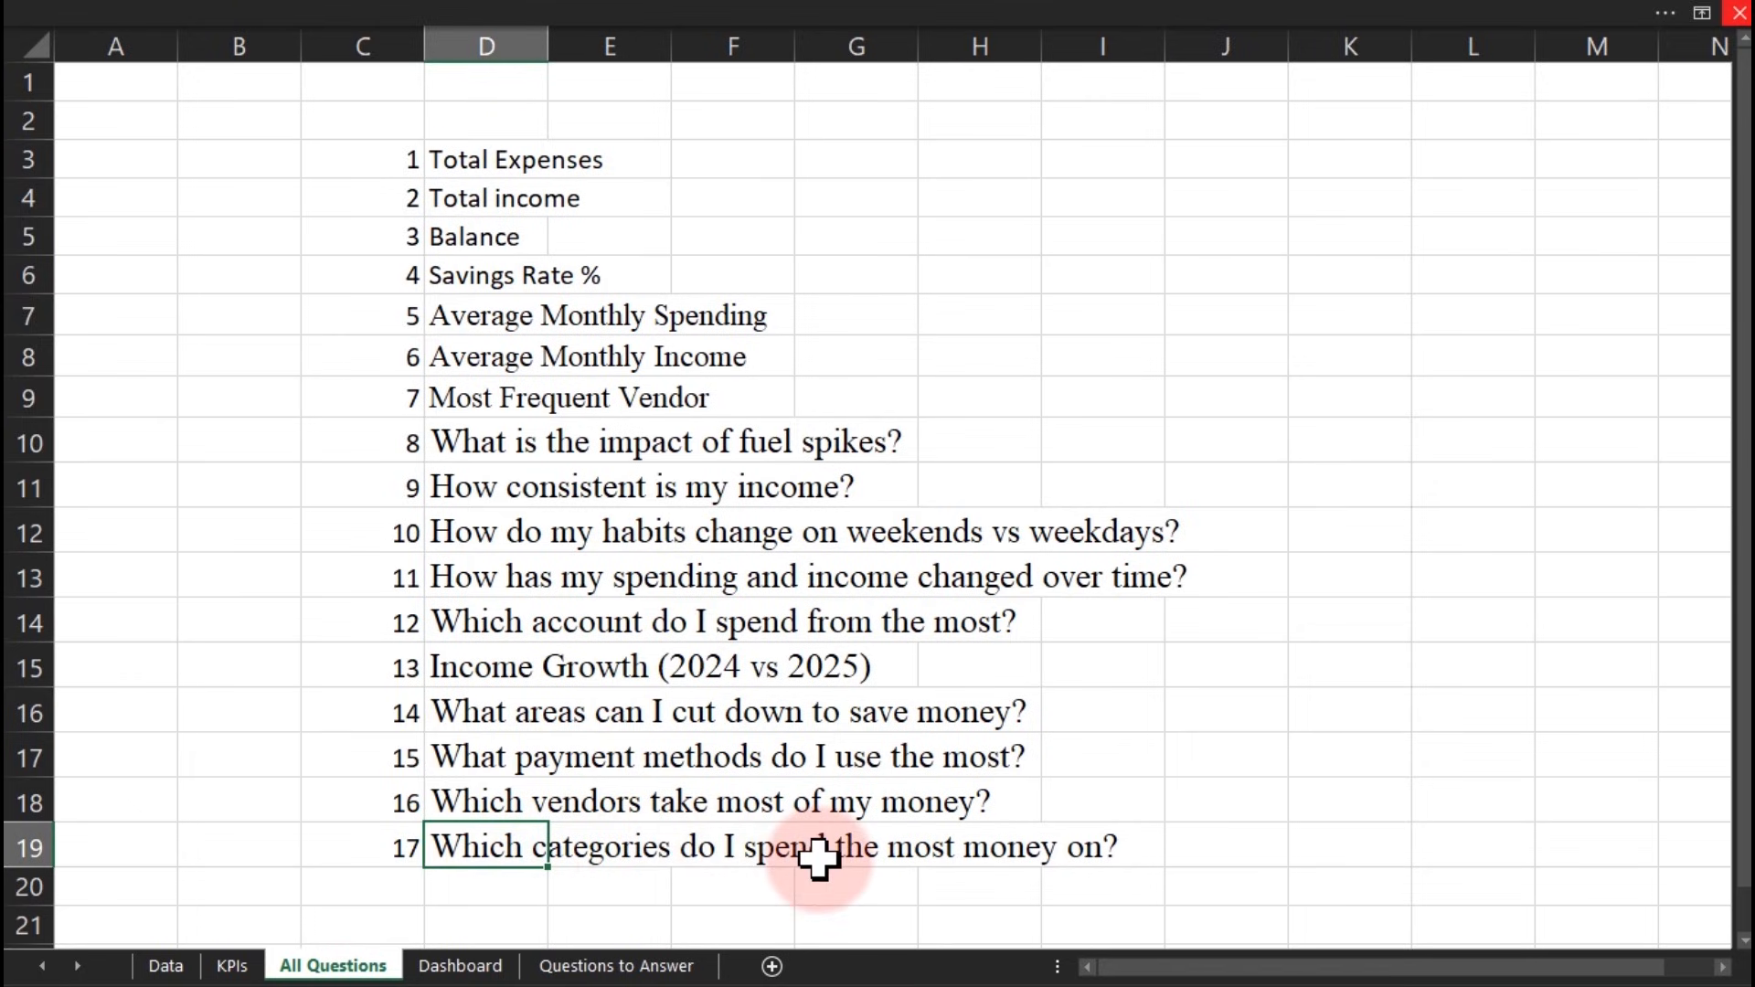
# View the Dashboard sheet and compare its figures for 2025 and 2024 using the Years slicer
pyautogui.click(494, 970)
pyautogui.click(301, 329)
pyautogui.click(73, 279)
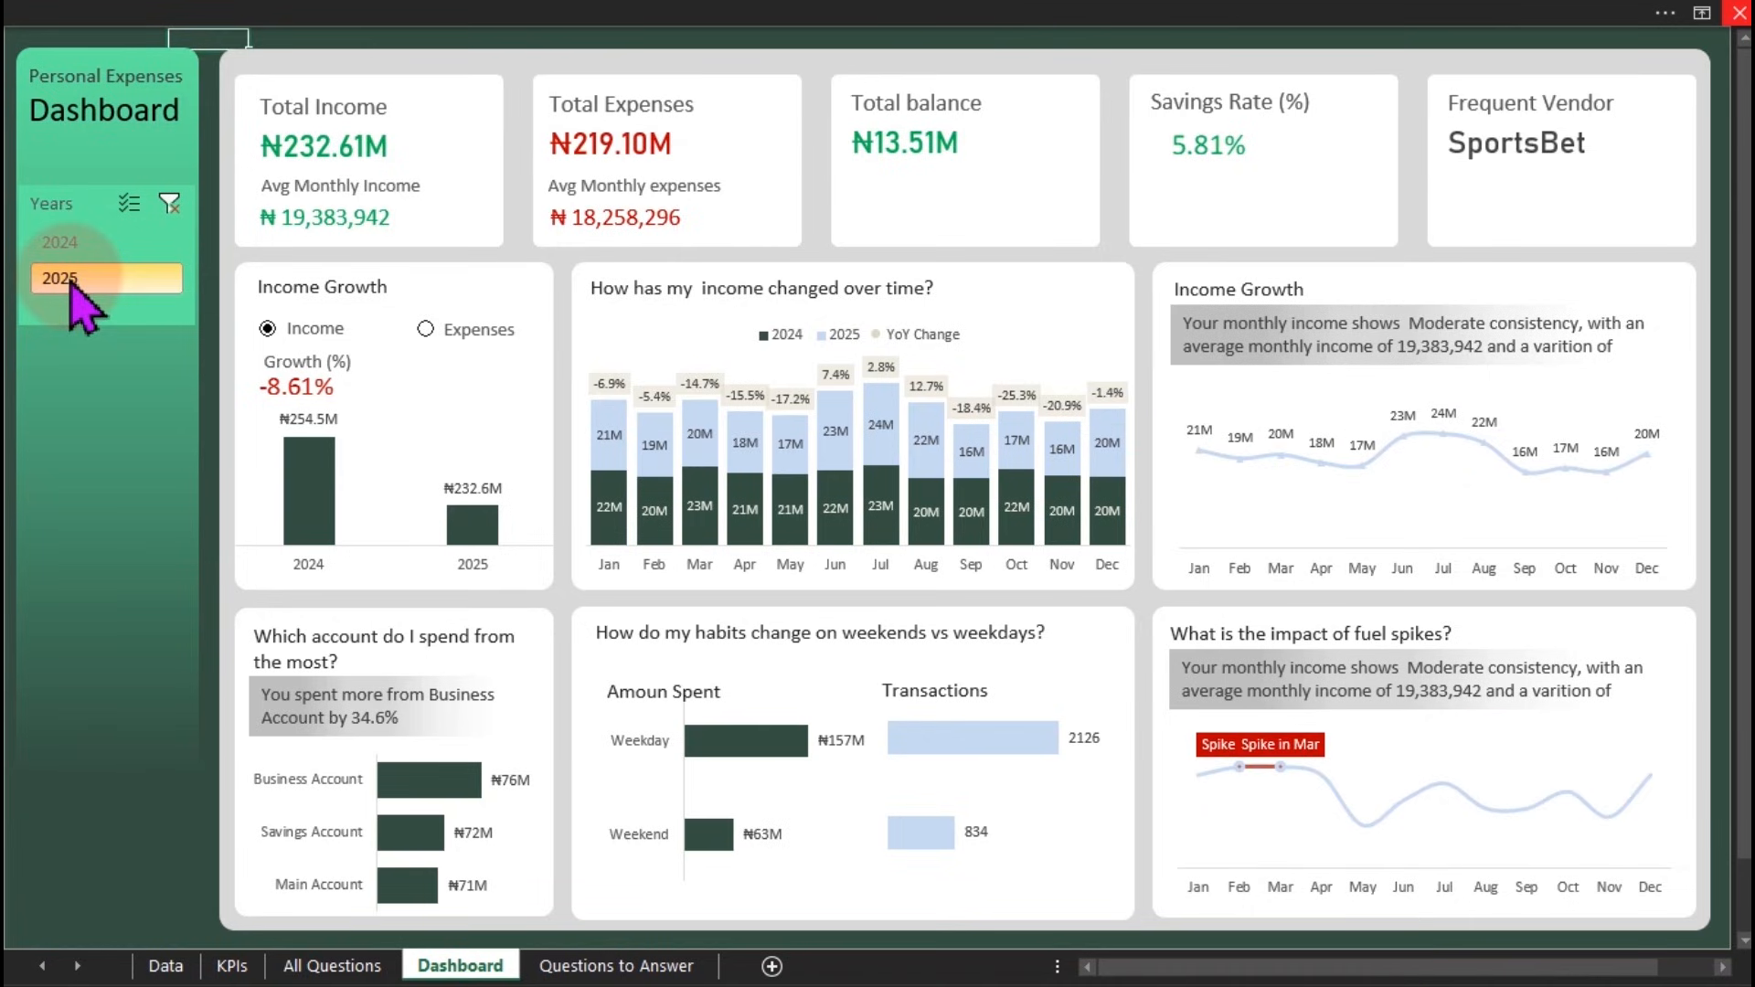
pyautogui.click(72, 245)
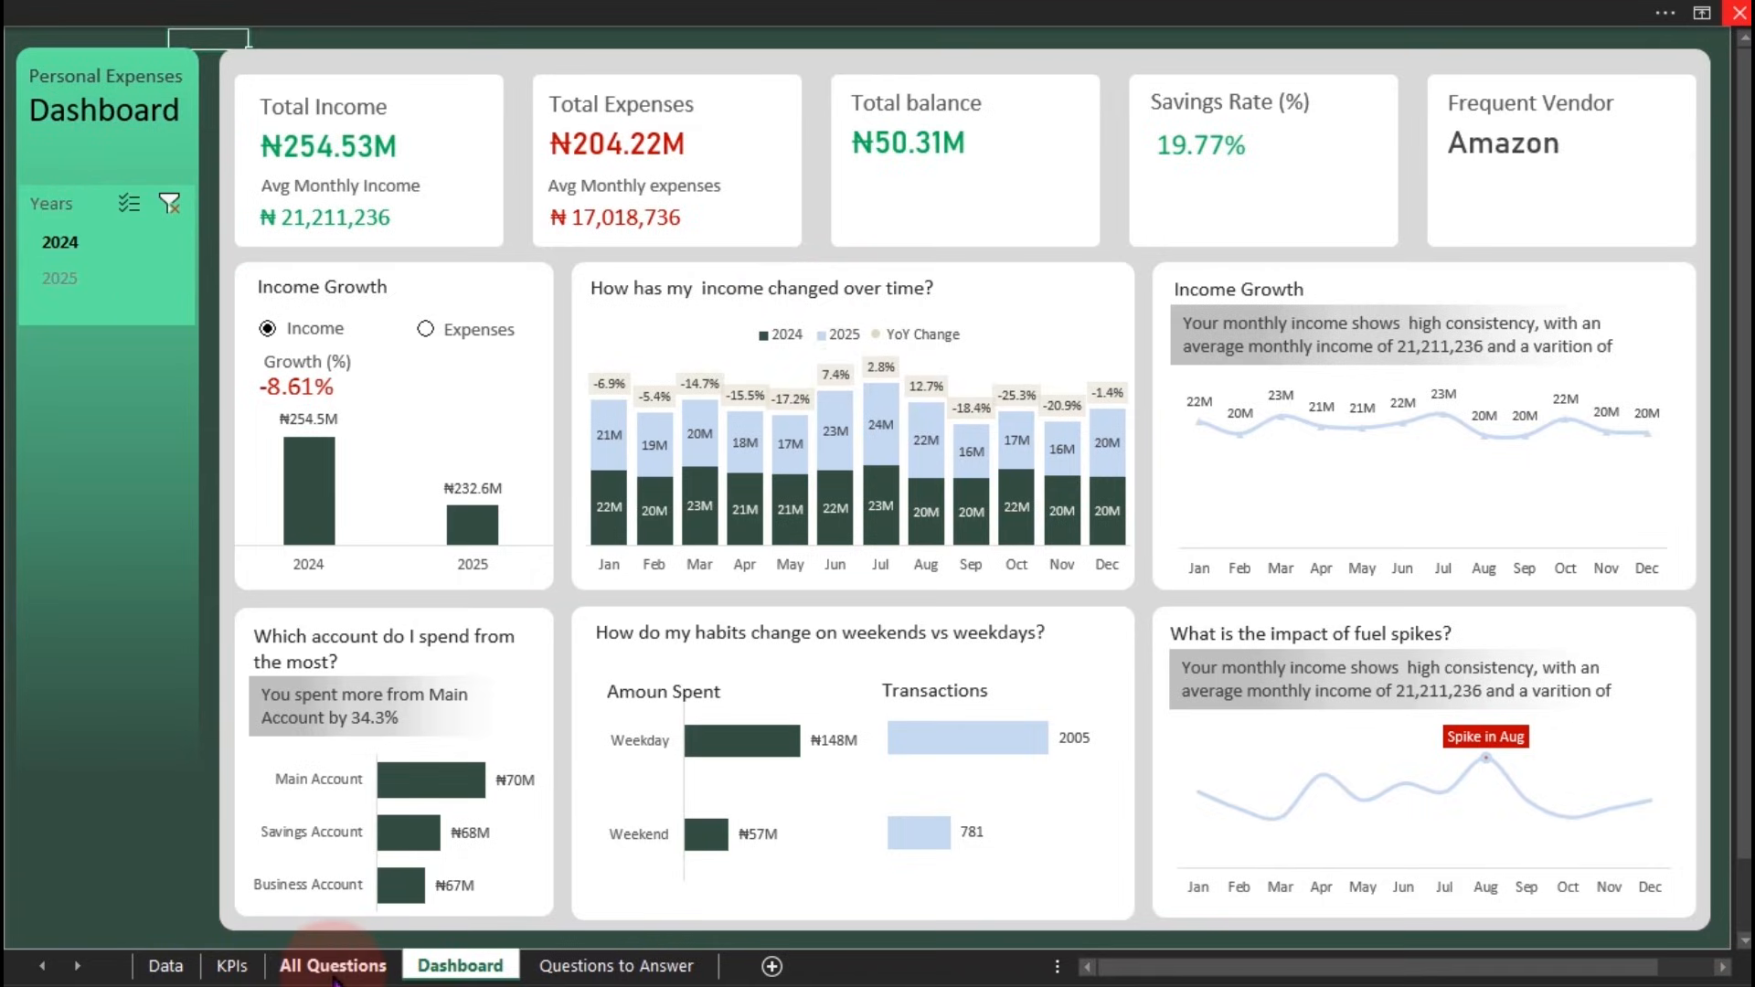
# Look over the KPIs sheet and the tables across the Questions to Answer sheet, and return to the Dashboard
pyautogui.click(259, 971)
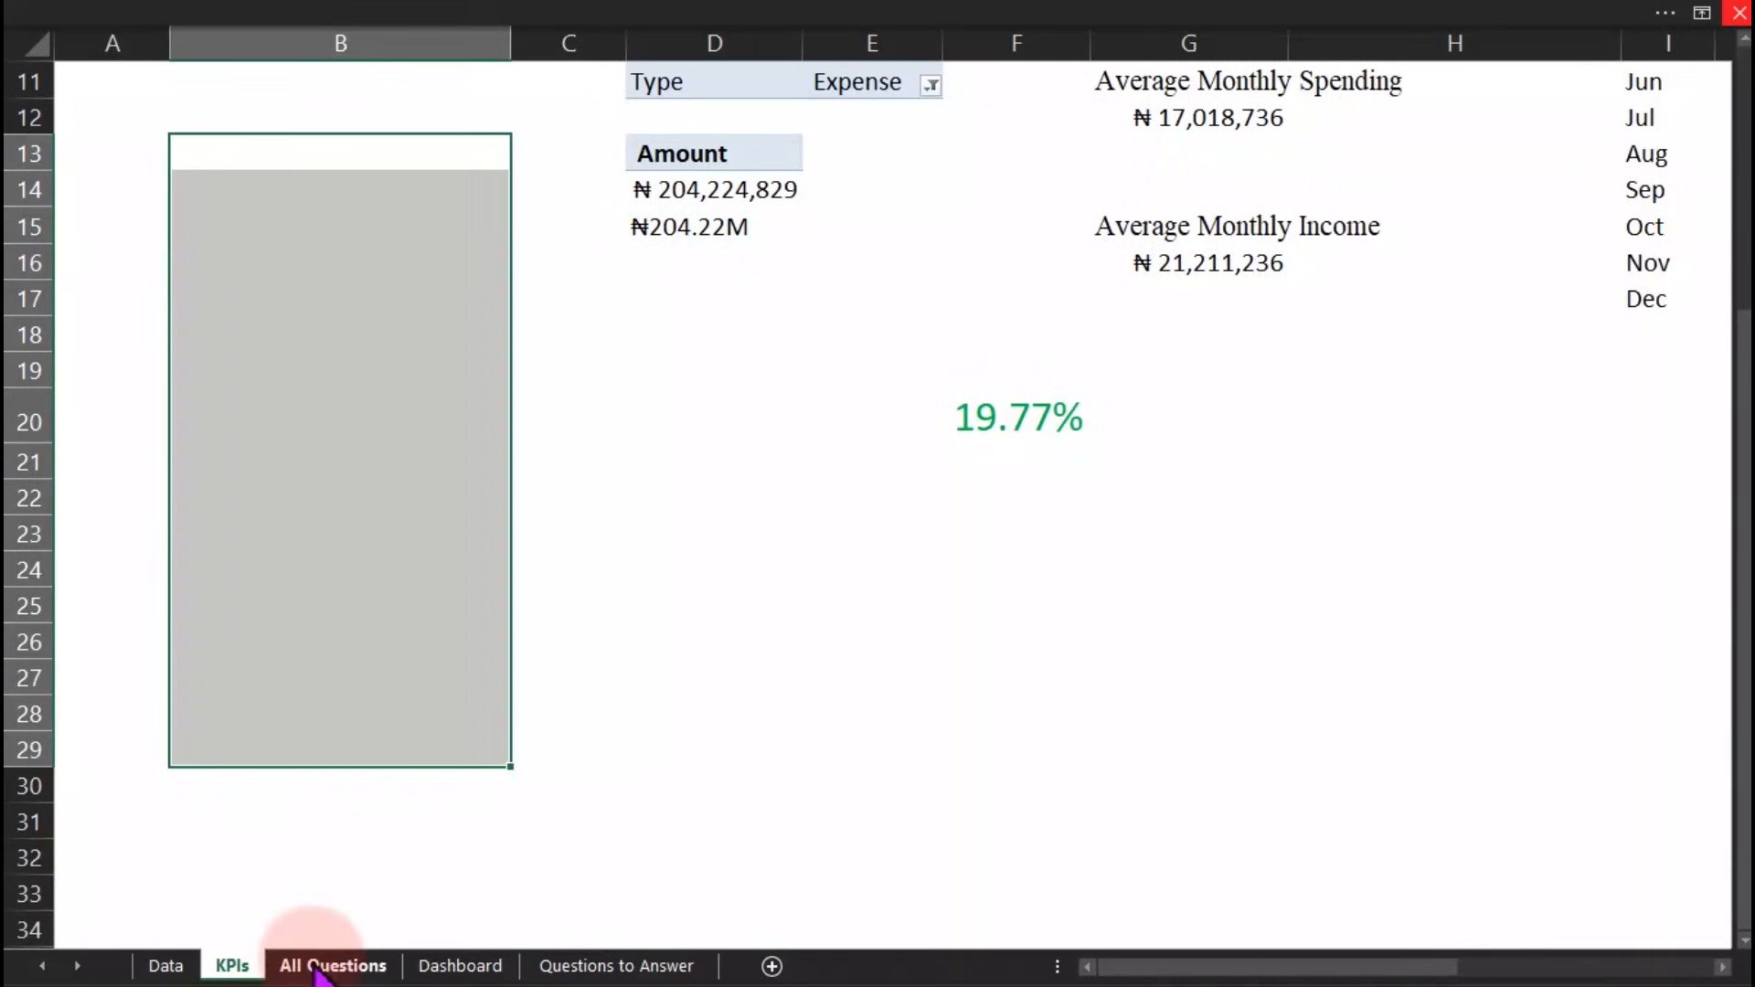
pyautogui.click(572, 965)
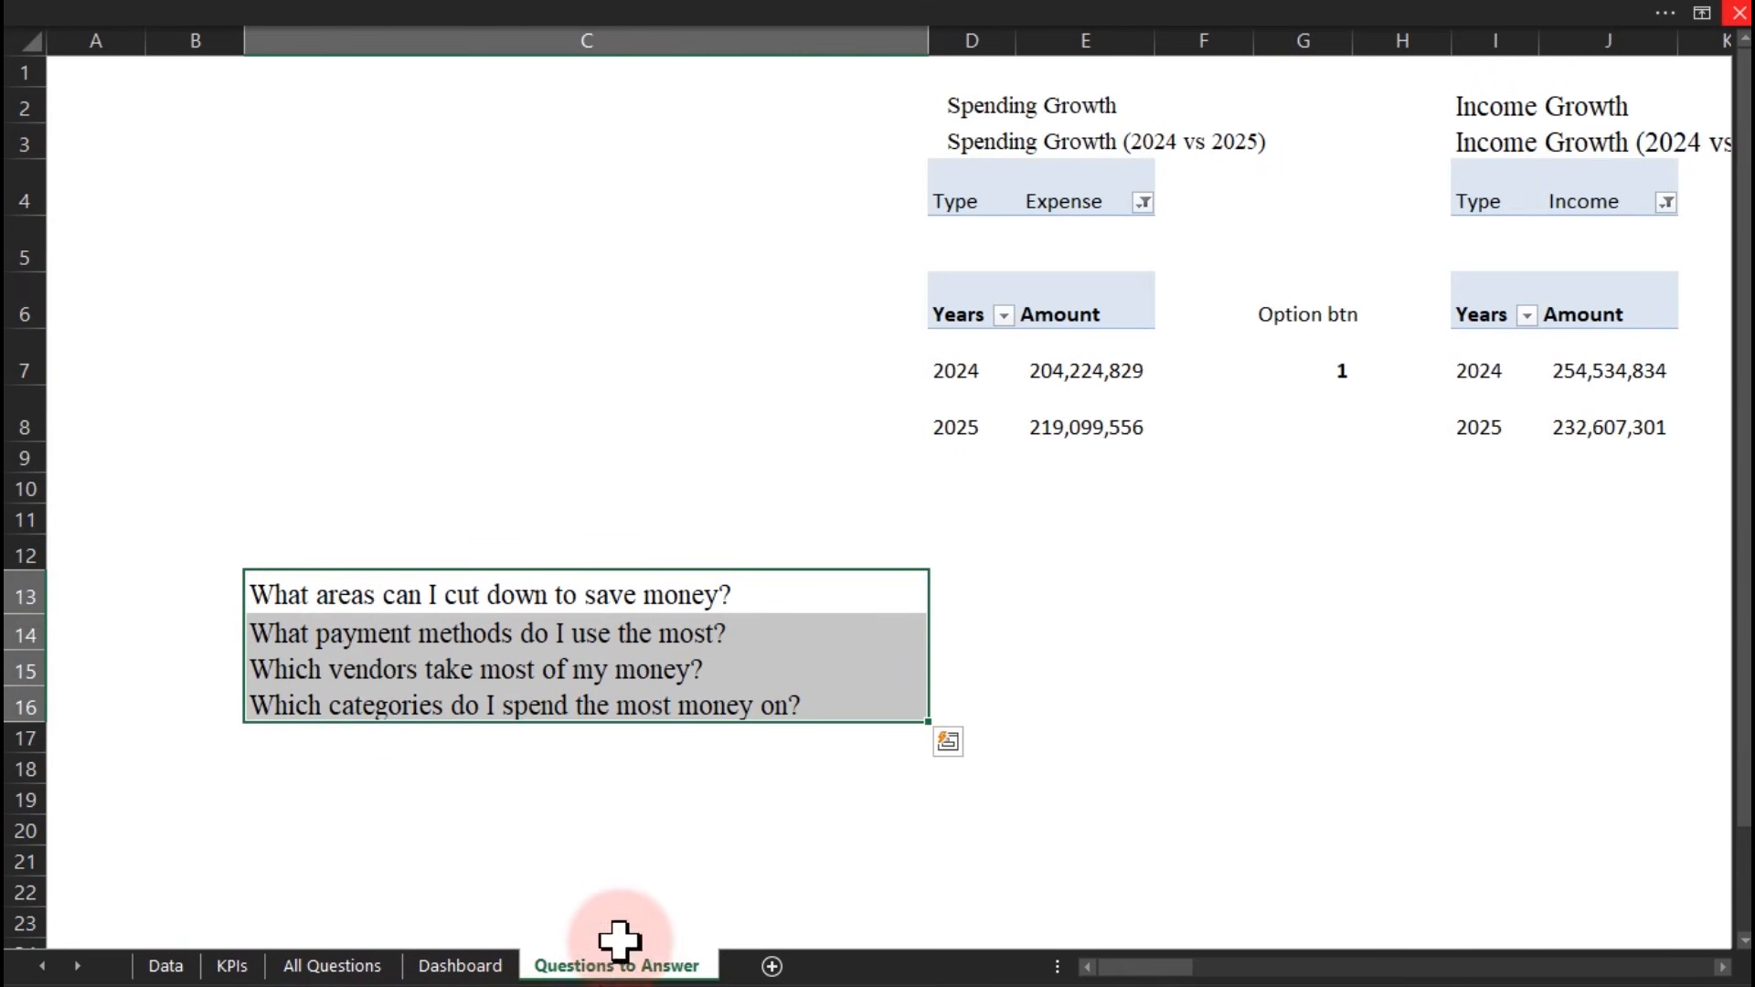
pyautogui.moveTo(1138, 974); pyautogui.dragTo(1470, 971)
pyautogui.click(462, 967)
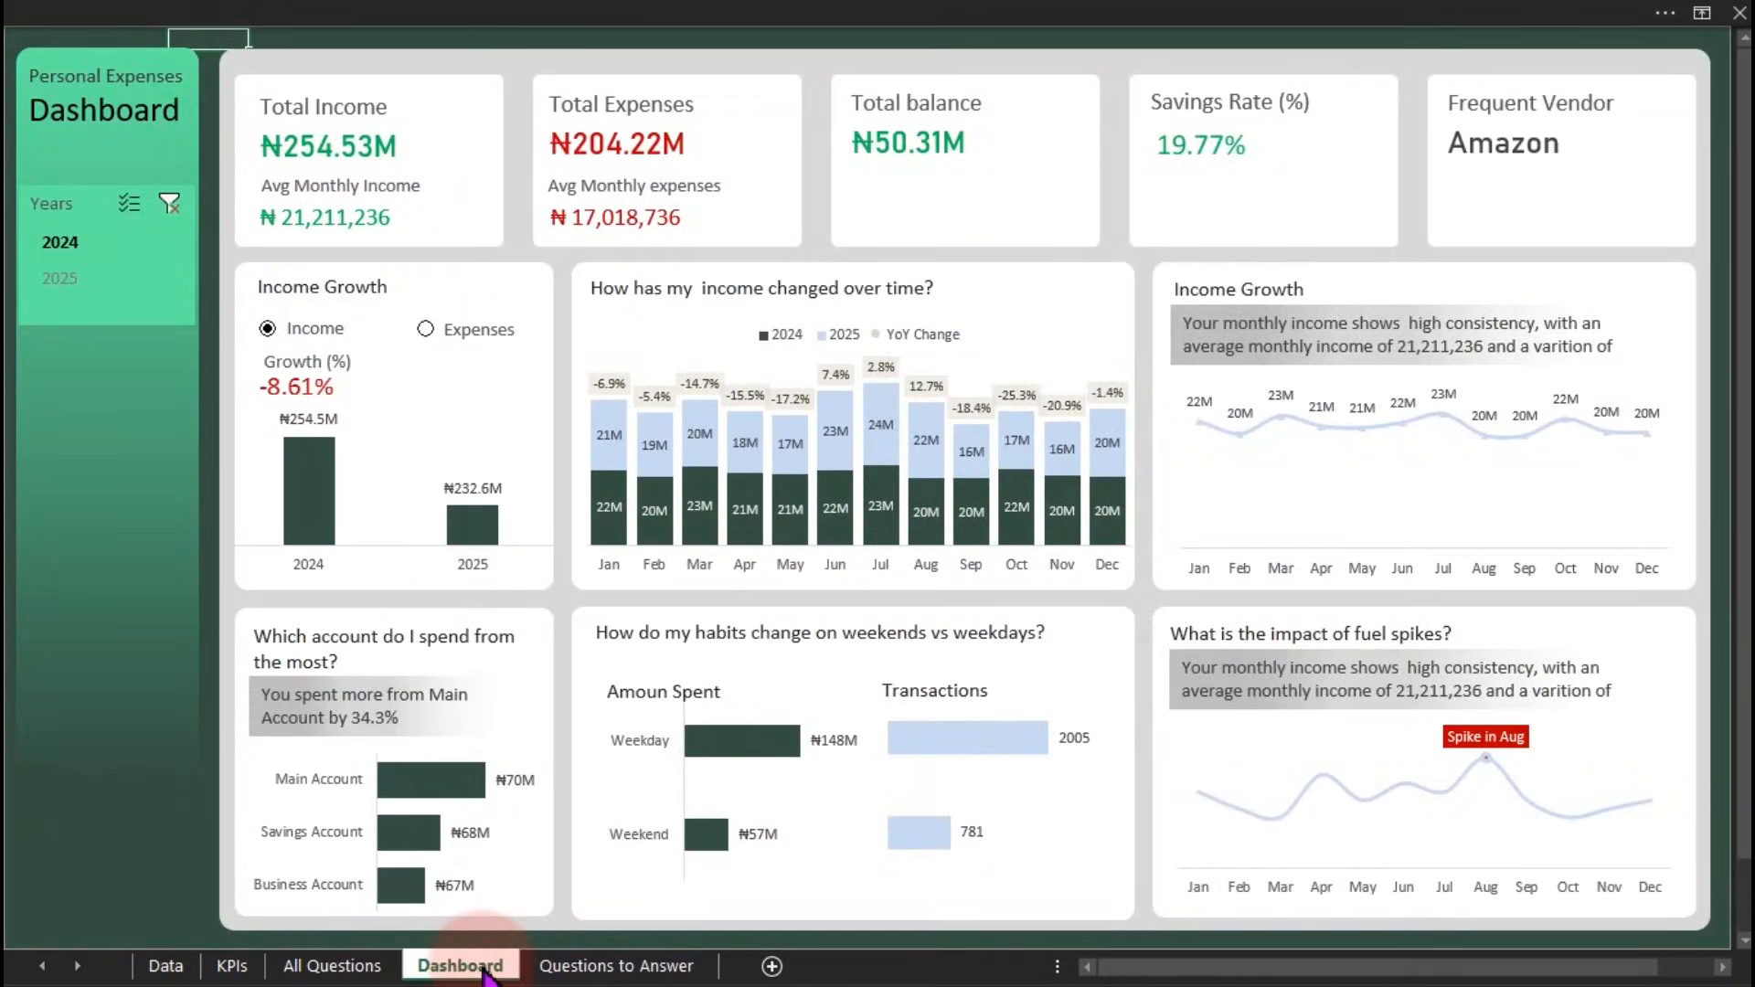
# Compare the dashboard's Expenses and Income views, and check its 2025 figures before clearing the year filter
pyautogui.click(426, 329)
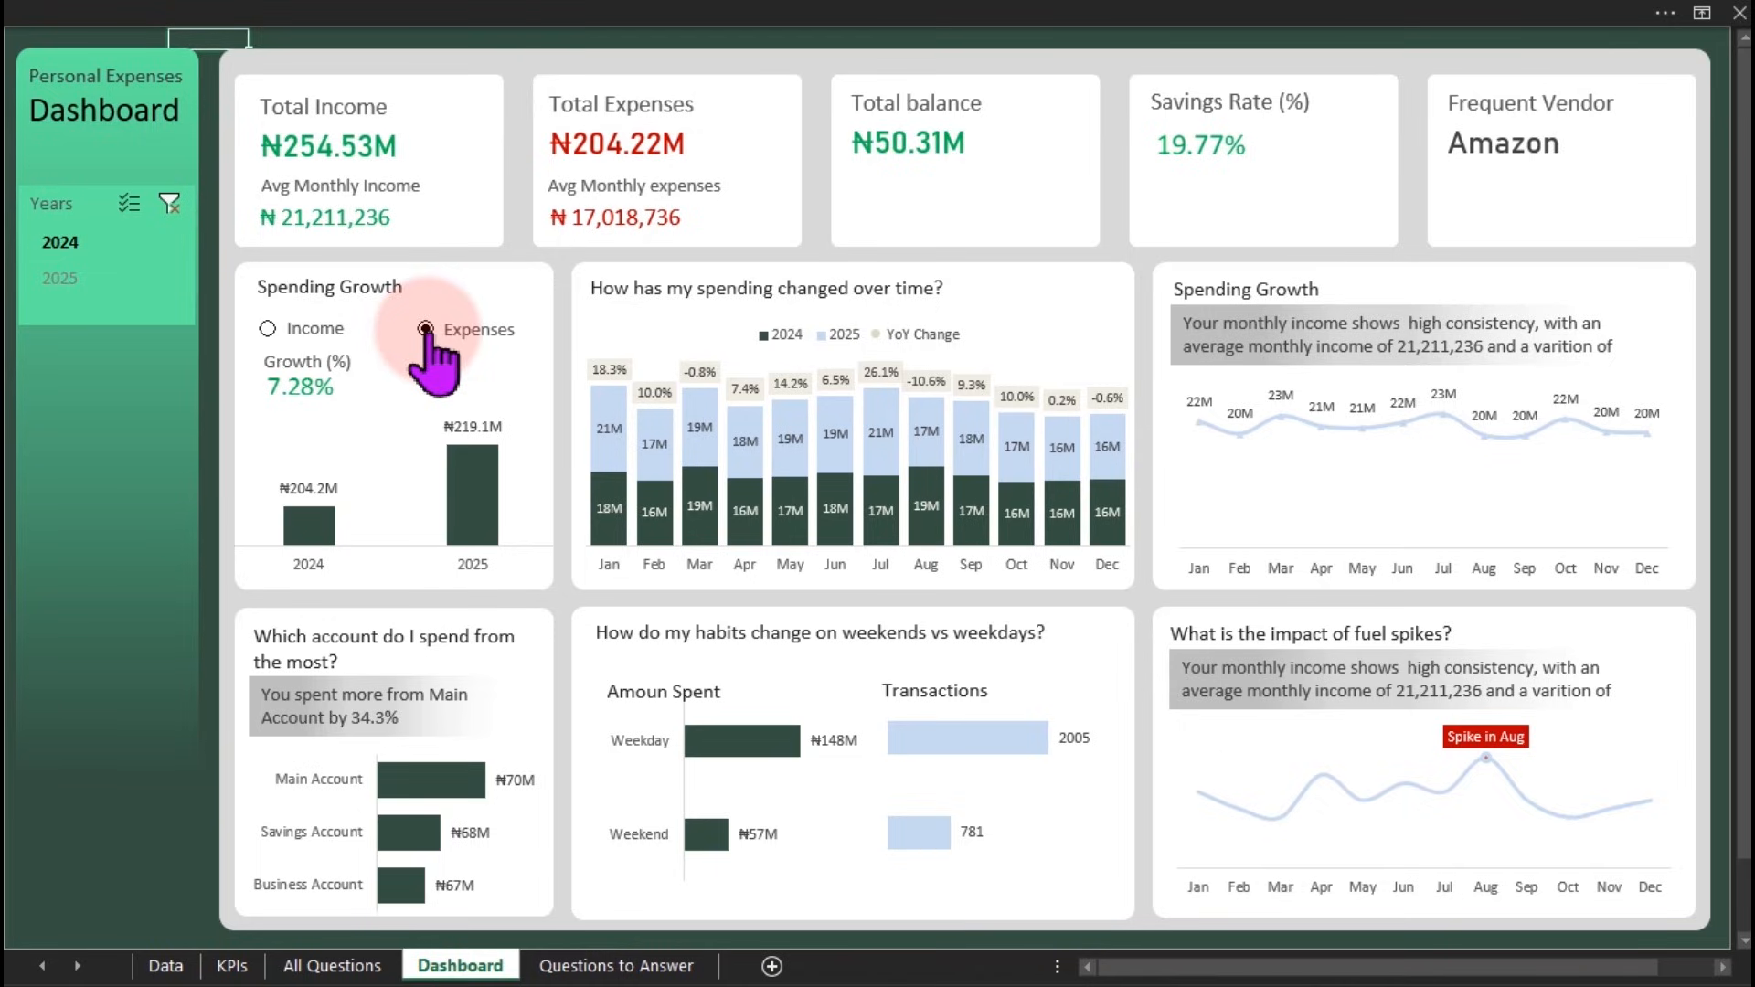
pyautogui.click(316, 331)
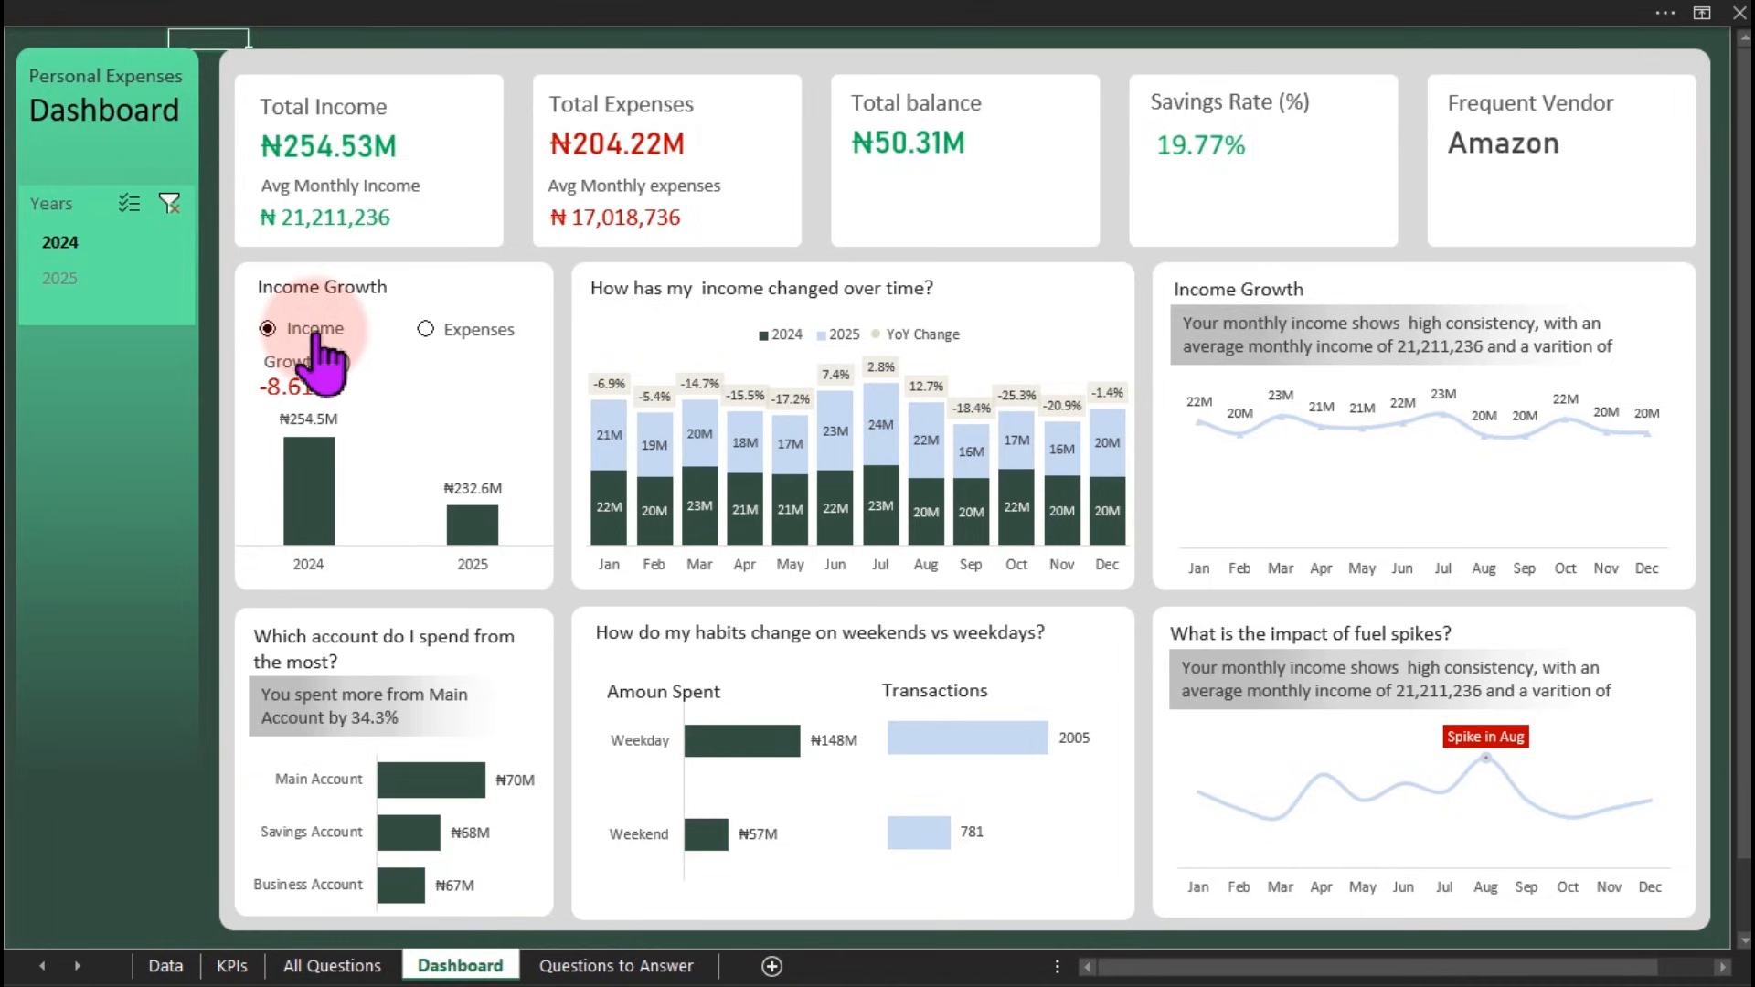
pyautogui.click(426, 329)
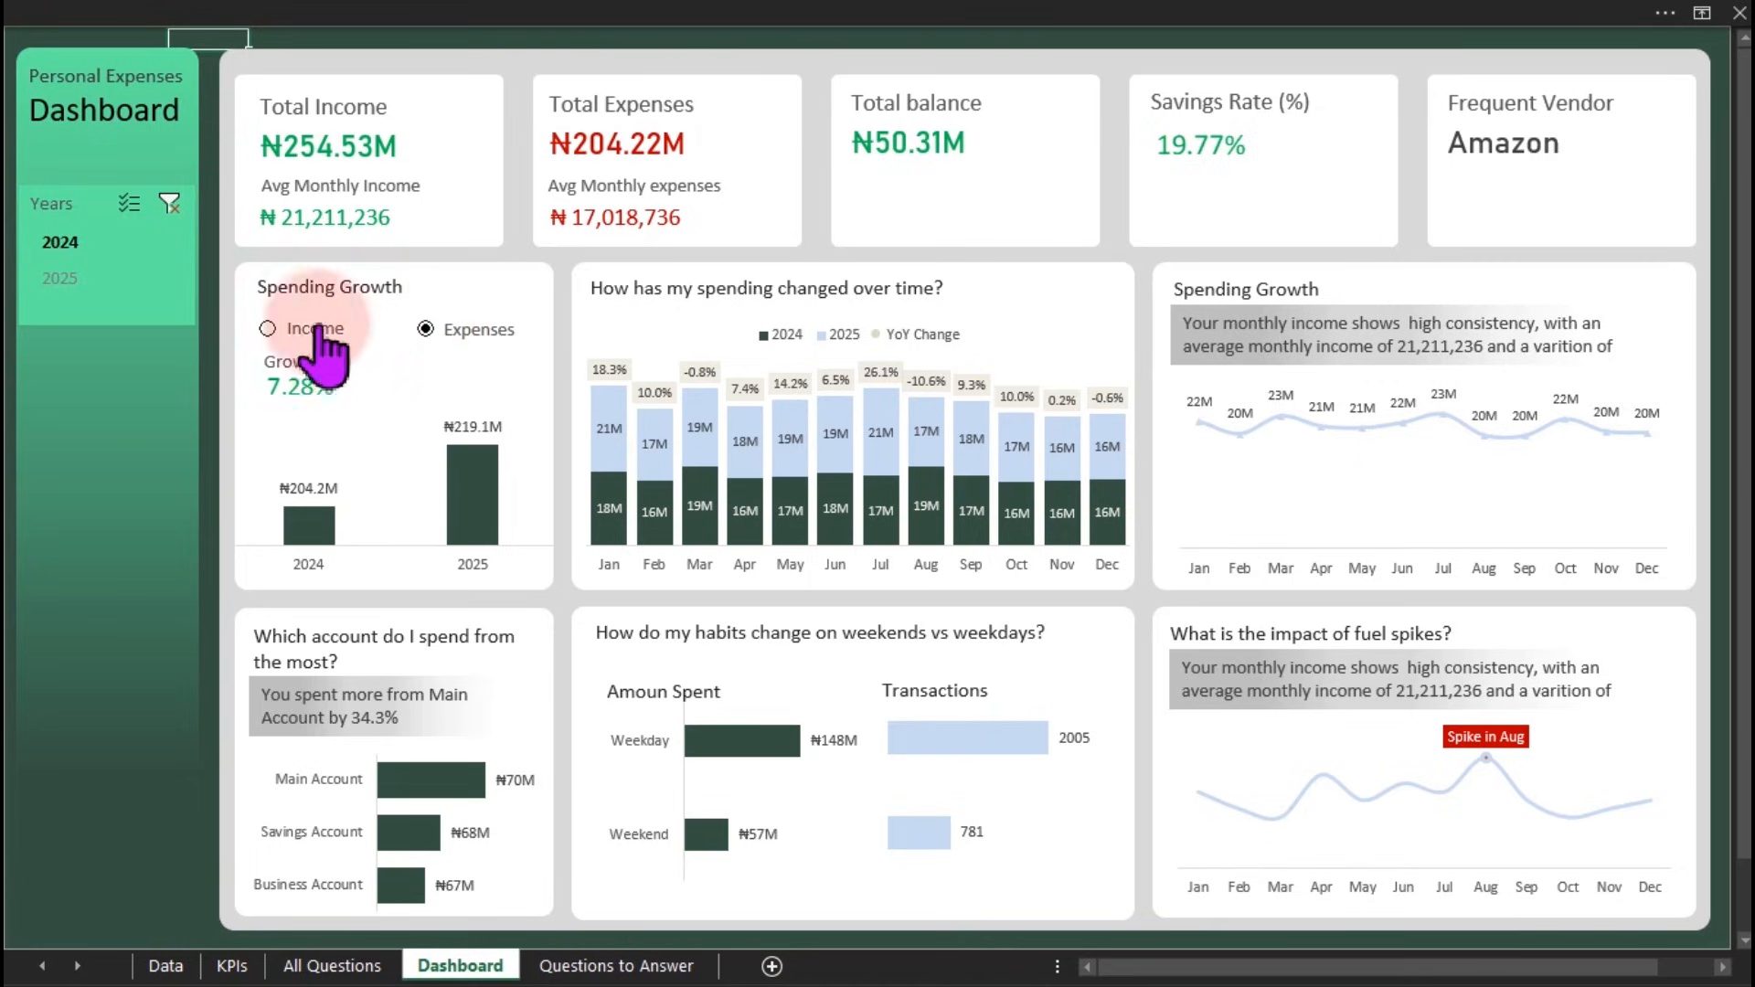
pyautogui.click(267, 328)
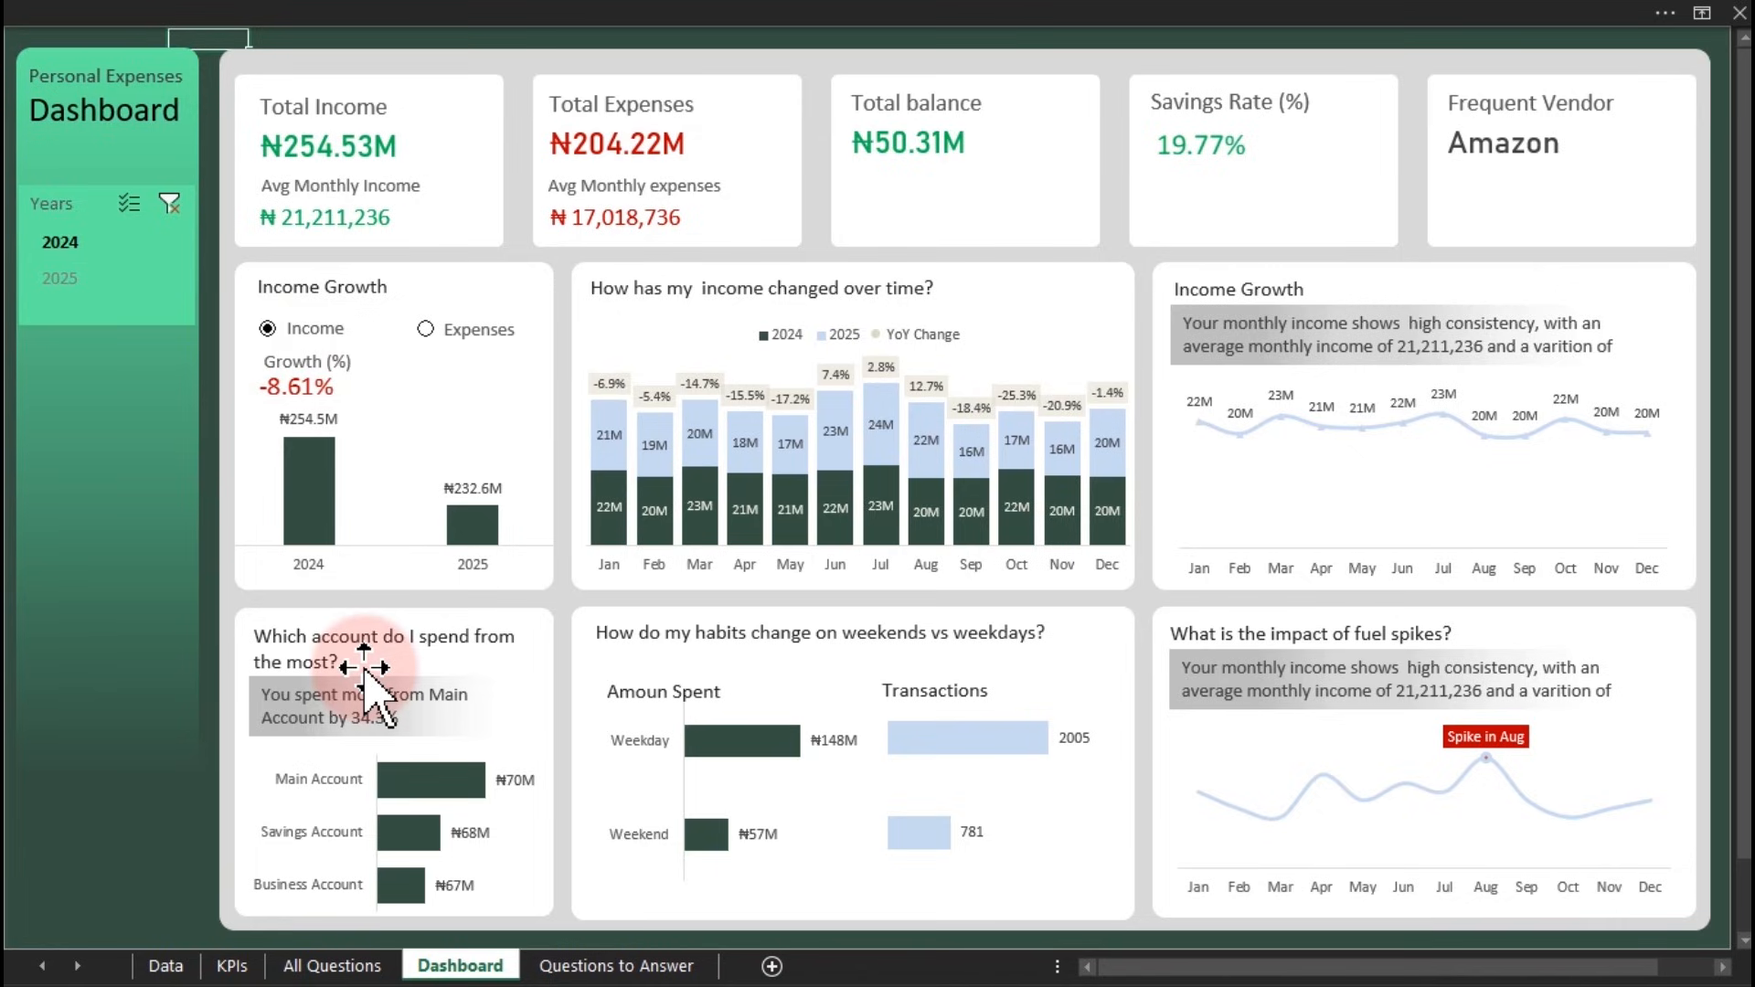
pyautogui.click(67, 280)
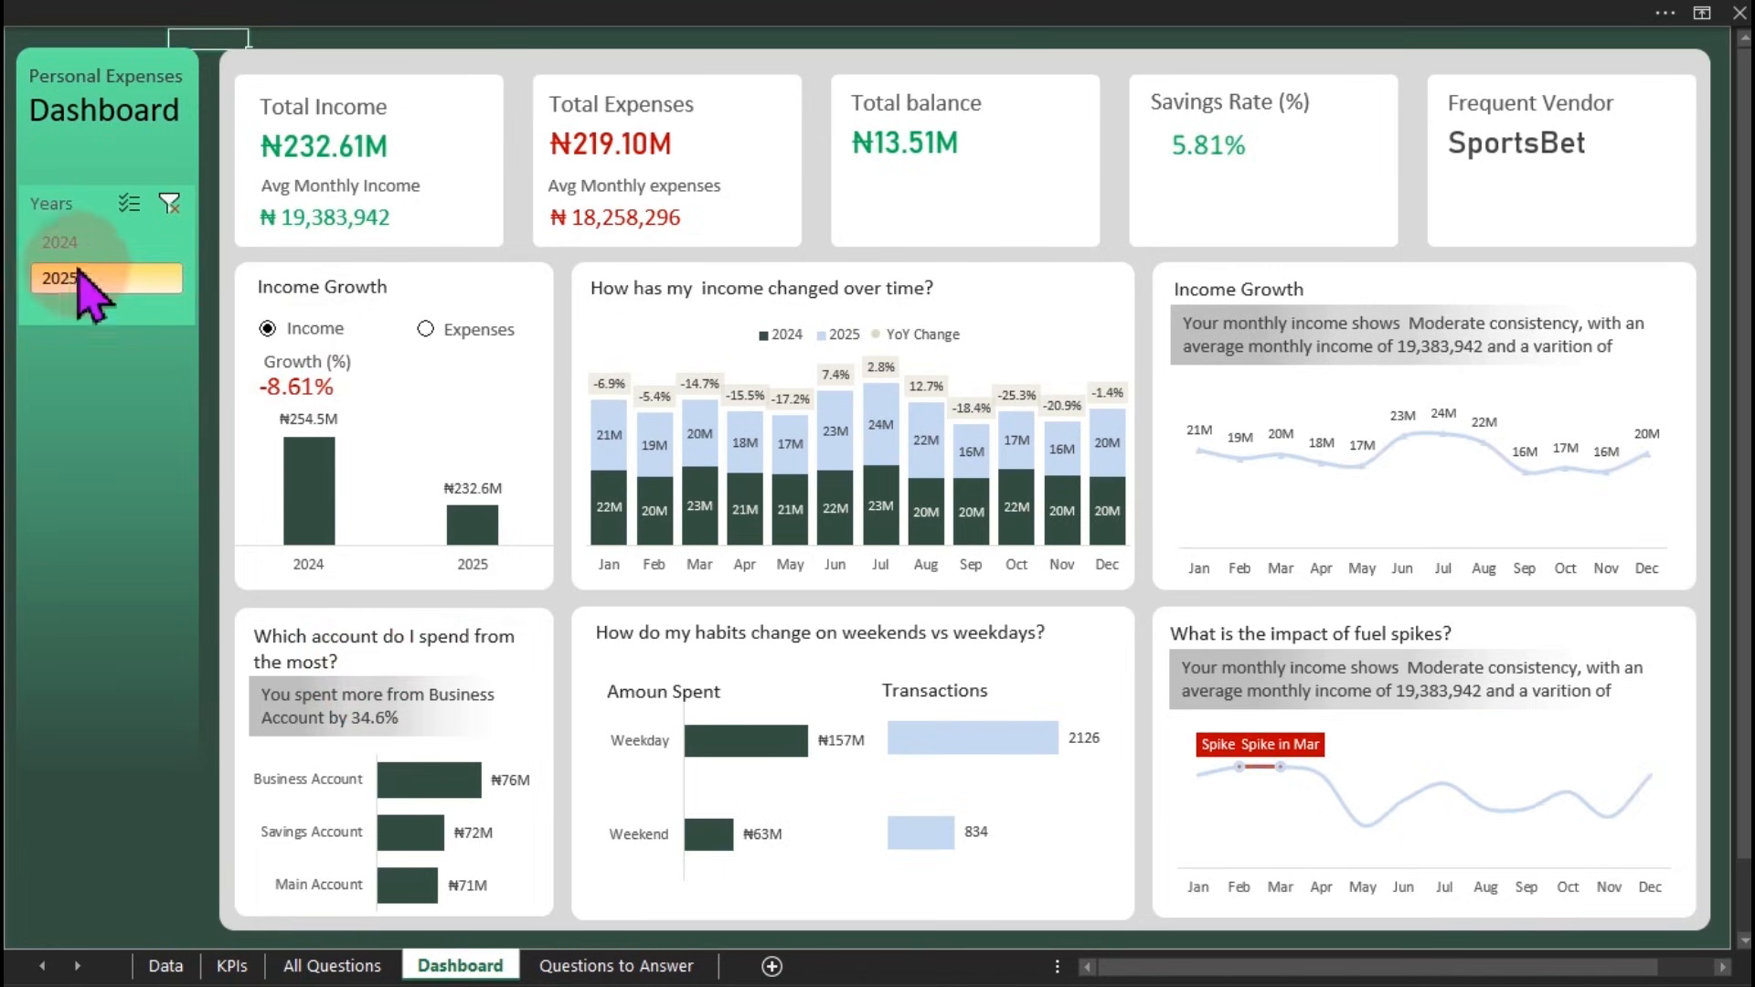
pyautogui.click(169, 203)
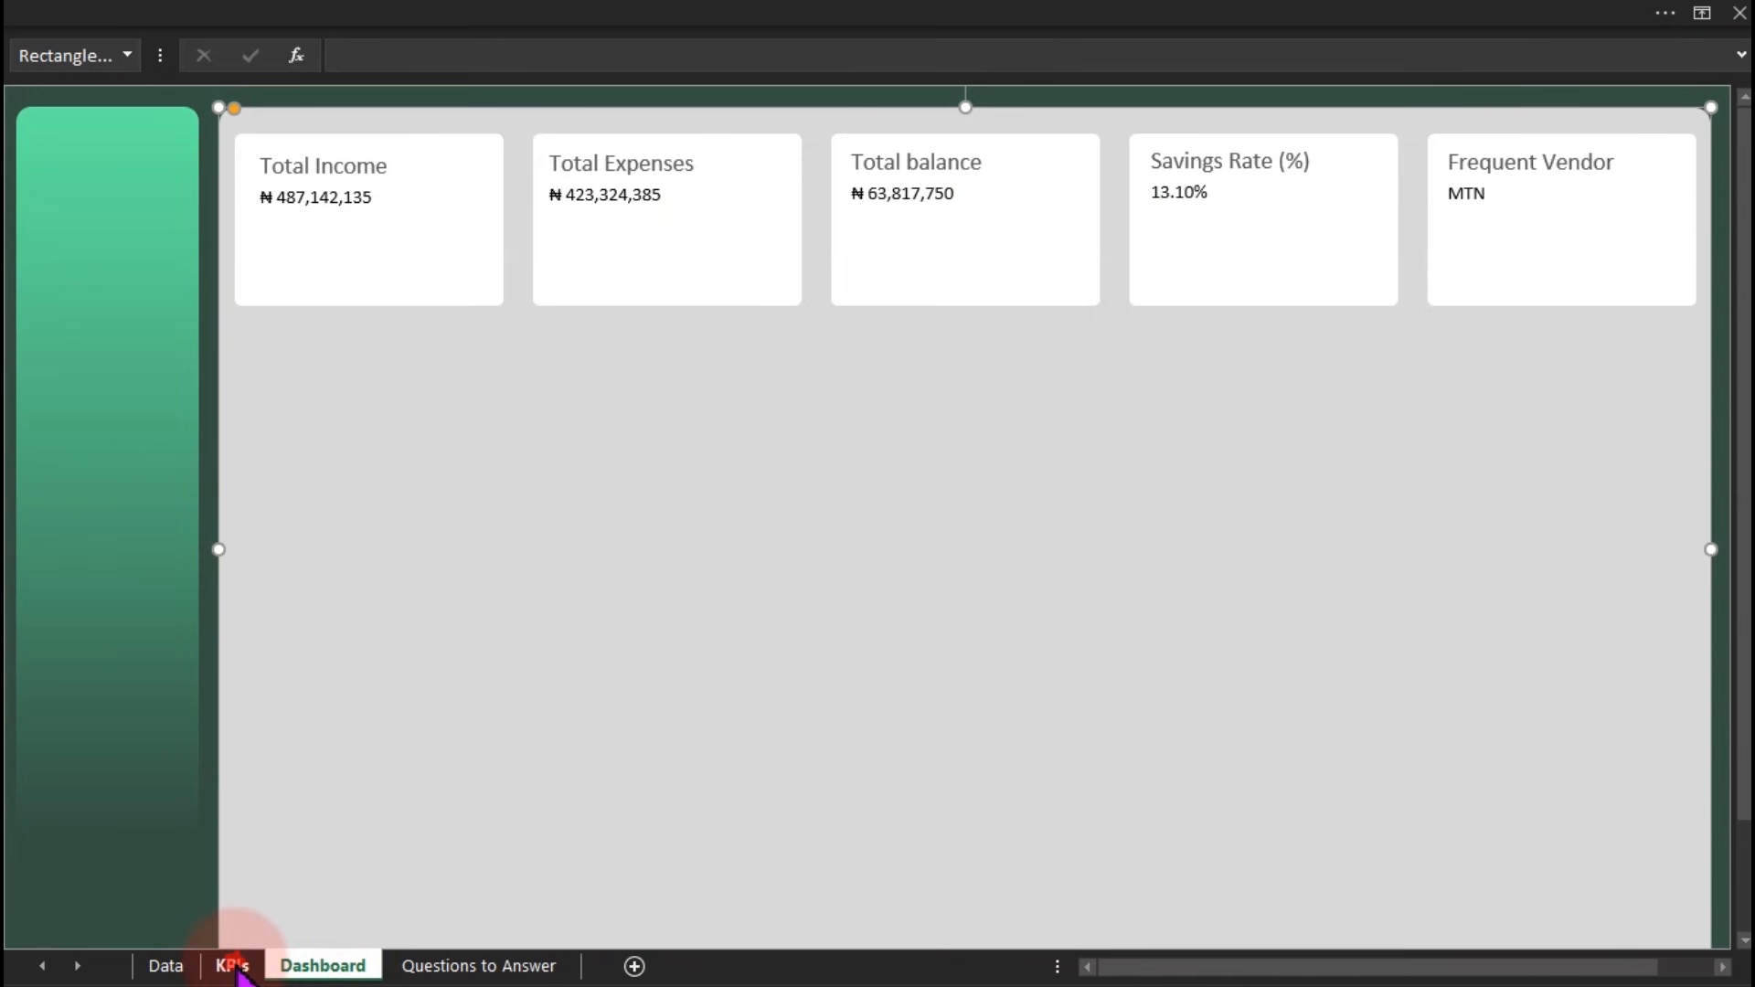
pyautogui.click(232, 965)
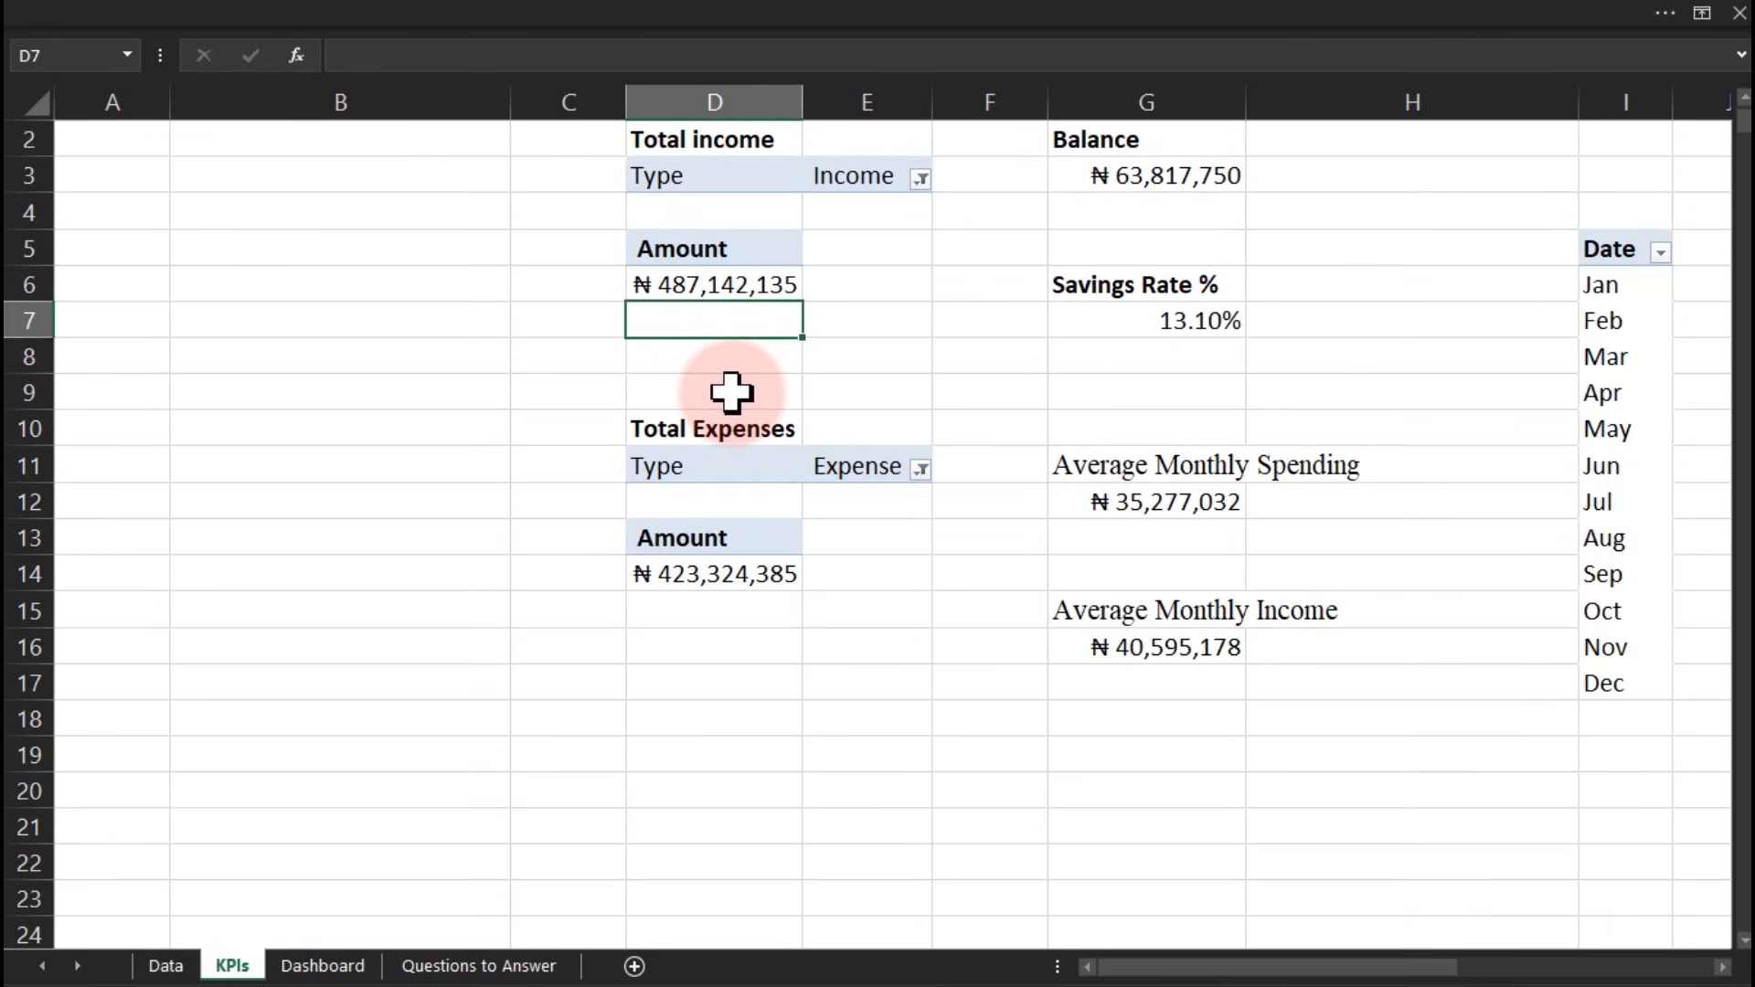
pyautogui.write('=')
pyautogui.write('if')
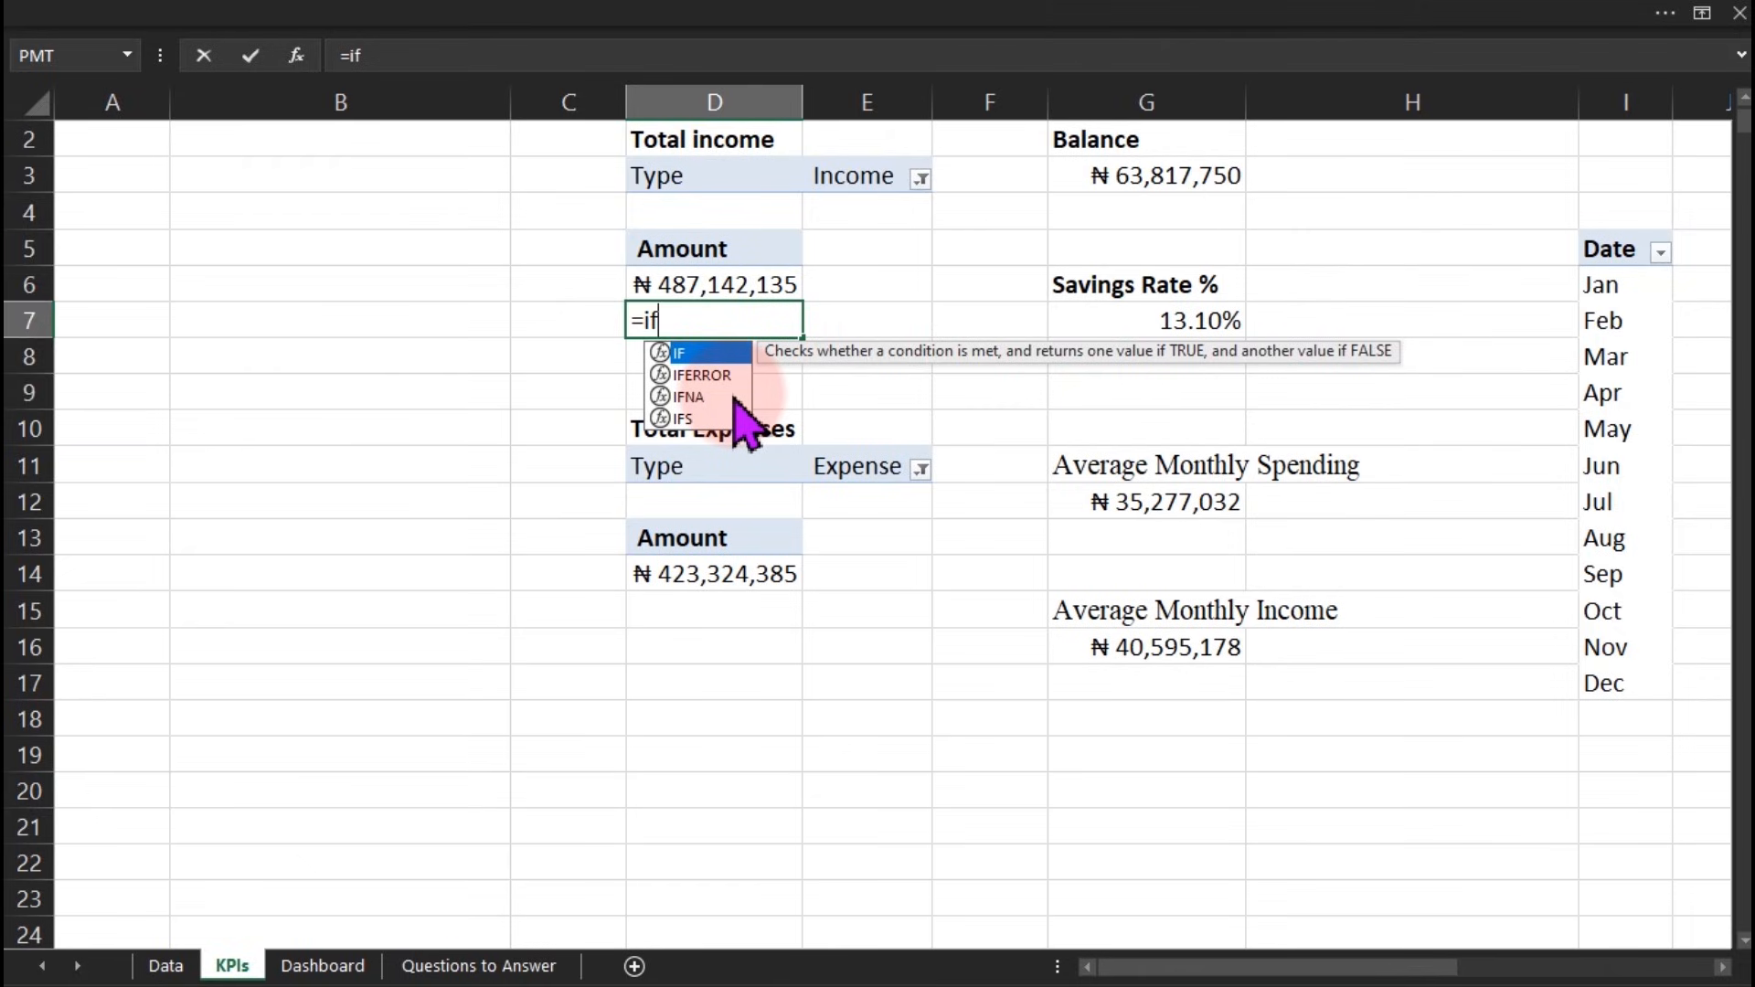
pyautogui.press('Tab')
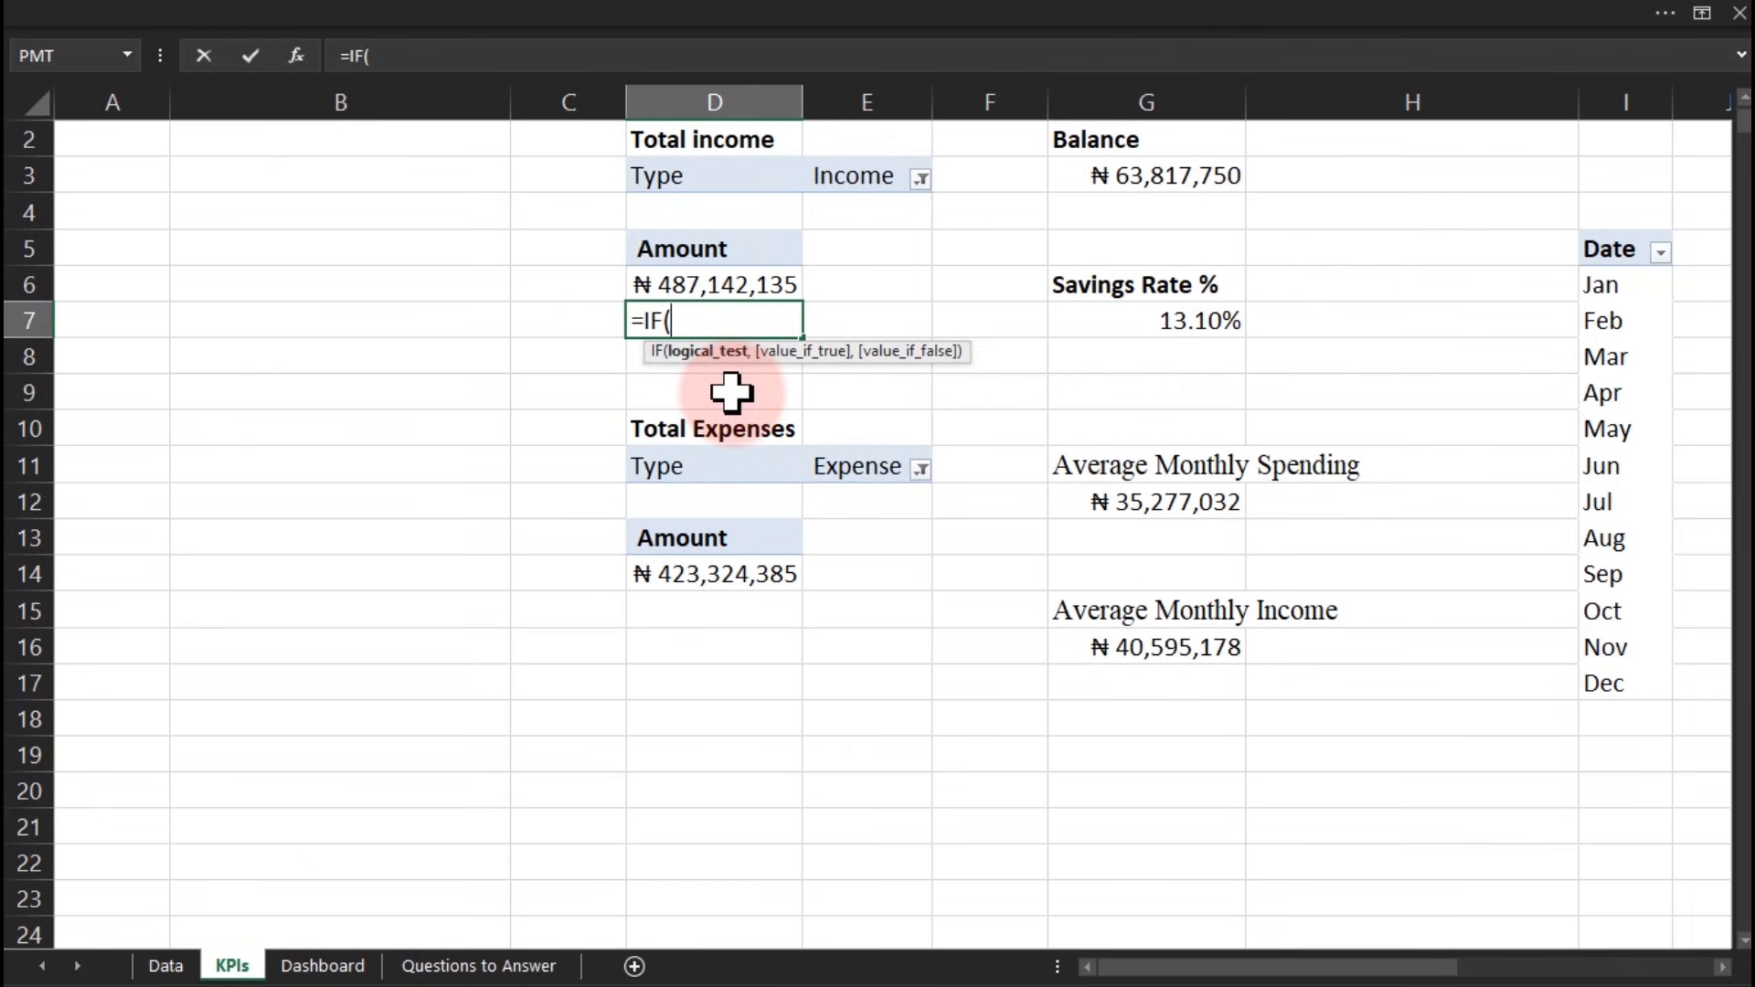
pyautogui.click(712, 285)
pyautogui.write('>')
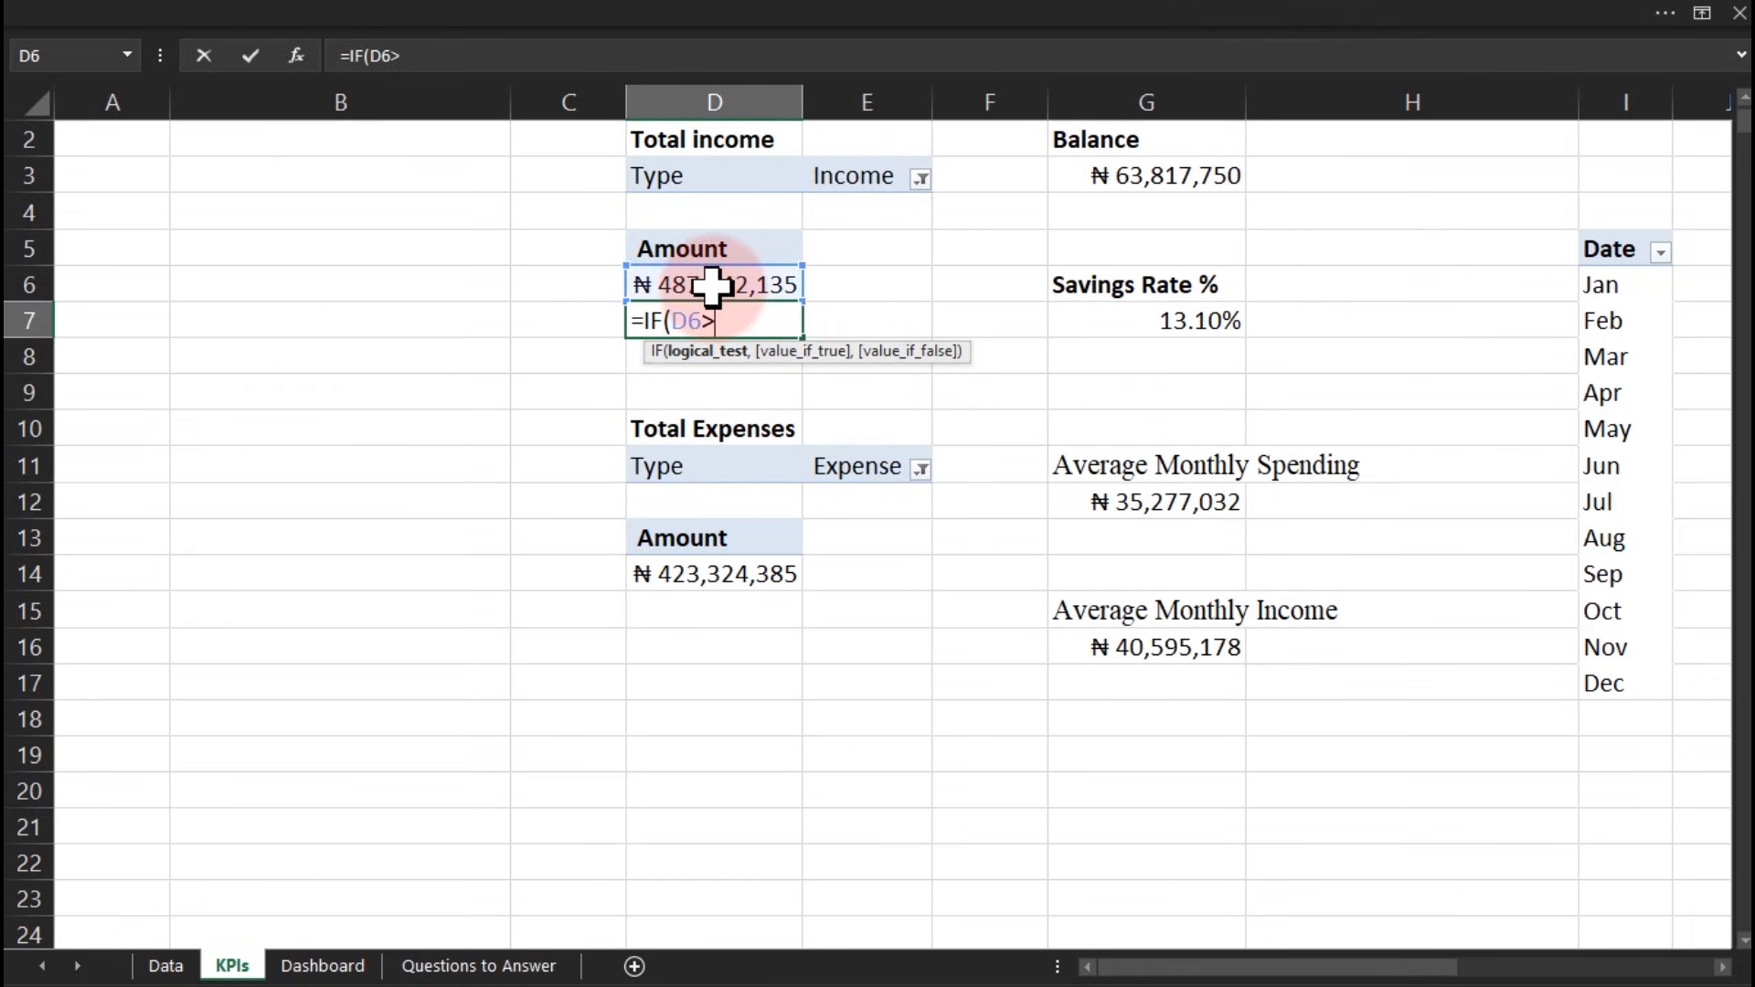
pyautogui.write('=1000000000,')
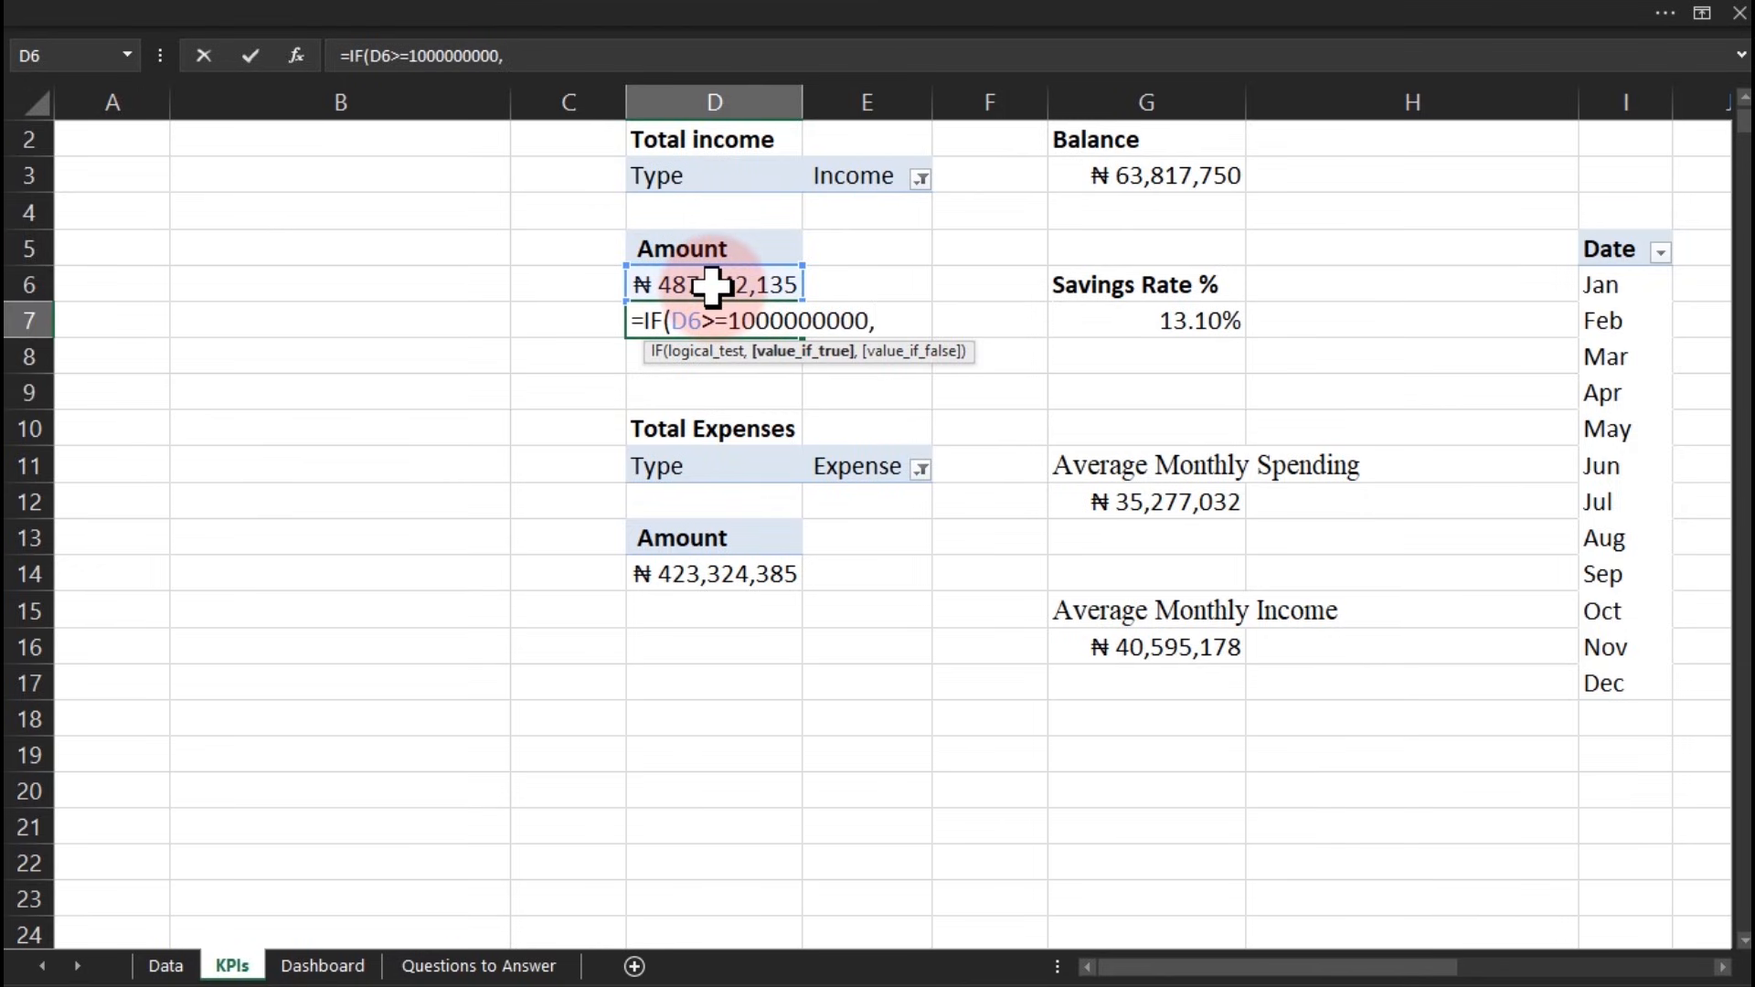
pyautogui.write('te')
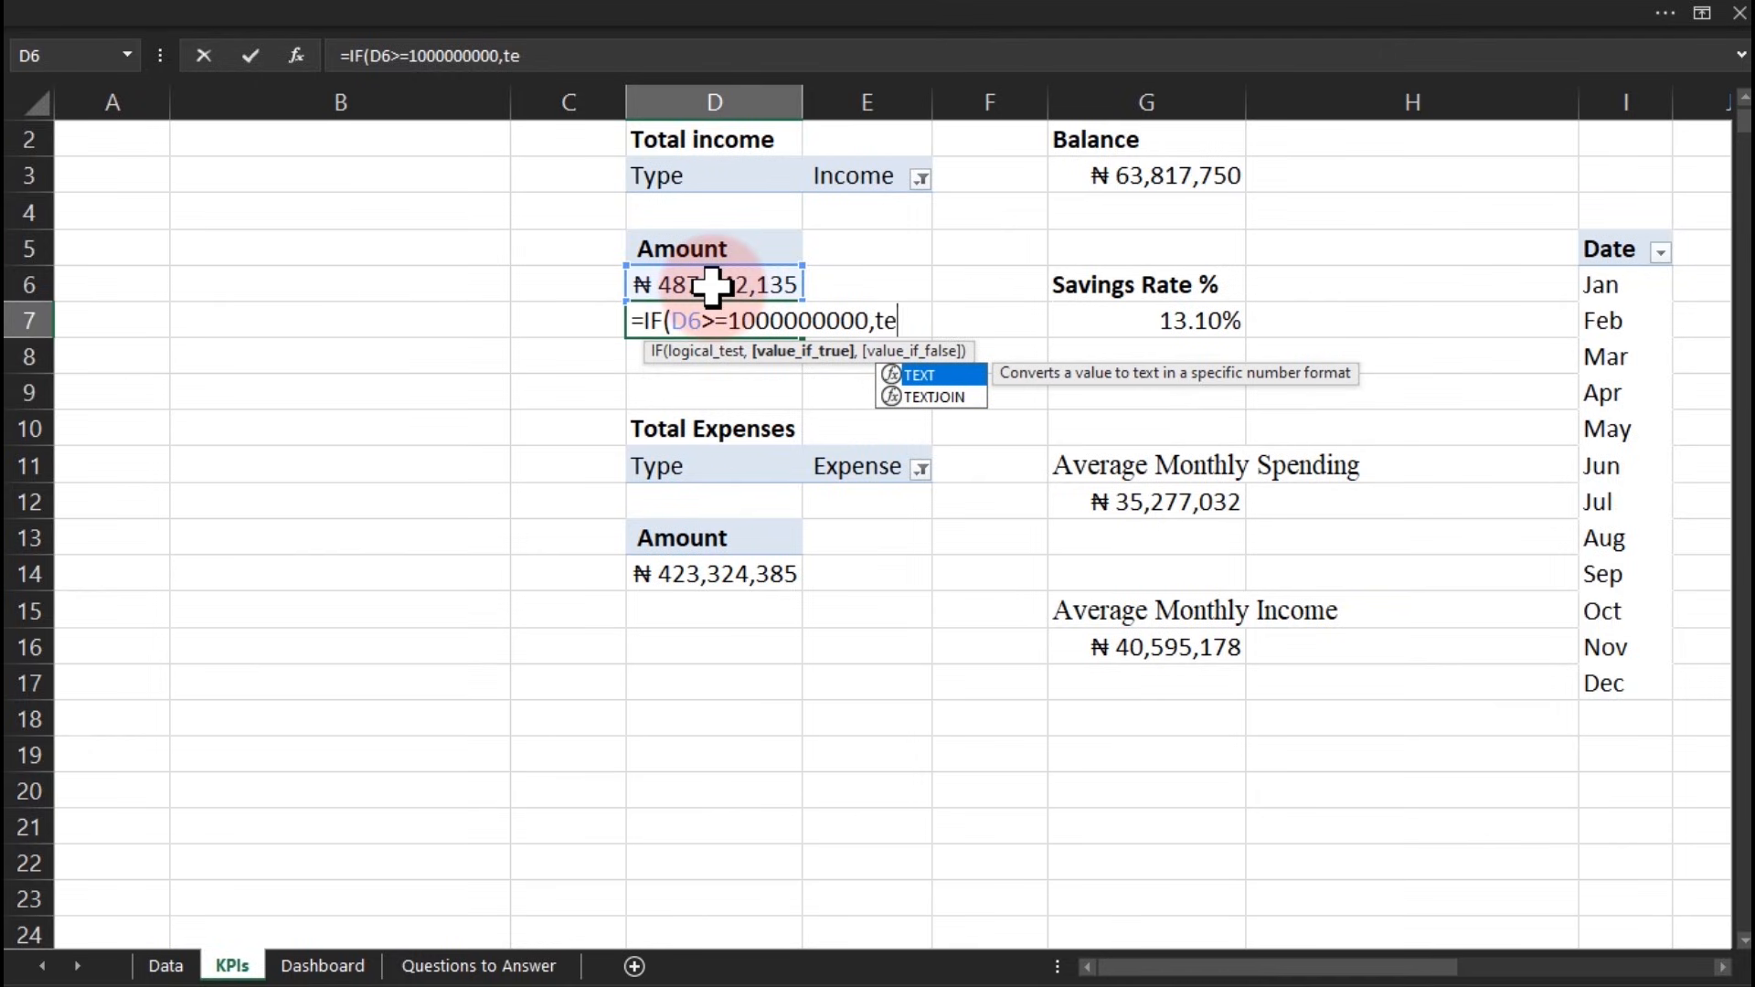
pyautogui.press('Tab')
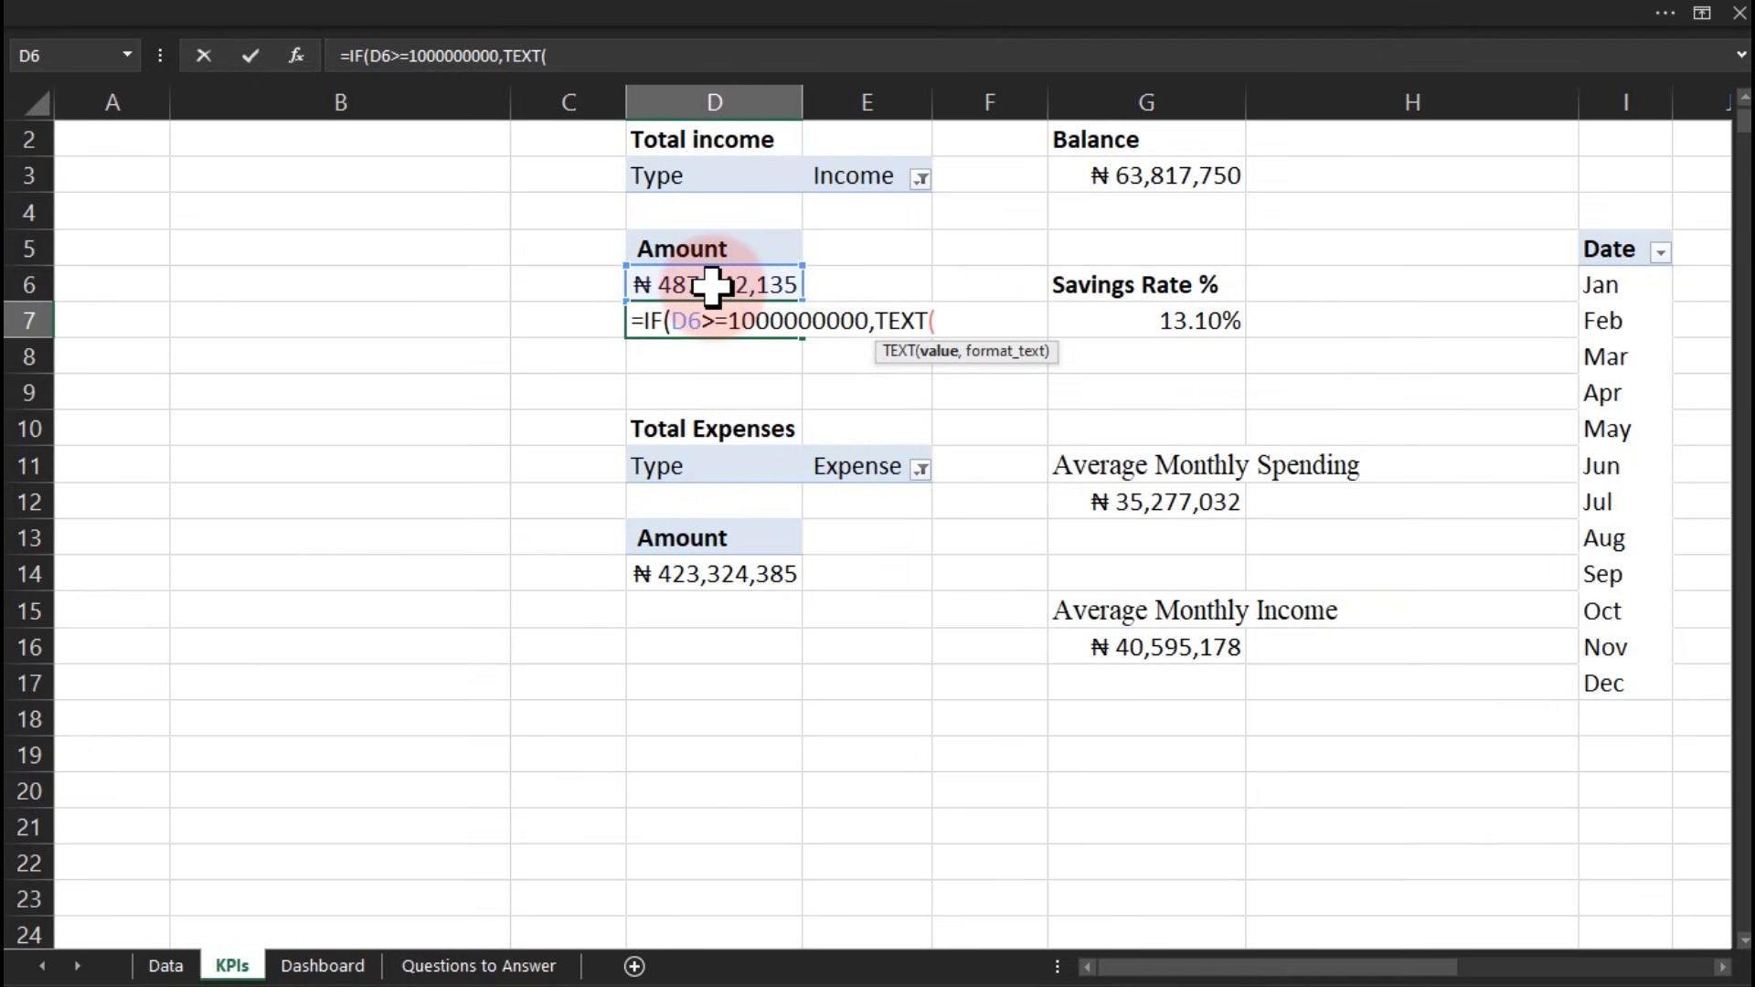
pyautogui.click(707, 286)
pyautogui.write('/1000000000,"')
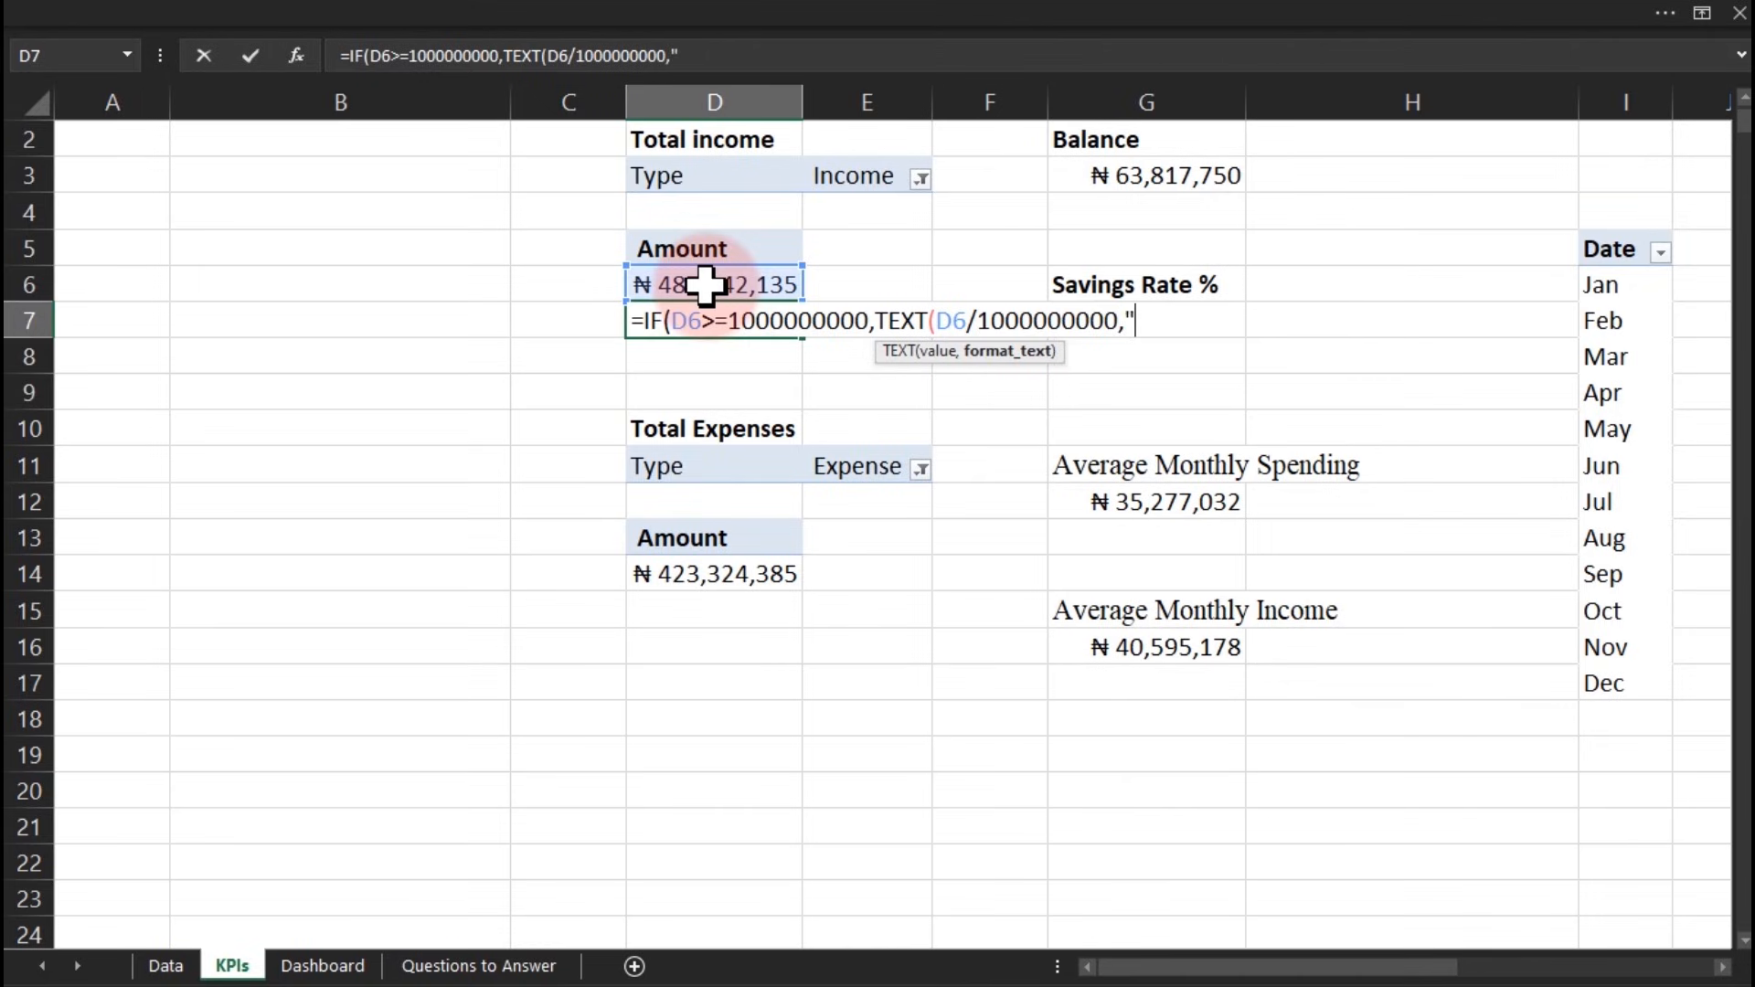
pyautogui.write('0.00"')
pyautogui.write('&')
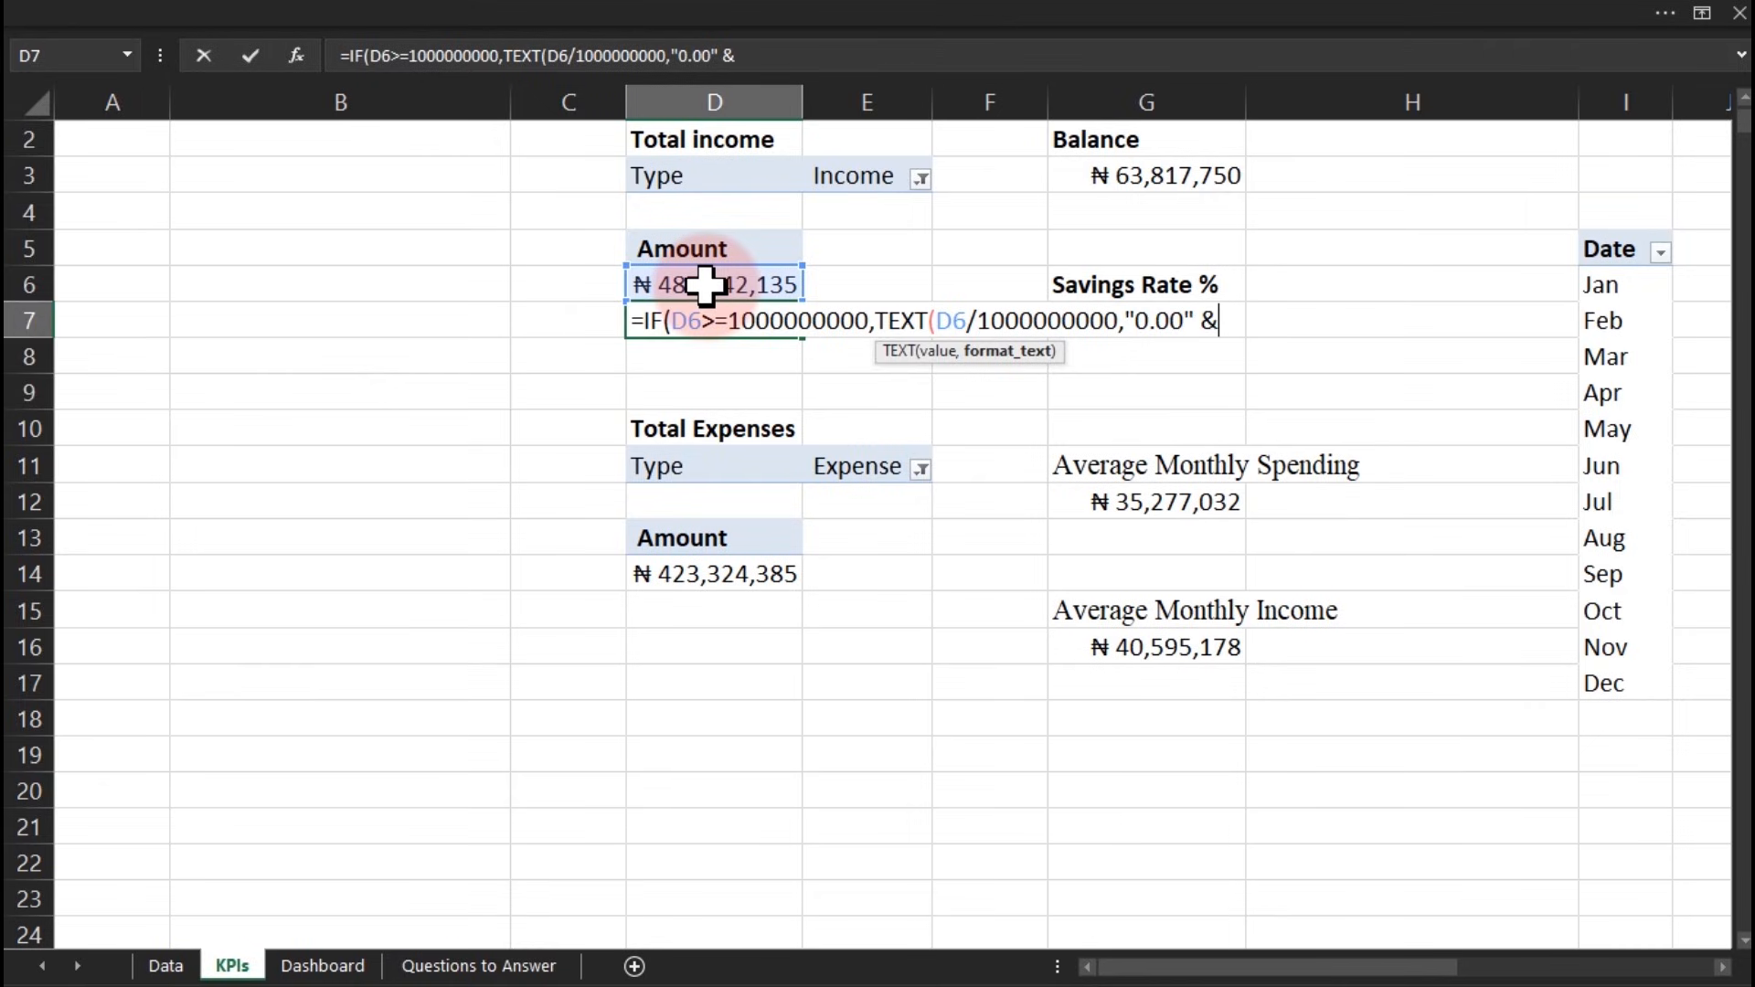
pyautogui.write(' "B"')
pyautogui.write(',')
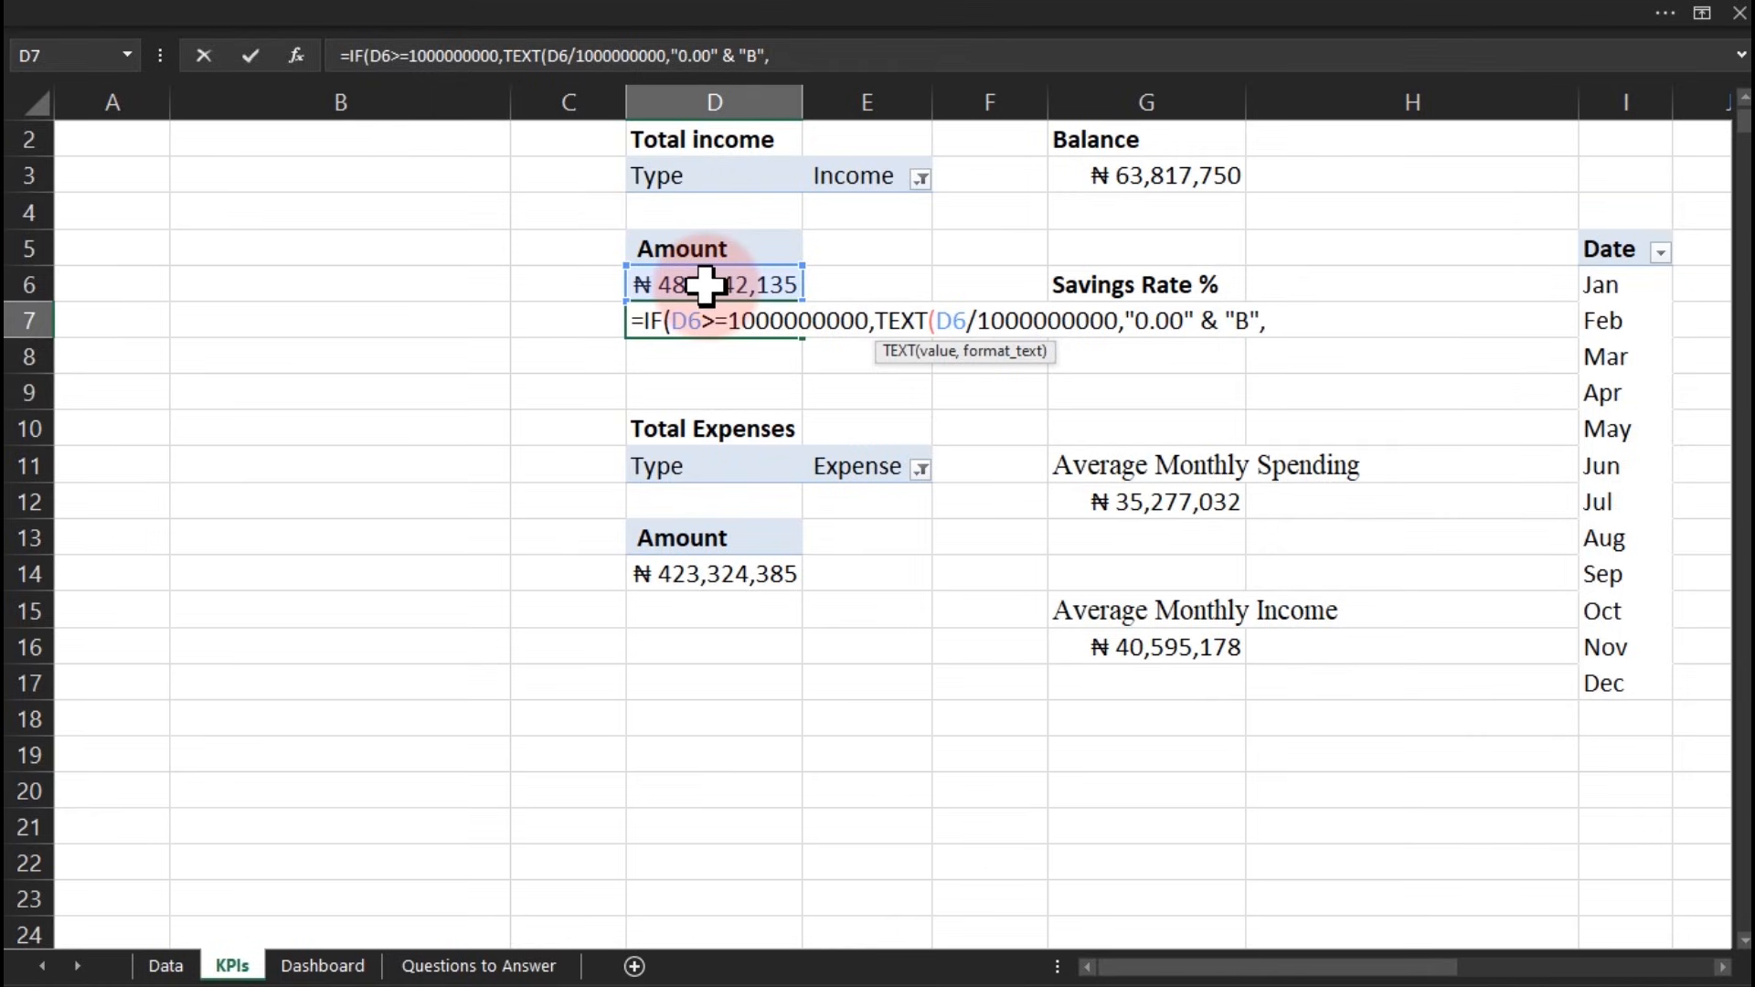
# On a new line of the D7 formula, nest a second IF testing whether D6 is >=1000000
pyautogui.hotkey('alt', 'Return')
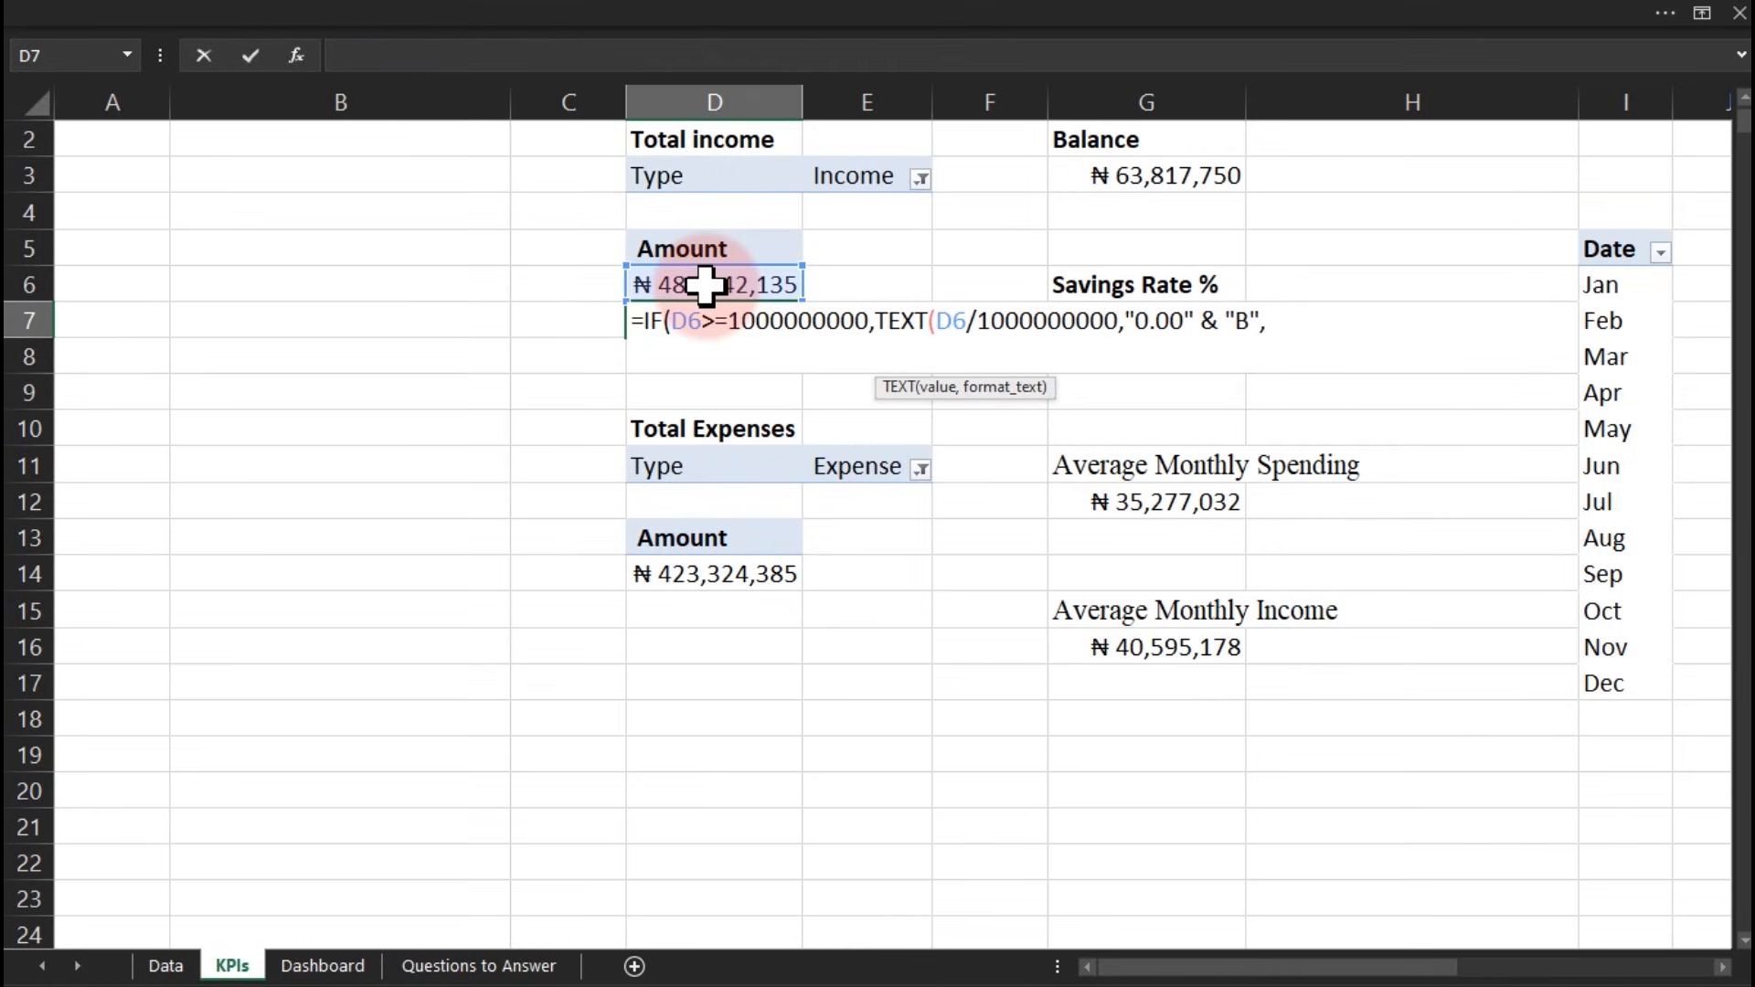
pyautogui.write('if')
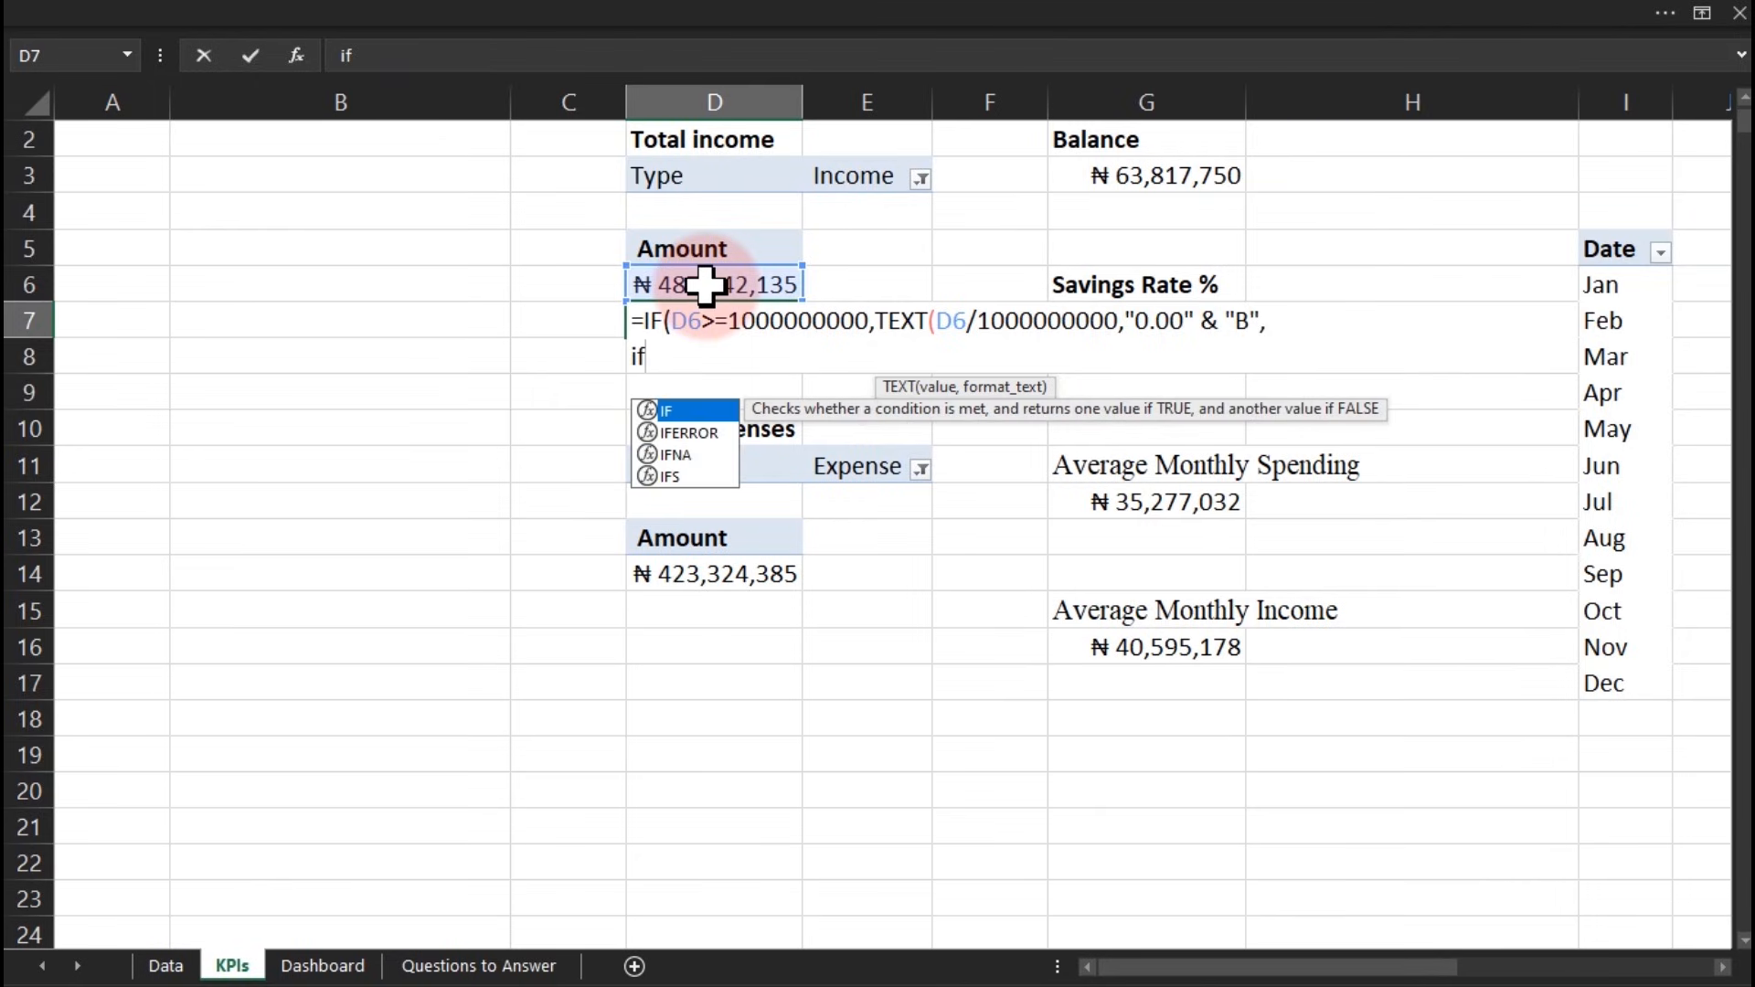
pyautogui.press('Tab')
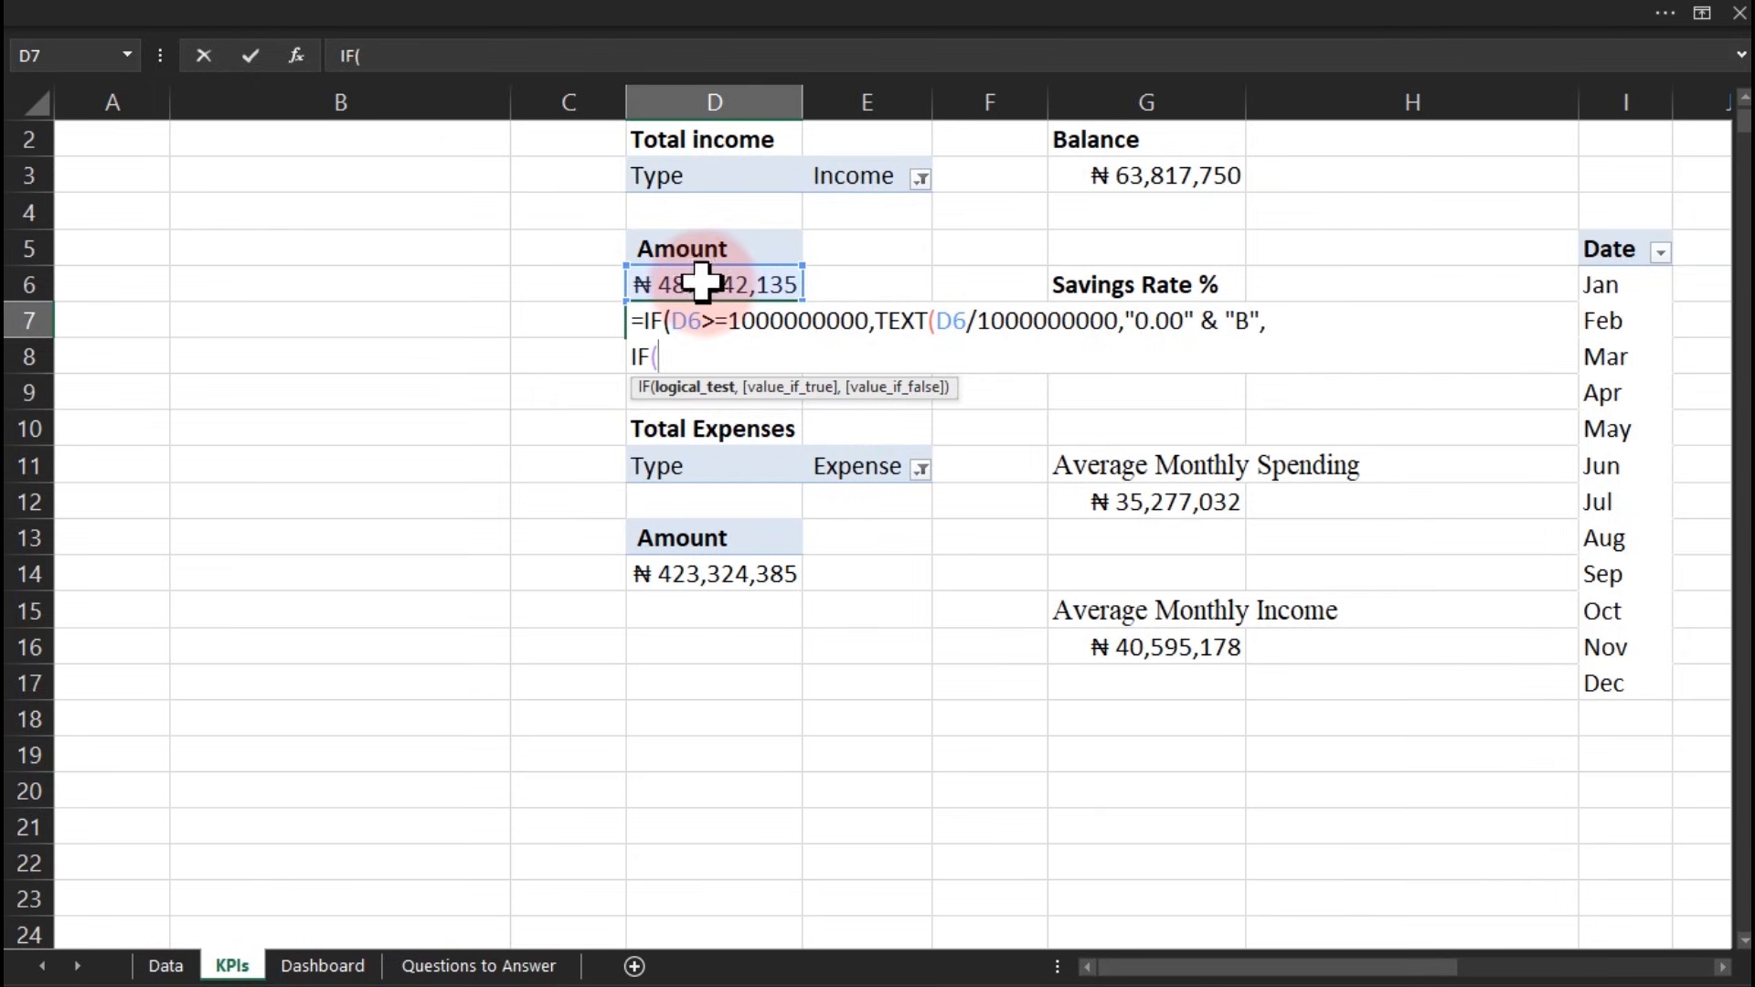
pyautogui.click(700, 284)
pyautogui.write('>=1')
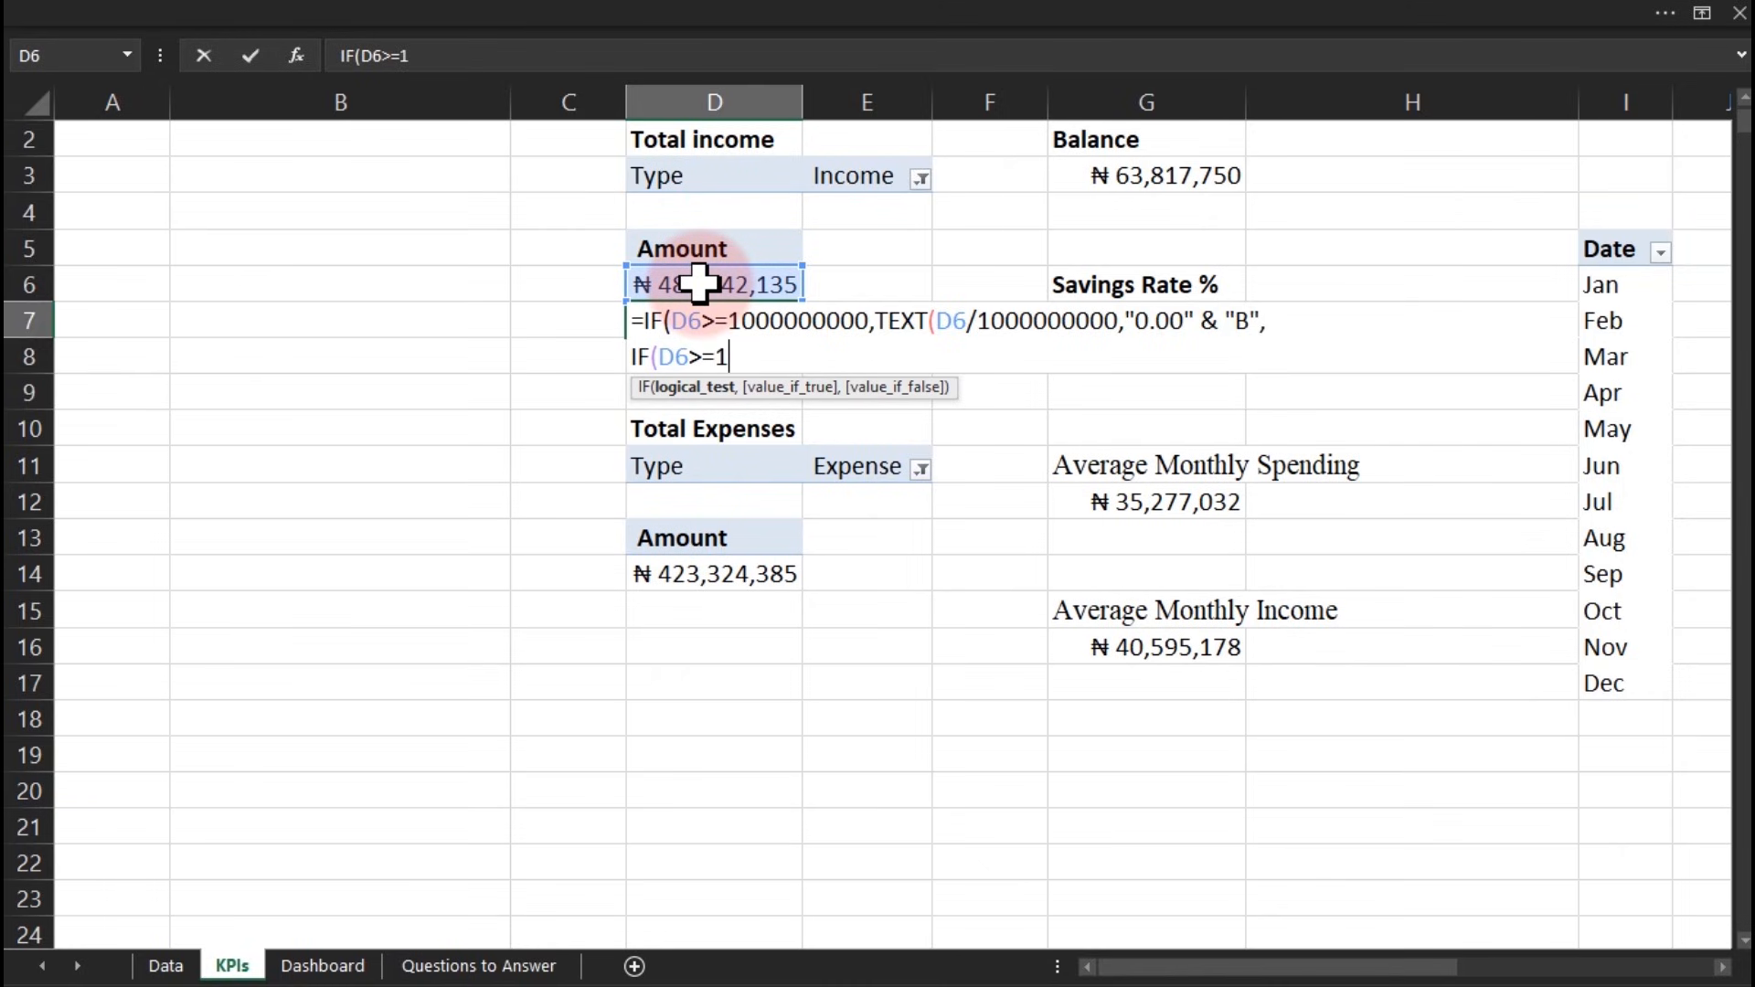
pyautogui.write('000000,tex')
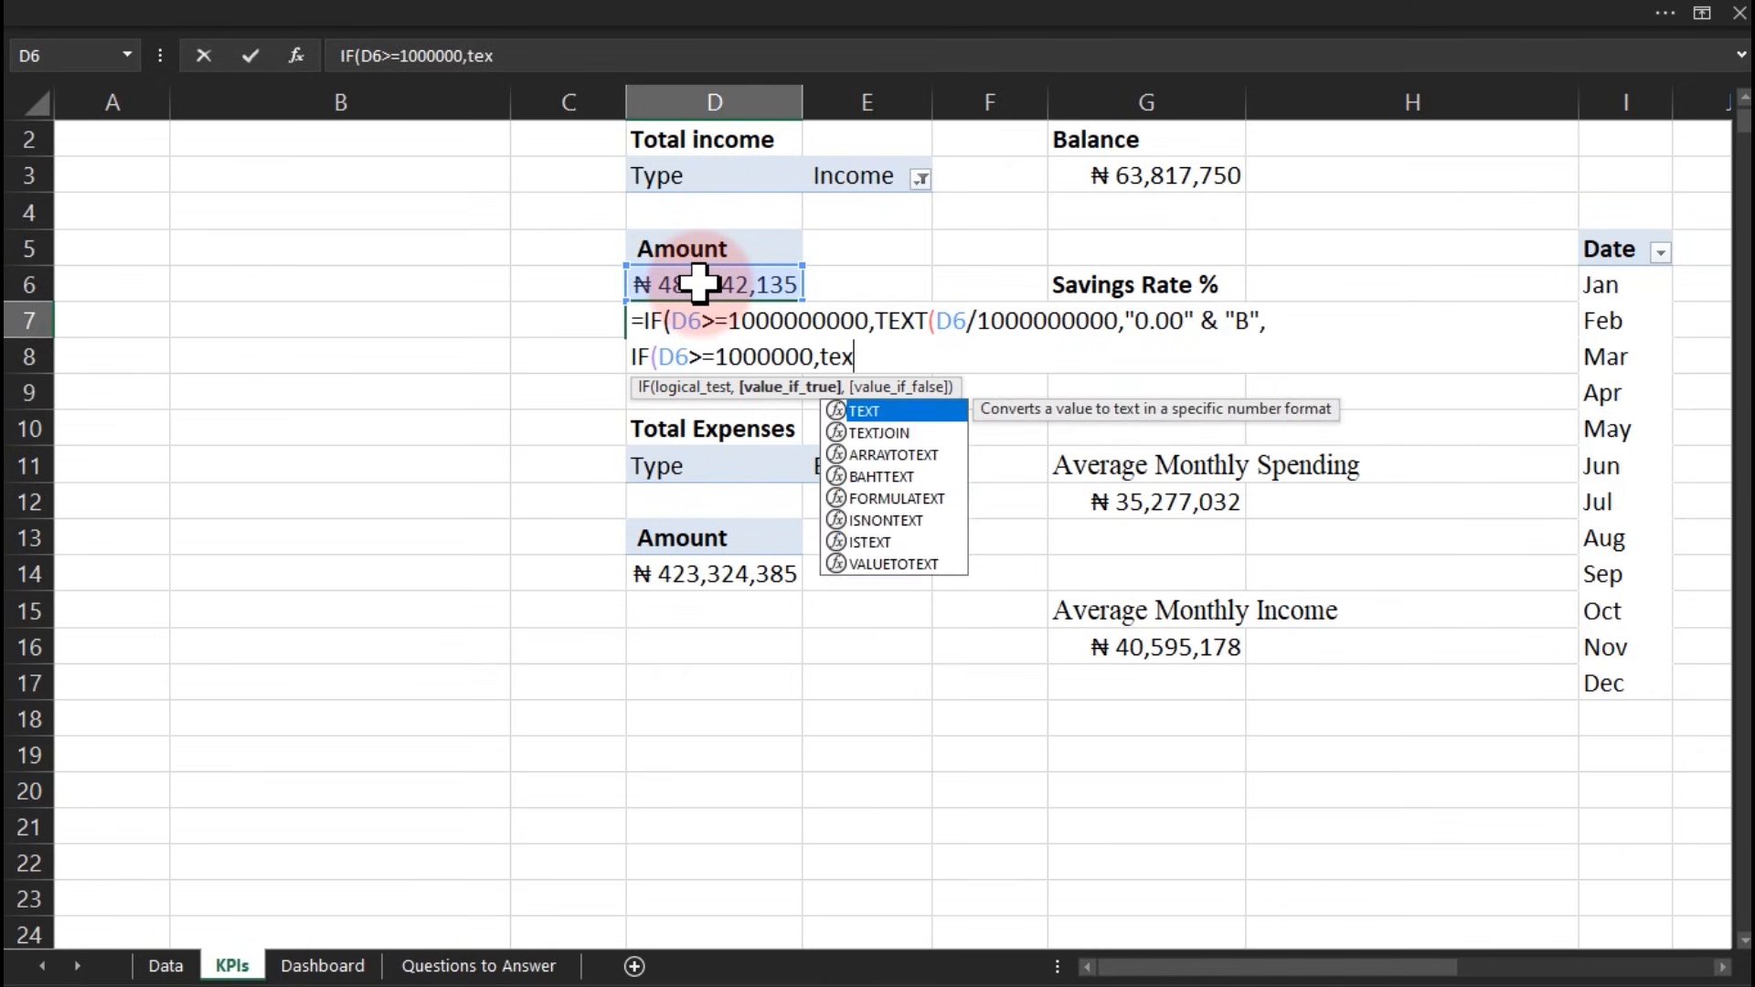
# Complete the millions result in the D7 formula as TEXT(D6/1000000,"0.00" & "M", ending with a comma
pyautogui.press('Tab')
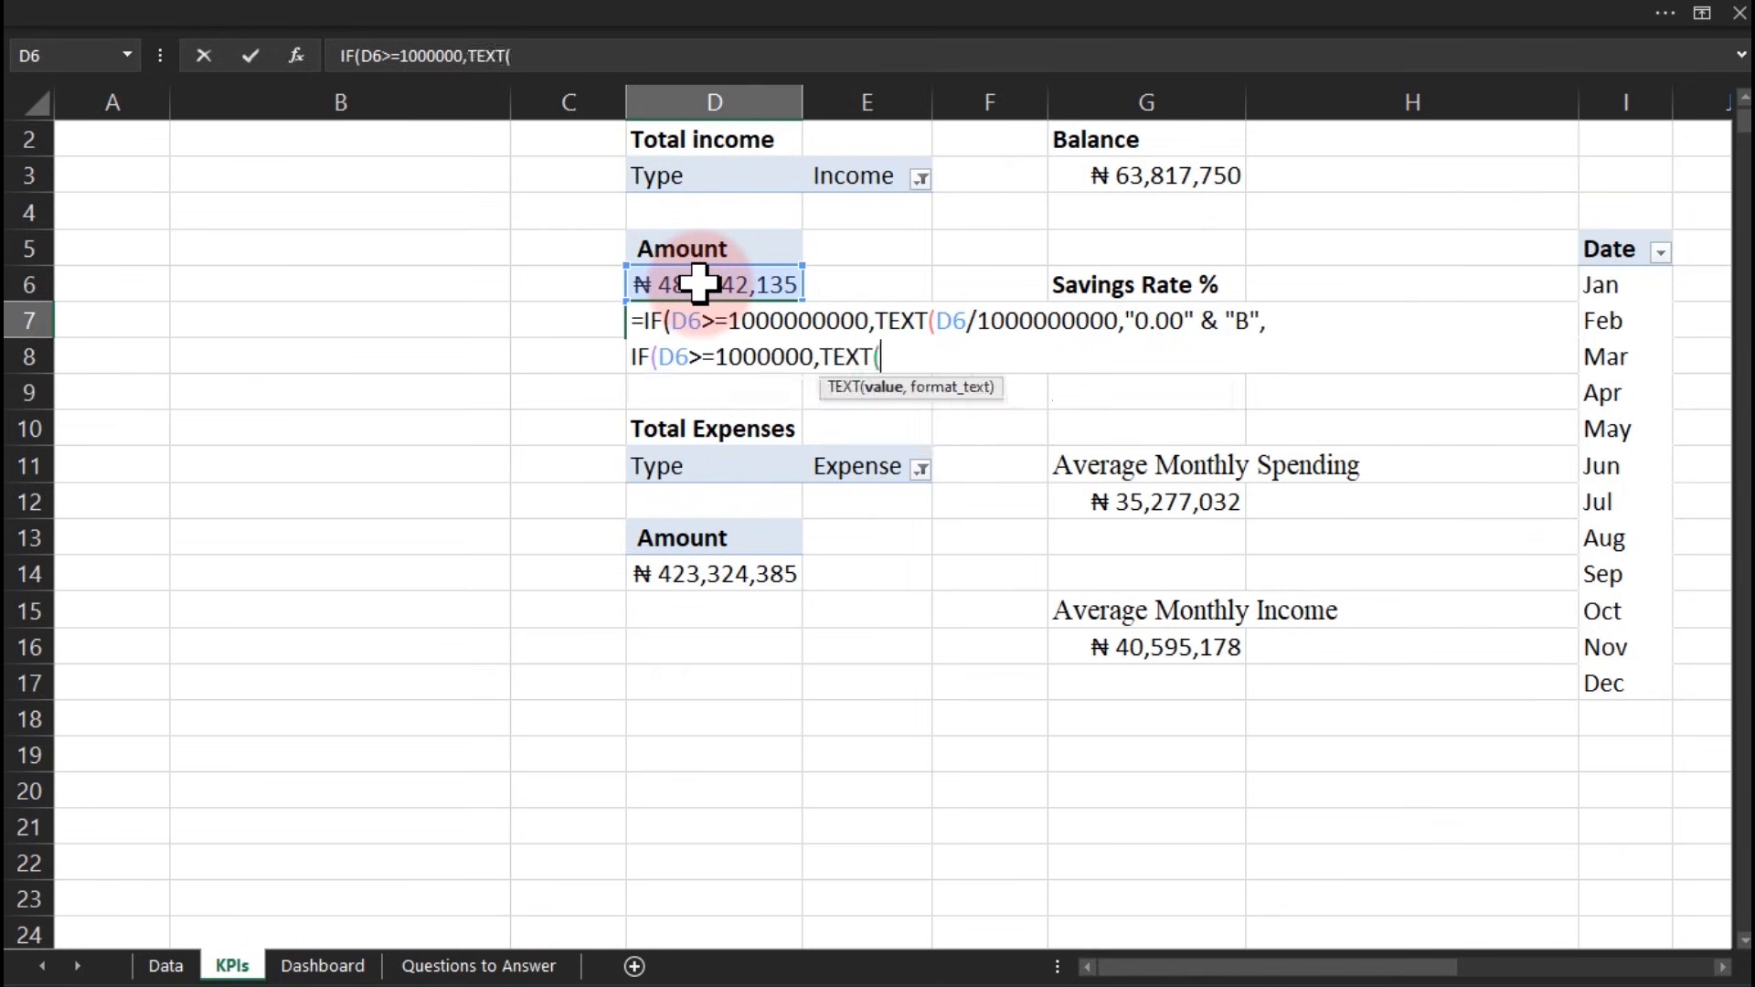
pyautogui.click(699, 284)
pyautogui.write('/')
pyautogui.write('1000000')
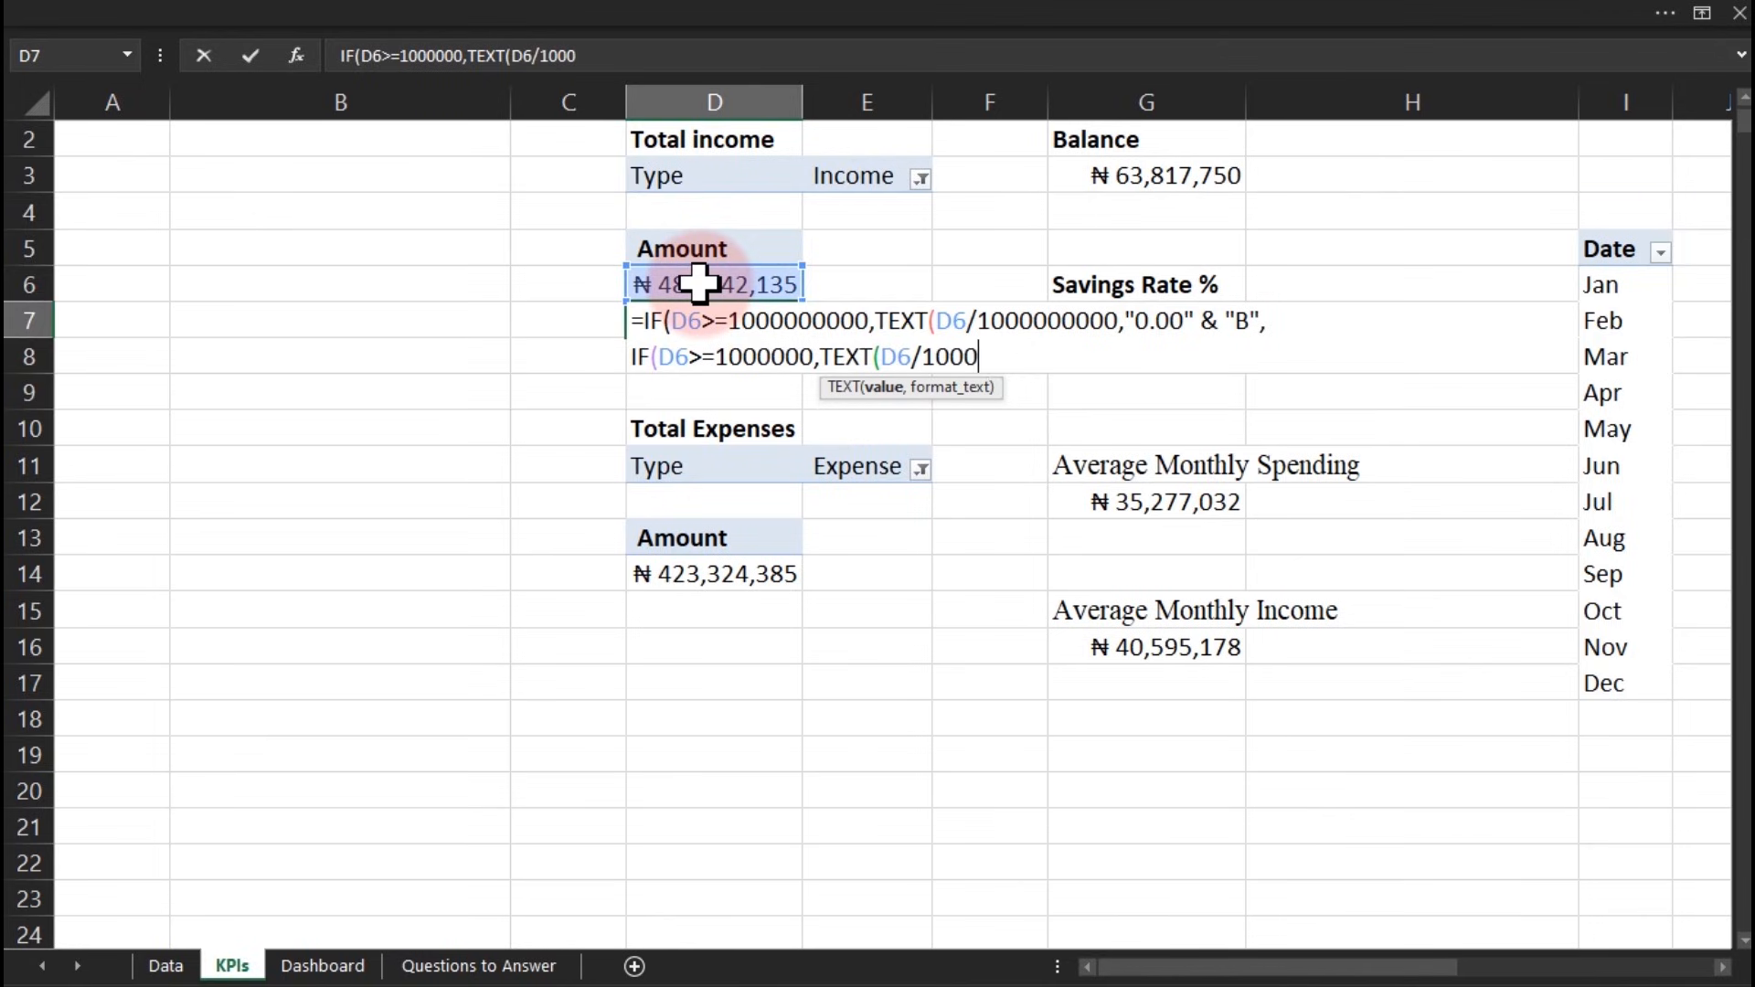
pyautogui.write(',"')
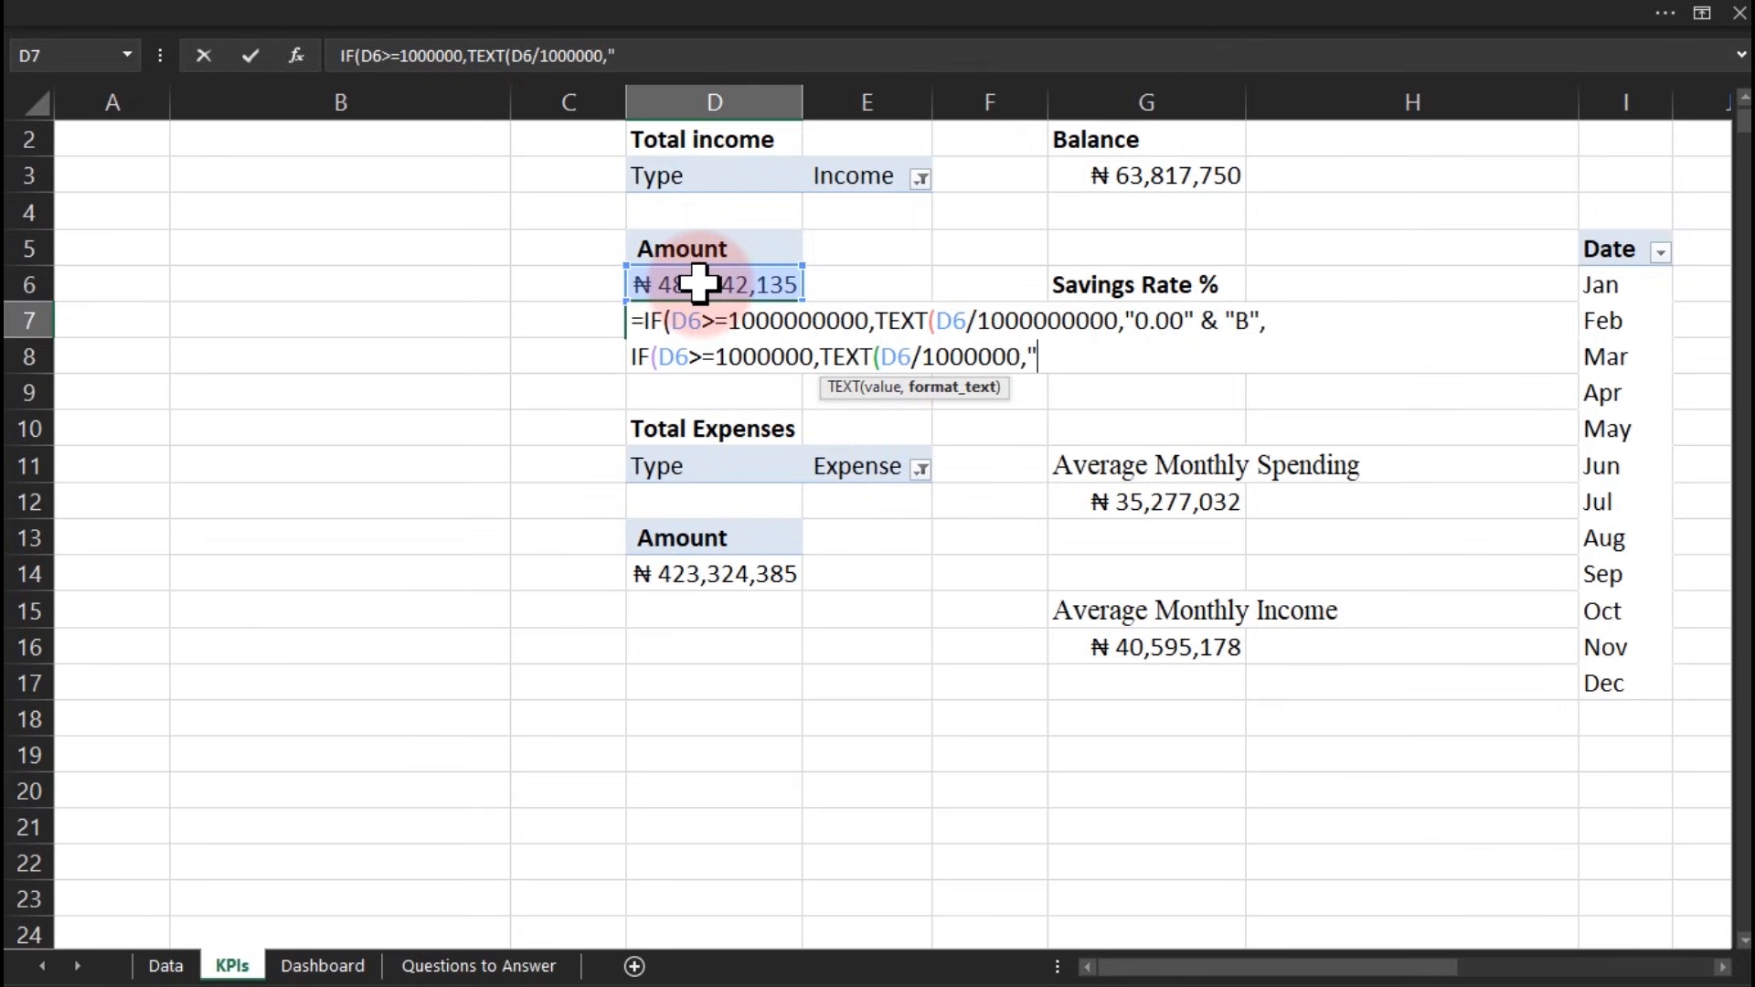
pyautogui.write('0.00" &')
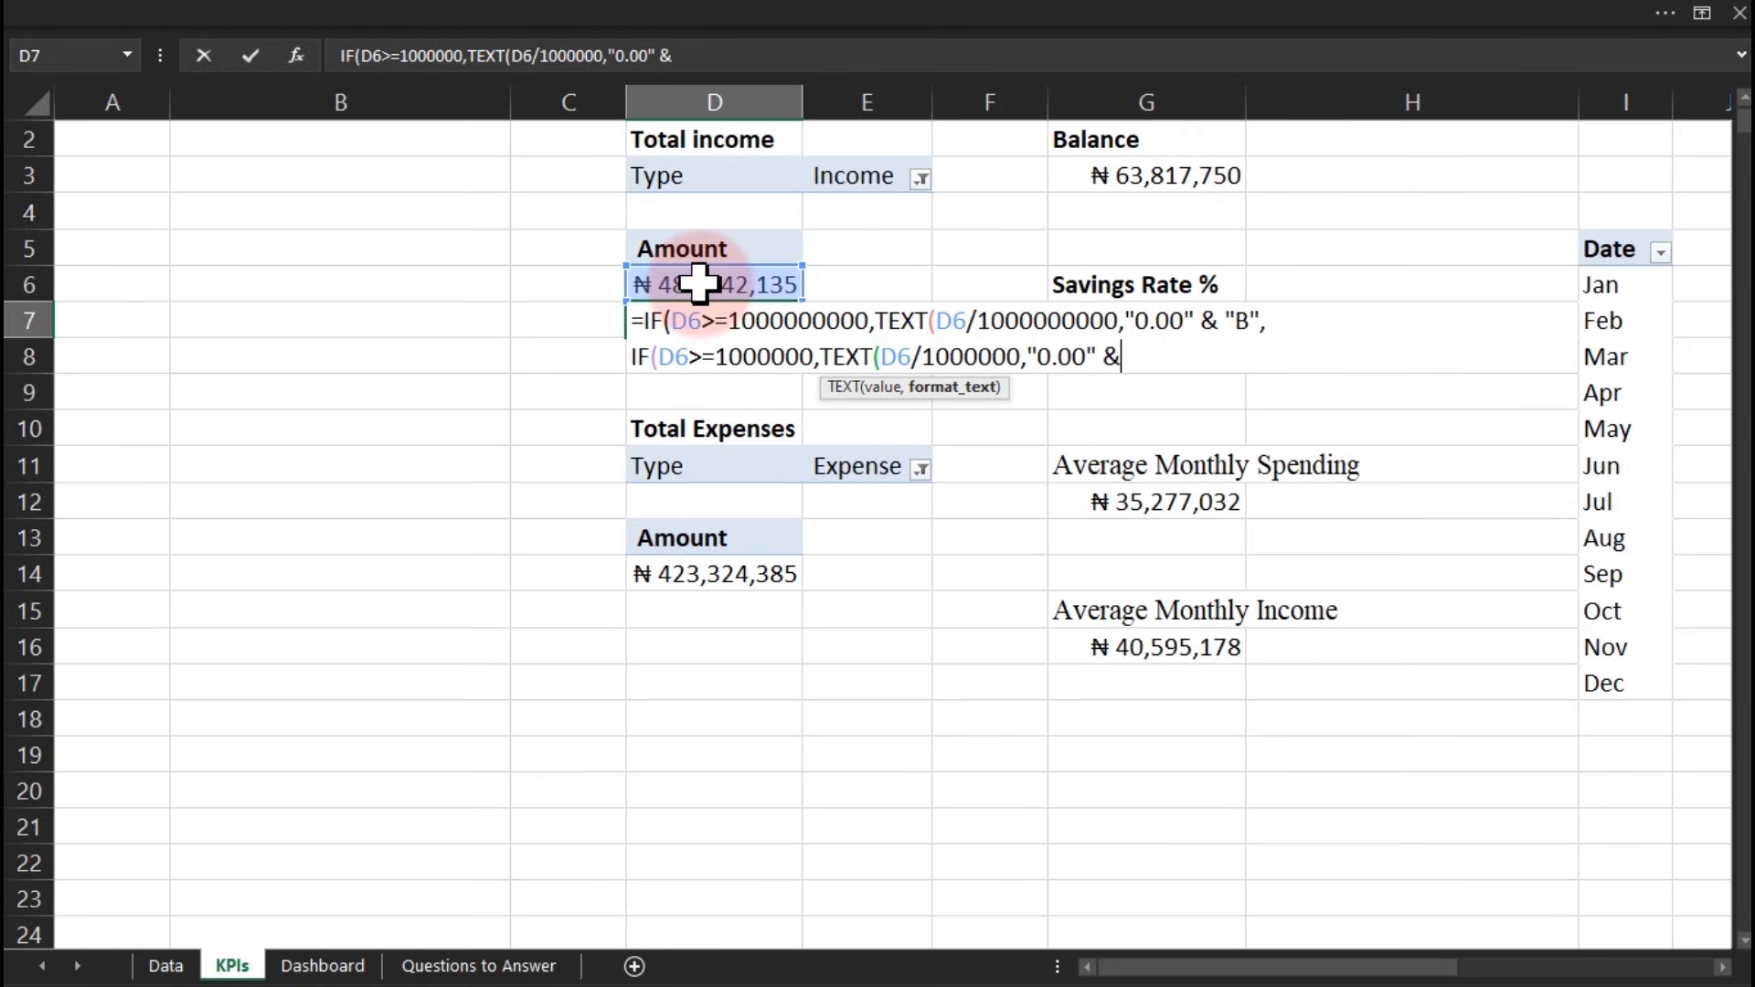
pyautogui.write(' "M",')
# On a new line of the D7 formula, nest a third IF testing whether D6 is >=1000
pyautogui.hotkey('alt', 'Return')
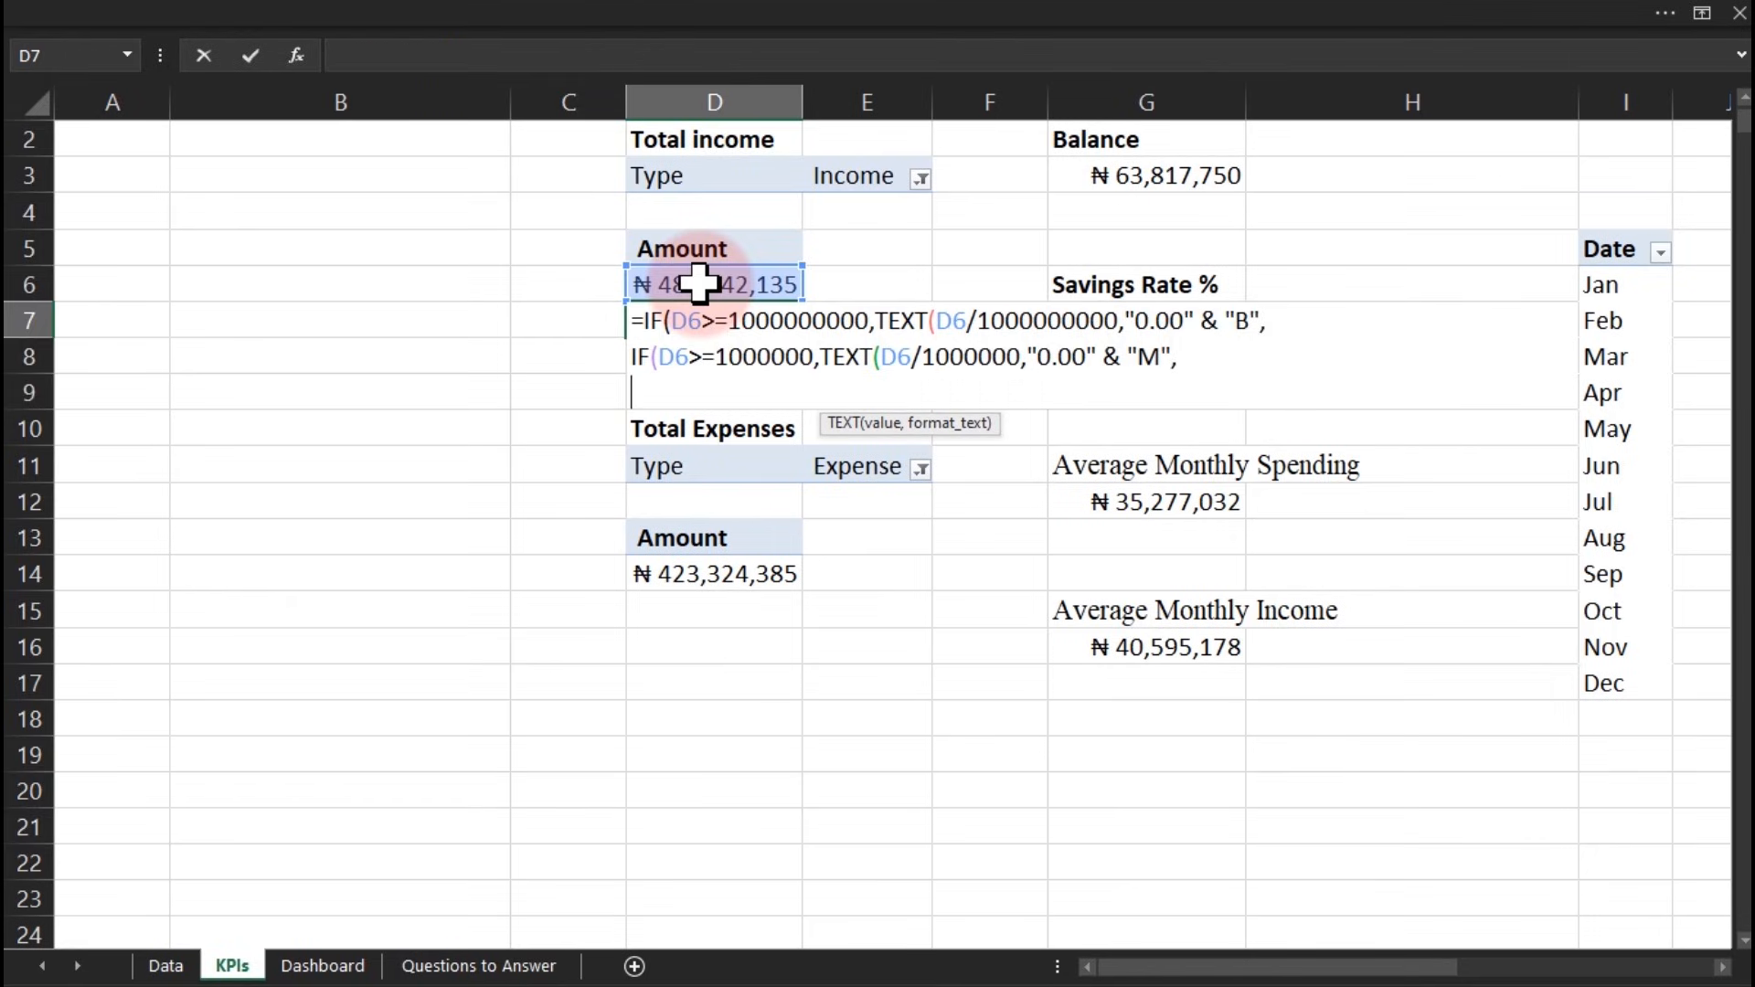
pyautogui.write('if')
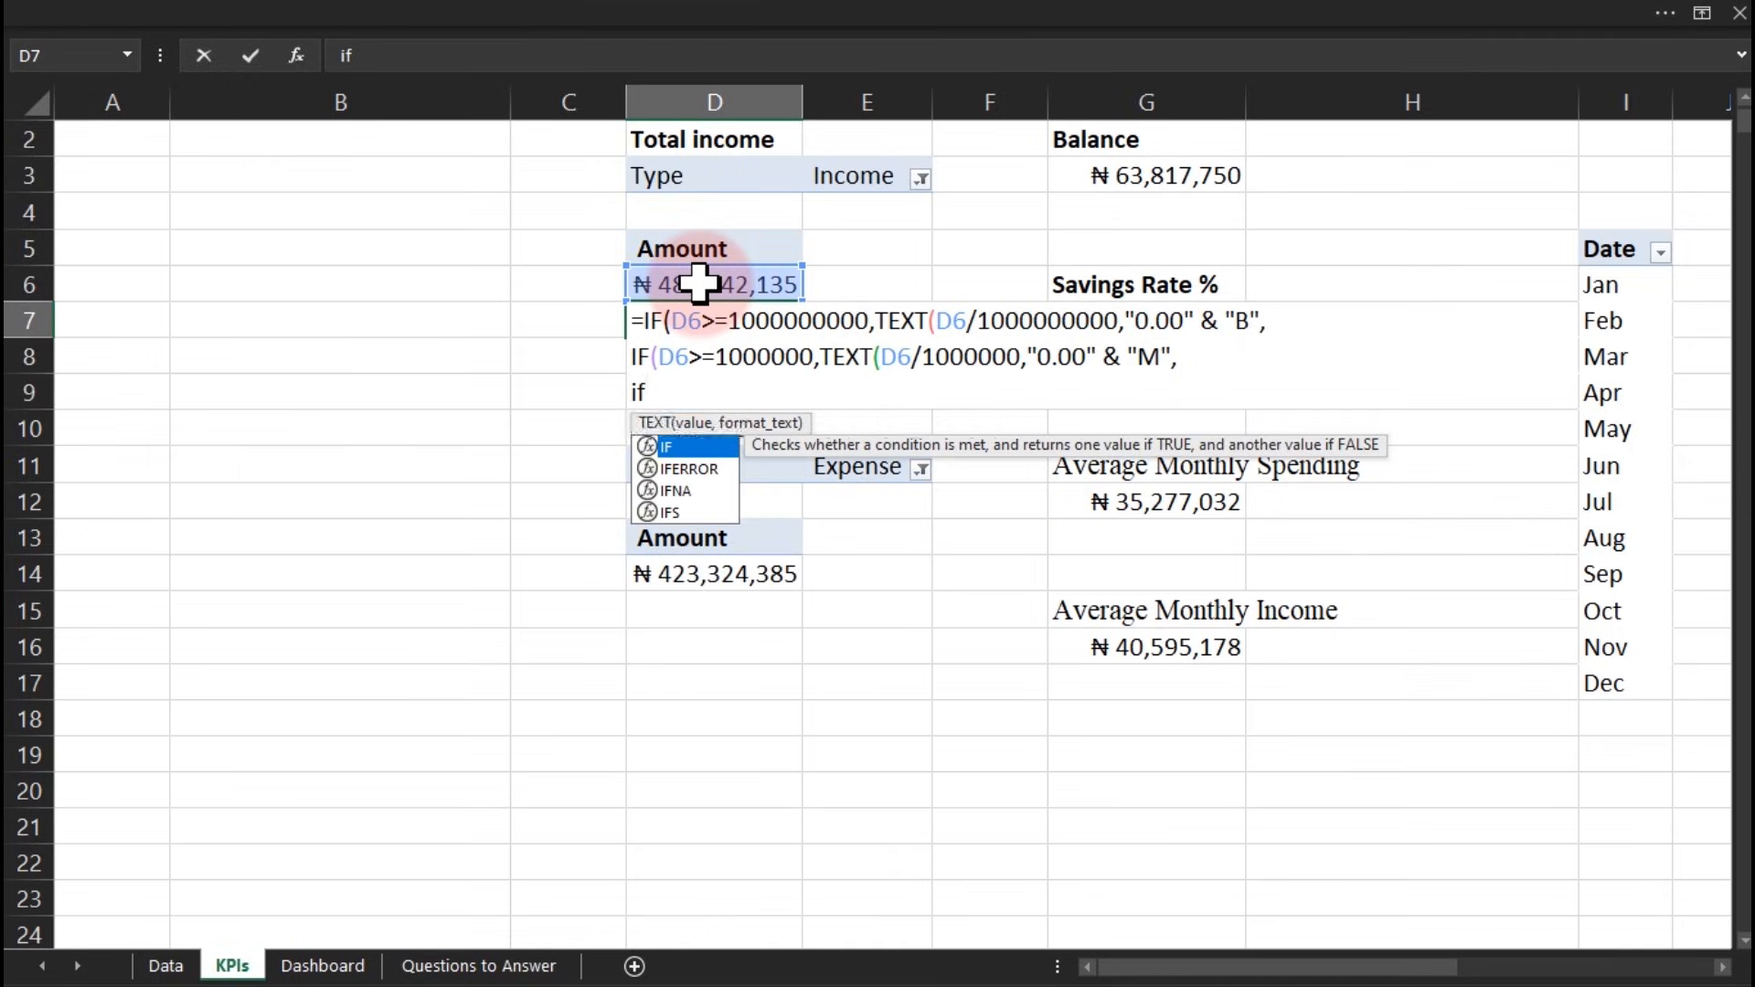
pyautogui.press('Tab')
pyautogui.click(699, 284)
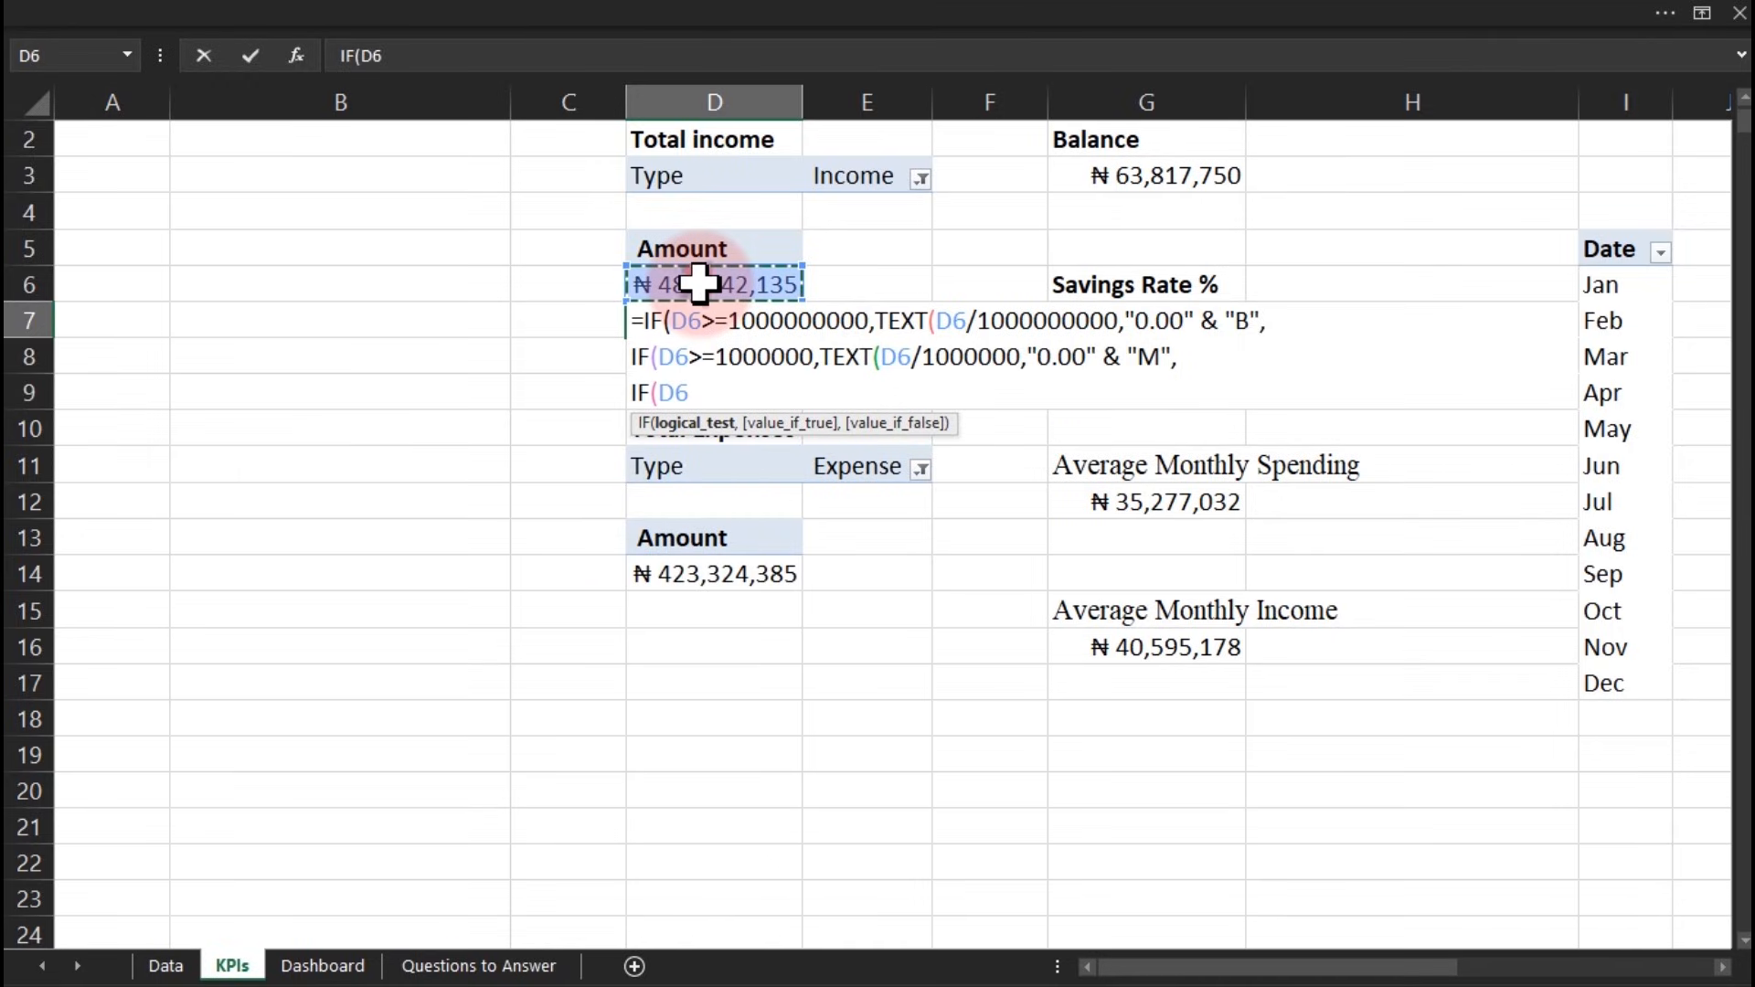
pyautogui.write('>=1000')
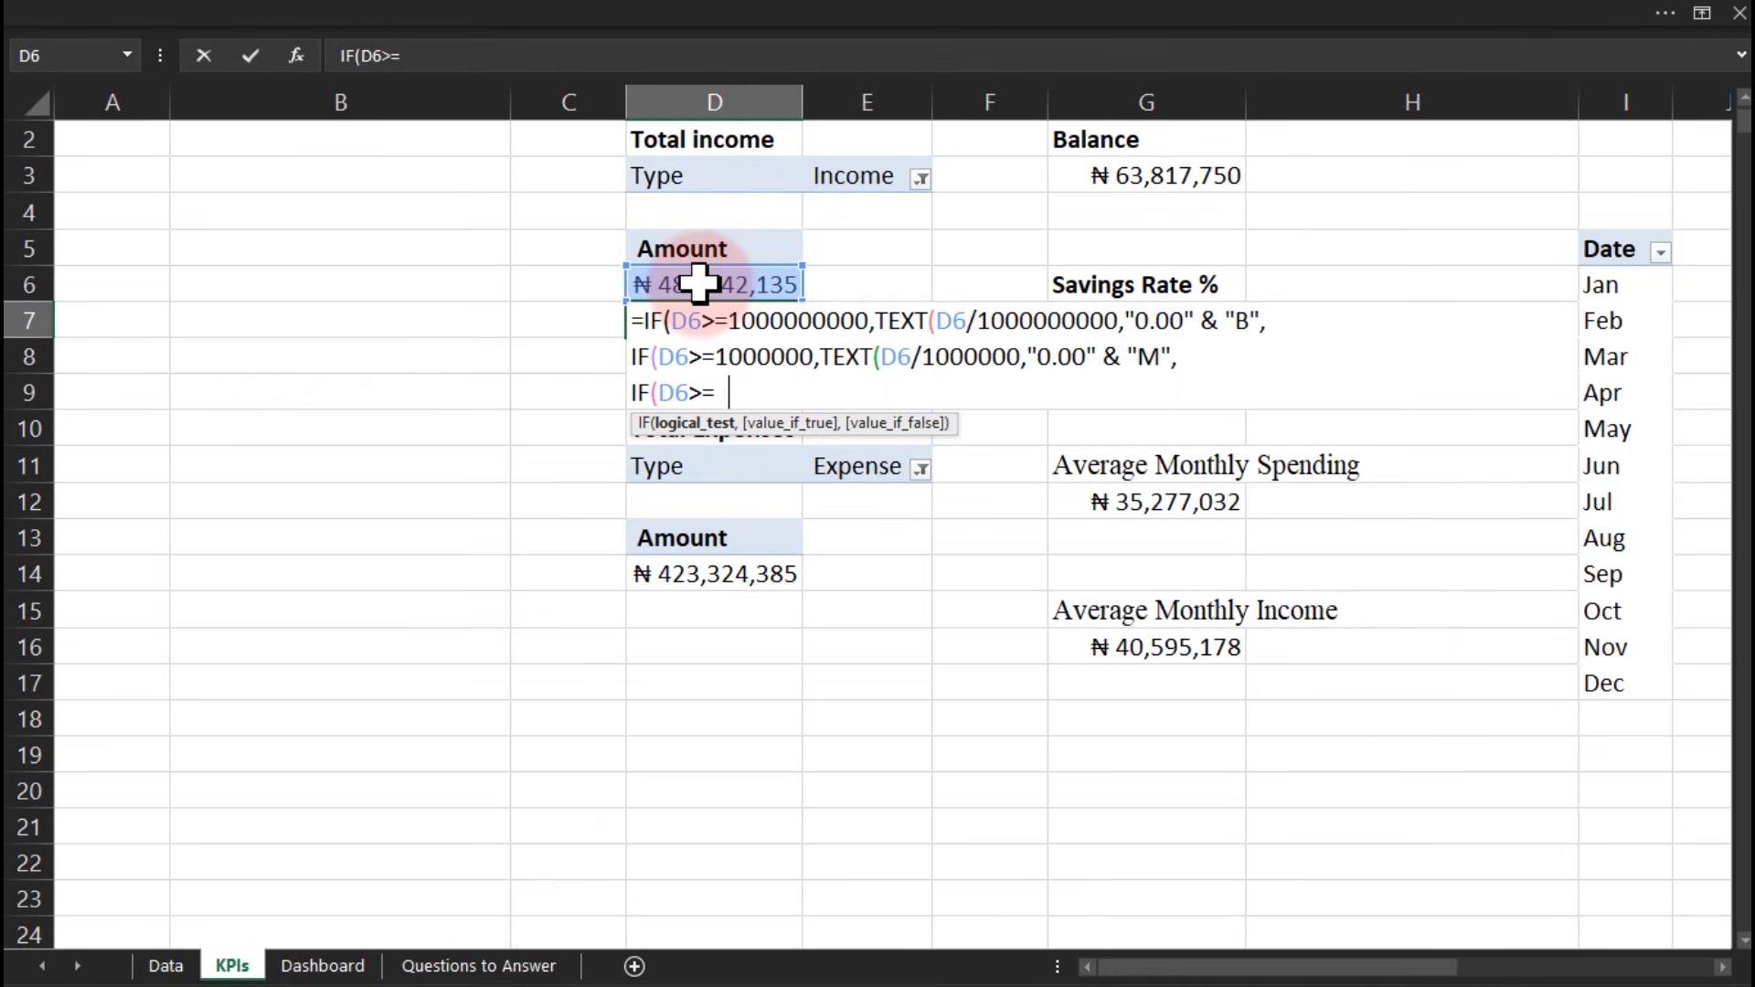
# Add the thousands result to the D7 formula as TEXT(D6/1000,"0.00", leaving the function open
pyautogui.write(',te')
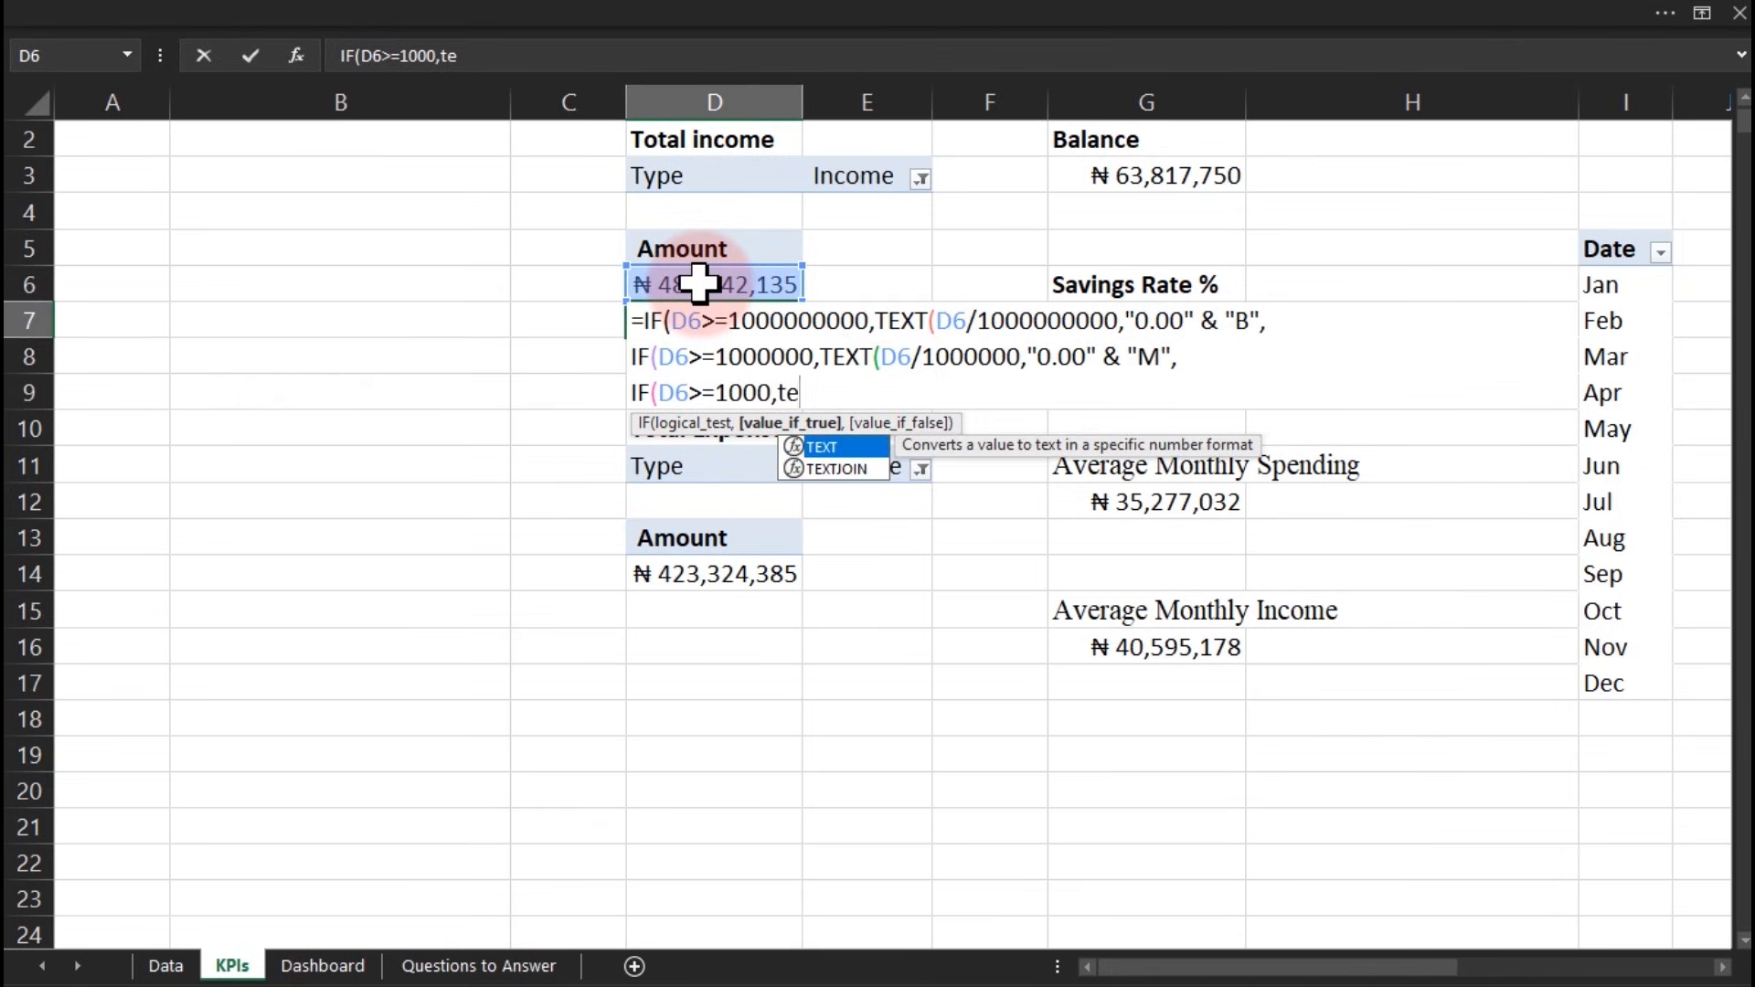
pyautogui.write('x')
pyautogui.press('Tab')
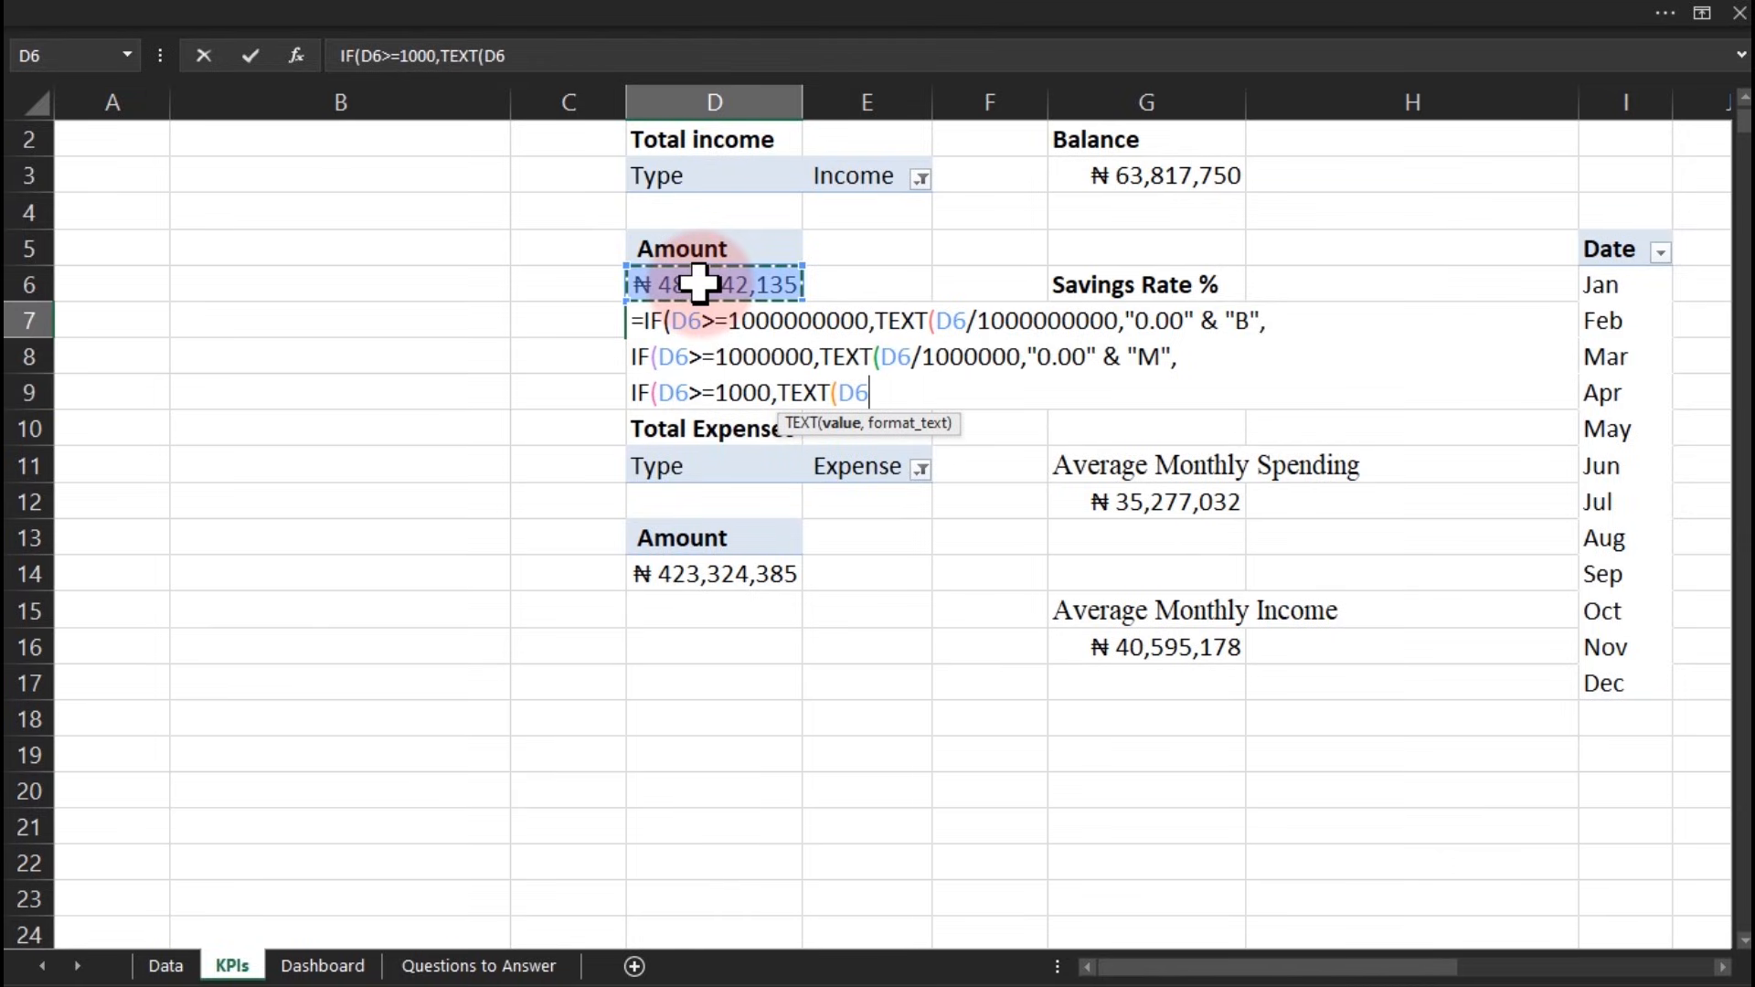
pyautogui.write('/1000,')
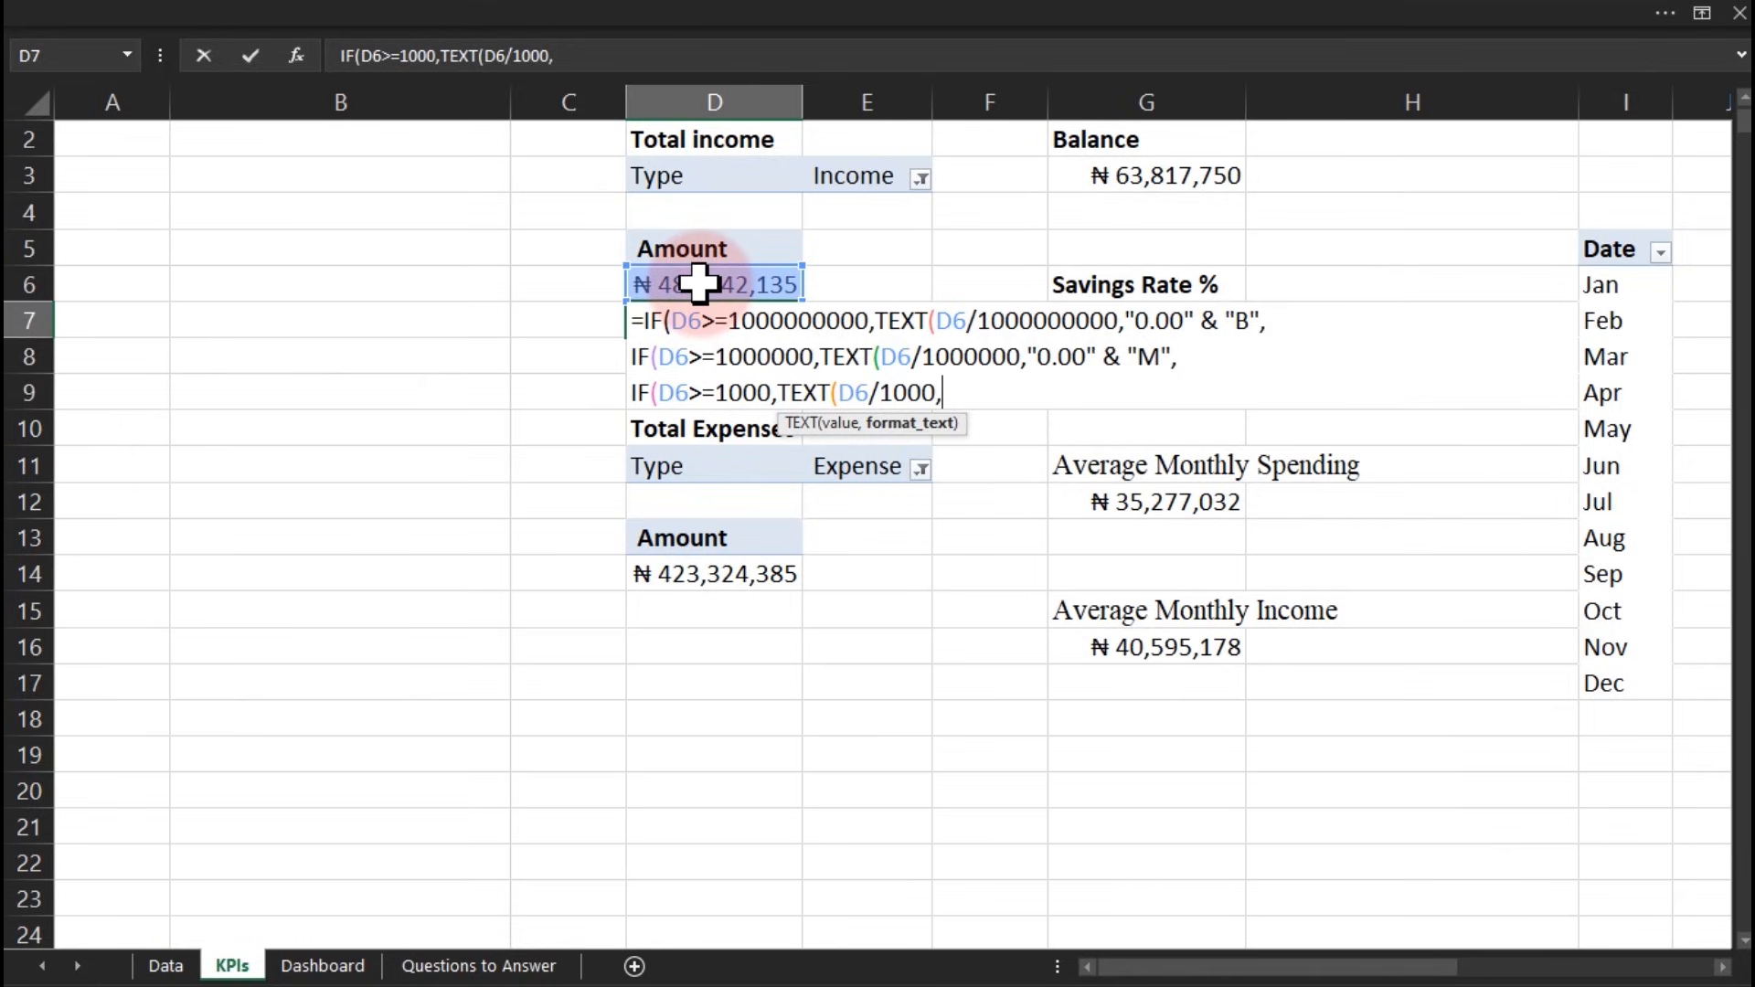
pyautogui.write('"0.00"')
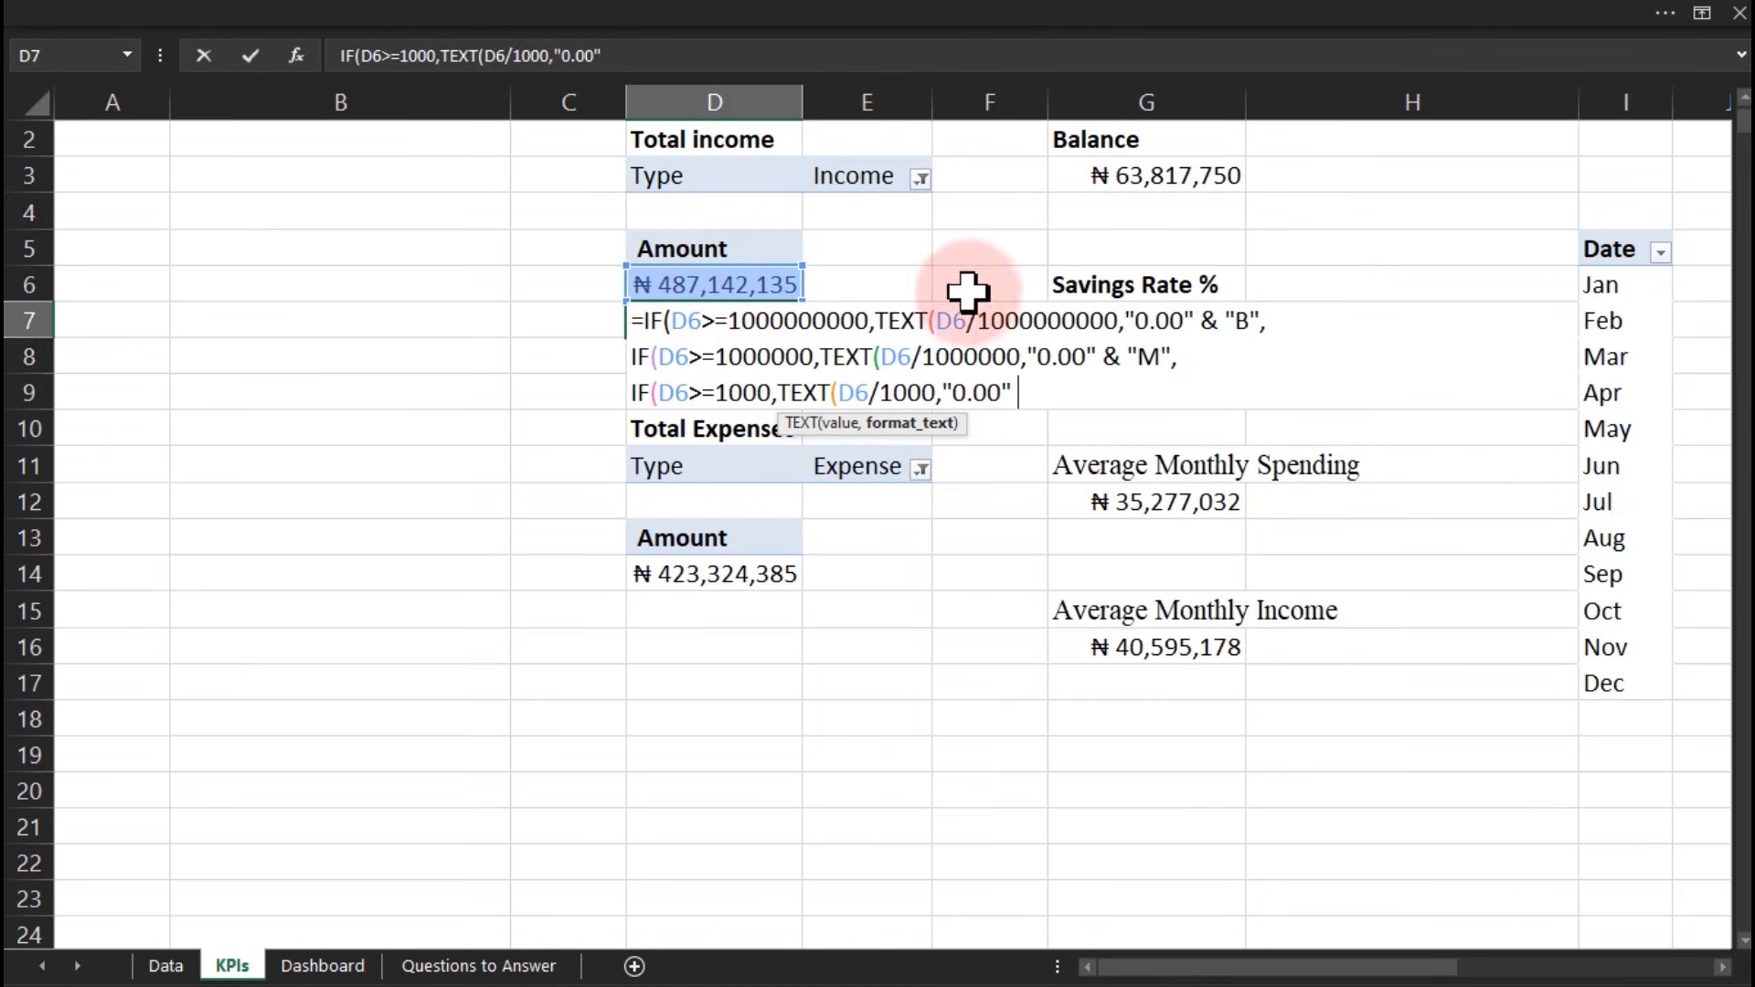
# Insert the missing closing parenthesis after "0.00" in both the billions and the millions TEXT functions of the D7 formula
pyautogui.click(1196, 318)
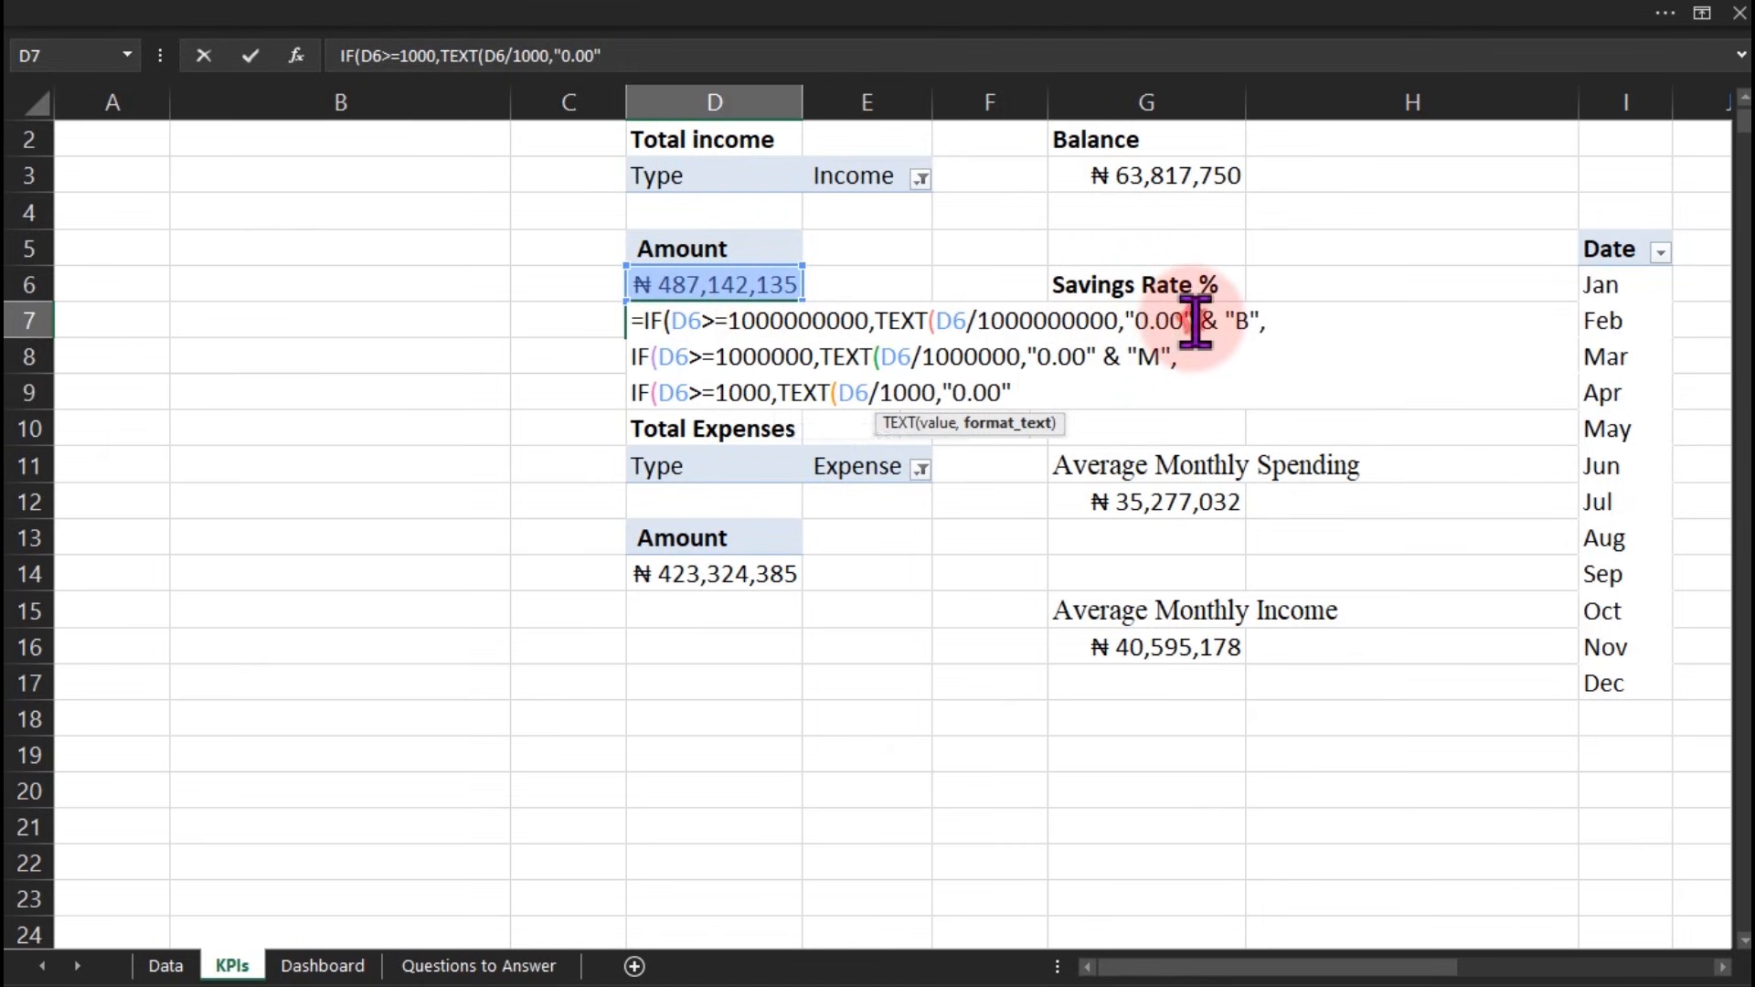
pyautogui.write(')')
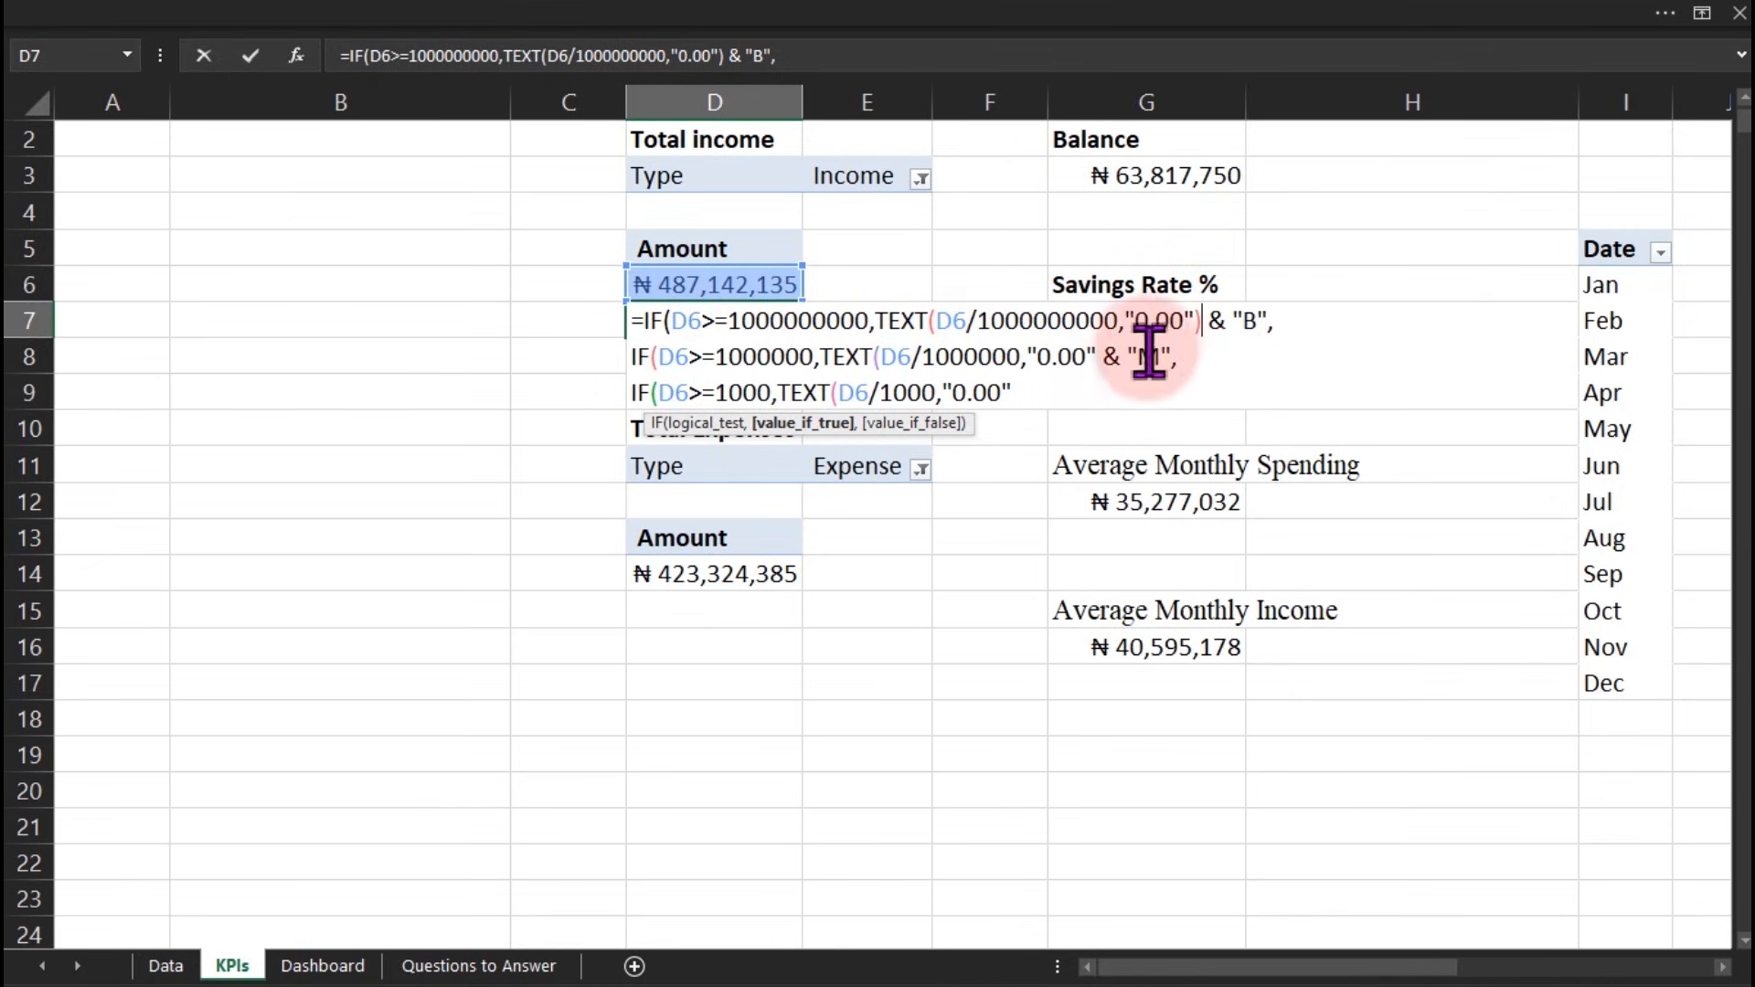
pyautogui.click(1098, 356)
pyautogui.write(')')
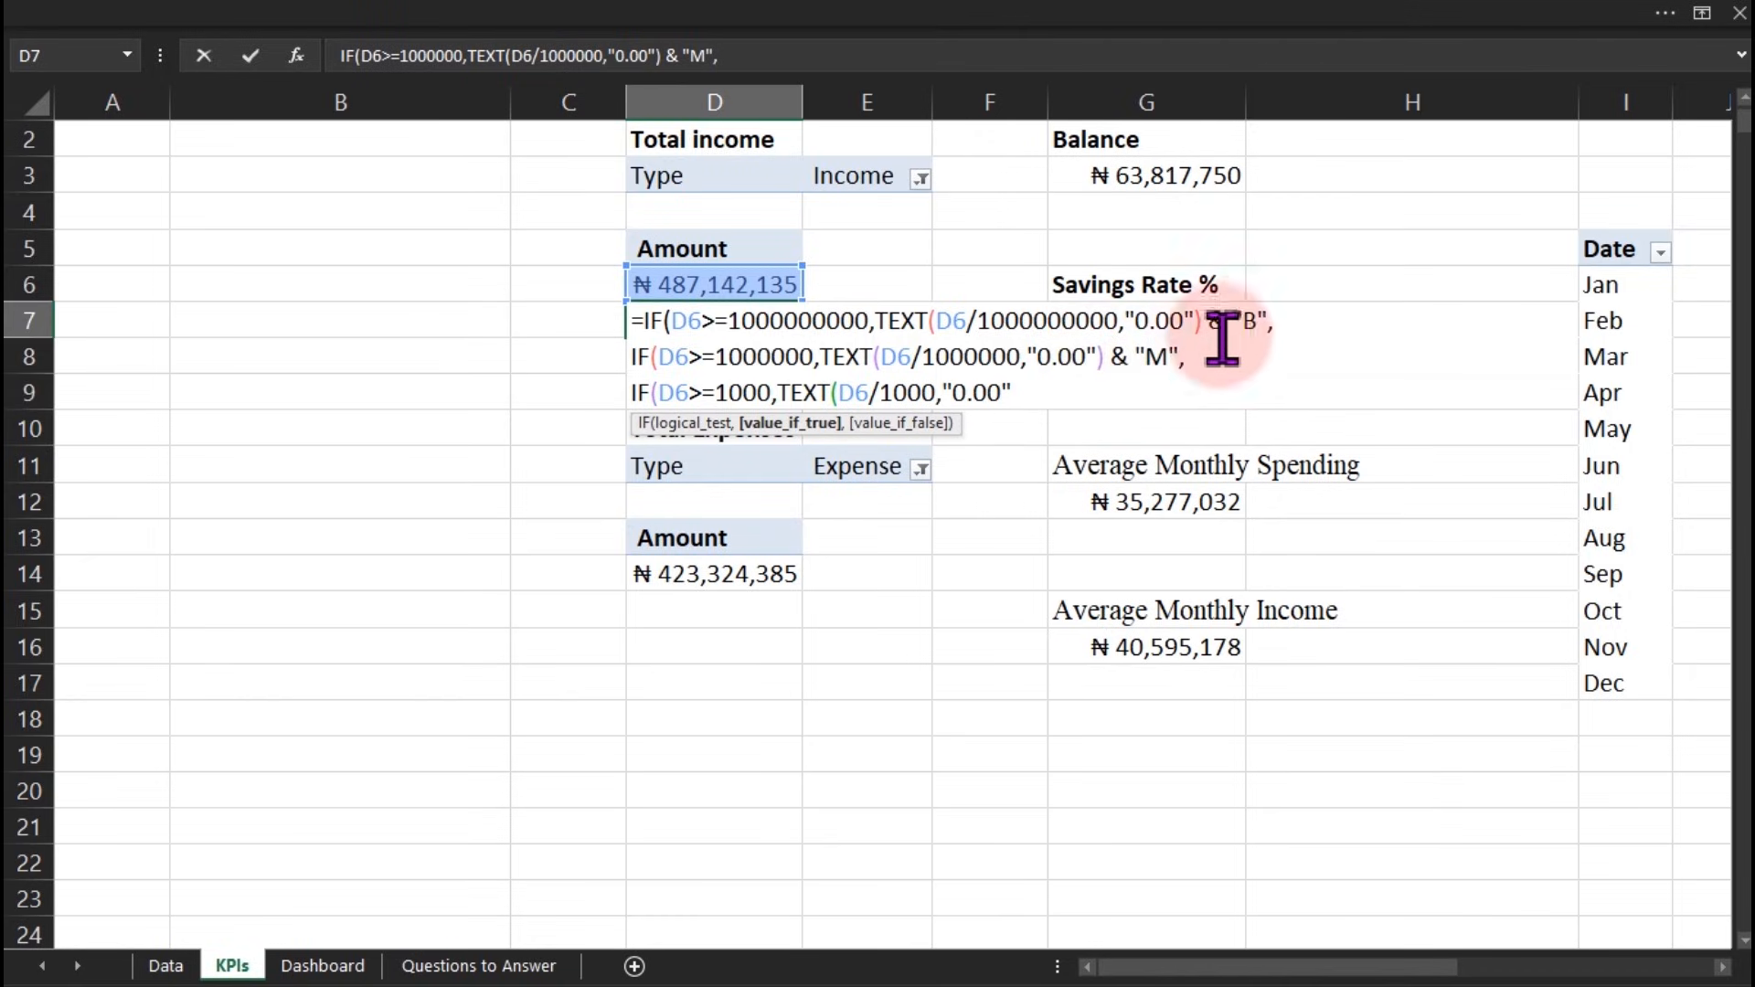
# Close the thousands TEXT function in the D7 formula and append & "K", after it
pyautogui.click(1021, 393)
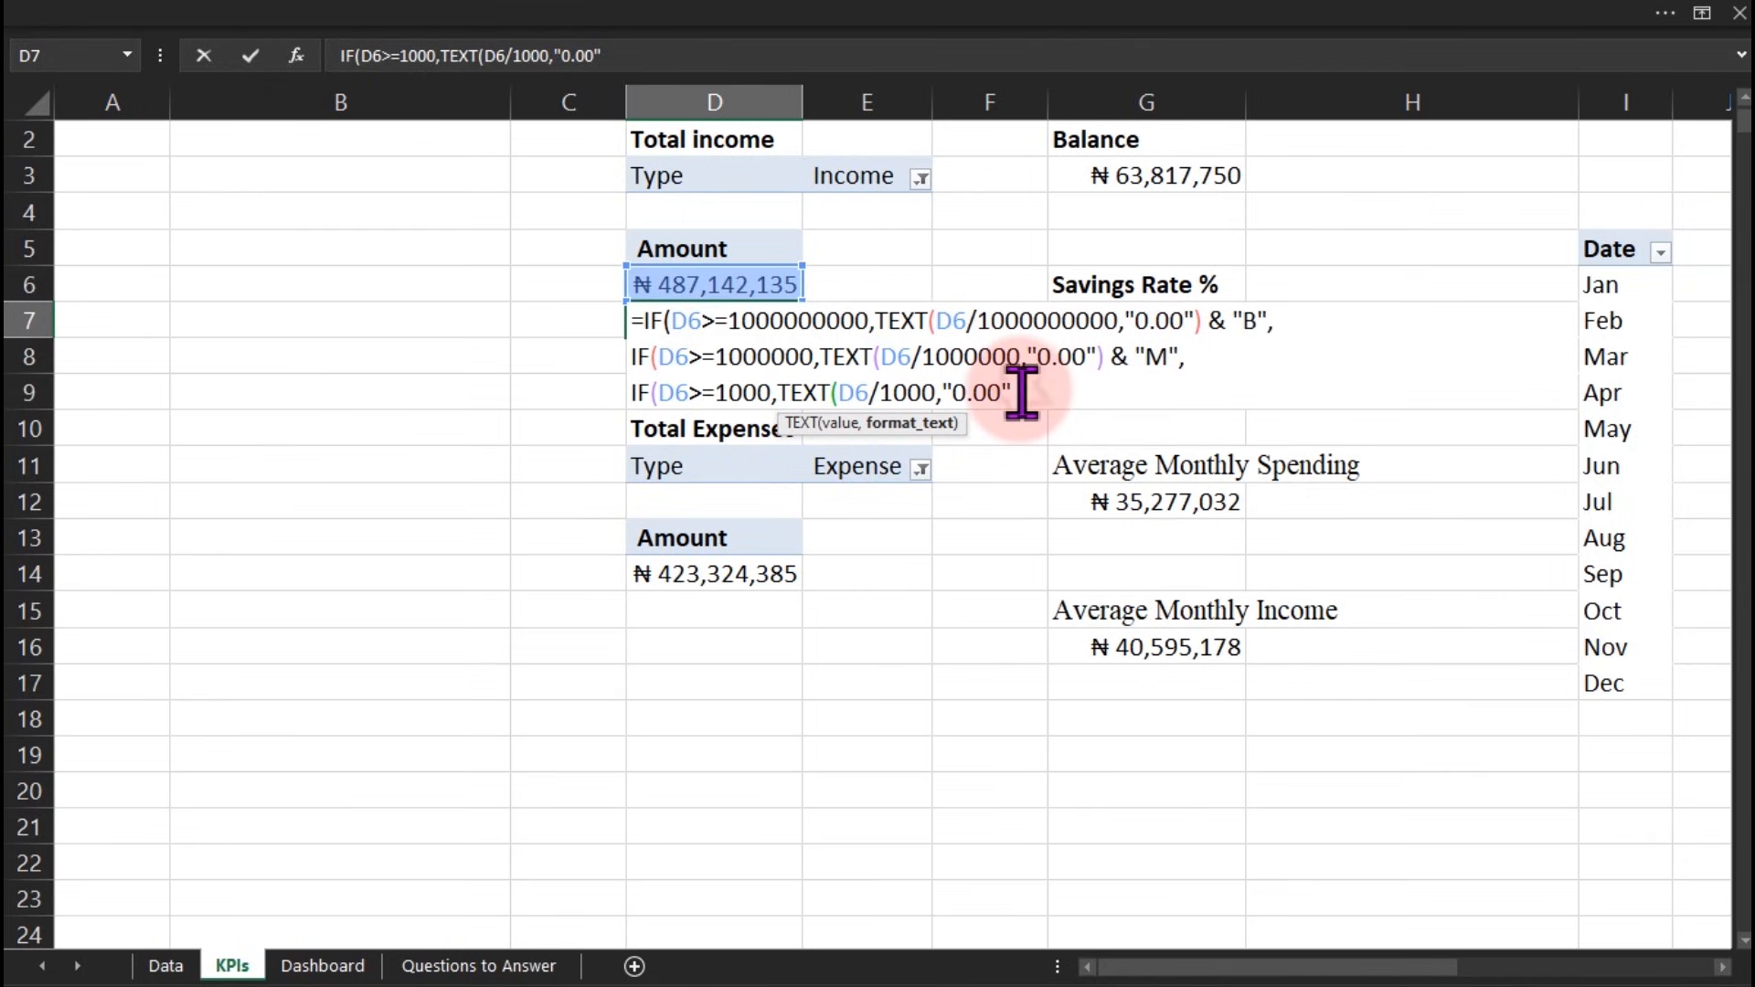
pyautogui.write(')')
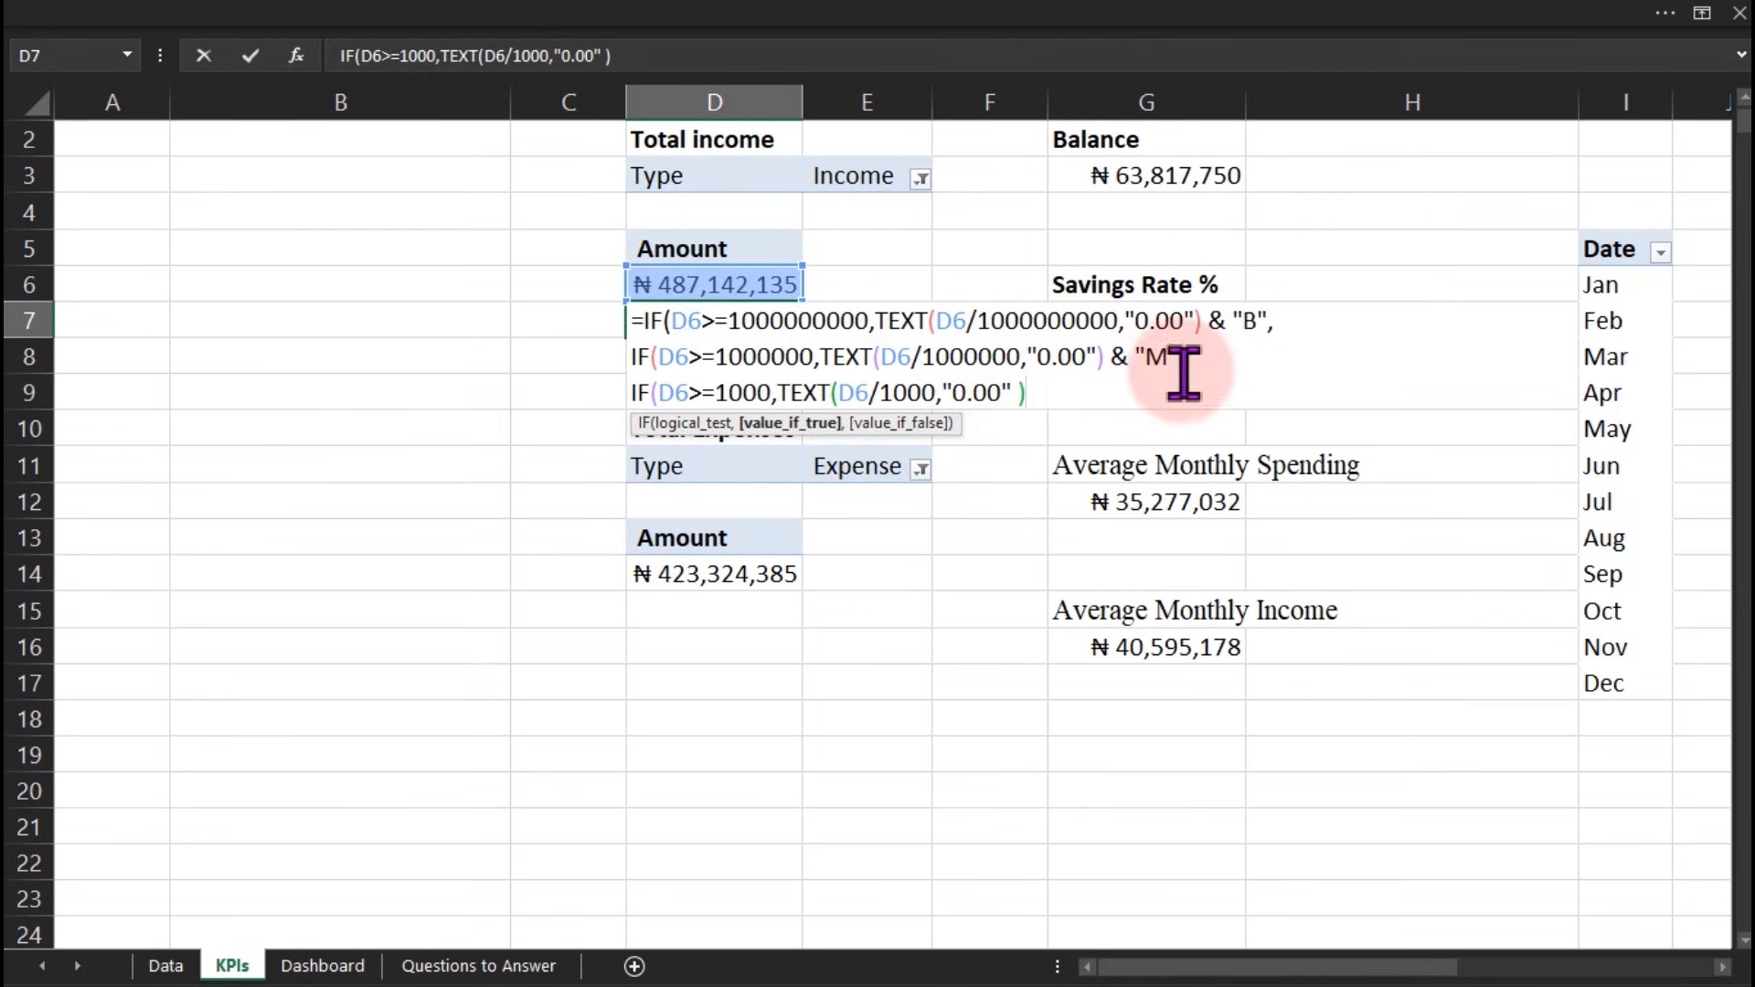
pyautogui.write('& "K')
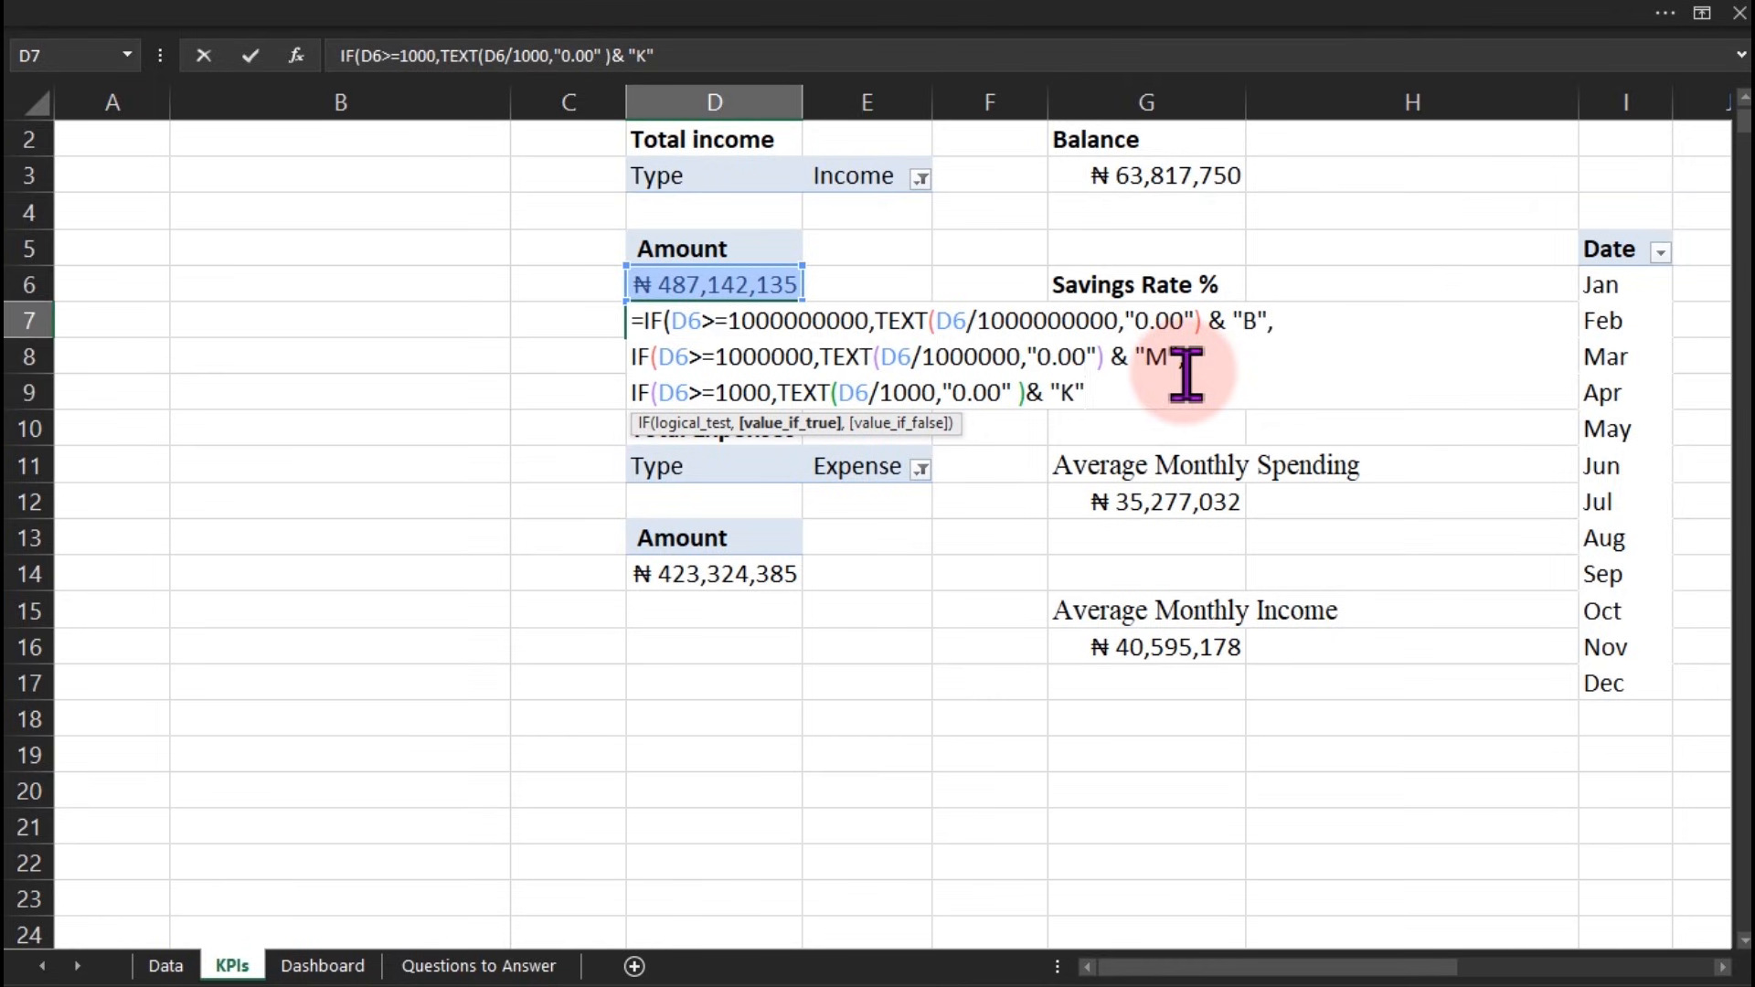
pyautogui.write('",')
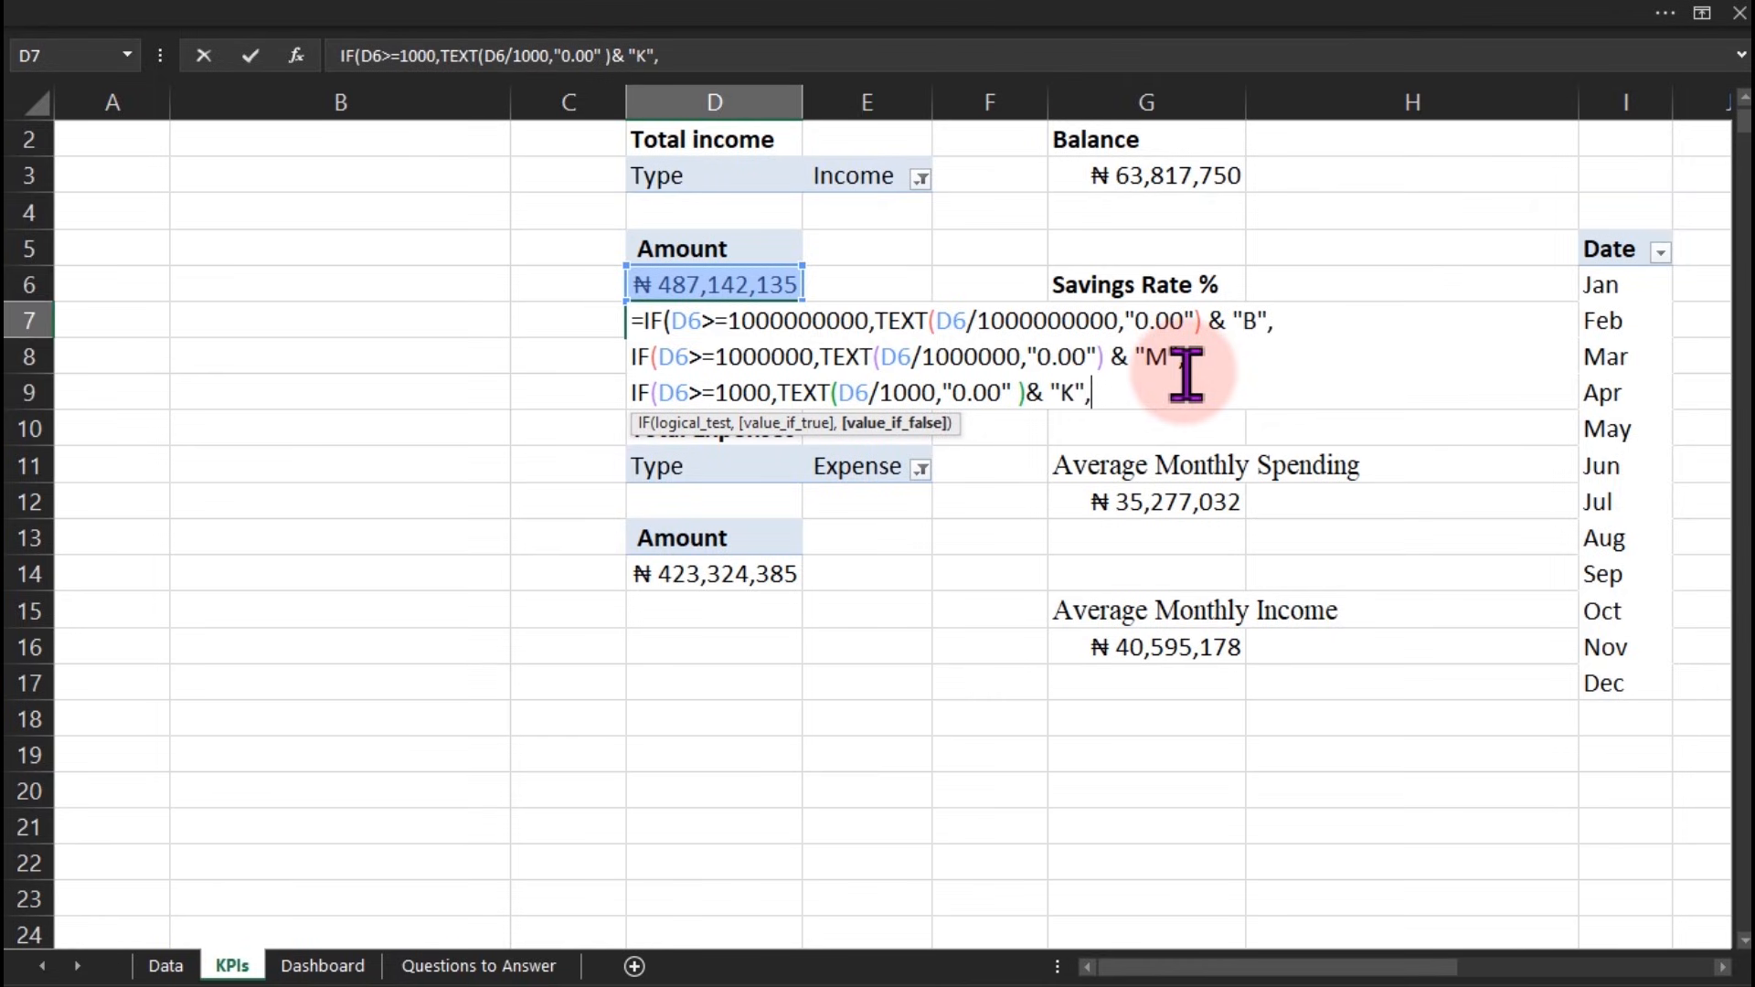
# Add TEXT(D6,"0") on a new line as the final fallback, close all nested IFs, and commit the D7 formula
pyautogui.hotkey('alt', 'Return')
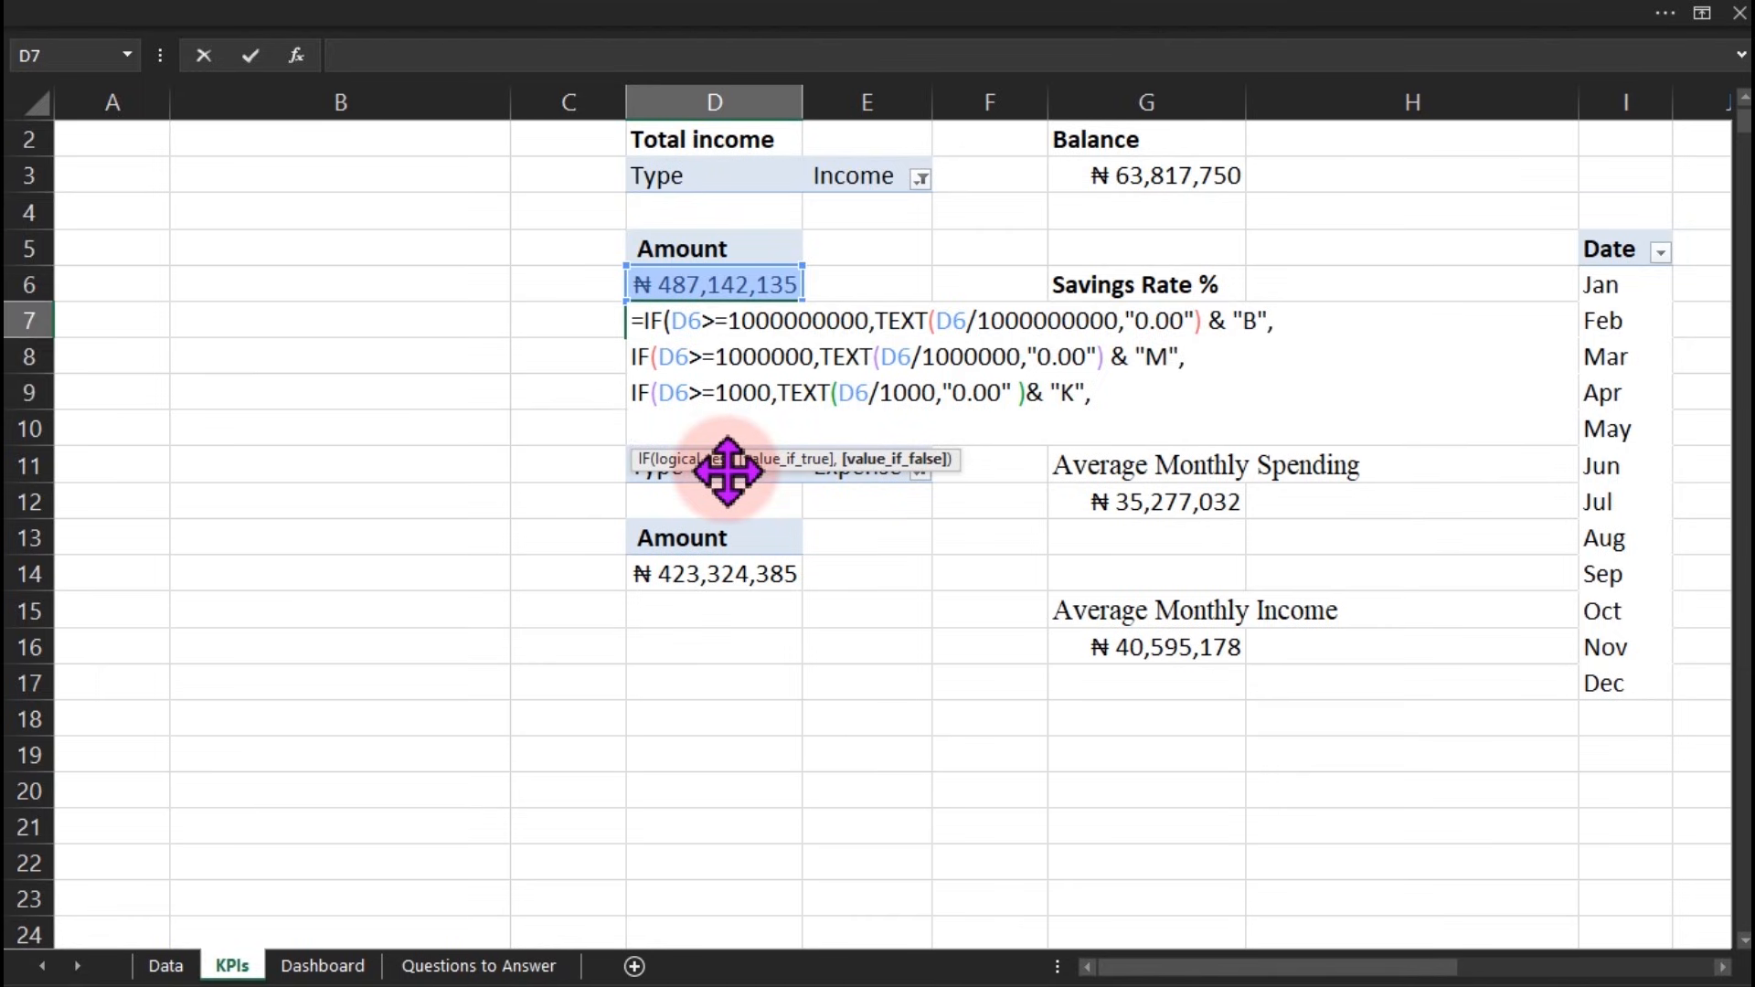
pyautogui.write('tex')
pyautogui.press('Tab')
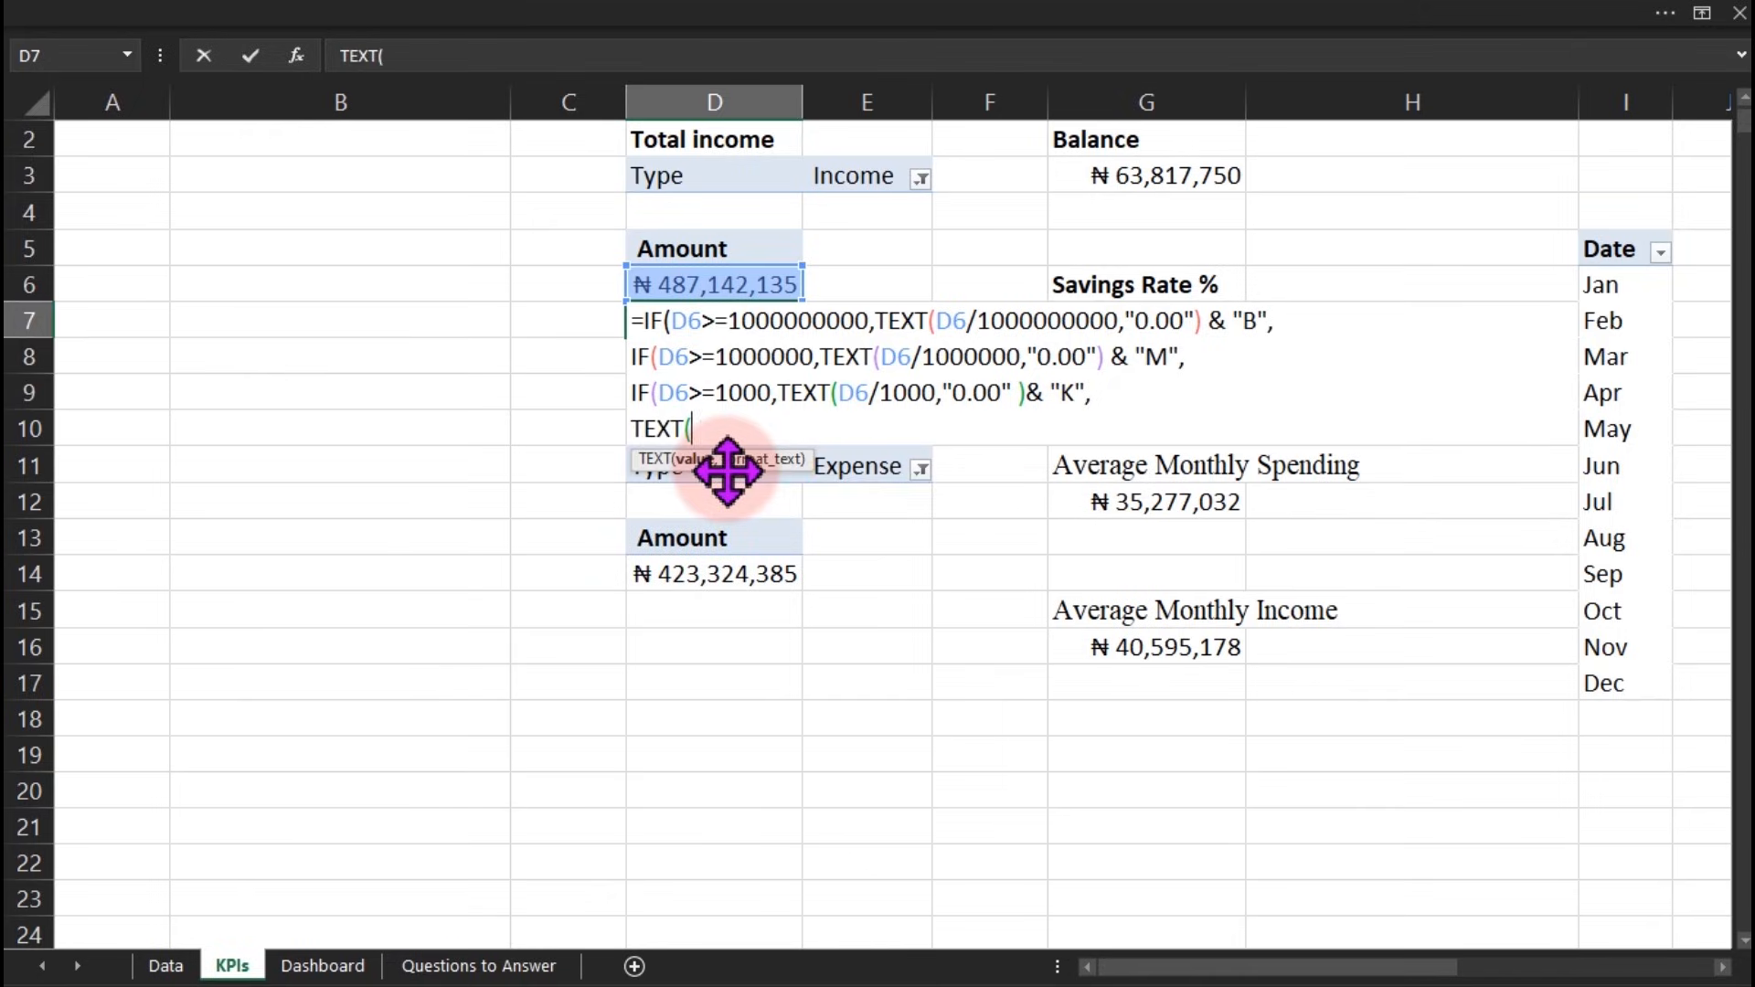
pyautogui.click(709, 285)
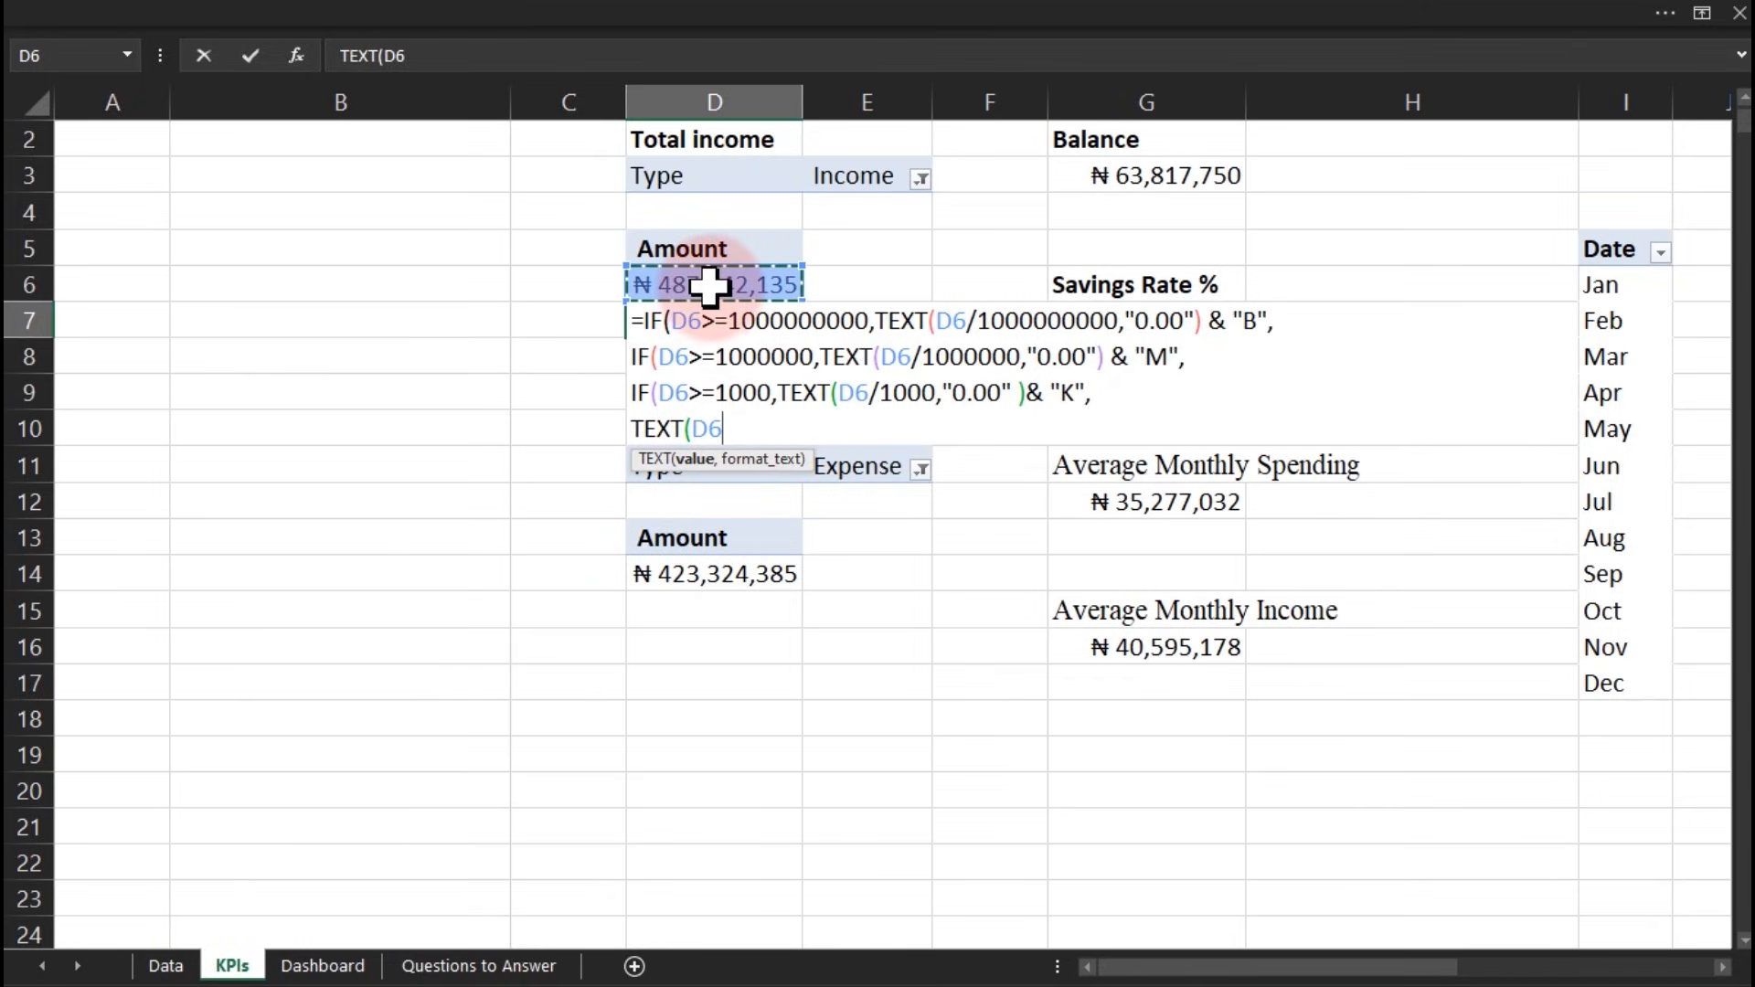
pyautogui.write(',')
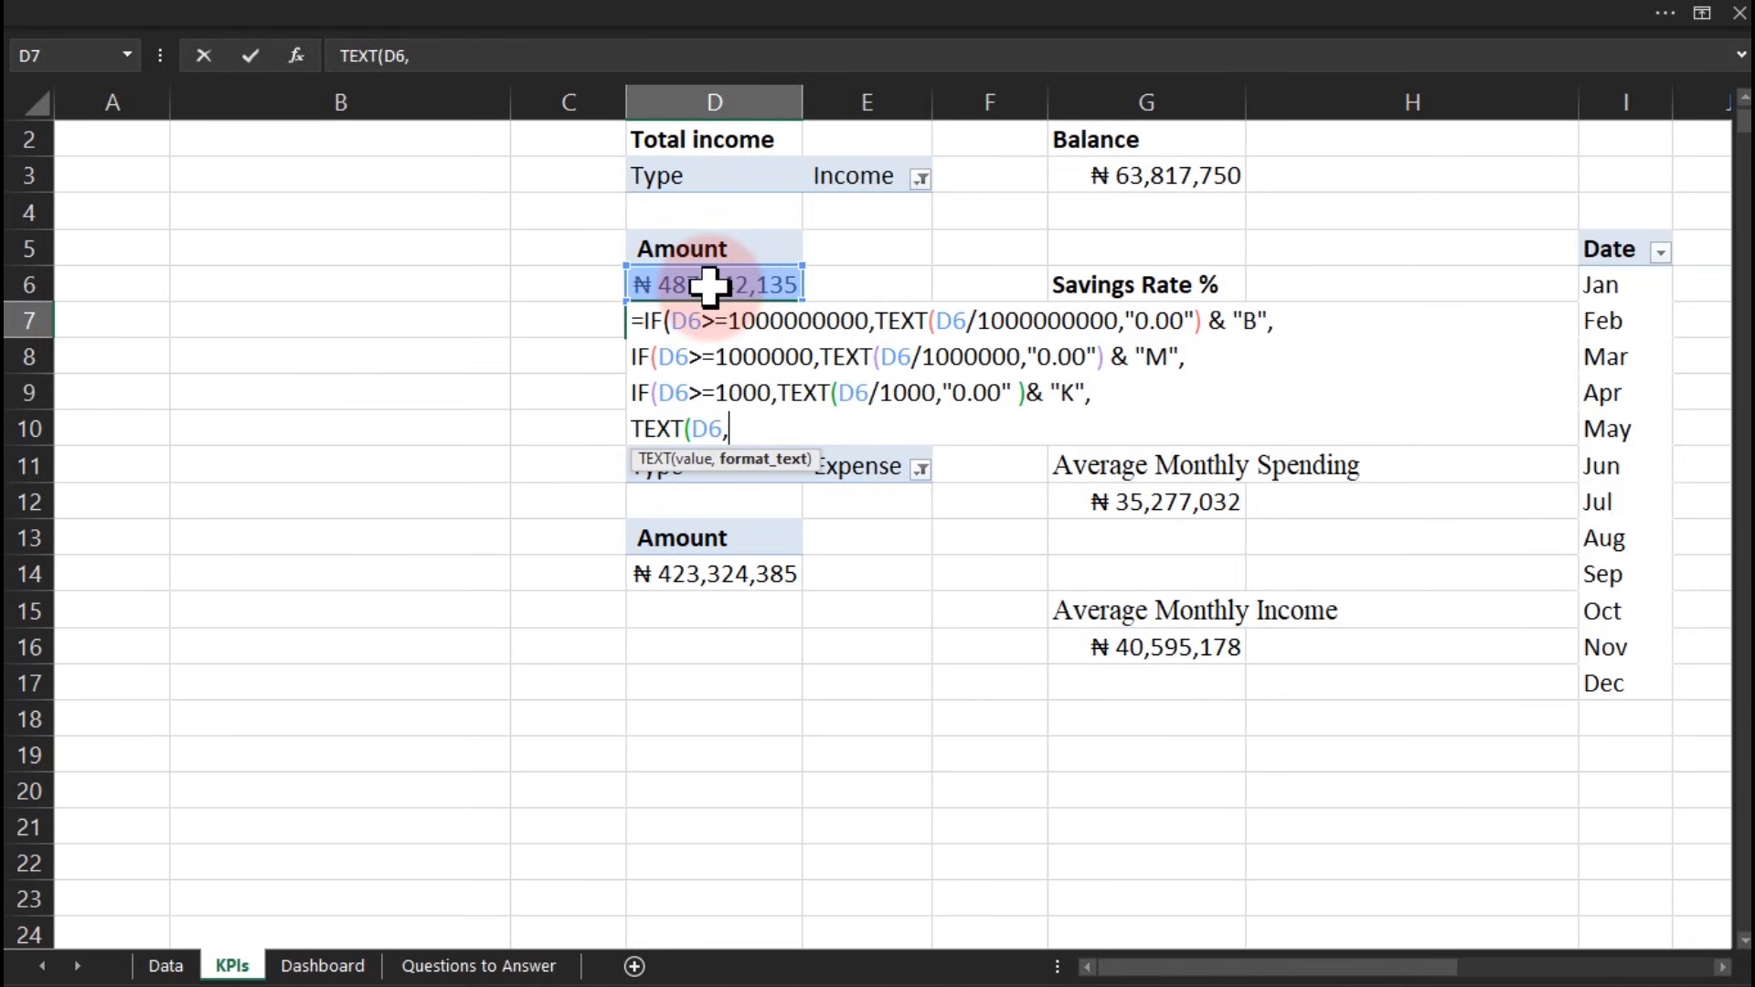
pyautogui.write('"0')
pyautogui.write('))')
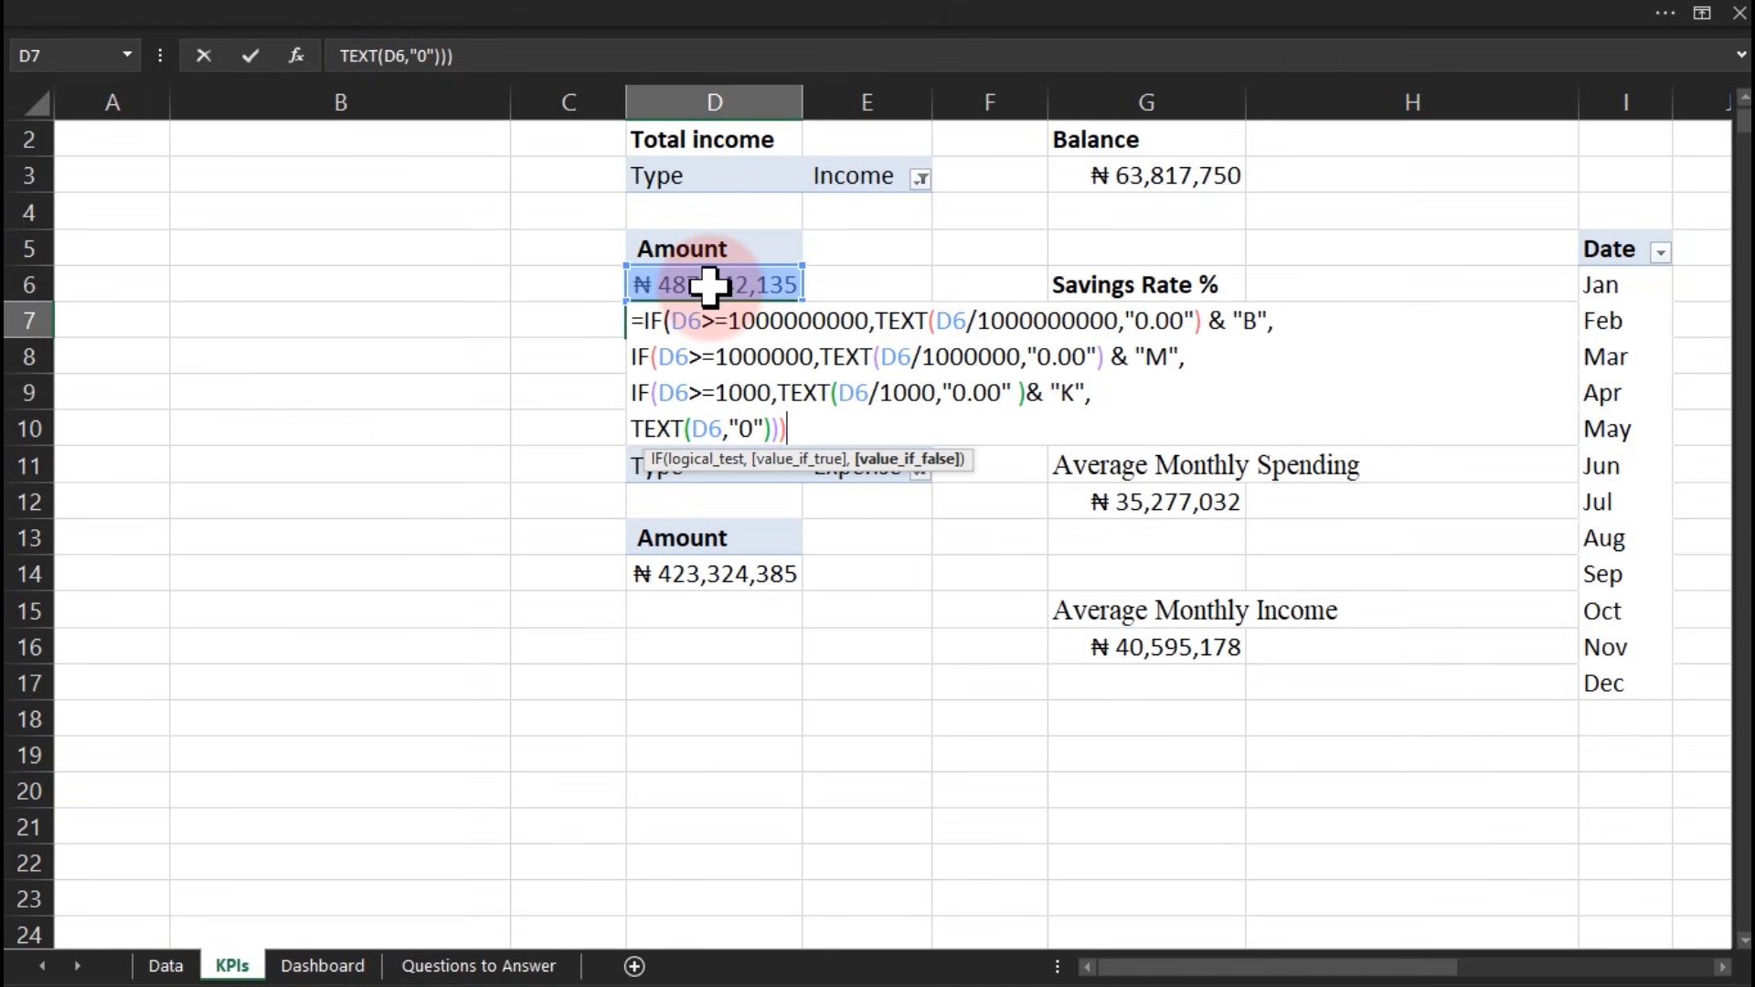
pyautogui.write(')')
pyautogui.press('Return')
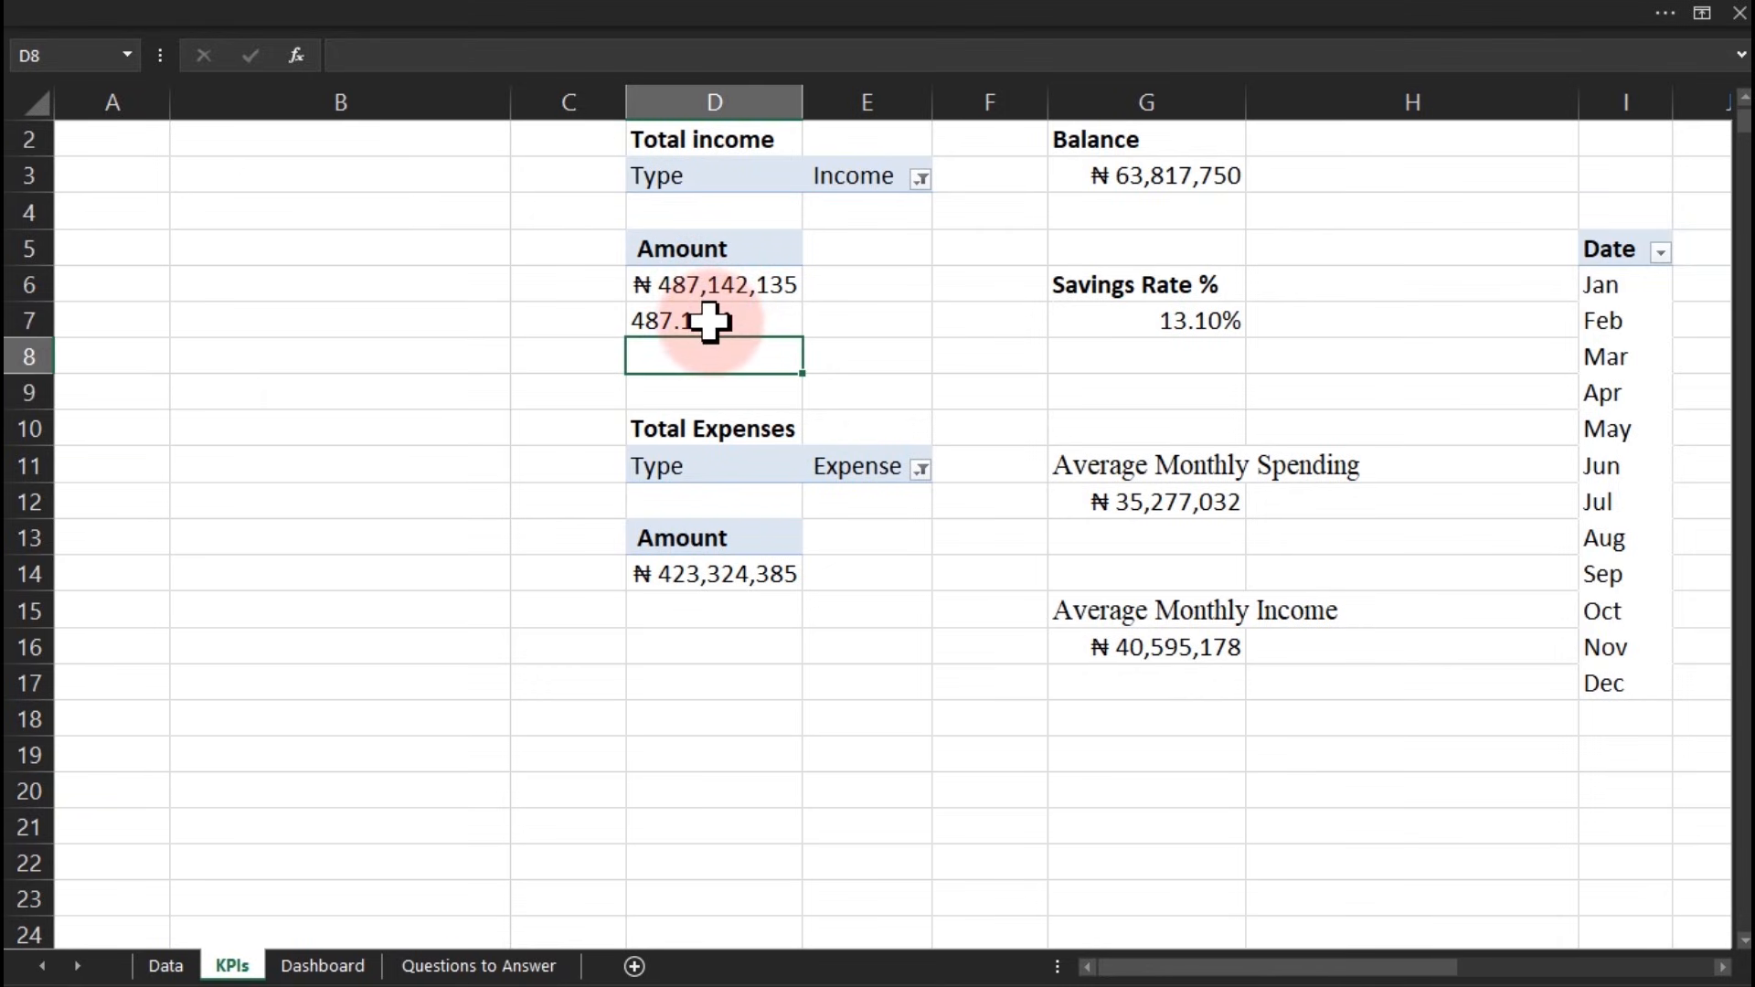
# Switch to Chrome and search Google for "naria sign"
pyautogui.click(672, 283)
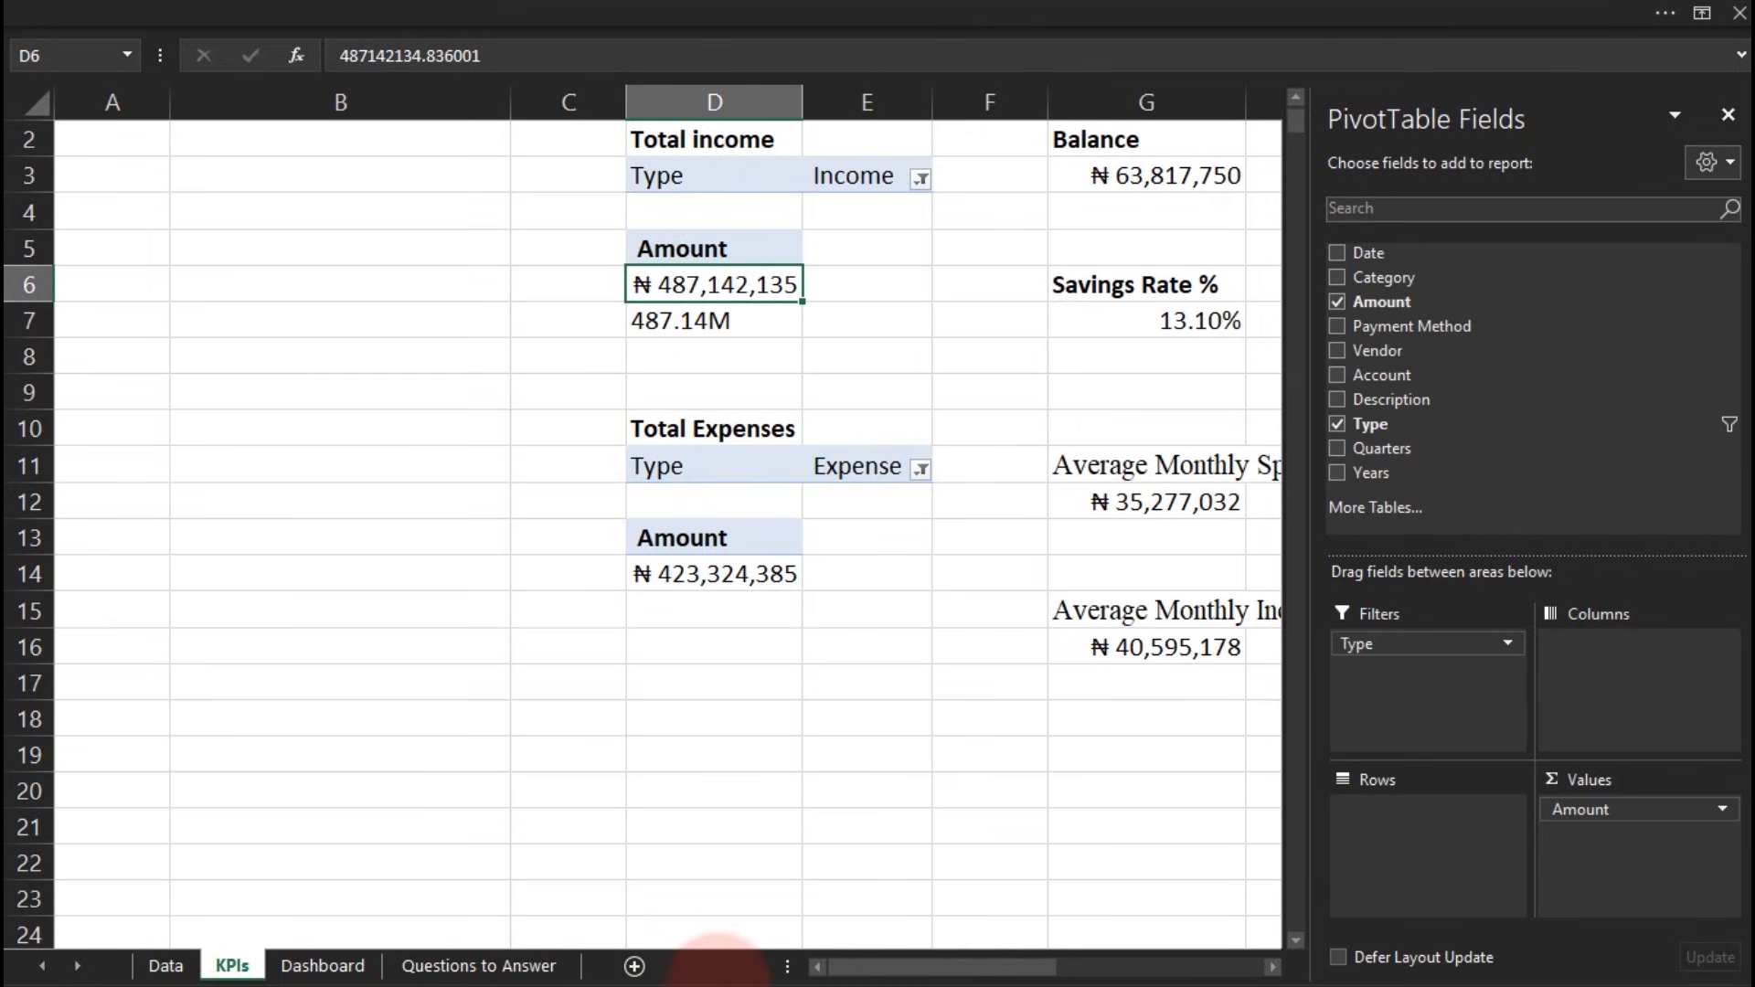
pyautogui.press('super')
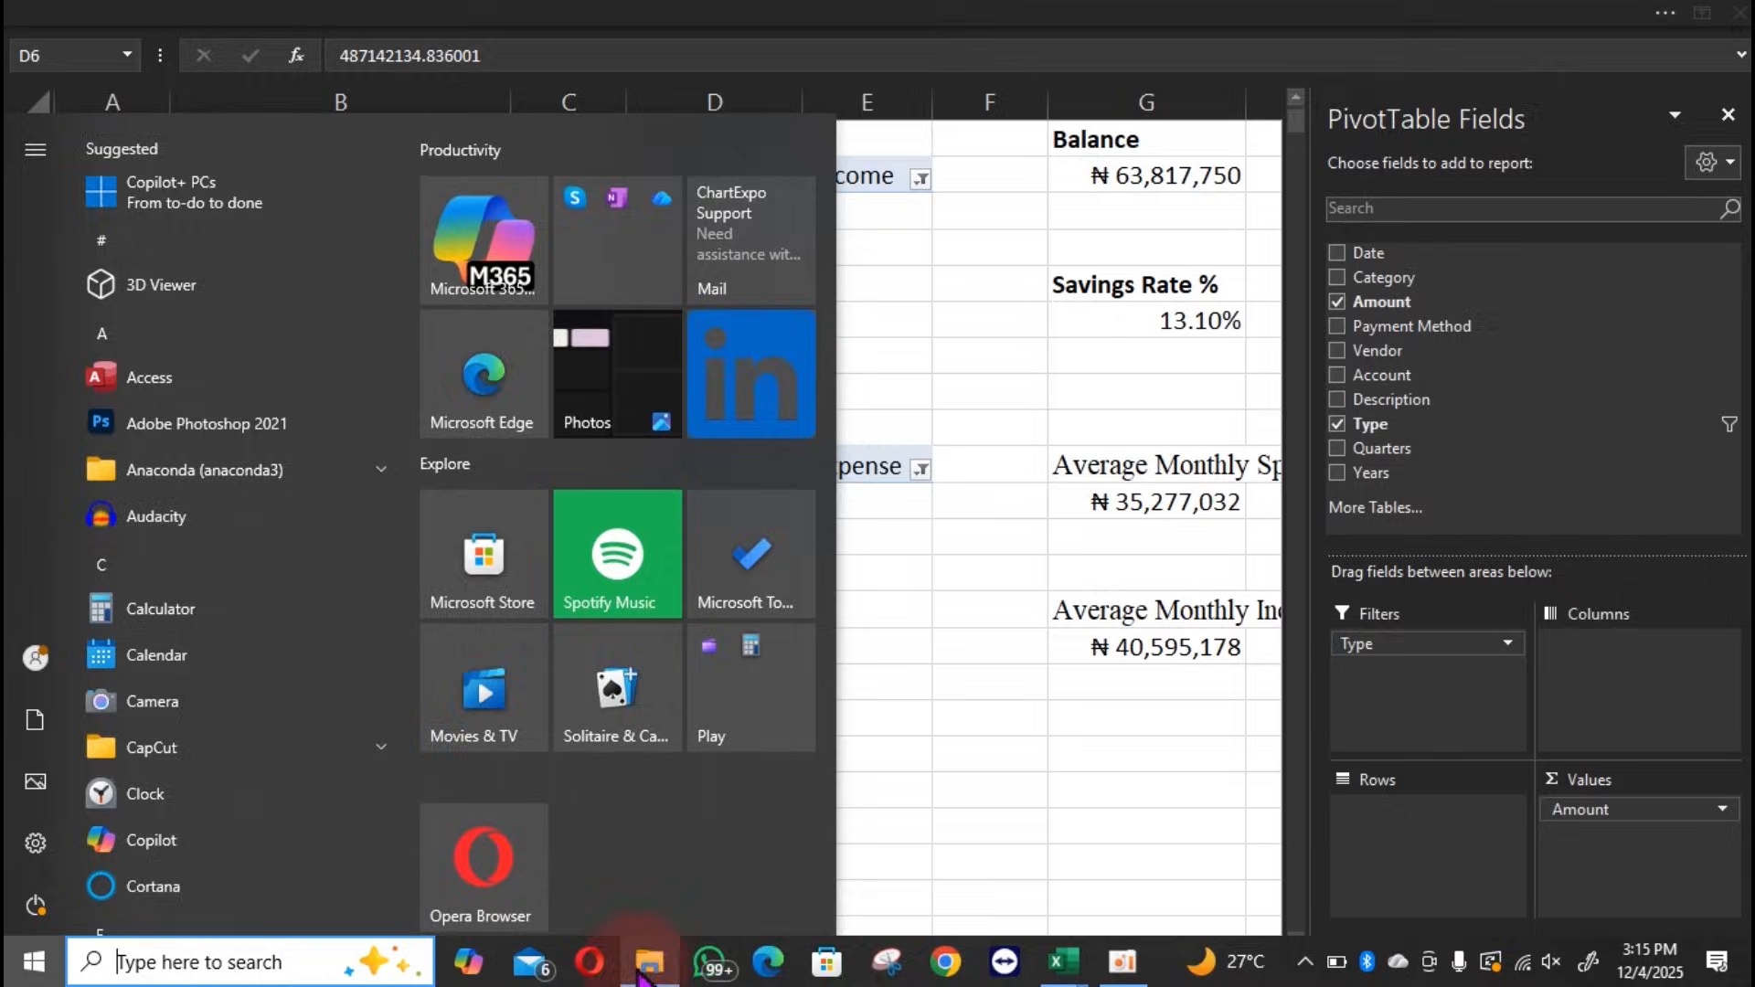
pyautogui.click(945, 965)
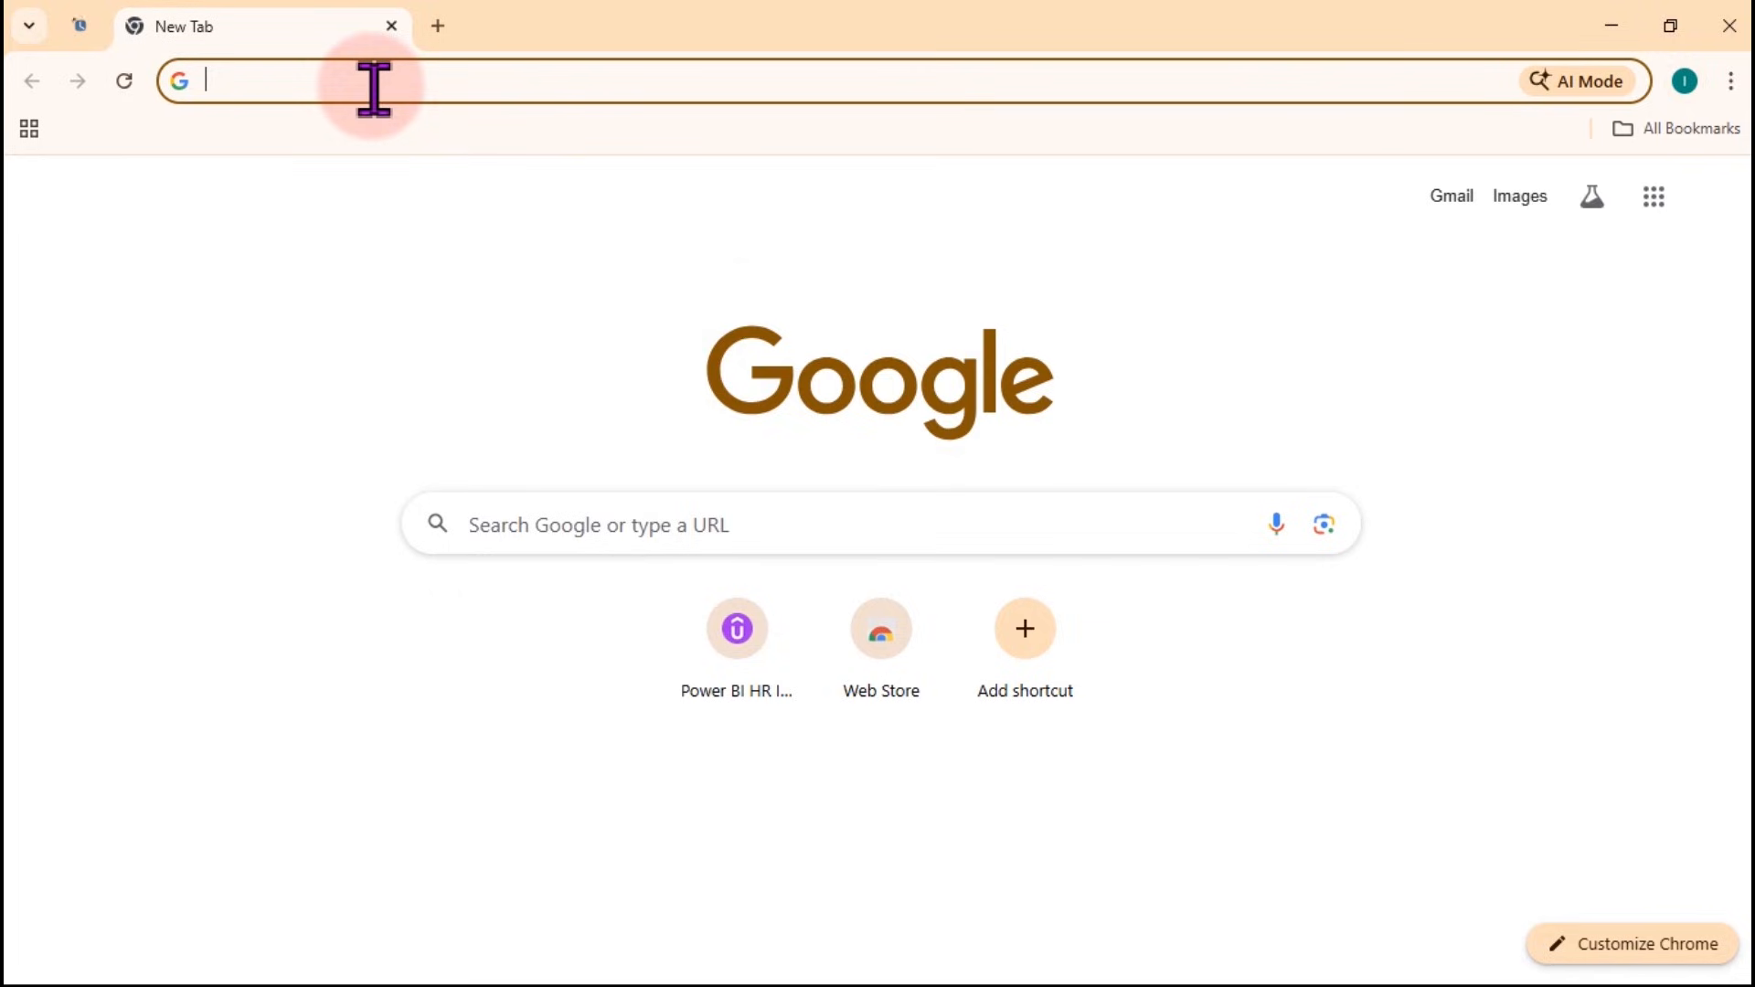
pyautogui.write('na')
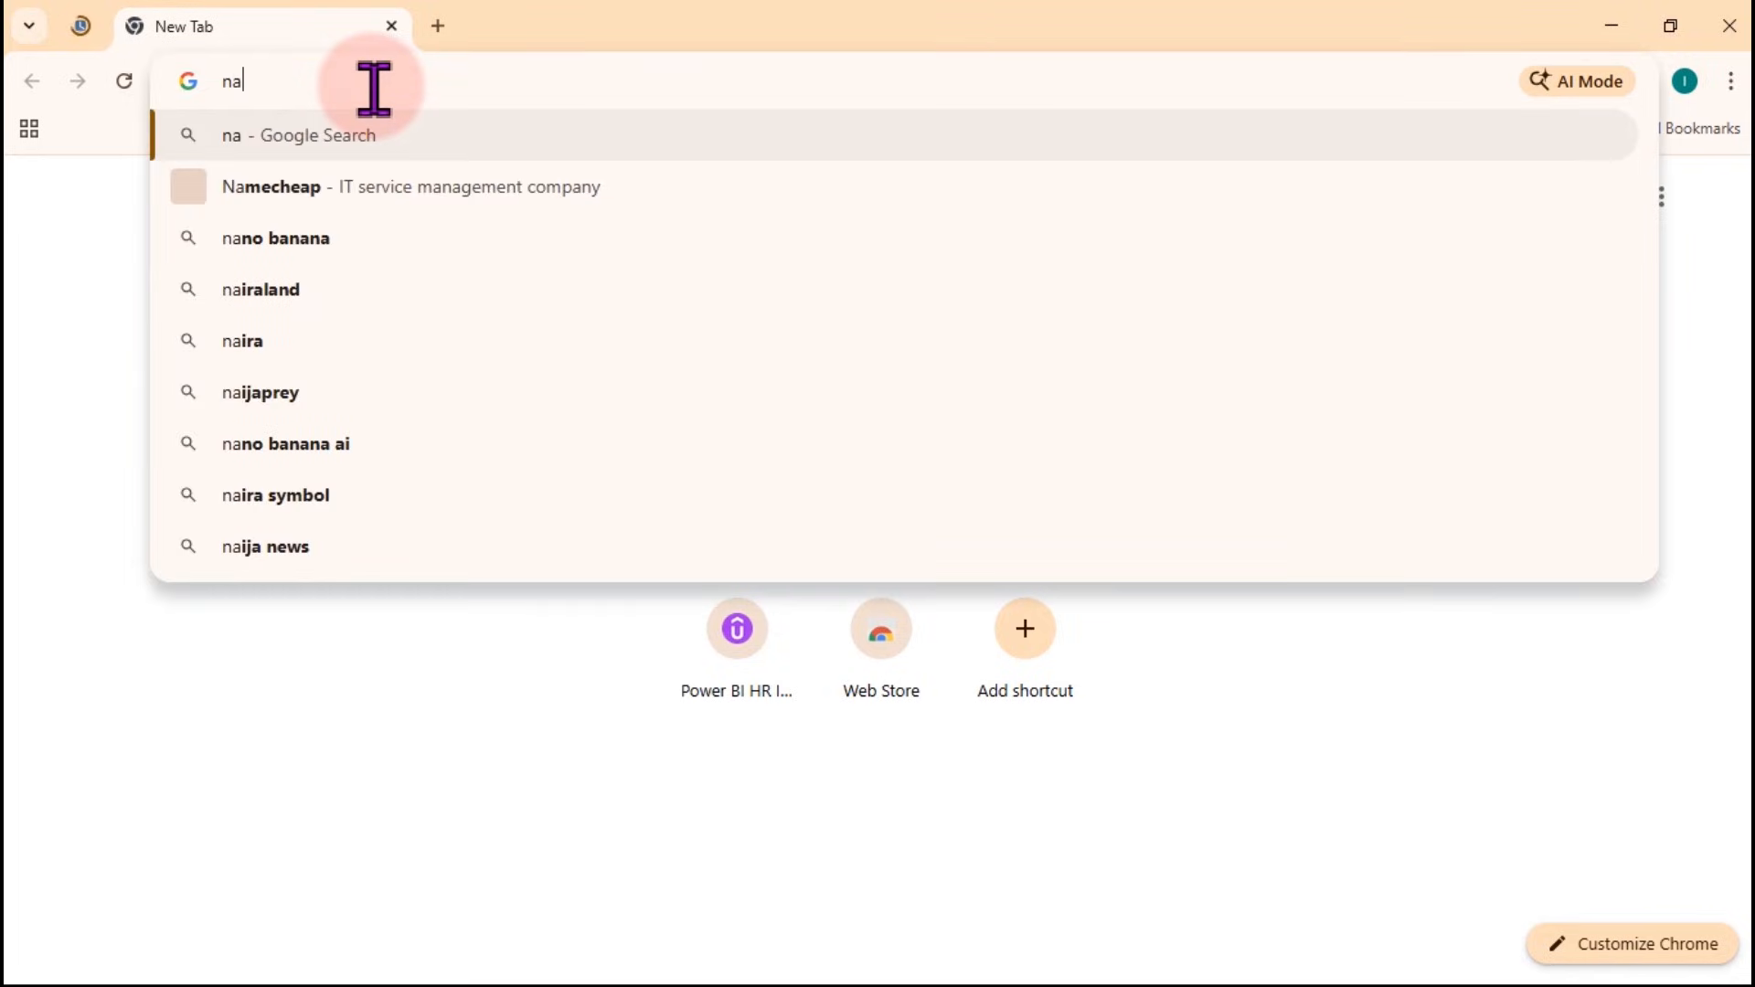
pyautogui.write('ria sign')
pyautogui.press('Return')
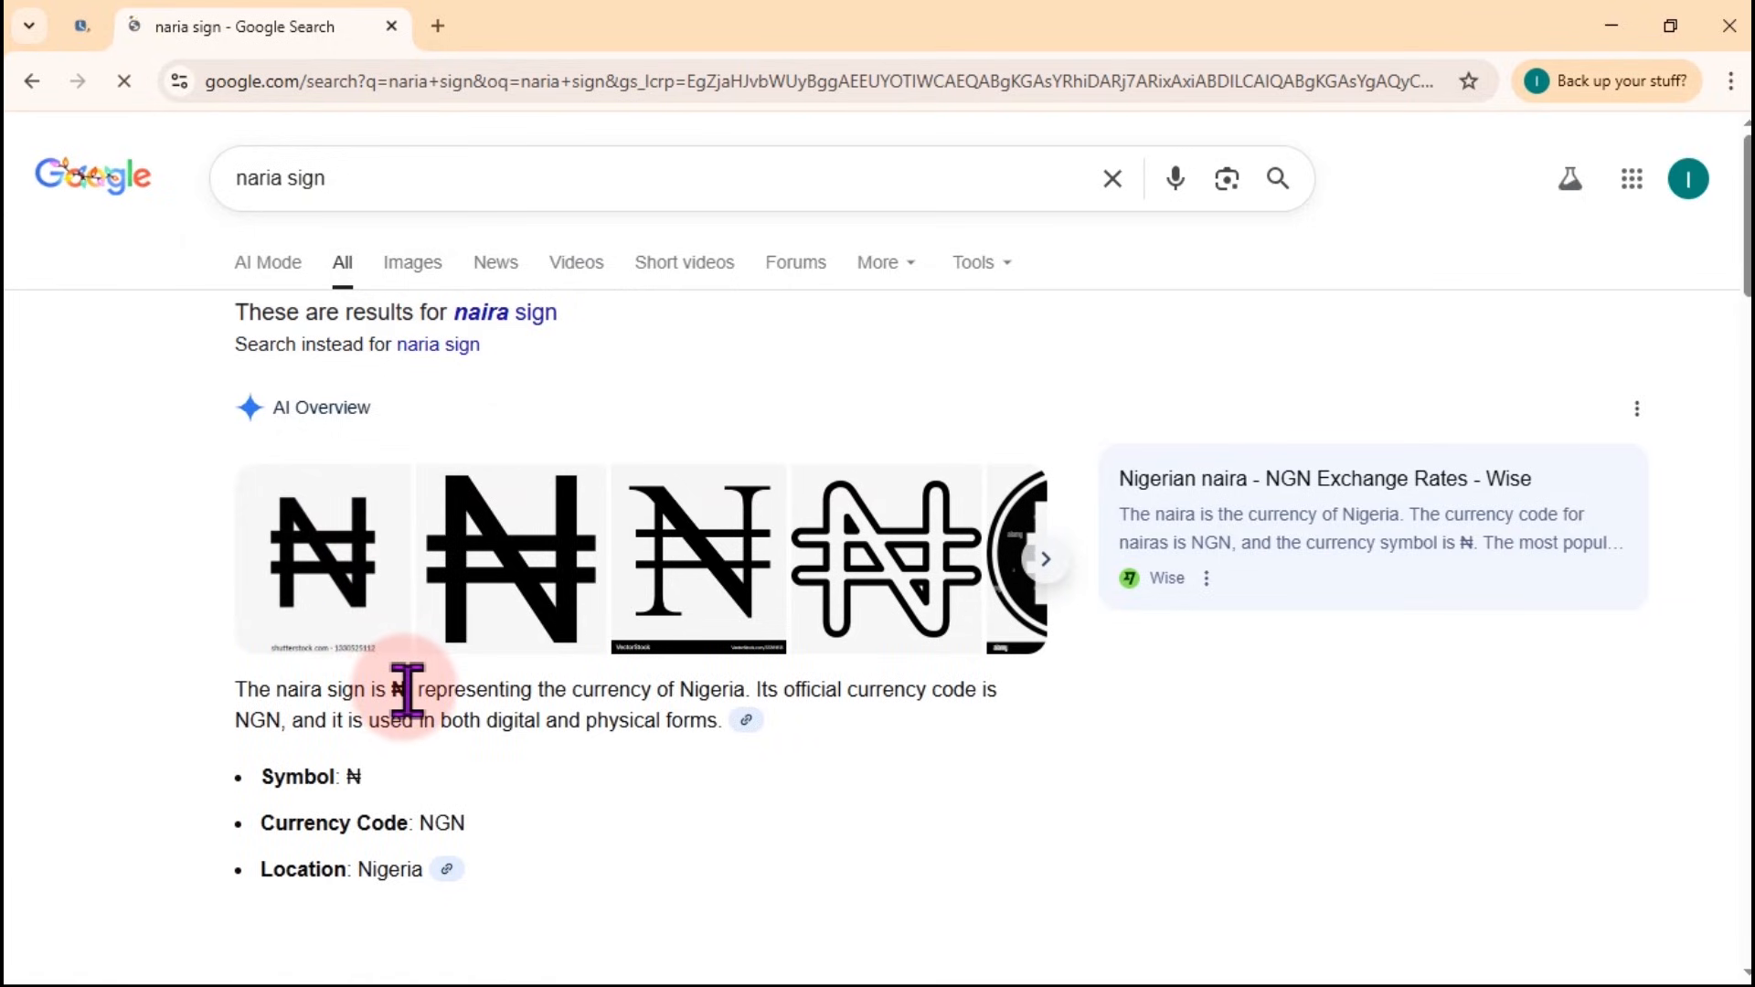
# Copy the ₦ symbol from the search results overview and return to the Excel workbook
pyautogui.moveTo(407, 690); pyautogui.dragTo(398, 692)
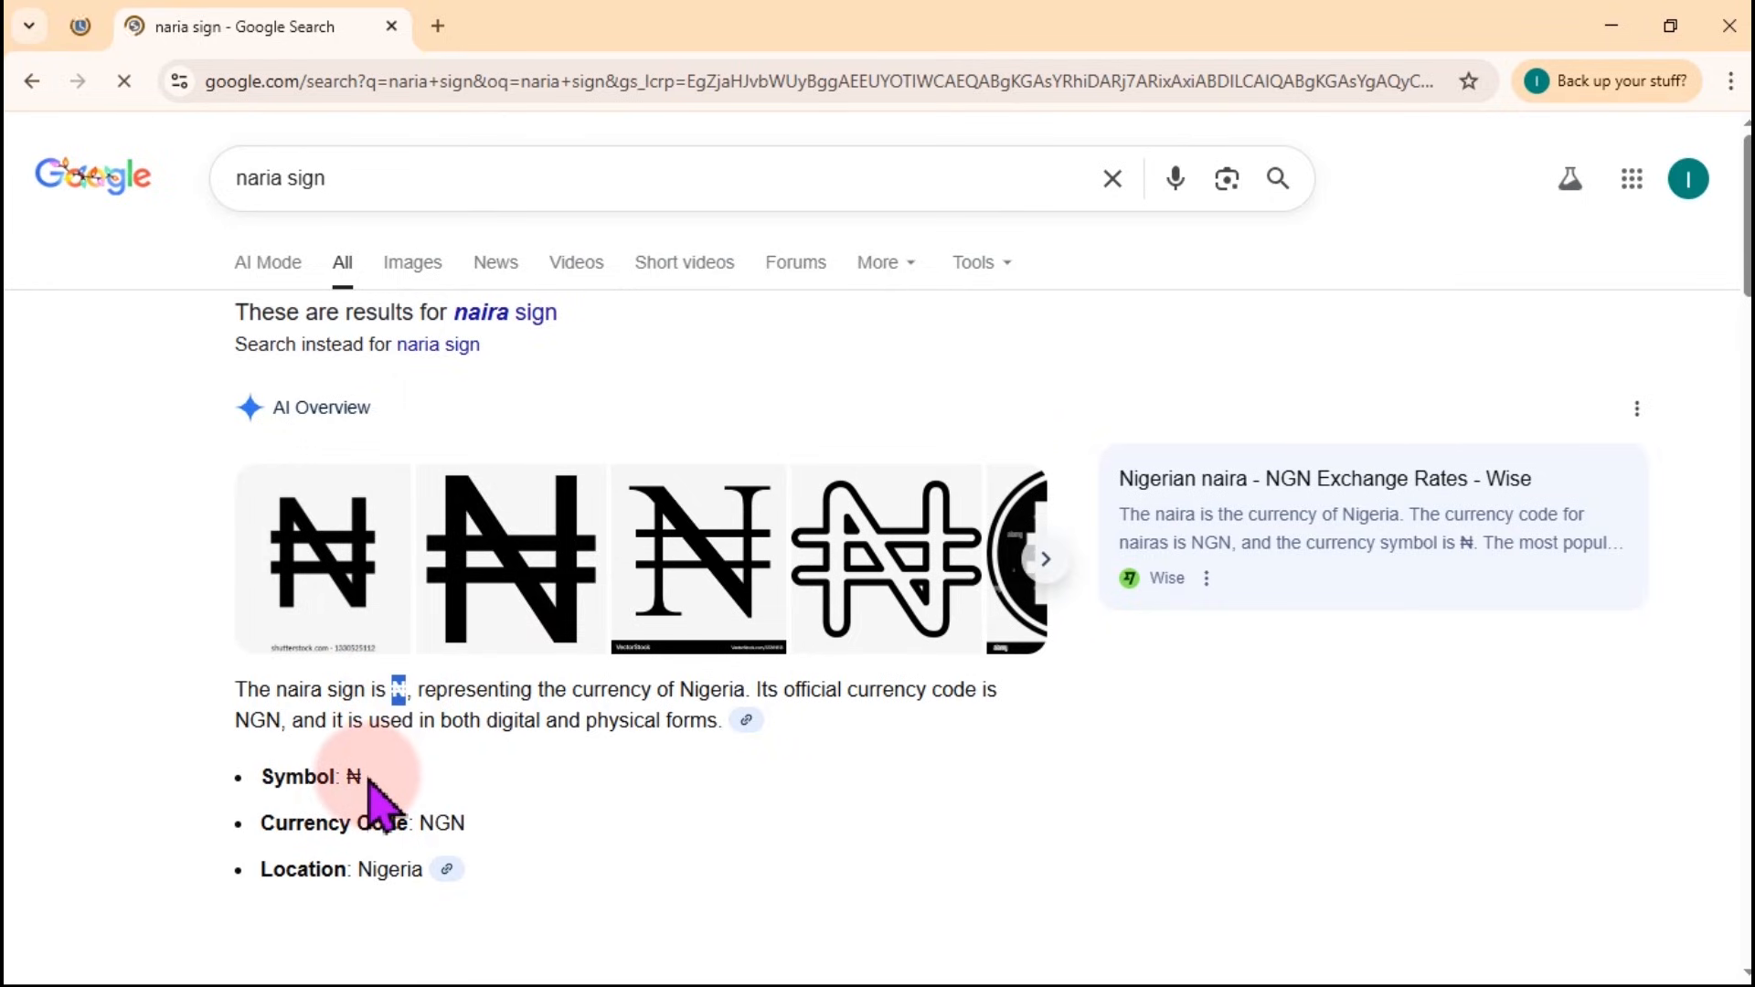
pyautogui.moveTo(367, 776); pyautogui.dragTo(353, 776)
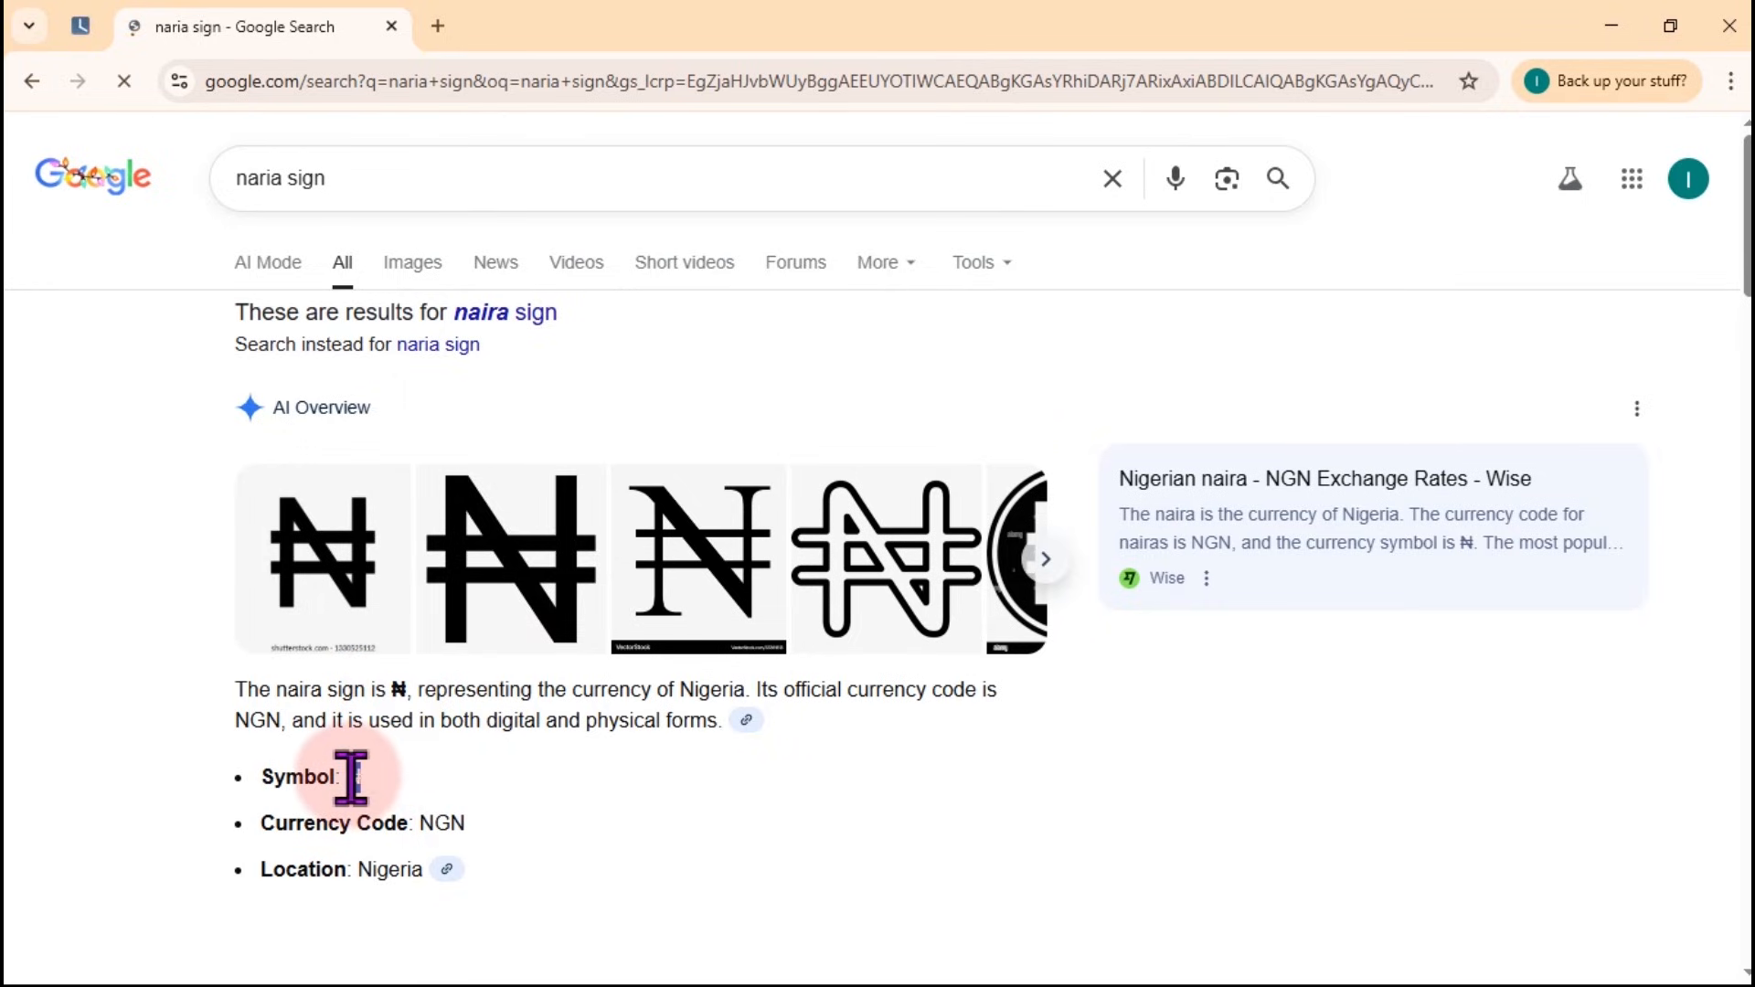
pyautogui.click(1610, 28)
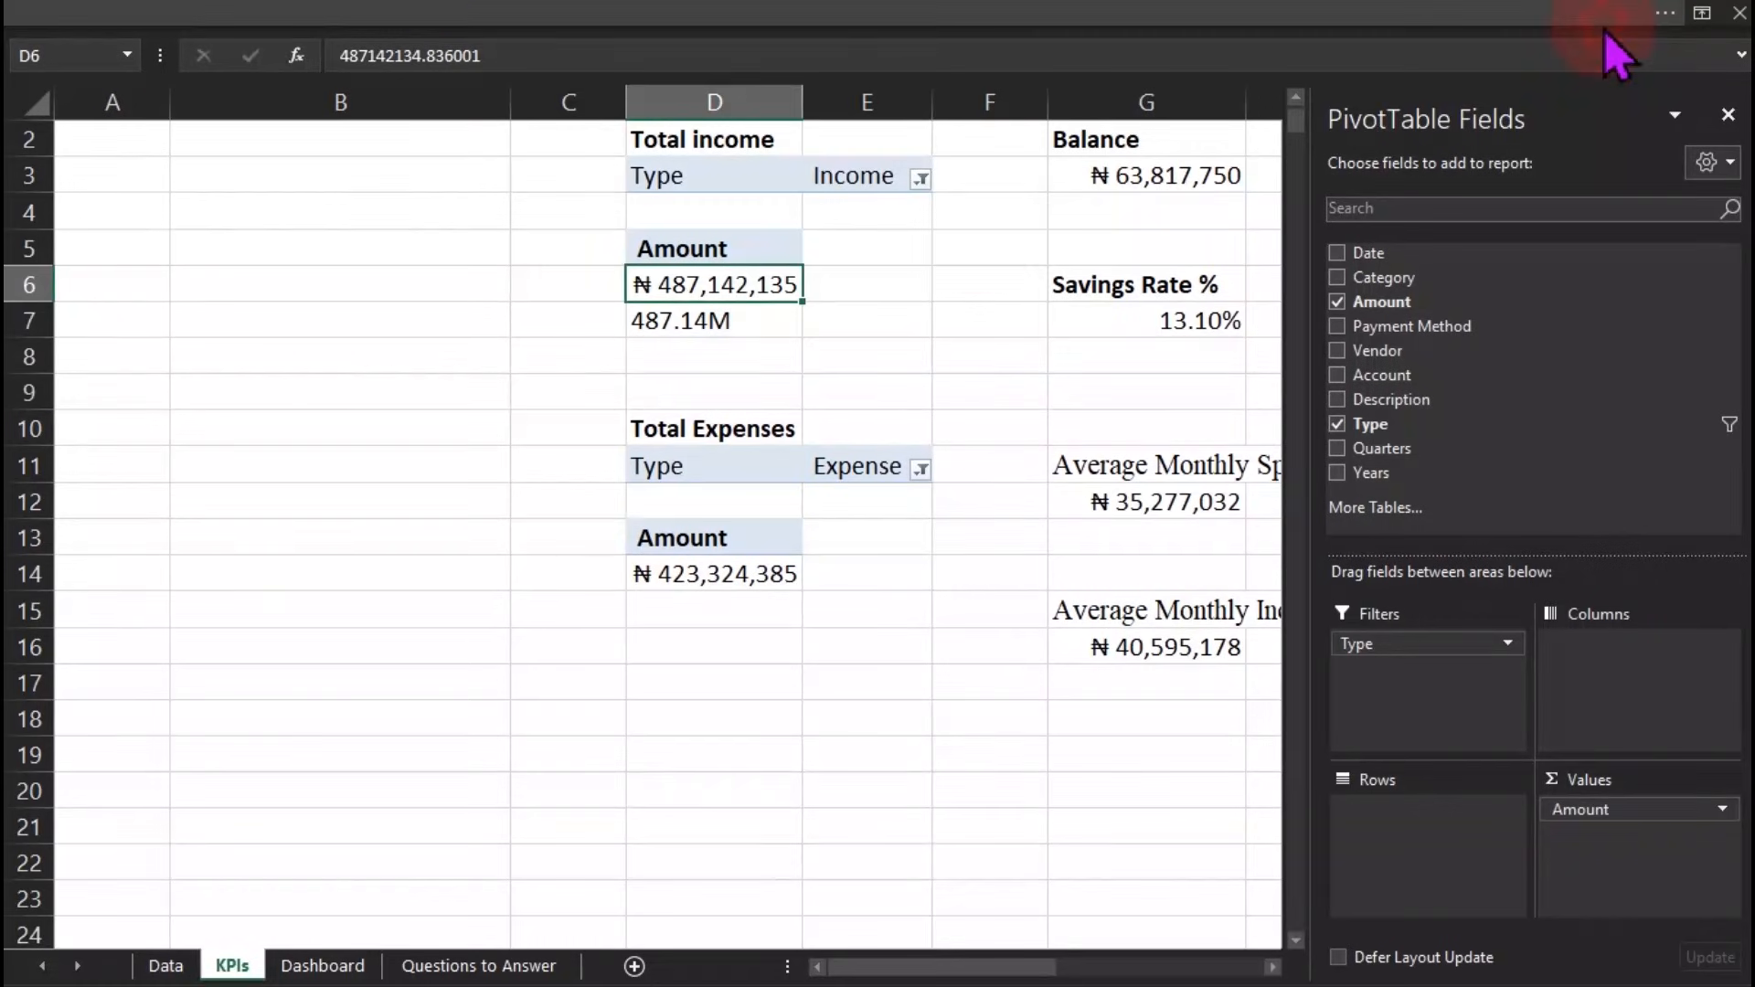
pyautogui.doubleClick(752, 283)
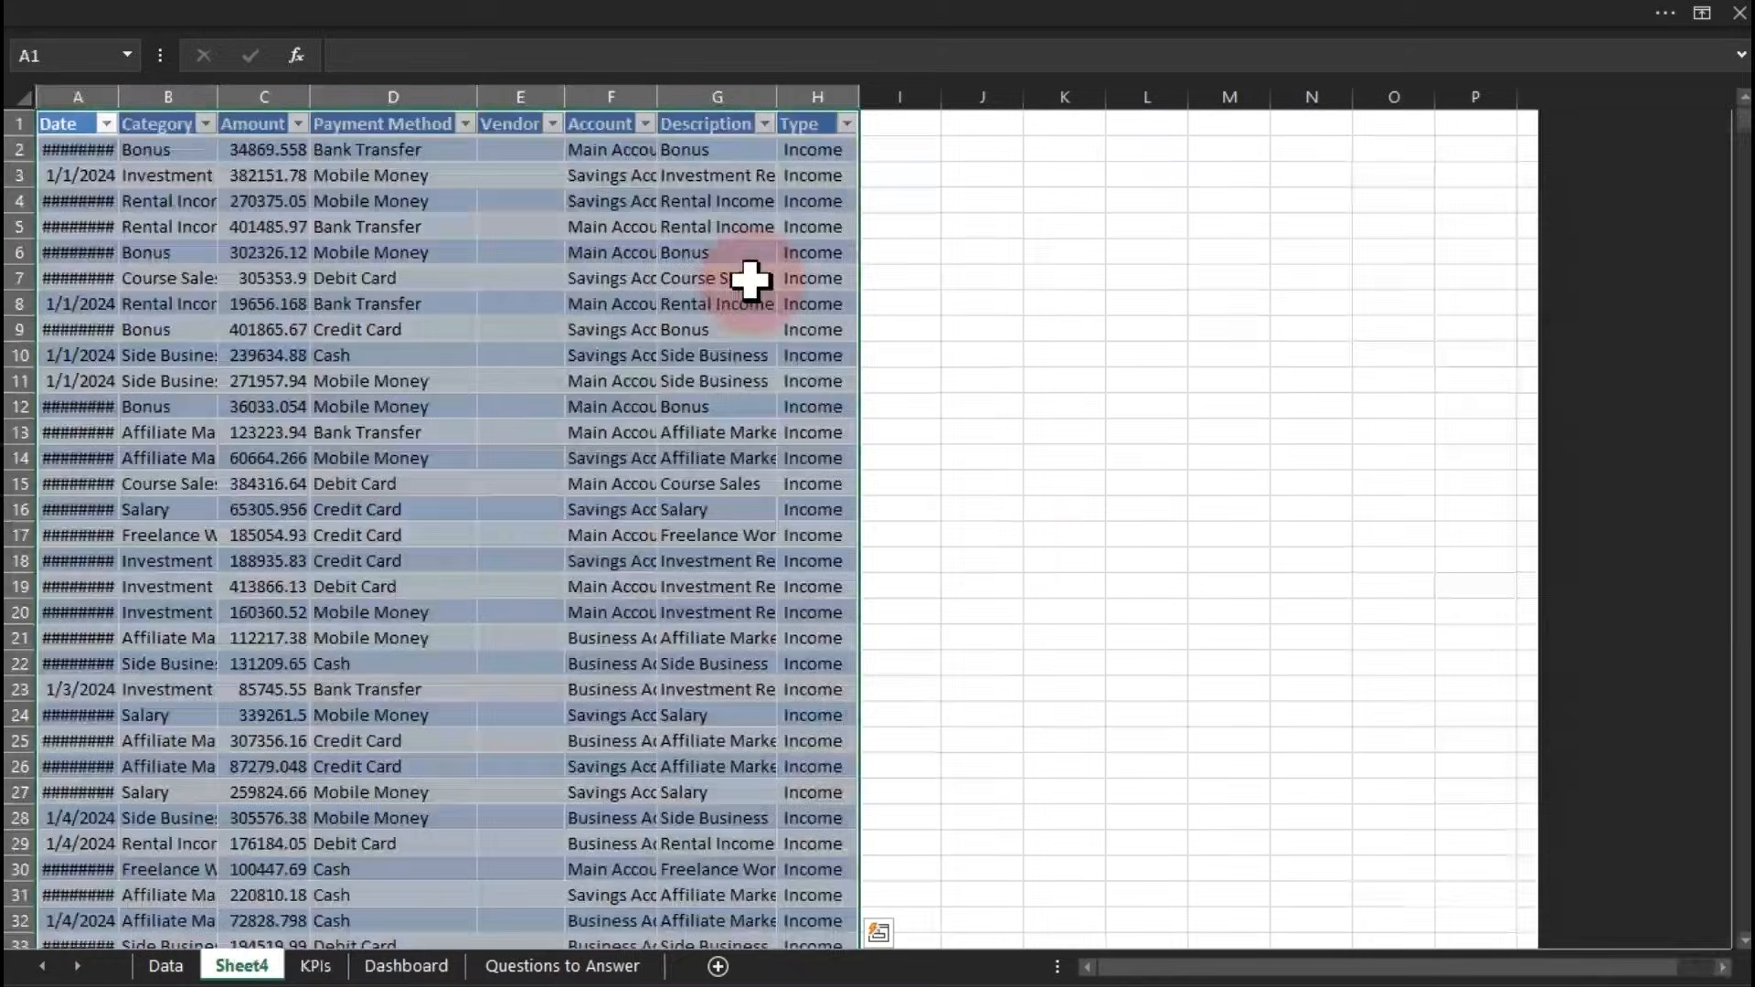
pyautogui.rightClick(238, 967)
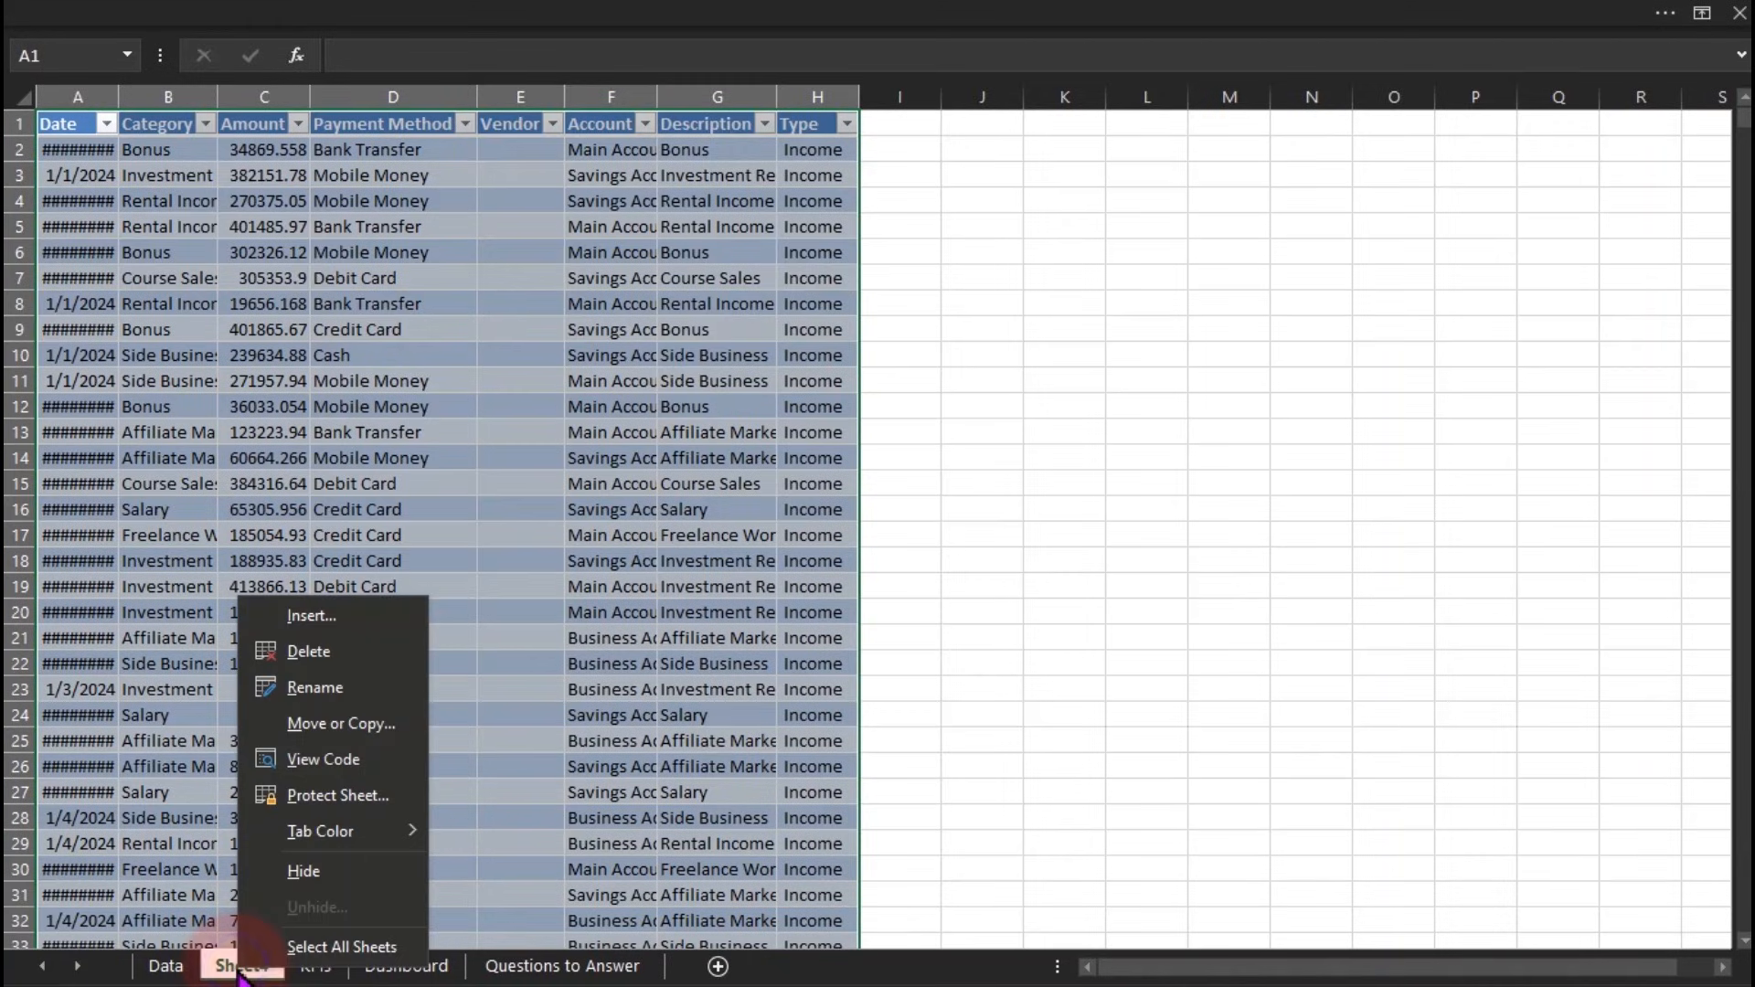
pyautogui.click(314, 650)
pyautogui.click(876, 582)
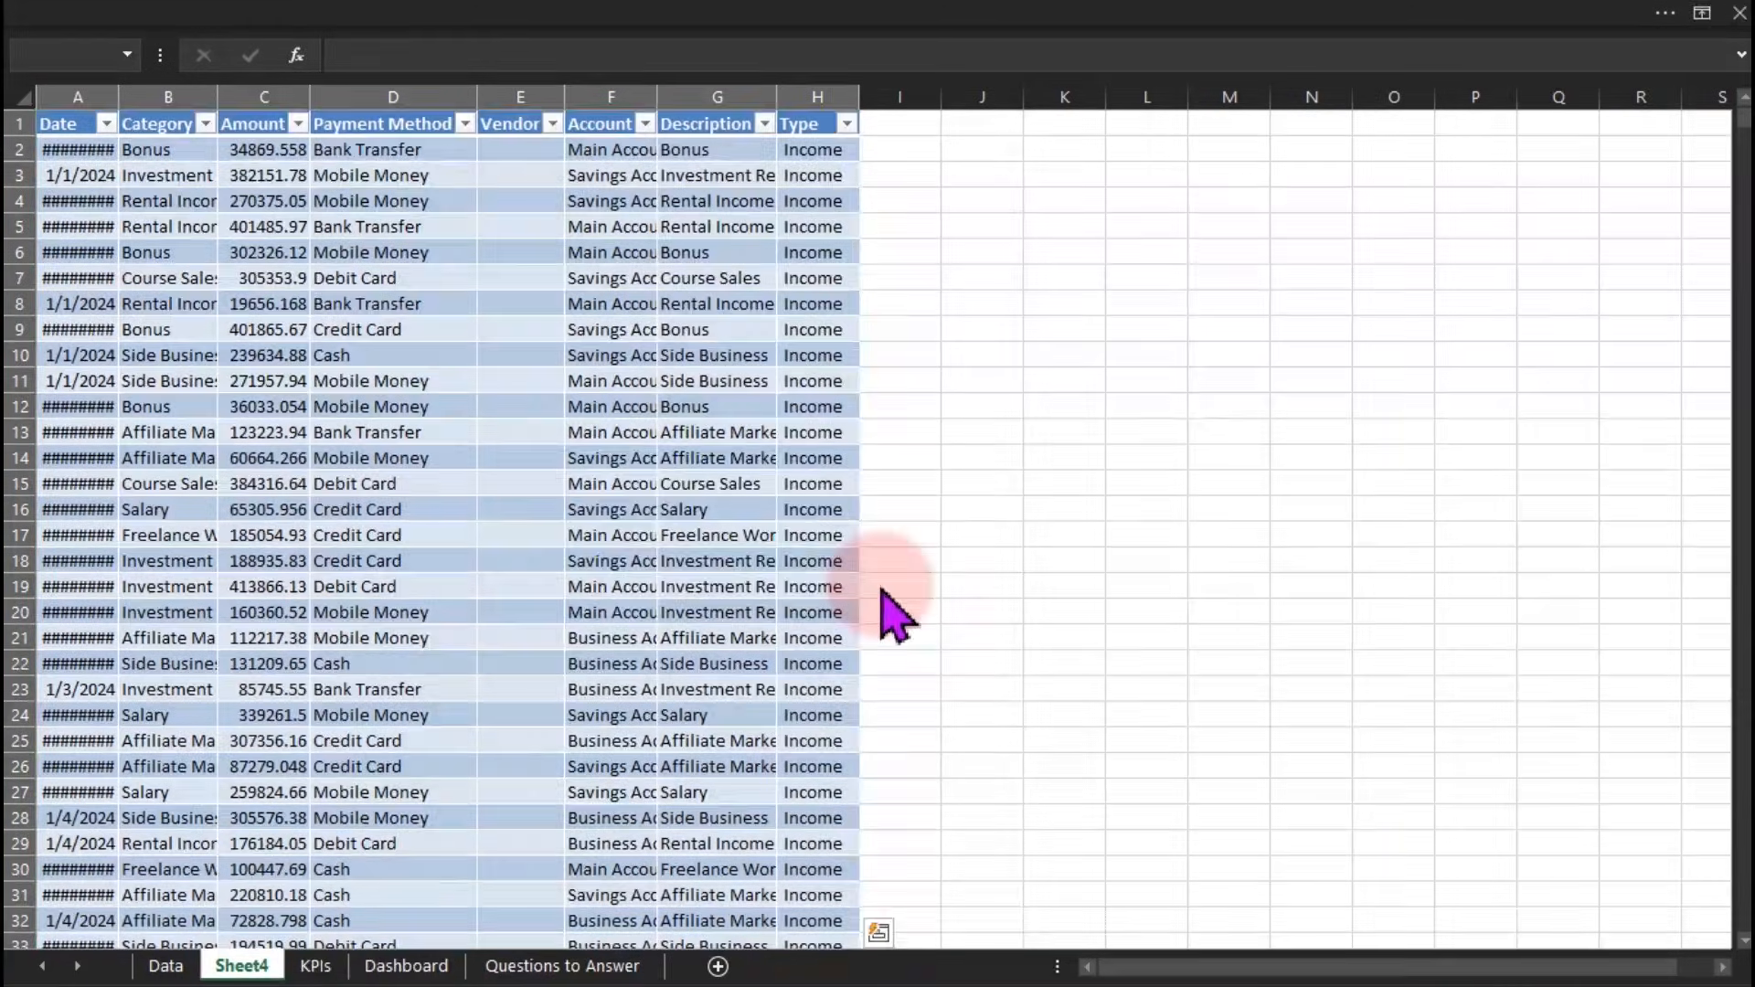
pyautogui.click(320, 965)
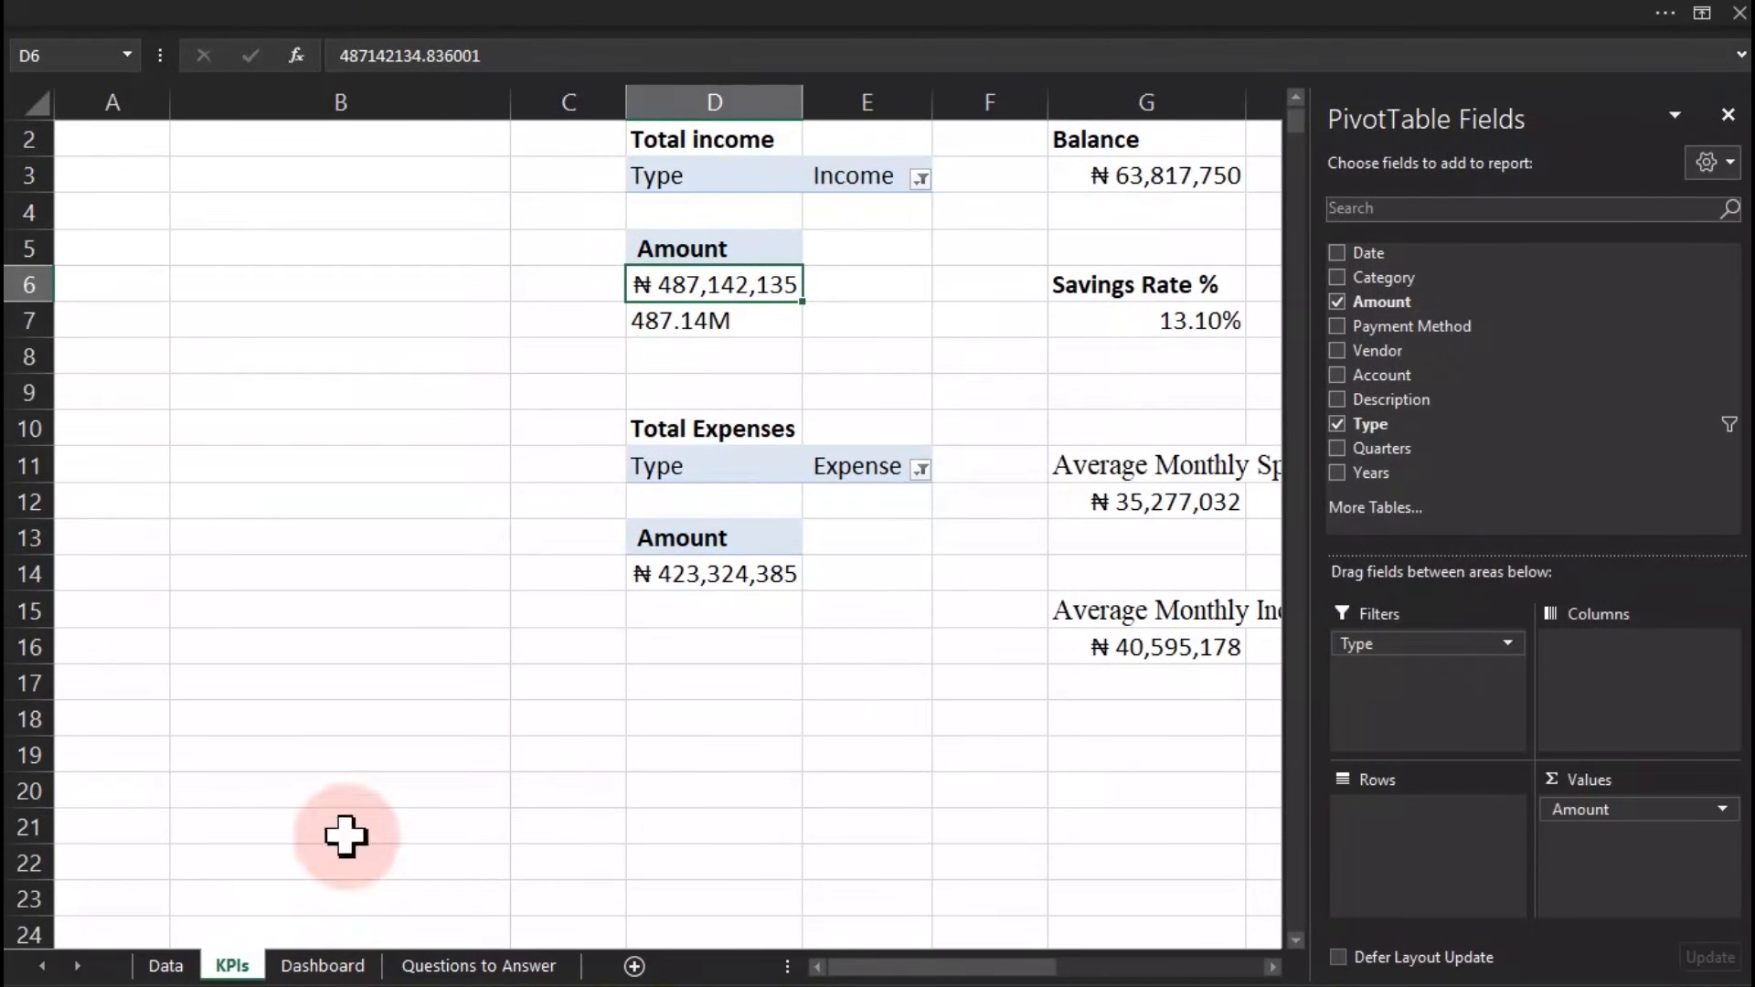
# Insert the ₦ symbol before the number format in all four TEXT functions of the D7 formula and commit it
pyautogui.doubleClick(690, 321)
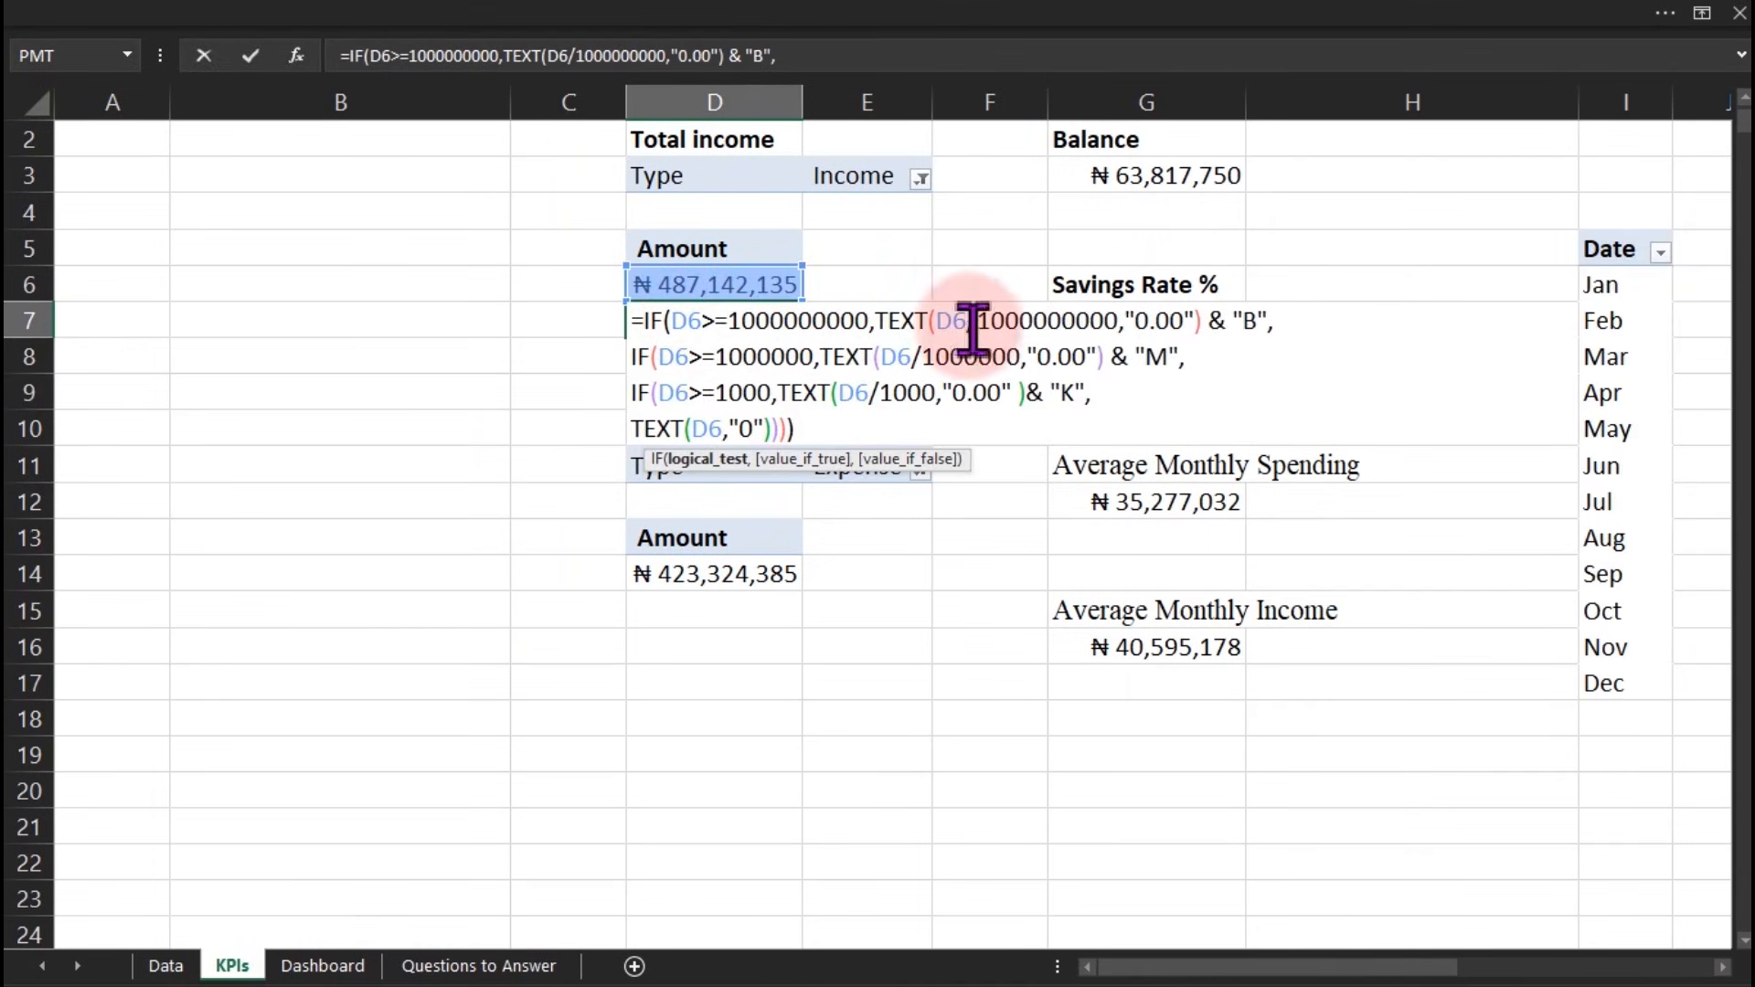
pyautogui.click(1137, 320)
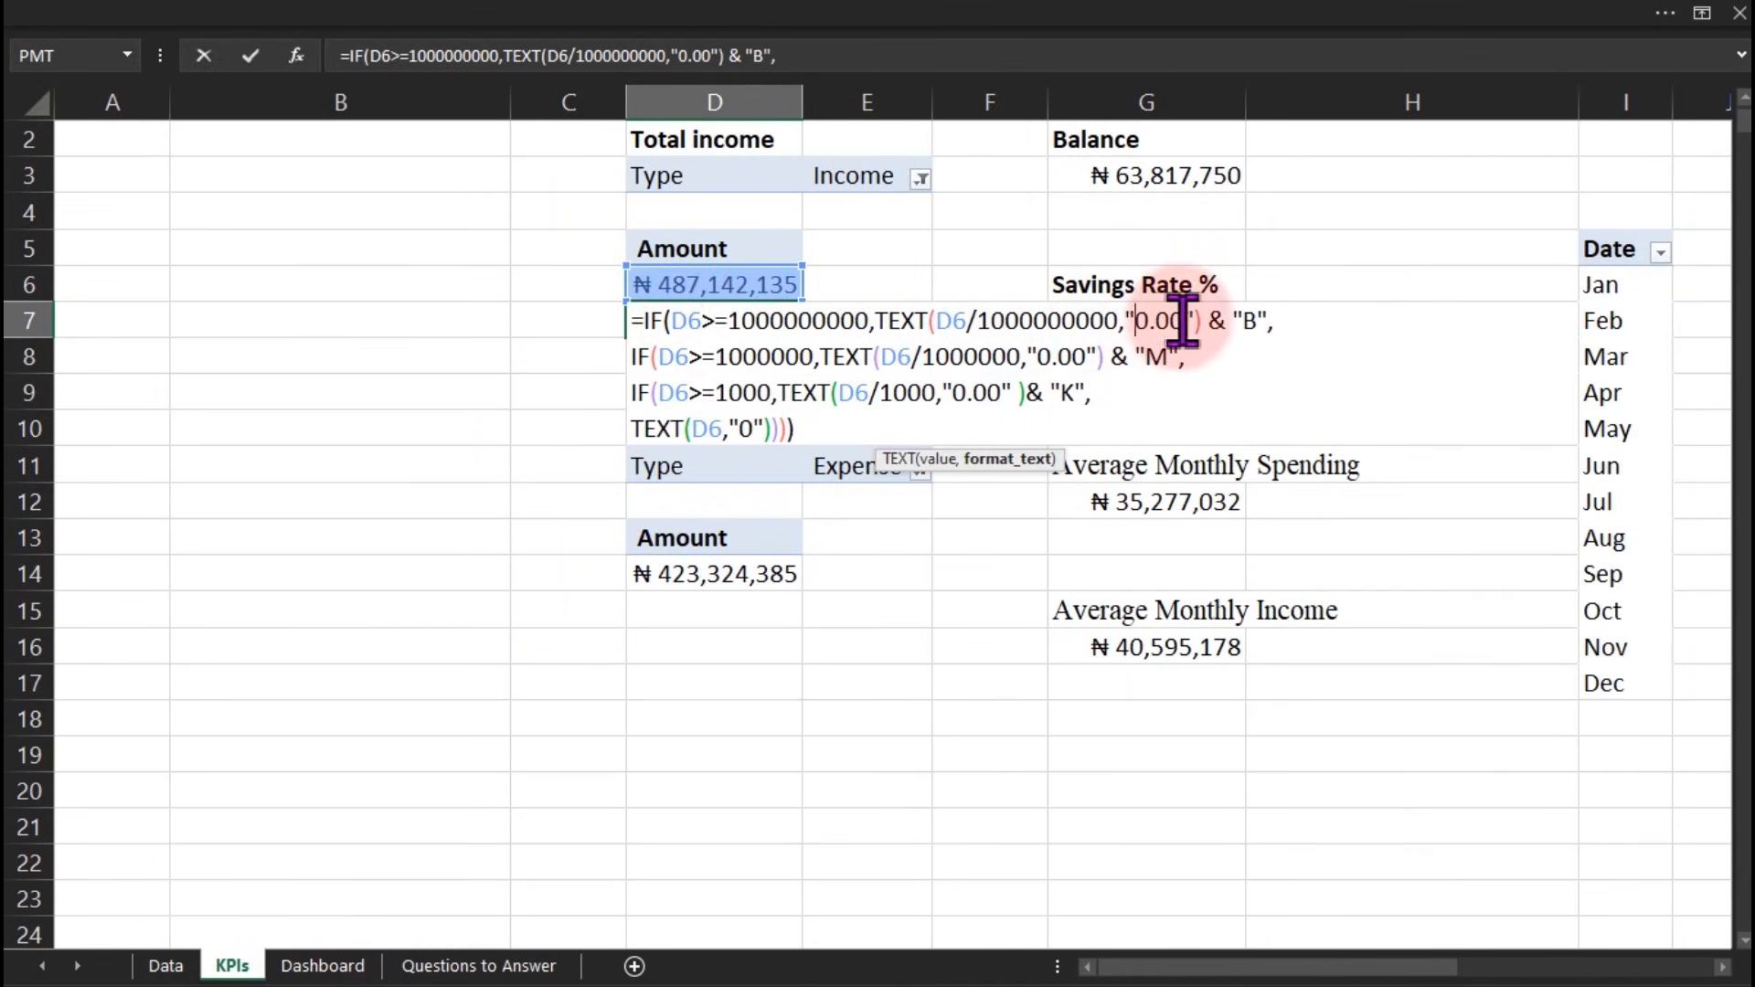
pyautogui.write('₦')
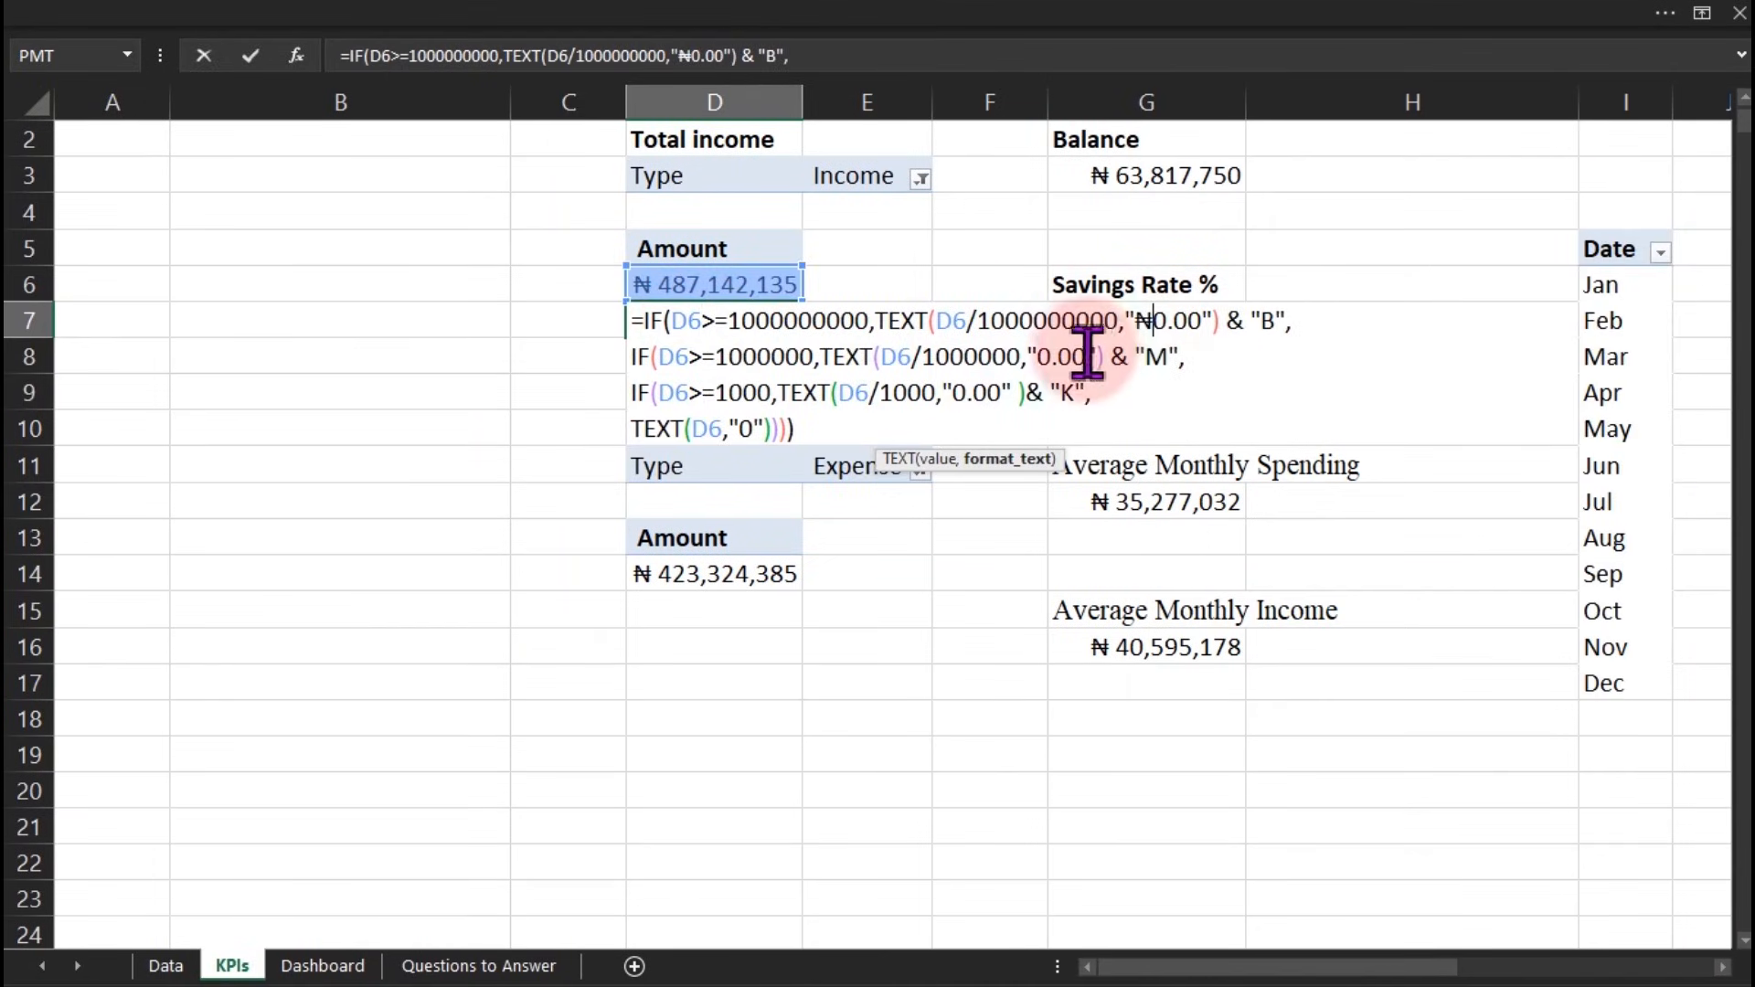
pyautogui.click(1036, 356)
pyautogui.write('₦')
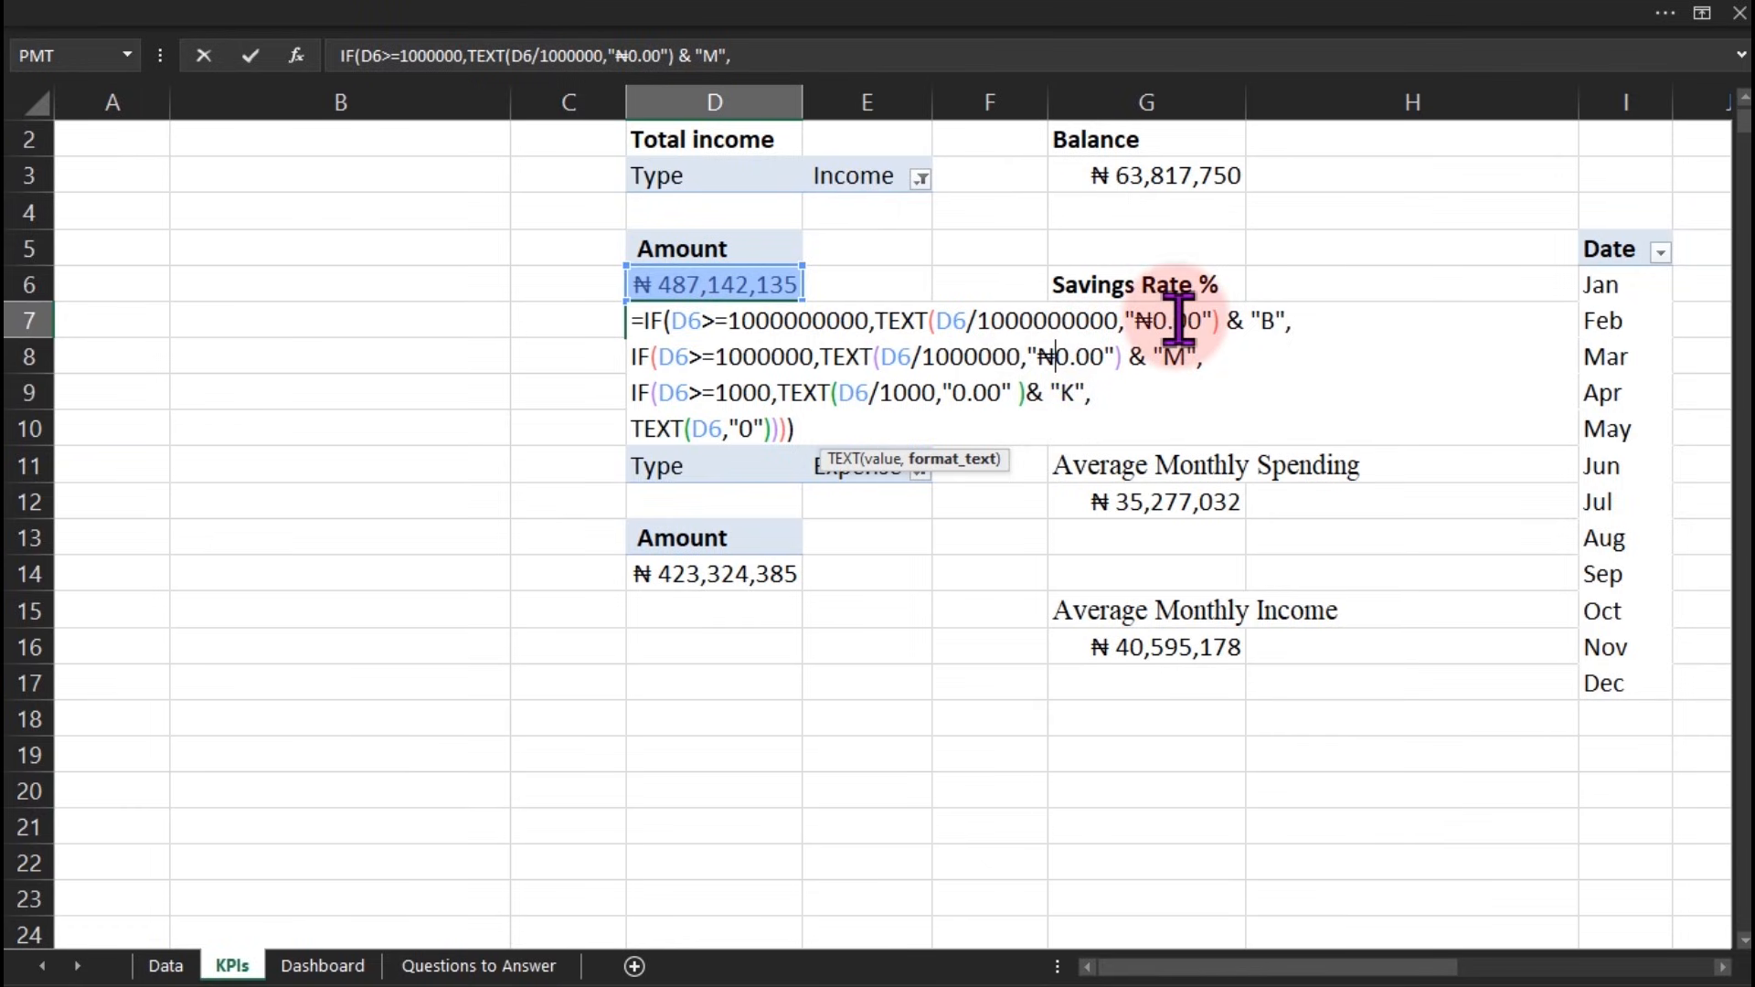
pyautogui.click(954, 393)
pyautogui.write('₦')
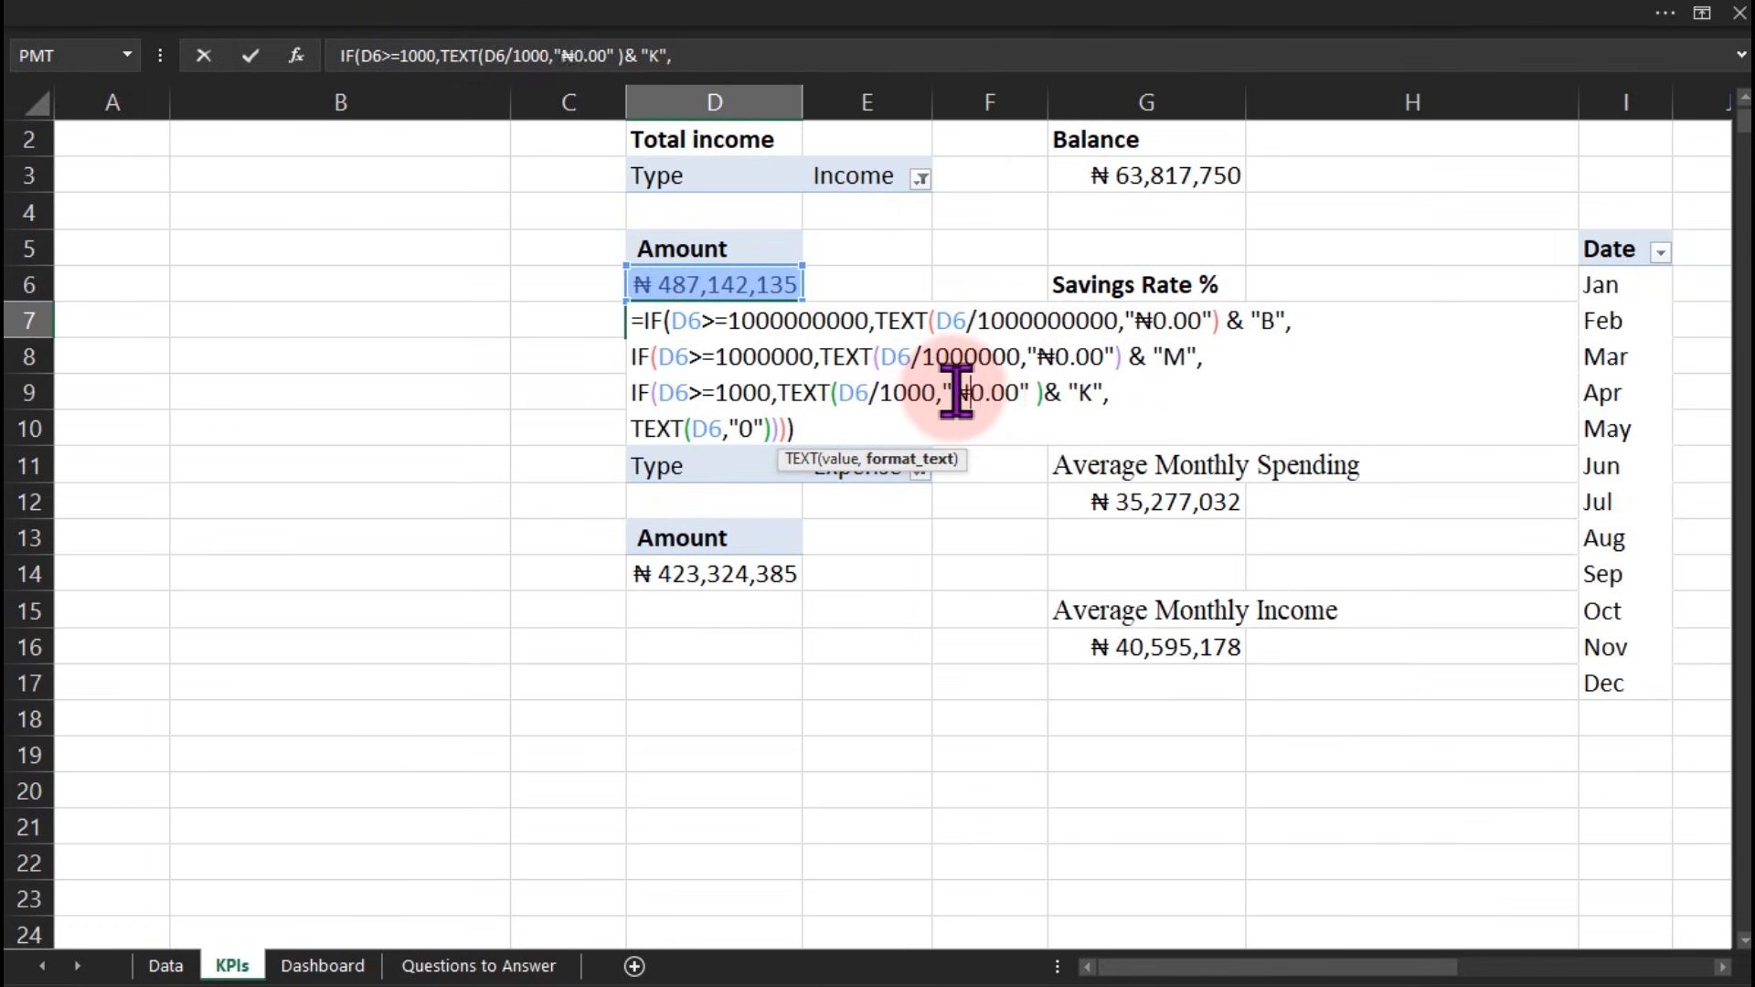
pyautogui.click(743, 429)
pyautogui.write('₦')
pyautogui.press('Return')
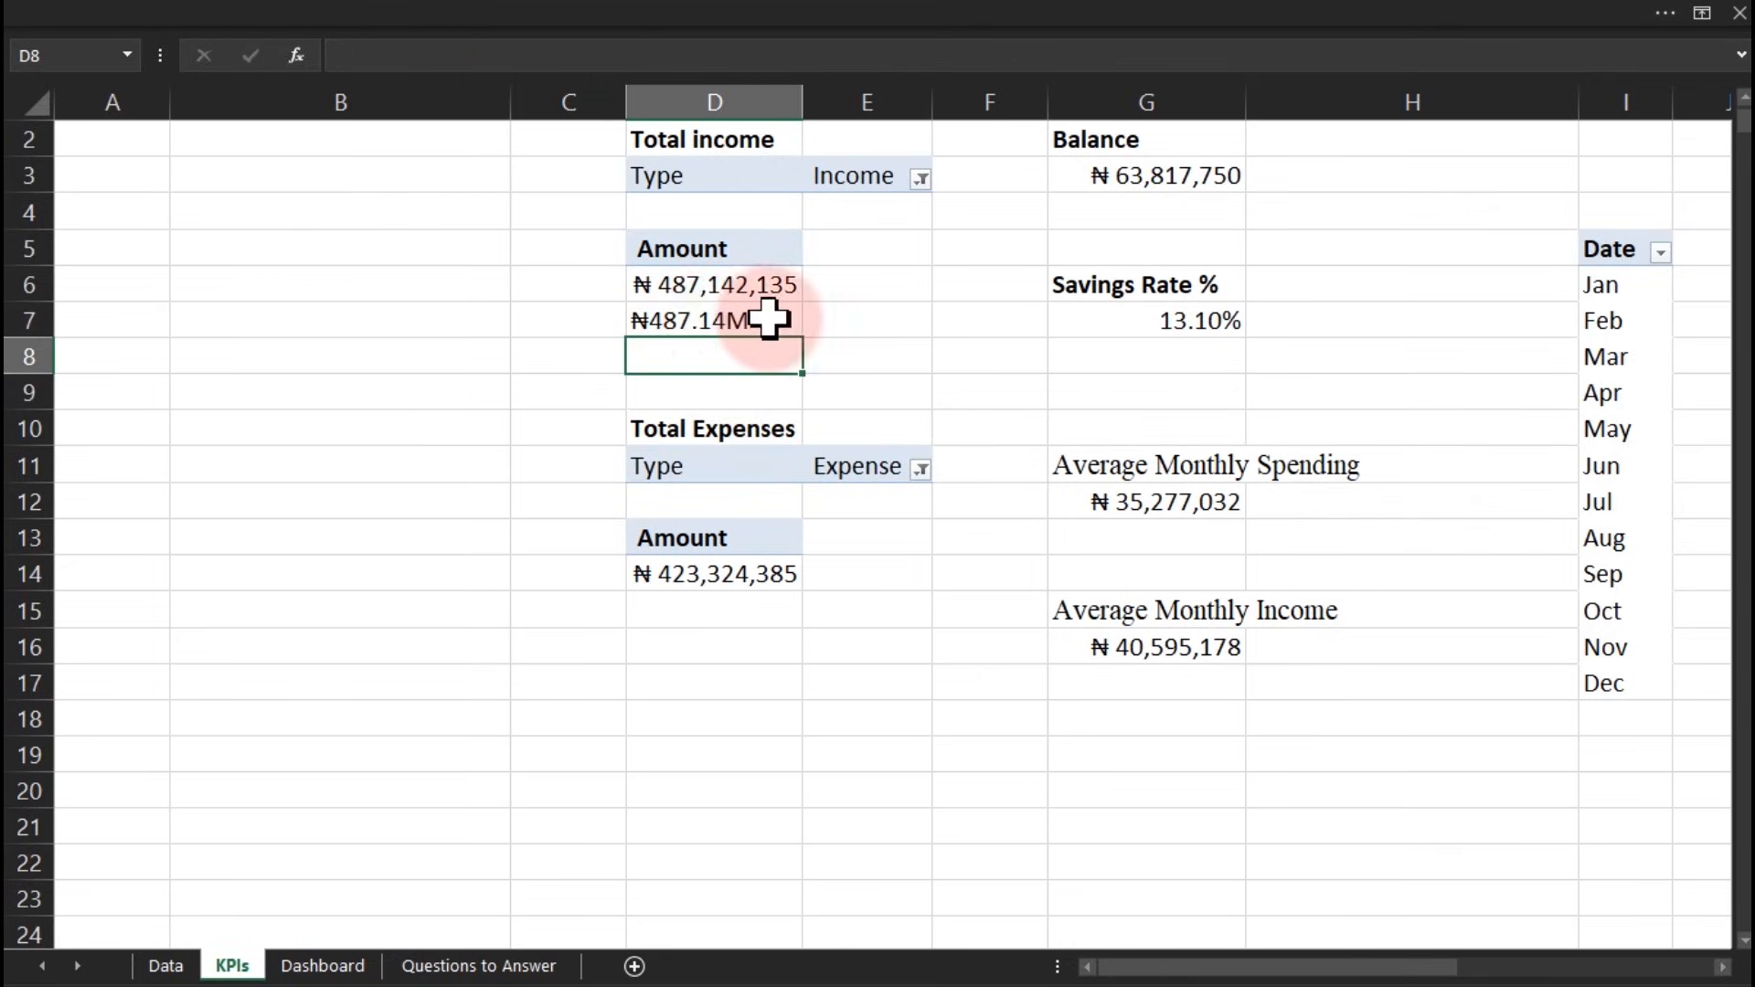
pyautogui.click(715, 327)
pyautogui.doubleClick(714, 327)
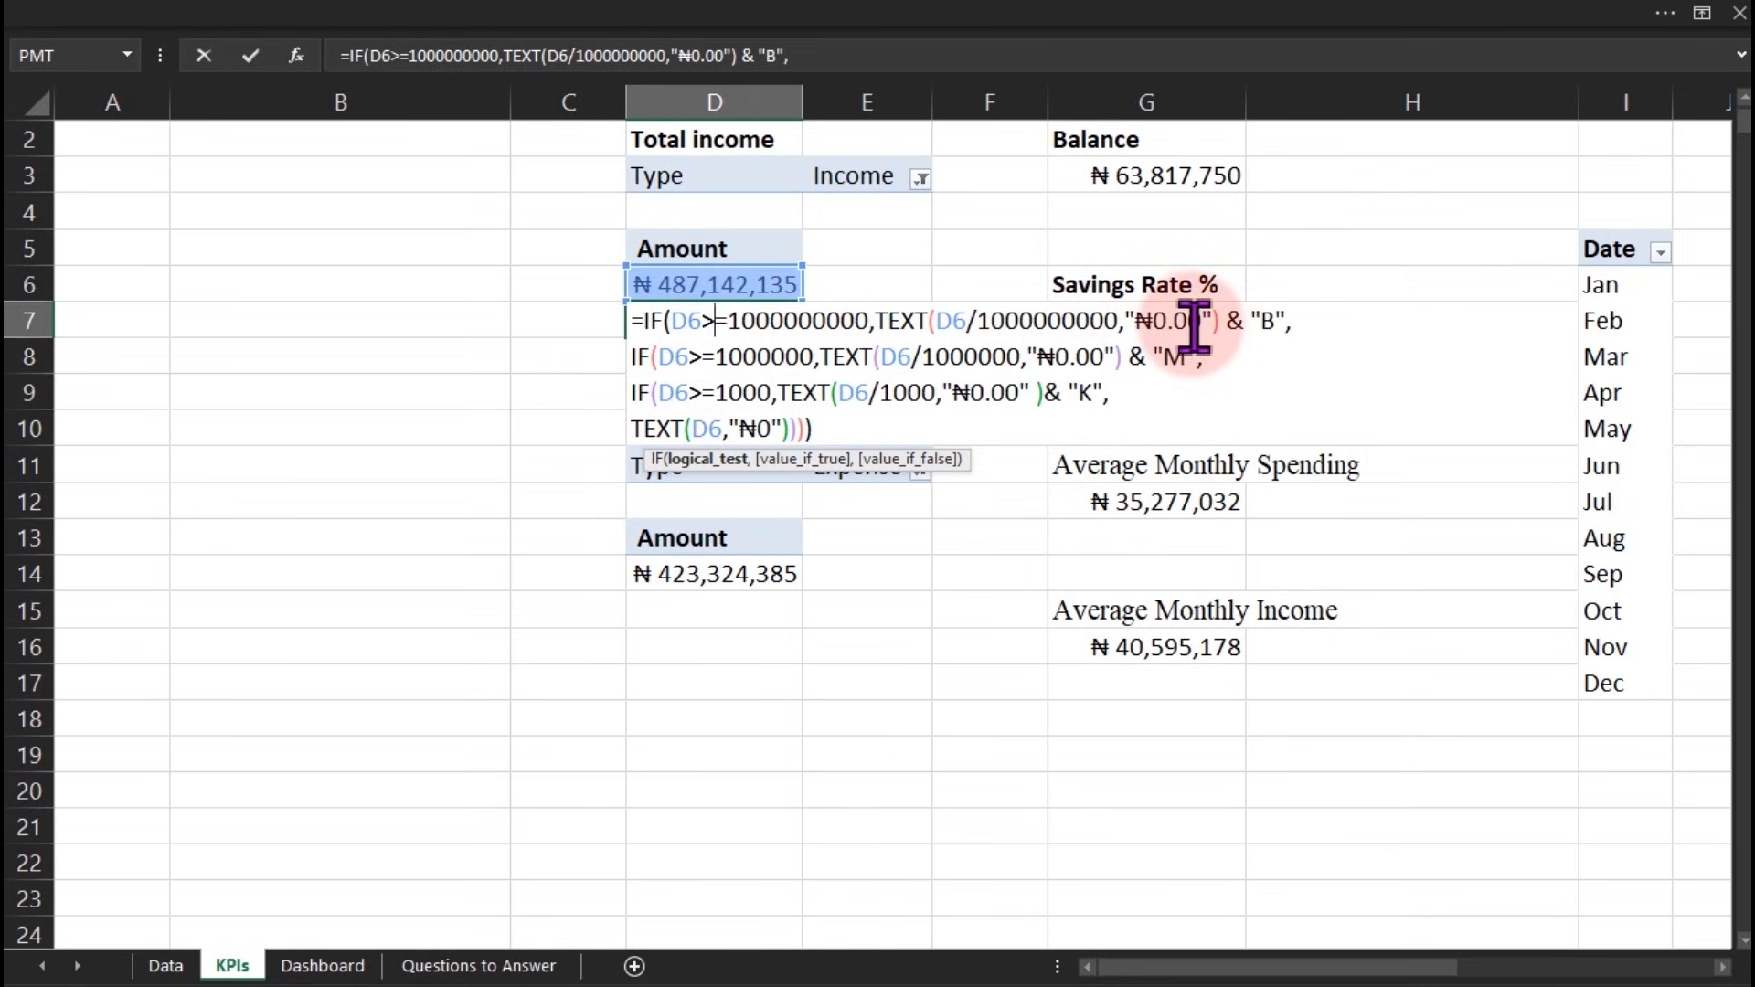
pyautogui.press('Escape')
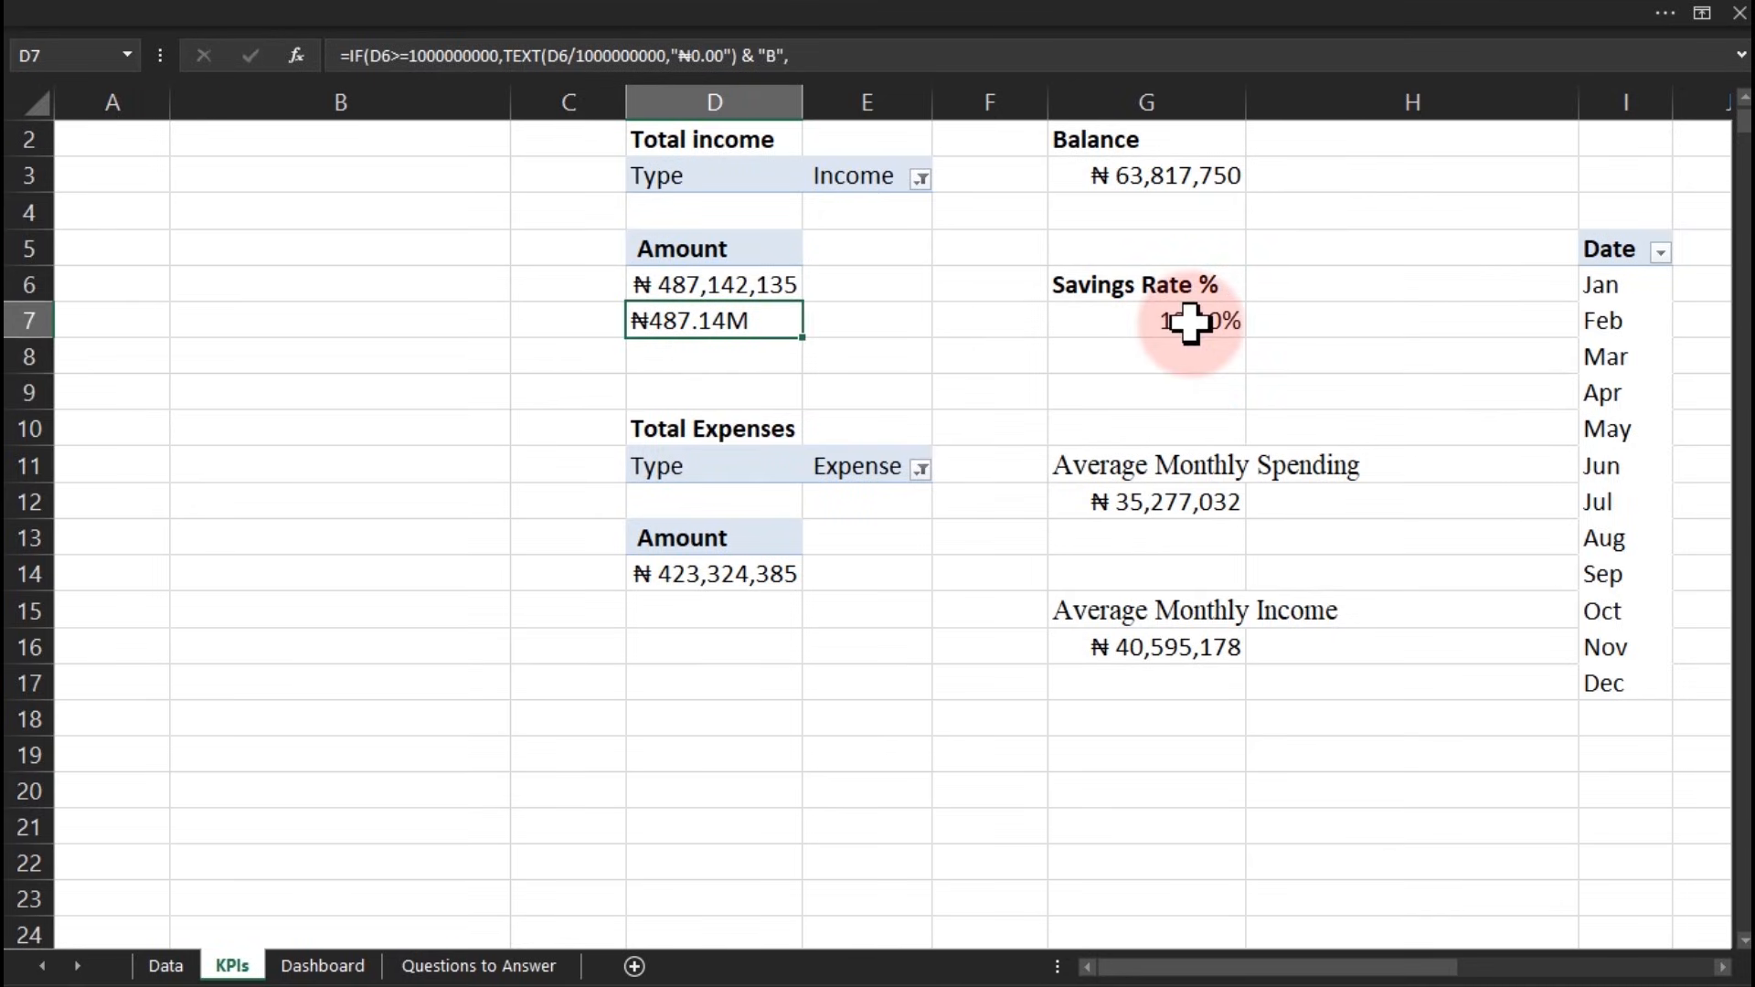
# Copy the entire formula text from cell D7 and leave the cell unedited
pyautogui.doubleClick(736, 327)
pyautogui.hotkey('ctrl', 'a')
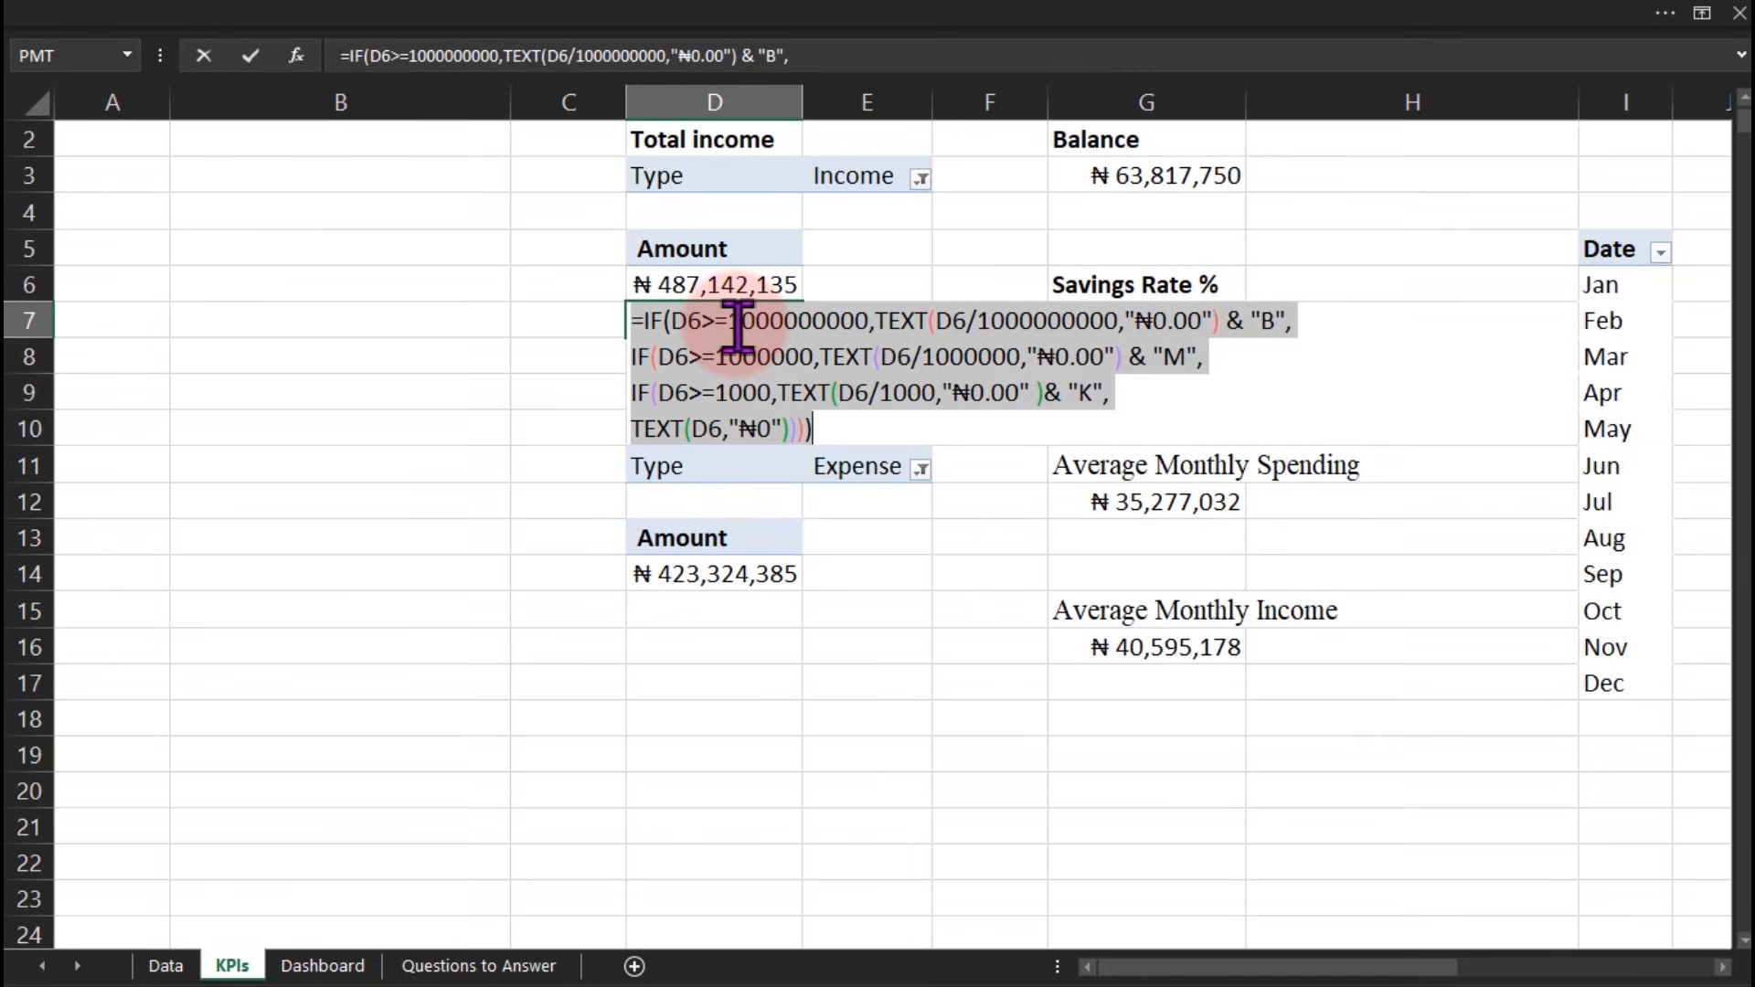
pyautogui.hotkey('ctrl', 'c')
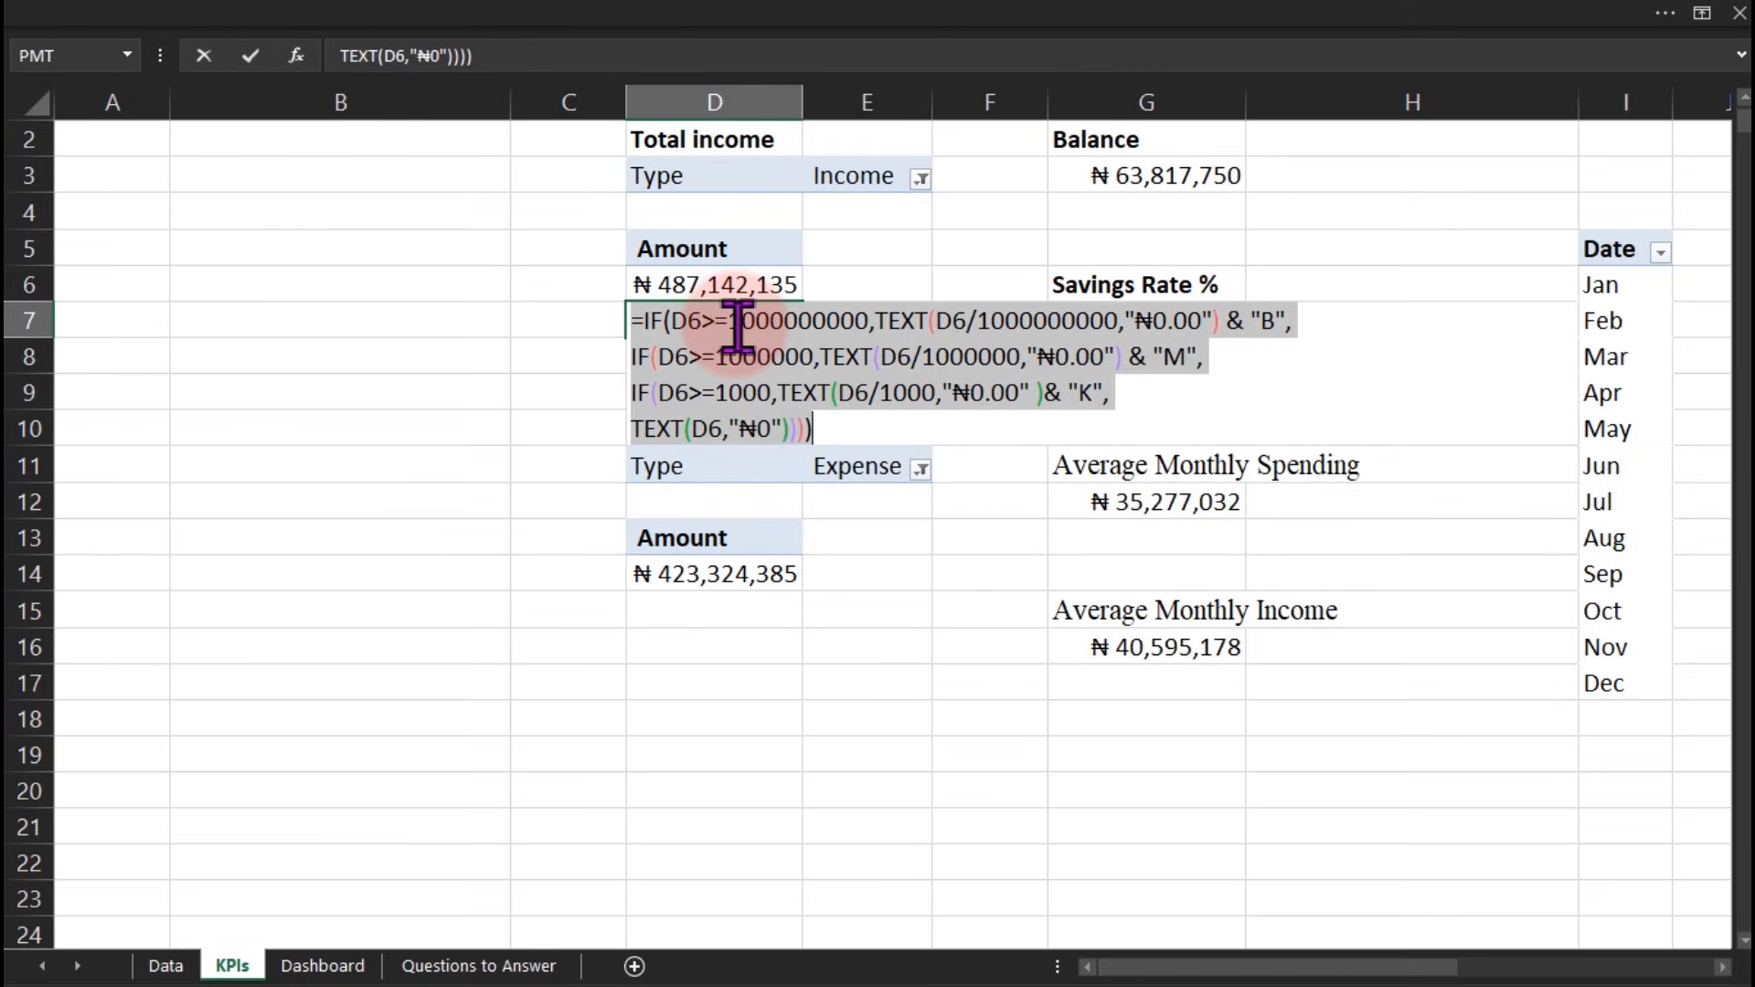
pyautogui.press('Escape')
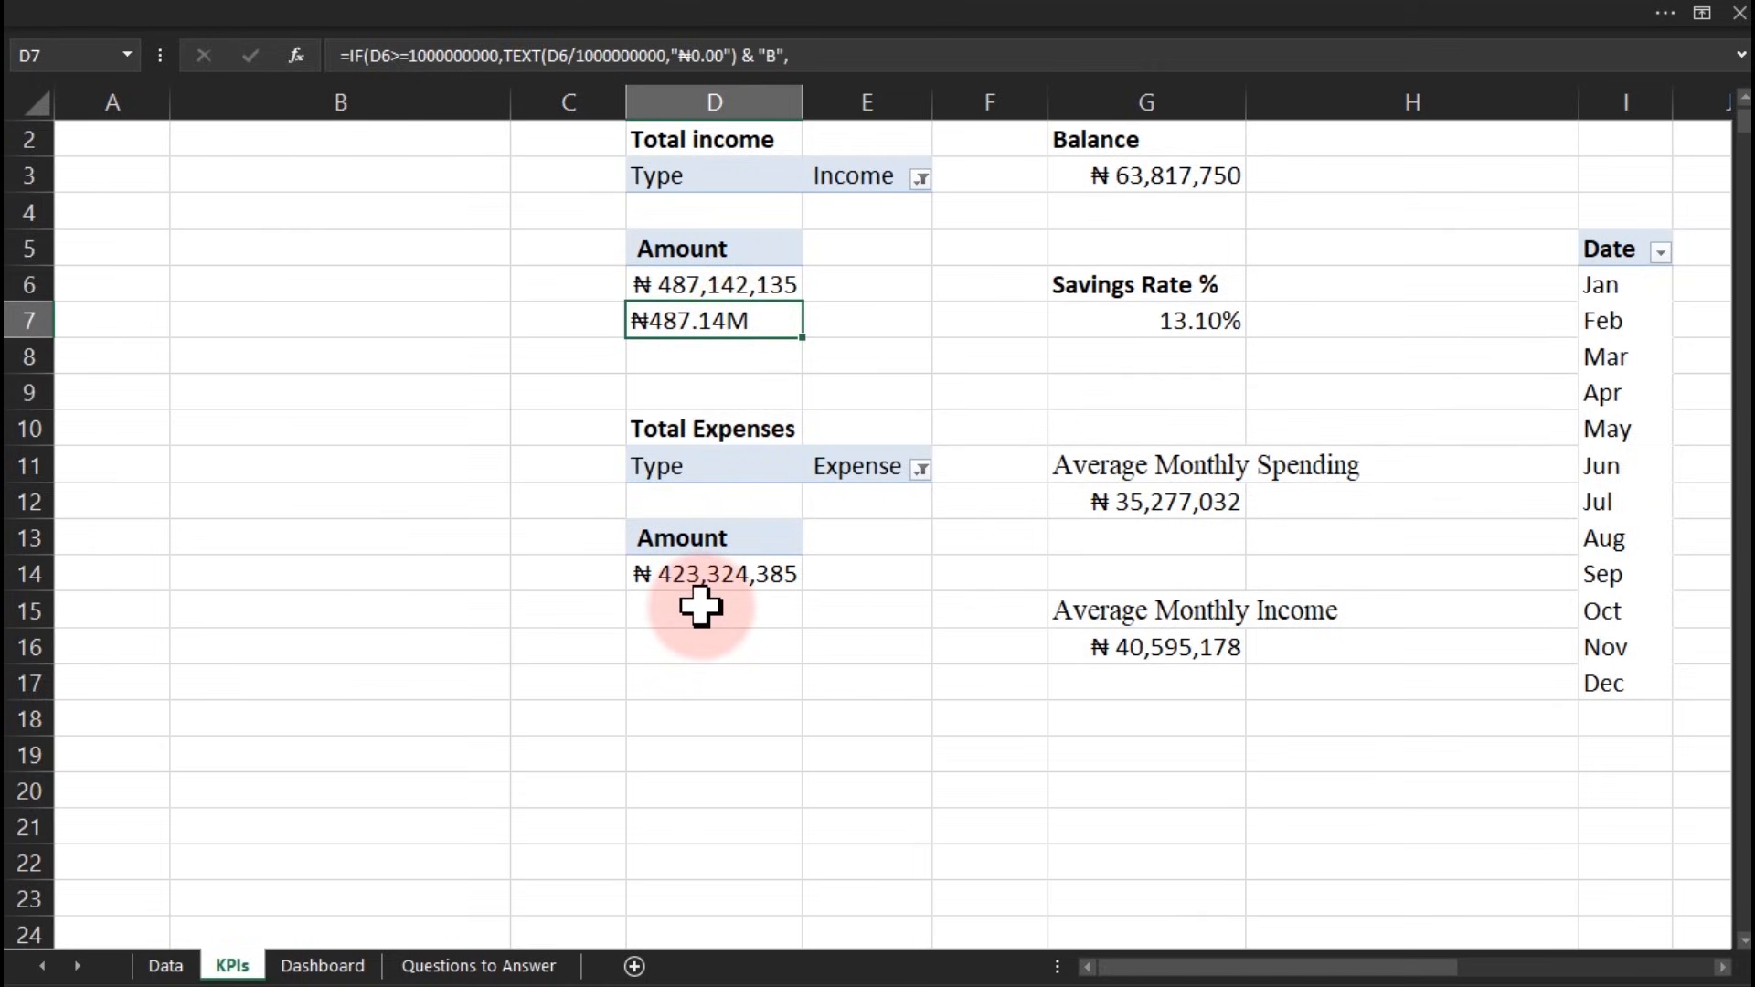
# Try pasting the copied formula directly onto cell D15 under the Total Expenses amount, and undo the paste
pyautogui.click(700, 608)
pyautogui.hotkey('ctrl', 'v')
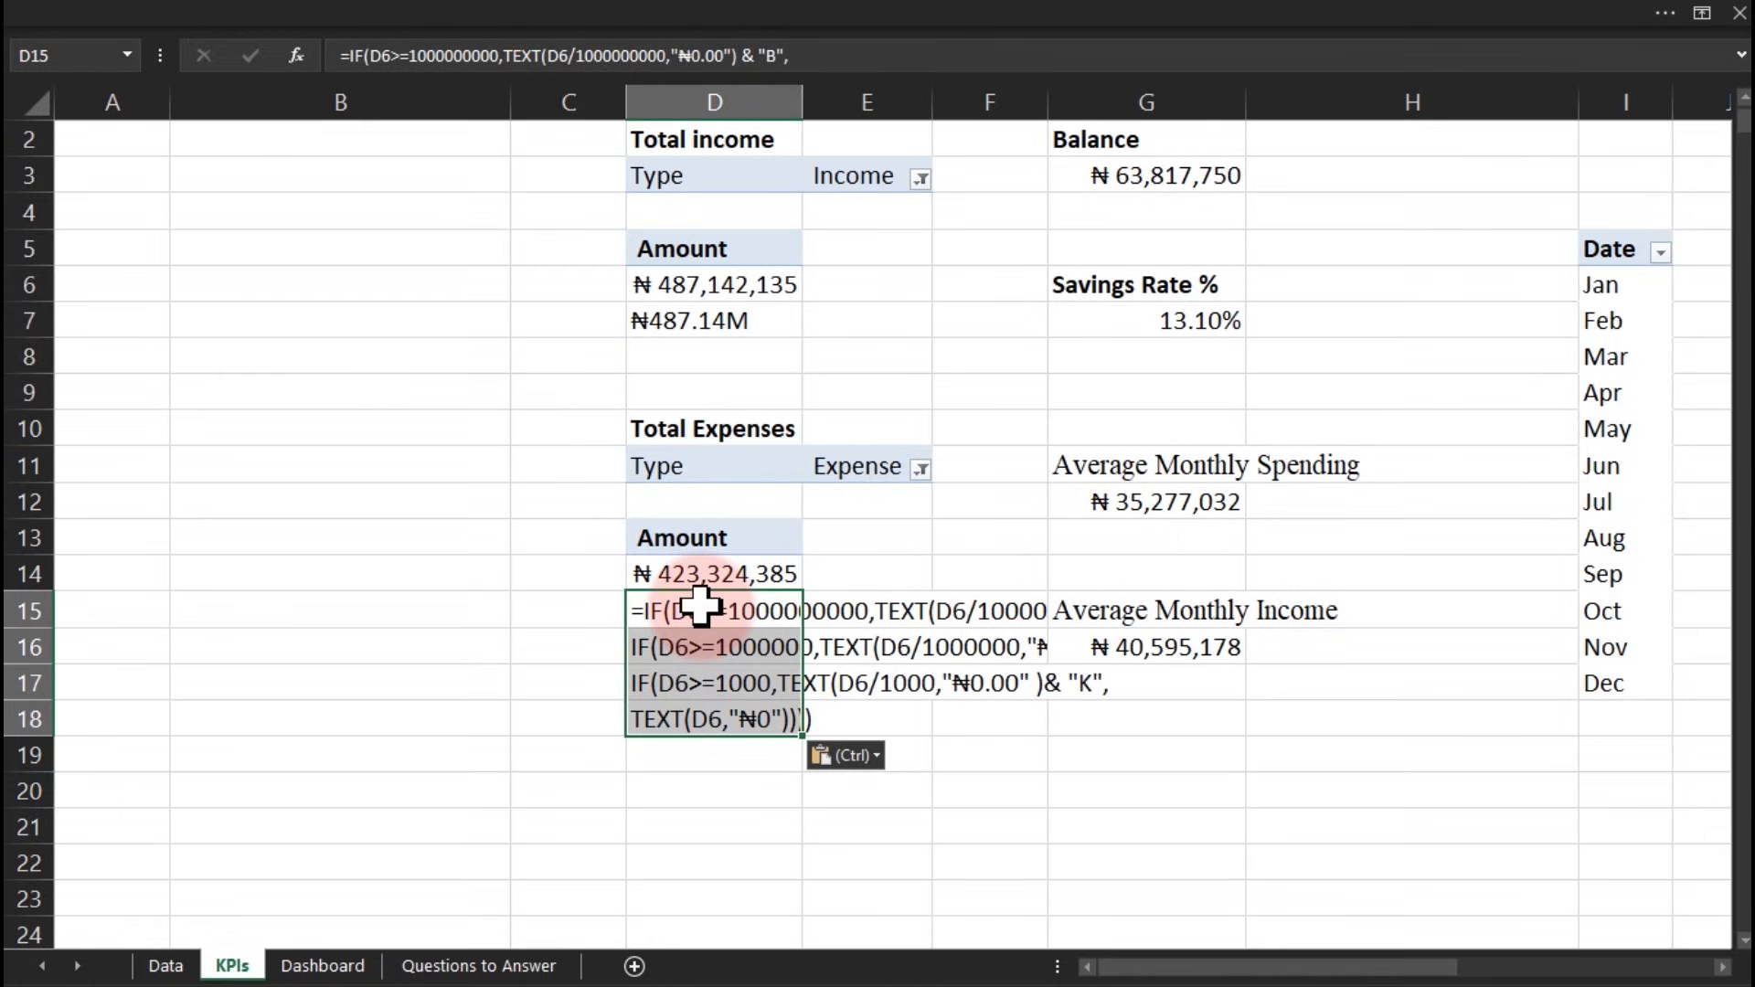
pyautogui.hotkey('ctrl', 'z')
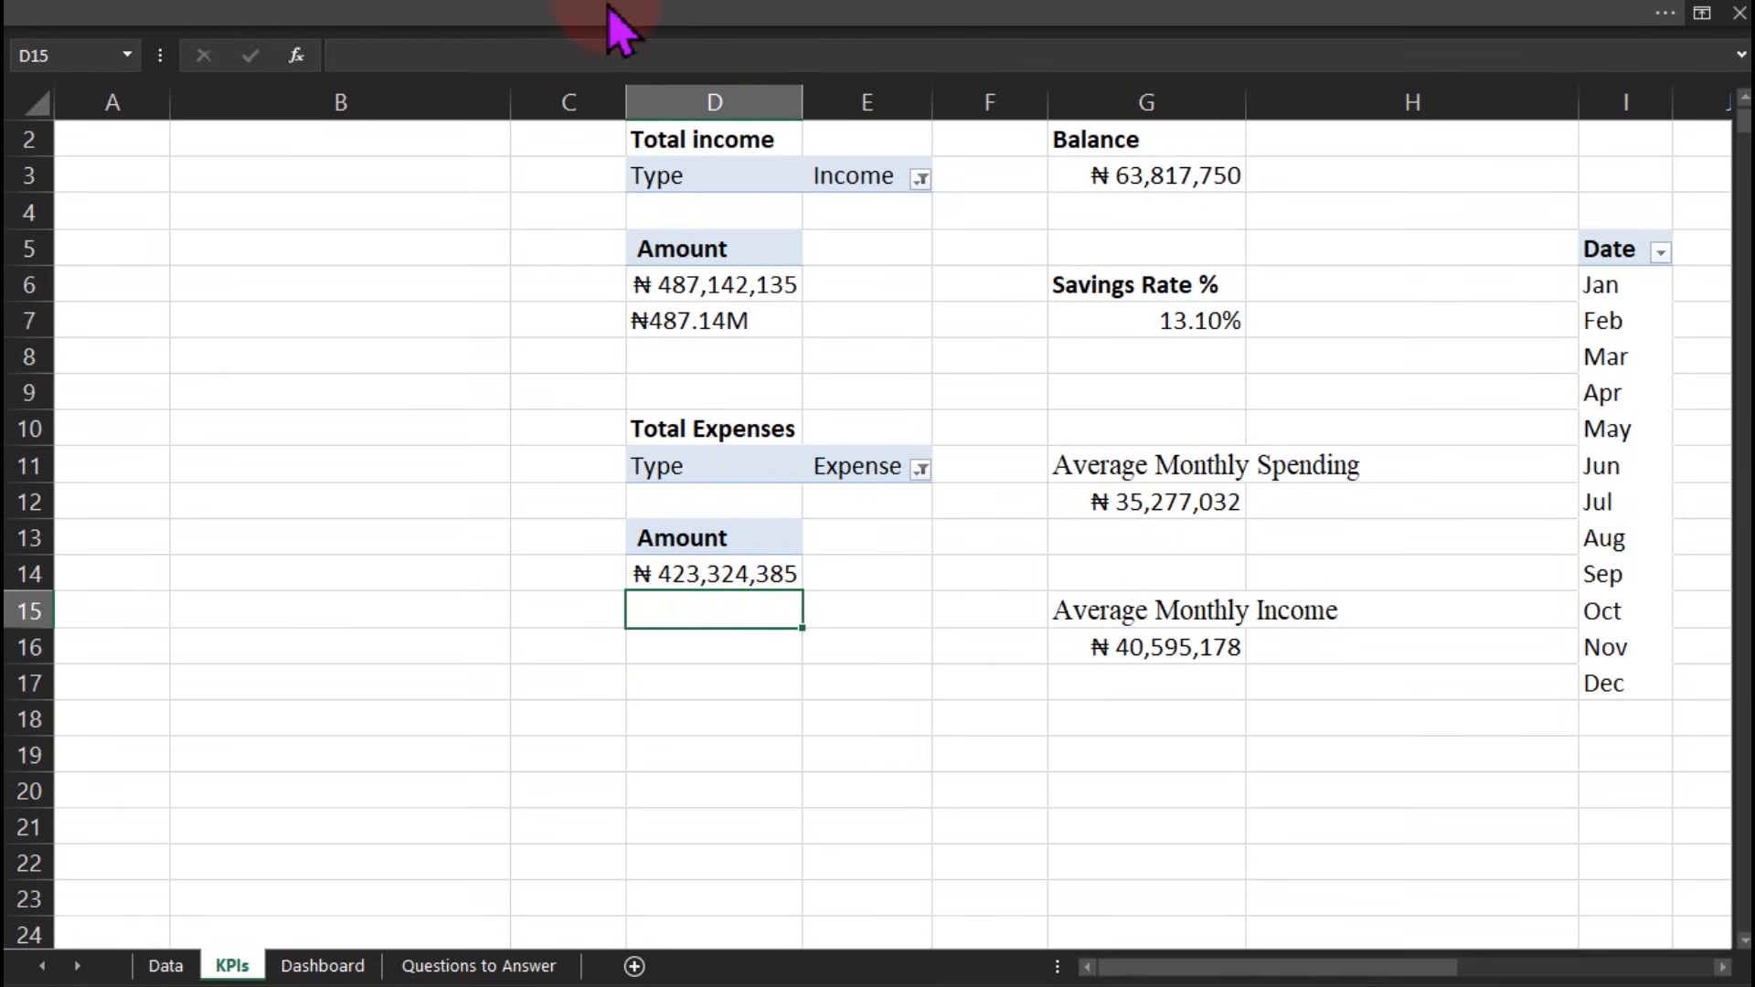
# Paste the copied nested IF text into cell D15 as a single formula and commit it
pyautogui.click(444, 52)
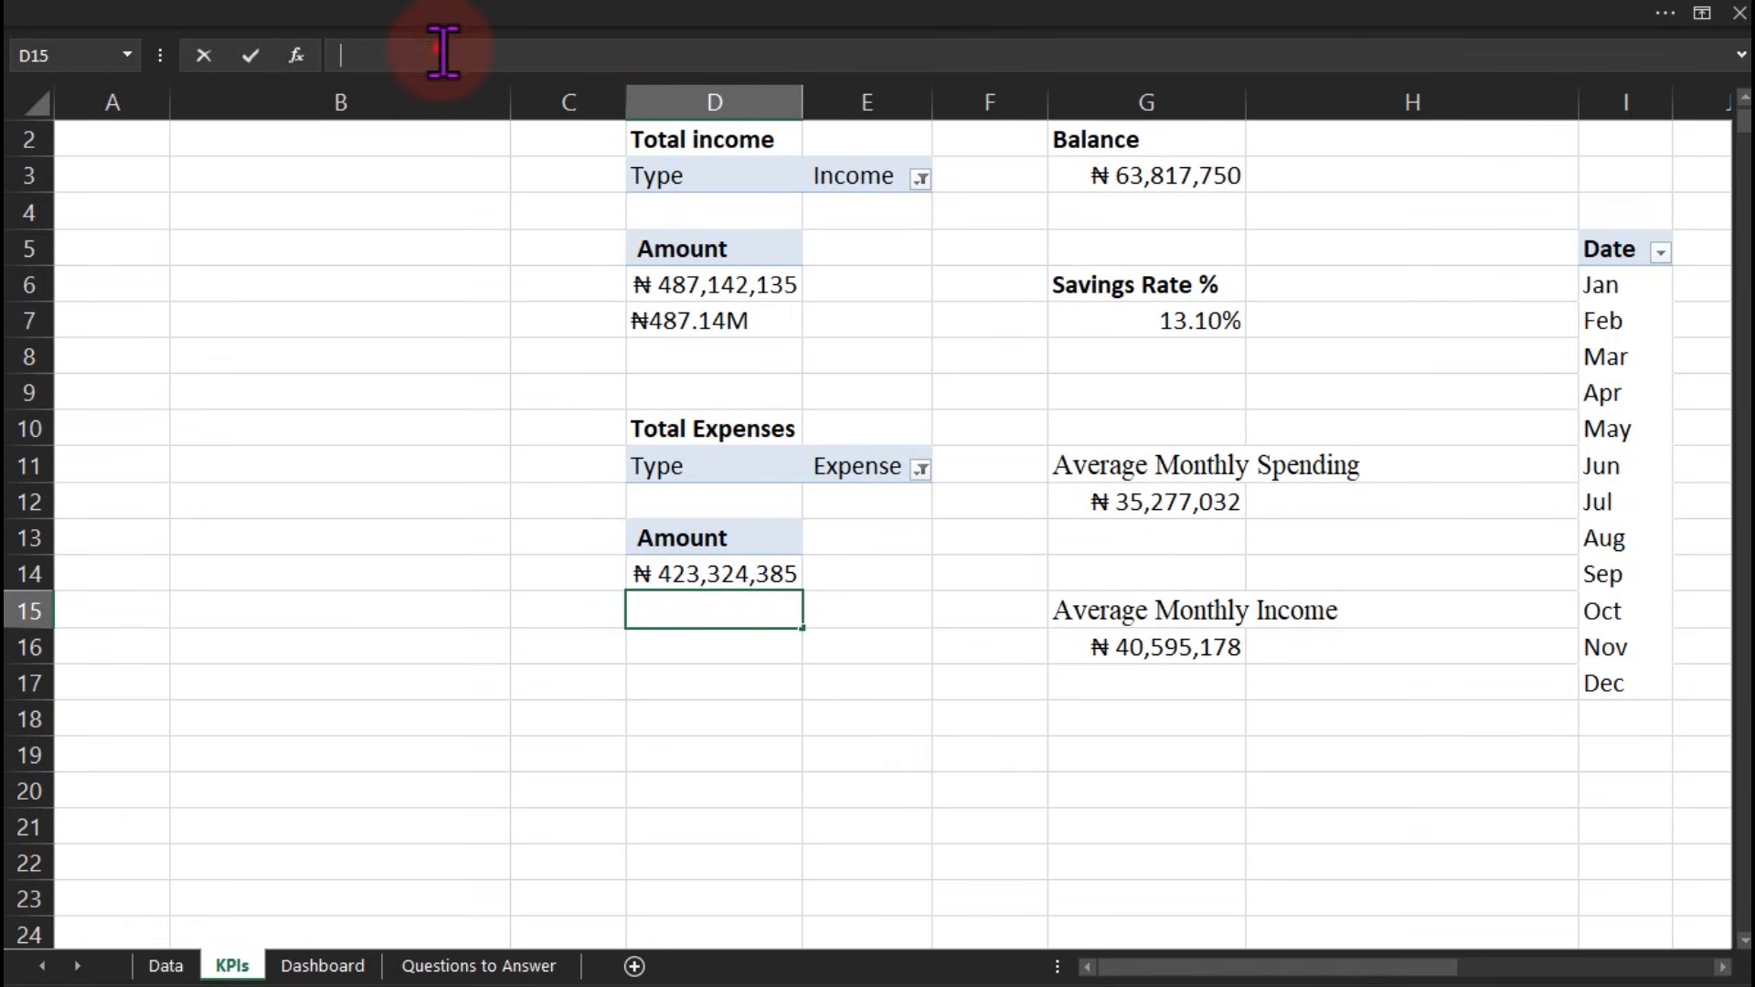
pyautogui.hotkey('ctrl', 'v')
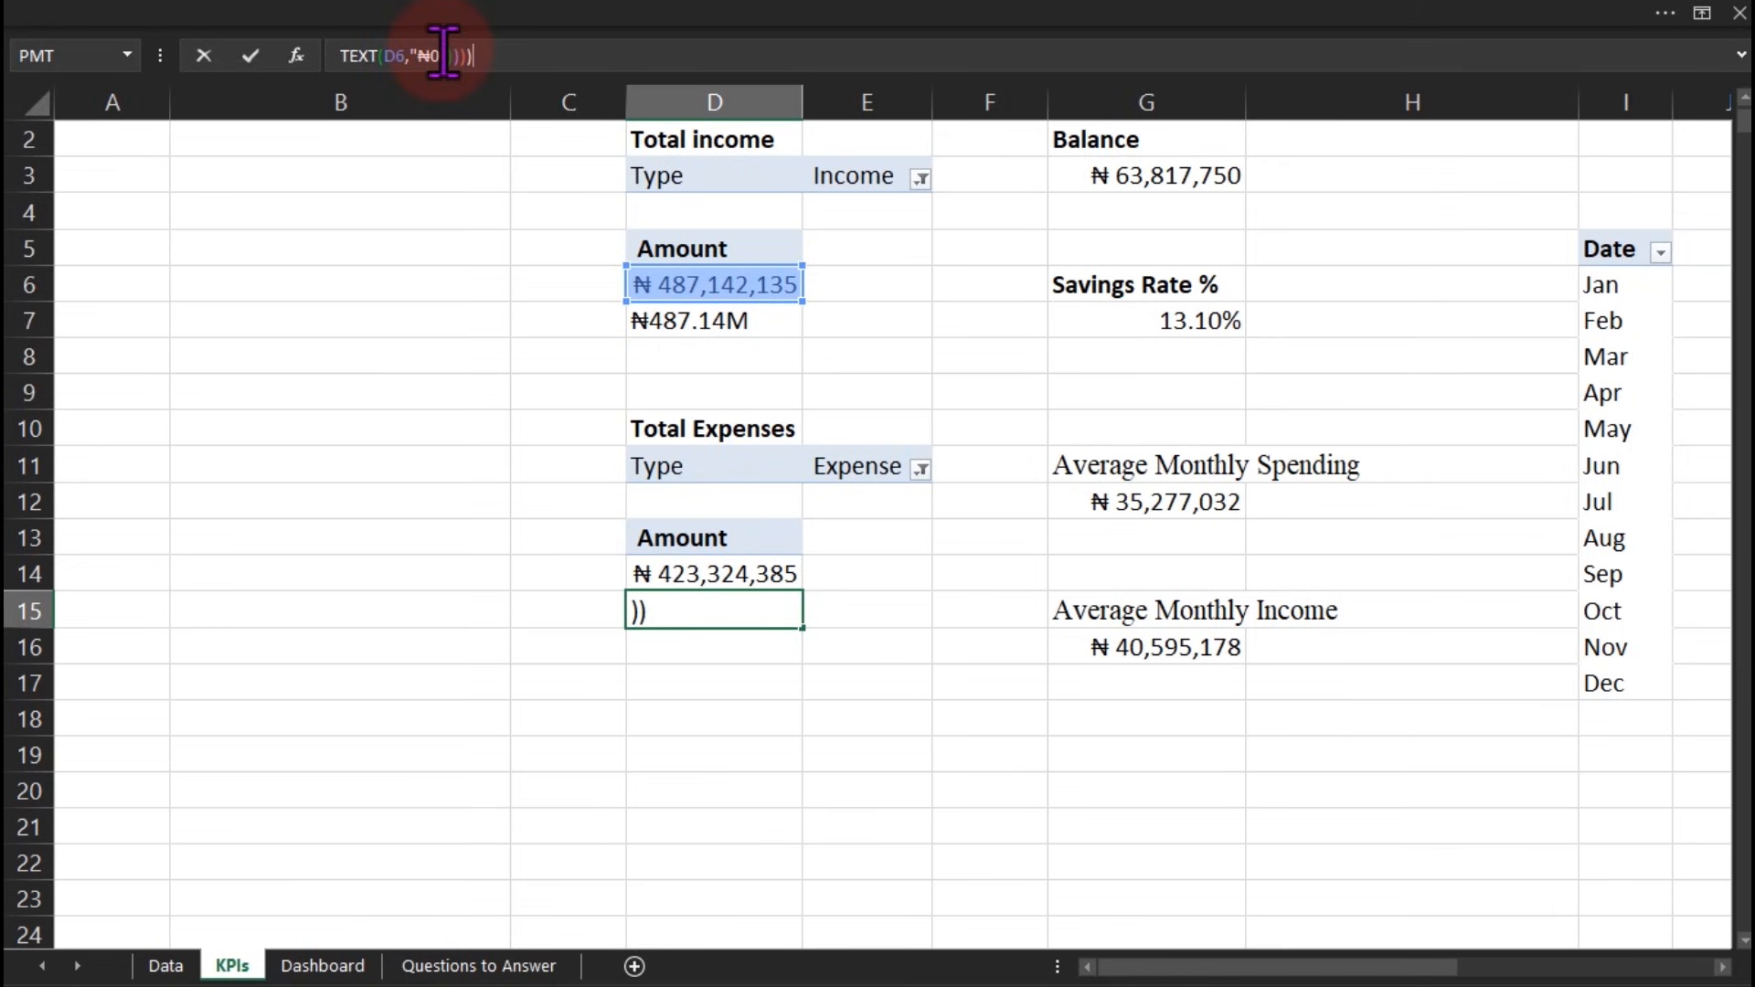
pyautogui.press('Return')
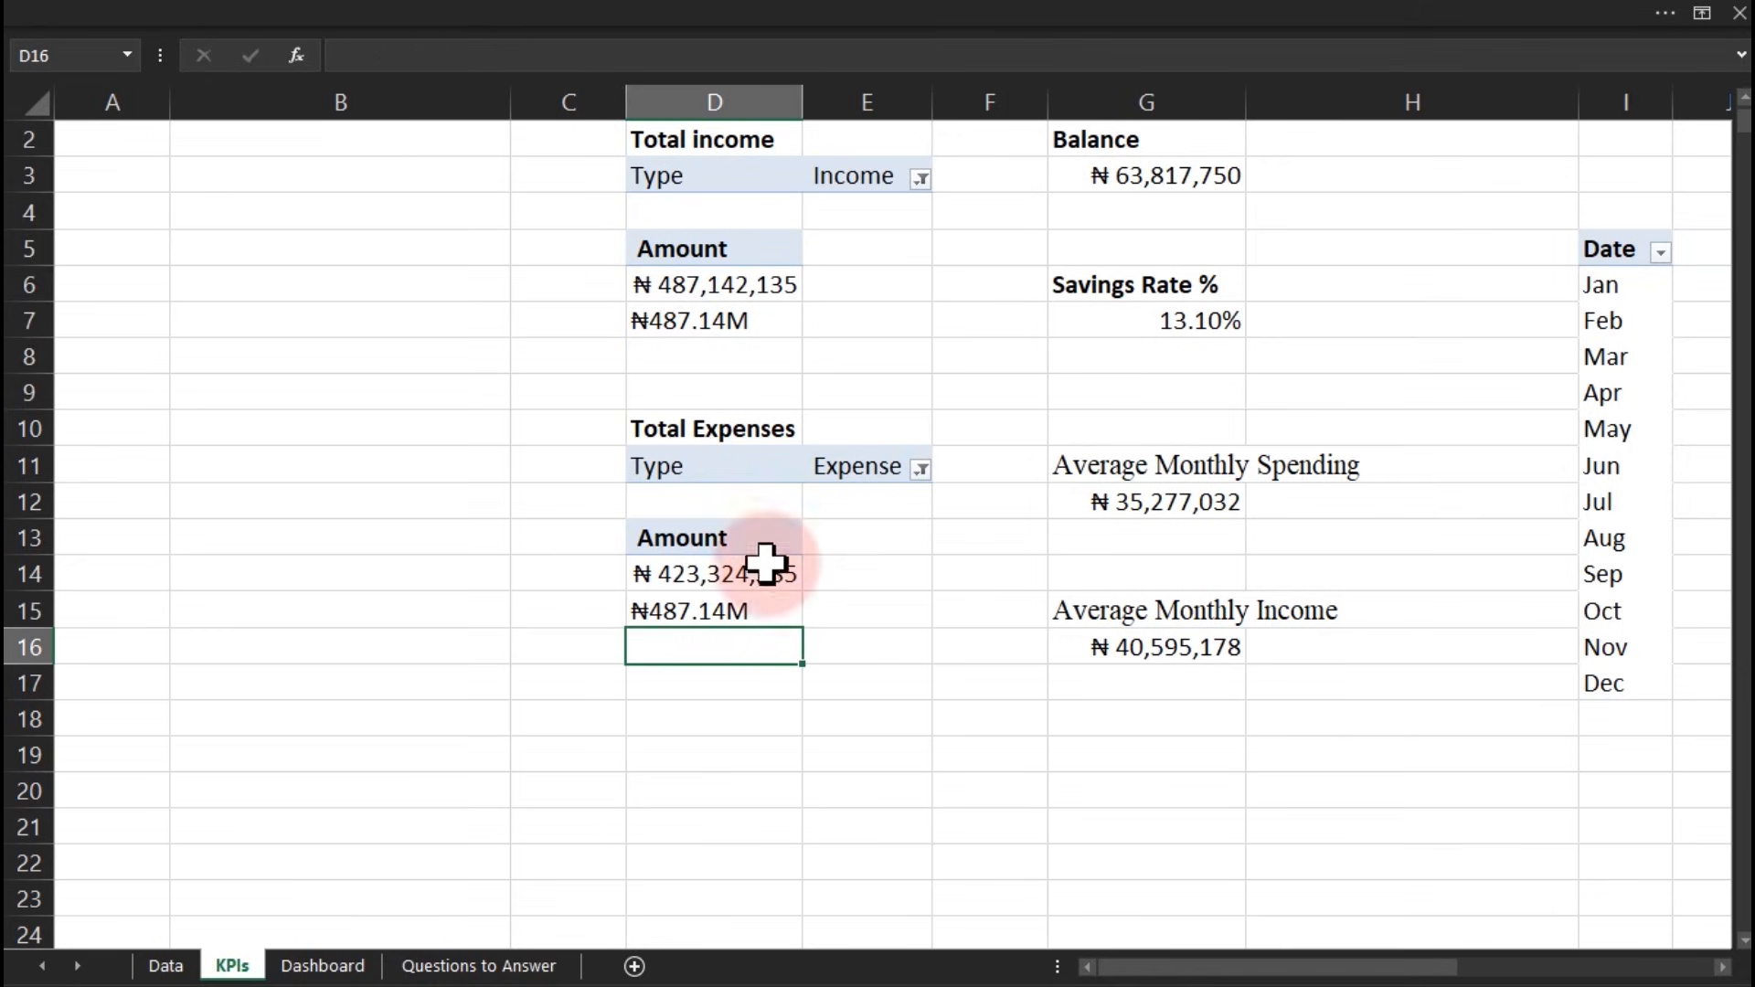
# Replace D6 with D14 in the three IF logical tests of the D15 formula
pyautogui.doubleClick(740, 615)
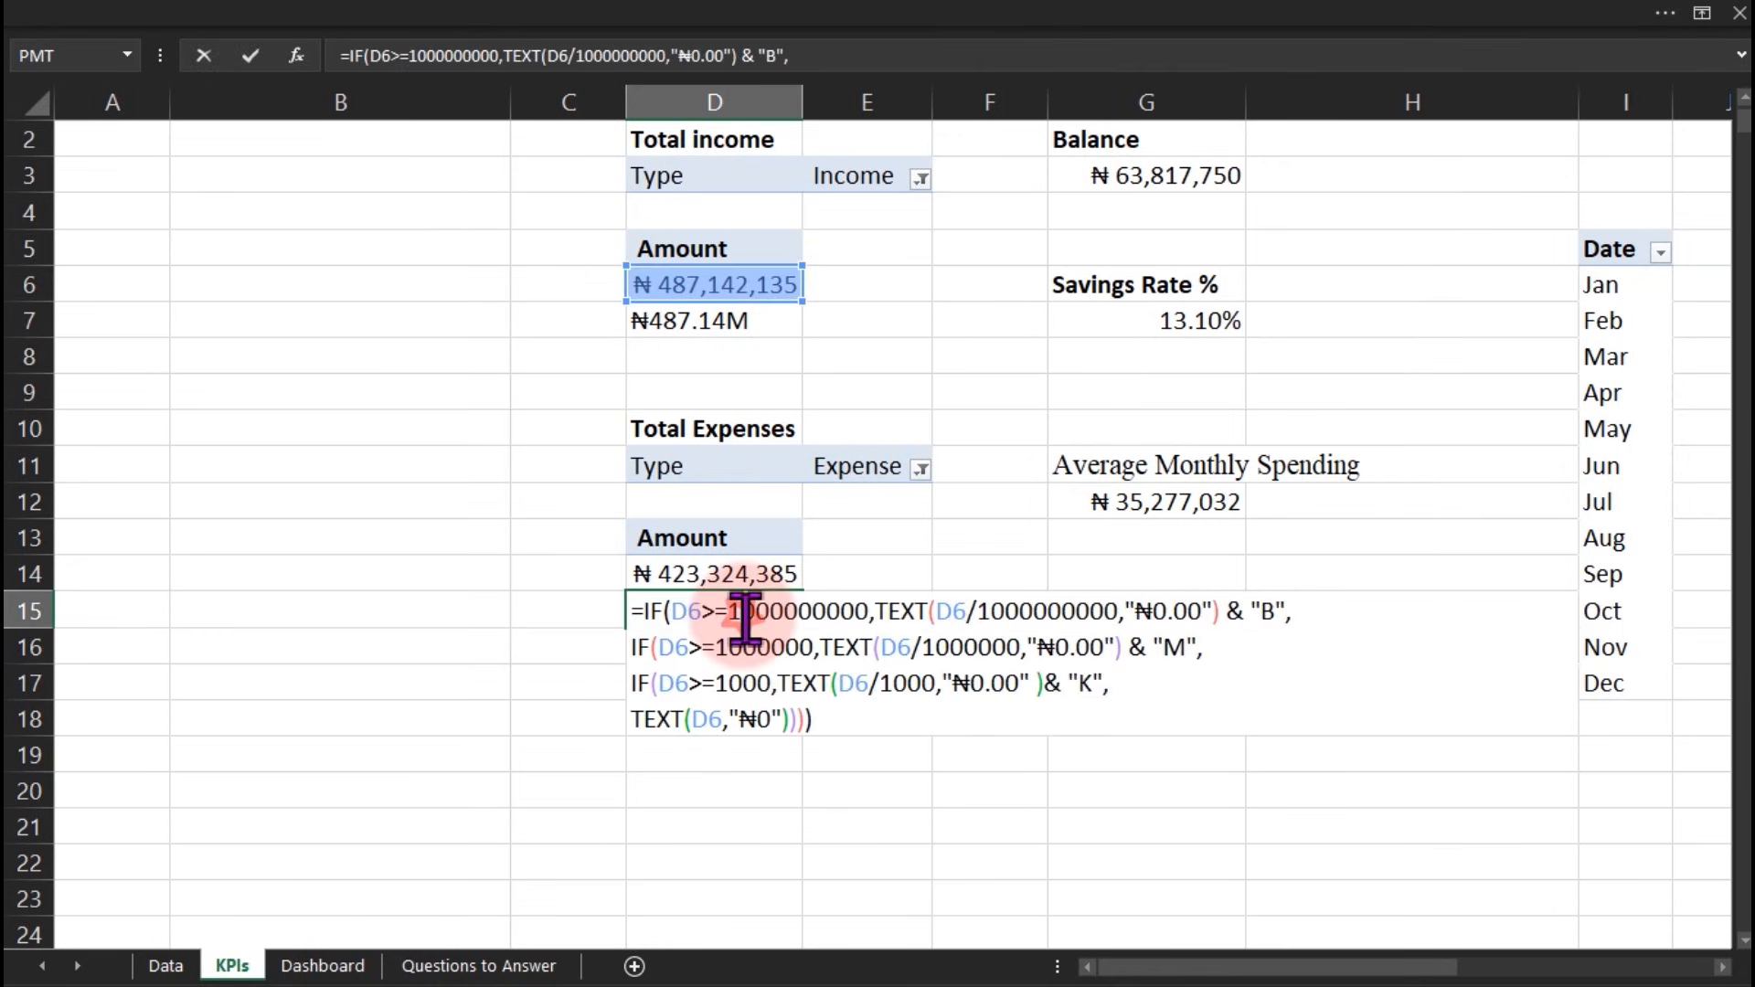
pyautogui.doubleClick(692, 613)
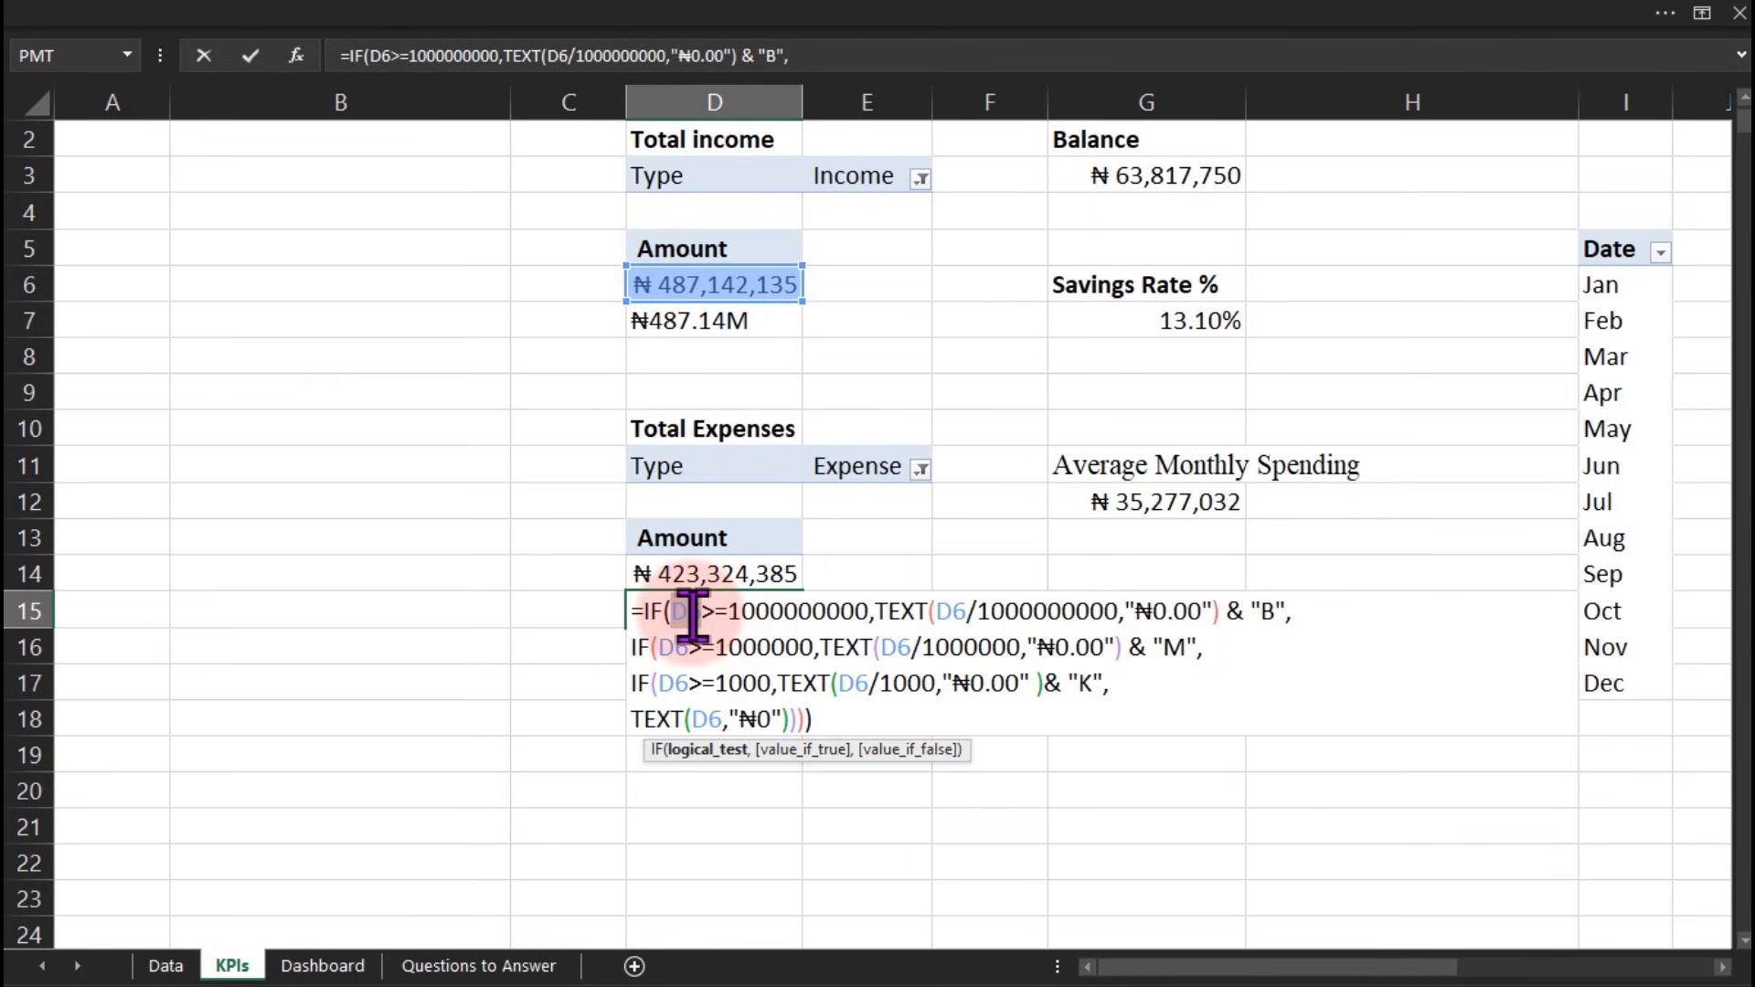
pyautogui.click(705, 569)
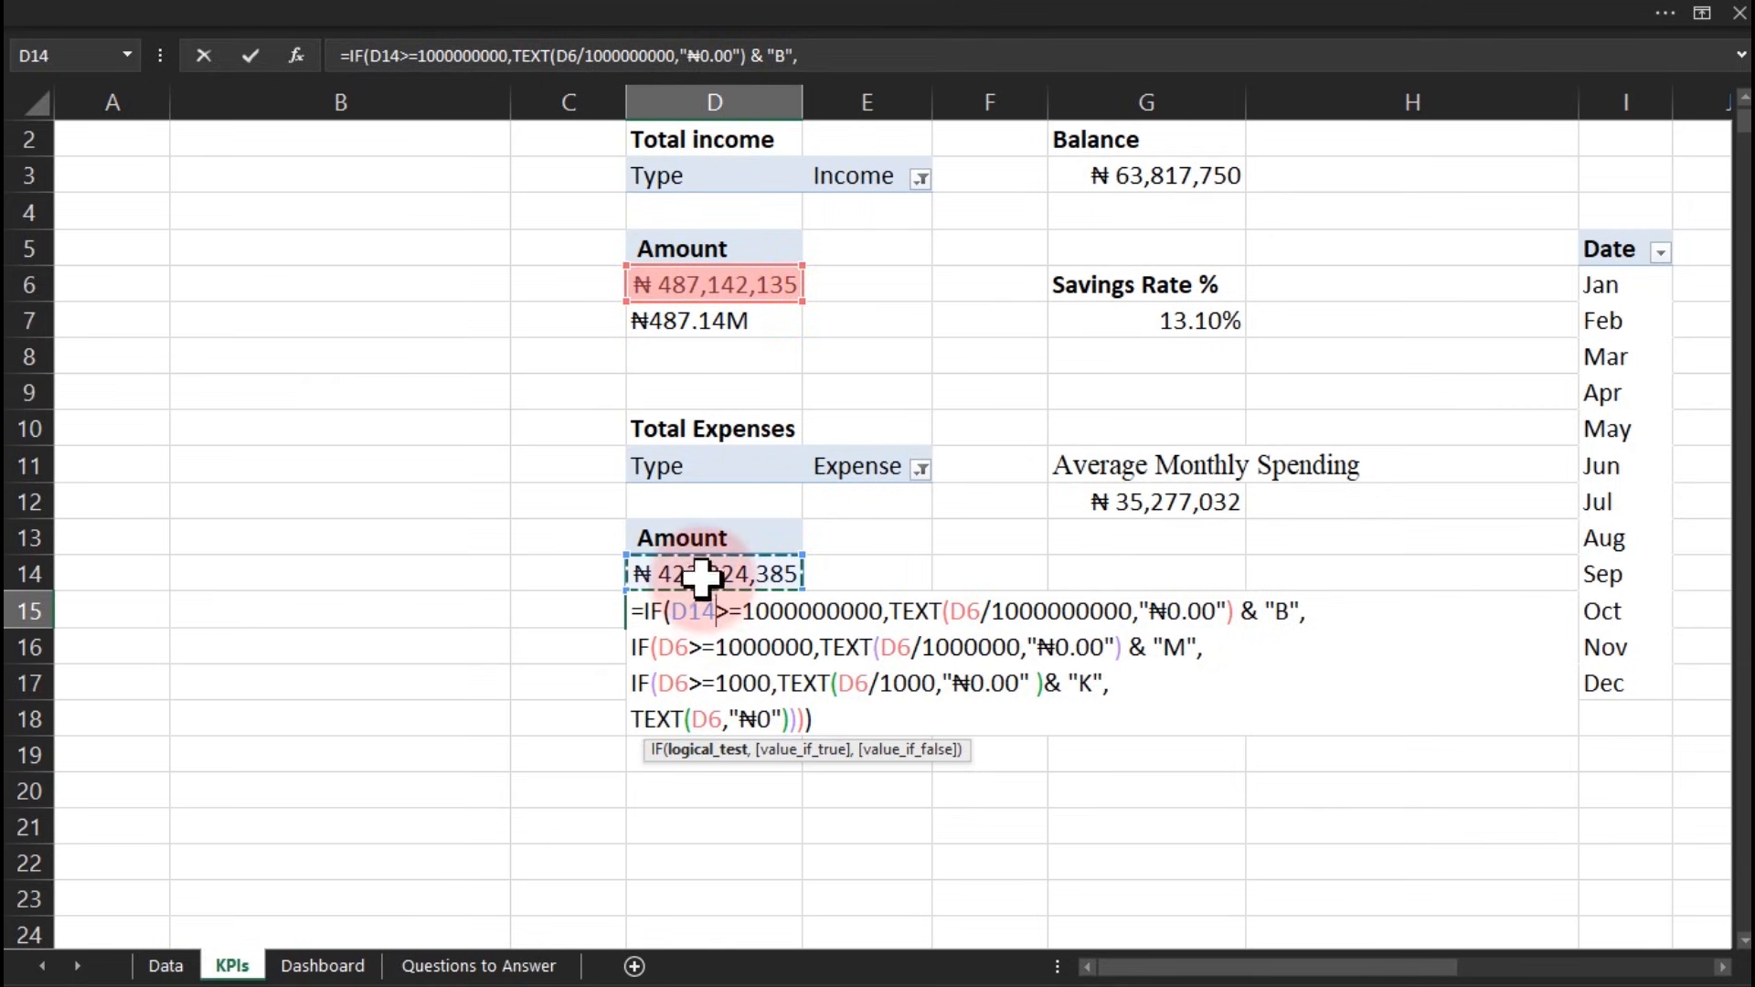
pyautogui.doubleClick(693, 610)
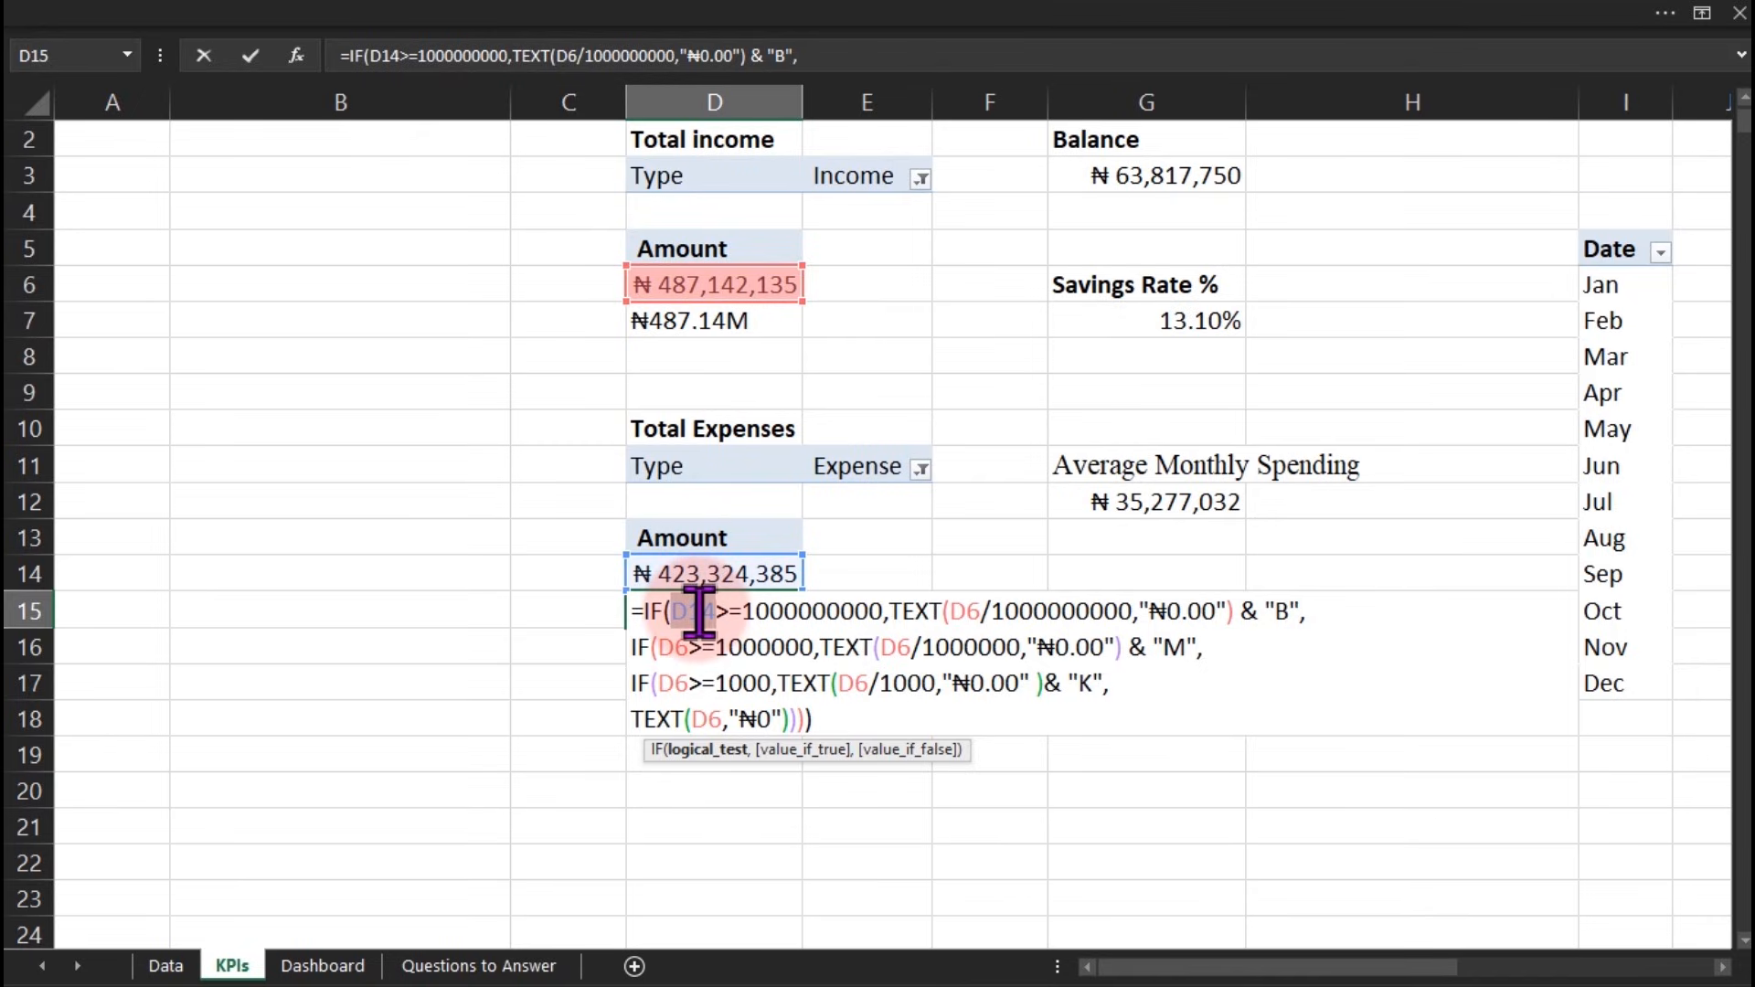
pyautogui.doubleClick(677, 647)
pyautogui.hotkey('ctrl', 'v')
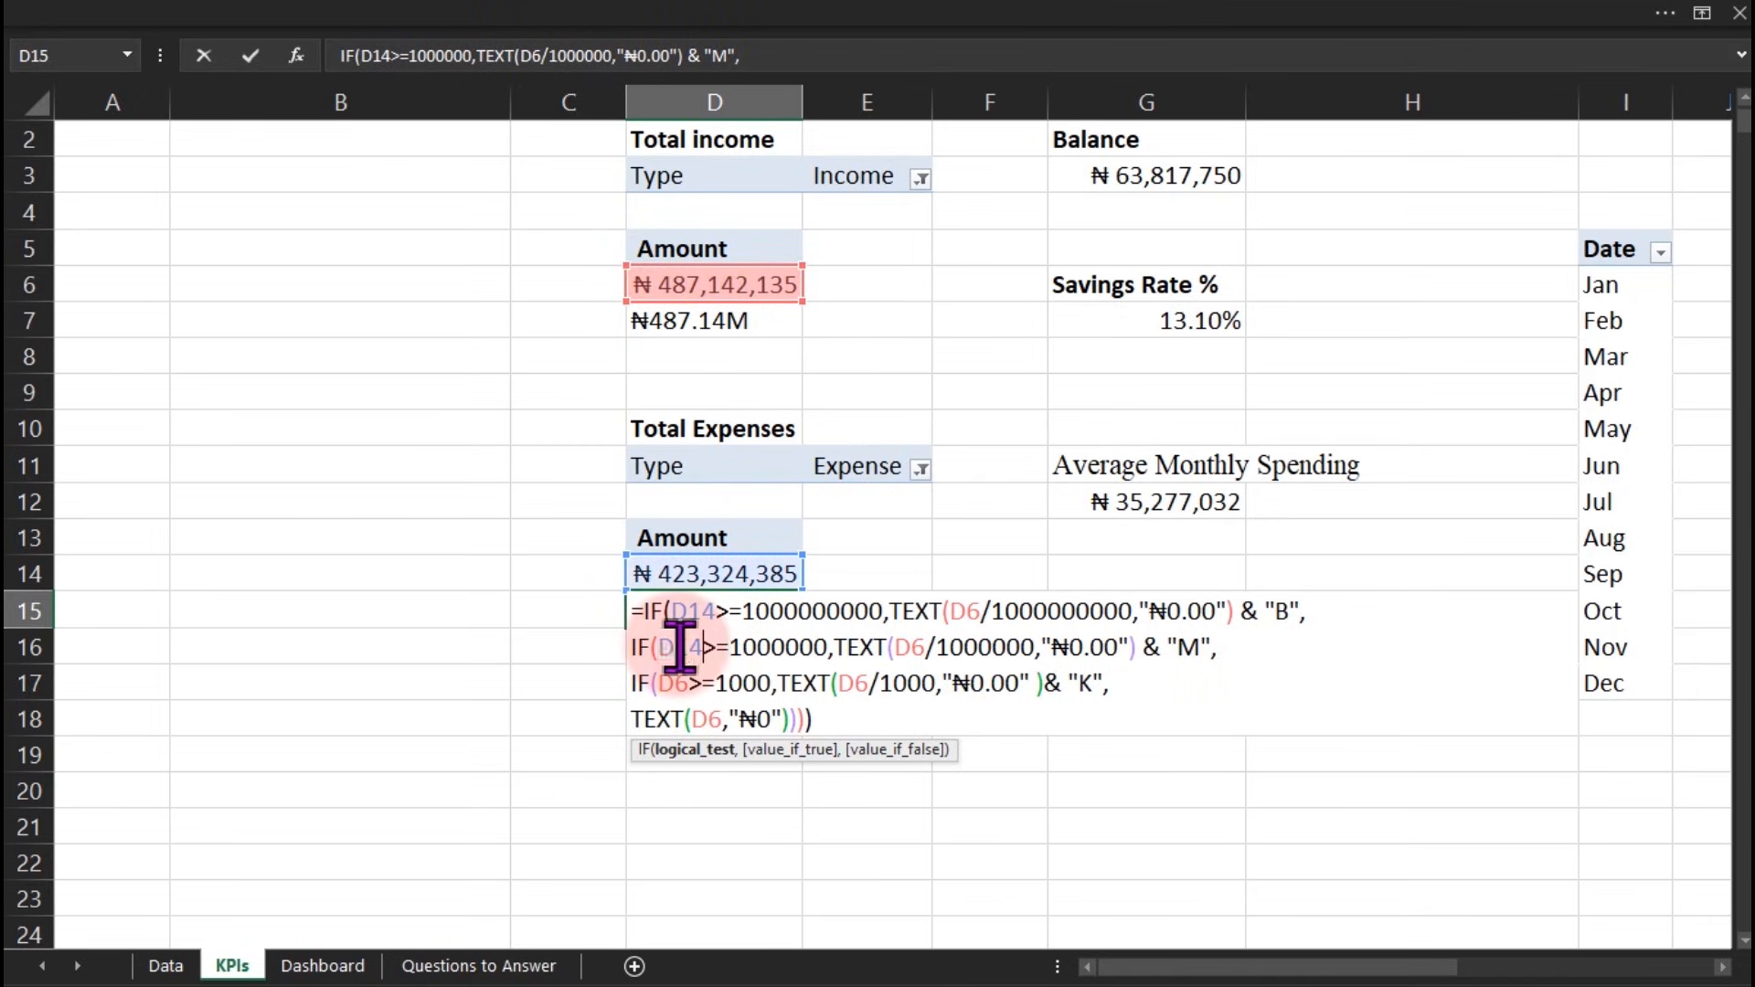
pyautogui.doubleClick(673, 684)
pyautogui.hotkey('ctrl', 'v')
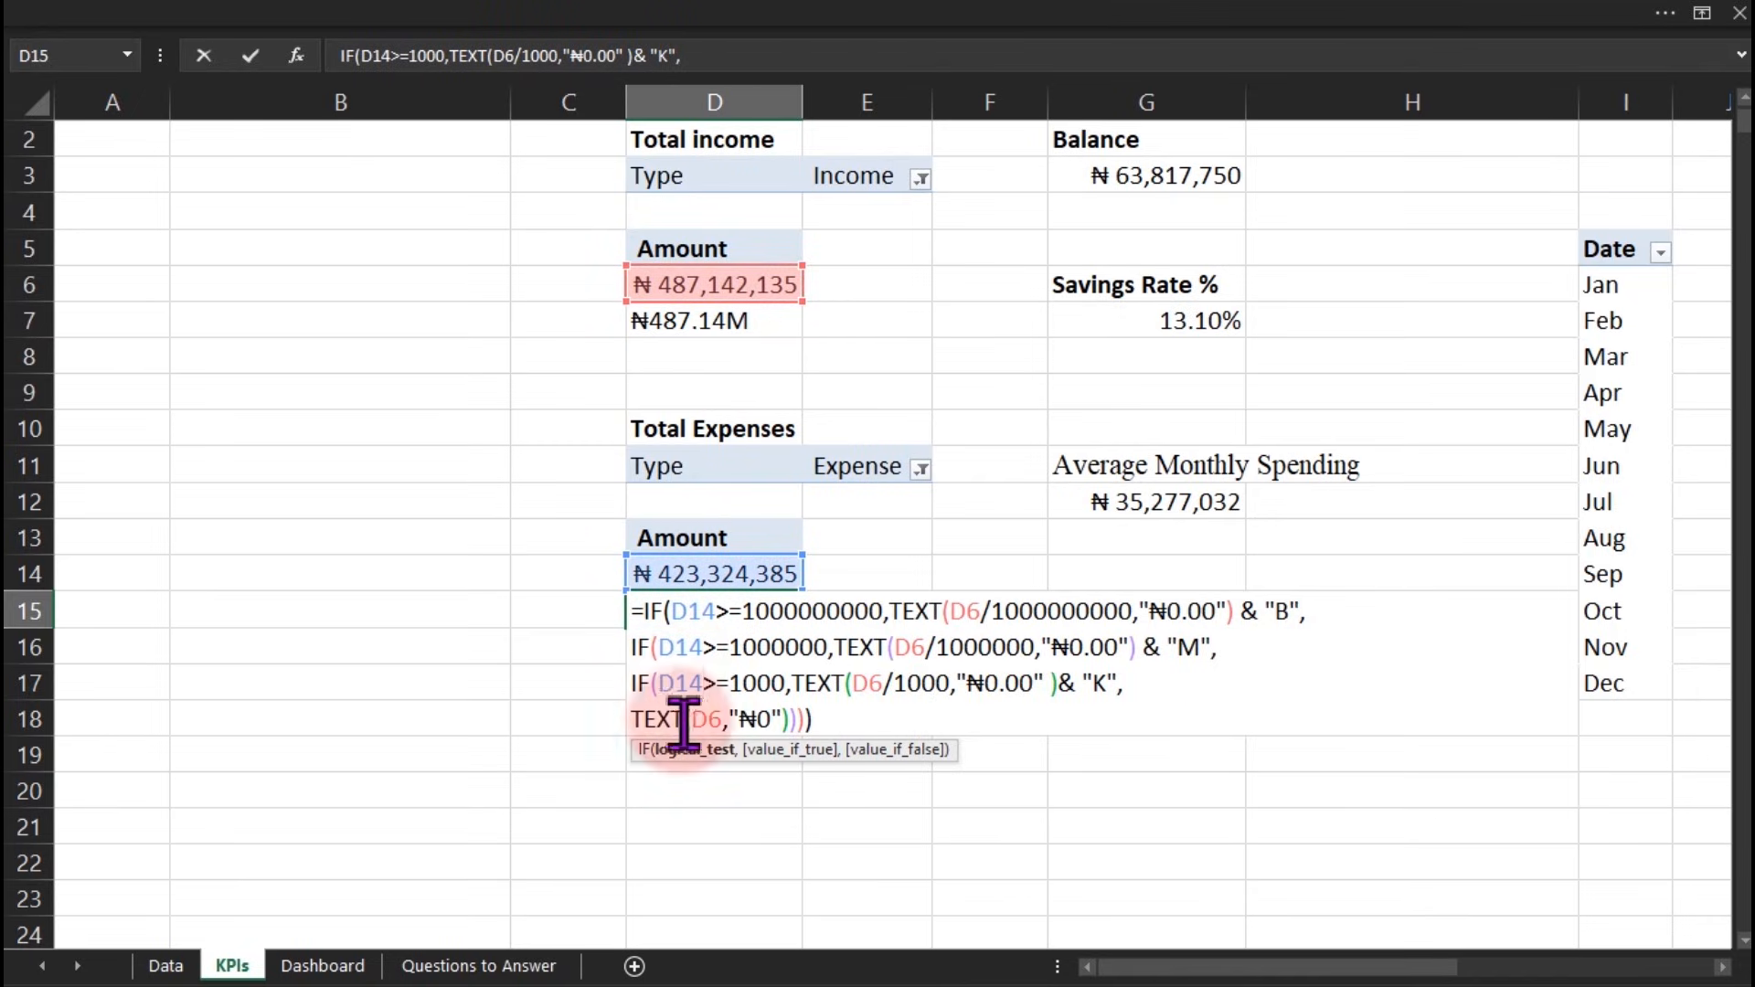
# Replace D6 with D14 in all four TEXT functions of the D15 formula and commit it
pyautogui.doubleClick(705, 720)
pyautogui.hotkey('ctrl', 'v')
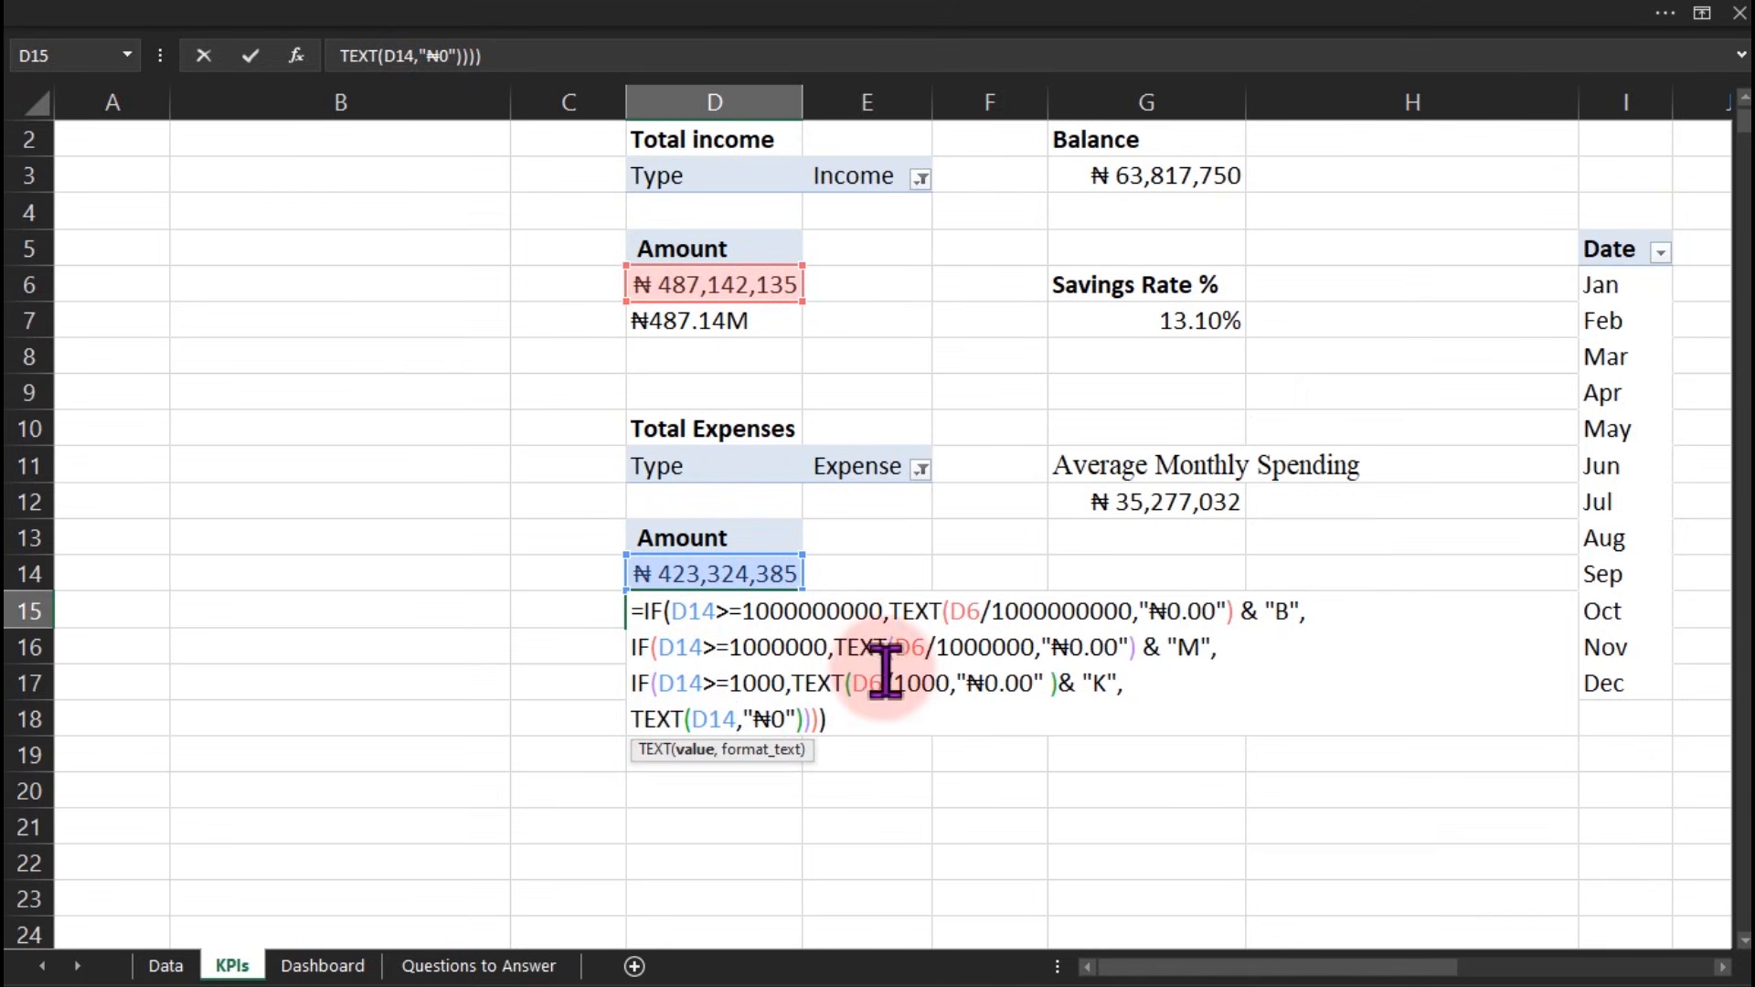
pyautogui.doubleClick(866, 683)
pyautogui.hotkey('ctrl', 'v')
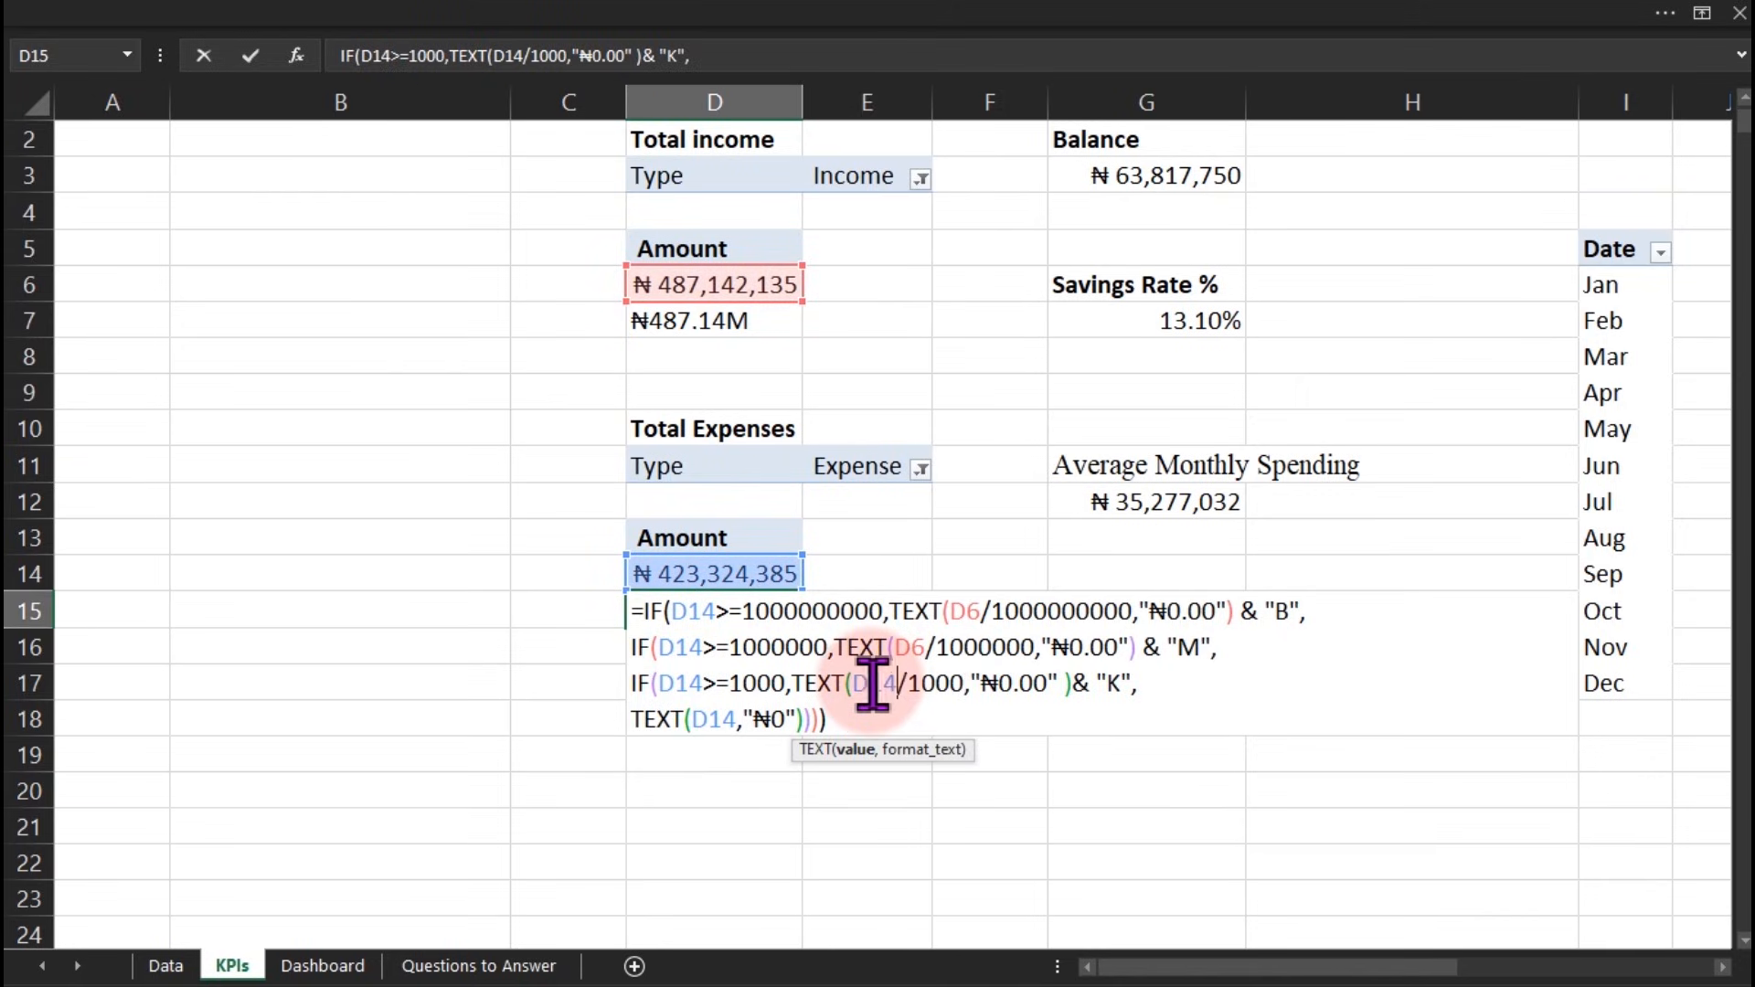
pyautogui.doubleClick(914, 648)
pyautogui.hotkey('ctrl', 'v')
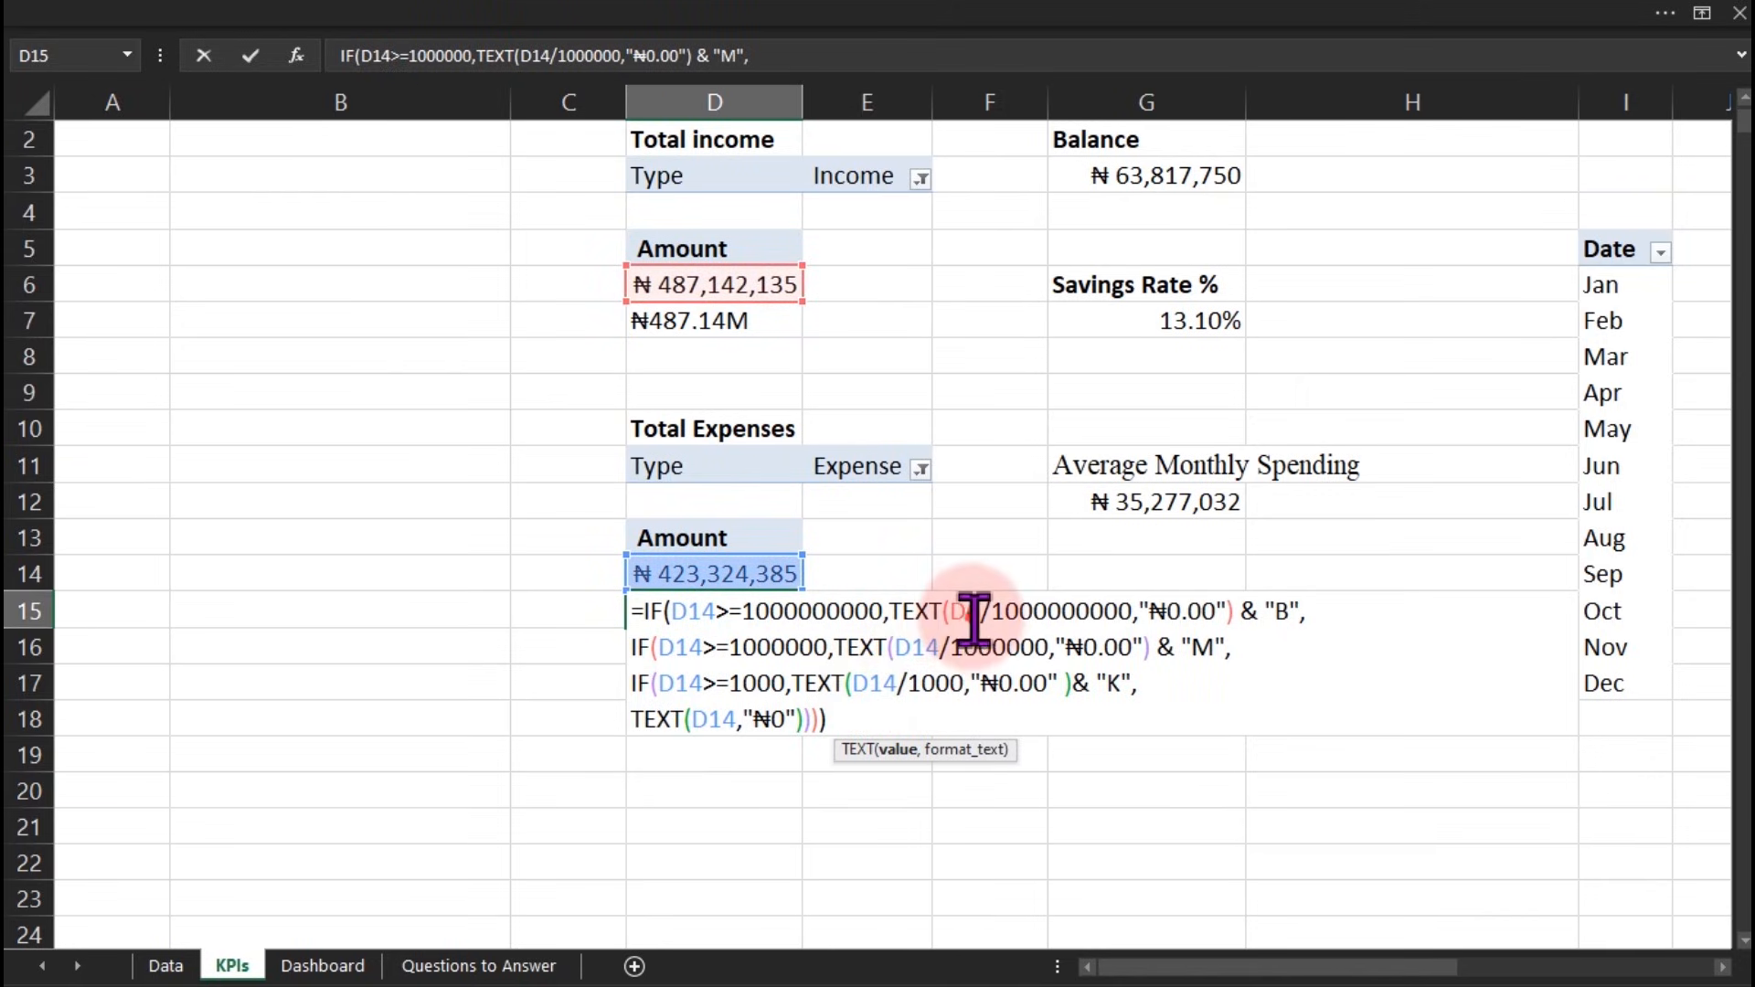
pyautogui.doubleClick(971, 612)
pyautogui.hotkey('ctrl', 'v')
pyautogui.press('Return')
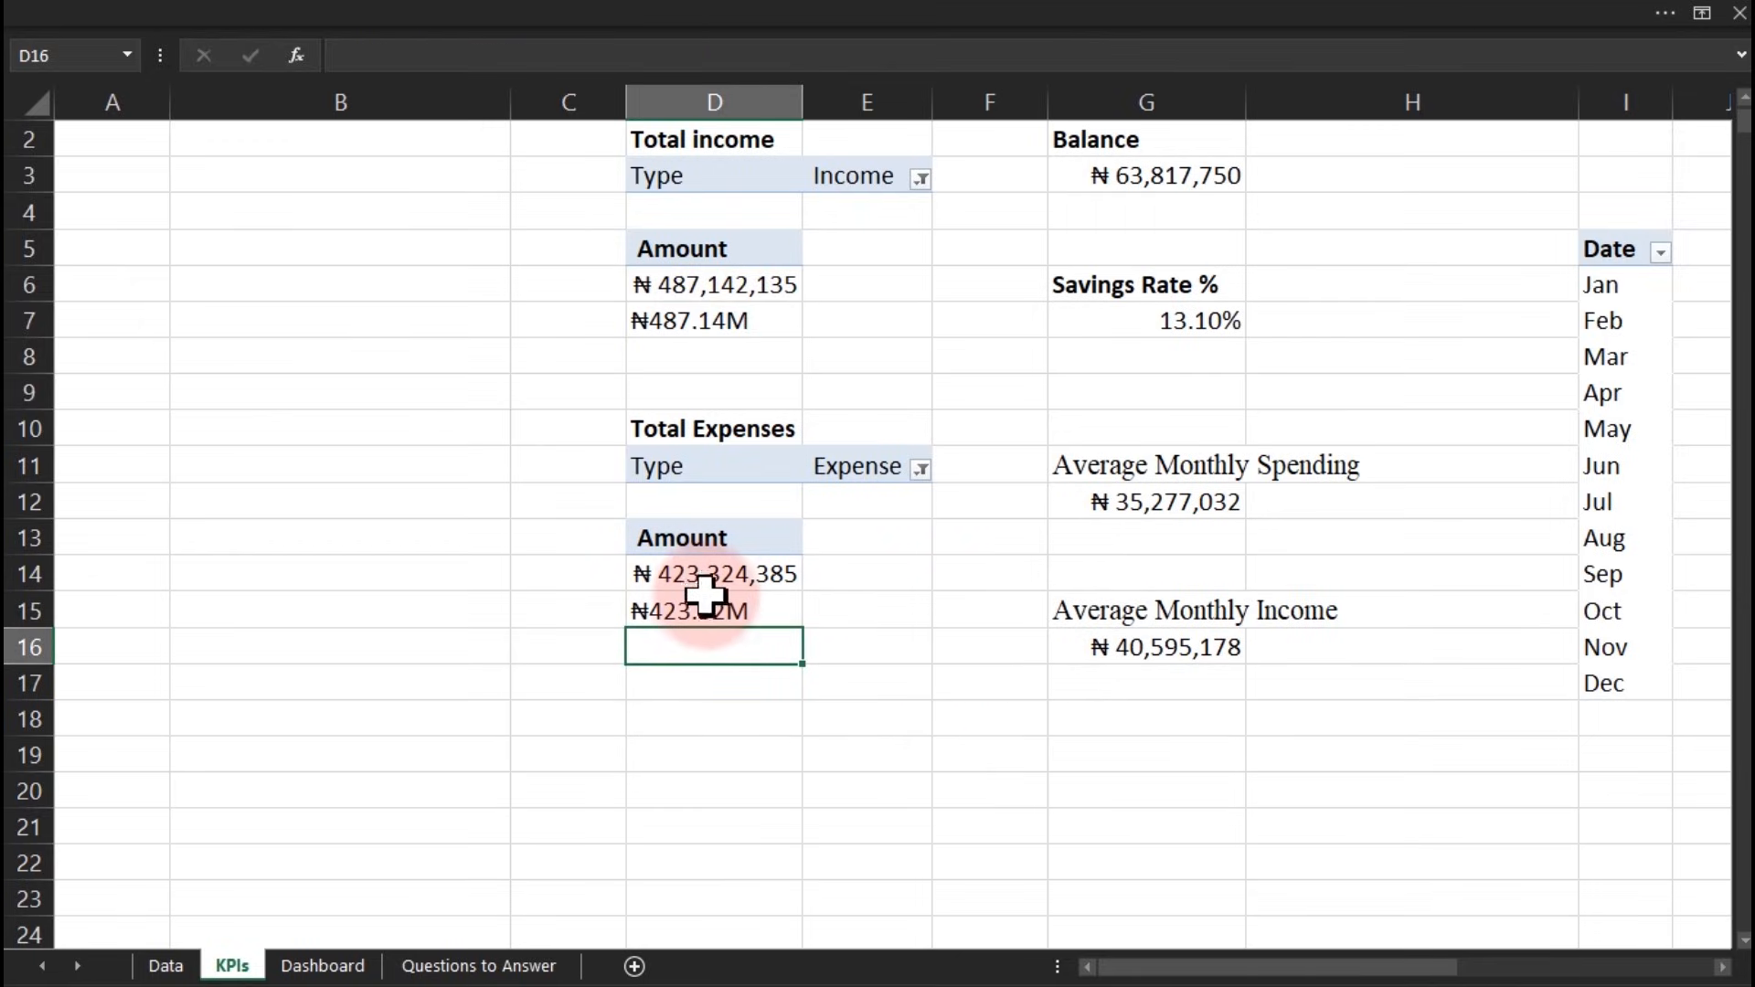
# Copy the full D7 formula text and paste it into cell G4 under Balance as a single formula
pyautogui.click(1126, 212)
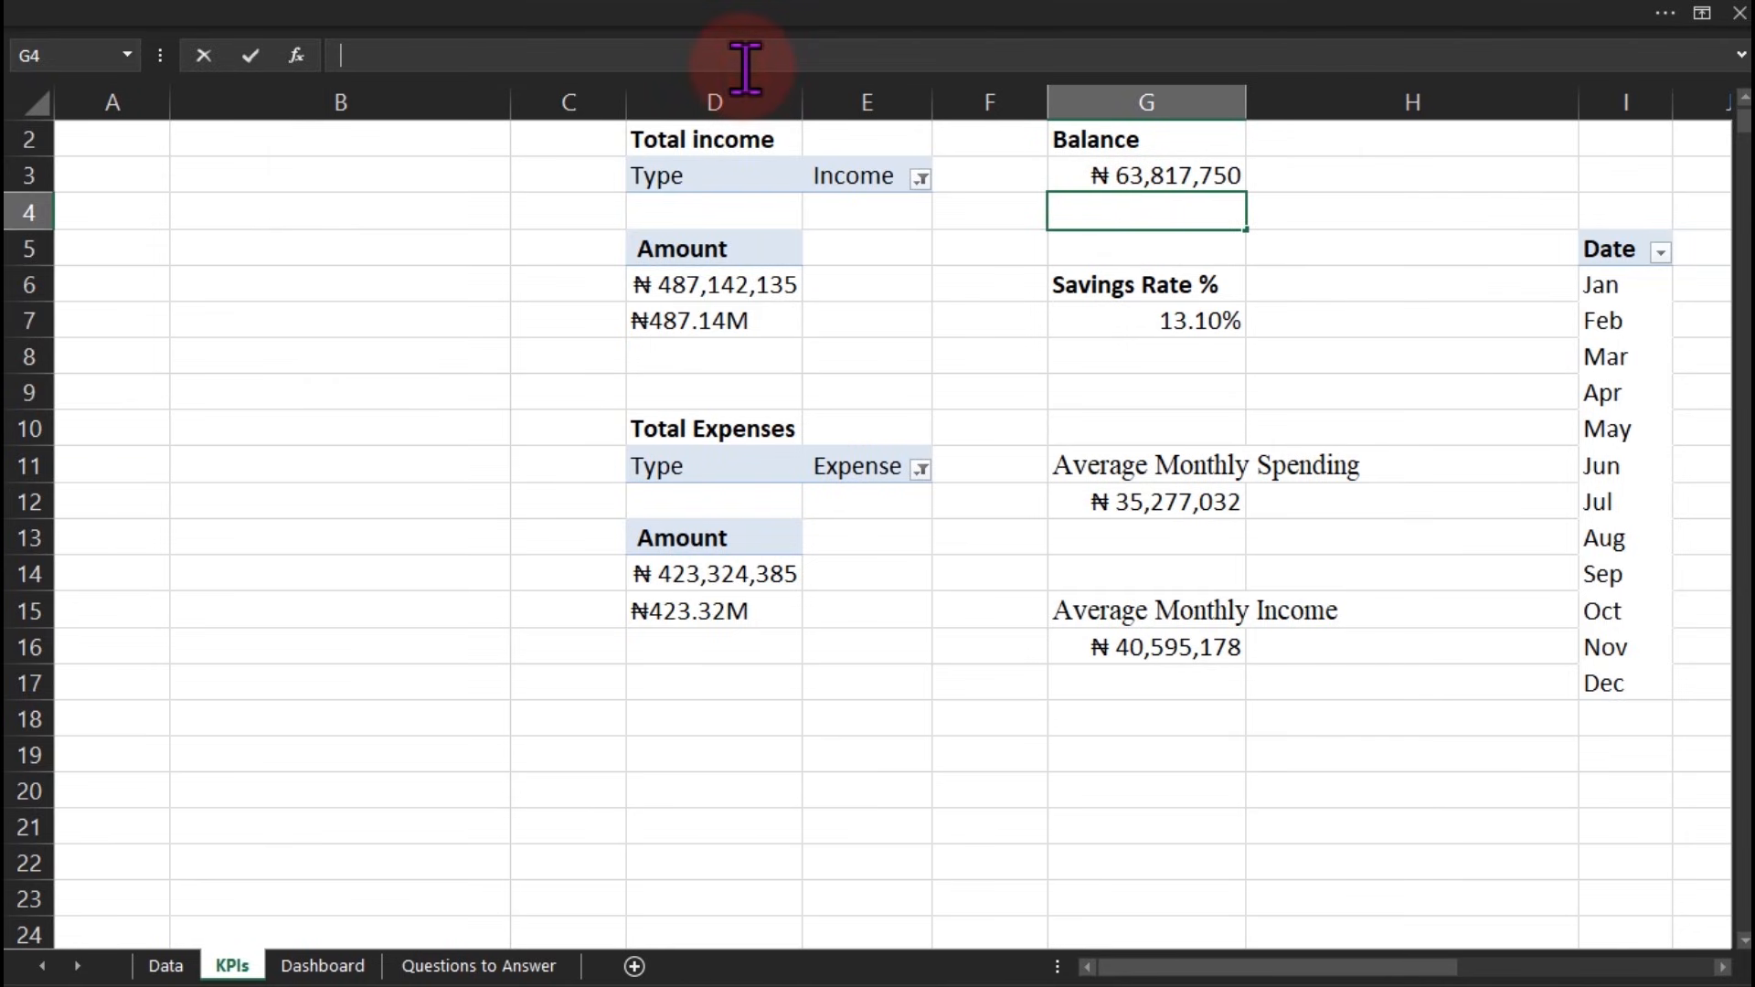
pyautogui.doubleClick(677, 319)
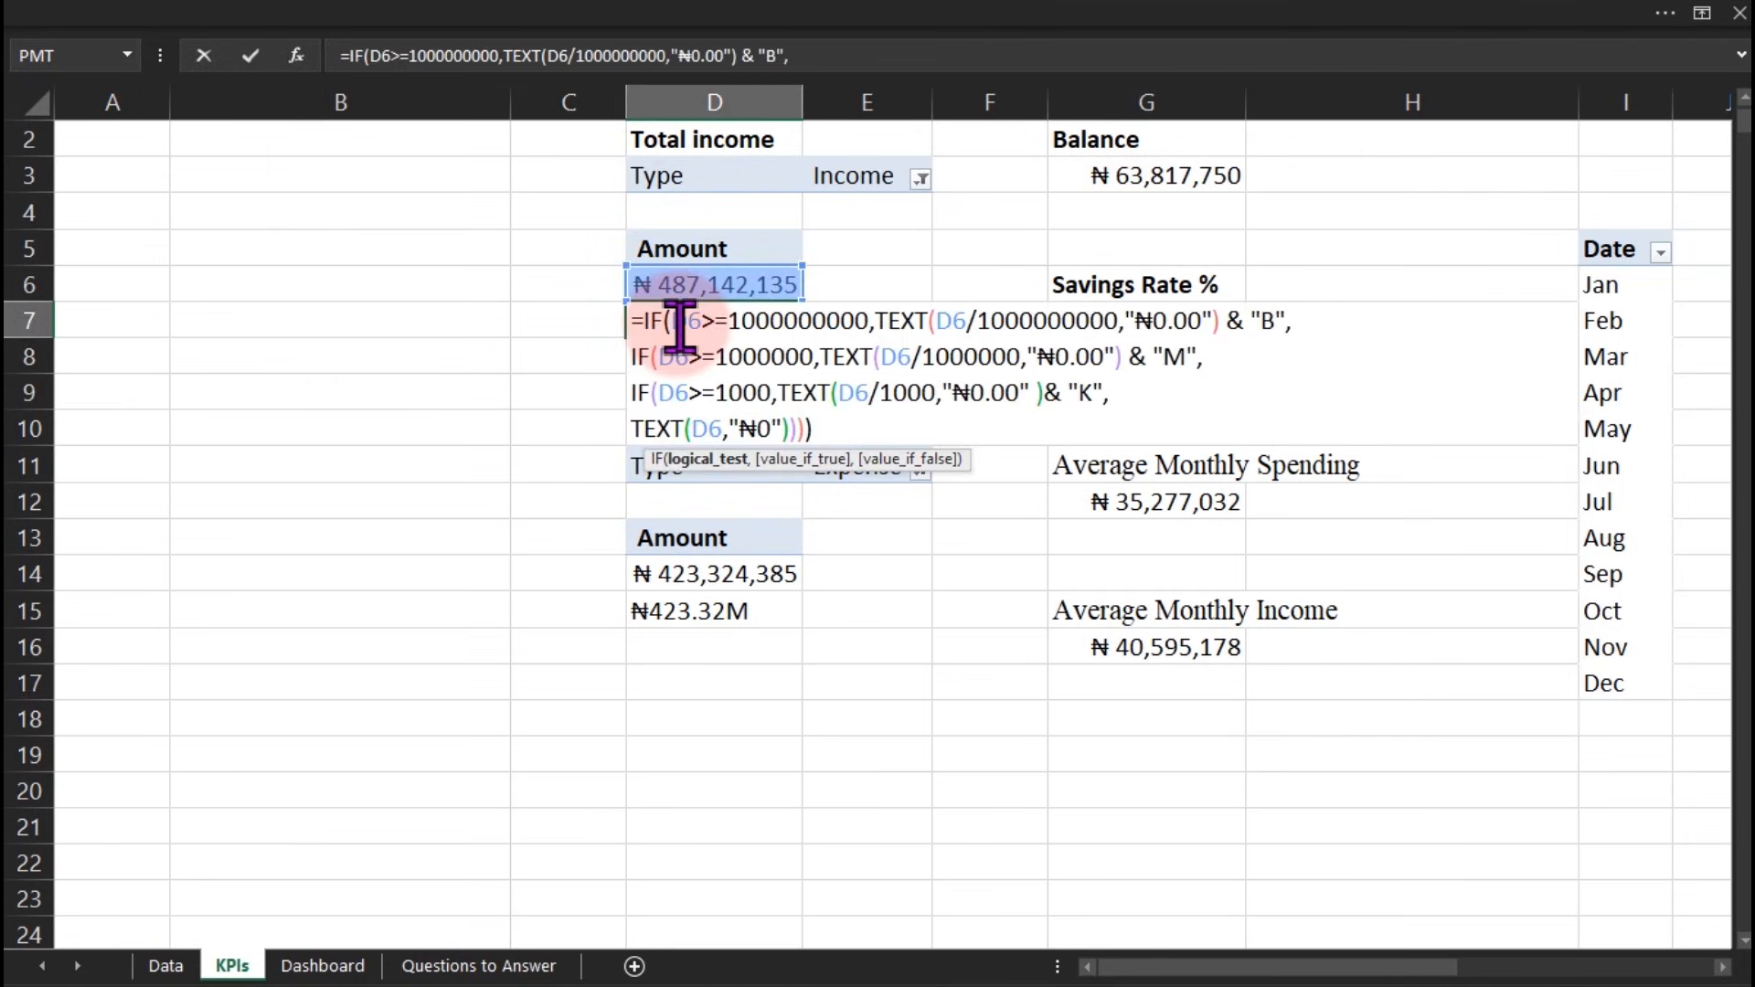
pyautogui.hotkey('ctrl', 'a')
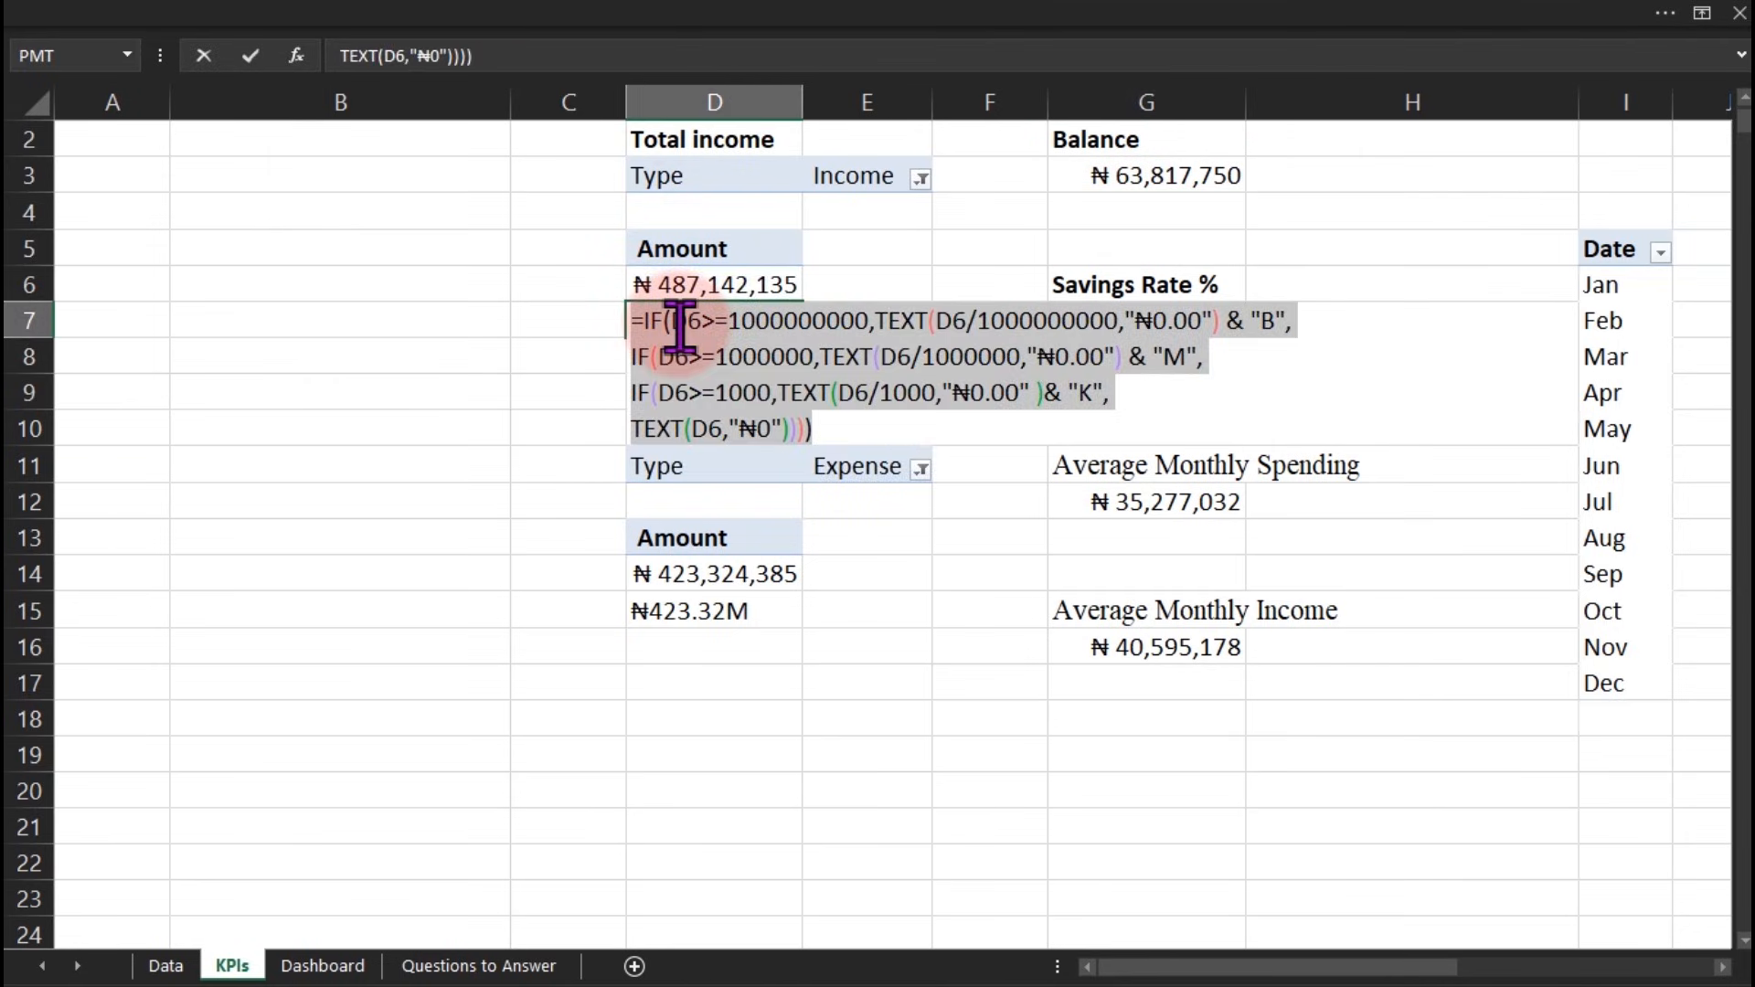
pyautogui.hotkey('ctrl', 'Return')
pyautogui.click(1104, 212)
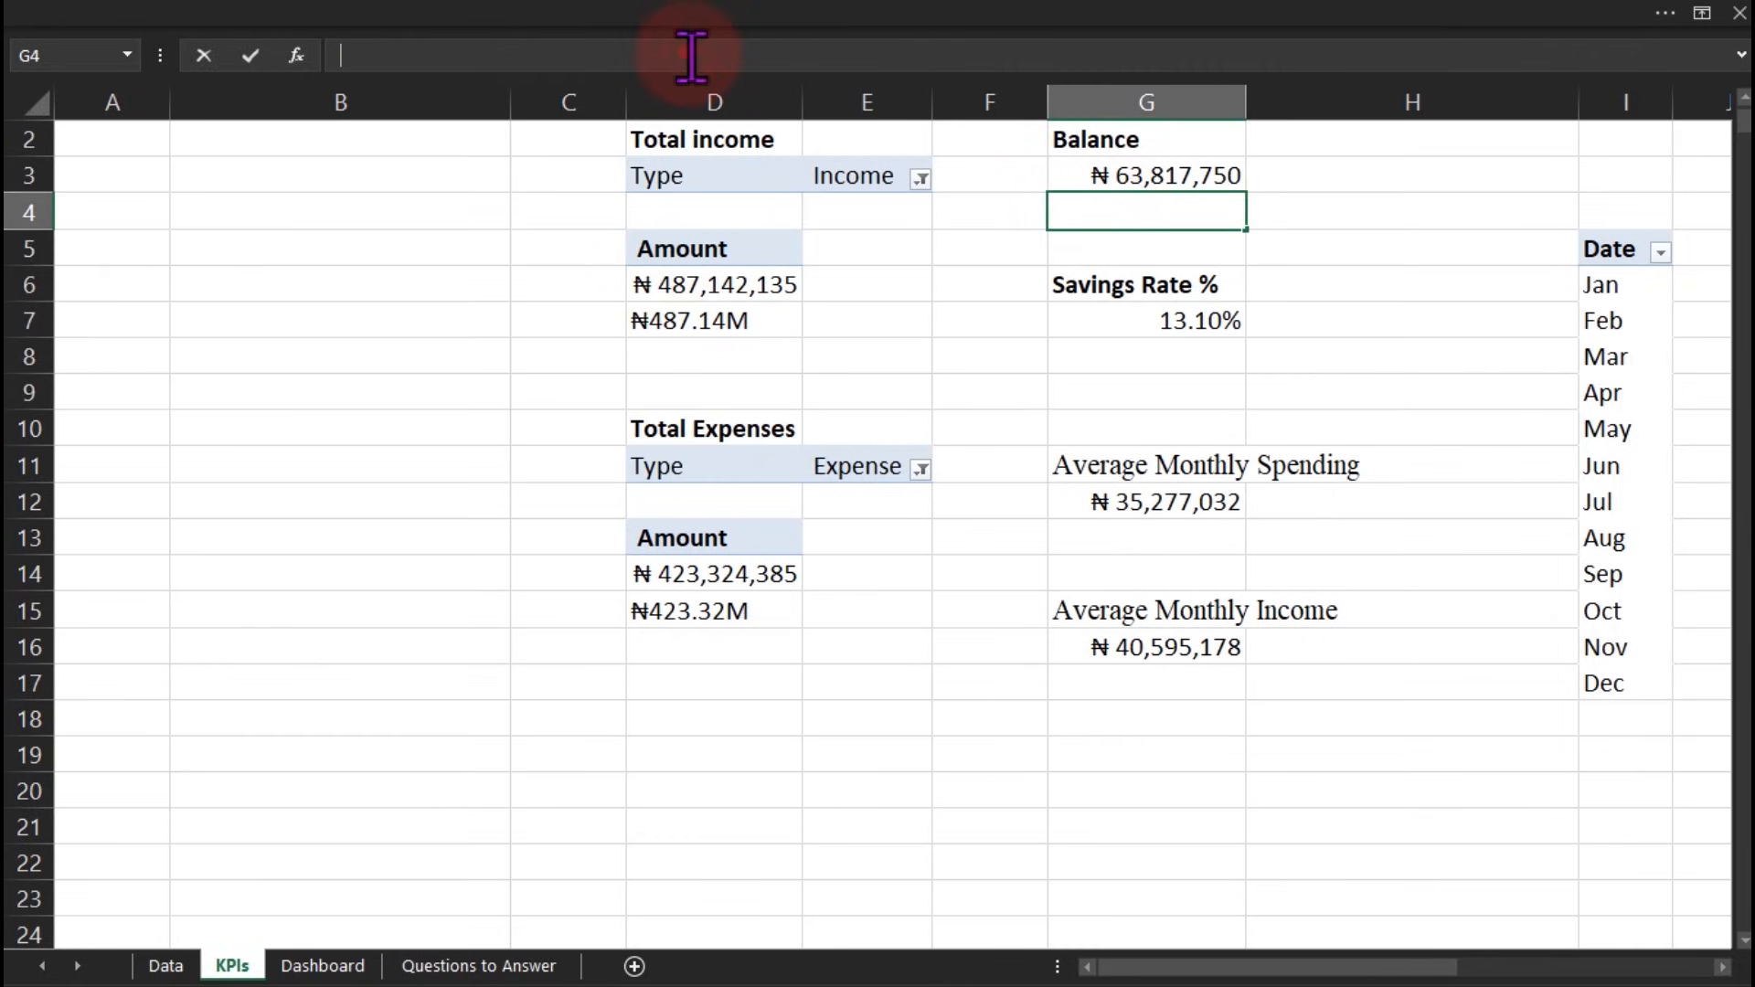
pyautogui.hotkey('ctrl', 'v')
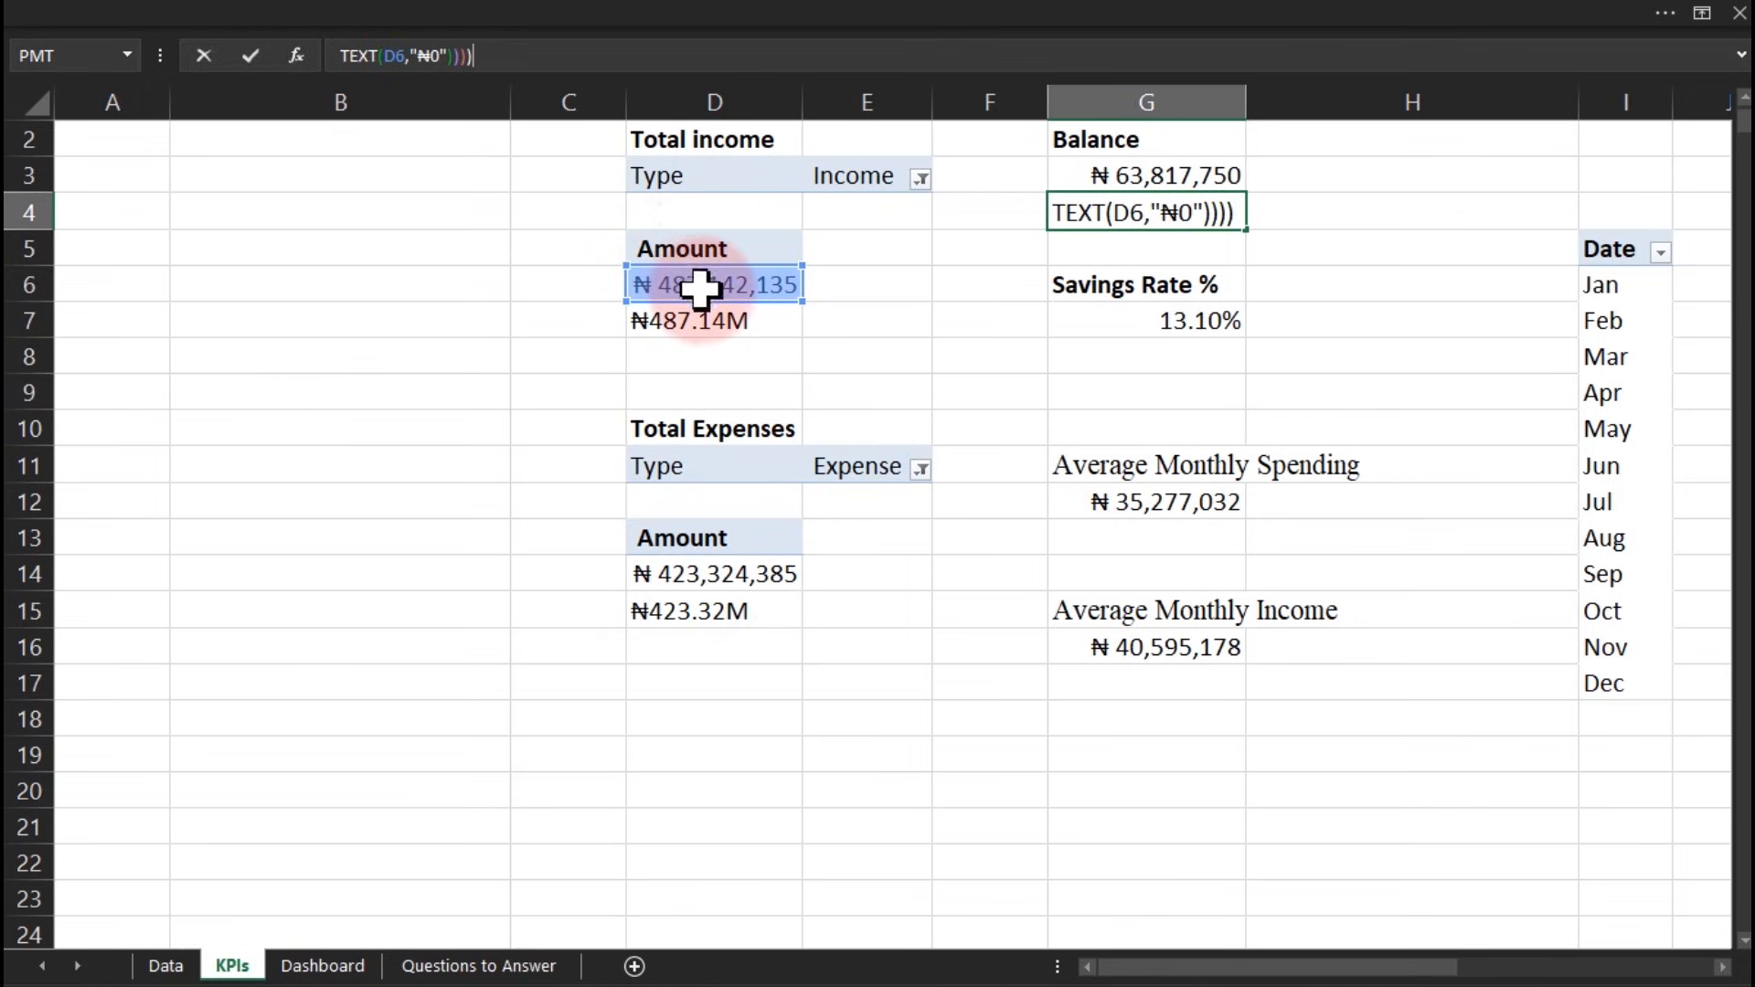
# Repoint every D6 reference in the G4 formula to the balance in G3 and commit it
pyautogui.click(1104, 210)
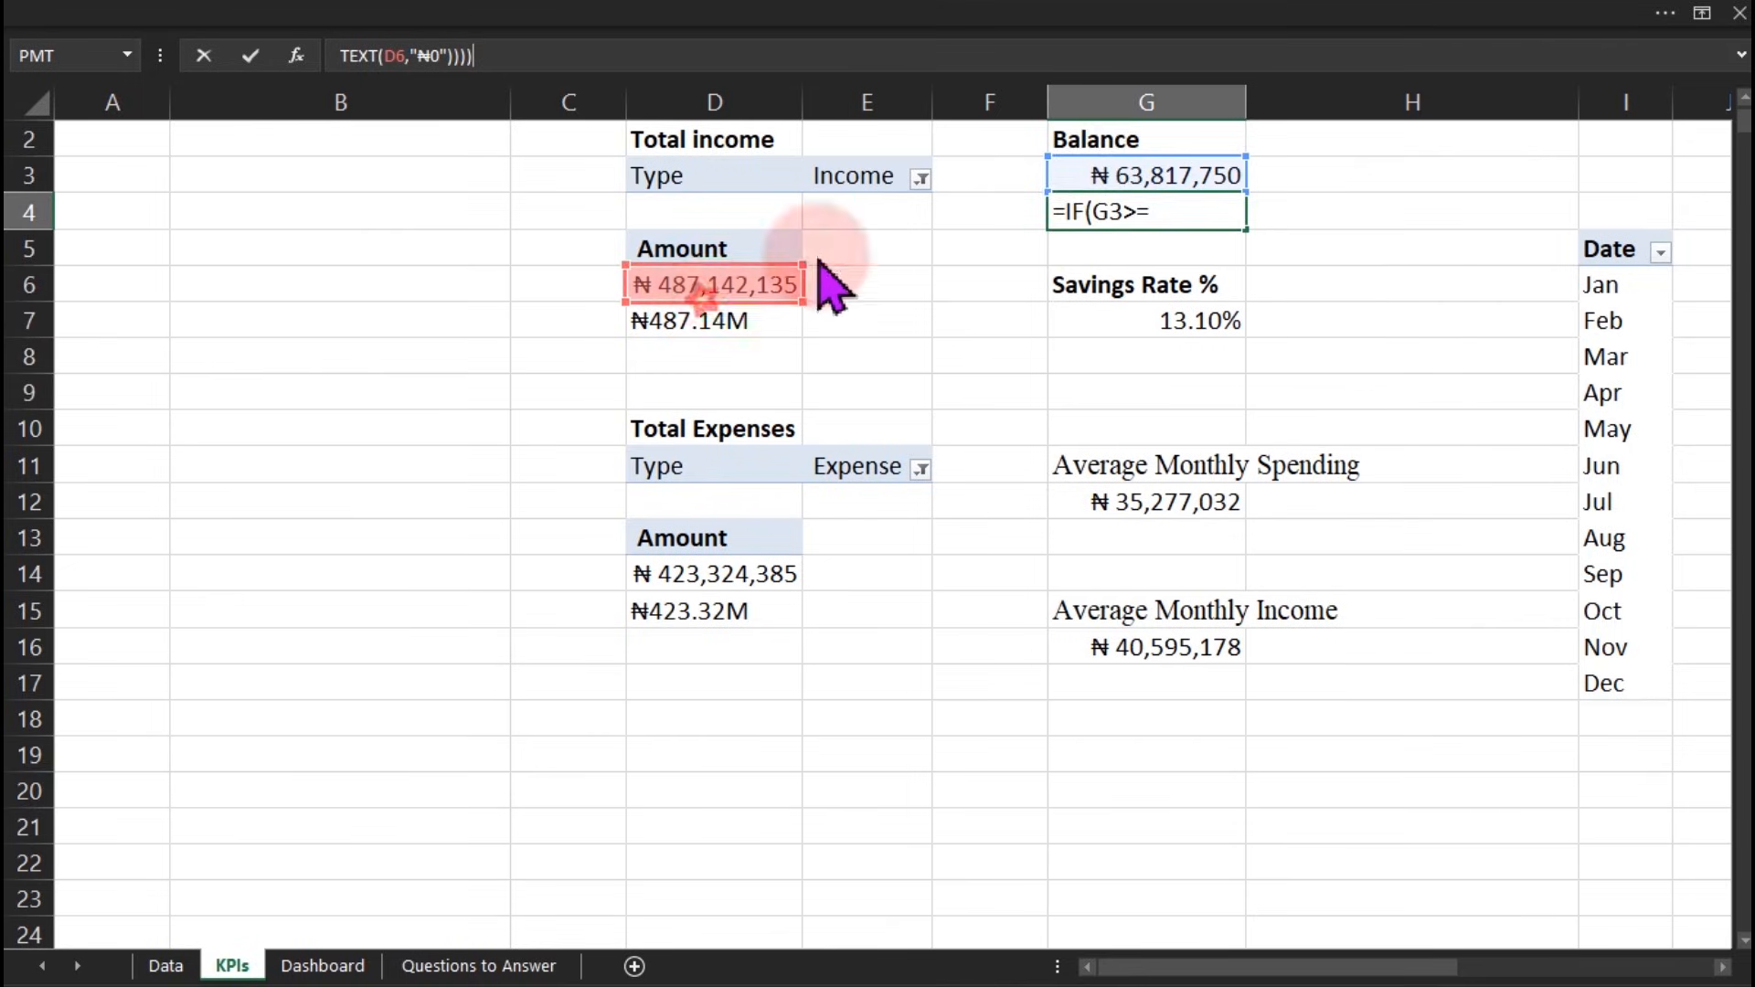
pyautogui.moveTo(732, 301); pyautogui.dragTo(1116, 189)
pyautogui.moveTo(730, 301); pyautogui.dragTo(1110, 180)
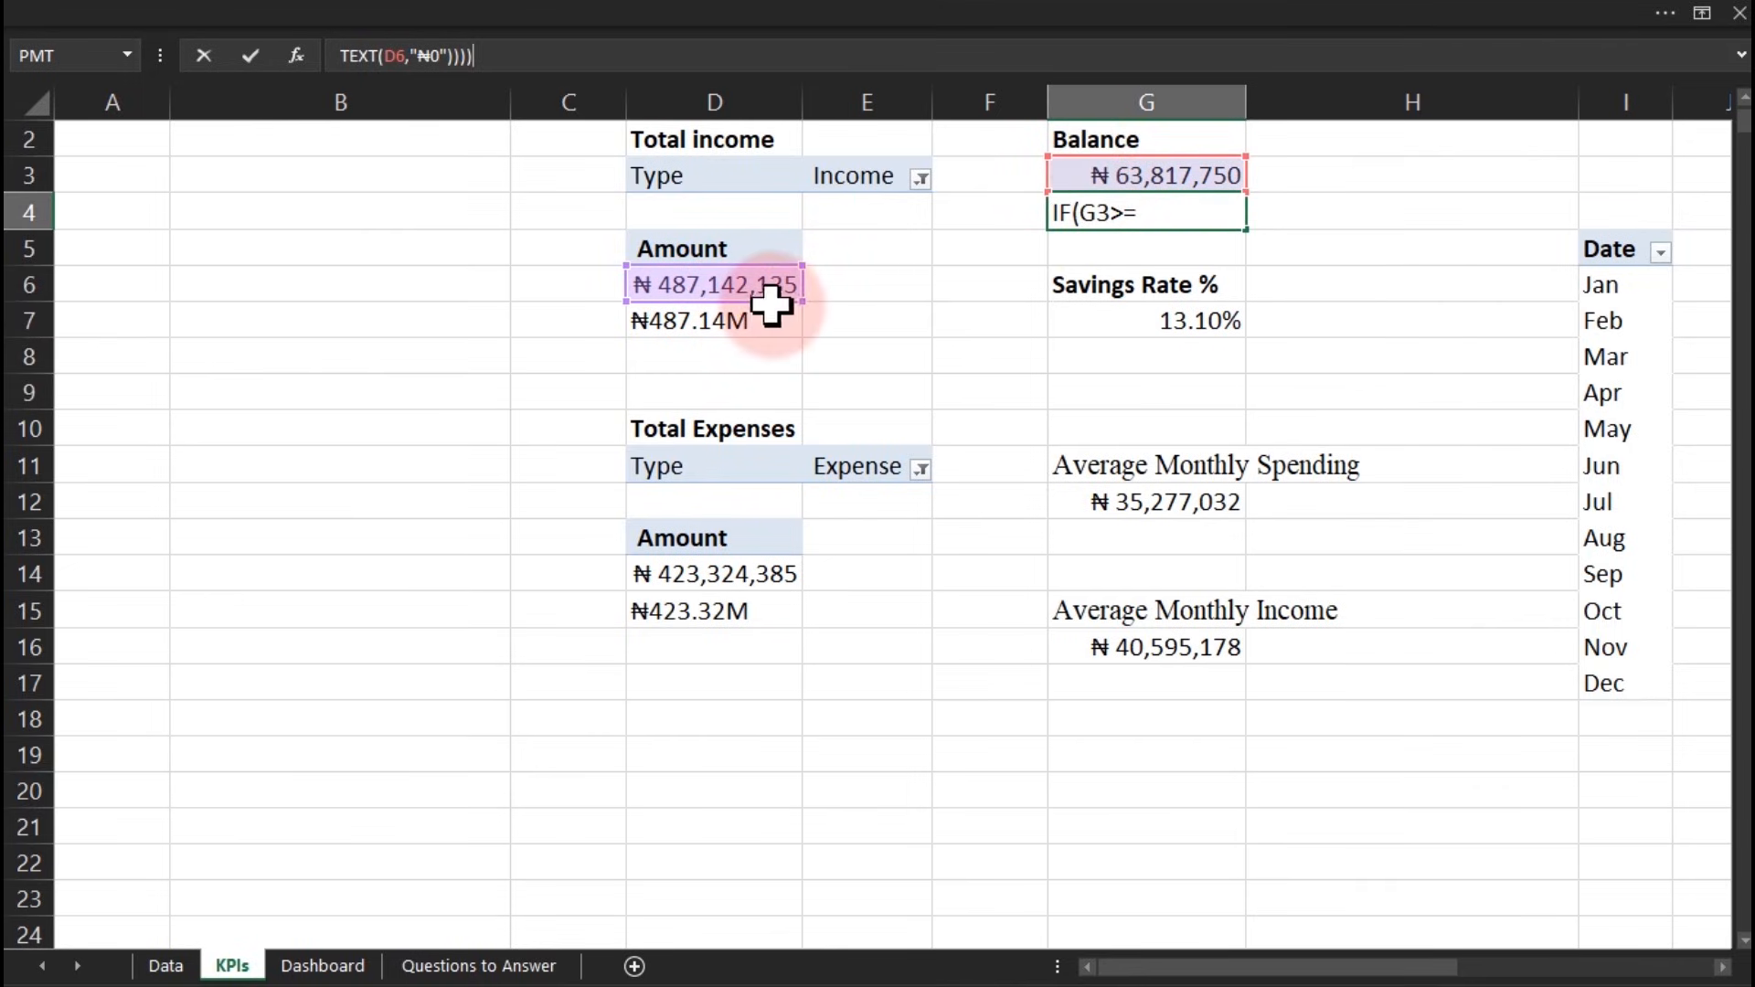
pyautogui.moveTo(768, 302); pyautogui.dragTo(1153, 188)
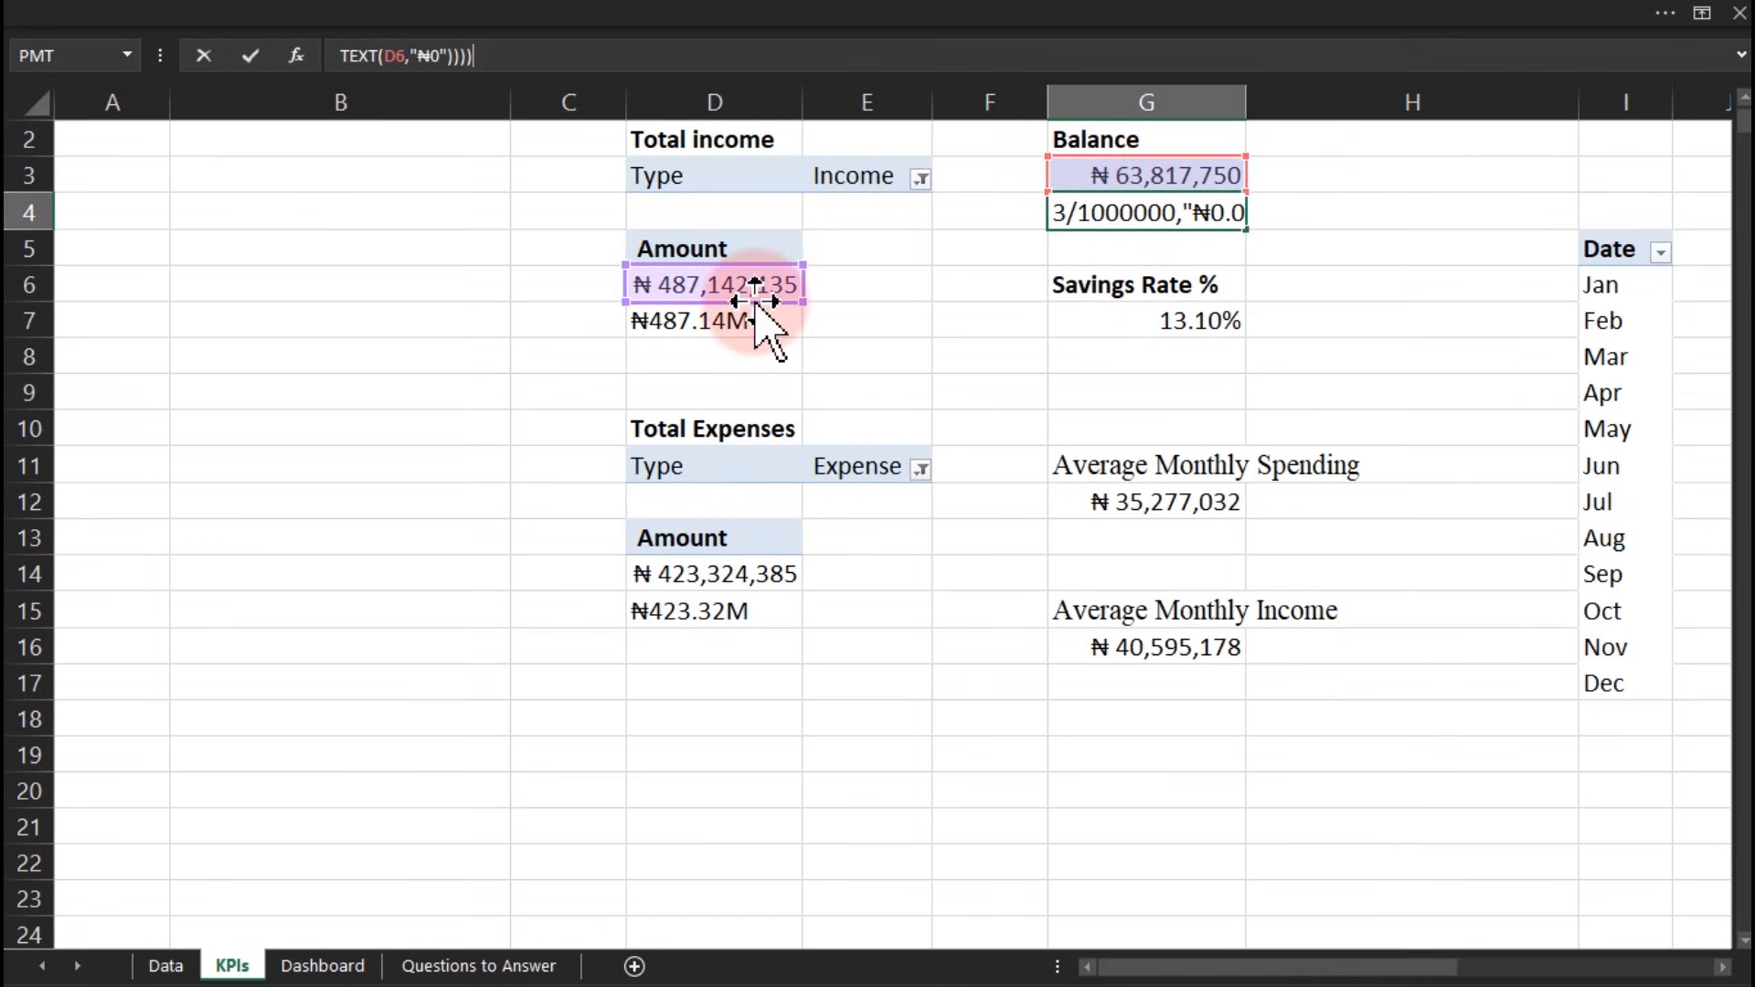
pyautogui.moveTo(801, 278); pyautogui.dragTo(1100, 180)
pyautogui.moveTo(685, 266); pyautogui.dragTo(1067, 196)
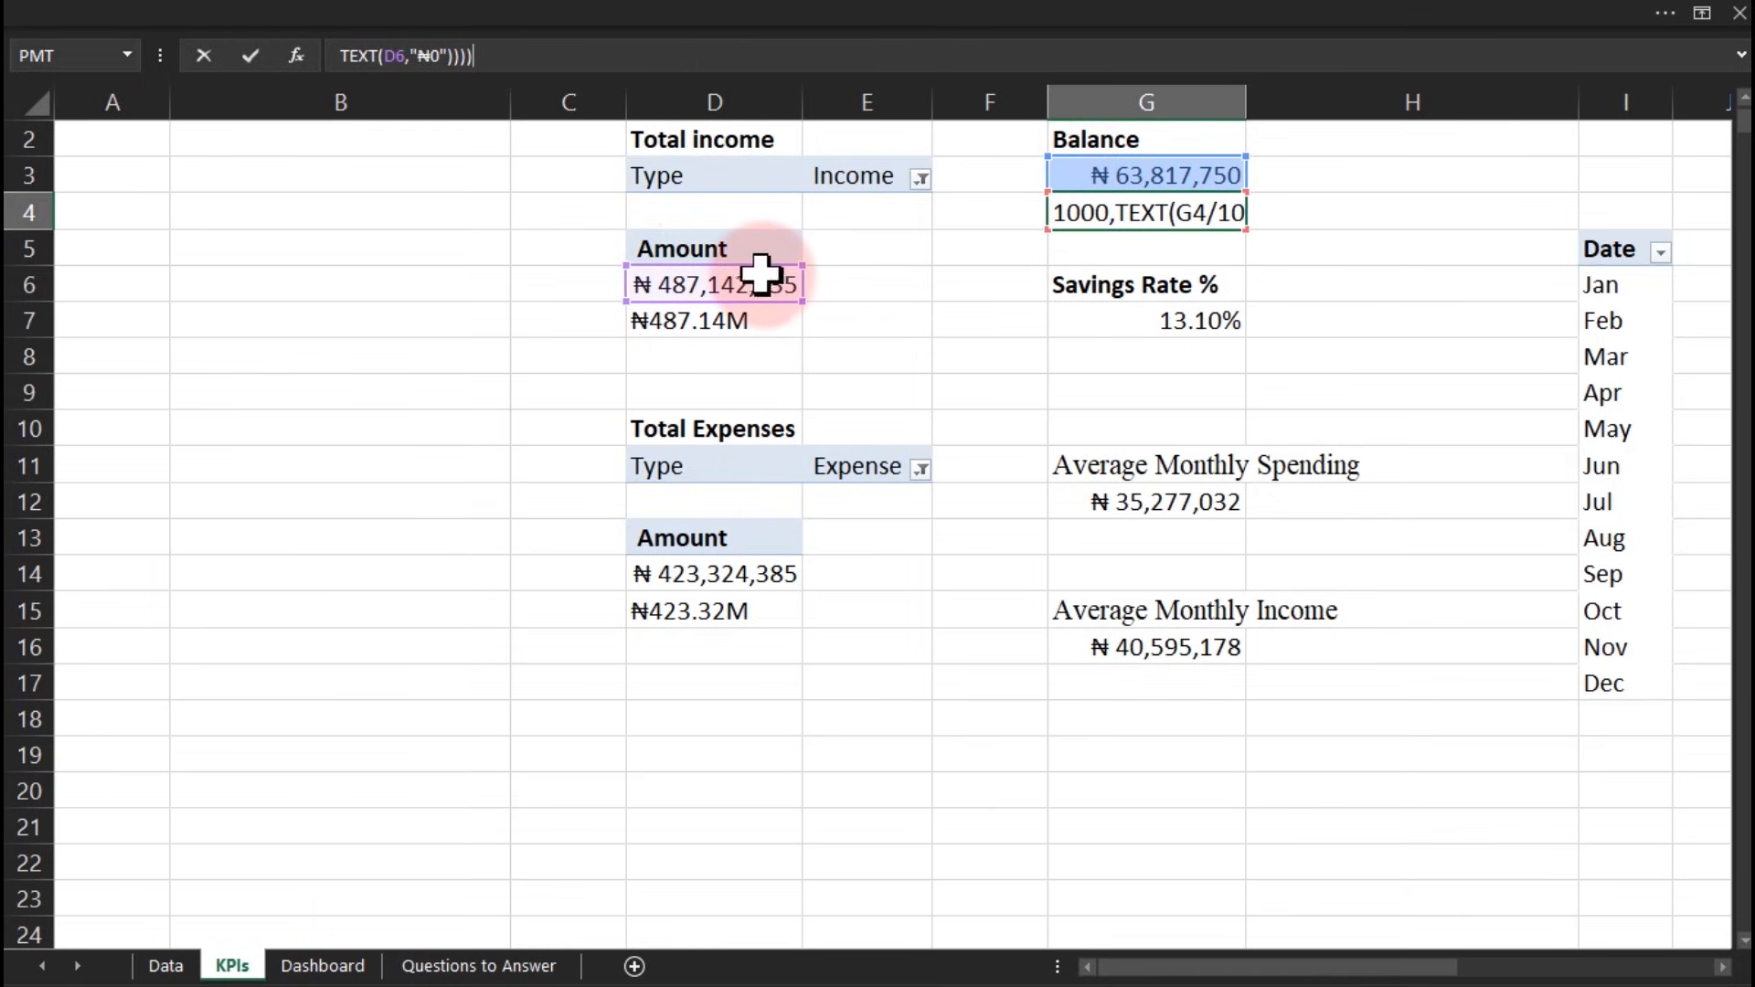
pyautogui.moveTo(777, 288); pyautogui.dragTo(1111, 180)
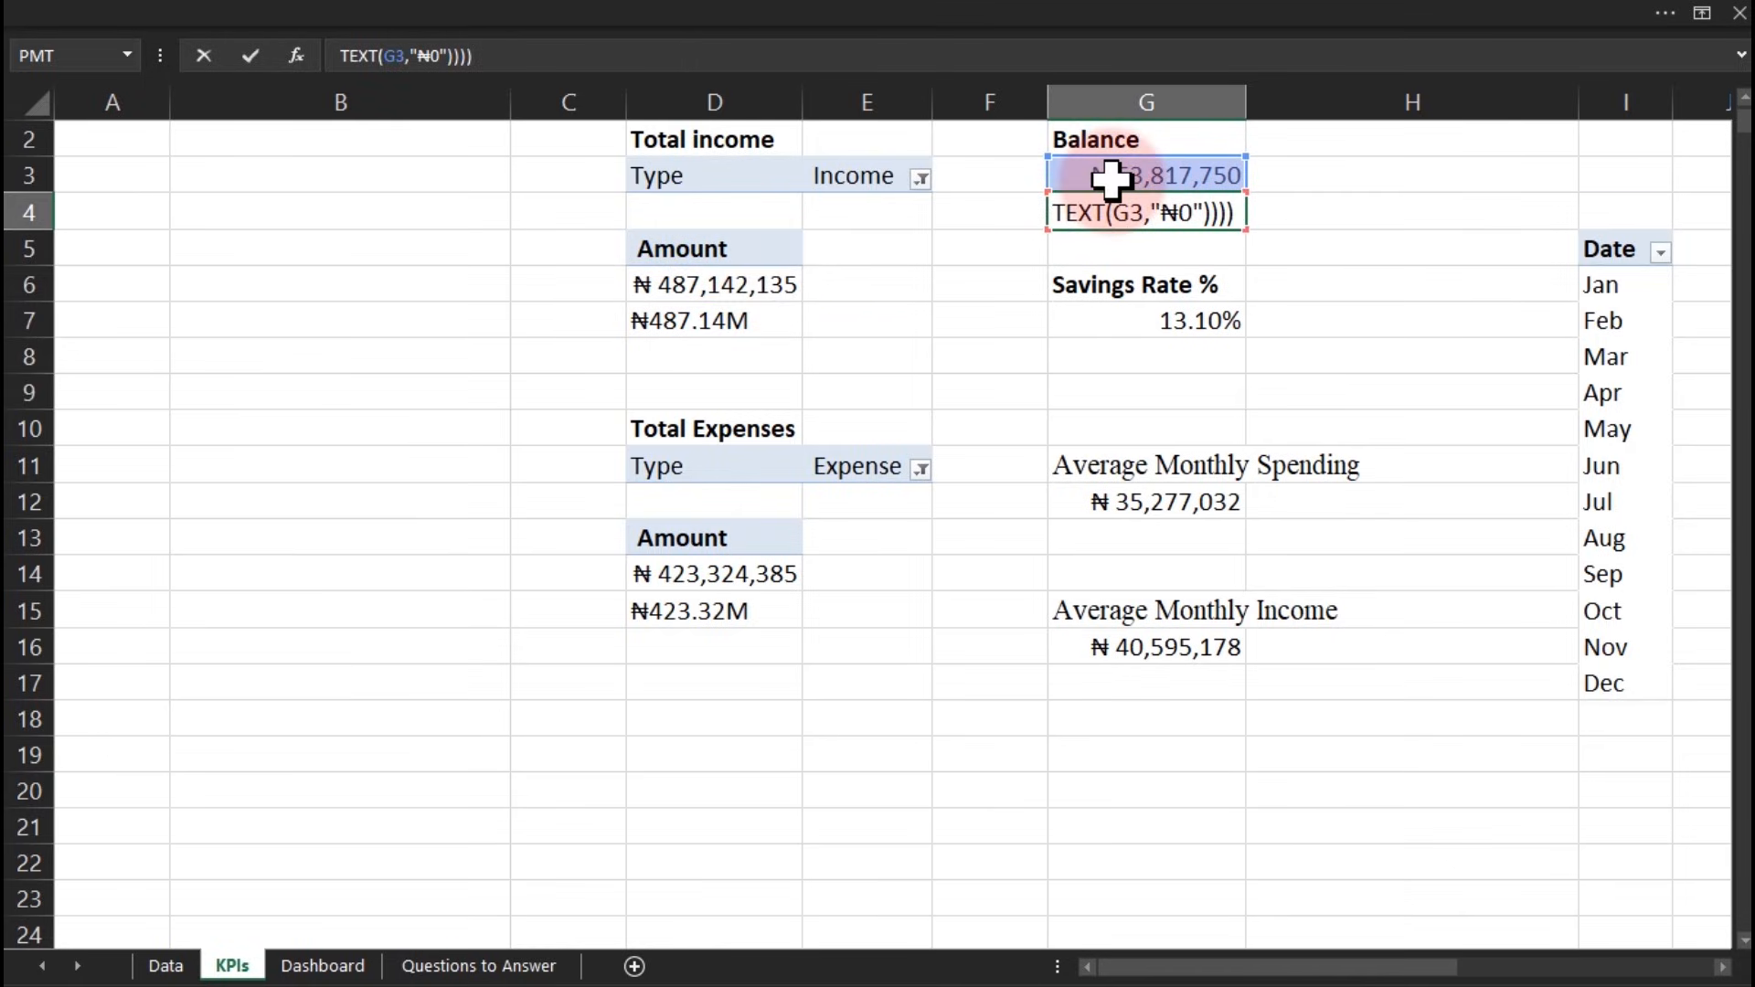
pyautogui.press('Return')
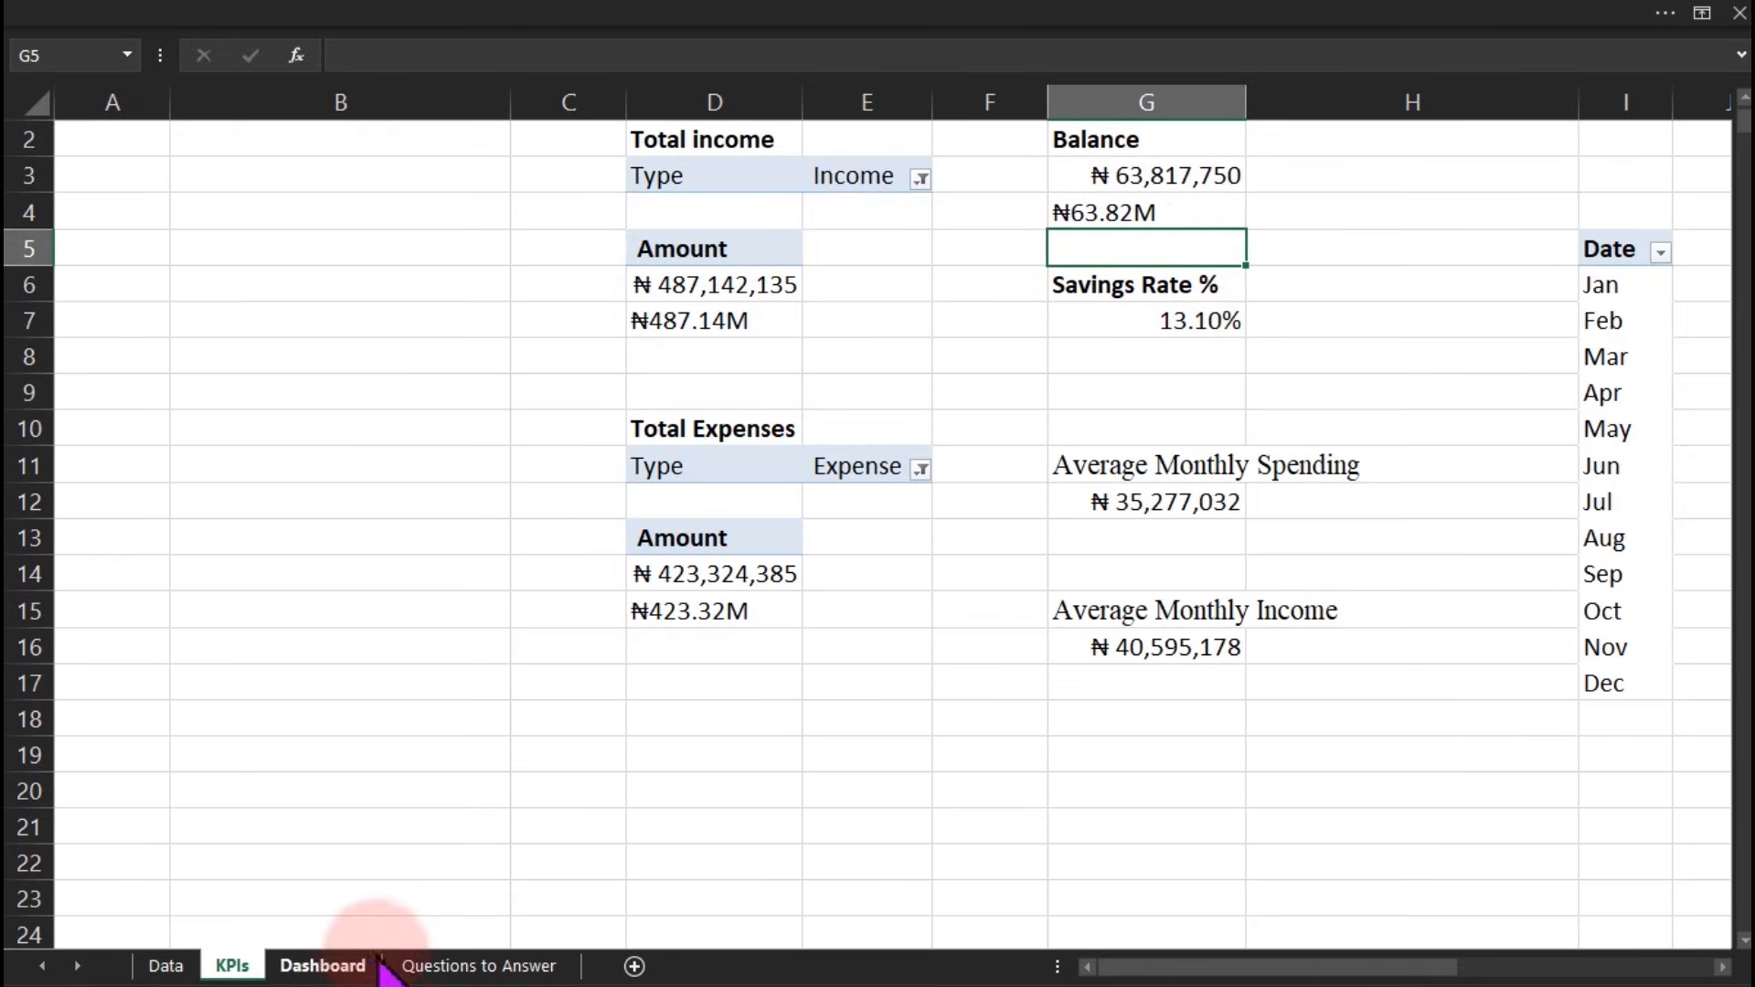
# Link the Total Income value text box on the Dashboard sheet to cell D7 of the KPIs sheet
pyautogui.click(348, 969)
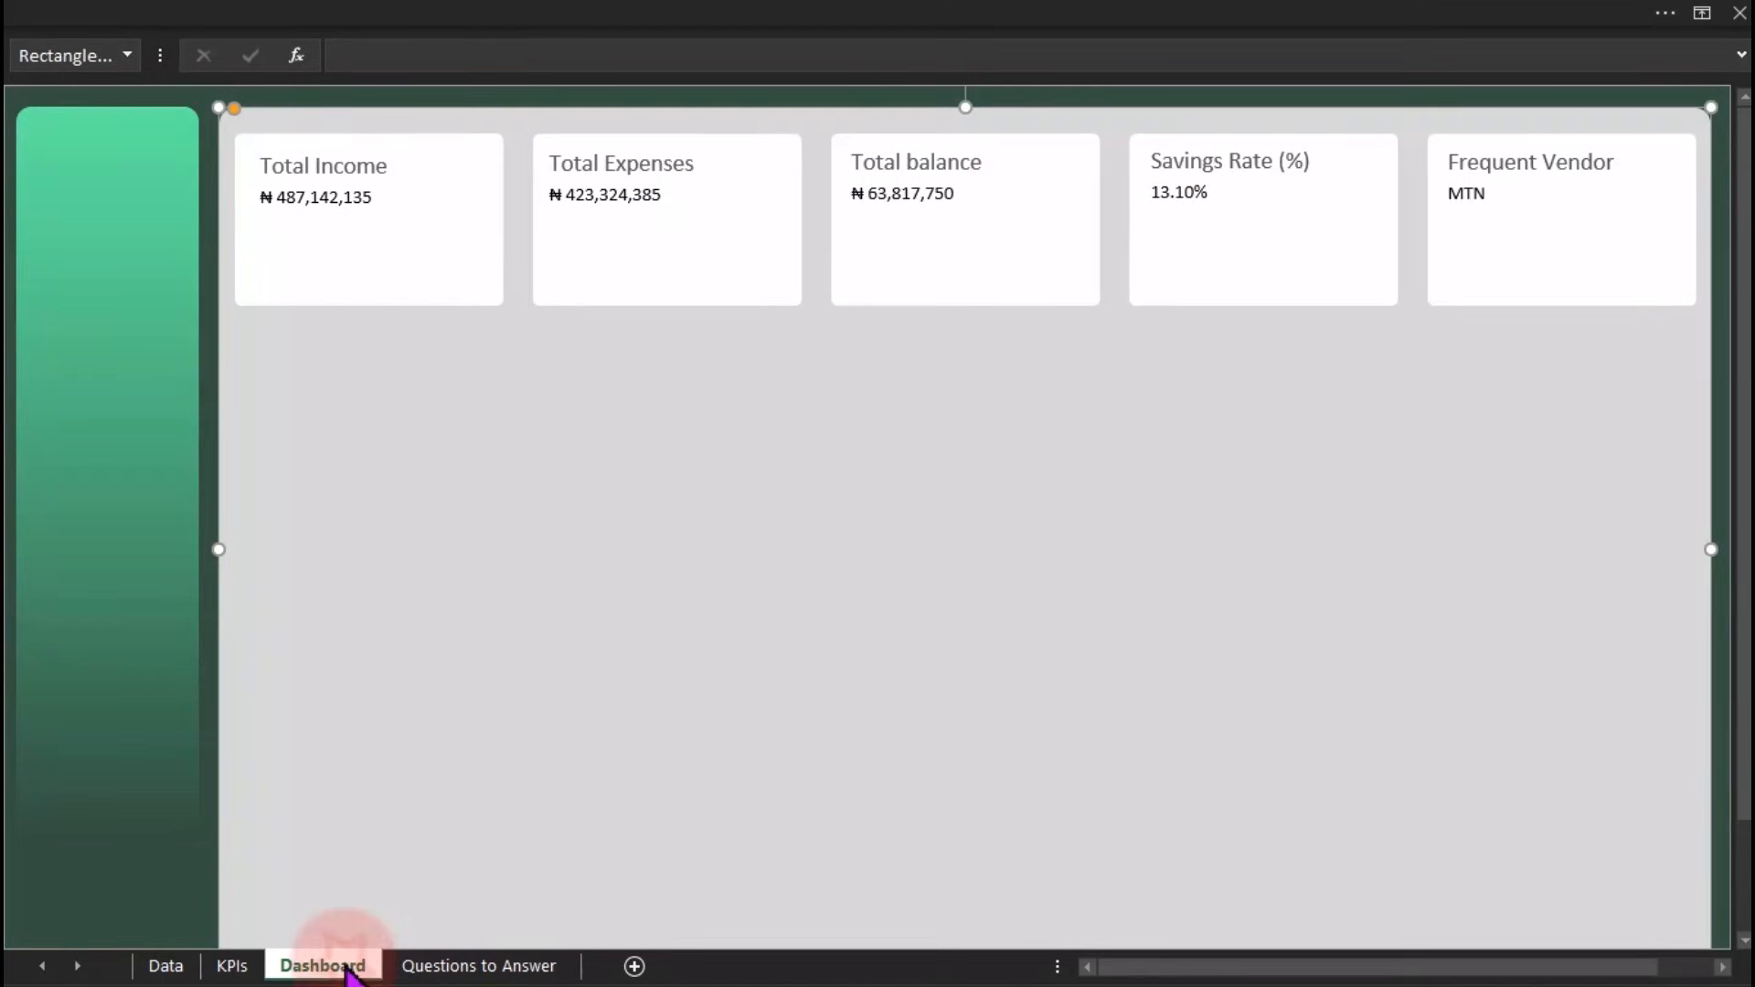
pyautogui.click(338, 201)
pyautogui.click(358, 57)
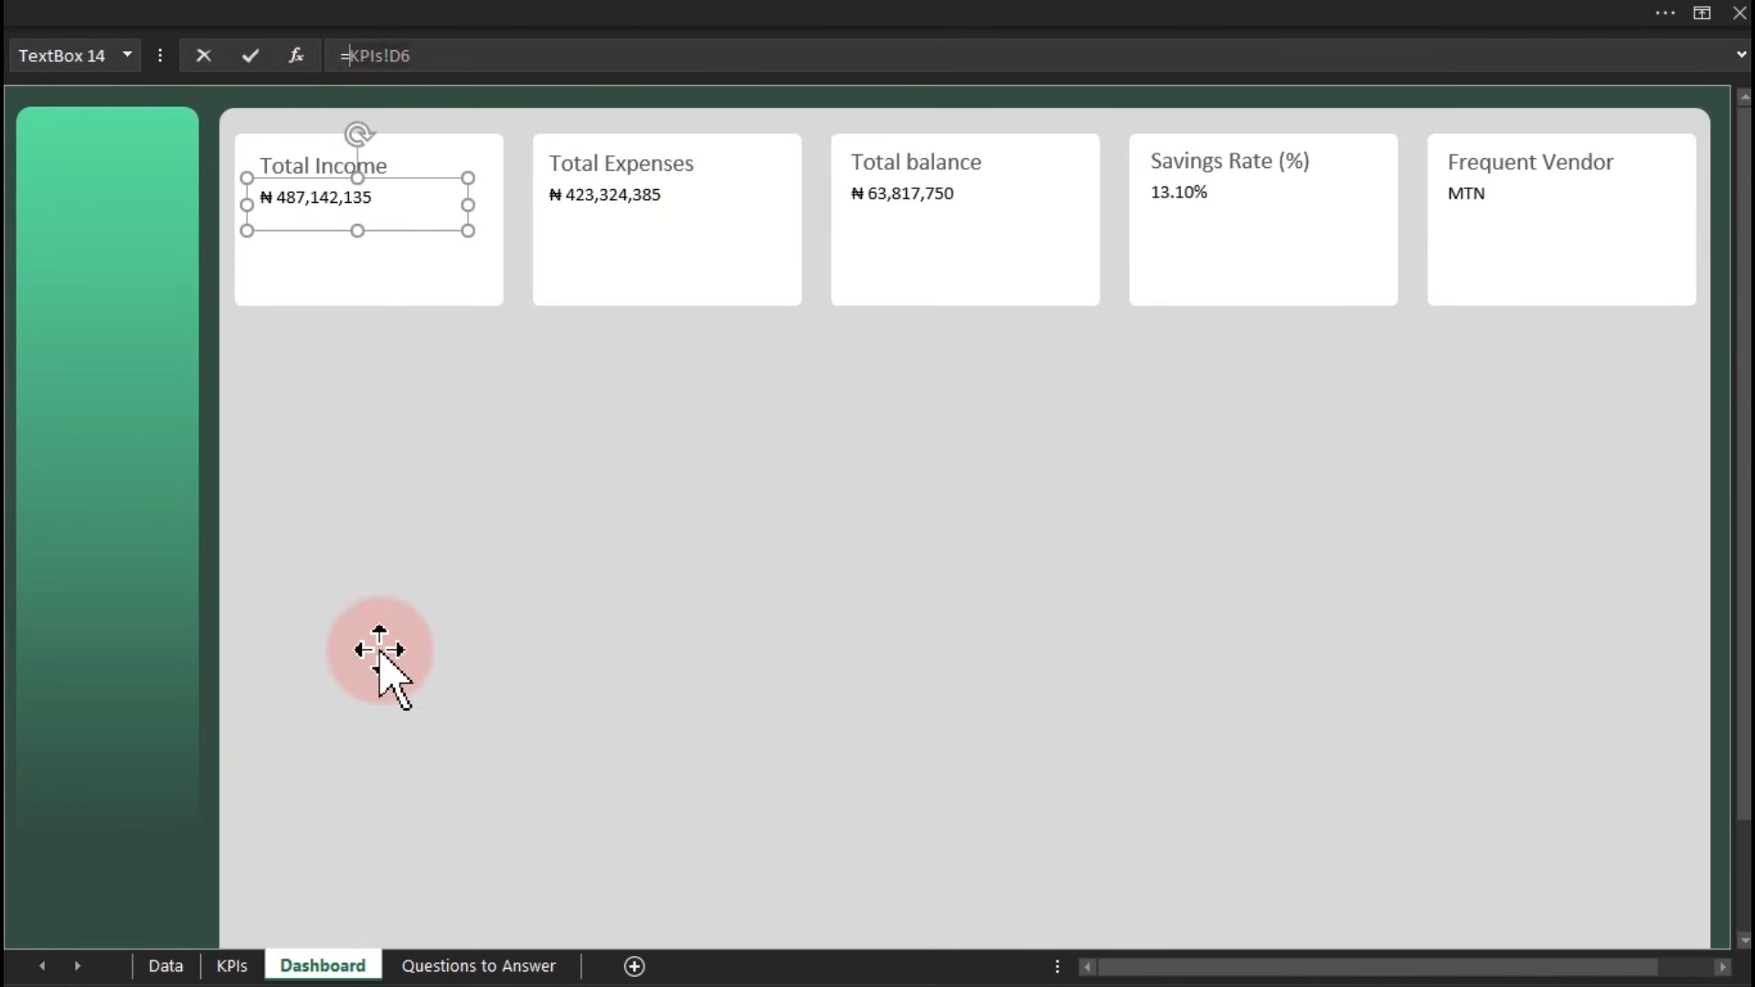
pyautogui.click(234, 965)
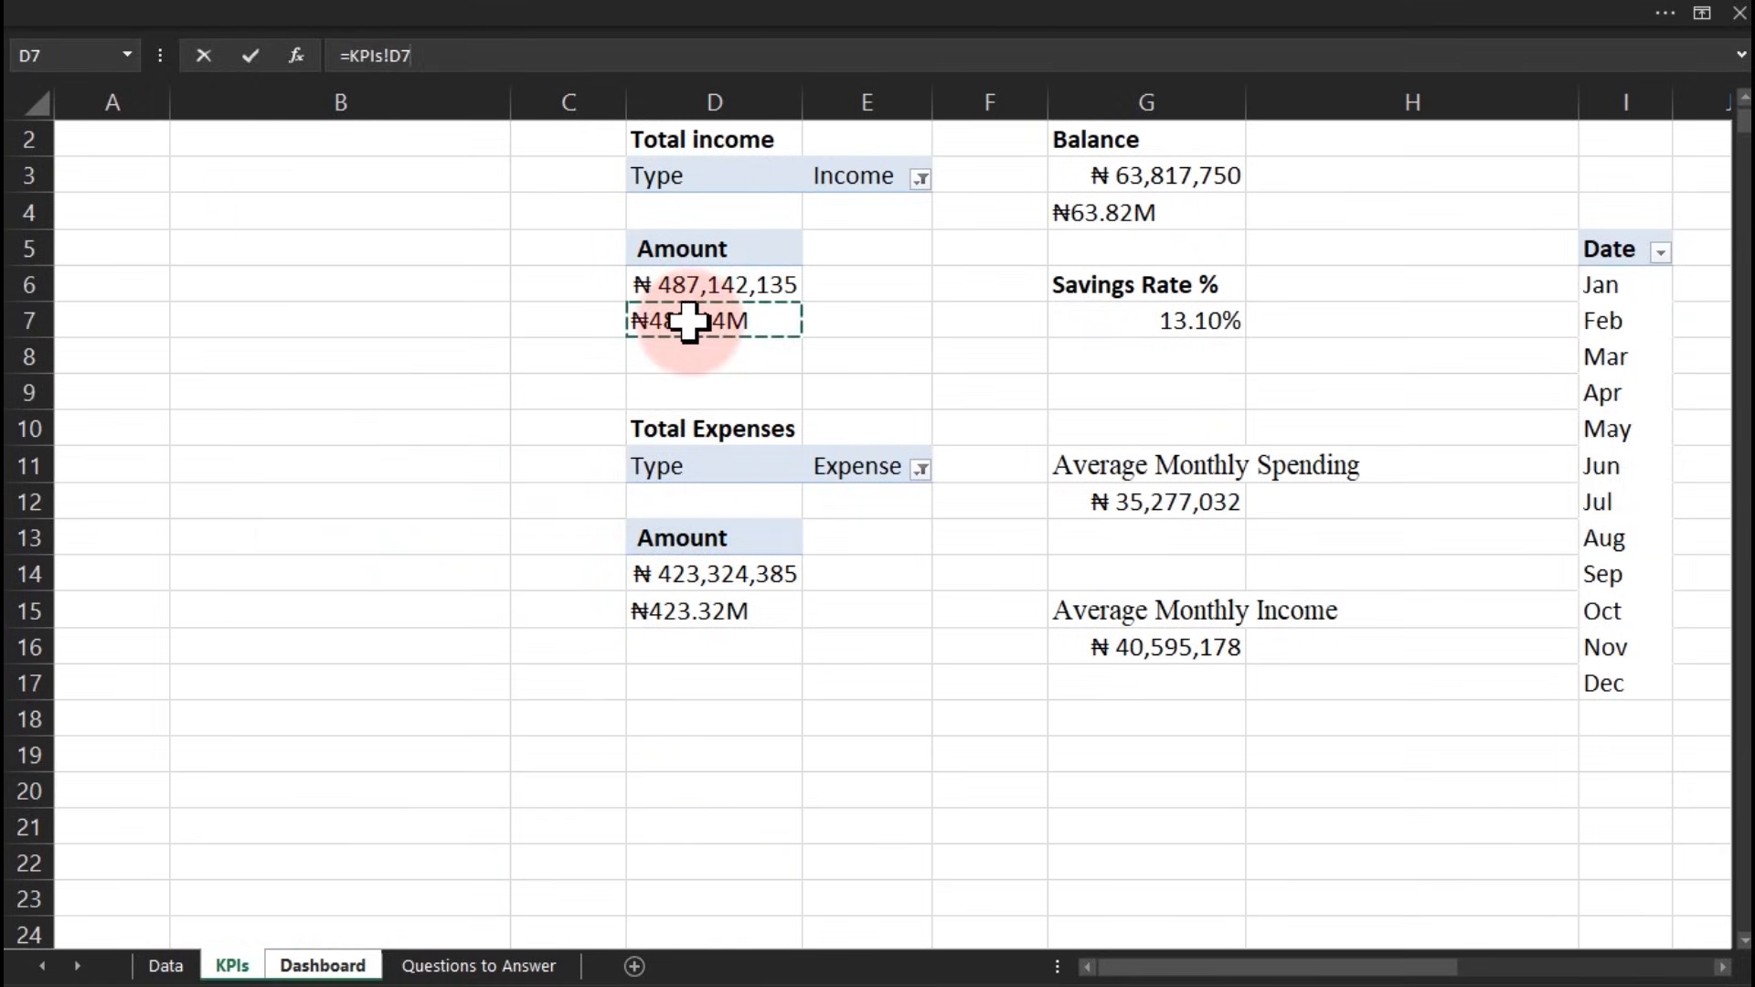
pyautogui.press('Return')
# Link the Total Expenses value text box to cell D15 of the KPIs sheet
pyautogui.click(660, 194)
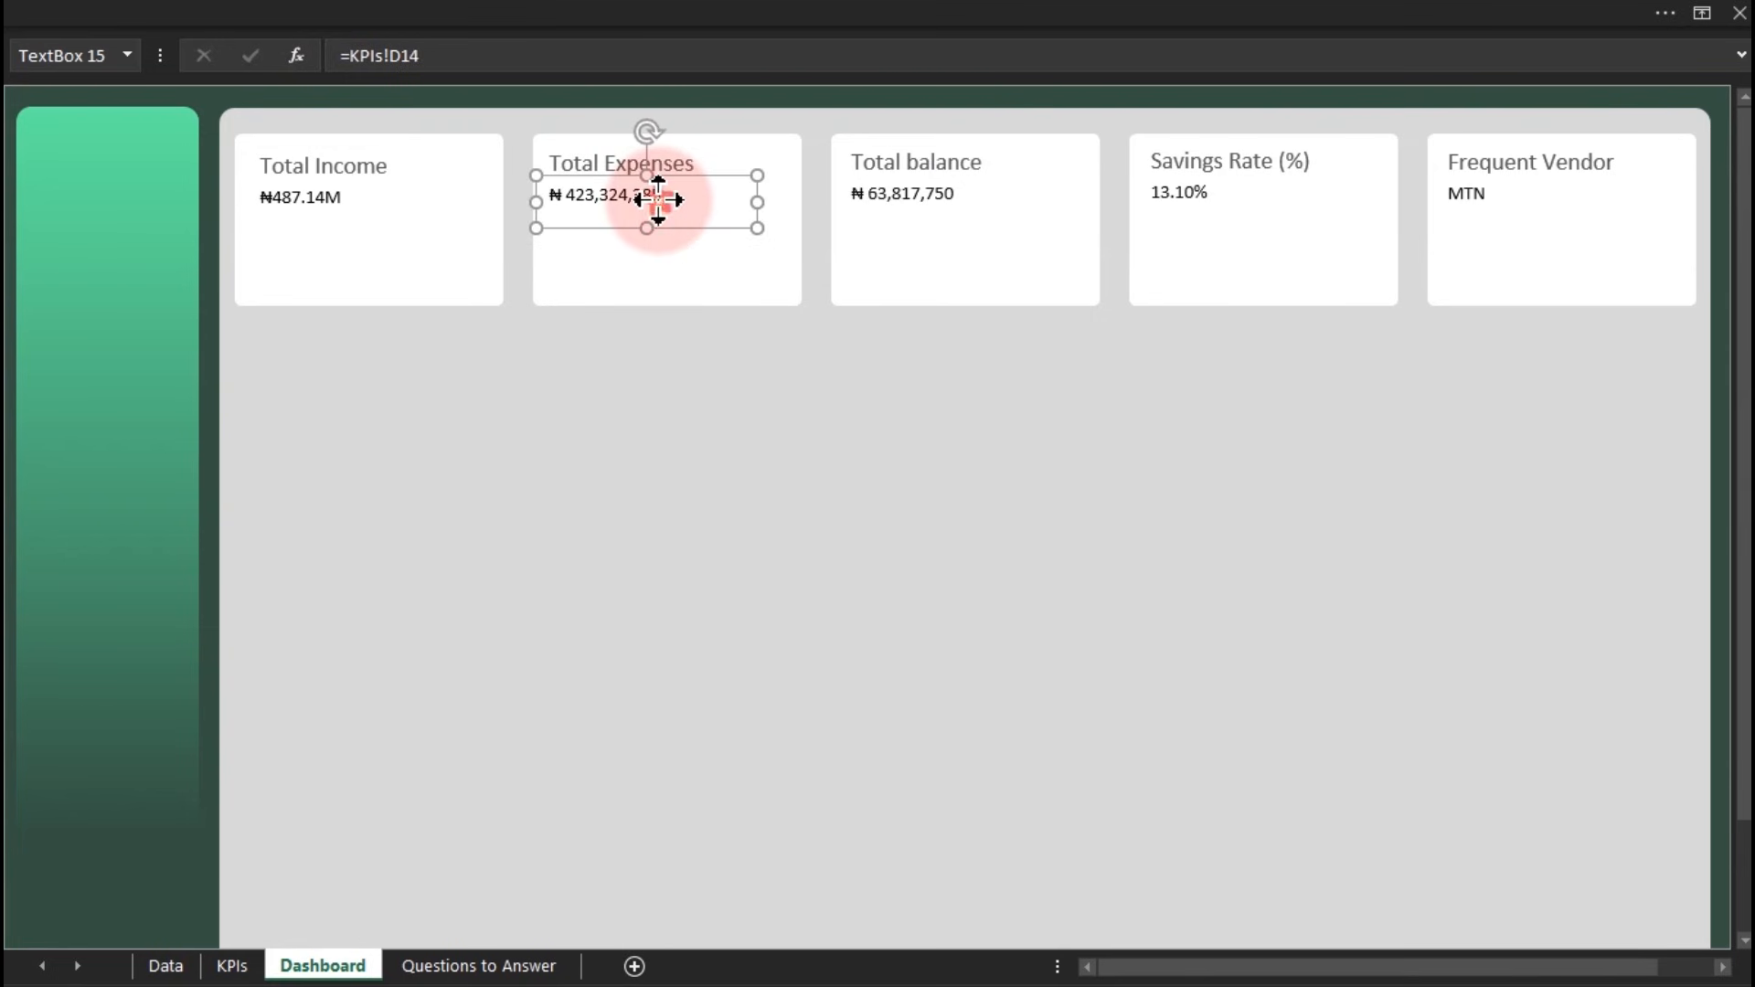
pyautogui.click(429, 55)
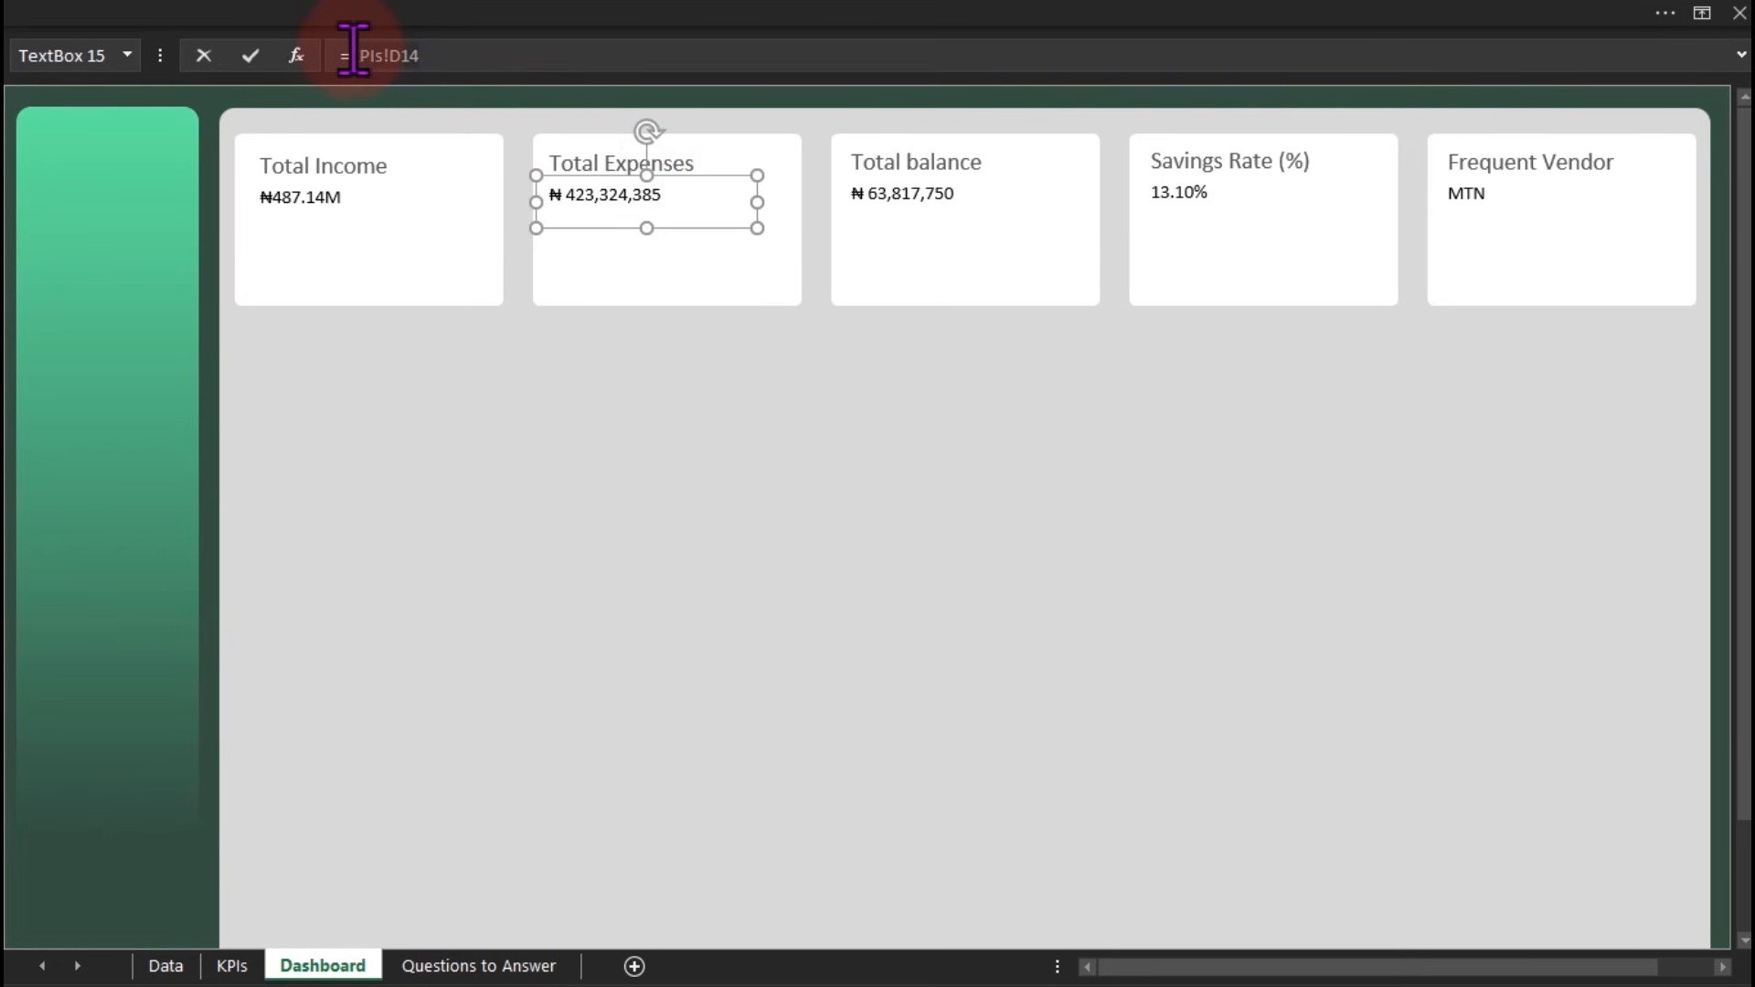
pyautogui.click(232, 965)
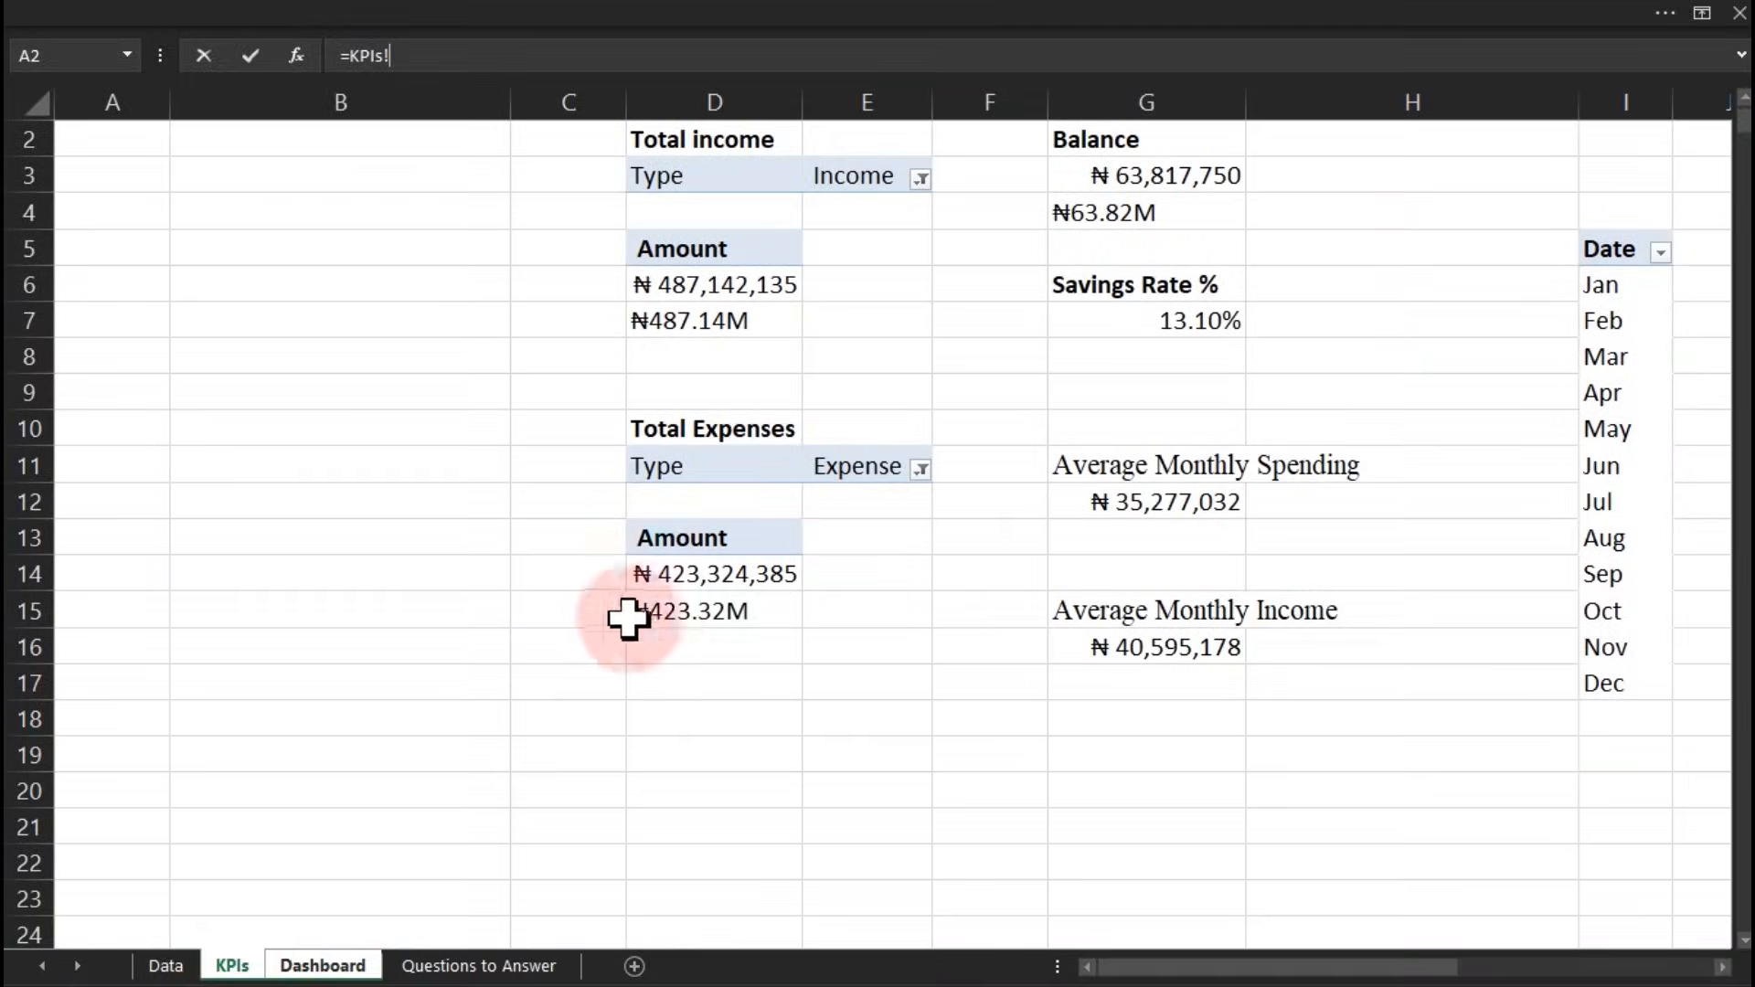
pyautogui.click(653, 612)
pyautogui.press('Return')
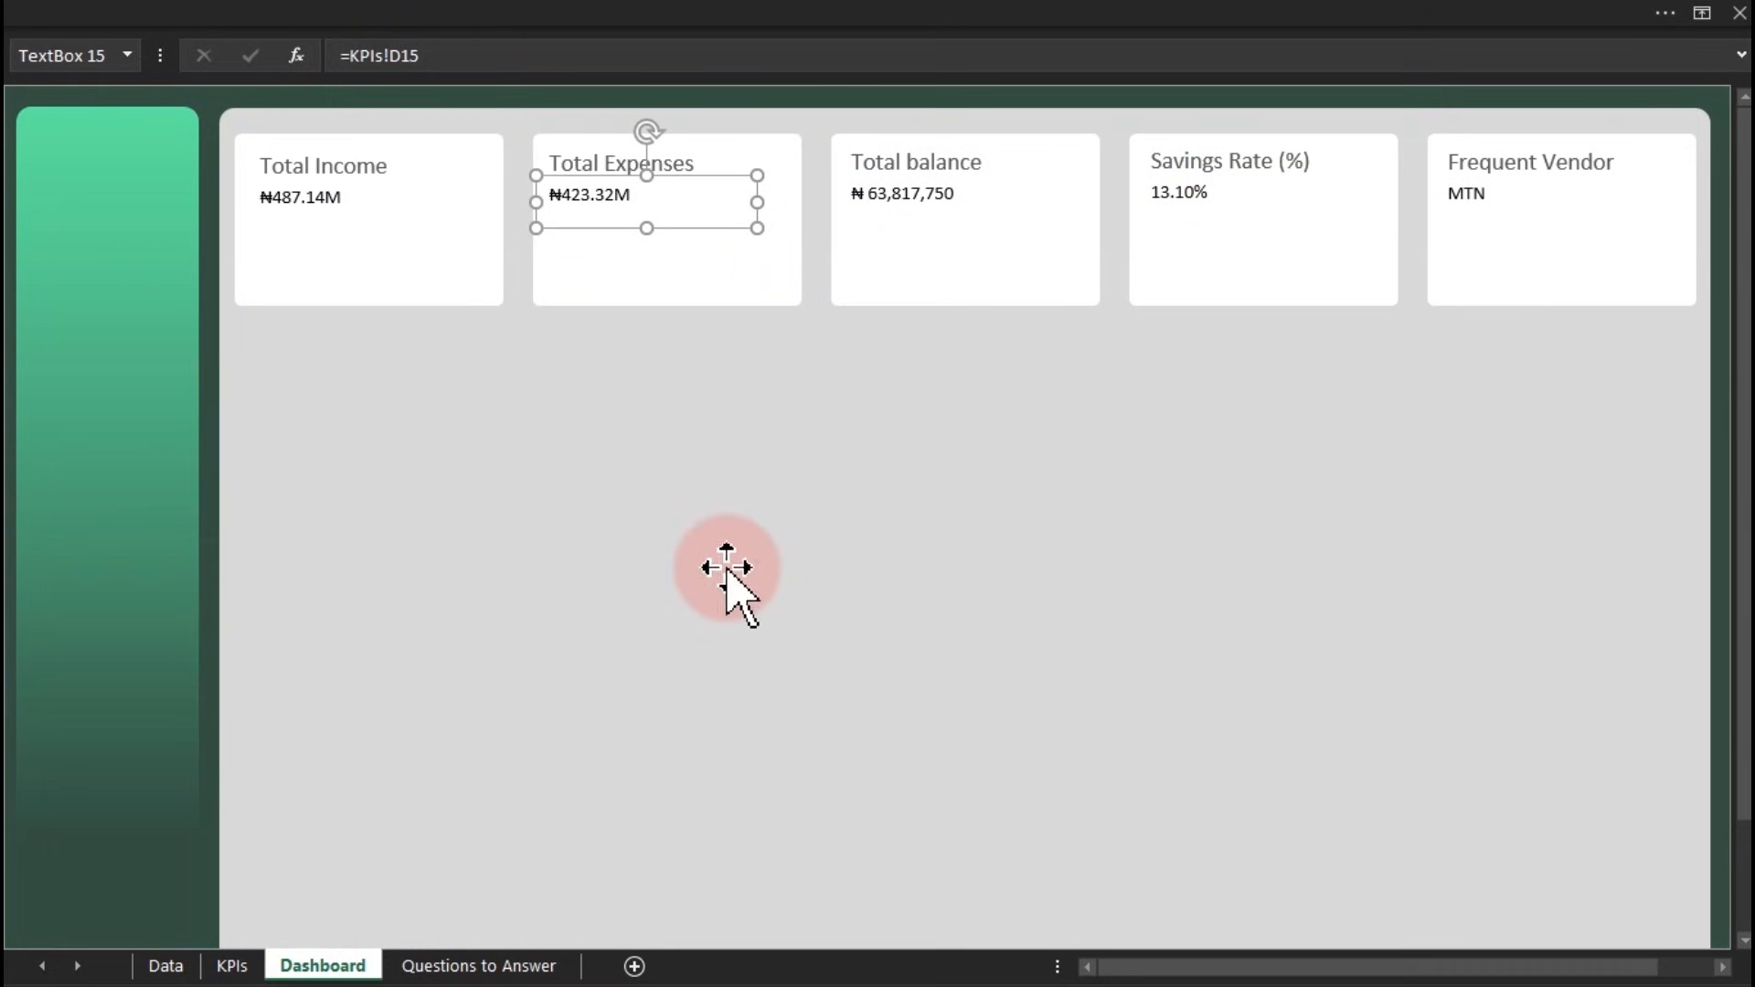
# Link the Total balance value text box to cell G4 of the KPIs sheet
pyautogui.click(882, 197)
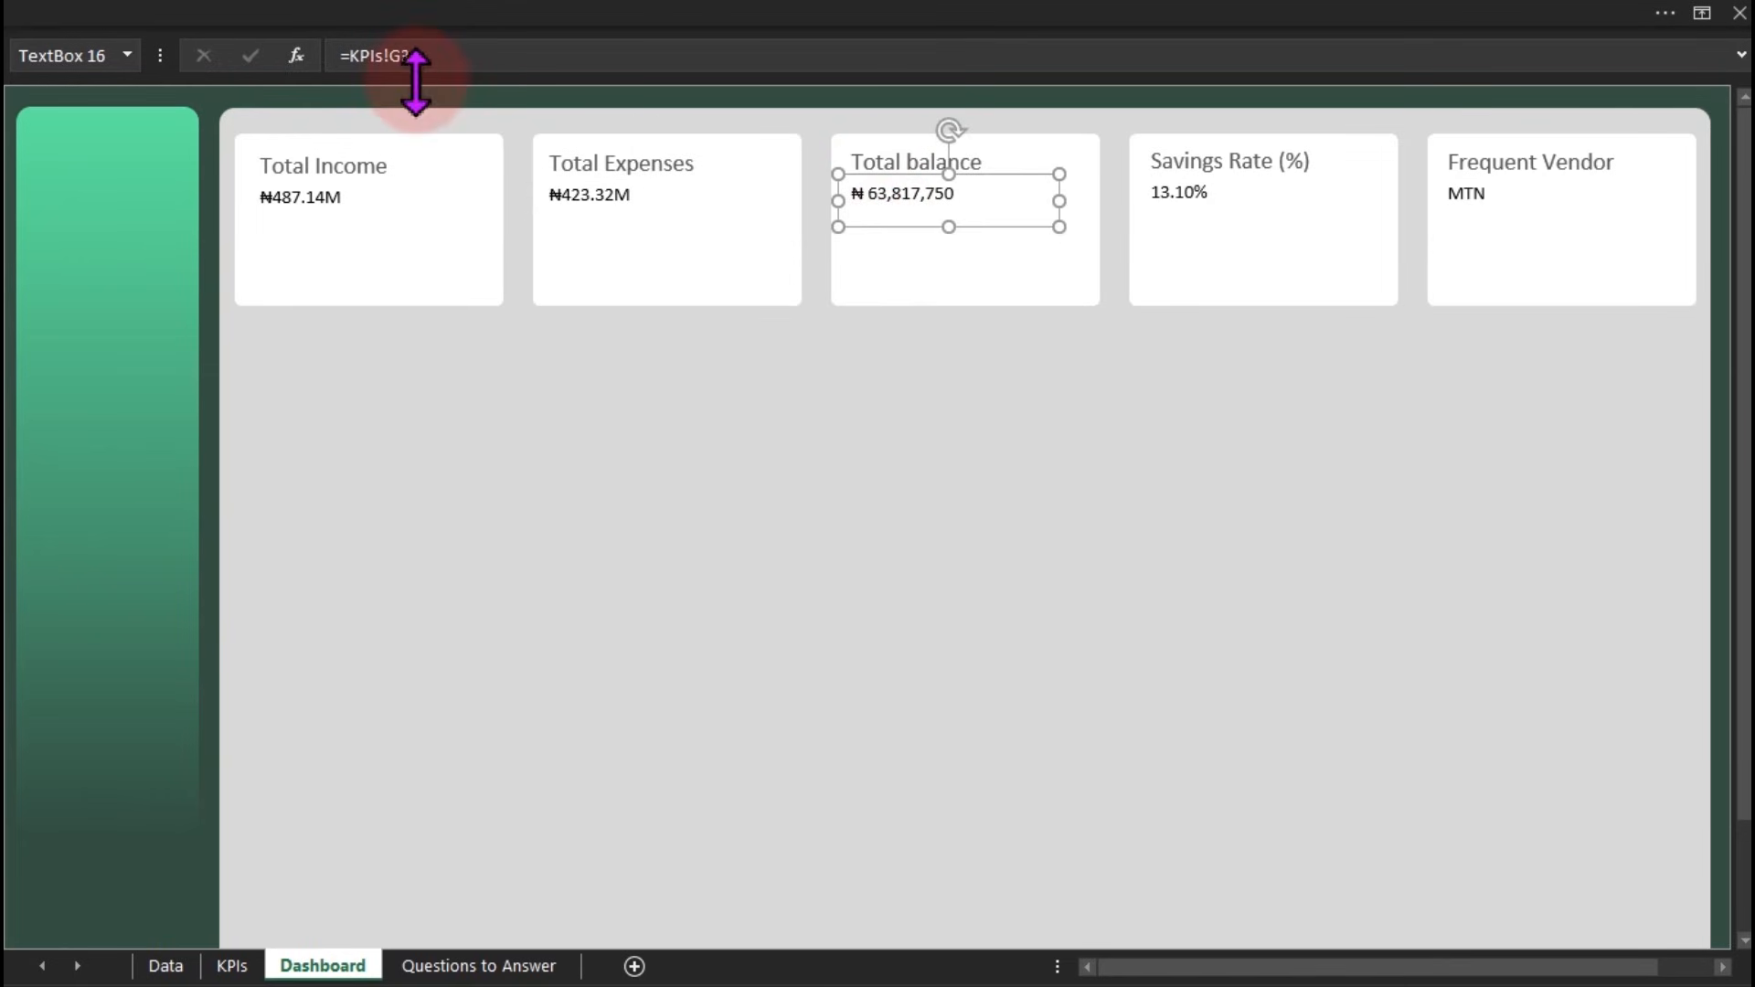
pyautogui.click(361, 55)
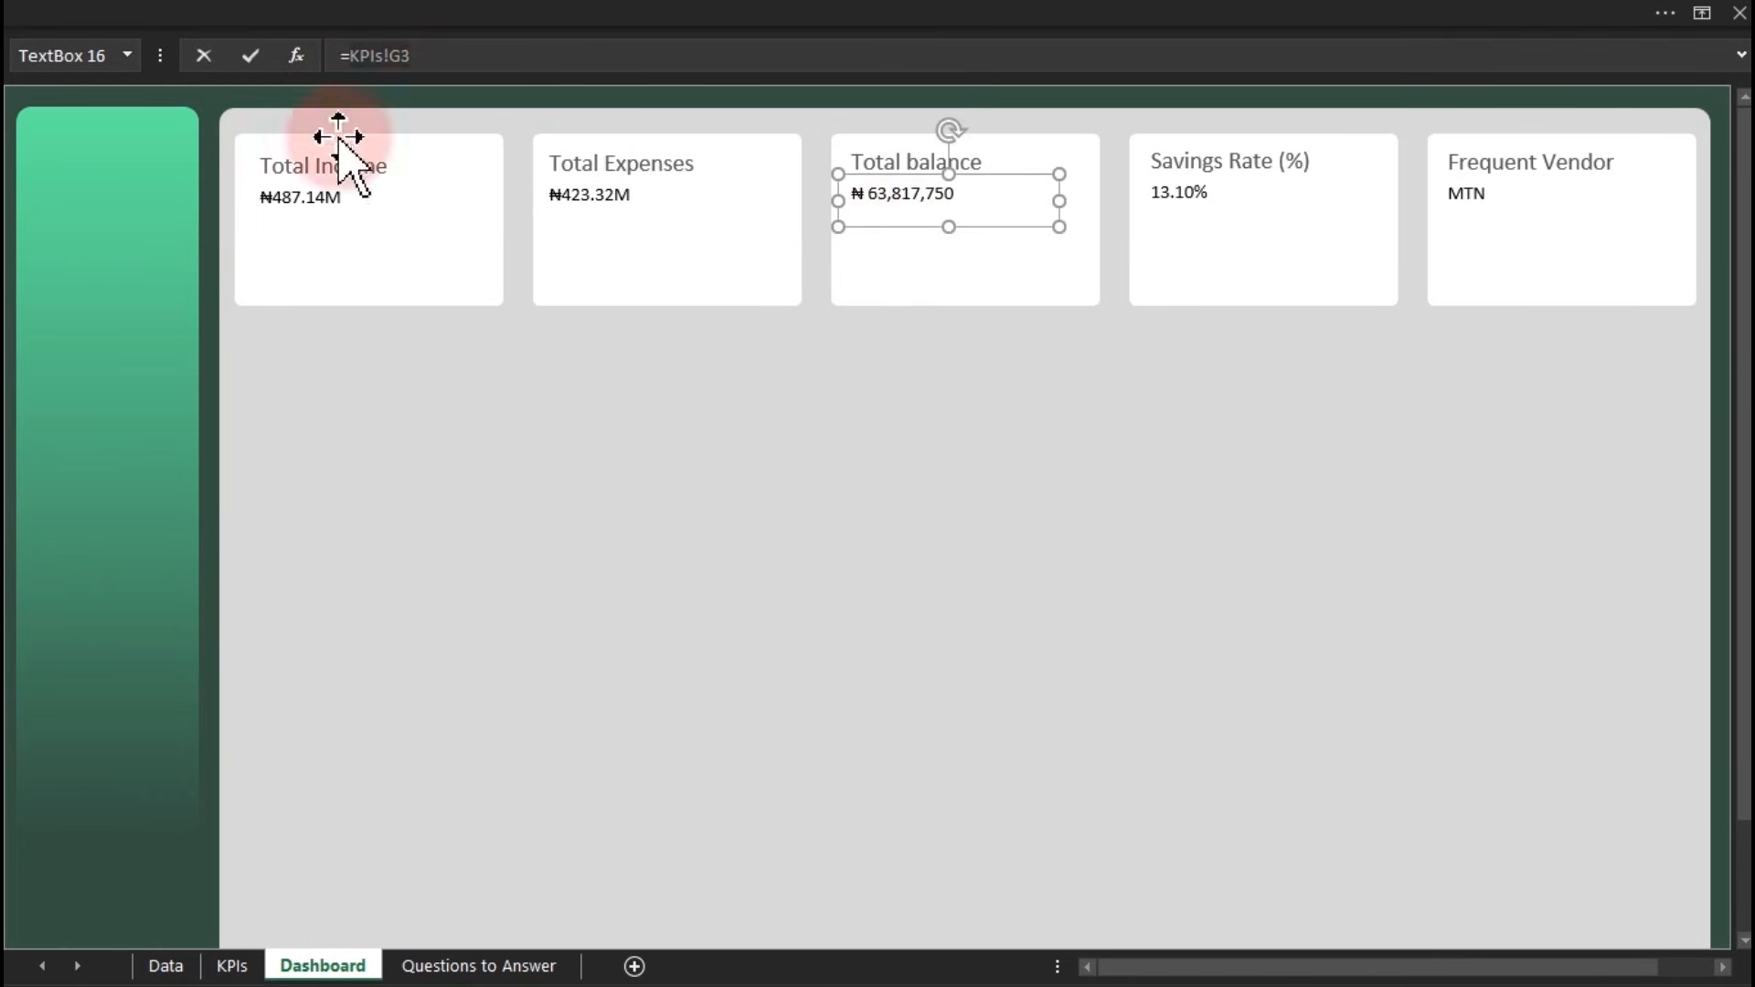
pyautogui.click(231, 966)
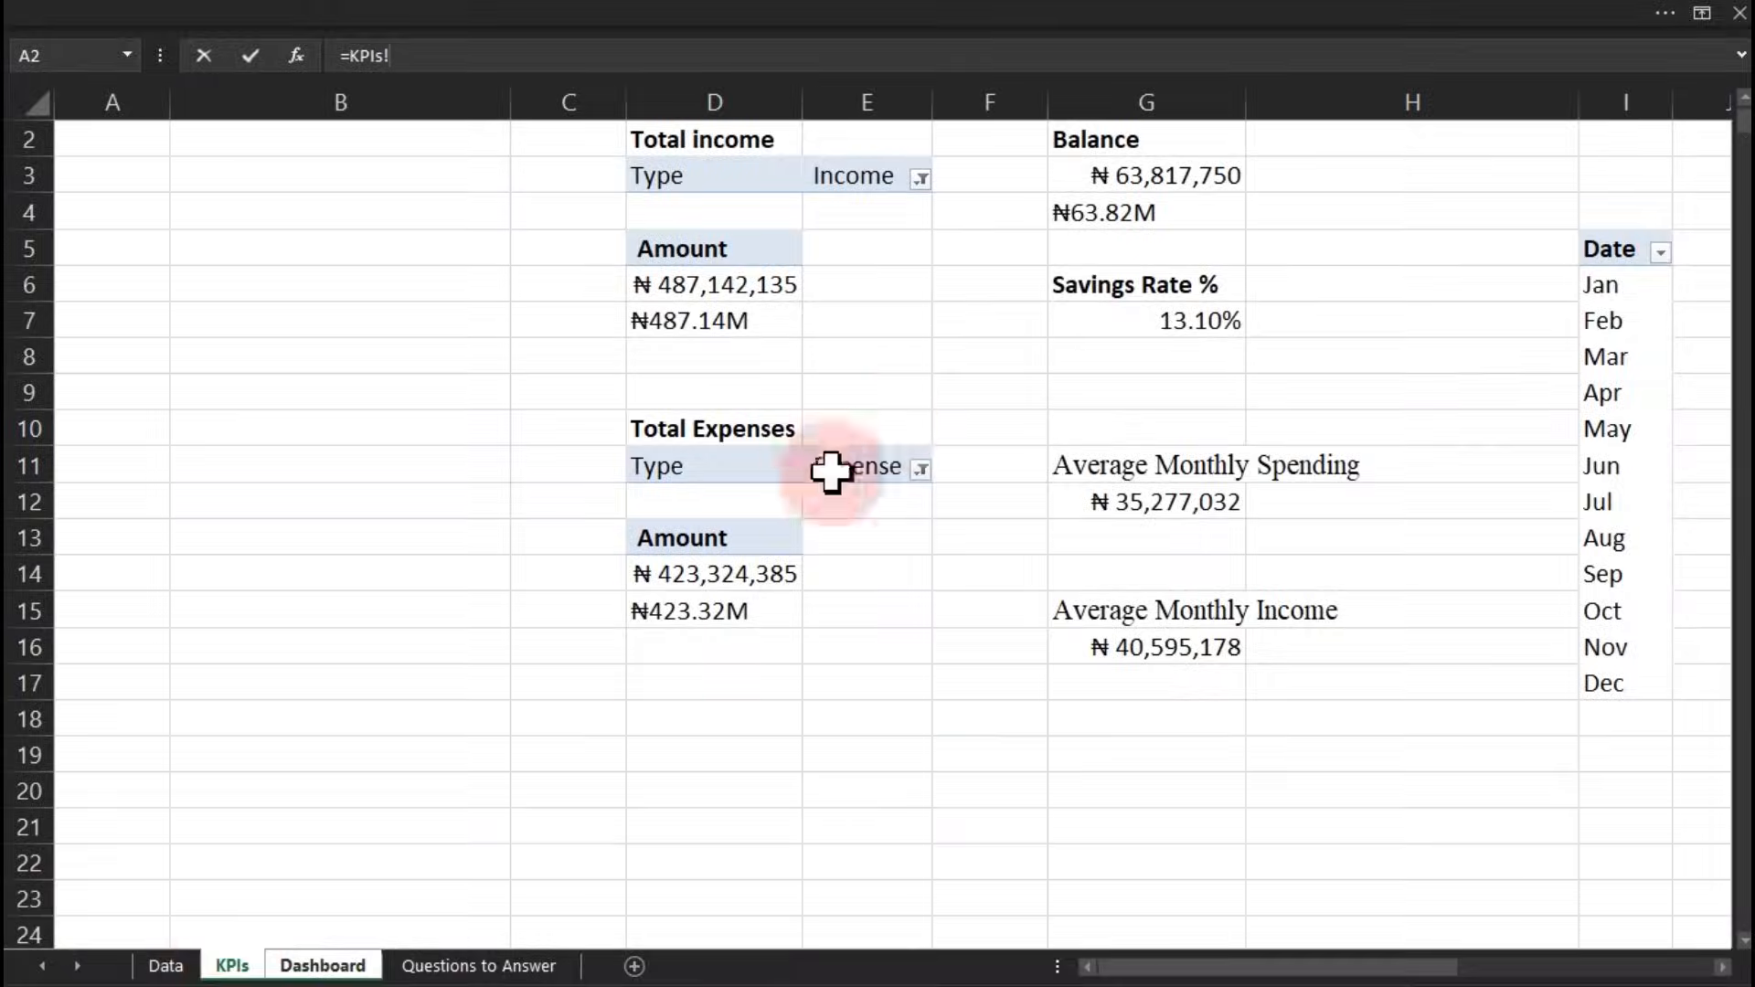
pyautogui.click(1116, 207)
pyautogui.press('Return')
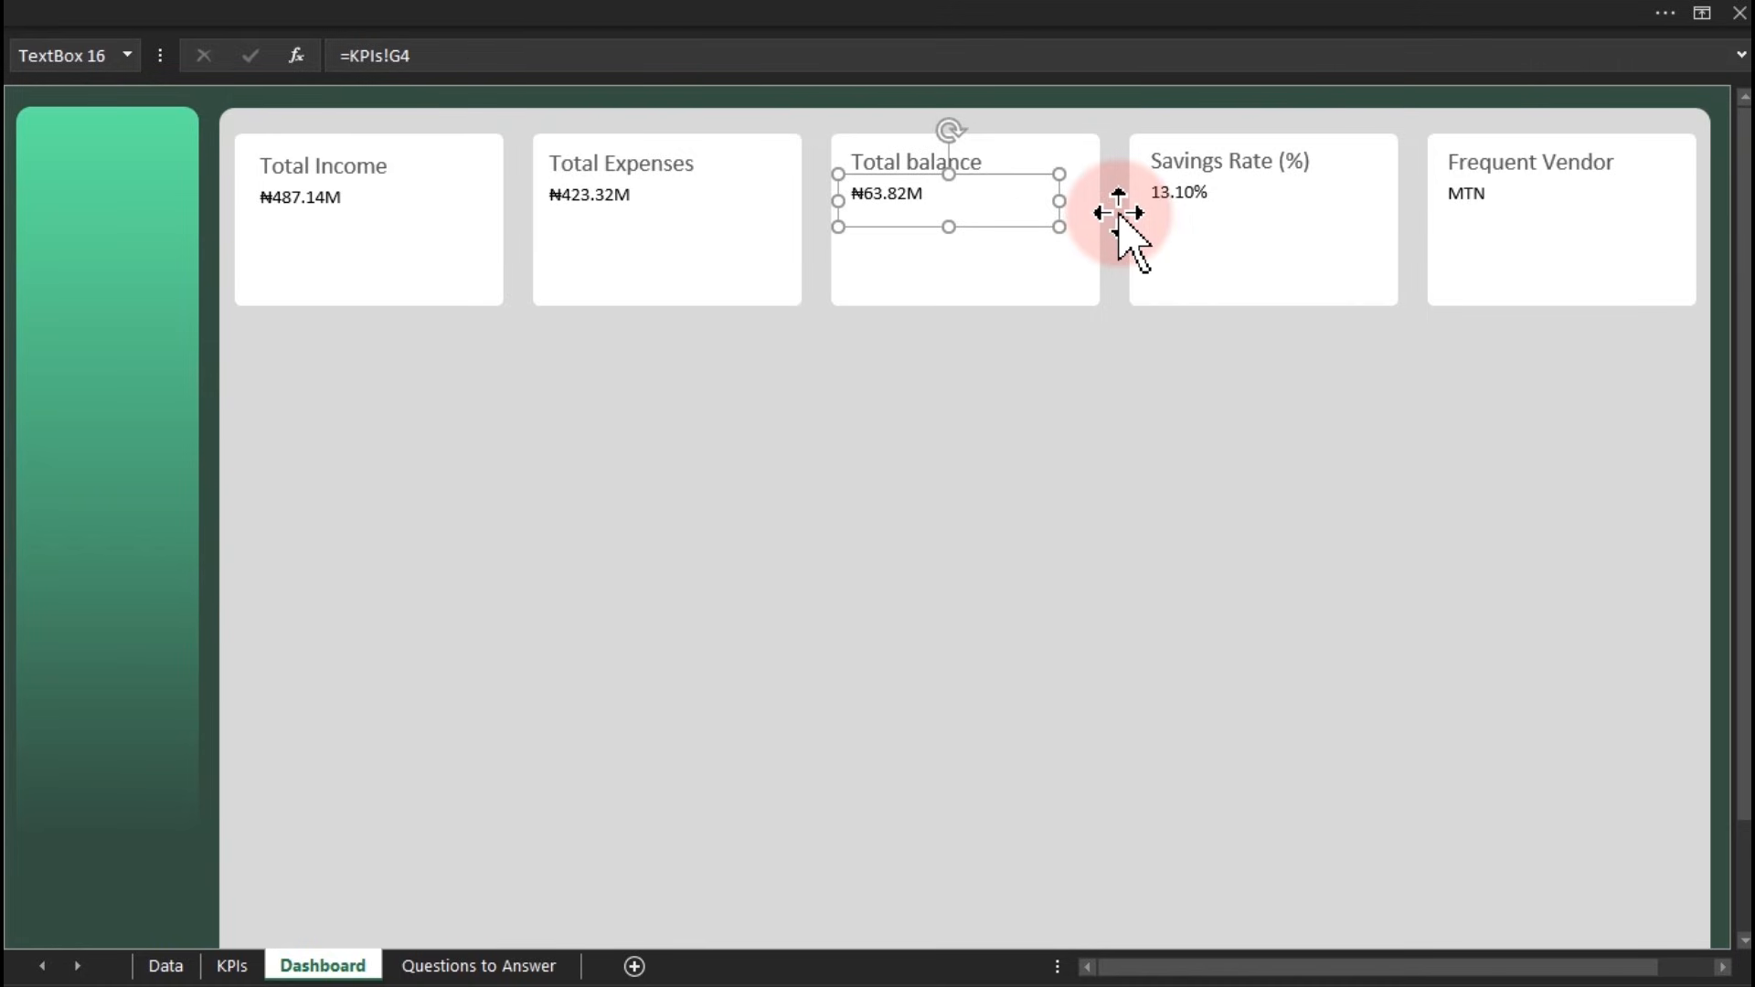
# Format the income, expenses, balance and Frequent Vendor value text boxes in Bahnschrift at size 18
pyautogui.keyDown('ctrl'); pyautogui.click(616, 197); pyautogui.keyUp('ctrl')
pyautogui.keyDown('ctrl'); pyautogui.click(324, 195); pyautogui.keyUp('ctrl')
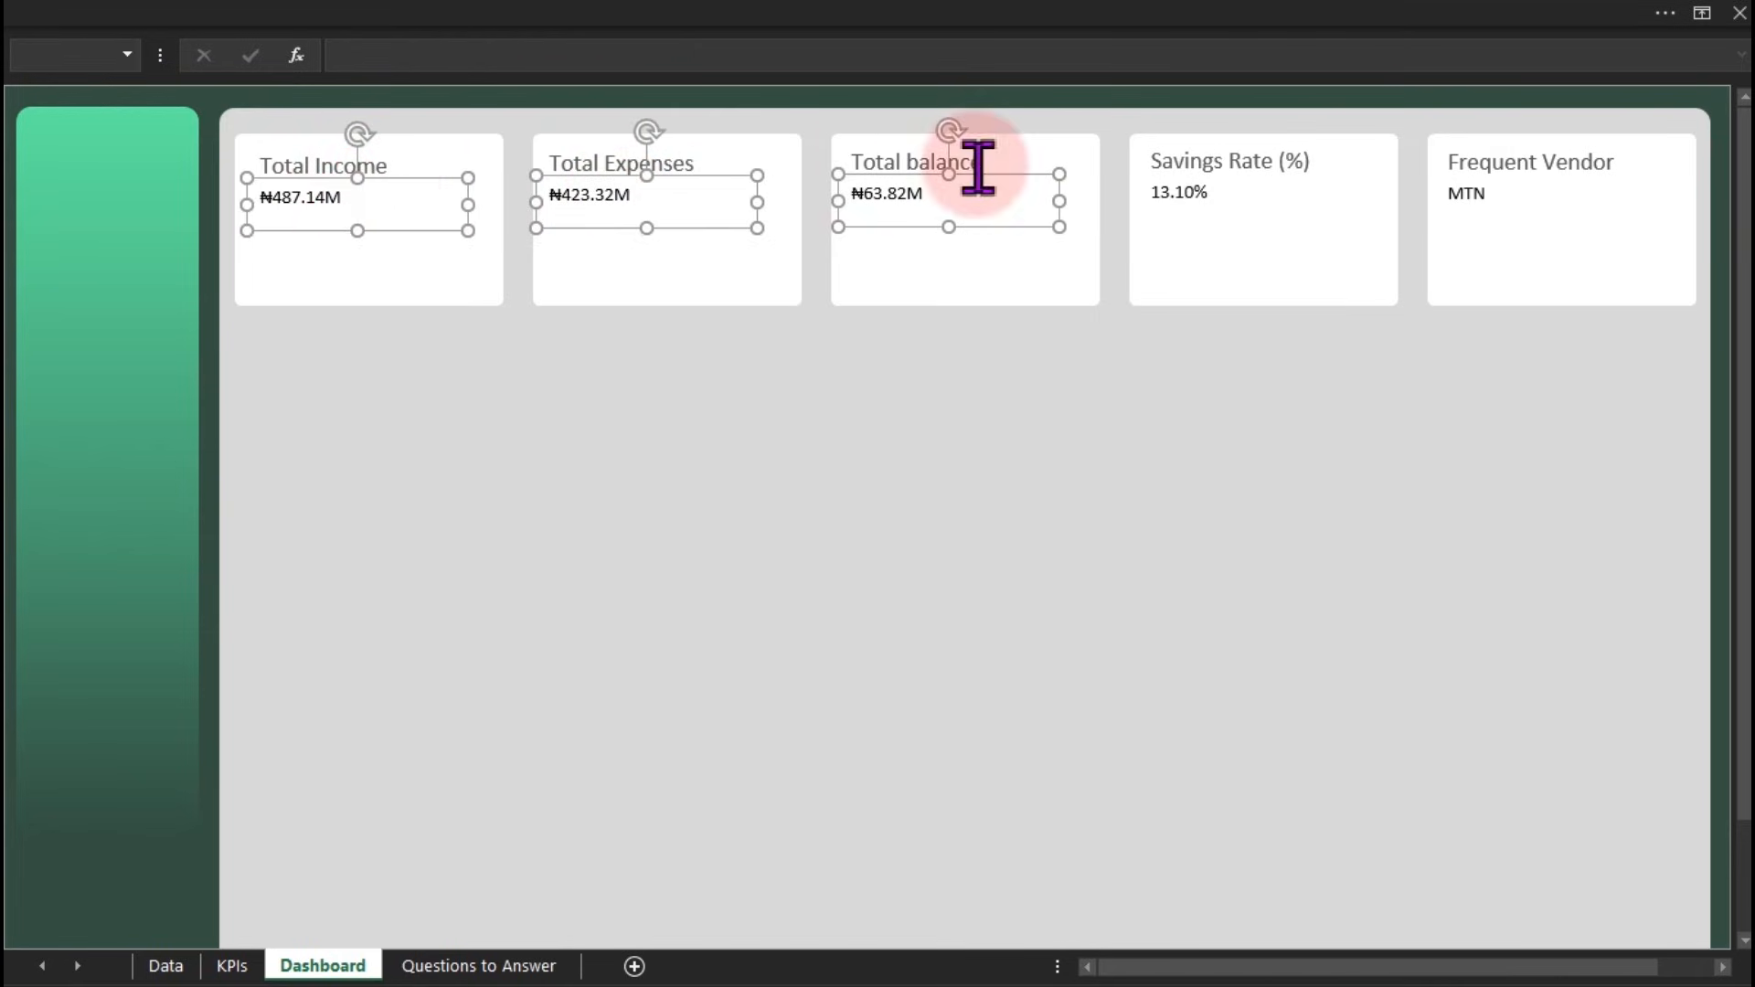
pyautogui.keyDown('ctrl'); pyautogui.click(1495, 199); pyautogui.keyUp('ctrl')
pyautogui.click(914, 13)
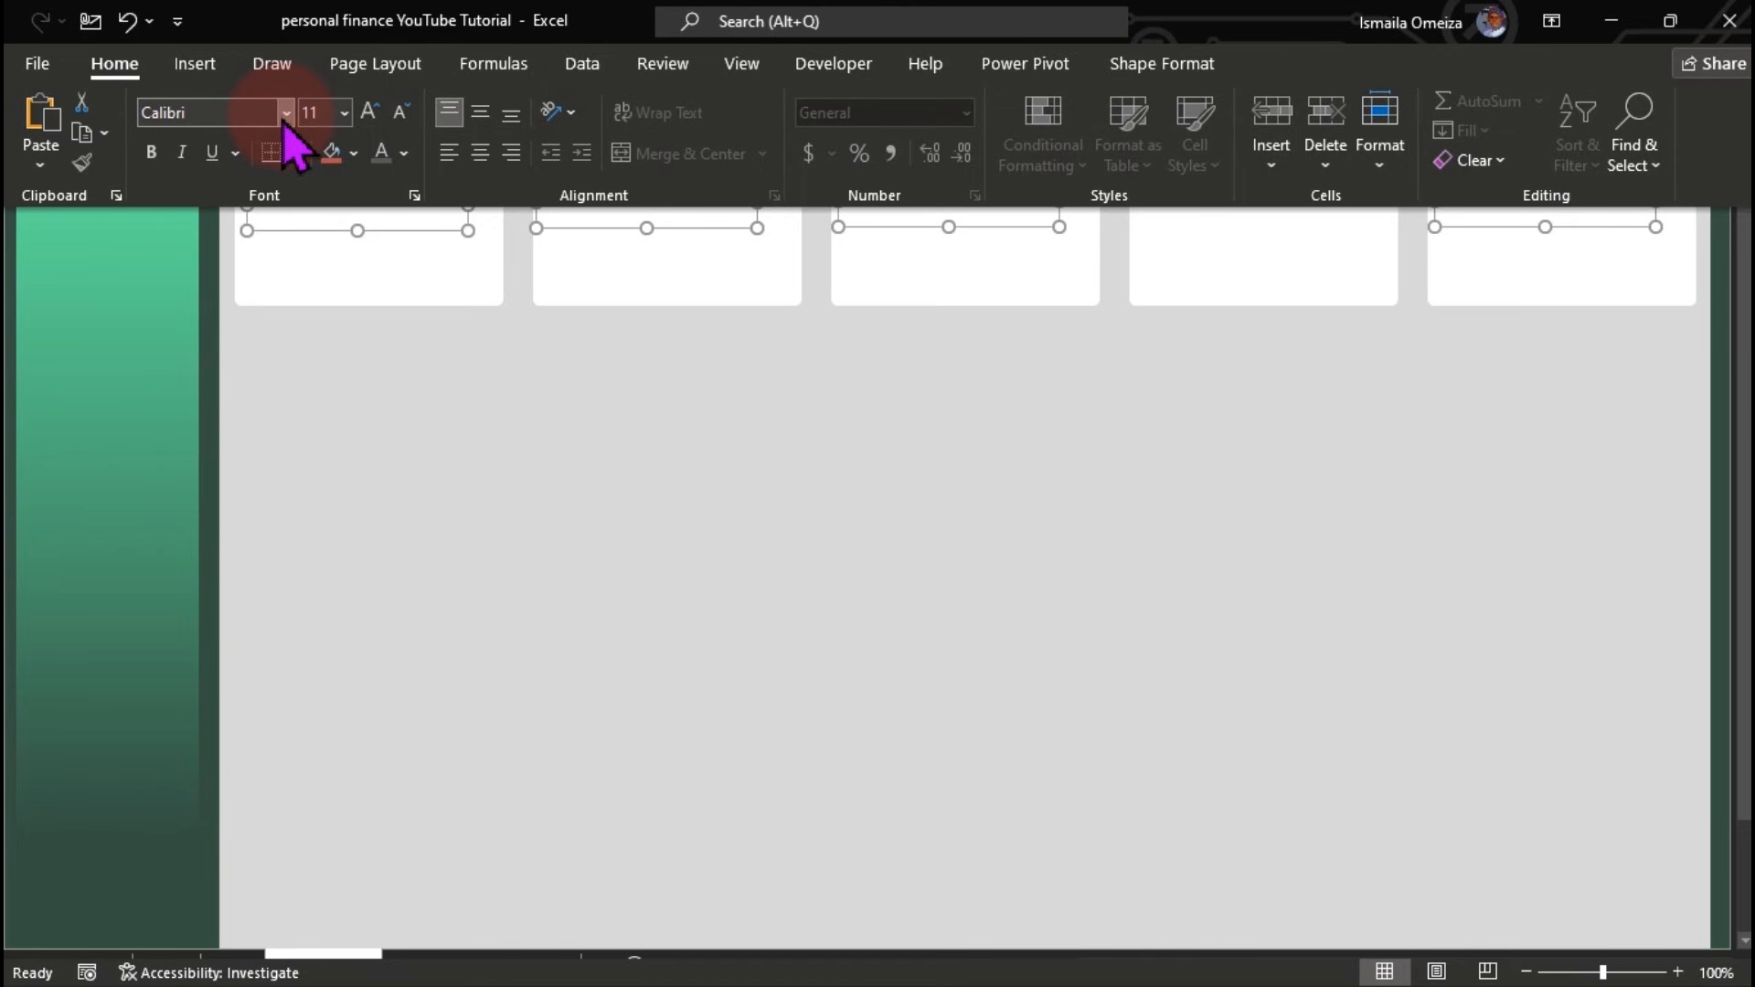
pyautogui.click(286, 113)
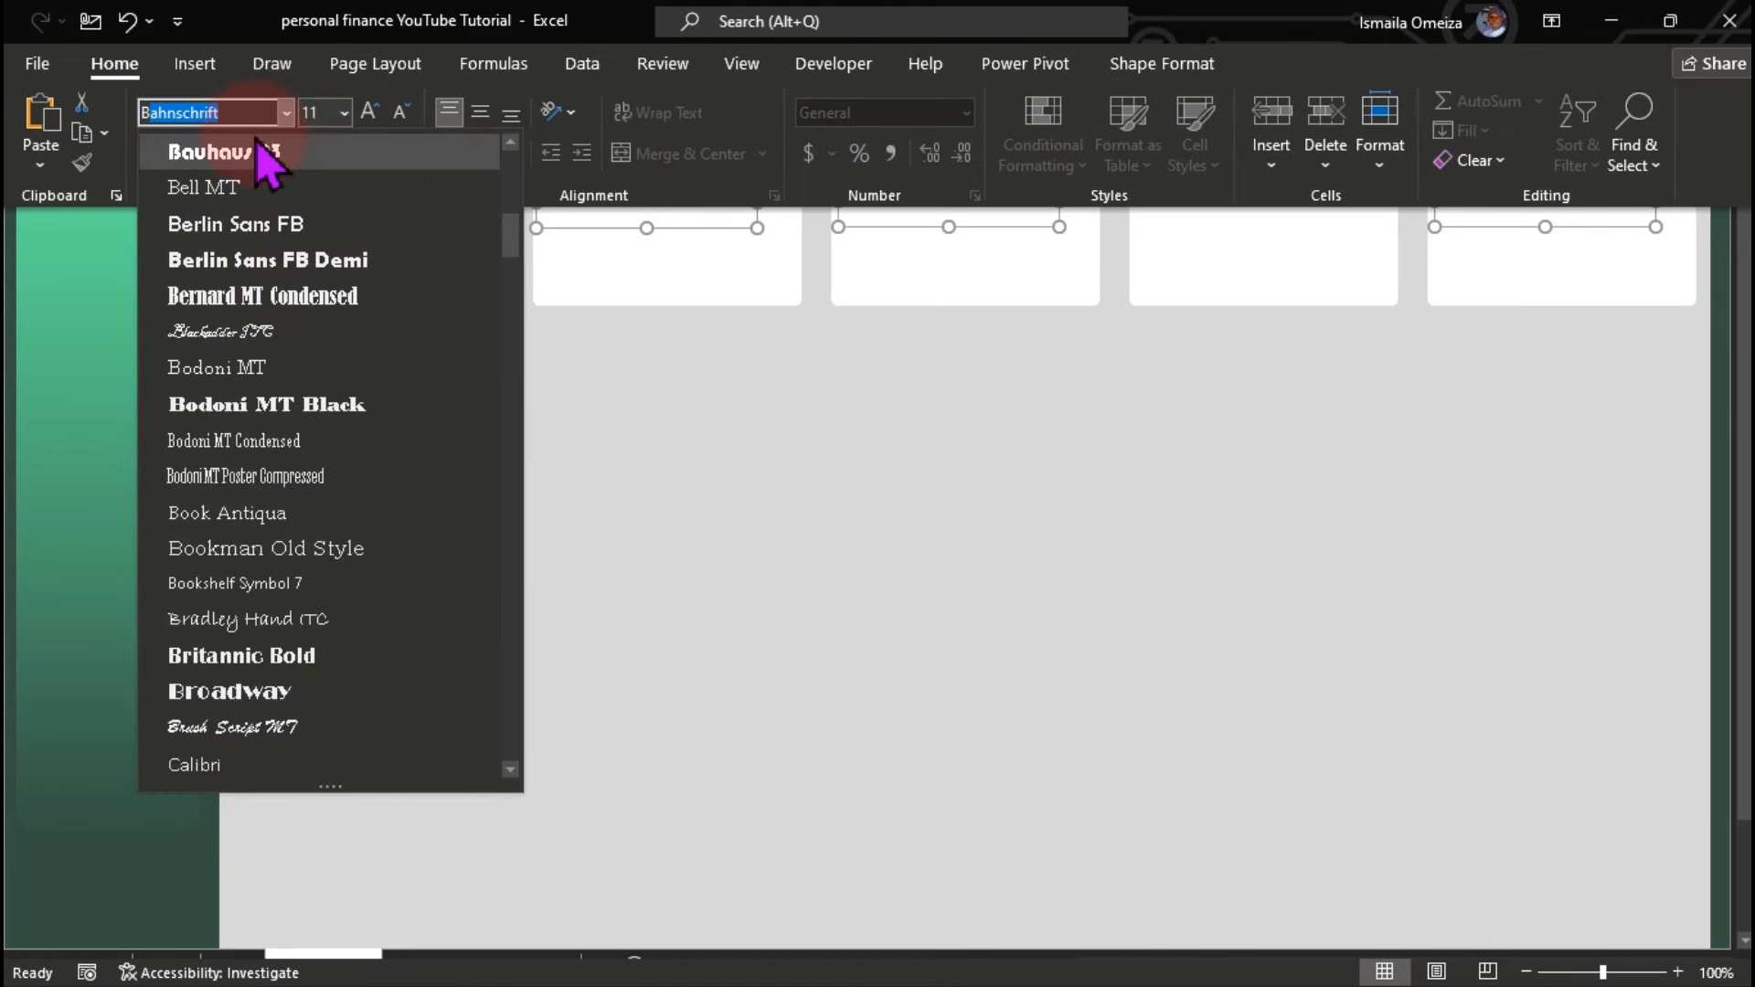
pyautogui.write('B')
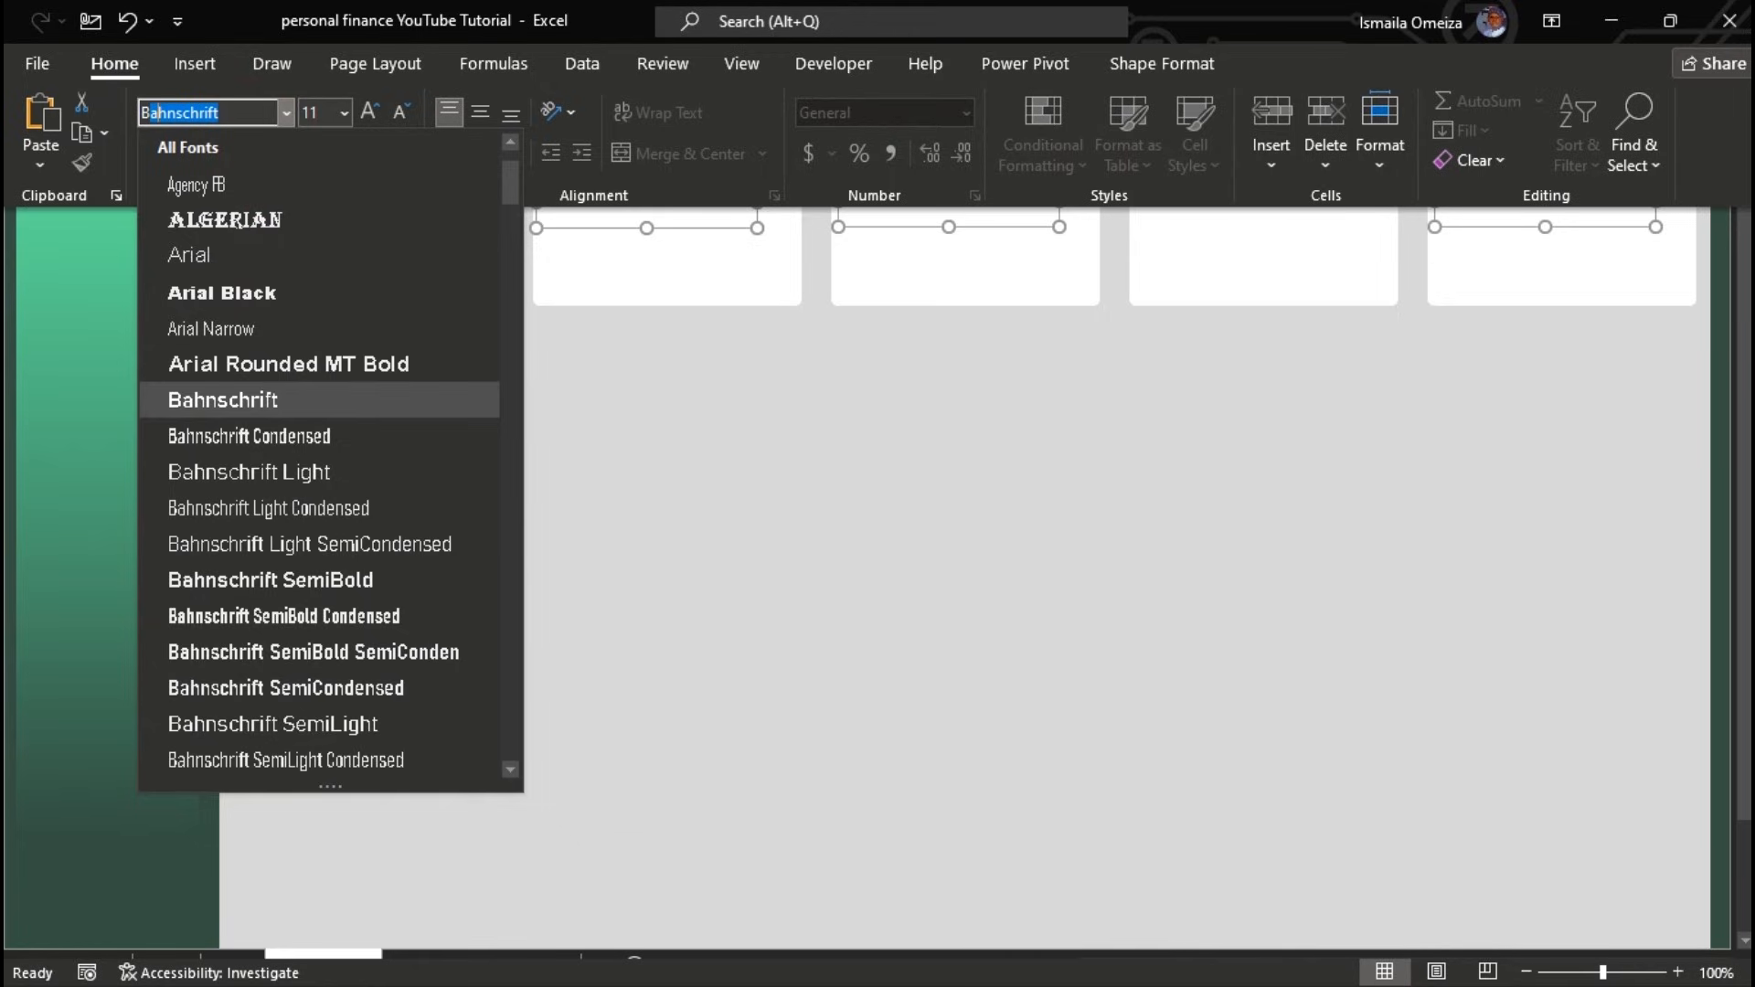
pyautogui.press('Return')
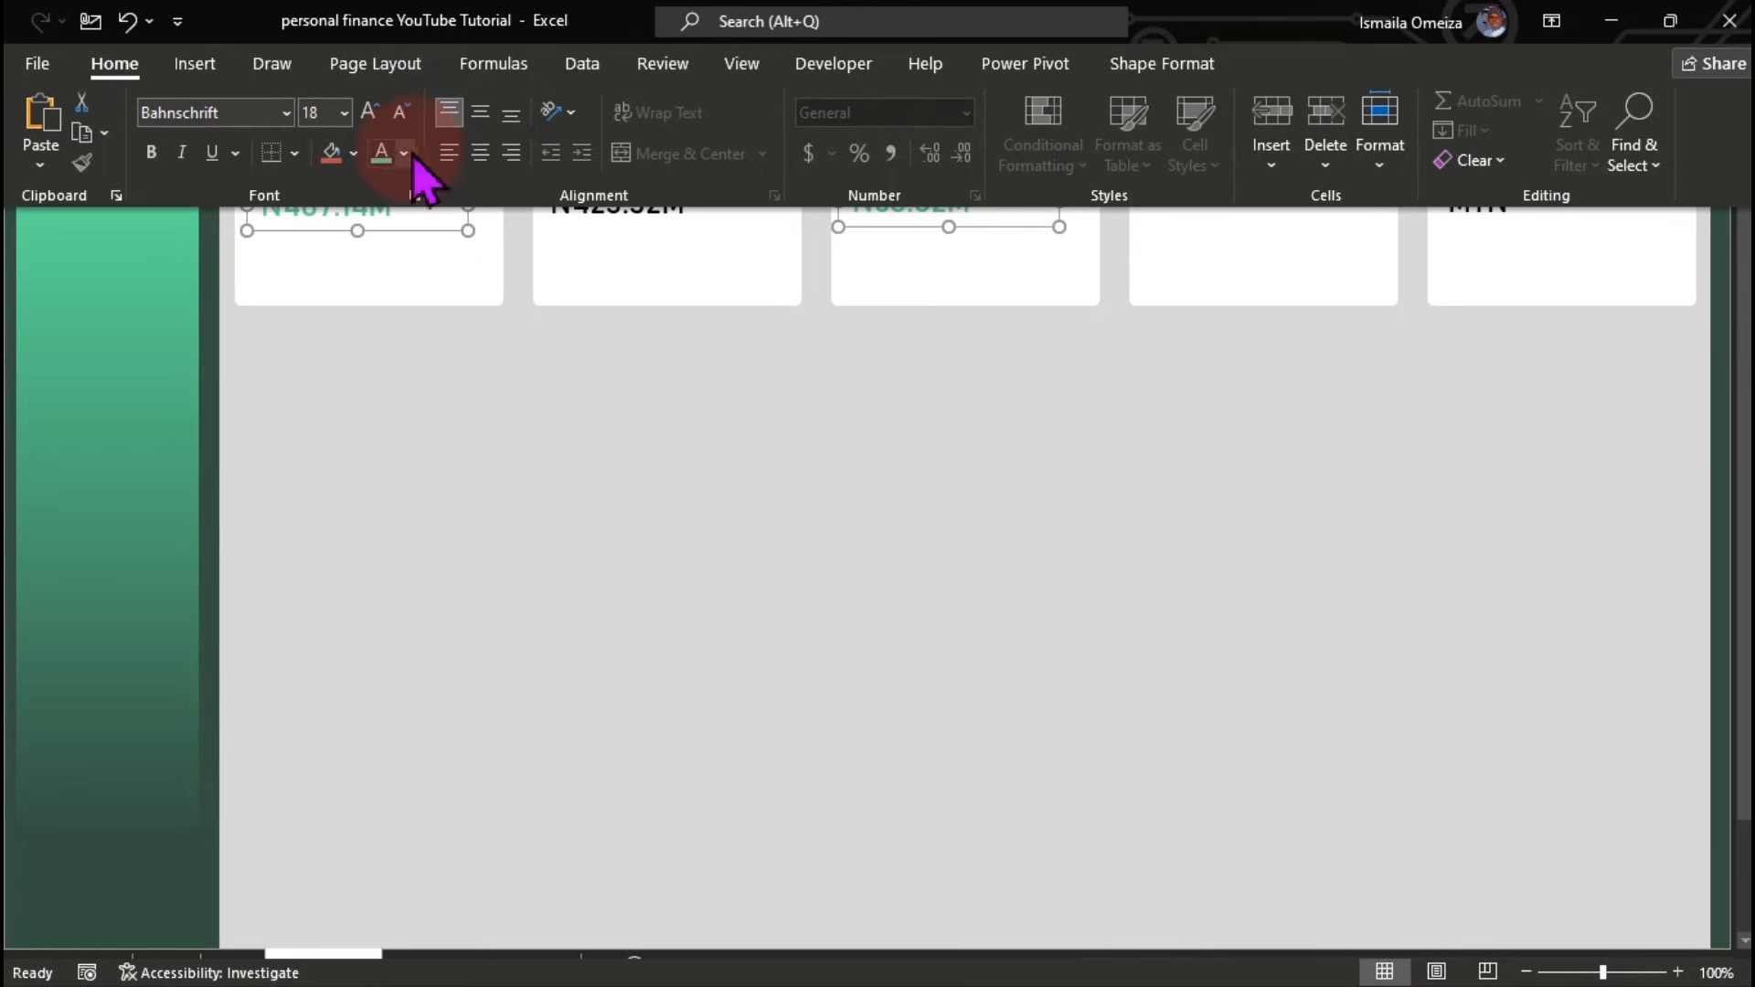
# Set the font color of the Total Income and Total balance values to the standard green
pyautogui.click(407, 152)
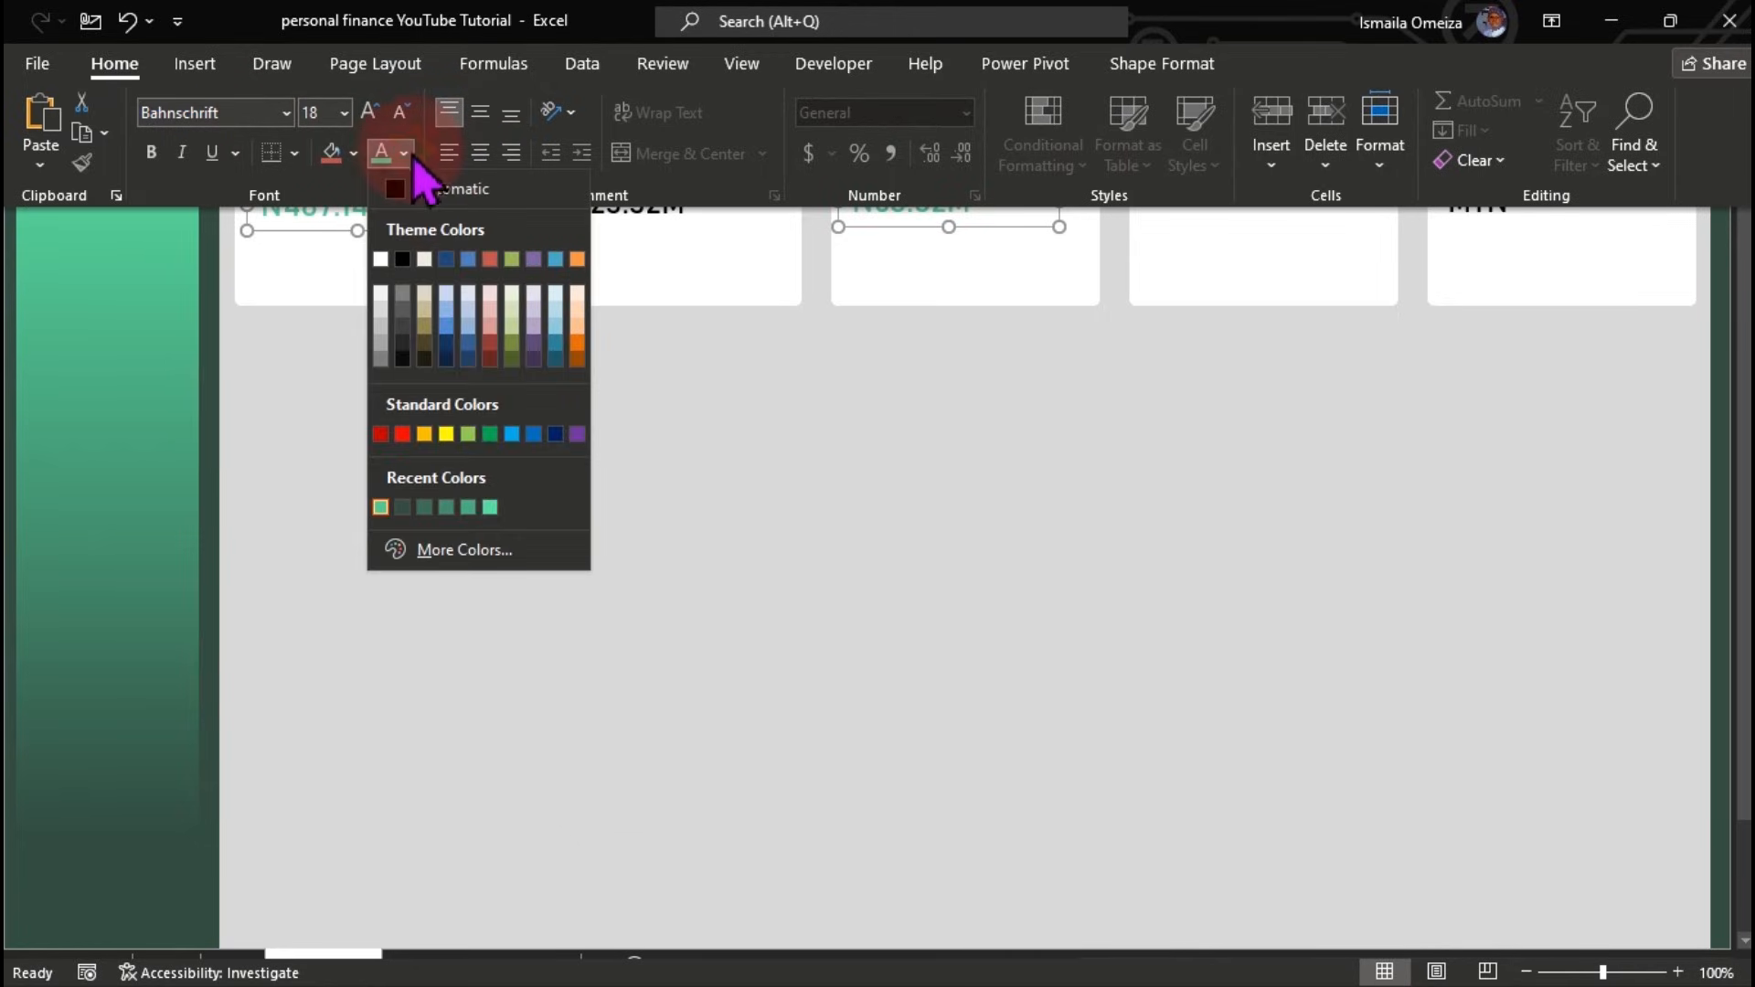
pyautogui.click(490, 435)
pyautogui.hotkey('ctrl', 'shift', 'F1')
pyautogui.click(487, 435)
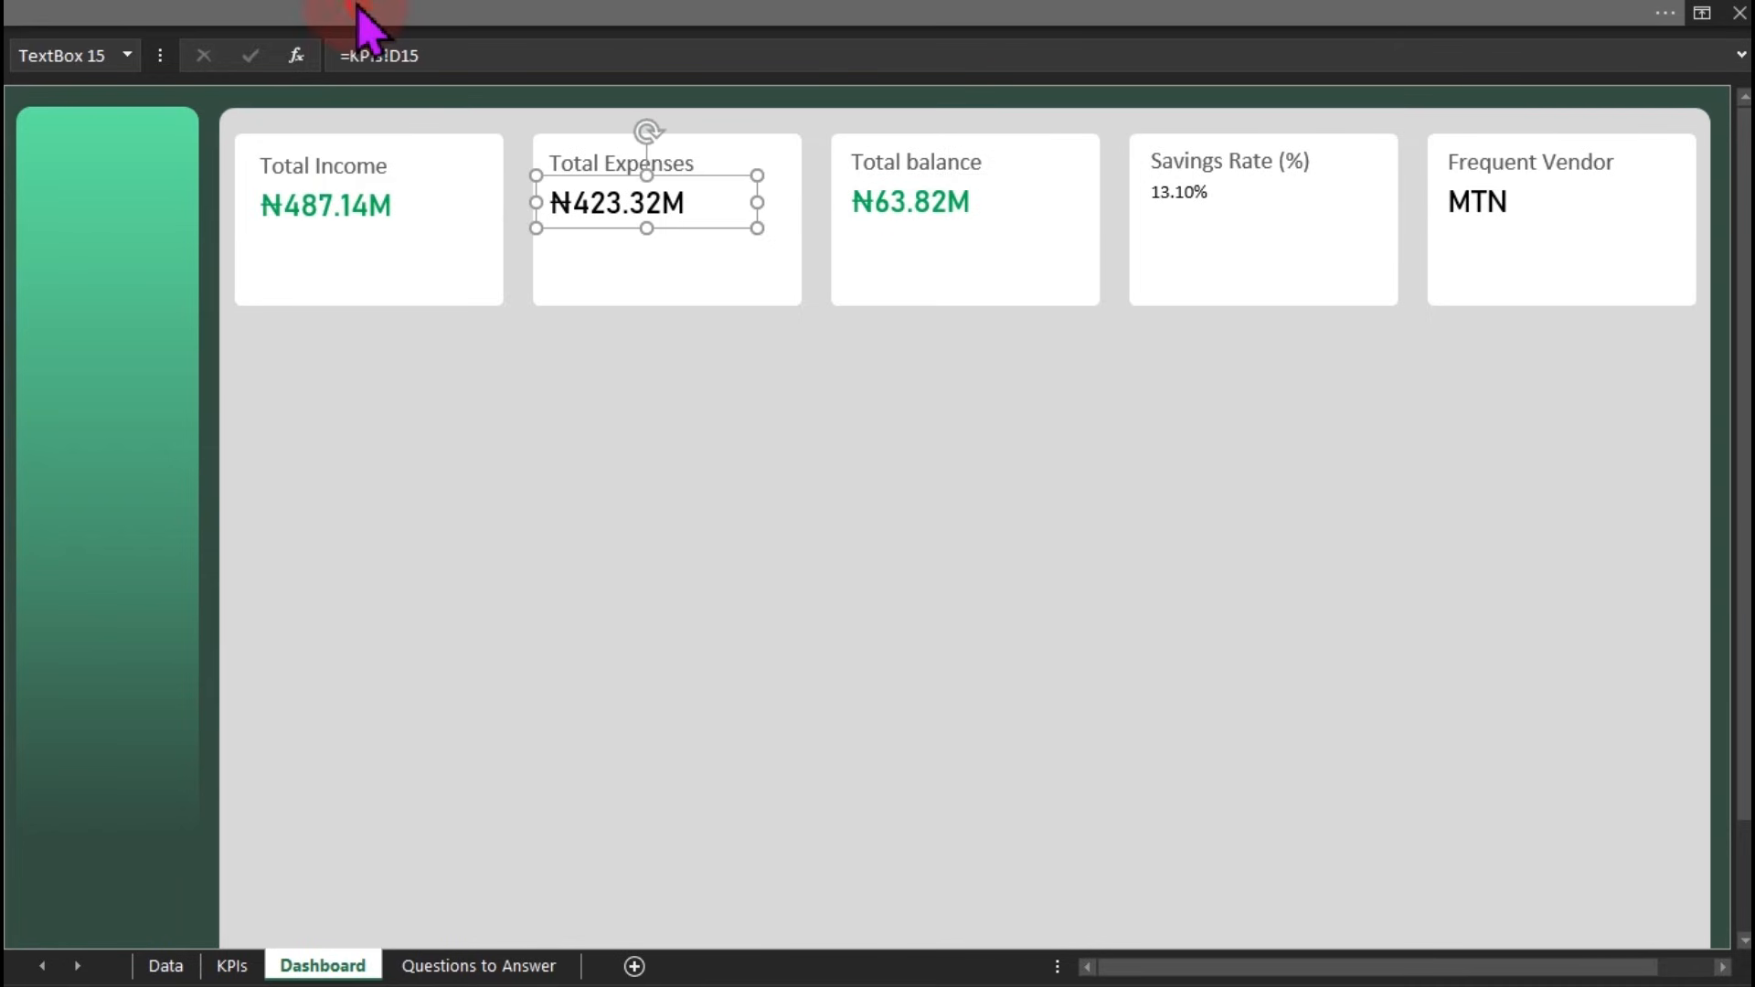
# Set the font color of the Total Expenses value to dark red
pyautogui.click(360, 7)
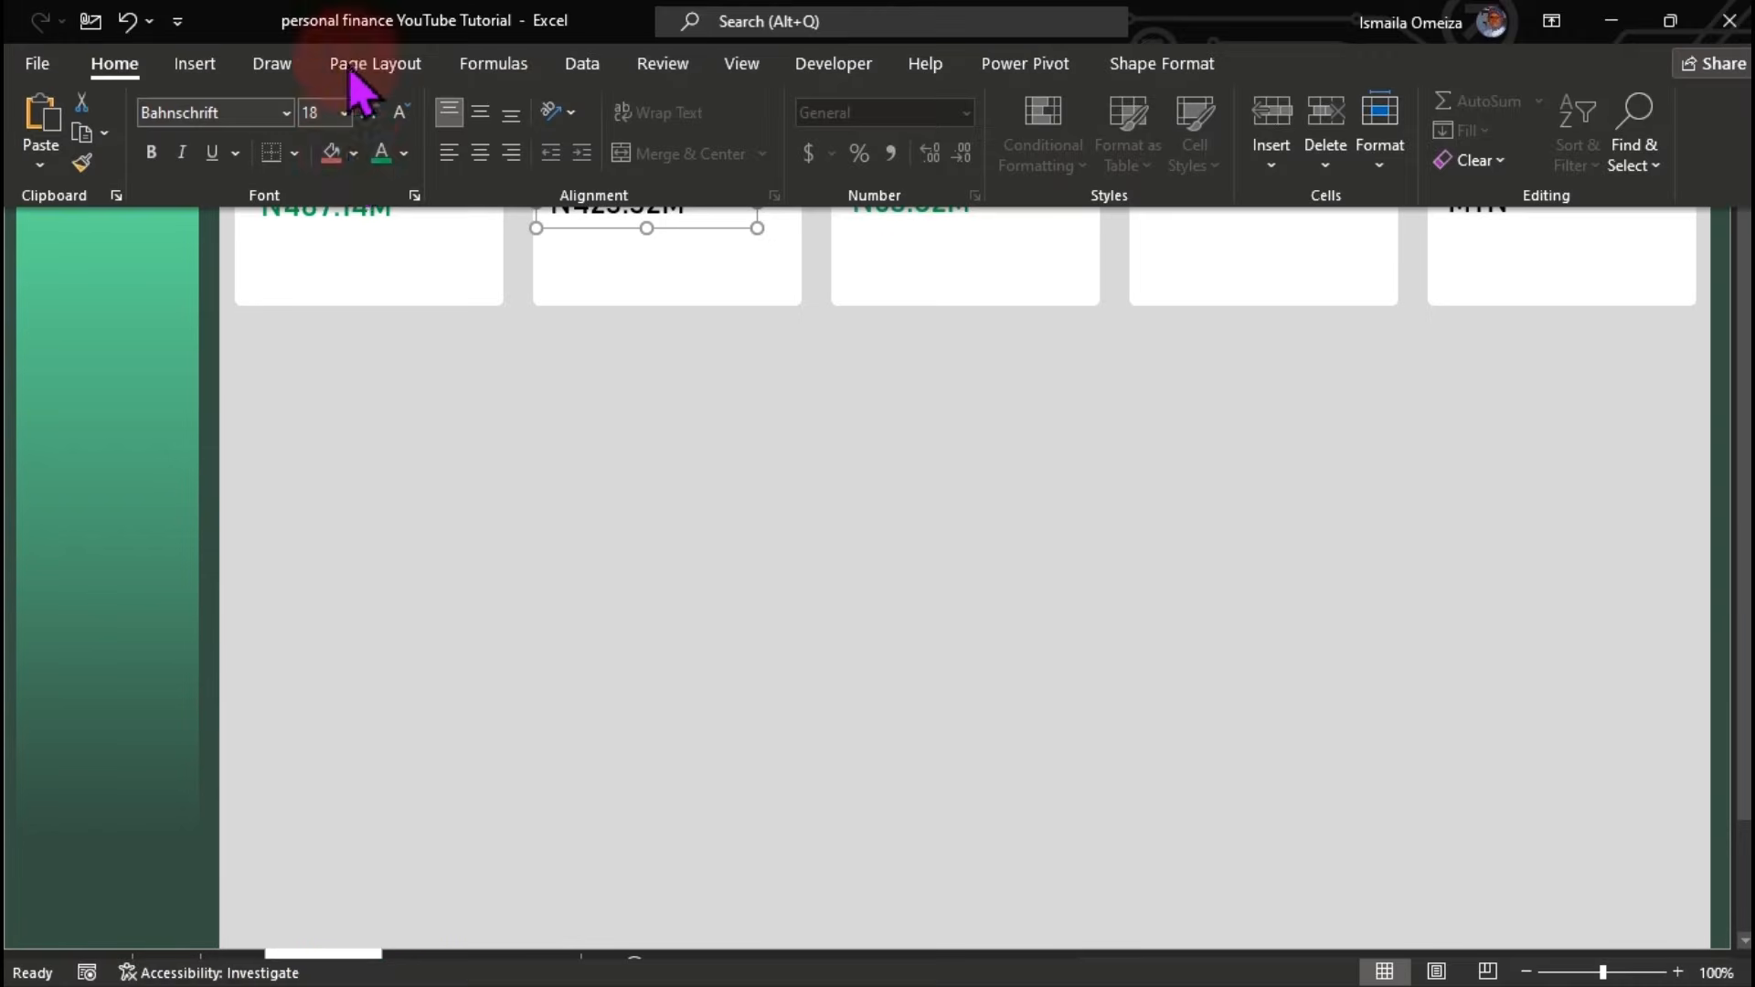
pyautogui.click(403, 155)
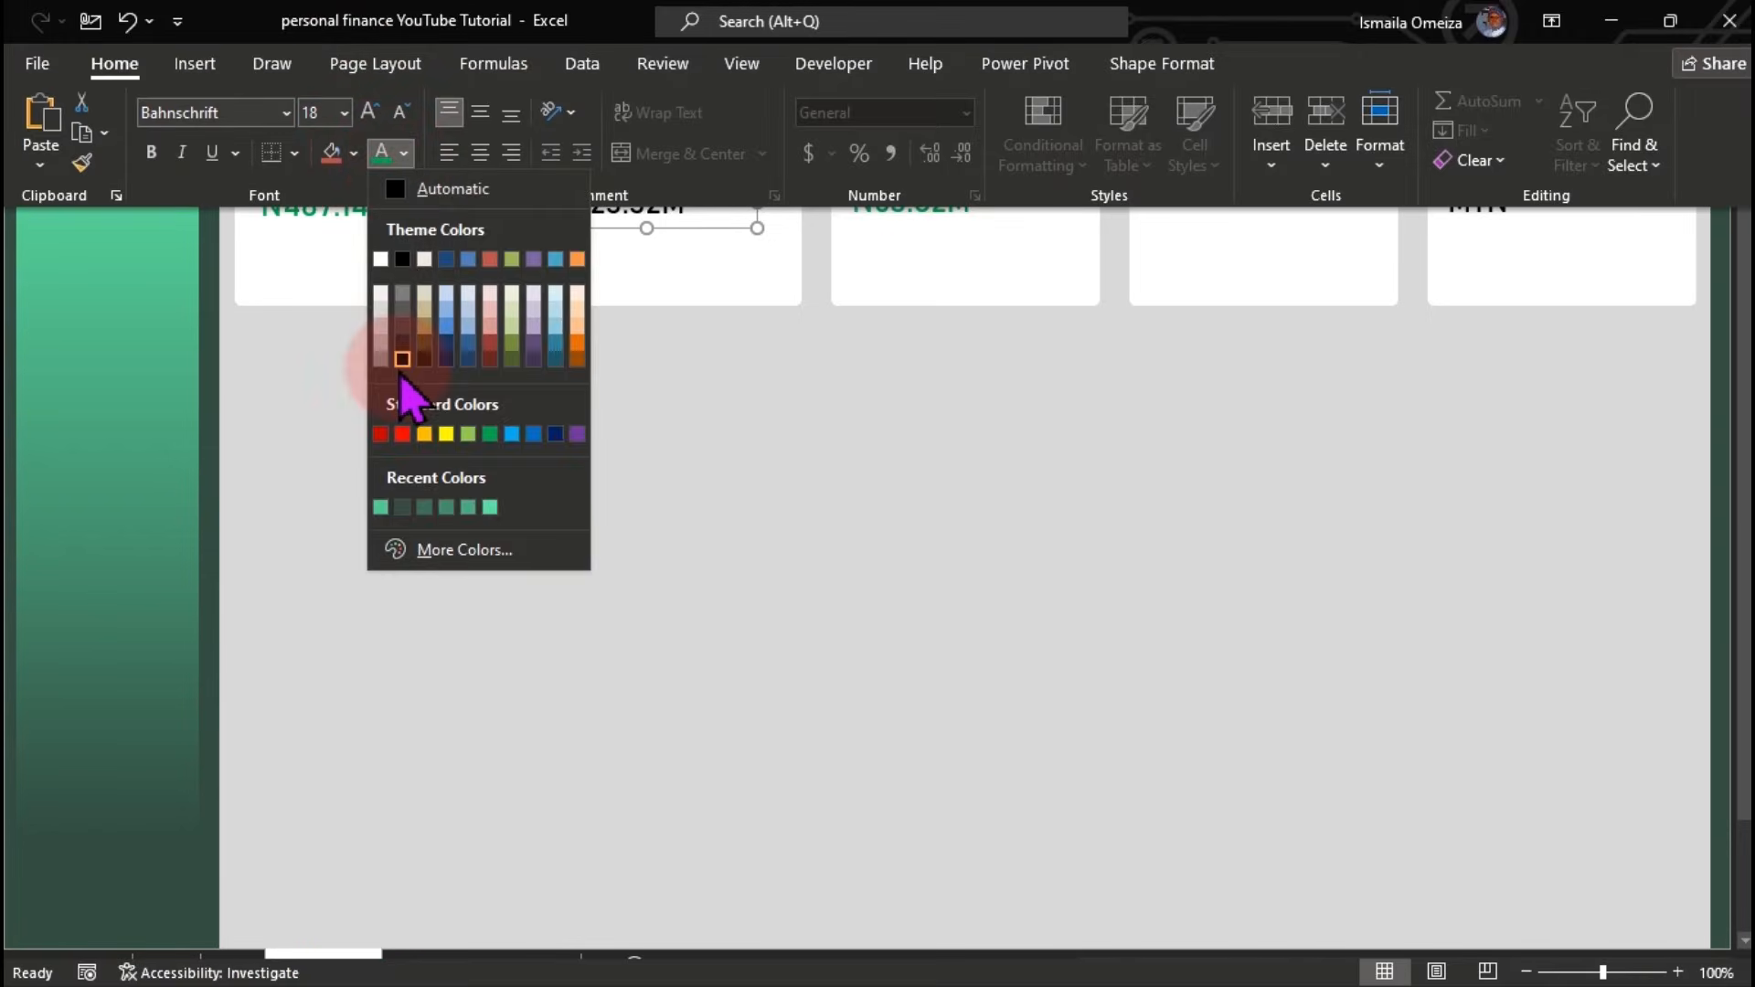
pyautogui.click(402, 361)
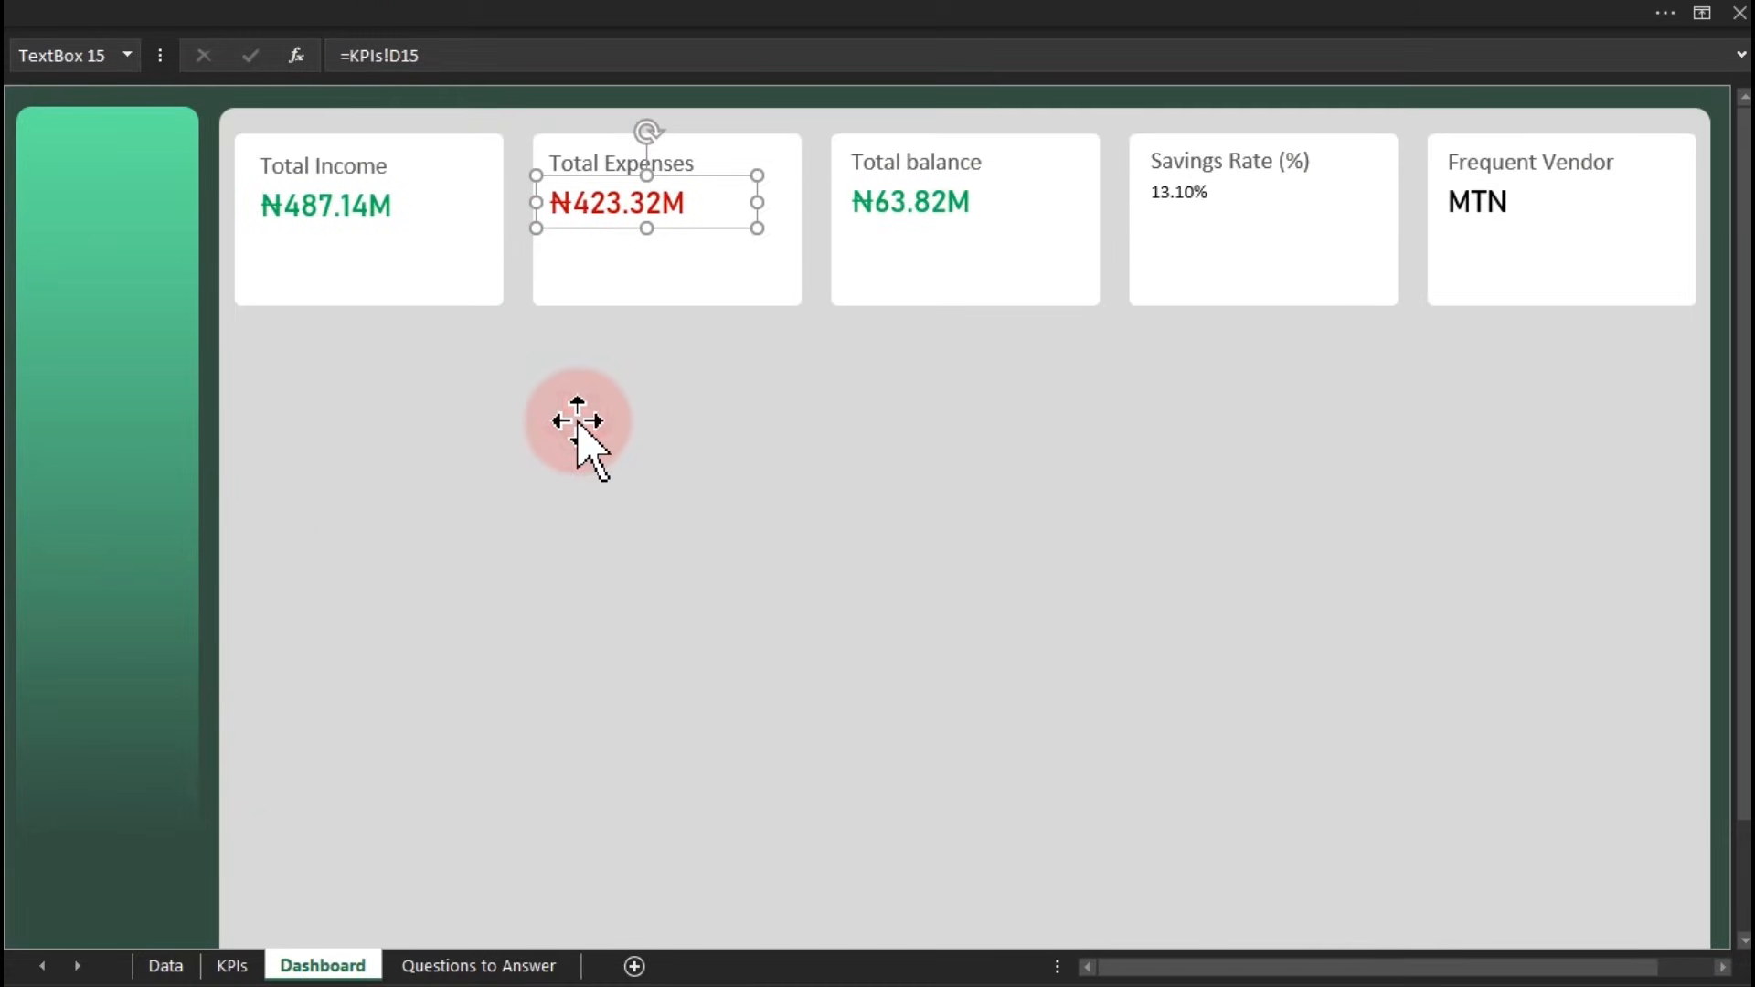
pyautogui.click(1192, 214)
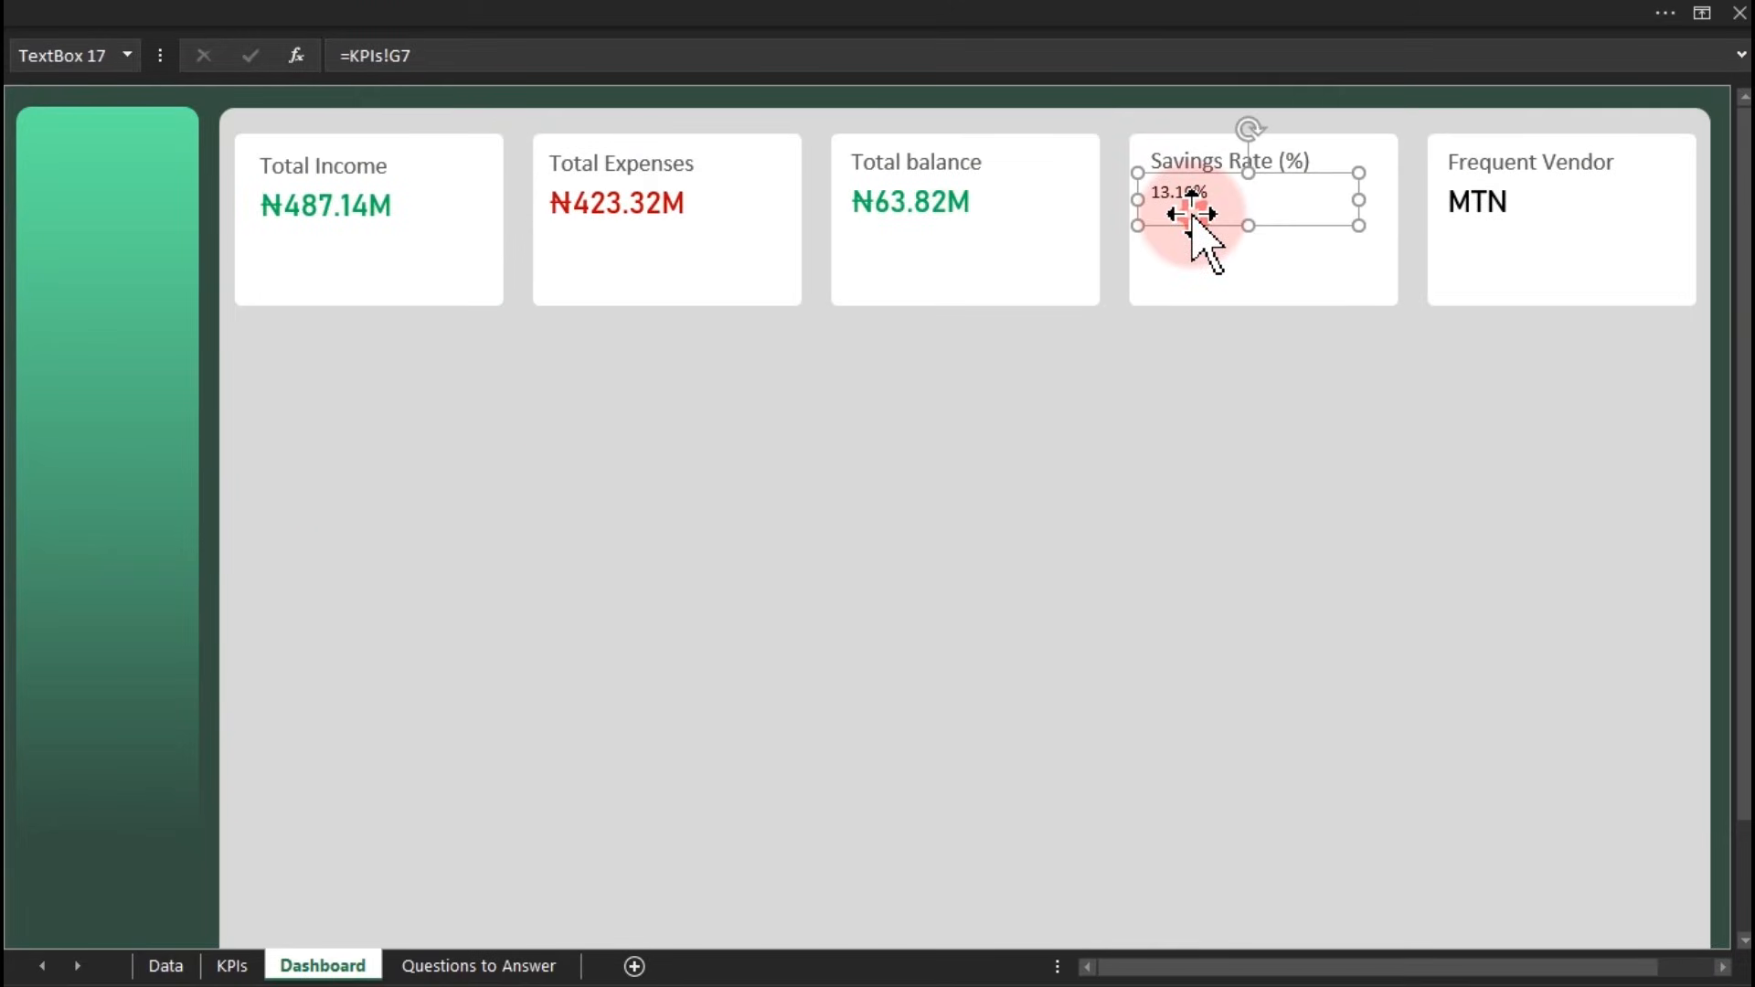
pyautogui.click(943, 212)
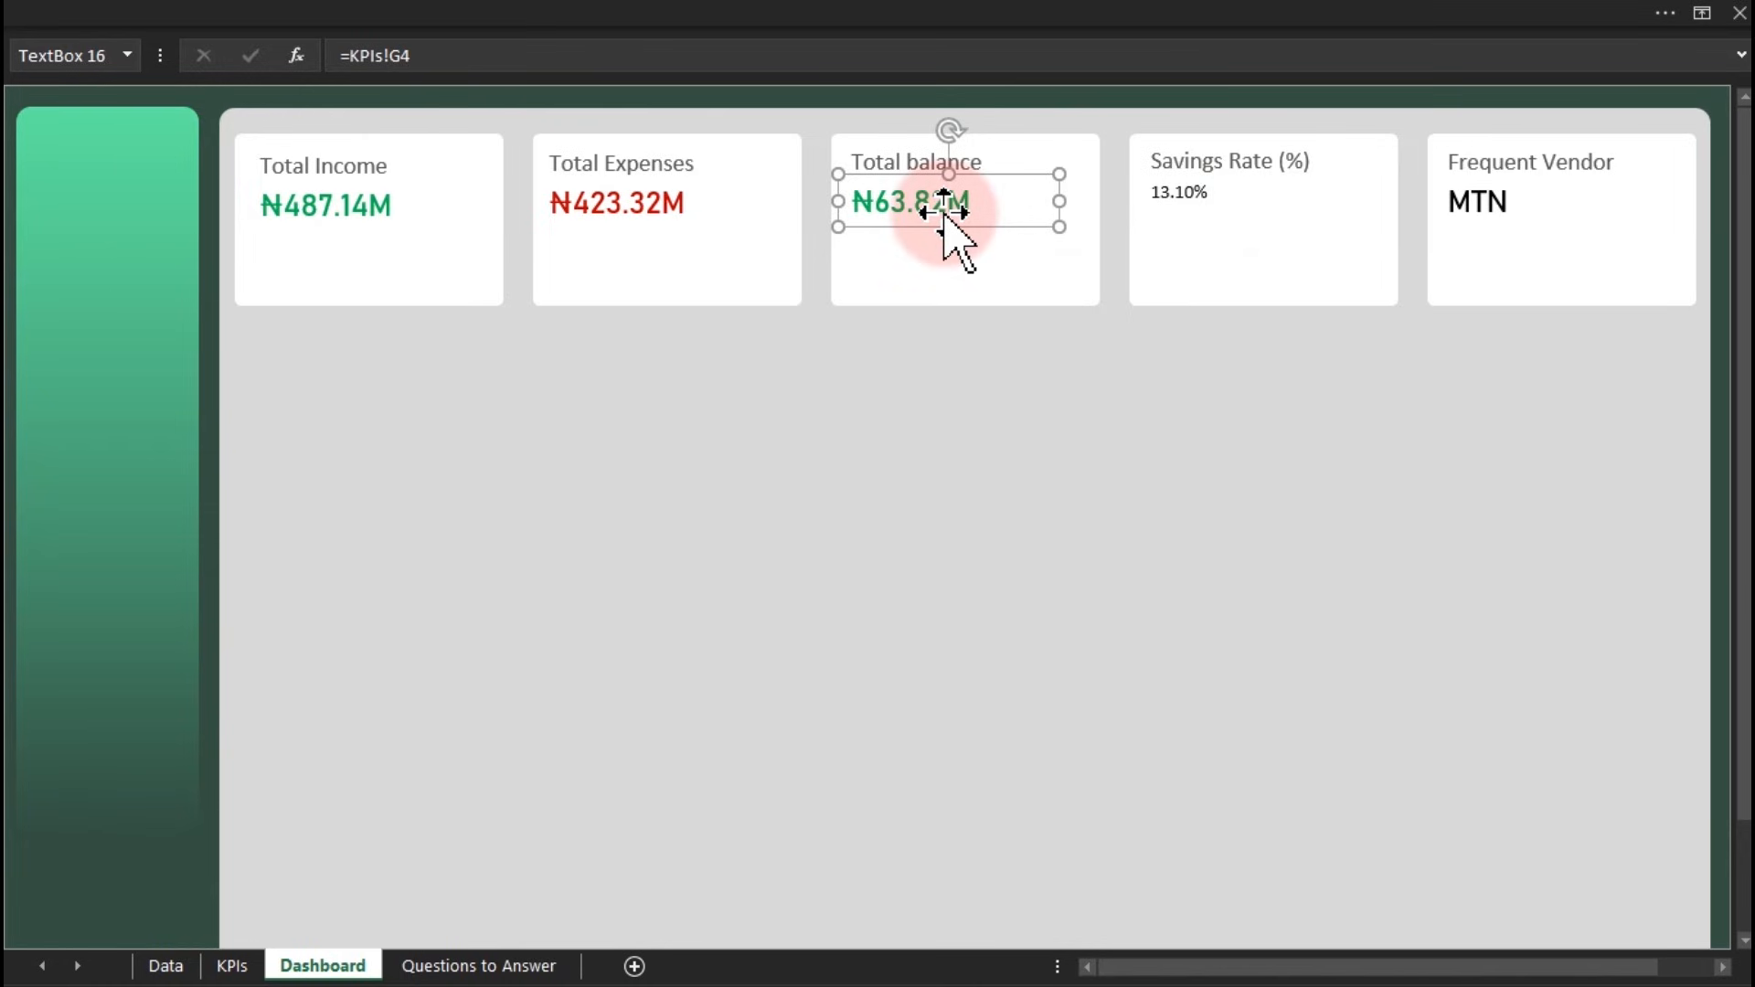
pyautogui.click(1199, 210)
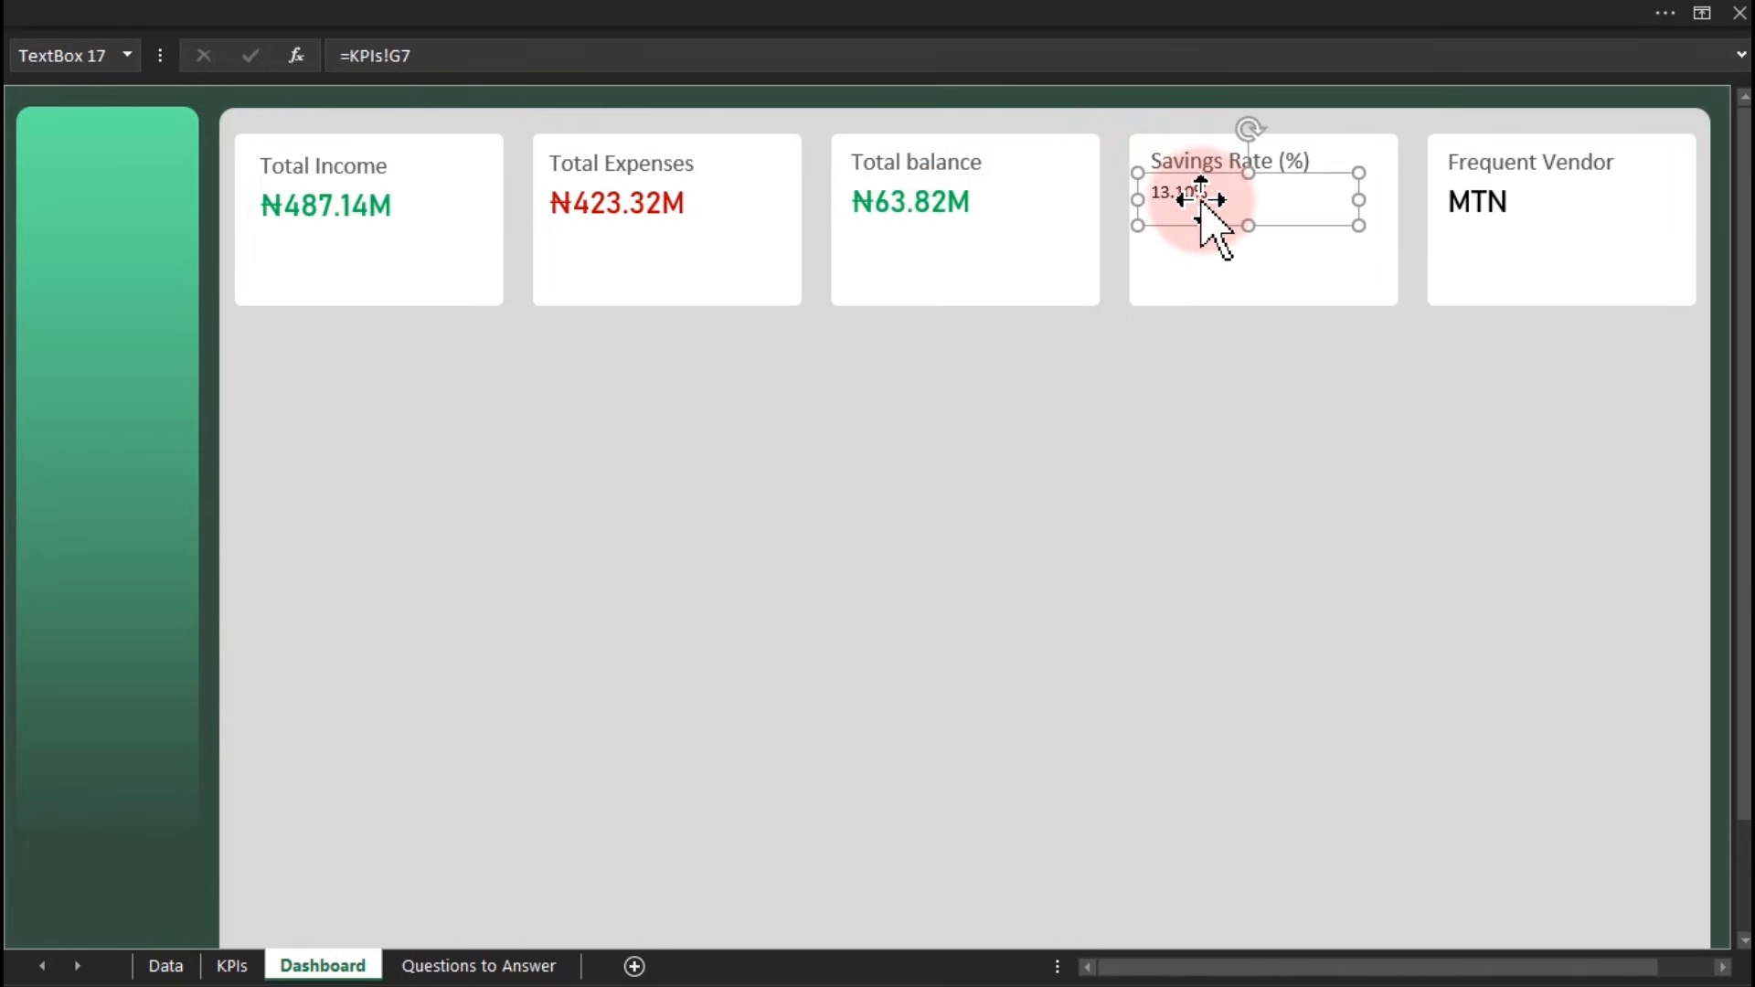
# Set the font color of the Frequent Vendor value to dark gray and deselect its text box
pyautogui.click(1476, 205)
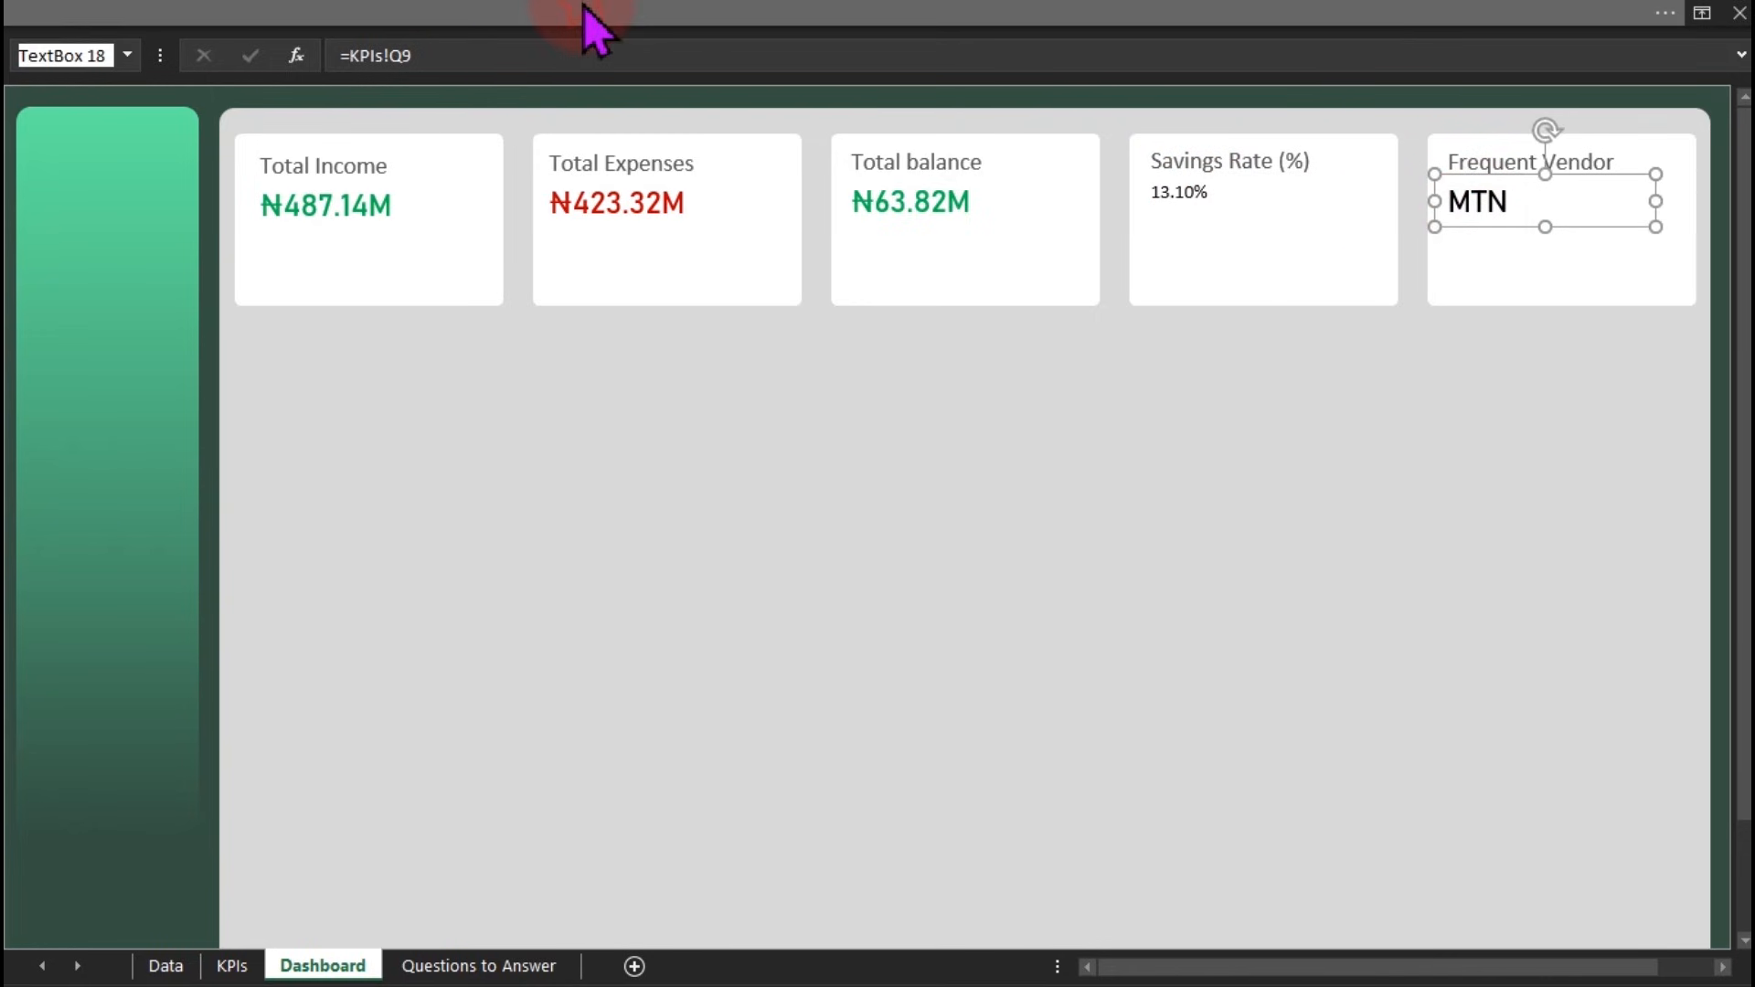
pyautogui.click(589, 18)
pyautogui.click(404, 154)
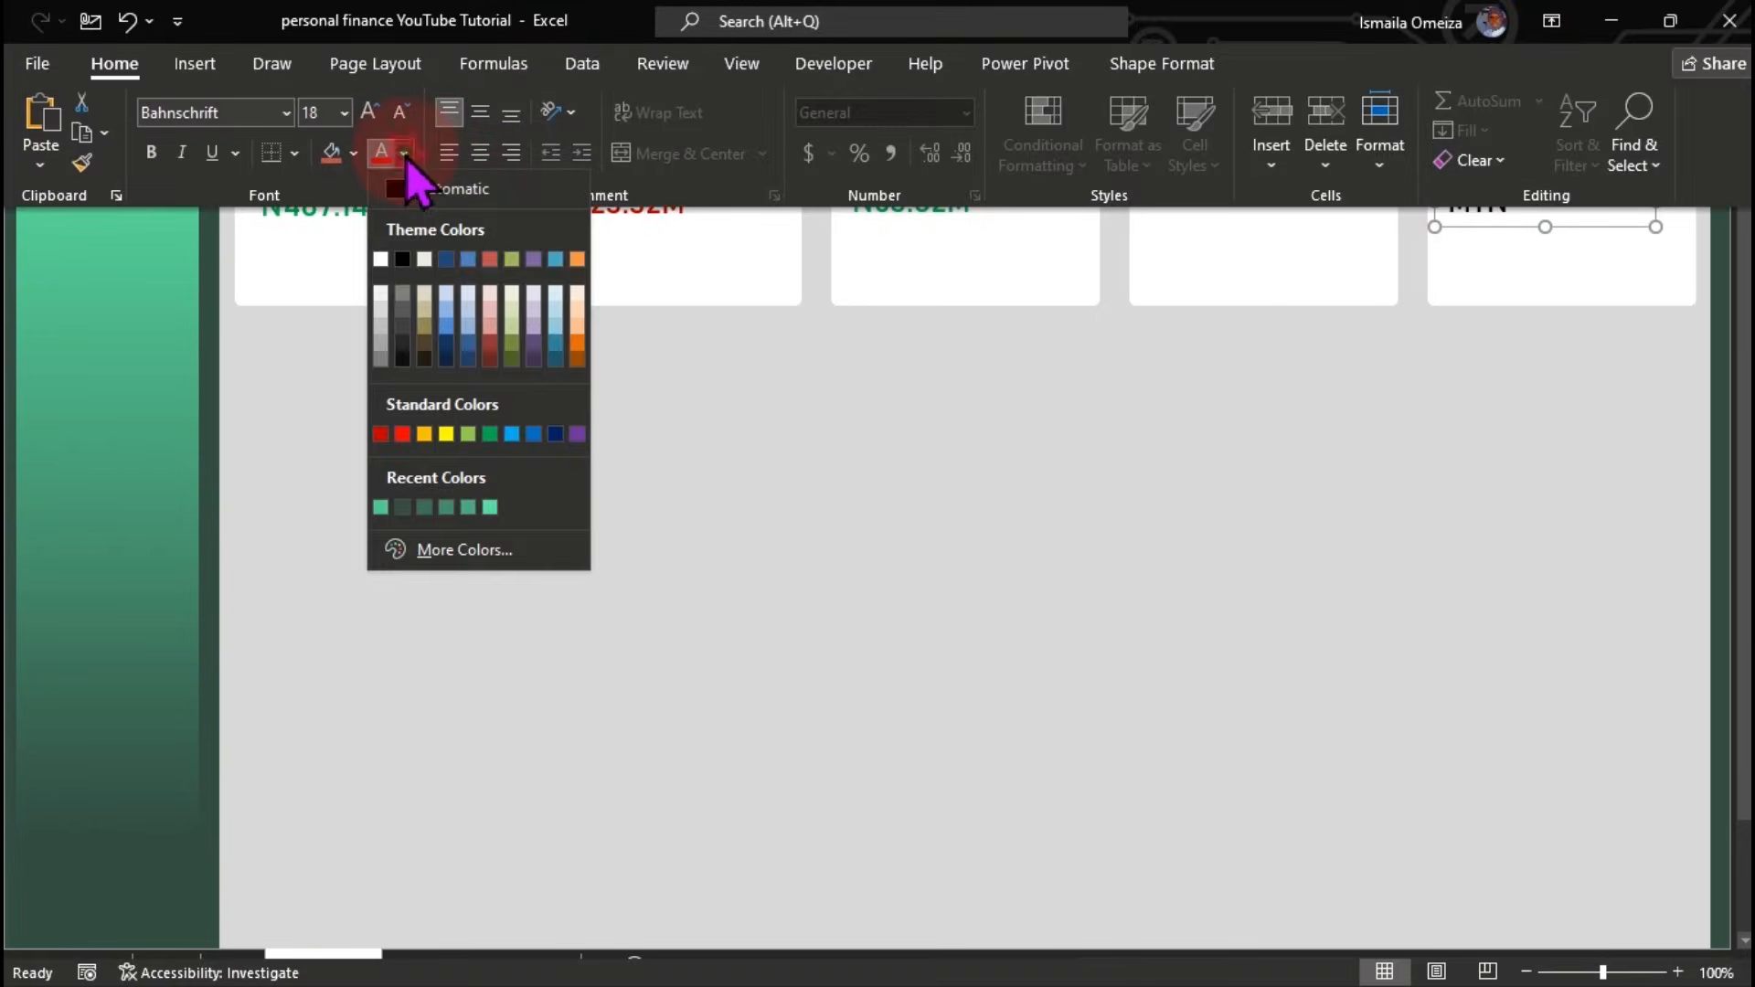
pyautogui.click(402, 326)
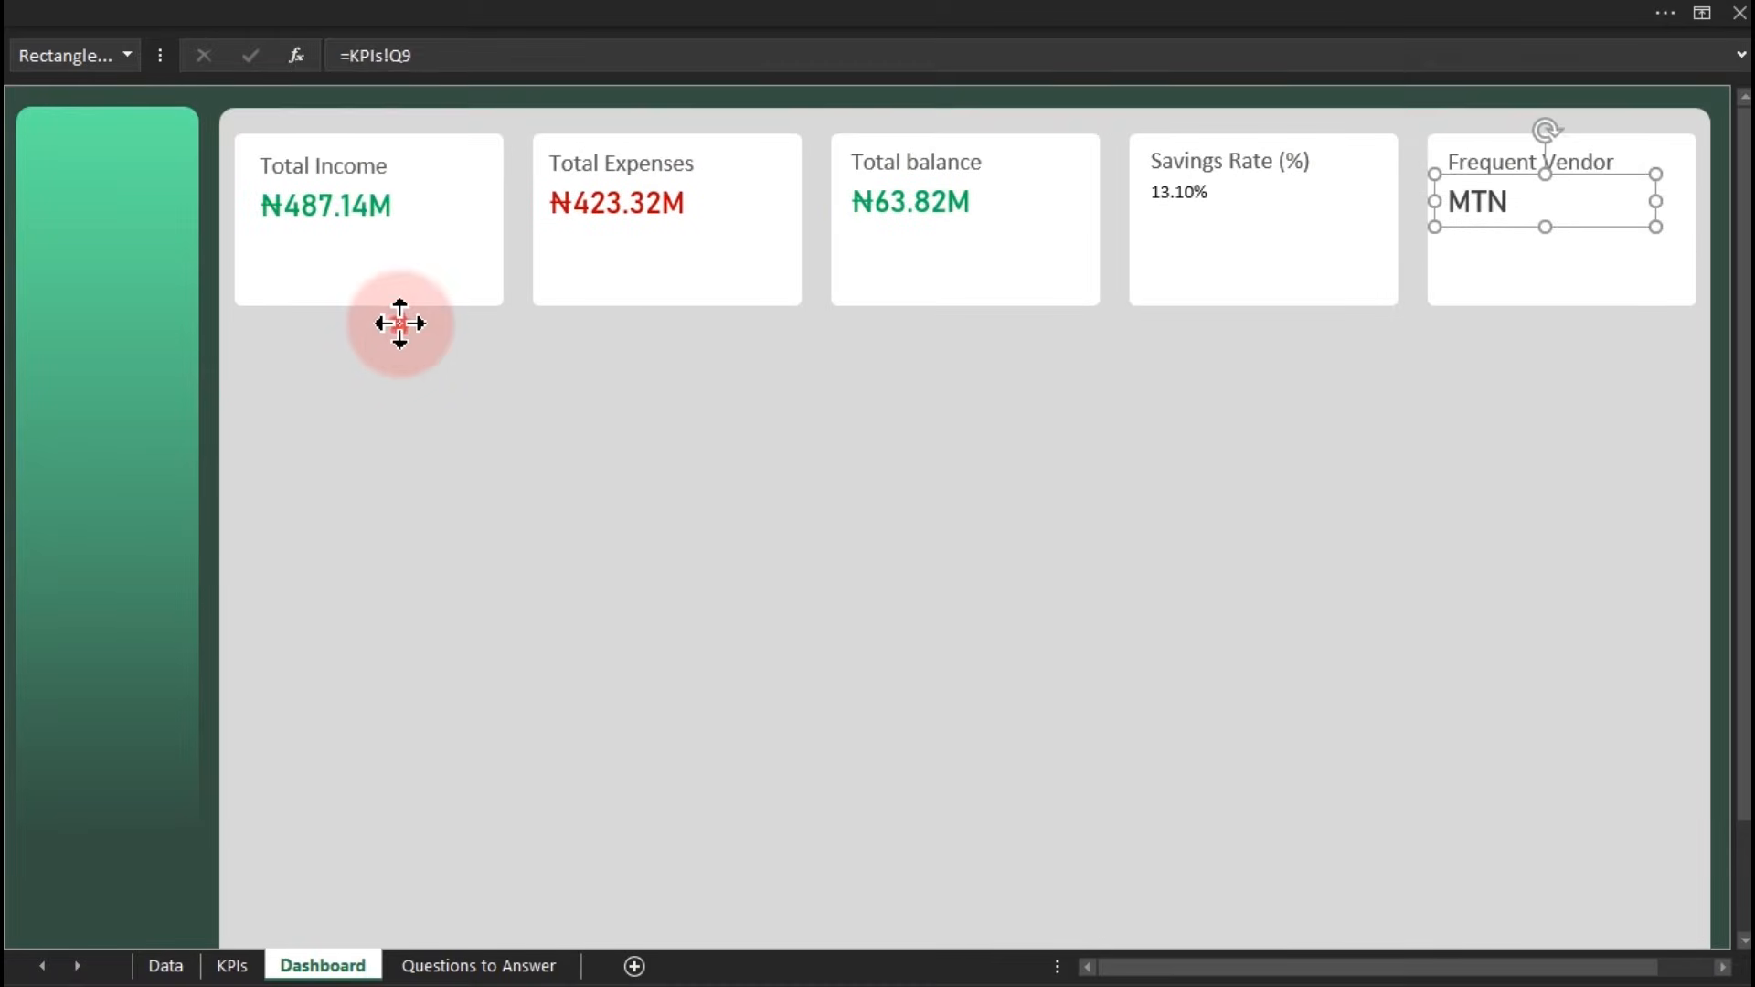
pyautogui.click(400, 324)
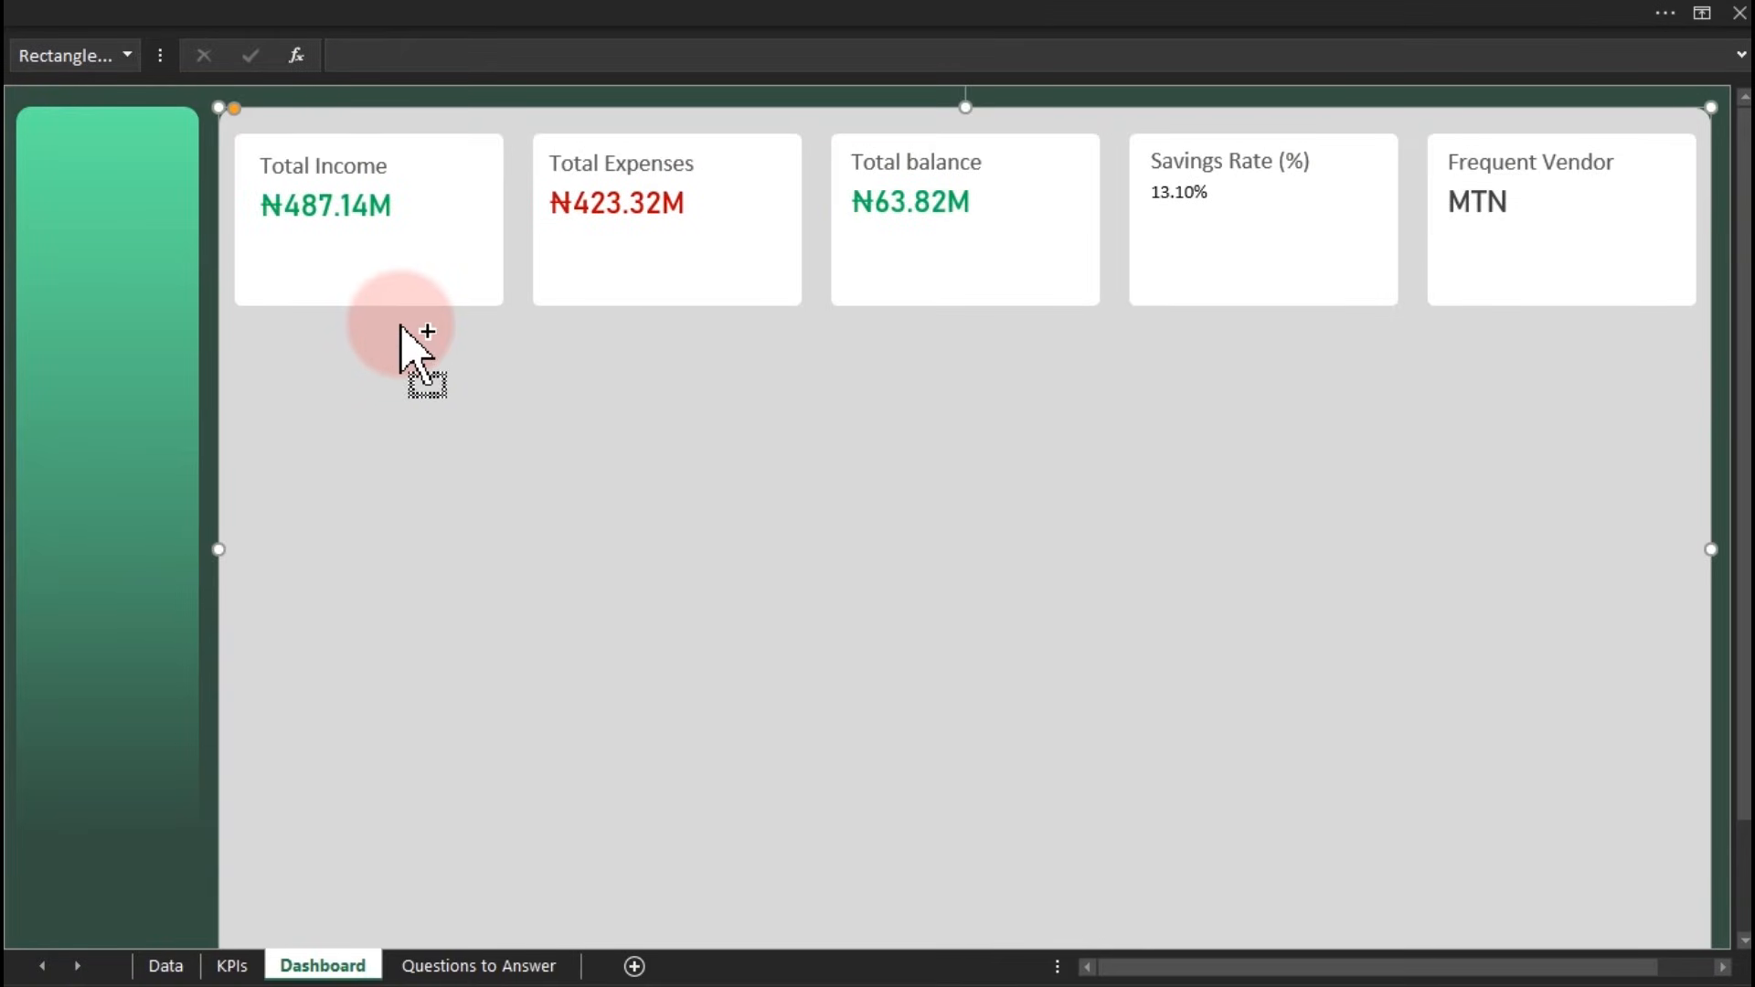
# Hide the gridlines on the KPIs sheet
pyautogui.click(1214, 212)
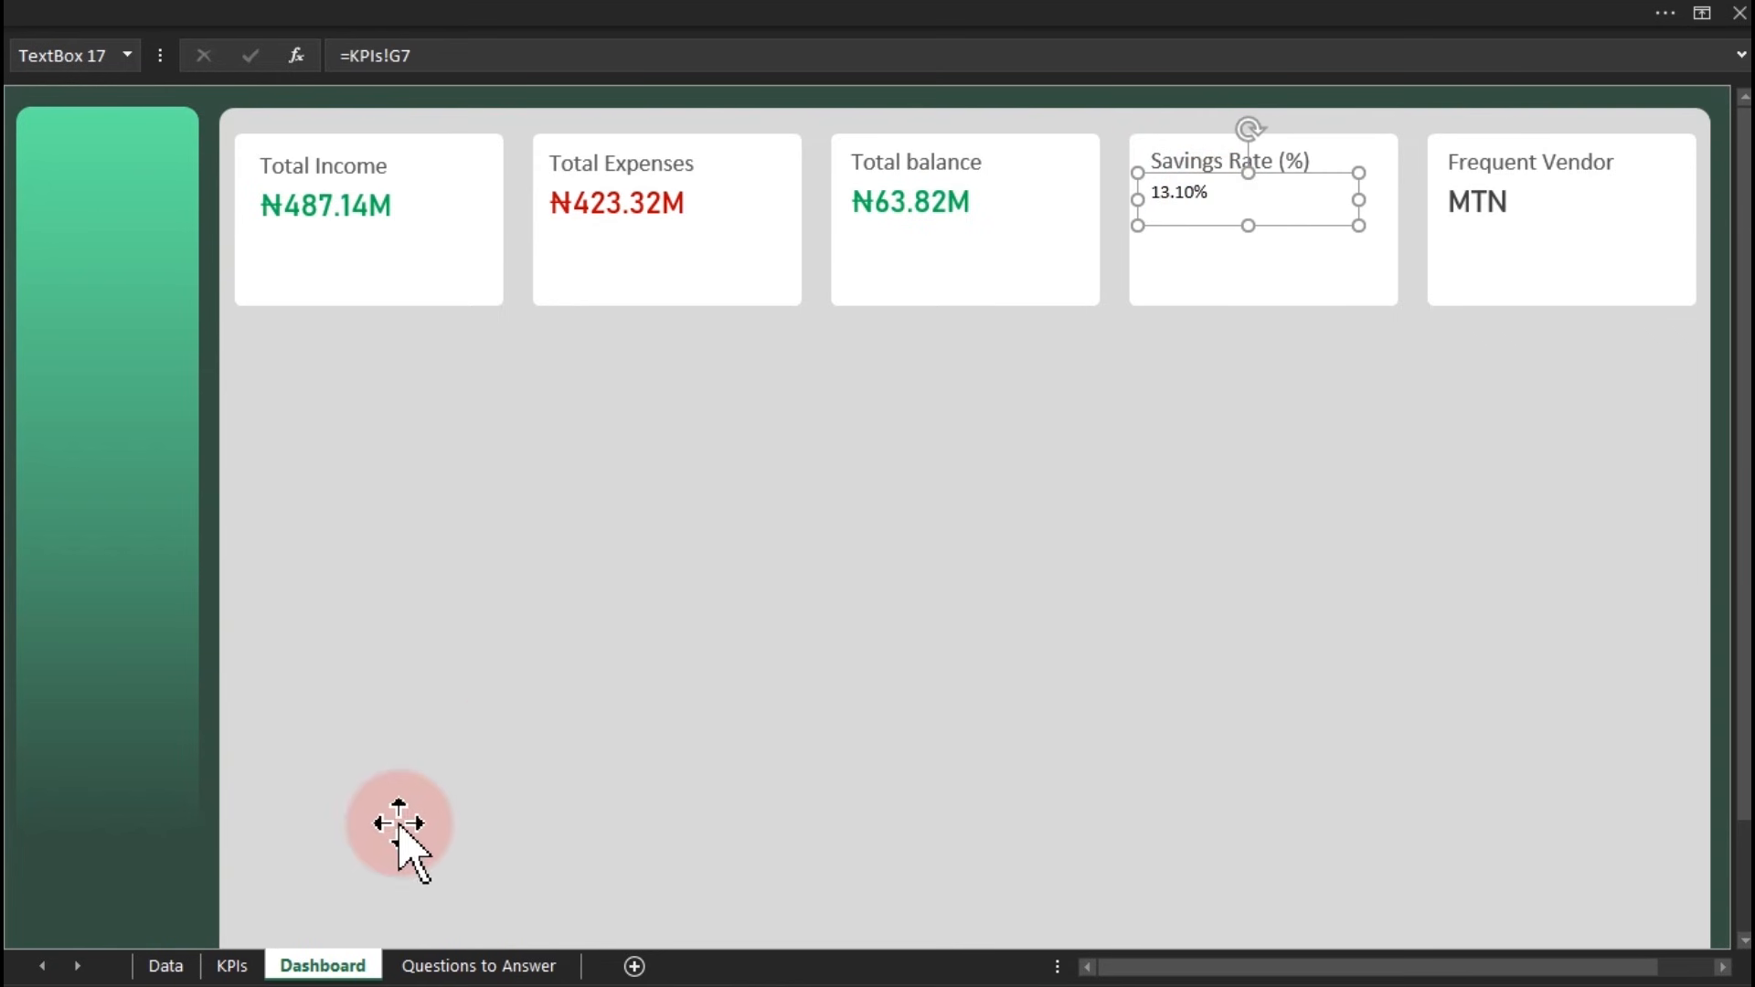
pyautogui.click(233, 965)
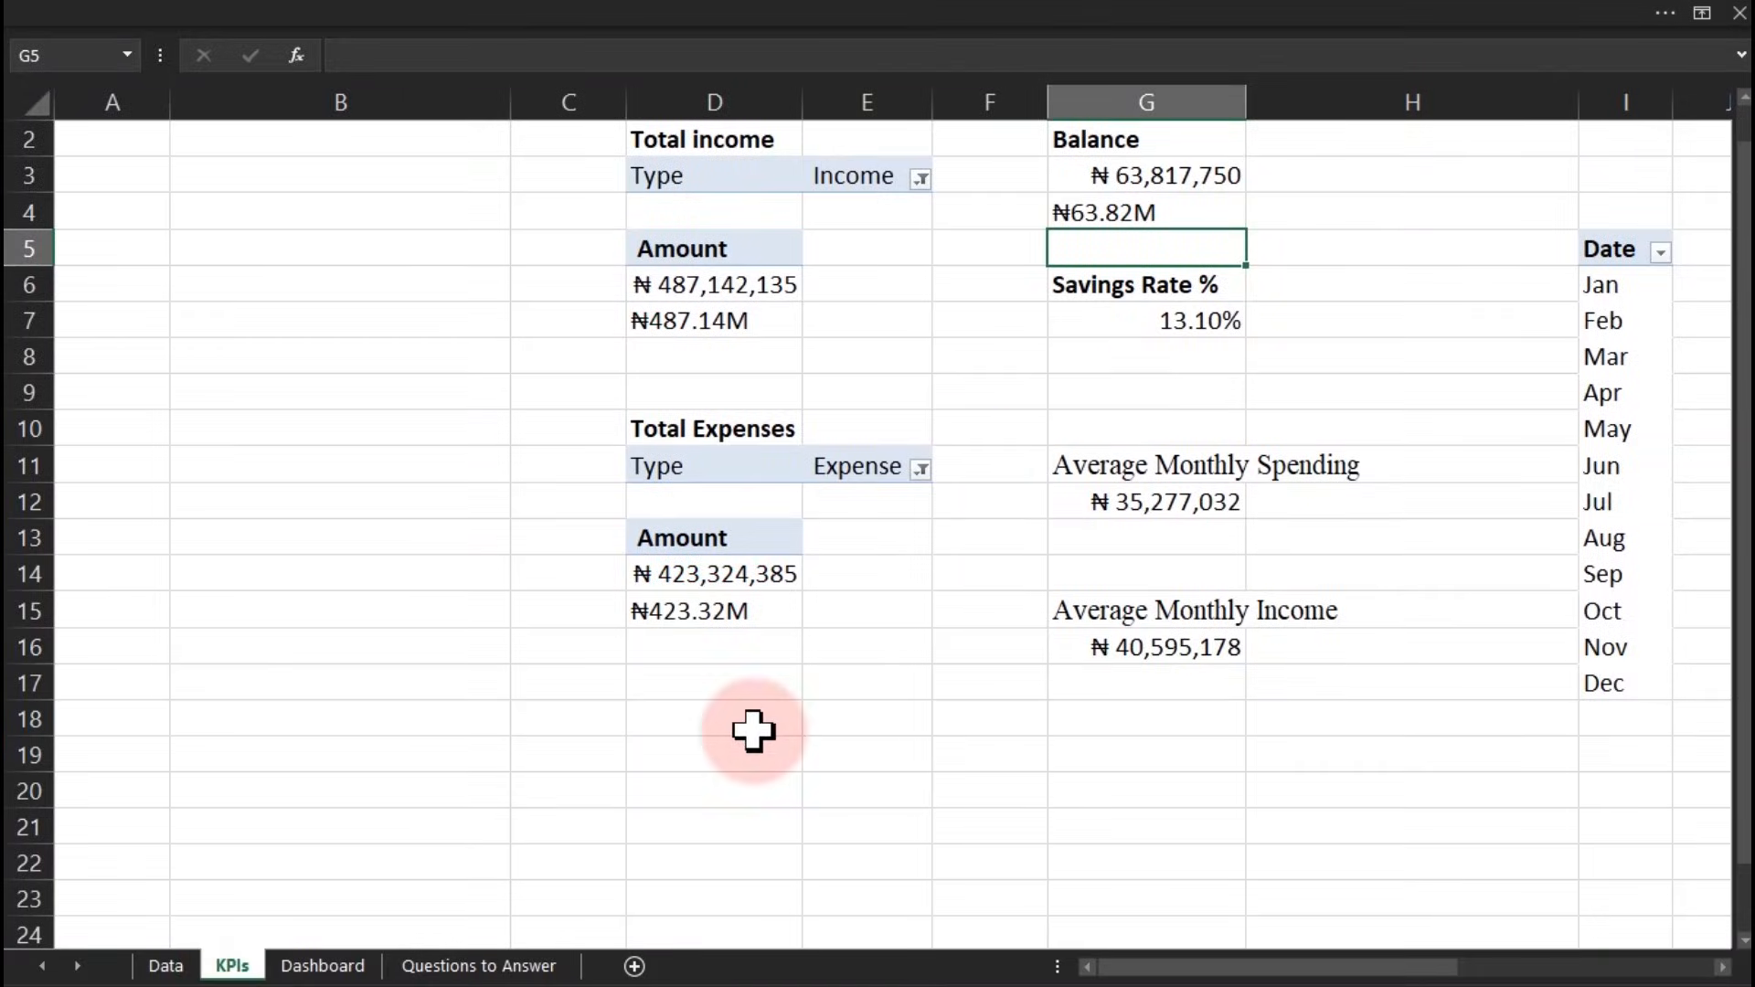
pyautogui.click(417, 788)
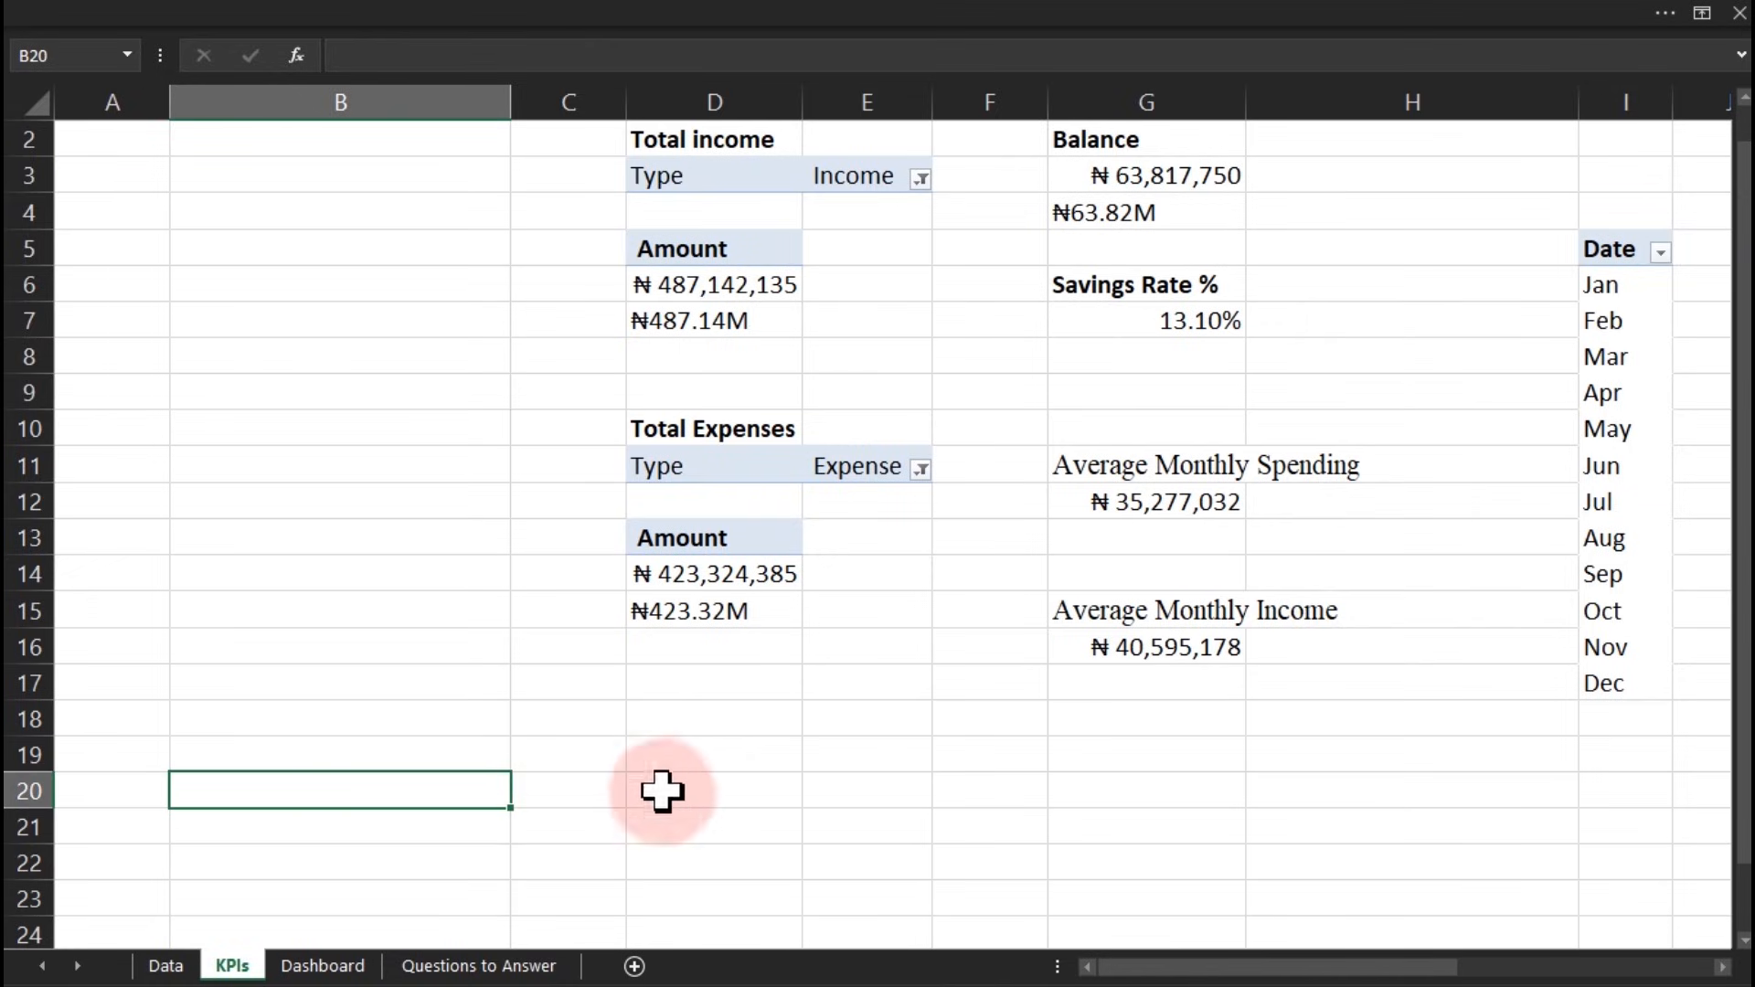
pyautogui.click(1101, 828)
pyautogui.click(960, 792)
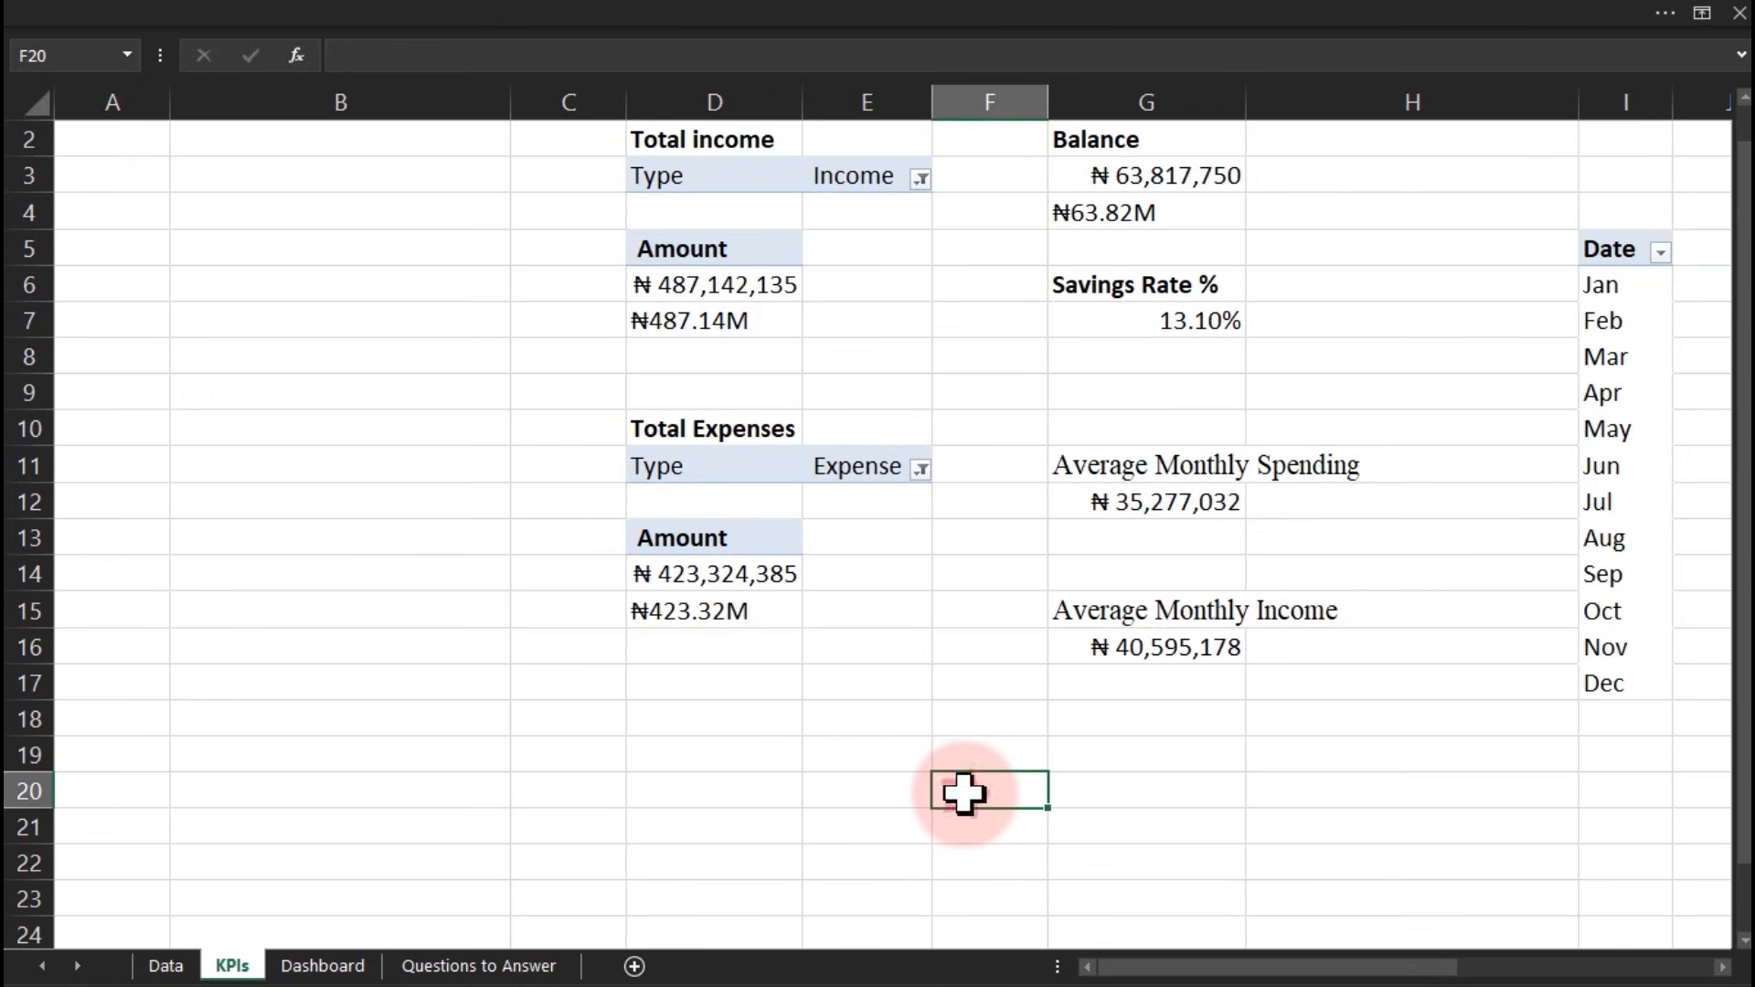
pyautogui.click(590, 17)
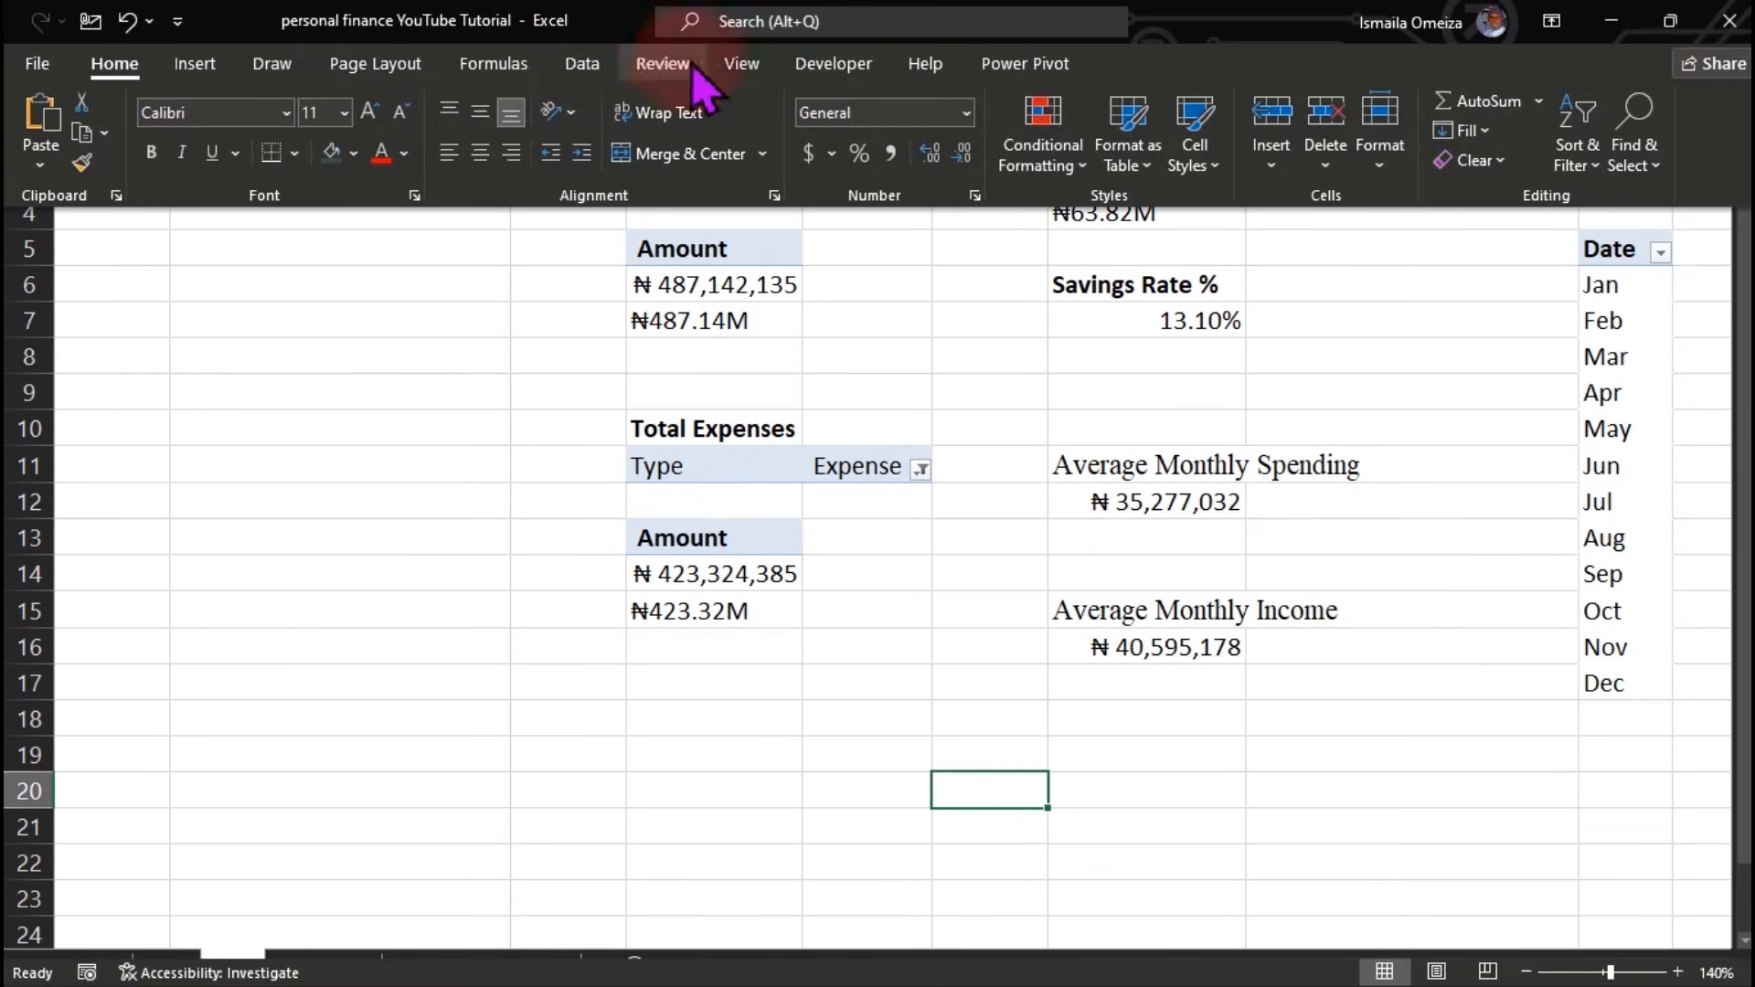
pyautogui.click(731, 64)
pyautogui.click(345, 155)
# Link cell F20 on the KPIs sheet to the savings rate with the formula =G7
pyautogui.click(969, 791)
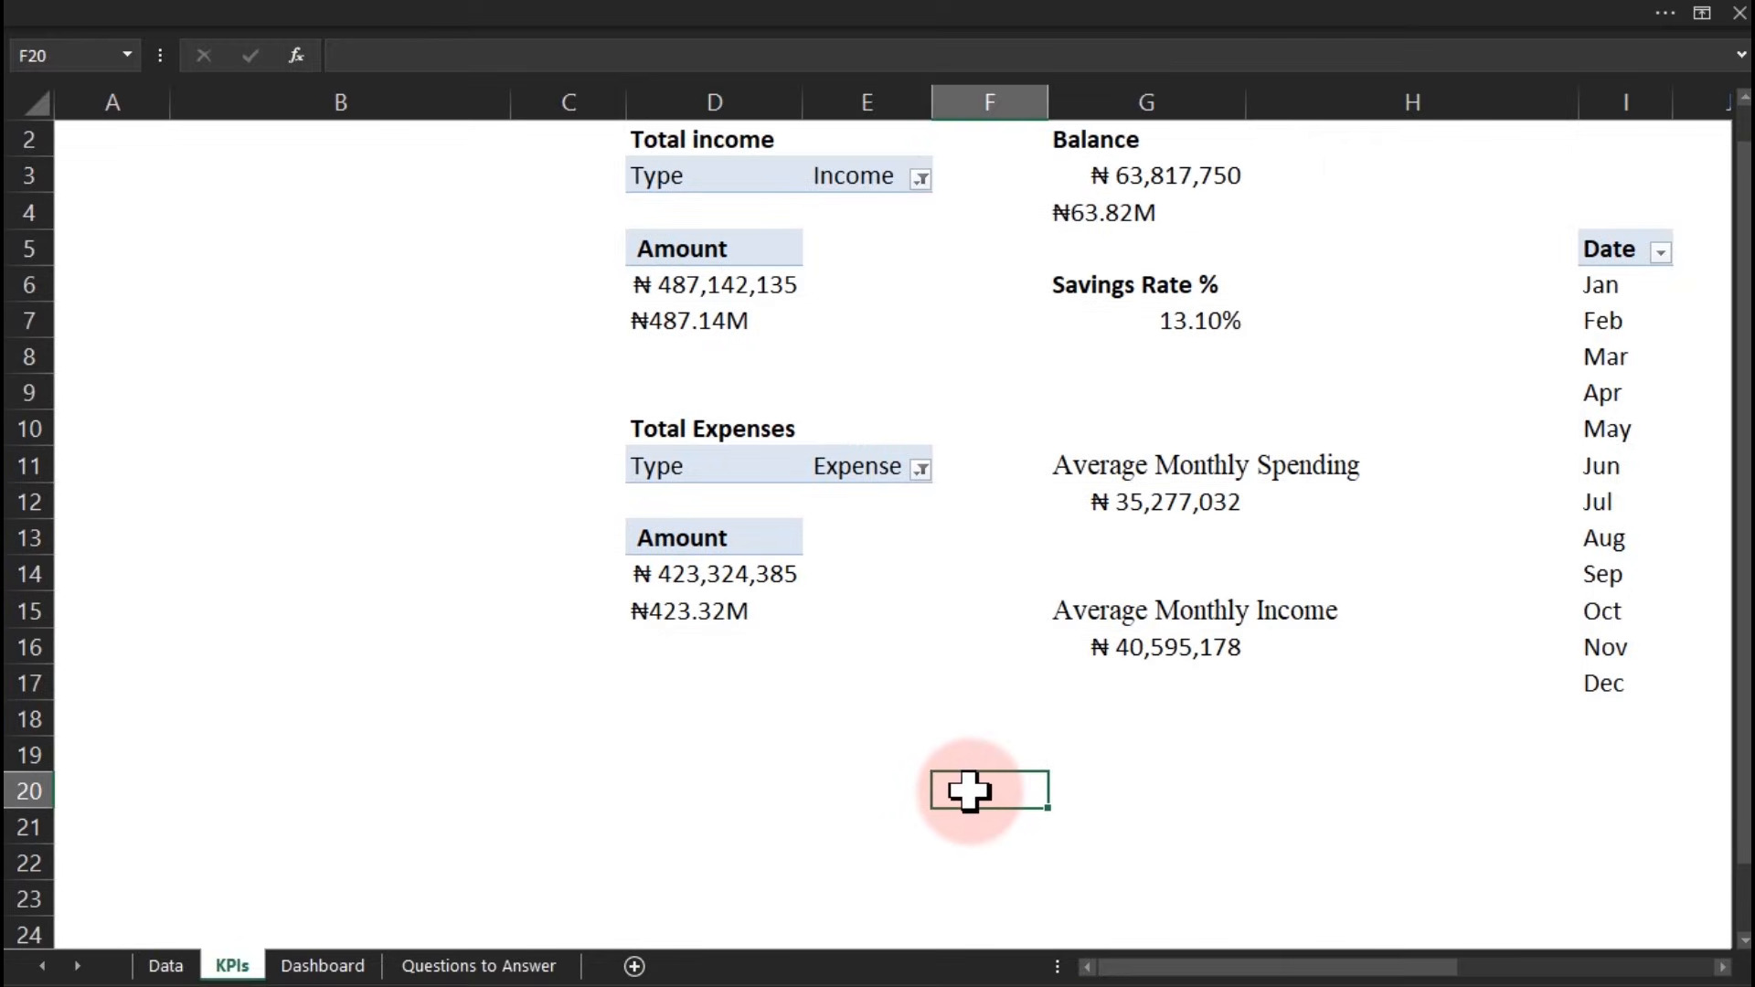
pyautogui.click(1164, 324)
pyautogui.press('Return')
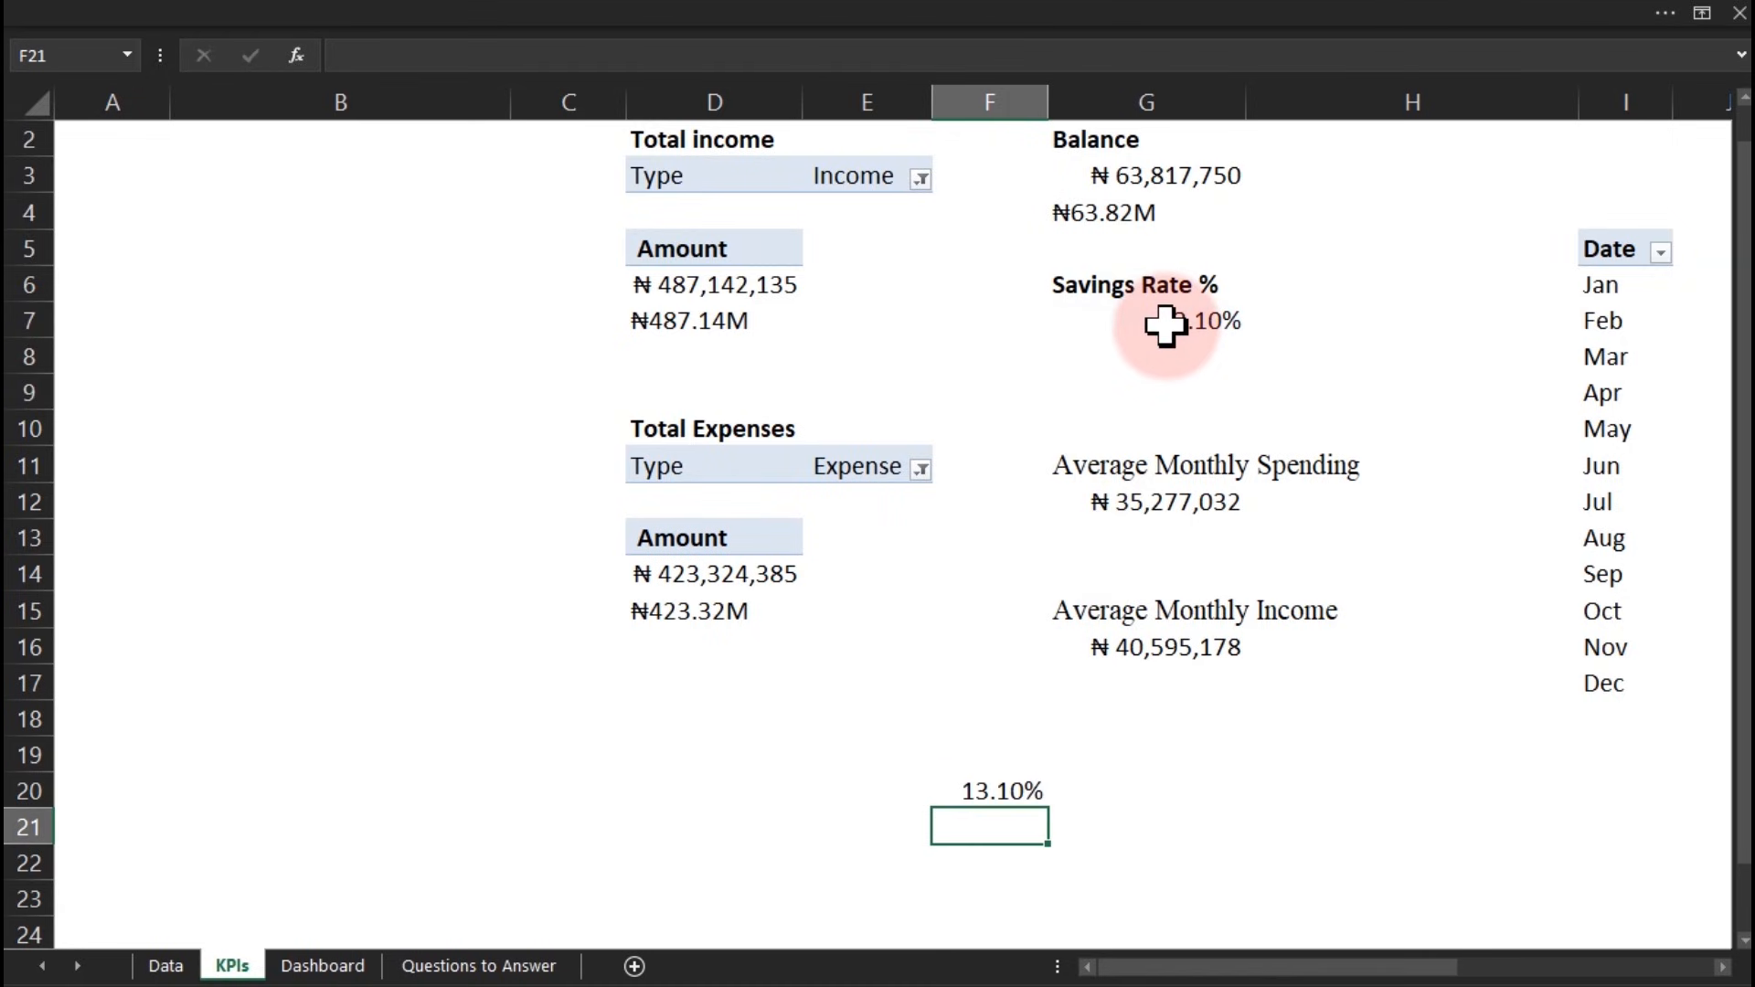
# Set the font size of the linked savings rate in F20 to 14
pyautogui.click(998, 795)
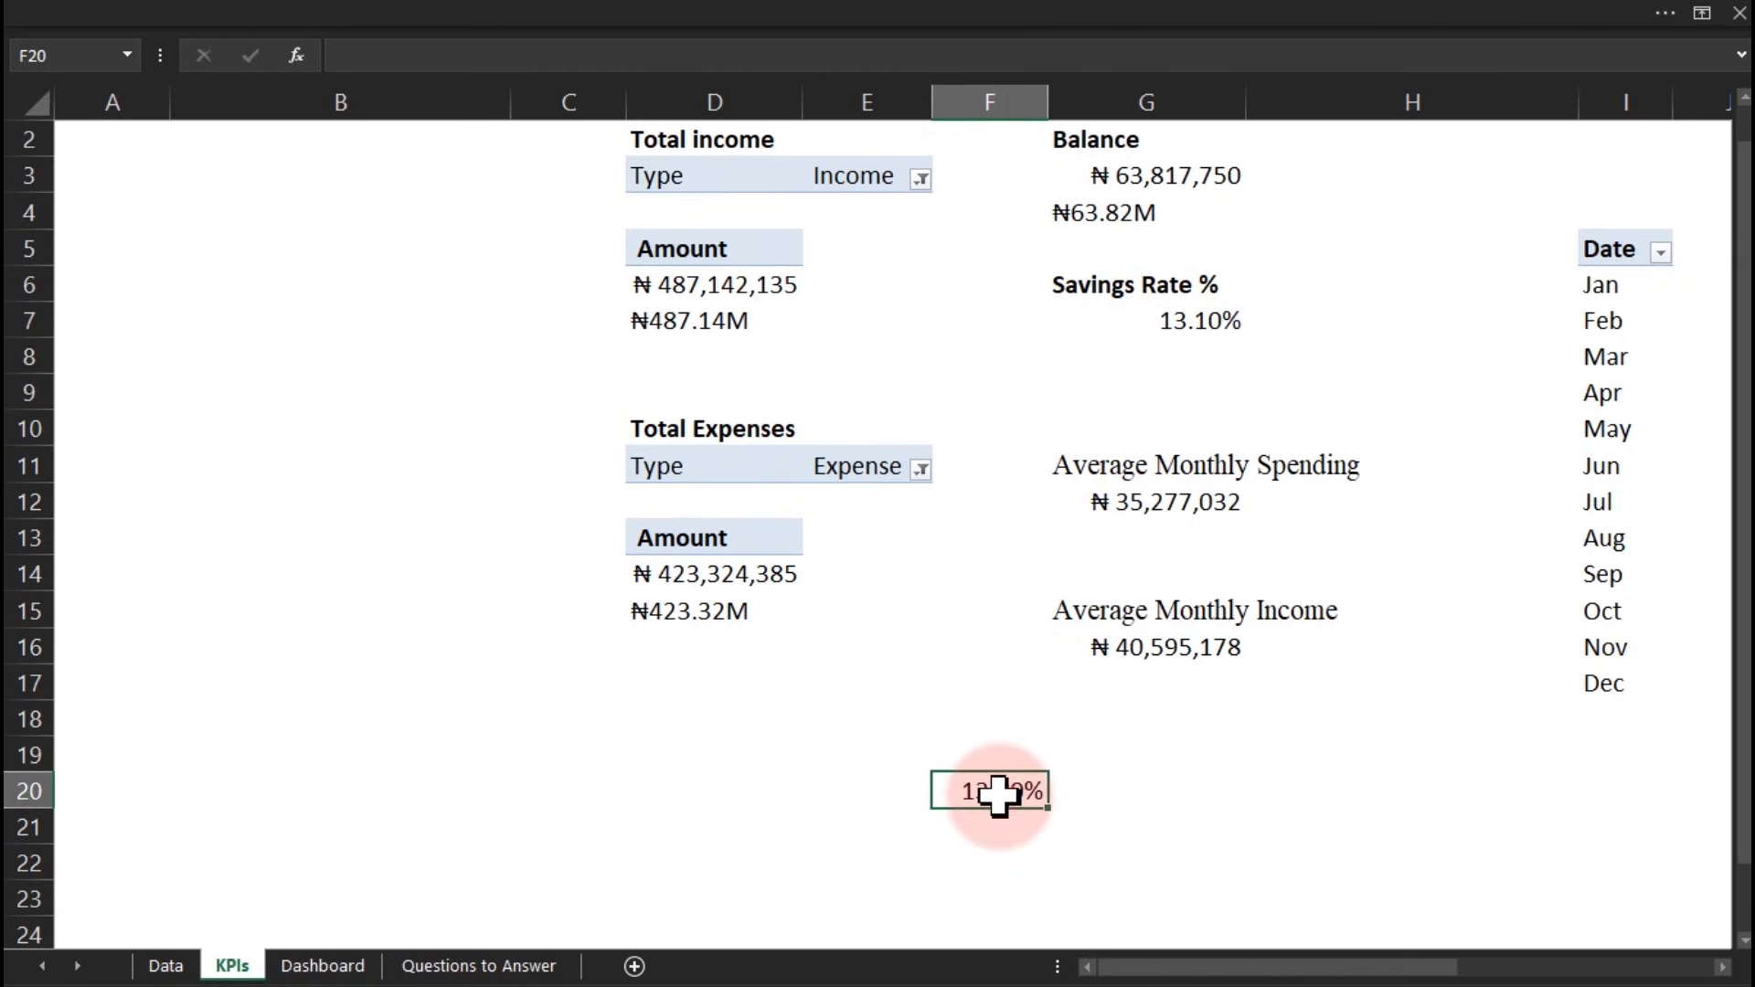
pyautogui.click(528, 19)
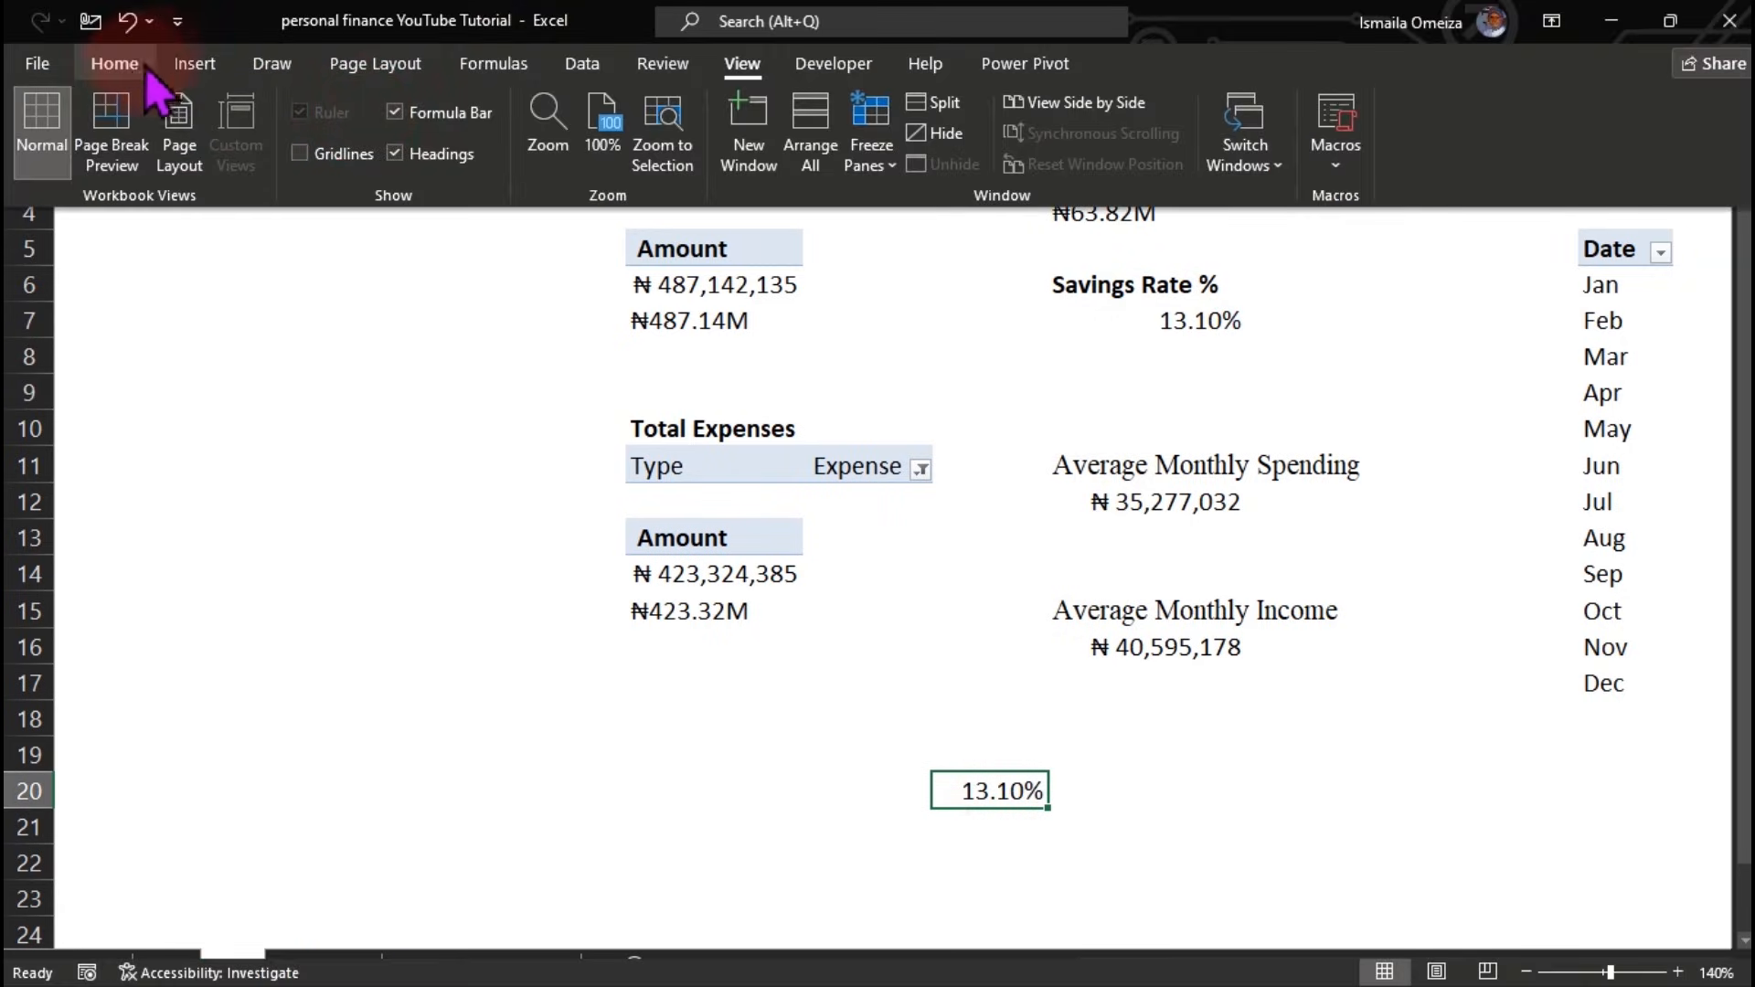
pyautogui.click(119, 62)
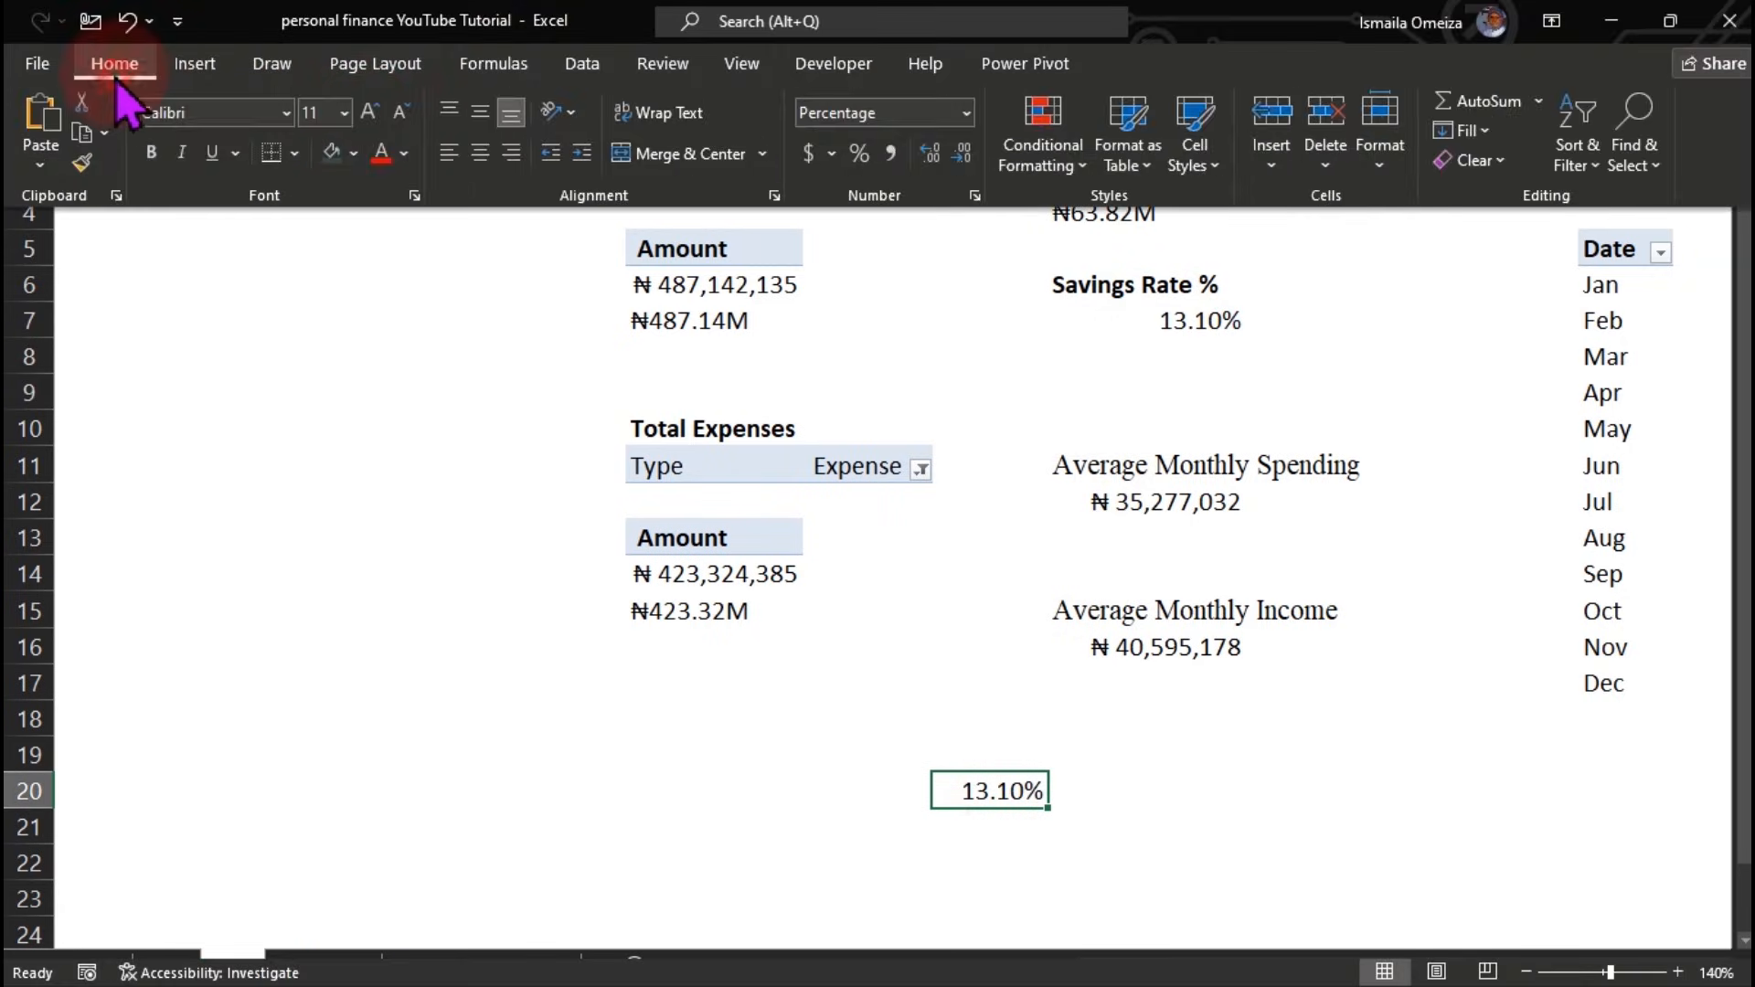
pyautogui.click(344, 112)
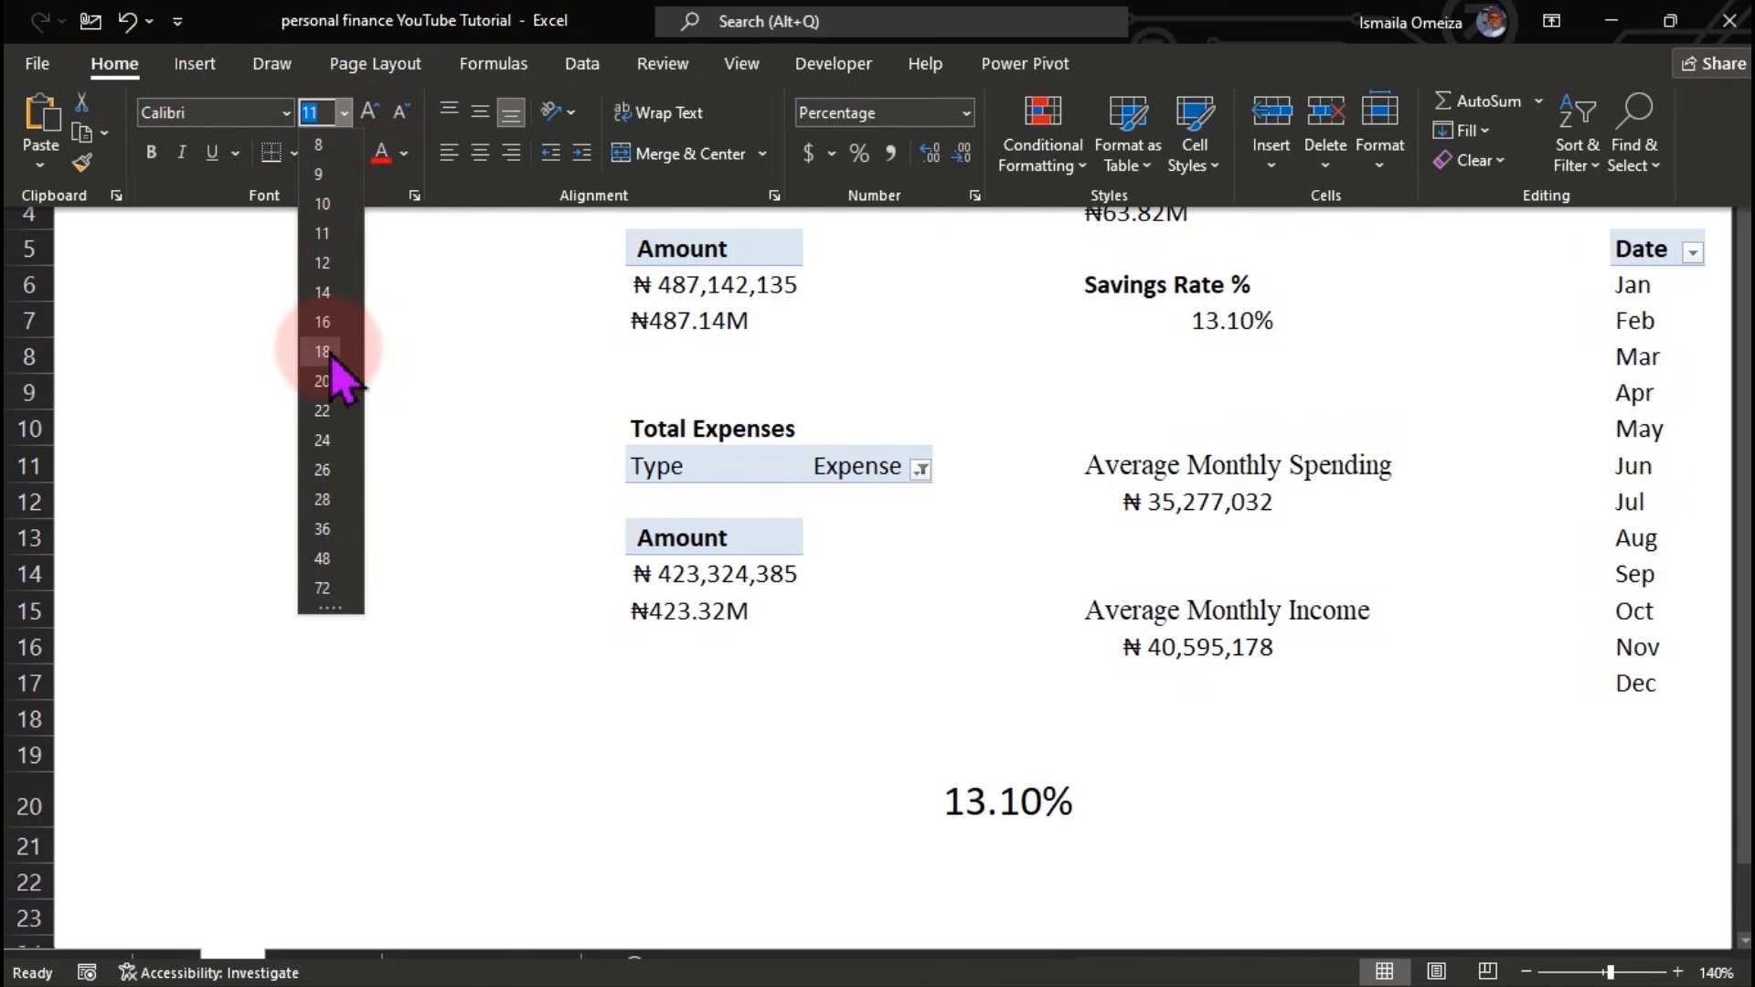
pyautogui.click(324, 299)
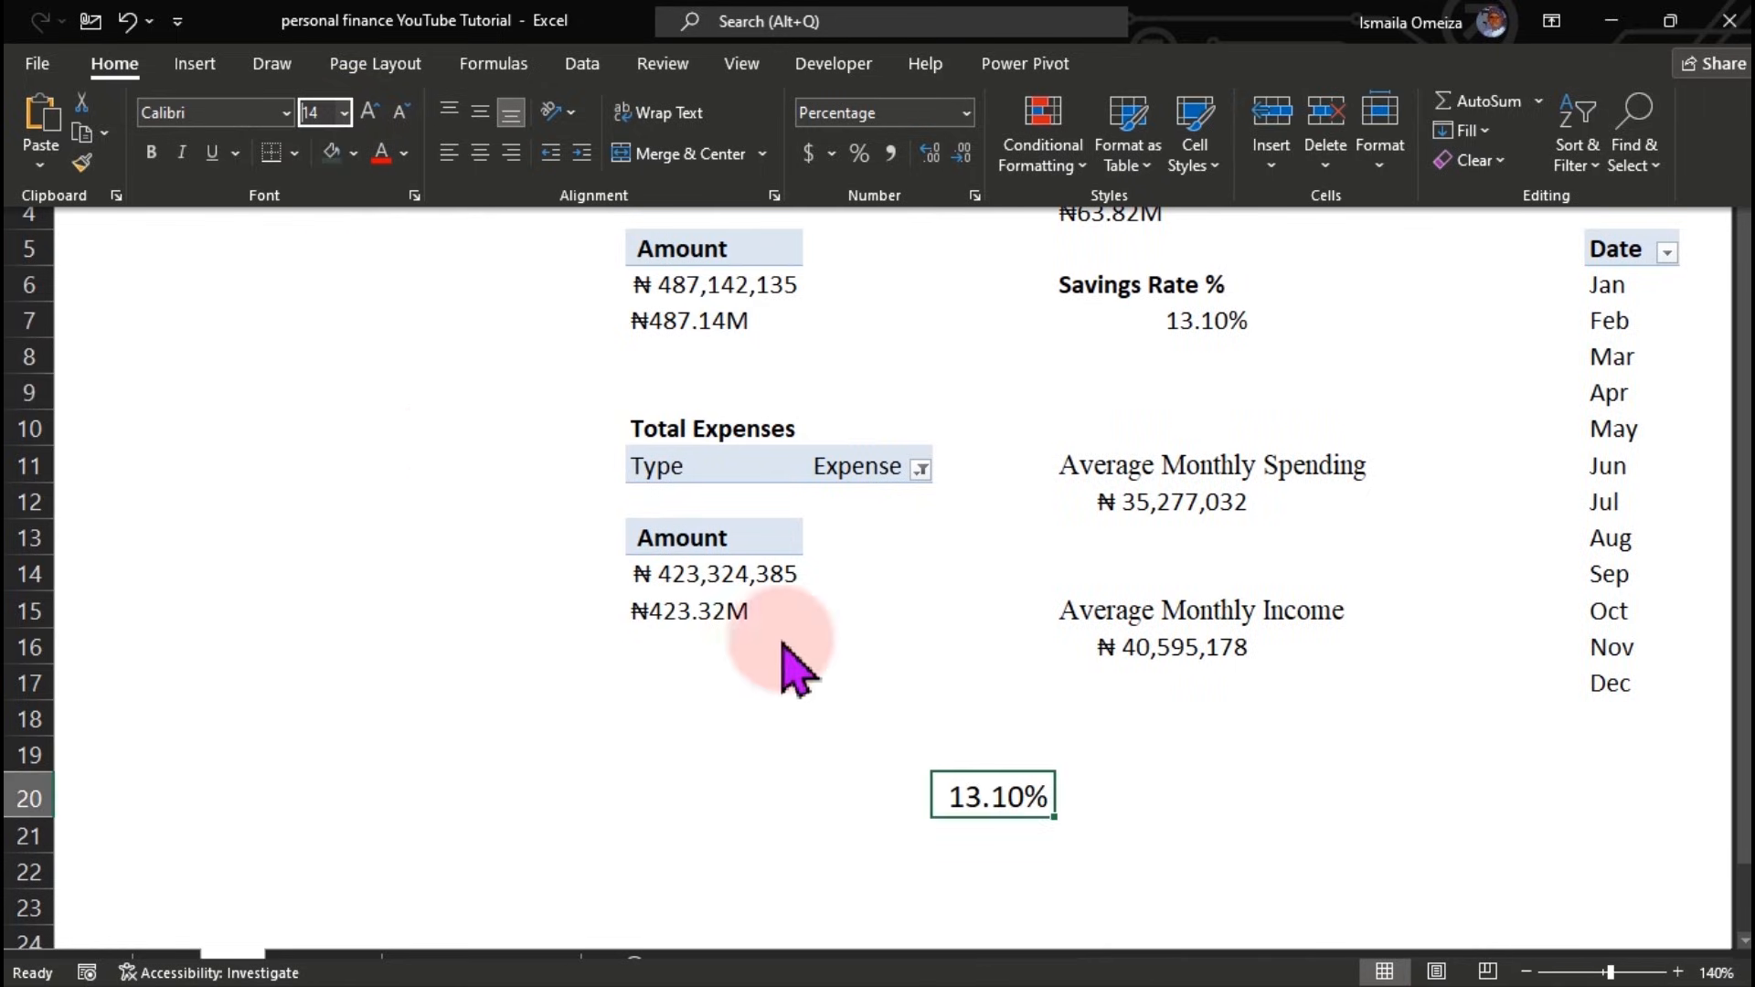
pyautogui.click(1167, 324)
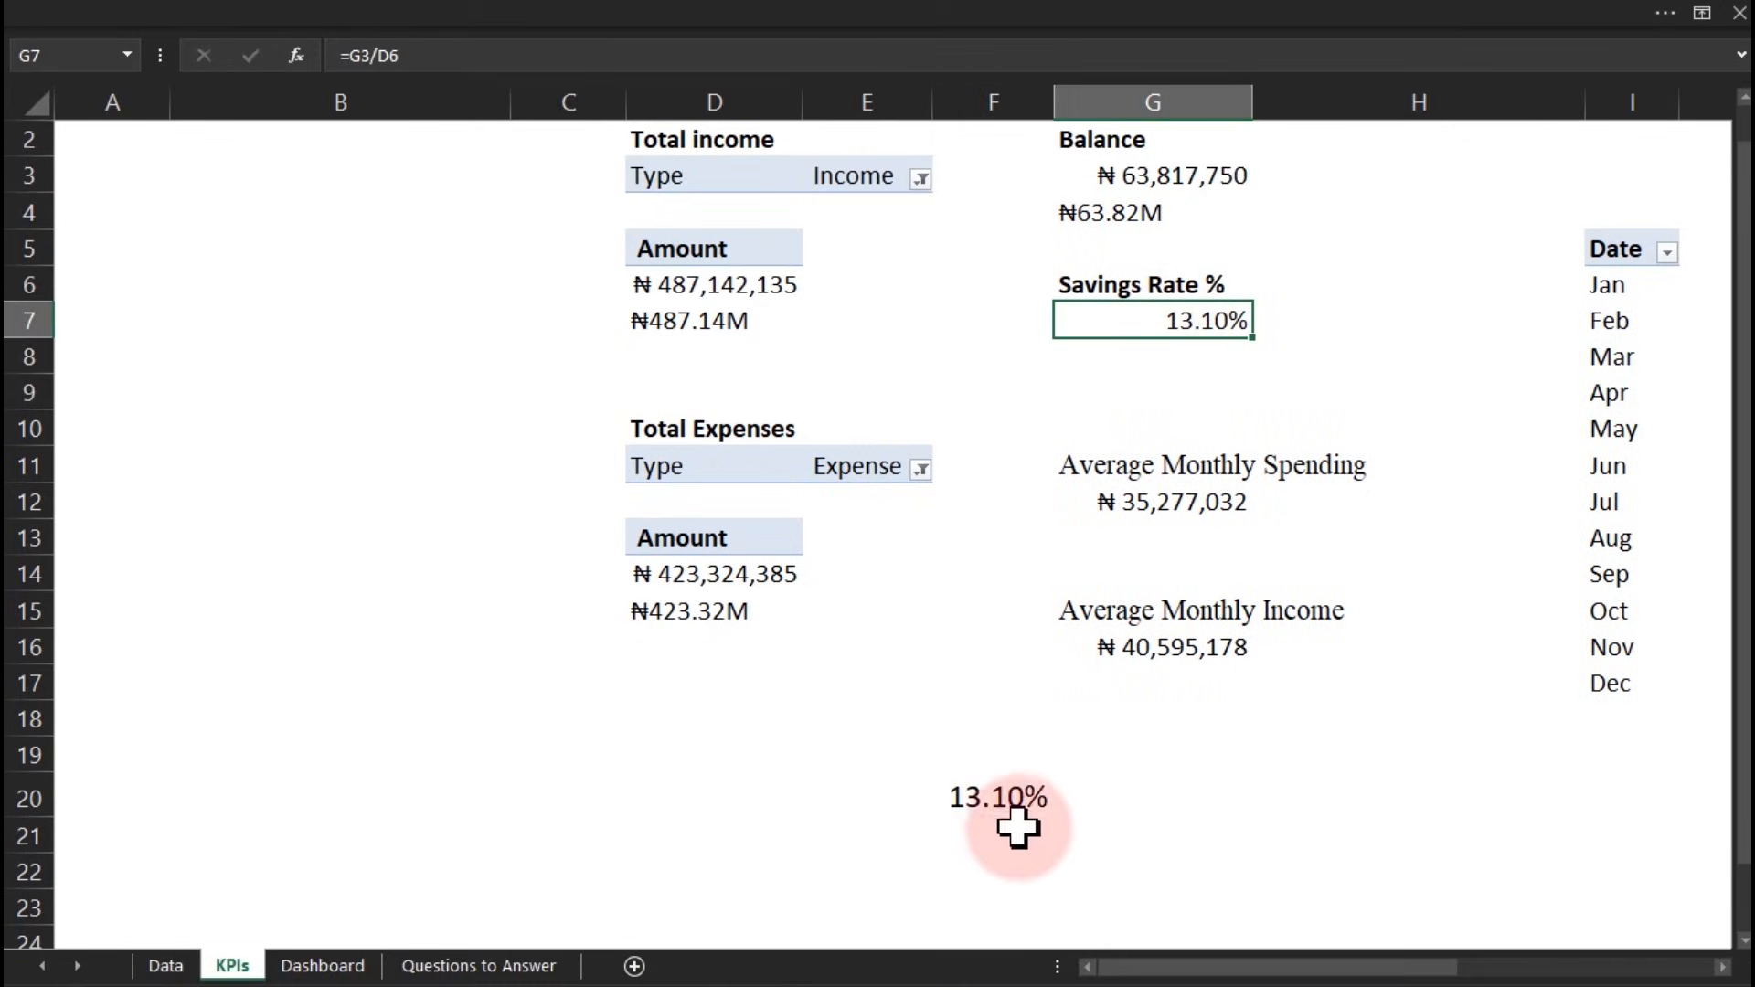
# Create a formula-based conditional formatting rule for F20 with the condition =$G$7>0
pyautogui.click(987, 803)
pyautogui.click(667, 20)
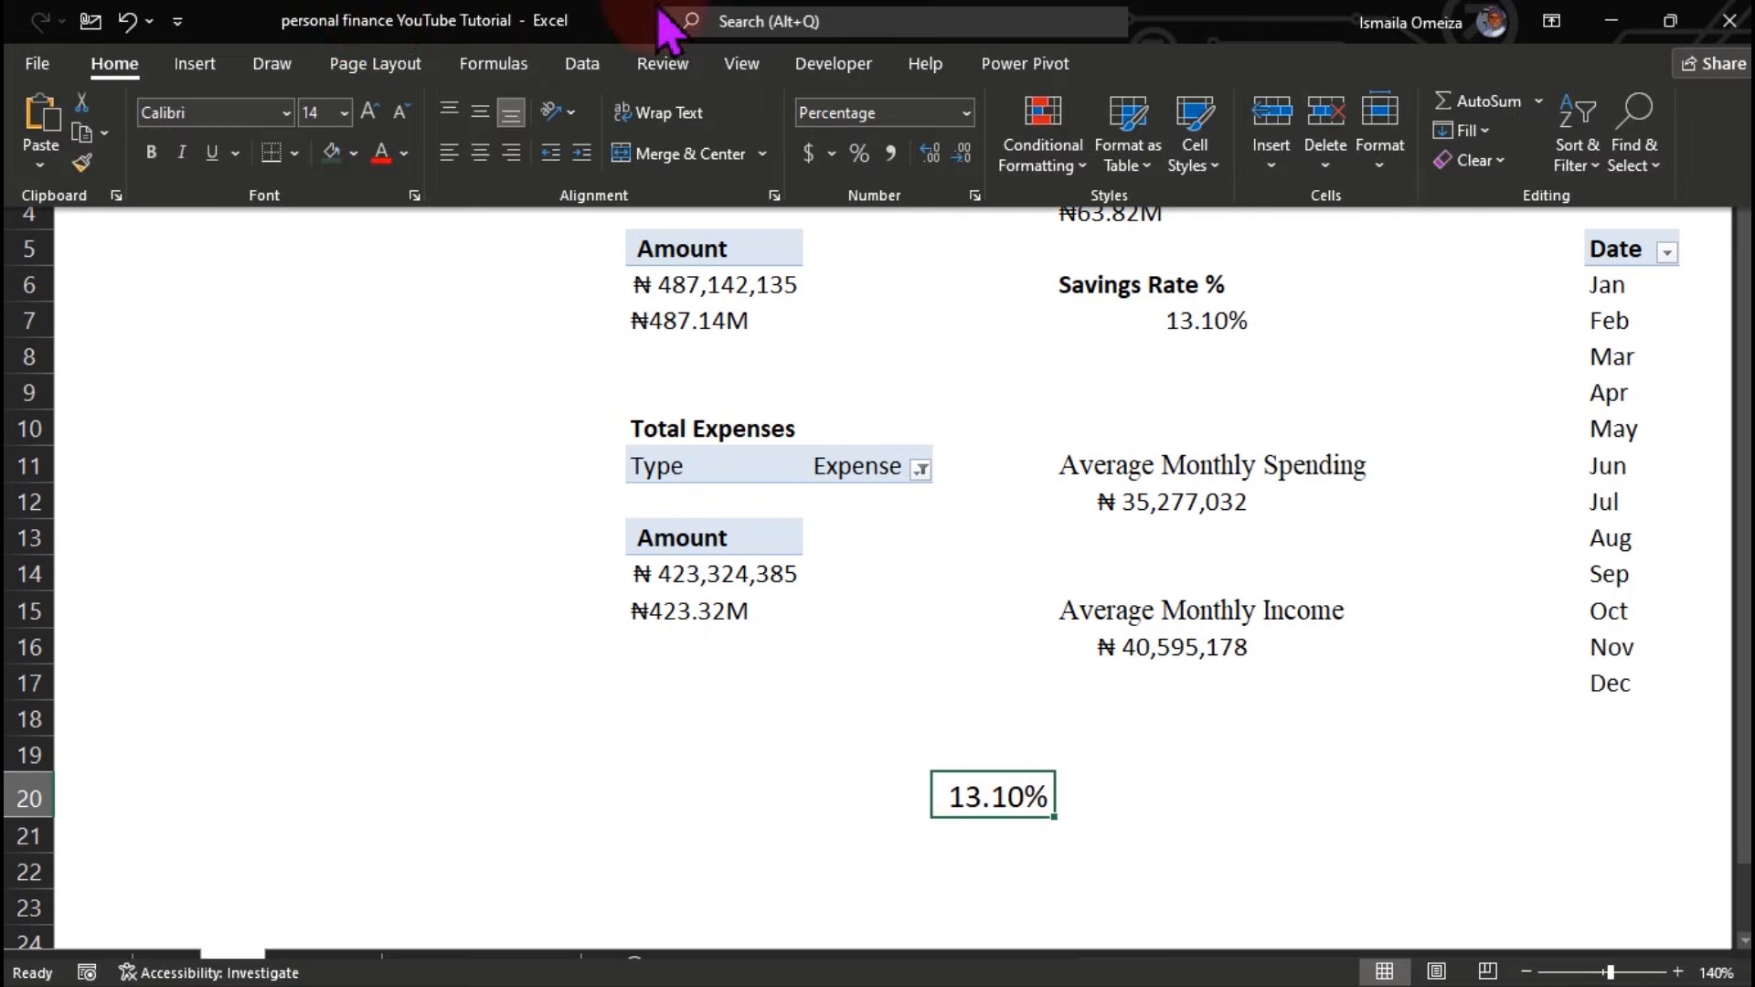
pyautogui.click(1051, 164)
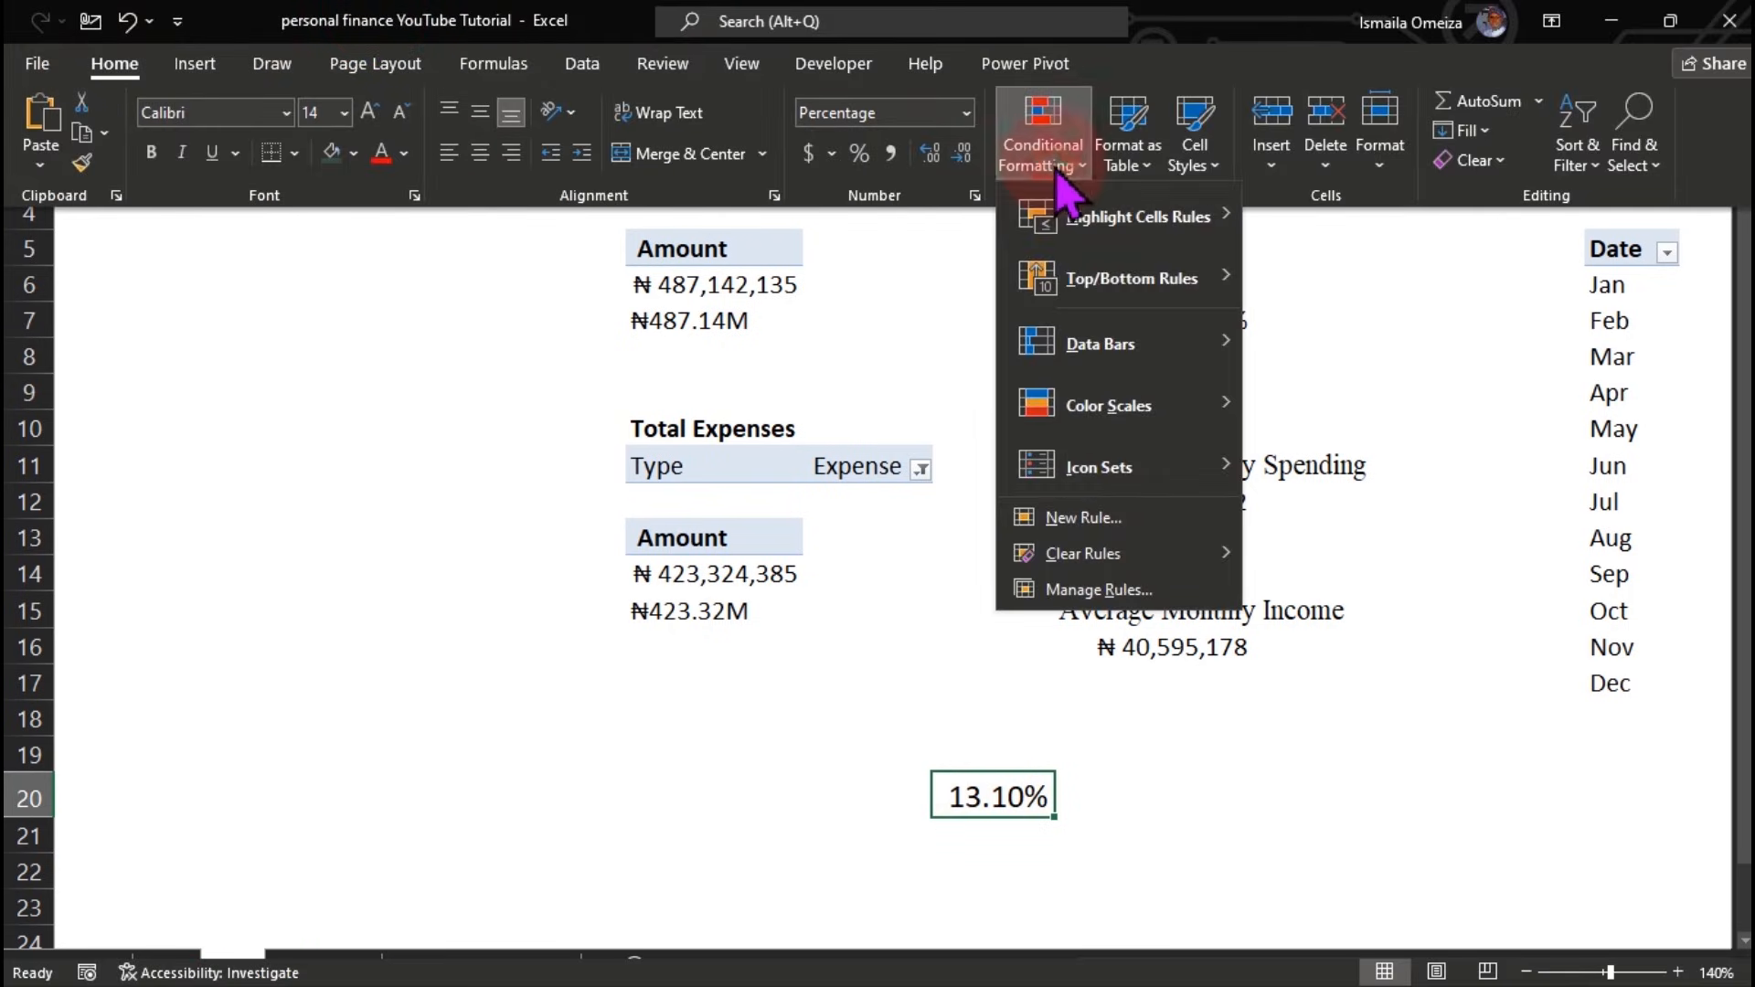
pyautogui.click(1108, 517)
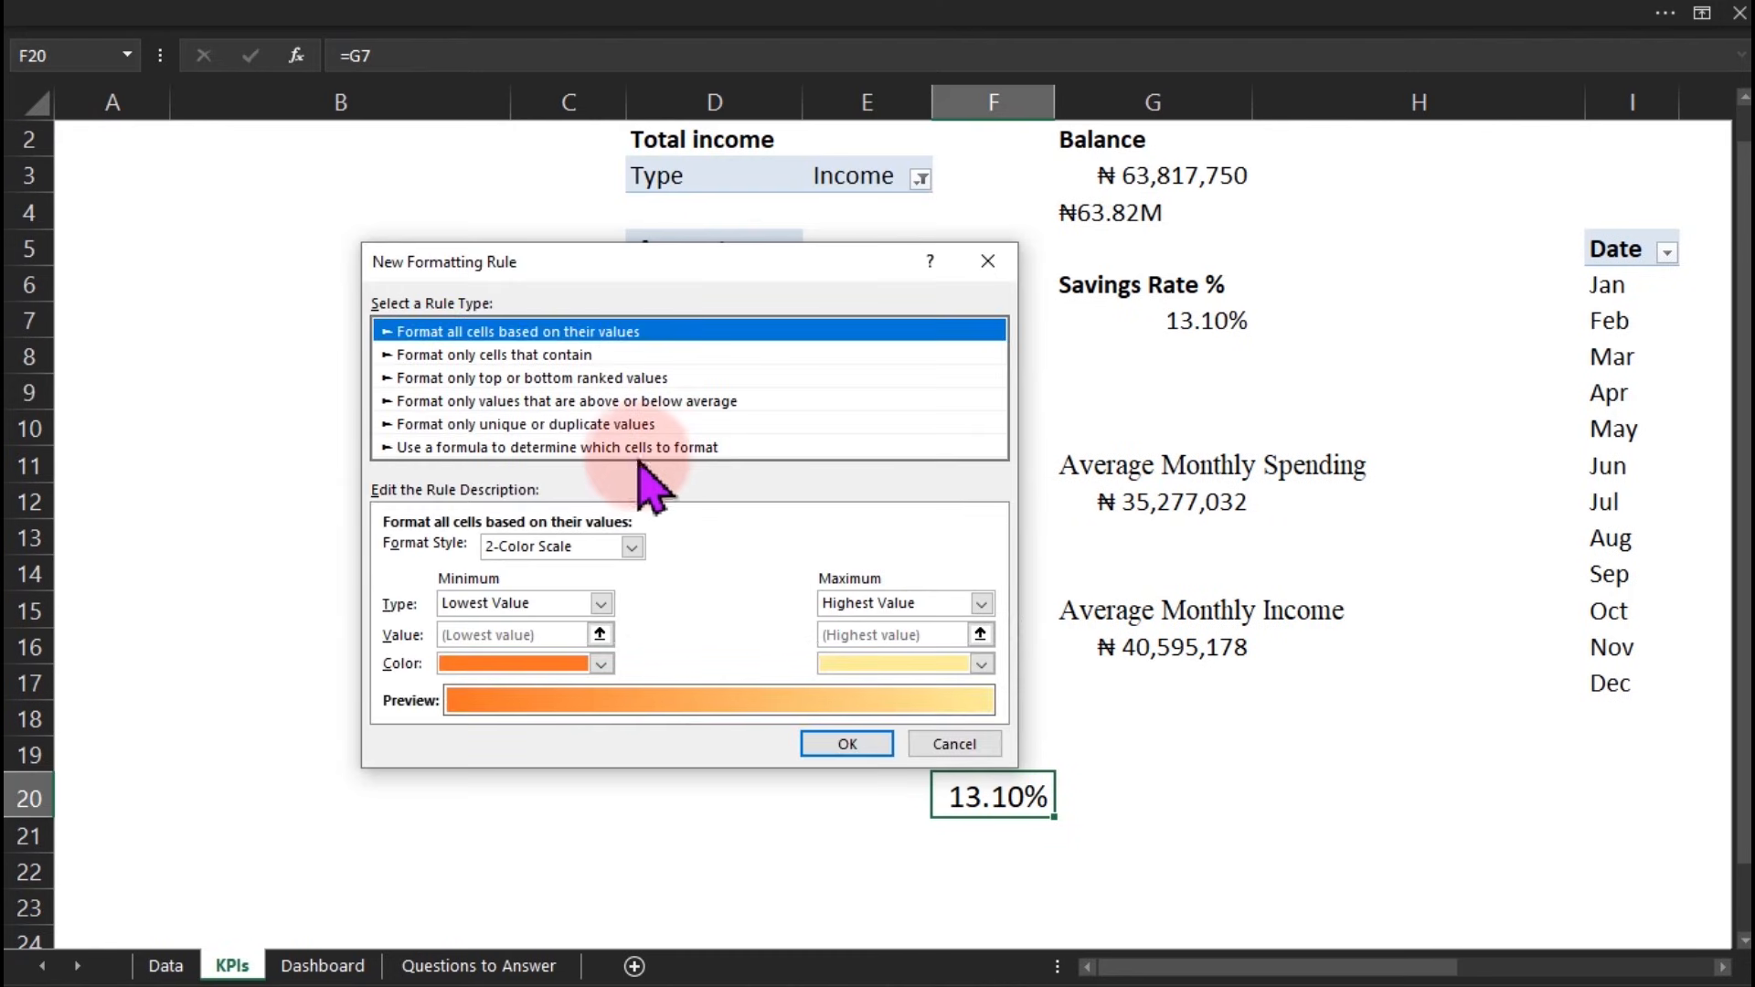
pyautogui.click(640, 455)
pyautogui.click(546, 554)
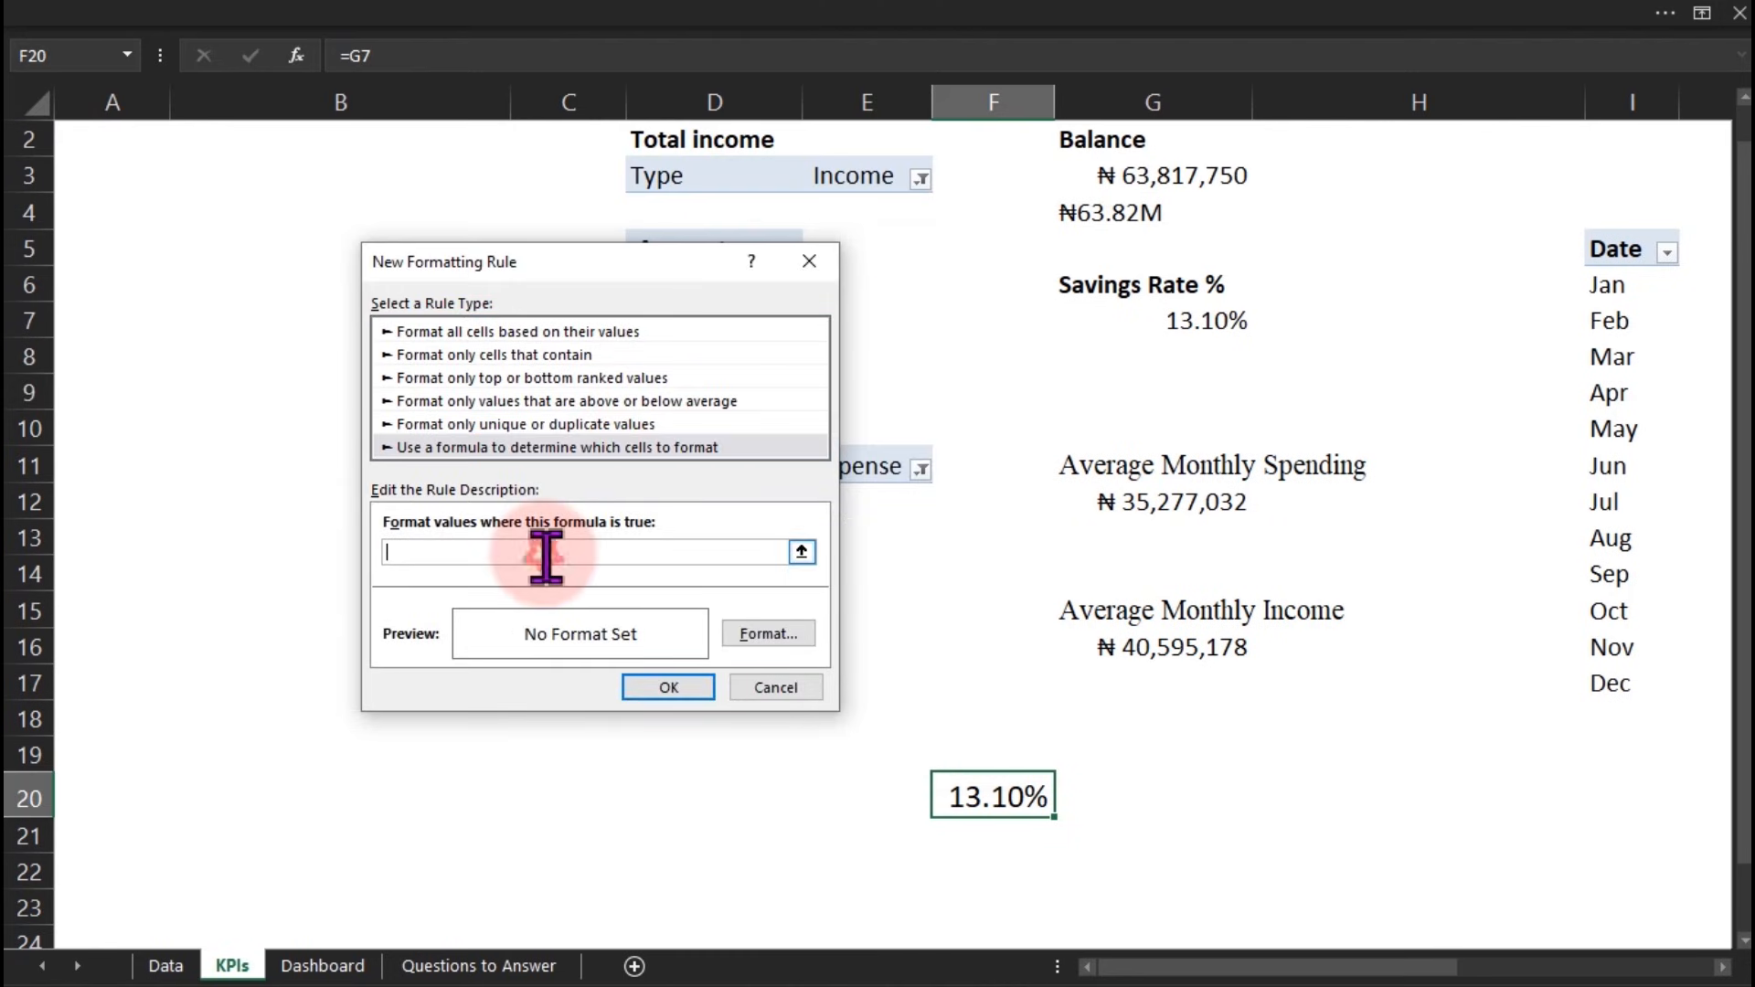
pyautogui.click(1184, 324)
pyautogui.write('>0')
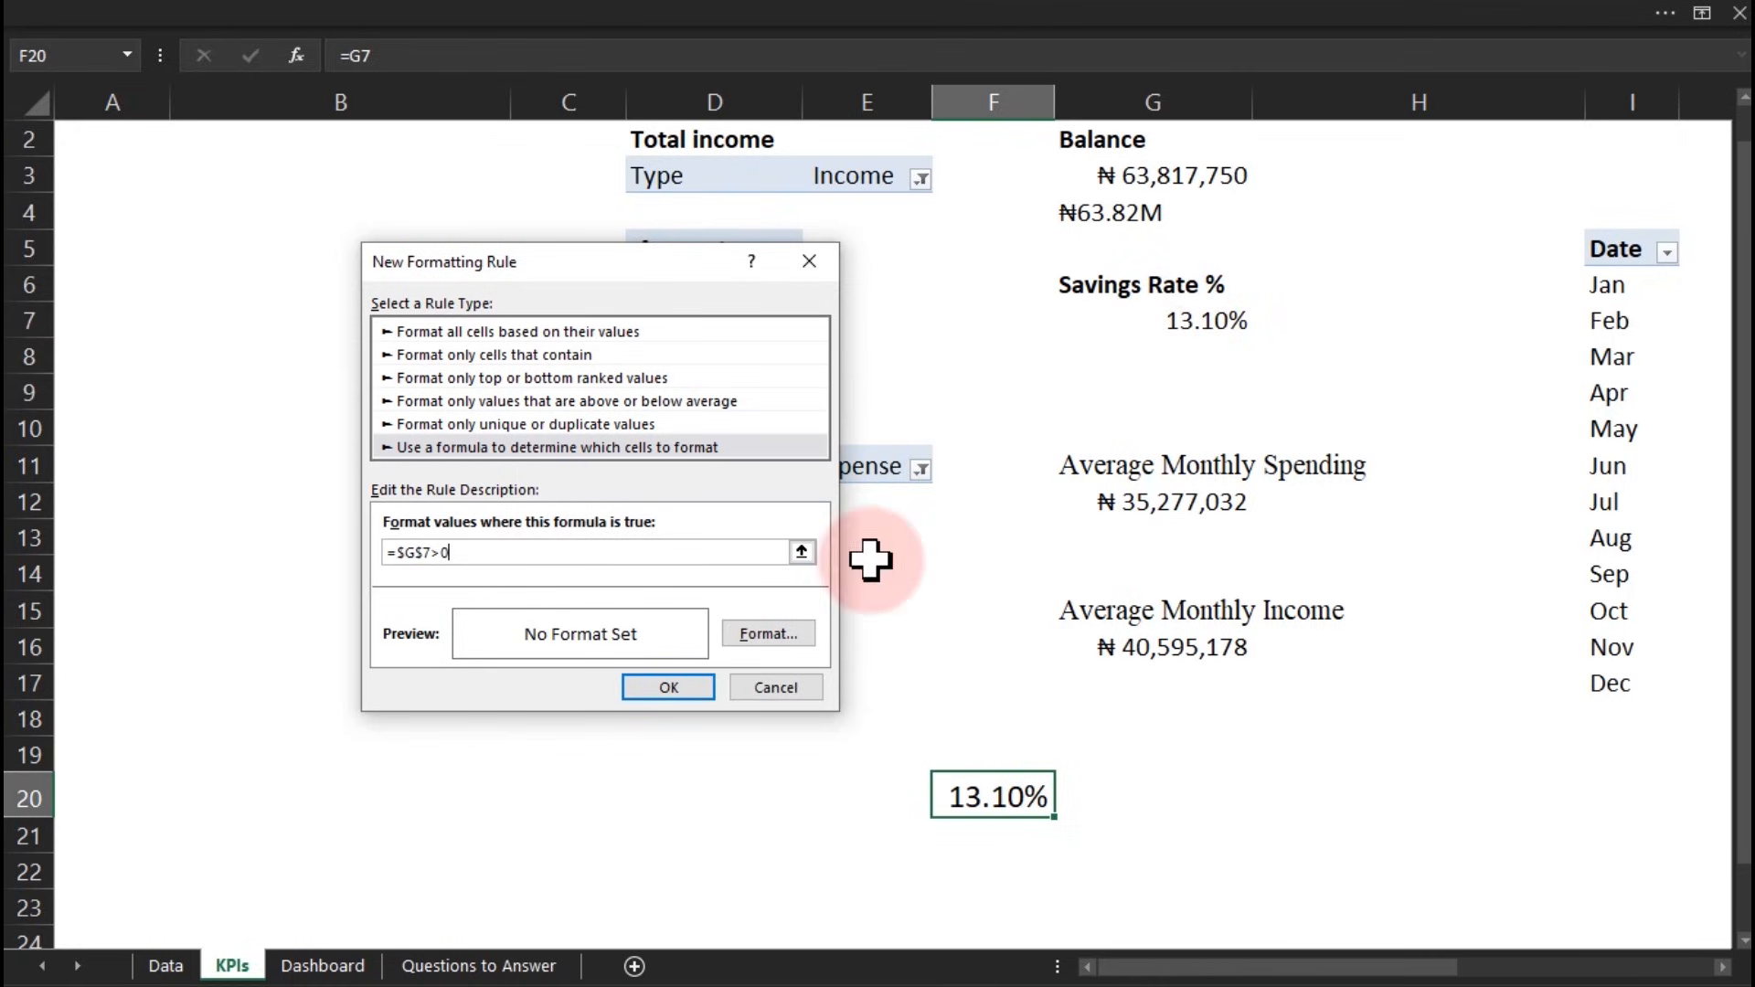
# Give the positive savings rate rule a standard green font color and apply it to F20
pyautogui.click(768, 633)
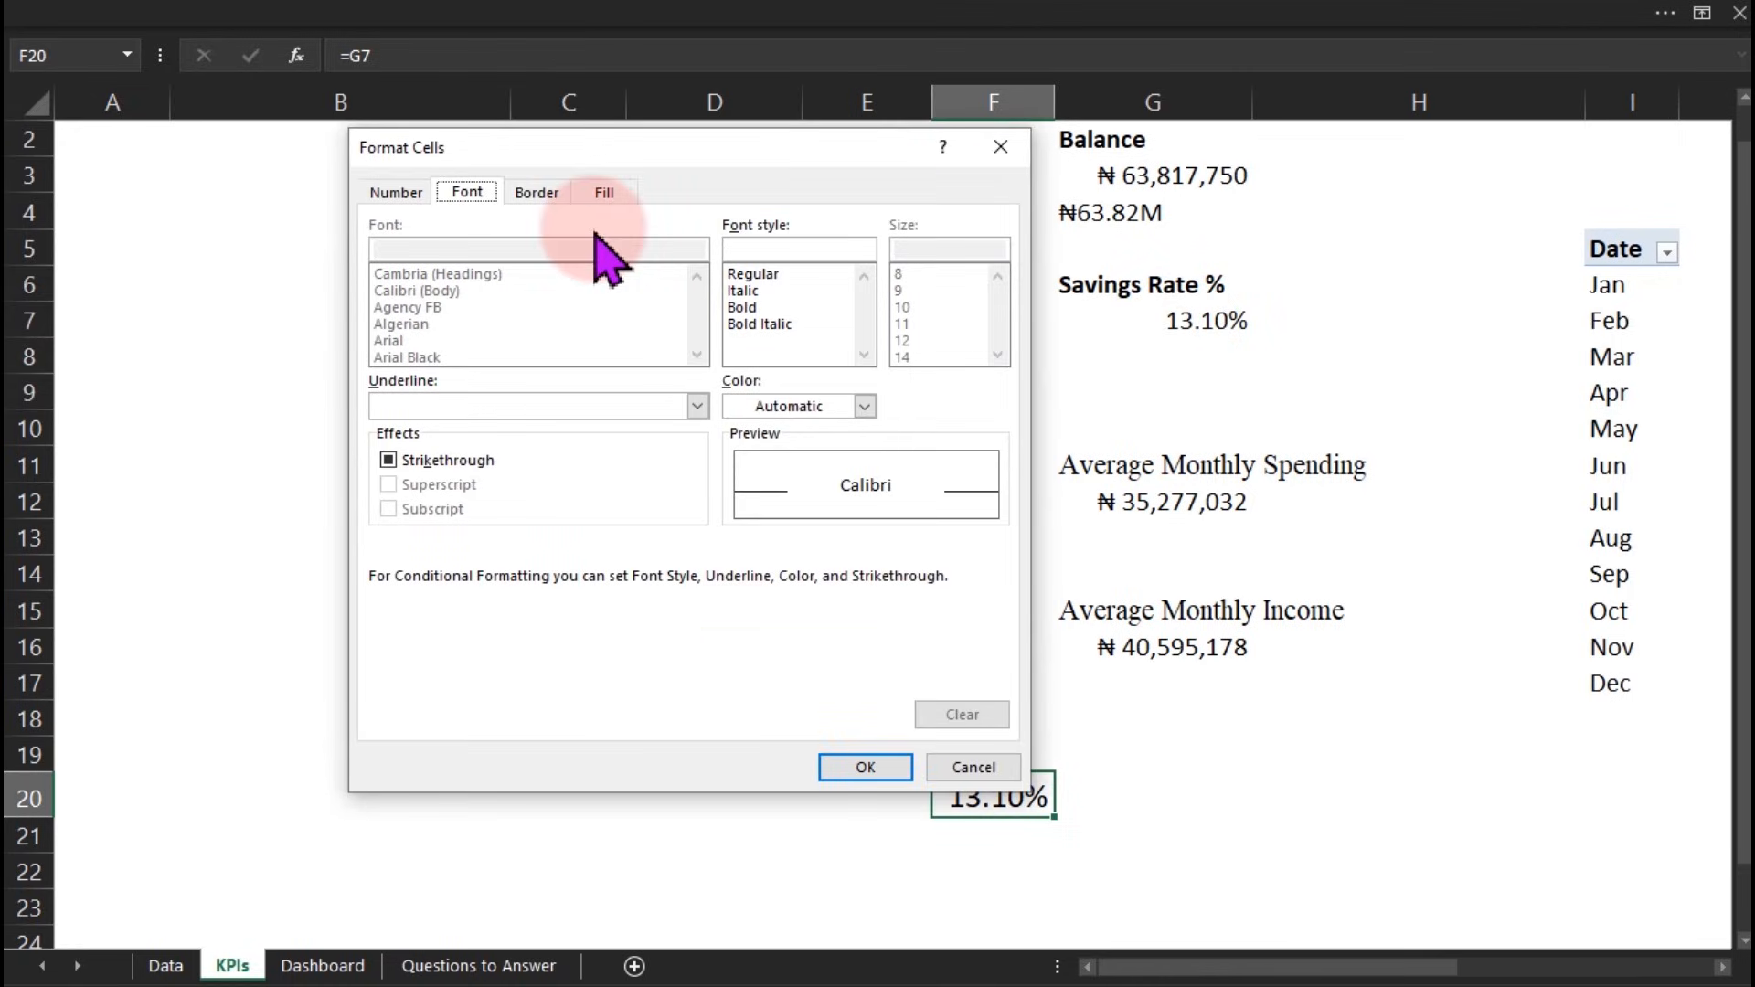
pyautogui.click(834, 413)
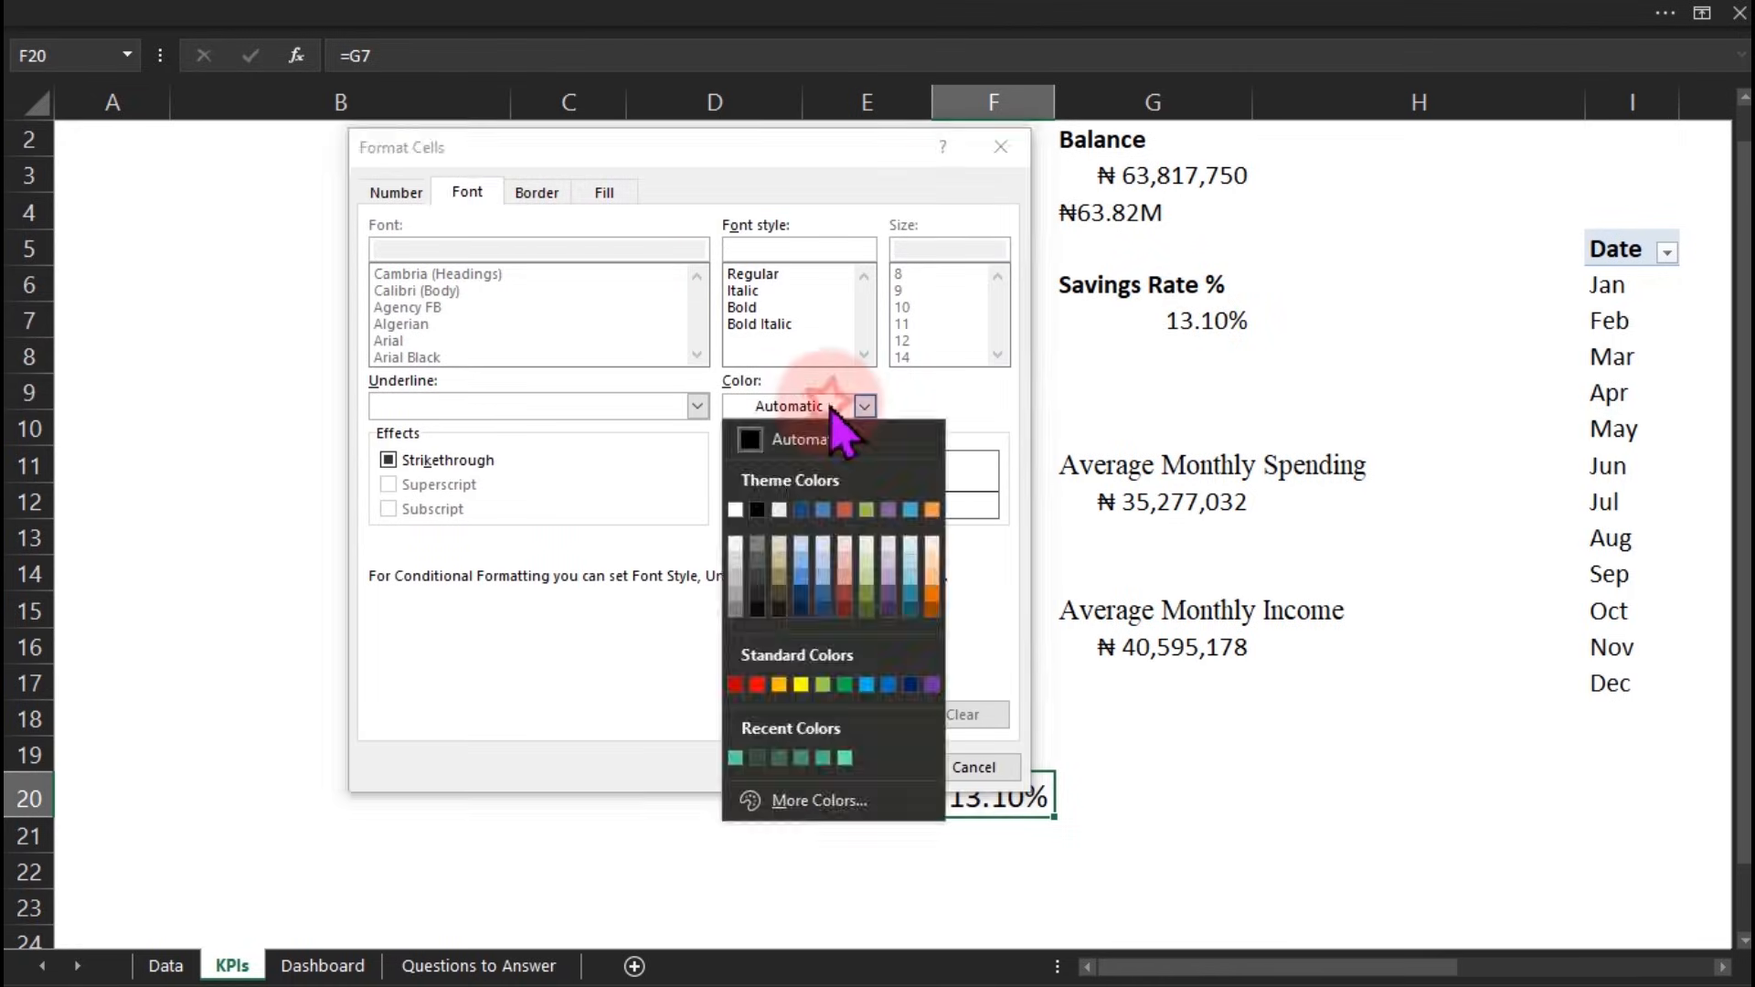
pyautogui.click(844, 685)
pyautogui.click(866, 767)
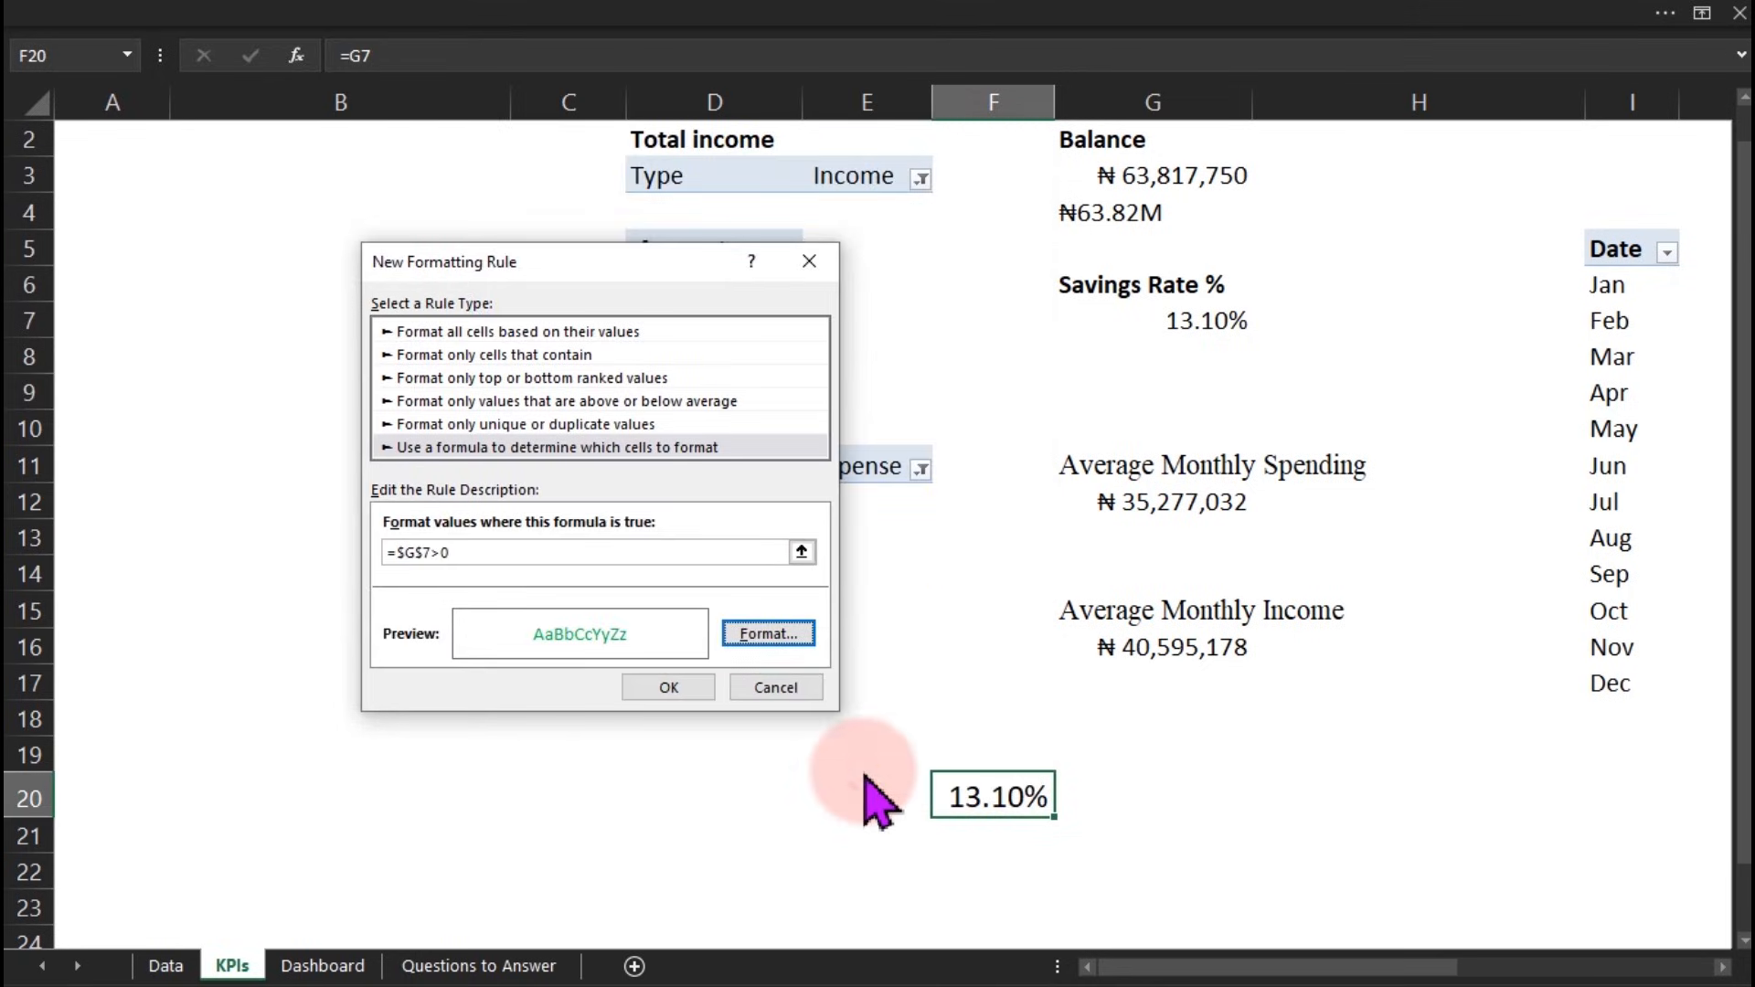
pyautogui.click(675, 687)
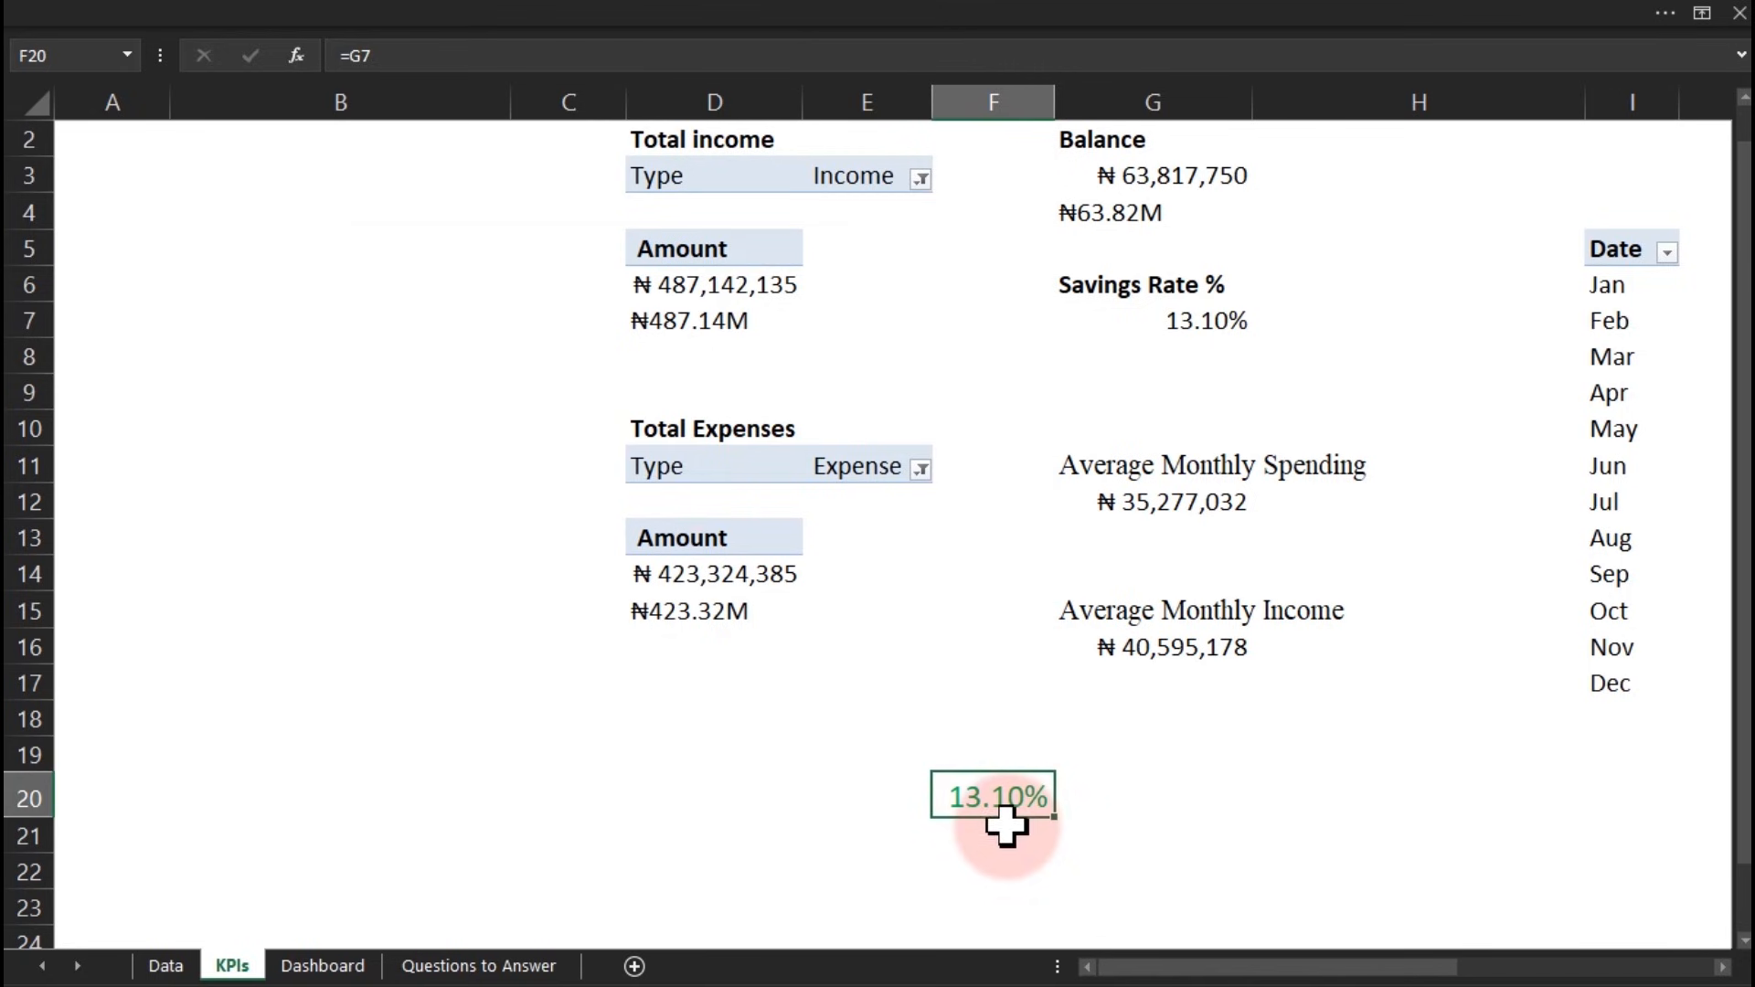
# Create a second formula-based conditional formatting rule for F20 with the condition =$G$7<0
pyautogui.click(457, 27)
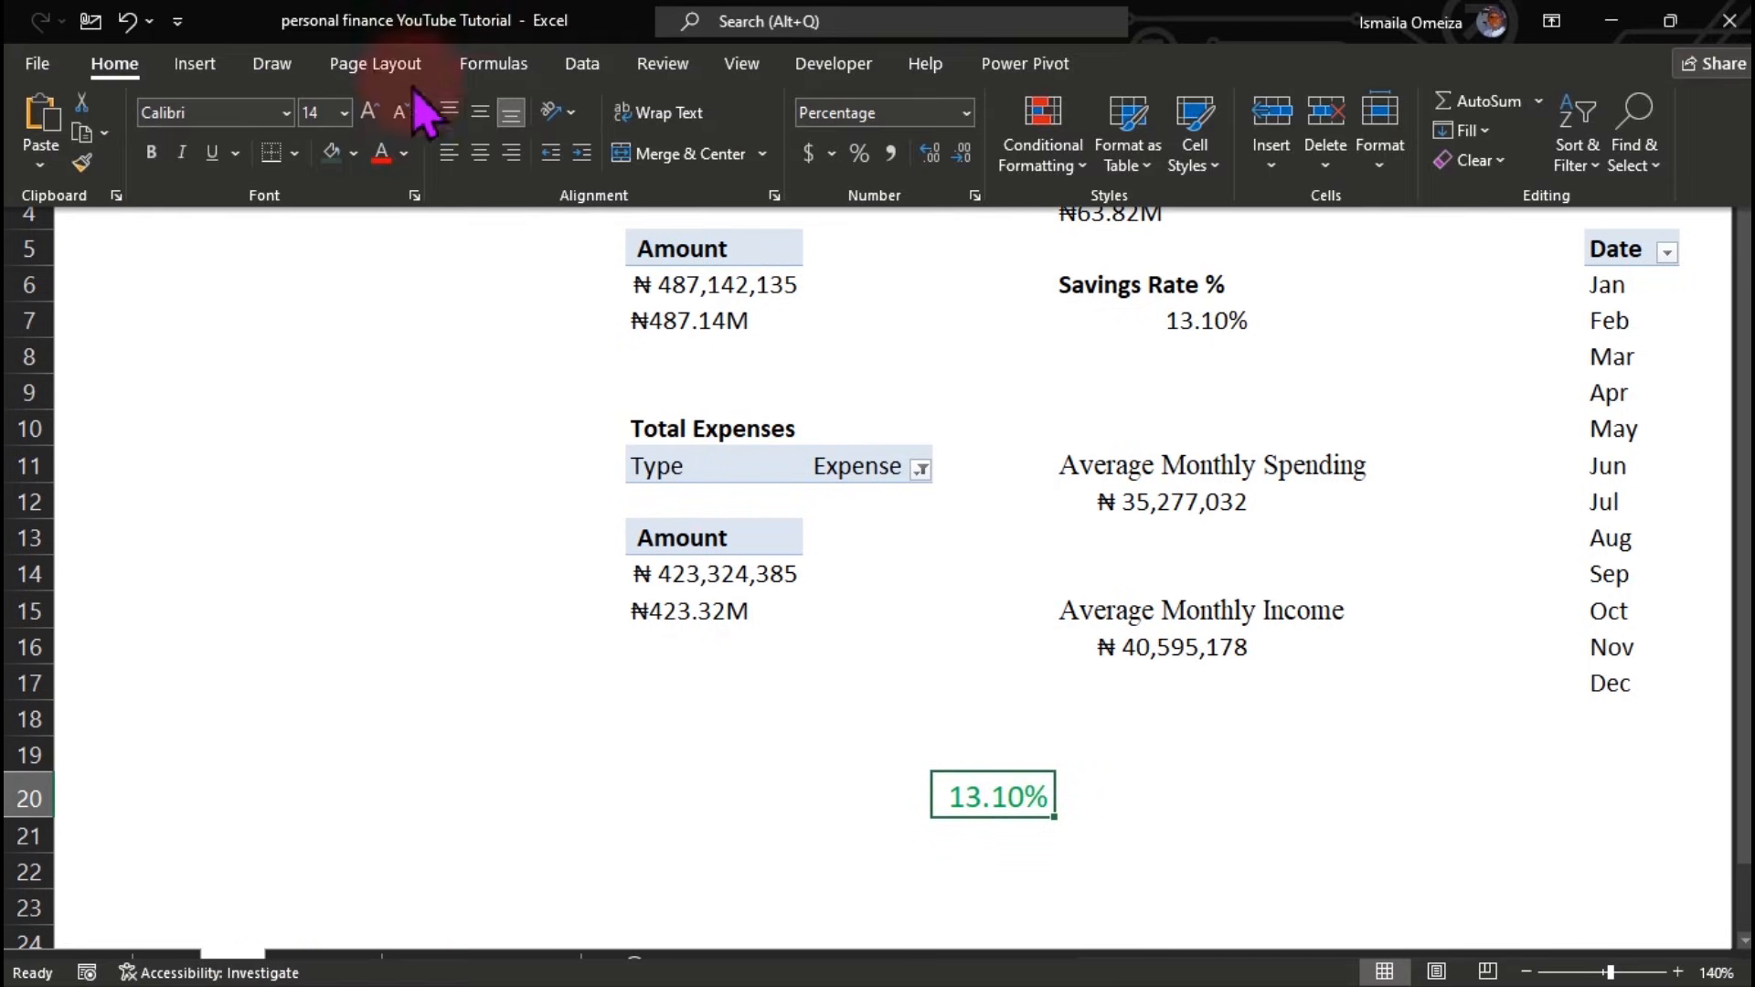
pyautogui.click(1065, 163)
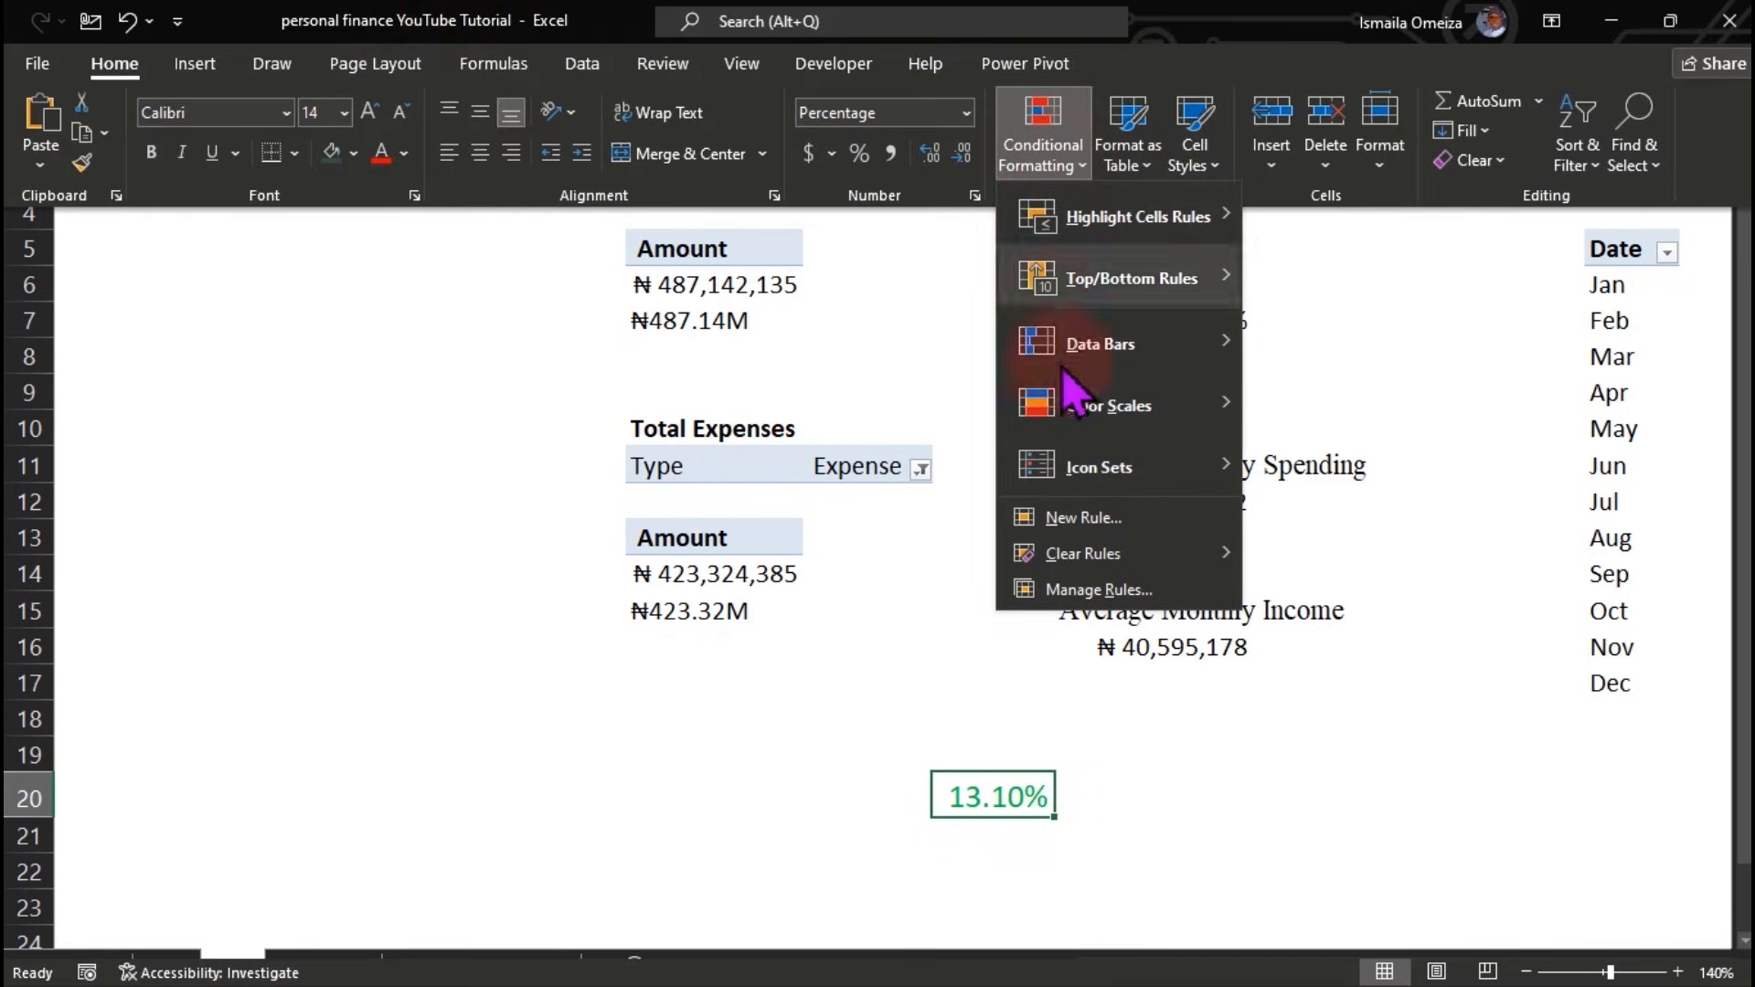
pyautogui.click(1097, 519)
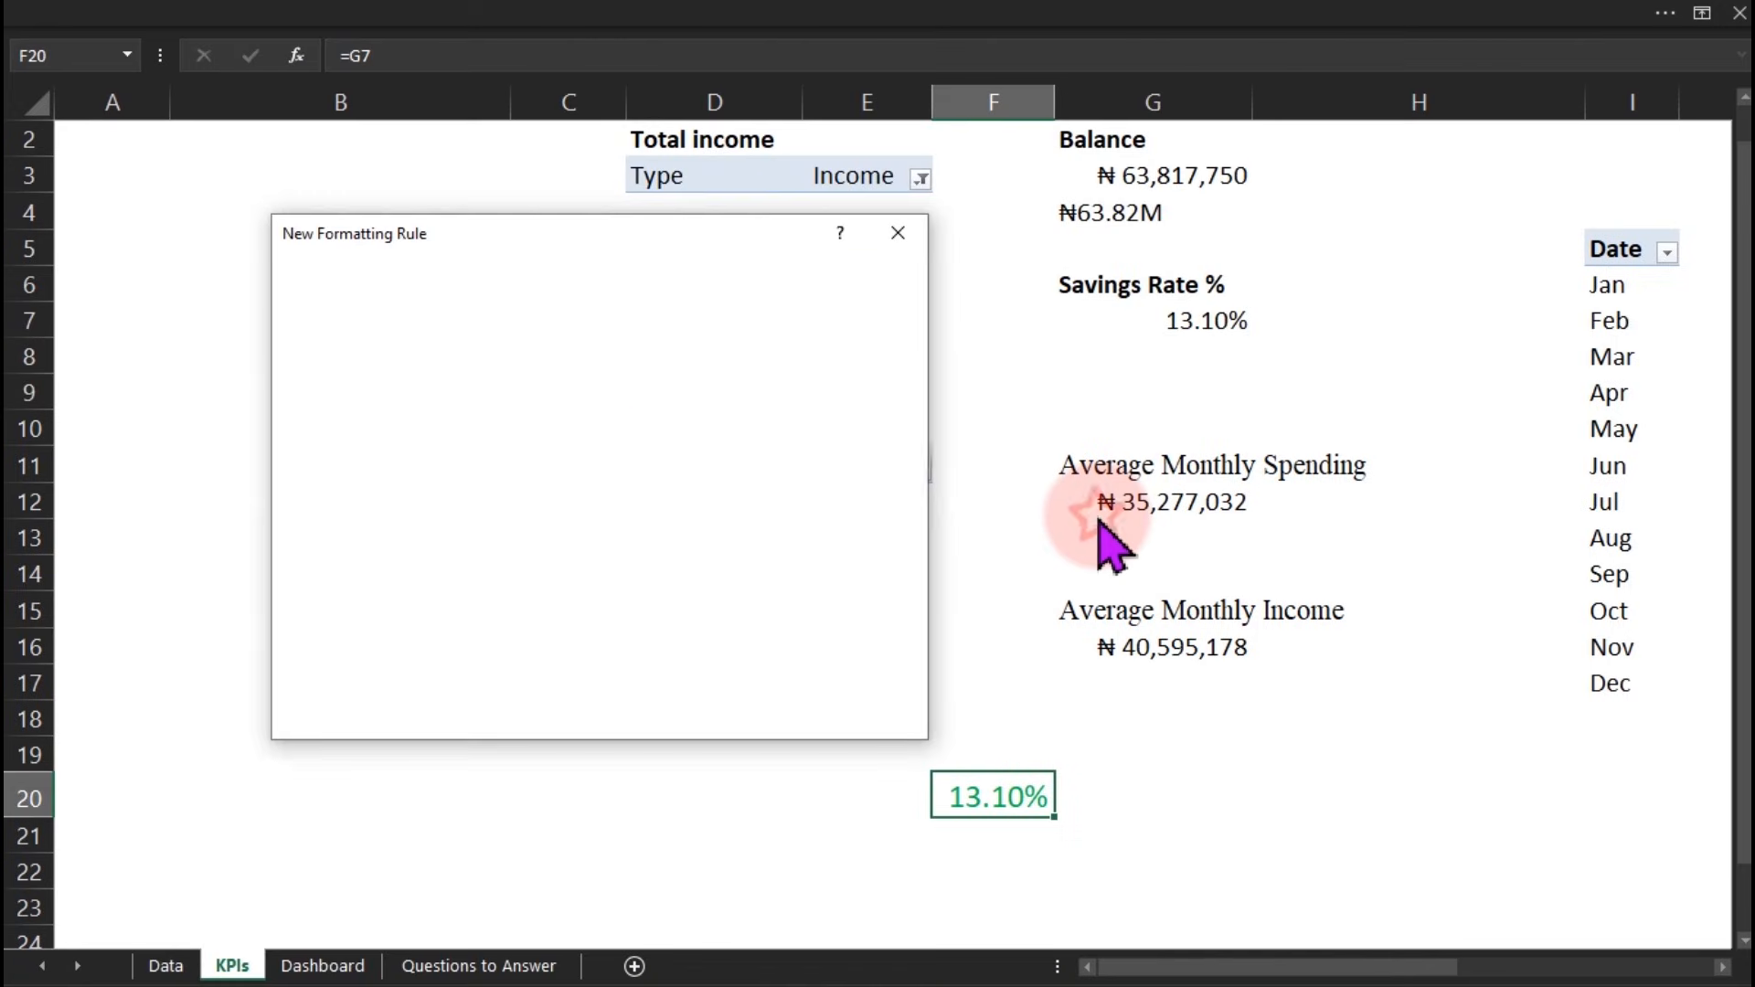
pyautogui.click(493, 419)
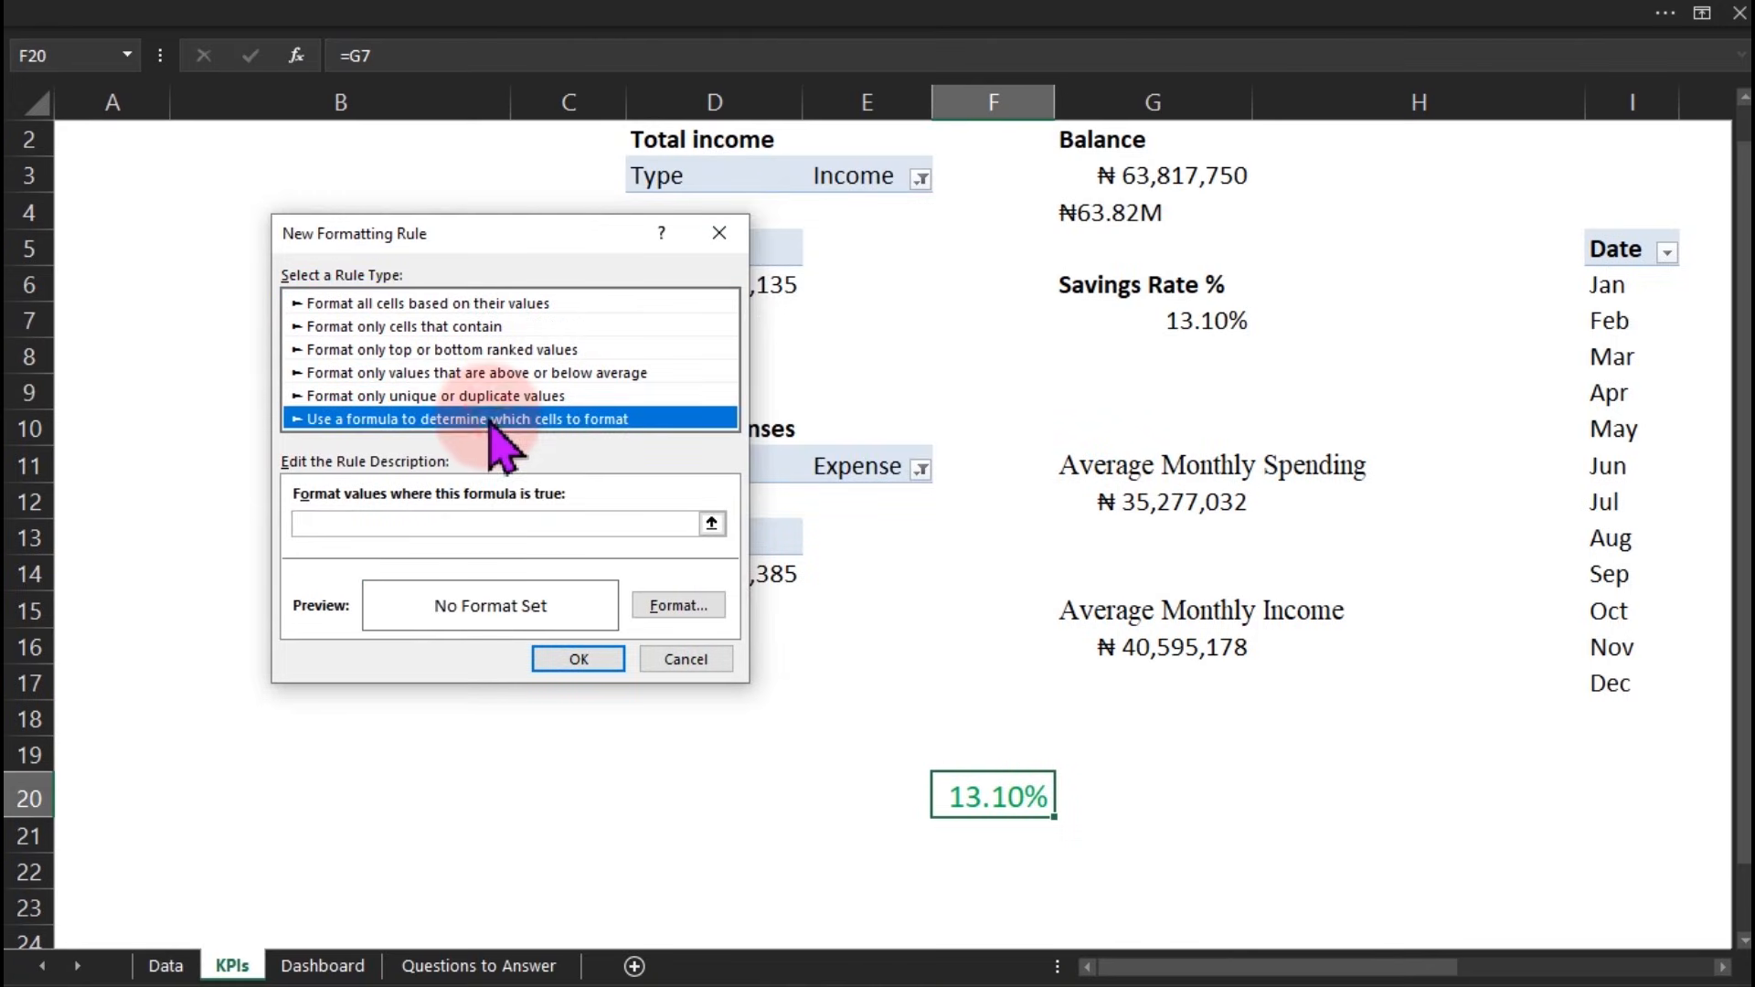
pyautogui.click(530, 524)
pyautogui.click(1179, 329)
pyautogui.write('<0')
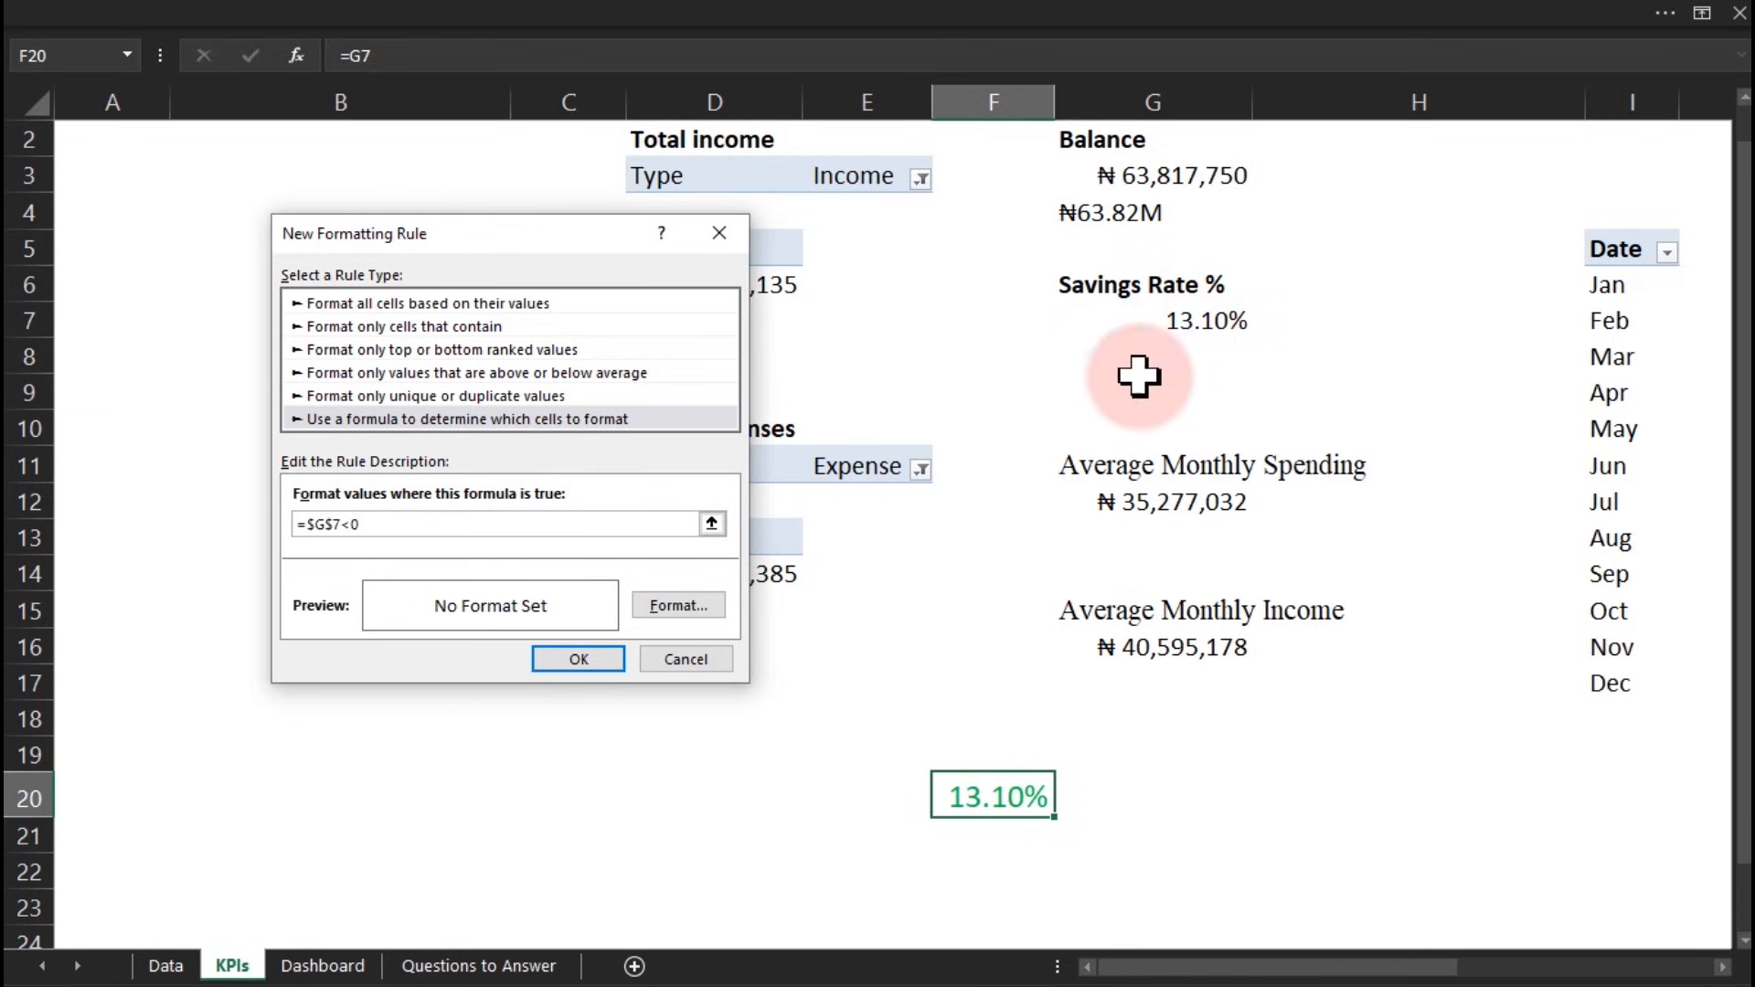
# Give the negative savings rate rule a standard dark red font color and apply it to F20
pyautogui.click(690, 609)
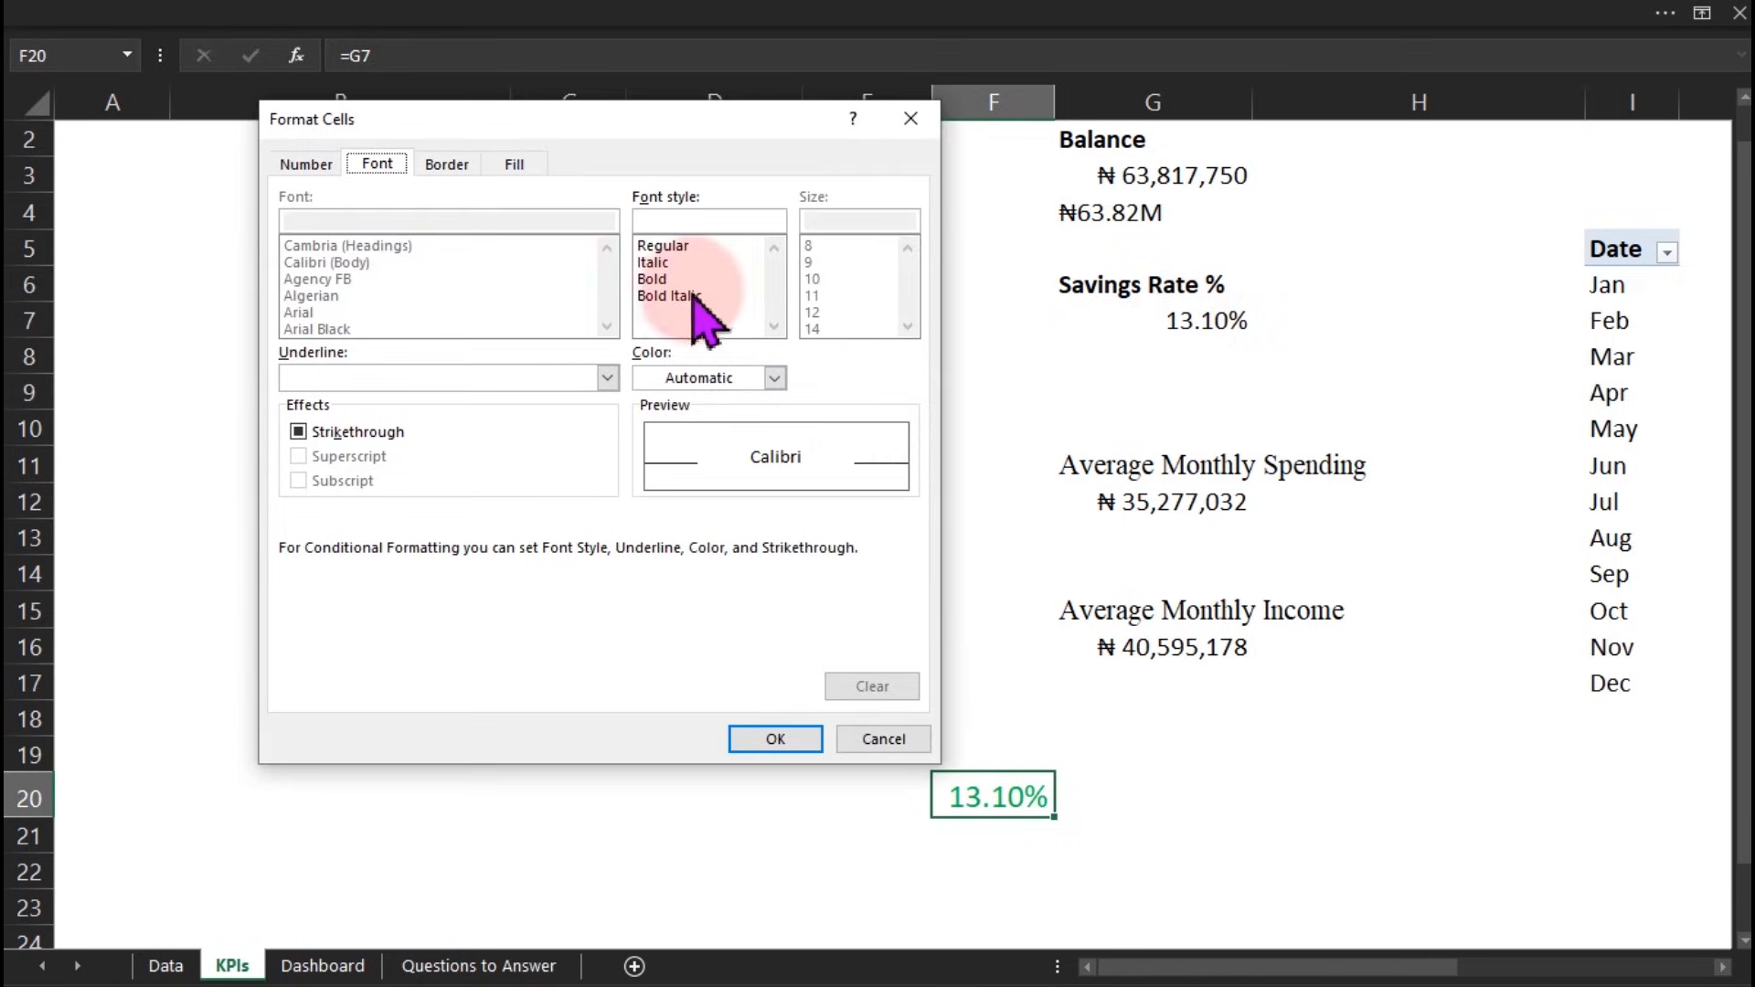
pyautogui.click(727, 379)
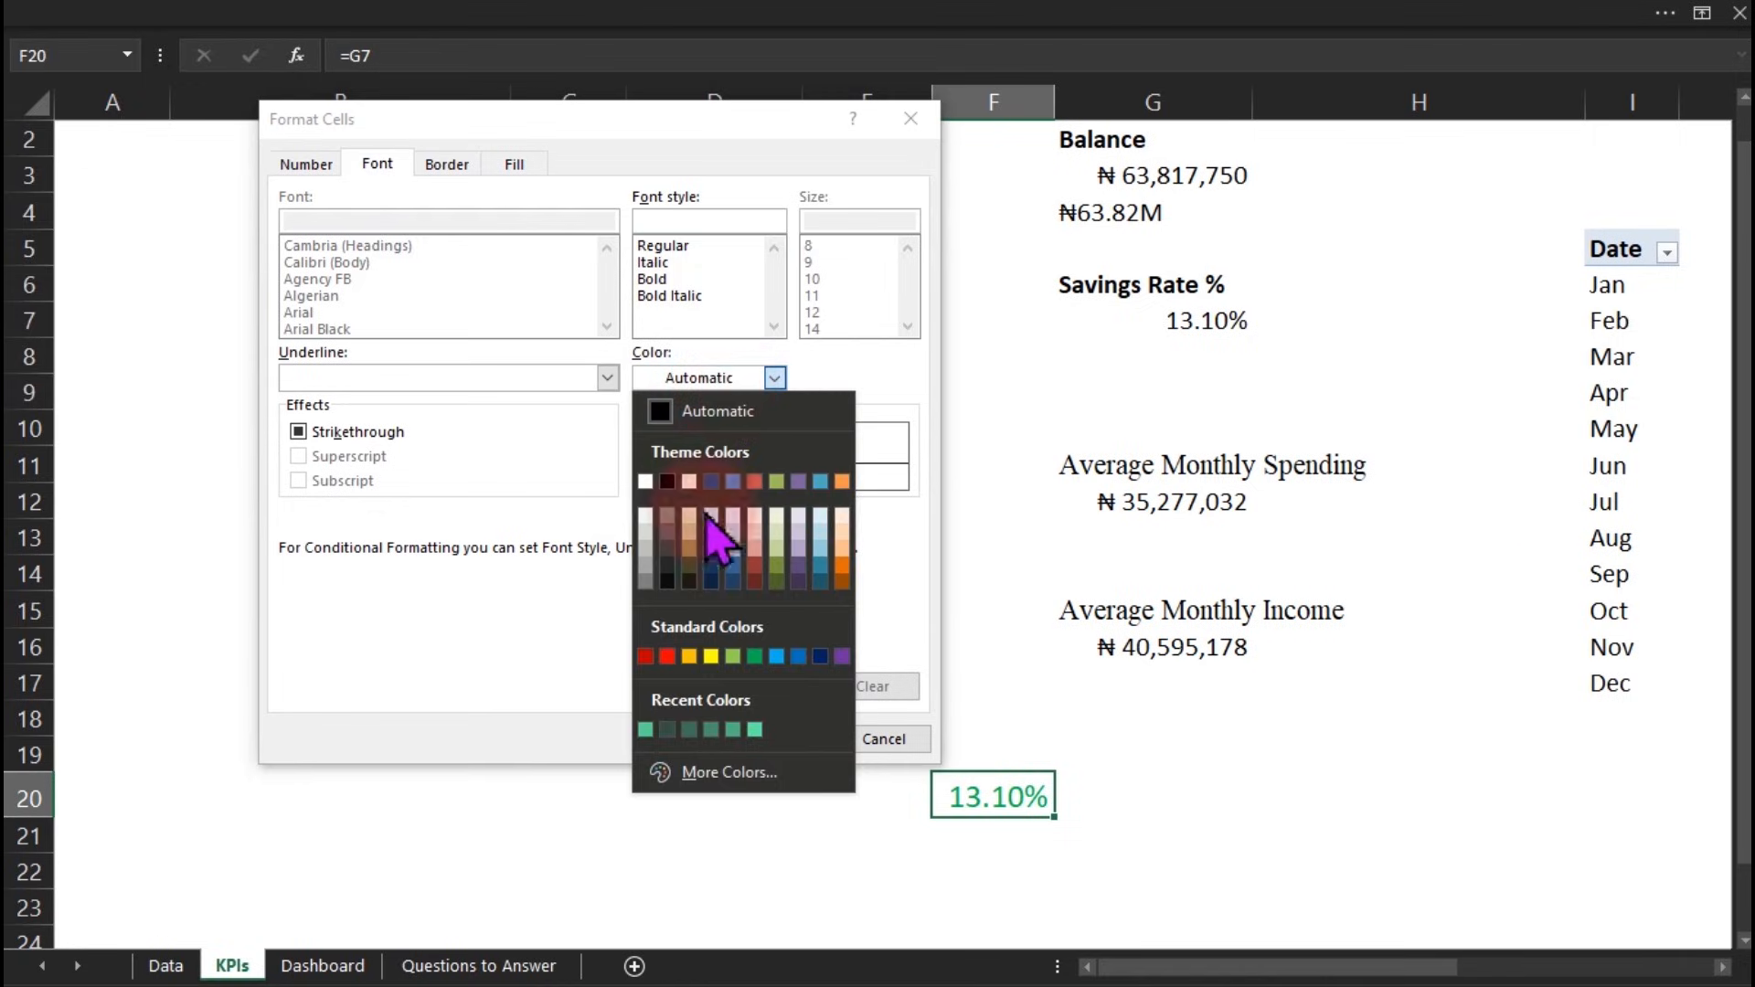
pyautogui.click(644, 662)
pyautogui.click(772, 739)
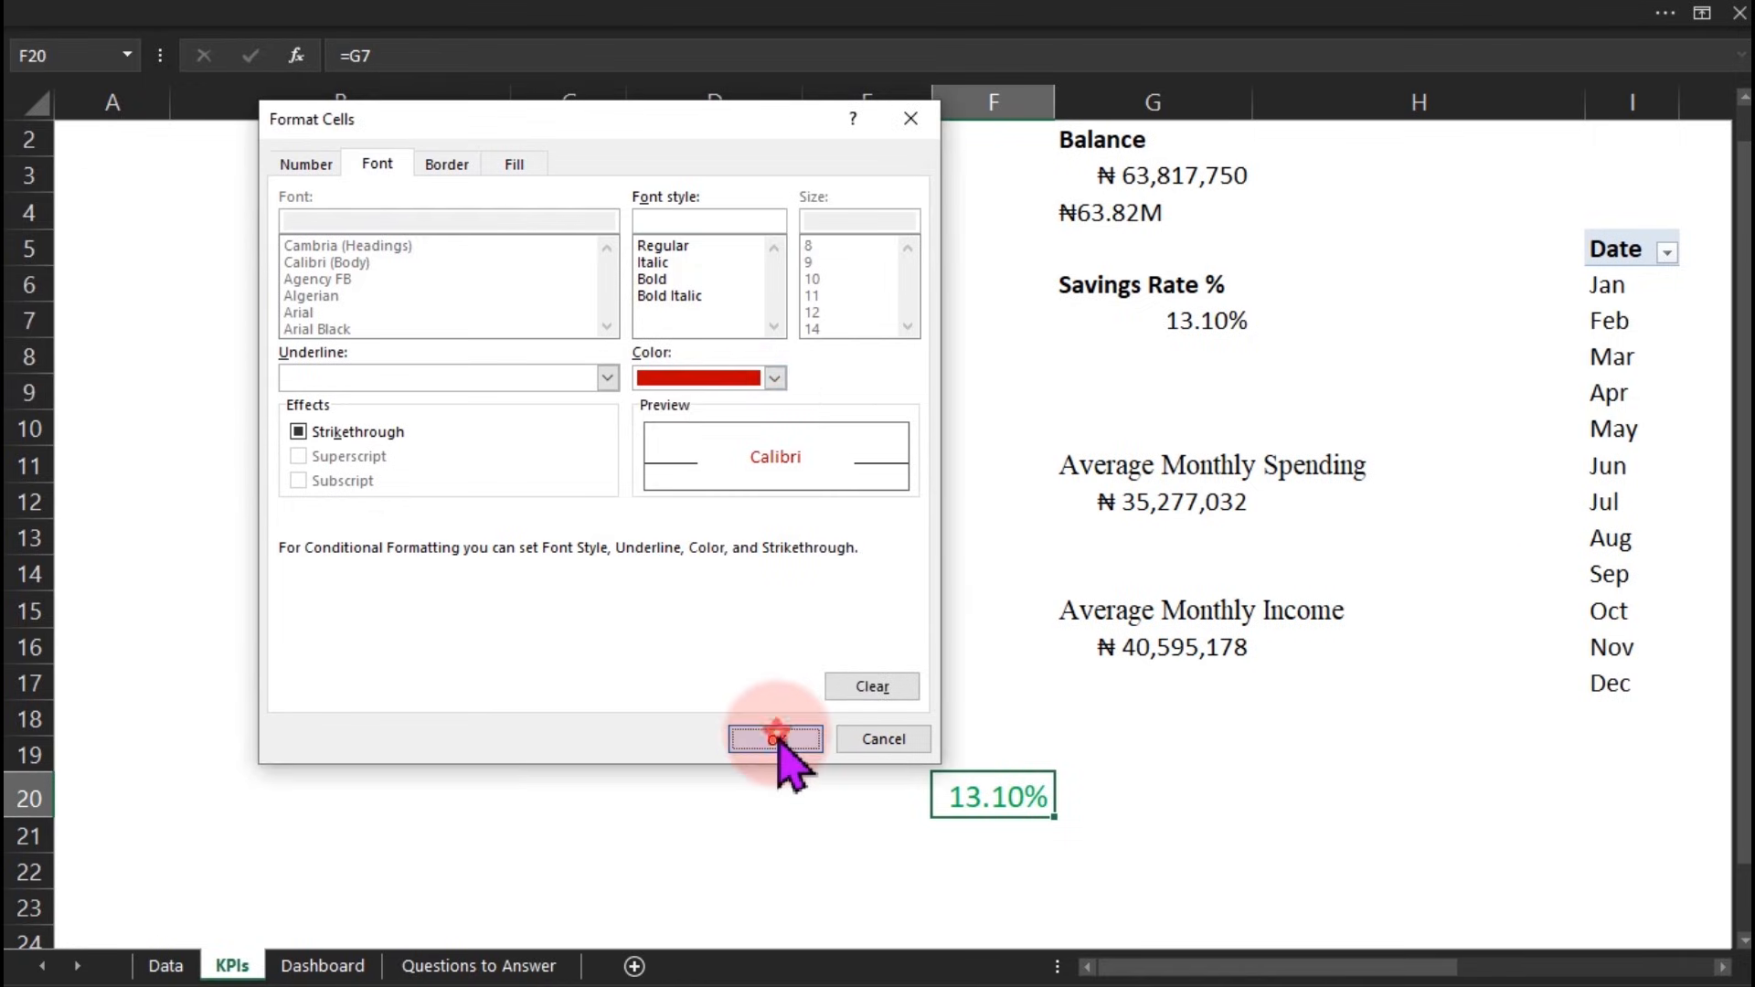
pyautogui.click(578, 658)
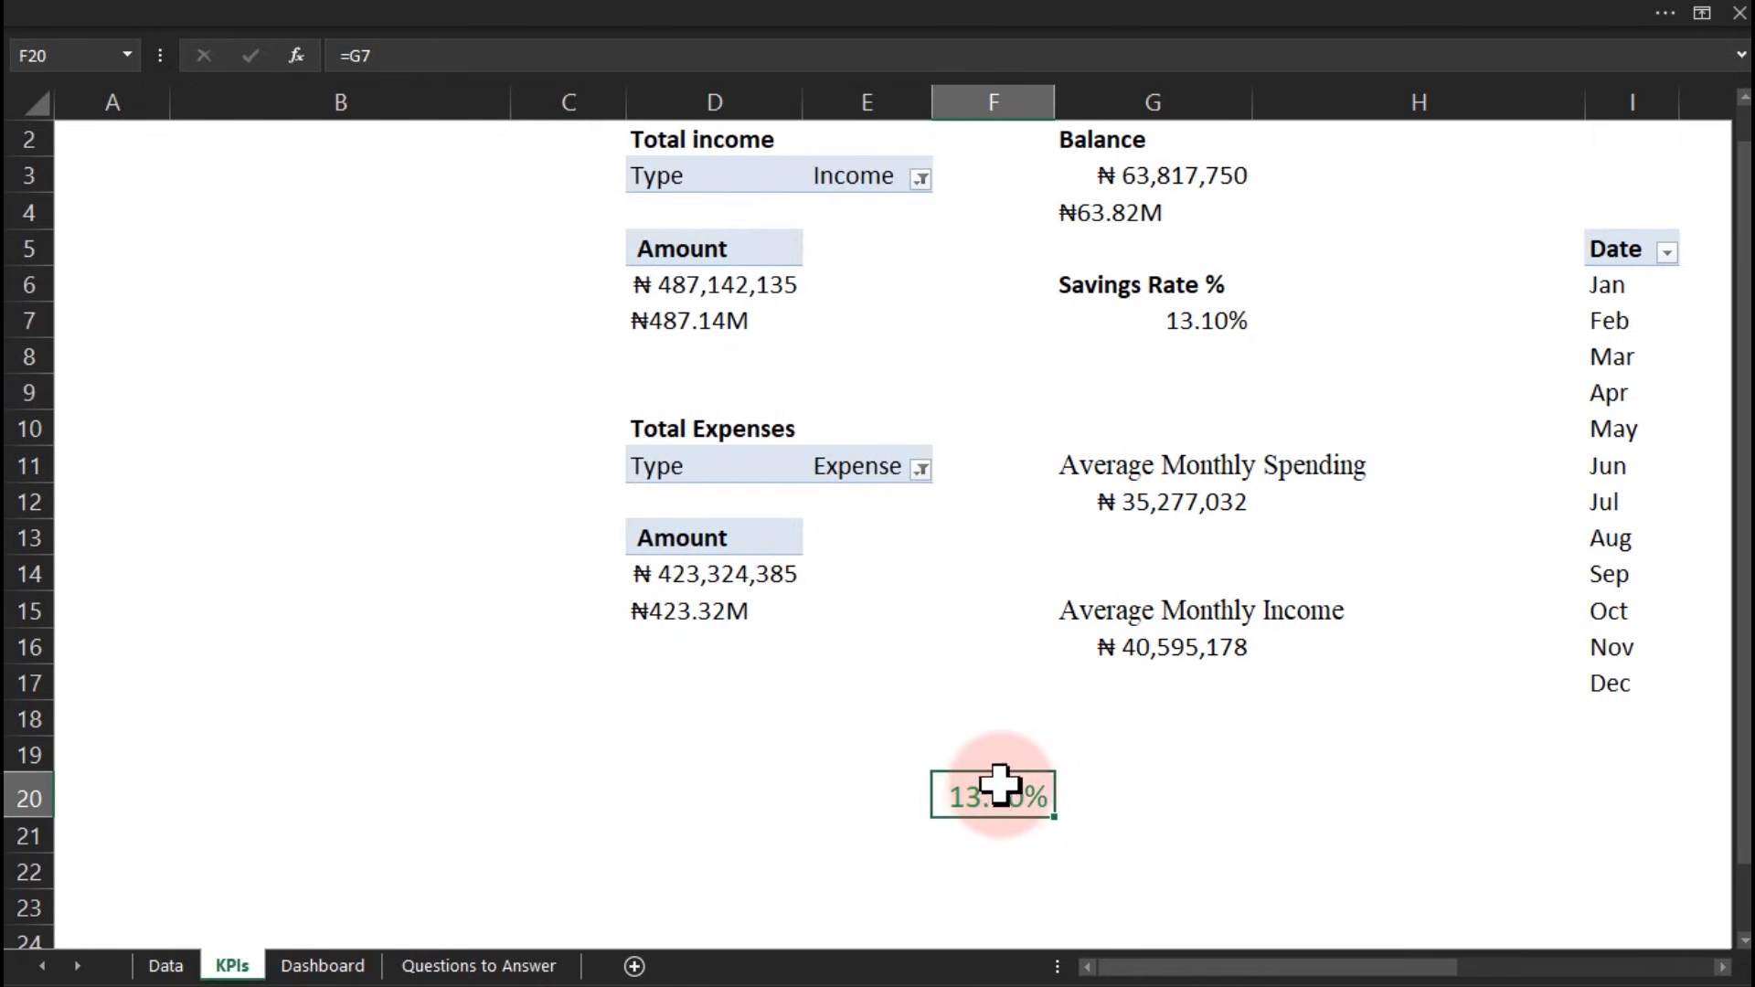
# Test the color rules by changing the Savings Rate formula in G7 to =-G3/D6, and restore it to =G3/D6
pyautogui.click(1177, 320)
pyautogui.doubleClick(1177, 320)
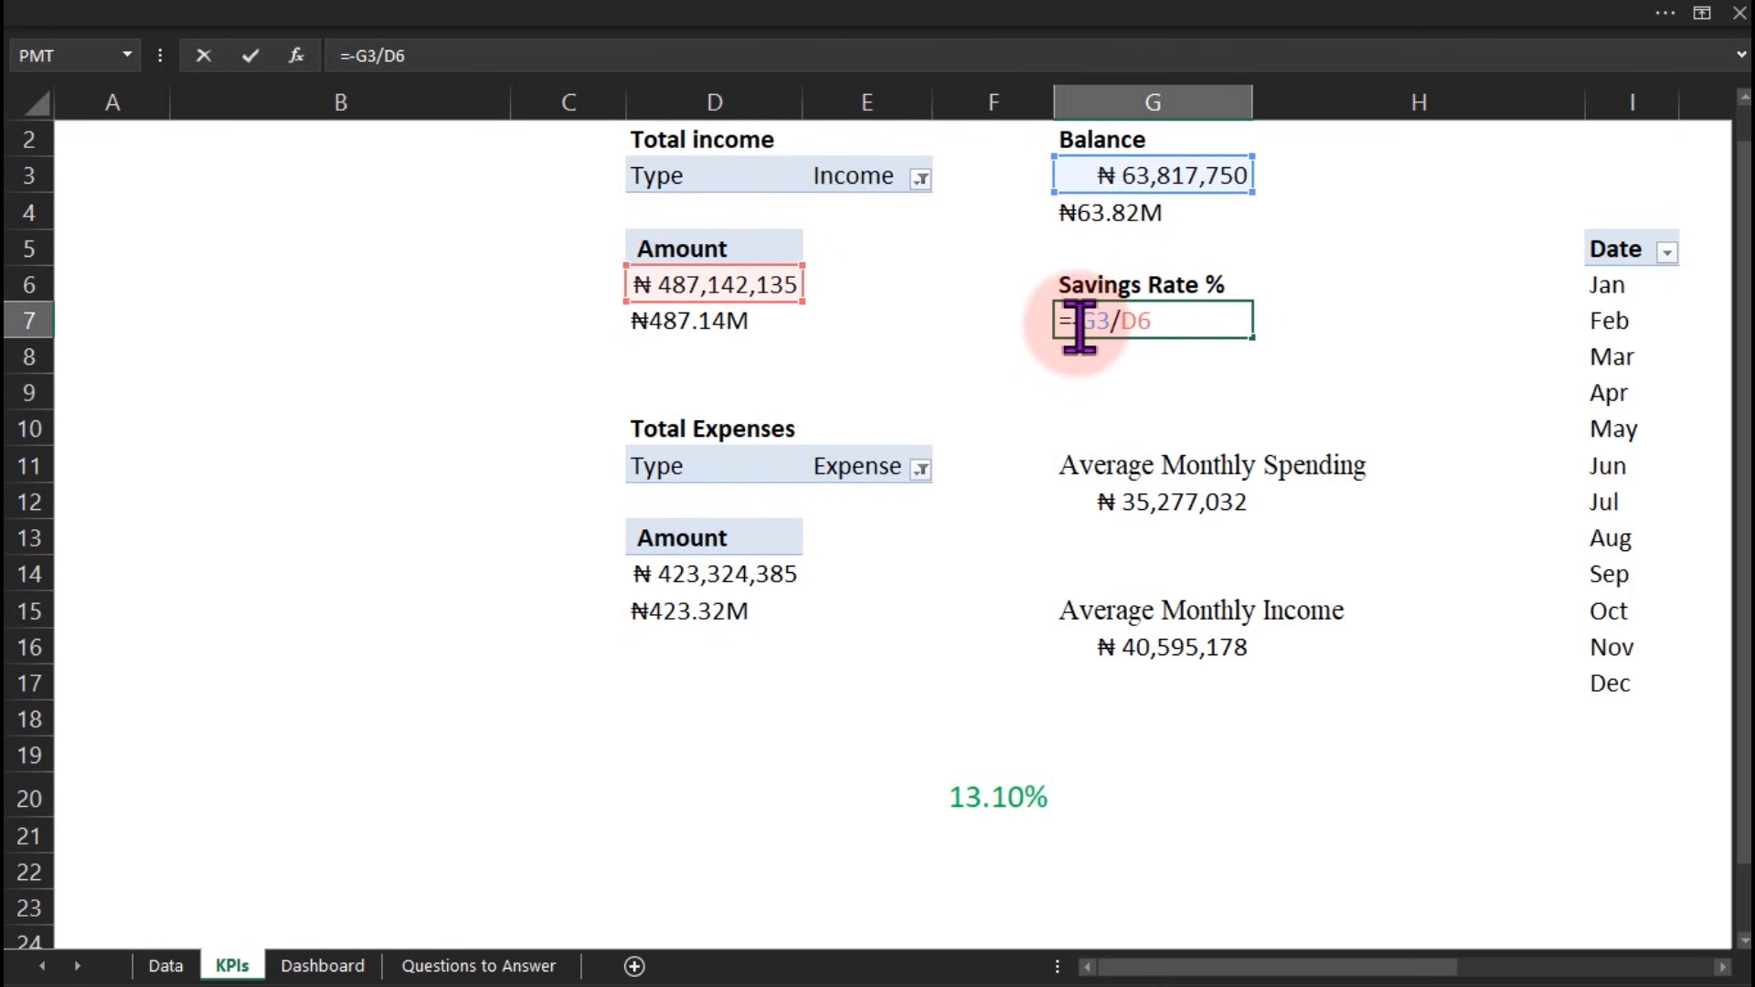
pyautogui.press('Return')
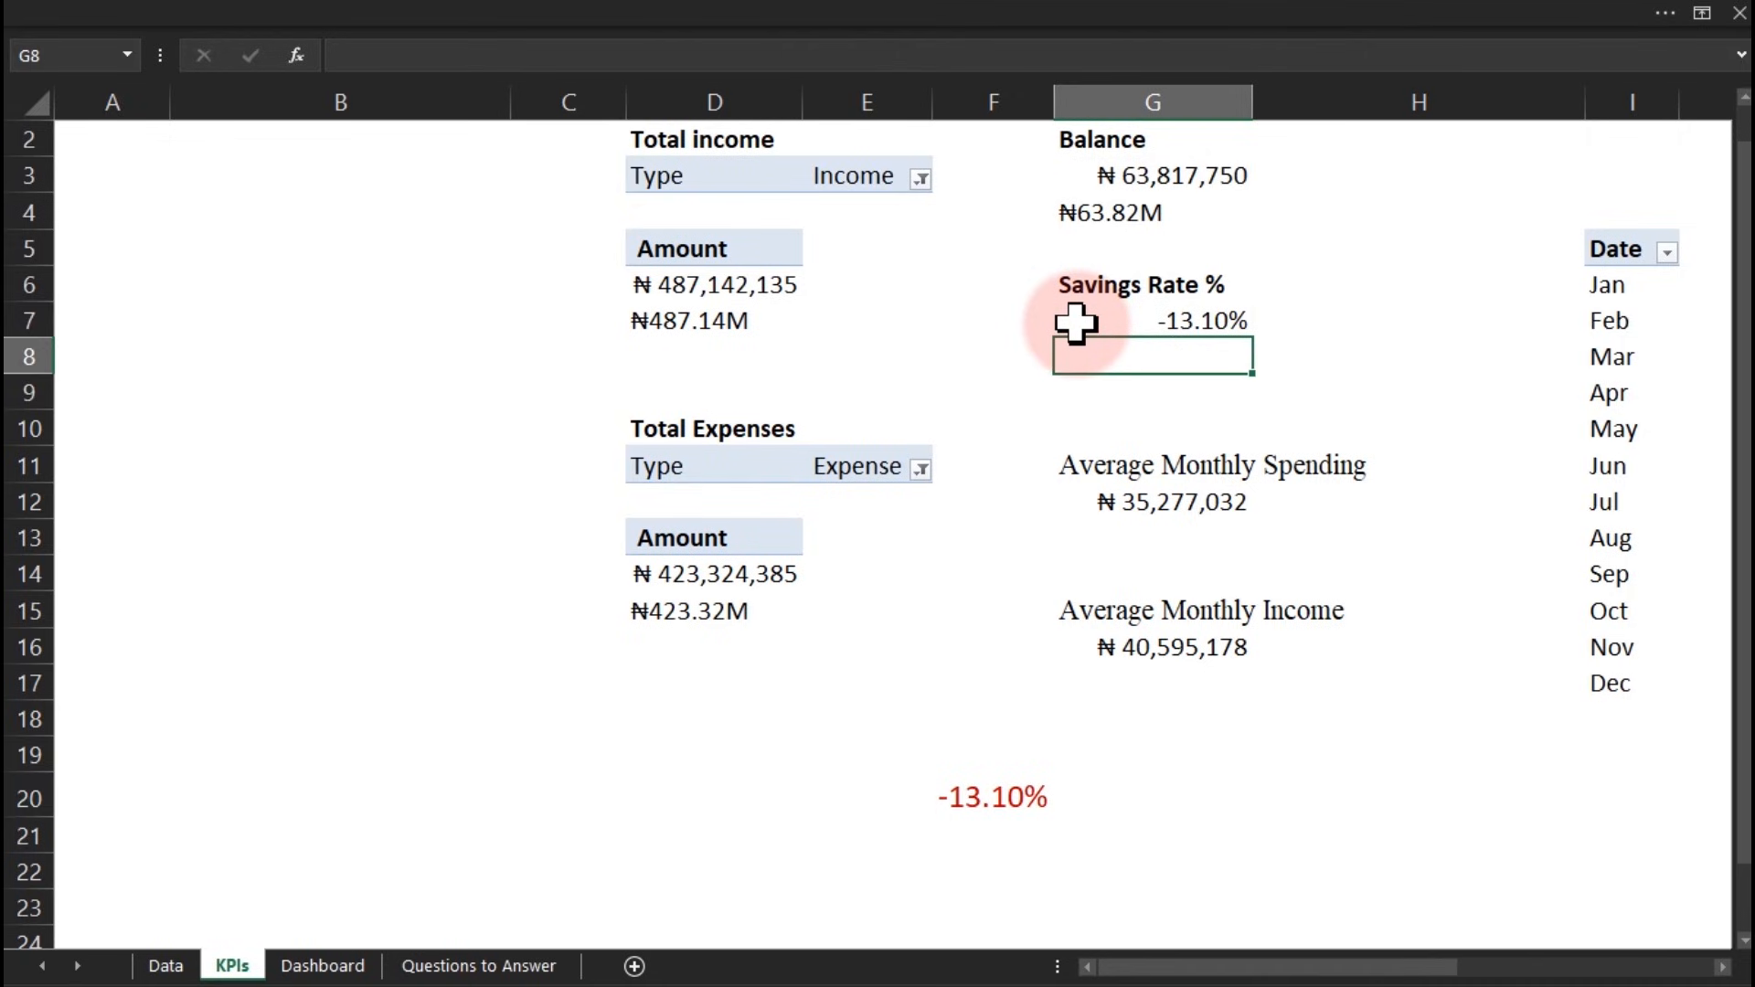
pyautogui.doubleClick(1120, 320)
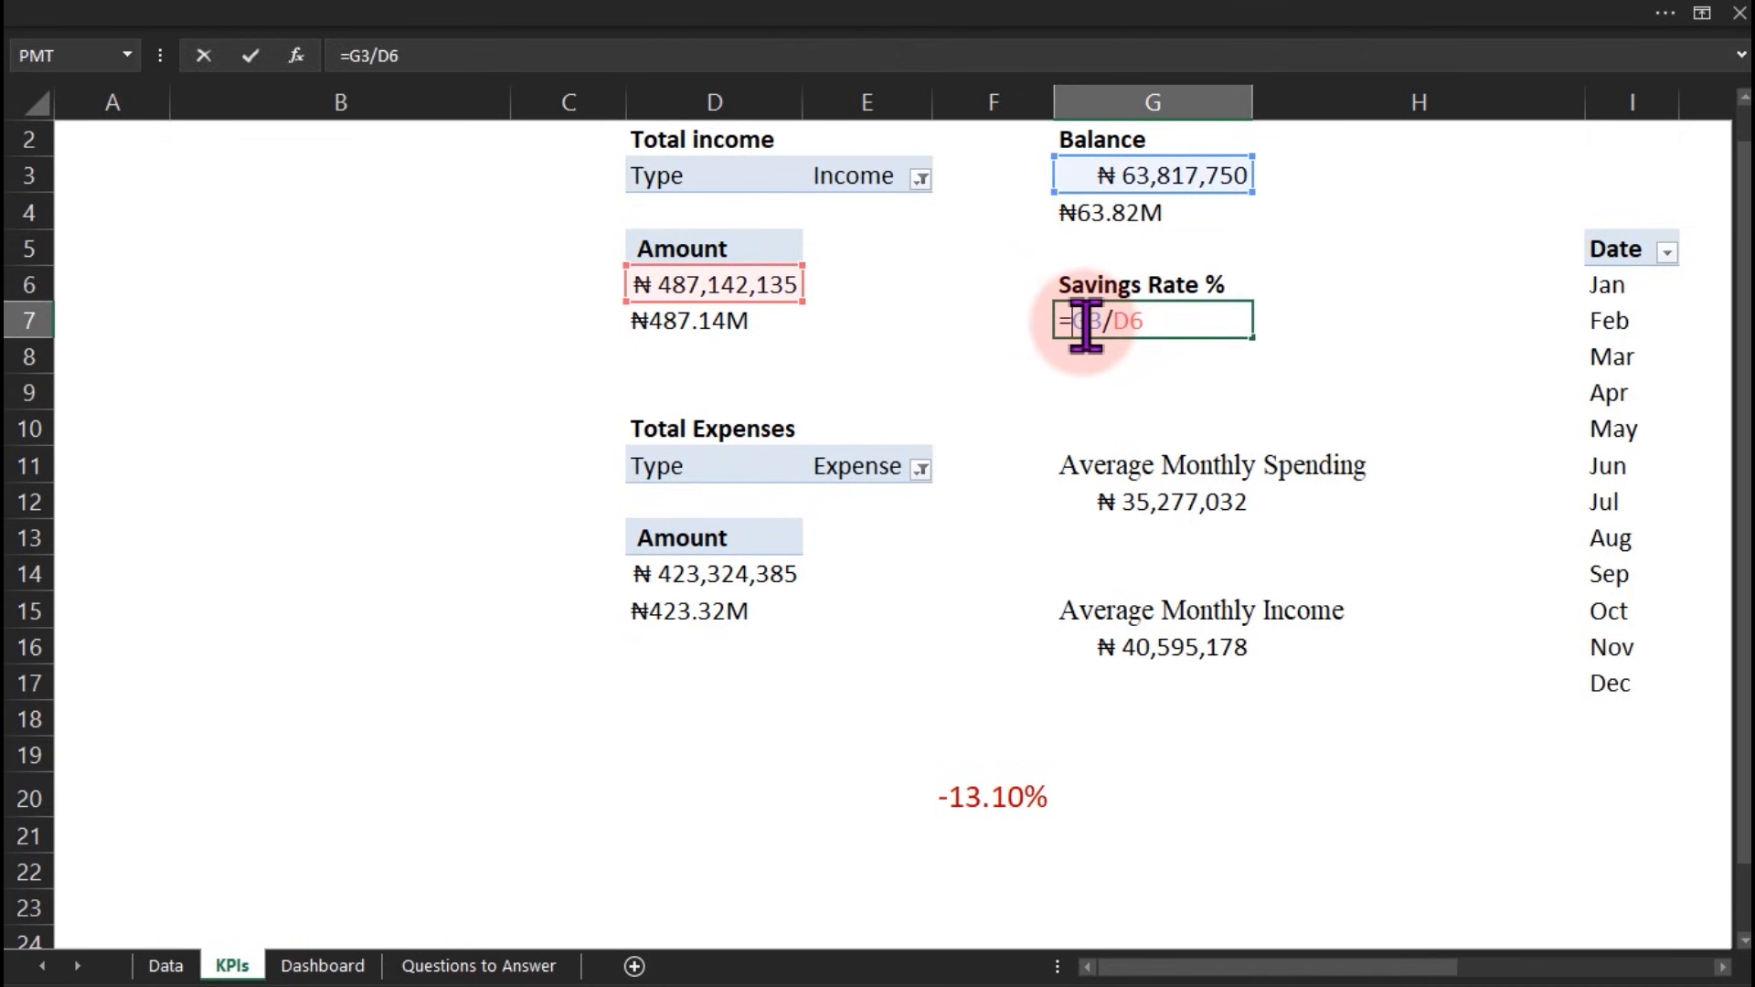
pyautogui.press('Return')
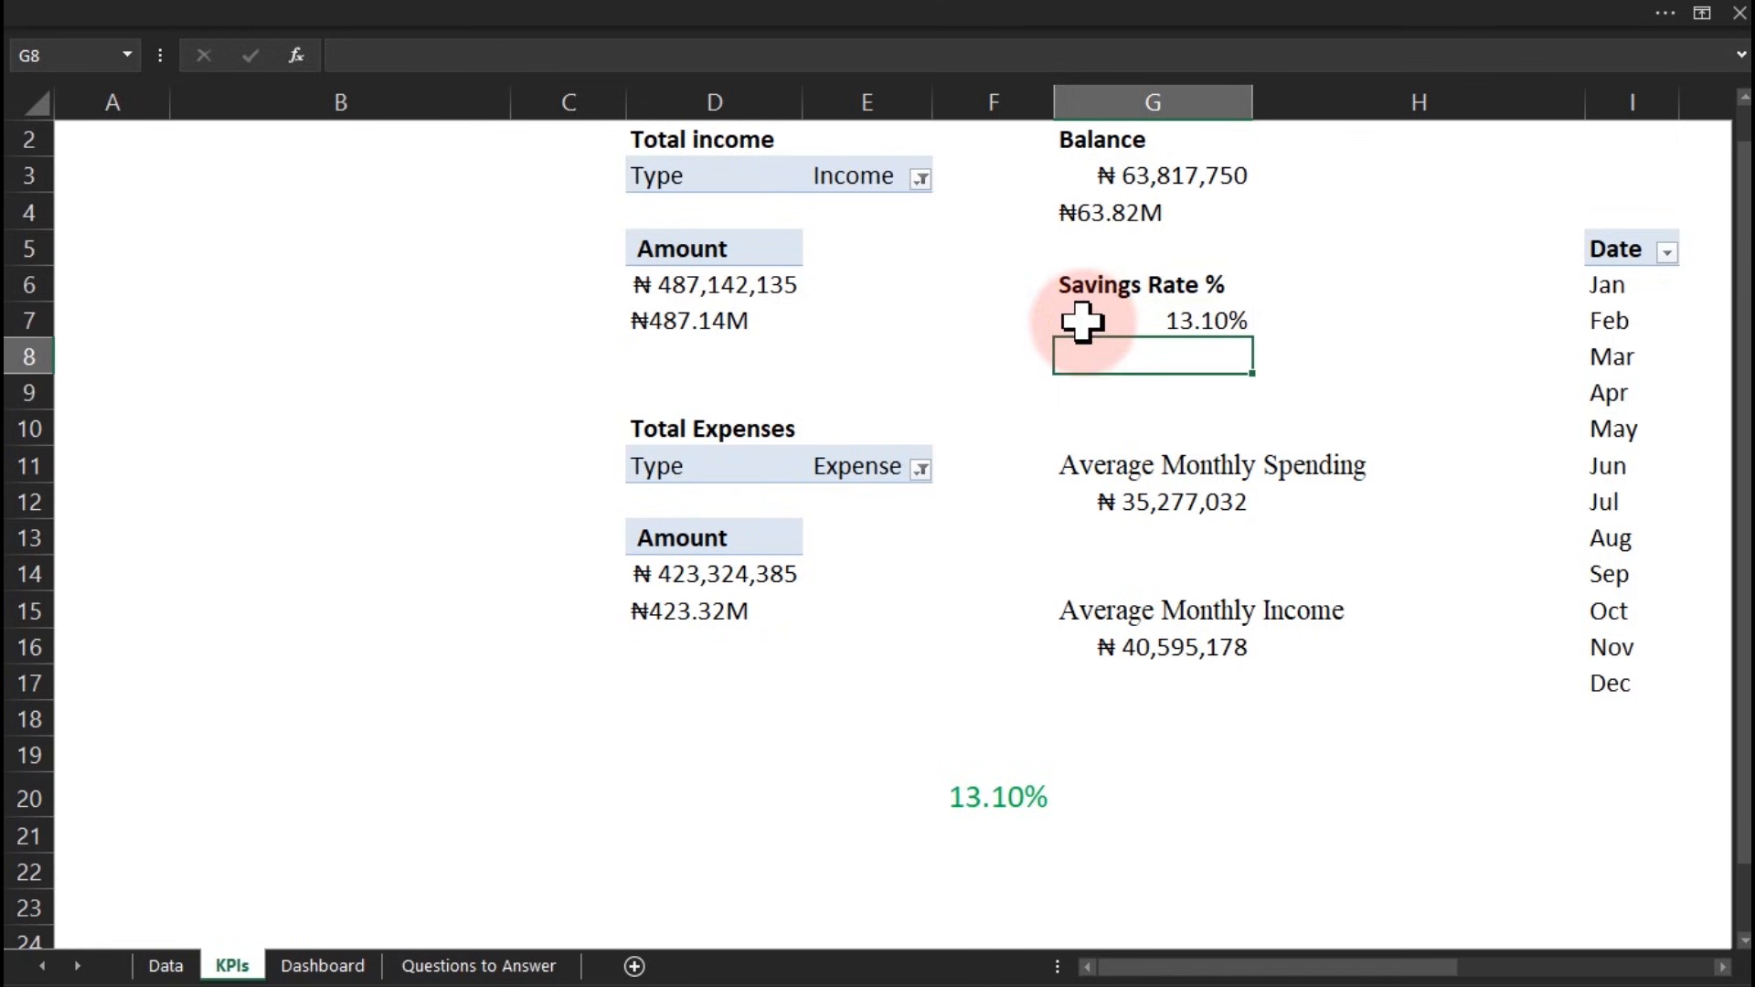
# Copy the savings rate cell F20 from the KPIs sheet and paste it onto the Dashboard sheet as a linked picture
pyautogui.click(985, 800)
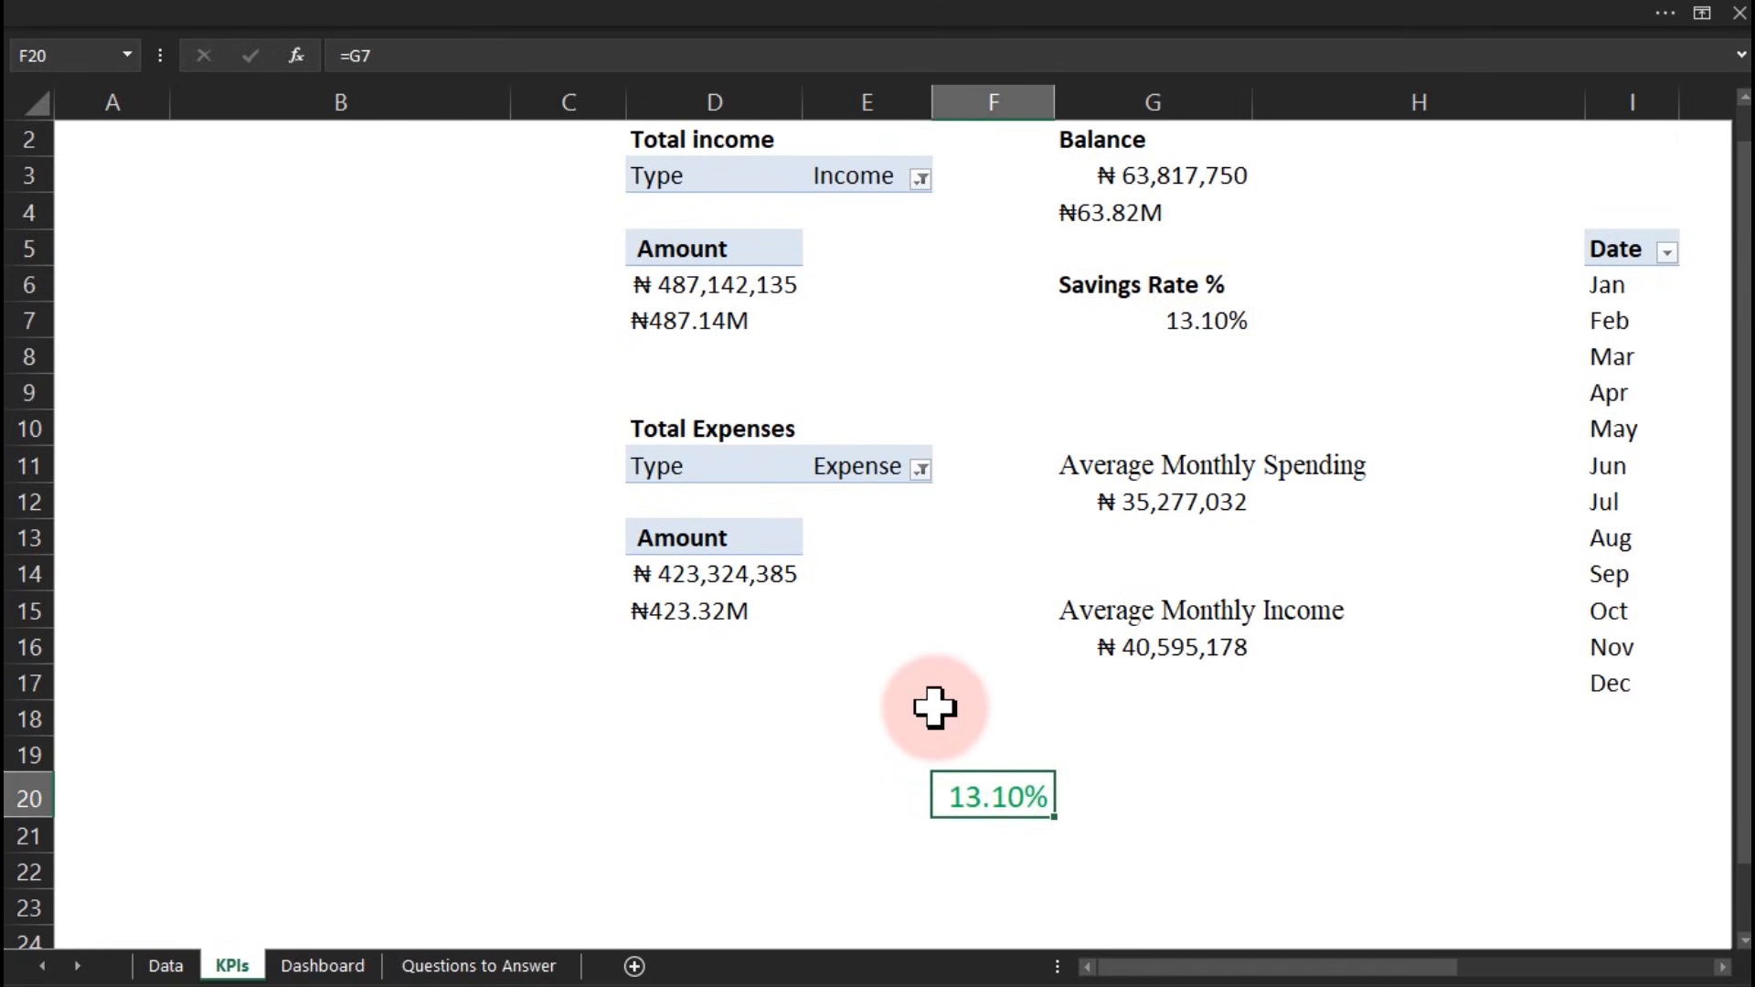
pyautogui.hotkey('ctrl', 'c')
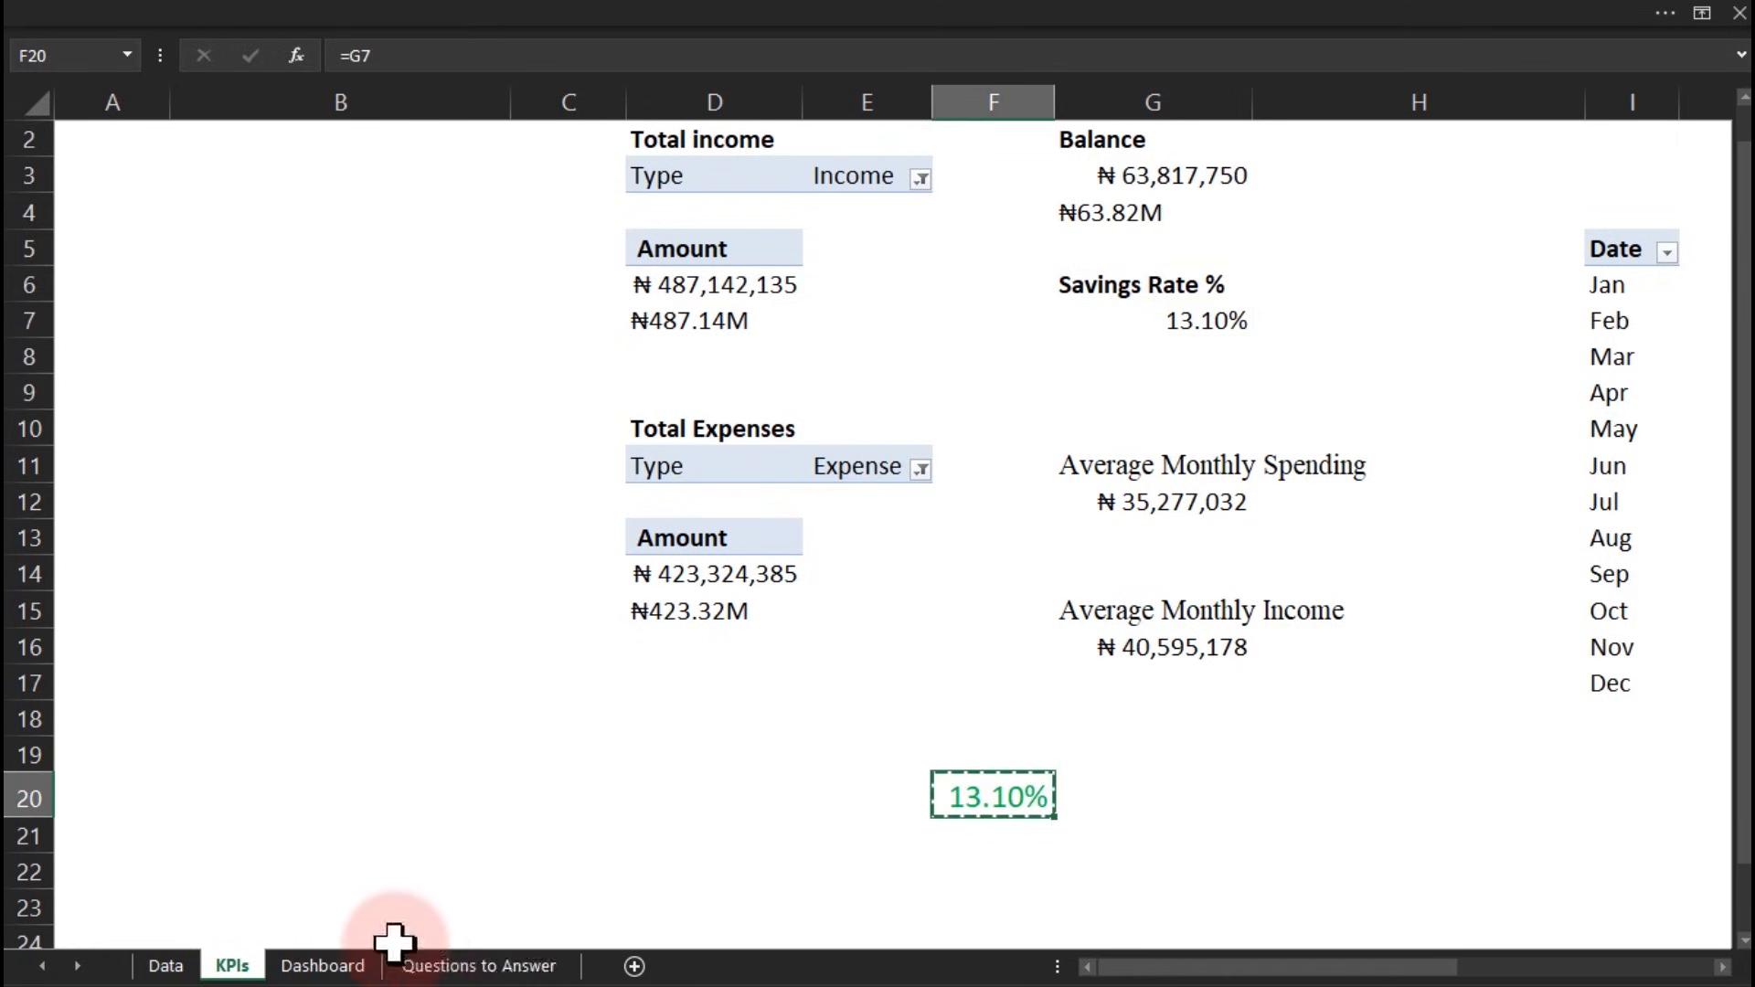
pyautogui.click(361, 966)
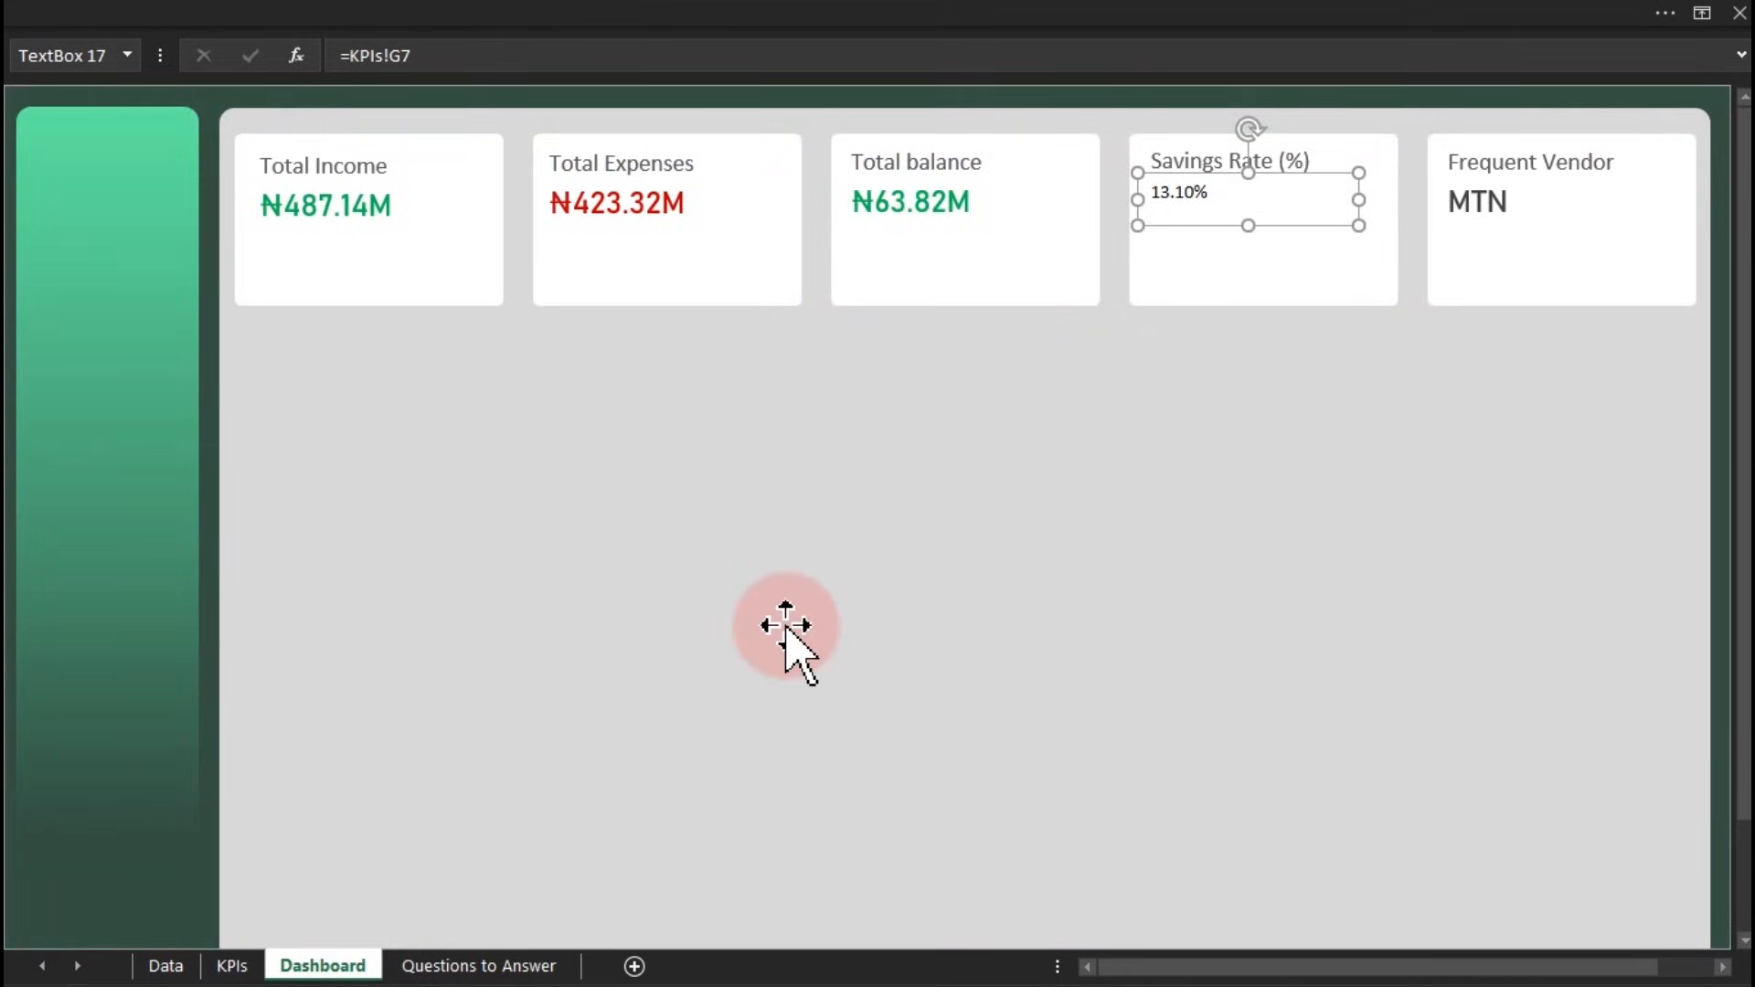
pyautogui.click(837, 526)
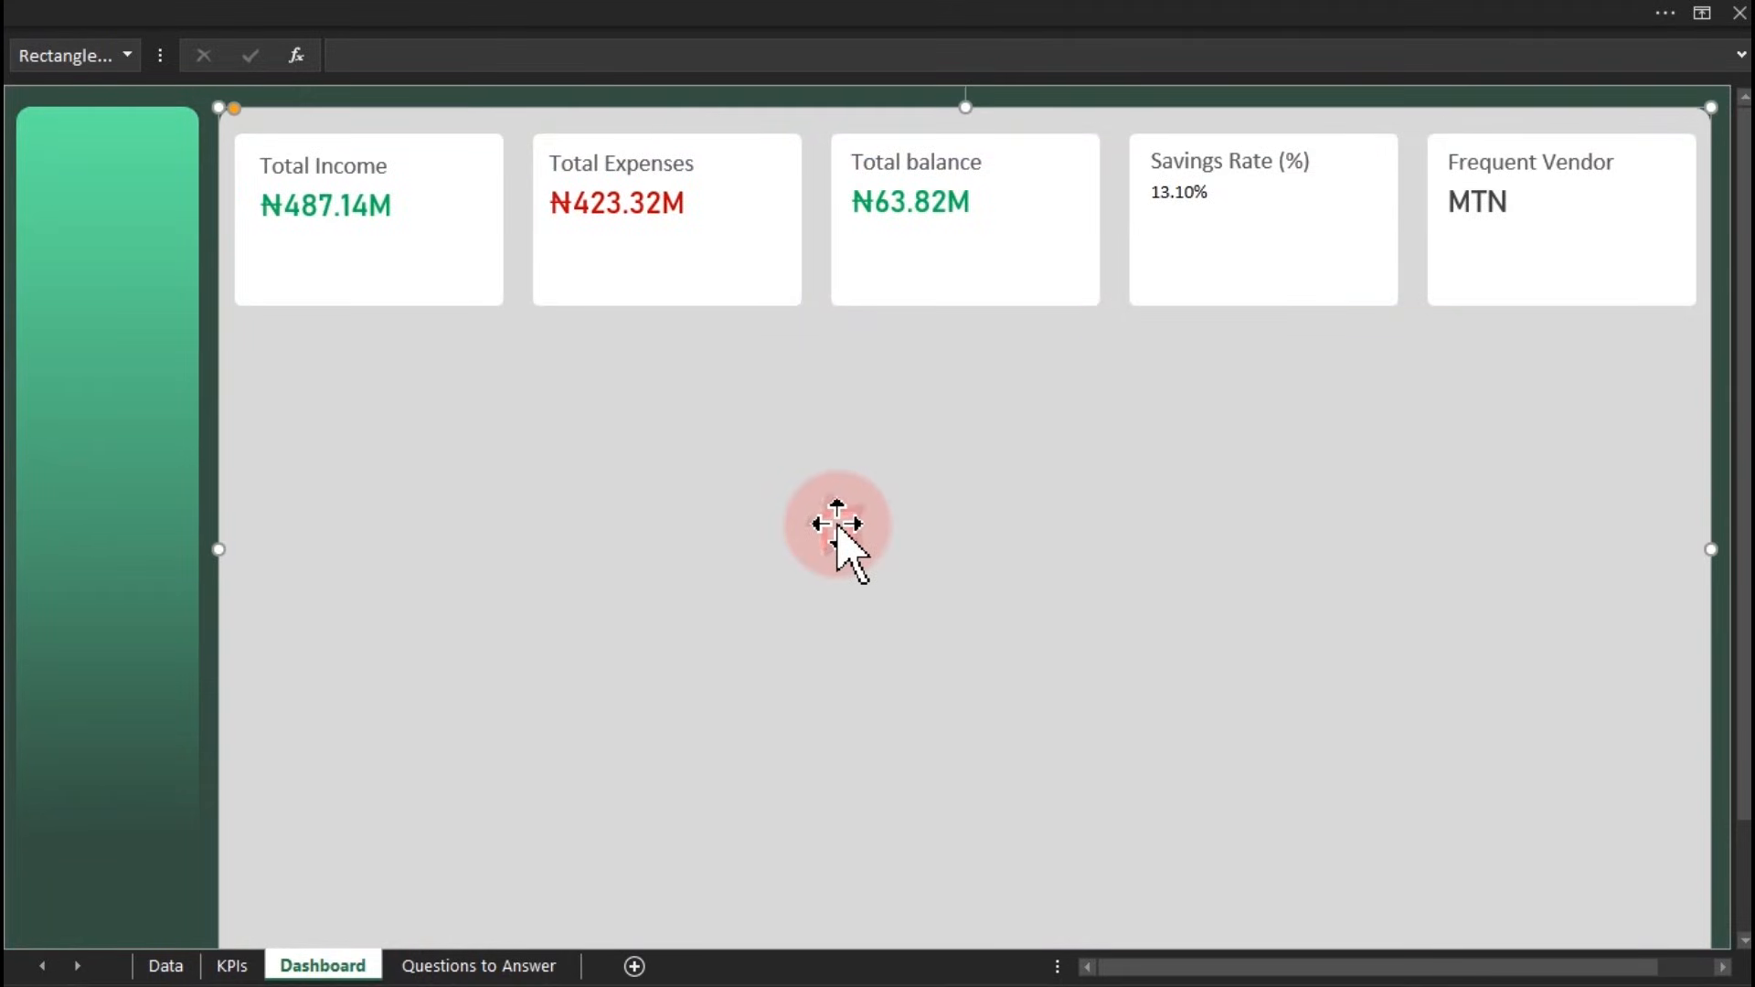
pyautogui.click(746, 95)
pyautogui.click(377, 11)
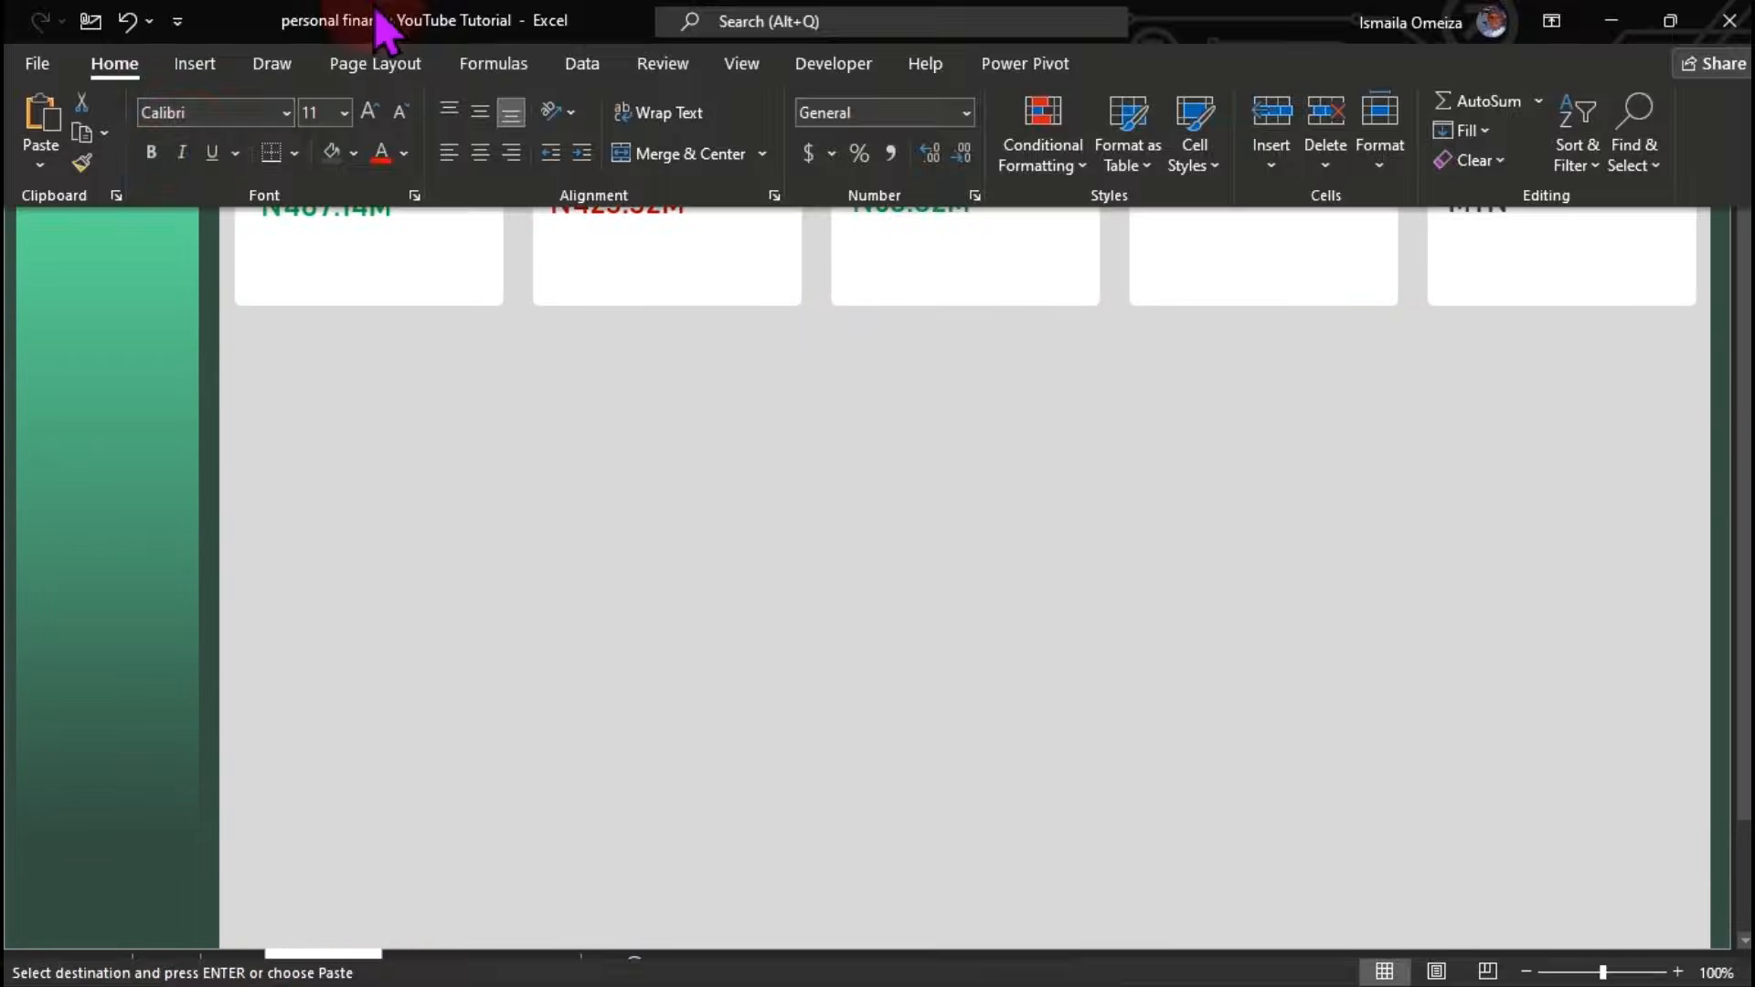
pyautogui.click(44, 169)
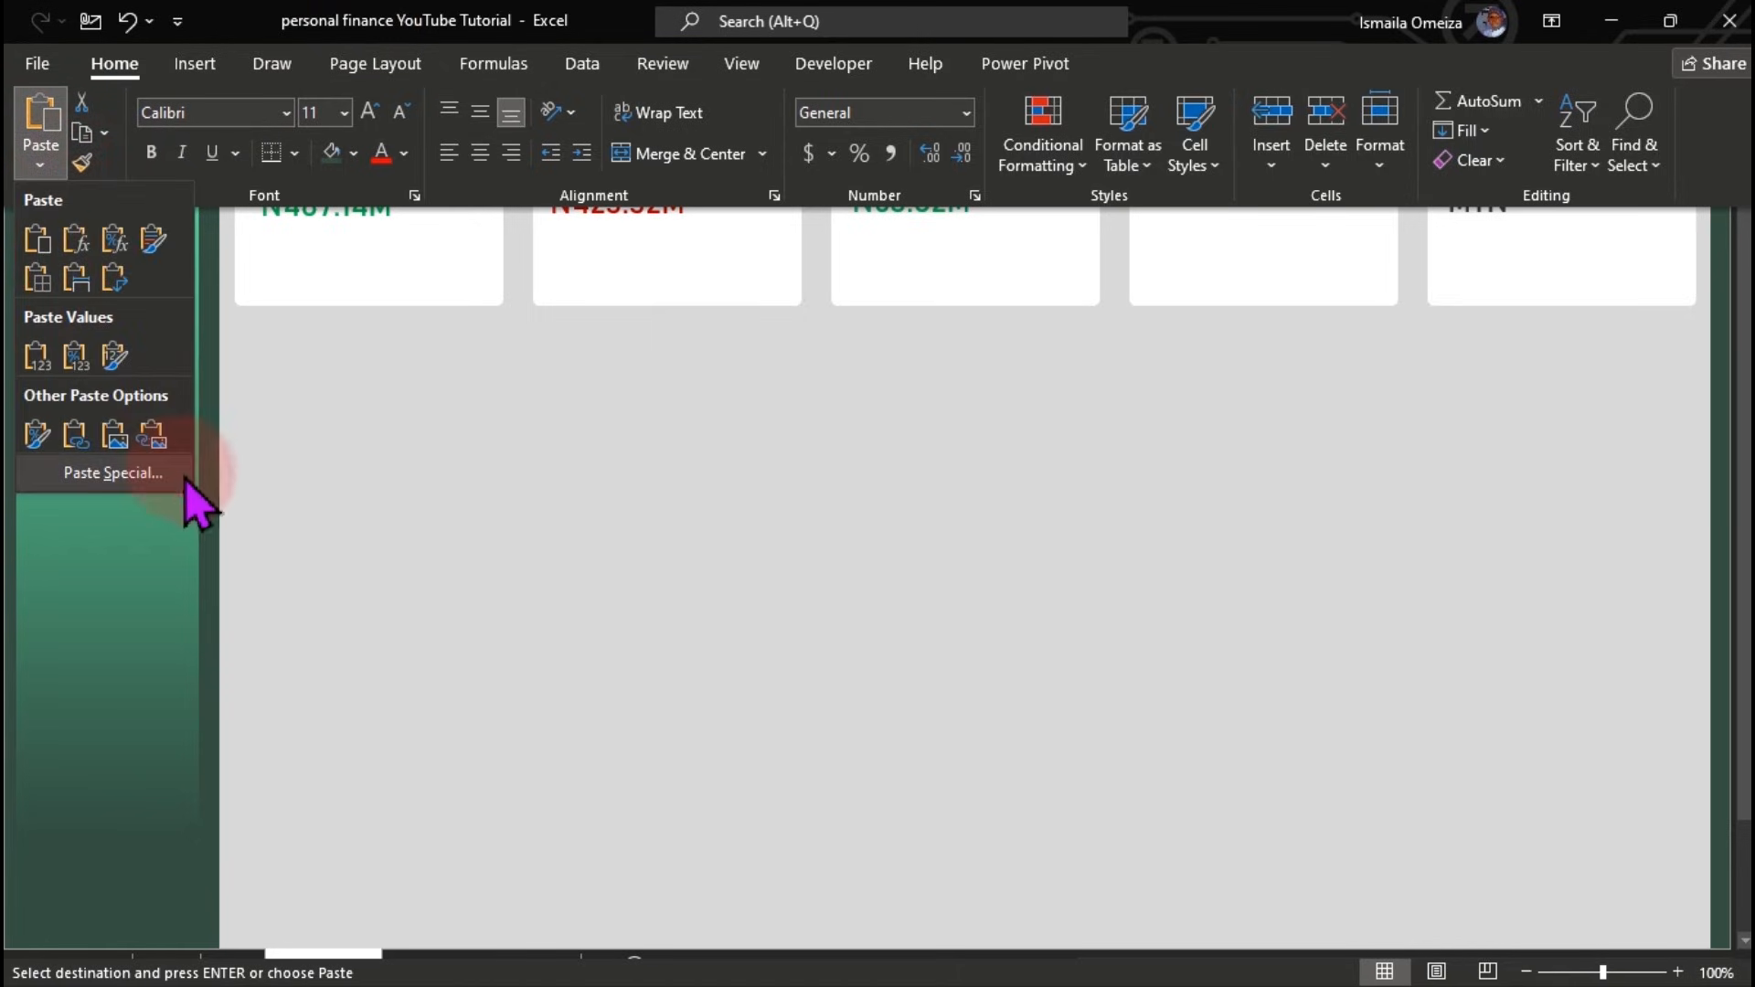
pyautogui.click(152, 435)
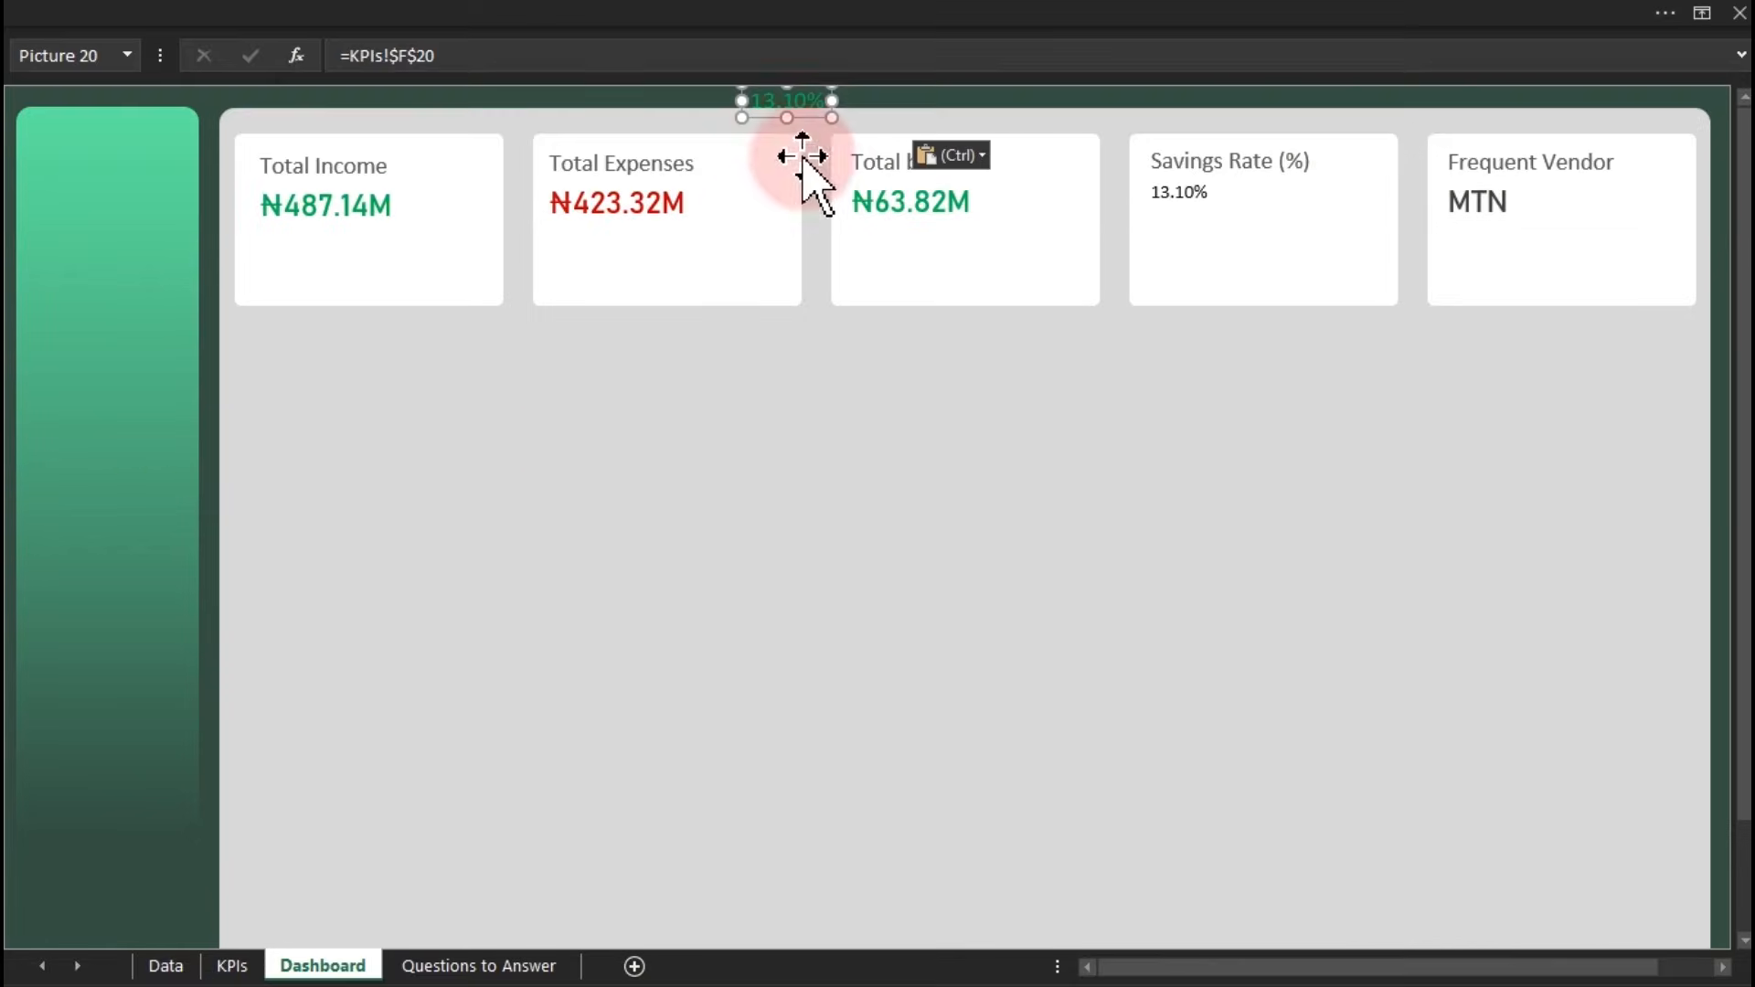
# Replace the plain savings rate text box with the linked picture, placed directly under the Savings Rate (%) title
pyautogui.moveTo(795, 106); pyautogui.dragTo(1208, 270)
pyautogui.click(1170, 197)
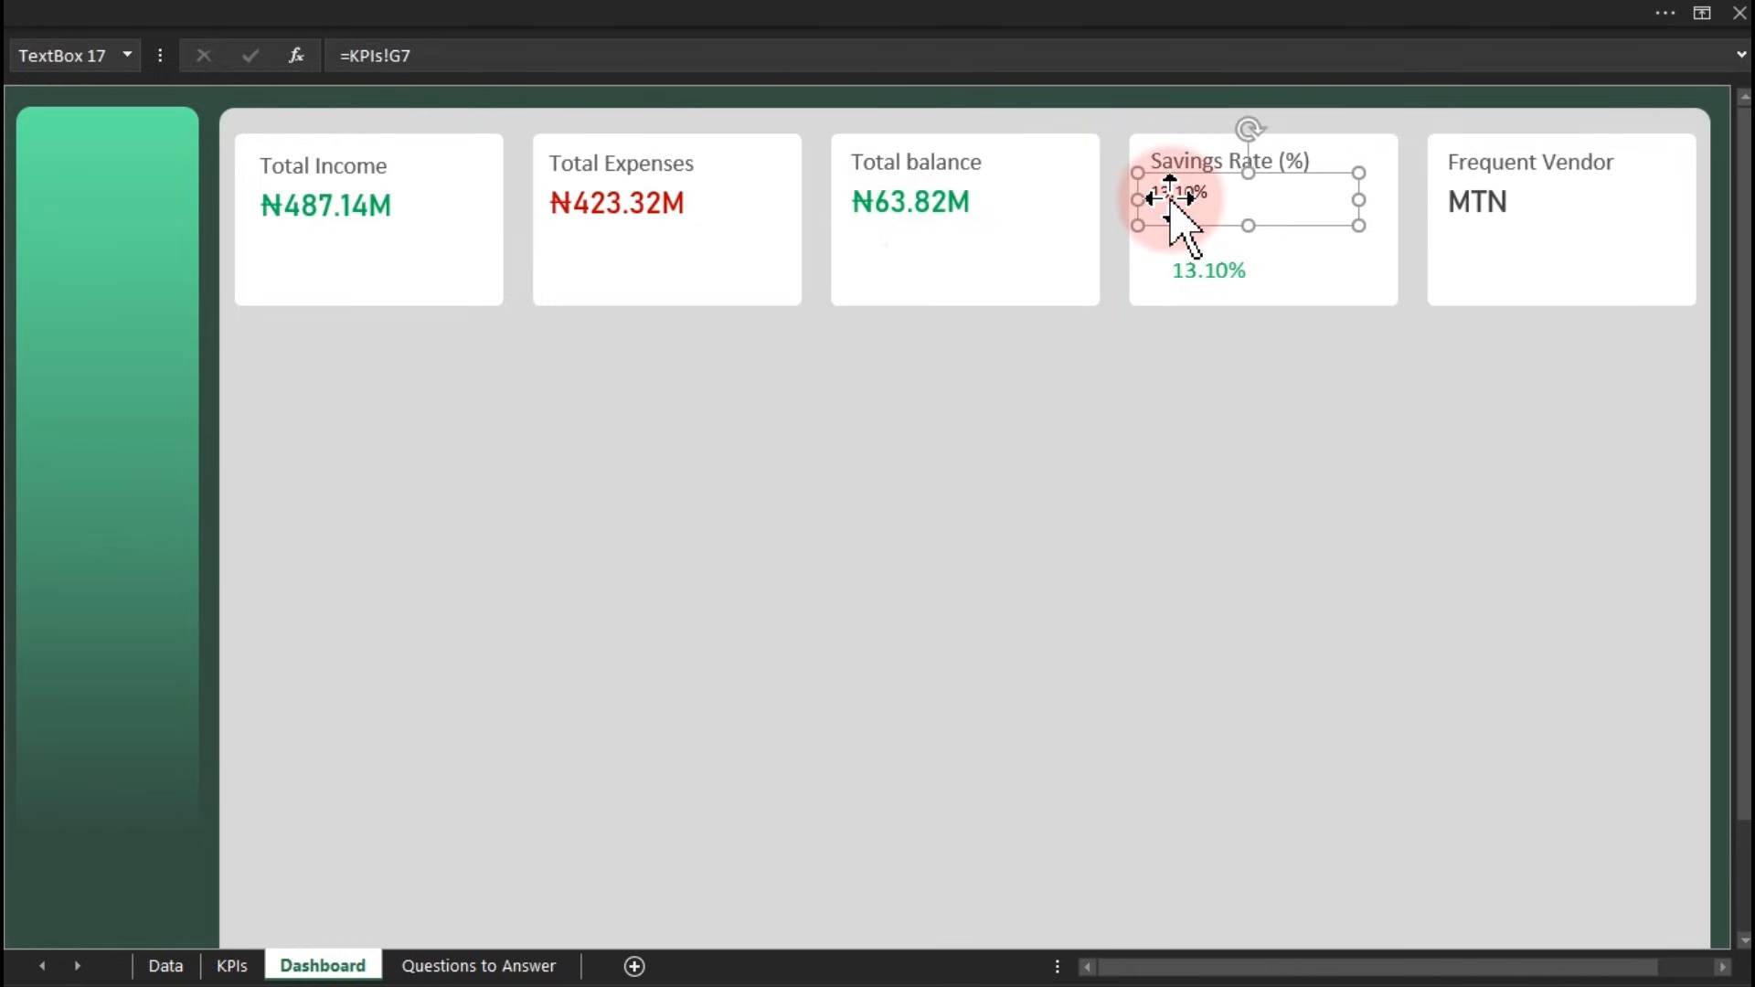
pyautogui.press('Delete')
pyautogui.click(1199, 266)
pyautogui.moveTo(1208, 273); pyautogui.dragTo(1190, 203)
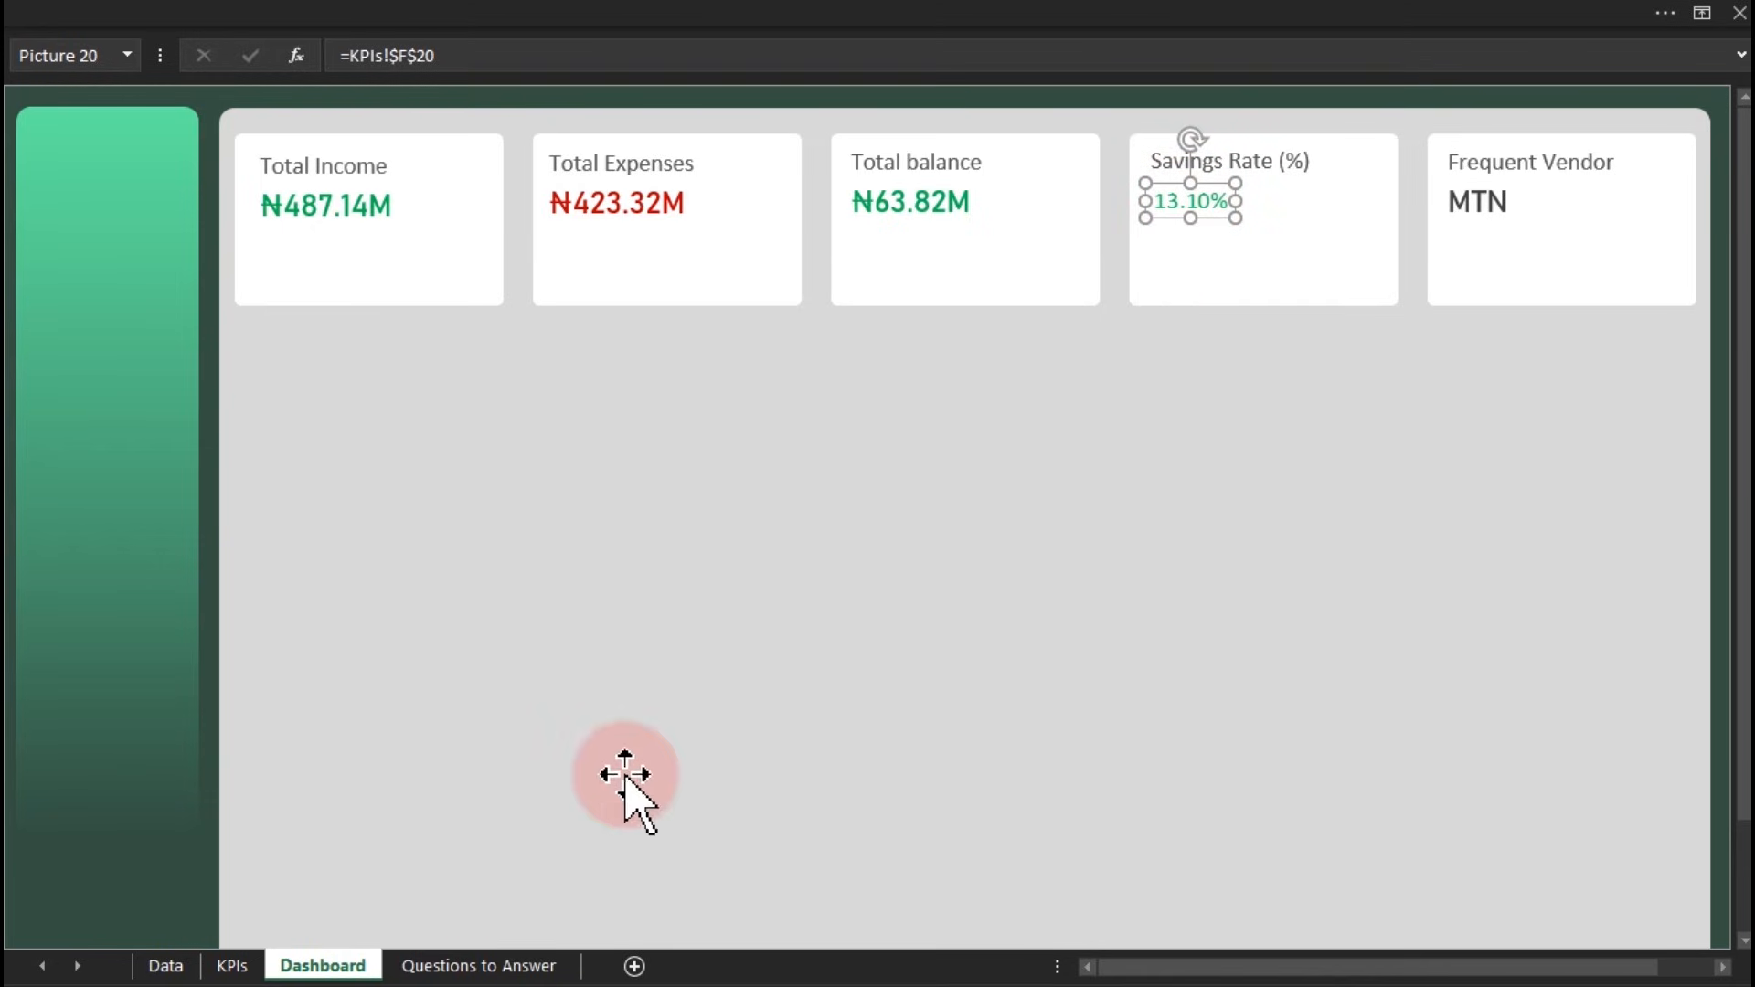
# Set the font size of F20 on the KPIs sheet to 20 and check the linked picture on the Dashboard
pyautogui.click(232, 966)
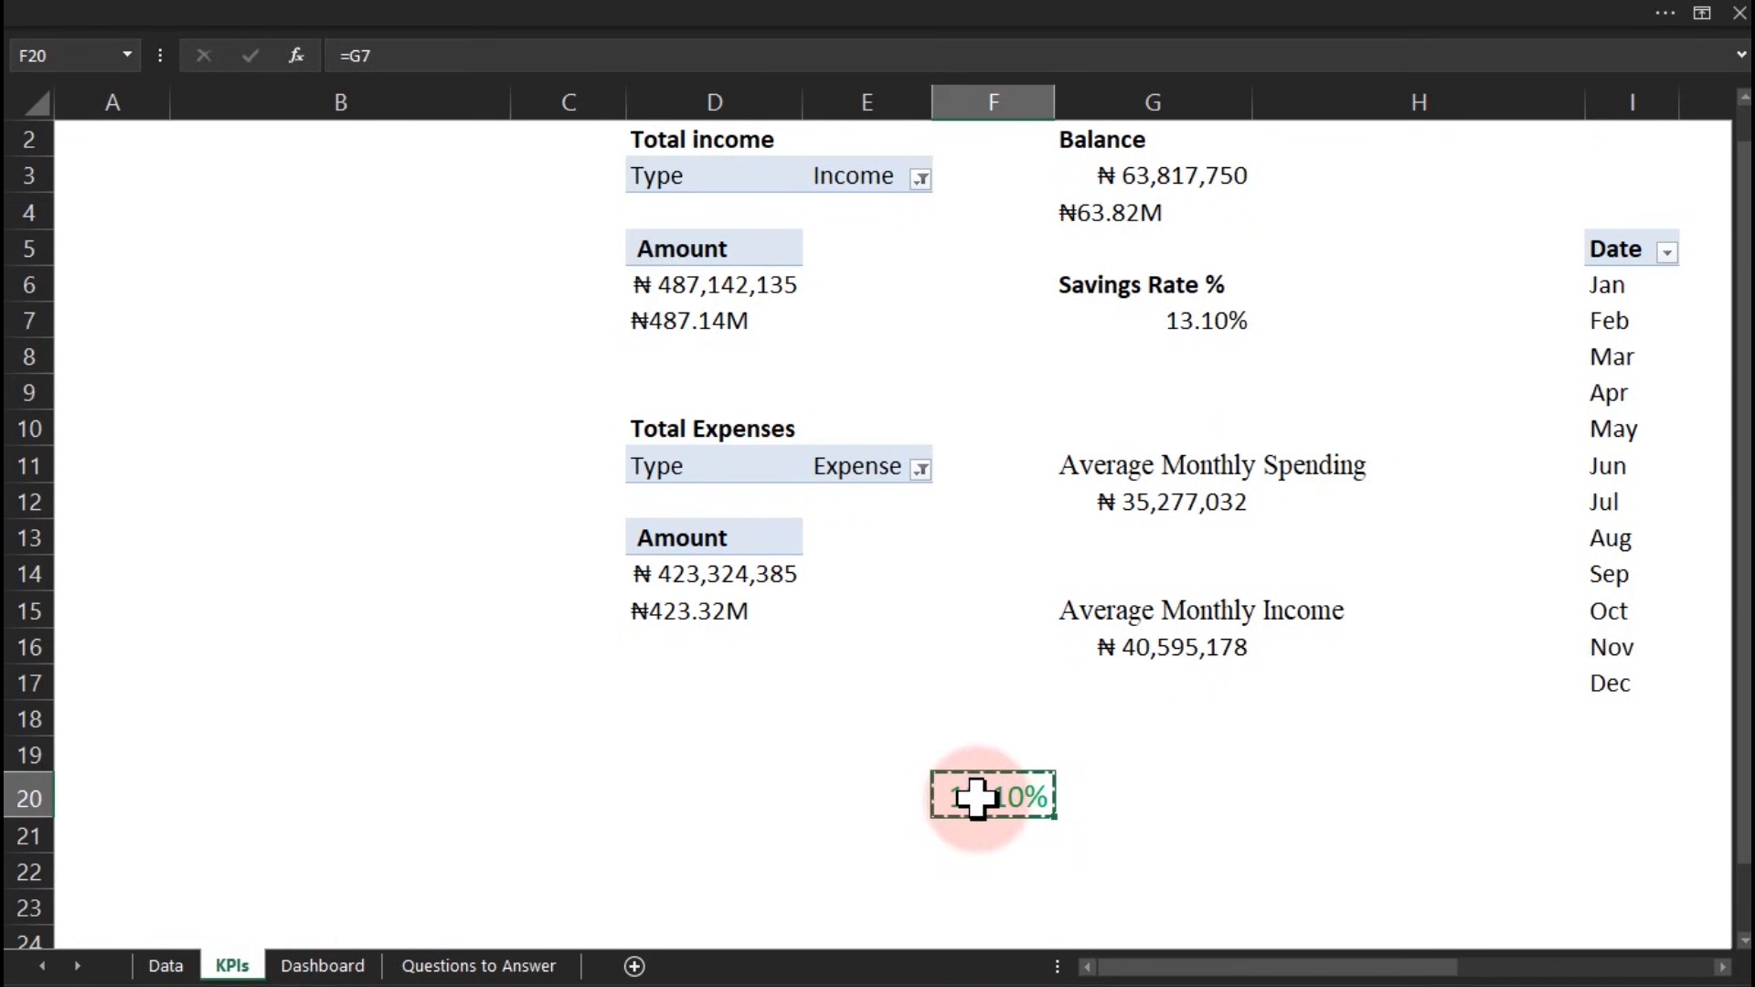
pyautogui.click(477, 8)
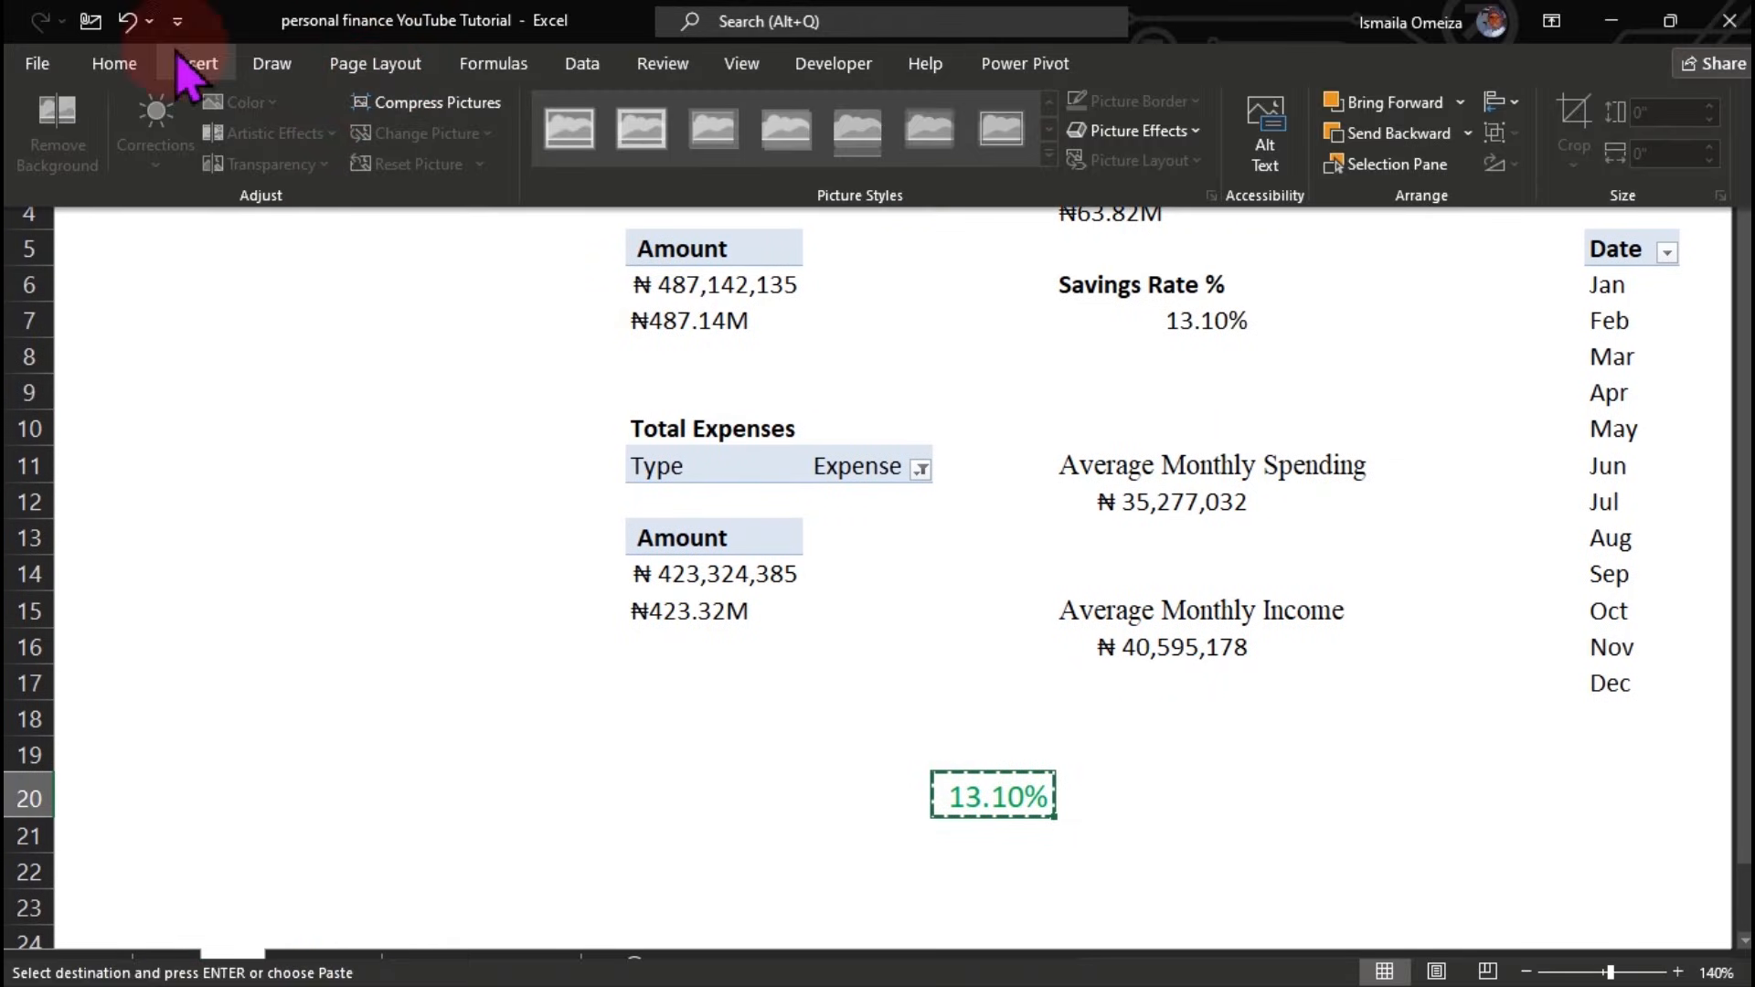
pyautogui.click(114, 64)
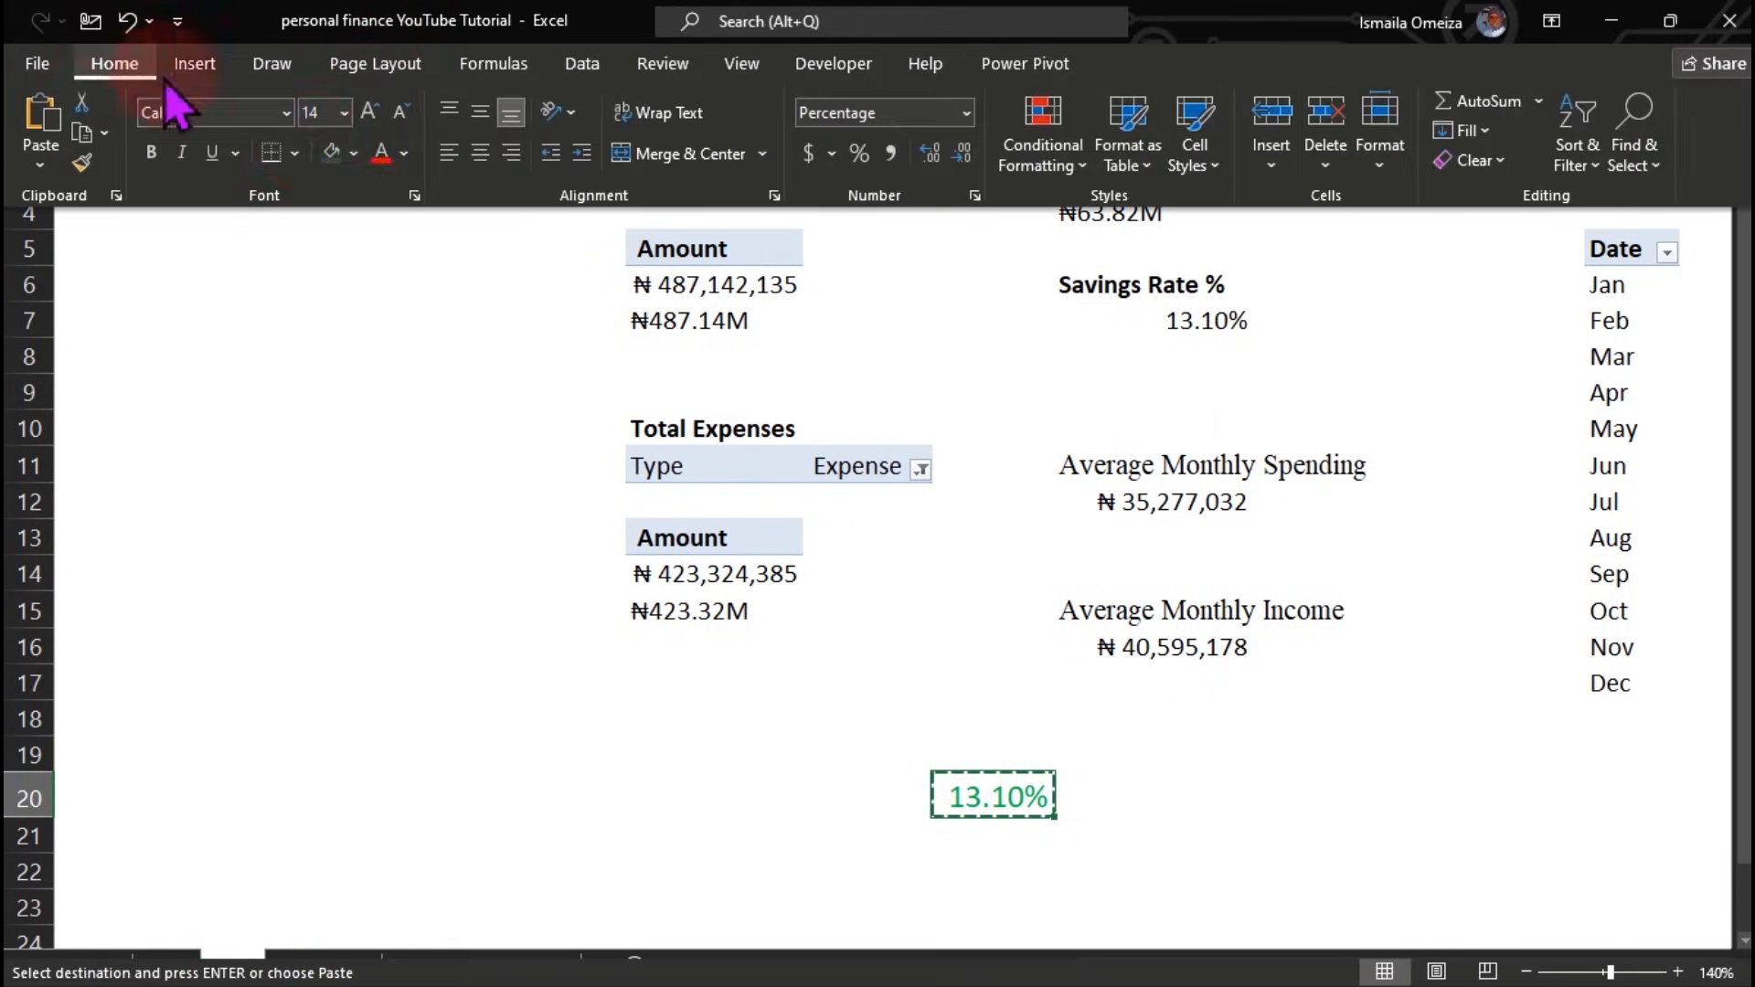
pyautogui.click(344, 112)
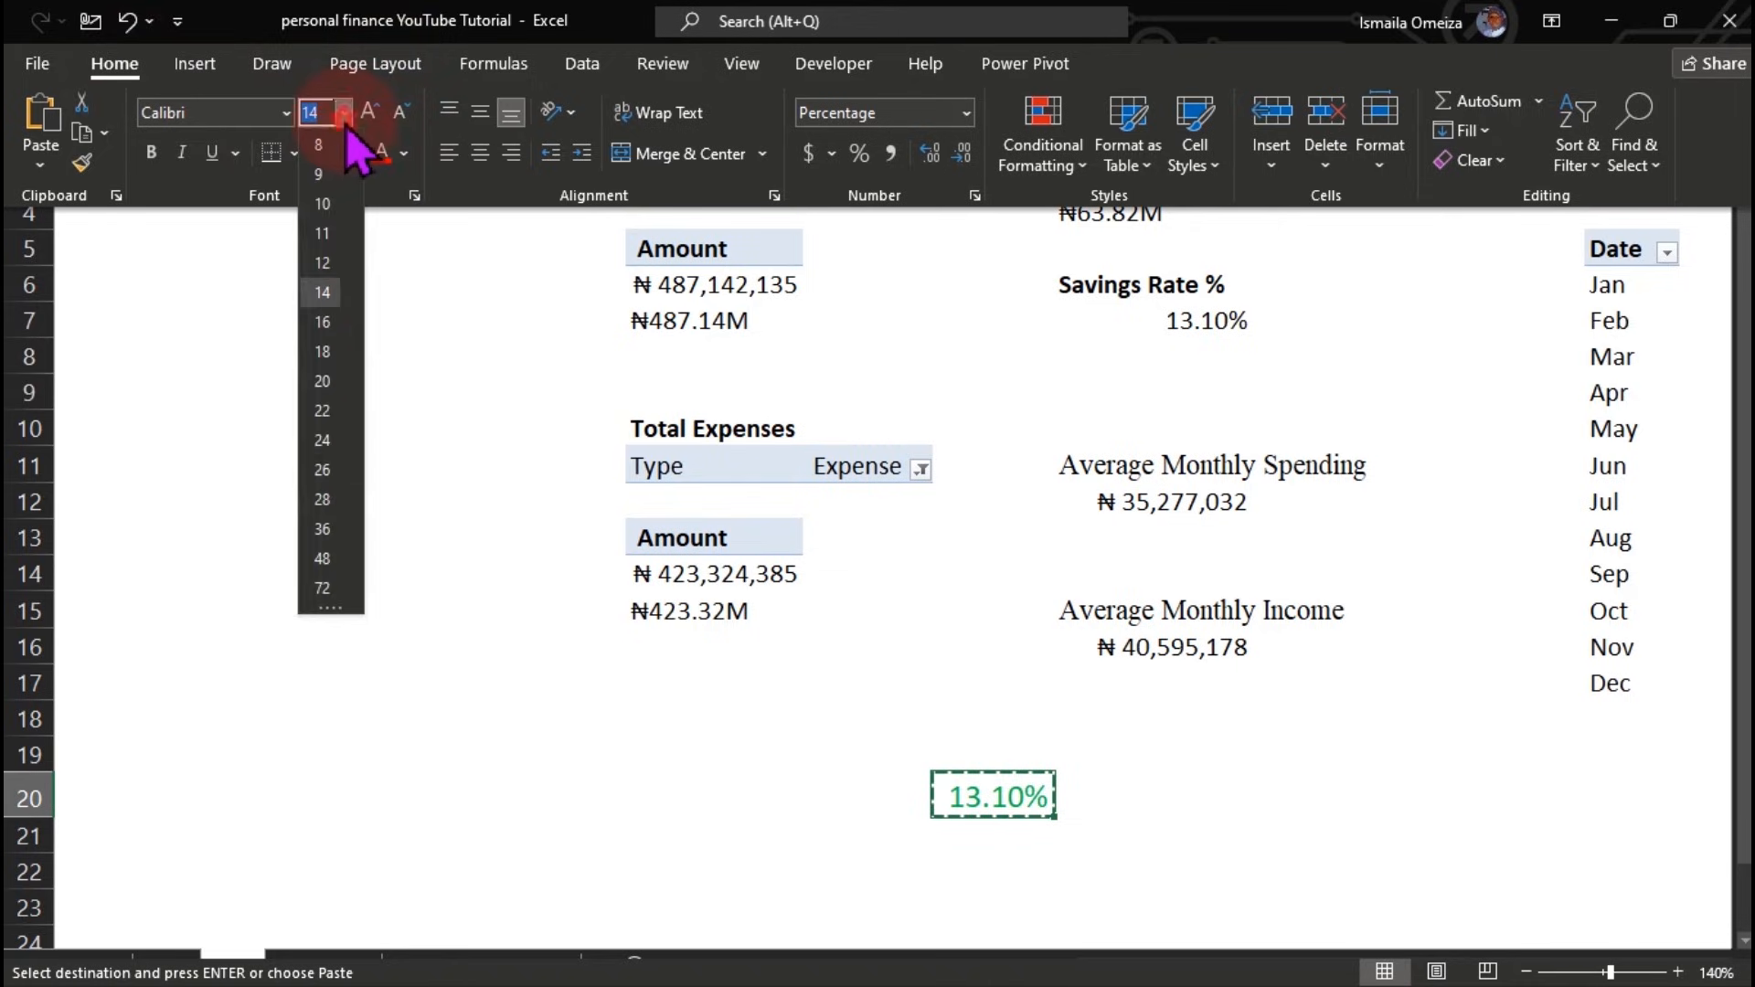
pyautogui.click(325, 381)
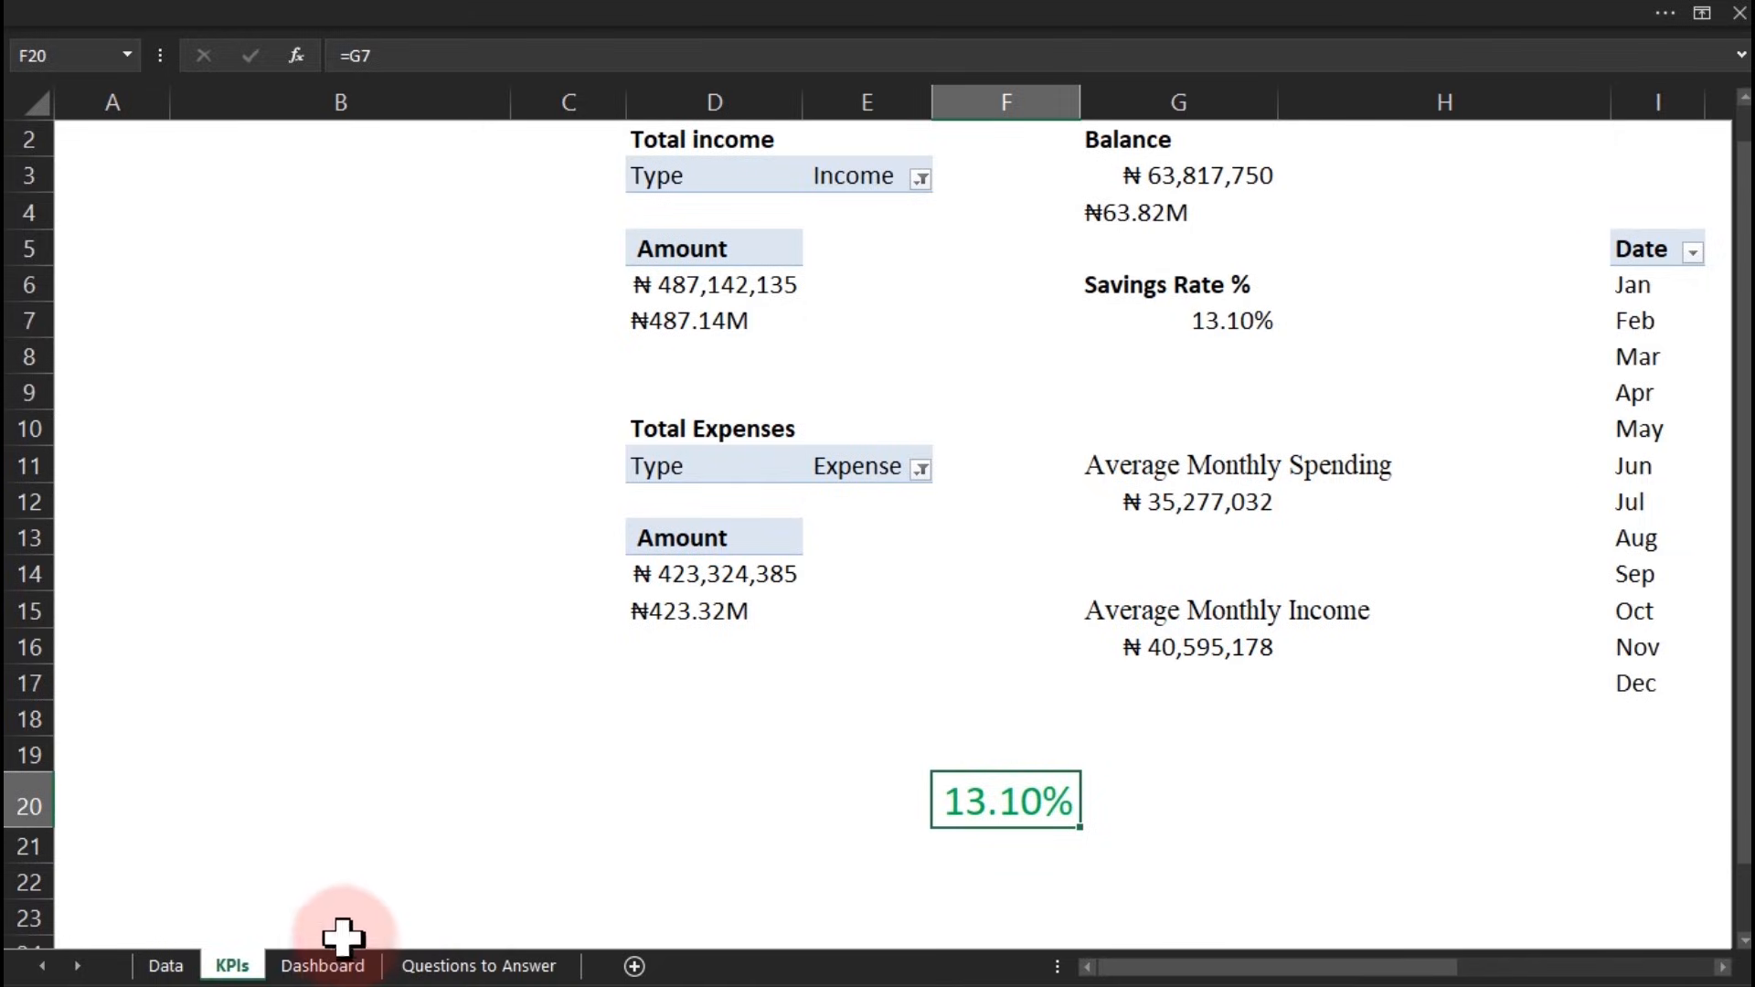
pyautogui.click(320, 964)
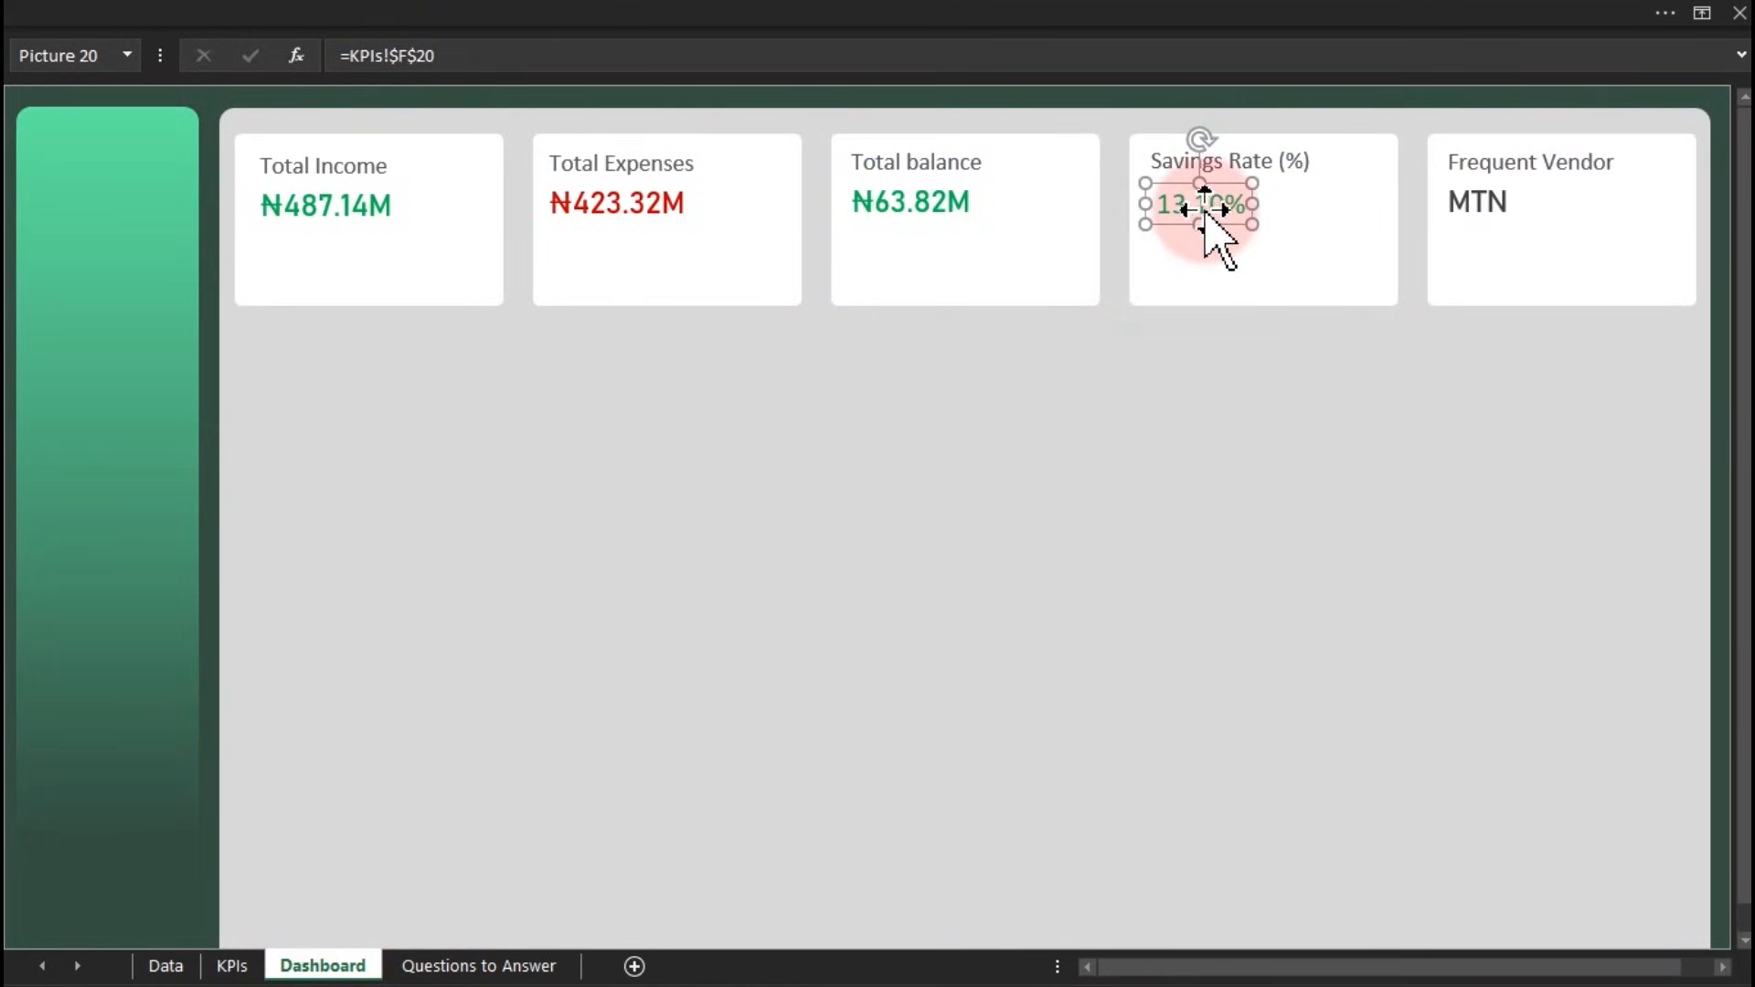
pyautogui.click(1199, 526)
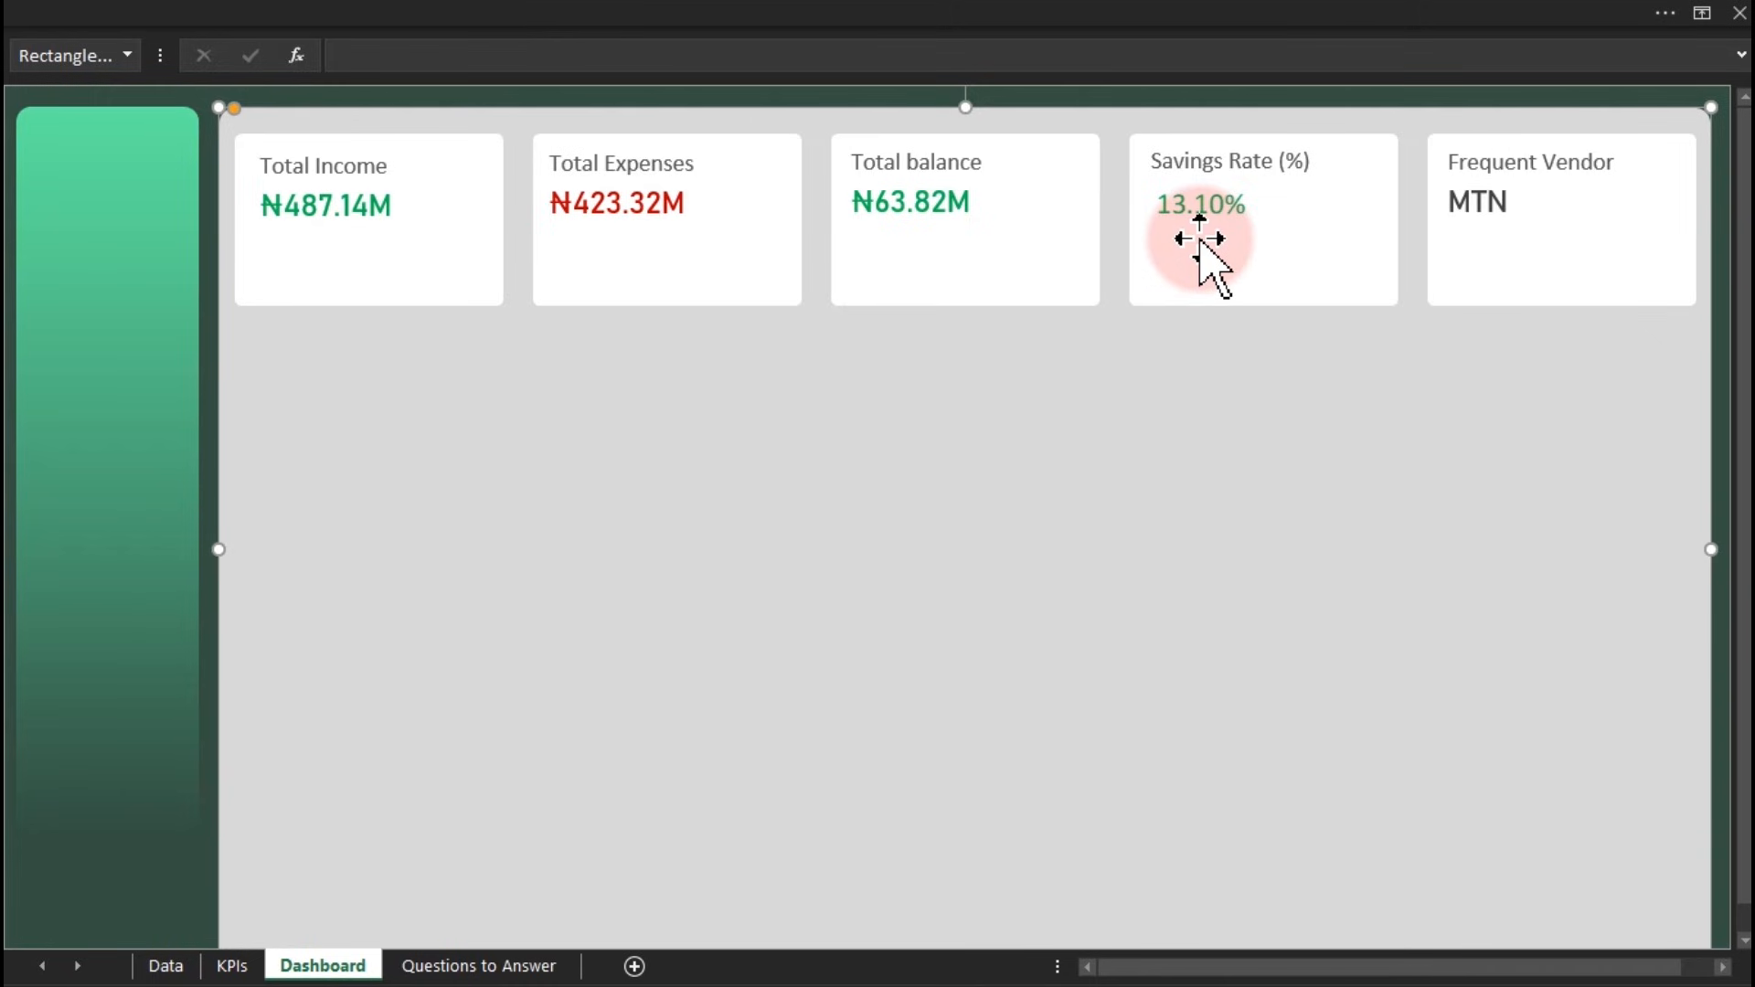
pyautogui.click(350, 173)
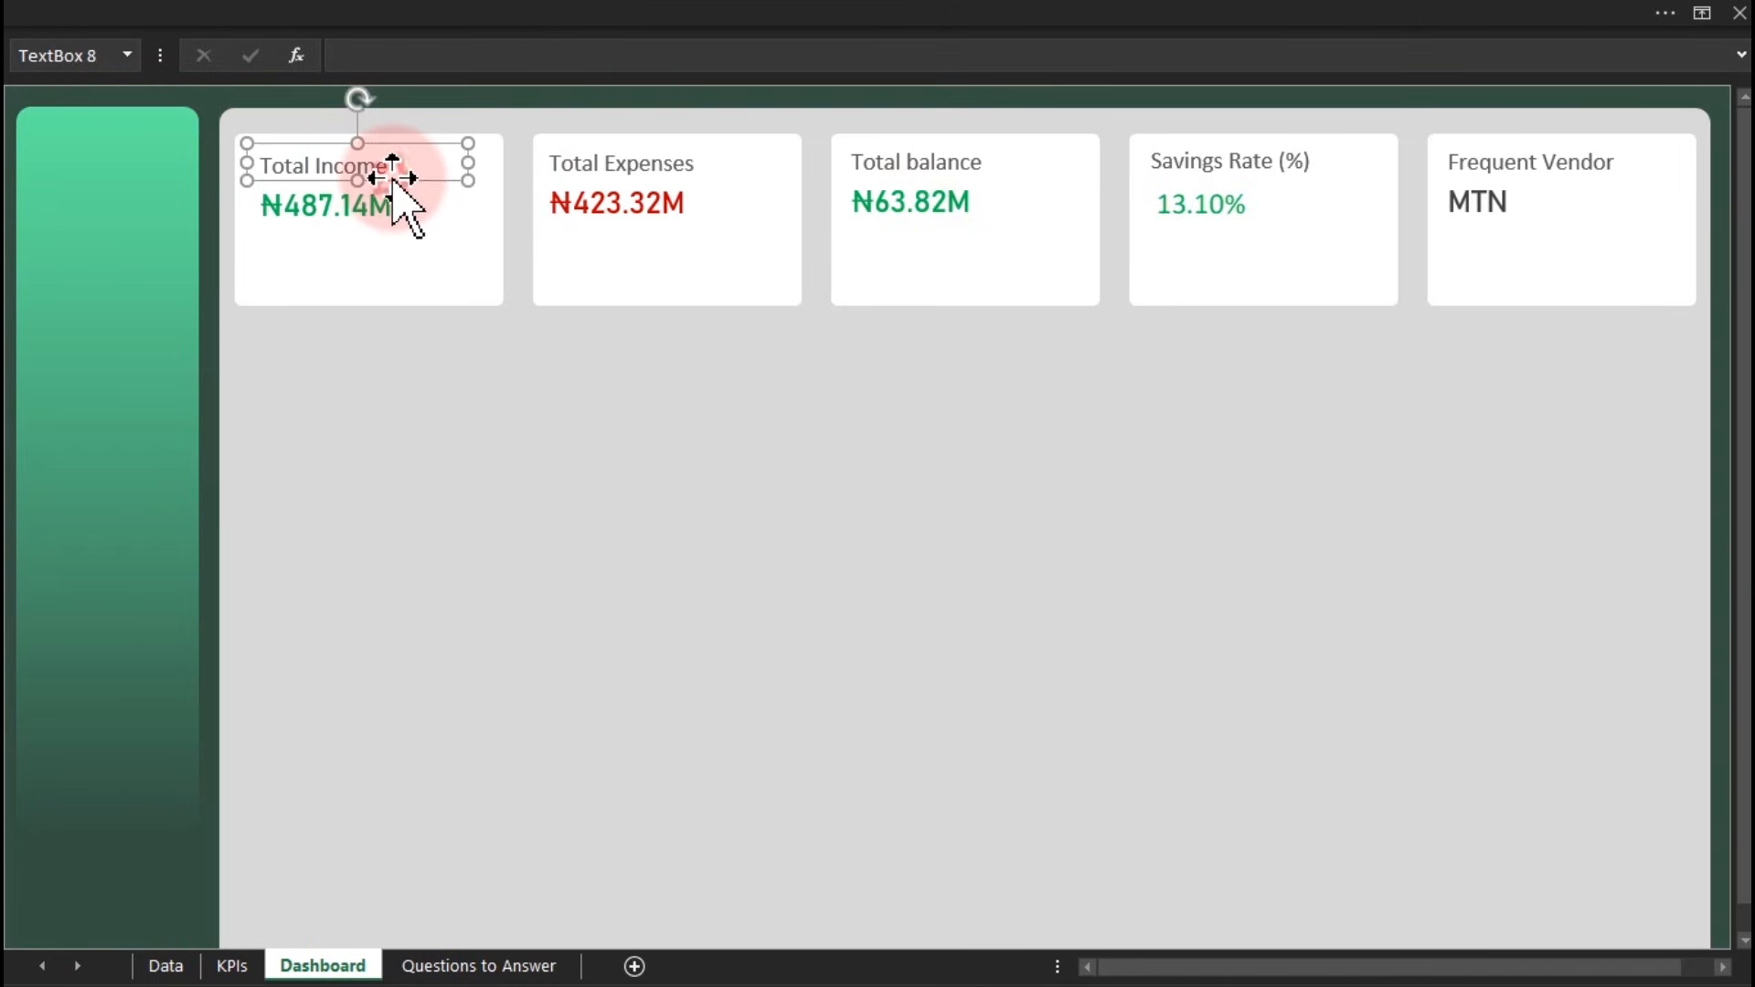
pyautogui.moveTo(393, 178); pyautogui.dragTo(394, 253)
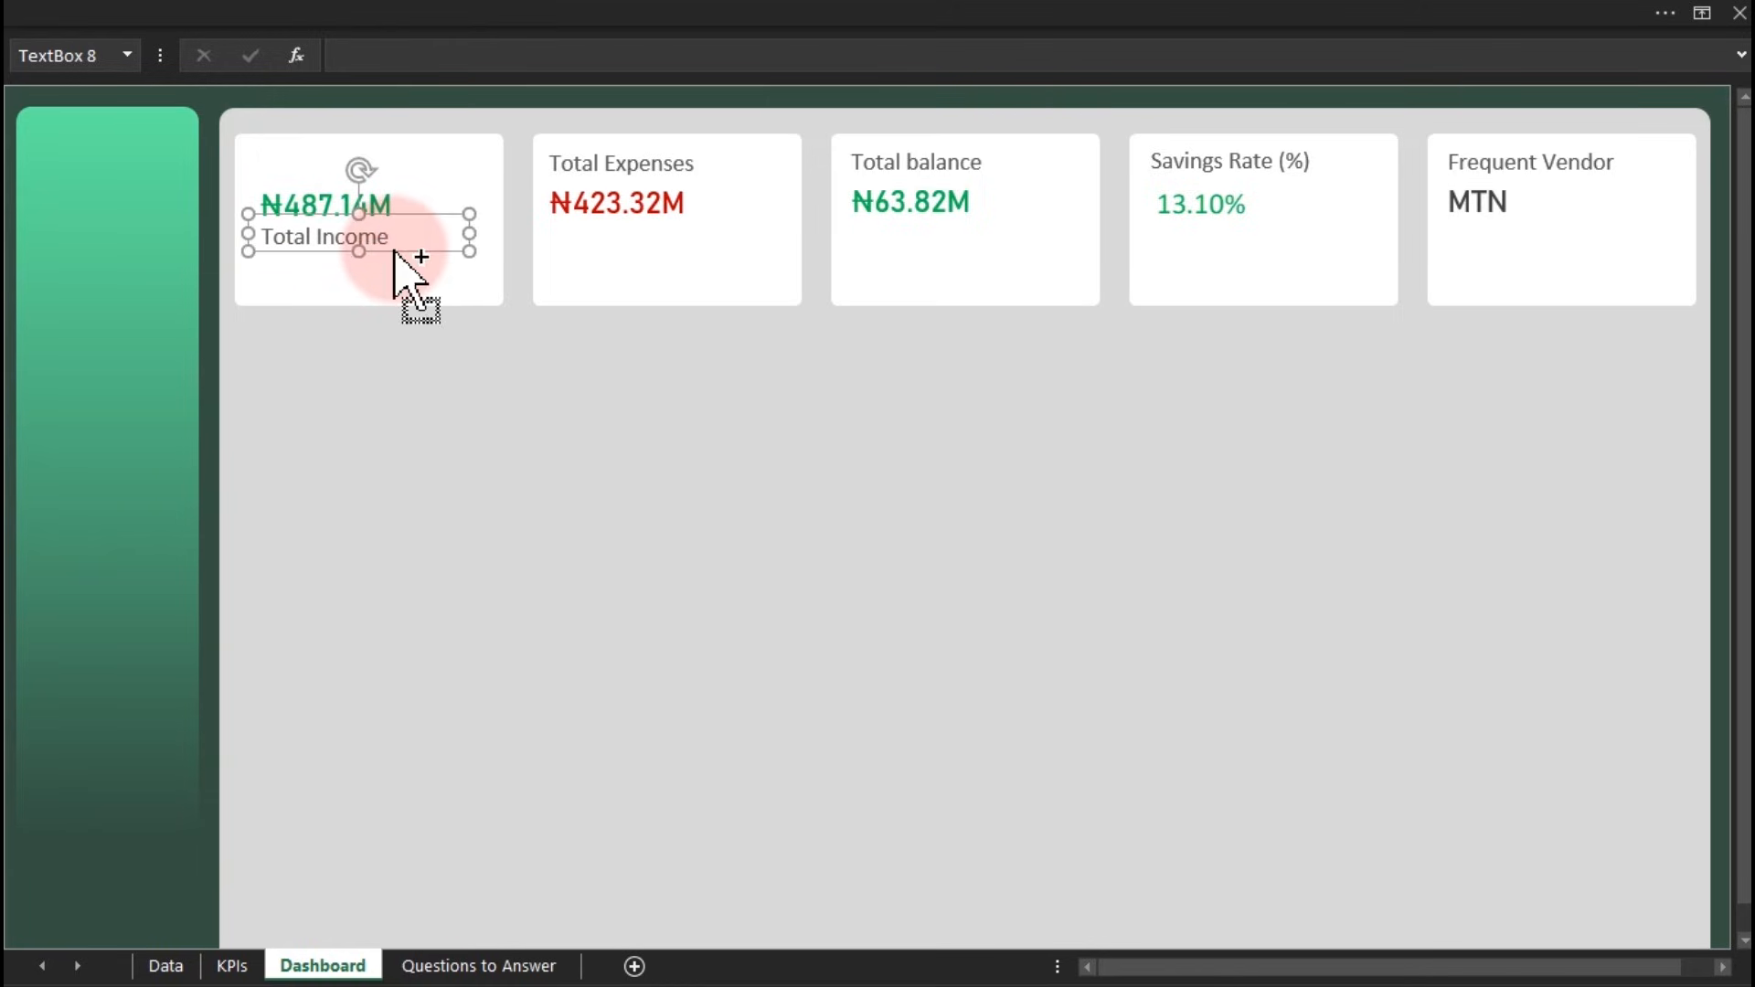
pyautogui.hotkey('ctrl', 'z')
# Copy the Total Income label below the card's value as an "Avg Monthly Income" label with font size 11
pyautogui.moveTo(403, 181); pyautogui.dragTo(403, 257)
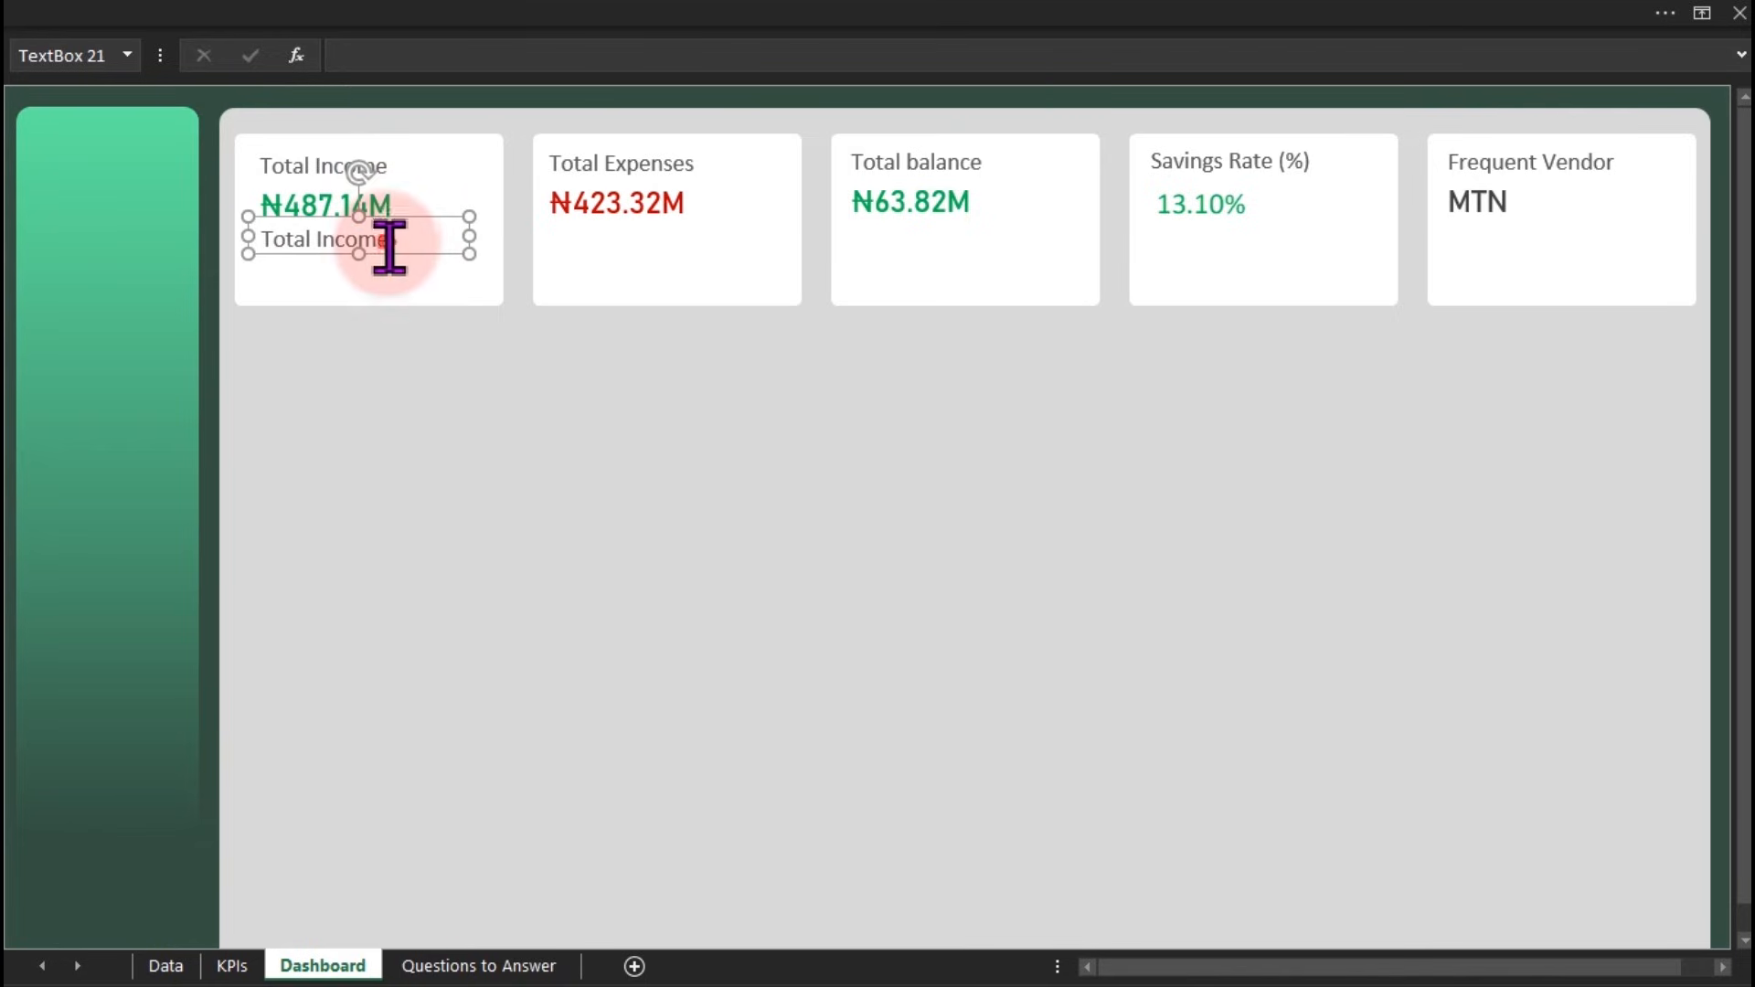
pyautogui.tripleClick(389, 245)
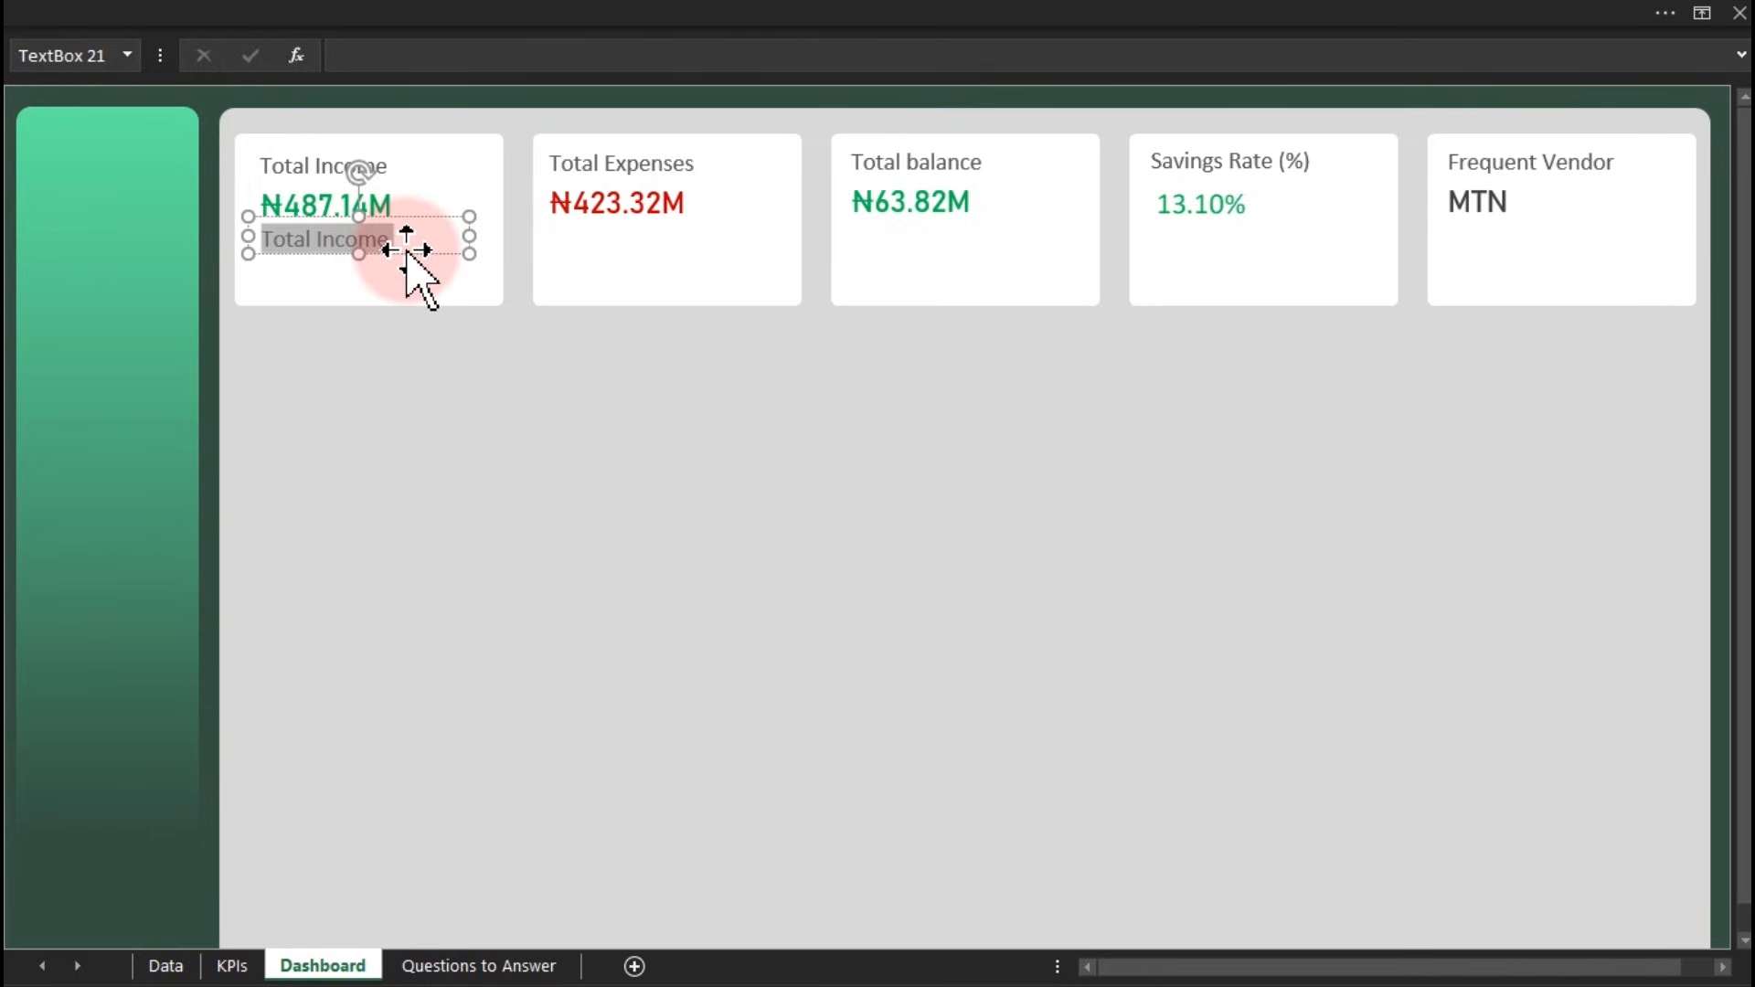
pyautogui.write('a')
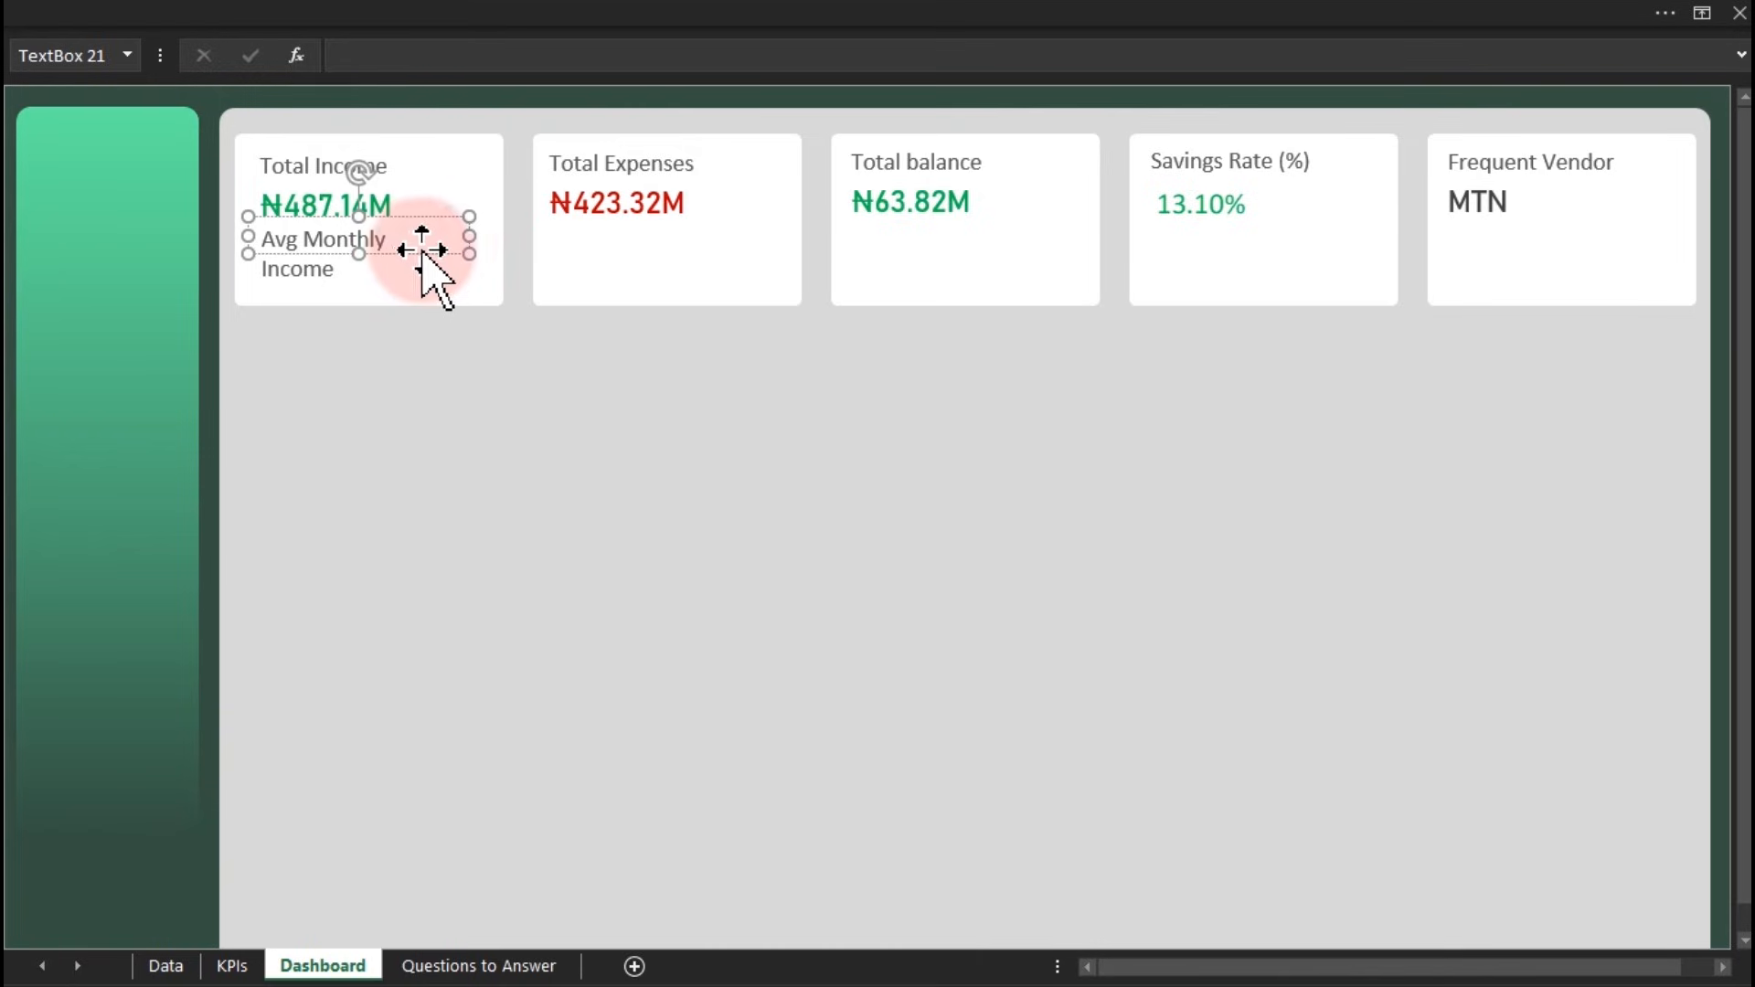
pyautogui.press('BackSpace')
pyautogui.press('BackSpace')
pyautogui.press('BackSpace')
pyautogui.press('BackSpace')
pyautogui.press('BackSpace')
pyautogui.press('BackSpace')
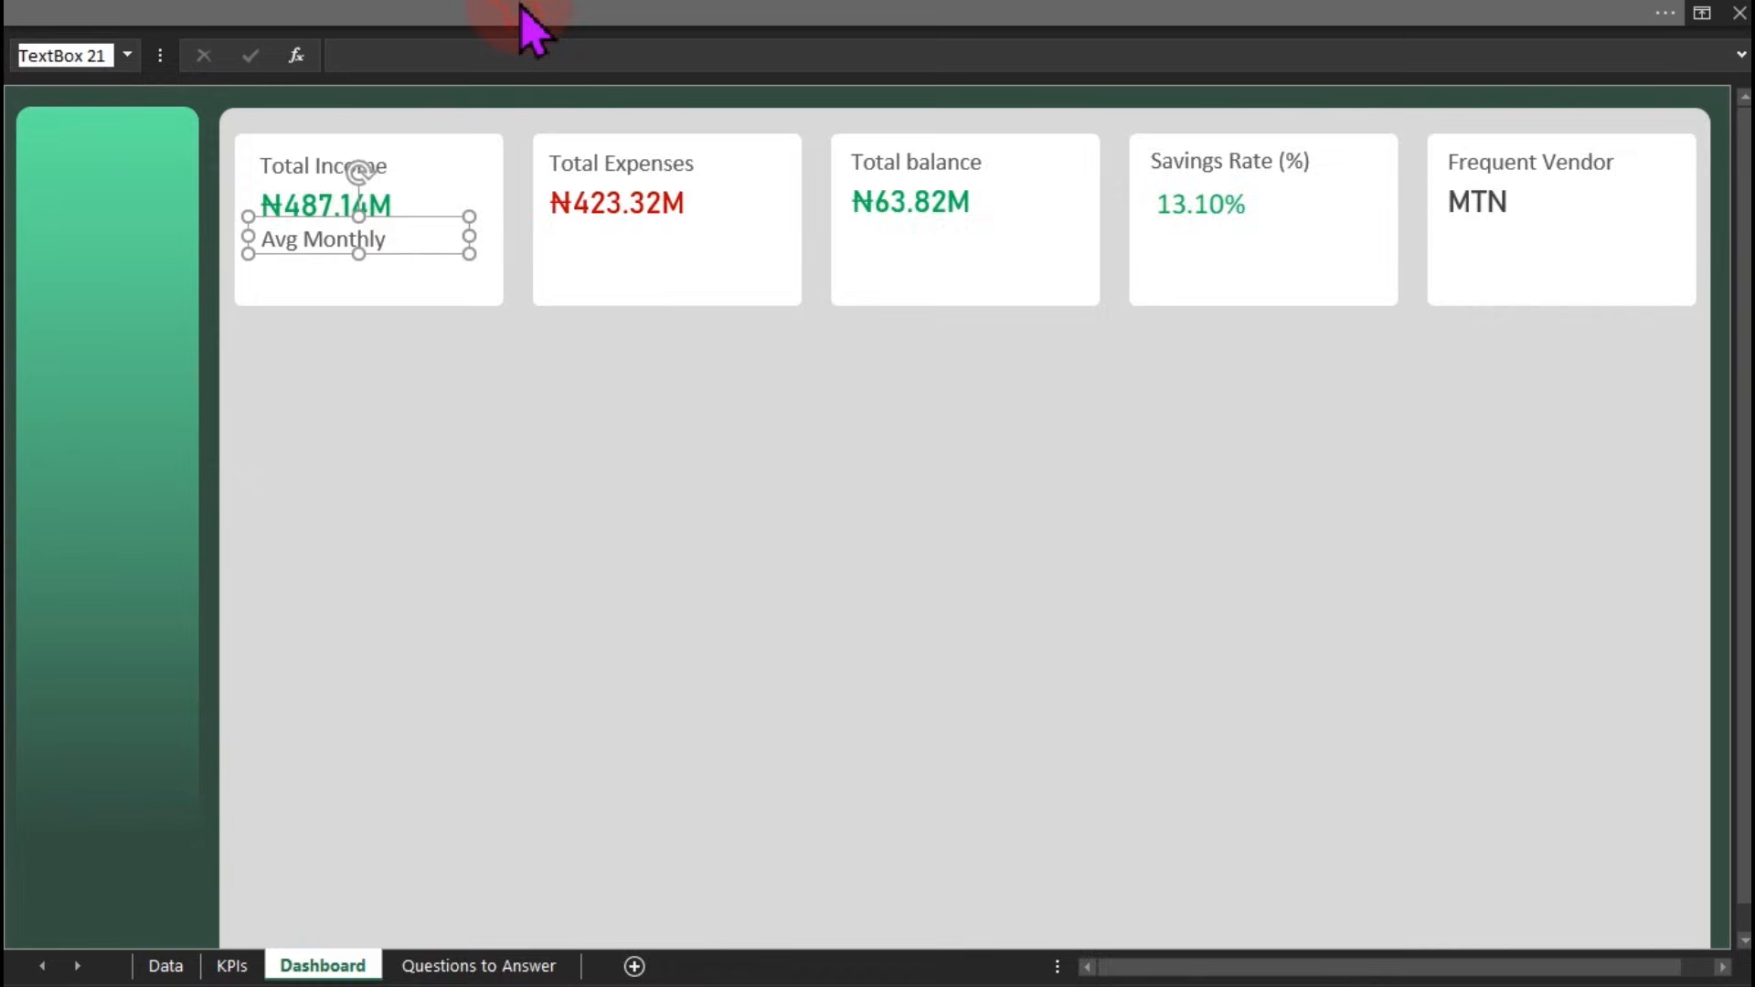
pyautogui.click(529, 19)
pyautogui.click(399, 117)
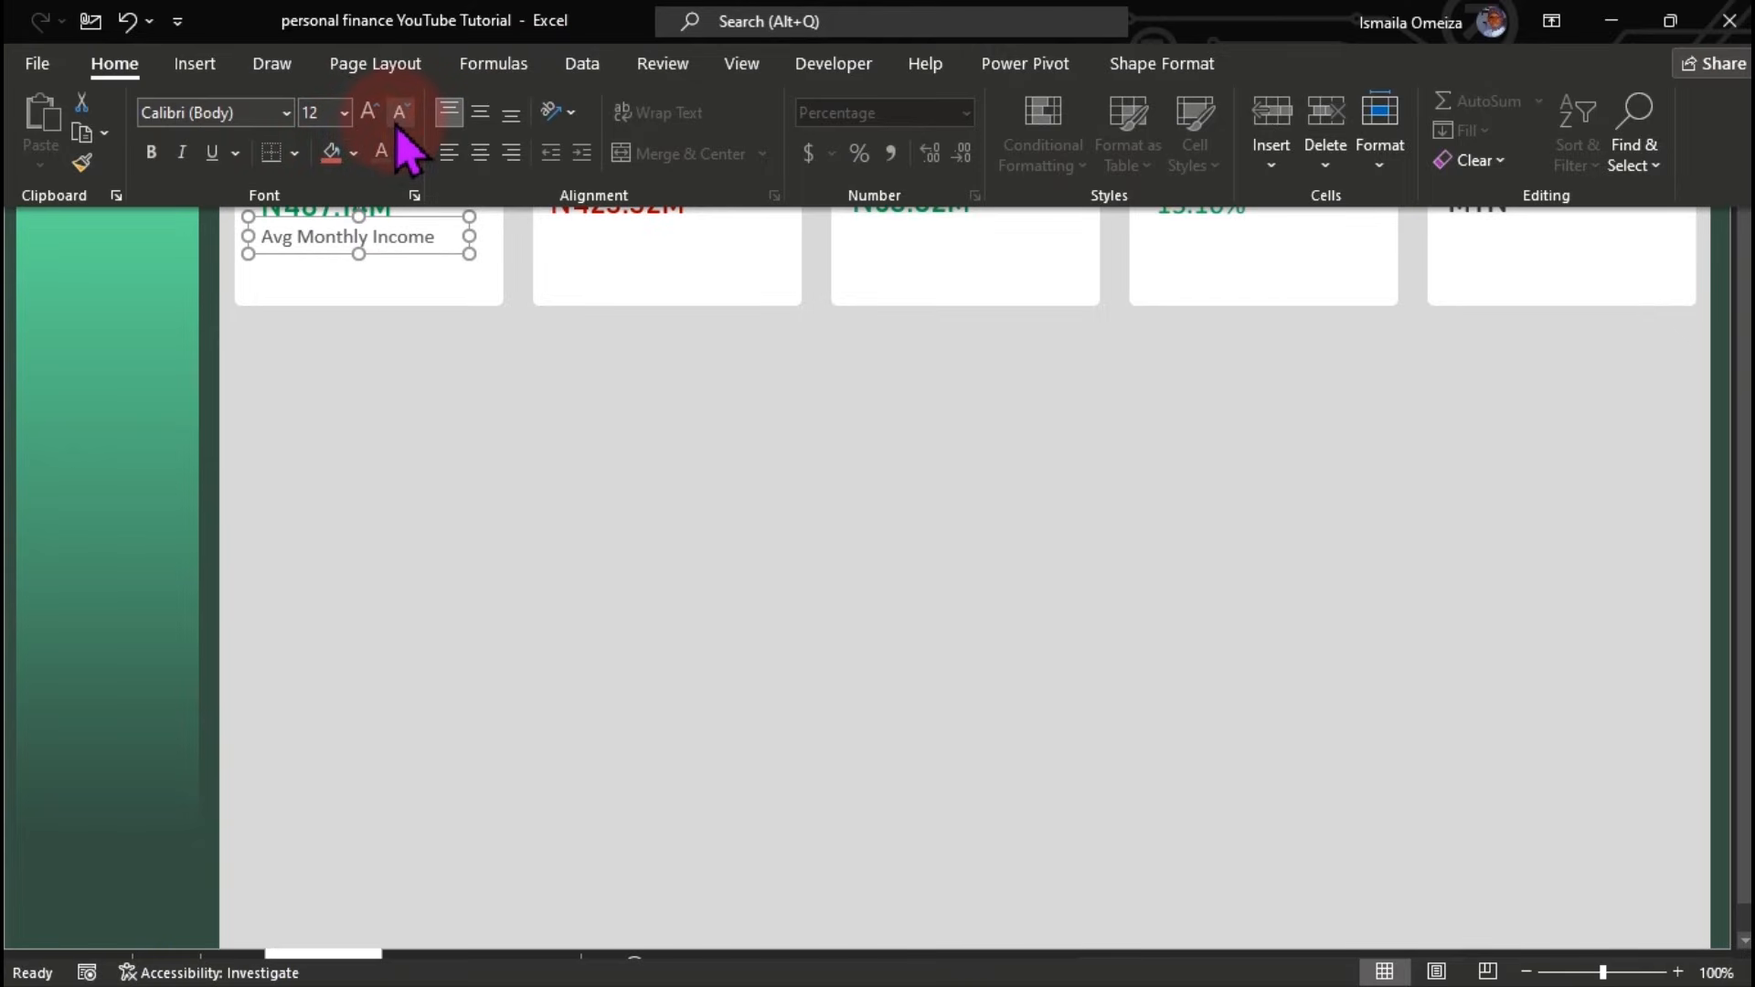
# Duplicate the Avg Monthly Income label under the Total Expenses value and change its text to "Avg Monthly expenses"
pyautogui.click(407, 251)
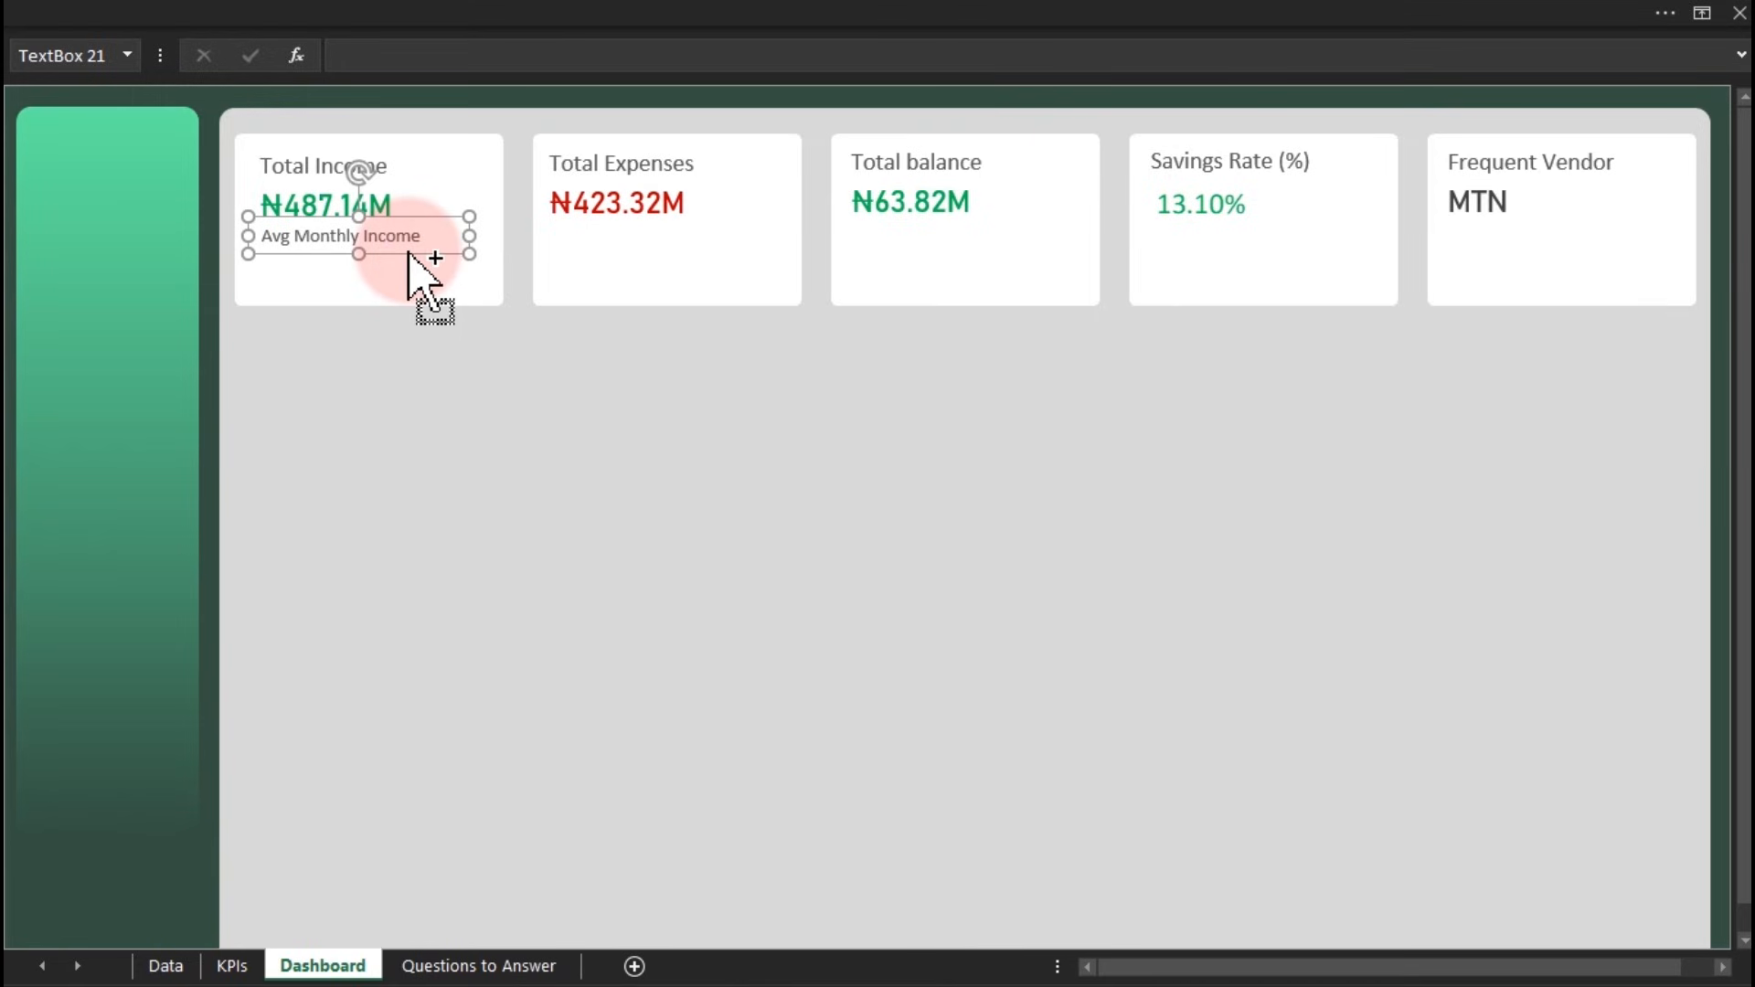
pyautogui.hotkey('ctrl', 'd')
pyautogui.moveTo(420, 270); pyautogui.dragTo(687, 253)
pyautogui.doubleClick(676, 239)
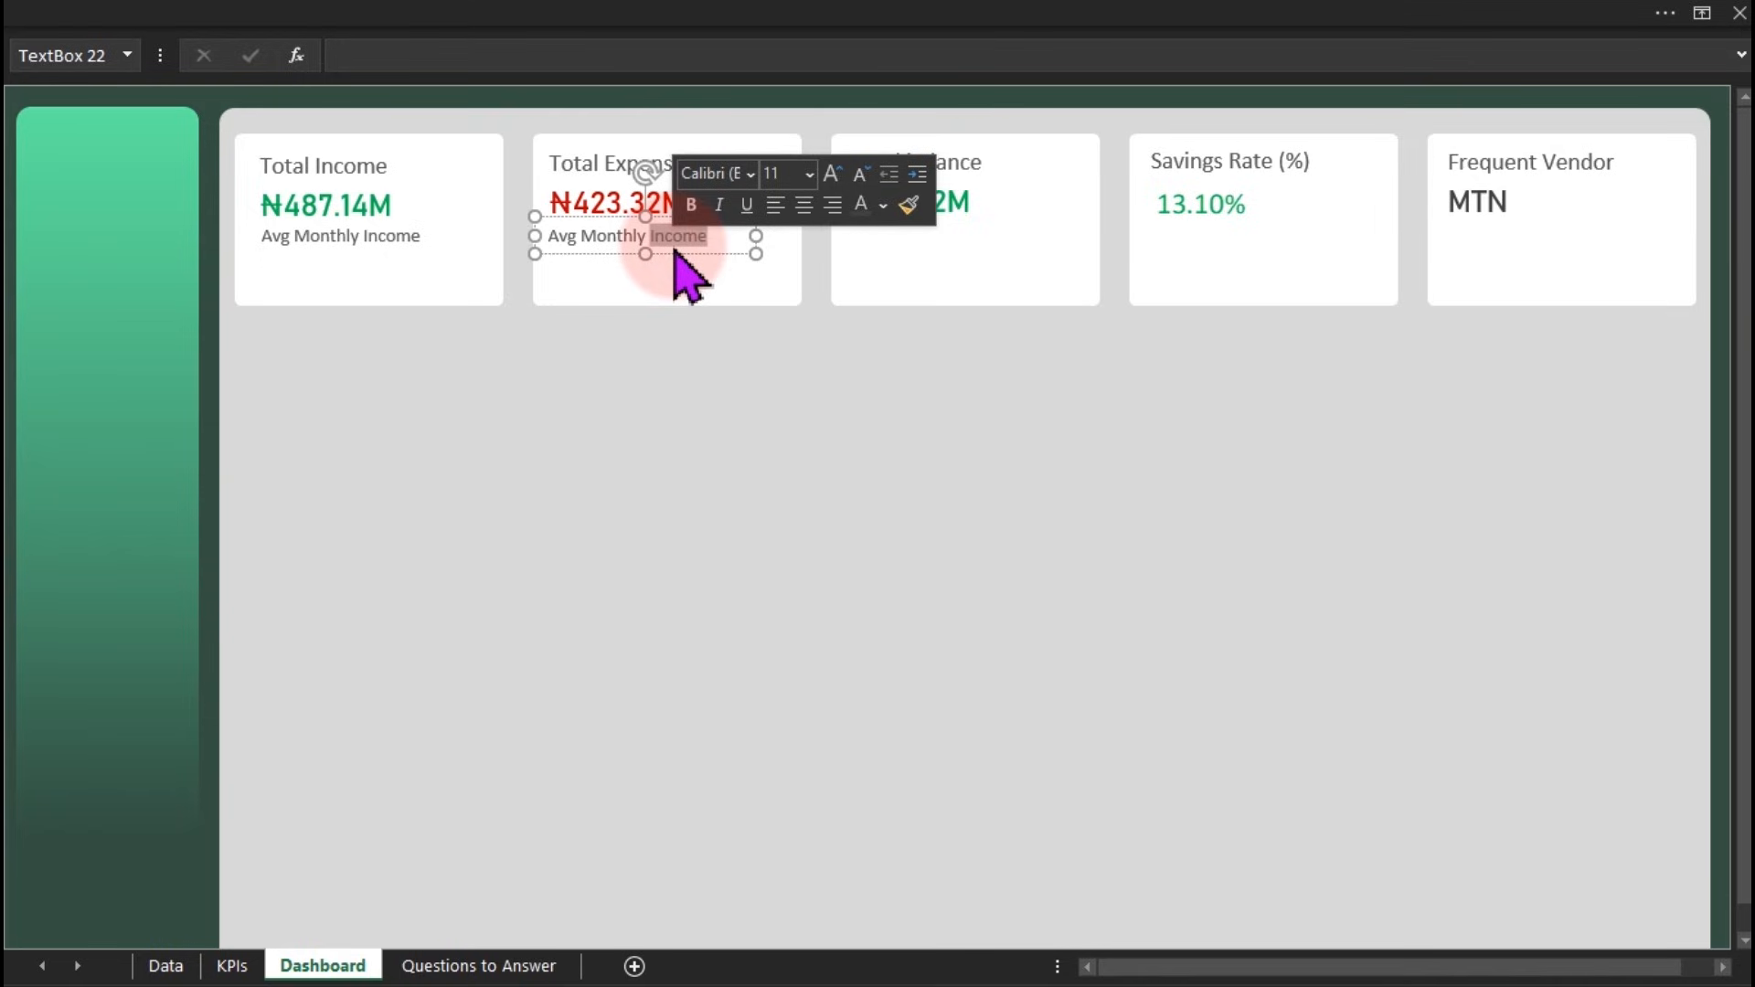
pyautogui.write('expenses')
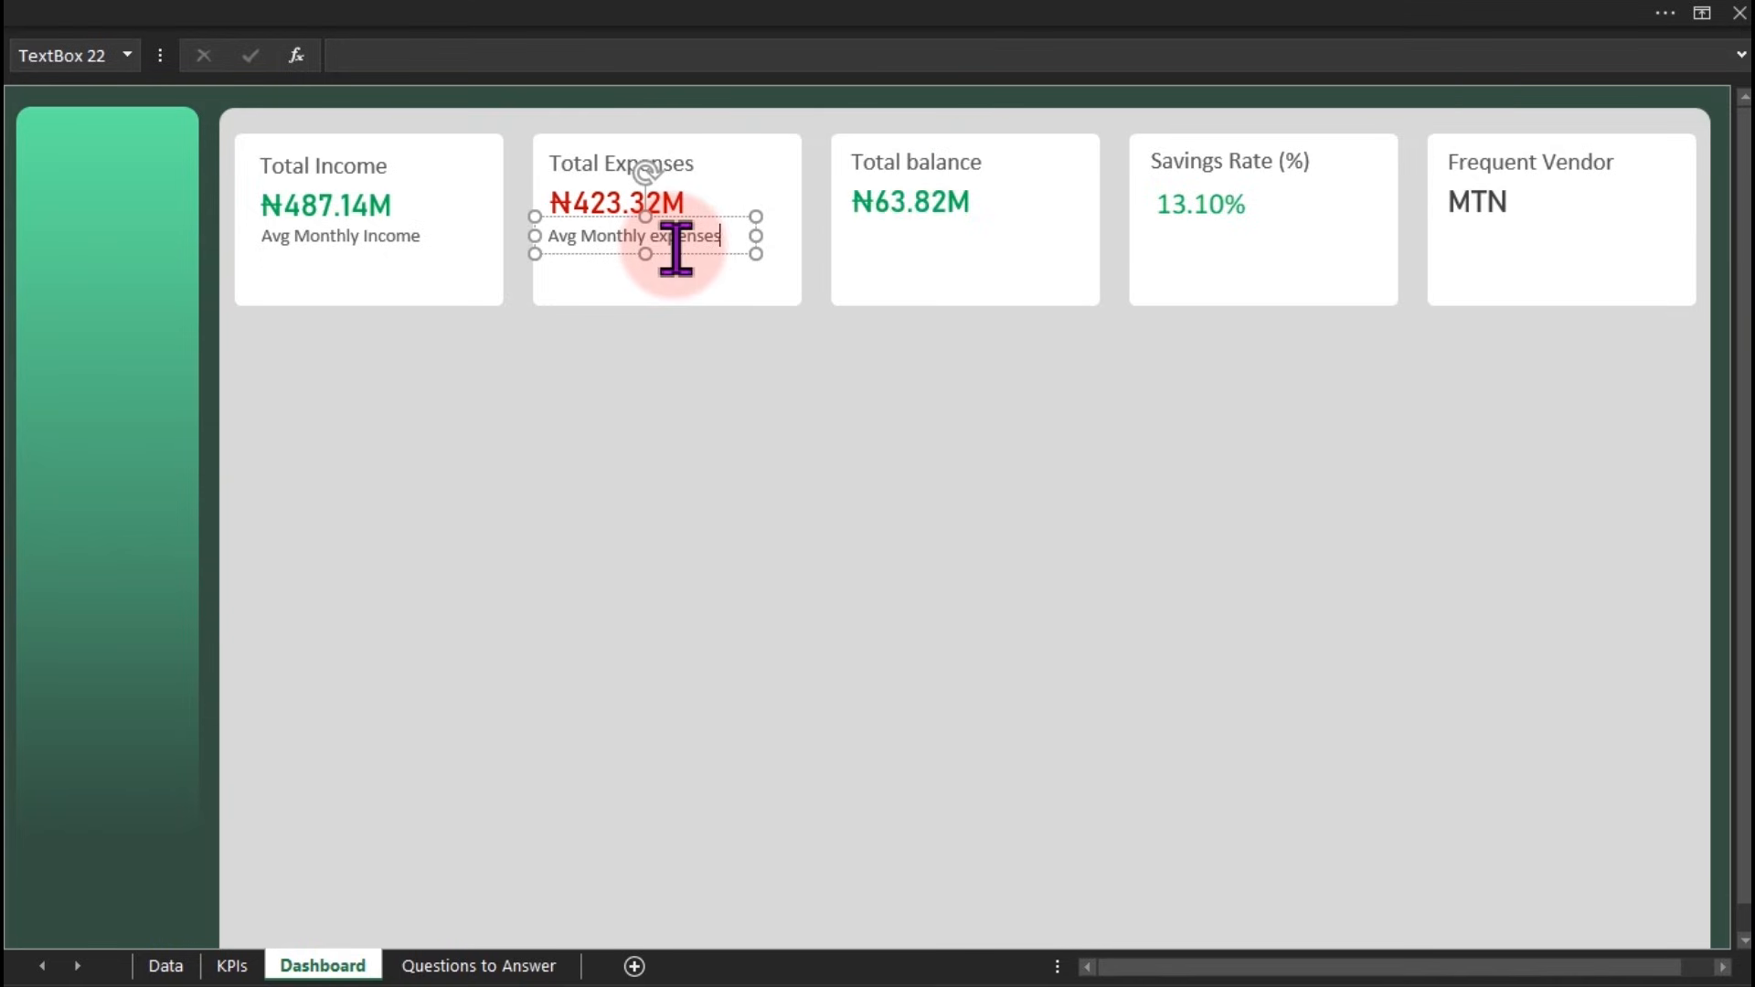
pyautogui.click(678, 502)
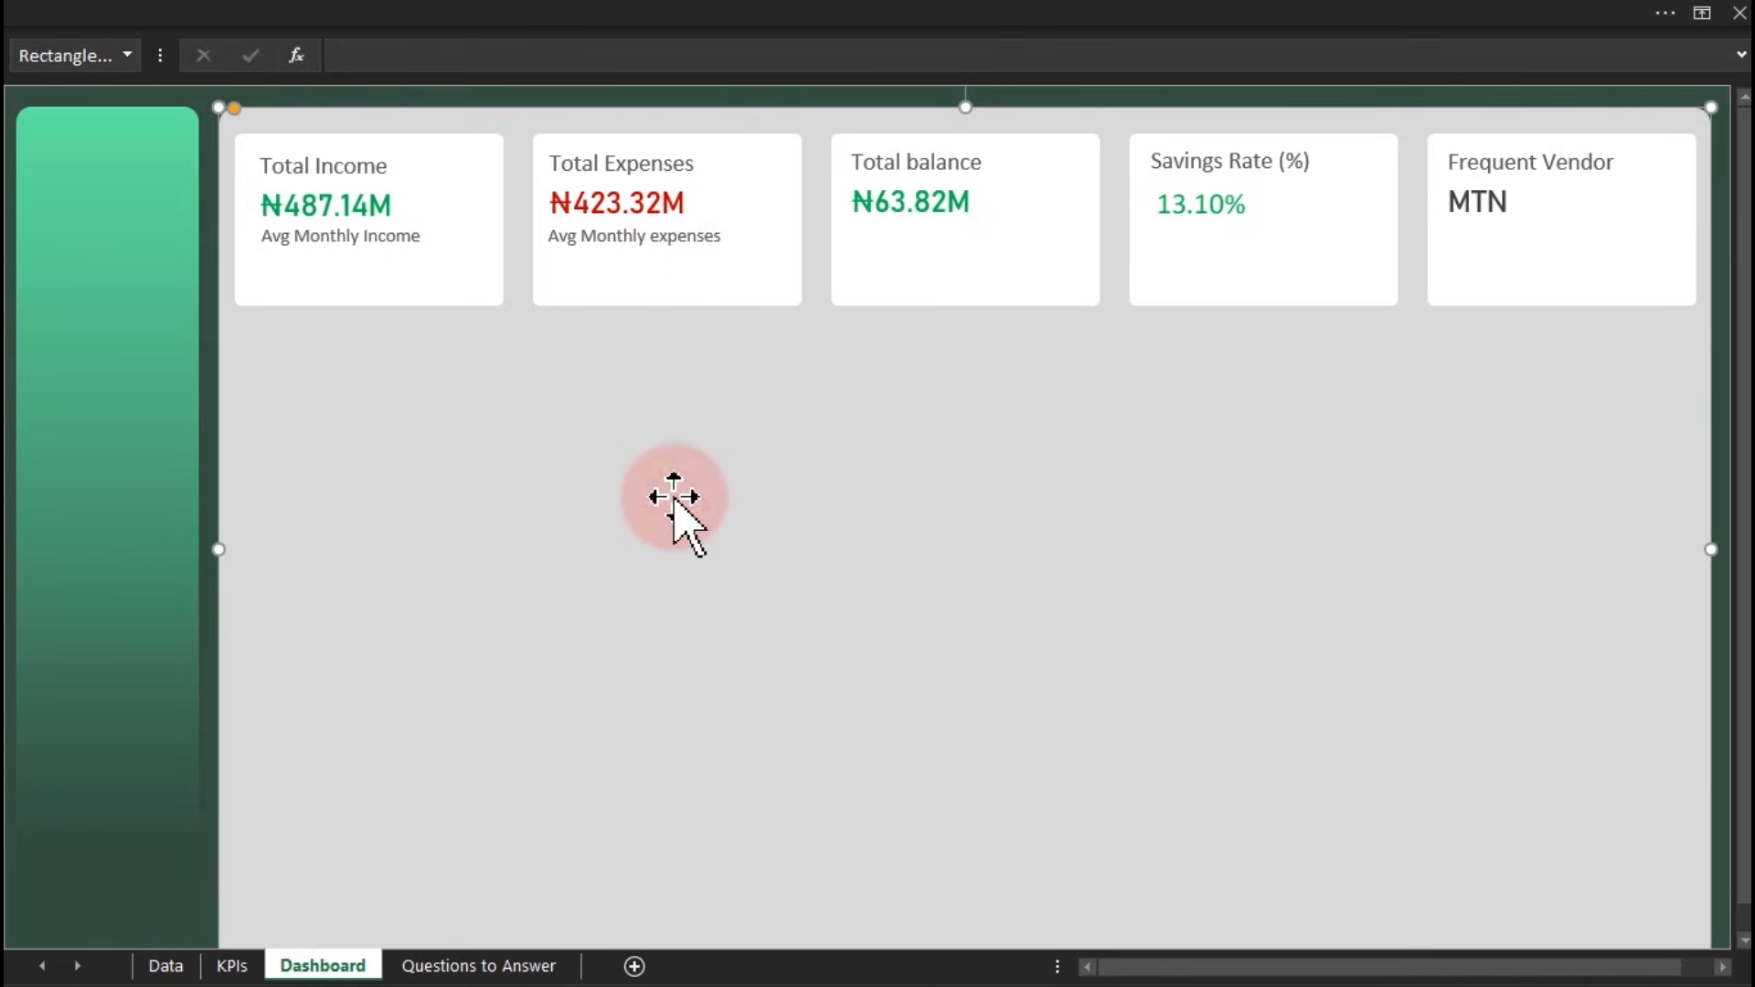
# Copy the Total Income value box below the Avg Monthly Income label and link the copy to =KPIs!G16
pyautogui.click(602, 203)
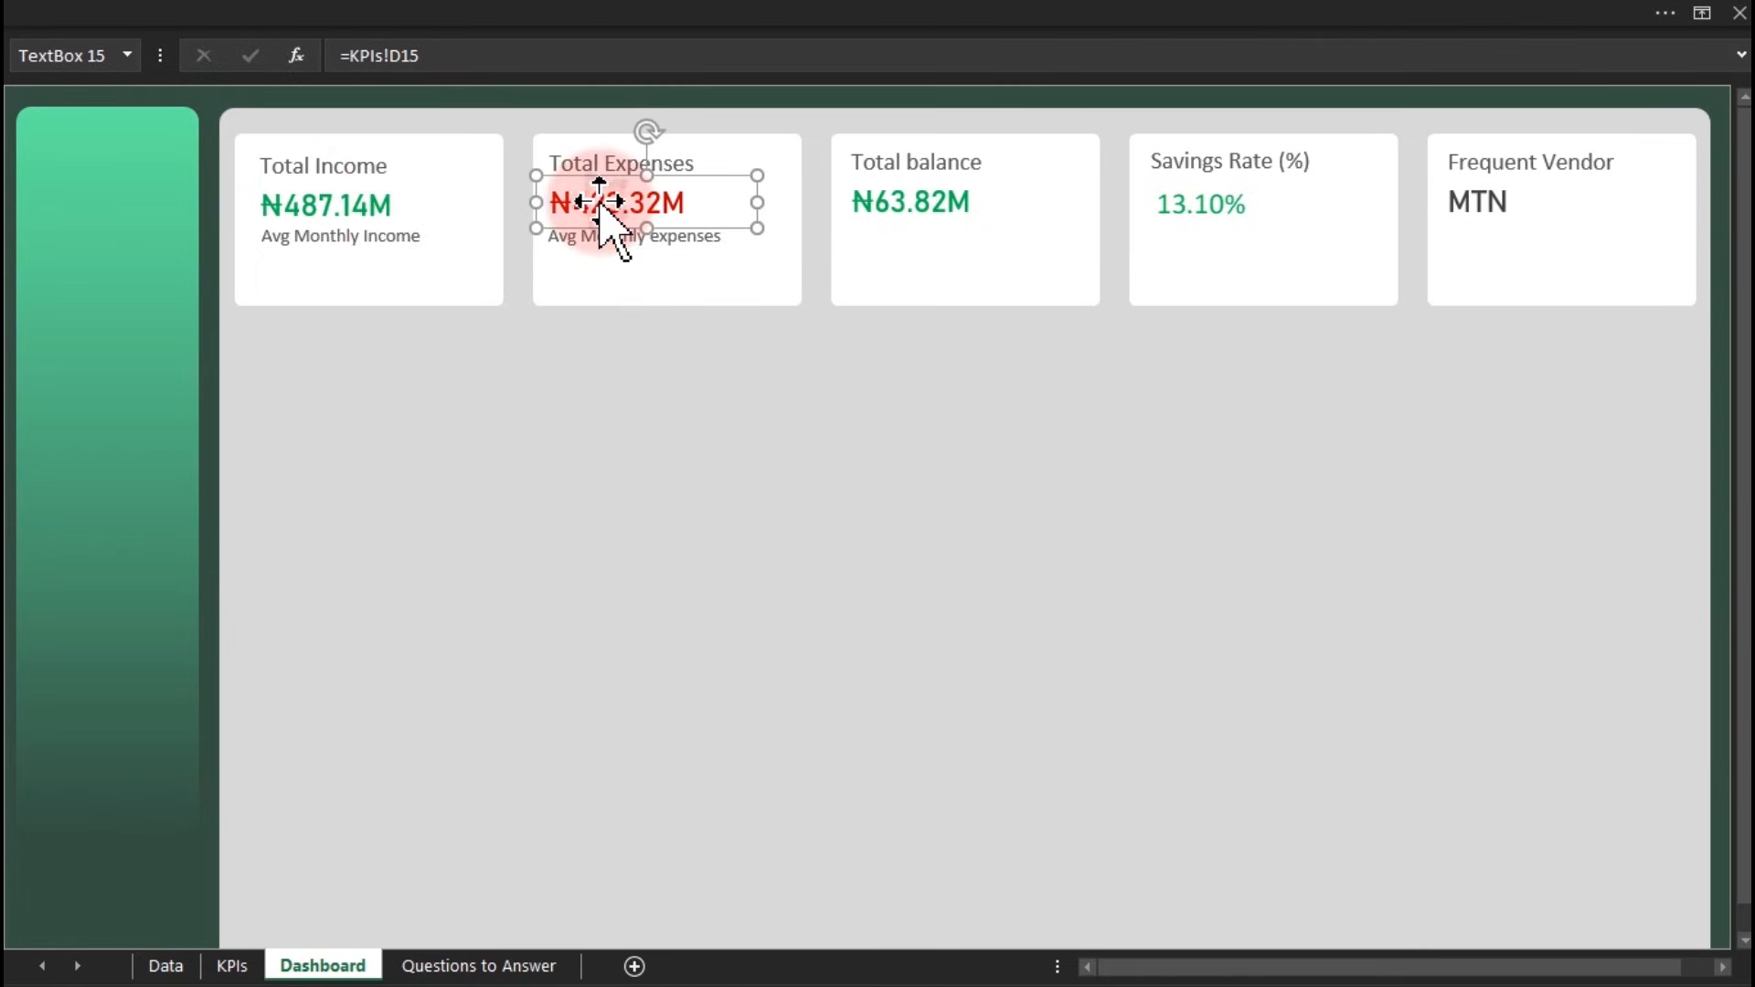
pyautogui.click(376, 203)
pyautogui.moveTo(376, 199); pyautogui.dragTo(387, 291)
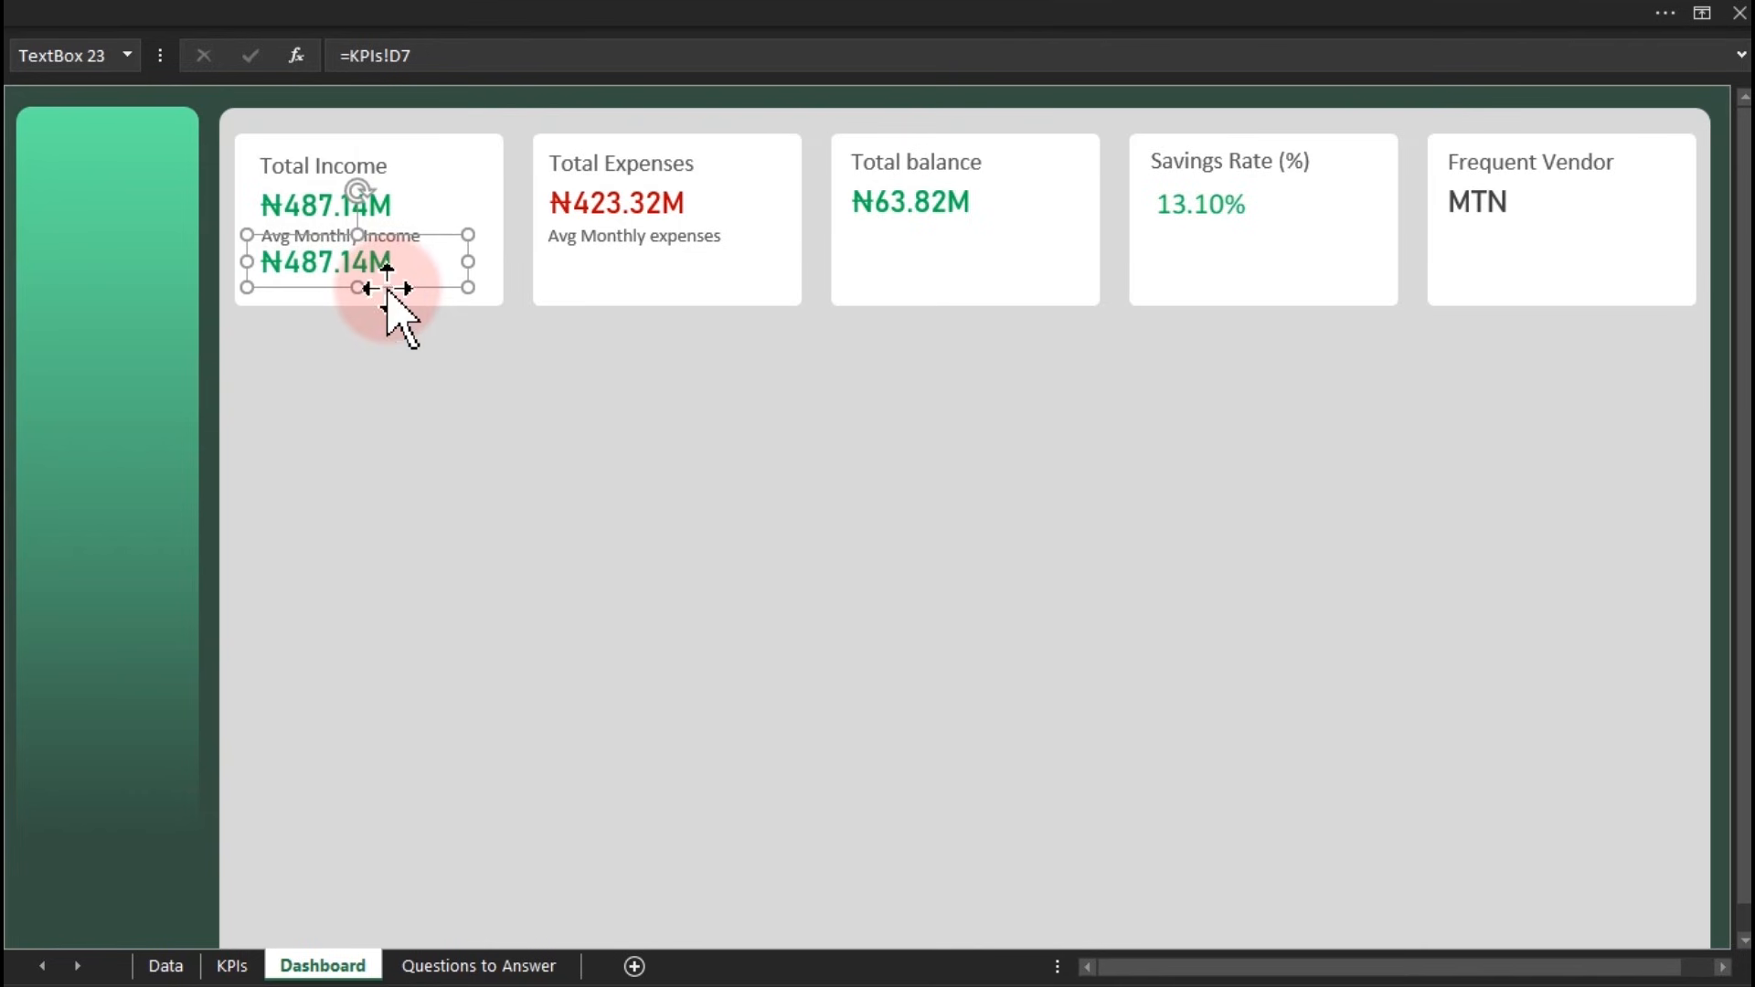
pyautogui.click(376, 57)
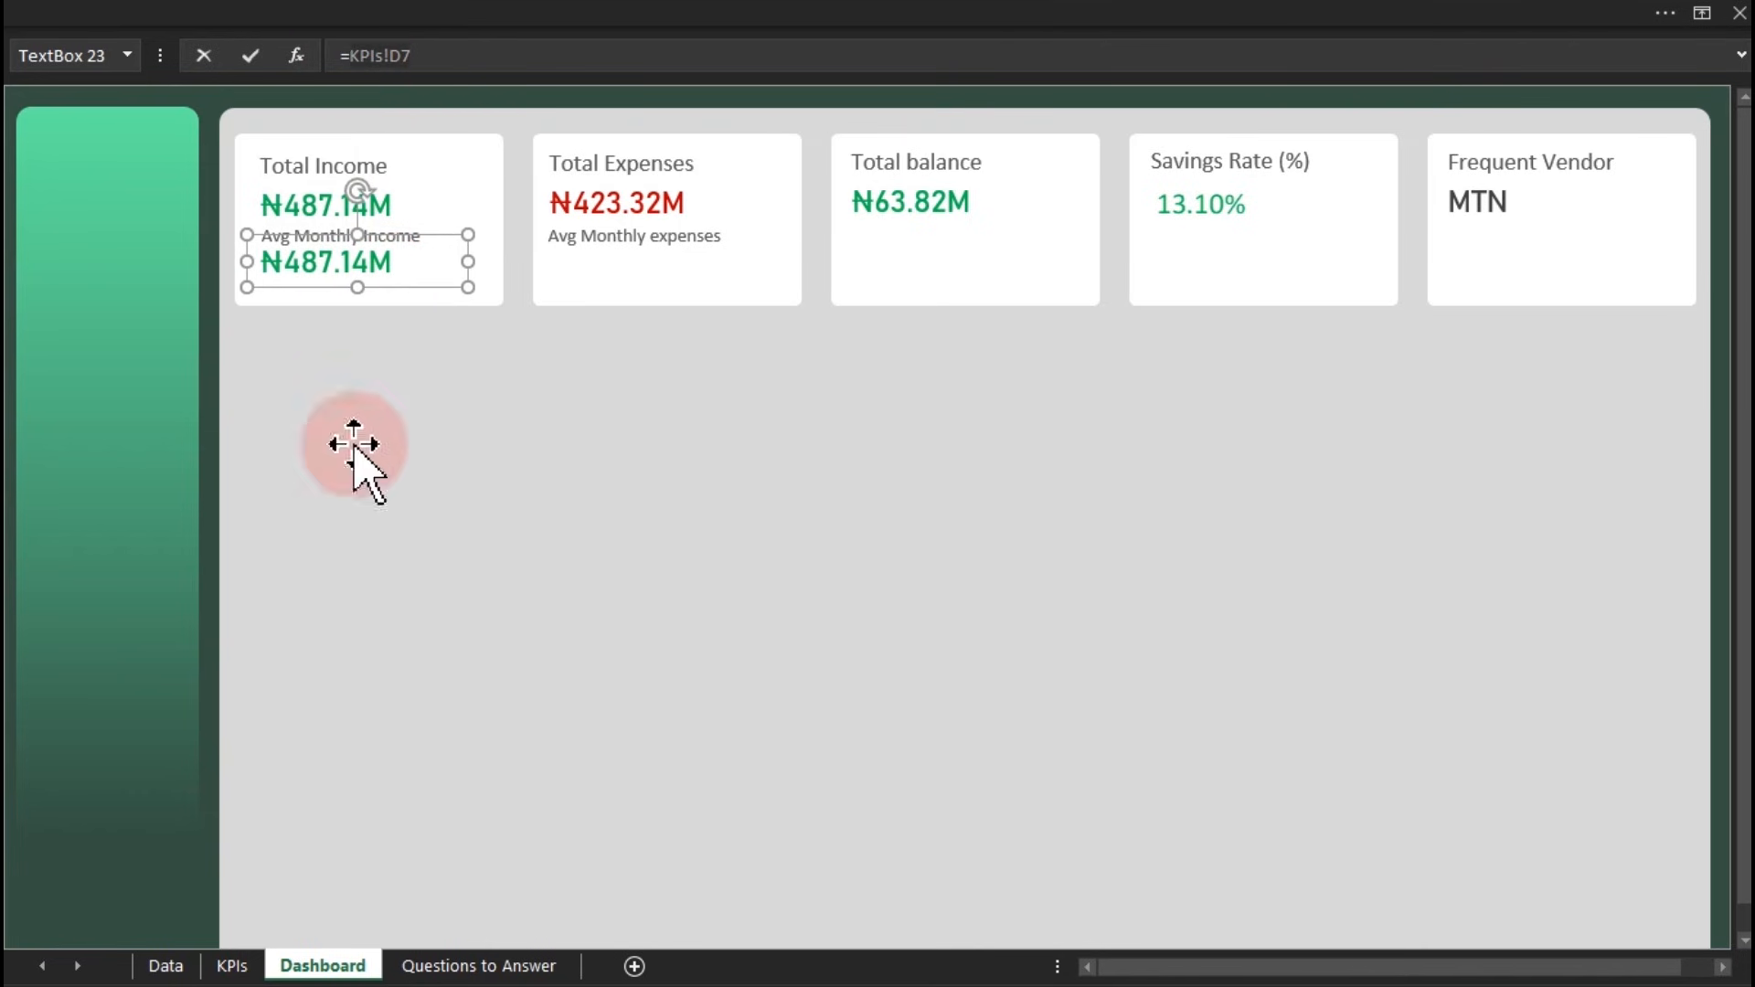
pyautogui.click(232, 966)
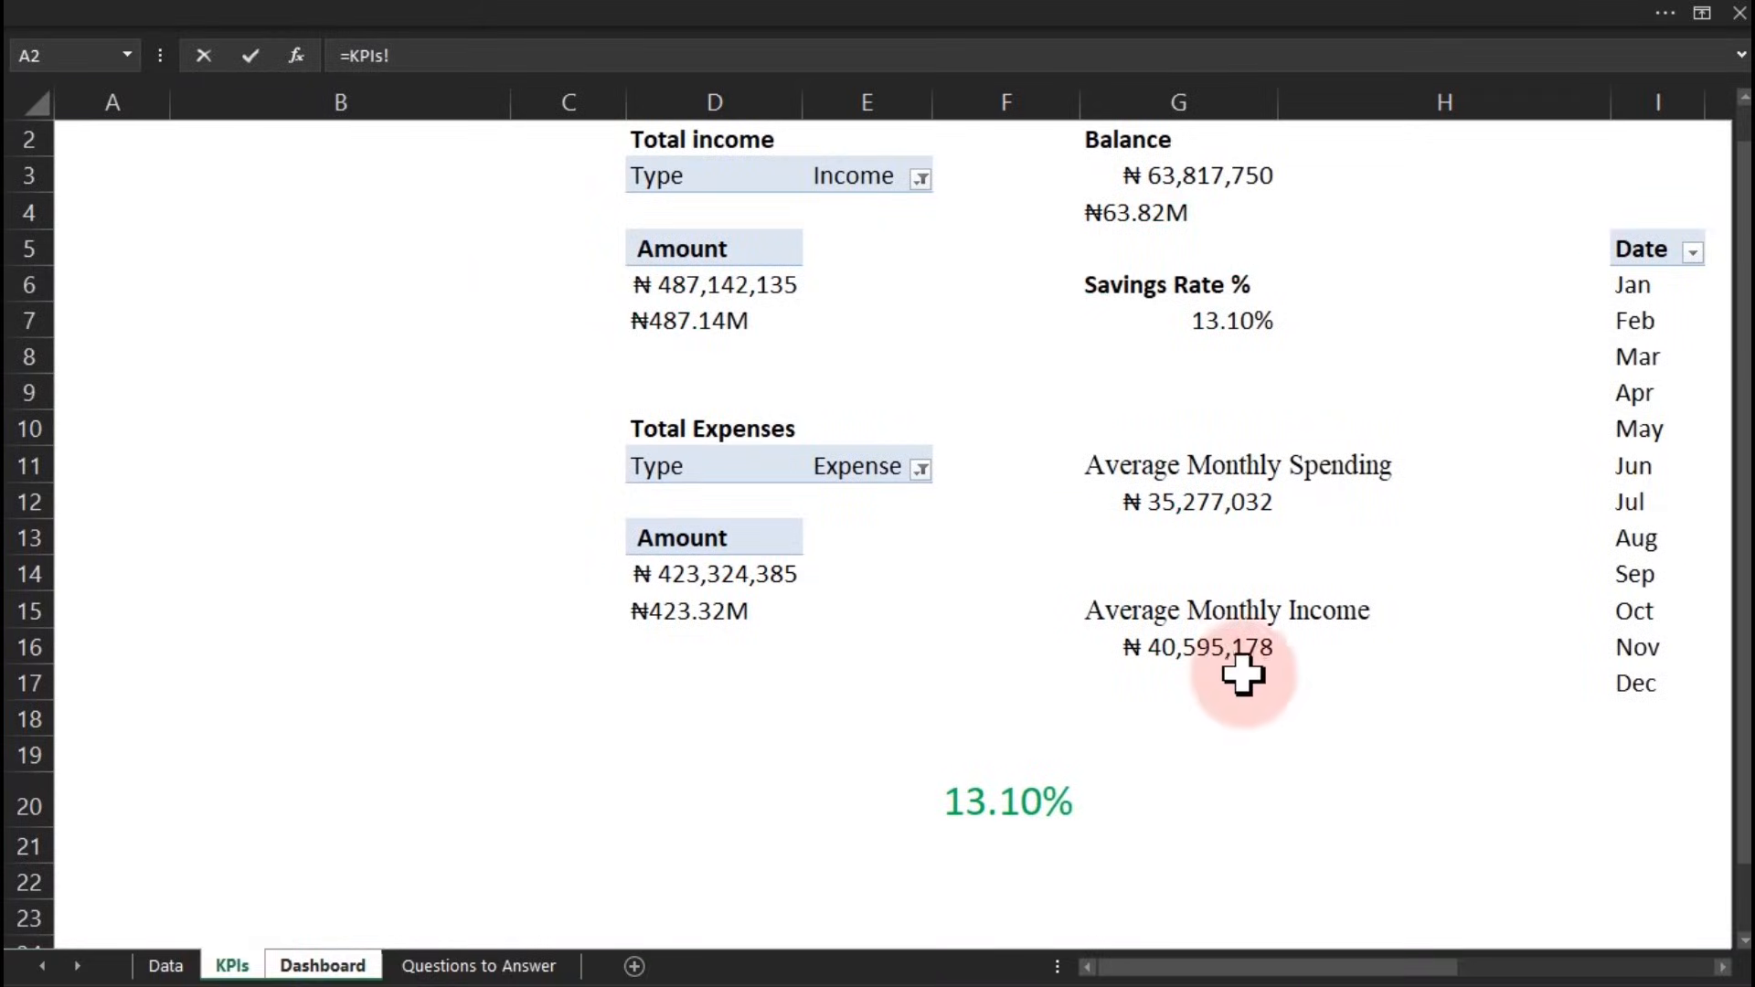
pyautogui.click(1197, 648)
pyautogui.press('Return')
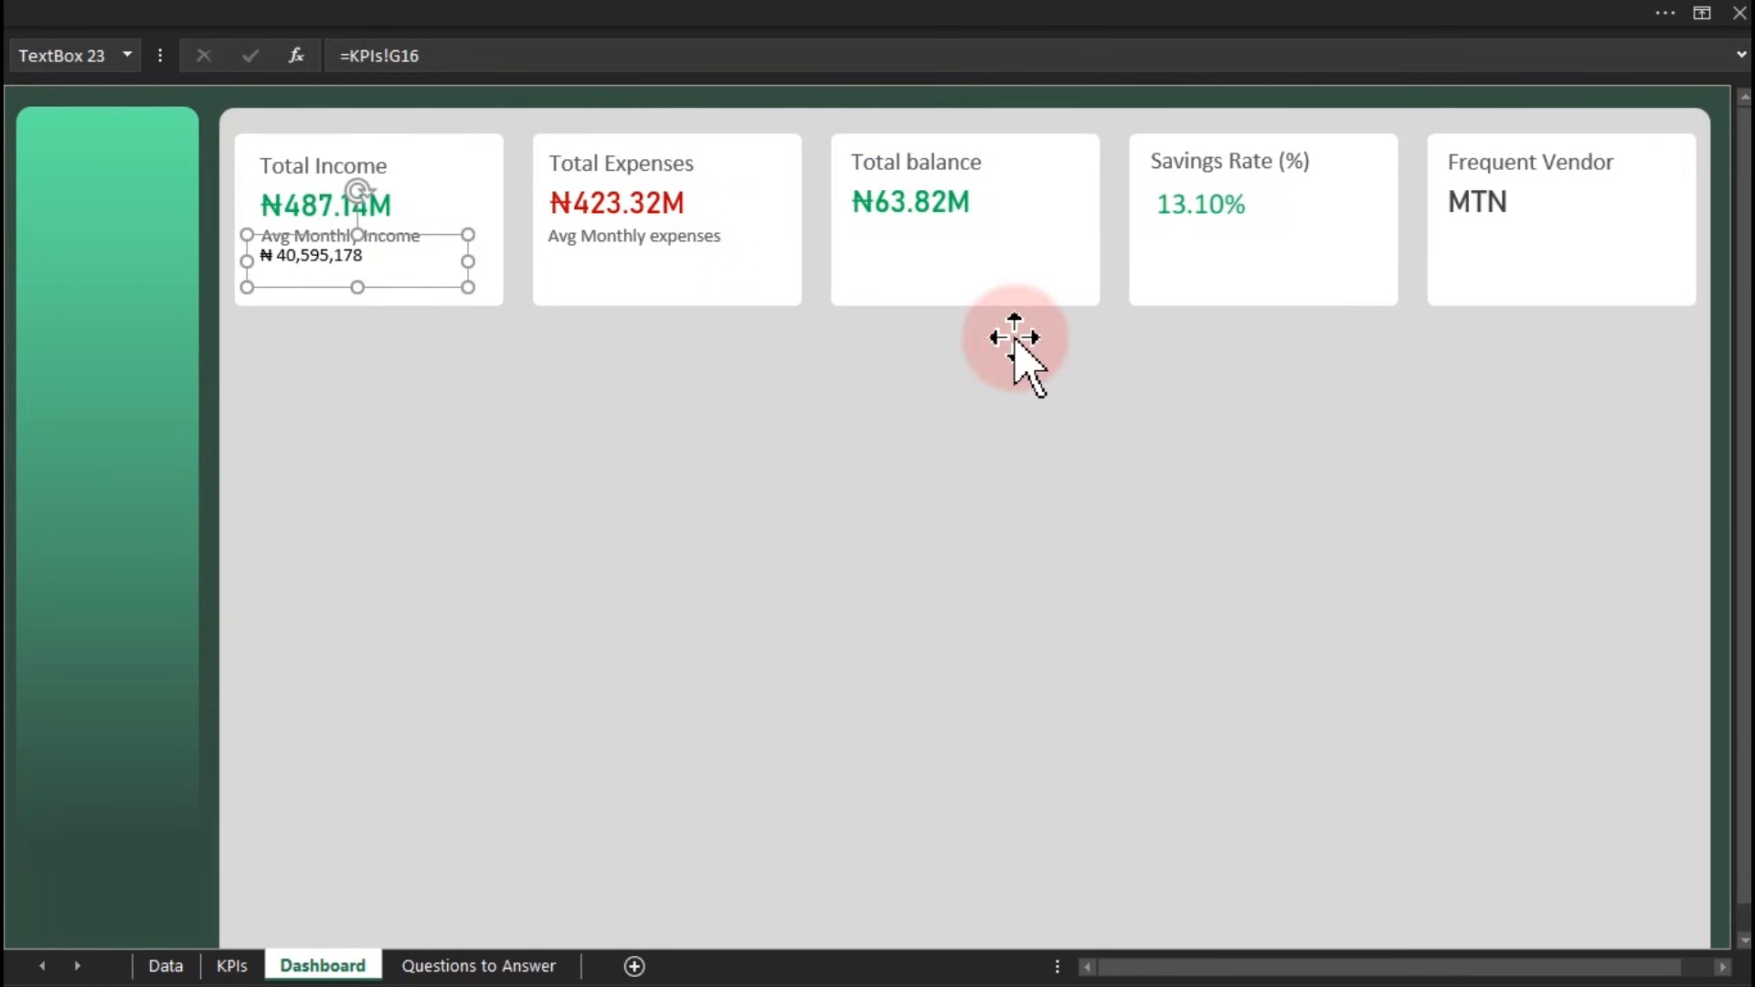
# Duplicate the average monthly income value box into the Total Expenses card under its label and link the copy to =KPIs!G12
pyautogui.hotkey('ctrl', 'd')
pyautogui.moveTo(341, 285); pyautogui.dragTo(614, 266)
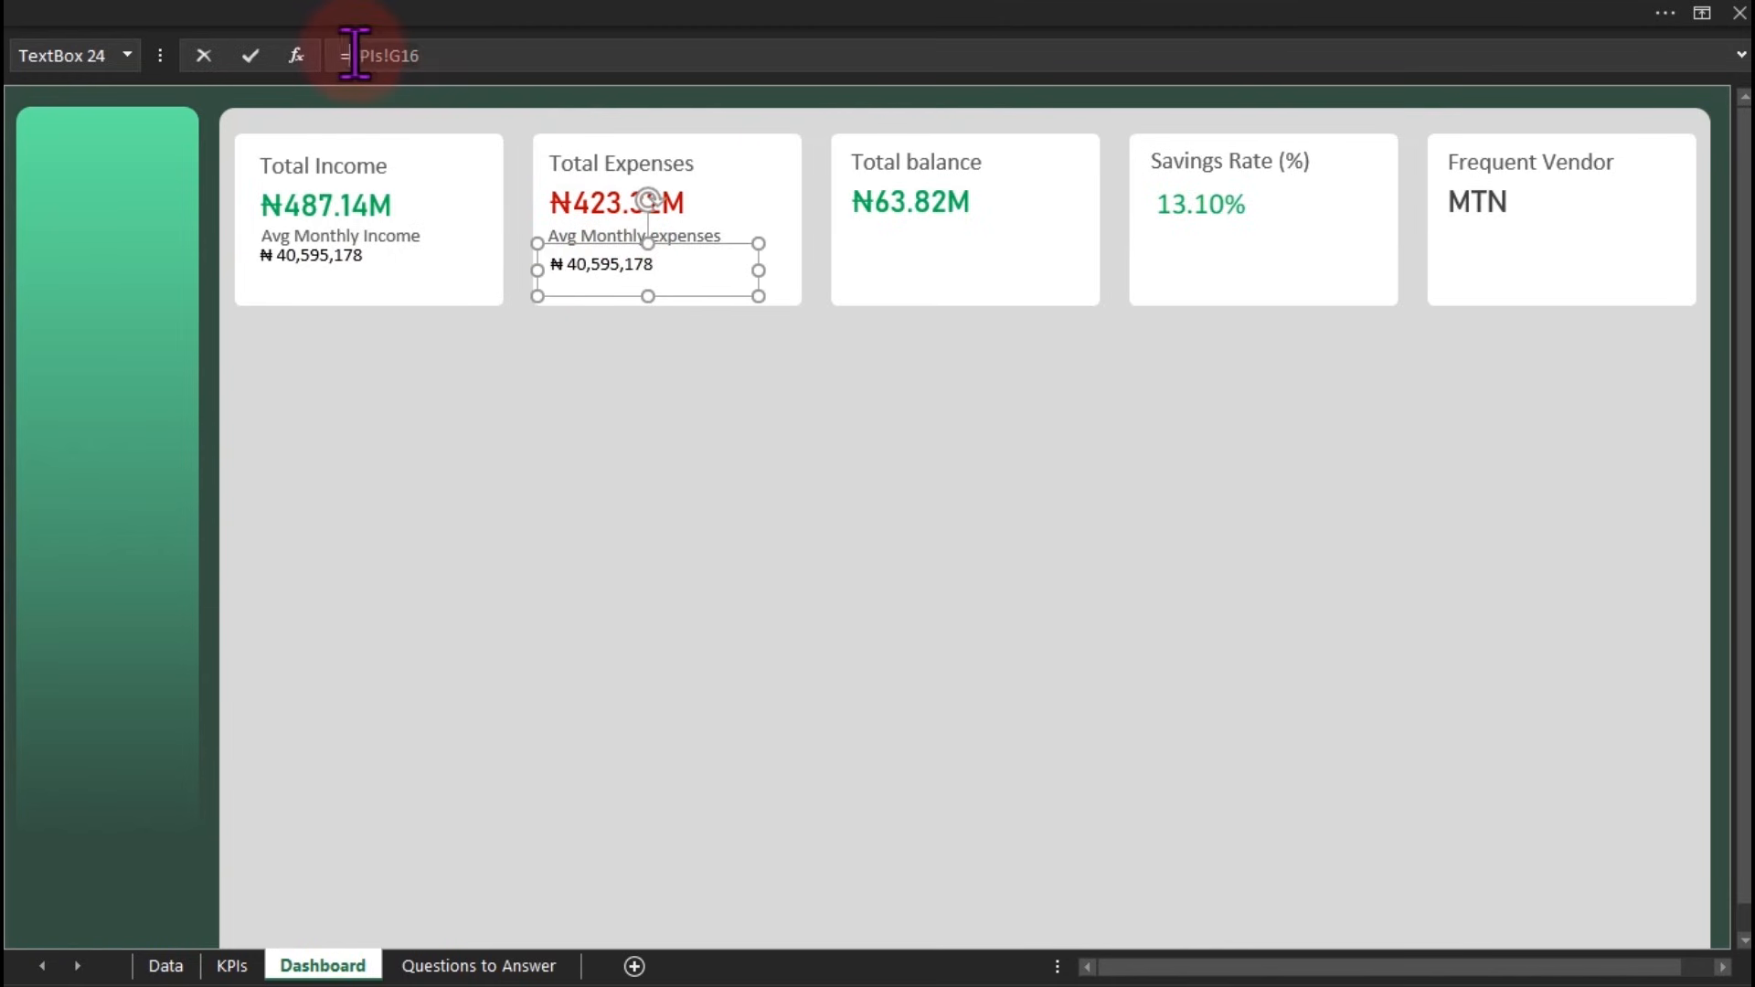
pyautogui.click(224, 966)
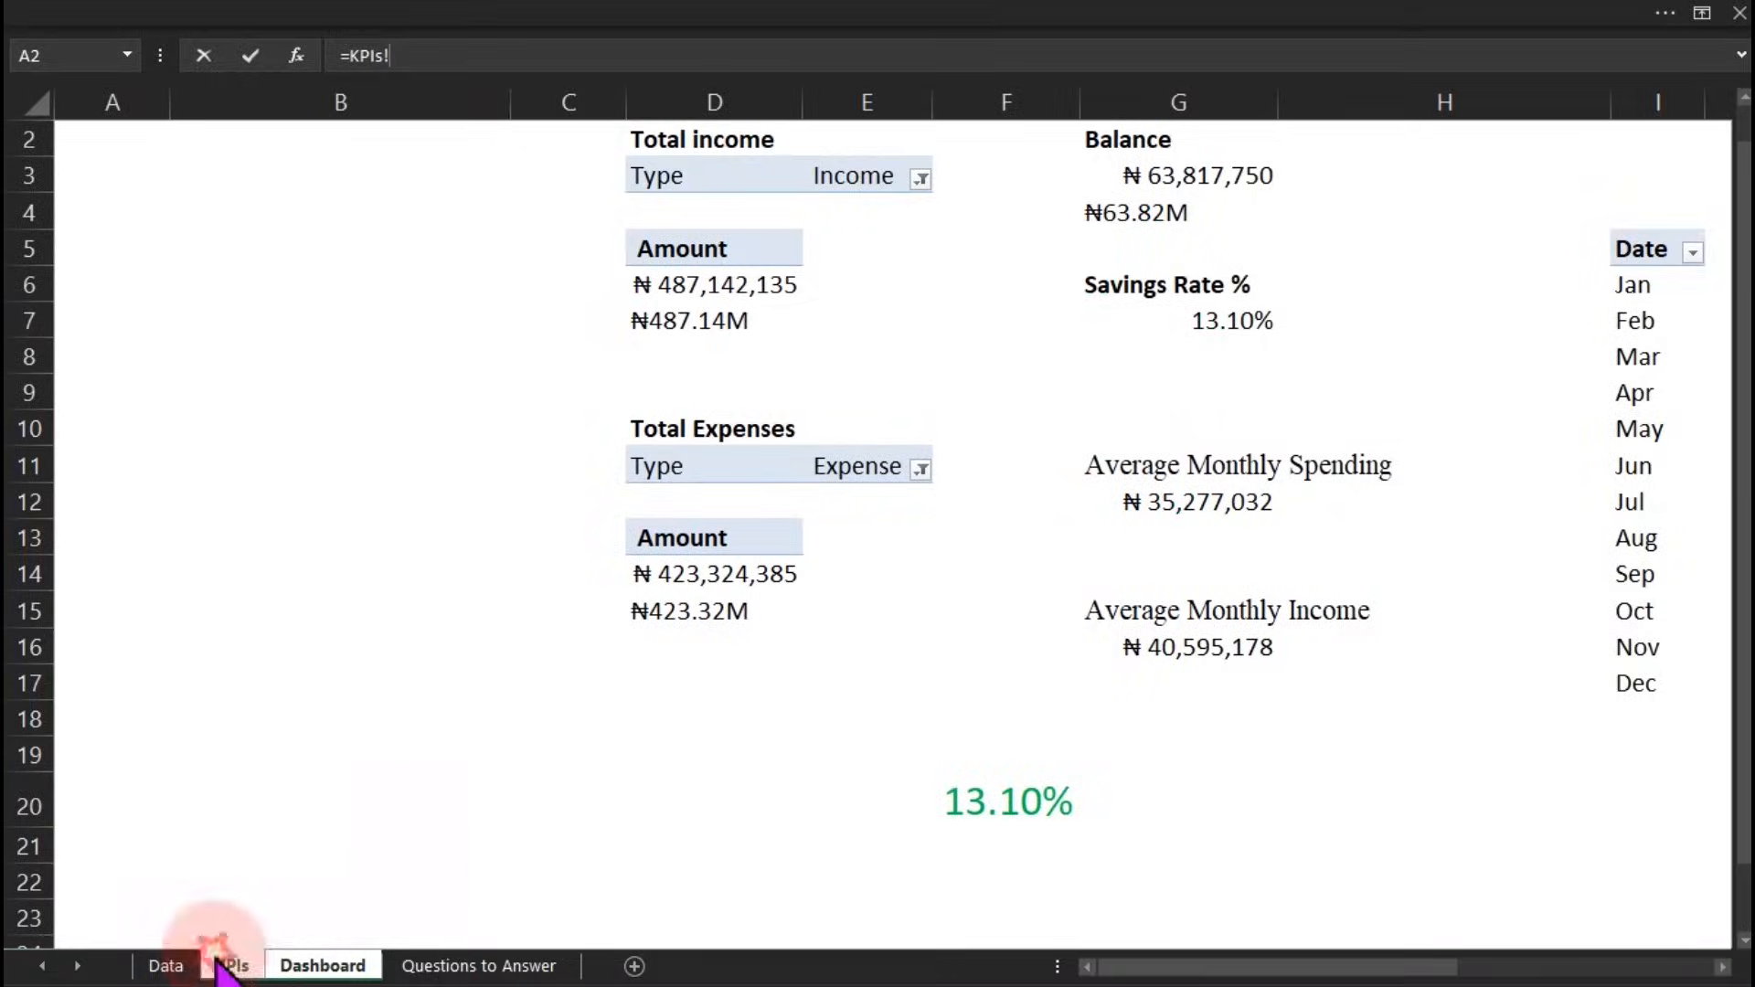
pyautogui.click(1149, 512)
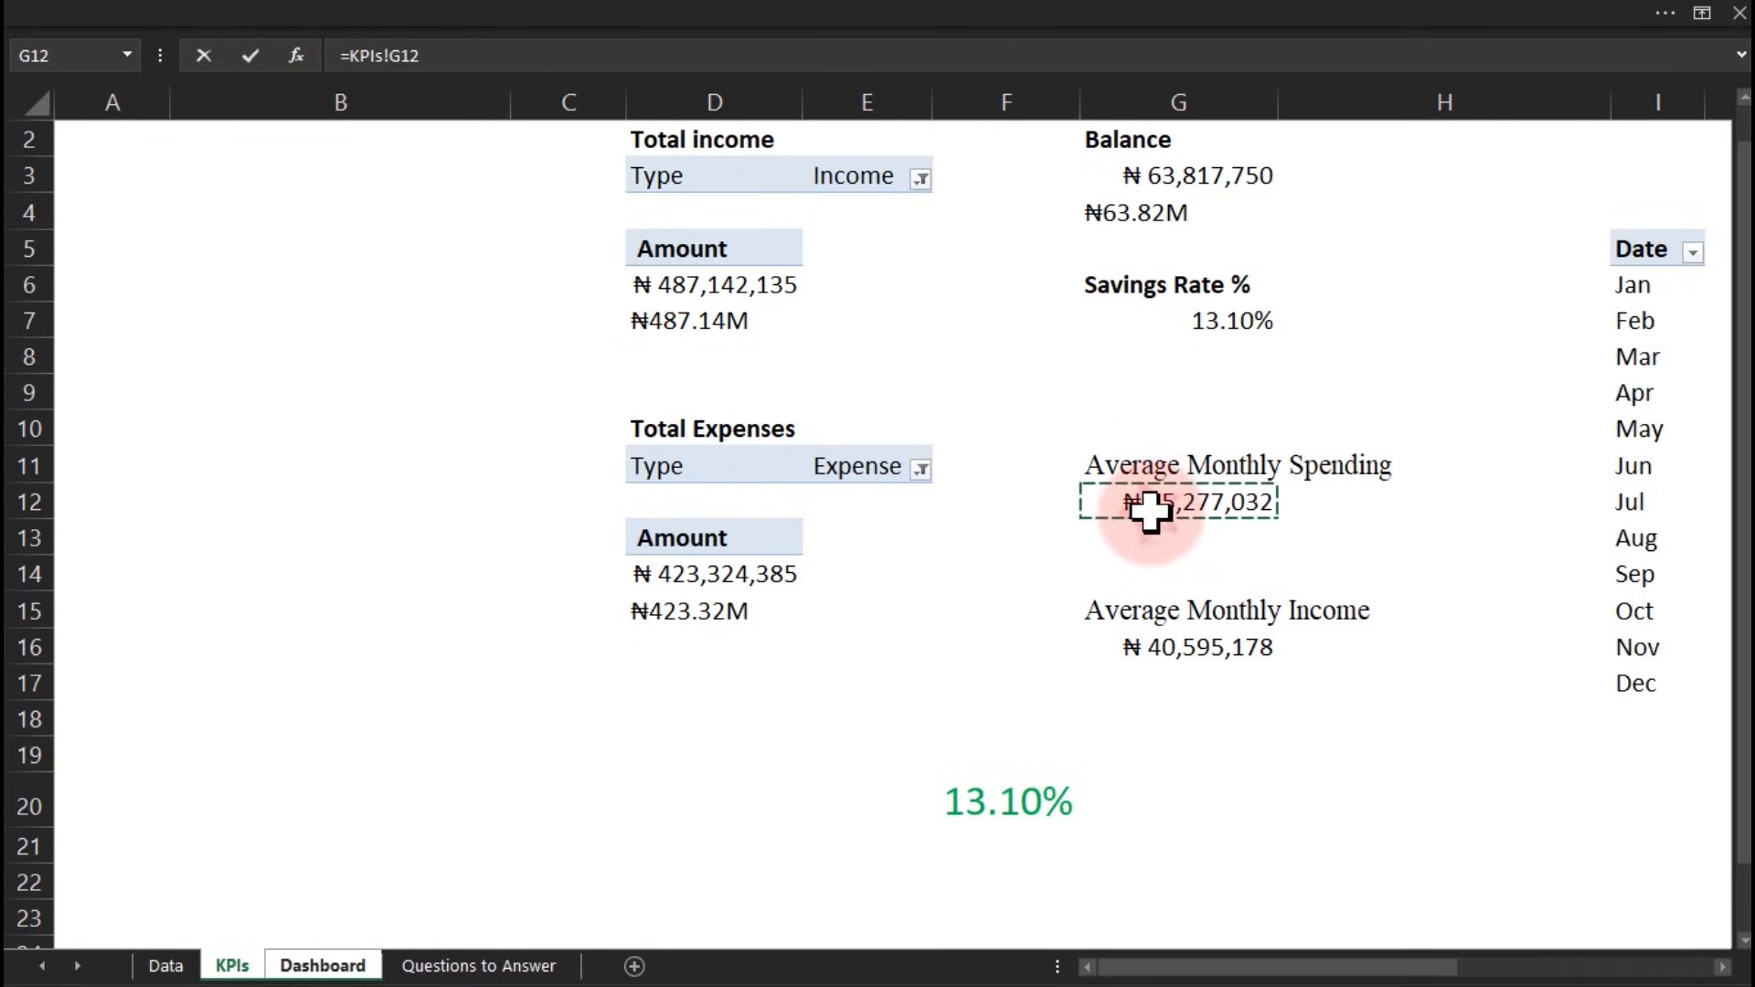
pyautogui.press('Return')
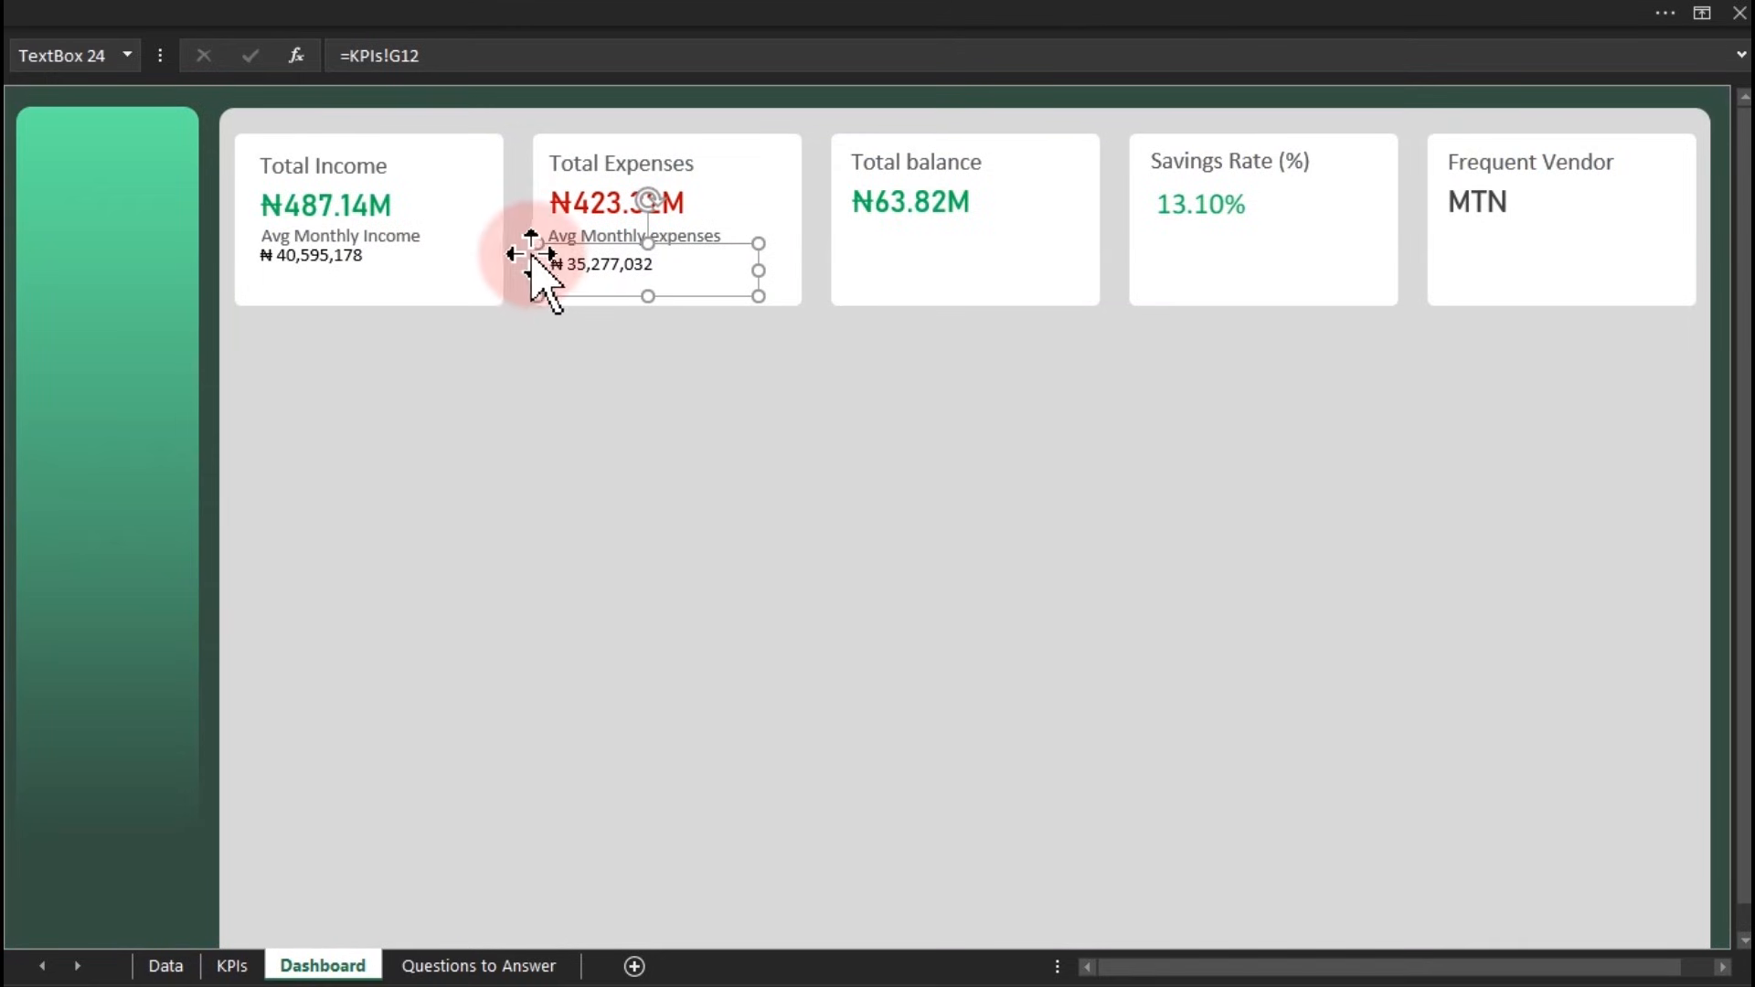
# Align the average monthly income and average monthly expenses value boxes along their bottom edges
pyautogui.keyDown('ctrl'); pyautogui.click(363, 261); pyautogui.keyUp('ctrl')
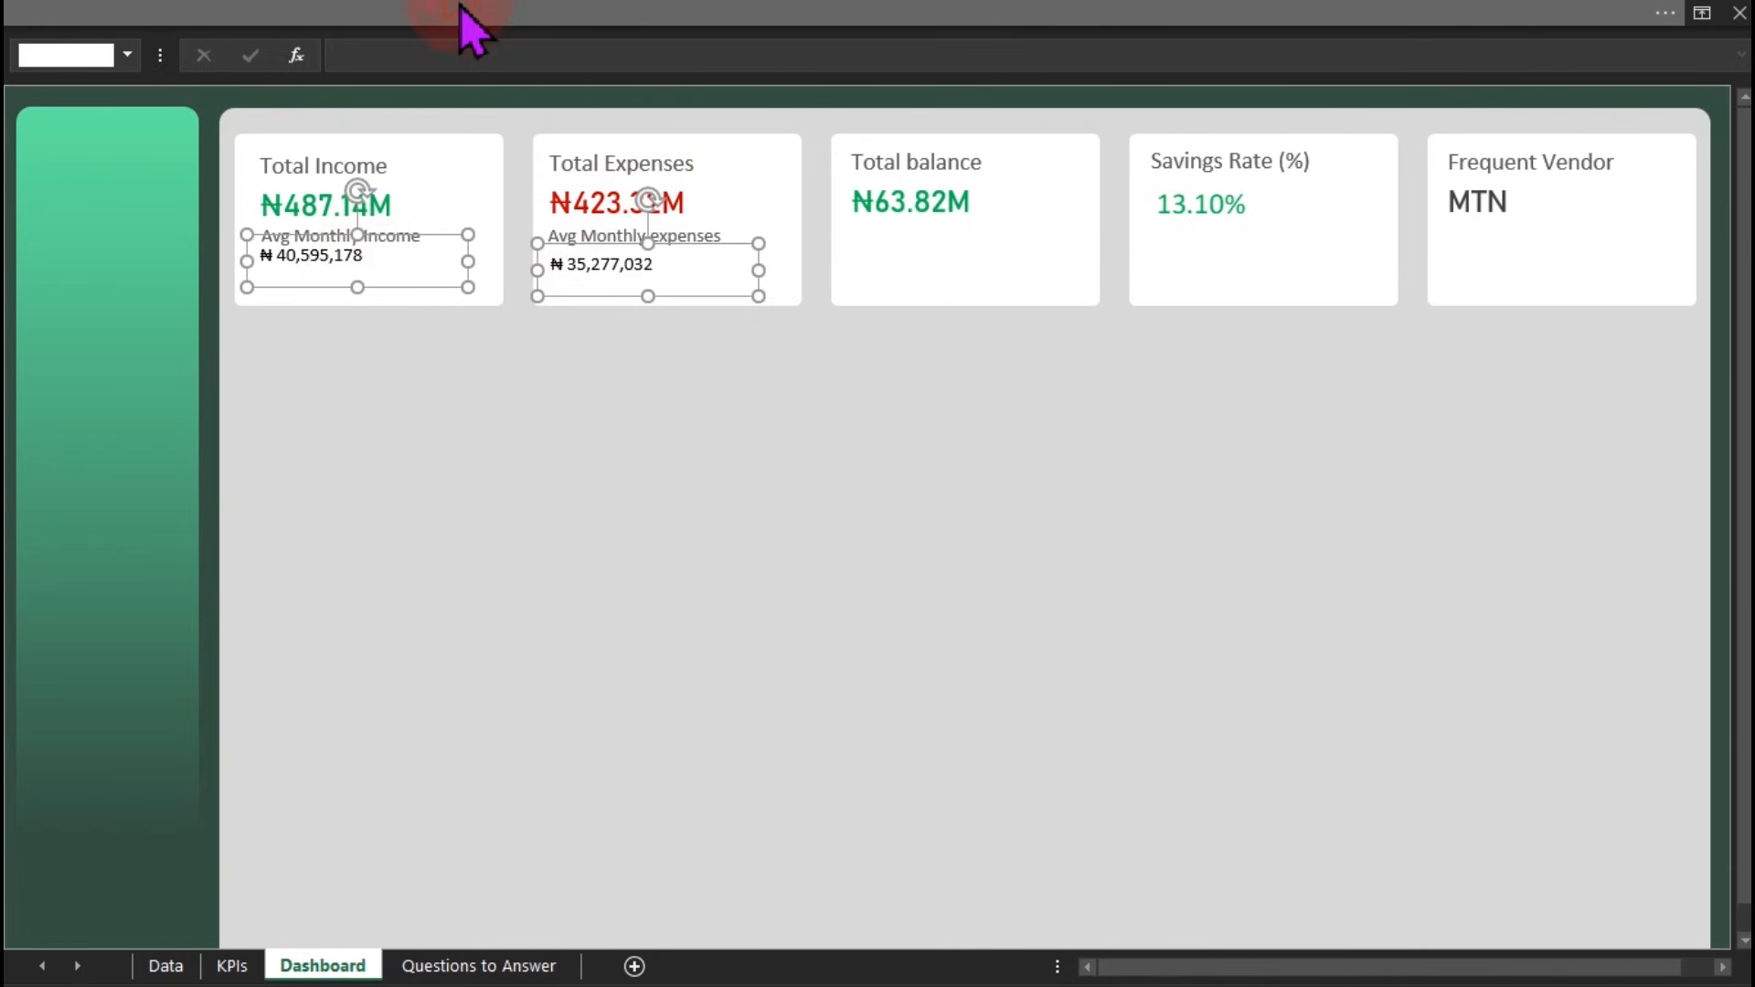
pyautogui.click(470, 18)
pyautogui.click(1159, 64)
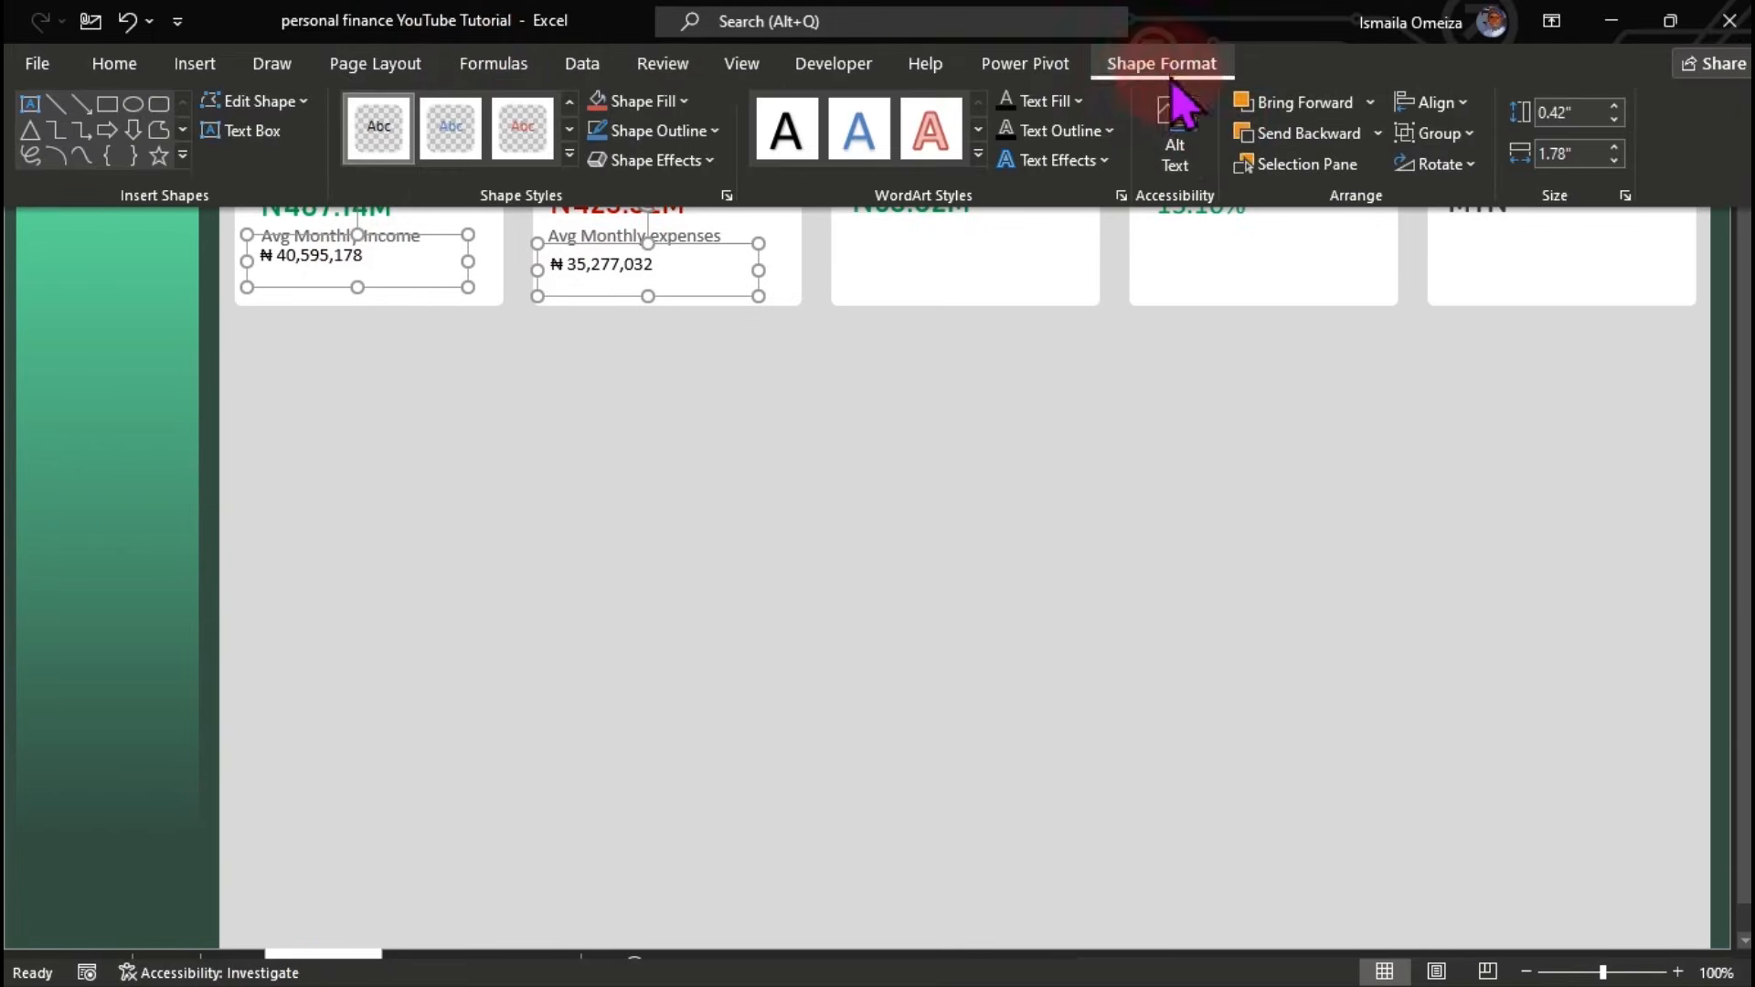
pyautogui.click(1435, 103)
pyautogui.click(1467, 320)
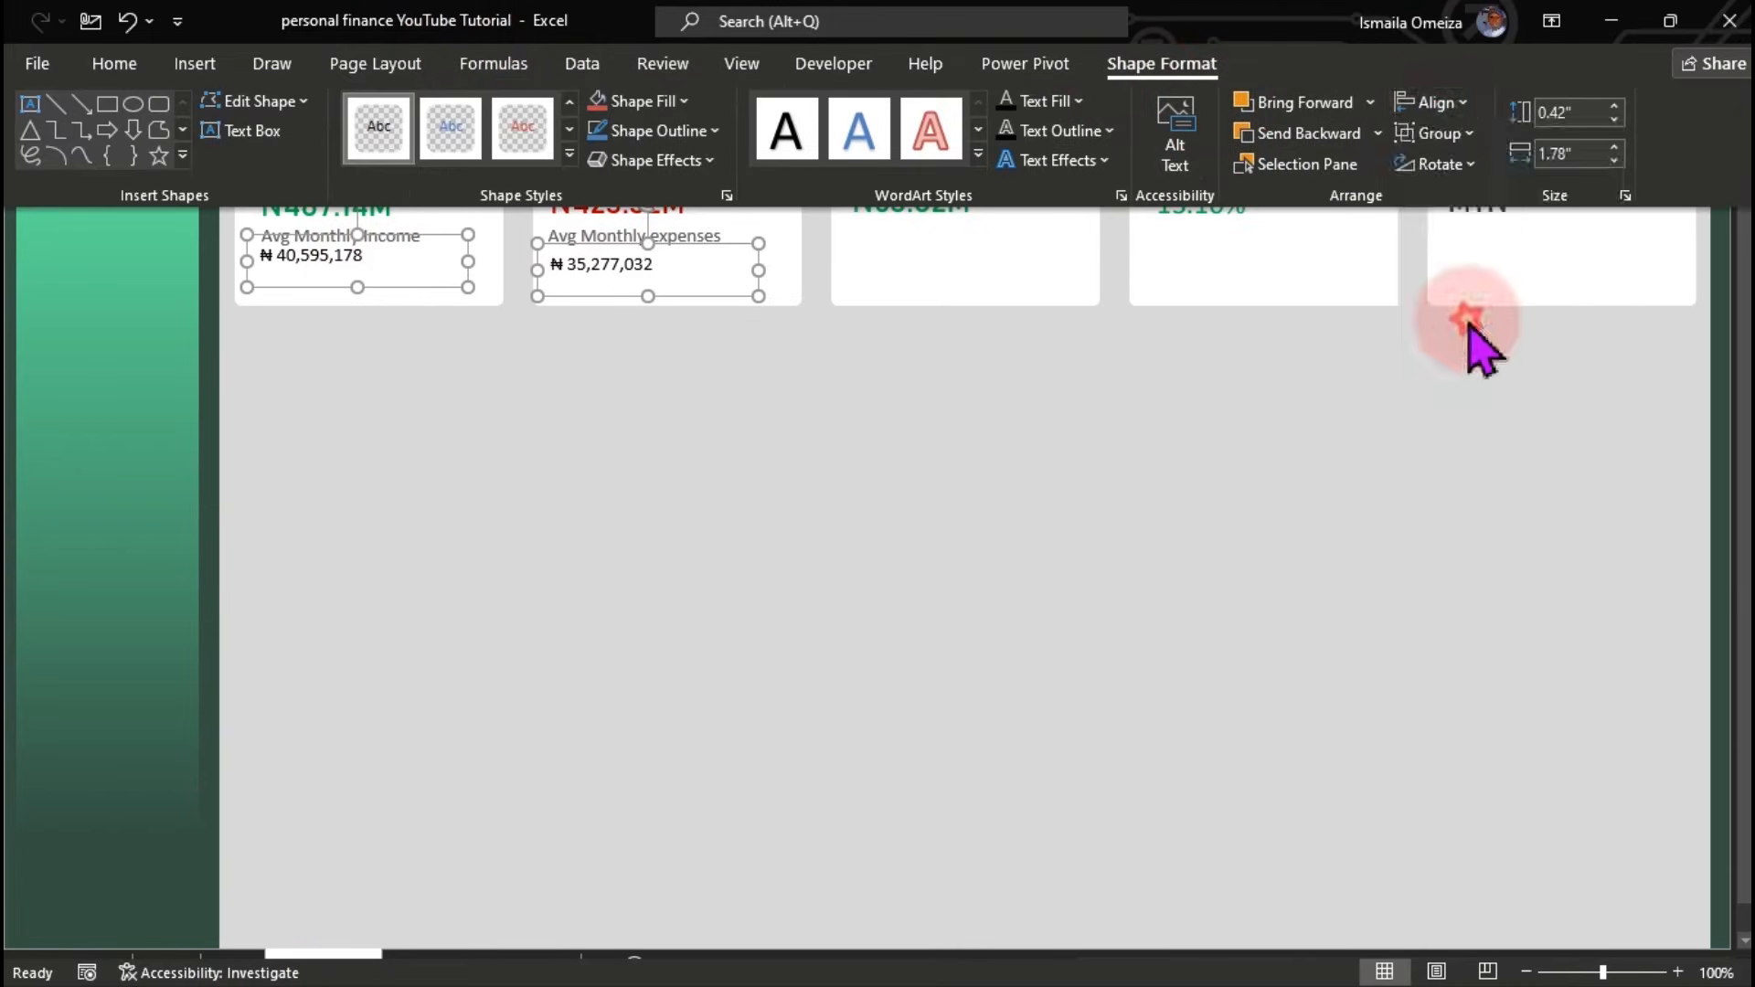
# Increase the font size of both average monthly values by two steps and color their text standard green
pyautogui.click(117, 73)
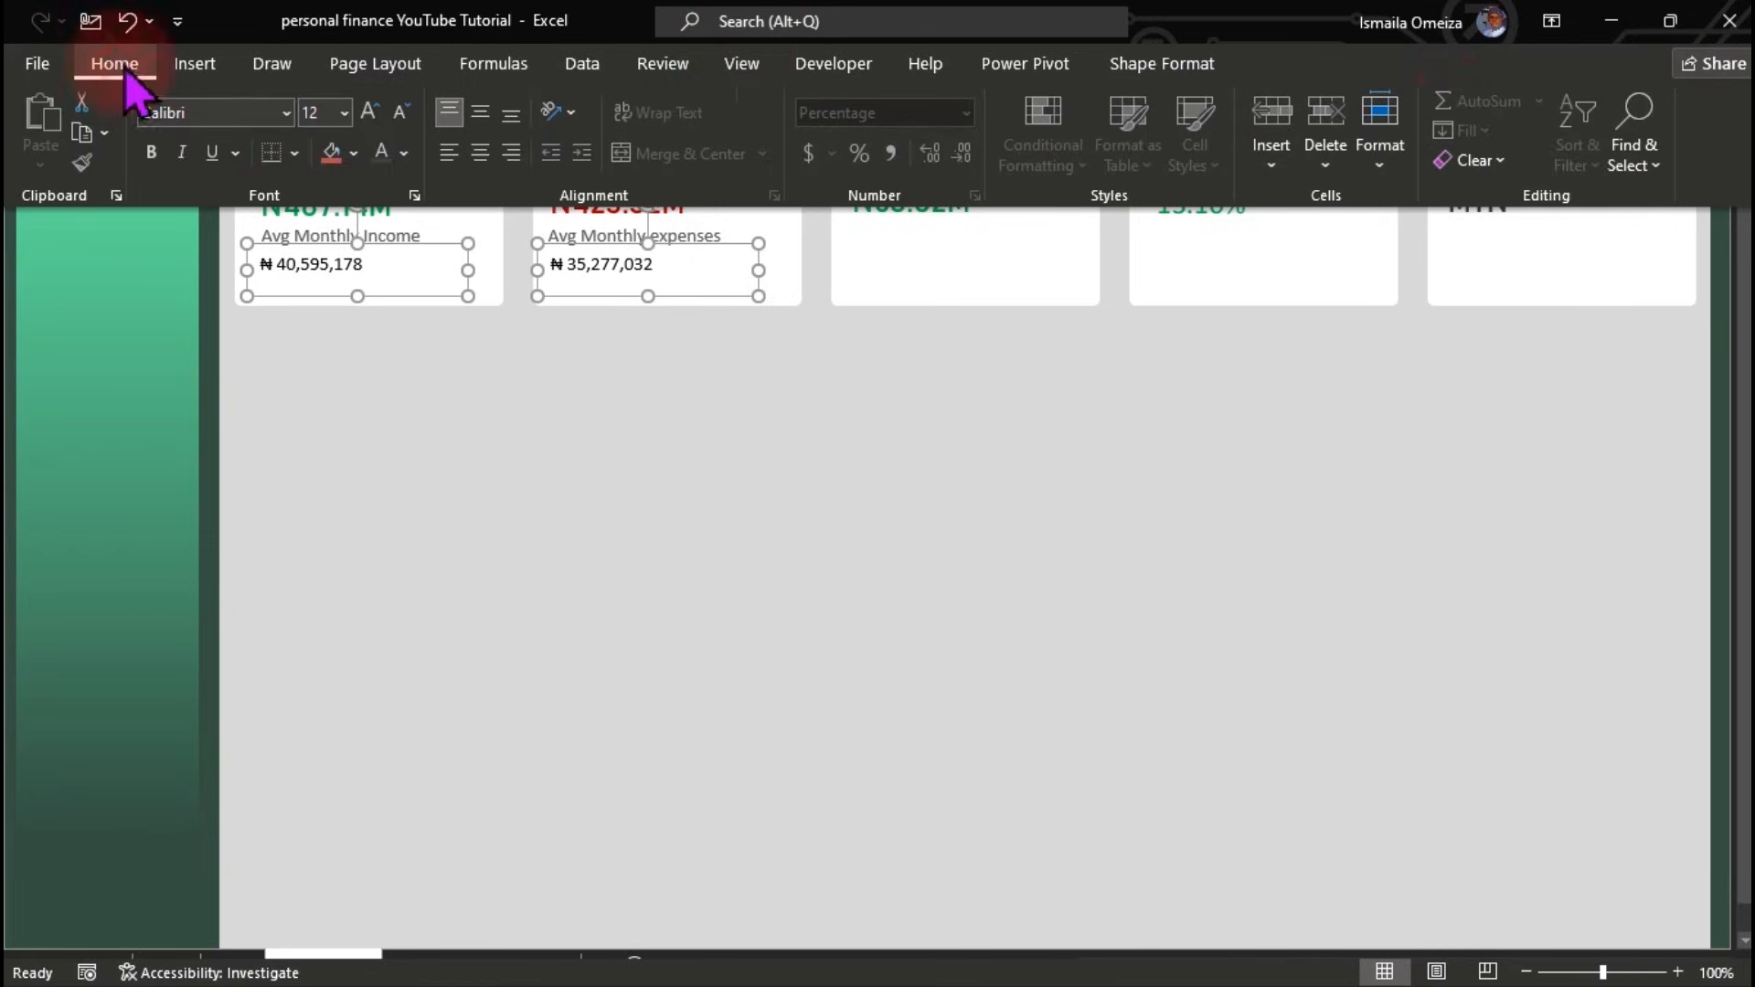
pyautogui.click(373, 122)
pyautogui.click(373, 122)
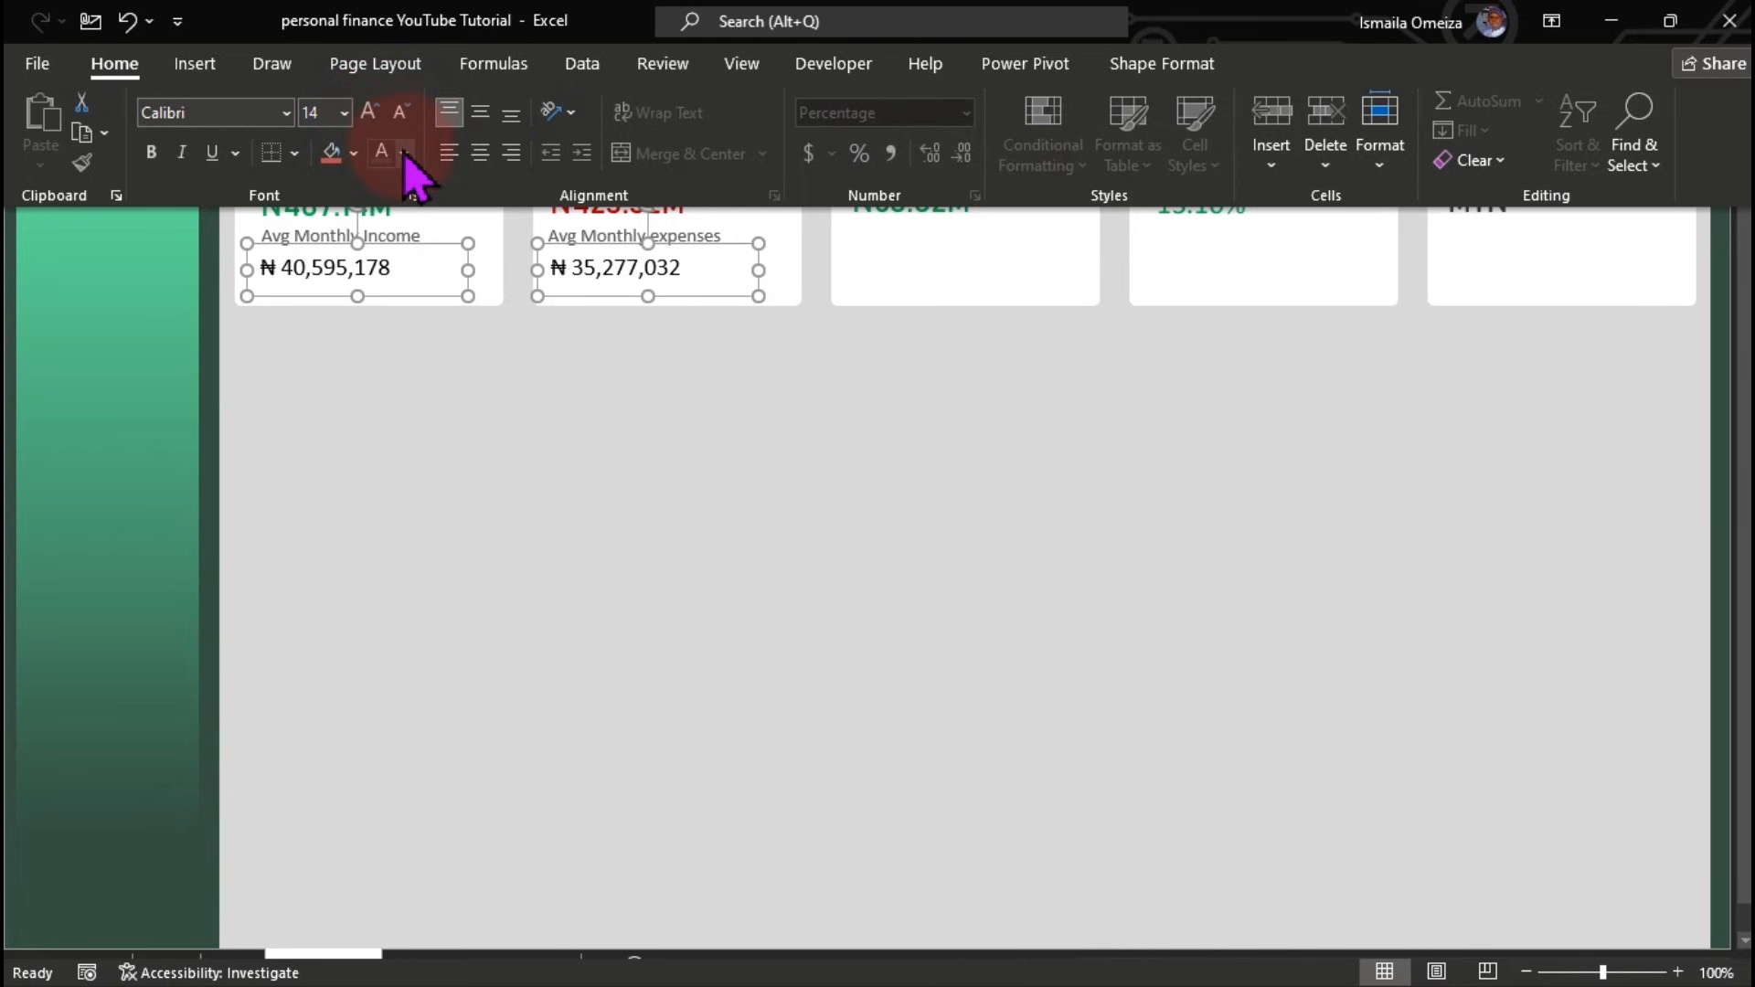
pyautogui.click(404, 154)
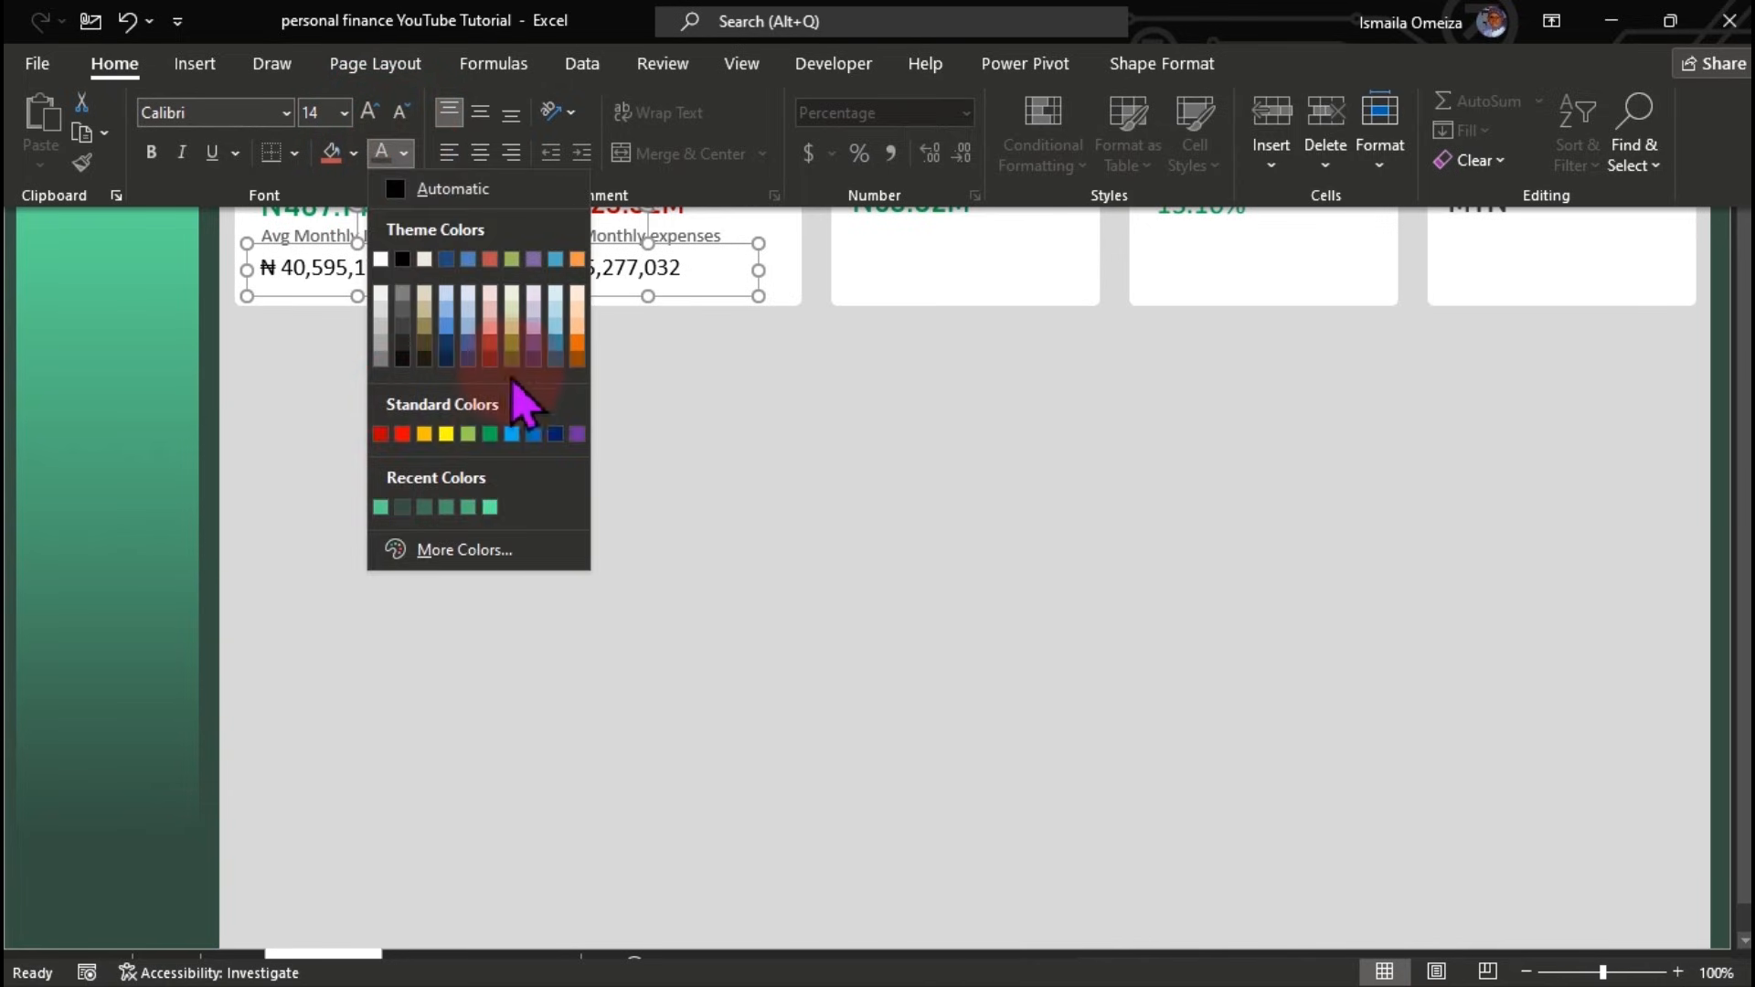
pyautogui.click(491, 433)
pyautogui.hotkey('ctrl', 'shift', 'F1')
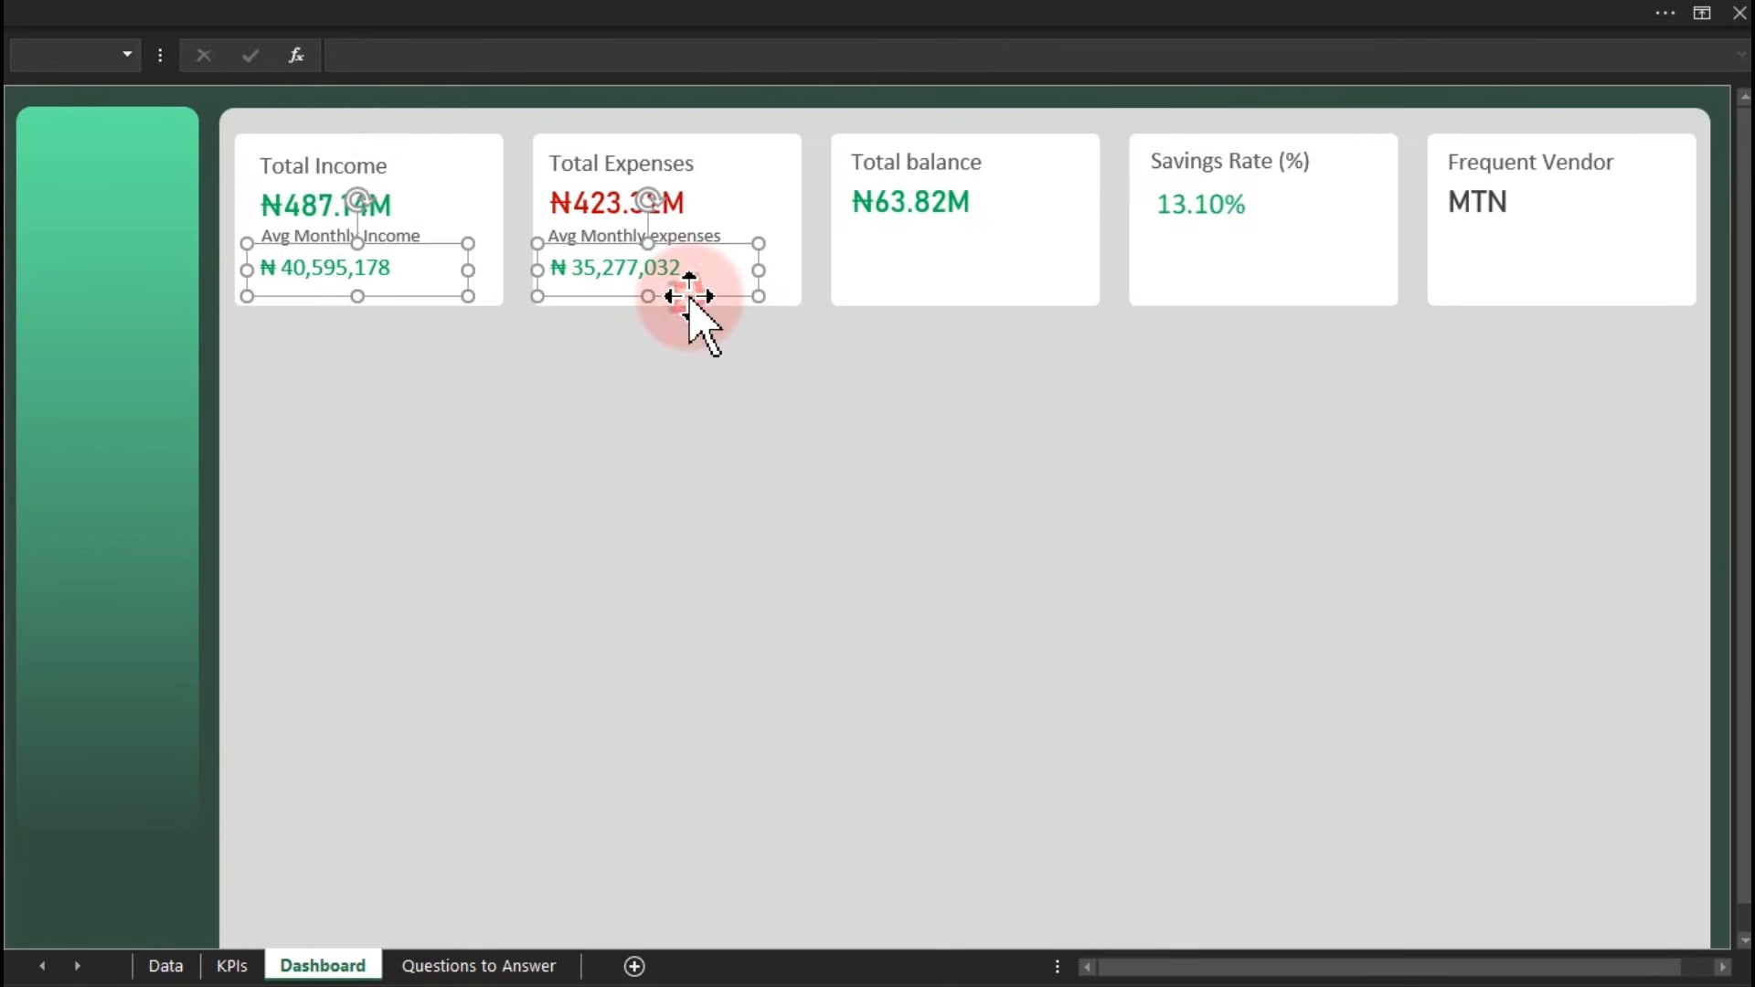
# Color the average monthly expenses value standard dark red and save the workbook
pyautogui.click(668, 403)
pyautogui.click(590, 261)
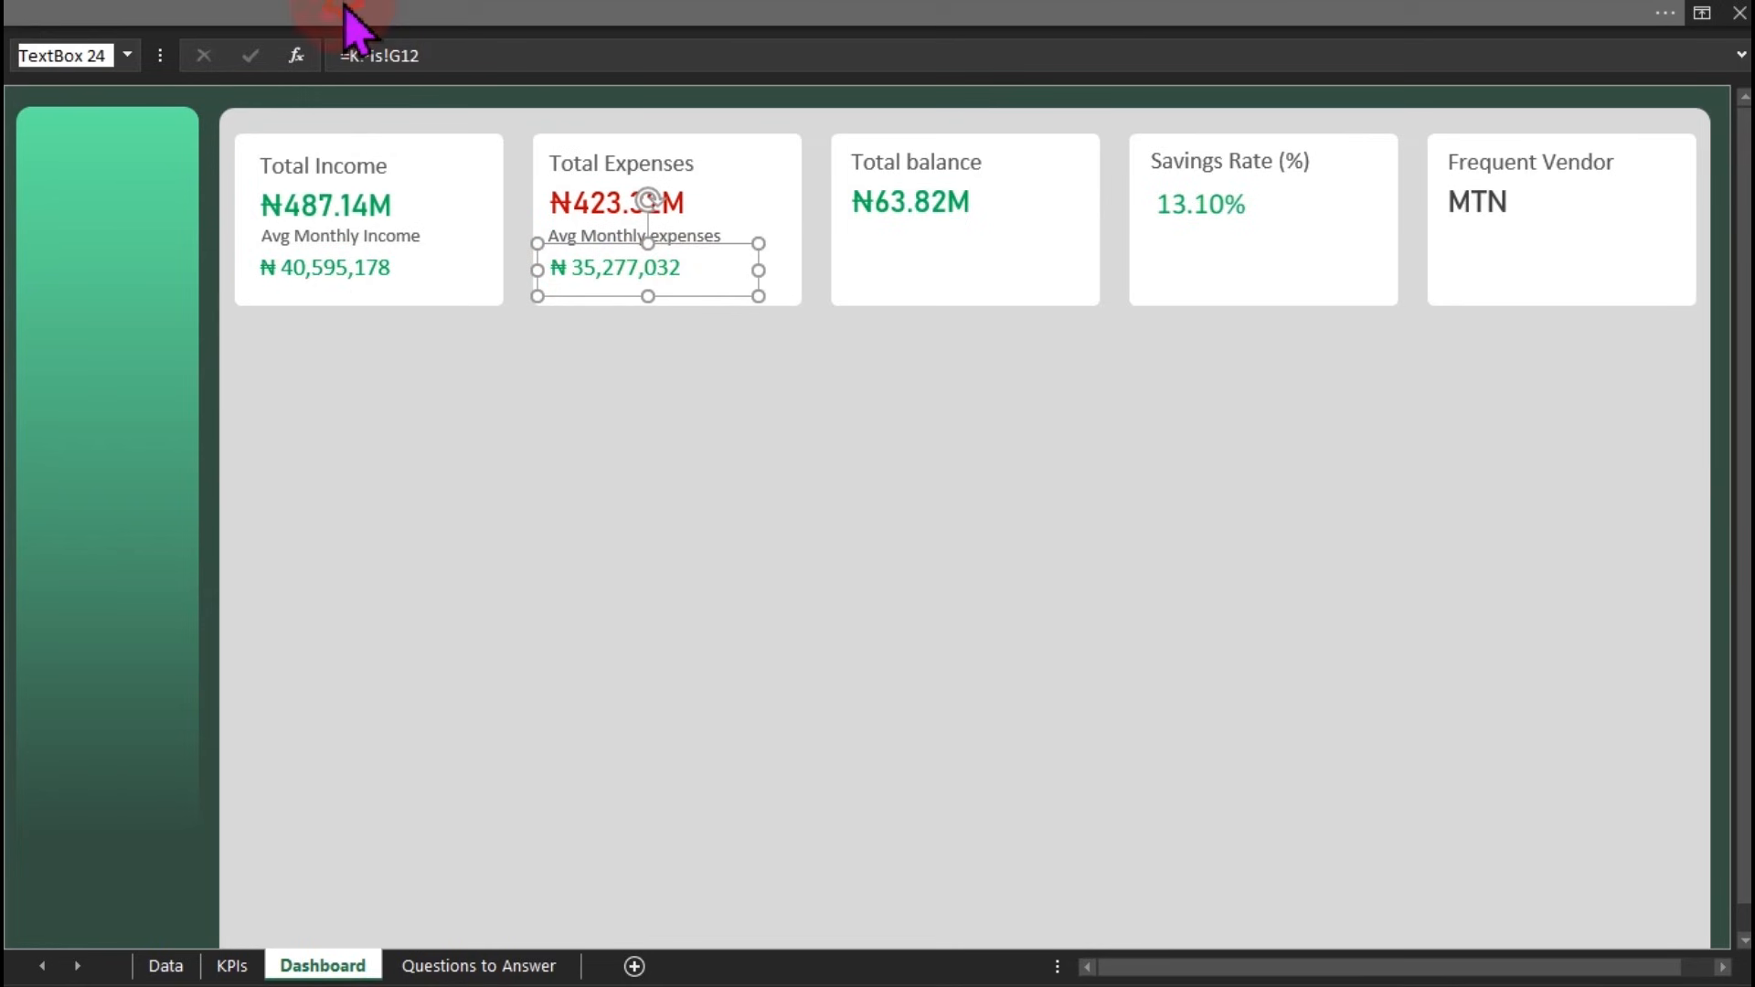
pyautogui.click(353, 17)
pyautogui.click(404, 154)
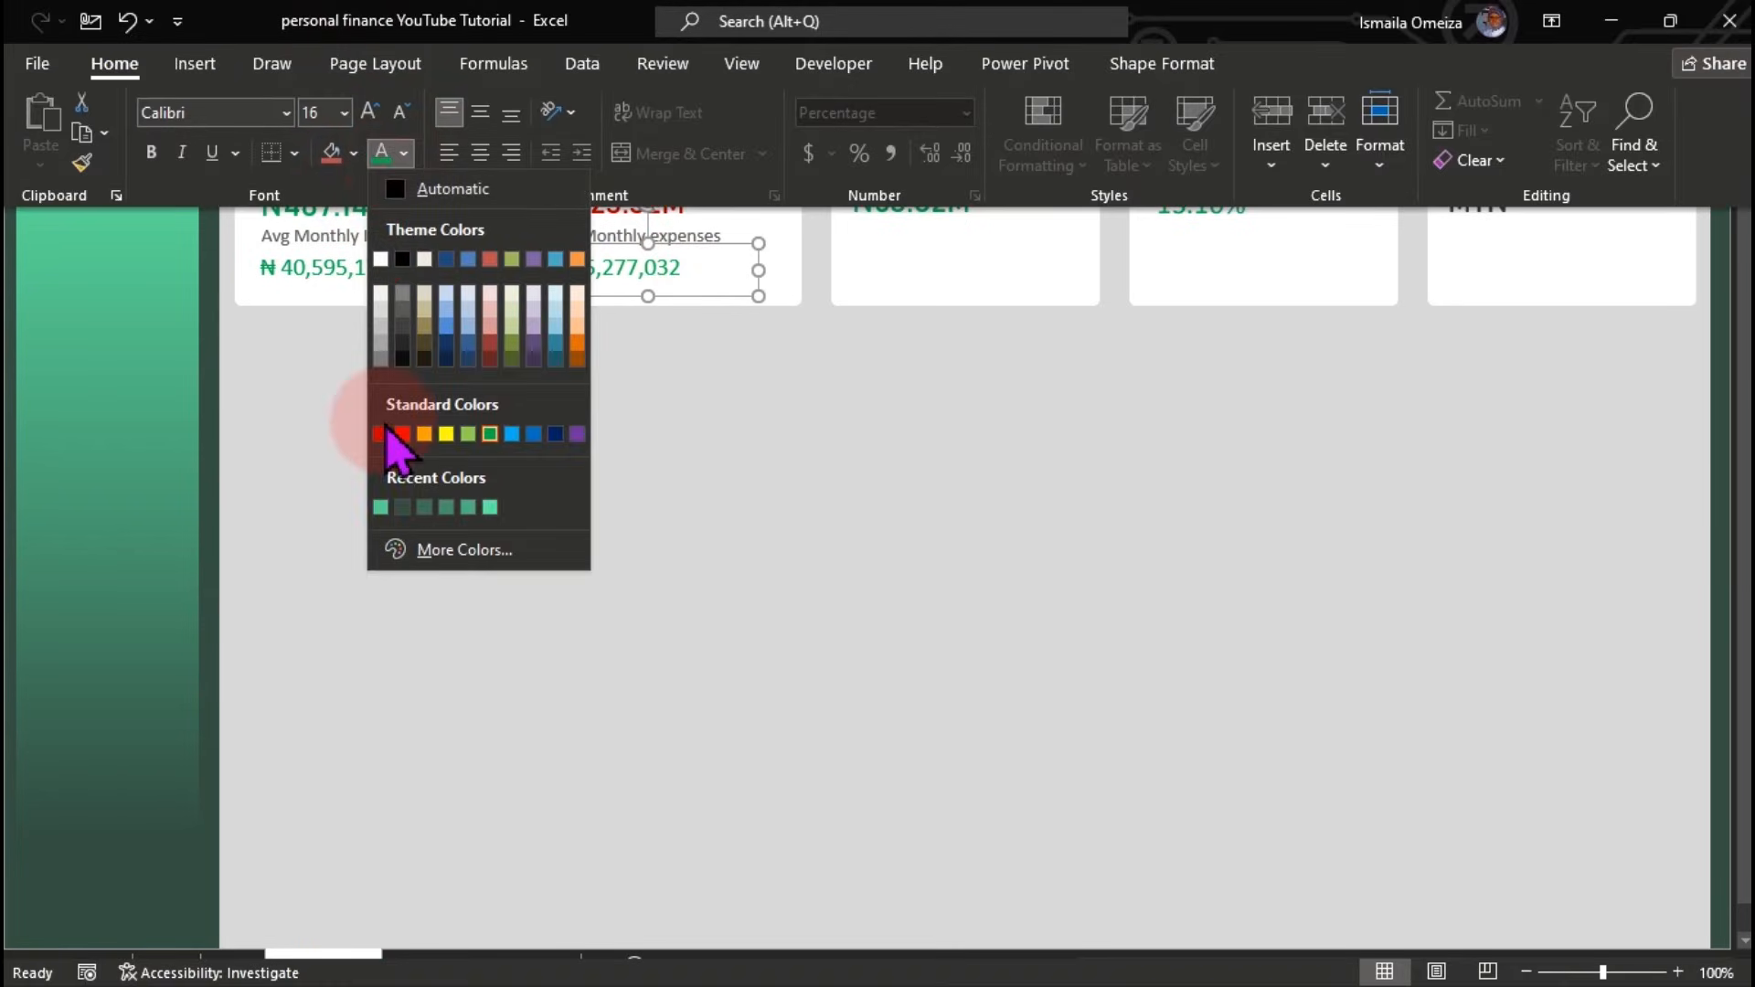
pyautogui.click(380, 433)
pyautogui.click(390, 430)
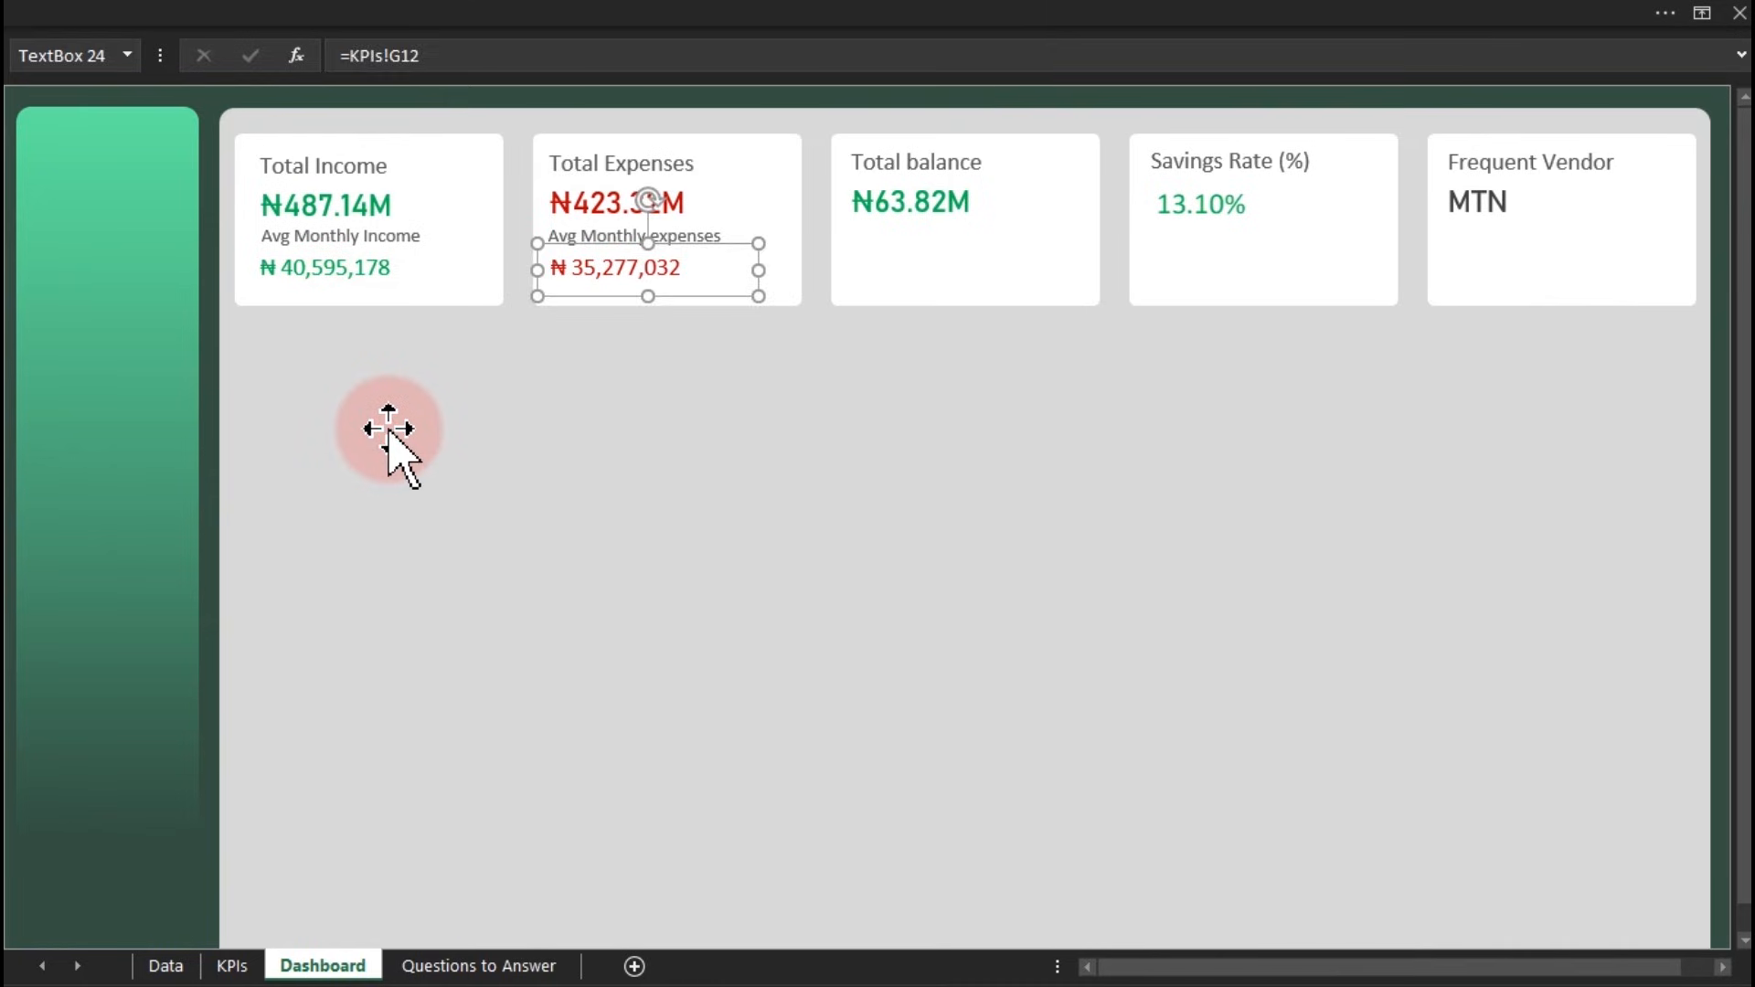
pyautogui.hotkey('ctrl', 's')
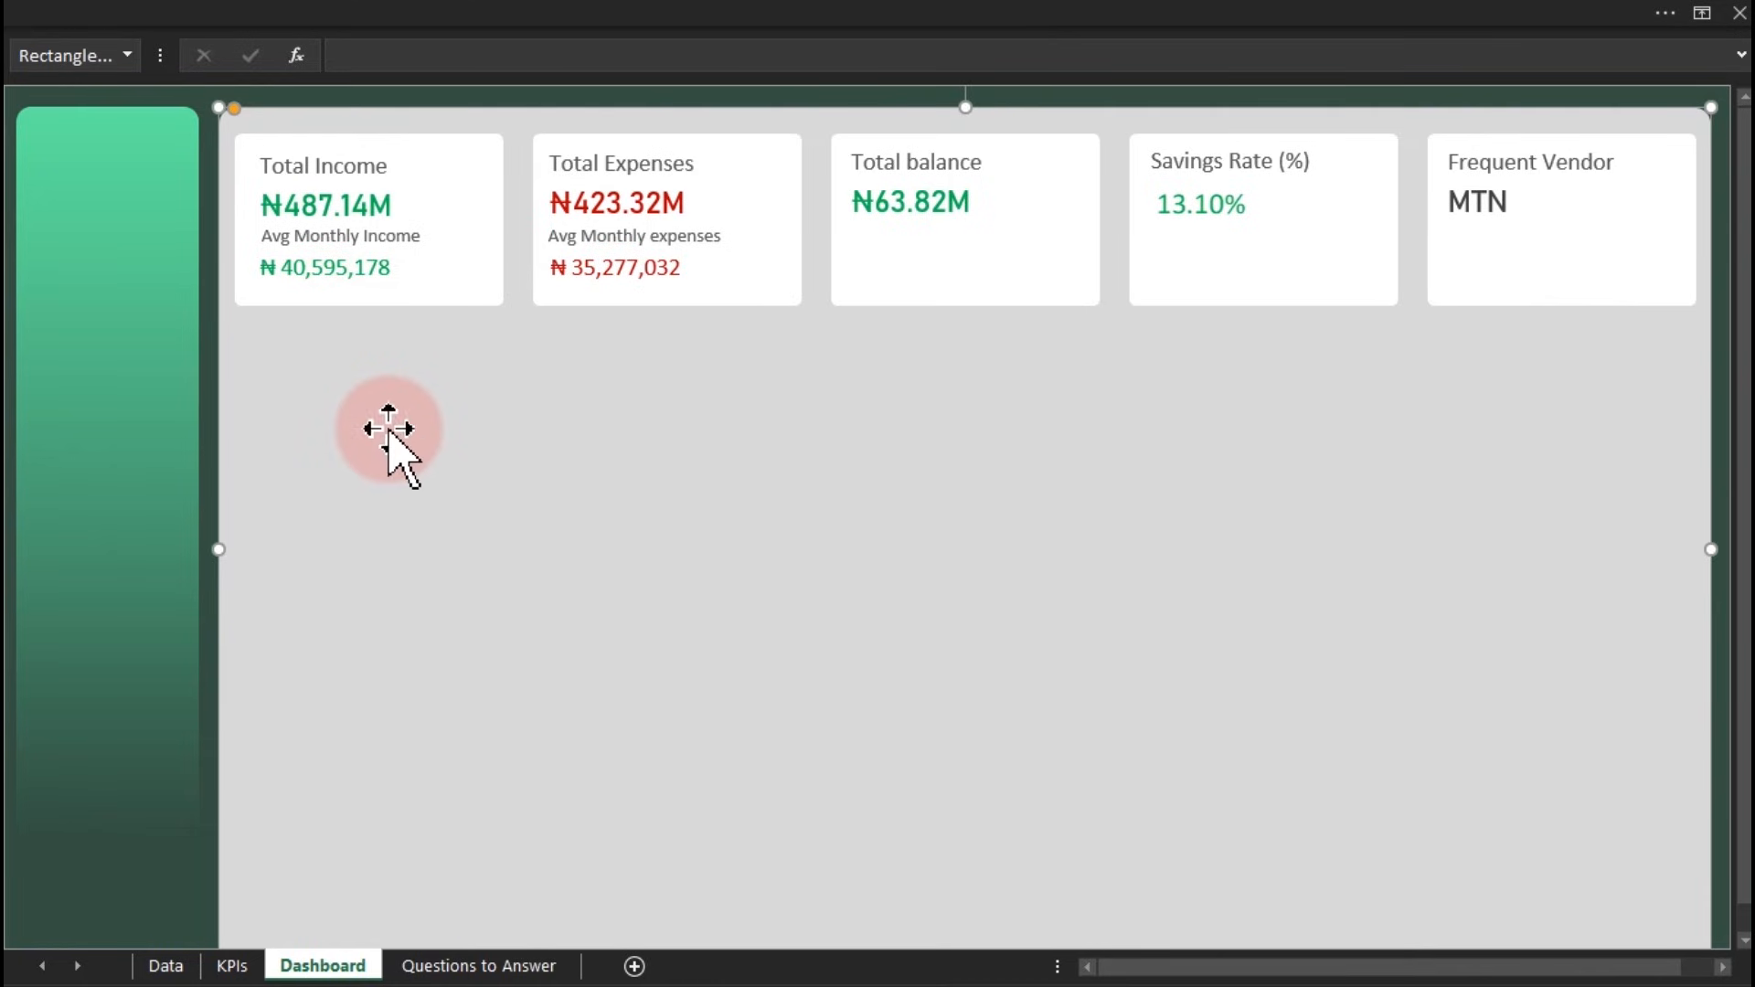
# Move the average monthly labels and values of the income and expenses cards slightly down together
pyautogui.click(360, 266)
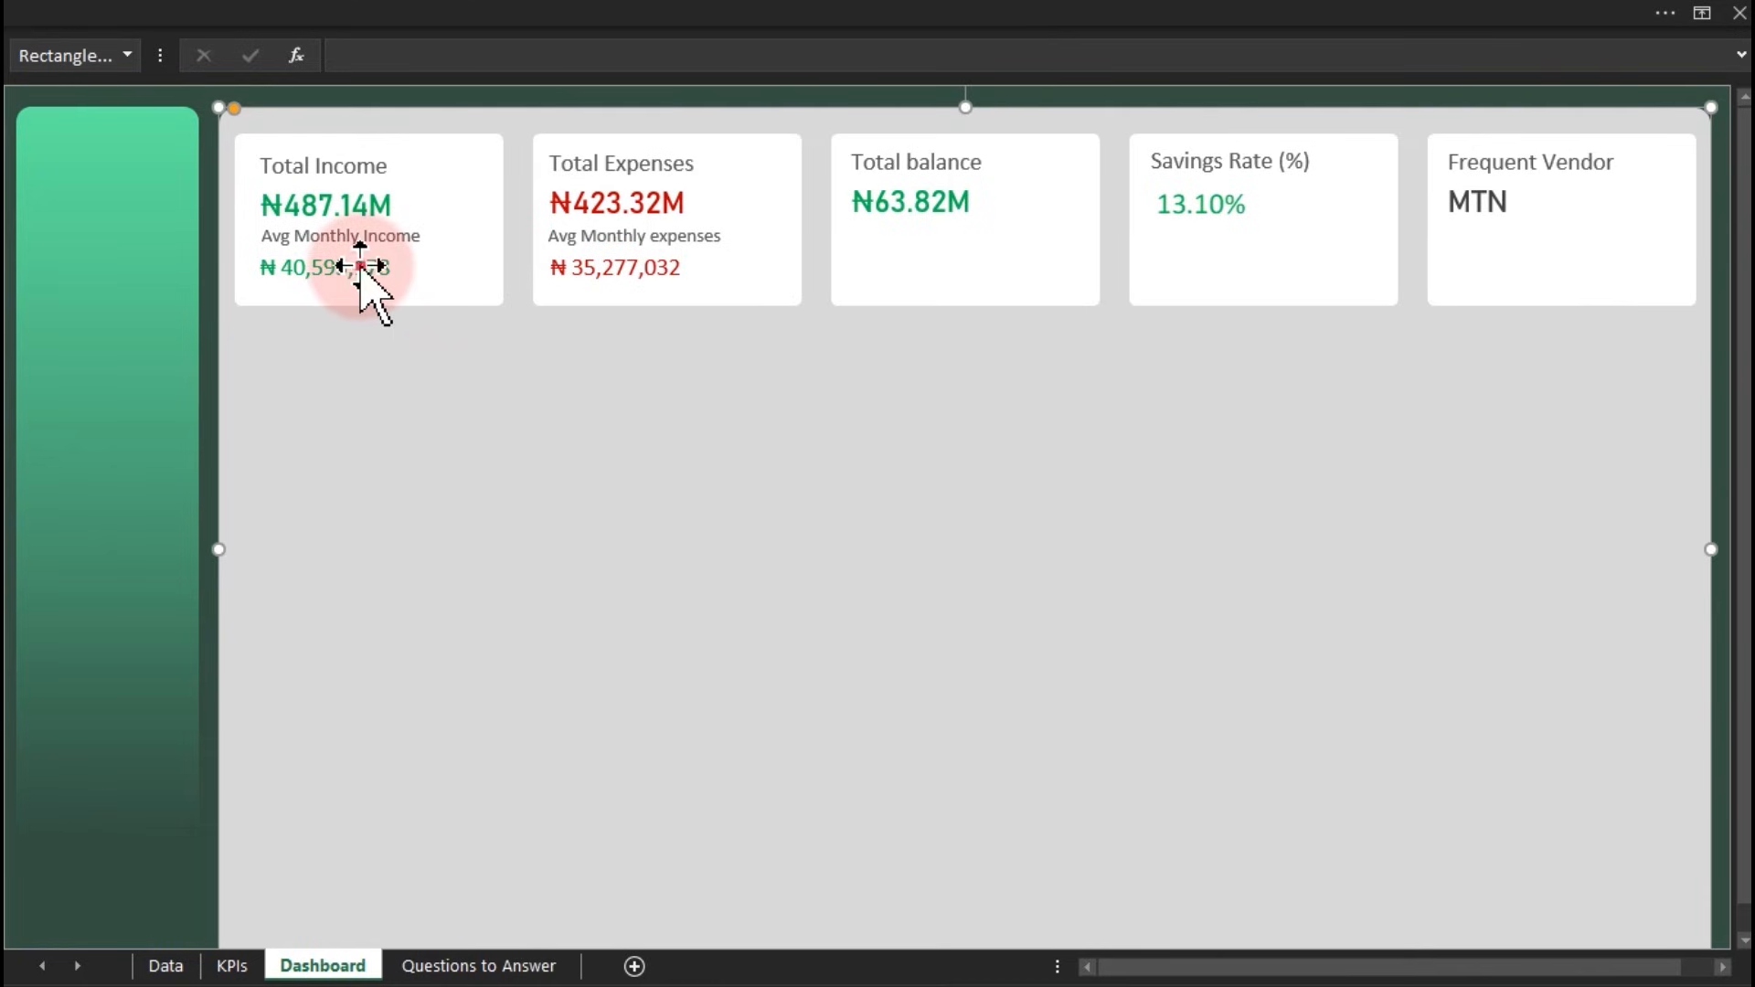
pyautogui.keyDown('ctrl'); pyautogui.click(417, 234); pyautogui.keyUp('ctrl')
pyautogui.keyDown('ctrl'); pyautogui.click(592, 272); pyautogui.keyUp('ctrl')
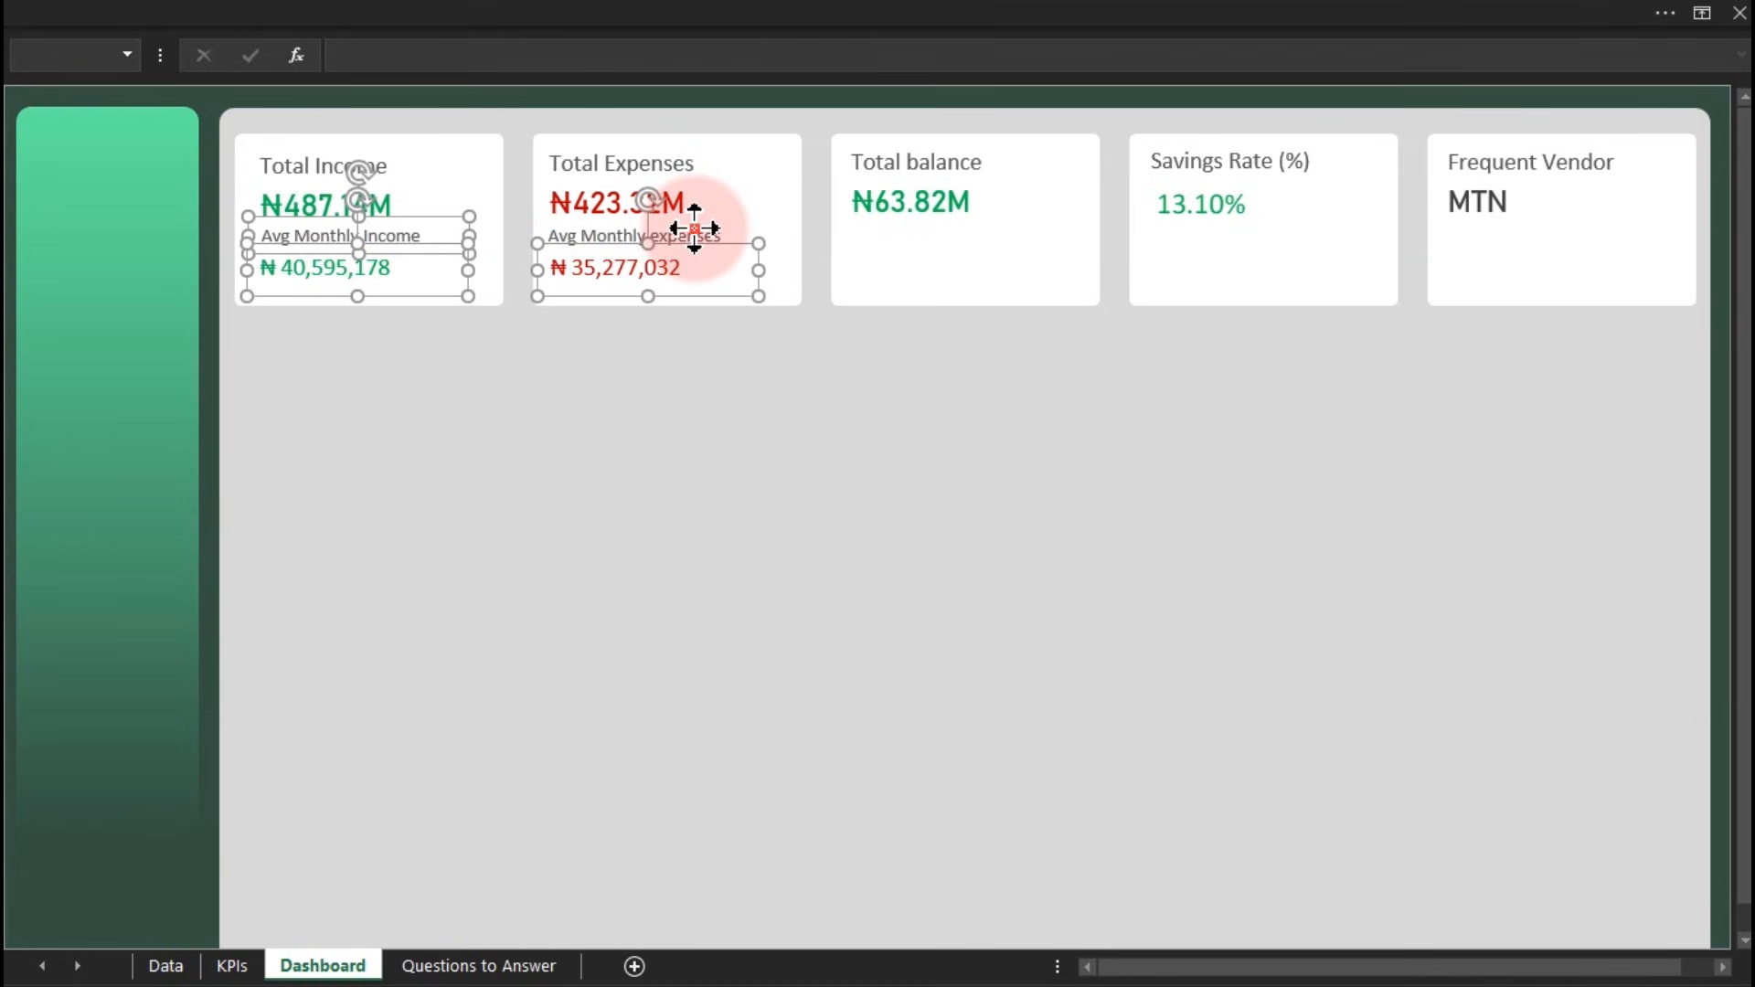
pyautogui.moveTo(700, 249); pyautogui.dragTo(700, 260)
pyautogui.click(600, 474)
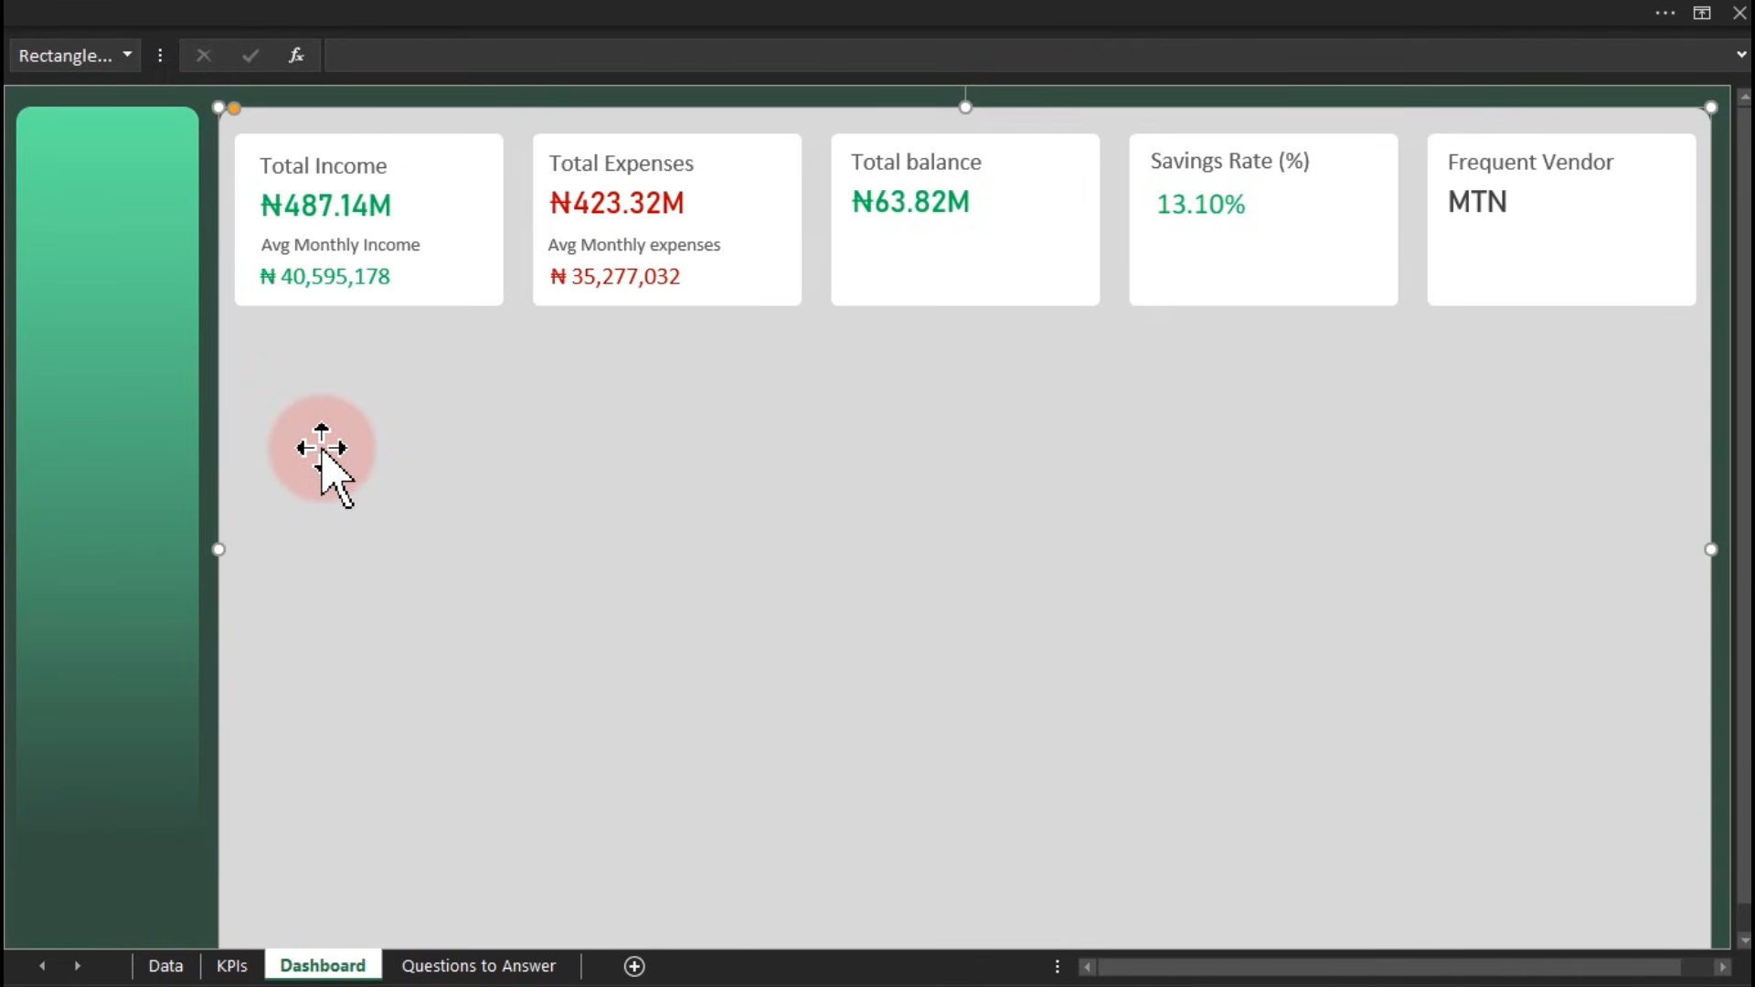
# Review the growth questions on the Questions to Answer sheet and insert a PivotTable from Table1 at its cell D6
pyautogui.click(468, 966)
pyautogui.click(496, 740)
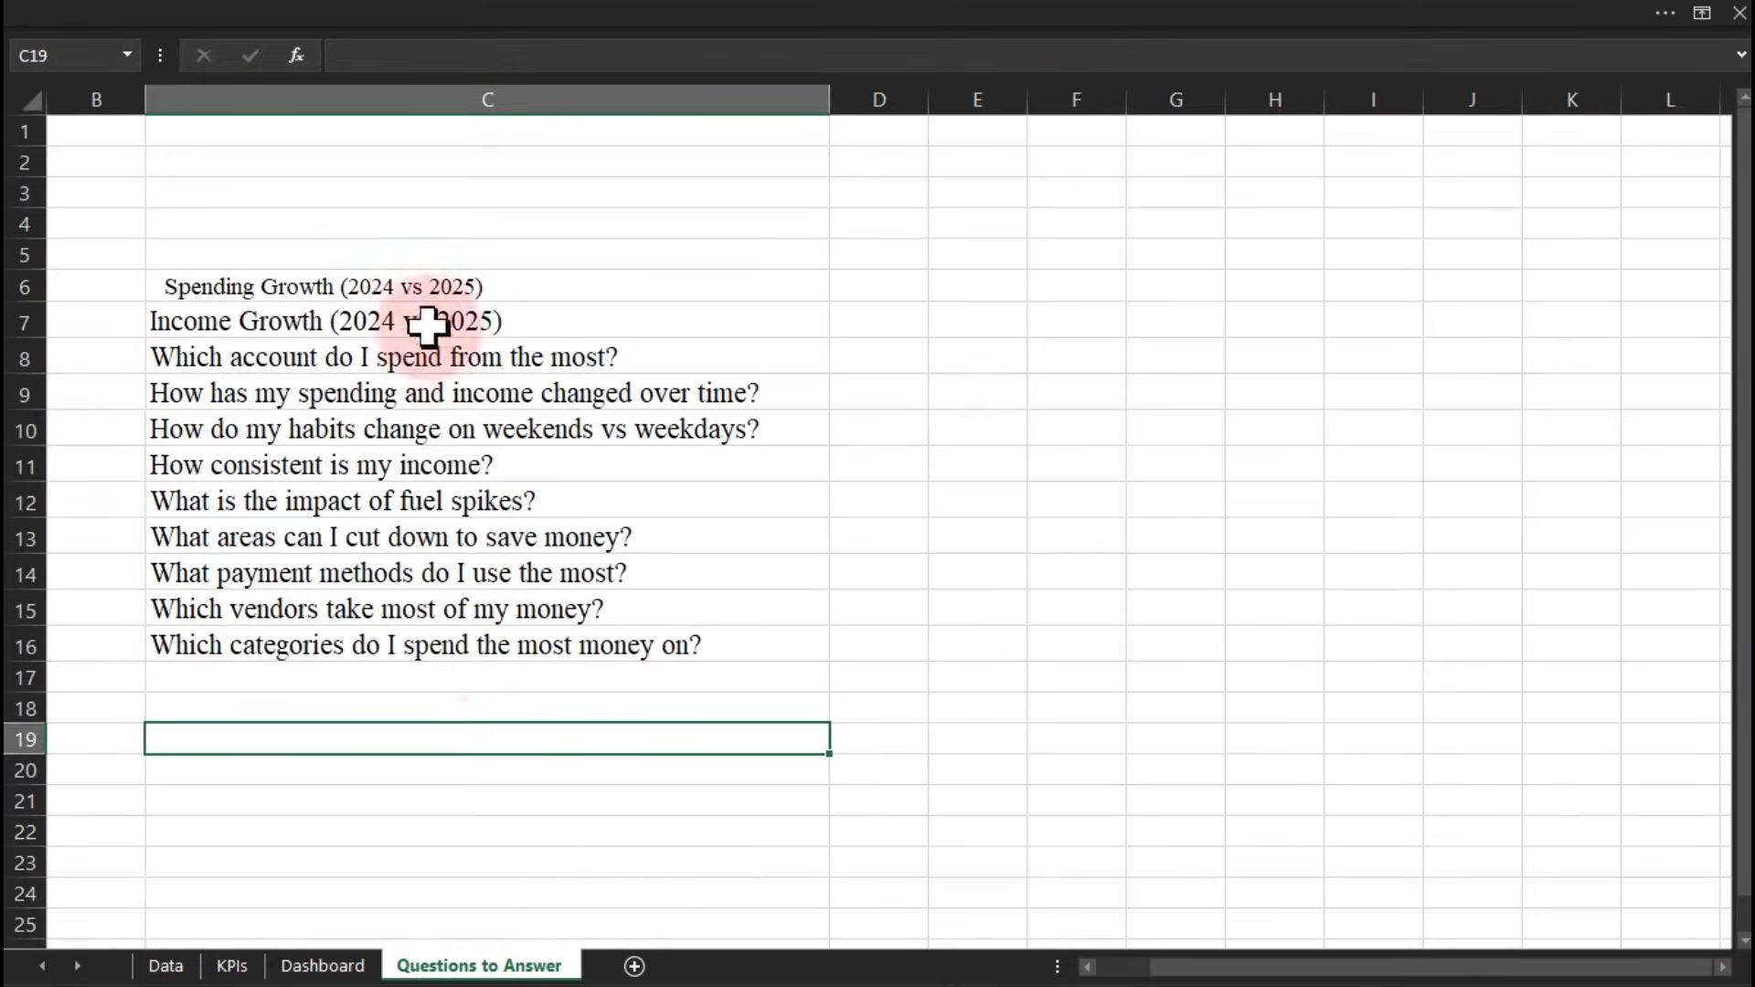
pyautogui.click(402, 287)
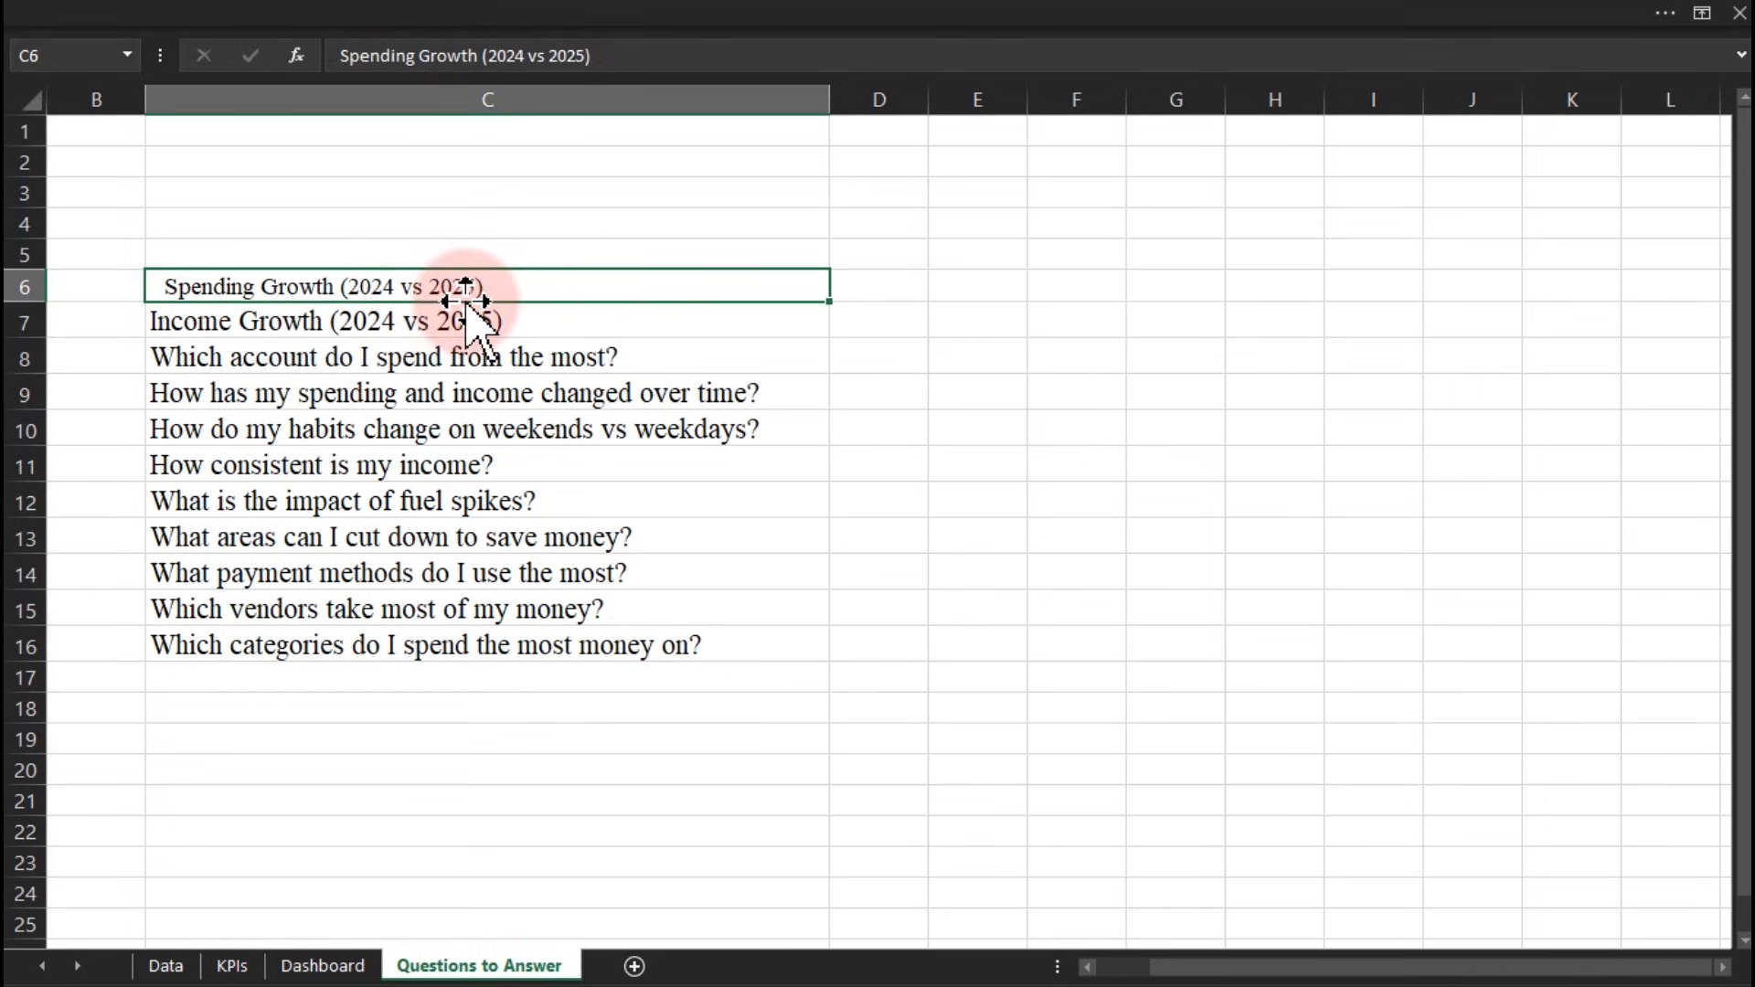
pyautogui.click(285, 326)
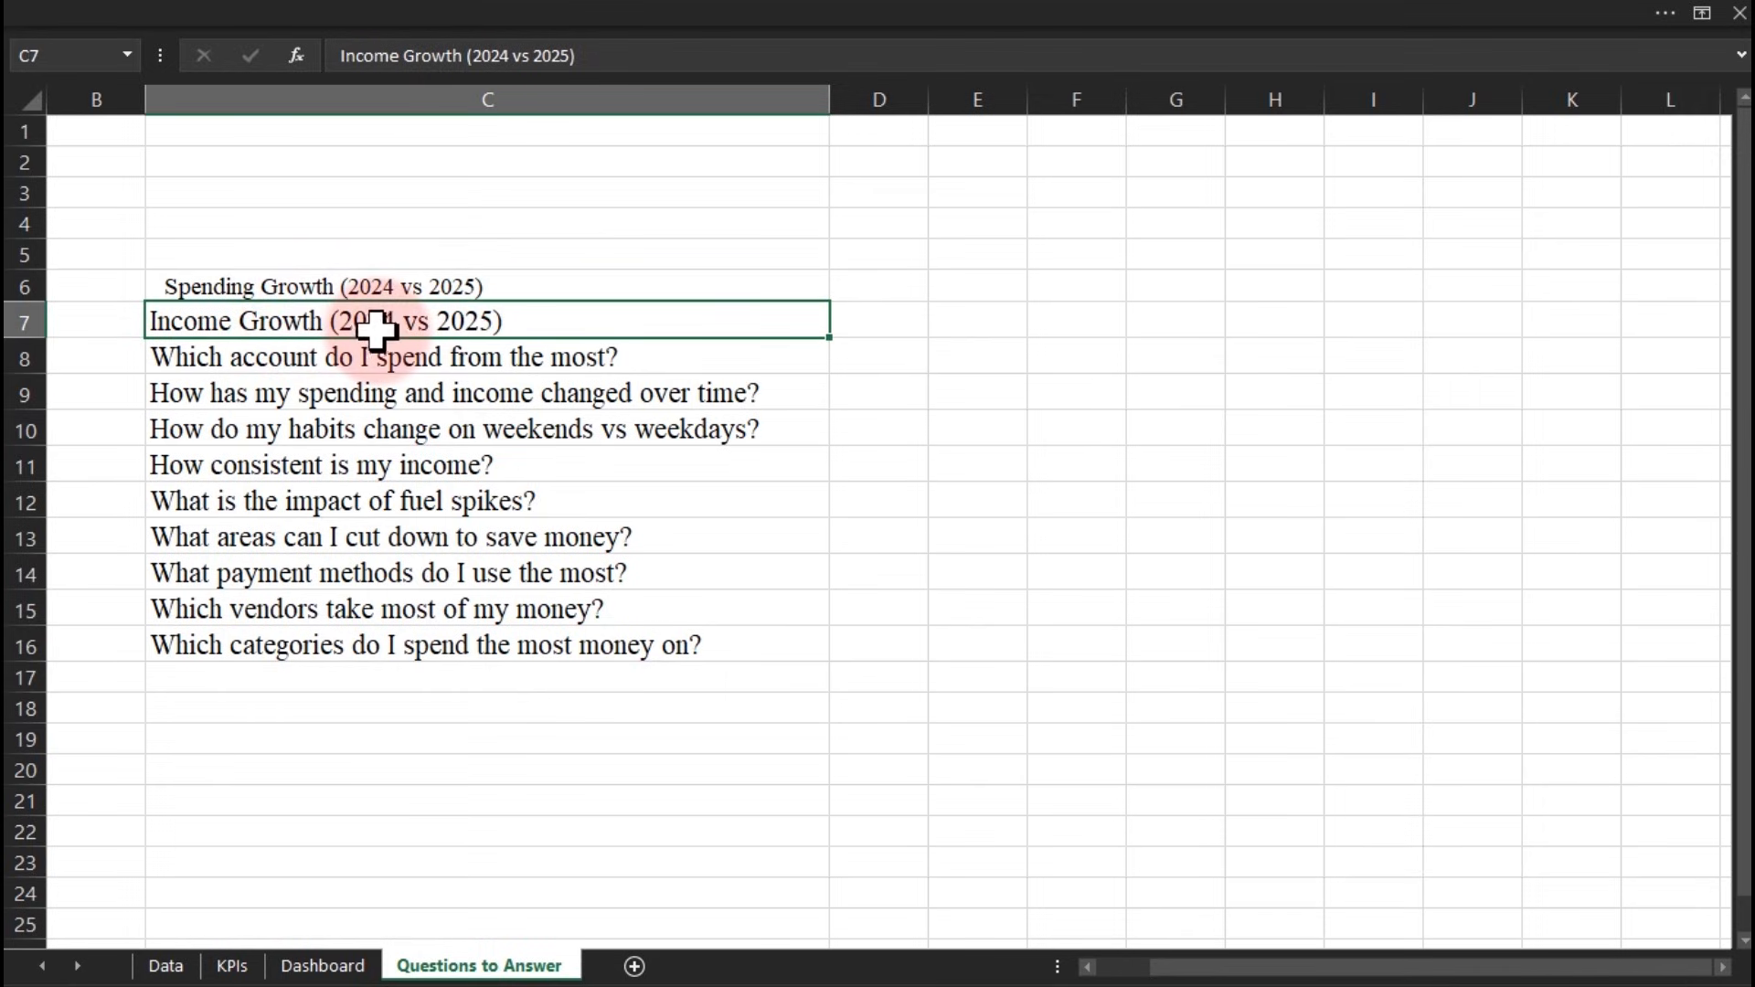
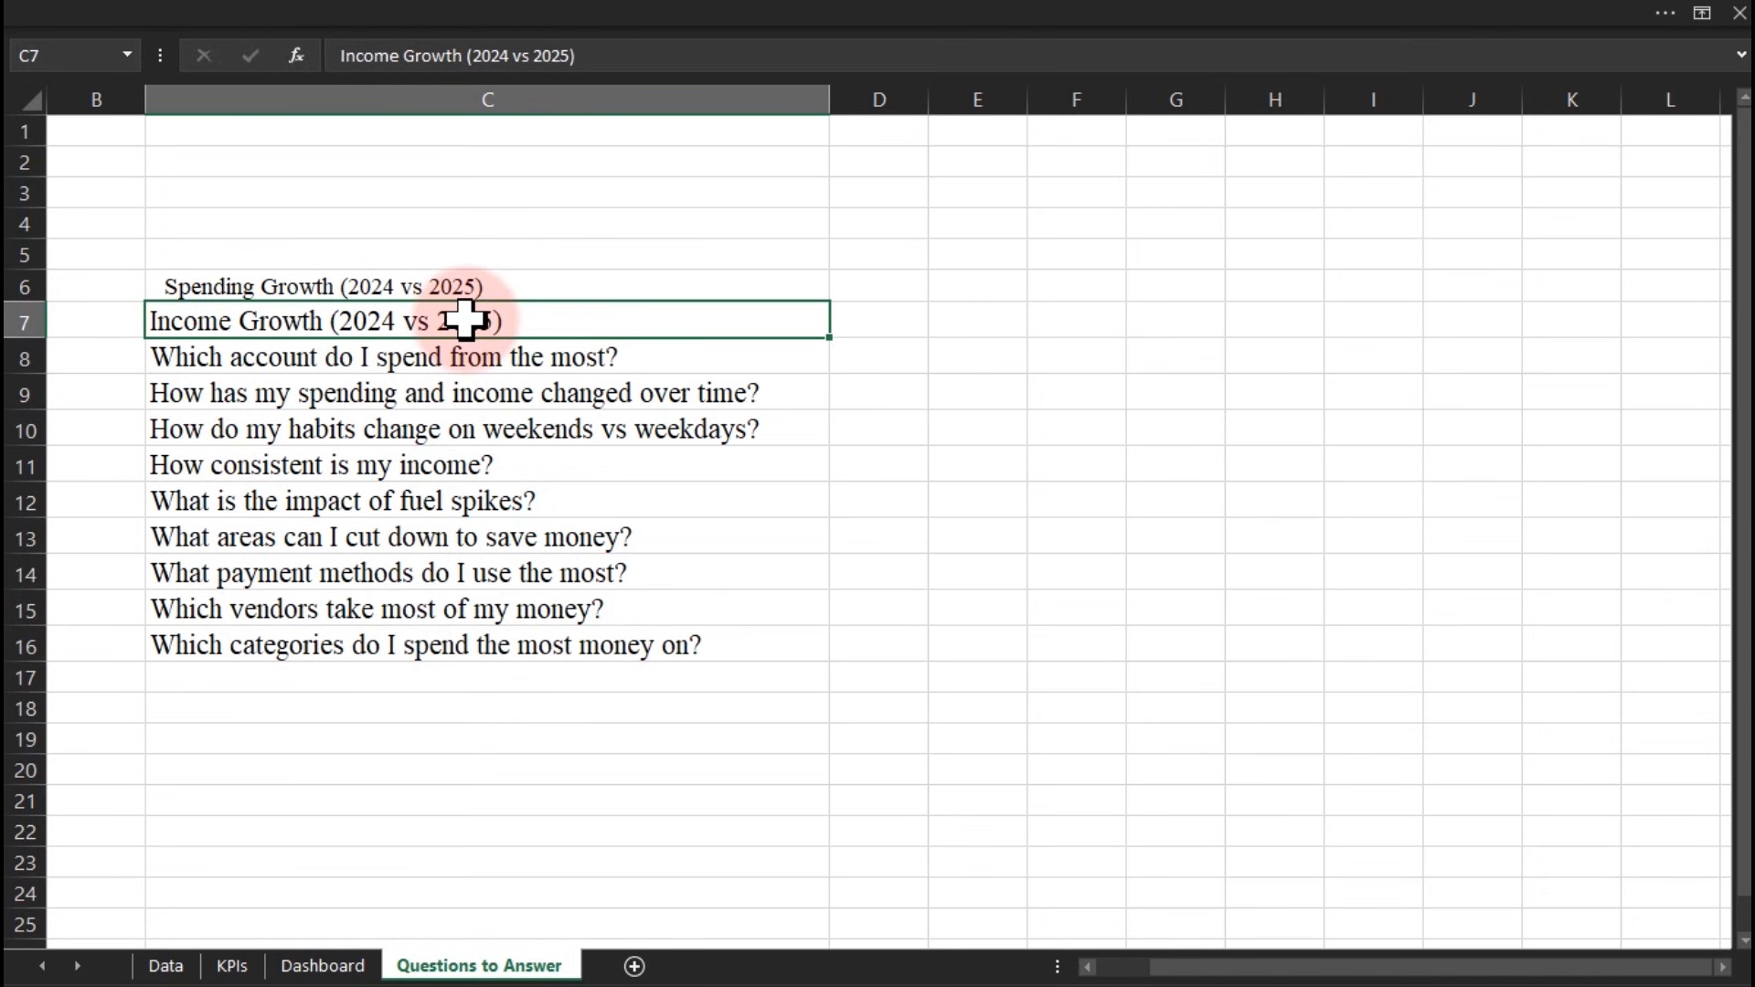
pyautogui.click(175, 969)
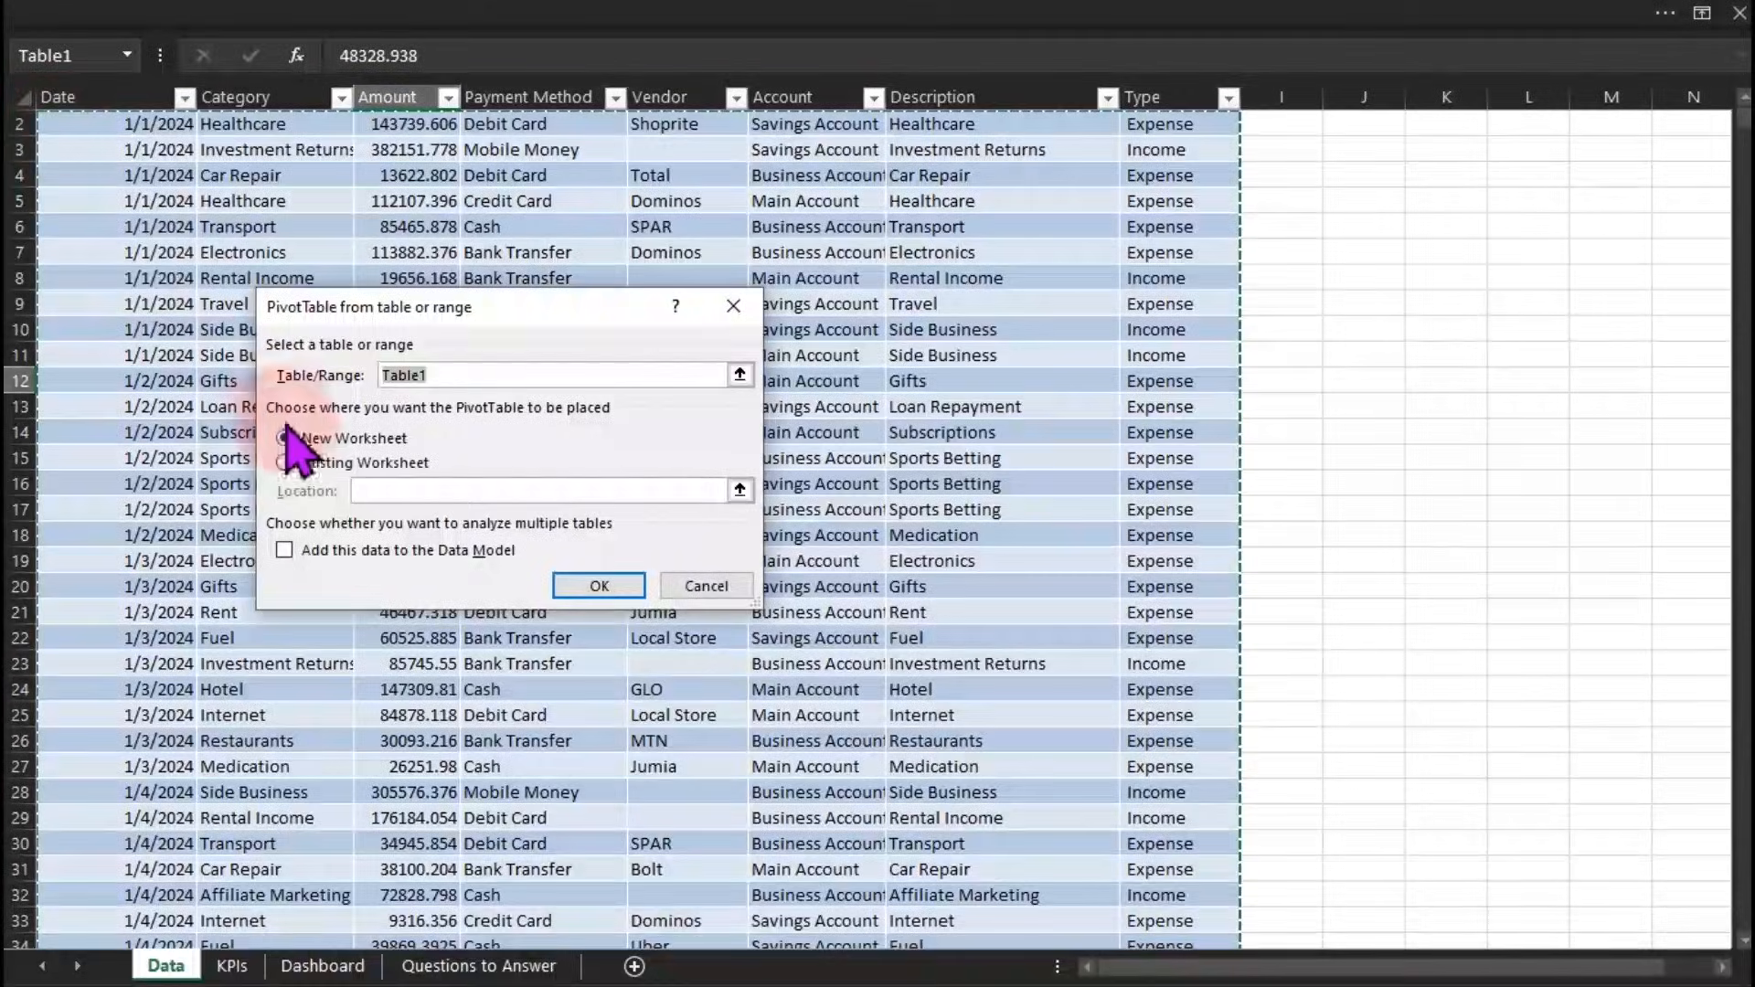
pyautogui.click(300, 462)
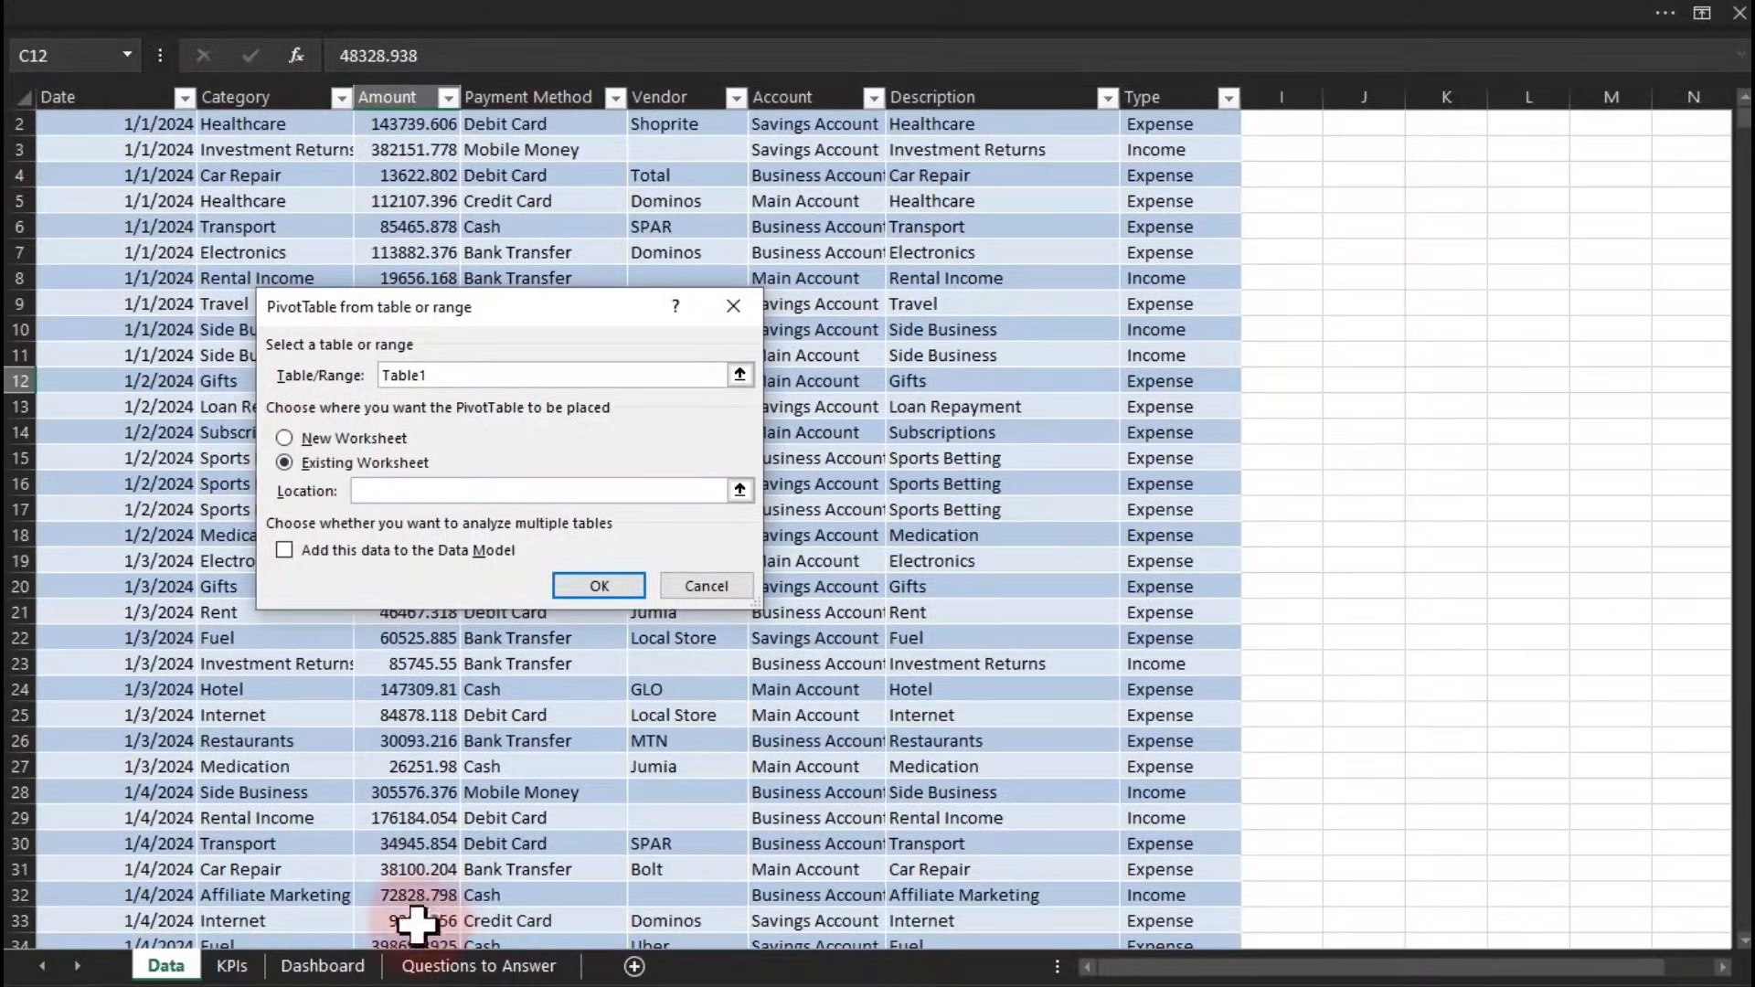
pyautogui.click(441, 962)
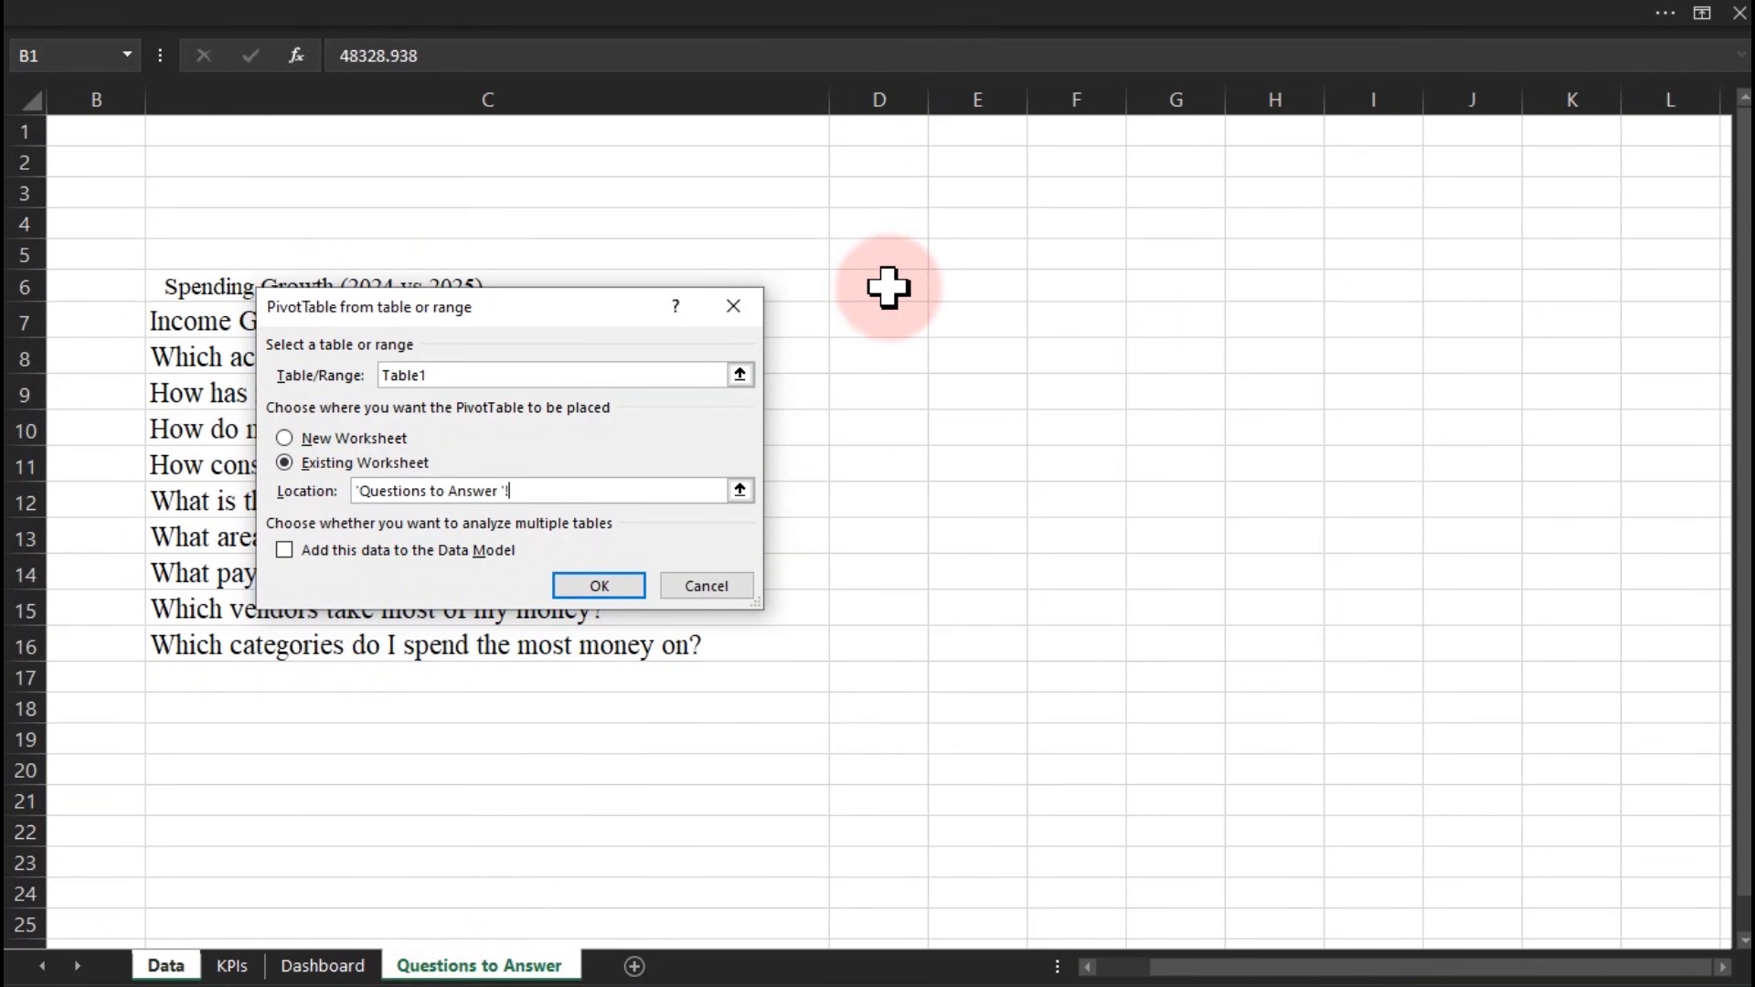
pyautogui.click(603, 586)
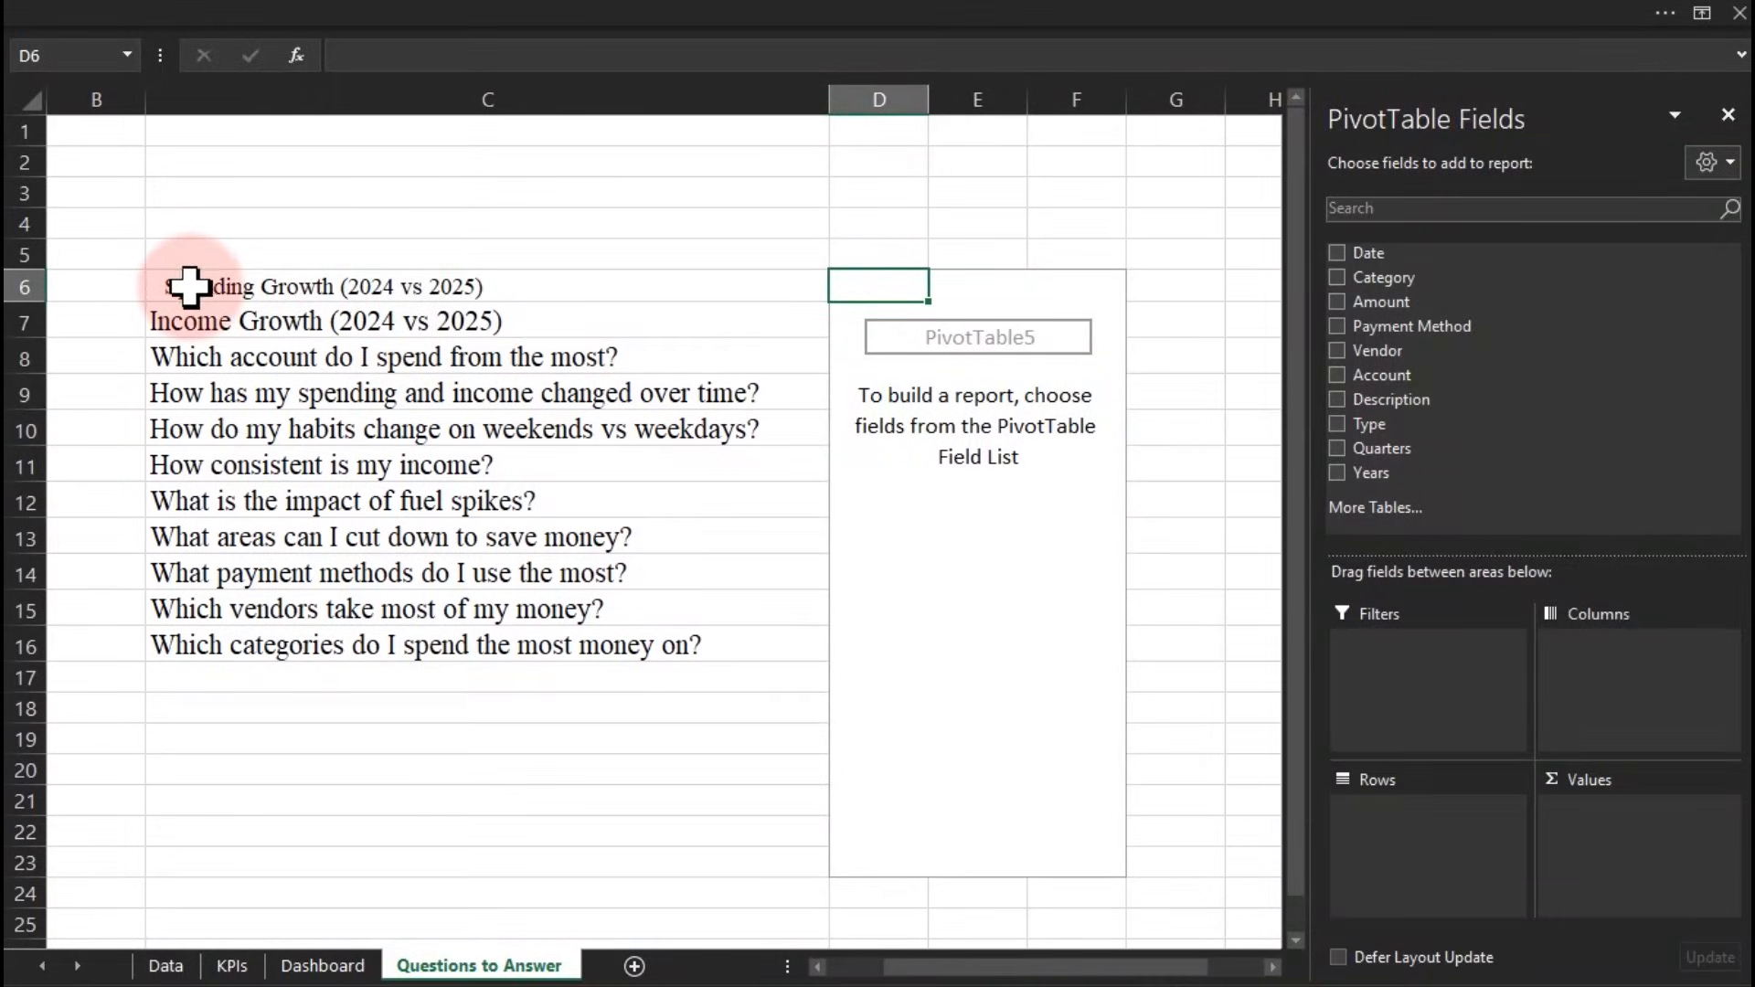
# Move the Spending Growth (2024 vs 2025) heading to D2 and the Income Growth (2024 vs 2025) heading to I2
pyautogui.click(189, 287)
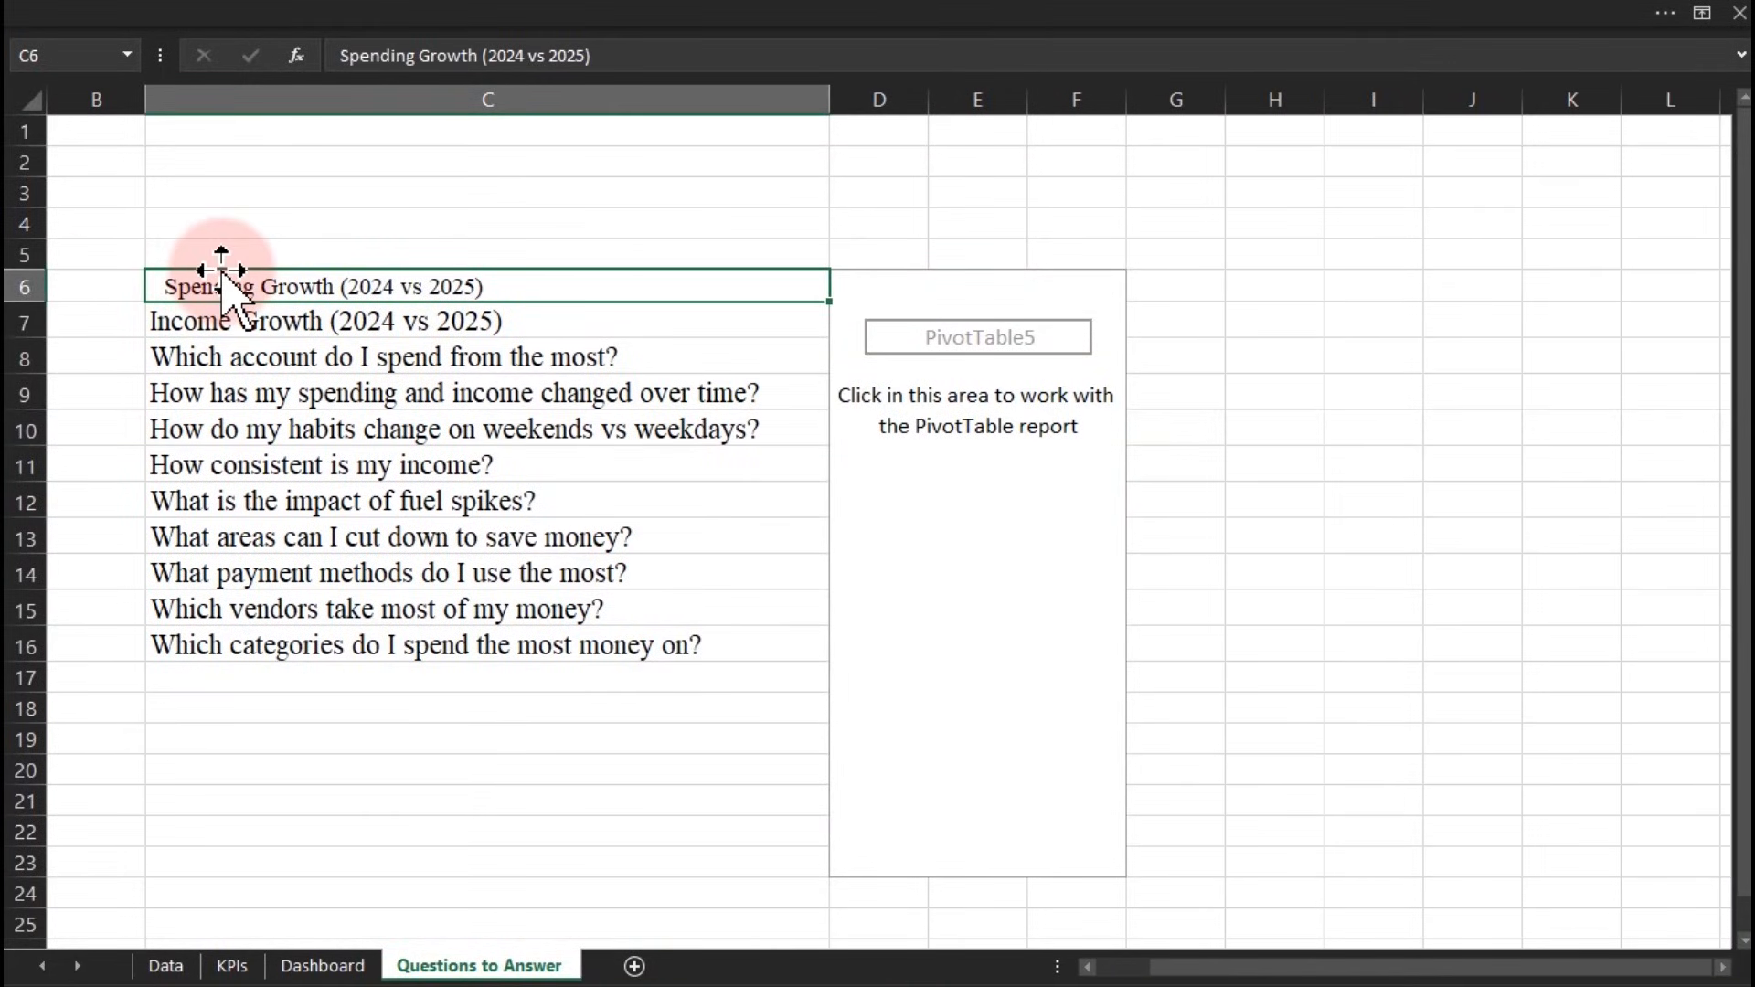
pyautogui.moveTo(222, 277); pyautogui.dragTo(910, 171)
pyautogui.click(274, 343)
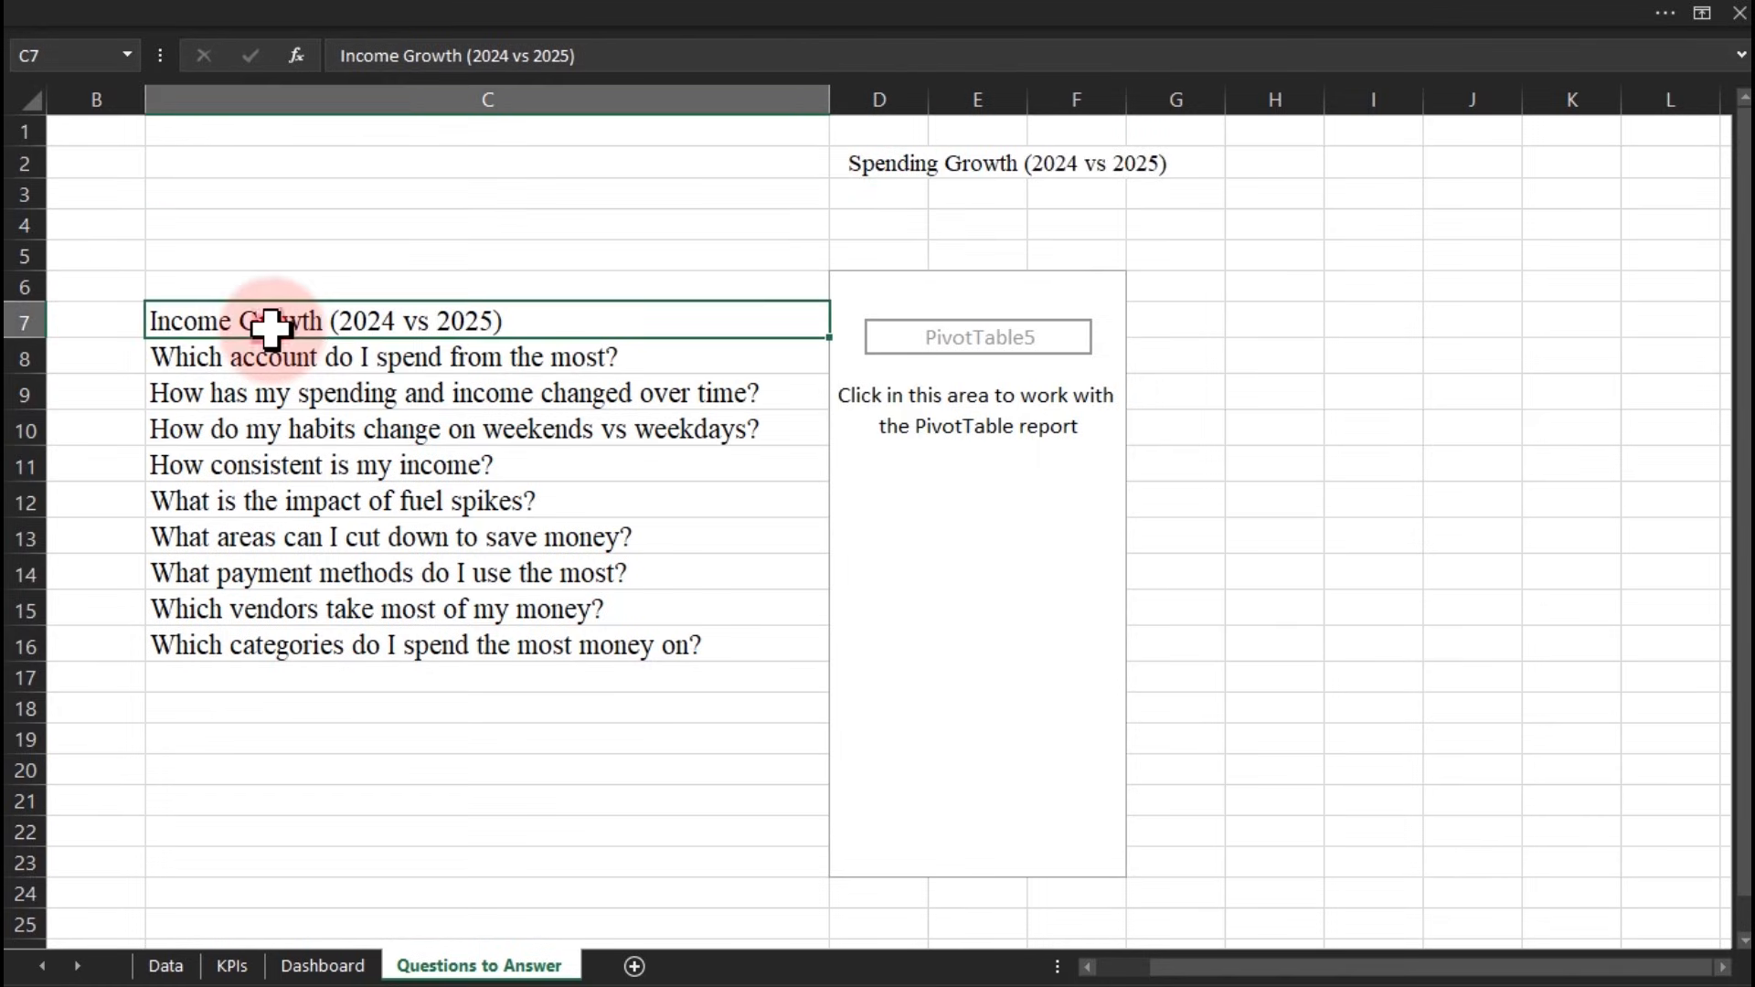
pyautogui.moveTo(305, 311); pyautogui.dragTo(1380, 165)
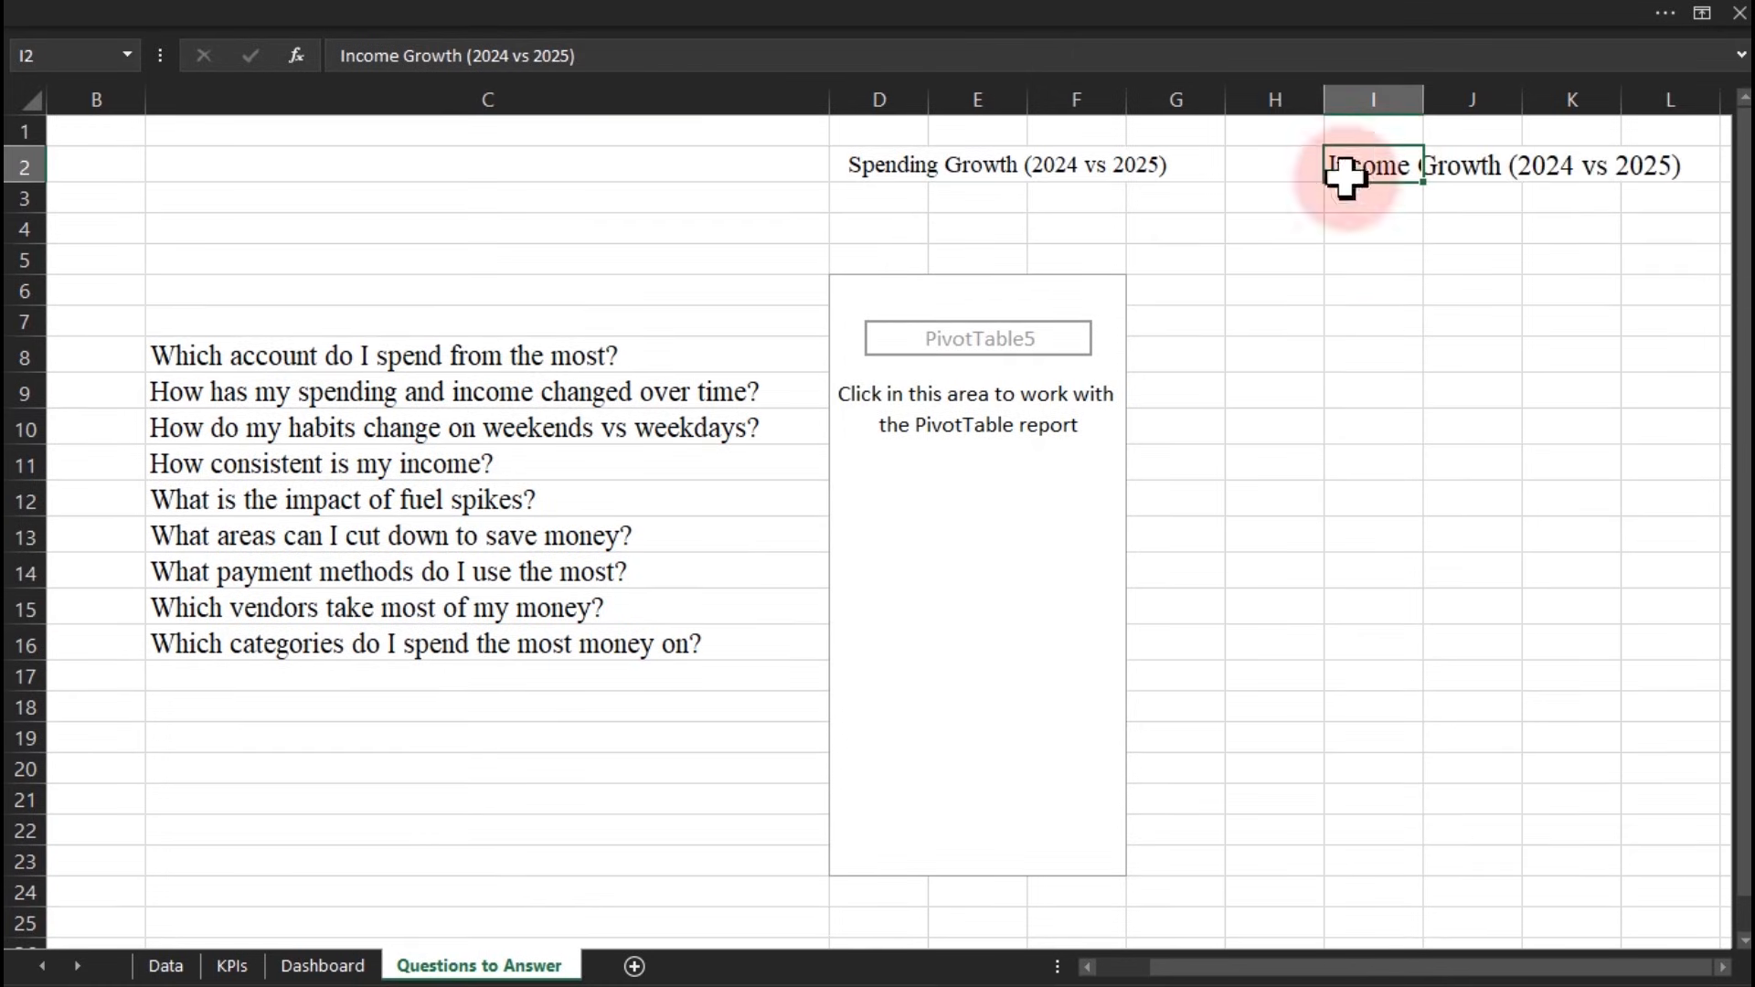
# Add the Date field to the PivotTable rows and remove its Date and Quarters levels, keeping only Years
pyautogui.click(941, 377)
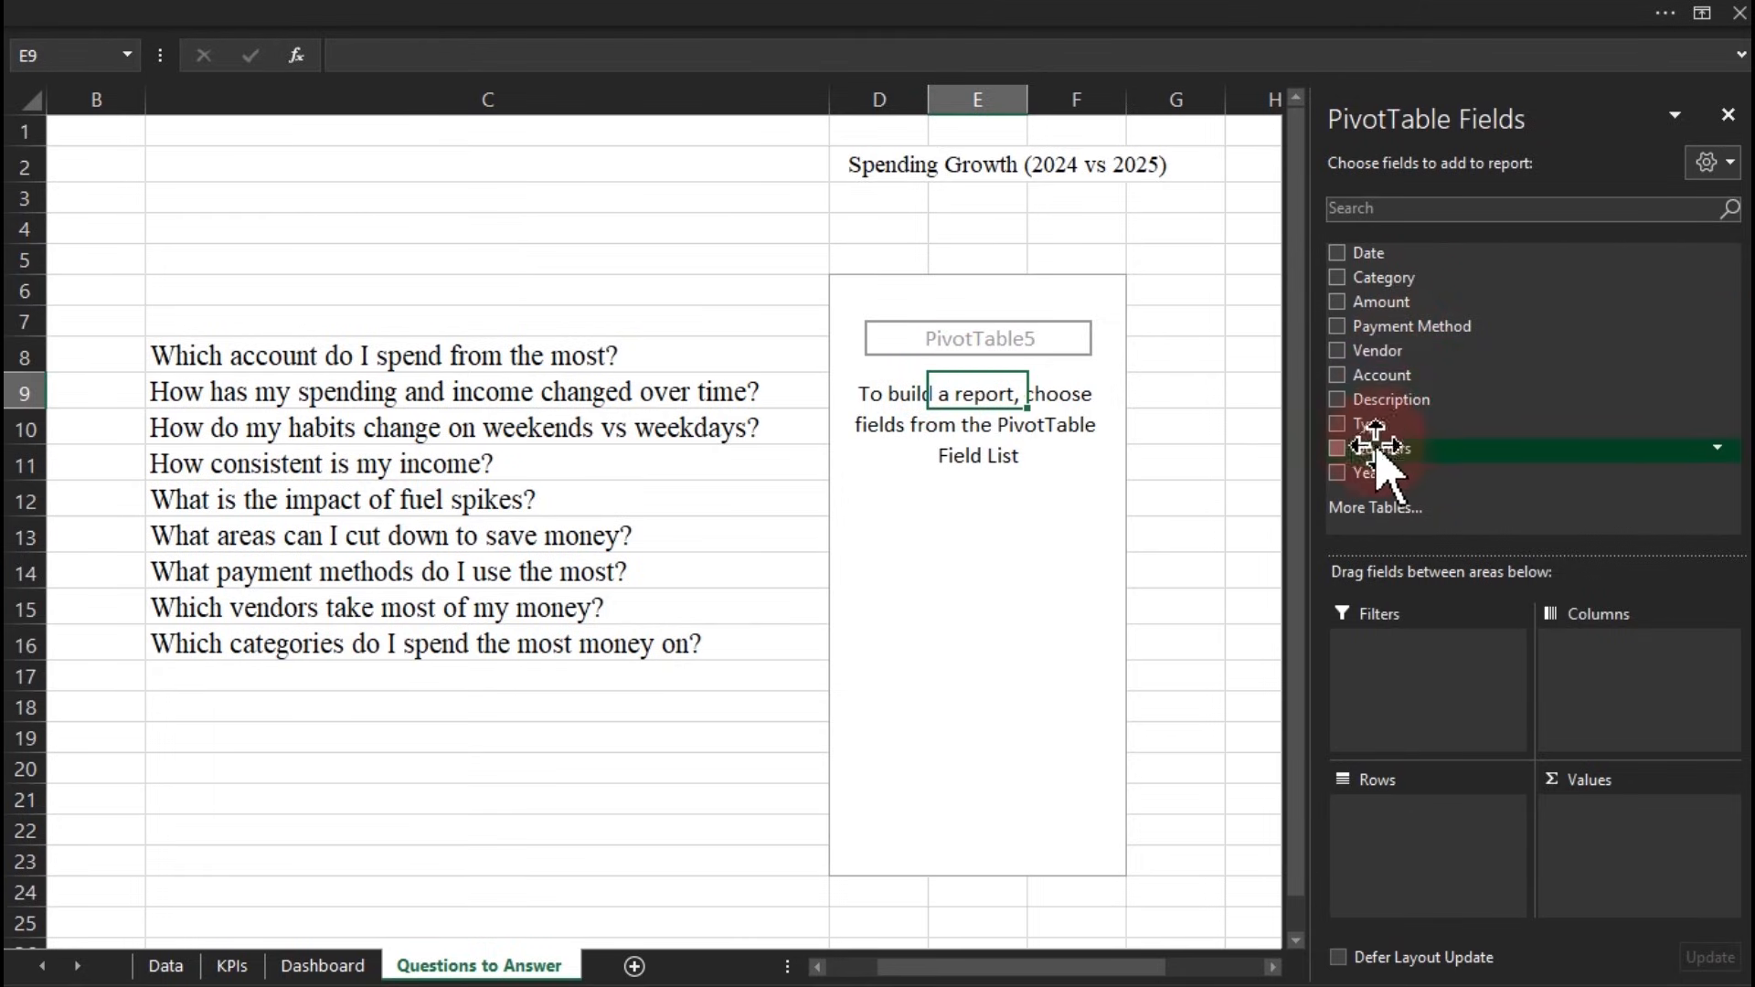
pyautogui.moveTo(1369, 254); pyautogui.dragTo(1437, 860)
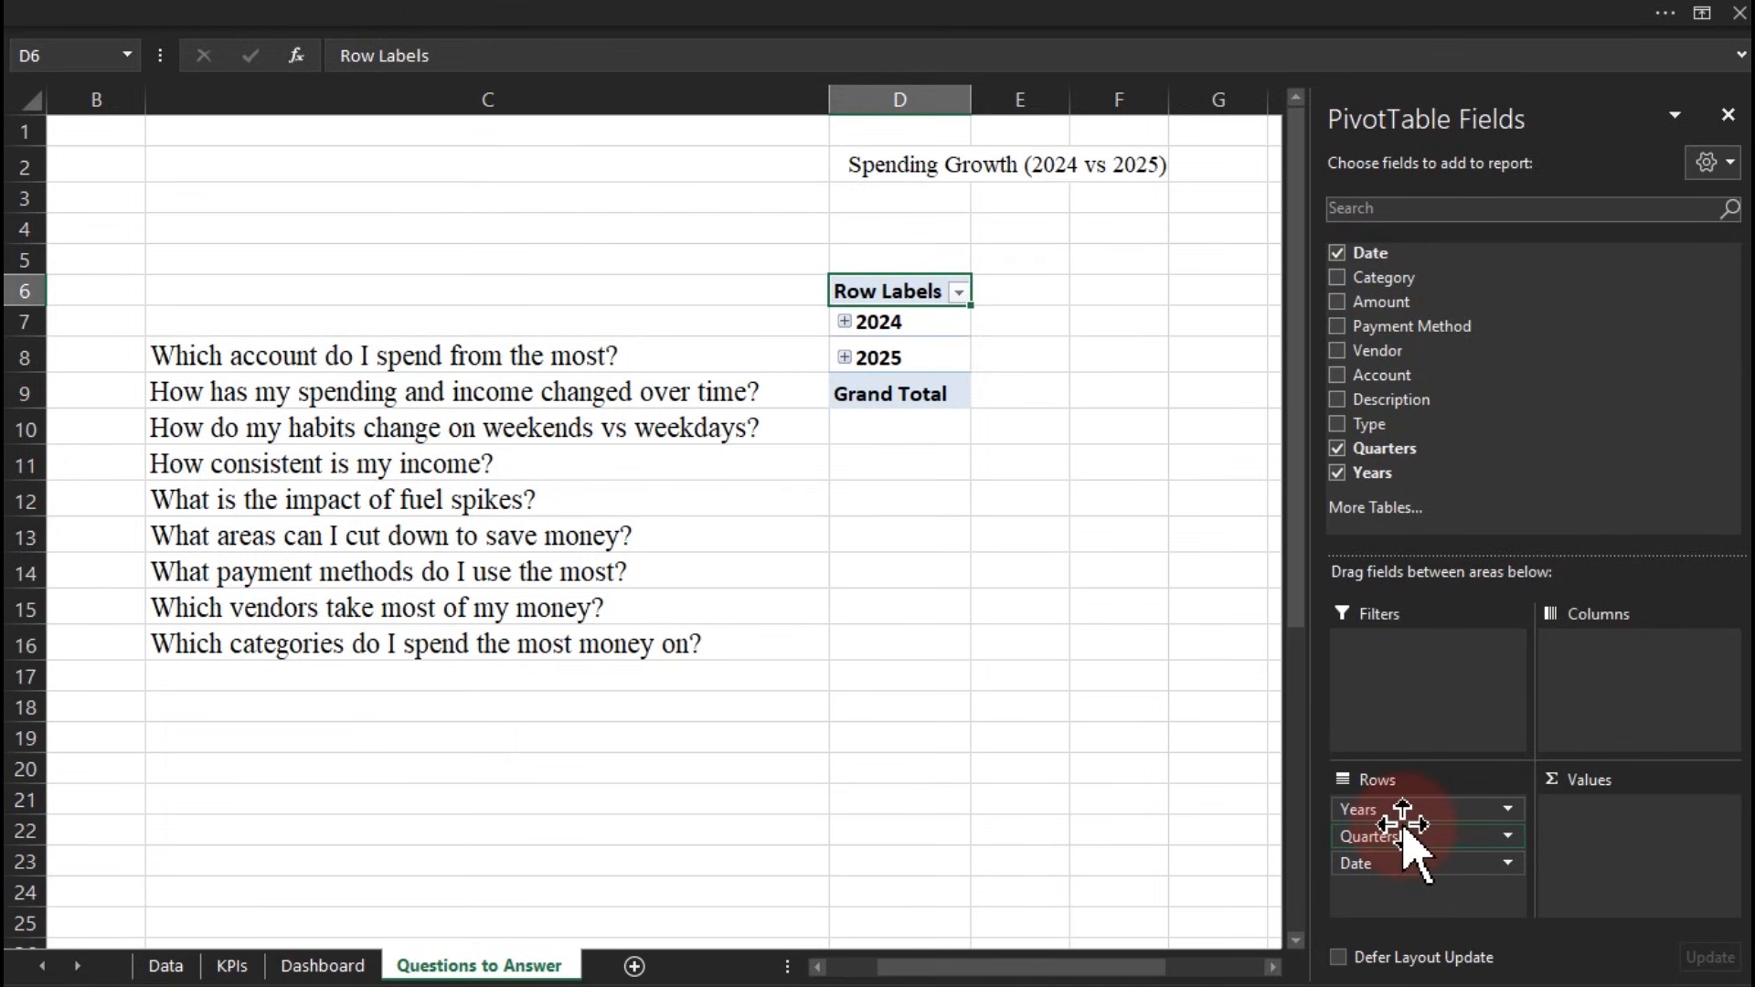
pyautogui.moveTo(1386, 864); pyautogui.dragTo(1197, 845)
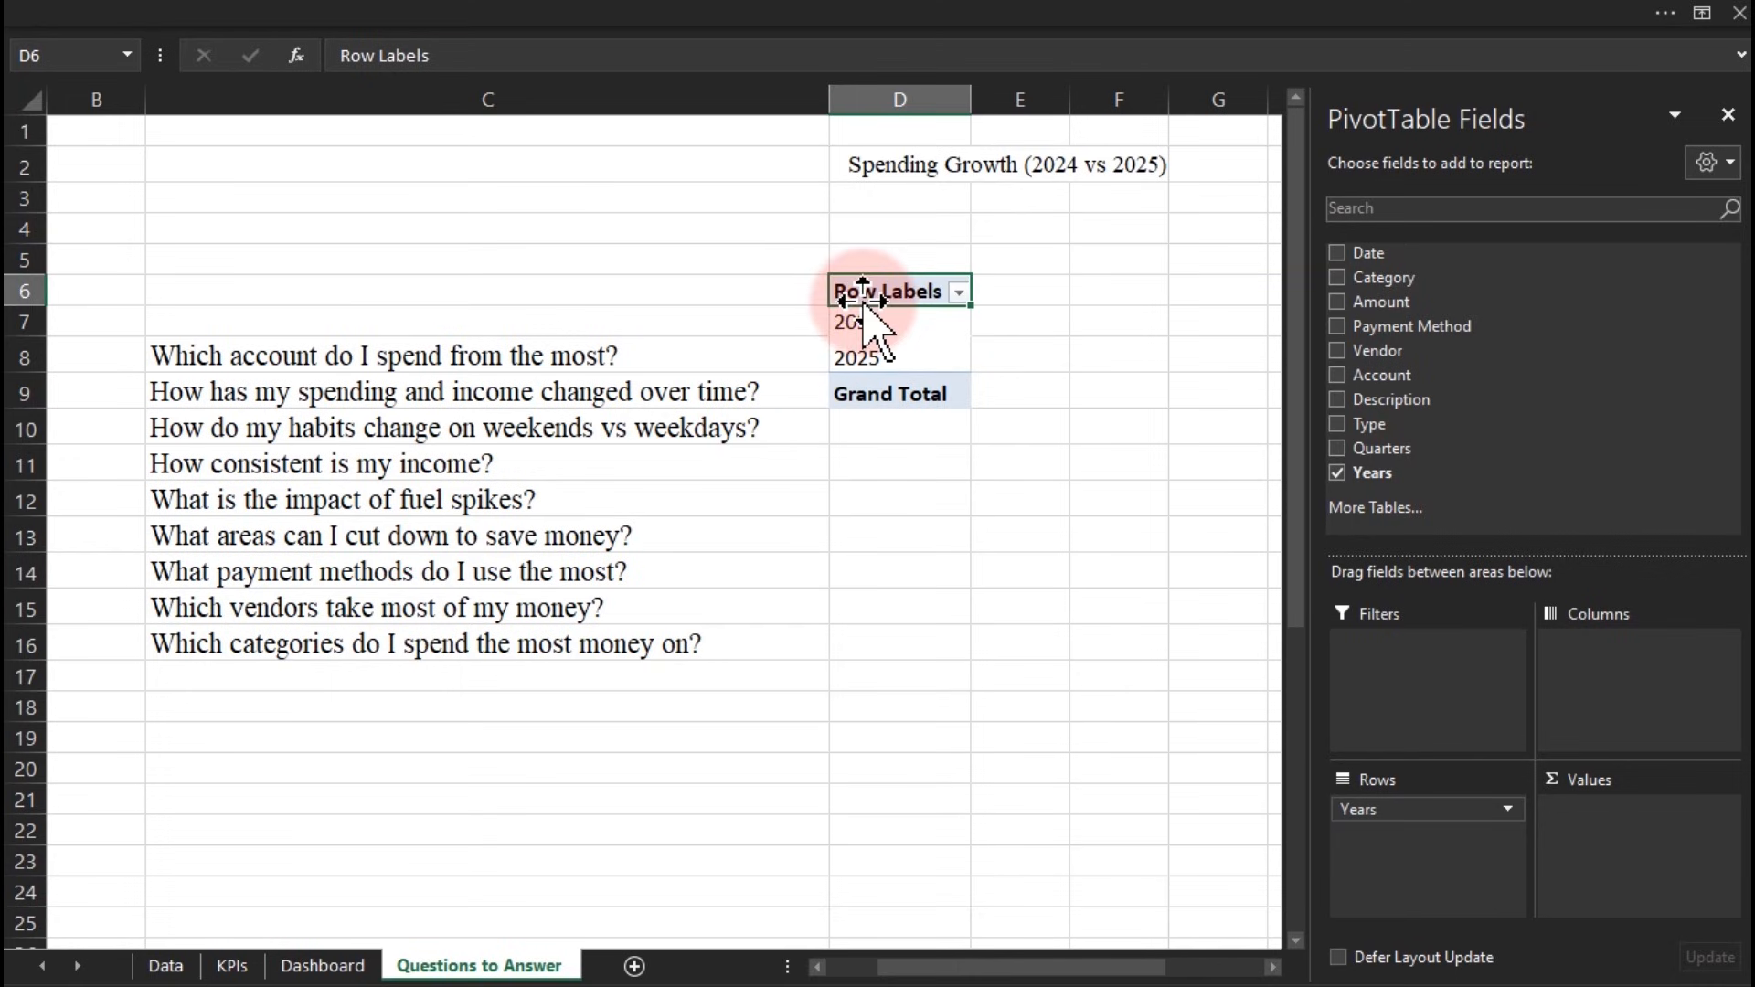
# Show the PivotTable at D6 in tabular form and turn off its grand totals for rows and columns
pyautogui.click(1011, 19)
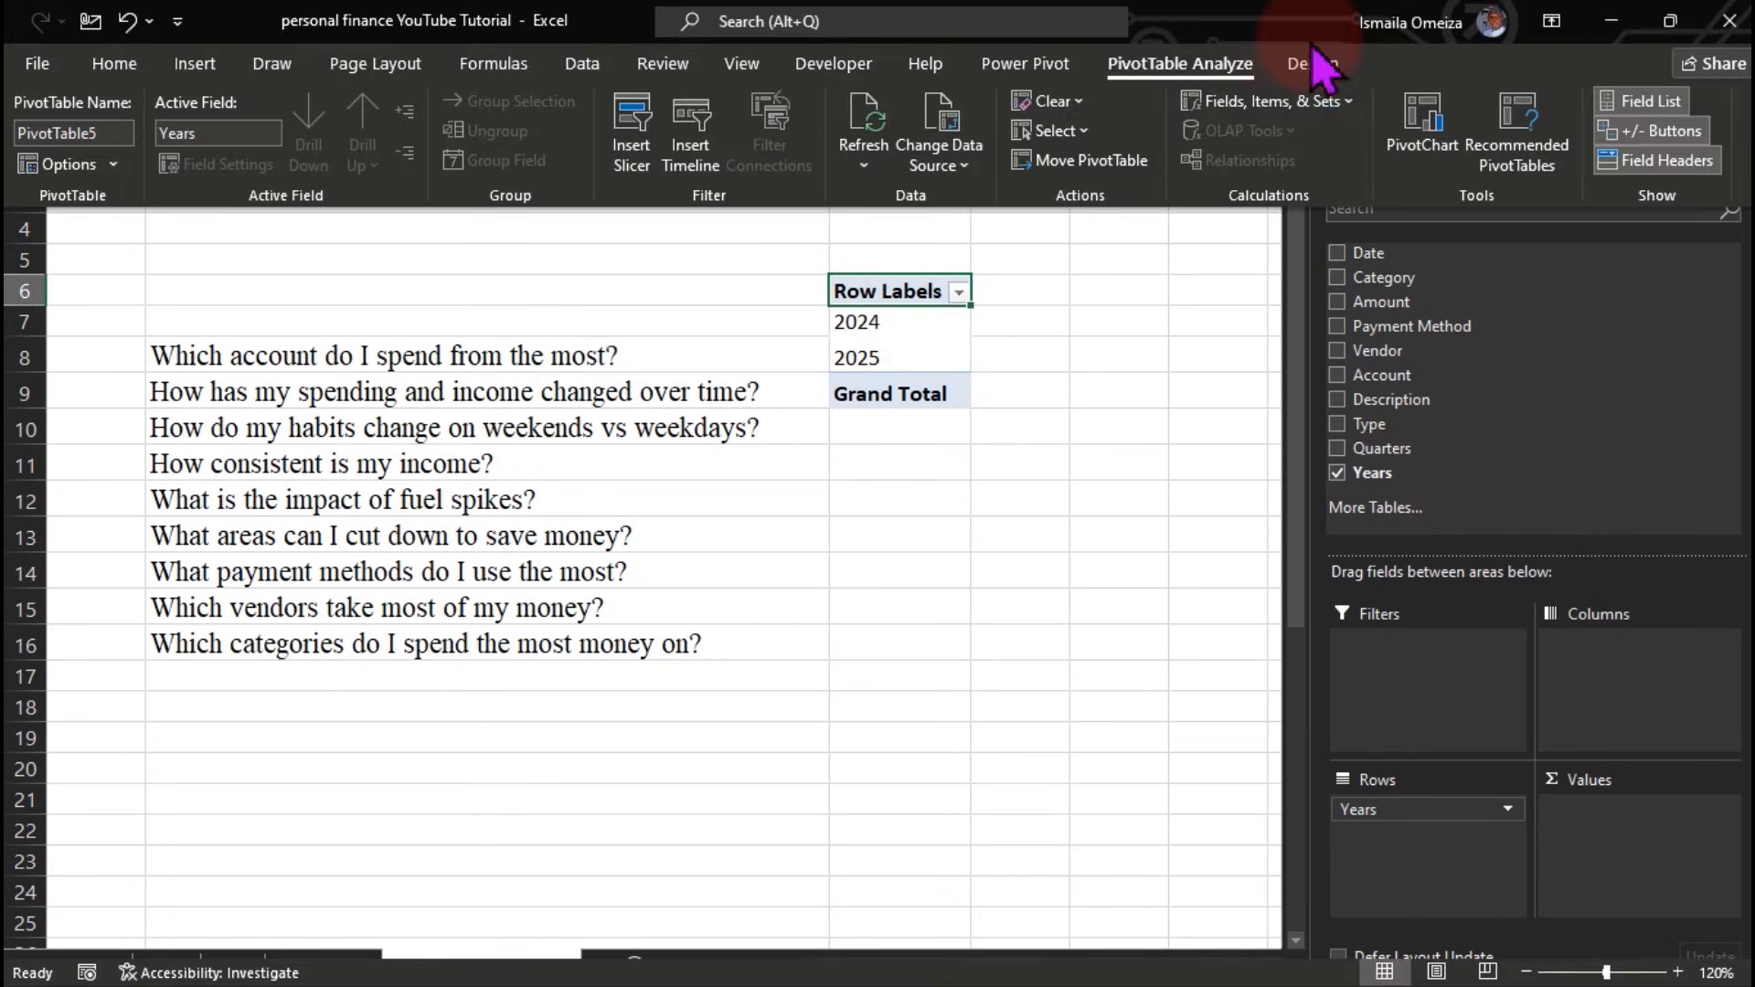
pyautogui.click(1325, 66)
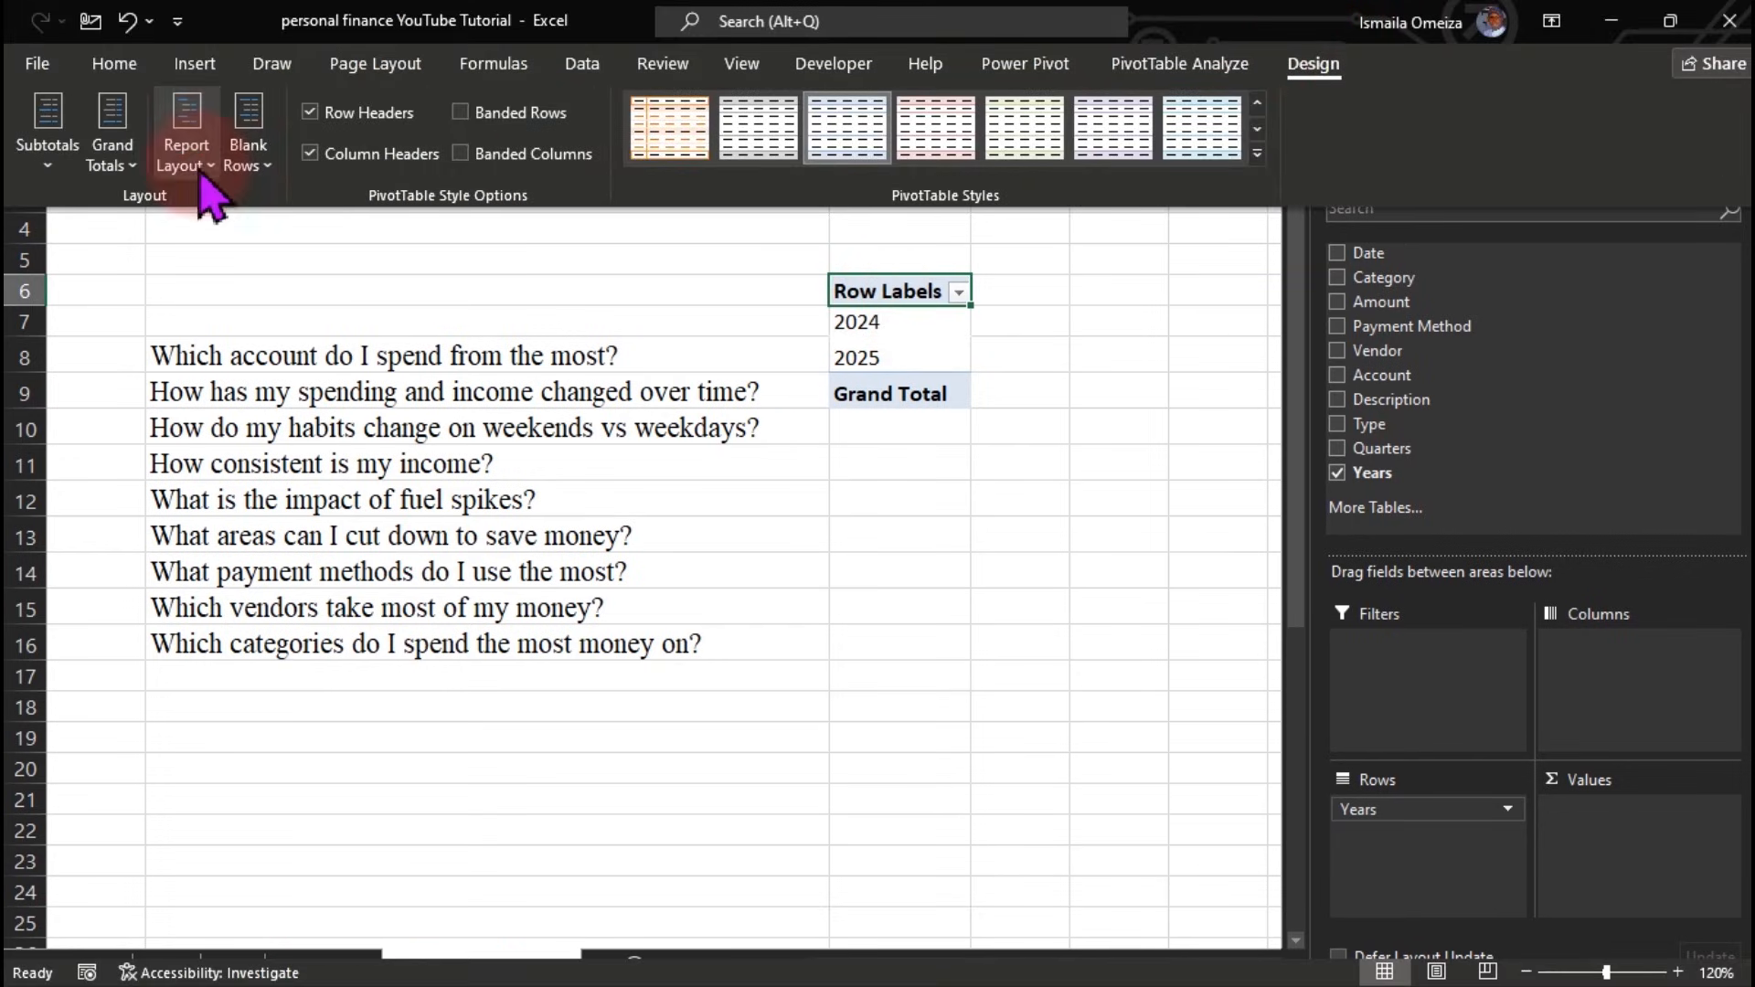
pyautogui.click(186, 151)
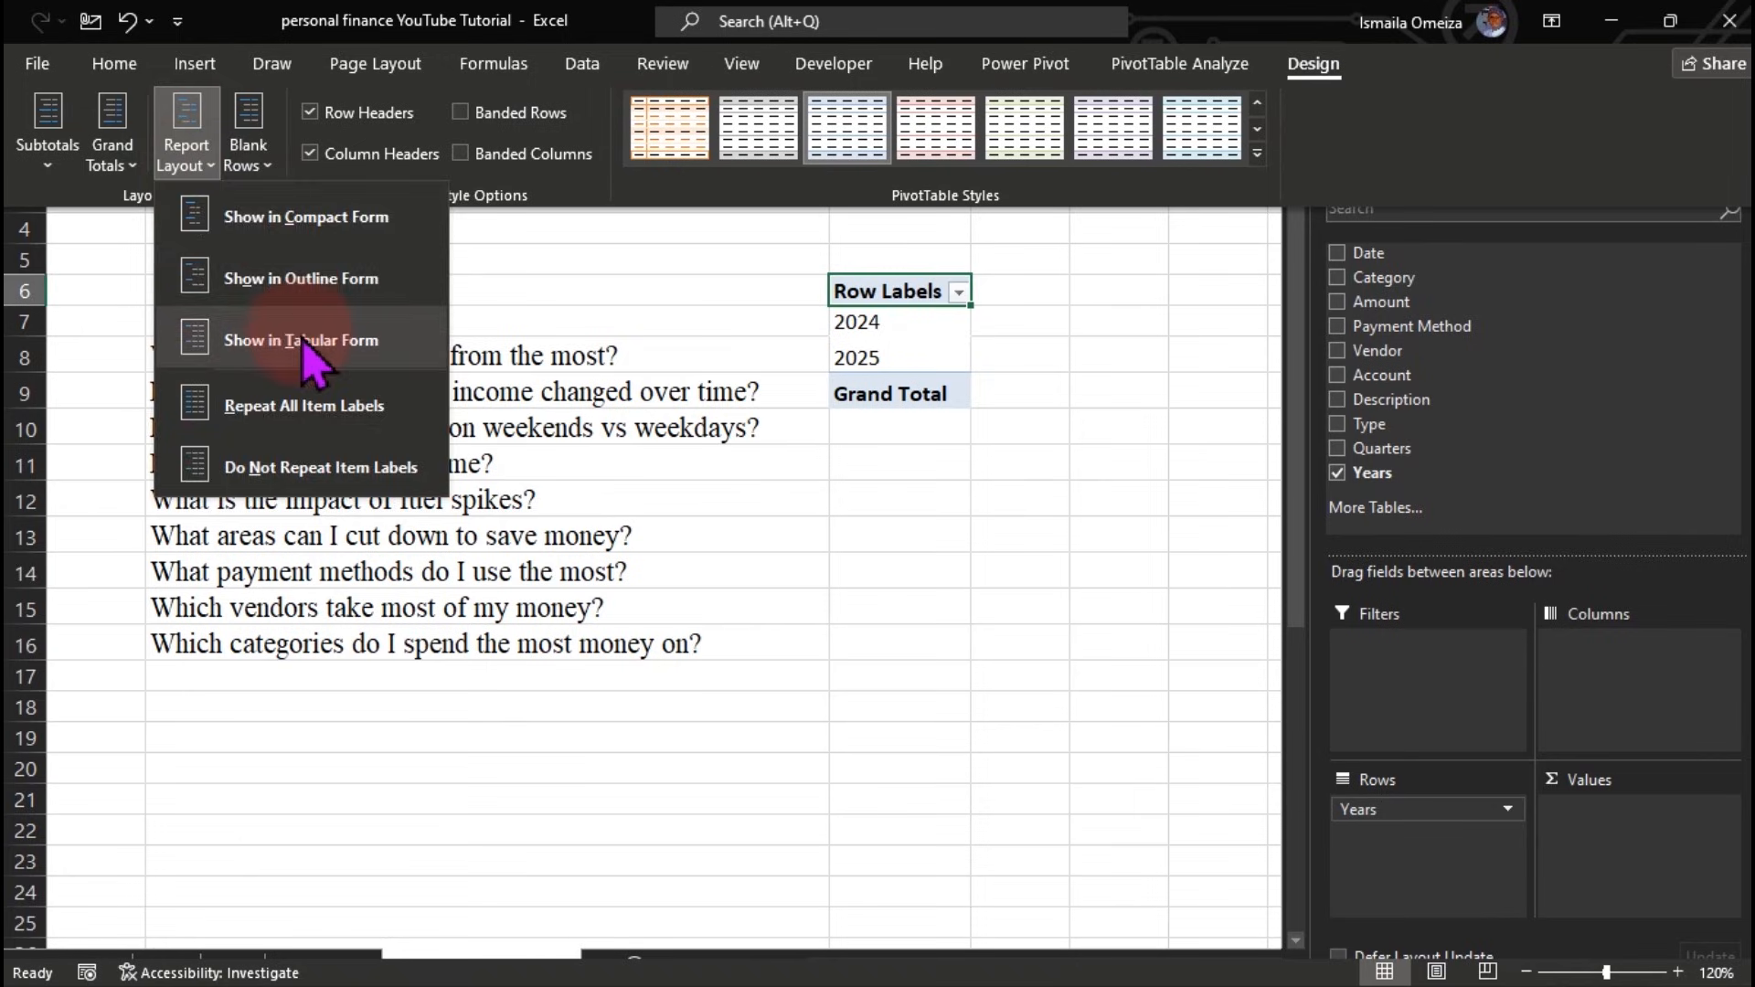
pyautogui.click(274, 339)
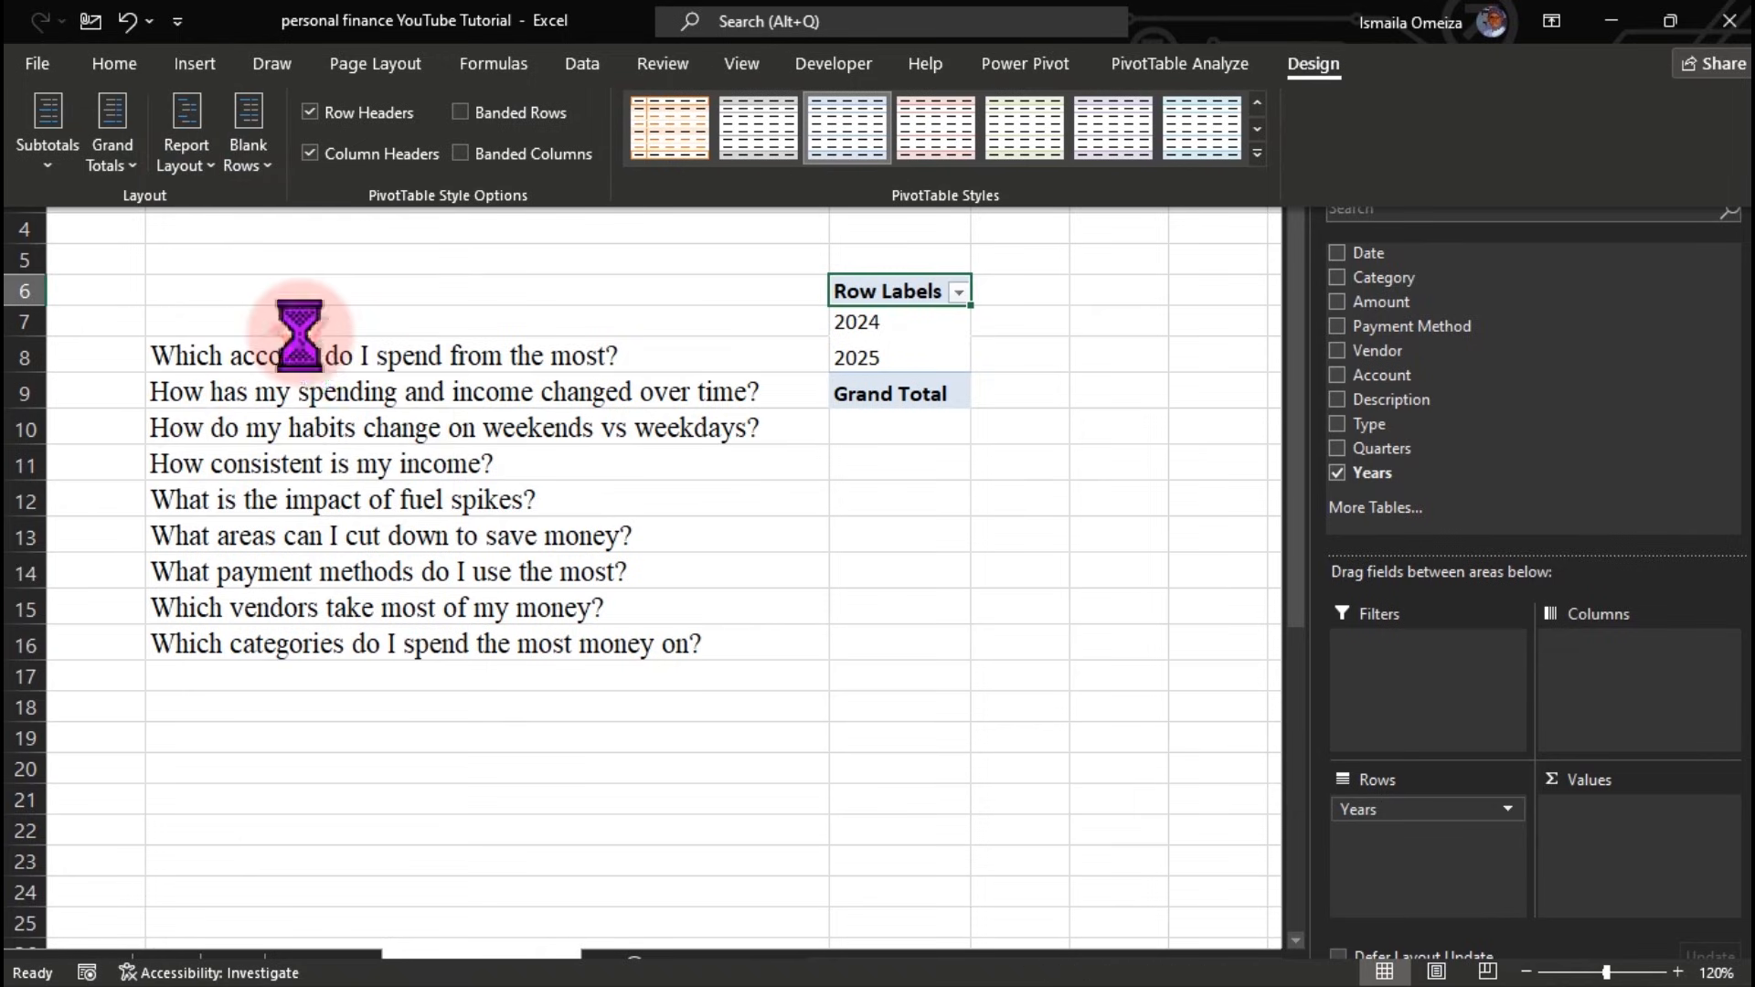
pyautogui.click(114, 155)
pyautogui.click(240, 219)
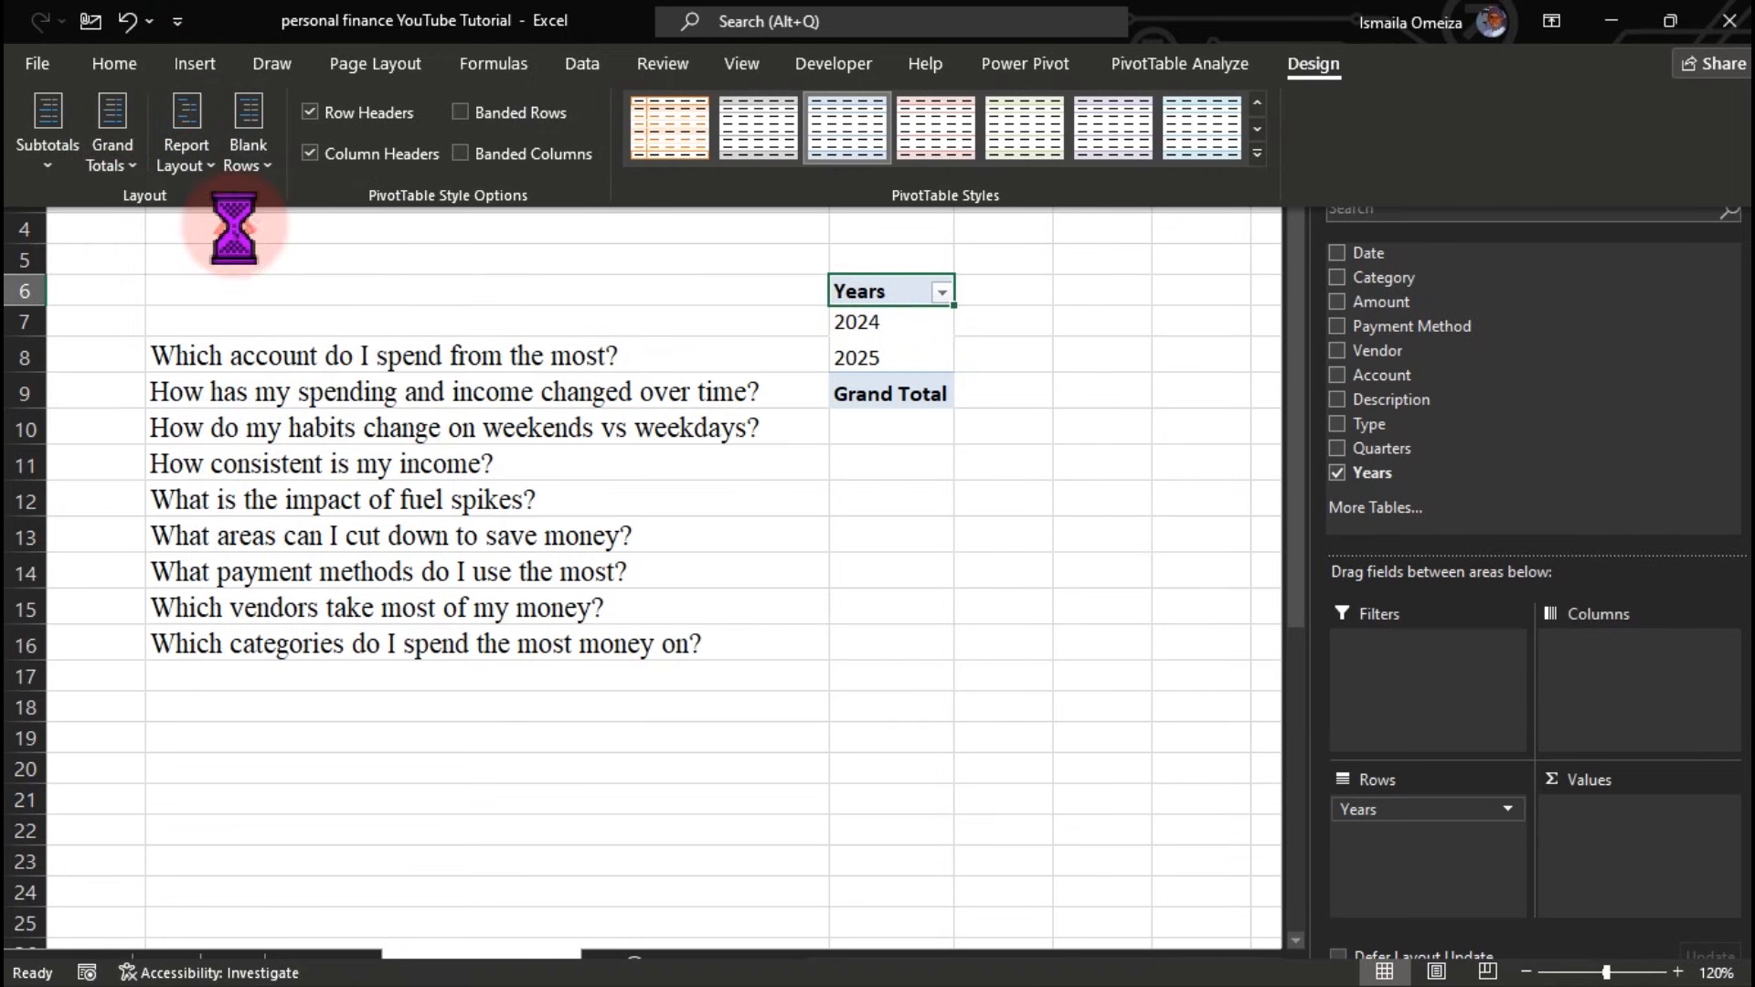
pyautogui.click(909, 354)
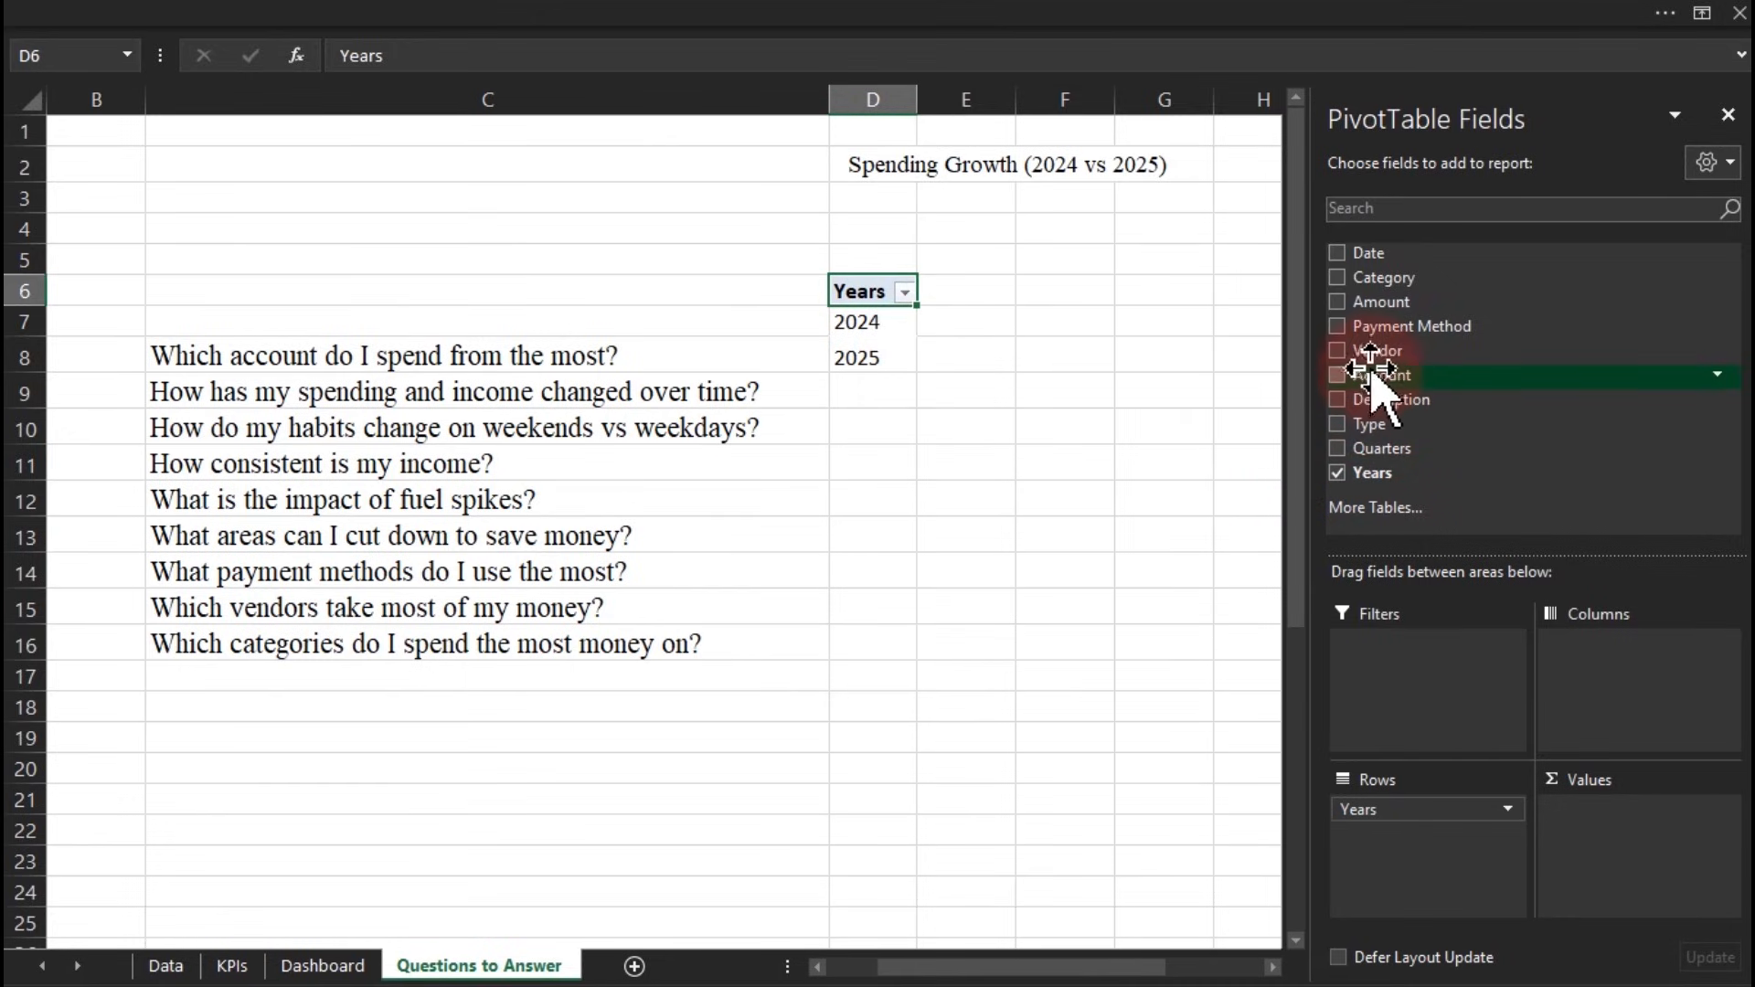
# Add the Amount field to the PivotTable values and rename it "Amount " with a trailing space to avoid a field name conflict
pyautogui.click(1339, 303)
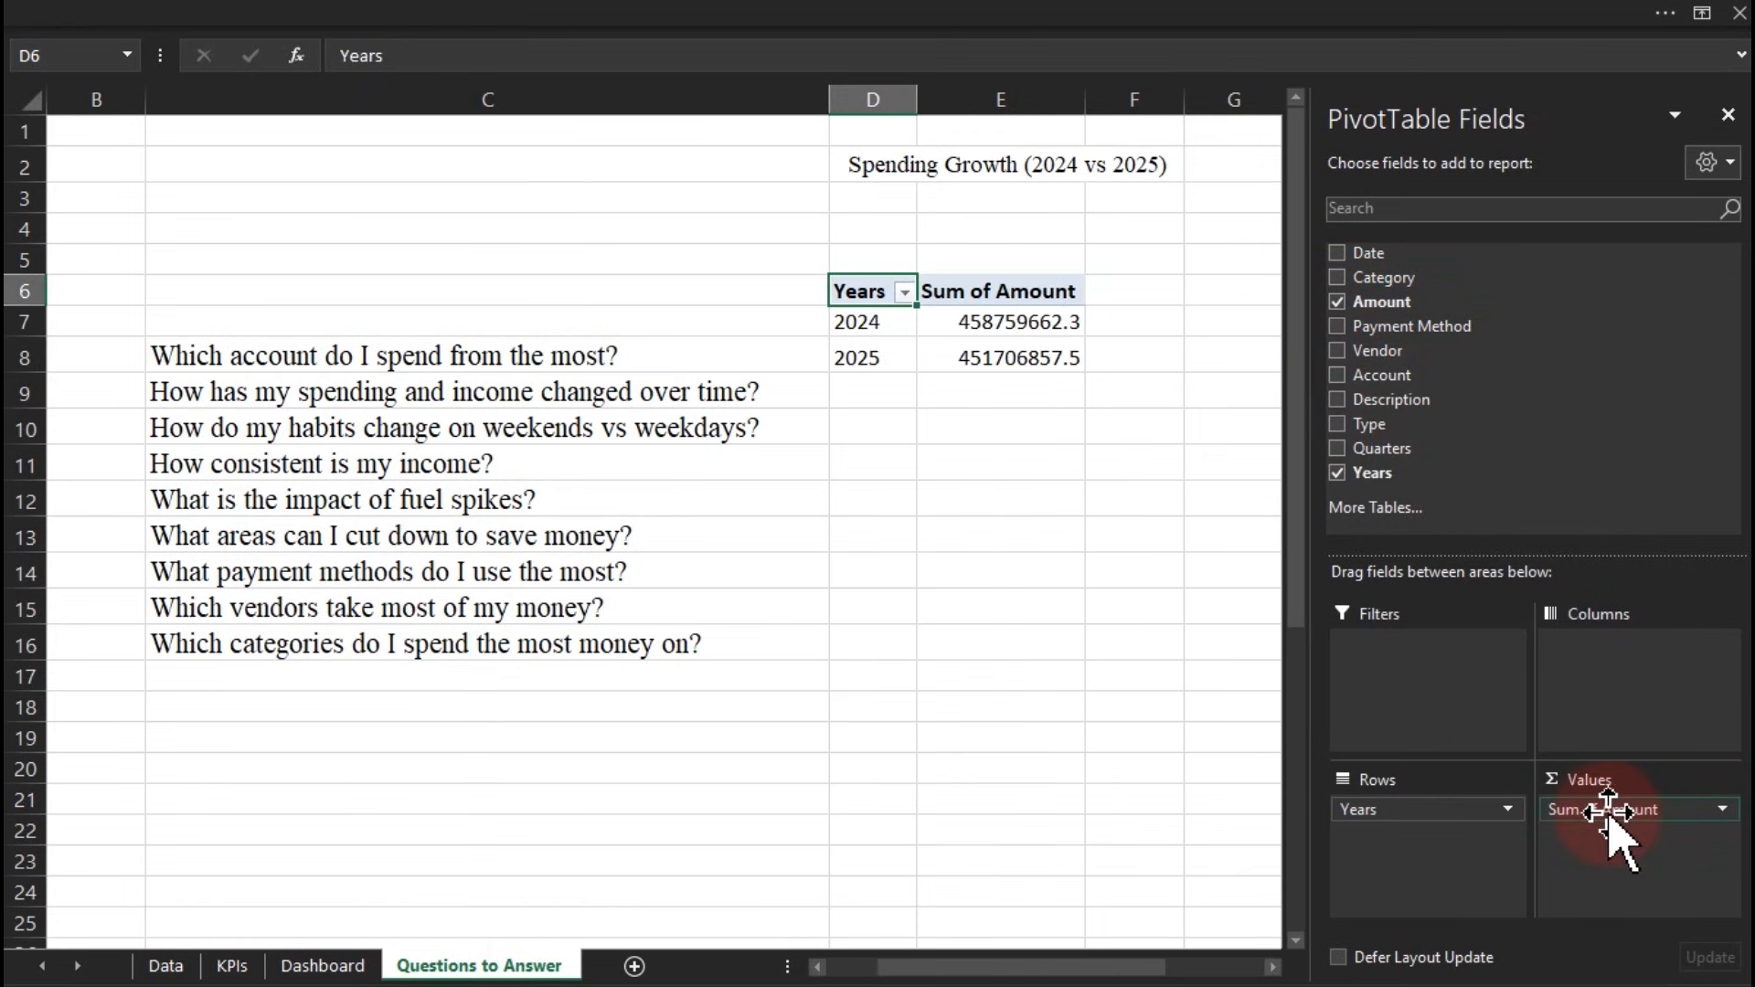
pyautogui.doubleClick(956, 291)
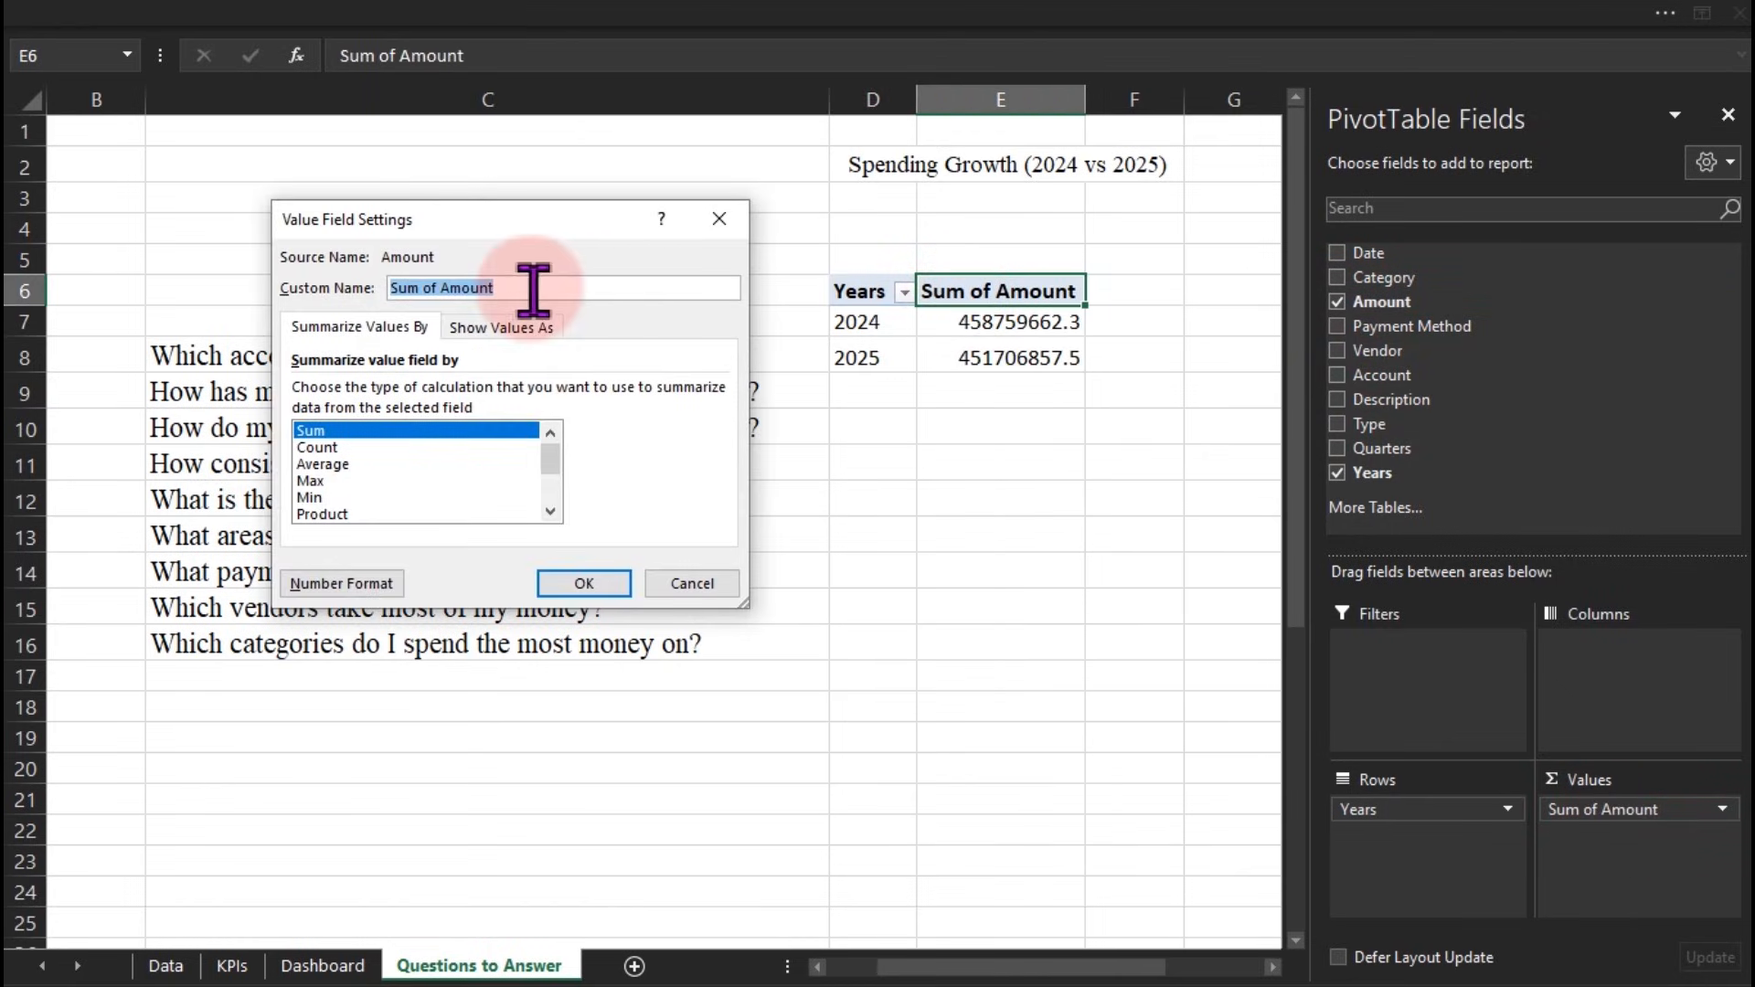
pyautogui.press('BackSpace')
pyautogui.press('BackSpace')
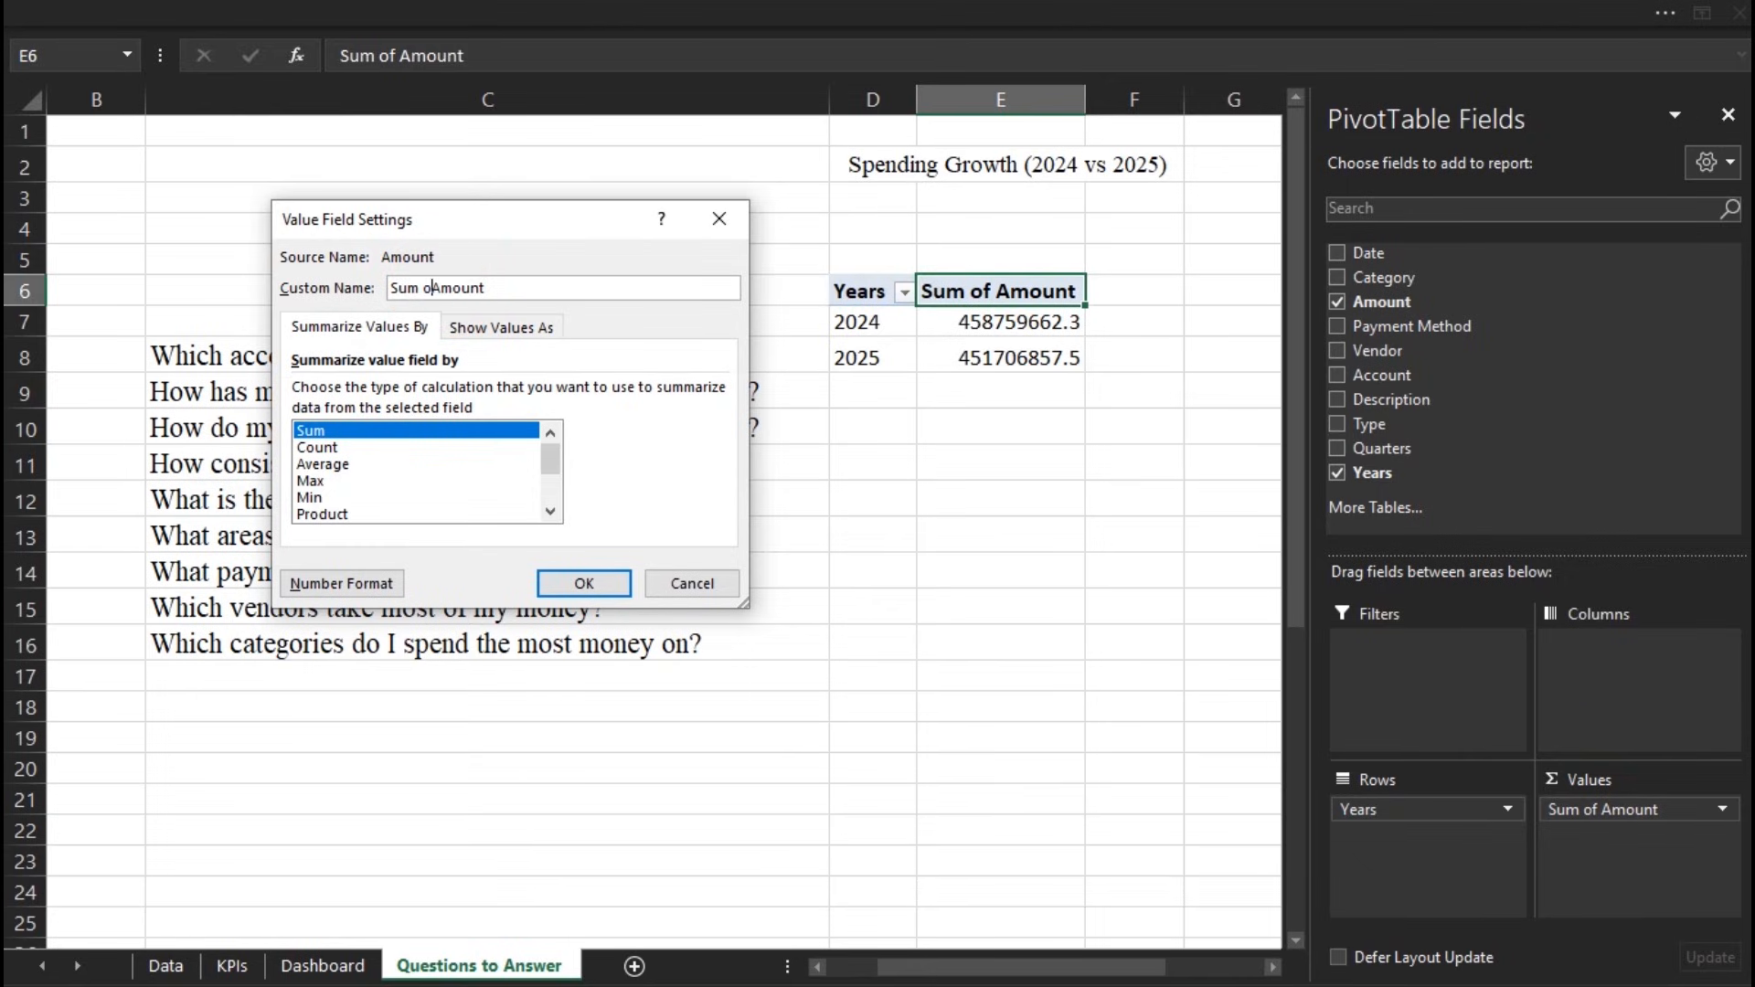
pyautogui.press('Return')
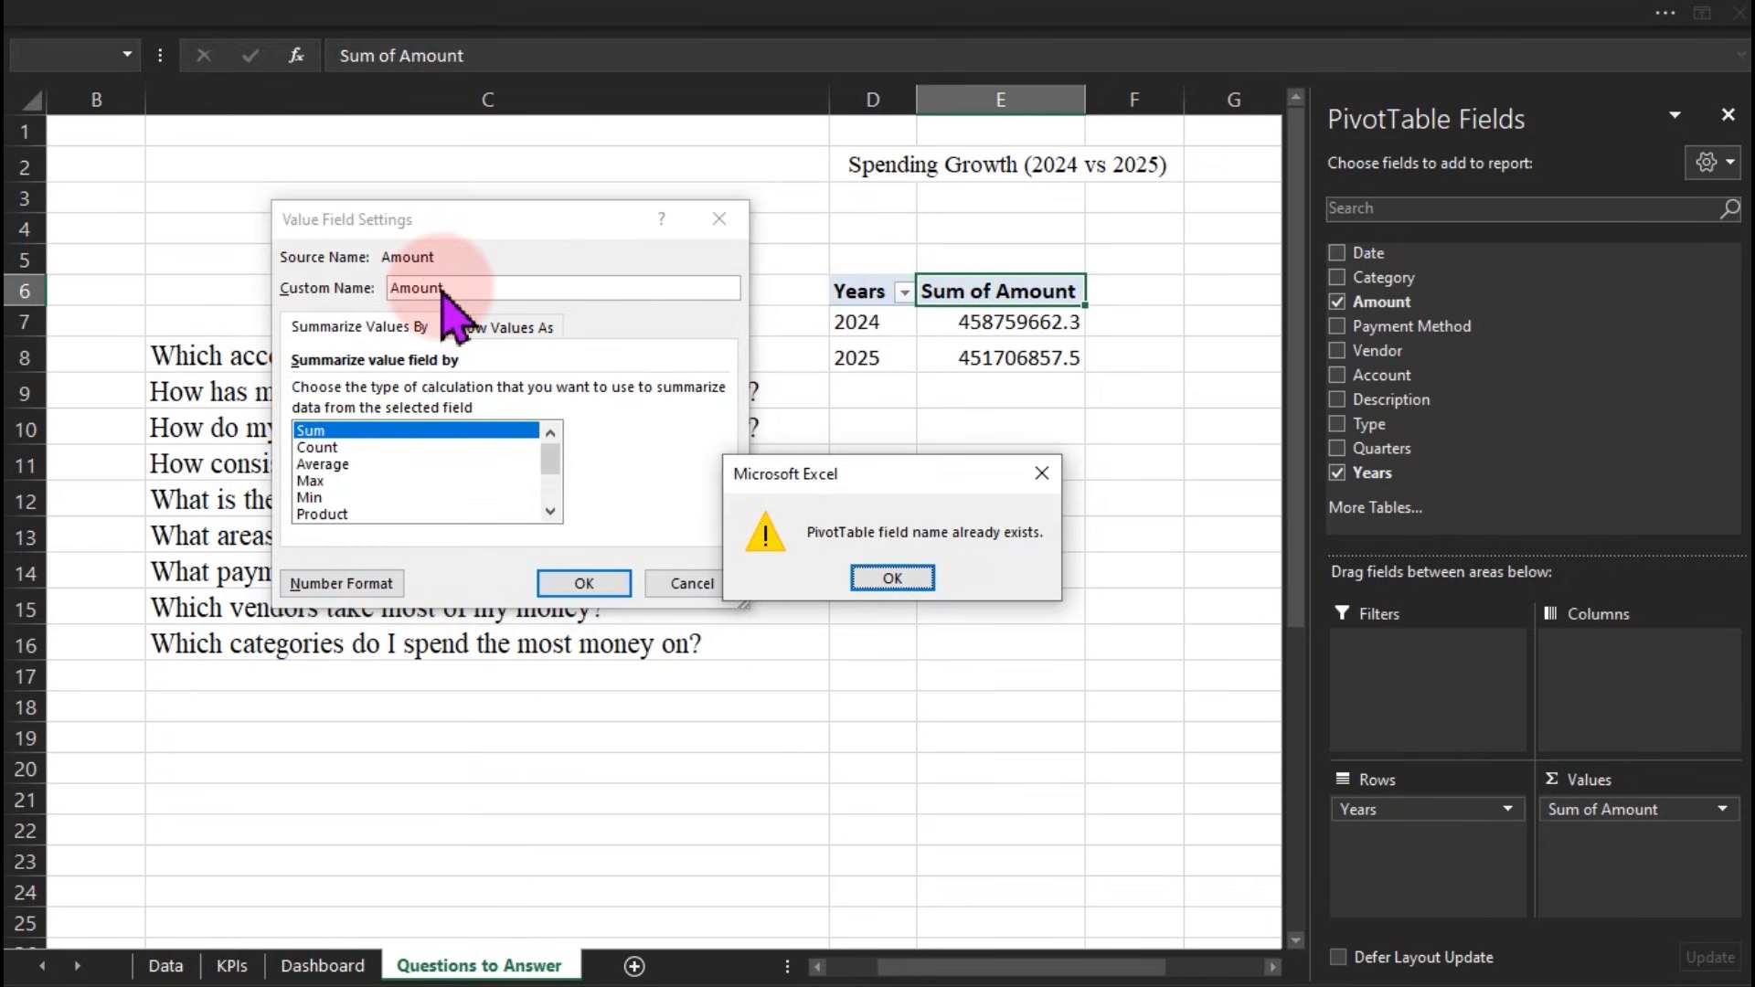
pyautogui.press('Return')
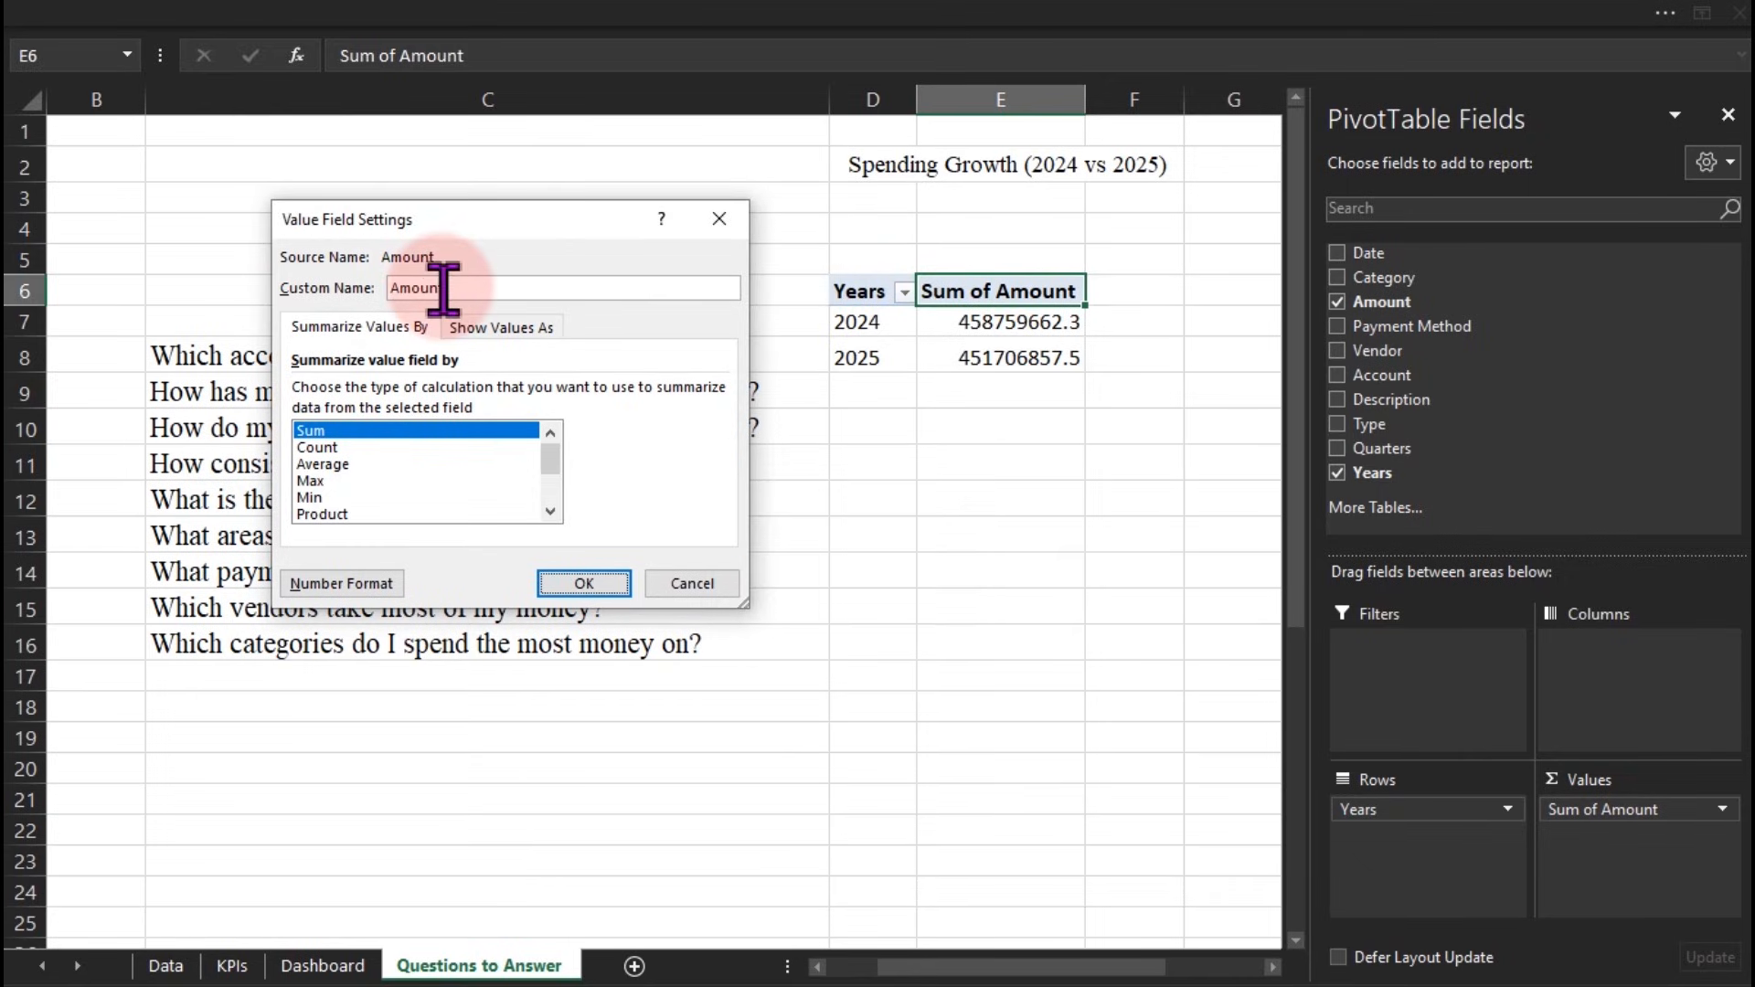
pyautogui.press('Return')
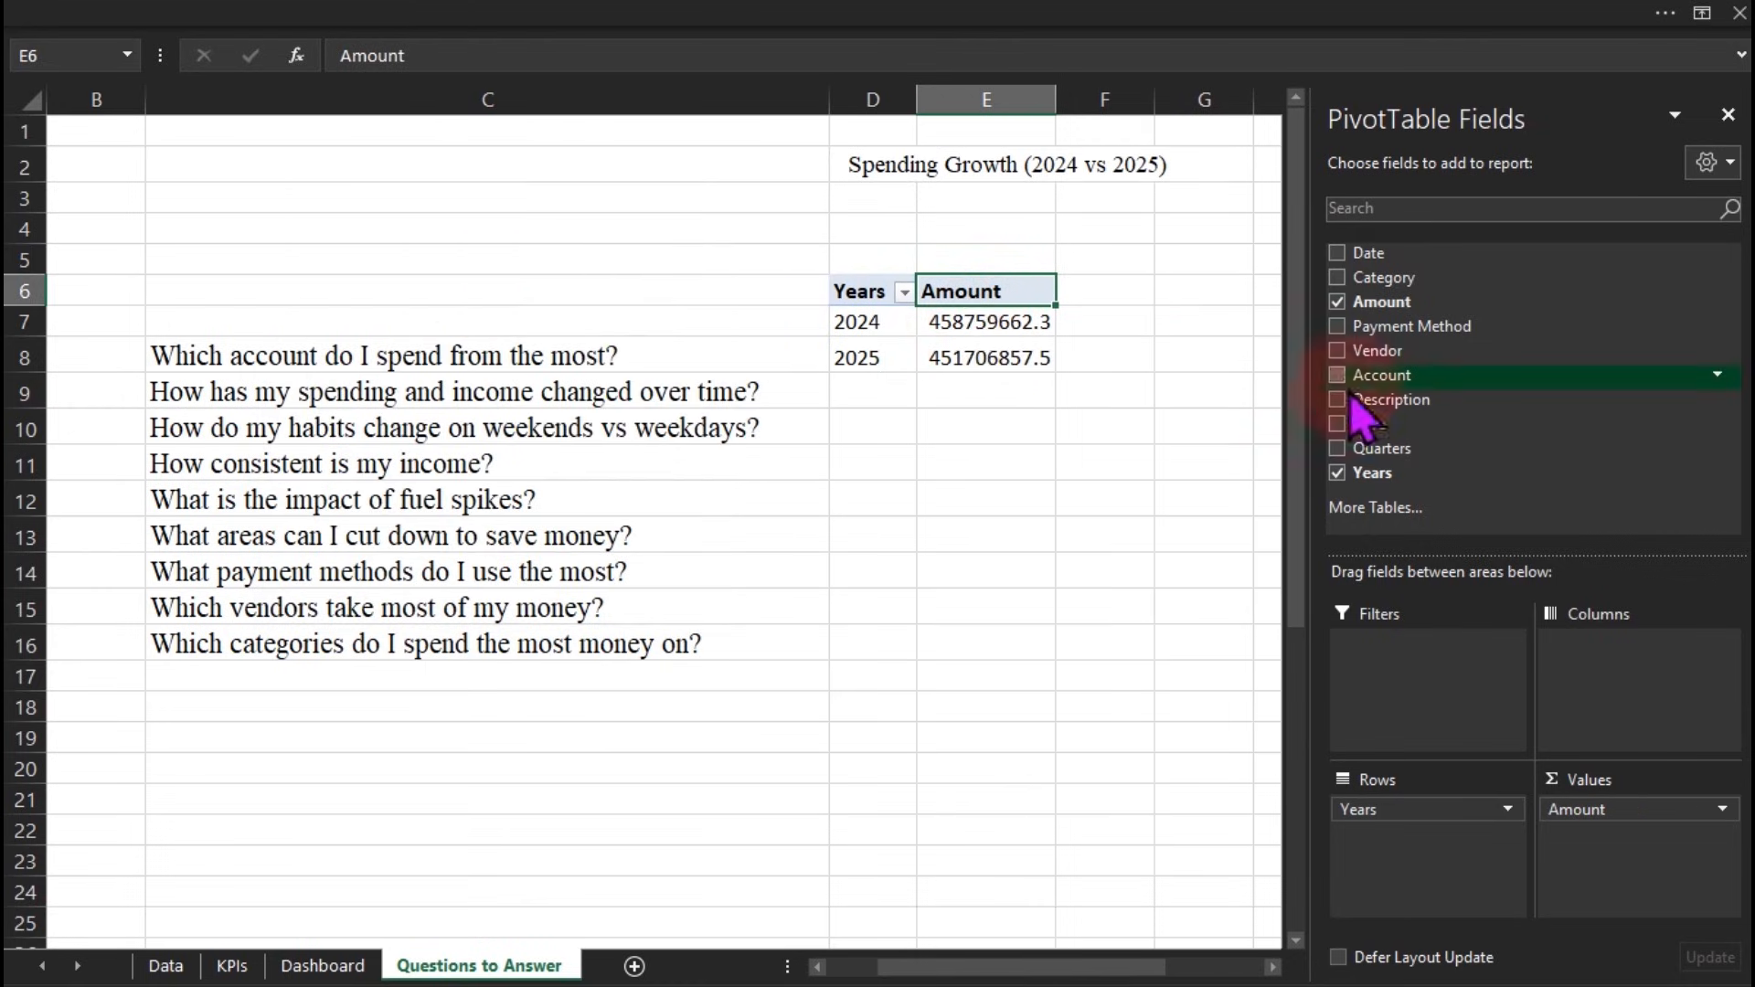
# Add the Type field as a PivotTable filter and filter the table to Income
pyautogui.moveTo(1384, 426); pyautogui.dragTo(1453, 722)
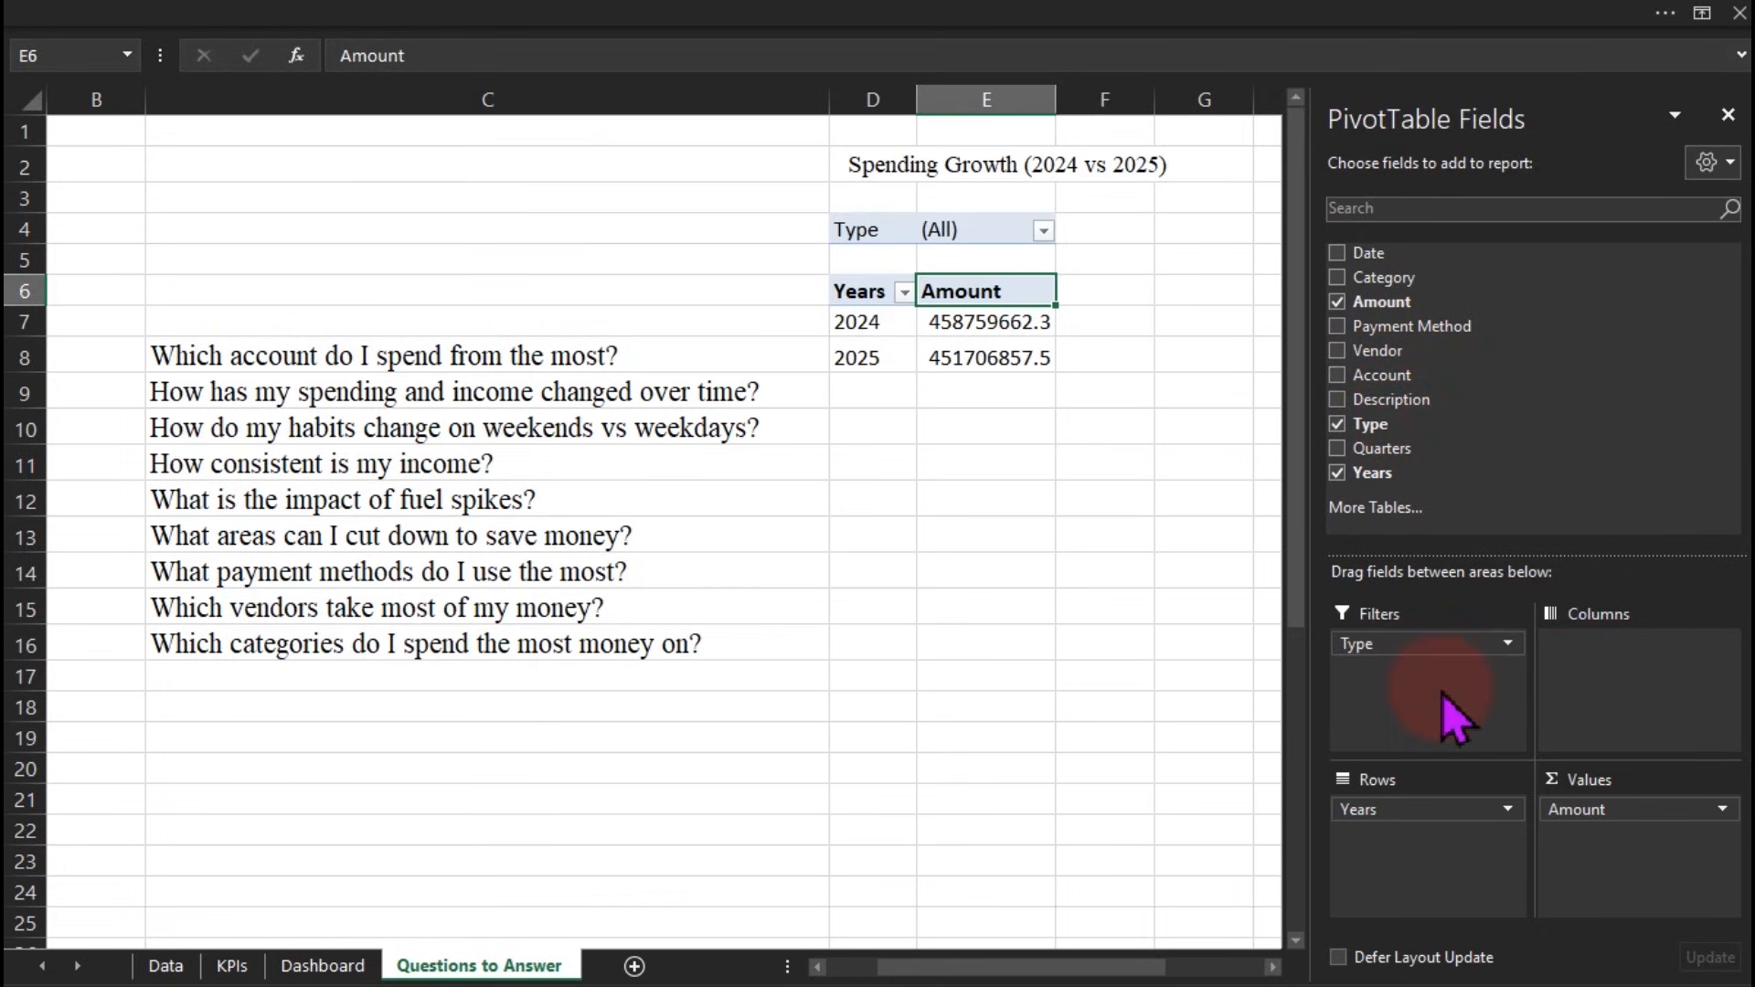
pyautogui.click(1043, 231)
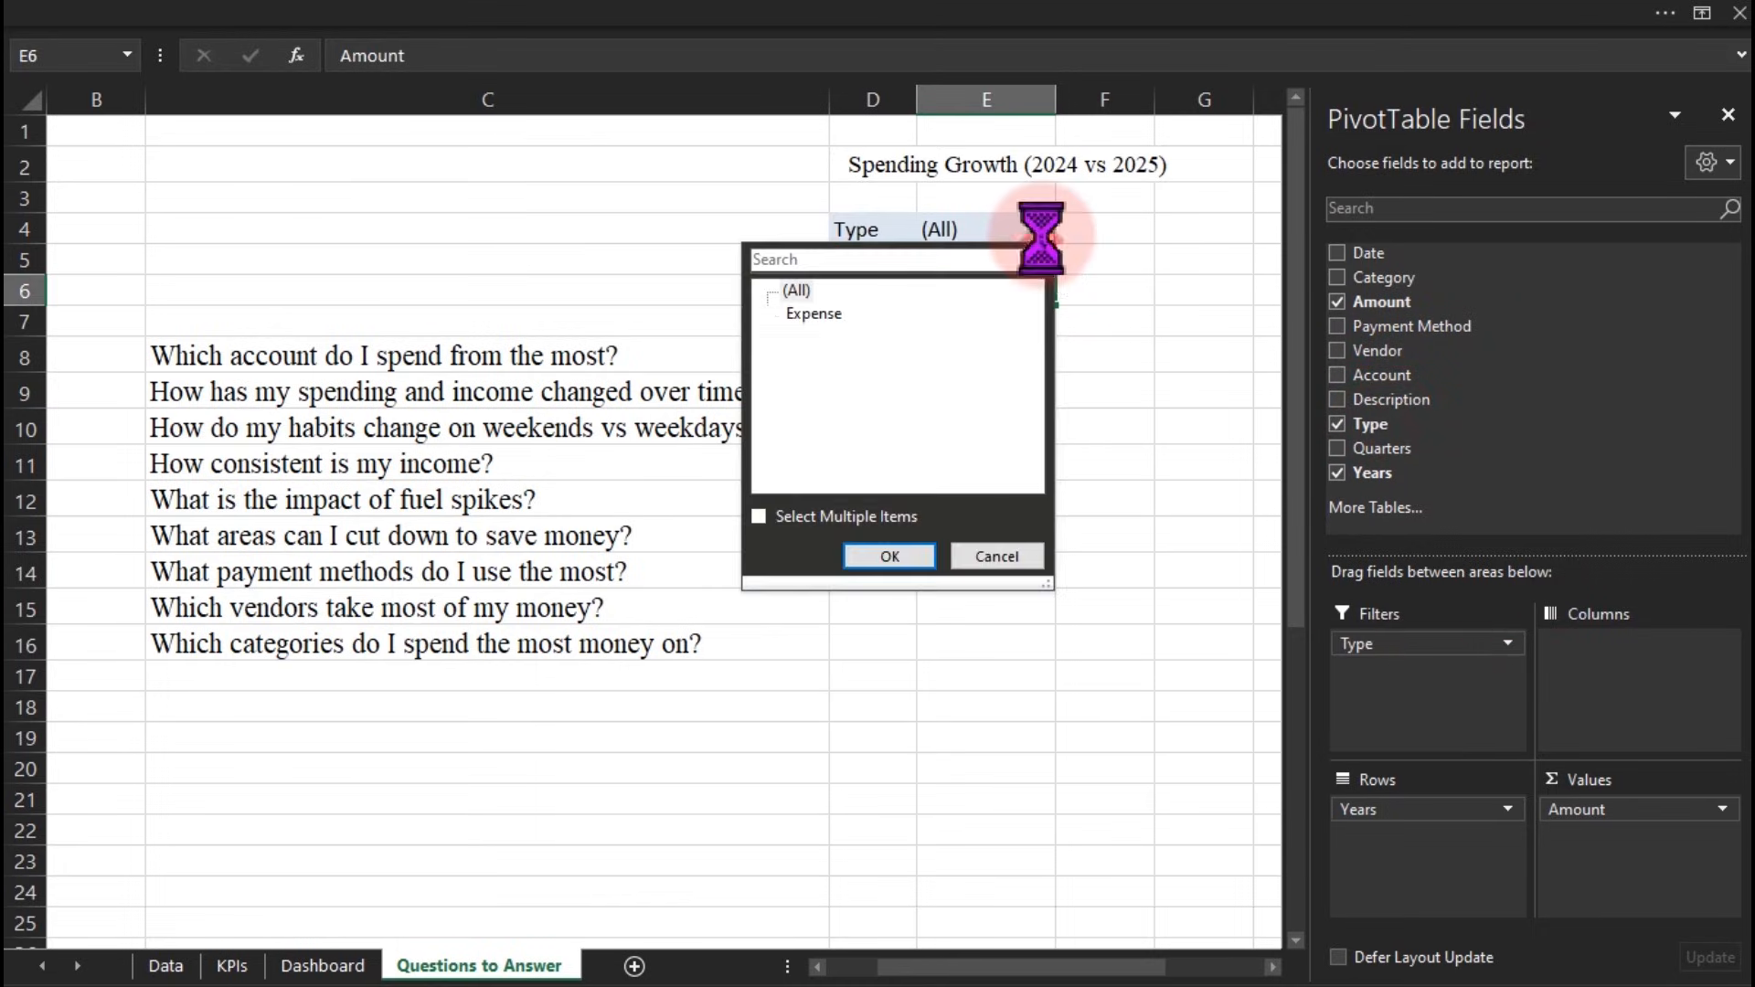
pyautogui.click(889, 555)
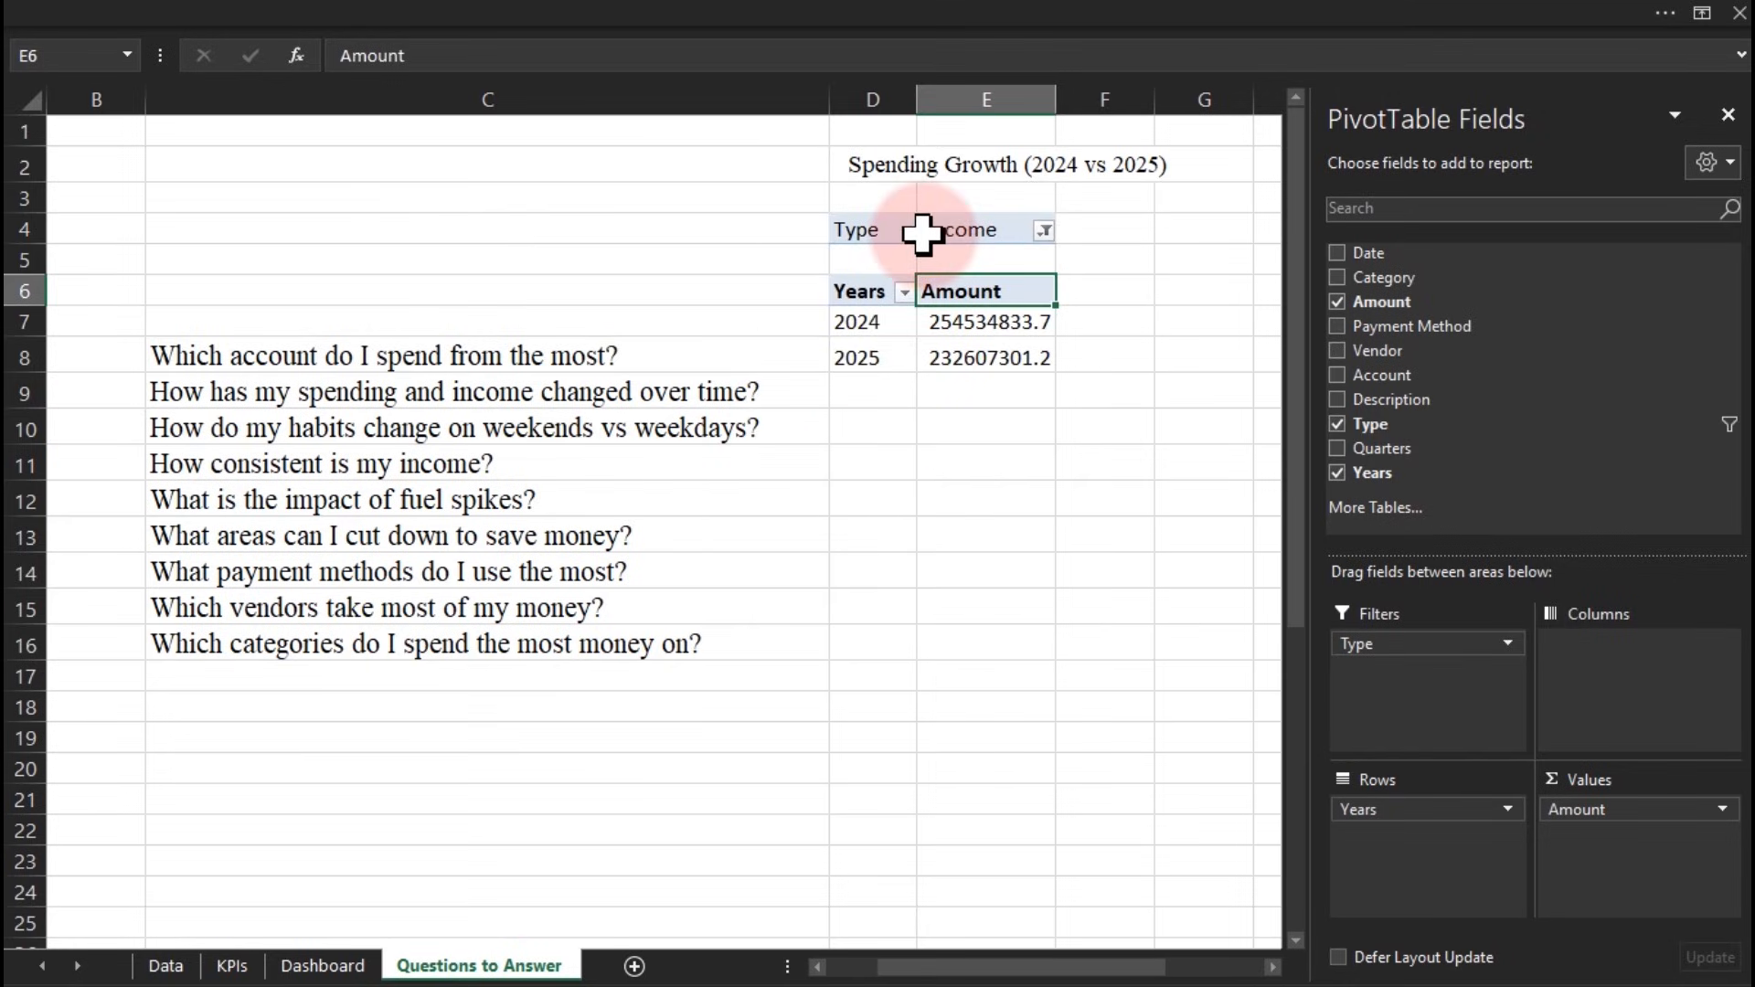
# Copy the whole PivotTable including its Type filter and paste it at I4 under the Income Growth heading
pyautogui.moveTo(1137, 976); pyautogui.dragTo(1215, 981)
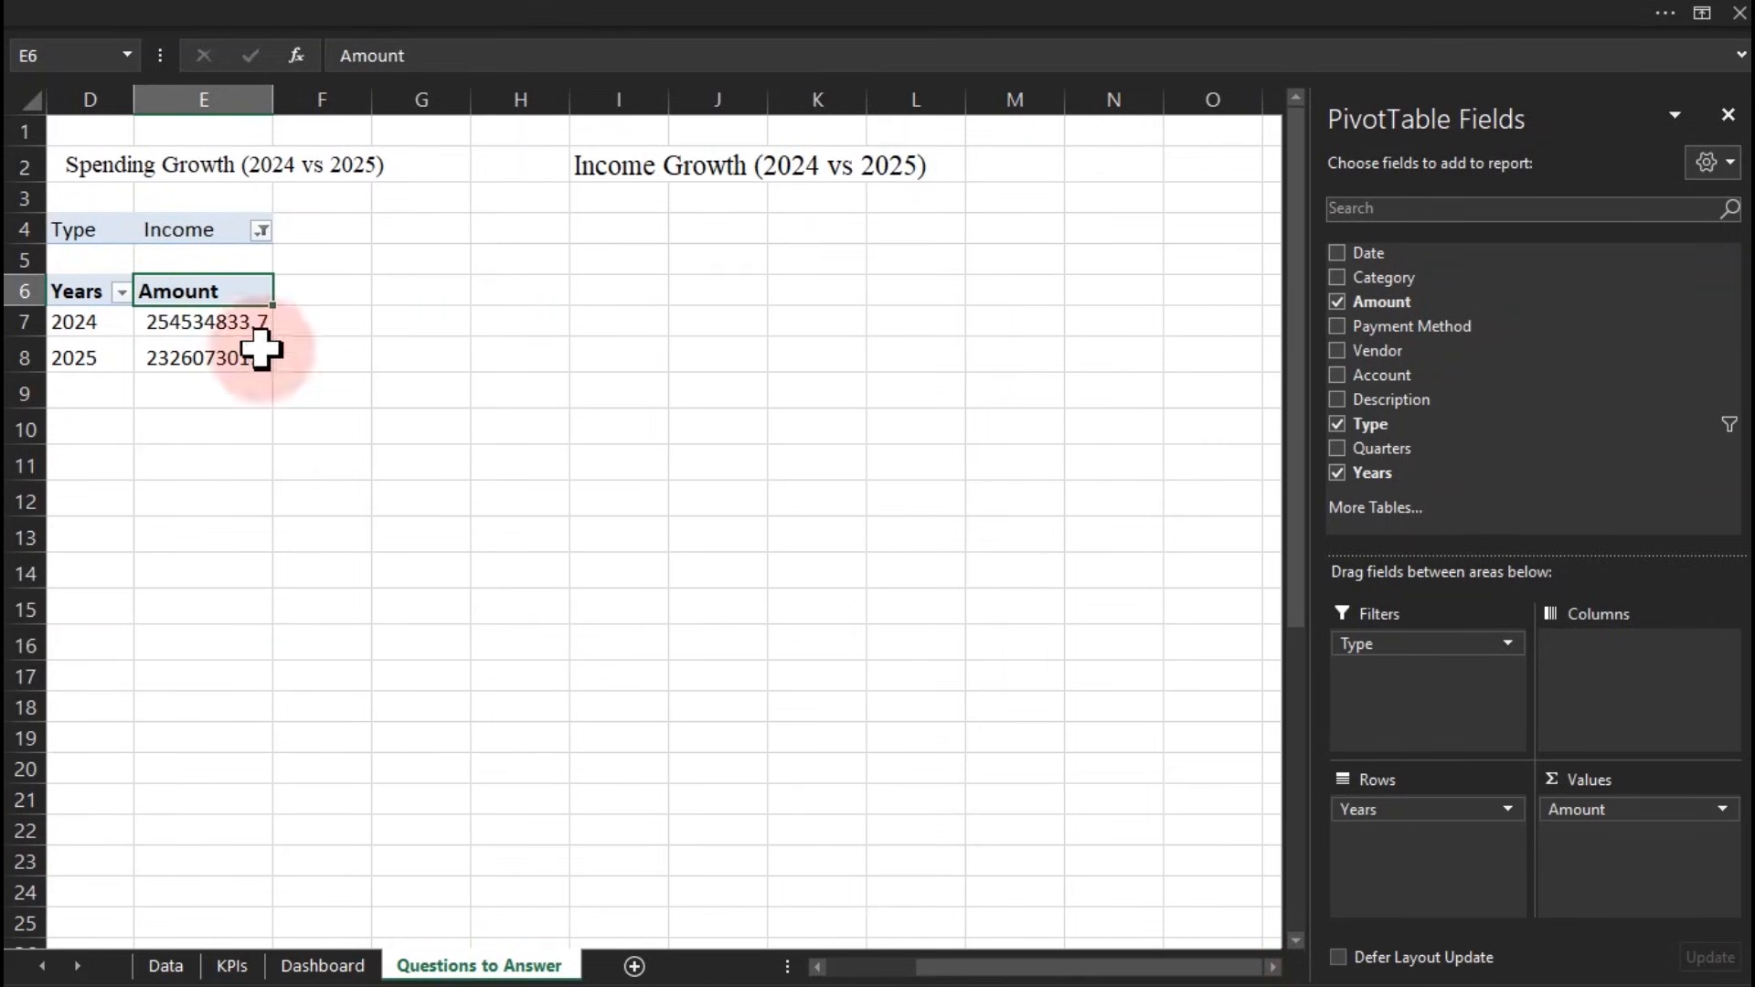
pyautogui.moveTo(95, 235); pyautogui.dragTo(252, 361)
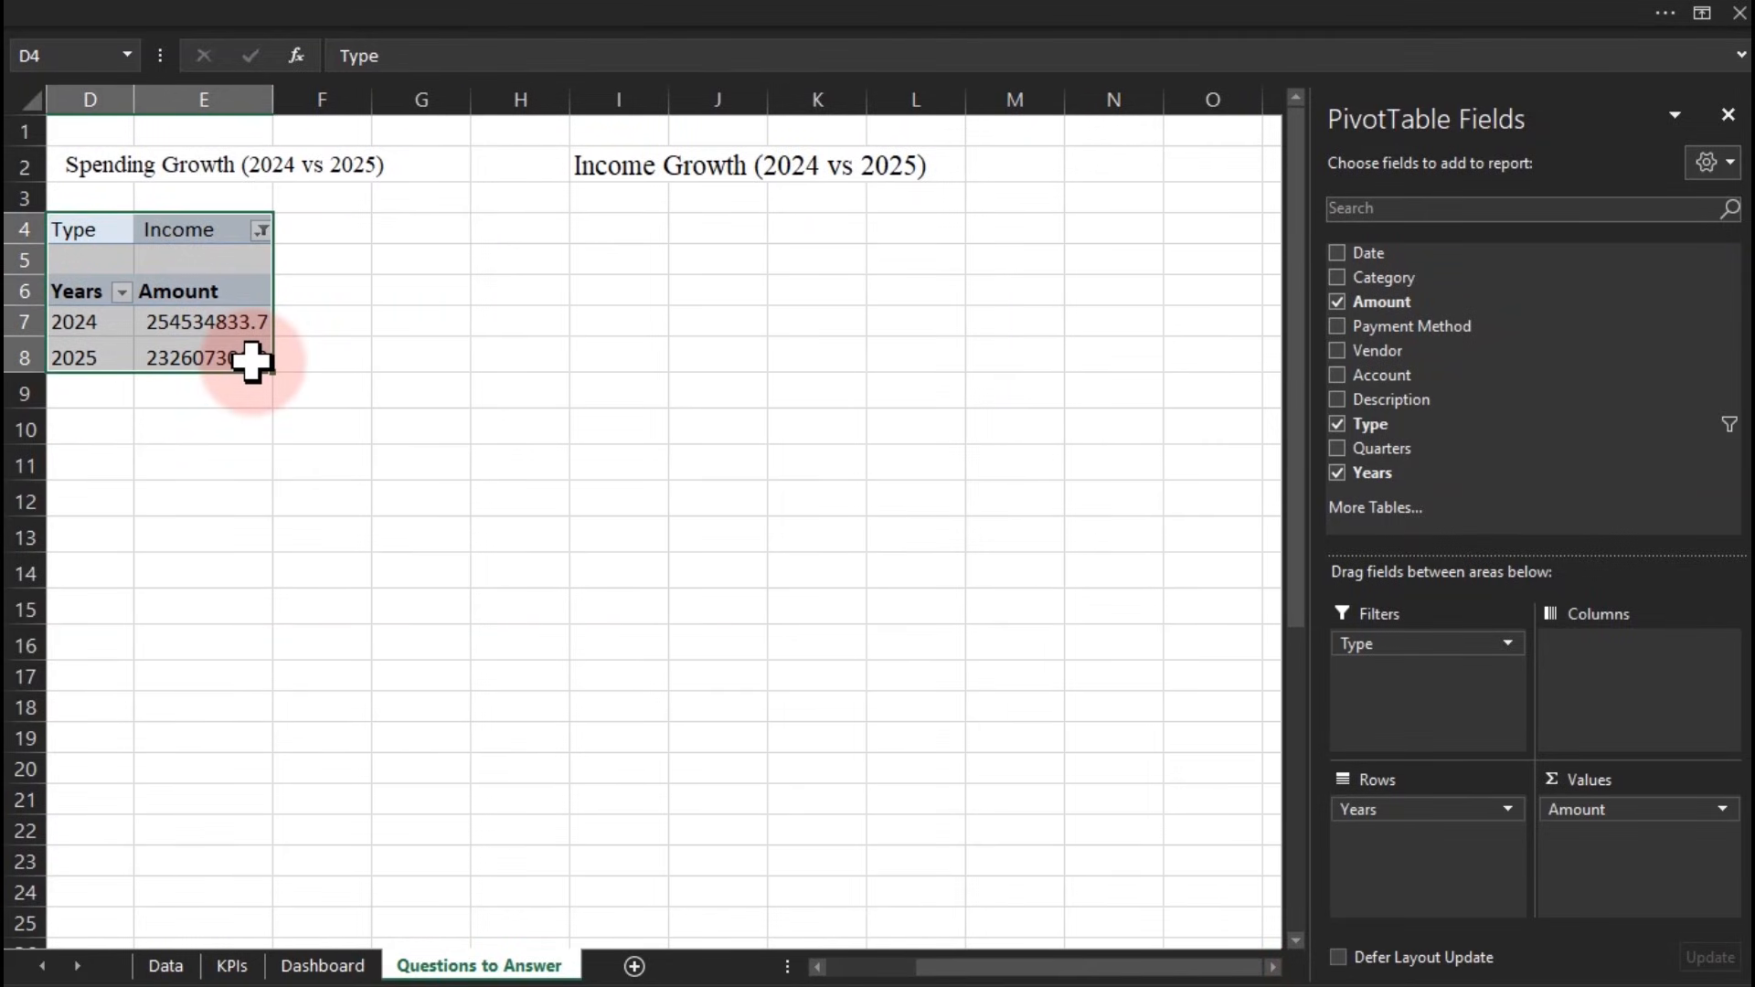
pyautogui.hotkey('ctrl', 'c')
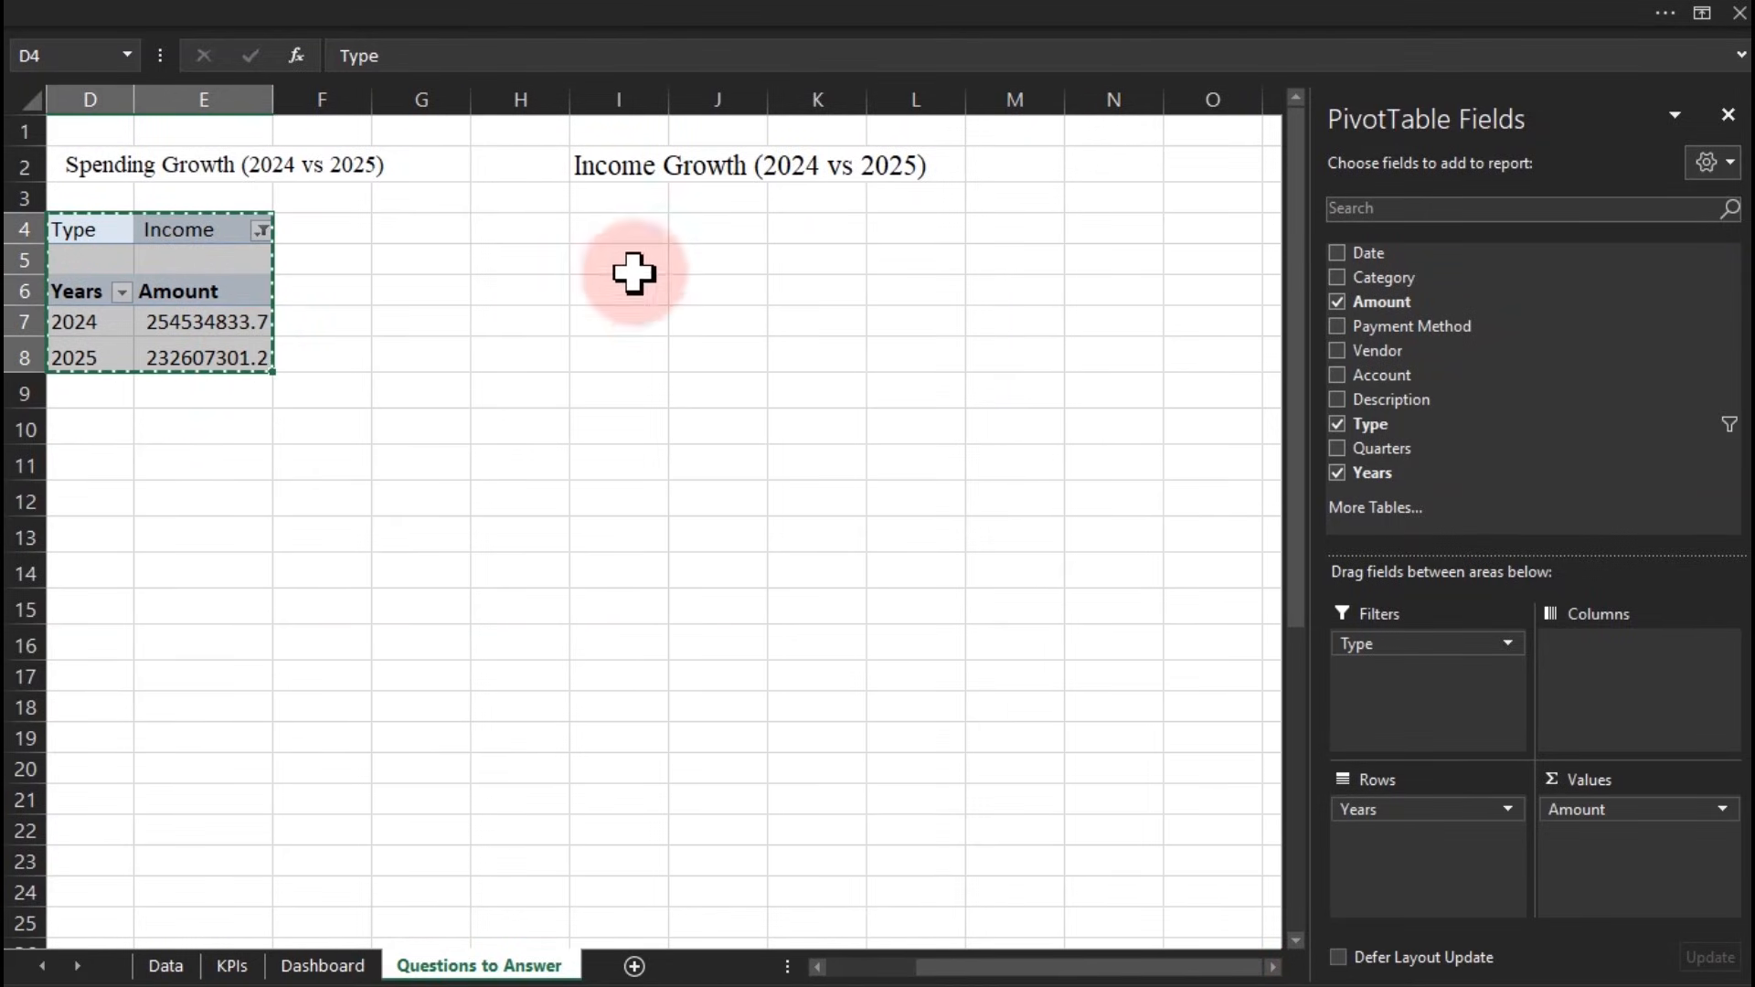
pyautogui.click(621, 236)
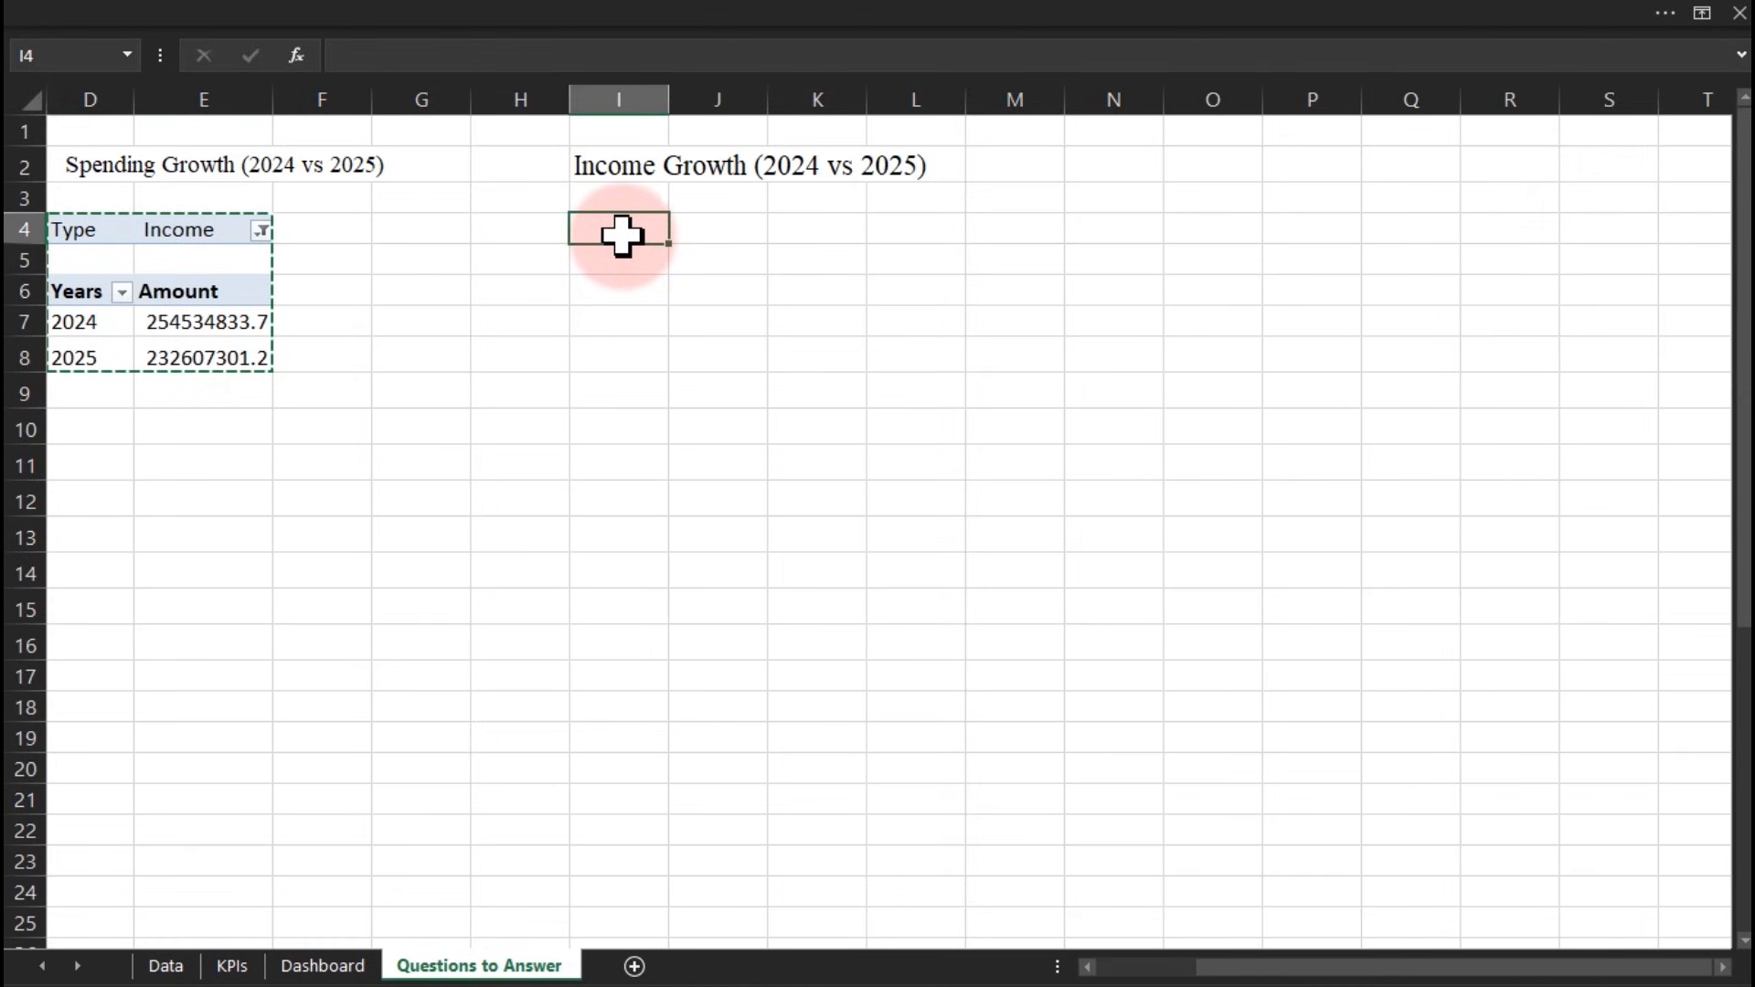
pyautogui.hotkey('ctrl', 'v')
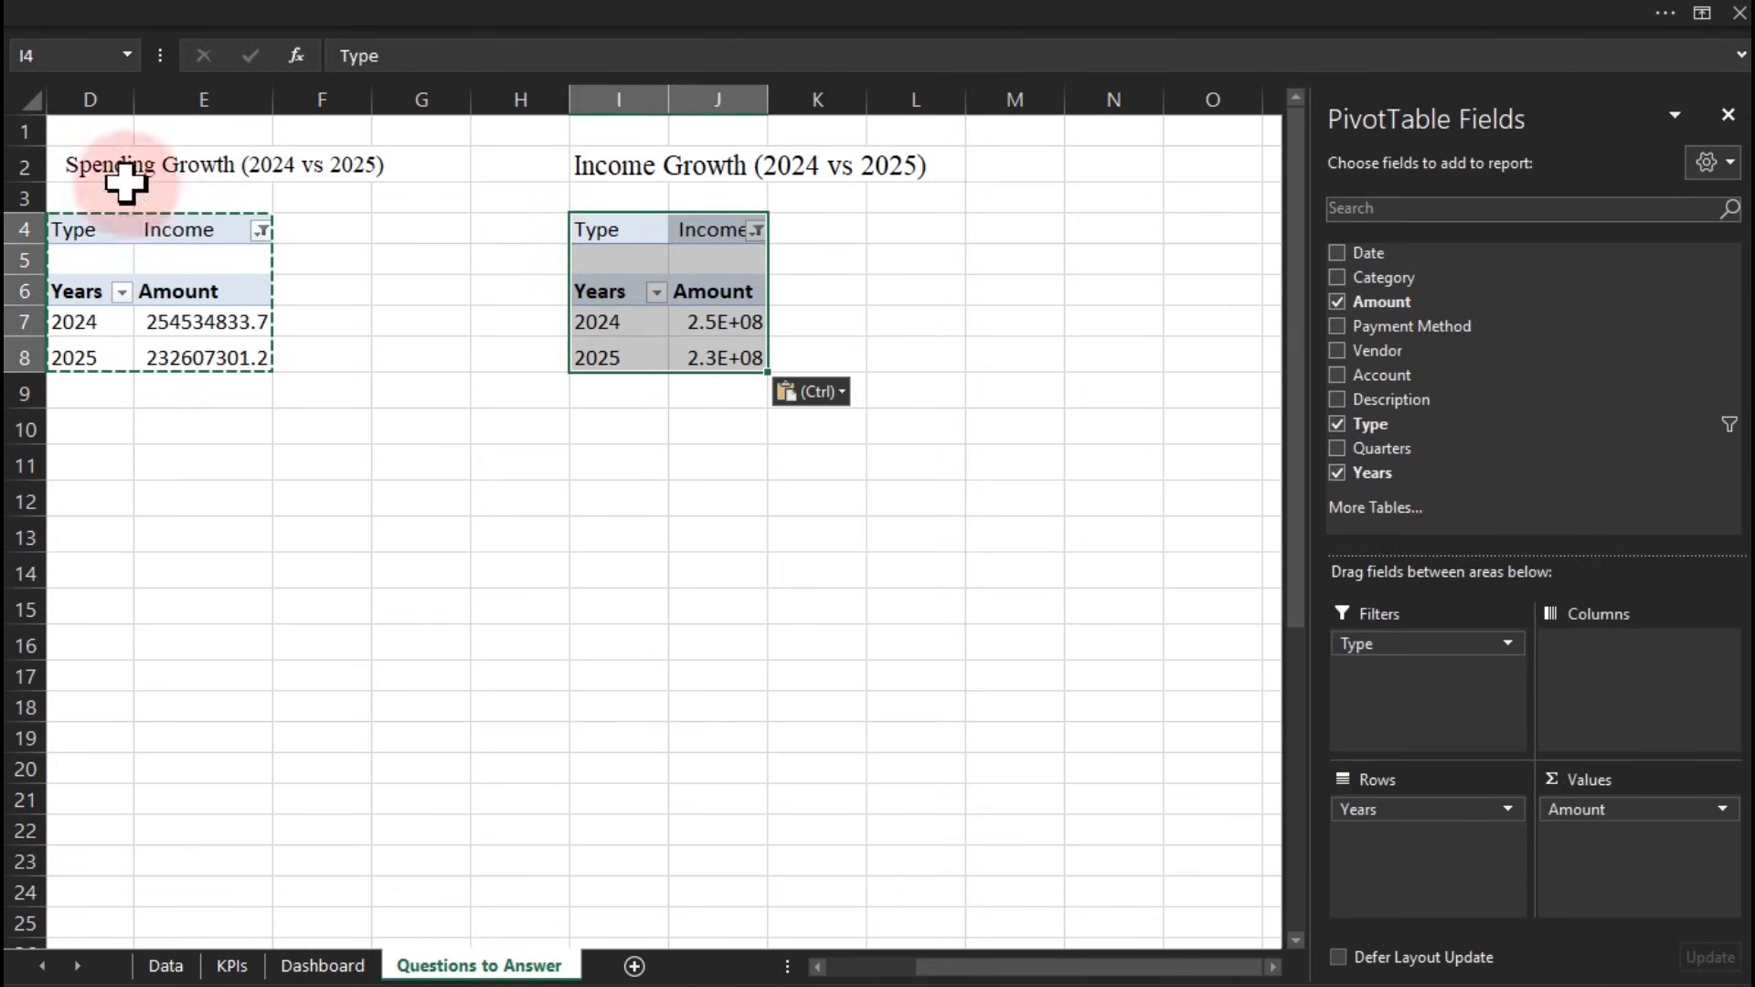
# Change the Type filter of the PivotTable under the Spending Growth heading to Expense
pyautogui.click(261, 231)
pyautogui.click(77, 314)
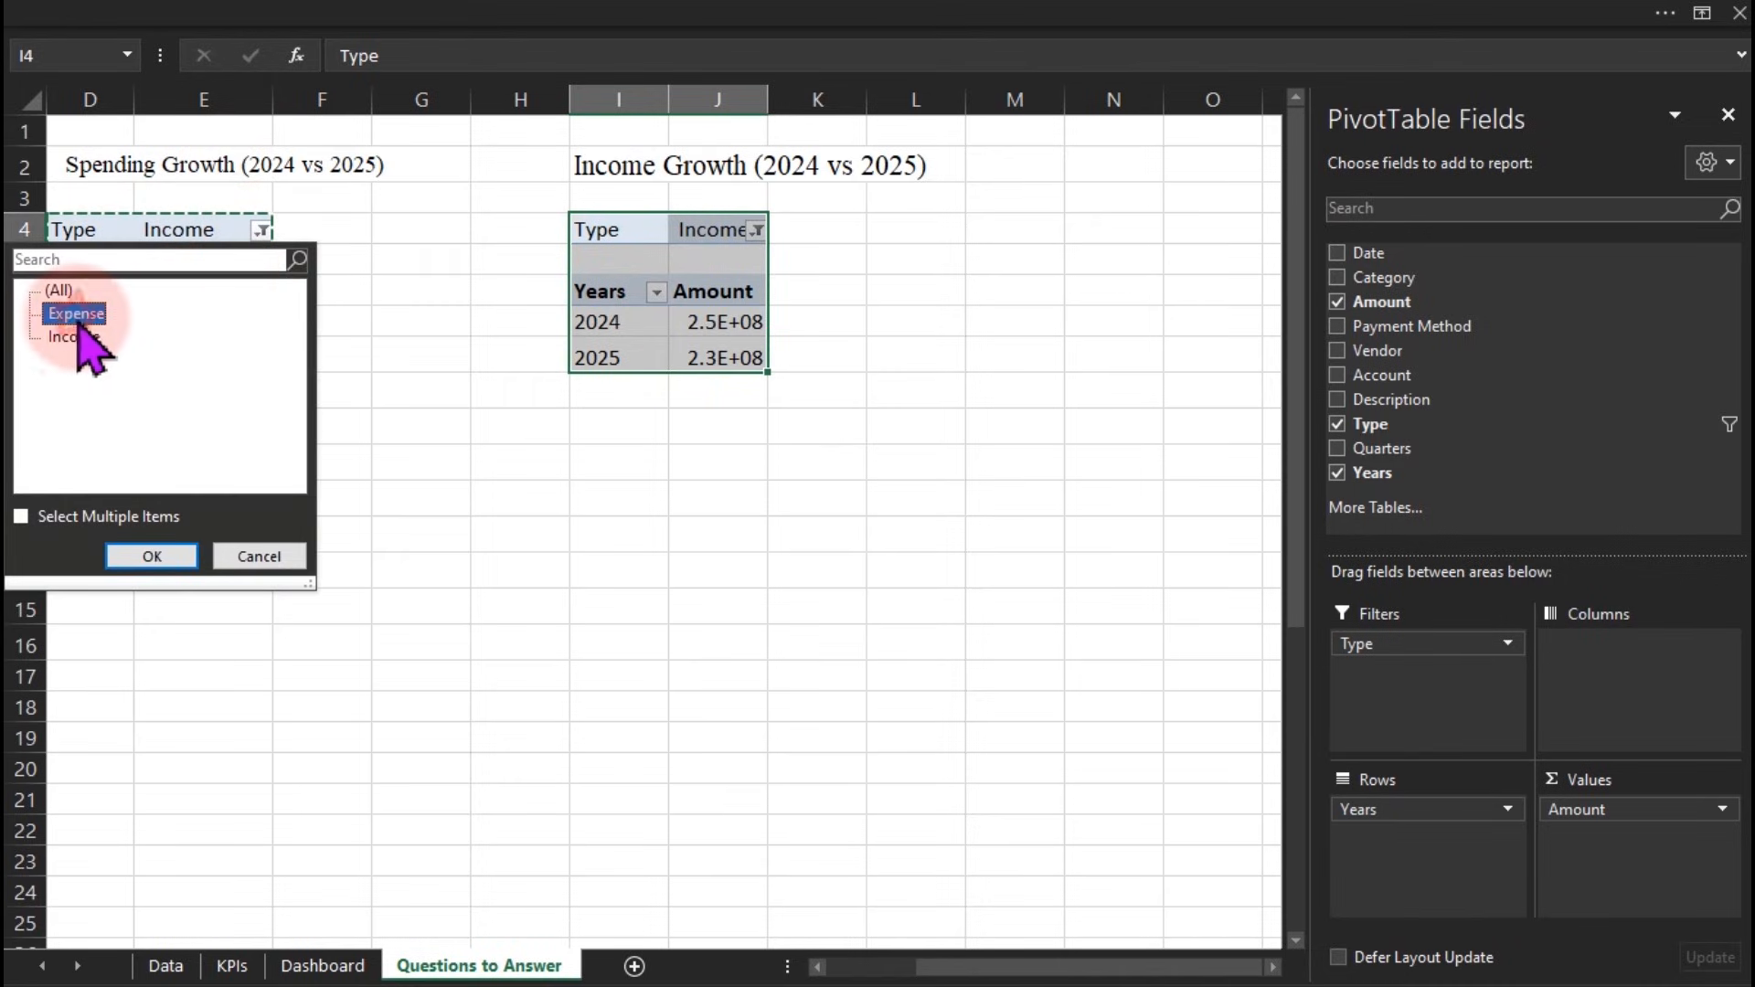
pyautogui.click(151, 556)
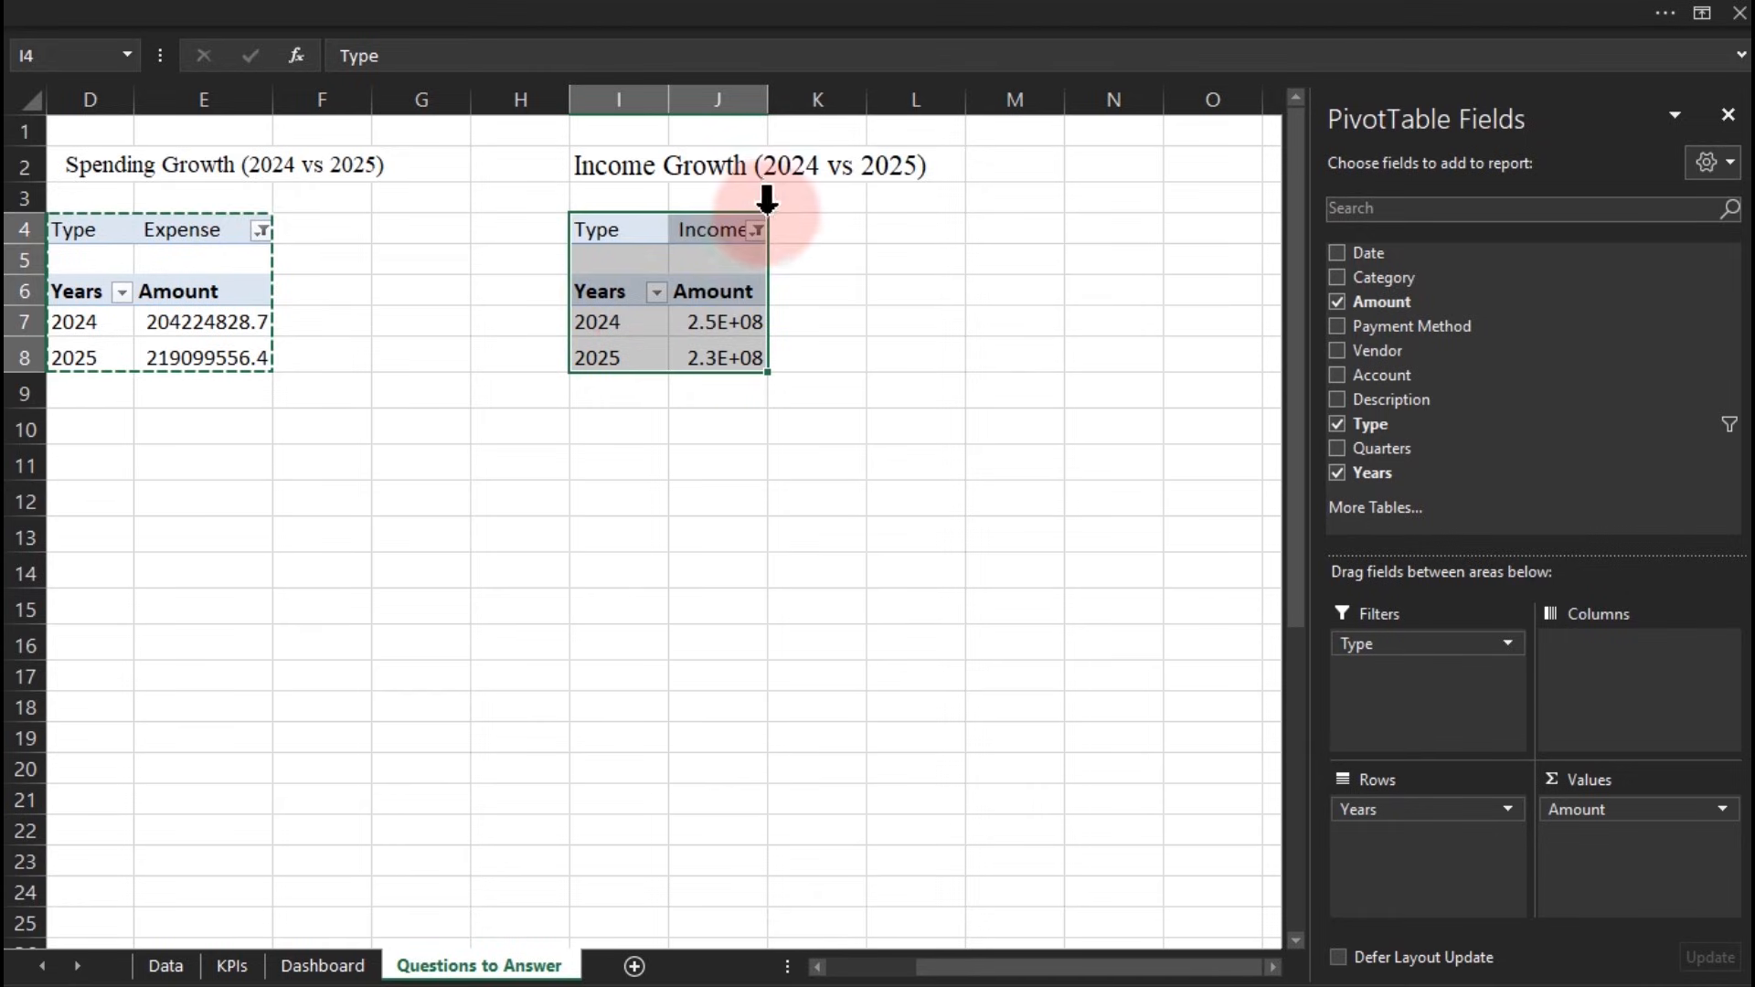
# Fit columns J and E to their contents and format both PivotTables' amounts with thousands separators and no decimals
pyautogui.doubleClick(769, 101)
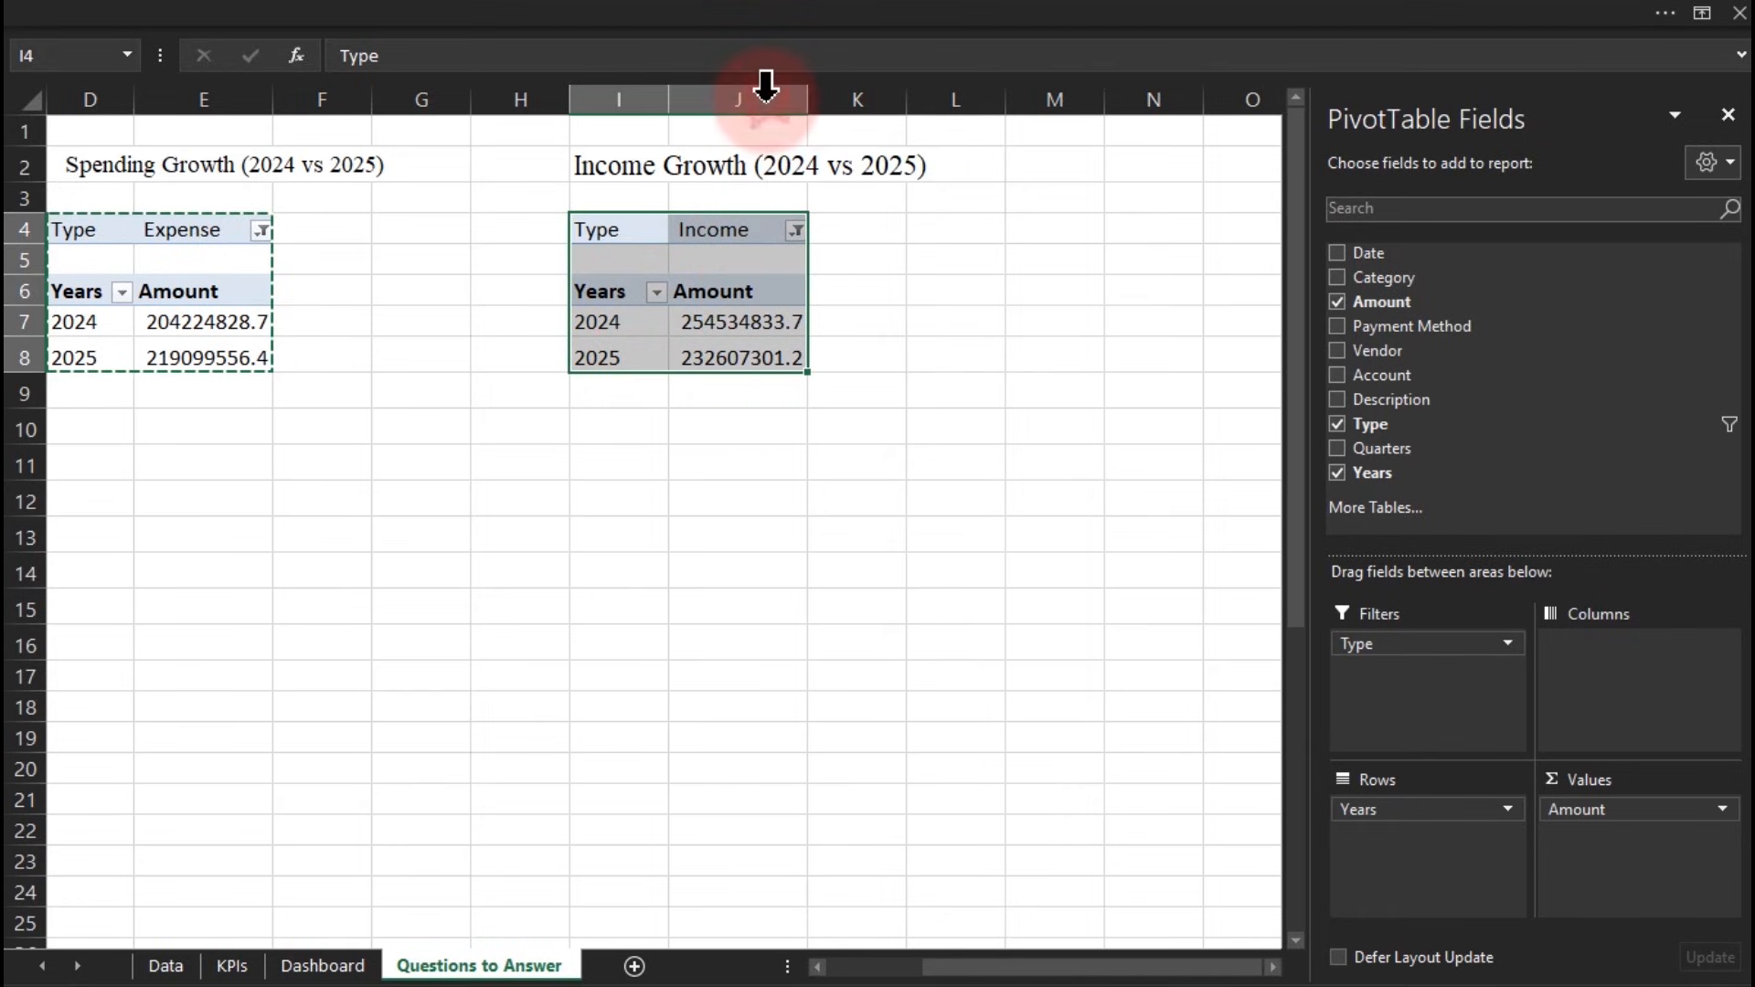
pyautogui.doubleClick(275, 107)
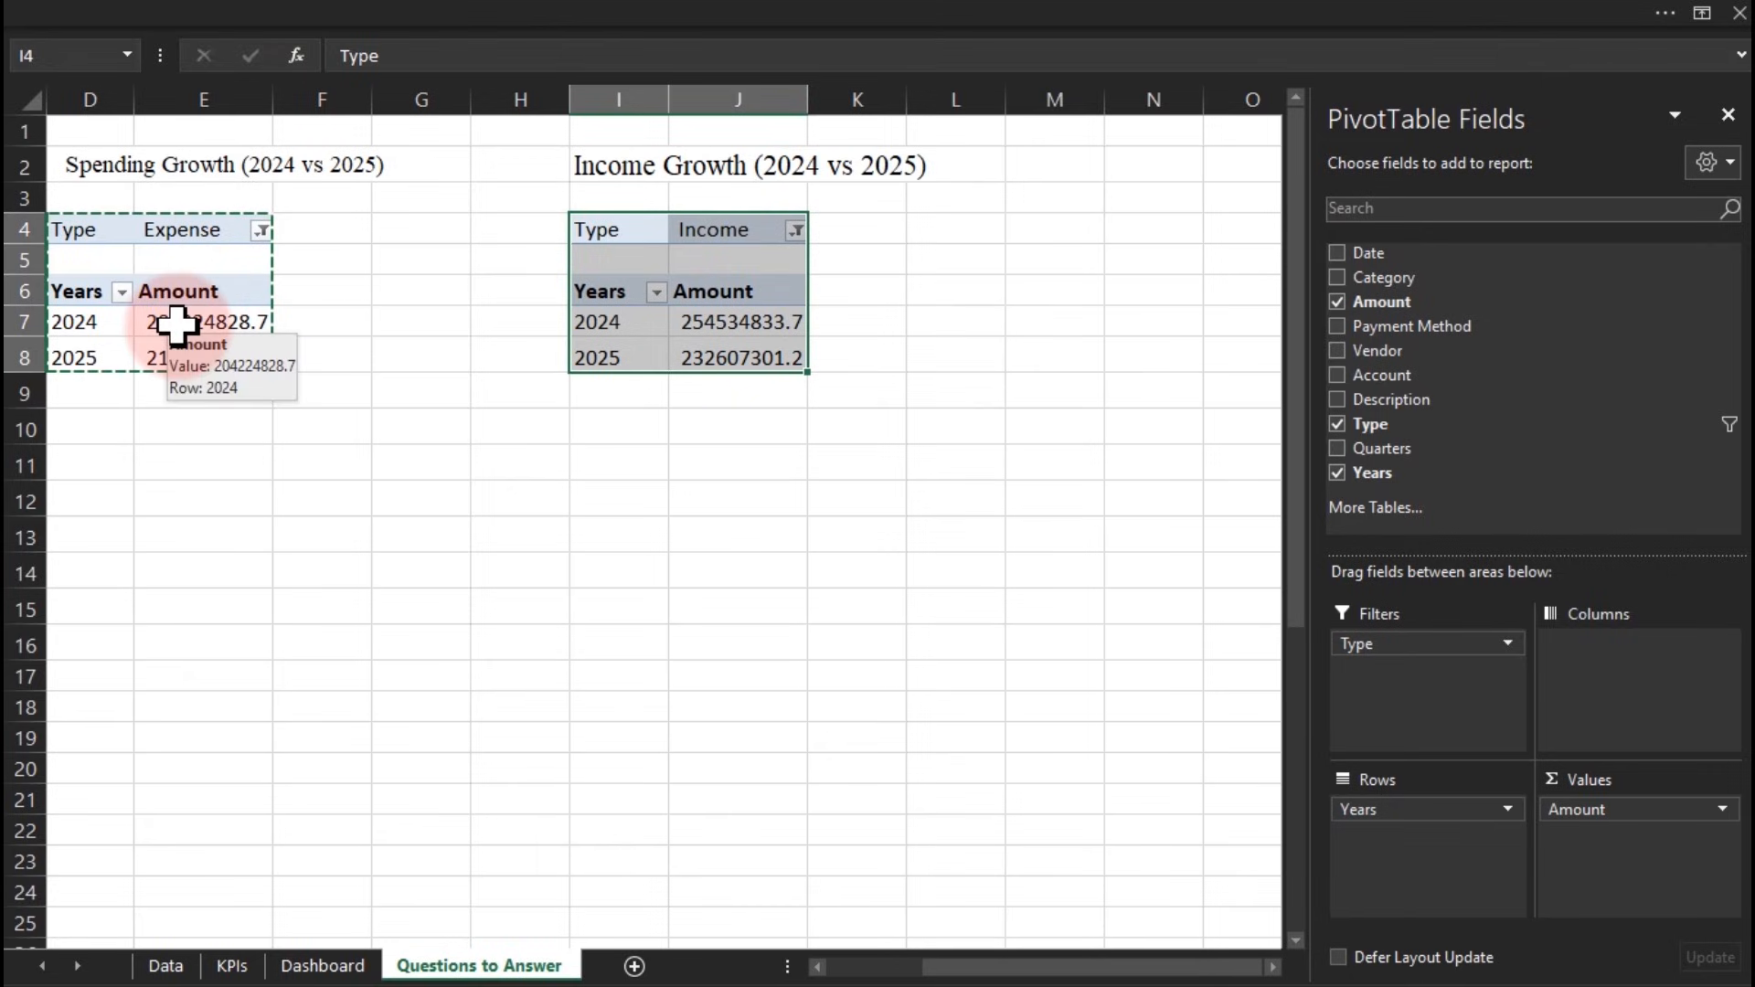
pyautogui.moveTo(177, 324); pyautogui.dragTo(207, 361)
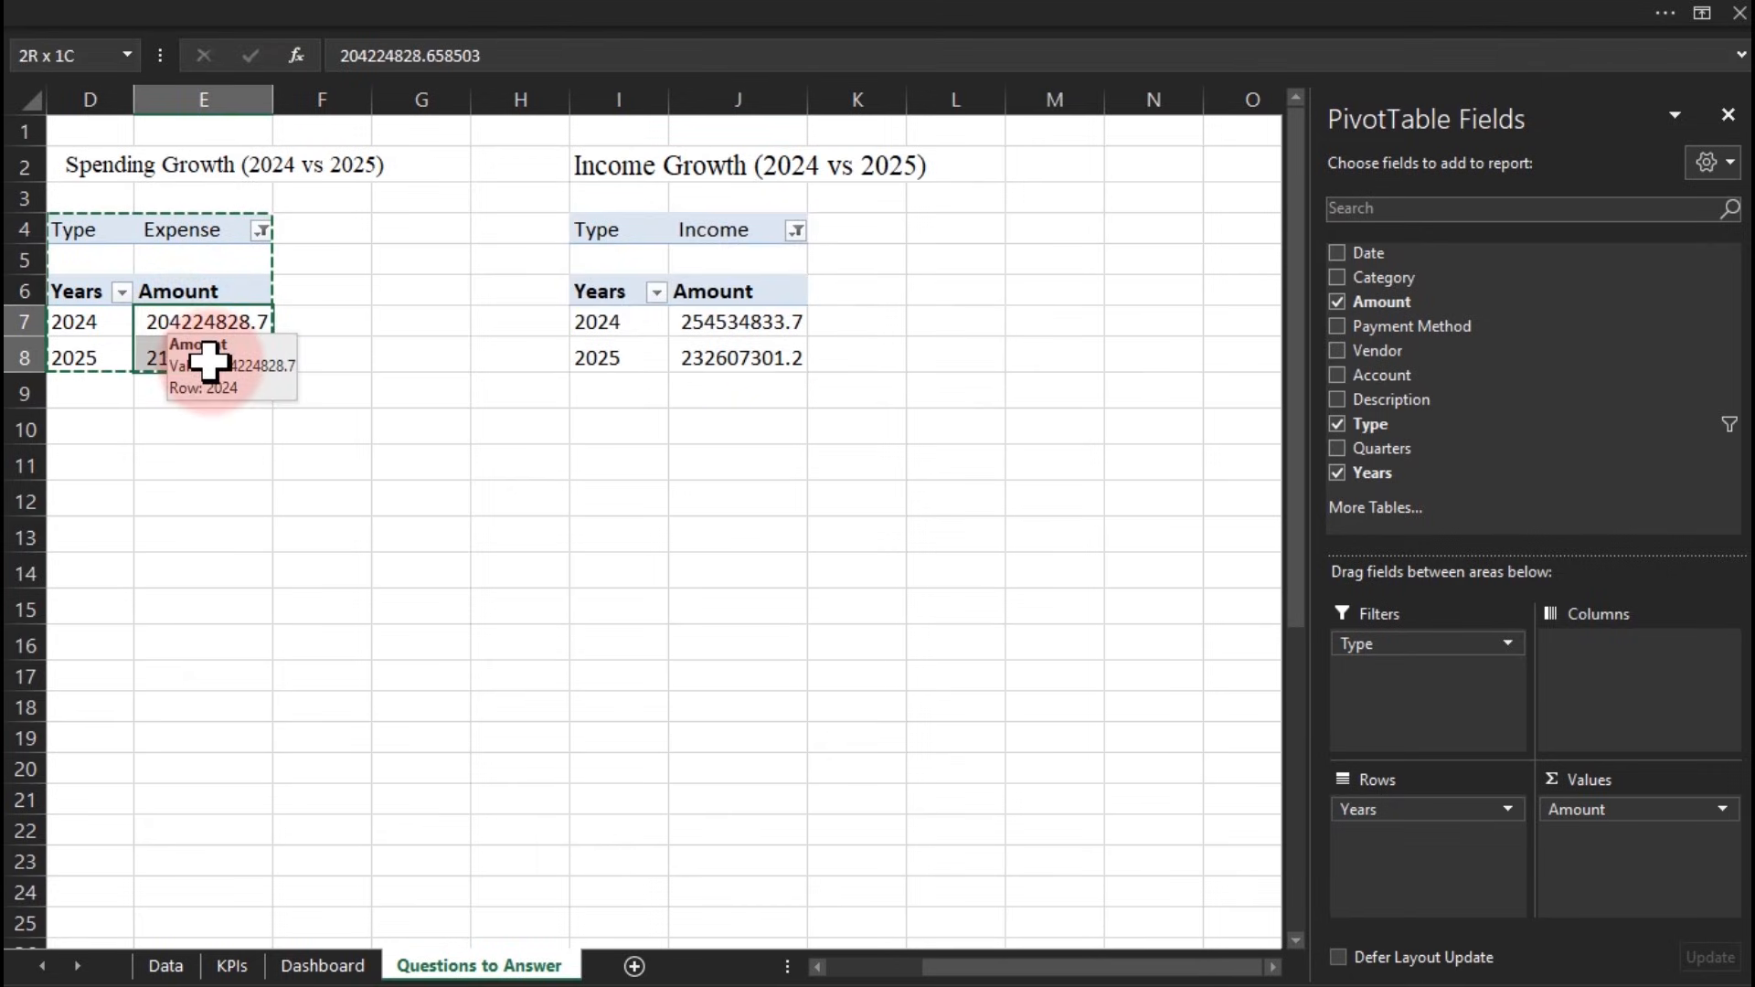
pyautogui.keyDown('ctrl'); pyautogui.moveTo(689, 329); pyautogui.dragTo(732, 353); pyautogui.keyUp('ctrl')
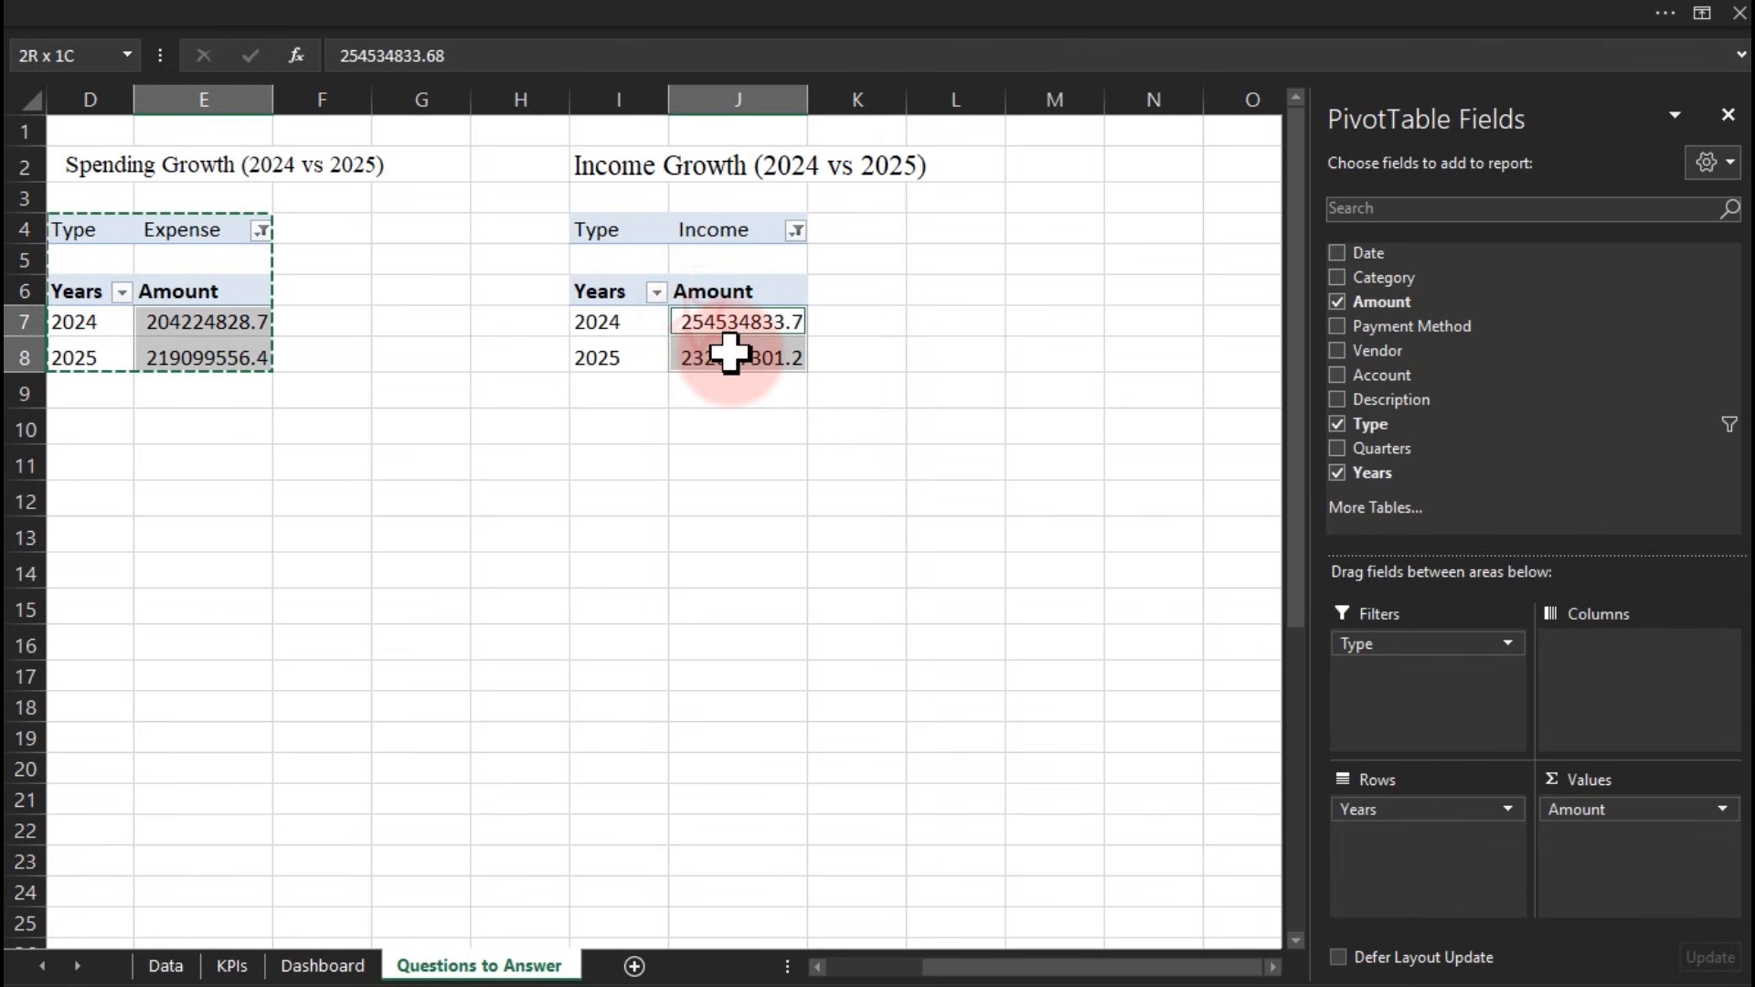
pyautogui.click(548, 22)
pyautogui.click(890, 152)
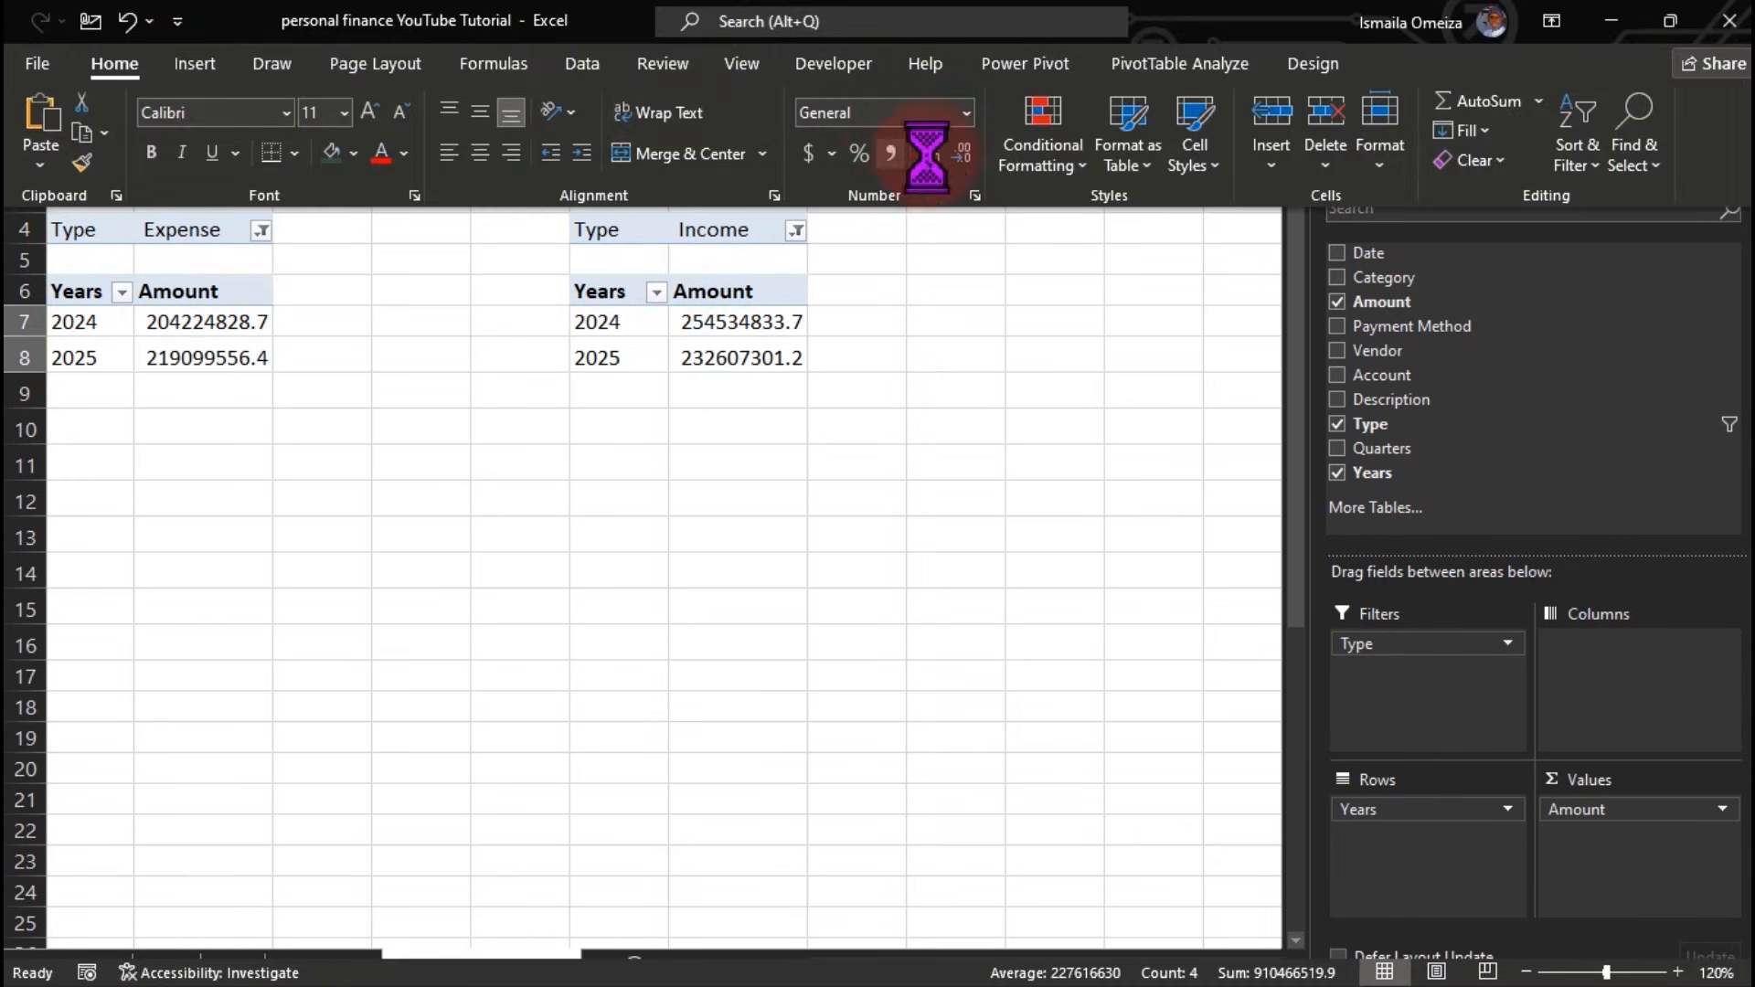
pyautogui.click(961, 153)
pyautogui.click(961, 154)
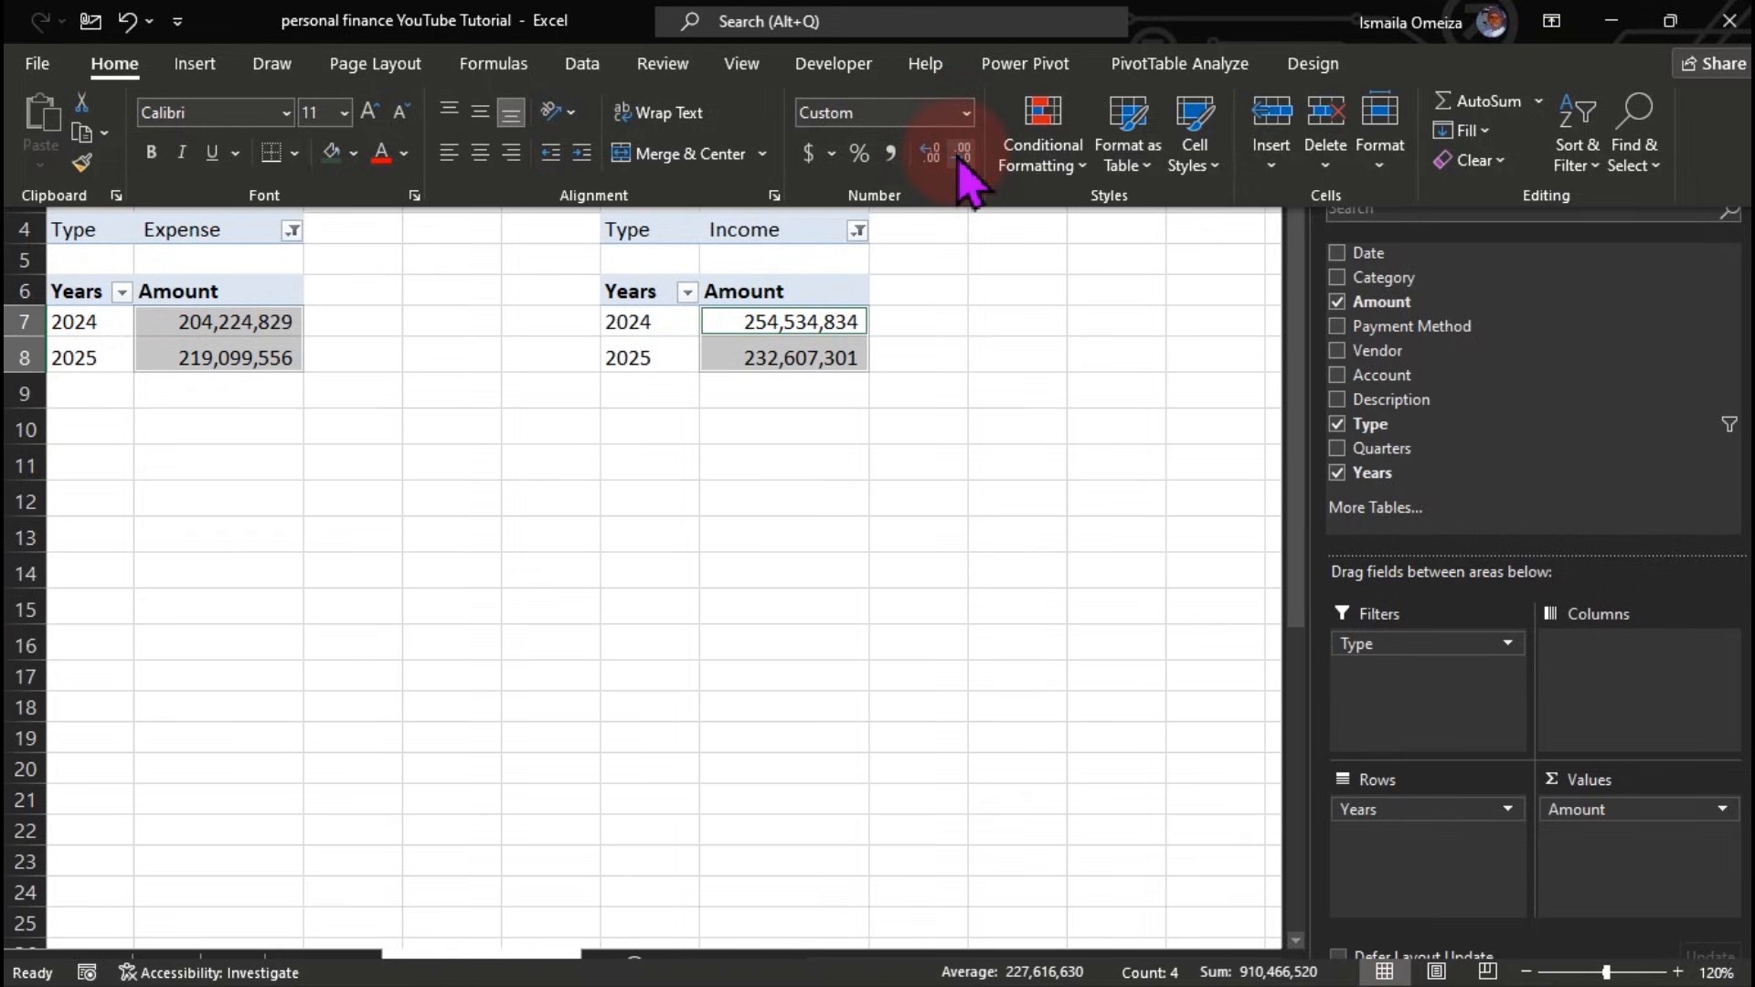
pyautogui.click(772, 466)
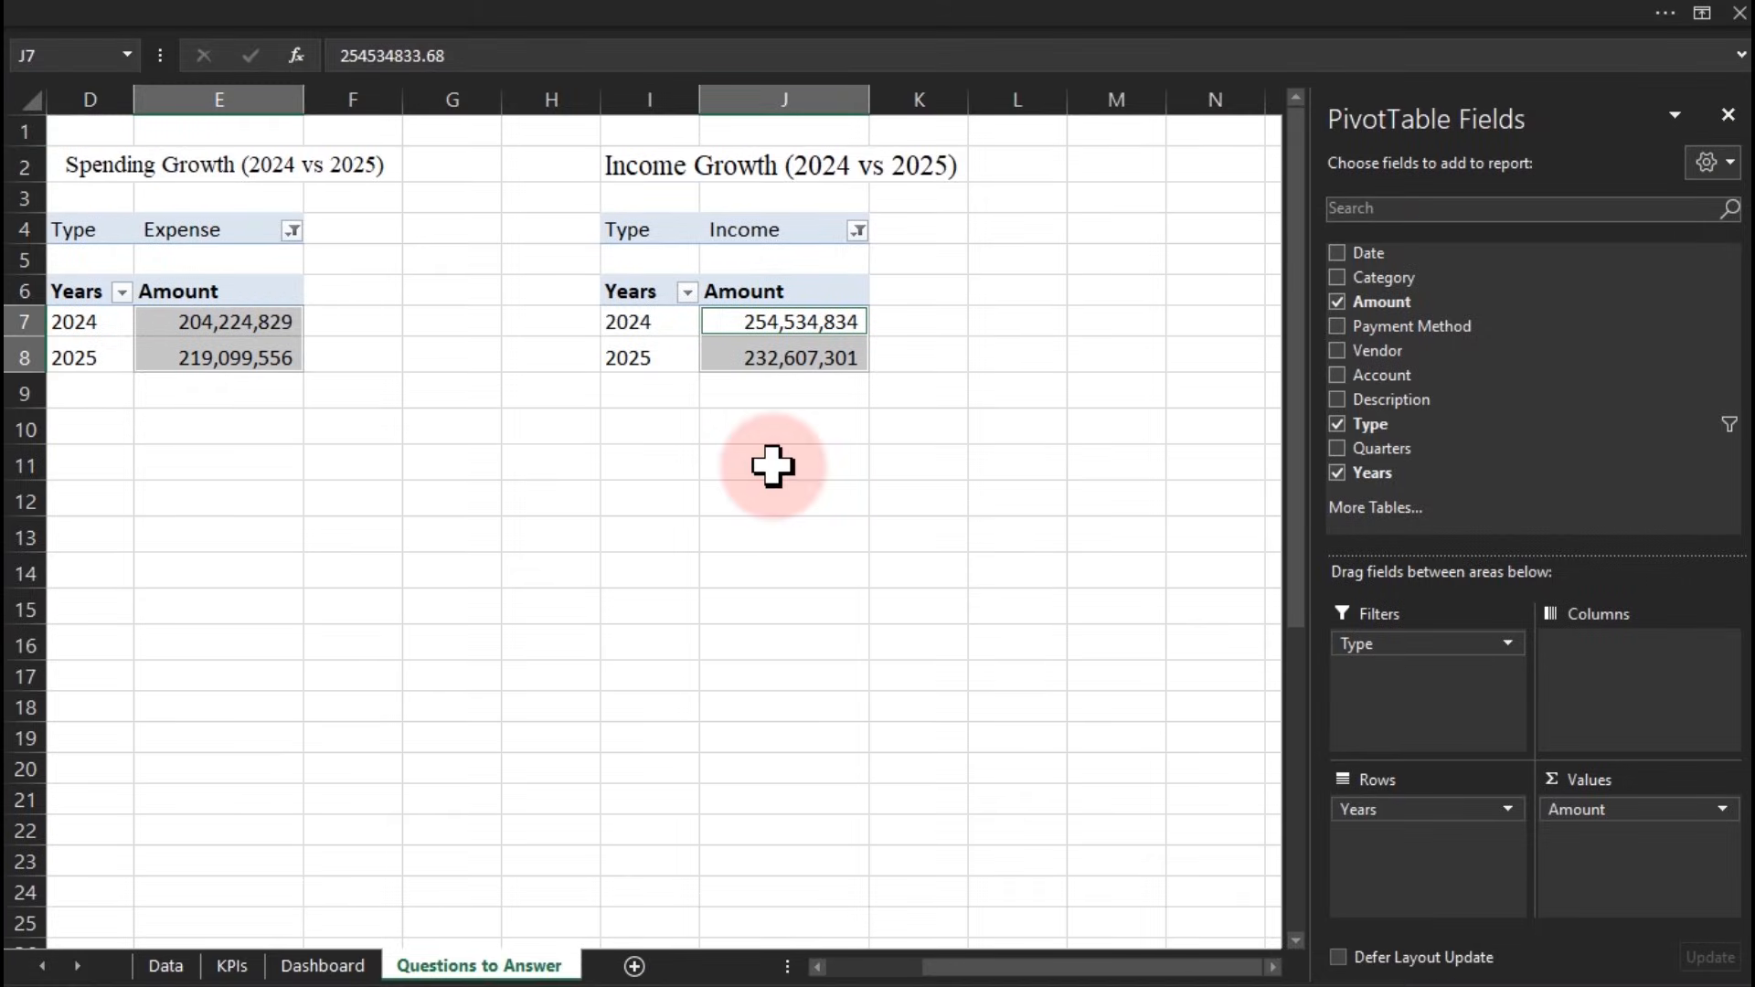
pyautogui.click(646, 466)
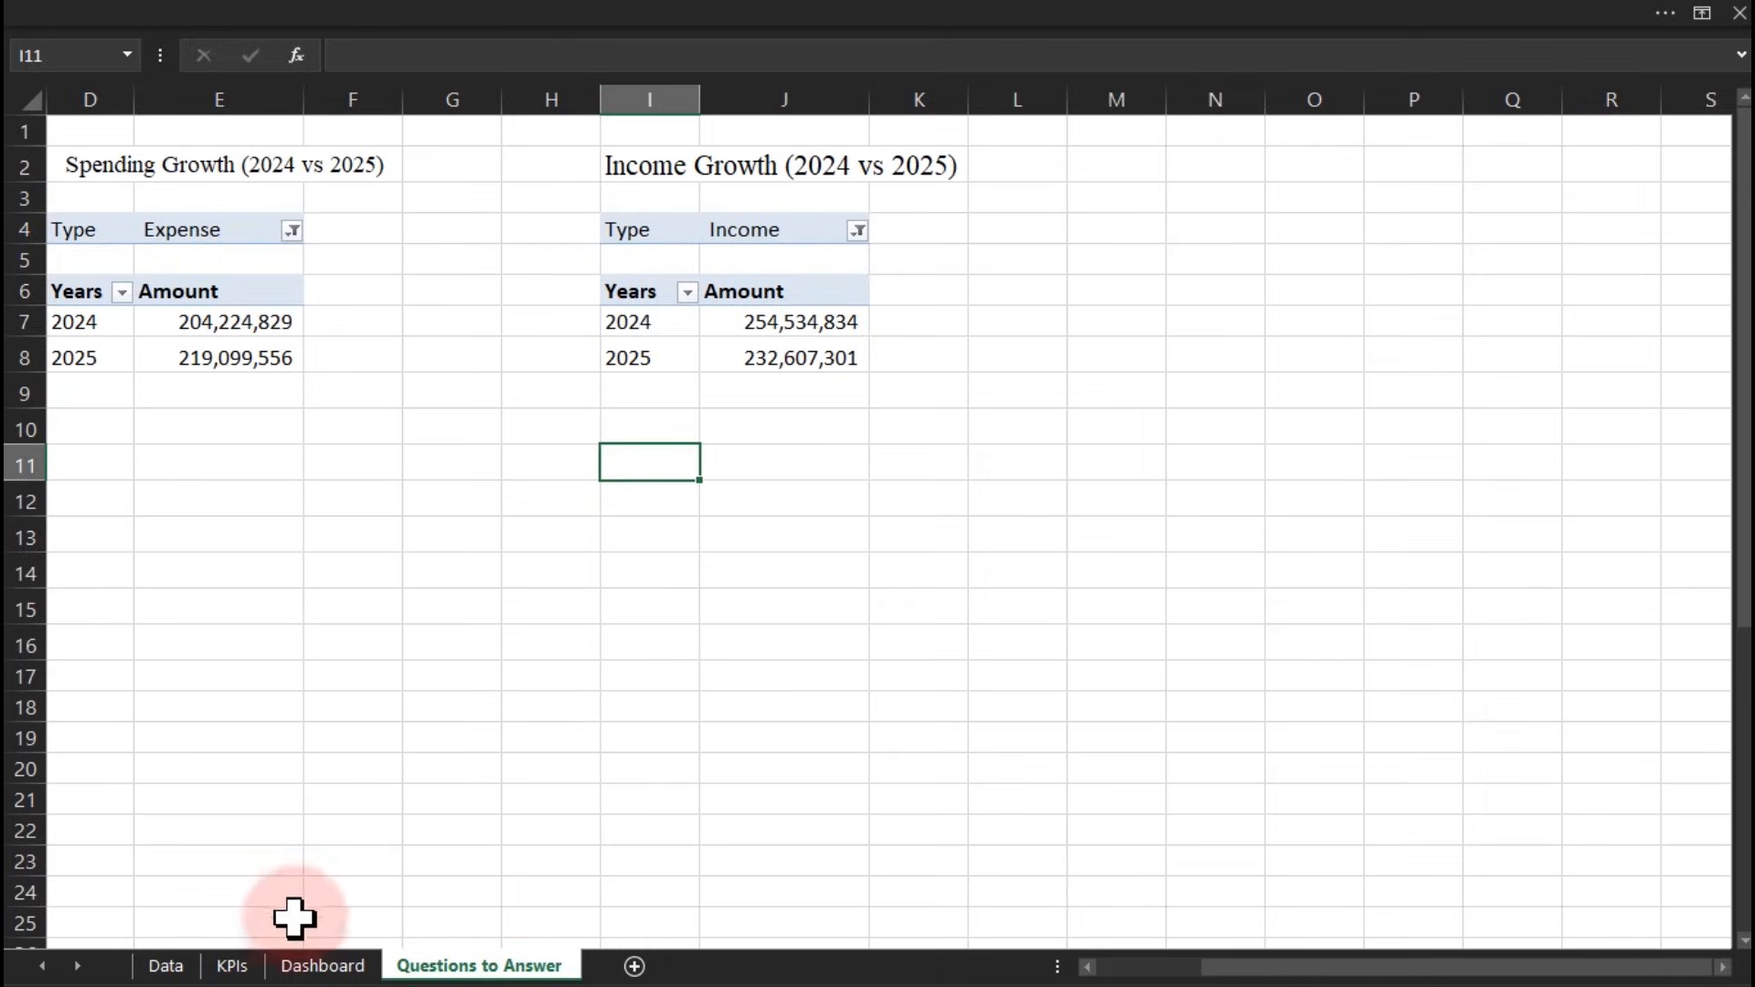
# On the Dashboard sheet, duplicate the Total Expenses card's background shape and place the copy below the Total Income card
pyautogui.click(304, 965)
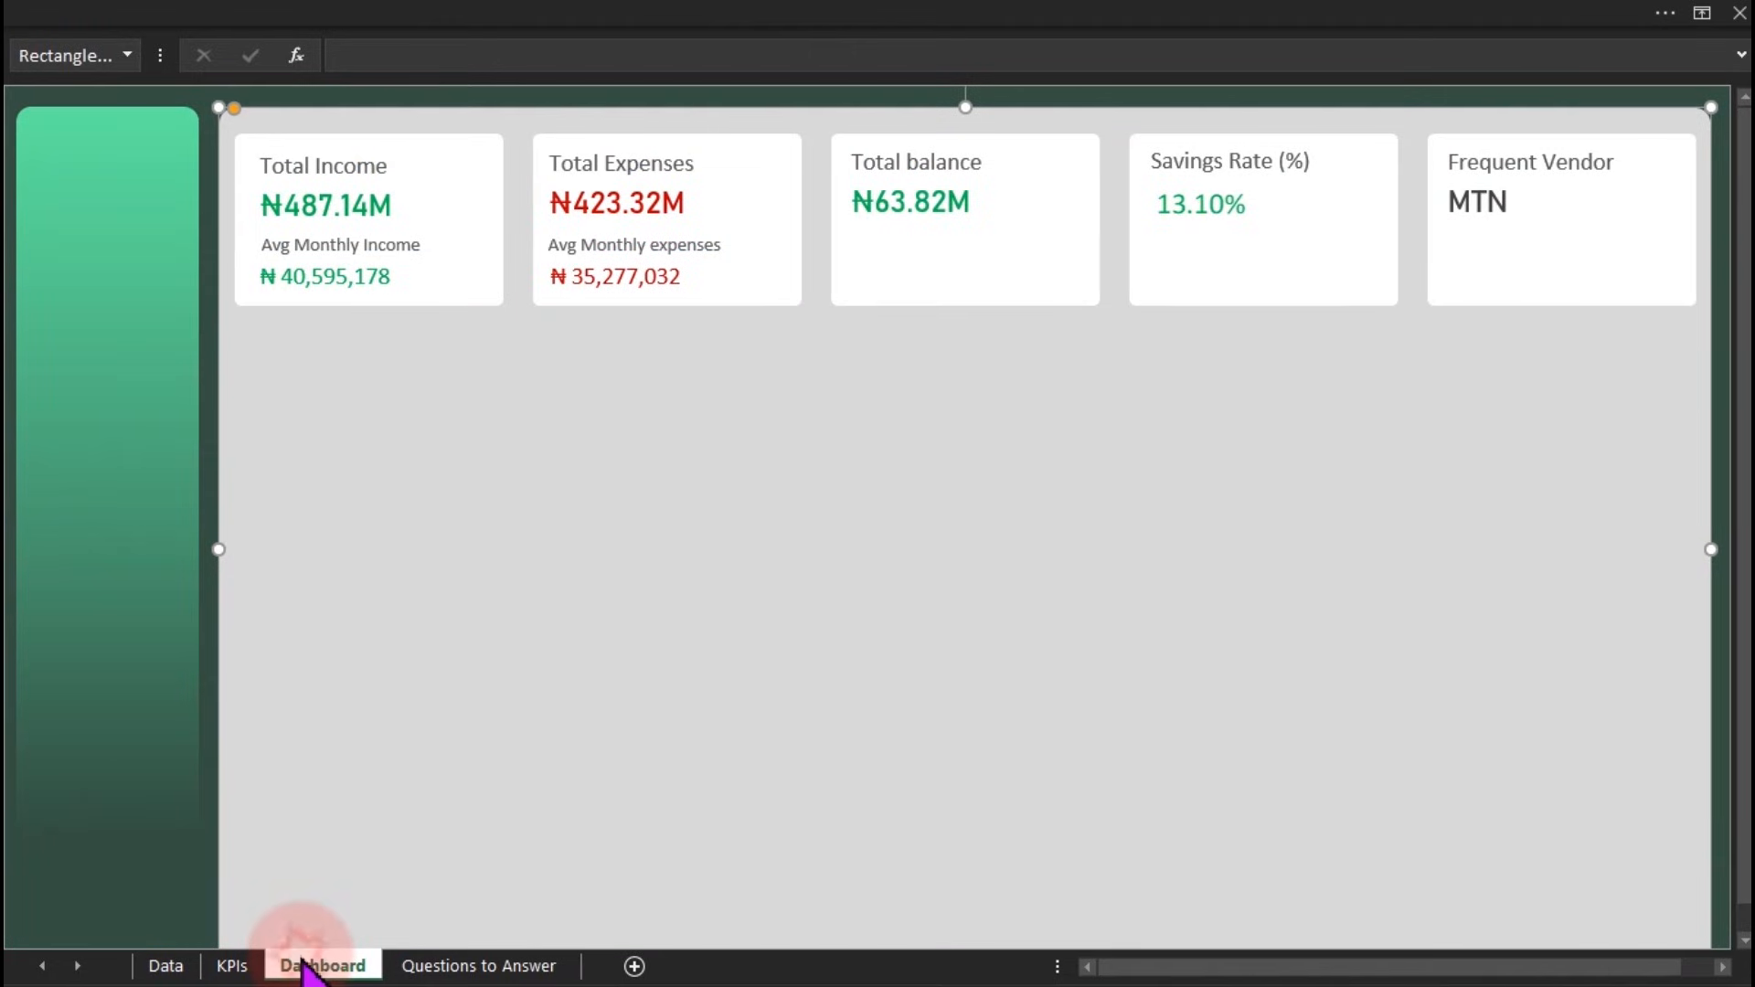
pyautogui.click(788, 283)
pyautogui.hotkey('ctrl', 'd')
pyautogui.moveTo(768, 274); pyautogui.dragTo(433, 428)
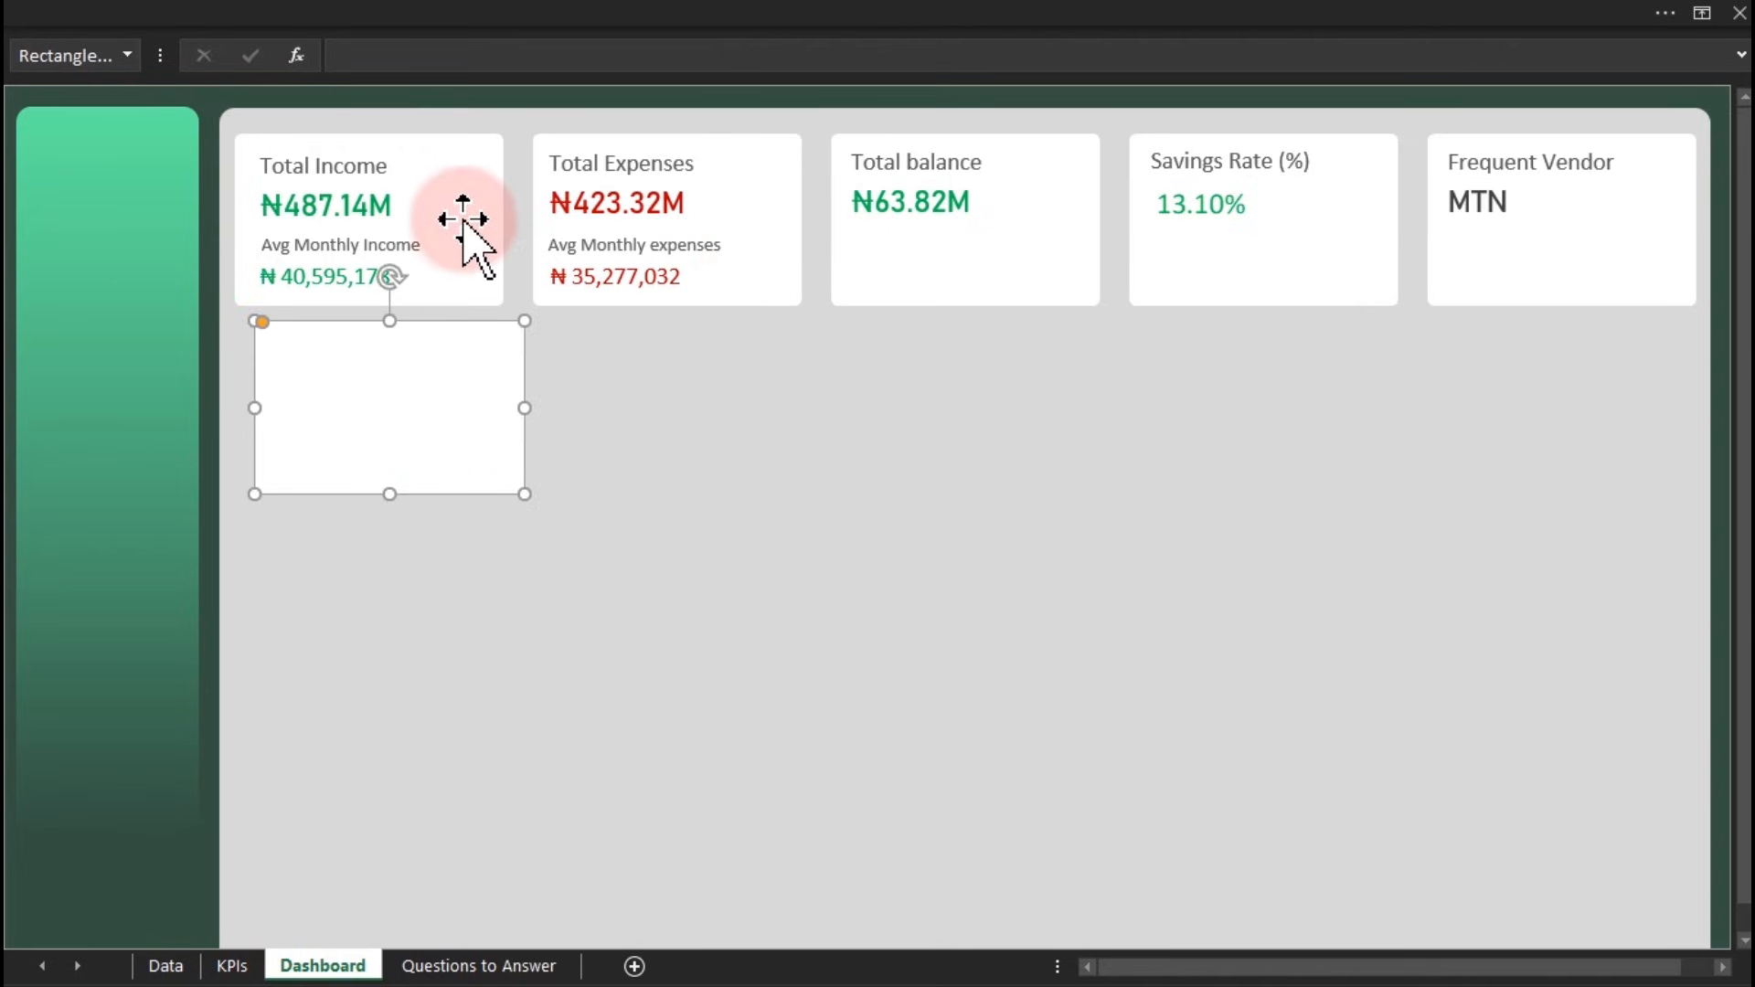
# Align the left edges of the new blank card and the Total Income card above it
pyautogui.keyDown('ctrl'); pyautogui.click(484, 157); pyautogui.keyUp('ctrl')
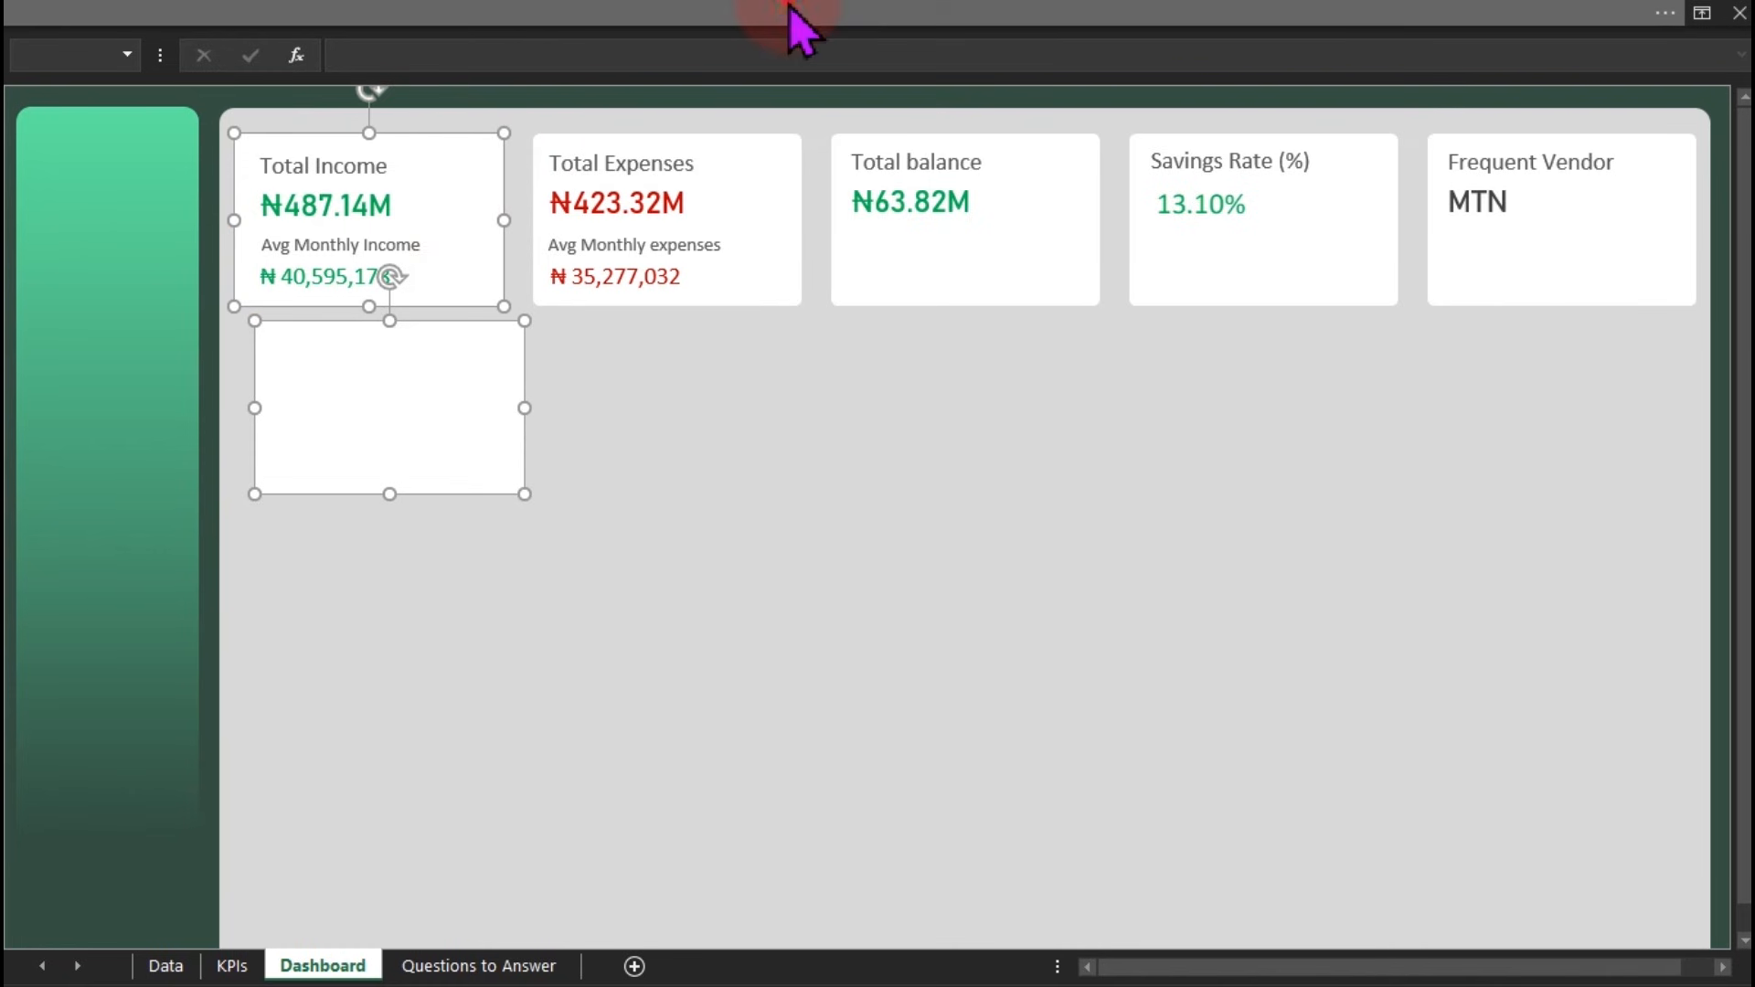
pyautogui.click(794, 18)
pyautogui.click(1188, 66)
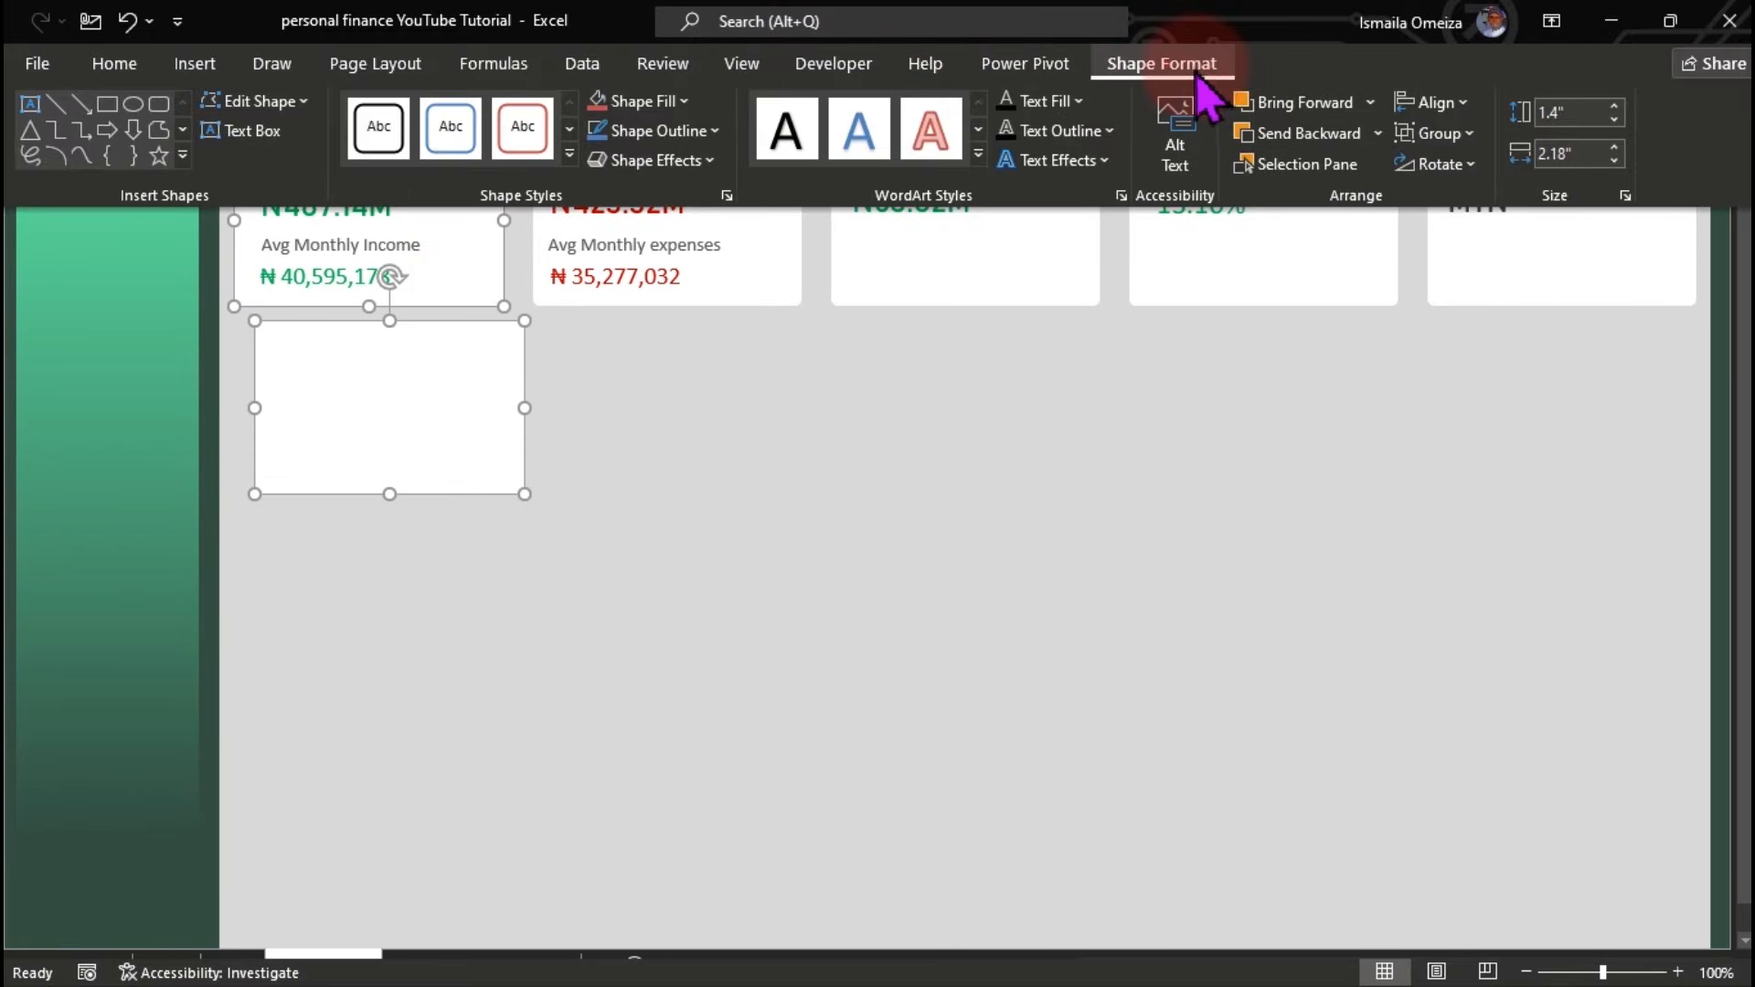
pyautogui.click(1435, 103)
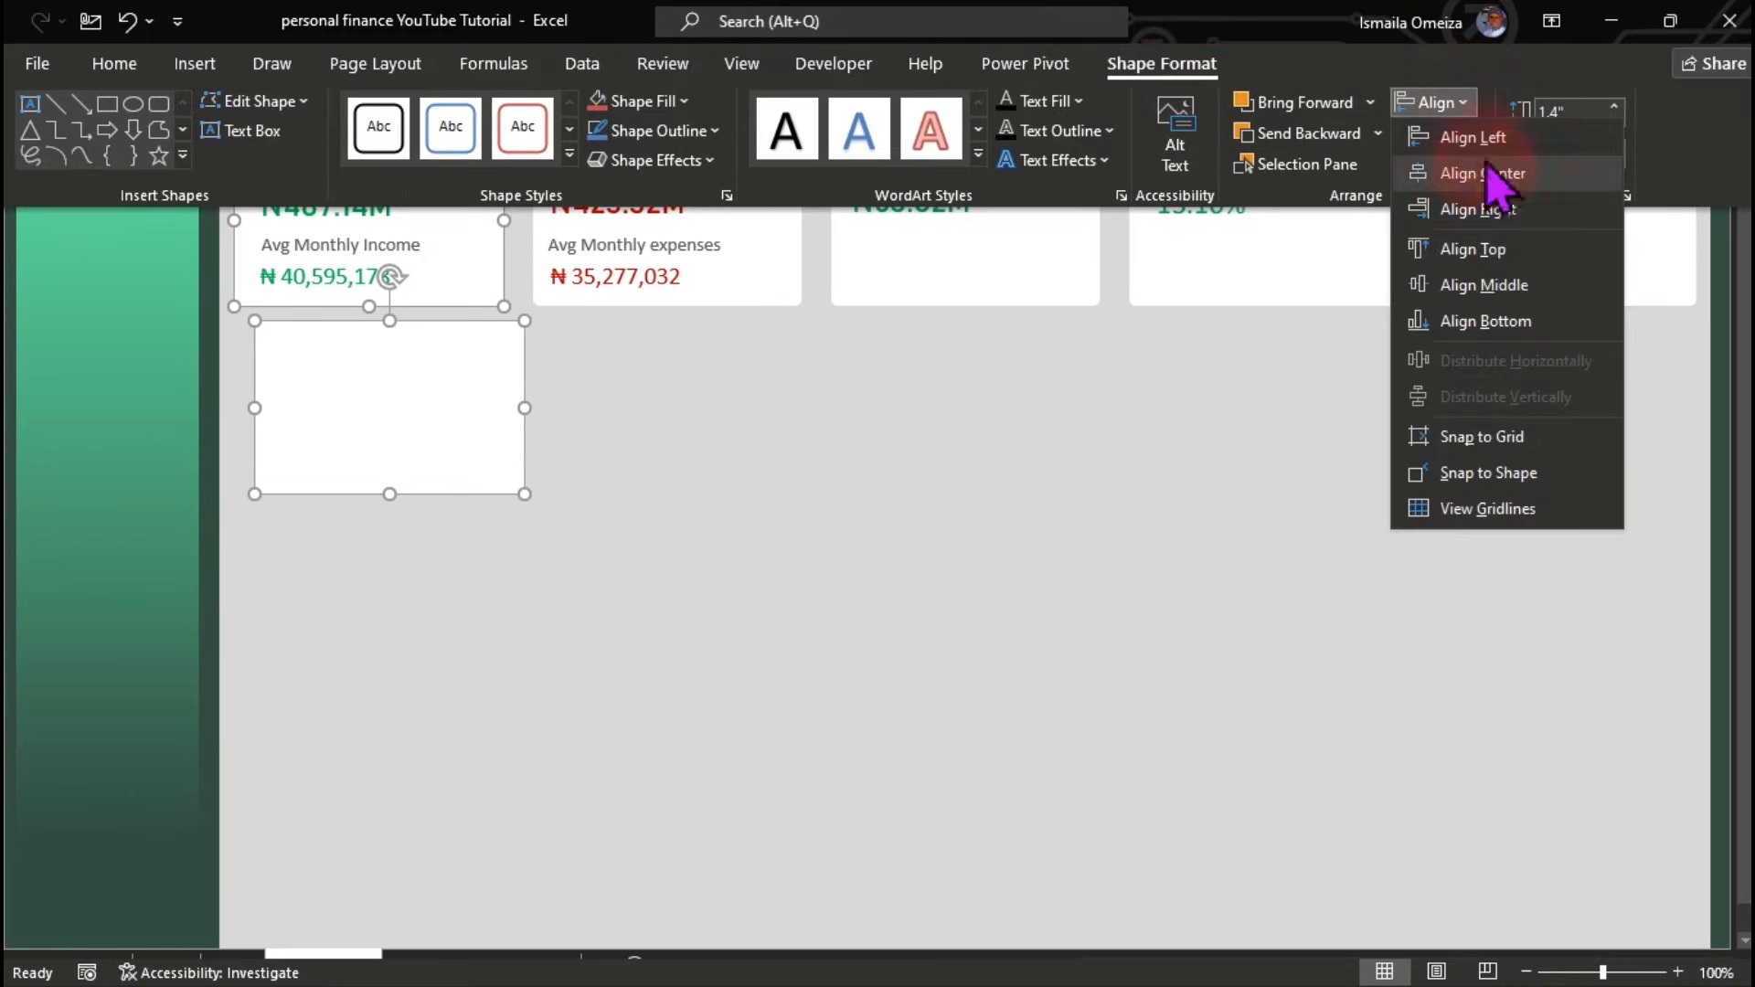
pyautogui.click(1473, 139)
pyautogui.click(989, 411)
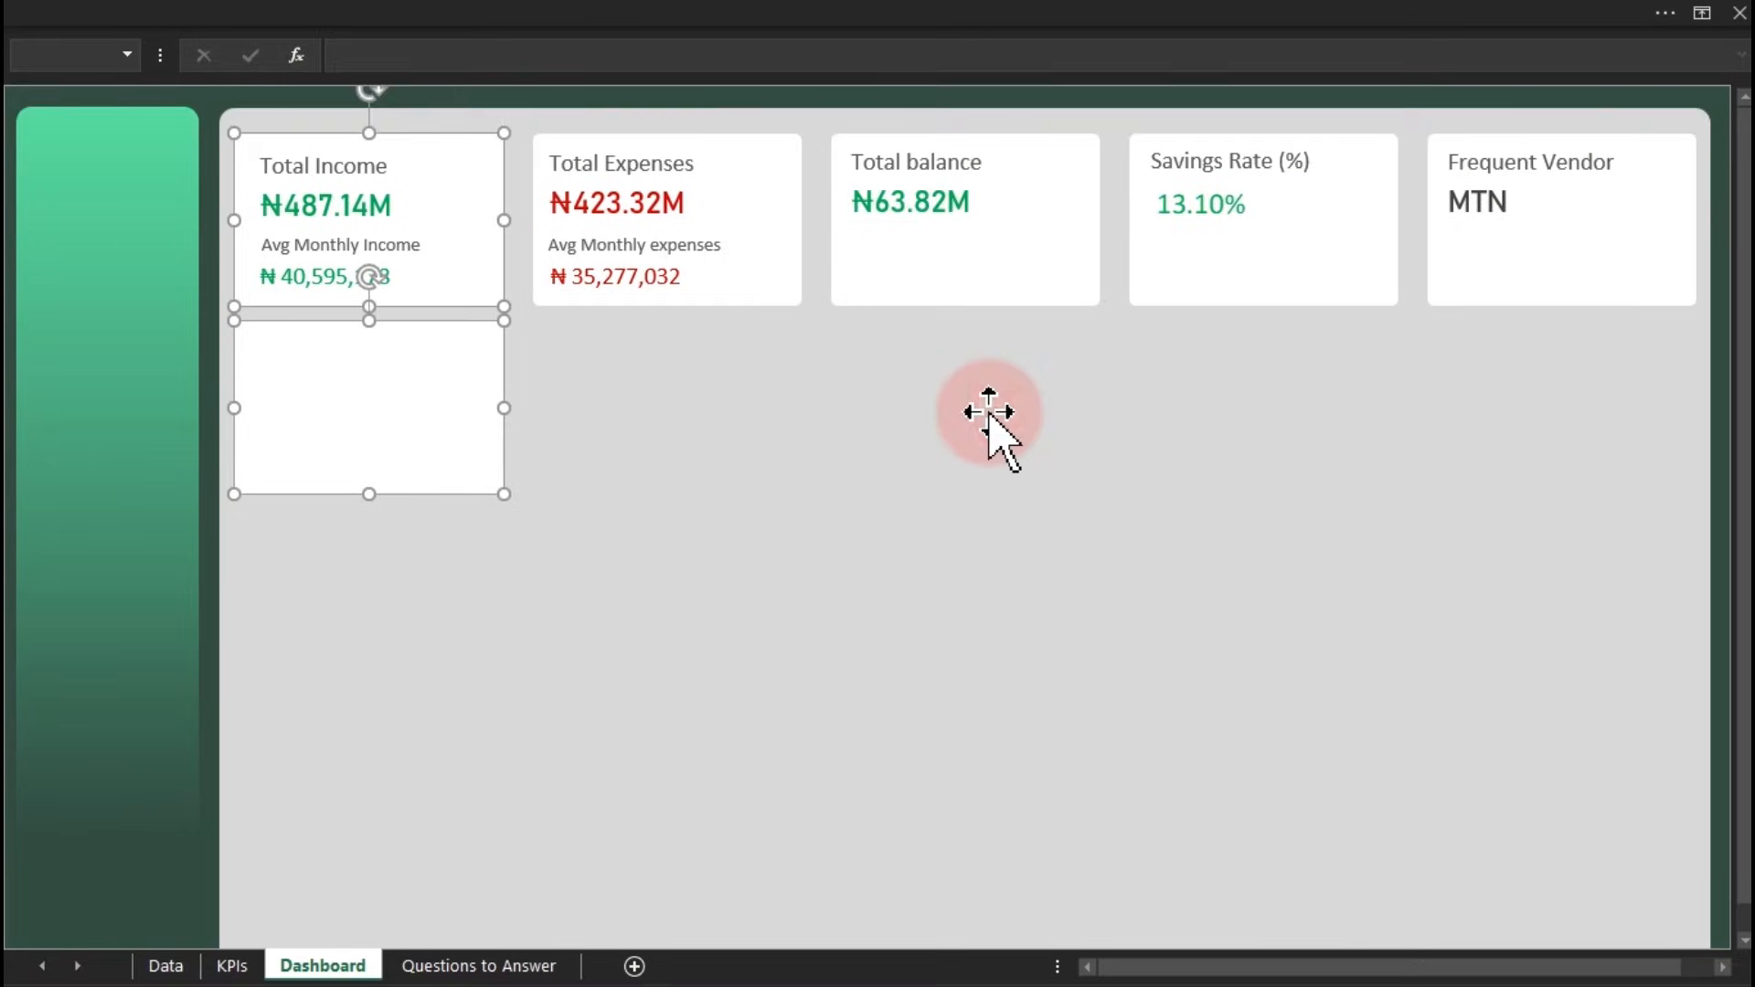
pyautogui.click(989, 412)
# Enlarge the blank card below Total Income, making it wider than the card above and about twice as tall
pyautogui.click(422, 414)
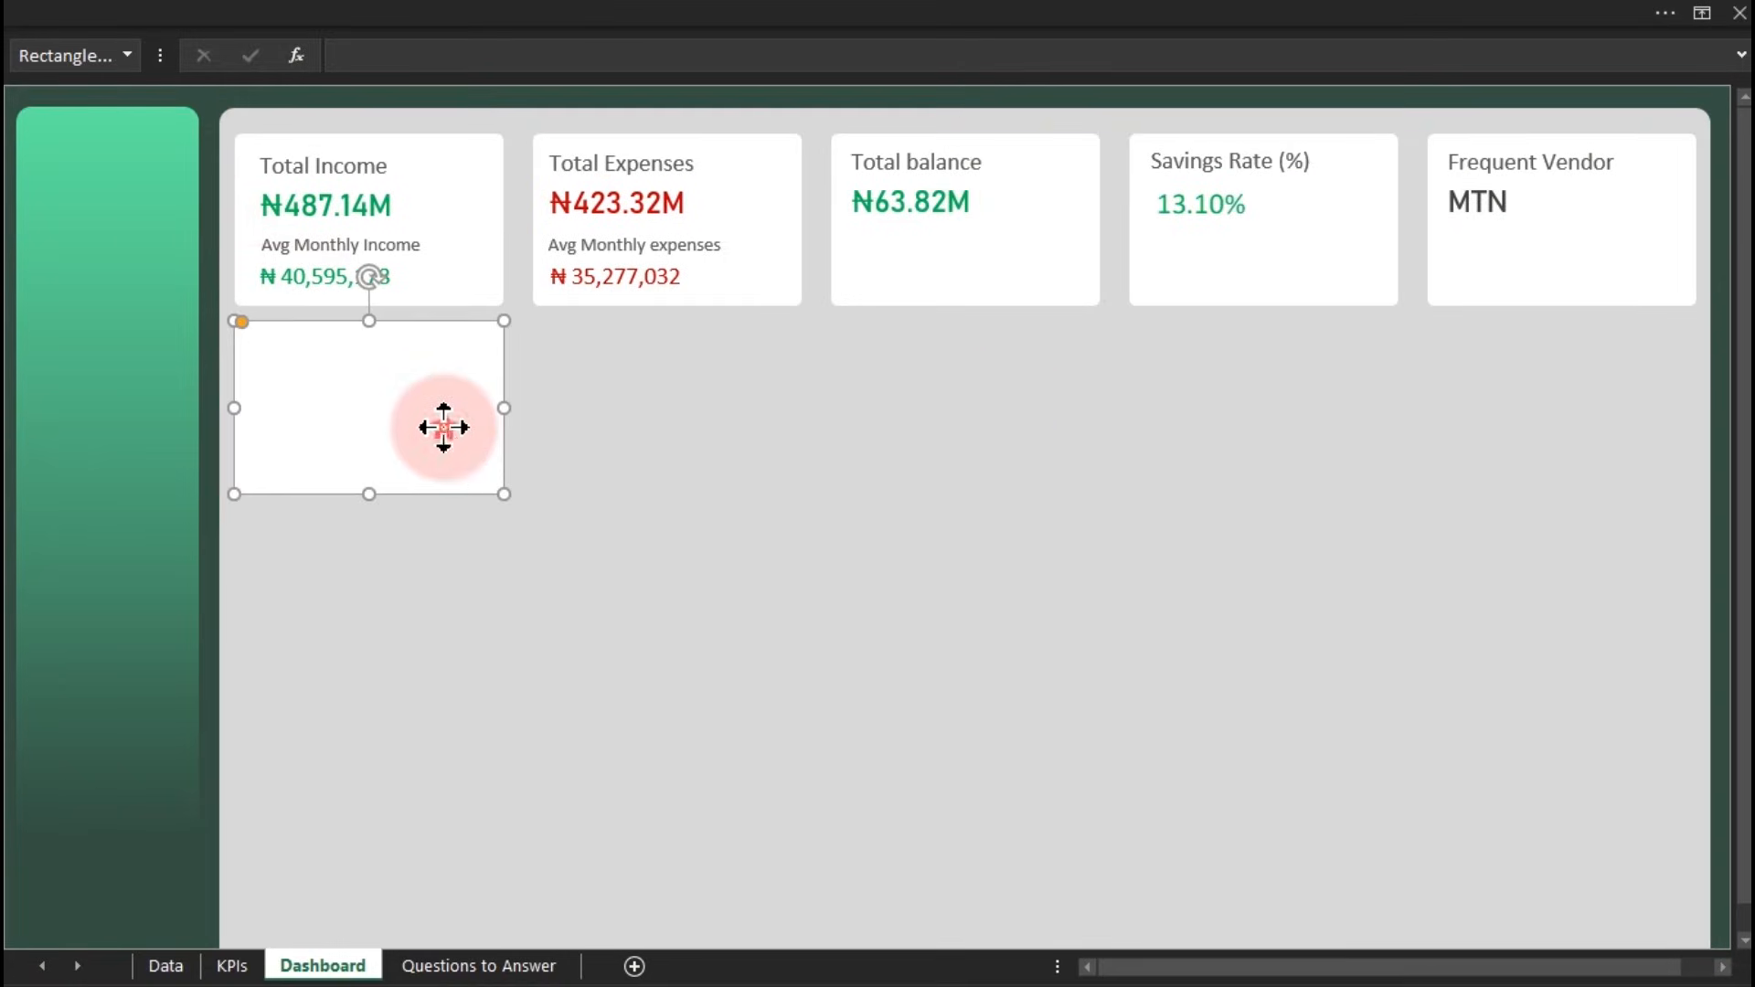
pyautogui.moveTo(499, 410); pyautogui.dragTo(556, 414)
pyautogui.moveTo(392, 493); pyautogui.dragTo(384, 646)
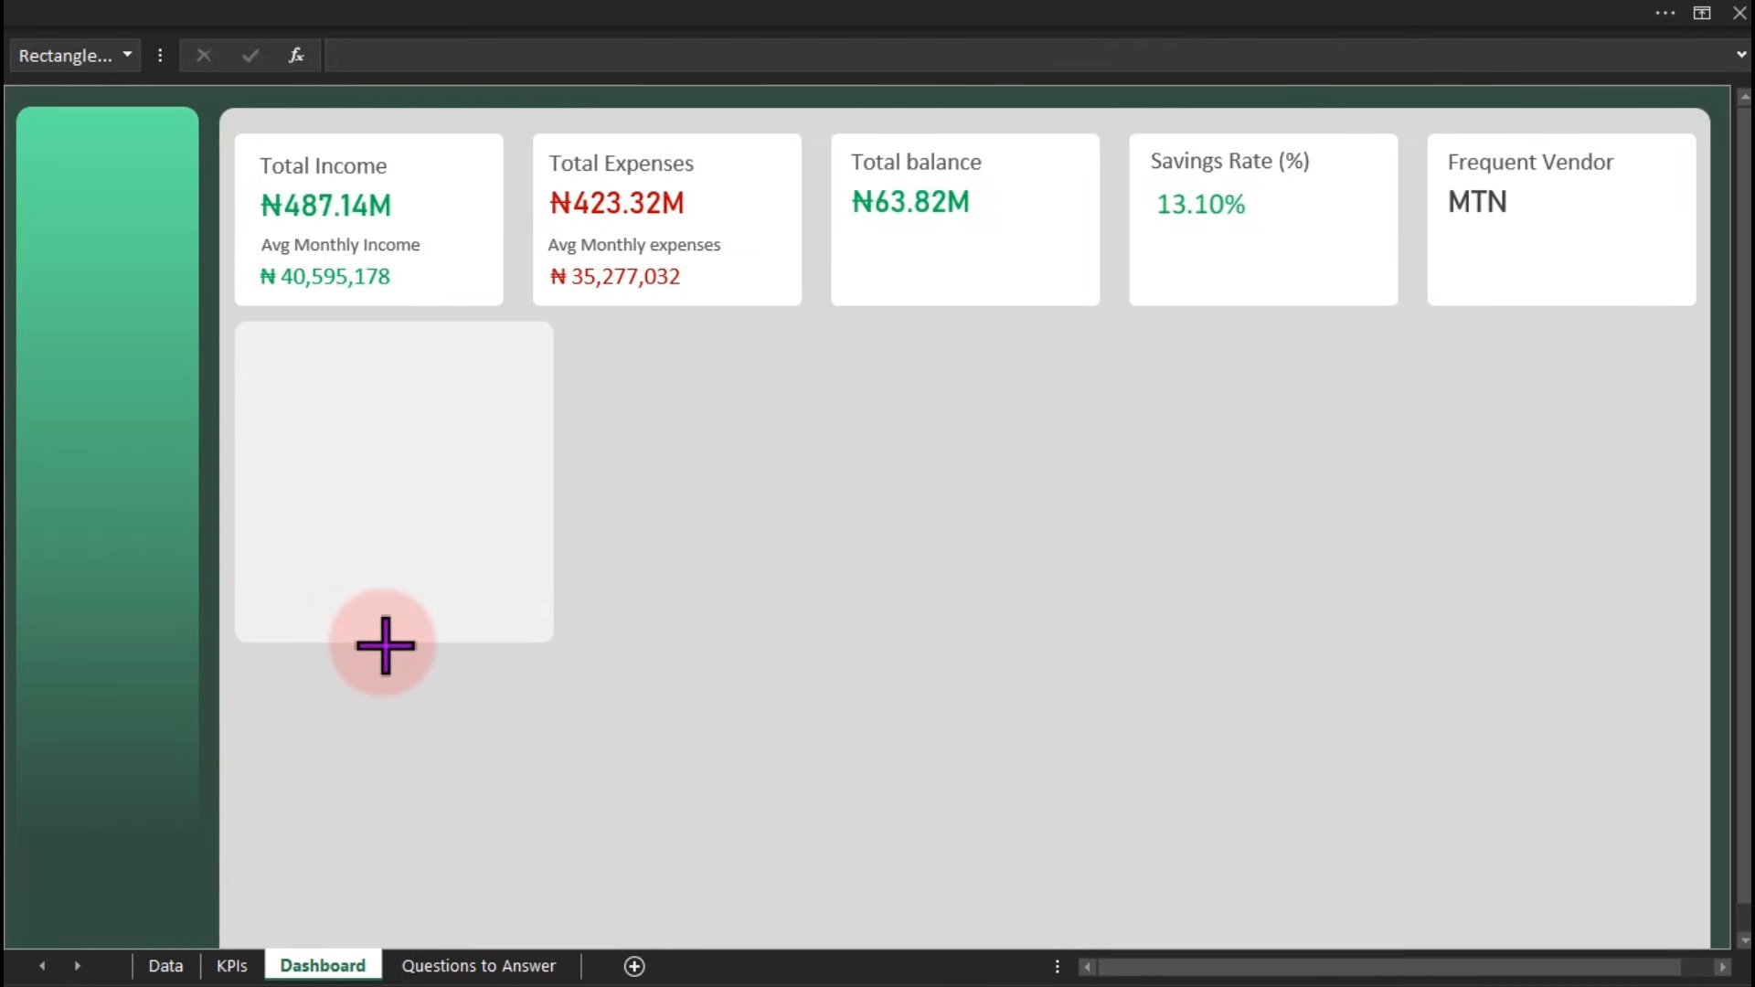
pyautogui.moveTo(384, 649); pyautogui.dragTo(380, 647)
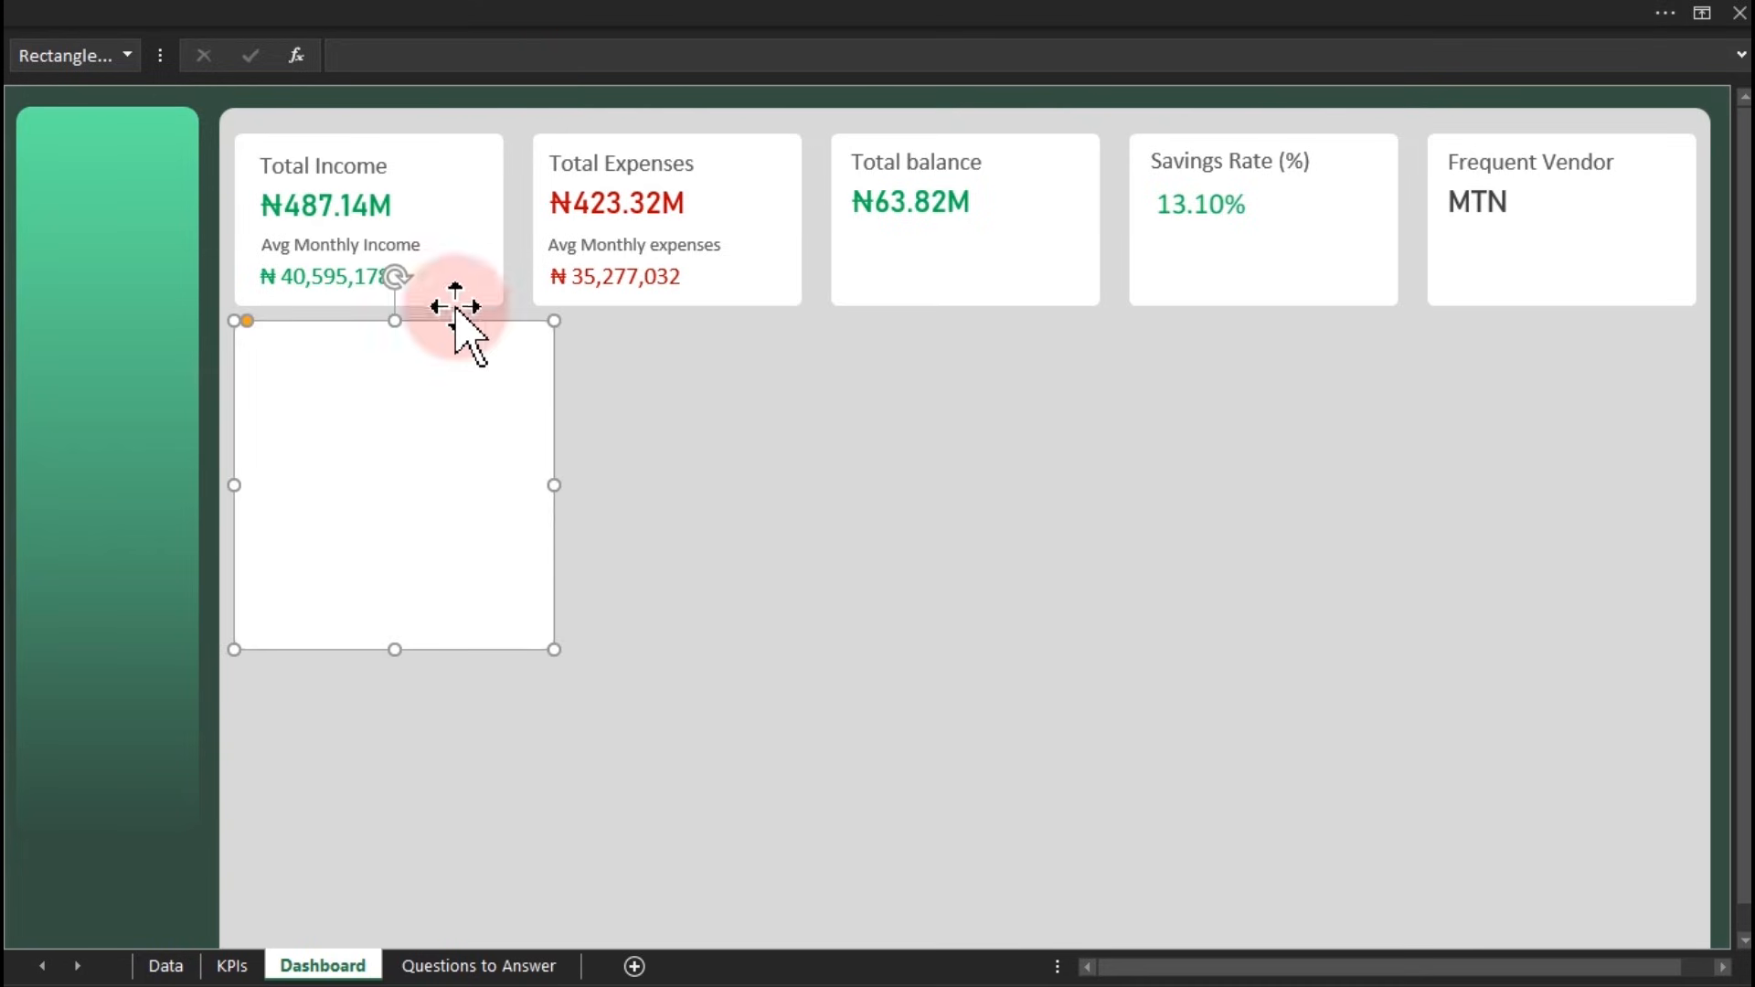
pyautogui.click(578, 377)
# Check in the ribbon customization options whether the Developer tab is enabled, leaving the settings as they are
pyautogui.click(608, 22)
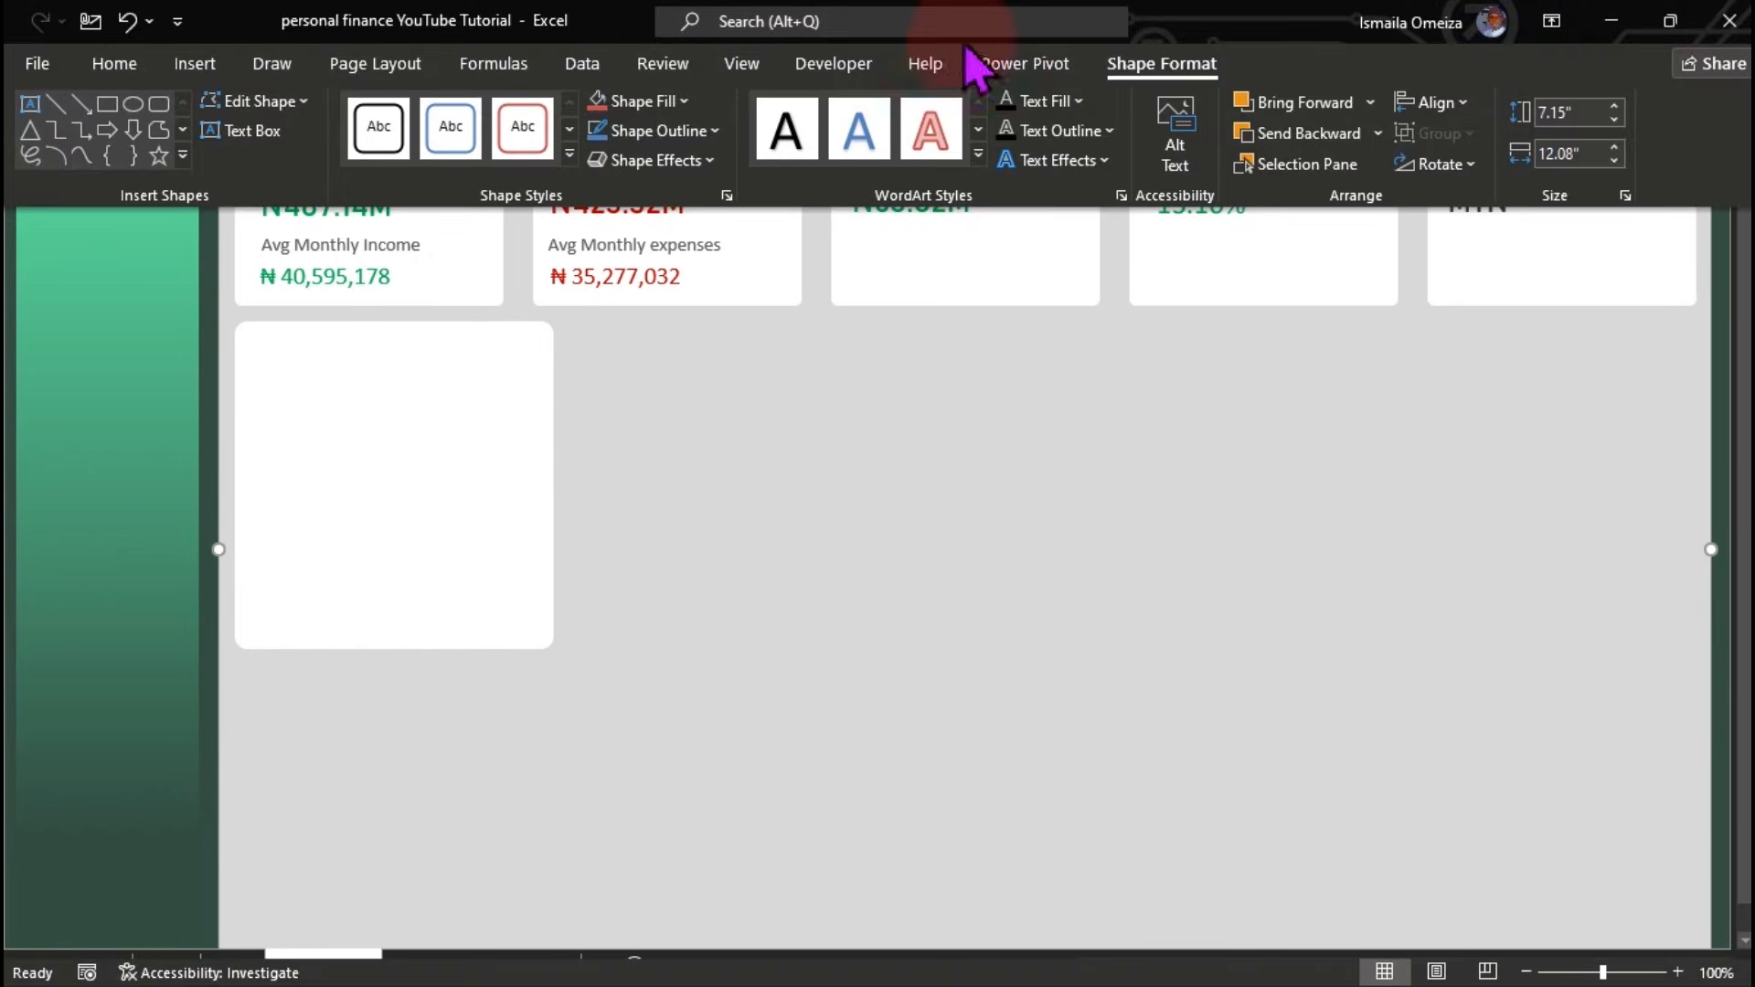
pyautogui.click(857, 67)
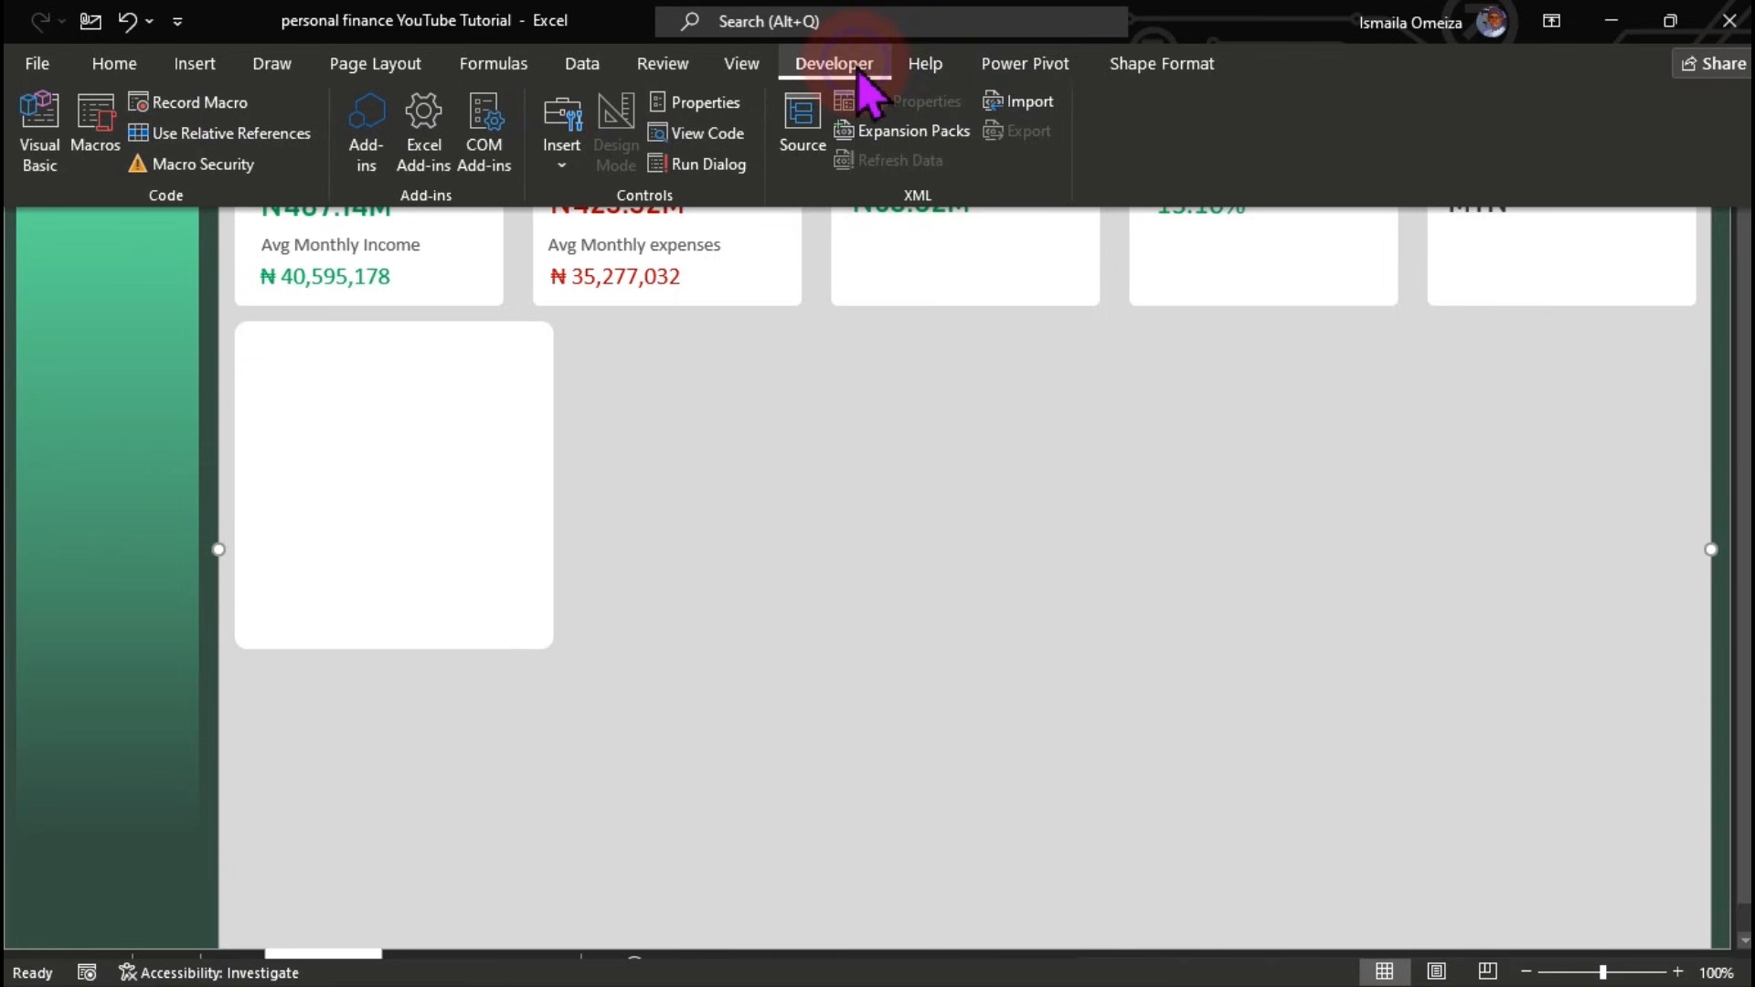
pyautogui.rightClick(857, 69)
pyautogui.click(940, 87)
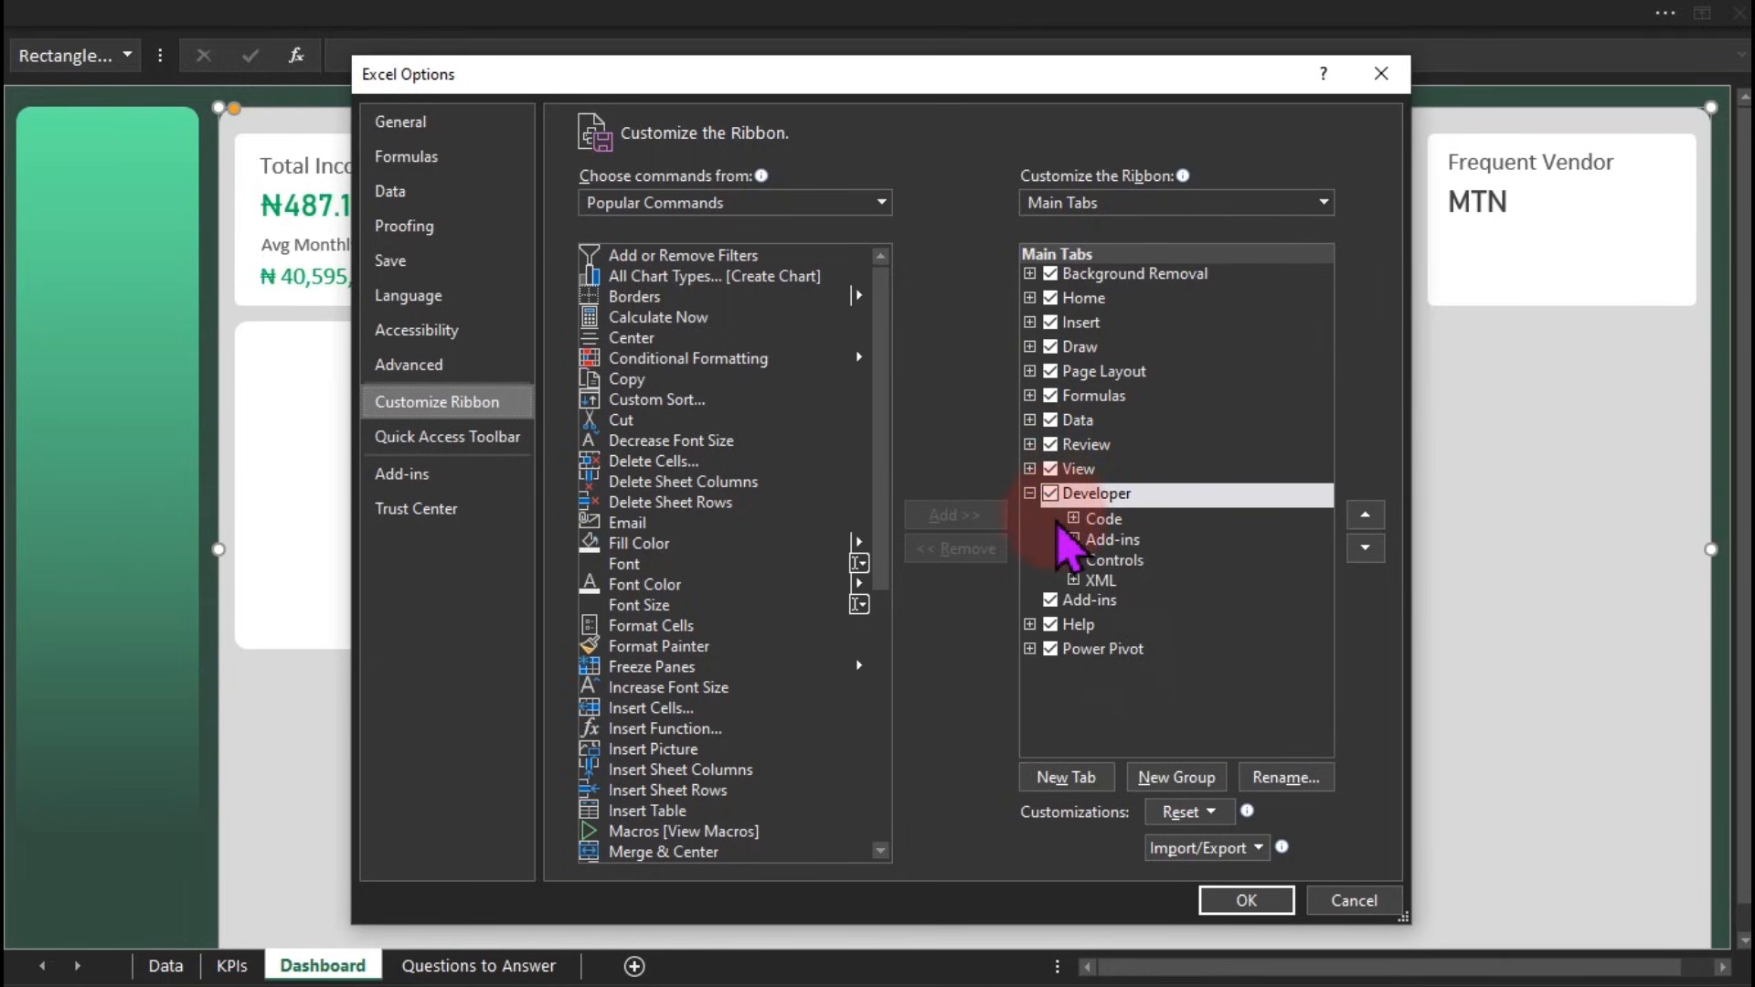
pyautogui.click(1321, 899)
# Insert an option button form control inside the blank card and clear its caption text
pyautogui.click(666, 23)
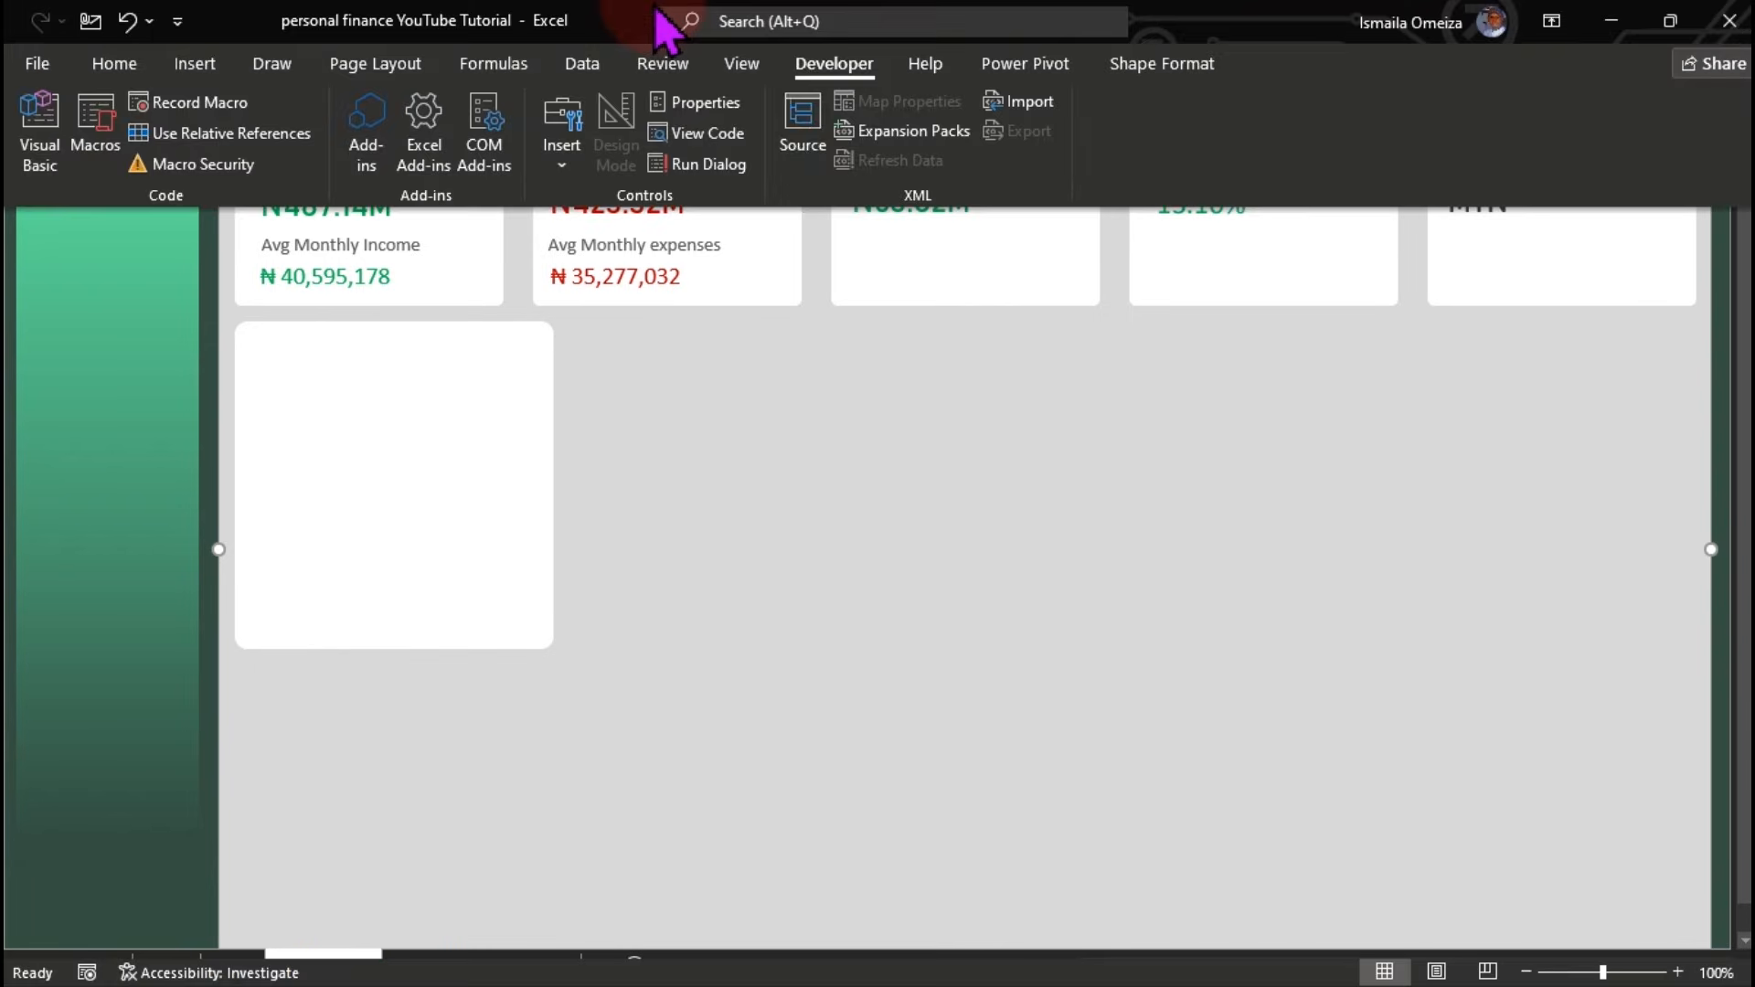
pyautogui.click(563, 164)
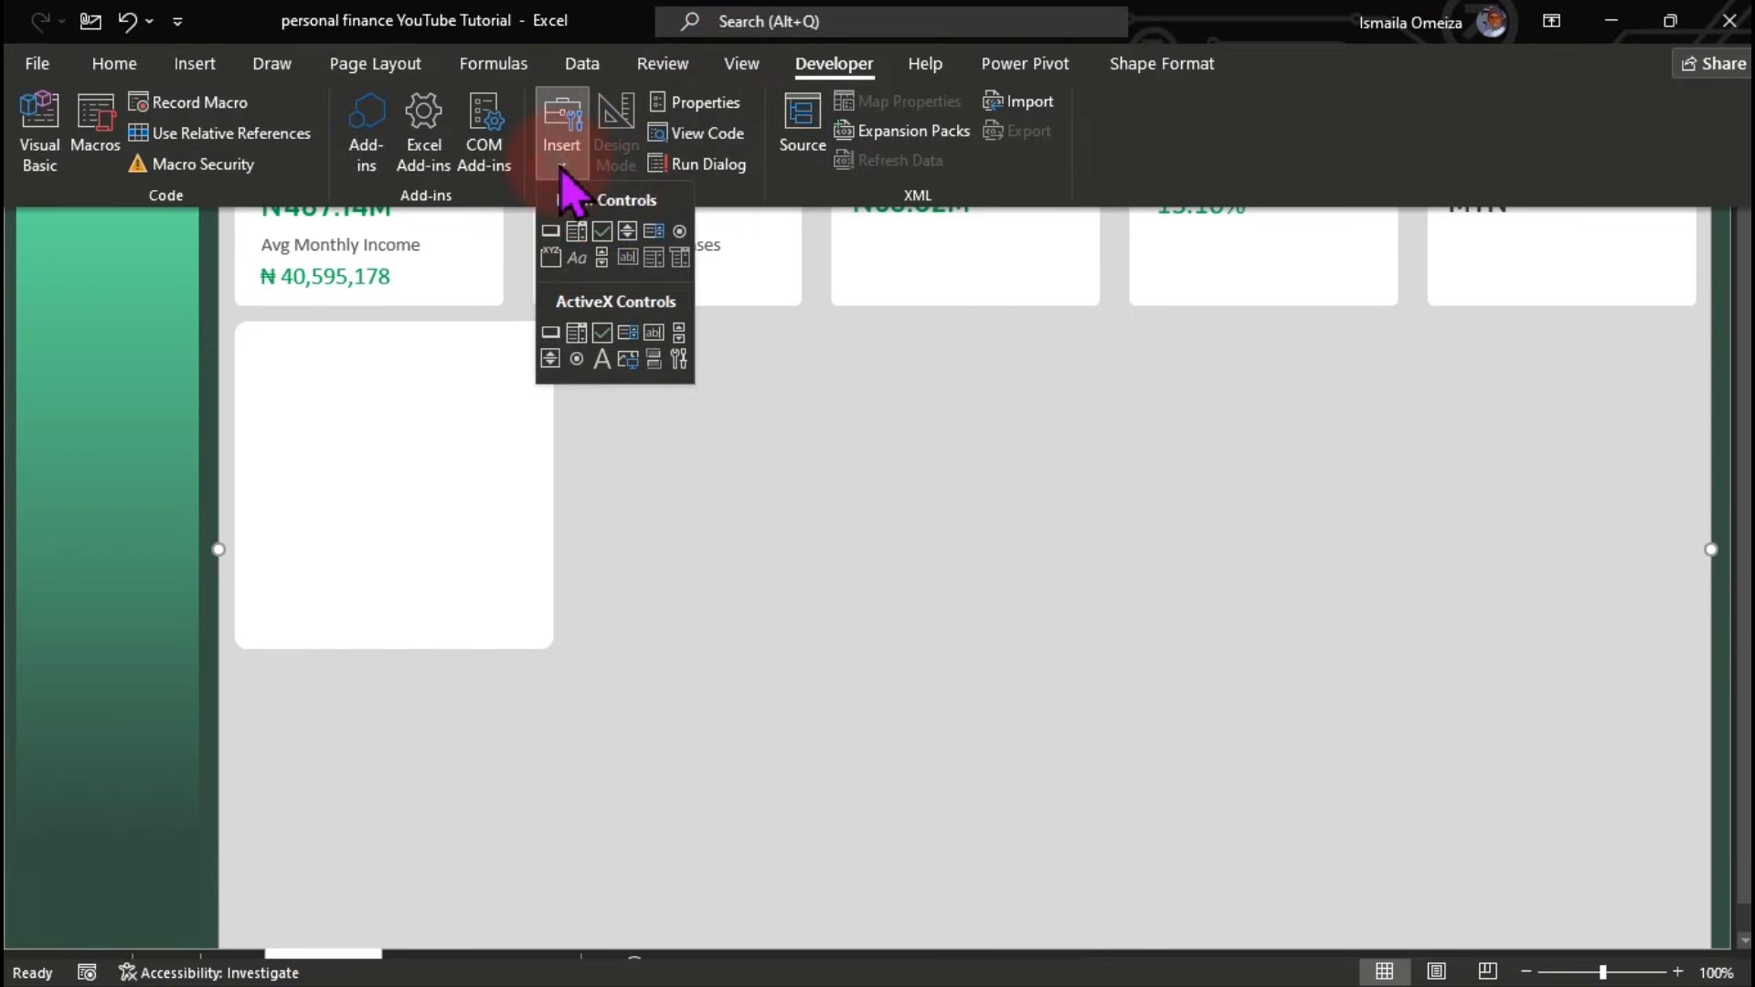
pyautogui.click(679, 232)
pyautogui.click(353, 419)
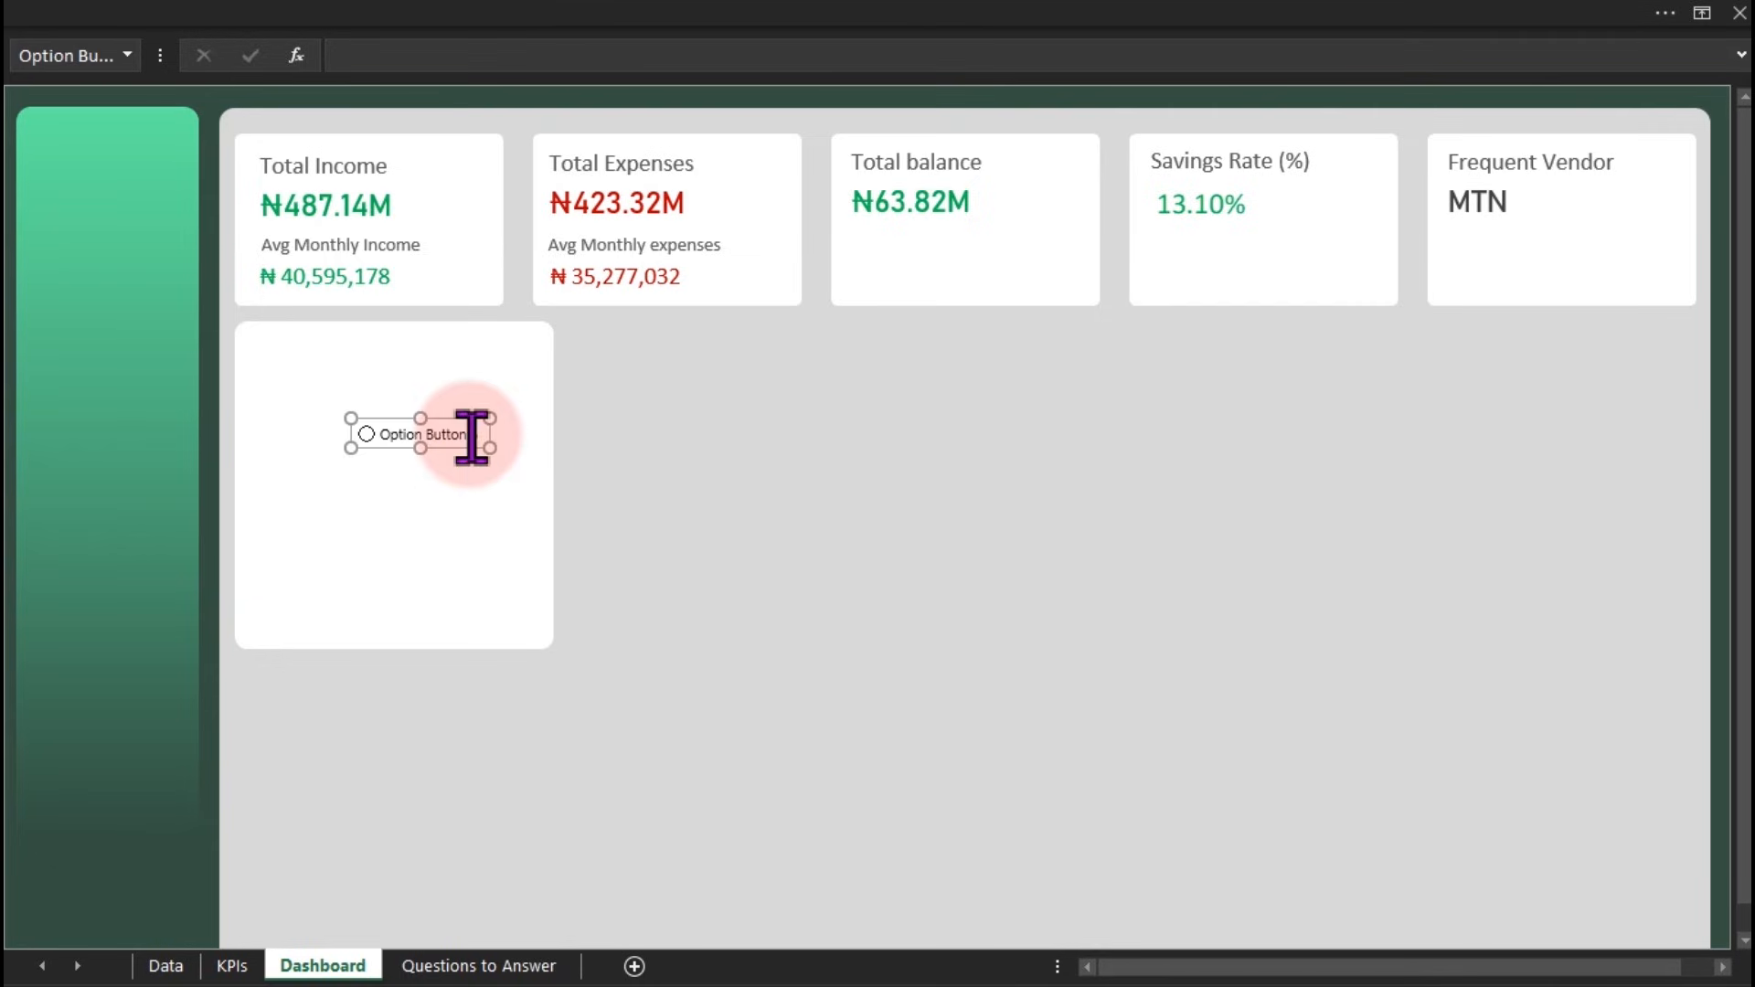
pyautogui.click(472, 435)
pyautogui.click(576, 478)
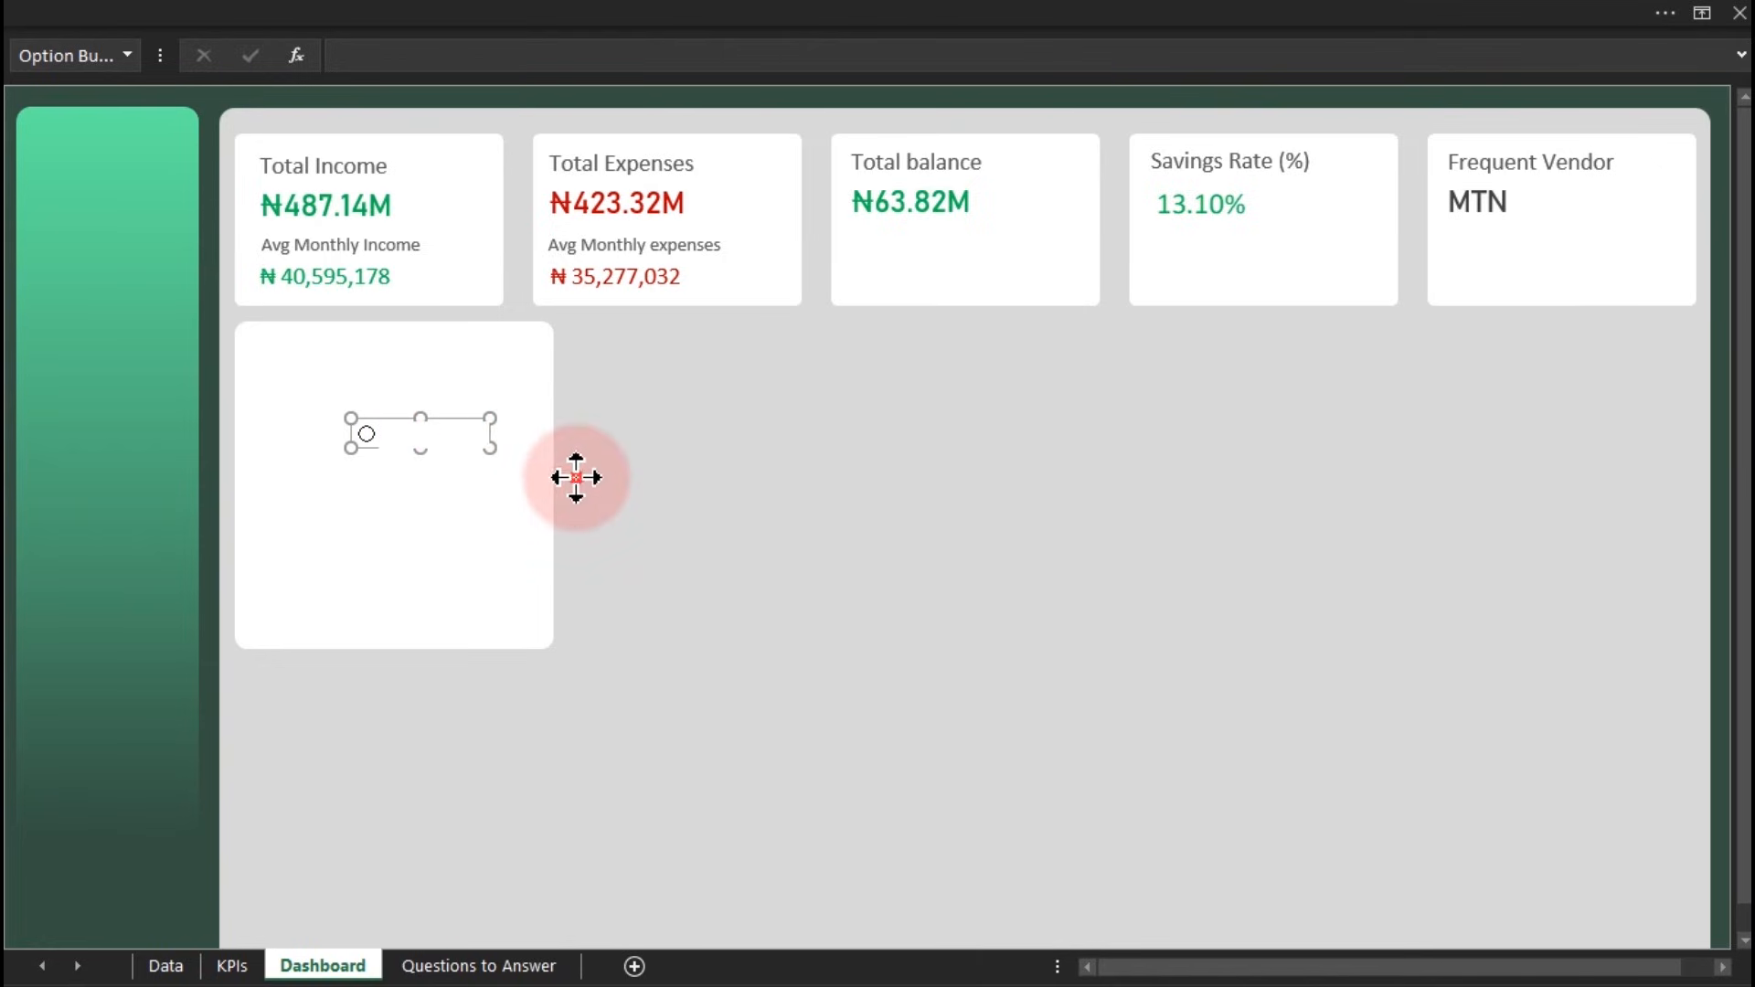
pyautogui.click(366, 434)
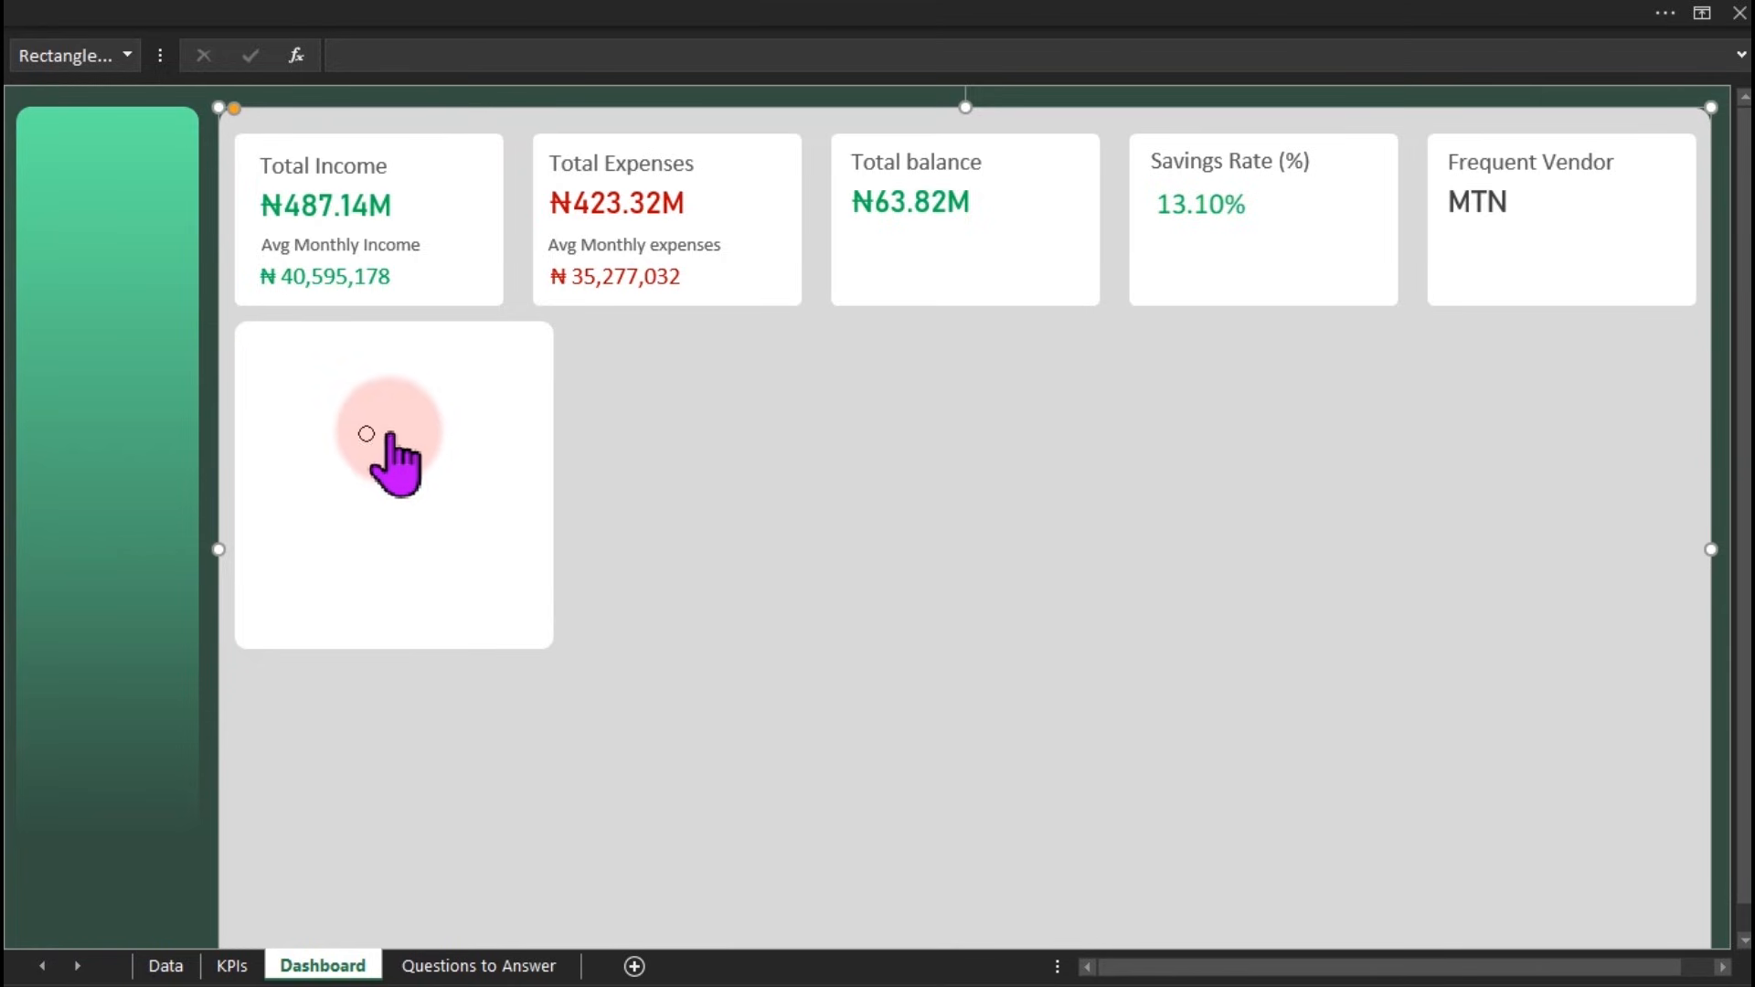
pyautogui.click(152, 92)
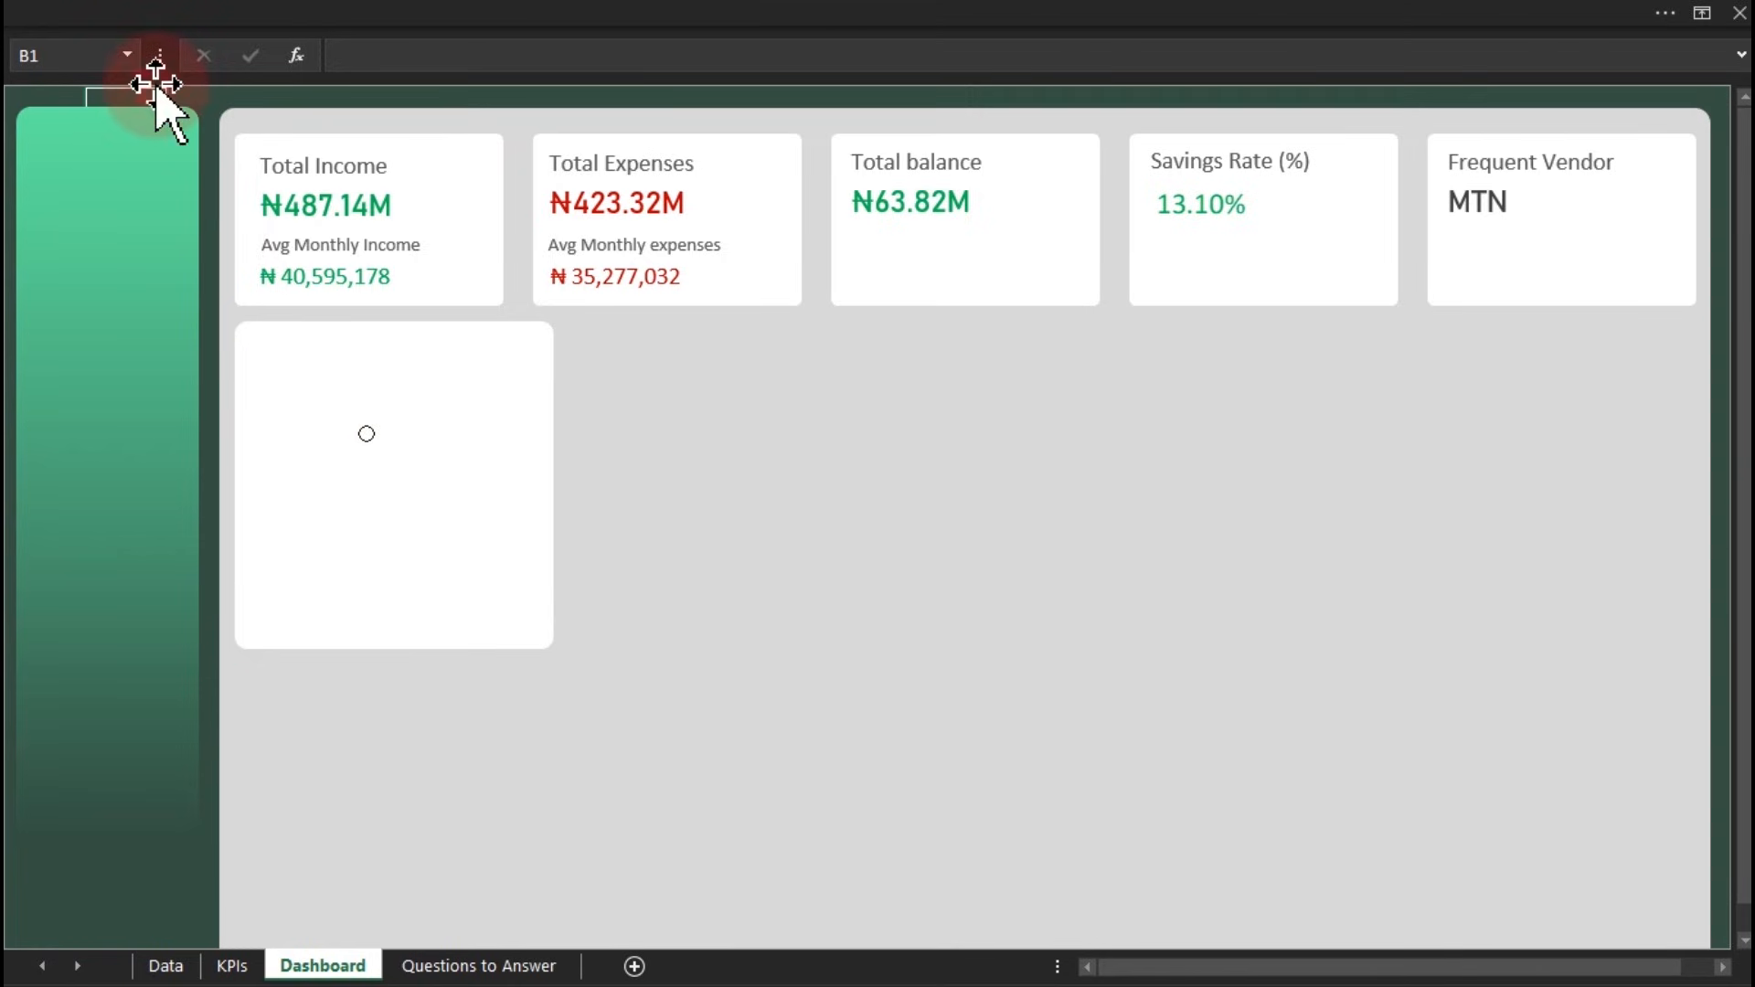
# Move the option button to the blank card's upper-left area and place a duplicate to its right
pyautogui.keyDown('ctrl'); pyautogui.click(375, 438); pyautogui.keyUp('ctrl')
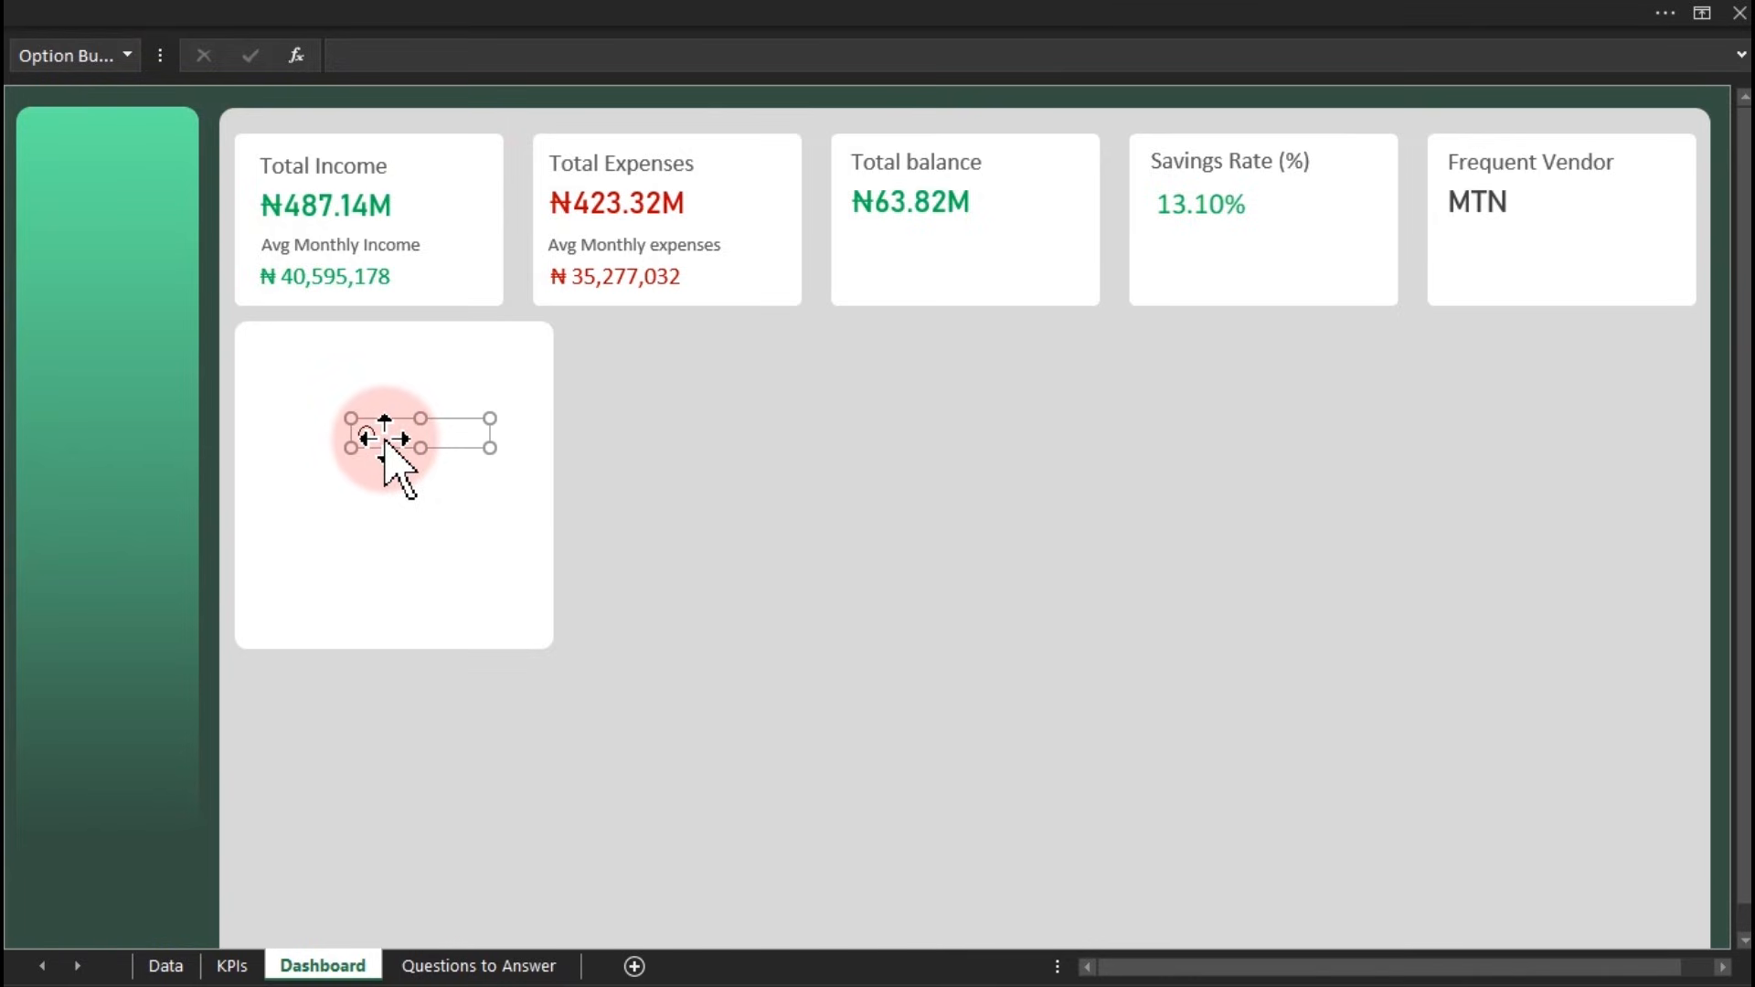
pyautogui.moveTo(384, 440); pyautogui.dragTo(286, 402)
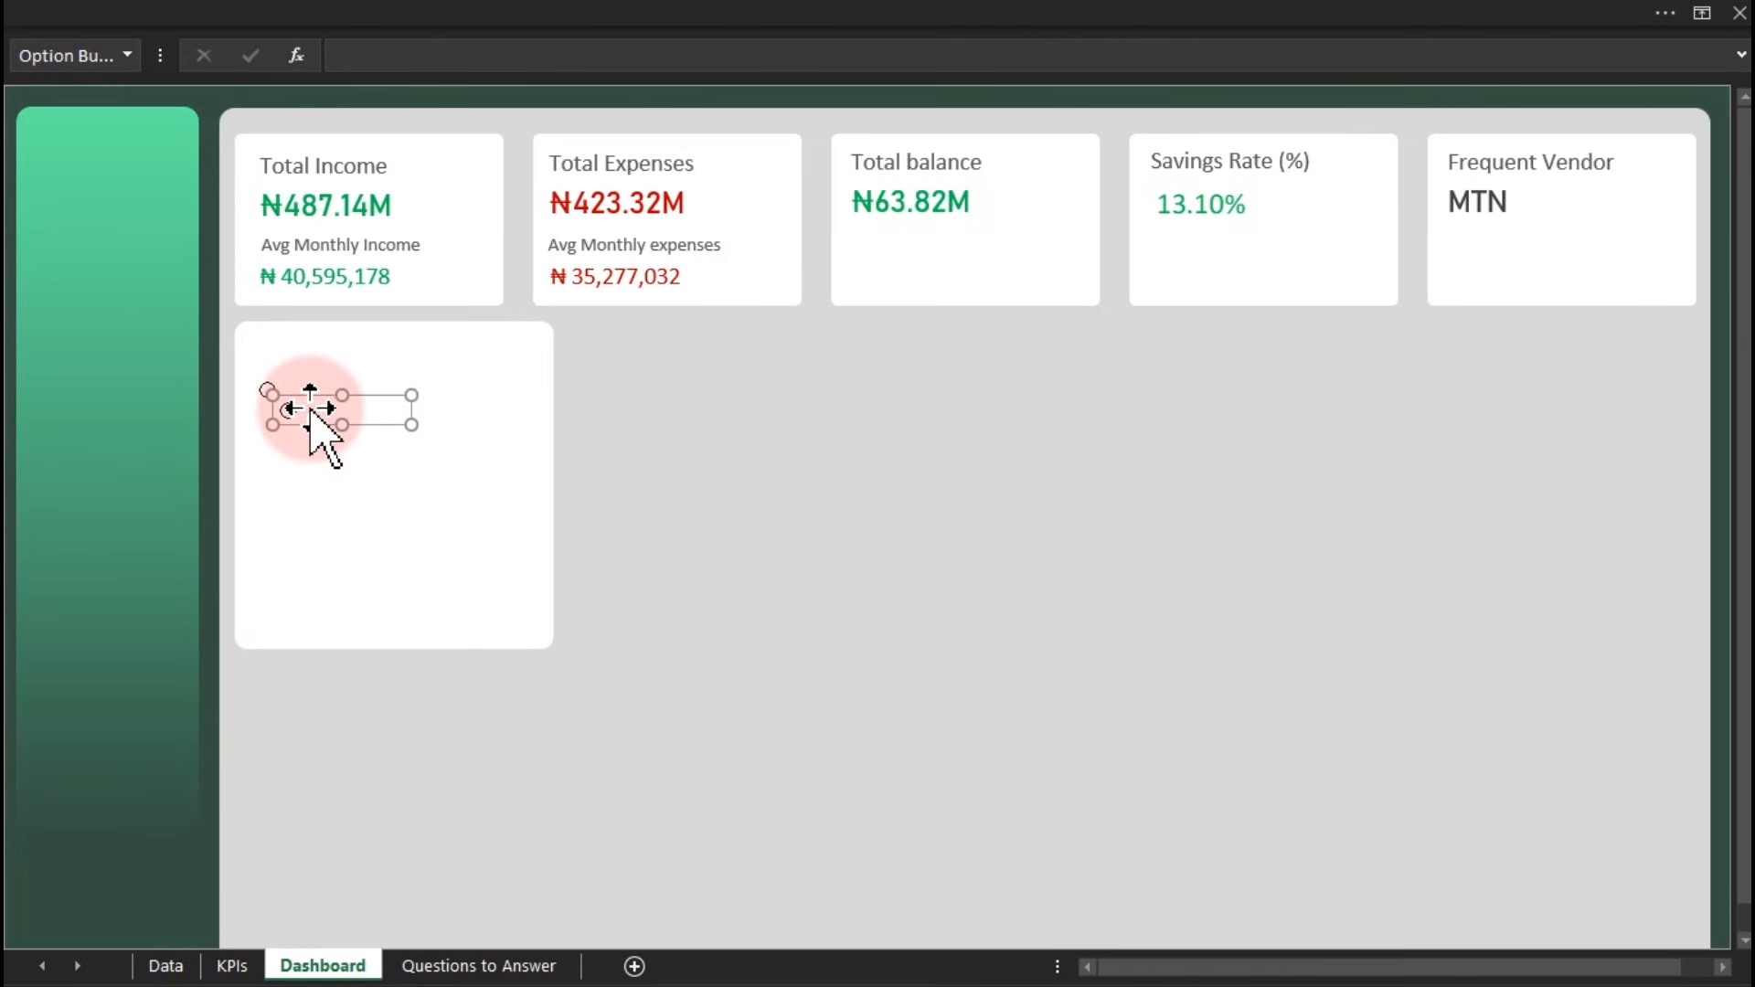
pyautogui.click(415, 389)
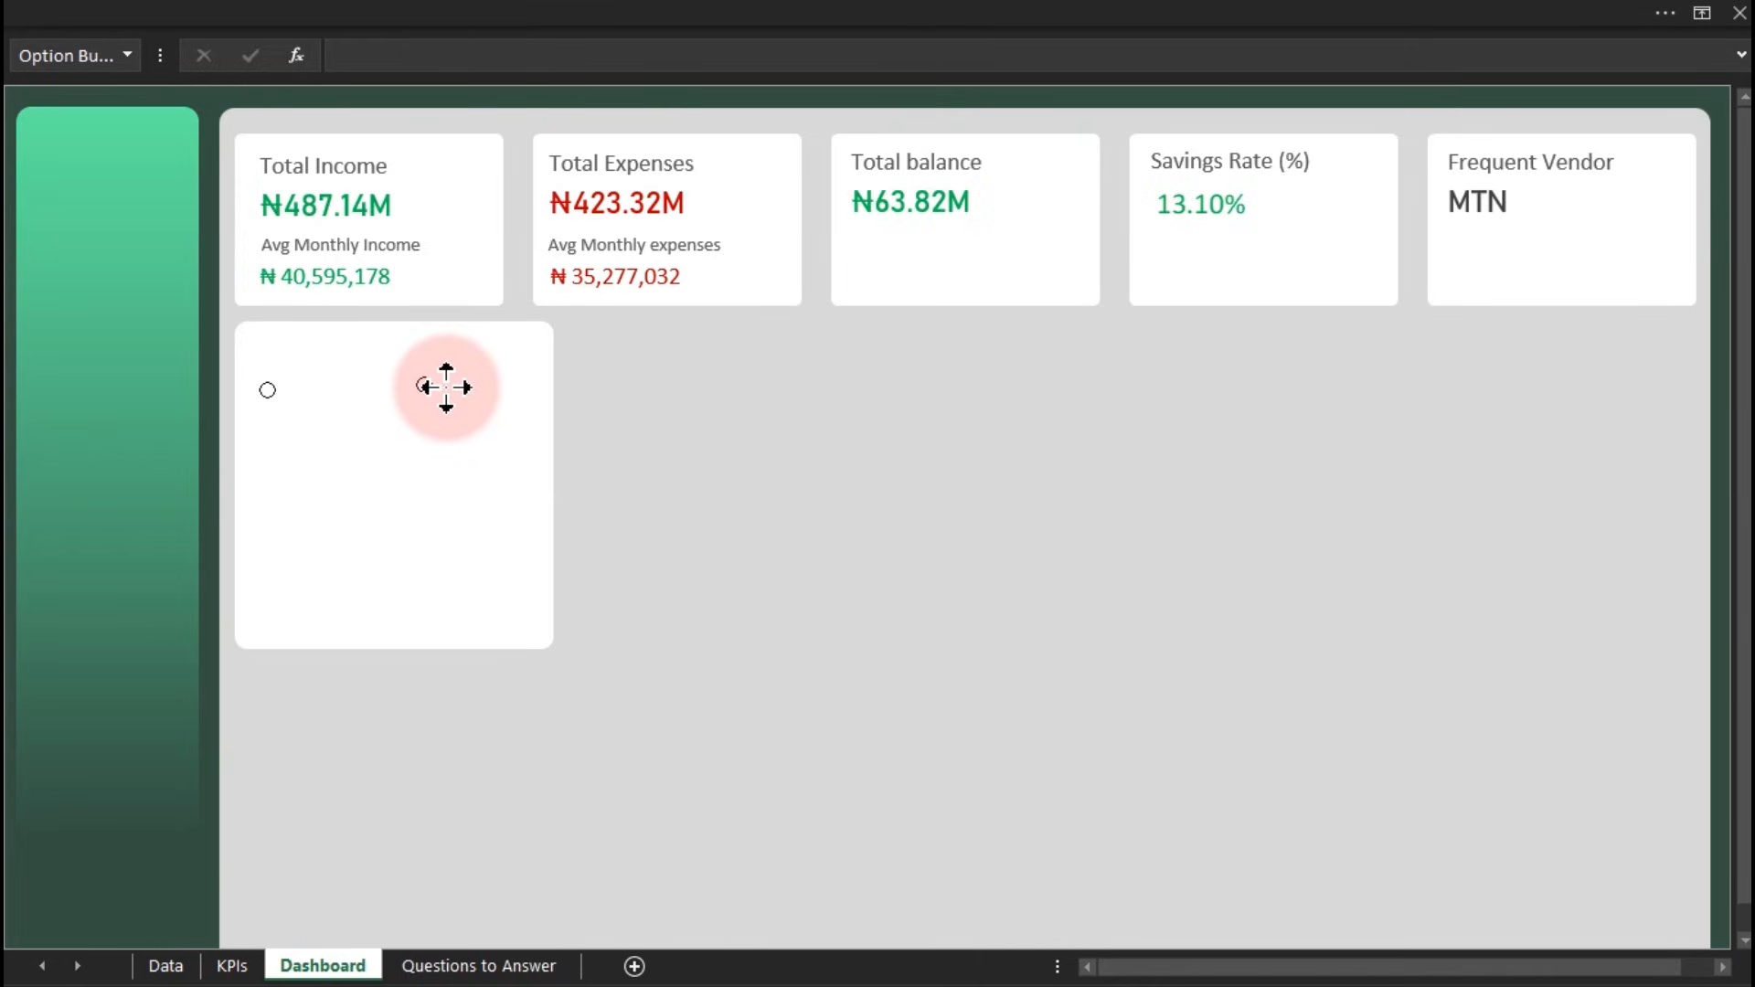
# Align the tops of the two option buttons in the blank card
pyautogui.keyDown('ctrl'); pyautogui.click(447, 389); pyautogui.keyUp('ctrl')
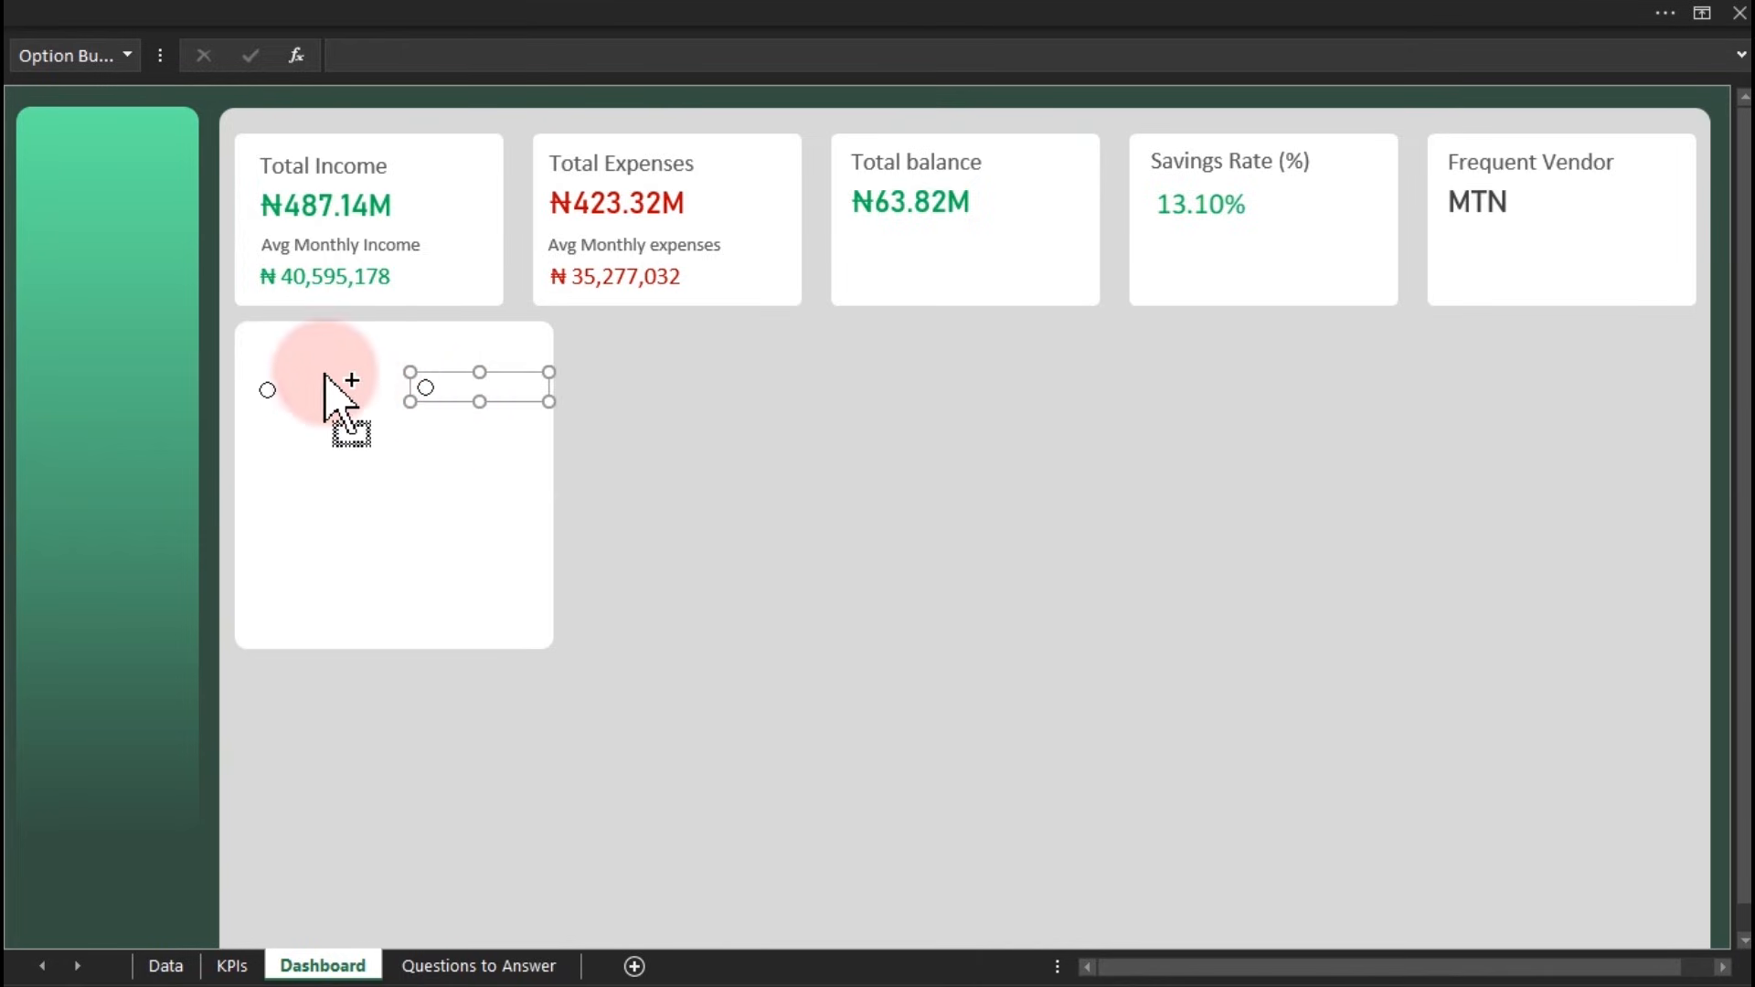
pyautogui.keyDown('ctrl'); pyautogui.click(270, 393); pyautogui.keyUp('ctrl')
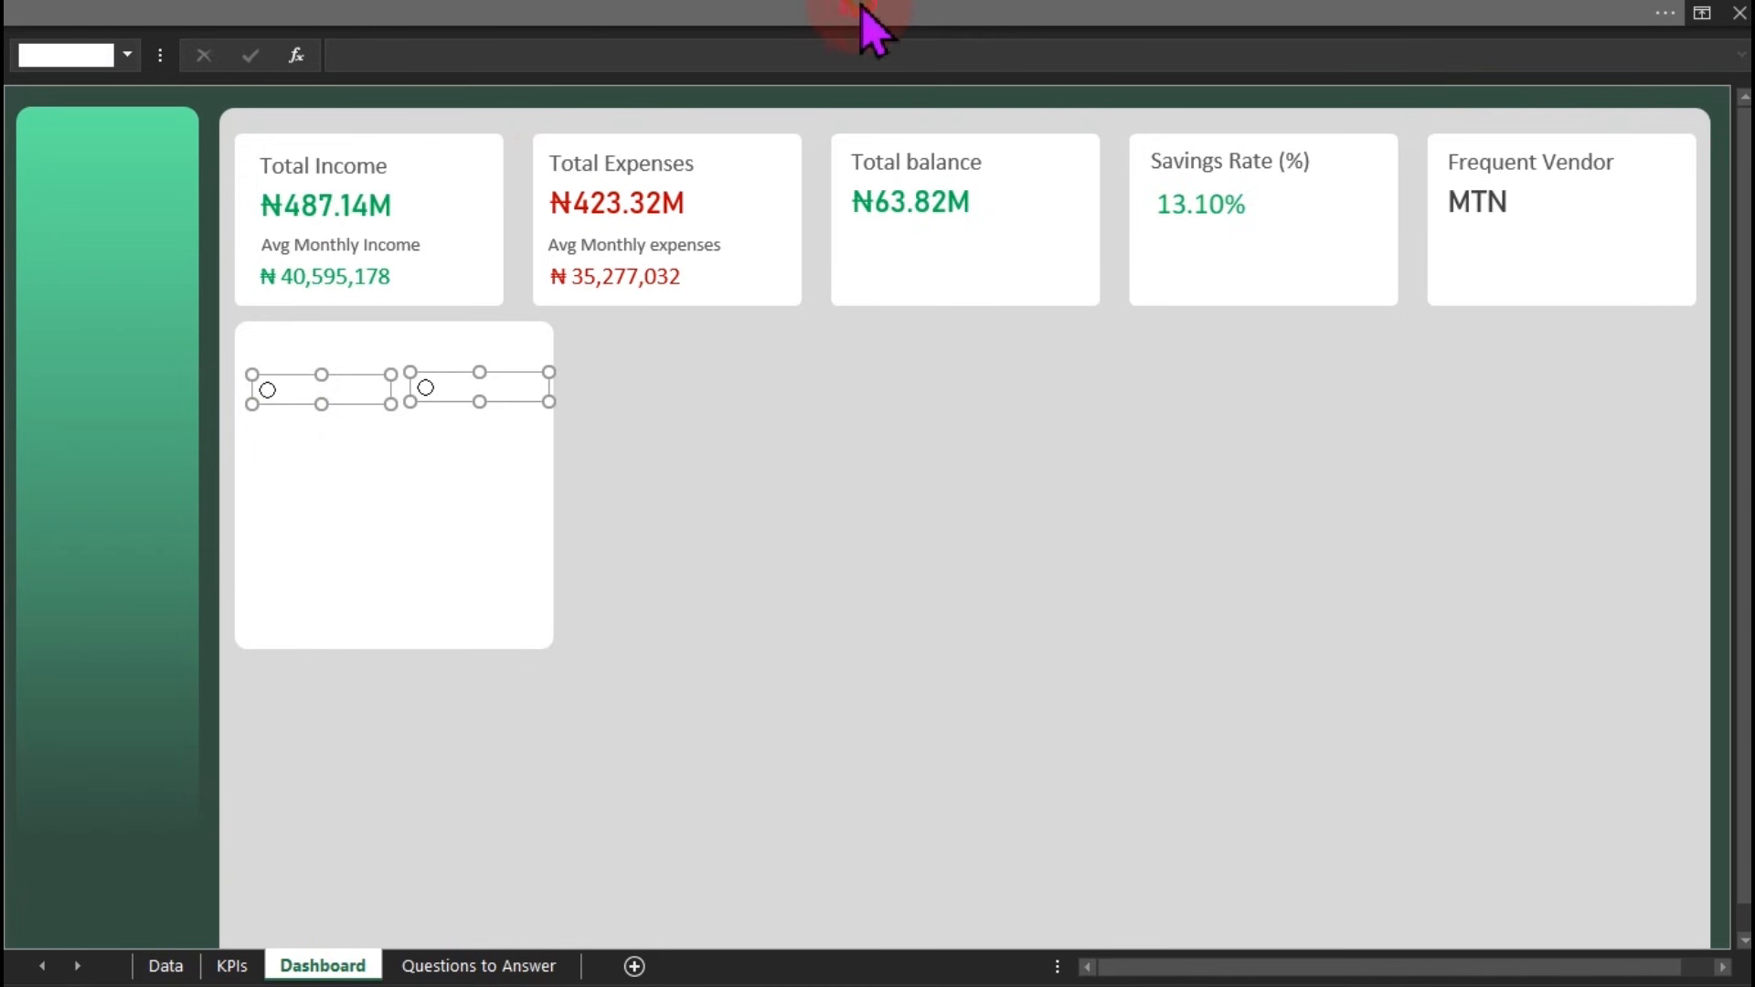
pyautogui.click(869, 20)
pyautogui.click(1180, 71)
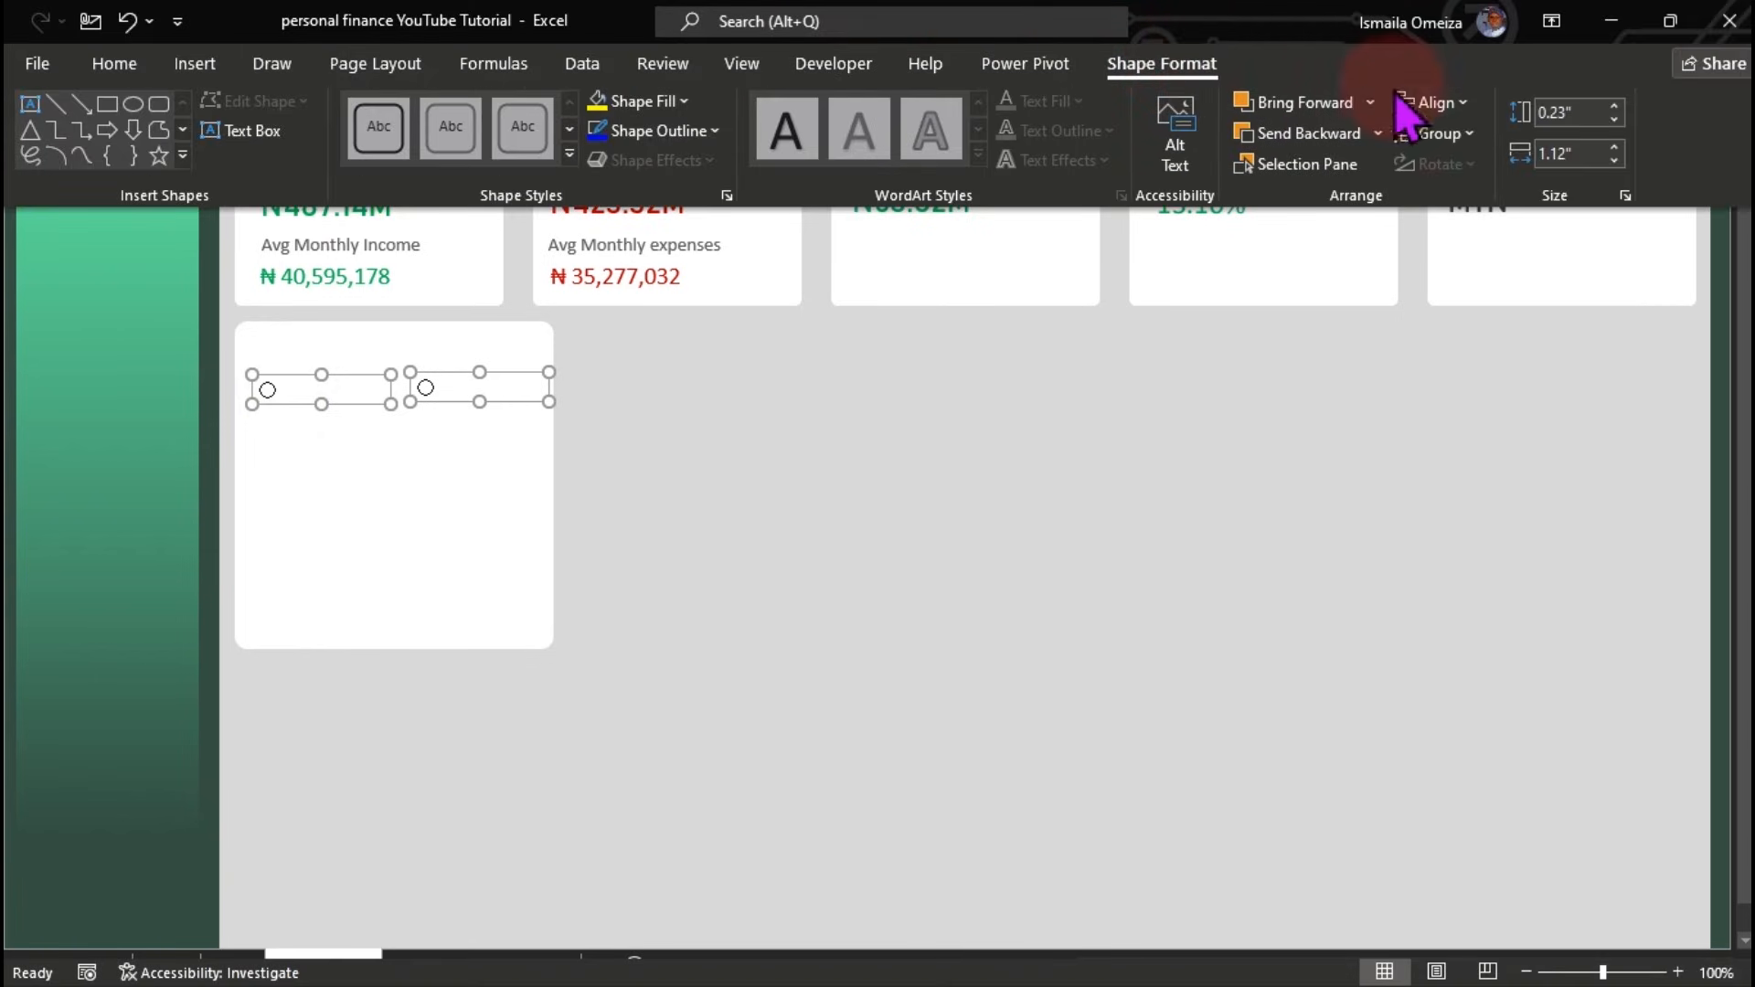
pyautogui.click(1437, 105)
pyautogui.click(1490, 254)
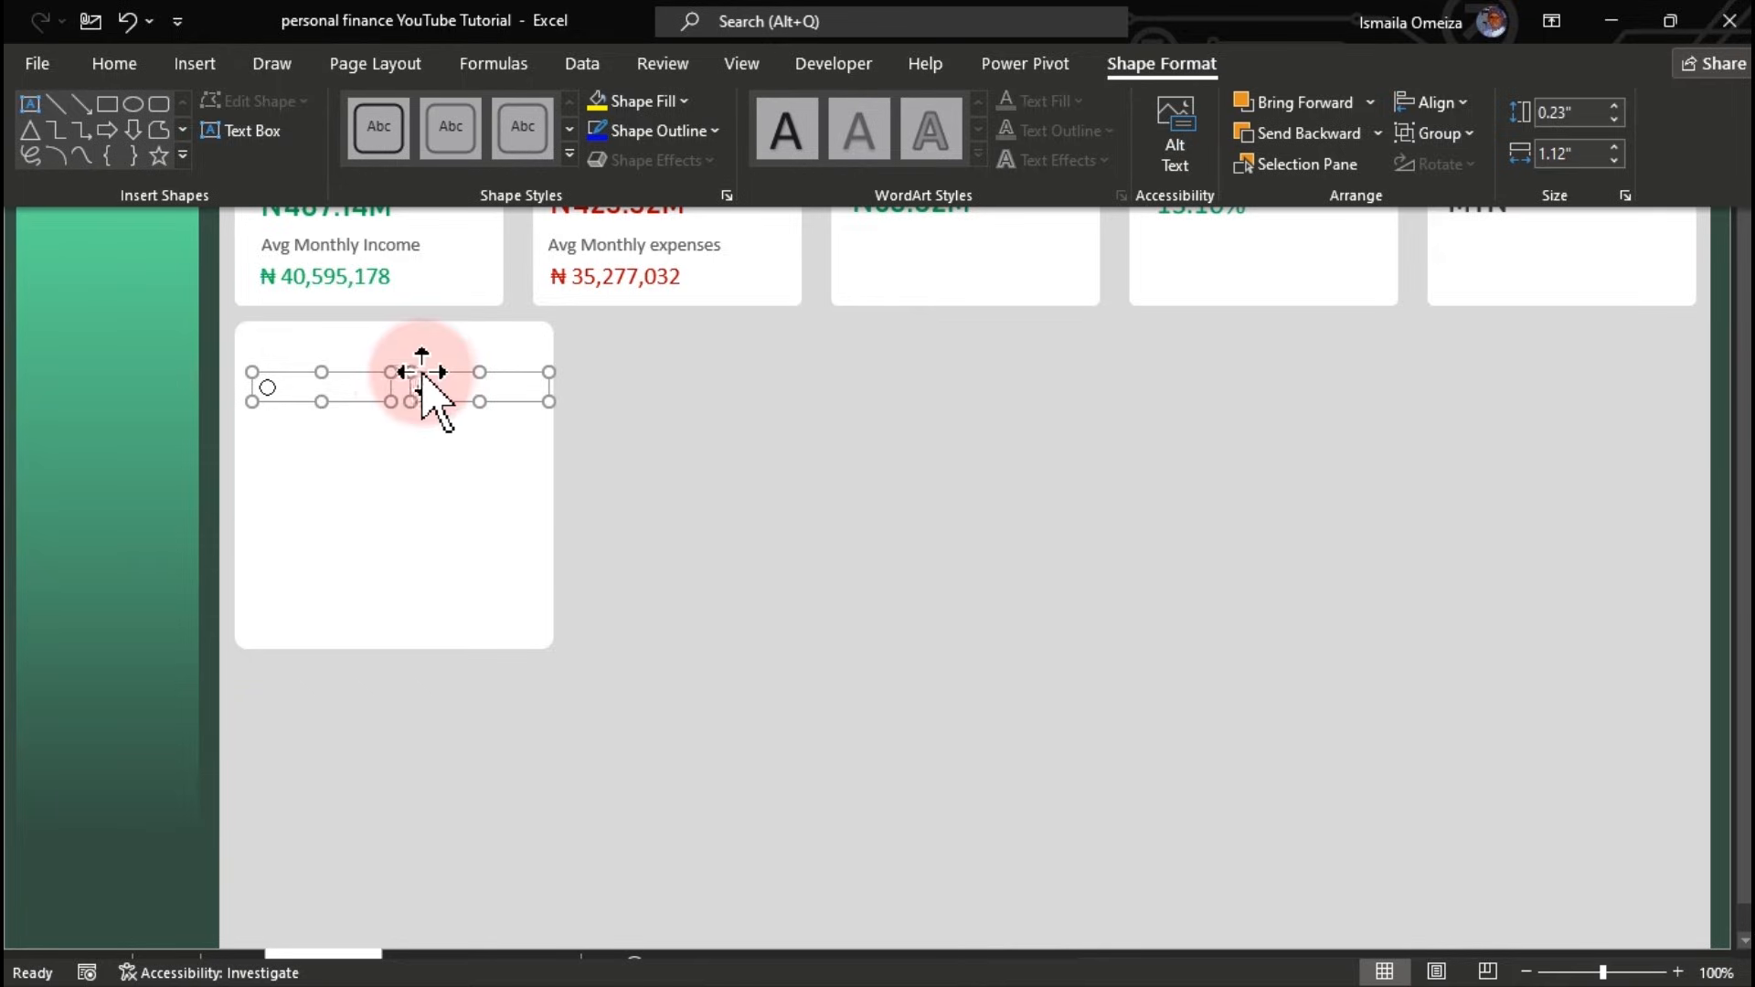
pyautogui.click(696, 459)
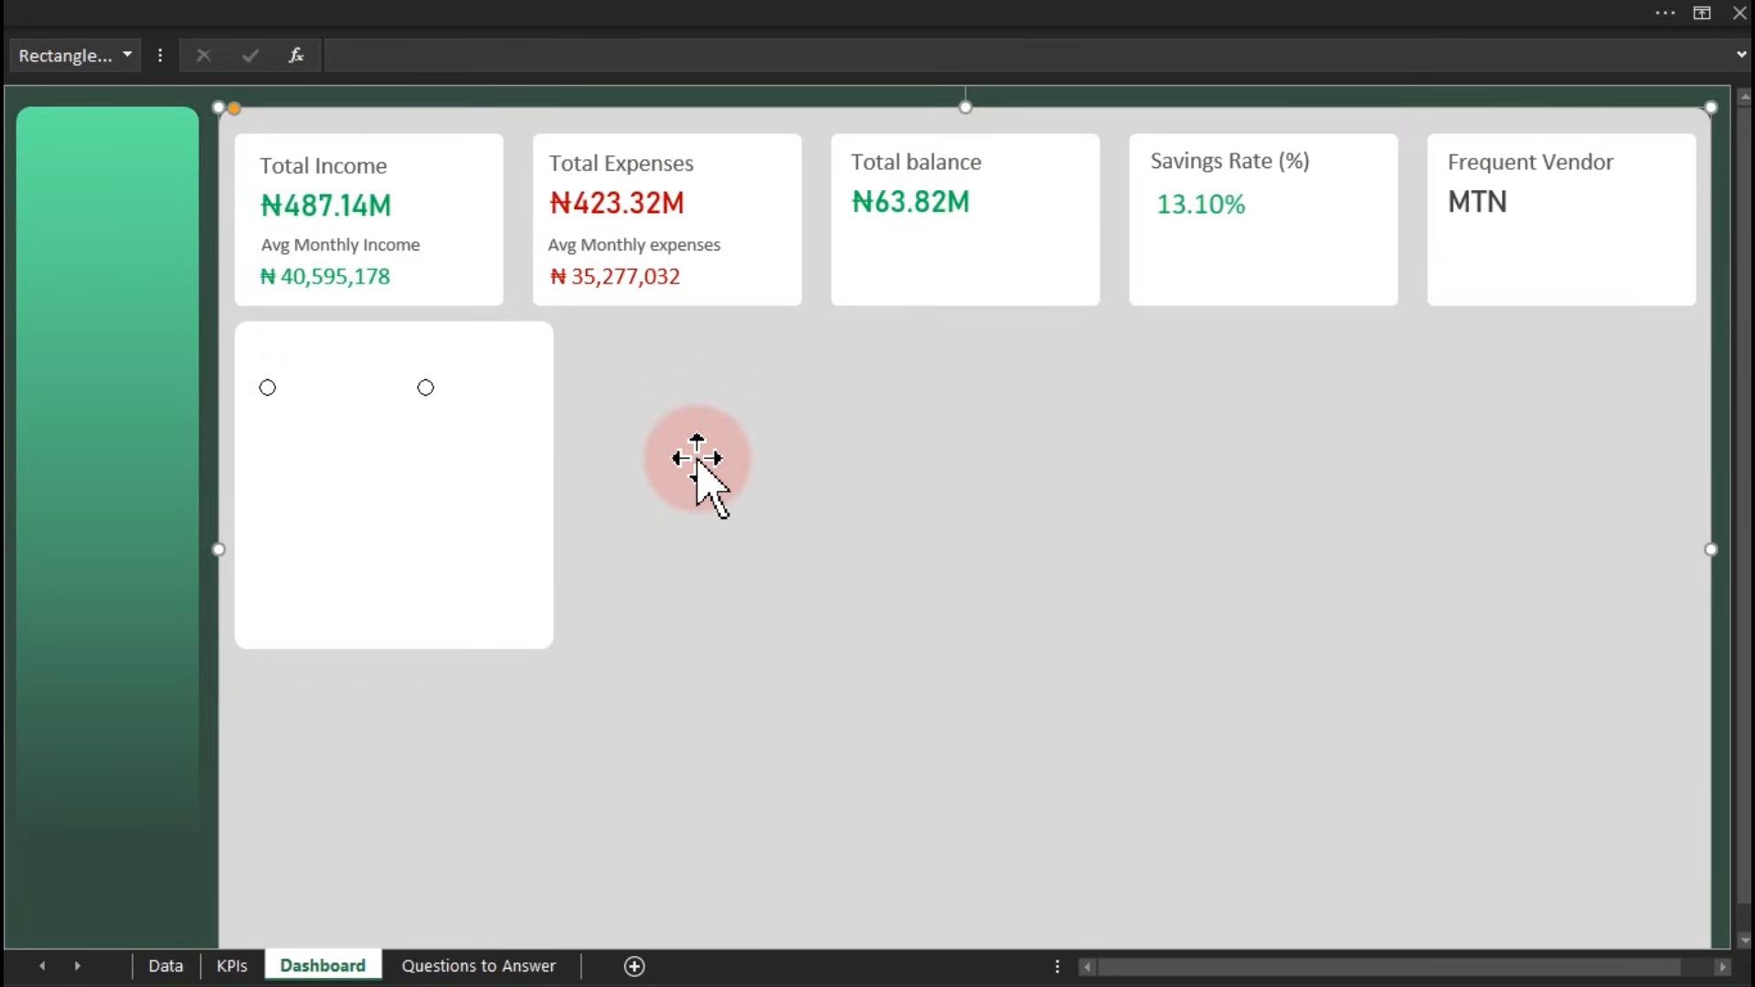
# Duplicate the Avg Monthly expenses label, place the copy beside the blank card and change its text to Expenses
pyautogui.click(682, 247)
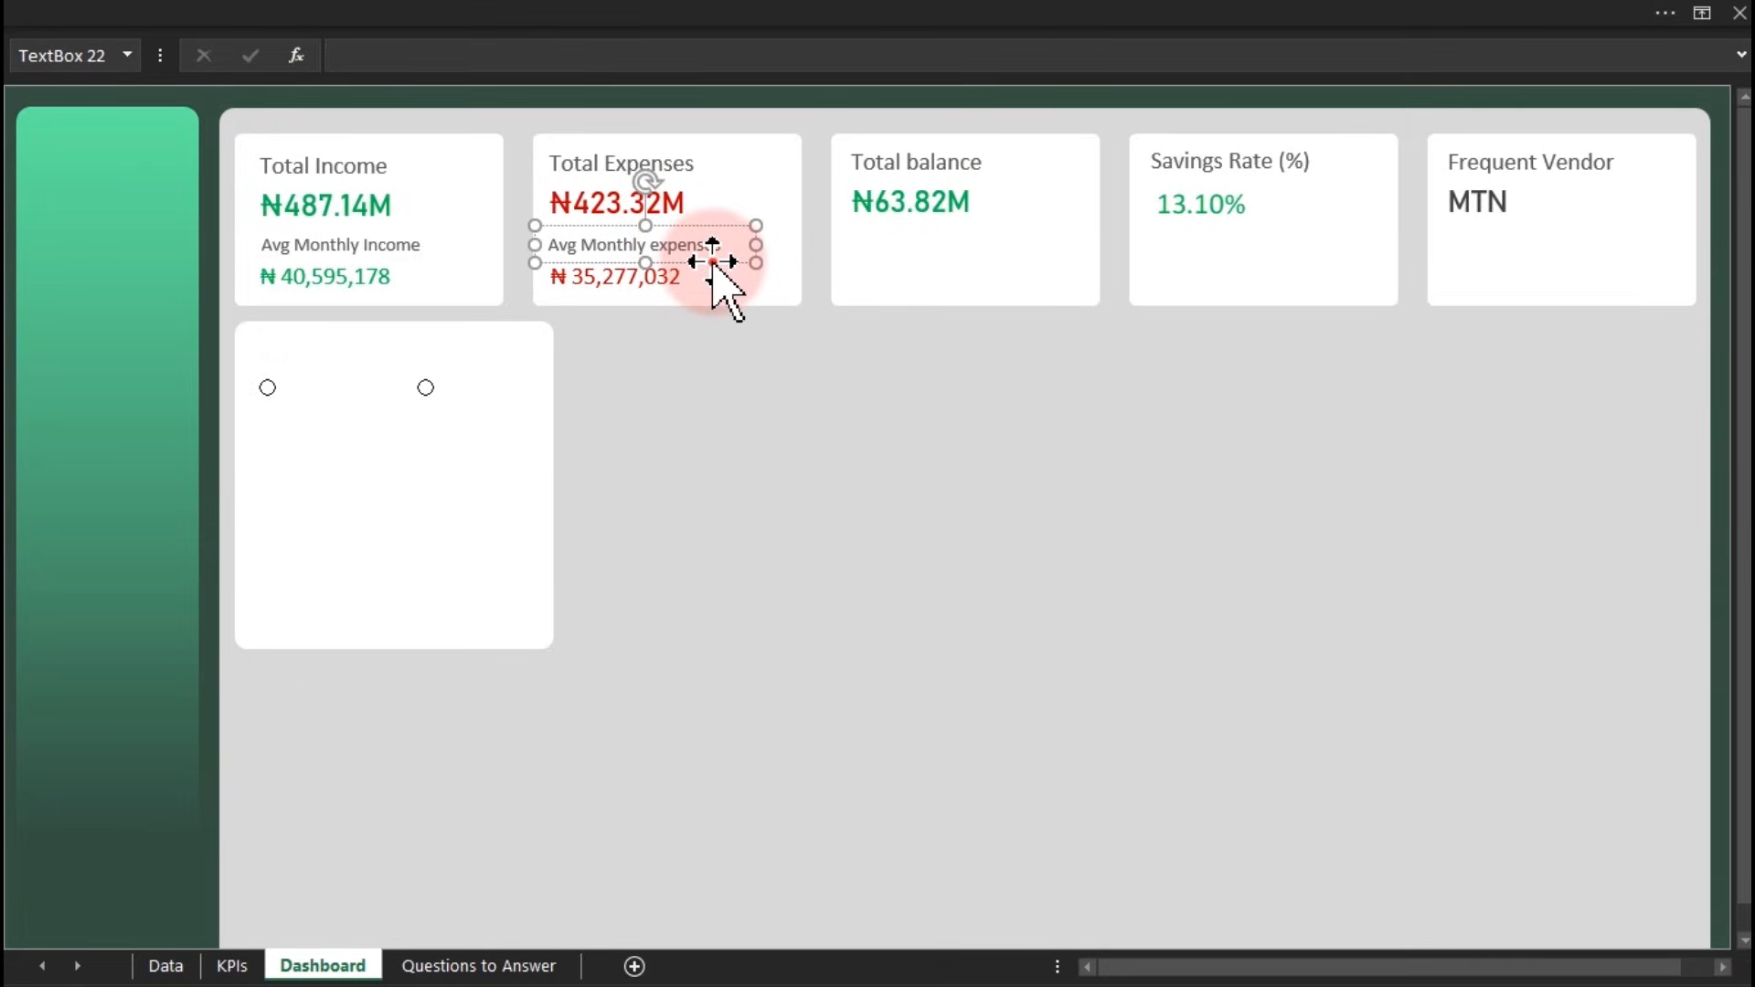
pyautogui.hotkey('ctrl', 'd')
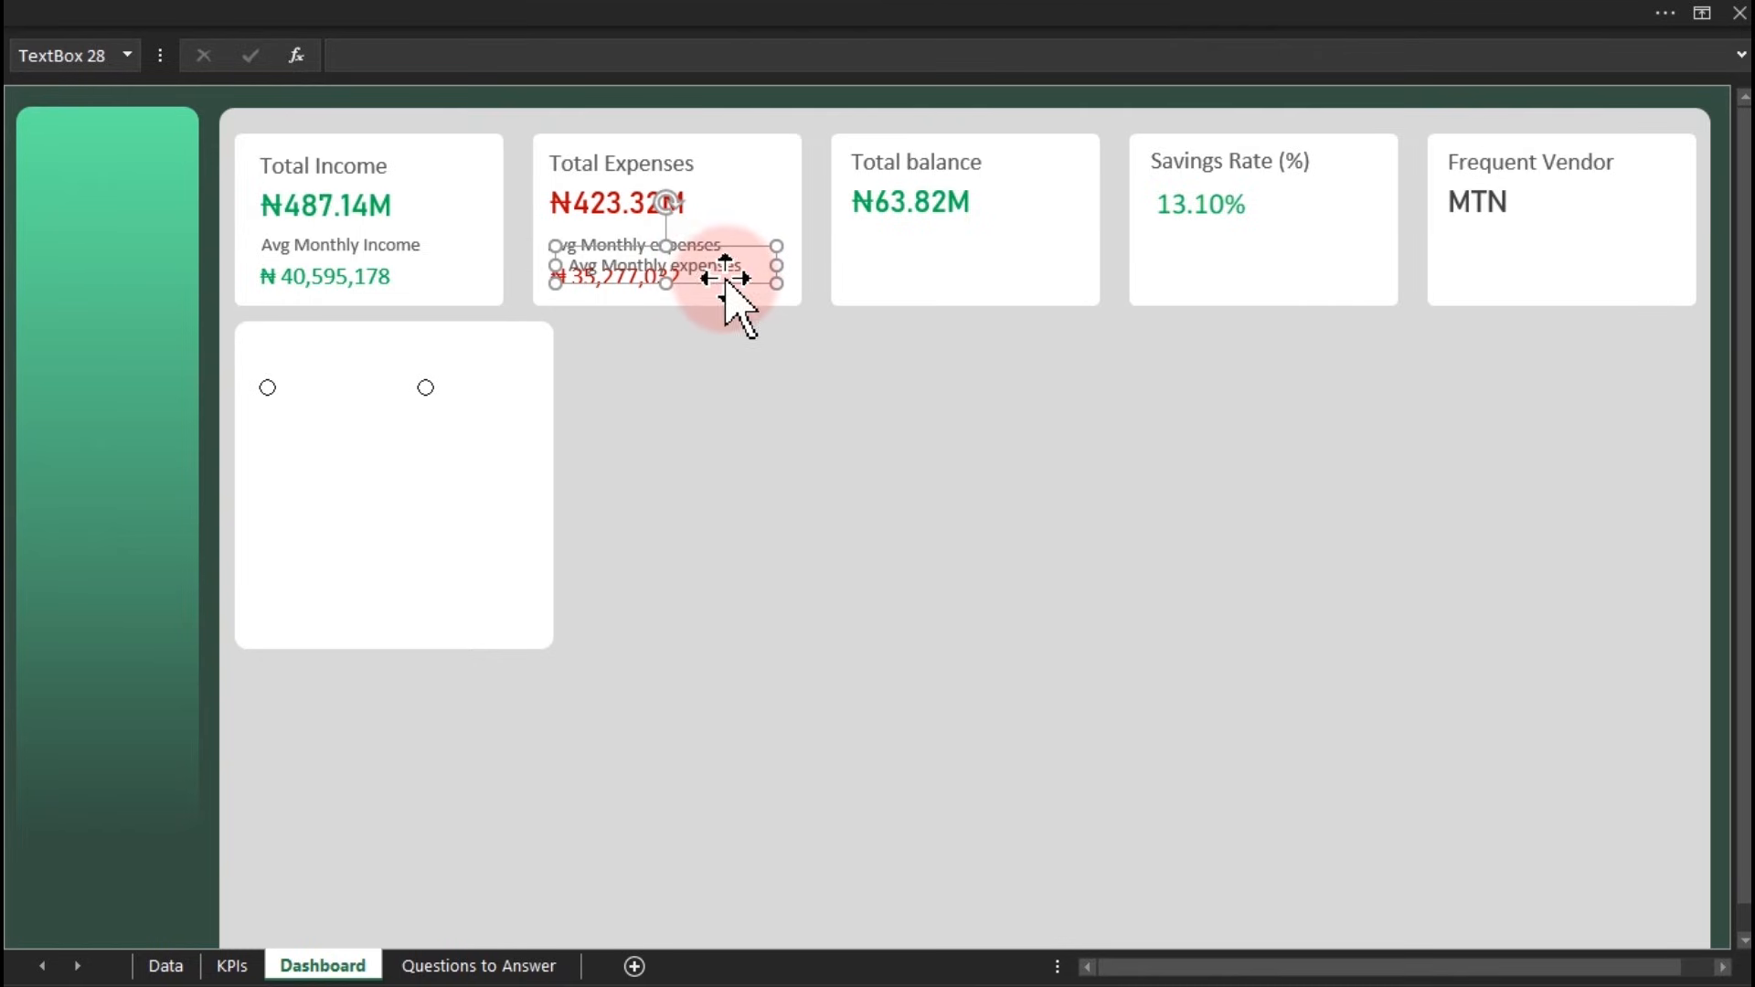
pyautogui.moveTo(718, 288); pyautogui.dragTo(764, 474)
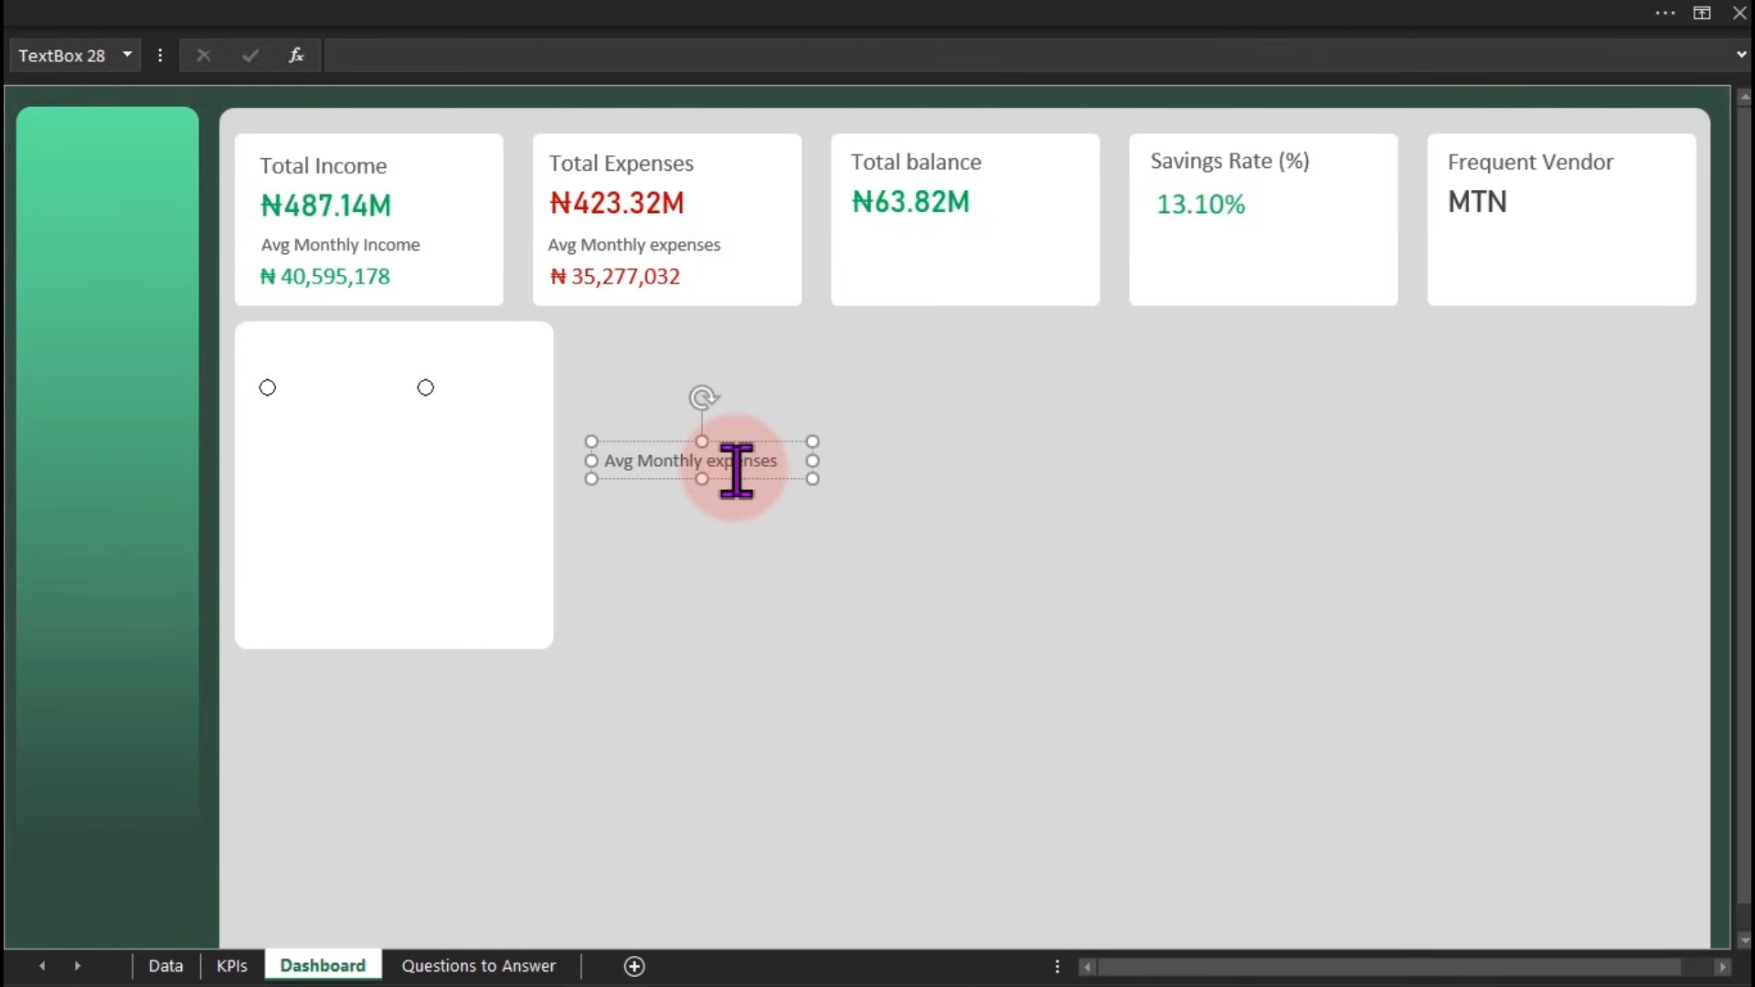
pyautogui.tripleClick(728, 471)
pyautogui.write('E')
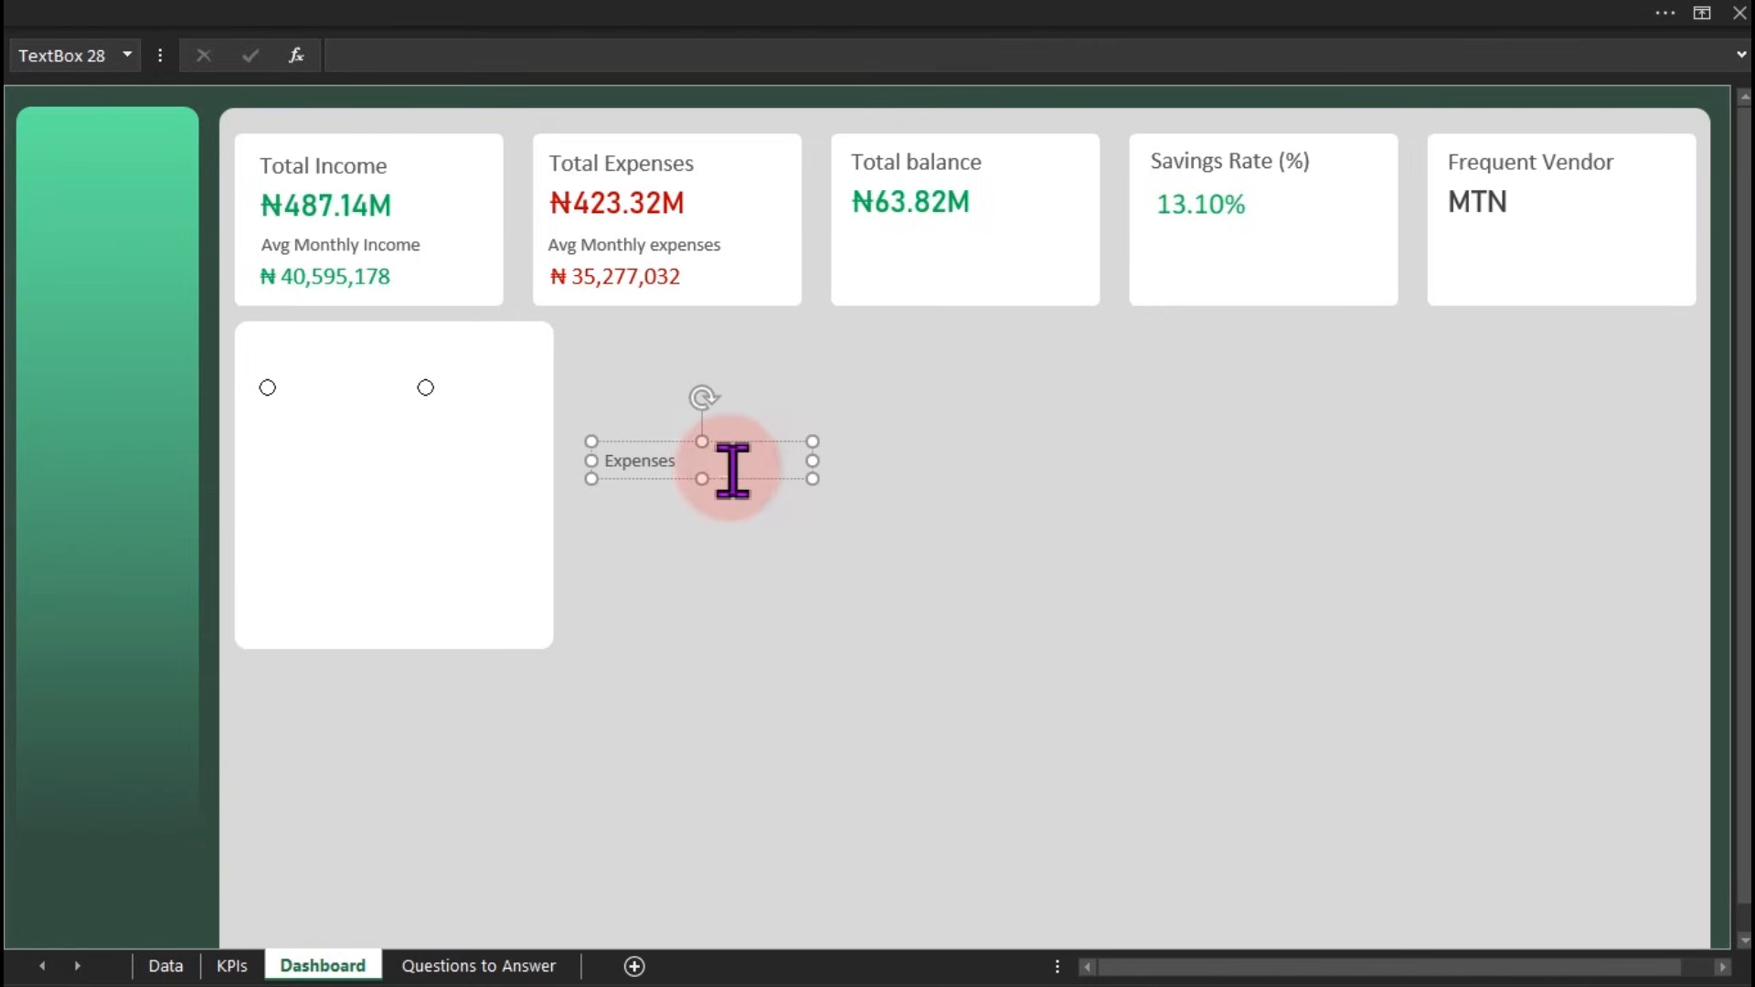
# Shrink the Expenses text box to fit its text, duplicate it below and change the copy's text to Income
pyautogui.moveTo(812, 478); pyautogui.dragTo(709, 686)
pyautogui.doubleClick(709, 685)
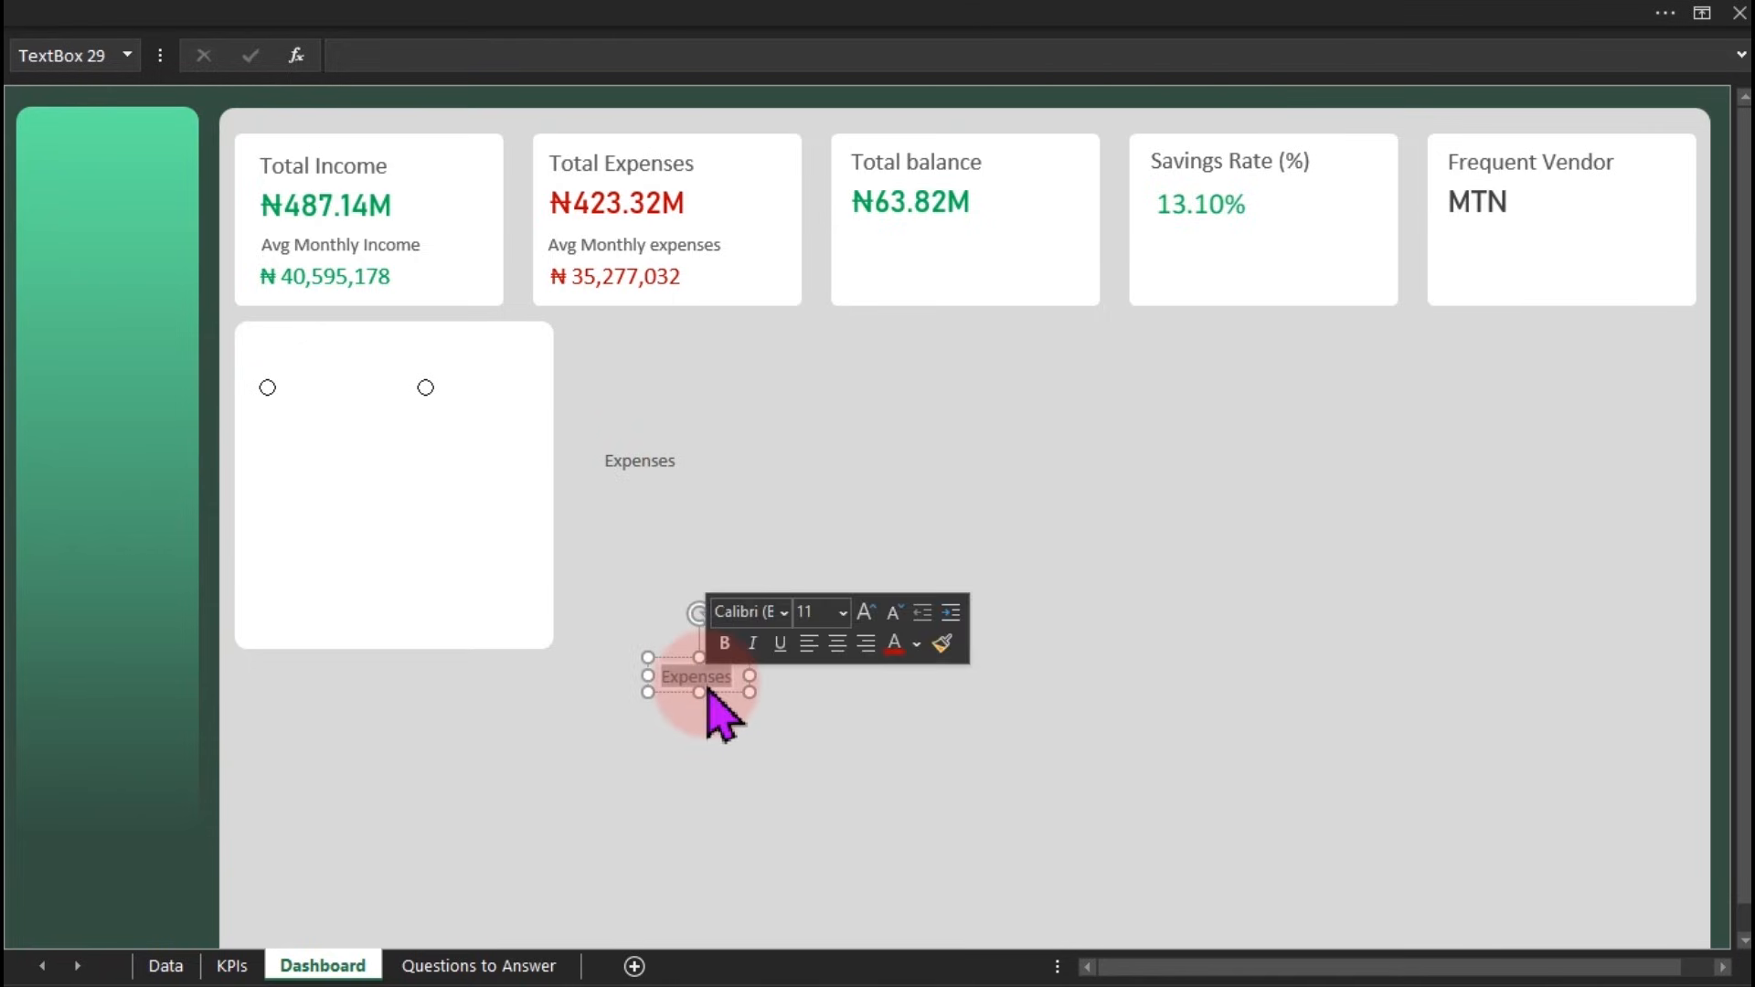
pyautogui.press('Delete')
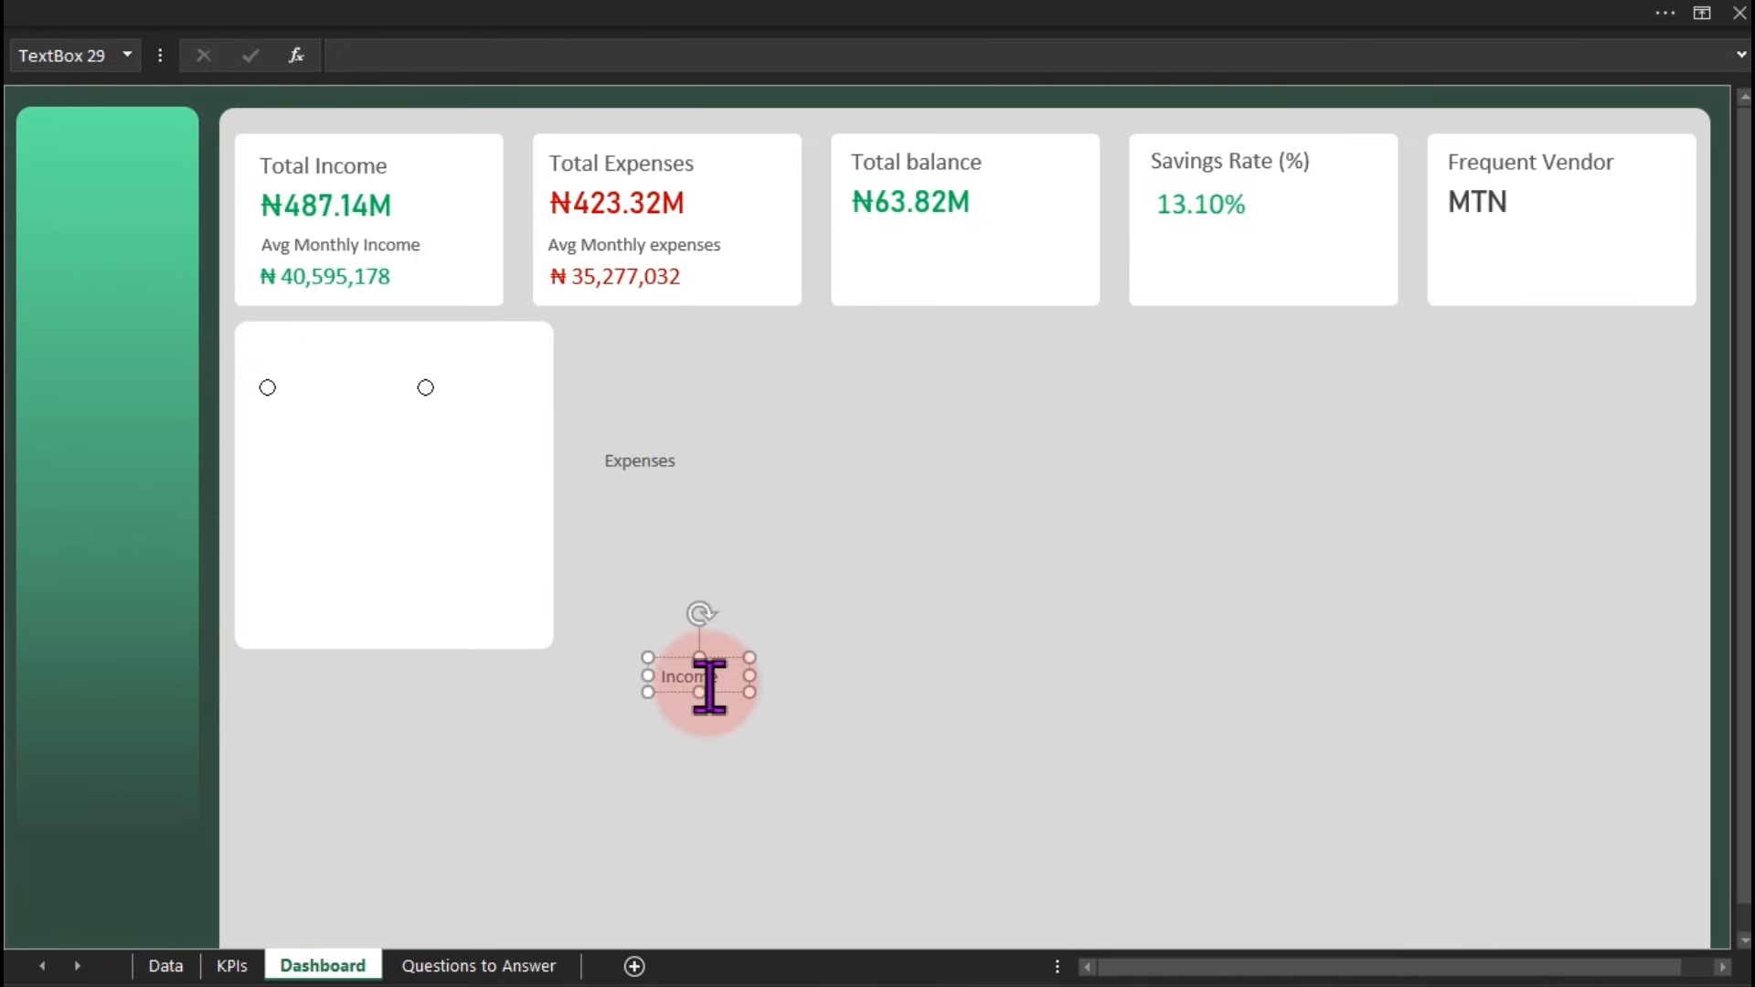
# Place the Income label beside the first option button and the Expenses label beside the second one
pyautogui.click(719, 691)
pyautogui.moveTo(719, 691); pyautogui.dragTo(348, 399)
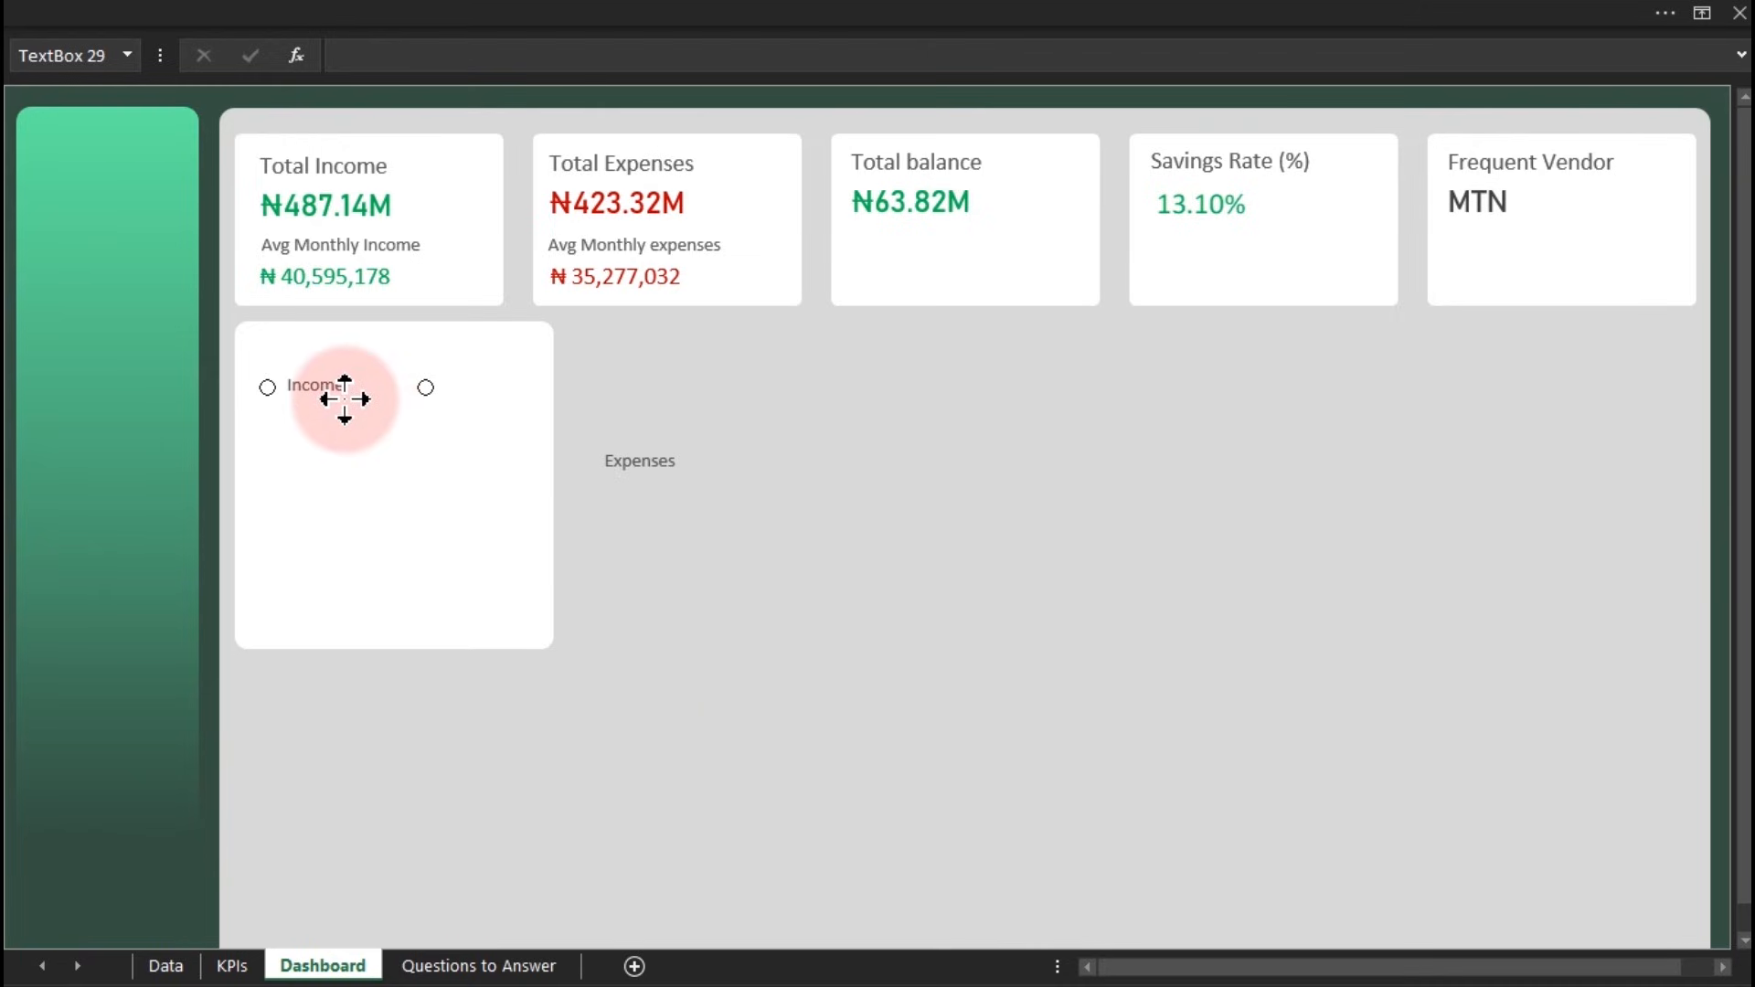
pyautogui.moveTo(343, 401); pyautogui.dragTo(344, 401)
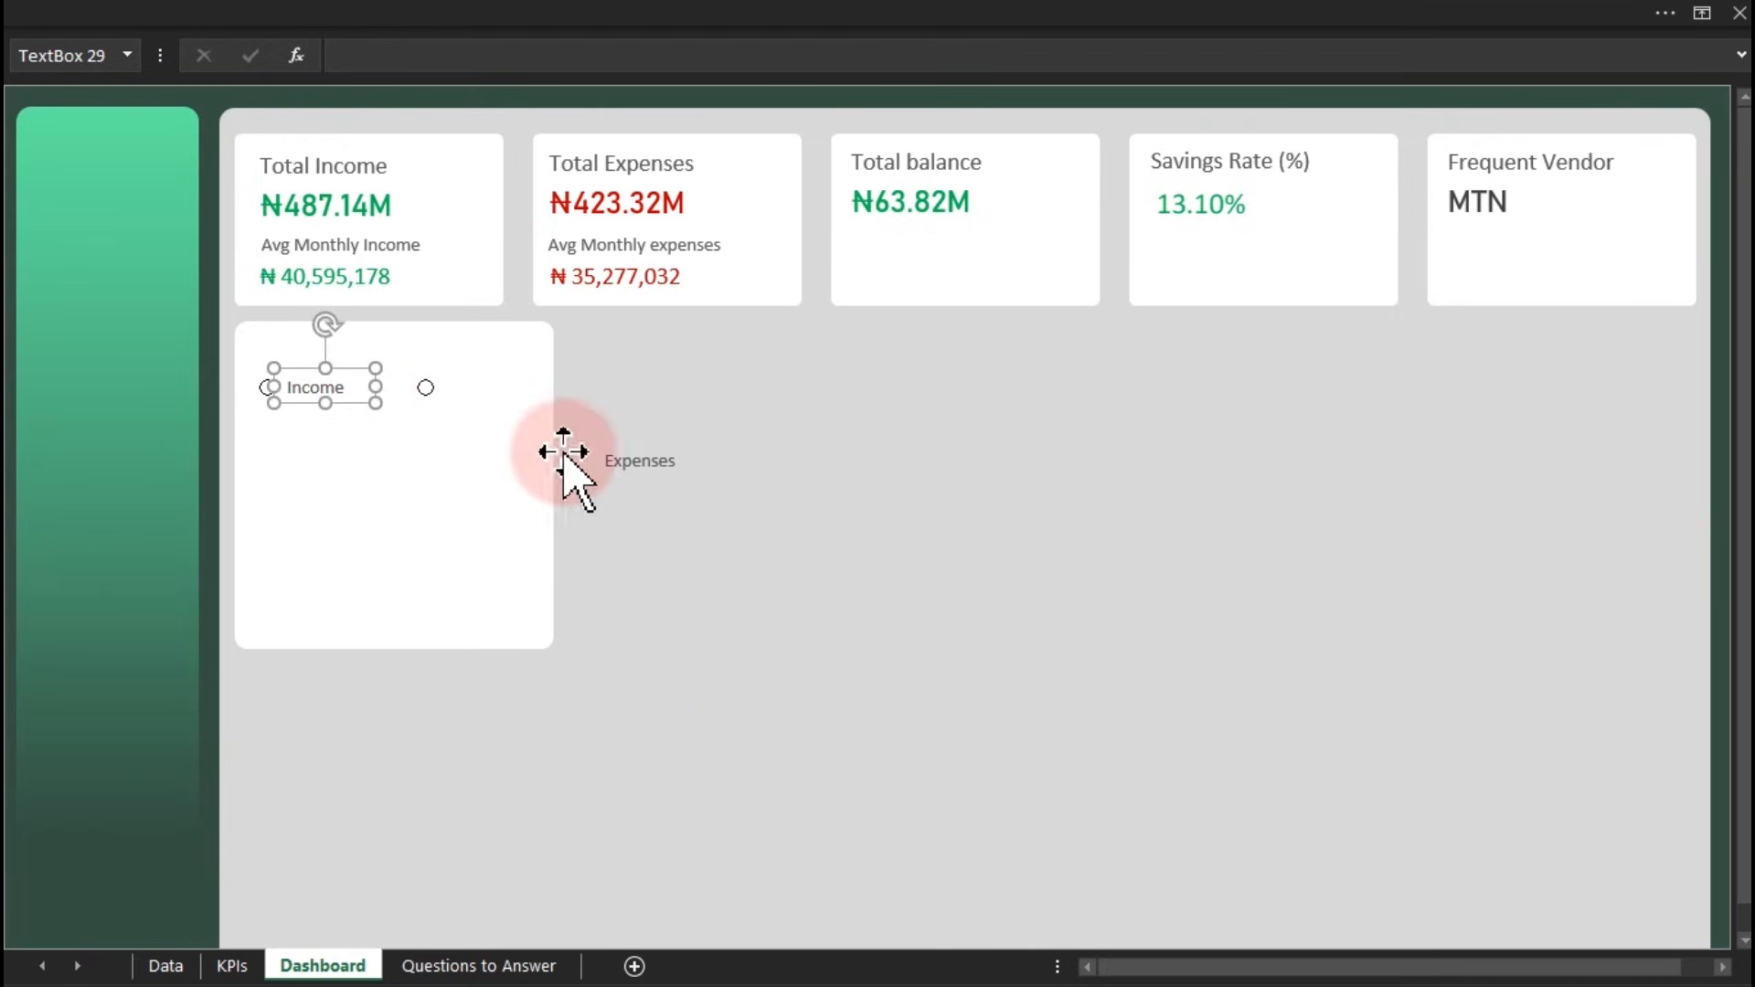
pyautogui.click(634, 468)
pyautogui.click(654, 476)
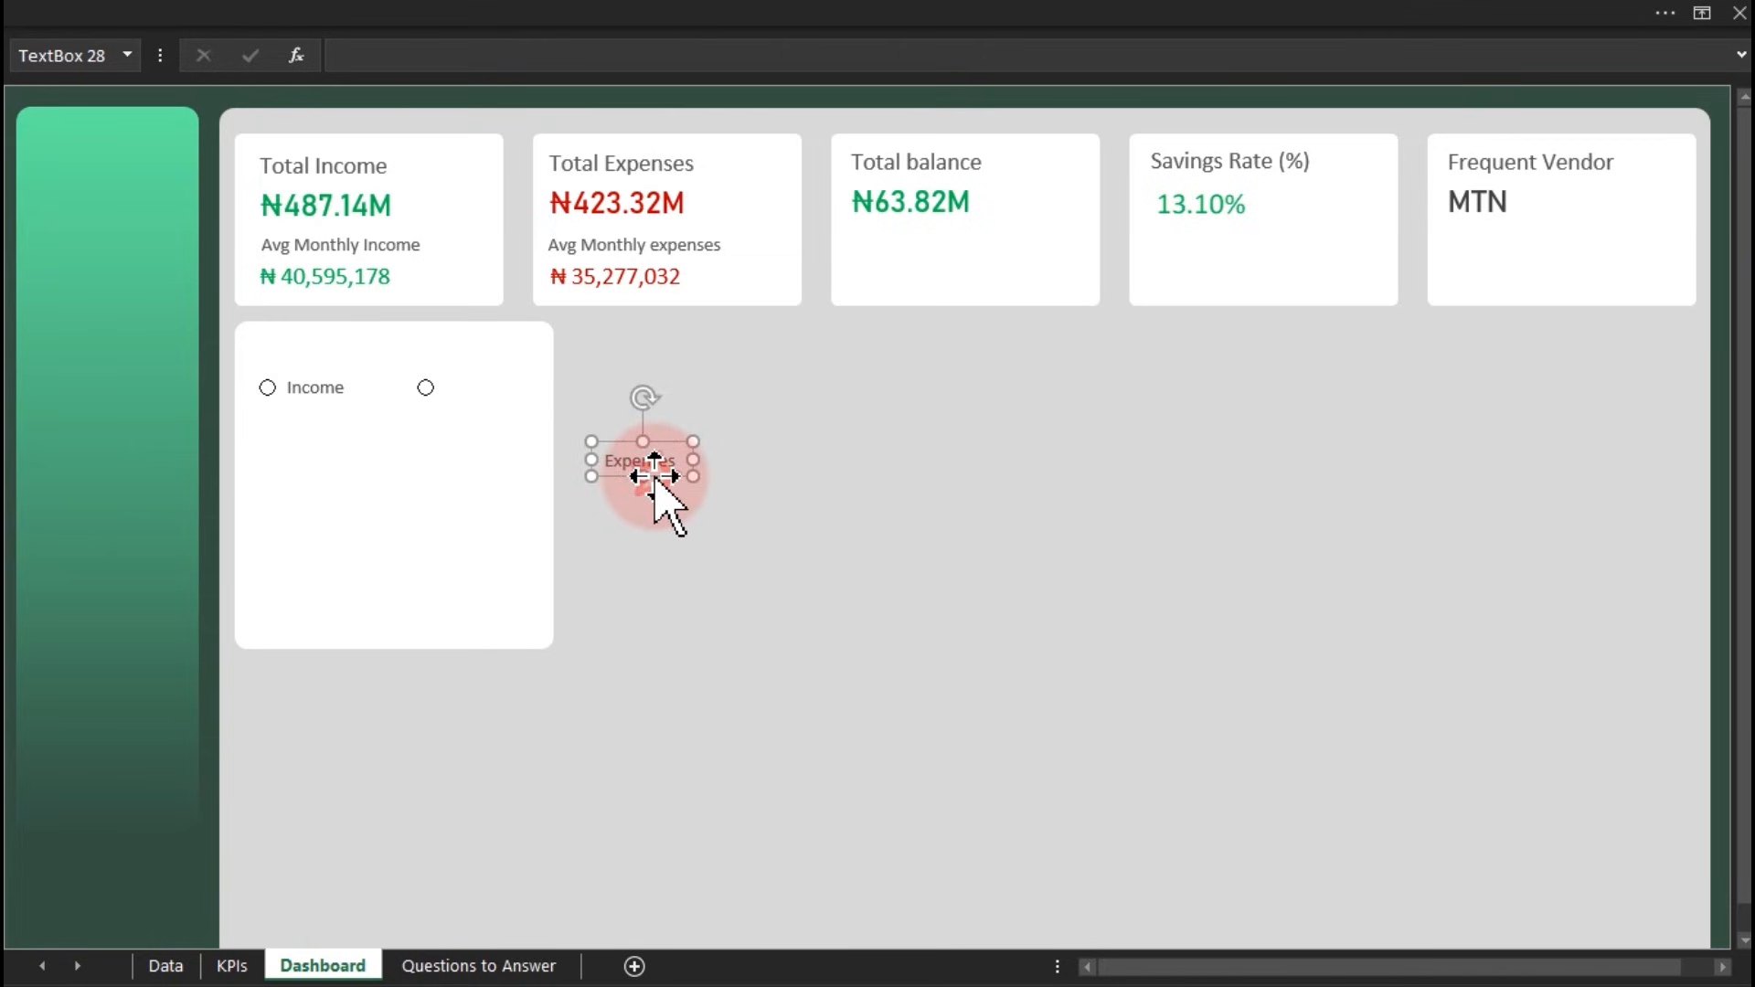
pyautogui.moveTo(655, 476); pyautogui.dragTo(491, 404)
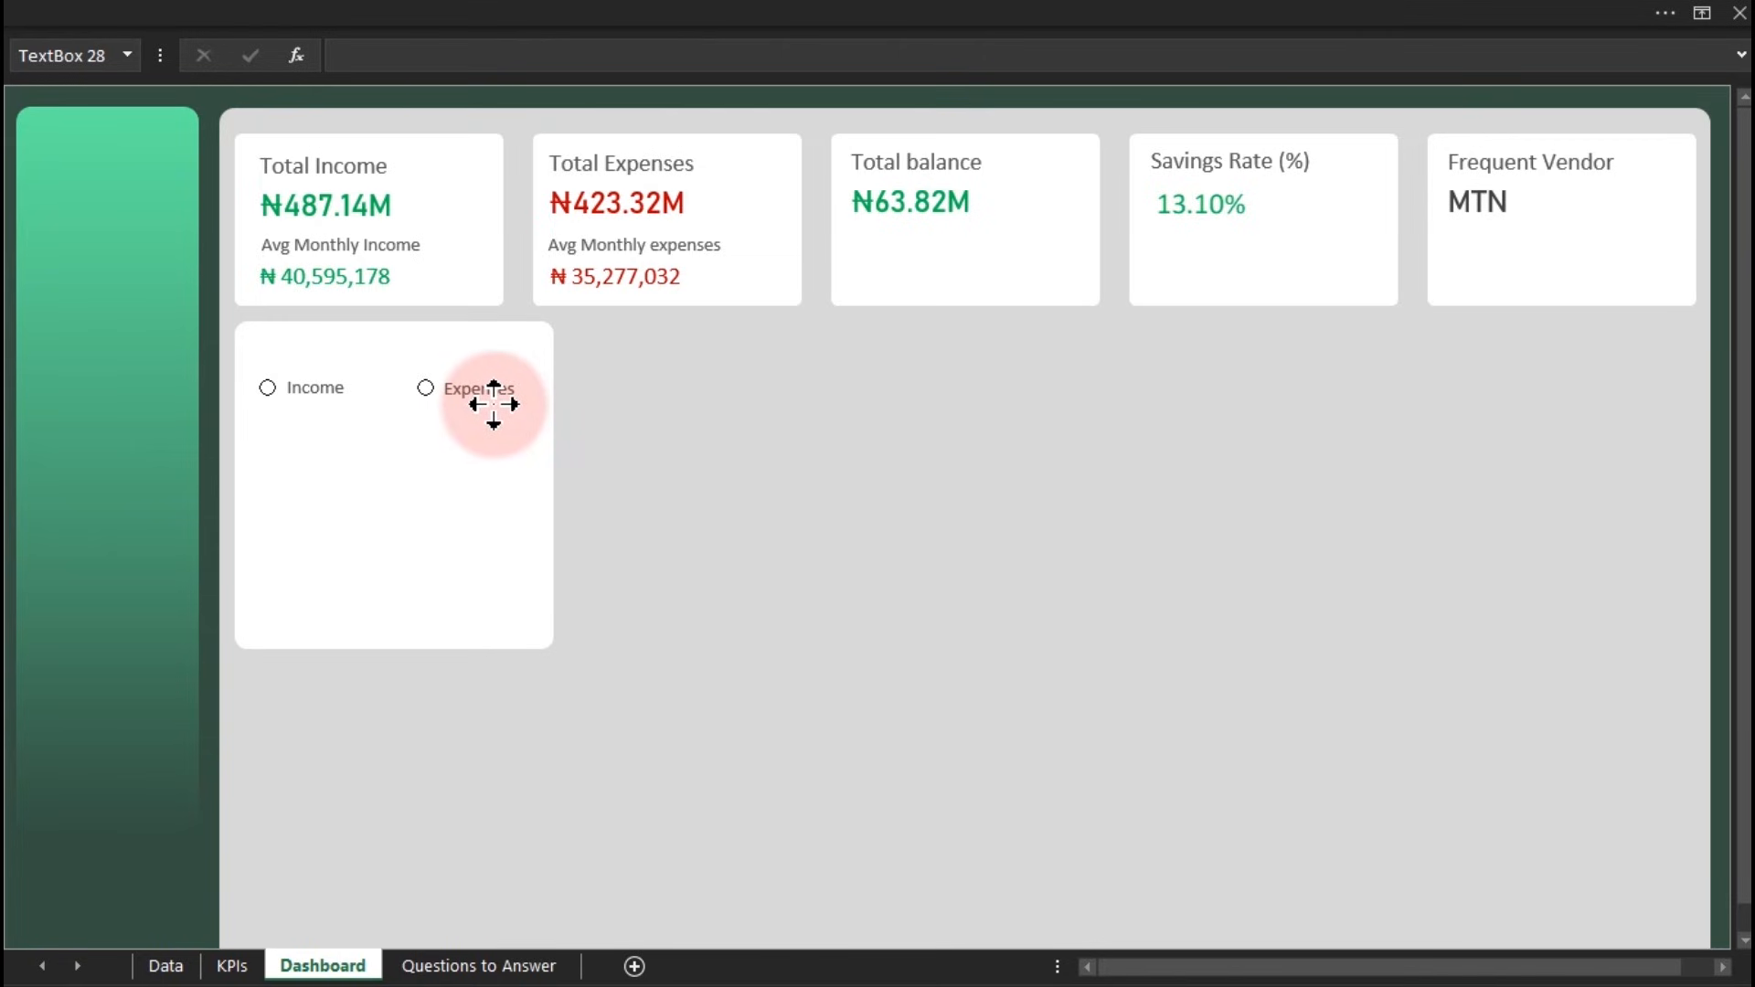
pyautogui.moveTo(493, 403); pyautogui.dragTo(492, 408)
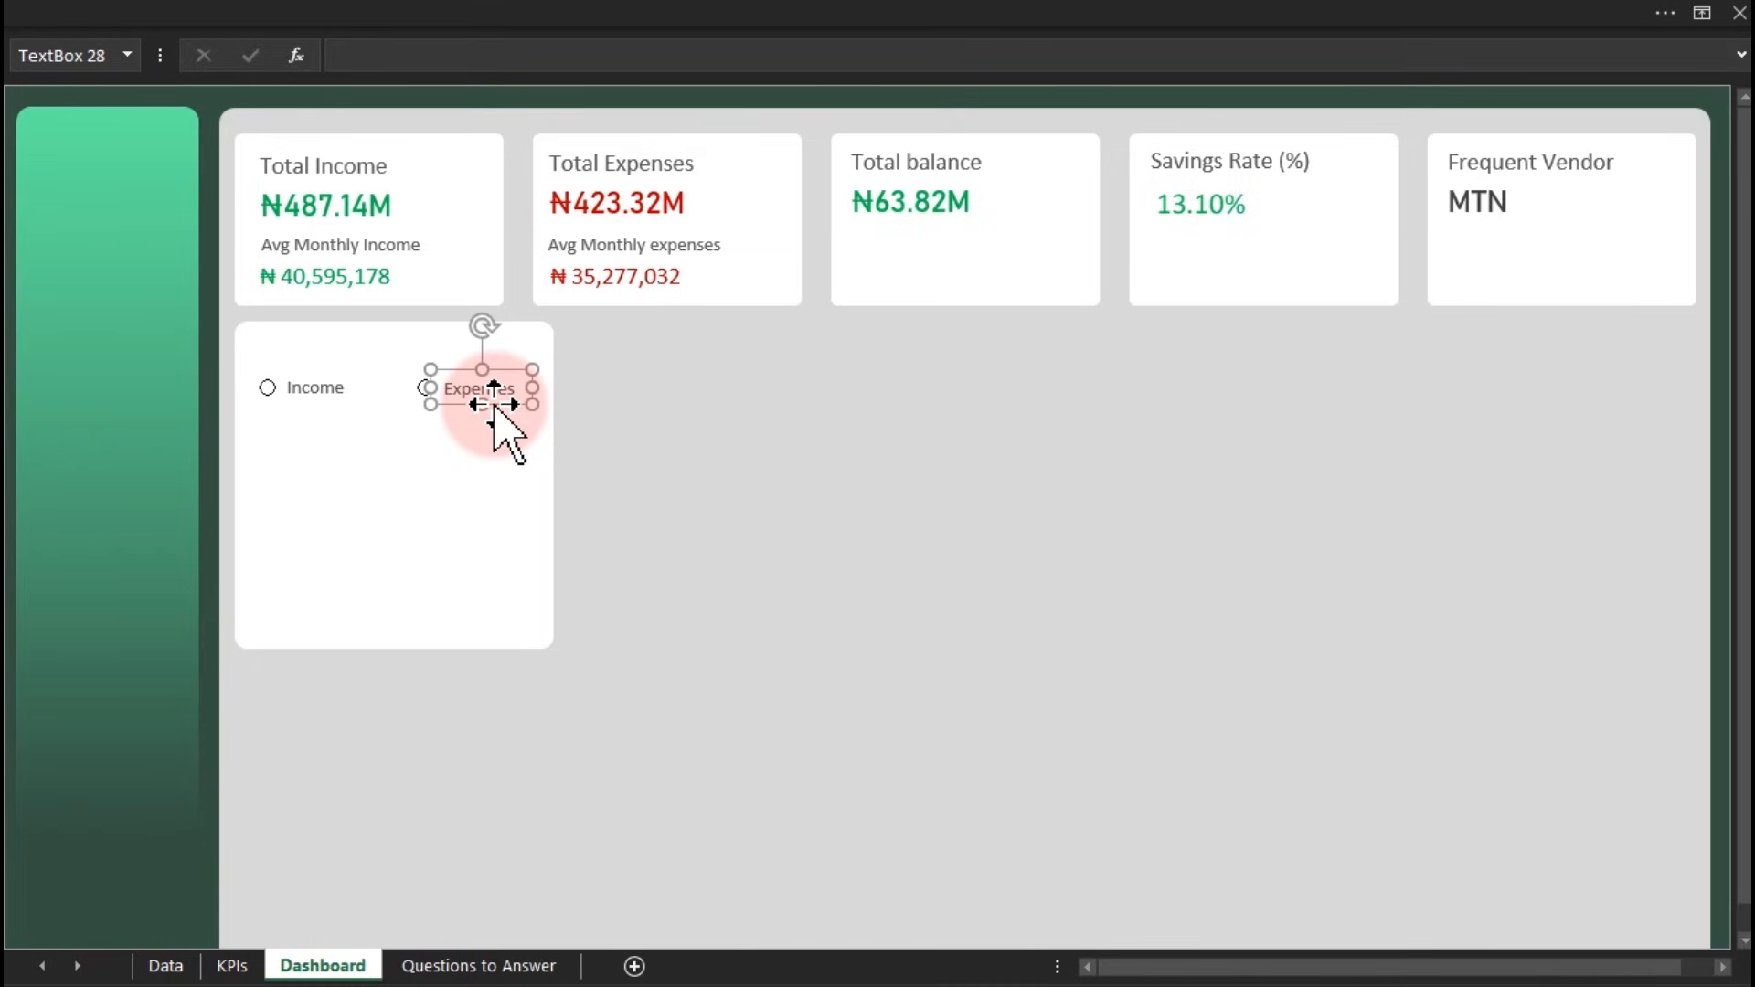
# Send the Income and Expenses text labels to the back so they stop covering the option buttons
pyautogui.click(674, 490)
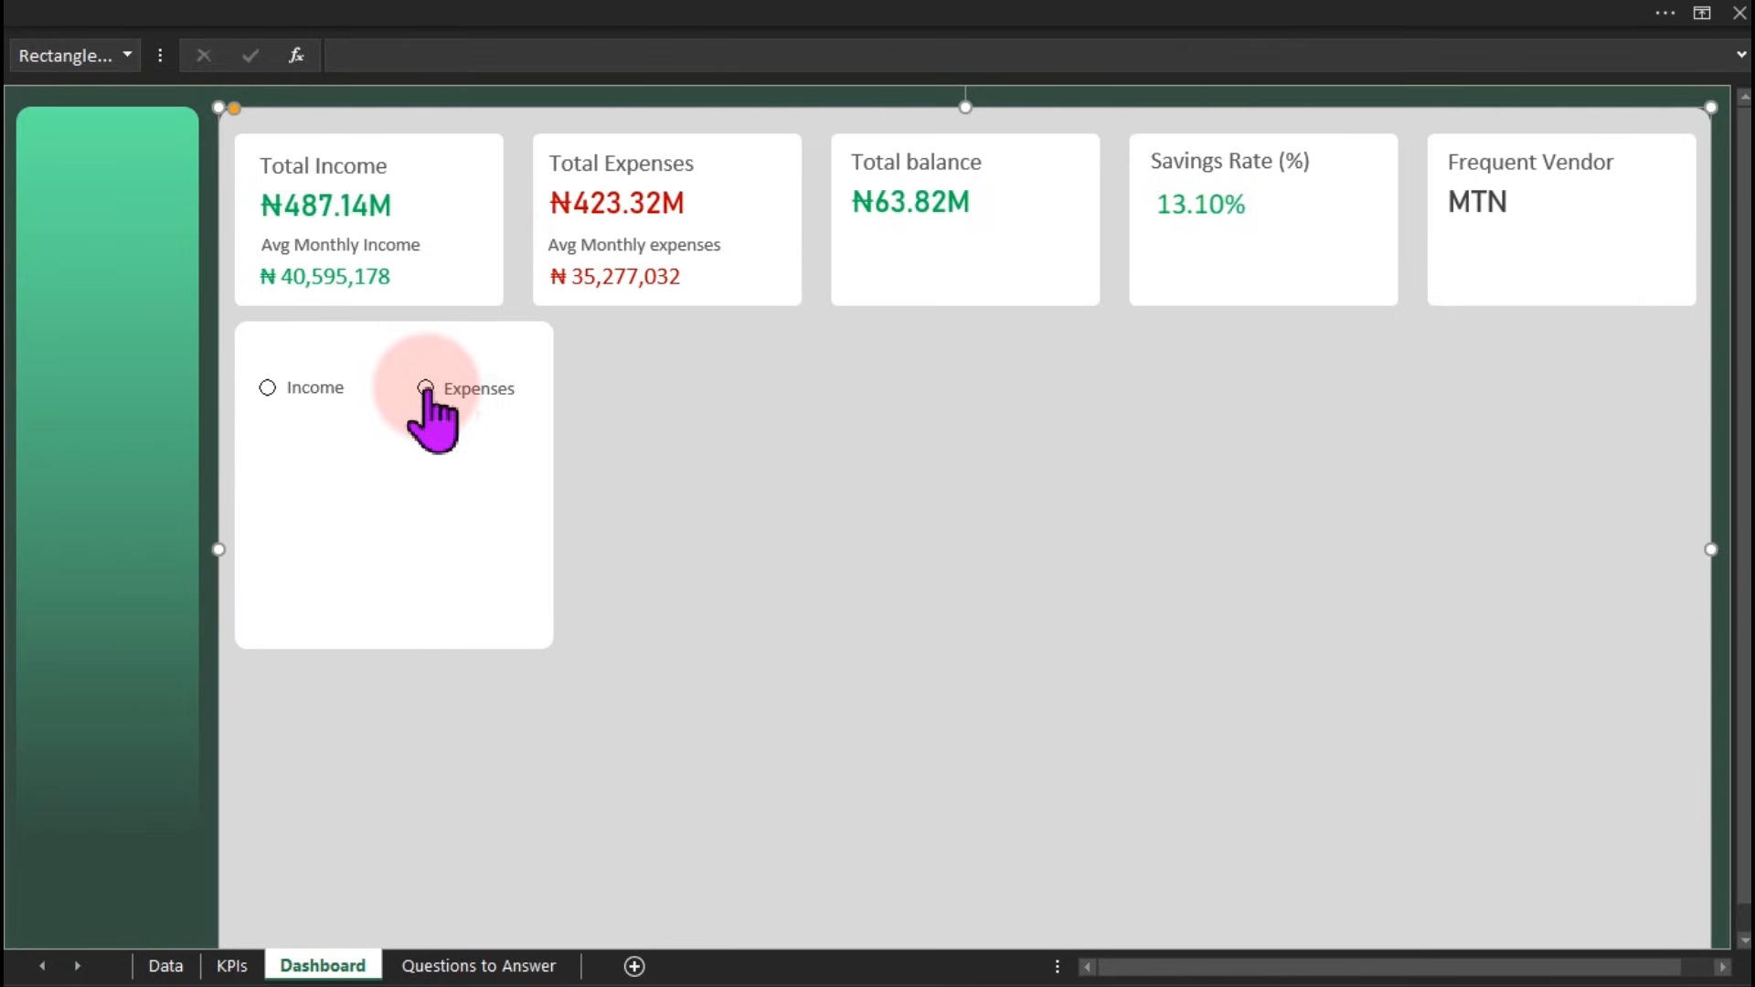
pyautogui.click(477, 391)
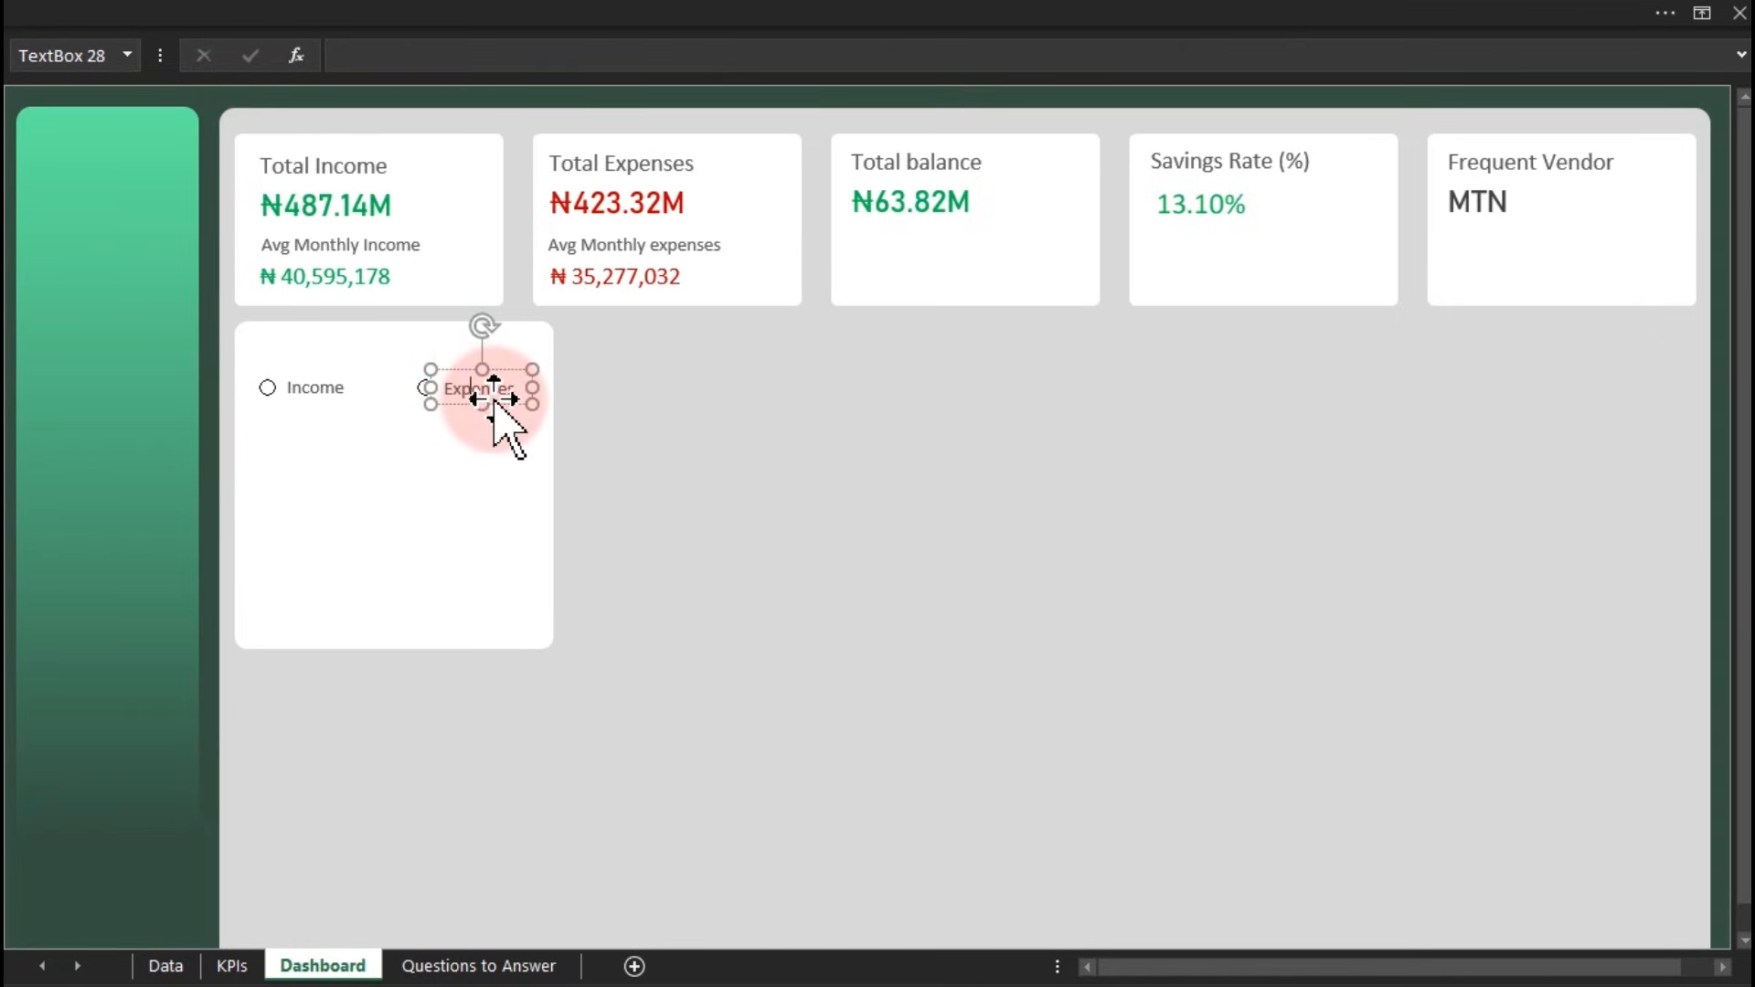
pyautogui.keyDown('ctrl'); pyautogui.click(345, 388); pyautogui.keyUp('ctrl')
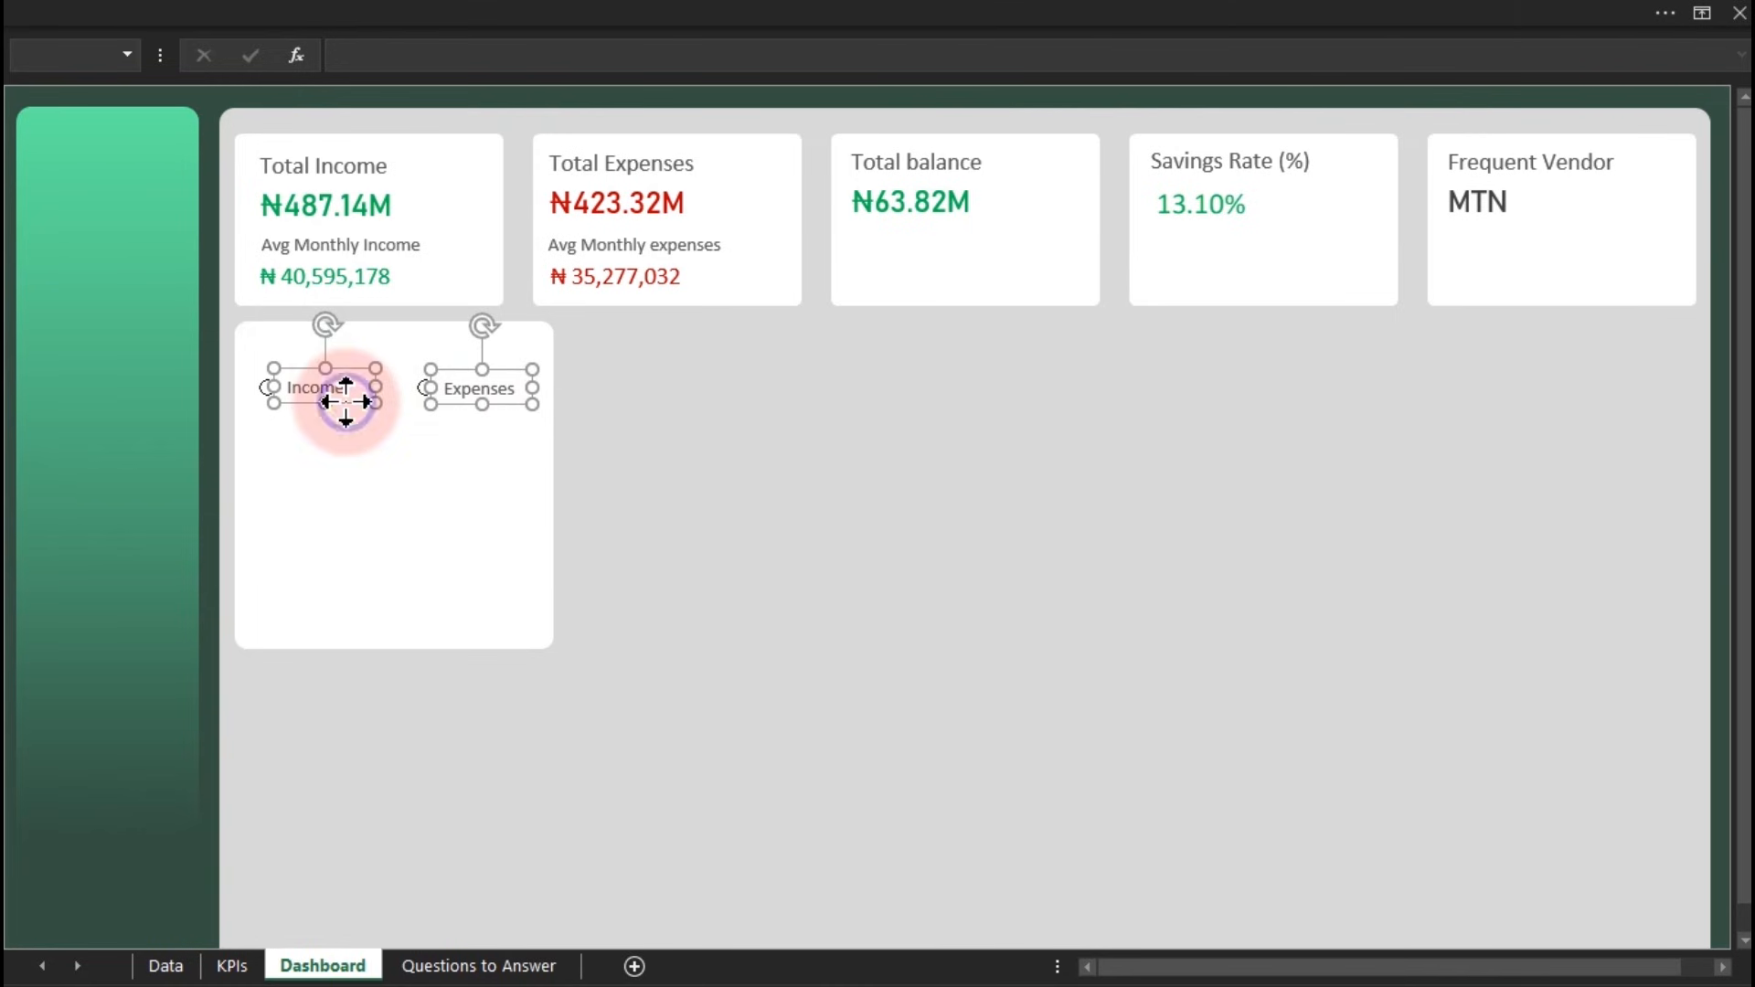
pyautogui.rightClick(346, 402)
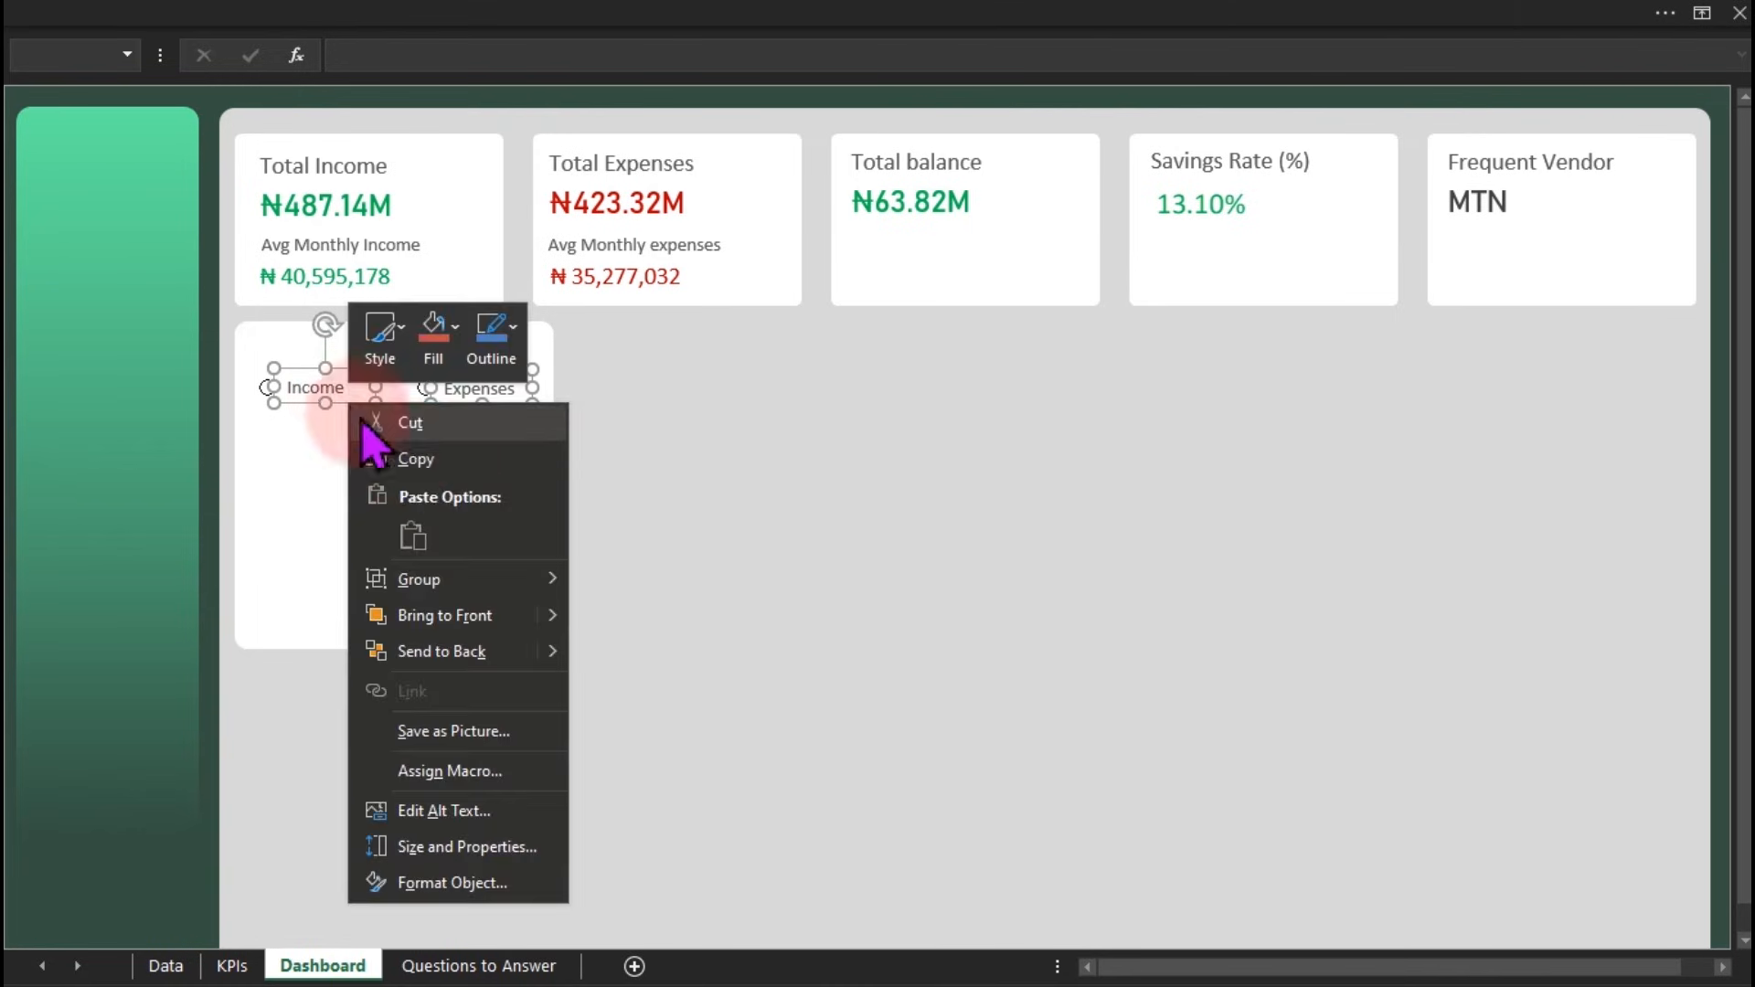
pyautogui.click(432, 653)
pyautogui.click(687, 627)
# Send the blank card and the grey dashboard background to the back, behind the Income and Expenses labels
pyautogui.click(489, 544)
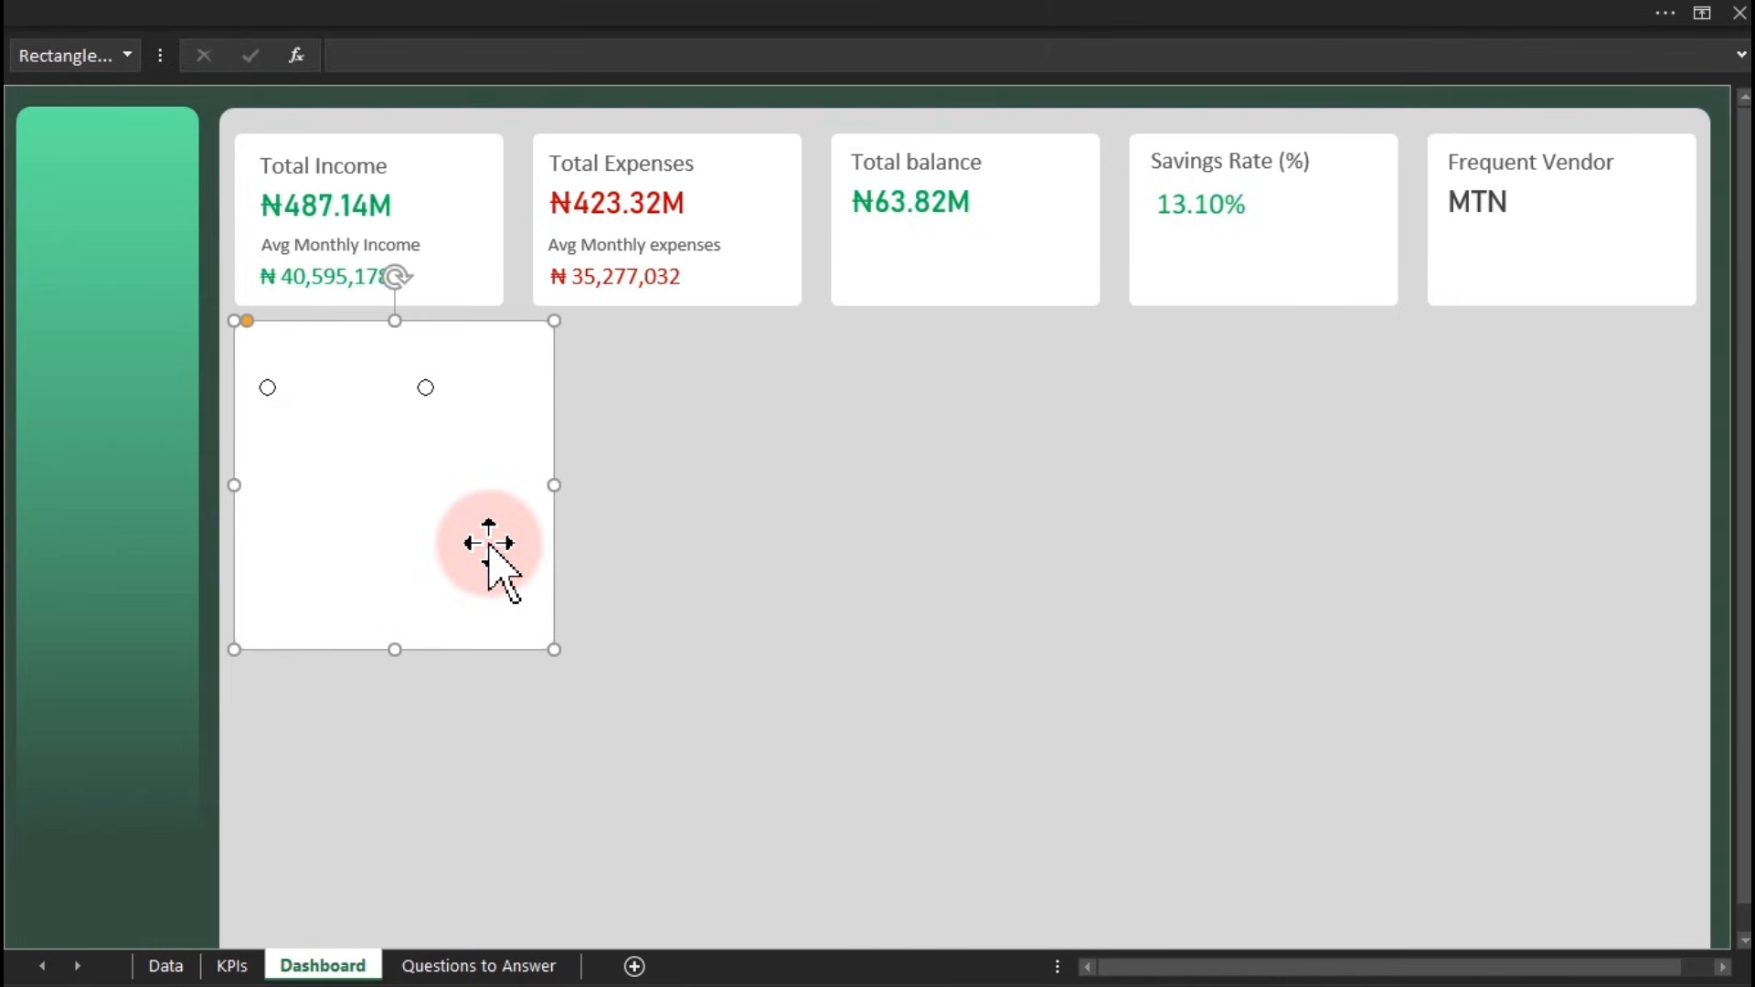
pyautogui.keyDown('ctrl'); pyautogui.click(639, 579); pyautogui.keyUp('ctrl')
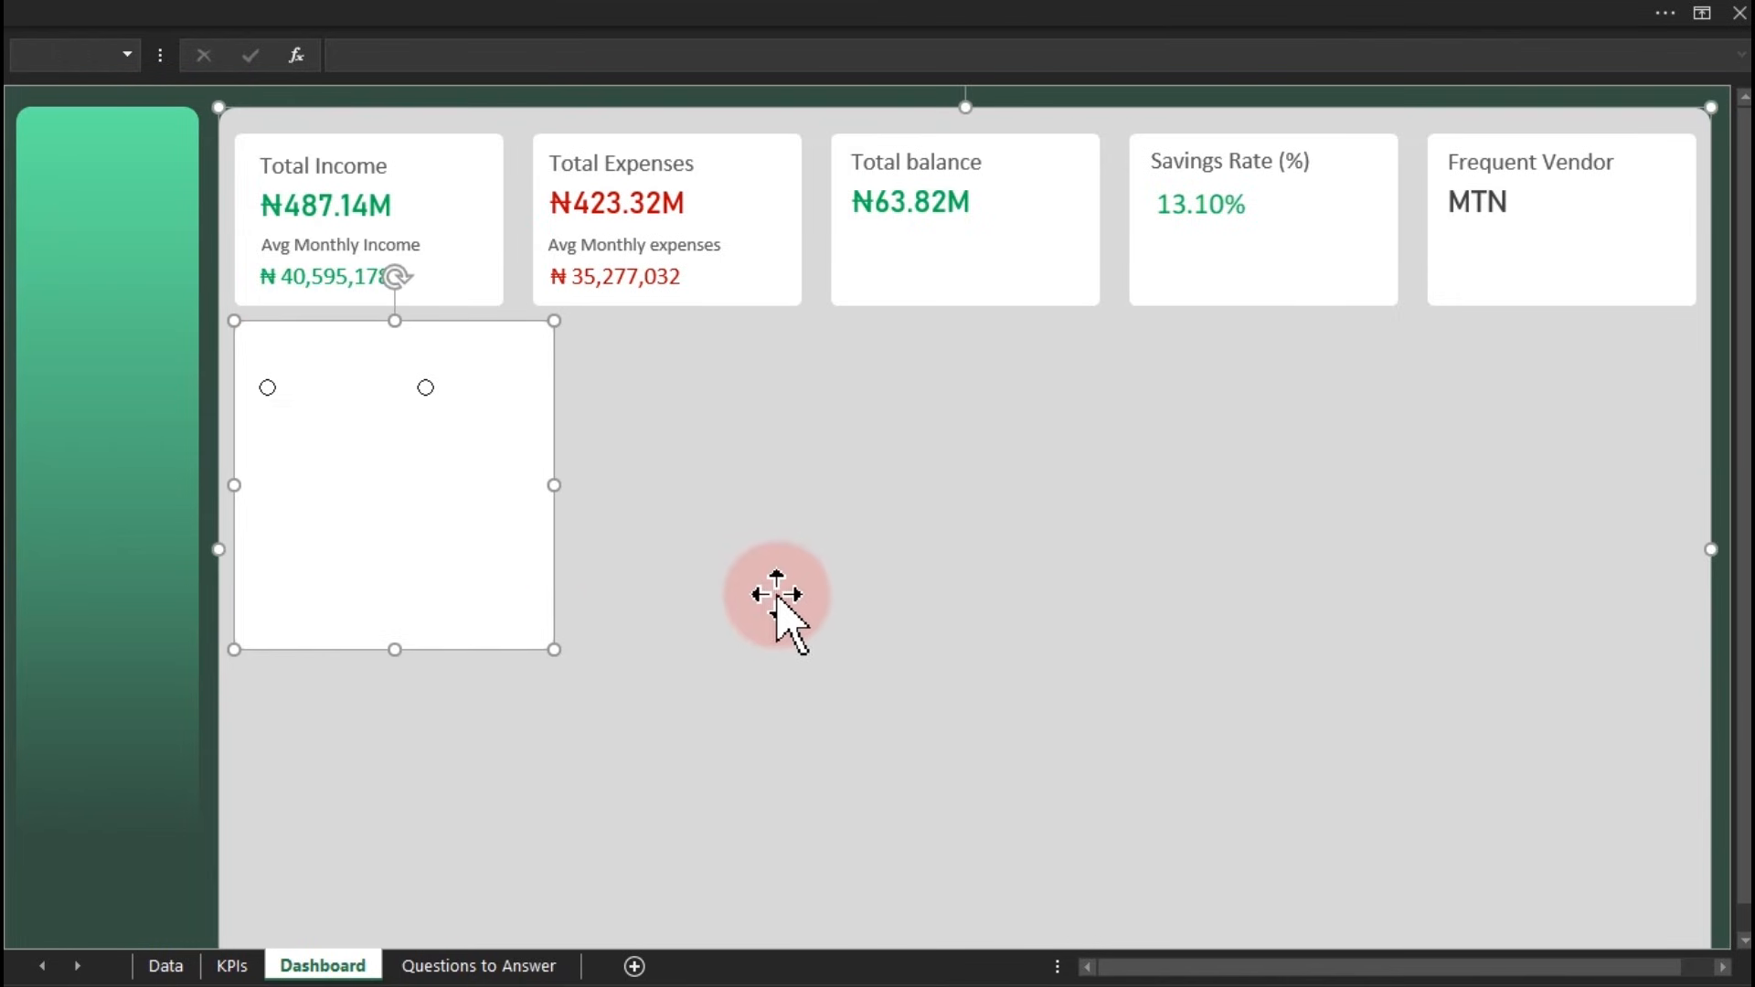
pyautogui.rightClick(776, 530)
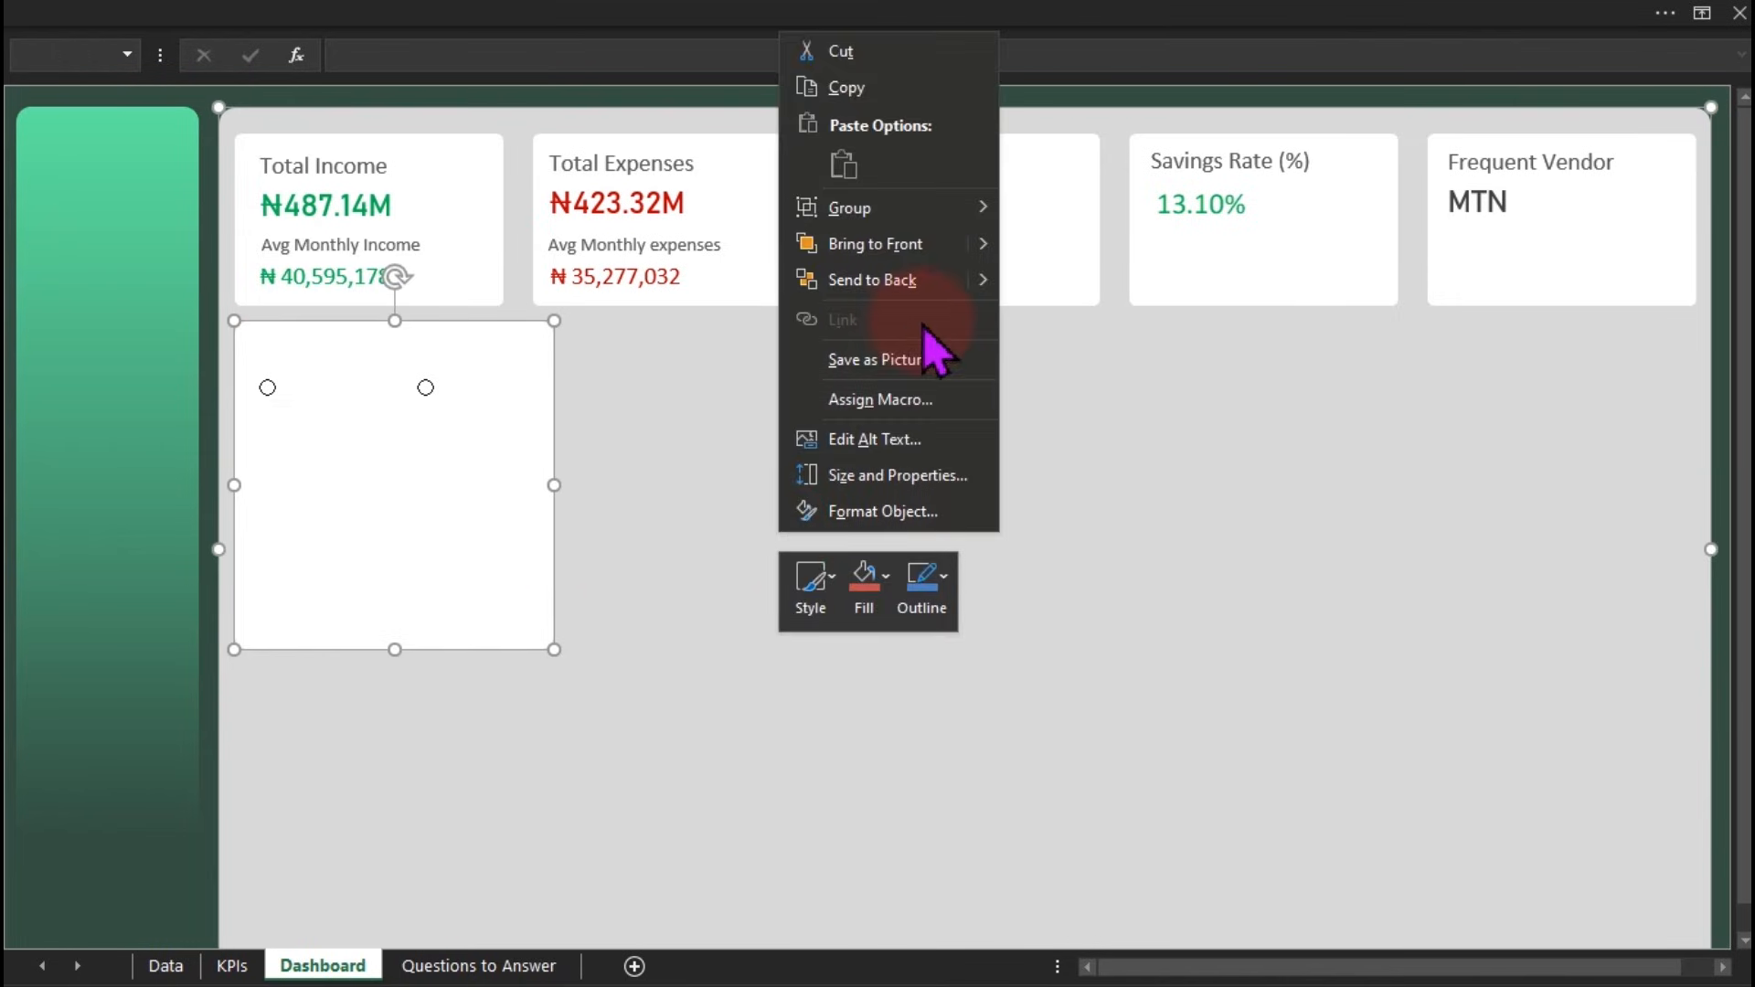
pyautogui.click(868, 279)
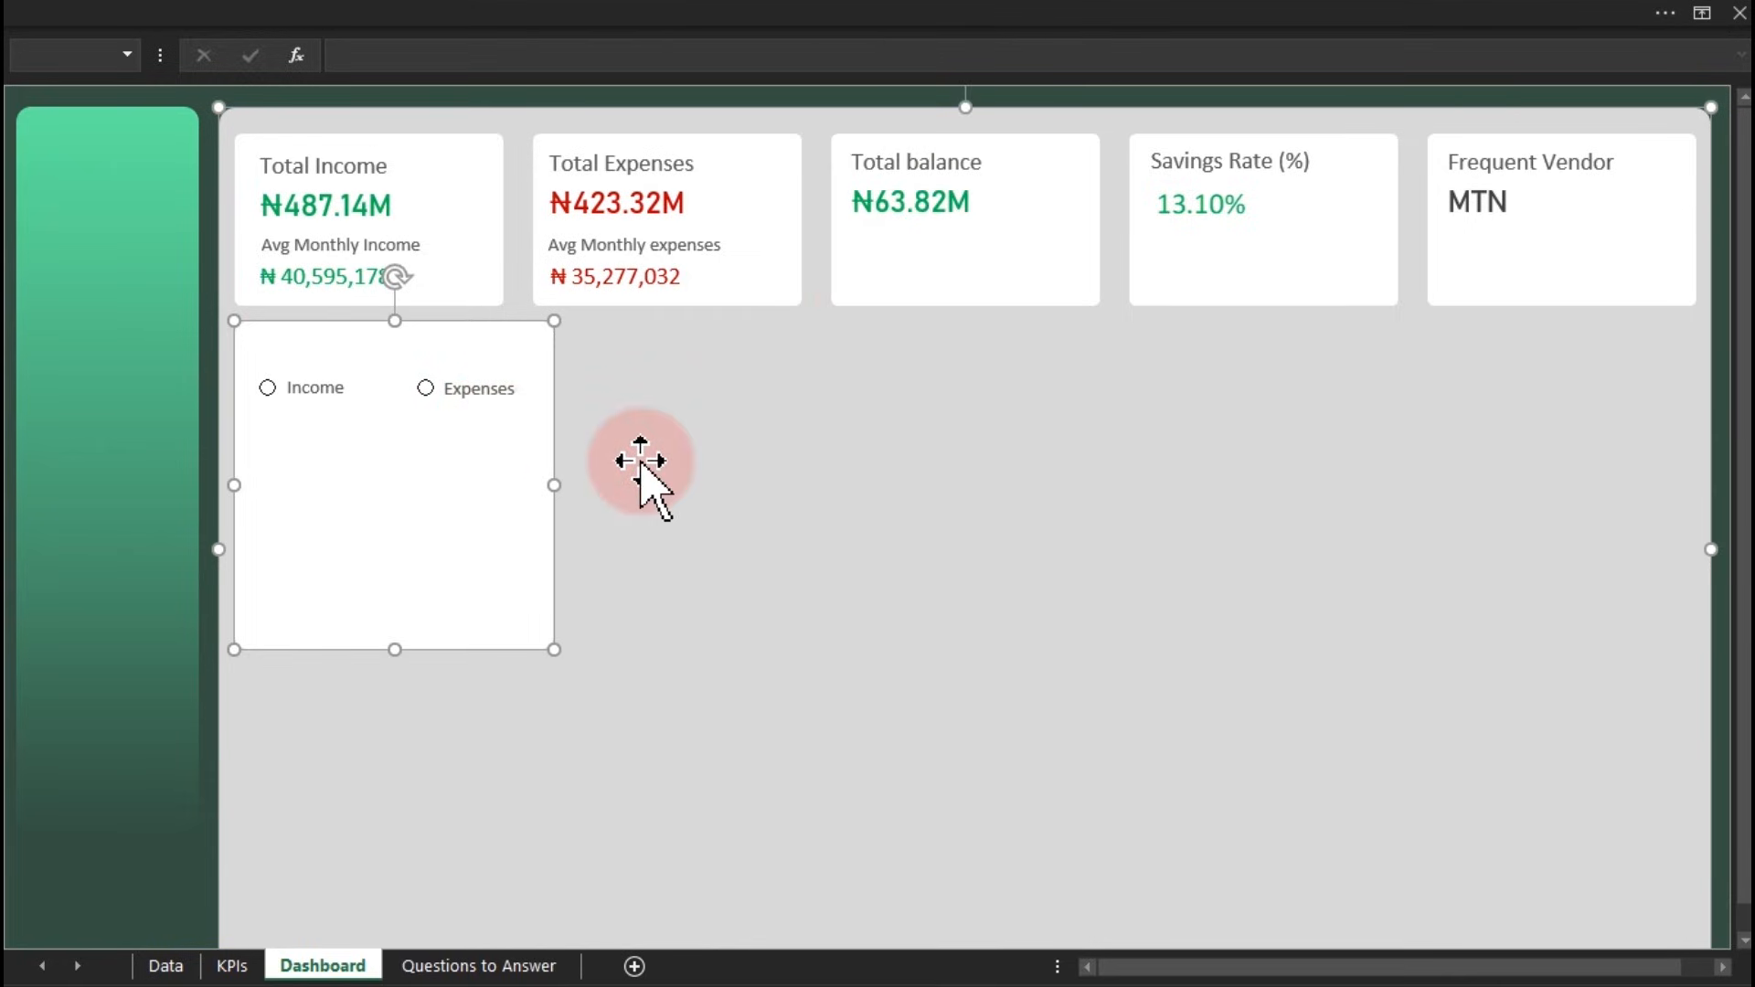
pyautogui.click(194, 185)
pyautogui.click(208, 191)
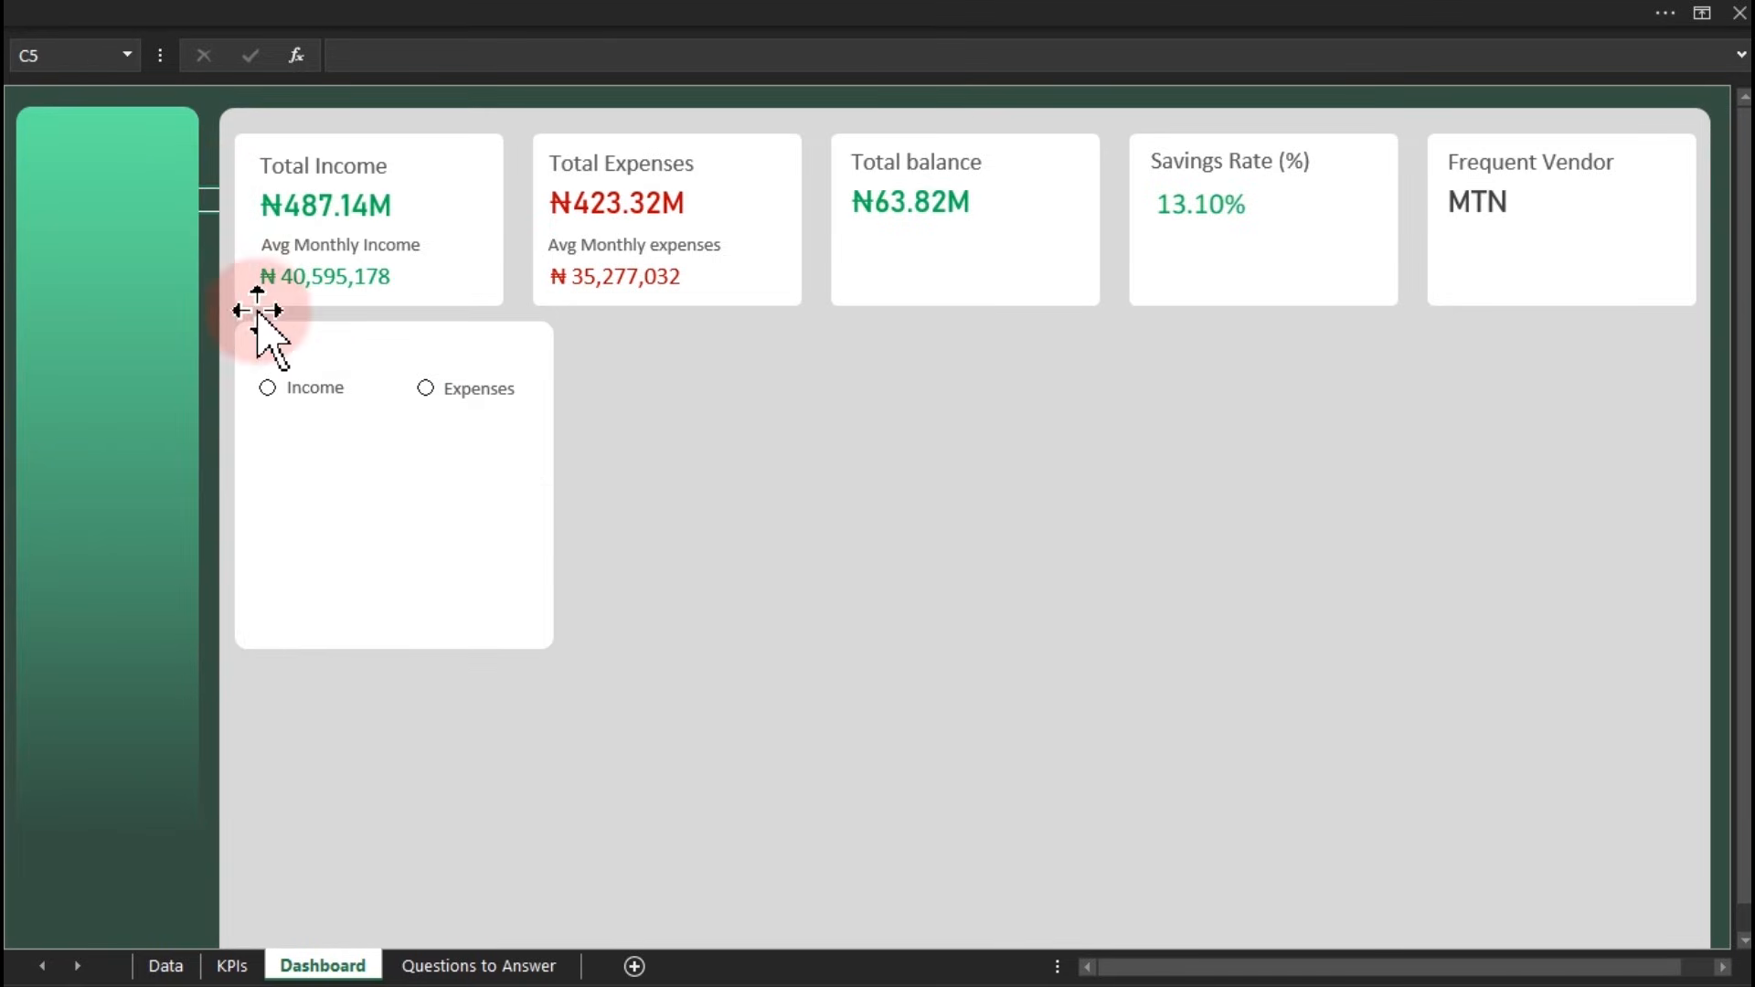
# Choose the Income option and link its option button to cell G7 on the Questions to Answer sheet
pyautogui.click(324, 391)
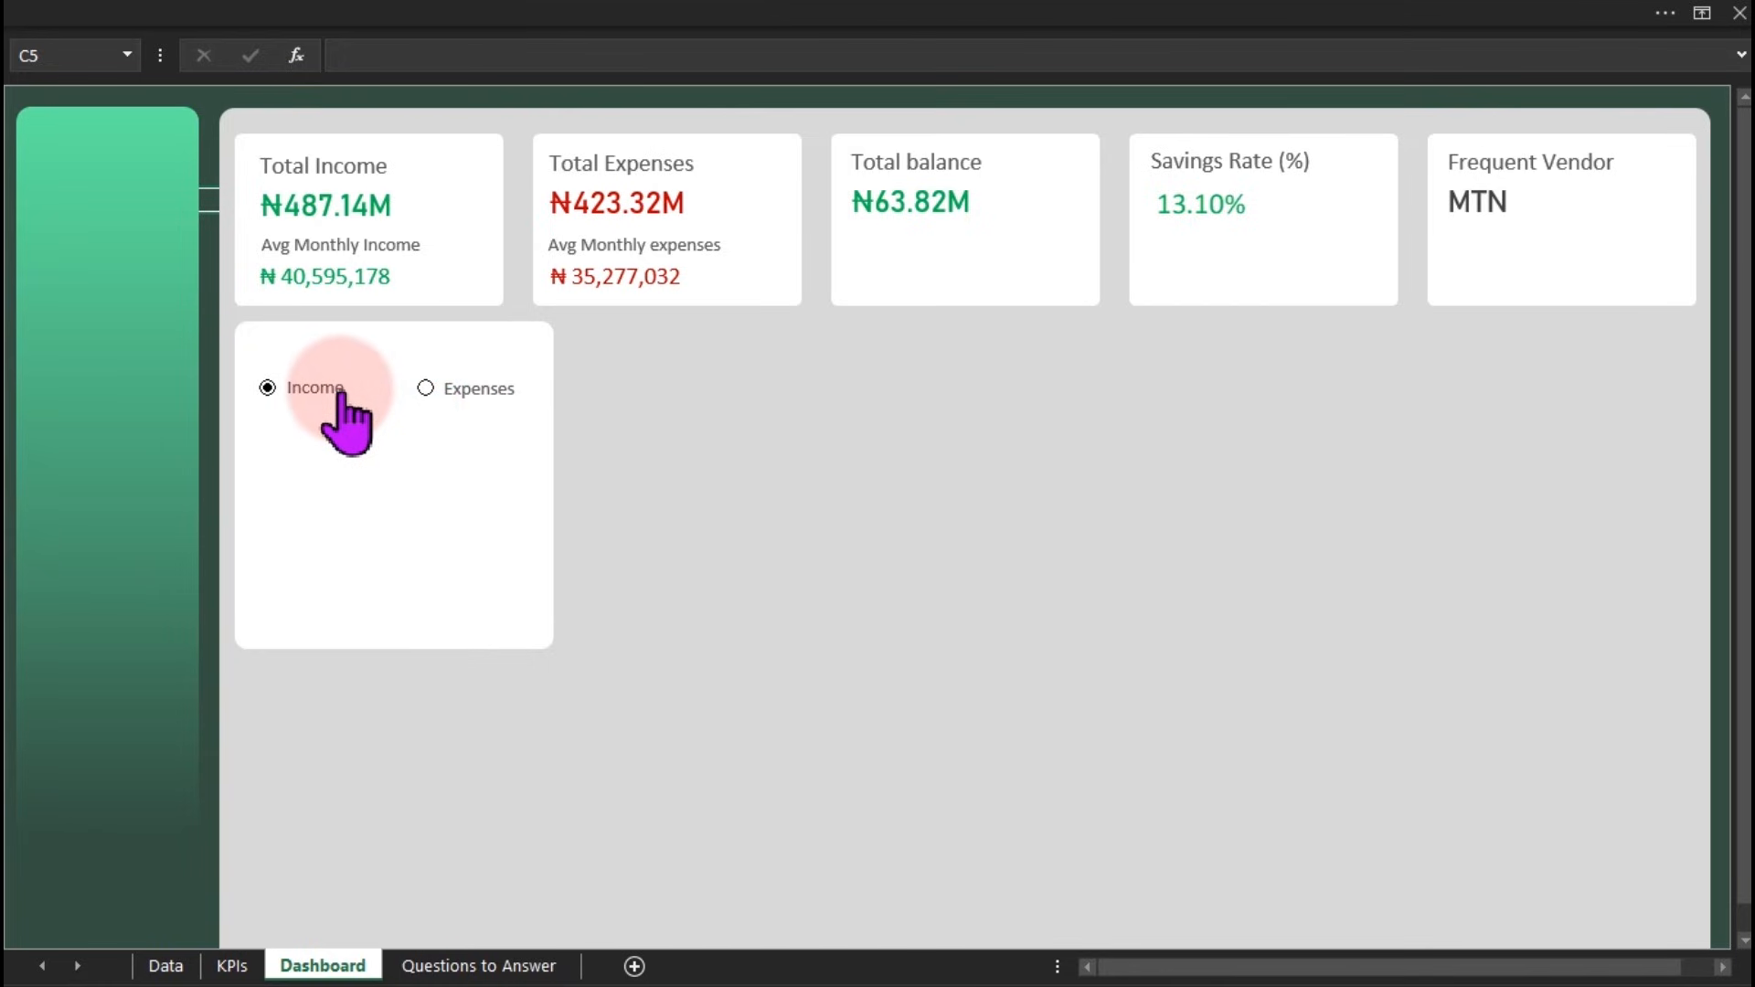
pyautogui.rightClick(287, 395)
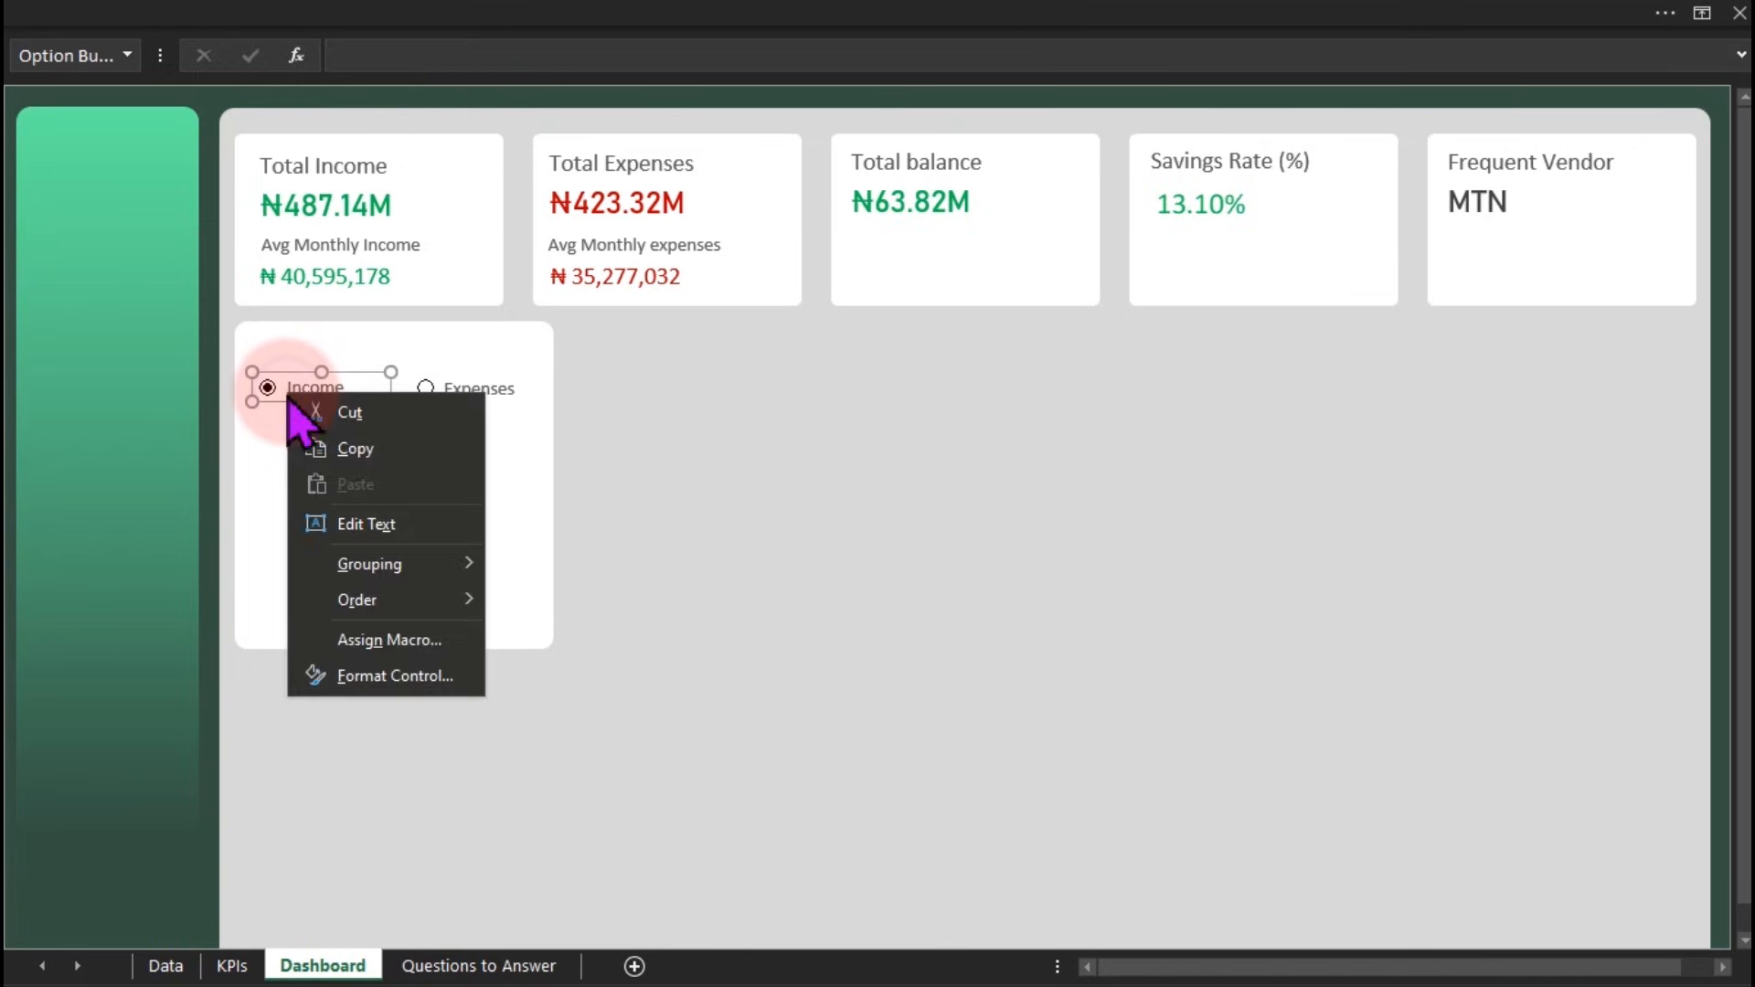
pyautogui.click(382, 676)
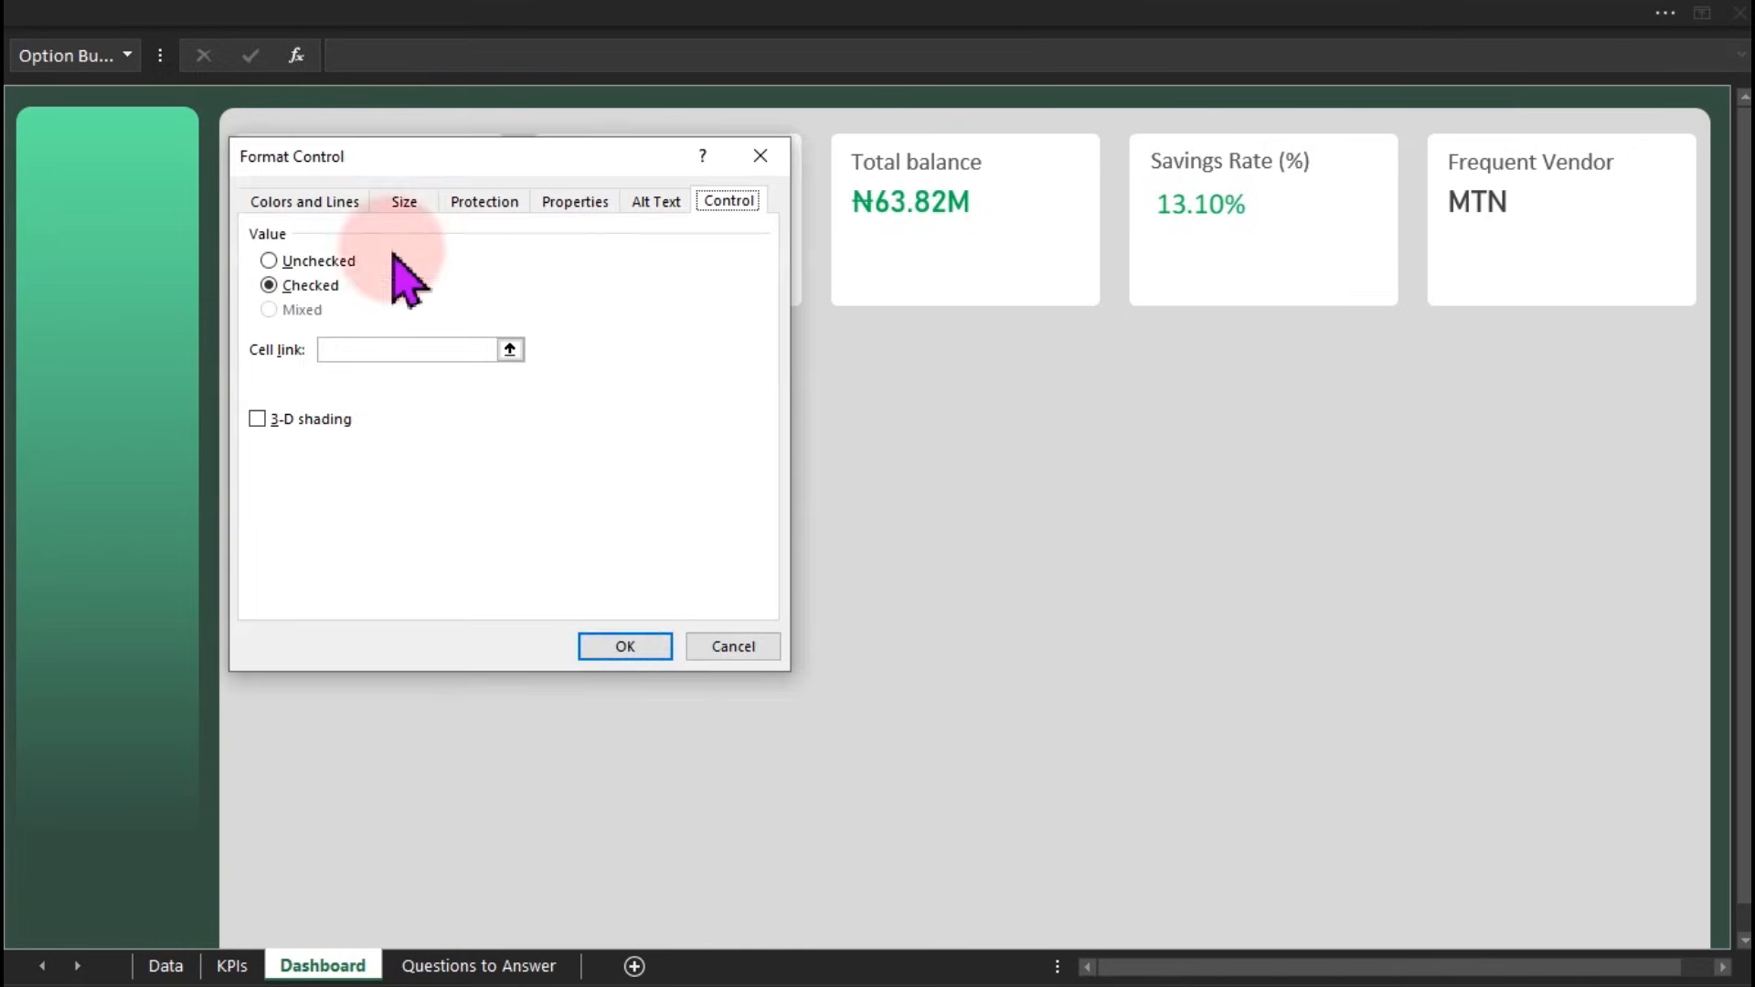
pyautogui.click(396, 354)
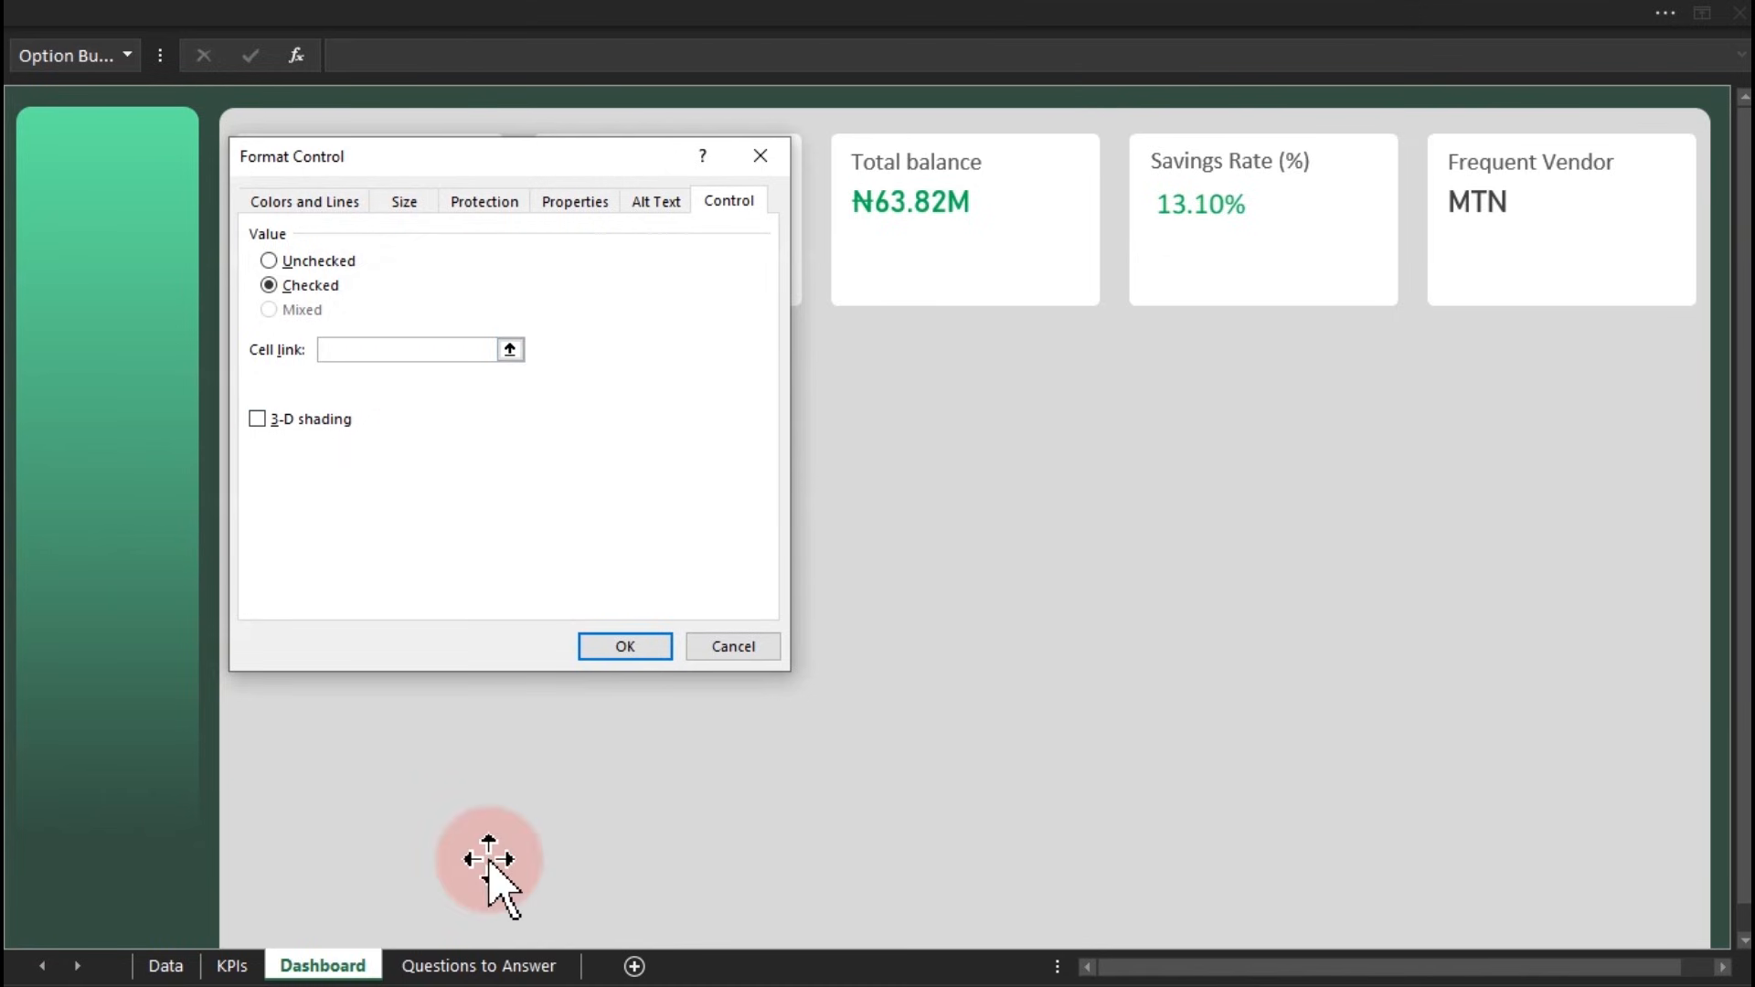
pyautogui.click(394, 959)
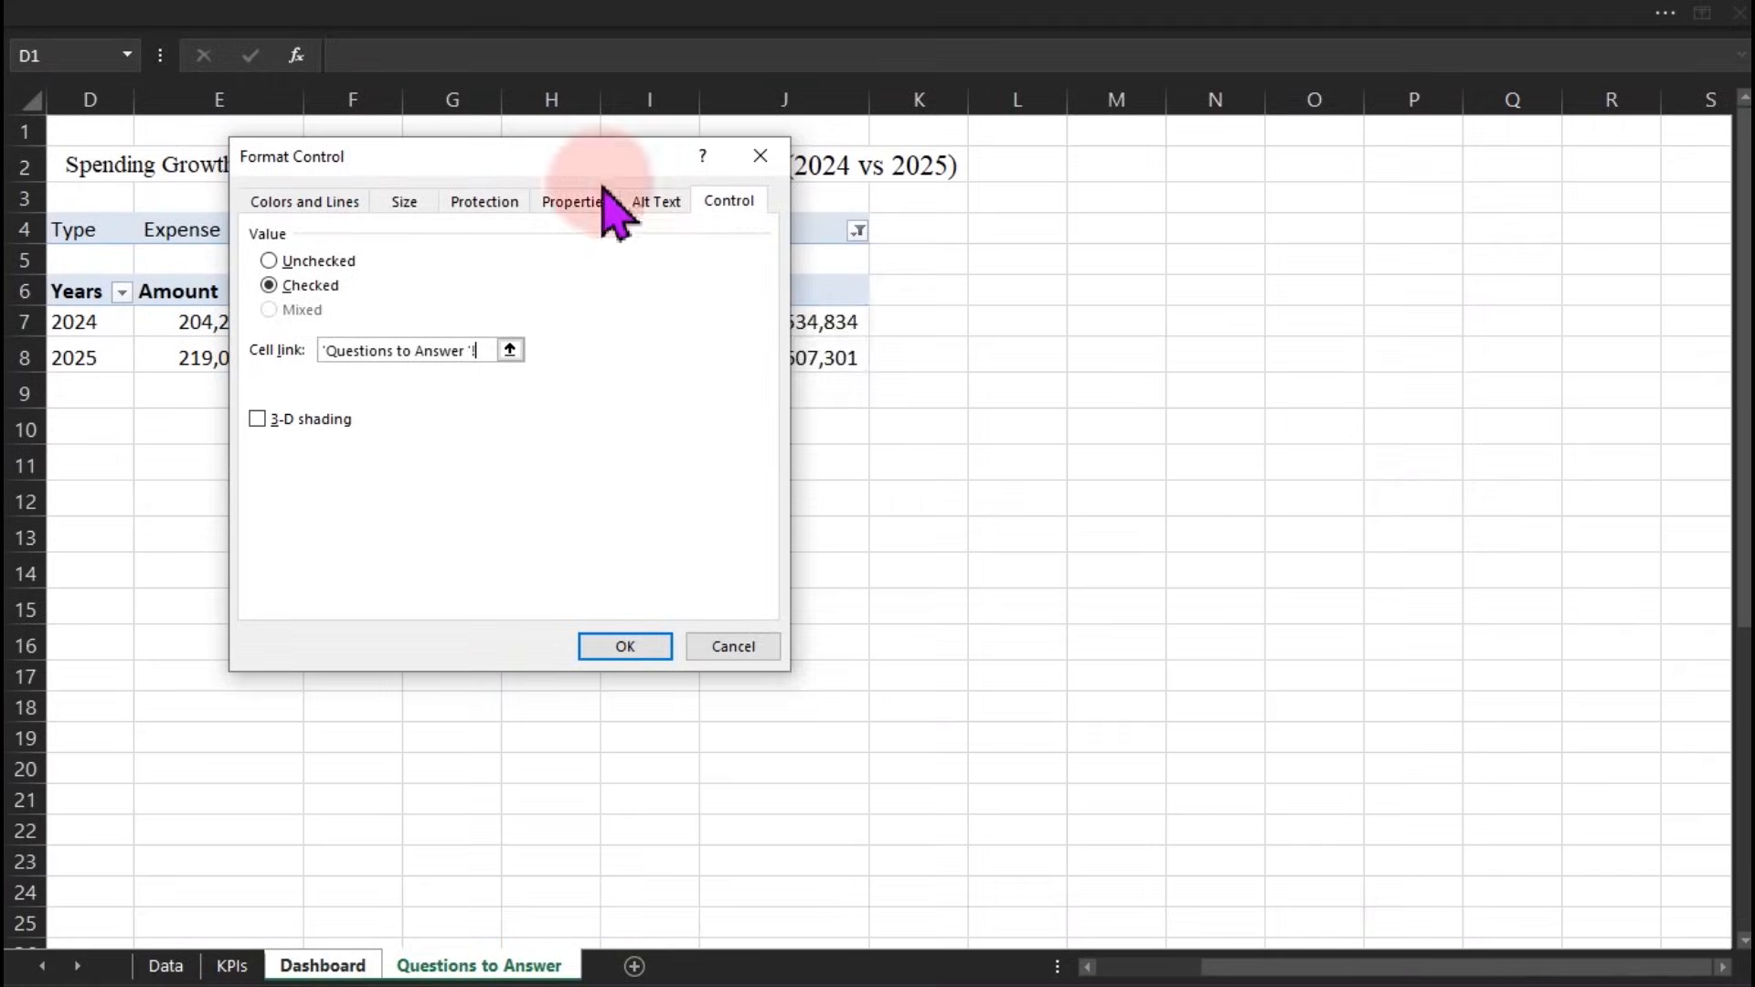
pyautogui.moveTo(603, 183); pyautogui.dragTo(1152, 401)
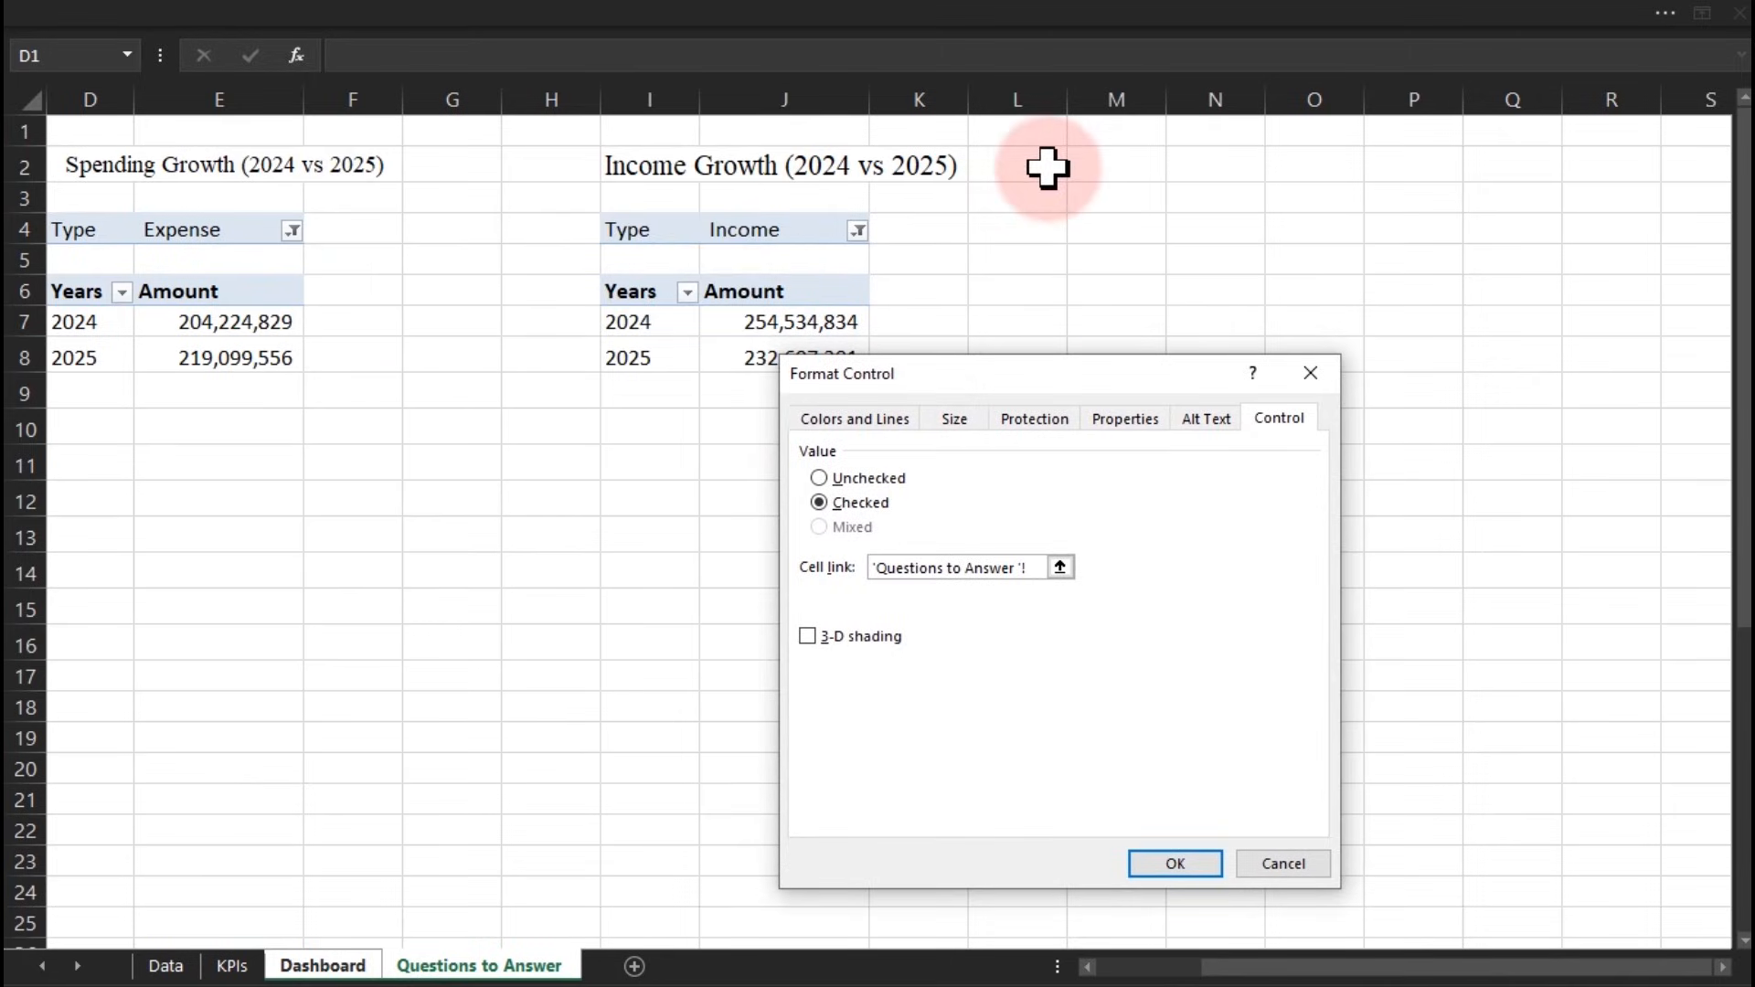
pyautogui.click(427, 318)
pyautogui.click(1171, 863)
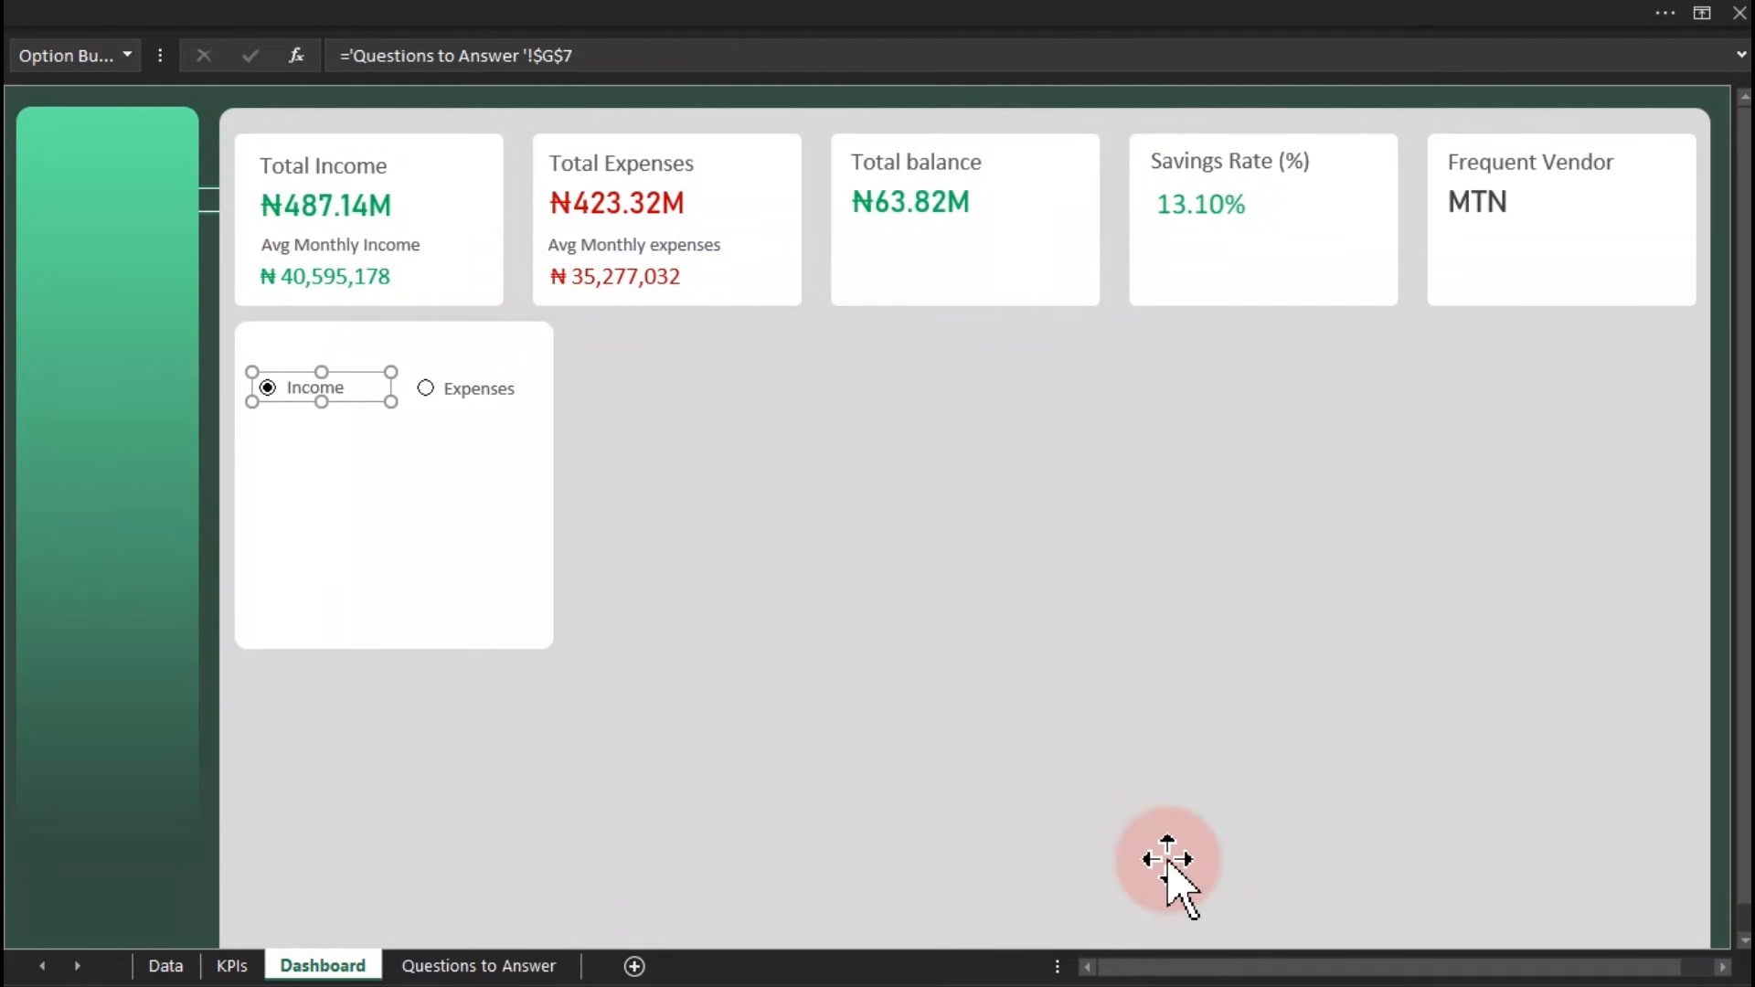
# On the Questions to Answer sheet, enter the heading Option btn in G6 above the linked cell
pyautogui.click(516, 966)
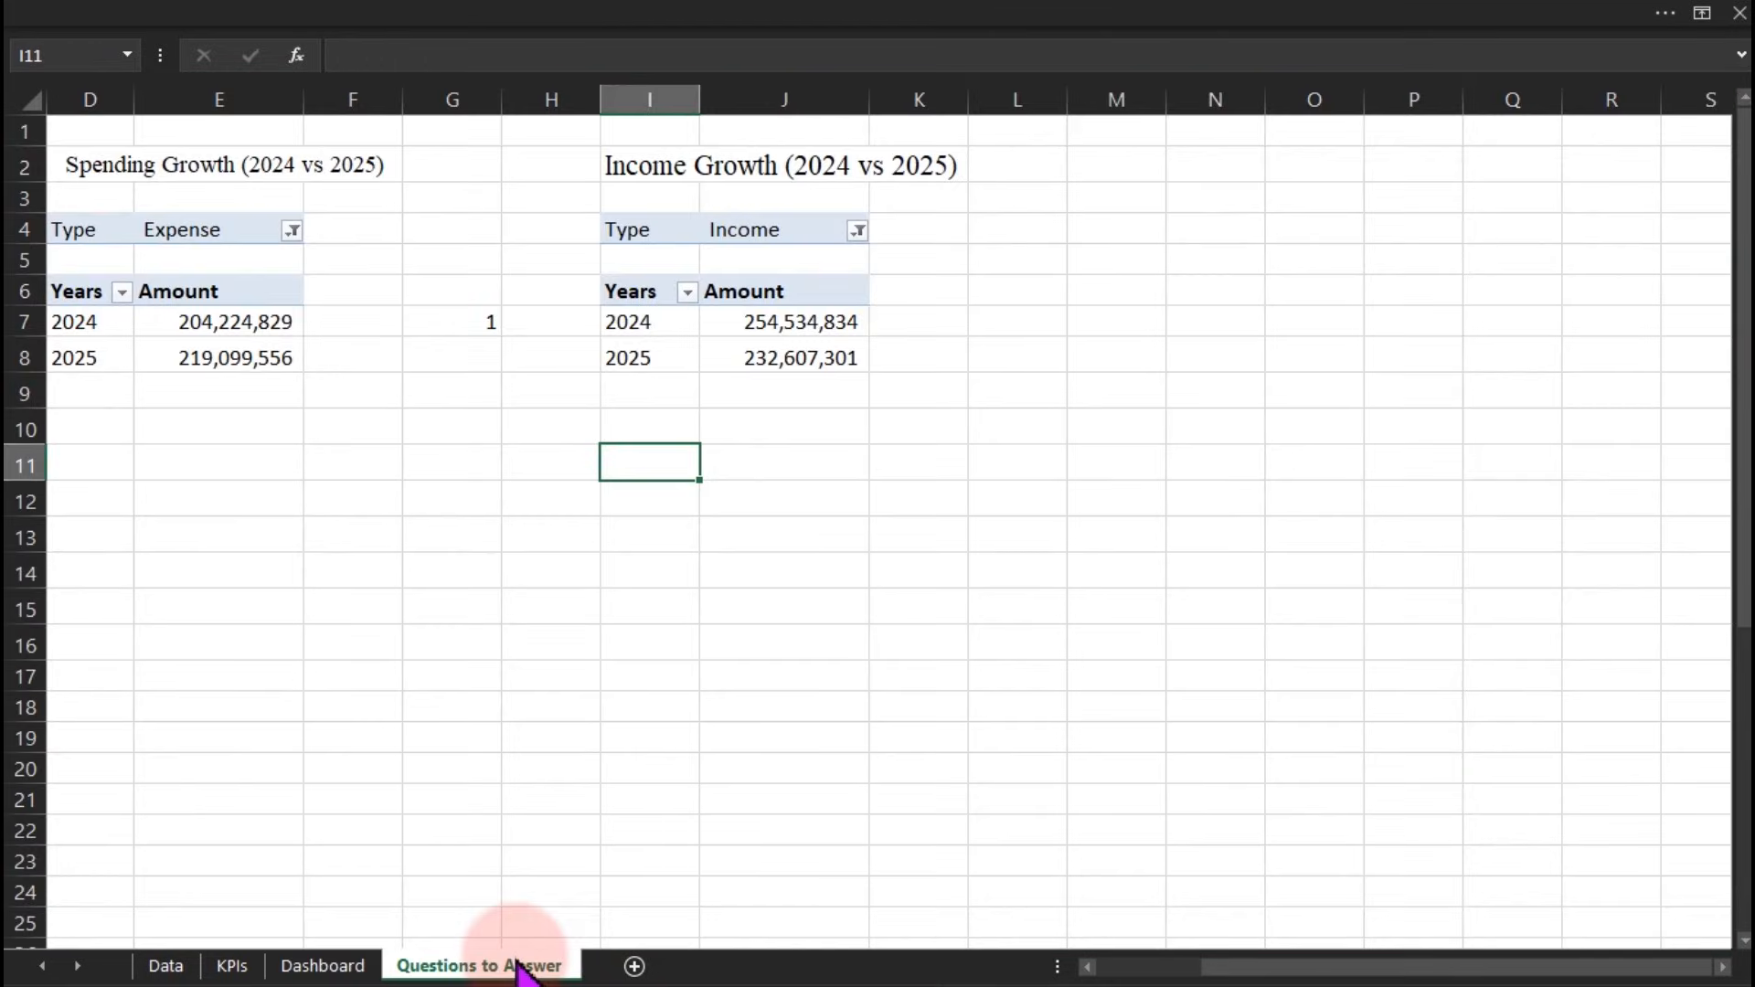
pyautogui.click(443, 285)
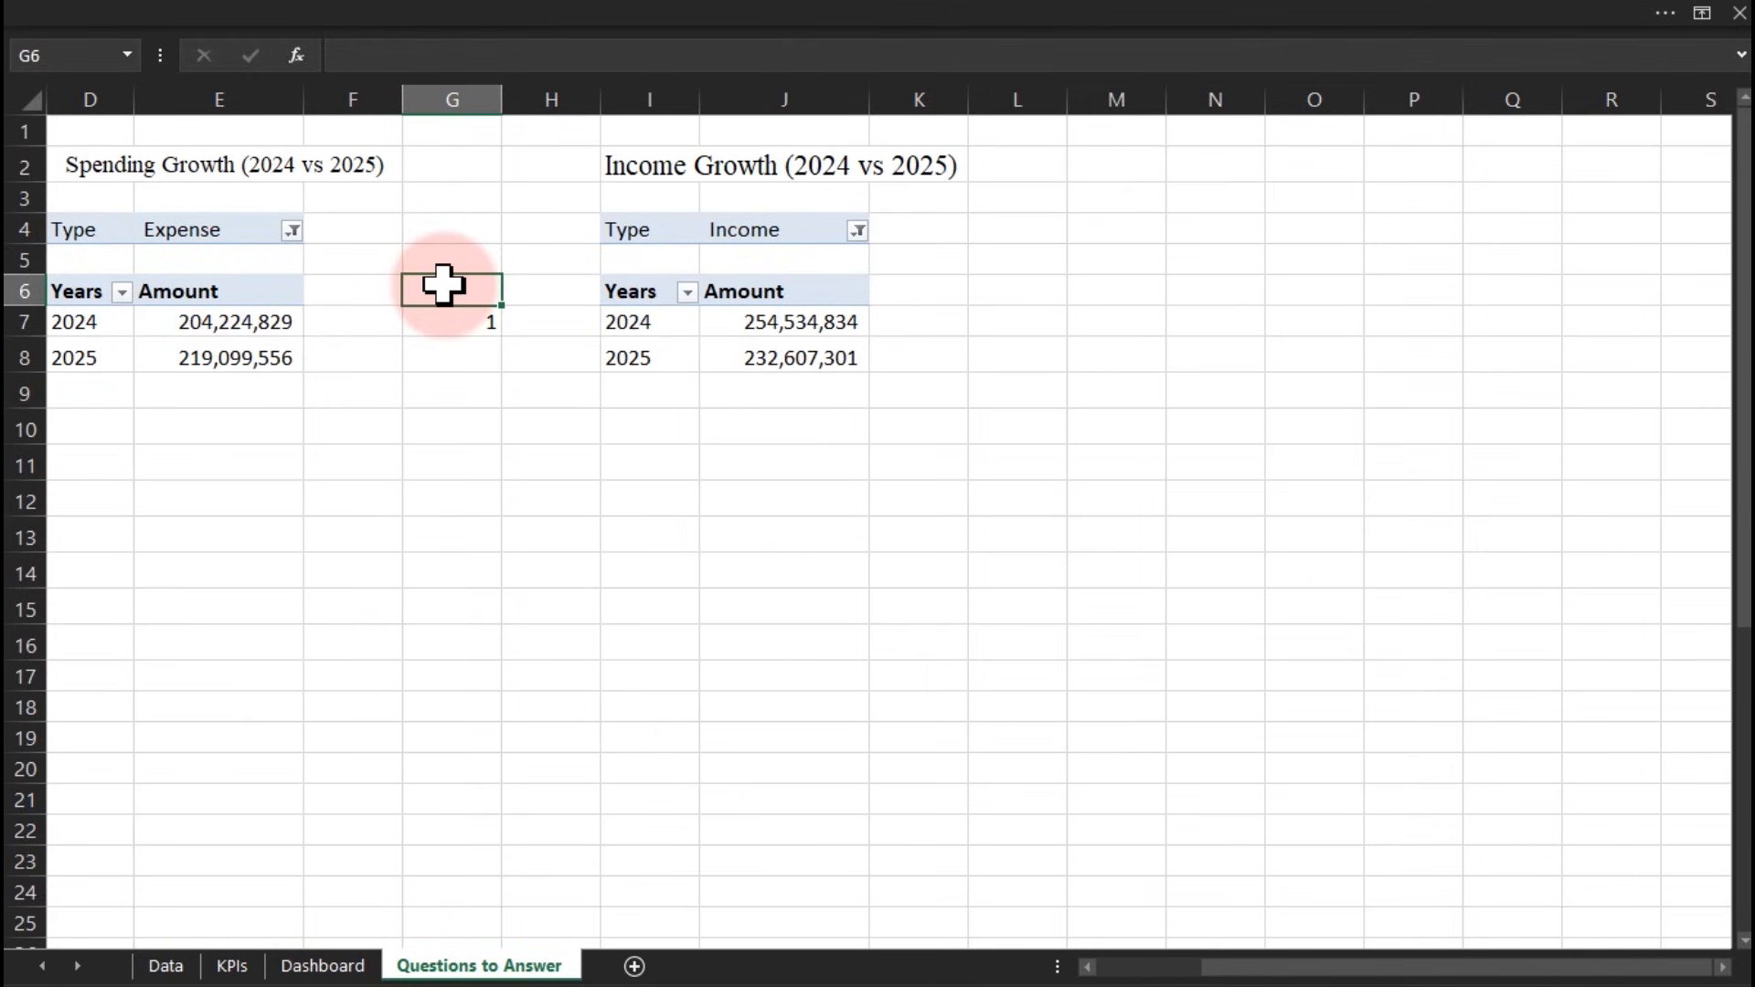
pyautogui.write('Option bn')
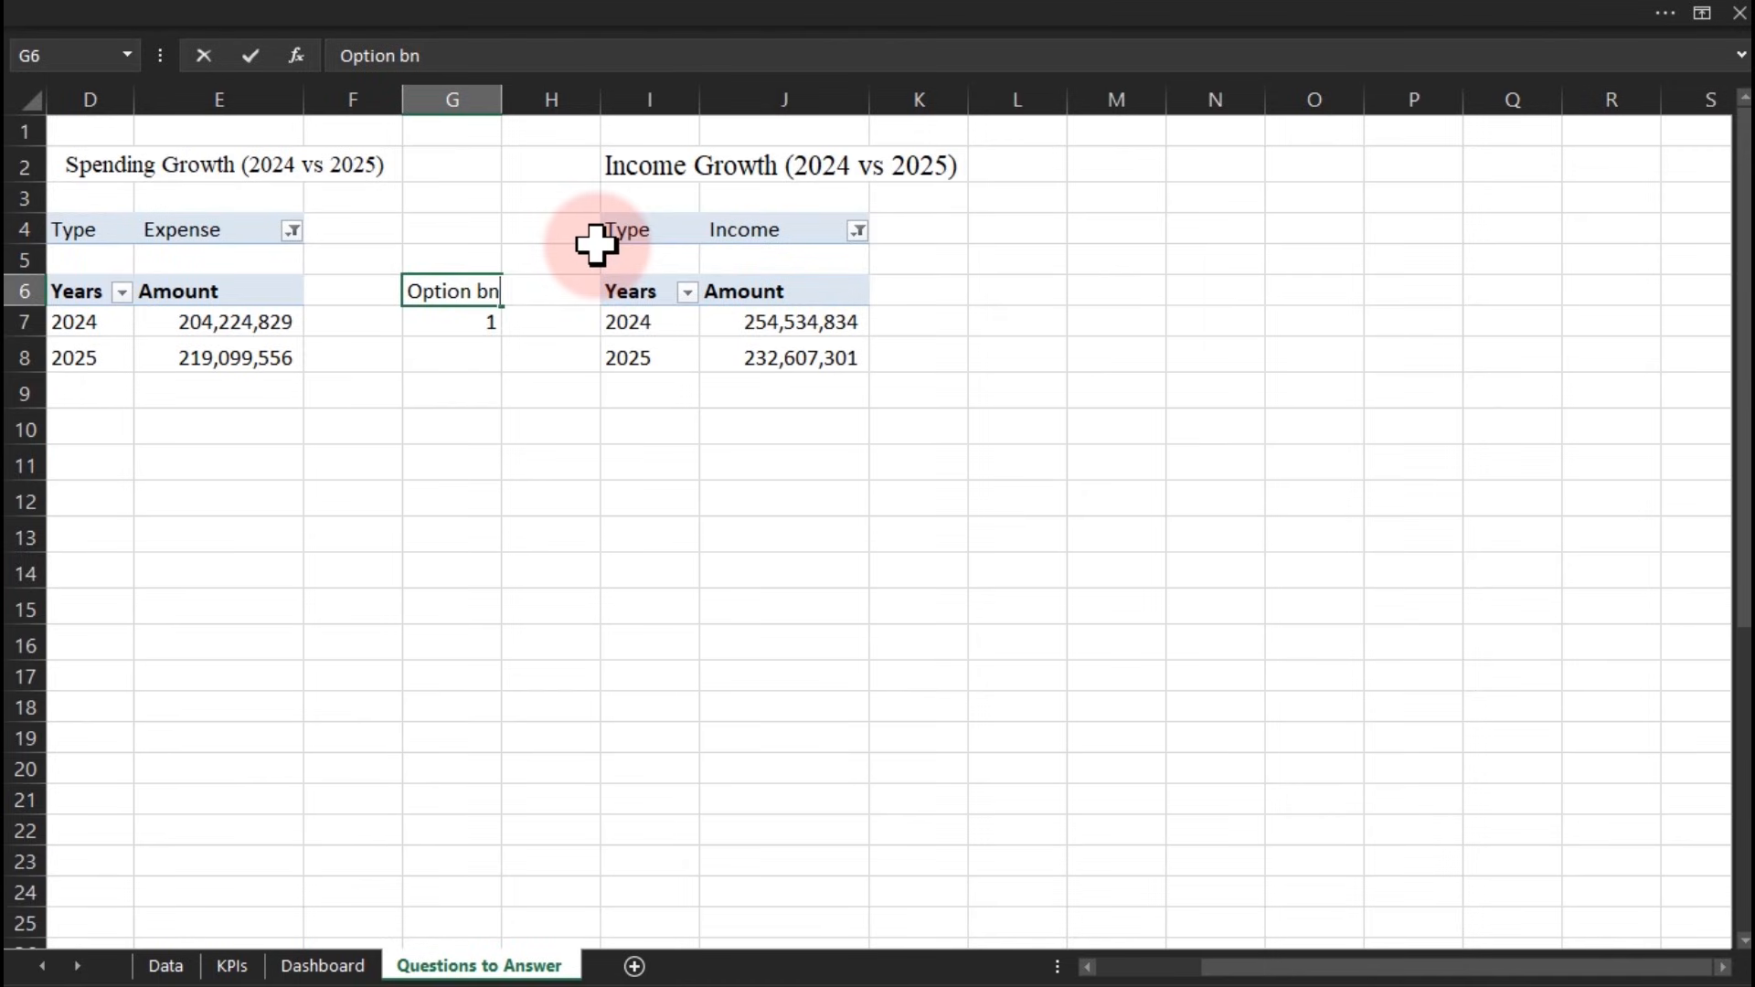
pyautogui.press('Return')
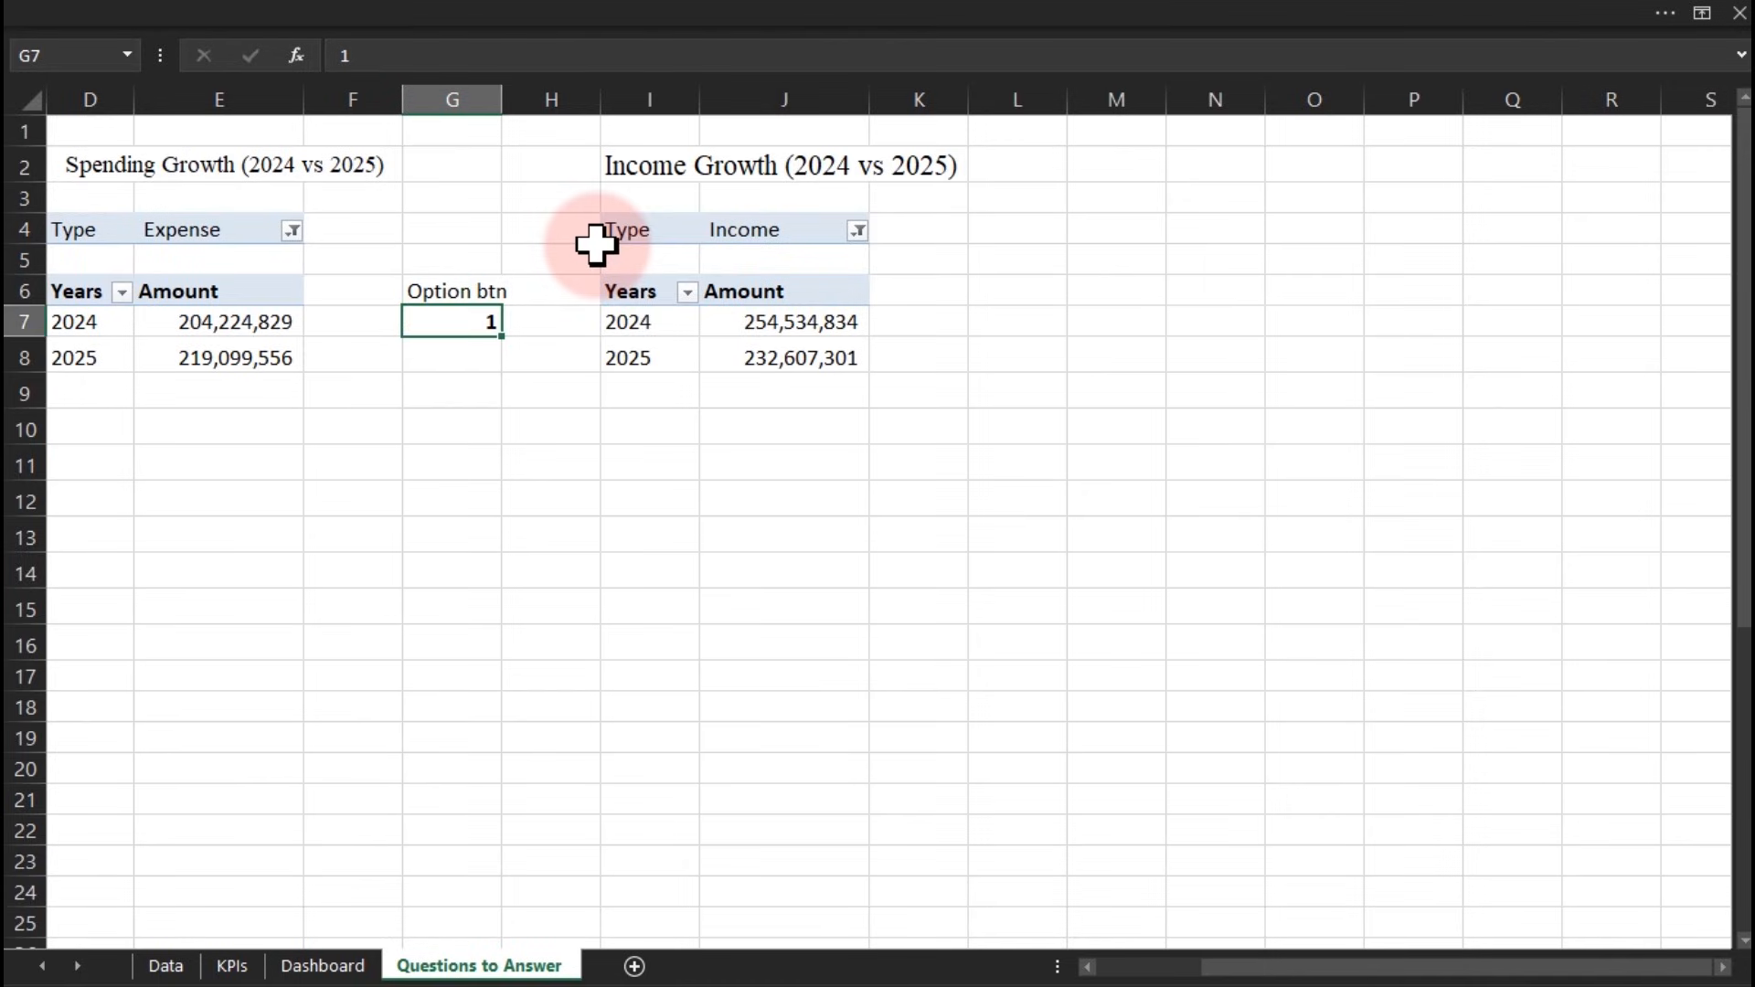
pyautogui.click(486, 289)
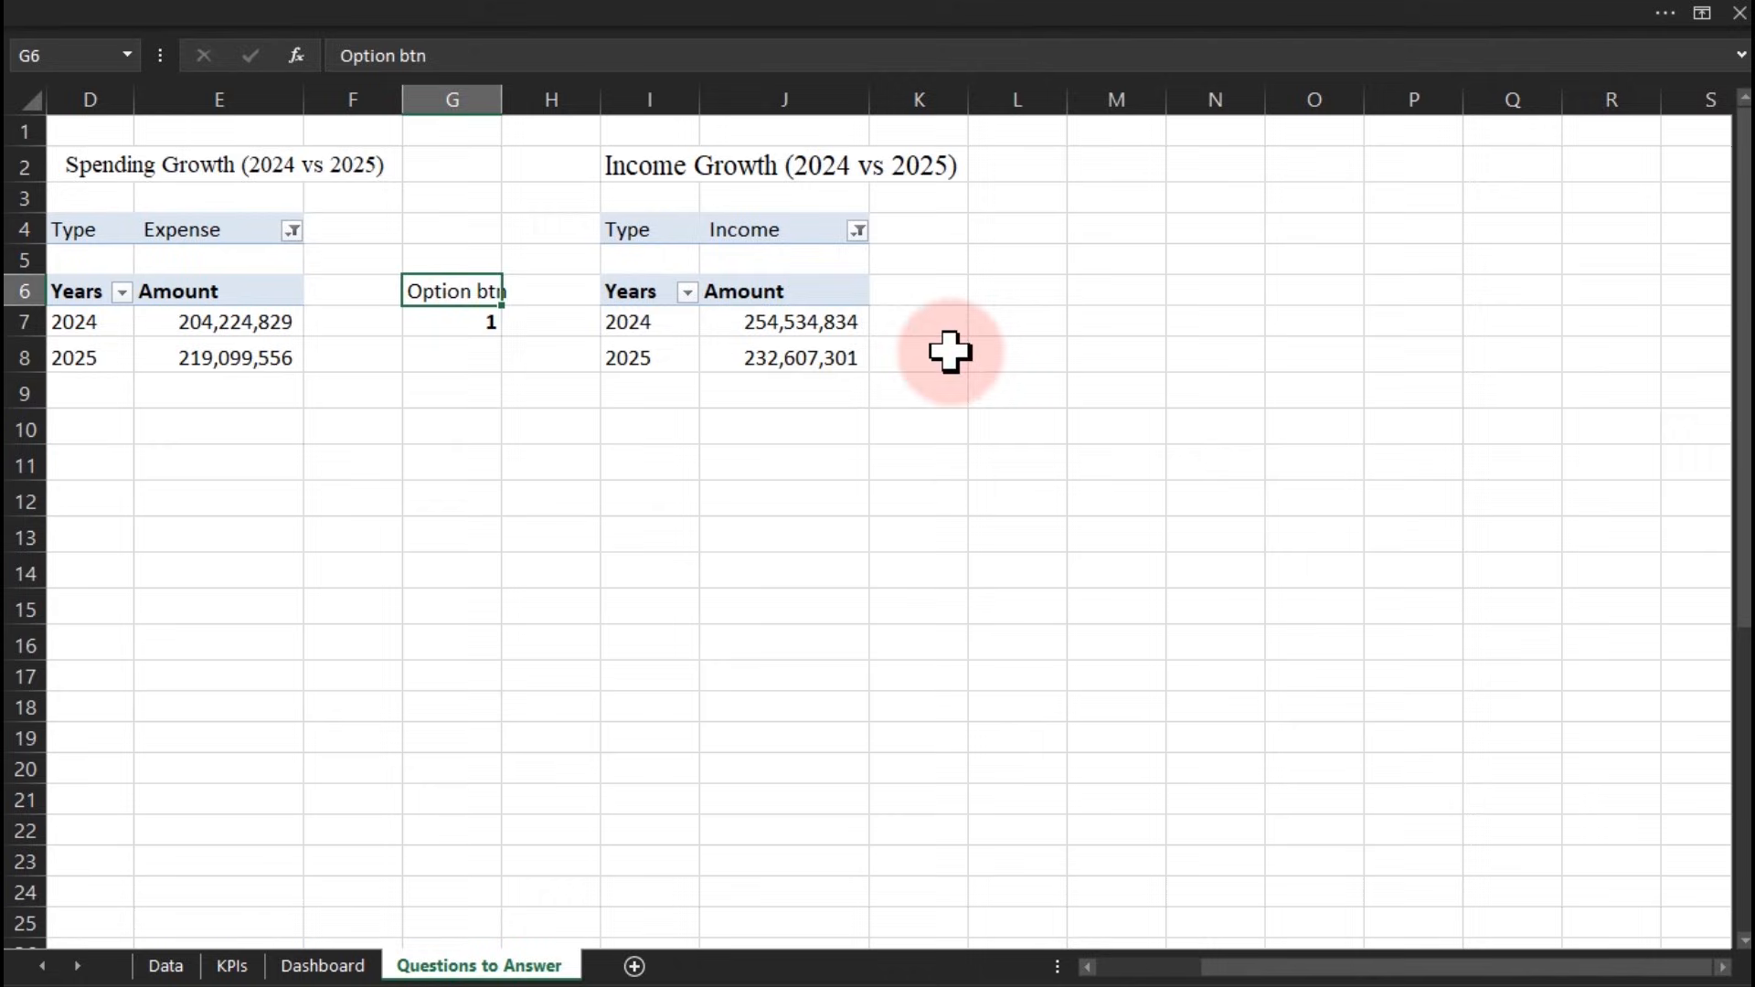
# Name the linked cell G7 Optionbtn
pyautogui.click(472, 326)
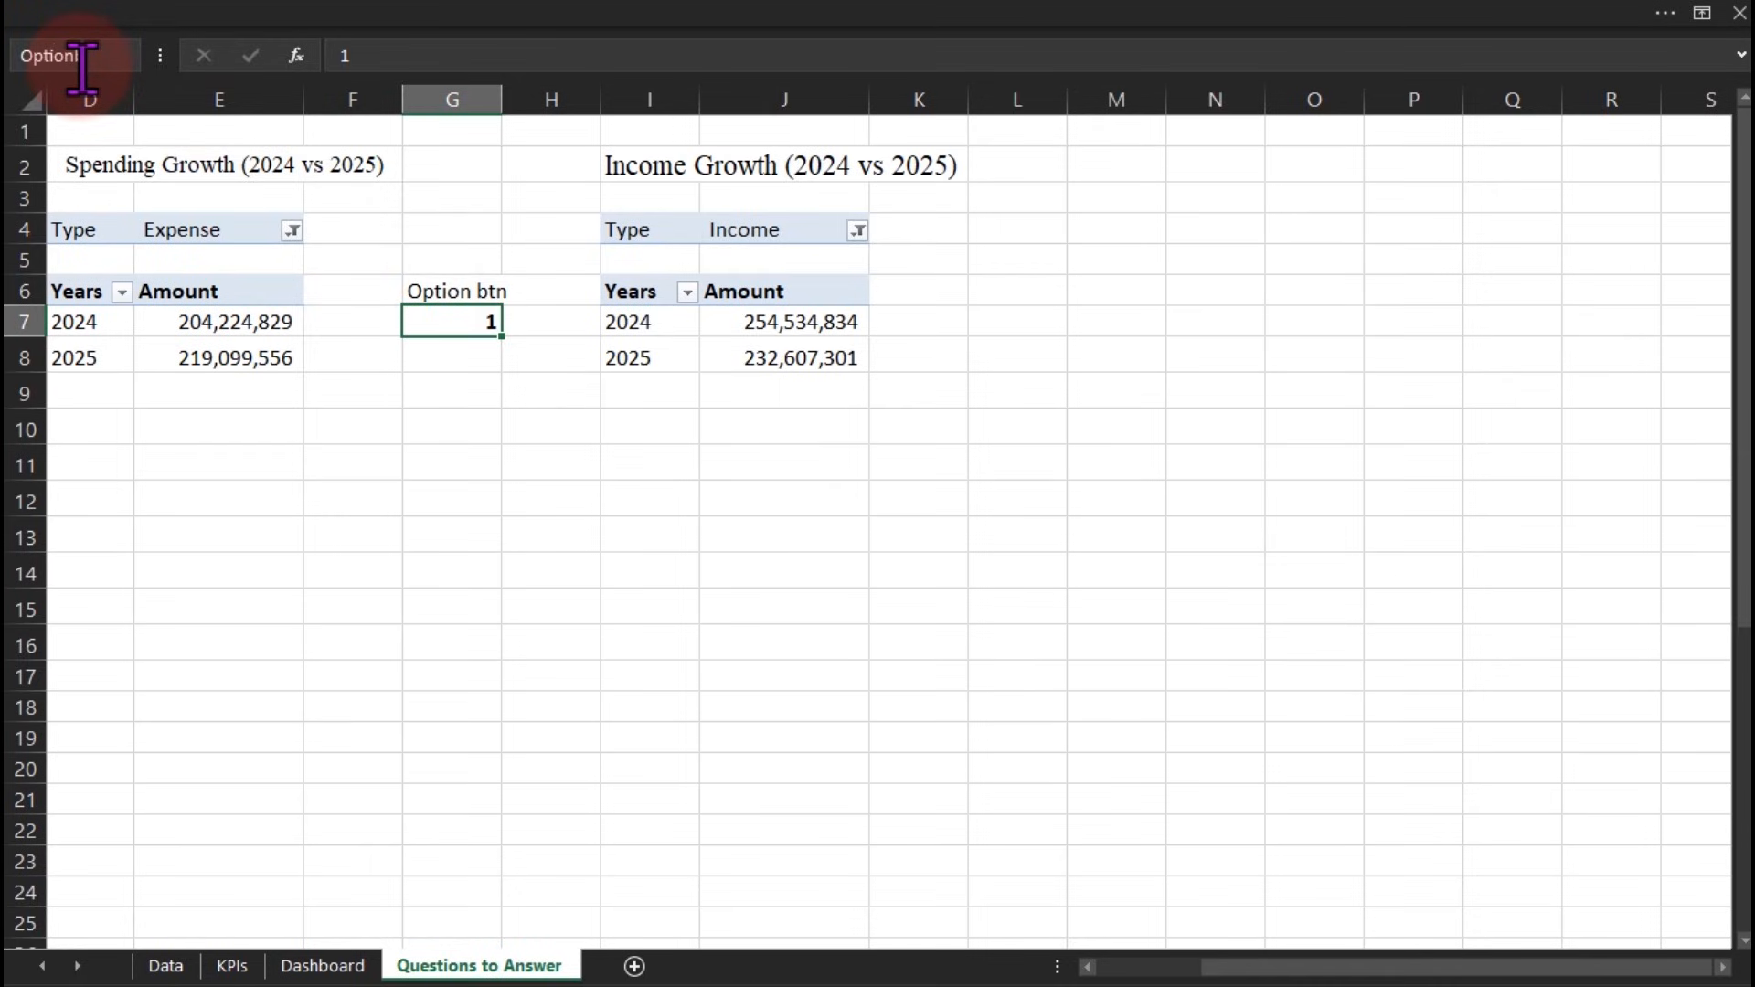
pyautogui.press('Return')
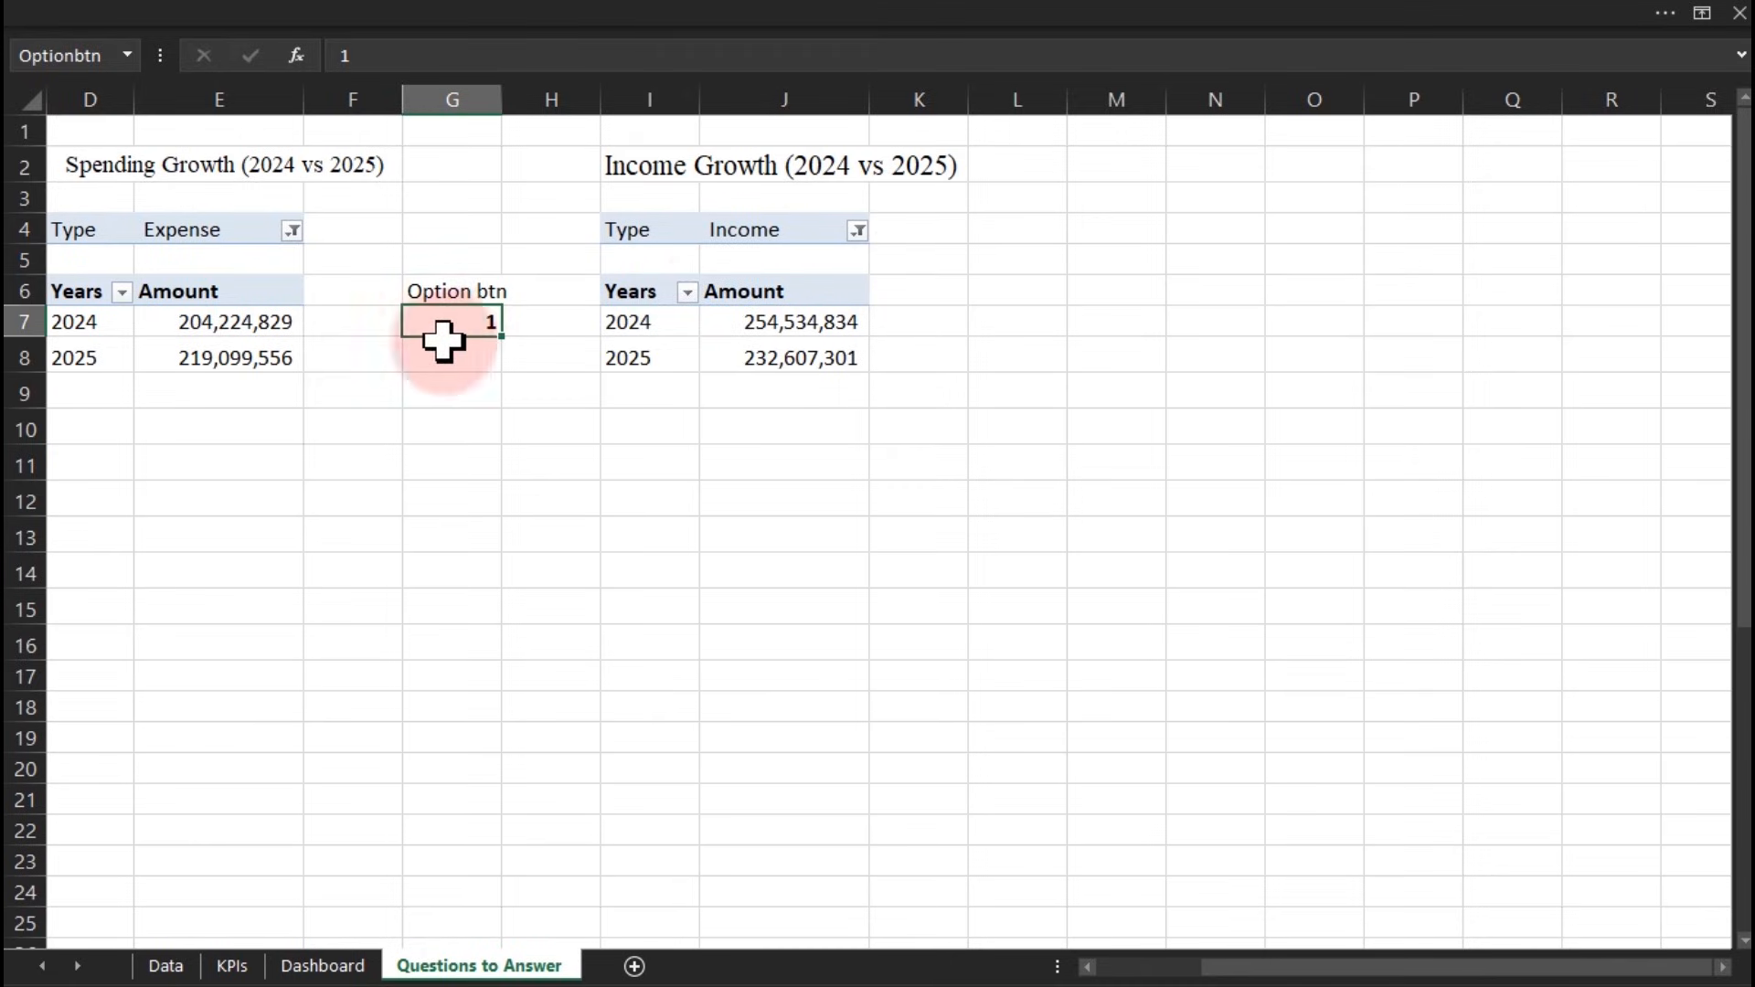
# Enter =IF(Optionbtn=1,I6,D6) in L6 to switch between the income and expense table headings
pyautogui.click(1088, 240)
pyautogui.click(1013, 290)
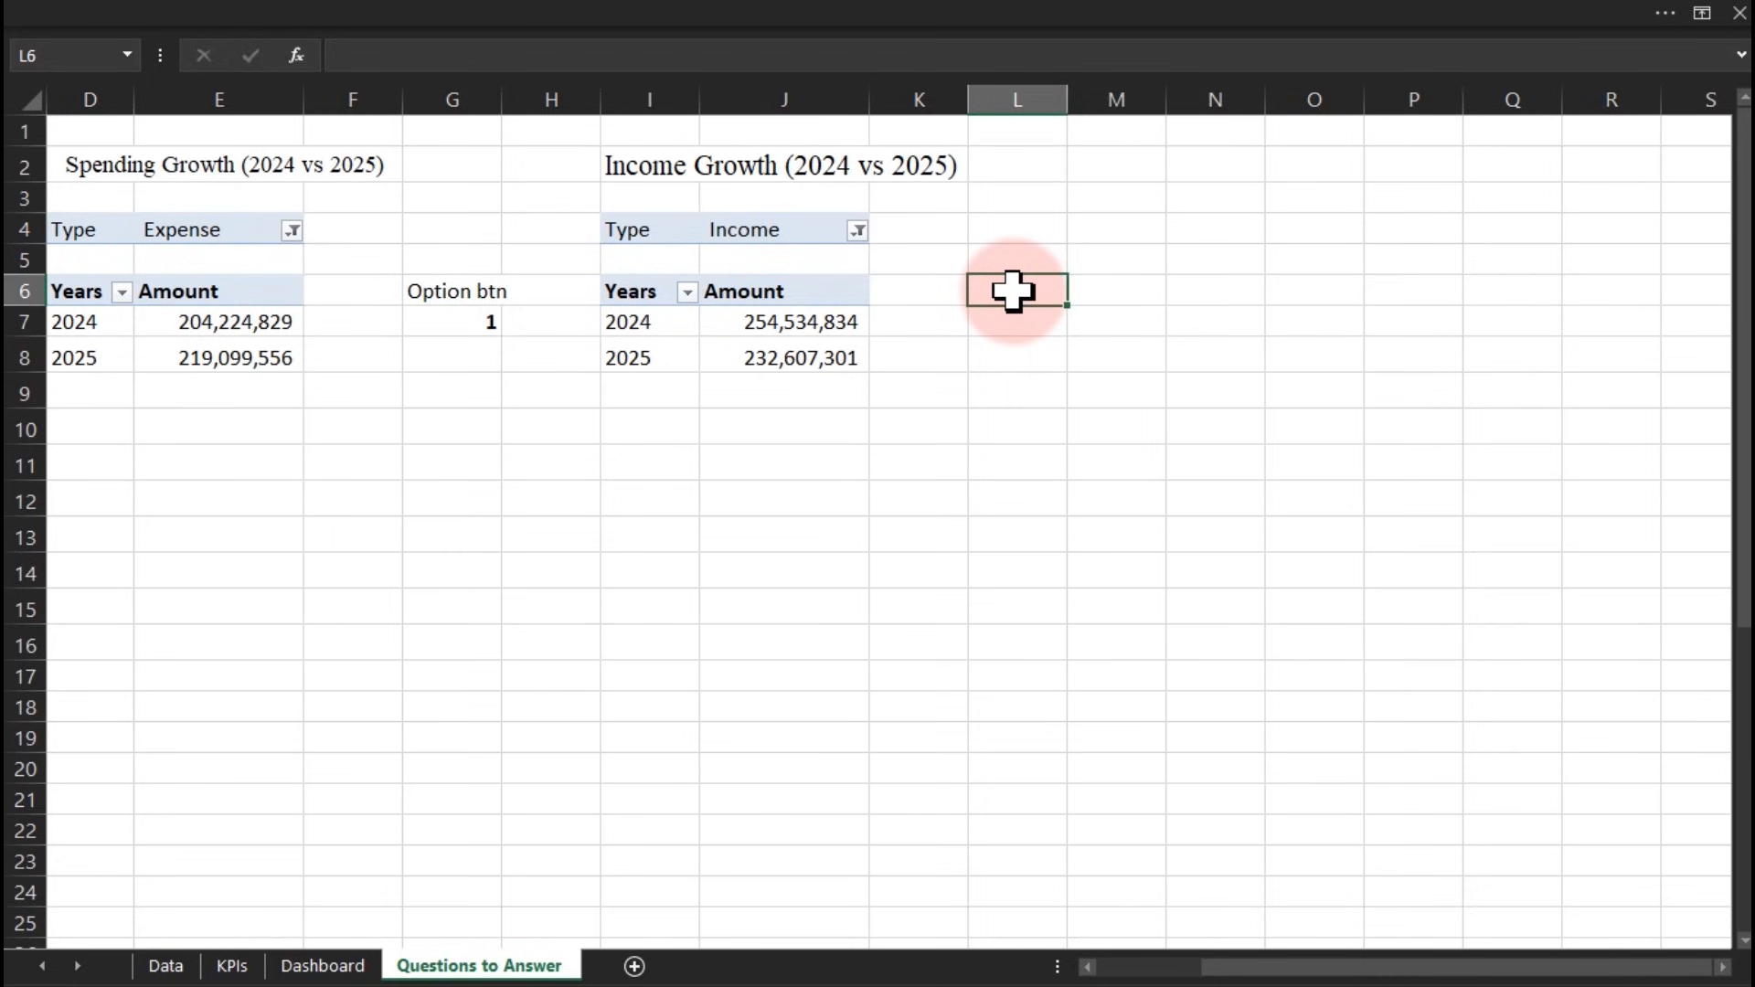
pyautogui.write('=if')
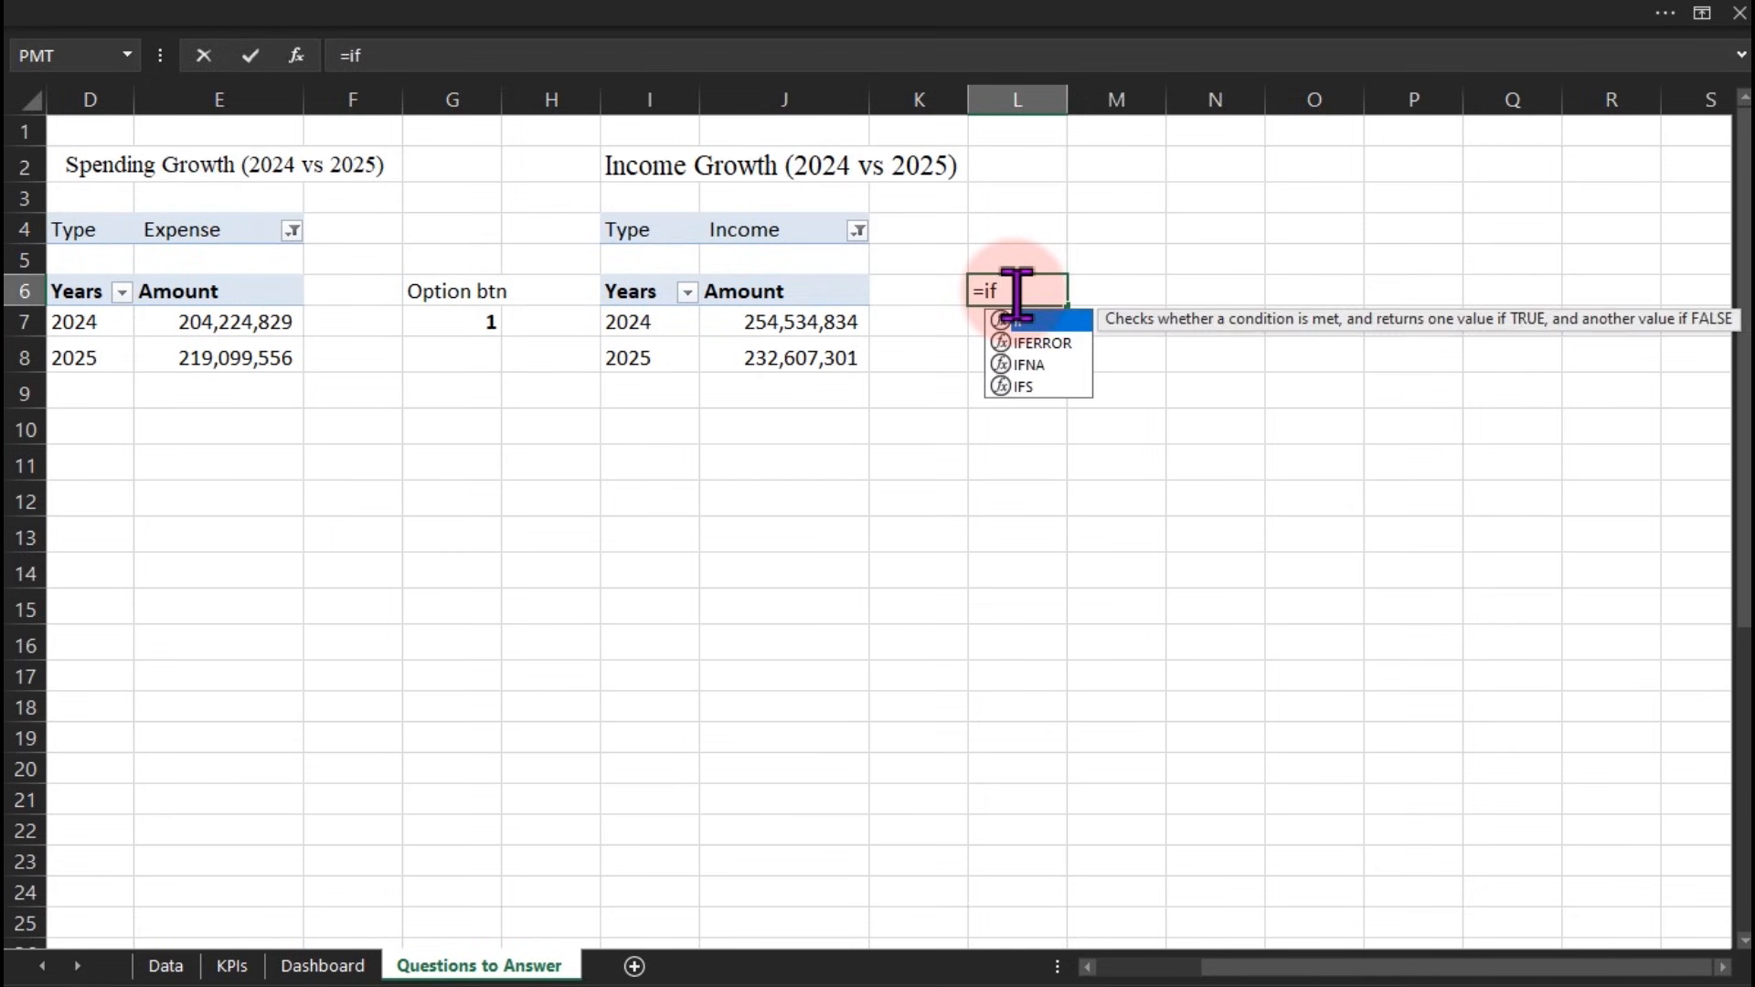
pyautogui.press('Tab')
pyautogui.write('op')
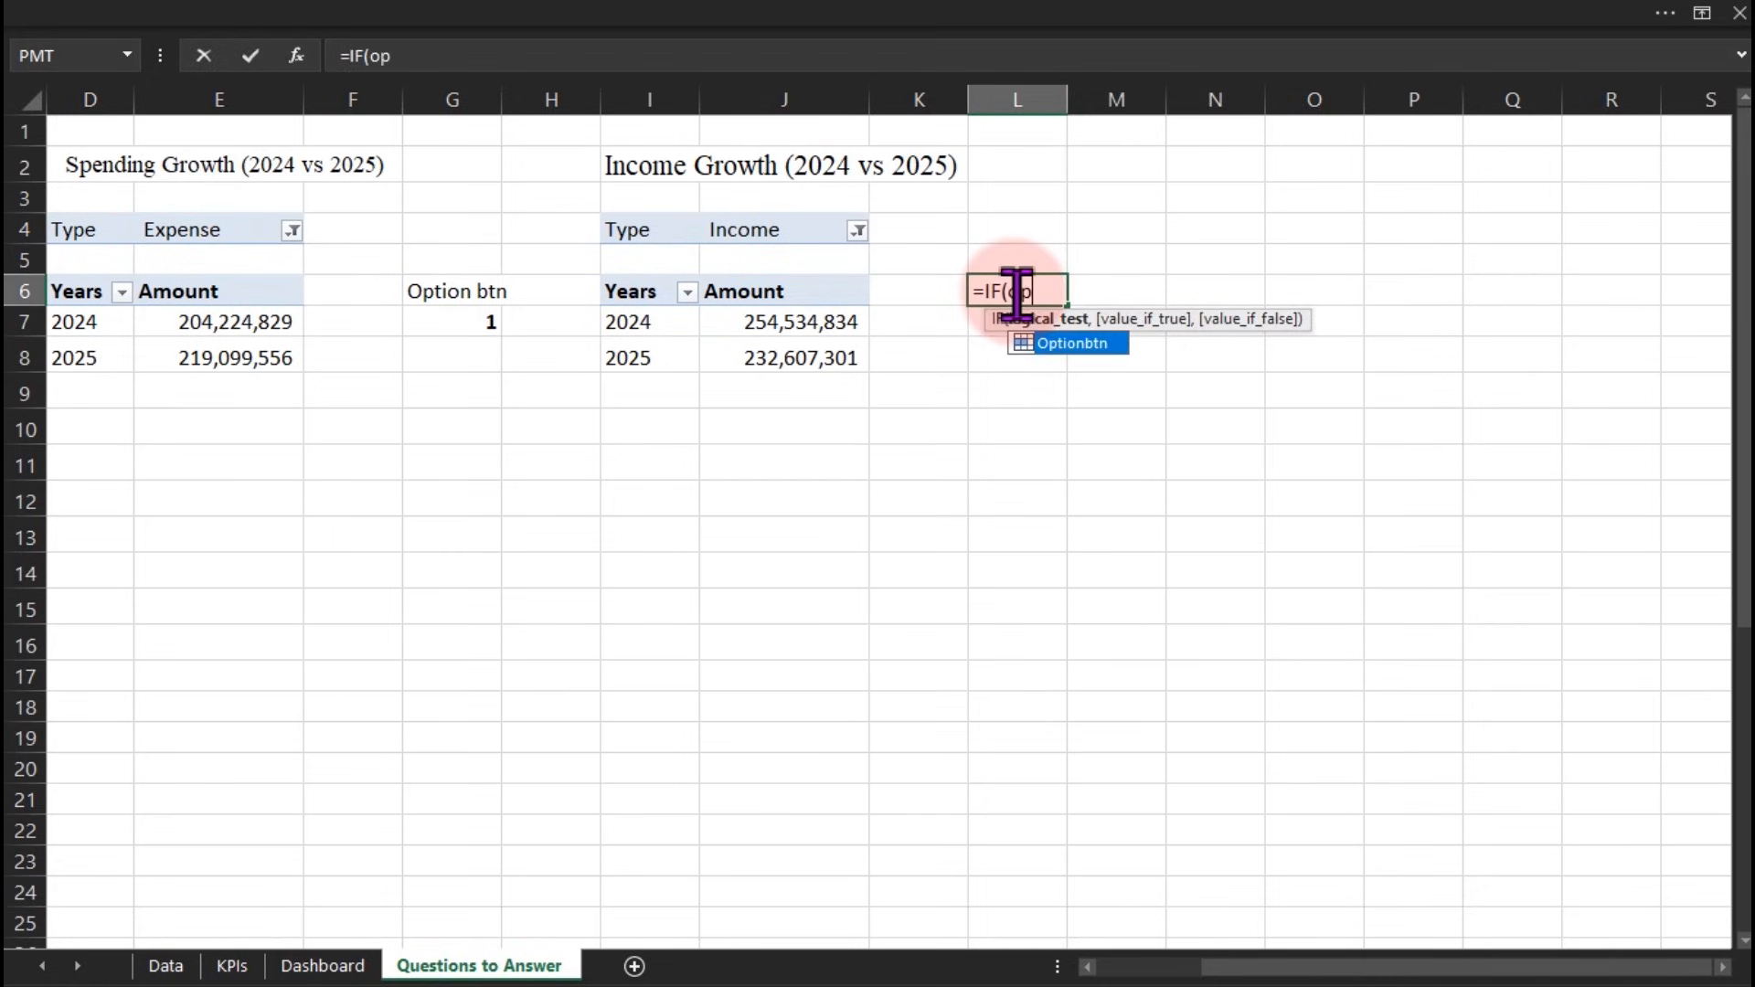
pyautogui.press('Tab')
pyautogui.write('=1,')
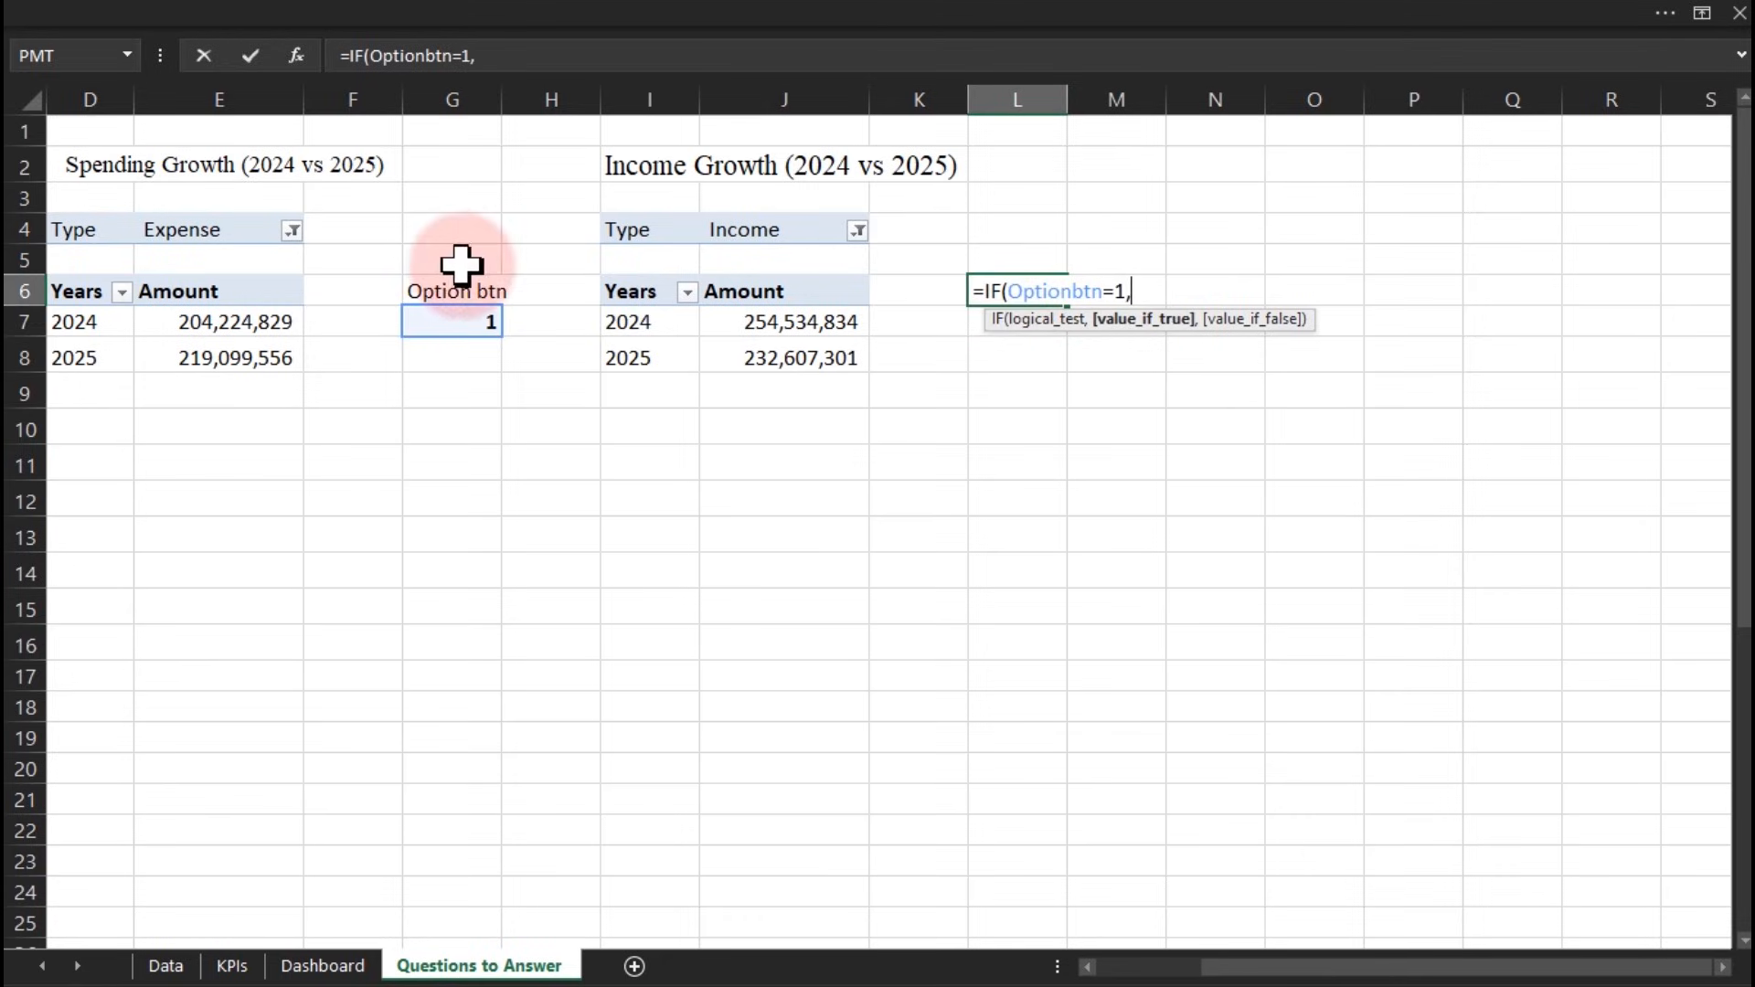
pyautogui.click(631, 291)
pyautogui.write(',')
pyautogui.click(102, 292)
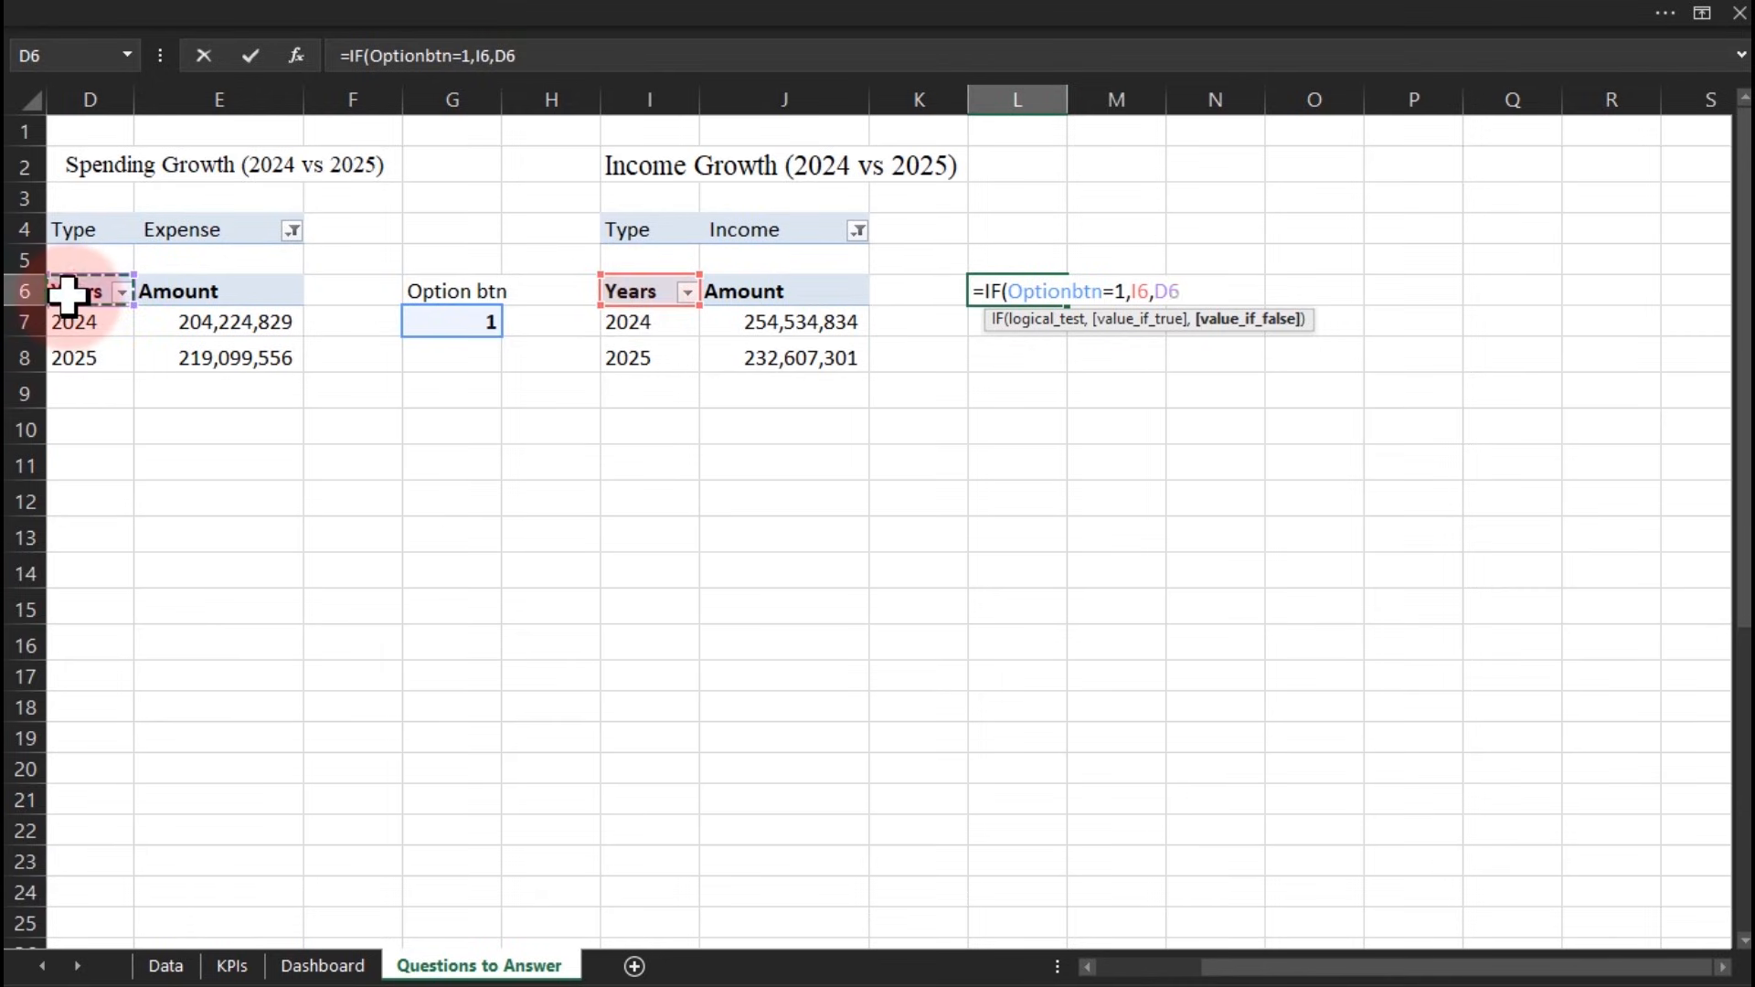
pyautogui.write(')')
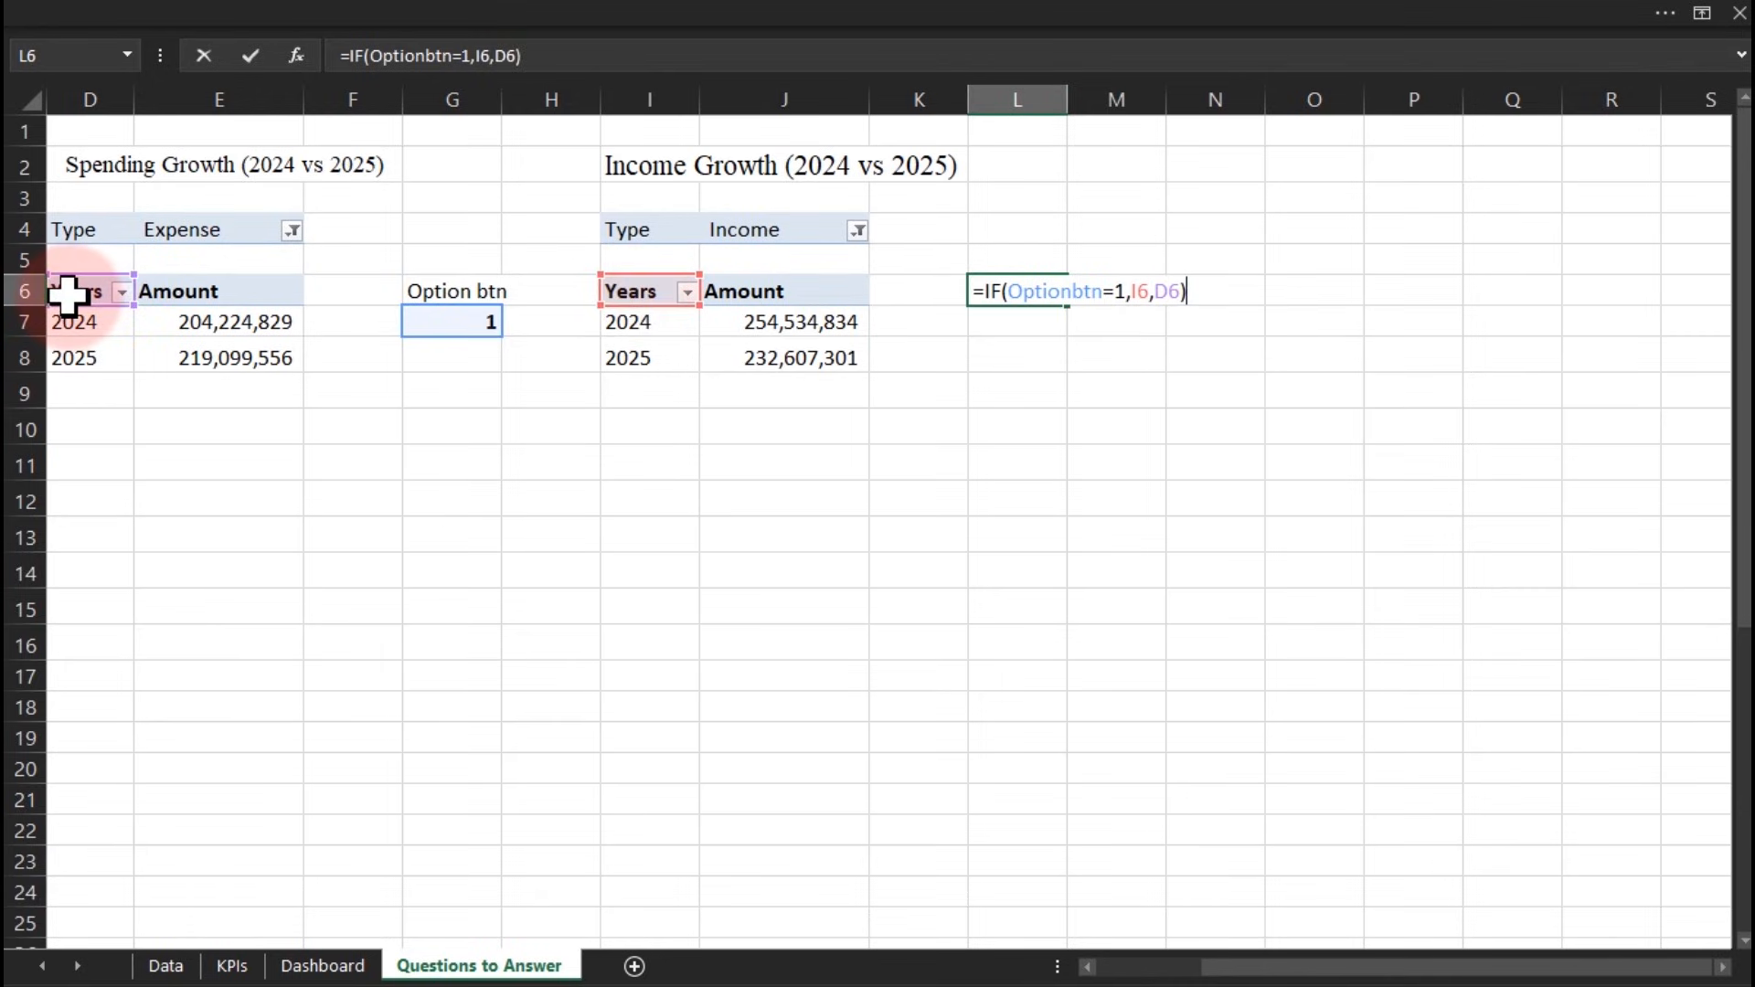
pyautogui.press('Return')
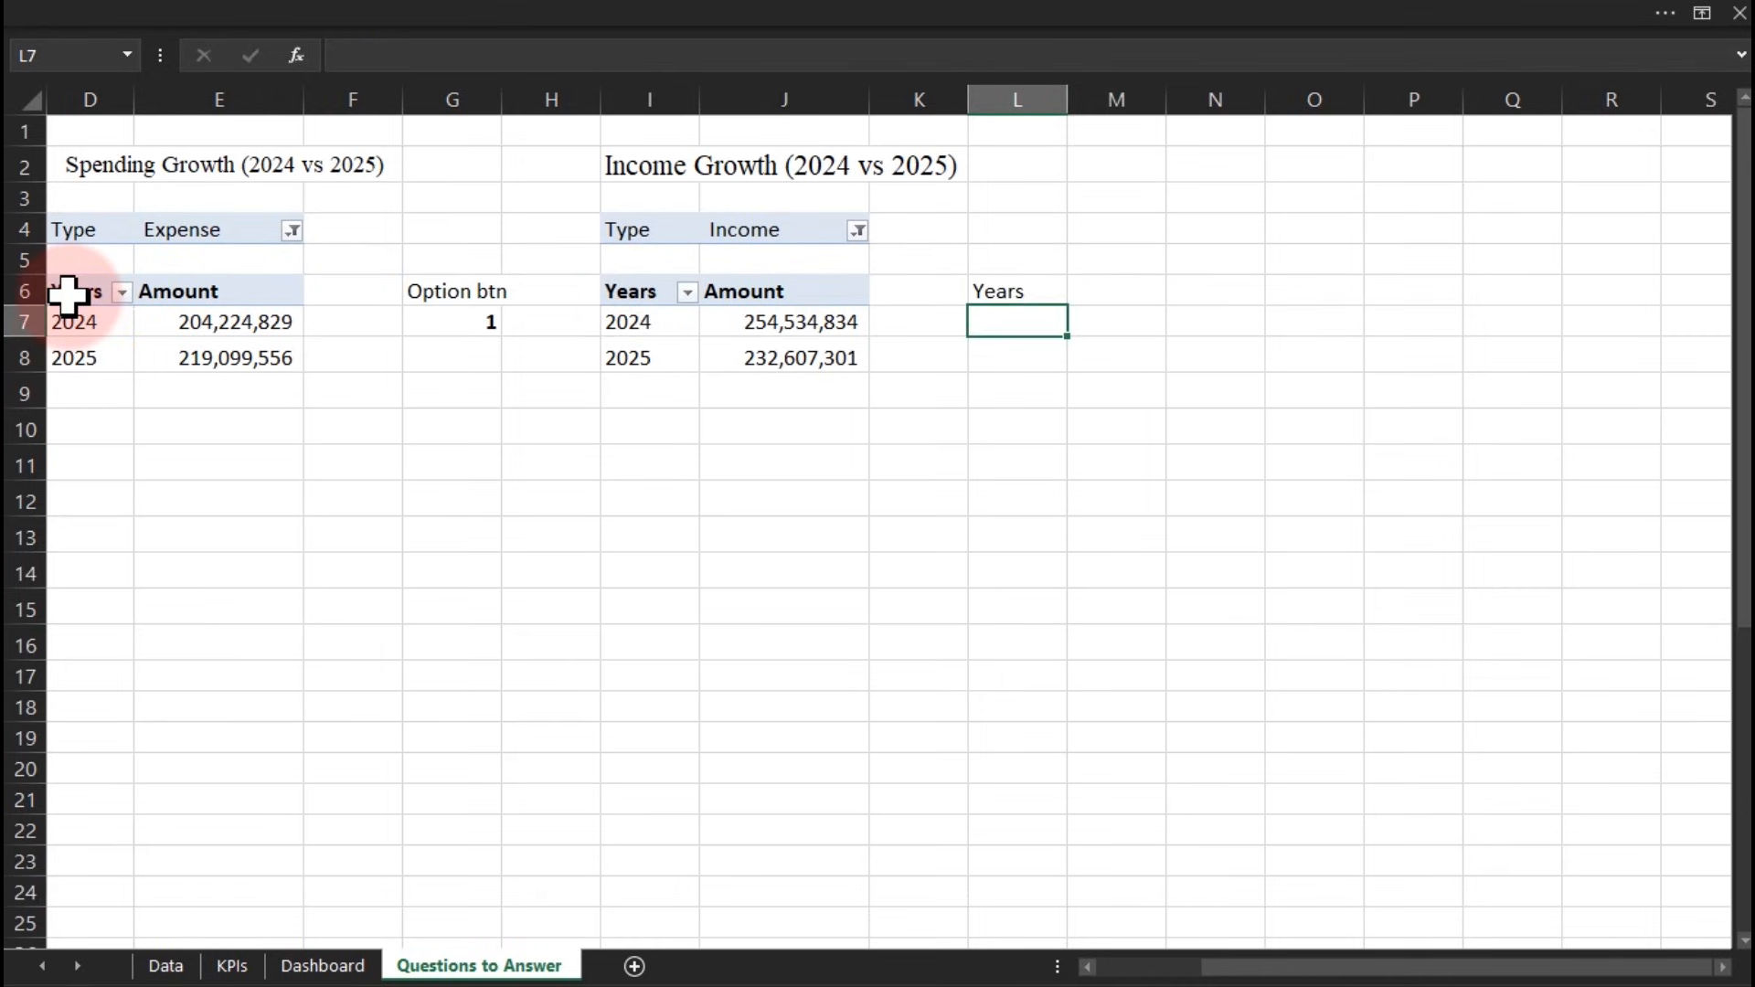
# Fill the L6 formula across L6:M8 and format the amounts in M7:M8 with comma style and no decimals
pyautogui.click(1003, 290)
pyautogui.moveTo(1067, 304); pyautogui.dragTo(1128, 359)
pyautogui.click(599, 26)
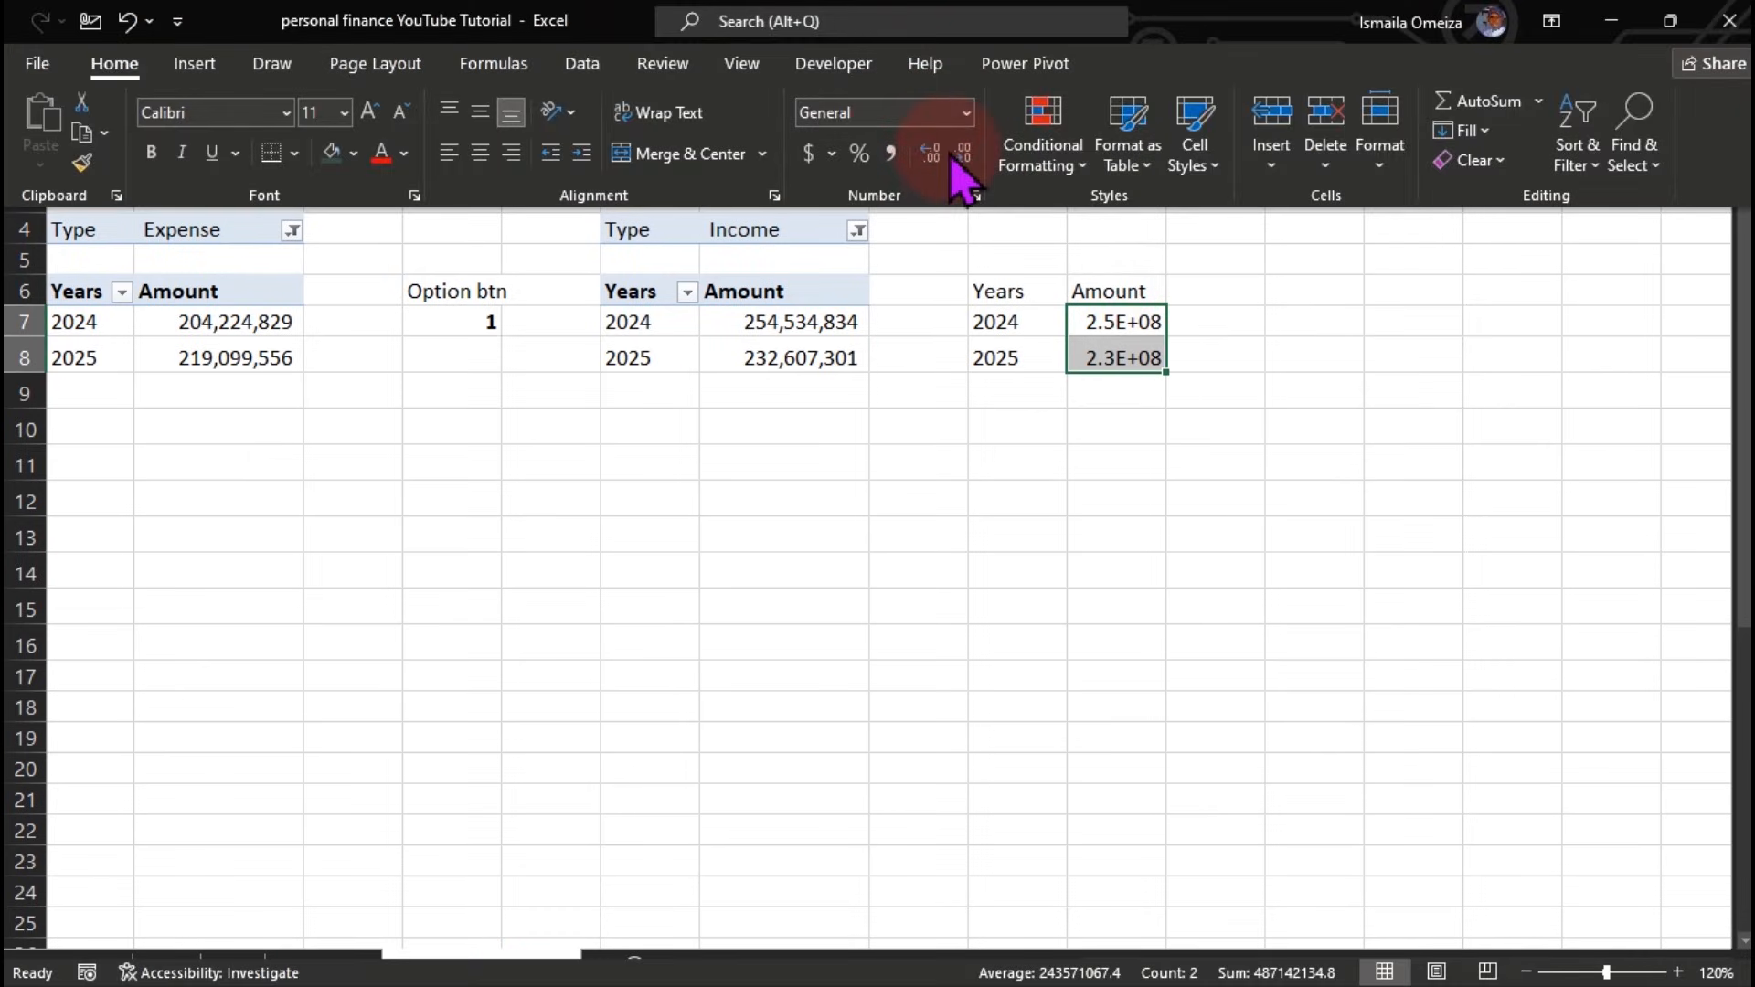
pyautogui.click(891, 152)
pyautogui.click(962, 154)
pyautogui.click(961, 154)
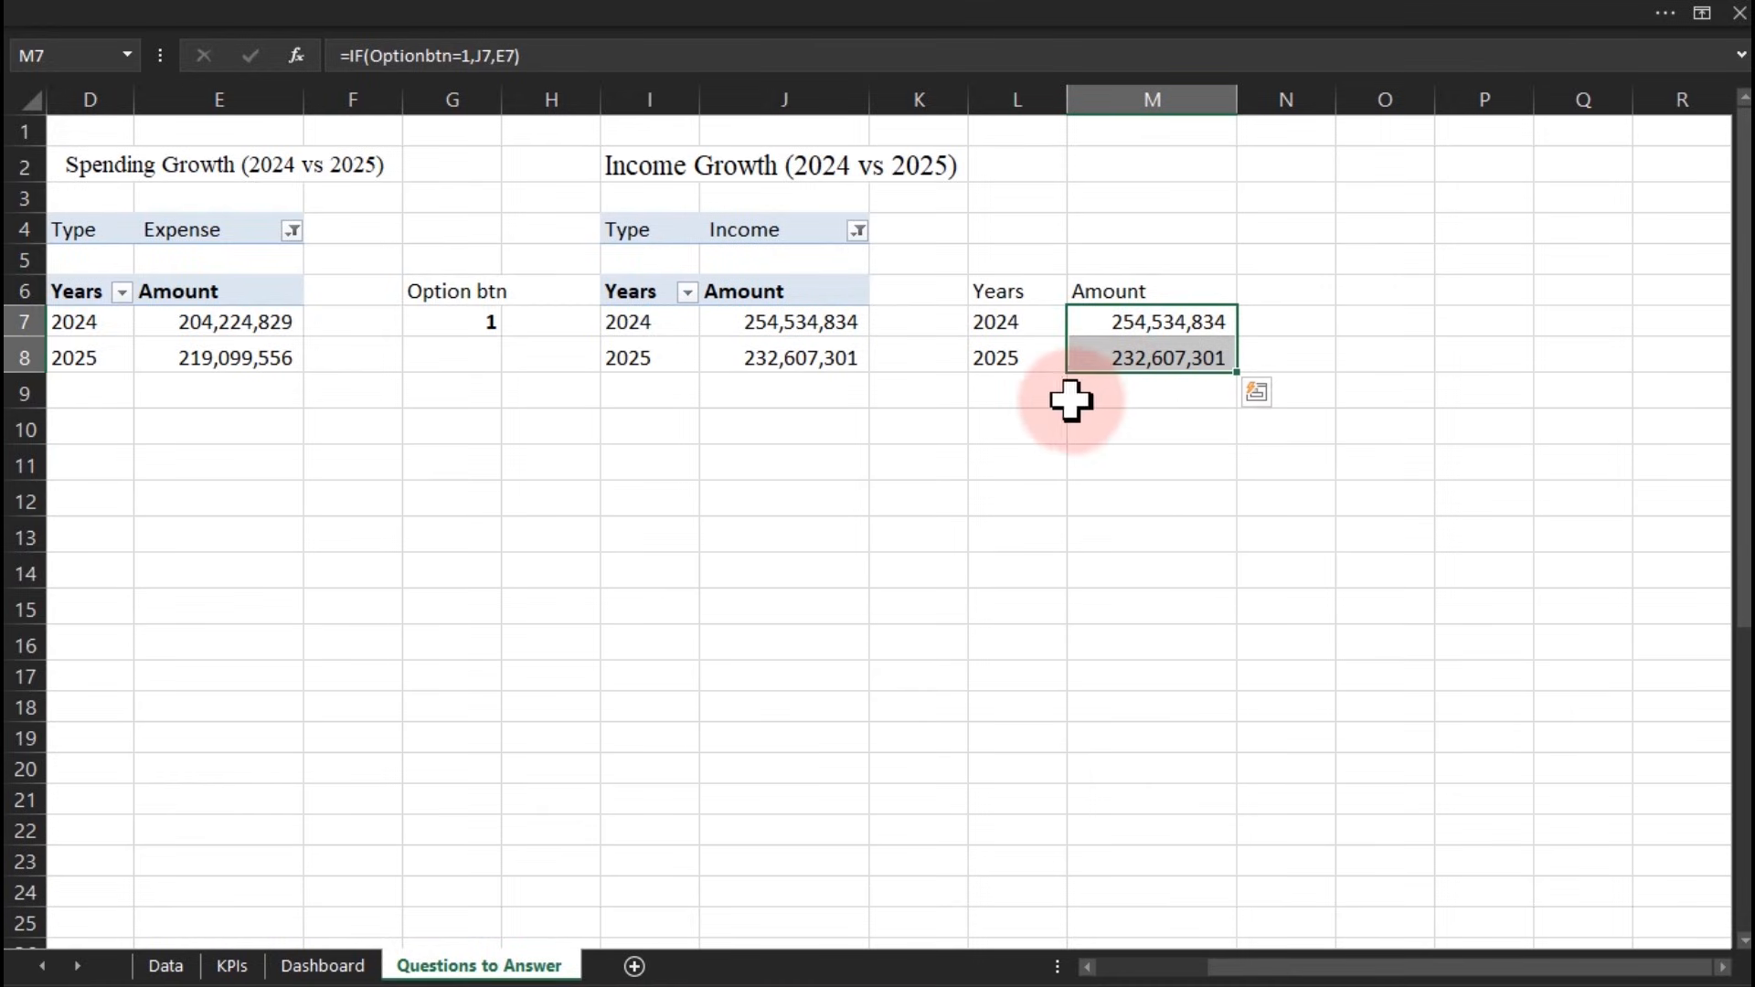
# Enter =IF(Optionbtn=1,I2,D2) in L5 to switch between the income and spending growth titles
pyautogui.click(1010, 265)
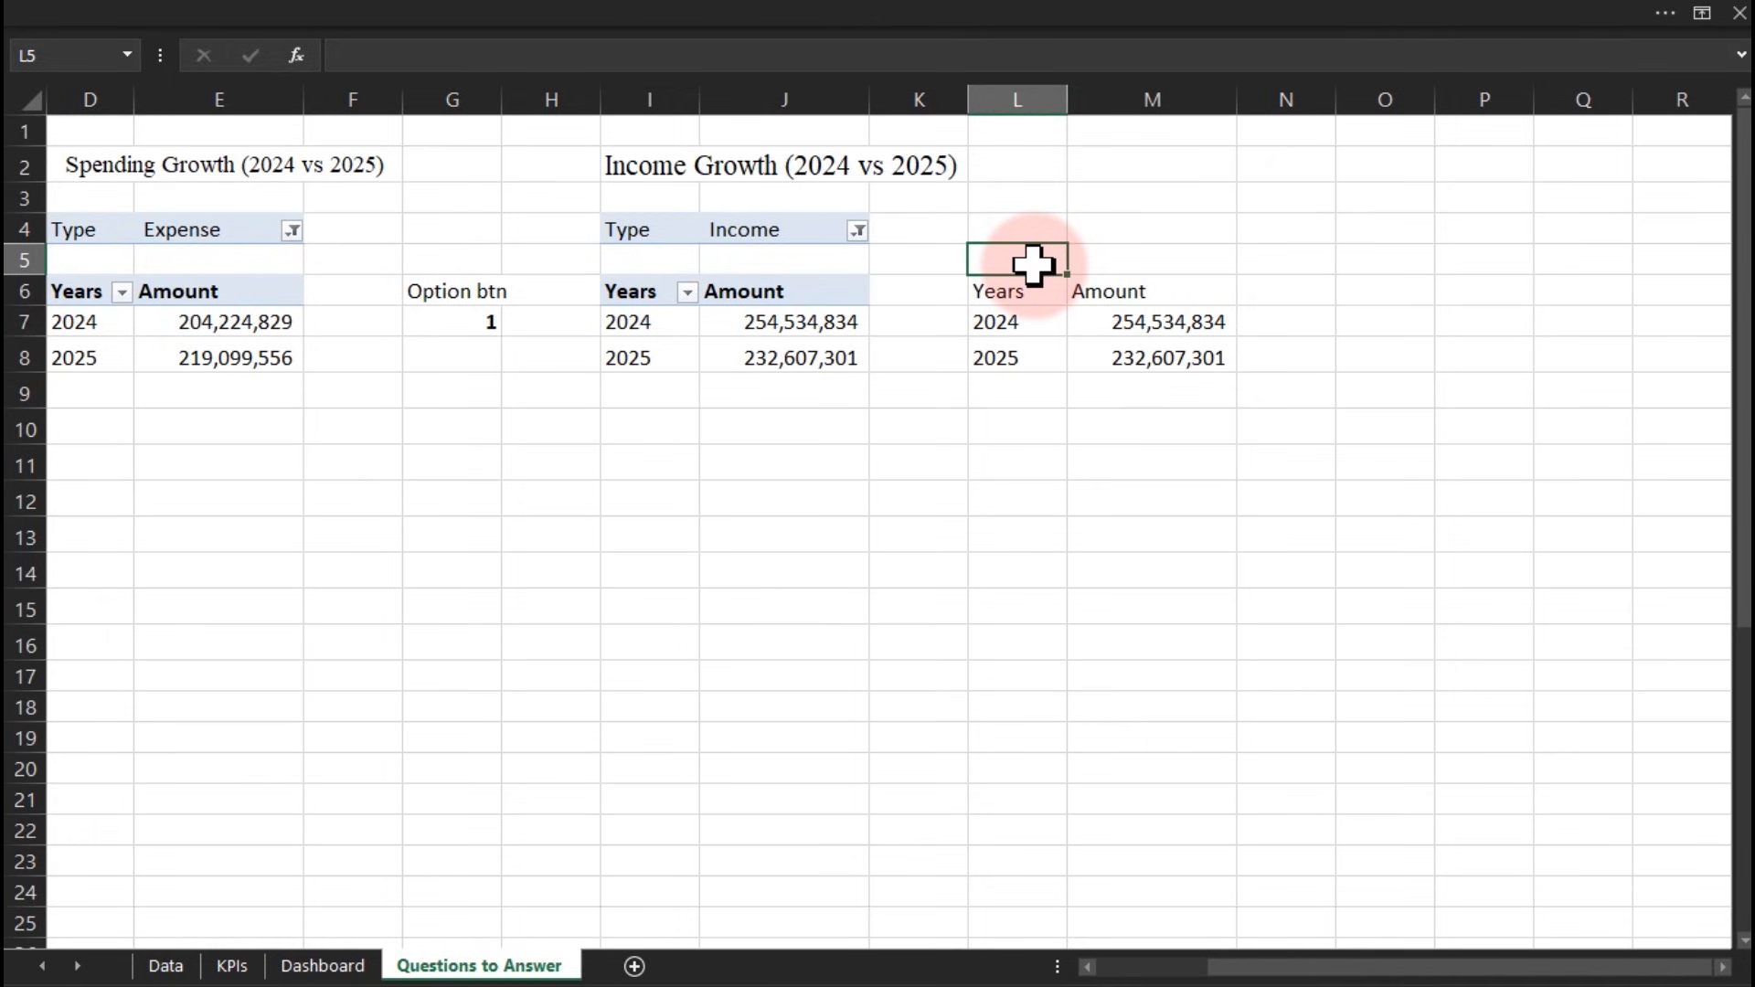
pyautogui.write('=if')
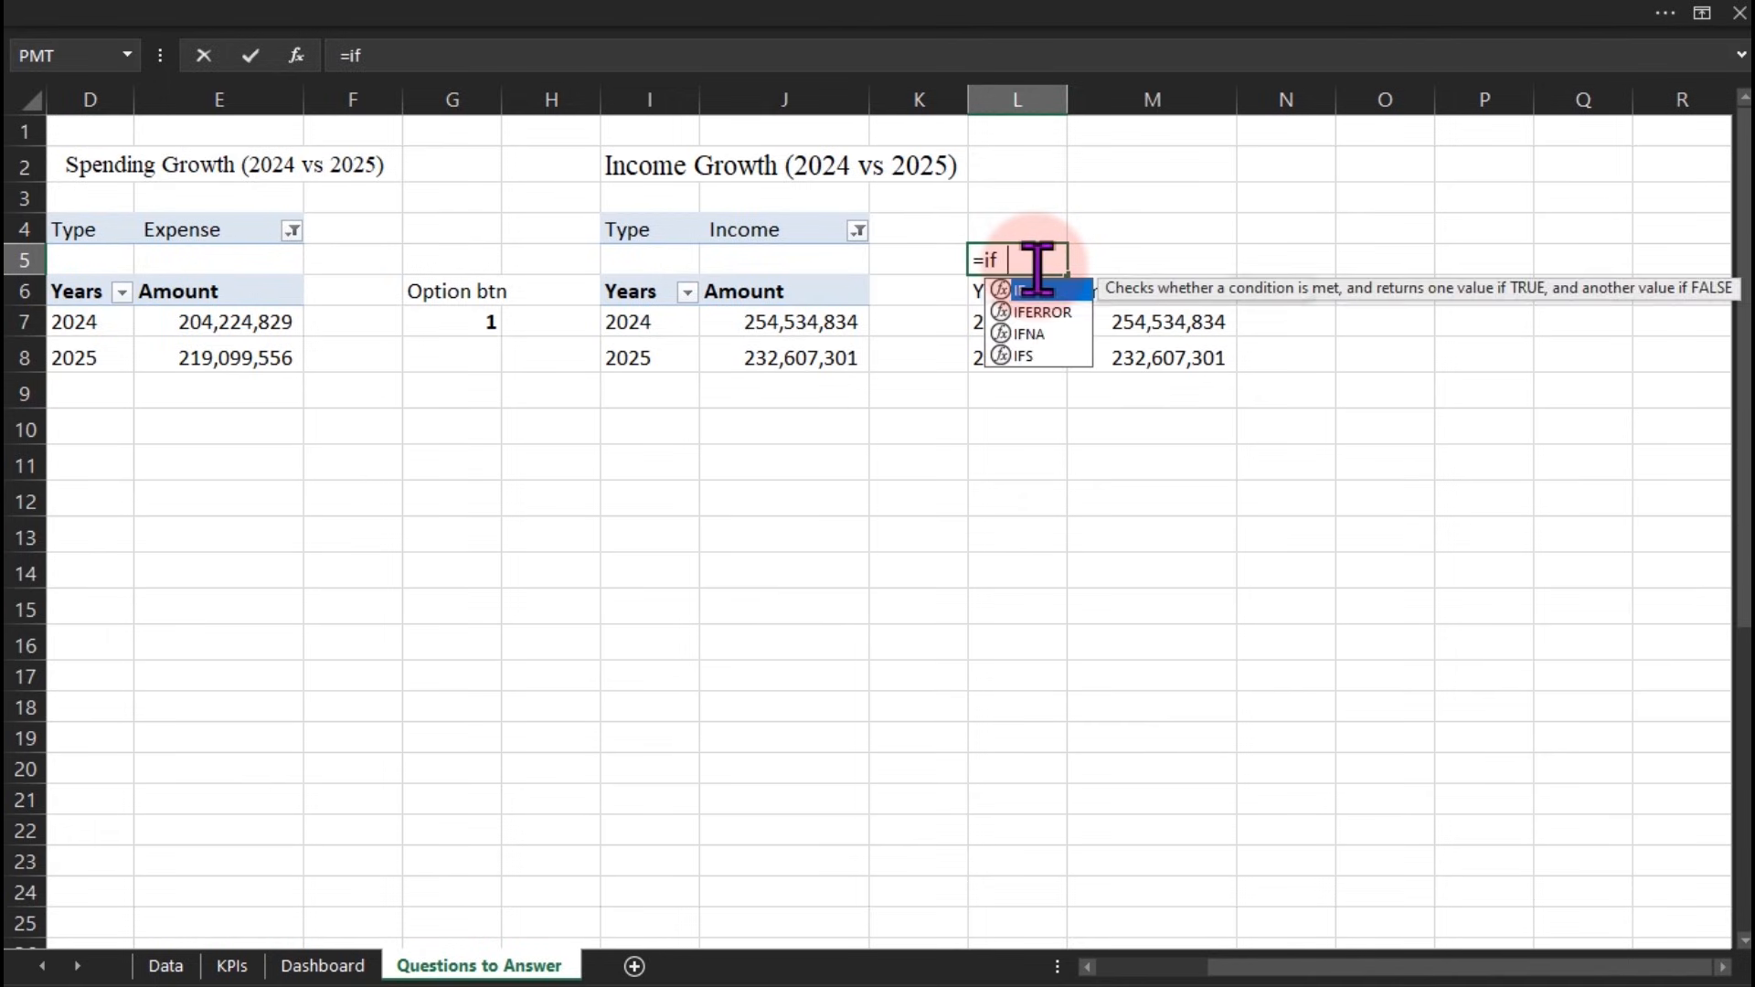
pyautogui.press('Tab')
pyautogui.write('op')
pyautogui.press('Tab')
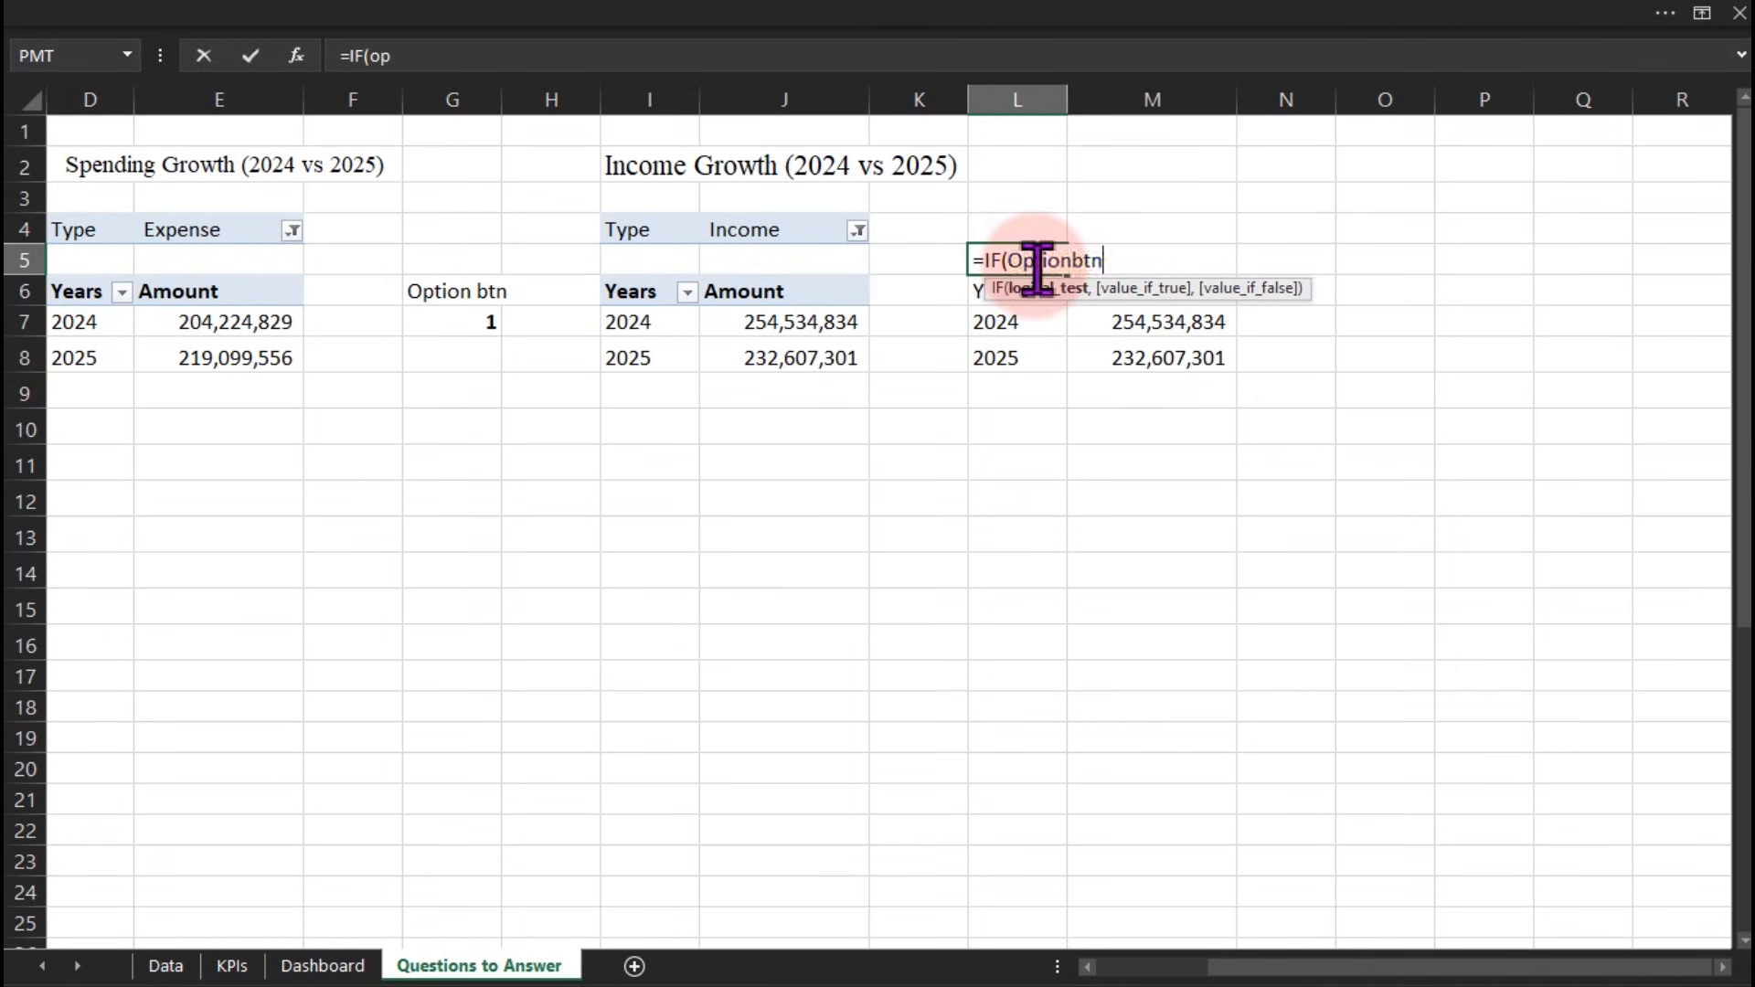
pyautogui.write('=1,')
pyautogui.click(102, 168)
pyautogui.click(634, 168)
pyautogui.write(',')
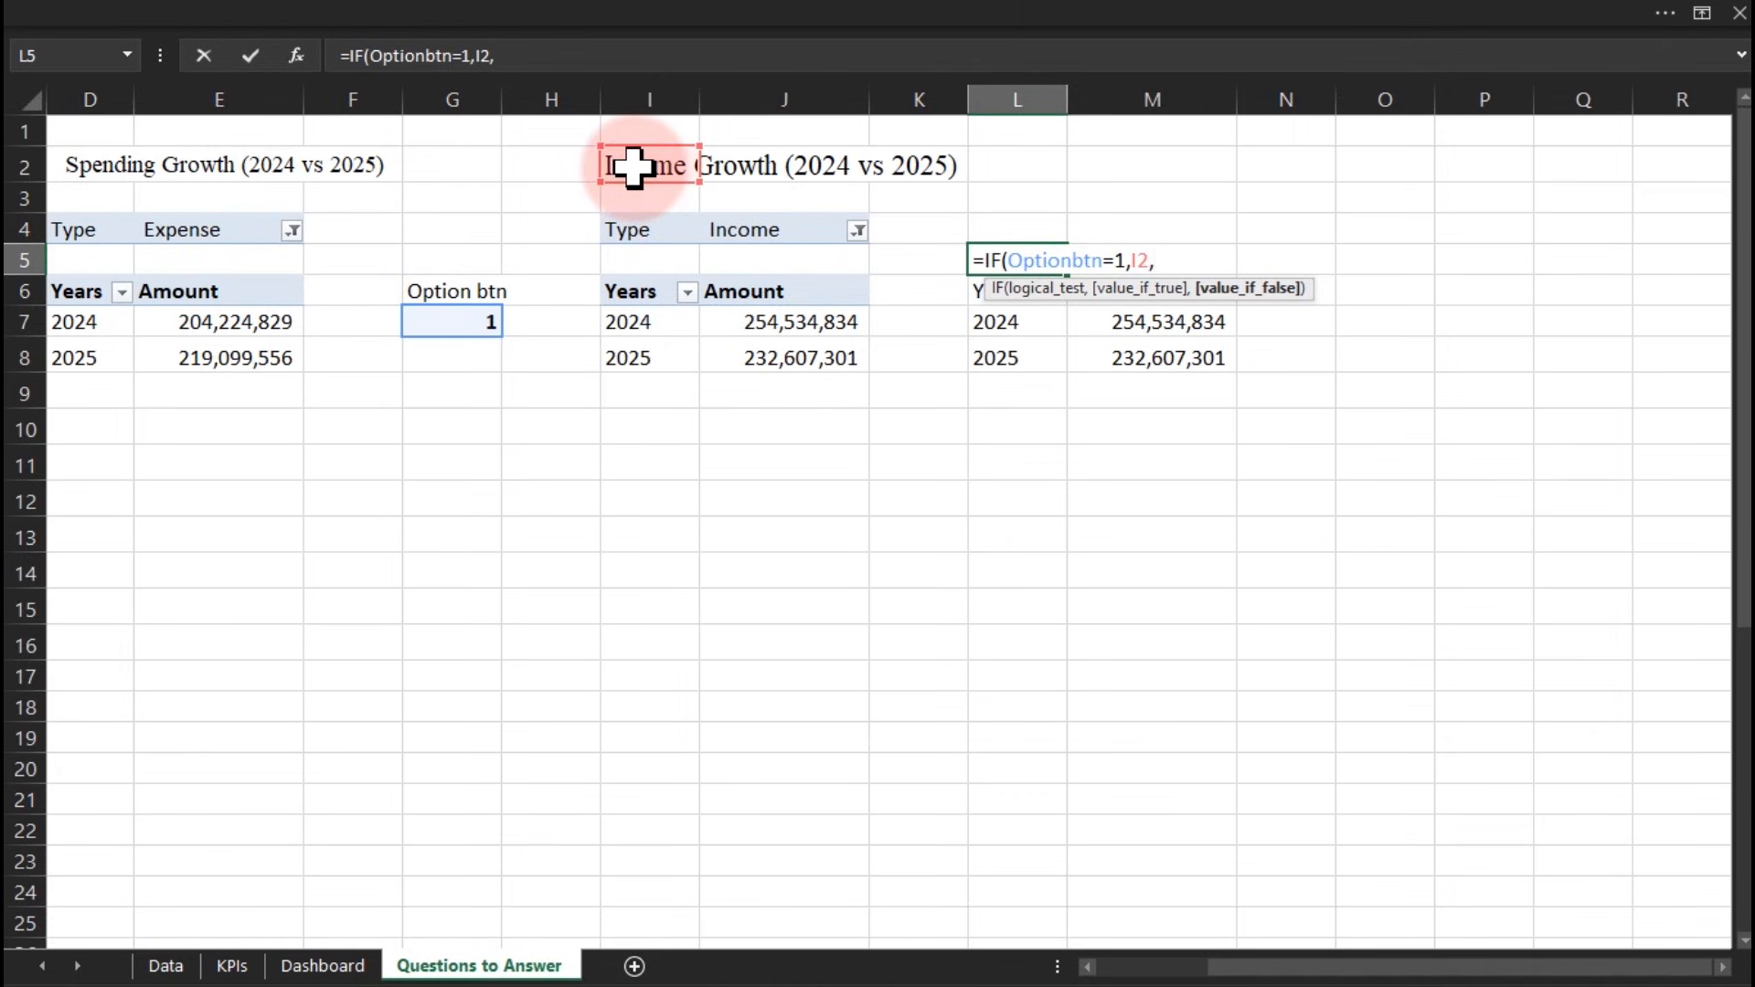
pyautogui.click(84, 162)
pyautogui.press('Return')
pyautogui.click(466, 473)
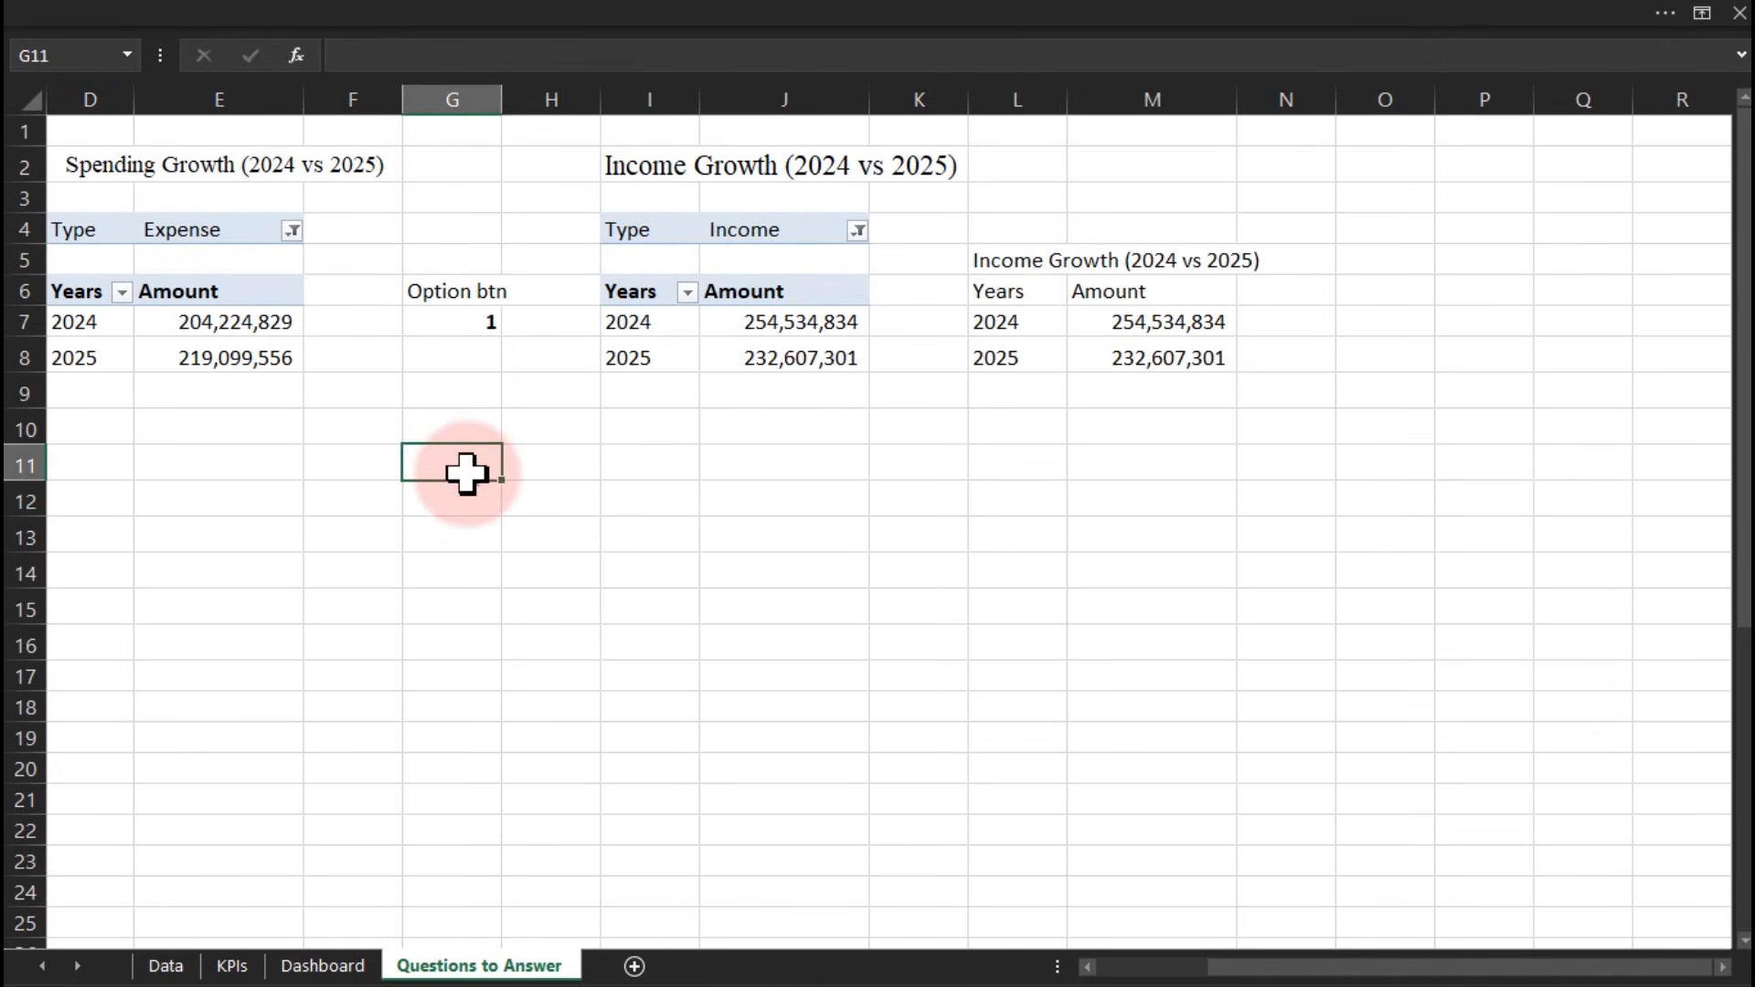
# On the Dashboard sheet, duplicate the Total Income heading text box and place the copy above the option buttons, widened across the growth card
pyautogui.click(325, 964)
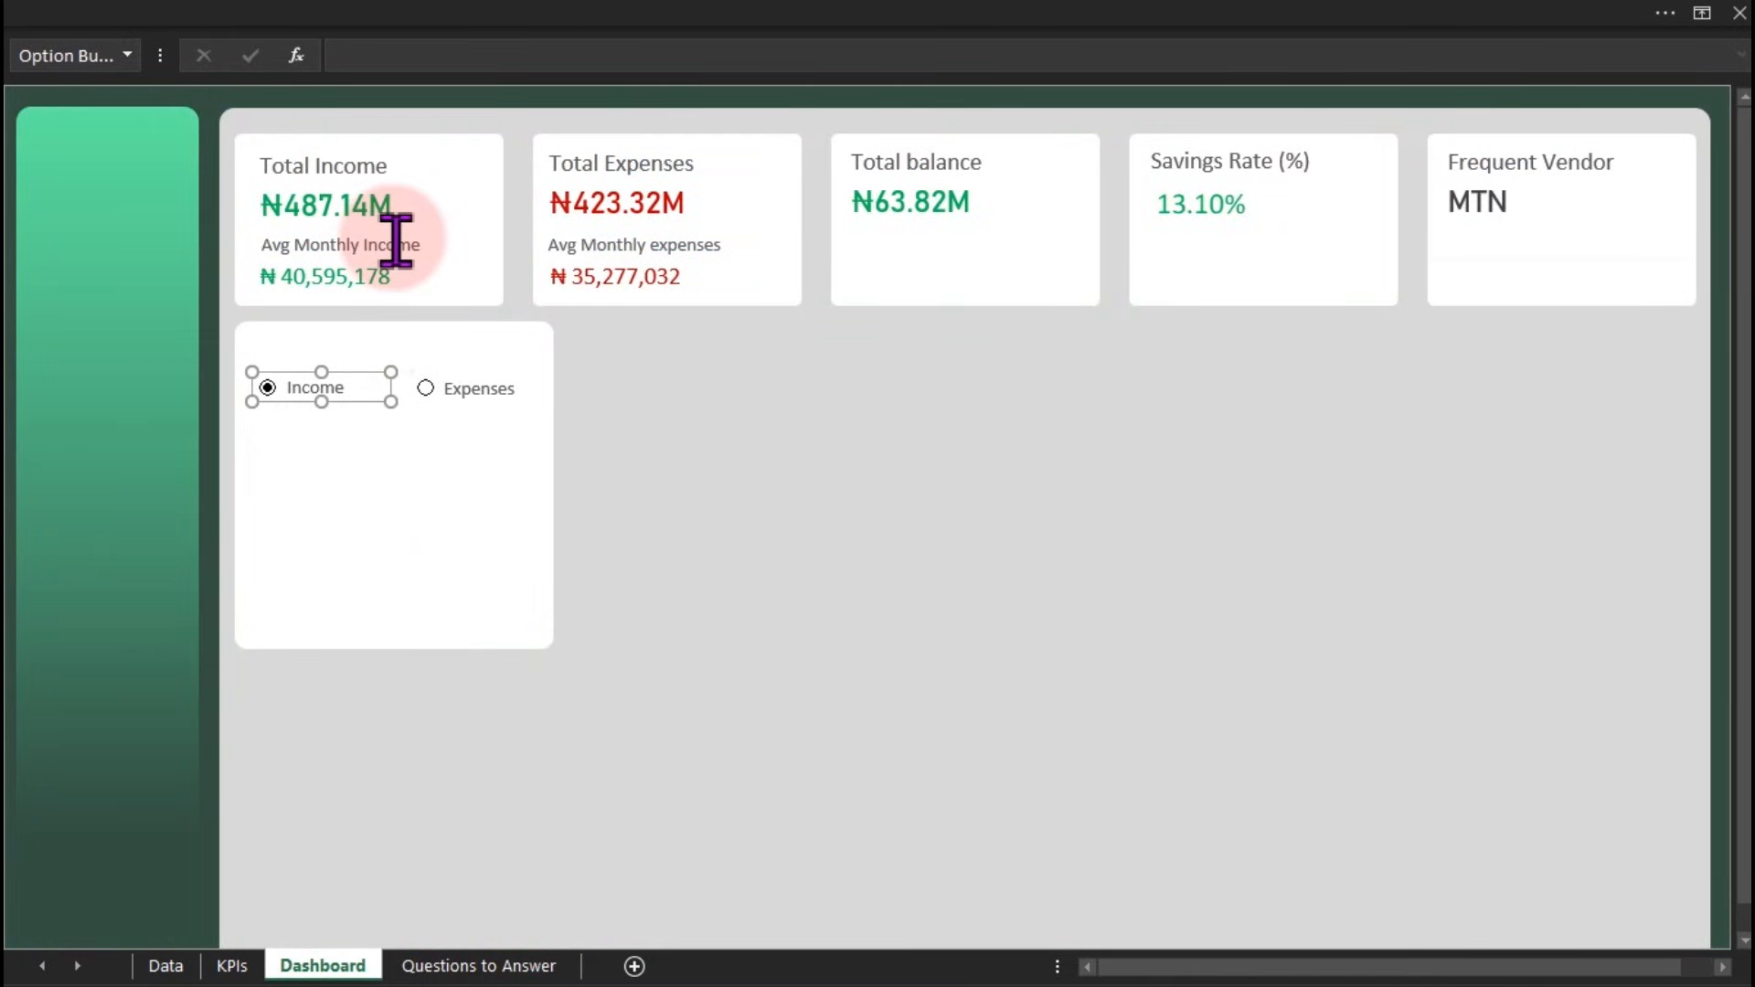
pyautogui.click(344, 165)
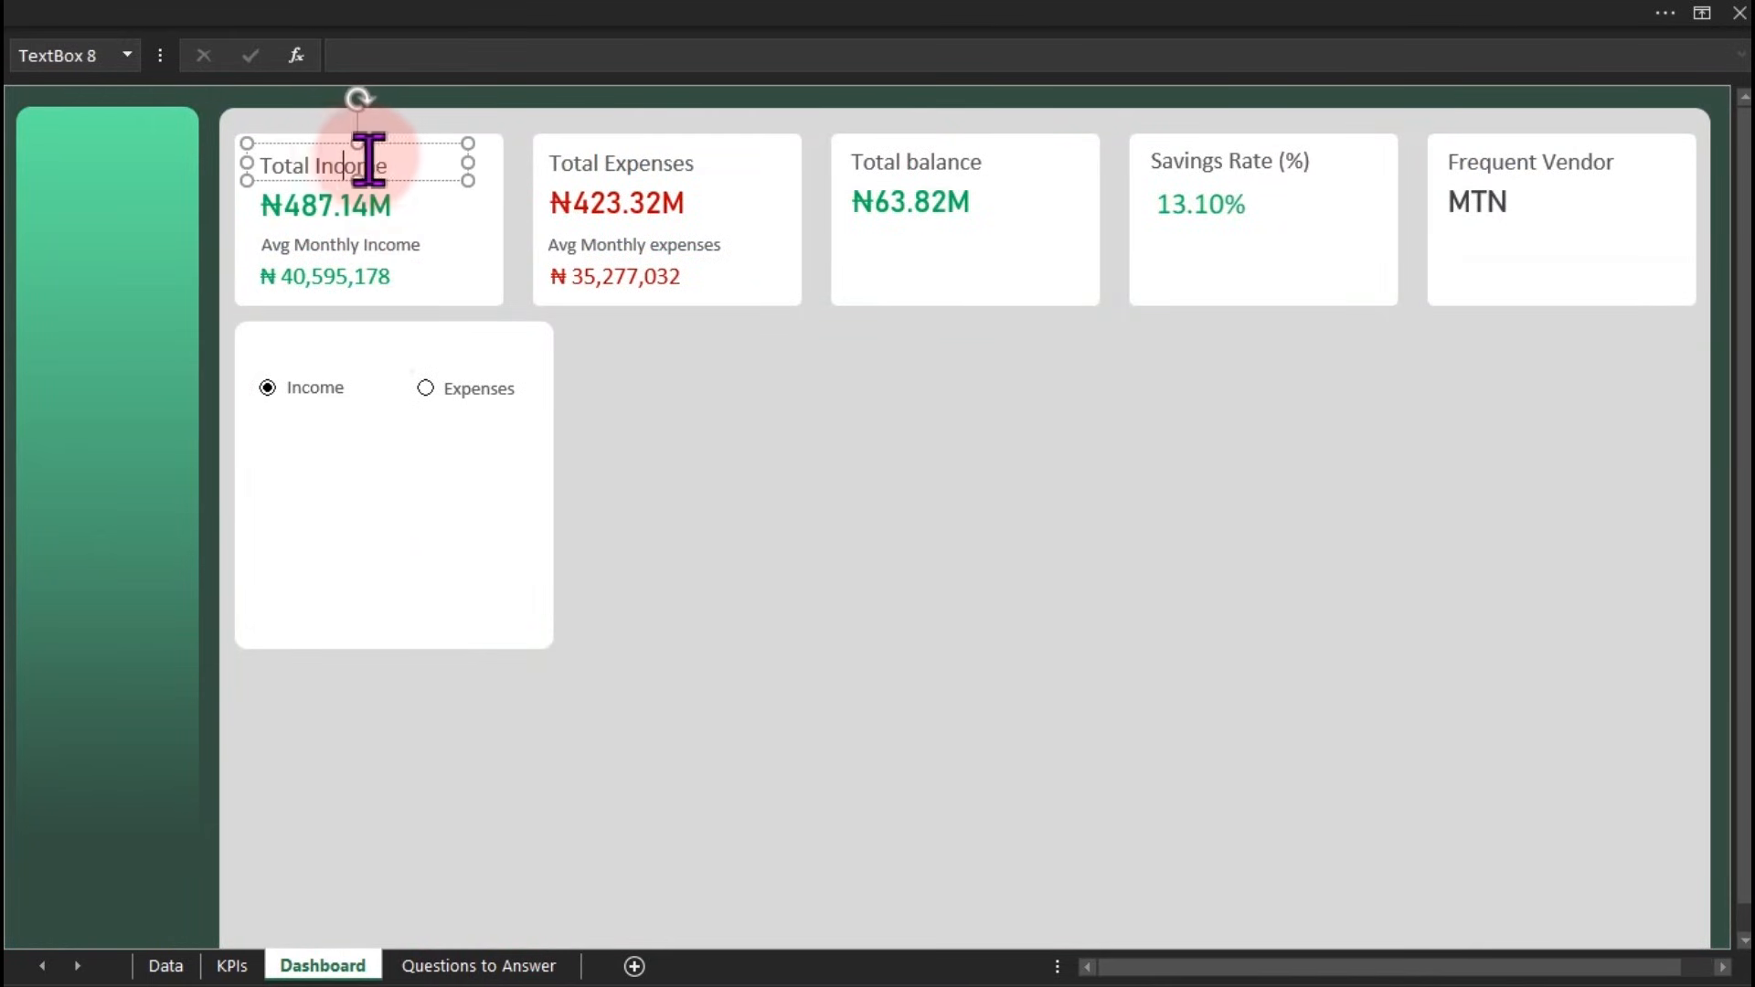
pyautogui.click(389, 143)
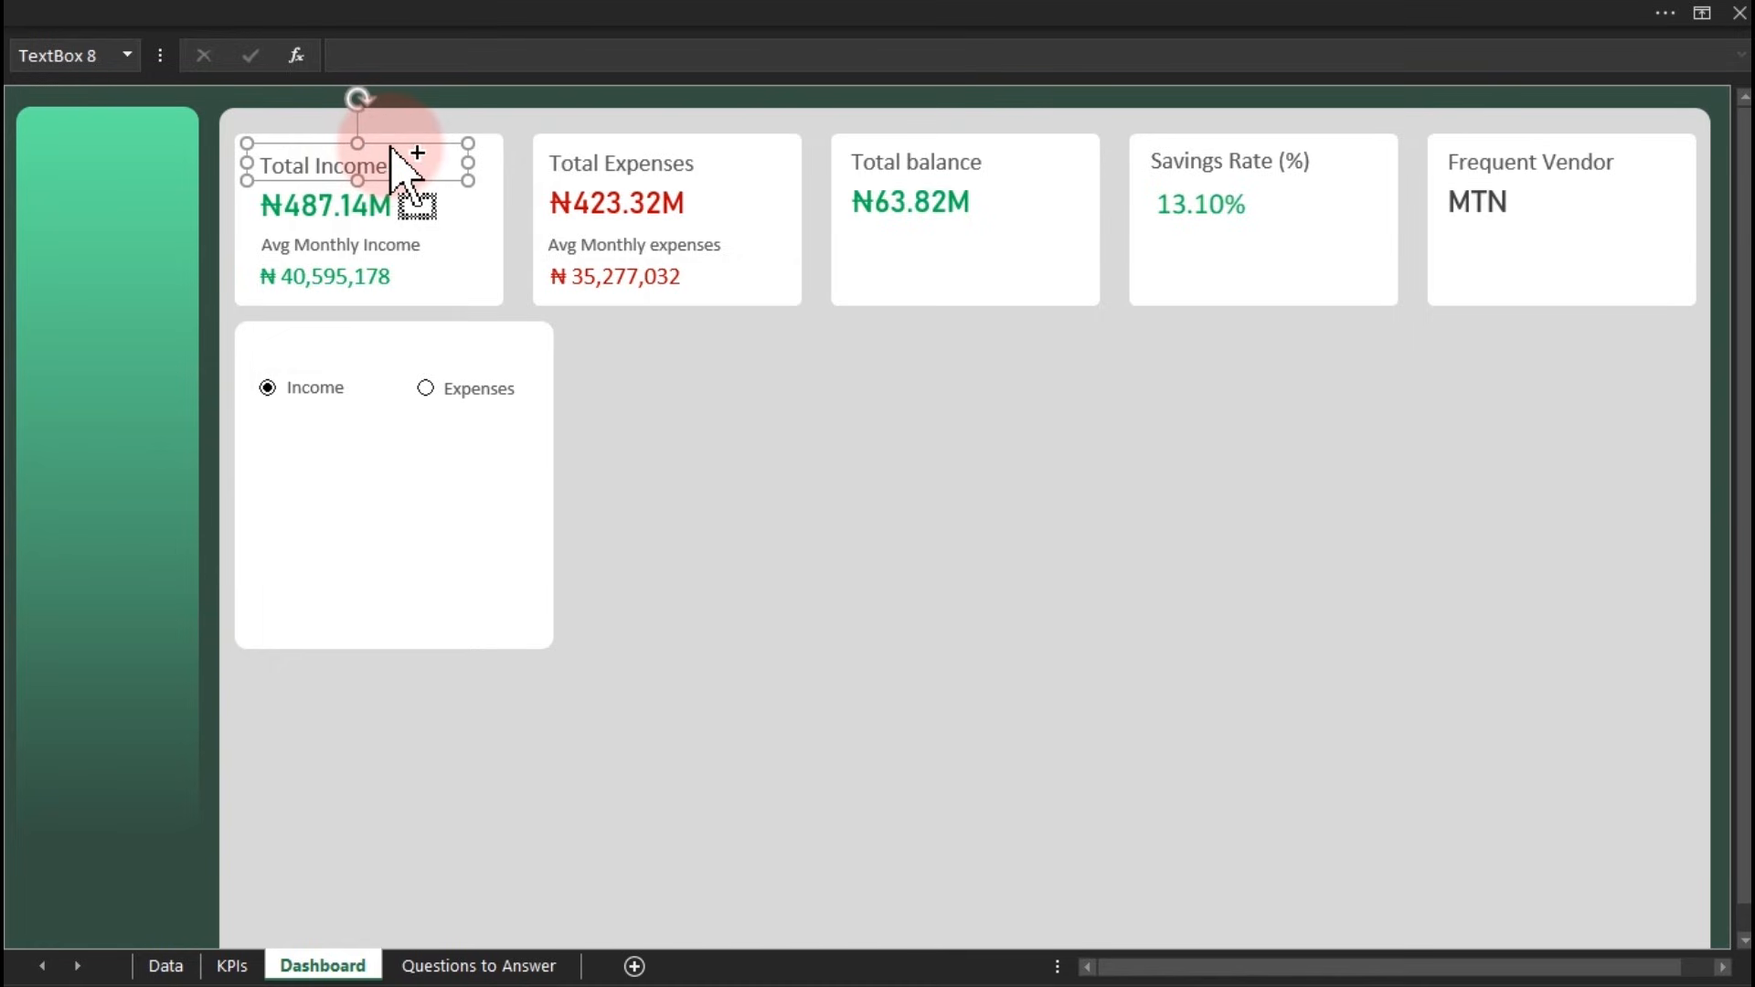
pyautogui.hotkey('ctrl', 'd')
pyautogui.moveTo(420, 165); pyautogui.dragTo(540, 353)
# Link the copied text box to cell L5 of the Questions to Answer sheet
pyautogui.click(388, 66)
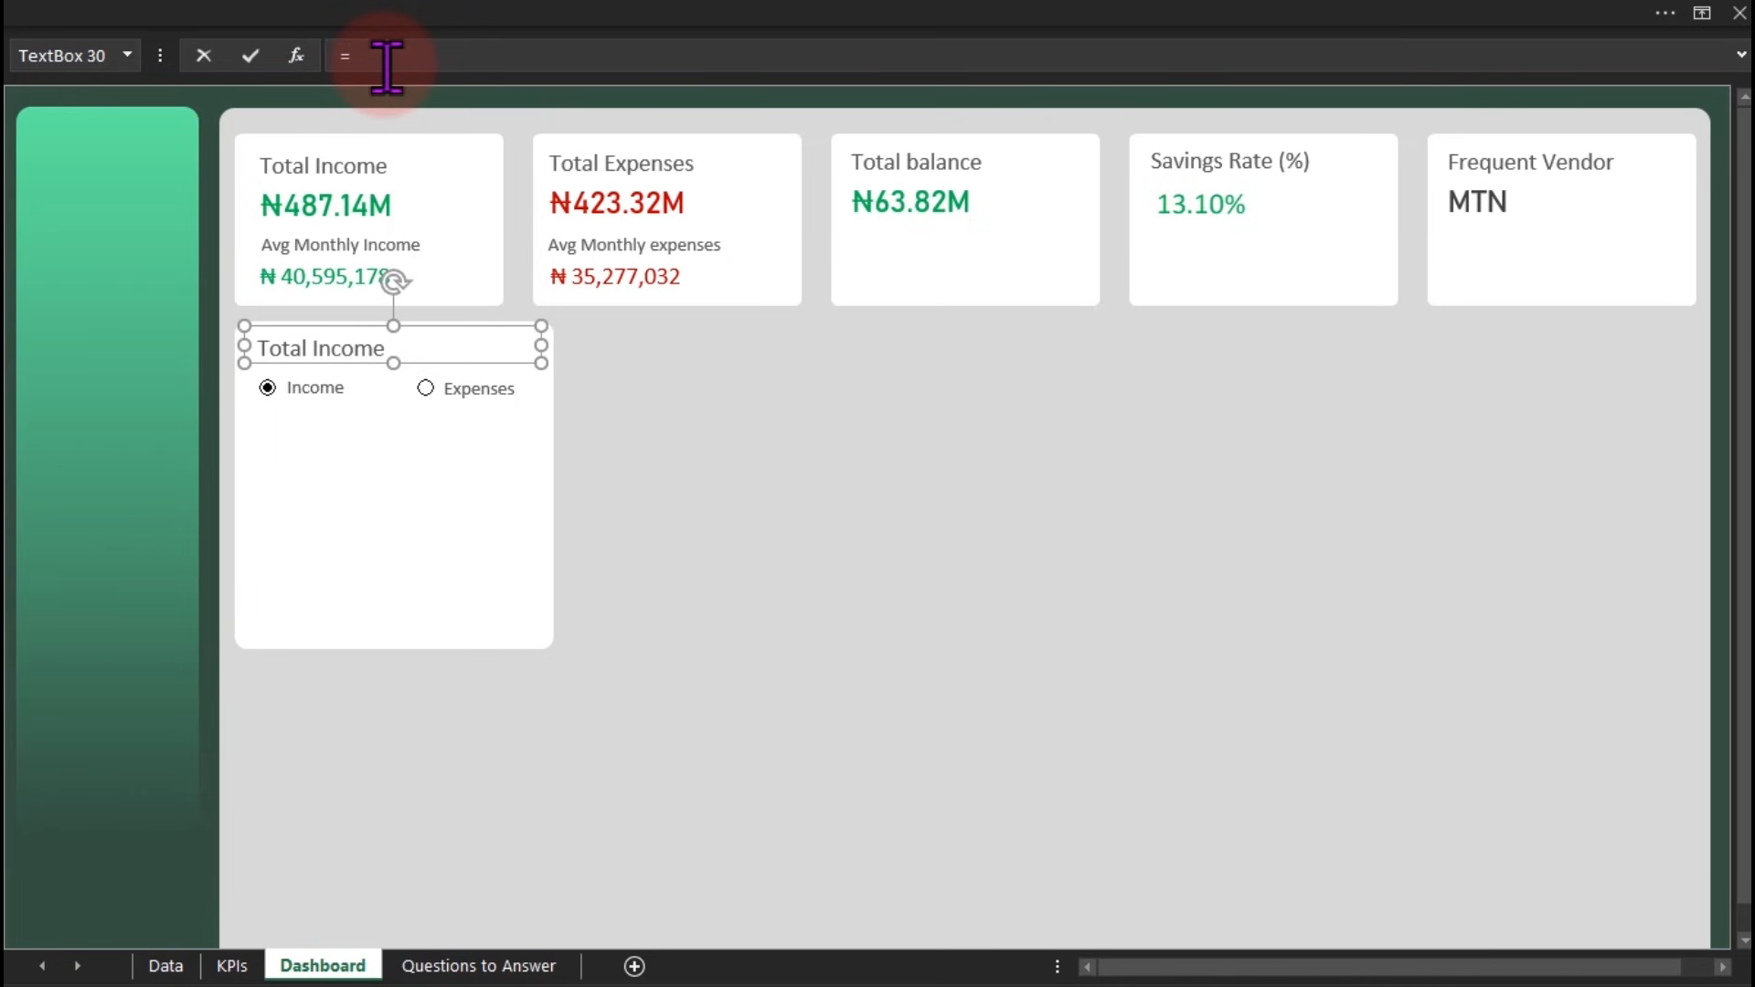
pyautogui.click(428, 966)
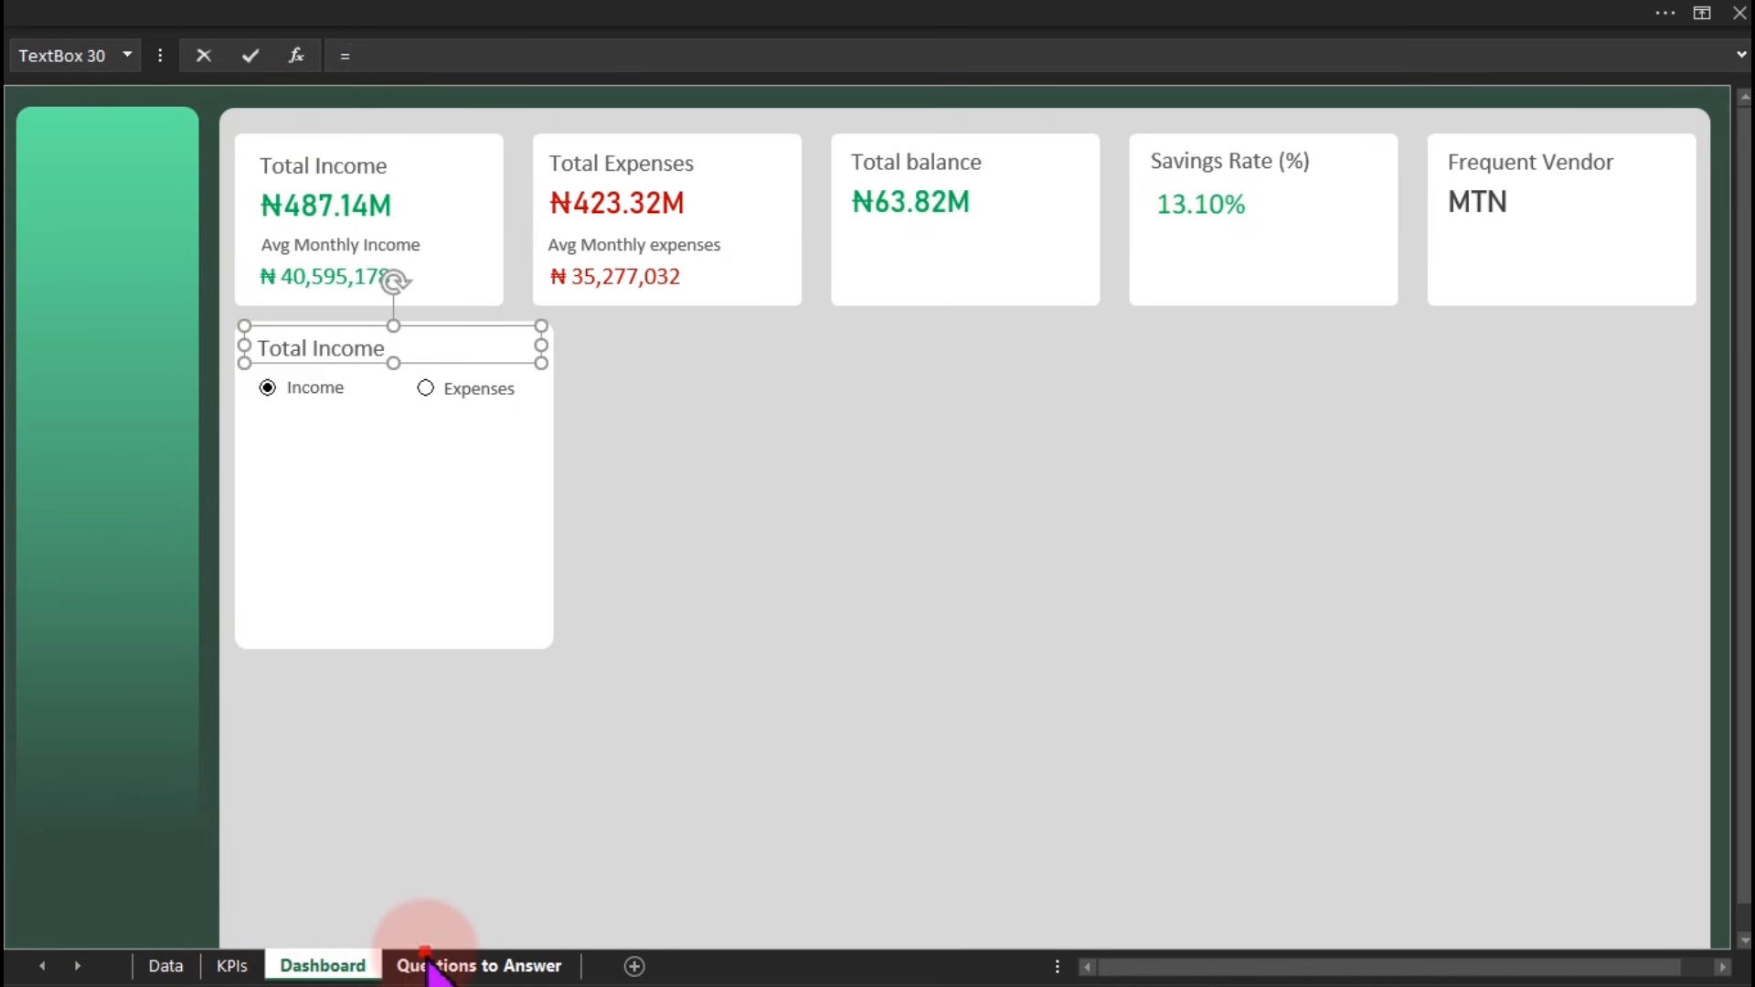
pyautogui.click(1020, 265)
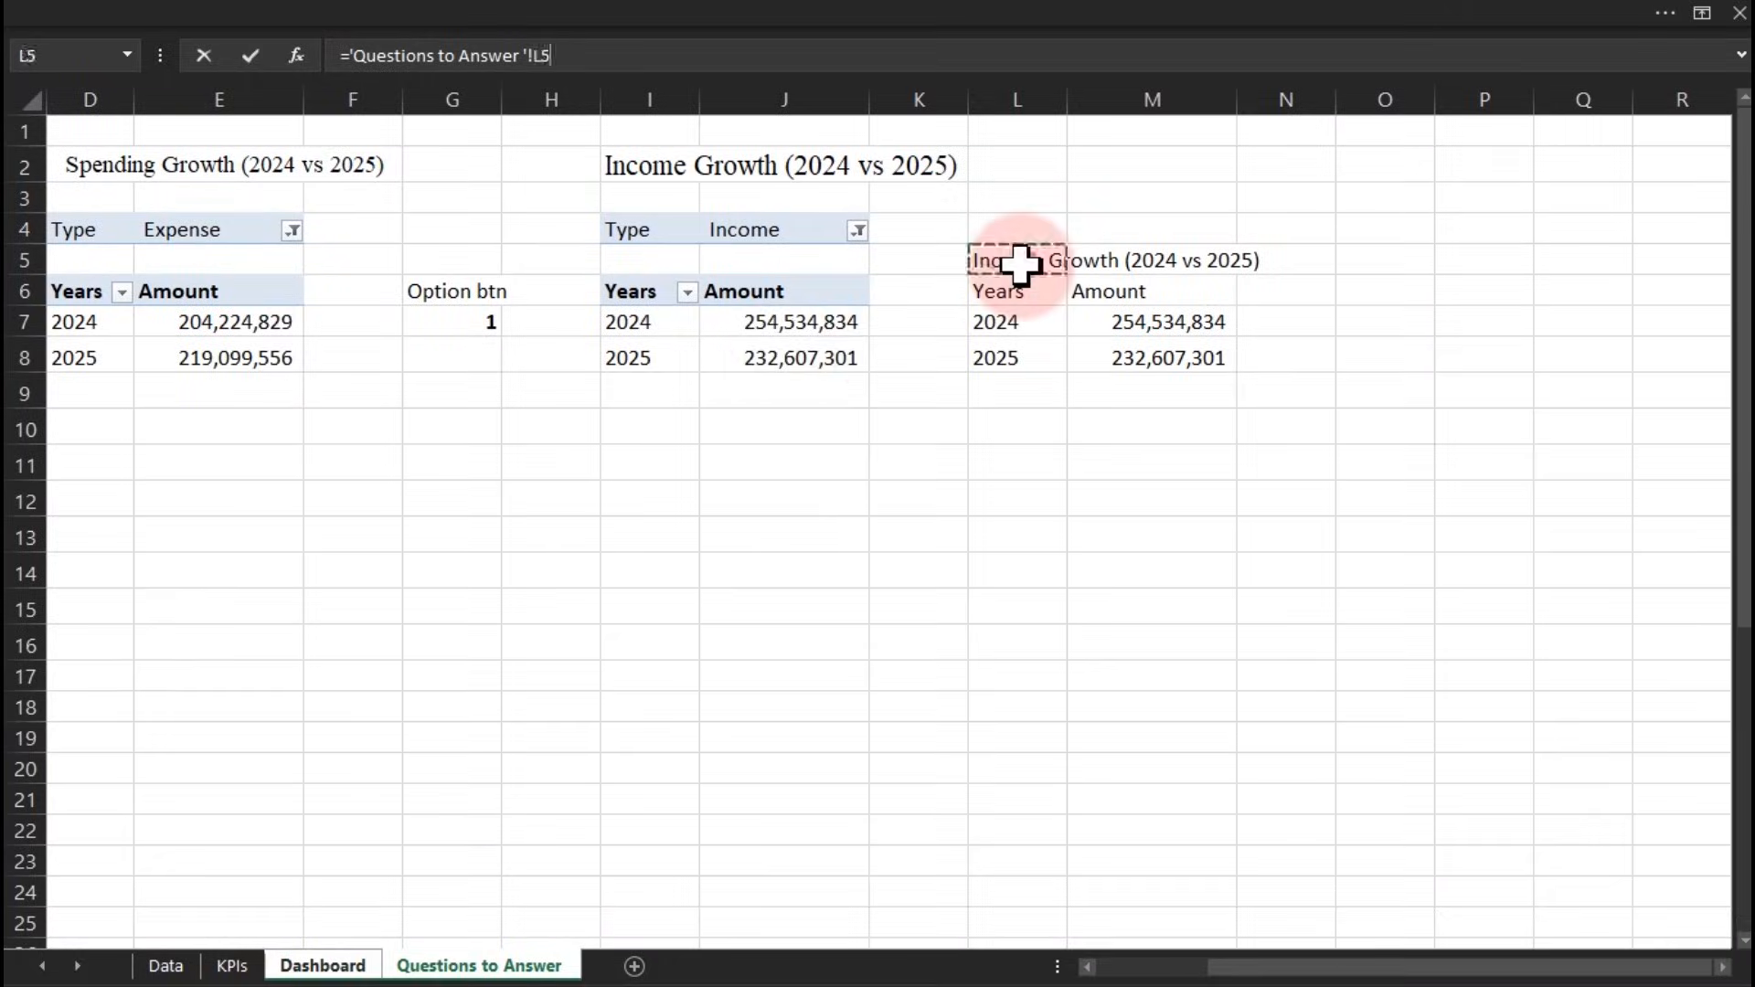
pyautogui.press('Return')
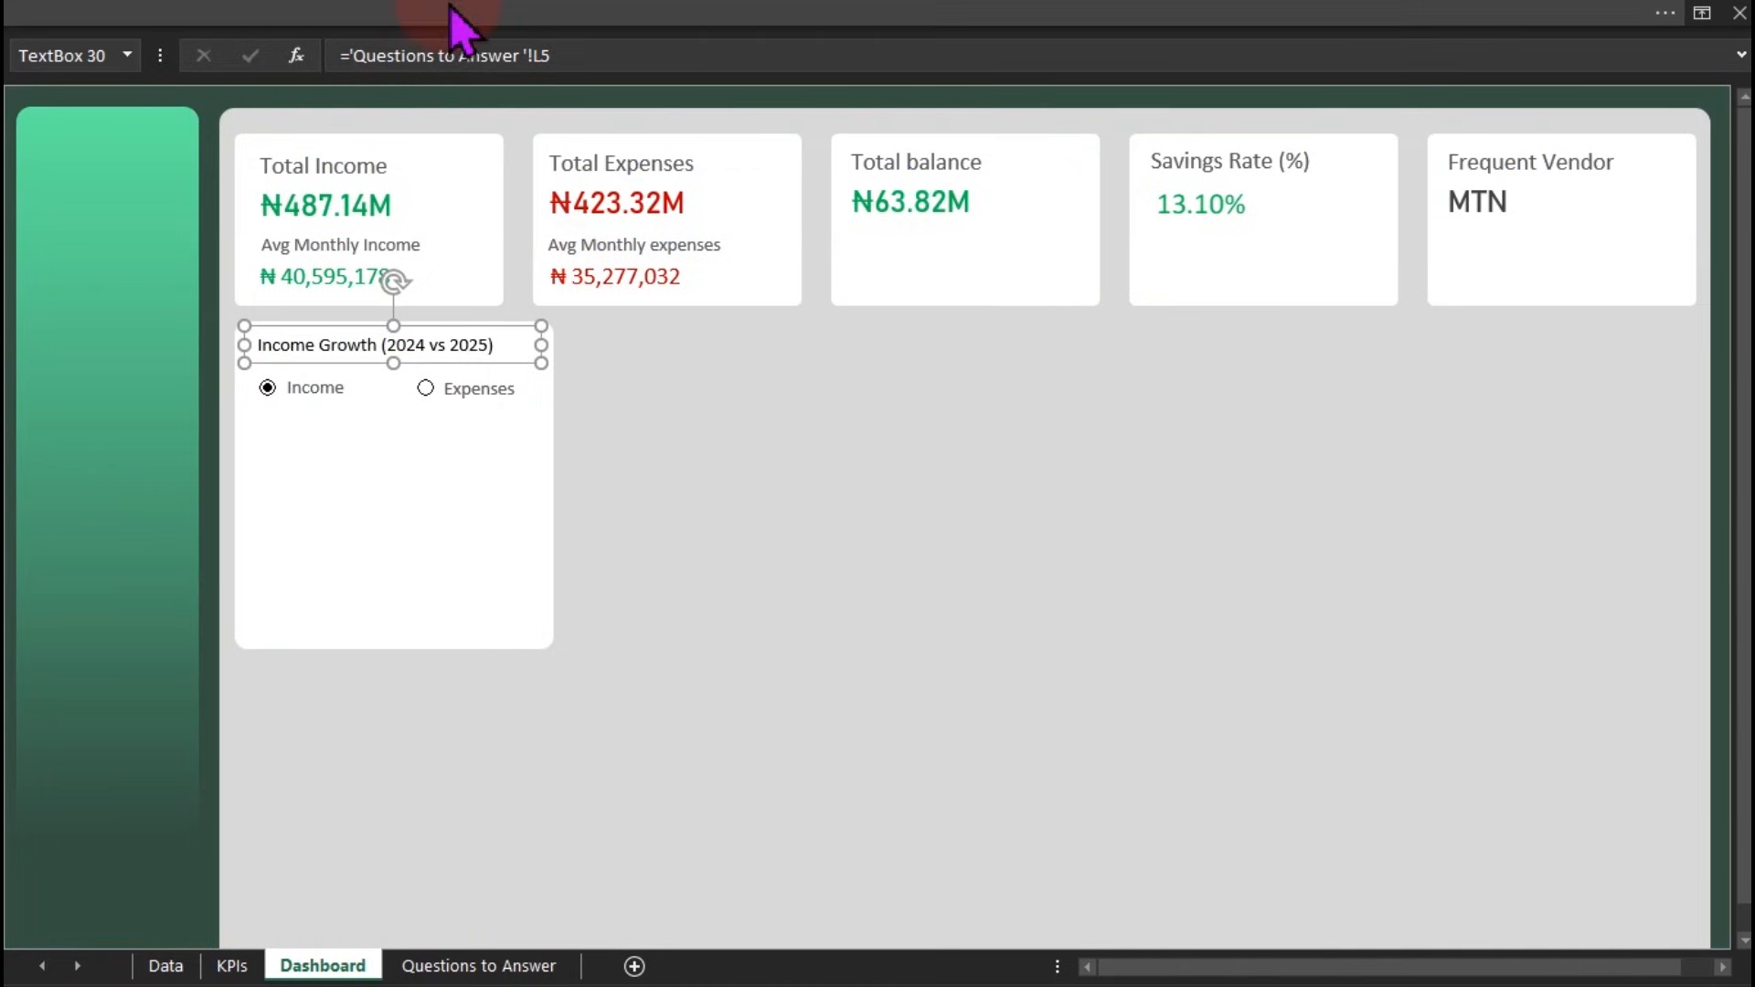
# Format the growth card's title in Calibri at font size 14
pyautogui.click(397, 14)
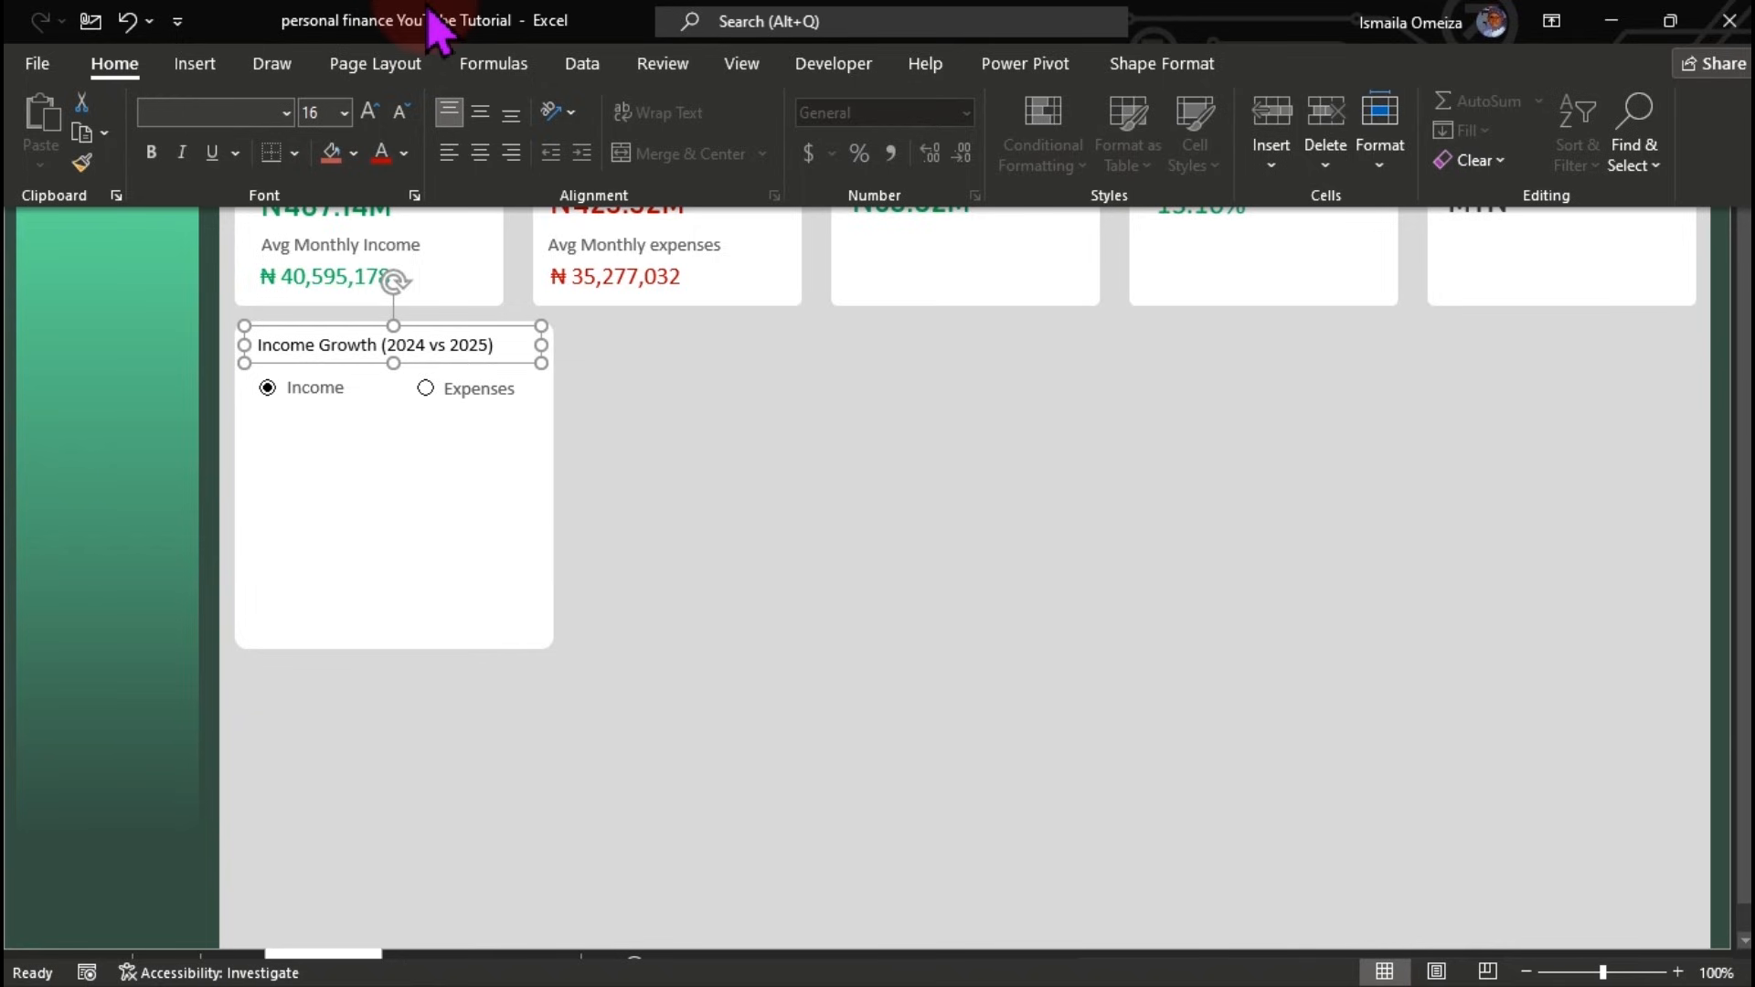
pyautogui.click(287, 113)
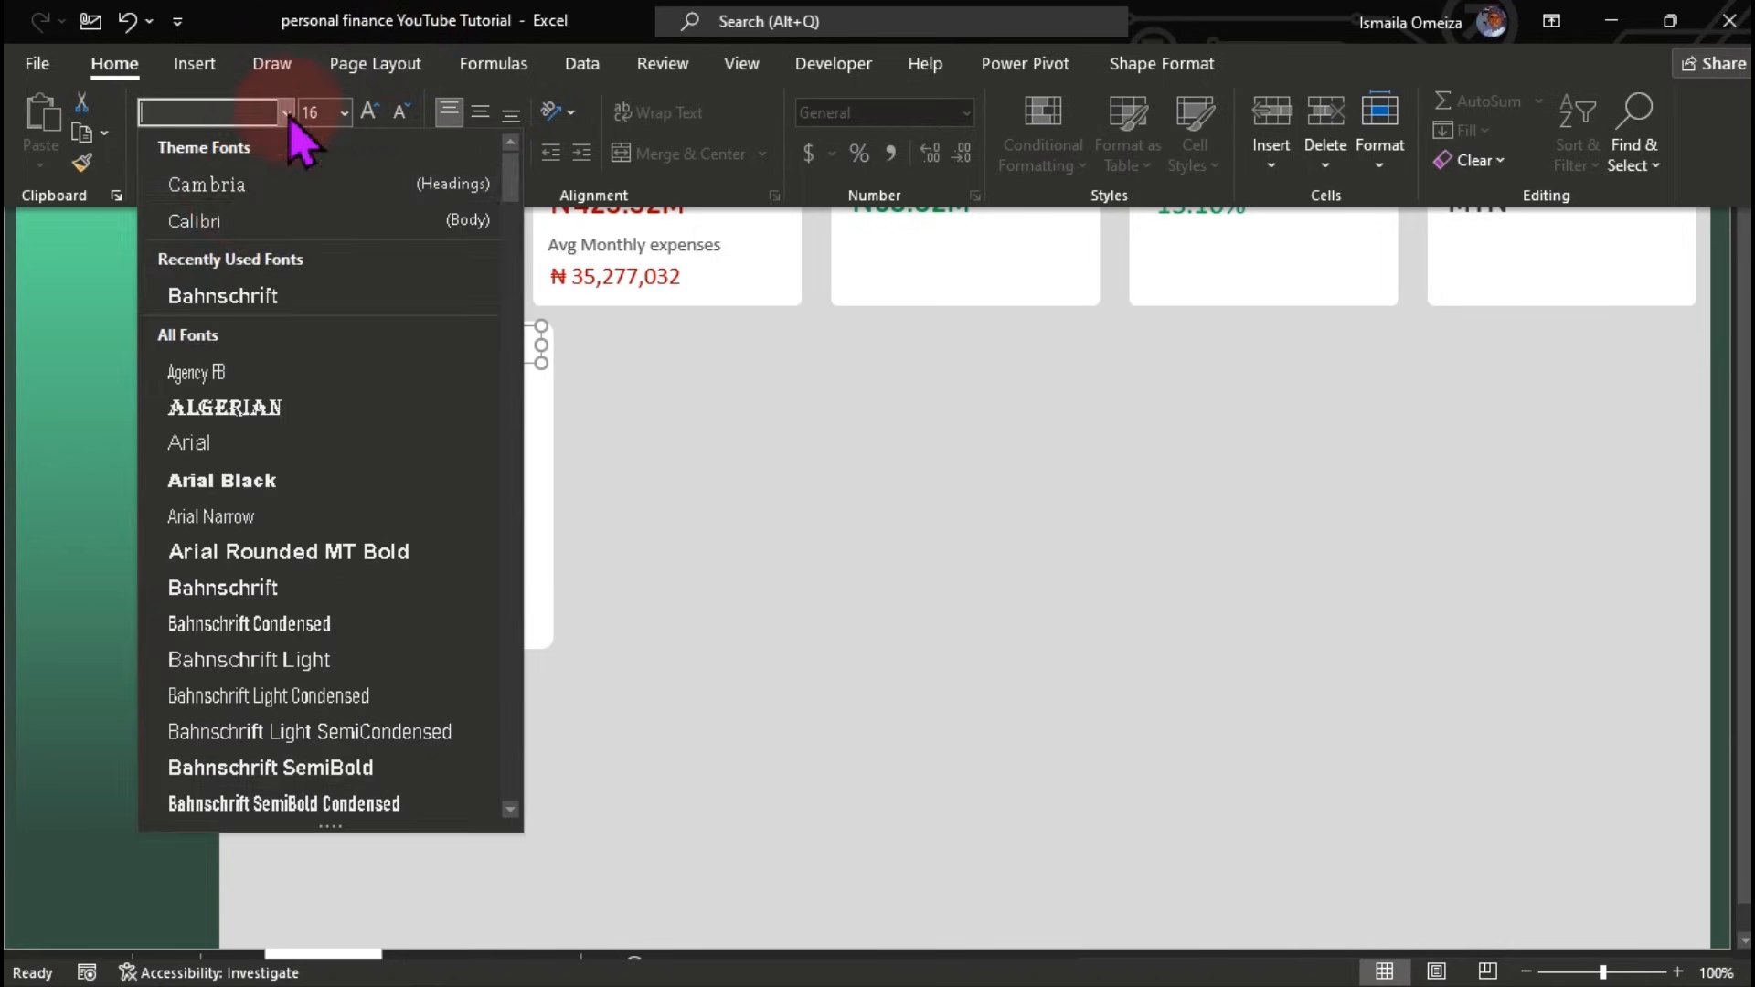
pyautogui.click(234, 223)
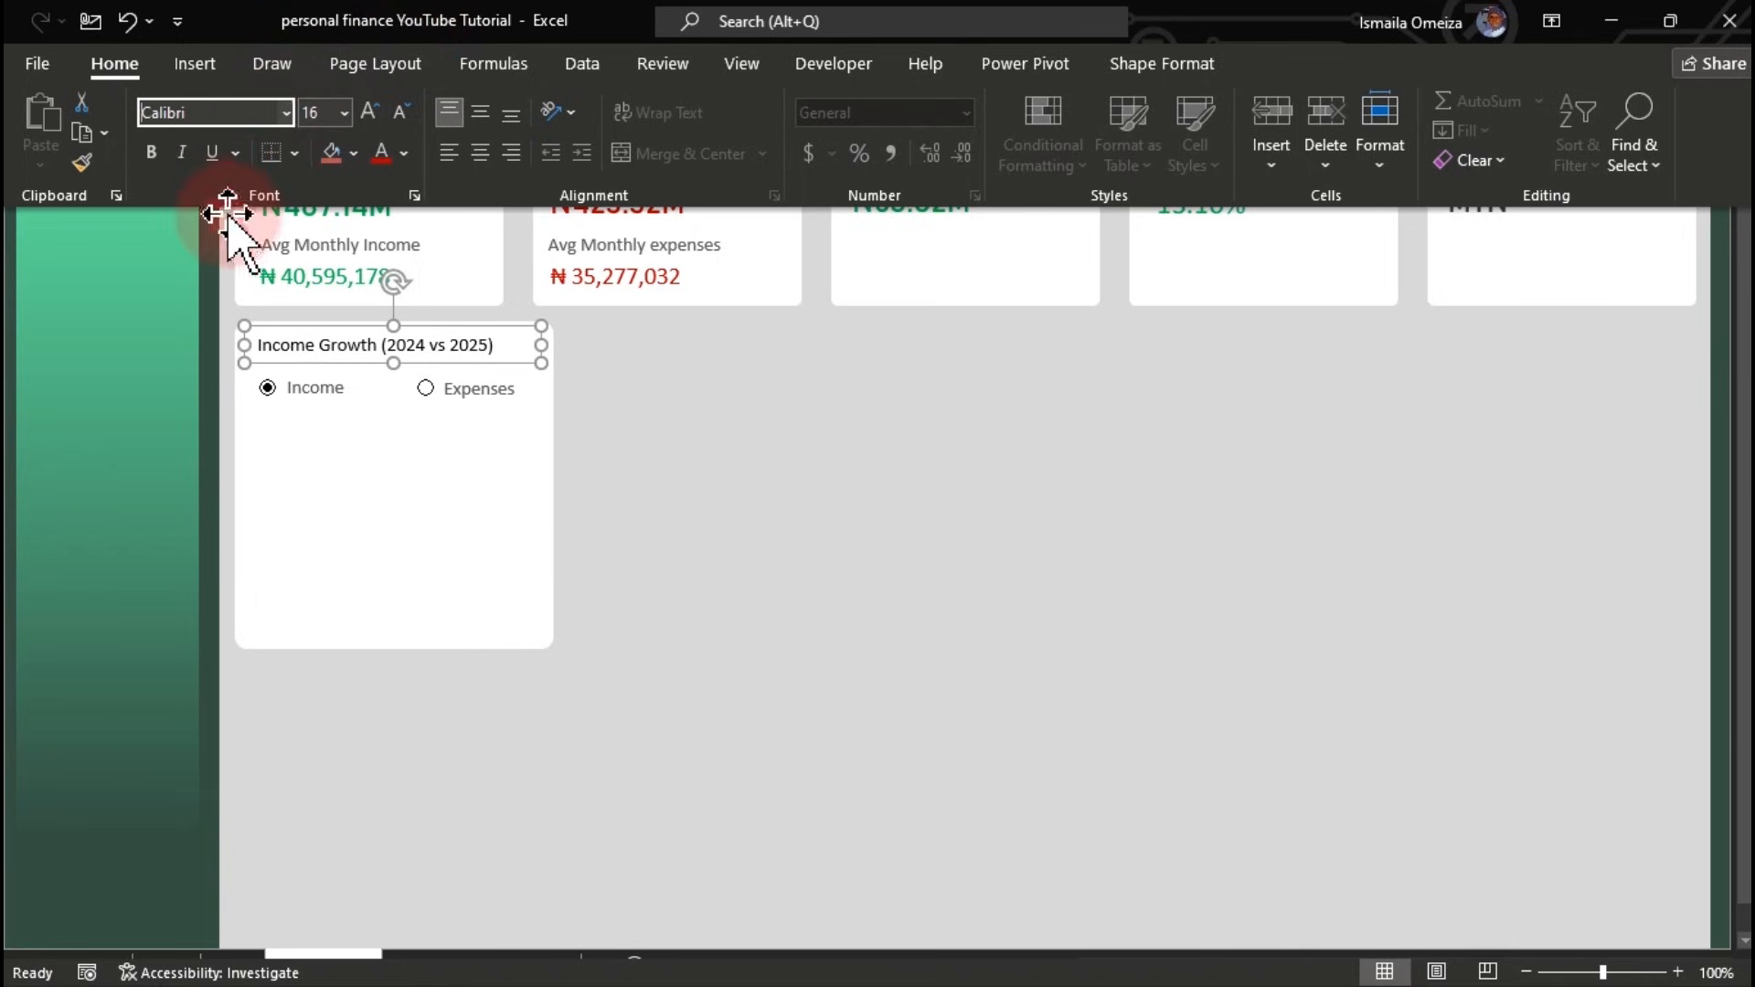
pyautogui.click(369, 113)
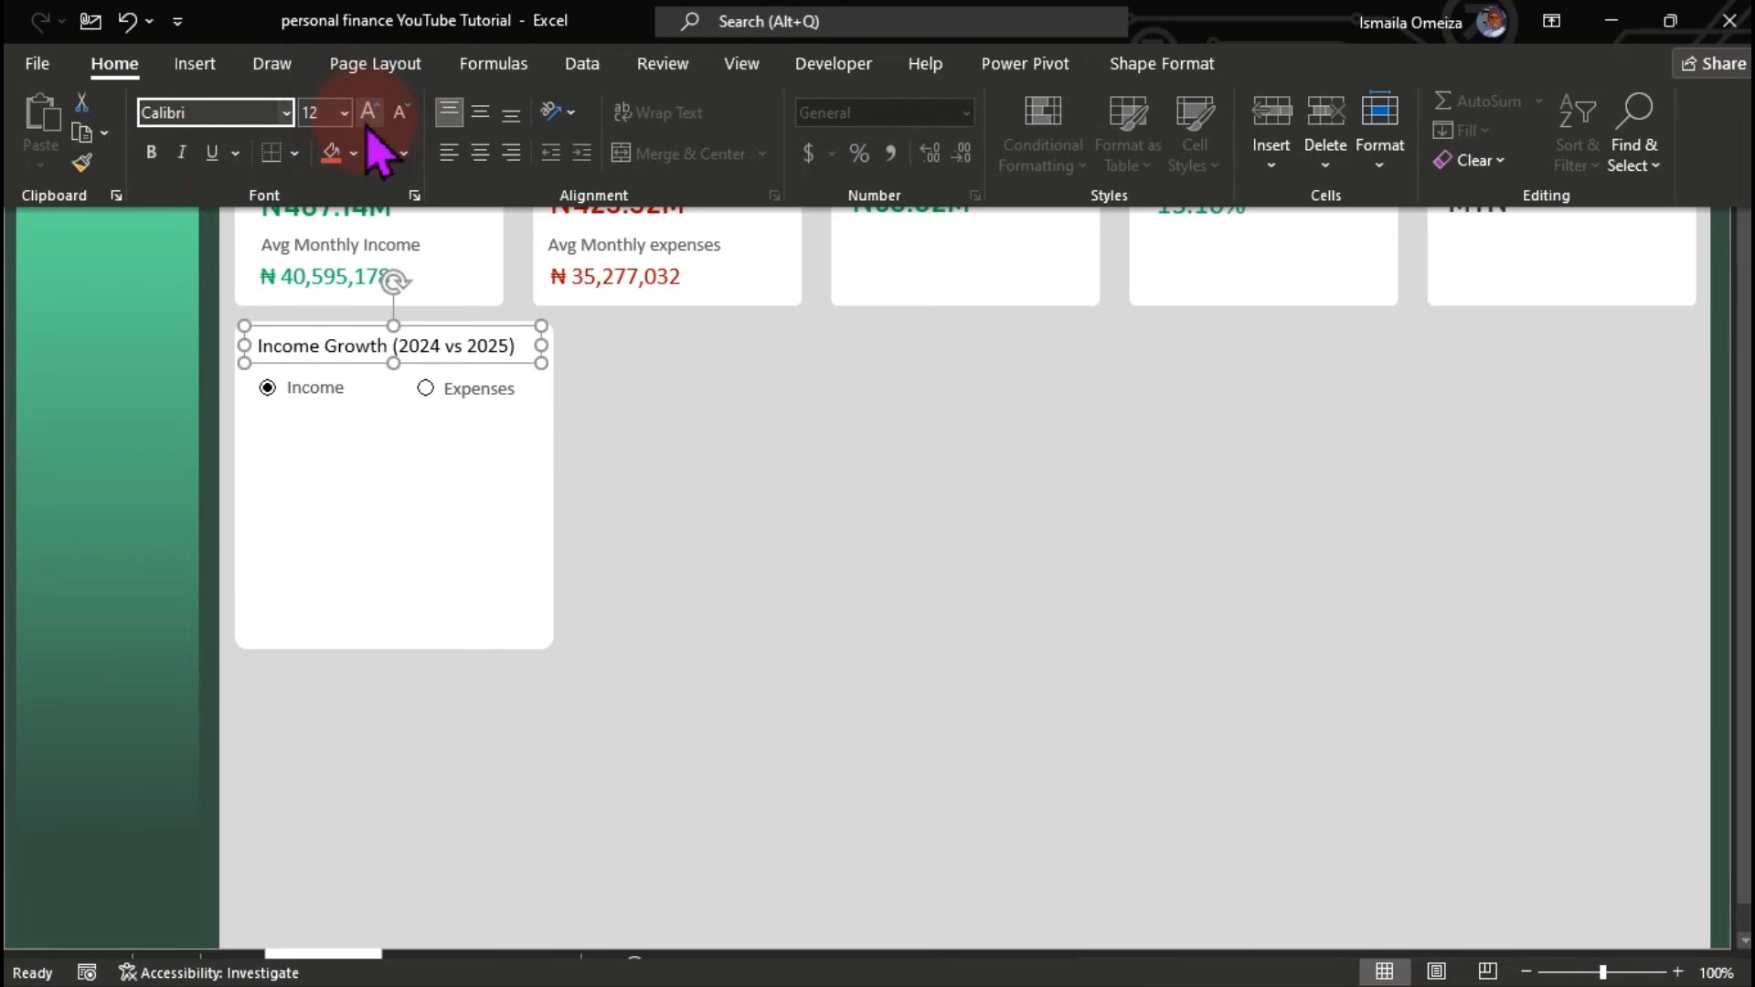
pyautogui.click(368, 114)
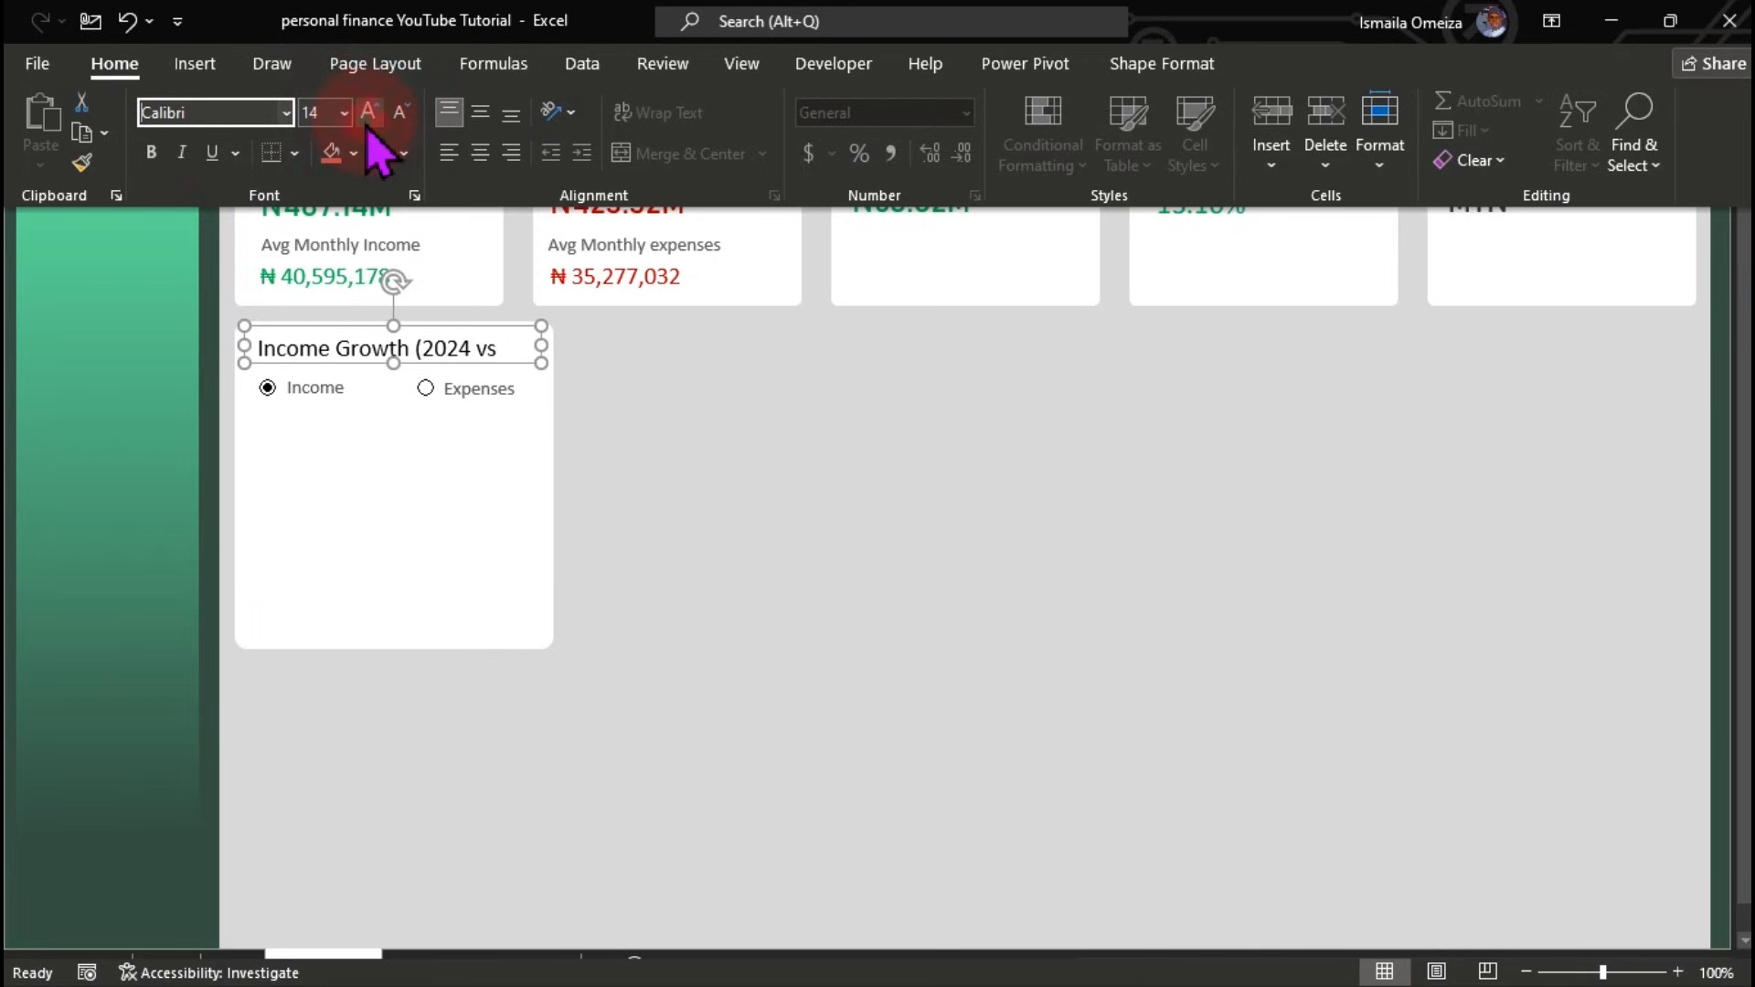
# Try to fit the full growth title by widening its text box to the card's edge
pyautogui.click(544, 348)
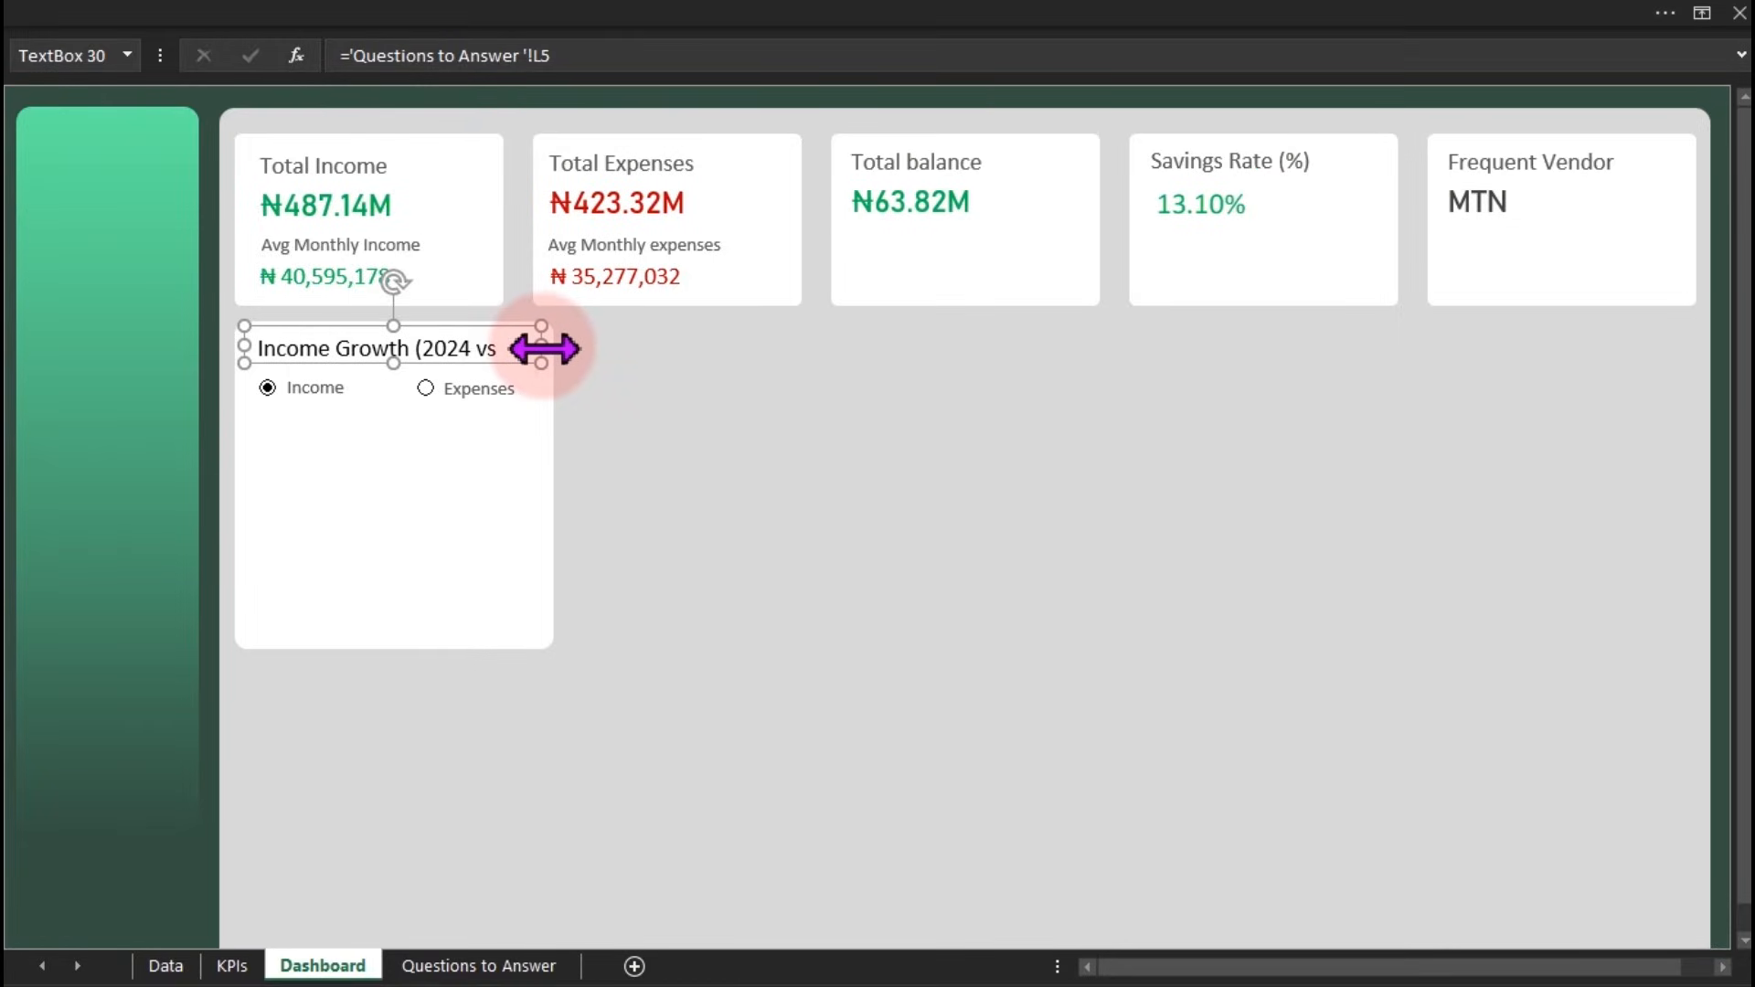
pyautogui.click(557, 349)
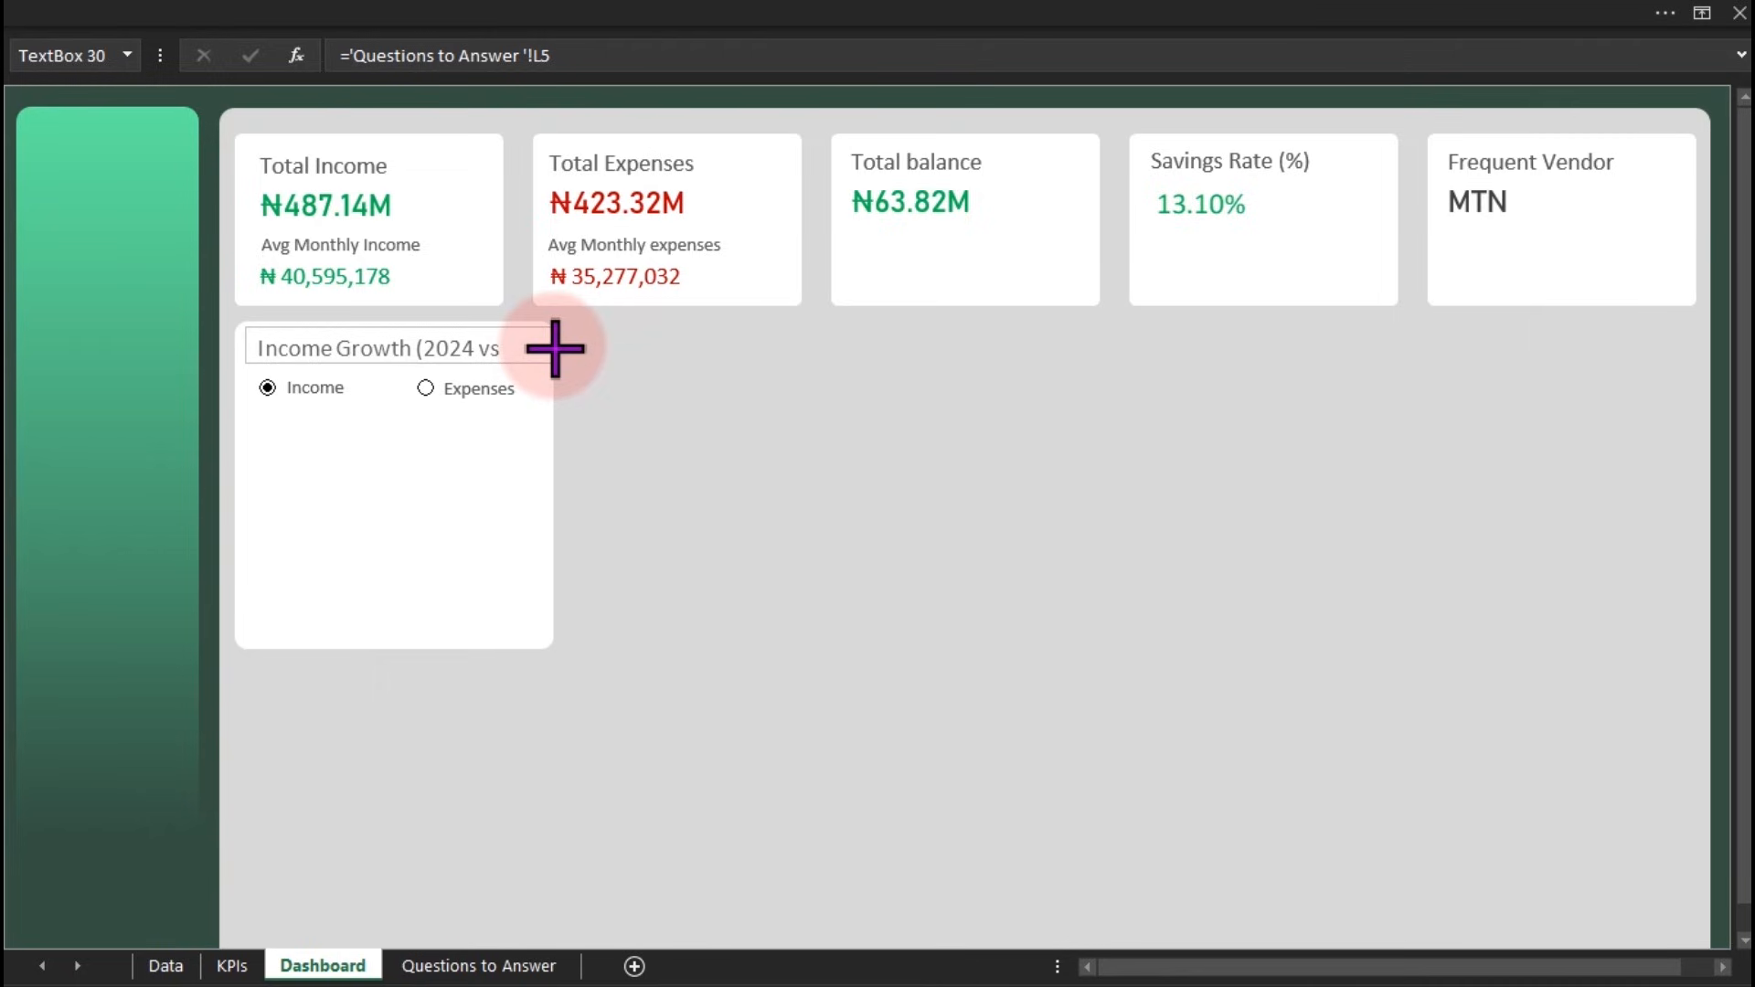
pyautogui.click(554, 348)
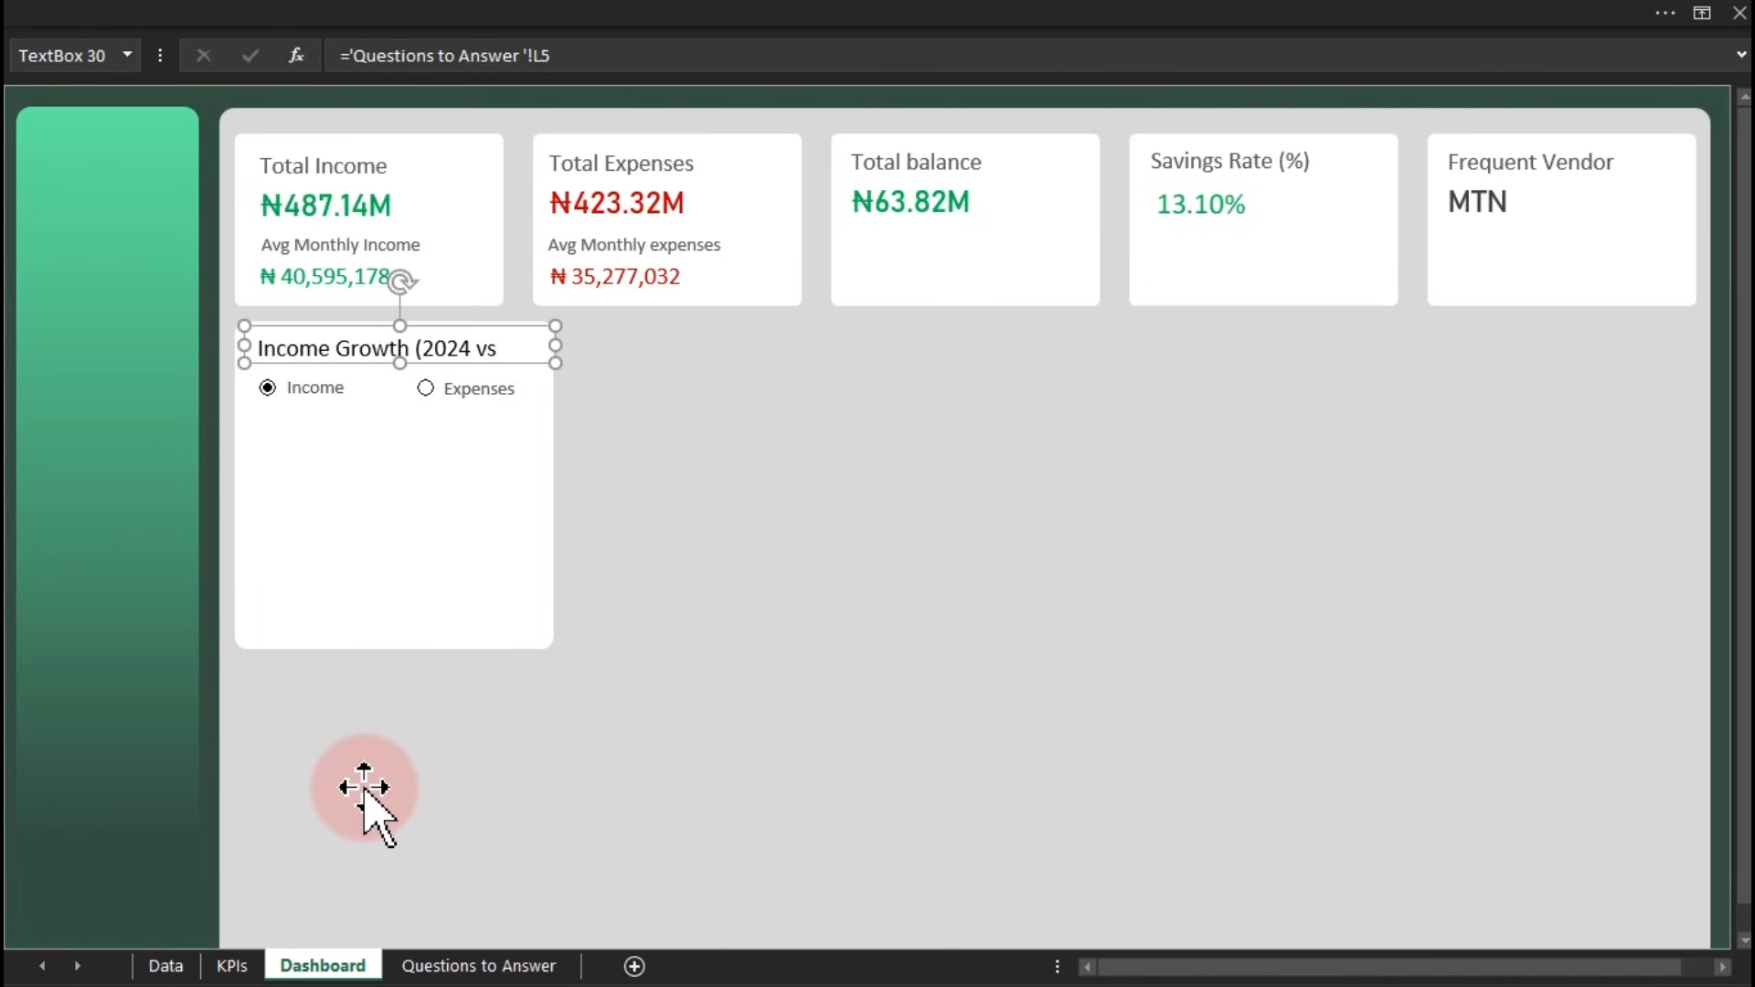
# On the Questions to Answer sheet, copy the spending title from D2 to D3 and the income title from I2 to I3
pyautogui.click(422, 964)
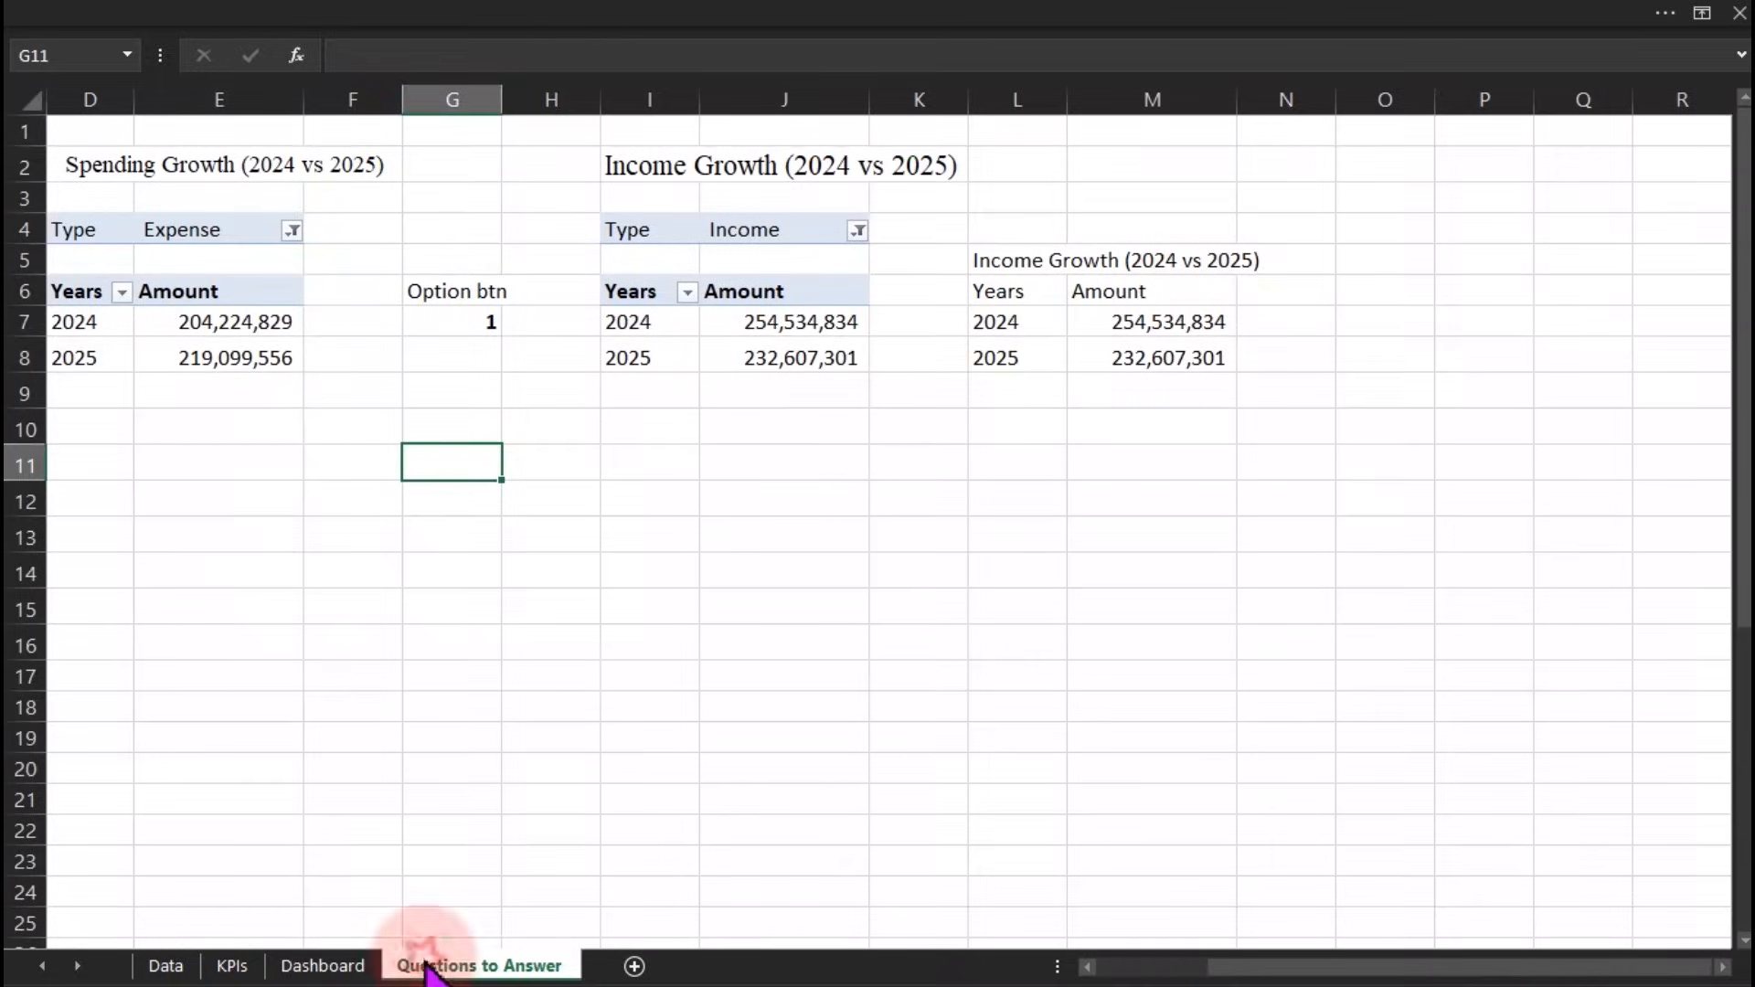
pyautogui.click(1023, 264)
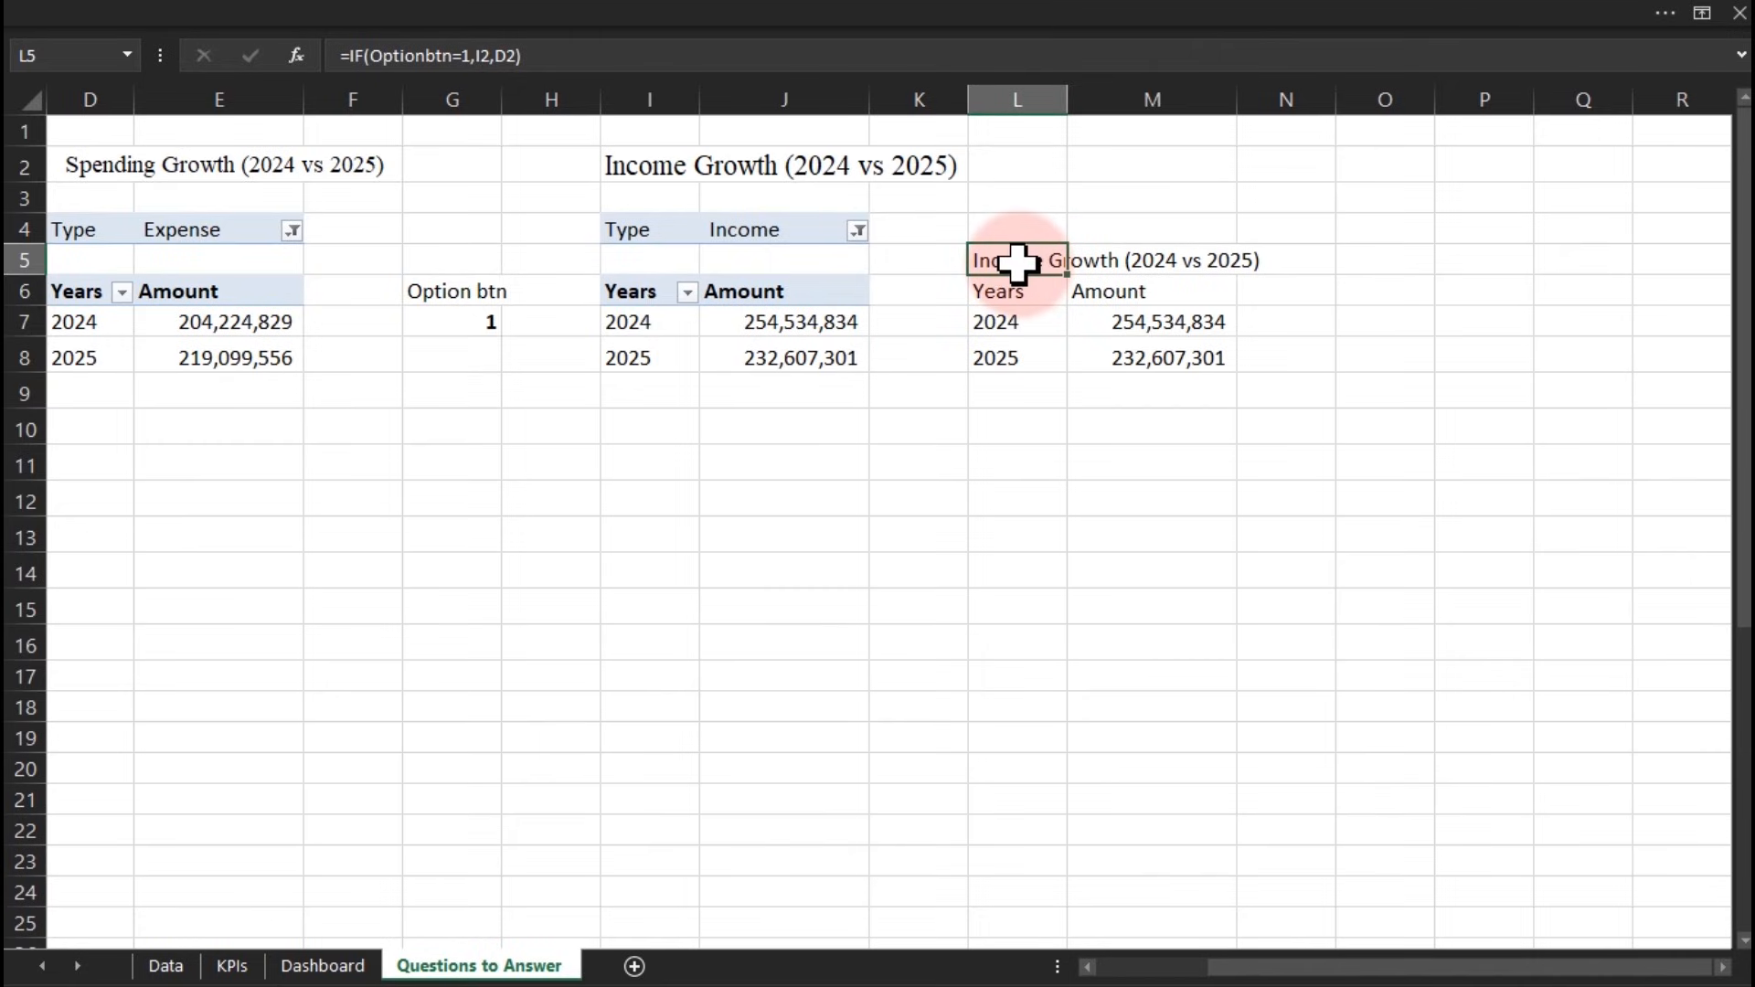
pyautogui.click(119, 168)
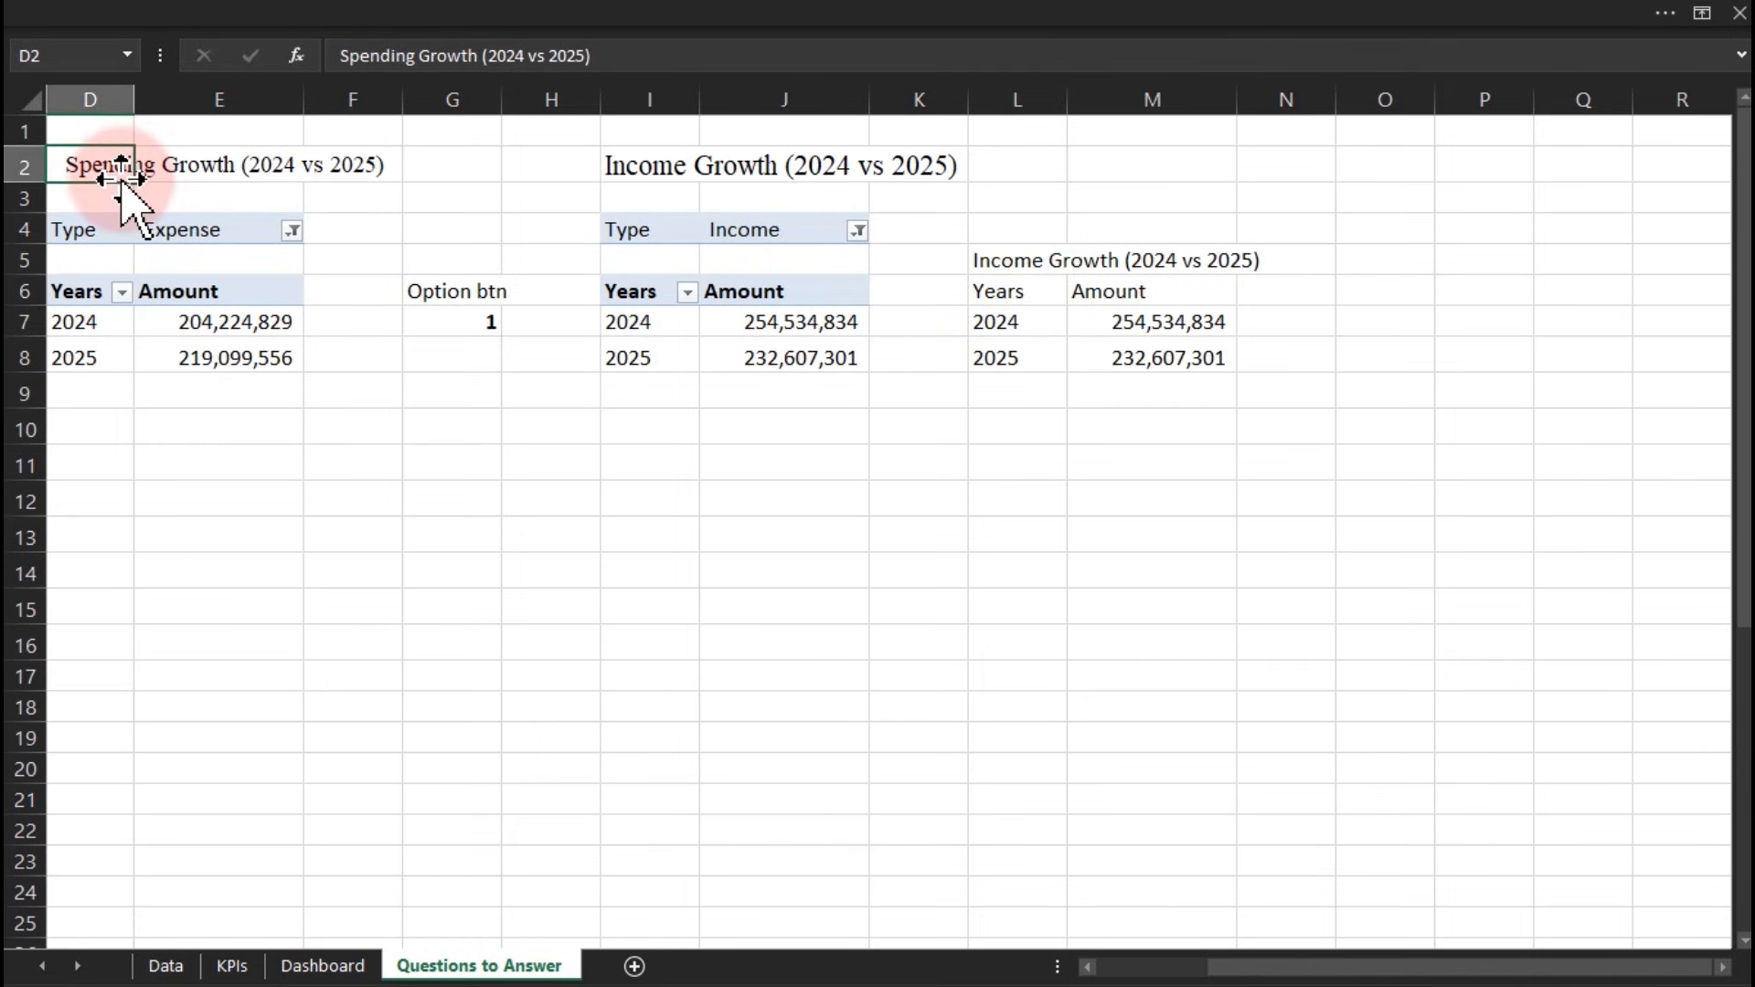
pyautogui.moveTo(123, 183)
pyautogui.mouseDown()
pyautogui.moveTo(140, 223)
pyautogui.moveTo(122, 196)
pyautogui.mouseUp()
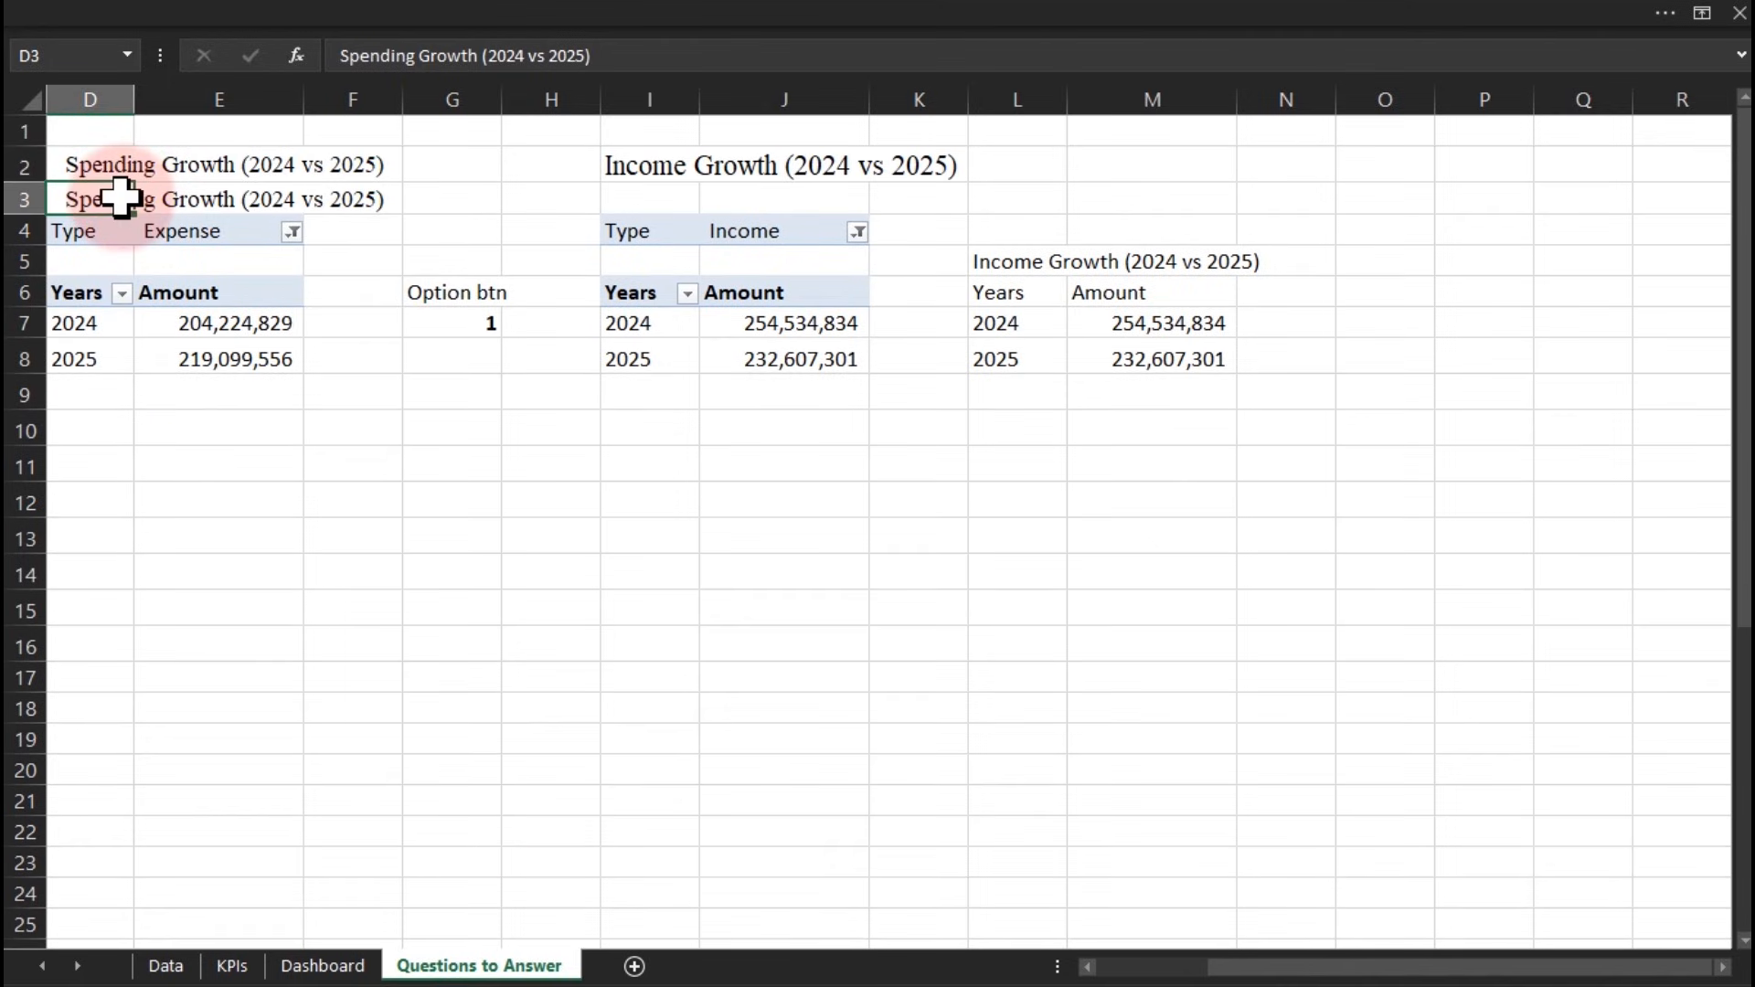
pyautogui.click(613, 168)
pyautogui.moveTo(676, 190); pyautogui.dragTo(651, 209)
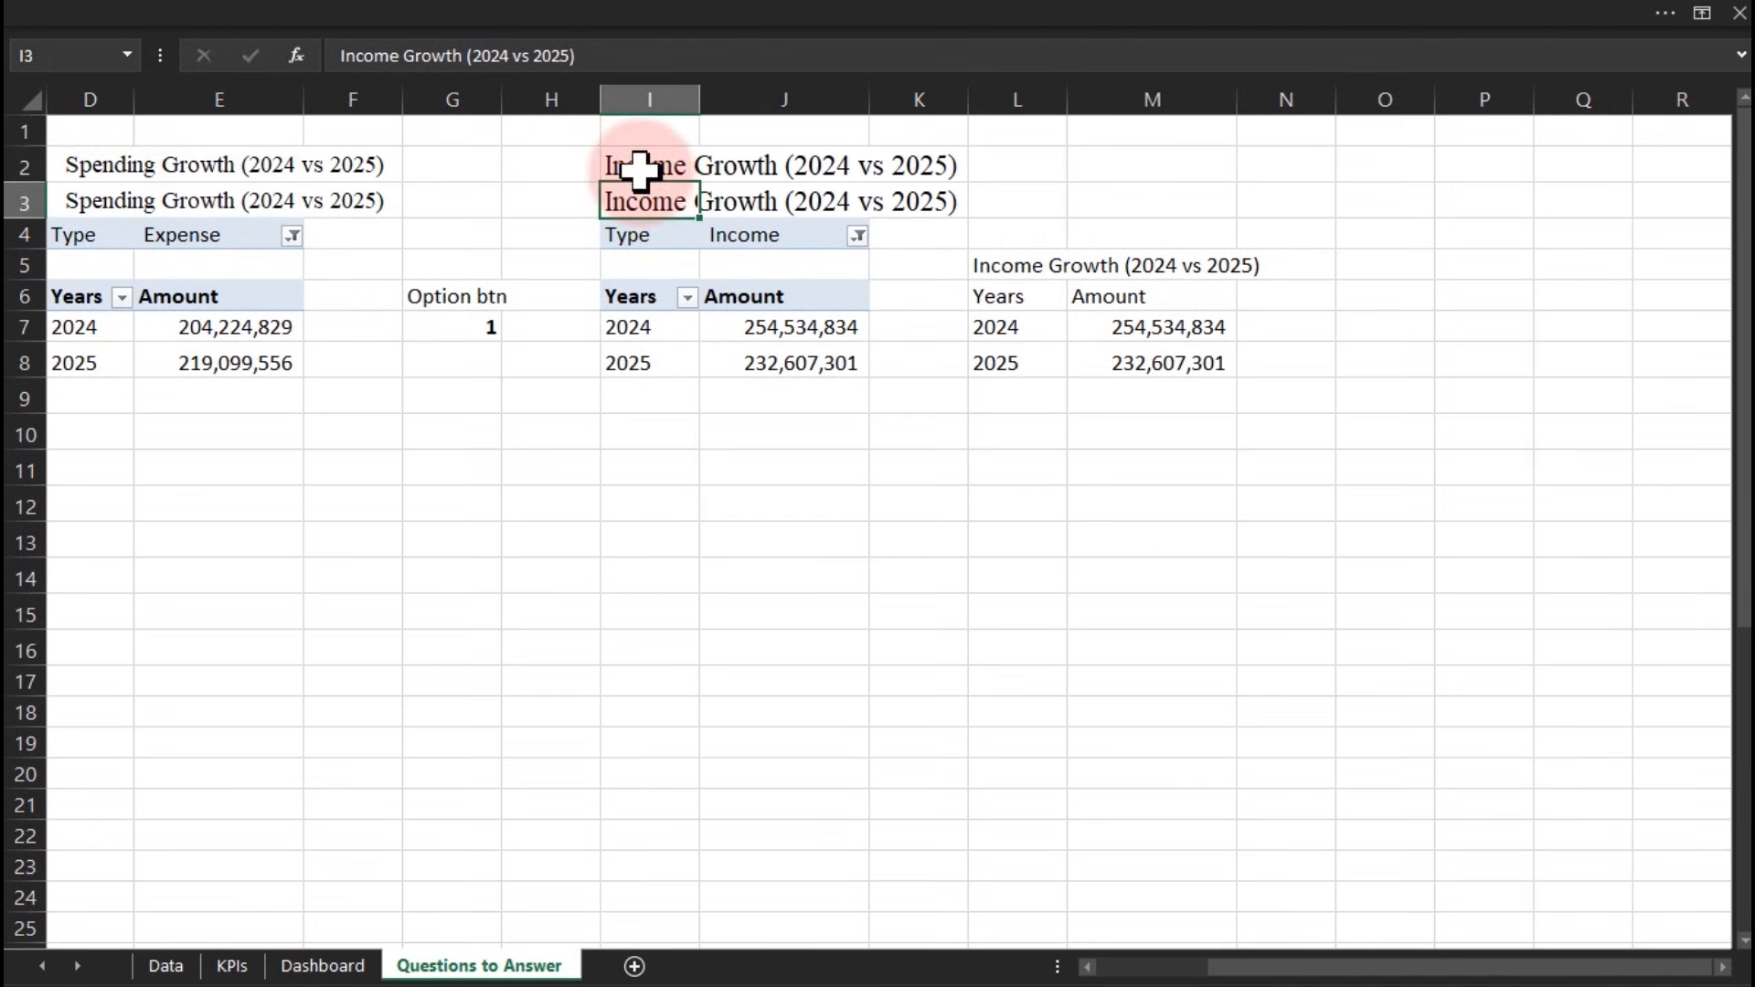
# Shorten the income title in I2 to Income Growth
pyautogui.click(640, 169)
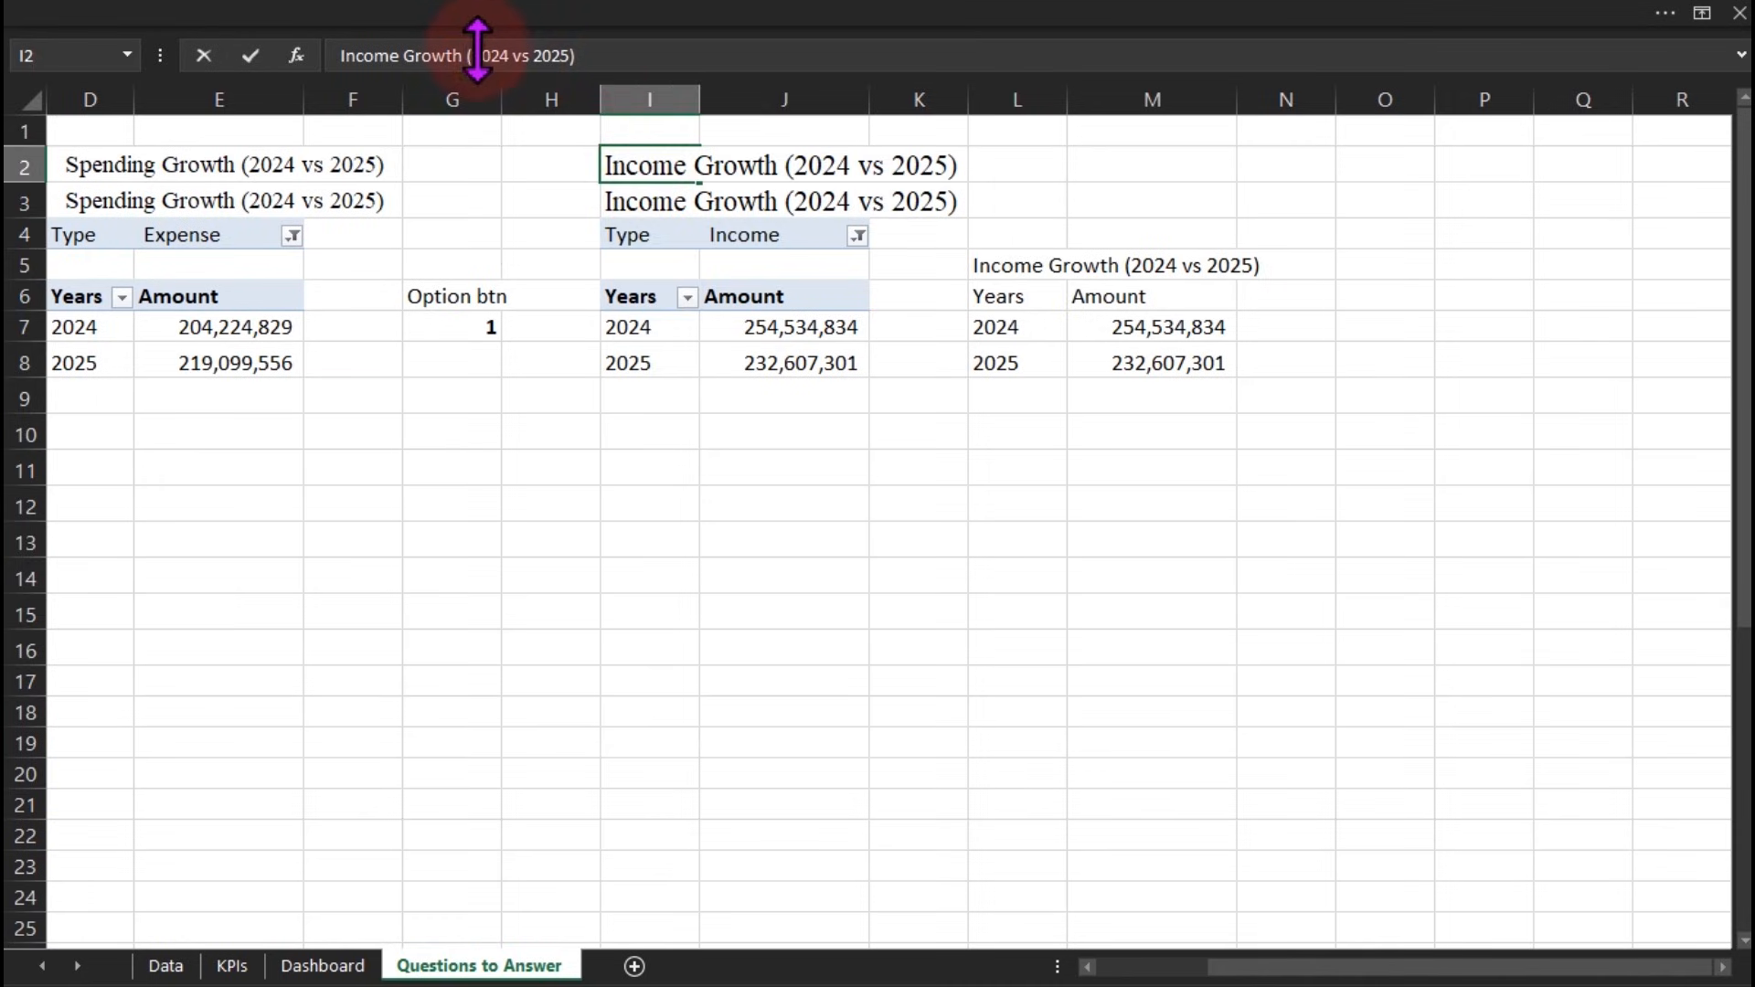
pyautogui.moveTo(489, 54); pyautogui.dragTo(471, 55)
pyautogui.press('BackSpace')
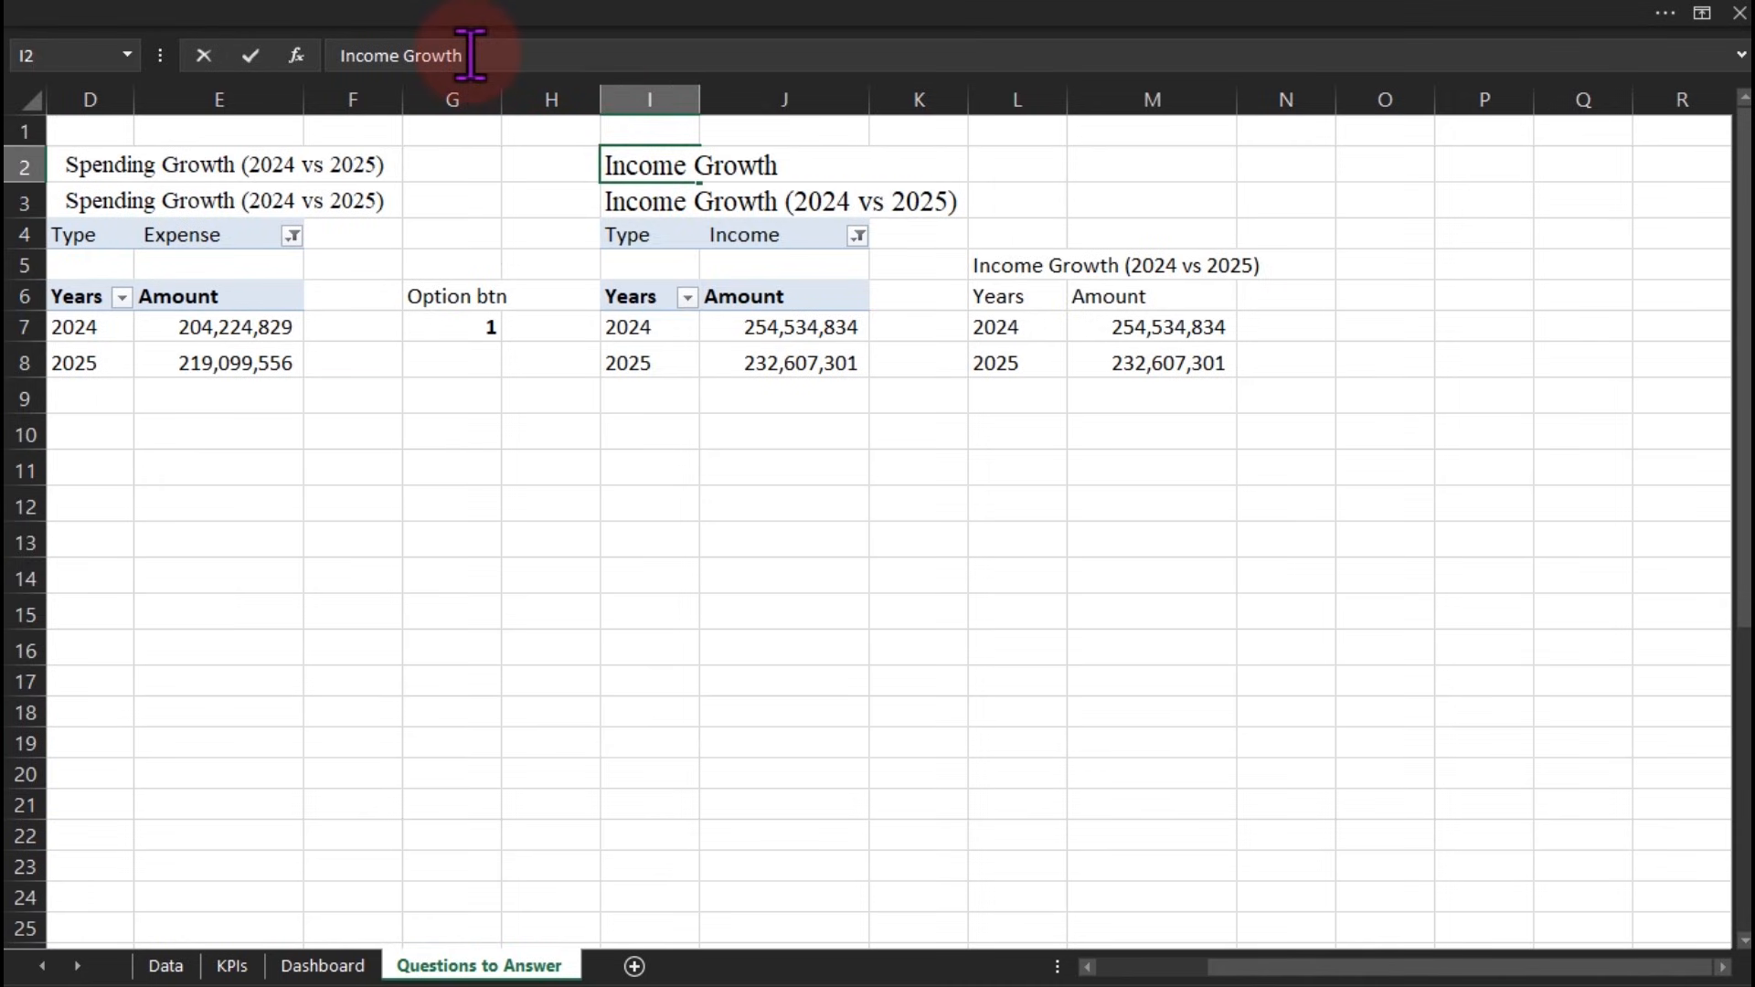
pyautogui.press('Return')
# Shorten the spending title in D2 to Spending Growth
pyautogui.click(99, 166)
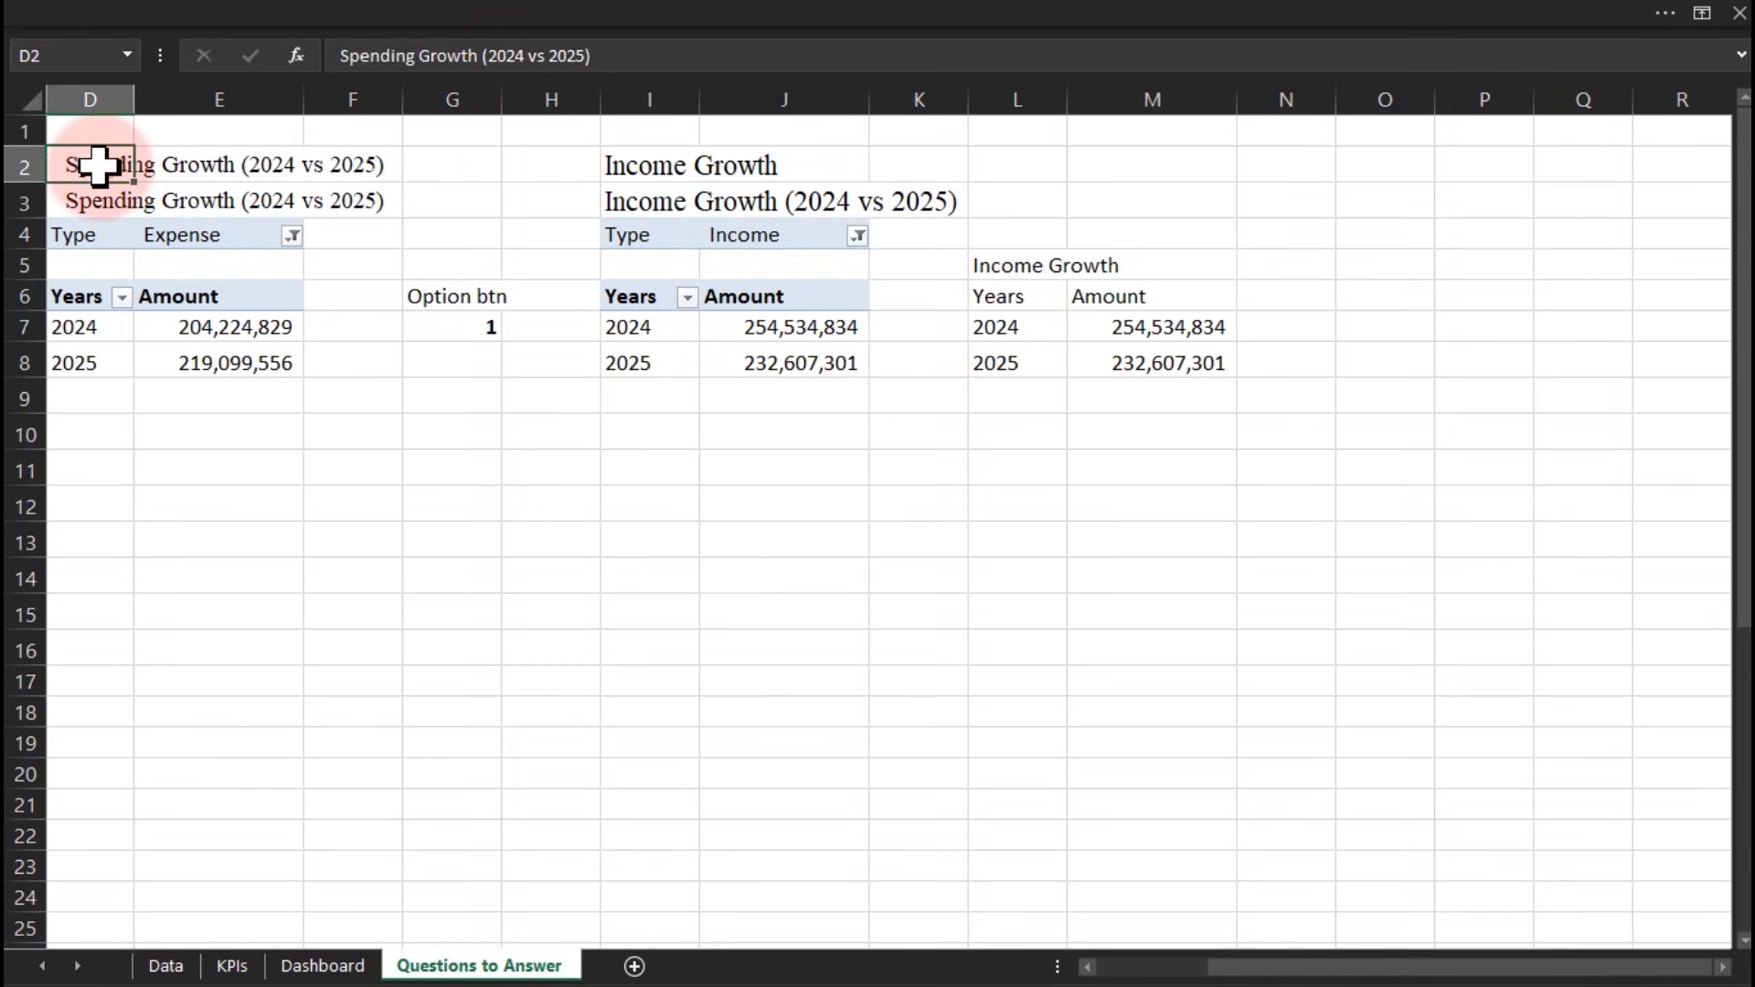
pyautogui.click(629, 55)
pyautogui.press('BackSpace')
pyautogui.press('BackSpace')
pyautogui.press('BackSpace')
pyautogui.press('BackSpace')
pyautogui.press('BackSpace')
pyautogui.press('BackSpace')
pyautogui.press('BackSpace')
pyautogui.press('BackSpace')
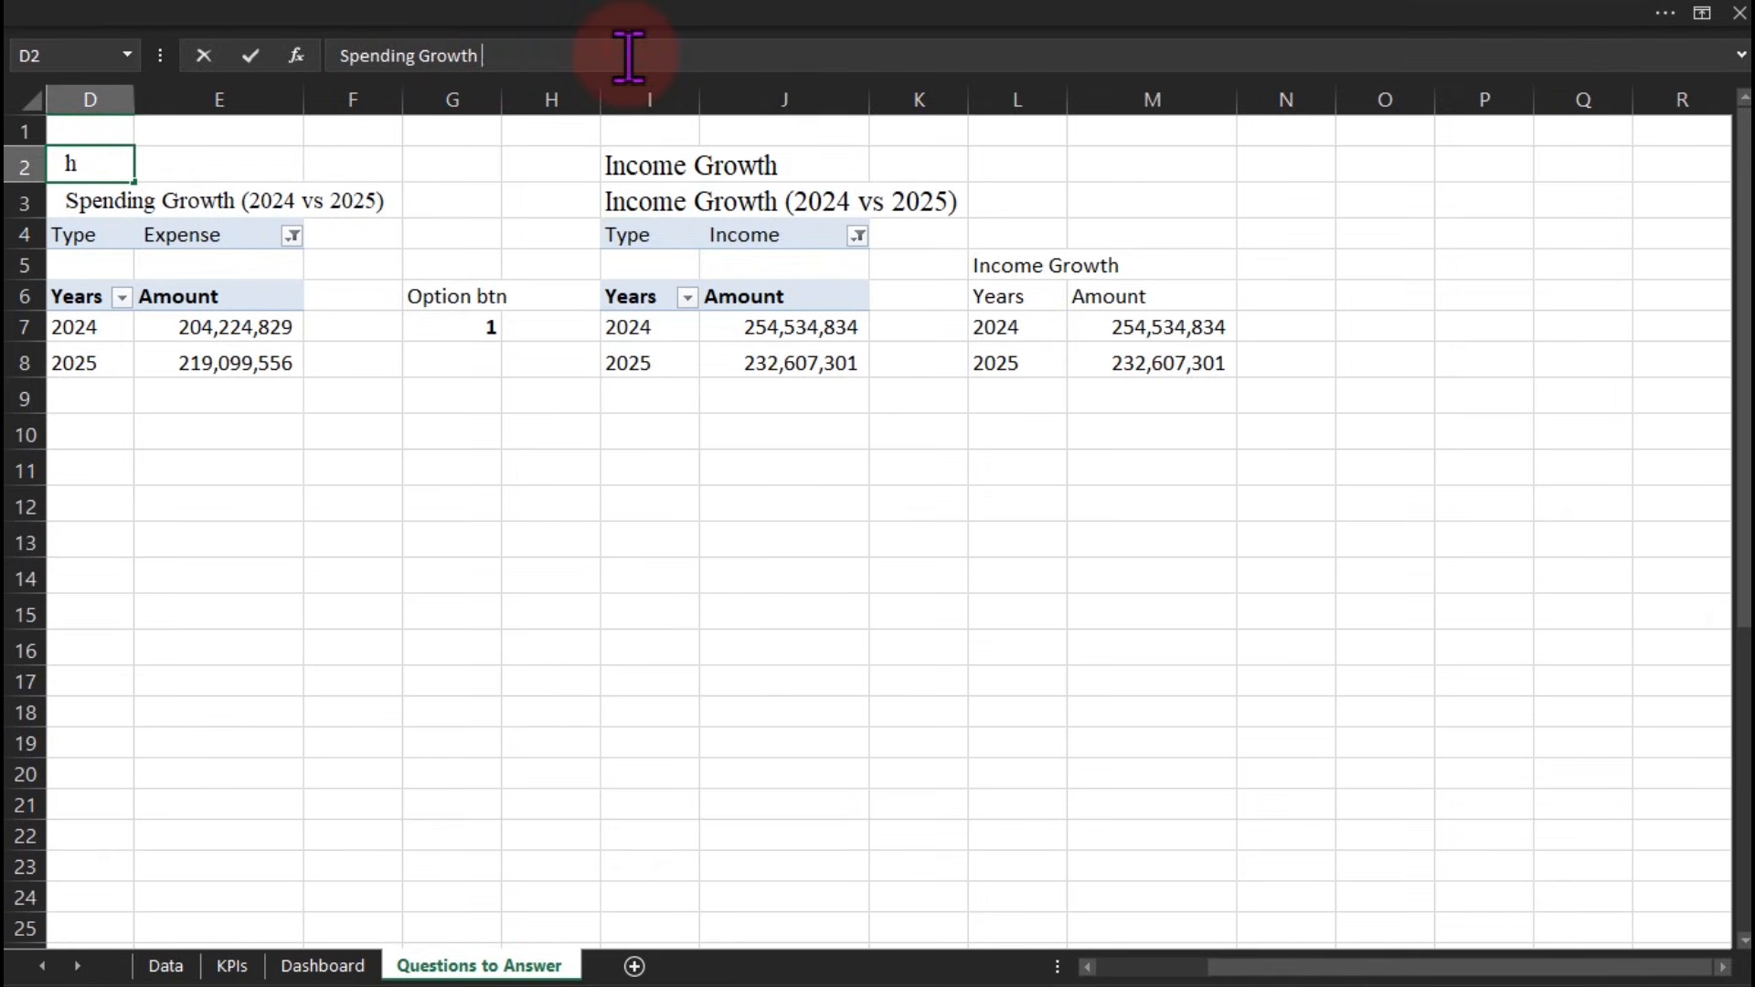
pyautogui.press('Return')
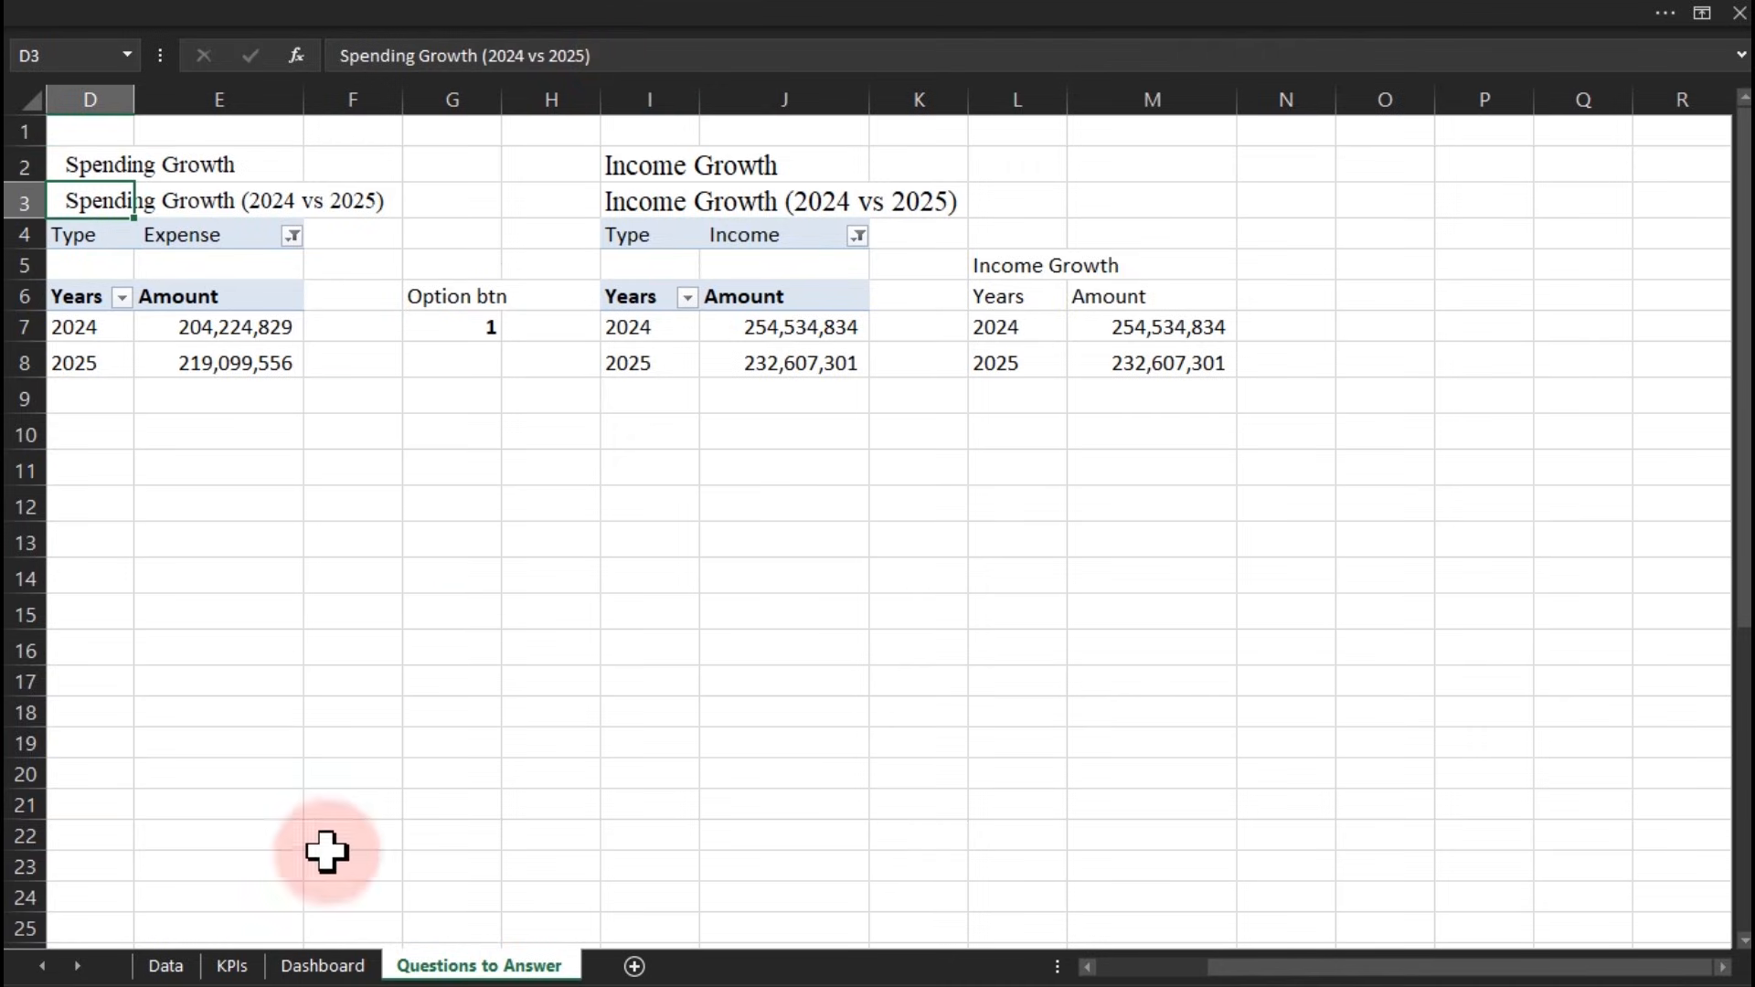
# On the Dashboard sheet, narrow the growth title's text box to fit inside the card and colour its text dark grey
pyautogui.click(329, 965)
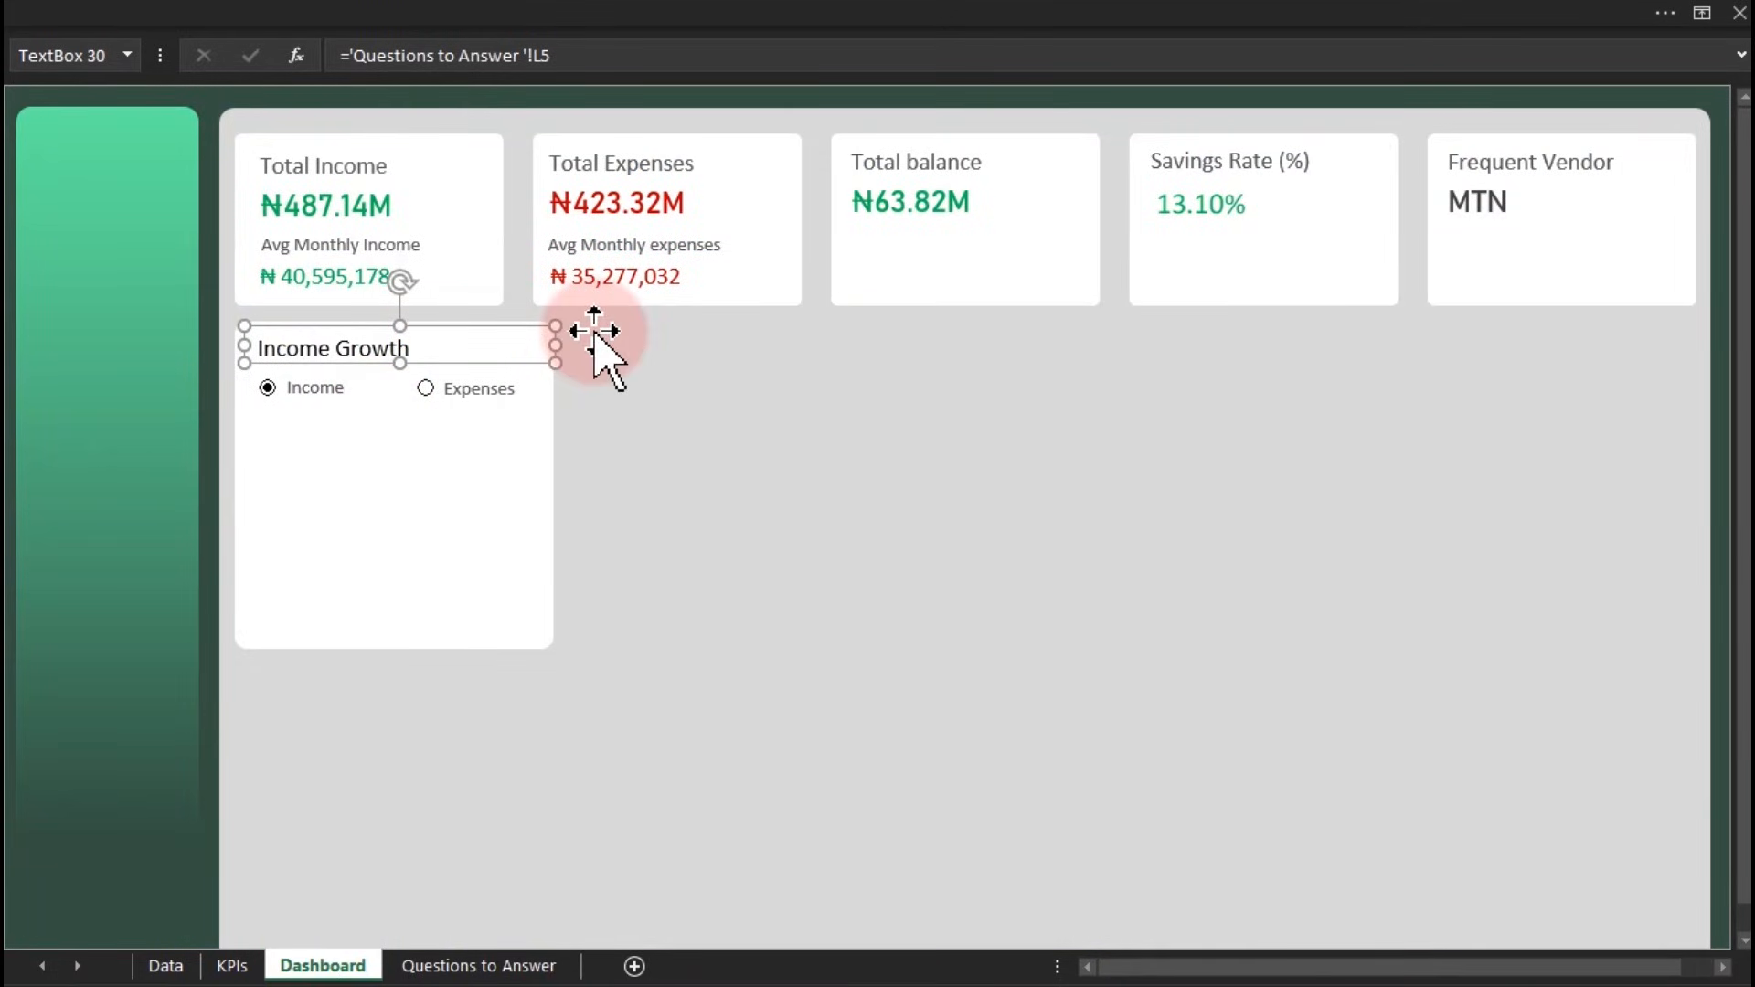
pyautogui.moveTo(558, 346); pyautogui.dragTo(540, 344)
pyautogui.click(411, 19)
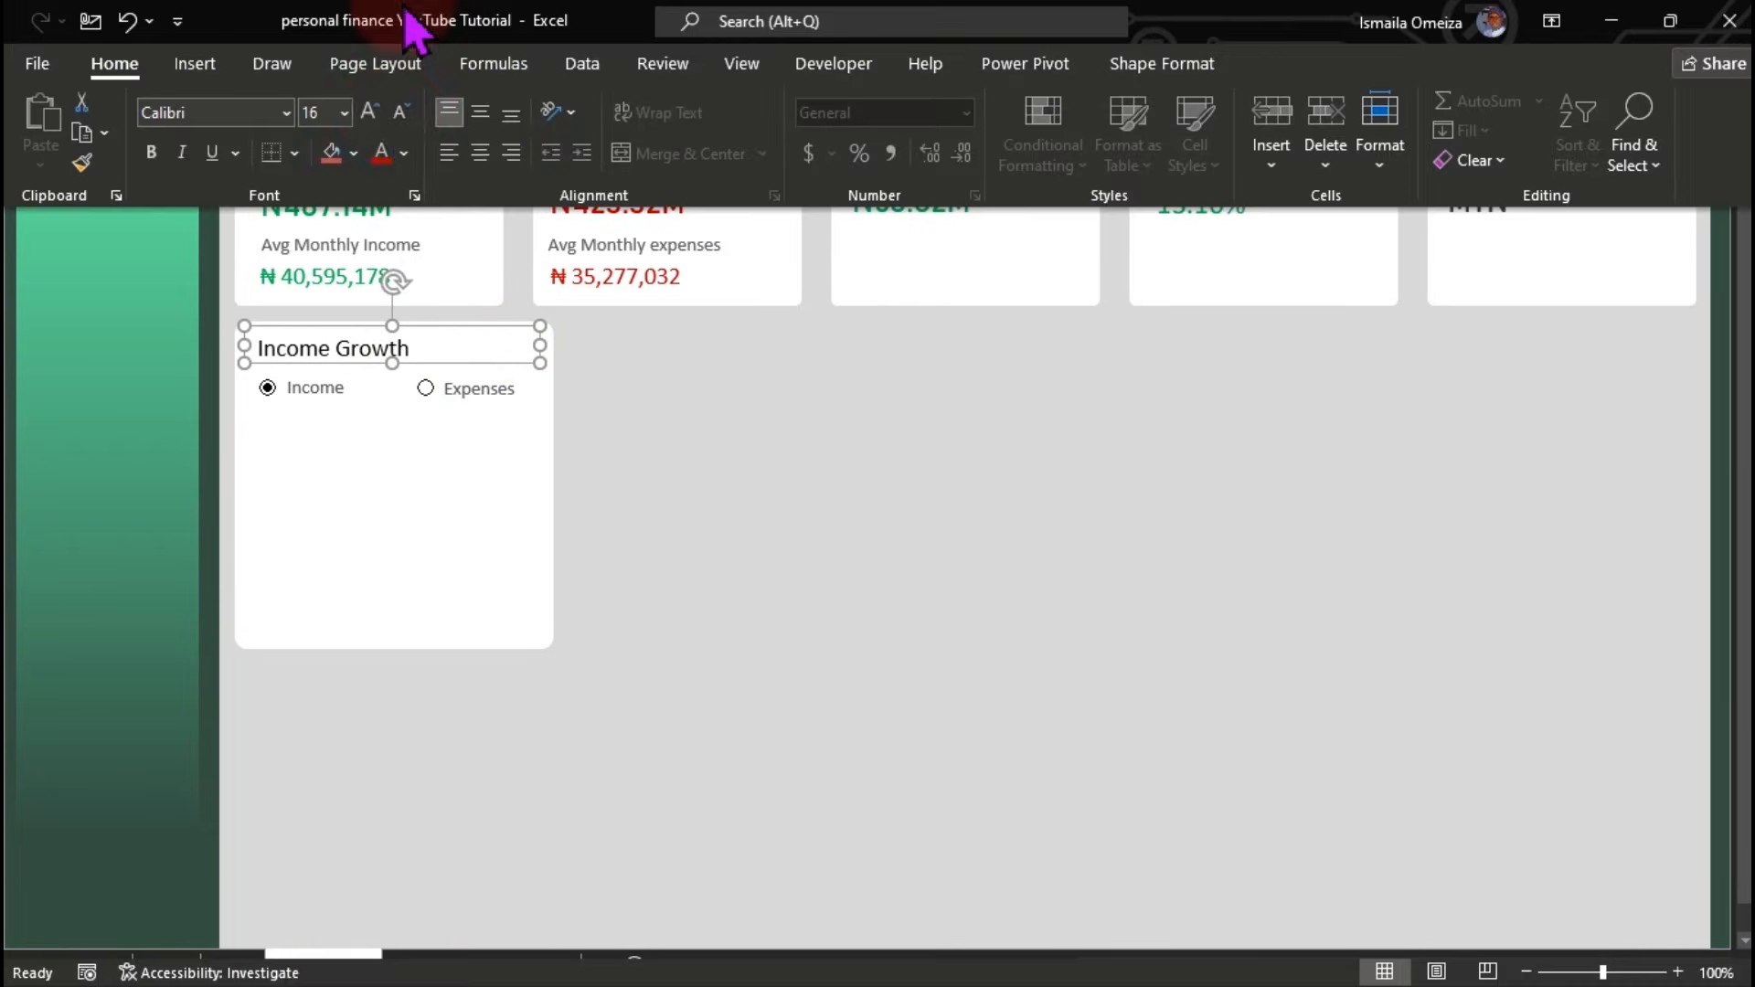
pyautogui.click(403, 153)
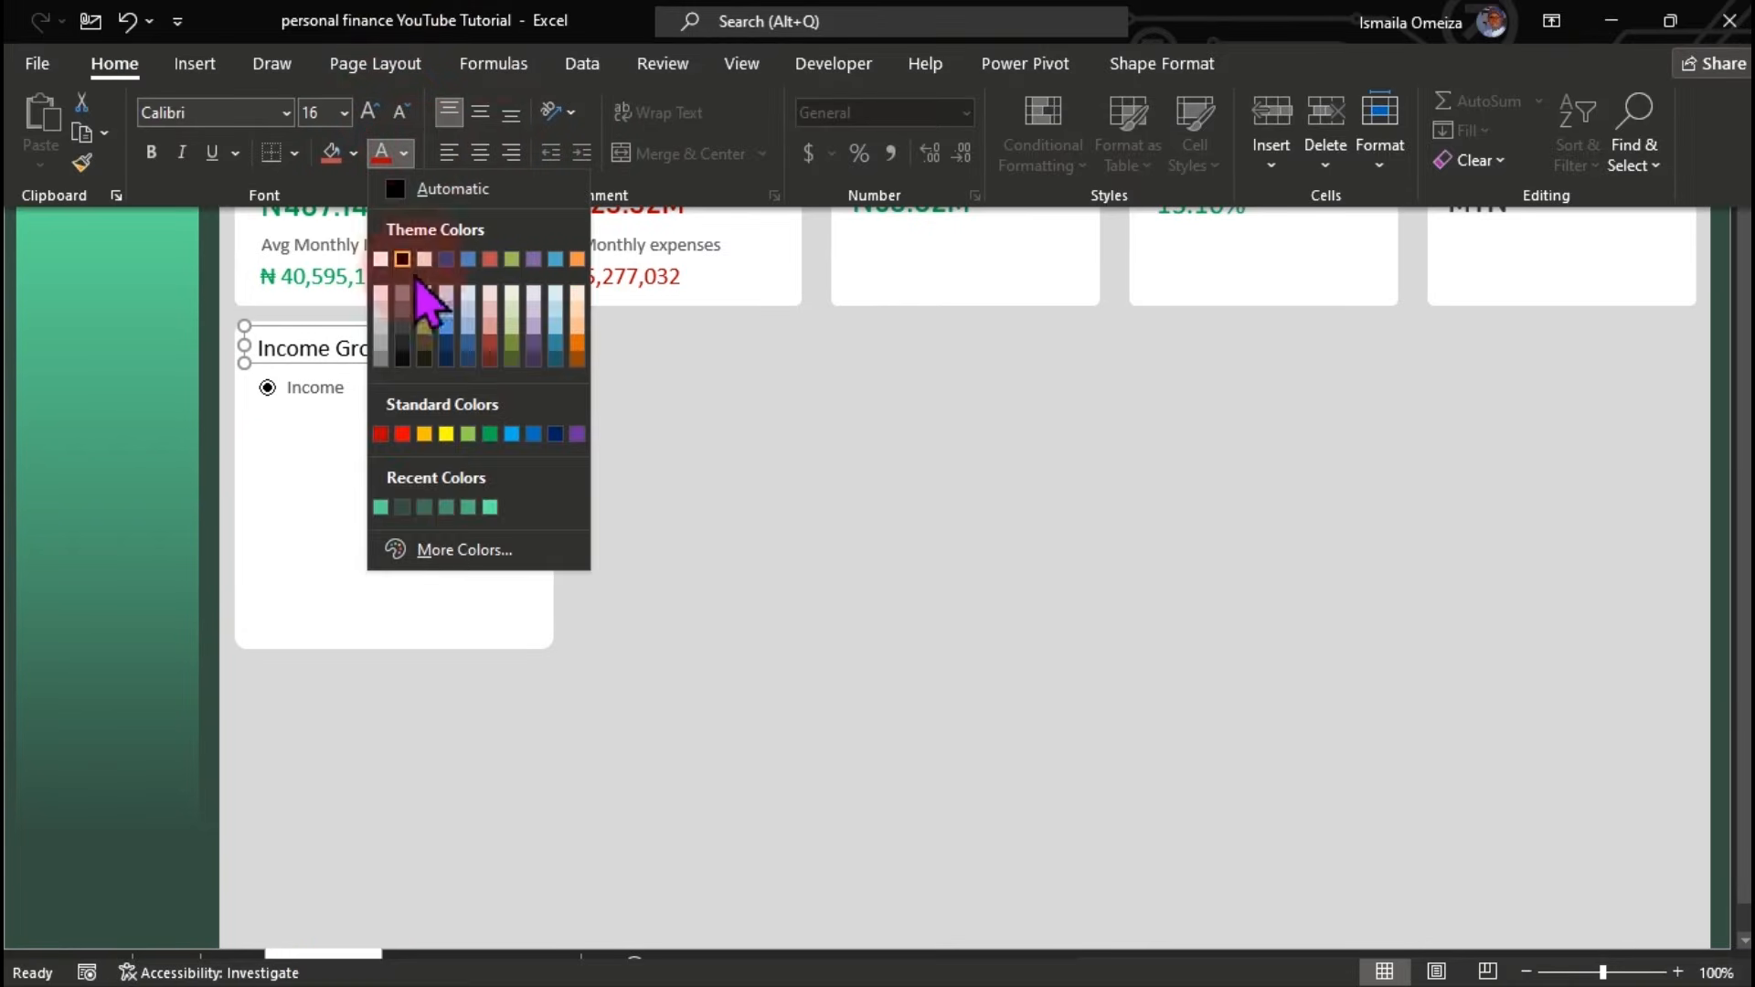
pyautogui.click(403, 344)
# Switch the growth card to the Expenses option to test its linked title
pyautogui.click(709, 421)
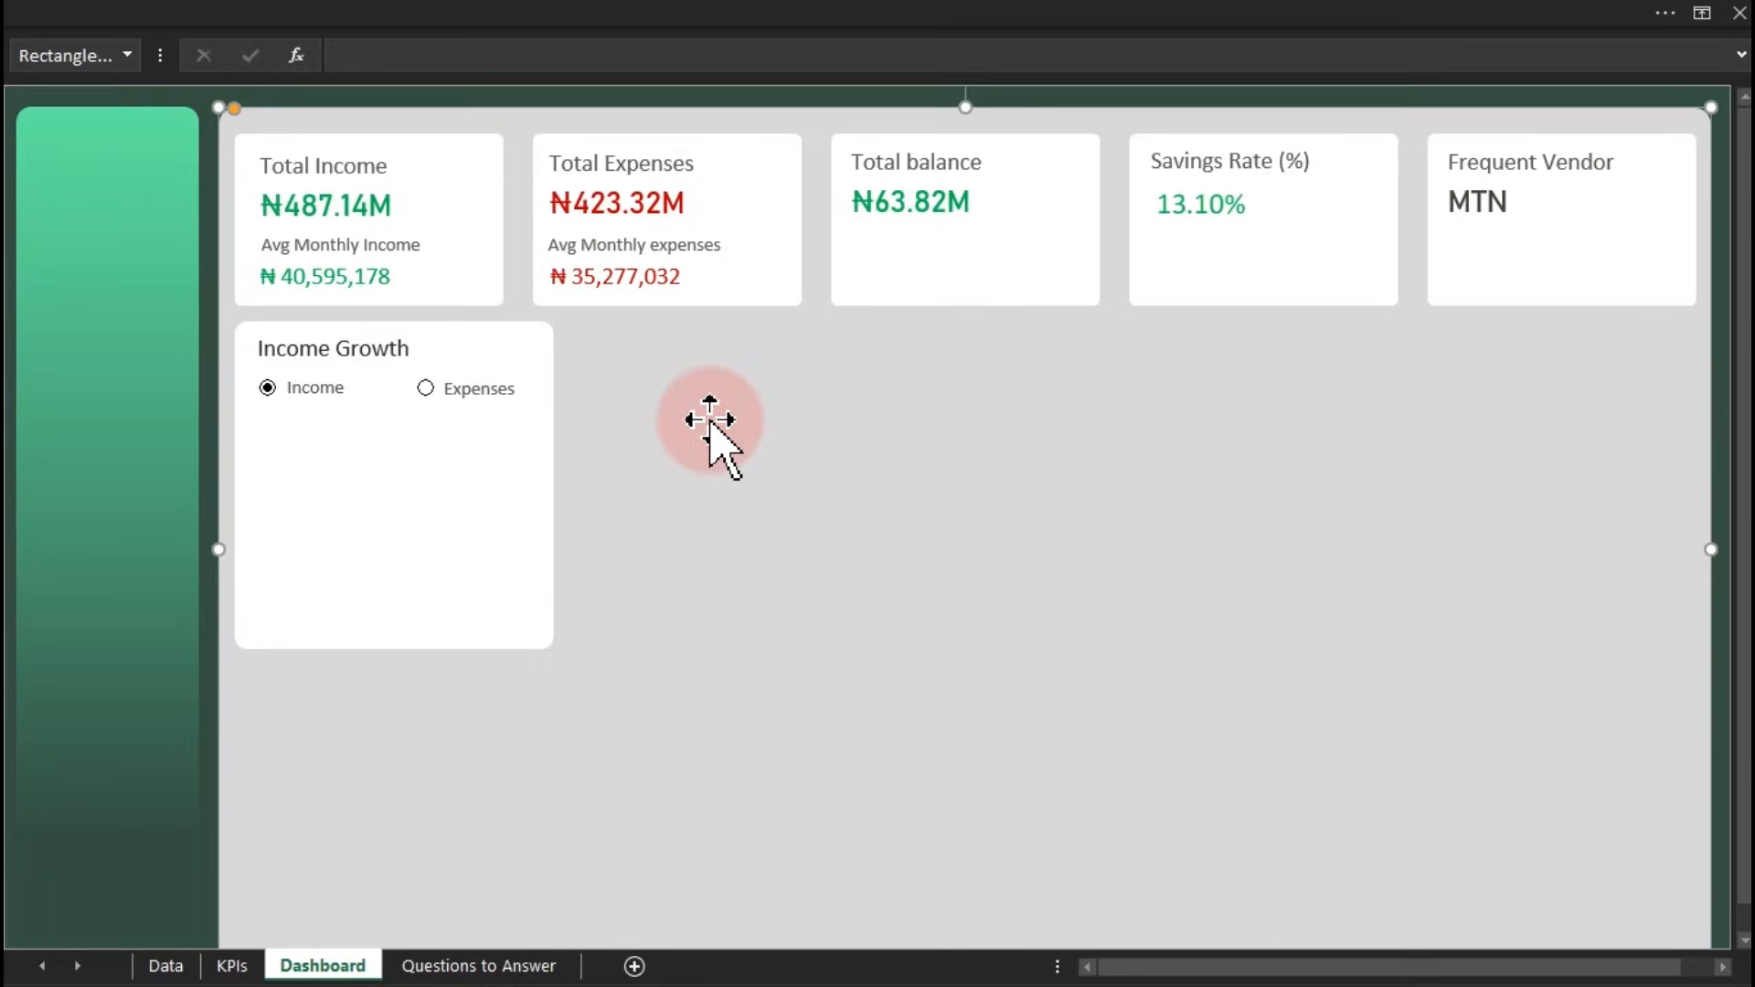
pyautogui.click(426, 388)
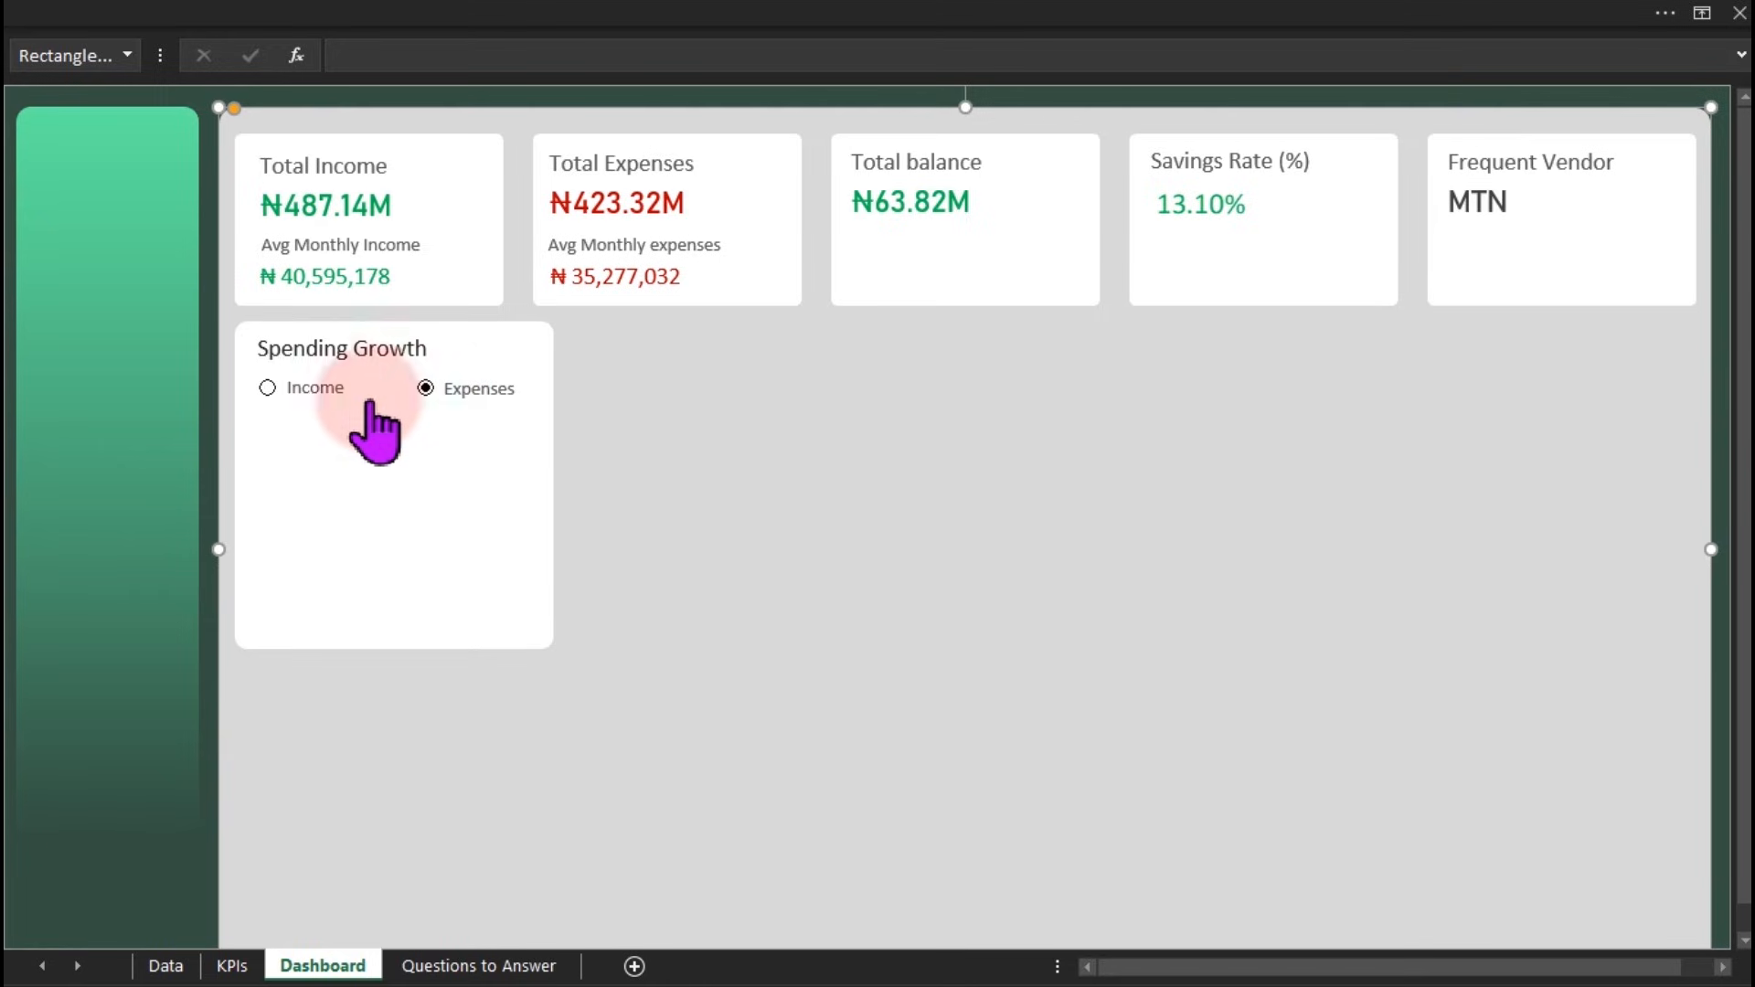
# Switch the growth card back to Income, and add a bold Growth (%) label in L11 of the Questions to Answer sheet
pyautogui.click(299, 390)
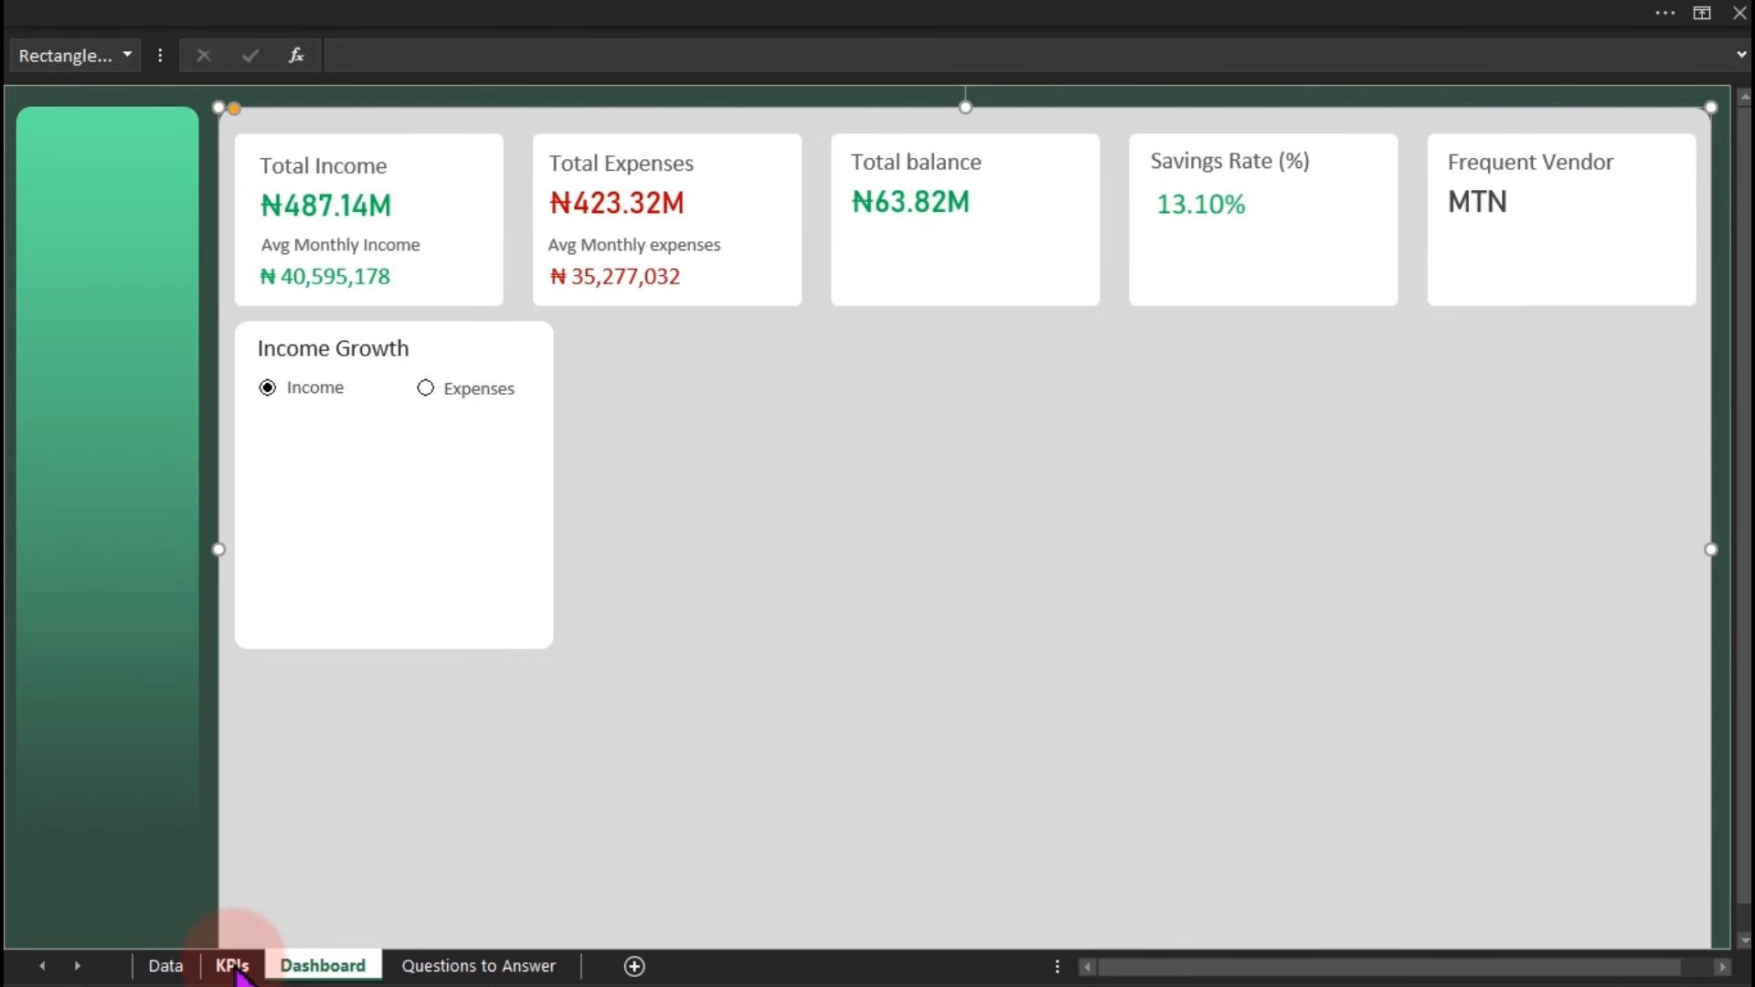
pyautogui.click(468, 966)
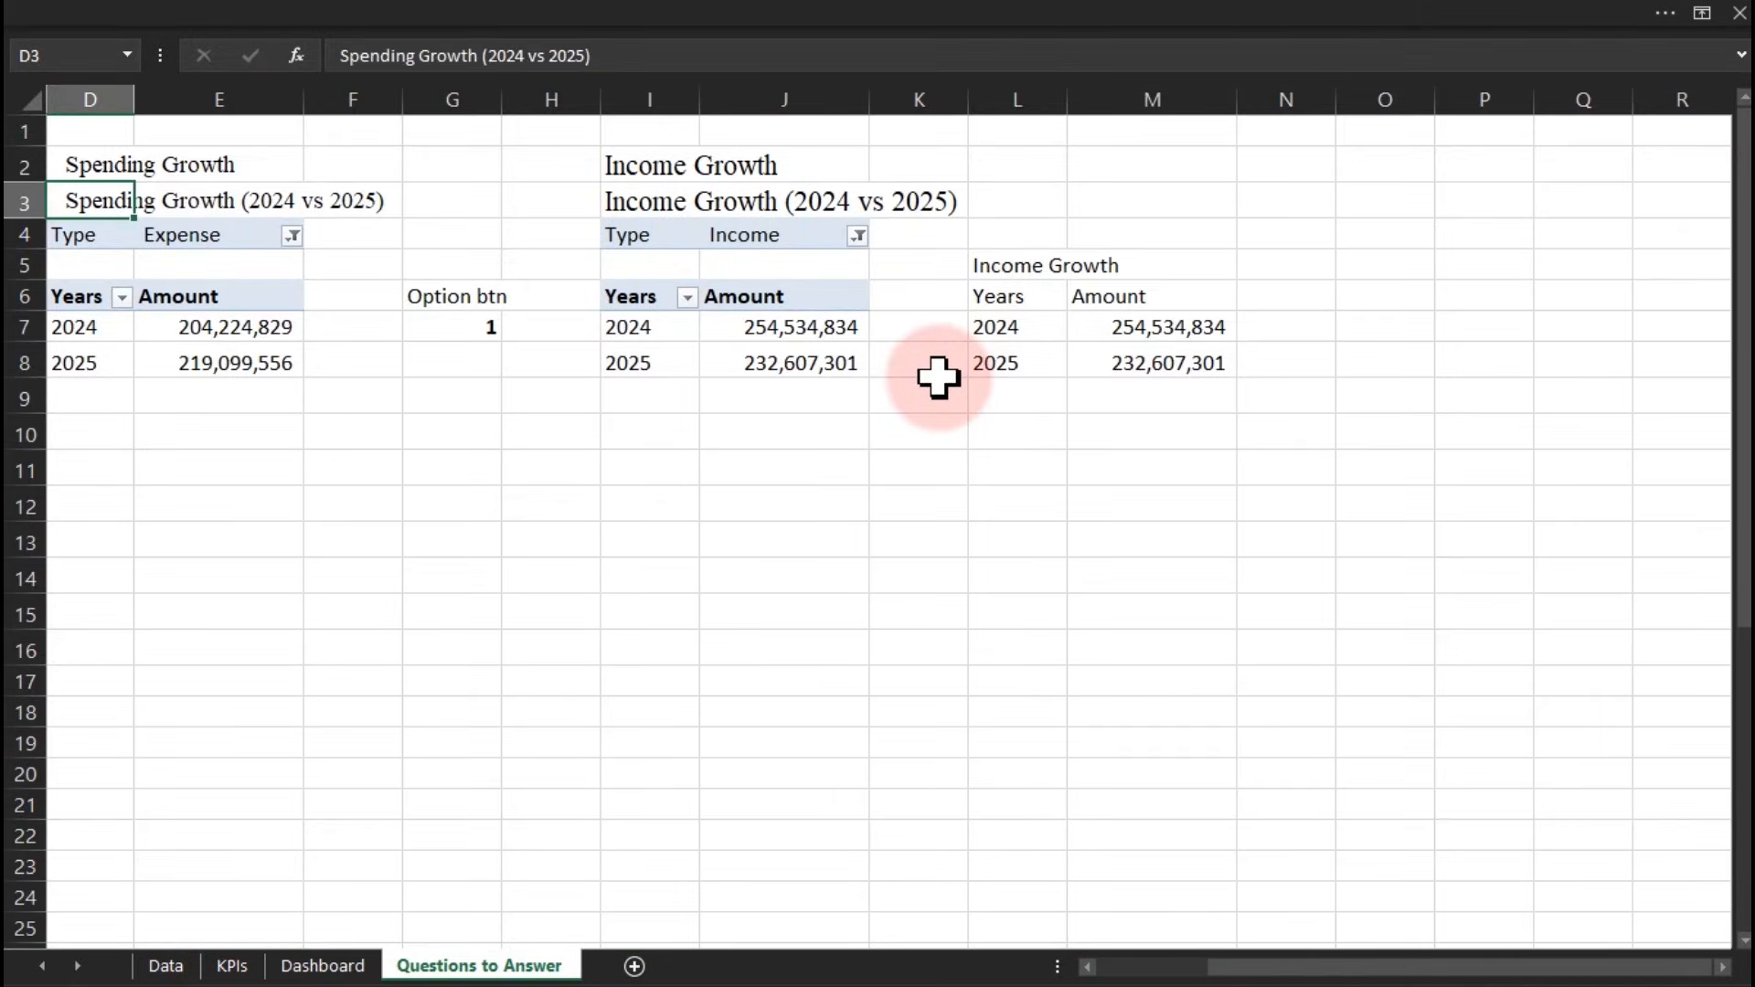
pyautogui.click(1014, 469)
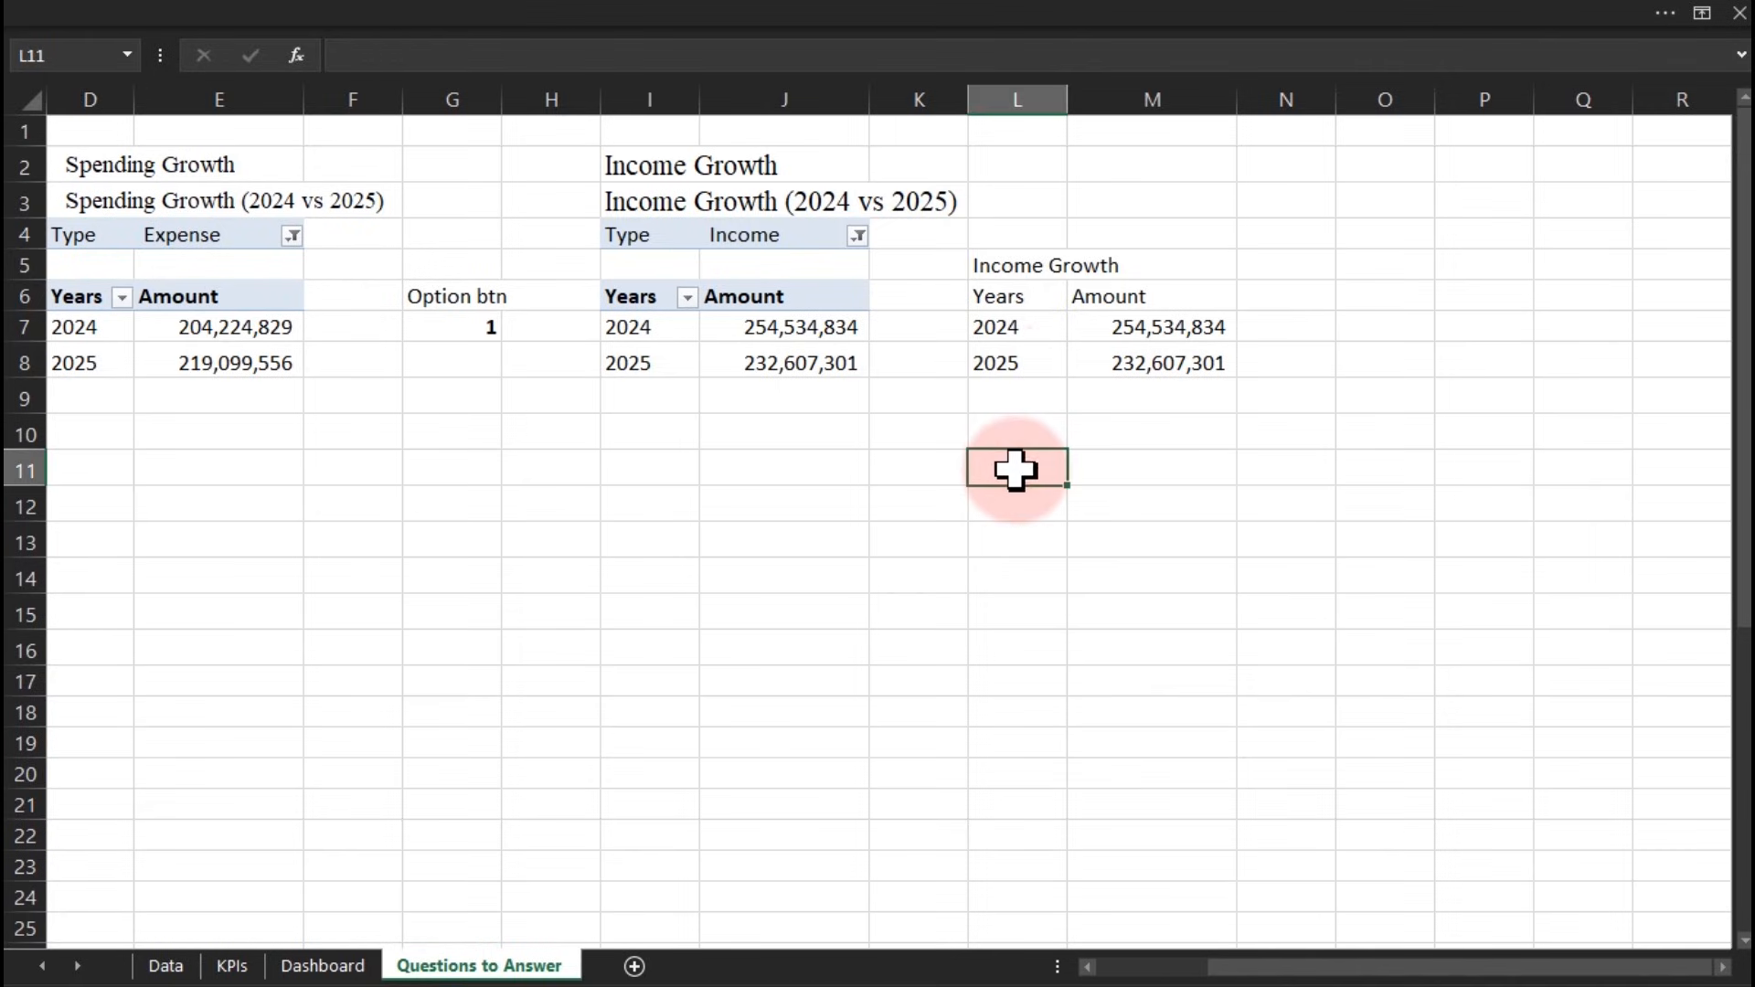
pyautogui.write('Growth (%')
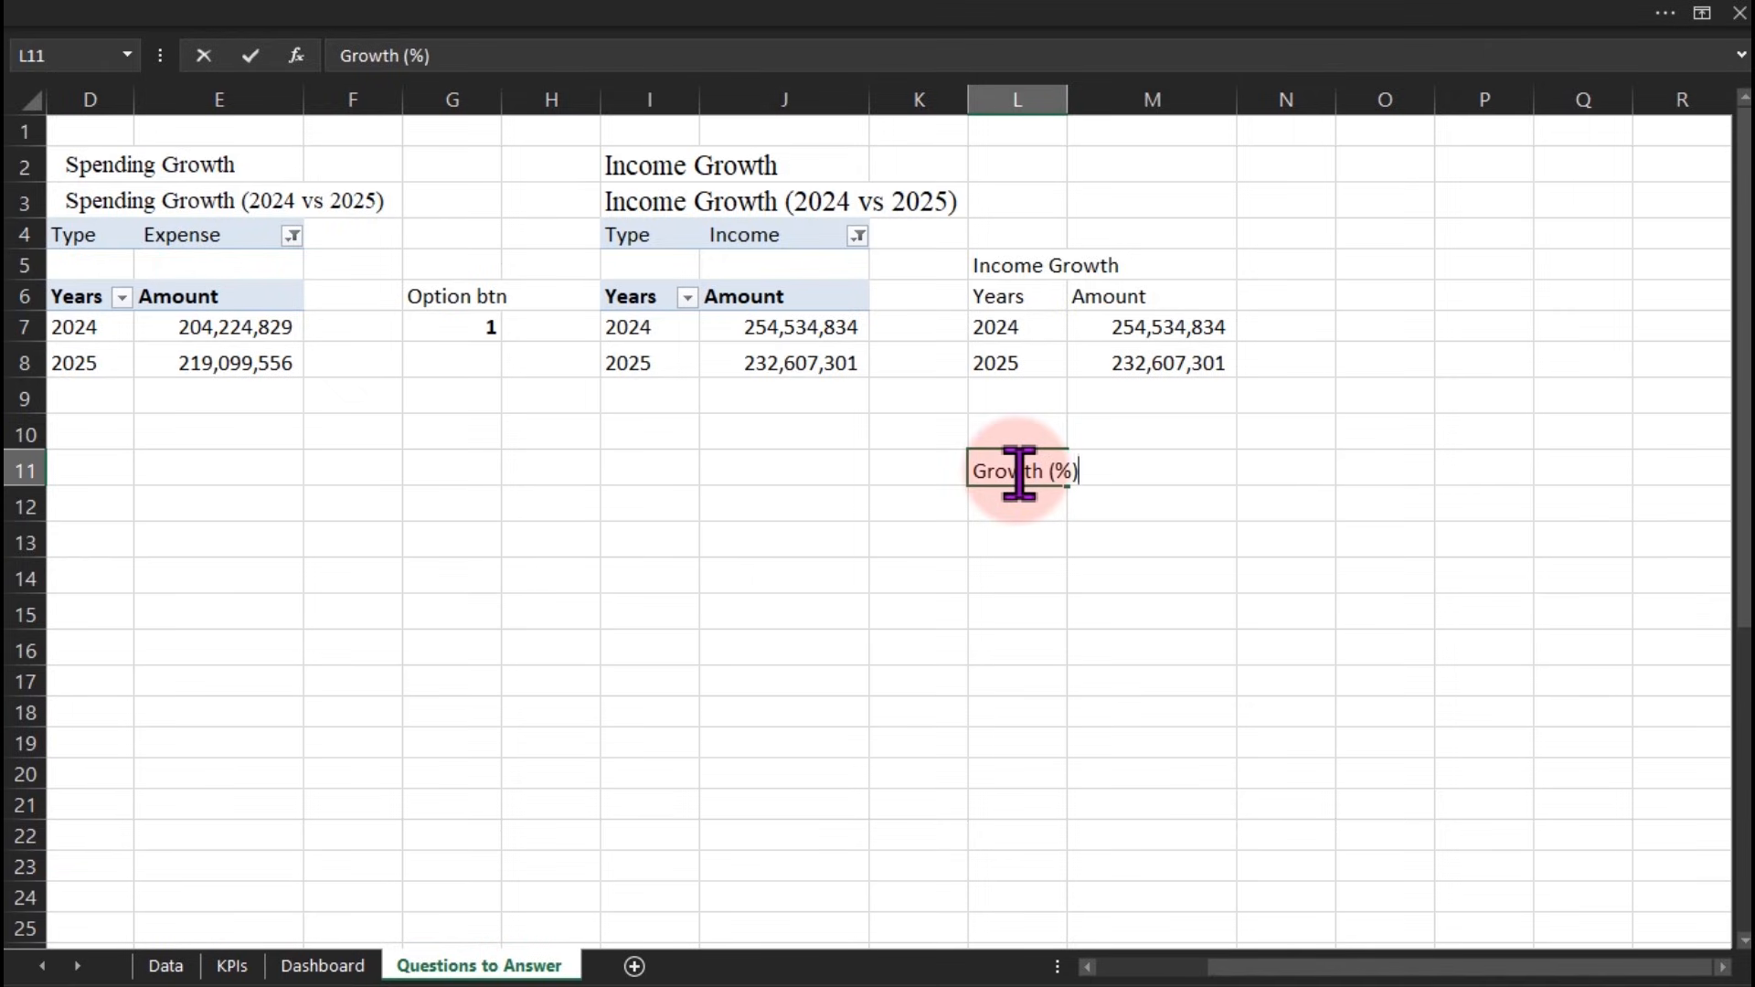
pyautogui.hotkey('ctrl', 'Return')
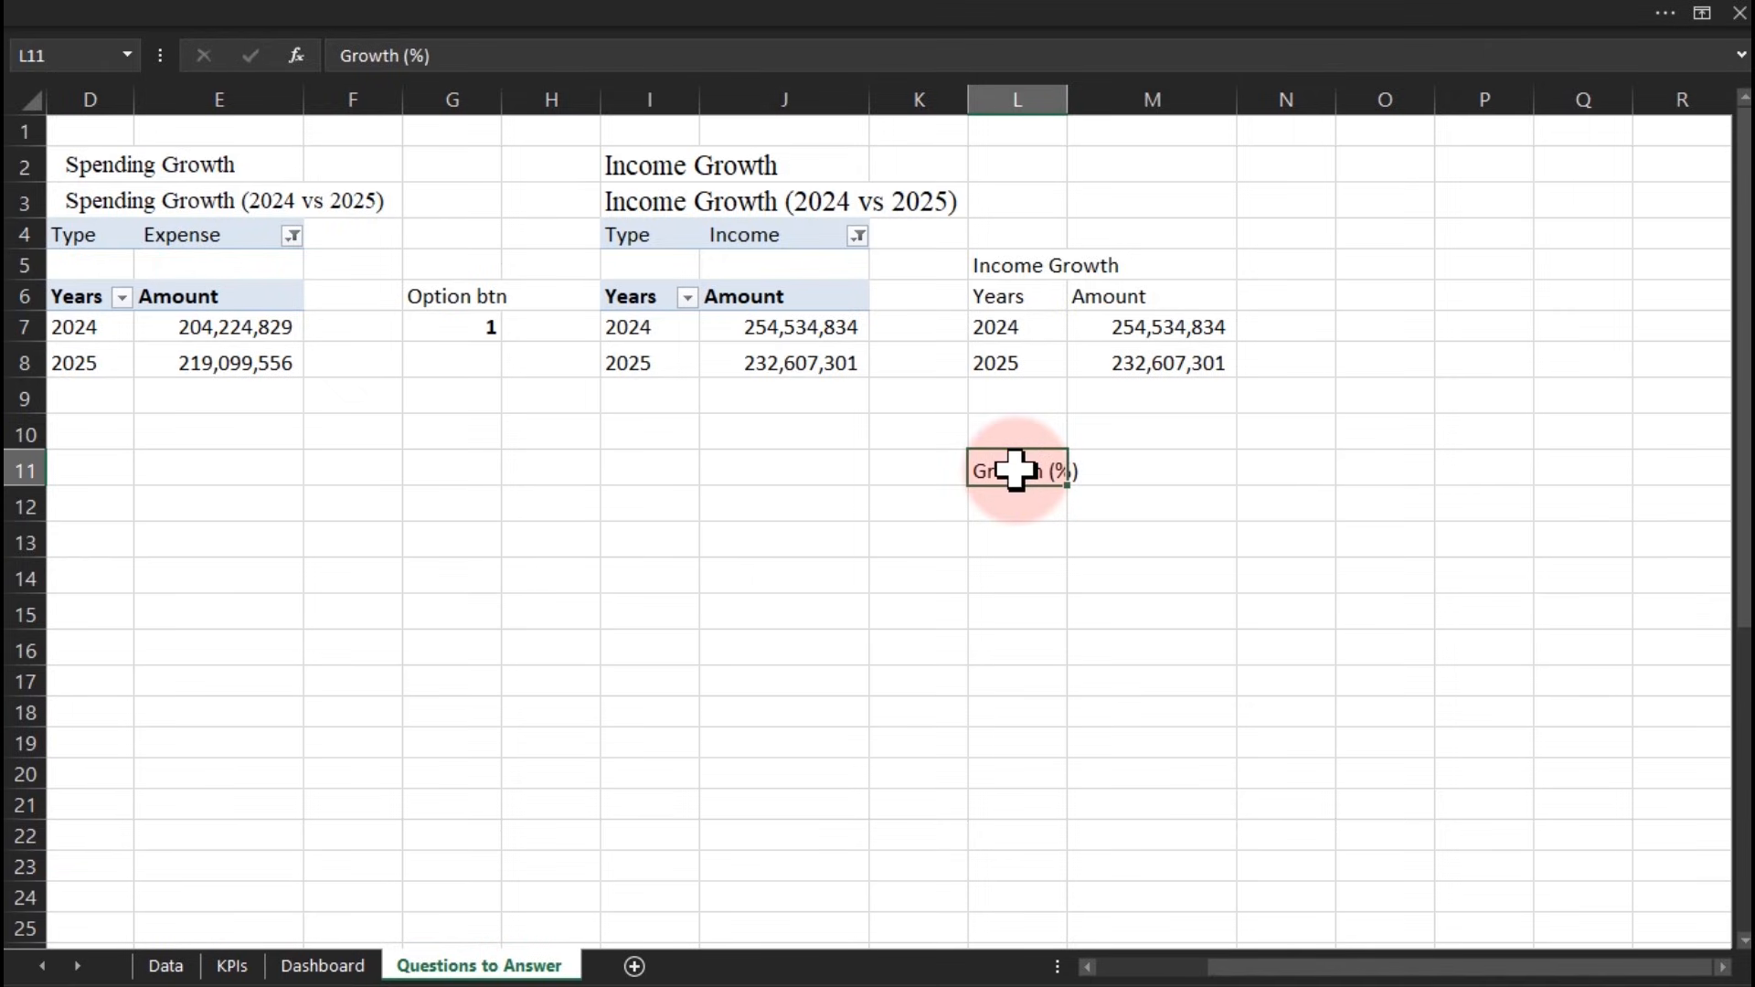
# Calculate the 2024 to 2025 growth rate in L12 with the formula =(M8-M7)/M7
pyautogui.click(1051, 518)
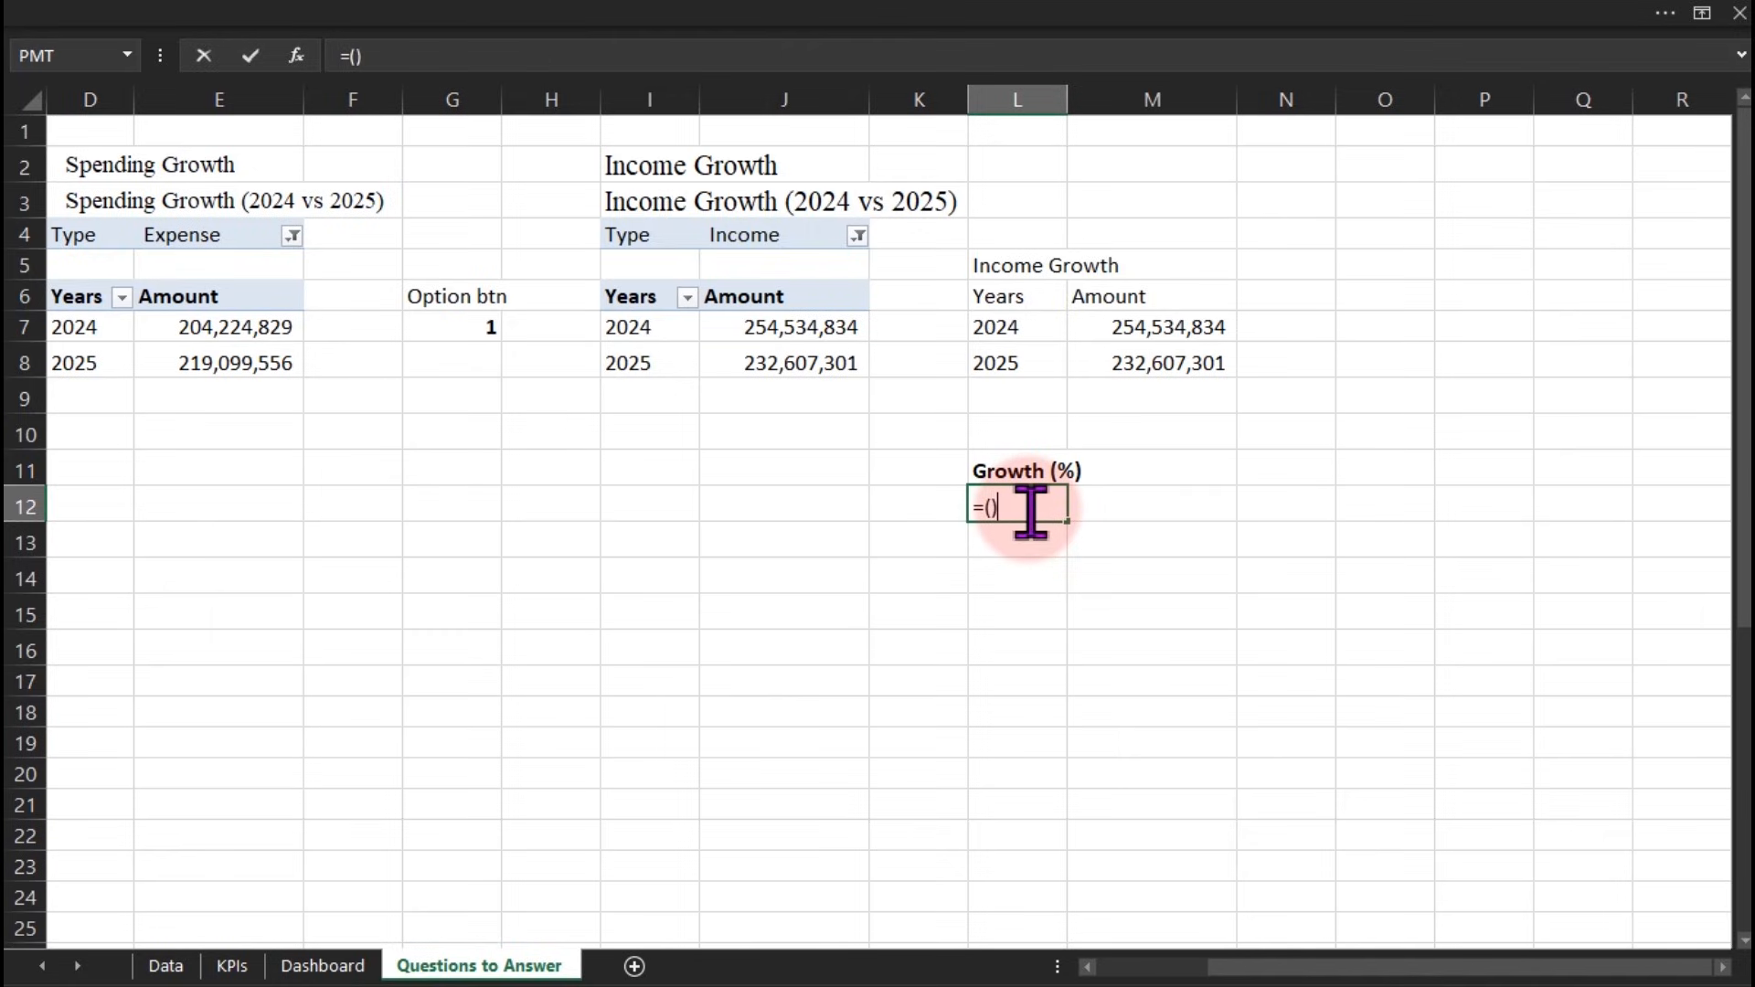
pyautogui.press('Return')
pyautogui.press('Return')
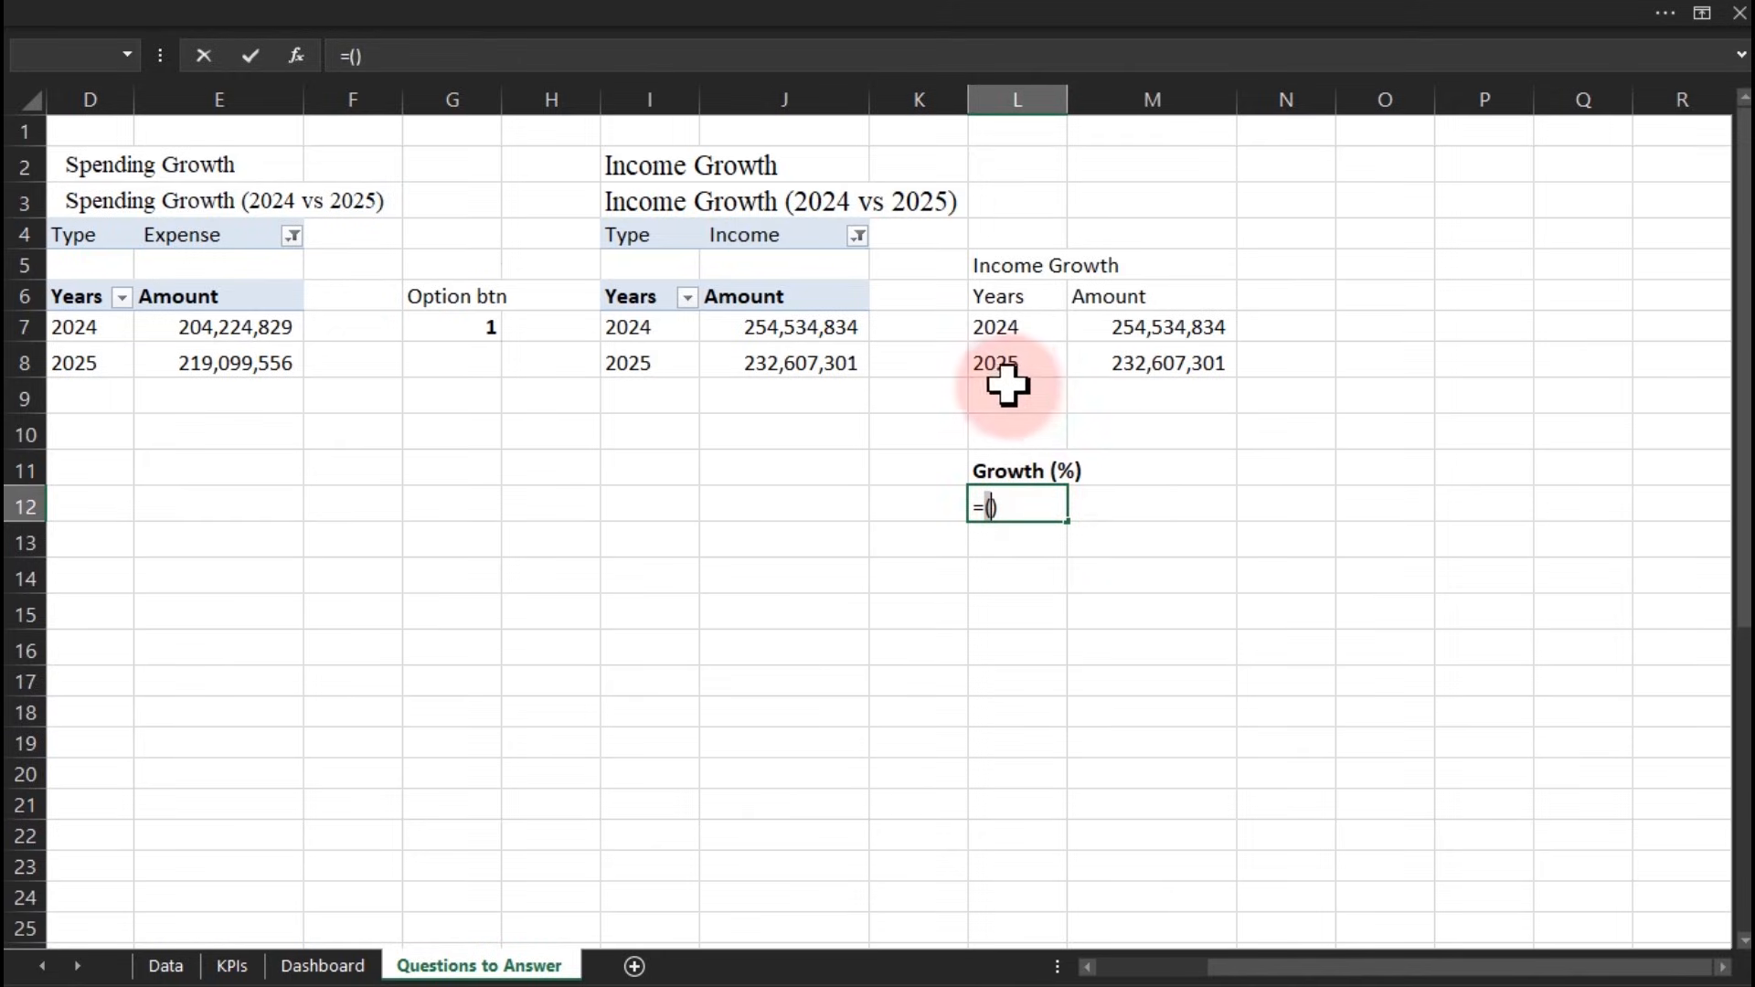
pyautogui.click(1110, 366)
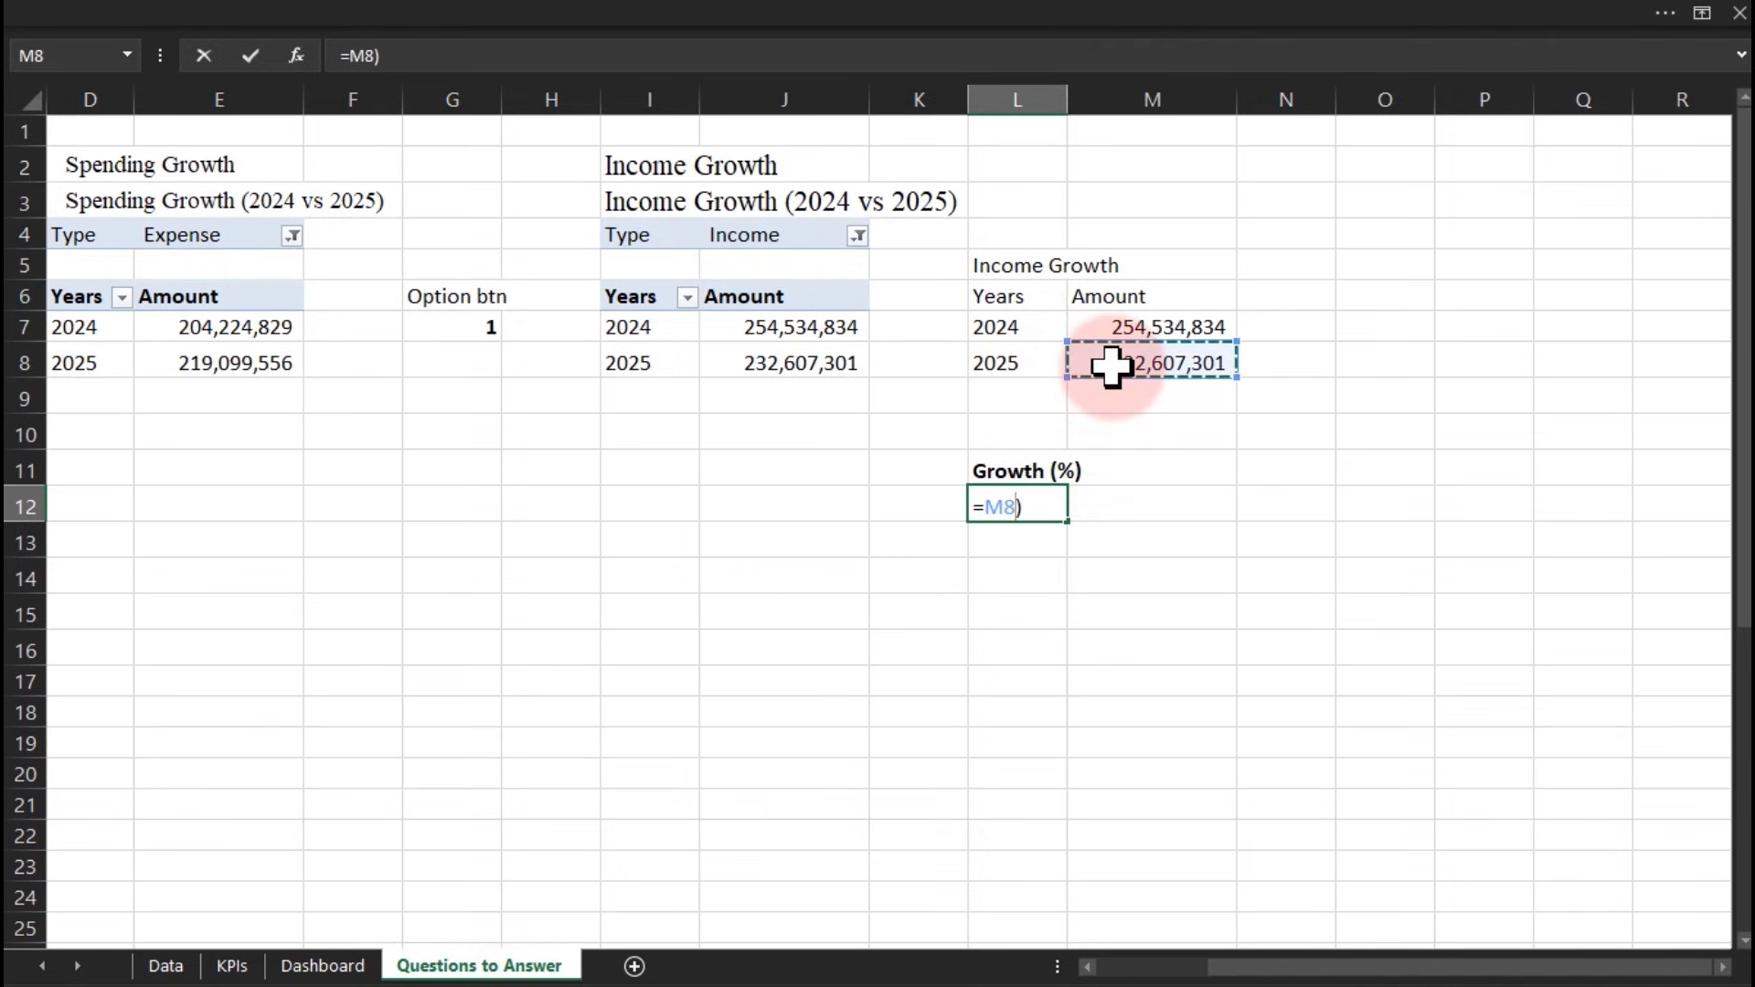
pyautogui.click(1135, 326)
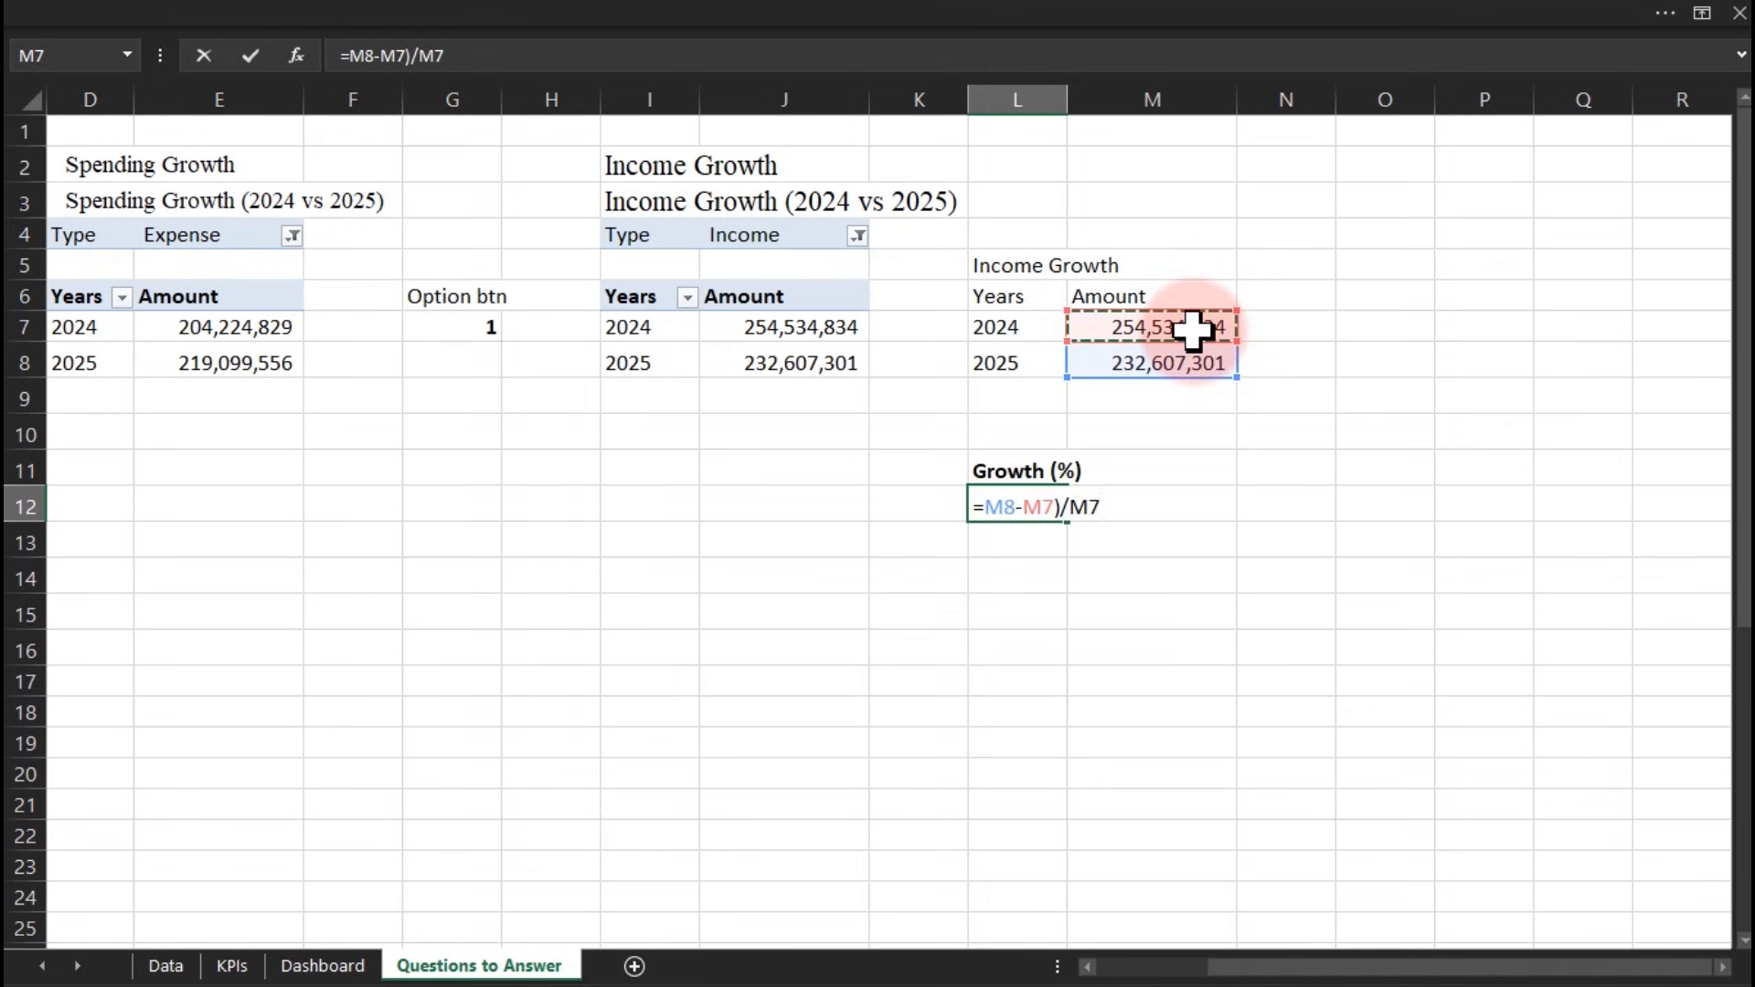
pyautogui.press('Return')
pyautogui.press('Return')
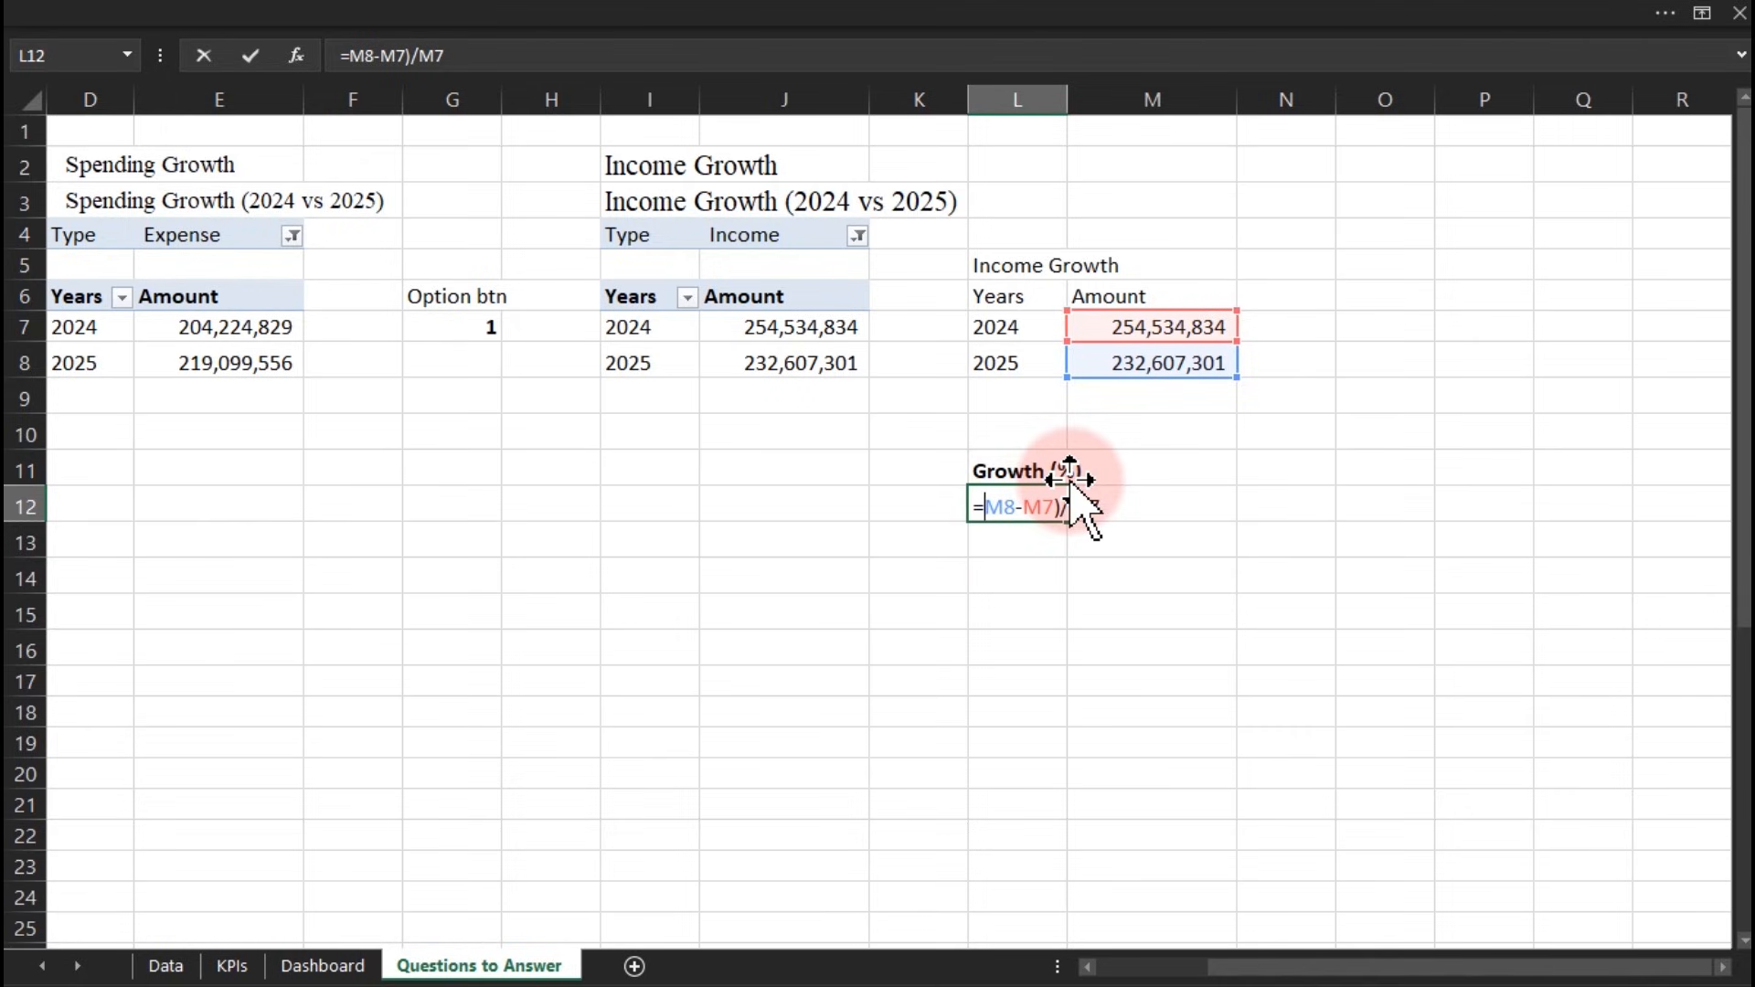
pyautogui.hotkey('ctrl', 'Return')
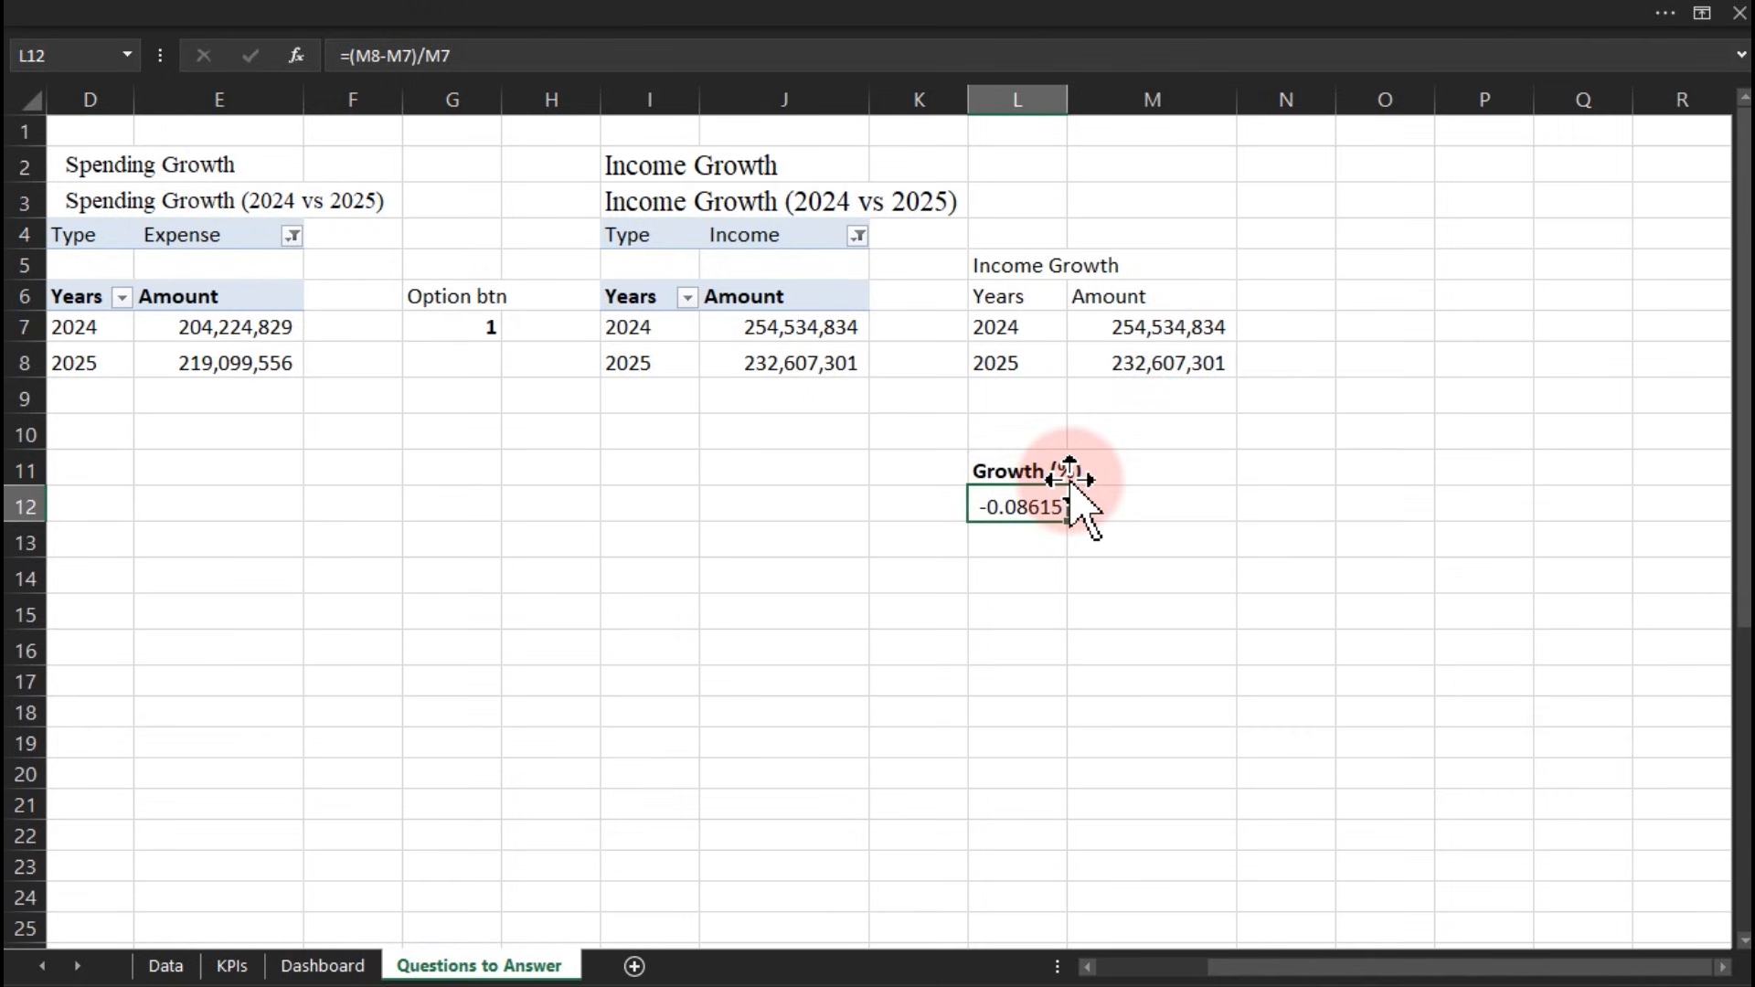
# Format the growth result in L12 as a percentage with 2 decimal places and move it down to L13
pyautogui.hotkey('ctrl', '1')
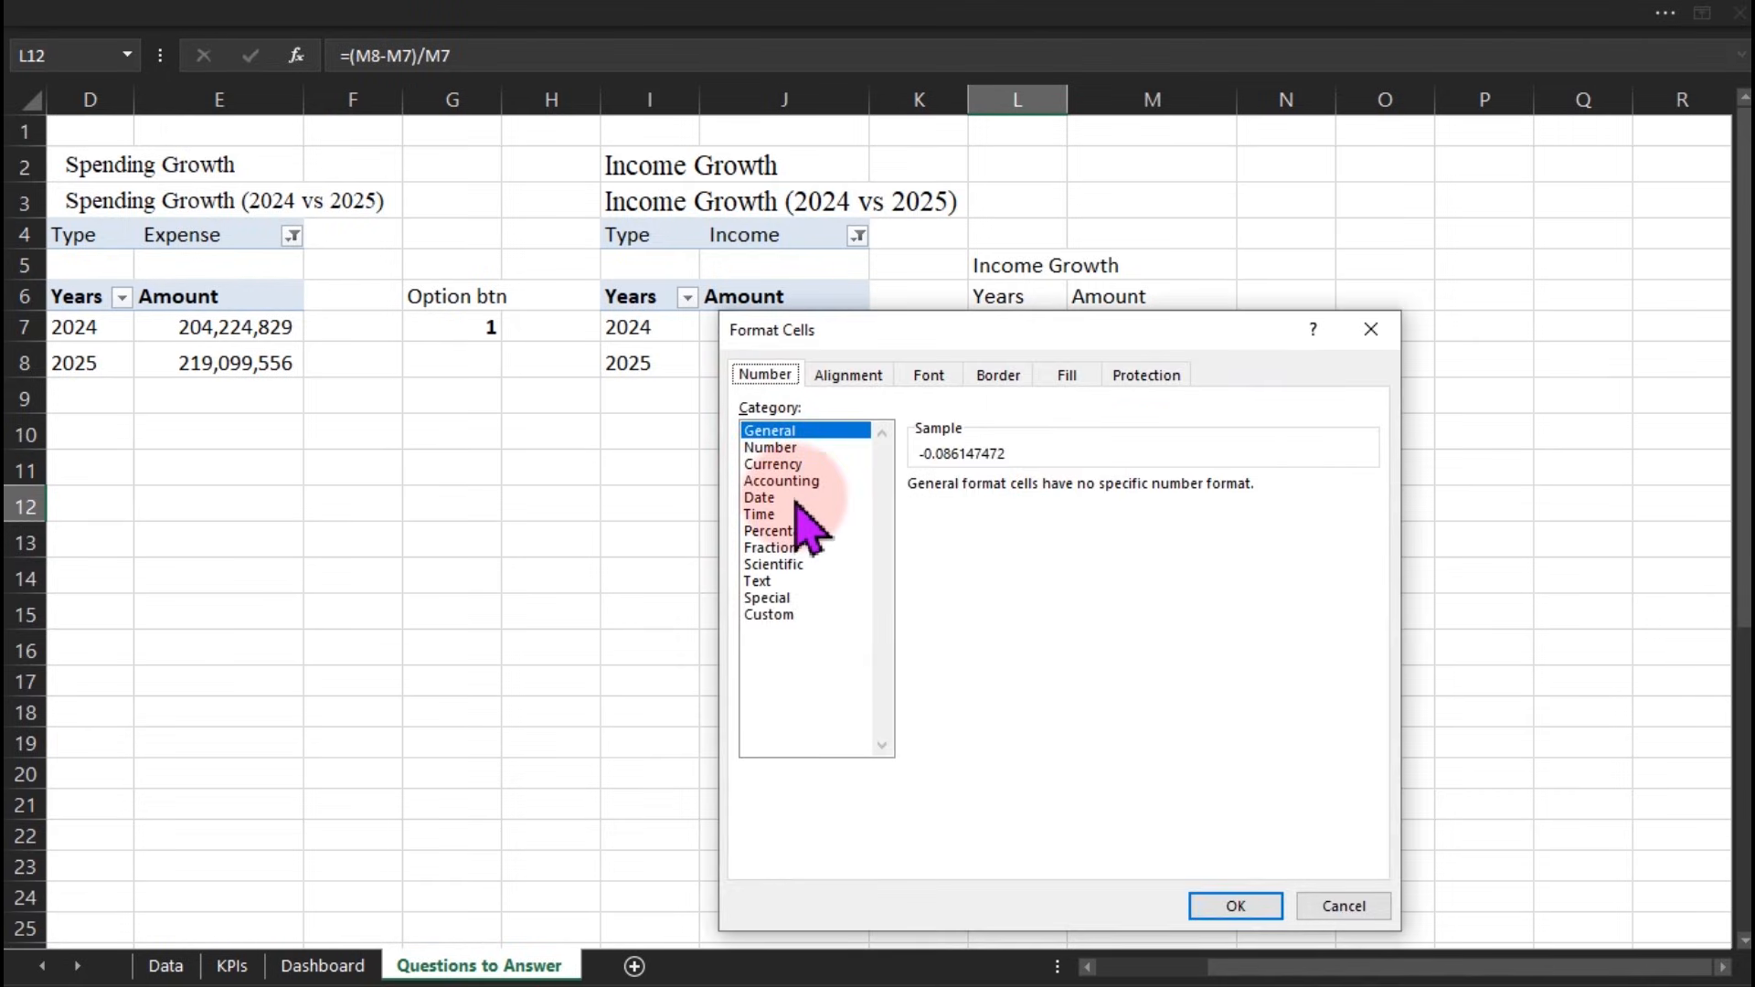
pyautogui.click(781, 531)
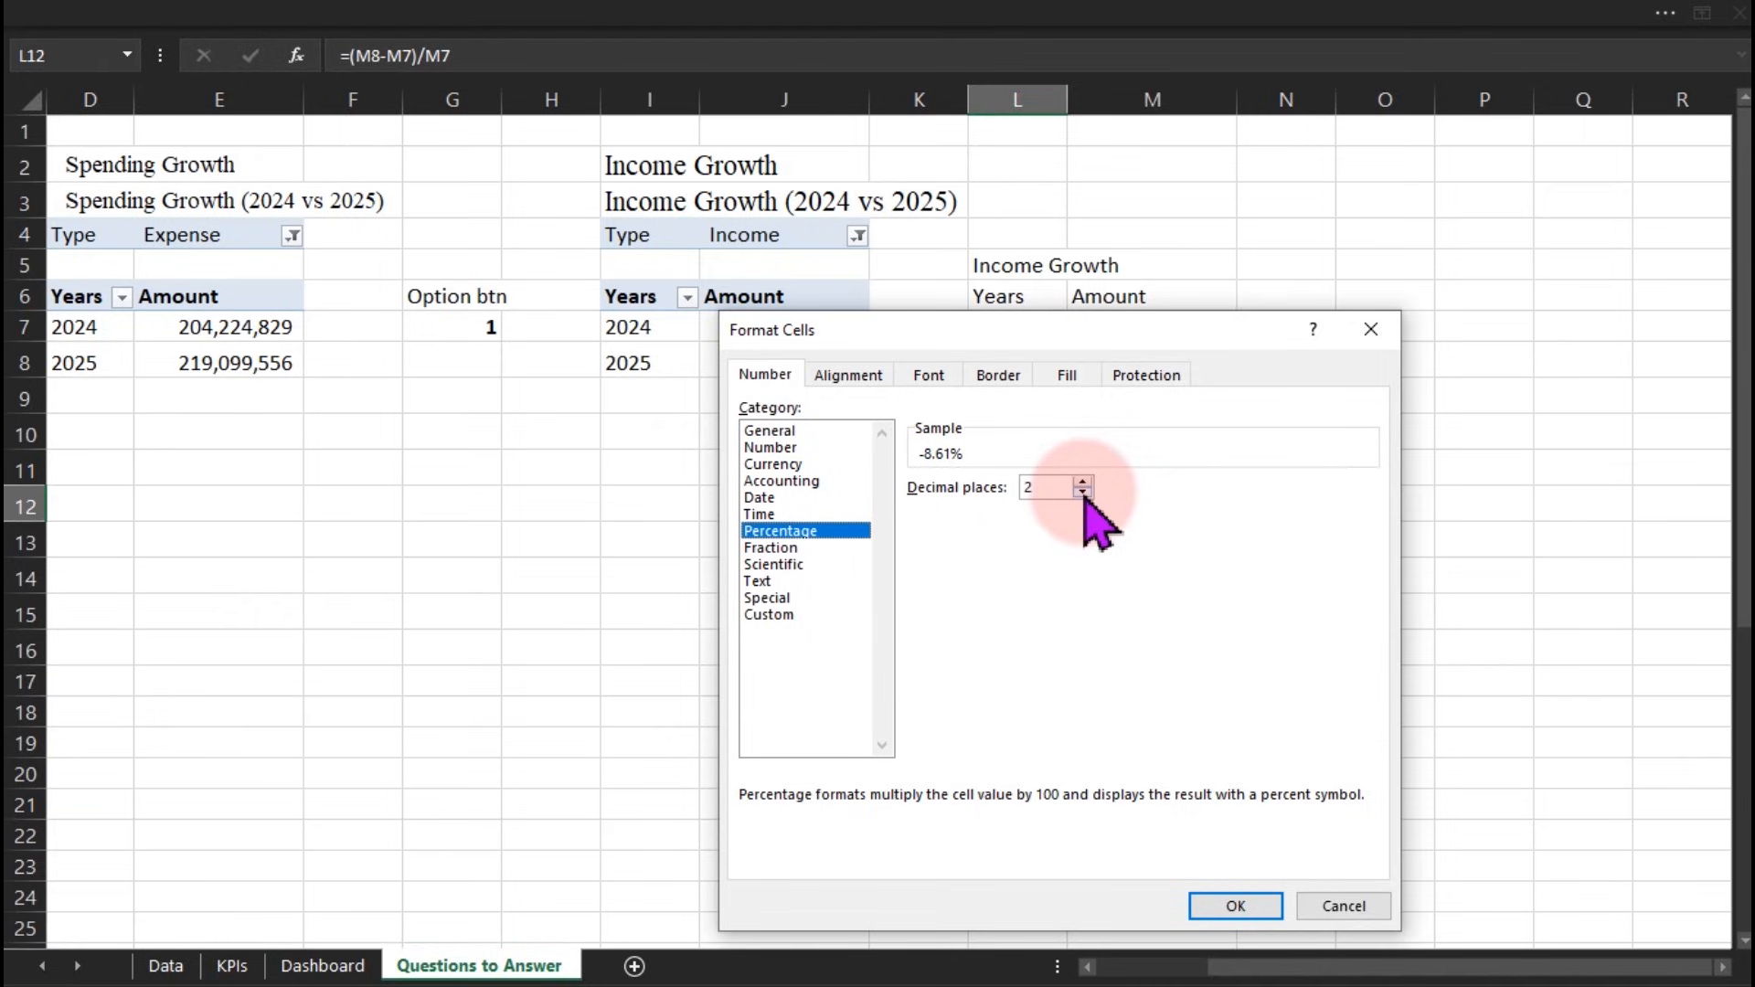
pyautogui.click(1234, 906)
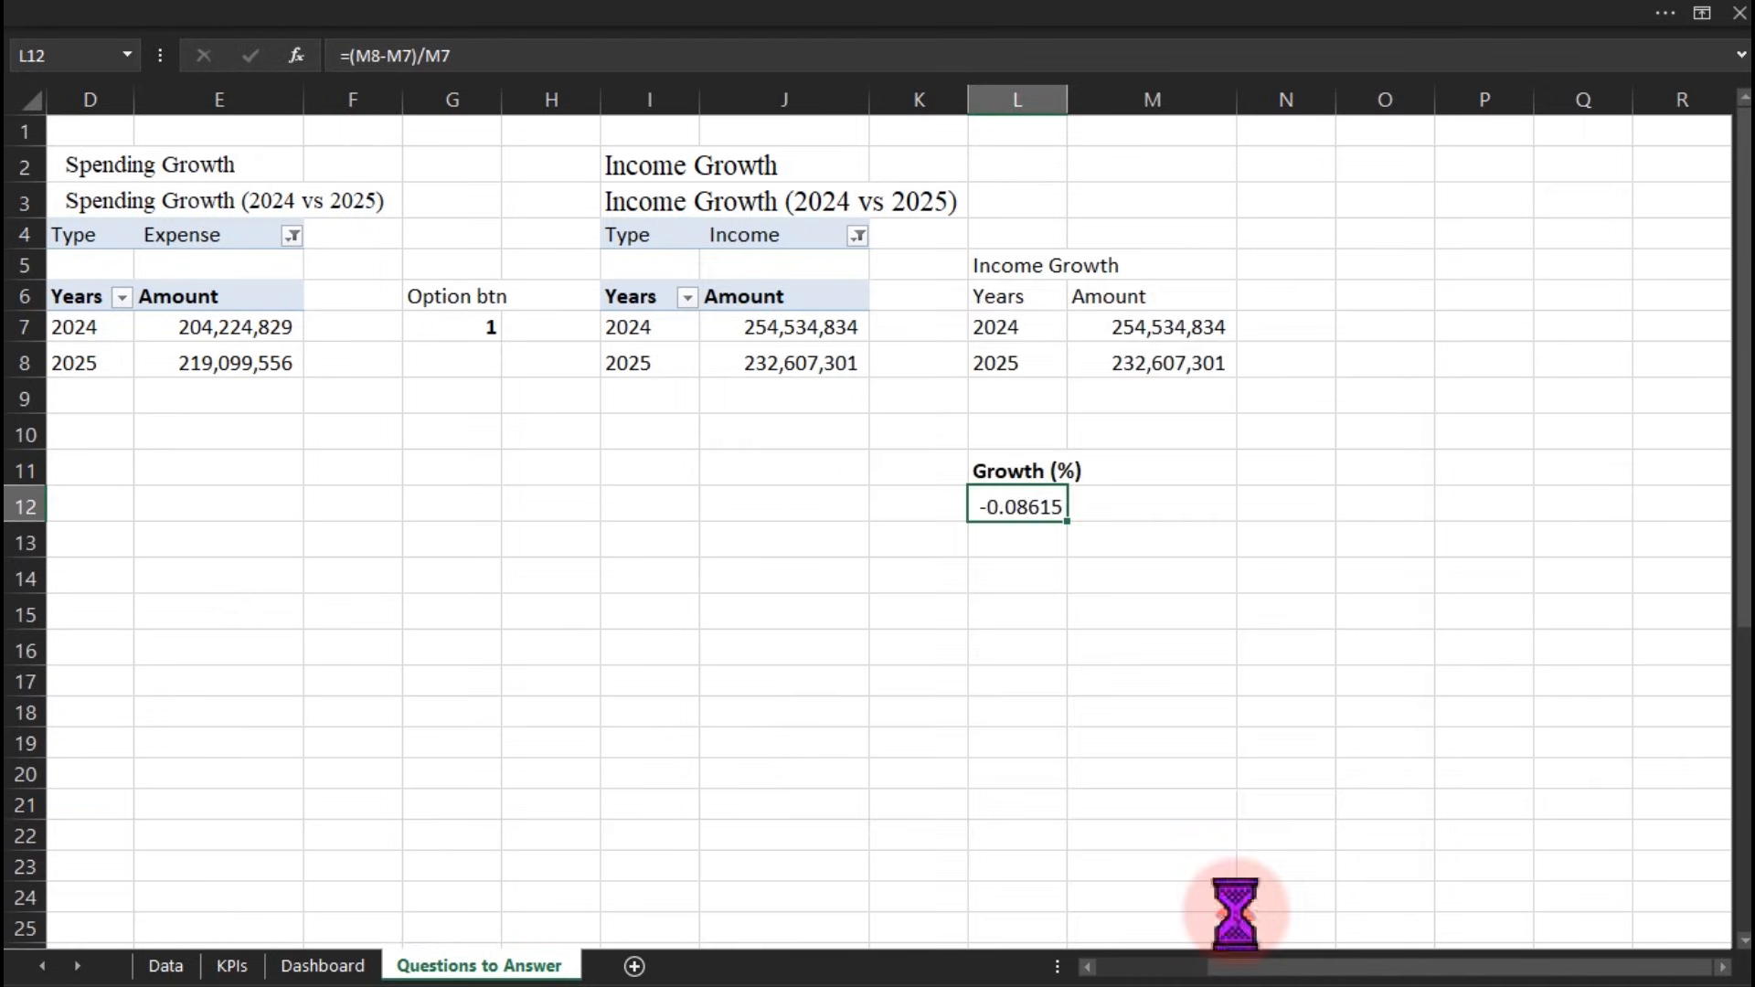
pyautogui.click(980, 711)
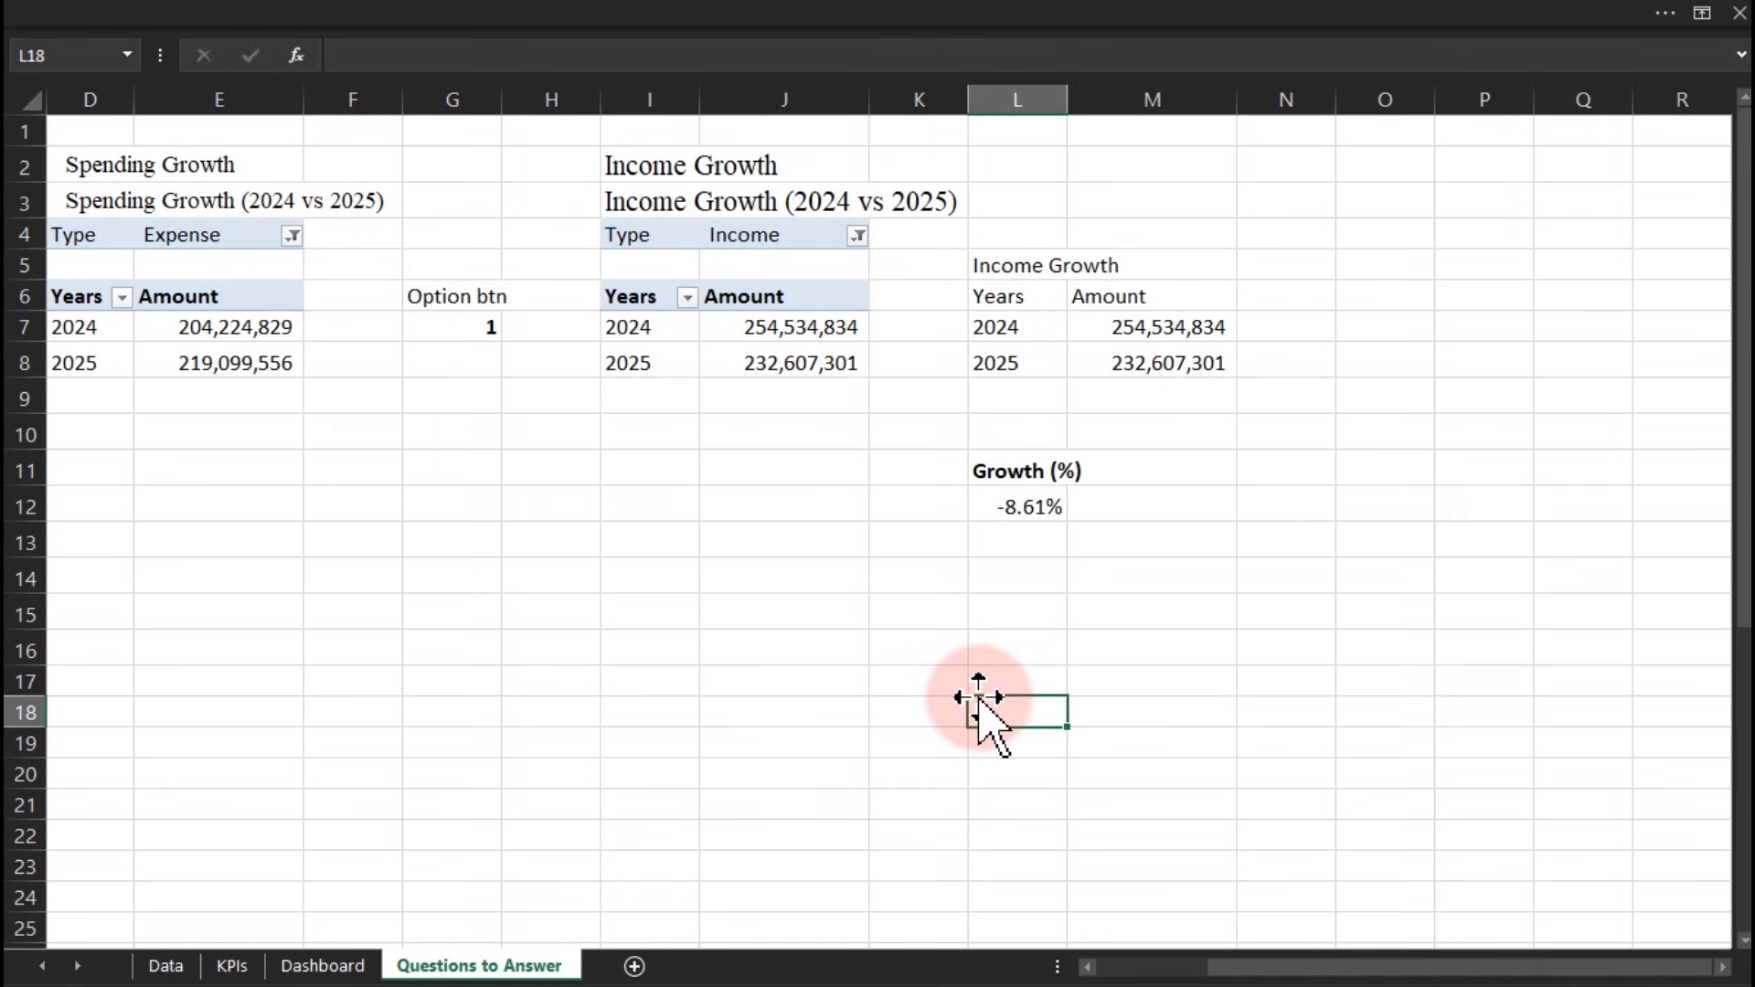
pyautogui.click(1019, 510)
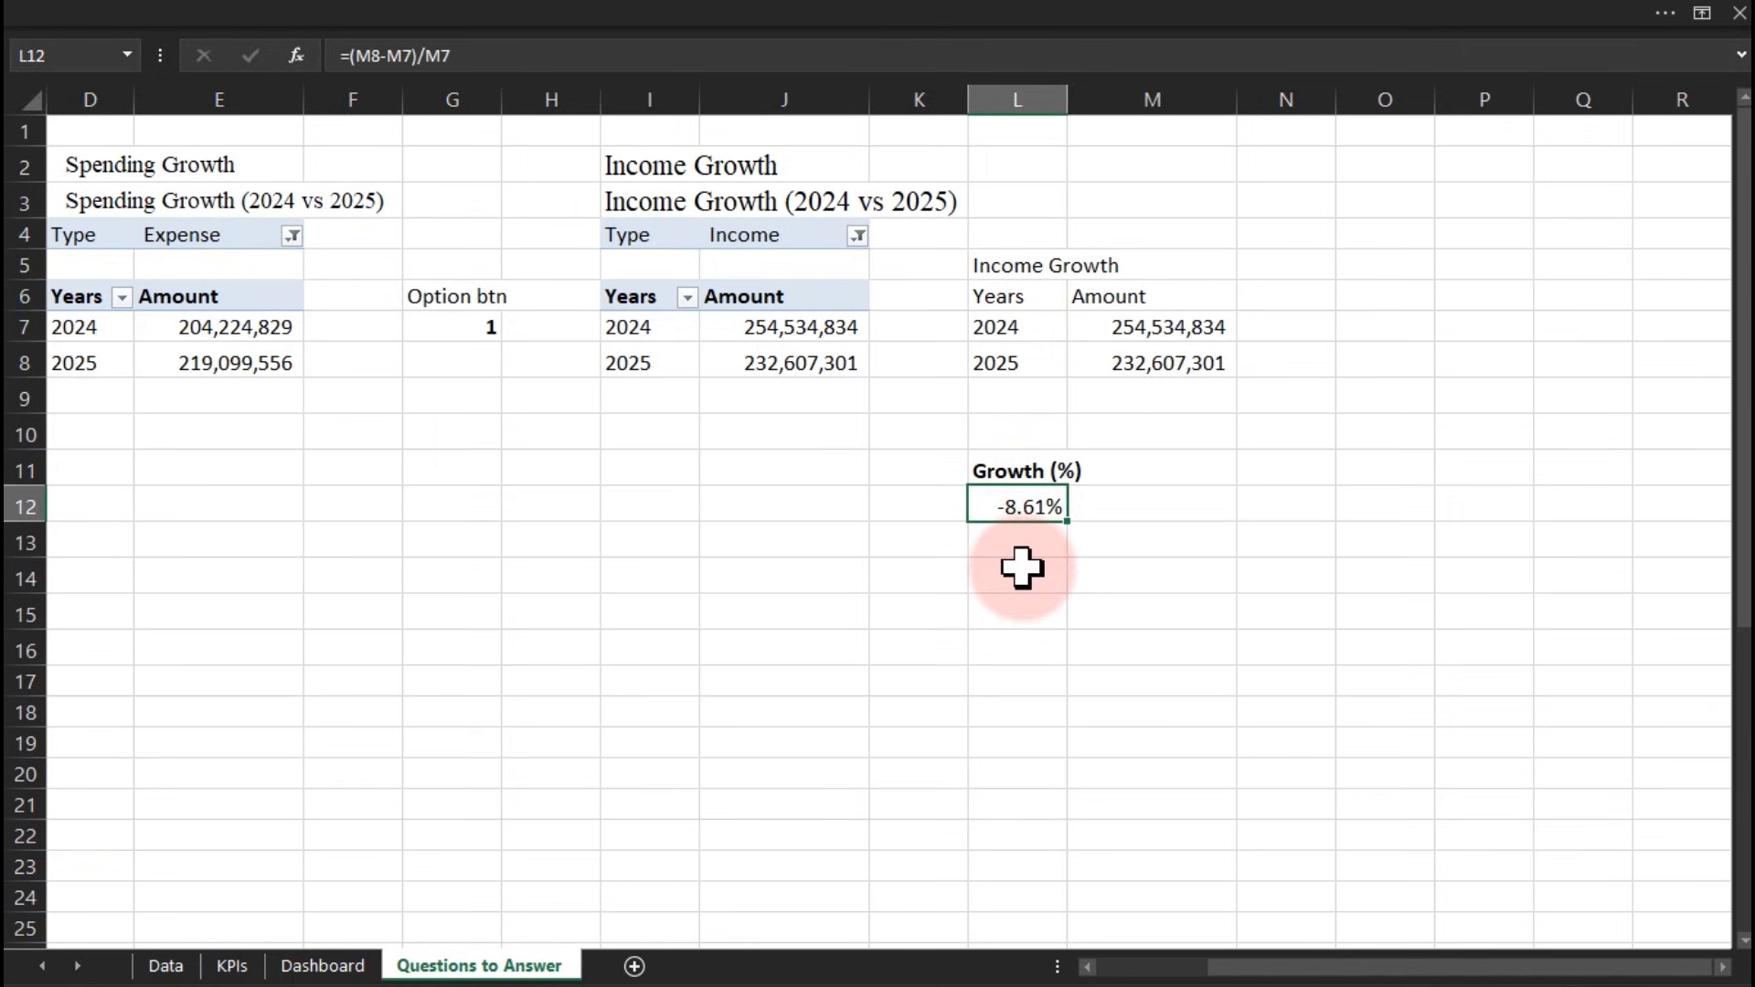
pyautogui.moveTo(1025, 522); pyautogui.dragTo(1027, 539)
# Turn off the gridlines on the Questions to Answer sheet
pyautogui.click(668, 8)
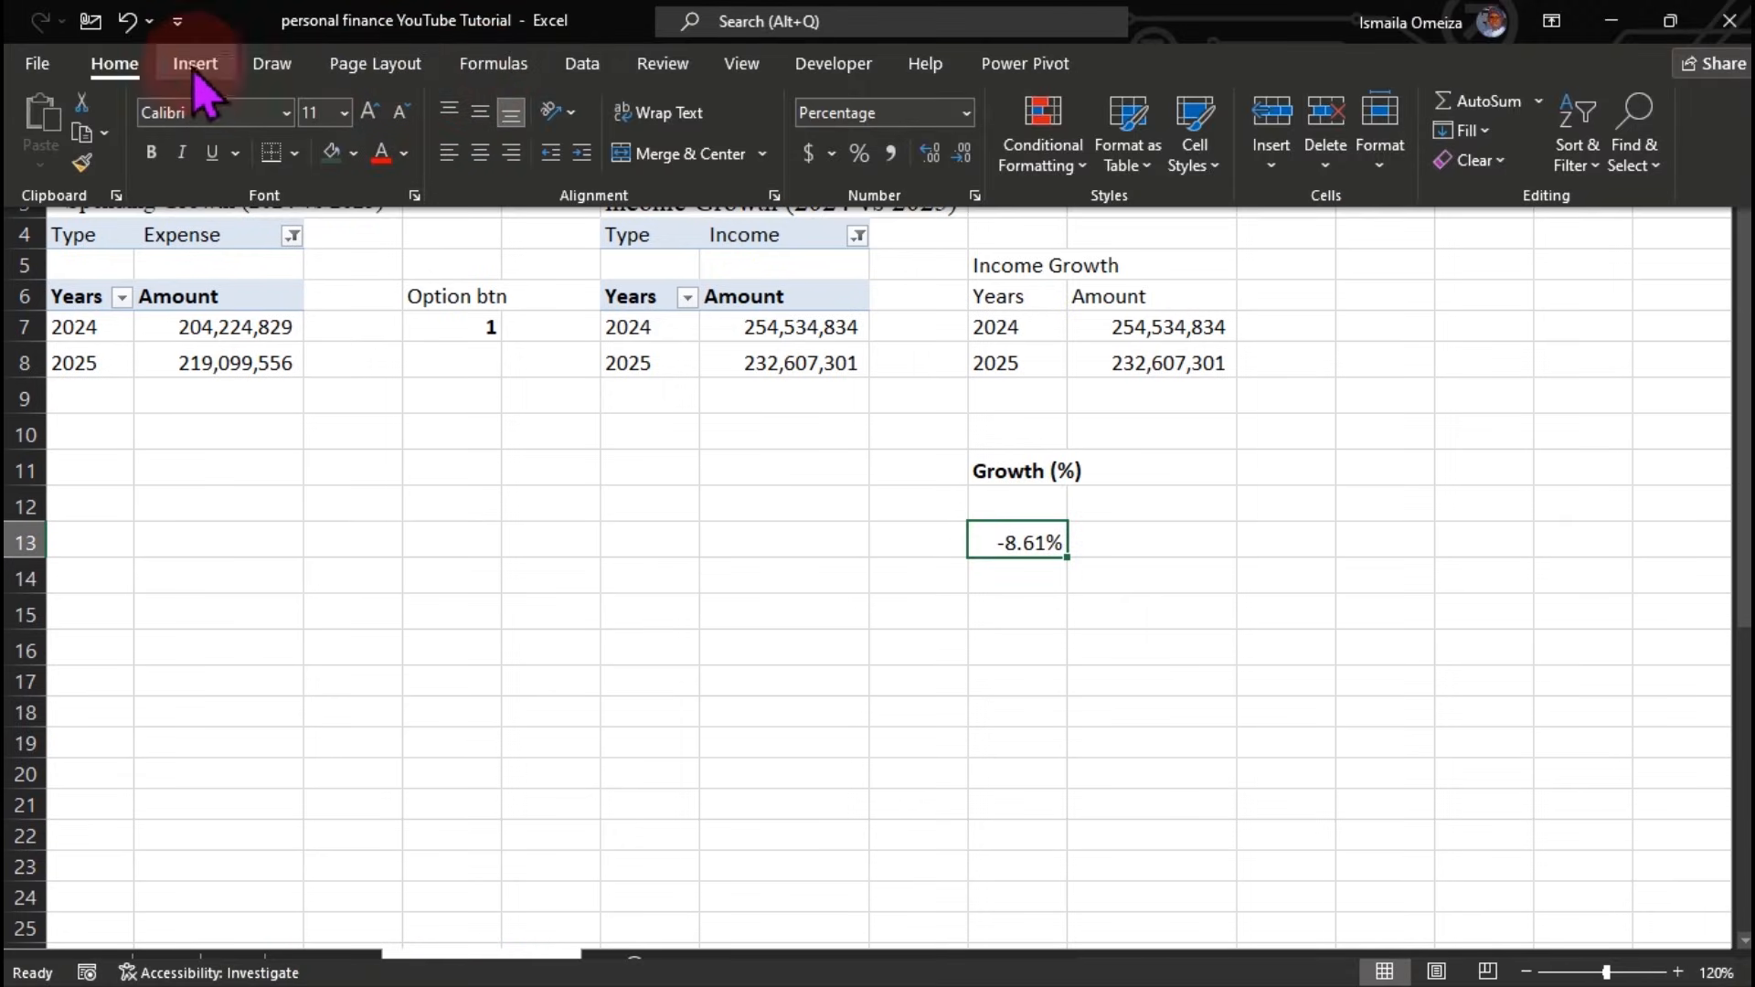
pyautogui.click(726, 74)
pyautogui.click(299, 153)
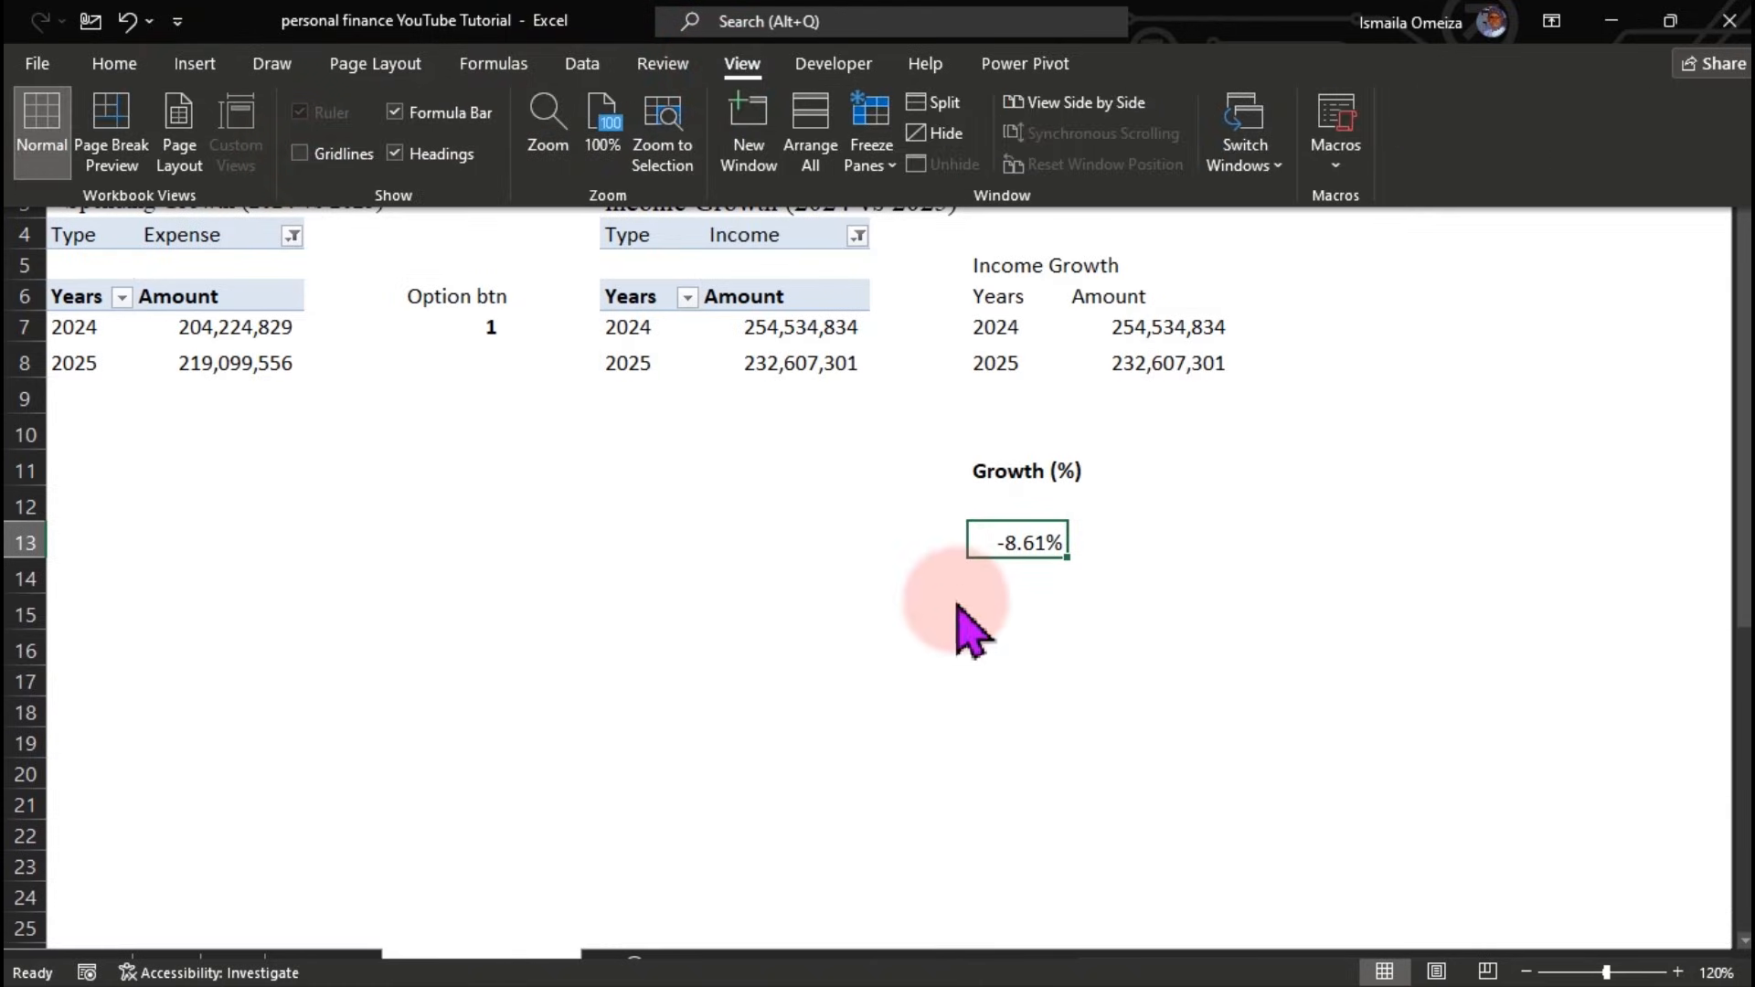
pyautogui.click(971, 622)
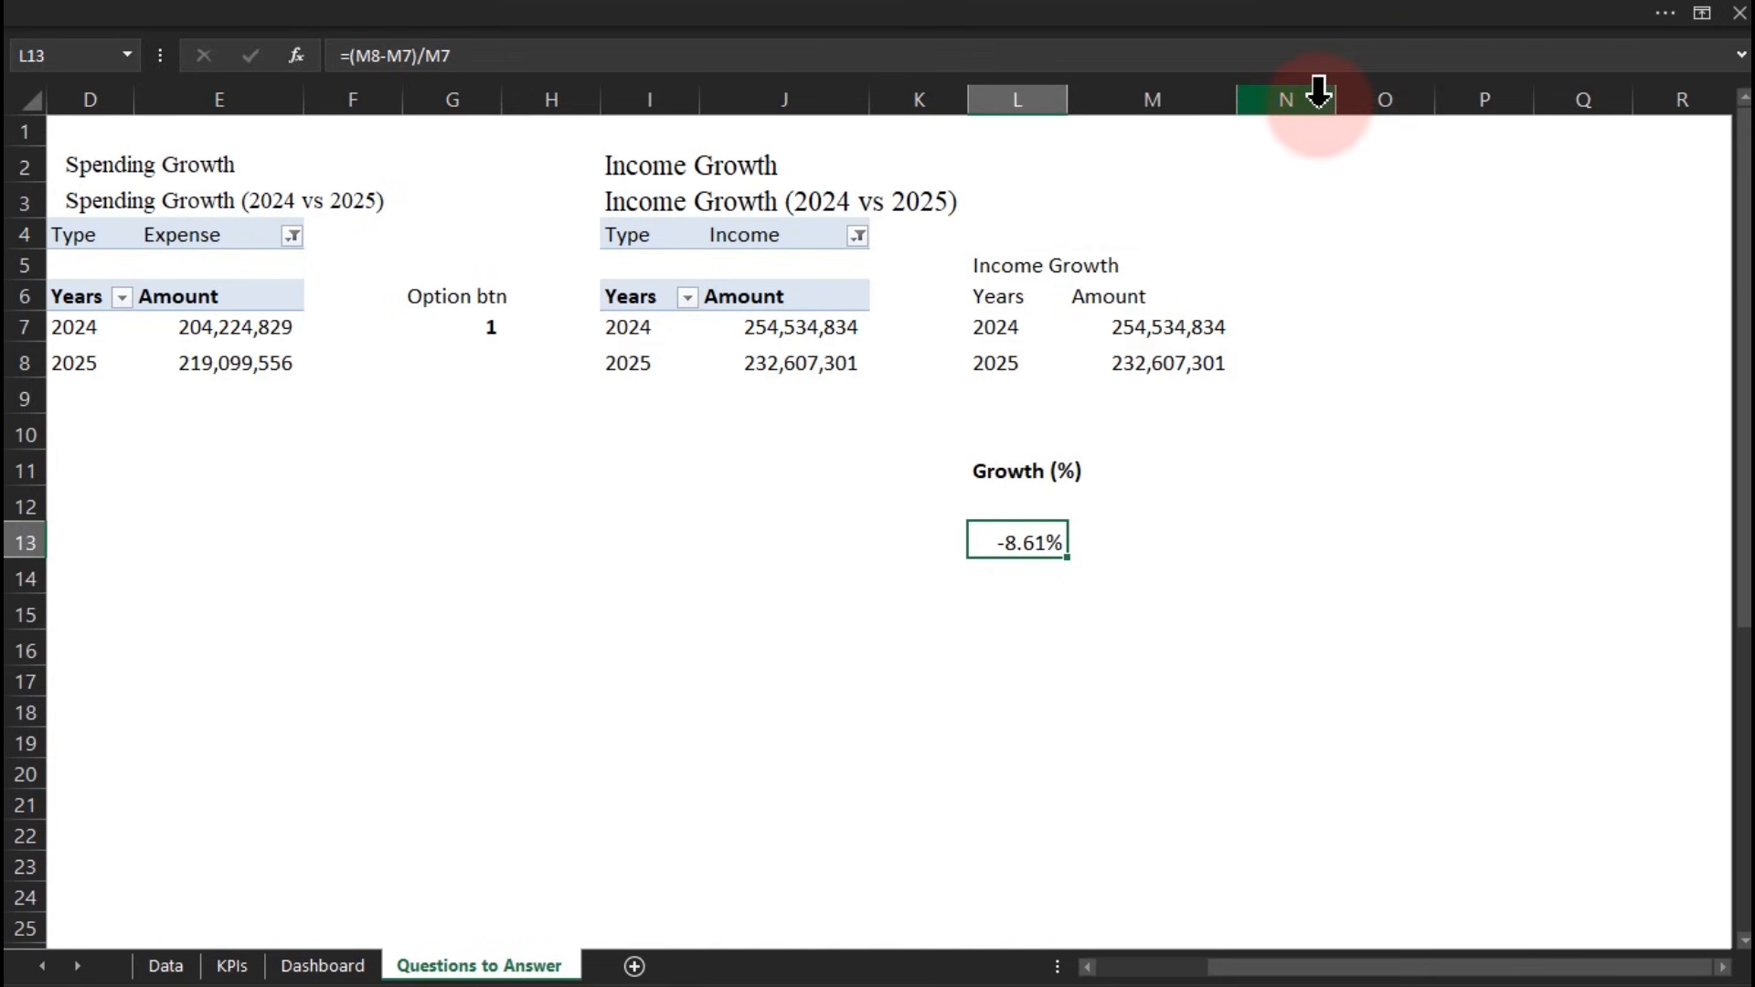
# Fill the whole of column O with dark green as a divider beside the growth calculations
pyautogui.click(1357, 96)
pyautogui.click(737, 19)
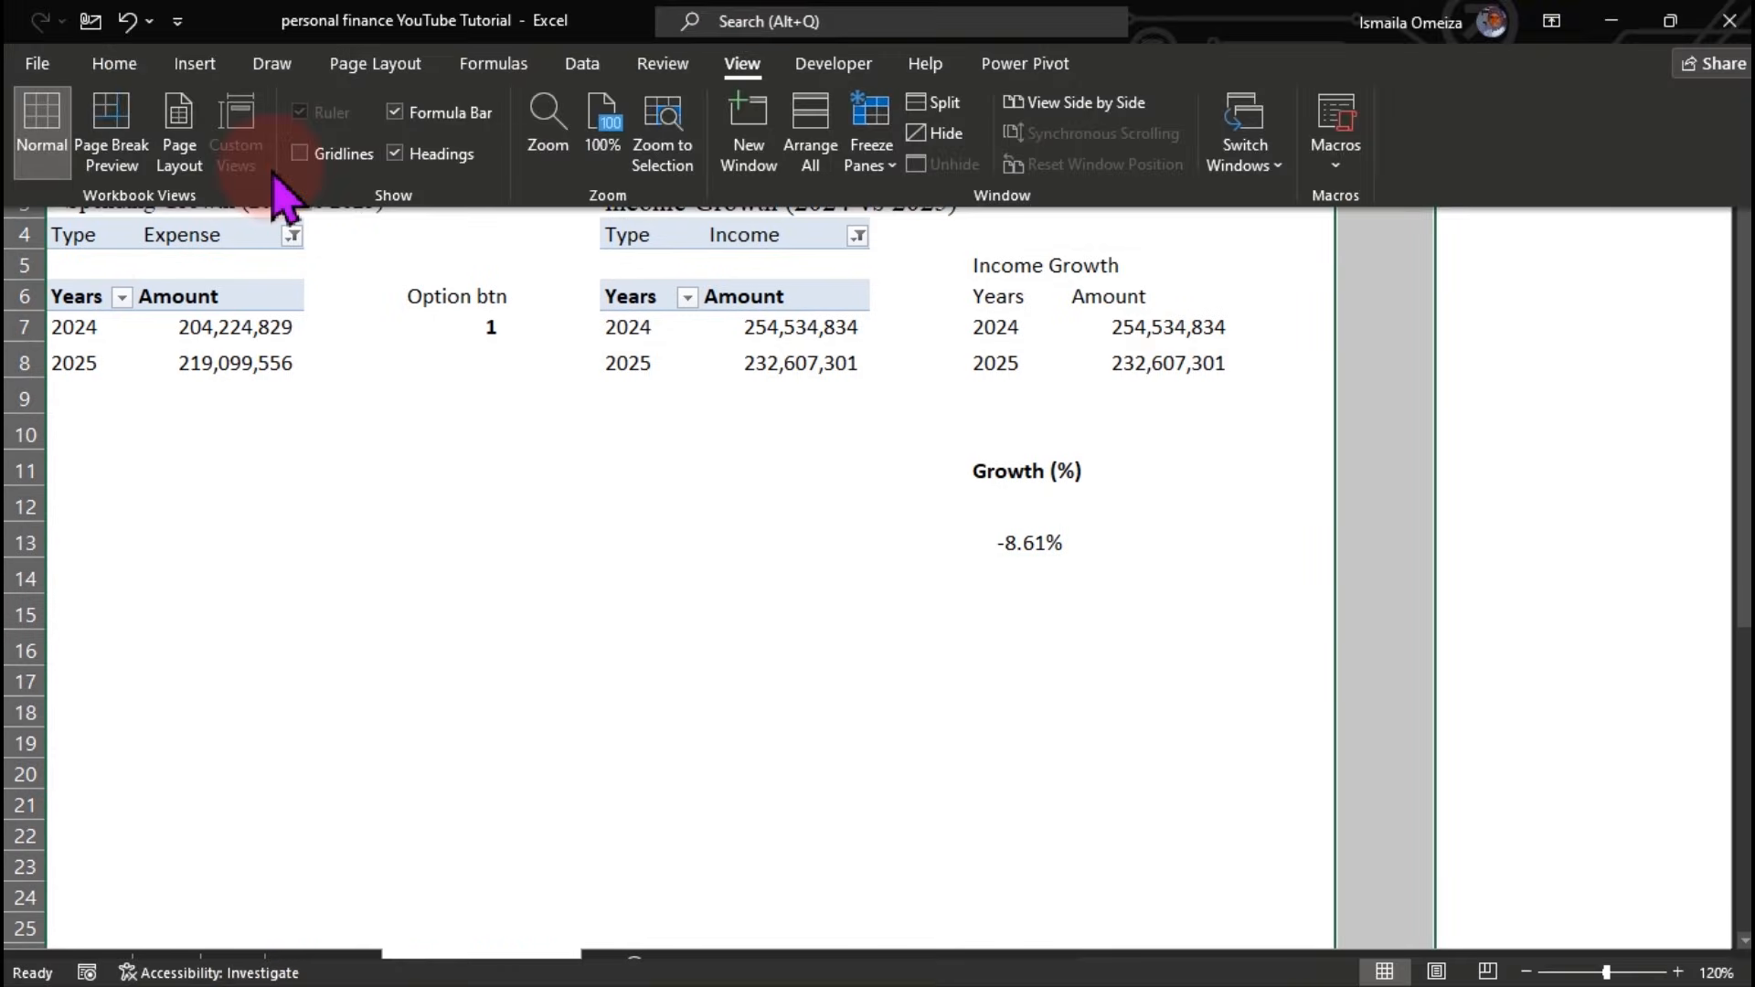
pyautogui.click(111, 64)
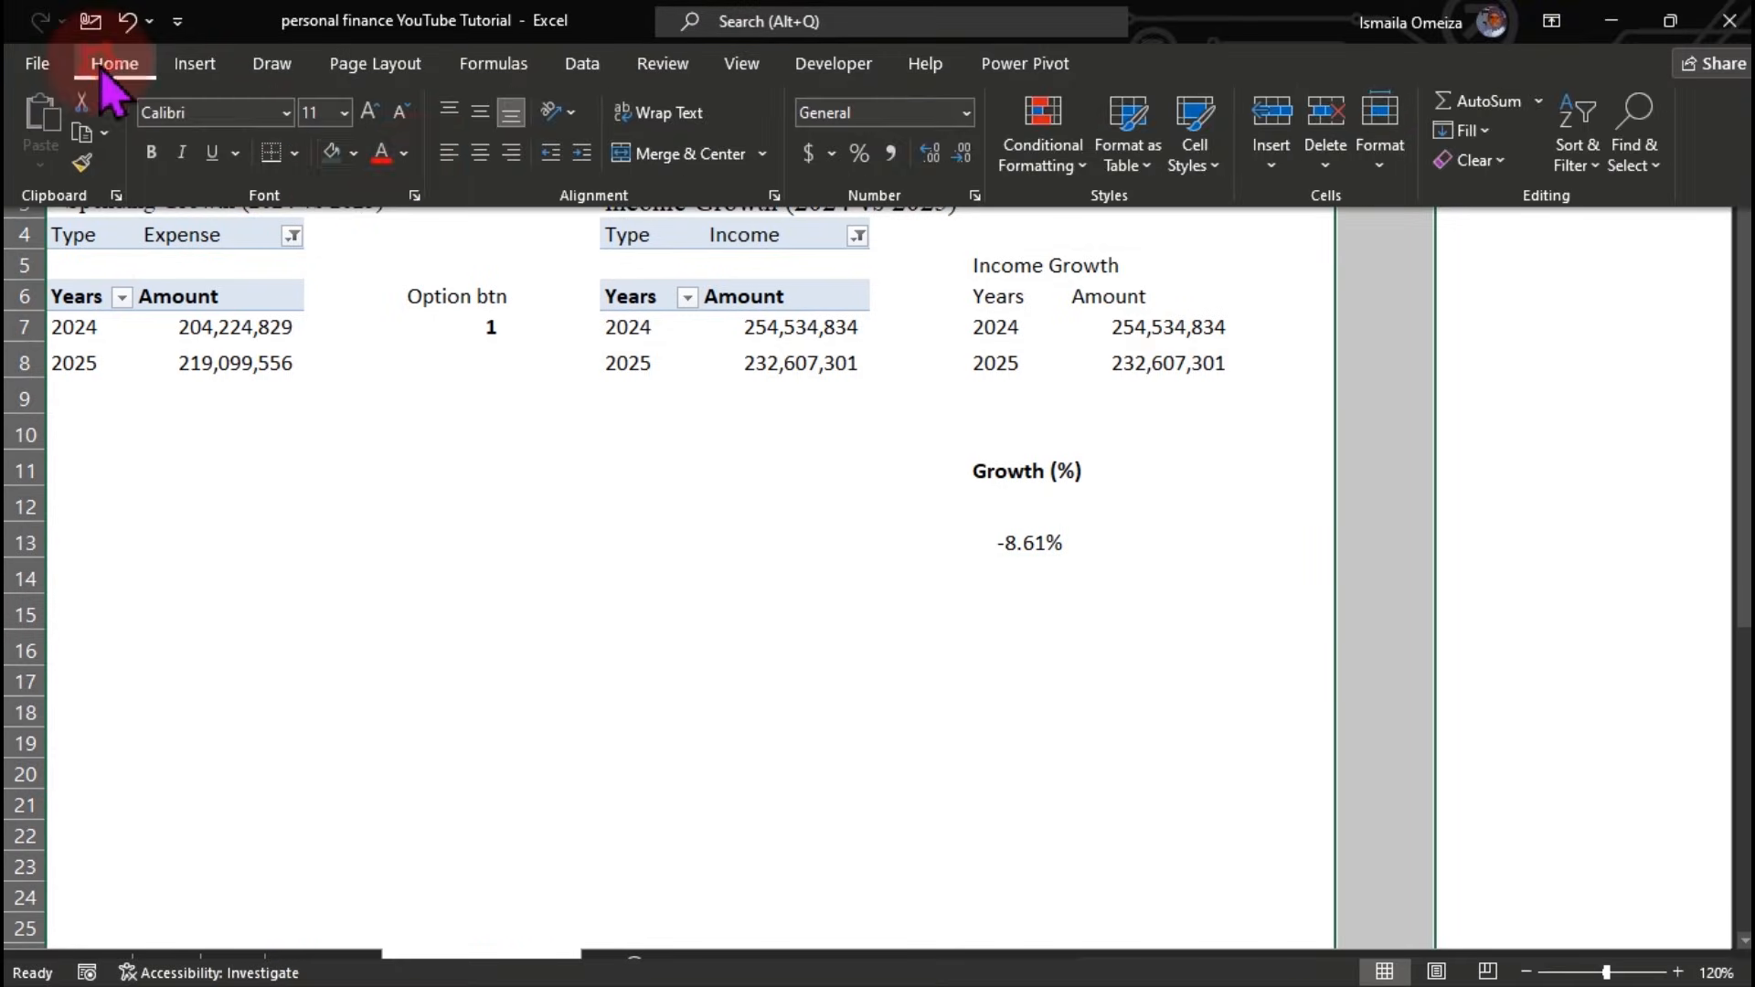
pyautogui.click(335, 152)
pyautogui.click(790, 647)
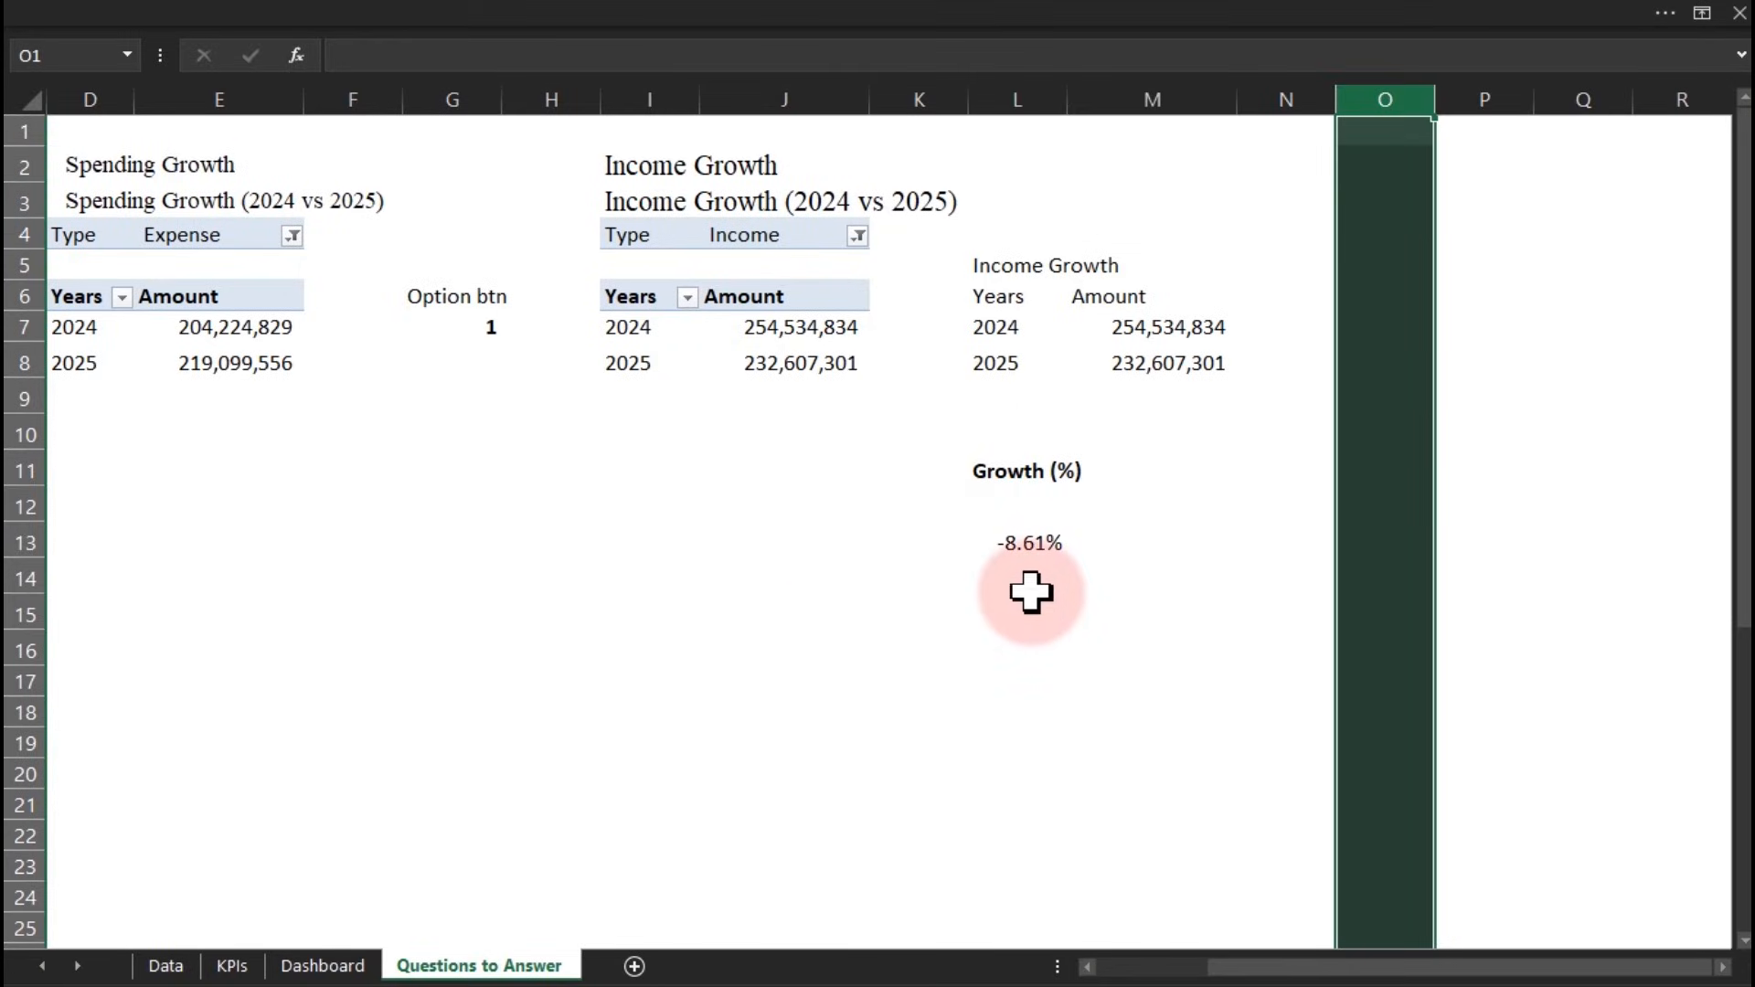
pyautogui.click(1031, 593)
# Increase the font size of the growth percentage in L13 to 16
pyautogui.click(1022, 539)
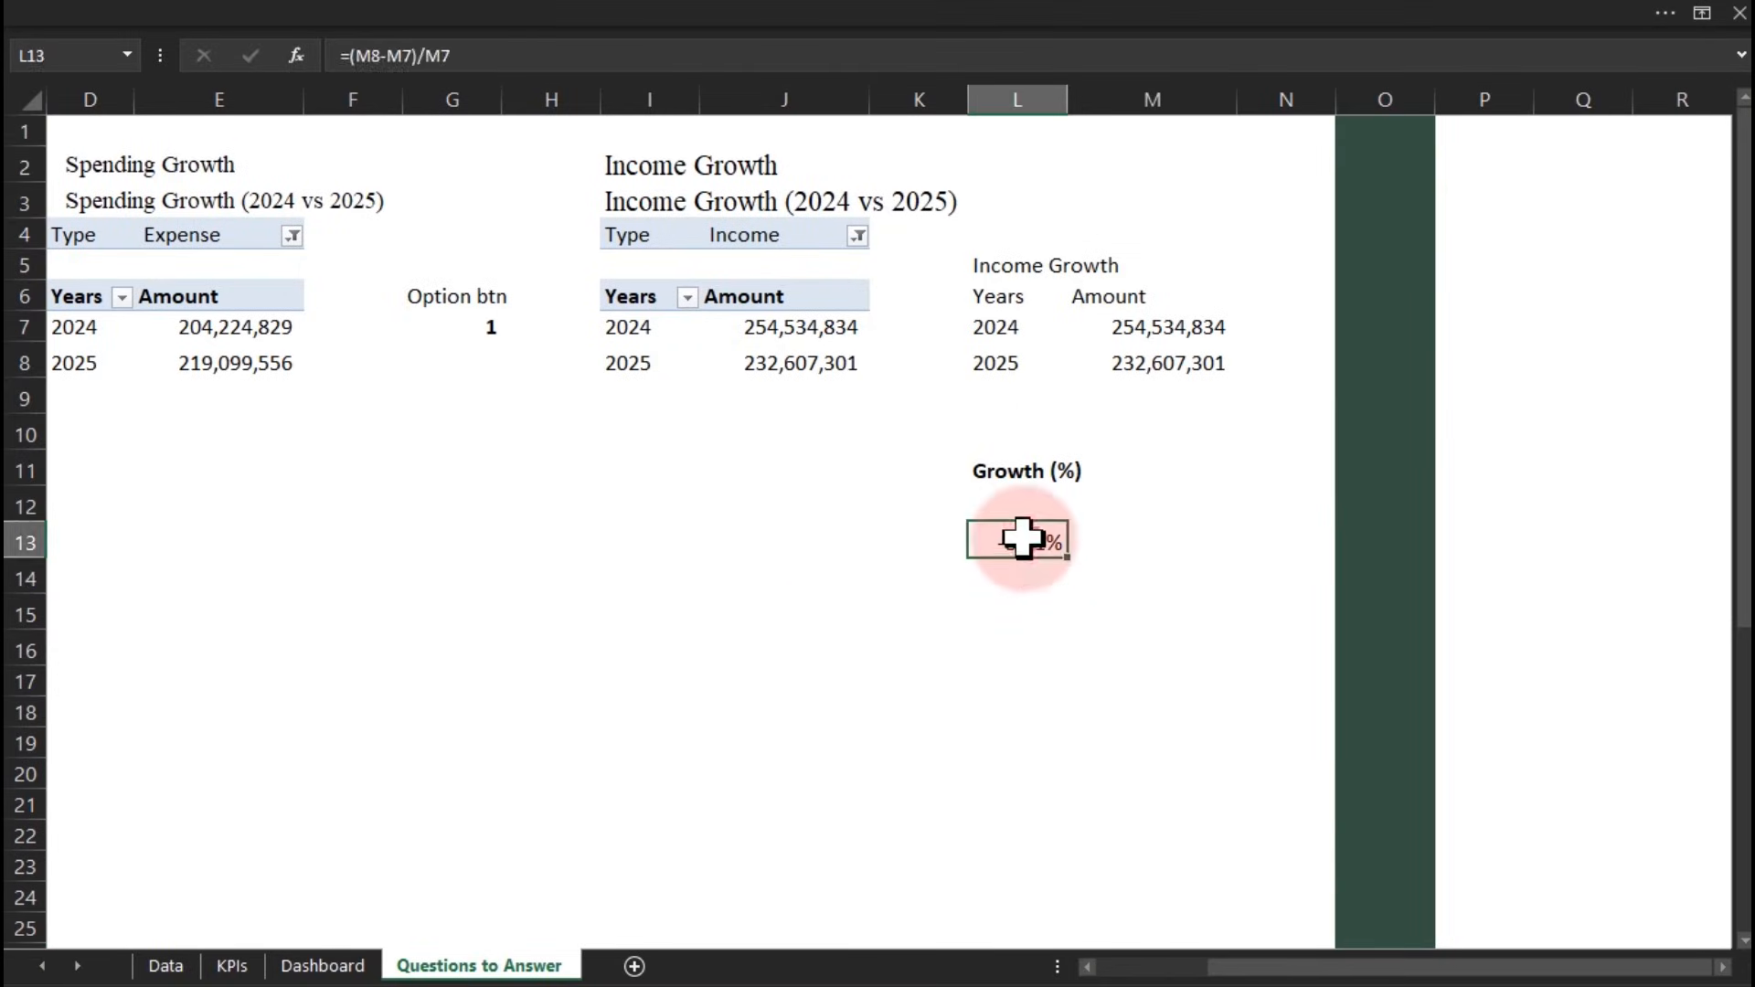
pyautogui.click(365, 14)
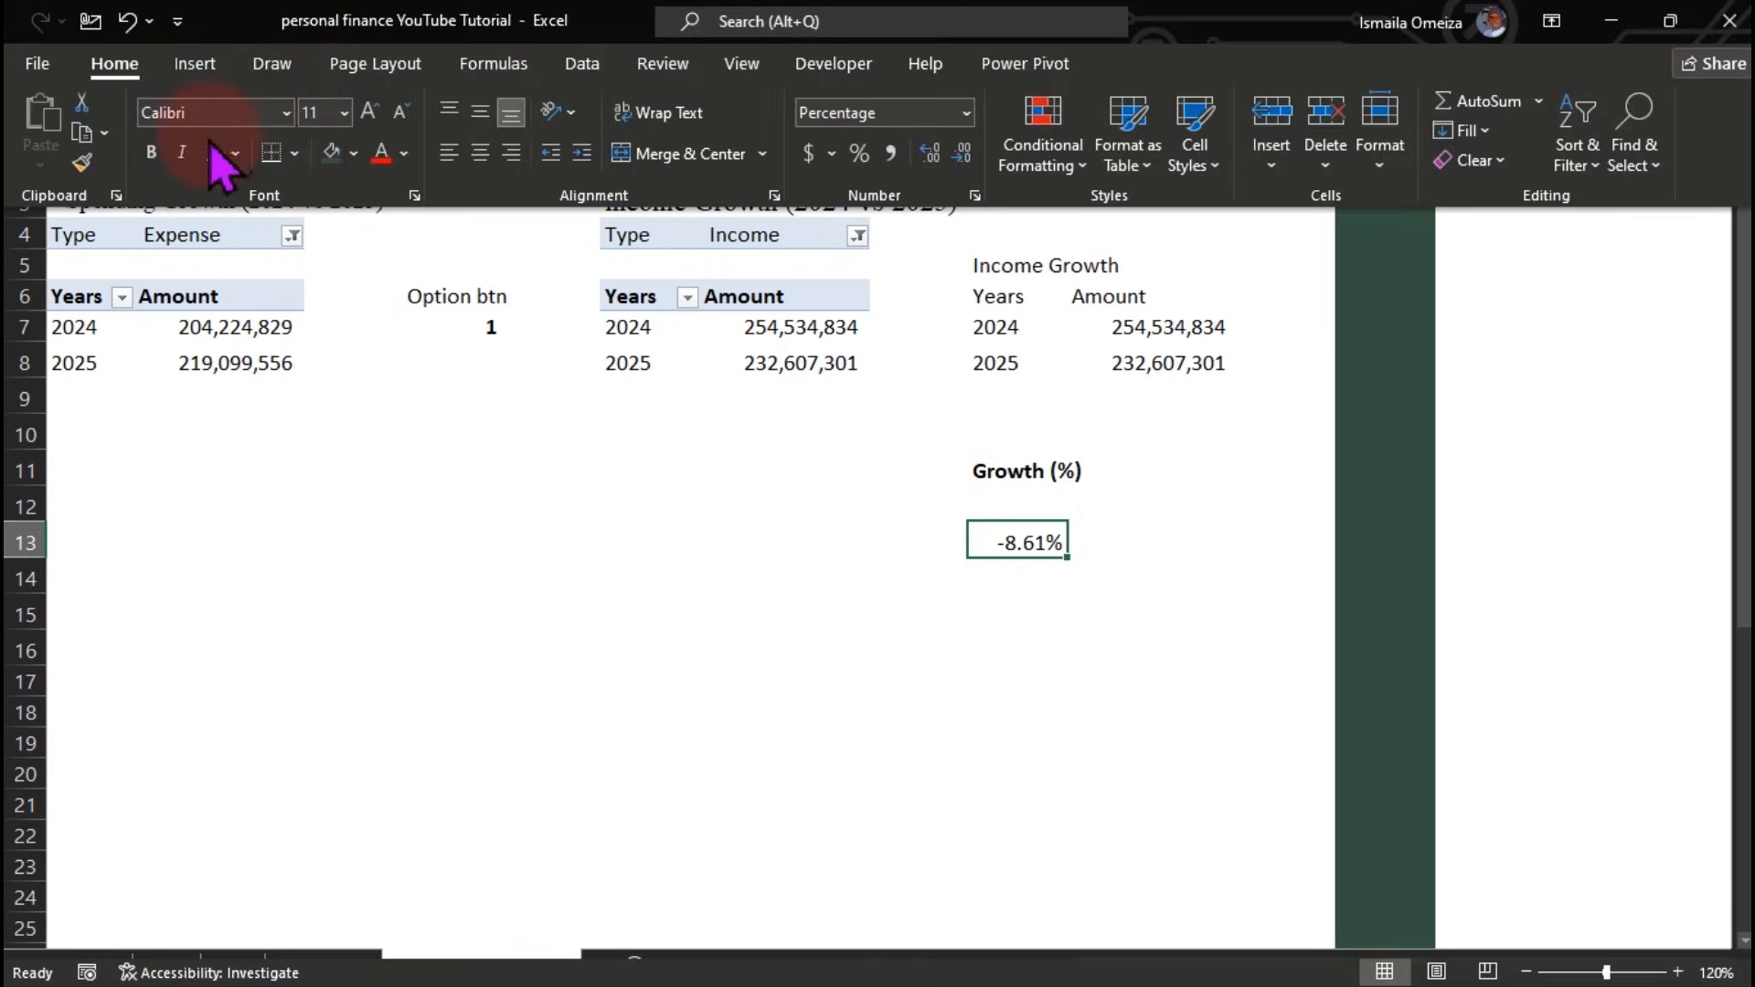
pyautogui.click(368, 116)
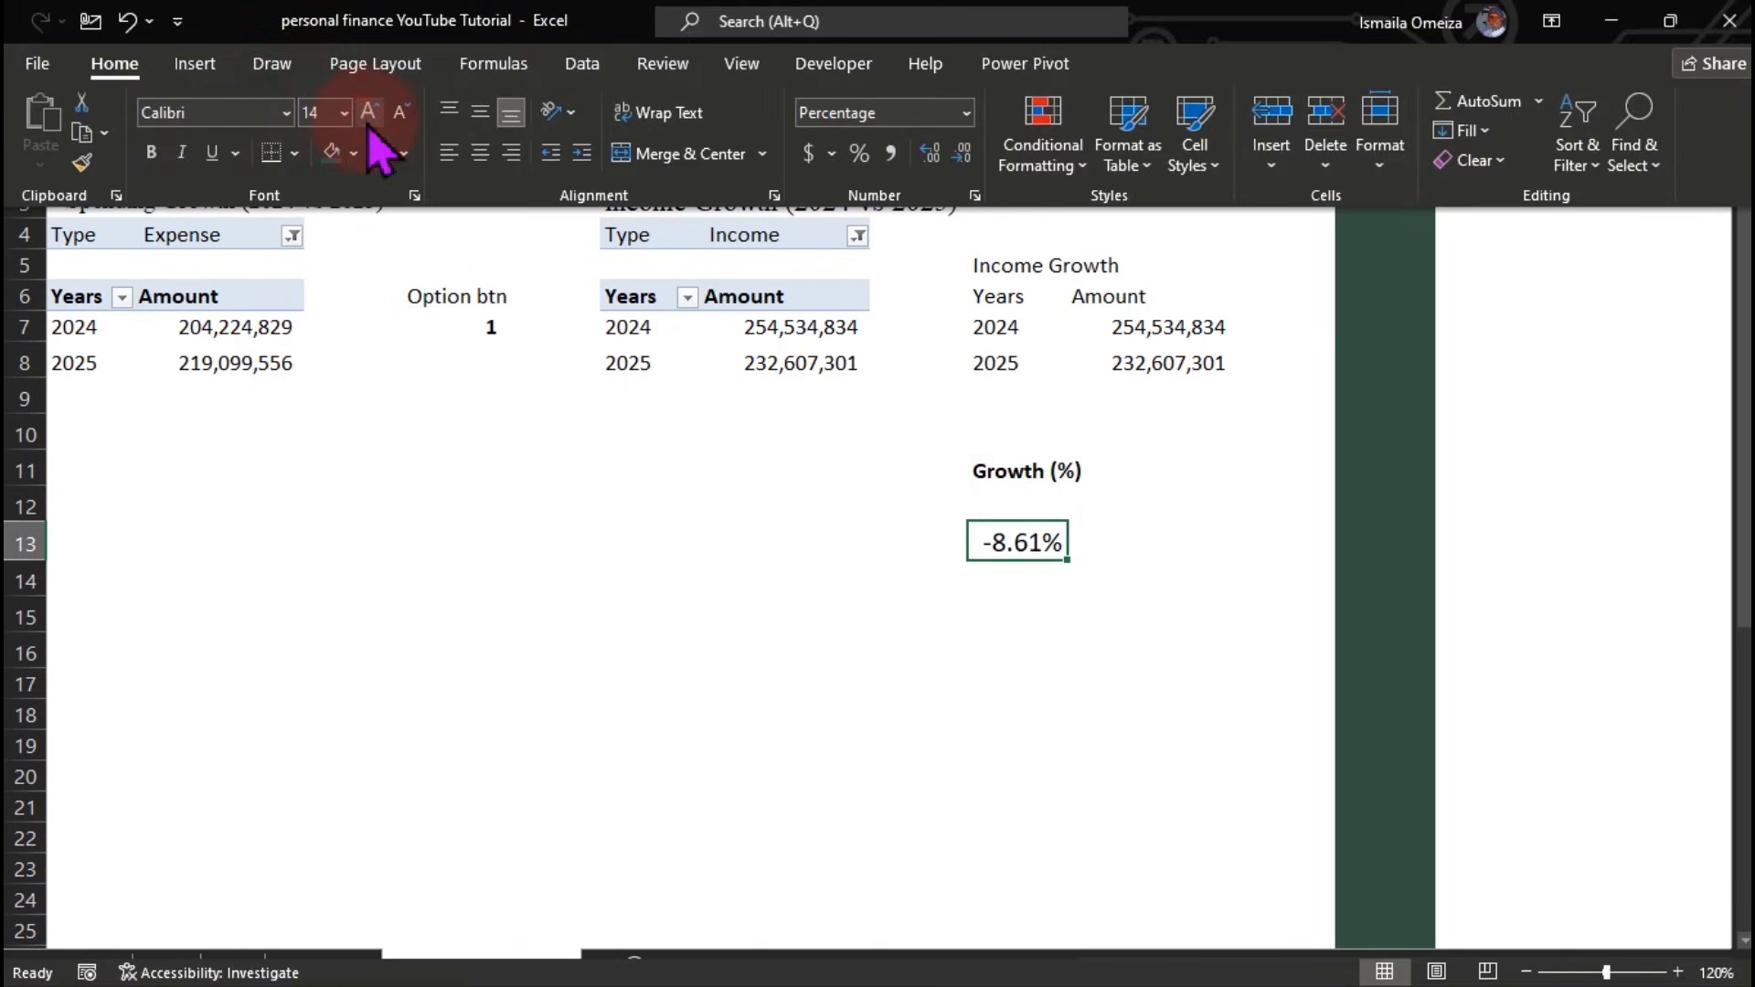
pyautogui.click(368, 113)
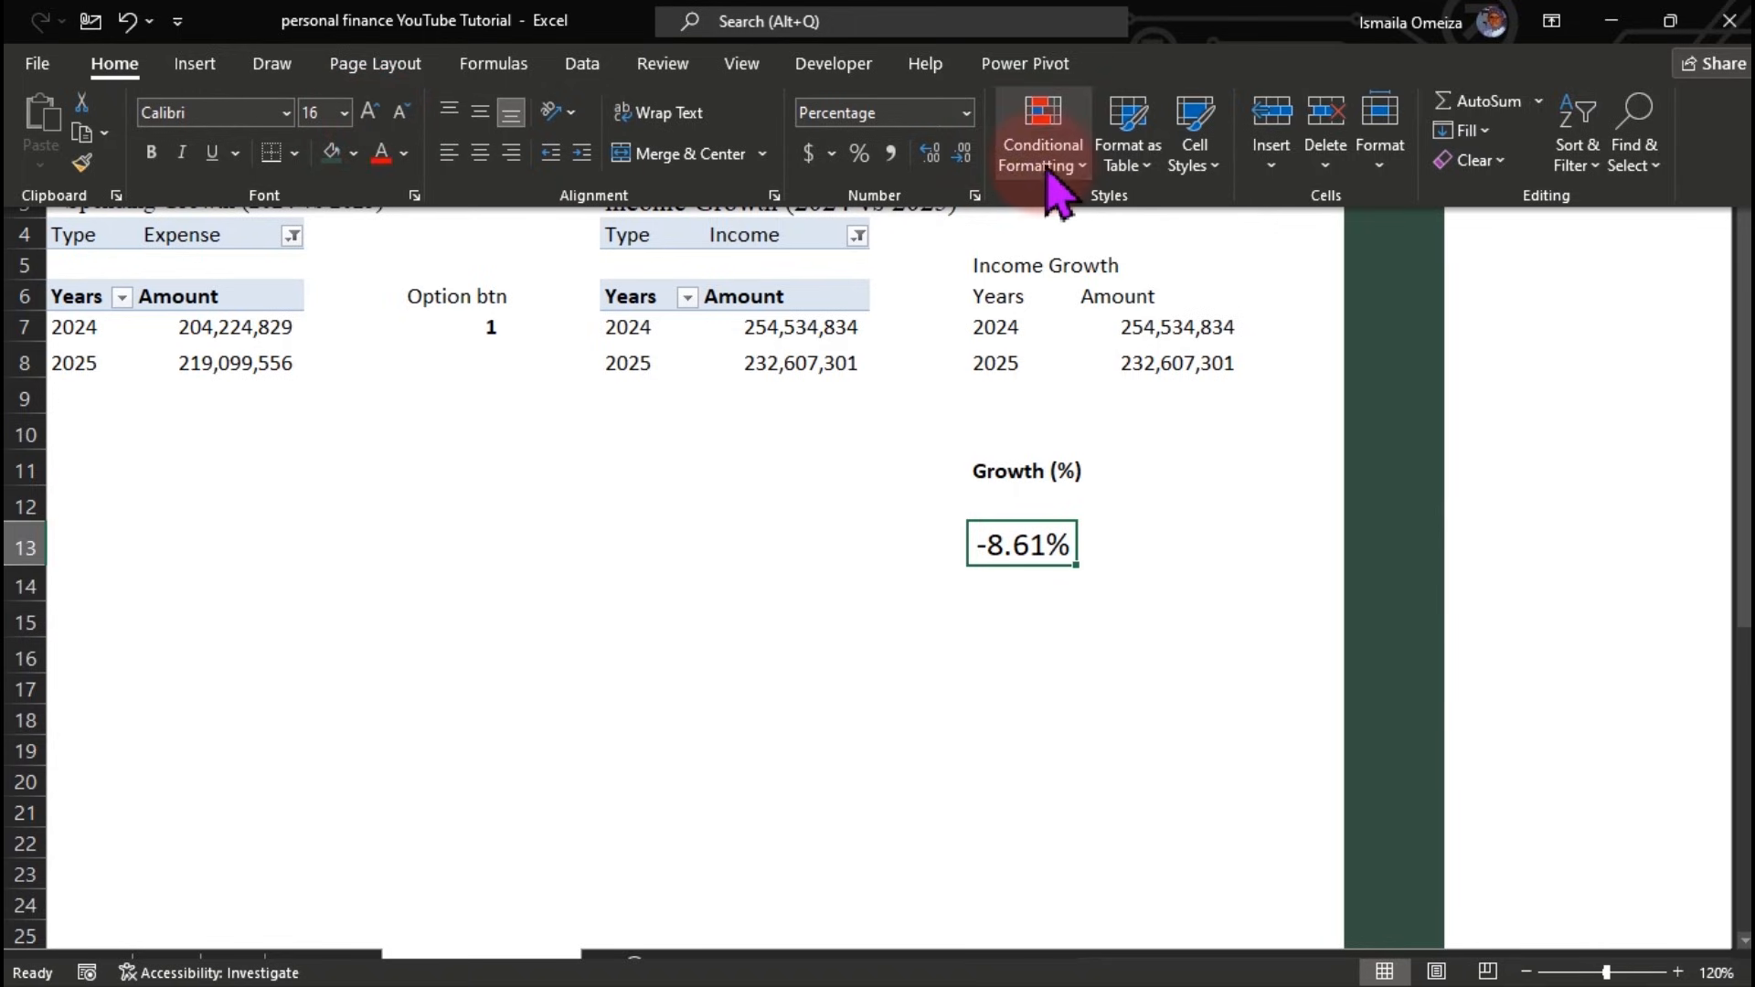
# Add a formula-based conditional formatting rule to L13 that colours the font green when =$L$13>0
pyautogui.click(1043, 167)
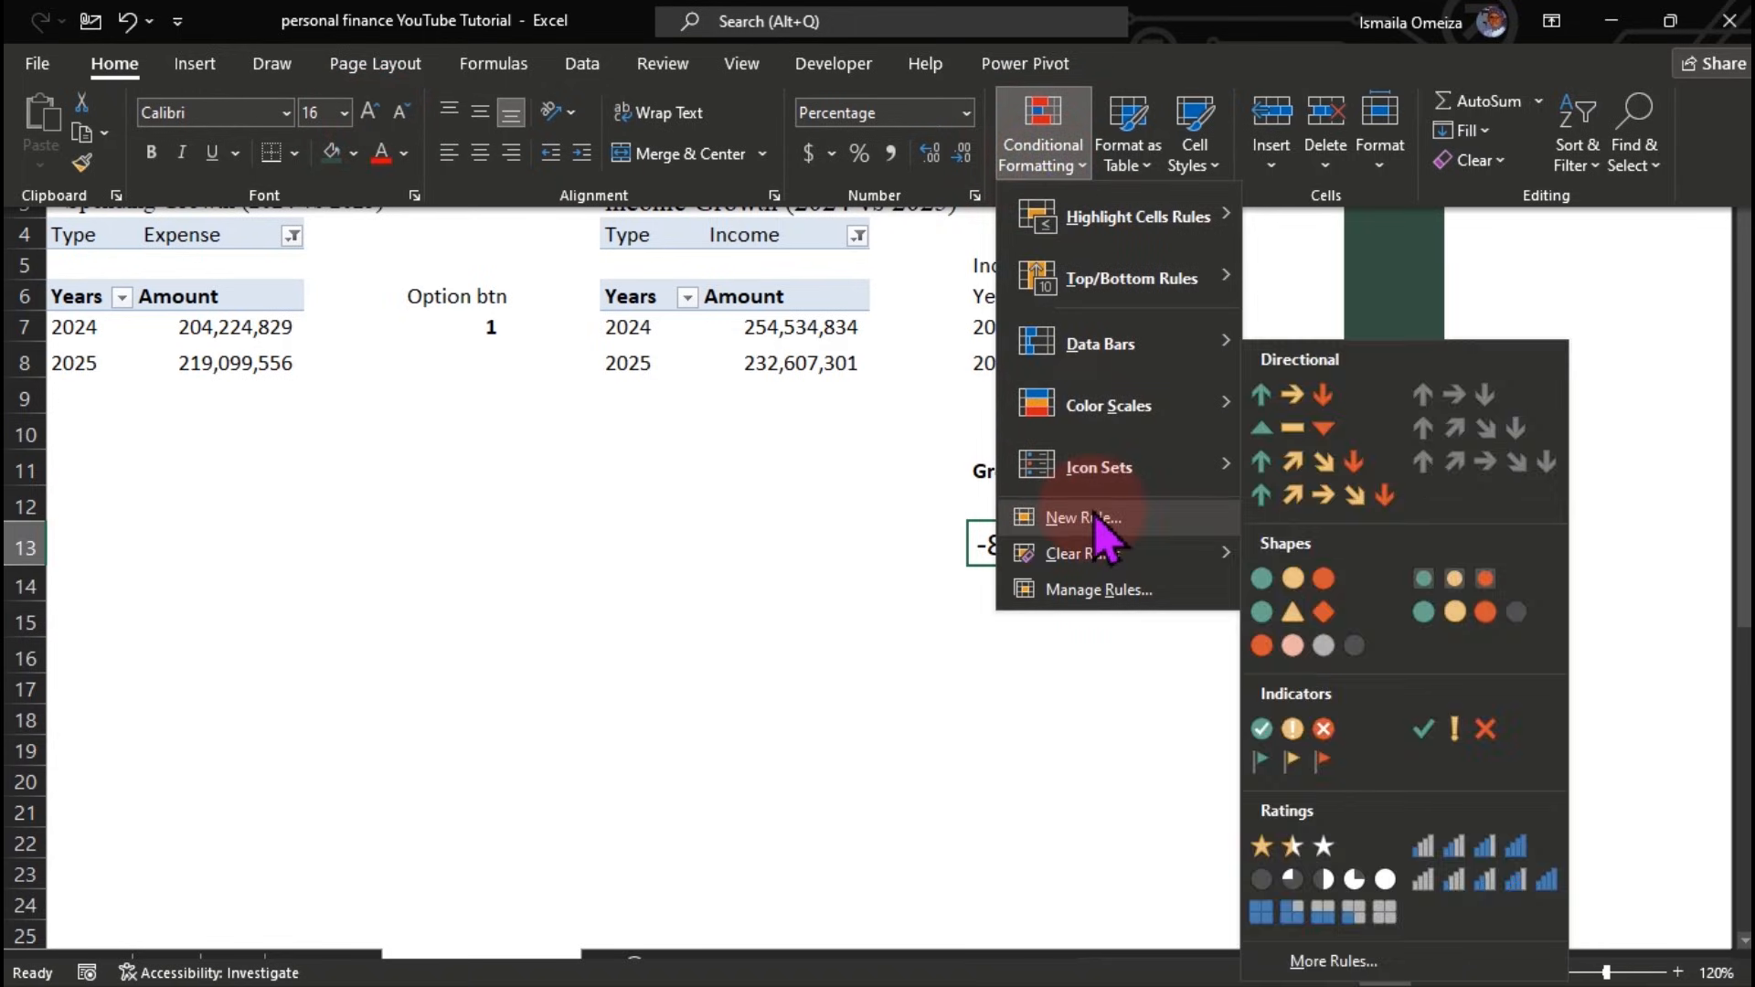
pyautogui.click(1104, 592)
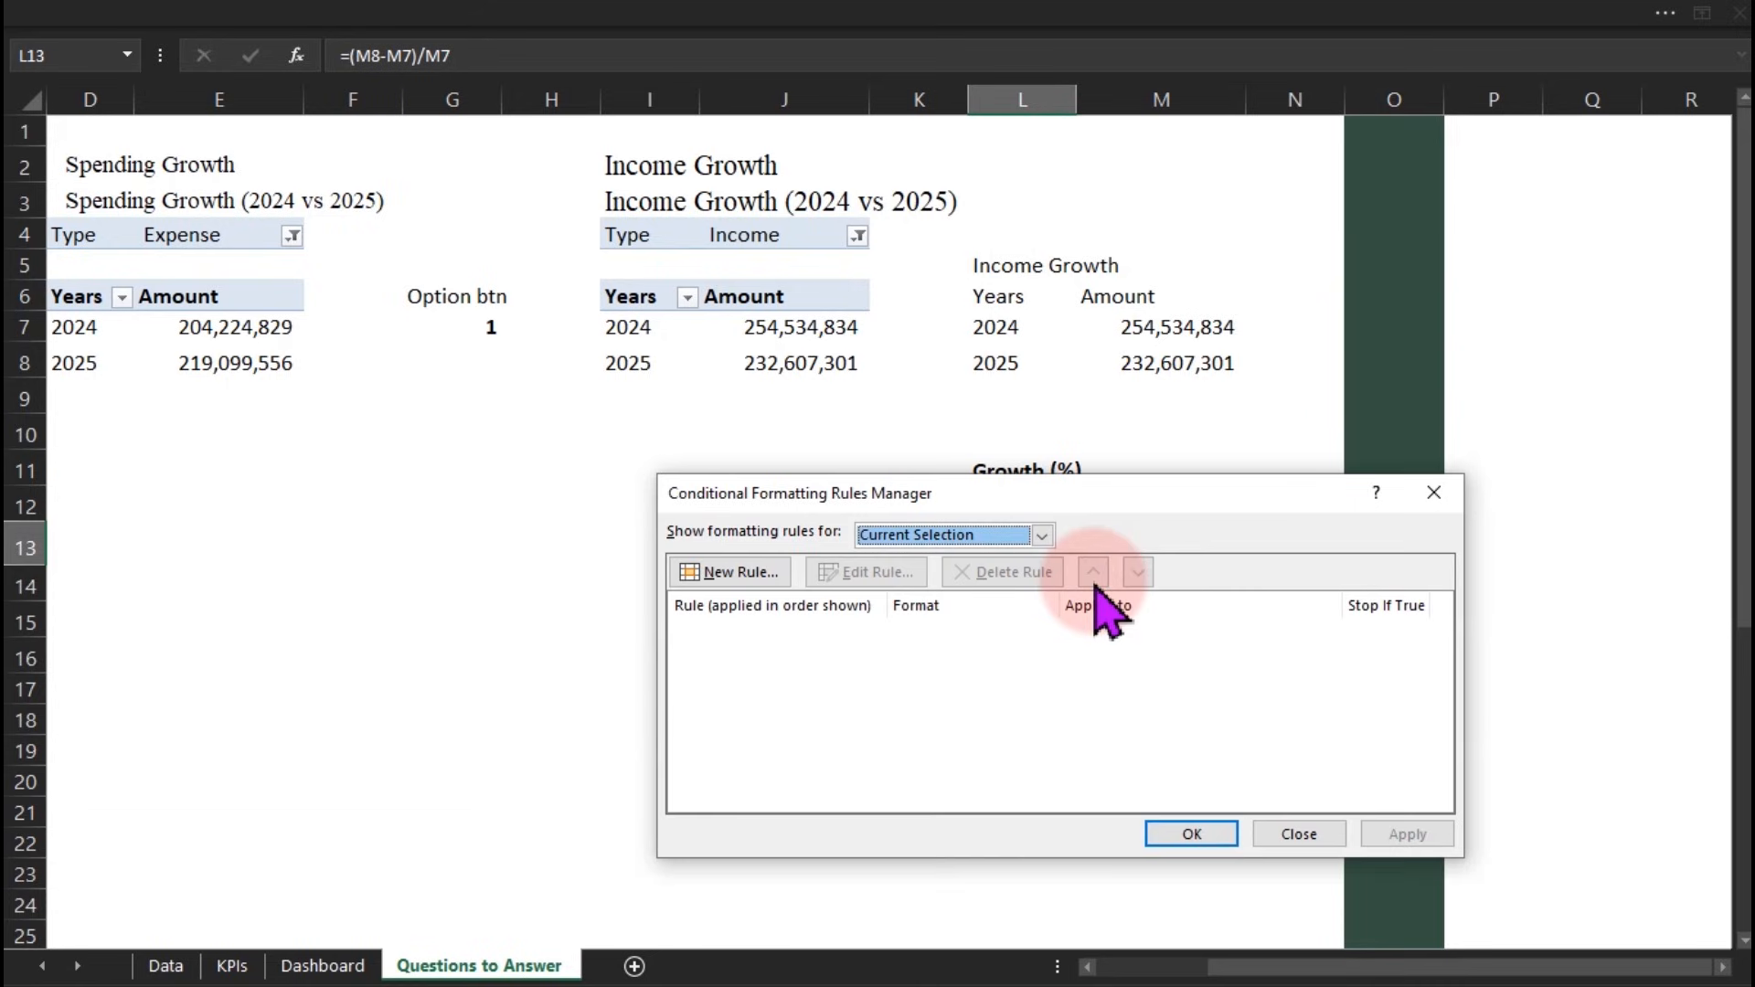
pyautogui.click(732, 571)
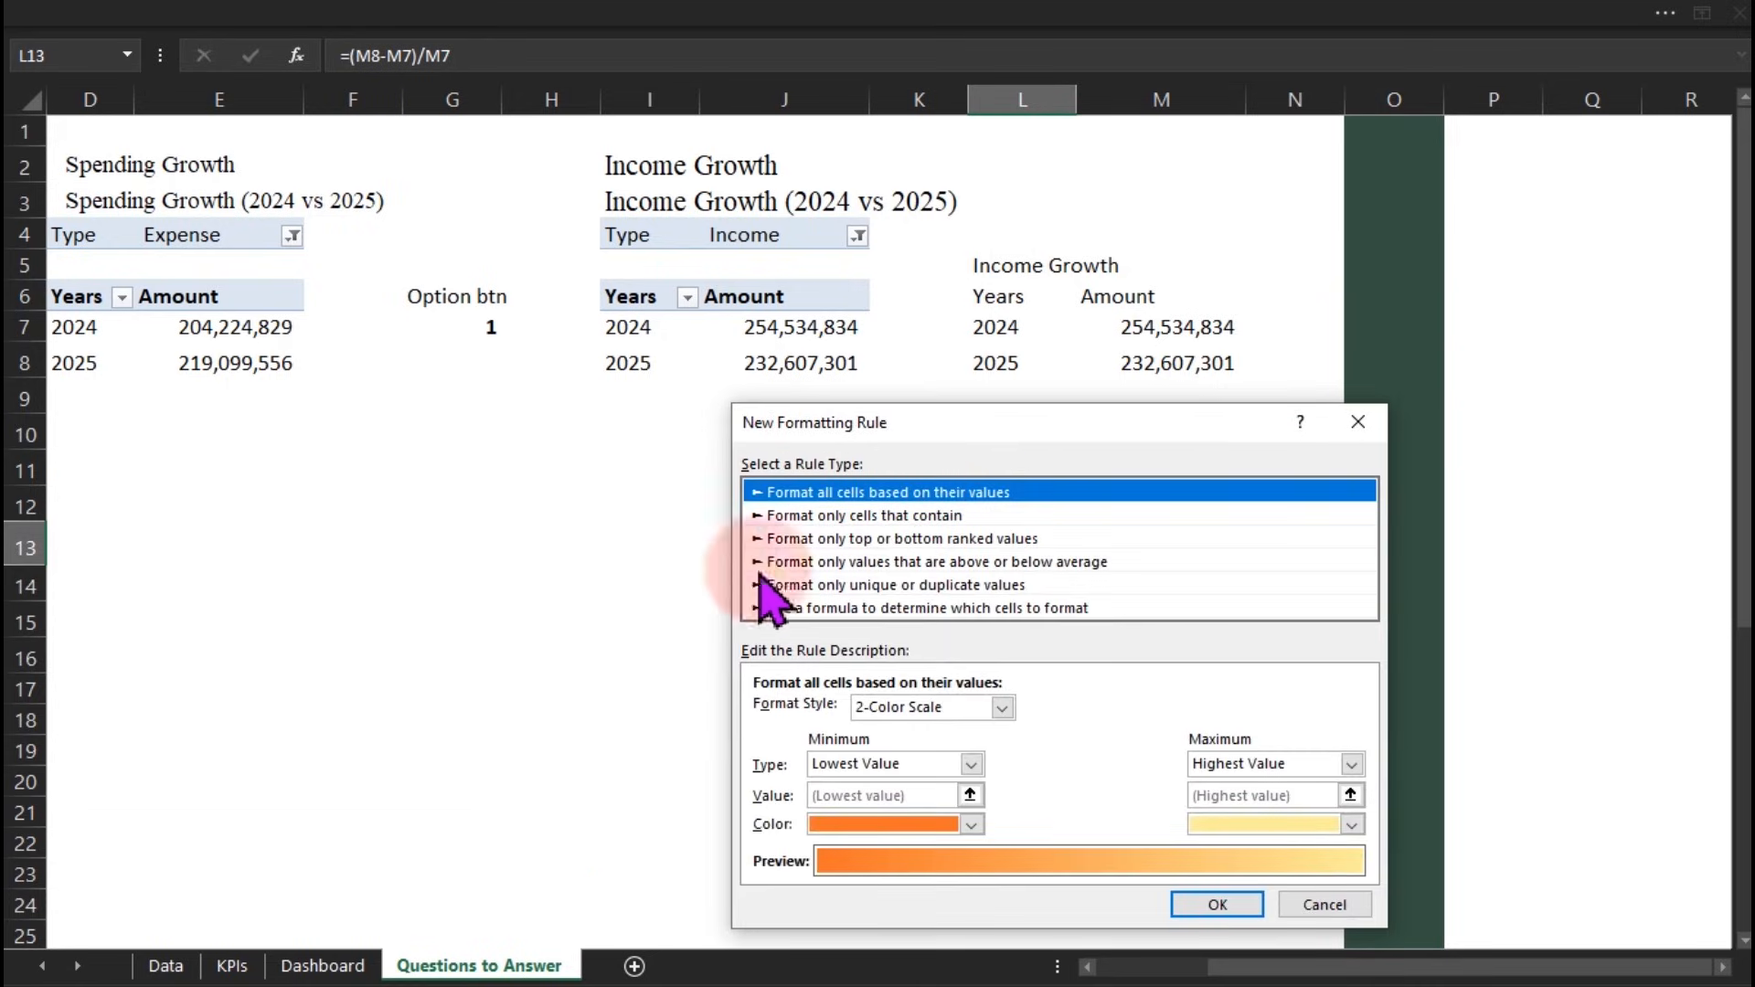
pyautogui.click(909, 608)
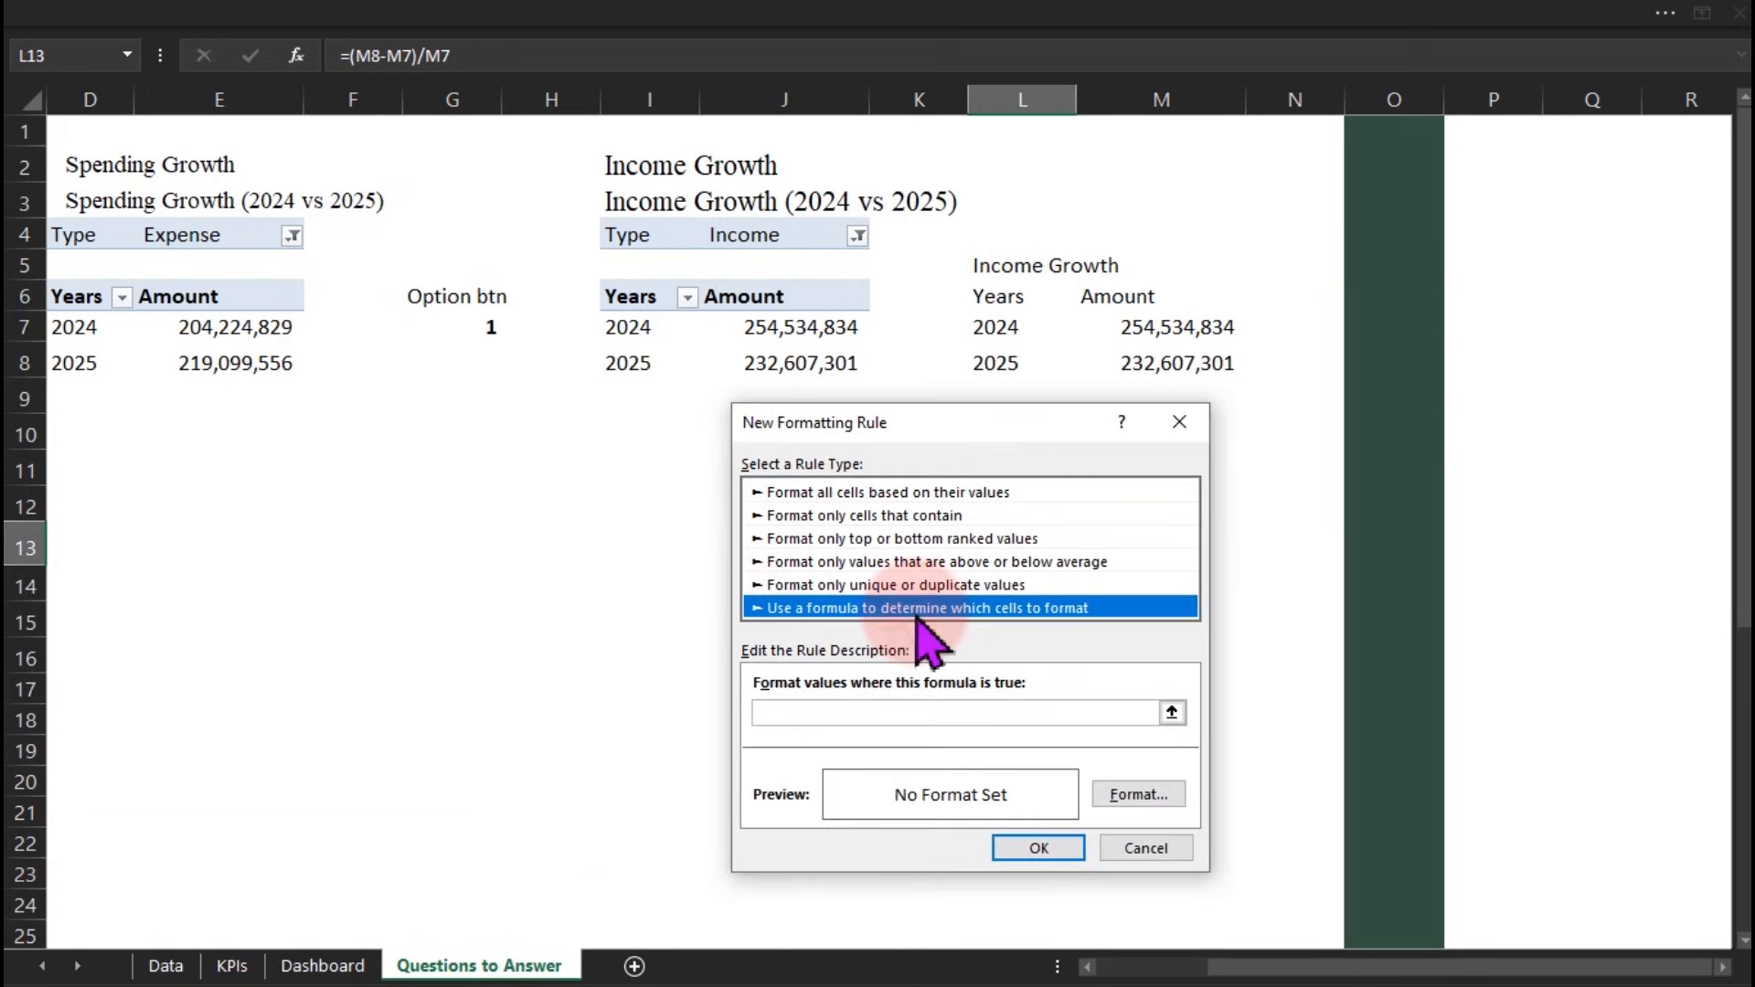
pyautogui.click(969, 713)
pyautogui.moveTo(1029, 430); pyautogui.dragTo(662, 412)
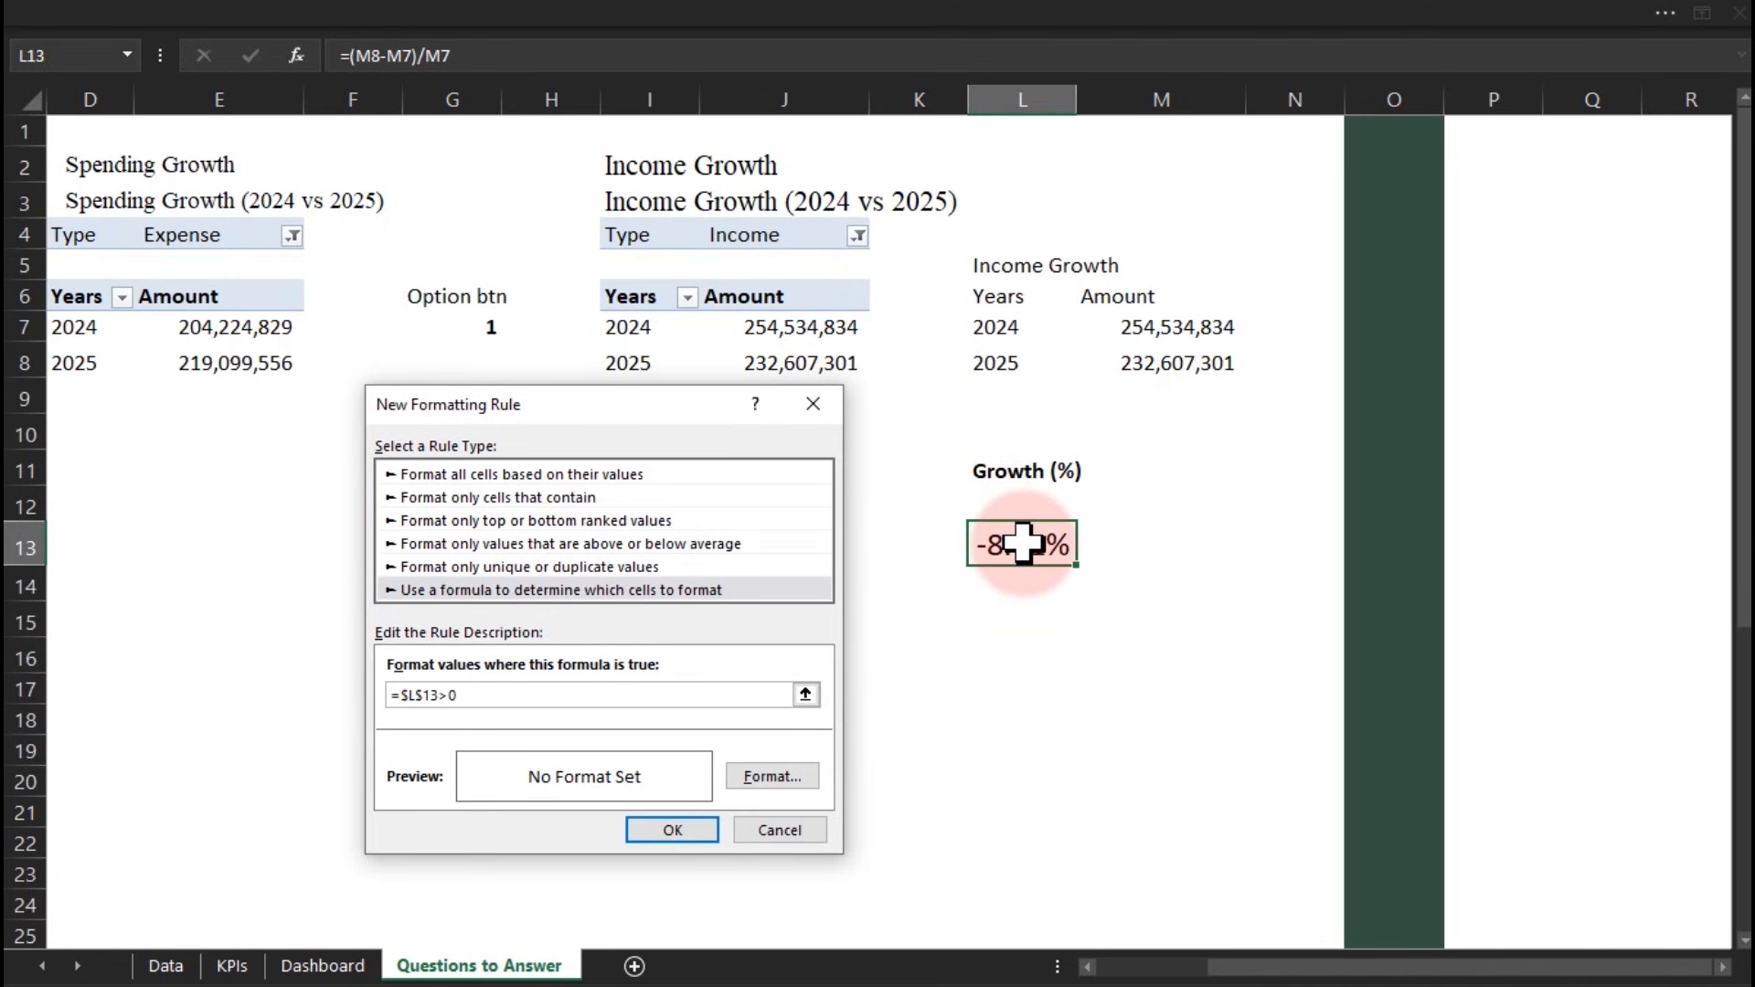
pyautogui.click(809, 777)
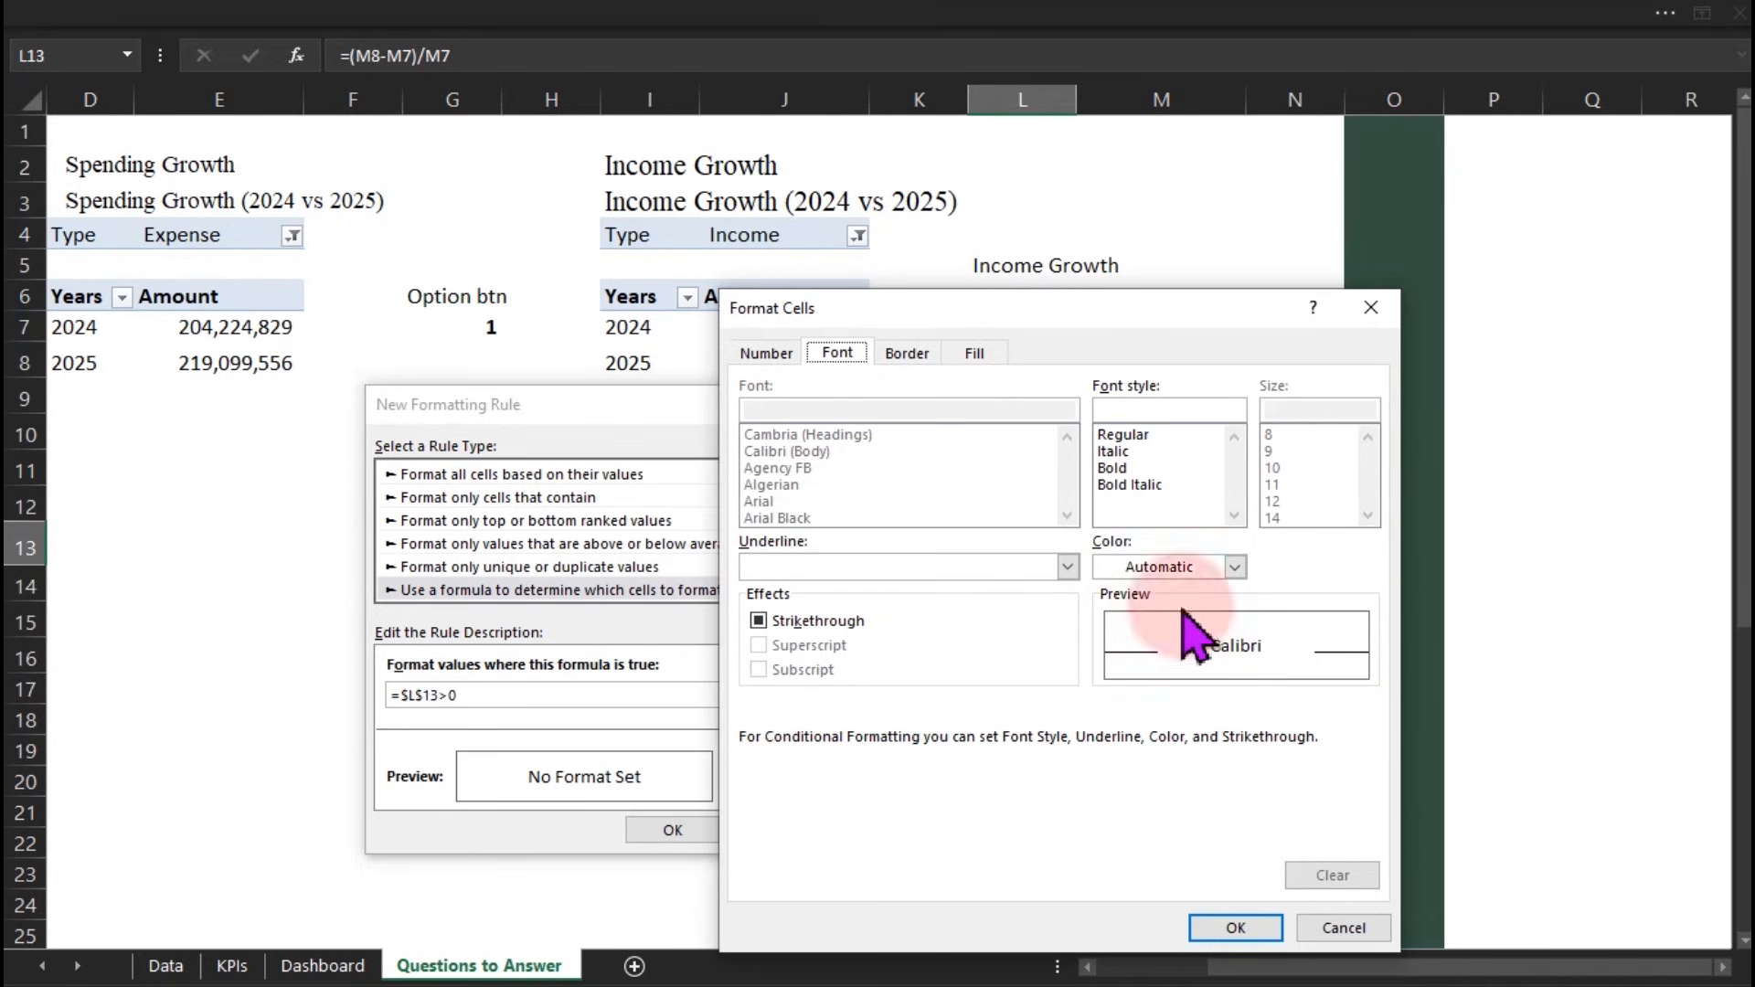
pyautogui.click(1143, 567)
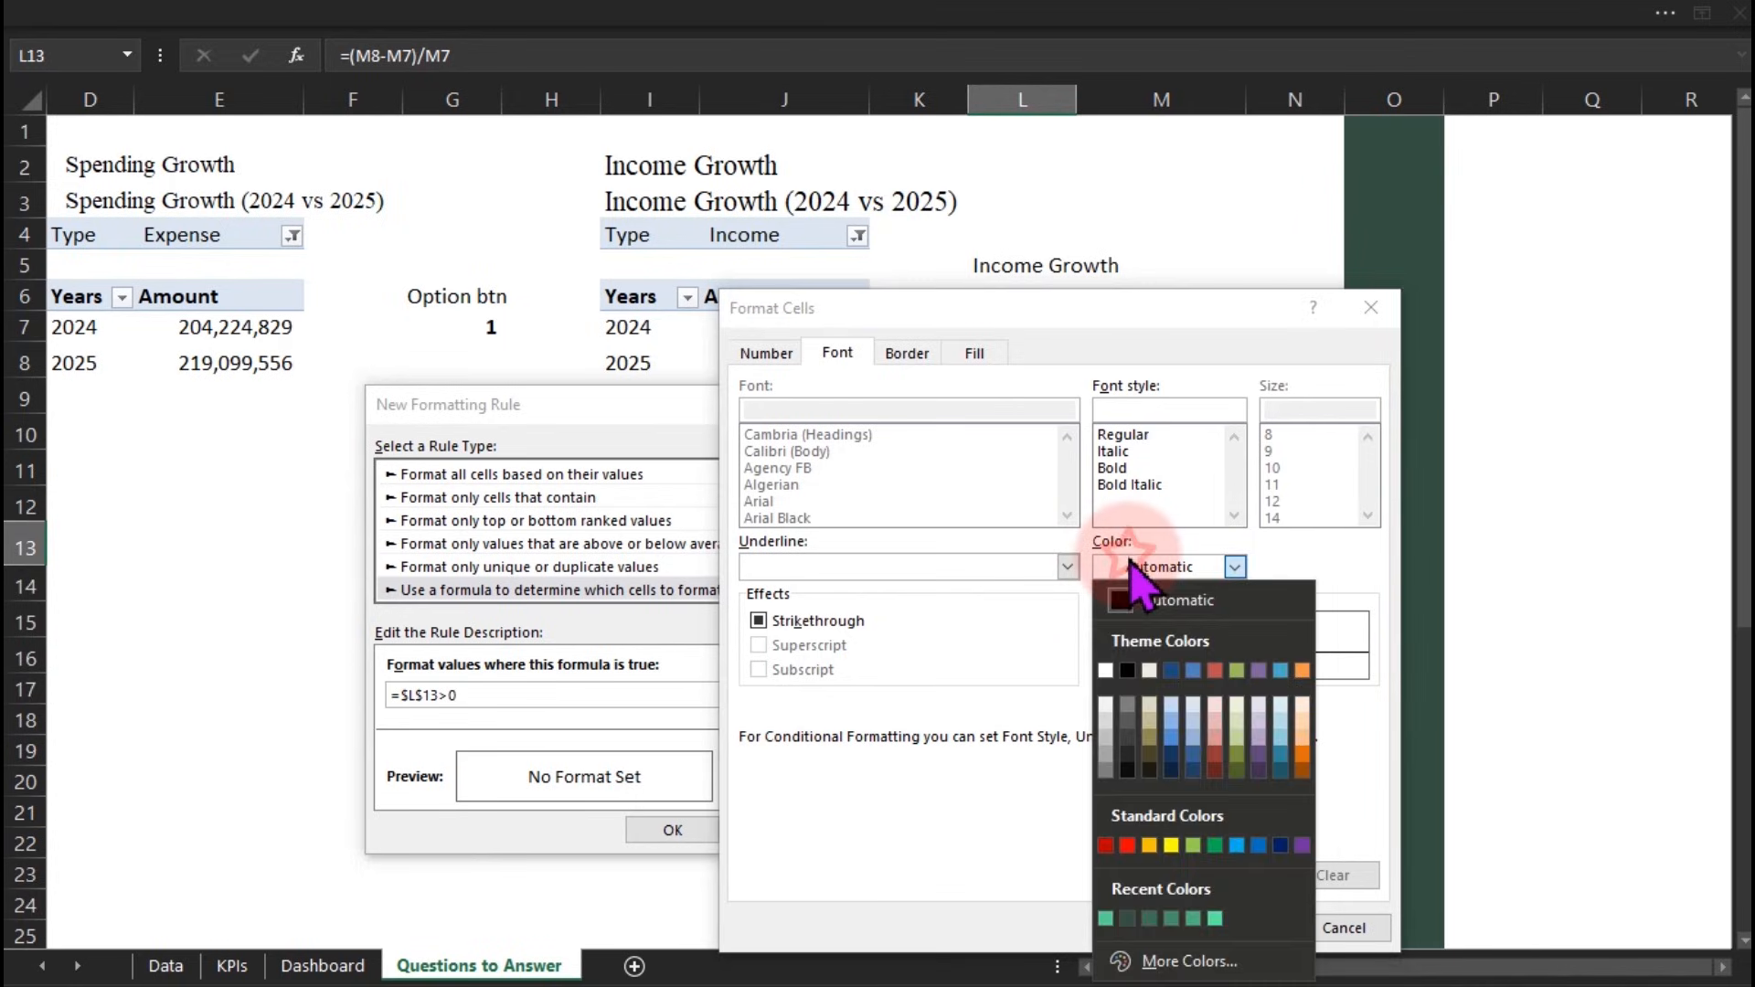
pyautogui.click(1215, 845)
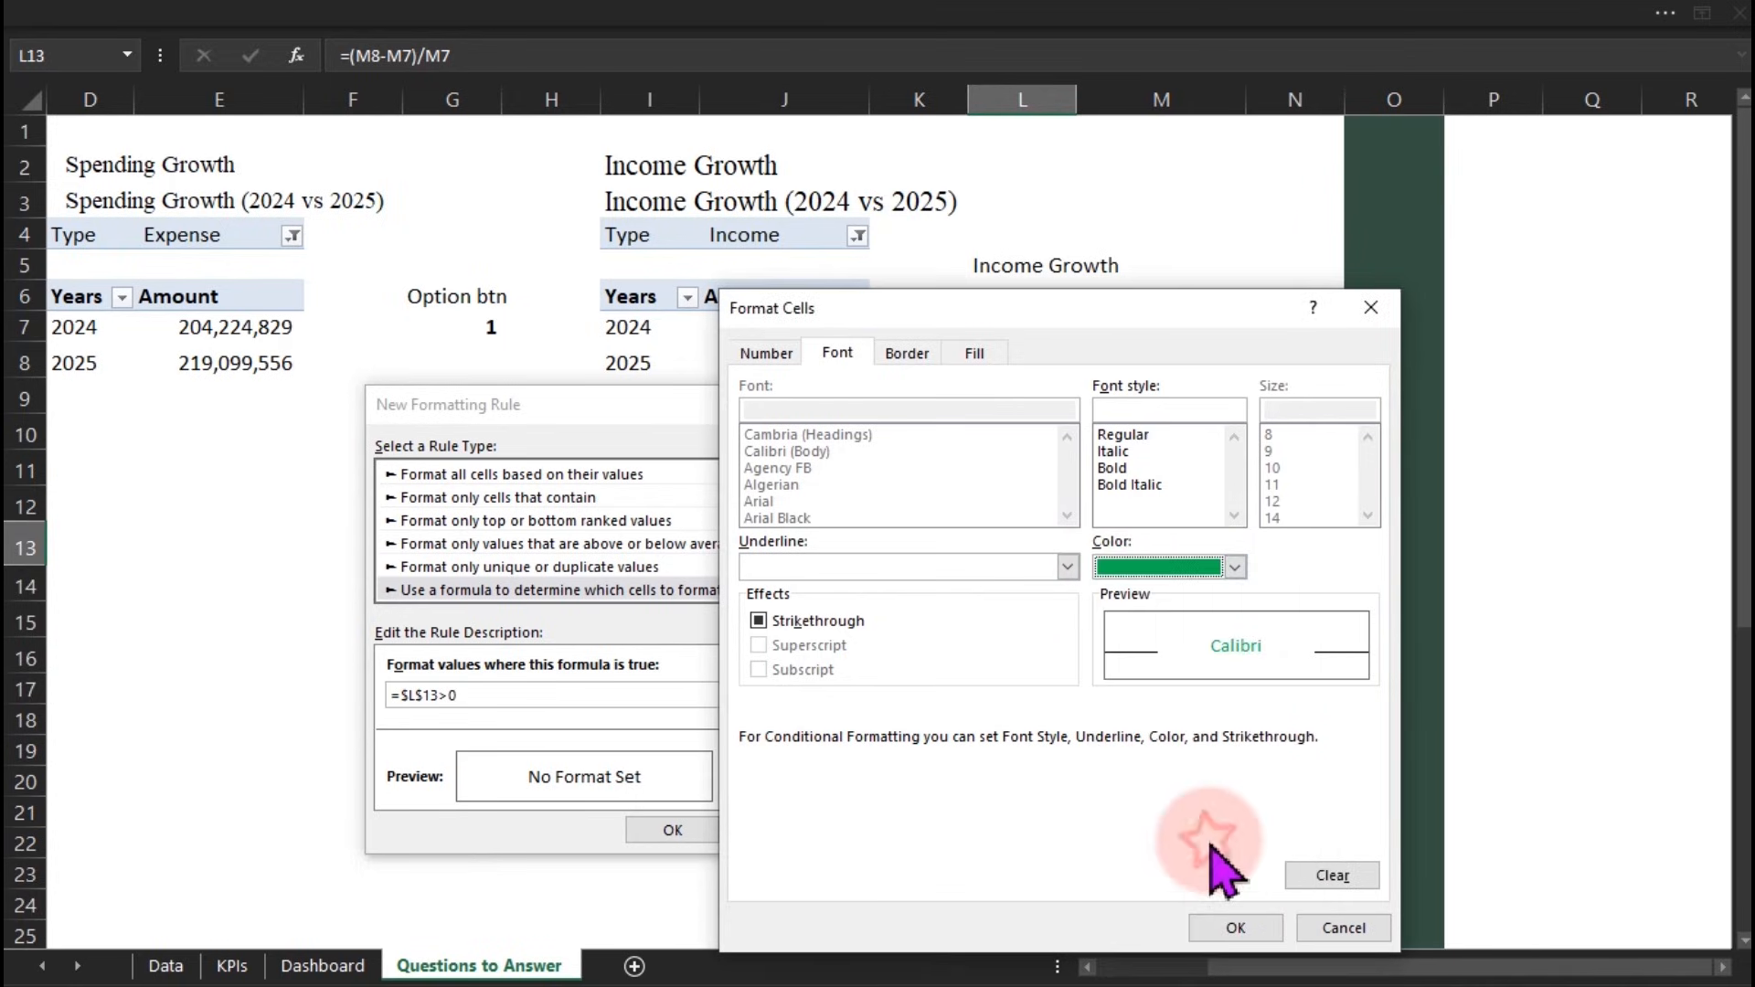
pyautogui.click(1238, 930)
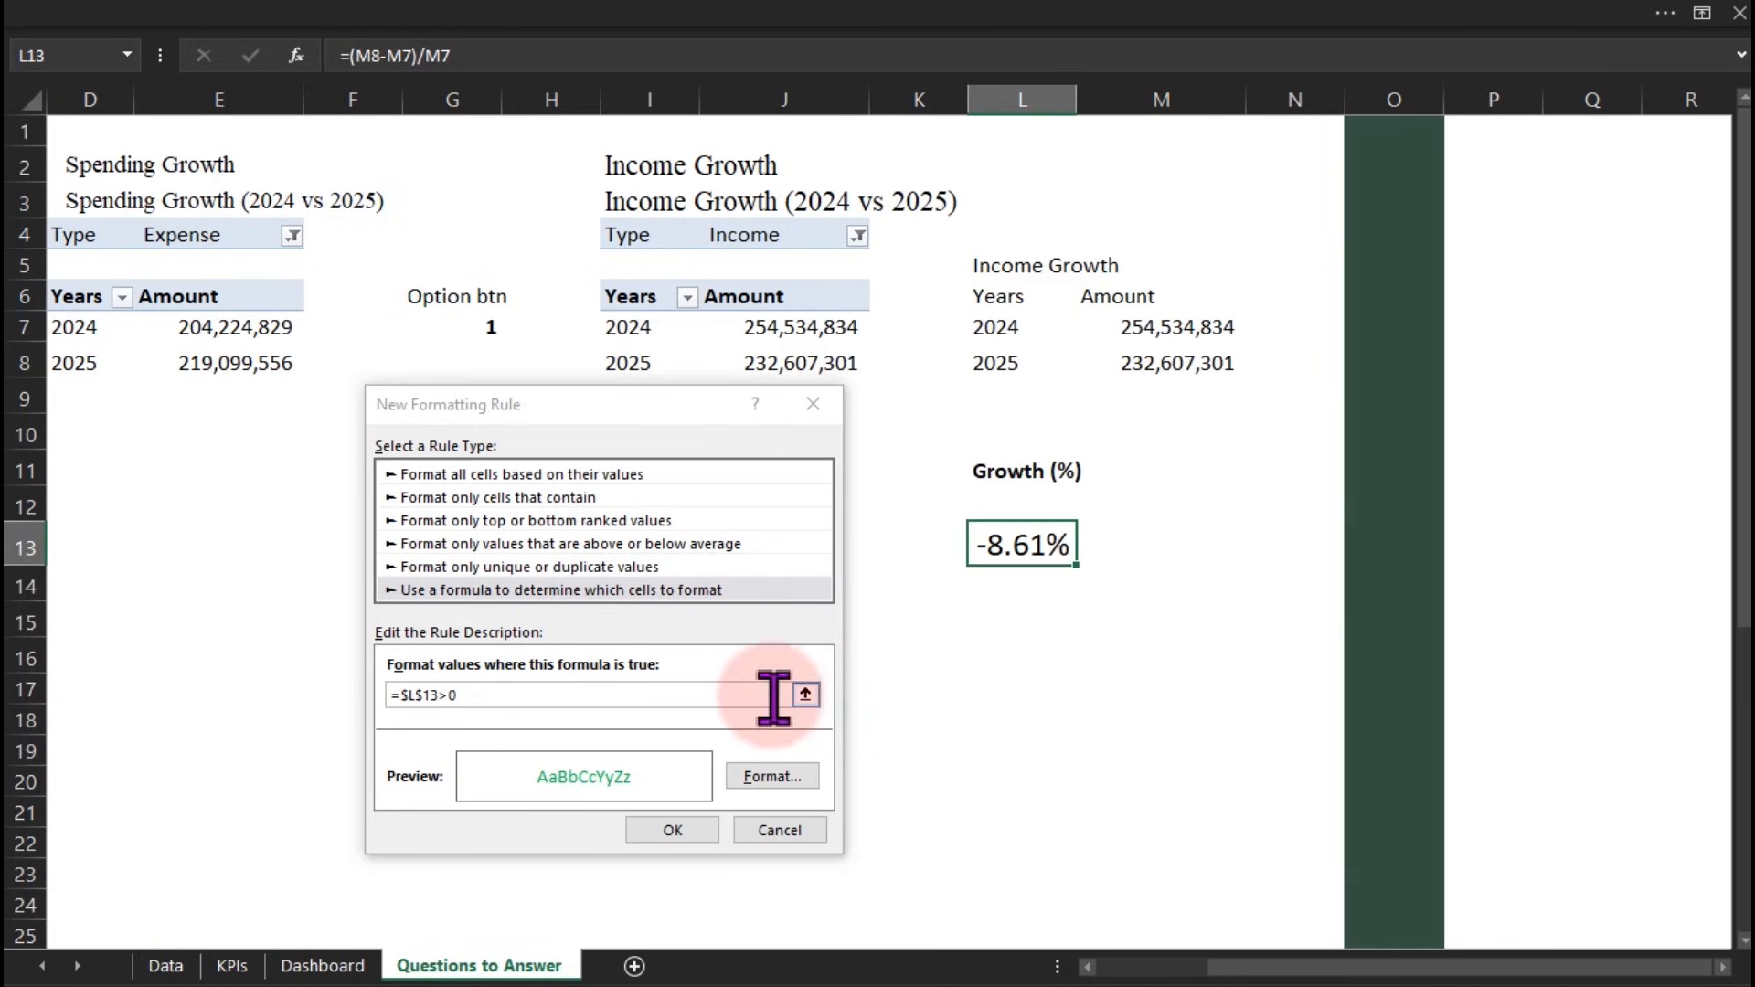
pyautogui.click(706, 825)
# Add a second formula rule that colours the L13 font dark red when =$L$13<0, and apply both rules
pyautogui.click(702, 574)
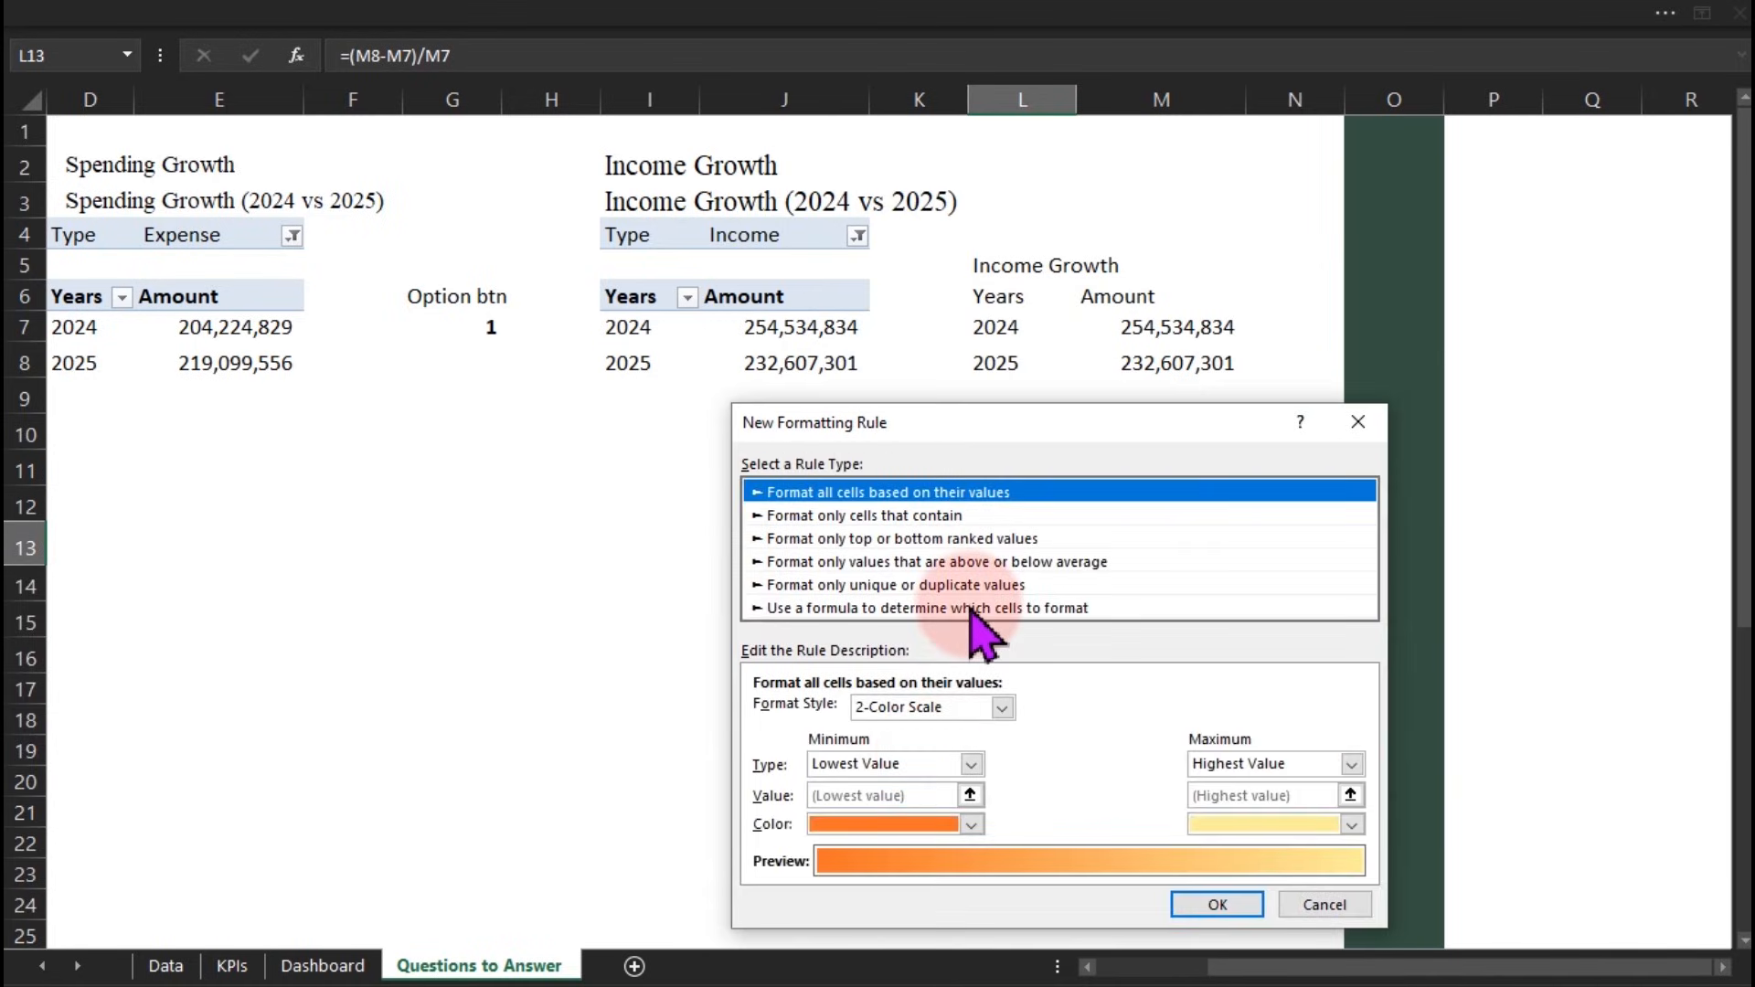
pyautogui.click(928, 608)
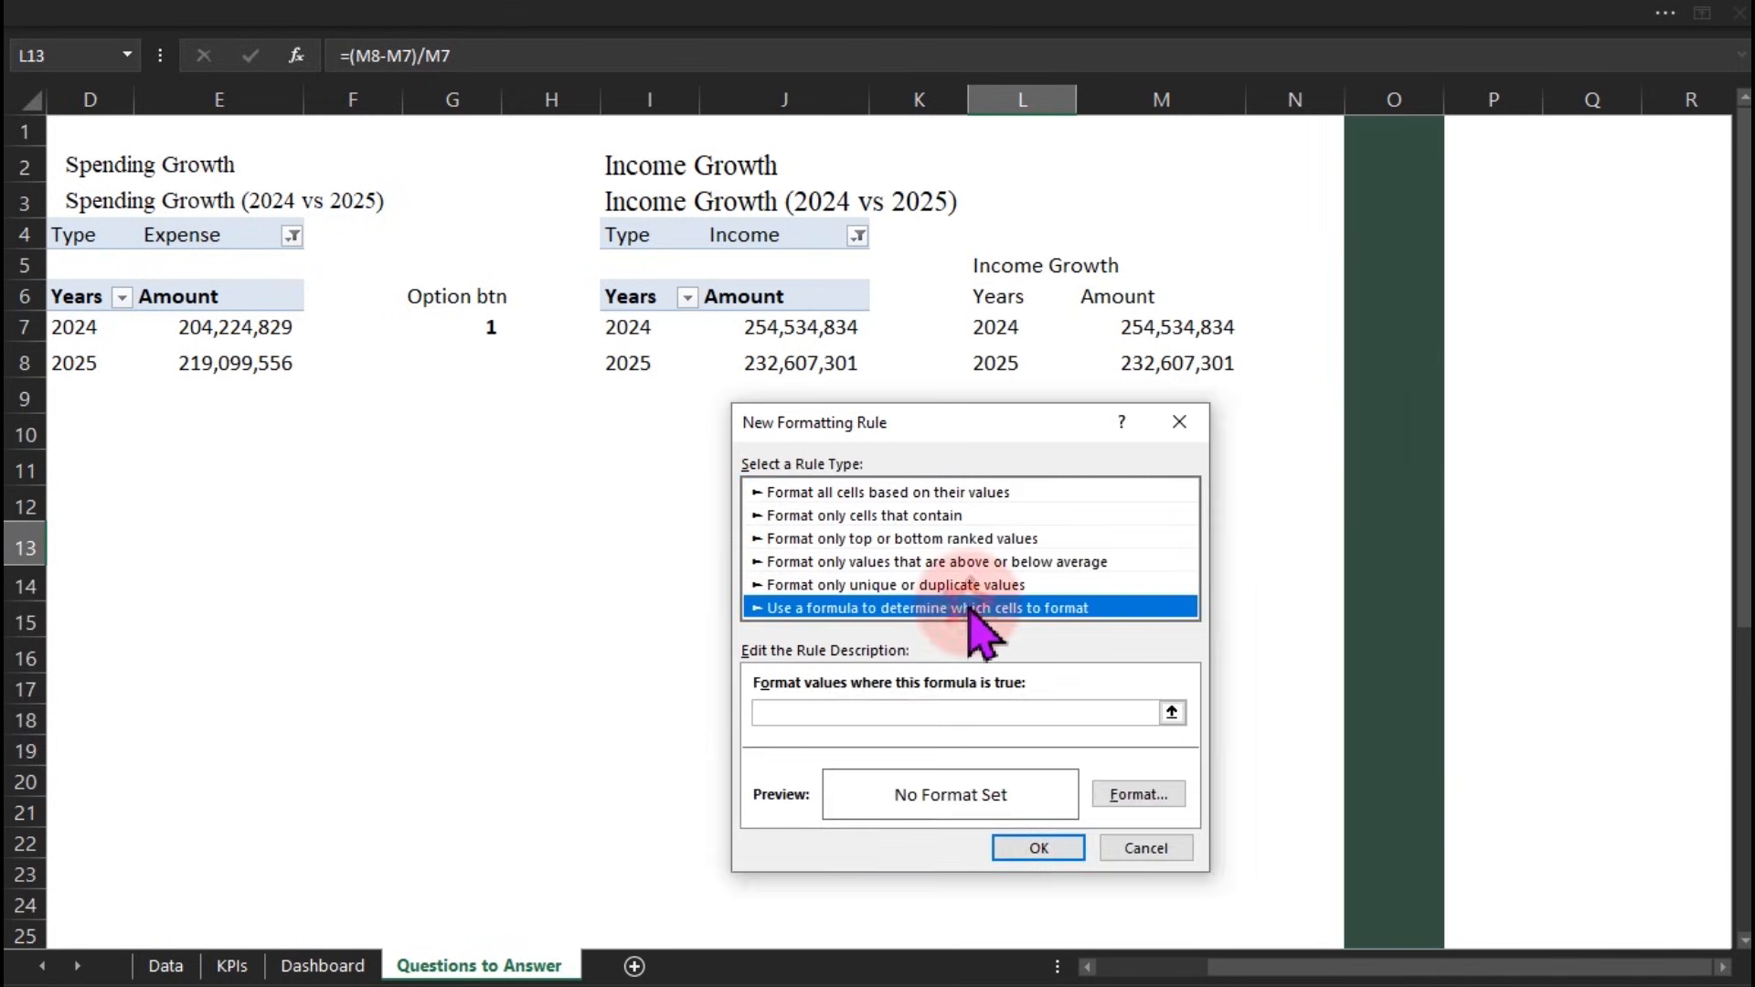
pyautogui.click(1027, 712)
pyautogui.moveTo(999, 429); pyautogui.dragTo(636, 436)
pyautogui.click(1000, 547)
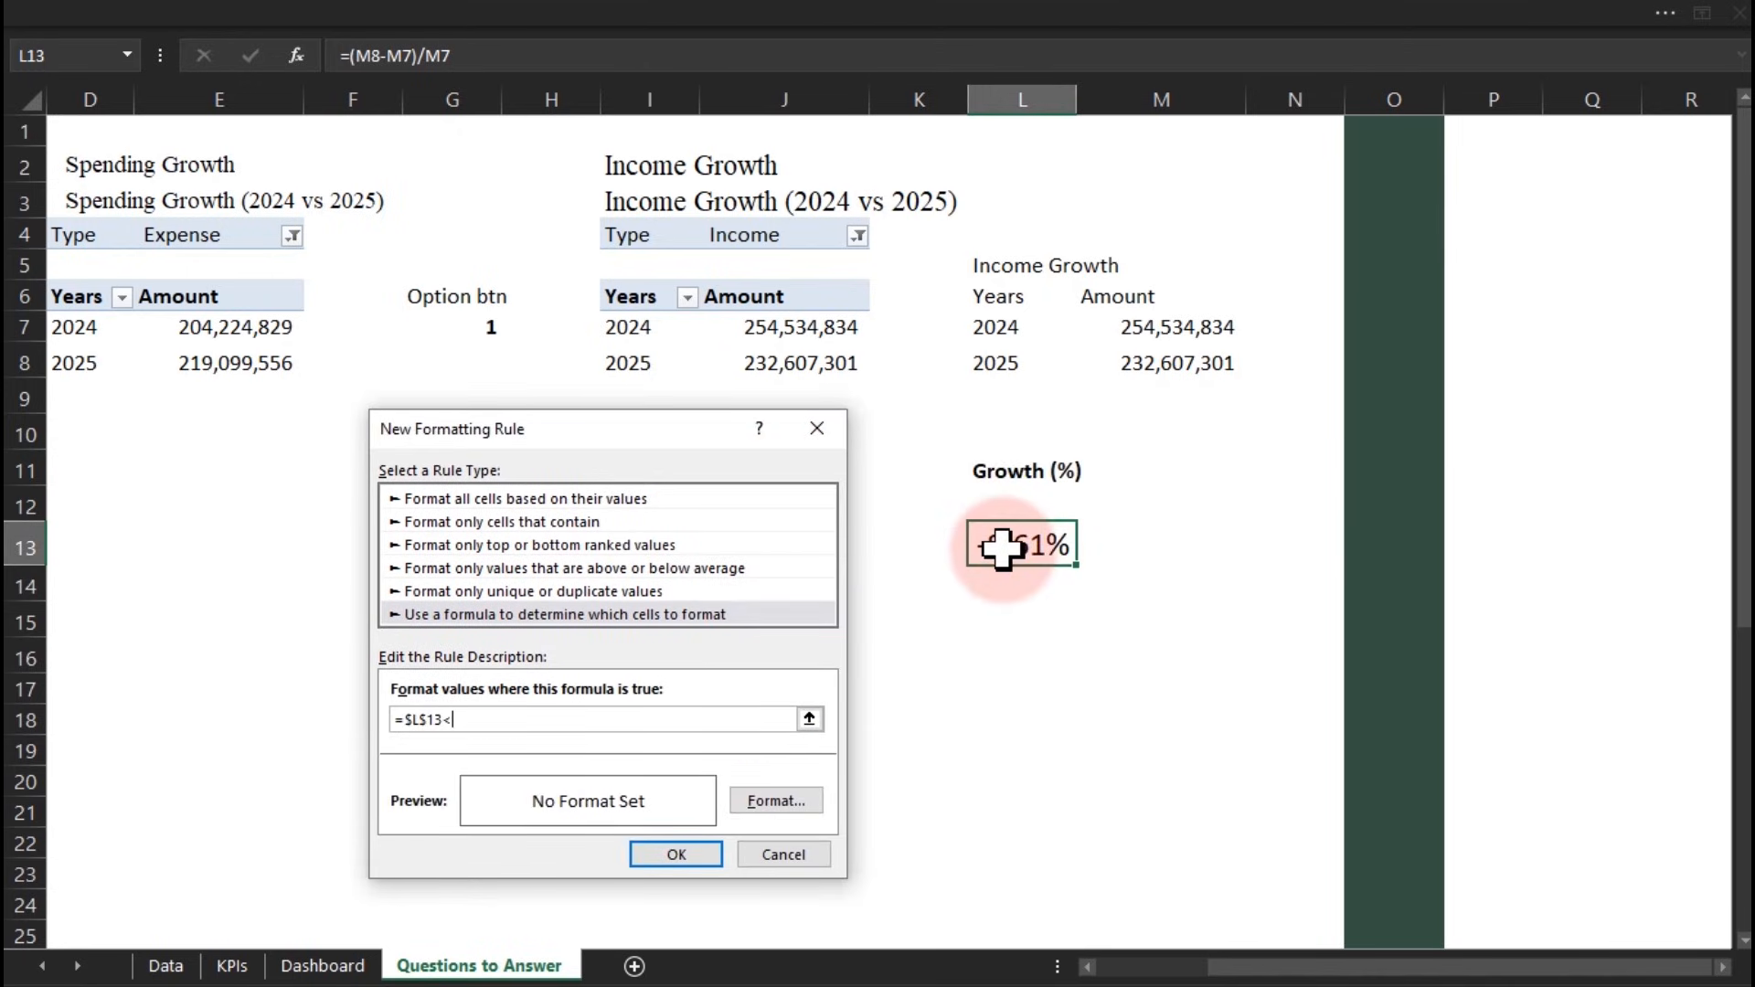
pyautogui.click(769, 800)
pyautogui.click(1235, 567)
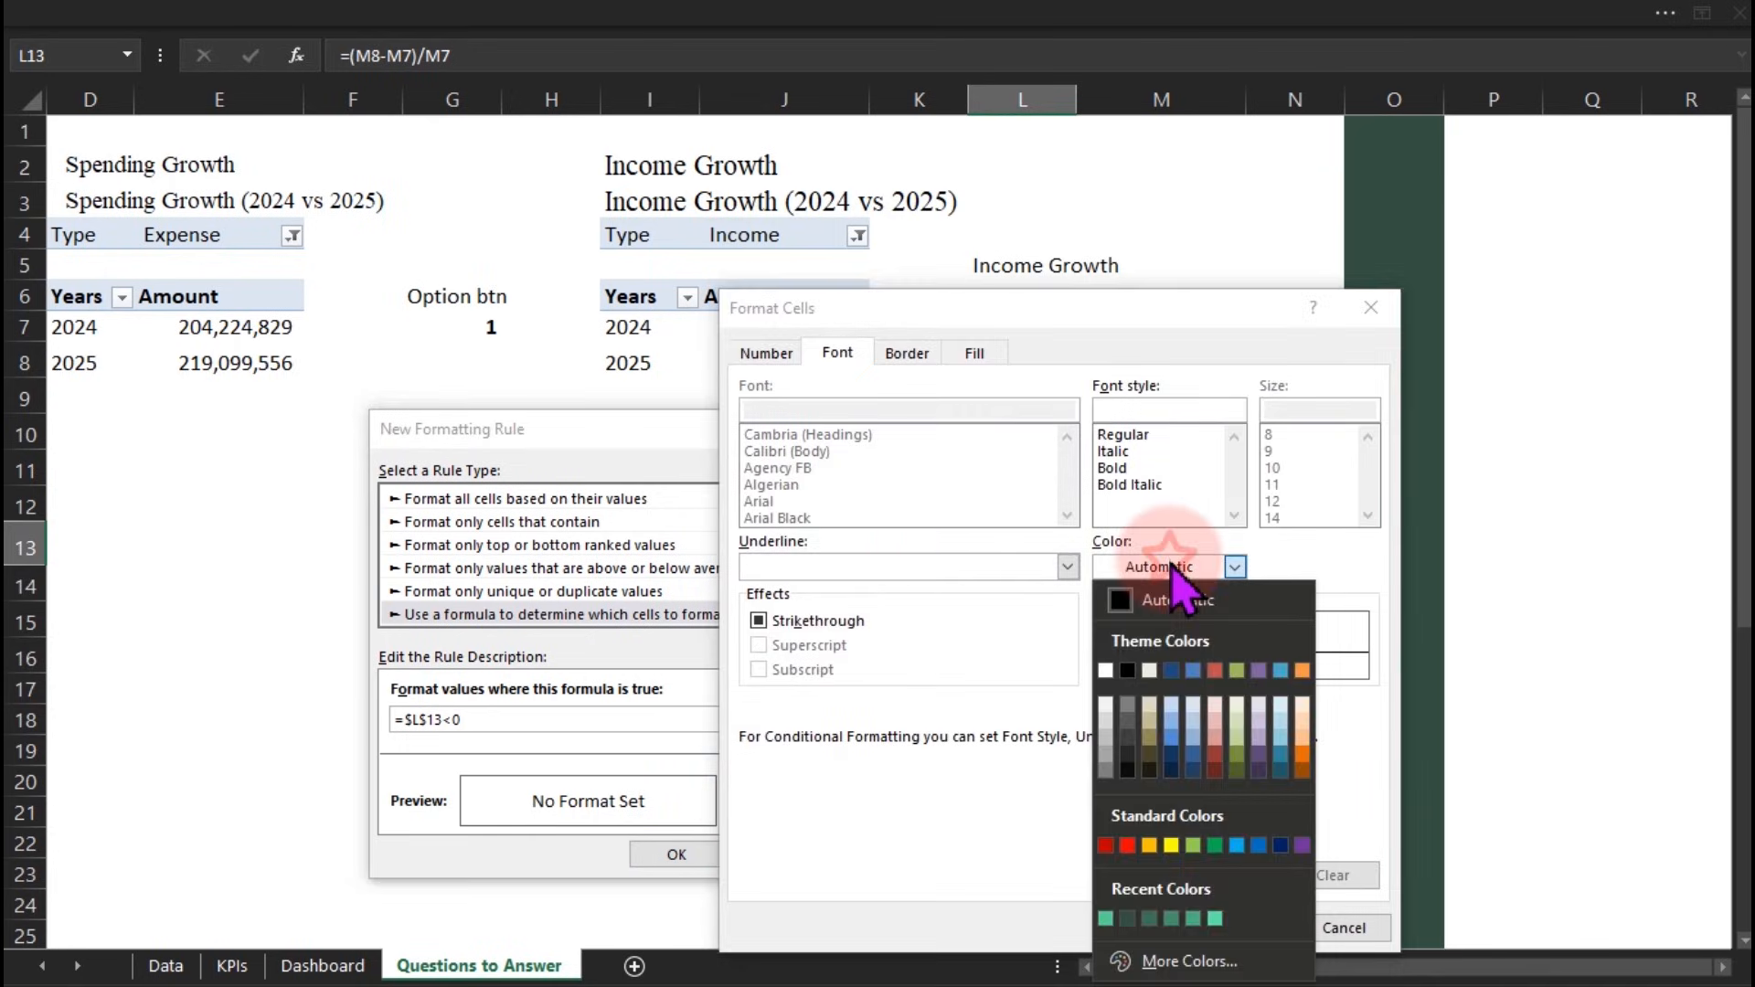
pyautogui.click(1105, 846)
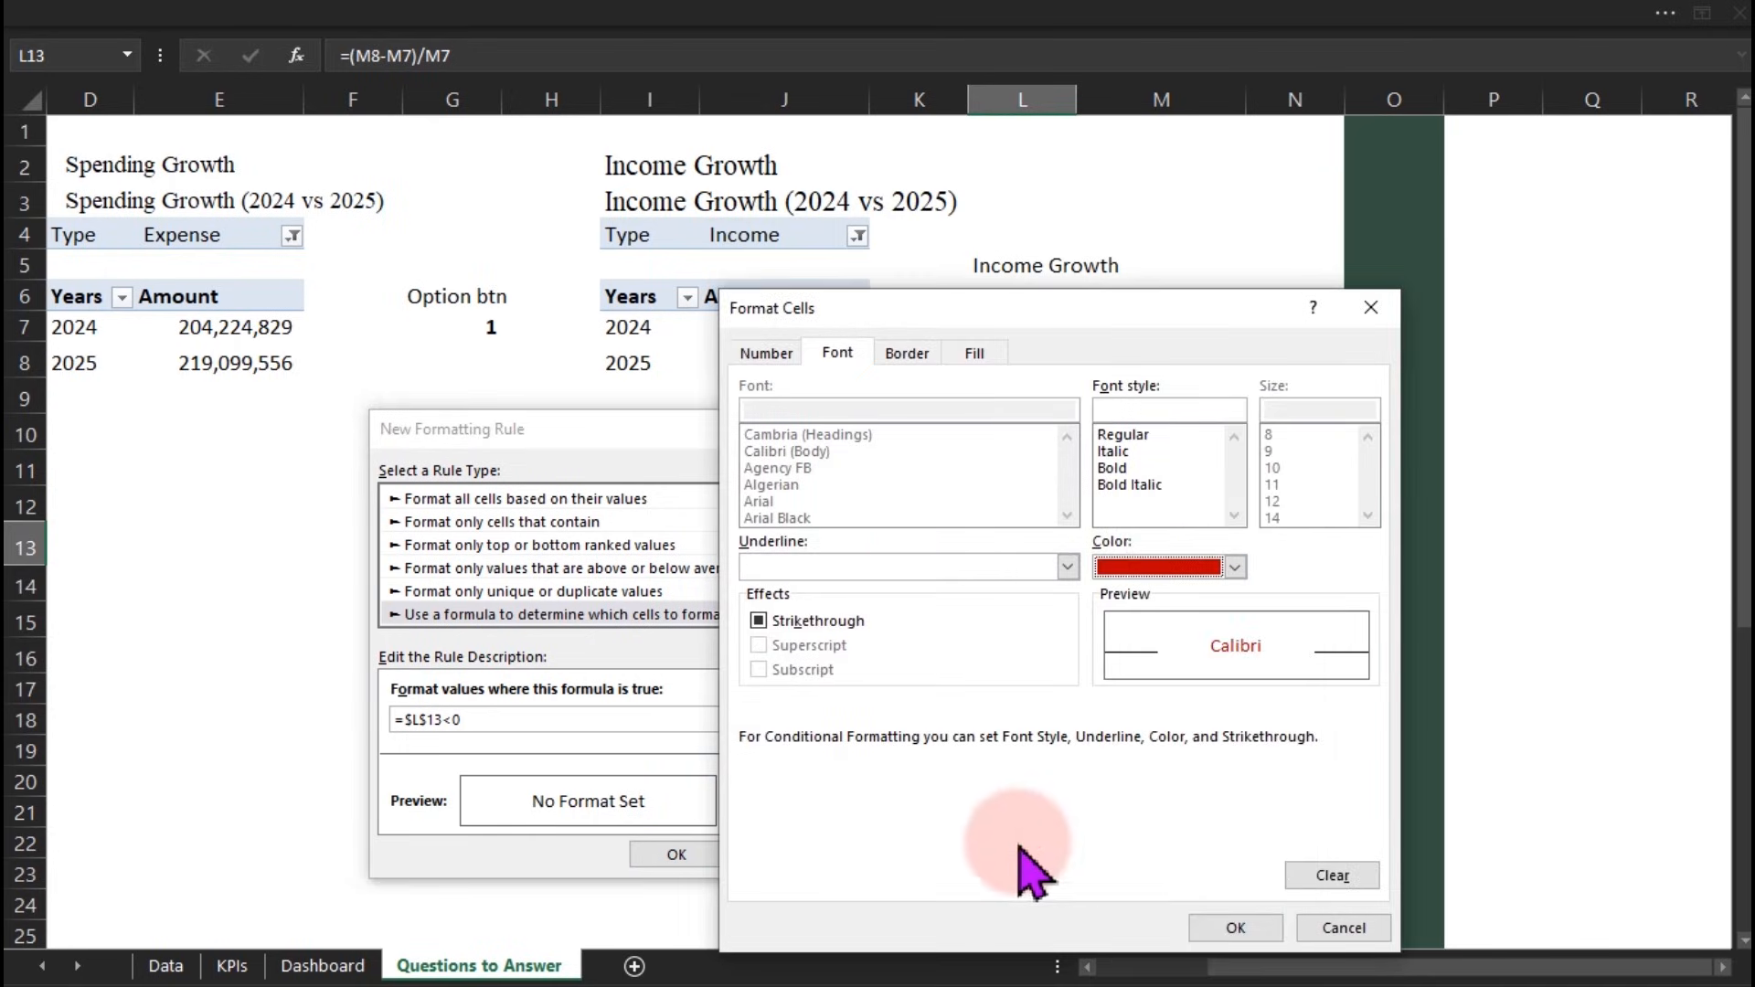
pyautogui.click(1226, 929)
pyautogui.click(706, 853)
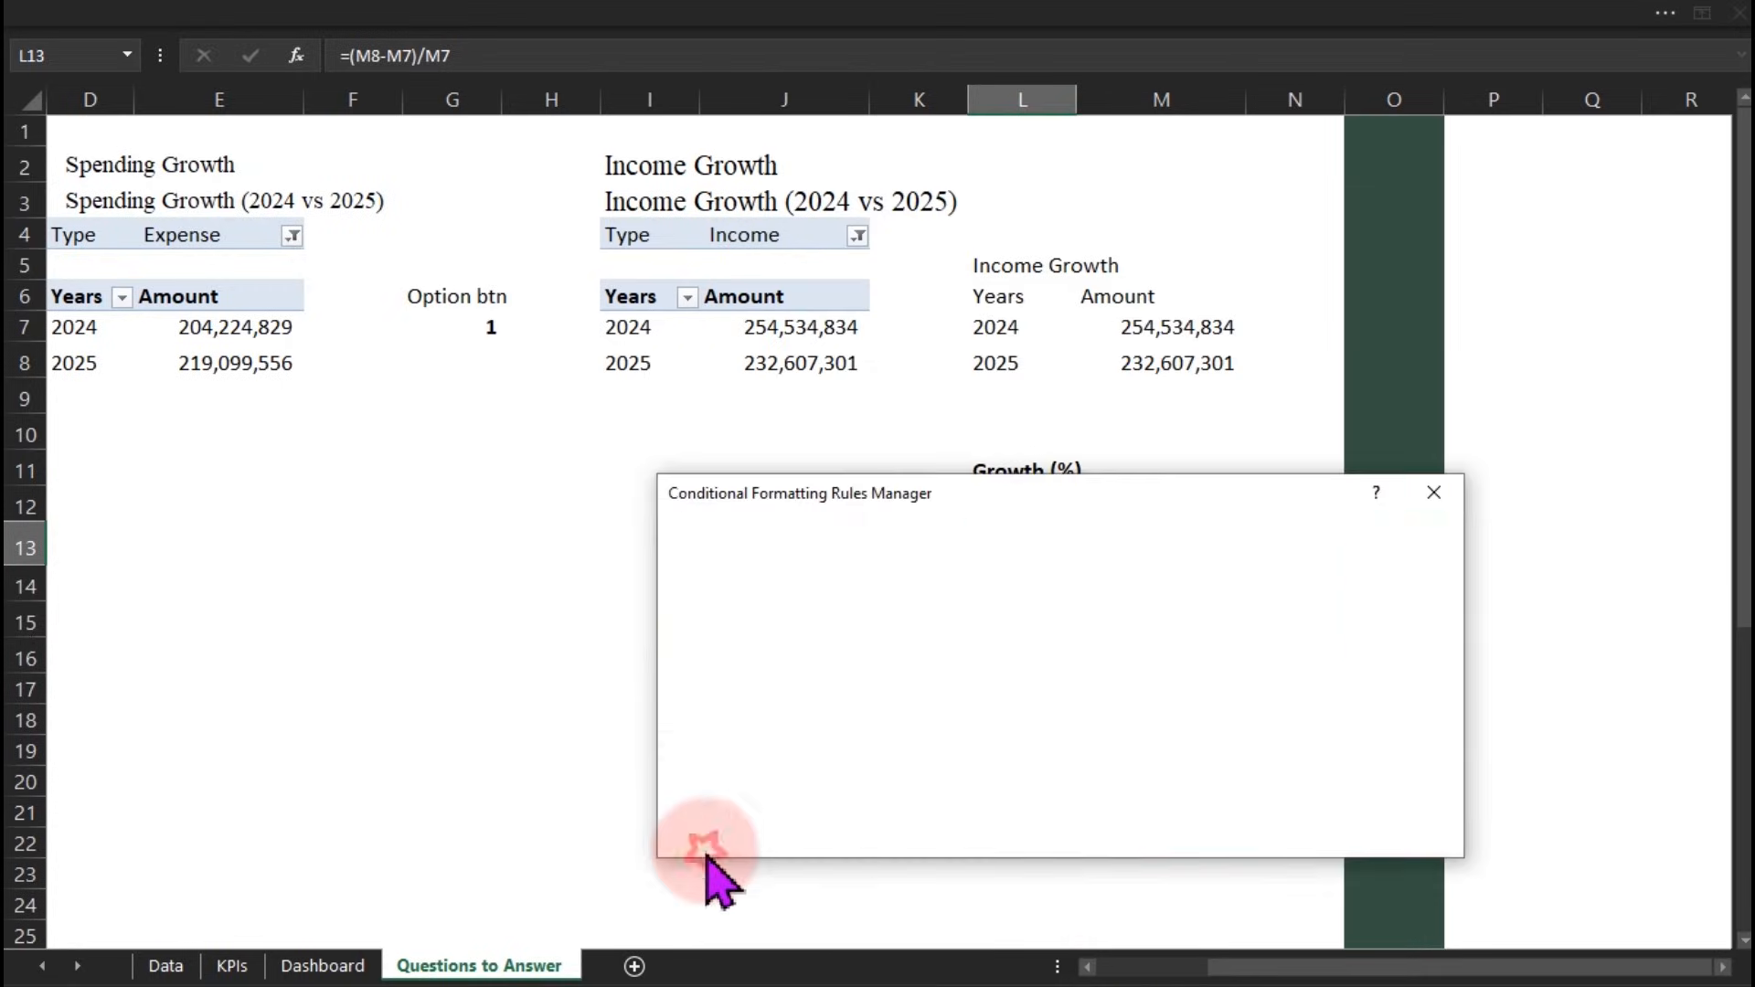
pyautogui.click(1193, 834)
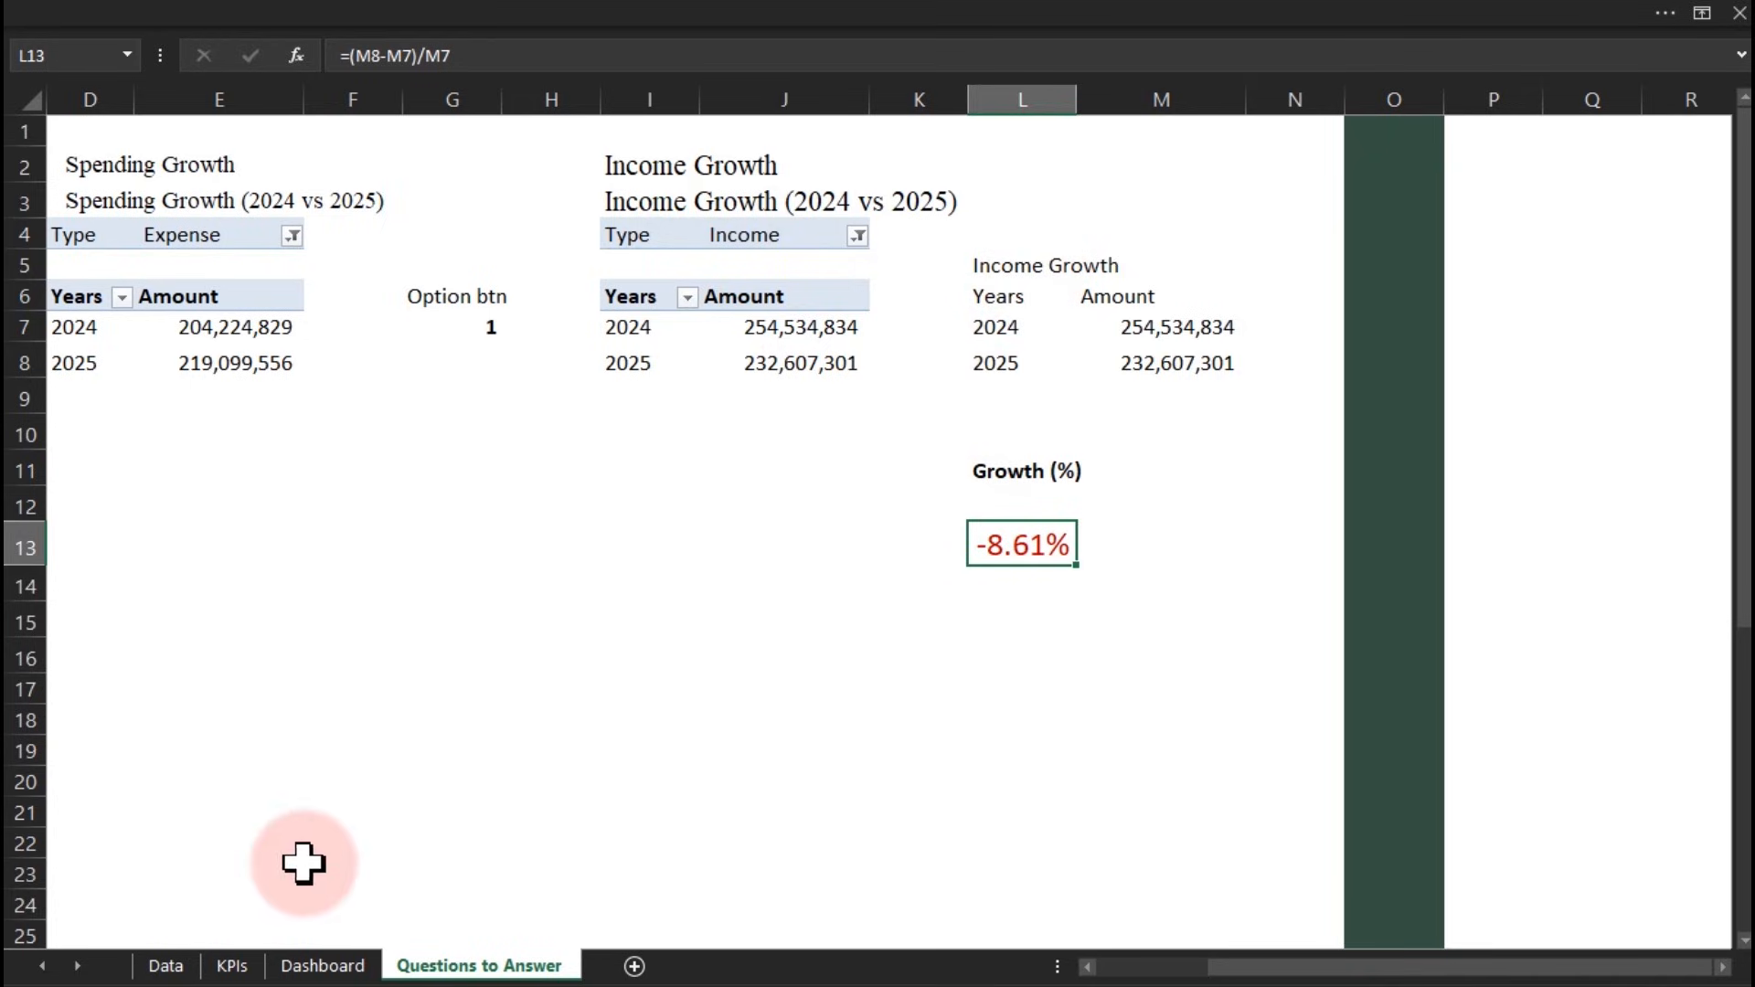
# Choose the Expenses option on the Dashboard's growth card and check the growth percentage on the Questions to Answer sheet
pyautogui.click(320, 961)
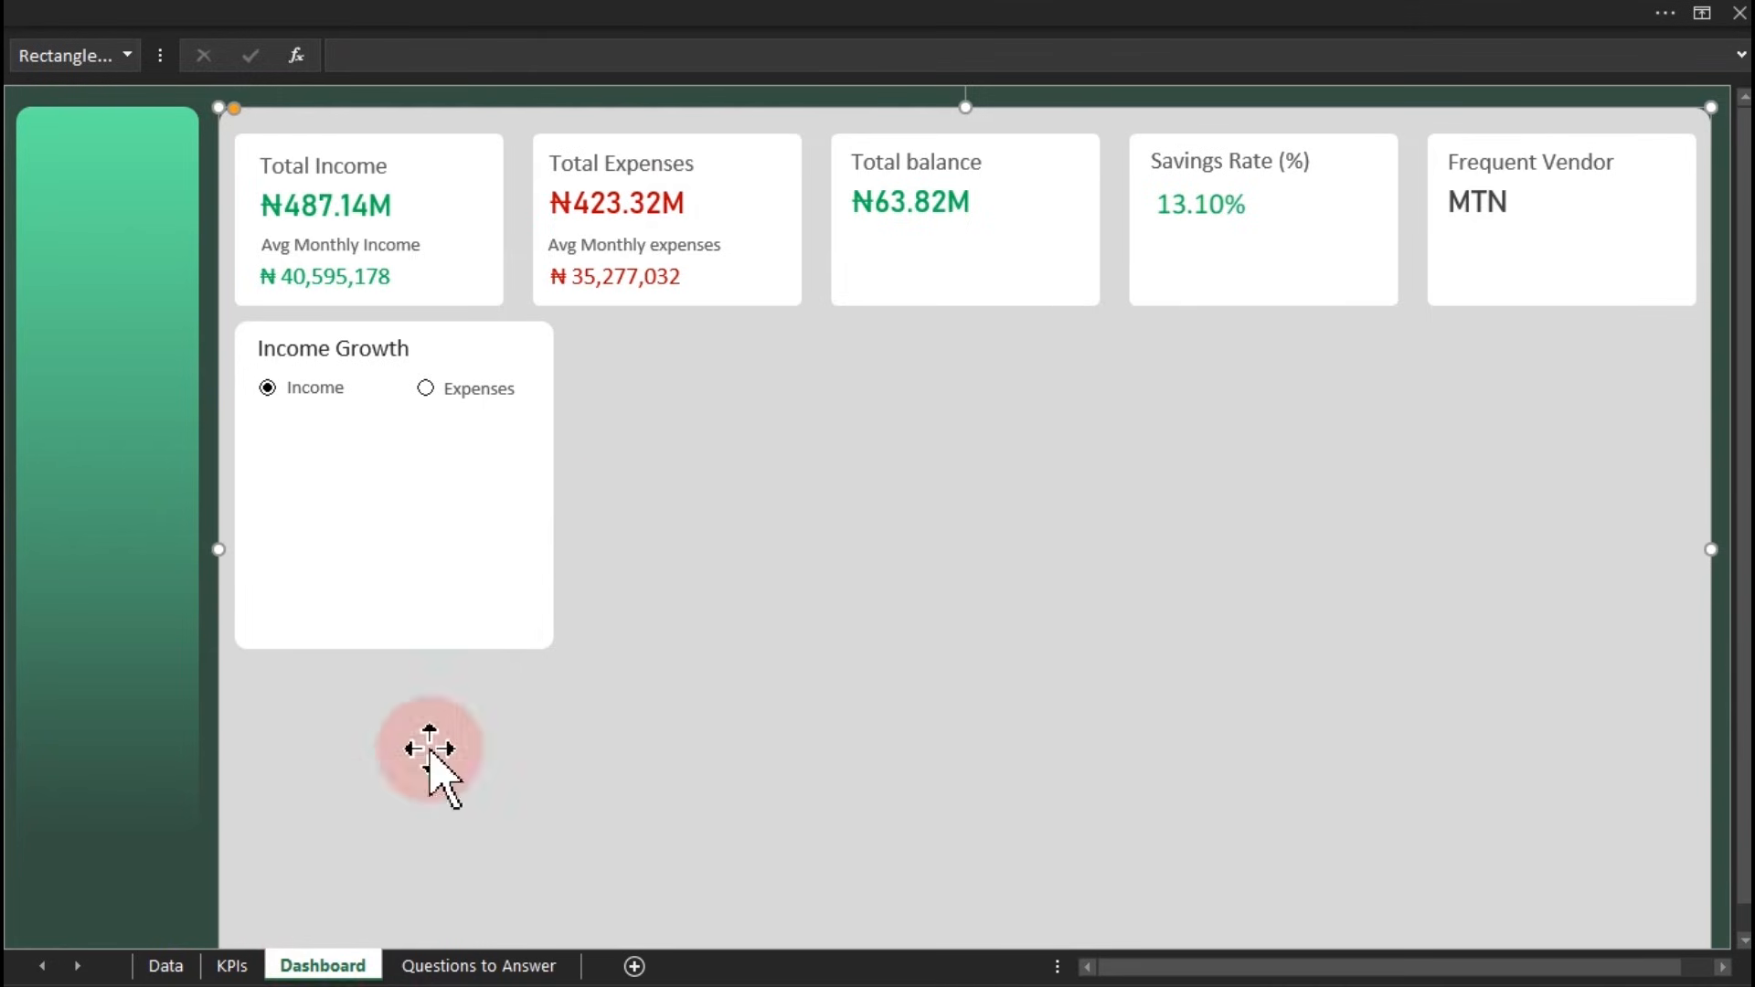
pyautogui.click(454, 399)
pyautogui.click(232, 966)
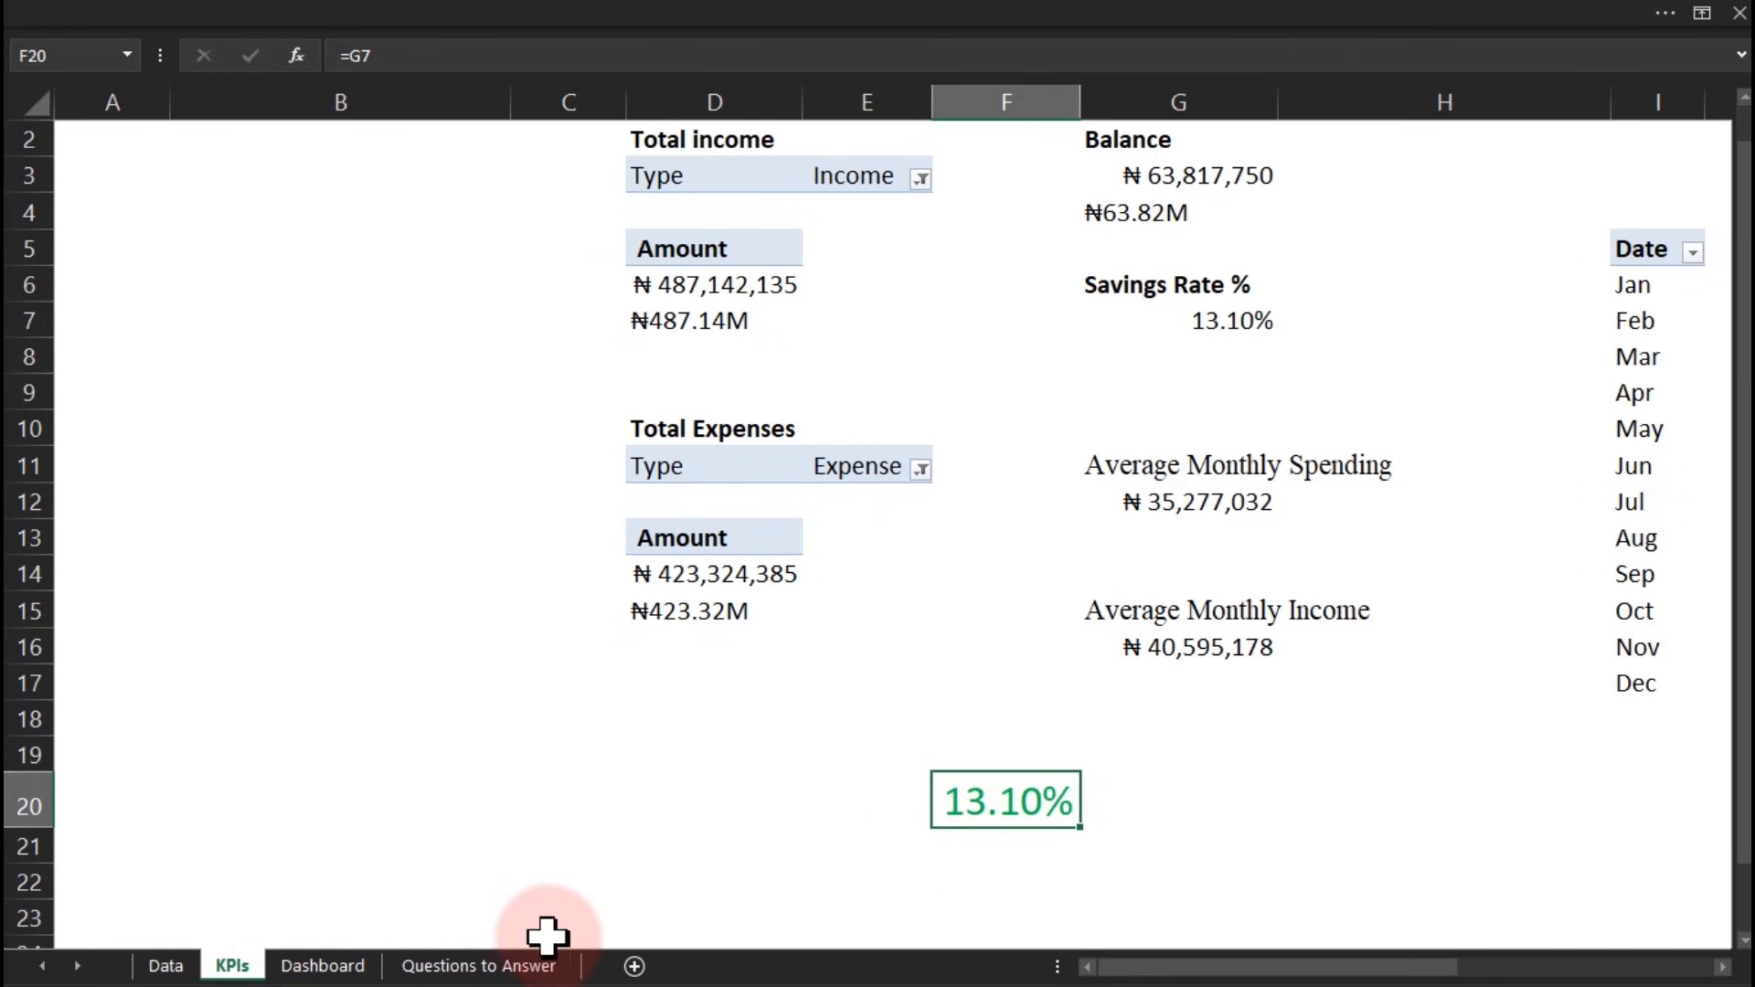
pyautogui.click(480, 967)
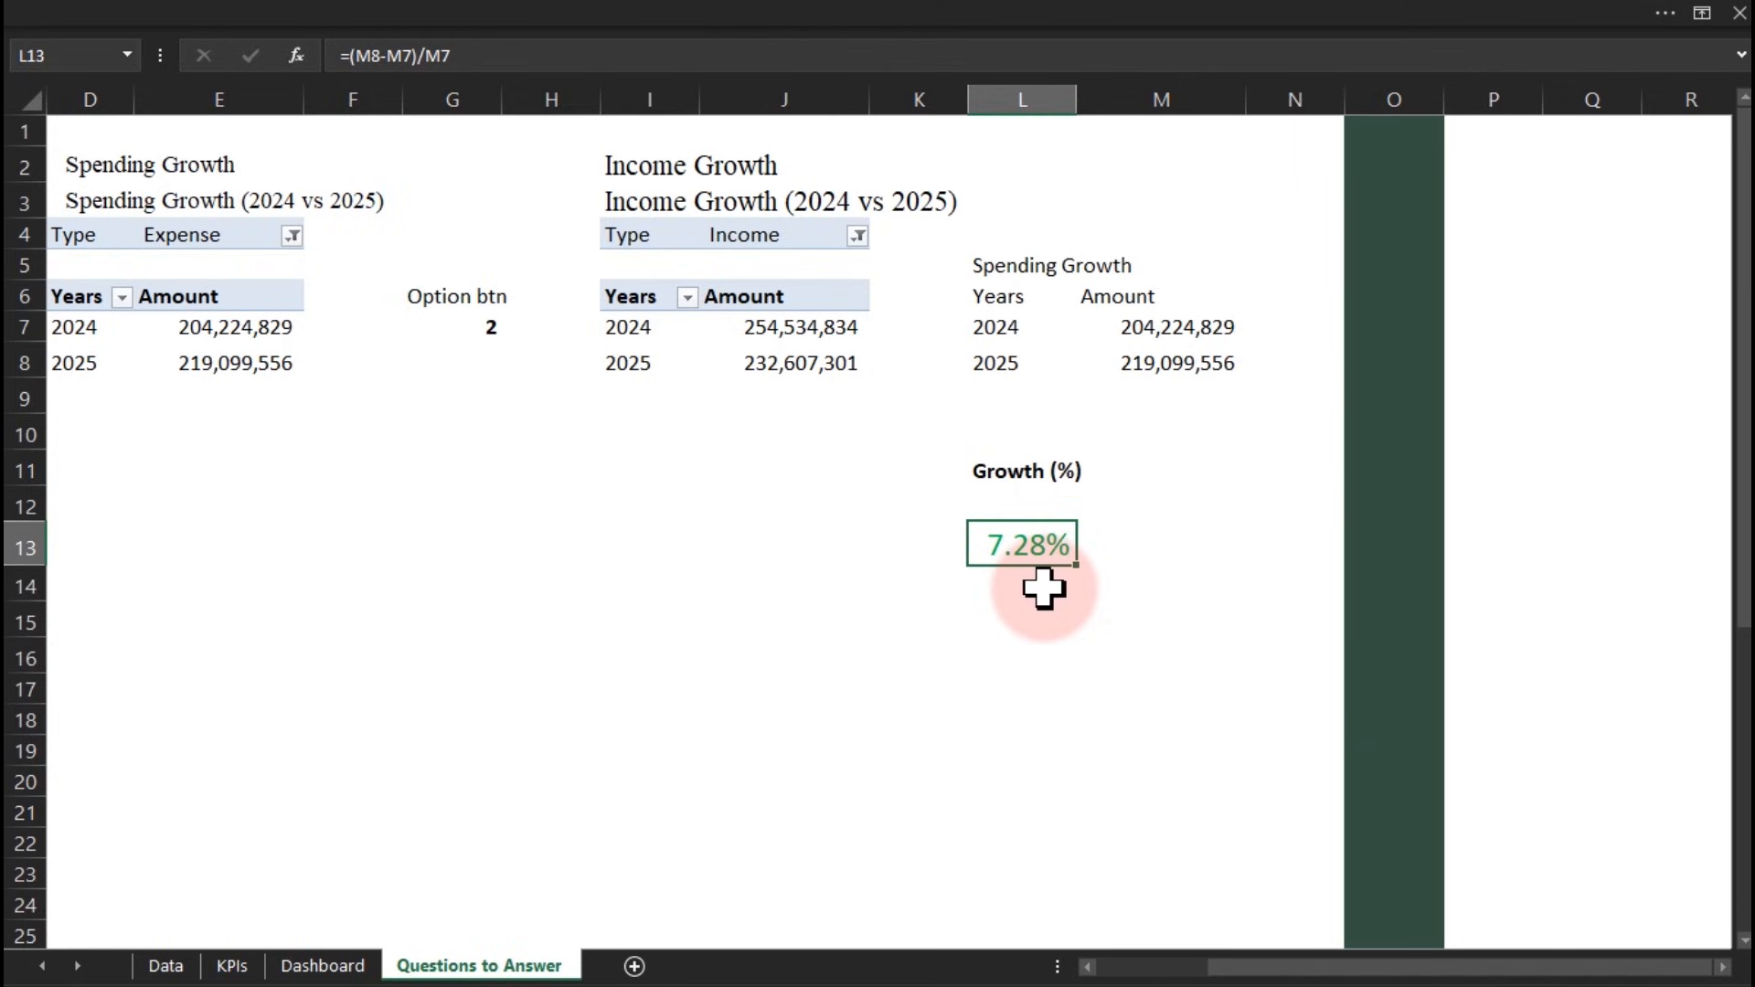
# Insert a clustered column chart from the Years and Amount data in L6:M8
pyautogui.moveTo(1000, 294); pyautogui.dragTo(1179, 370)
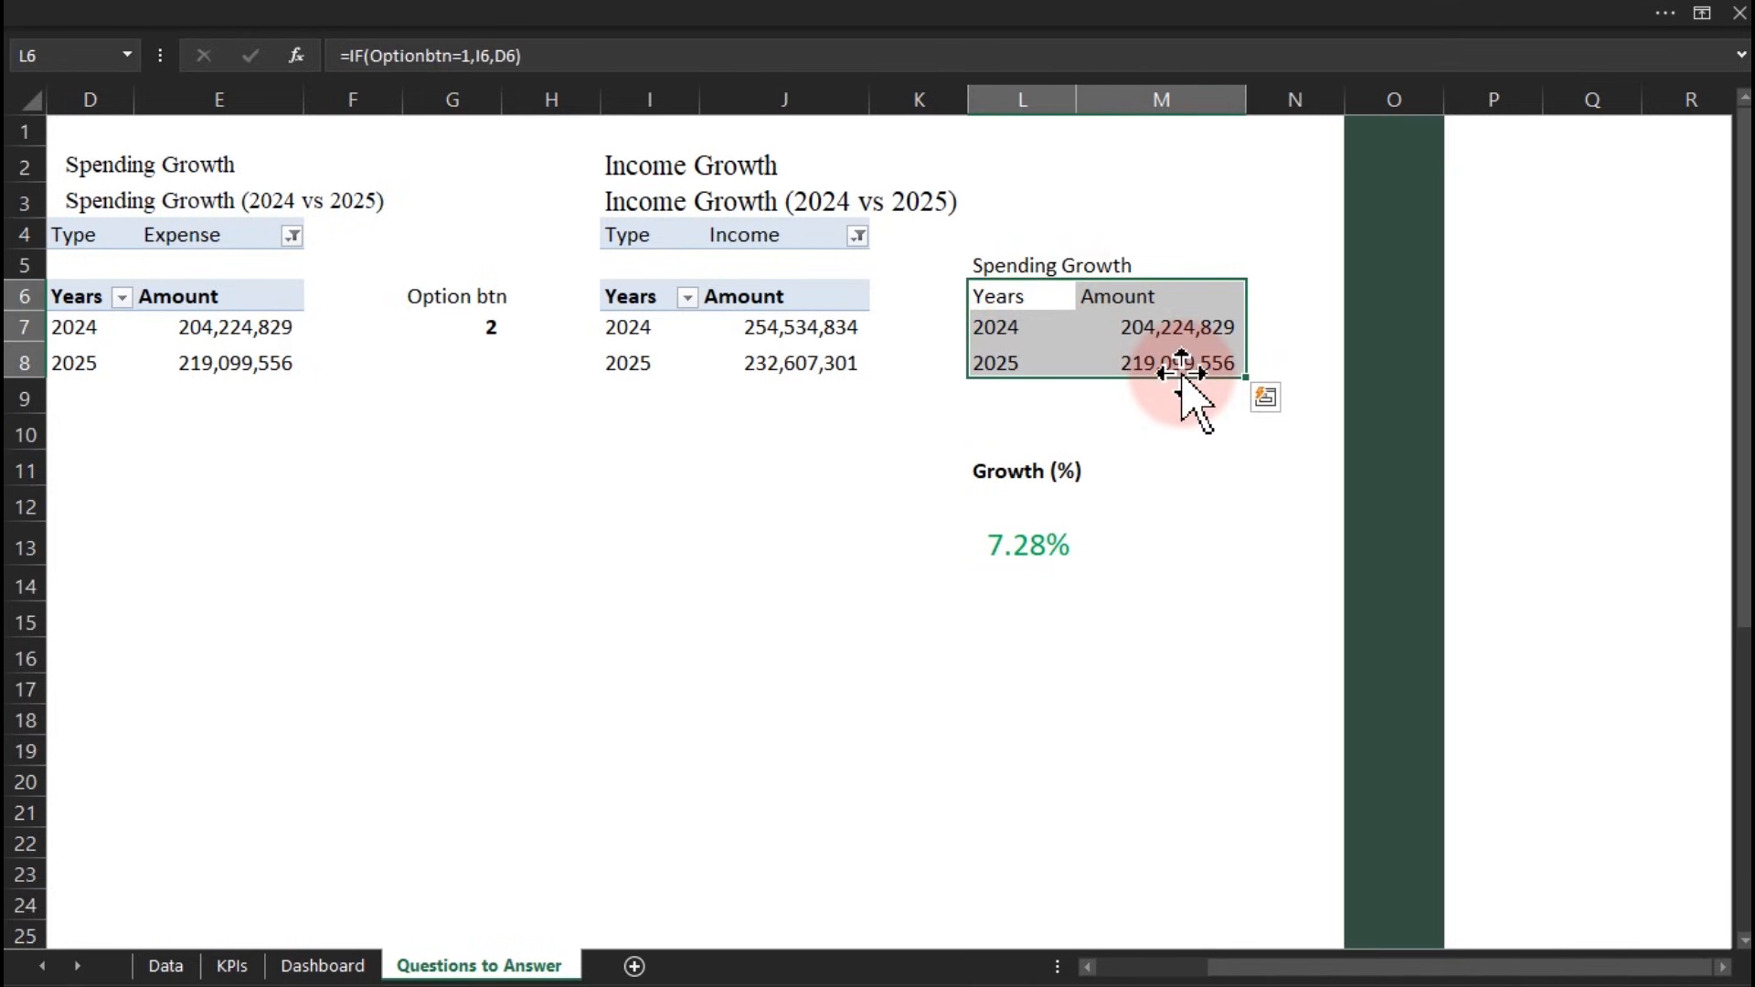
pyautogui.click(536, 19)
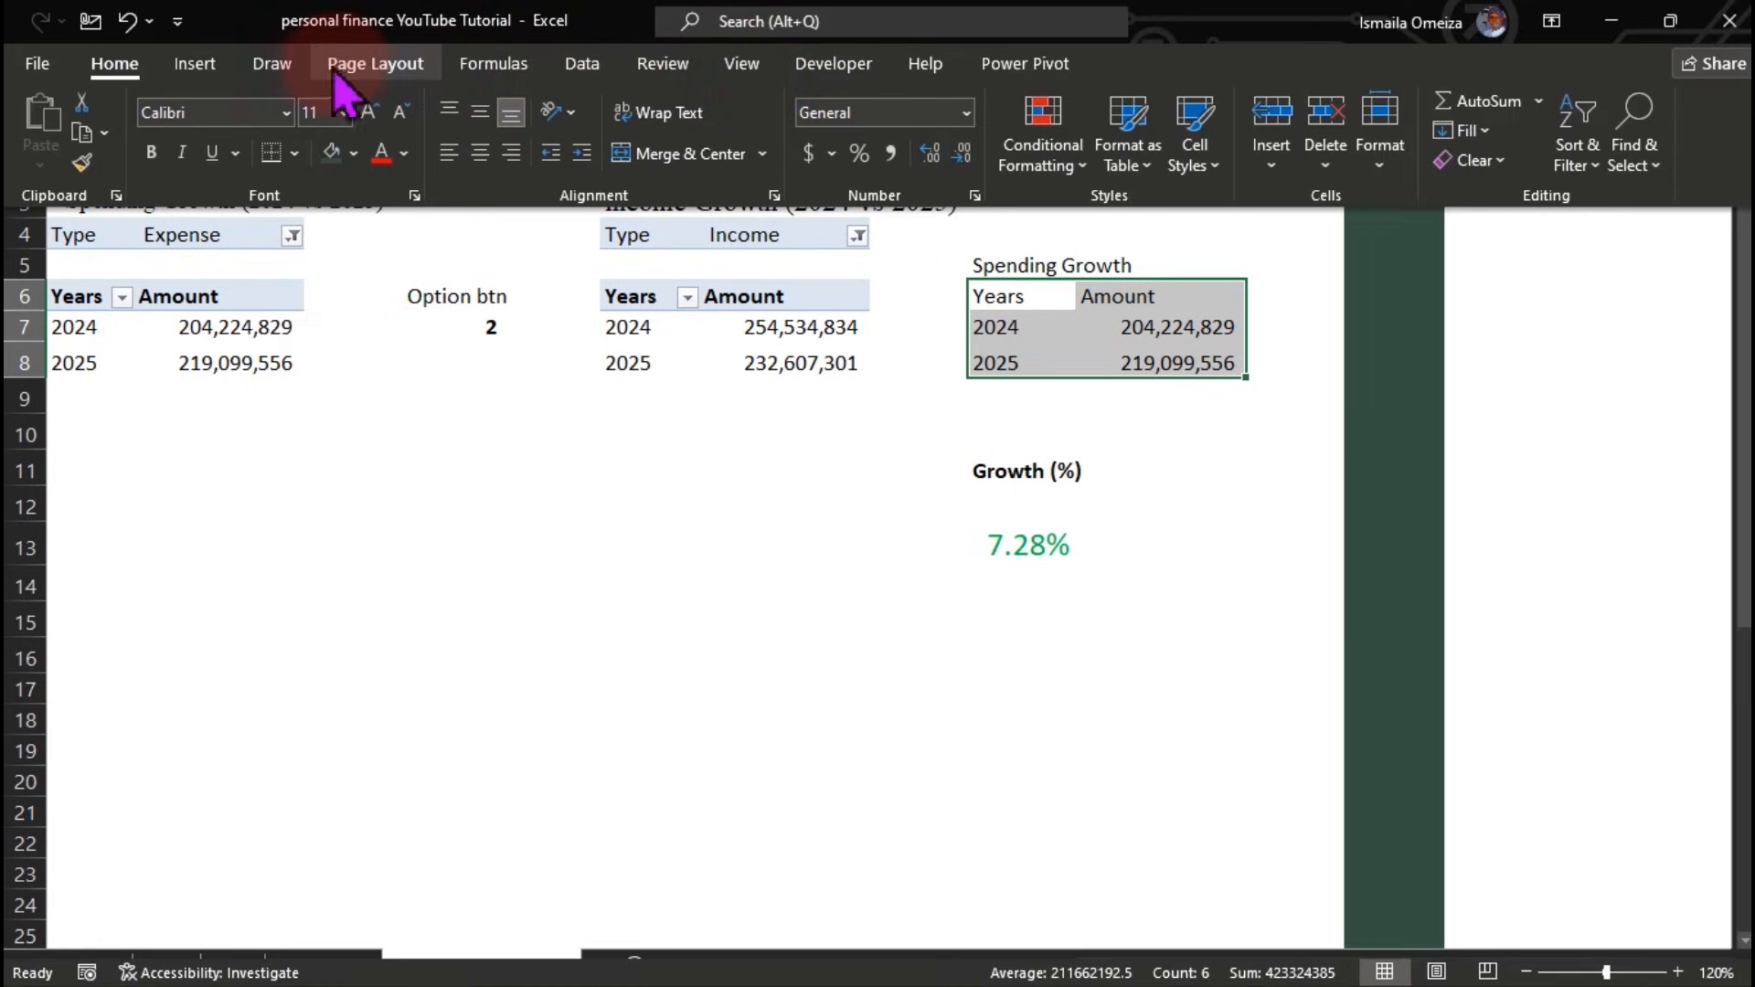
pyautogui.click(192, 66)
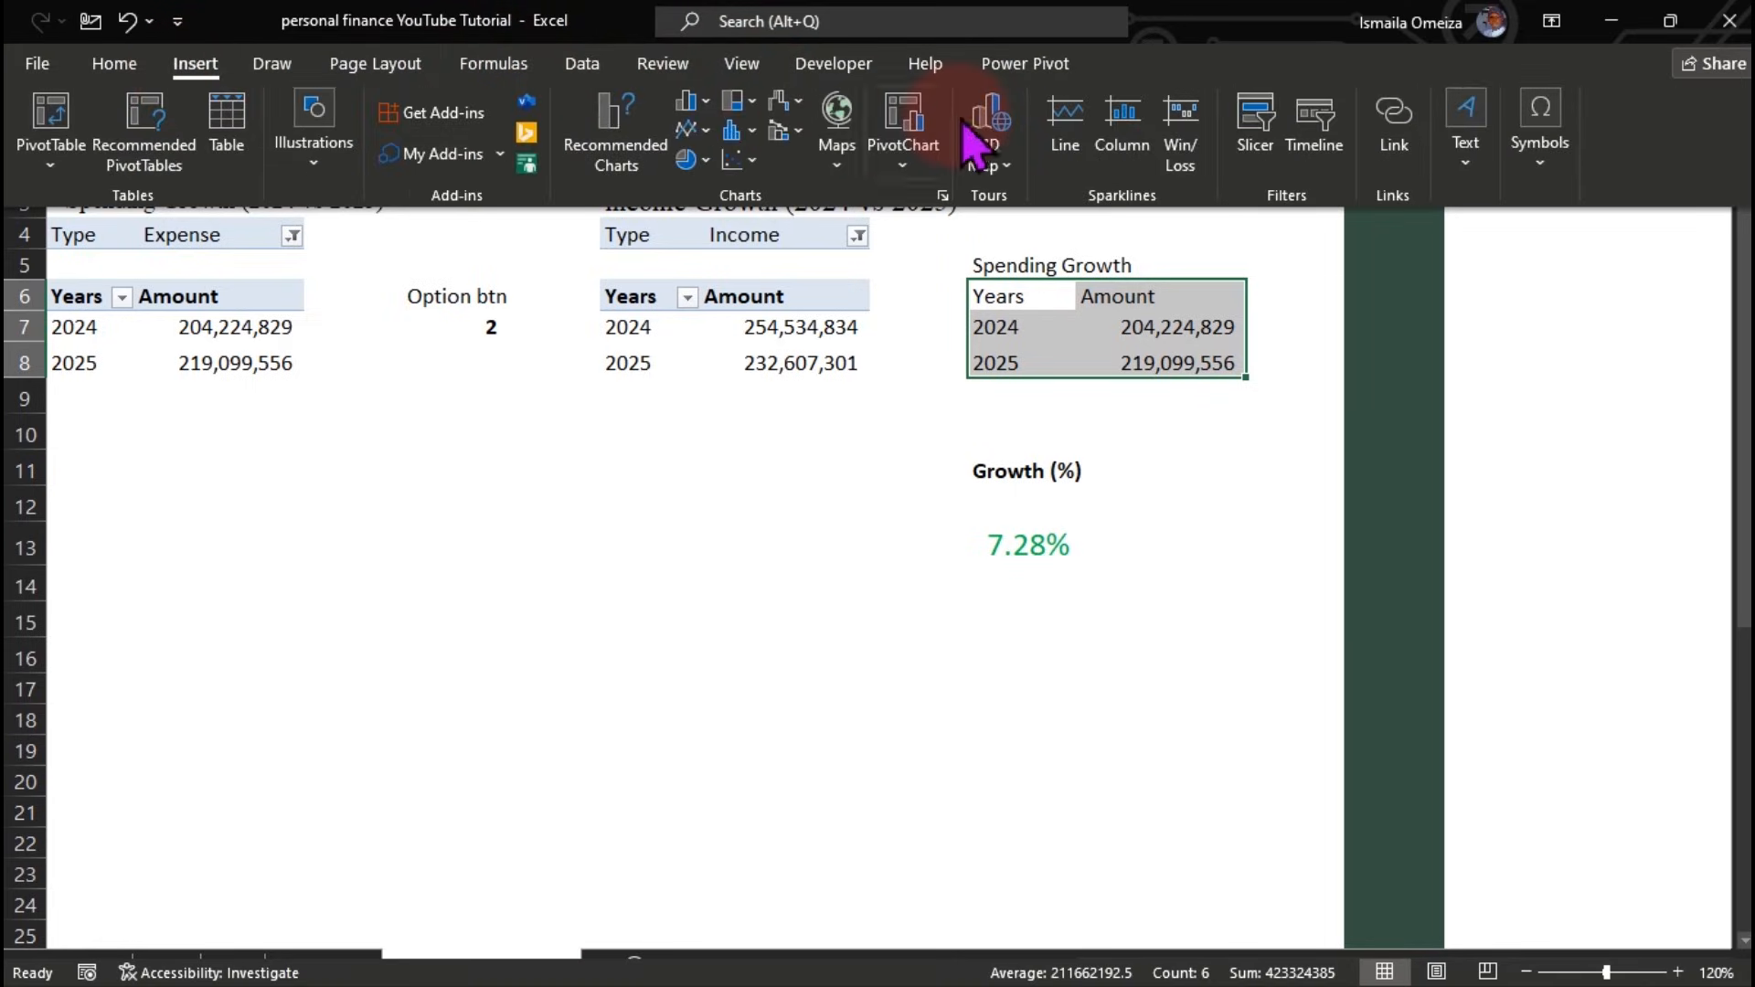
pyautogui.click(697, 107)
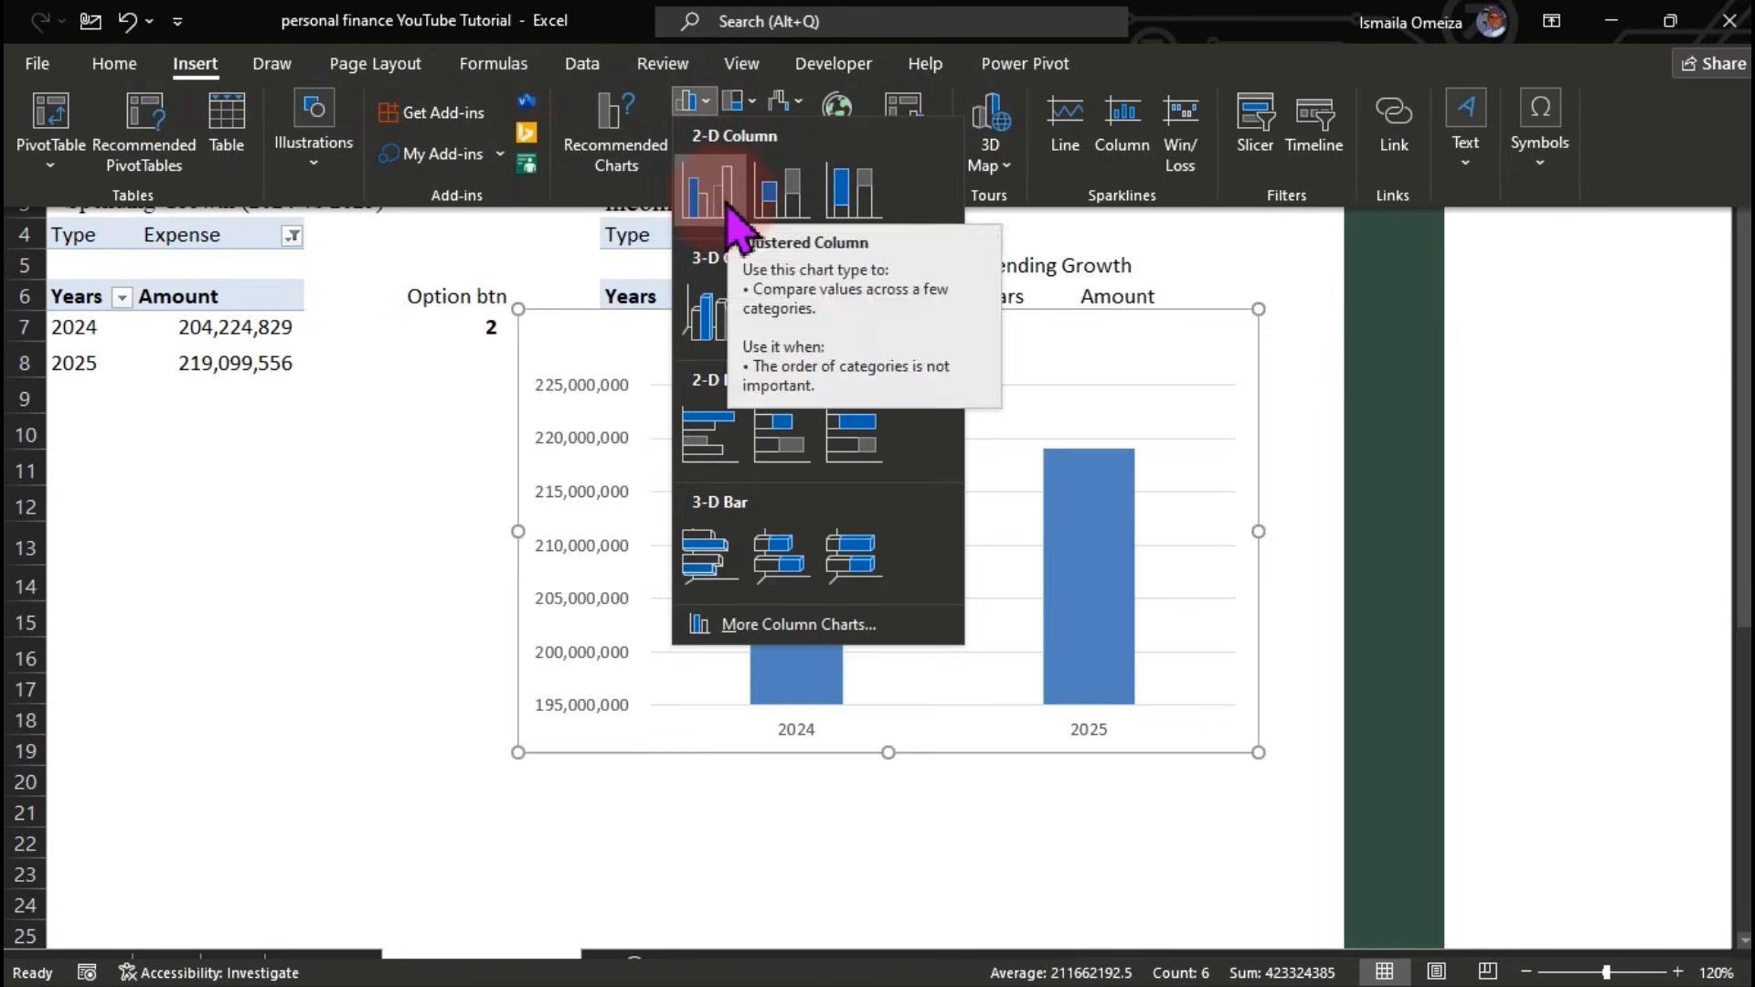
pyautogui.click(711, 197)
# Remove the chart's vertical axis, title and gridlines, and shrink the chart into the empty area below the pivot tables
pyautogui.click(596, 547)
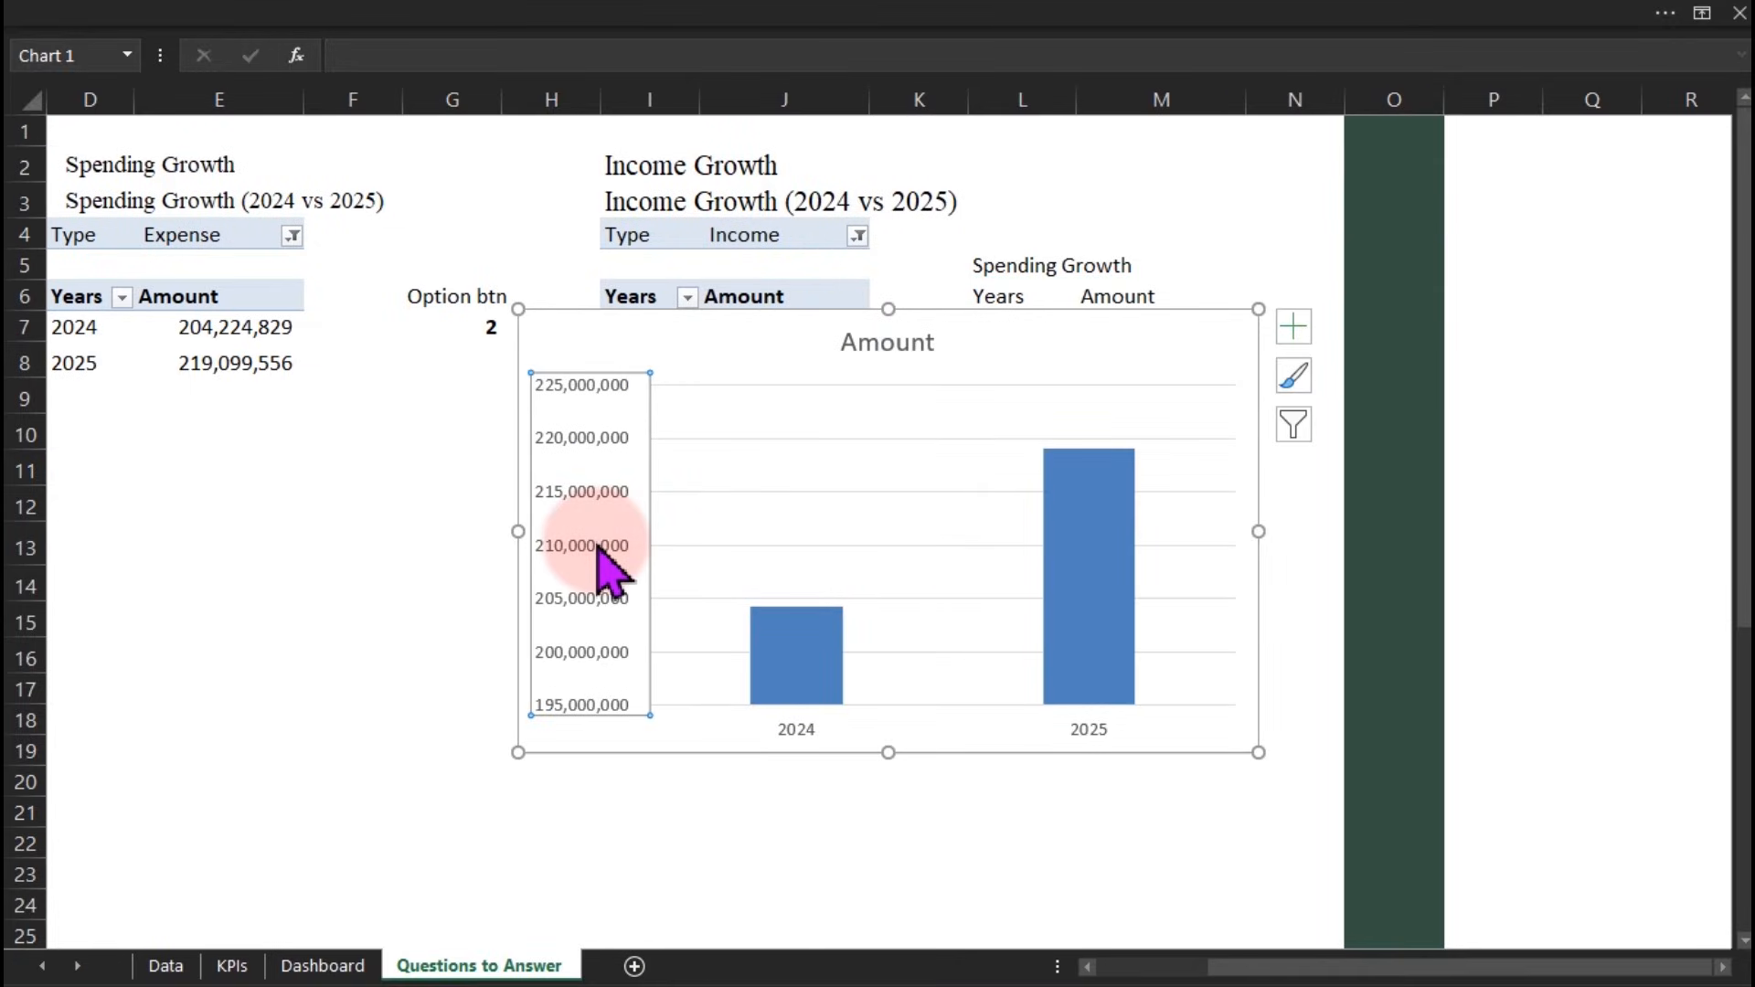
pyautogui.press('Delete')
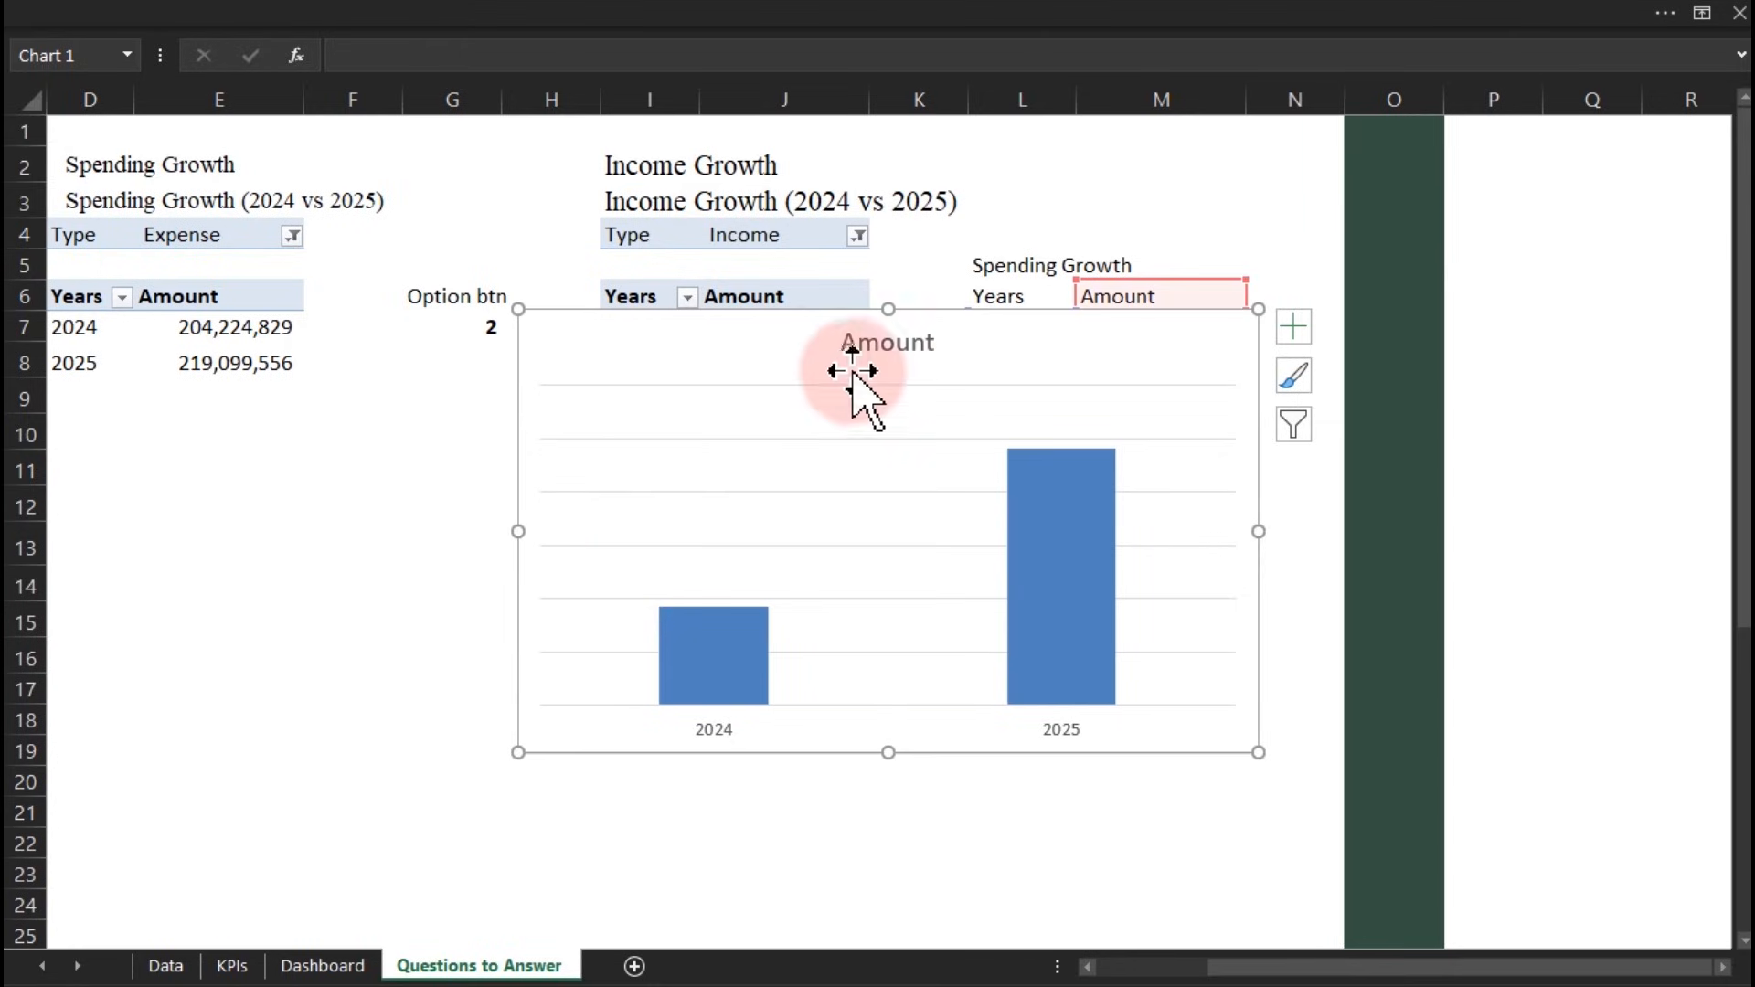
pyautogui.click(885, 348)
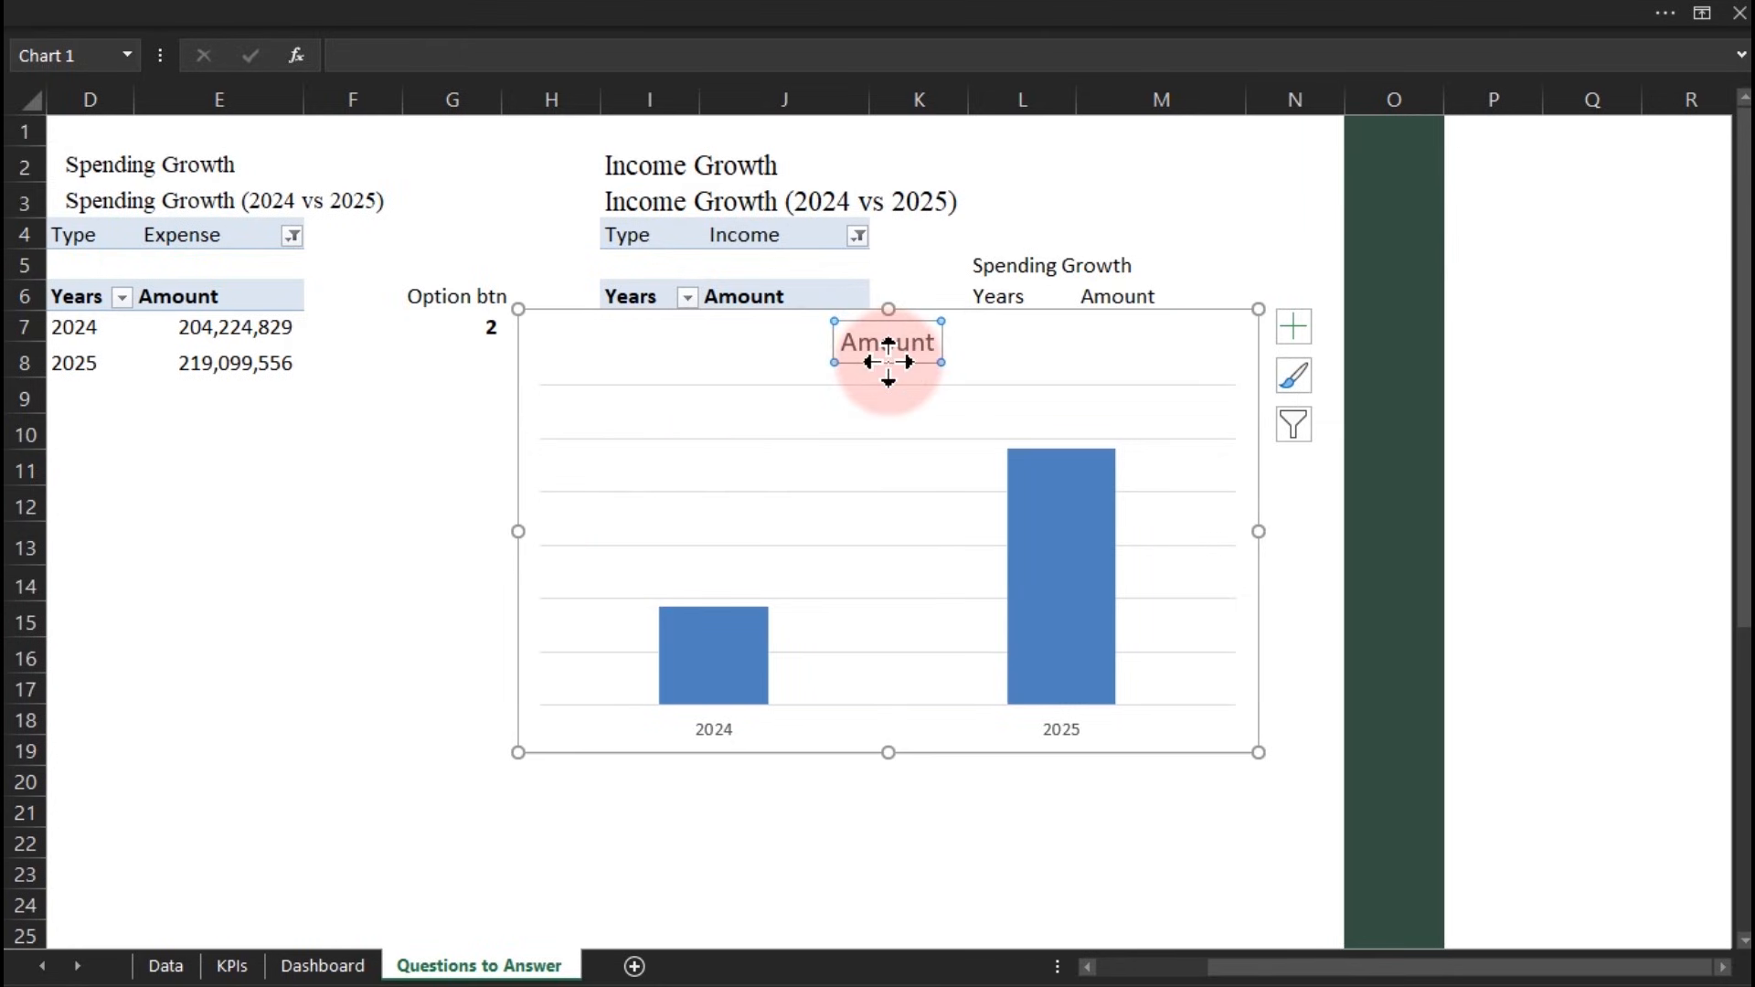
pyautogui.press('Delete')
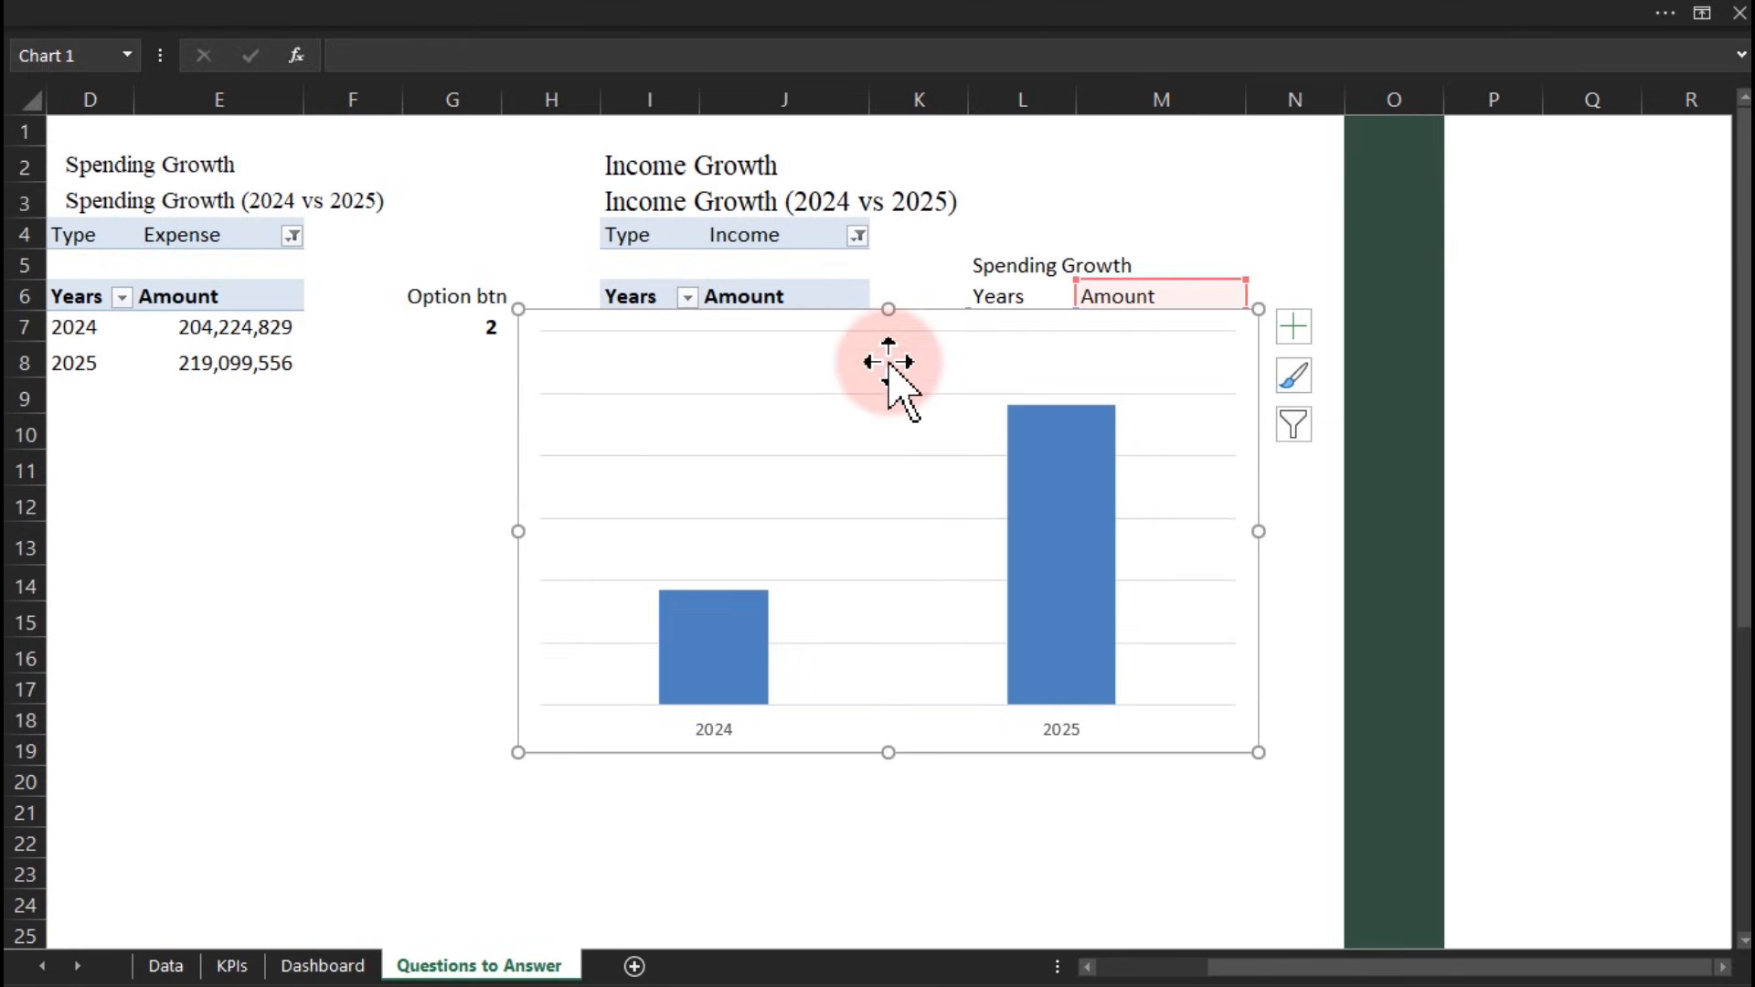
pyautogui.click(888, 393)
pyautogui.press('Delete')
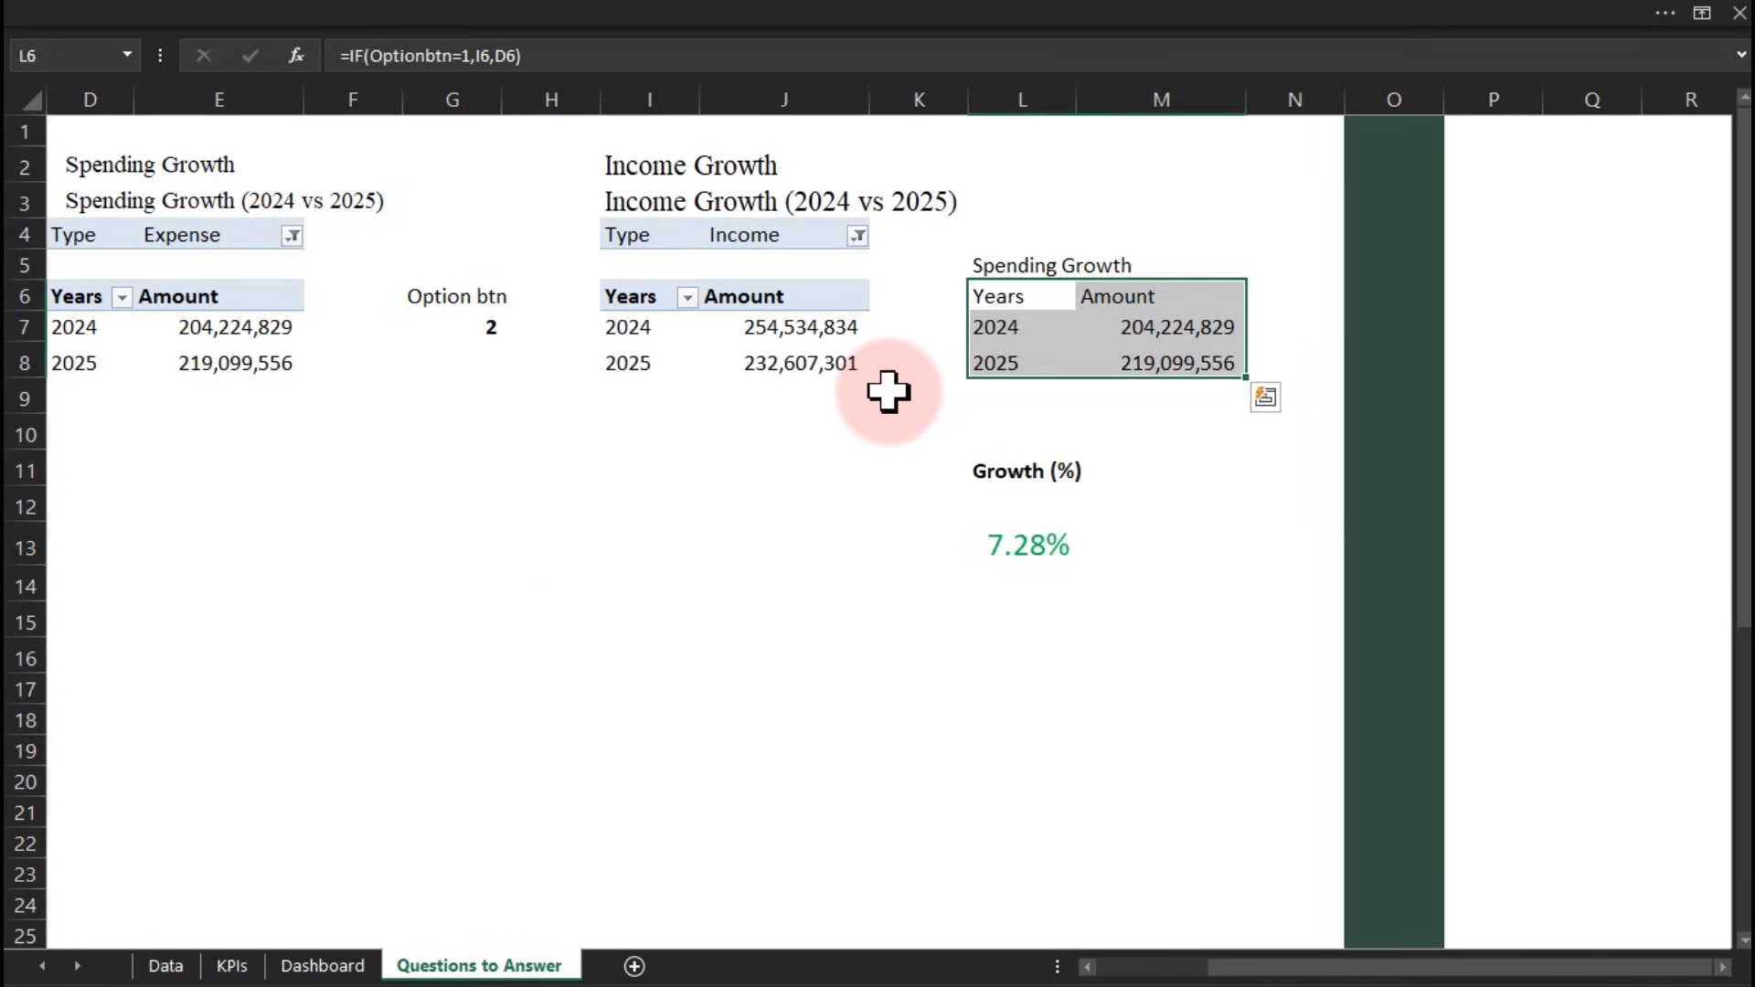
pyautogui.click(850, 478)
pyautogui.moveTo(1259, 311); pyautogui.dragTo(704, 551)
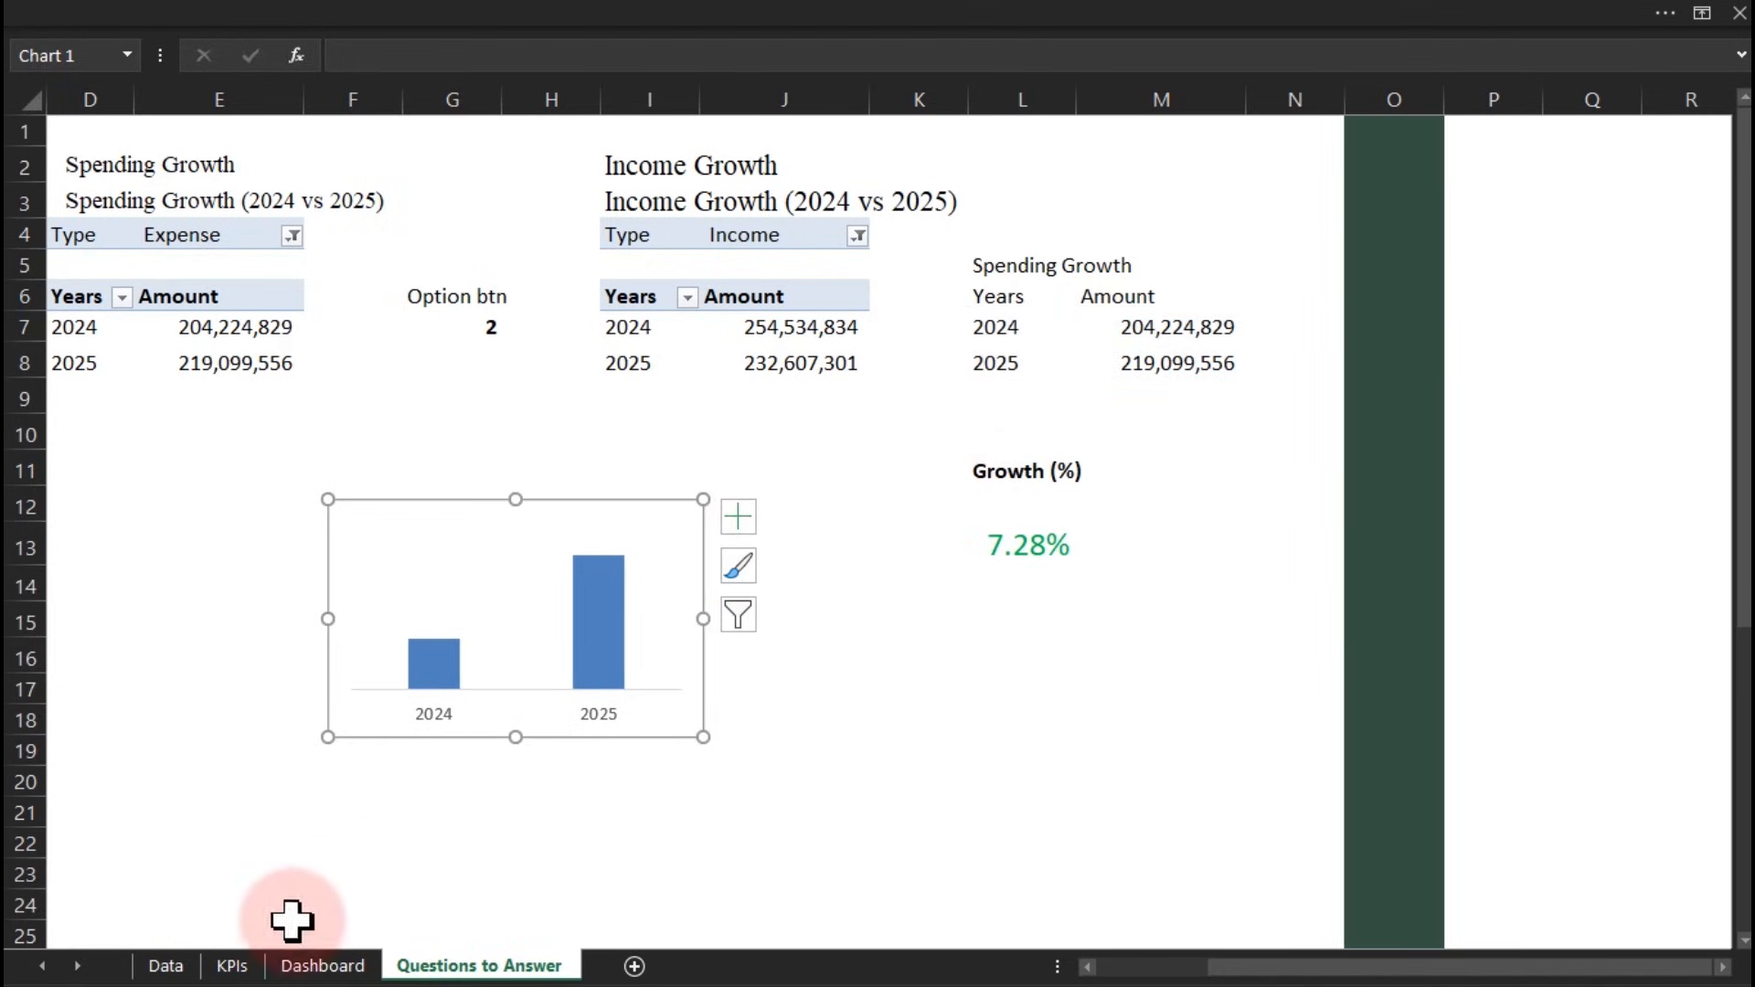
# Copy the amount-abbreviating IF formula text from D7 on the KPIs sheet into N7 on the Questions to Answer sheet
pyautogui.click(232, 965)
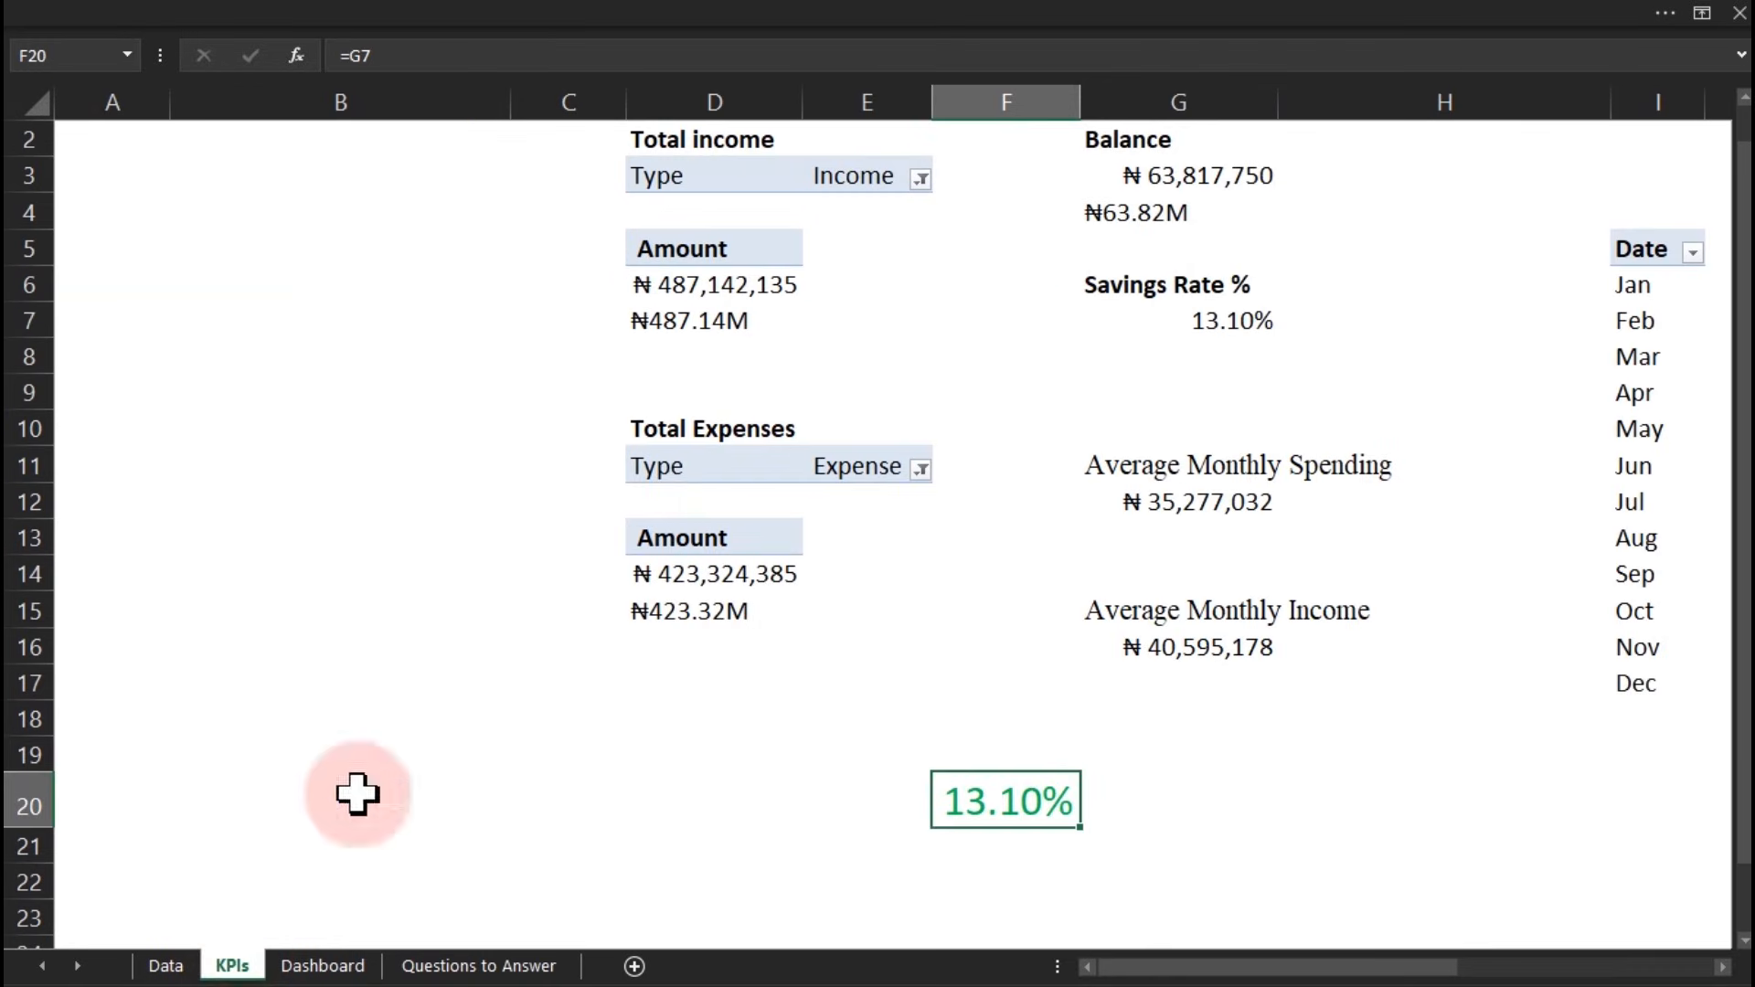
pyautogui.doubleClick(716, 321)
pyautogui.hotkey('ctrl', 'a')
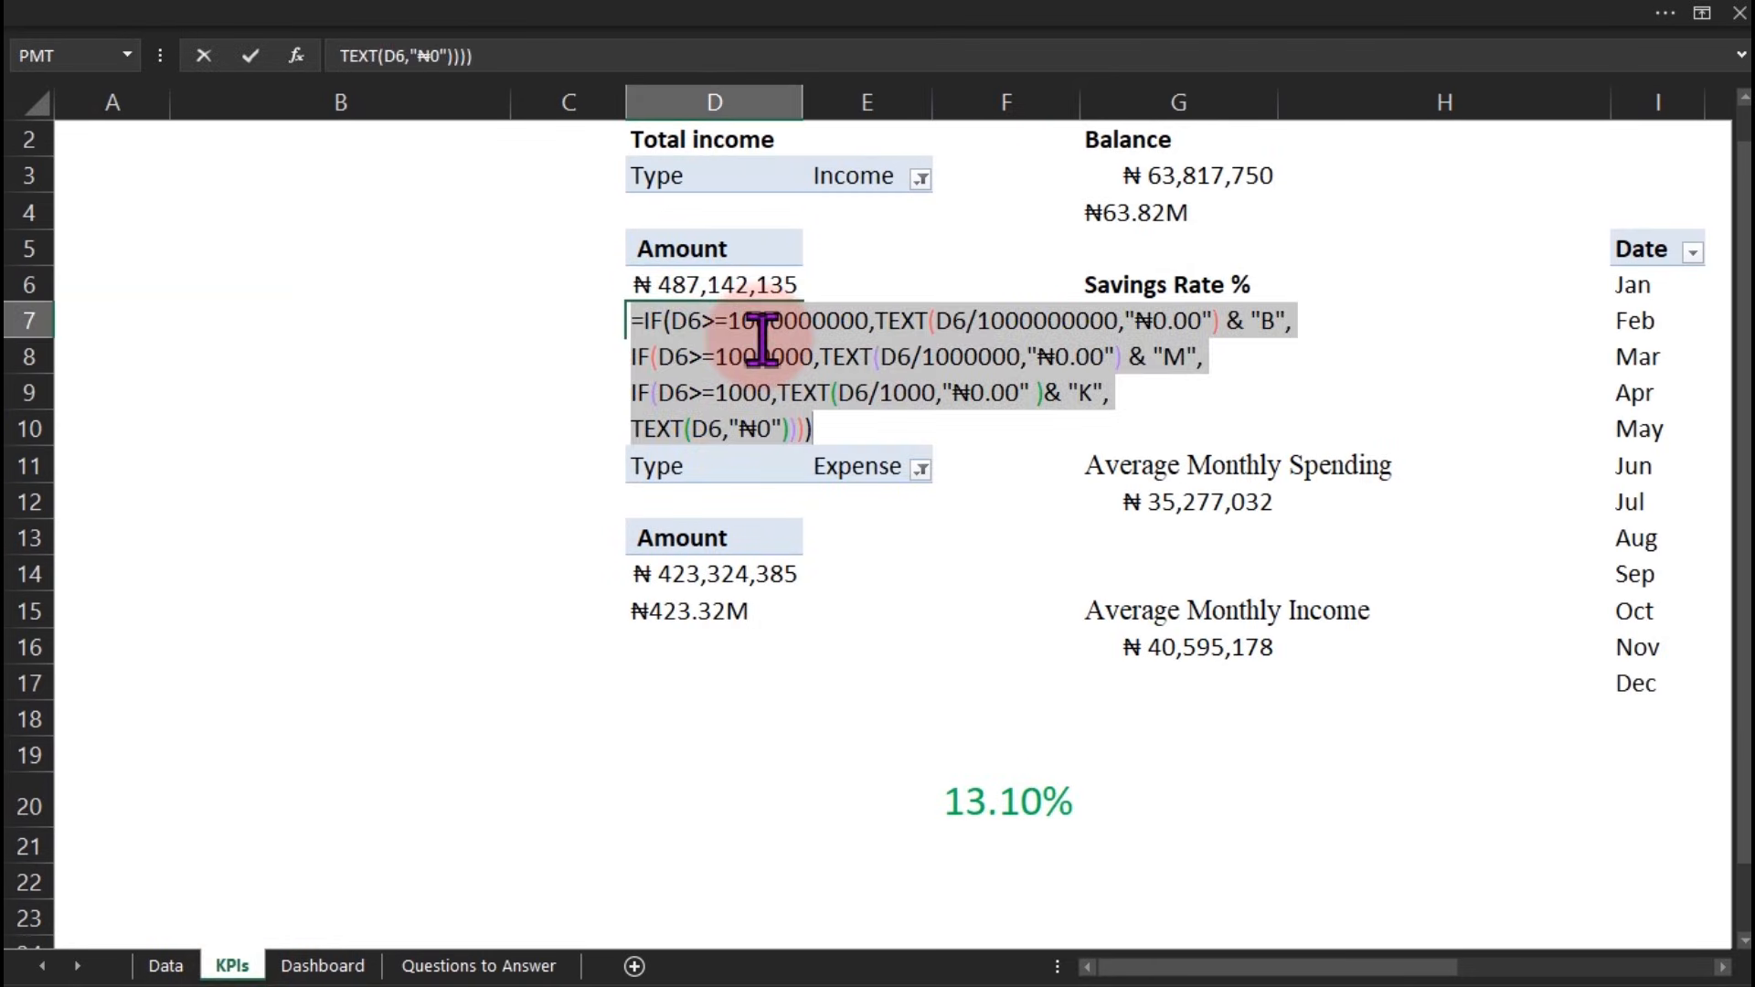
pyautogui.hotkey('ctrl', 'Return')
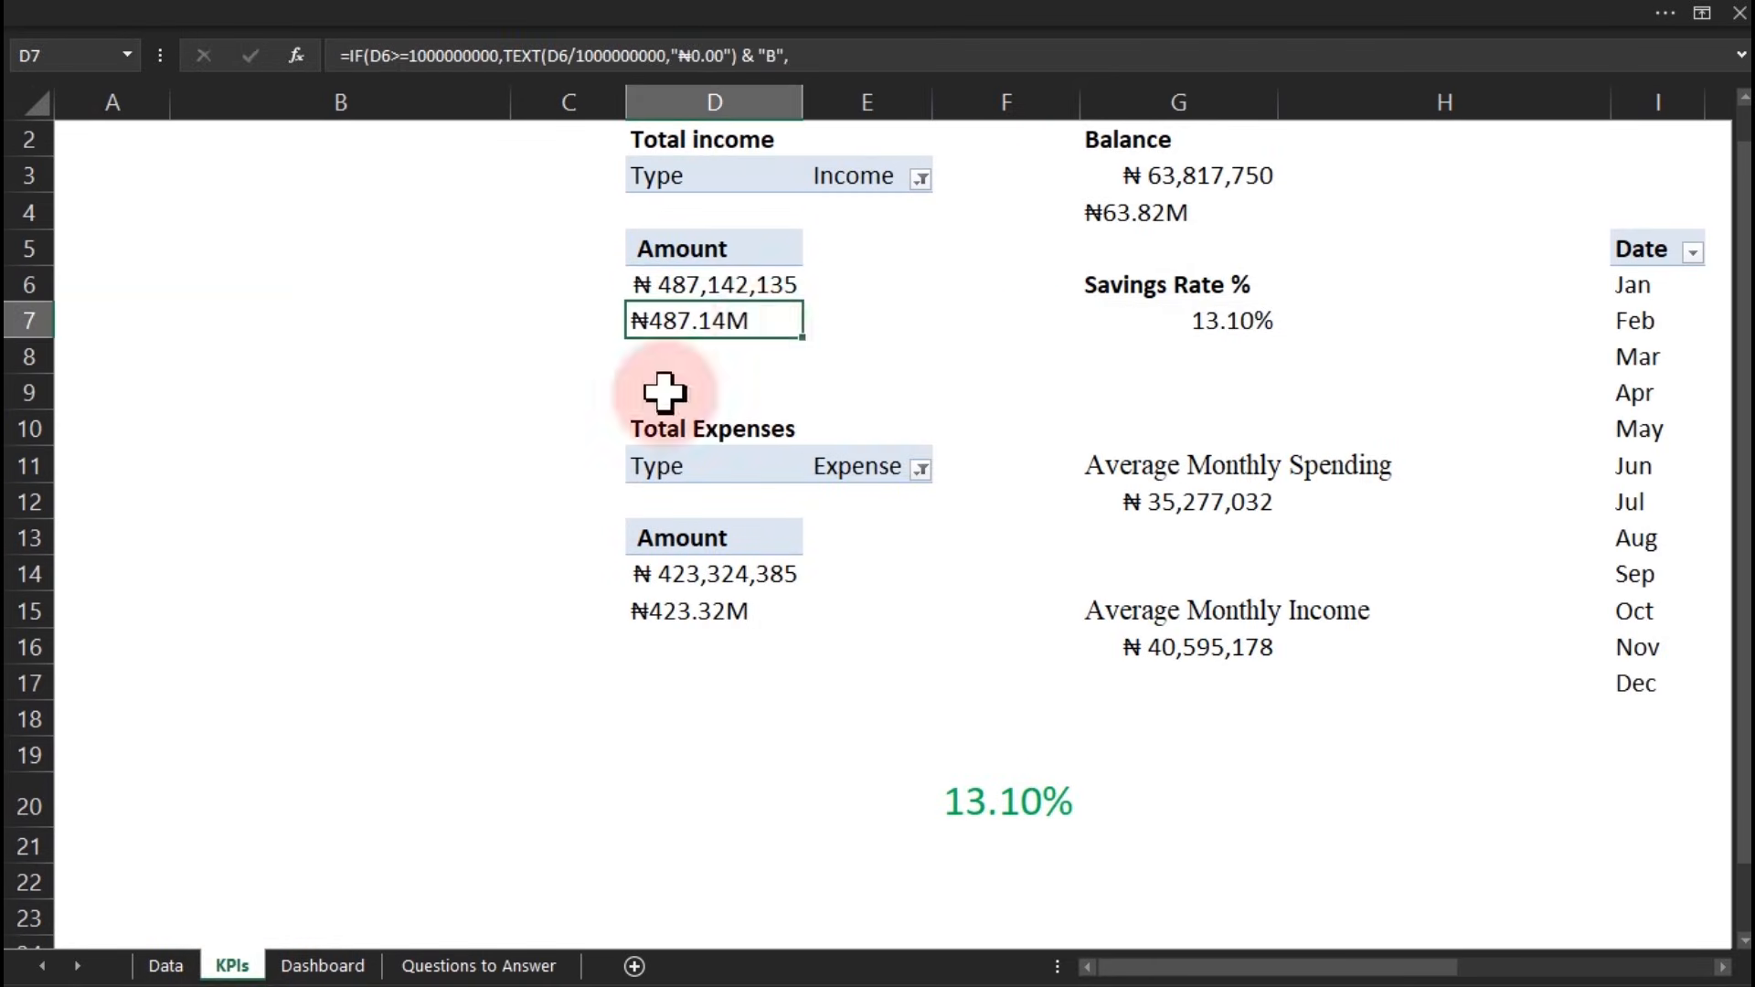
pyautogui.click(484, 960)
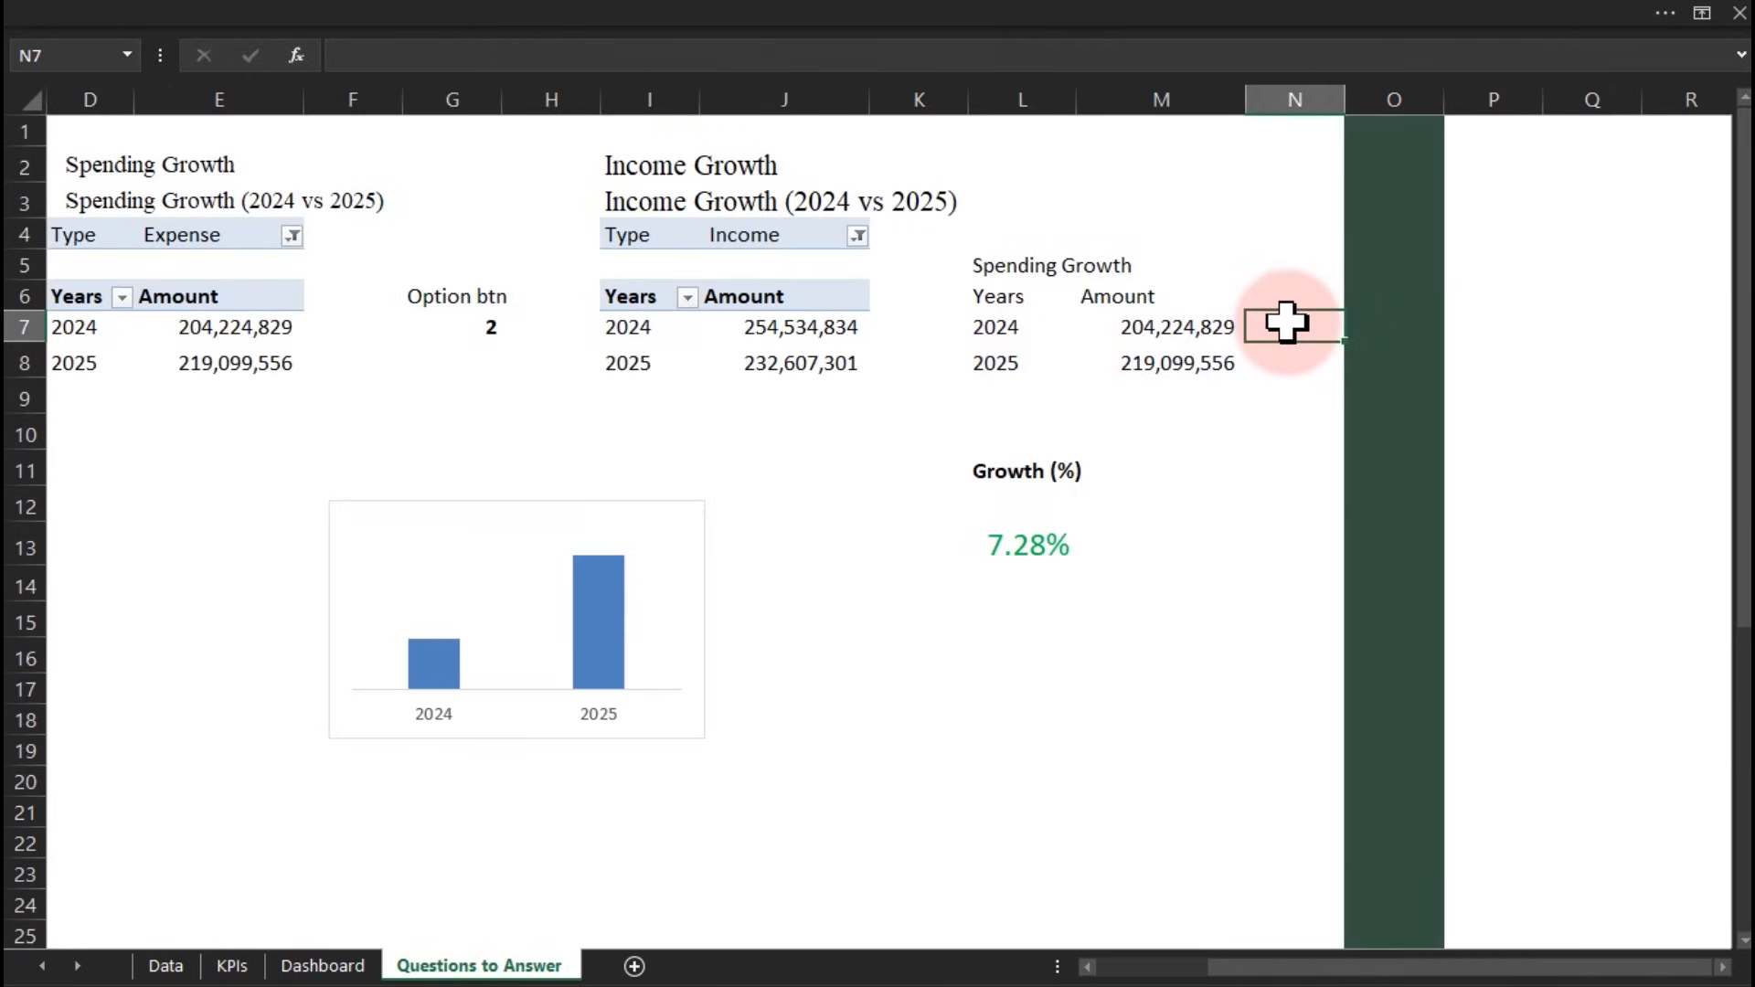
pyautogui.click(651, 57)
pyautogui.hotkey('ctrl', 'v')
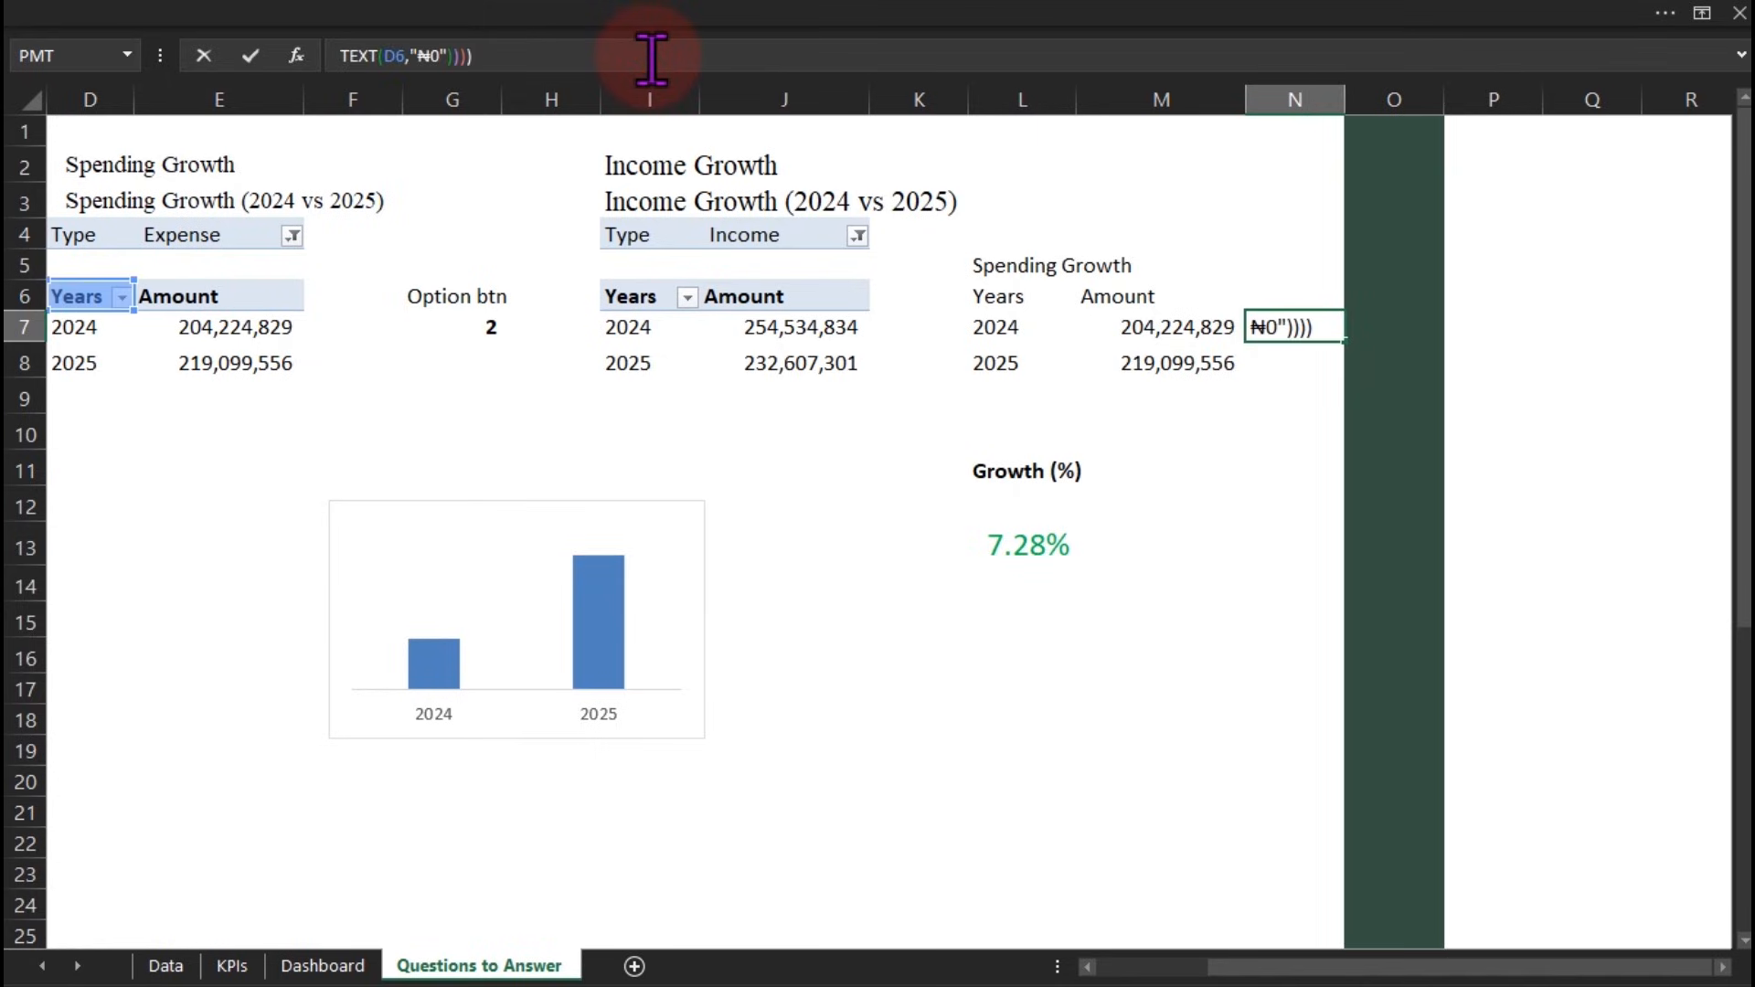
pyautogui.press('Return')
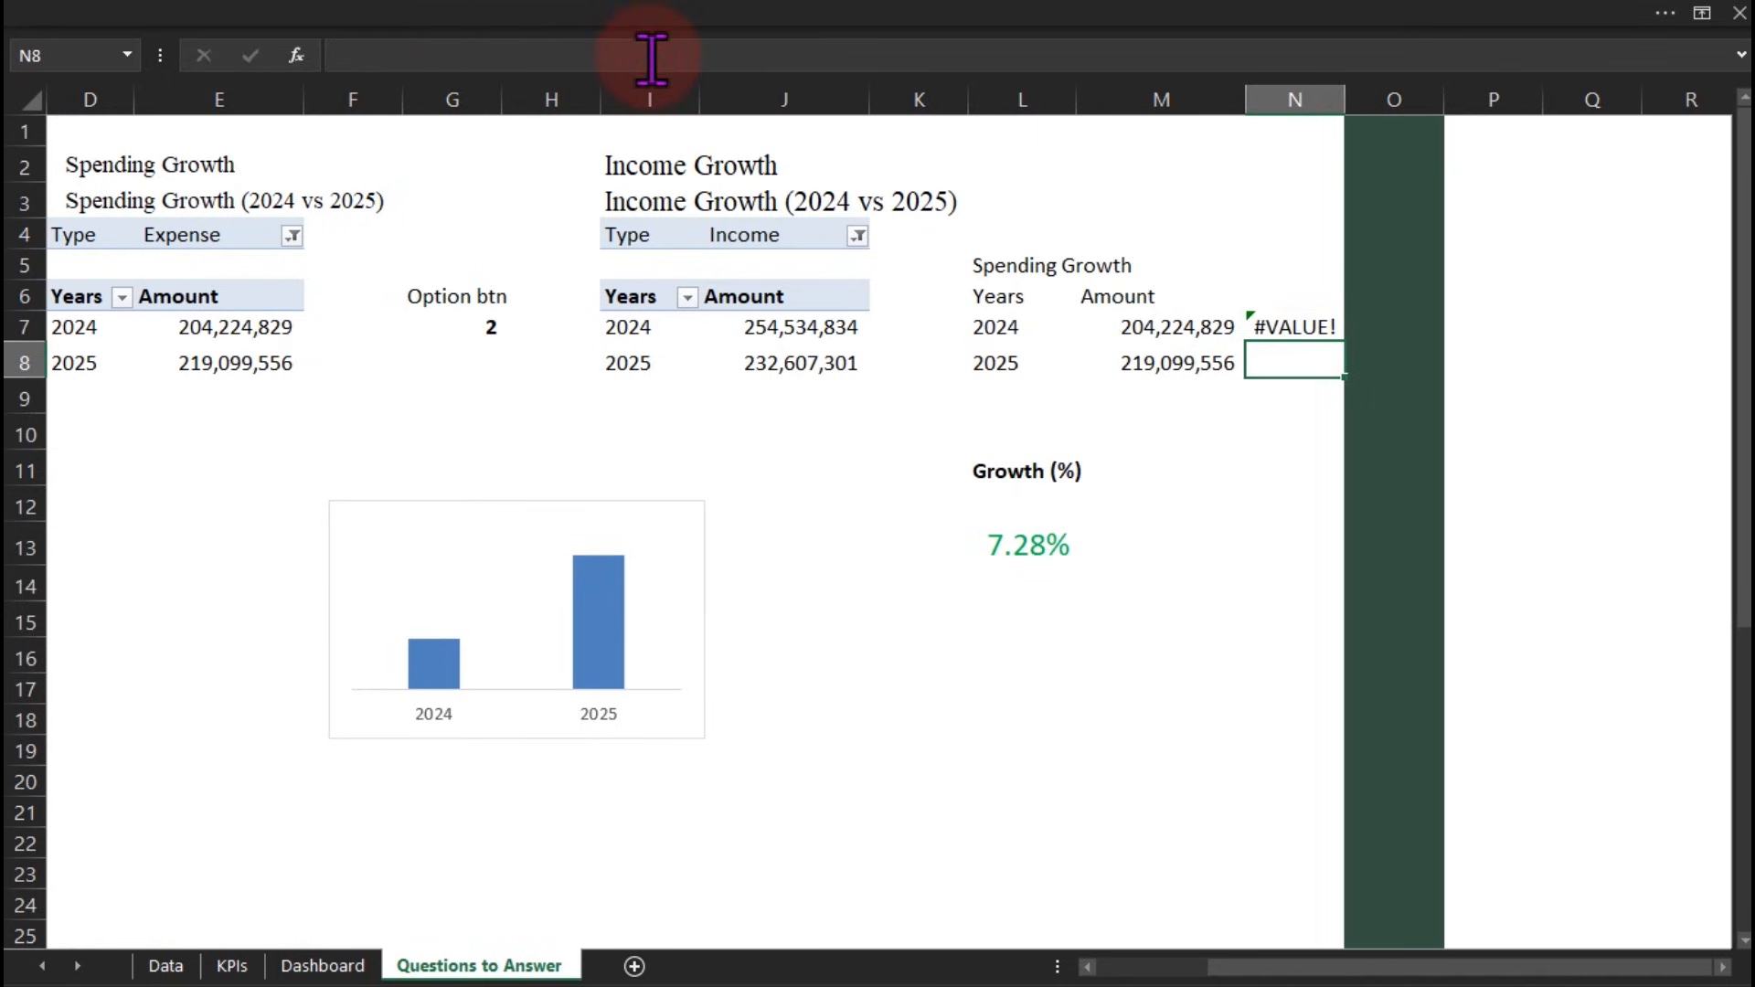
# Insert two blank columns before the dark green column O
pyautogui.click(1360, 87)
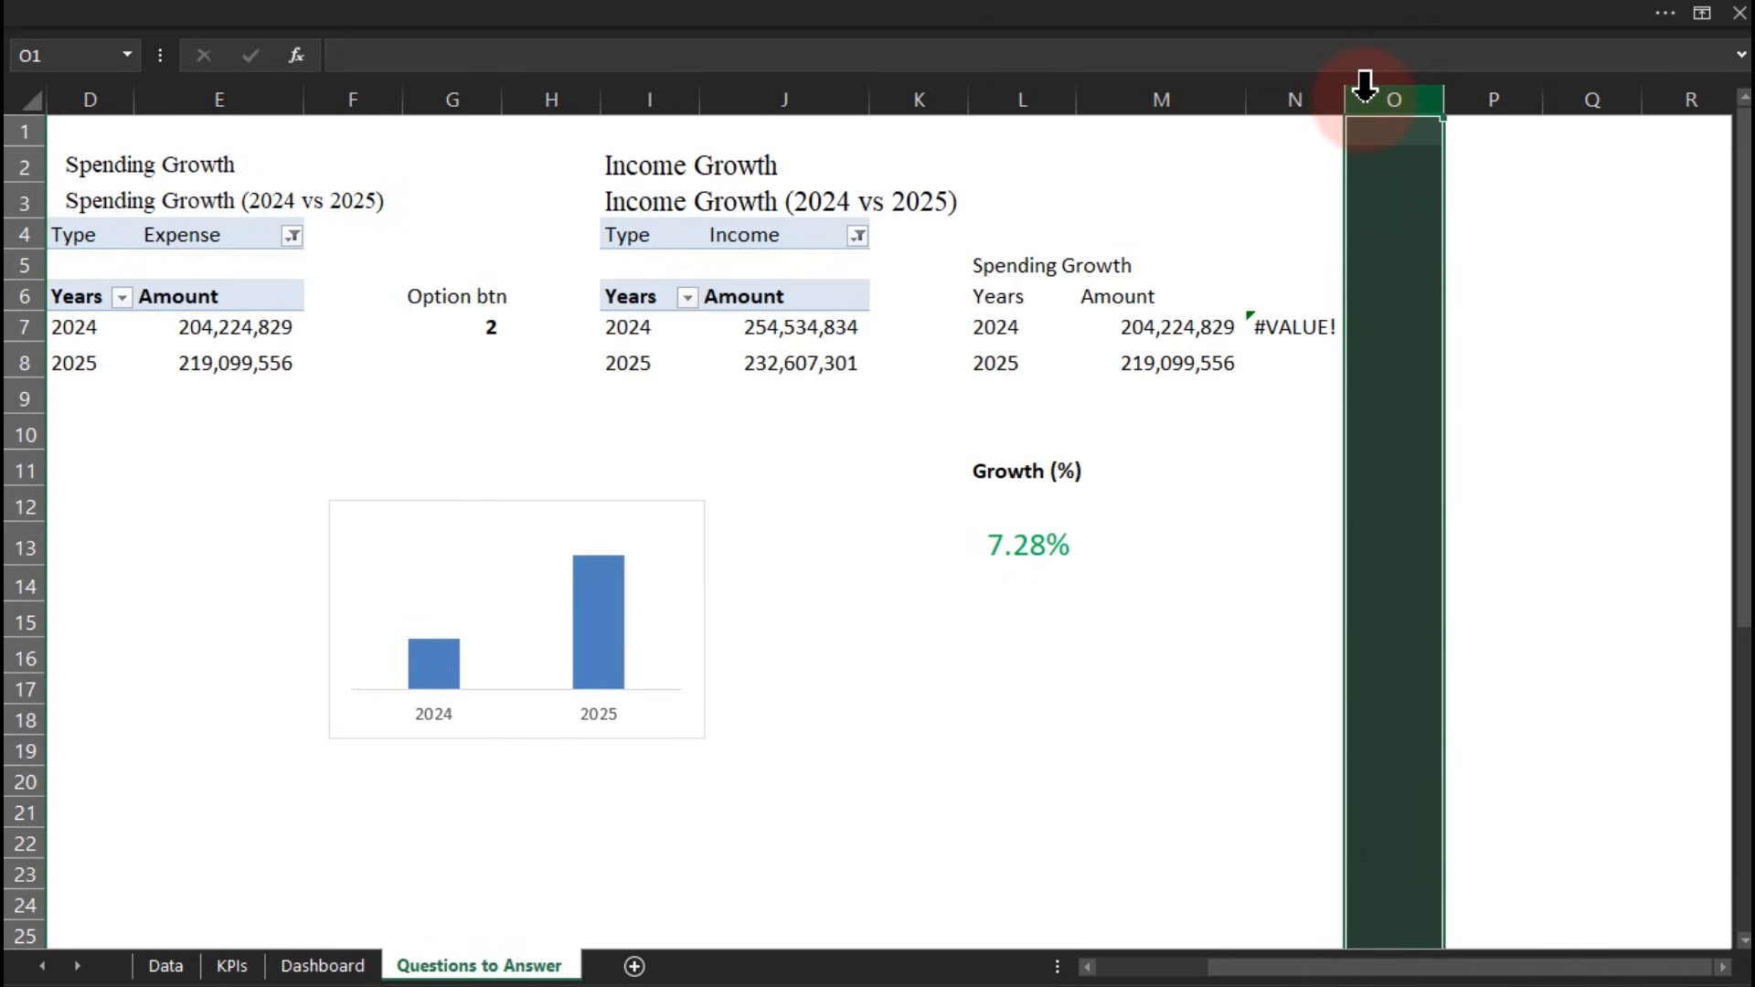
pyautogui.hotkey('ctrl', 'shift', '=')
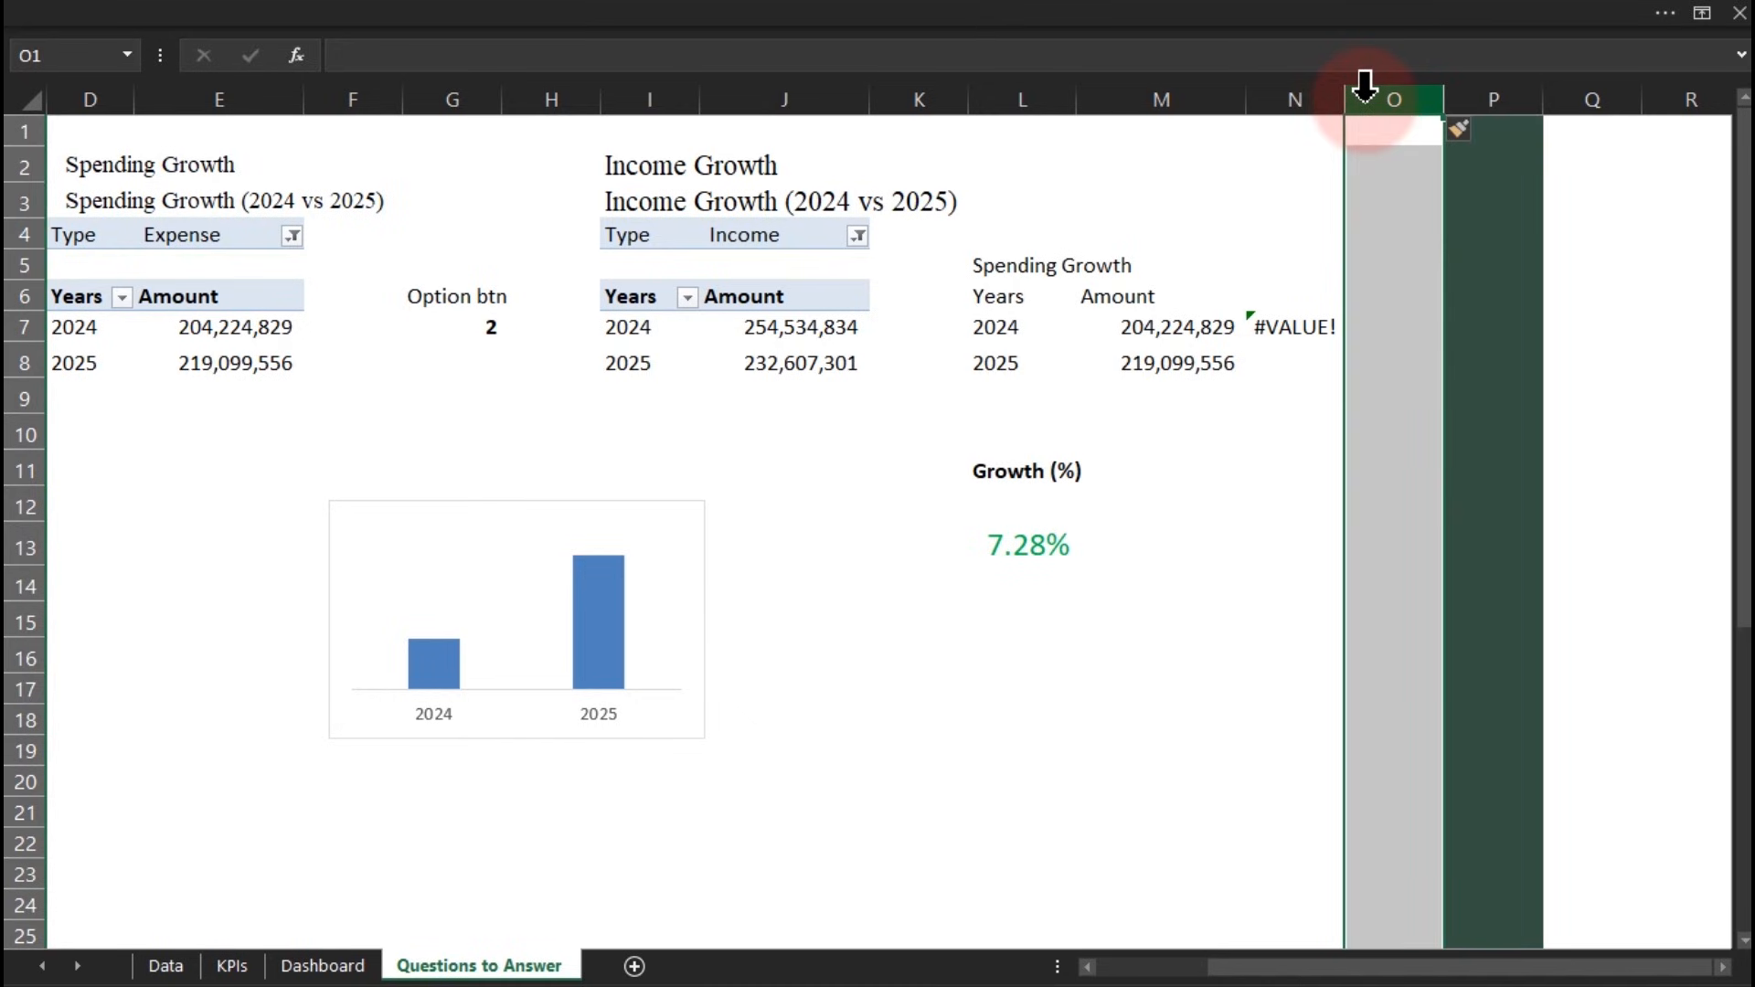
pyautogui.hotkey('ctrl', 'shift', '=')
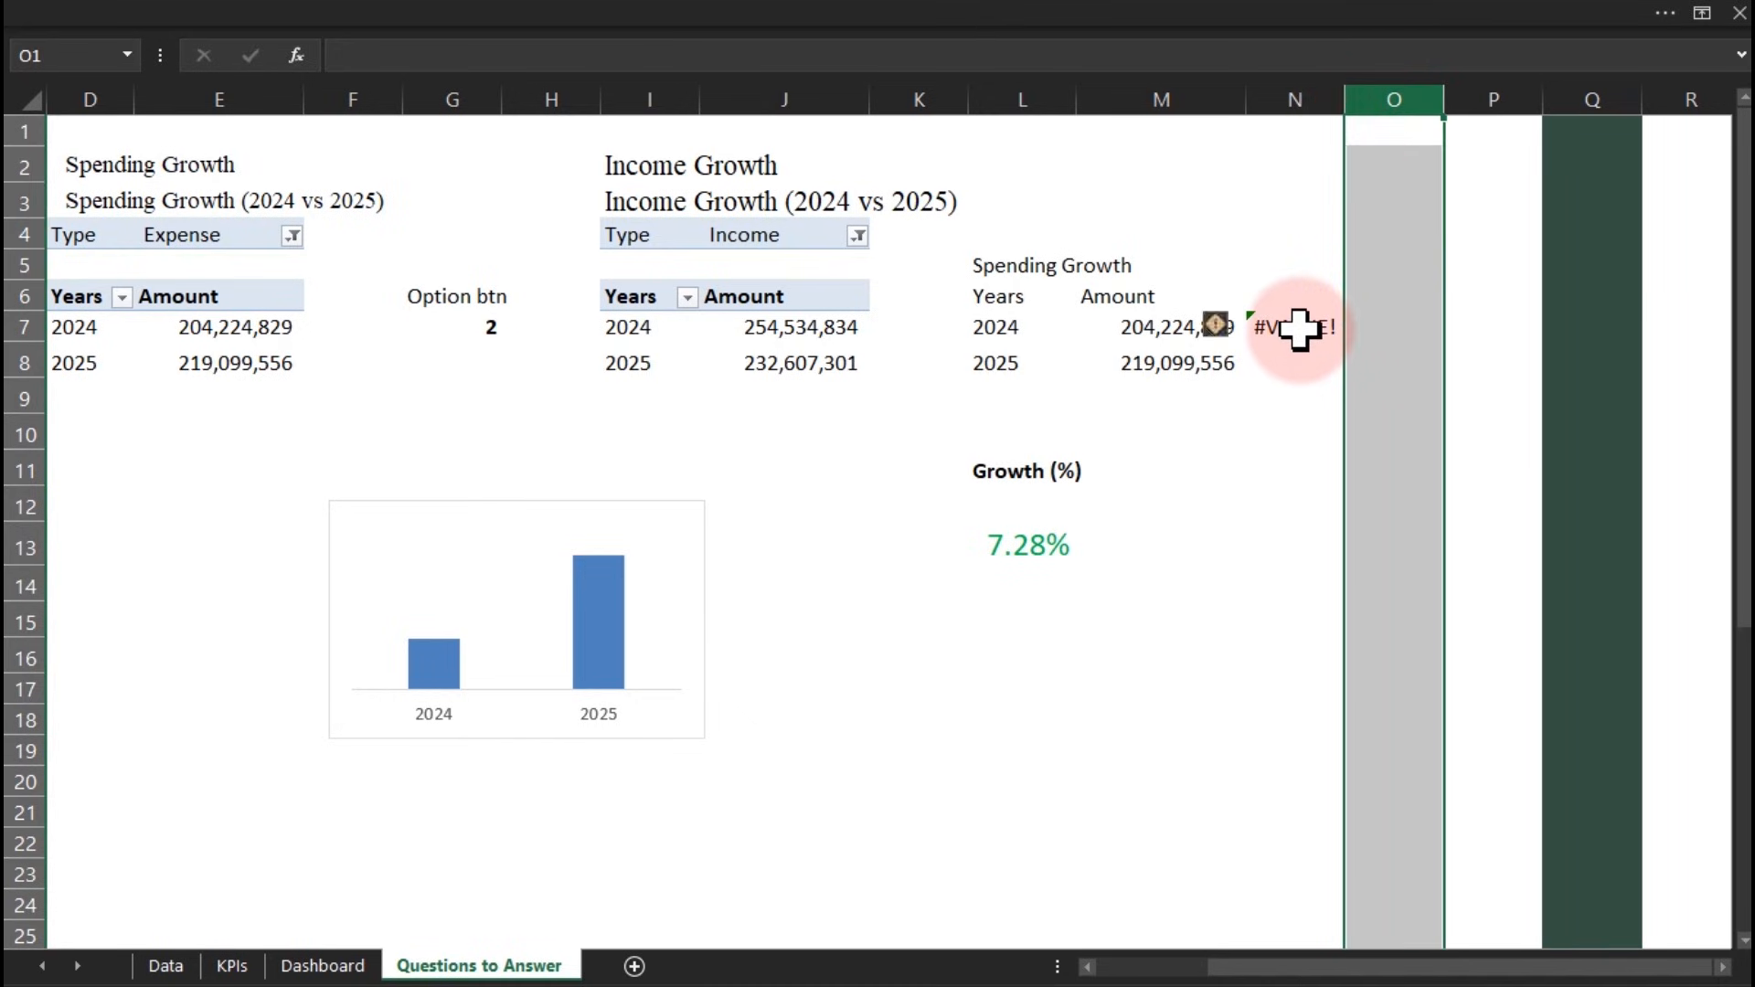
# Replace every D6 reference in the N7 formula with M7
pyautogui.doubleClick(1299, 329)
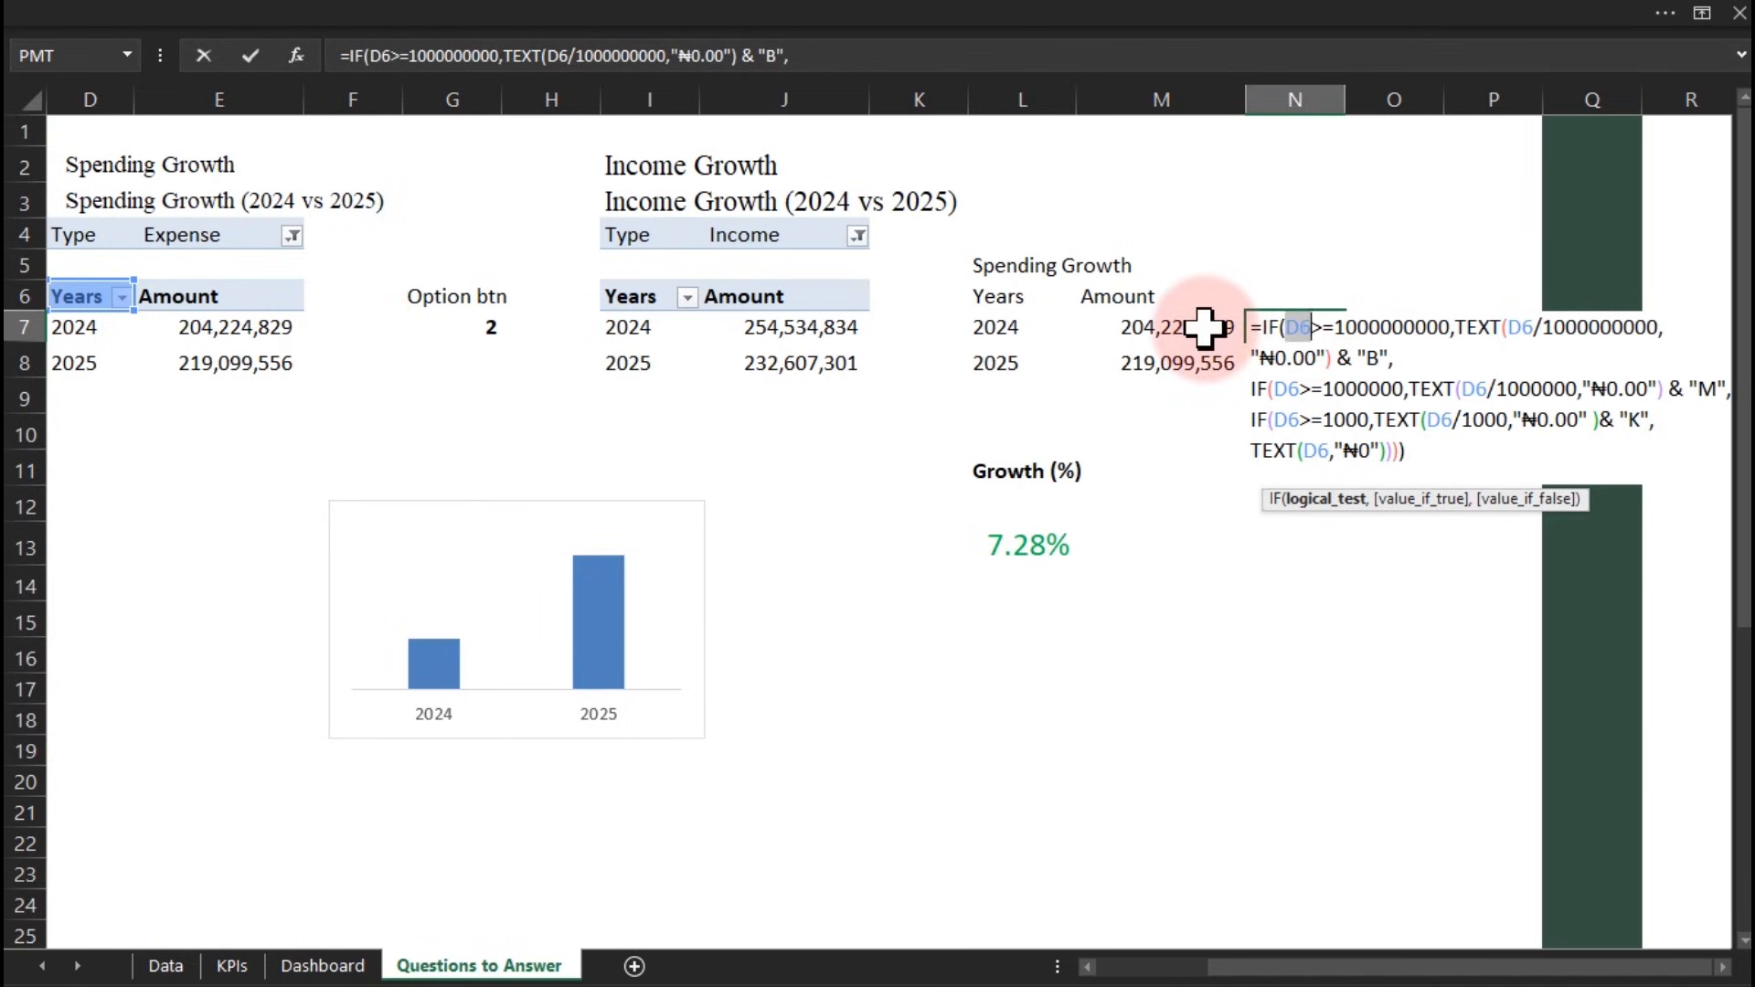
pyautogui.click(1190, 327)
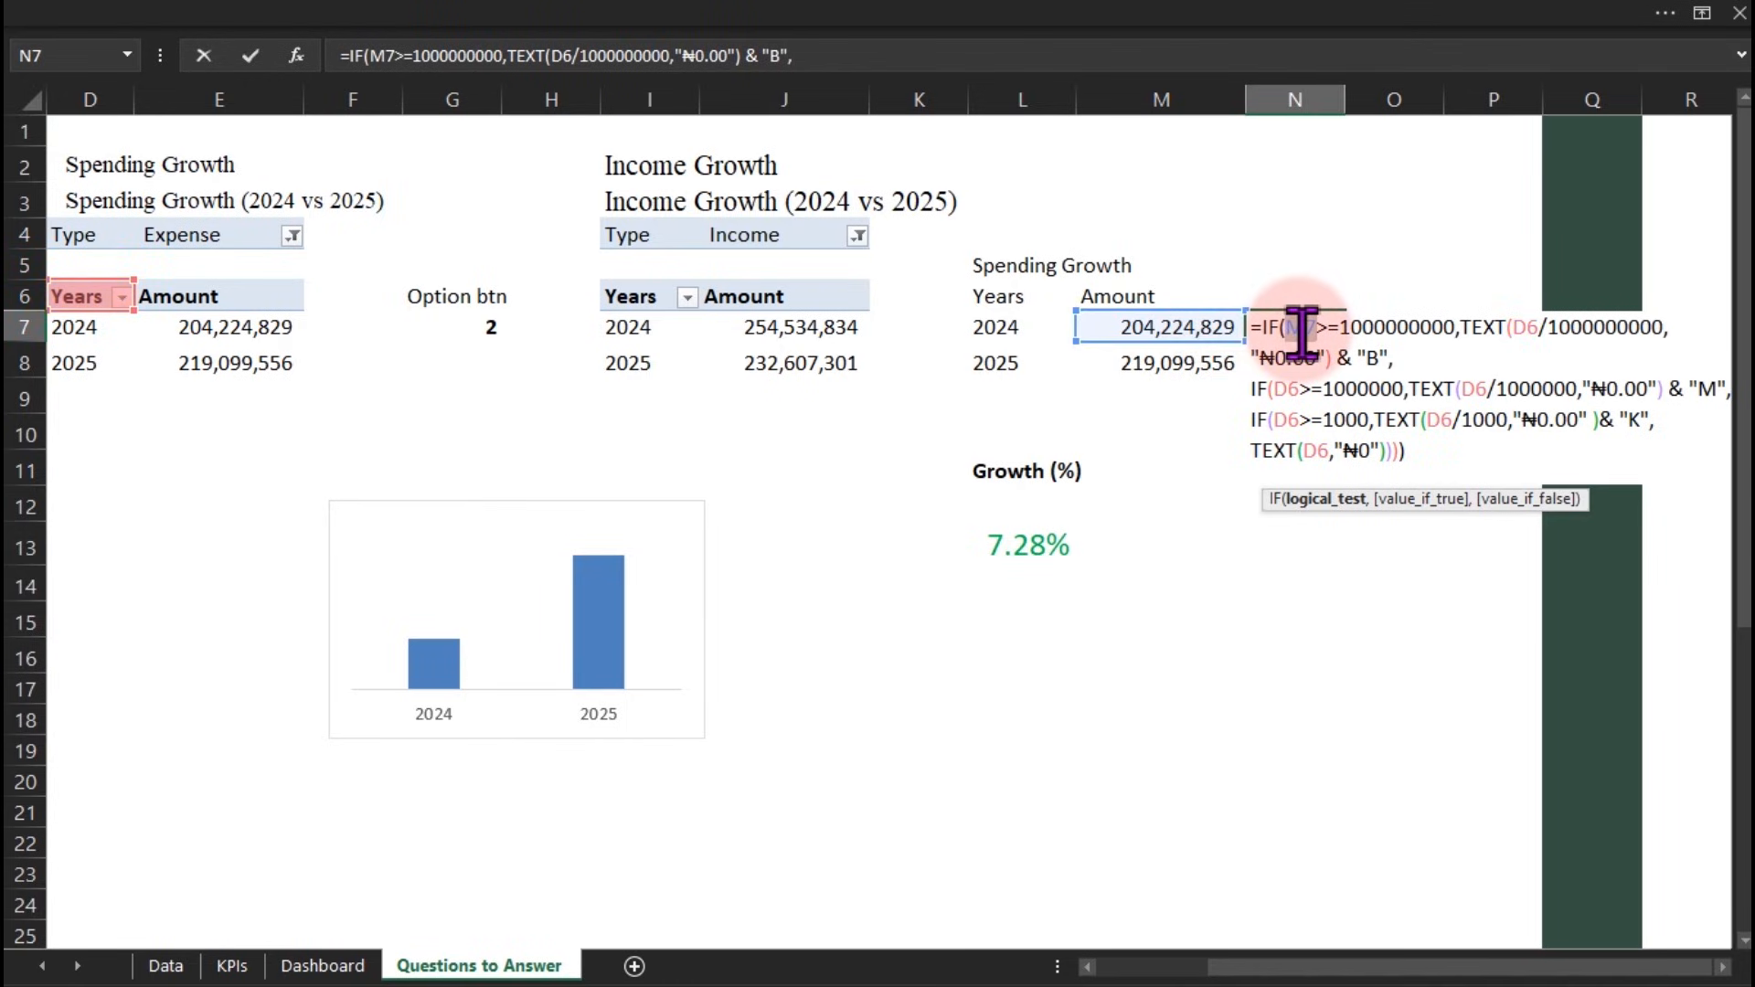
pyautogui.doubleClick(1289, 390)
pyautogui.write('M7')
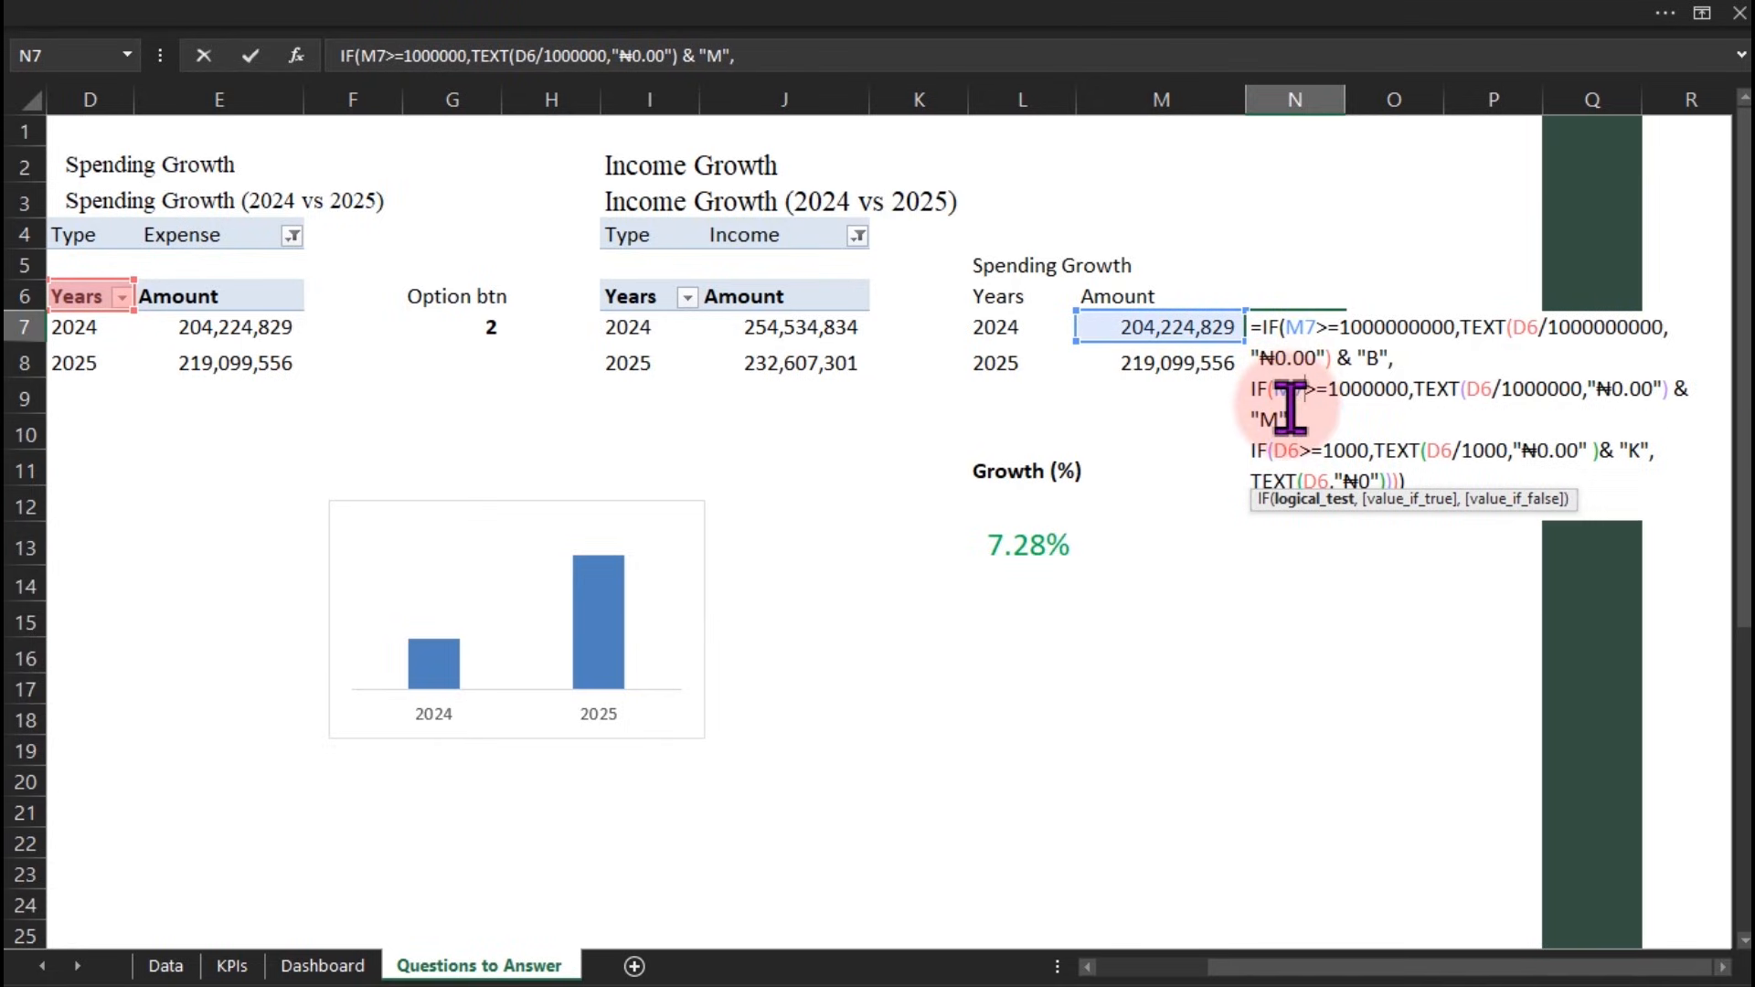
pyautogui.doubleClick(1522, 327)
pyautogui.write('M7')
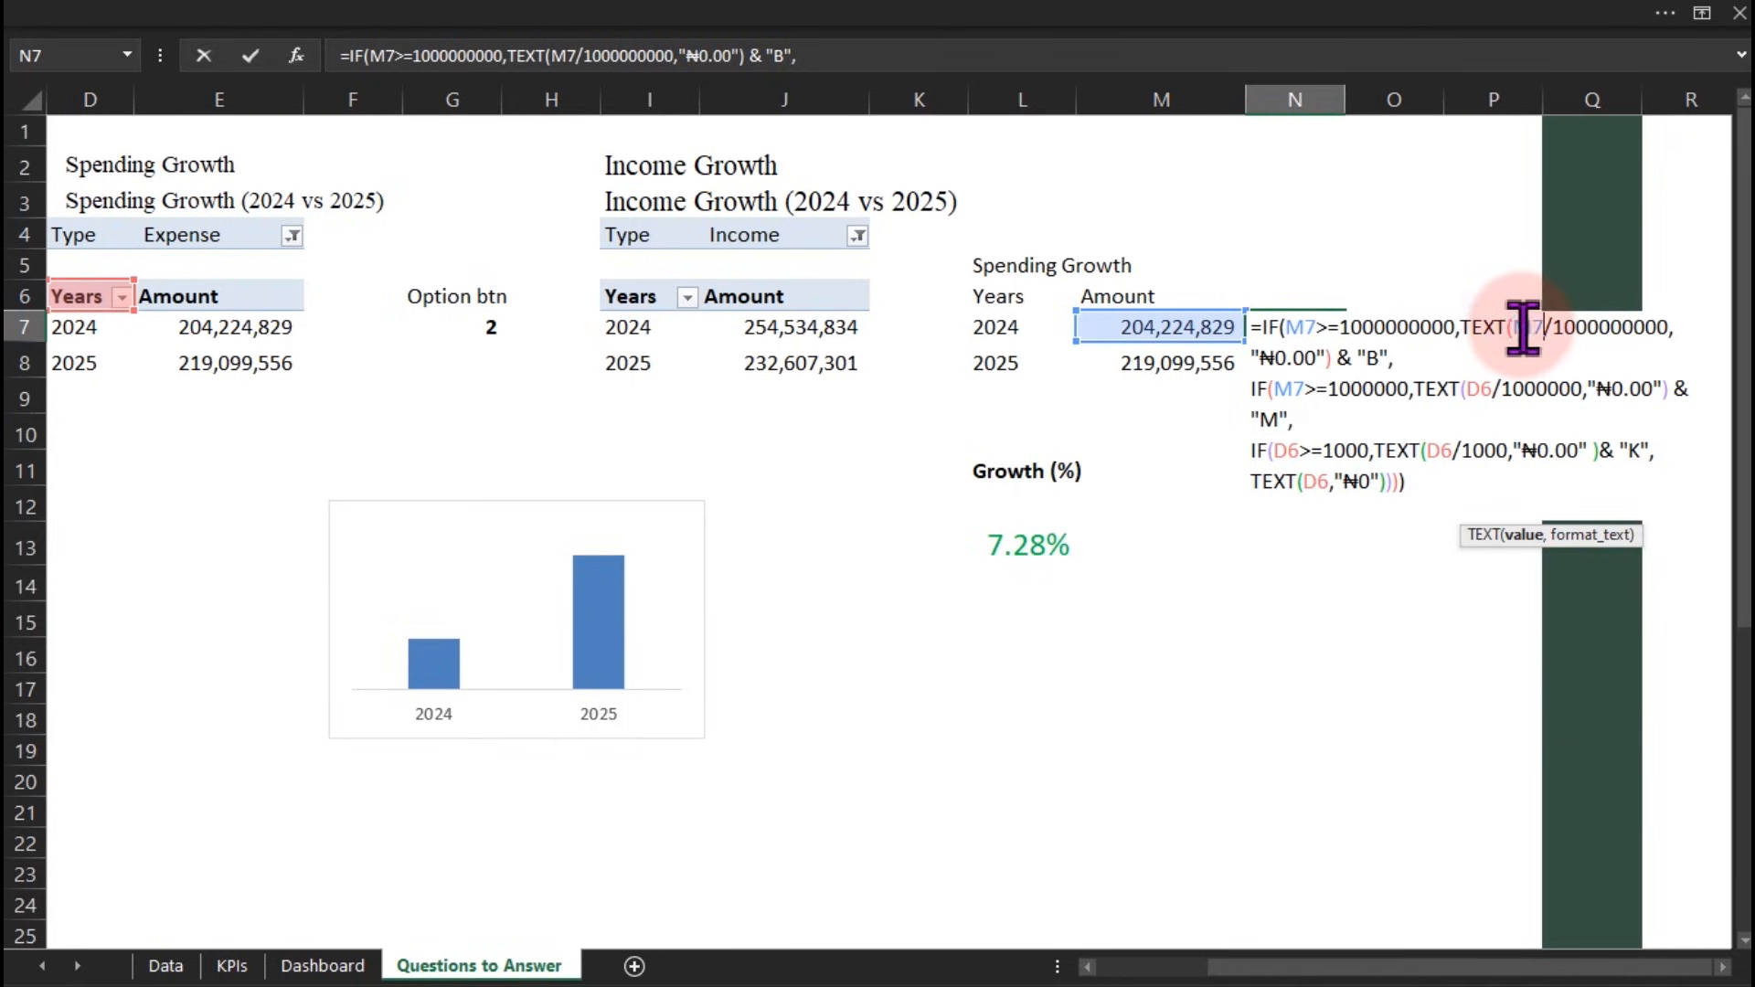
pyautogui.doubleClick(1478, 389)
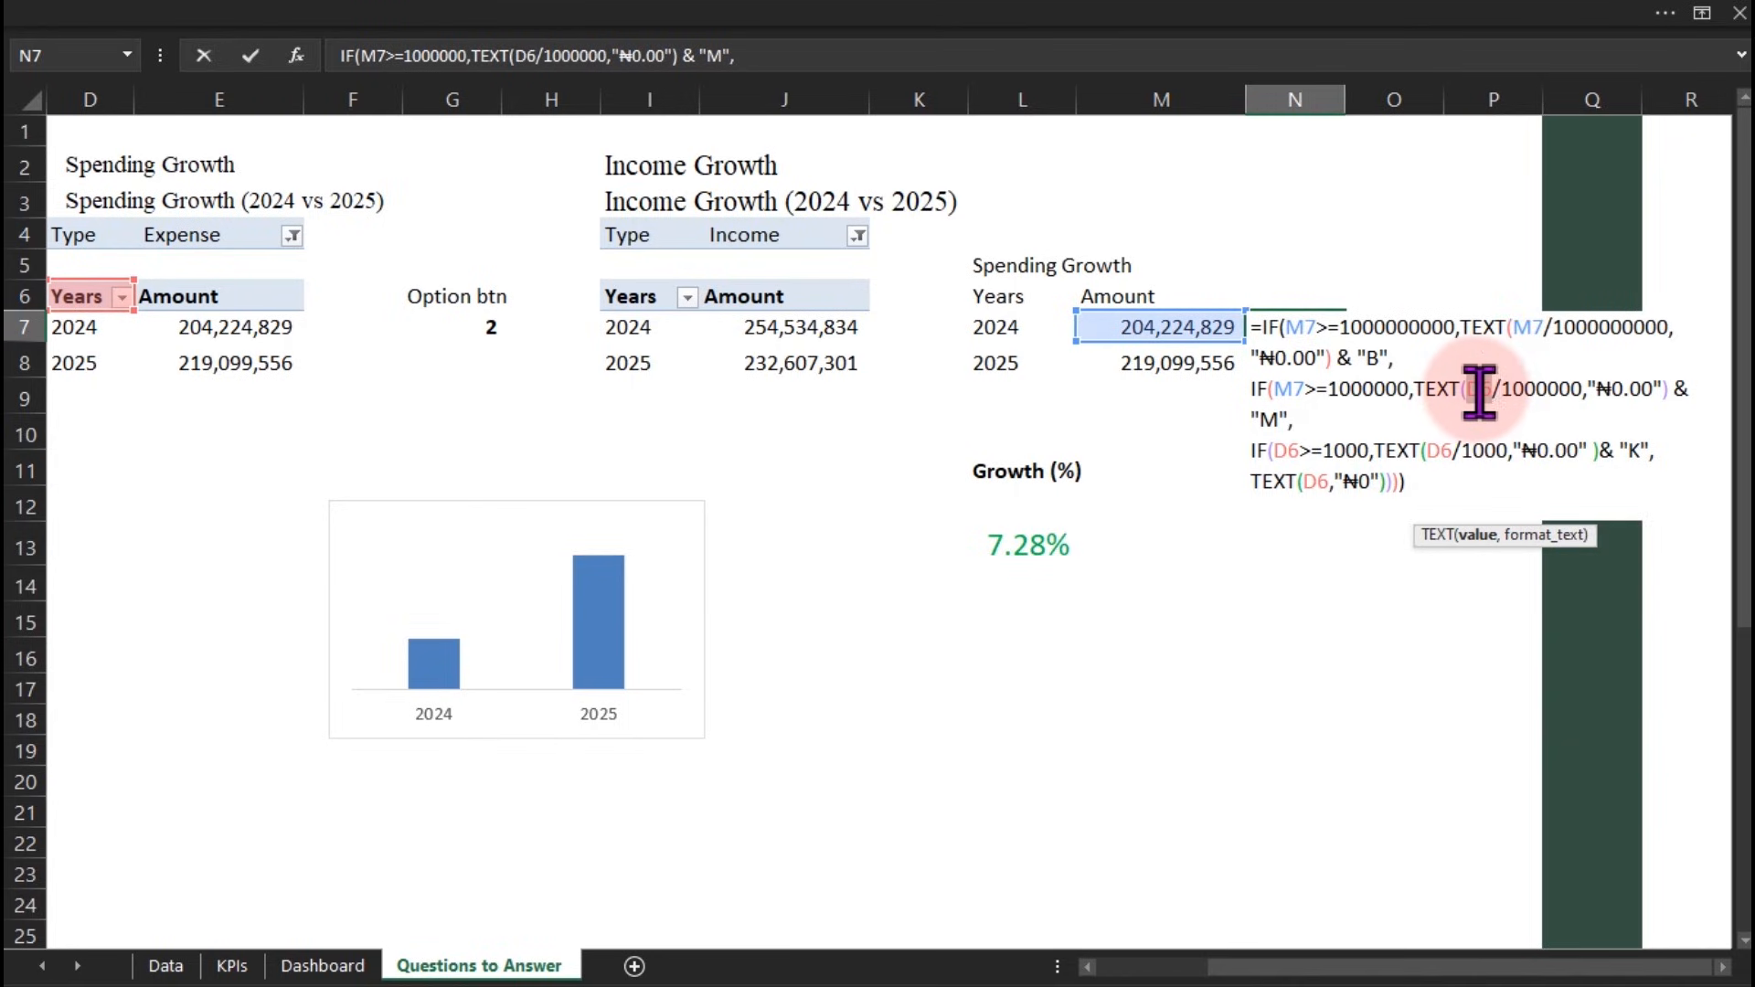
pyautogui.write('M7')
pyautogui.doubleClick(1444, 450)
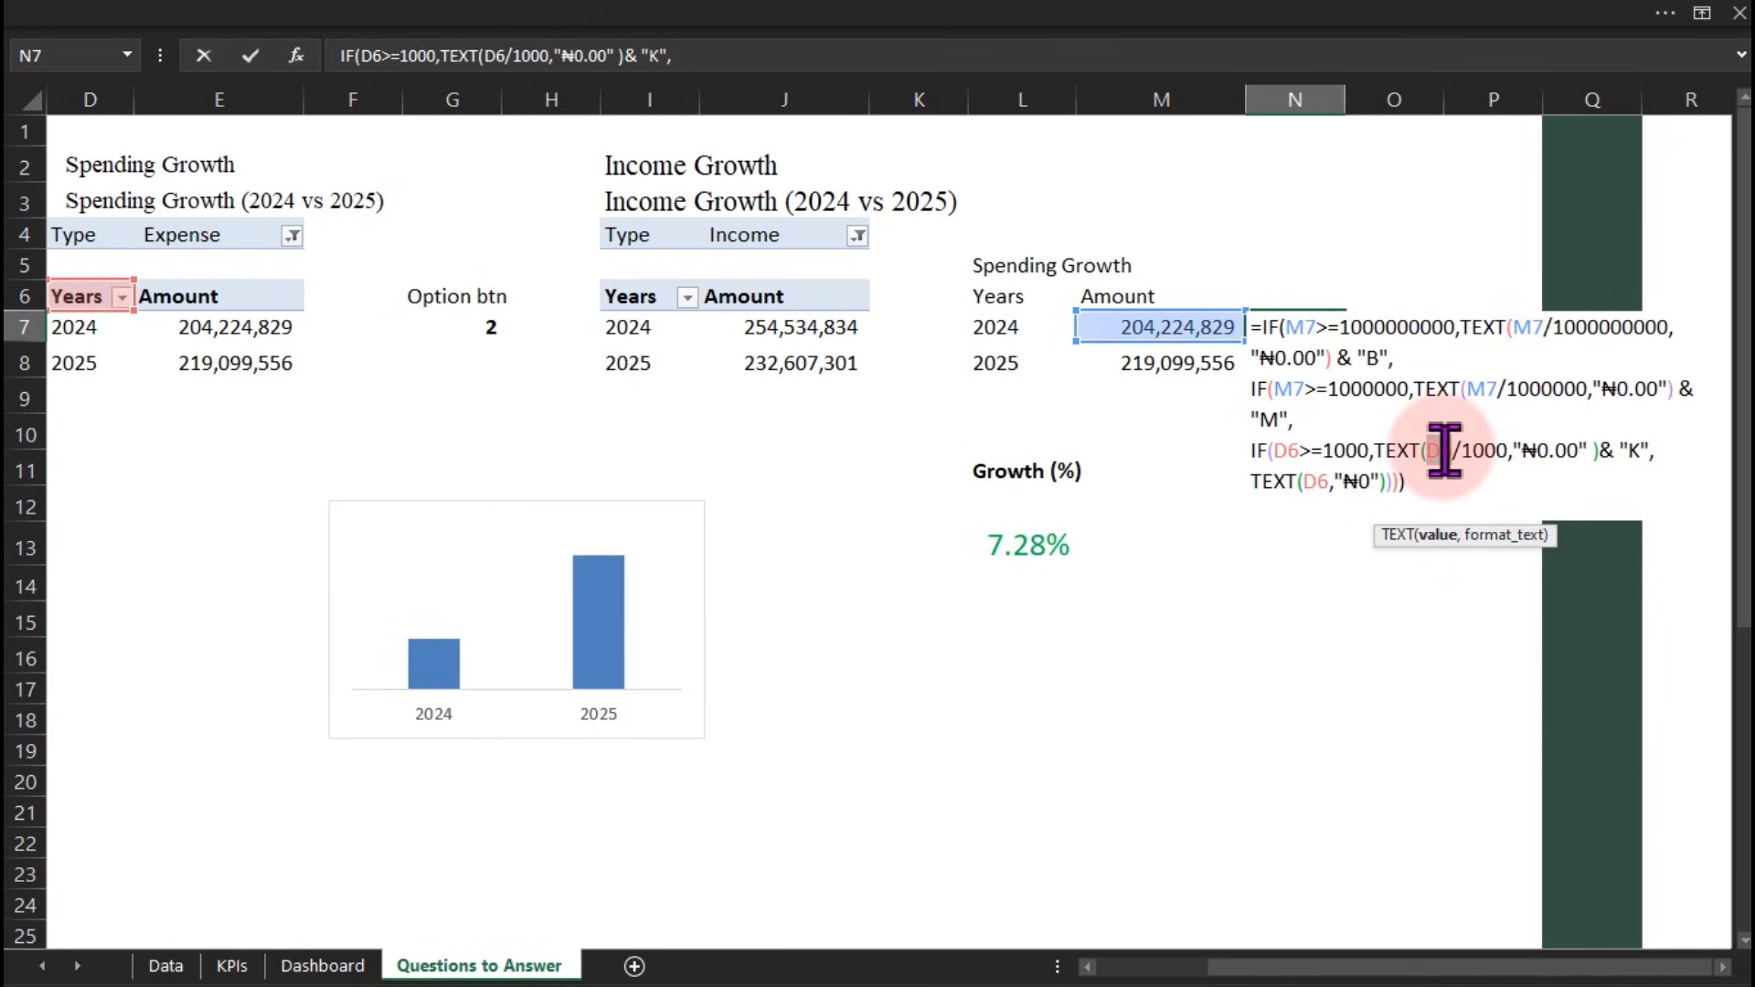
pyautogui.write('M7')
pyautogui.doubleClick(1286, 450)
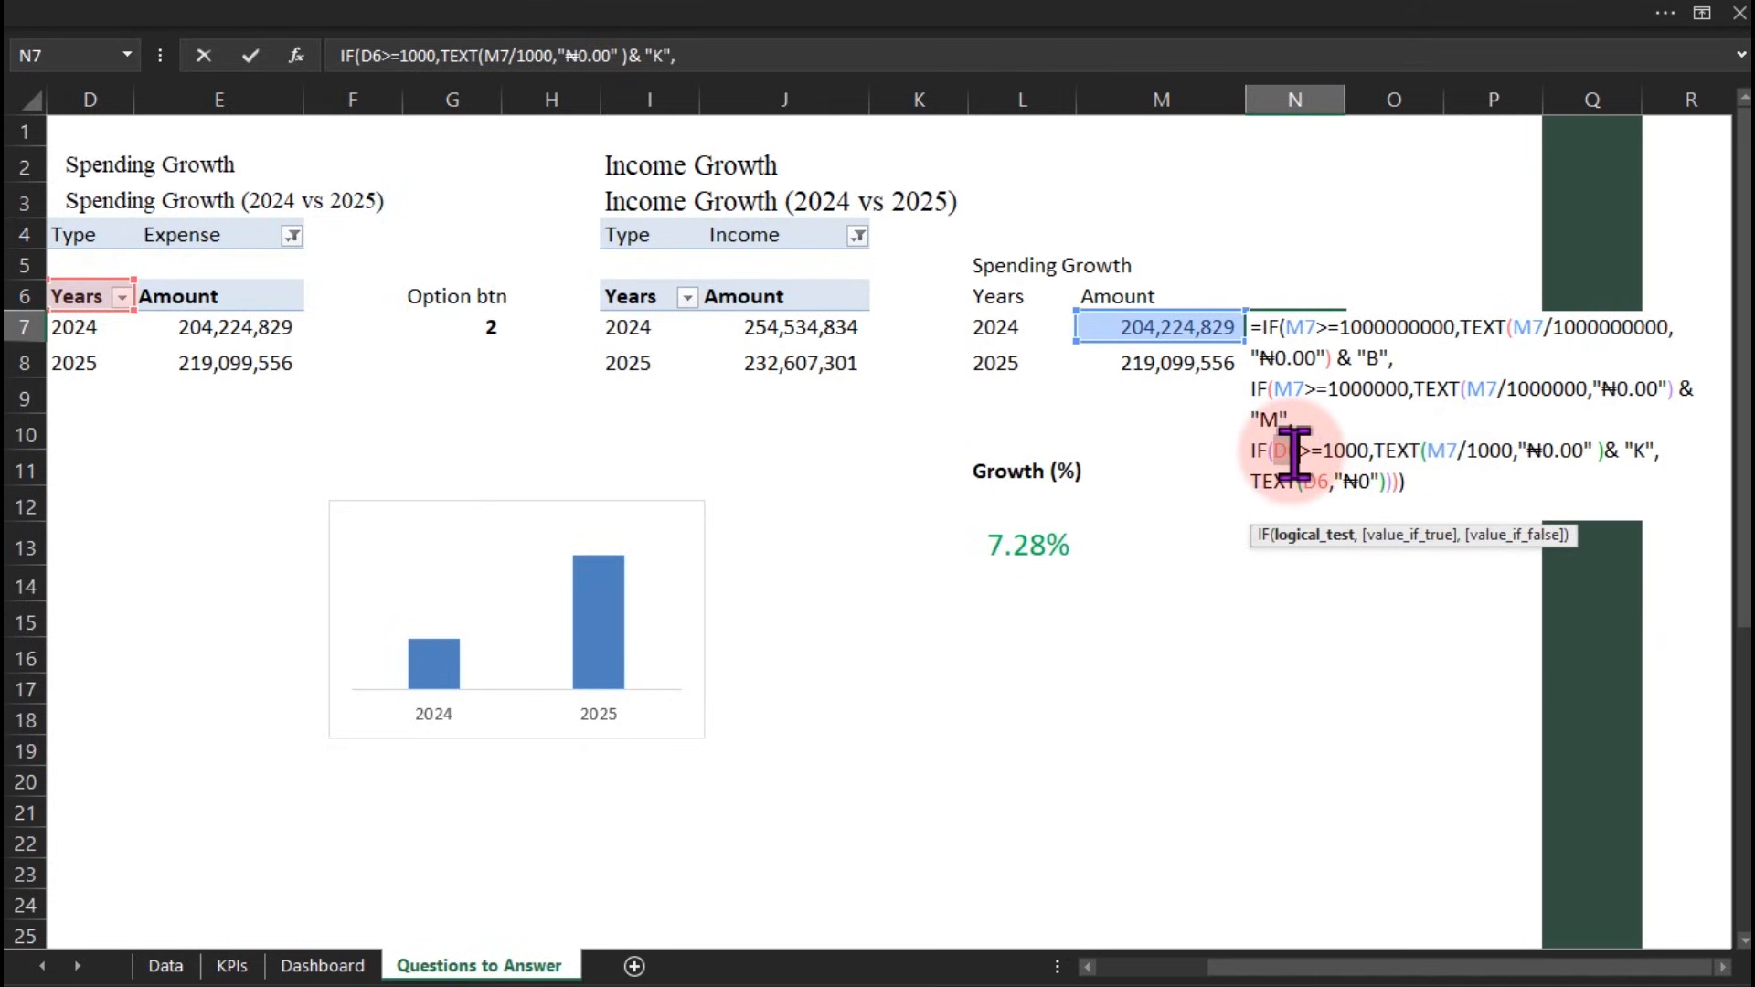
pyautogui.write('M7')
pyautogui.doubleClick(1315, 482)
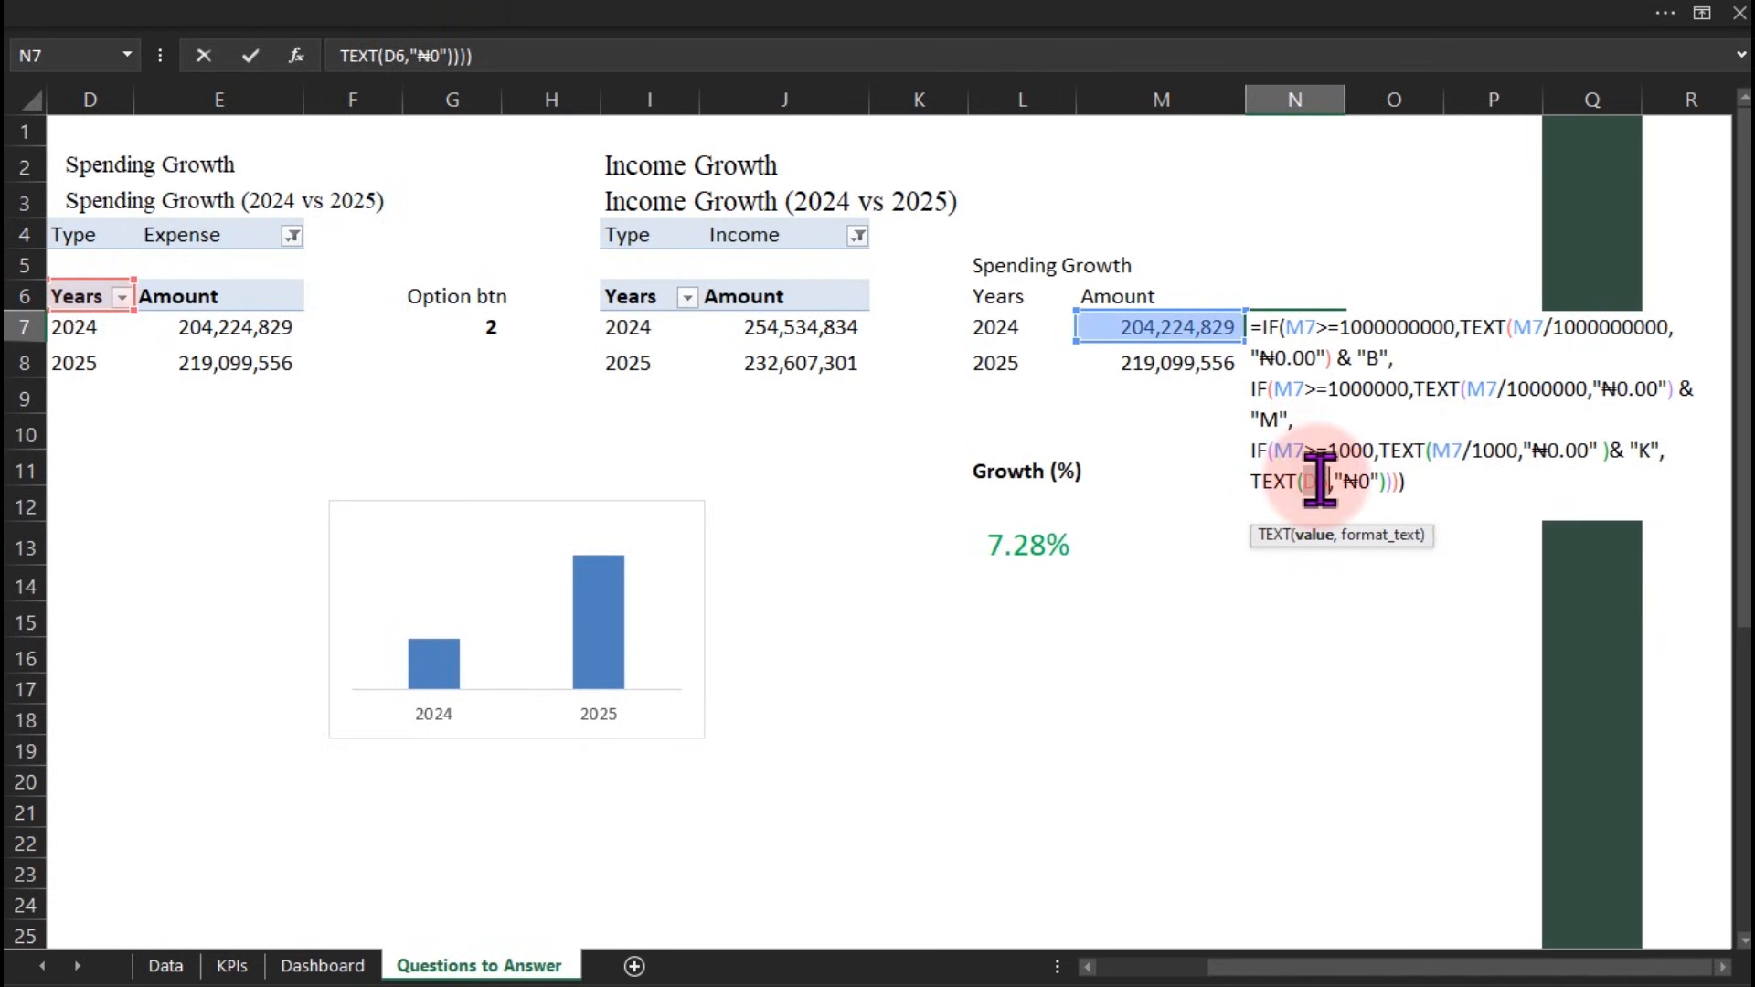
pyautogui.write('M7')
pyautogui.press('Return')
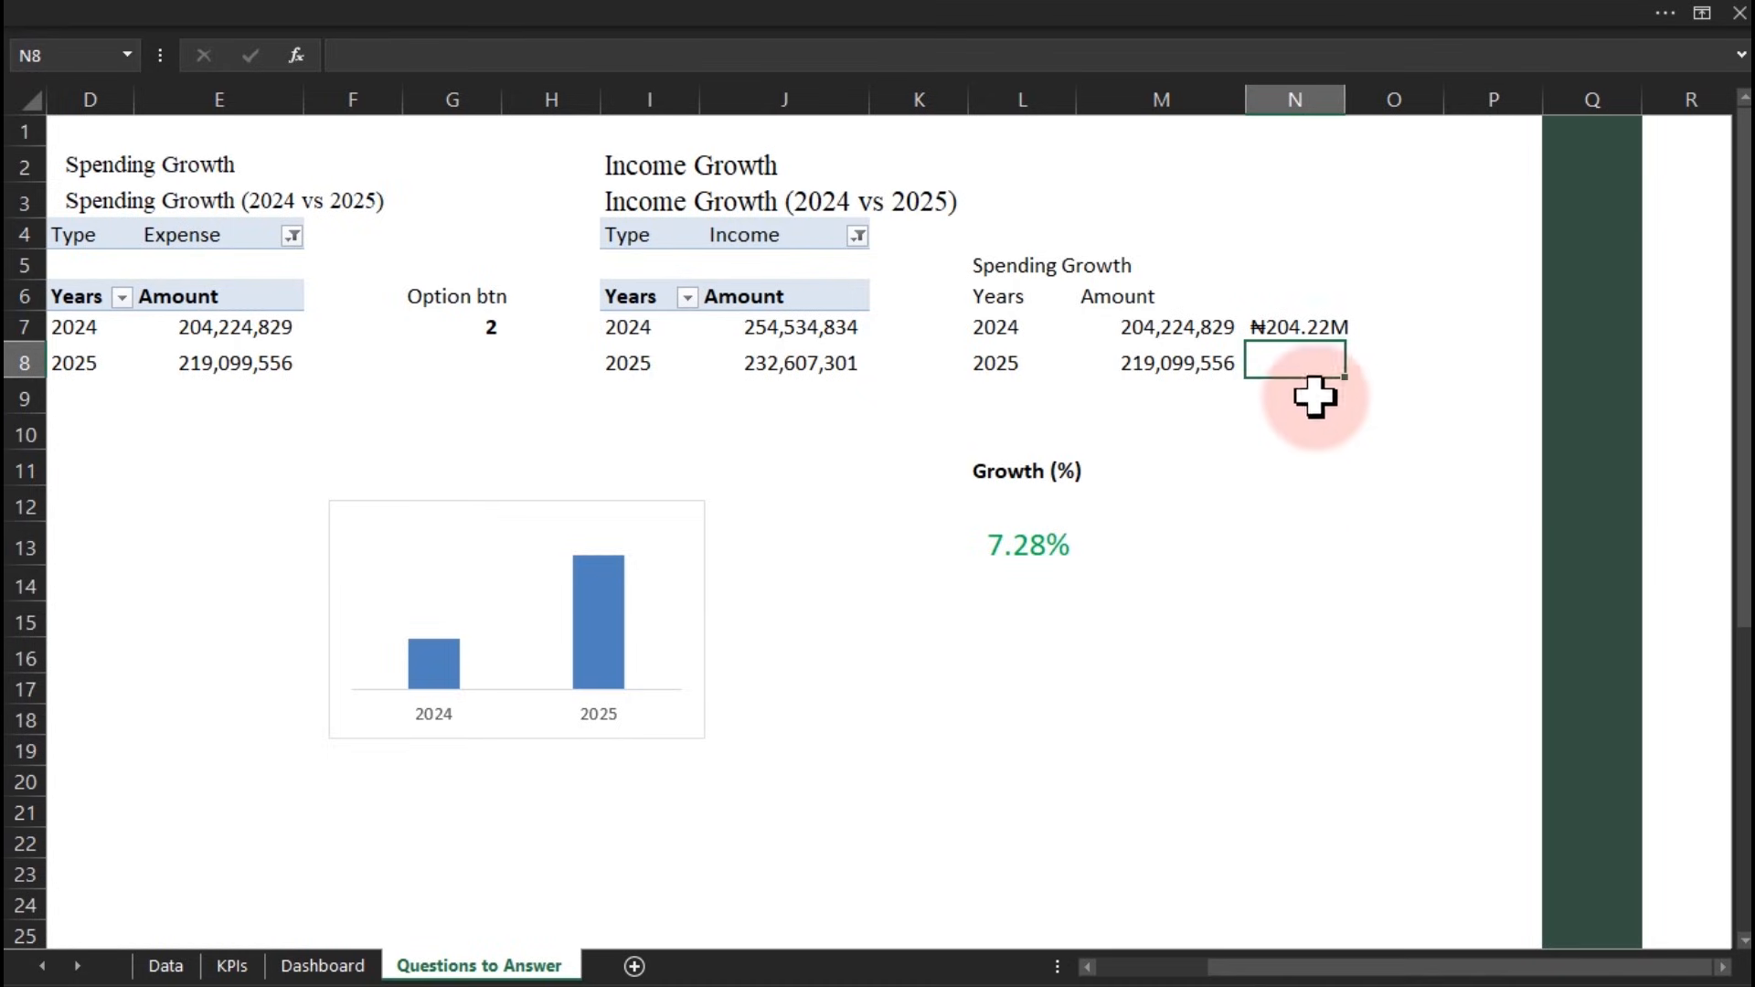
# Change the billion, million and thousand formats in the N7 formula to "₦0.0" and fill the formula down to N8
pyautogui.doubleClick(1317, 326)
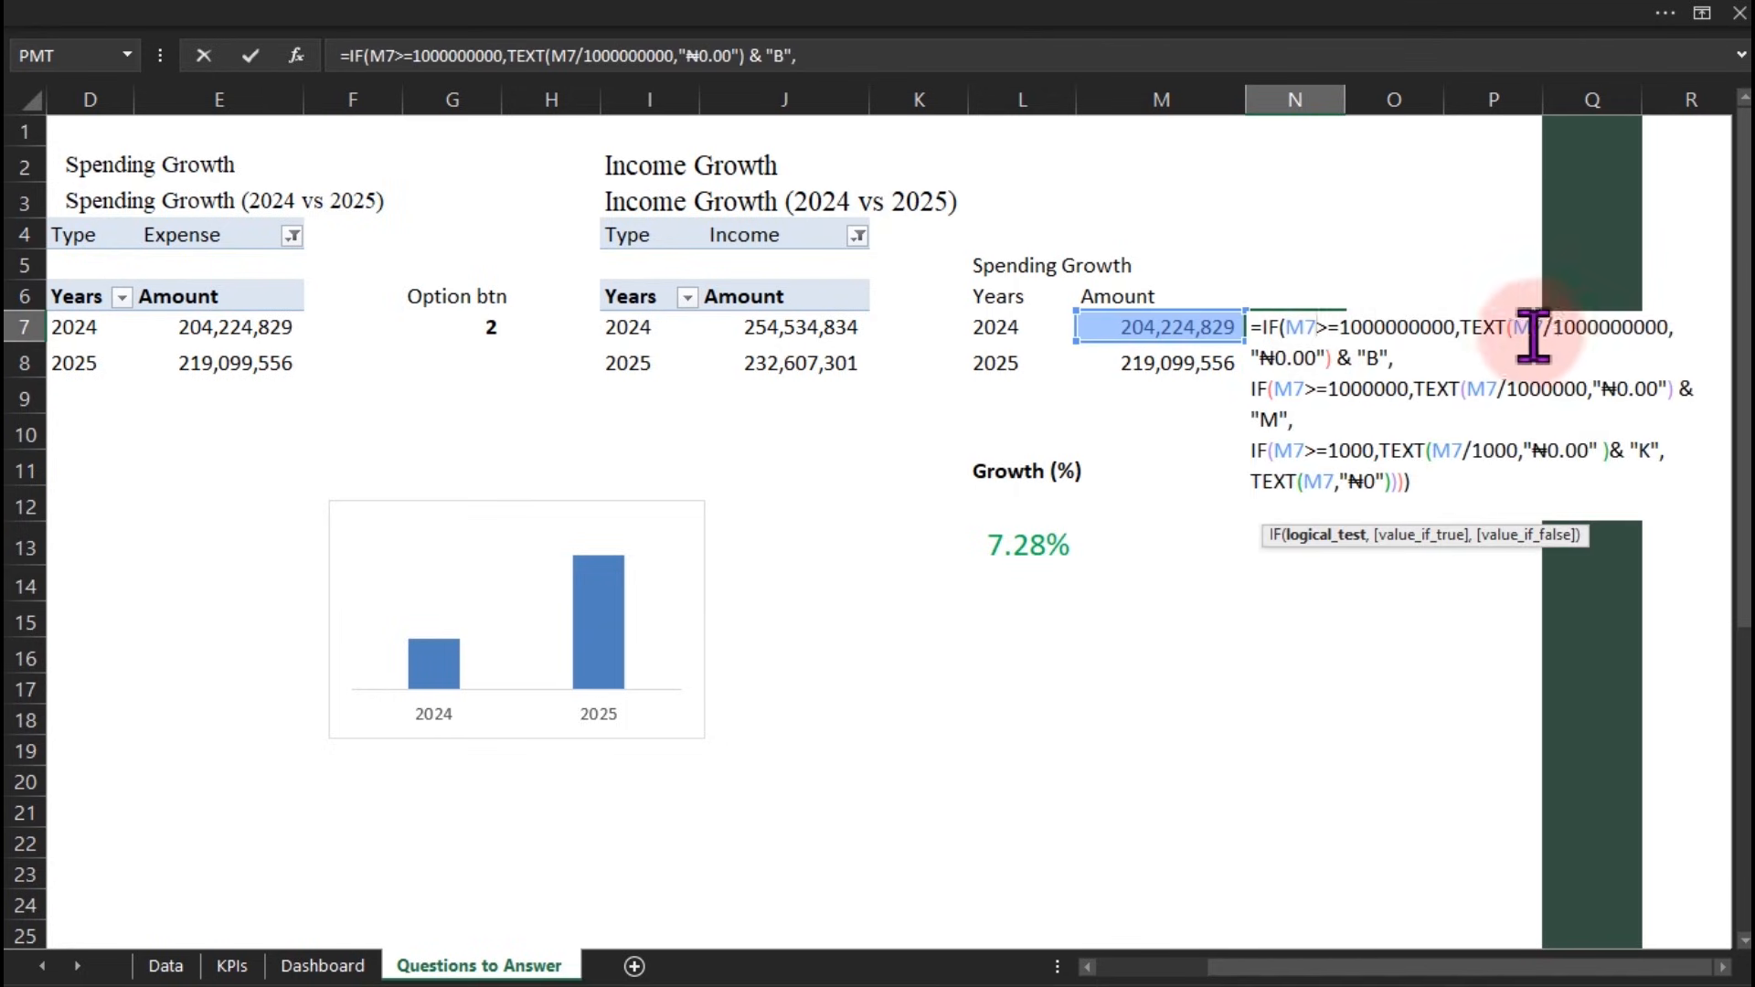
pyautogui.click(1307, 359)
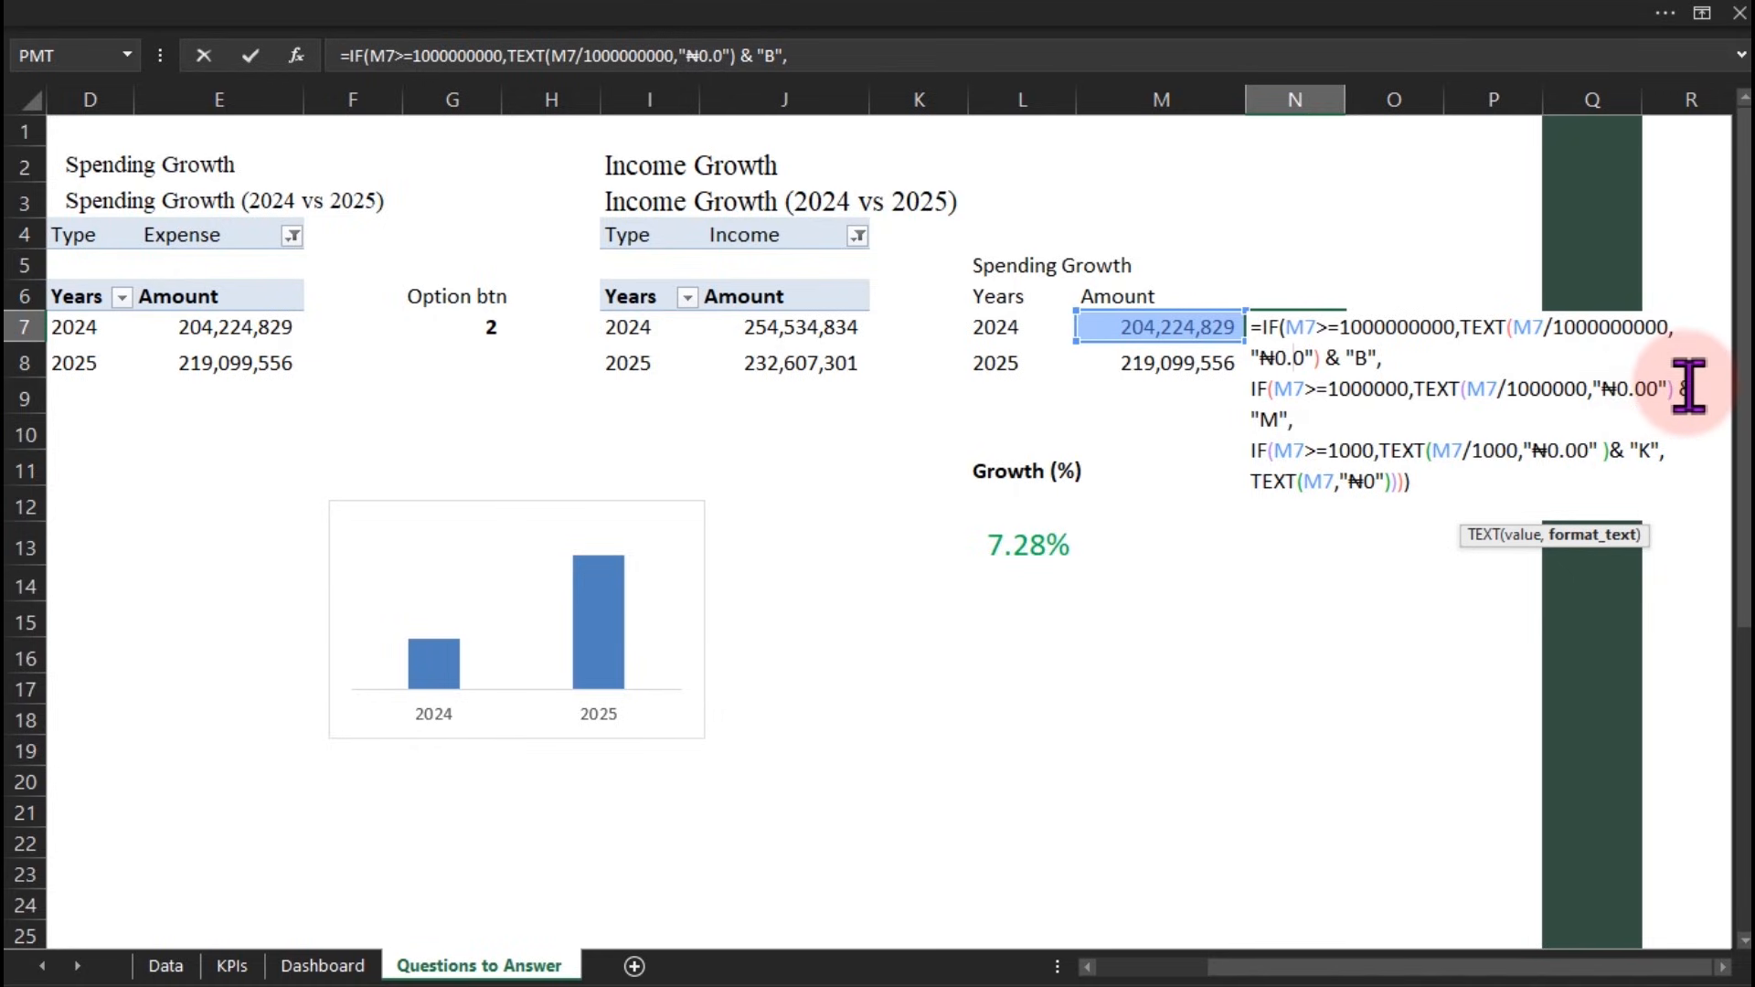
pyautogui.click(1651, 390)
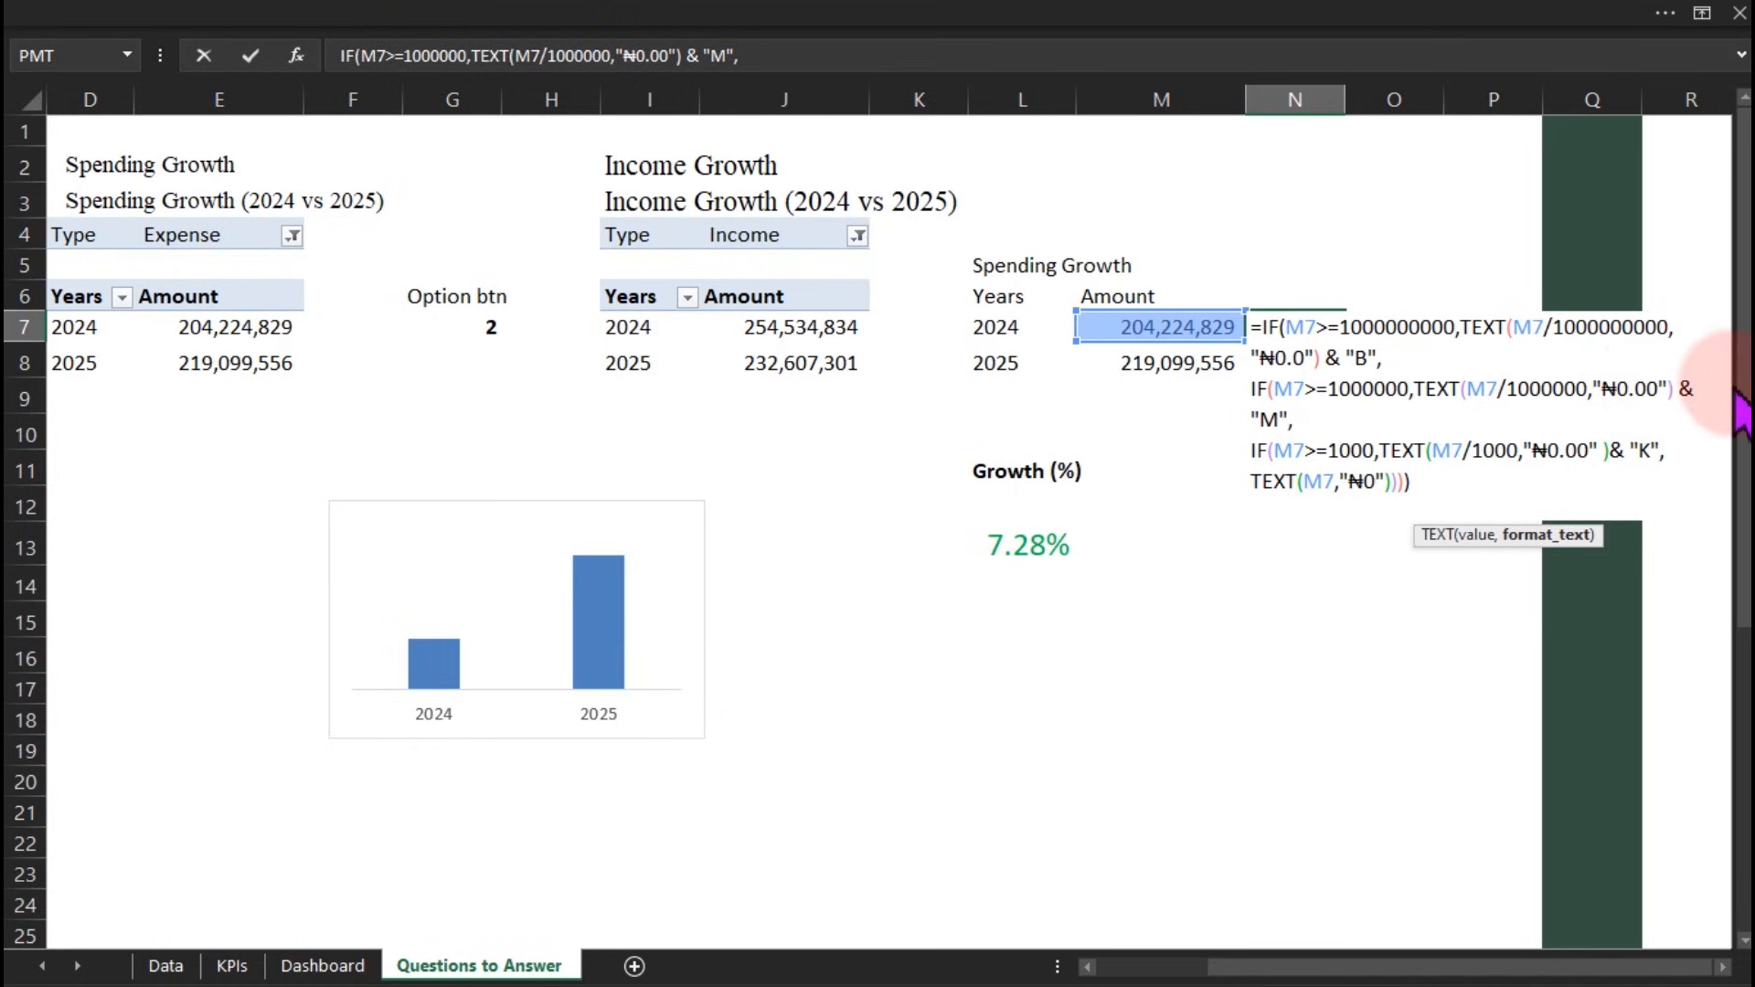
pyautogui.press('BackSpace')
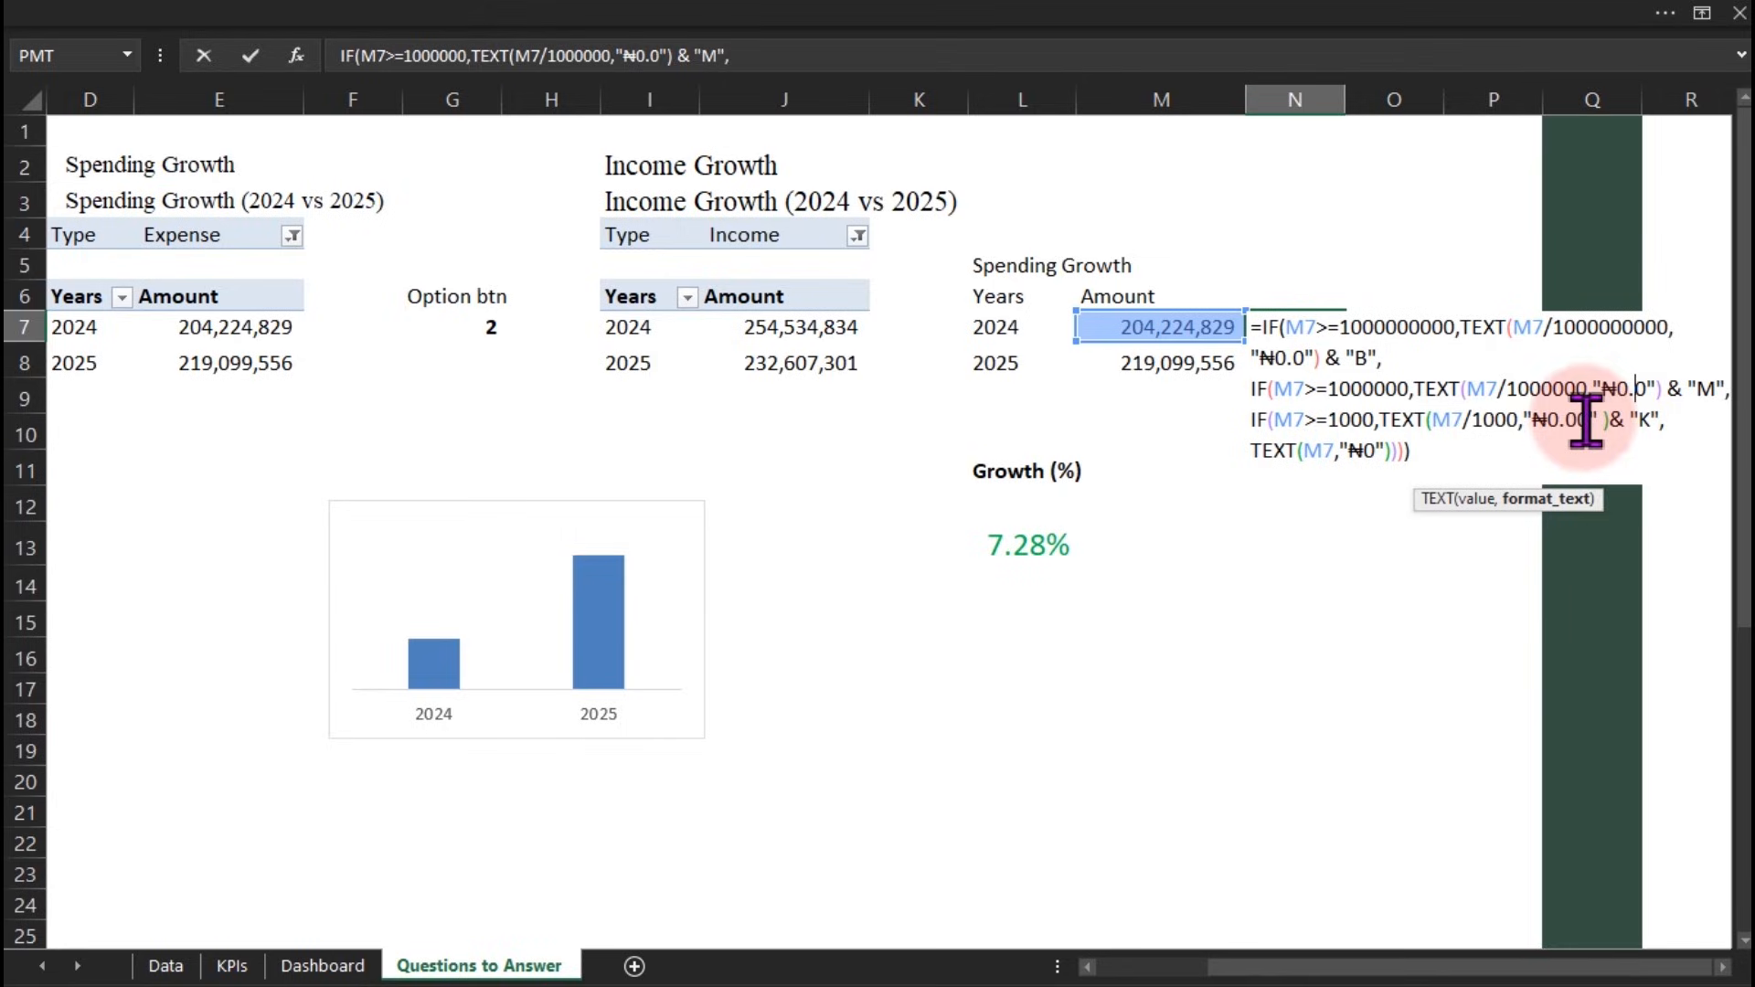
pyautogui.click(1582, 420)
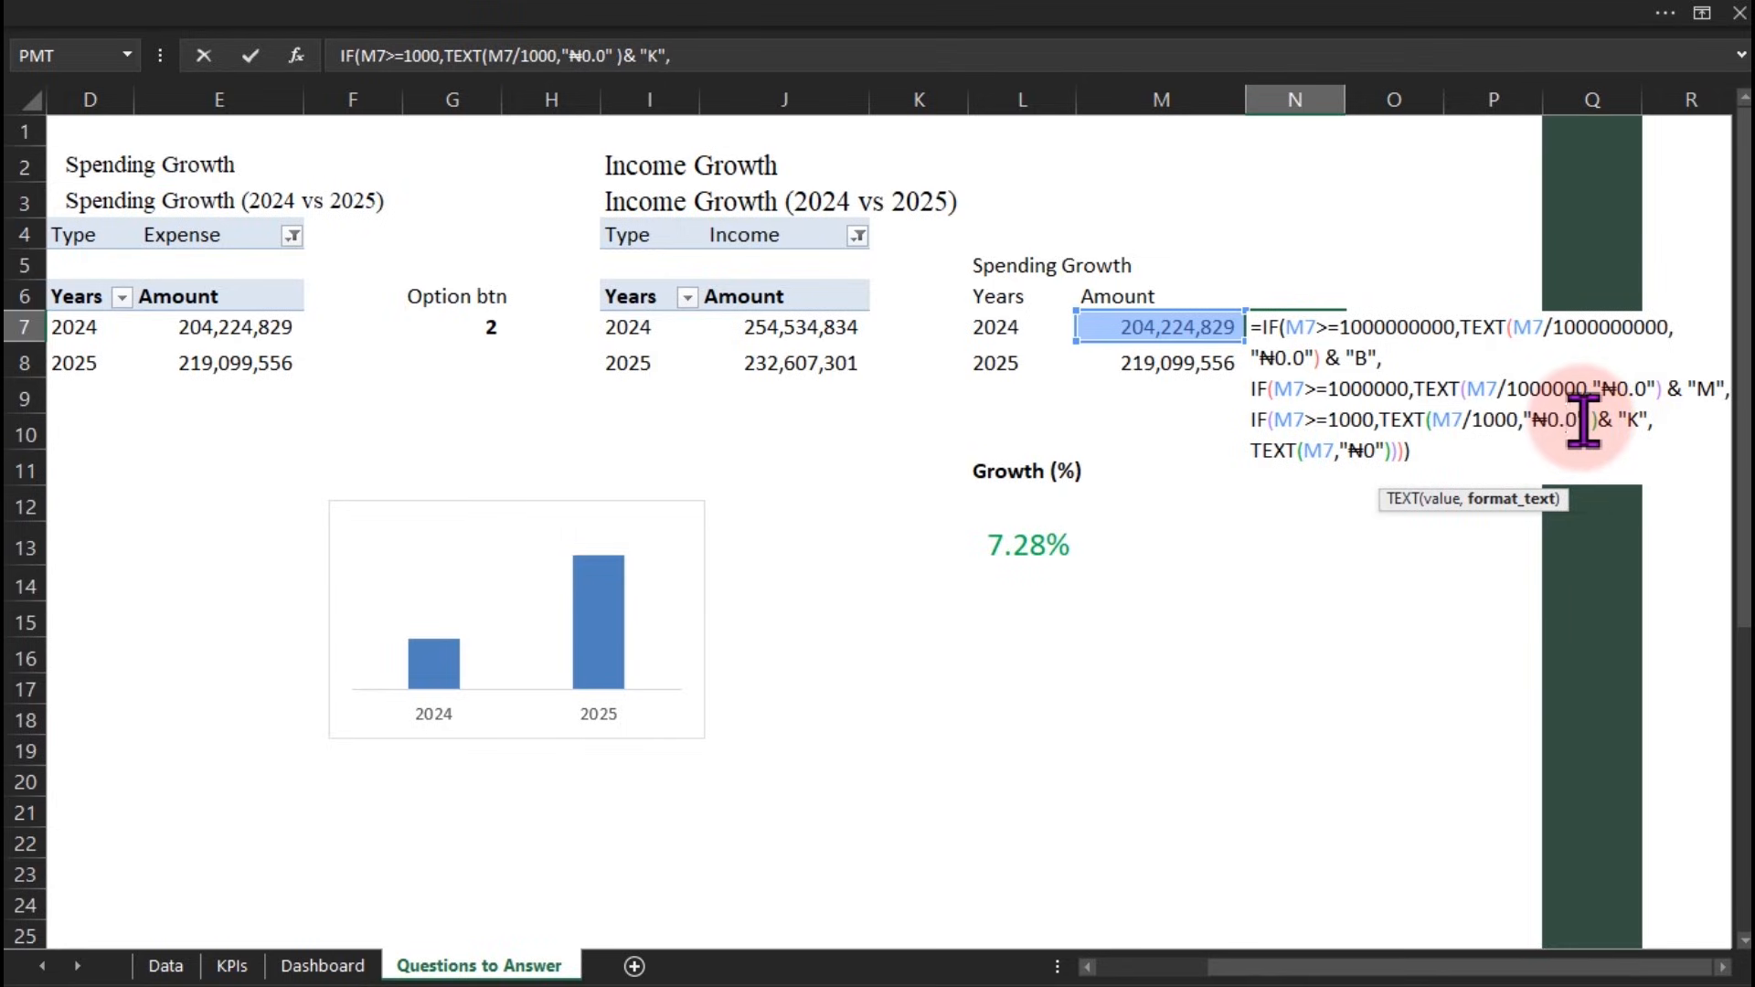
pyautogui.press('Return')
pyautogui.click(1313, 326)
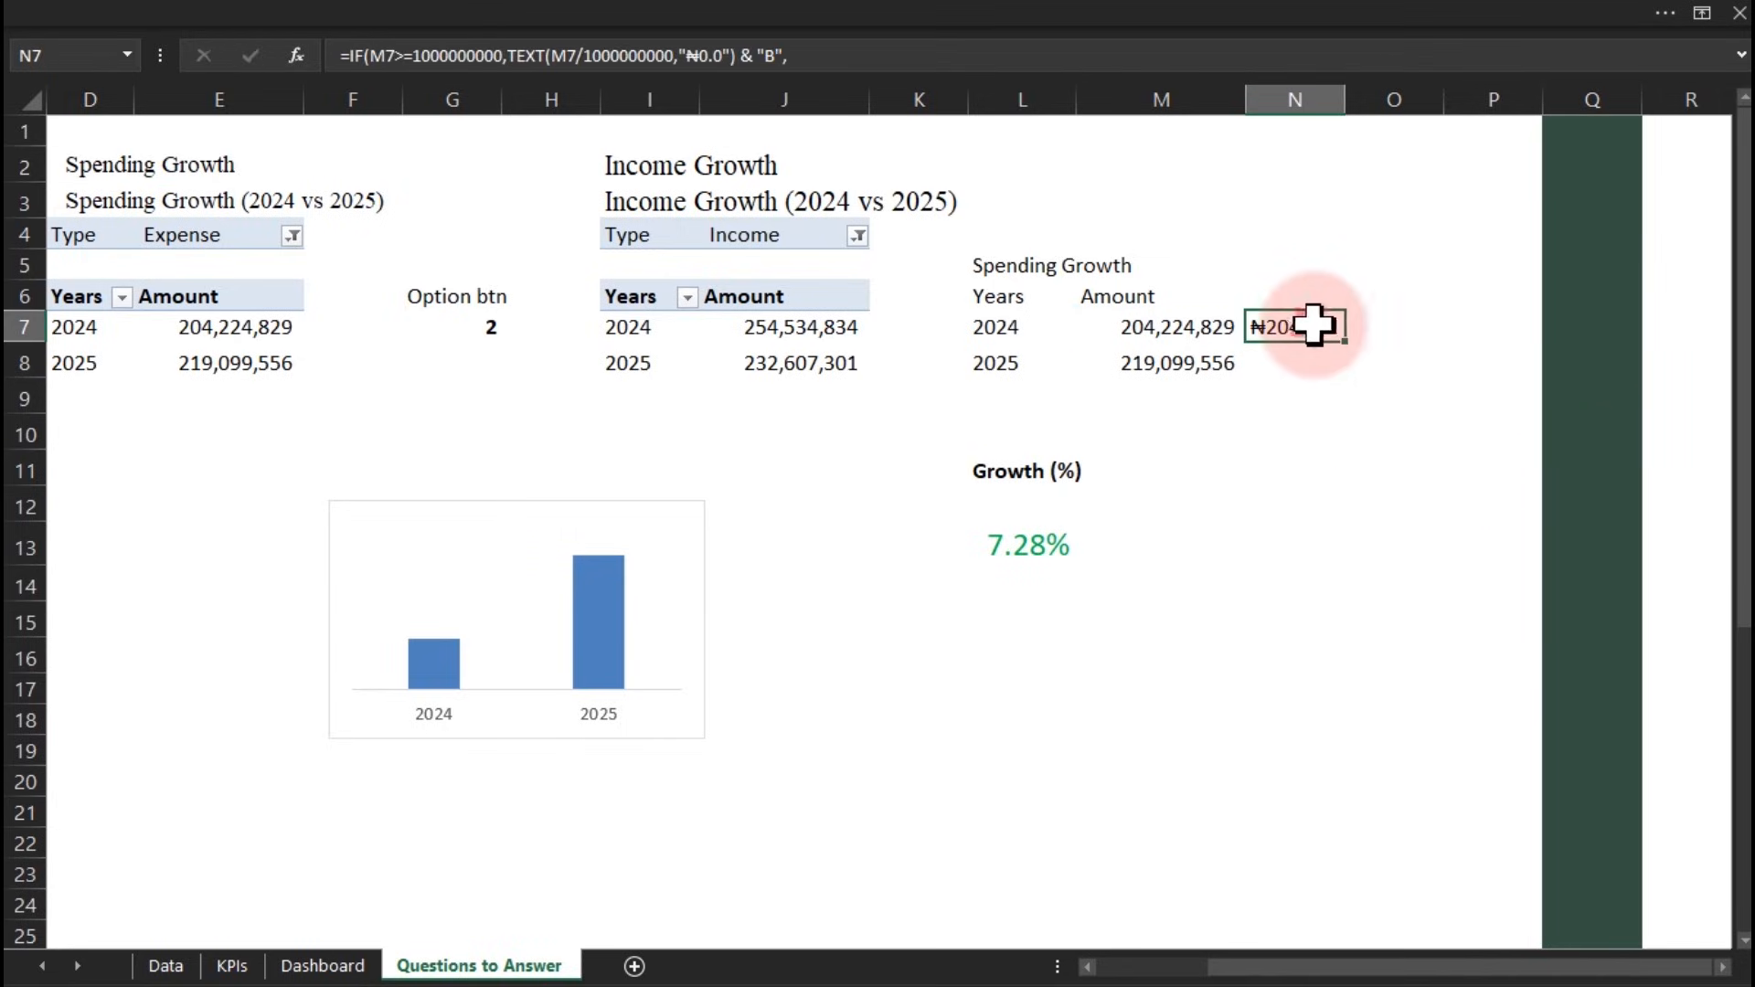
pyautogui.moveTo(1349, 347); pyautogui.dragTo(1346, 371)
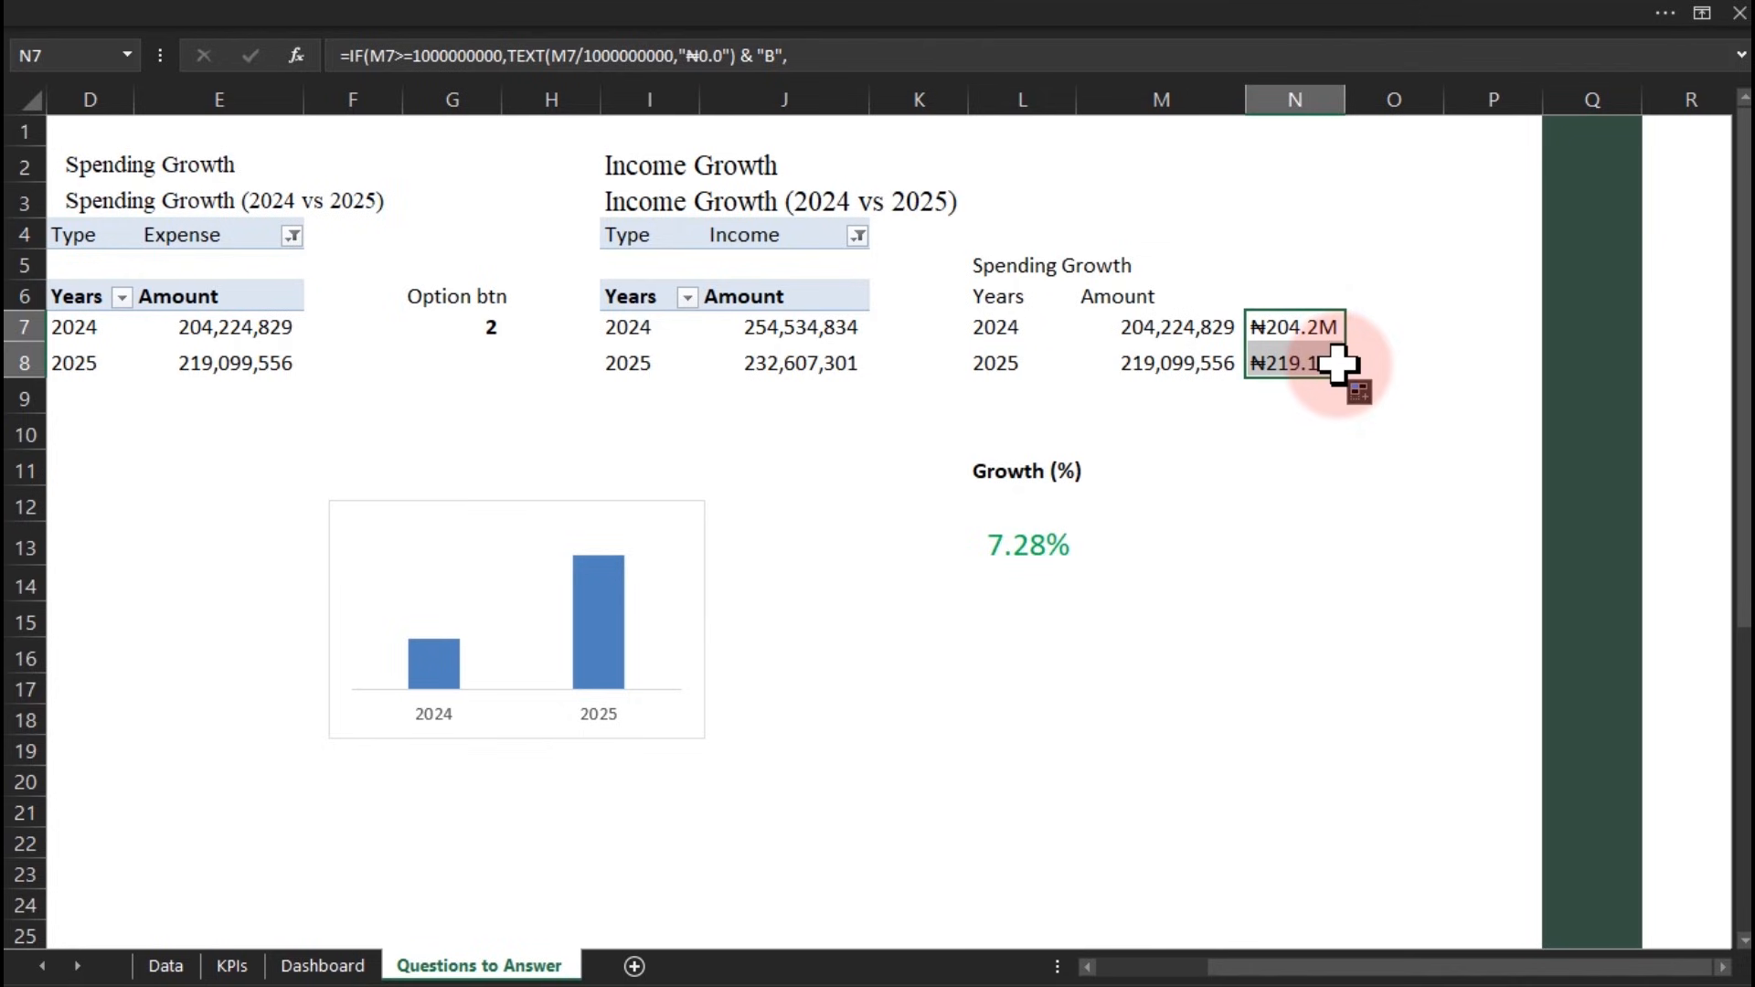
# Add data labels to the columns of the 2024 vs 2025 chart
pyautogui.click(610, 603)
pyautogui.click(741, 516)
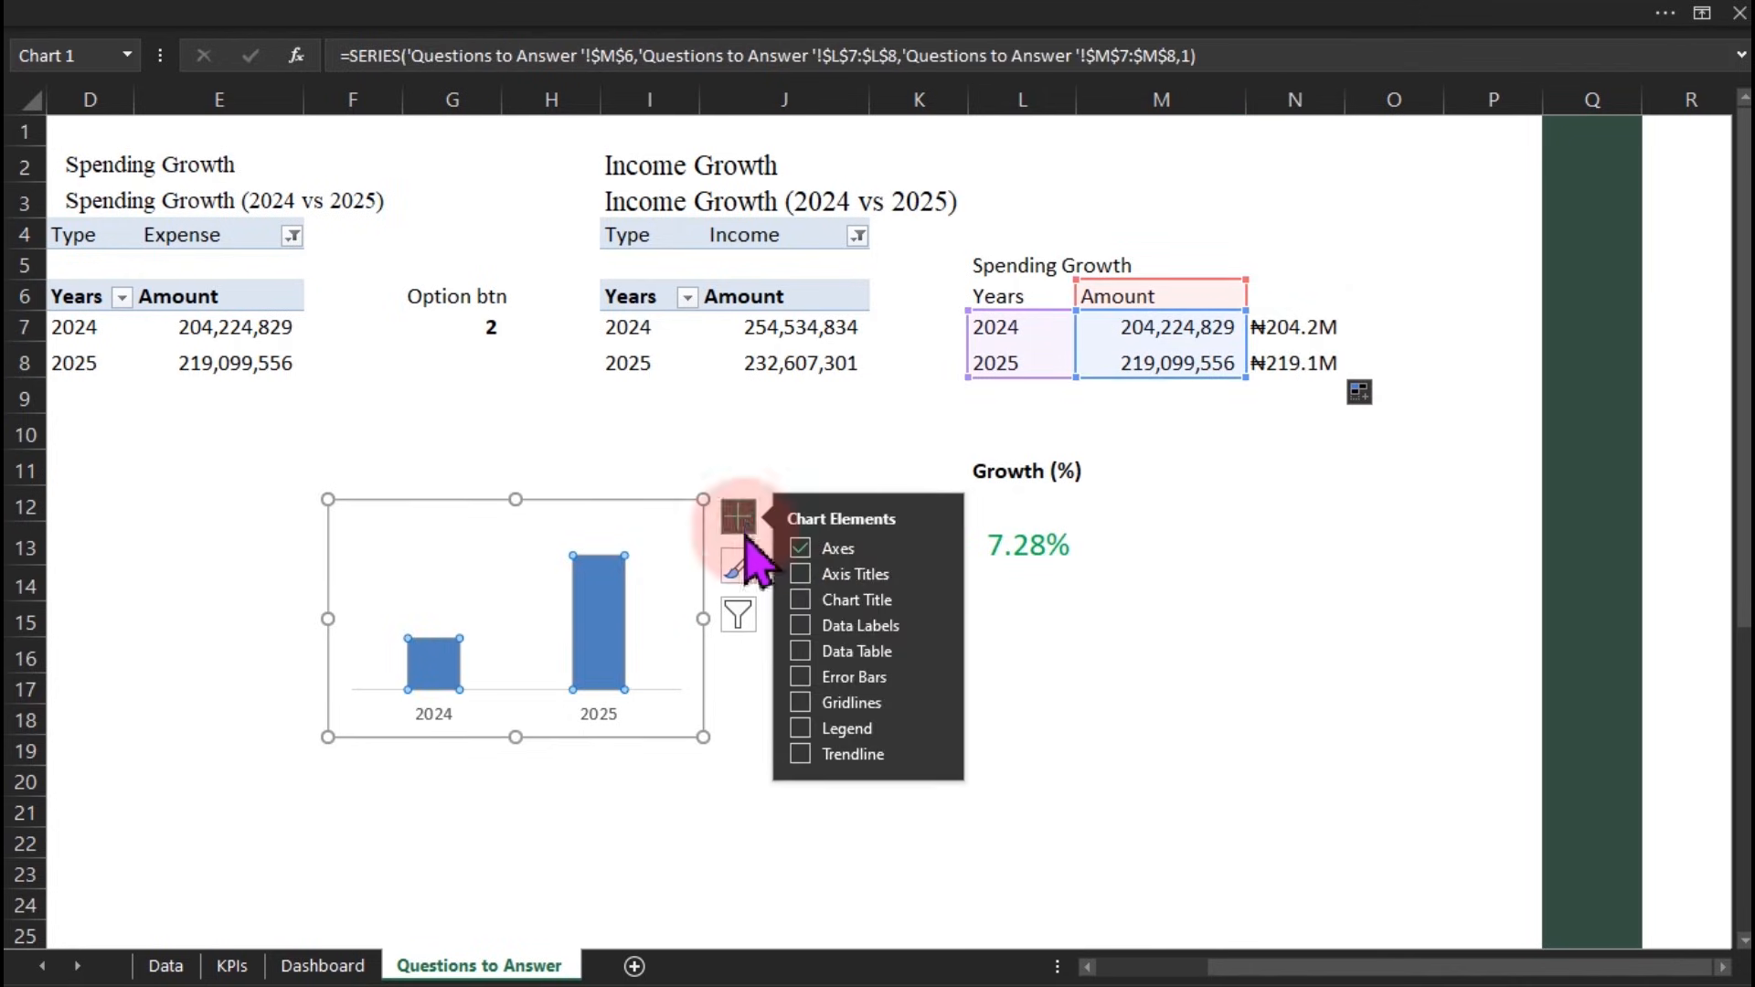
pyautogui.click(810, 630)
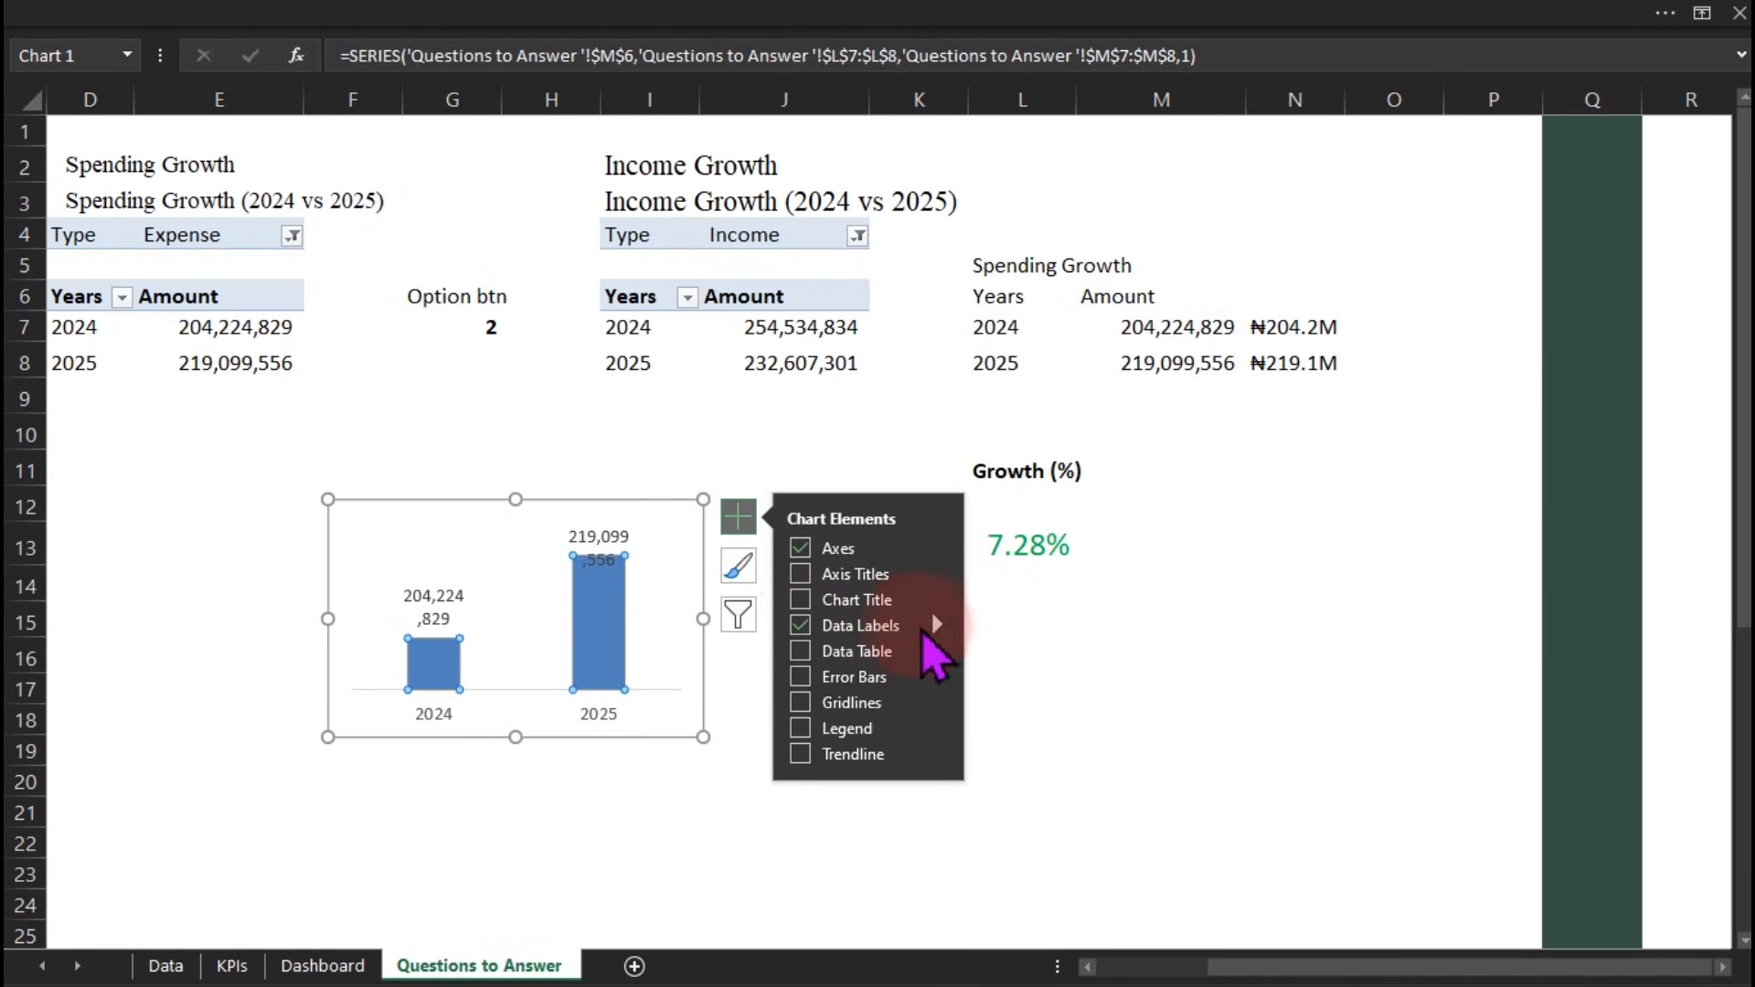
# Make the chart's data labels show the abbreviated amounts from cells N7:N8 and exclude the series value
pyautogui.click(598, 540)
pyautogui.click(603, 538)
pyautogui.click(603, 538)
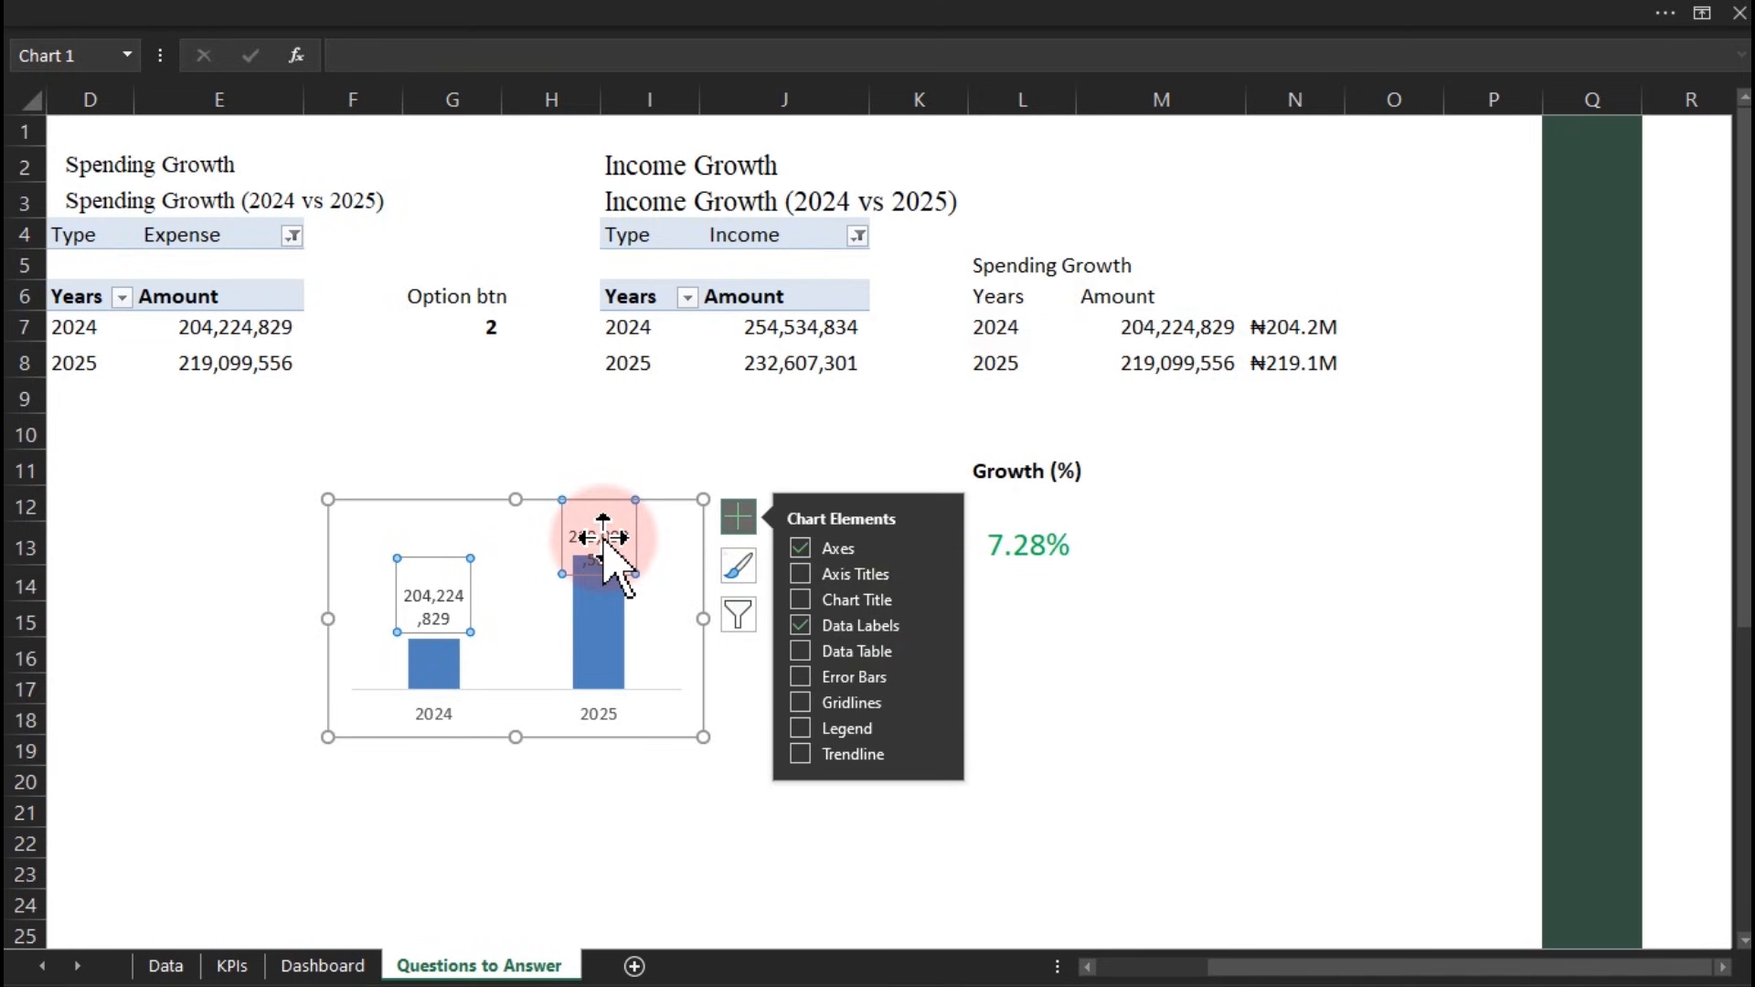
pyautogui.doubleClick(604, 538)
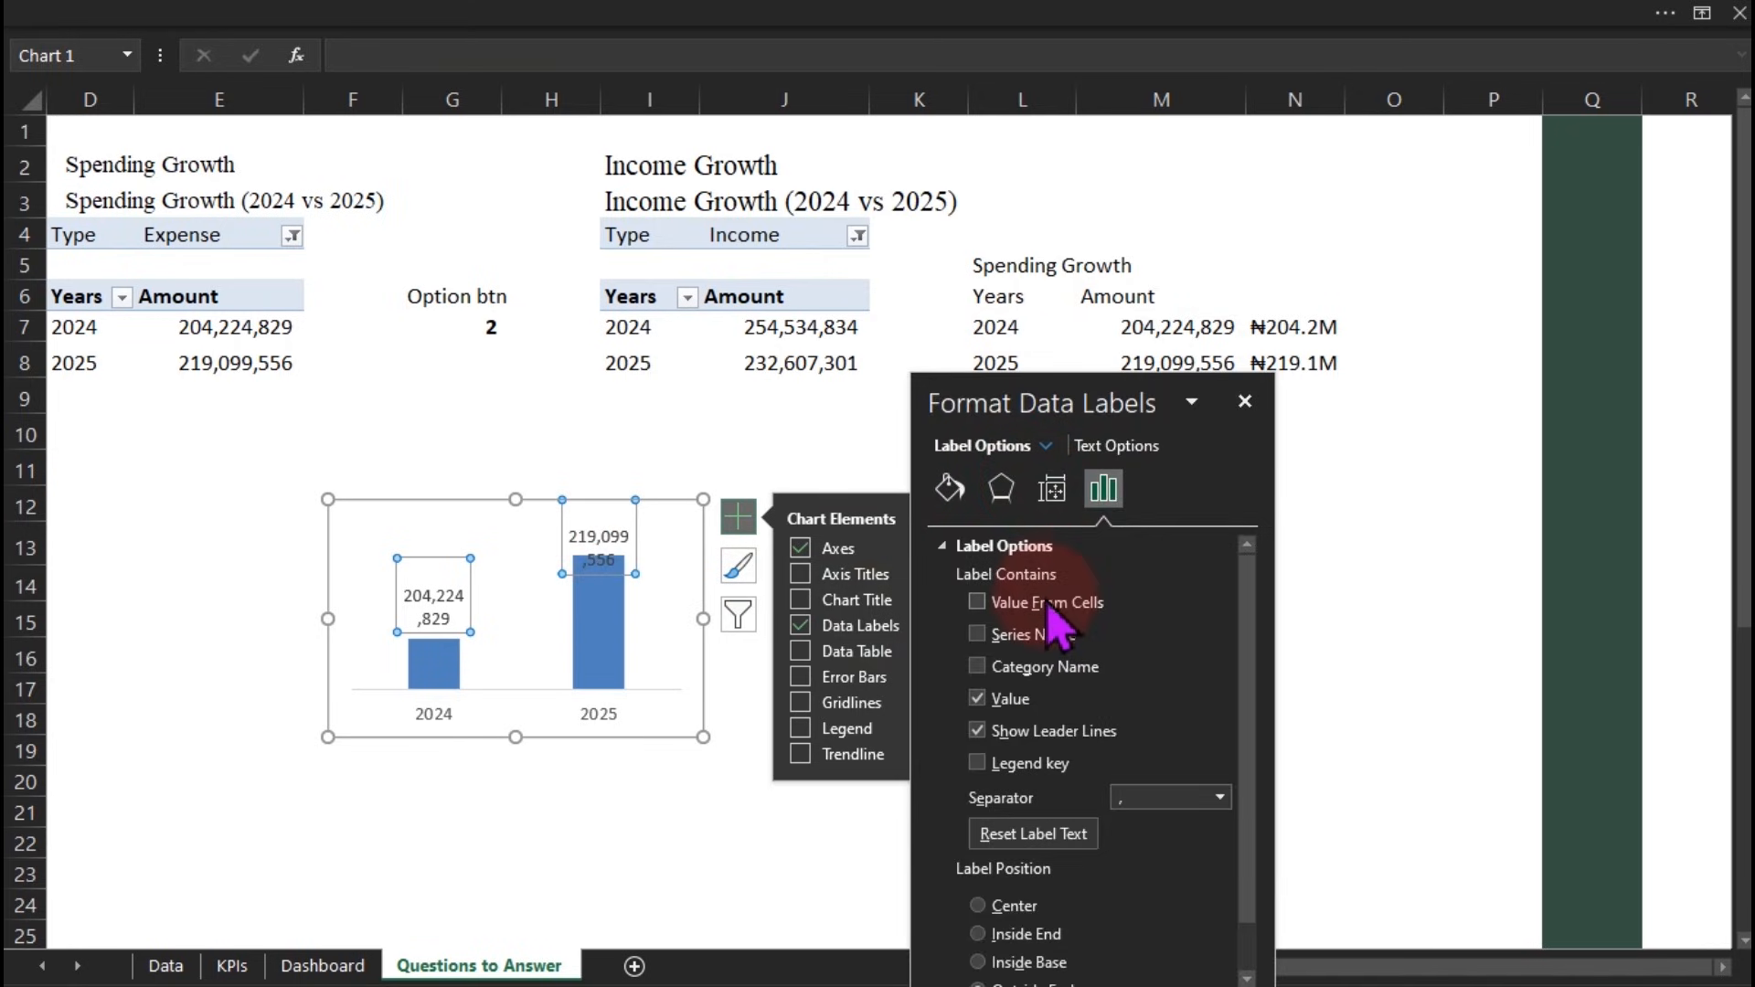
pyautogui.click(1042, 603)
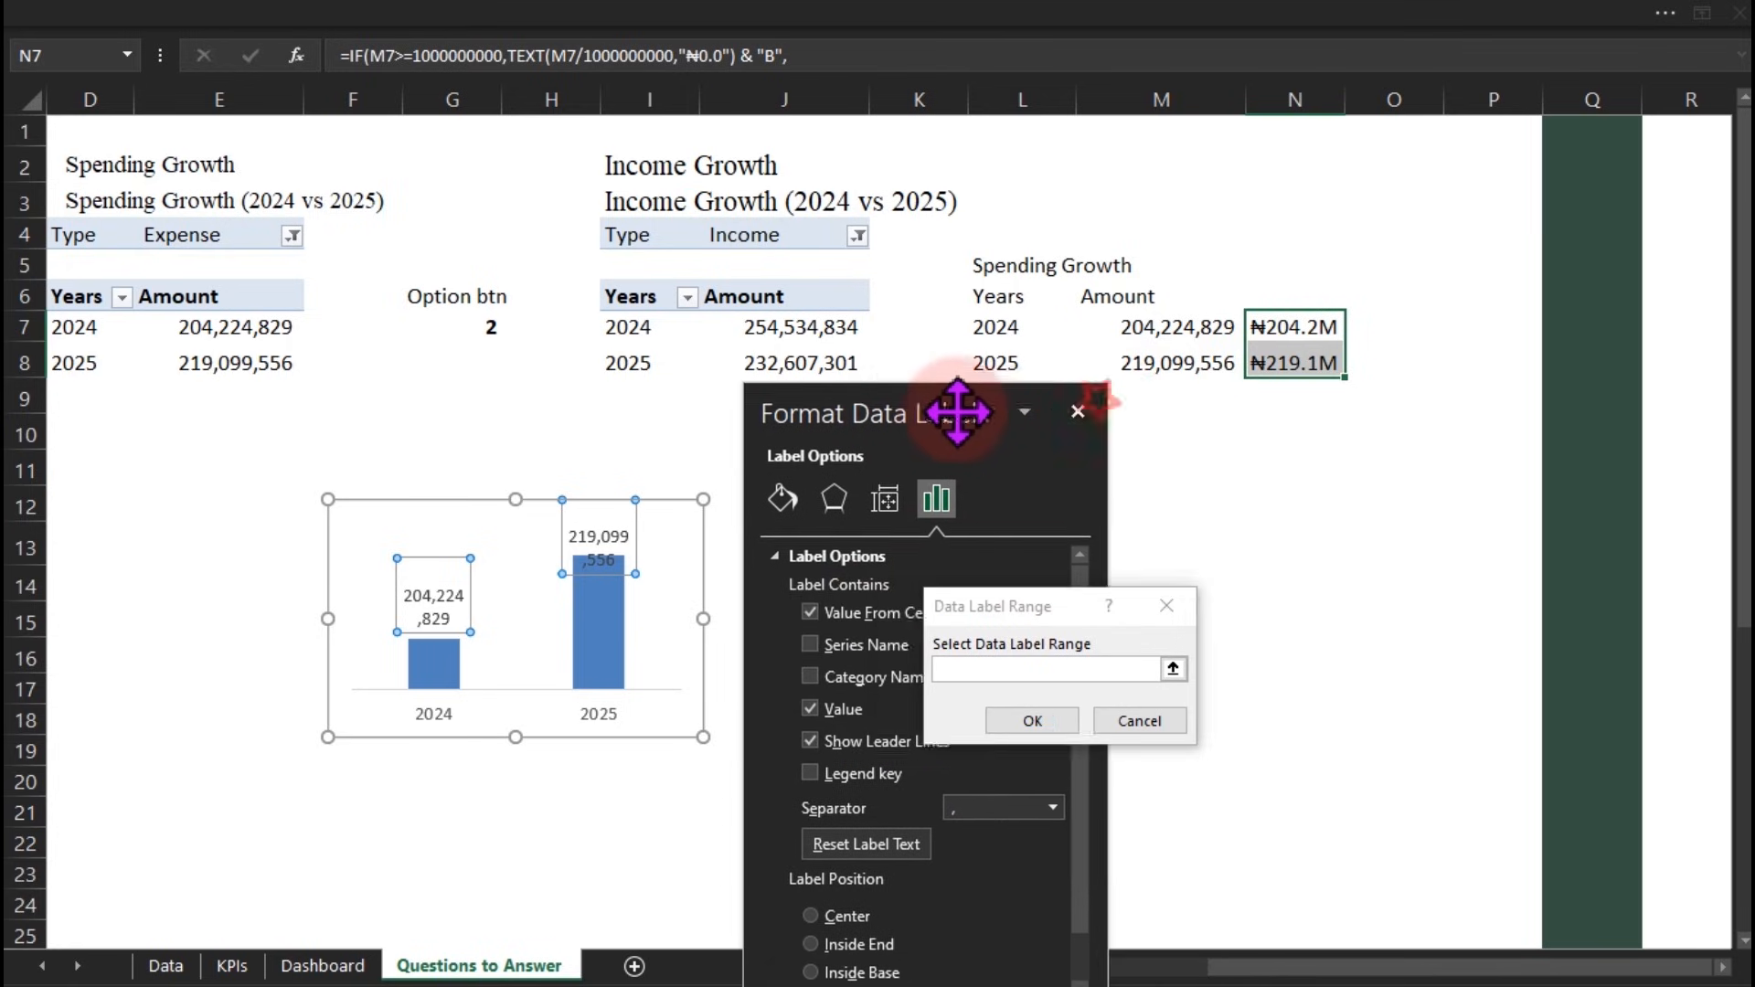
pyautogui.moveTo(1262, 326); pyautogui.dragTo(1277, 366)
pyautogui.click(972, 667)
pyautogui.click(1009, 722)
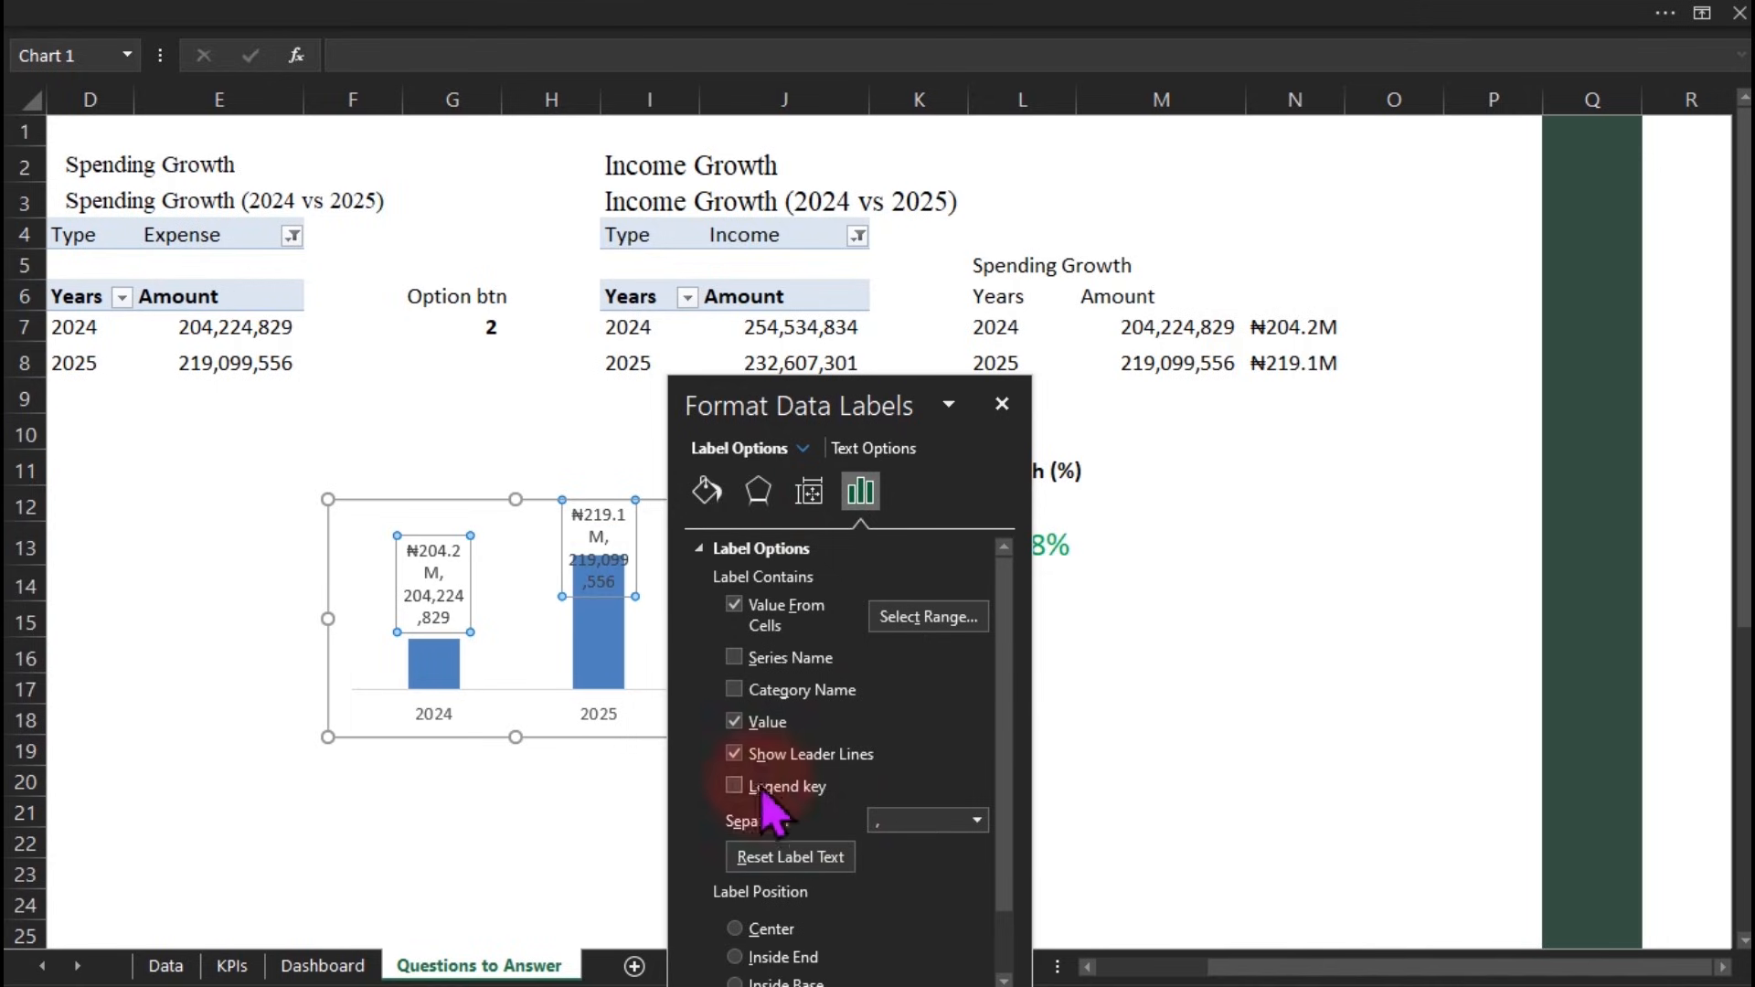
pyautogui.click(733, 724)
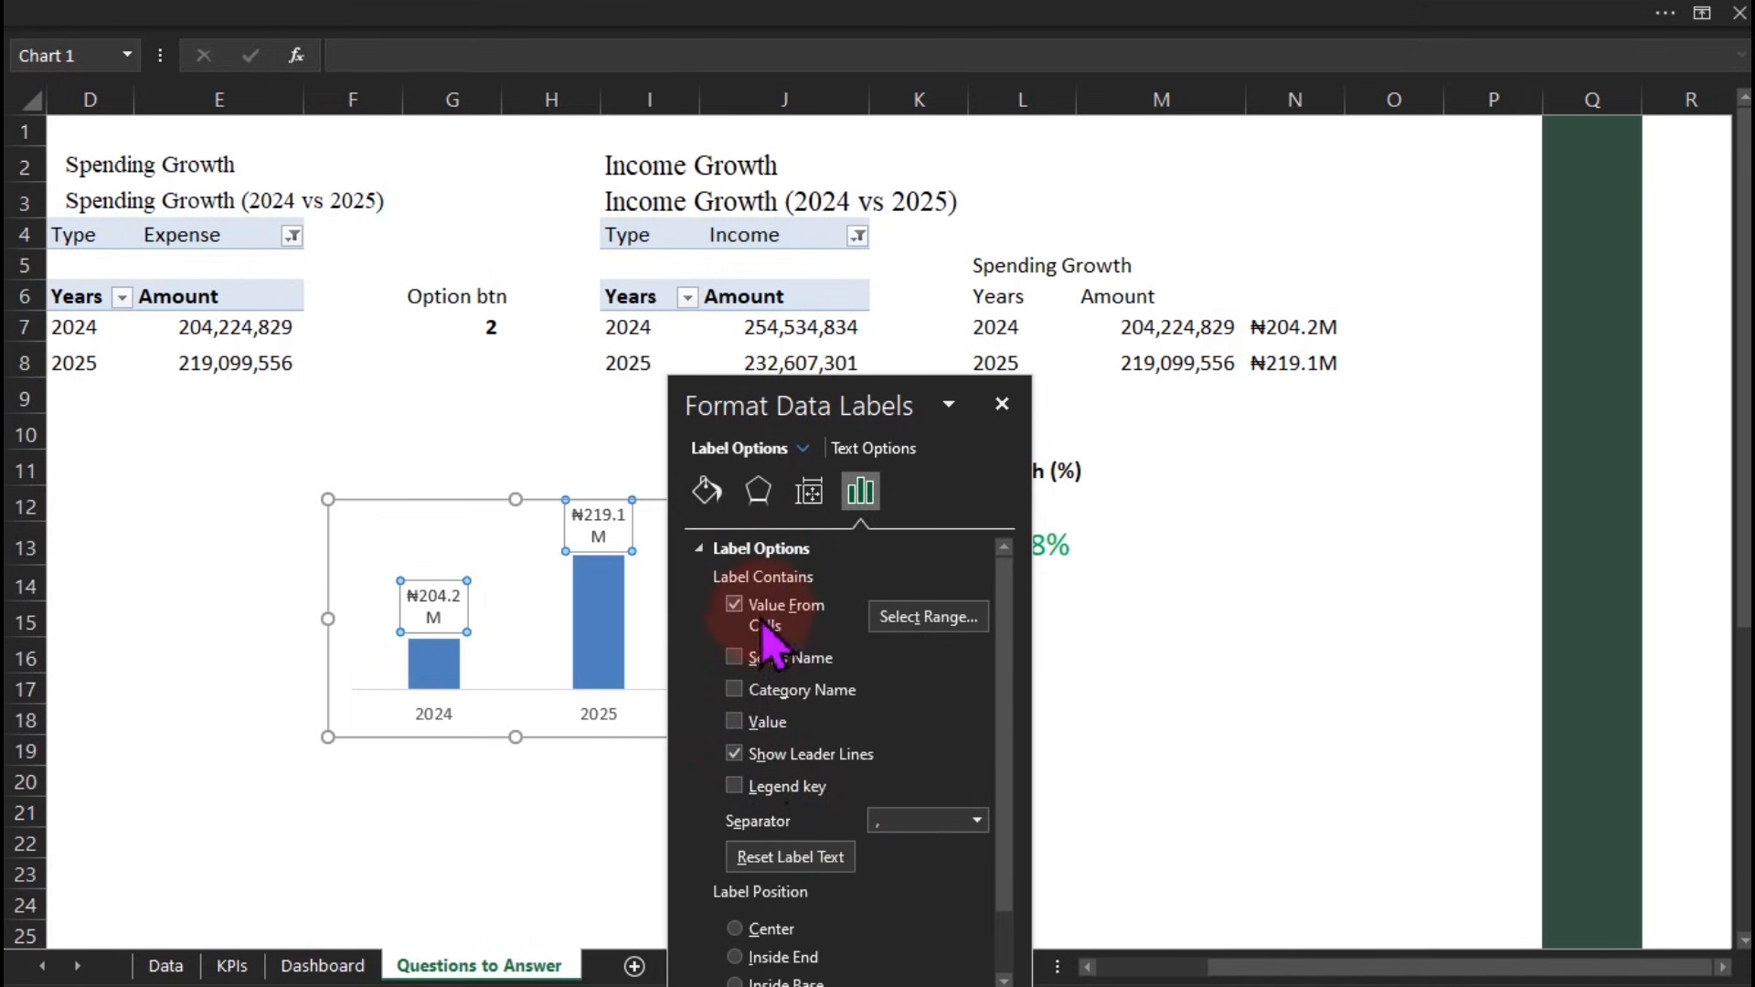
pyautogui.click(494, 510)
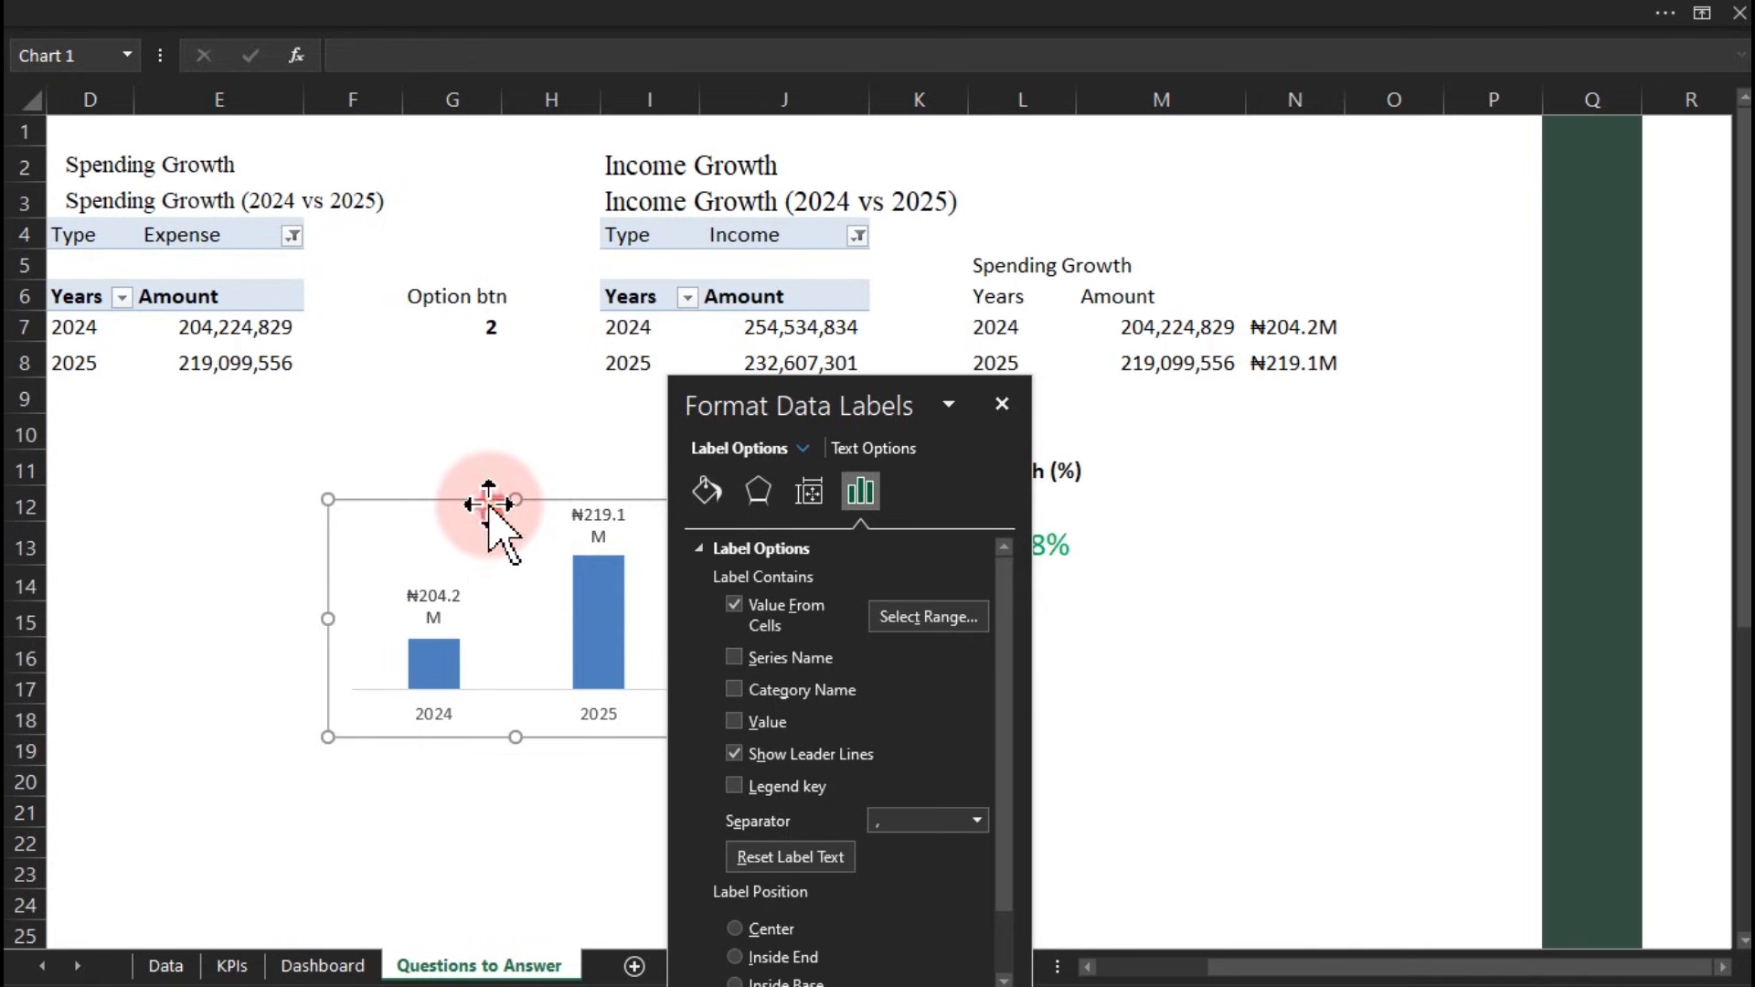
pyautogui.click(1002, 403)
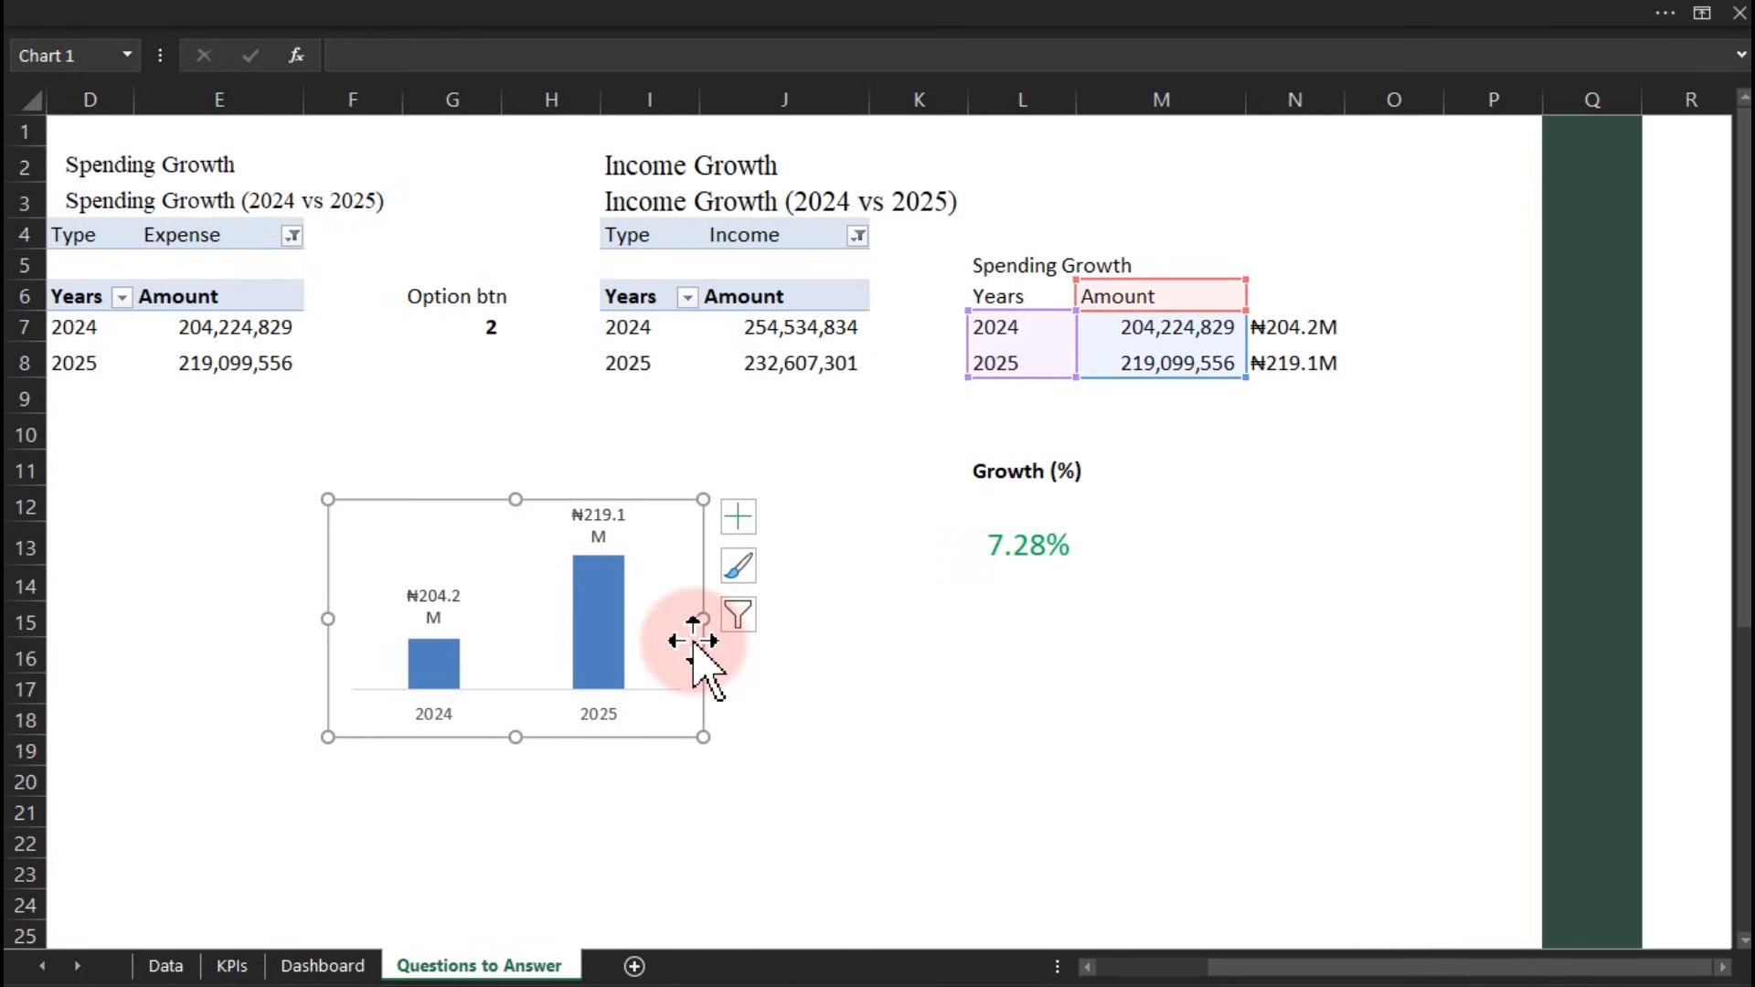
pyautogui.hotkey('ctrl', 'x')
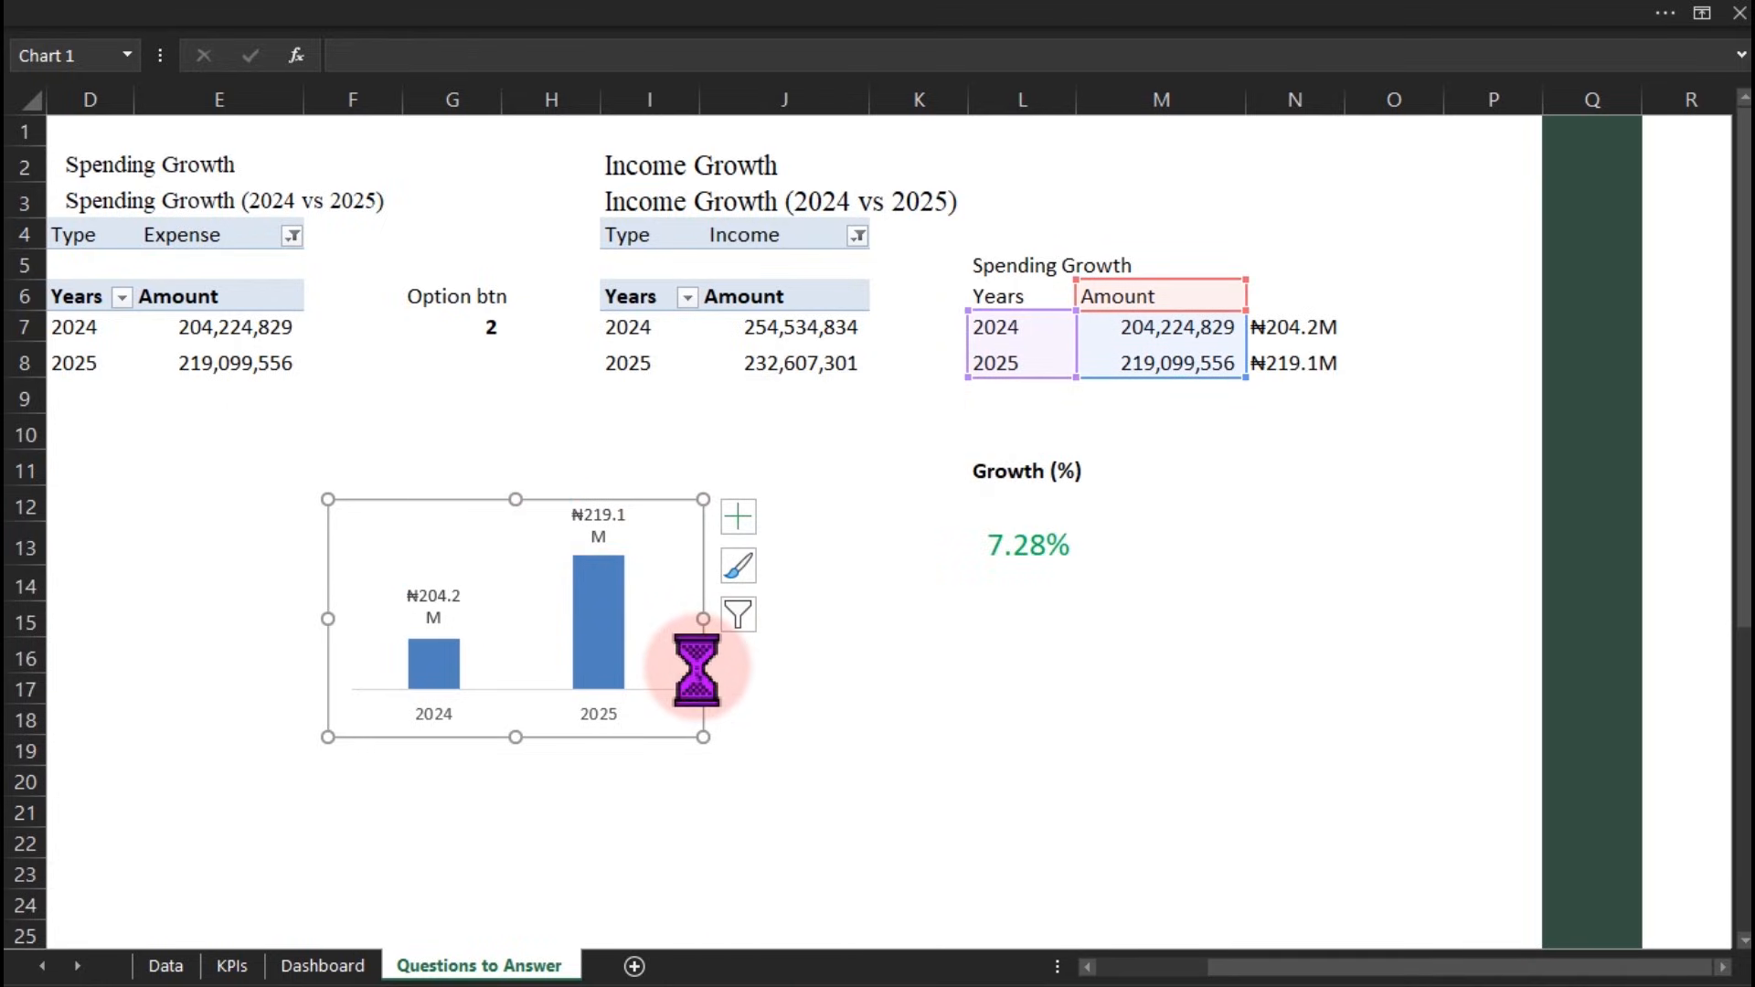
pyautogui.click(310, 965)
pyautogui.click(842, 568)
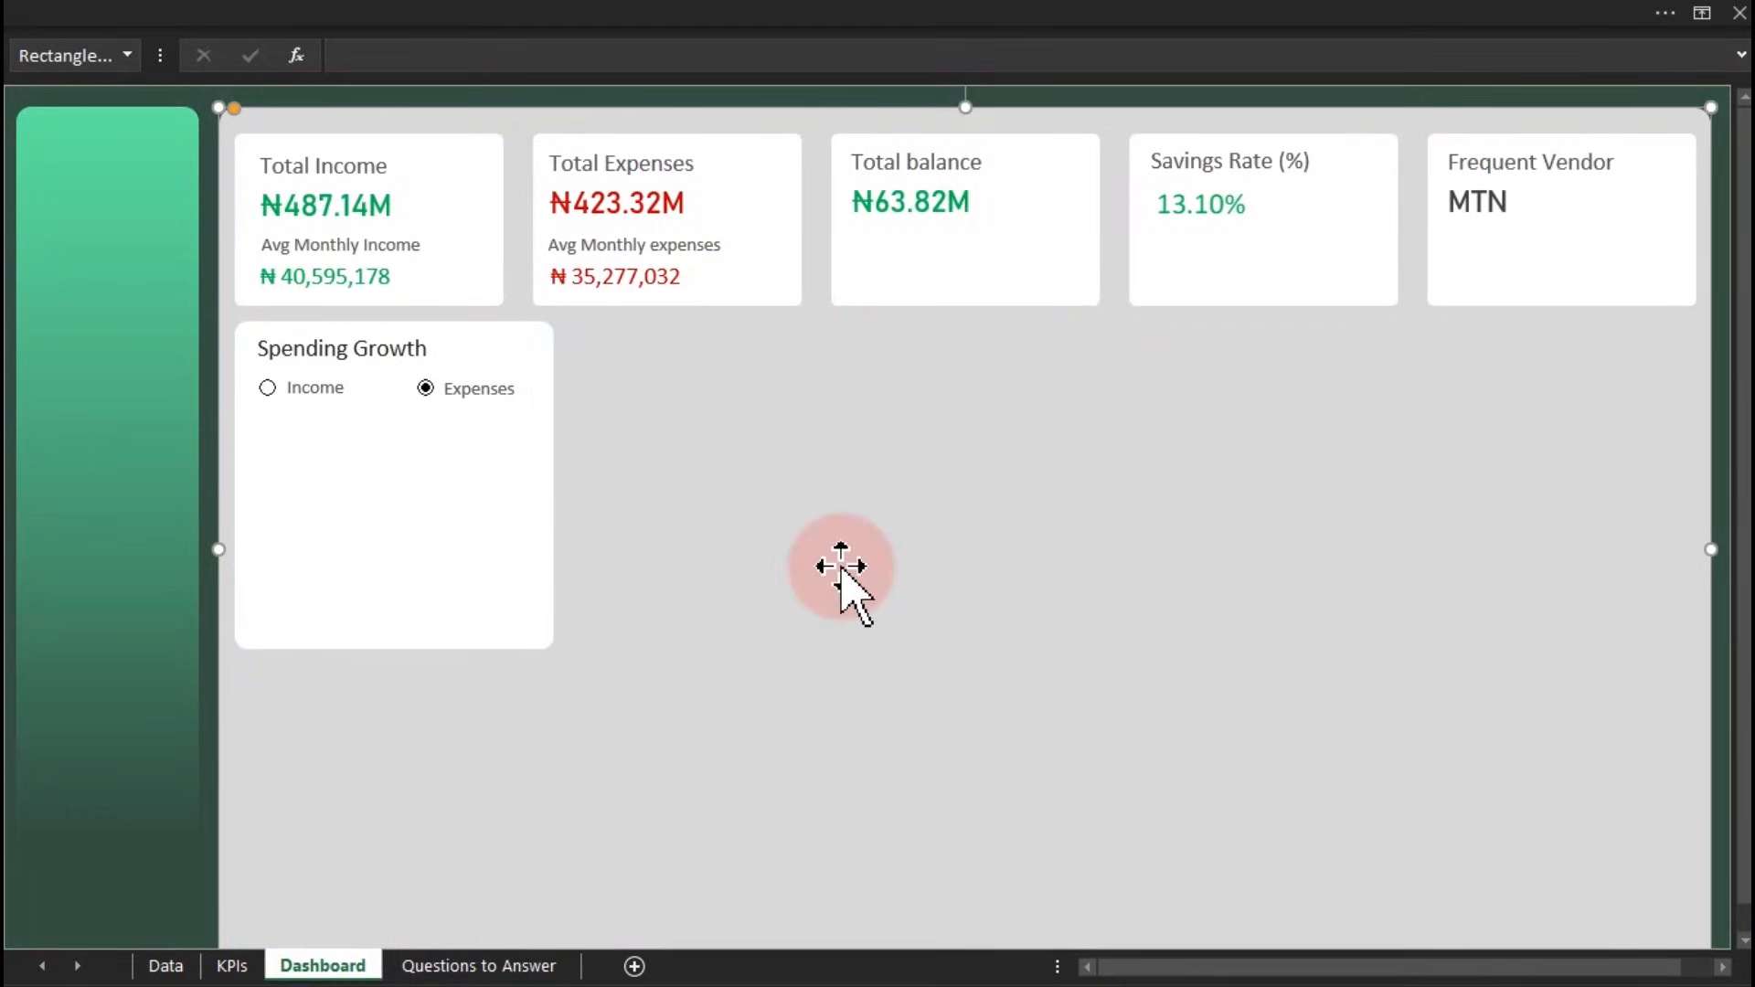
pyautogui.hotkey('ctrl', 'v')
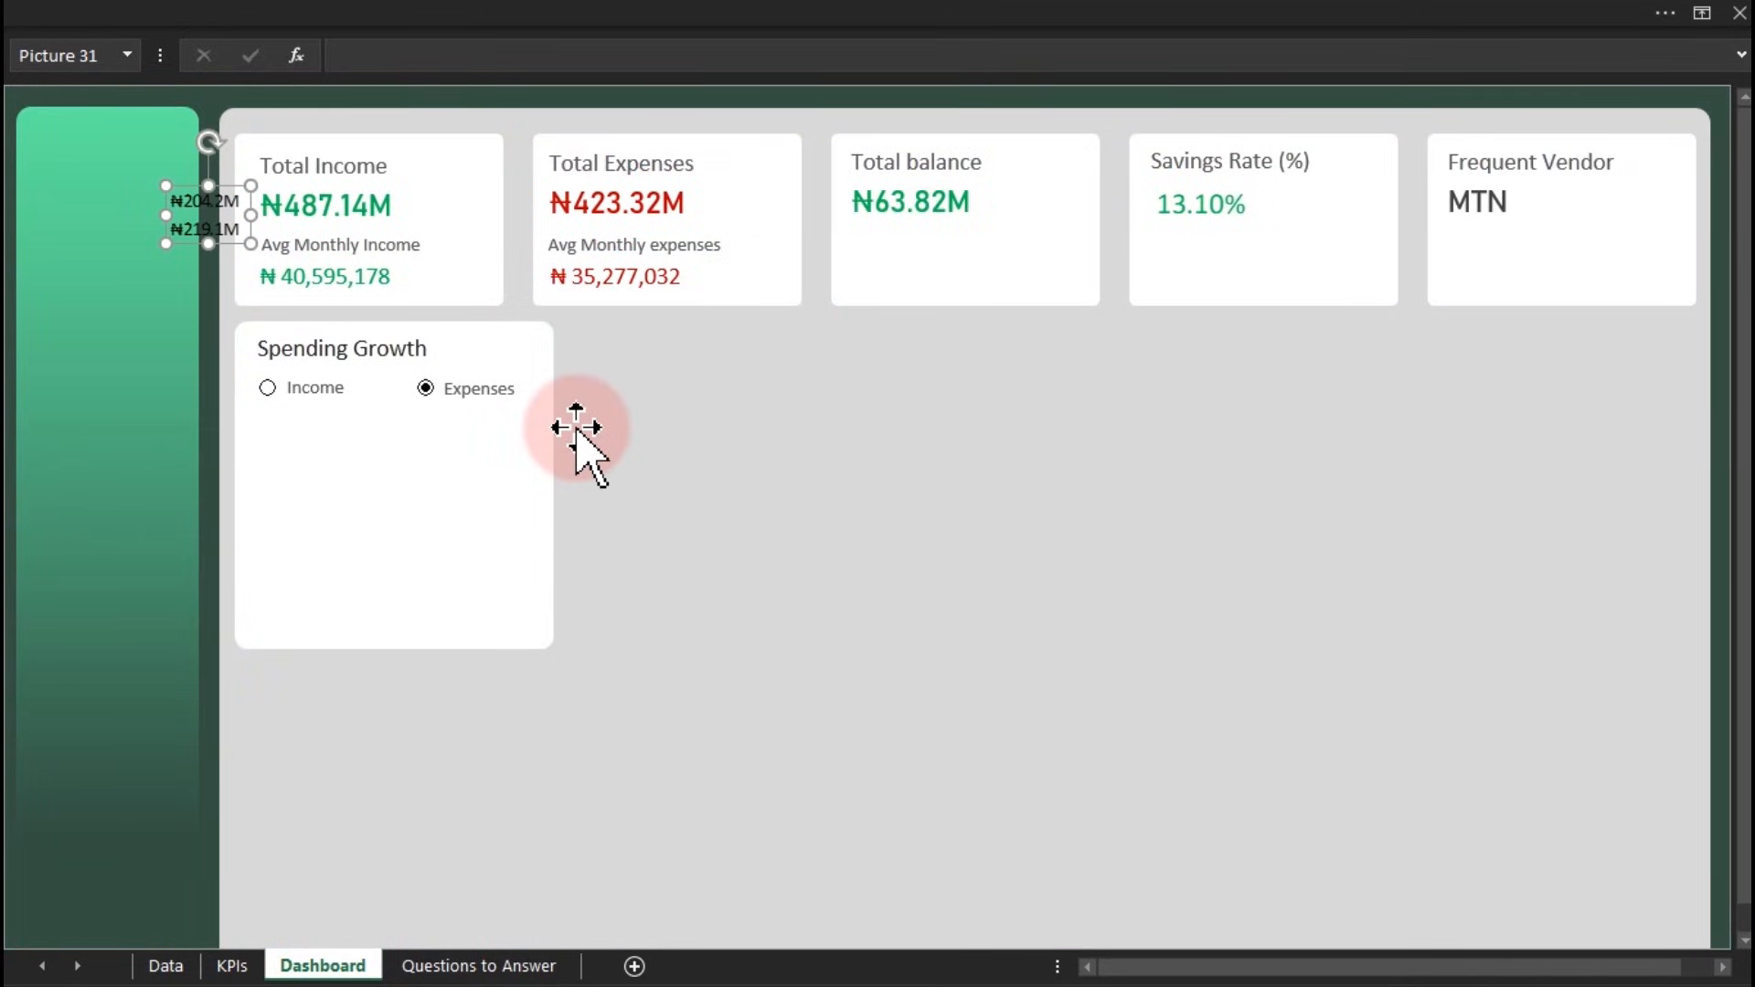
pyautogui.press('Escape')
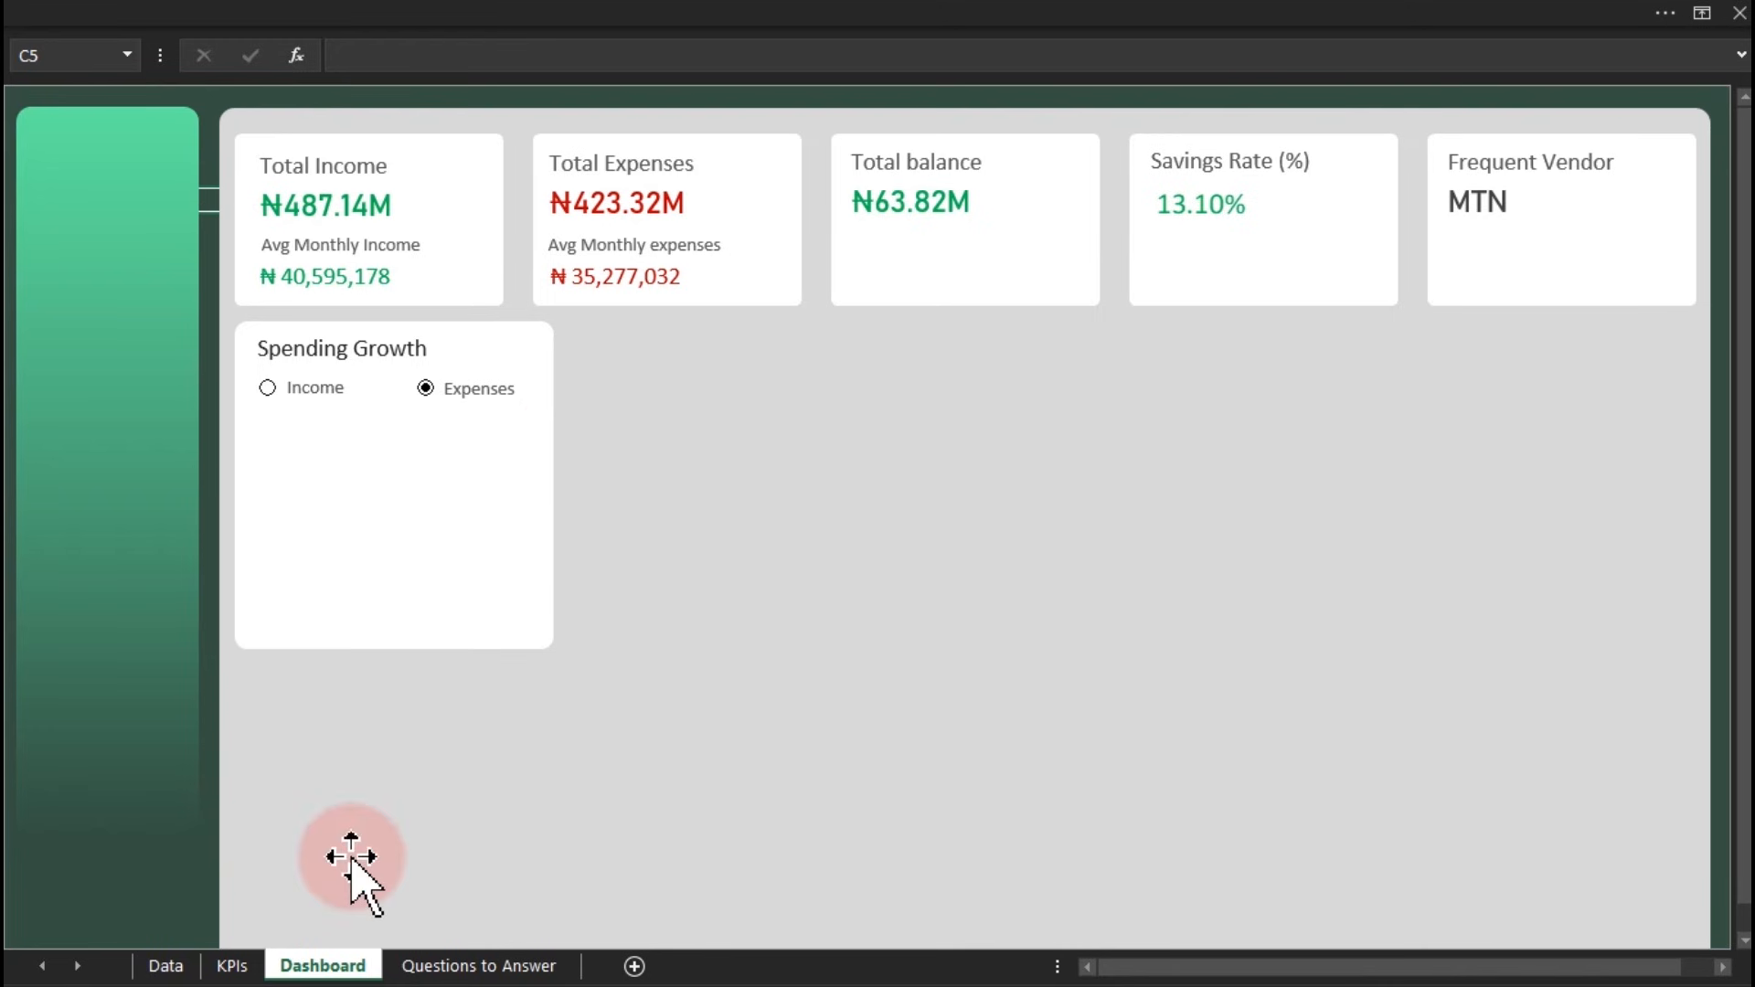
pyautogui.click(457, 965)
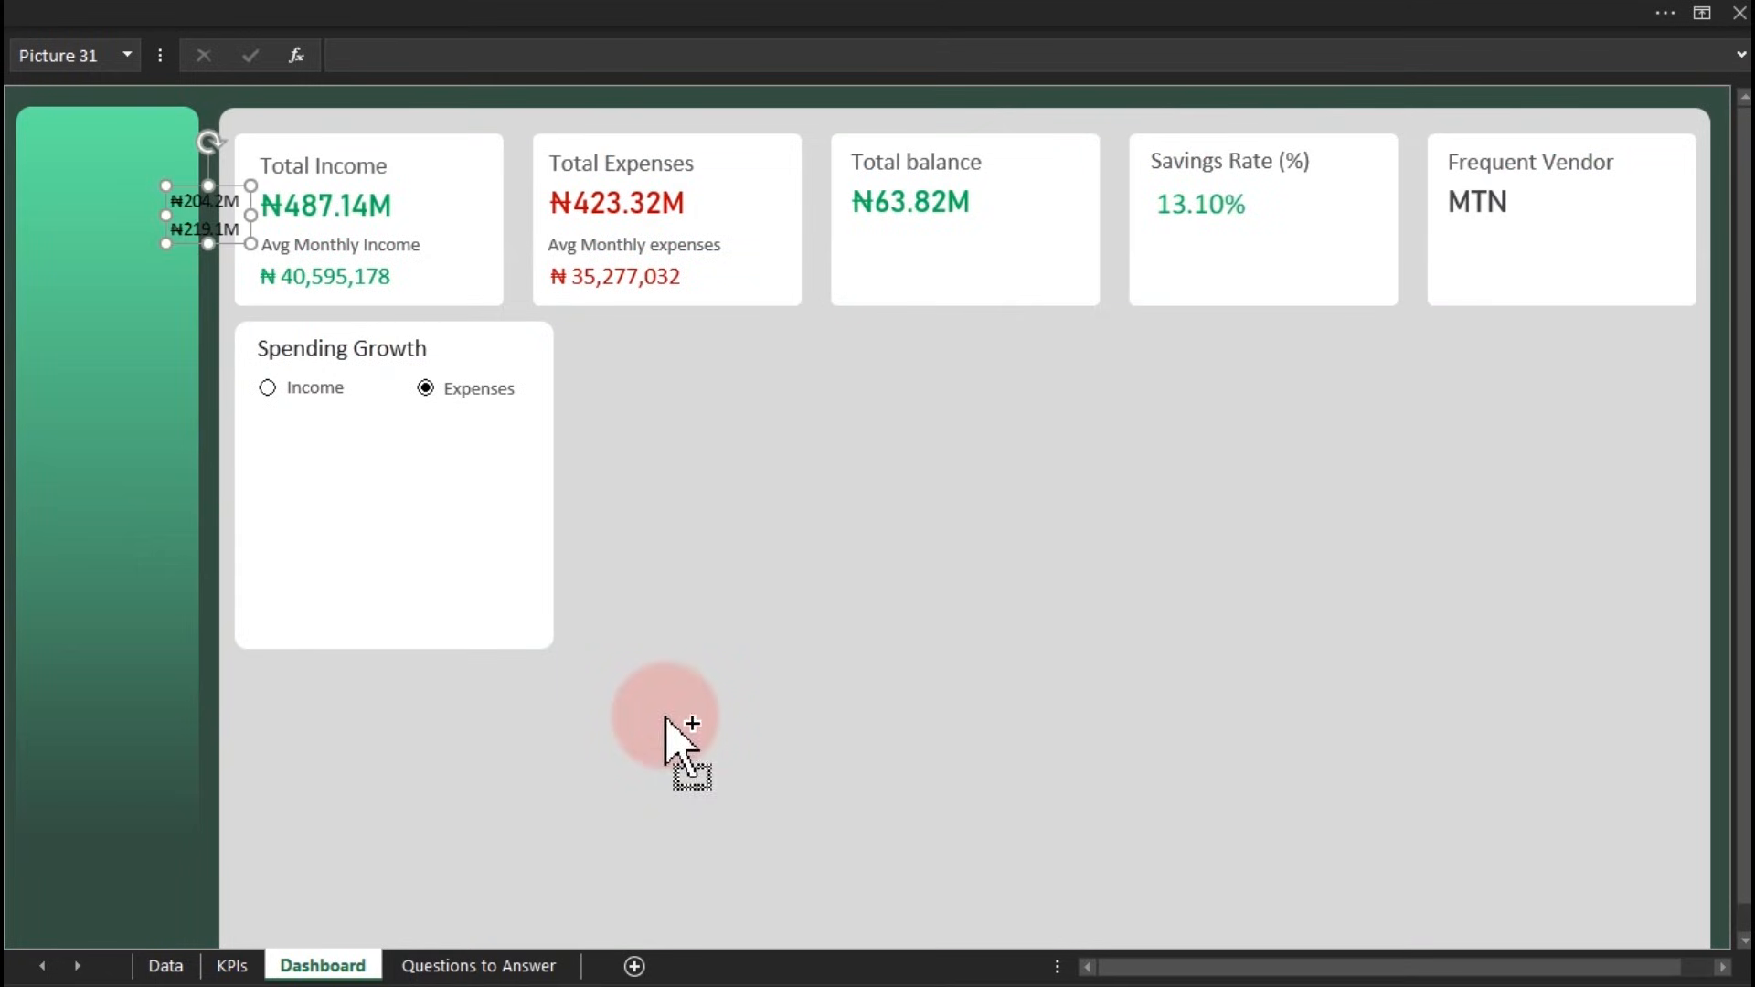
pyautogui.click(666, 717)
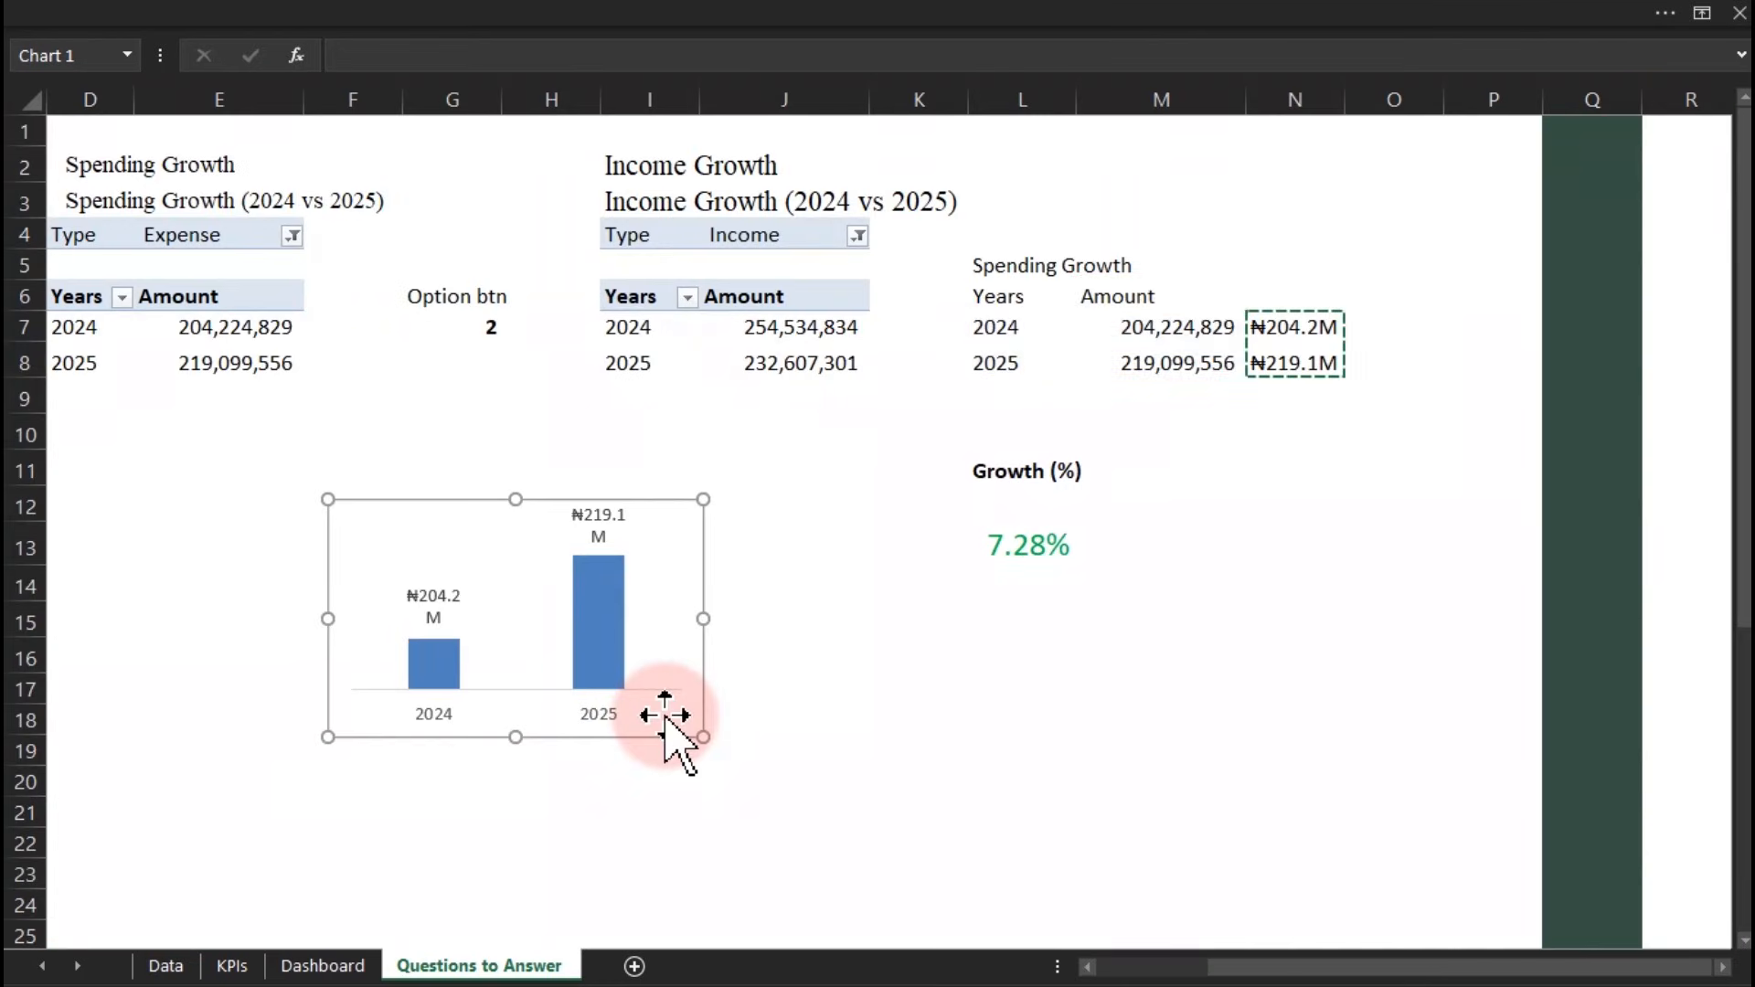
pyautogui.moveTo(694, 710); pyautogui.dragTo(698, 710)
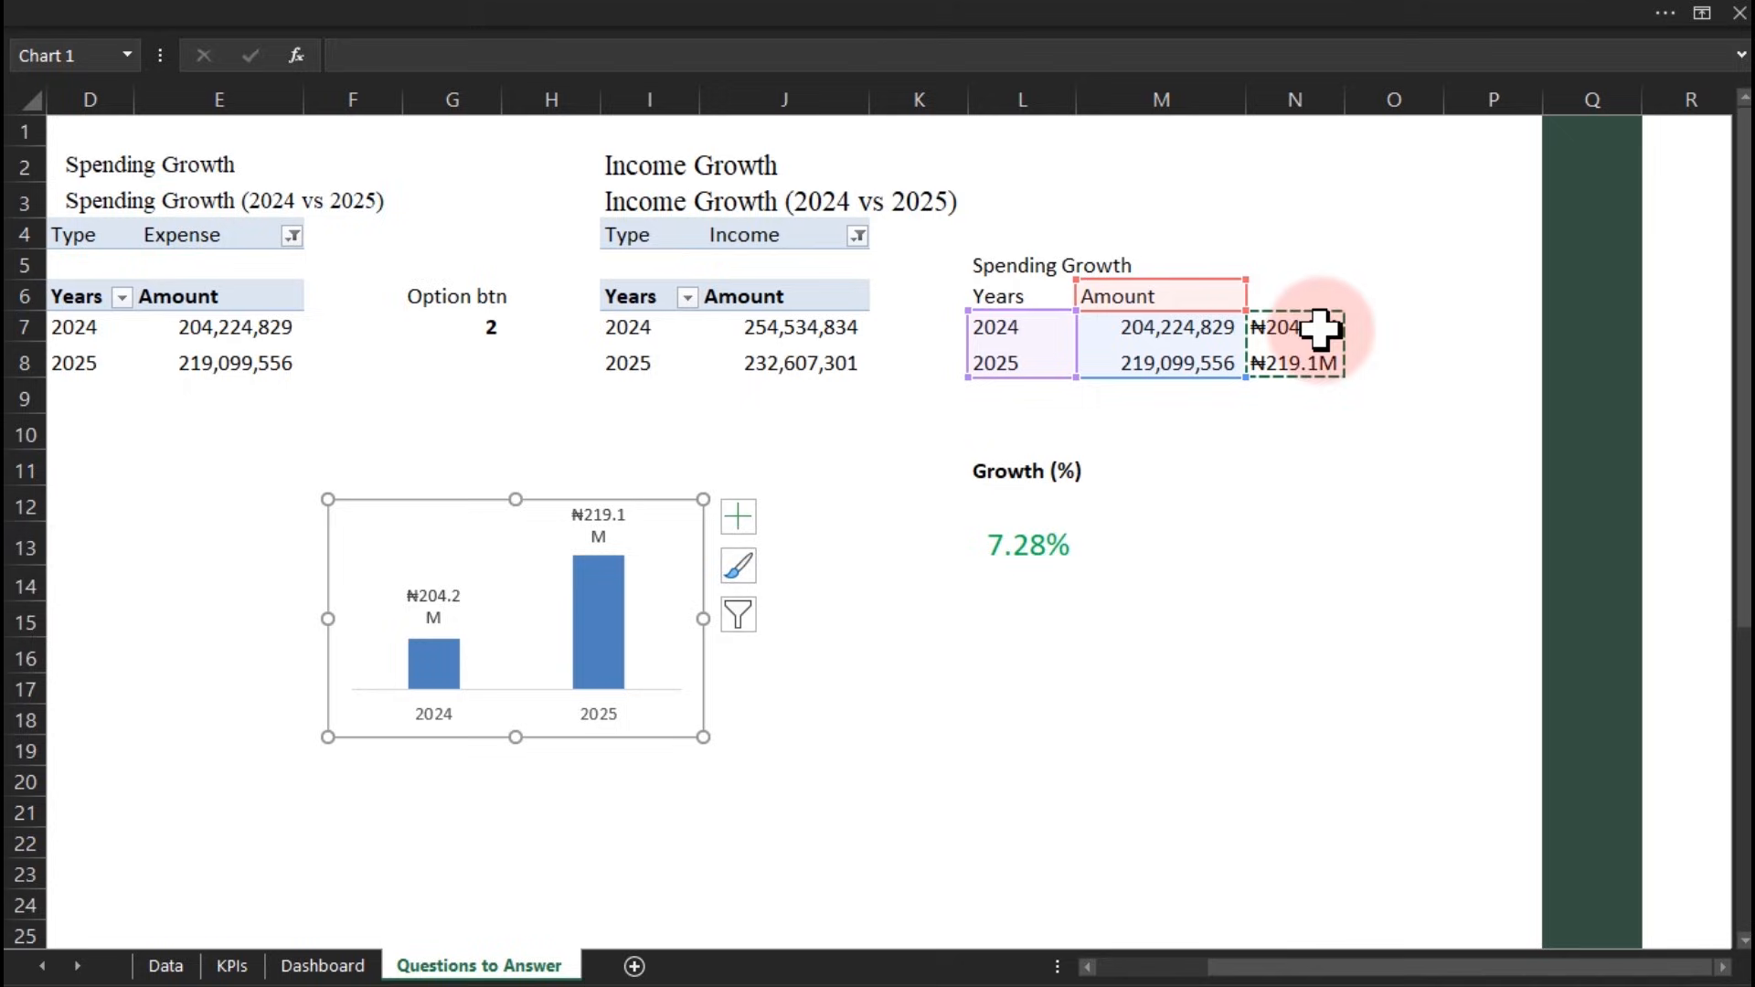
pyautogui.click(1225, 631)
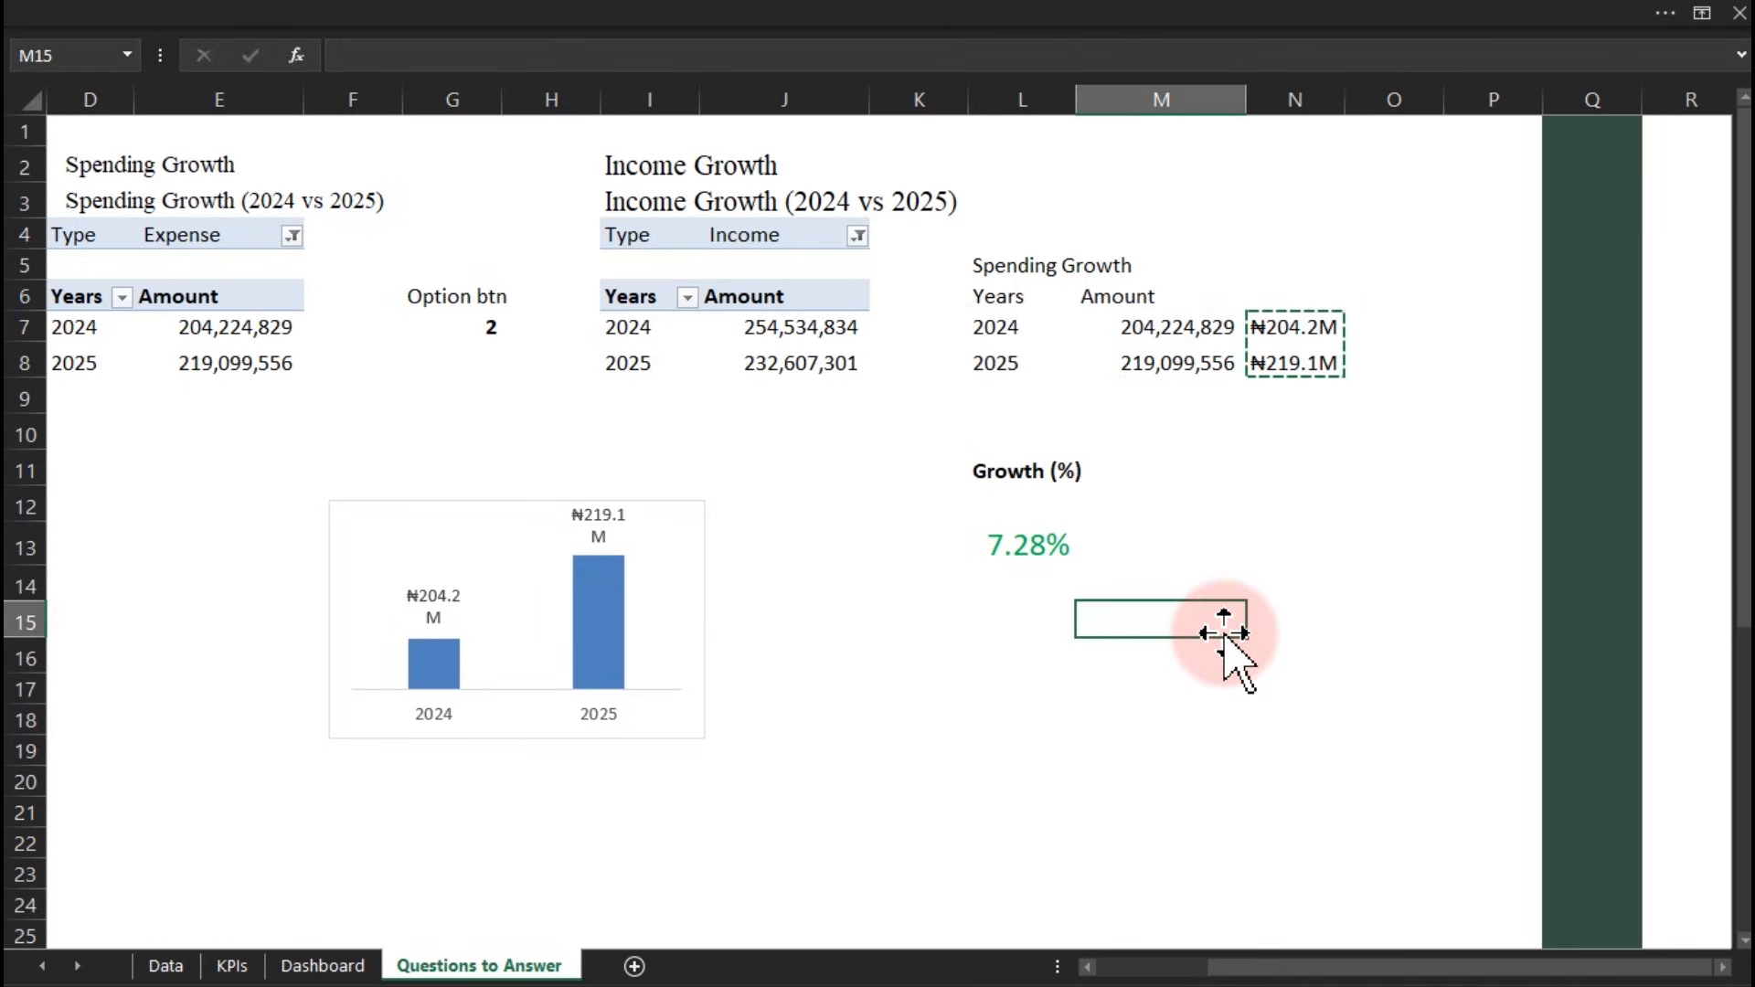
# Move the column chart to the Dashboard sheet and fit it below the option buttons in the Spending Growth card
pyautogui.click(705, 629)
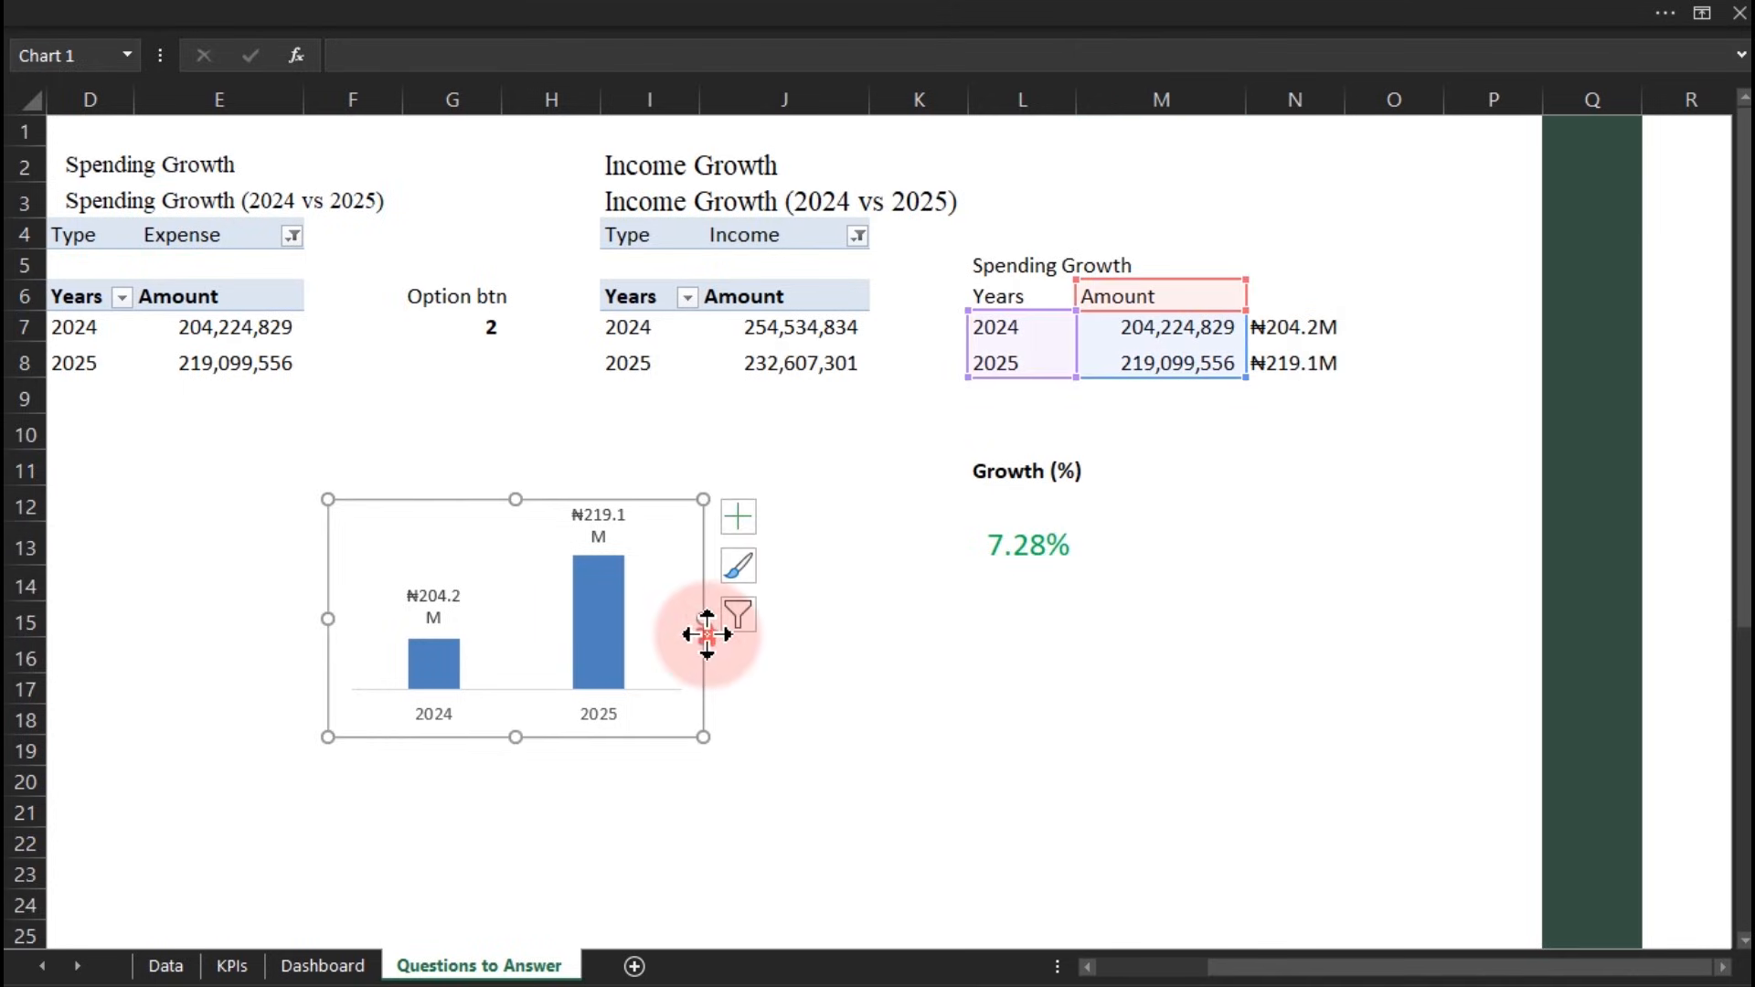
pyautogui.hotkey('ctrl', 'x')
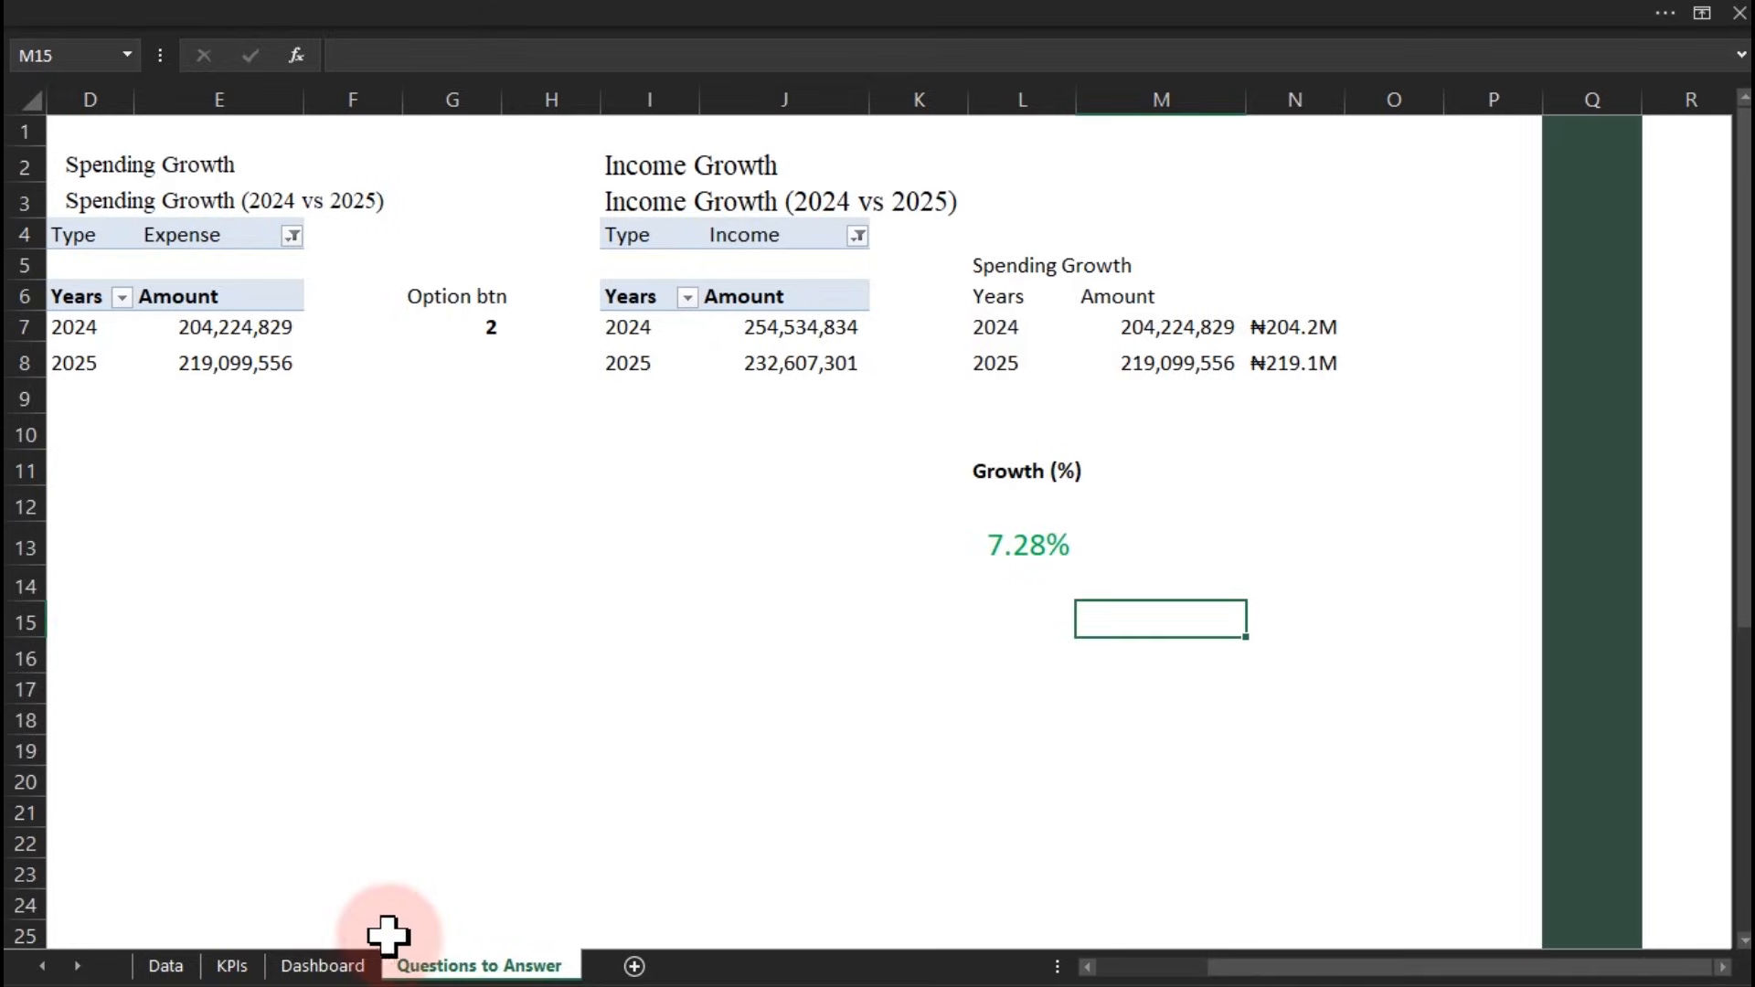
pyautogui.click(322, 965)
pyautogui.hotkey('ctrl', 'v')
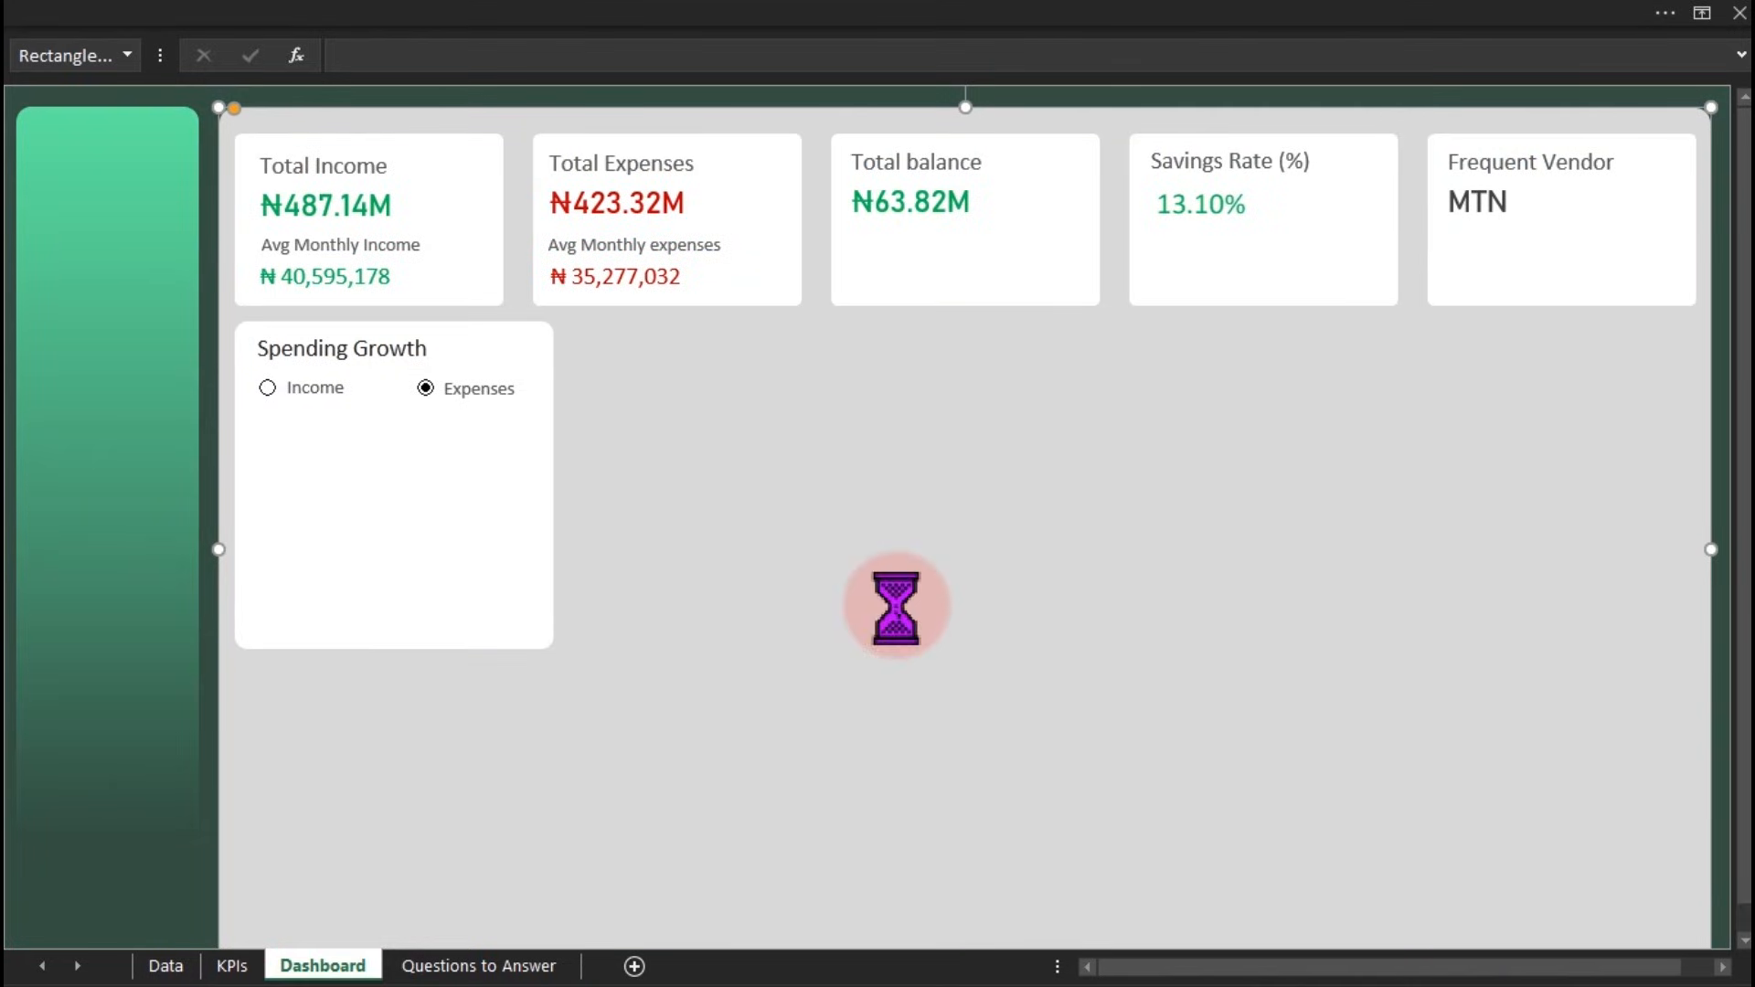
pyautogui.moveTo(496, 296); pyautogui.dragTo(526, 600)
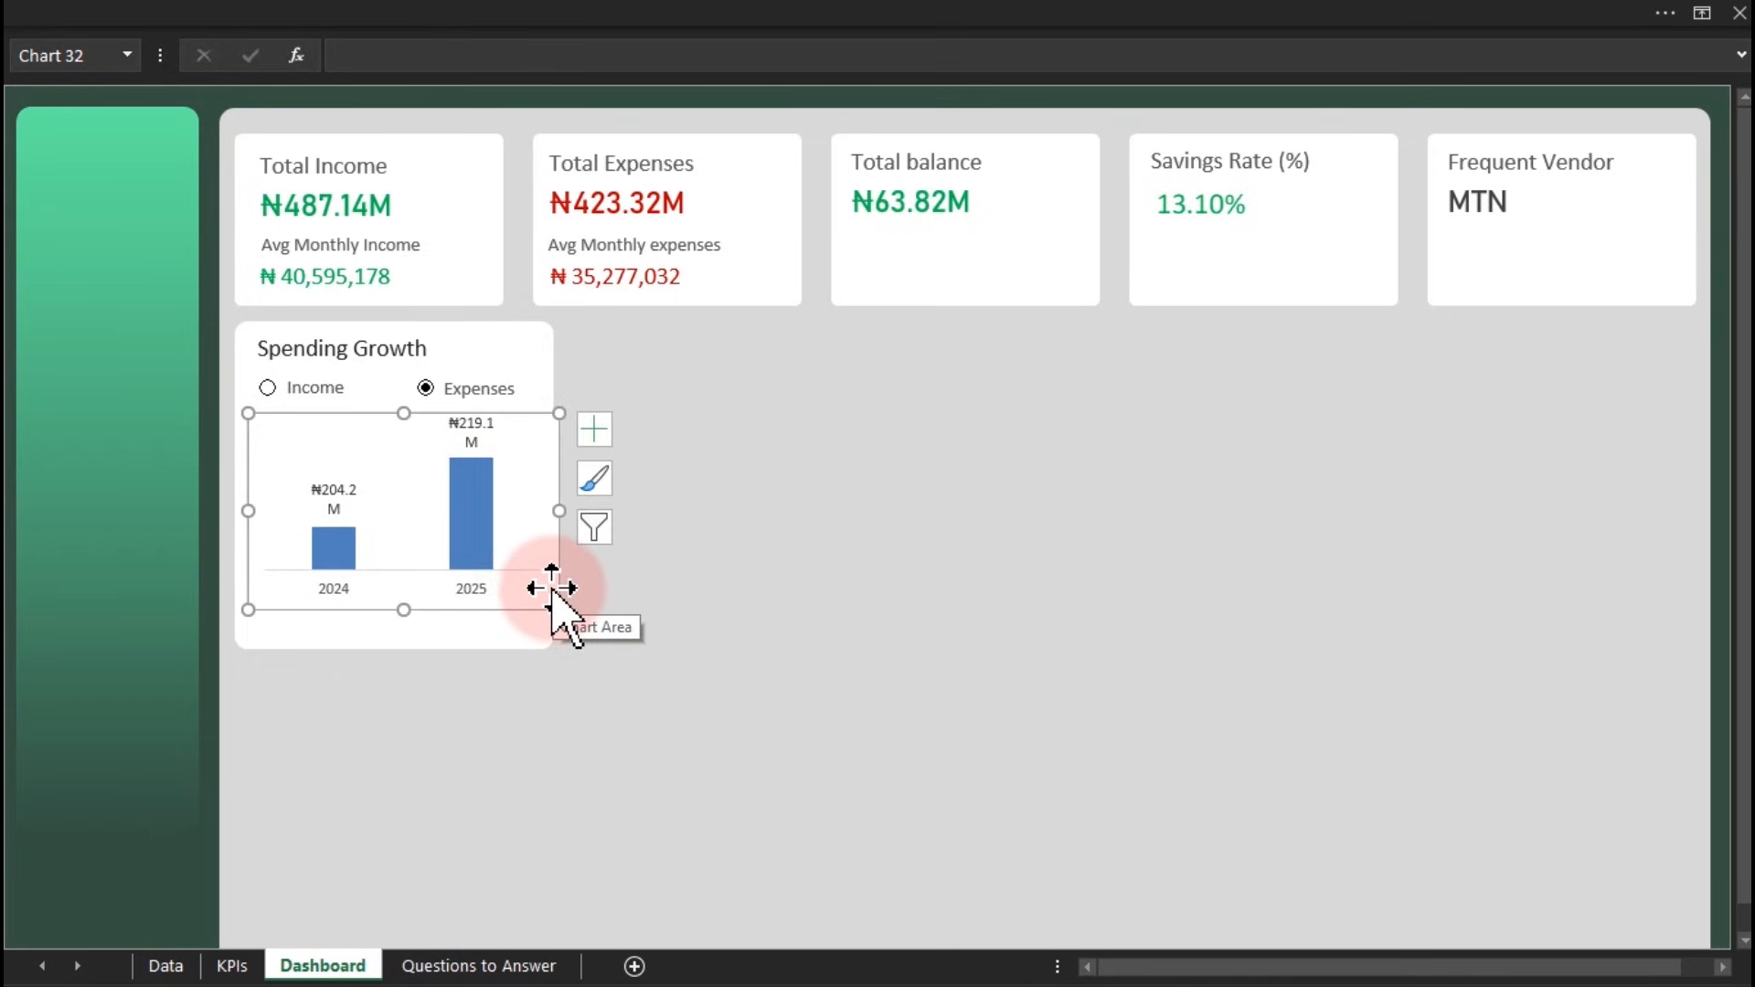
# Set the chart area to no fill and its border to no line
pyautogui.doubleClick(552, 590)
pyautogui.click(758, 587)
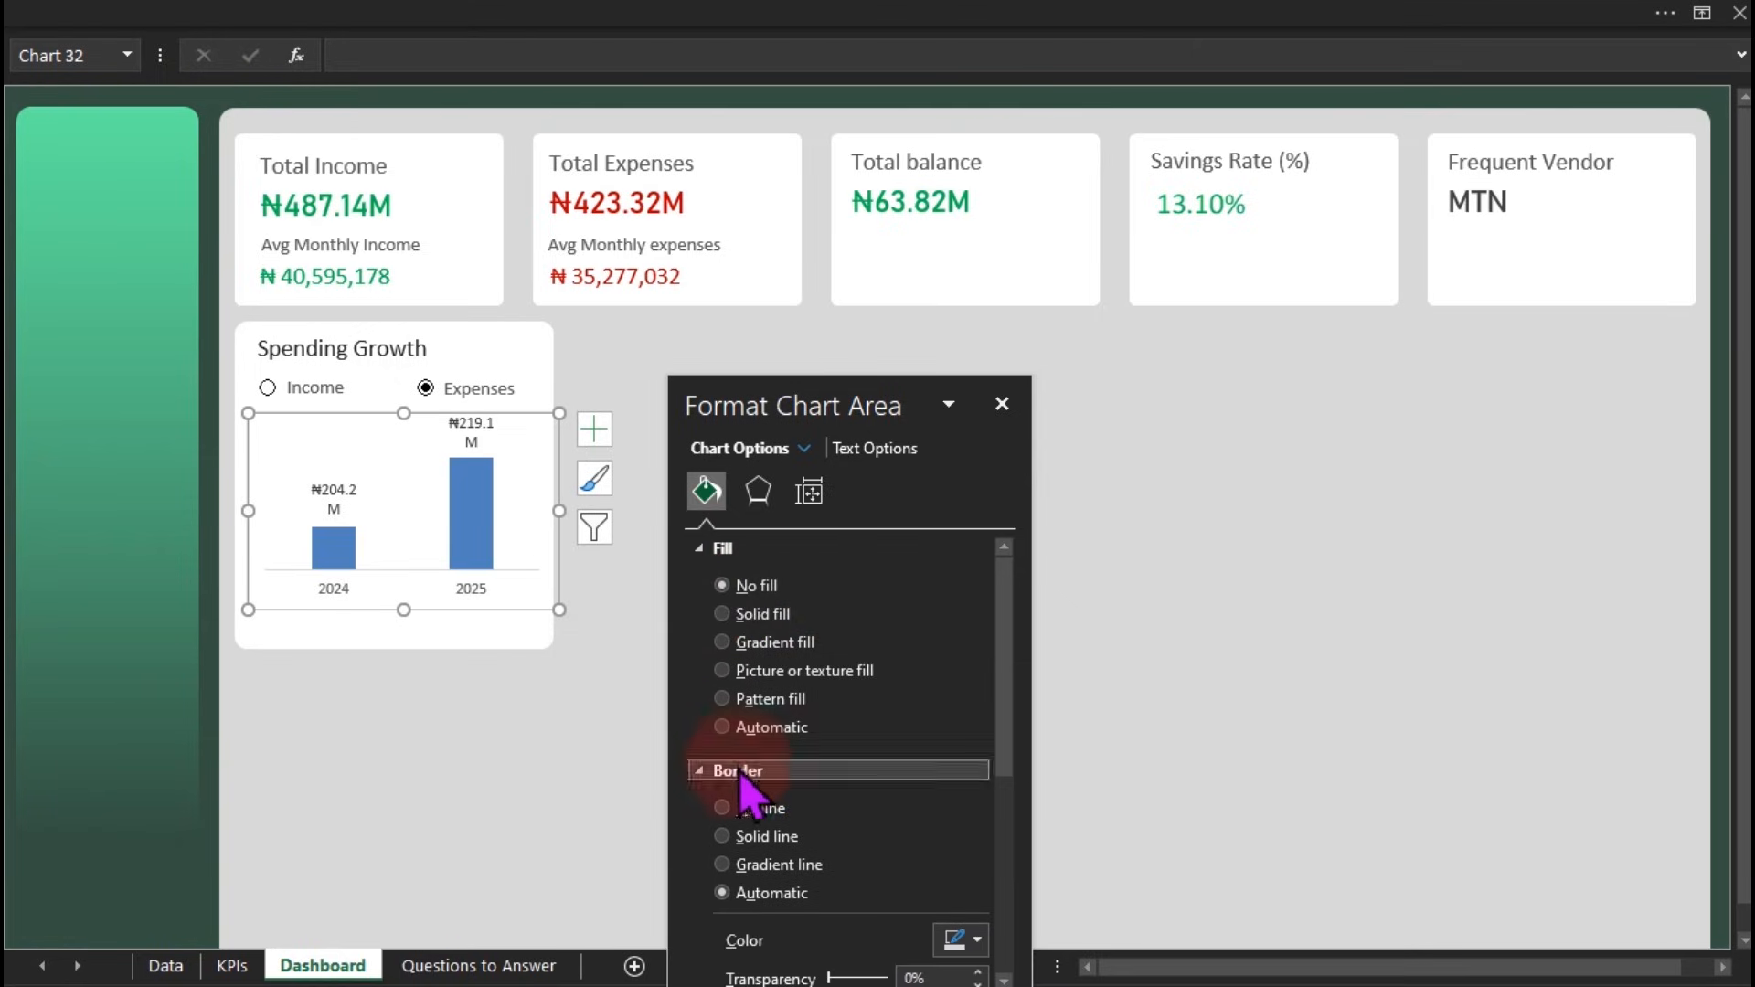
pyautogui.click(724, 808)
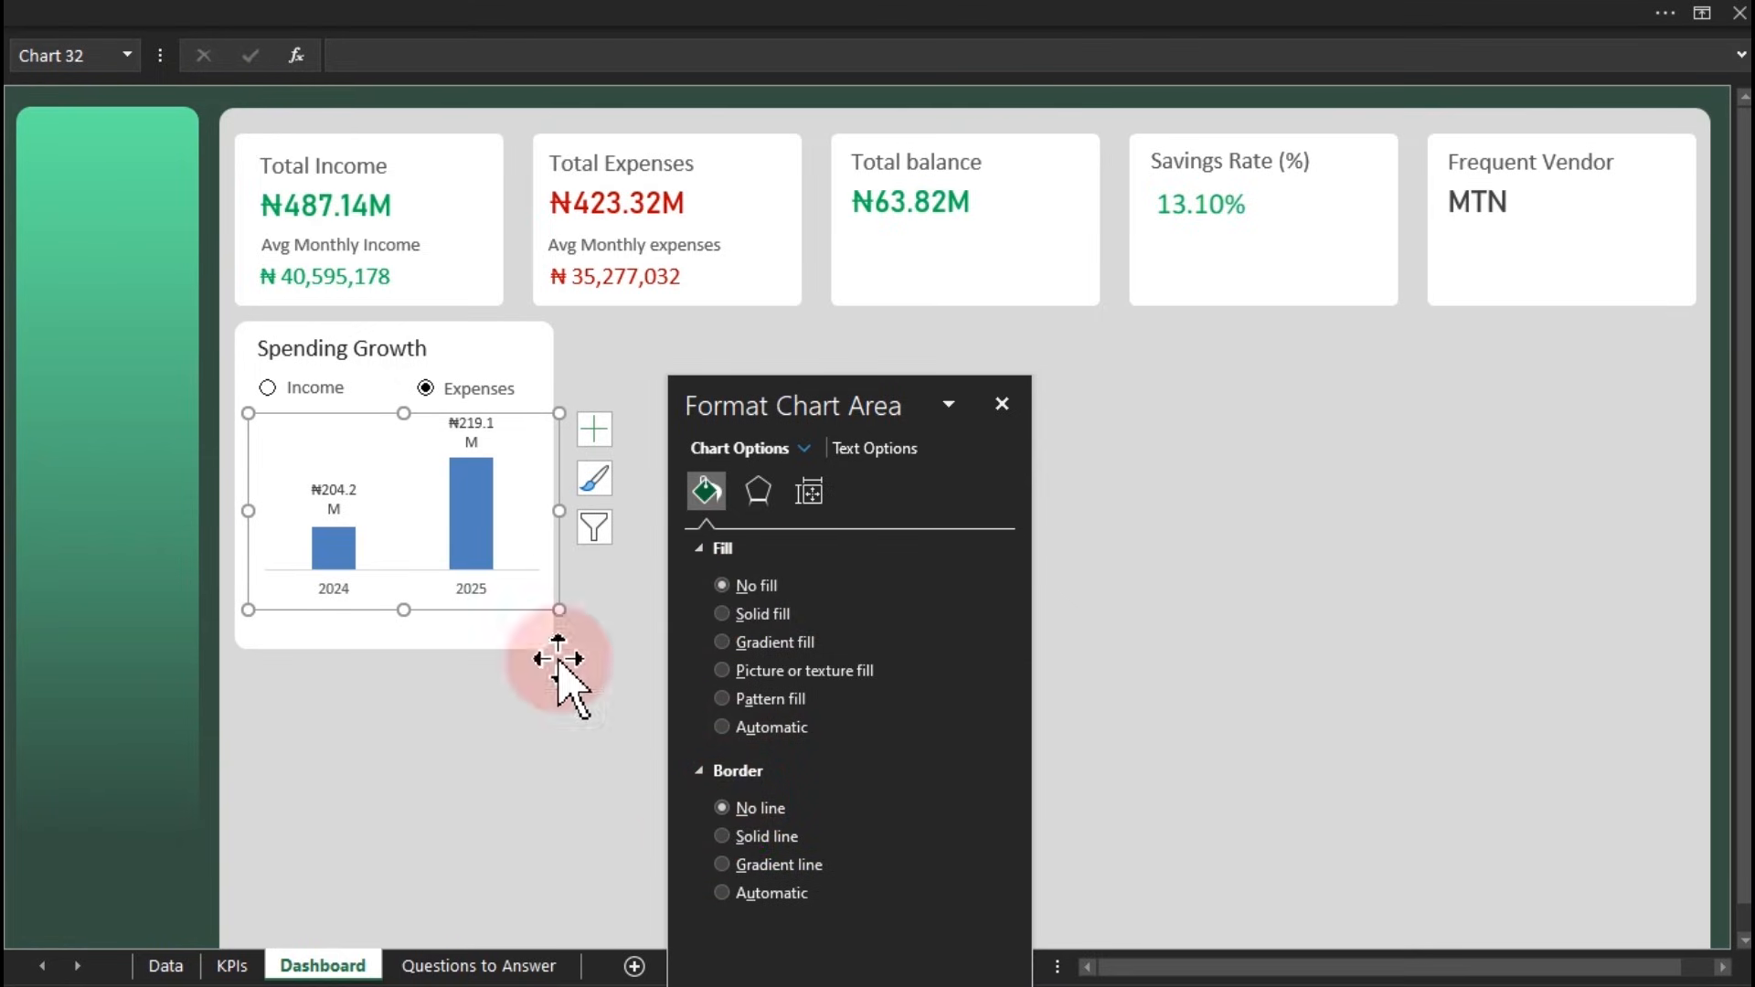
# Widen the chart slightly past both sides of the Spending Growth card so each data label fits on one line
pyautogui.moveTo(248, 610); pyautogui.dragTo(228, 610)
pyautogui.moveTo(558, 609); pyautogui.dragTo(558, 565)
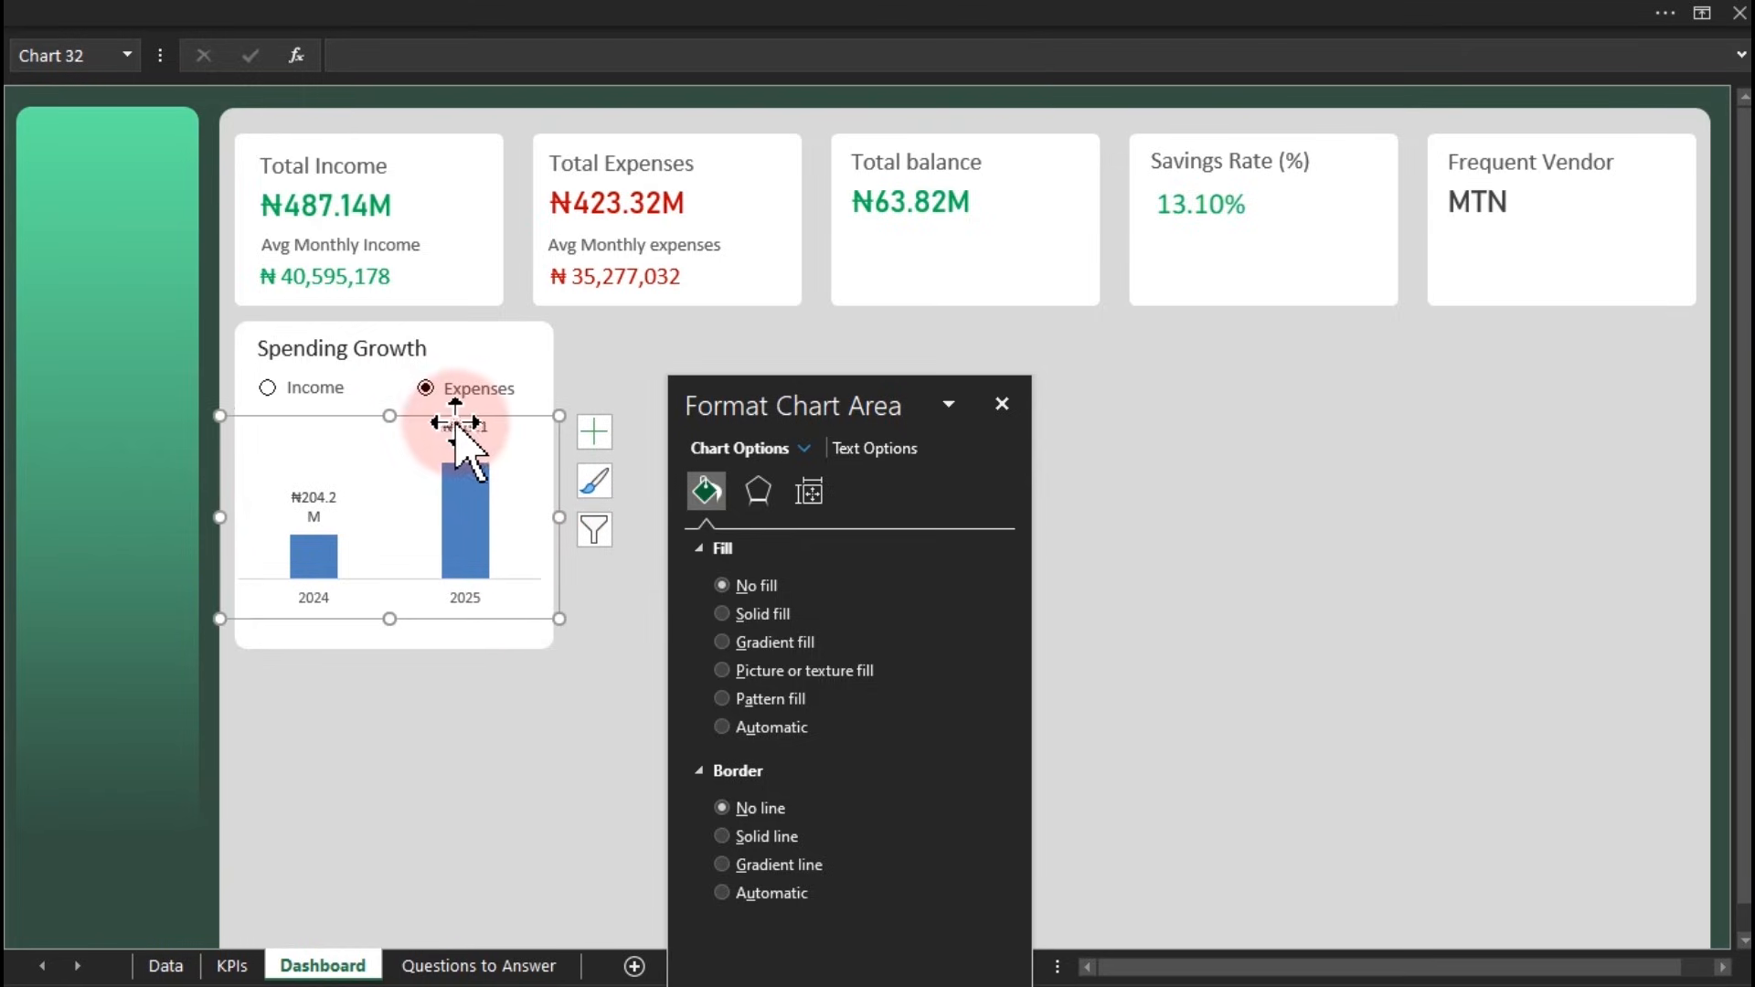
pyautogui.moveTo(557, 517); pyautogui.dragTo(583, 519)
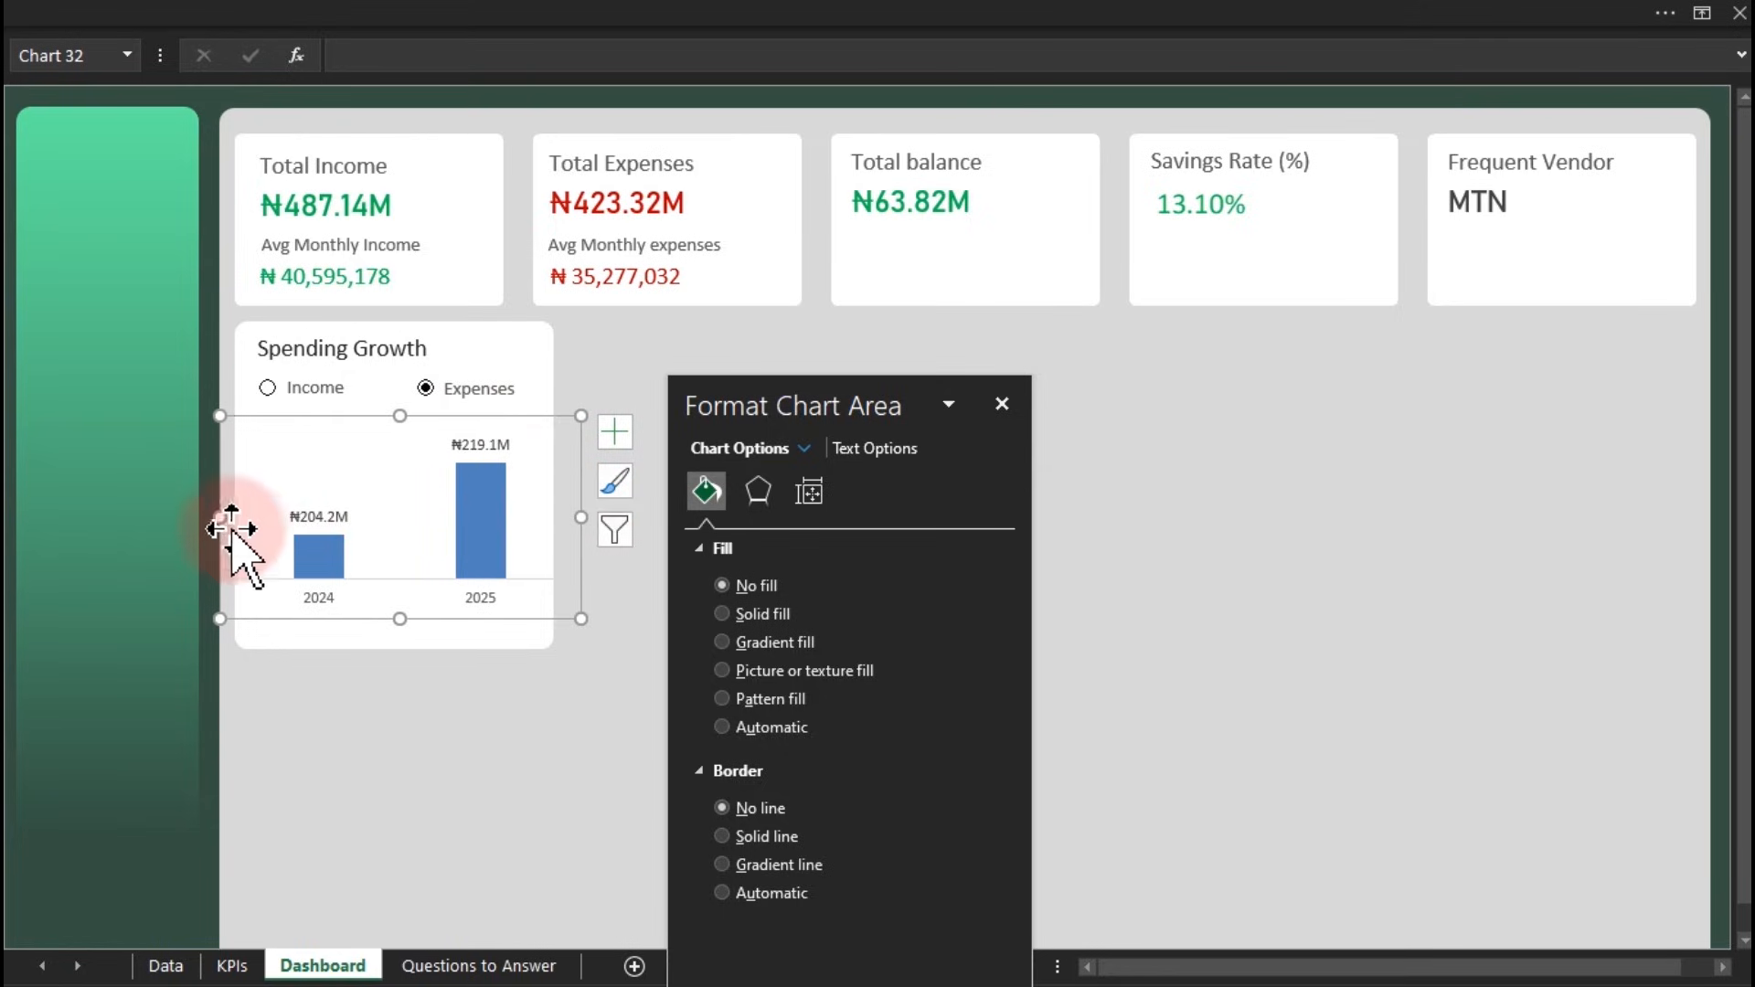
pyautogui.moveTo(223, 519); pyautogui.dragTo(214, 521)
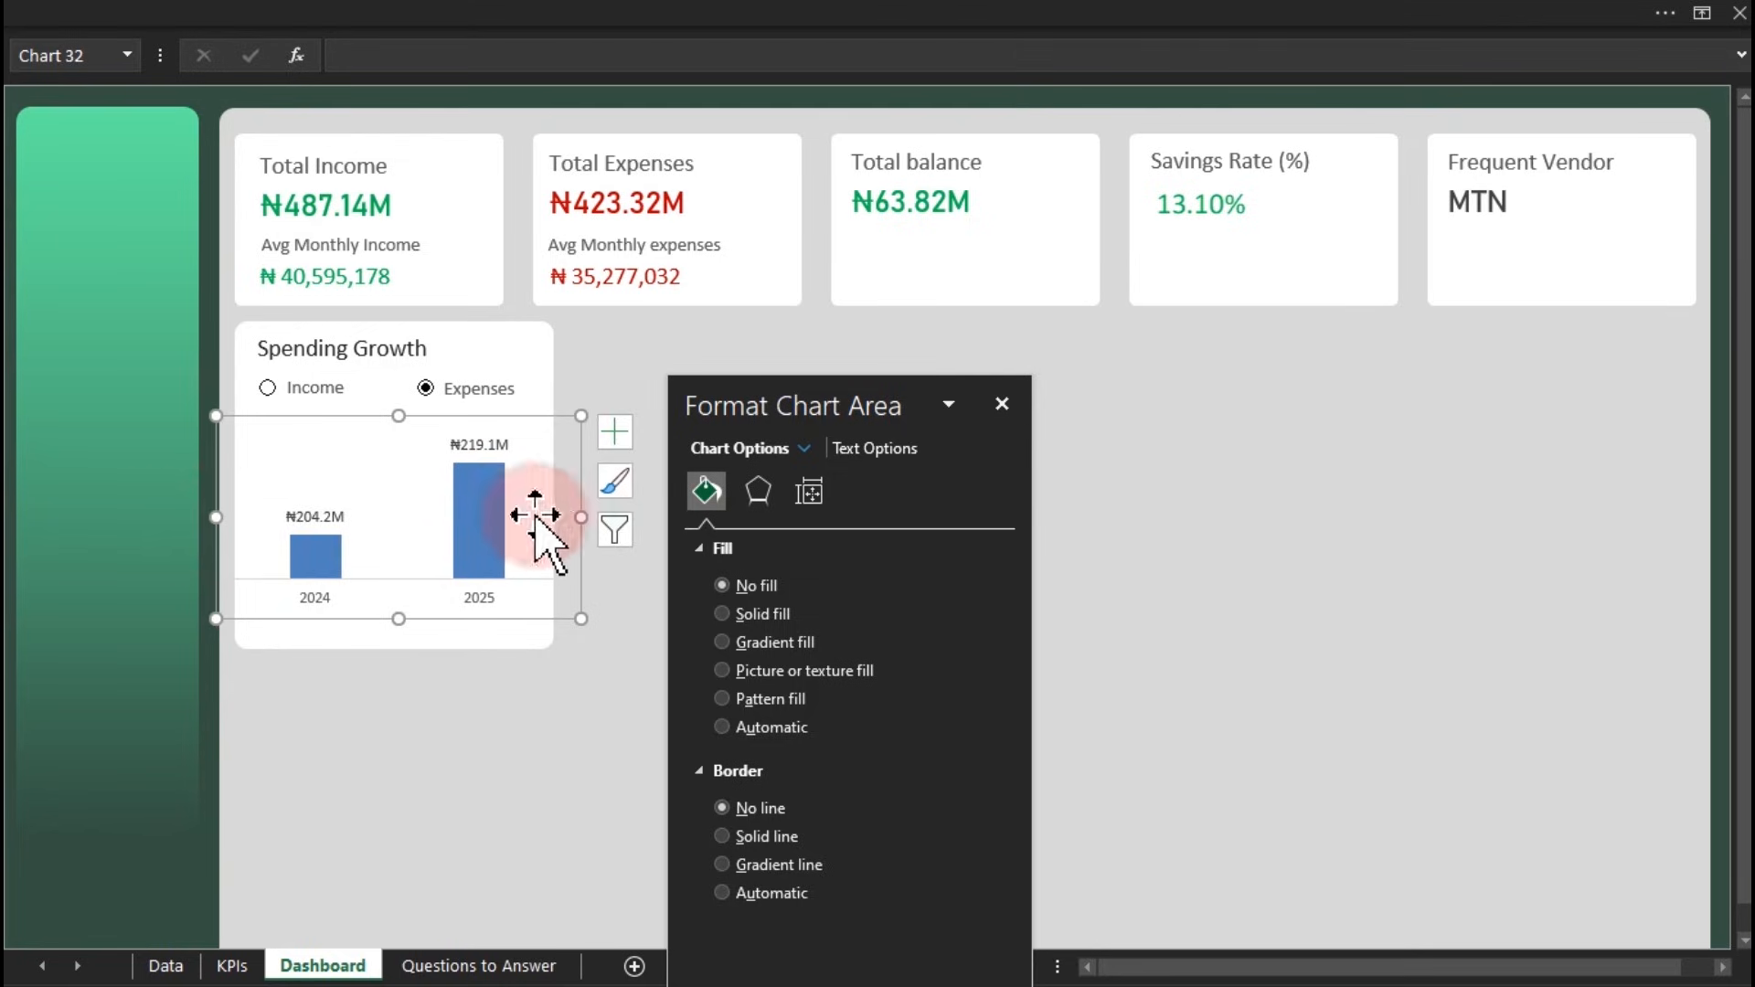
pyautogui.moveTo(577, 547); pyautogui.dragTo(573, 547)
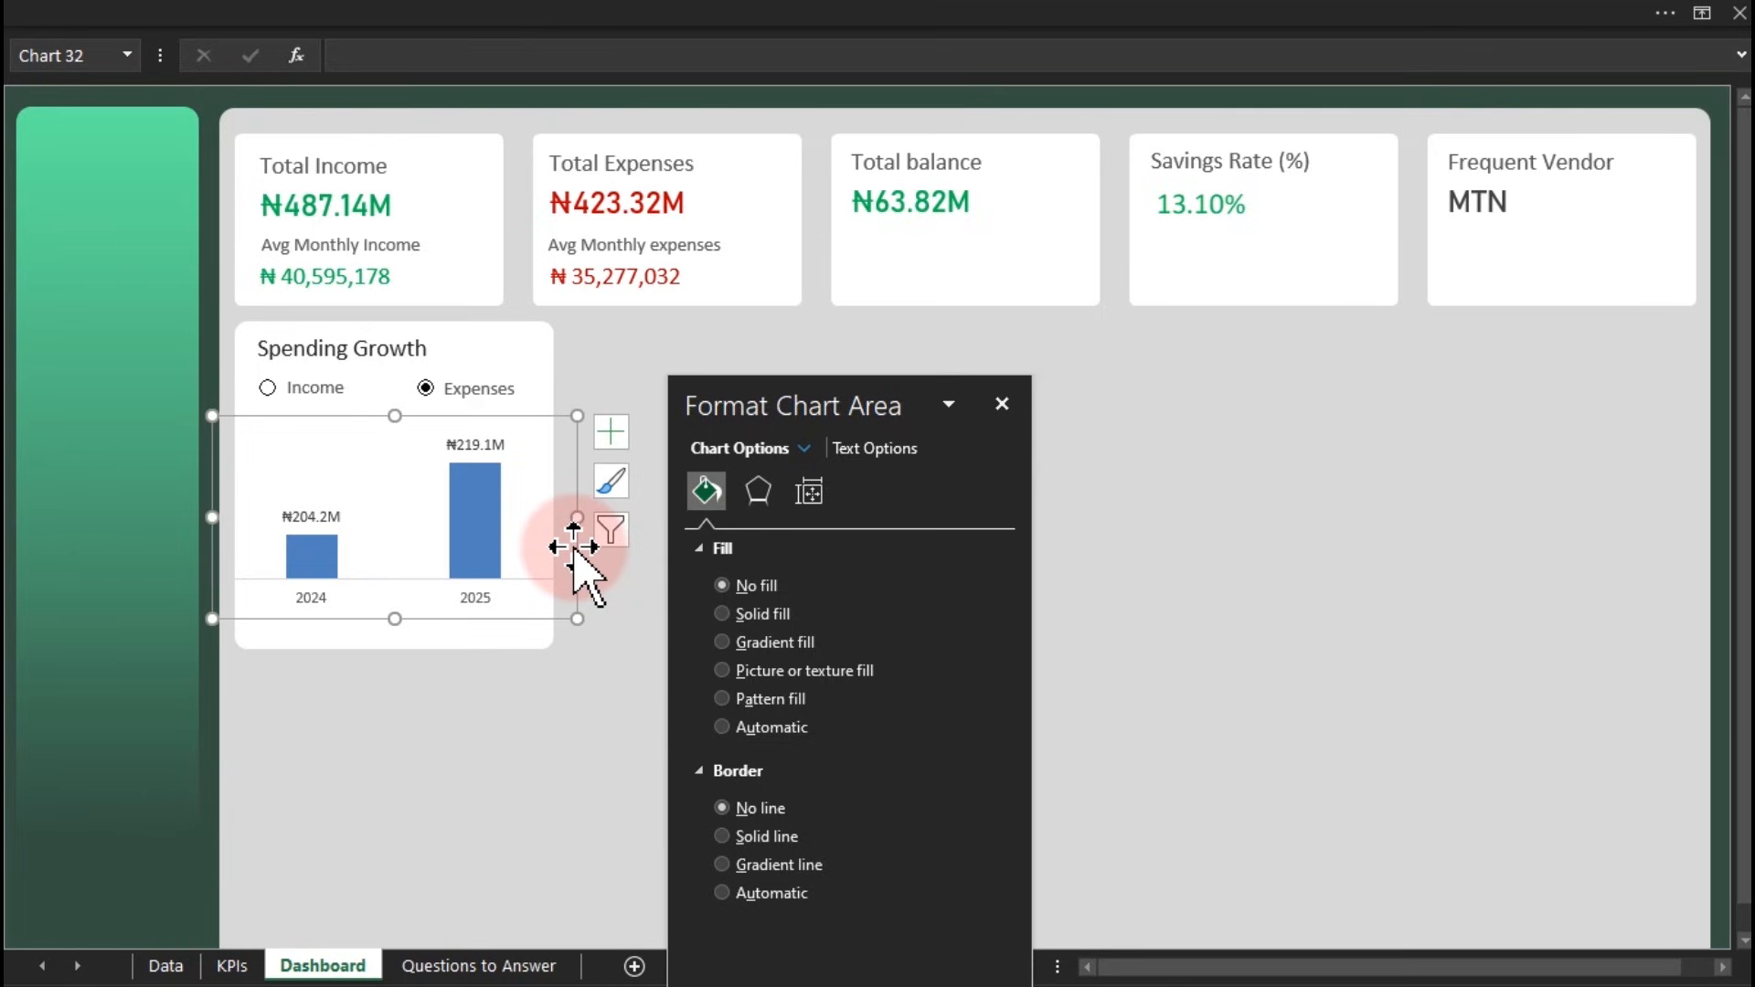
# Give the chart's columns a solid dark green fill
pyautogui.click(495, 516)
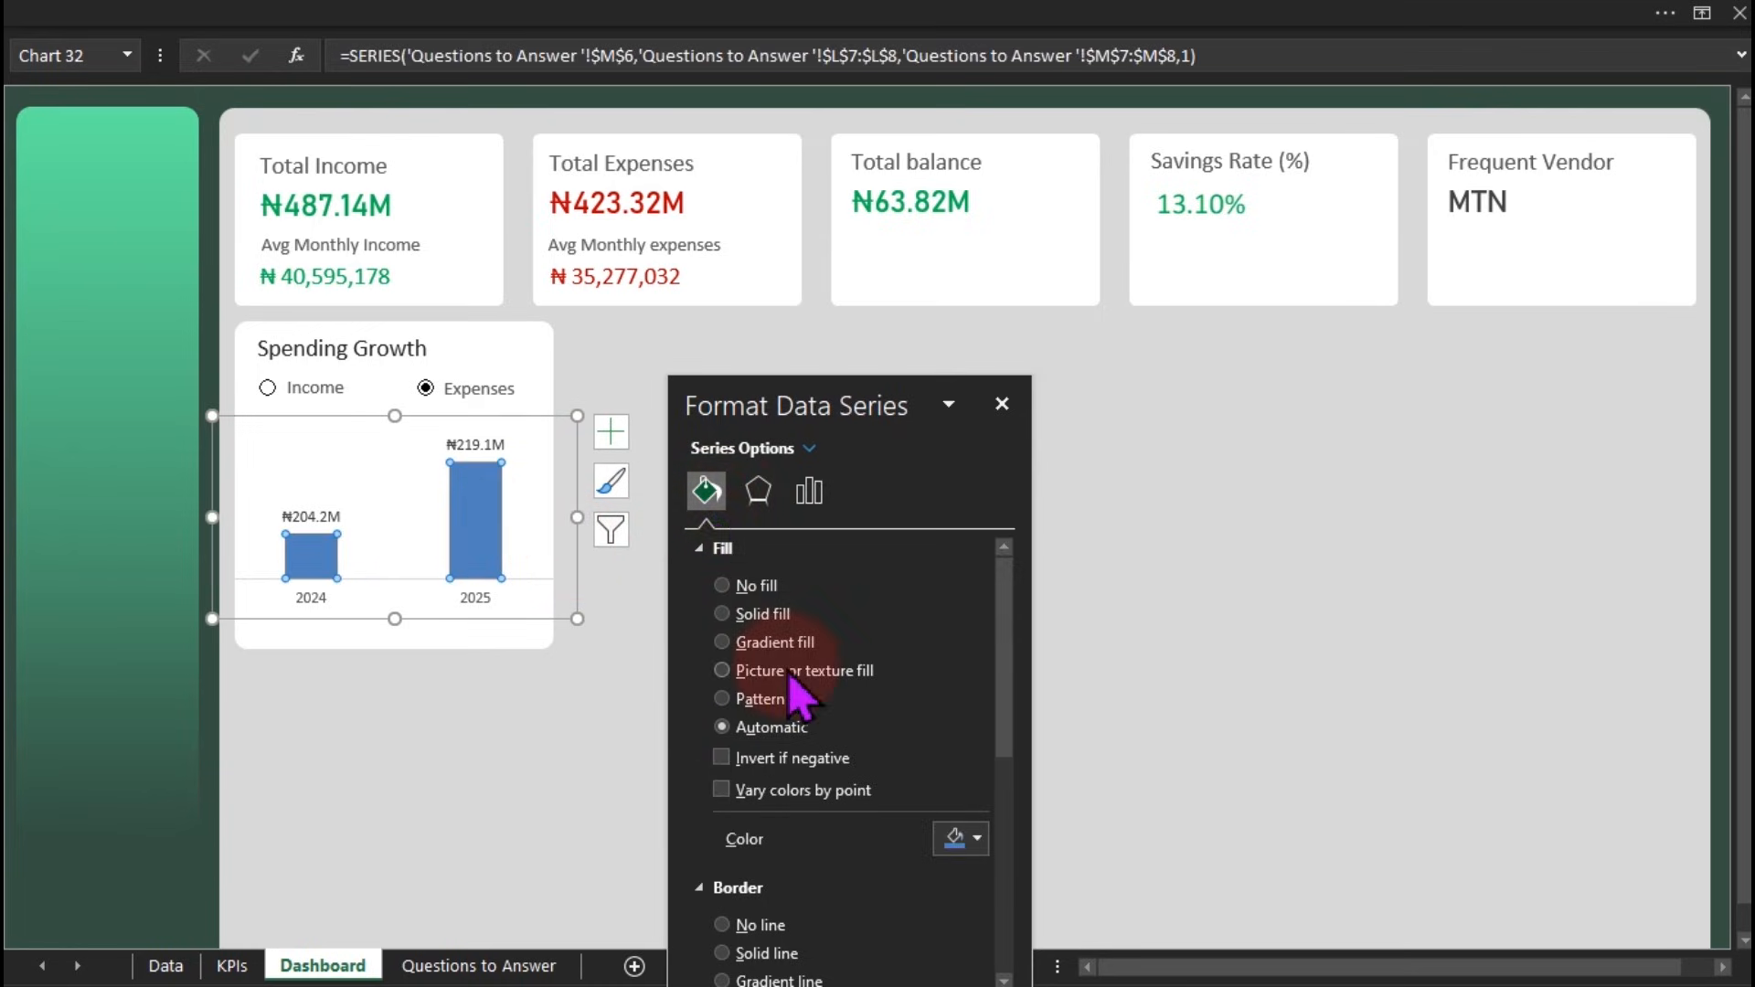
pyautogui.click(760, 623)
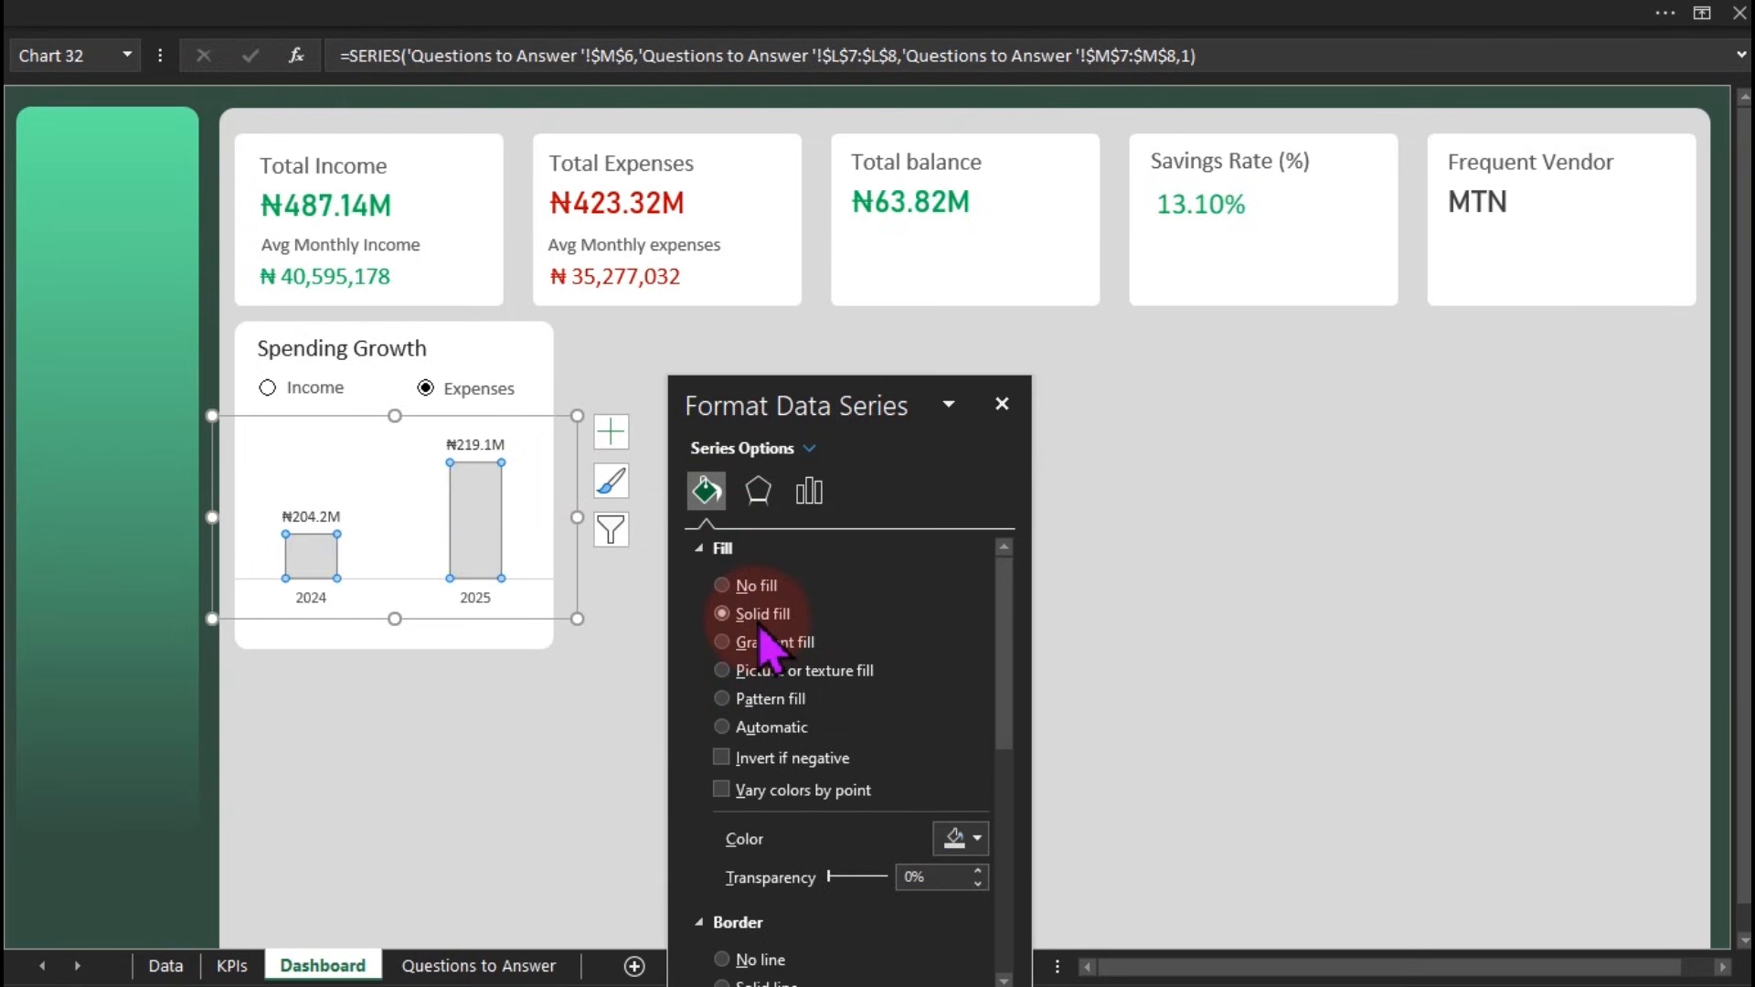
pyautogui.click(964, 841)
pyautogui.click(966, 771)
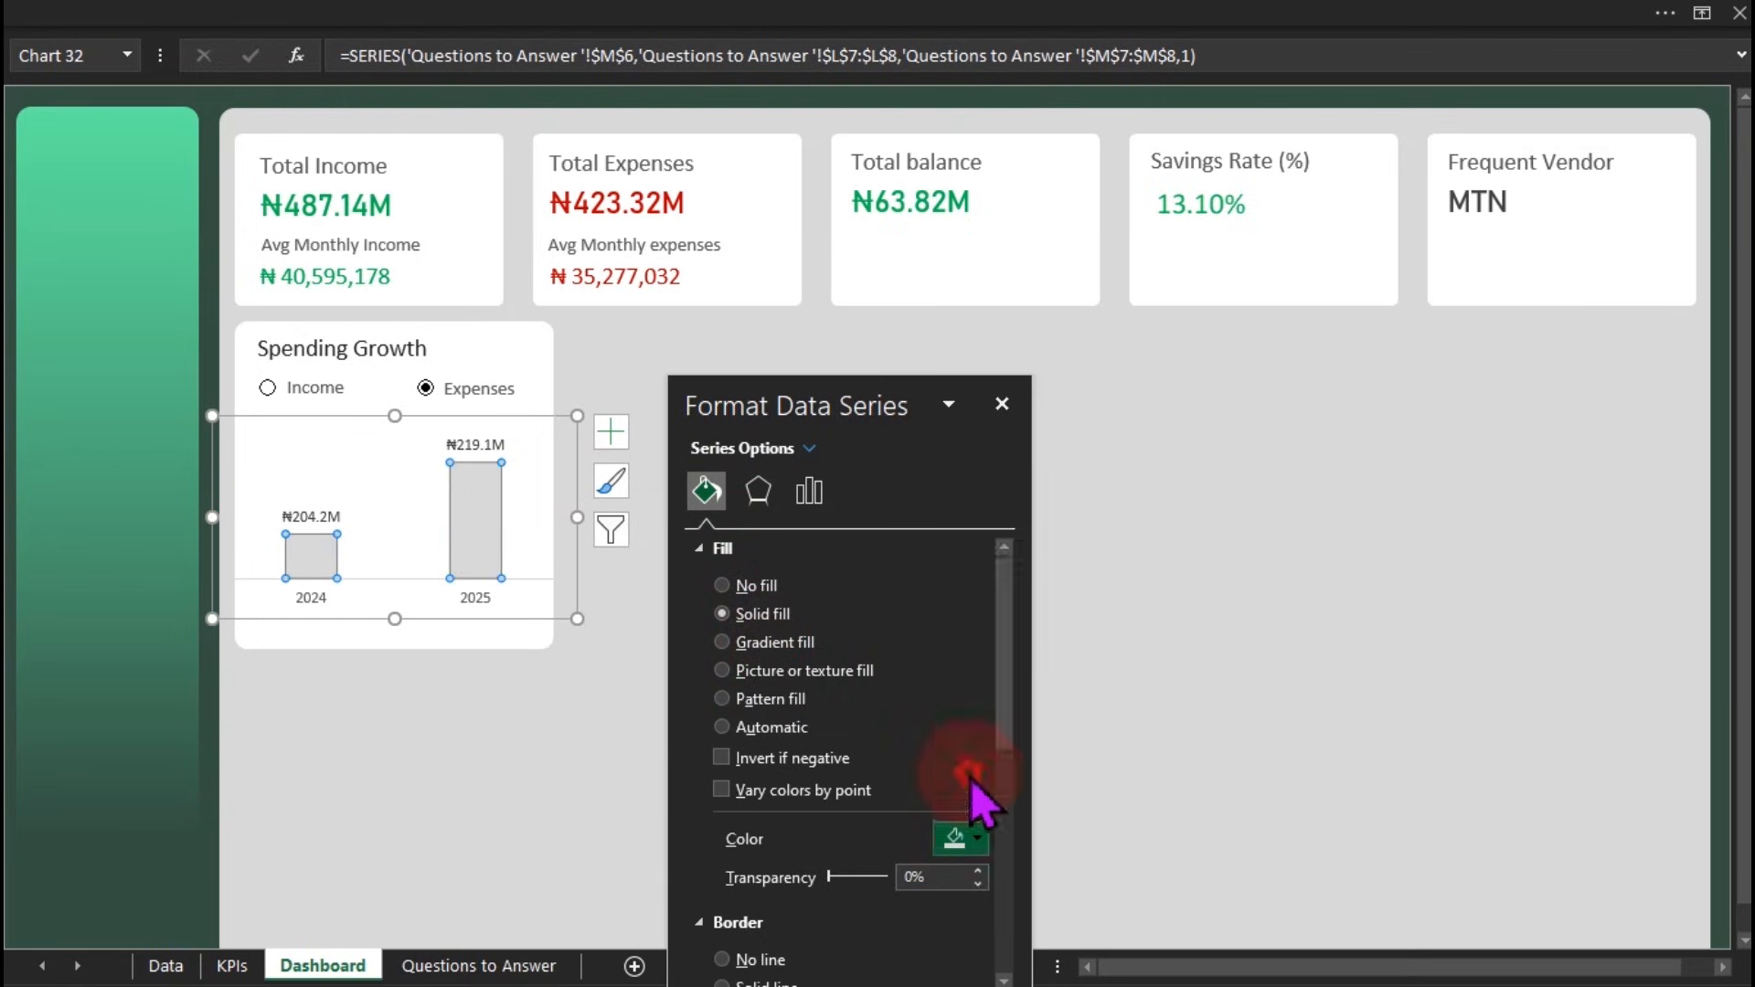
pyautogui.click(567, 648)
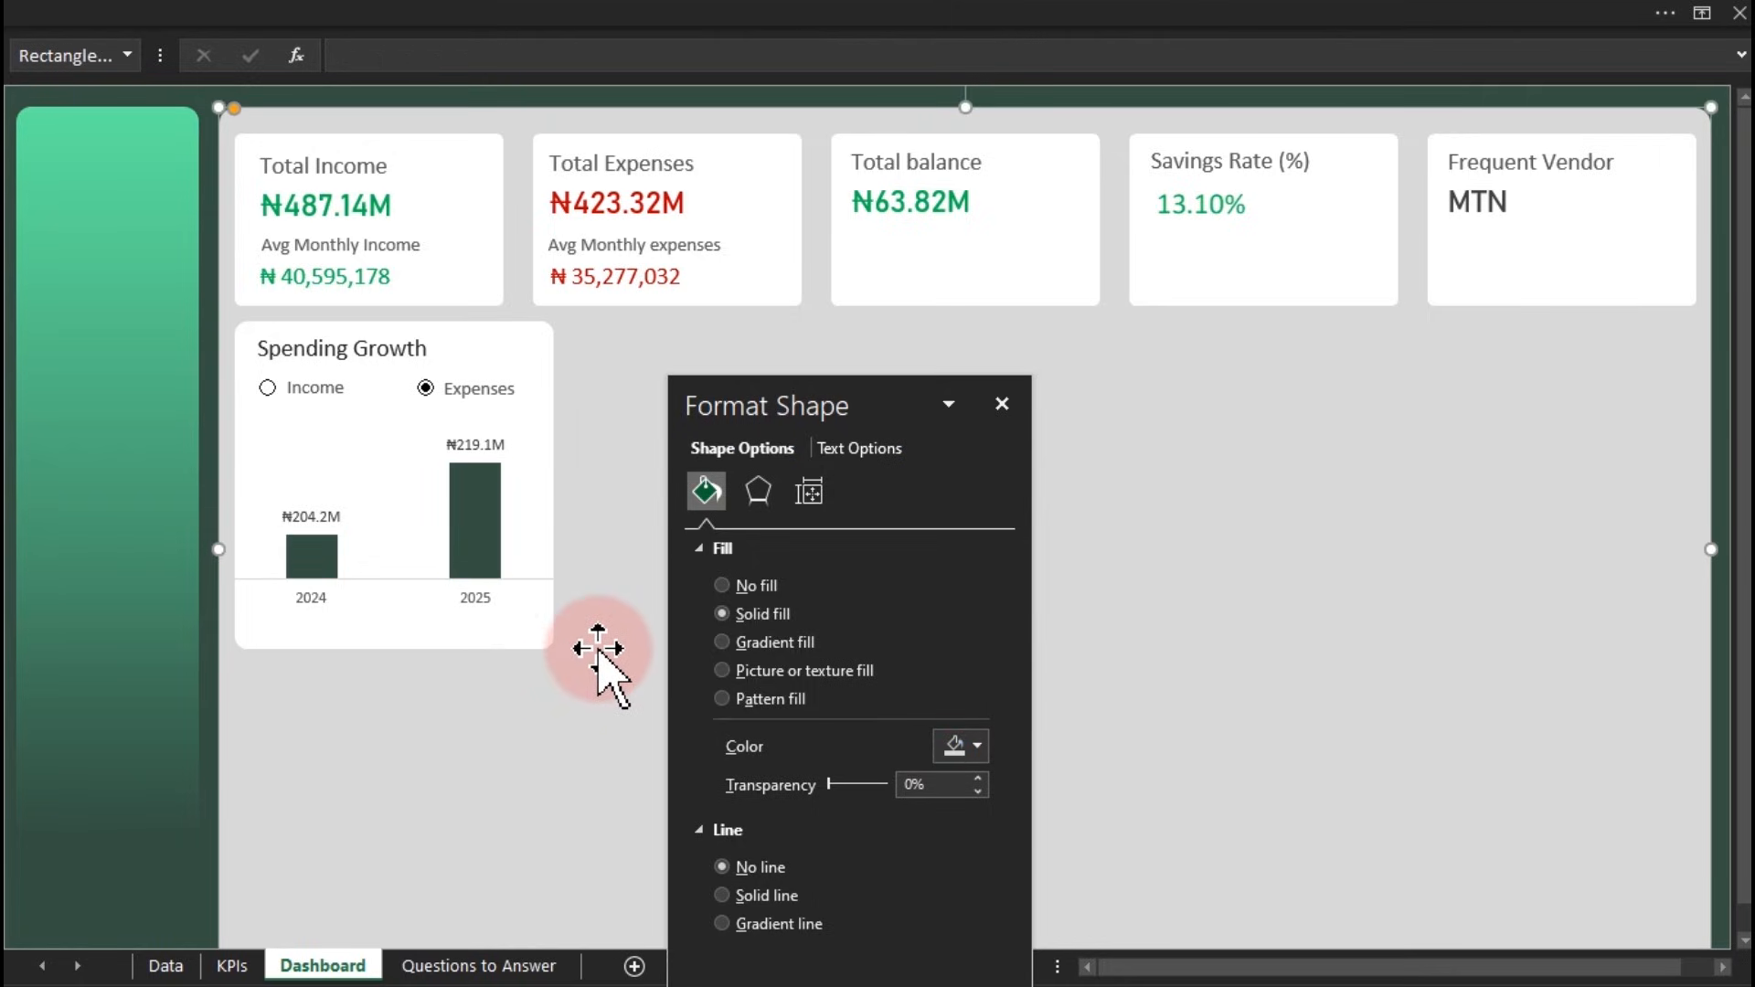
# Move the chart down to the lower edge of the Spending Growth card
pyautogui.click(517, 535)
pyautogui.click(571, 569)
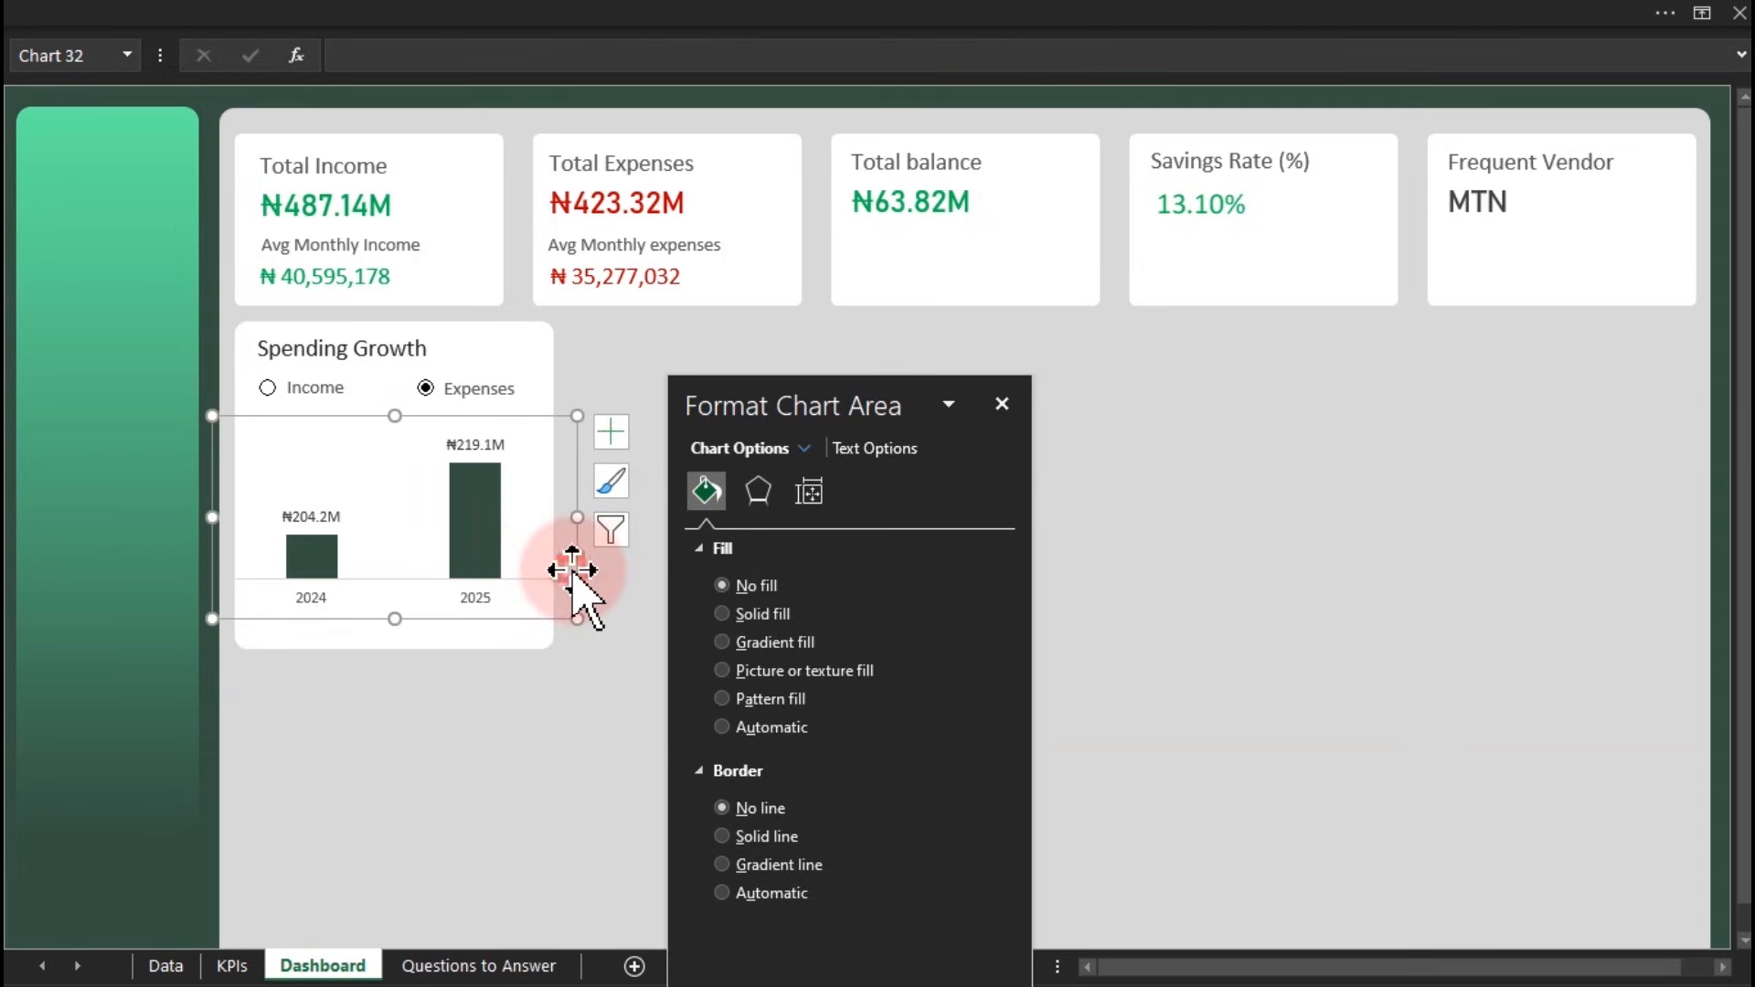
pyautogui.moveTo(572, 570); pyautogui.dragTo(570, 595)
# Duplicate the Spending Growth title text box and place the copy directly below the Income and Expenses option buttons
pyautogui.click(375, 352)
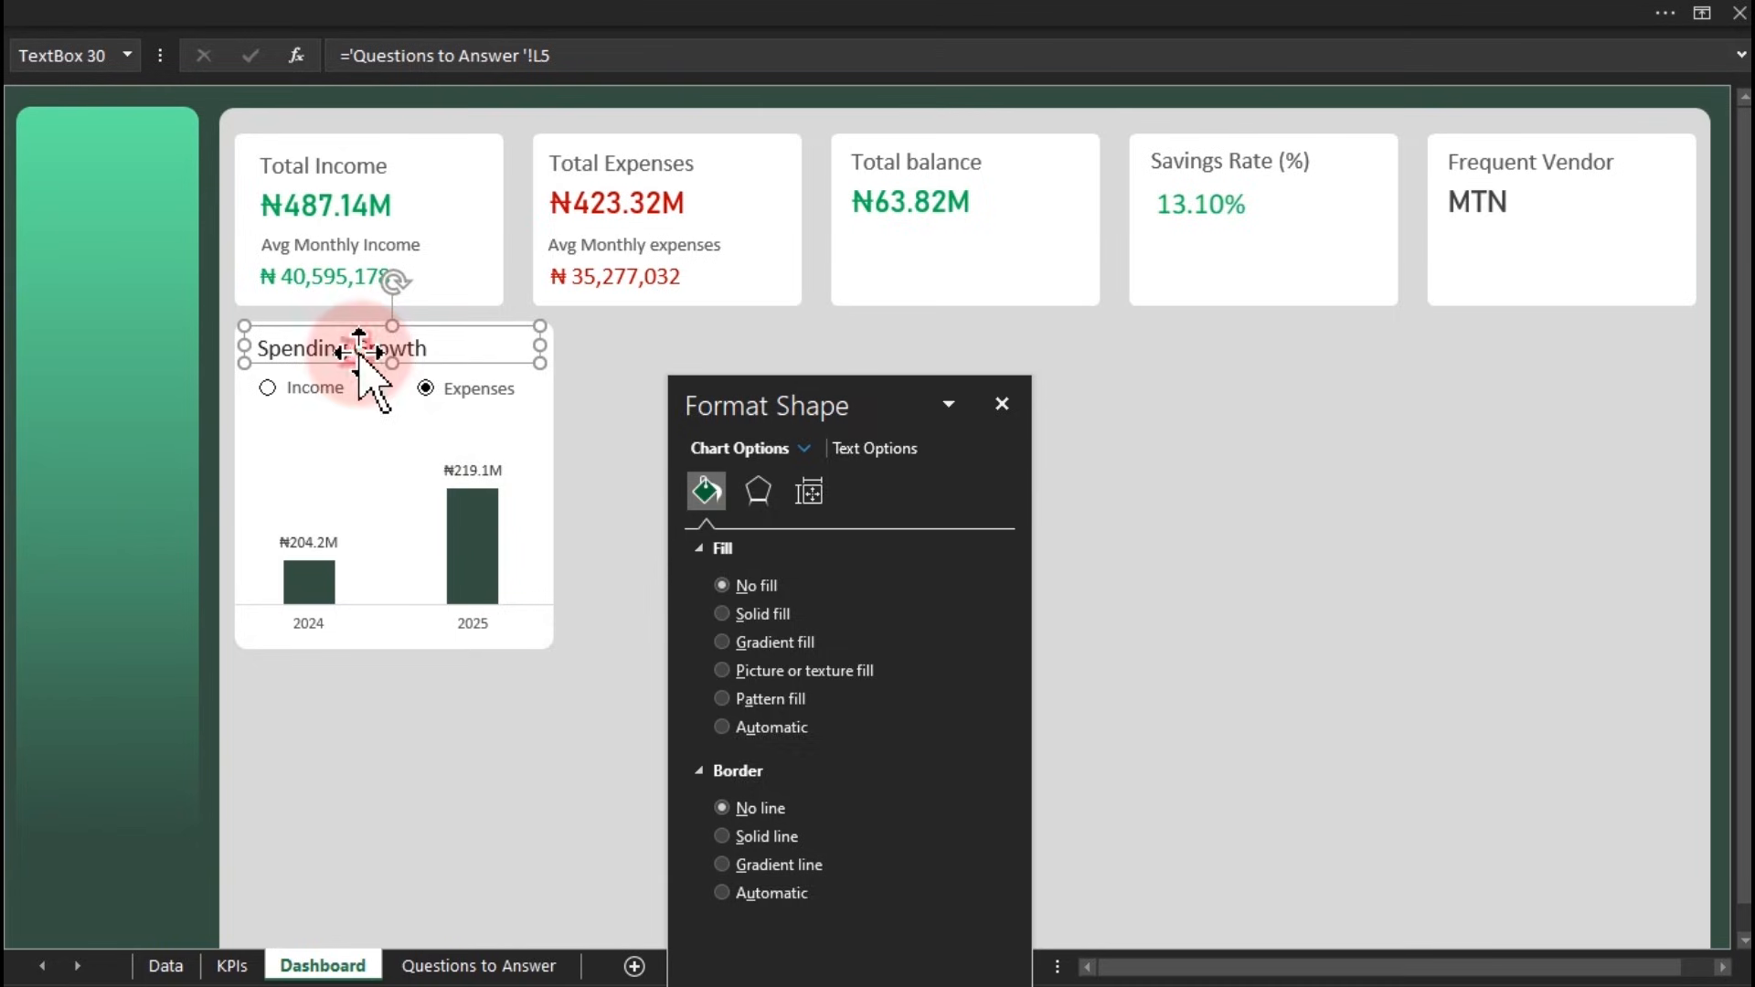
pyautogui.hotkey('ctrl', 'd')
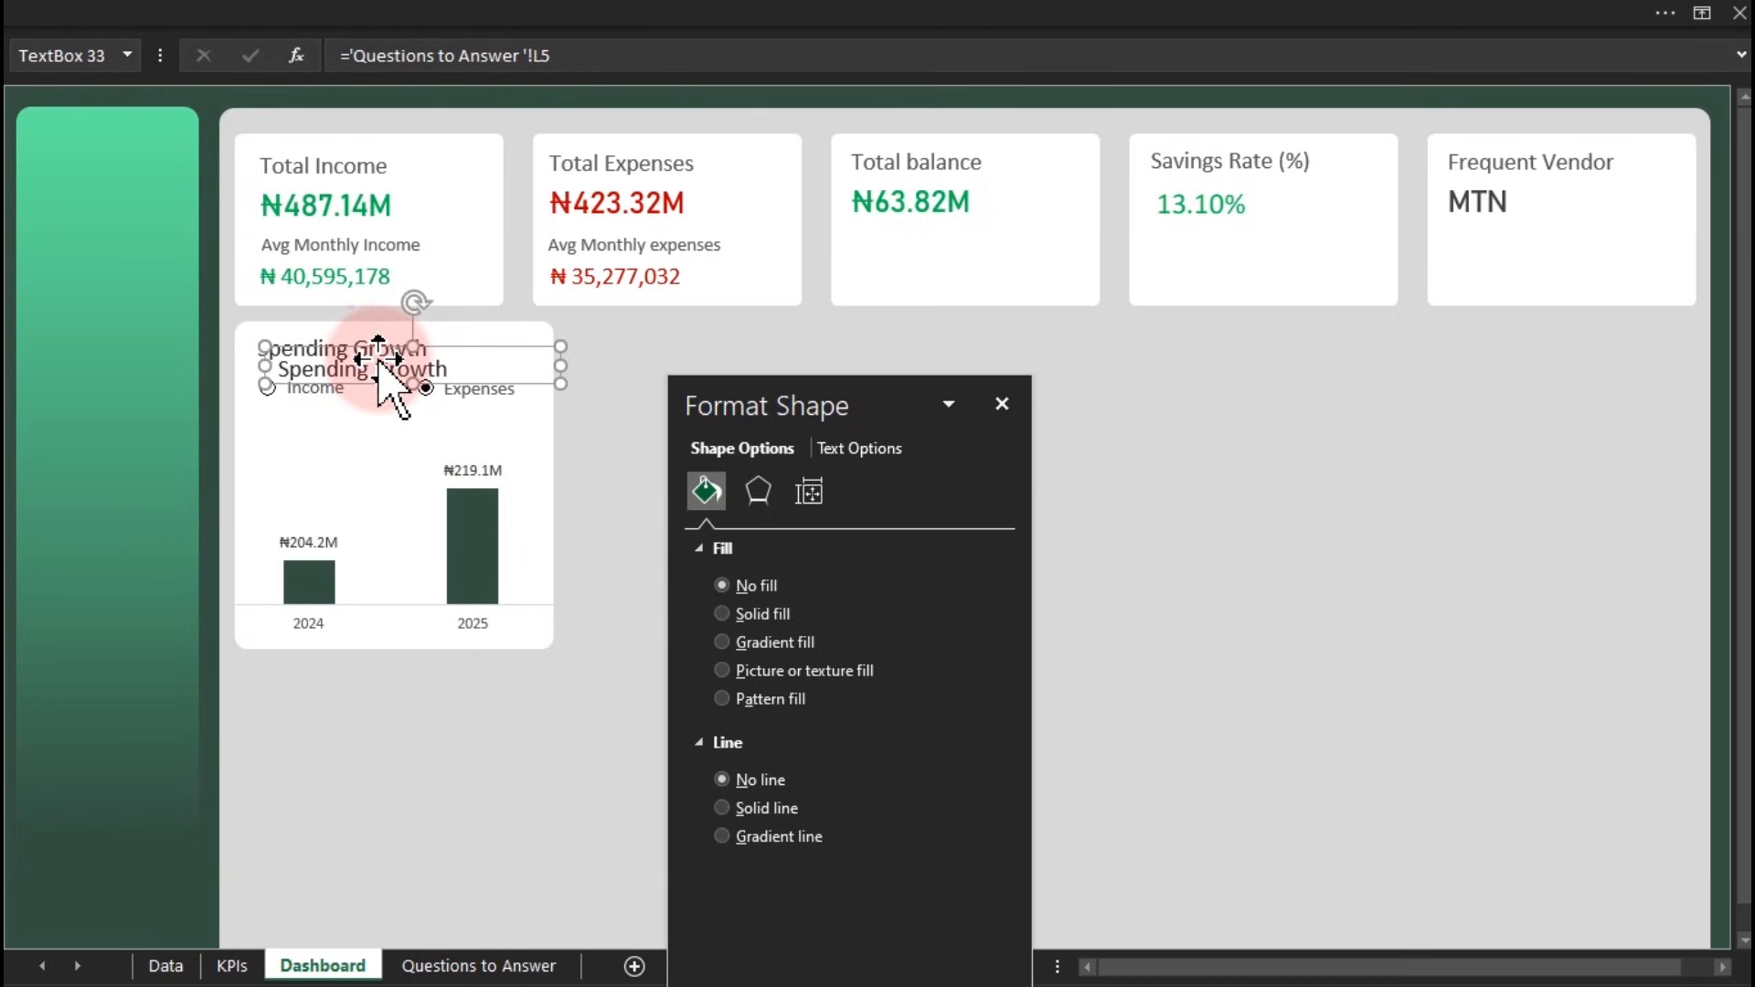
pyautogui.moveTo(378, 364); pyautogui.dragTo(358, 421)
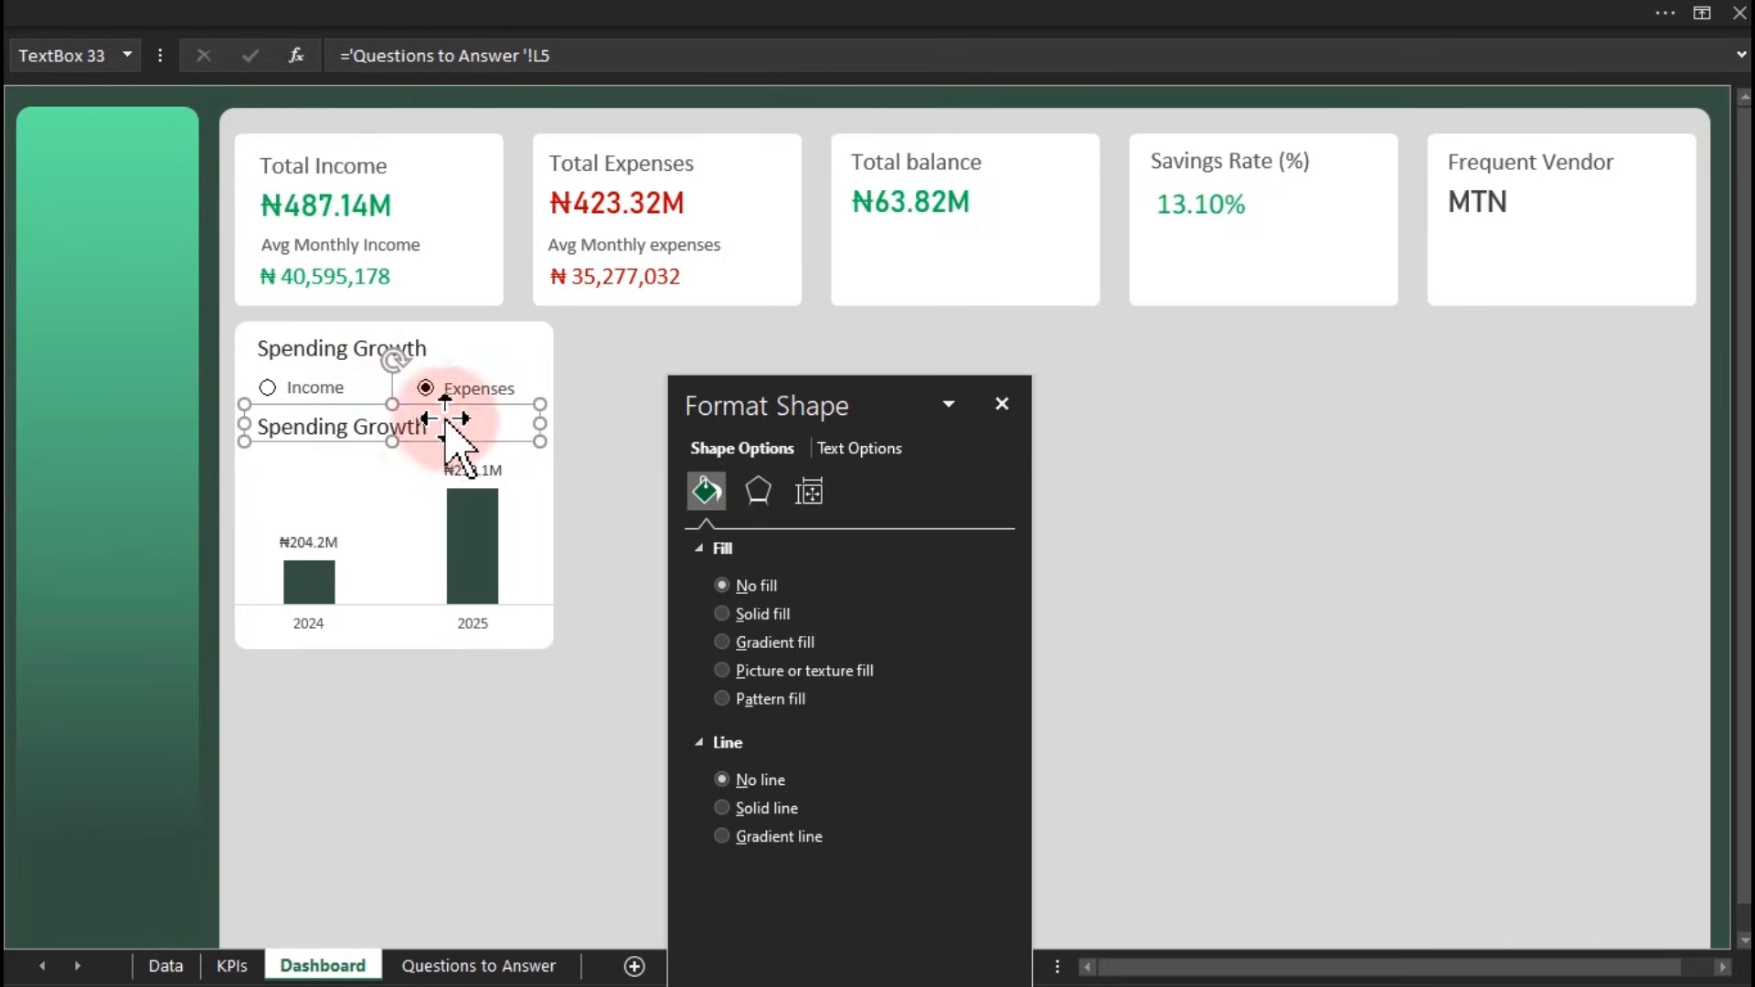
# Try a shrunken copy of the title text box linked to cell L13 of Questions to Answer, and delete it
pyautogui.moveTo(548, 451); pyautogui.dragTo(335, 479)
pyautogui.click(577, 55)
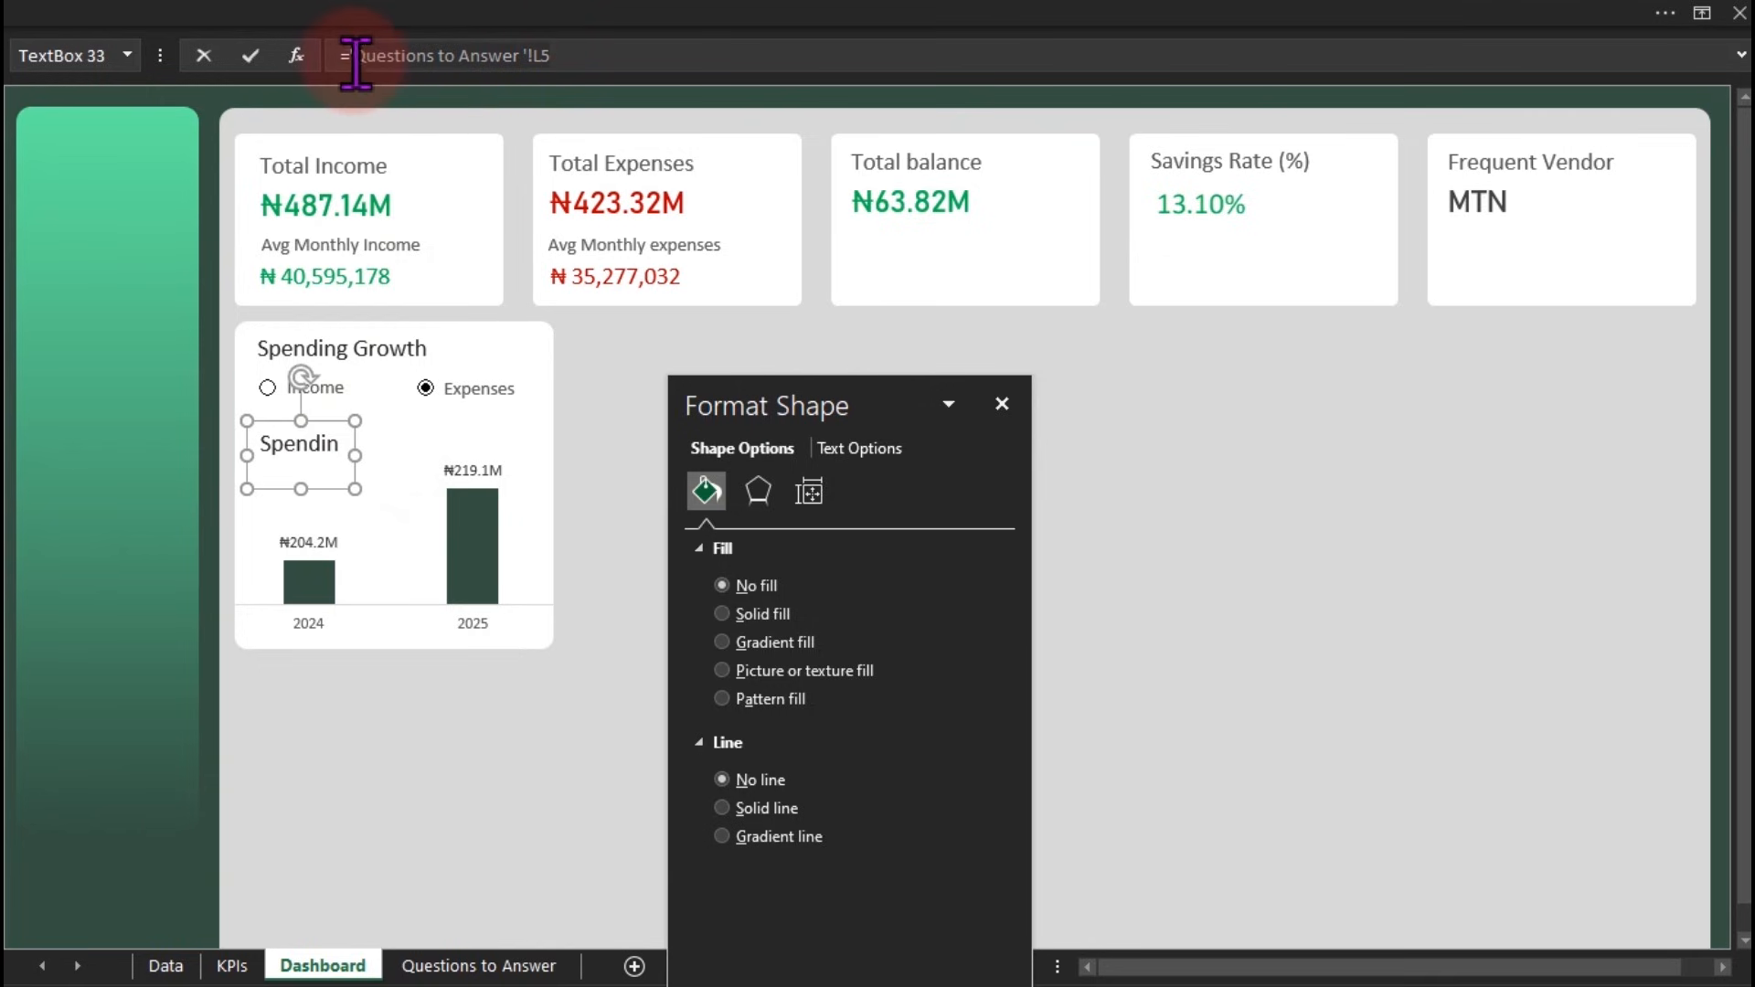
pyautogui.click(434, 967)
pyautogui.click(1057, 552)
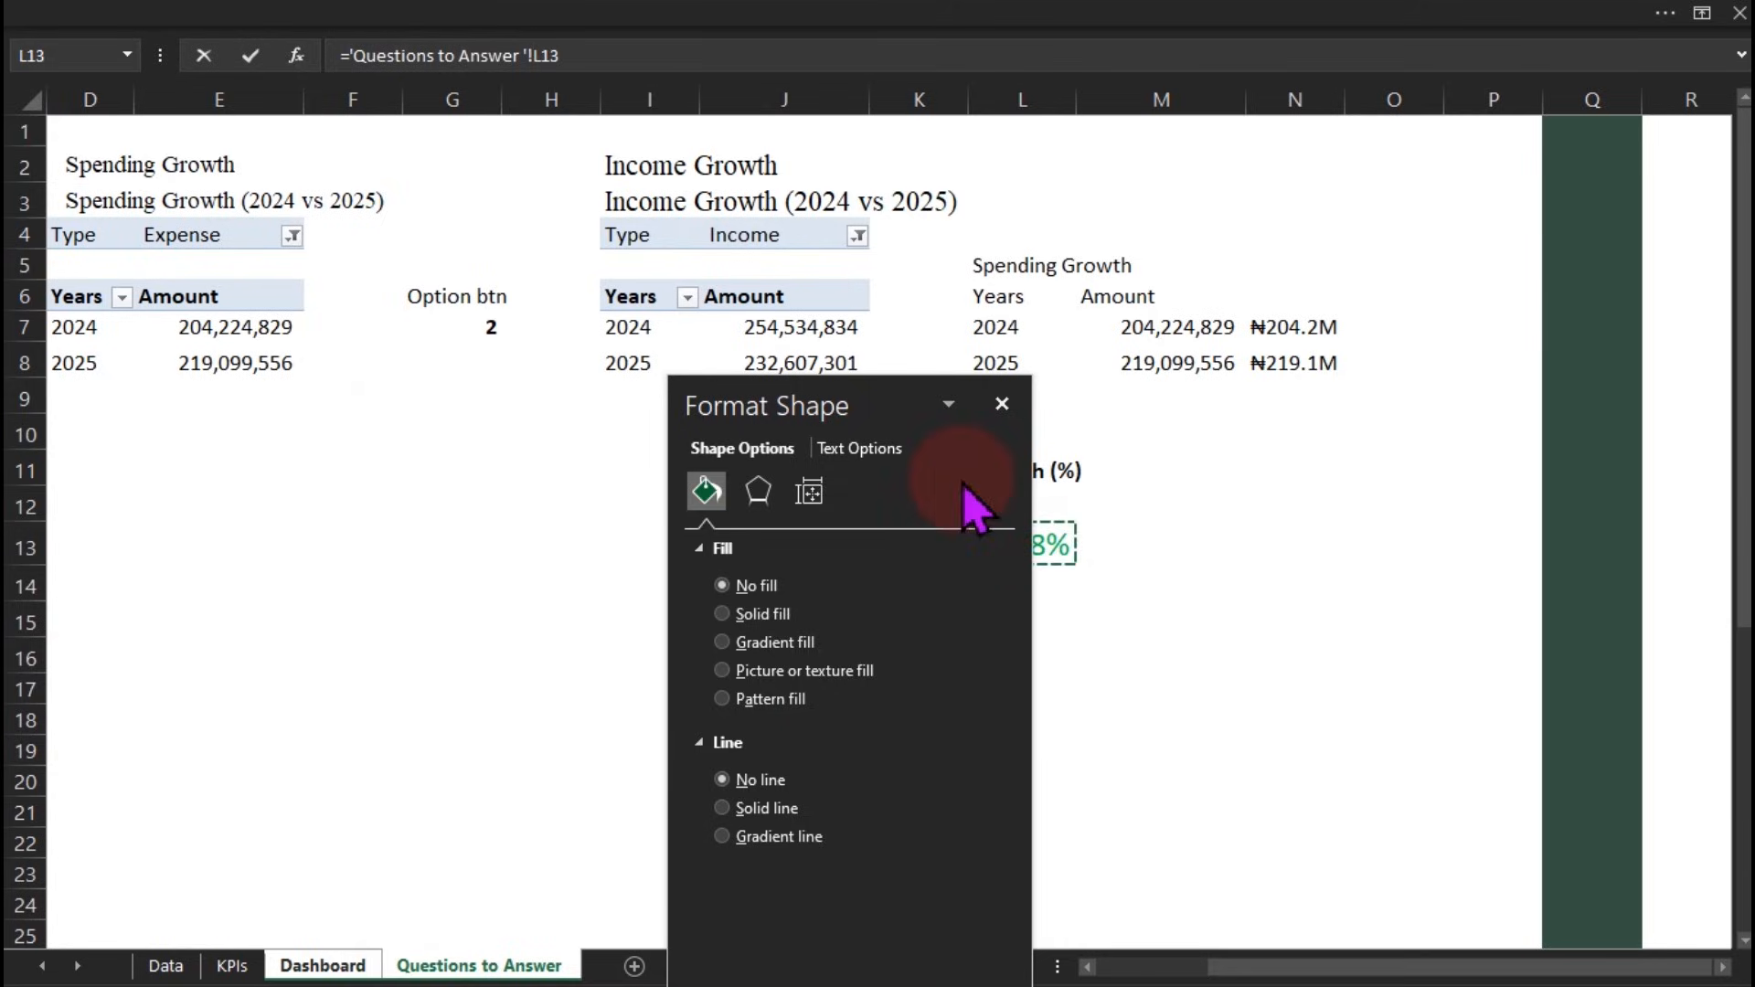
pyautogui.moveTo(905, 404); pyautogui.dragTo(734, 451)
pyautogui.press('Return')
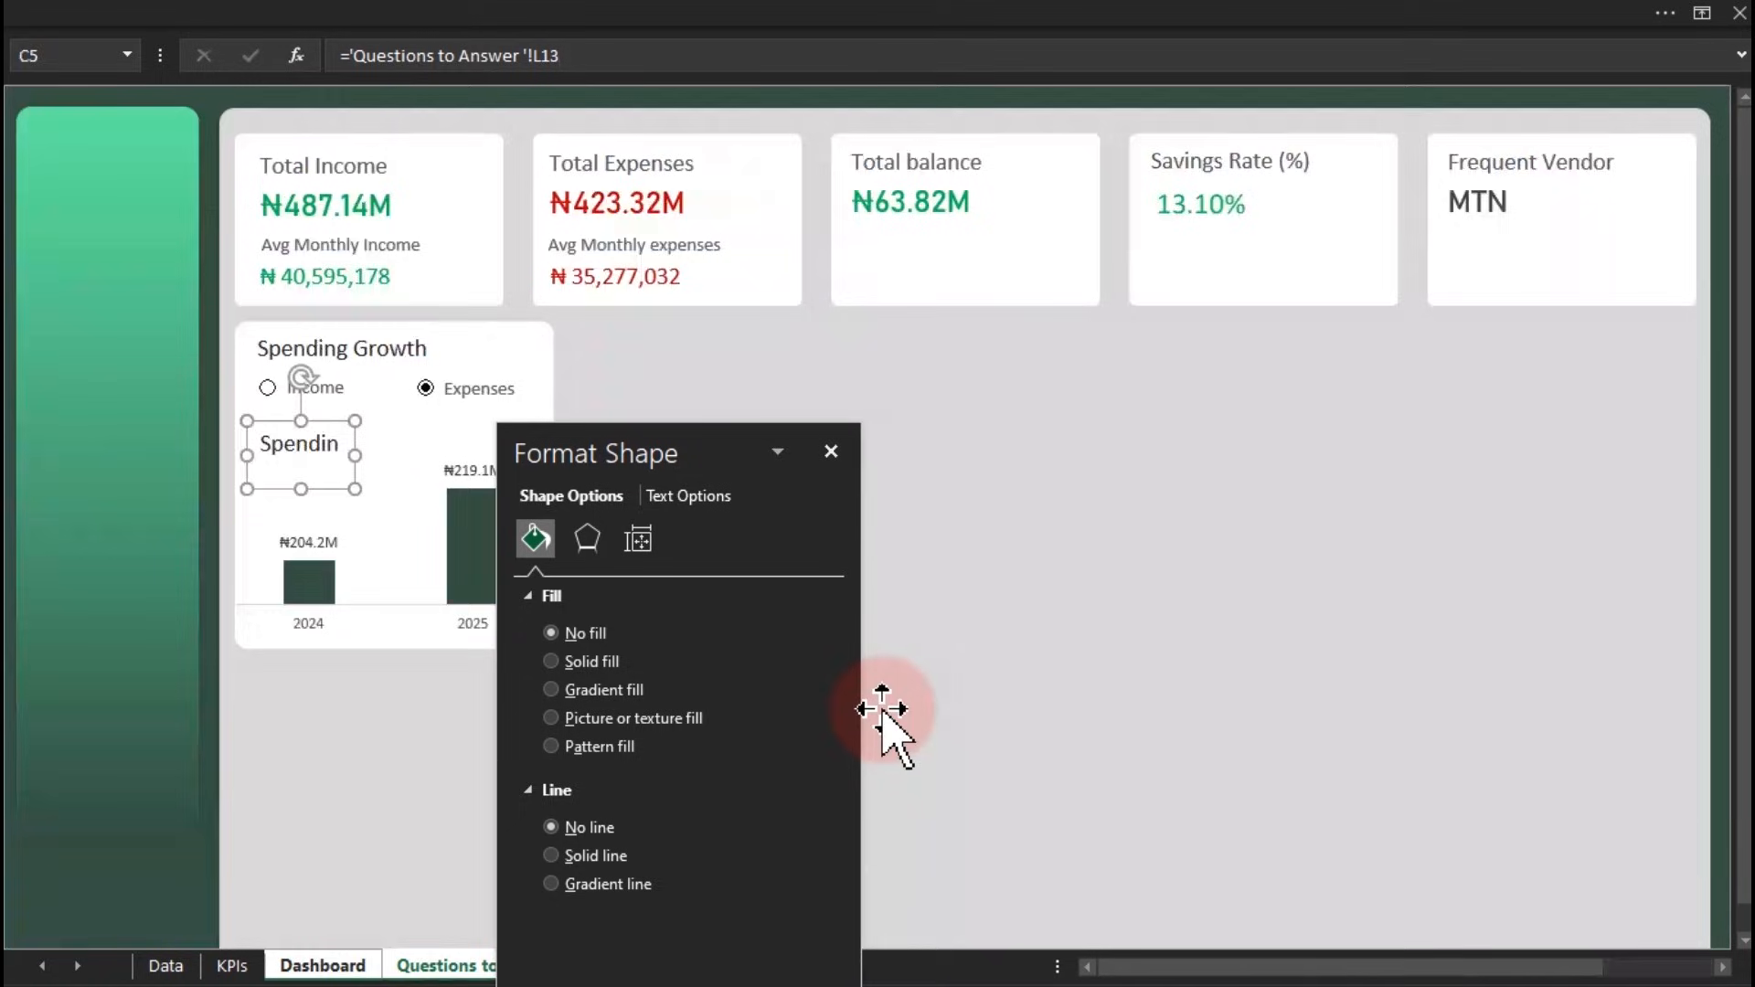
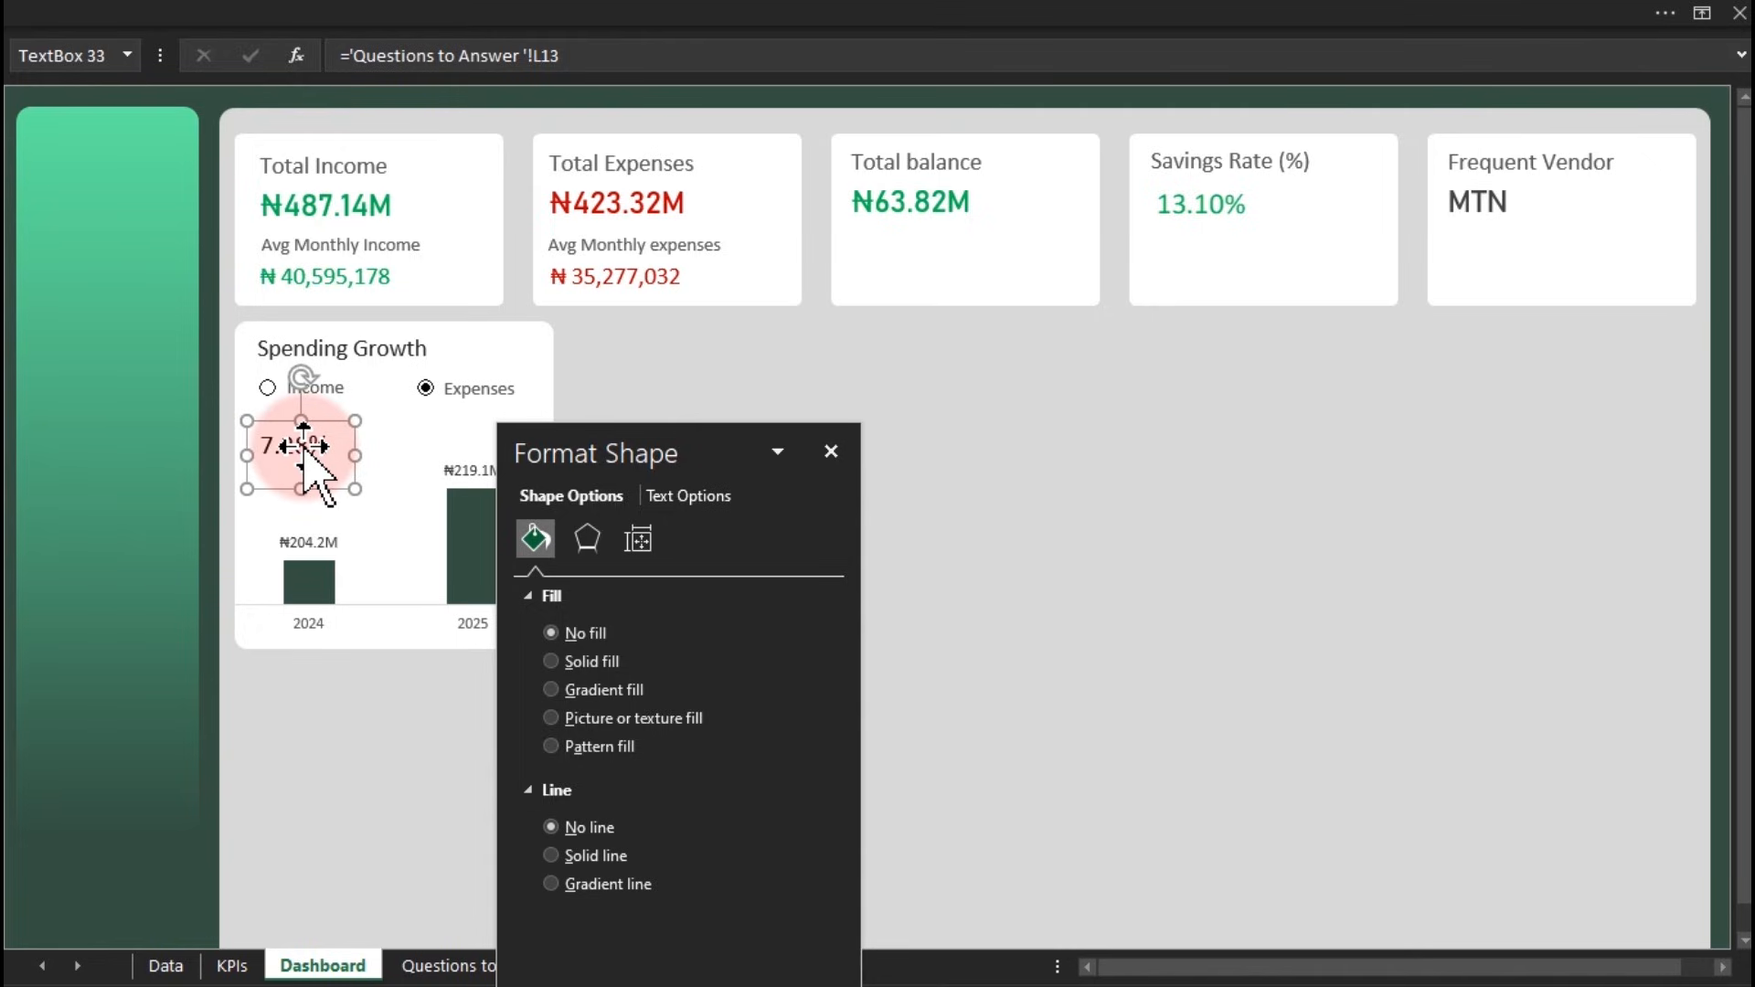
pyautogui.press('Delete')
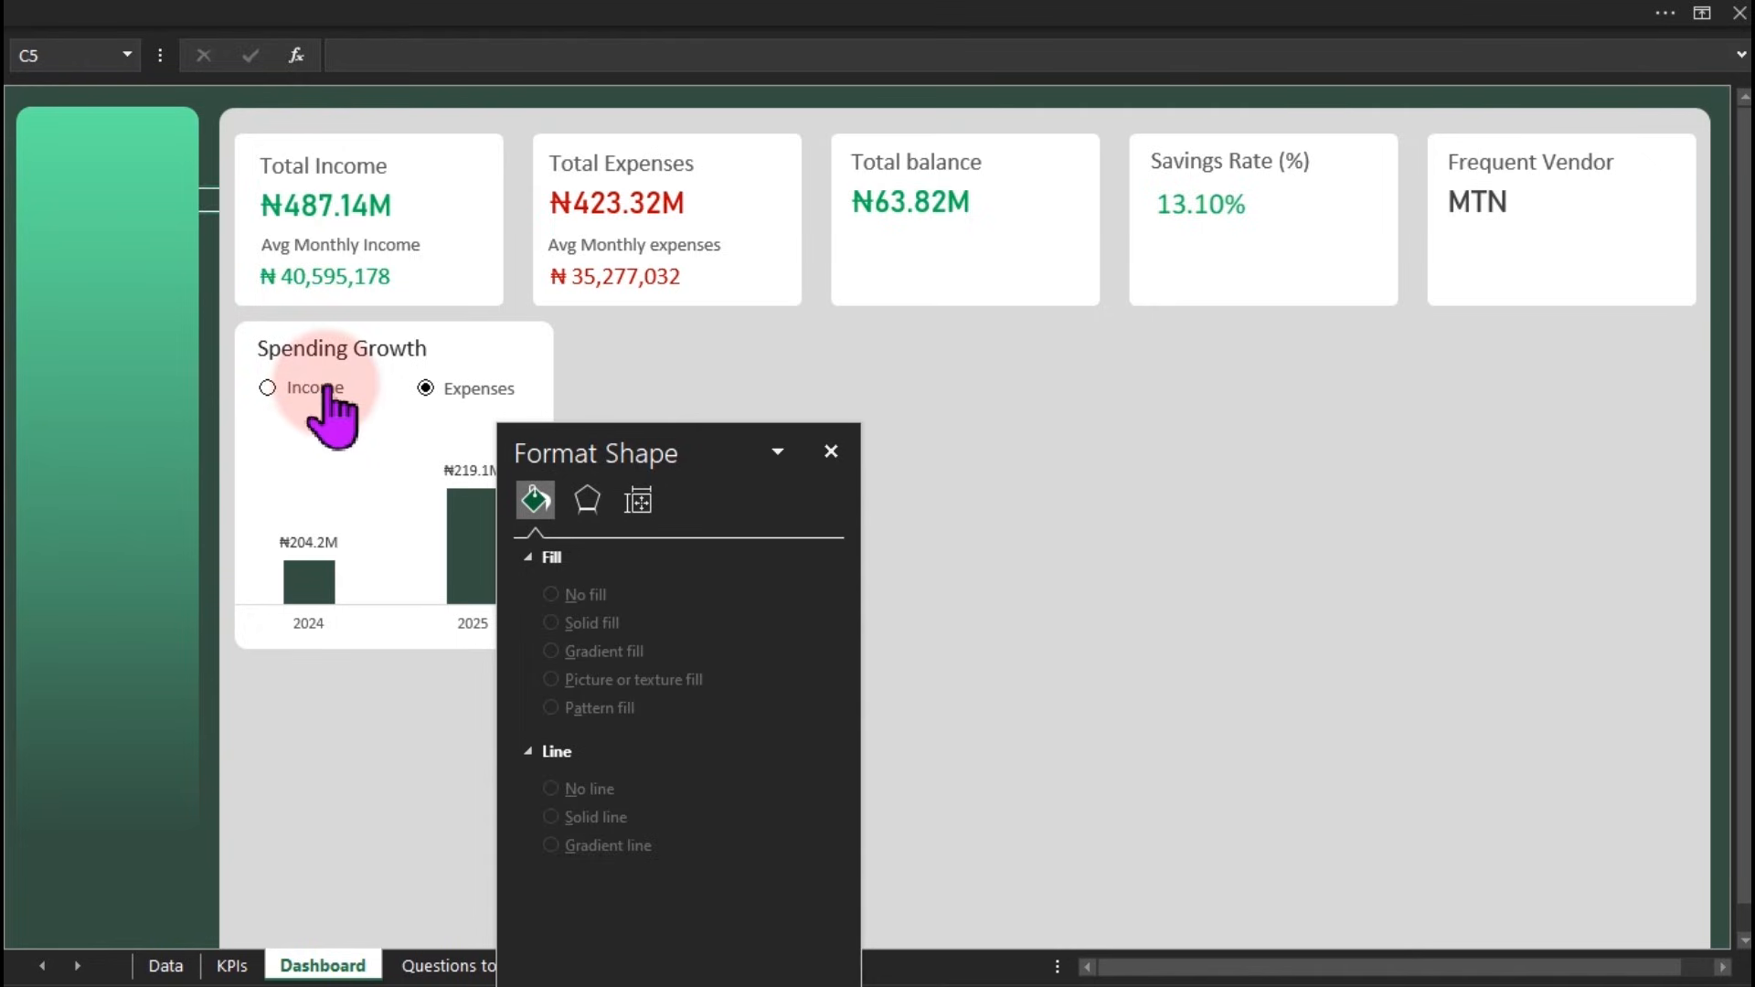
# Duplicate the Avg Monthly Income label below the Income and Expenses options, change its text to Growth (%), and narrow the box to fit
pyautogui.click(374, 243)
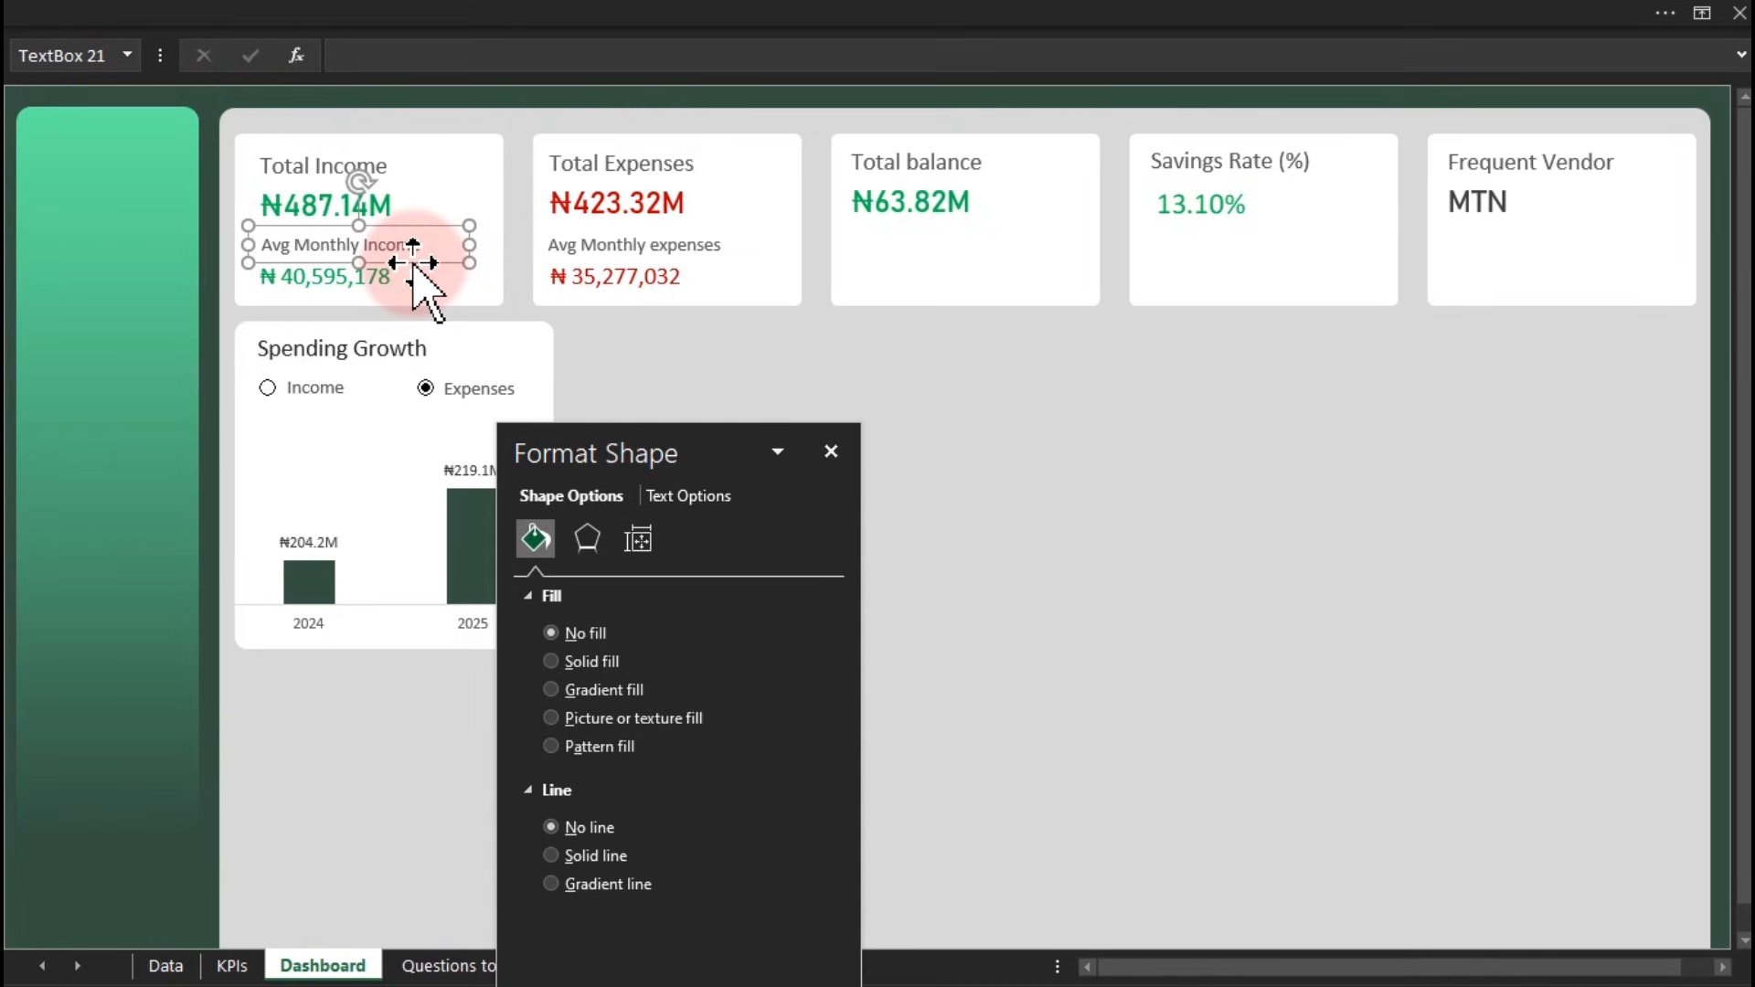
pyautogui.moveTo(414, 265); pyautogui.dragTo(415, 435)
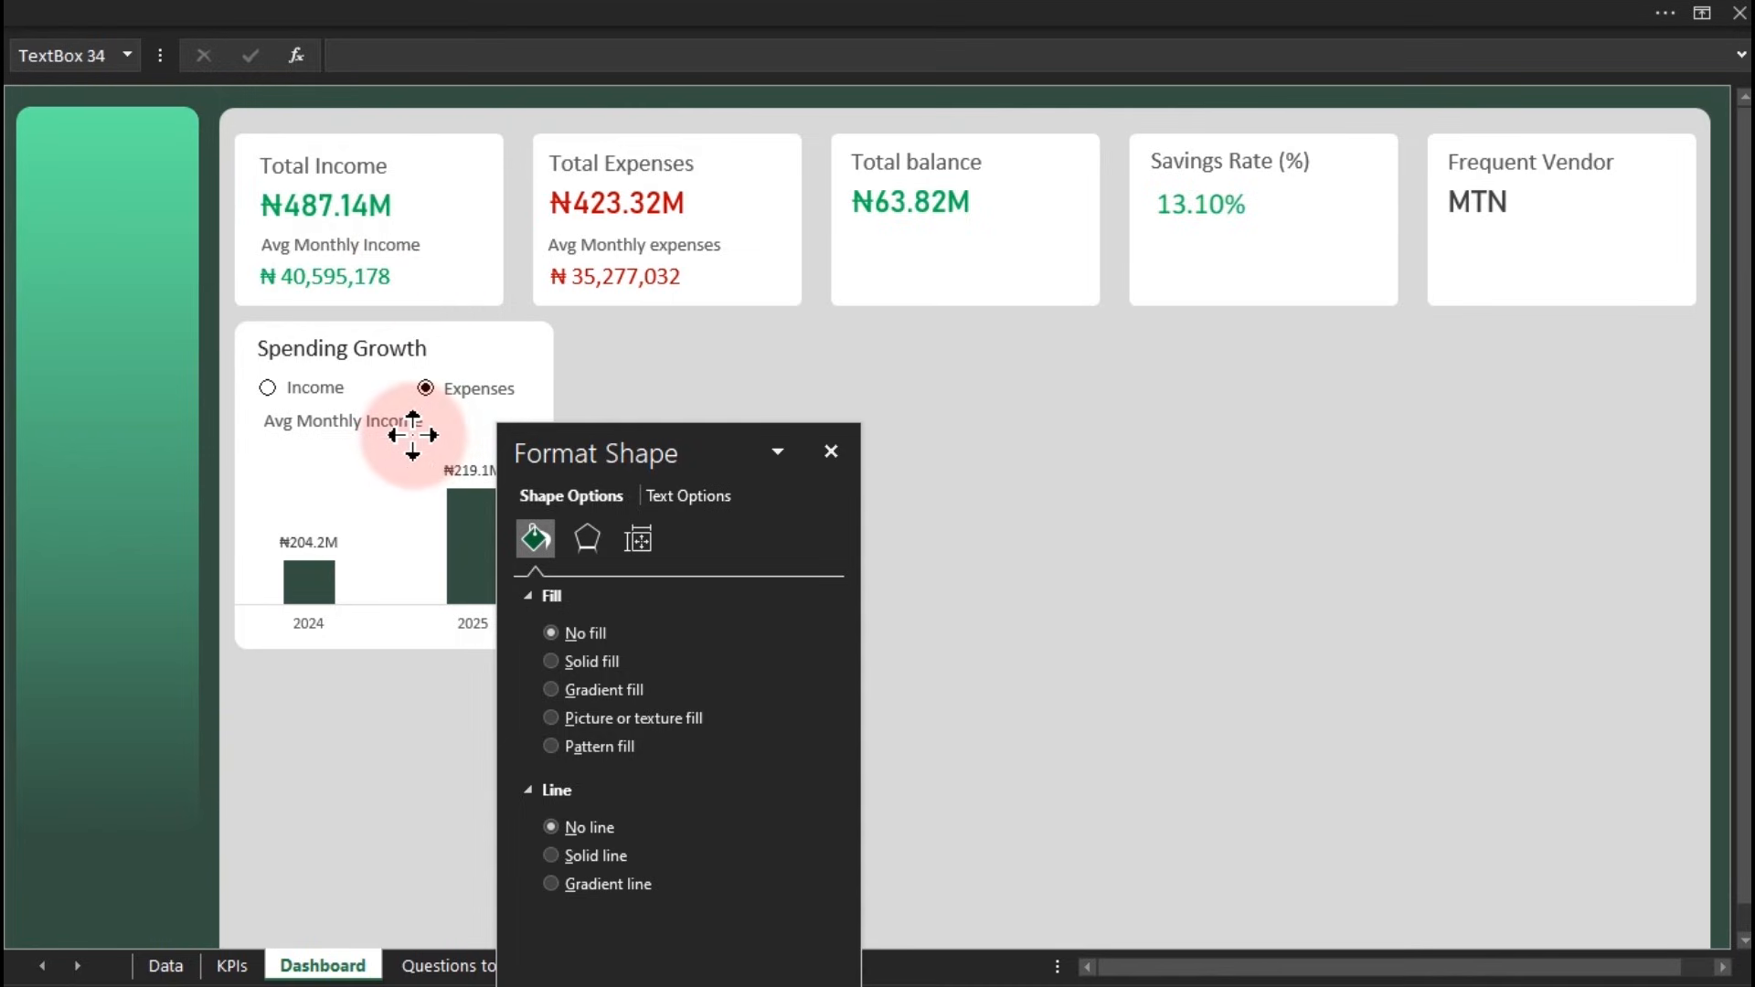
pyautogui.click(412, 433)
pyautogui.hotkey('ctrl', 'a')
pyautogui.write('G')
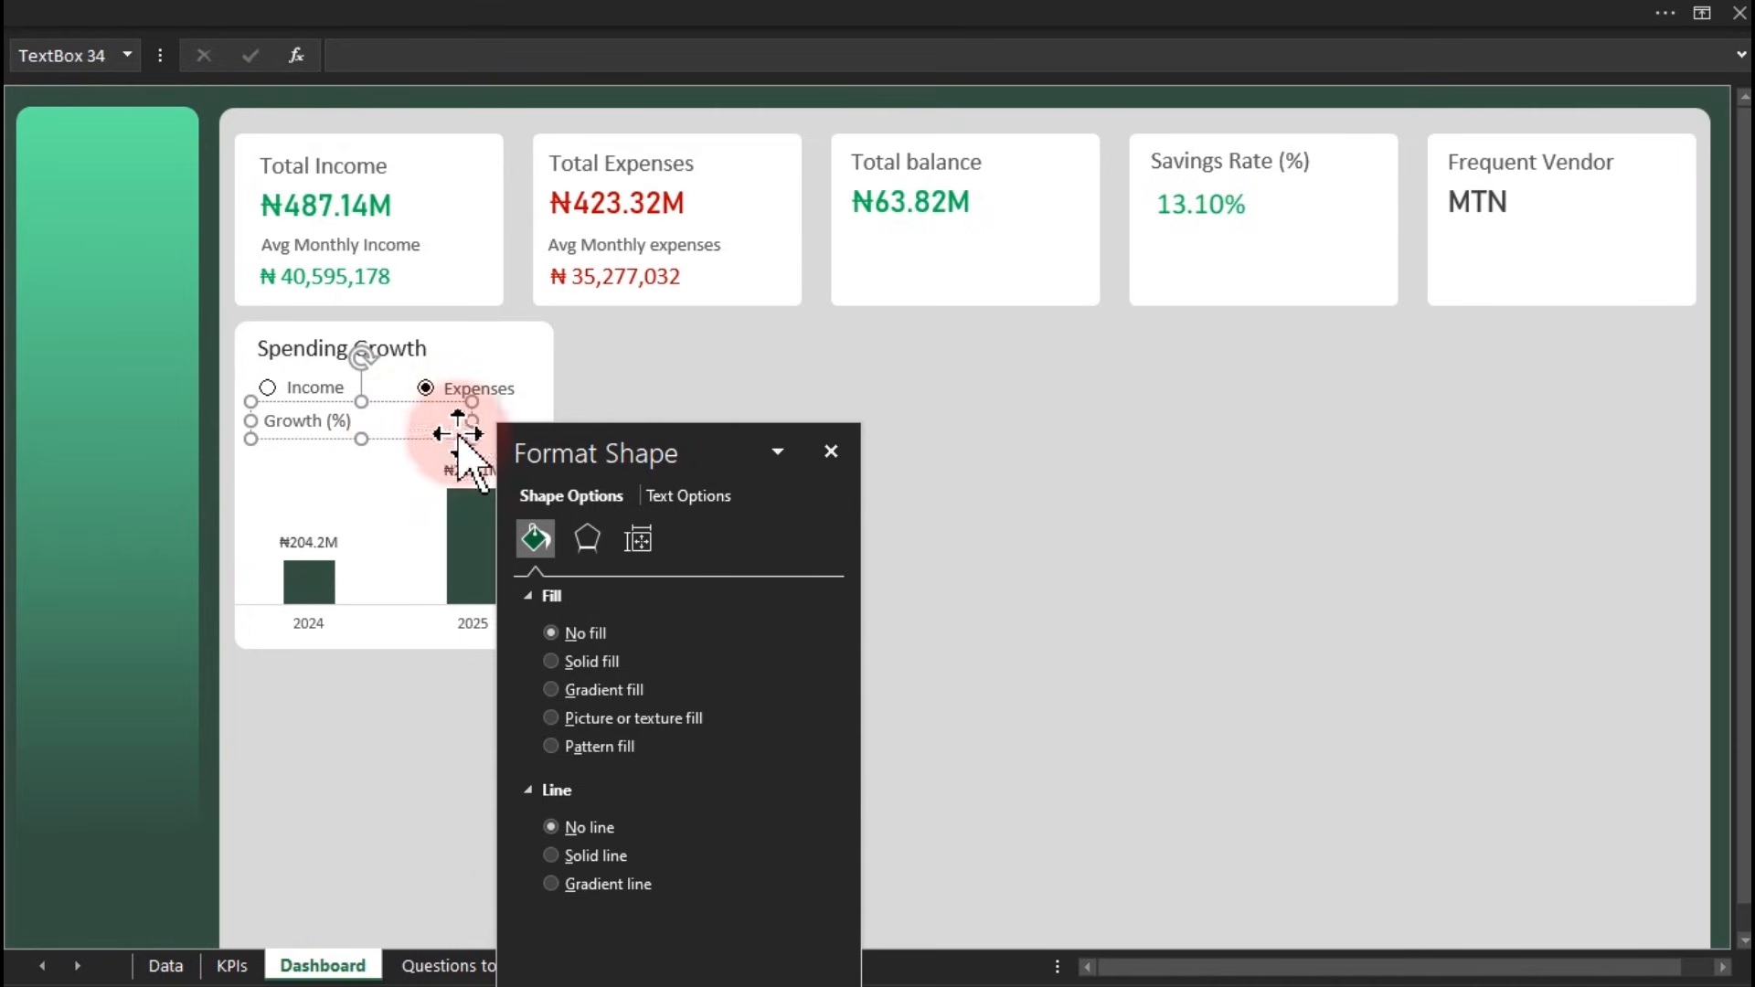
pyautogui.moveTo(471, 442); pyautogui.dragTo(375, 440)
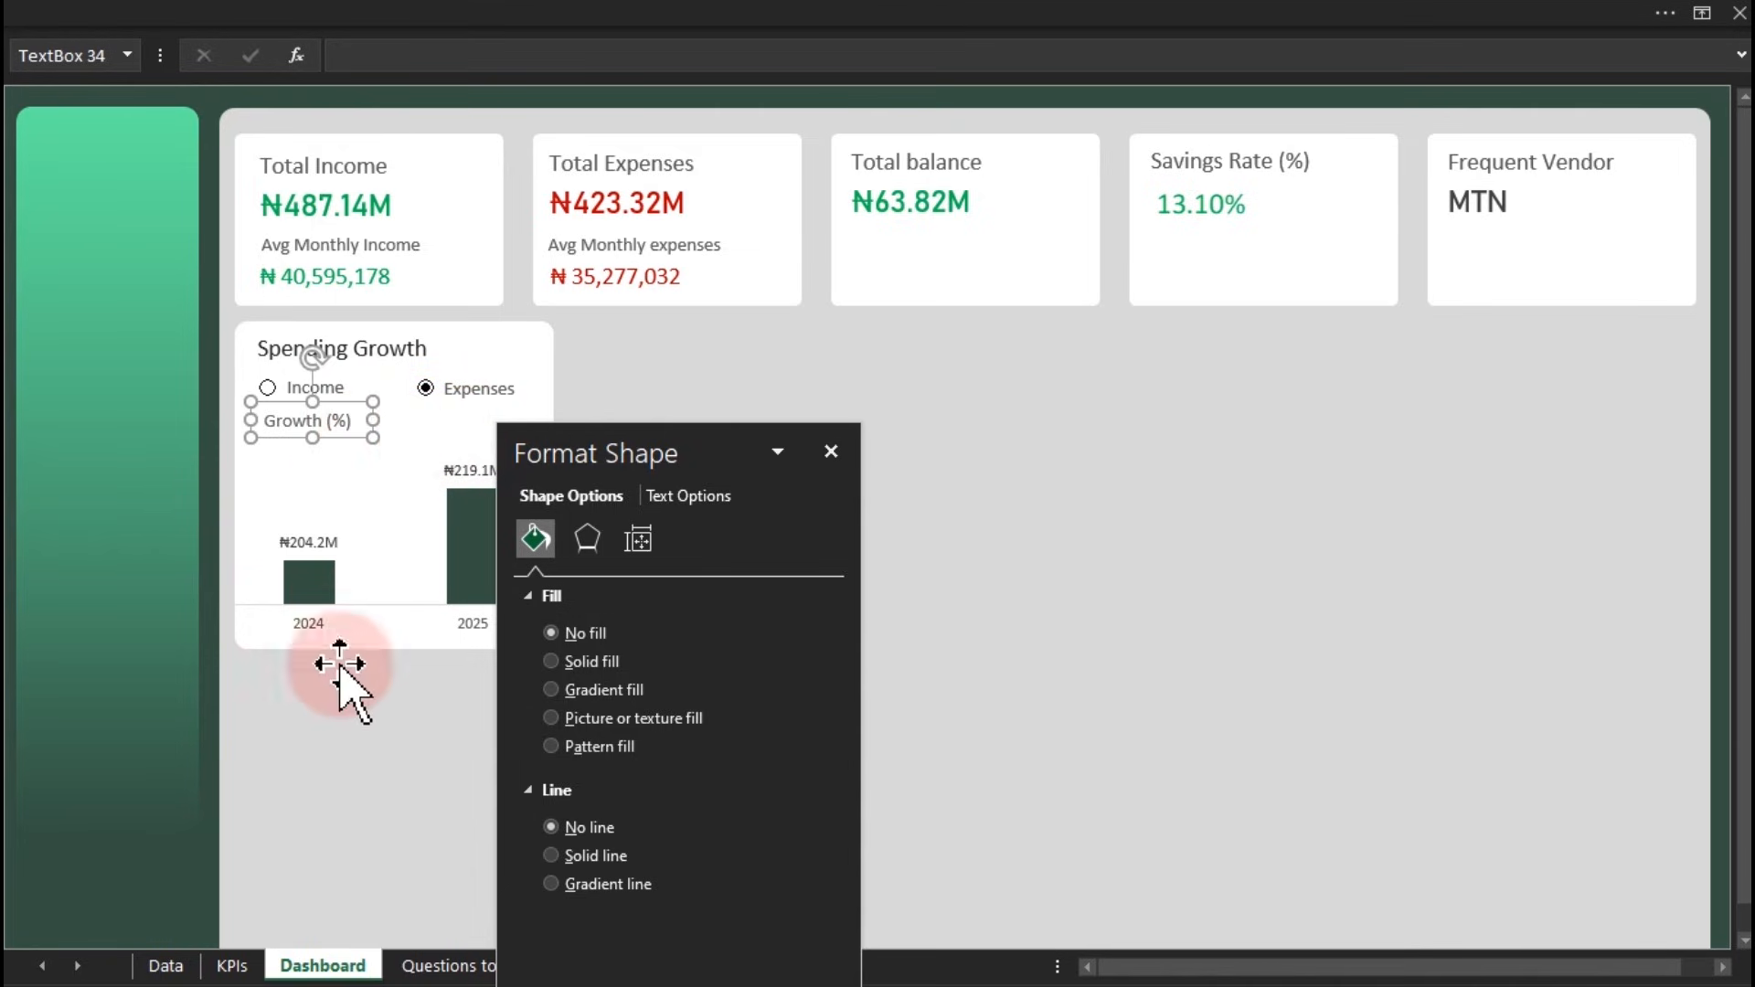
pyautogui.click(831, 452)
# Copy cell L13 from Questions to Answer, paste it on the Dashboard as a linked picture, and place it under the Growth (%) label
pyautogui.click(471, 966)
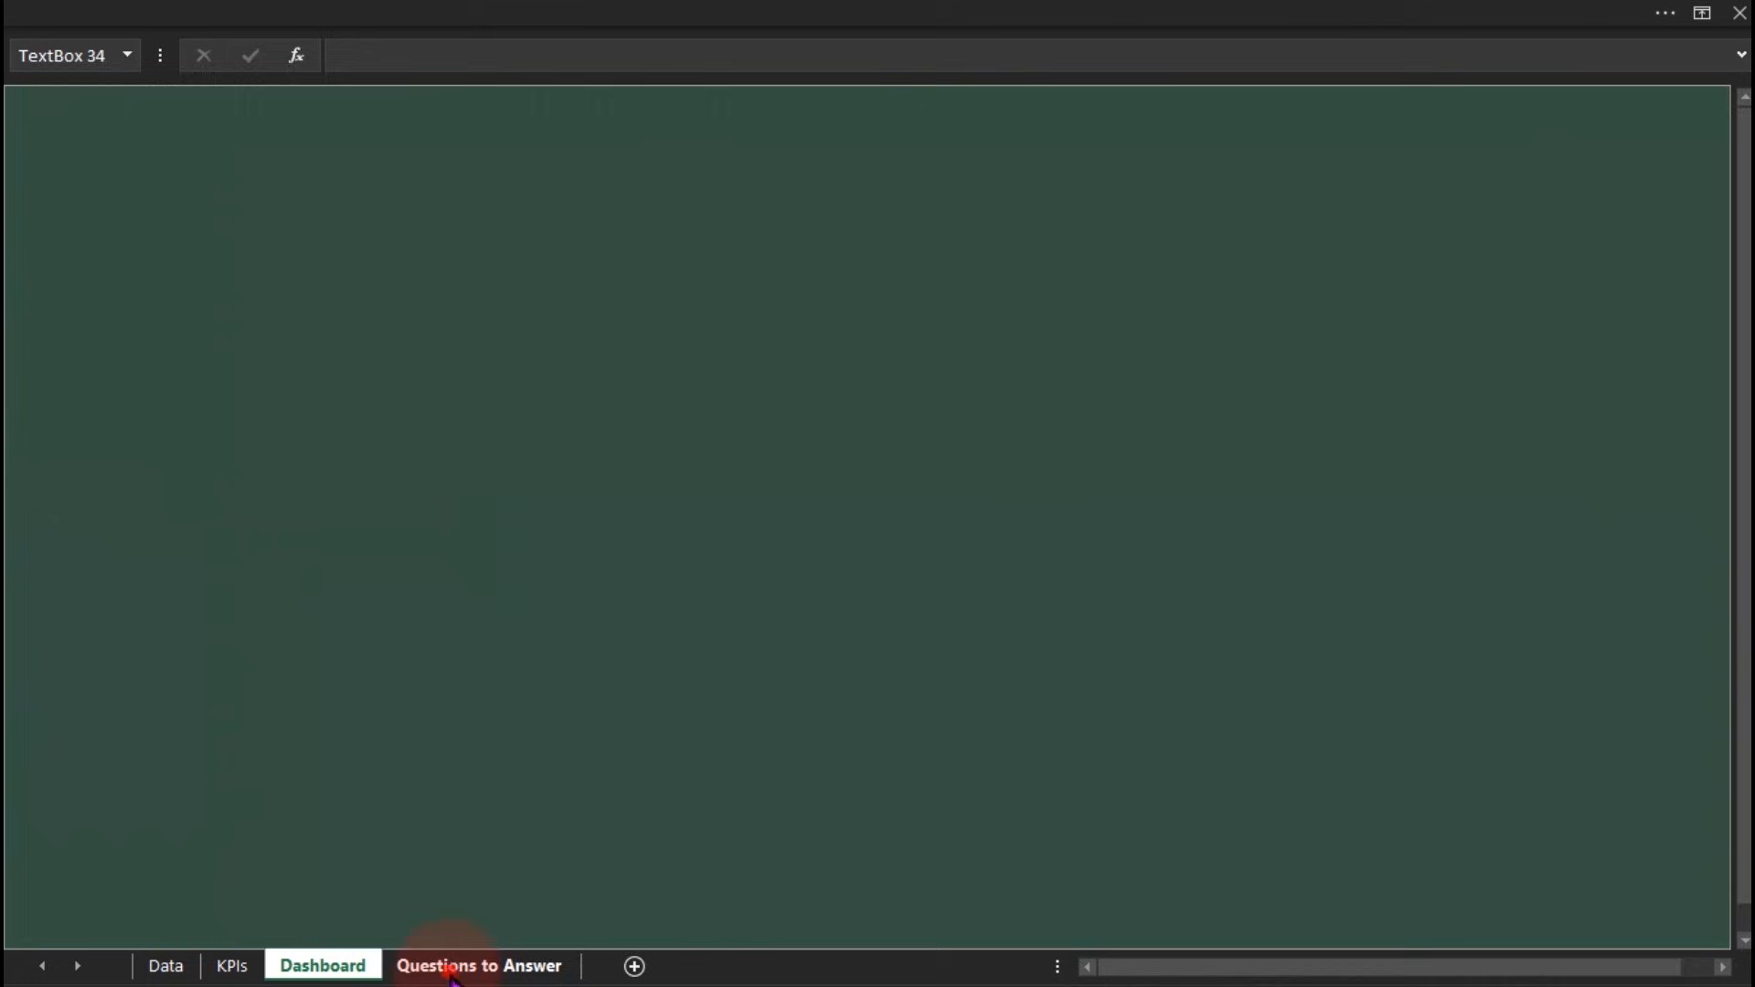
pyautogui.click(1034, 541)
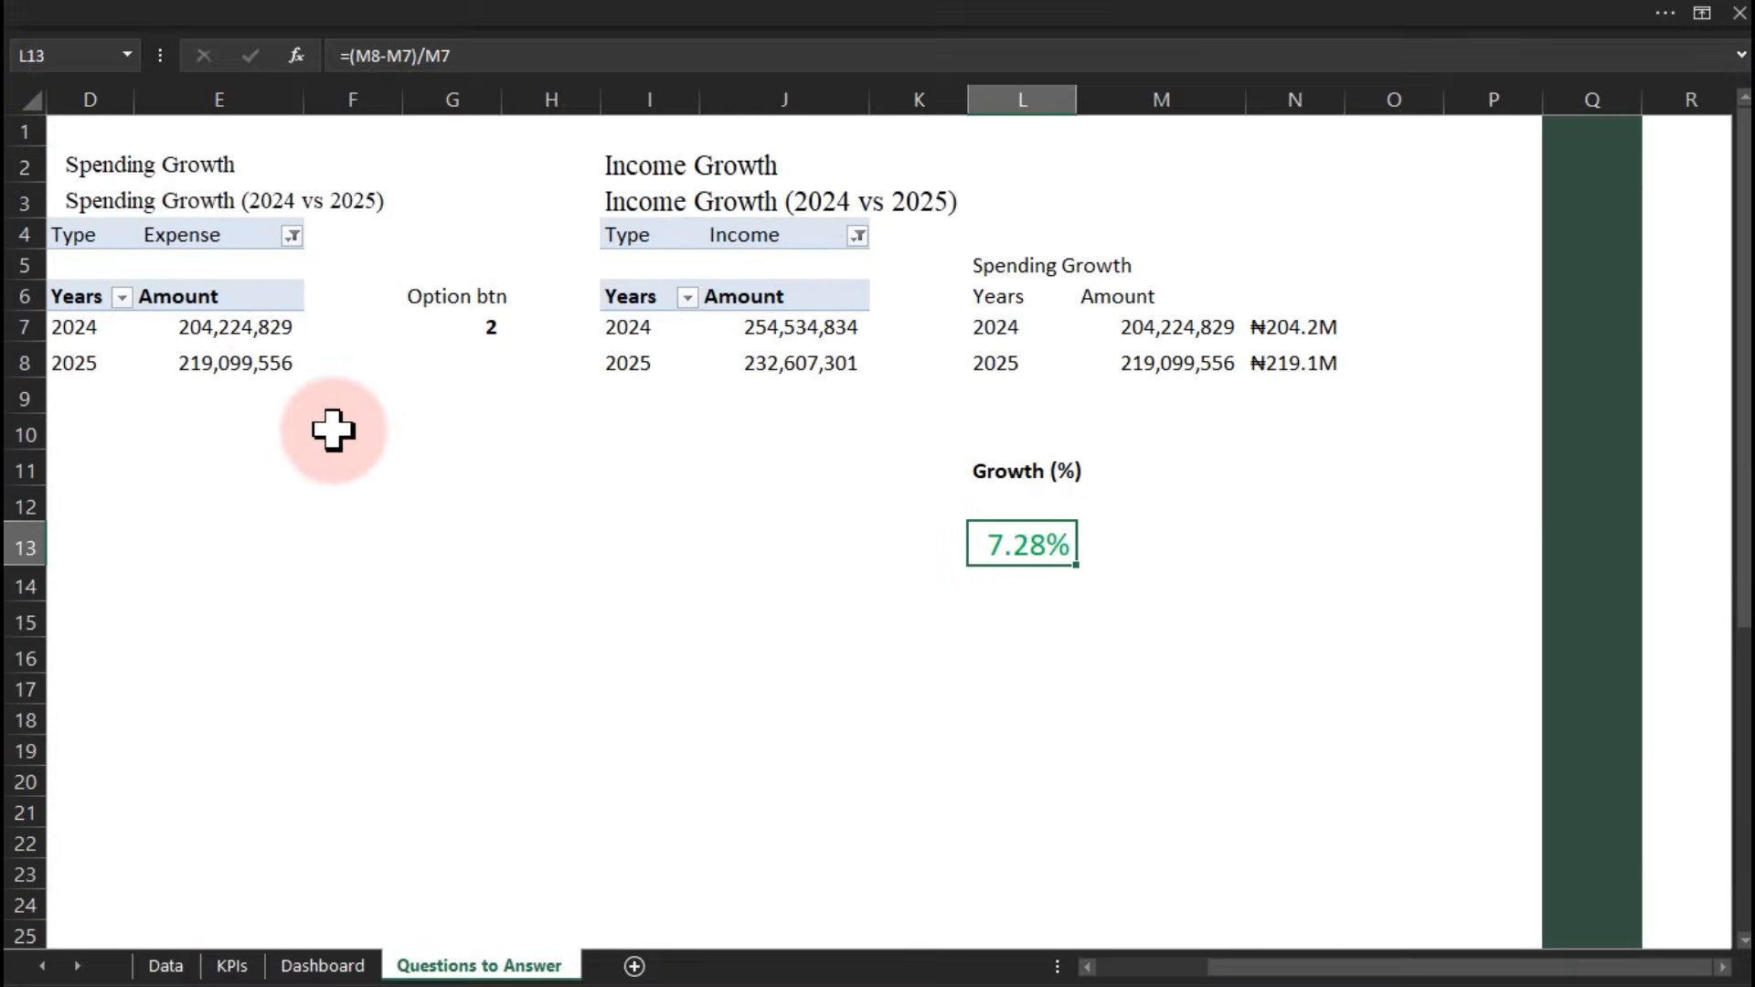
pyautogui.click(325, 966)
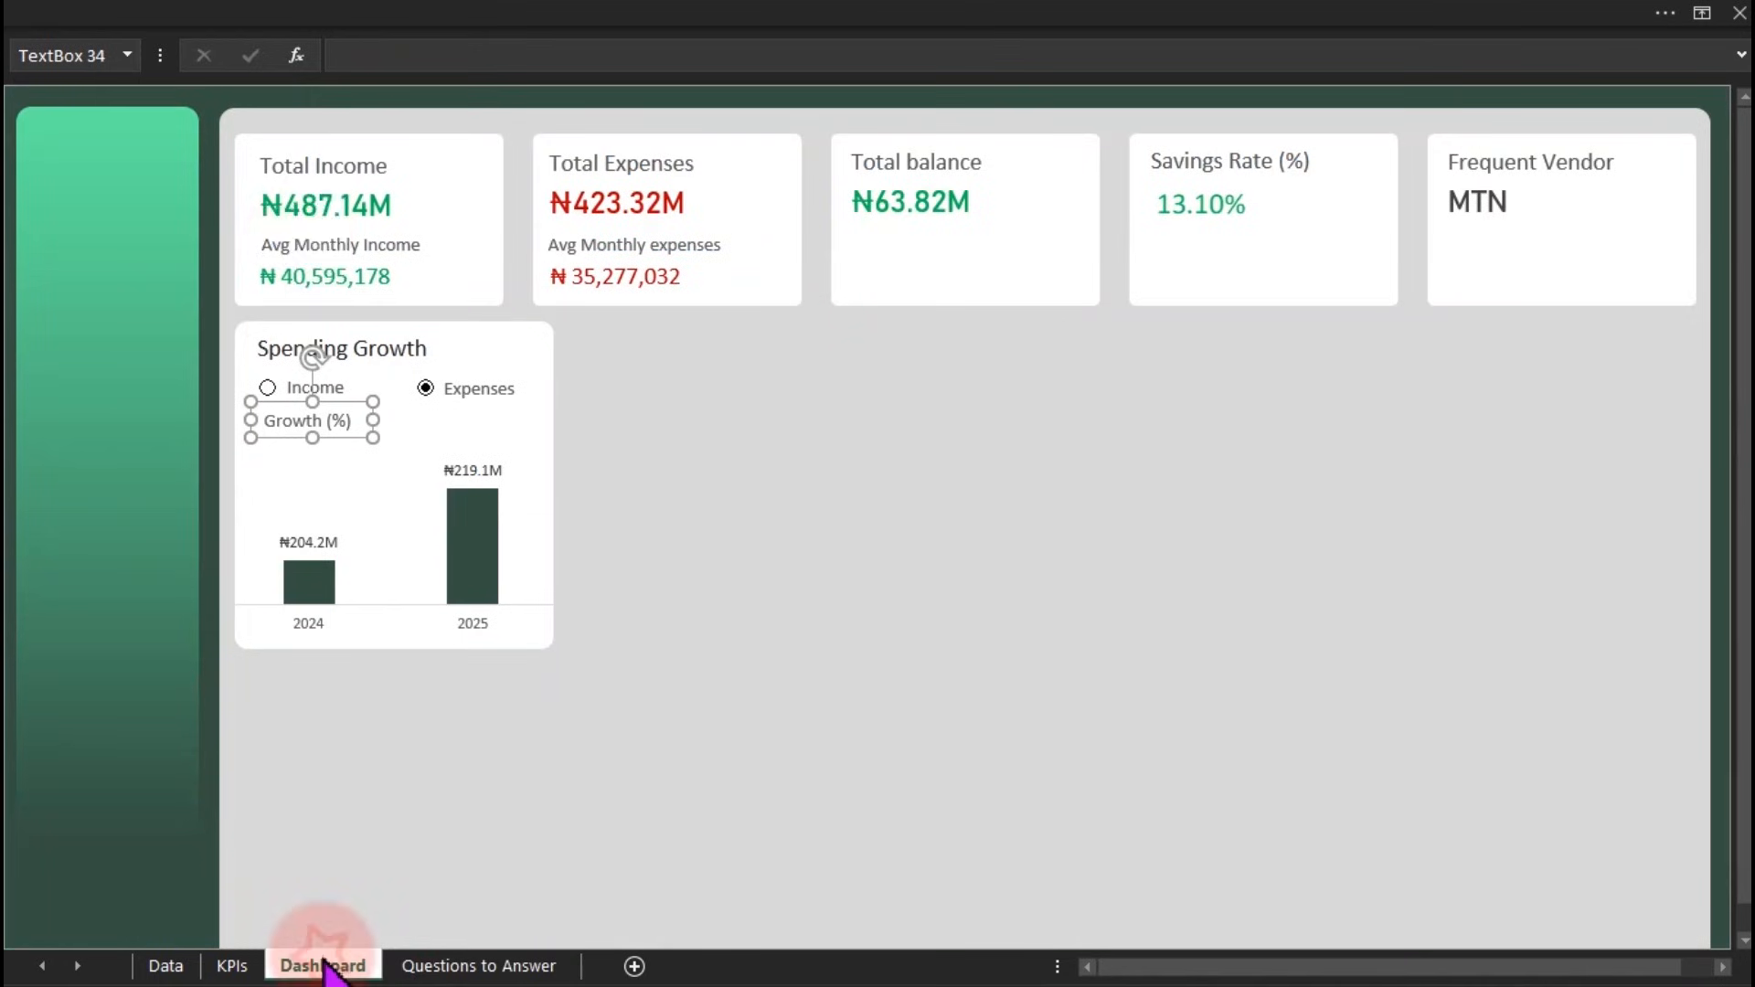
pyautogui.rightClick(198, 99)
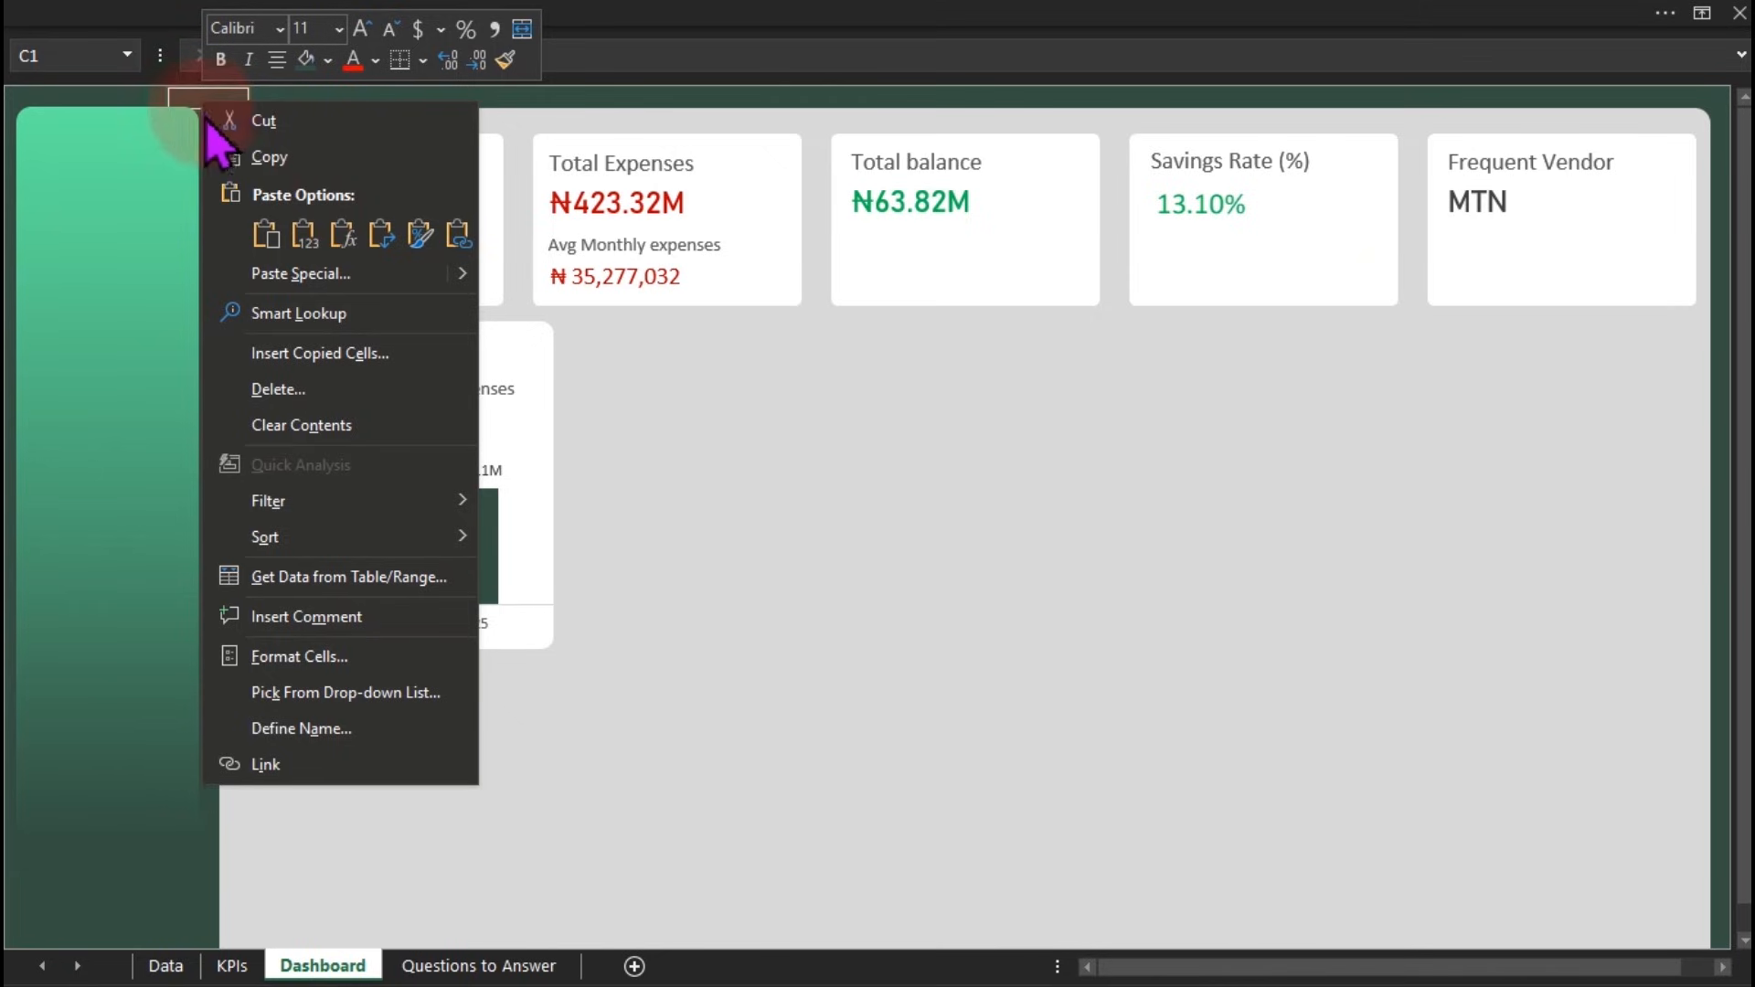
pyautogui.click(265, 157)
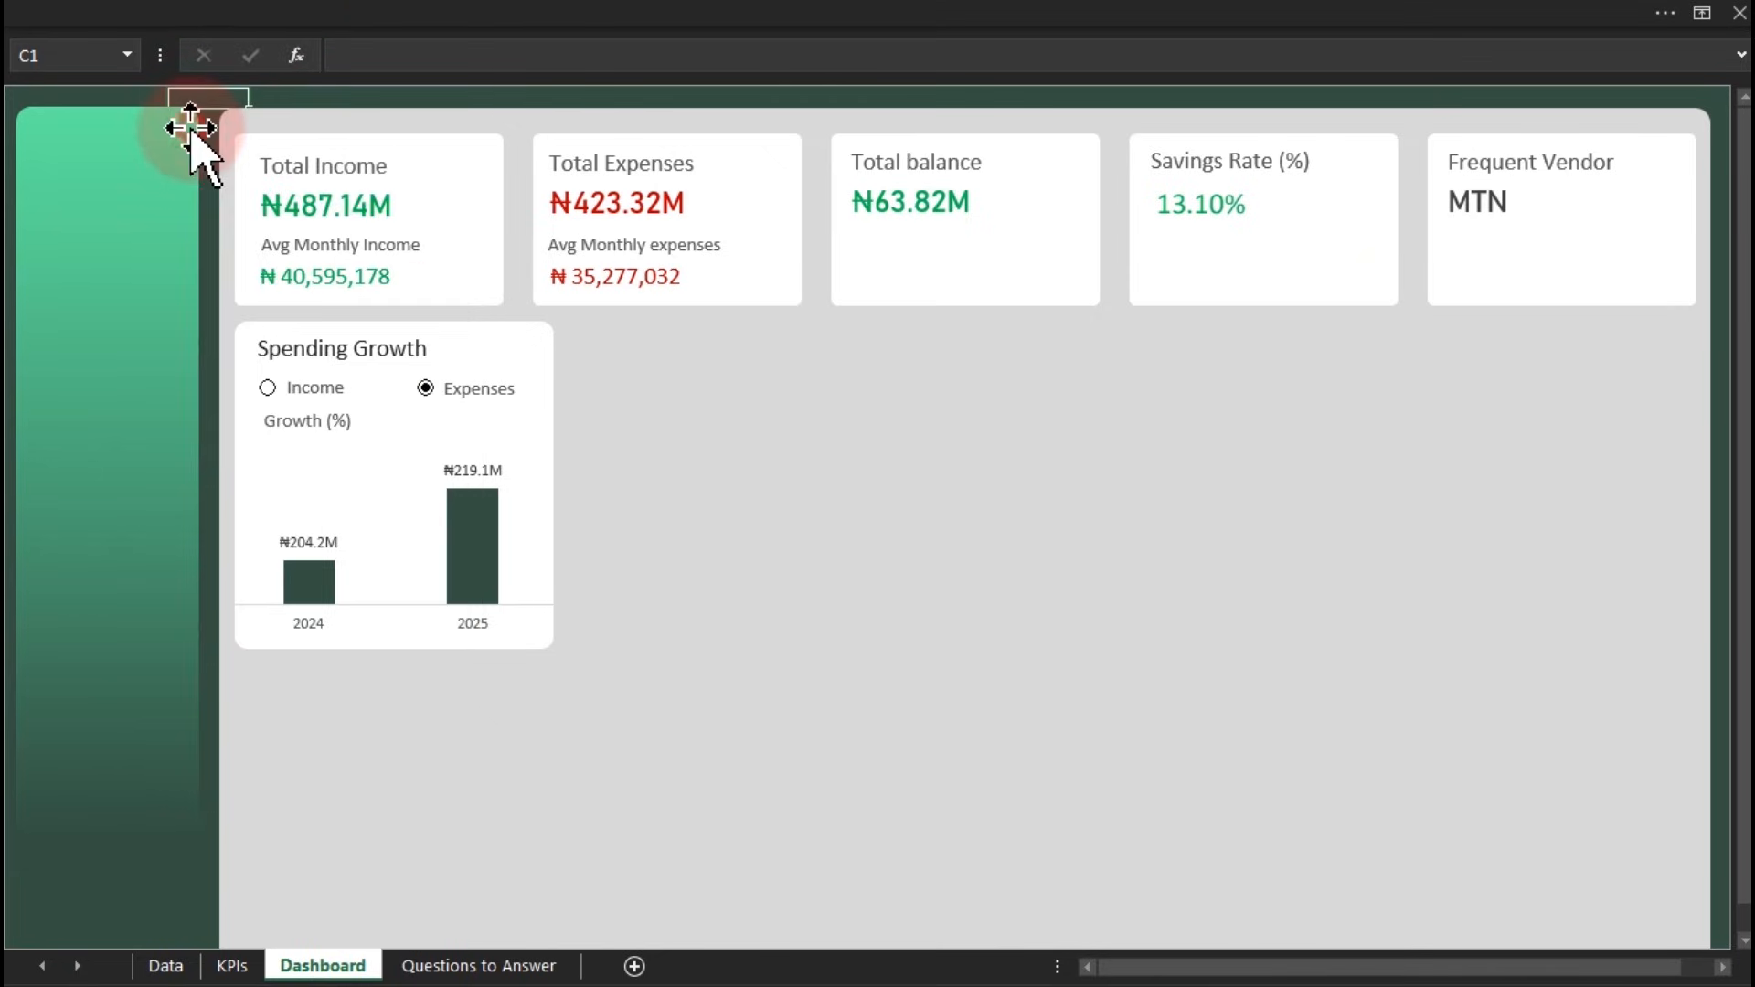
pyautogui.click(123, 25)
pyautogui.click(41, 165)
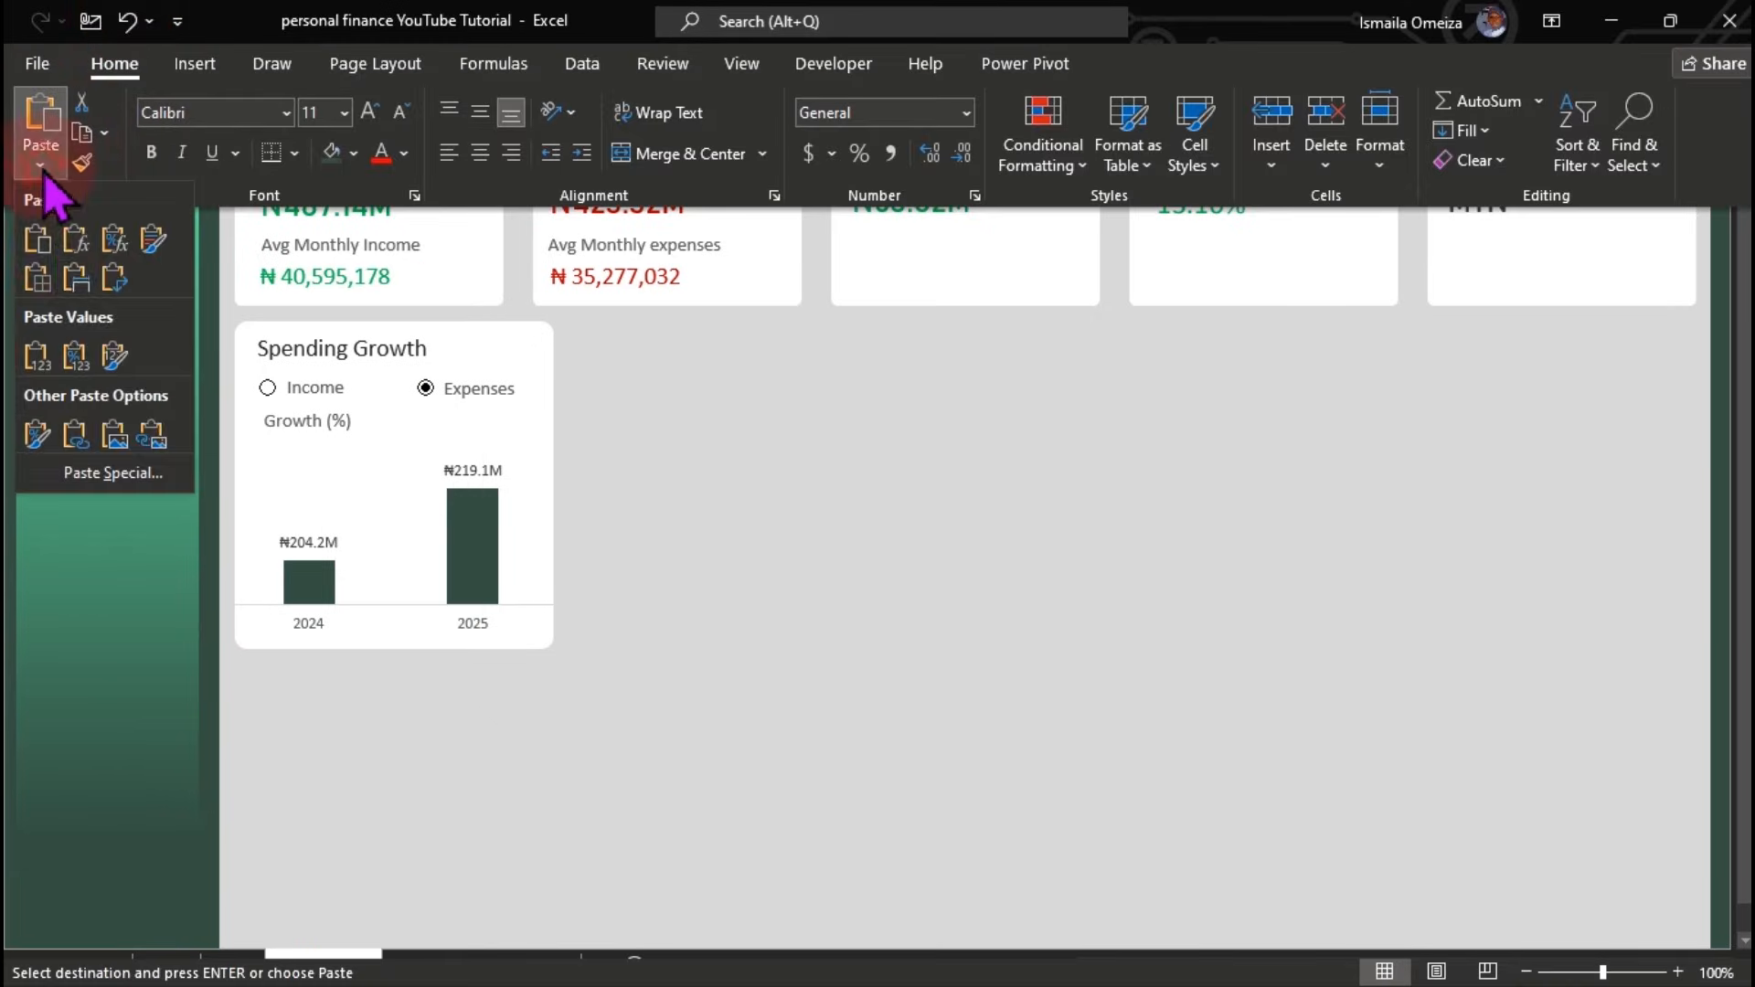
pyautogui.click(152, 434)
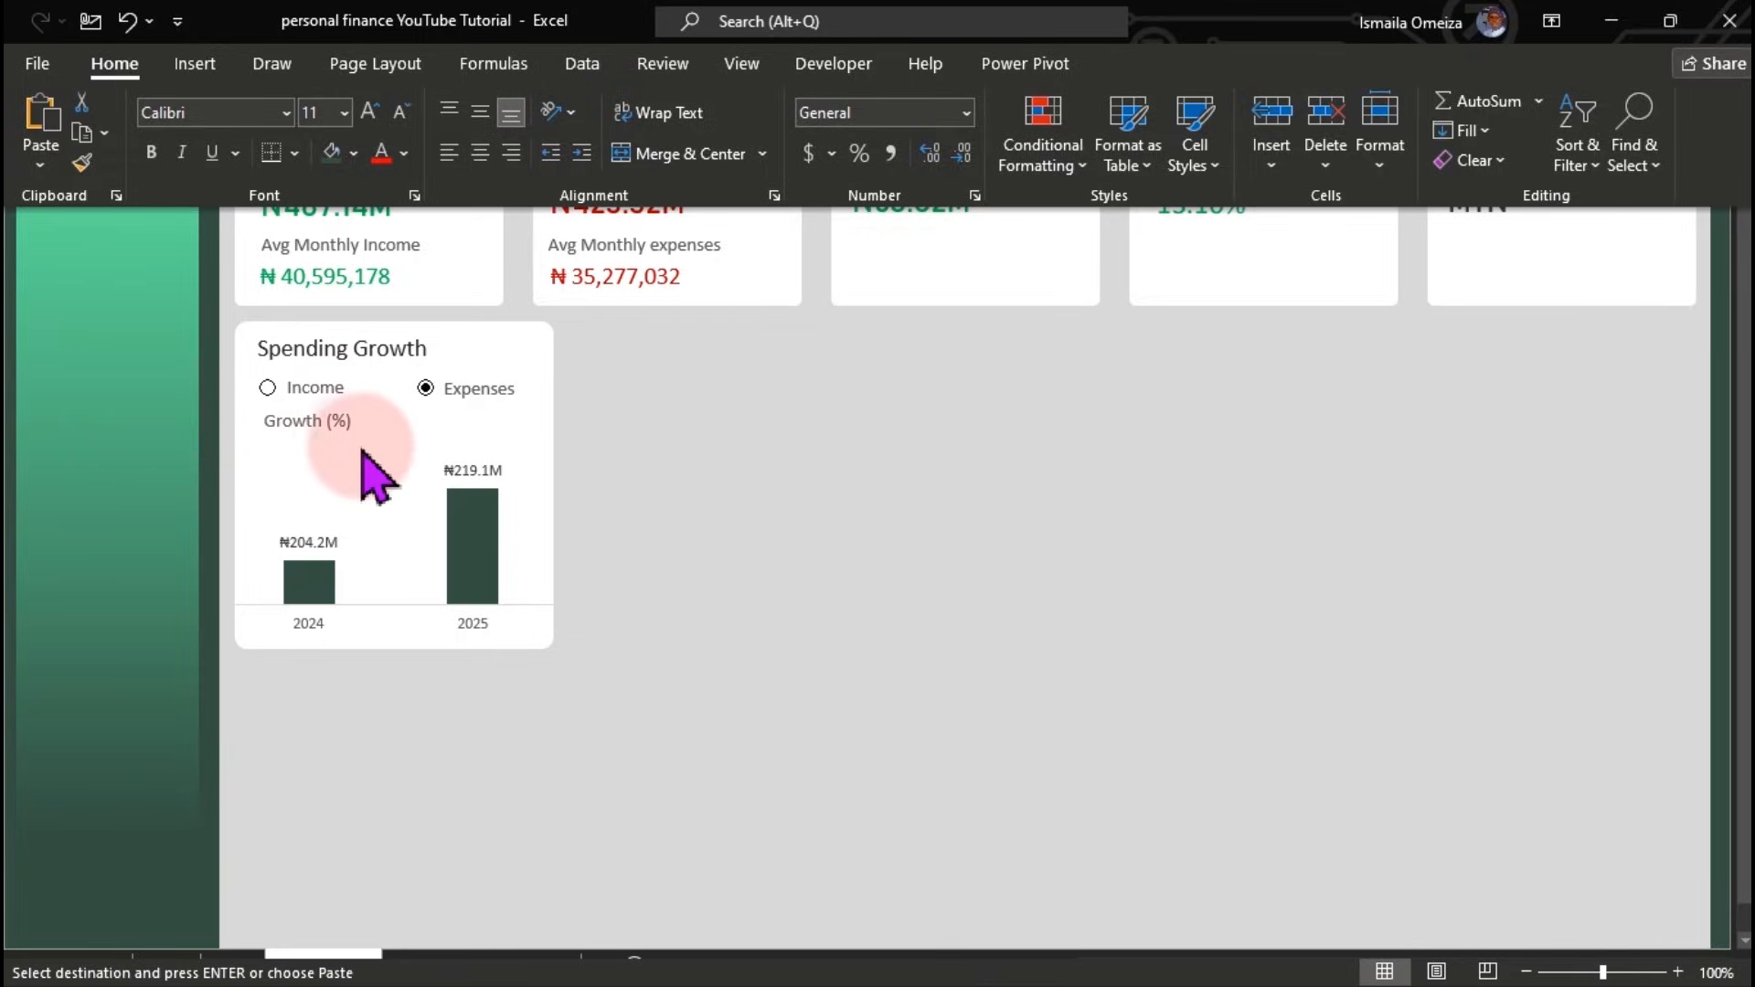
pyautogui.moveTo(212, 105); pyautogui.dragTo(295, 448)
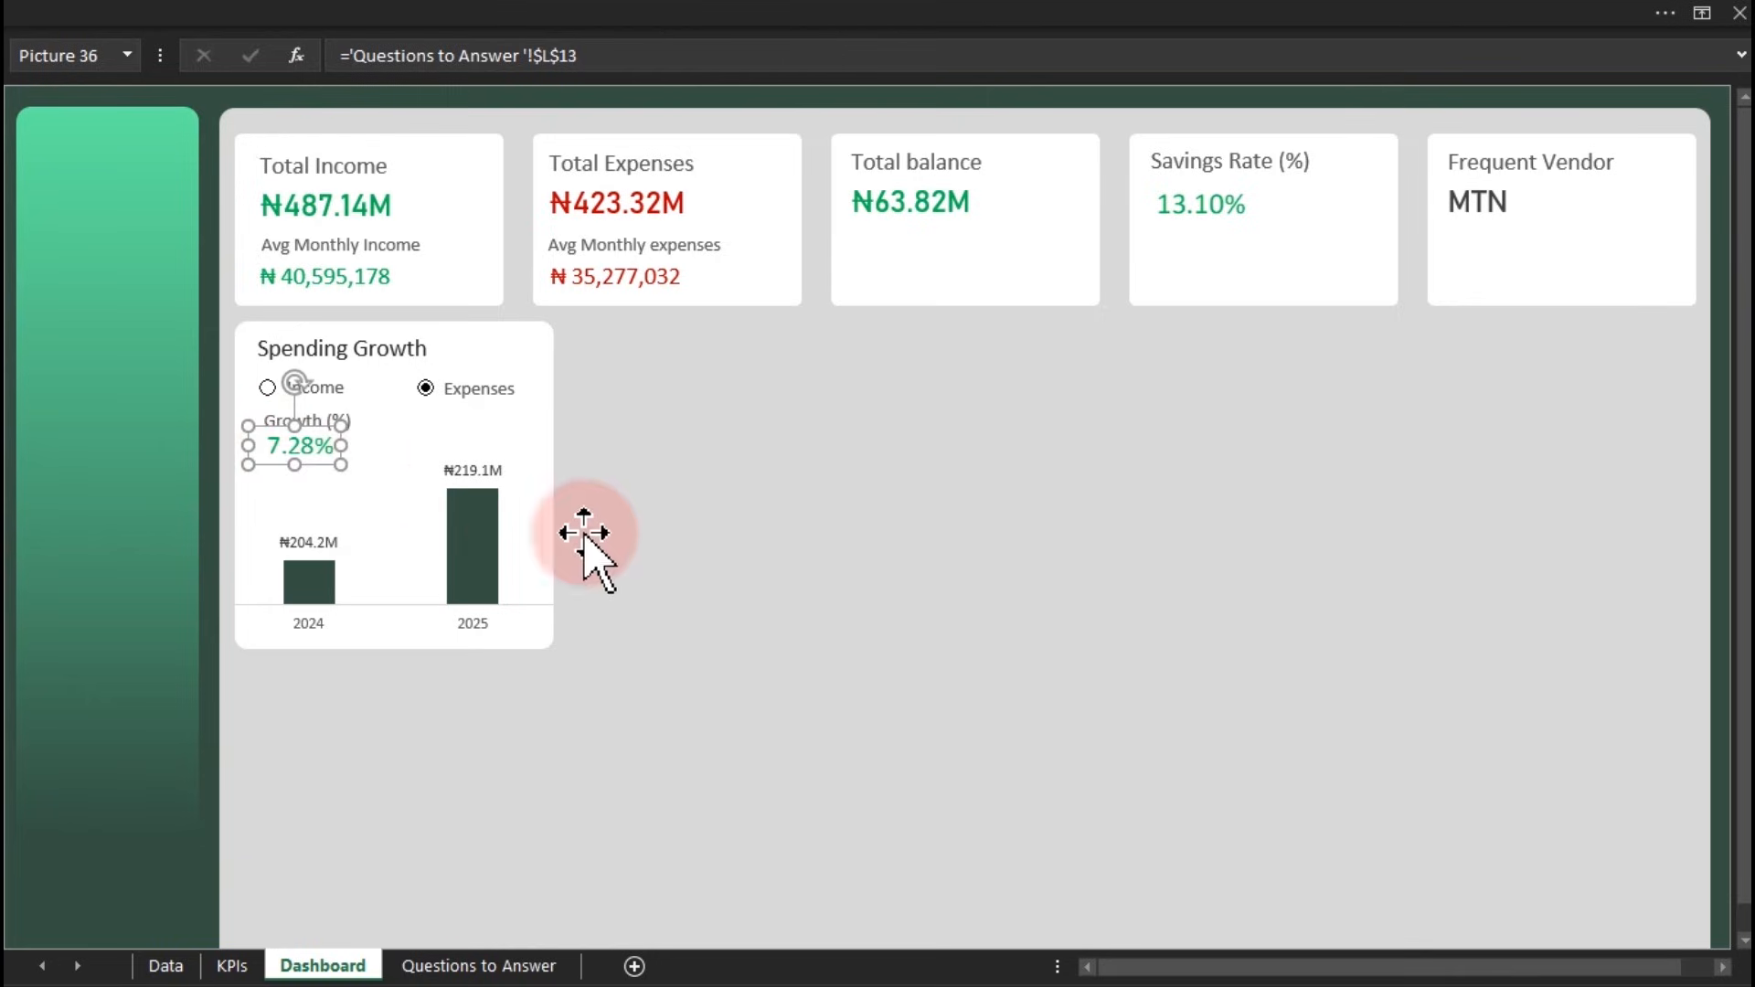
pyautogui.click(640, 553)
# With Income selected, lower the top edge of the chart's plot area to clear the growth percentage, and switch back to Expenses
pyautogui.click(301, 388)
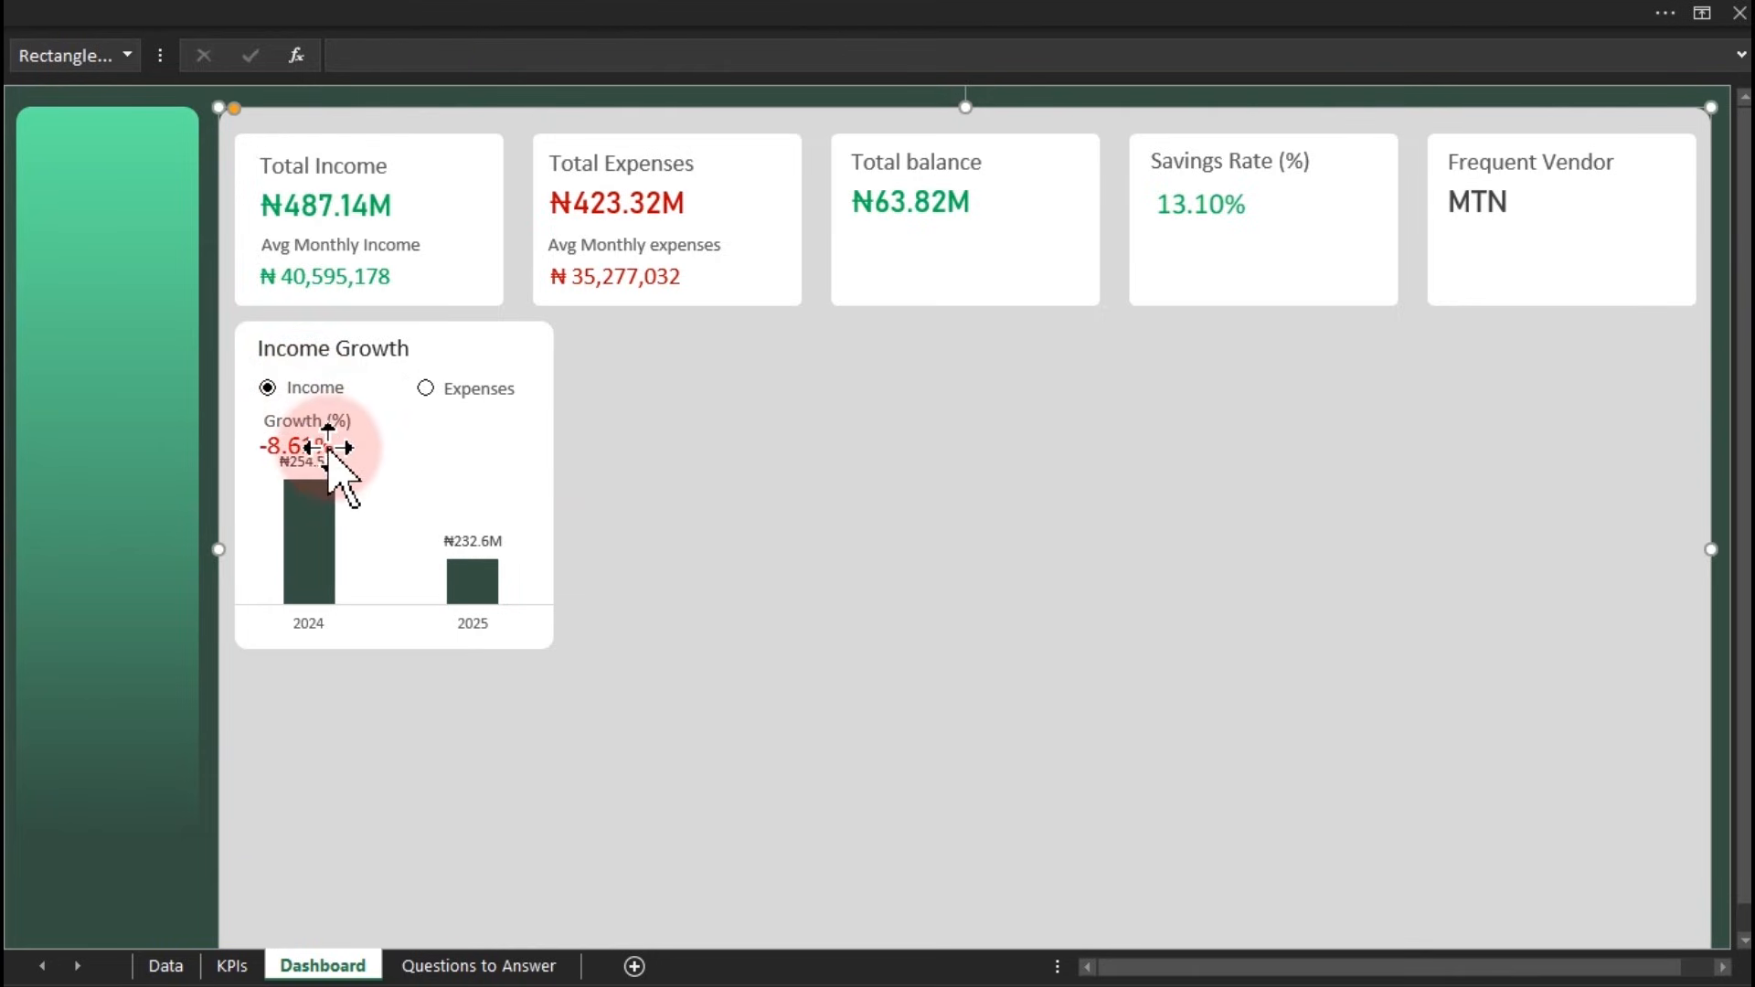
pyautogui.click(377, 519)
pyautogui.moveTo(391, 459); pyautogui.dragTo(391, 477)
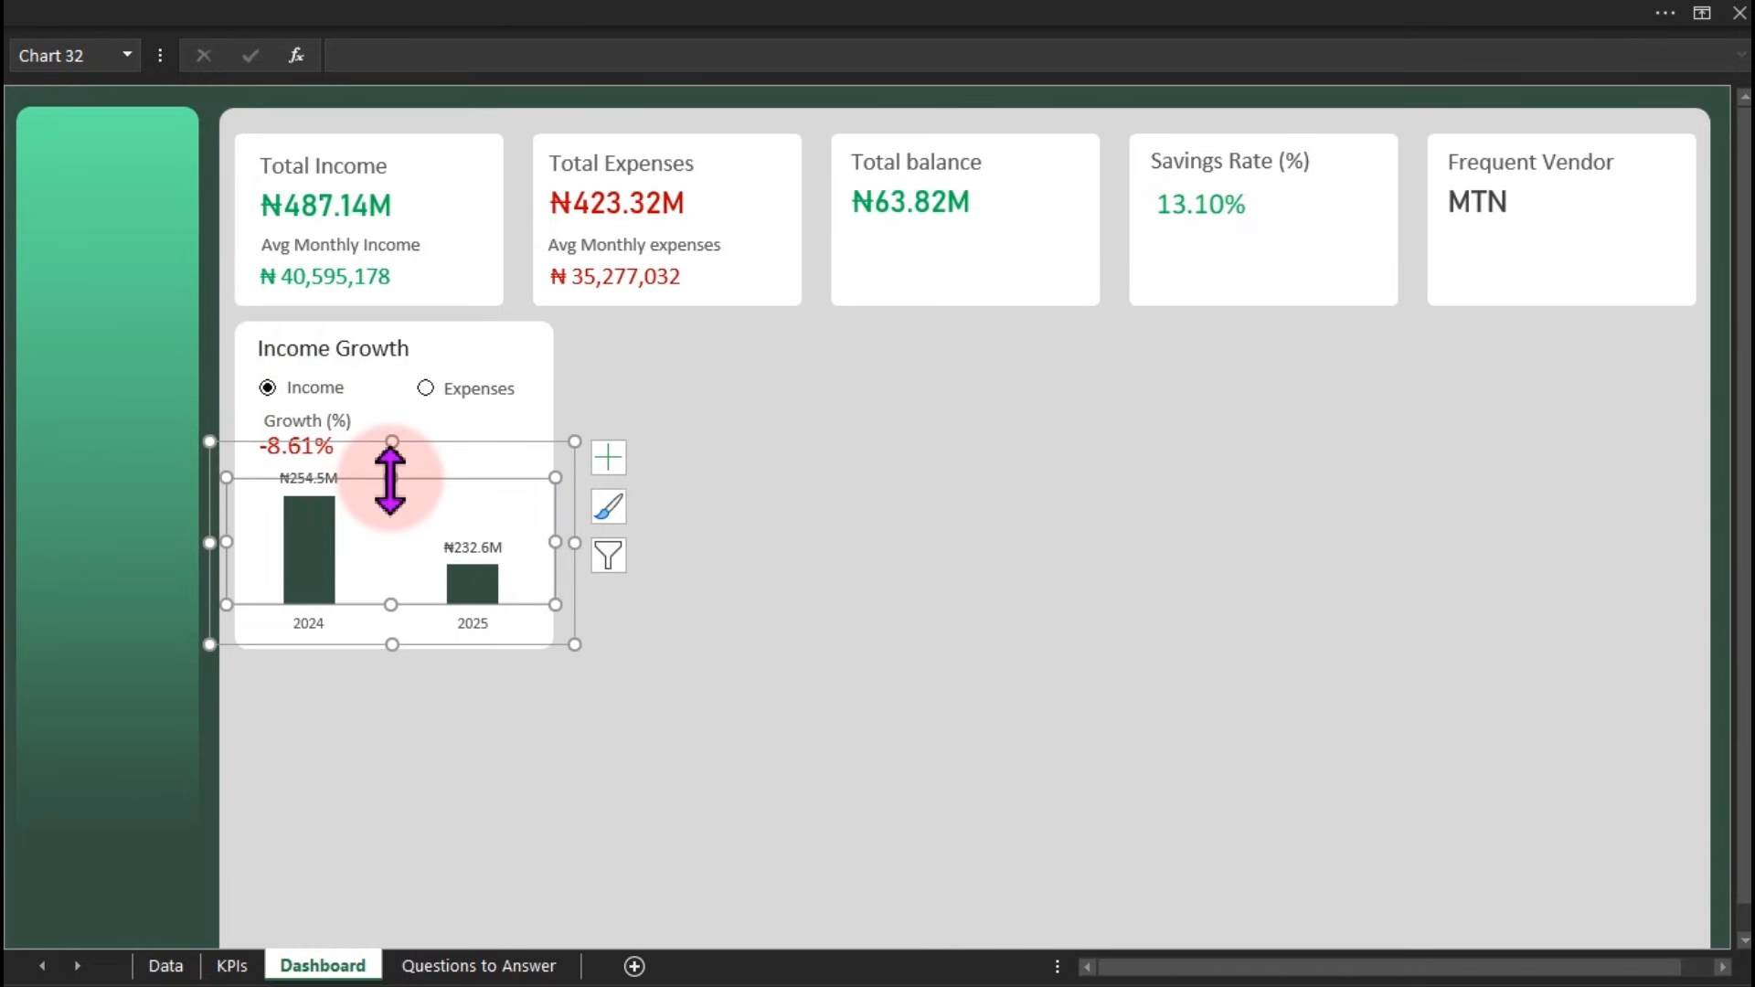
pyautogui.click(750, 561)
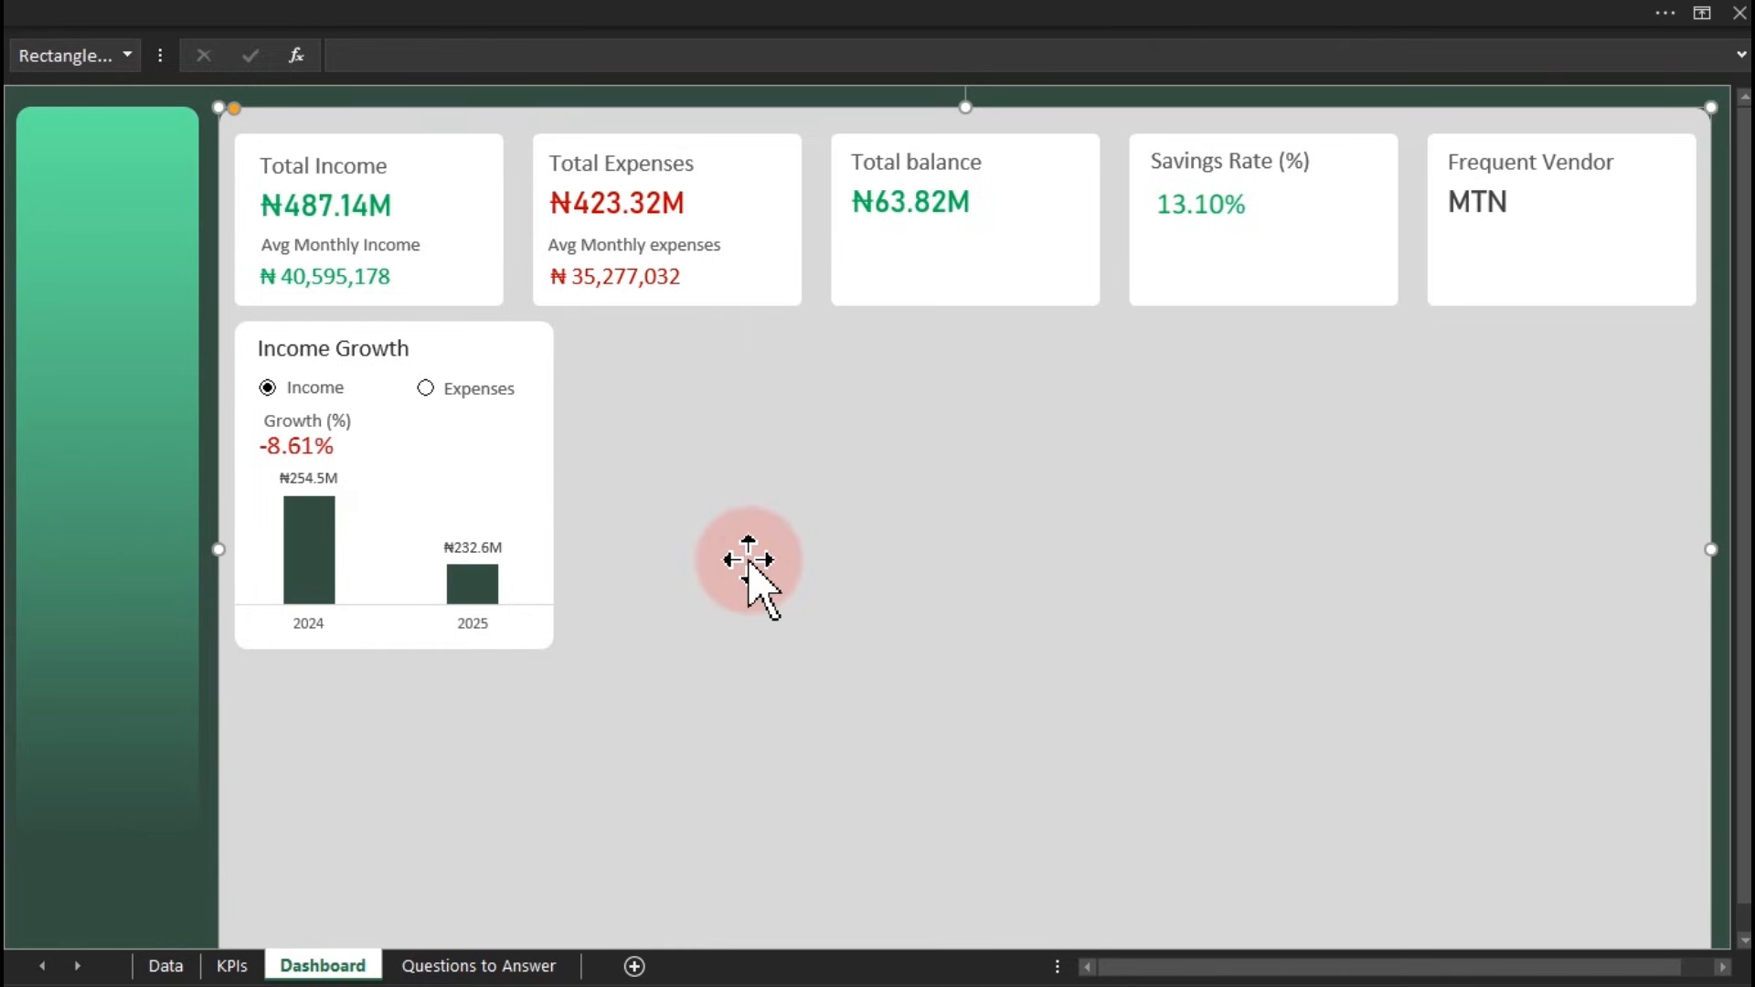
pyautogui.click(427, 389)
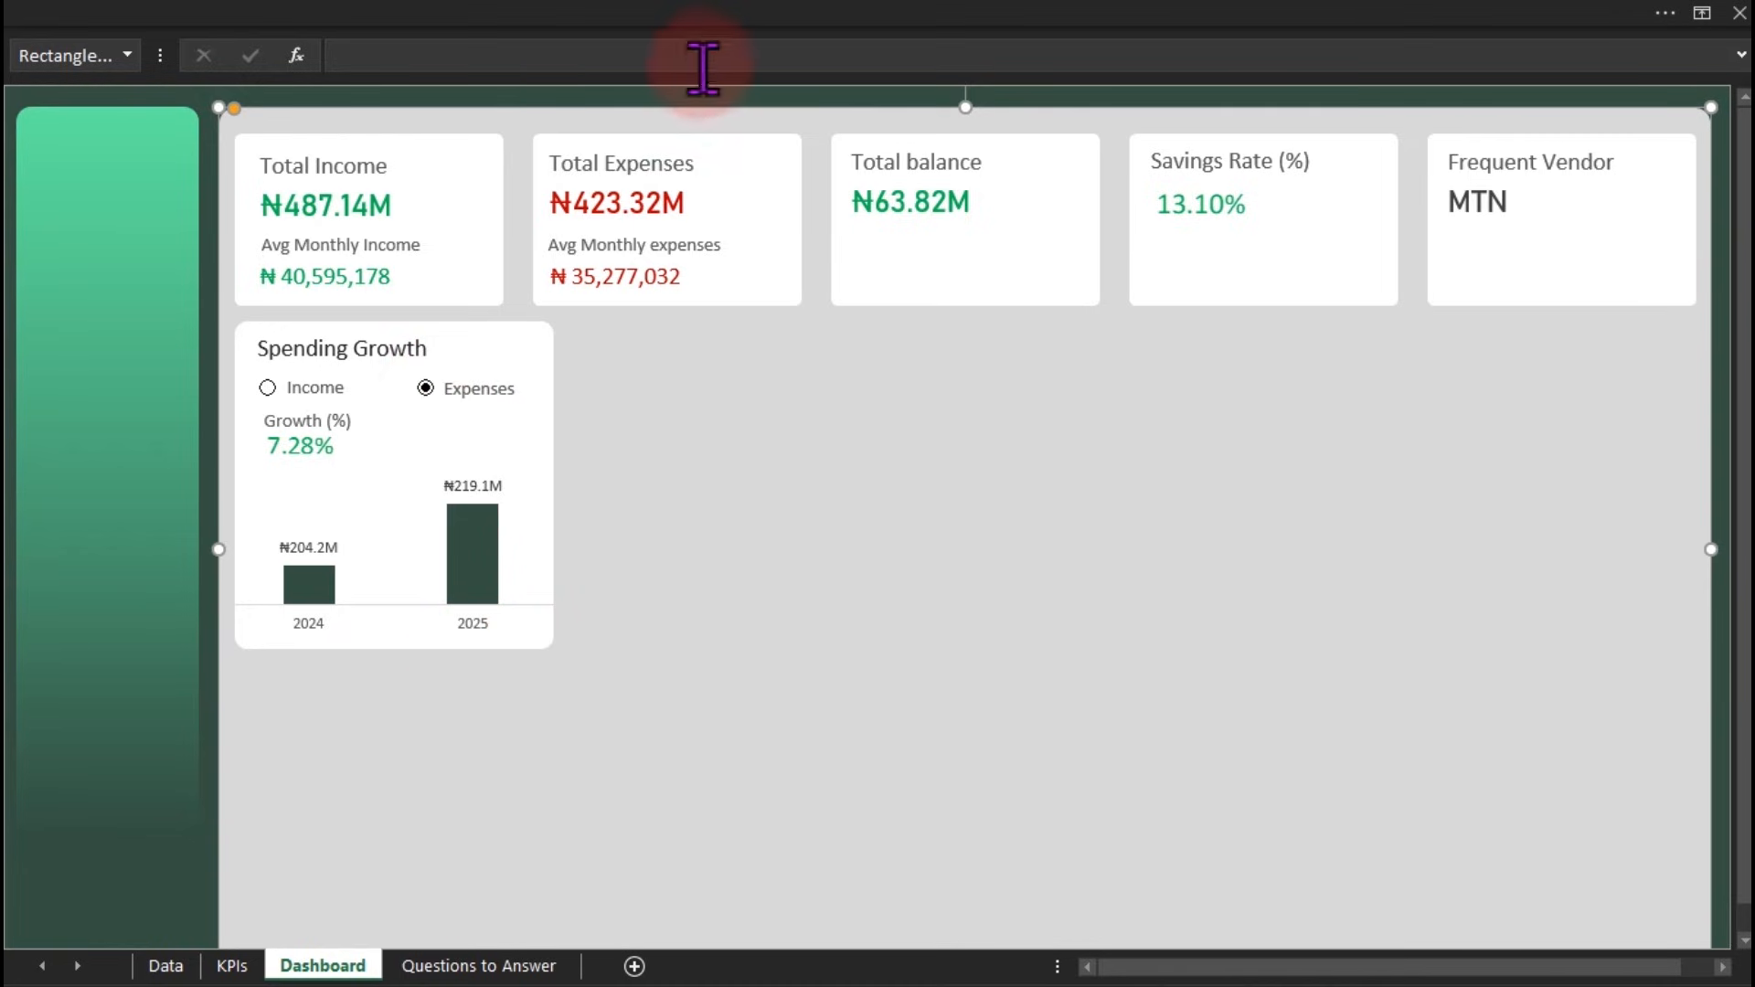
# Hide the formula bar to give the dashboard more vertical space
pyautogui.click(712, 19)
pyautogui.click(743, 74)
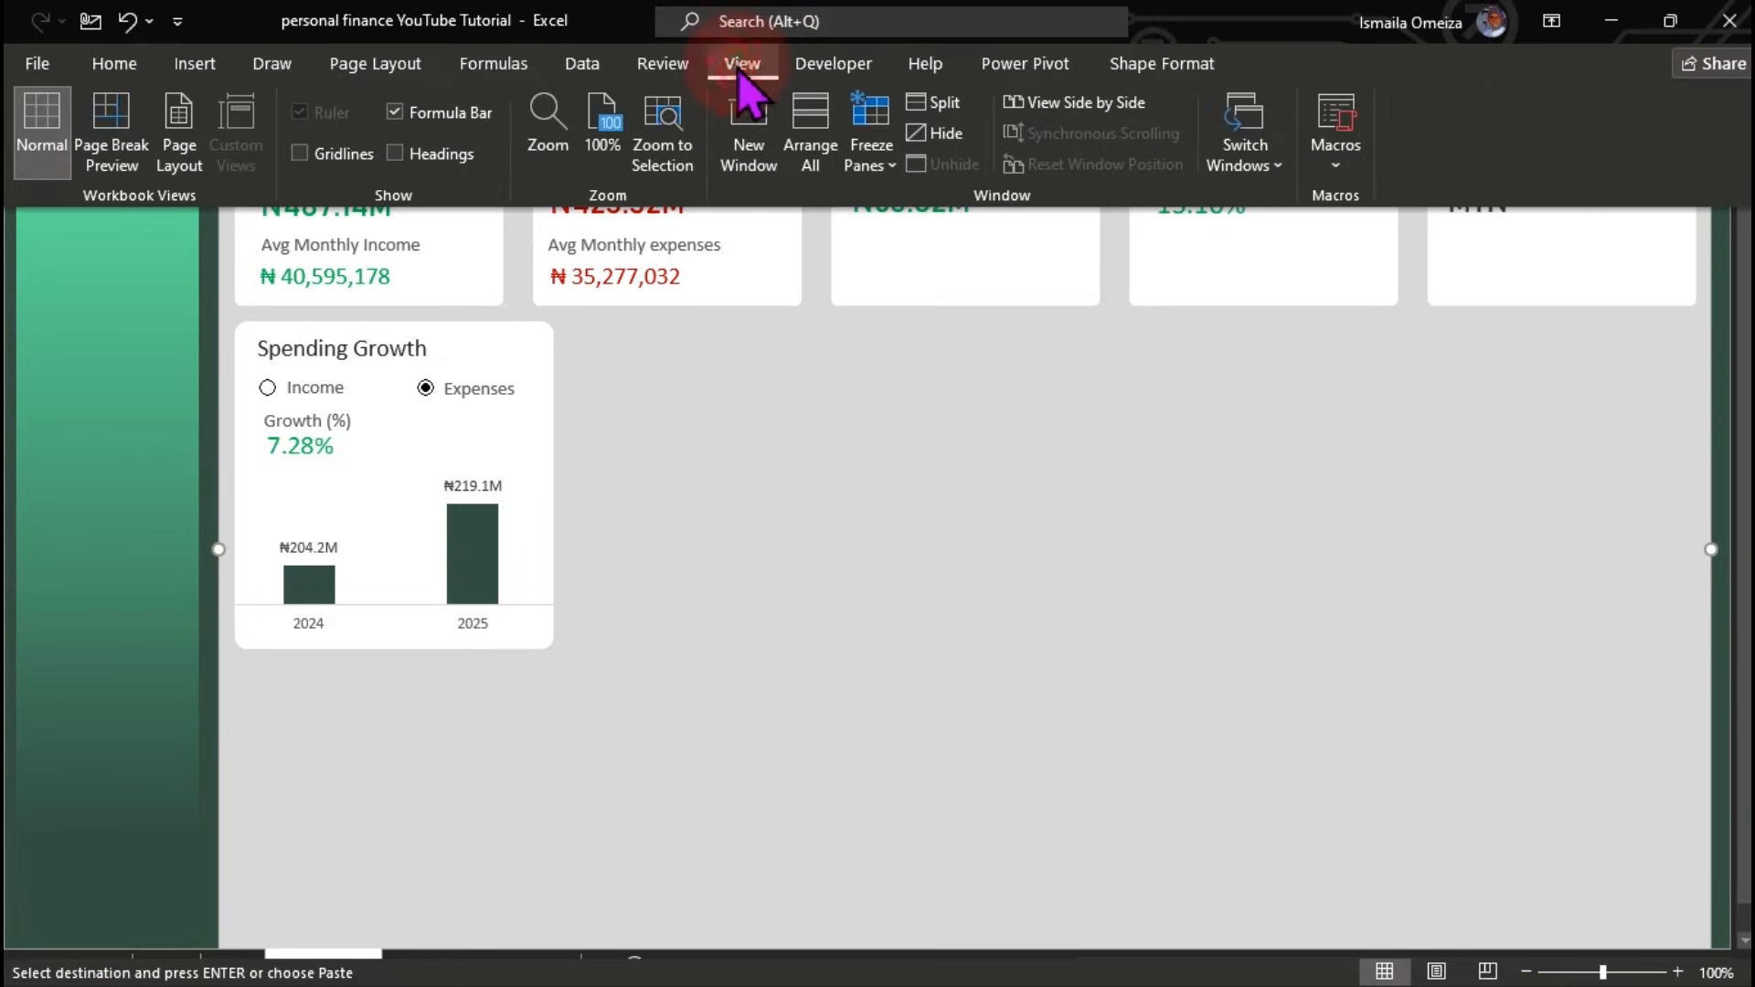
pyautogui.click(402, 111)
pyautogui.click(581, 548)
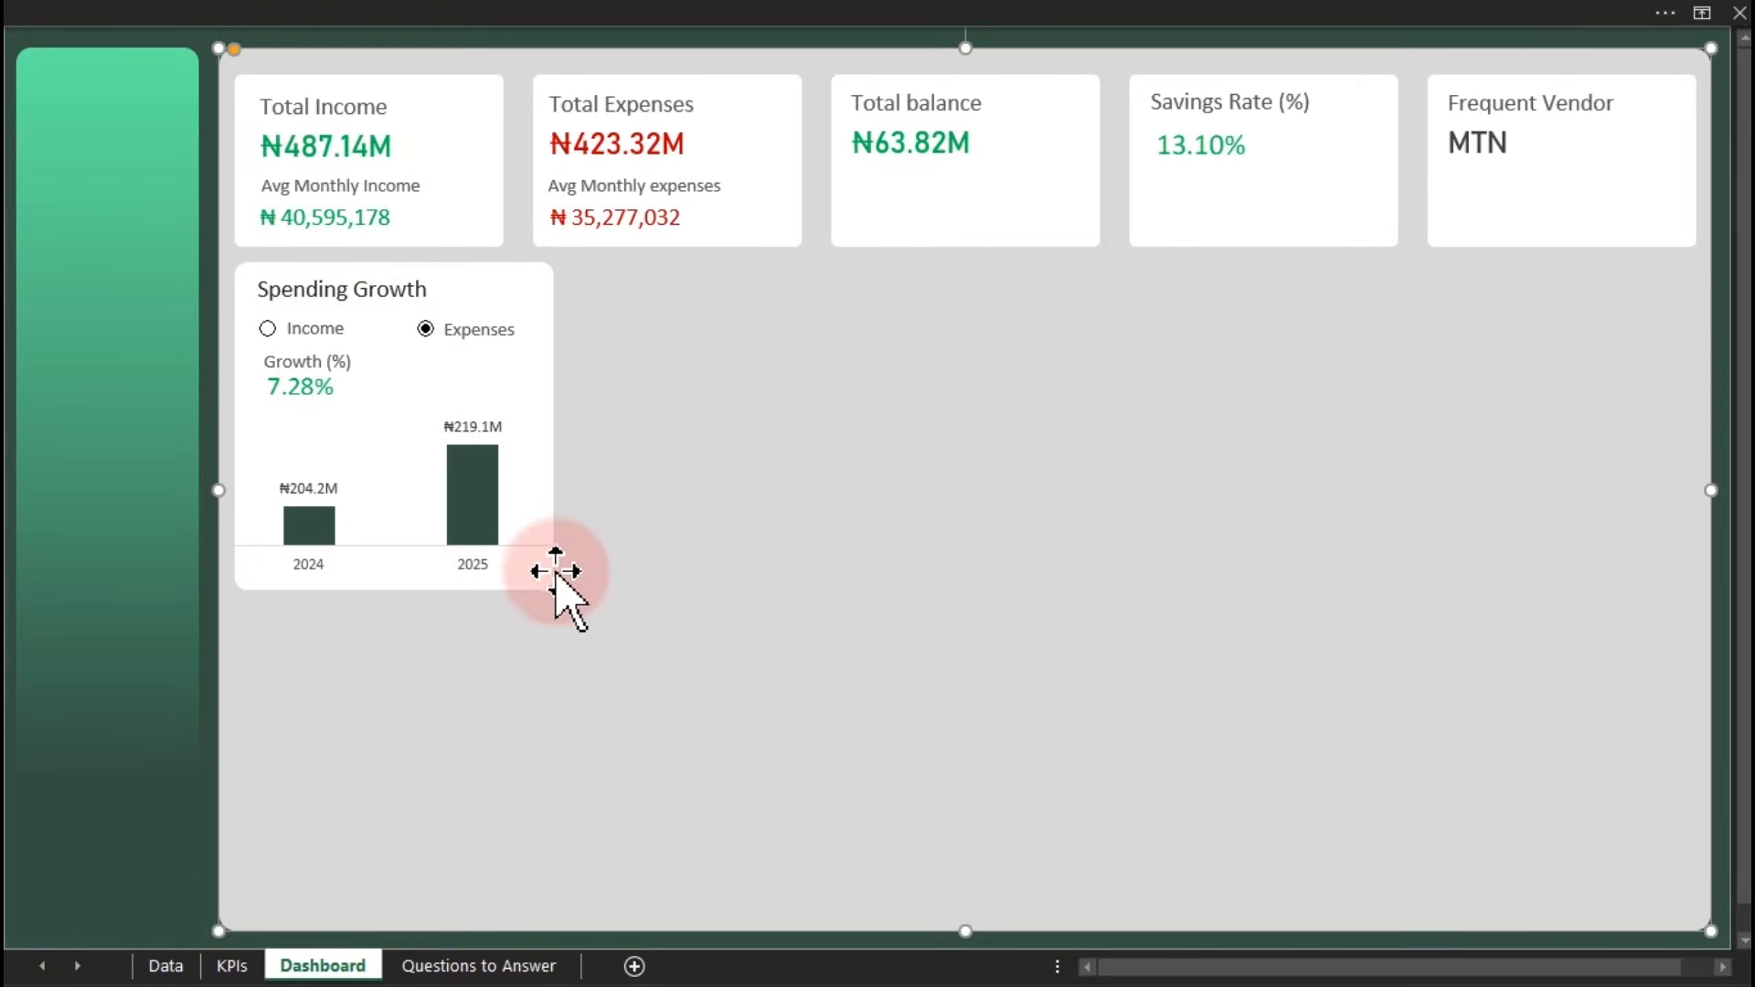
# Duplicate the Spending Growth card's white background below the original and lower the copy's top edge to leave a gap between them
pyautogui.click(551, 578)
pyautogui.click(541, 365)
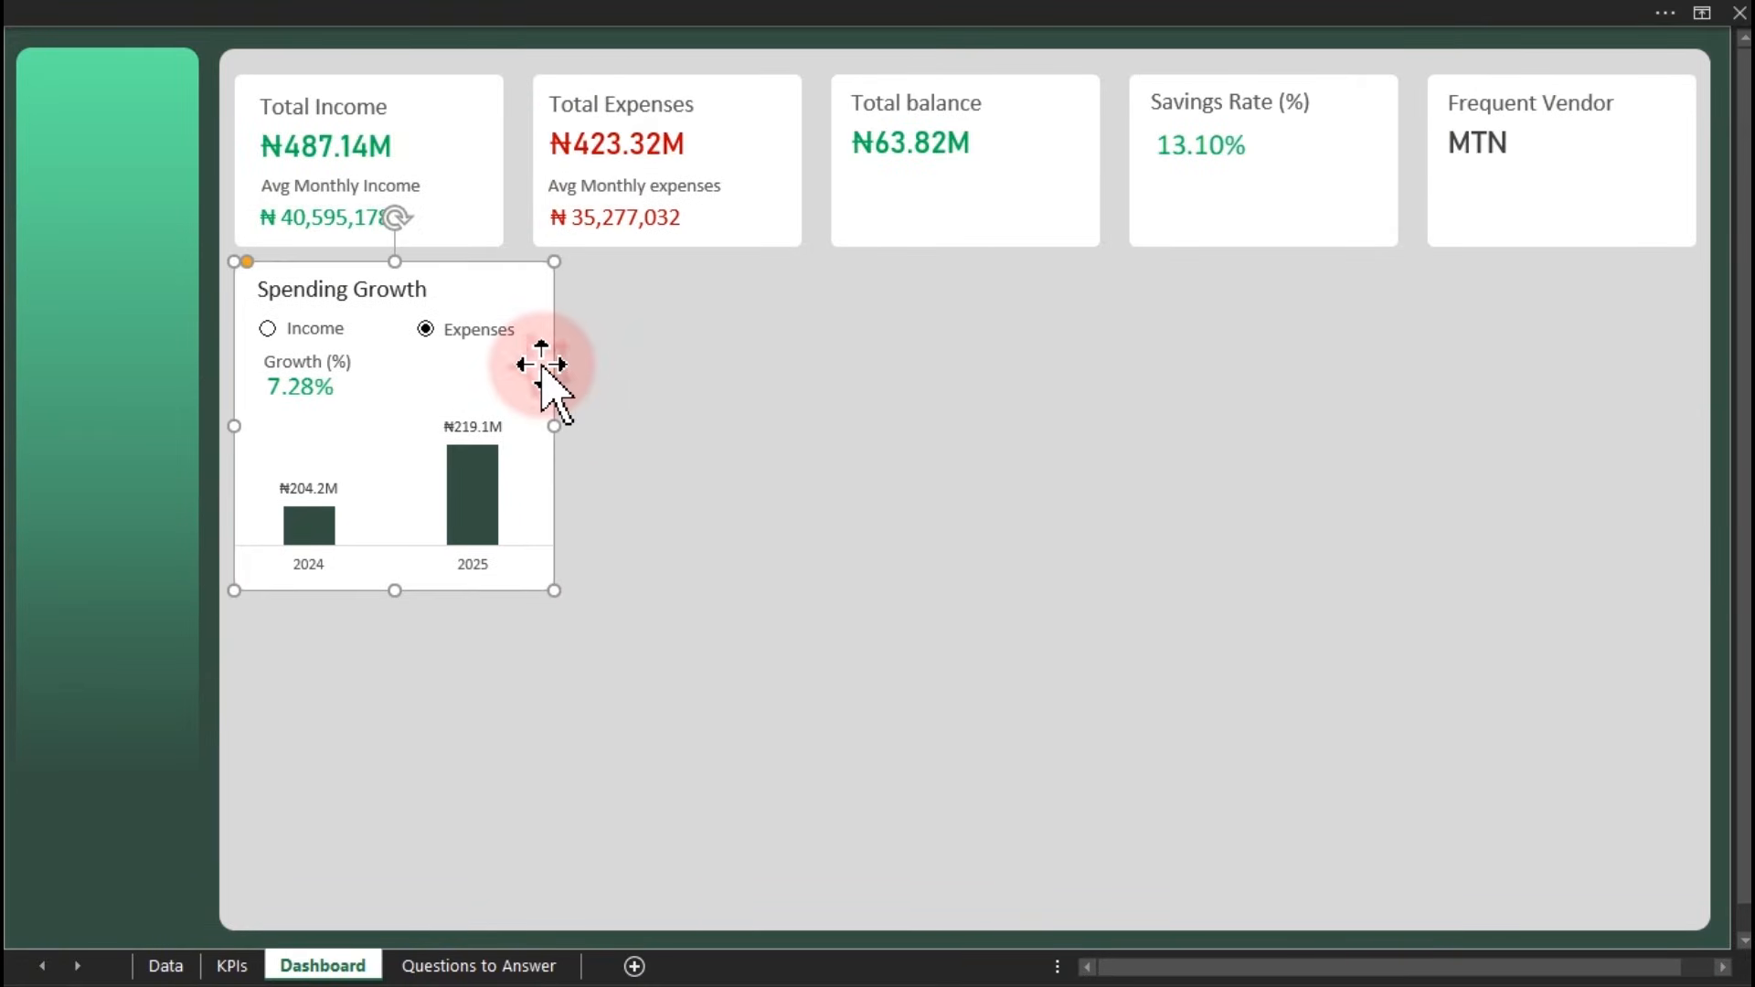
pyautogui.moveTo(543, 368); pyautogui.dragTo(493, 691)
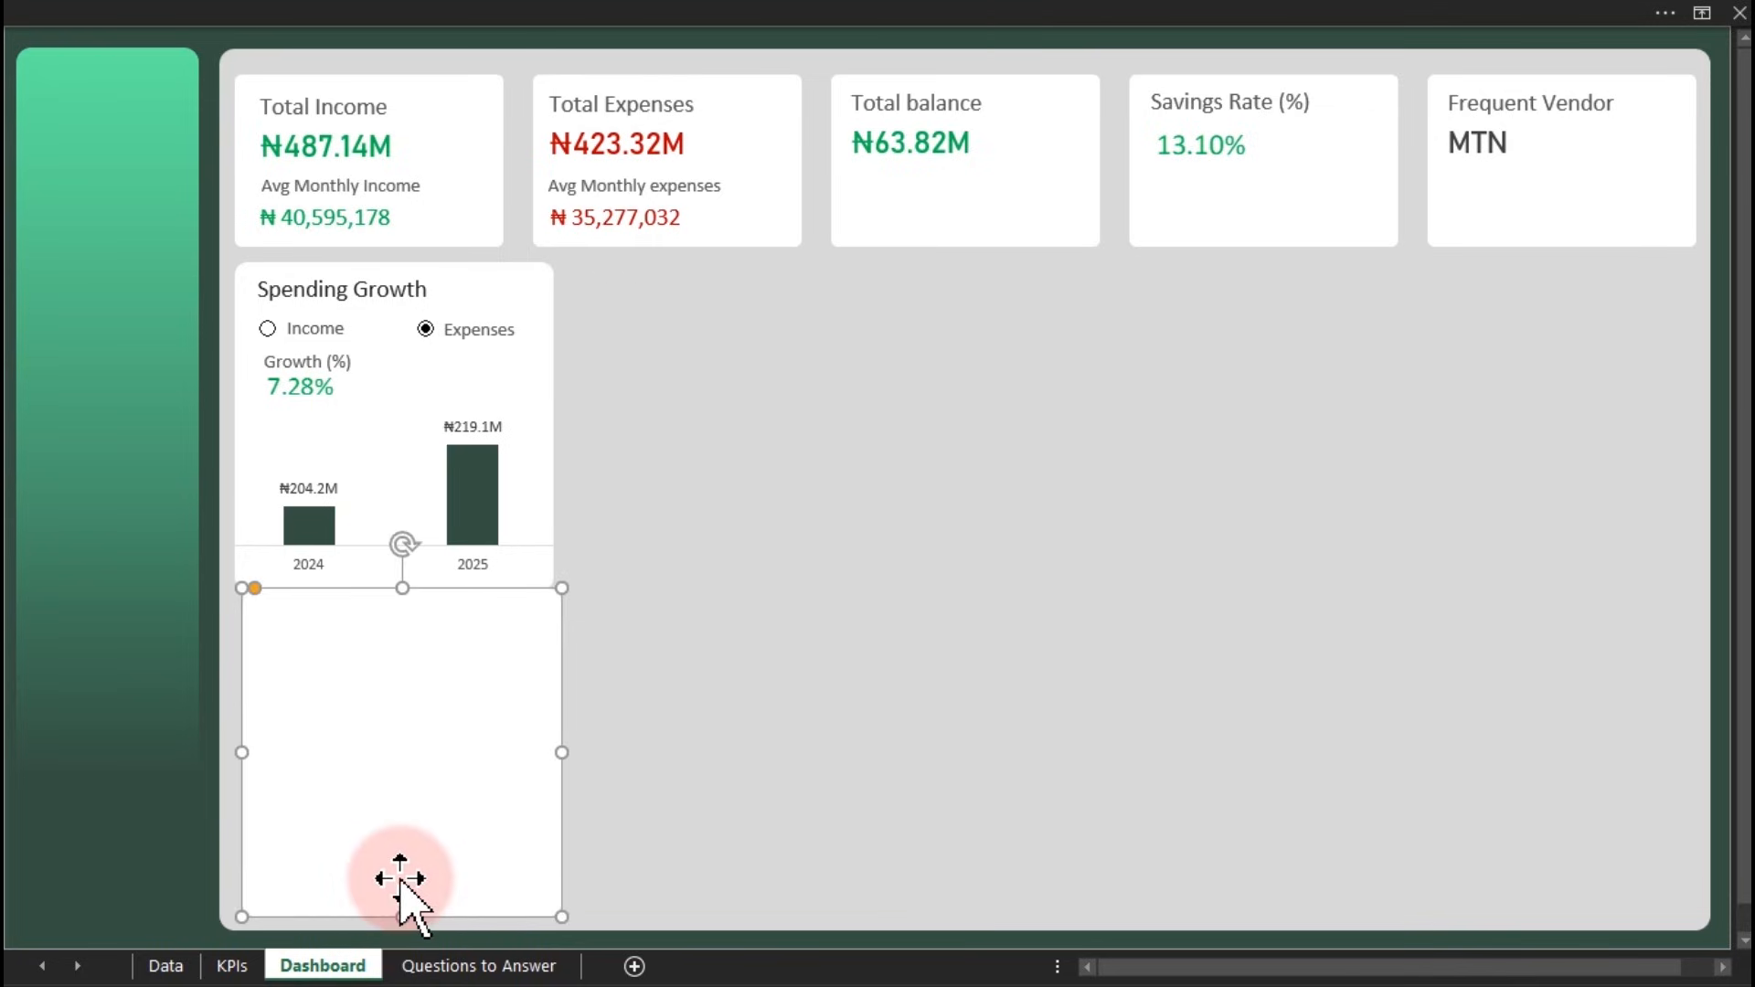
pyautogui.moveTo(403, 588); pyautogui.dragTo(402, 610)
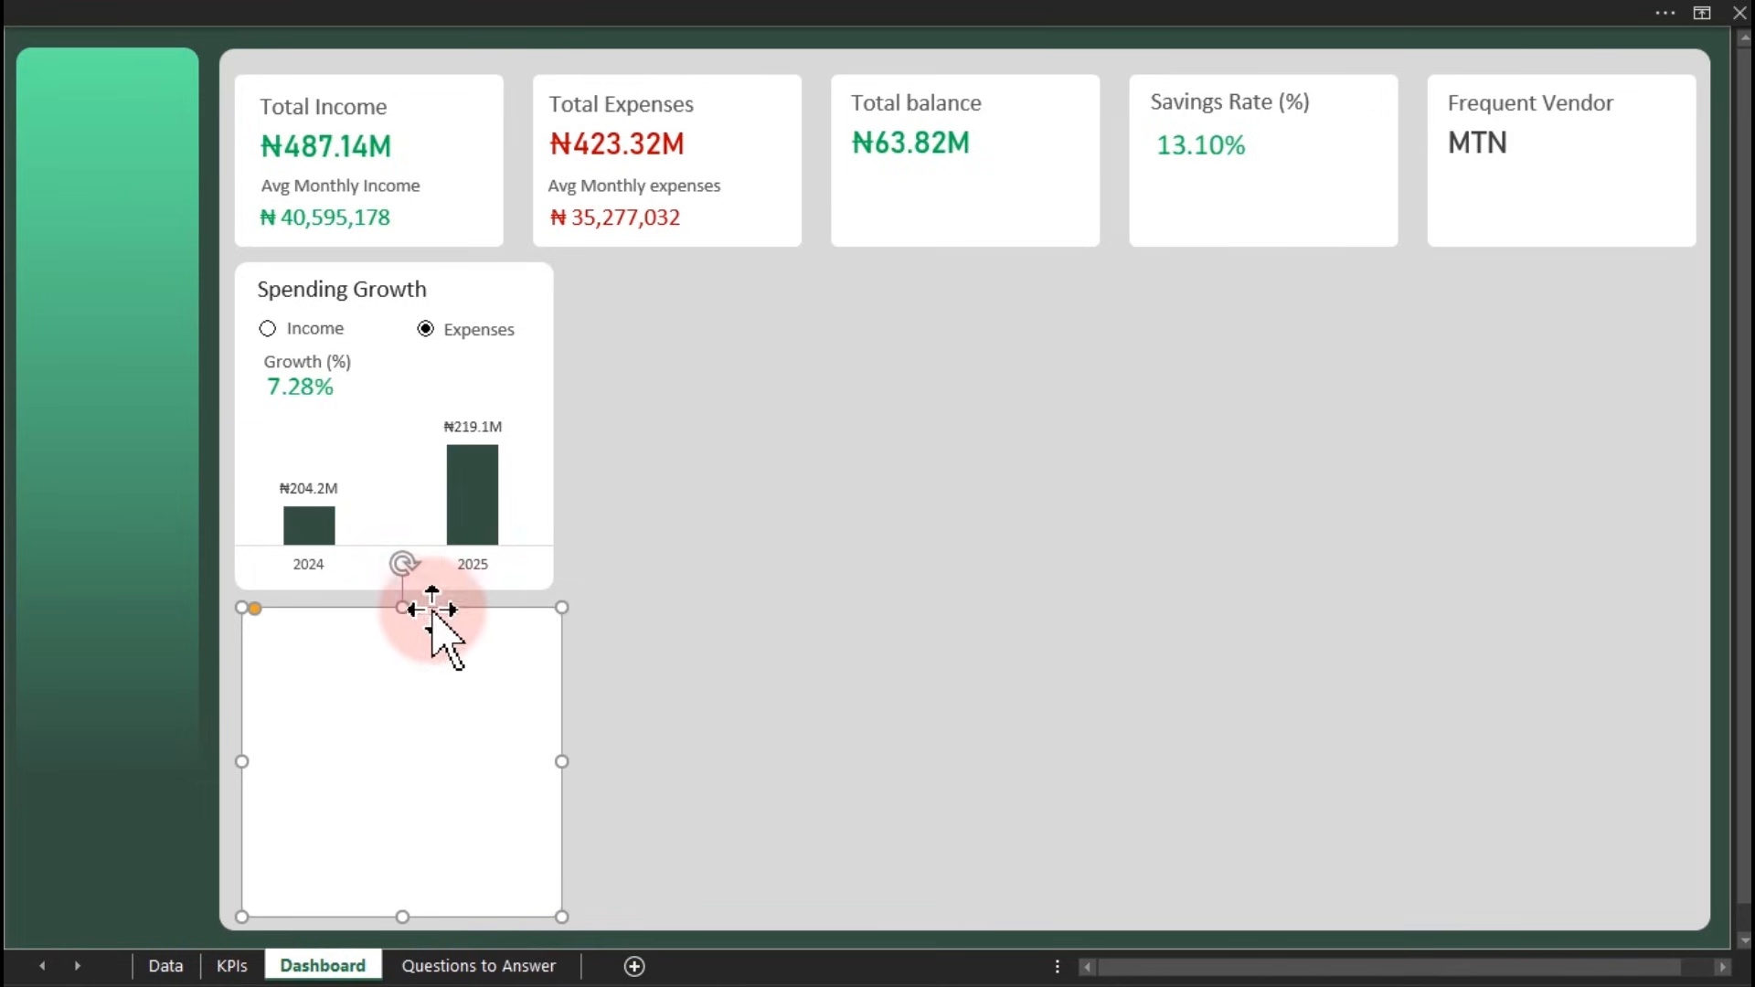
# Align the left edges of the Spending Growth card and the blank card below it
pyautogui.keyDown('ctrl'); pyautogui.click(541, 290); pyautogui.keyUp('ctrl')
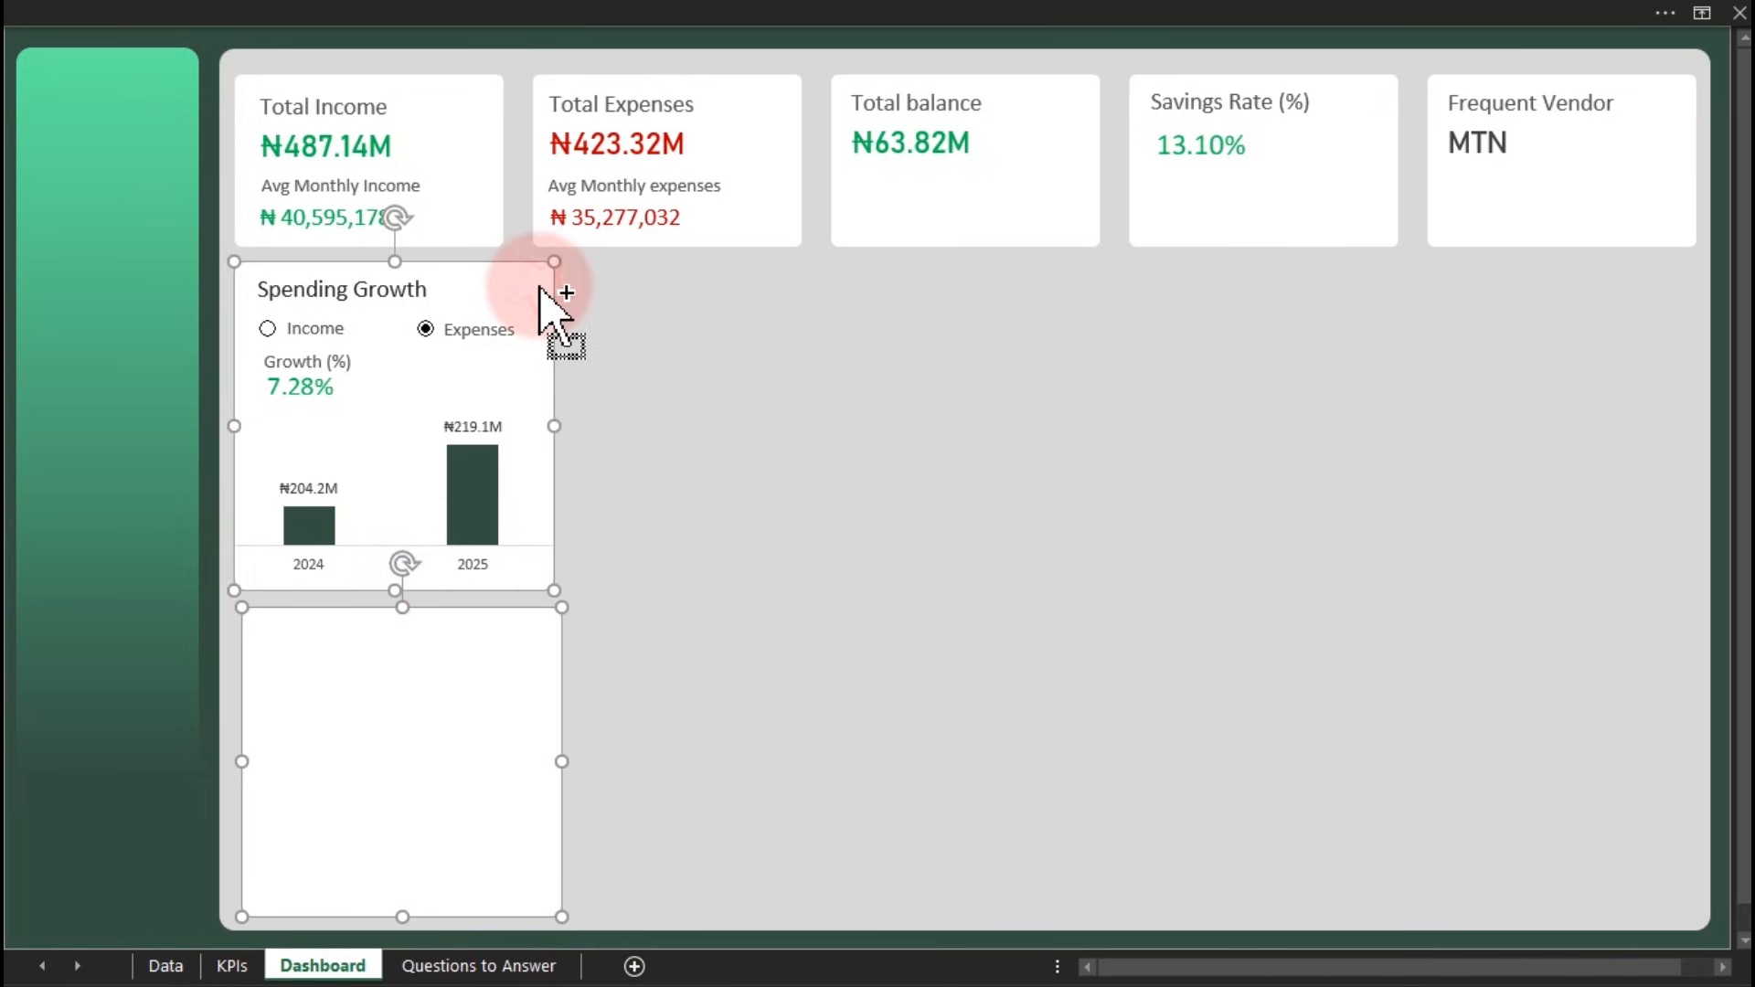
pyautogui.click(722, 16)
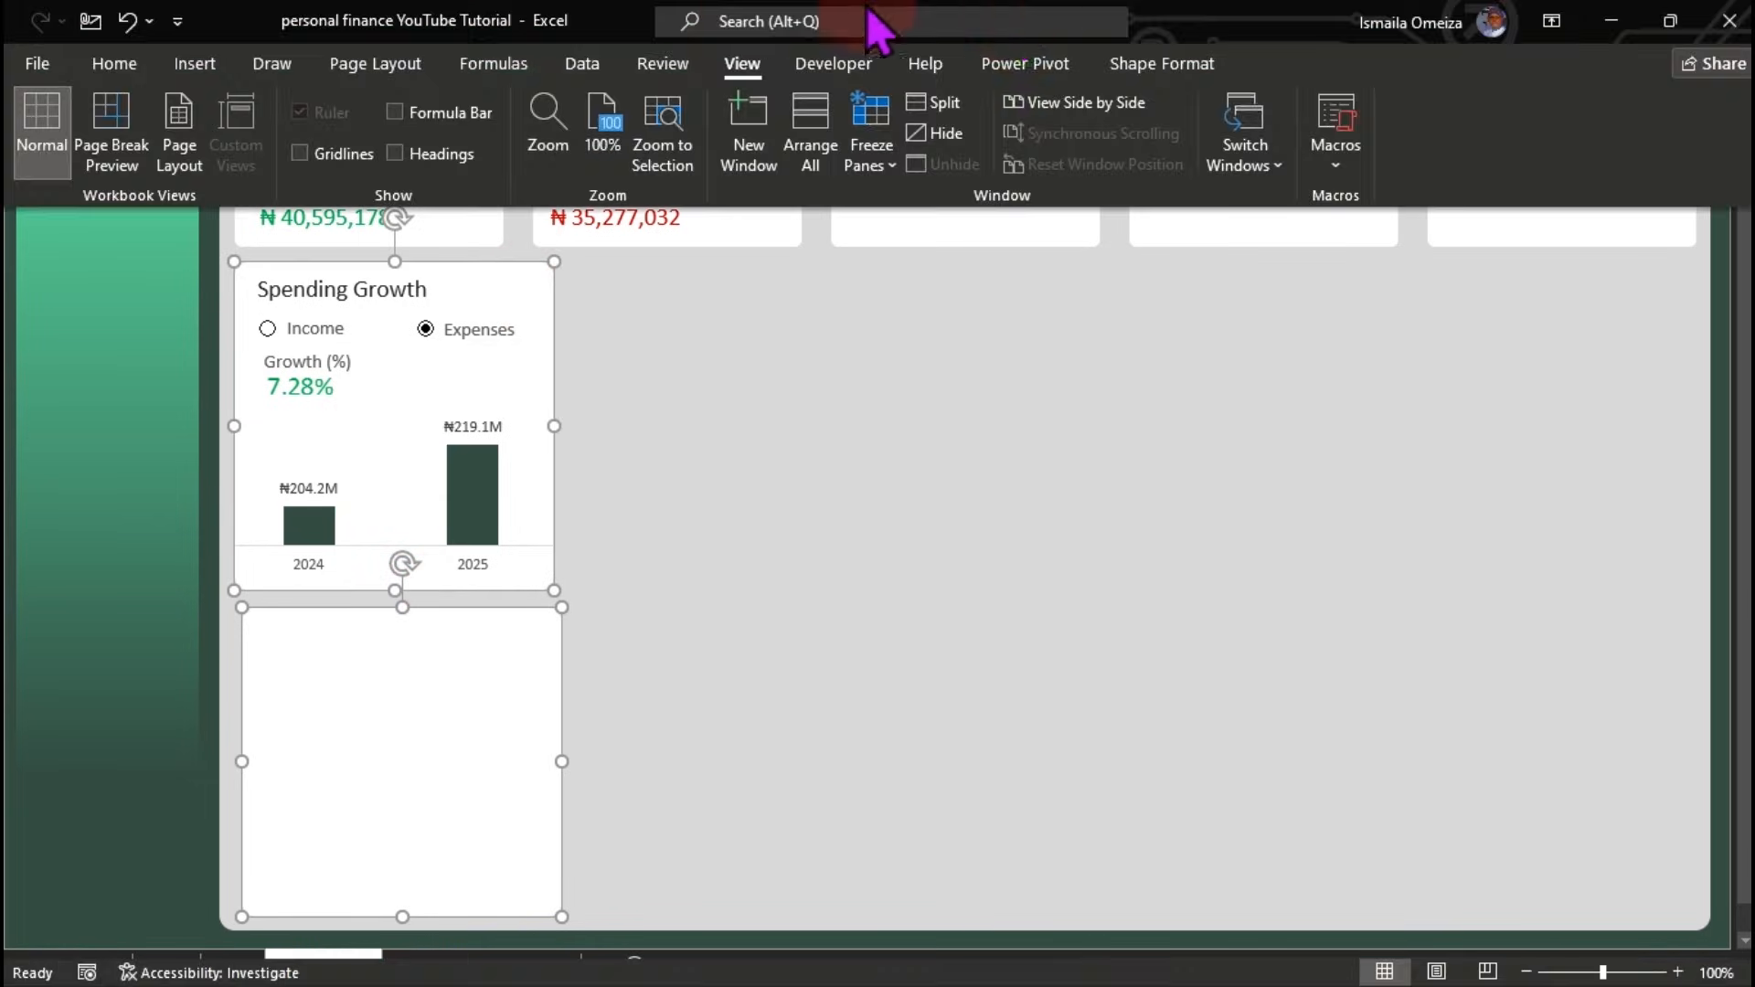
pyautogui.click(1206, 66)
pyautogui.click(1453, 103)
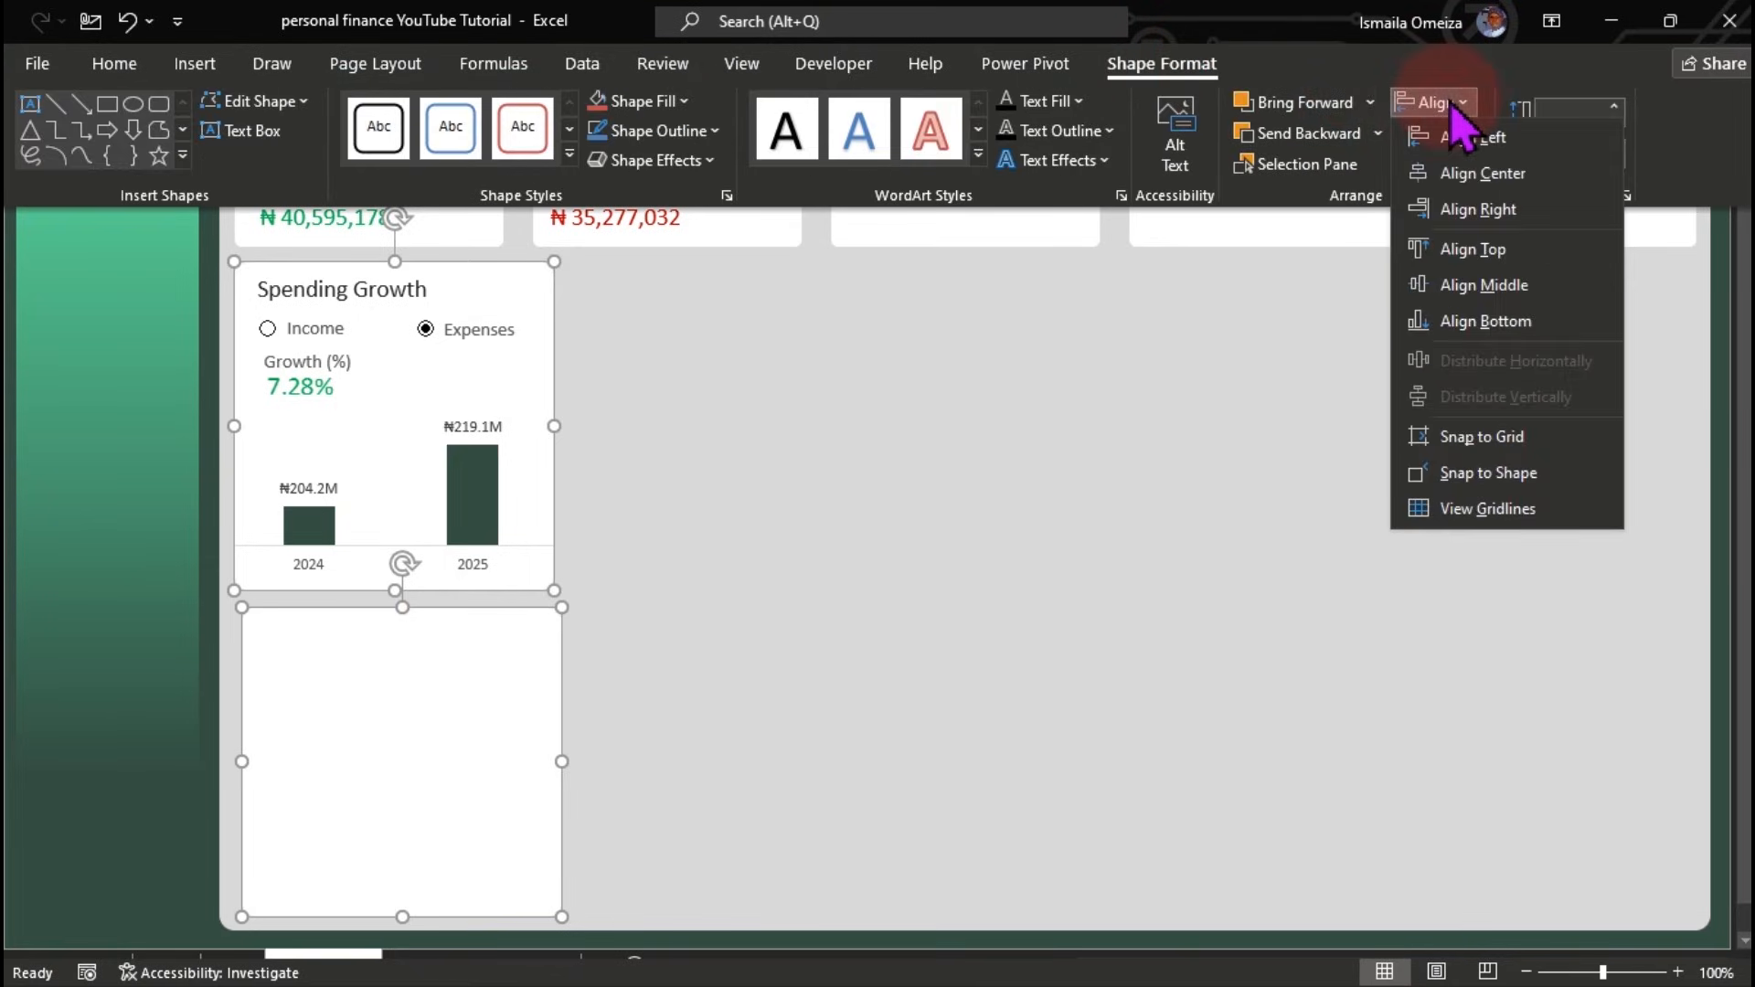
pyautogui.click(1467, 139)
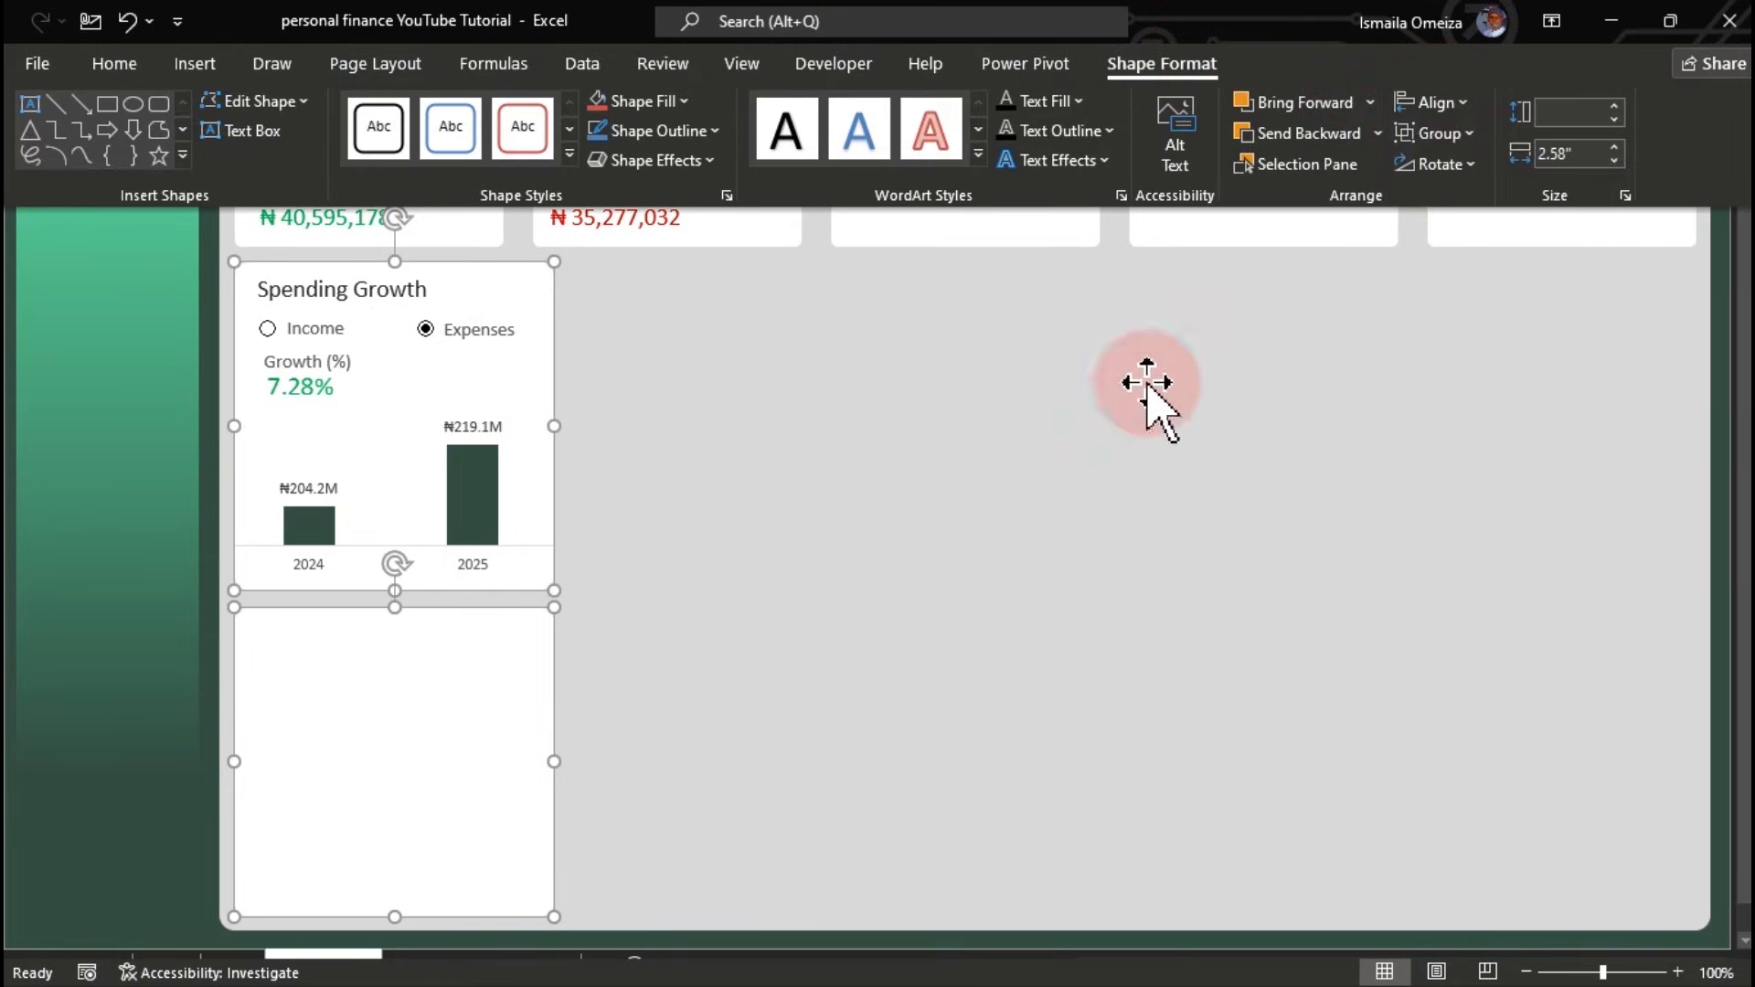
pyautogui.click(934, 595)
pyautogui.click(934, 594)
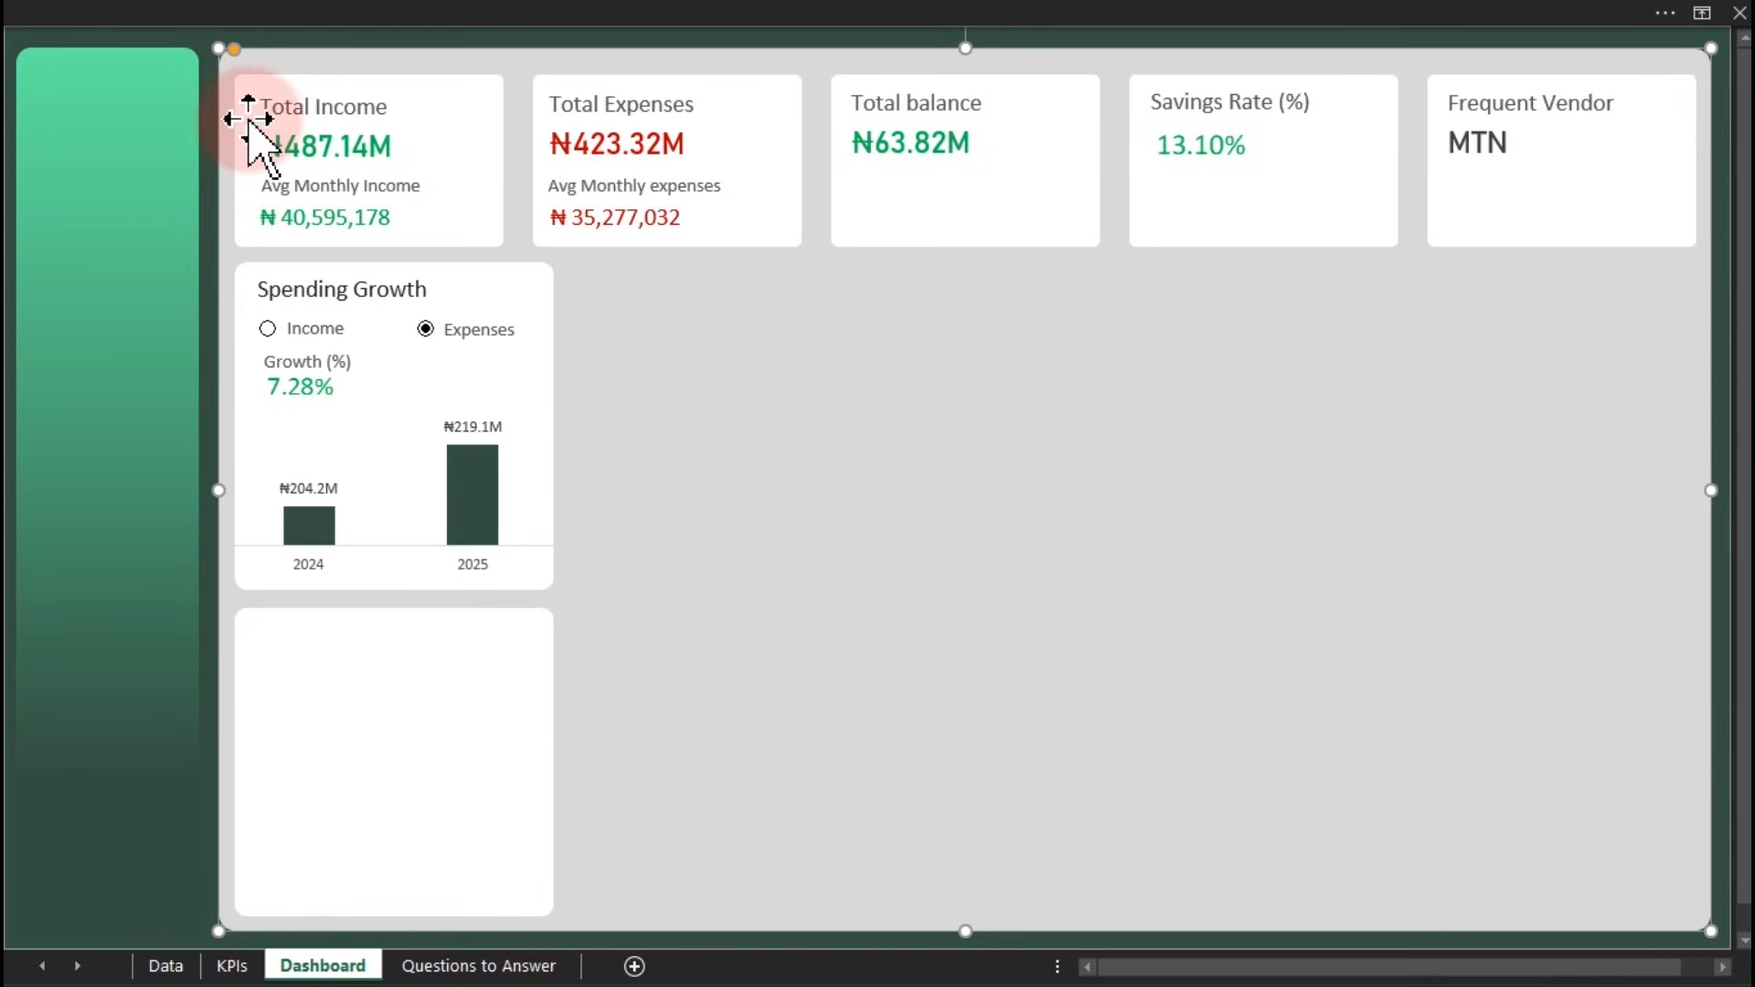
# Duplicate the Spending Growth title text box into the upper part of the blank lower card and extend its height downward
pyautogui.click(402, 766)
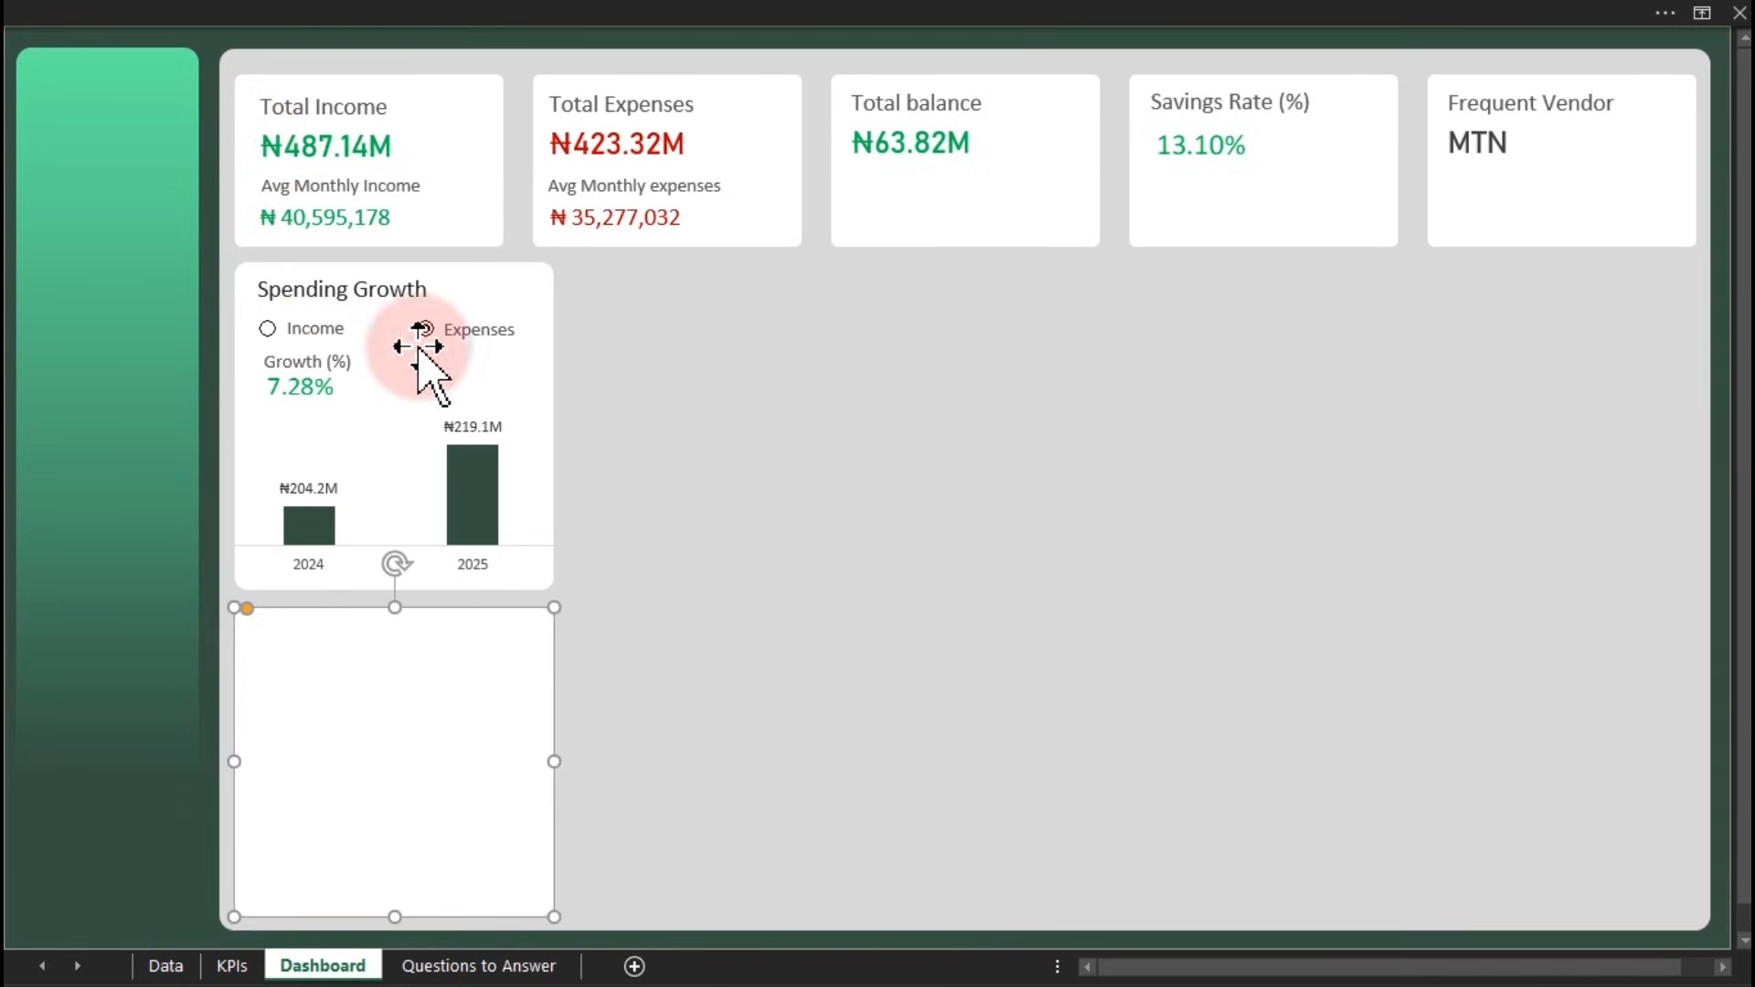
pyautogui.click(395, 287)
pyautogui.moveTo(394, 289); pyautogui.dragTo(391, 637)
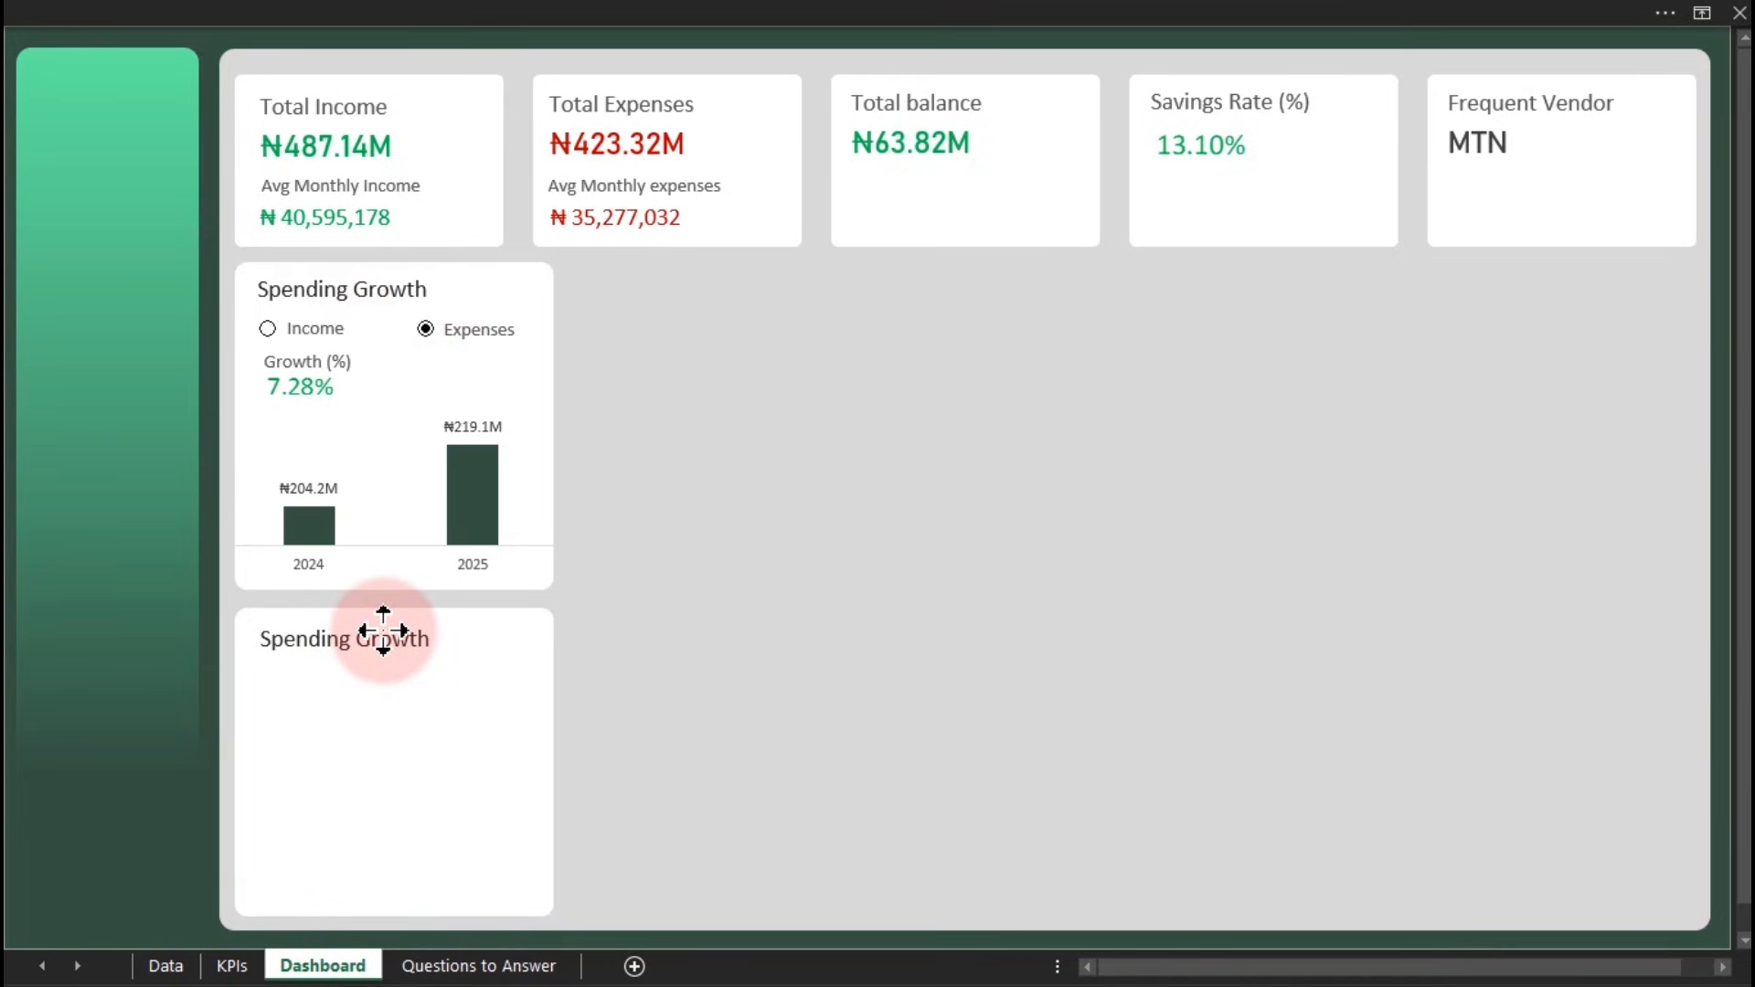
pyautogui.moveTo(384, 633); pyautogui.dragTo(395, 677)
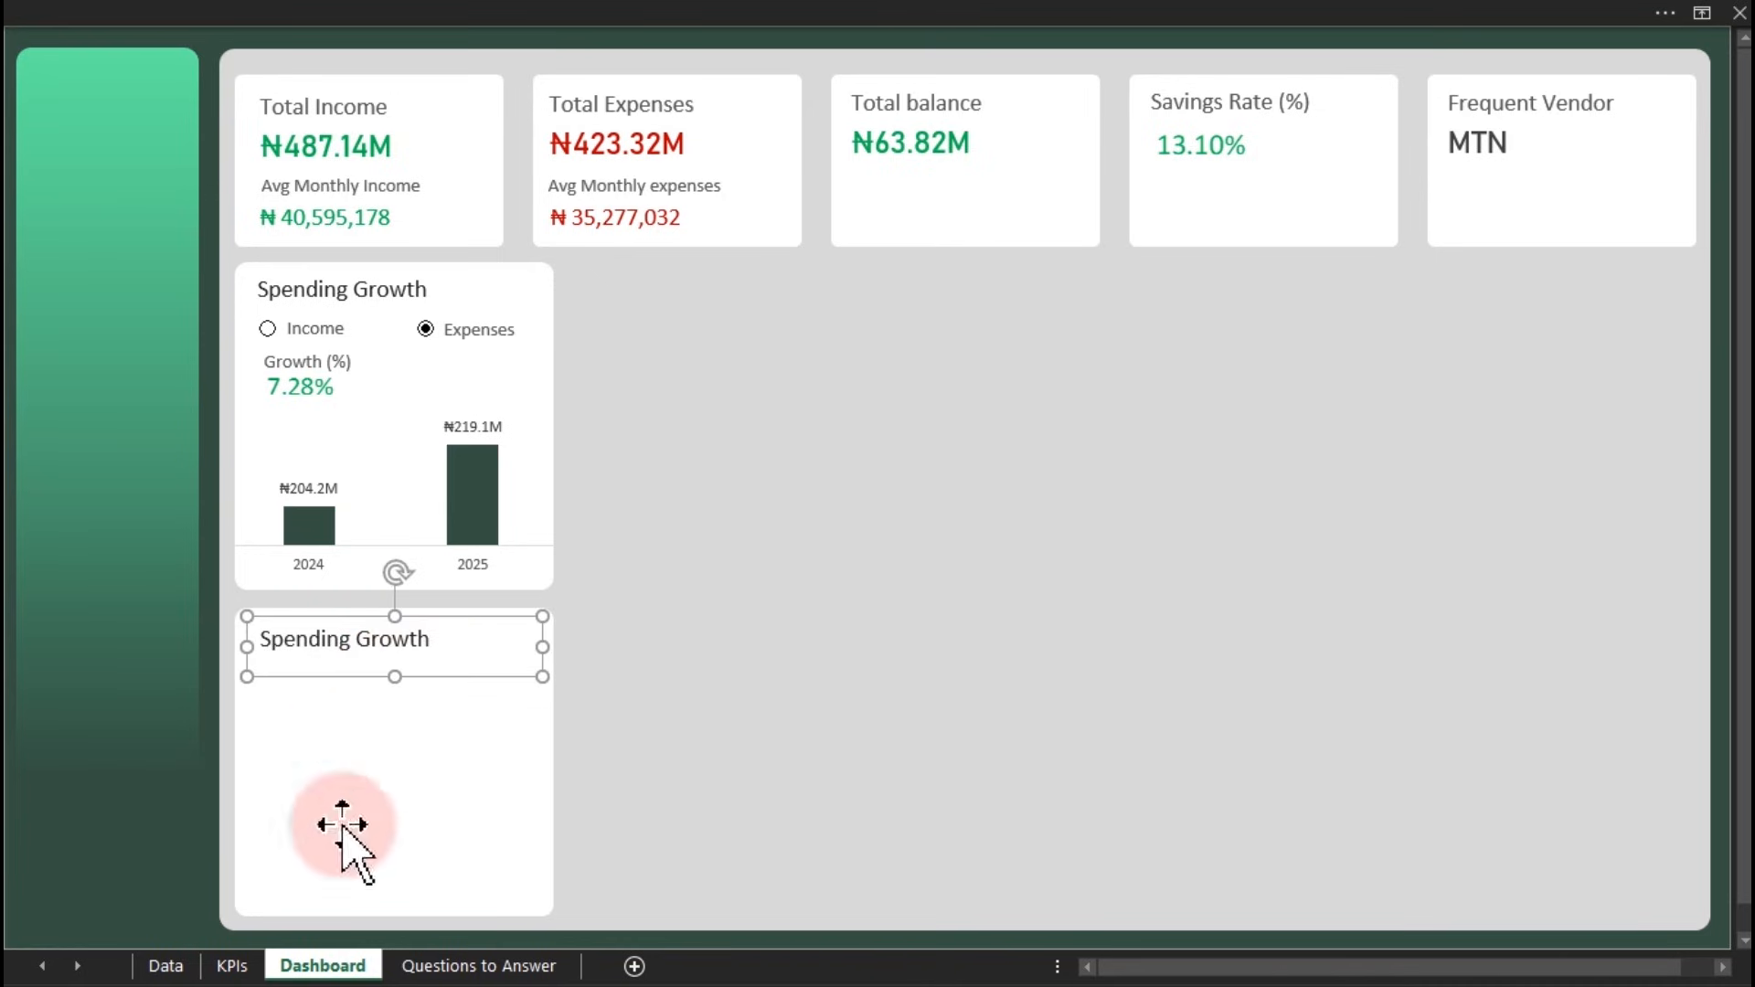
# Move the question "Which account do I spend from the most?" from C8 to cell S5 on the Questions to Answer sheet
pyautogui.click(405, 968)
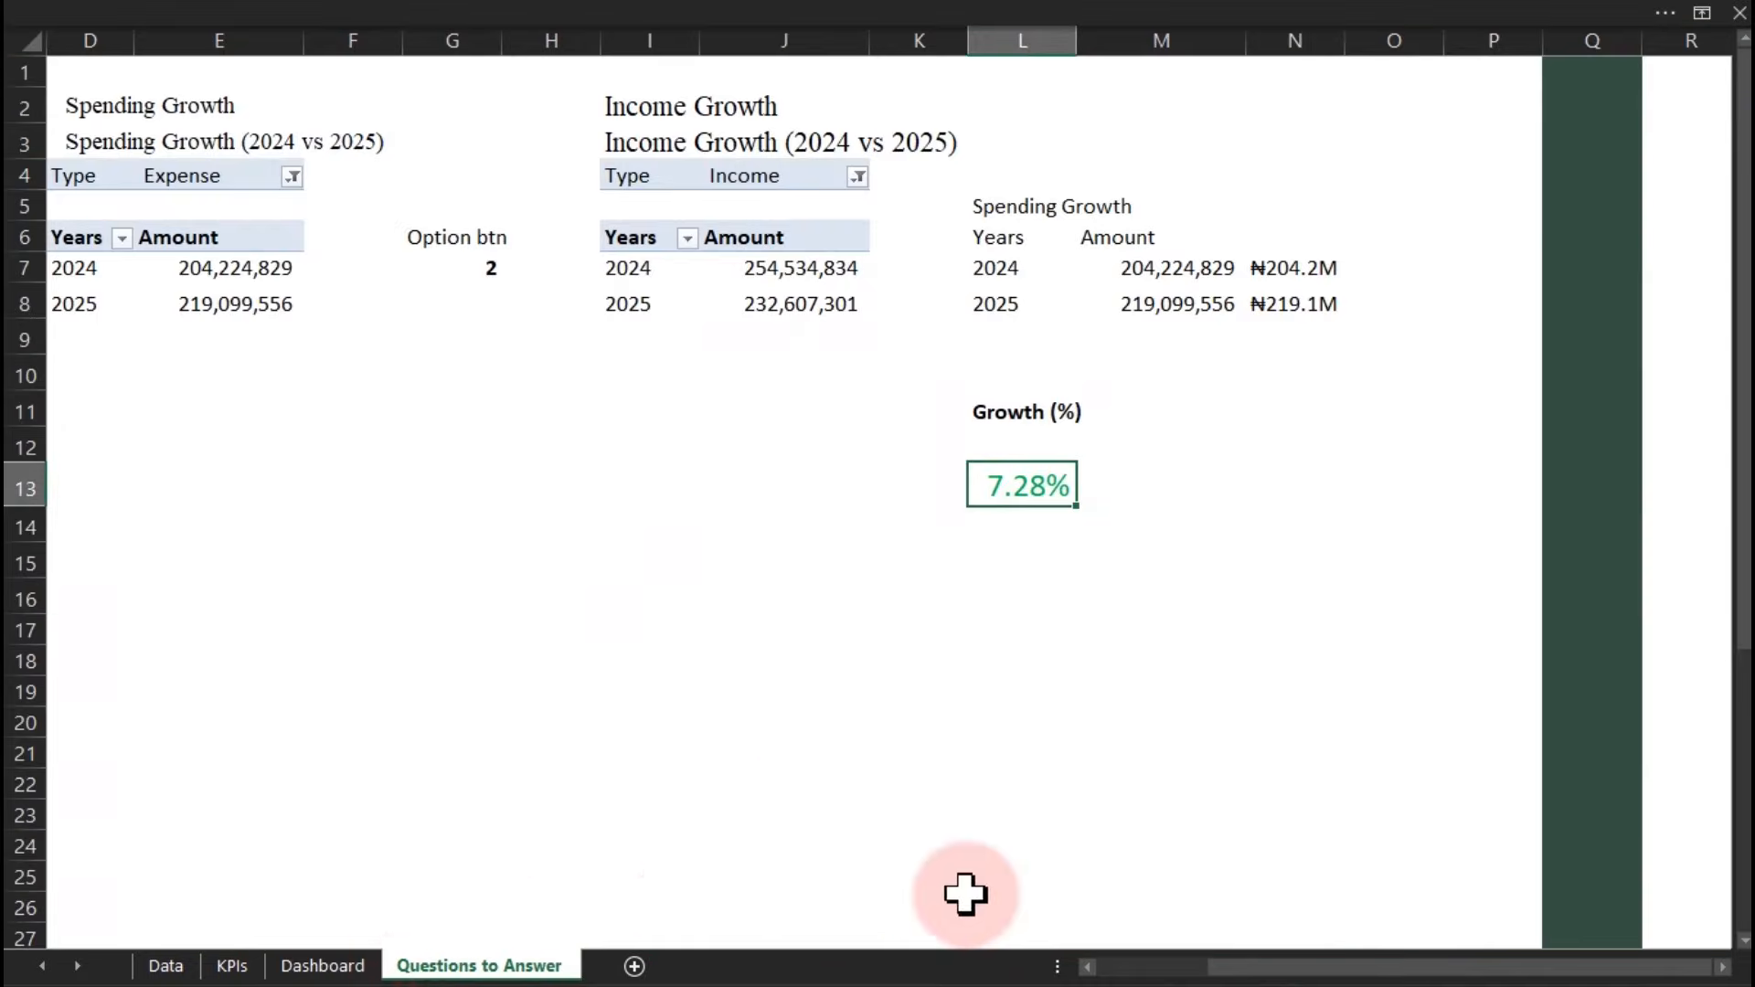
pyautogui.moveTo(1230, 968); pyautogui.dragTo(823, 967)
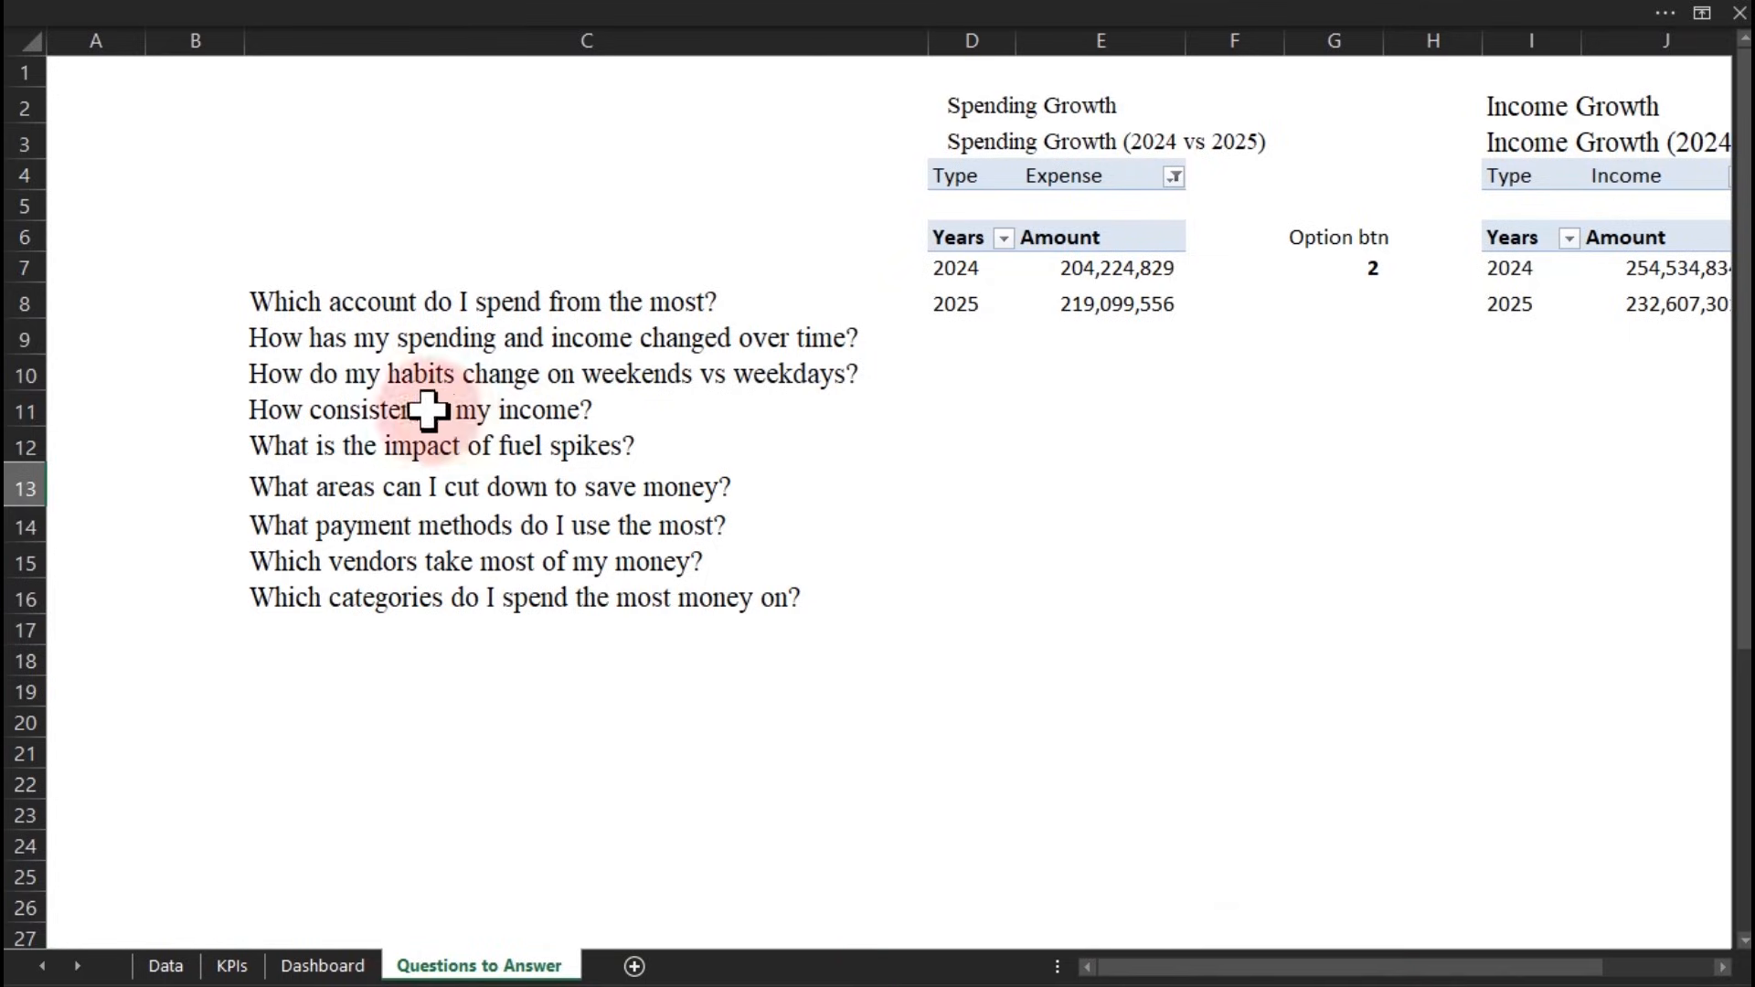
pyautogui.click(277, 304)
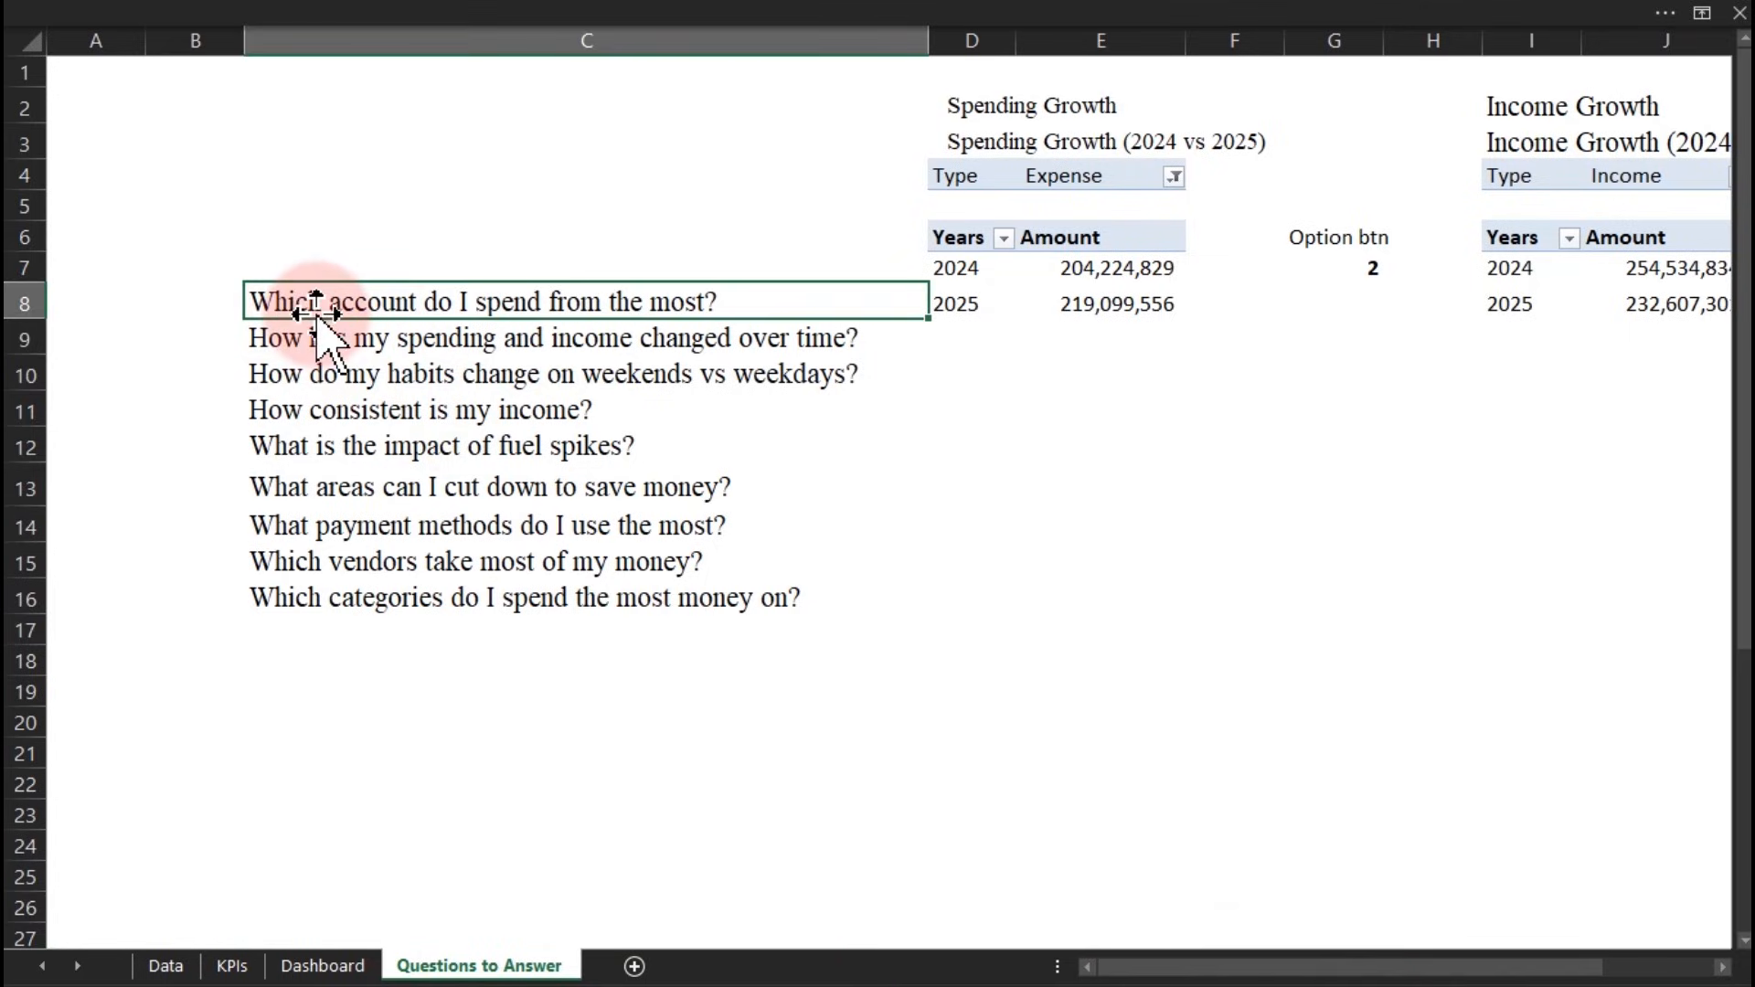
pyautogui.moveTo(315, 313); pyautogui.dragTo(951, 201)
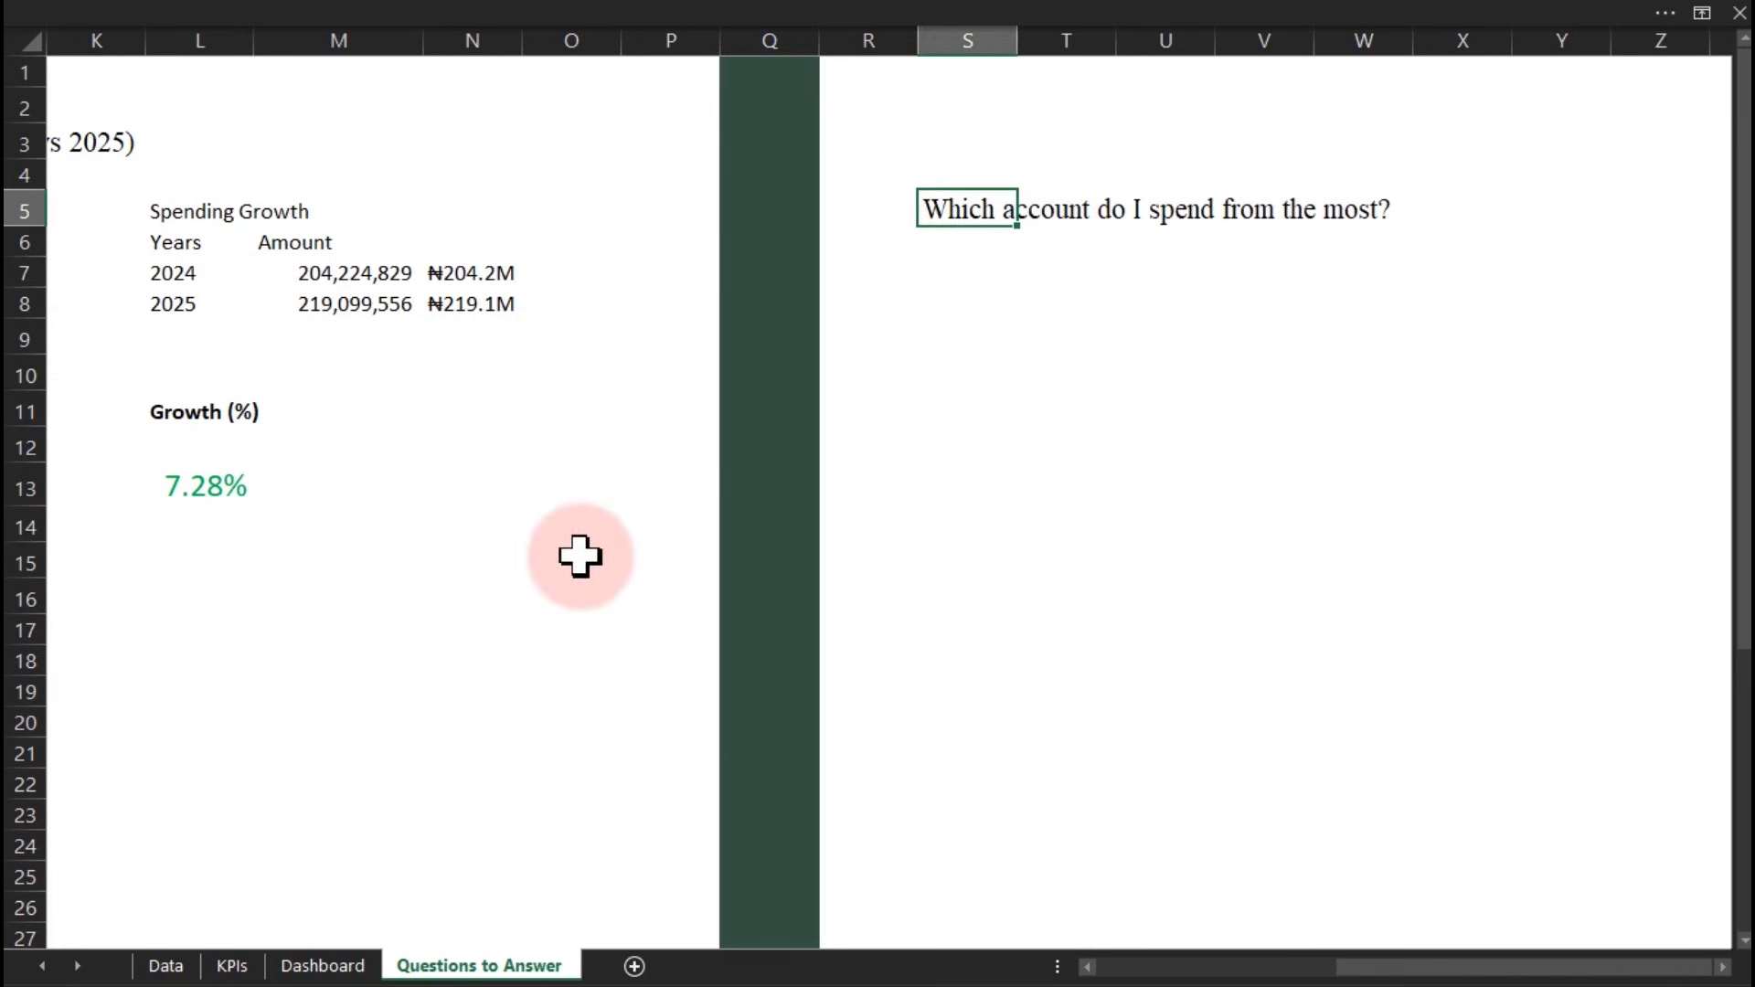
# Return to the Dashboard sheet and show the formula bar again
pyautogui.click(318, 965)
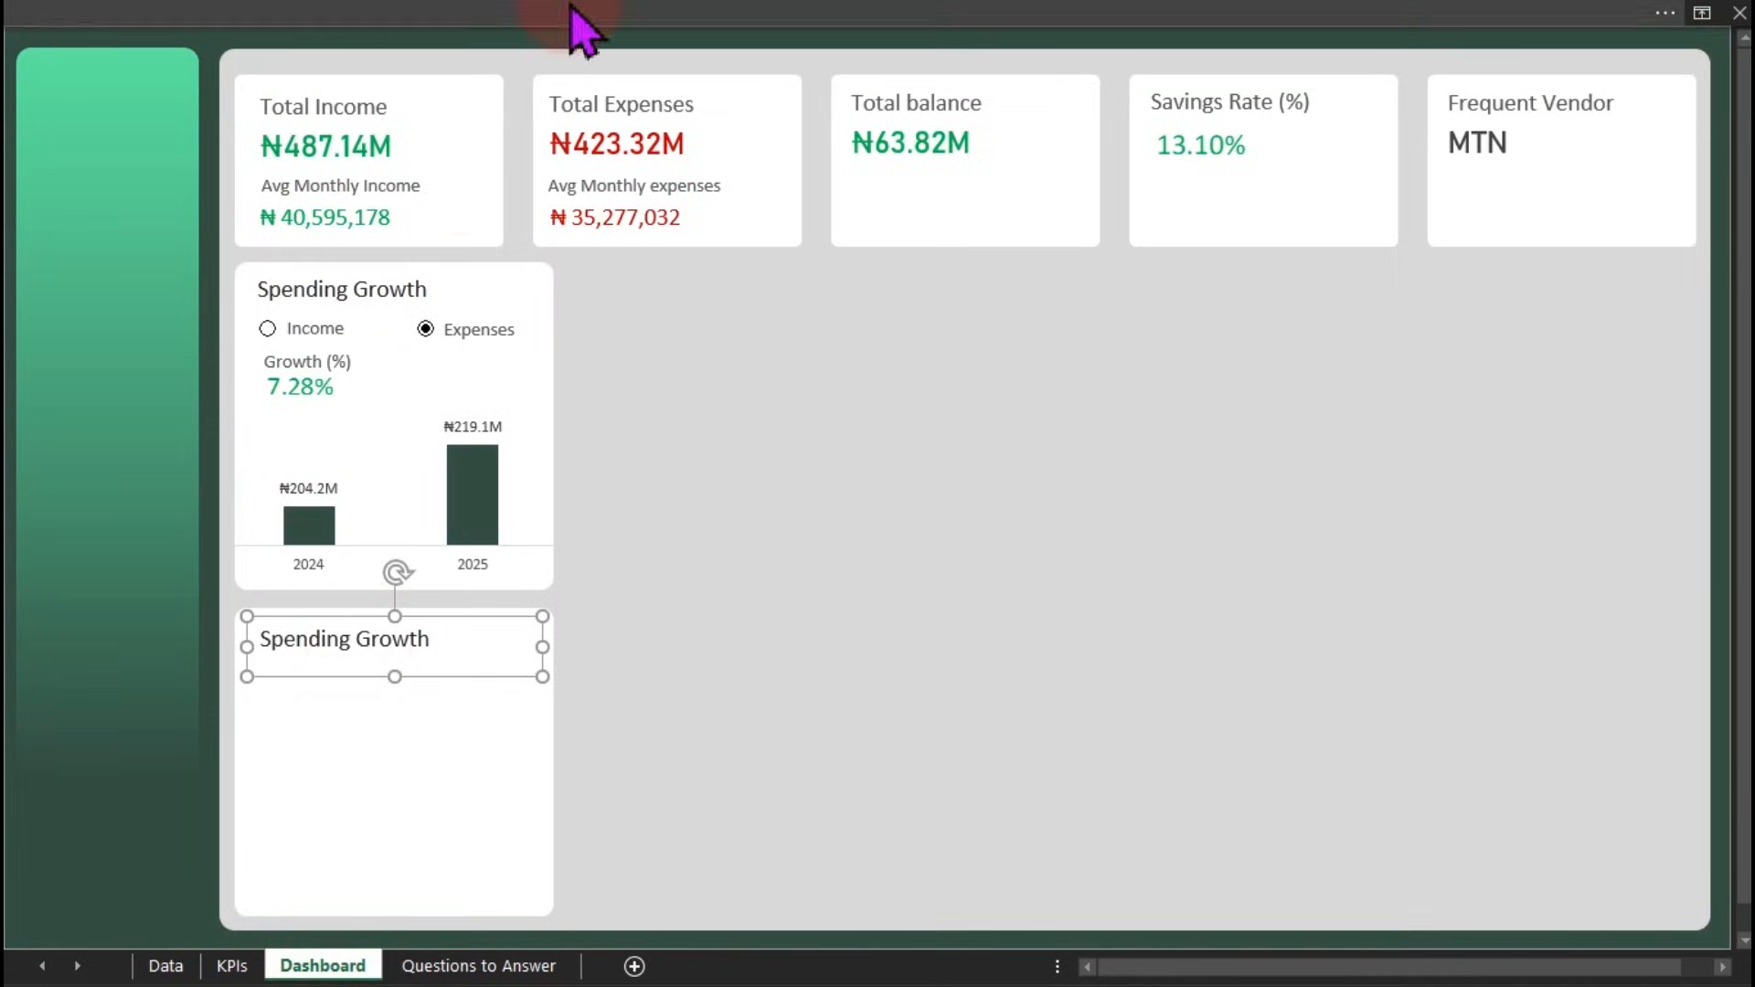
pyautogui.click(690, 11)
pyautogui.click(742, 63)
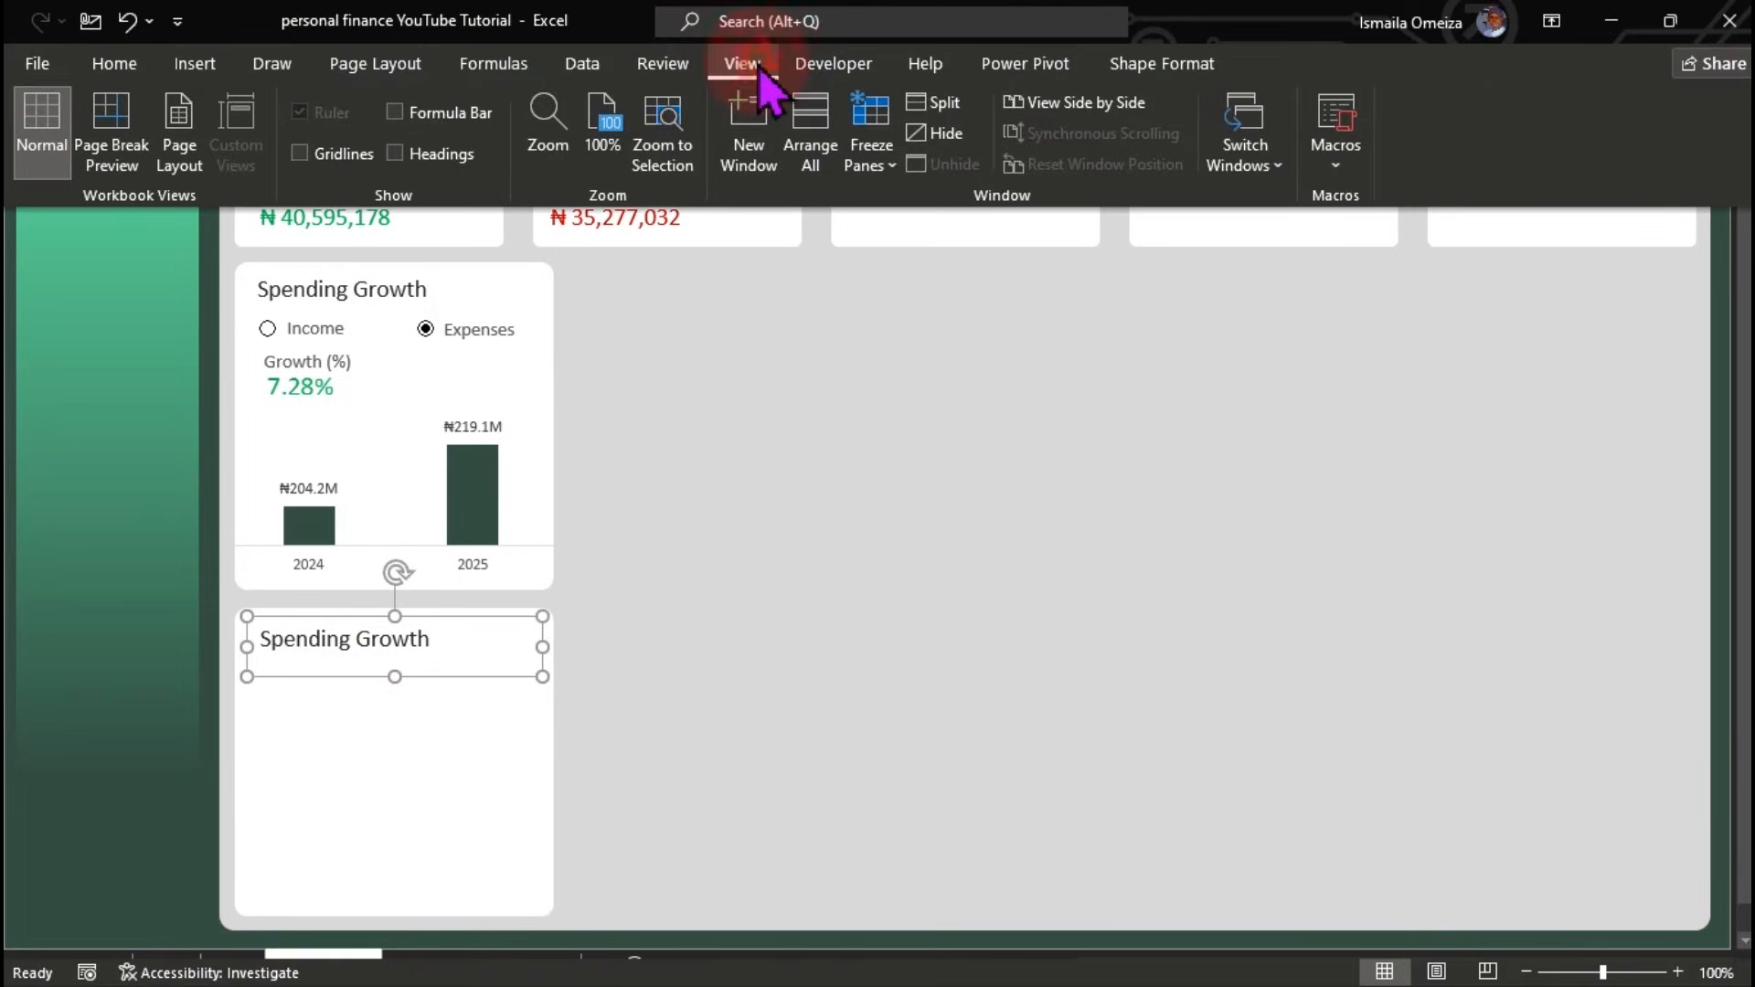
pyautogui.click(413, 111)
pyautogui.click(582, 350)
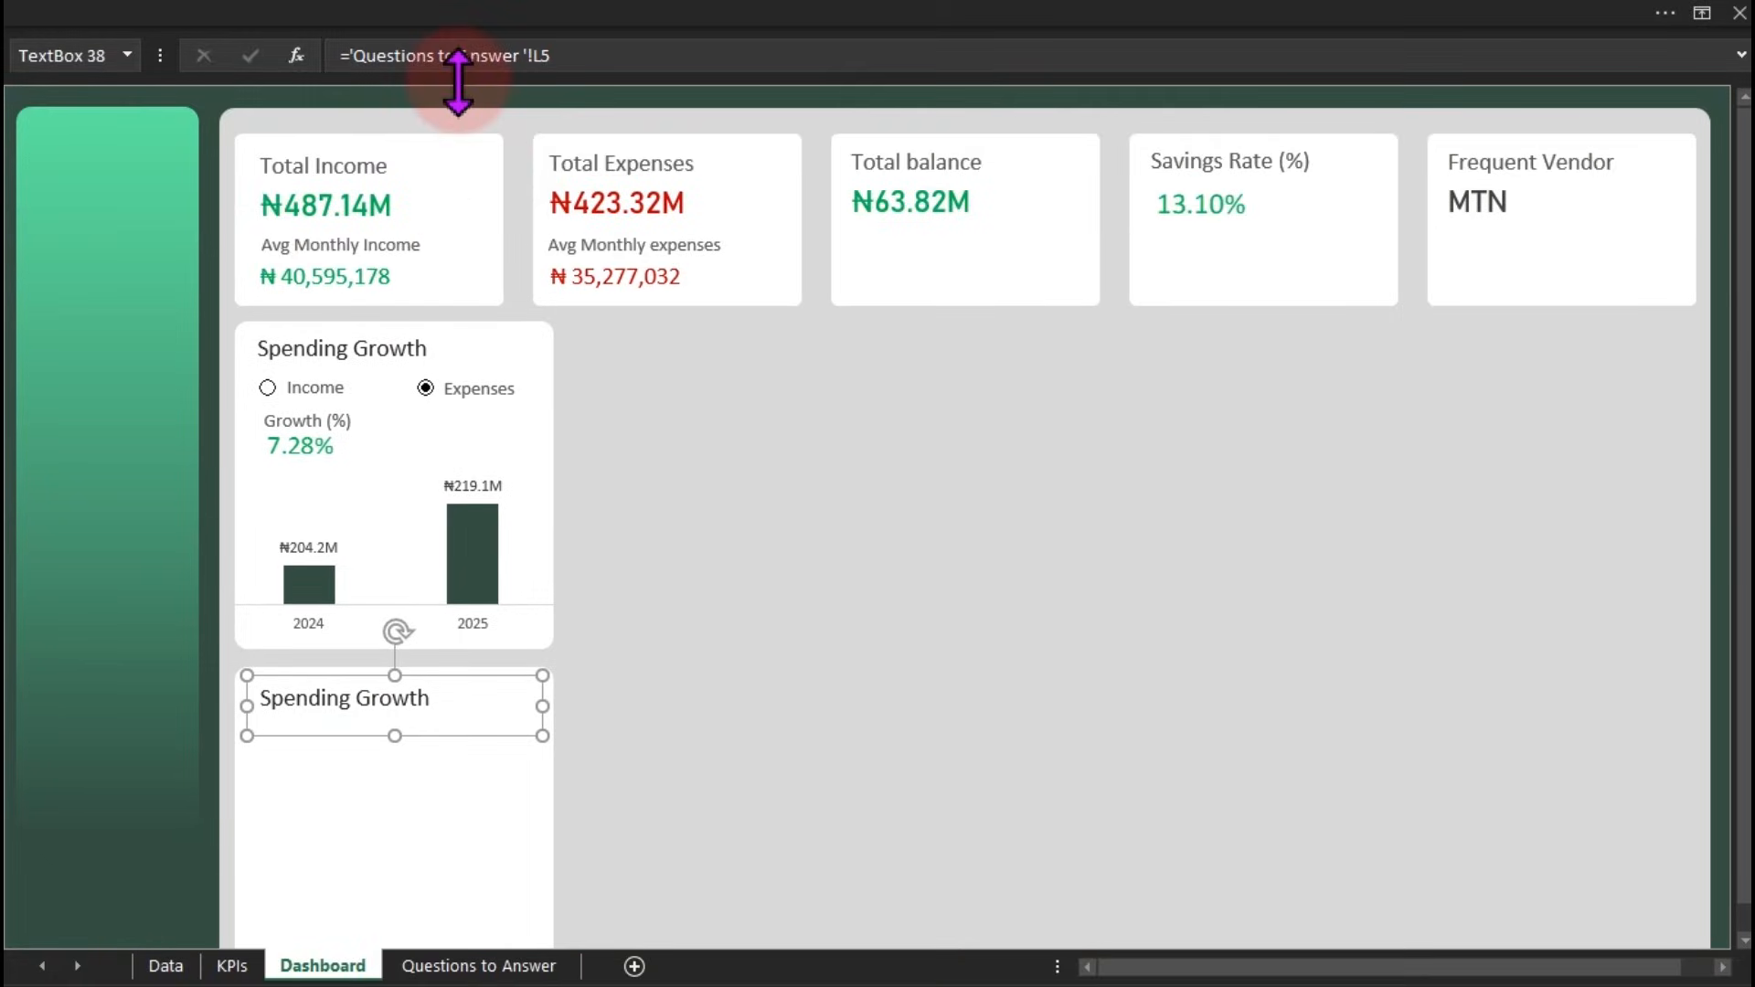
# Link the lower card's title text box to cell S5 of the Questions to Answer sheet
pyautogui.click(618, 55)
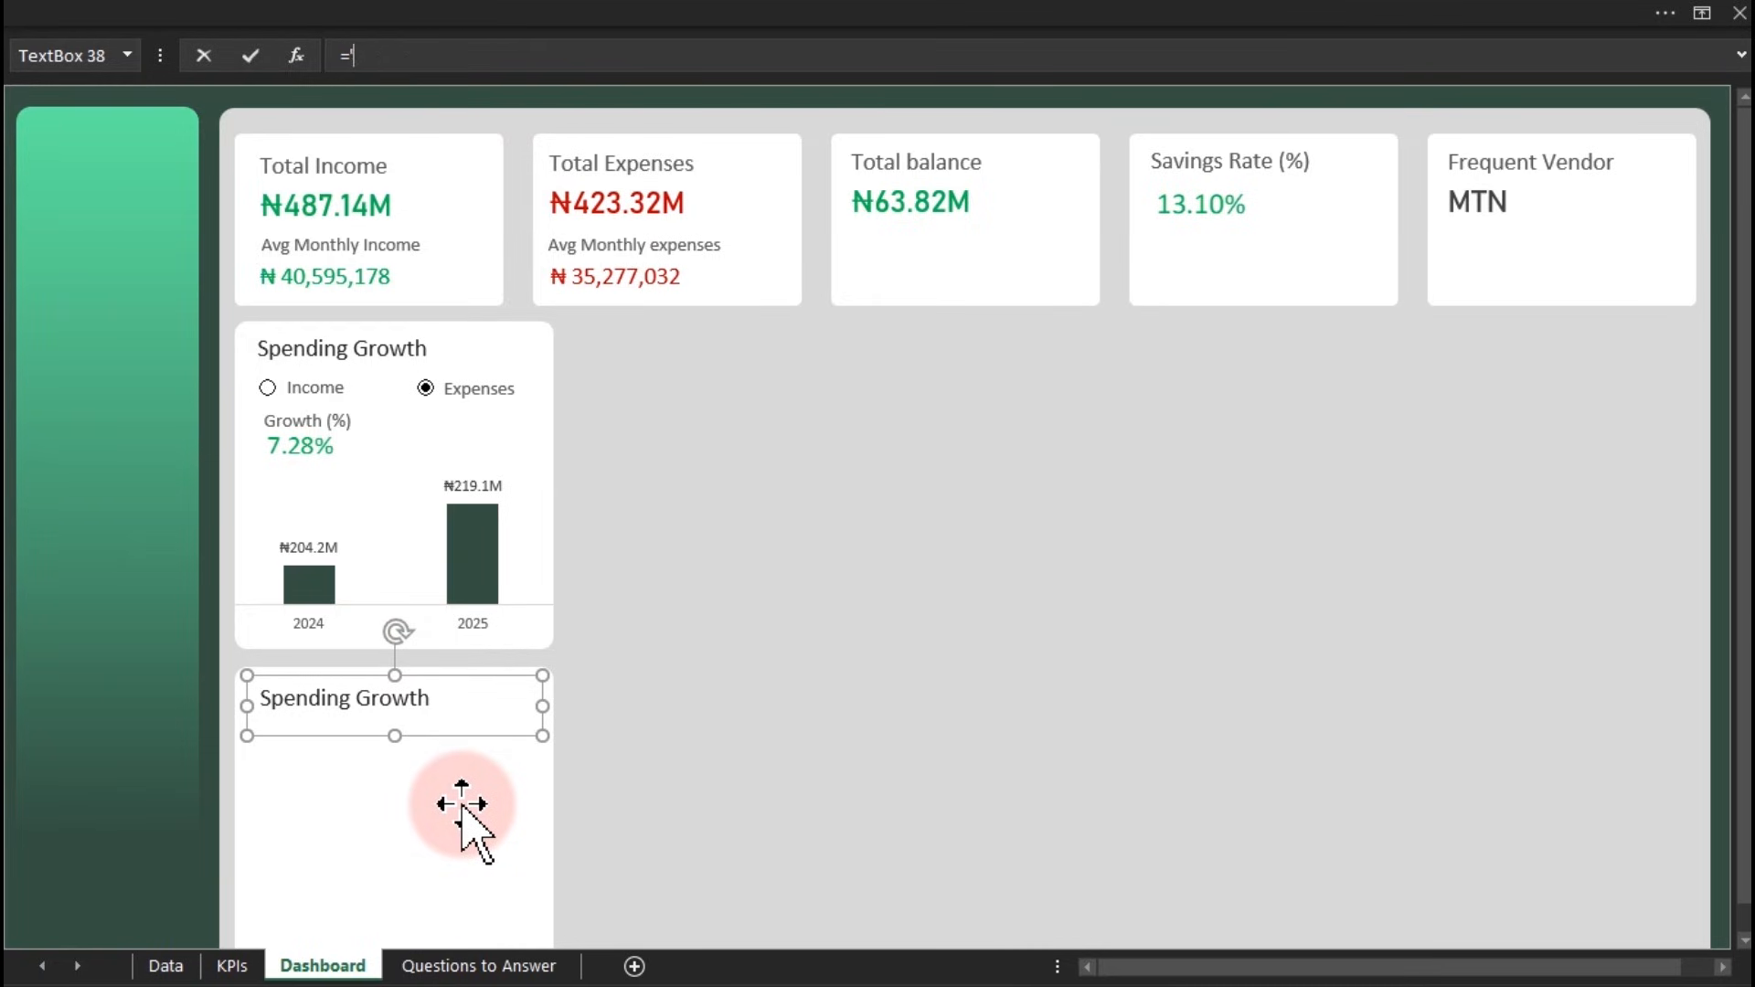
pyautogui.click(468, 964)
pyautogui.click(962, 269)
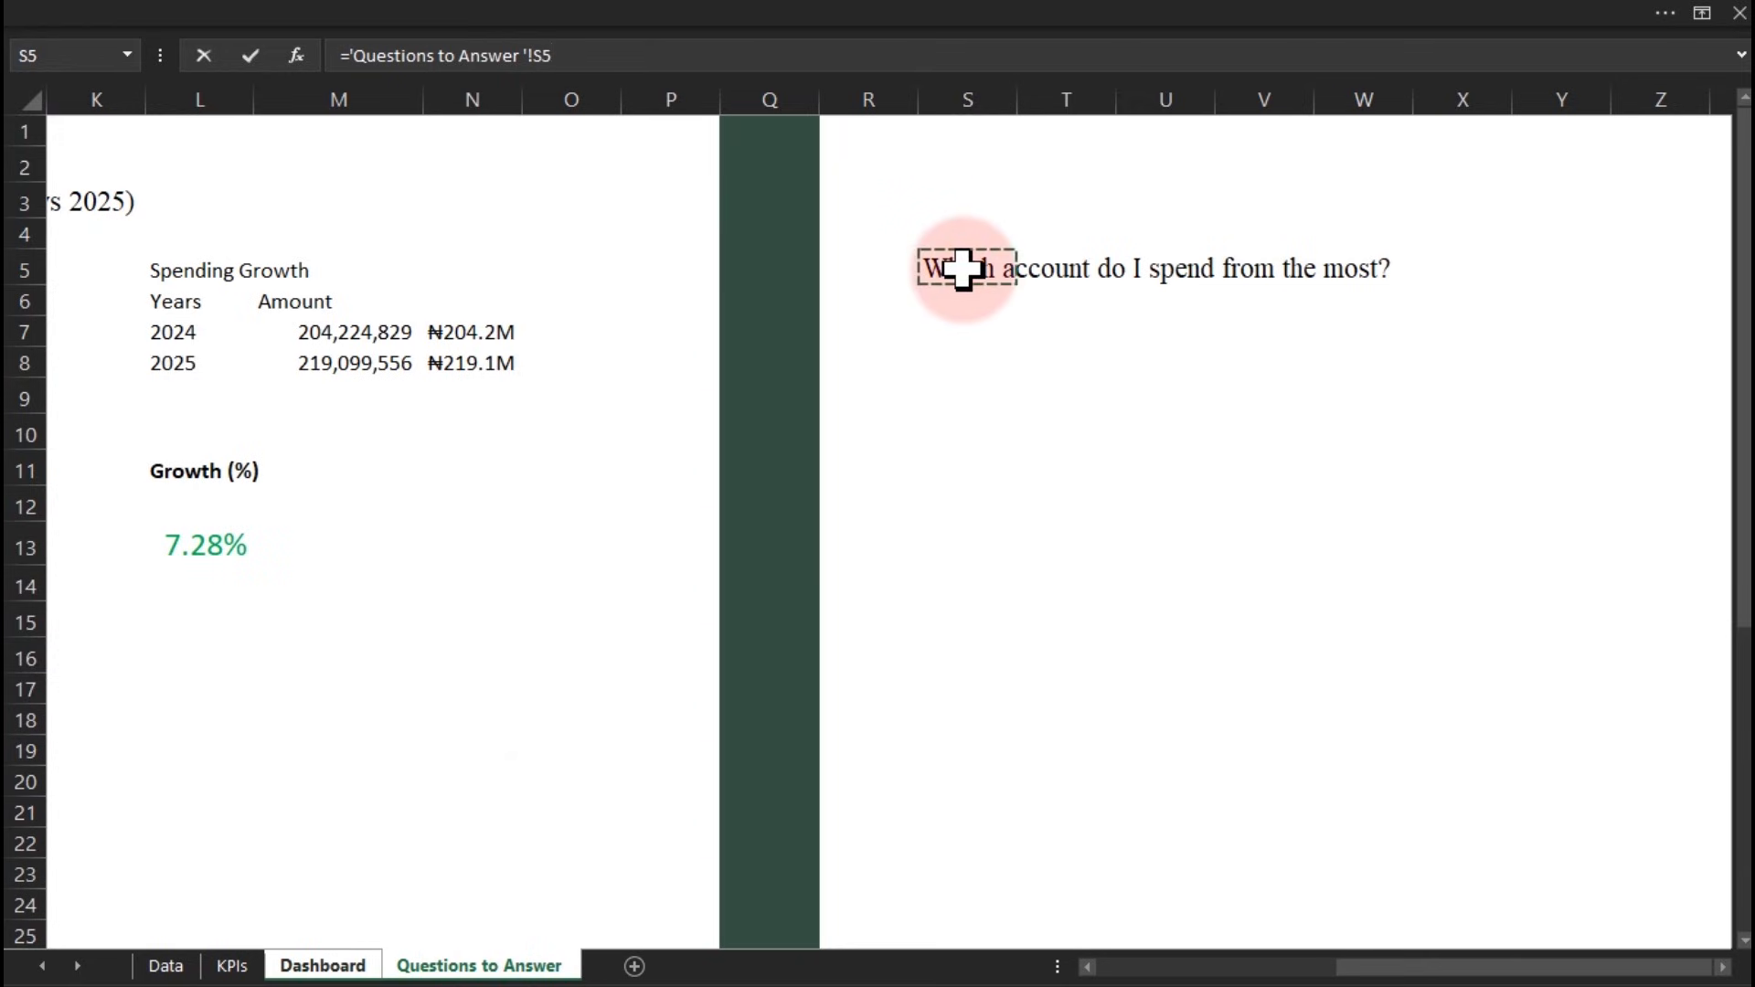
pyautogui.press('Return')
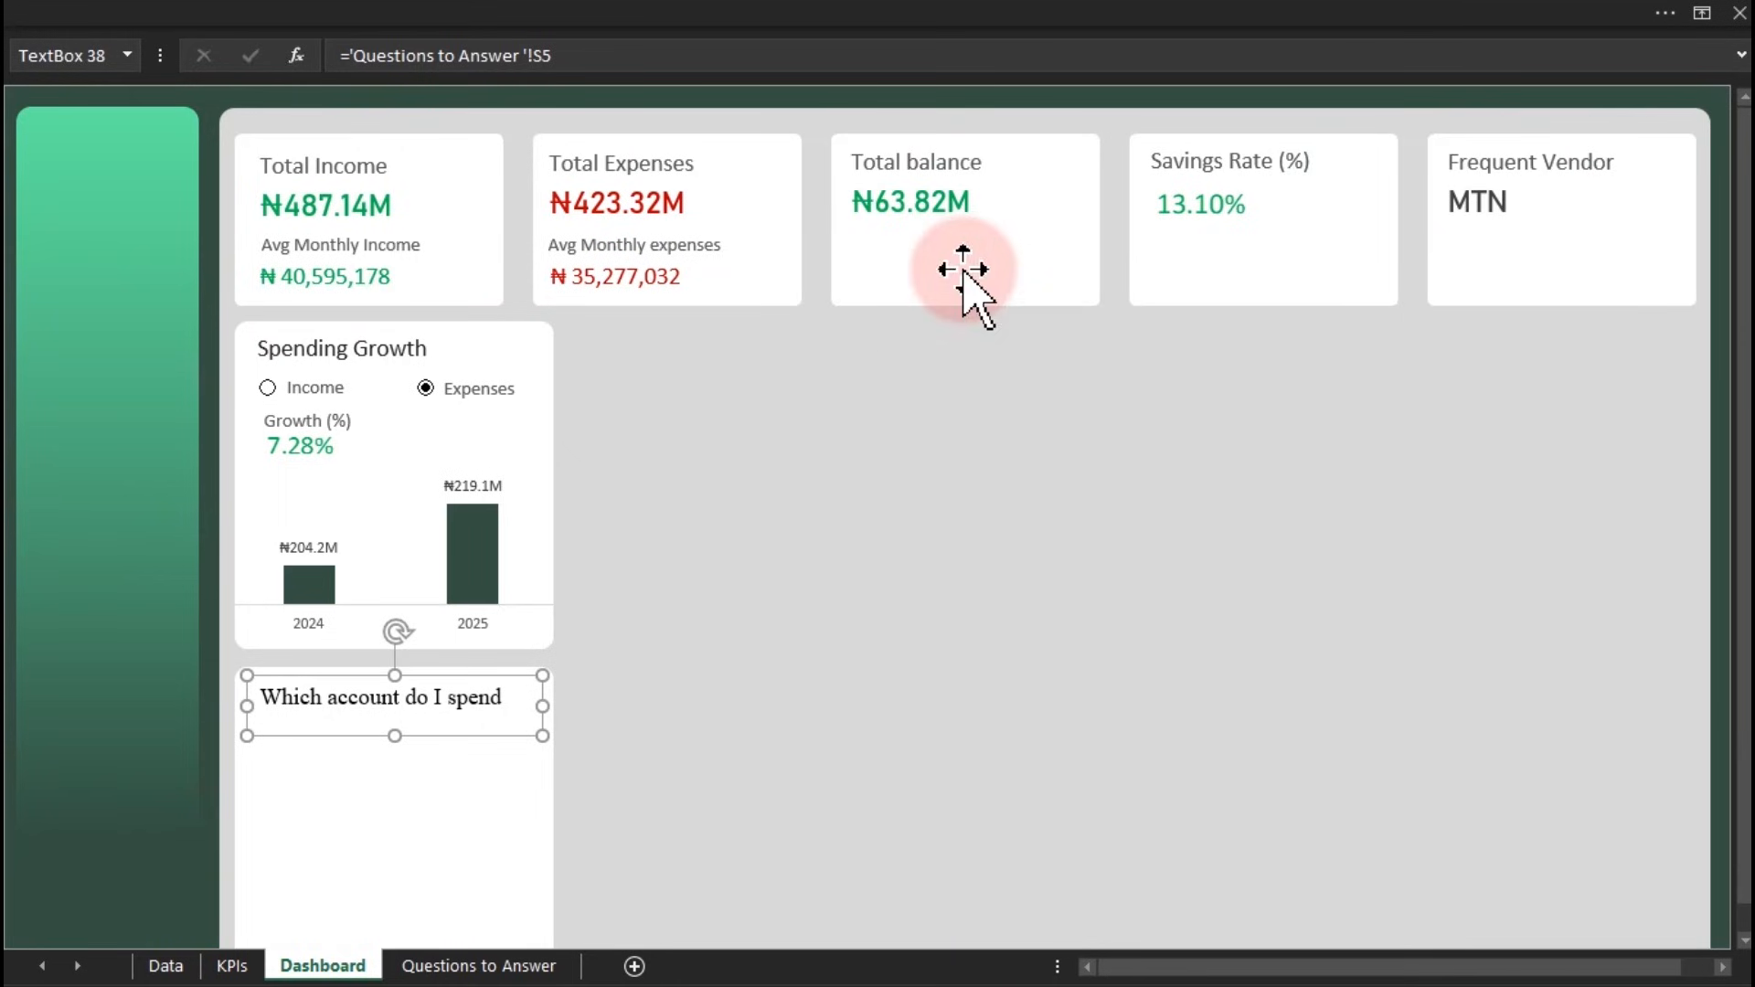
# Copy the formatting of the upper card's Spending Growth title onto the lower card's title
pyautogui.click(393, 352)
pyautogui.click(169, 23)
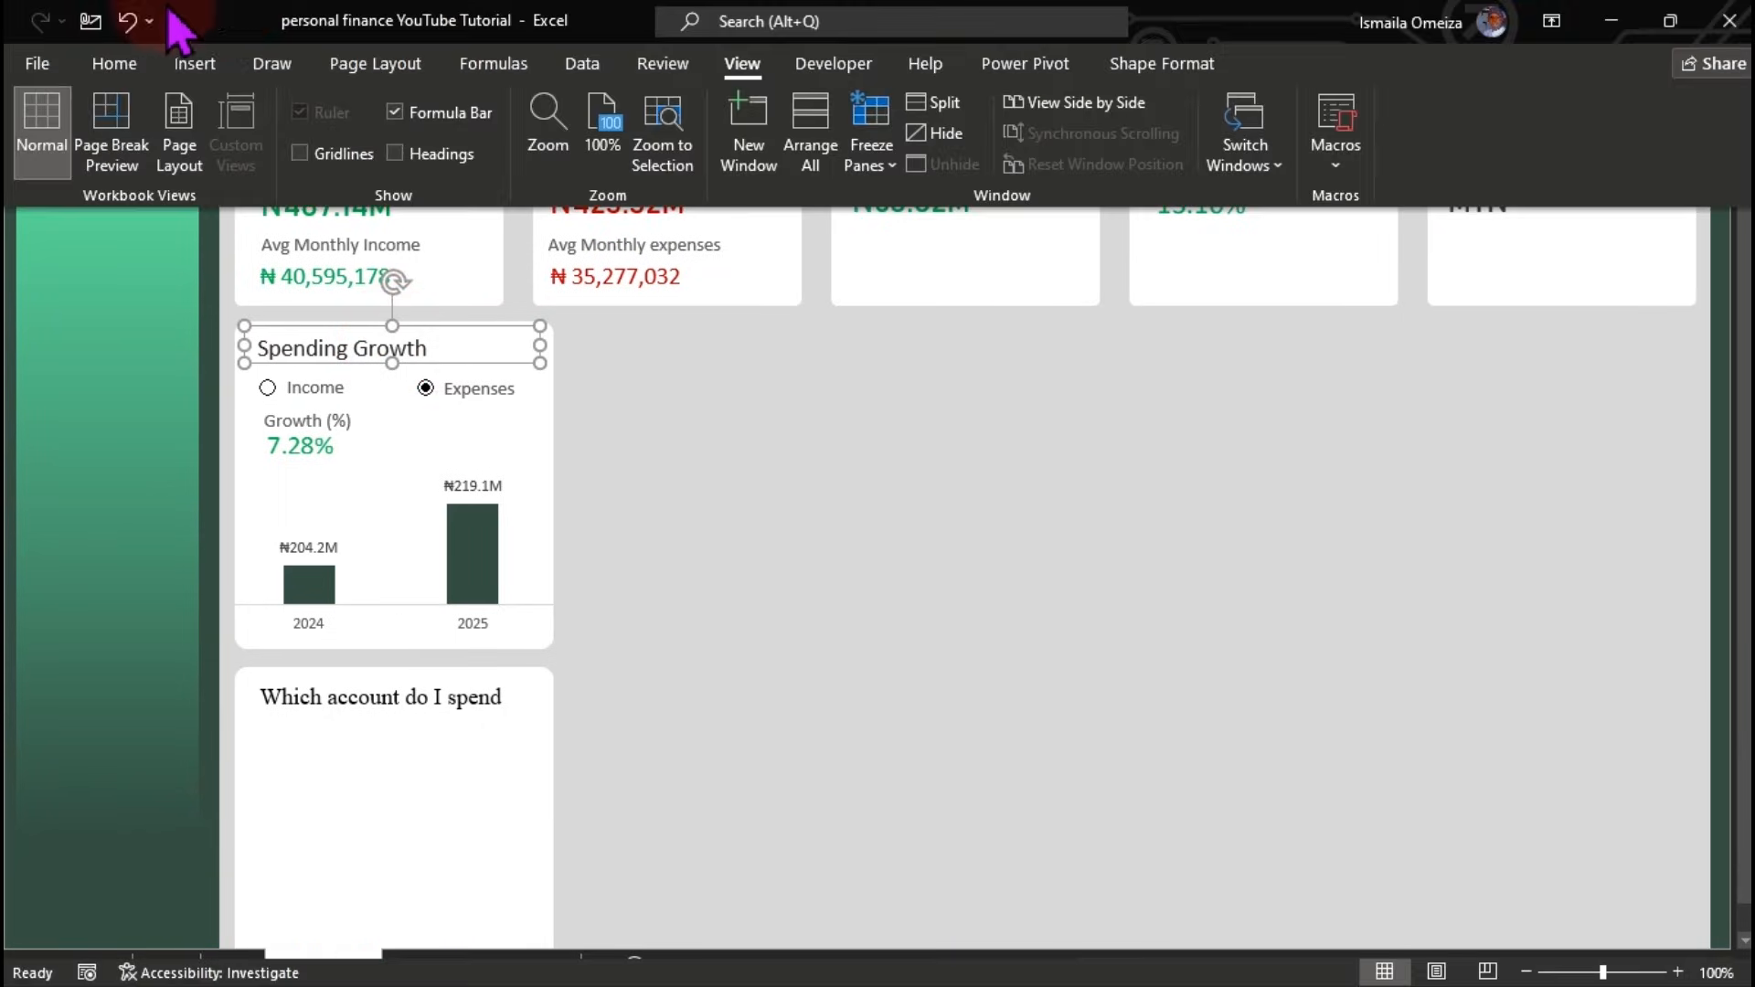
pyautogui.click(114, 63)
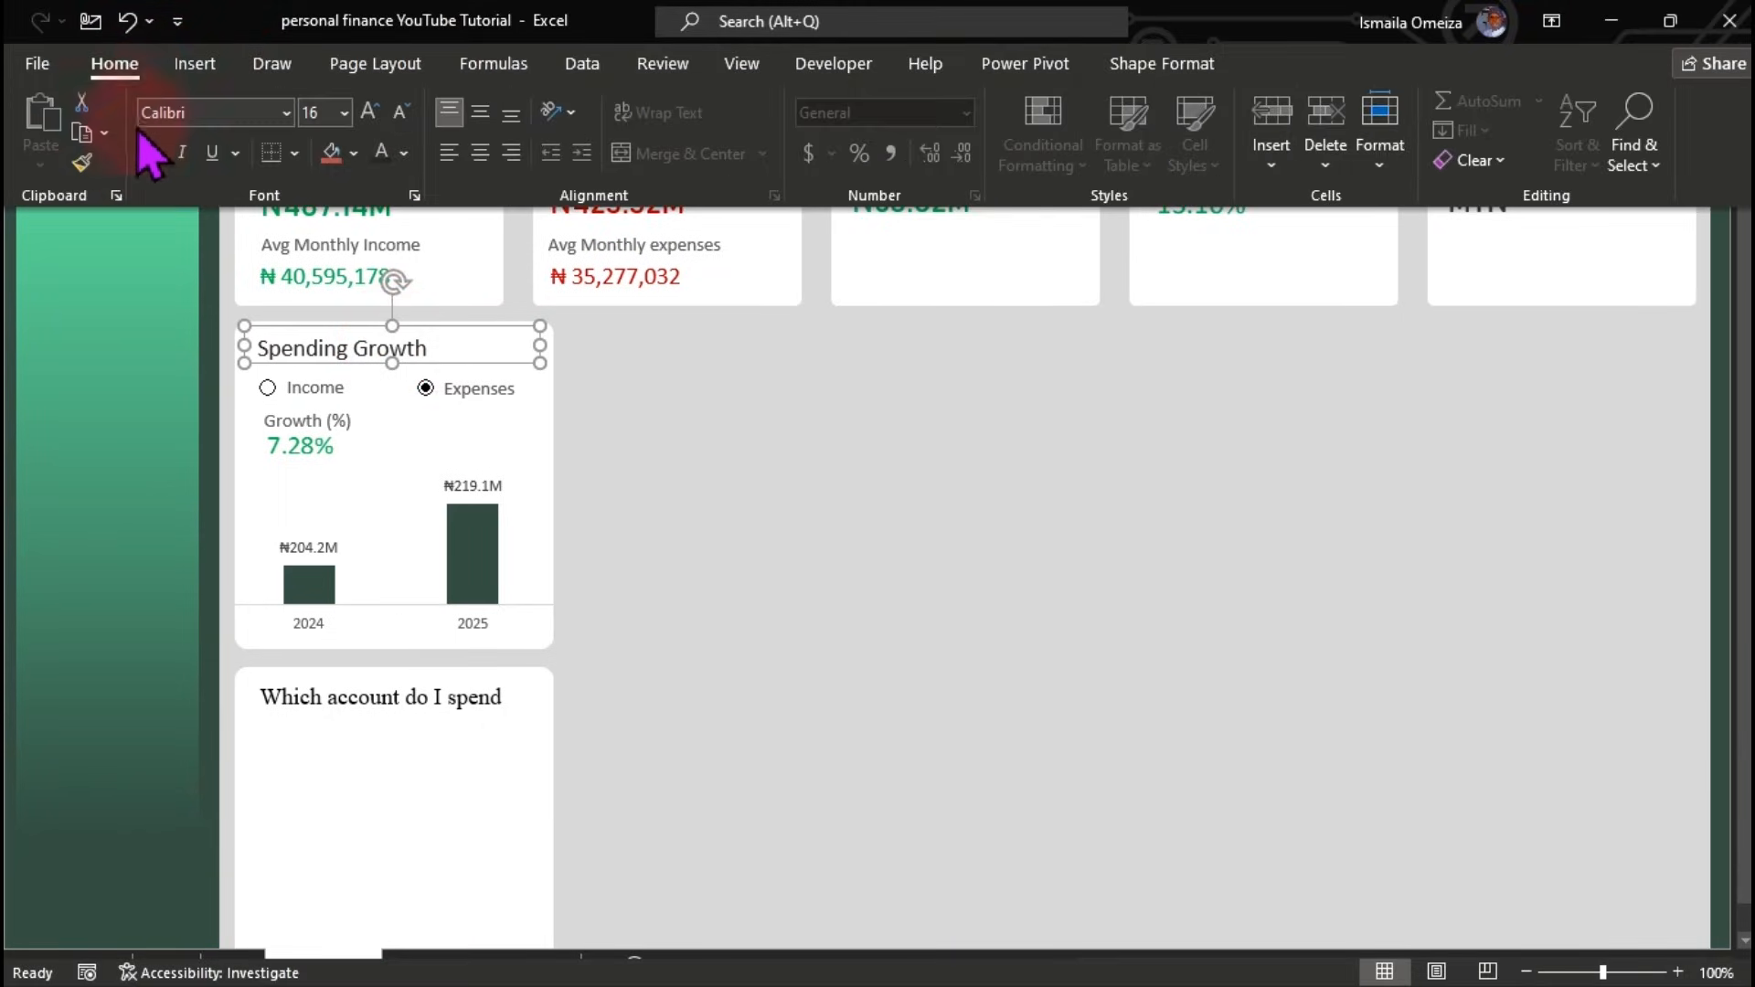
pyautogui.click(82, 163)
pyautogui.click(347, 718)
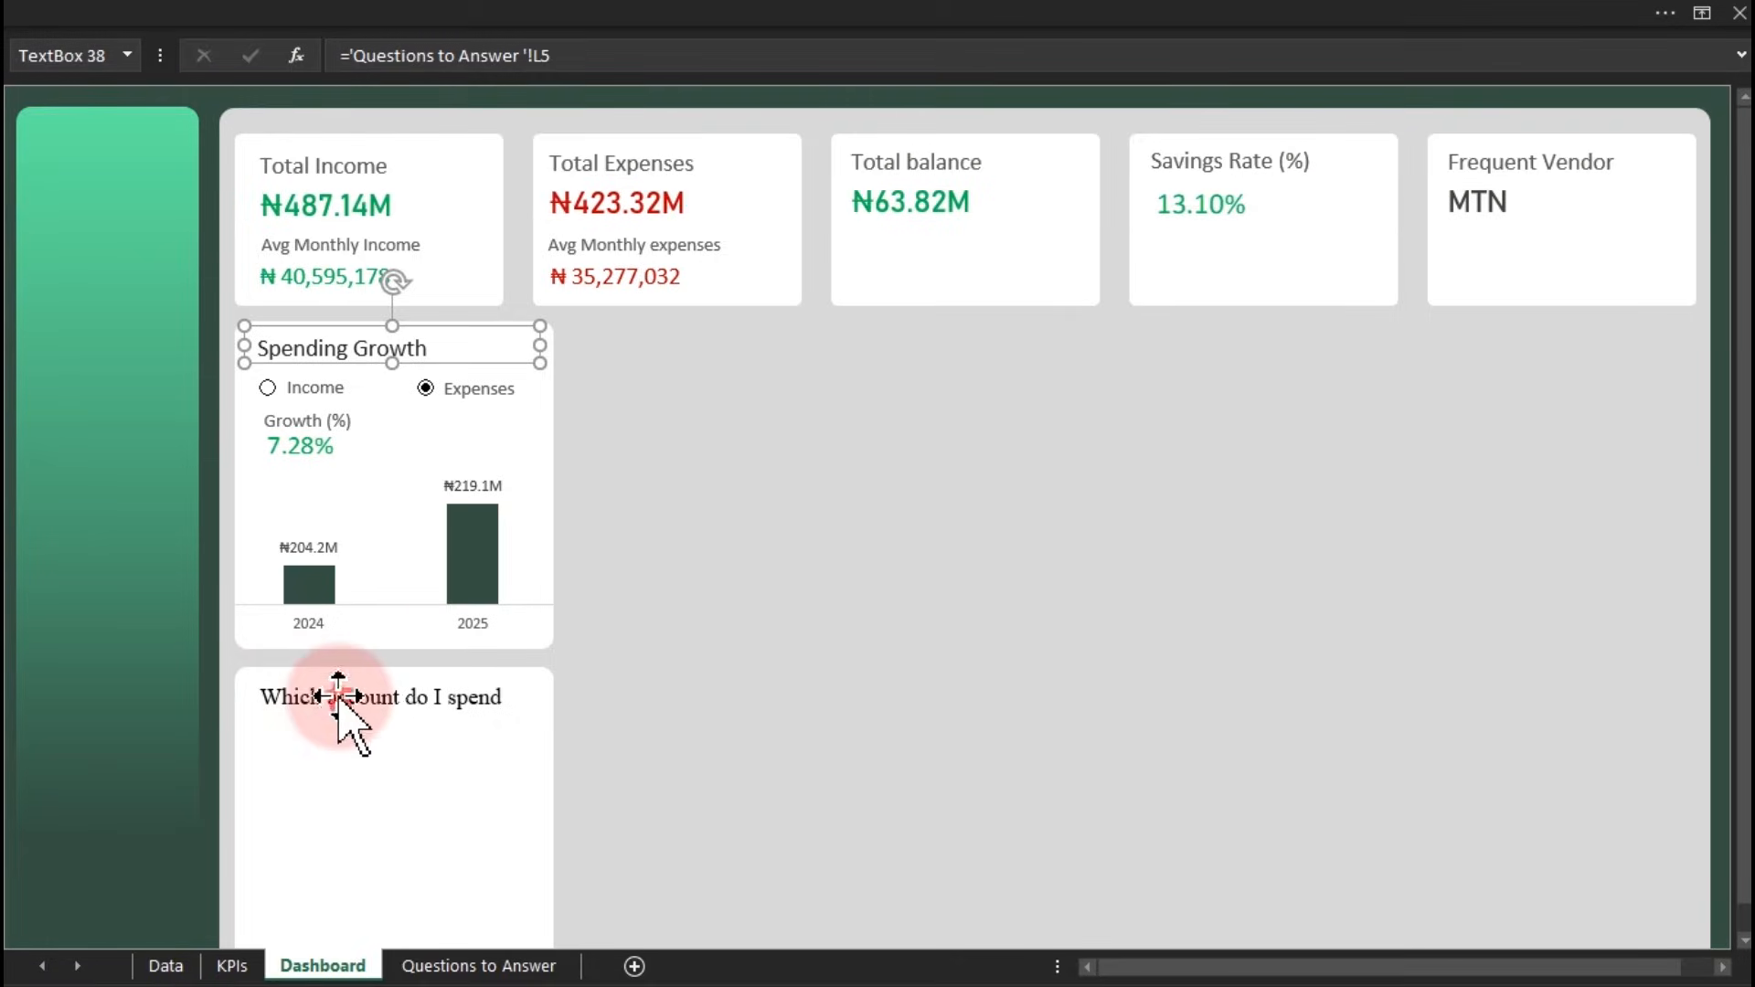
# Widen the lower card's title text box on both sides and extend it downward to fit the question on two lines
pyautogui.moveTo(543, 704); pyautogui.dragTo(549, 704)
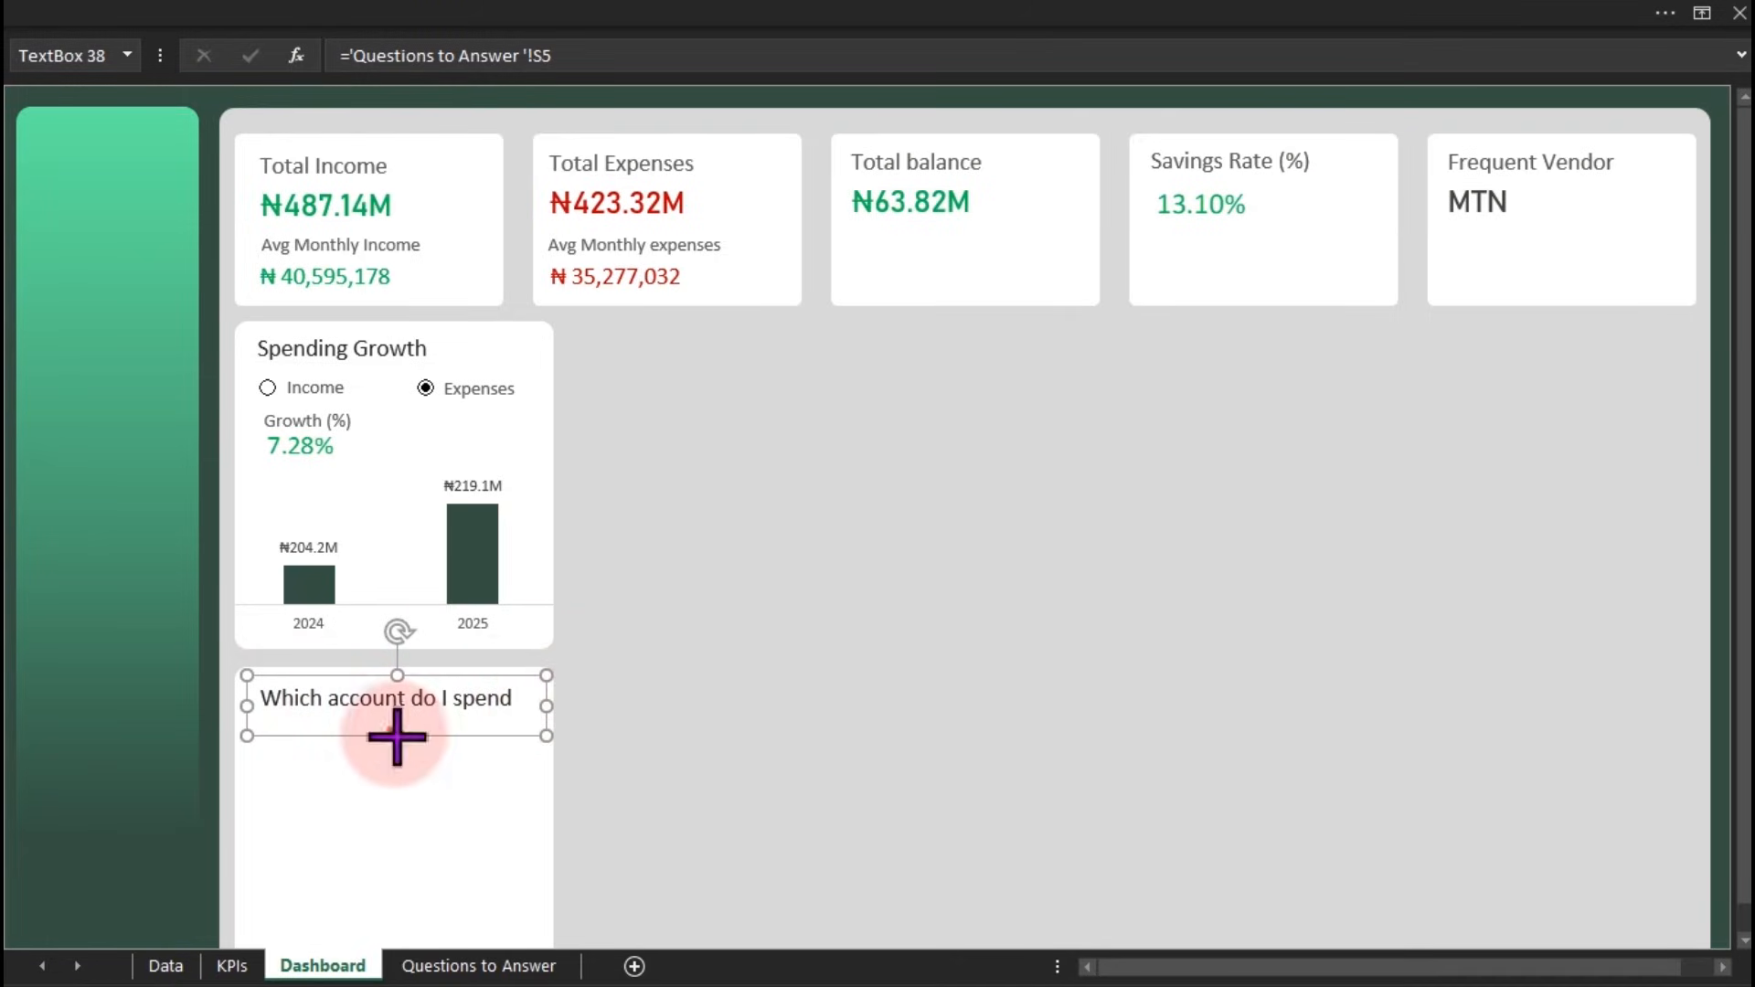
pyautogui.click(396, 742)
pyautogui.click(397, 742)
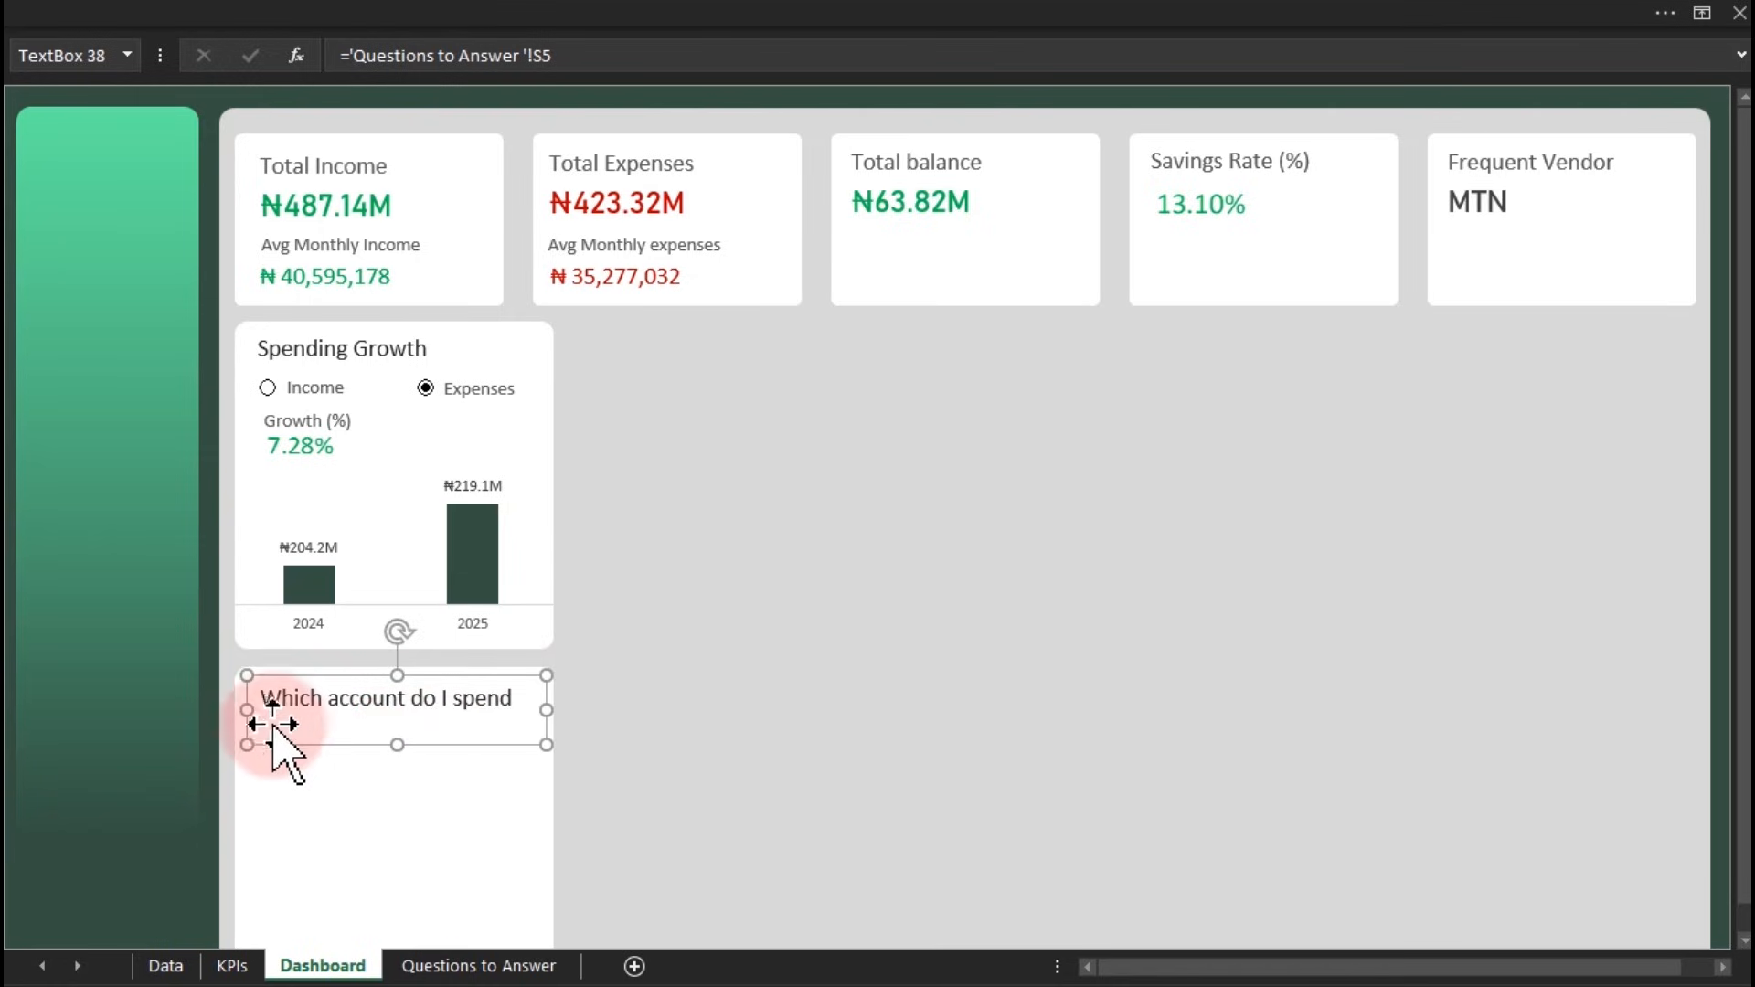
pyautogui.moveTo(249, 713); pyautogui.dragTo(242, 712)
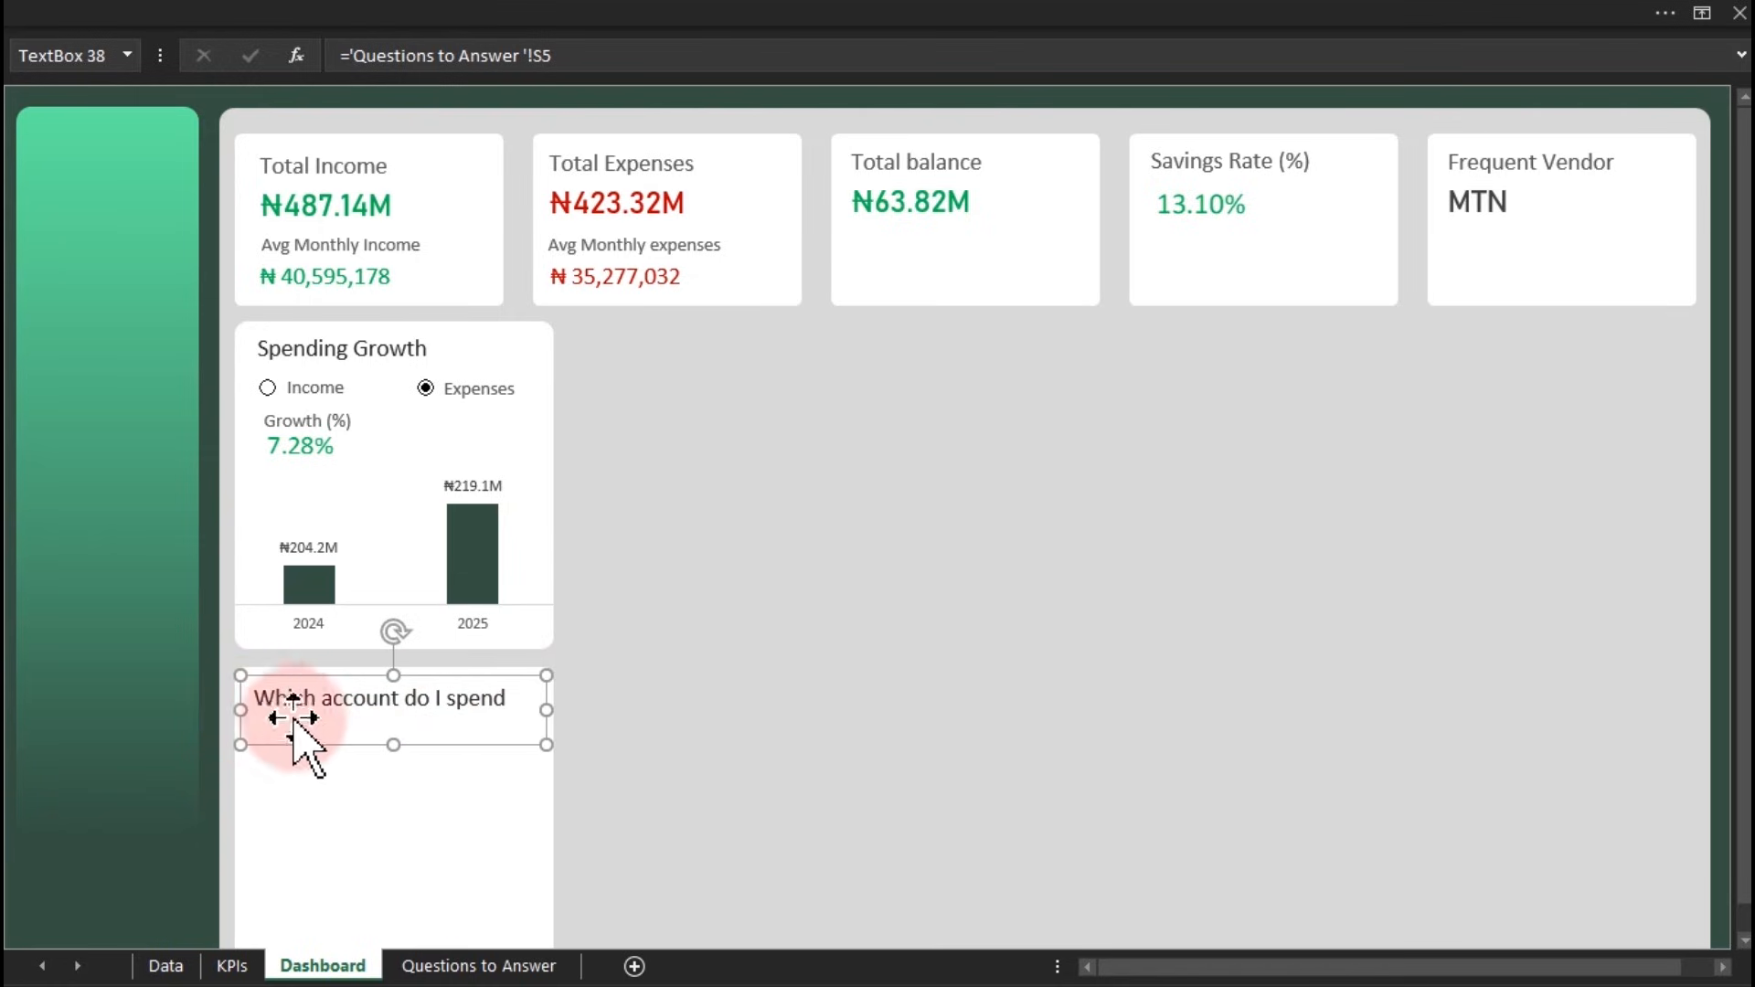
pyautogui.moveTo(392, 745); pyautogui.dragTo(391, 758)
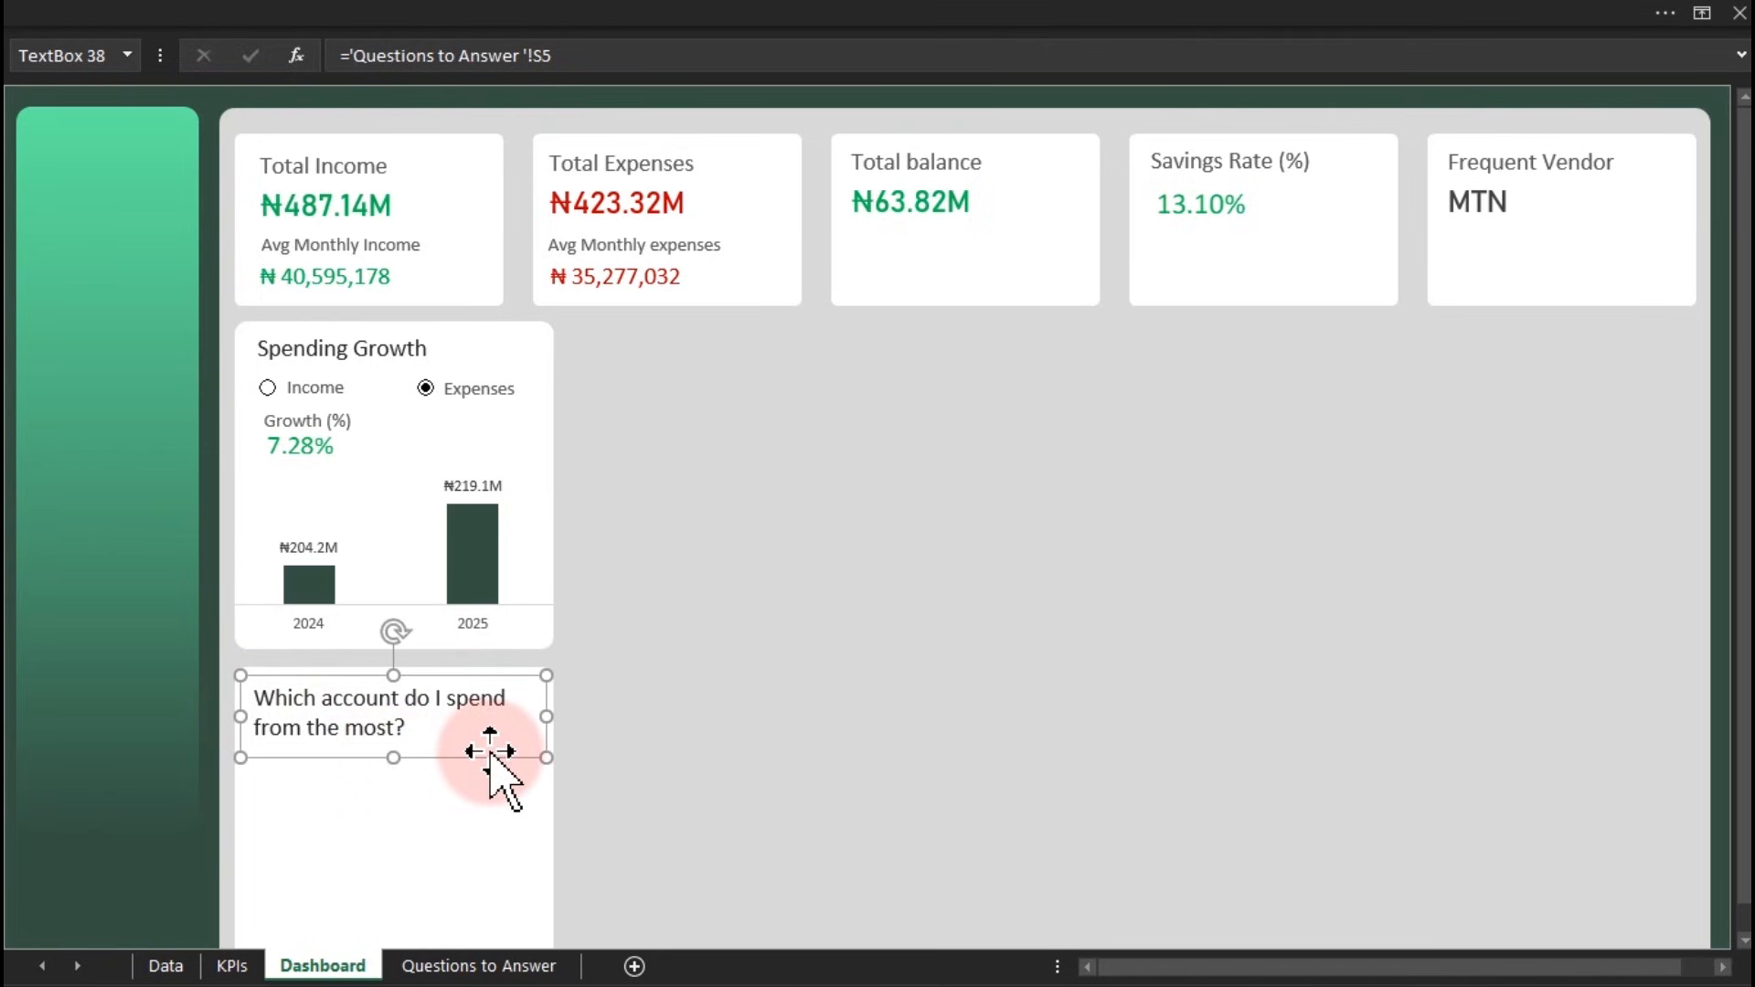
# Reduce the font size of both the Spending Growth title and the lower card's title by one increment
pyautogui.keyDown('shift'); pyautogui.click(382, 340); pyautogui.keyUp('shift')
pyautogui.click(379, 20)
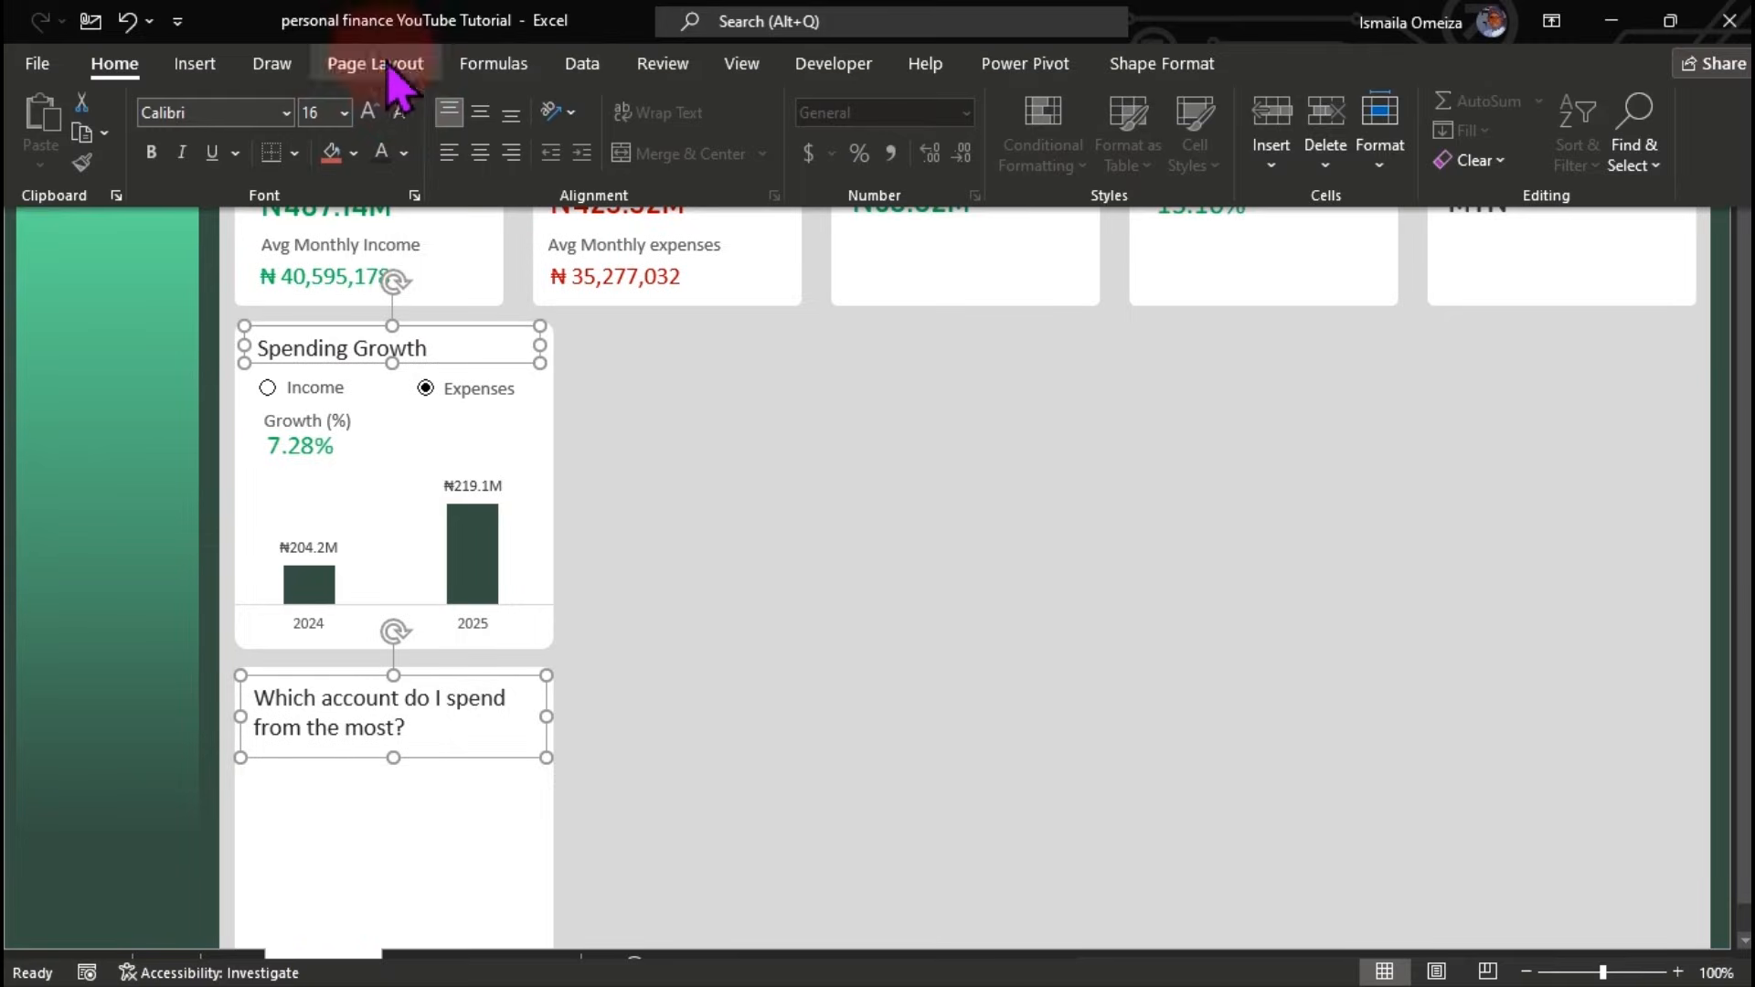
pyautogui.click(401, 112)
pyautogui.click(658, 637)
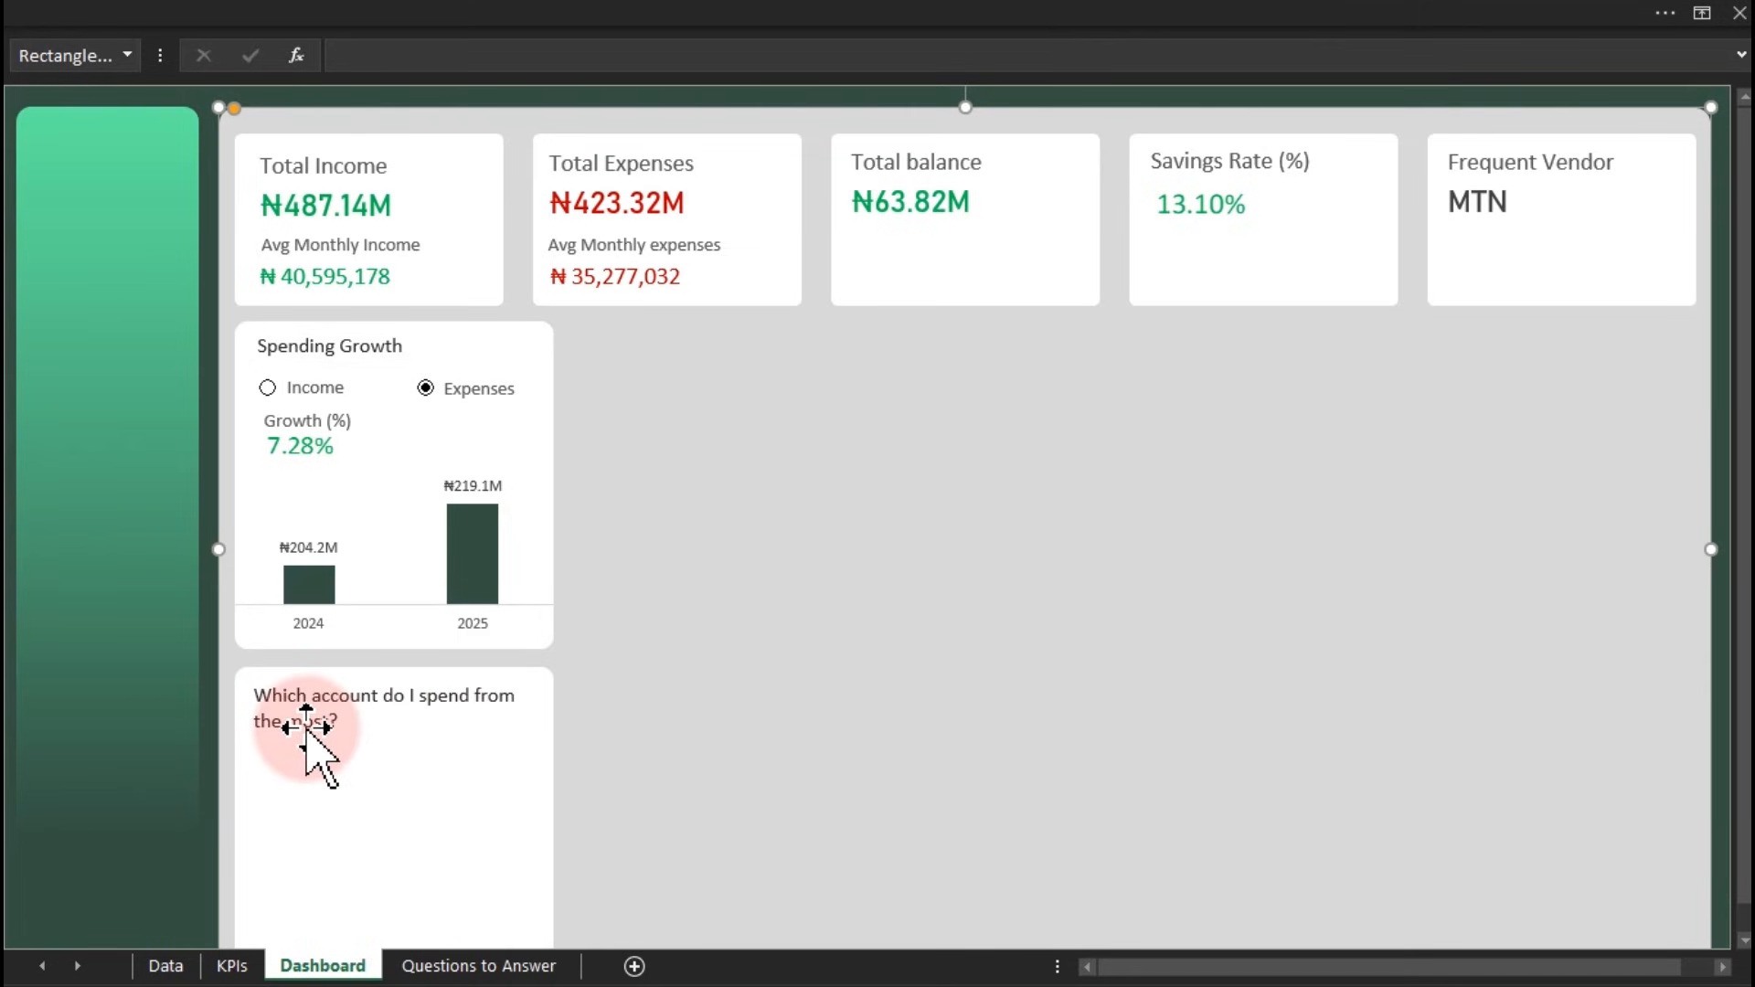
# Check the Account column on the Data sheet, and duplicate the Spending Growth expense pivot table to S7 on the Questions to Answer sheet
pyautogui.click(187, 974)
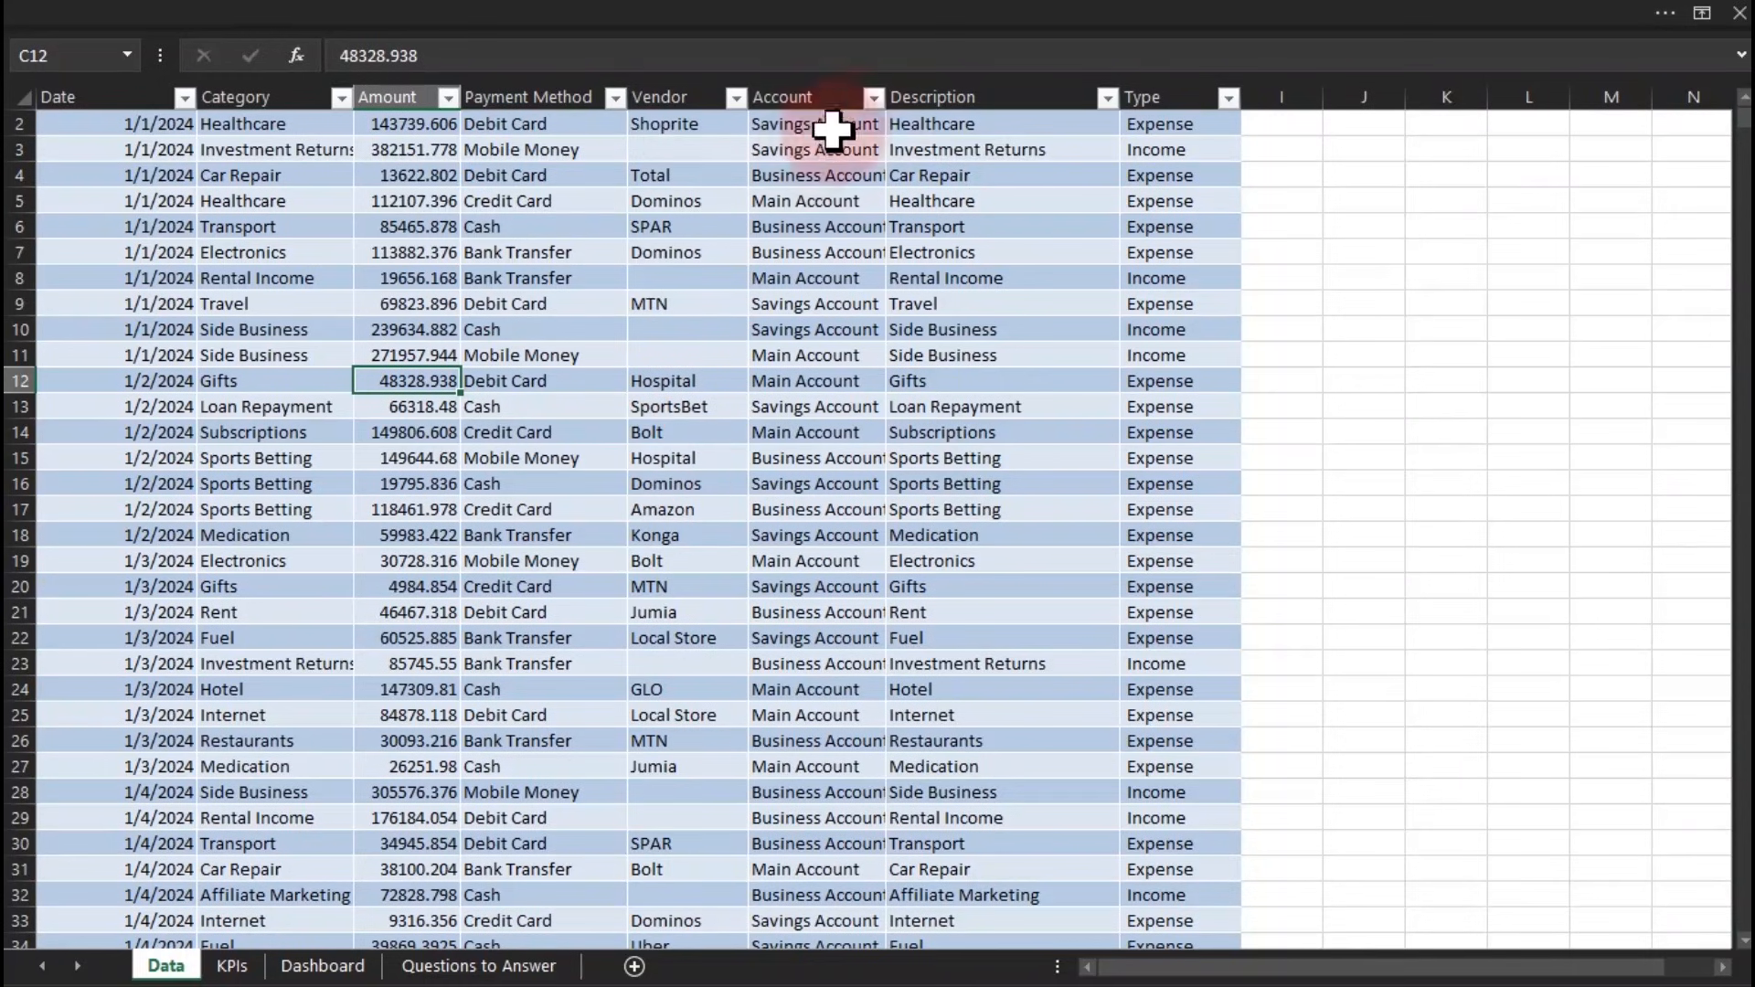
pyautogui.click(803, 92)
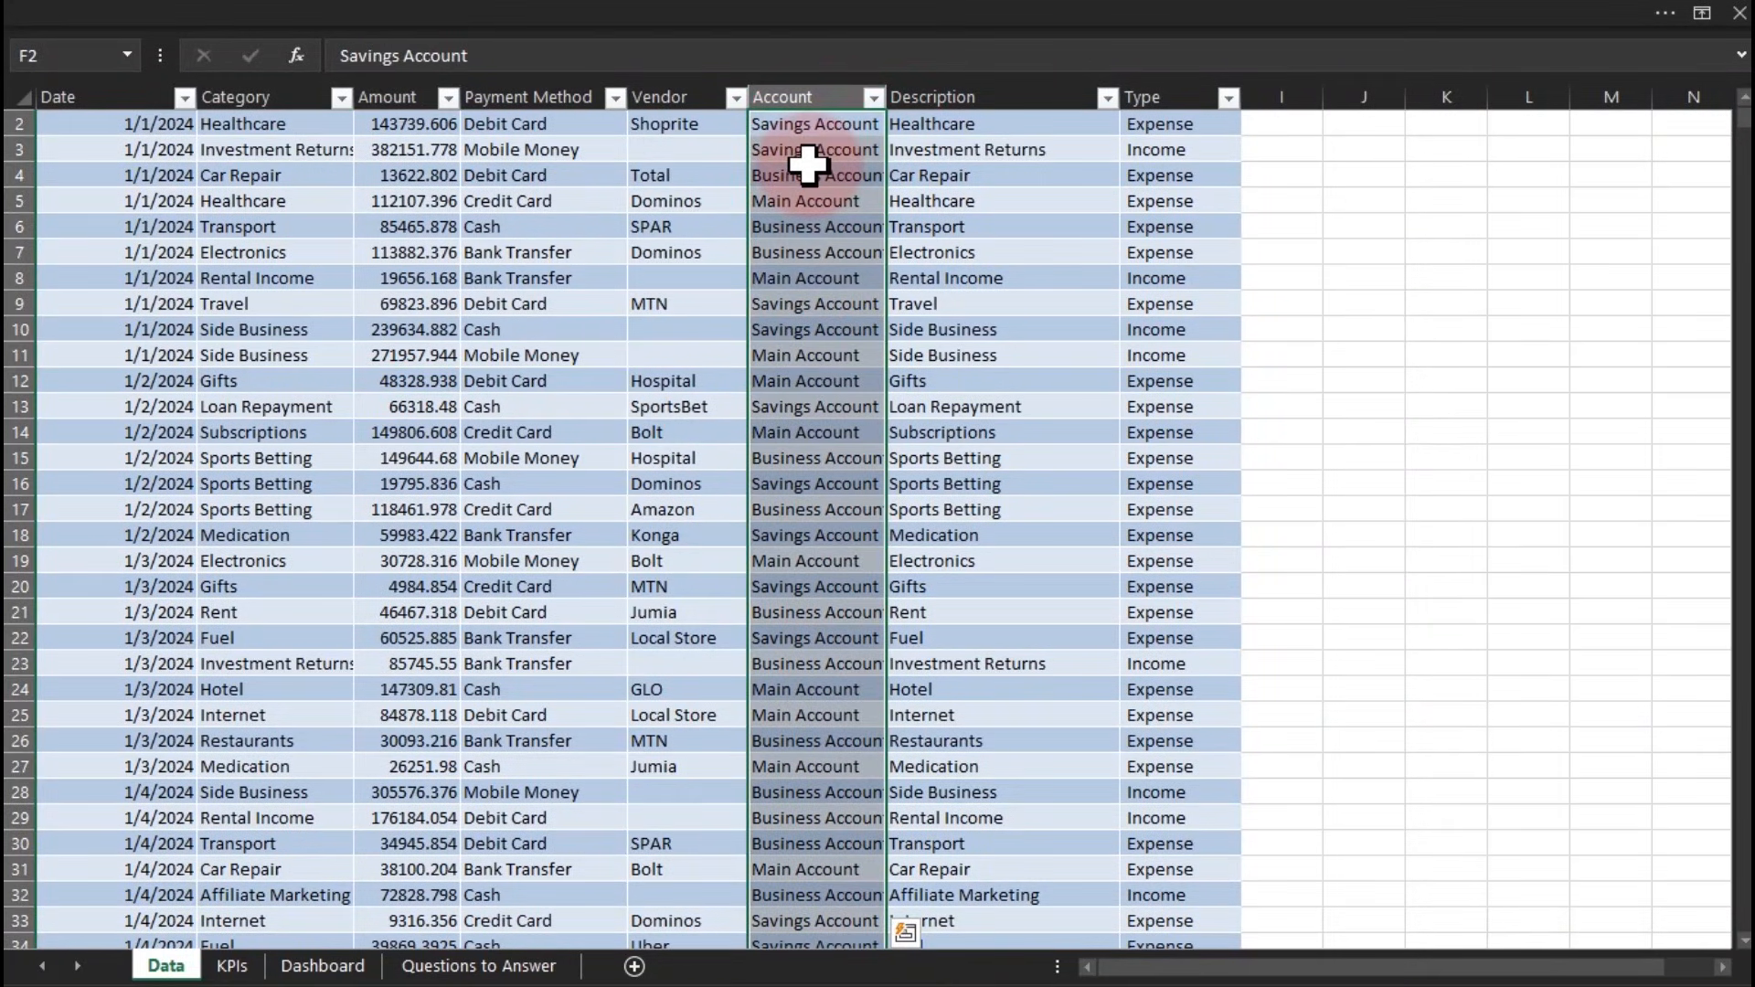
pyautogui.click(440, 967)
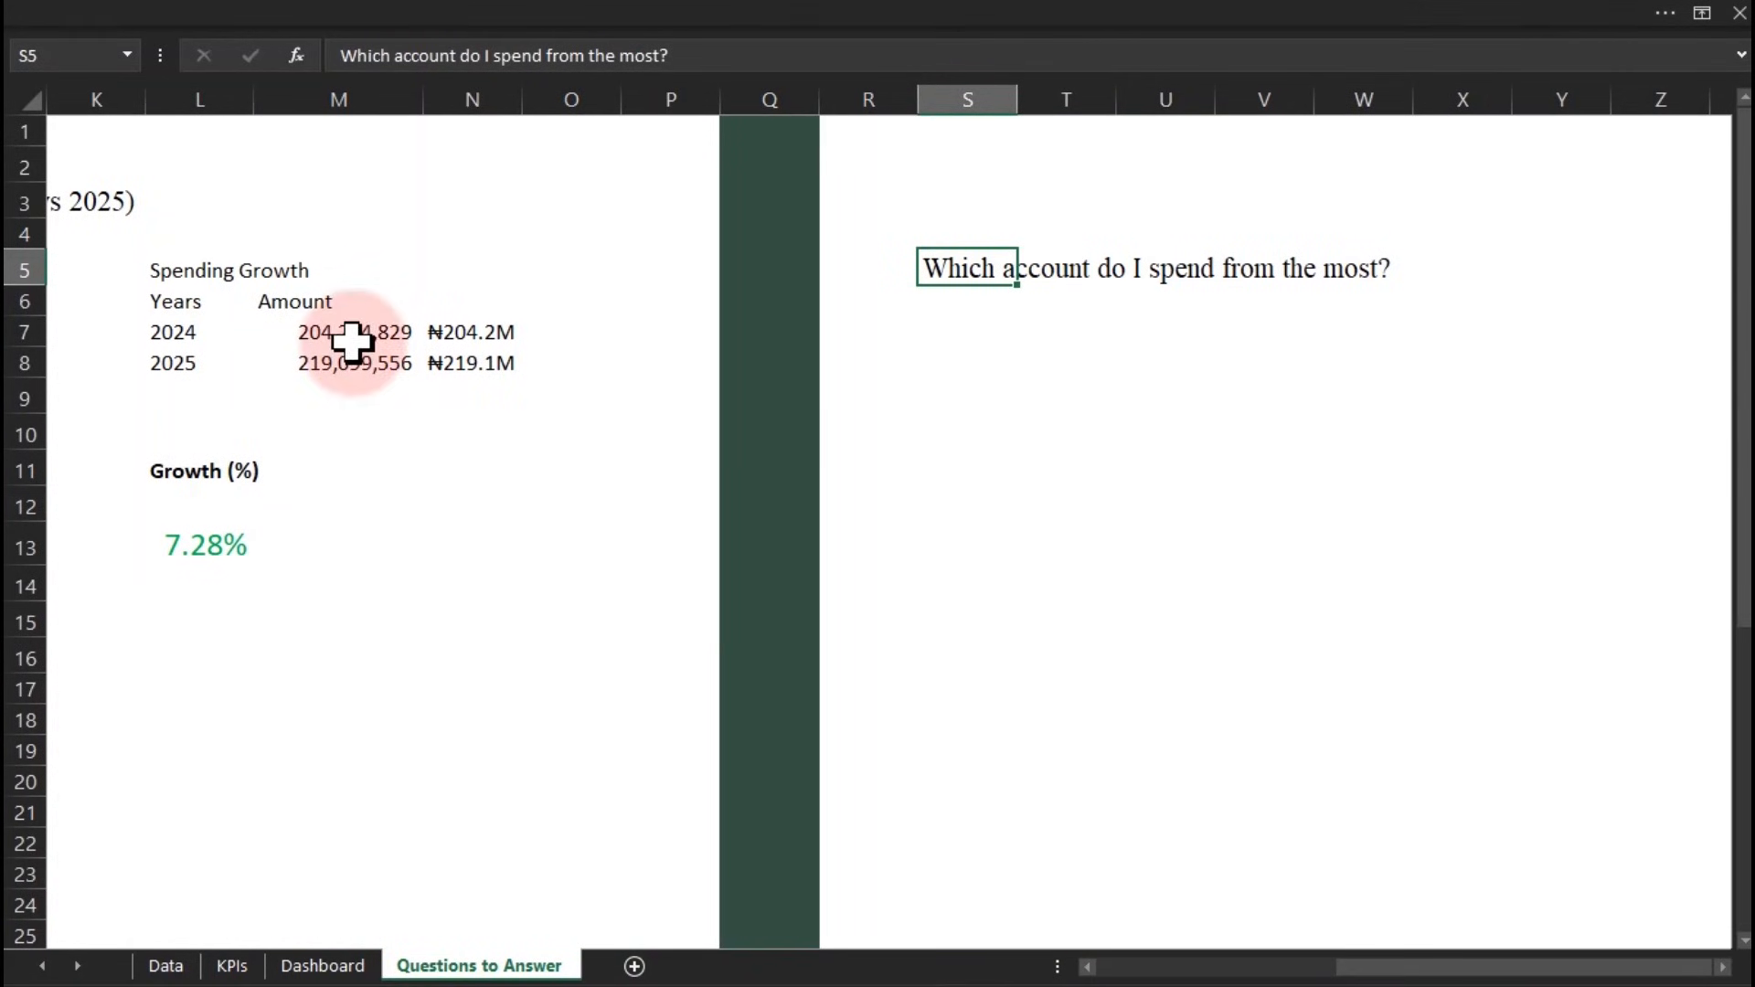
pyautogui.click(1316, 967)
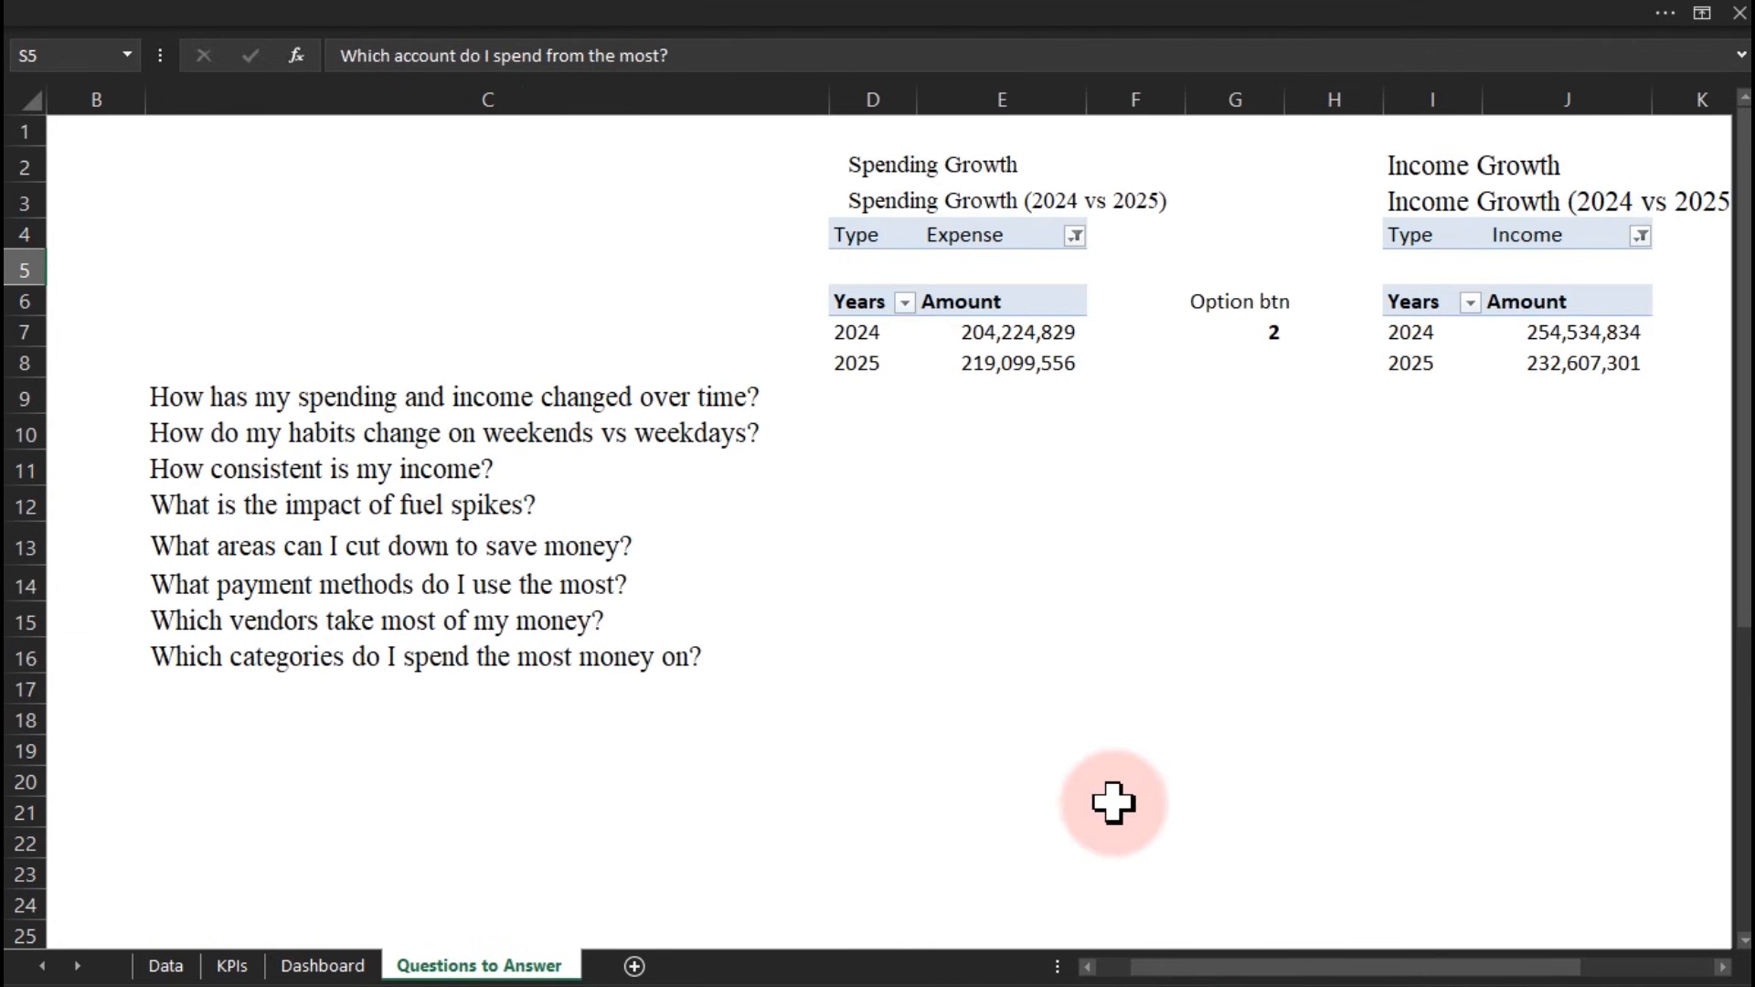
pyautogui.moveTo(833, 234); pyautogui.dragTo(1023, 421)
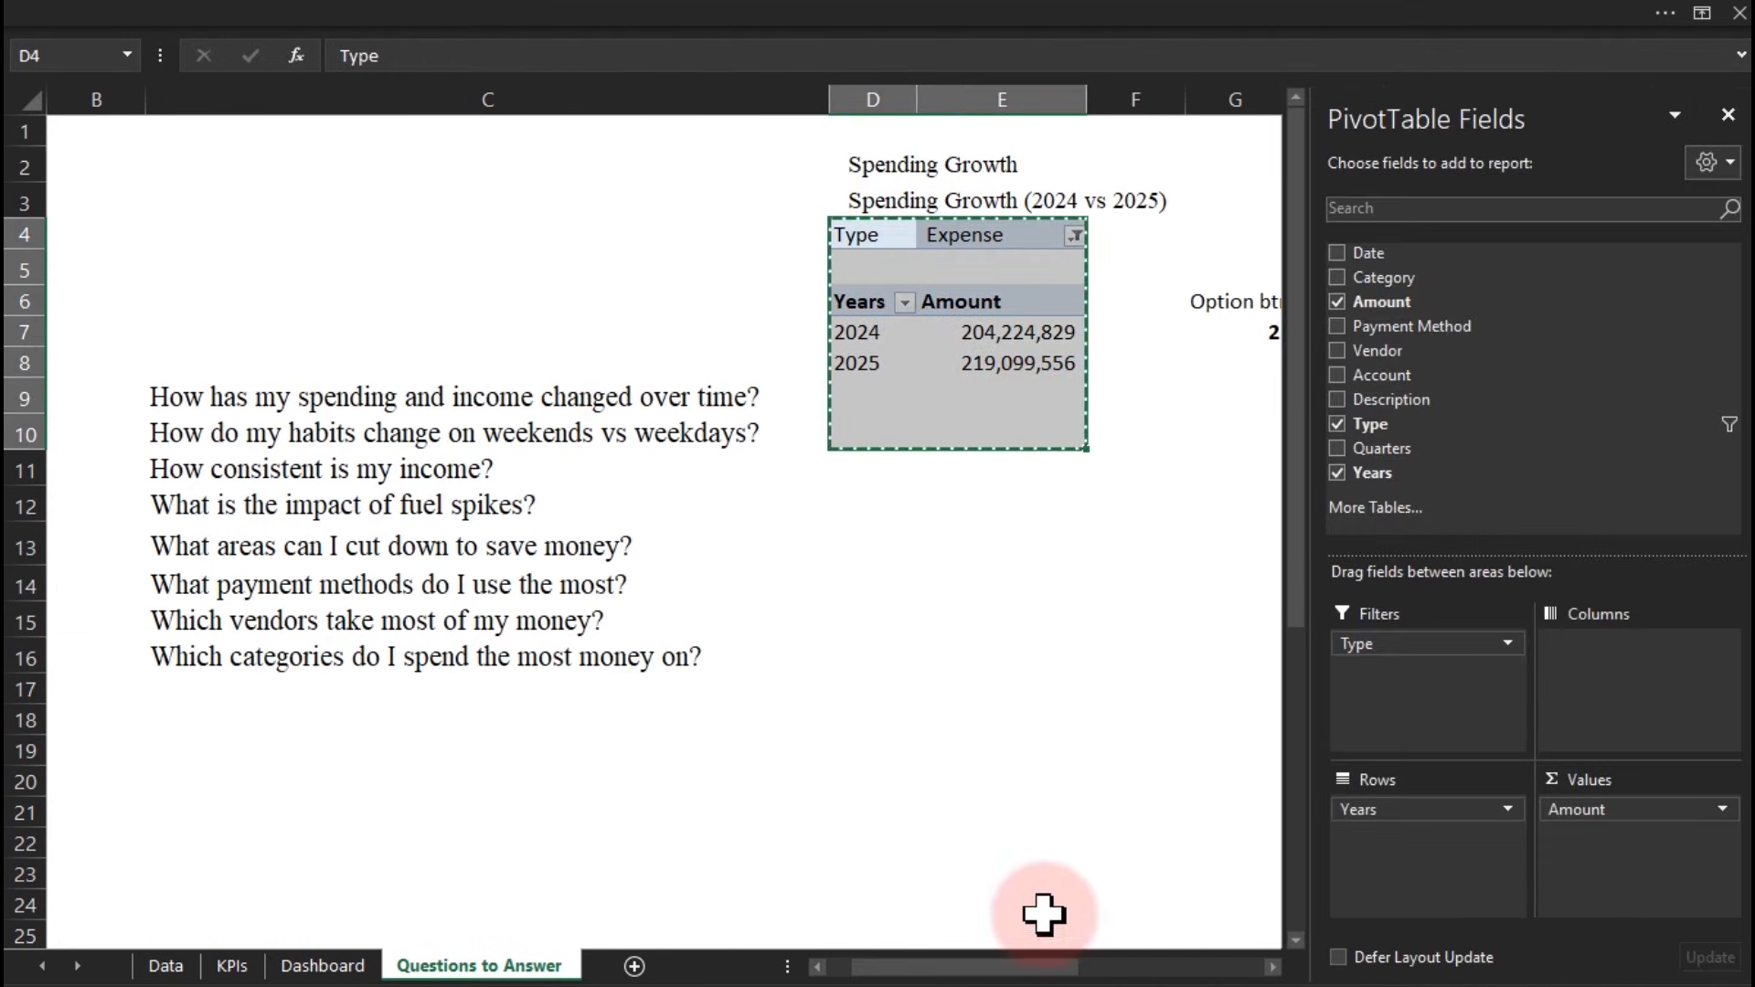
pyautogui.moveTo(1045, 966); pyautogui.dragTo(1271, 966)
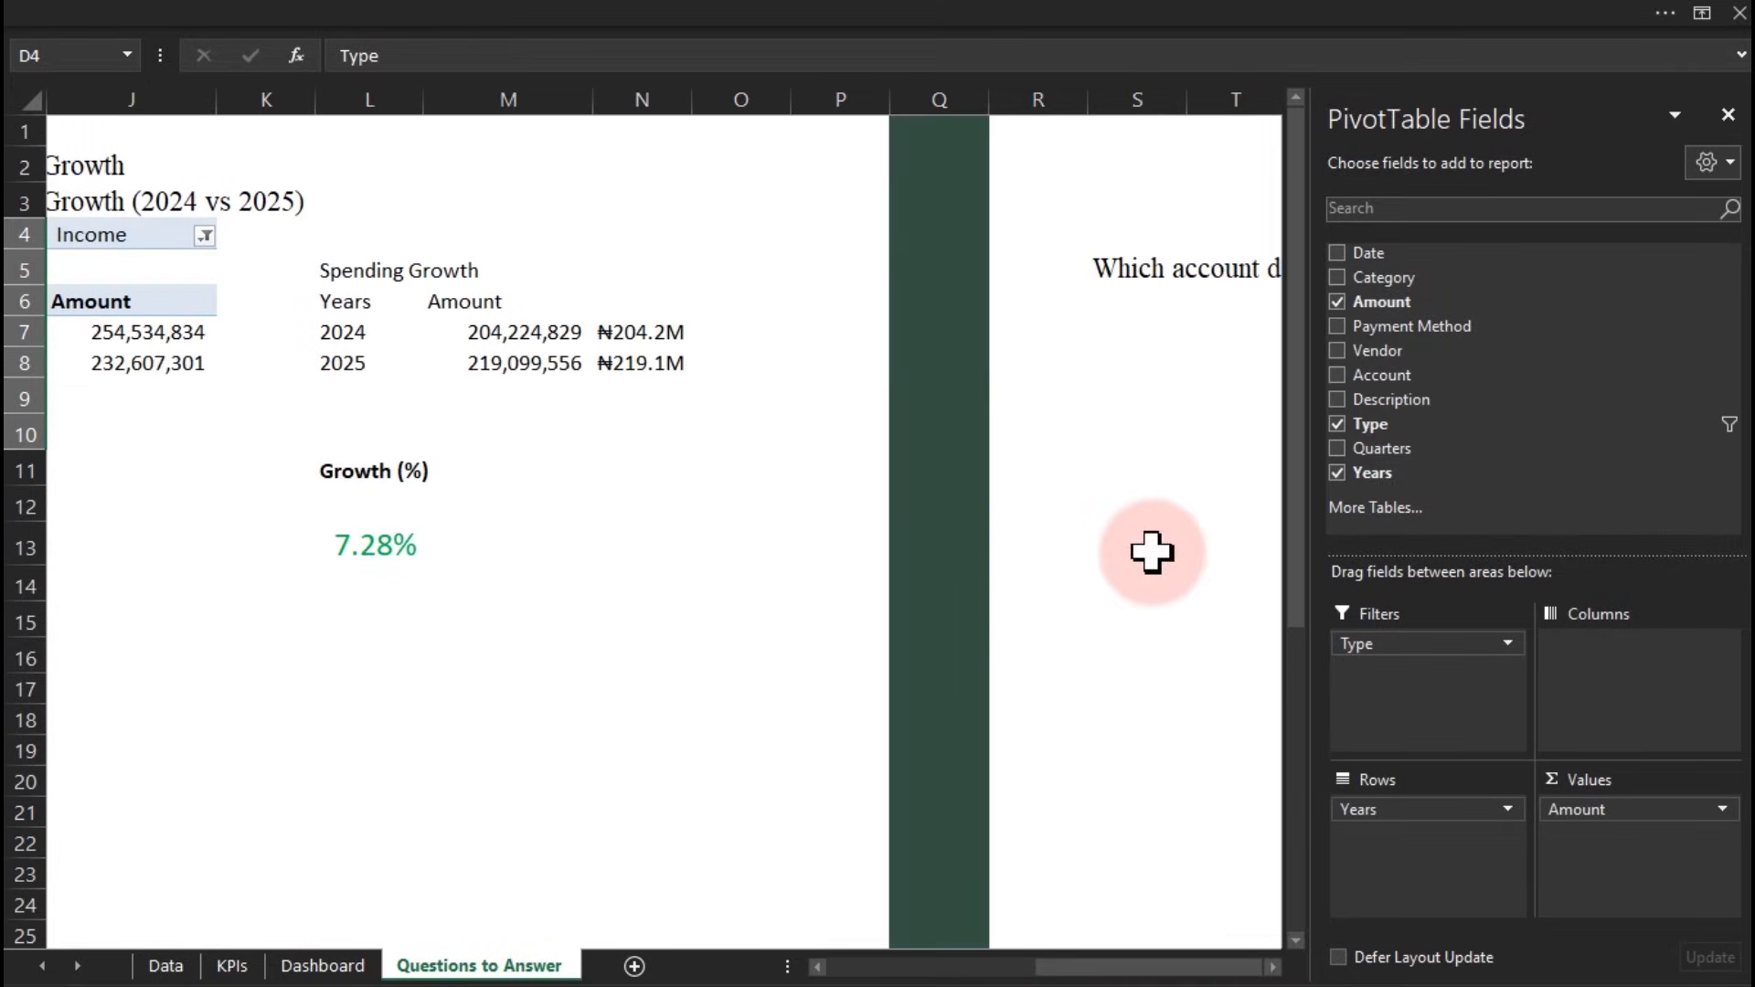
pyautogui.click(1132, 334)
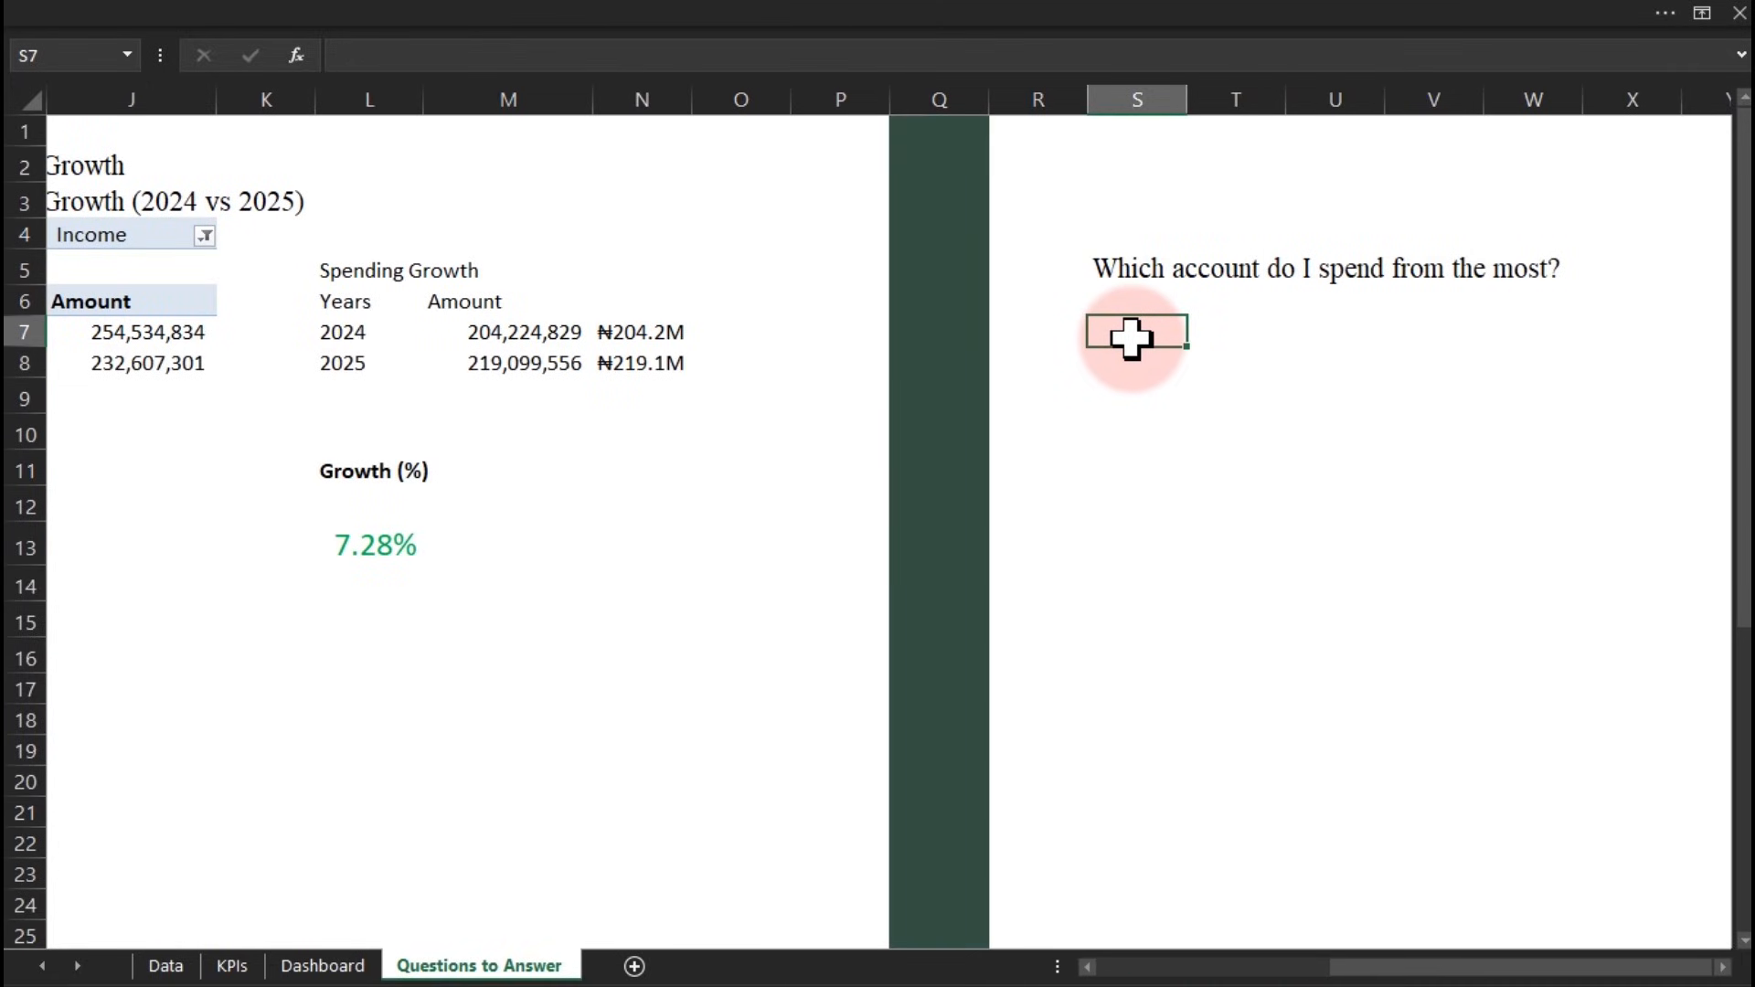
pyautogui.hotkey('ctrl', 'v')
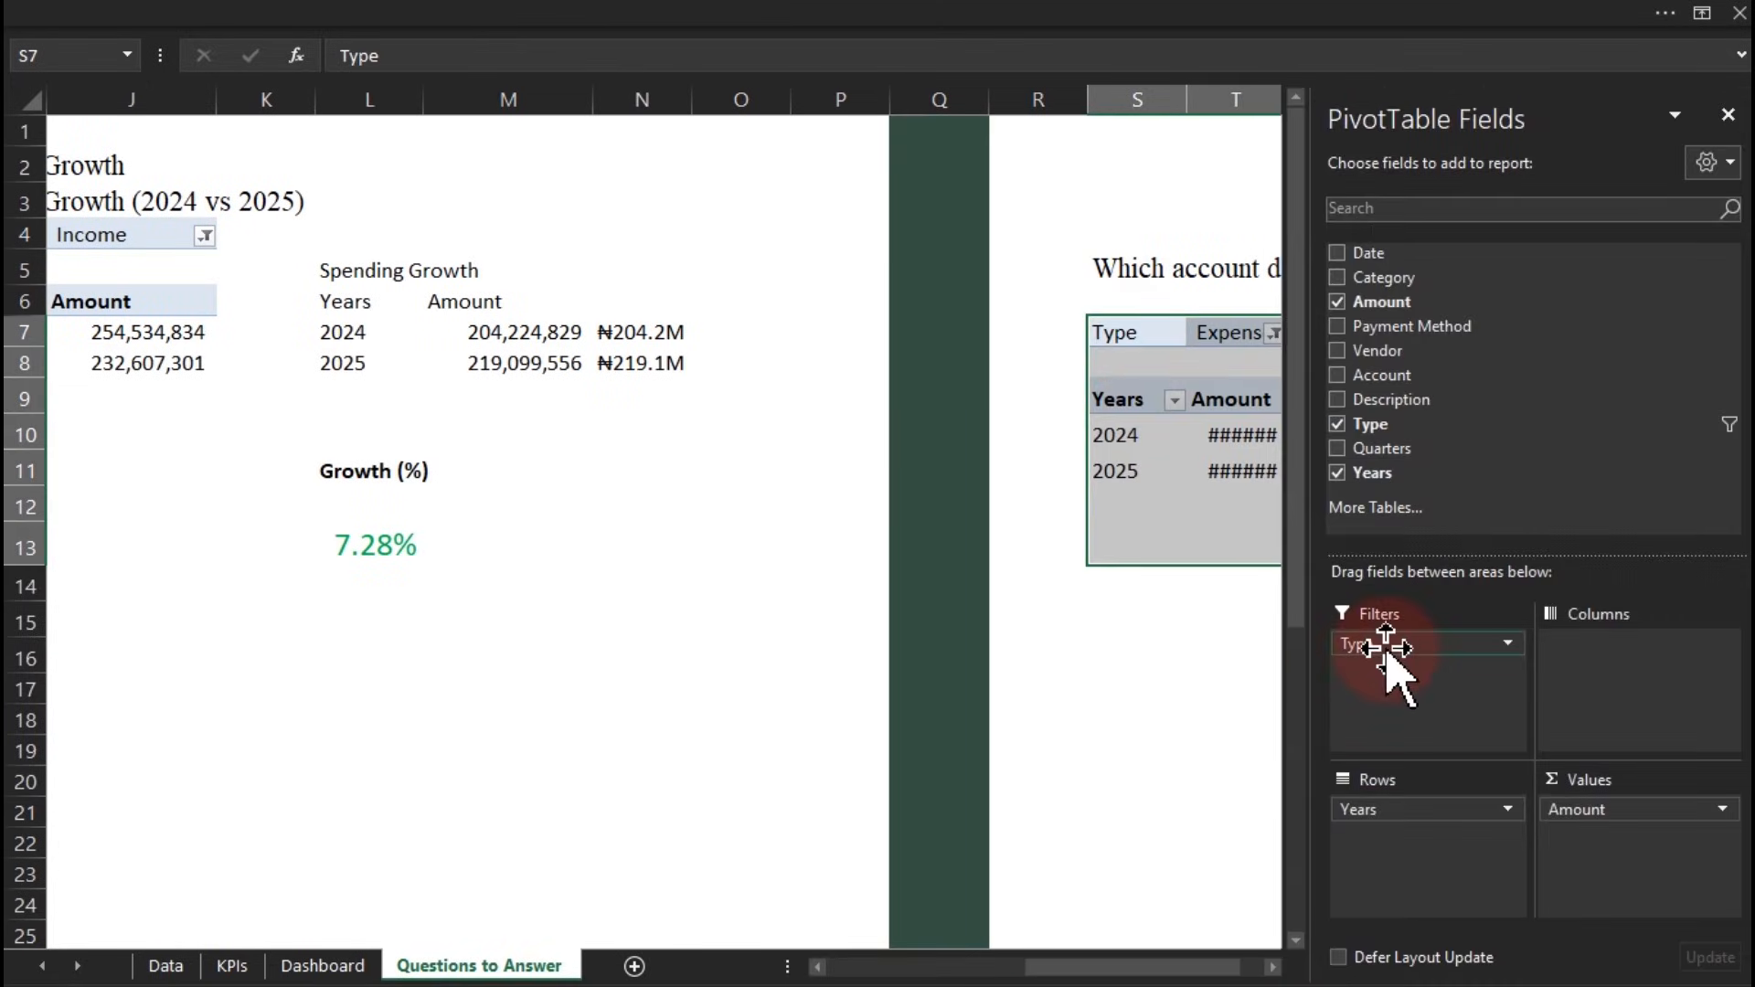
# Replace the Years field with Account in the rows of the copied expense pivot table
pyautogui.click(1386, 647)
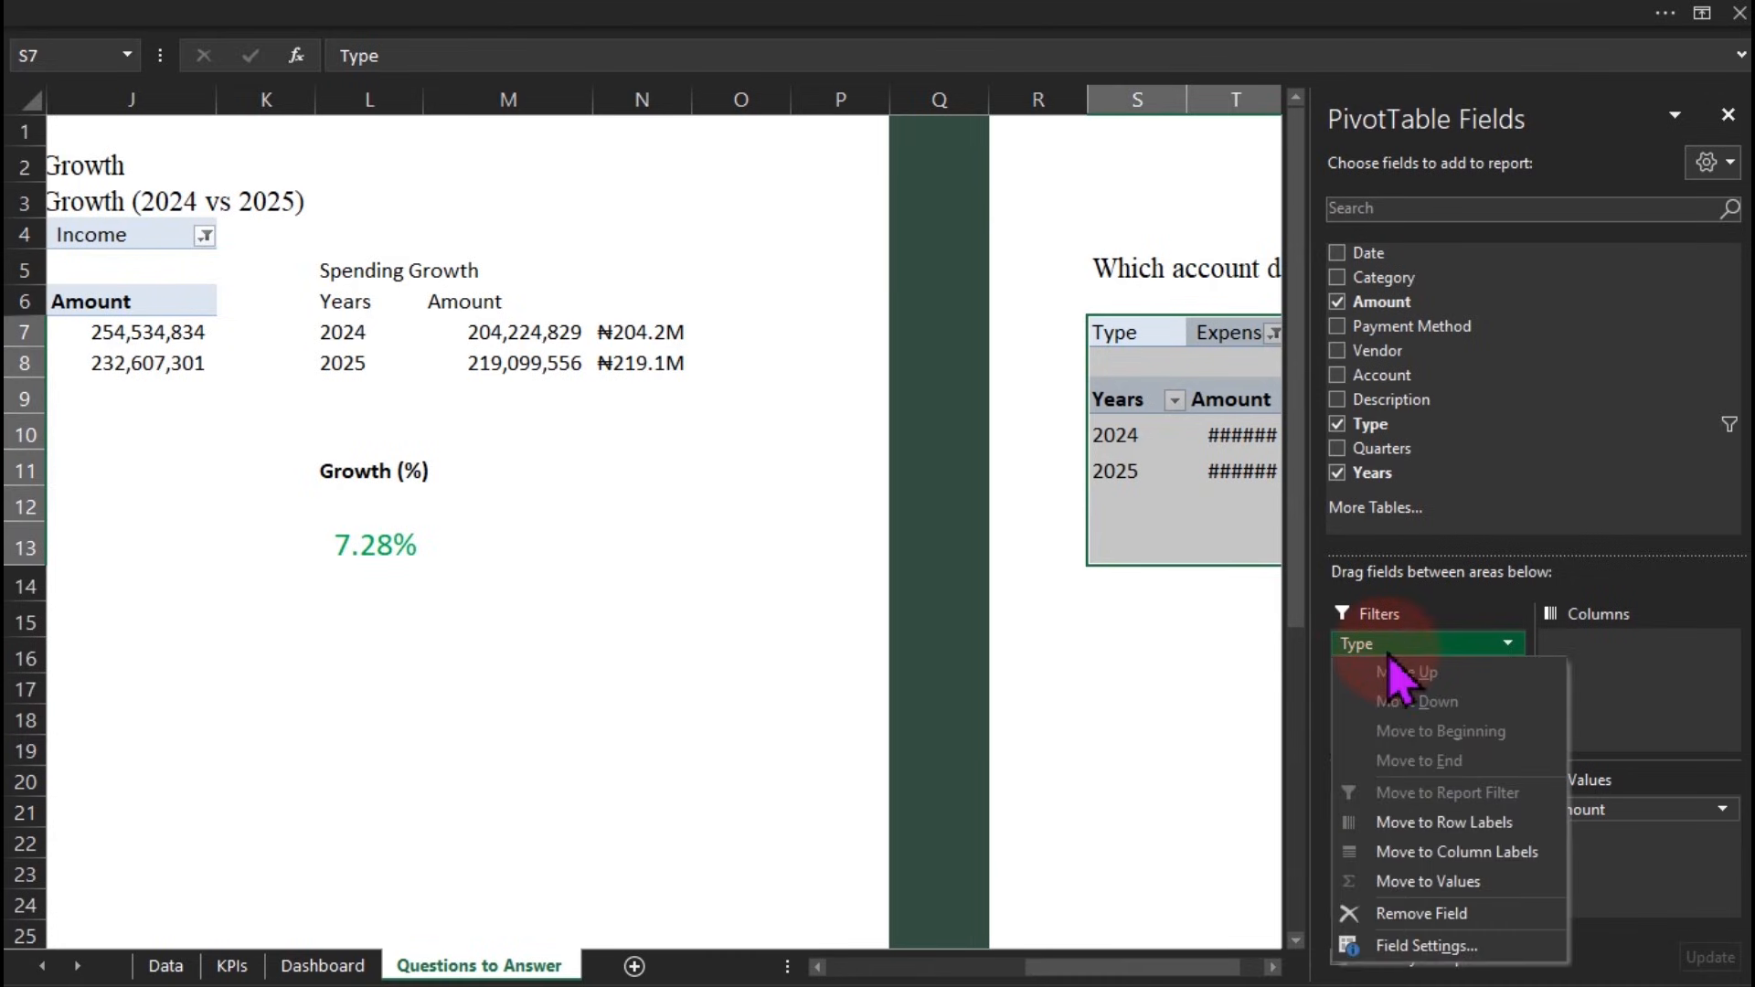
pyautogui.click(1371, 631)
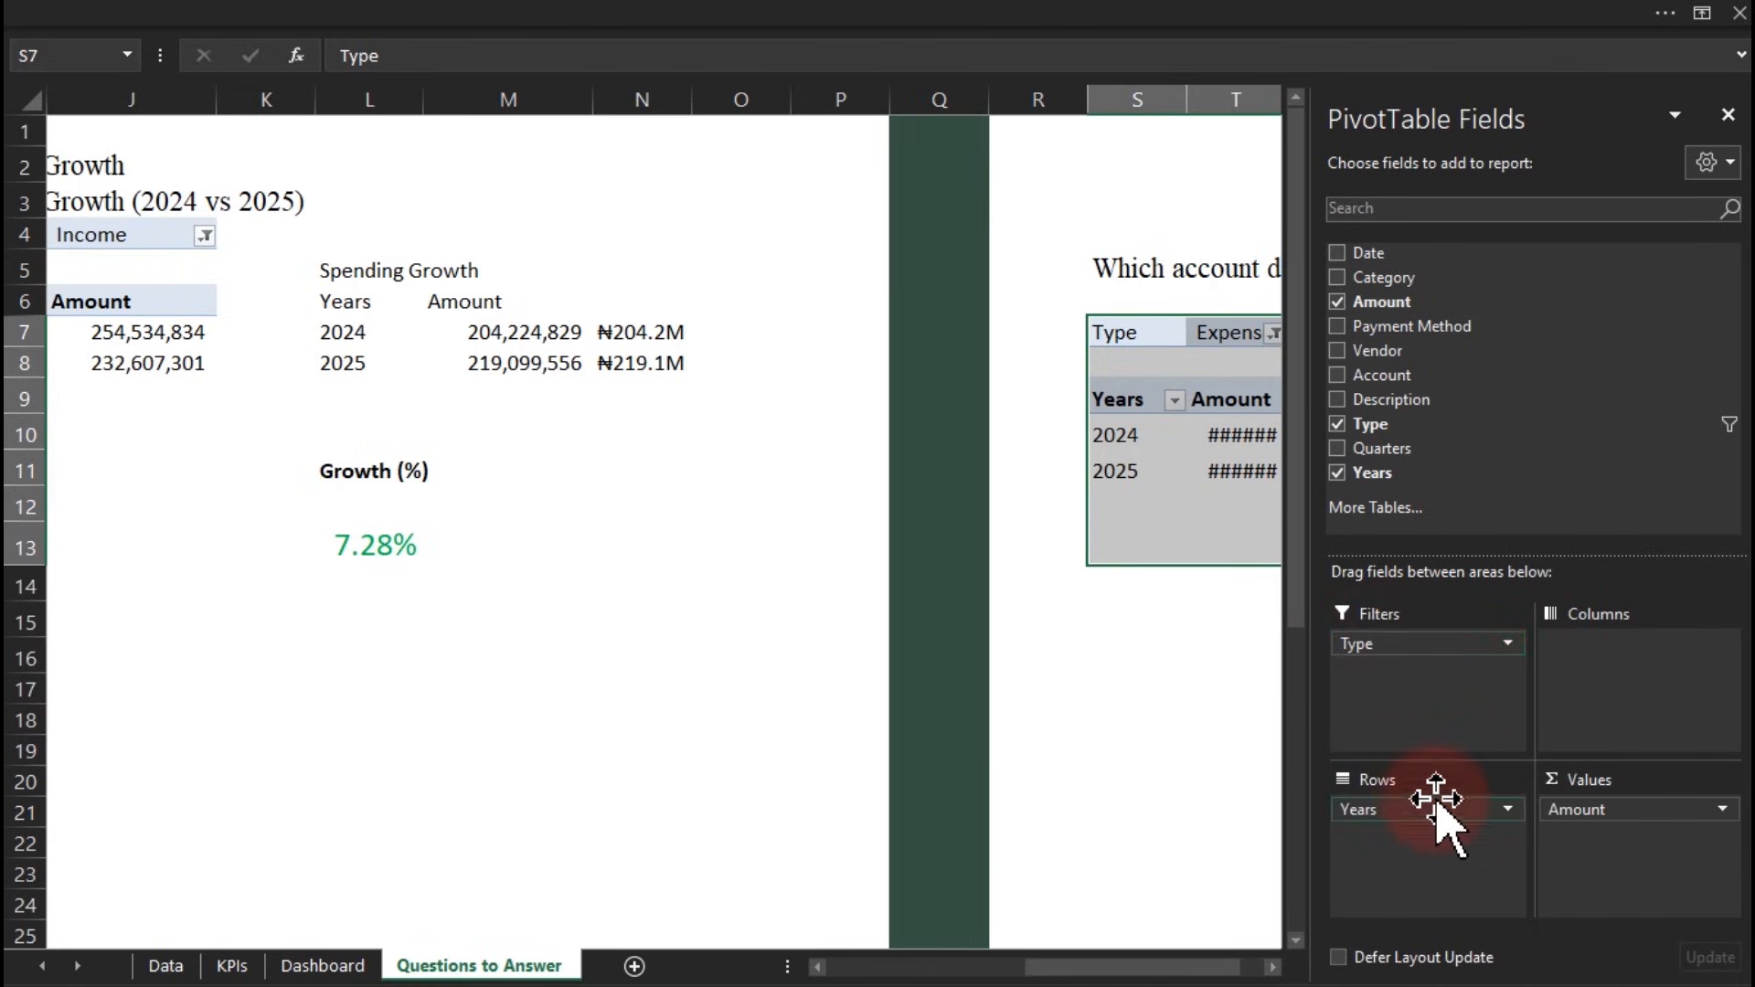
pyautogui.moveTo(1445, 809); pyautogui.dragTo(1169, 788)
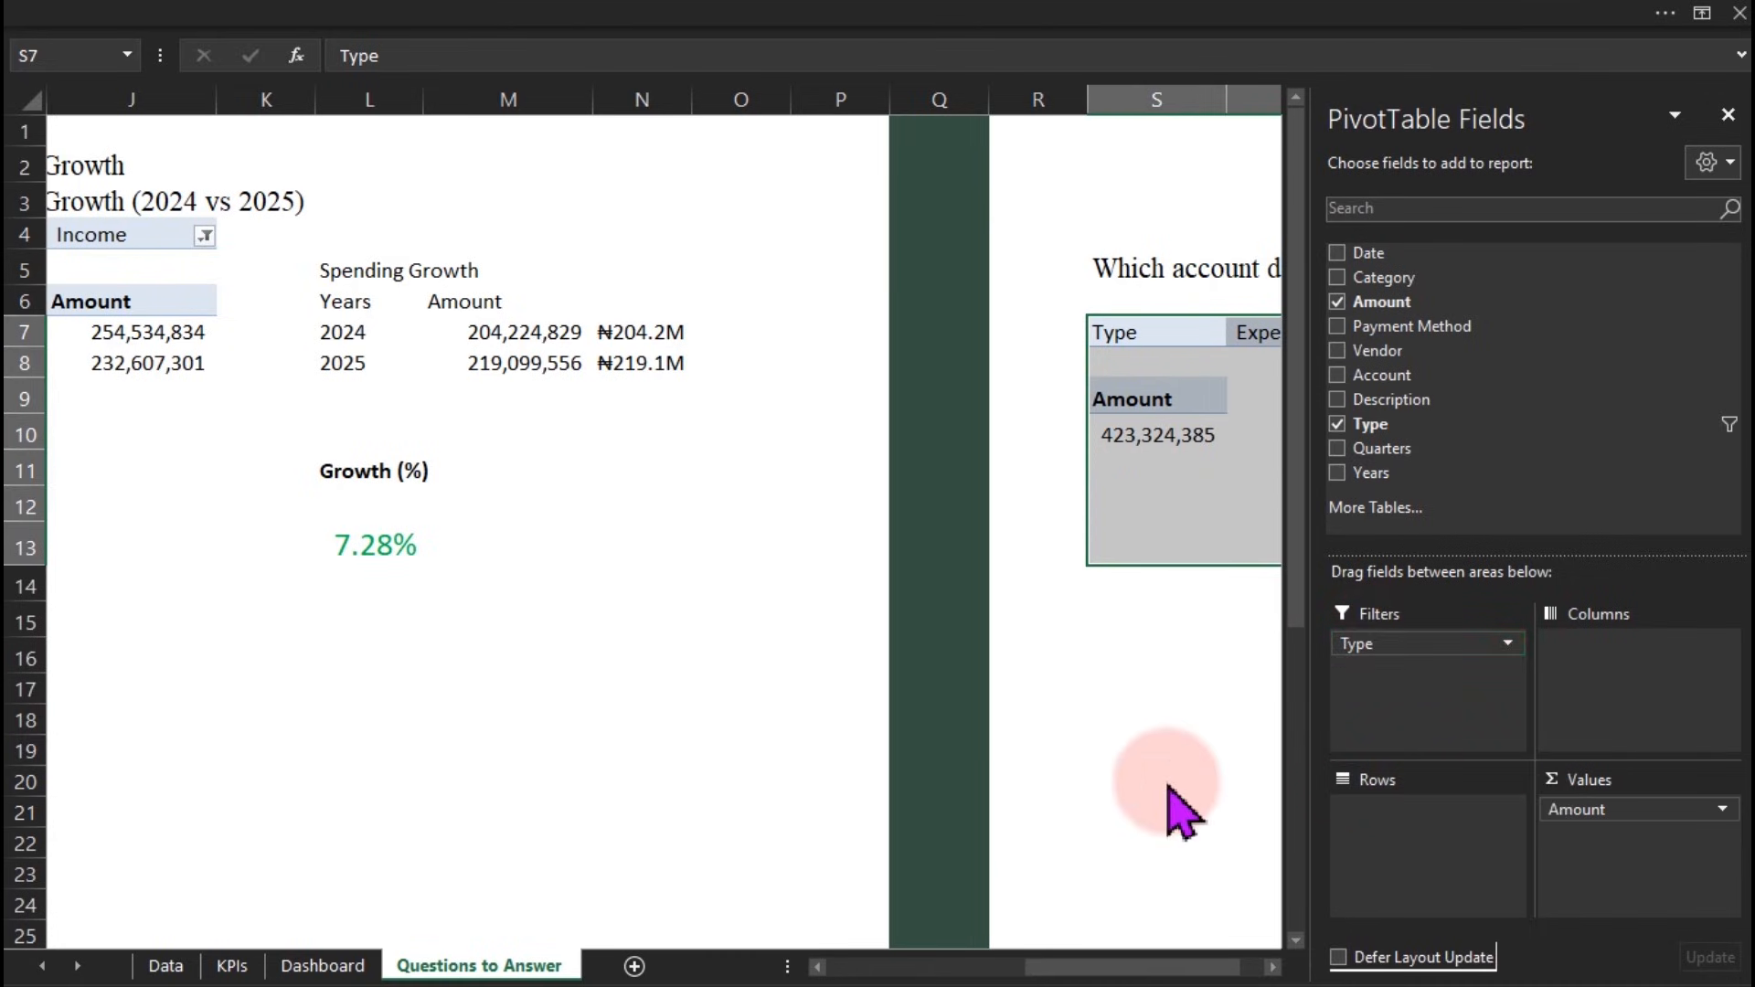
pyautogui.moveTo(1197, 969); pyautogui.dragTo(1291, 978)
pyautogui.click(1273, 967)
pyautogui.click(1274, 967)
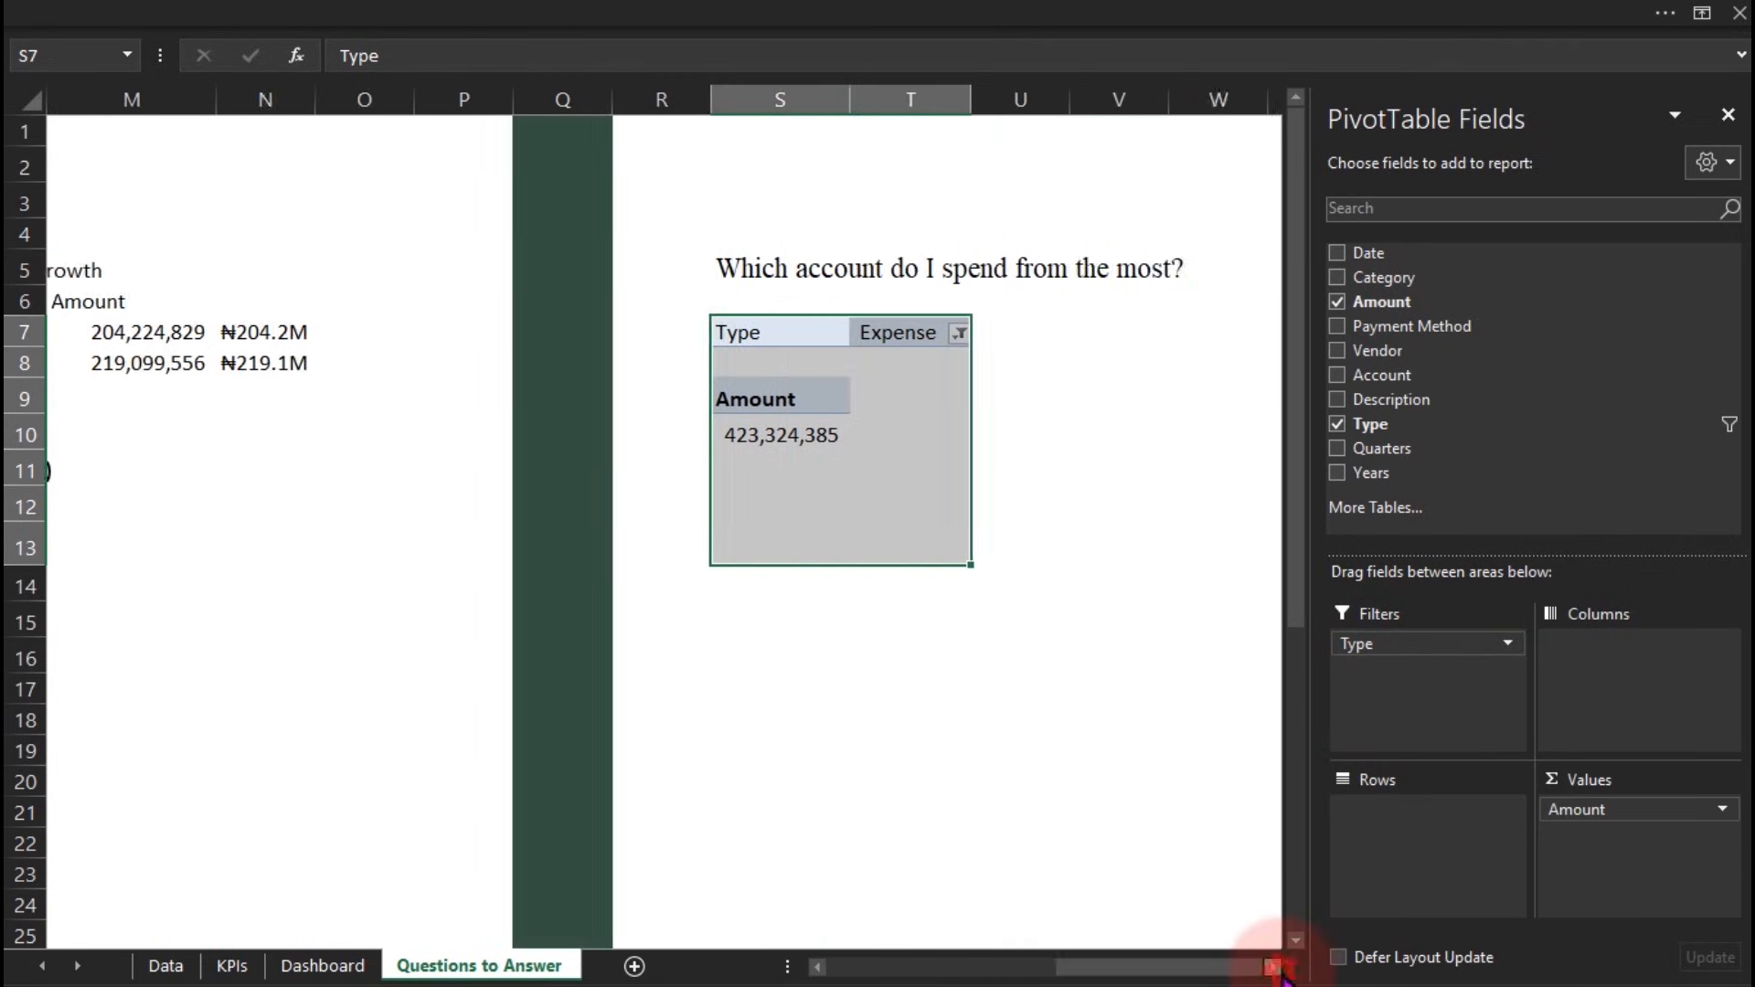
pyautogui.click(1273, 967)
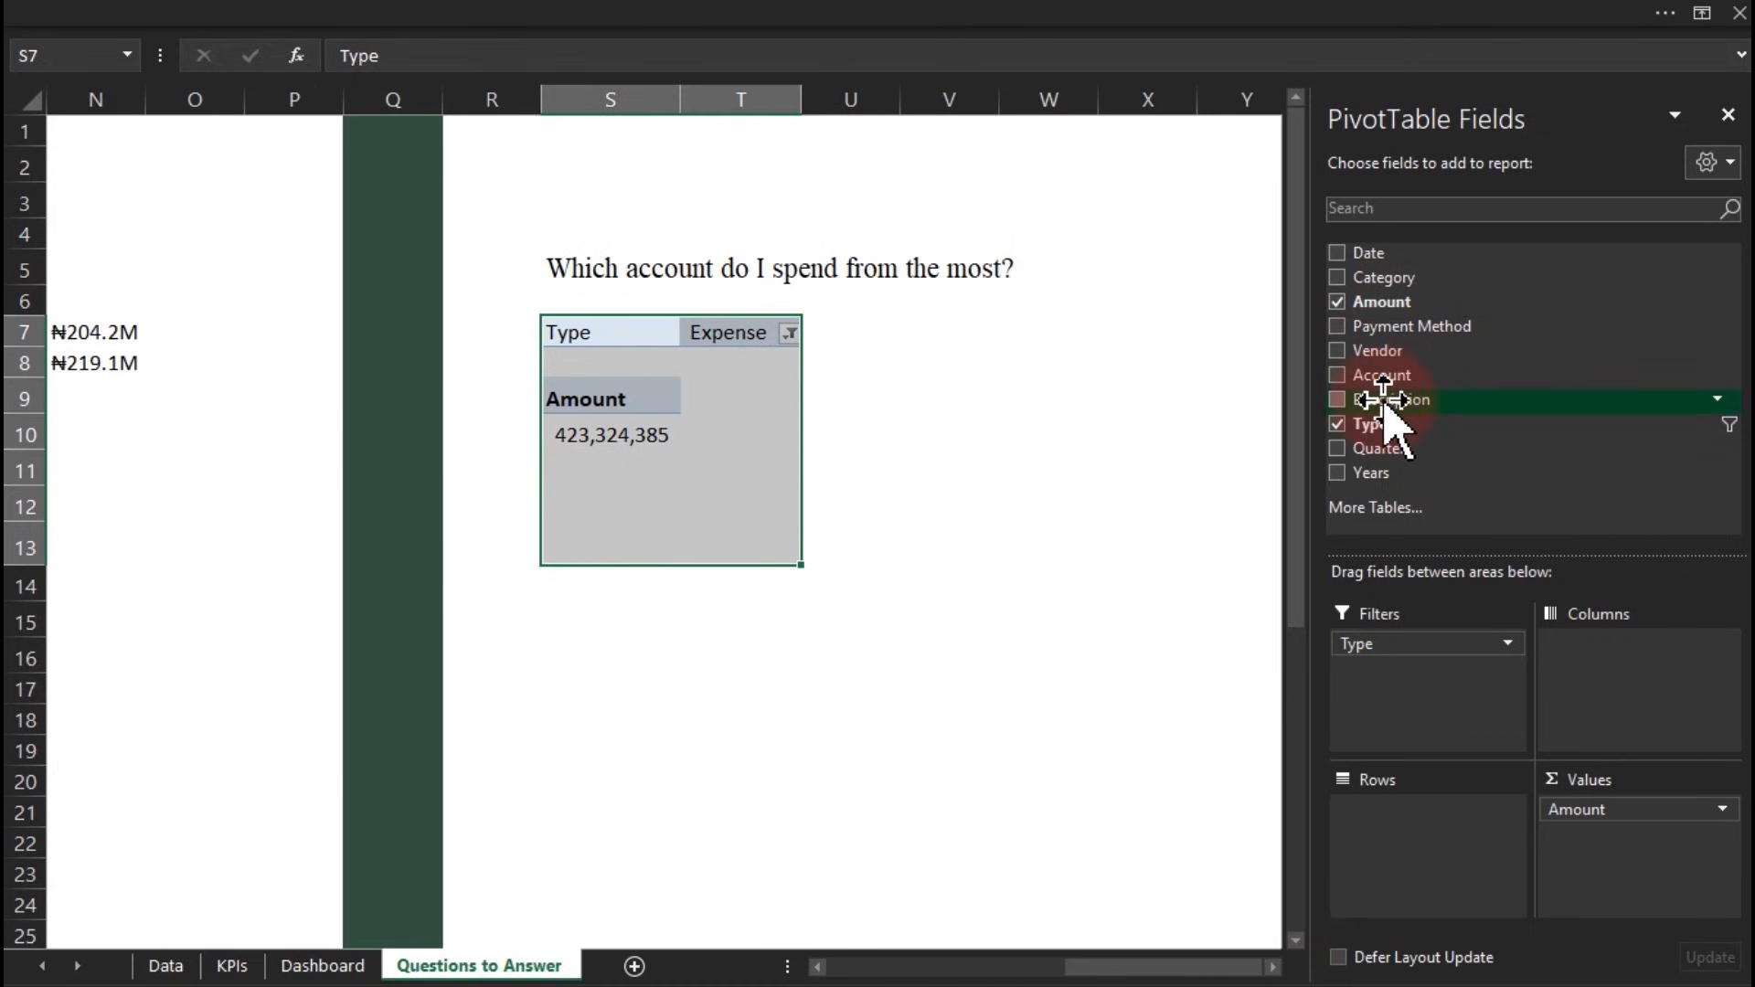
pyautogui.moveTo(1380, 388); pyautogui.dragTo(1390, 842)
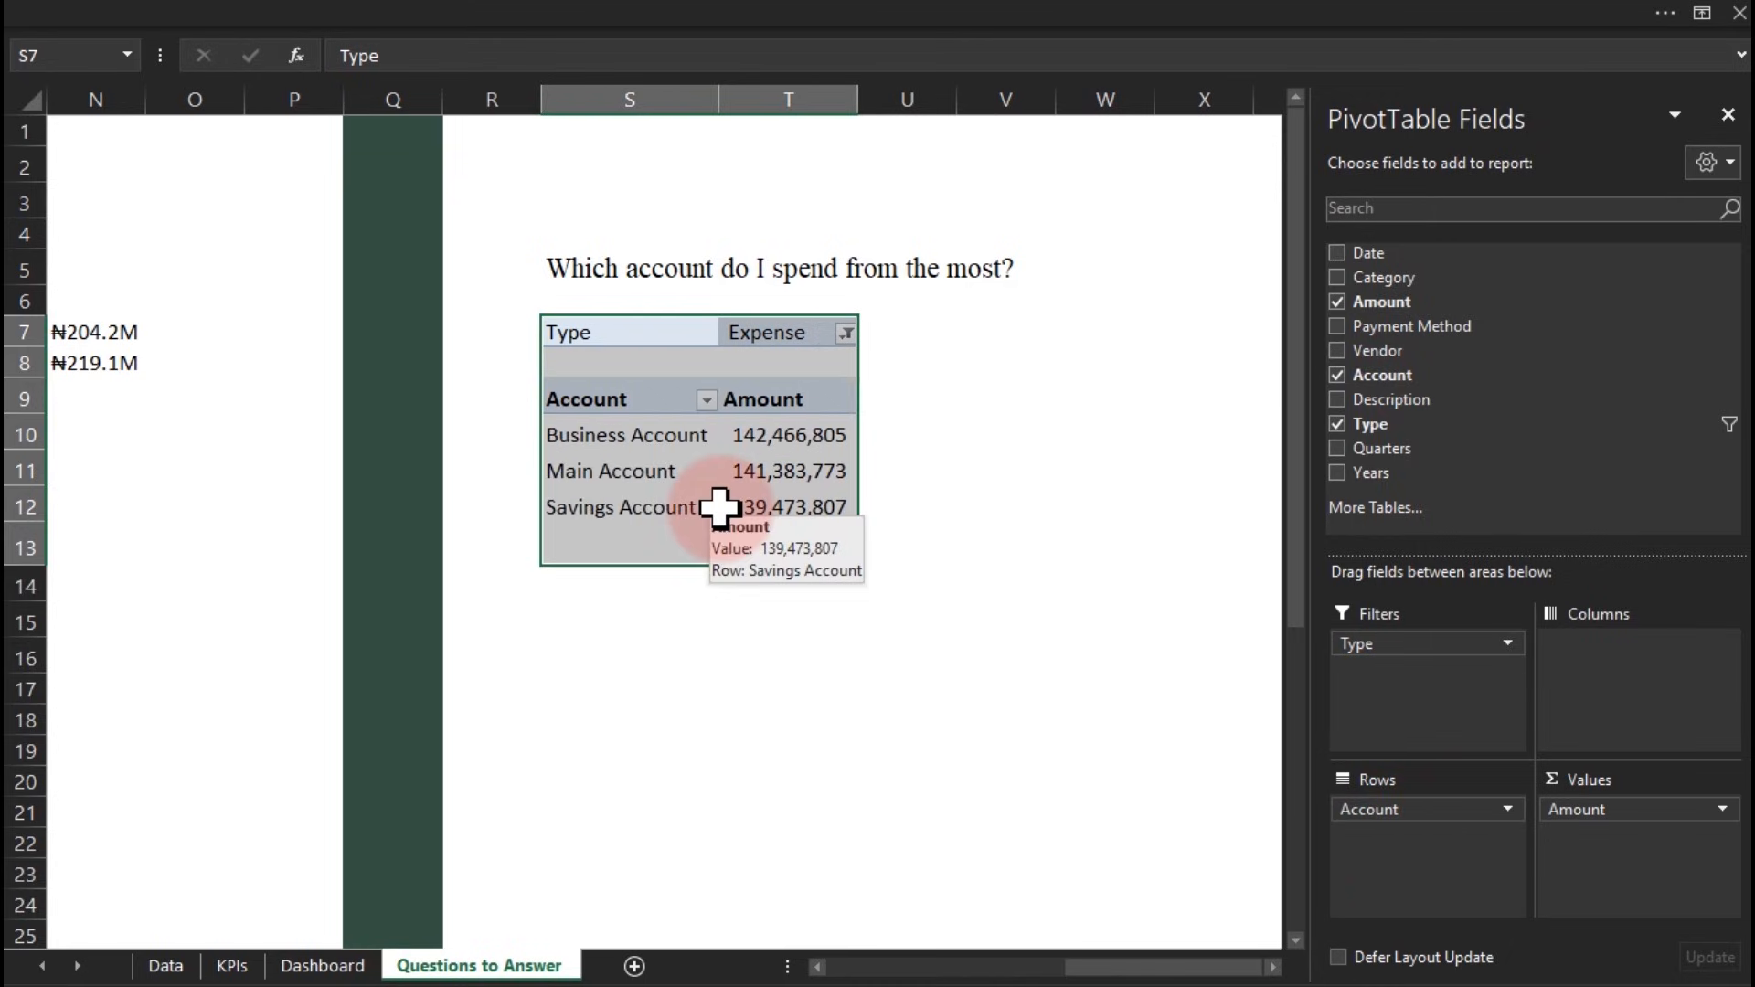
# Reuse the naira B/M/K abbreviation formula from N7 in U10, pointing its references to T10, and fill it down to U12
pyautogui.click(924, 436)
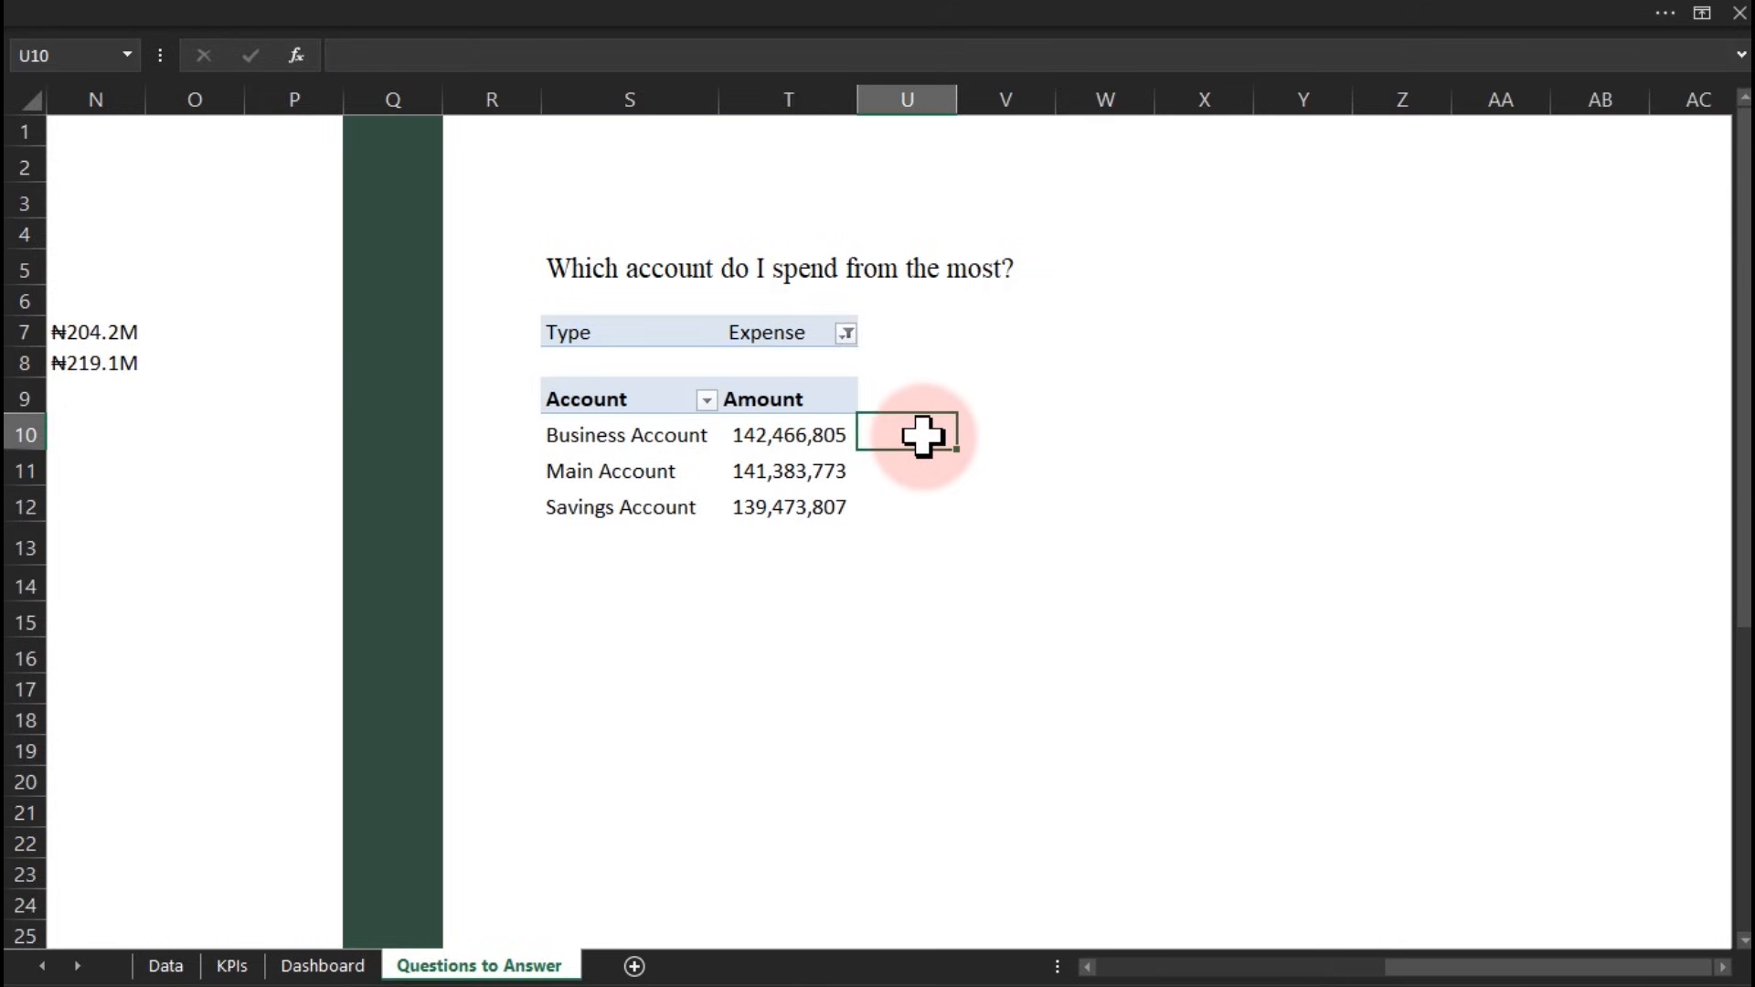
pyautogui.doubleClick(116, 334)
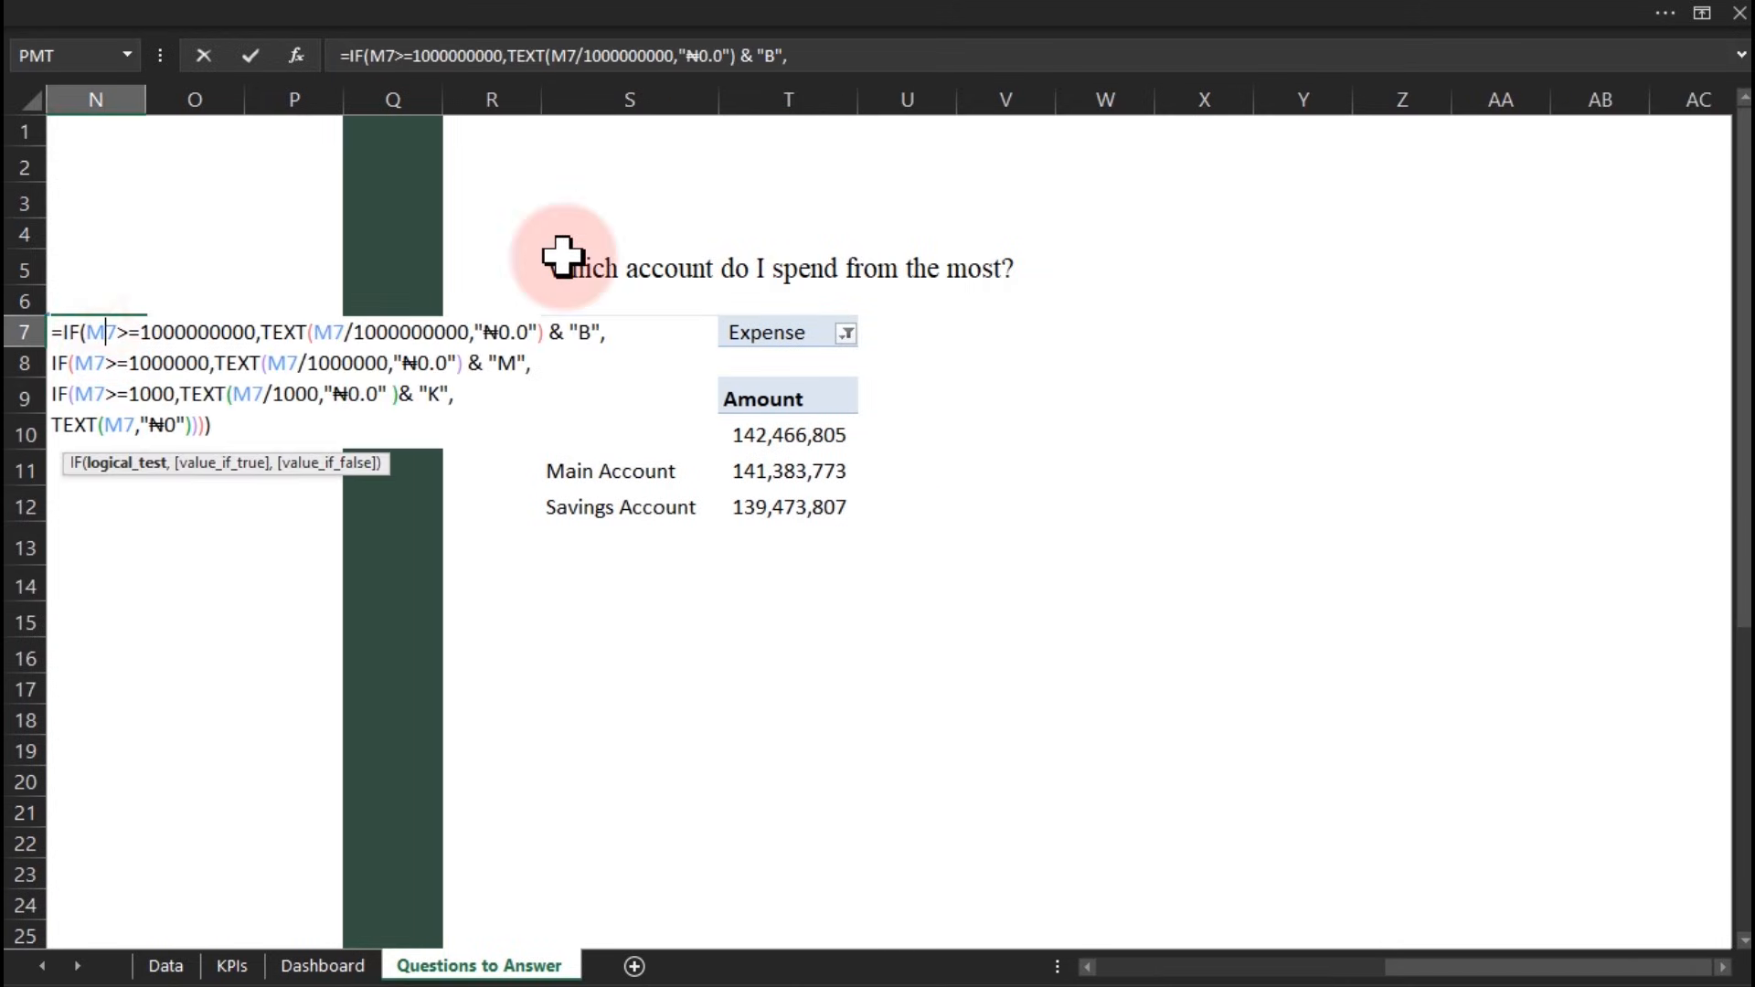
pyautogui.hotkey('ctrl', 'a')
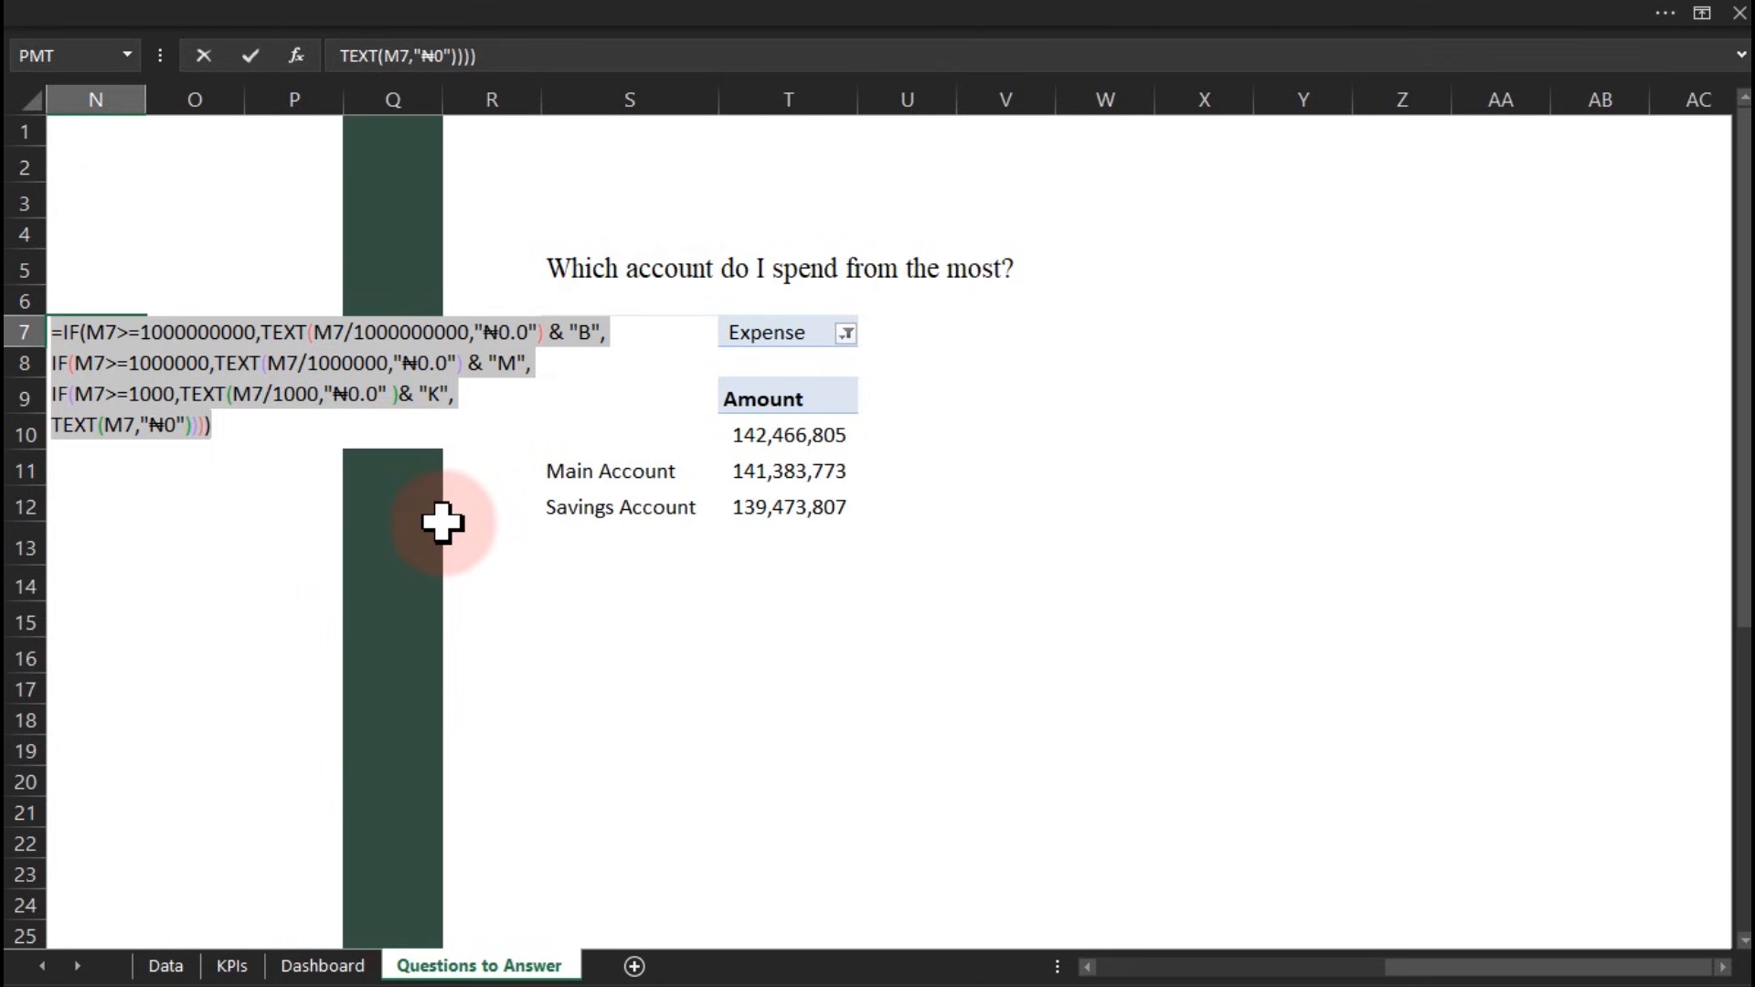
pyautogui.hotkey('ctrl', 'x')
pyautogui.press('Escape')
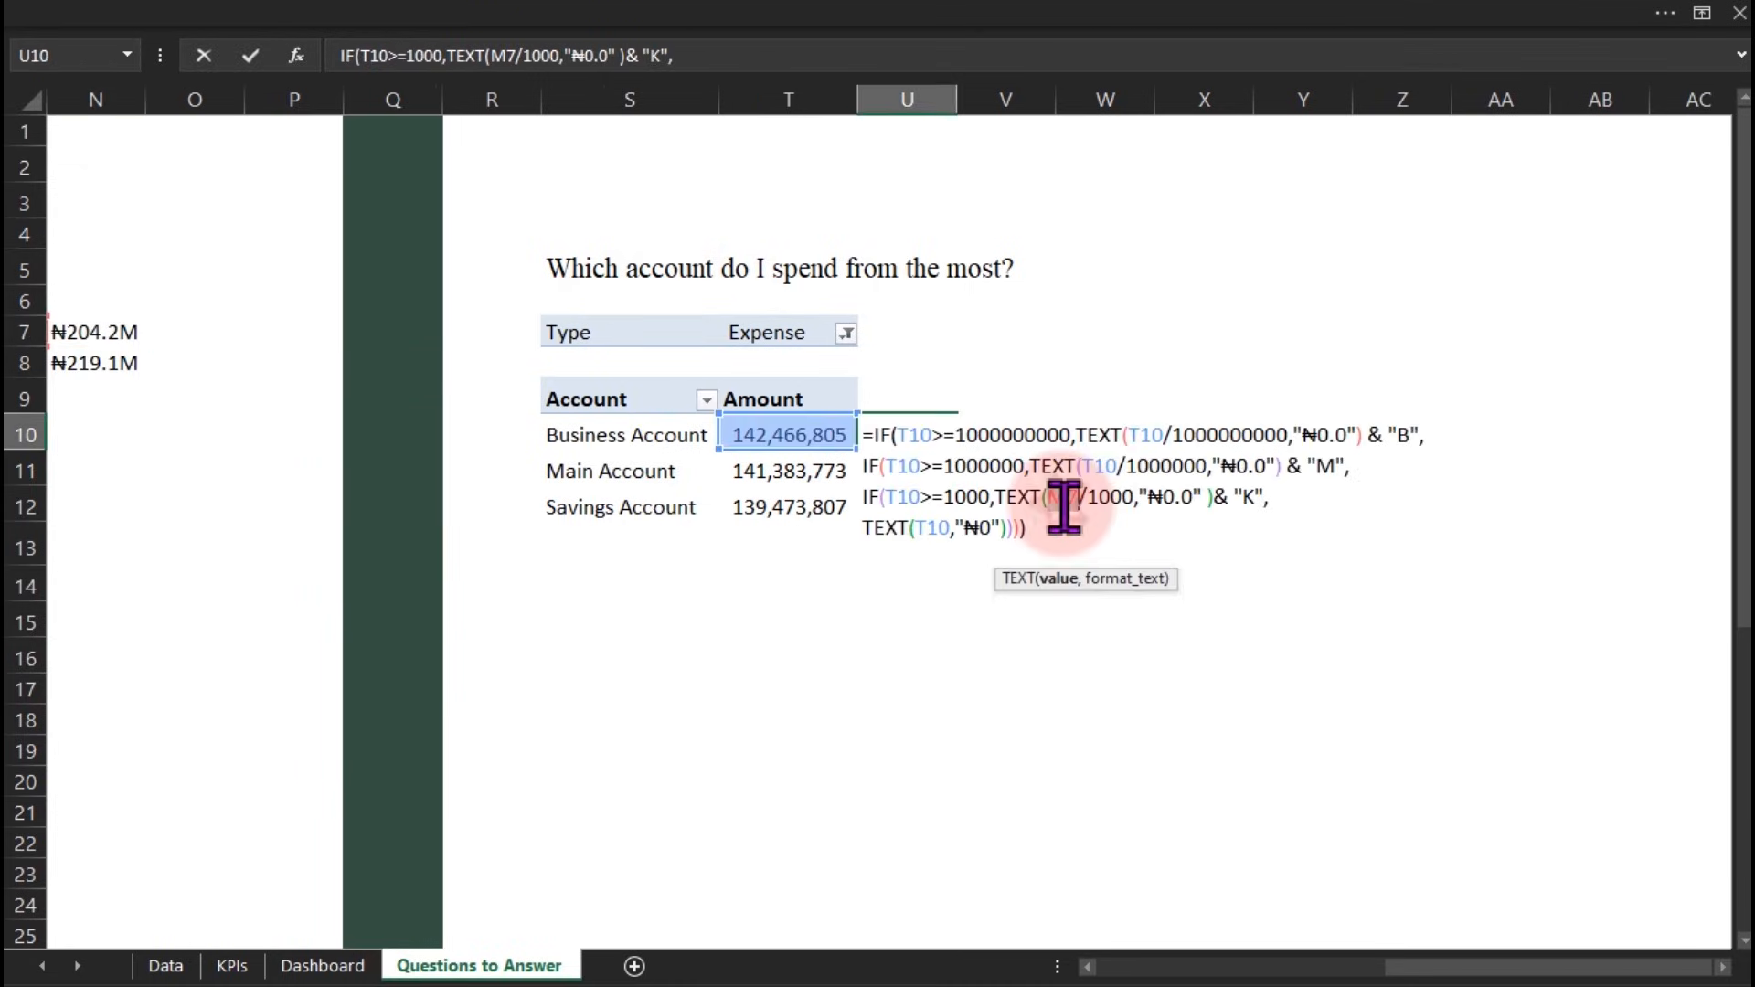
pyautogui.write('T10')
pyautogui.press('Return')
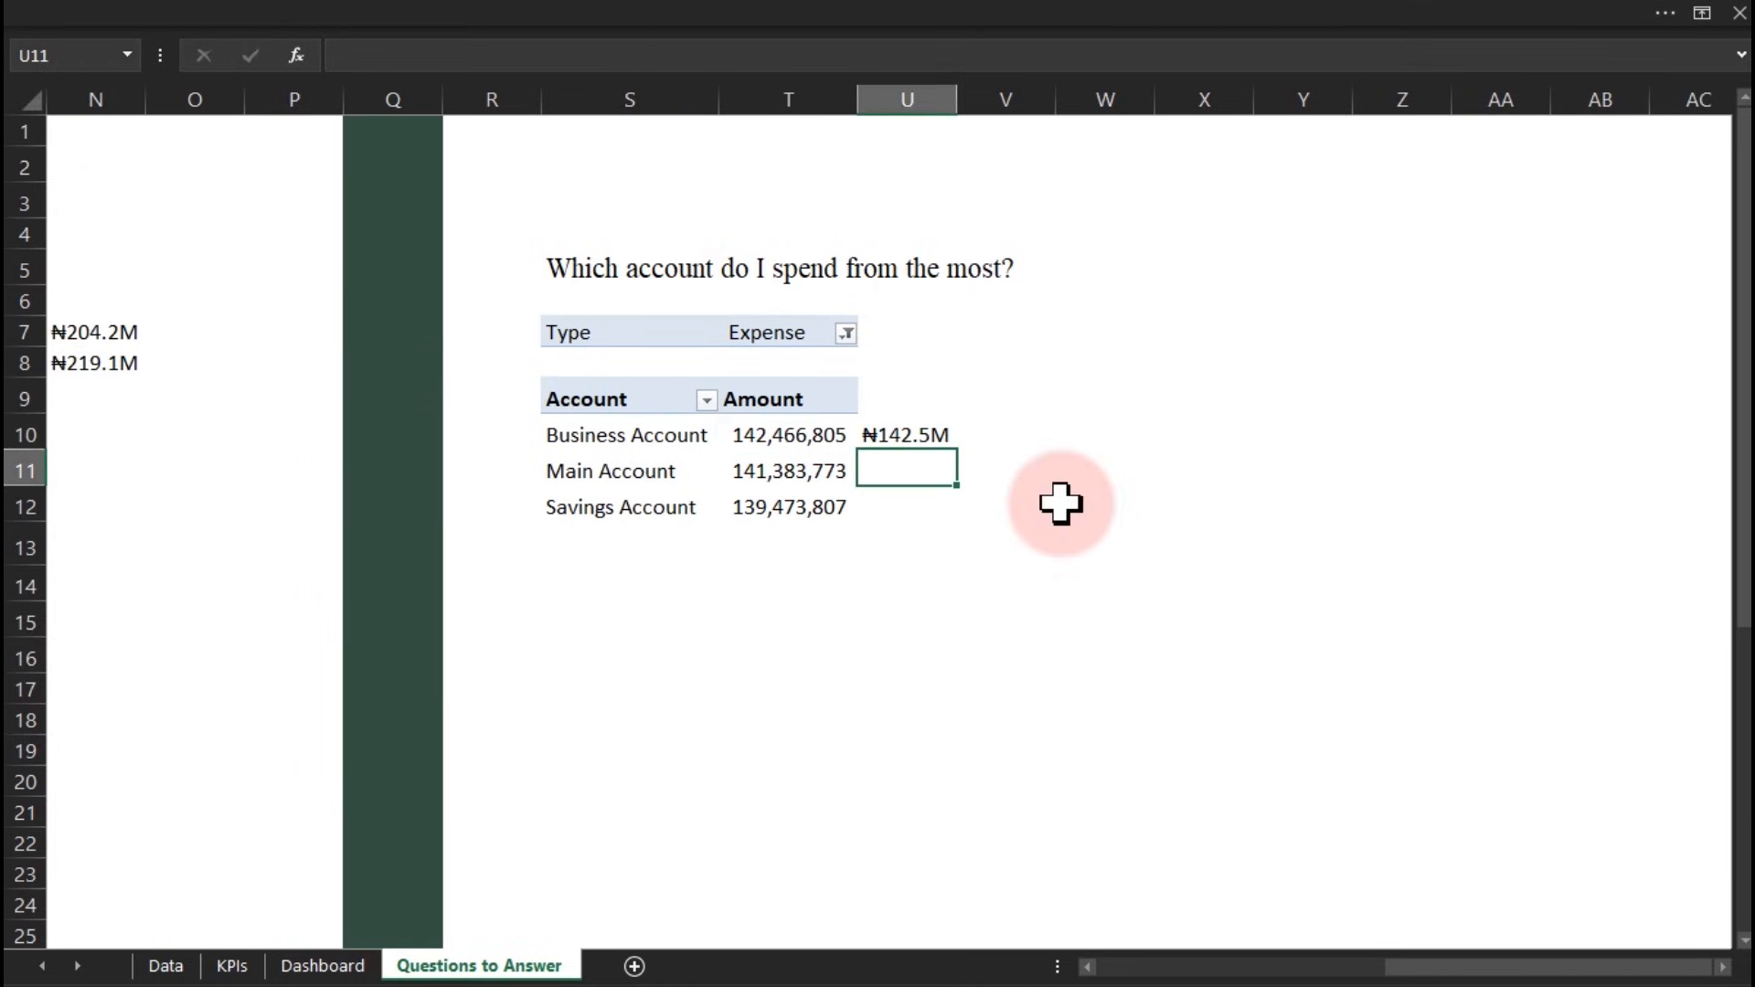
pyautogui.doubleClick(877, 435)
pyautogui.press('Escape')
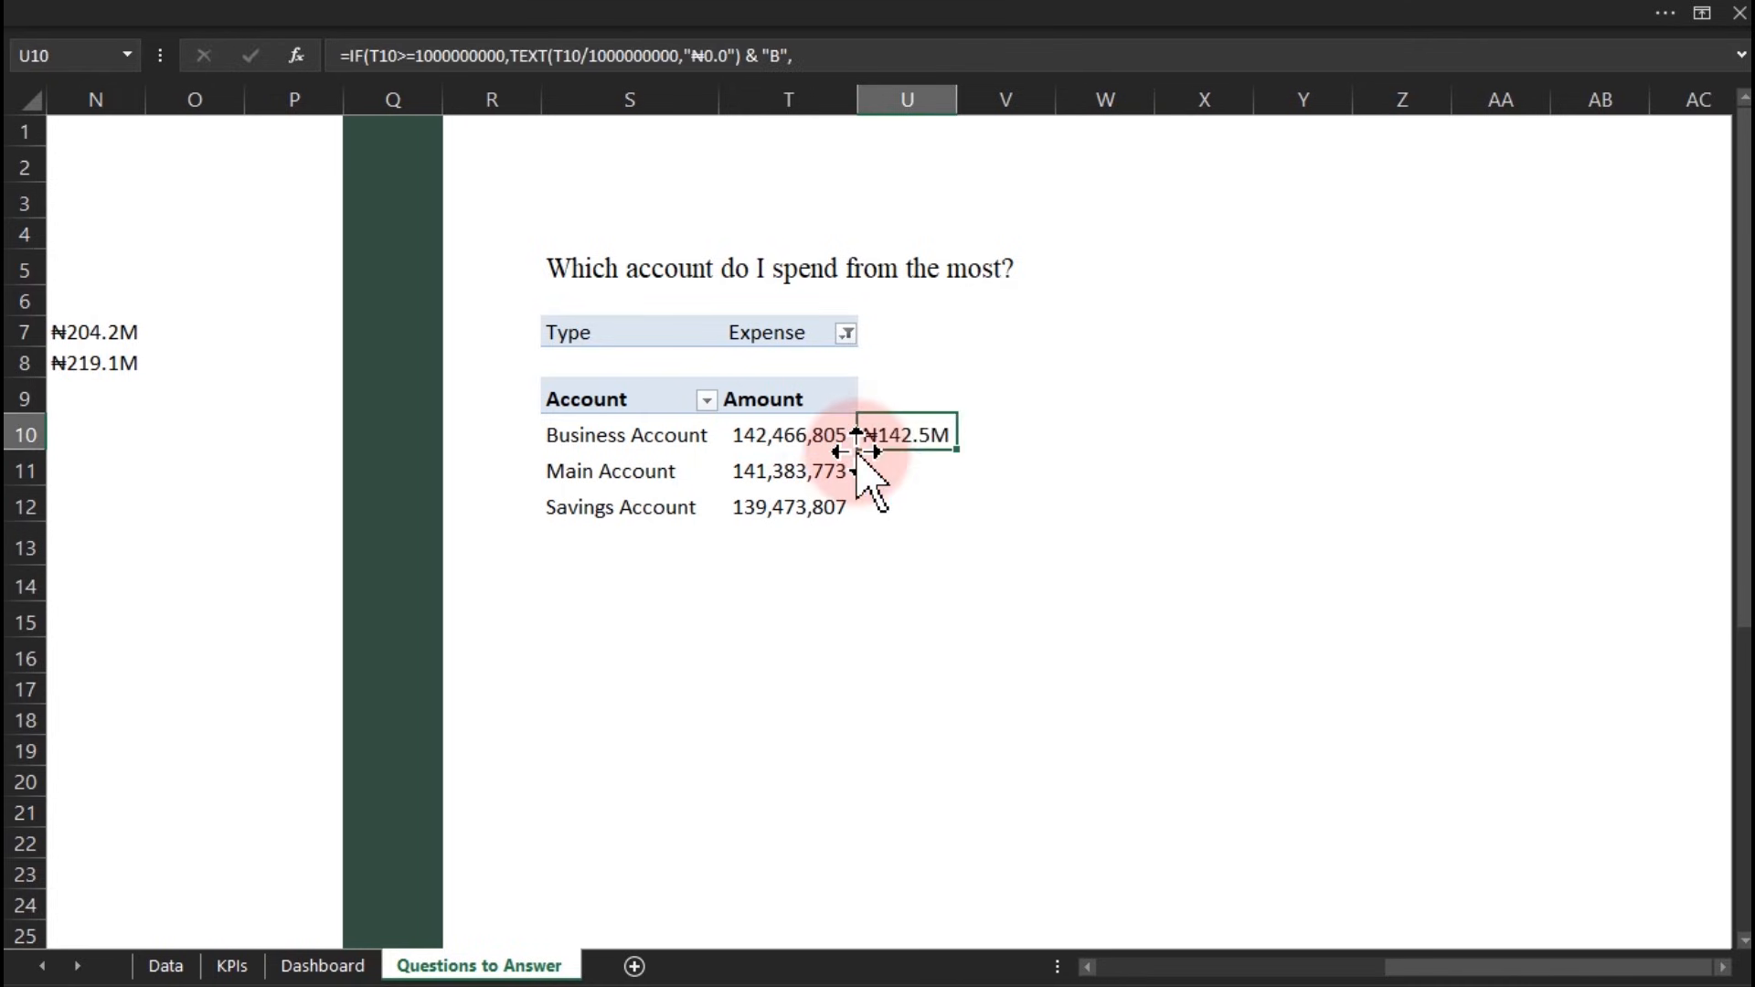
pyautogui.doubleClick(957, 450)
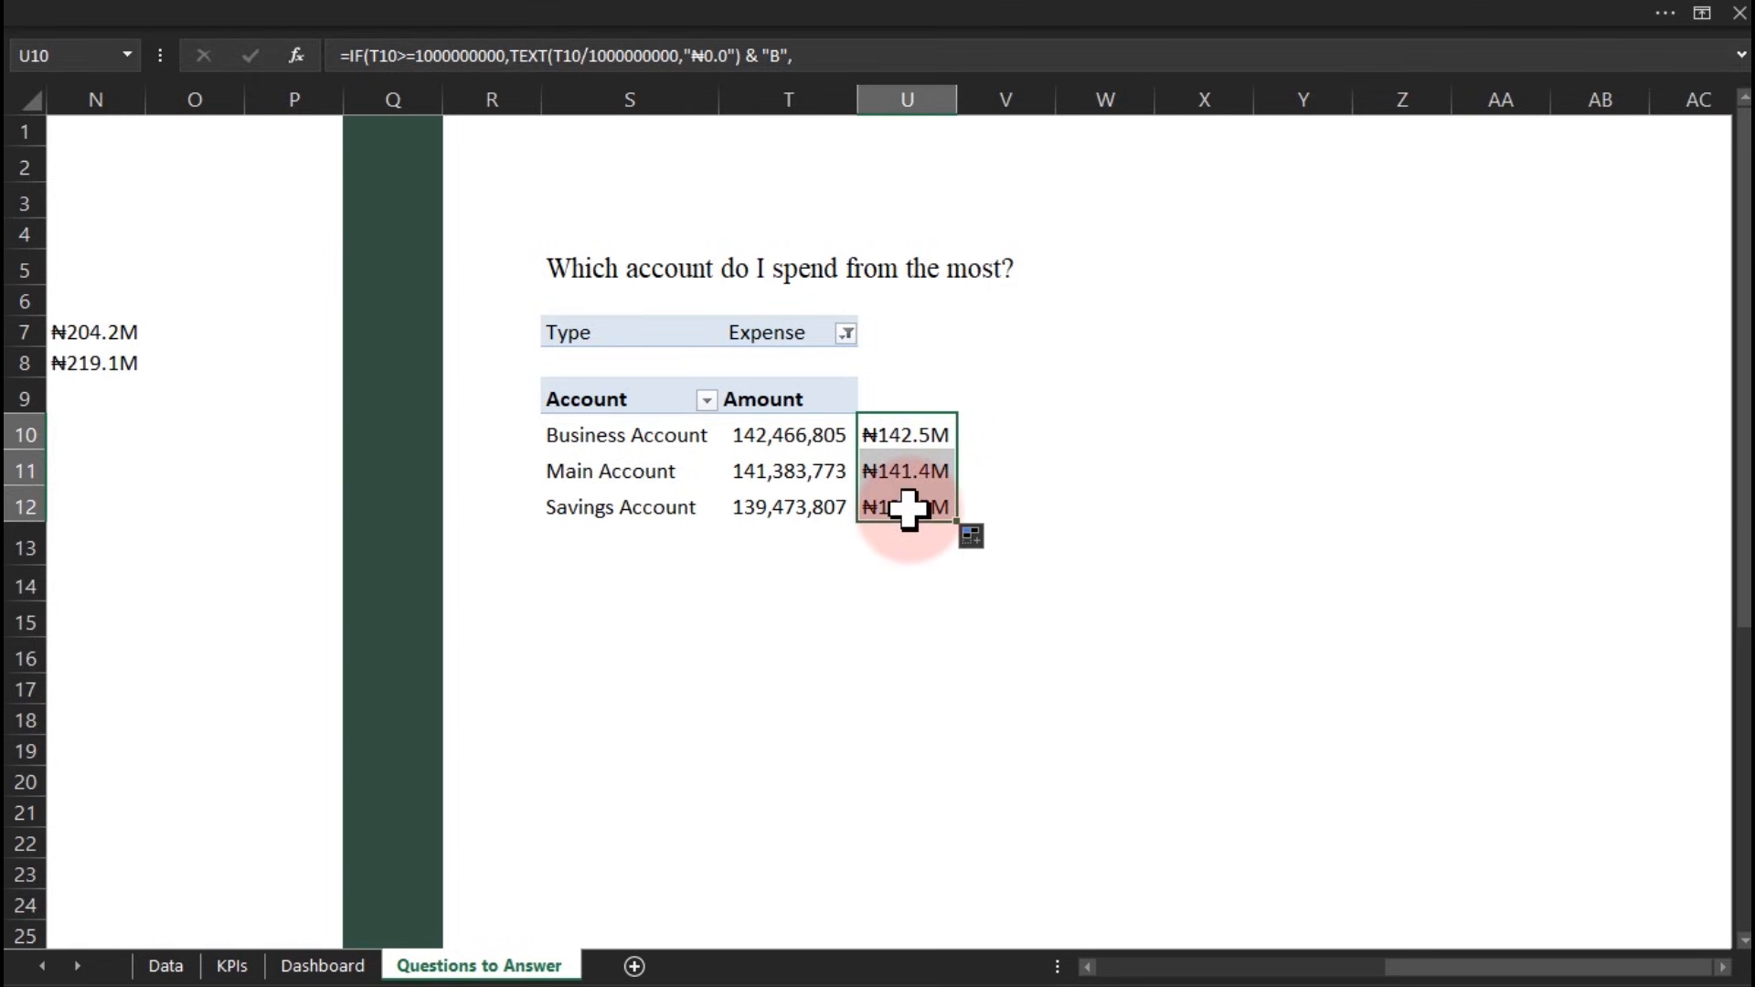
# Change the billion, million and thousand text formats in U10's formula to "₦0" without decimals, and refill it down to U12
pyautogui.doubleClick(909, 438)
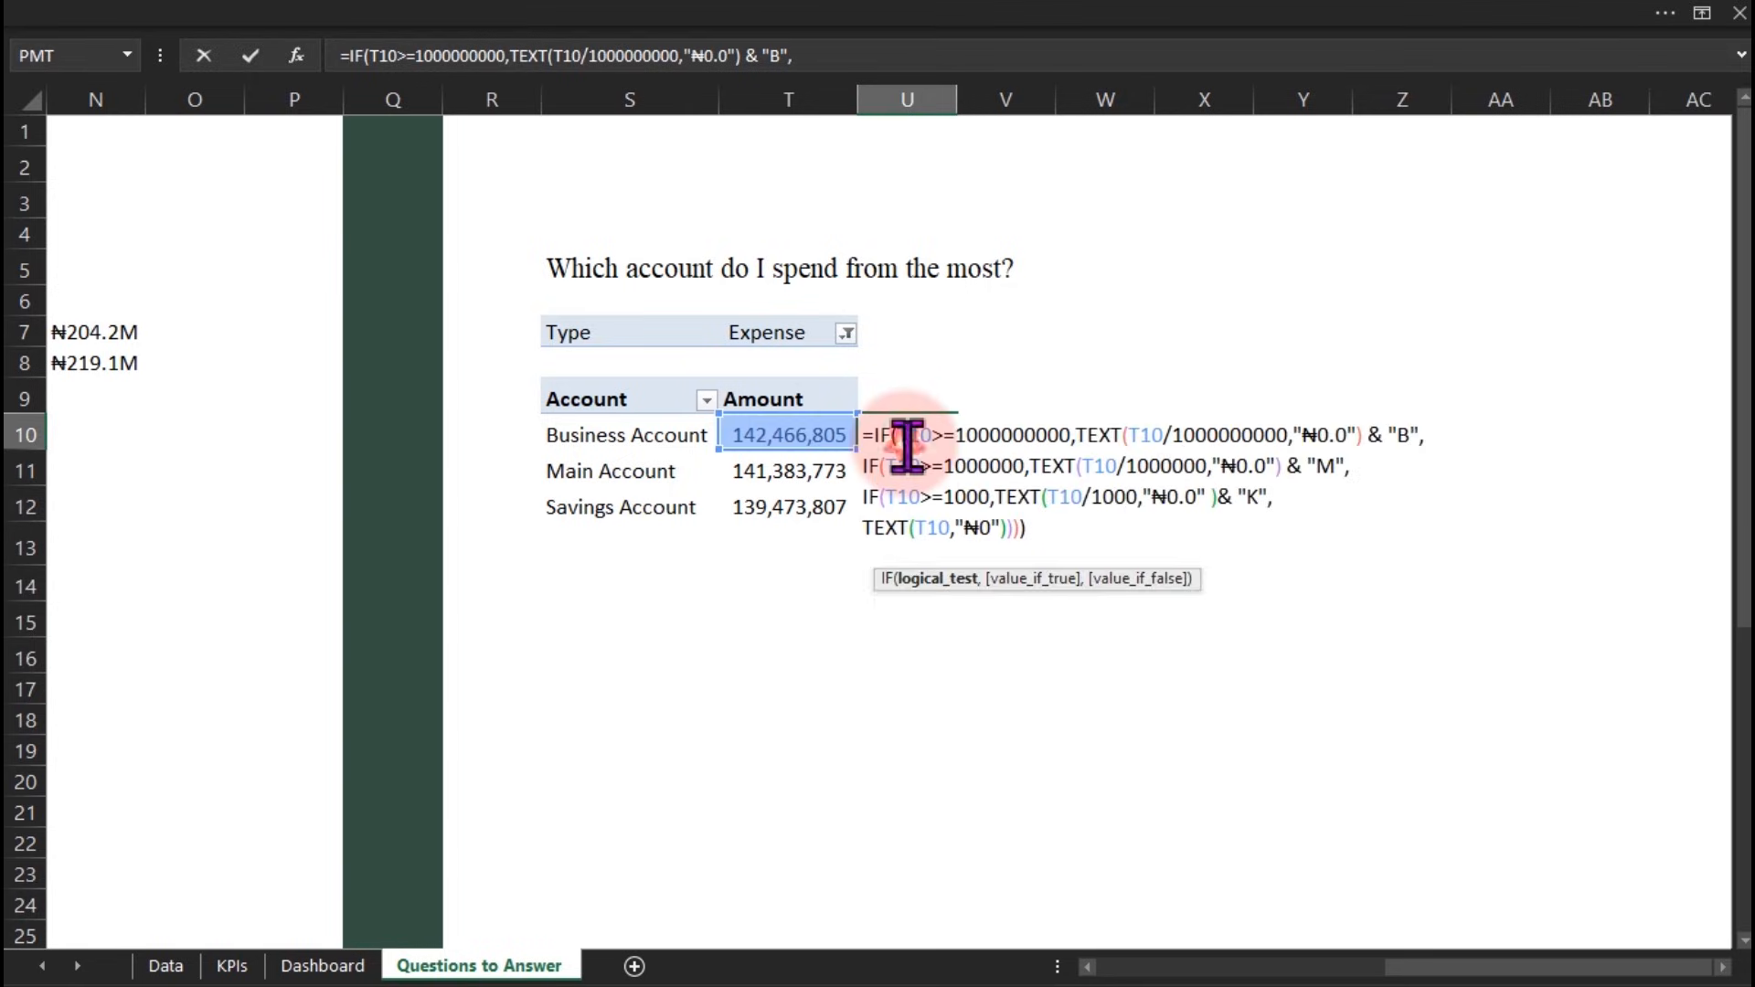
pyautogui.click(1349, 436)
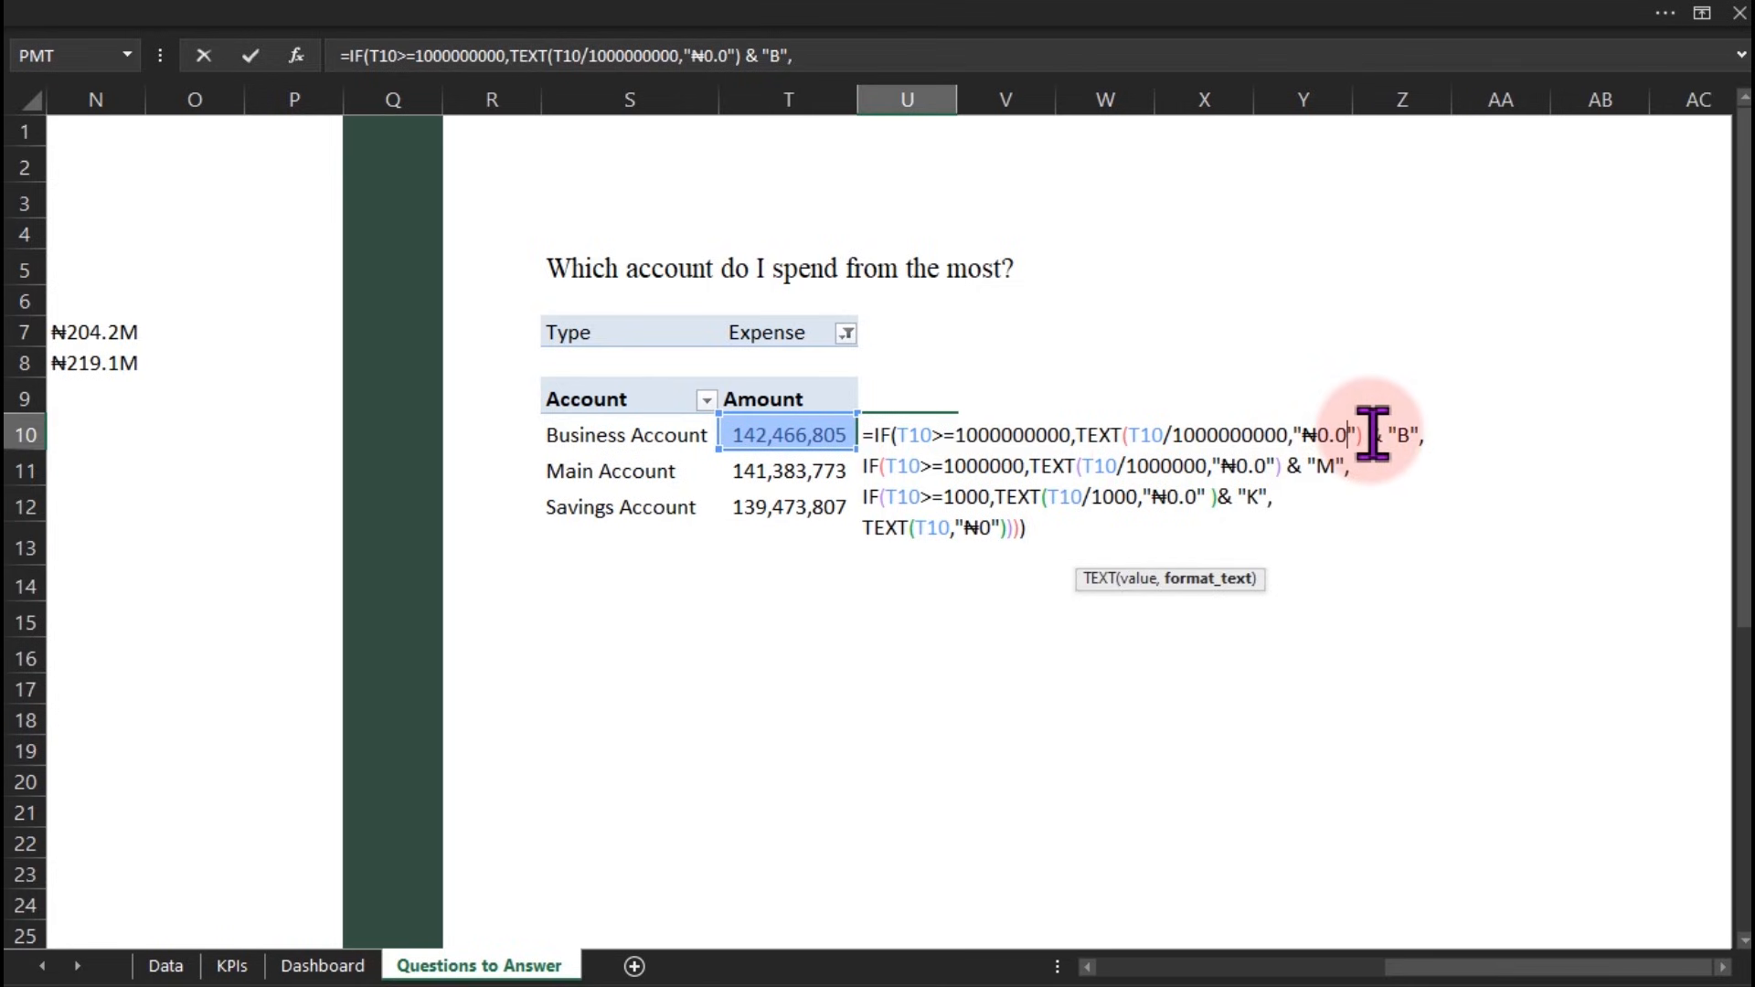
pyautogui.click(1270, 468)
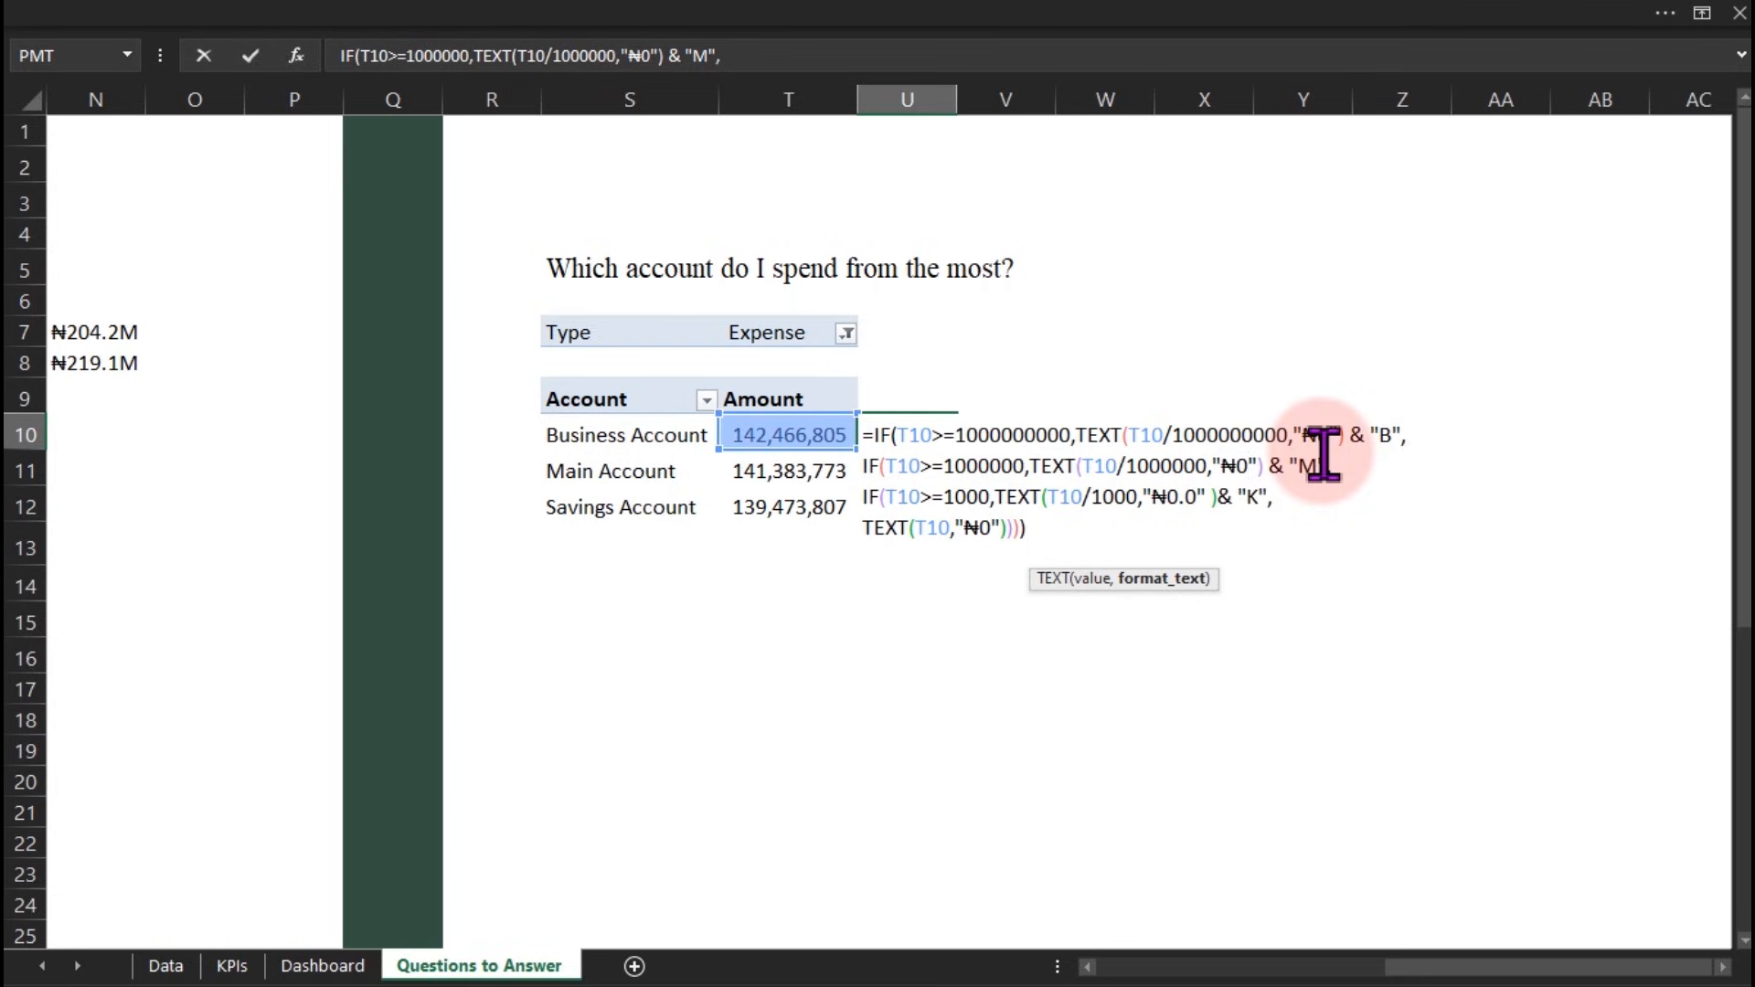
pyautogui.click(1198, 498)
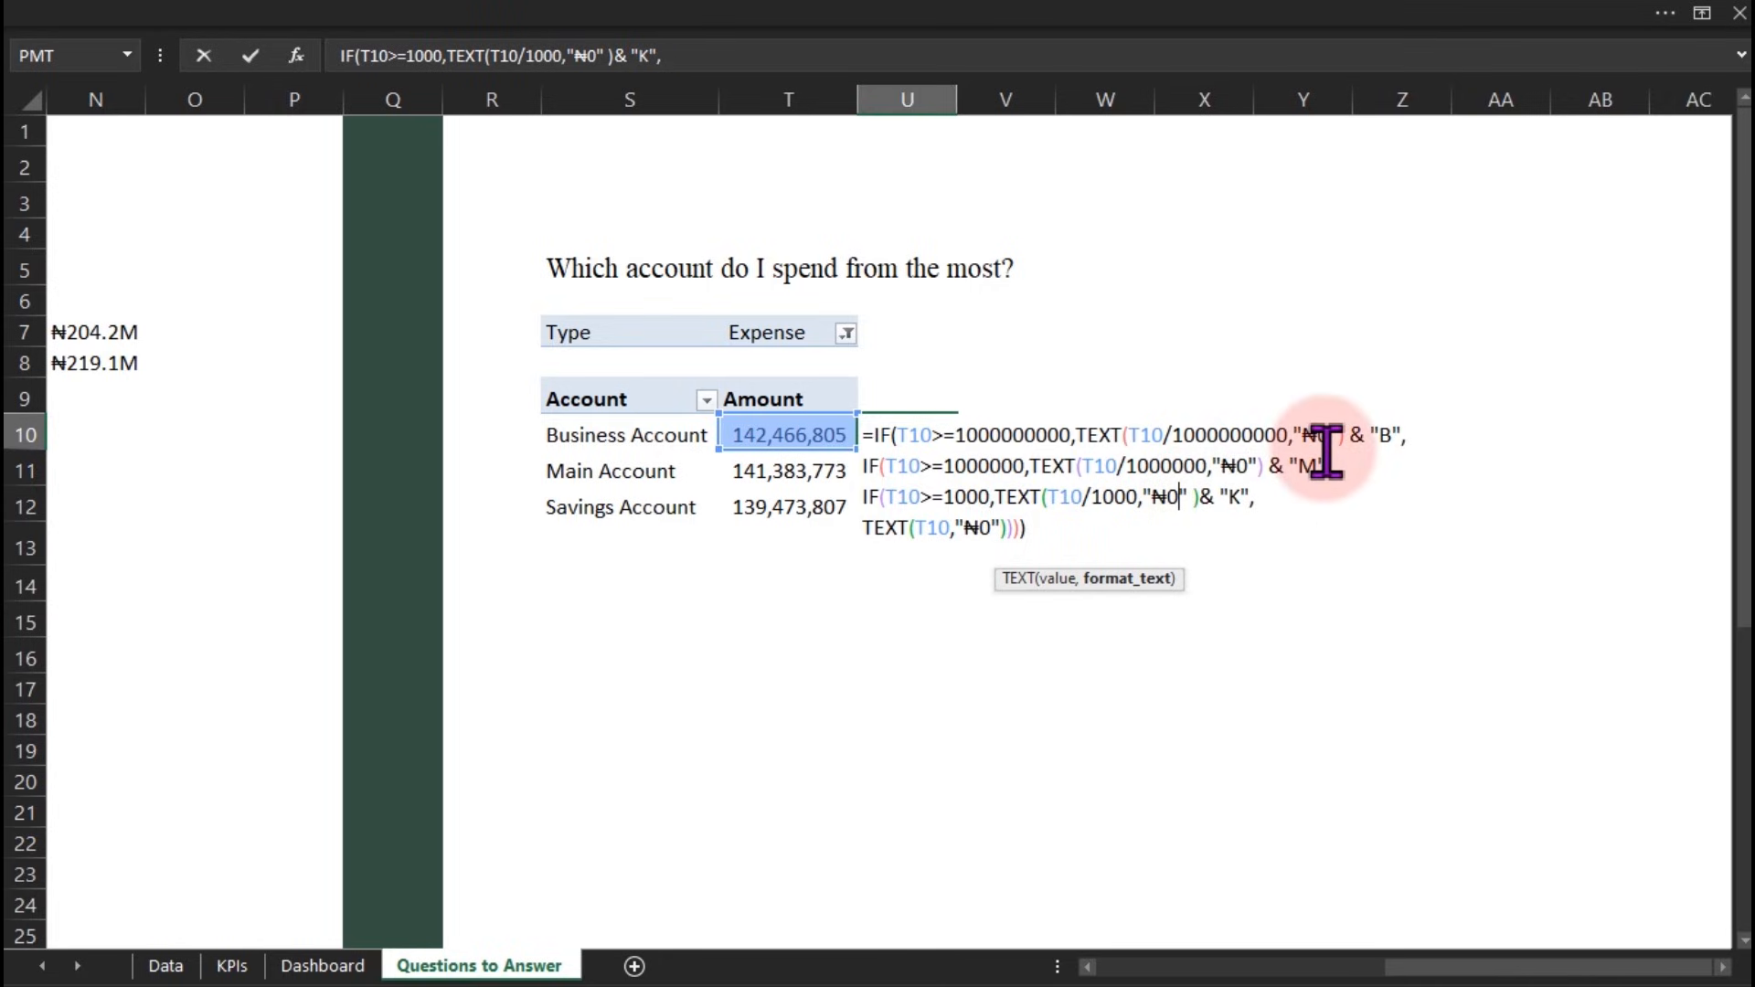
pyautogui.press('Return')
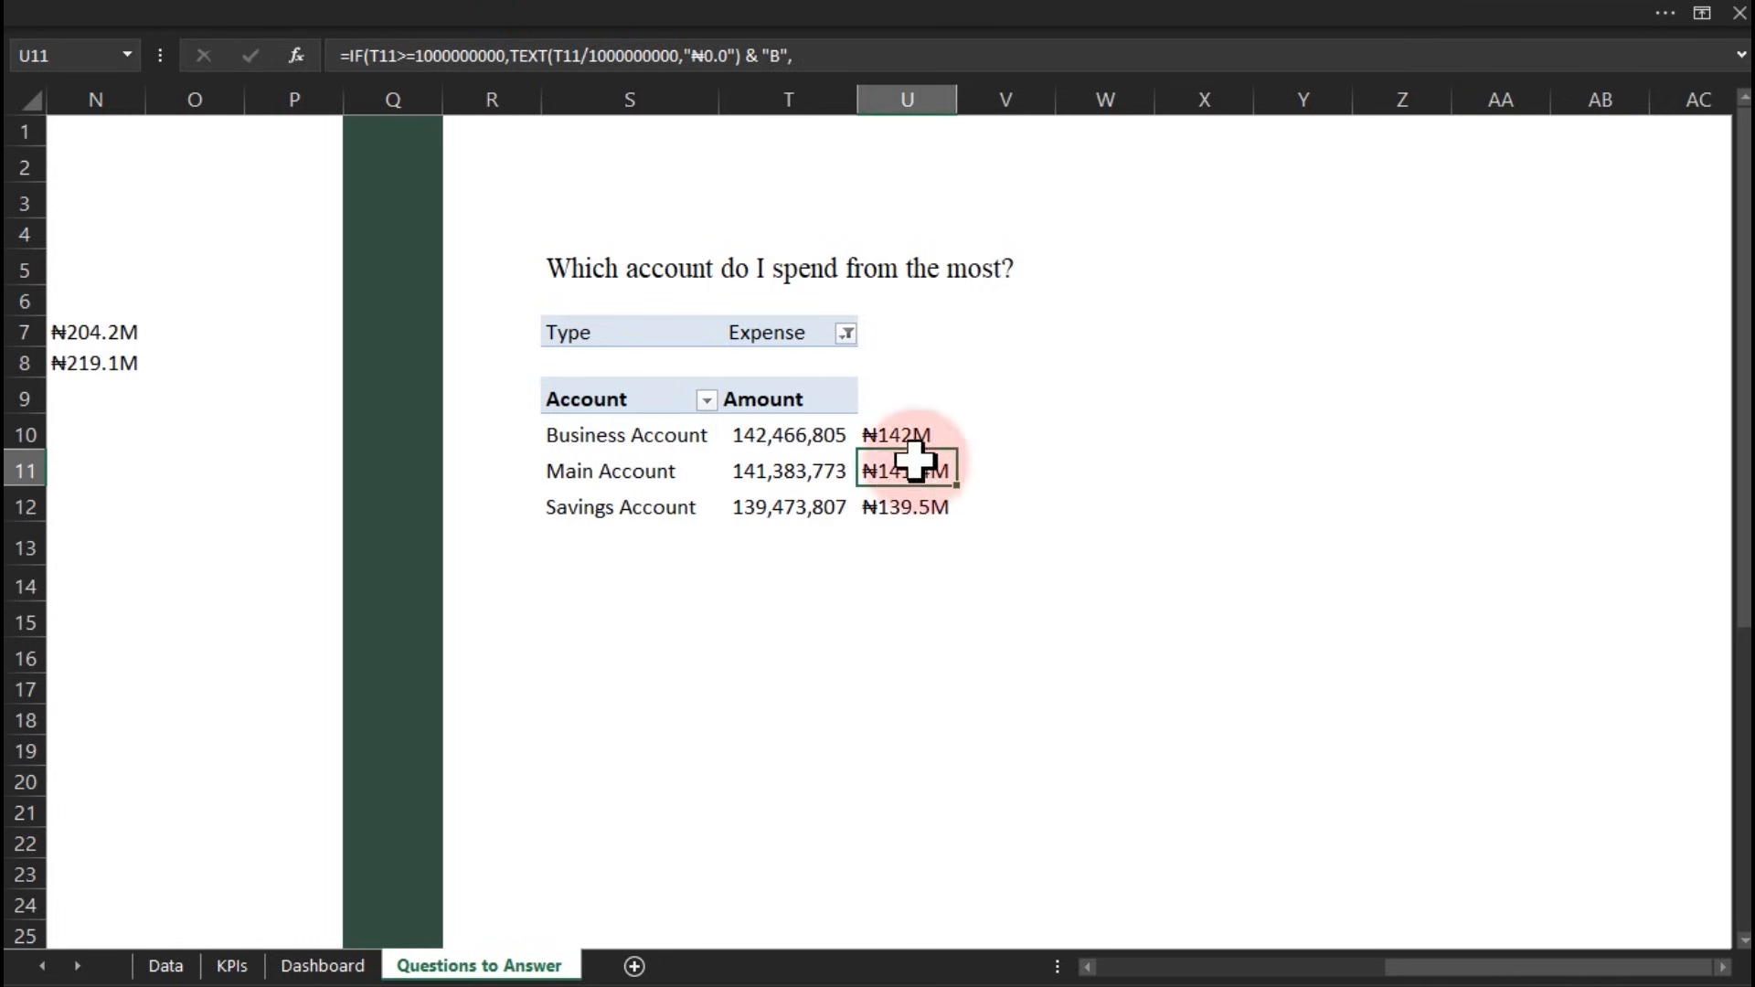
pyautogui.click(896, 436)
pyautogui.doubleClick(956, 450)
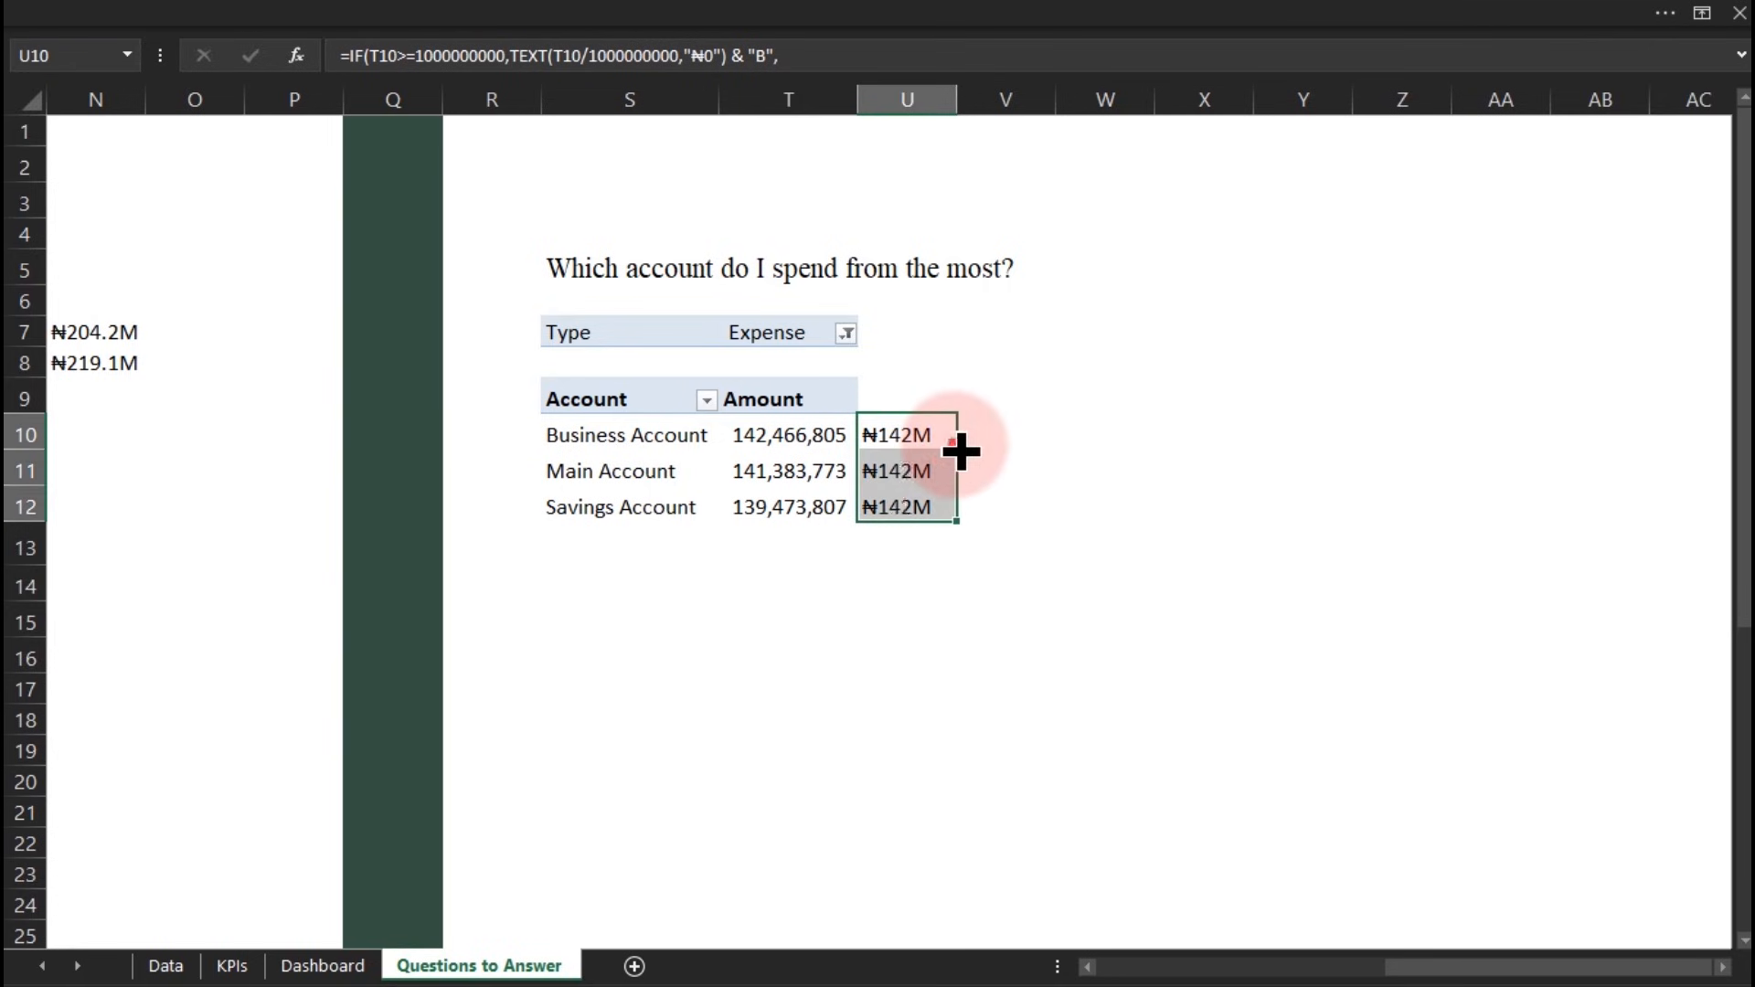
# Insert a 2-D clustered bar chart from the account expense pivot table
pyautogui.click(619, 468)
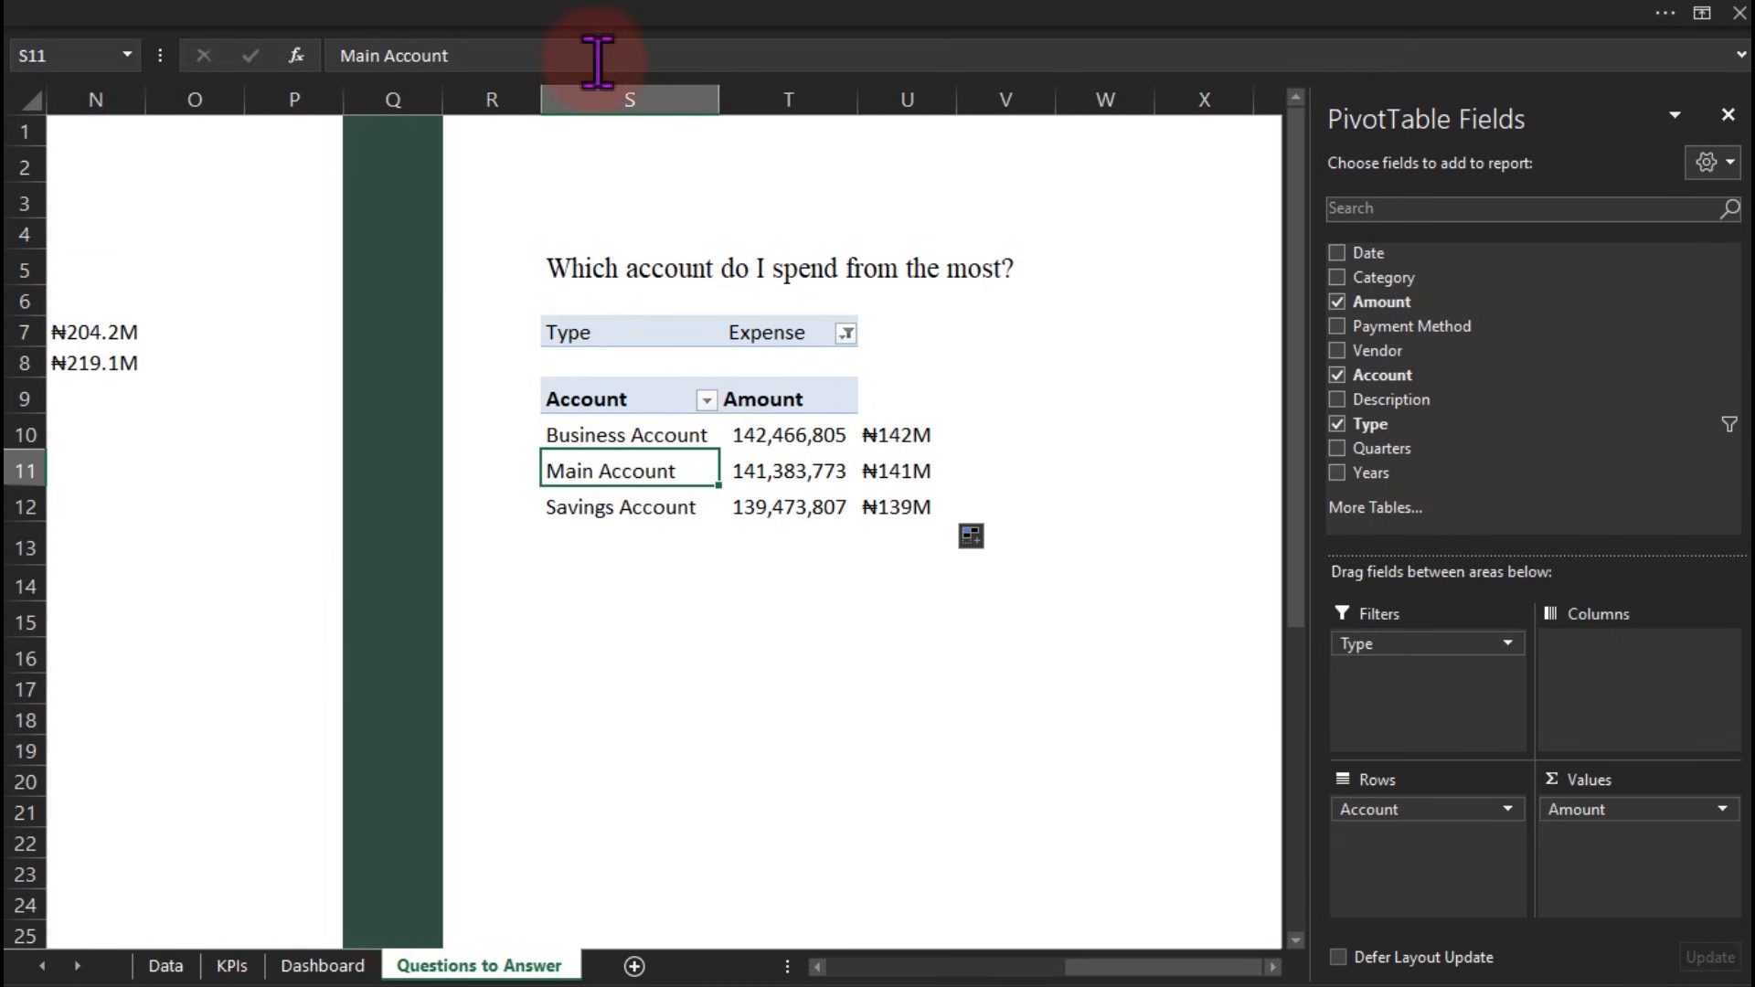
pyautogui.click(480, 9)
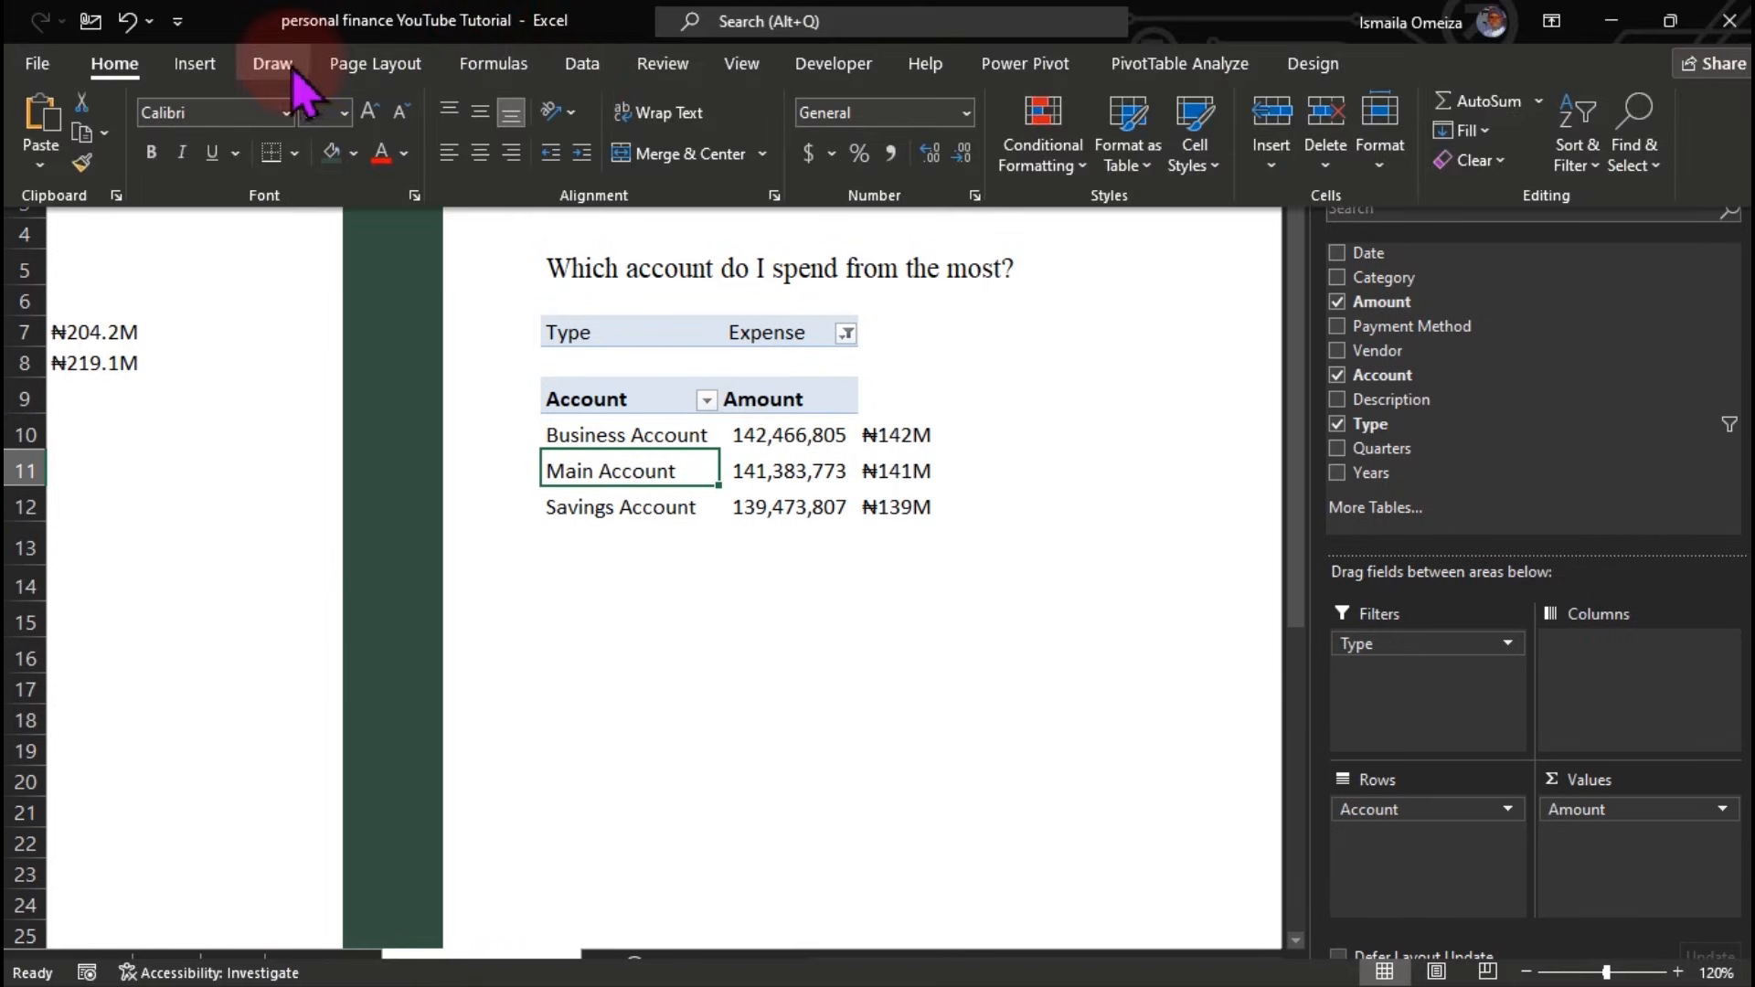
pyautogui.click(206, 62)
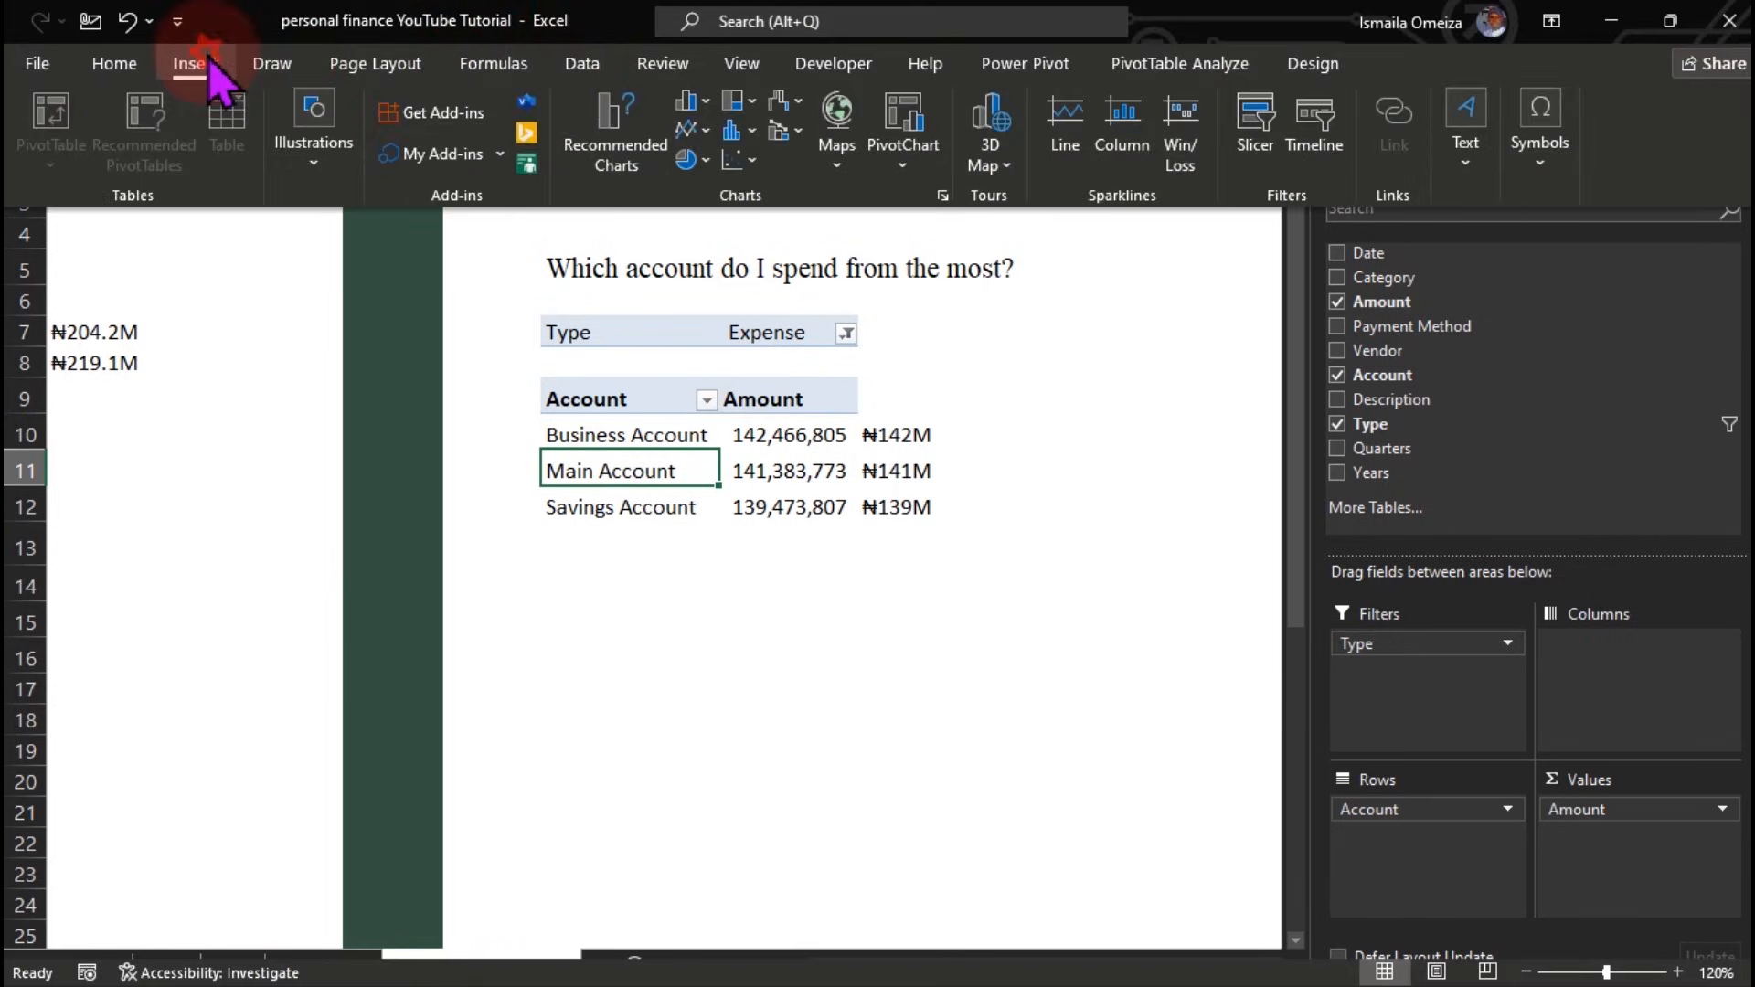
pyautogui.click(707, 102)
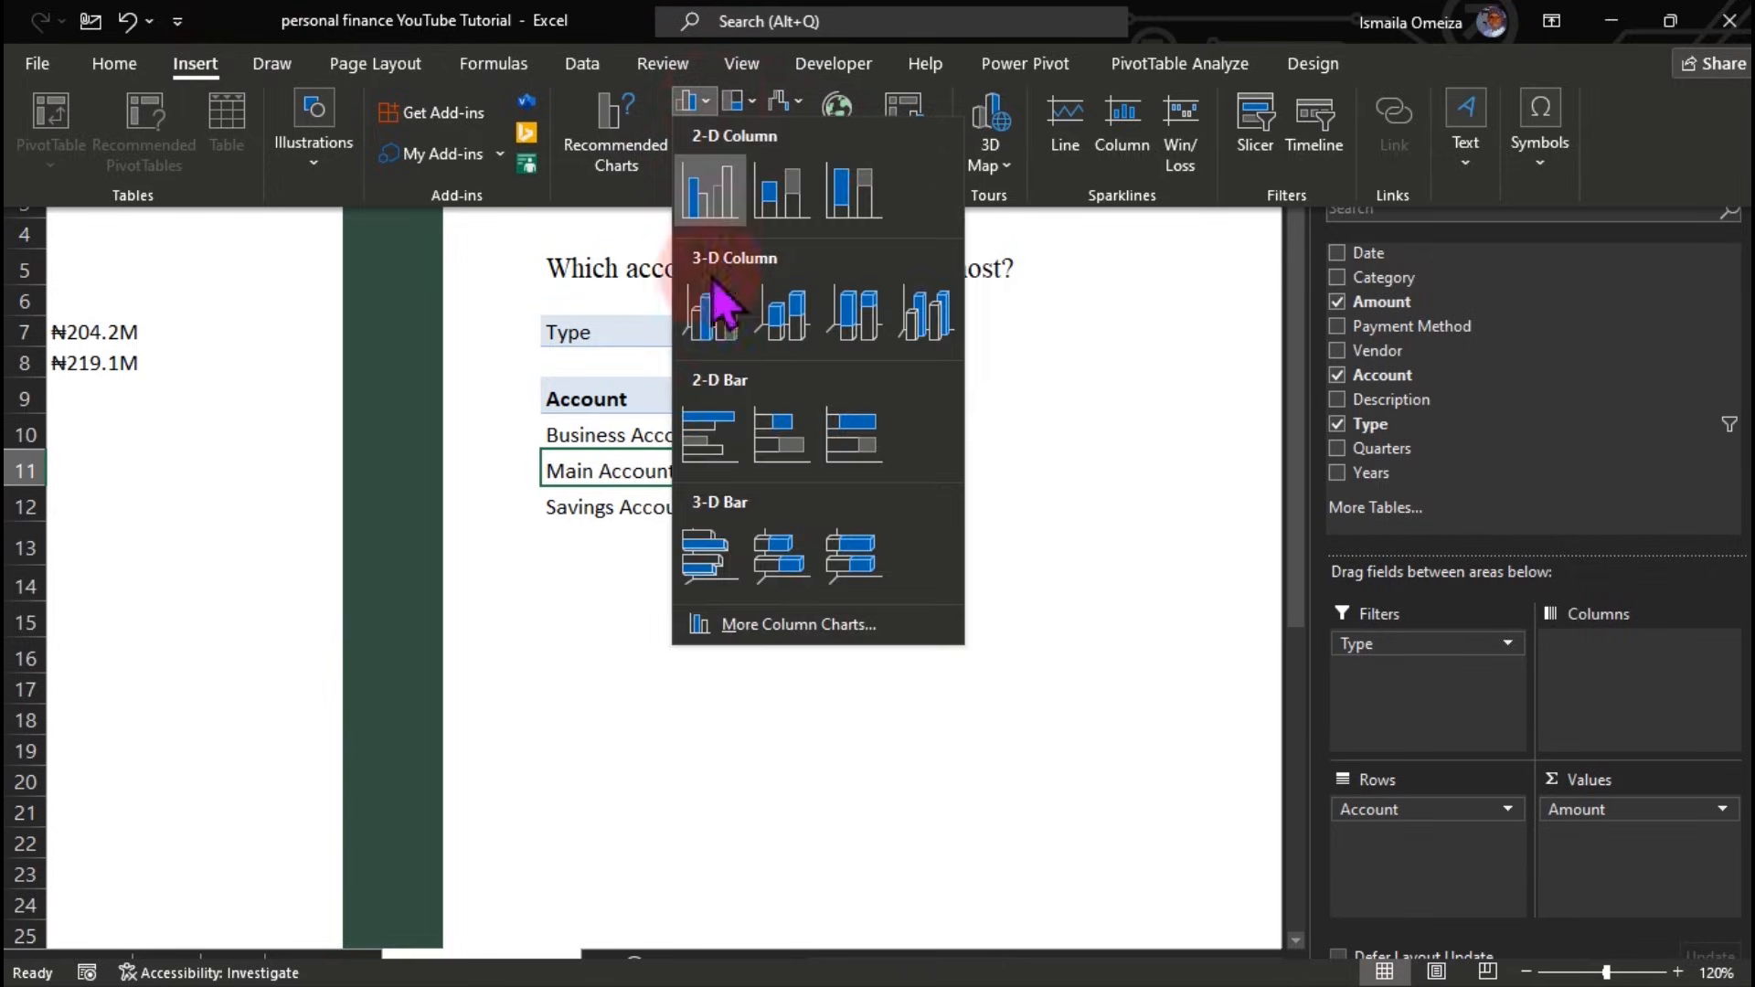
pyautogui.click(718, 430)
pyautogui.click(875, 517)
# Remove the legend and the Total title from the account bar chart
pyautogui.click(1003, 611)
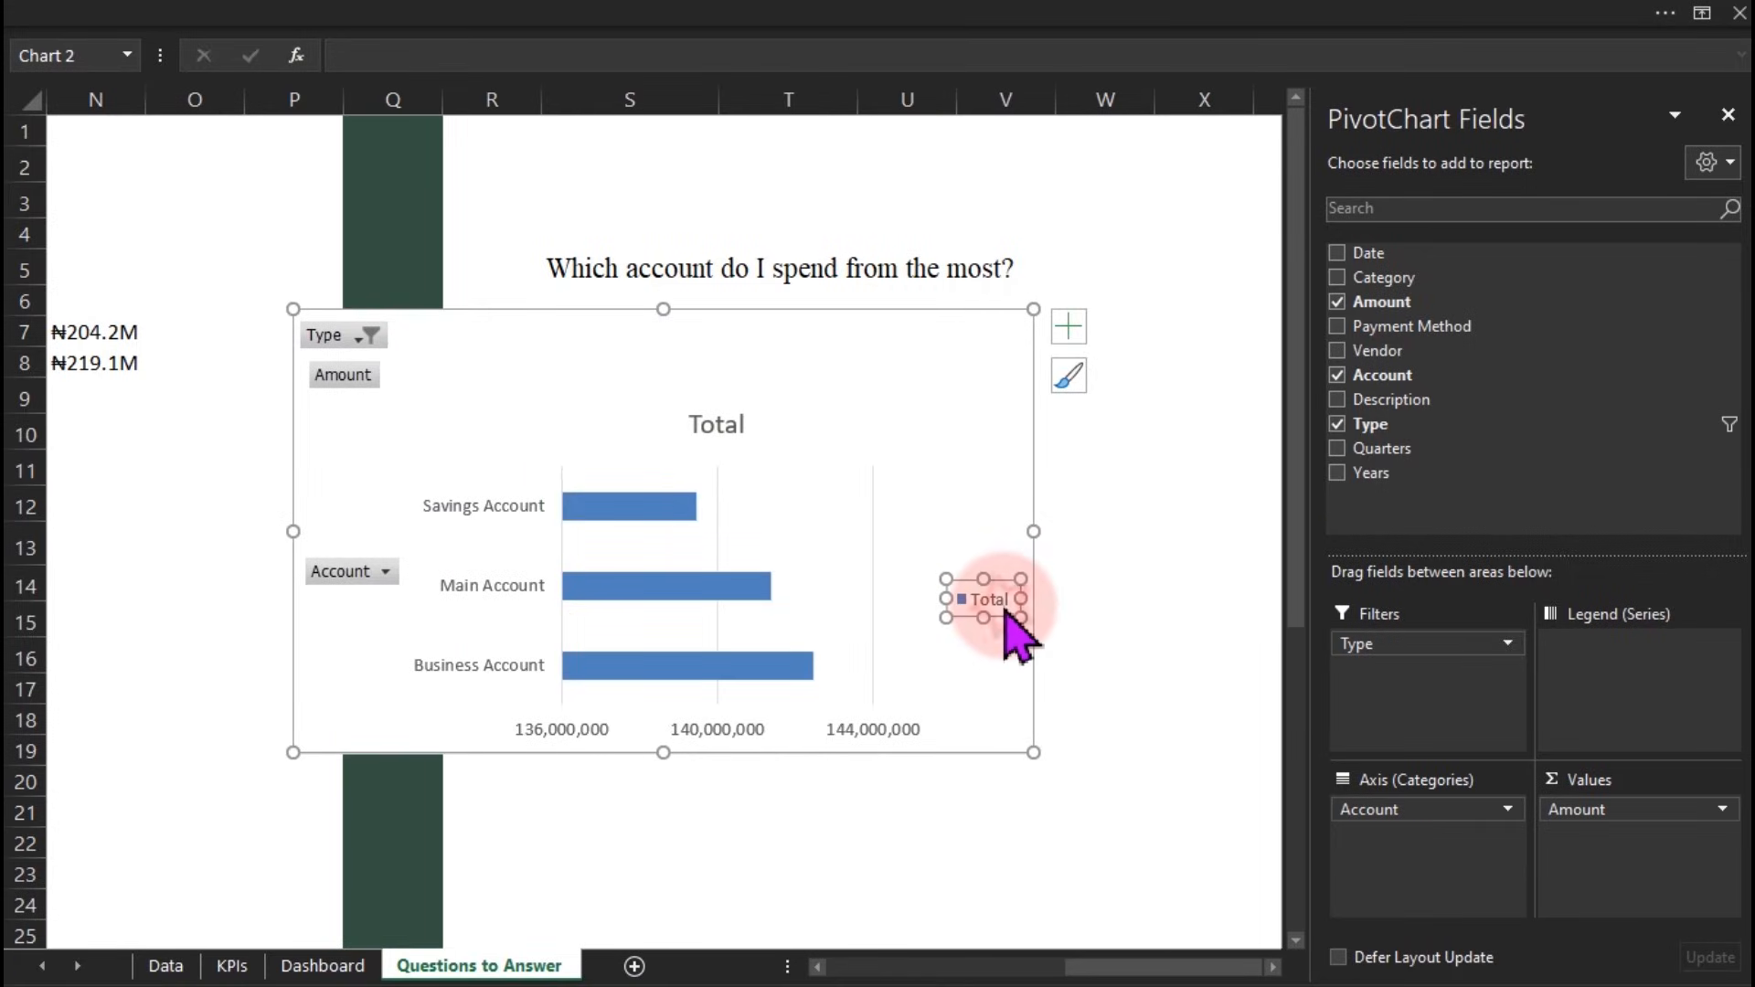
pyautogui.press('Delete')
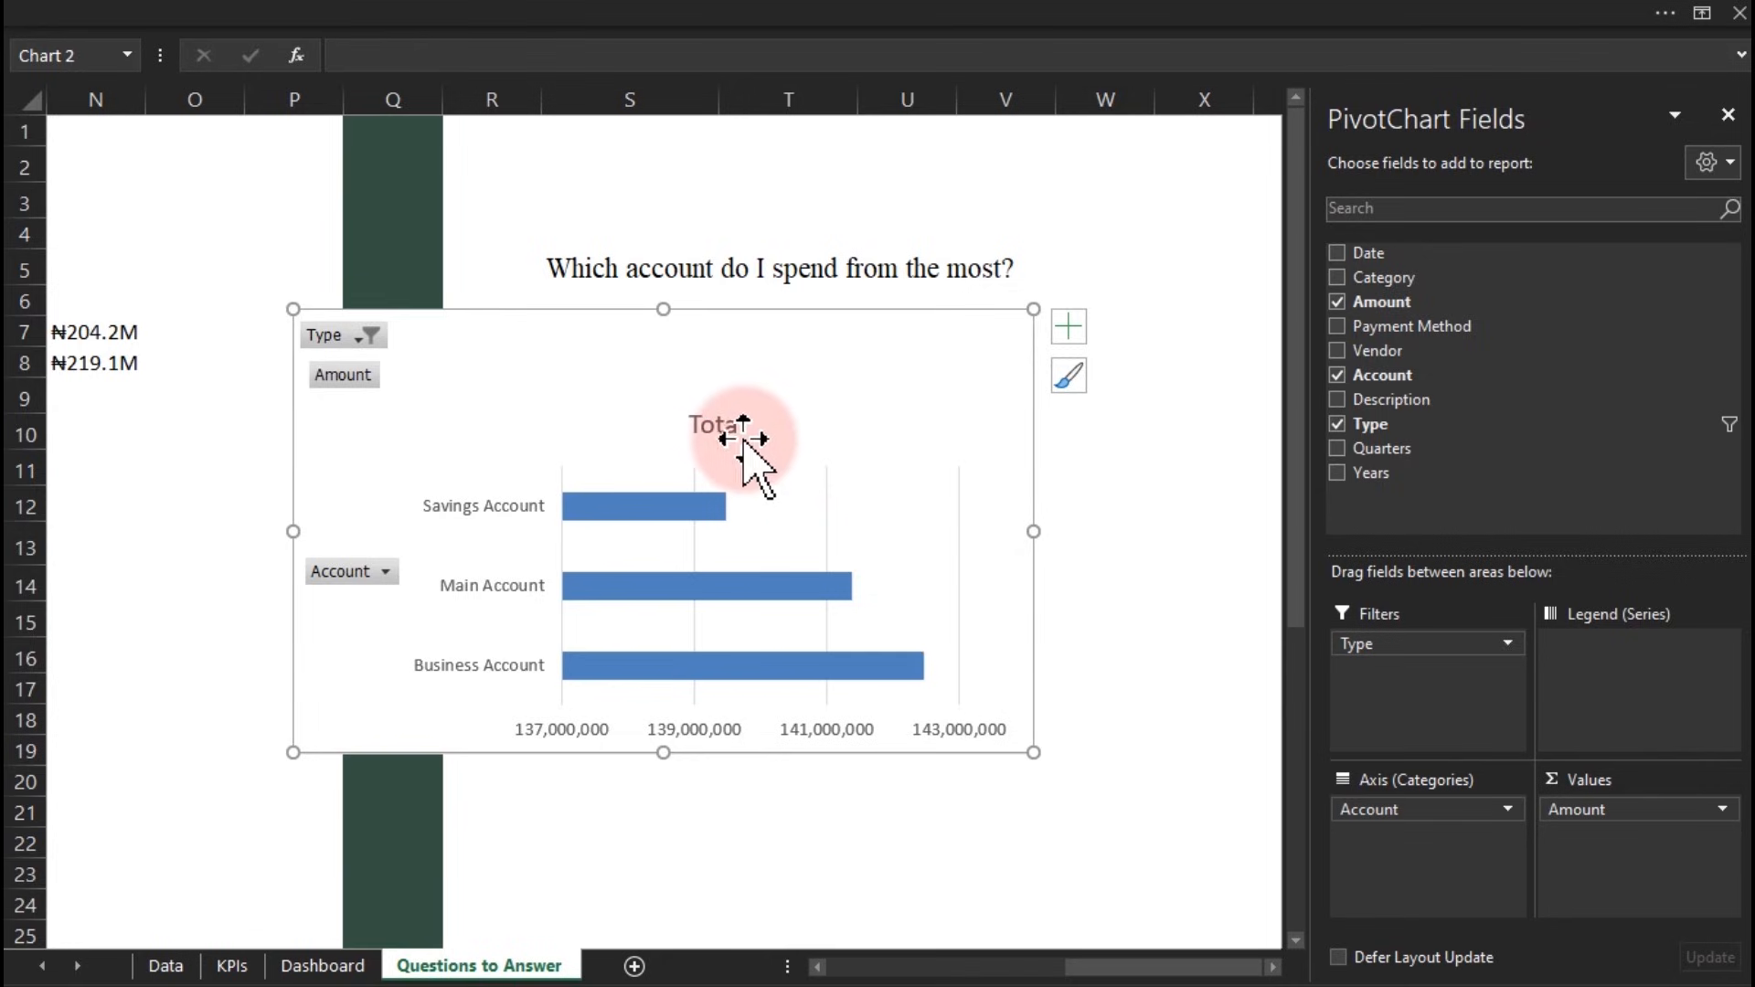
pyautogui.click(734, 437)
pyautogui.press('Delete')
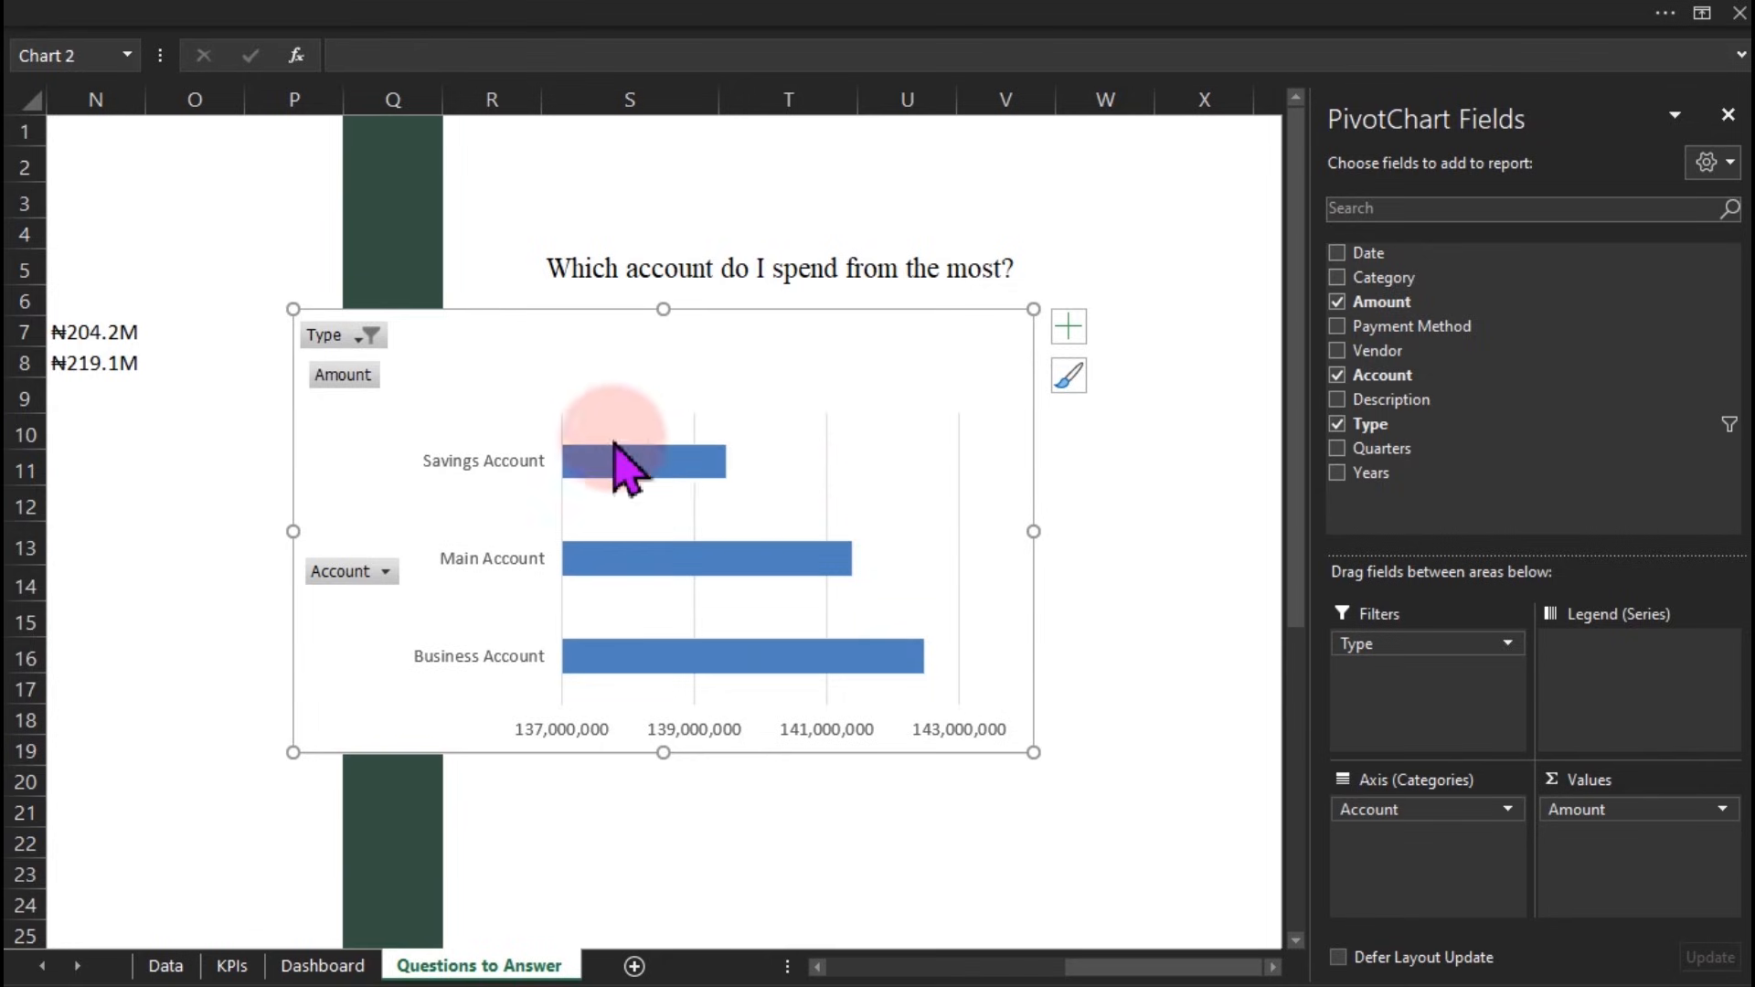
# Hide all field buttons on the account bar chart and delete its horizontal value axis
pyautogui.rightClick(369, 382)
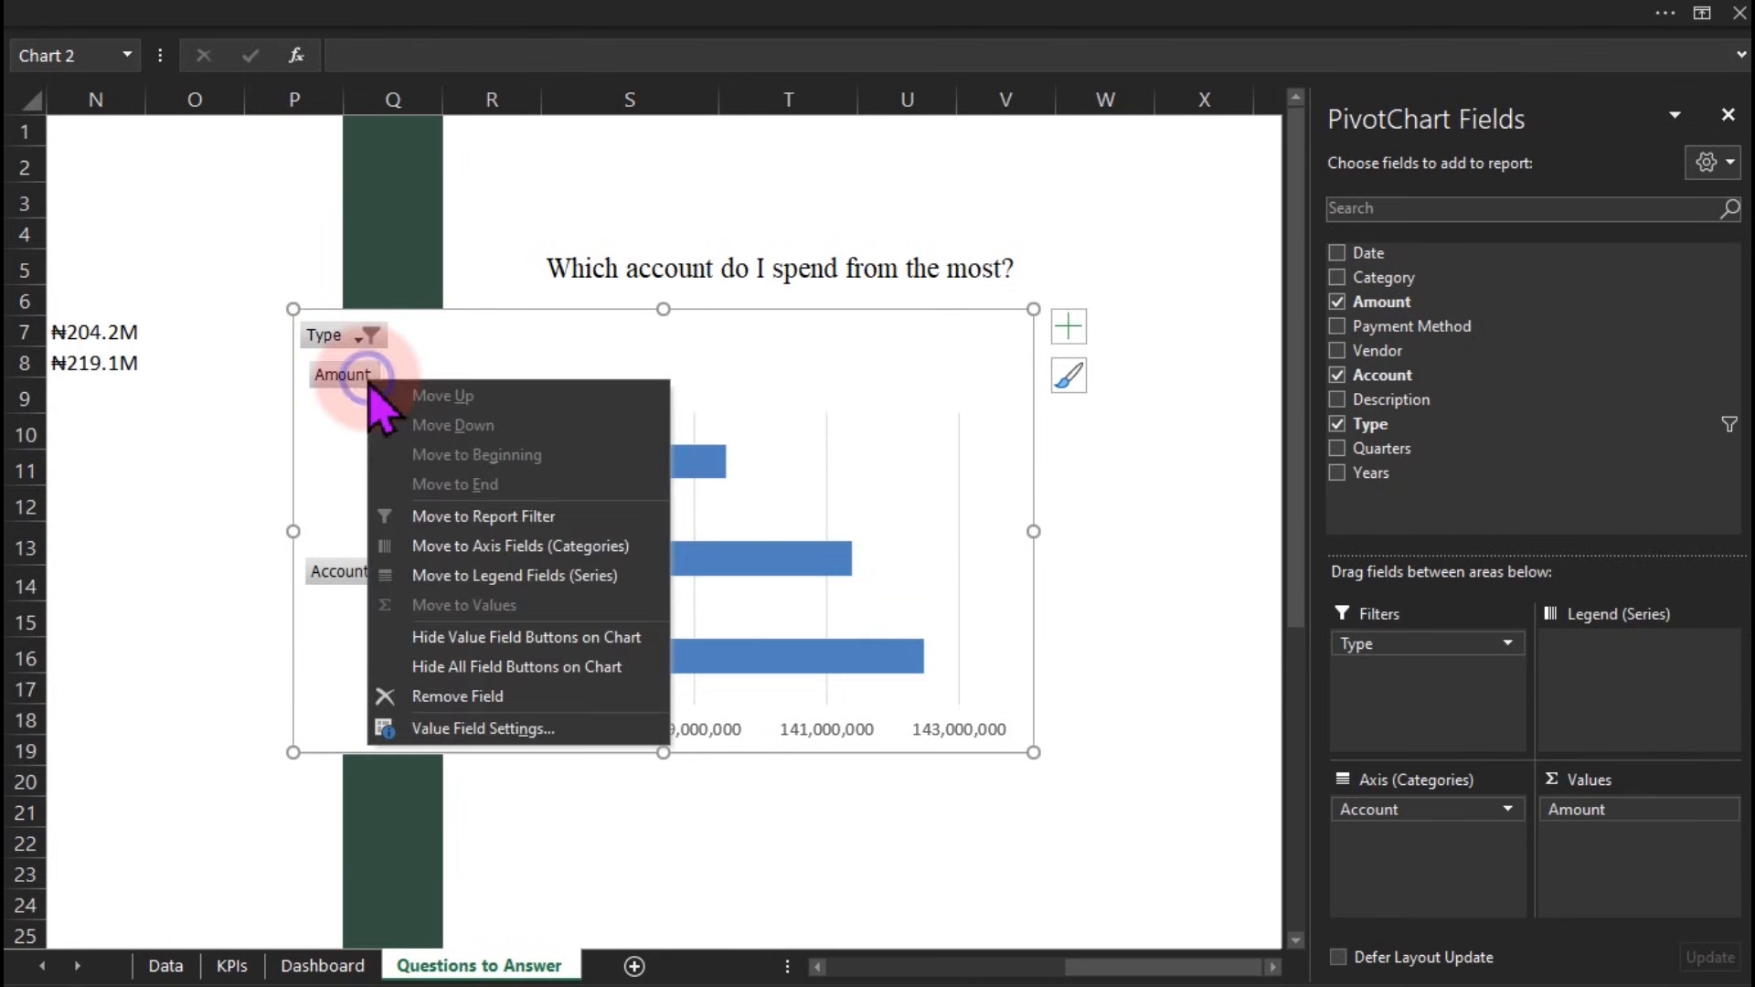
pyautogui.click(508, 681)
pyautogui.click(619, 727)
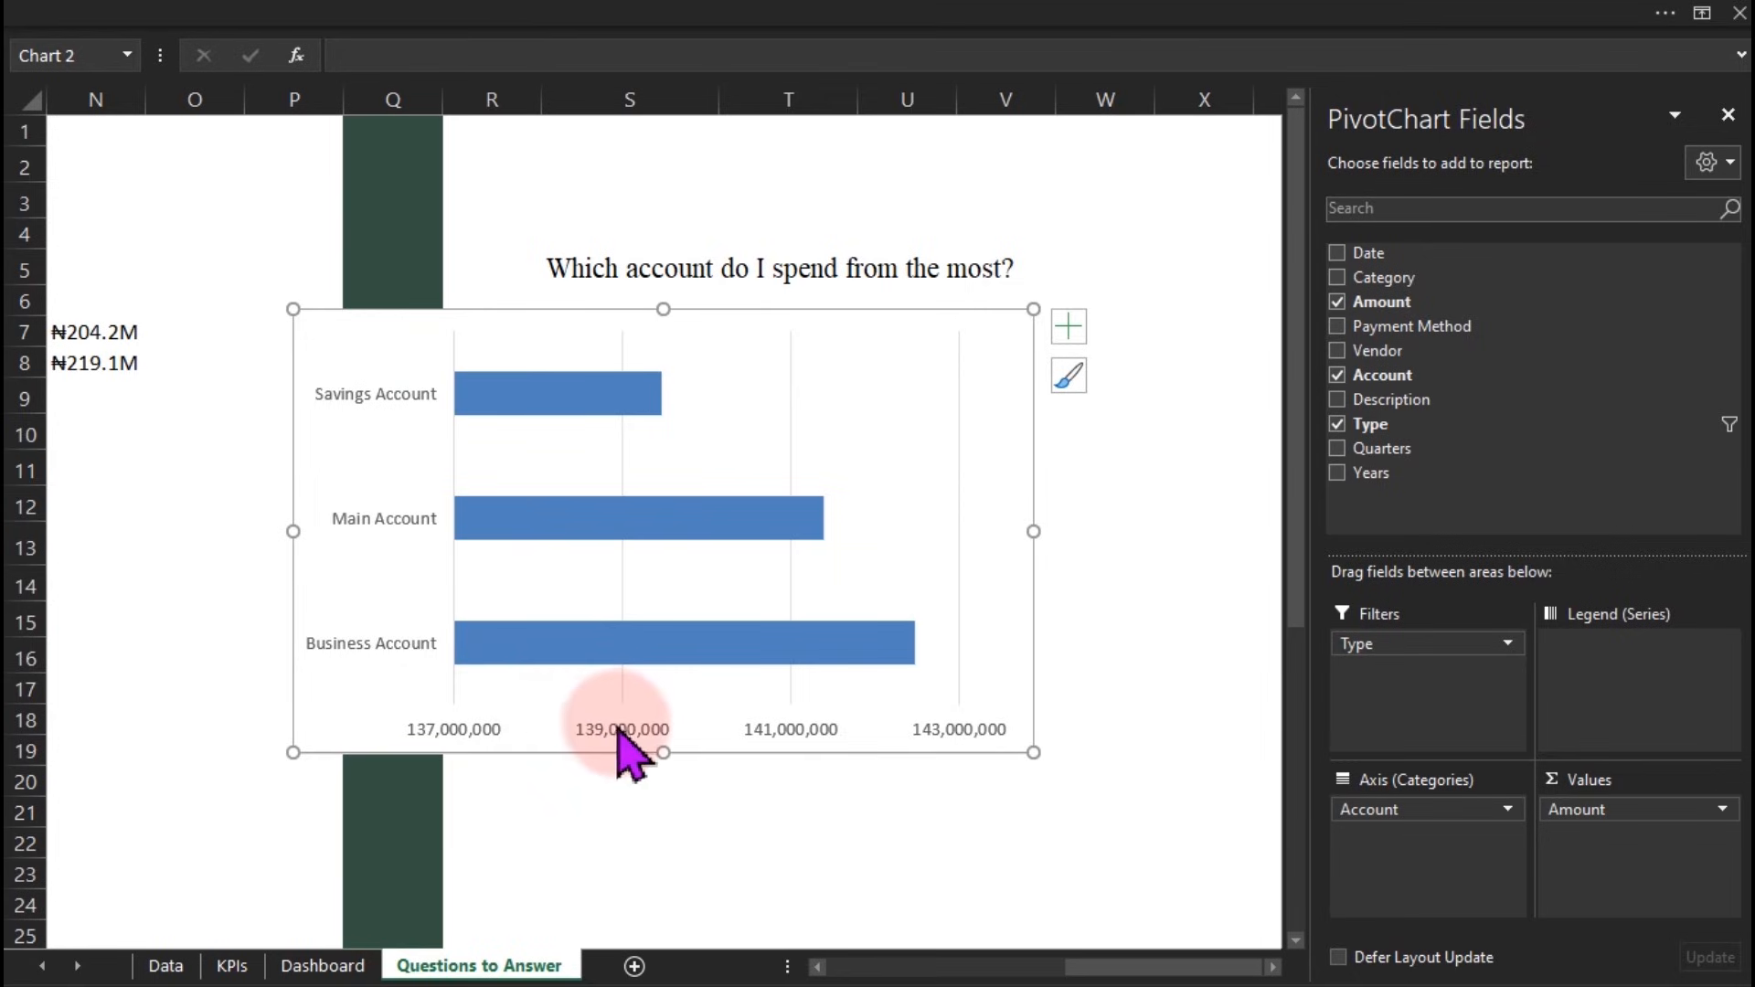
pyautogui.press('Delete')
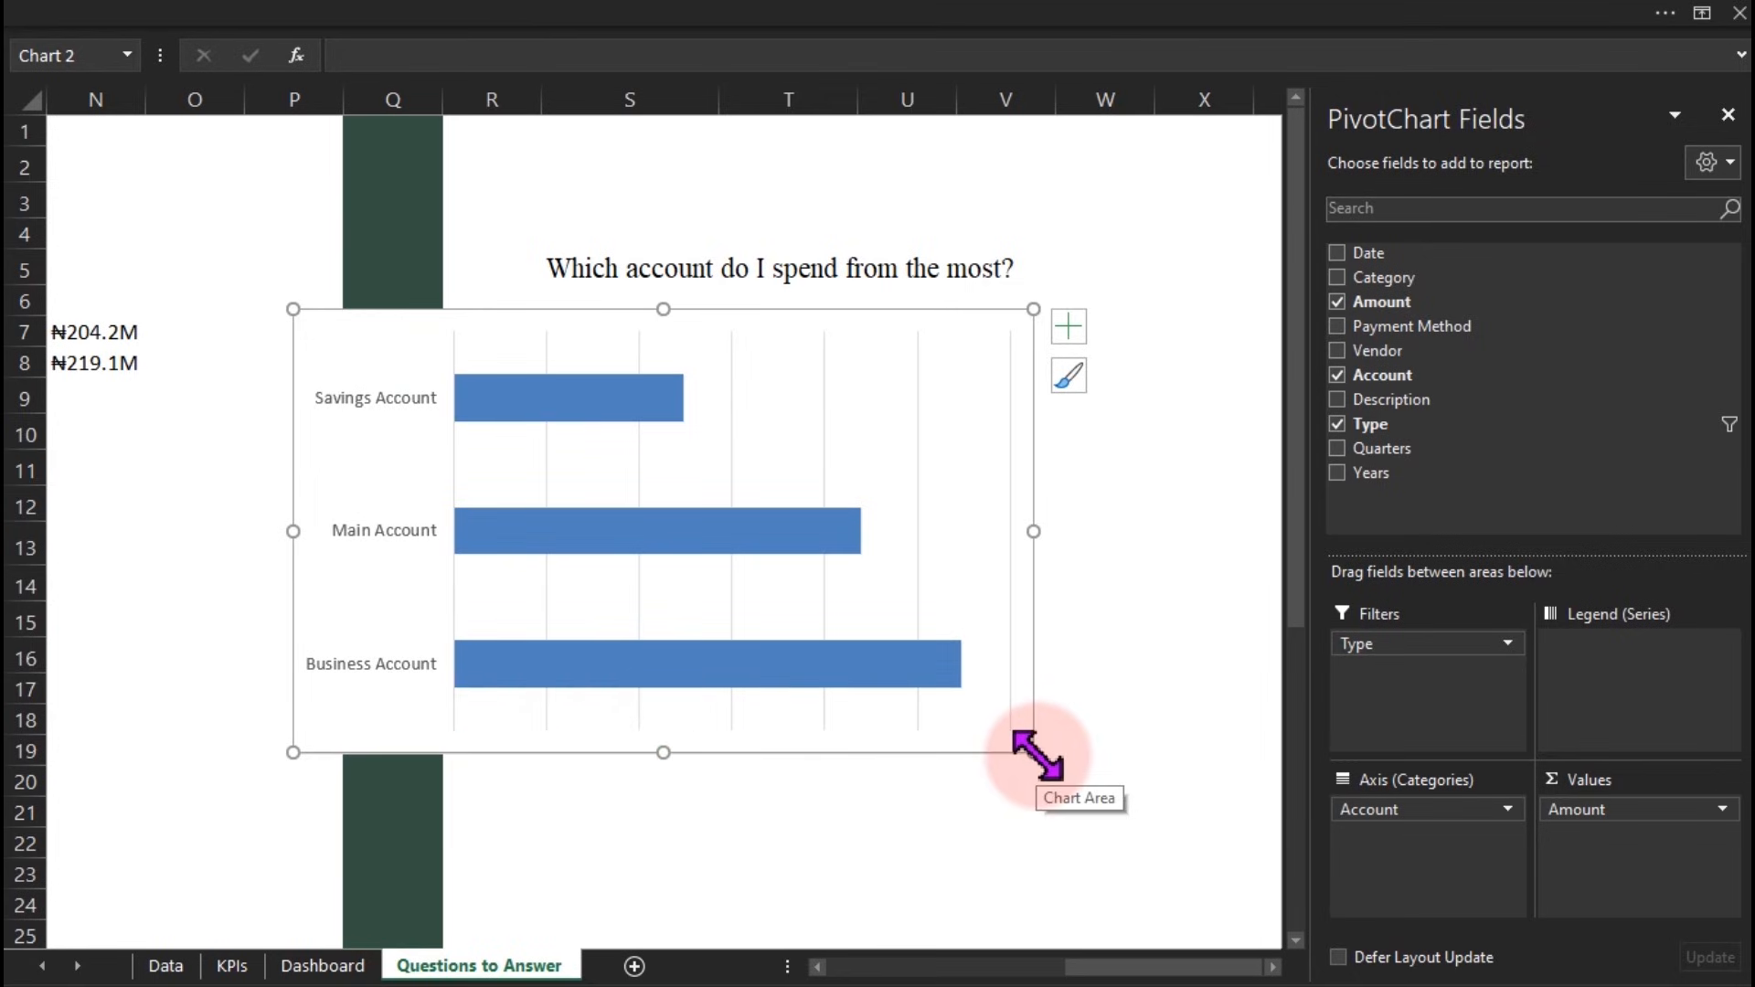
# Move the bar chart below the account pivot table and sort the Amount values from largest to smallest
pyautogui.moveTo(925, 315); pyautogui.dragTo(1033, 591)
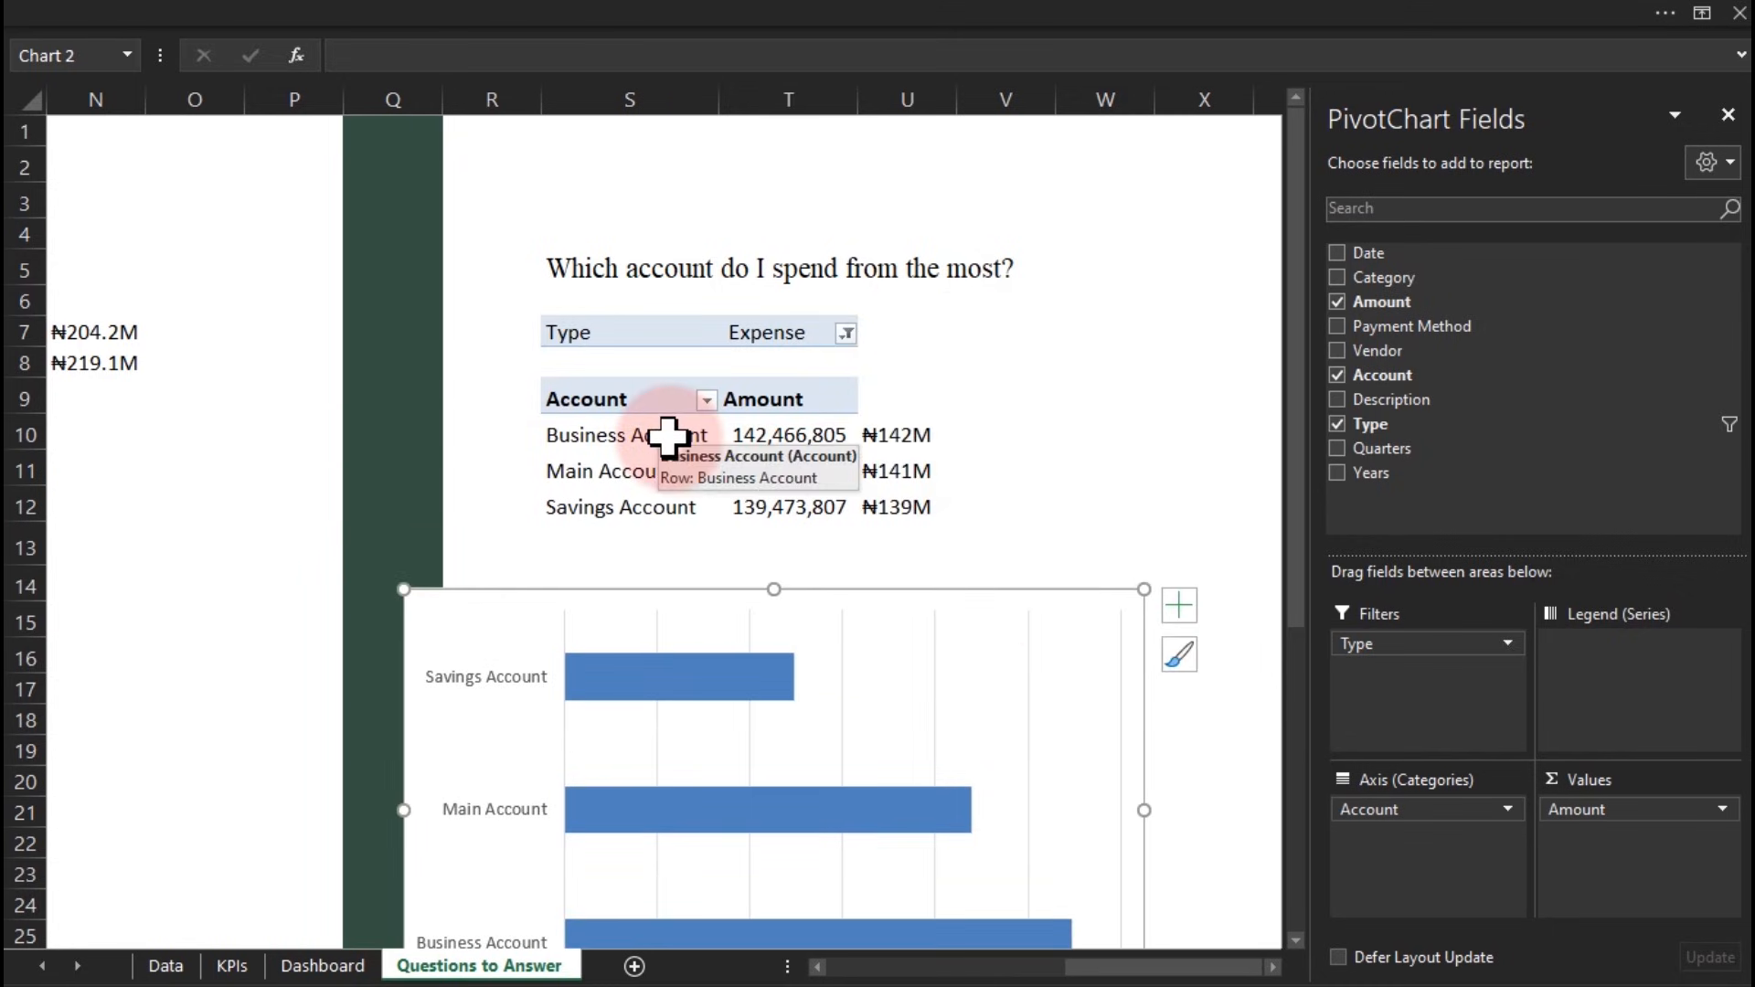
pyautogui.click(768, 434)
pyautogui.rightClick(771, 436)
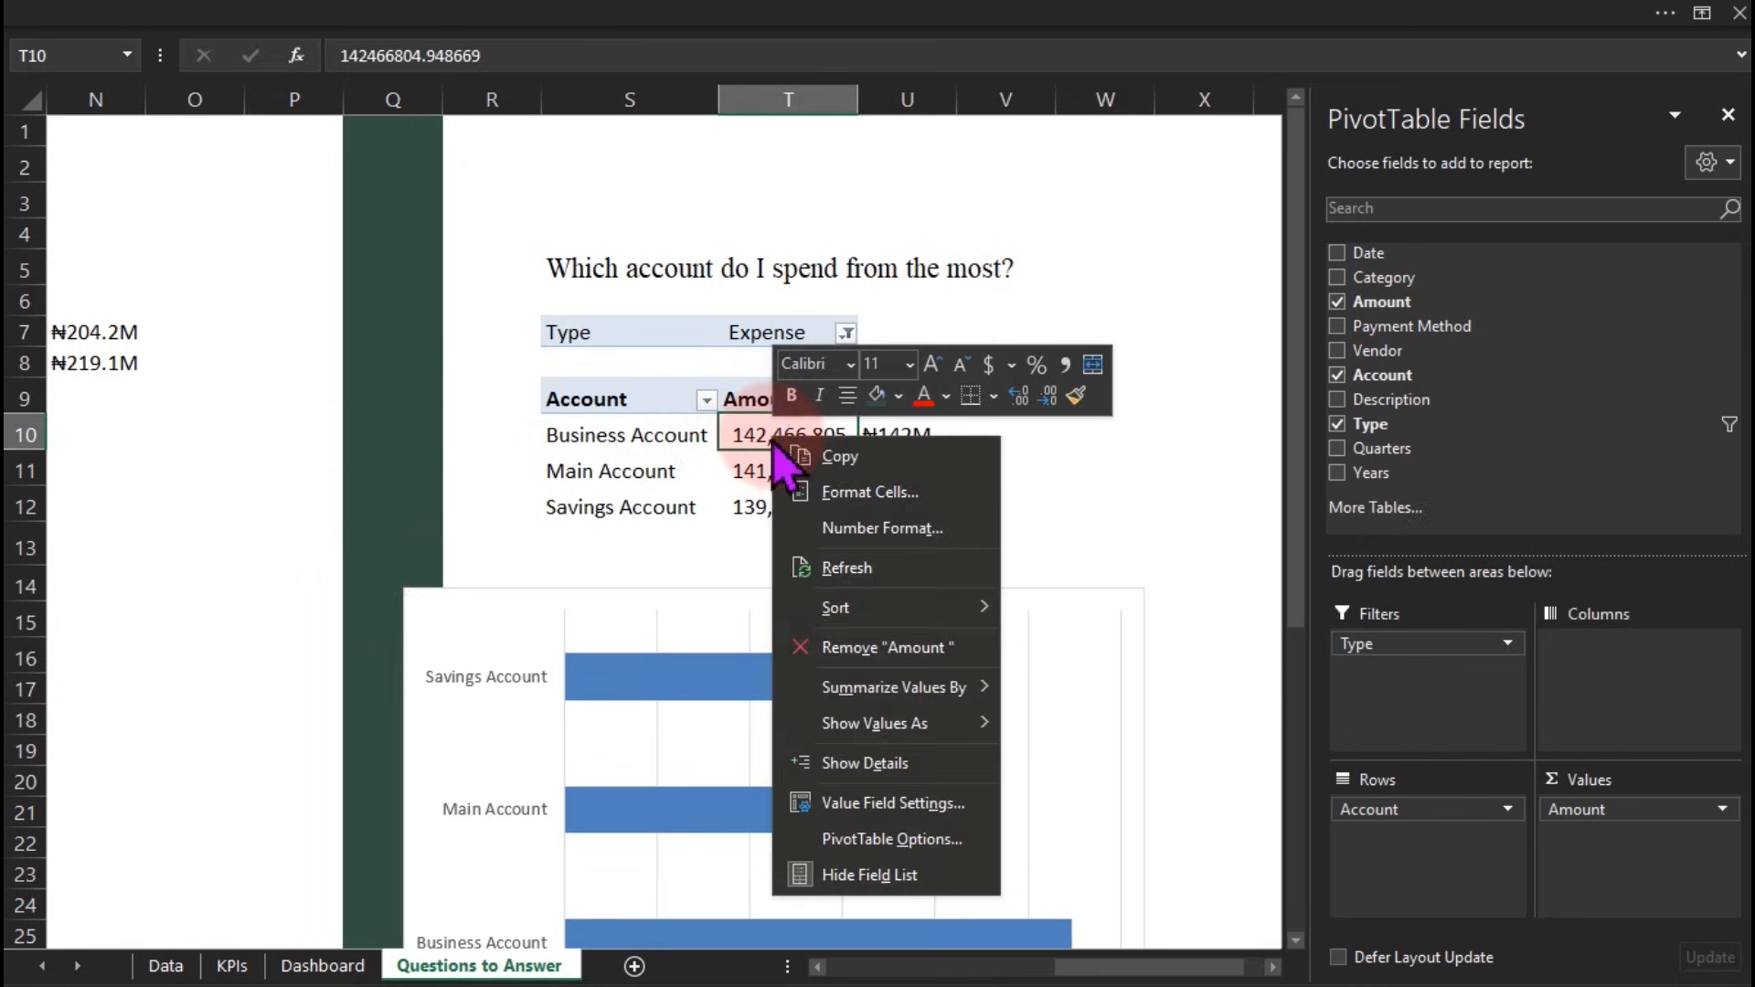
pyautogui.moveTo(969, 611)
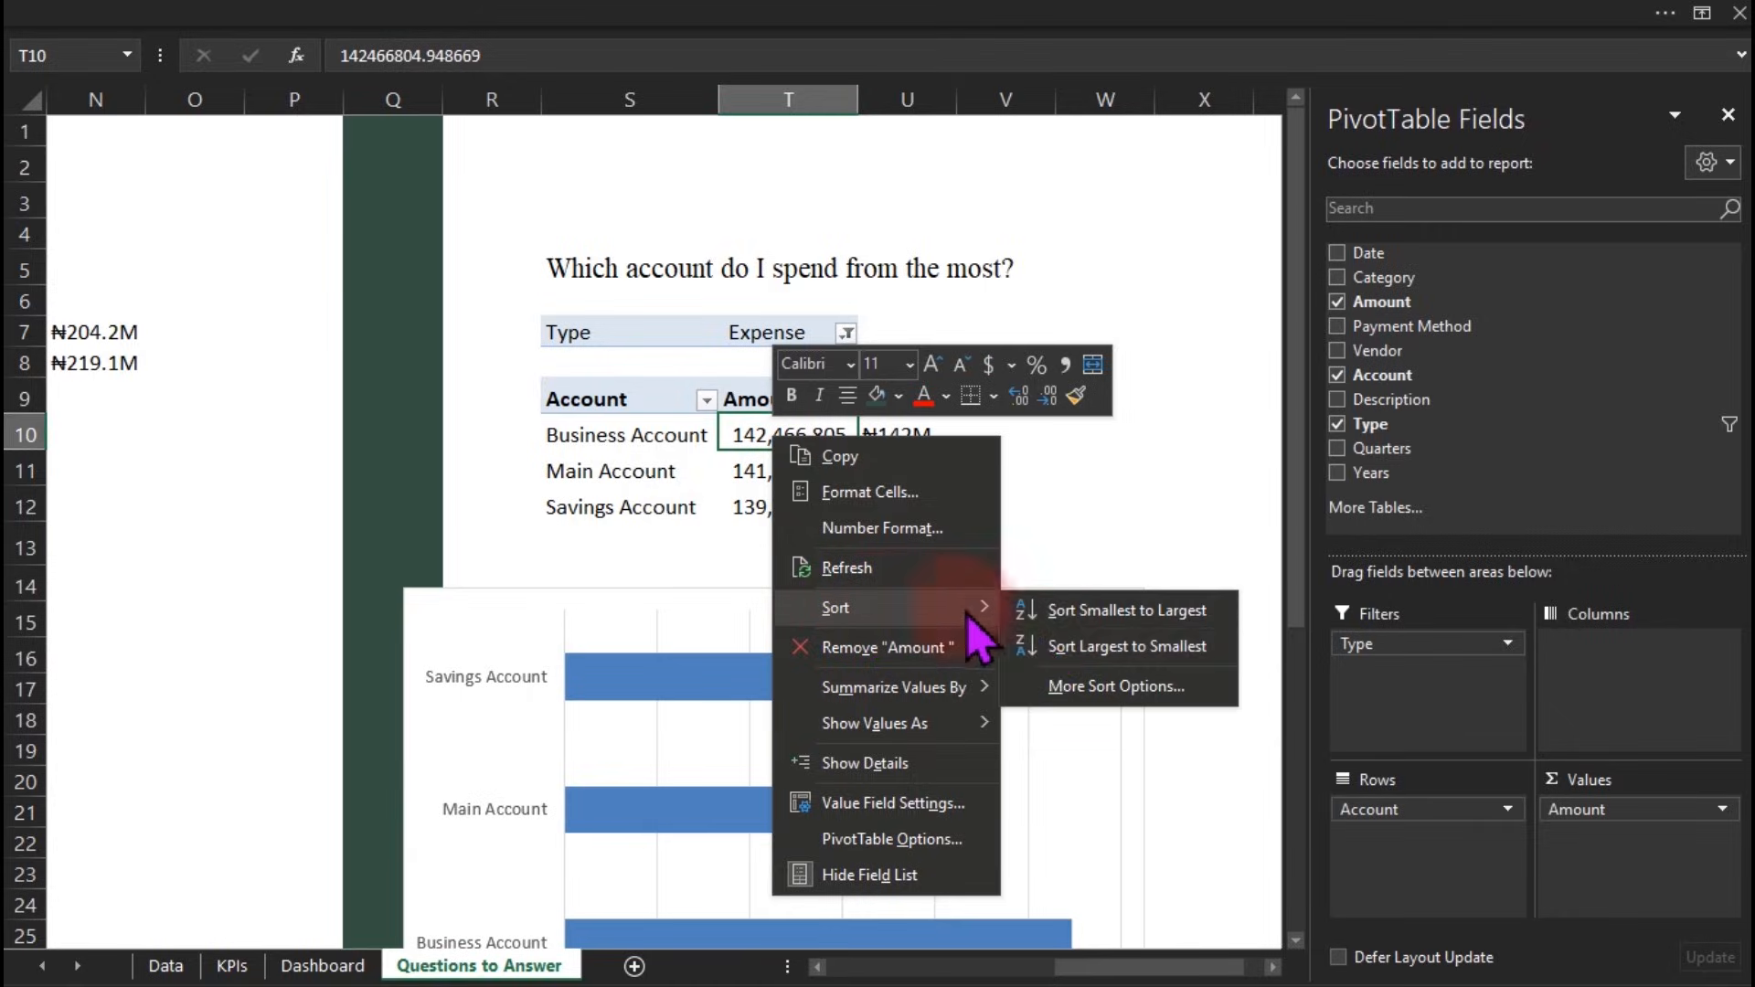
pyautogui.click(1057, 647)
# Move the bar chart up over the pivot table and set its account axis to show categories in reverse order
pyautogui.click(712, 596)
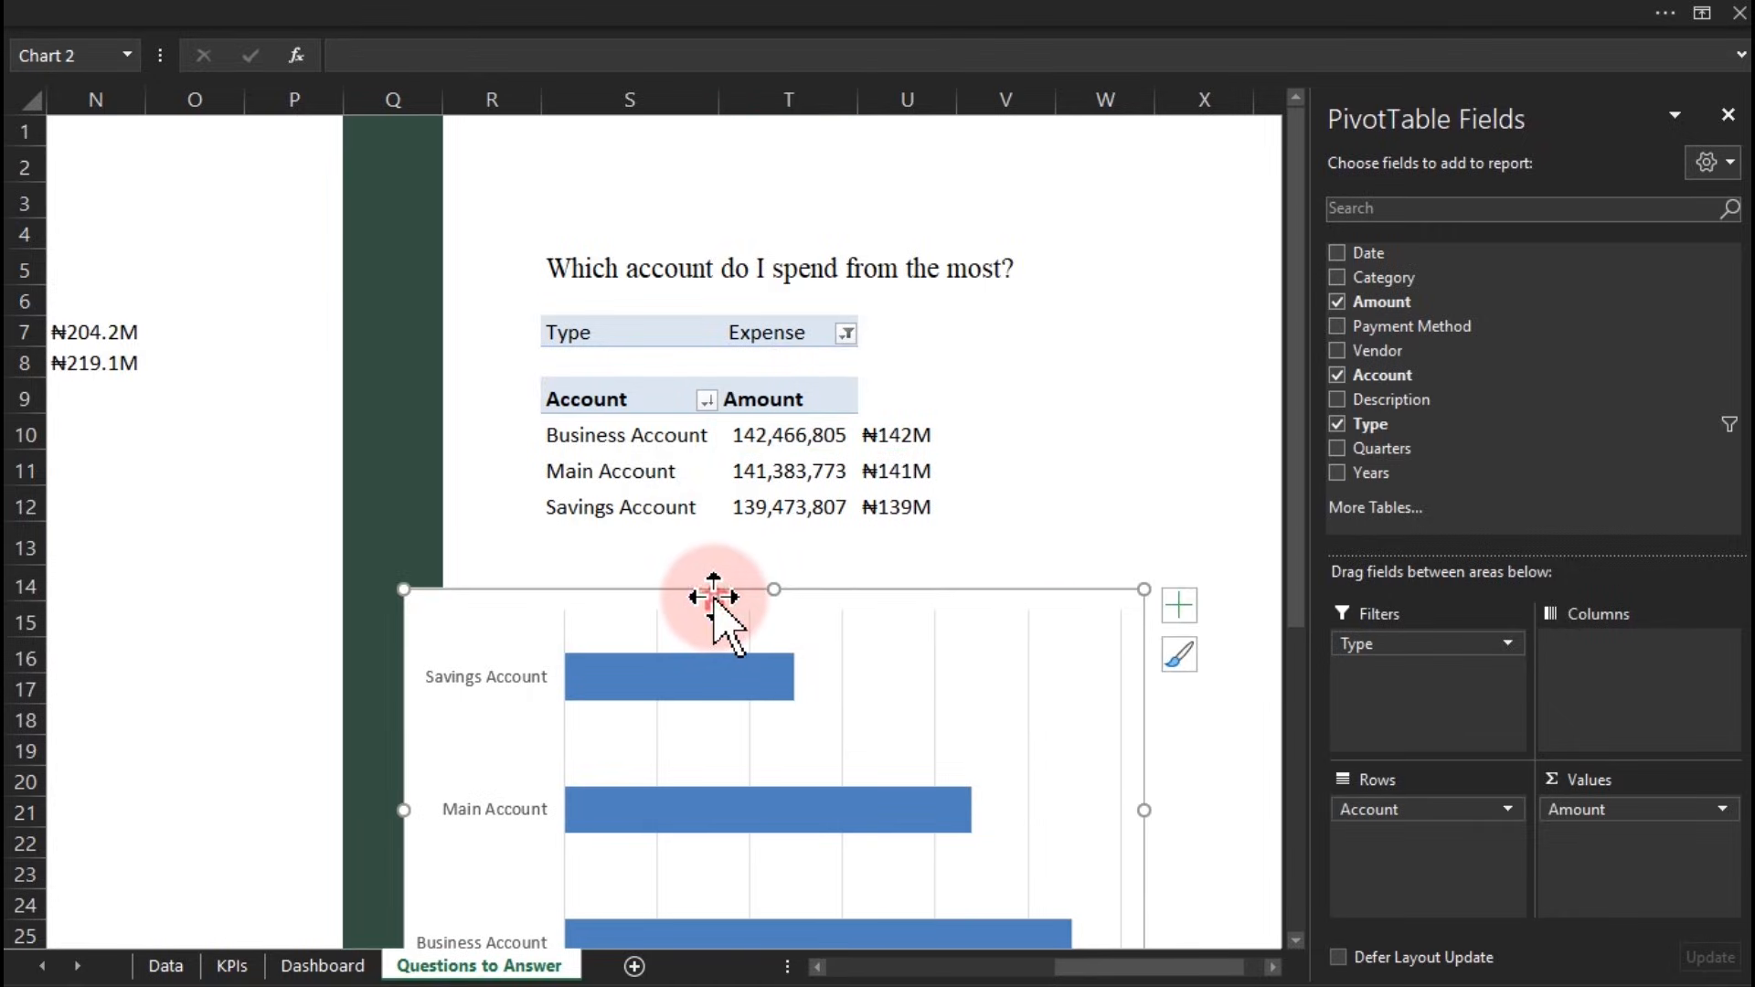
pyautogui.moveTo(713, 596); pyautogui.dragTo(750, 215)
pyautogui.click(548, 306)
pyautogui.doubleClick(553, 320)
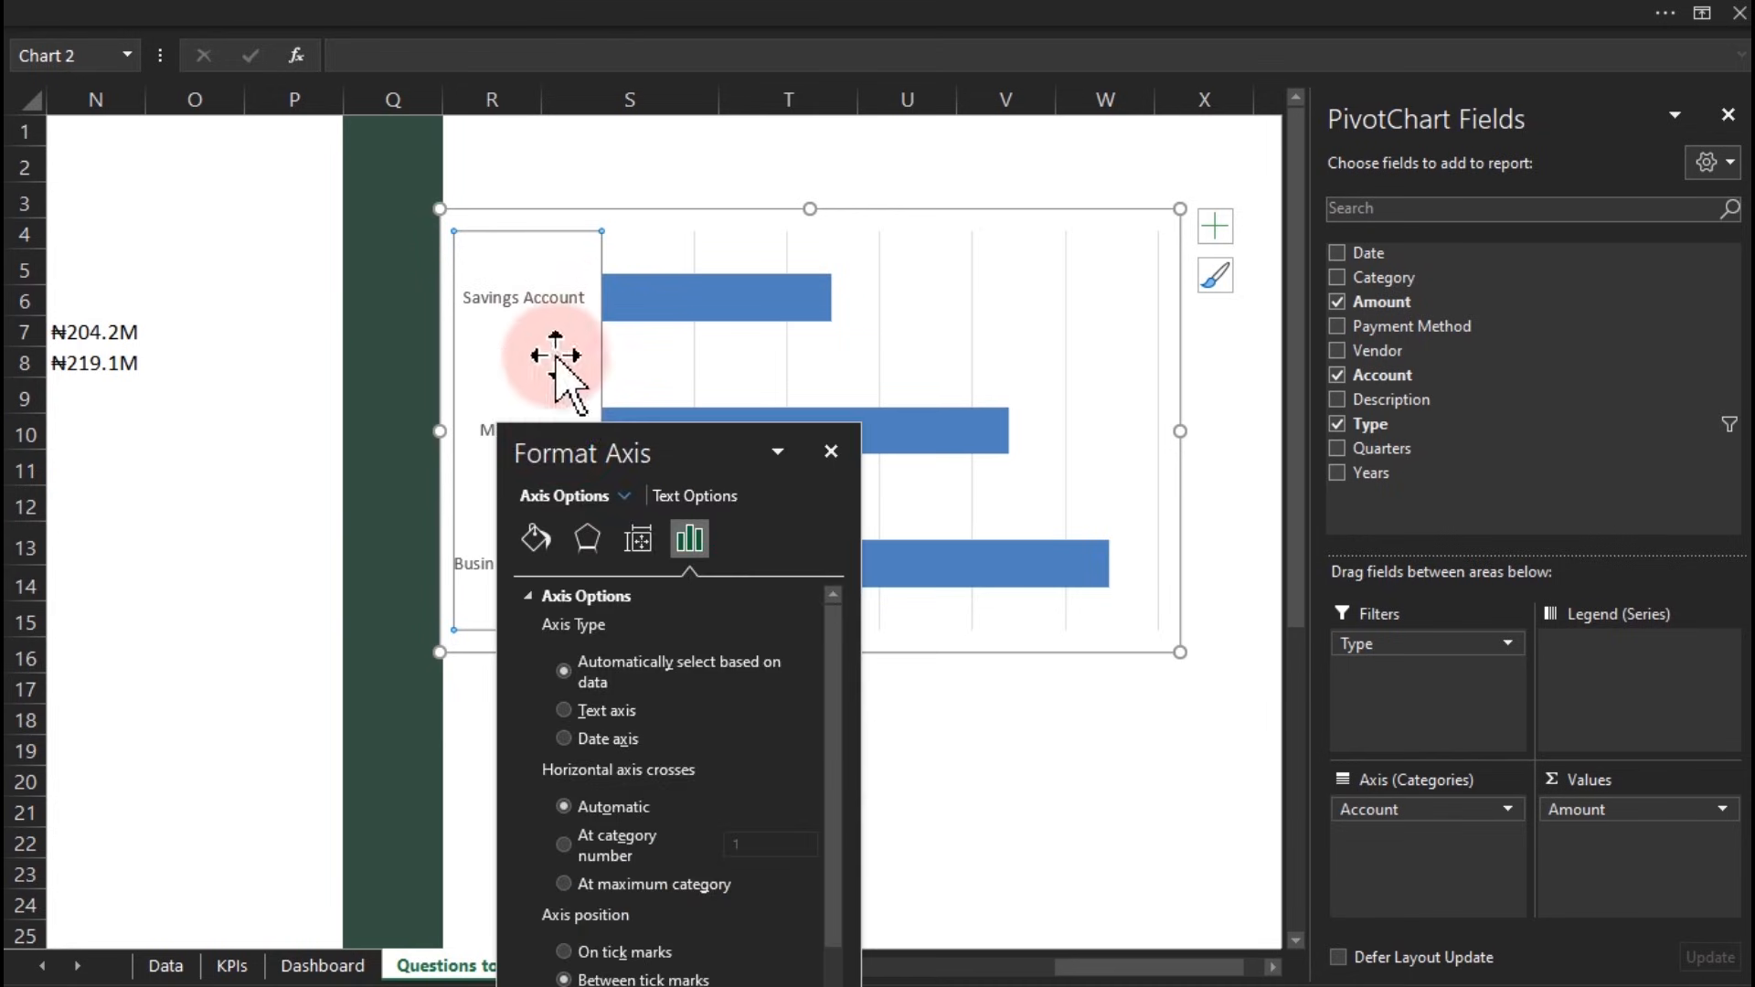
pyautogui.moveTo(585, 457); pyautogui.dragTo(262, 197)
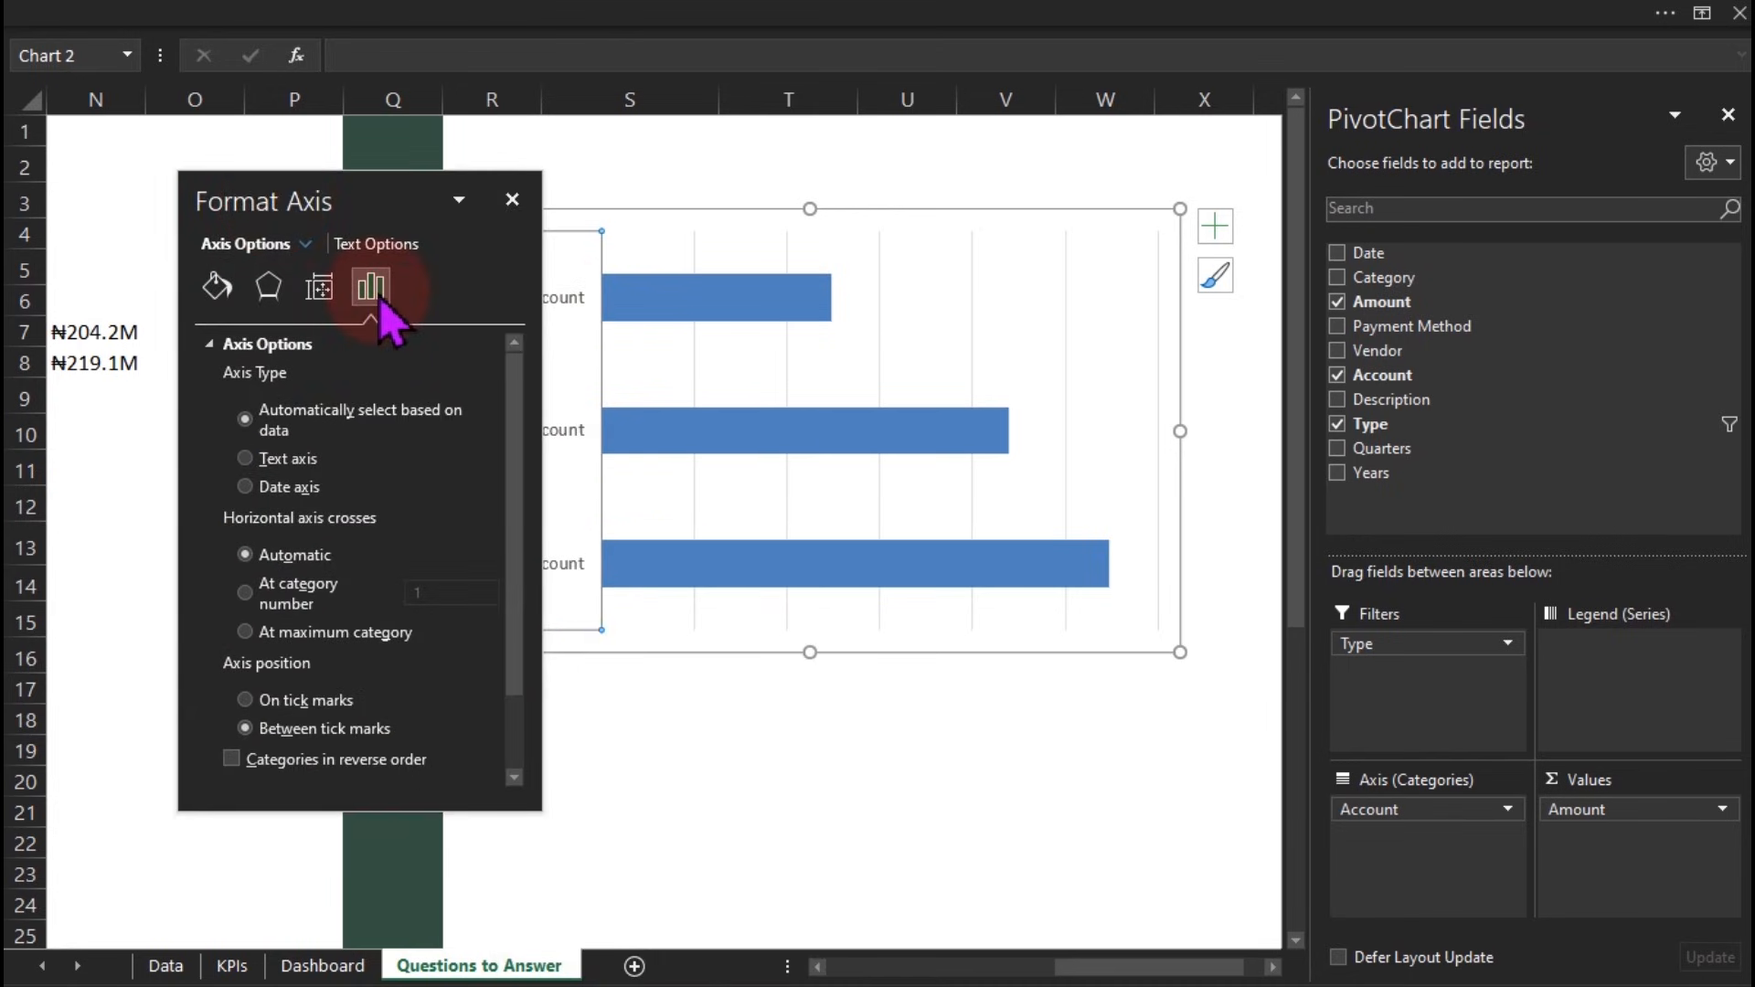
pyautogui.click(232, 758)
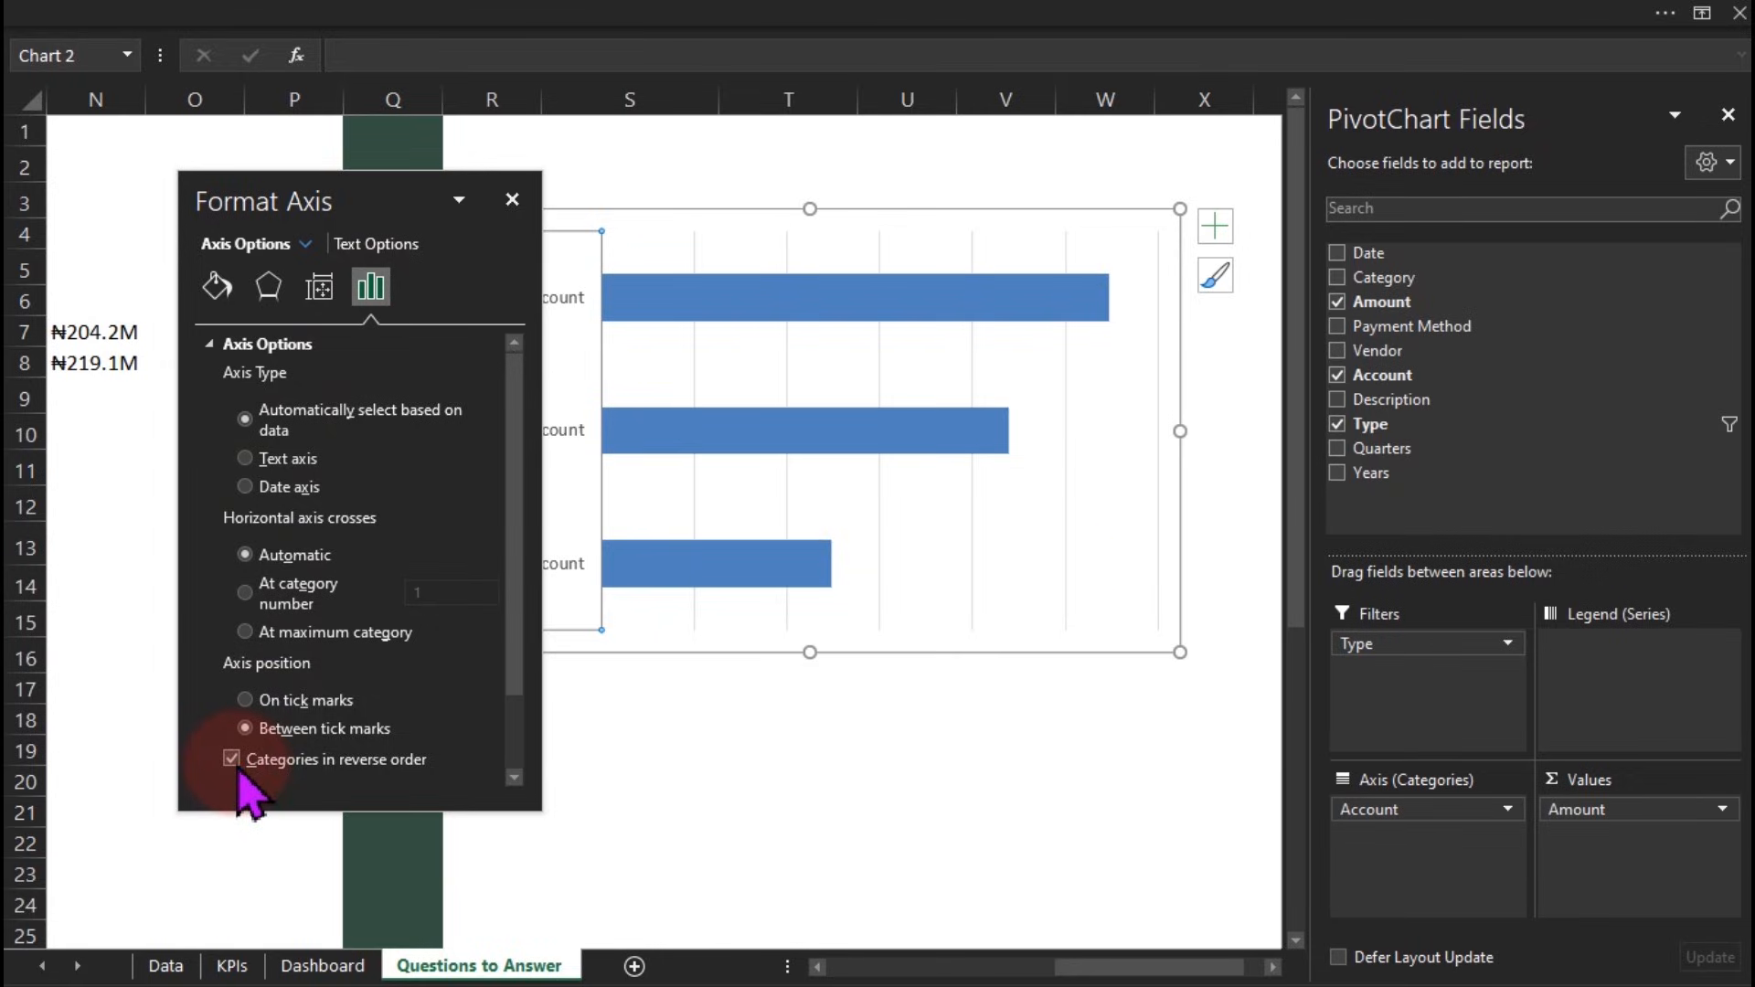
pyautogui.click(514, 199)
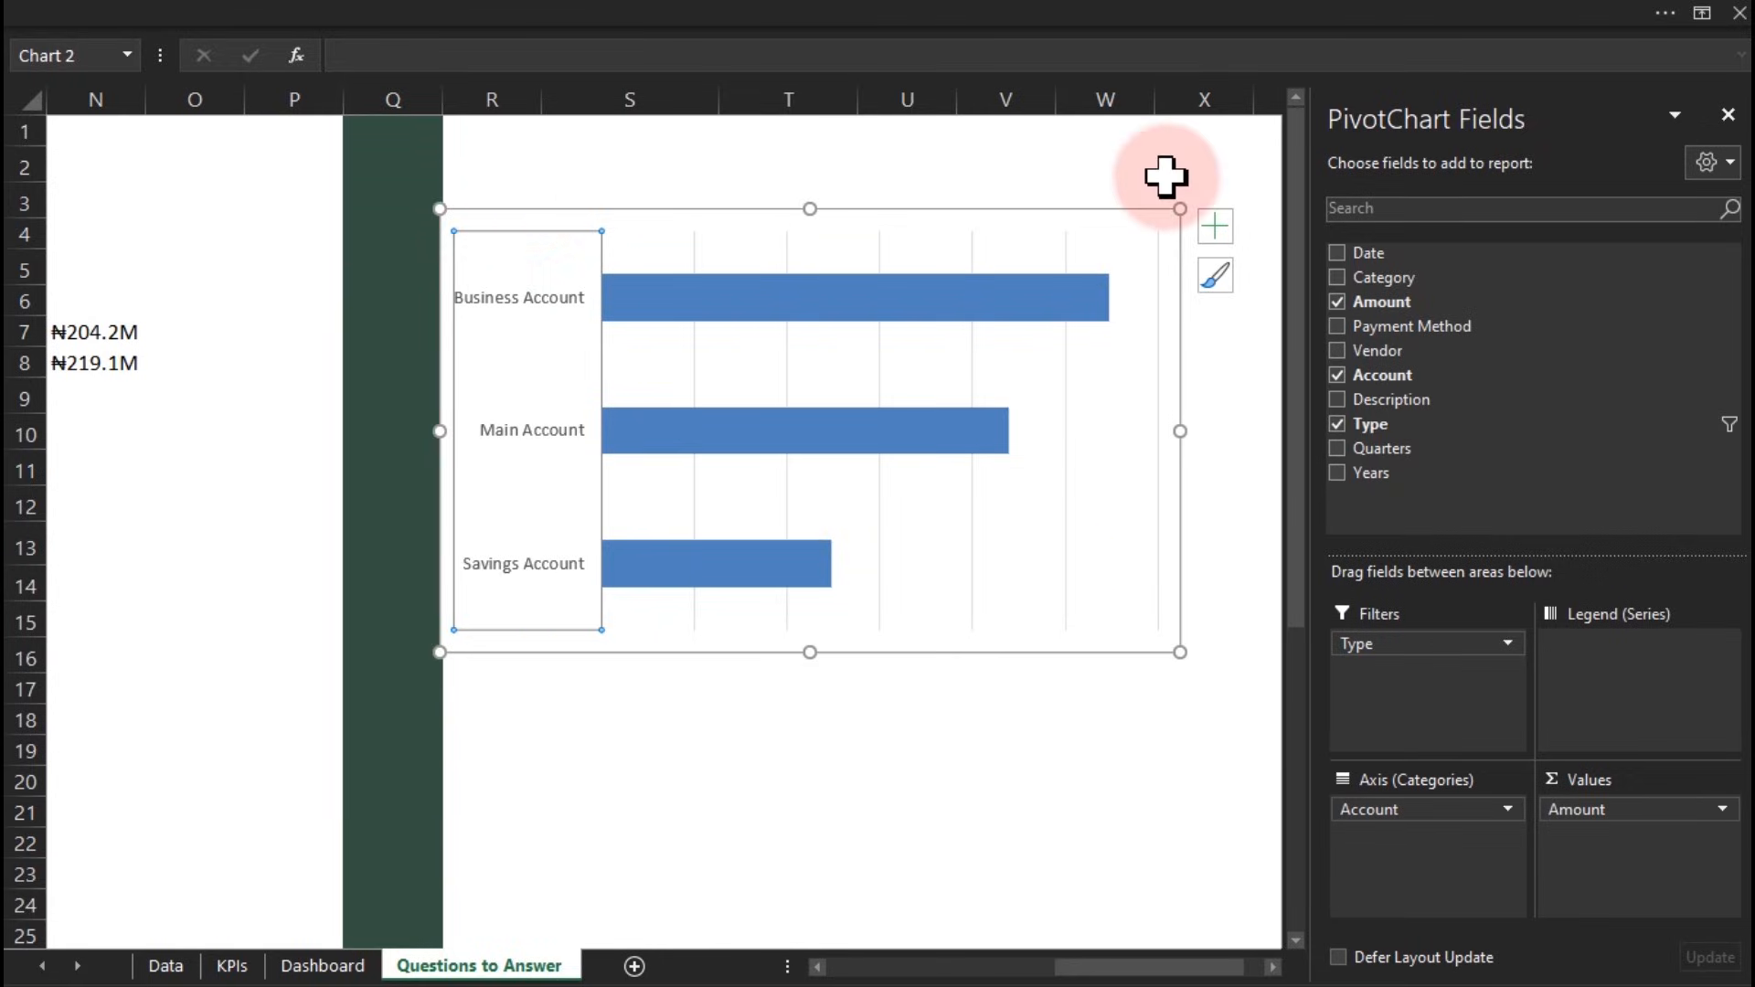
# Delete the bar chart's vertical gridlines, shrink the chart to about half its width, and place it below the account pivot table
pyautogui.click(1158, 302)
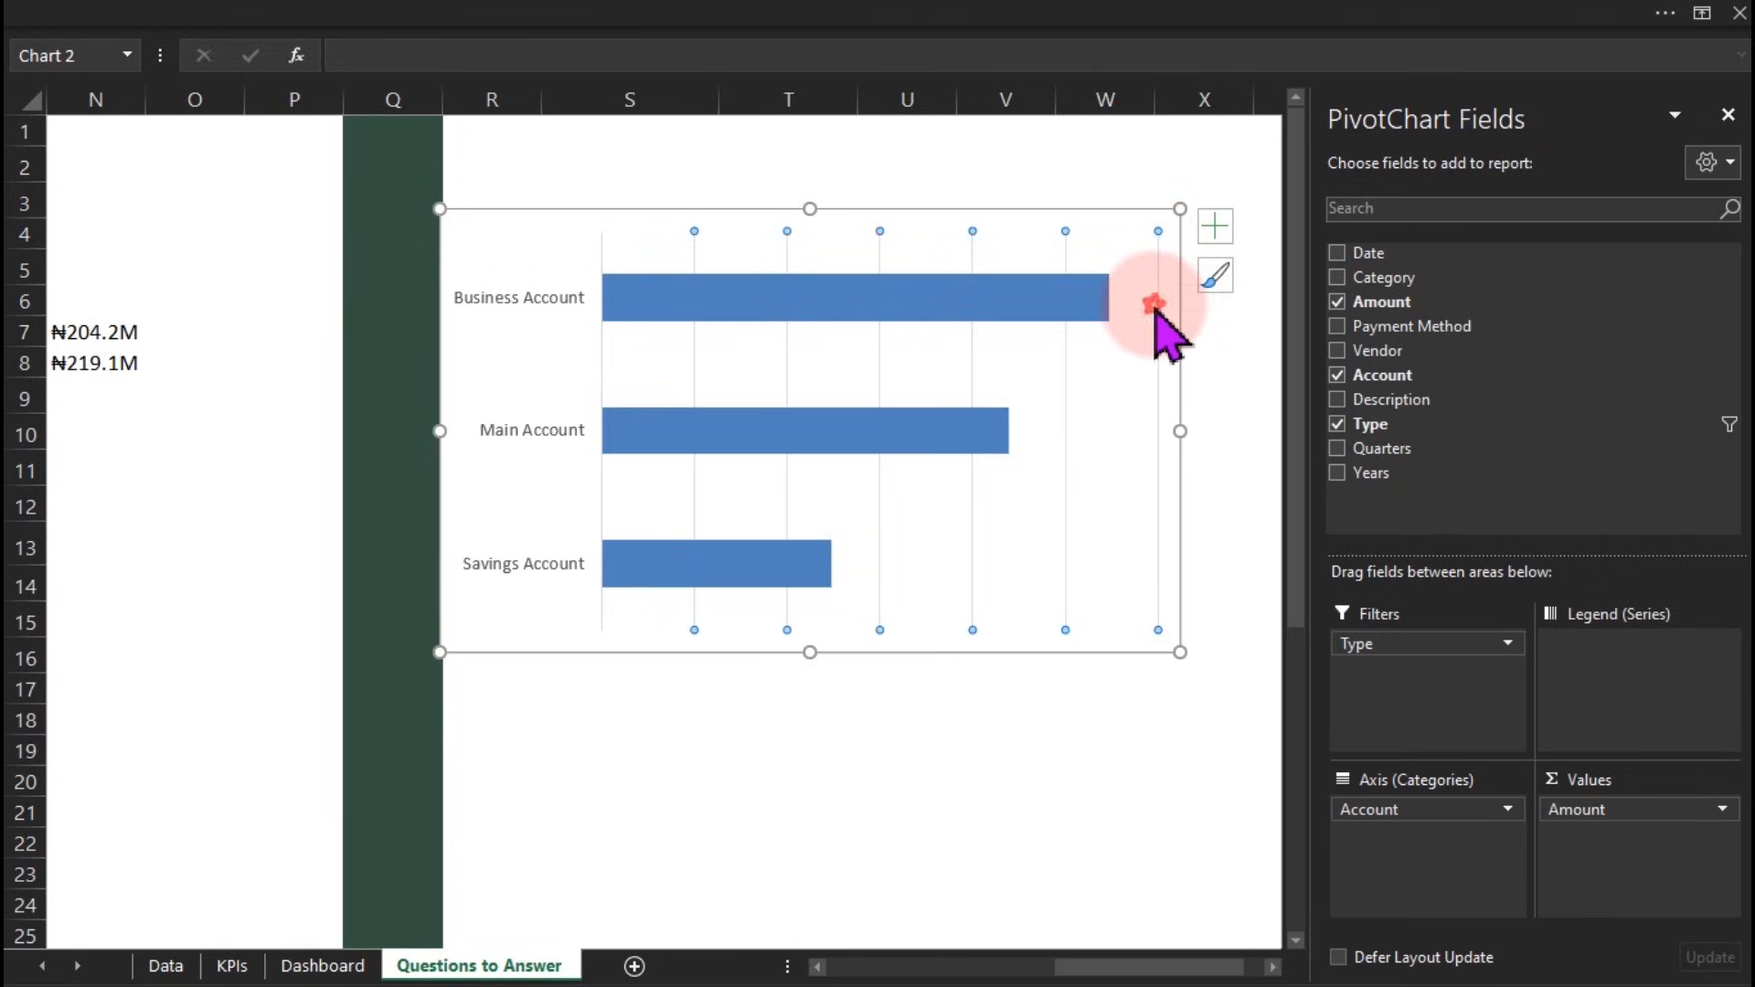
pyautogui.press('Delete')
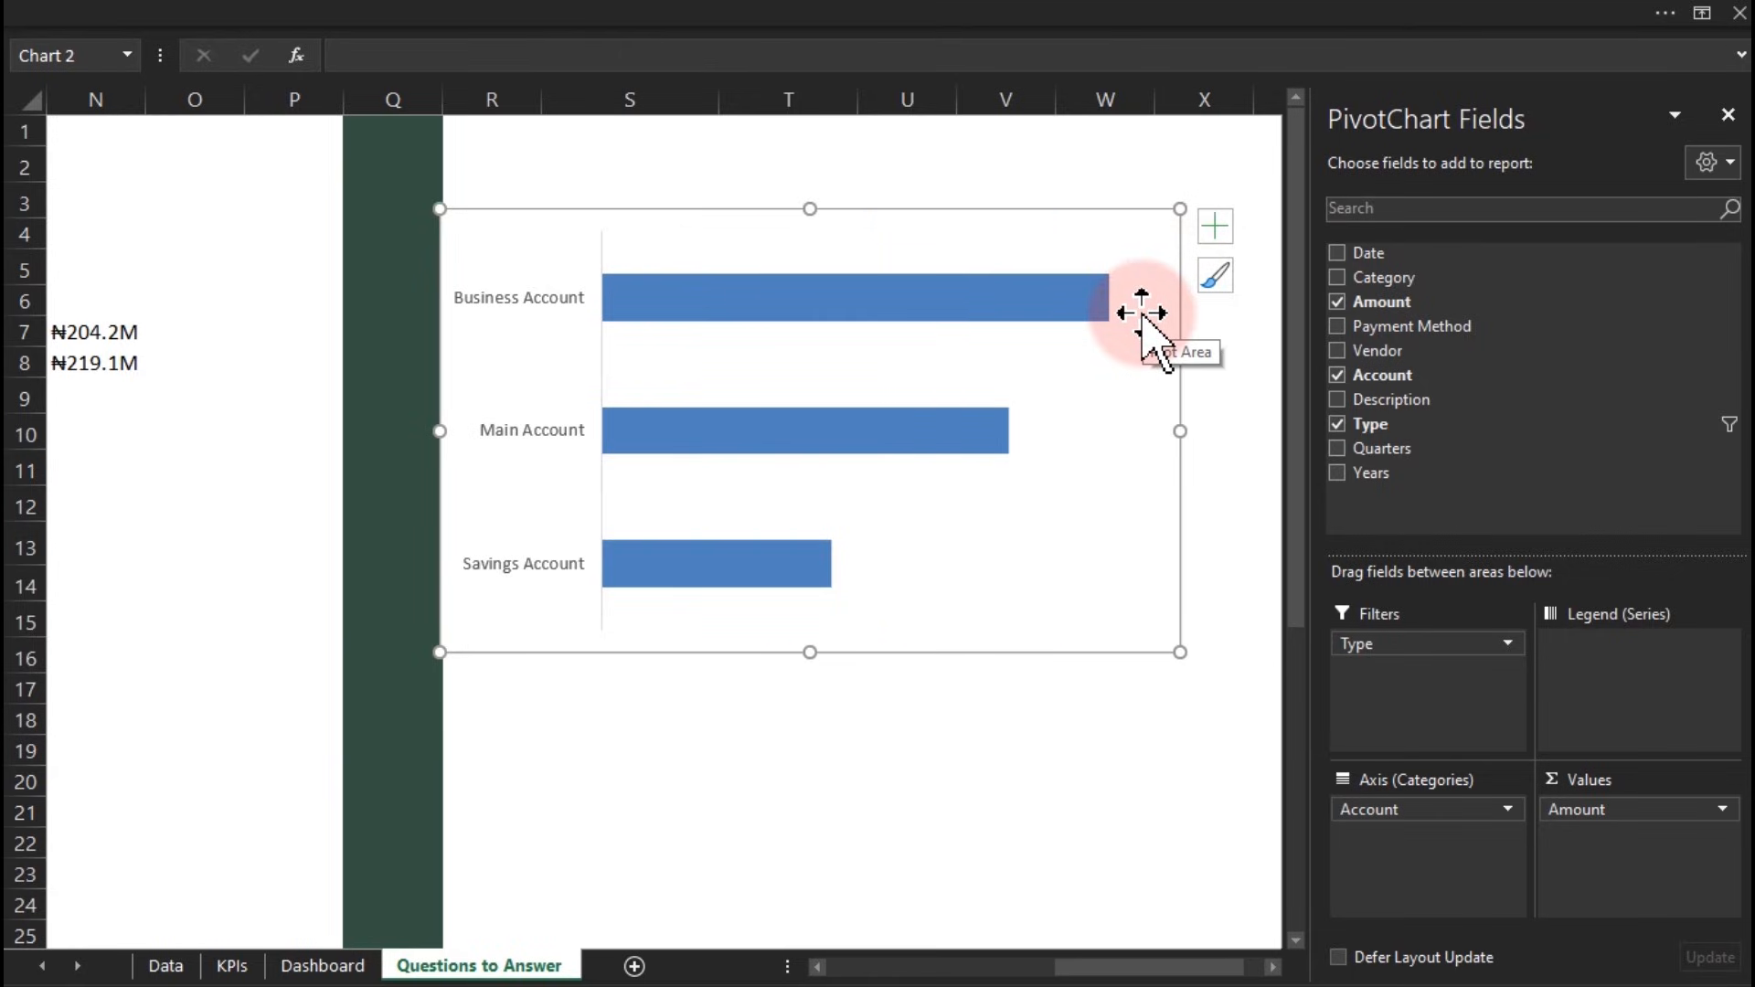
pyautogui.moveTo(1180, 208); pyautogui.dragTo(800, 324)
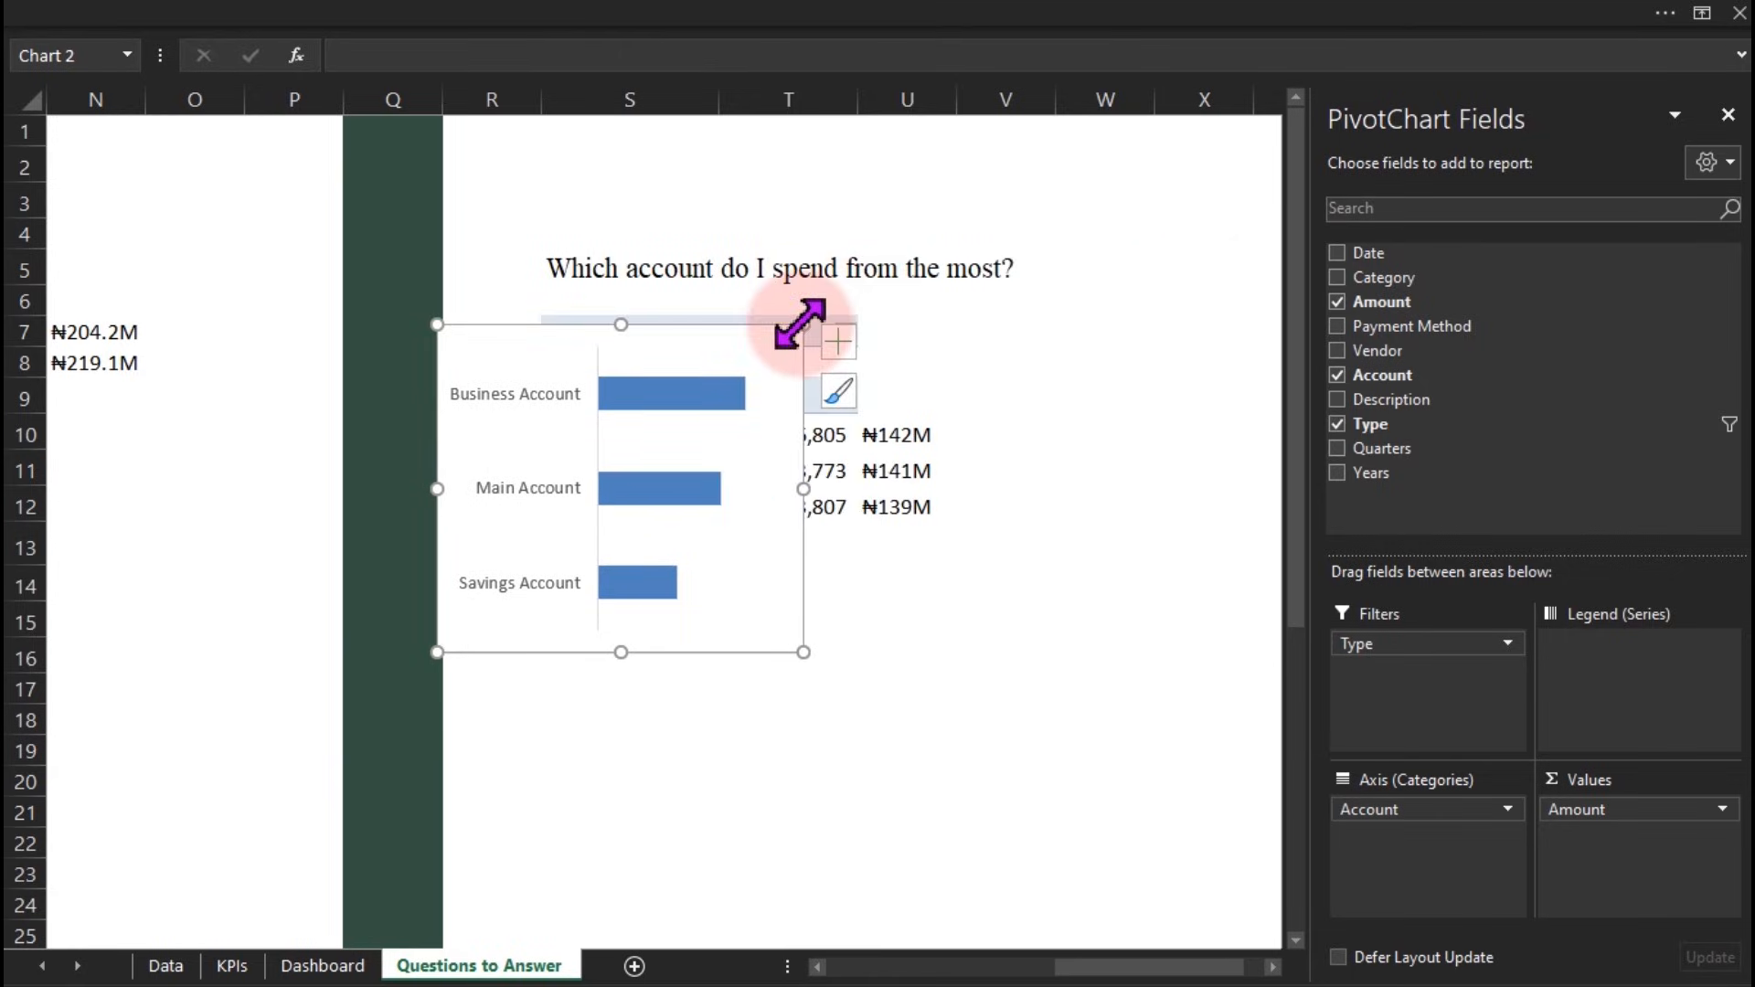
pyautogui.moveTo(798, 407); pyautogui.dragTo(818, 664)
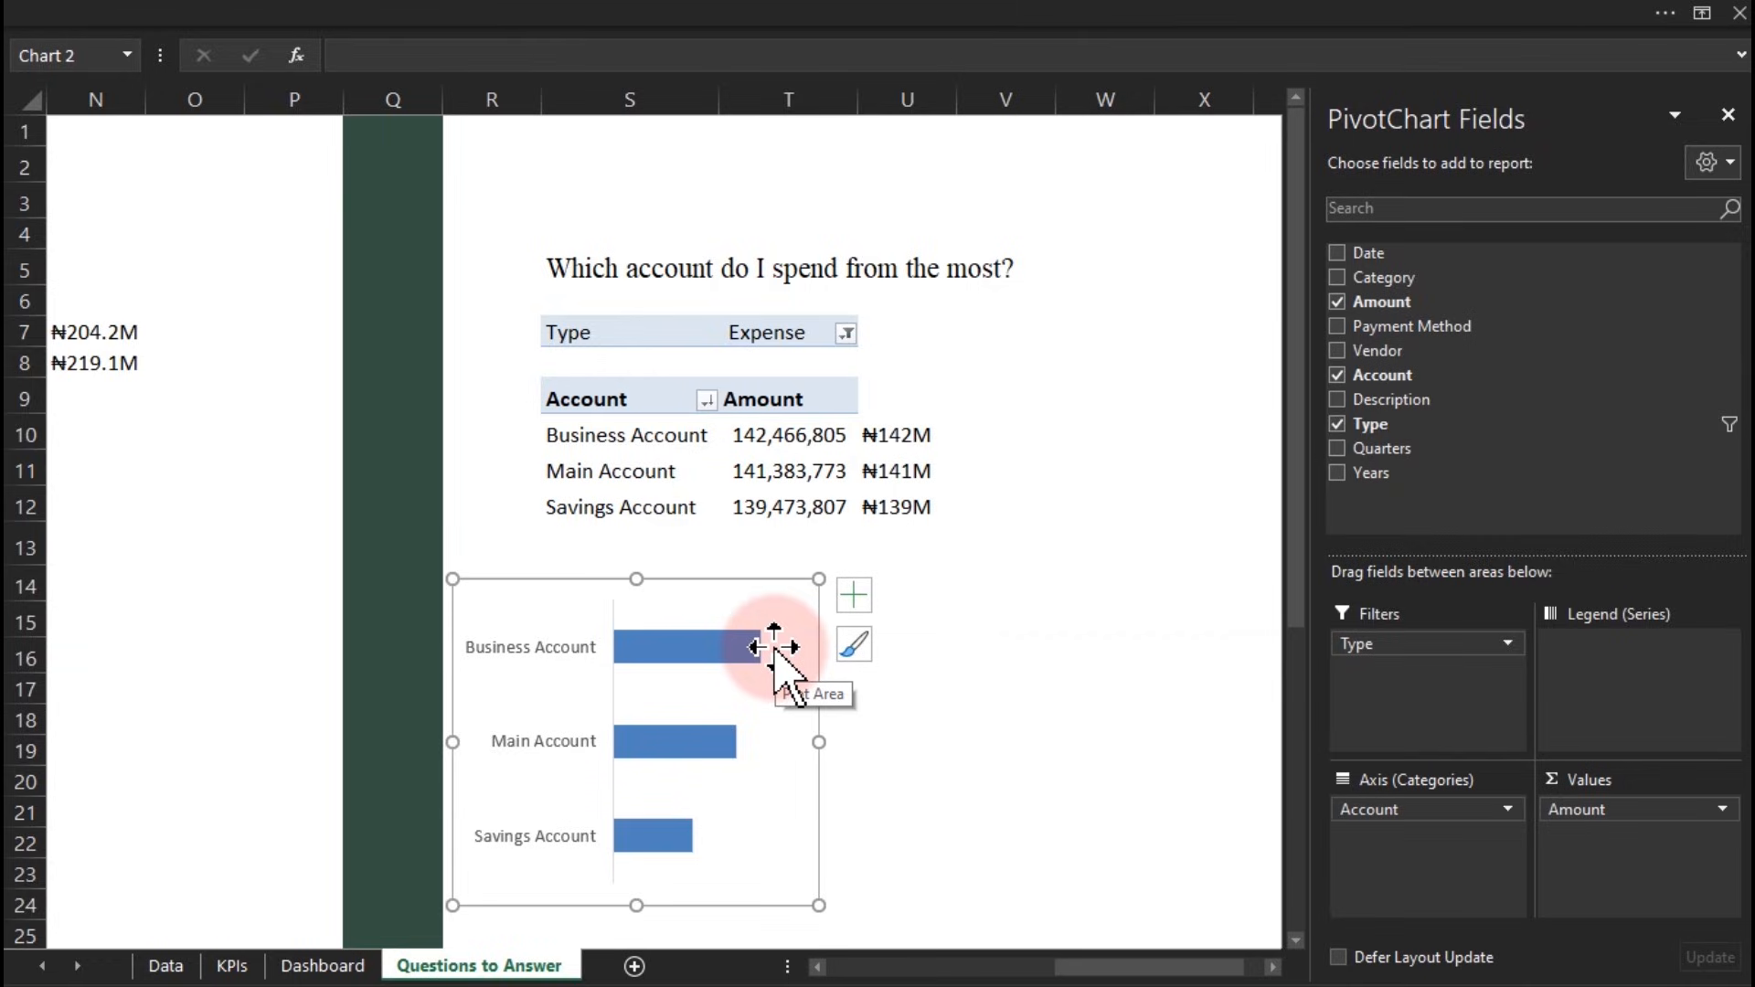
# Calculate each account's share of total spending in V10:V12 with =T10/SUM($T$10:$T$12) filled down
pyautogui.click(983, 431)
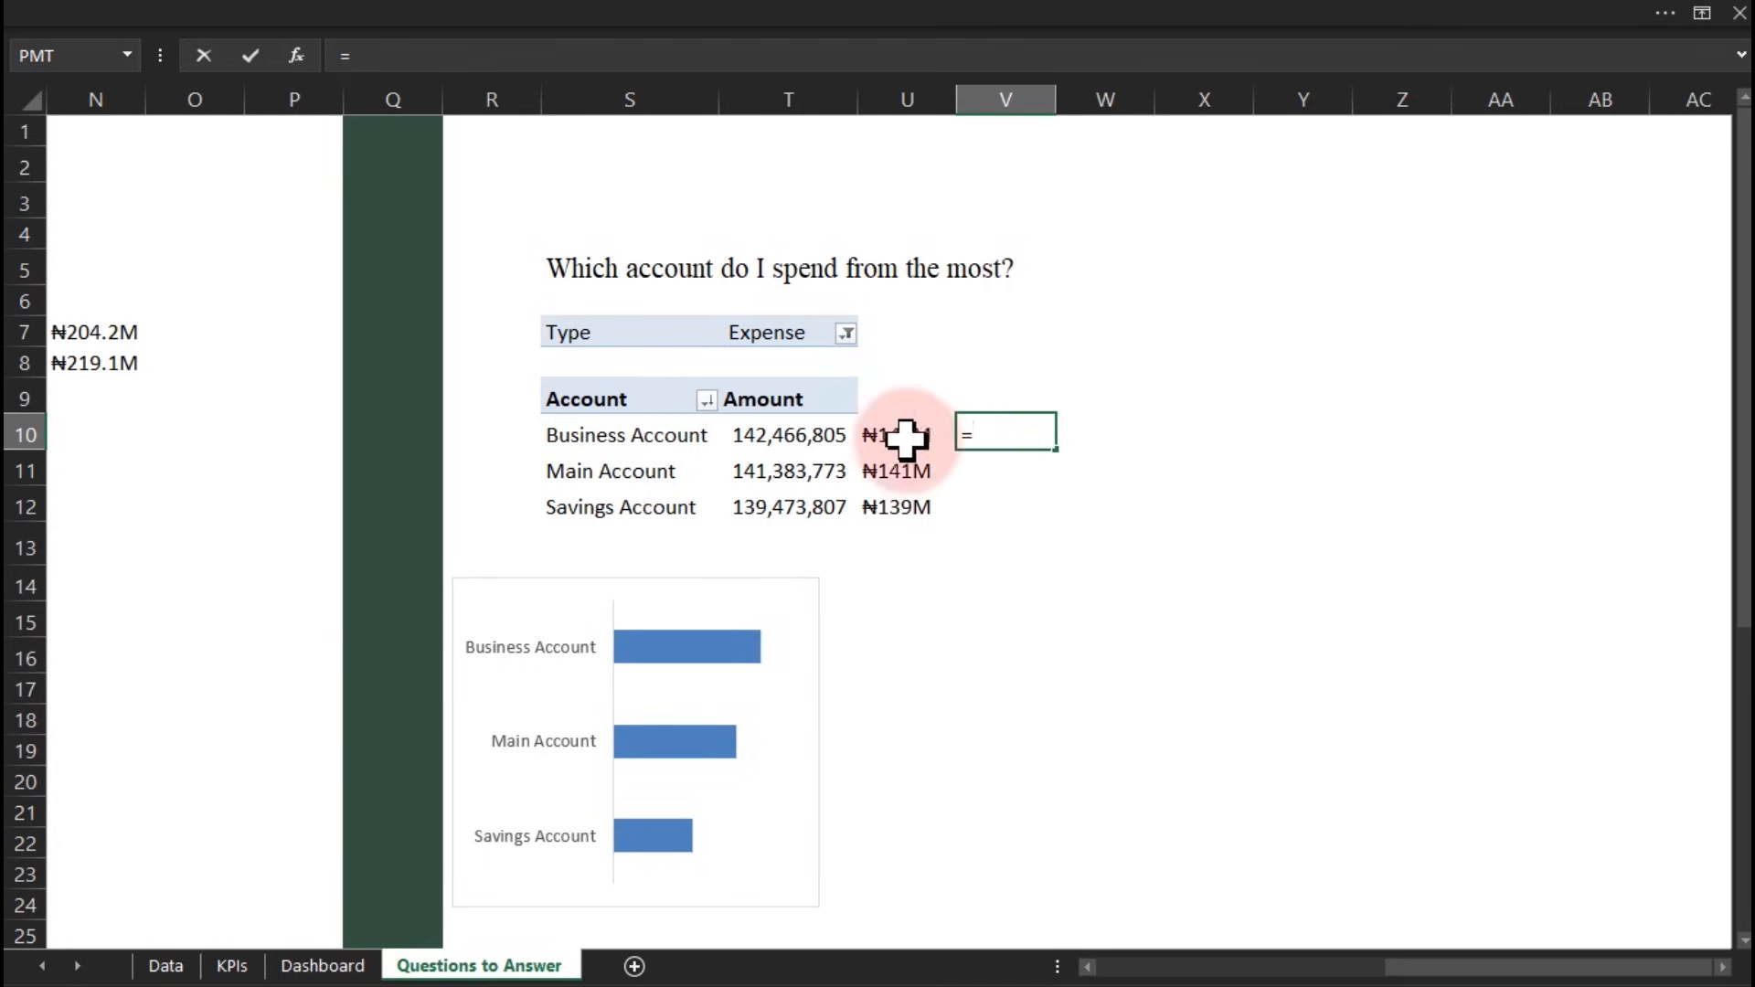
pyautogui.click(828, 433)
pyautogui.write('/sum')
pyautogui.press('Tab')
pyautogui.moveTo(828, 434); pyautogui.dragTo(830, 501)
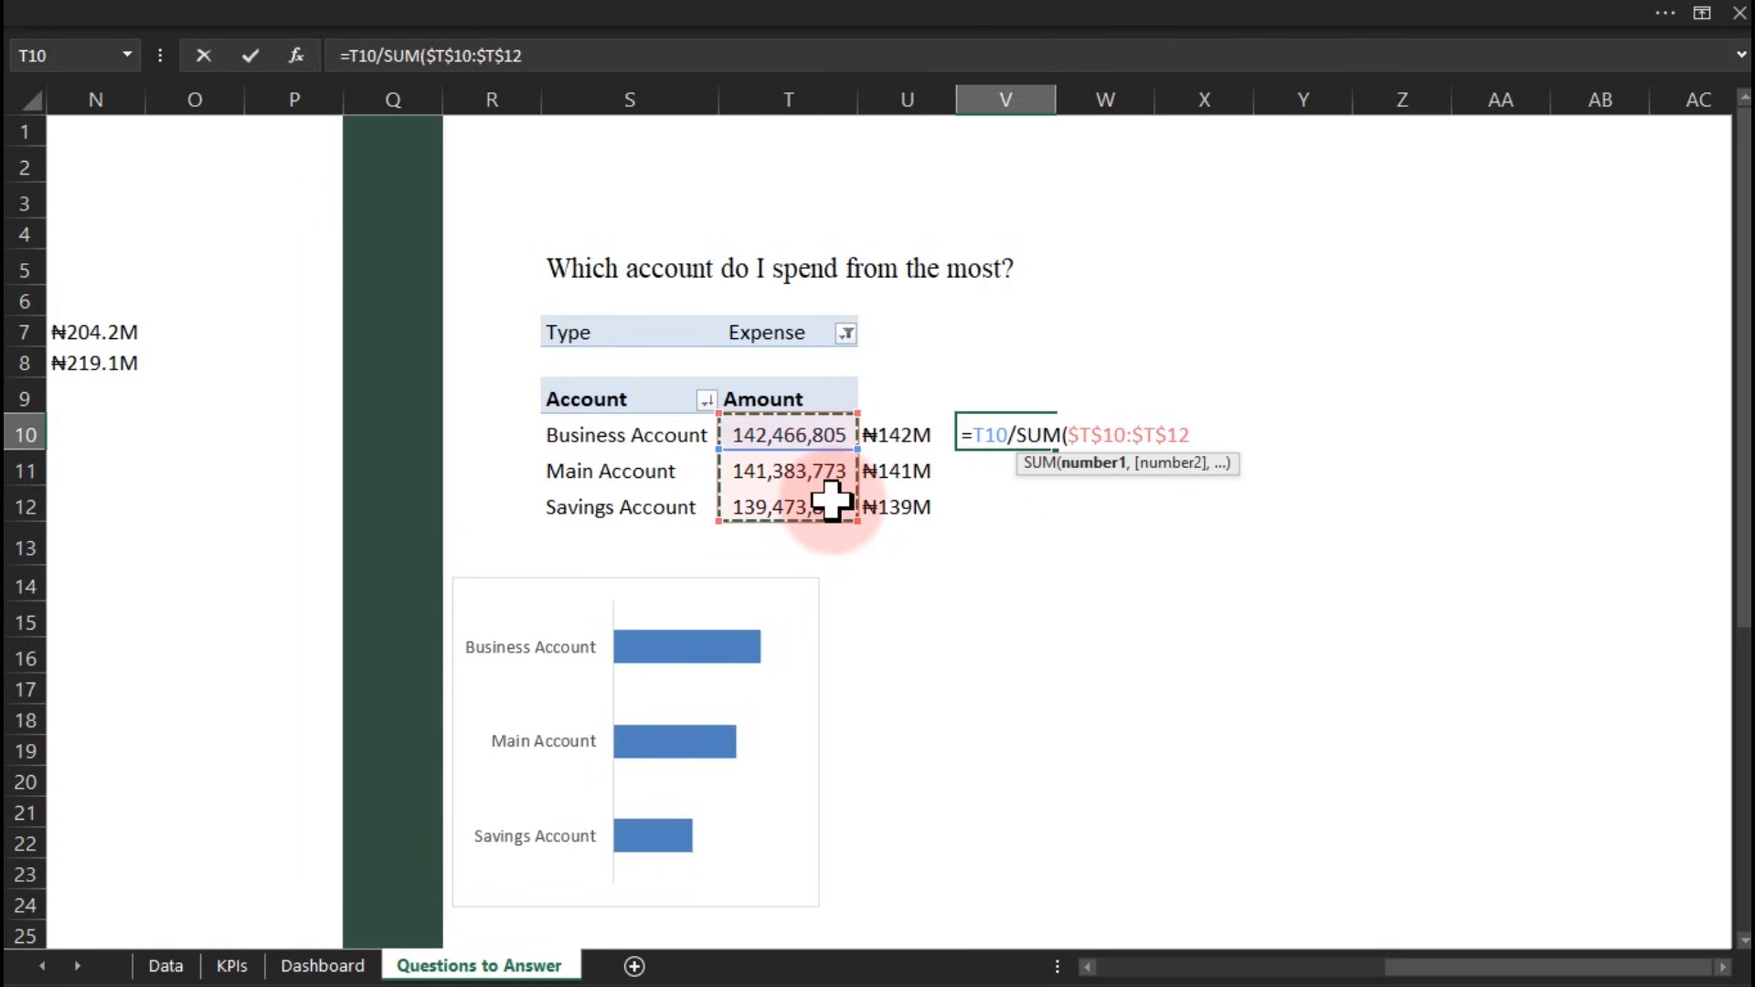
pyautogui.write(')')
pyautogui.hotkey('ctrl', 'Return')
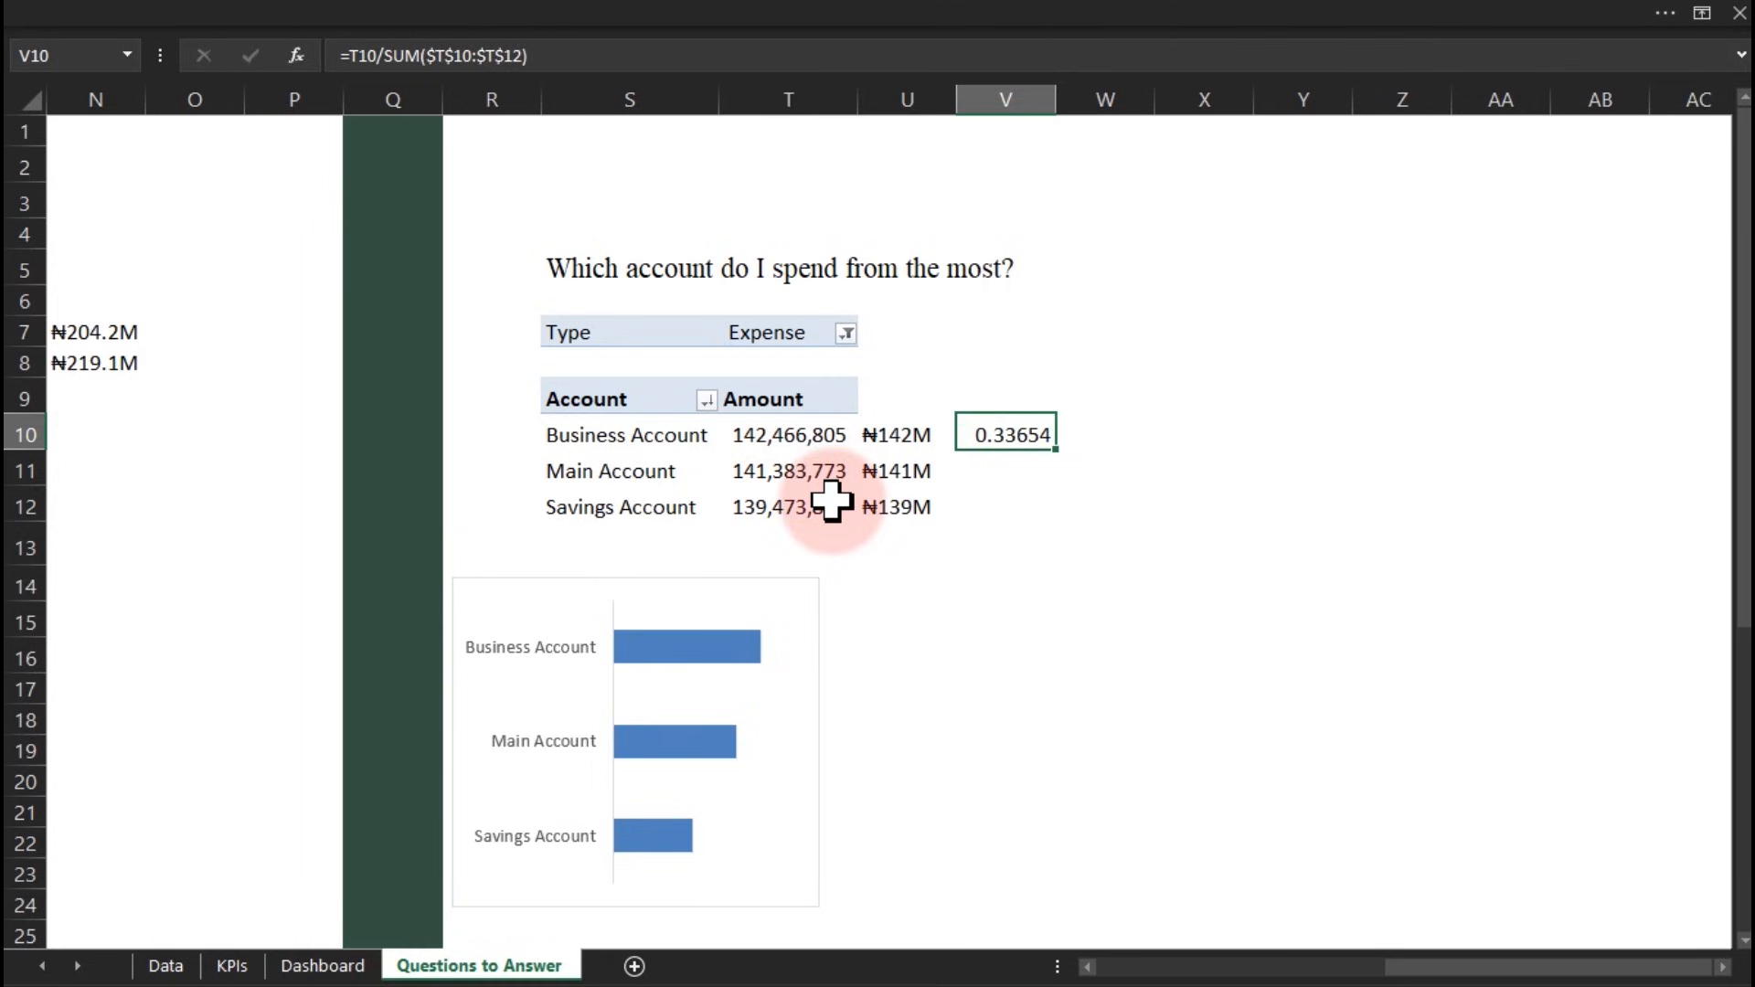
pyautogui.moveTo(1056, 450); pyautogui.dragTo(1047, 508)
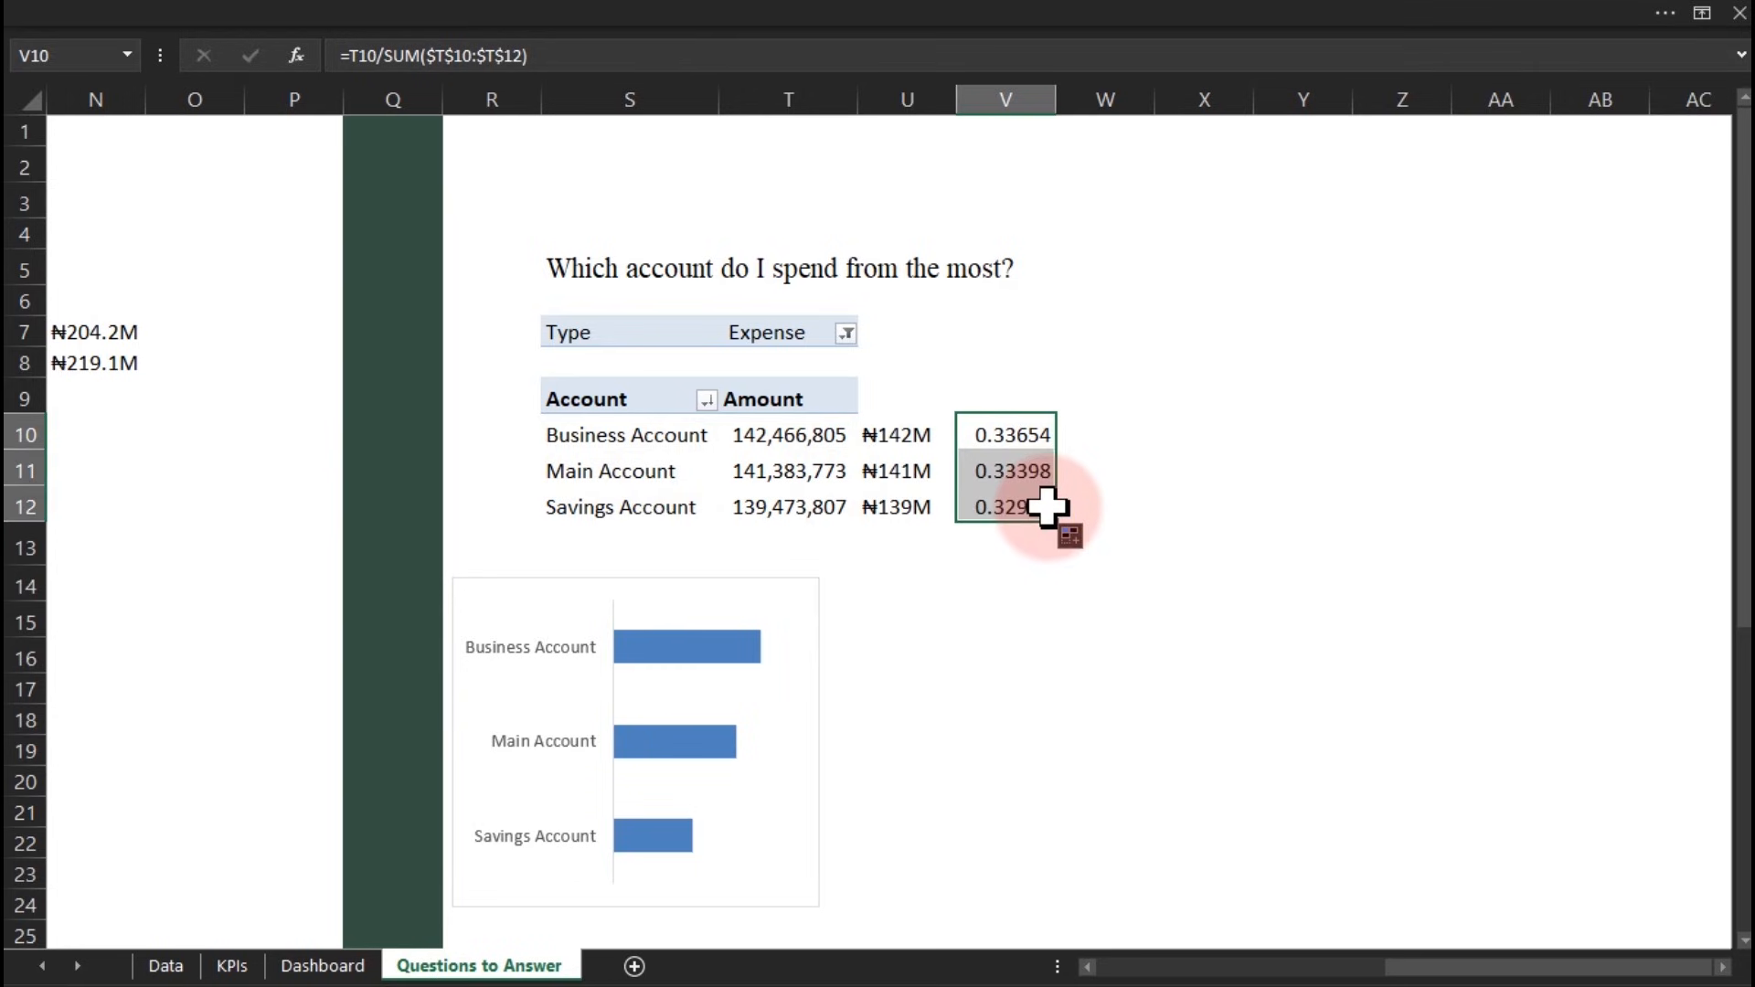
# Format the share values in V10:V12 as percentages with one decimal place
pyautogui.hotkey('ctrl', '1')
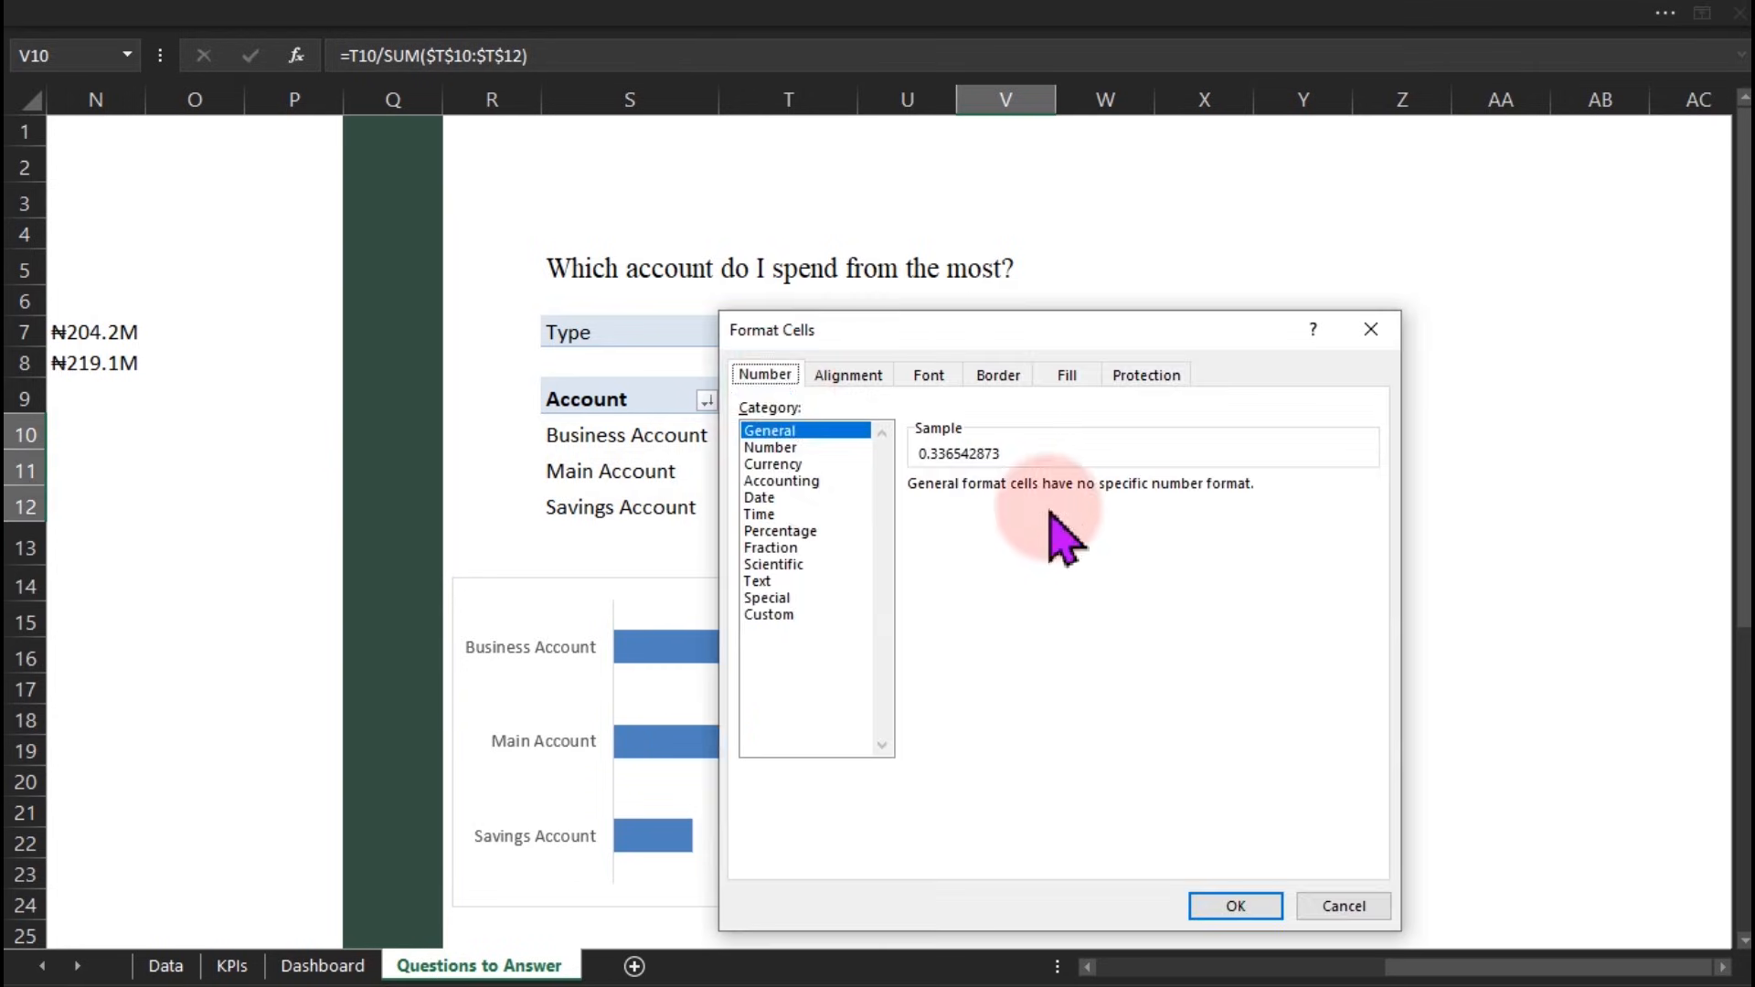
pyautogui.click(779, 533)
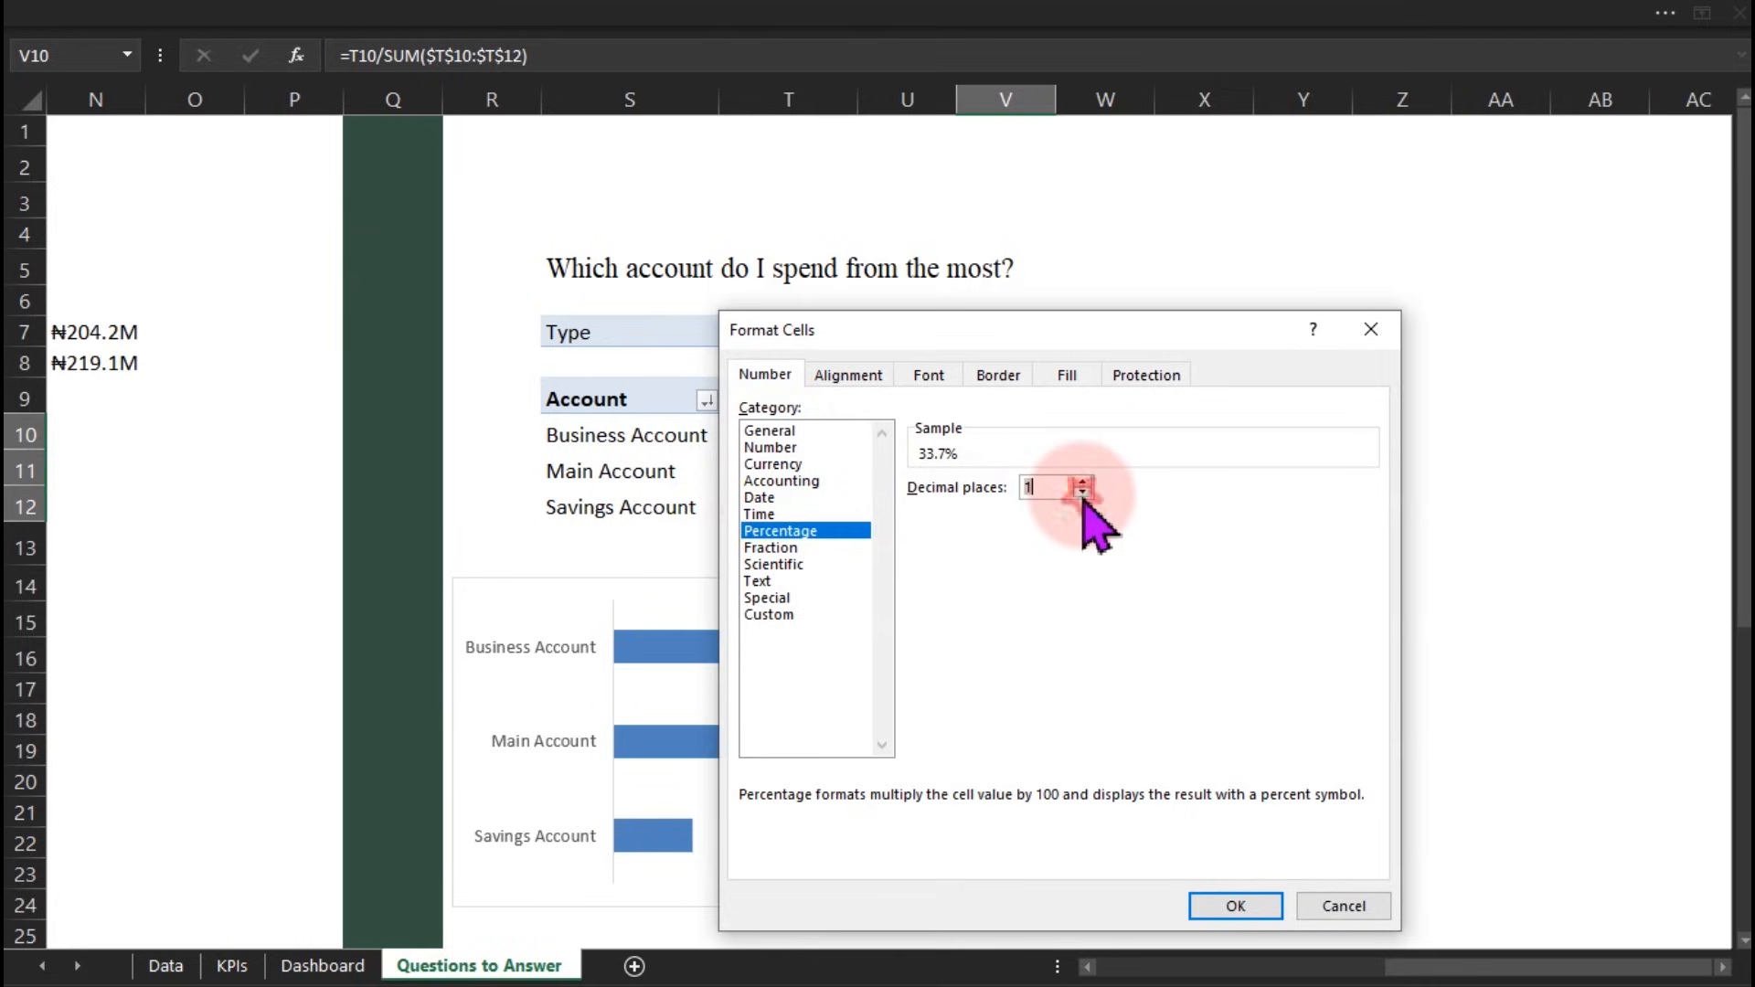
pyautogui.click(1243, 905)
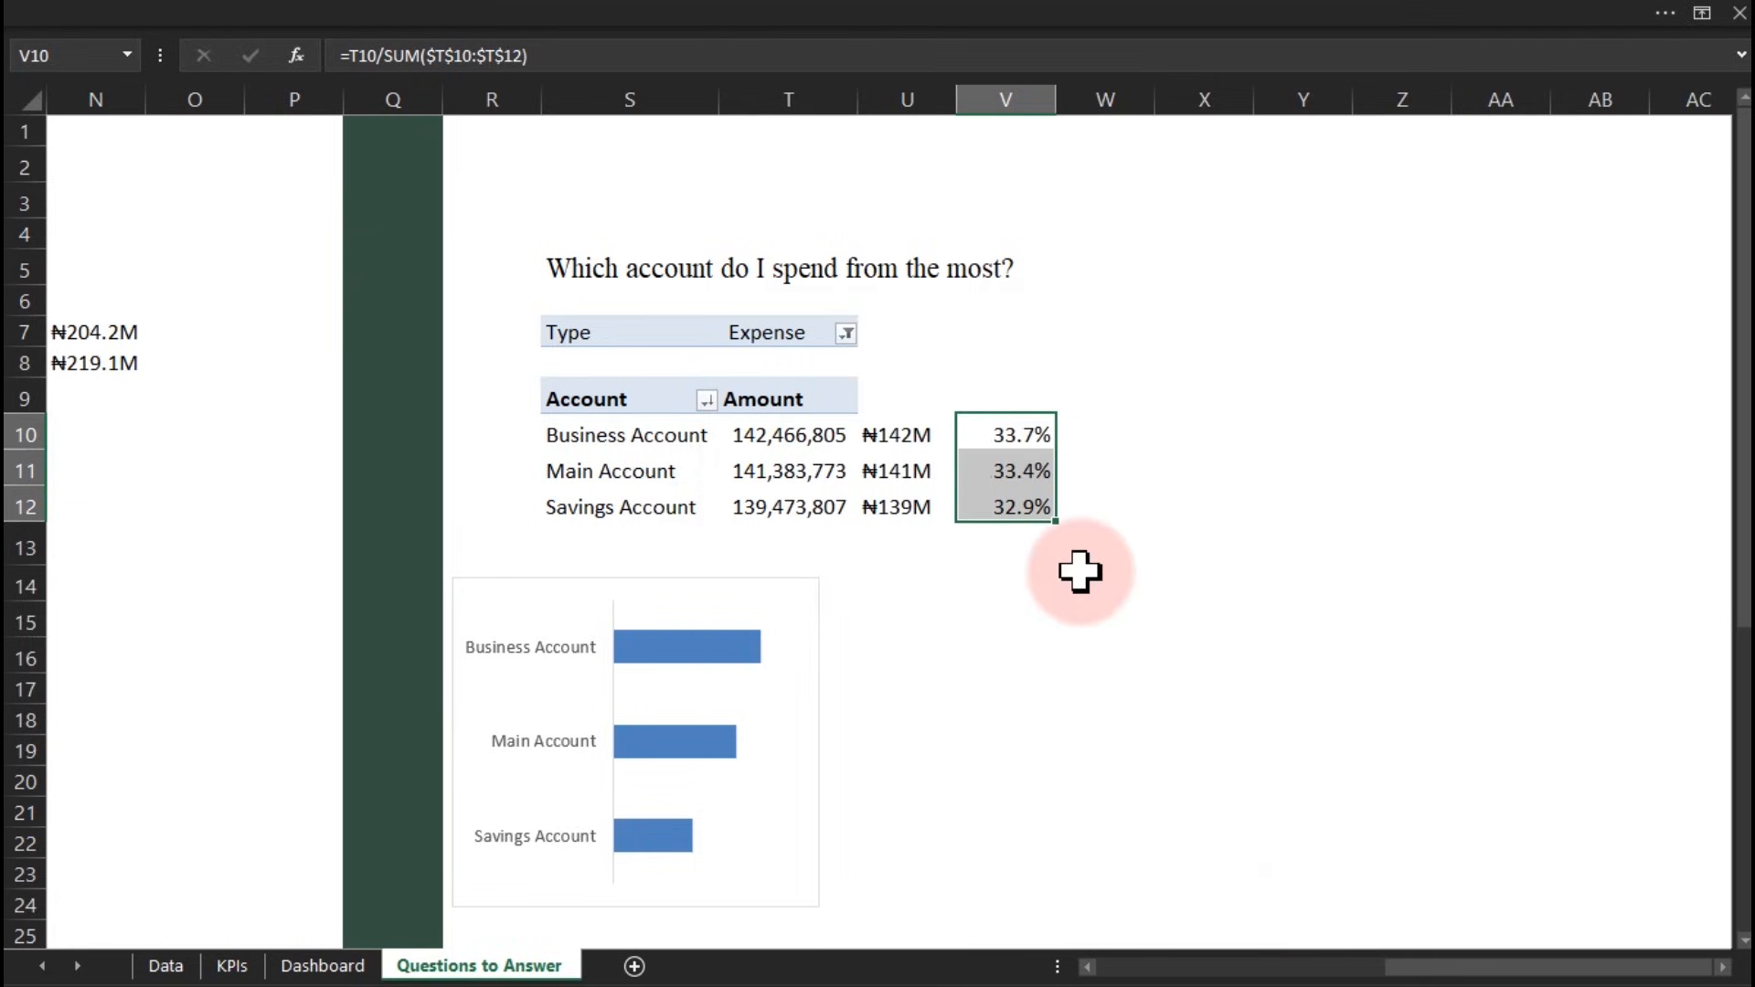
# Add data labels to the bars of the account chart
pyautogui.click(727, 651)
pyautogui.click(868, 606)
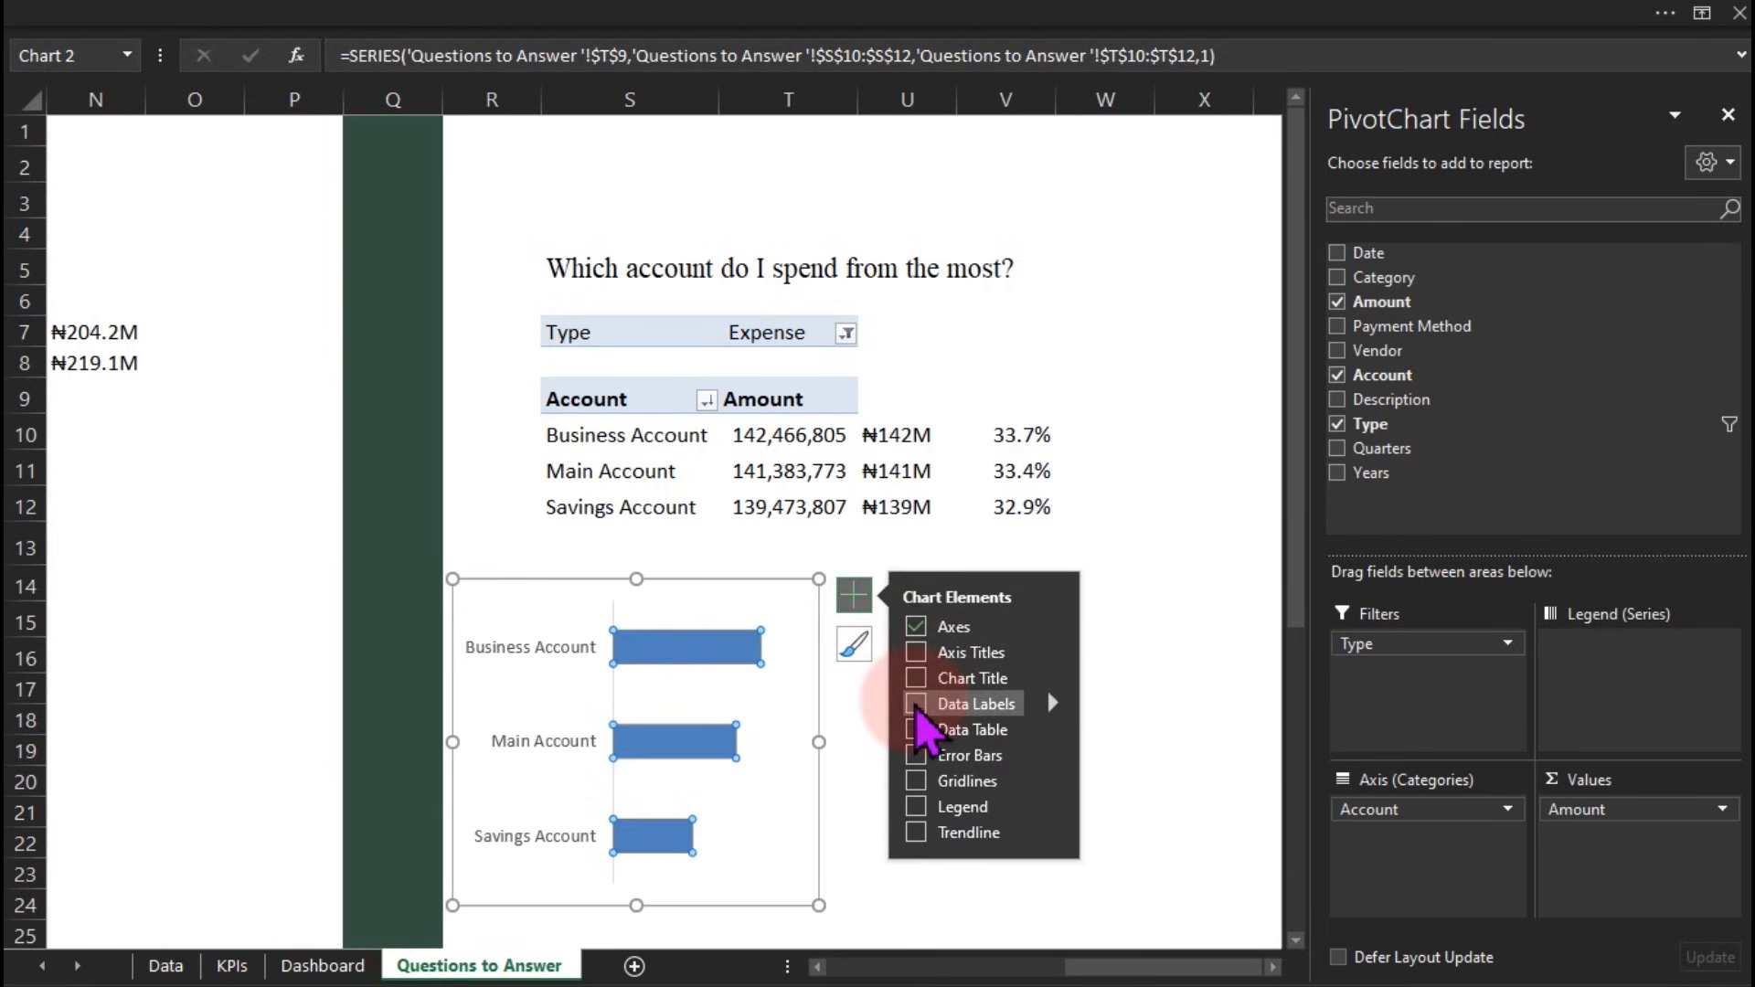
pyautogui.click(918, 704)
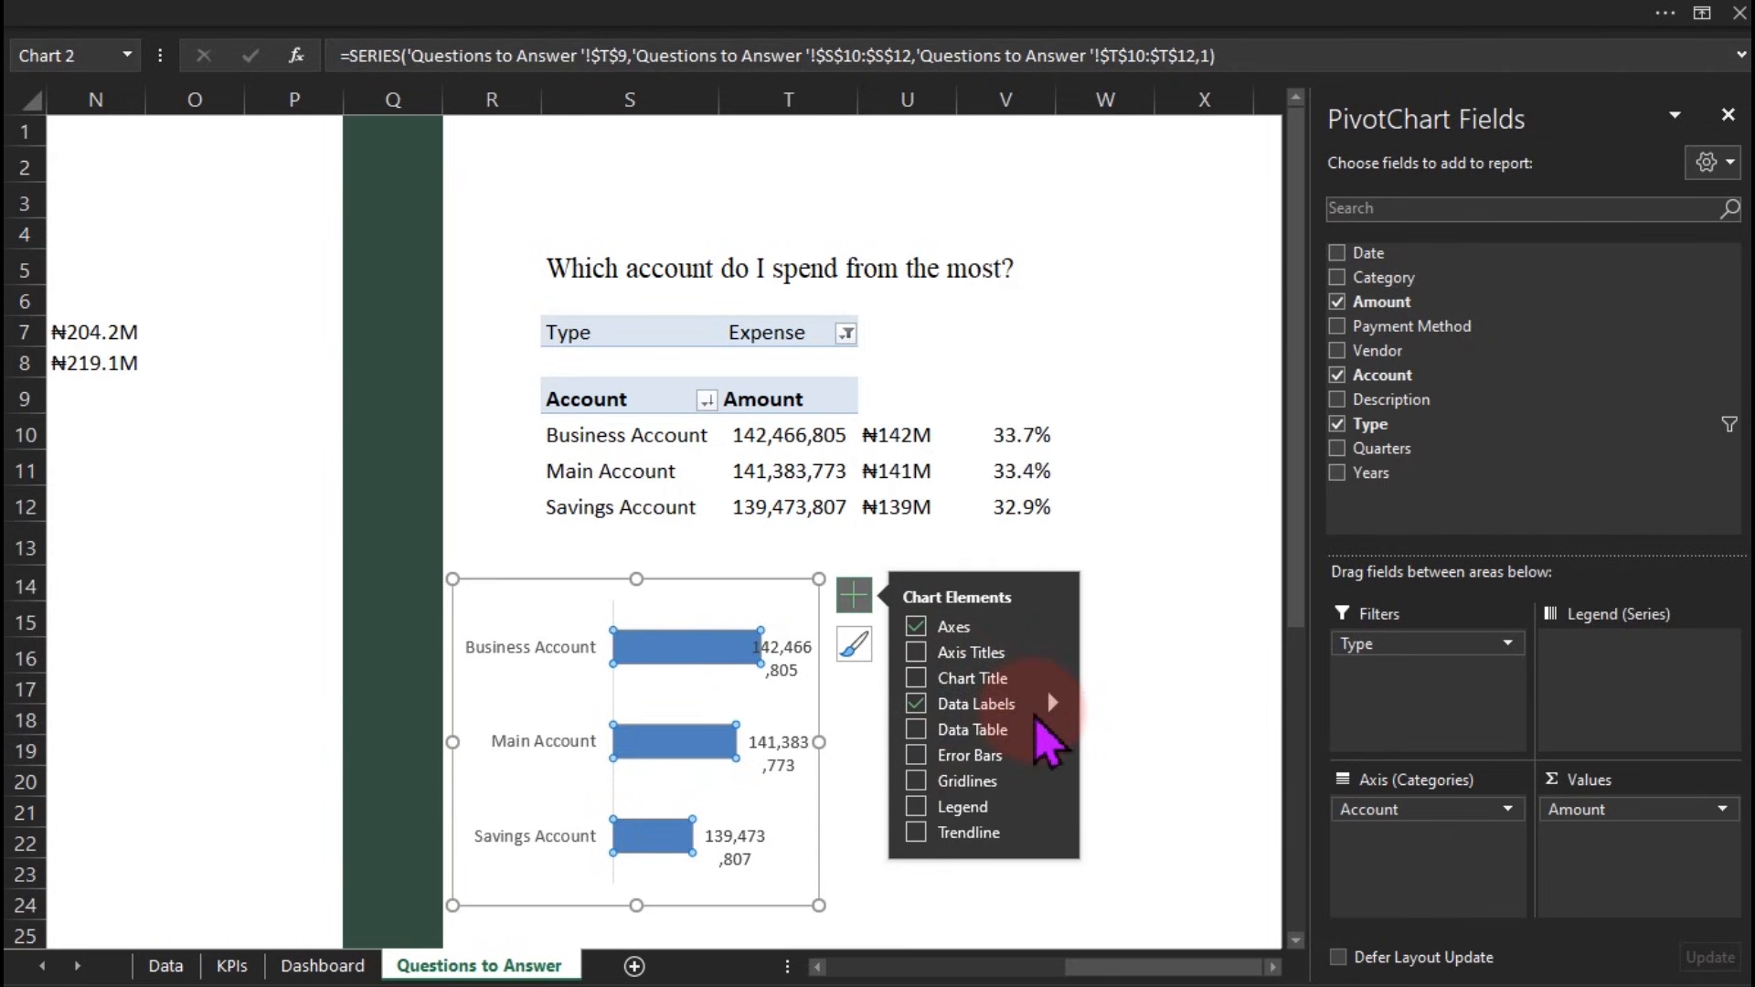
# Make the bar chart's data labels take their text from cells U10:U12 and stop showing the default value
pyautogui.hotkey('ctrl', '1')
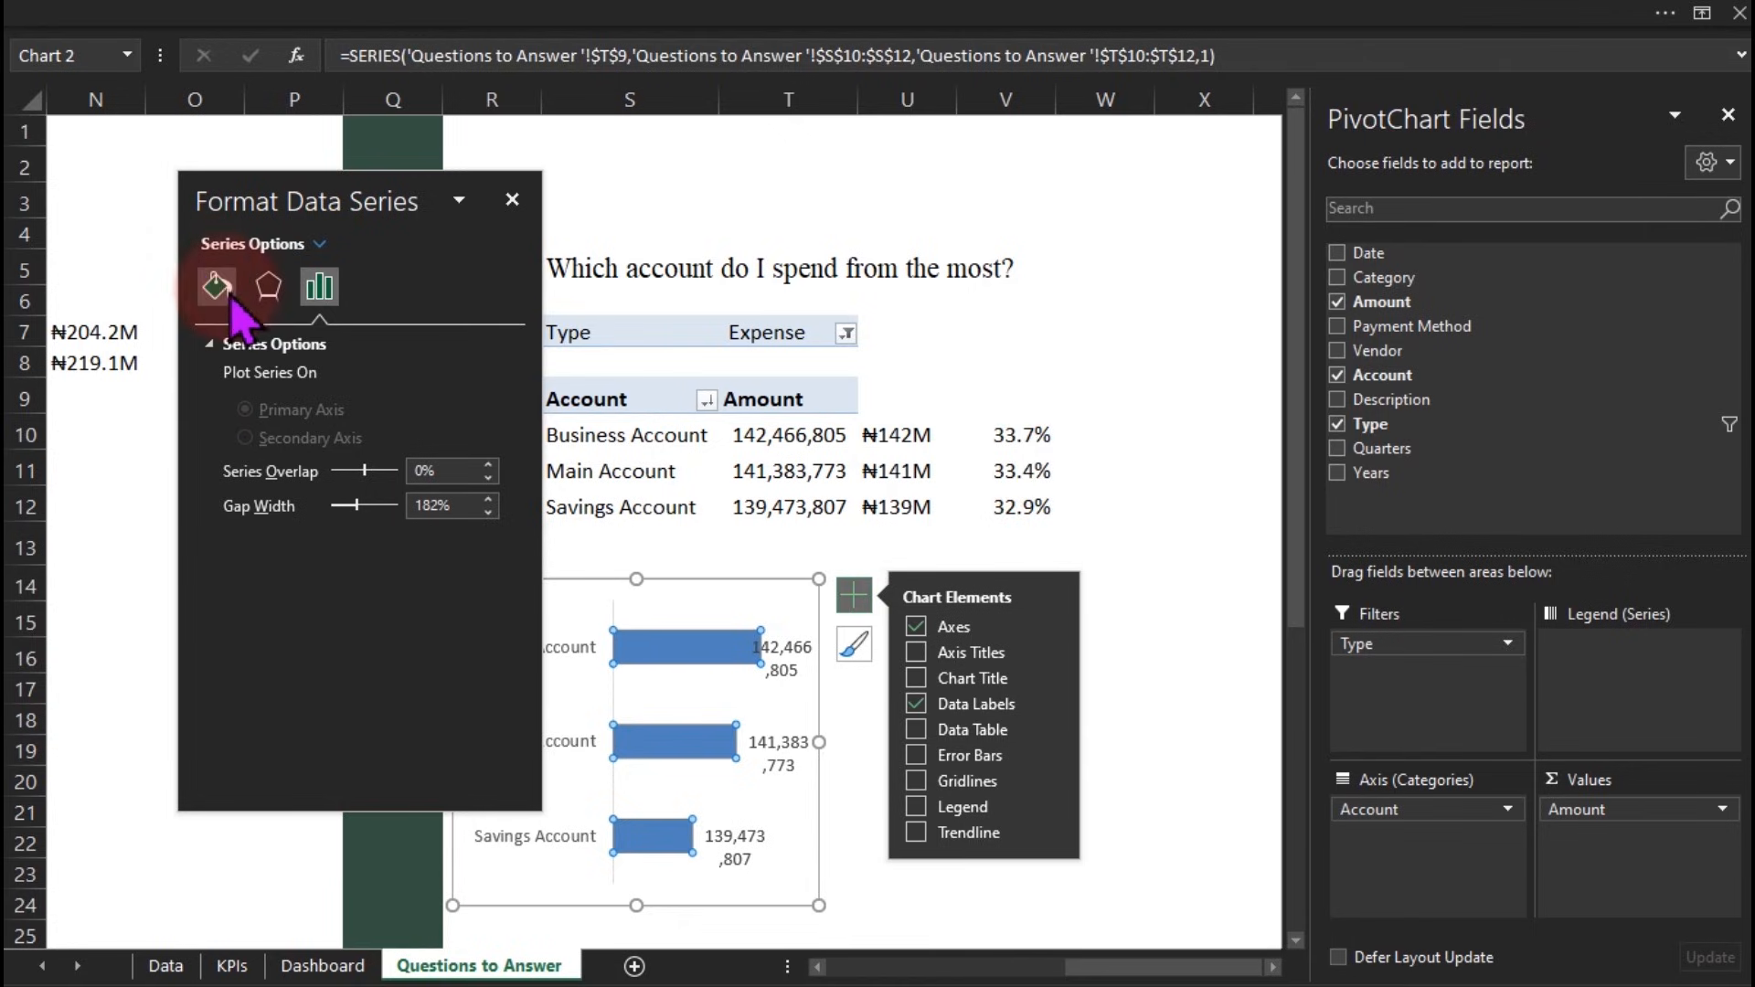
pyautogui.moveTo(791, 668); pyautogui.dragTo(792, 669)
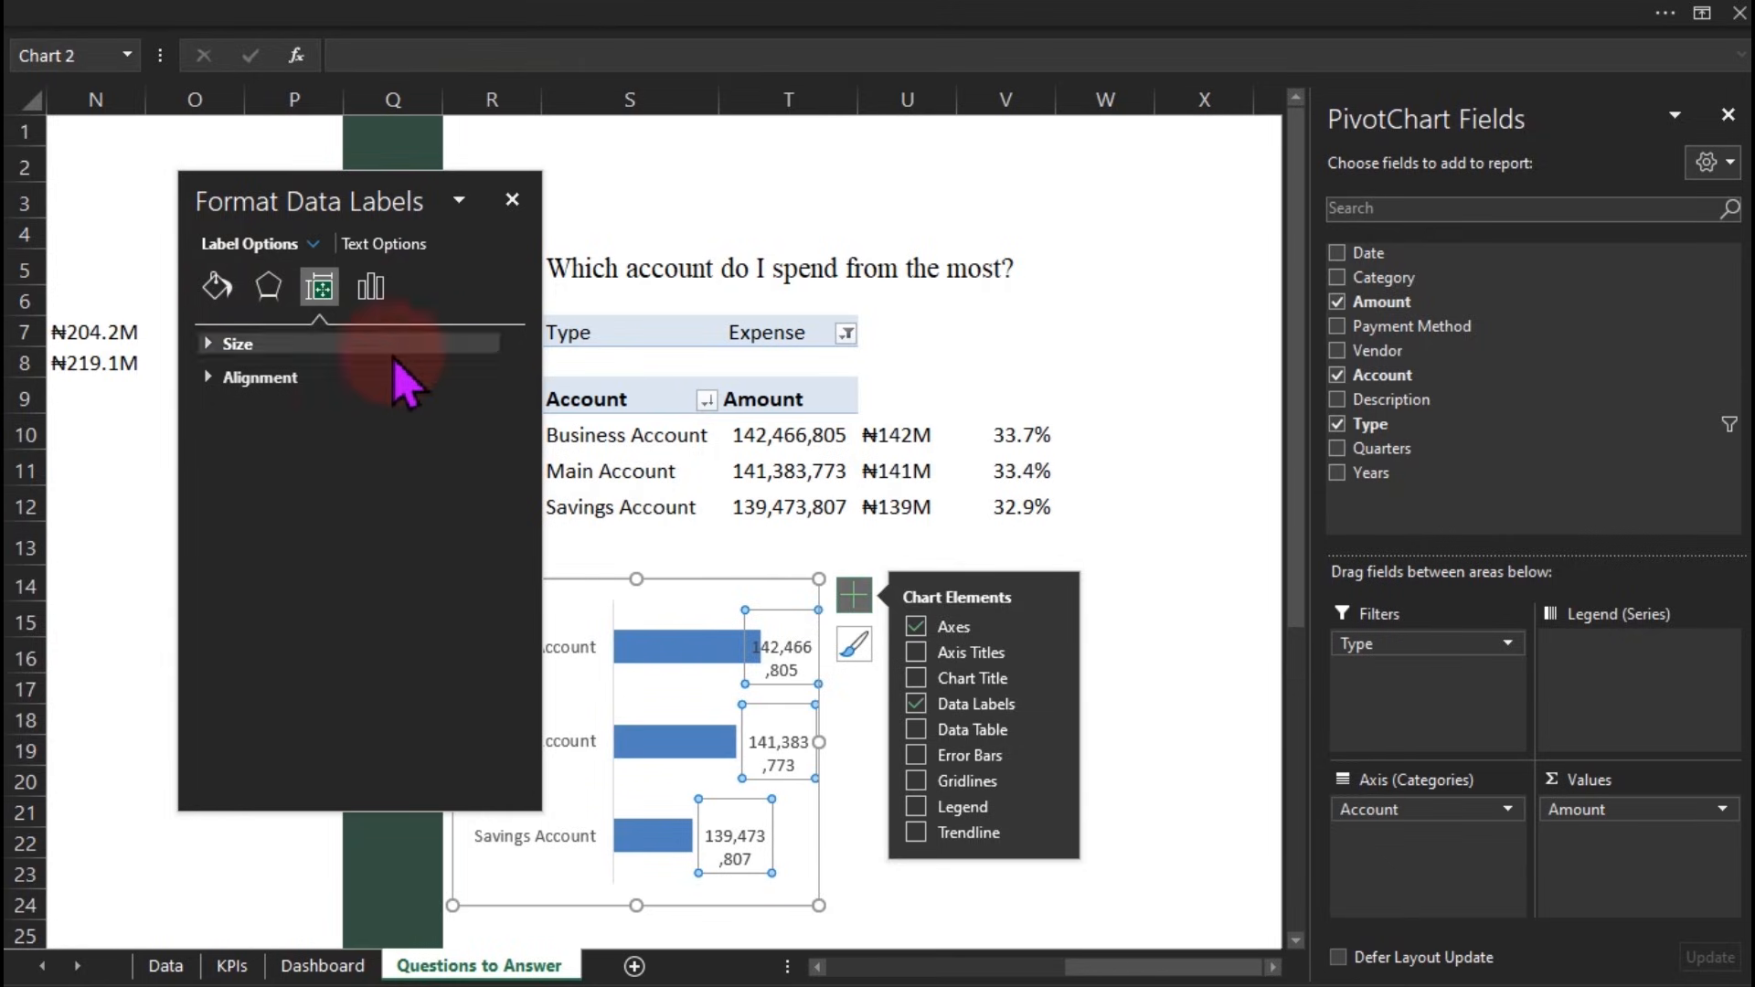
pyautogui.click(370, 287)
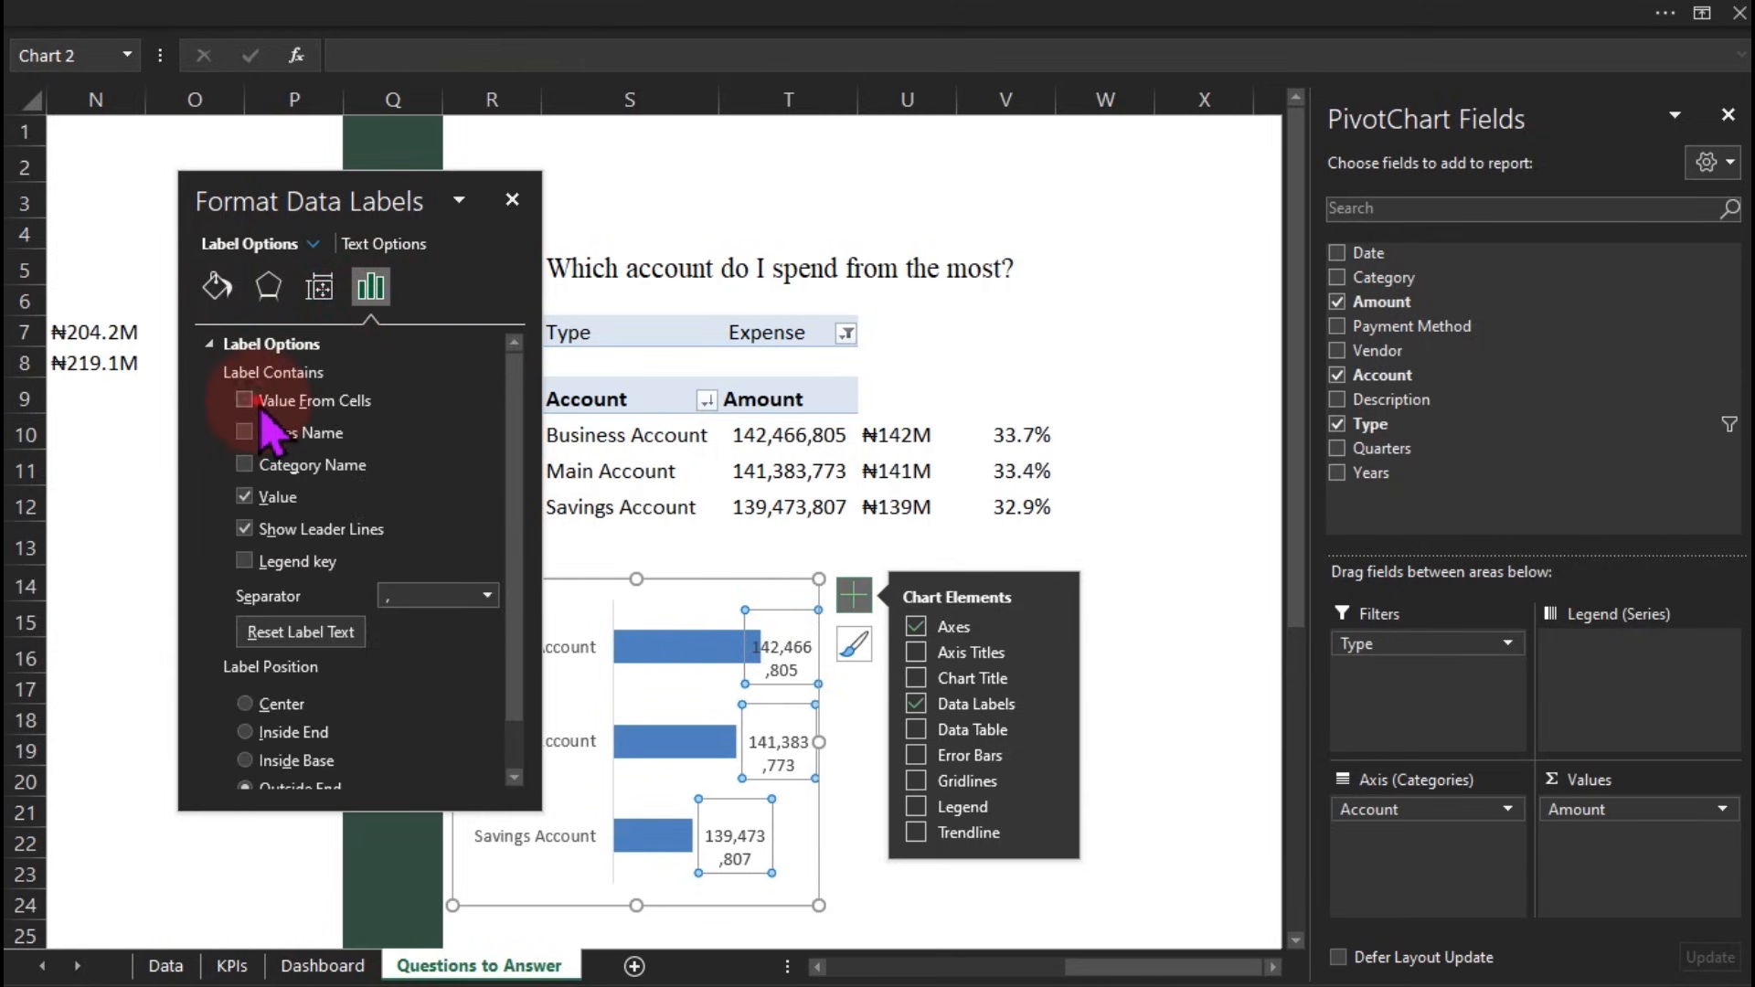
pyautogui.click(271, 408)
pyautogui.moveTo(891, 435); pyautogui.dragTo(897, 506)
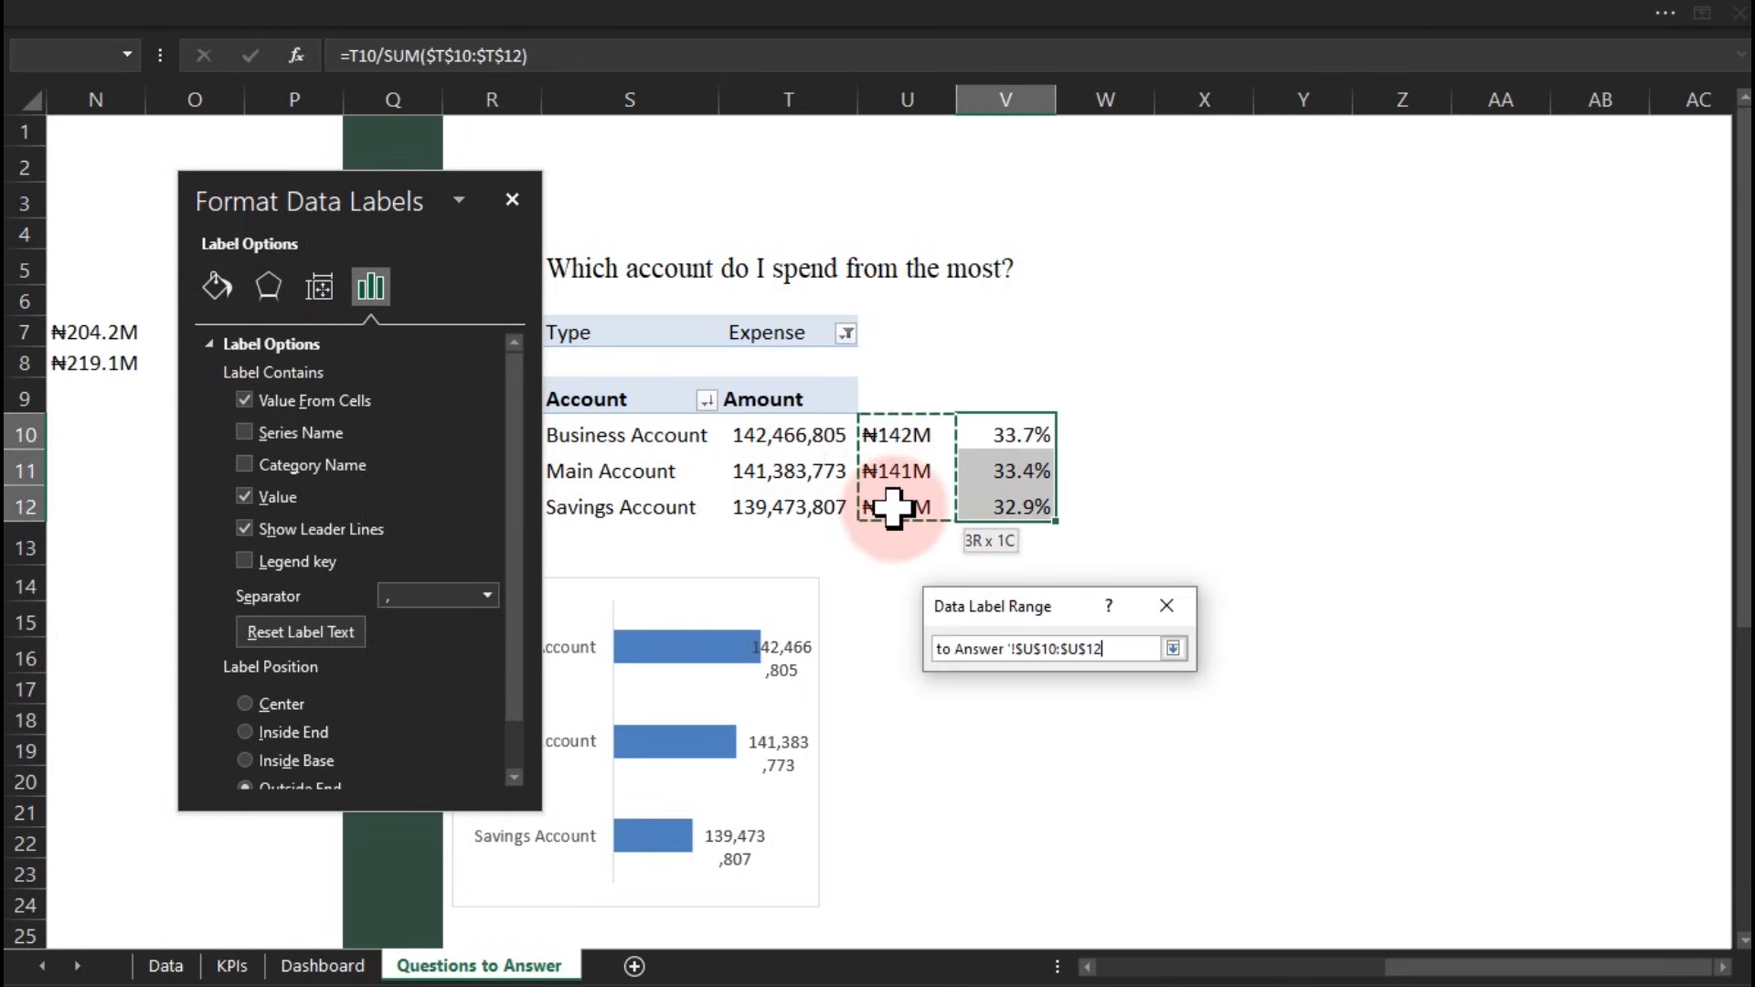
pyautogui.click(252, 508)
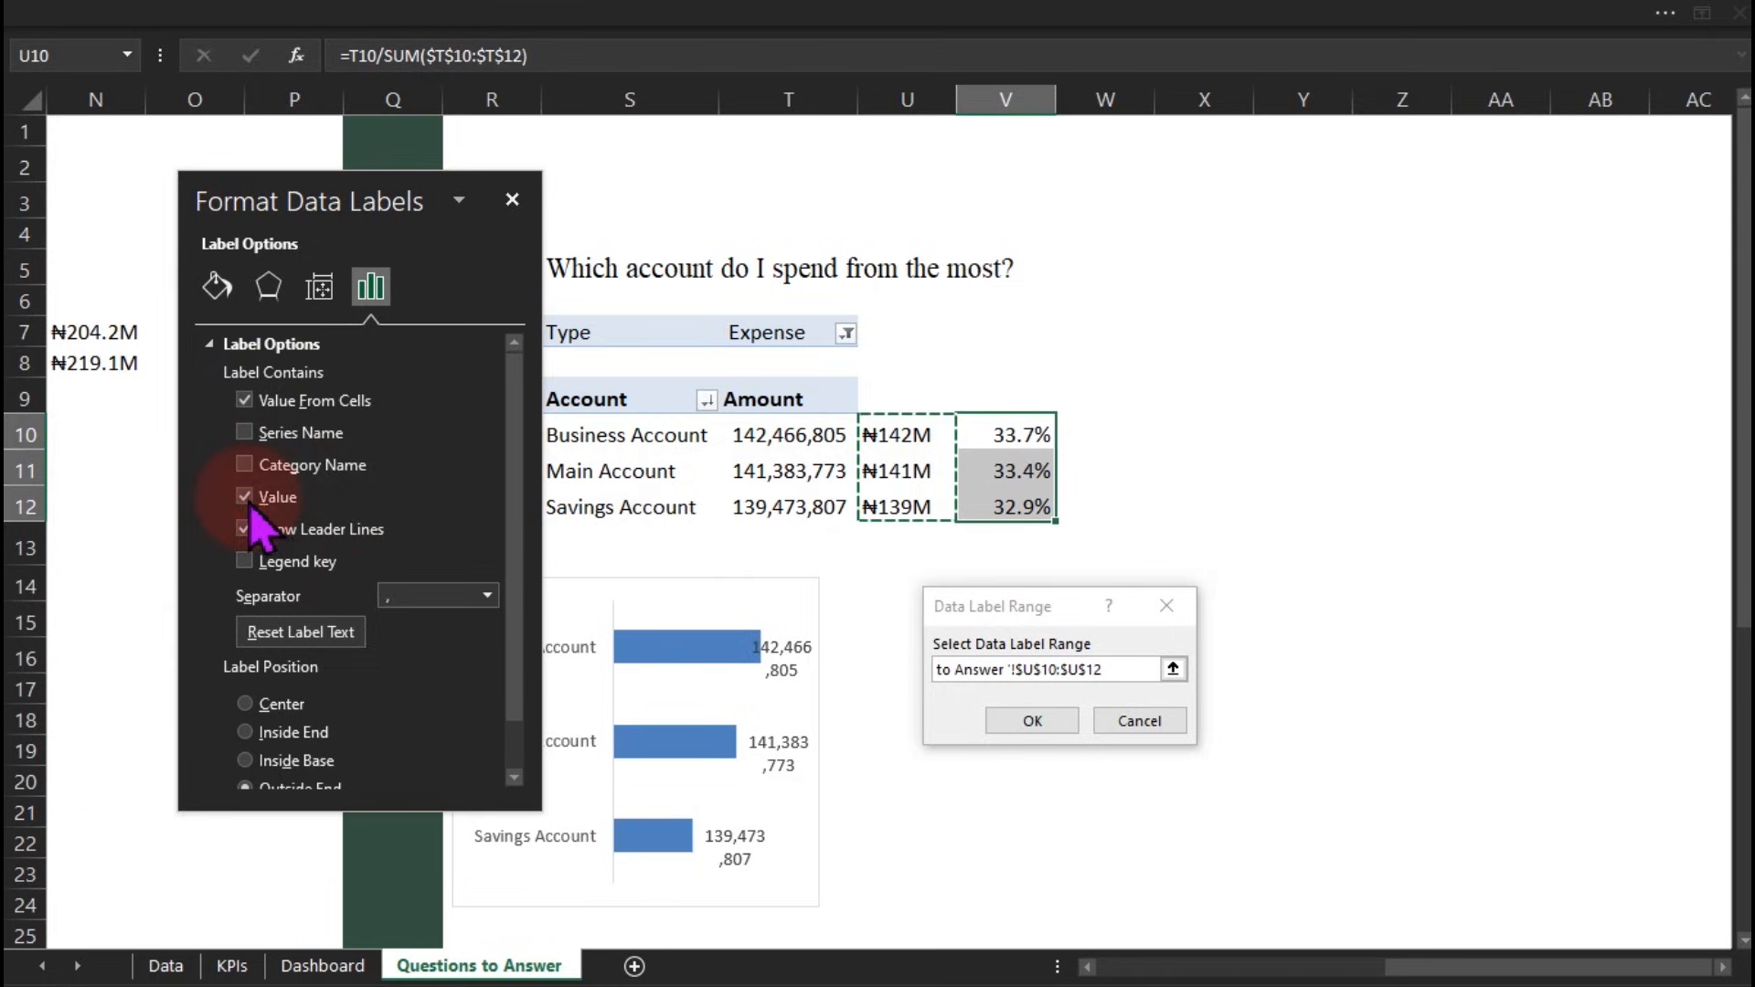
pyautogui.click(512, 199)
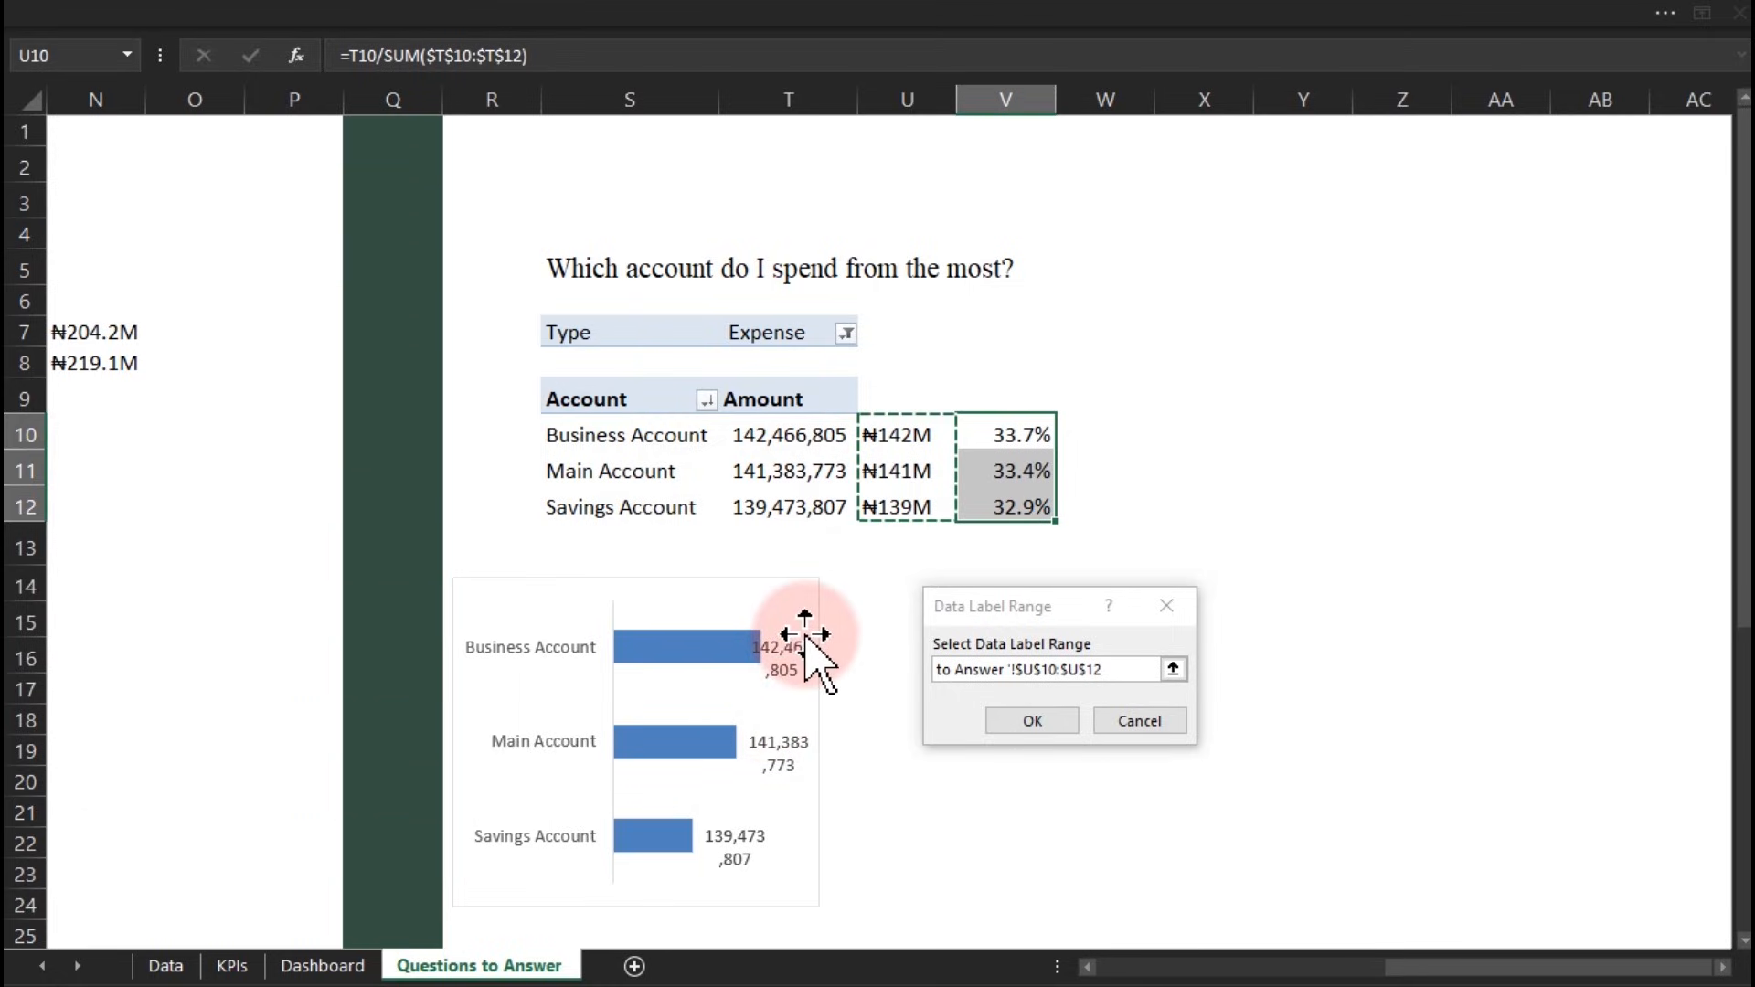
pyautogui.click(1022, 721)
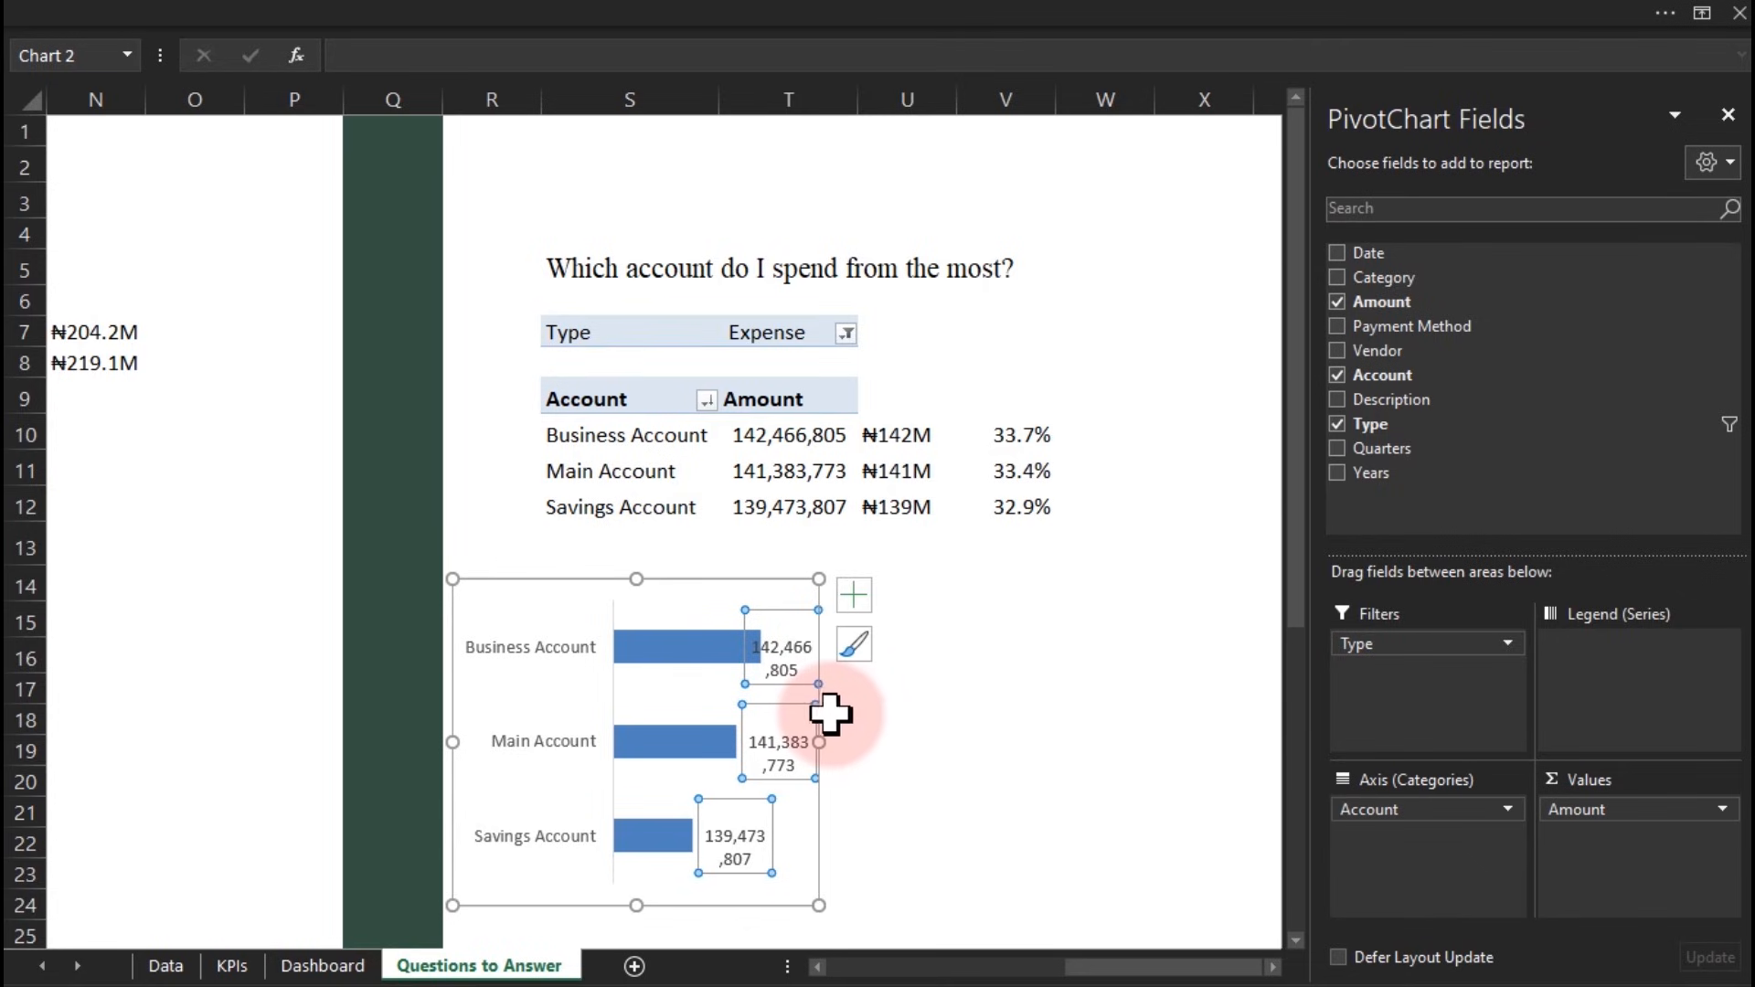
pyautogui.doubleClick(826, 711)
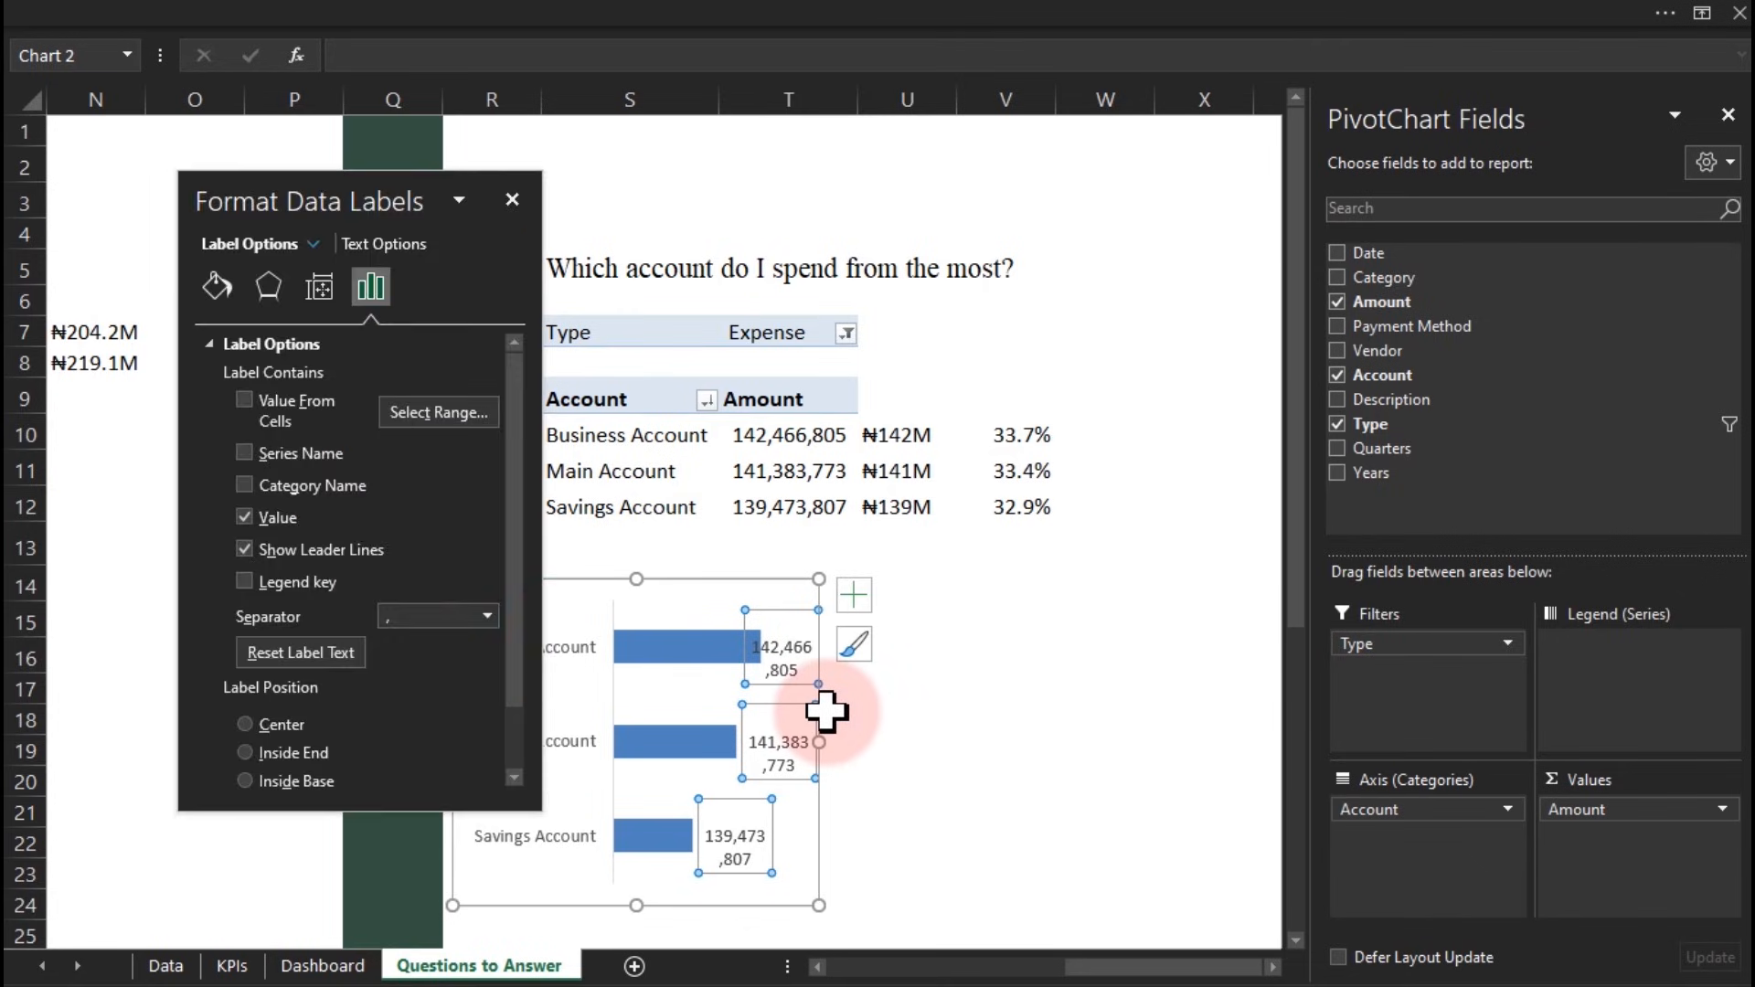
pyautogui.click(244, 401)
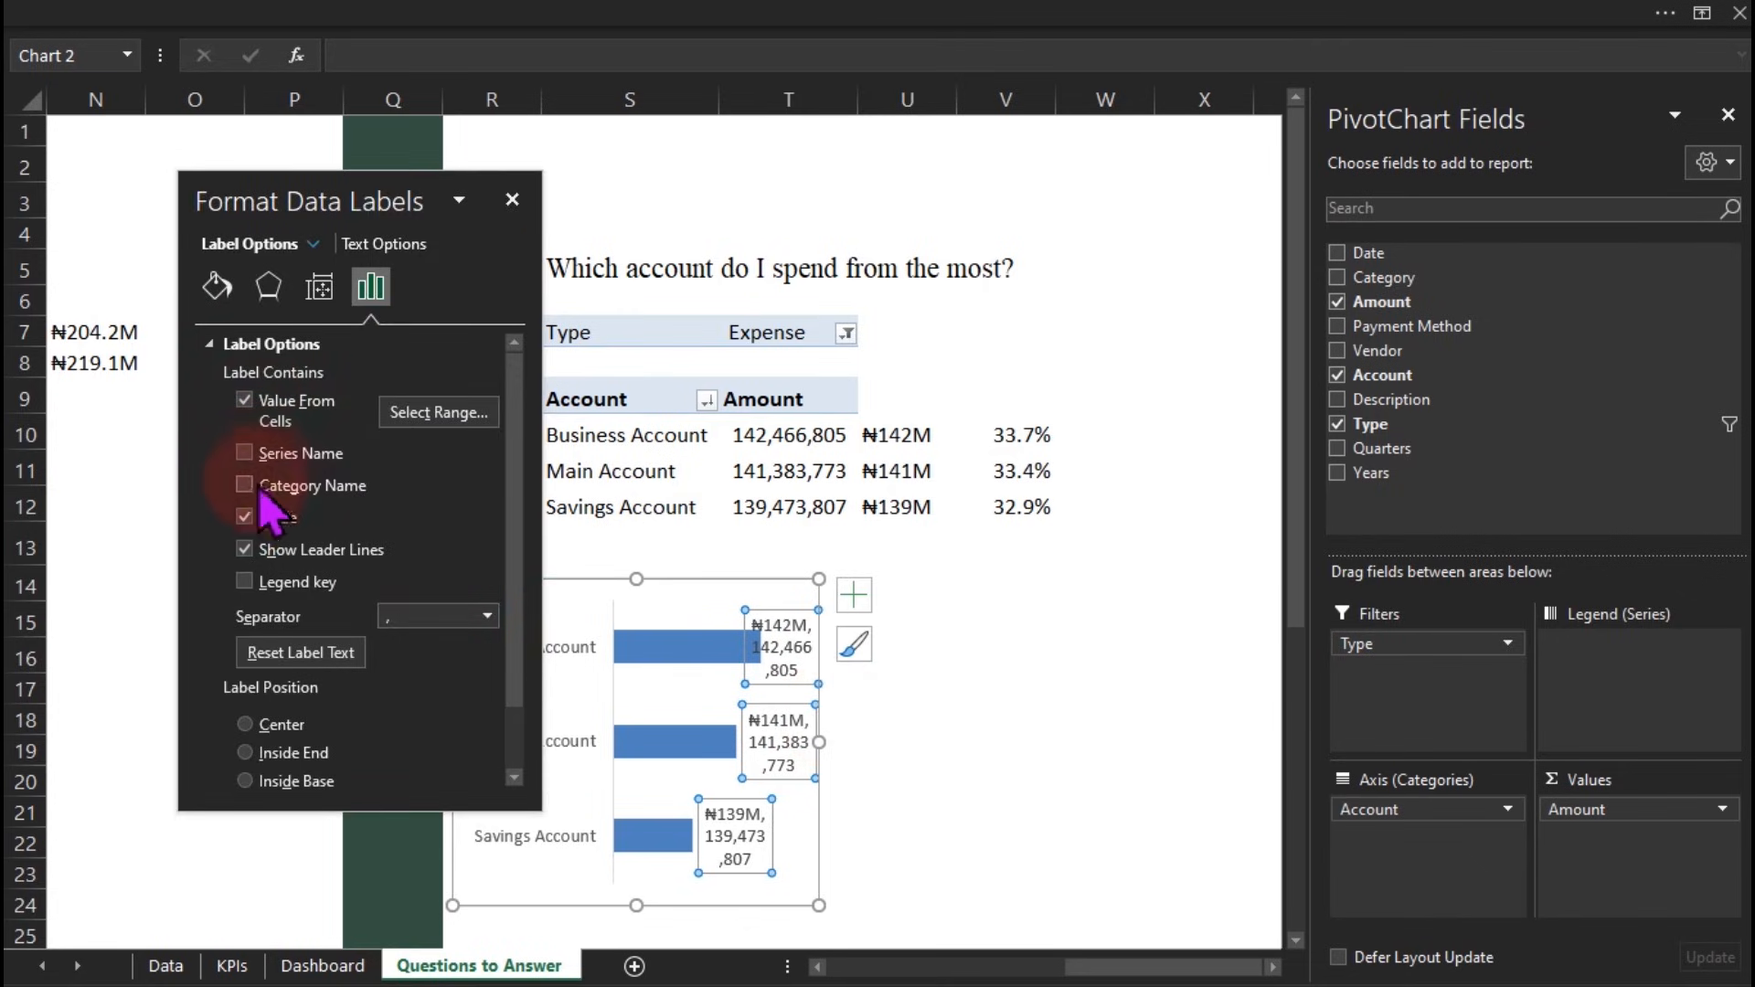
pyautogui.click(244, 517)
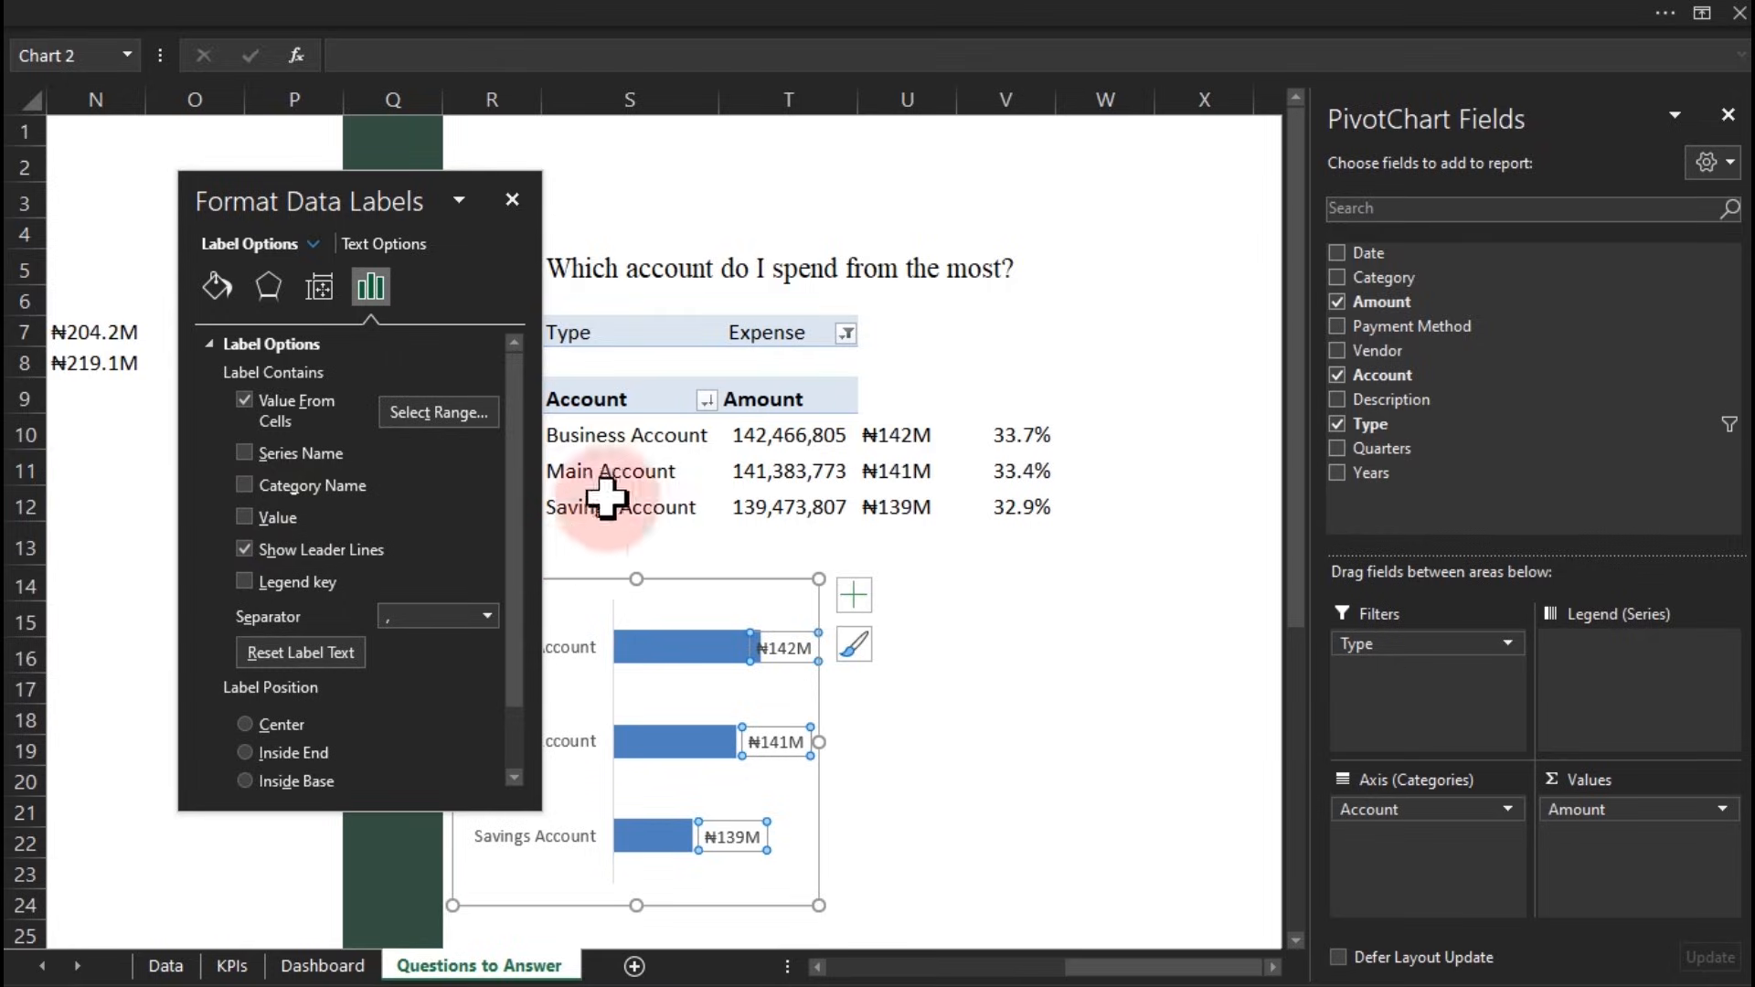
pyautogui.click(512, 200)
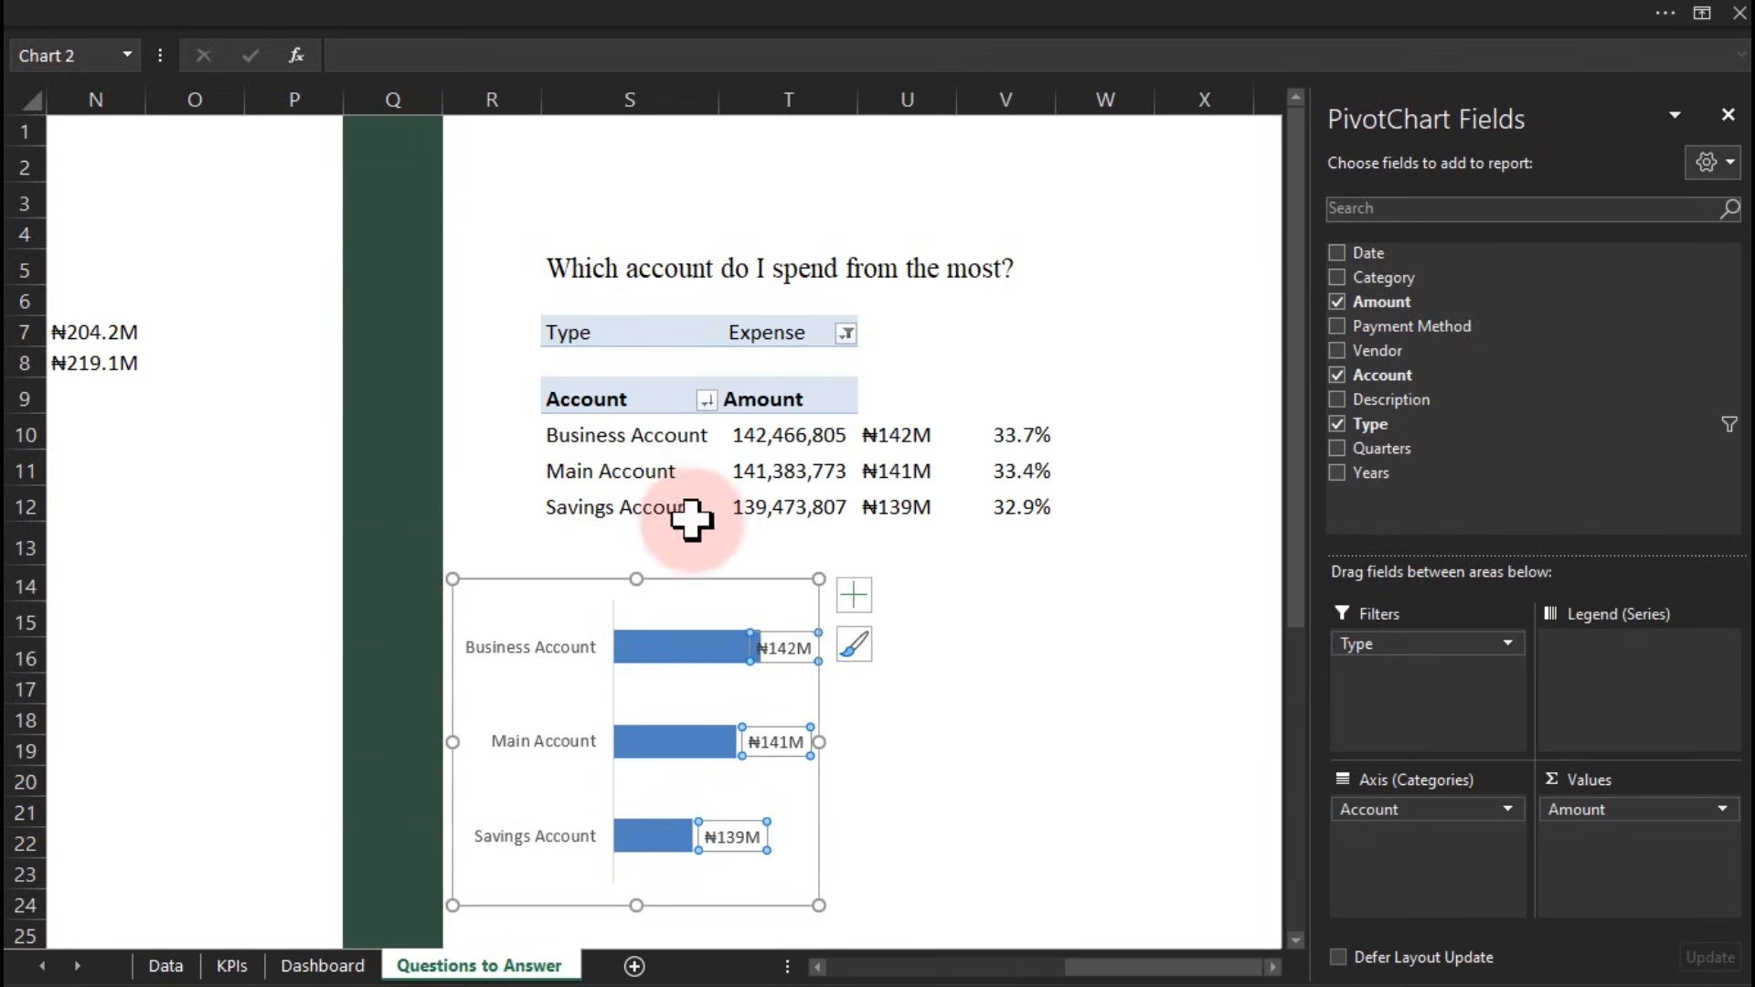
# Move the account bar chart to the Dashboard sheet and place it in the "Which account do I spend from the most?" card
pyautogui.click(697, 585)
pyautogui.hotkey('ctrl', 'x')
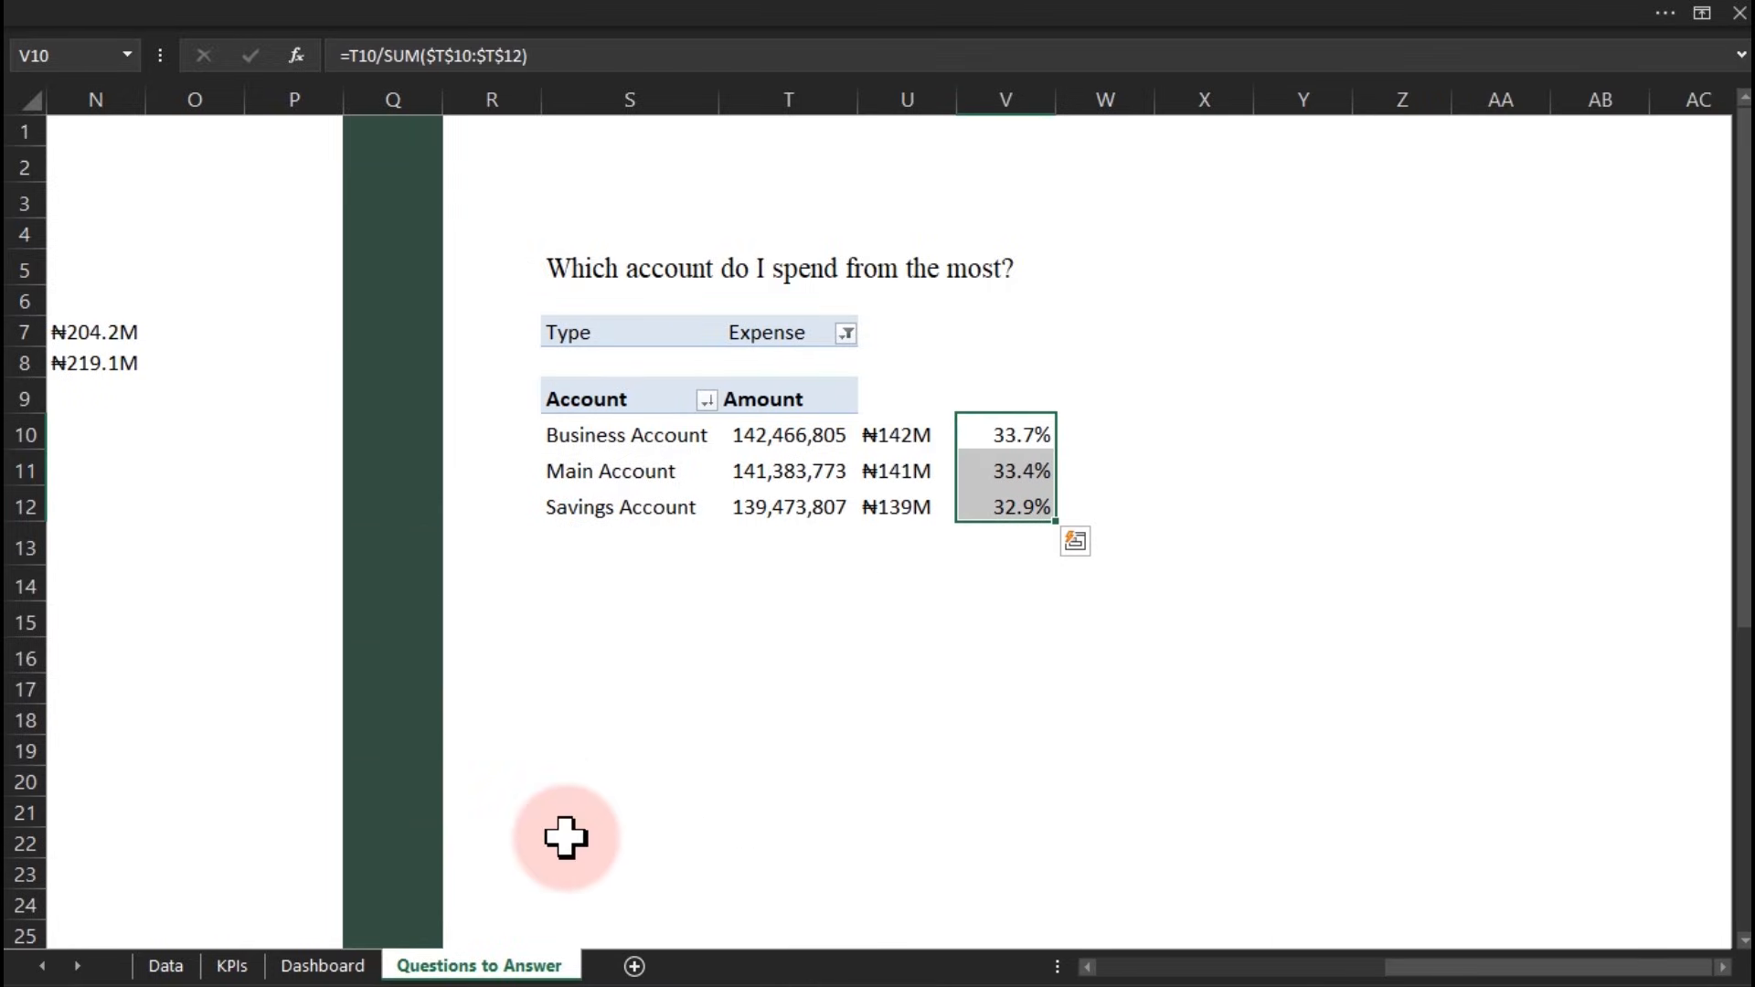
pyautogui.click(331, 963)
pyautogui.hotkey('ctrl', 'v')
pyautogui.moveTo(423, 137); pyautogui.dragTo(447, 714)
pyautogui.click(865, 9)
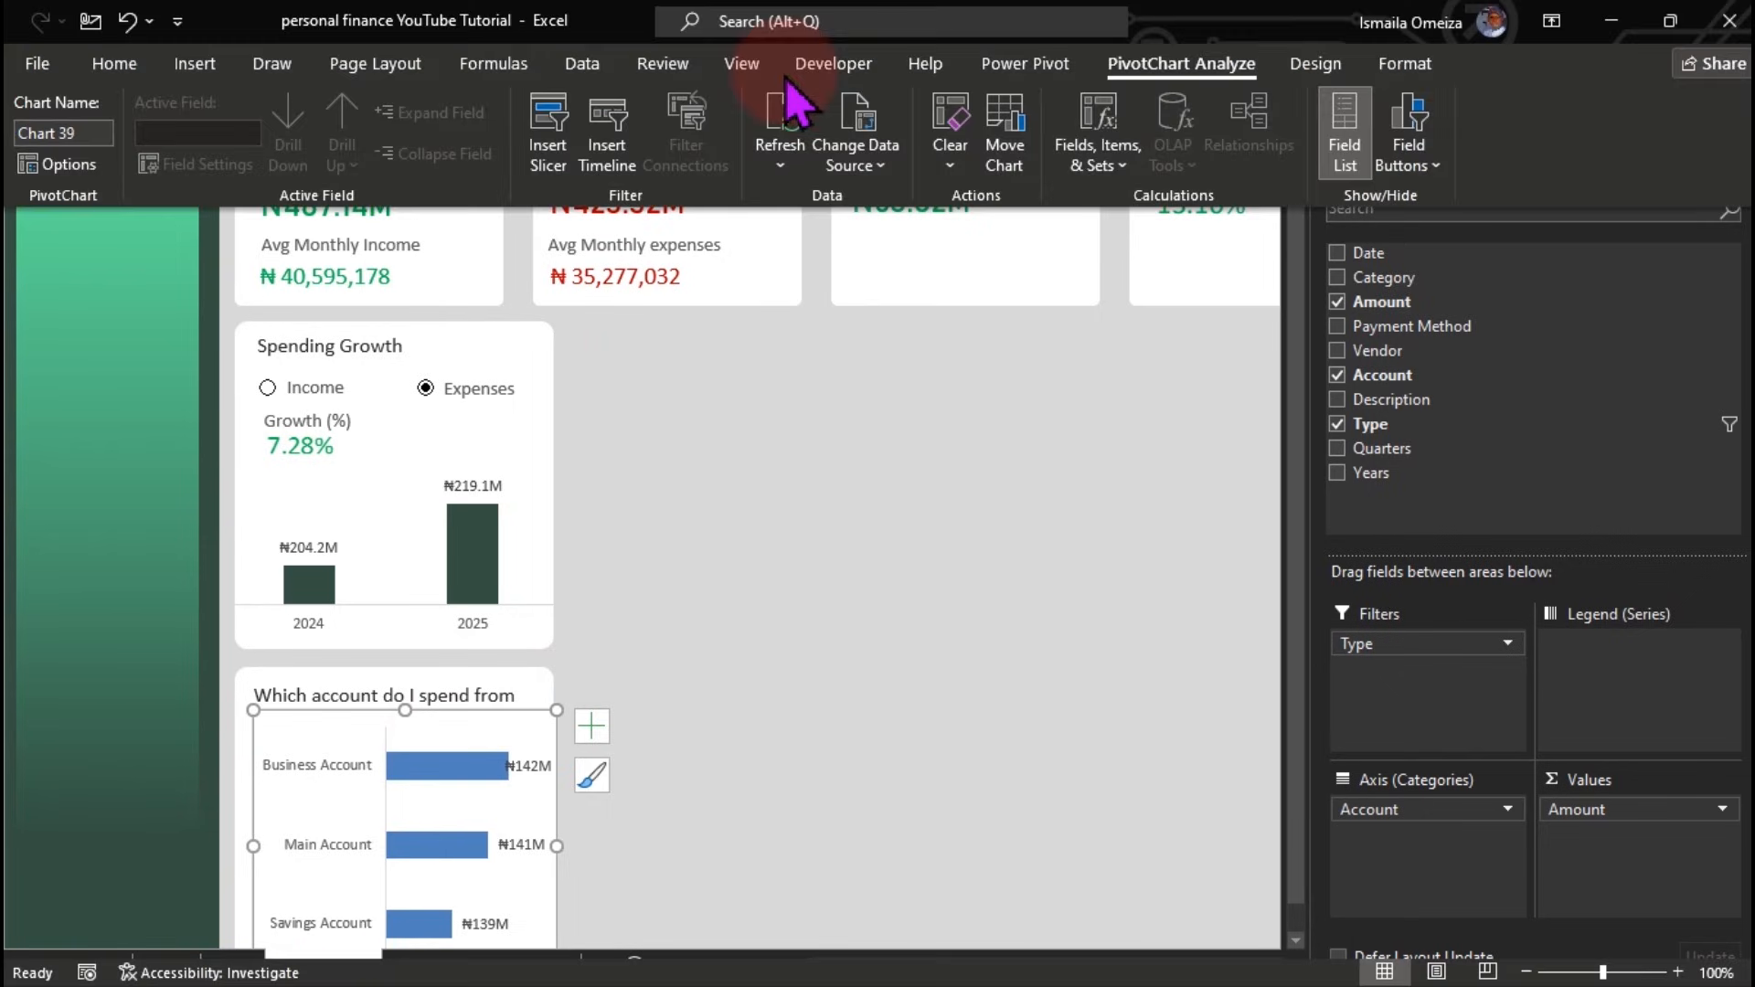
pyautogui.click(742, 63)
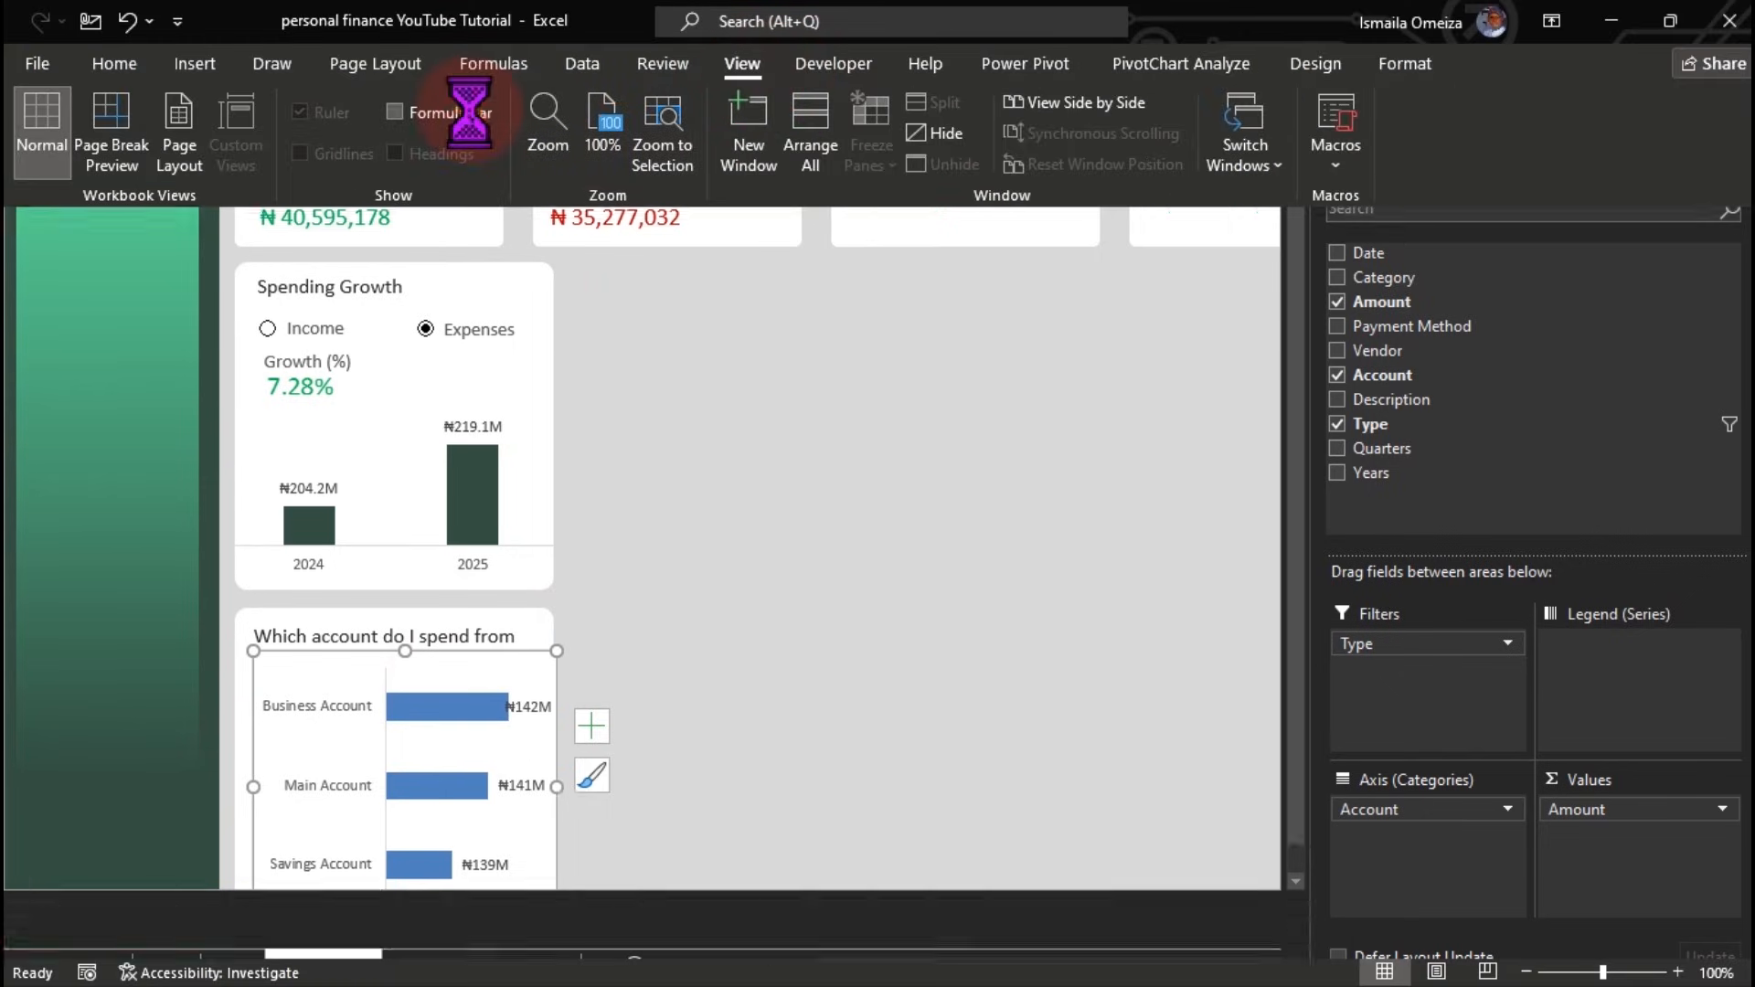
pyautogui.click(676, 595)
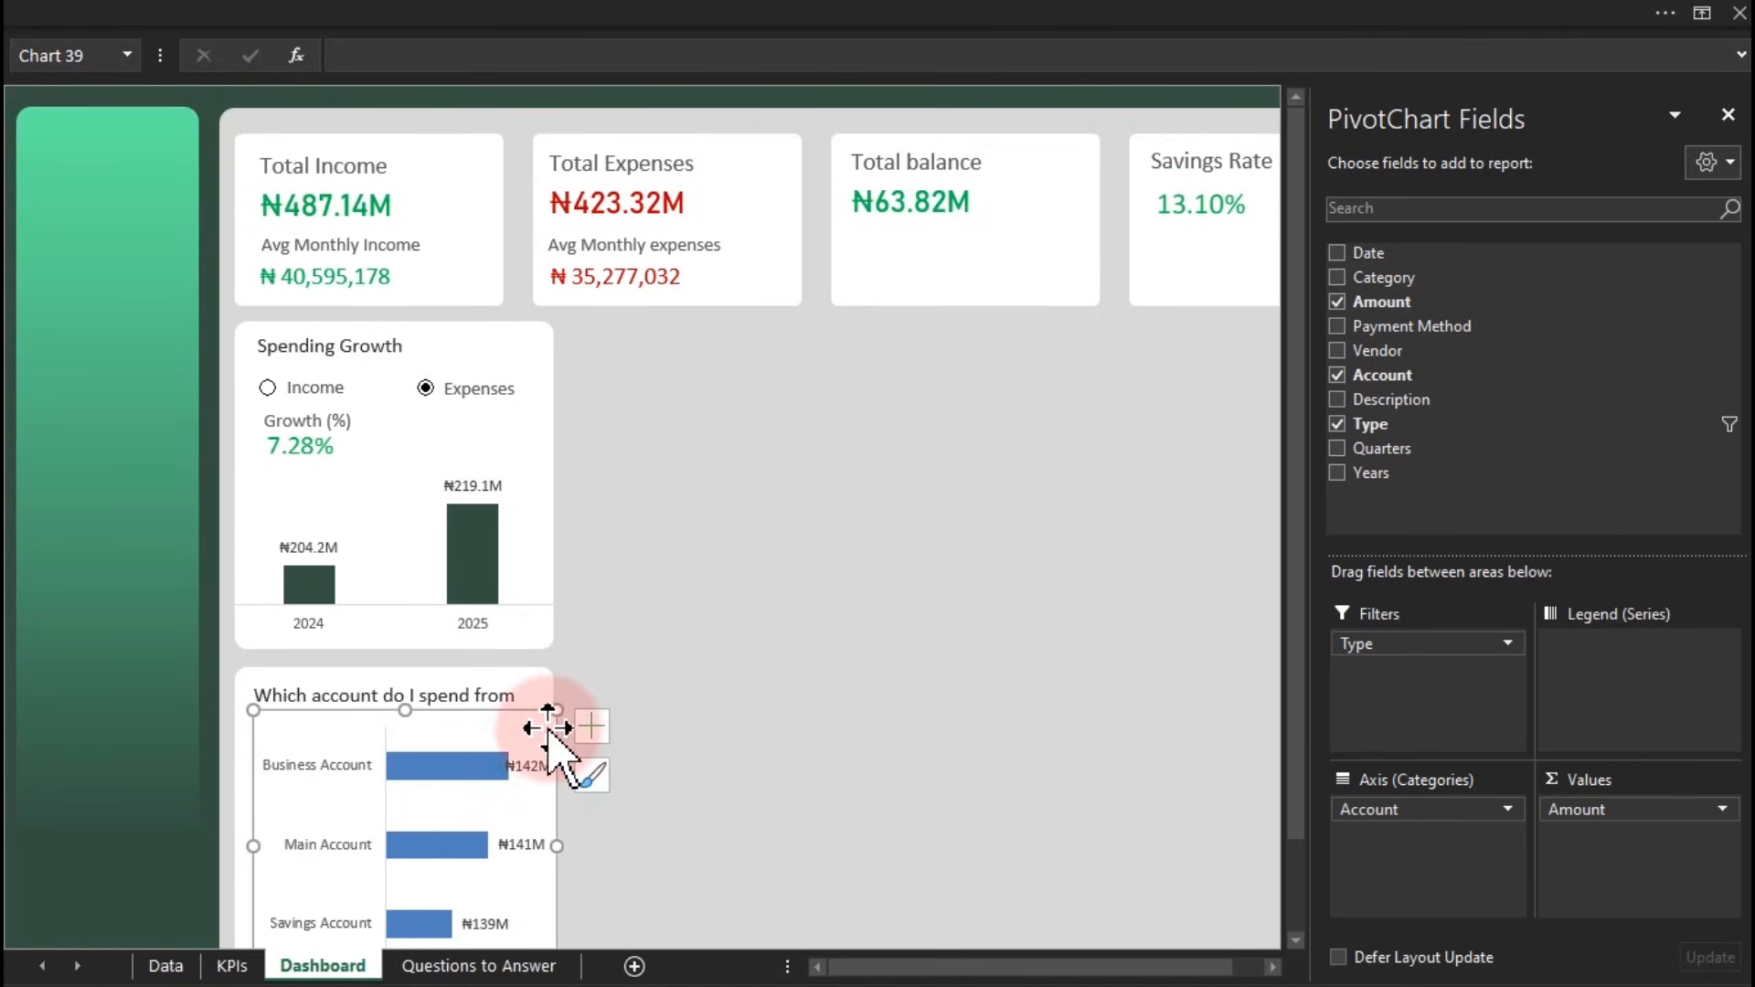
# Shrink the account bar chart to fit inside its card below the question title
pyautogui.moveTo(556, 710); pyautogui.dragTo(541, 764)
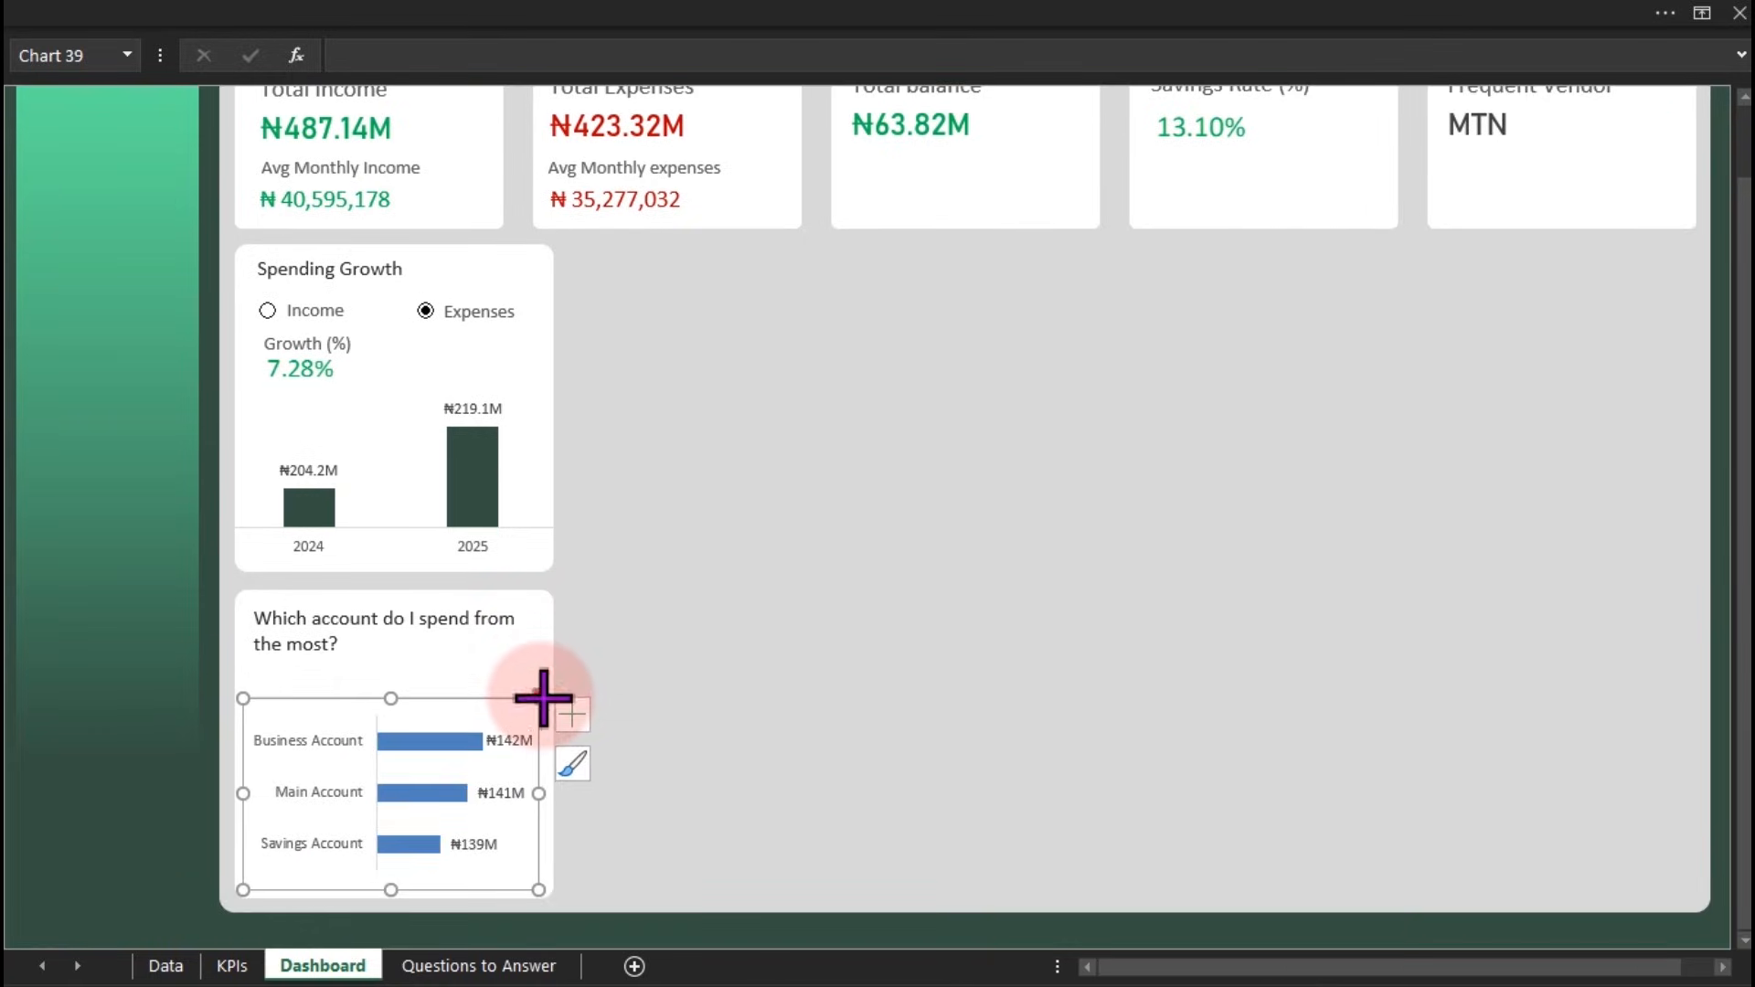
pyautogui.moveTo(540, 698); pyautogui.dragTo(541, 717)
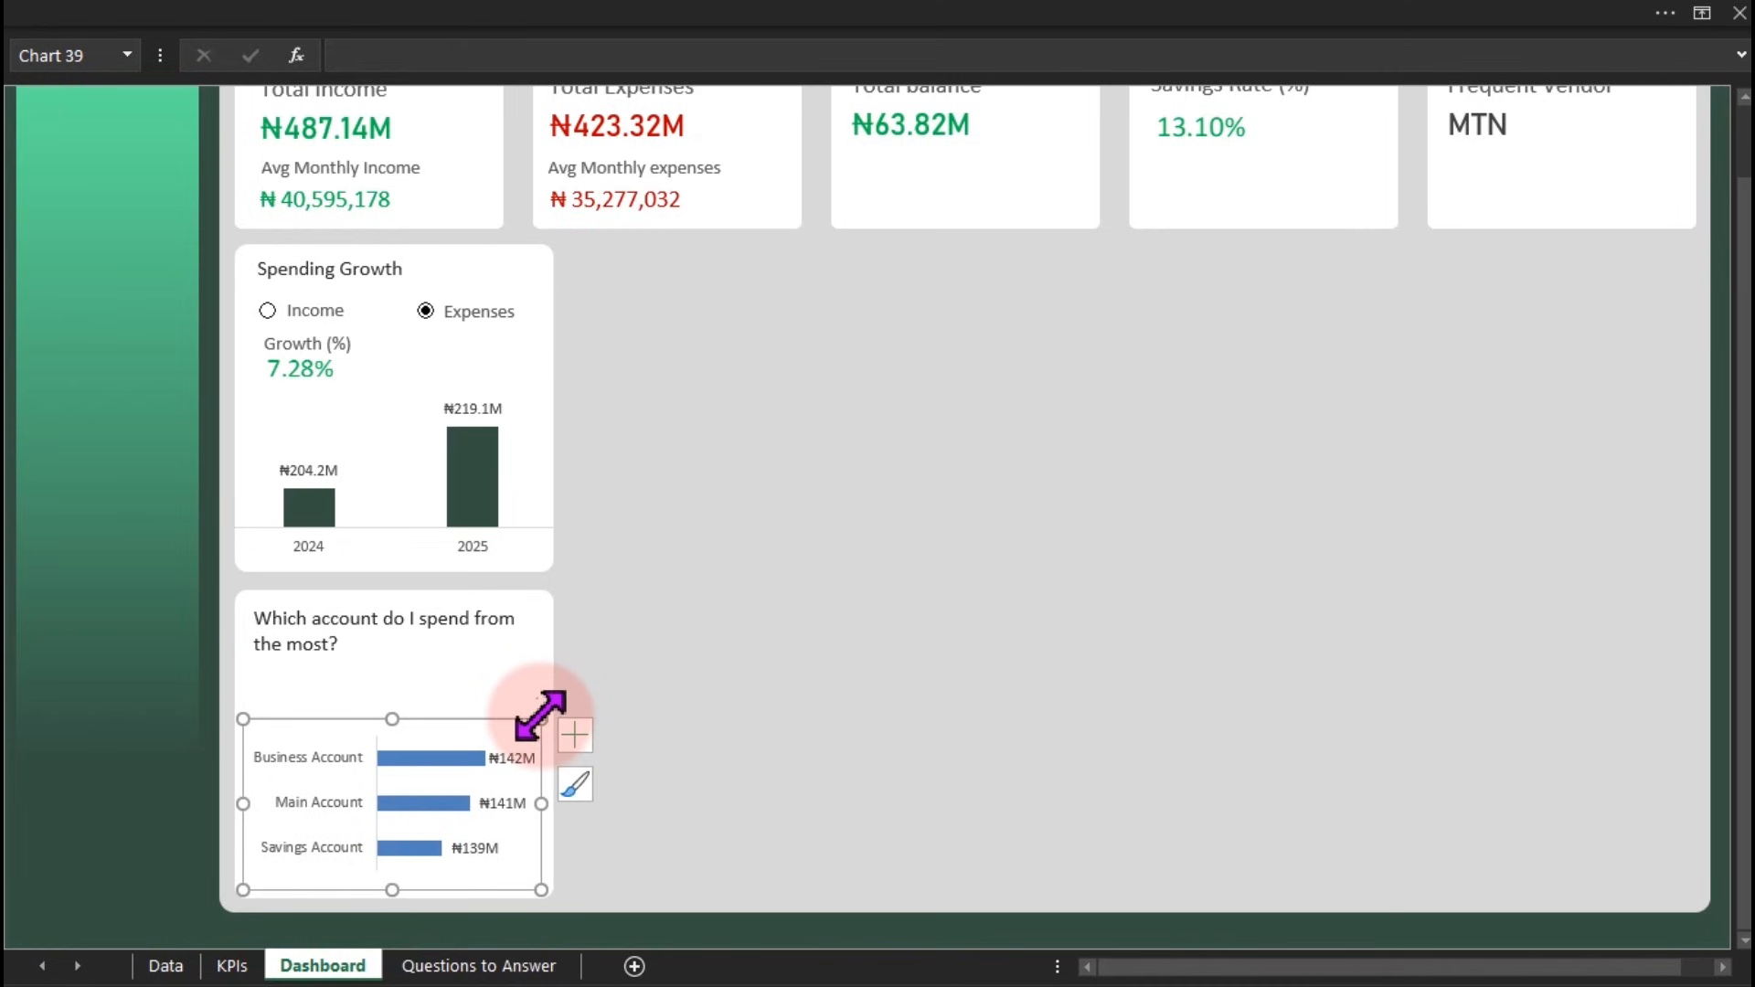
# Give the account bars a solid dark green fill matching the Spending Growth columns and set their gap width to 48%
pyautogui.doubleClick(539, 718)
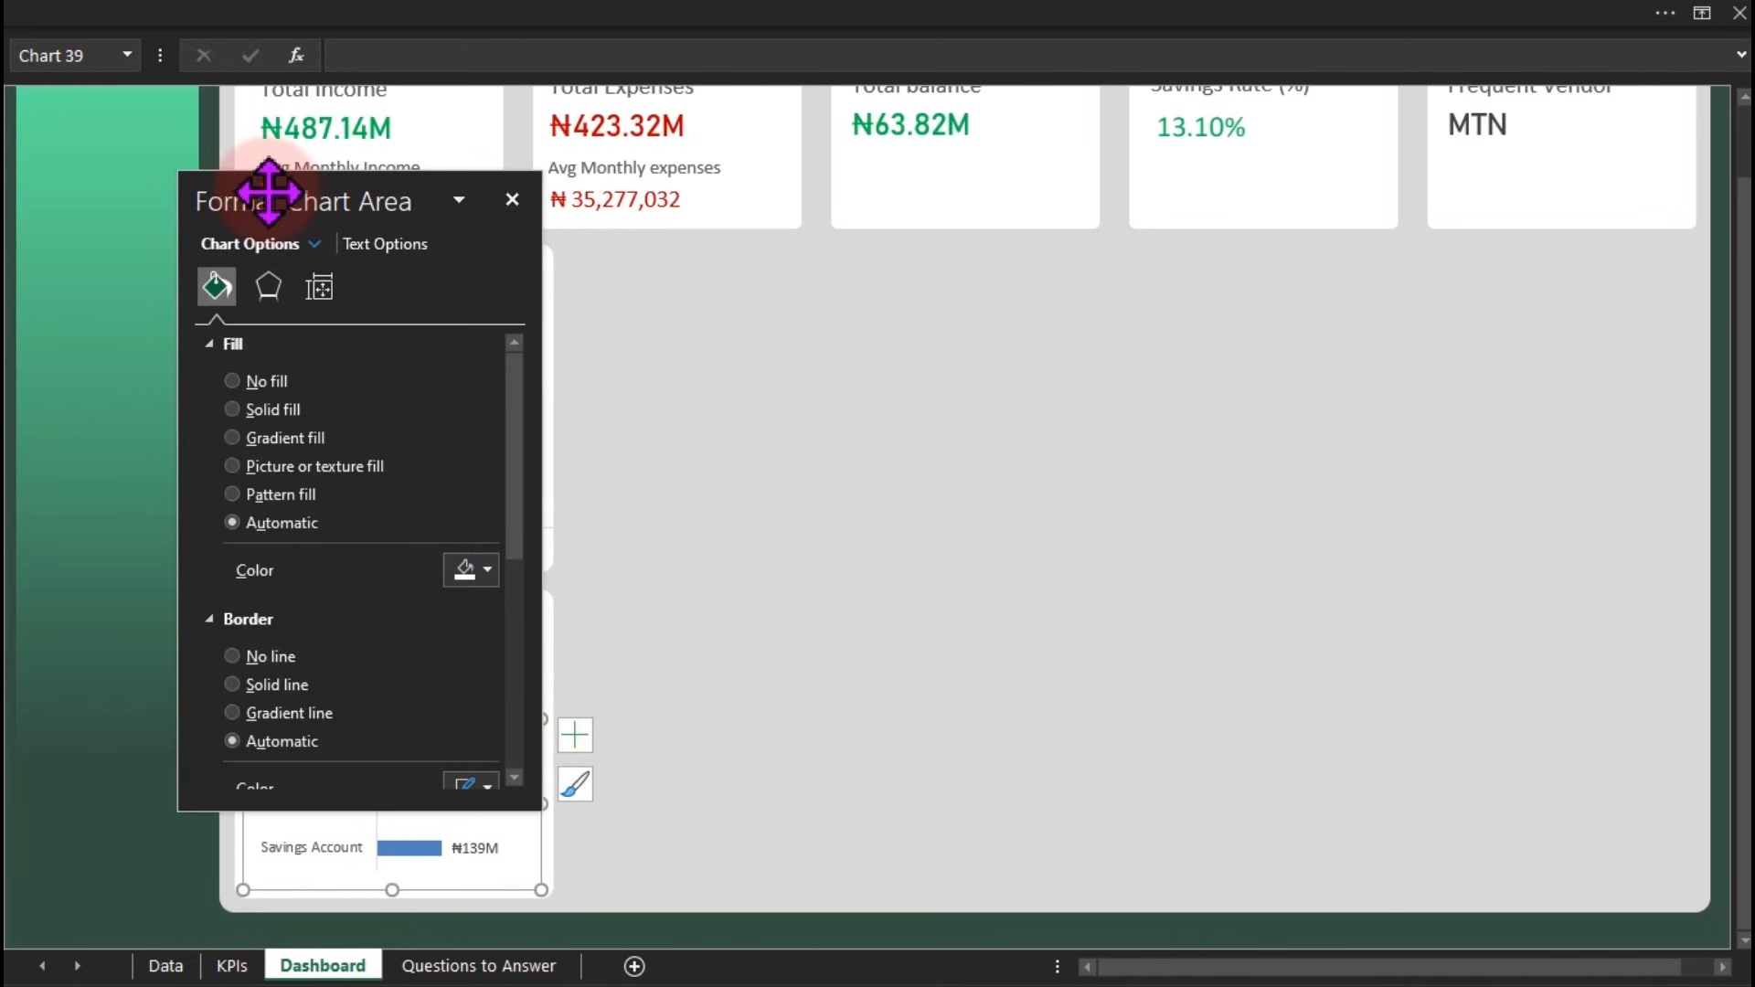
pyautogui.moveTo(266, 178); pyautogui.dragTo(865, 252)
pyautogui.click(420, 760)
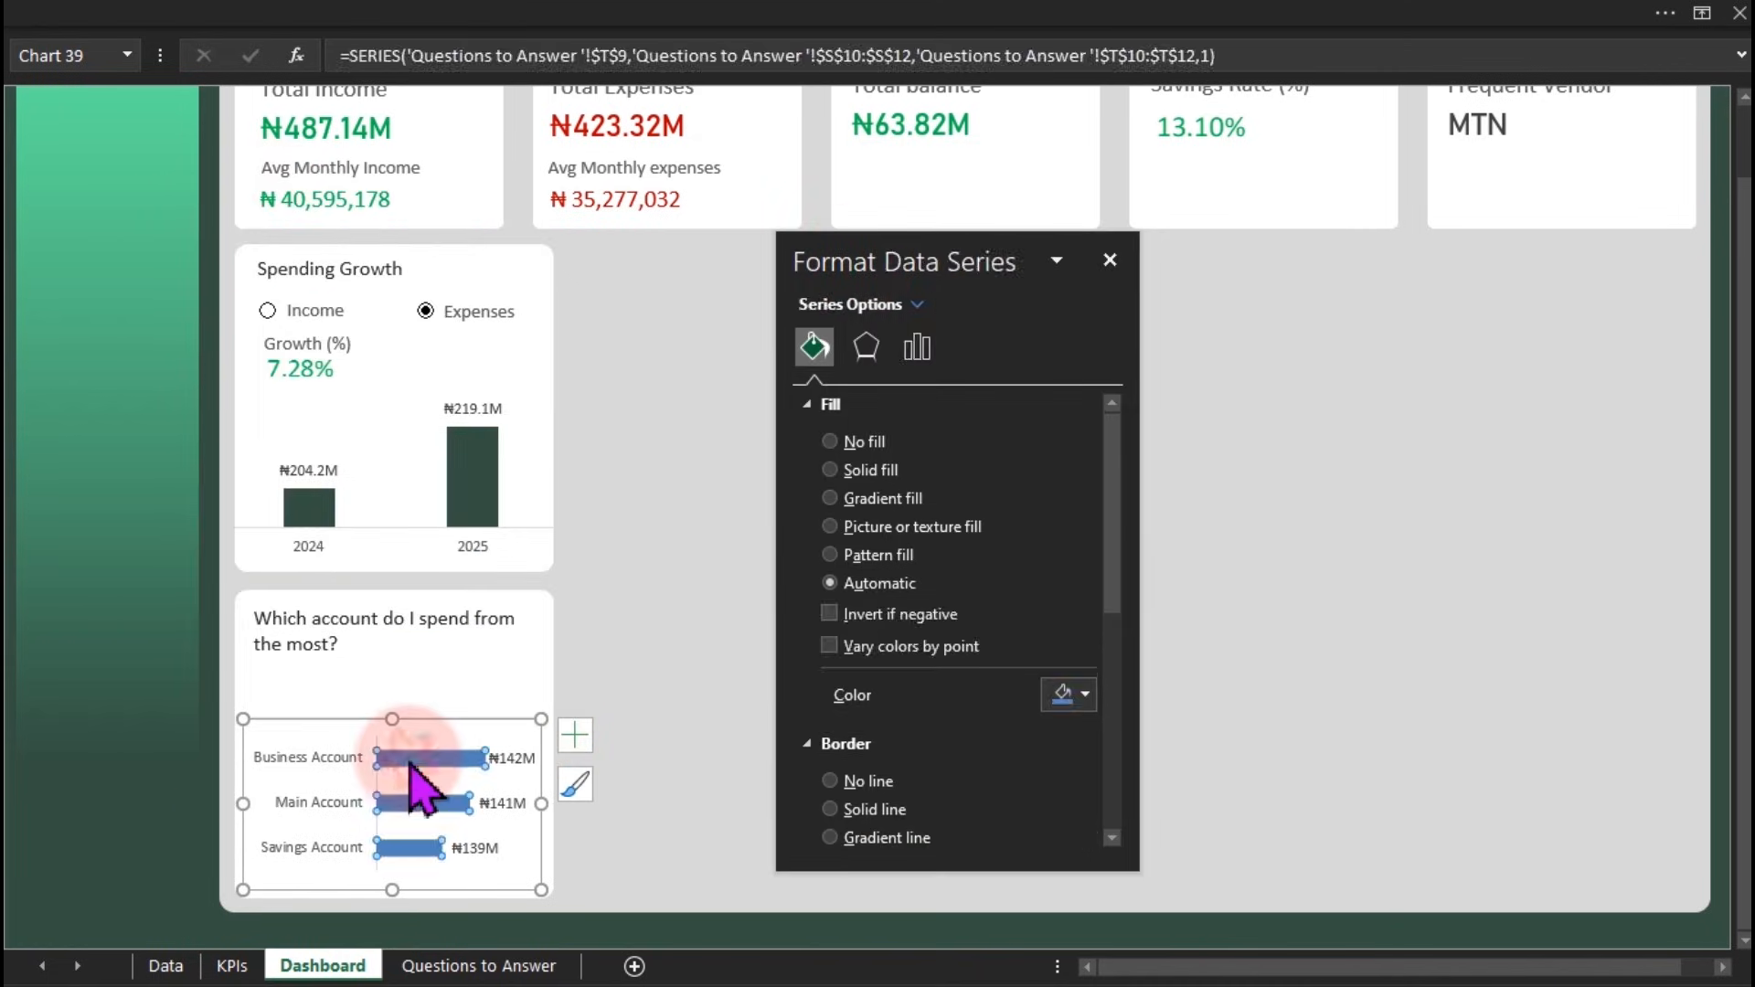
pyautogui.click(841, 471)
pyautogui.click(1077, 699)
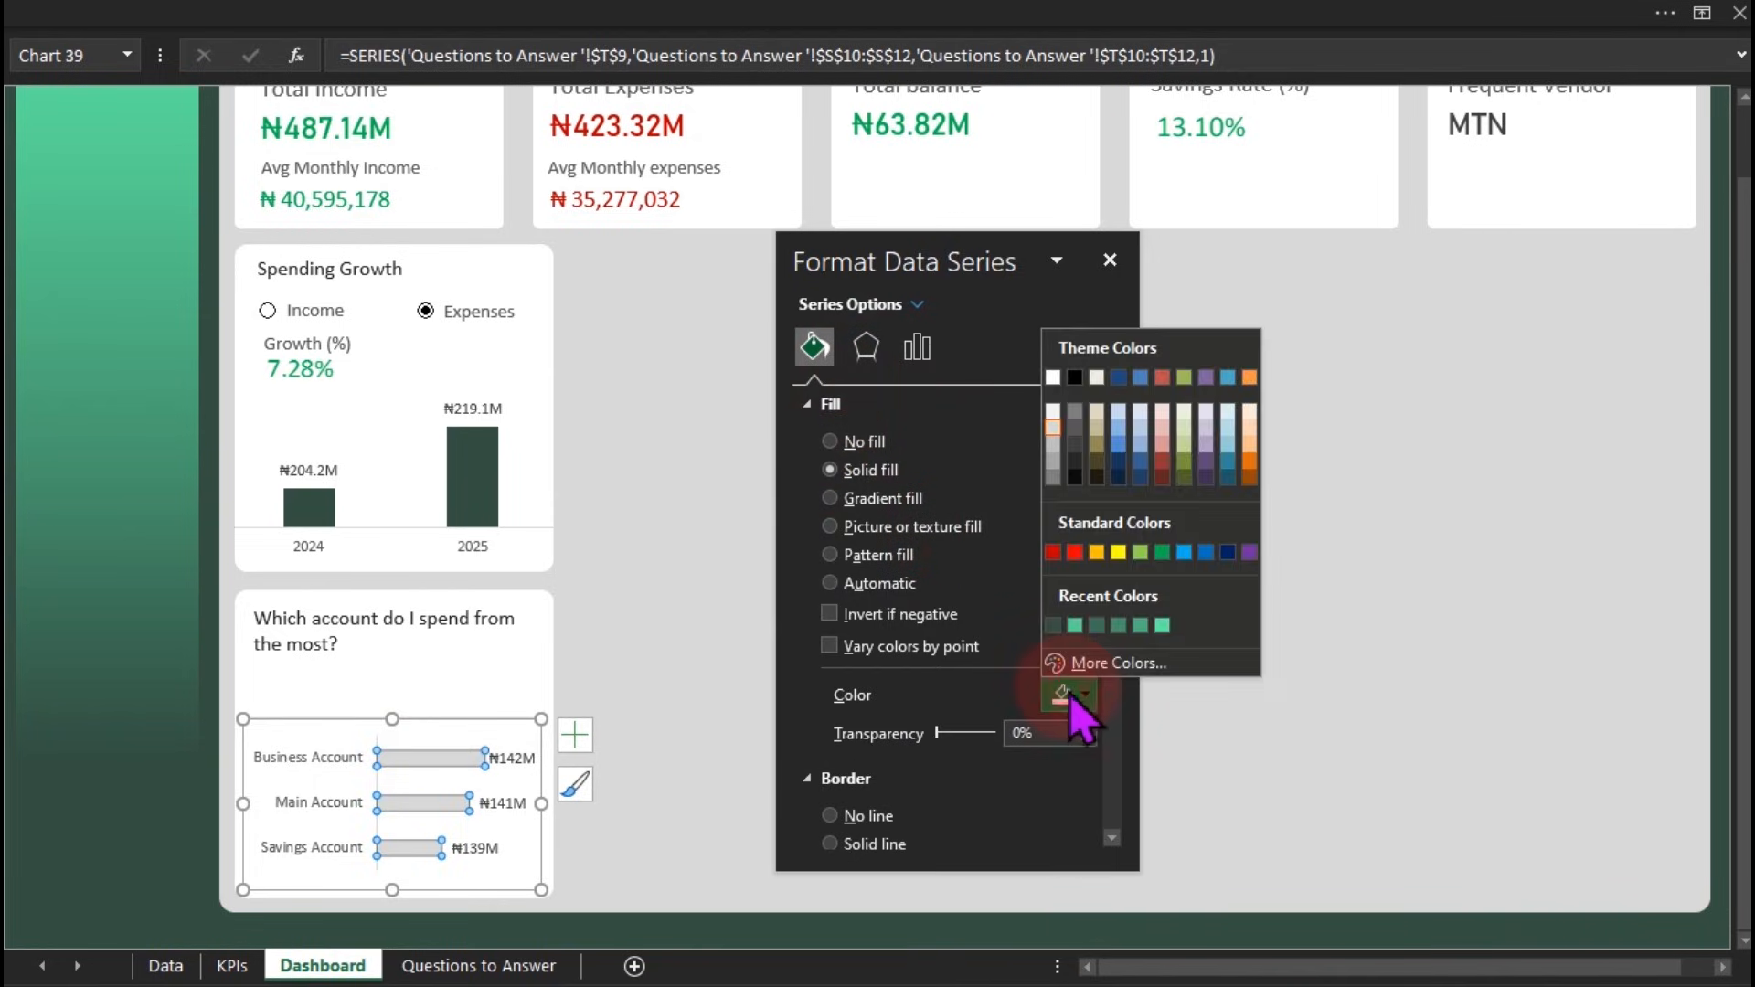
pyautogui.click(1056, 633)
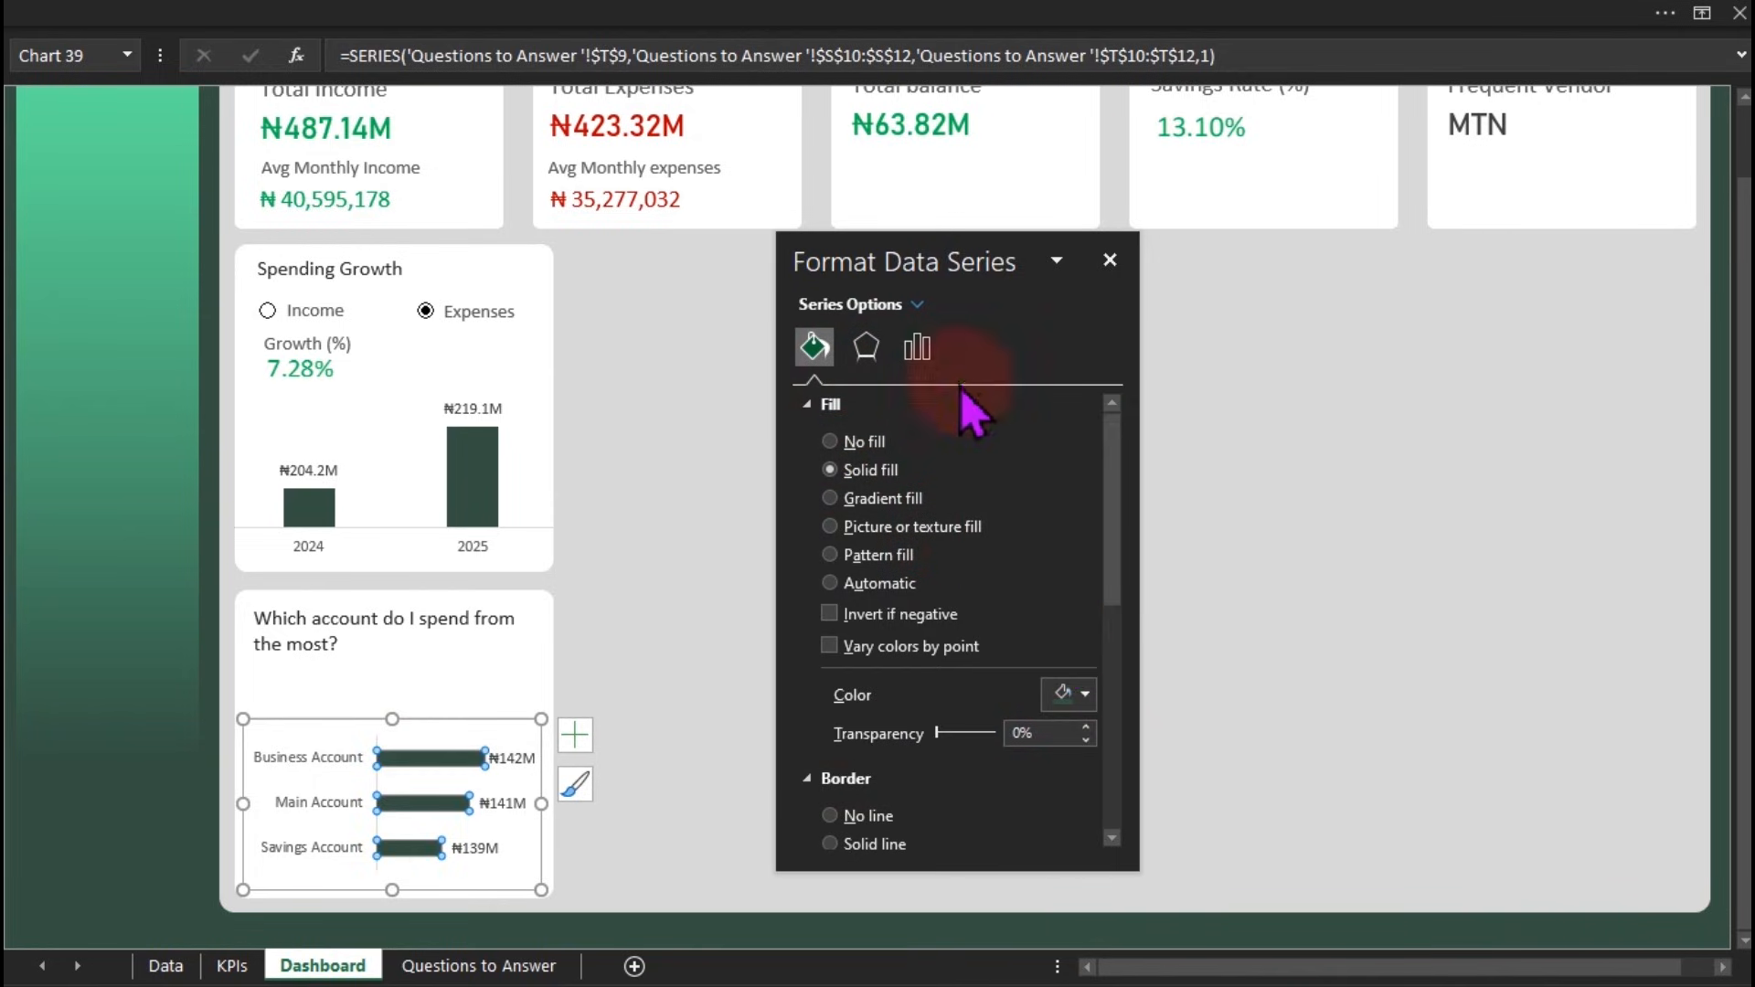
pyautogui.click(917, 346)
pyautogui.moveTo(1003, 564); pyautogui.dragTo(937, 569)
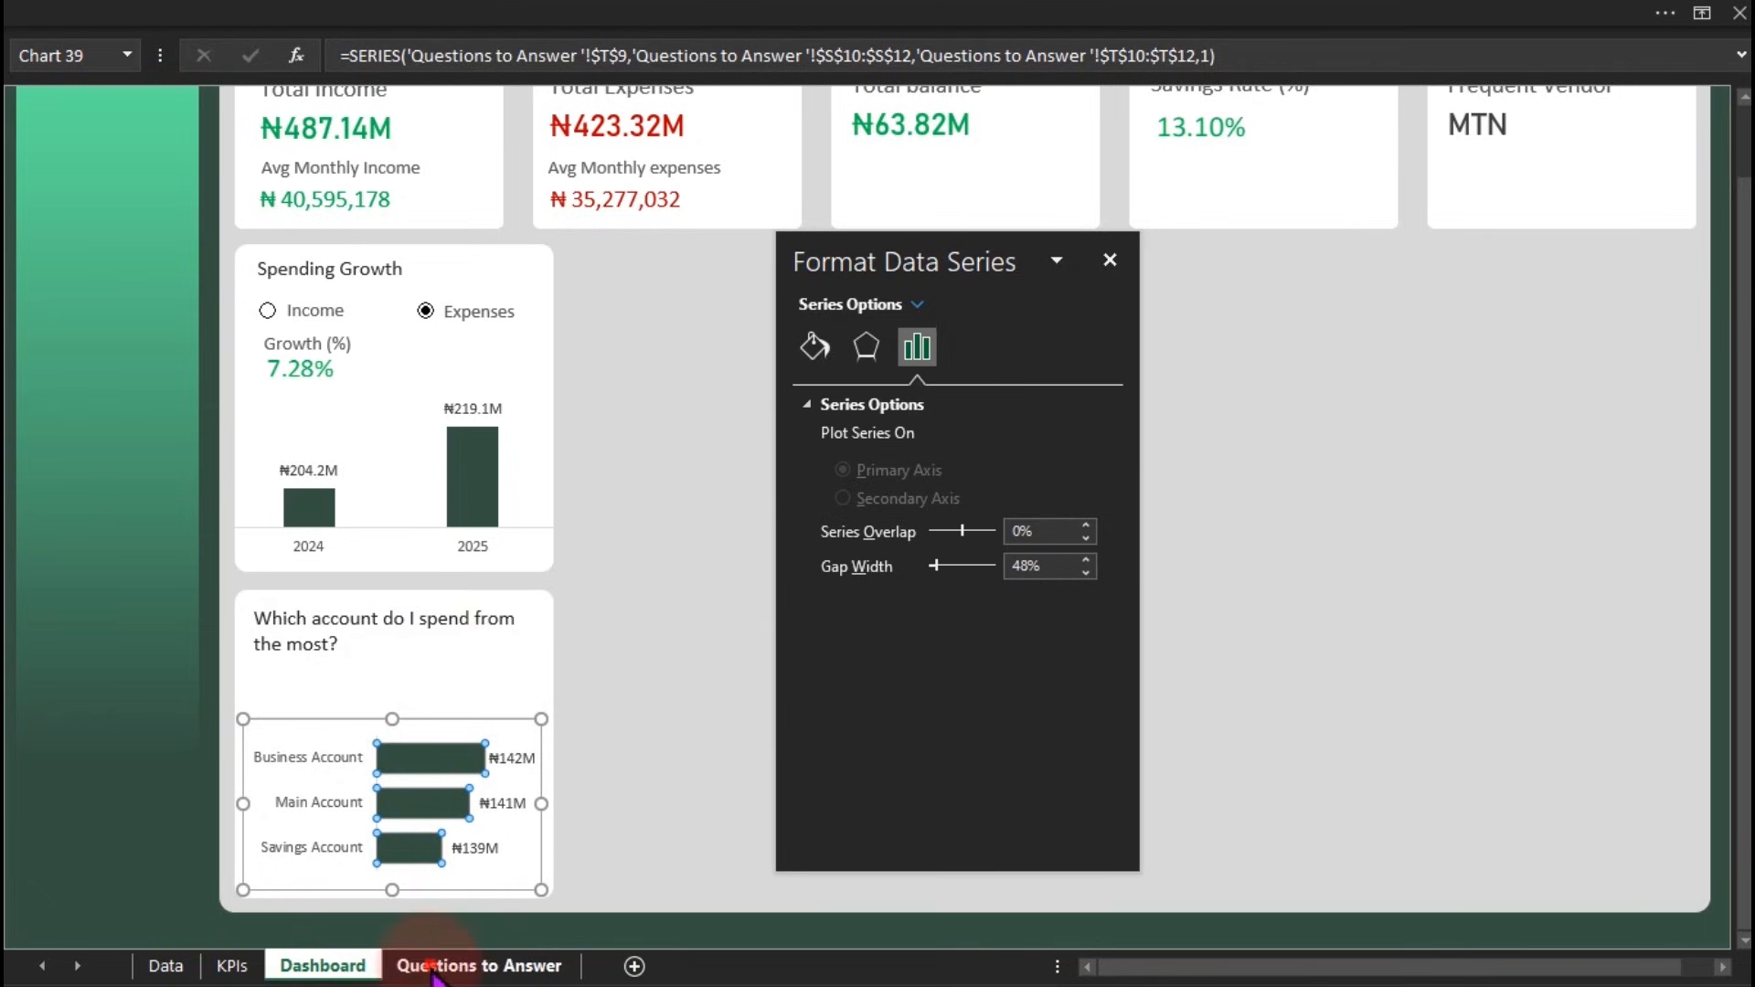
# Enter a bold "Insight:" label in cell S15 of the Questions to Answer sheet
pyautogui.click(478, 967)
pyautogui.click(923, 261)
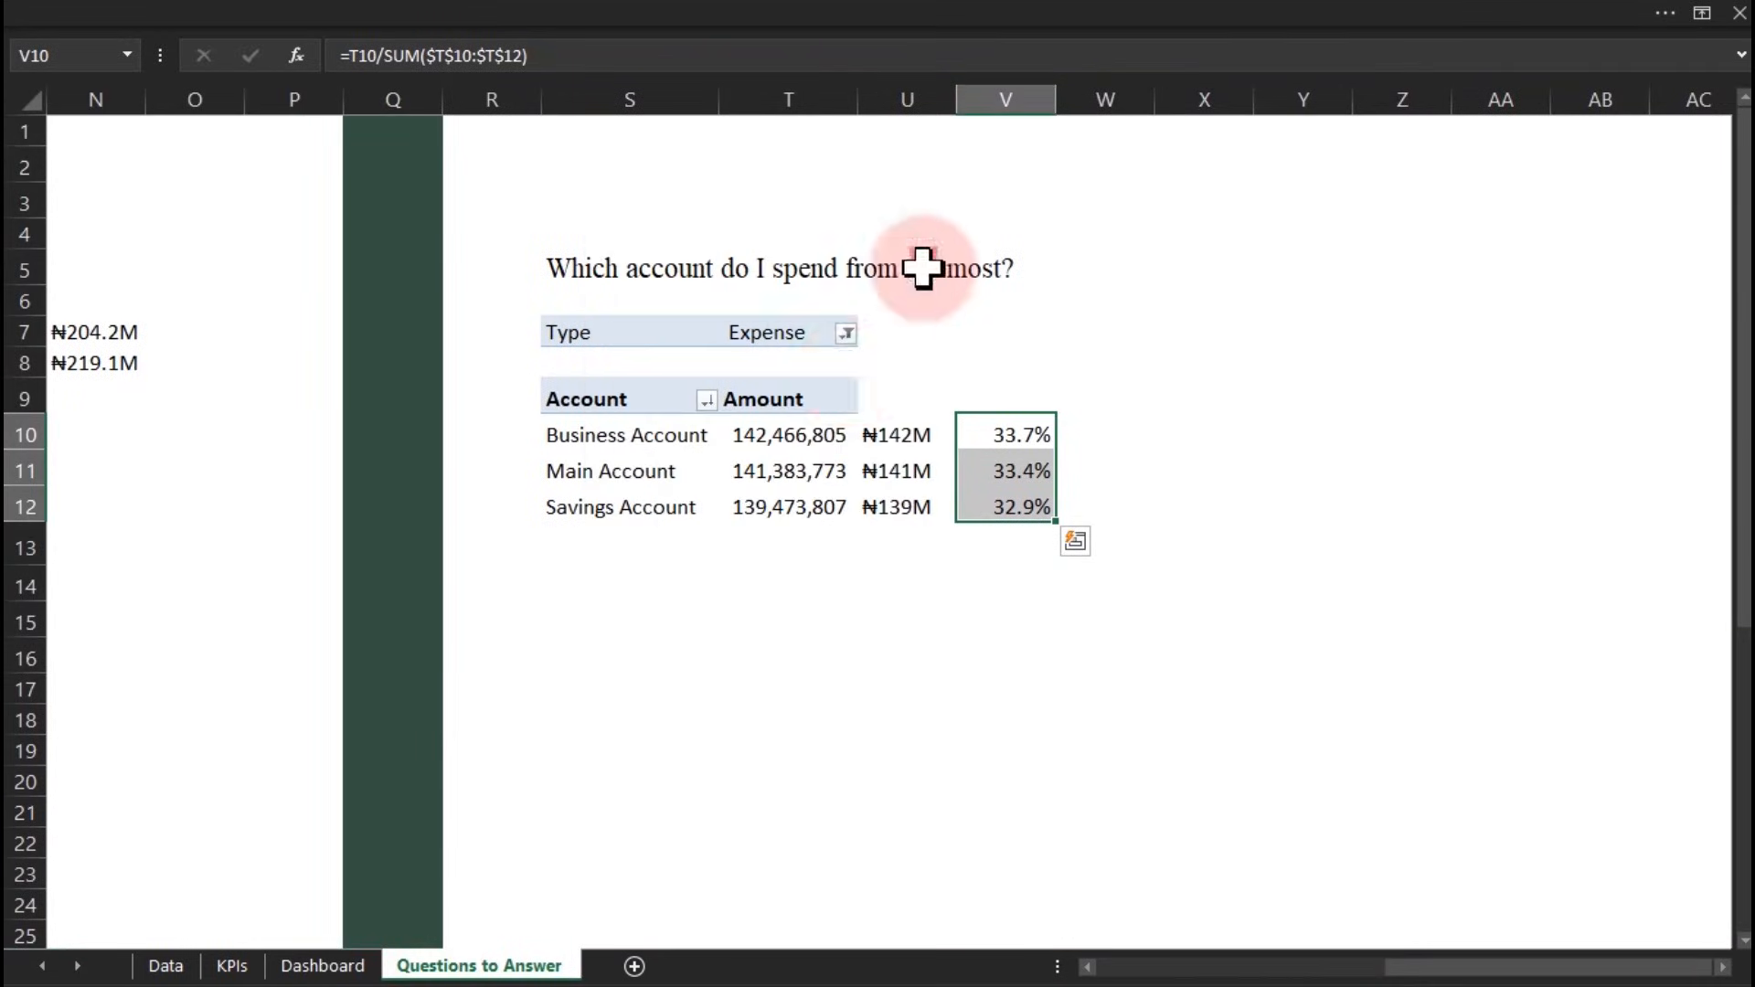
pyautogui.click(650, 613)
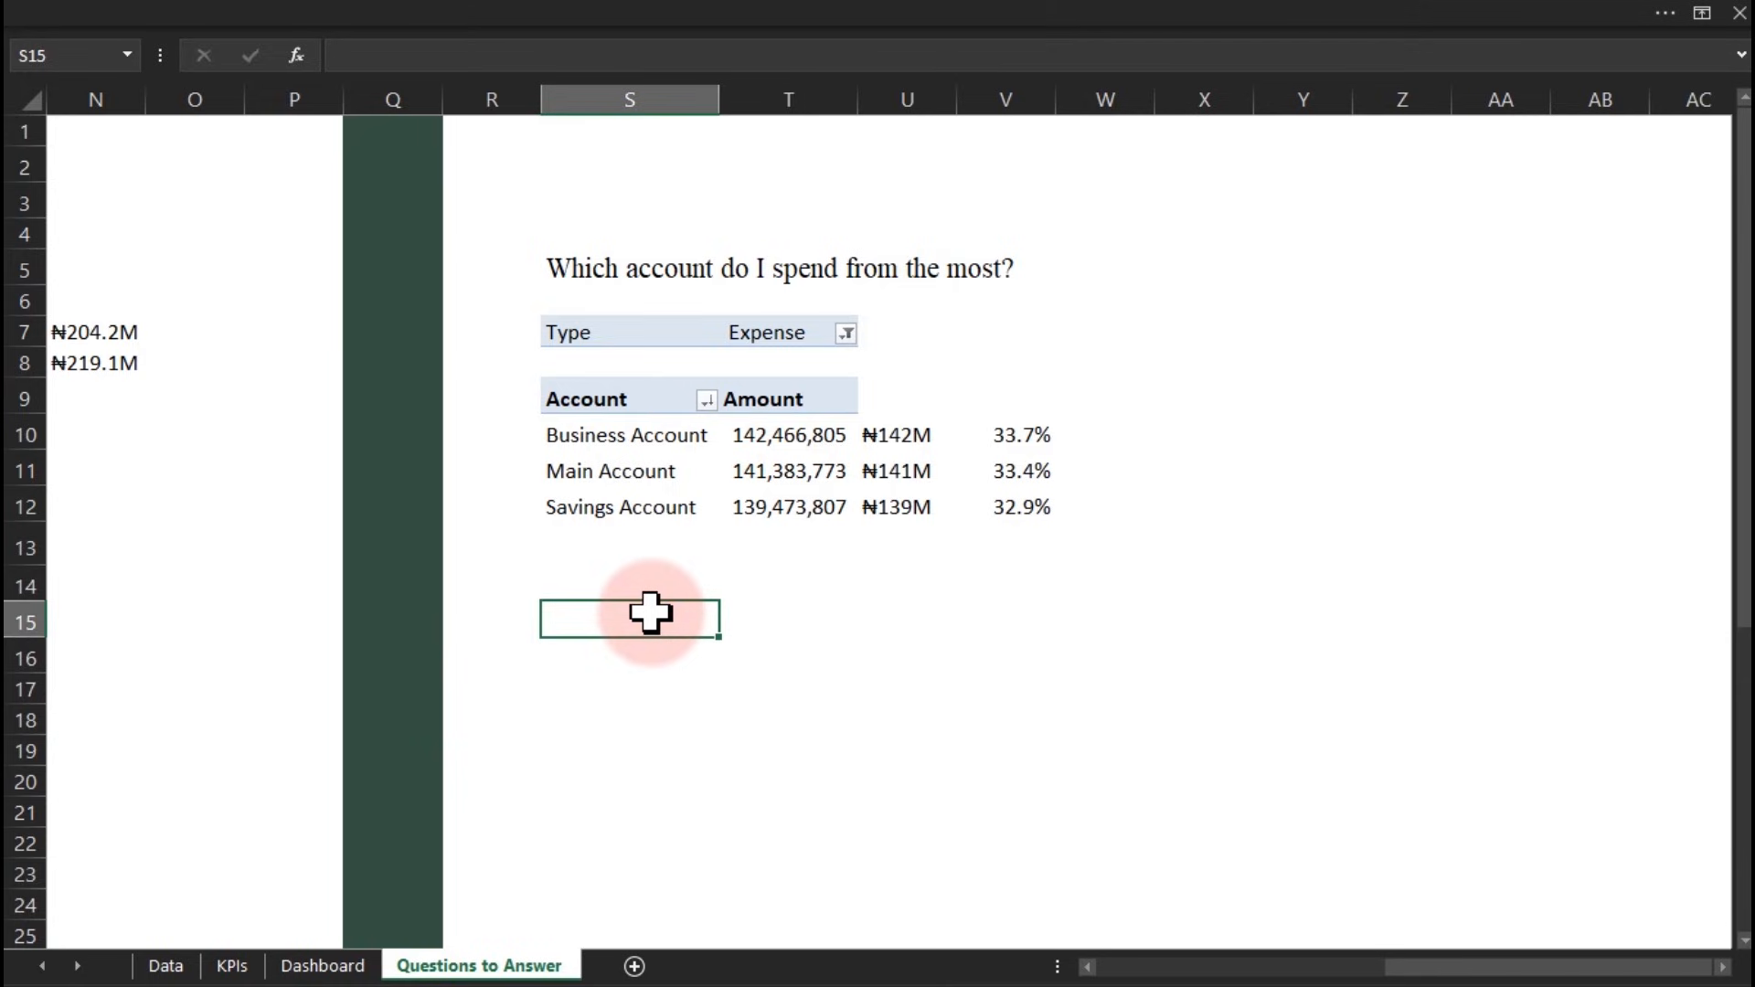
pyautogui.write('Insight:')
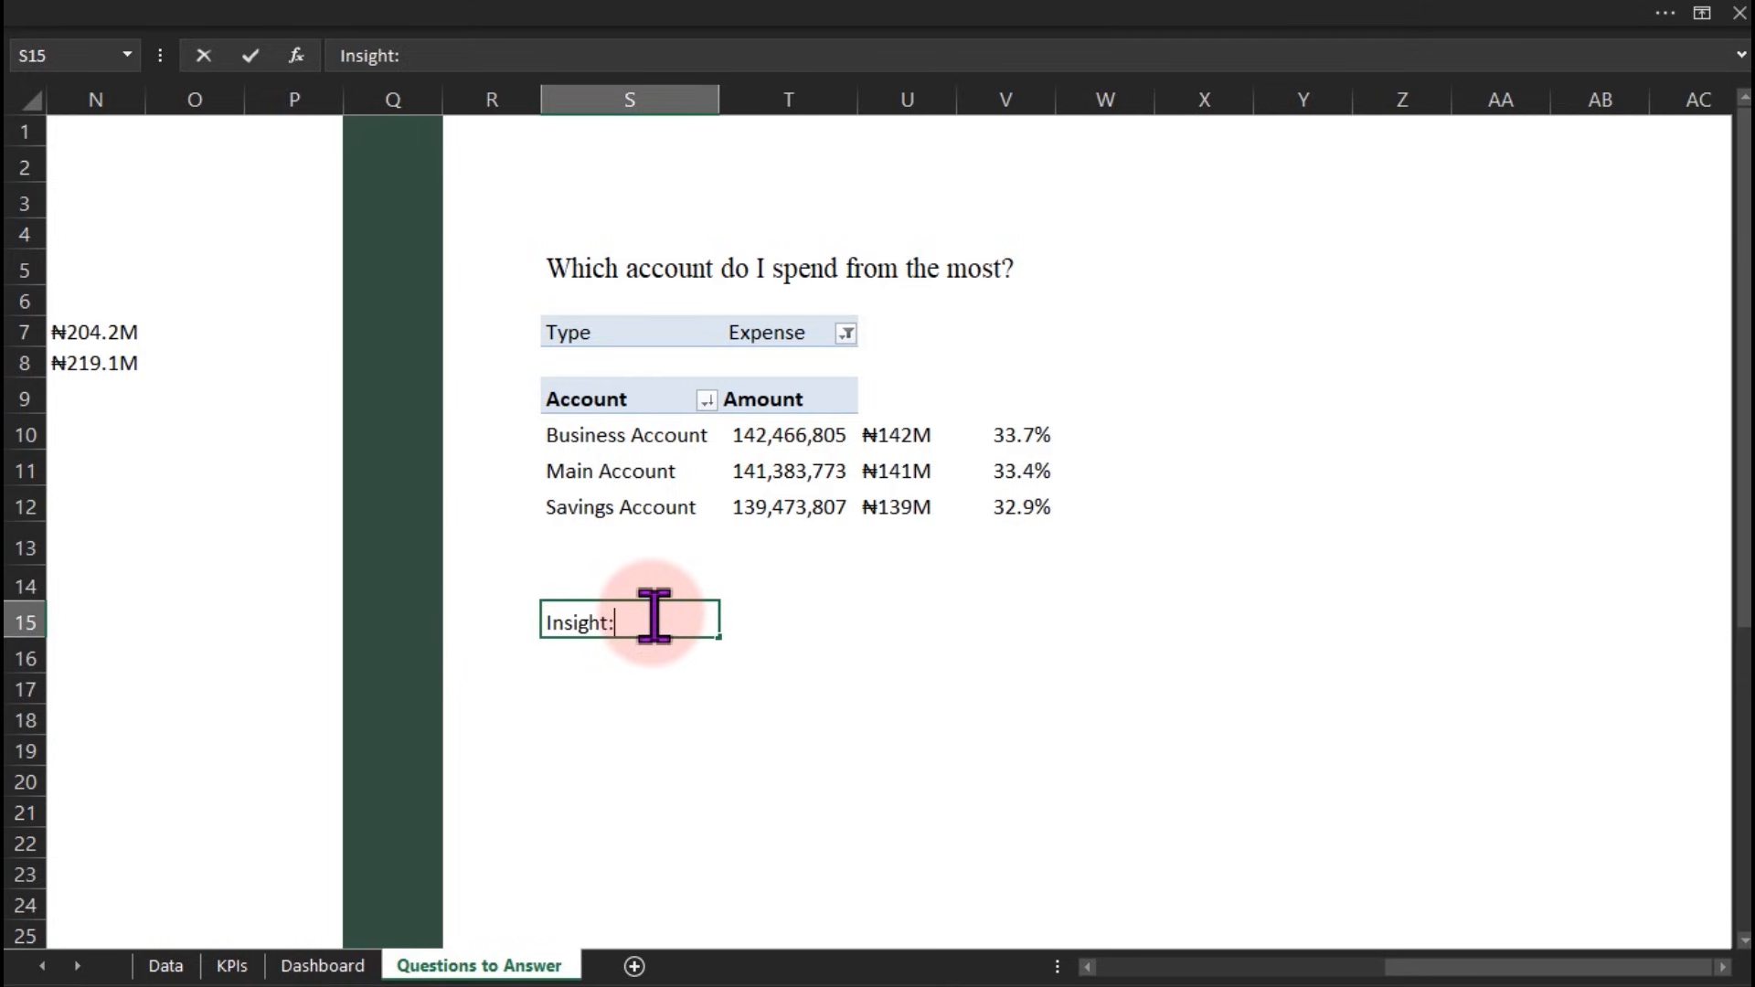
pyautogui.hotkey('ctrl', 'Return')
pyautogui.hotkey('ctrl', 'b')
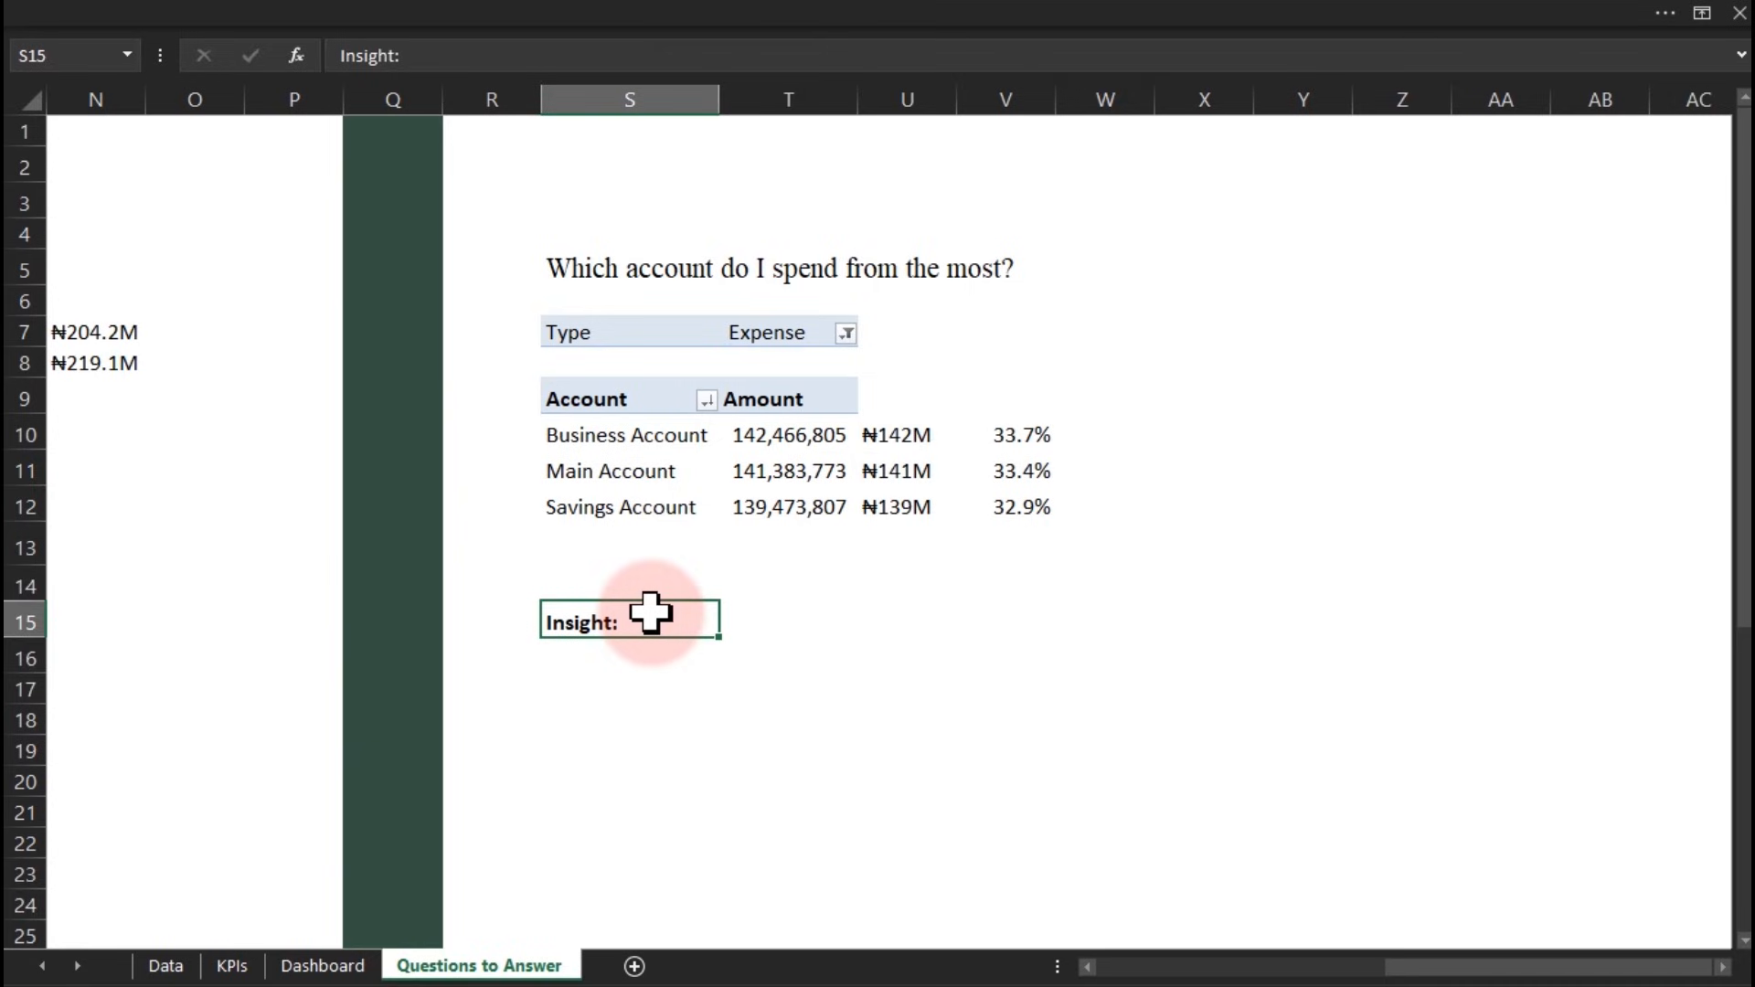
# Enter "You spent more from business account by 33.7%" in cell S16 below the Insight label
pyautogui.click(613, 668)
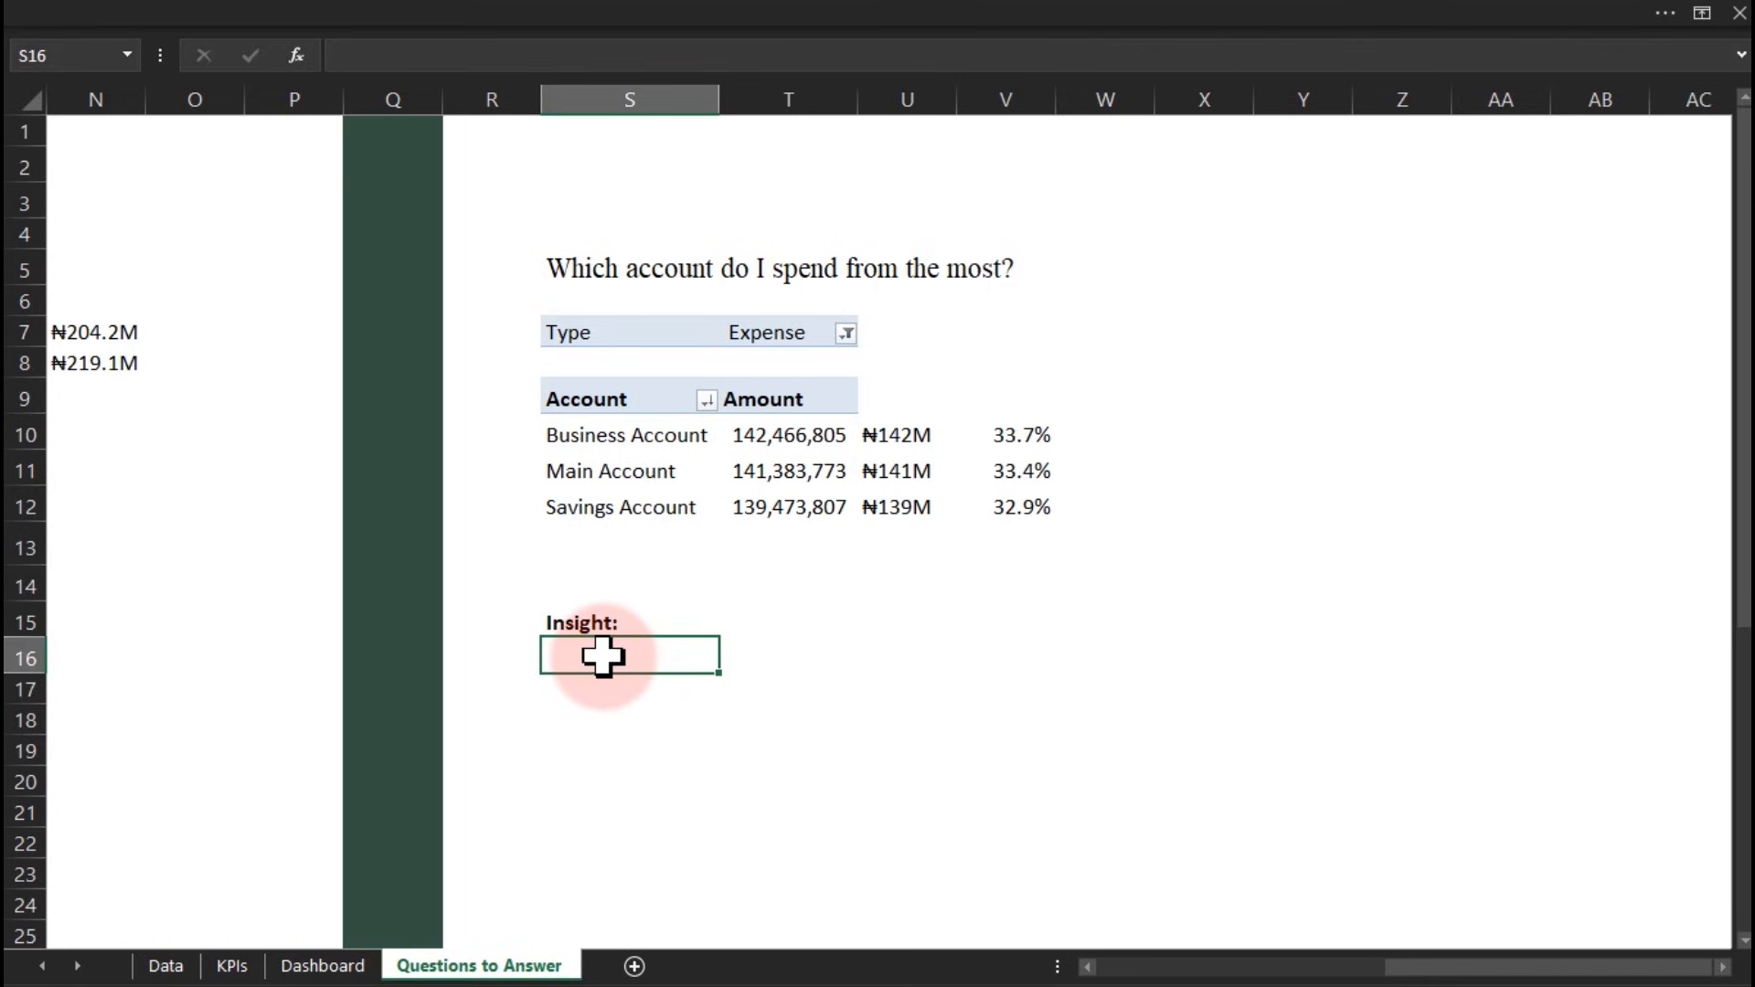
pyautogui.doubleClick(604, 656)
pyautogui.write('You sp')
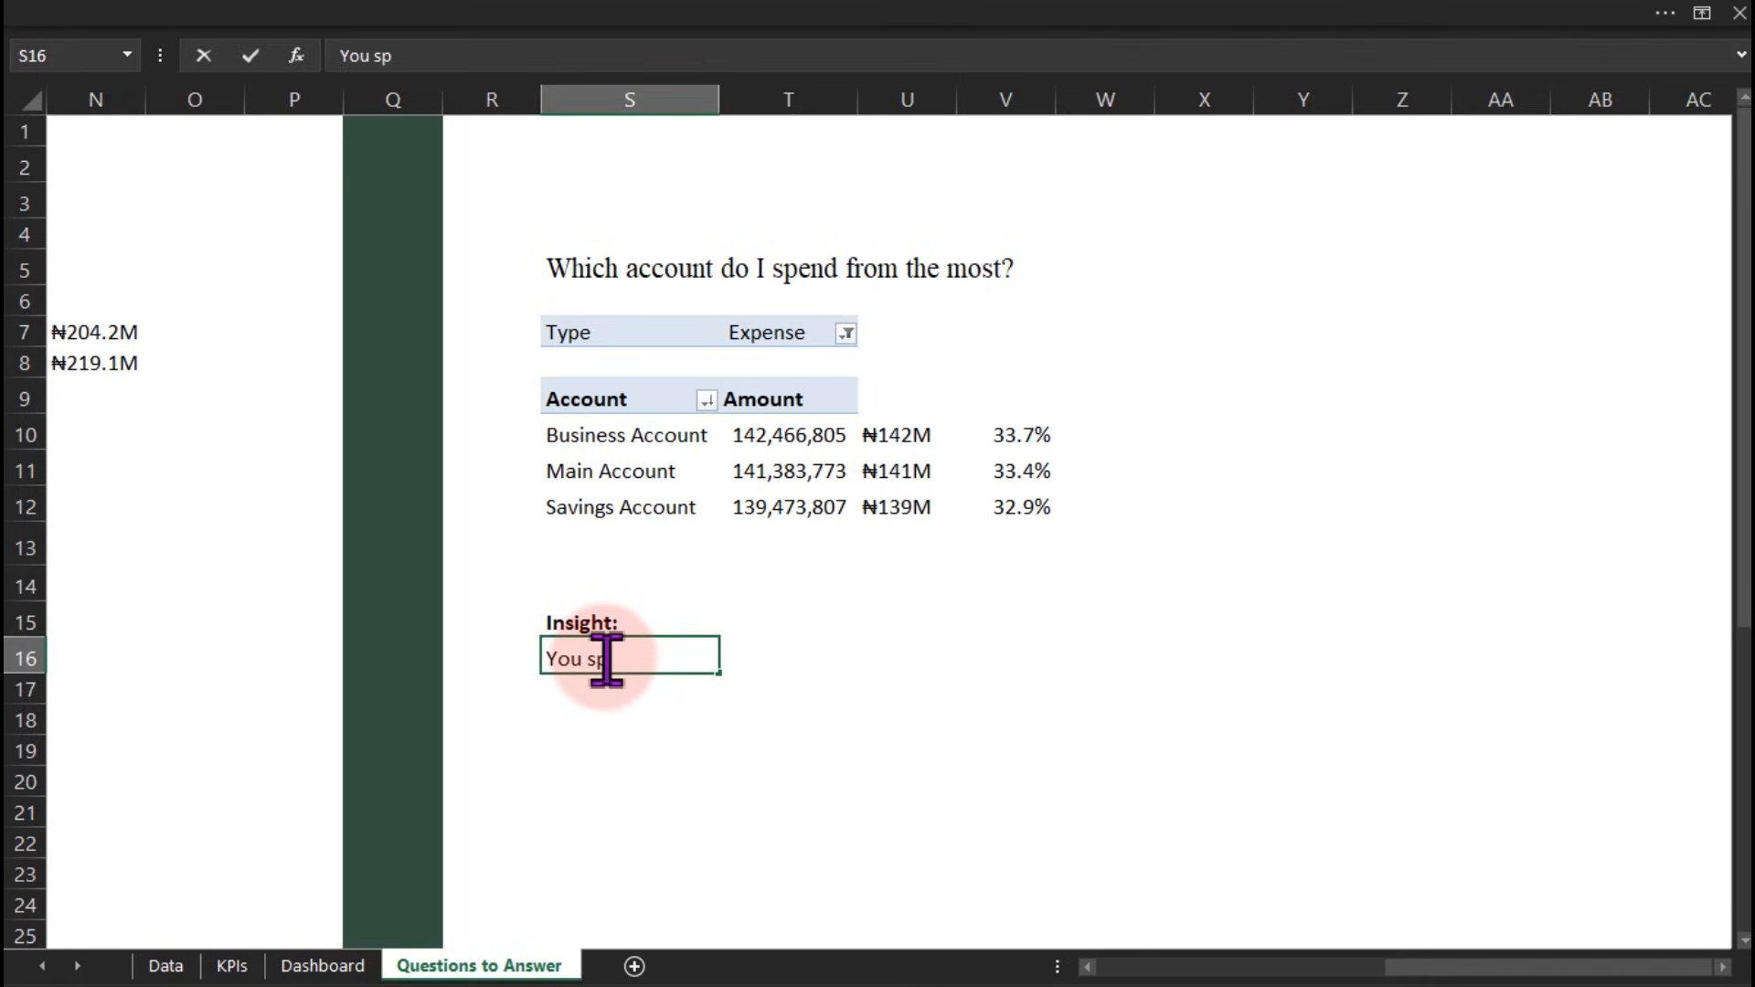
pyautogui.write('ent more from ')
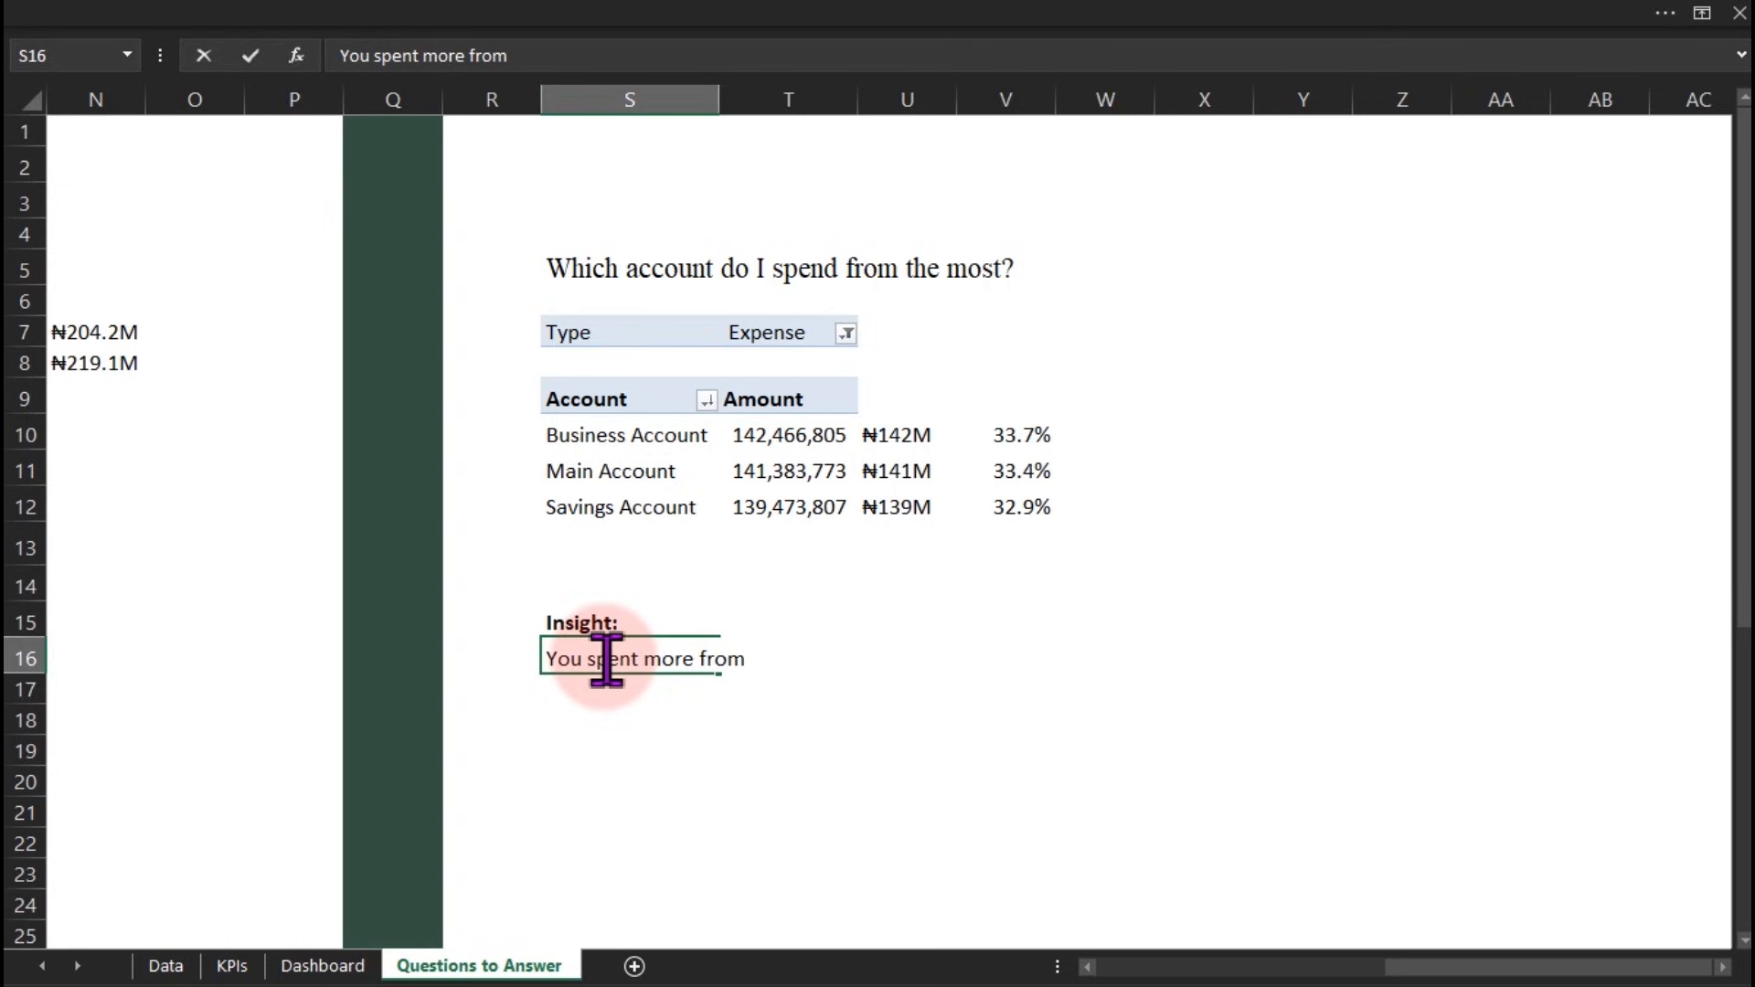
pyautogui.write('usin')
pyautogui.press('BackSpace')
pyautogui.press('BackSpace')
pyautogui.press('BackSpace')
pyautogui.write('business account by ')
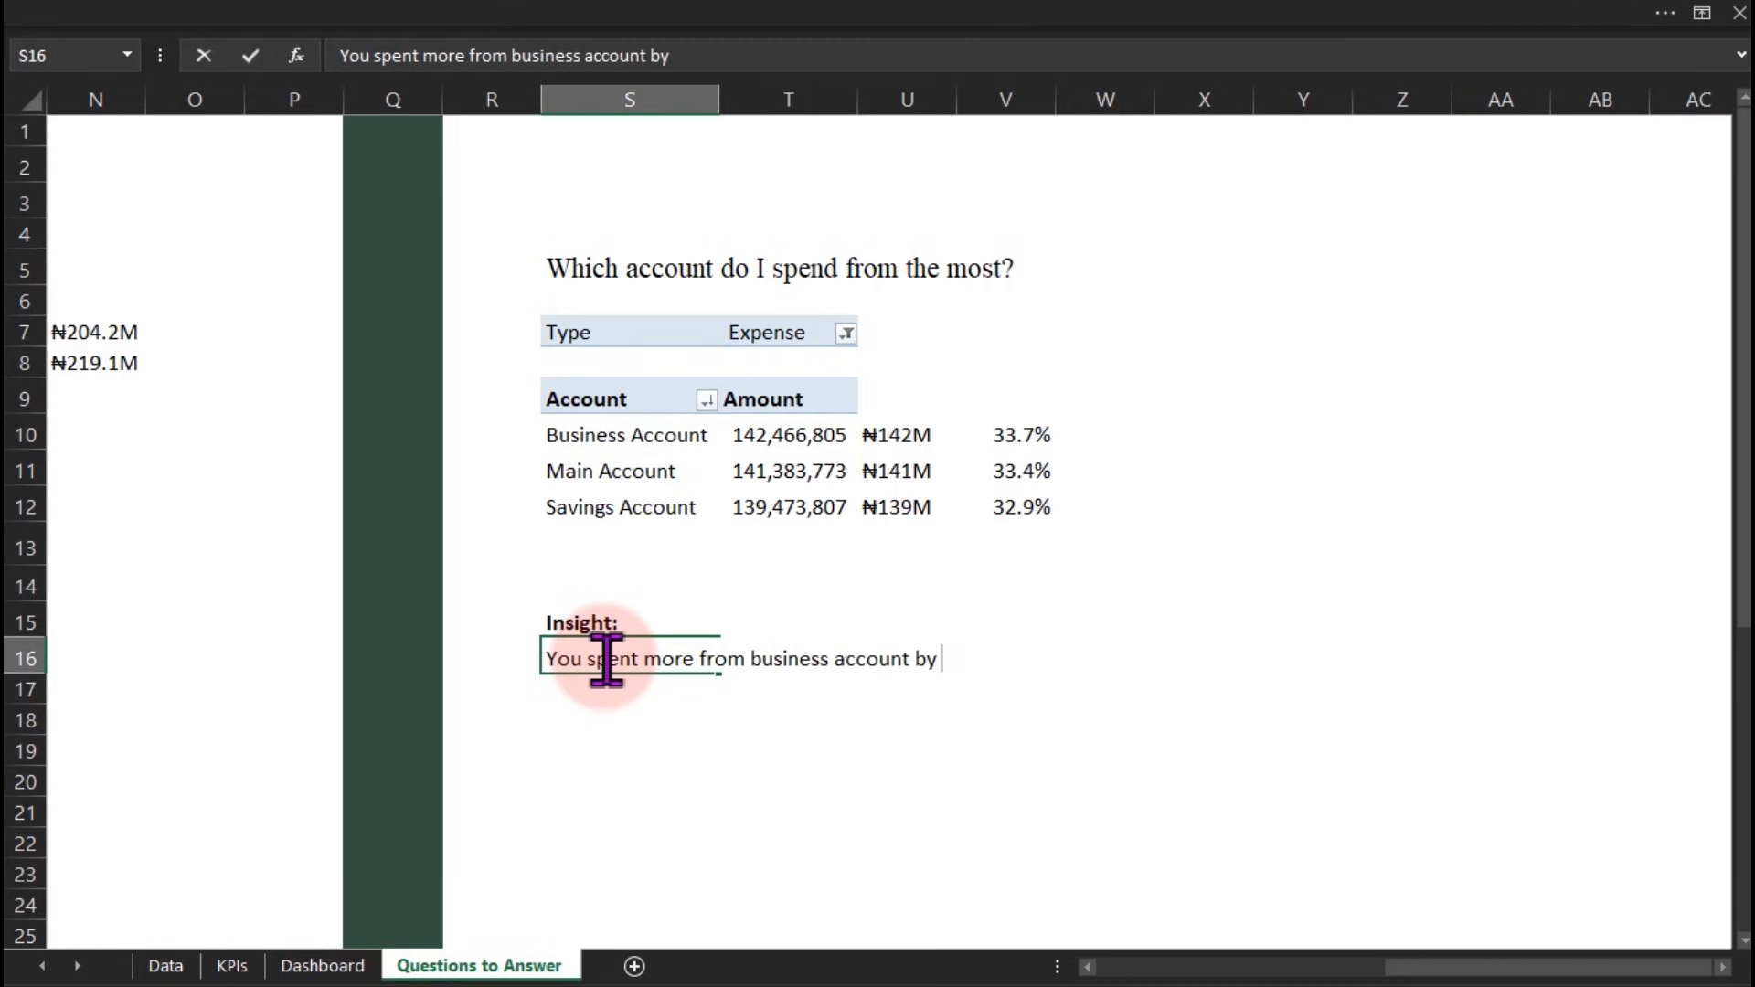
pyautogui.write('33.7%')
pyautogui.press('Return')
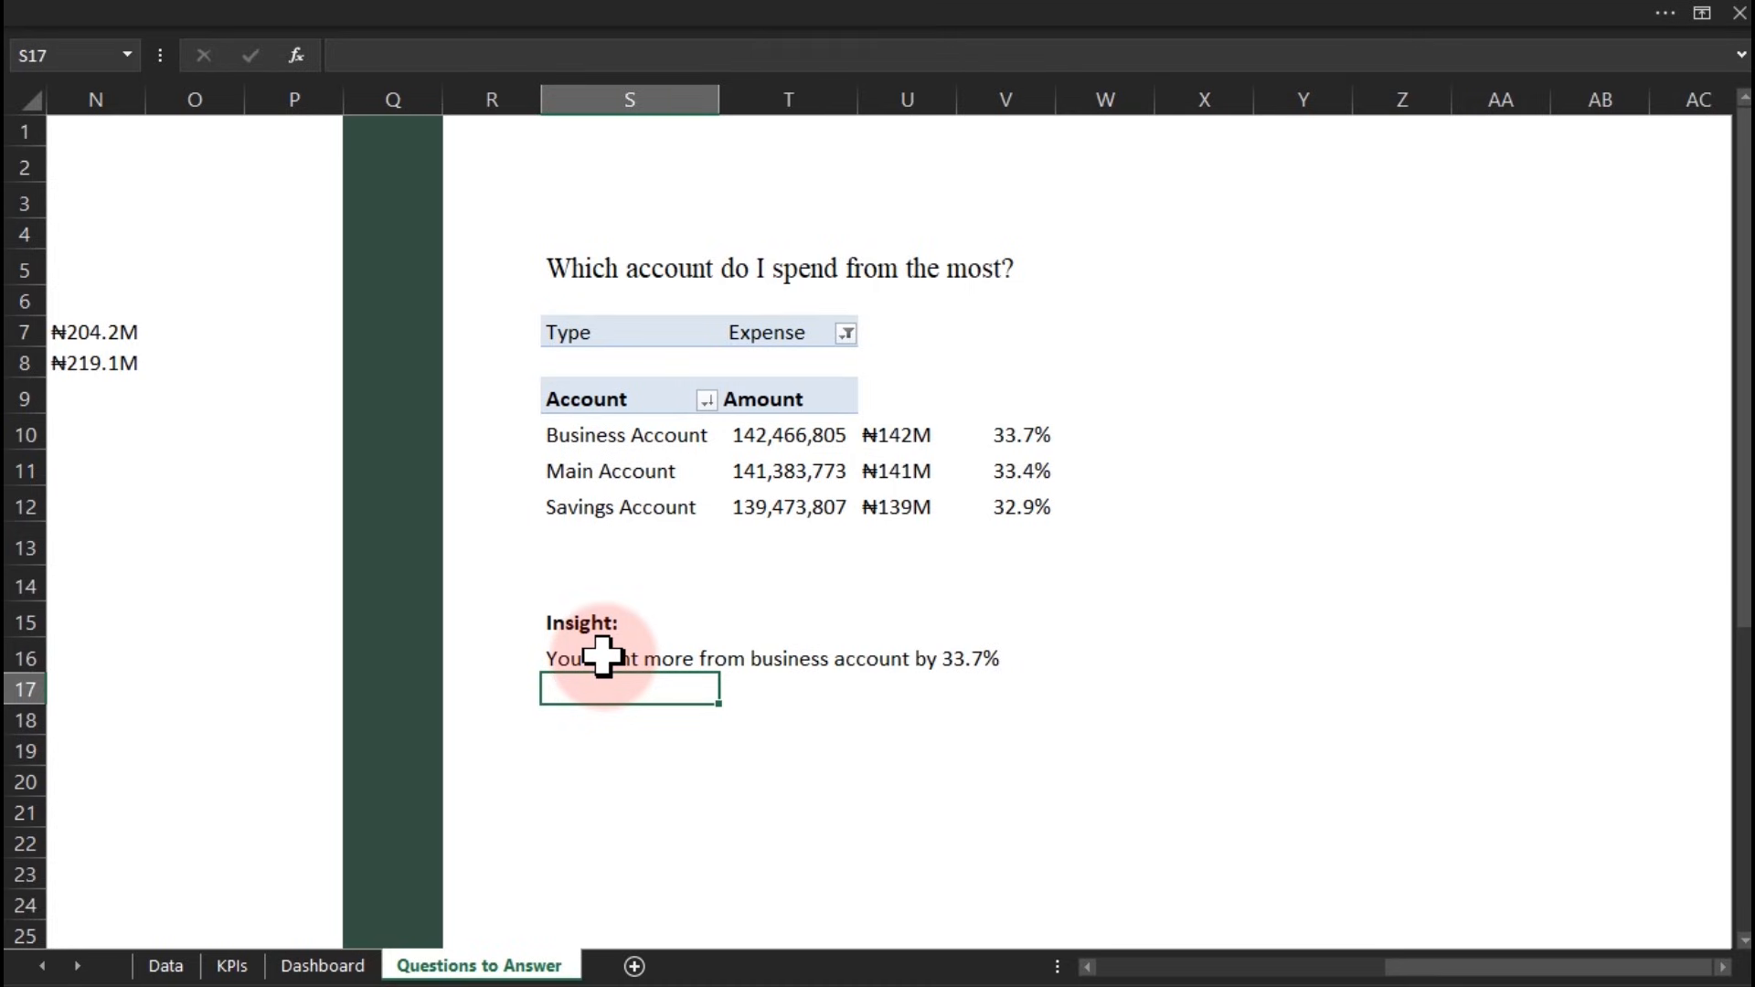
pyautogui.click(772, 806)
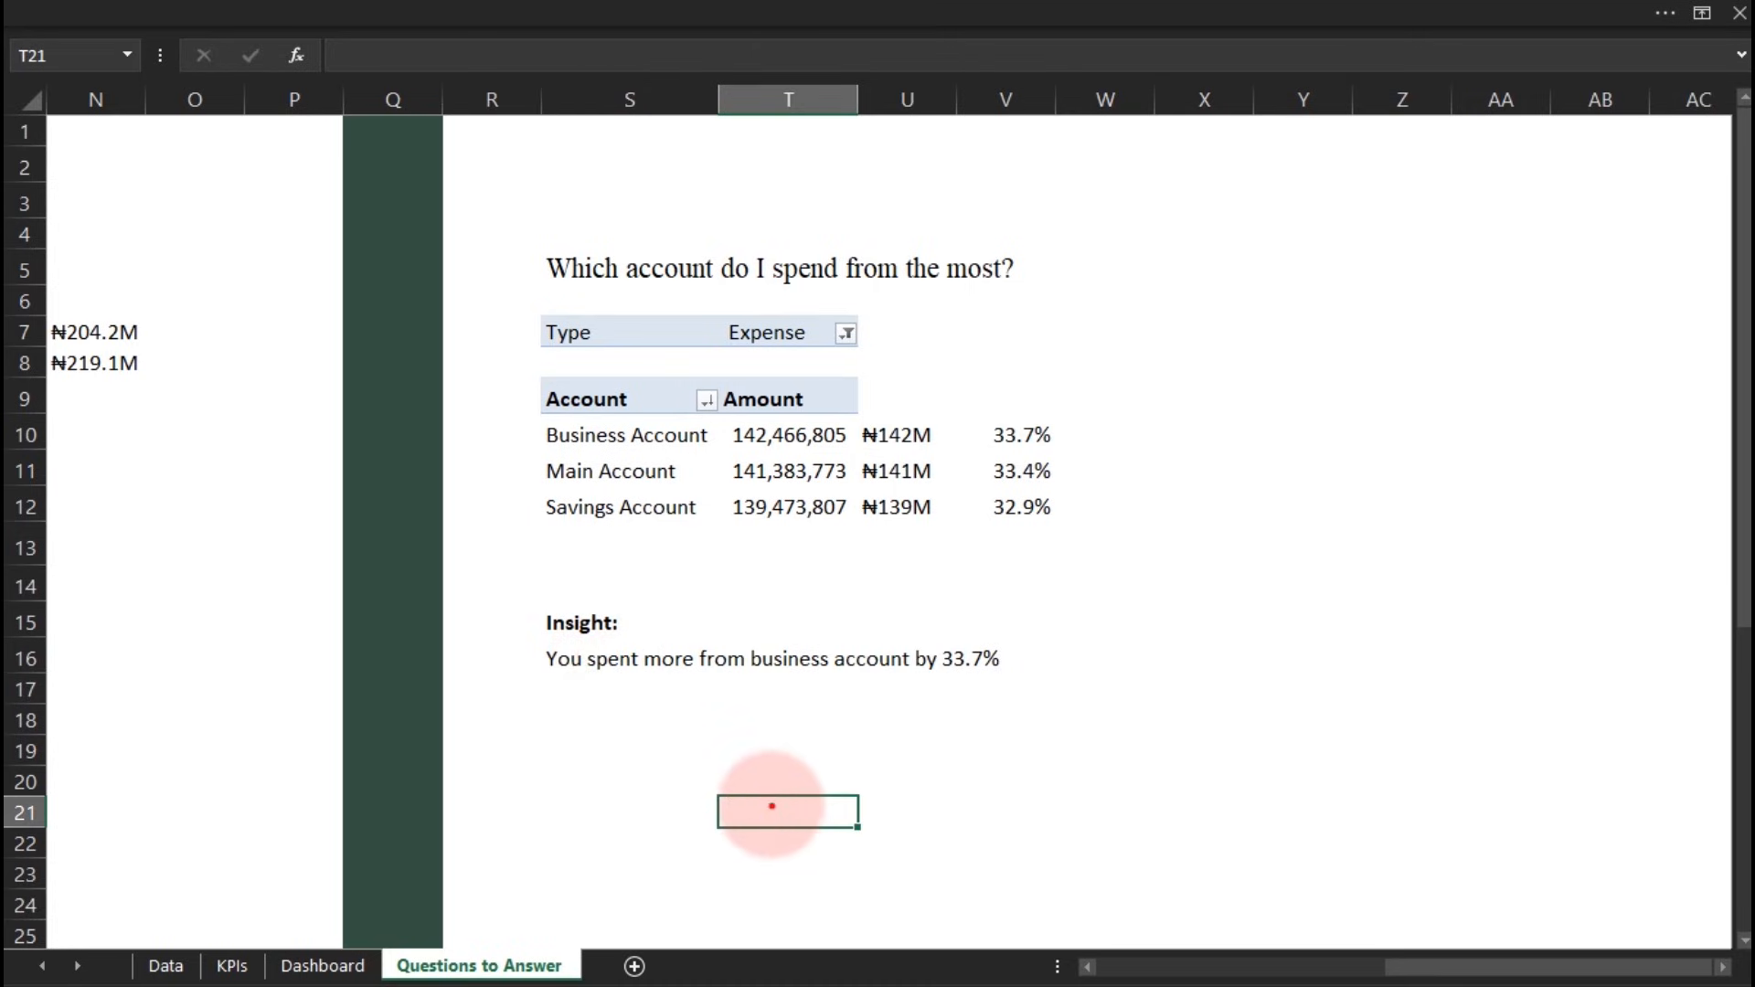
pyautogui.moveTo(732, 629)
pyautogui.mouseDown()
pyautogui.moveTo(893, 717)
pyautogui.moveTo(914, 692)
pyautogui.mouseUp()
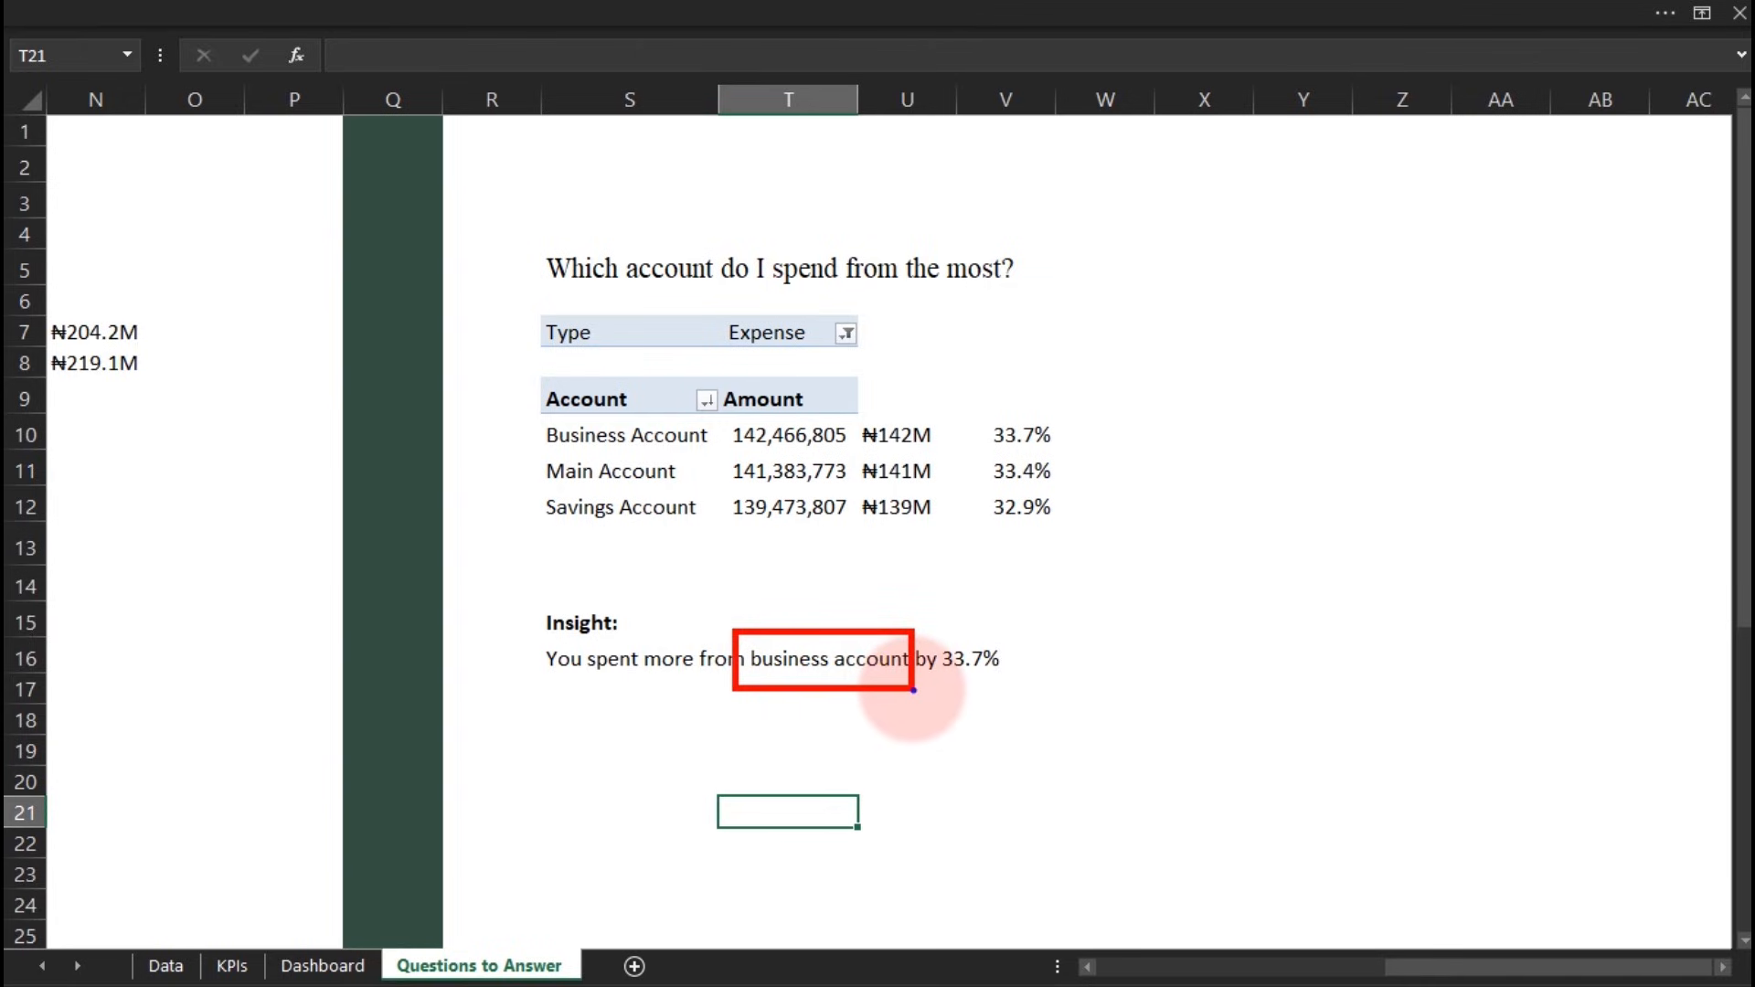
pyautogui.moveTo(945, 673)
pyautogui.mouseDown()
pyautogui.moveTo(1013, 673)
pyautogui.moveTo(1015, 732)
pyautogui.moveTo(1045, 788)
pyautogui.mouseUp()
pyautogui.click(993, 681)
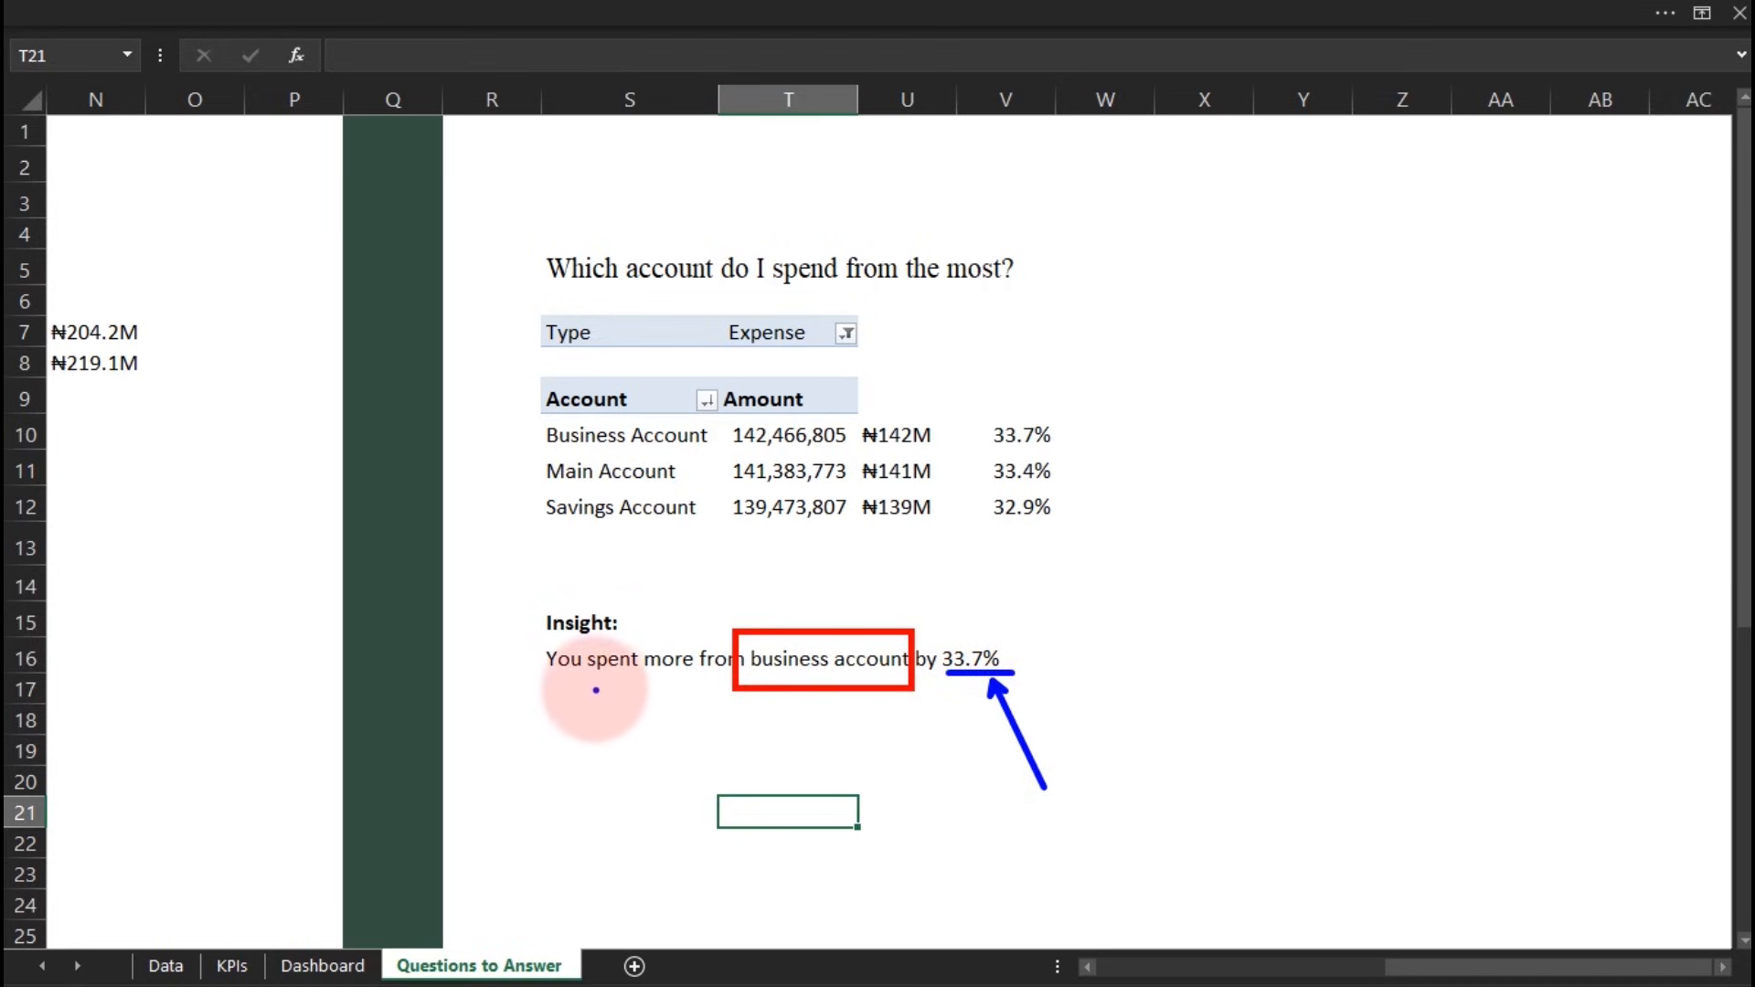
pyautogui.moveTo(560, 679); pyautogui.dragTo(687, 679)
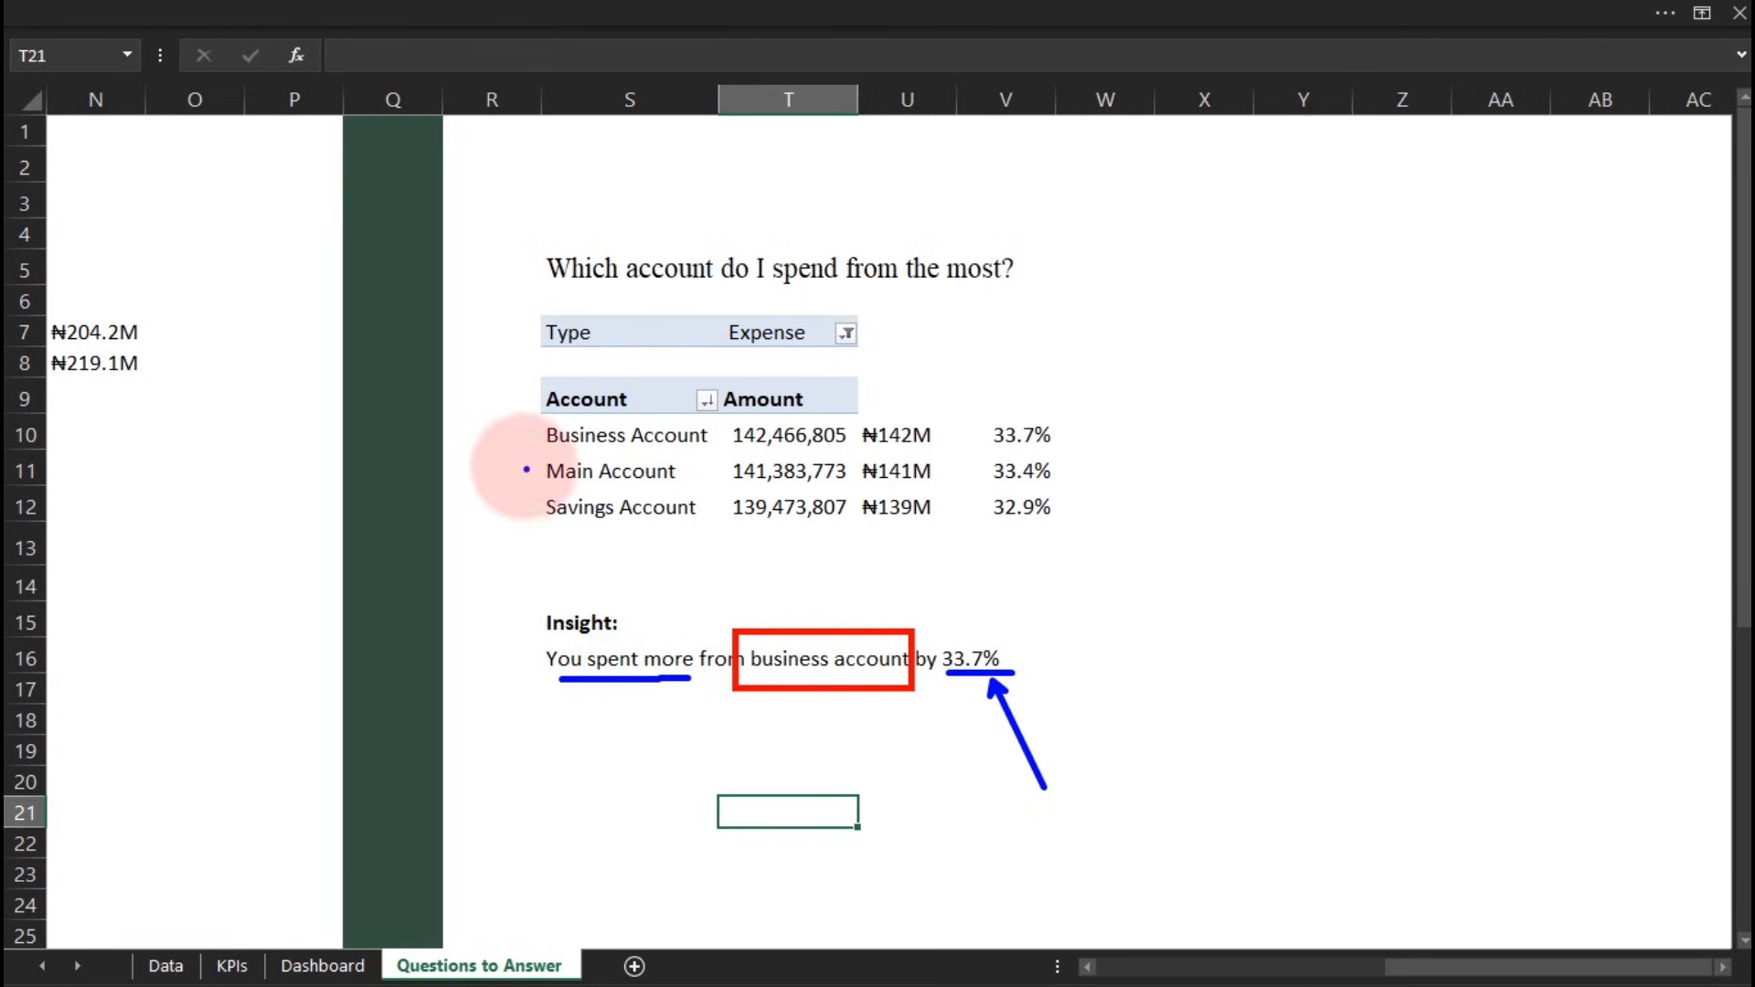
pyautogui.moveTo(520, 411)
pyautogui.mouseDown()
pyautogui.moveTo(1109, 478)
pyautogui.moveTo(1120, 530)
pyautogui.mouseUp()
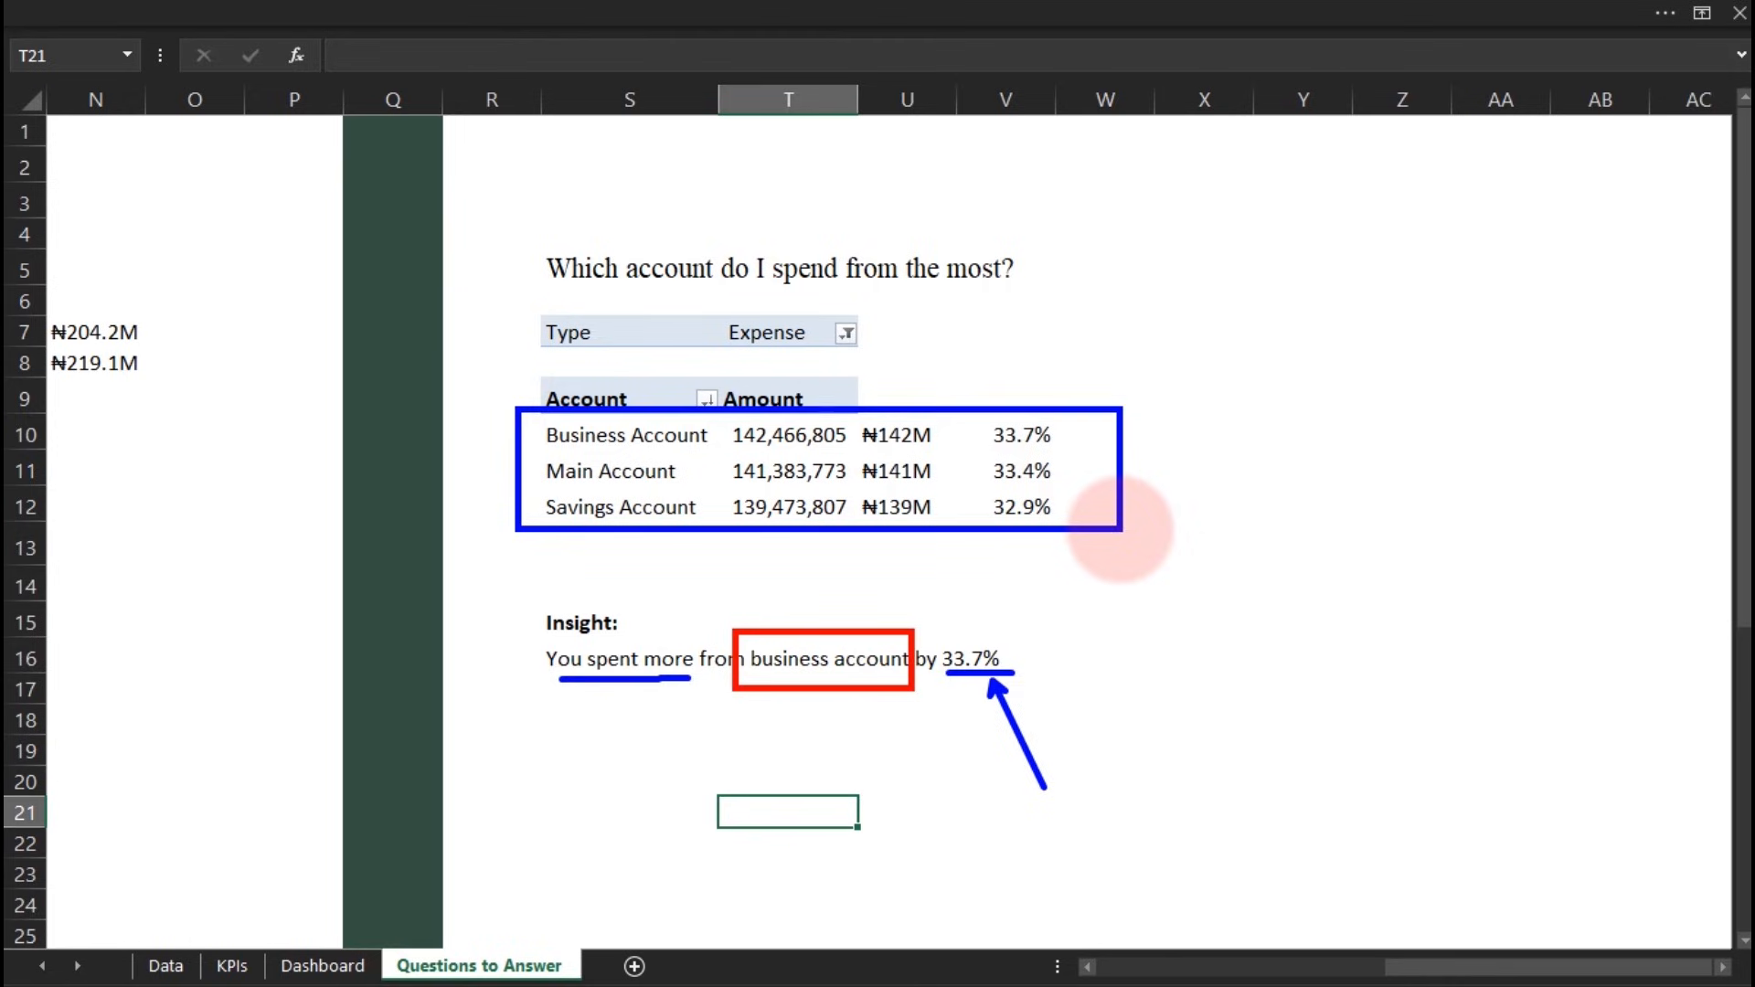
pyautogui.press('Escape')
pyautogui.click(637, 704)
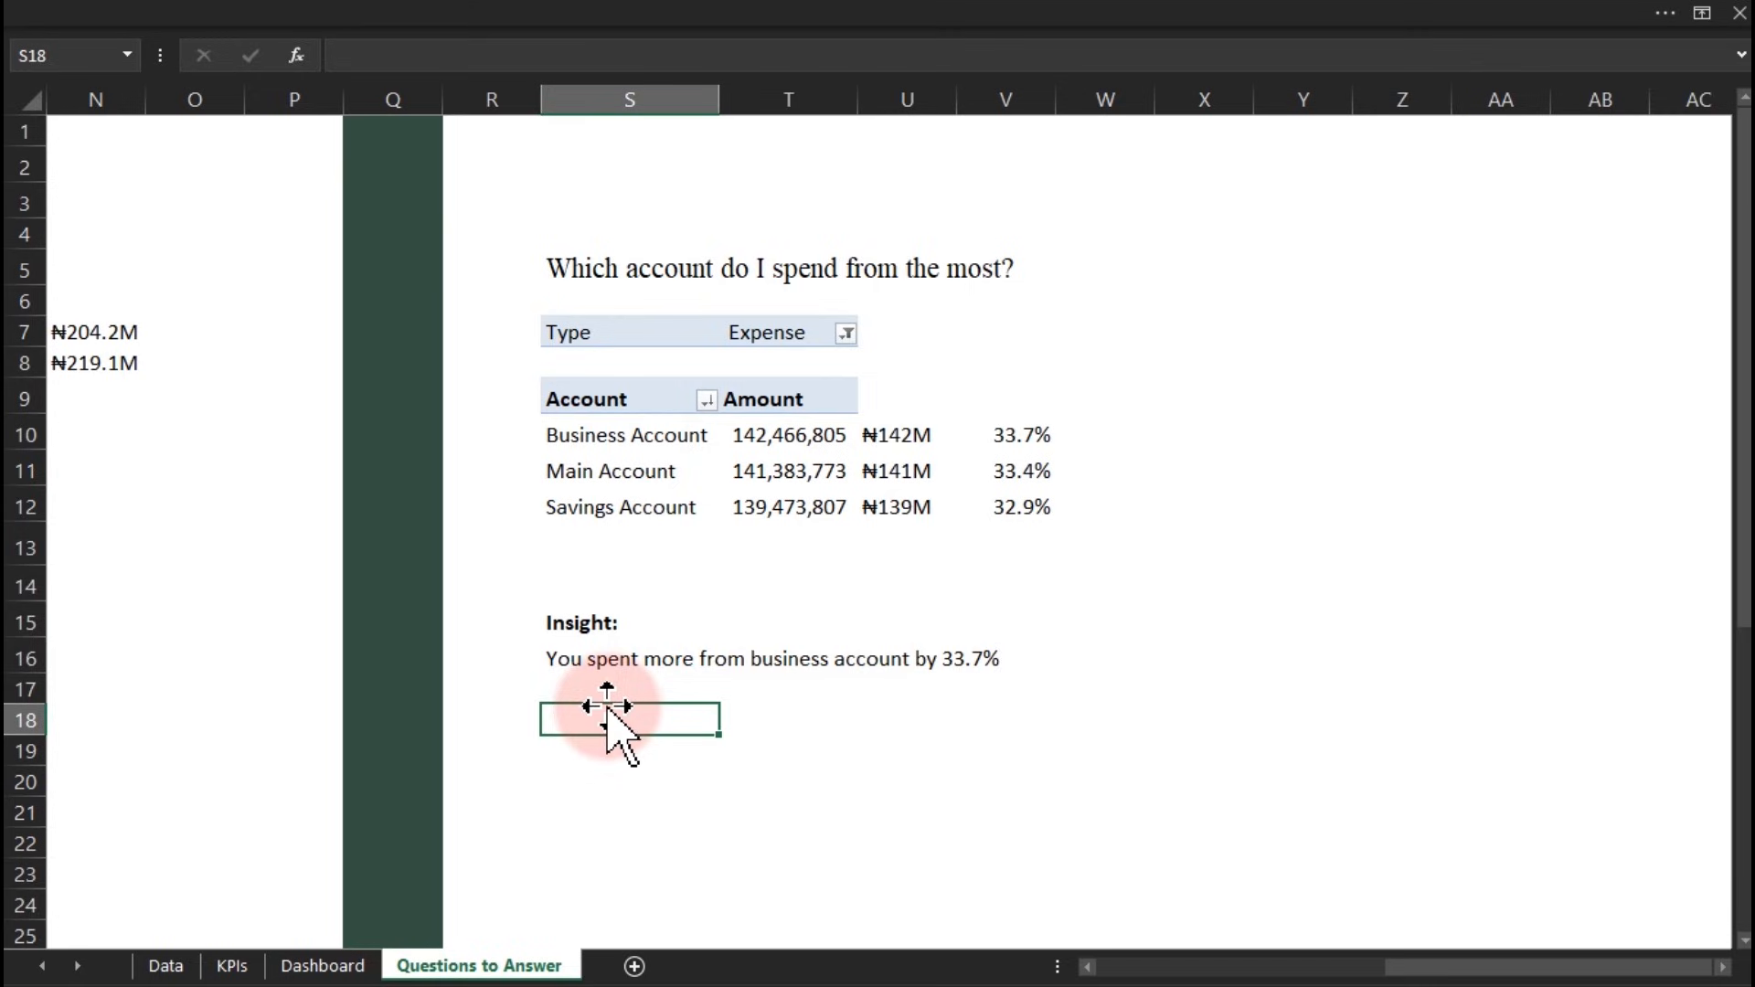
# Enter the scratch notes "var" in cell X5 and "Let" in cell X6
pyautogui.click(1170, 267)
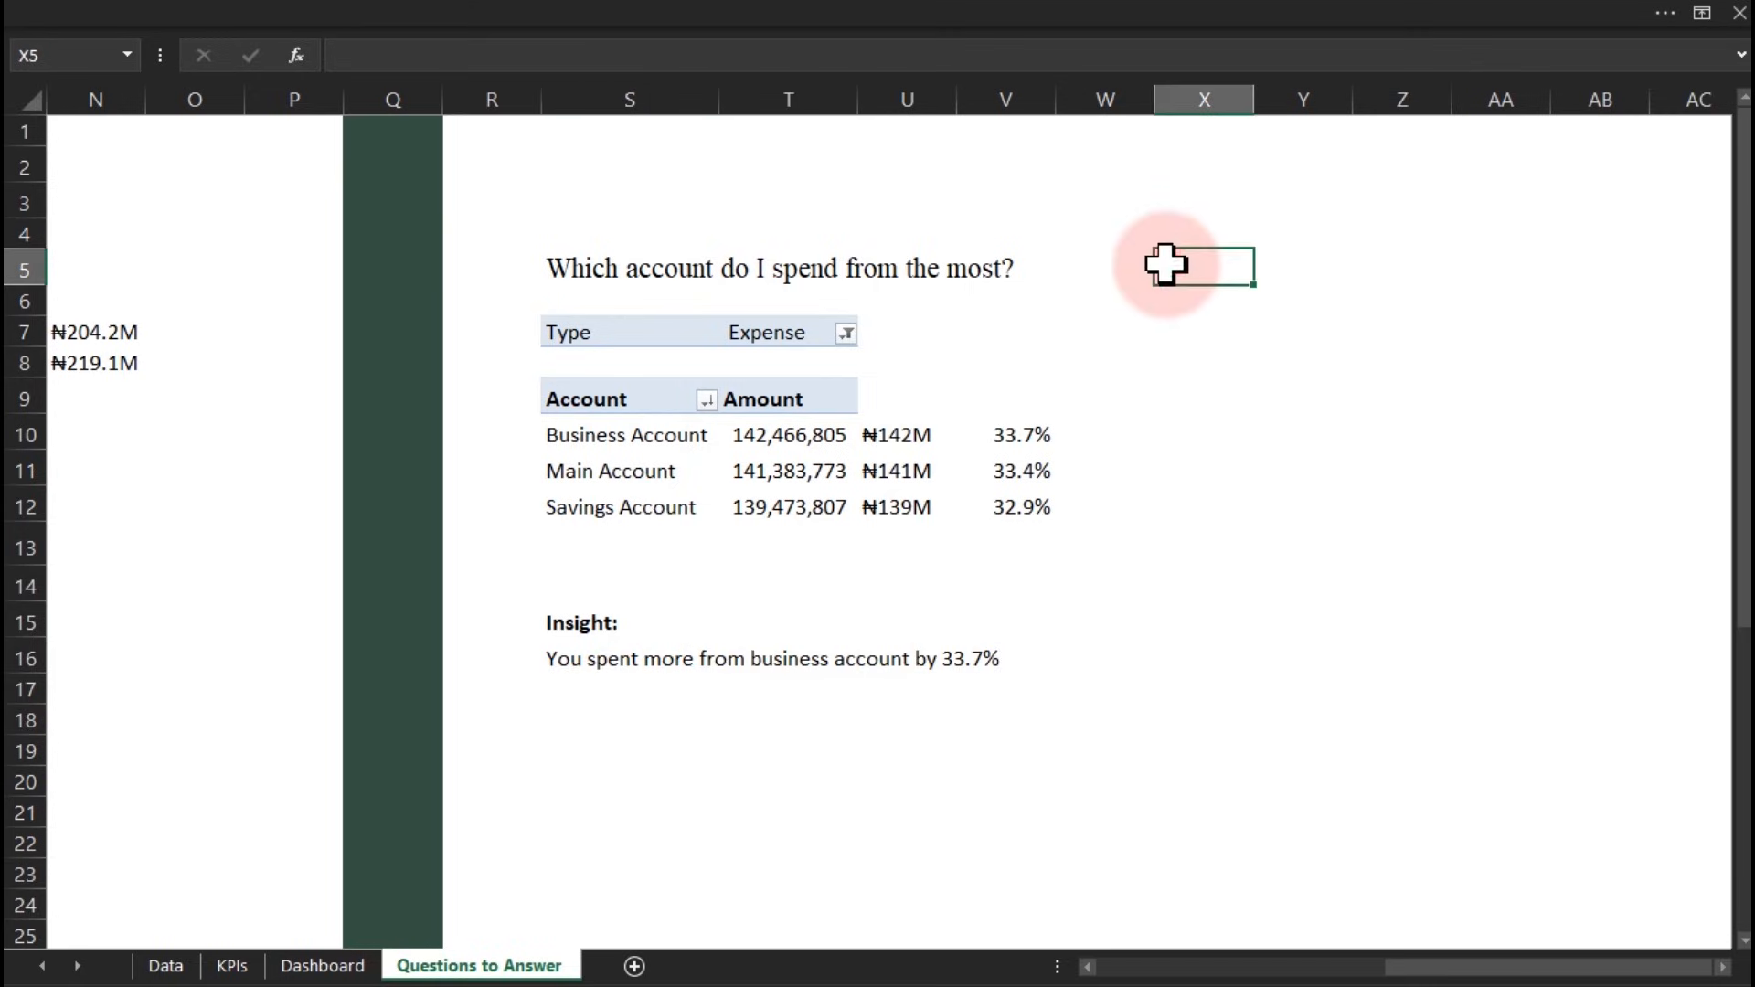
pyautogui.write('var')
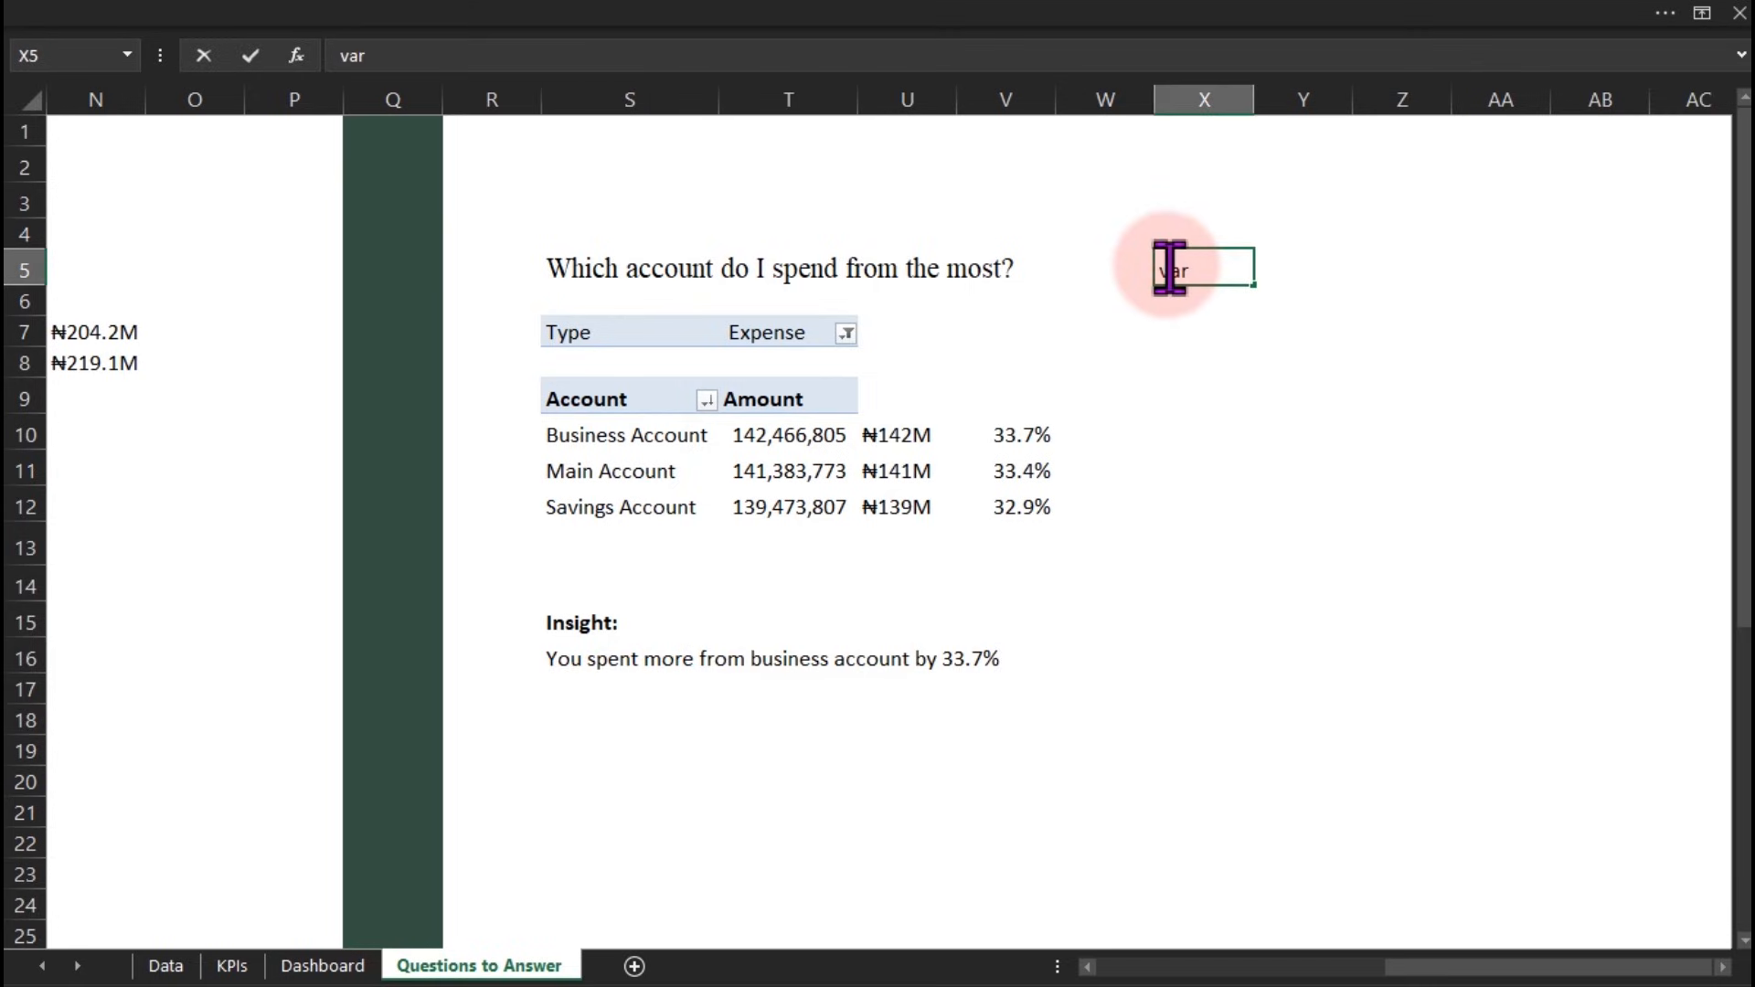
pyautogui.press('Return')
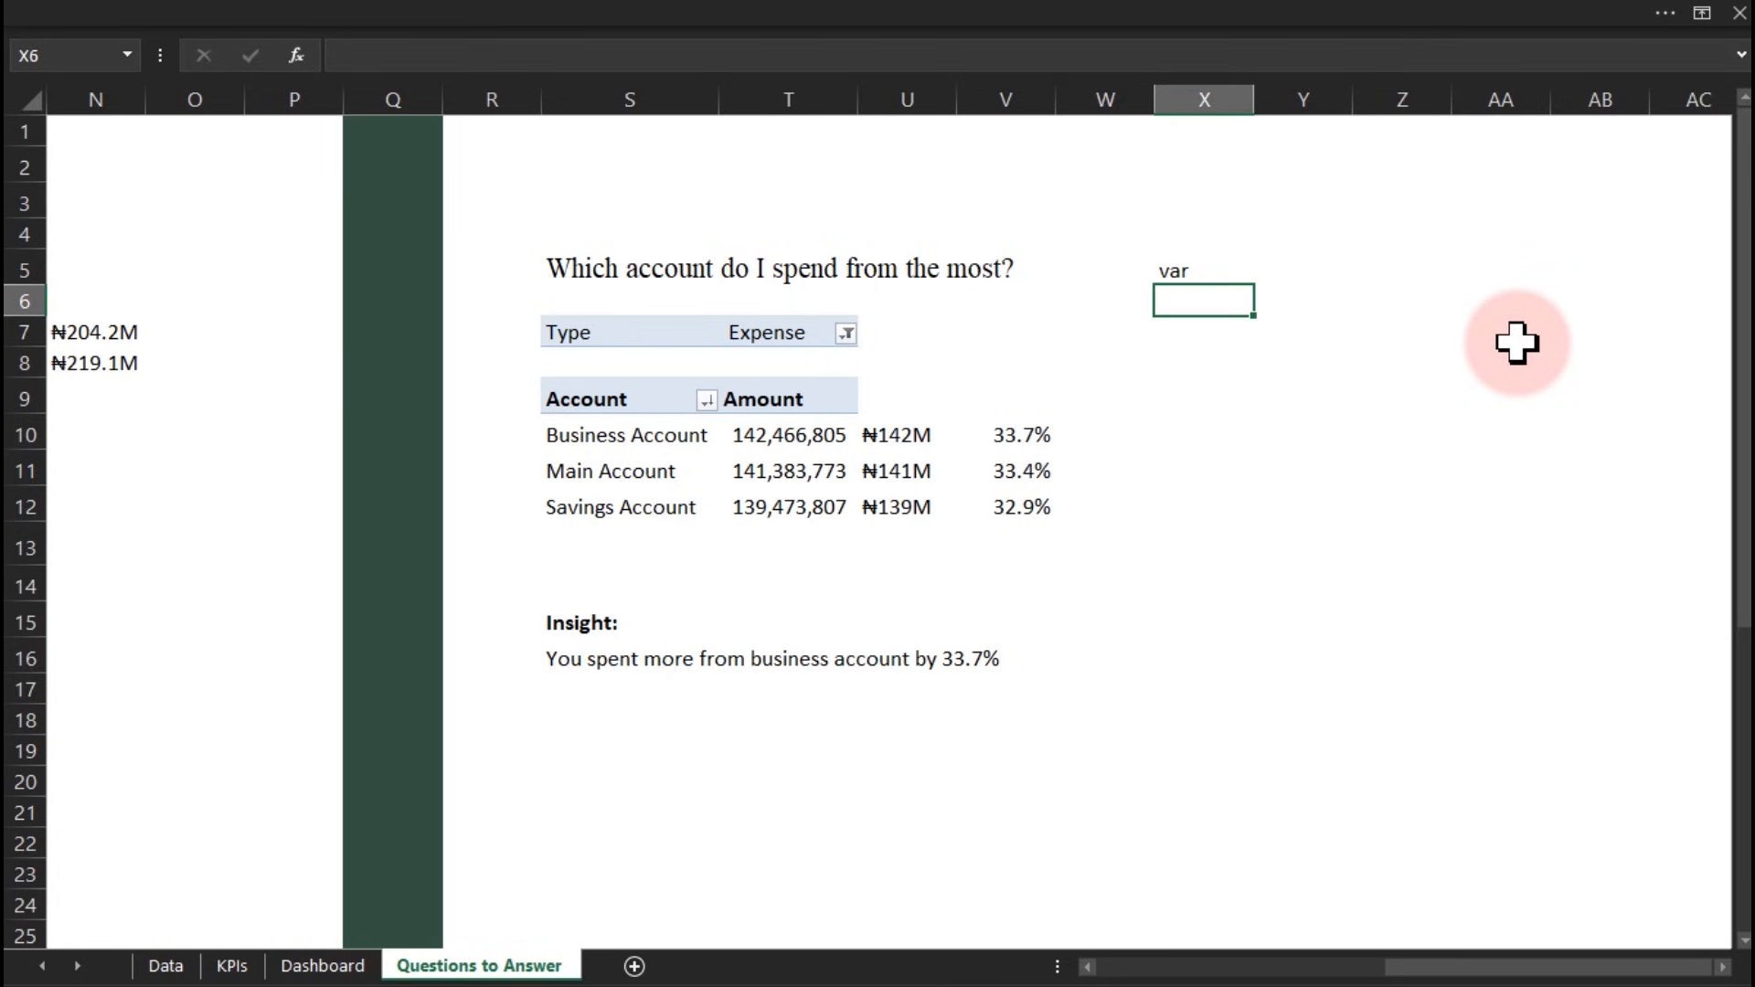
pyautogui.write('le')
pyautogui.press('BackSpace')
pyautogui.press('BackSpace')
pyautogui.press('Return')
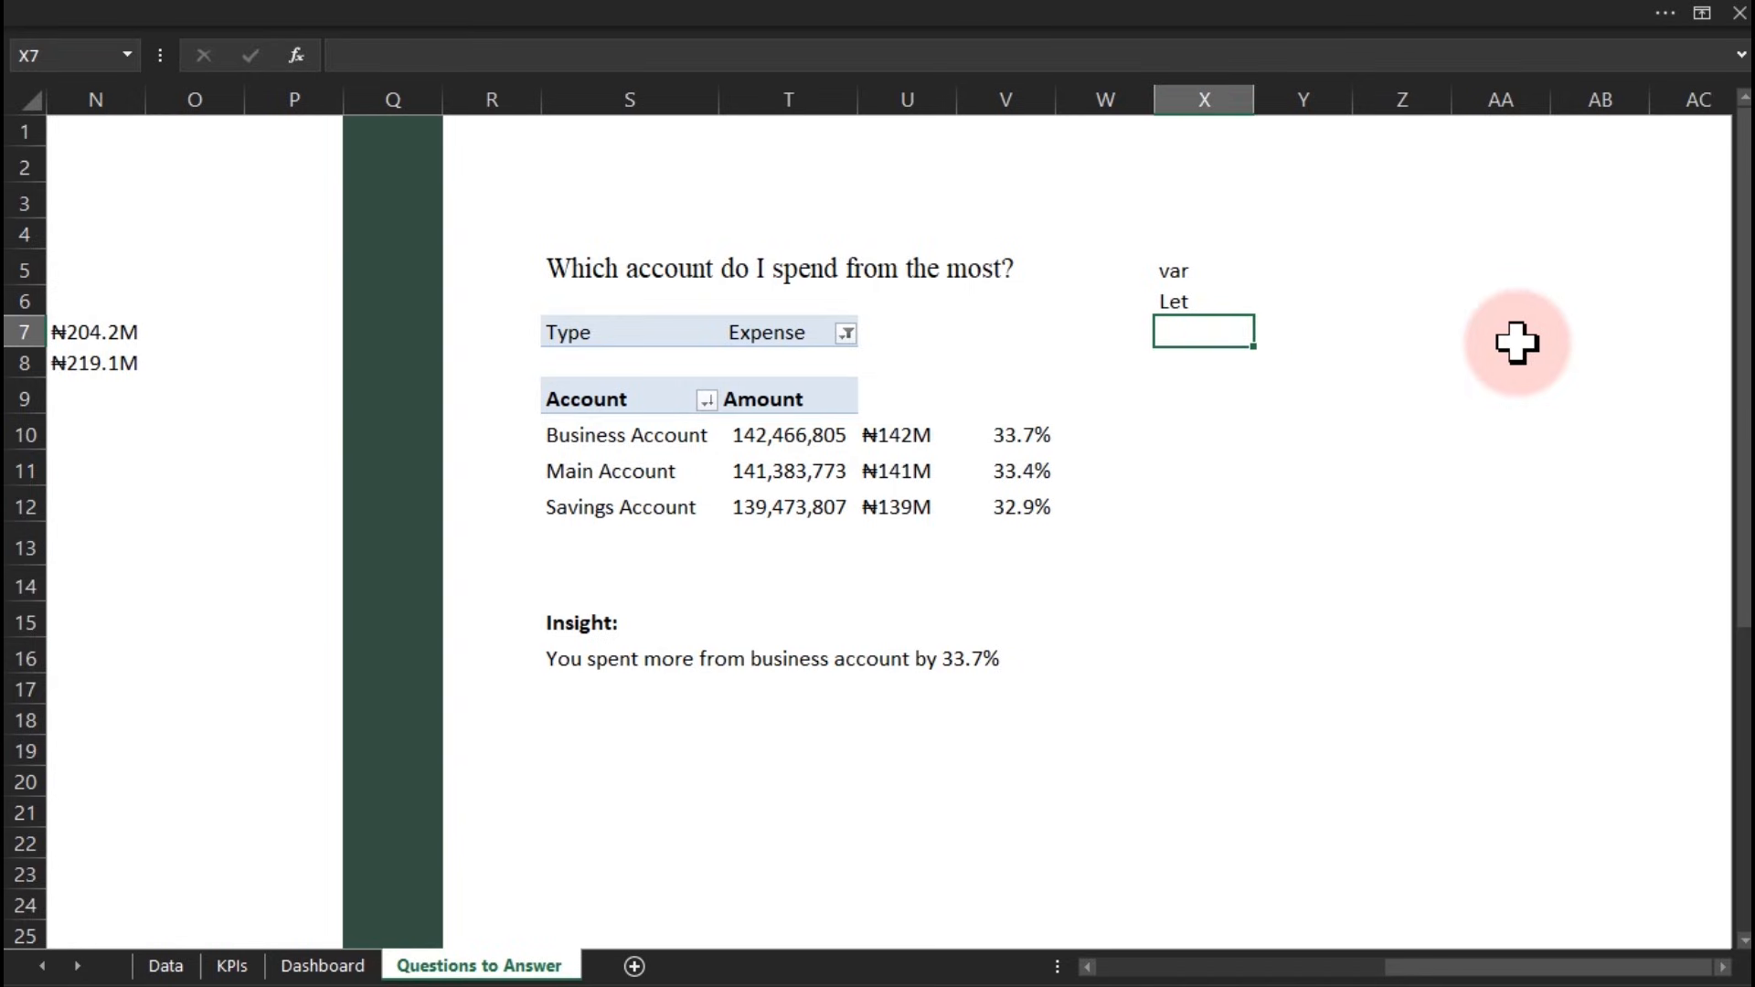
# Enter "Storage" next to both the var and Let notes, and the value 1 in cell Z5
pyautogui.click(1266, 269)
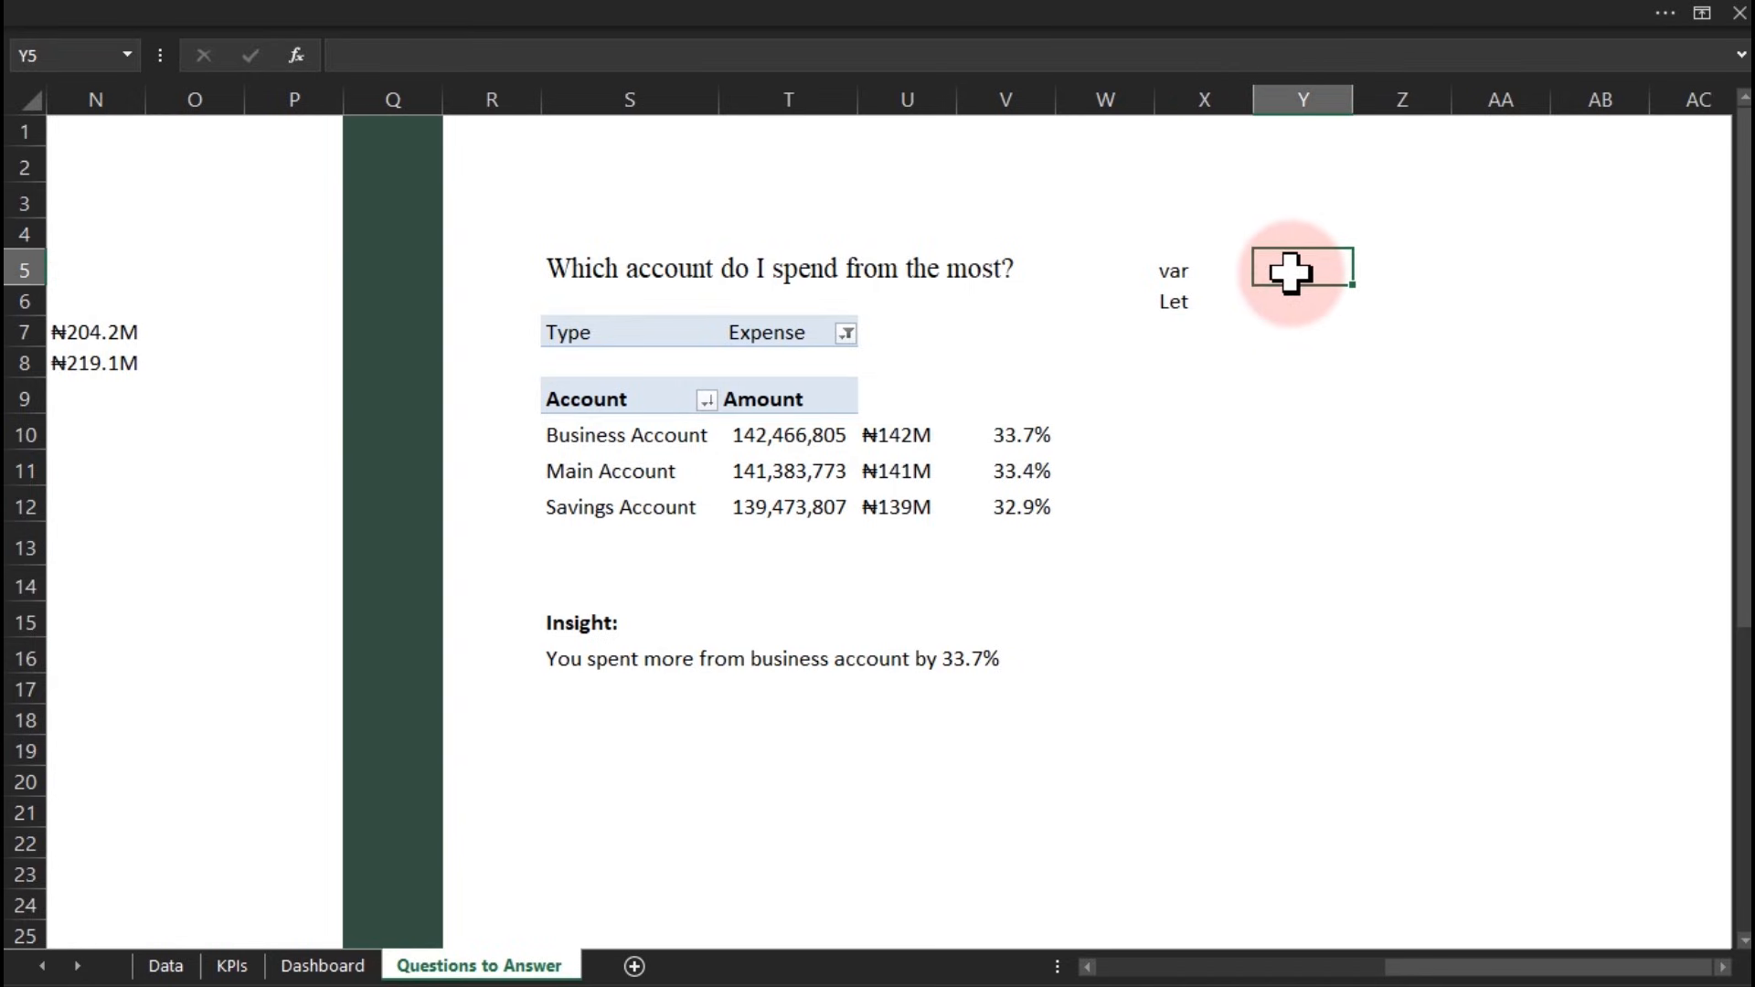
pyautogui.write('Storage')
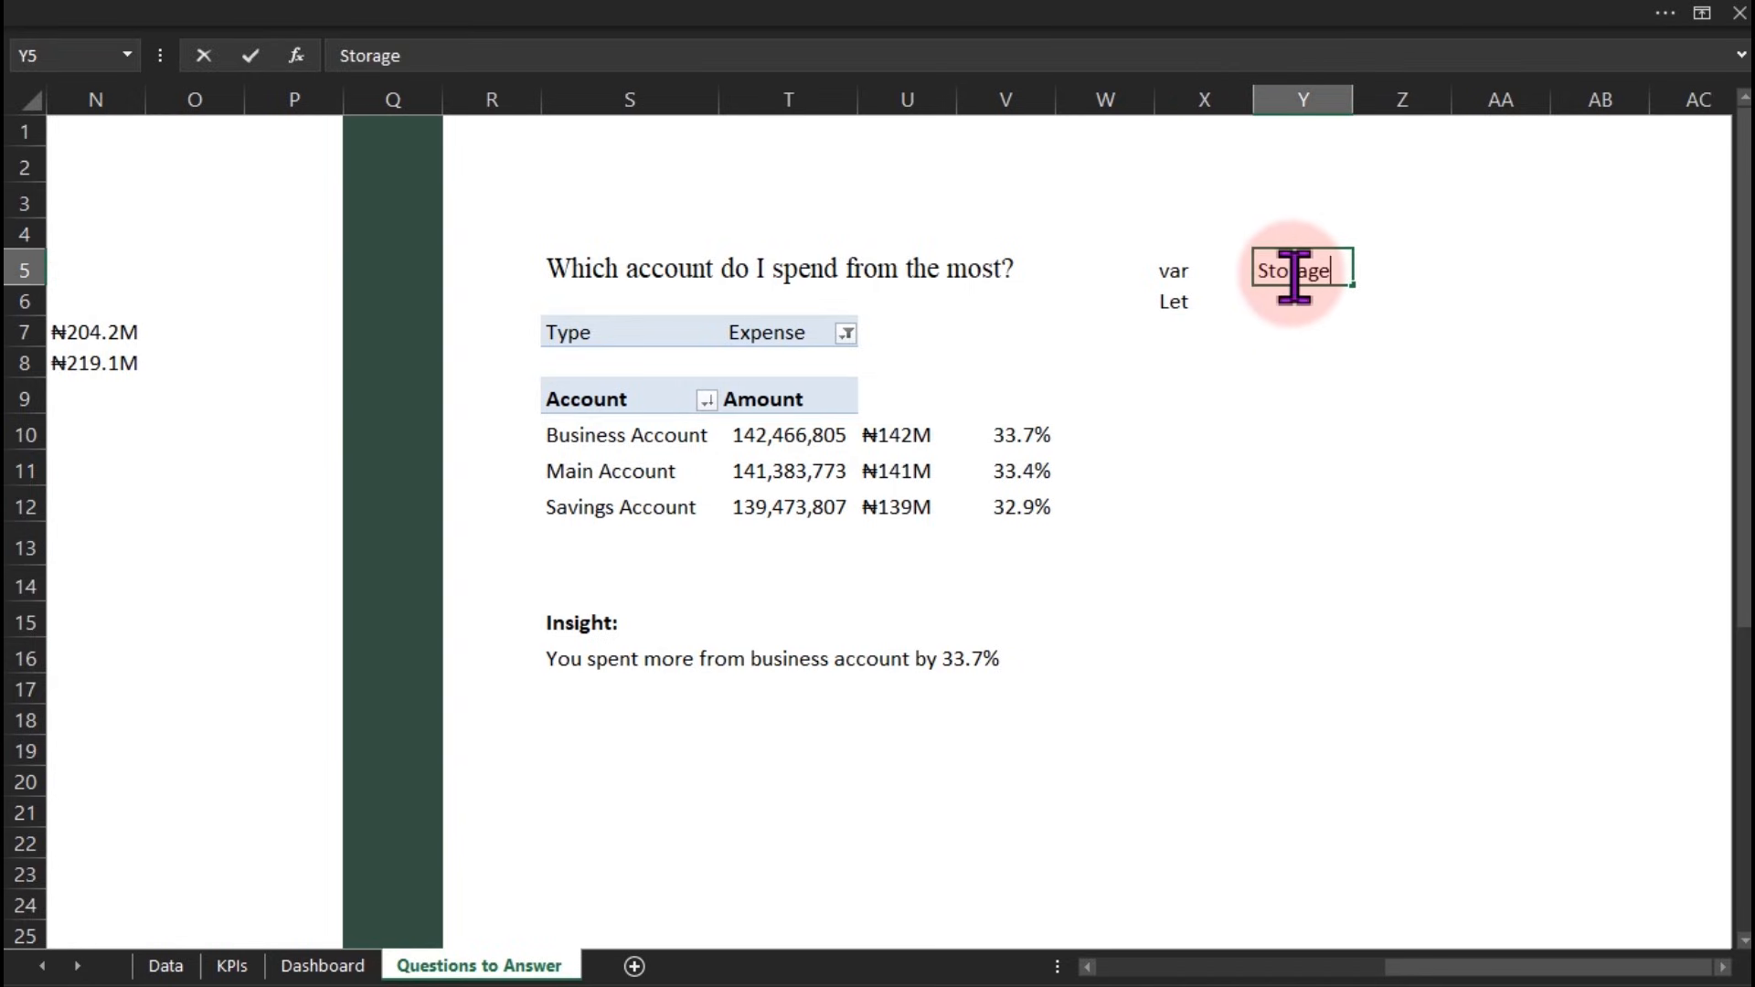
pyautogui.click(1289, 295)
pyautogui.write('Storage')
pyautogui.press('Return')
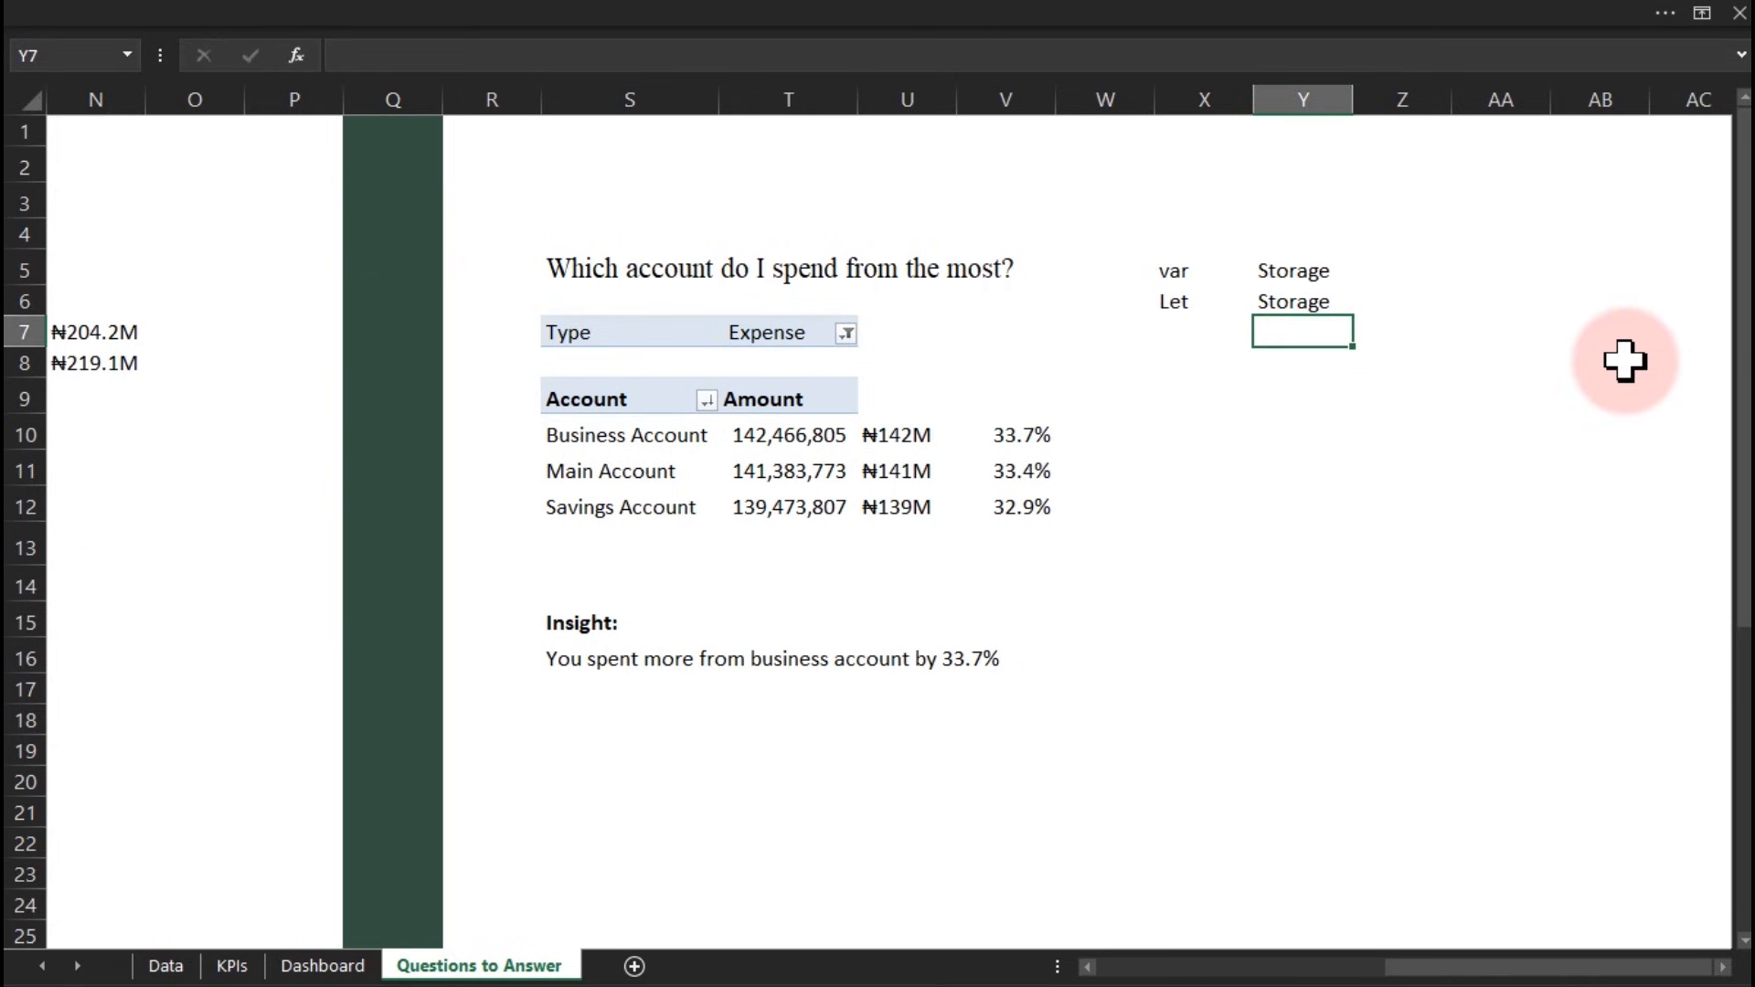
pyautogui.click(1377, 276)
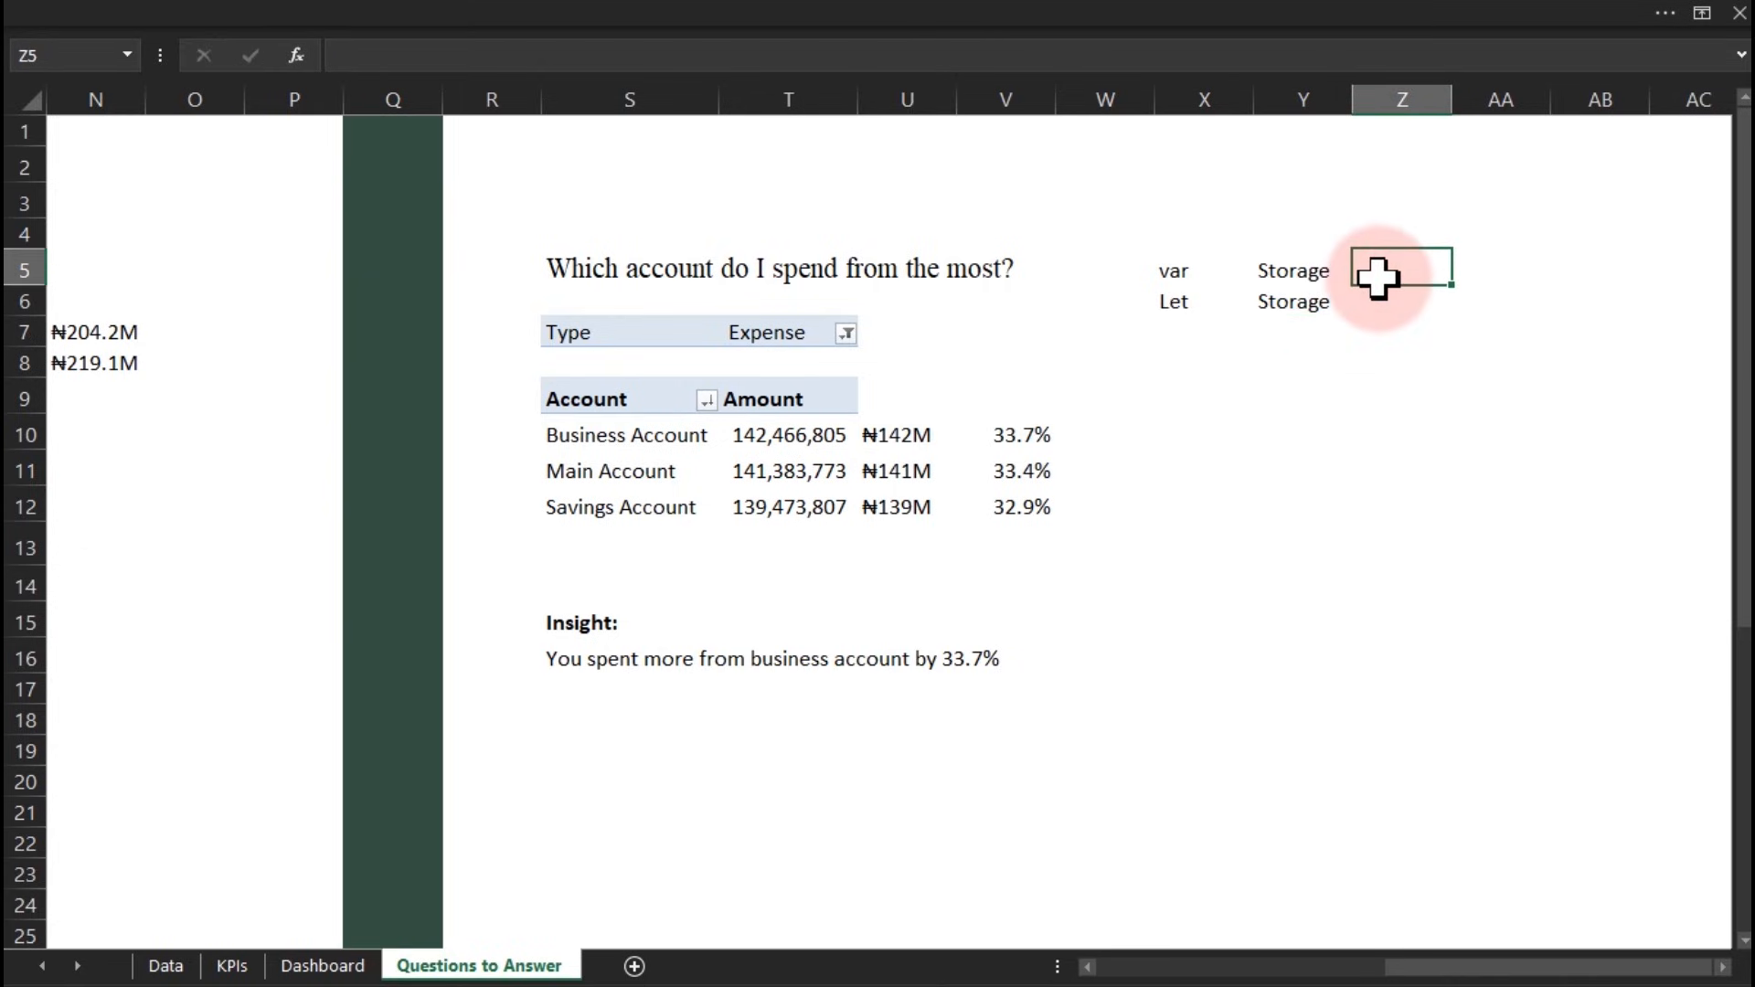
pyautogui.write('1')
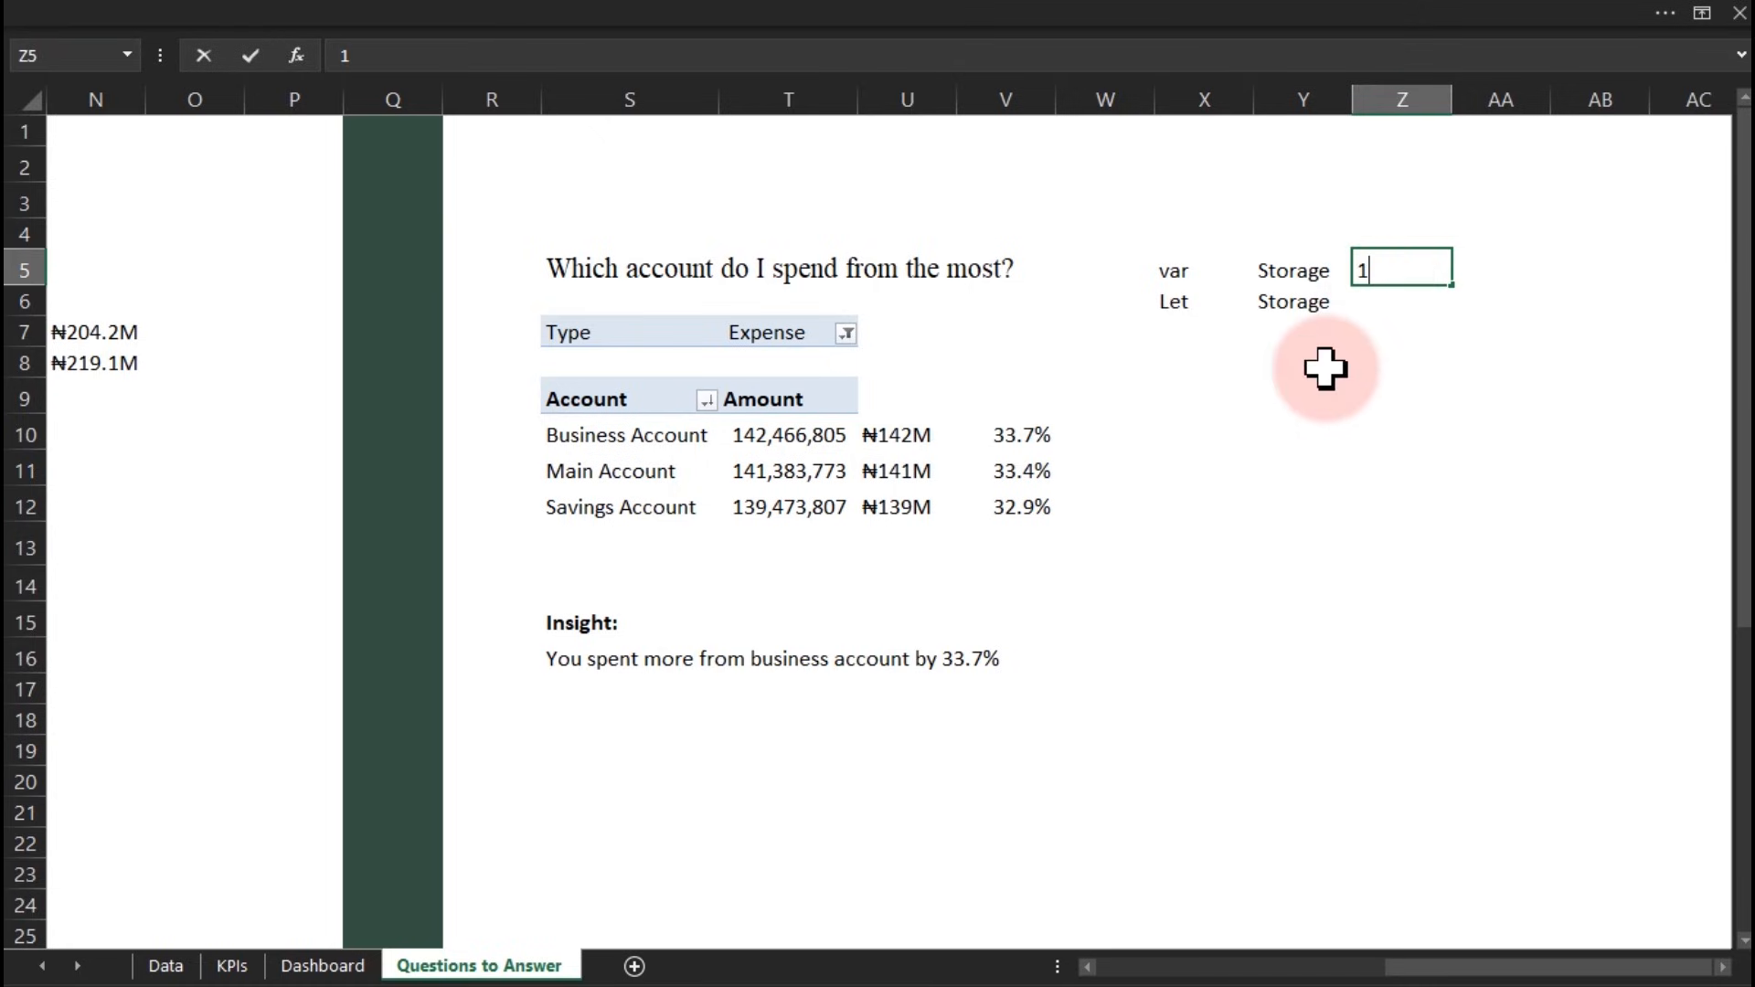
pyautogui.click(1304, 439)
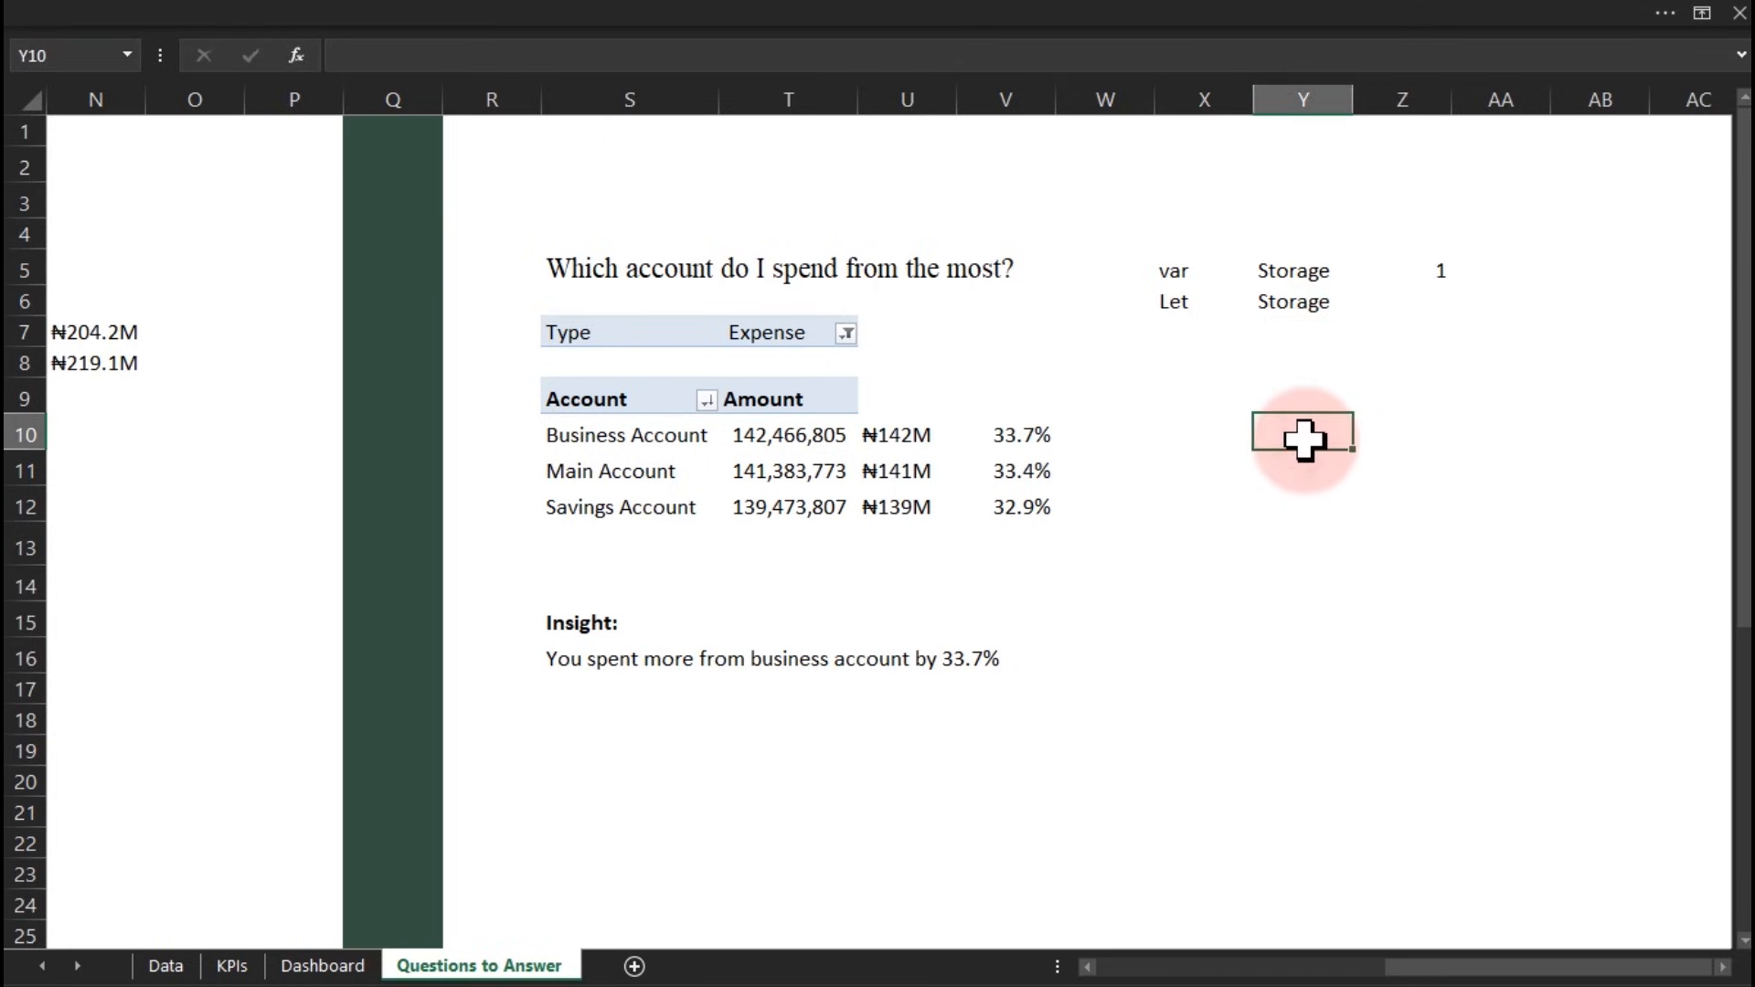
# Clear the var, Let and Storage scratch notes from the range W5:AA7
pyautogui.click(1294, 307)
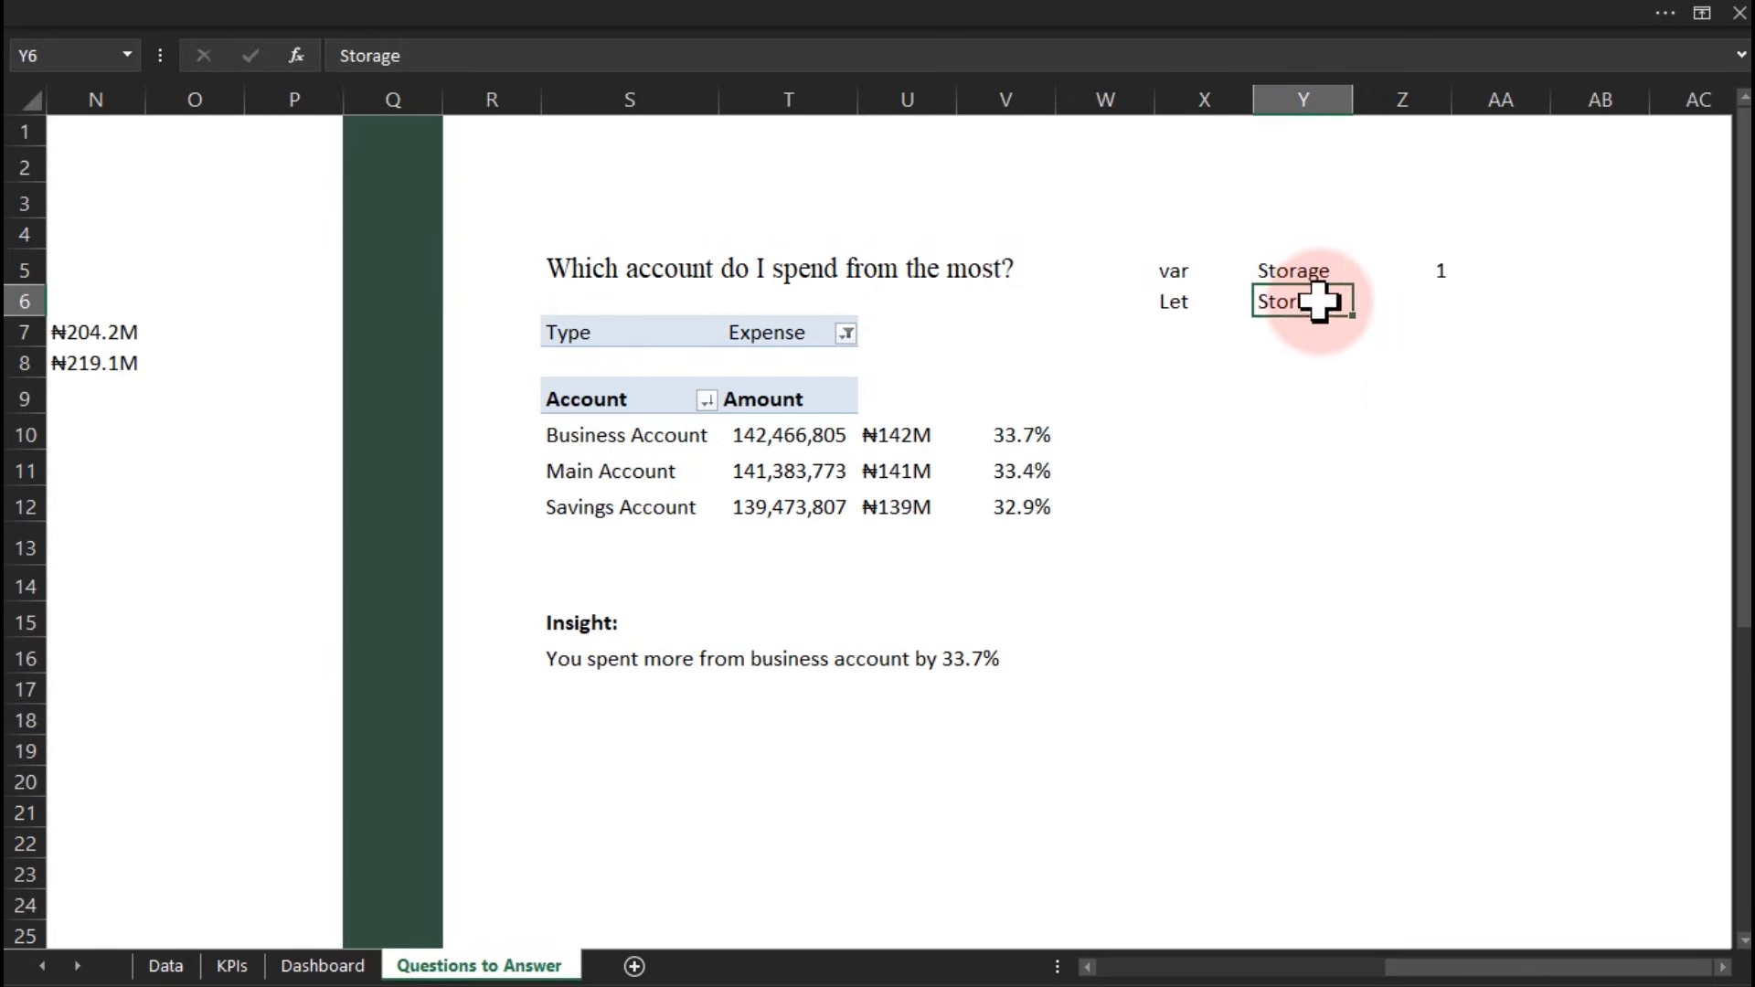
pyautogui.moveTo(1133, 258); pyautogui.dragTo(1469, 338)
pyautogui.press('Delete')
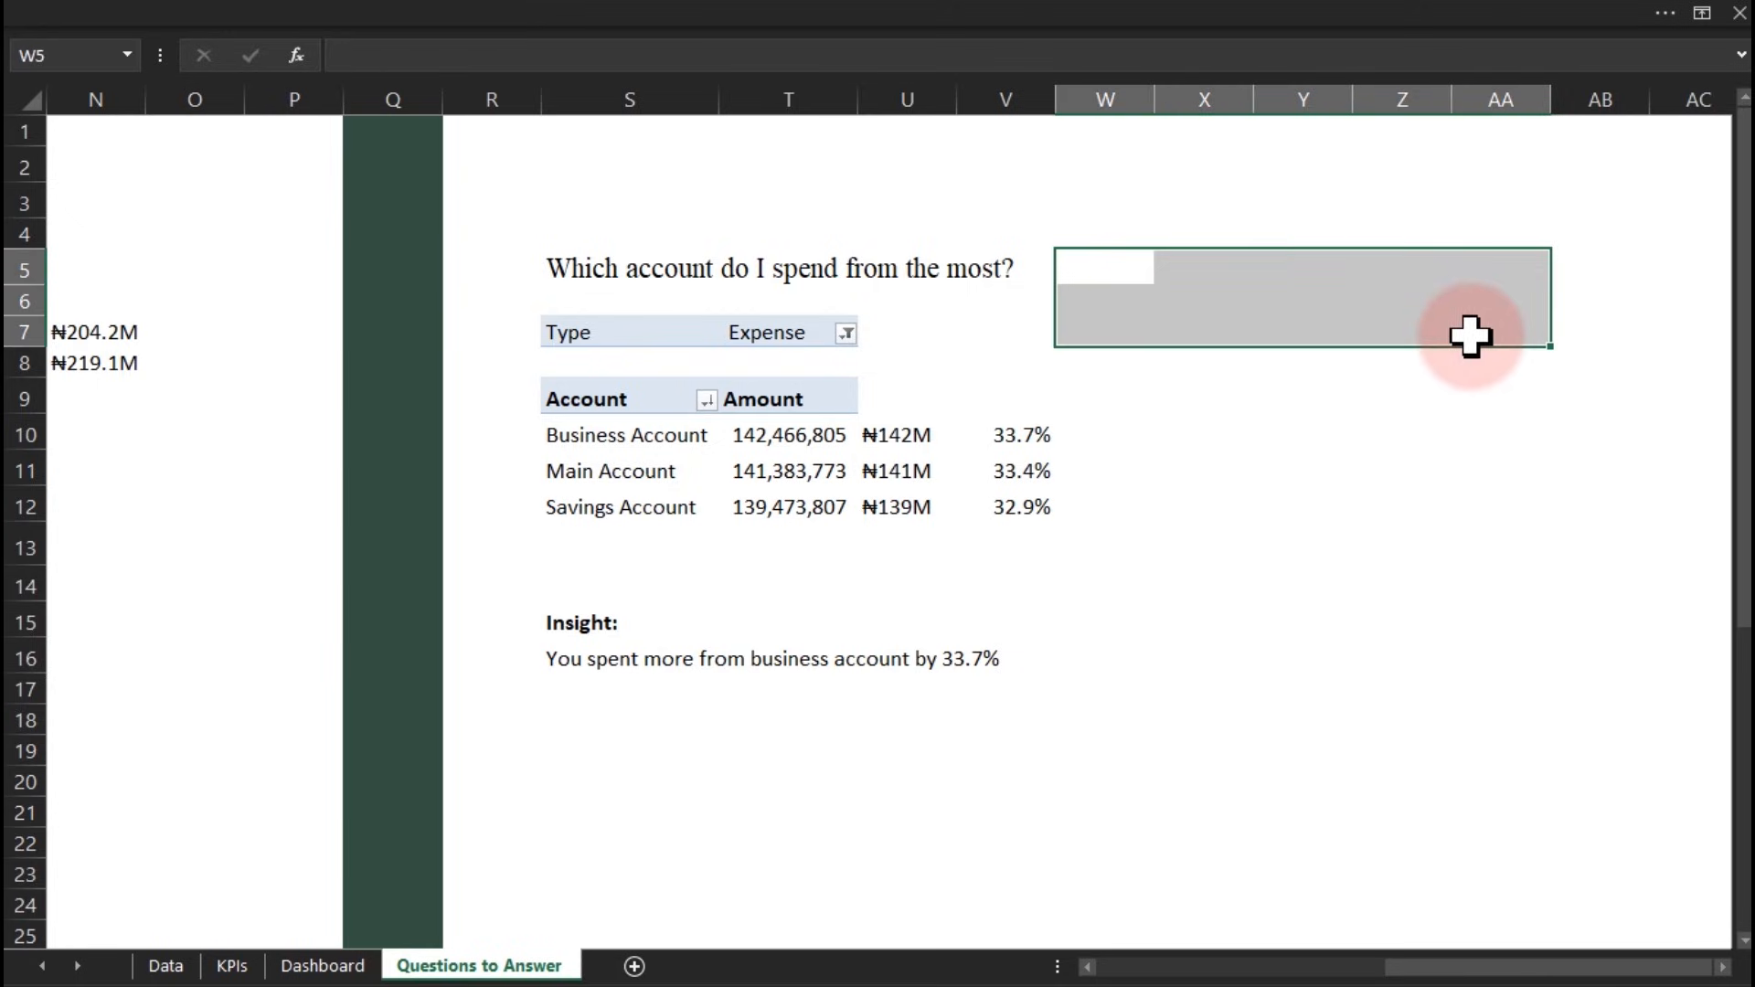
pyautogui.click(603, 702)
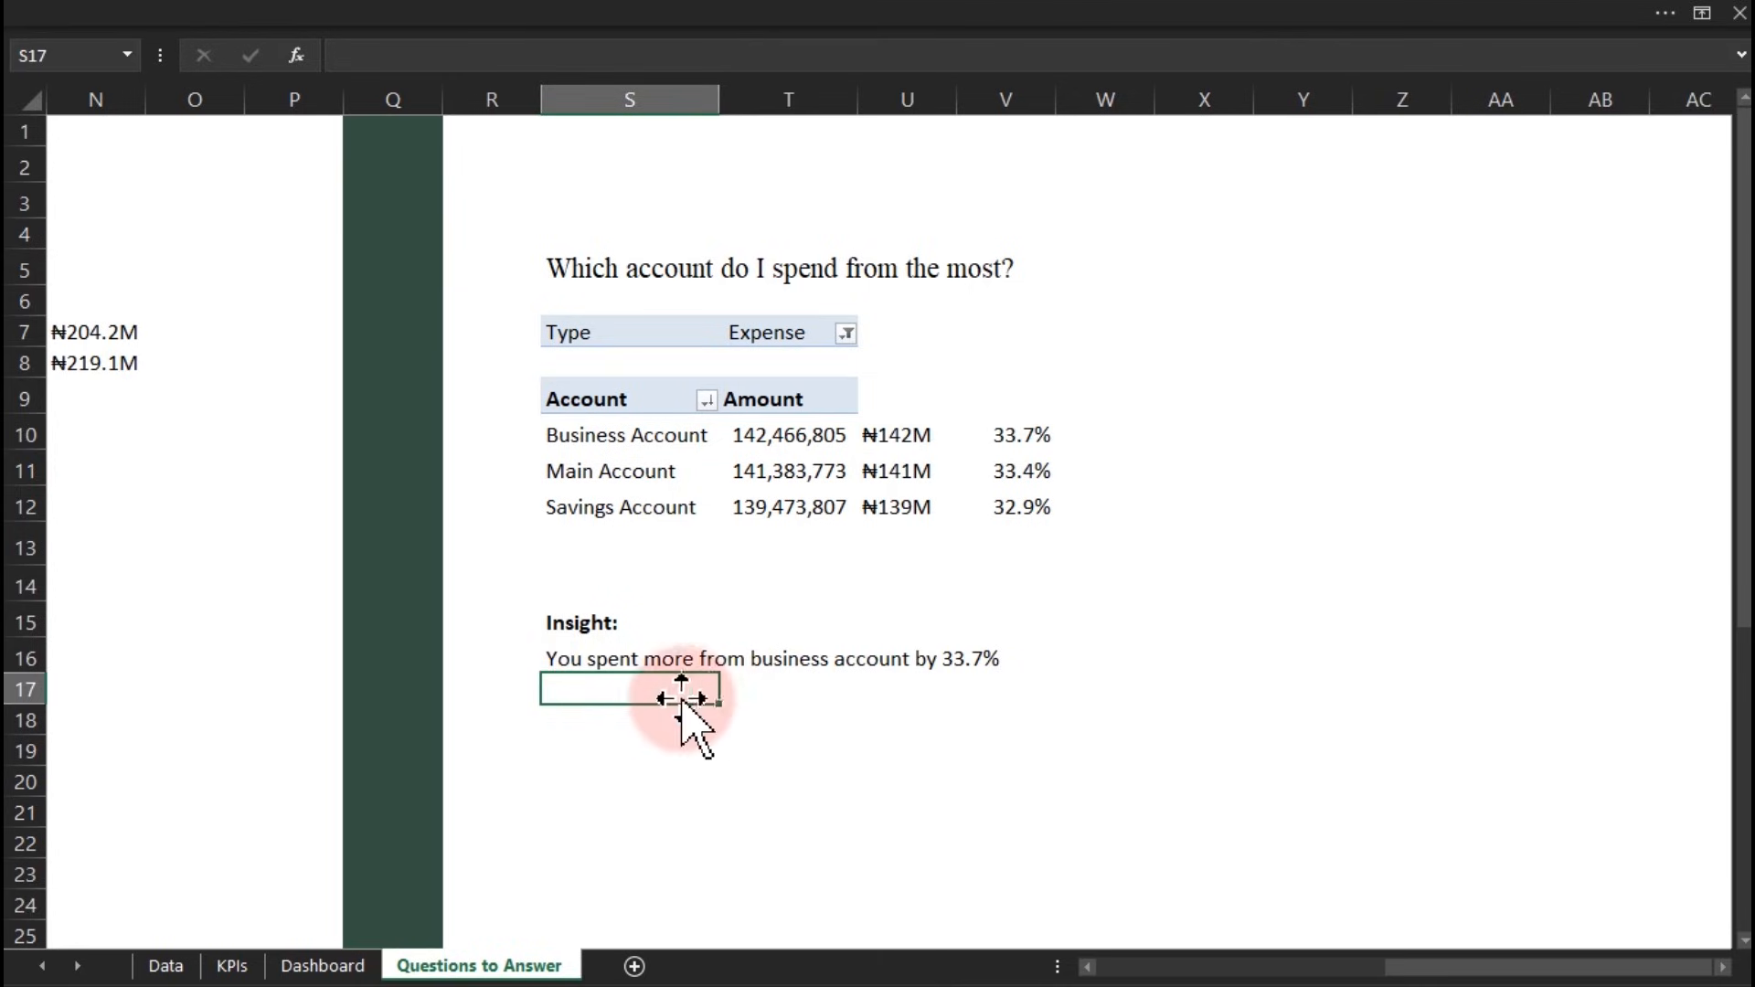
pyautogui.click(637, 718)
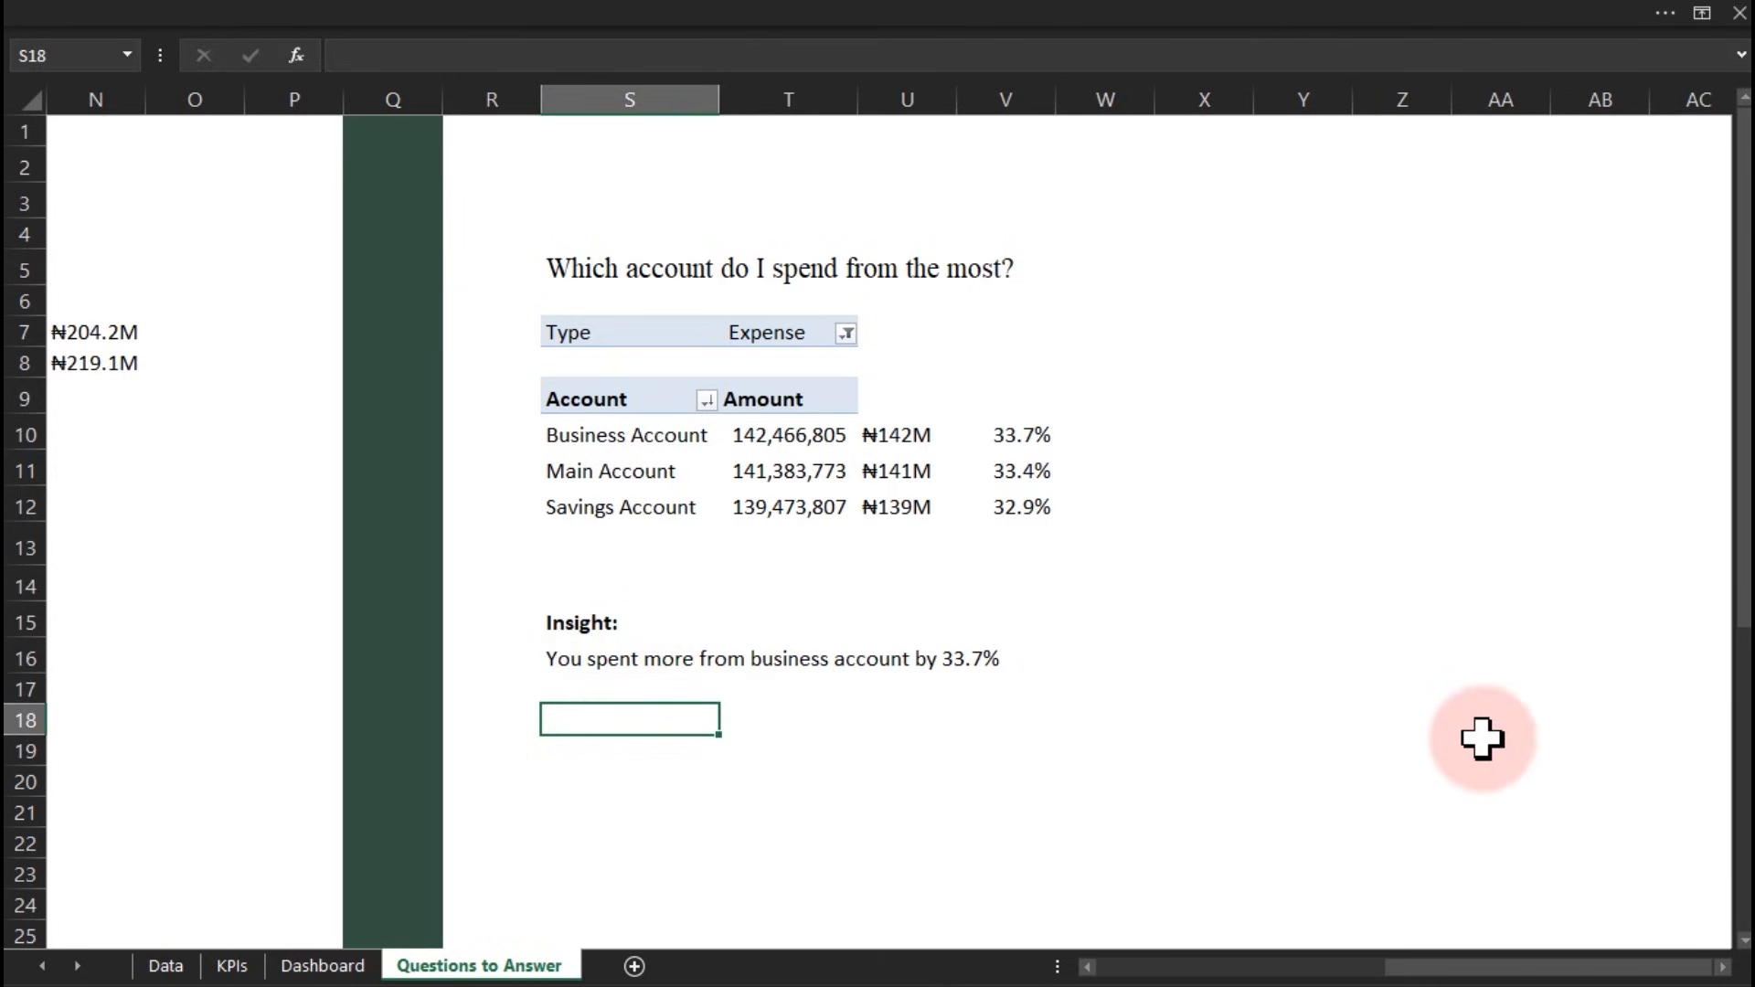
pyautogui.click(1744, 941)
pyautogui.click(1744, 941)
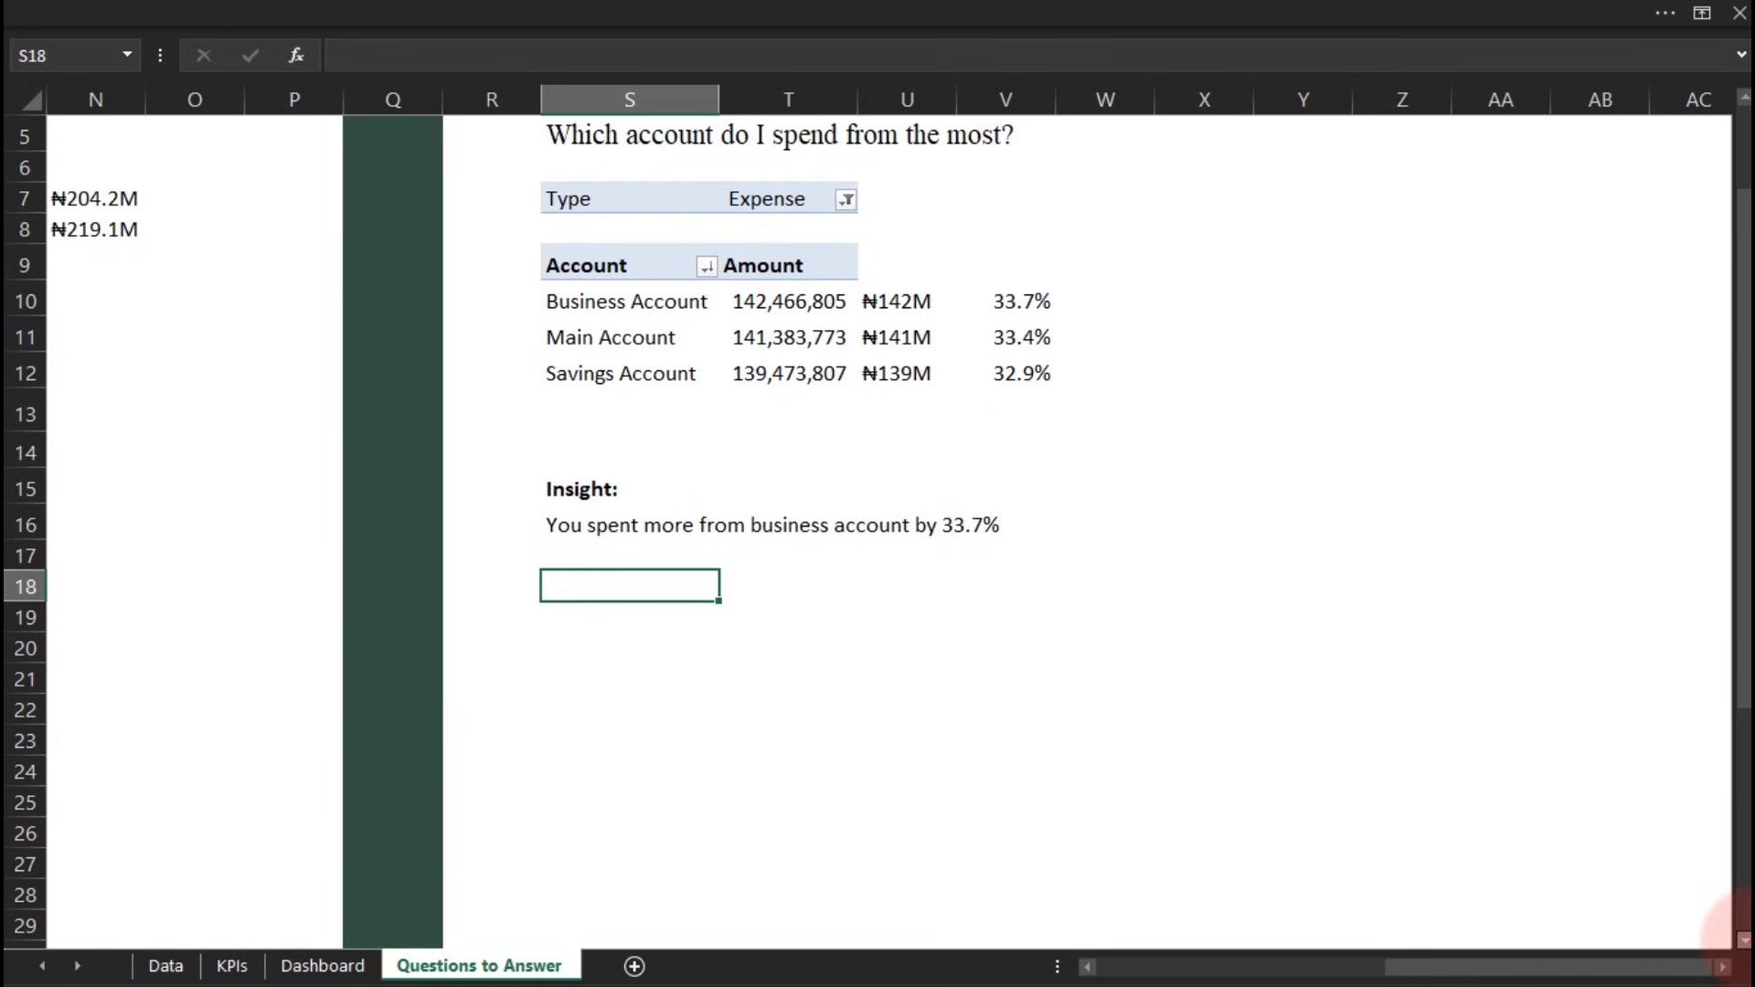
pyautogui.click(1744, 940)
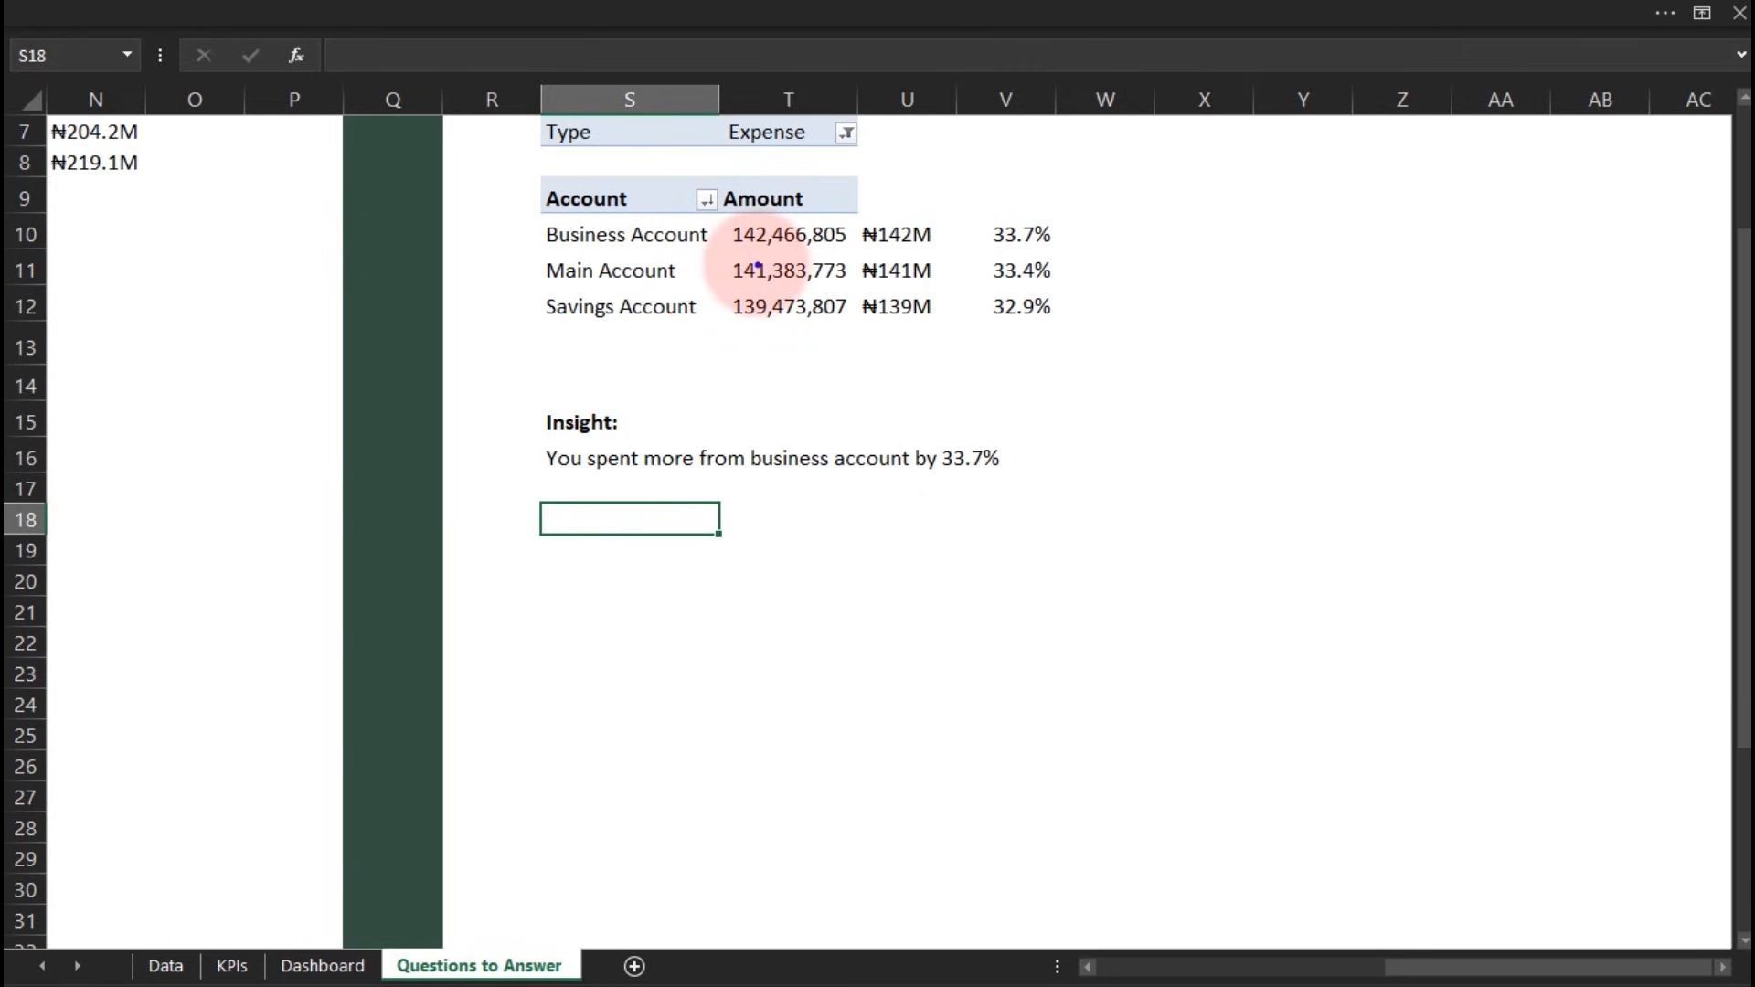
pyautogui.moveTo(754, 316); pyautogui.dragTo(745, 403)
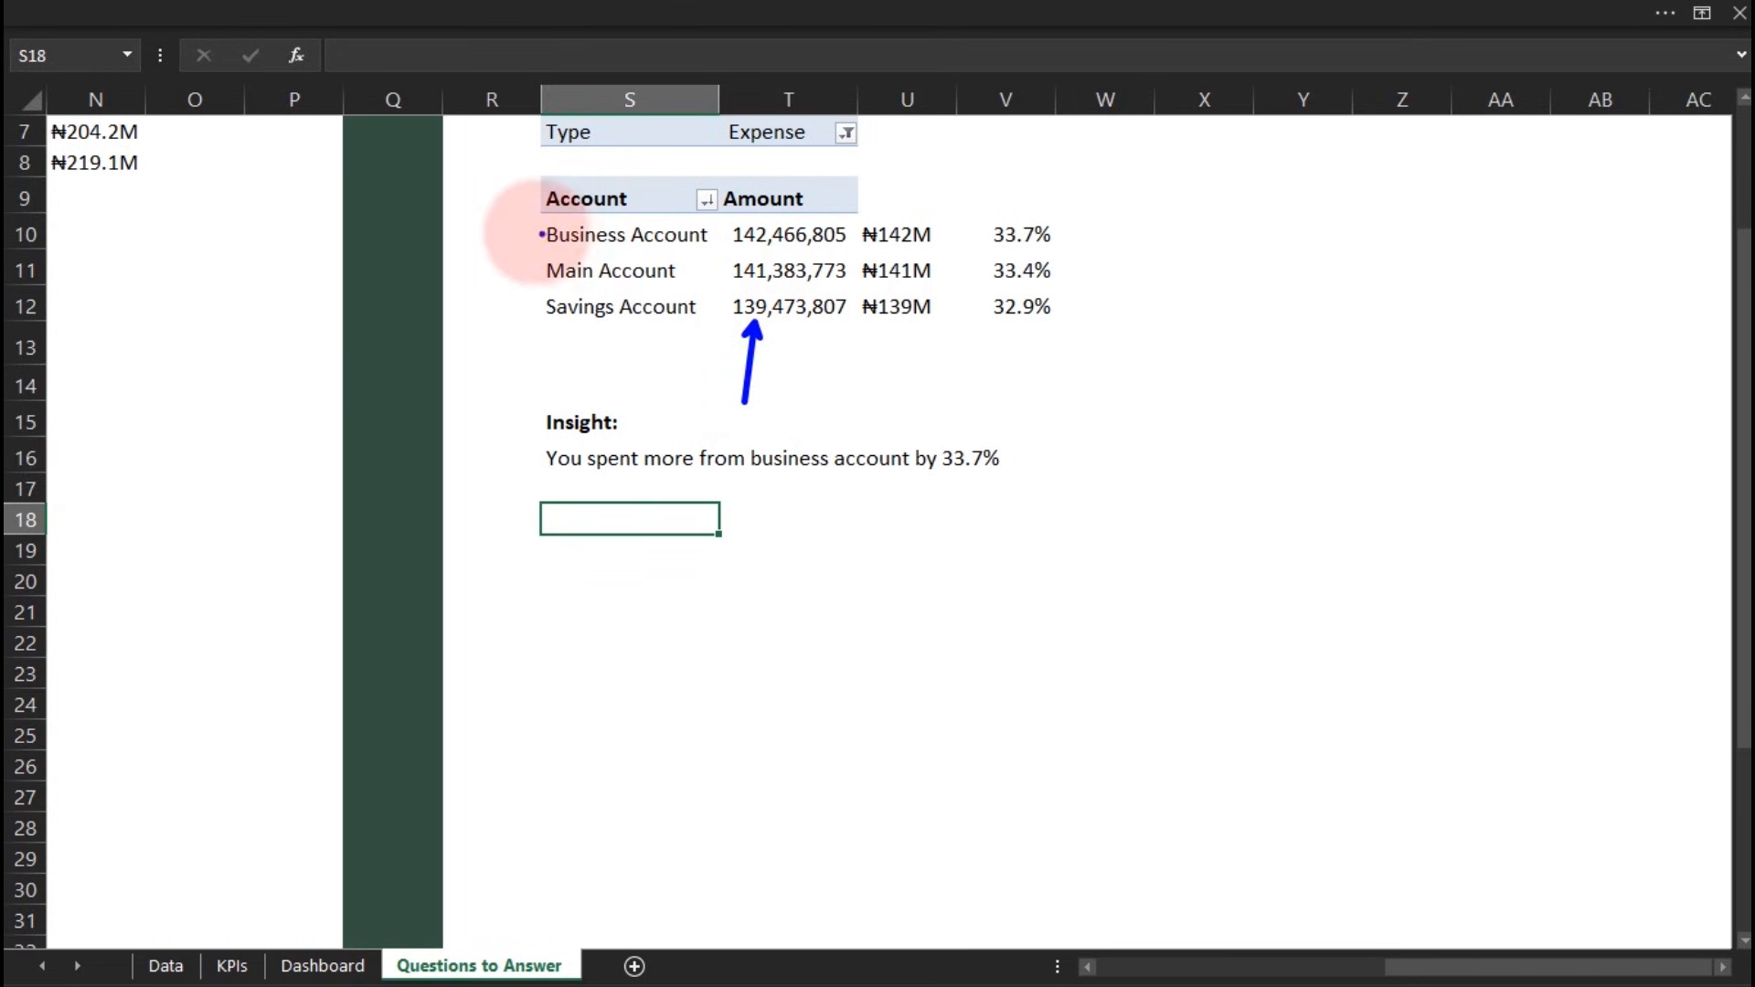
pyautogui.moveTo(529, 232); pyautogui.dragTo(492, 202)
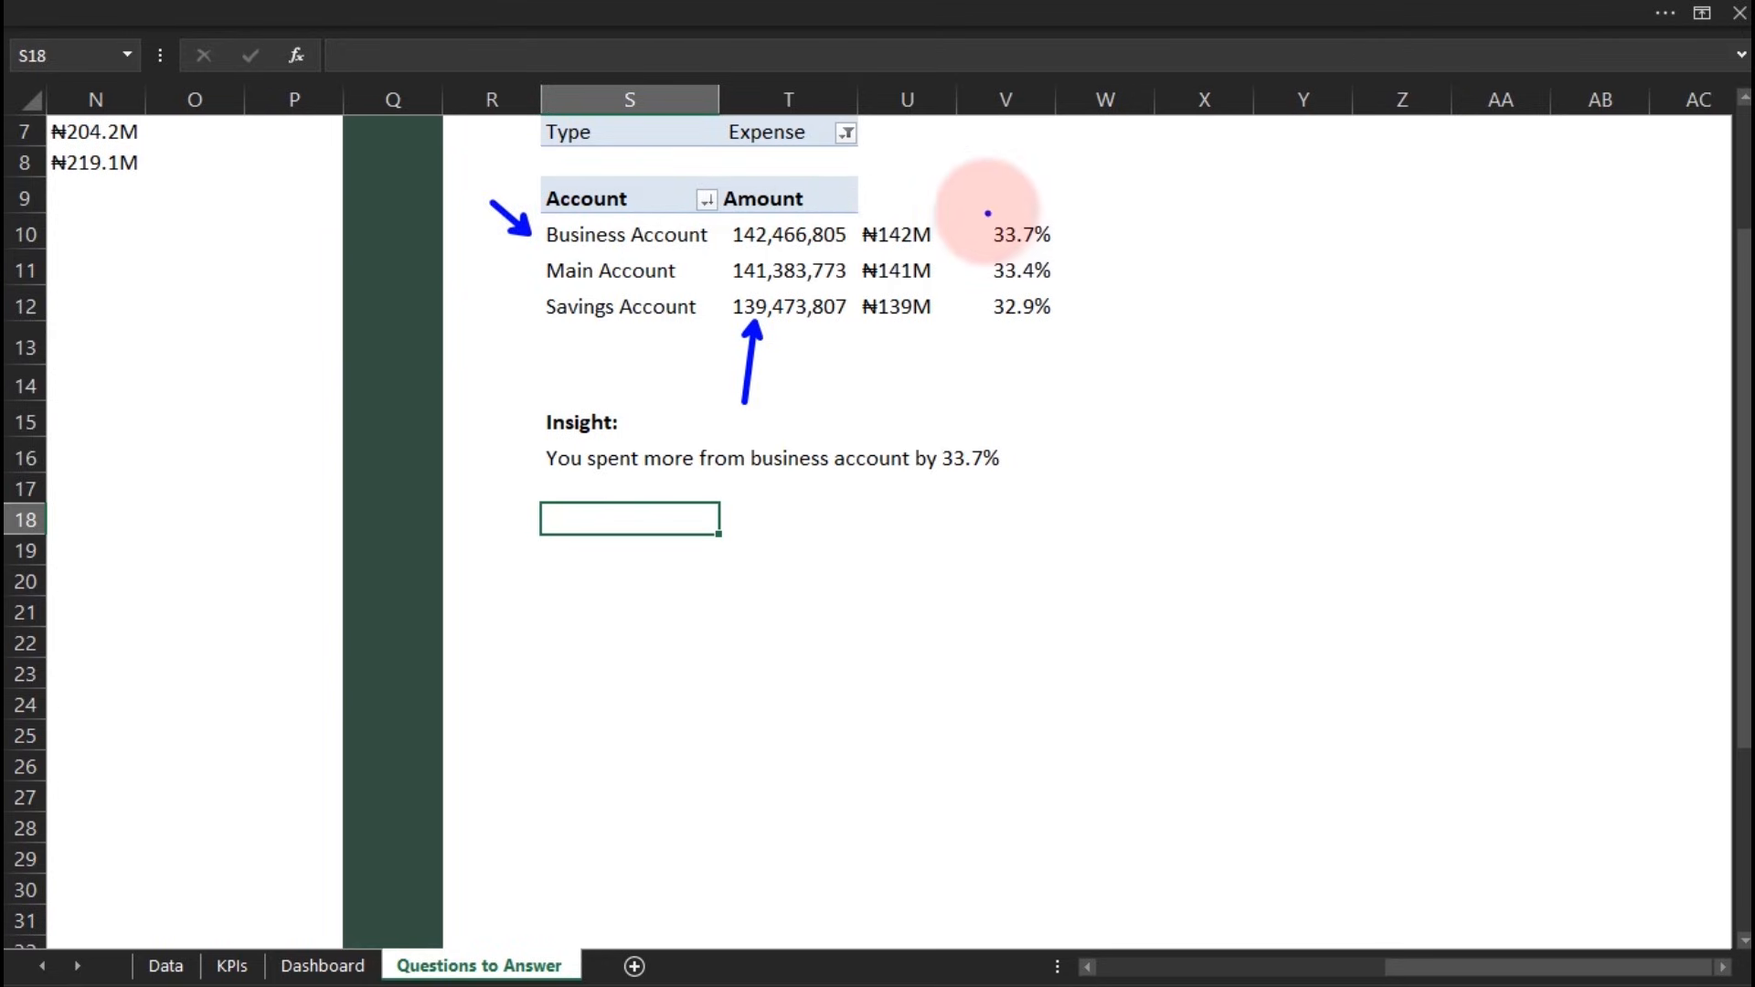
pyautogui.moveTo(979, 213); pyautogui.dragTo(1063, 250)
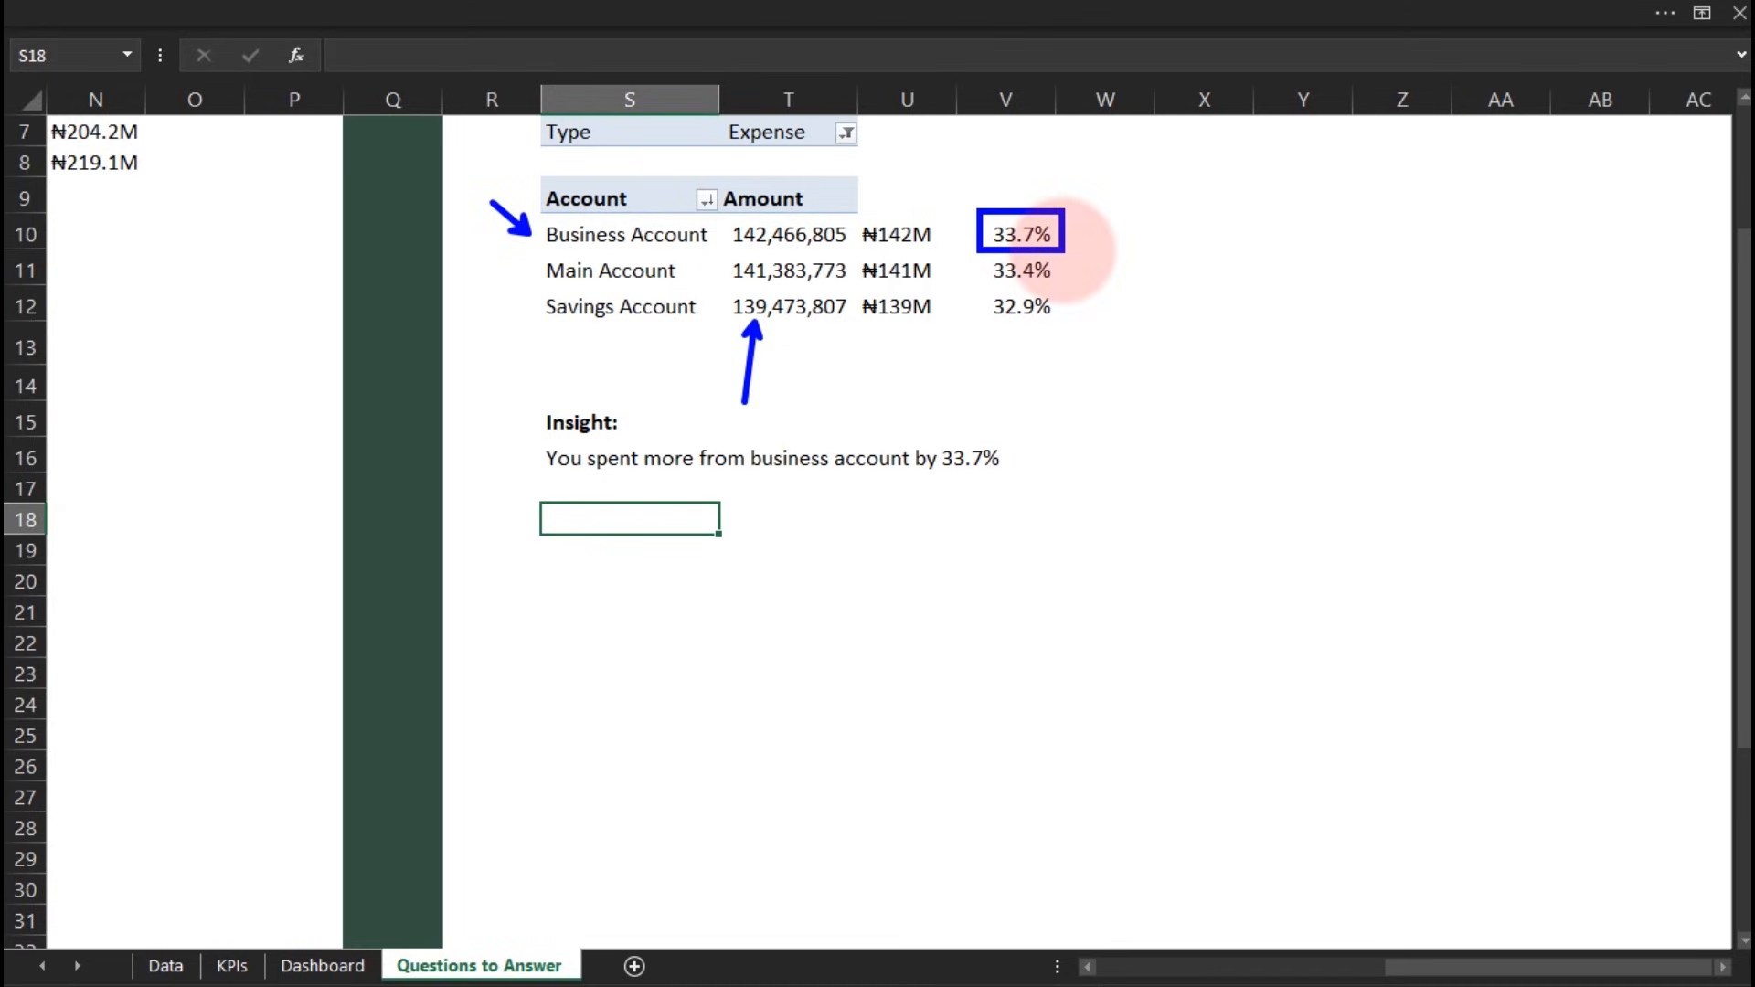
pyautogui.press('Escape')
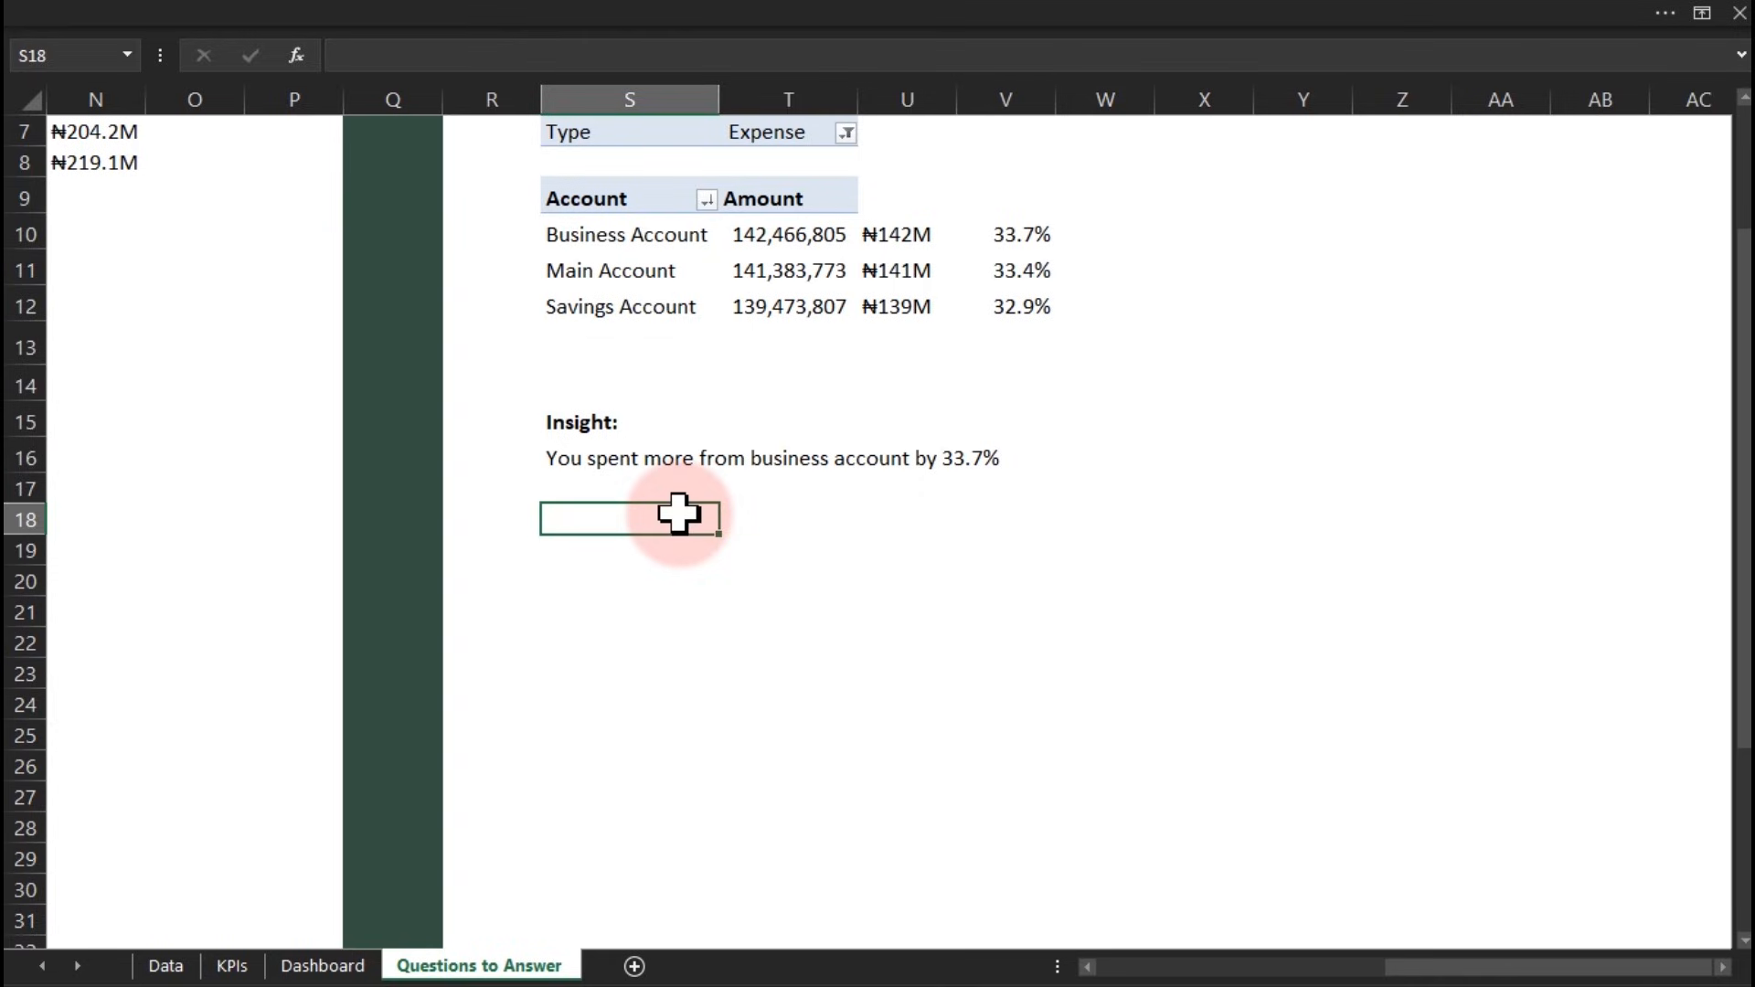
# Begin a multi-line LET formula in cell S18, defining _MaxAmount as MAX(T10:T12) on its own line
pyautogui.write('=')
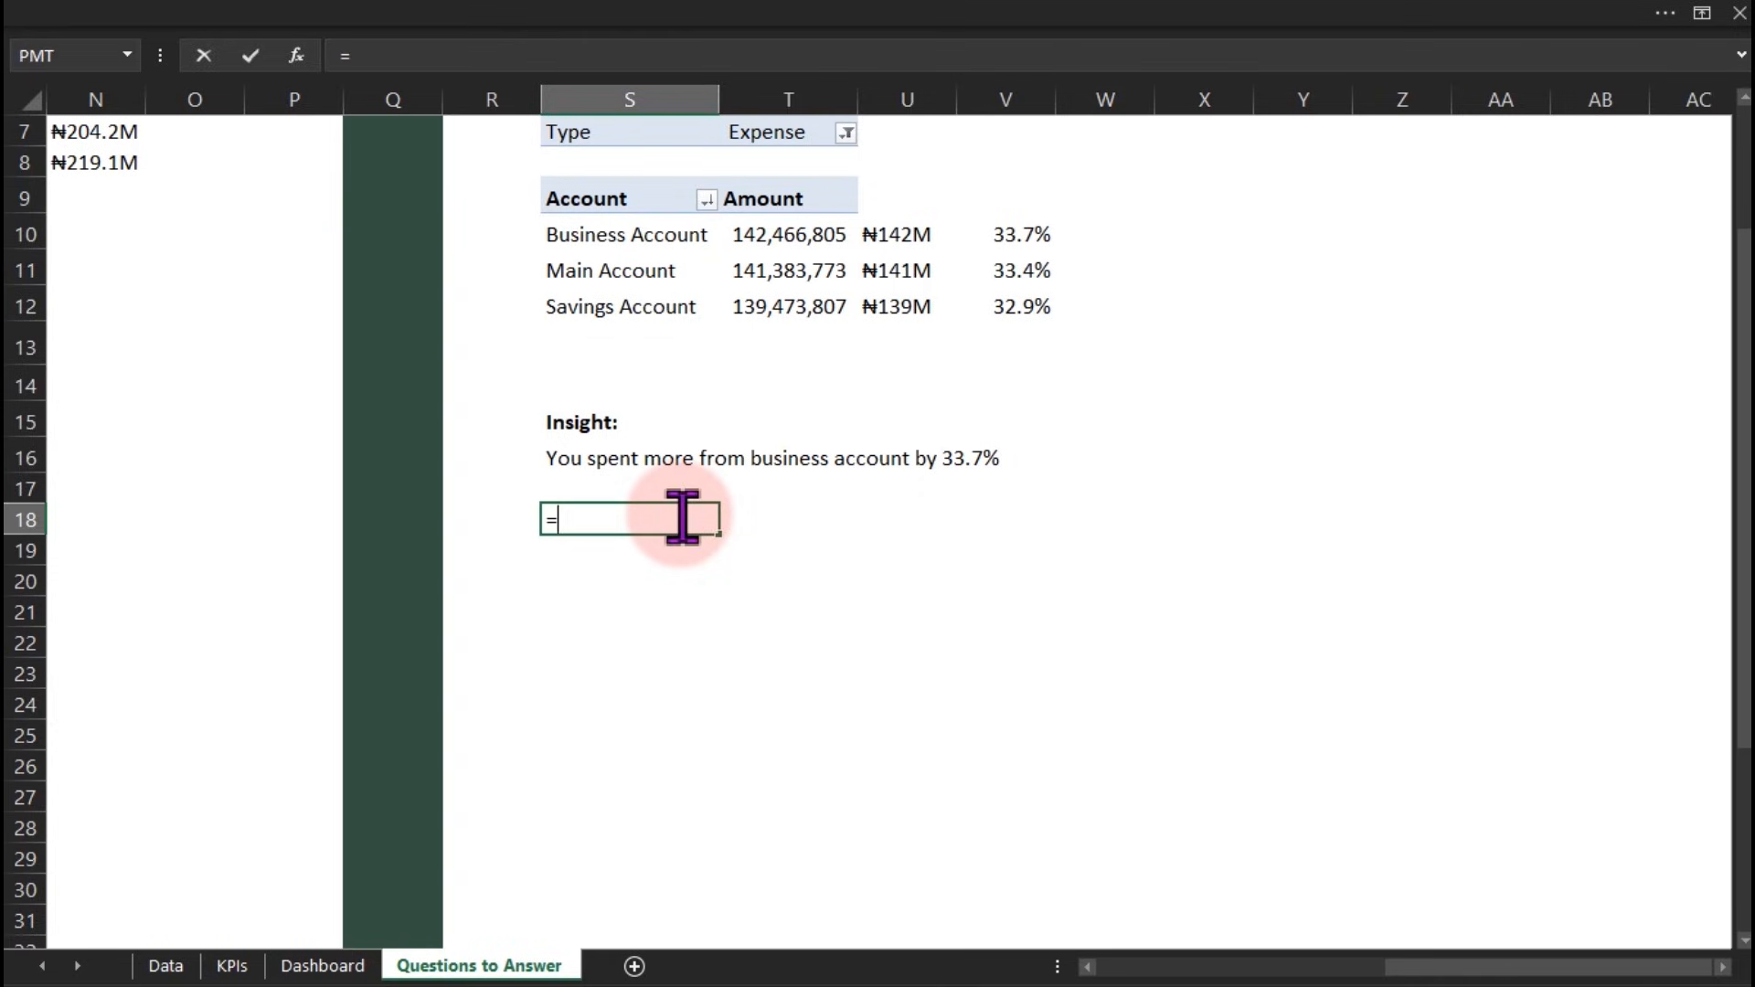
pyautogui.write('let')
pyautogui.press('Tab')
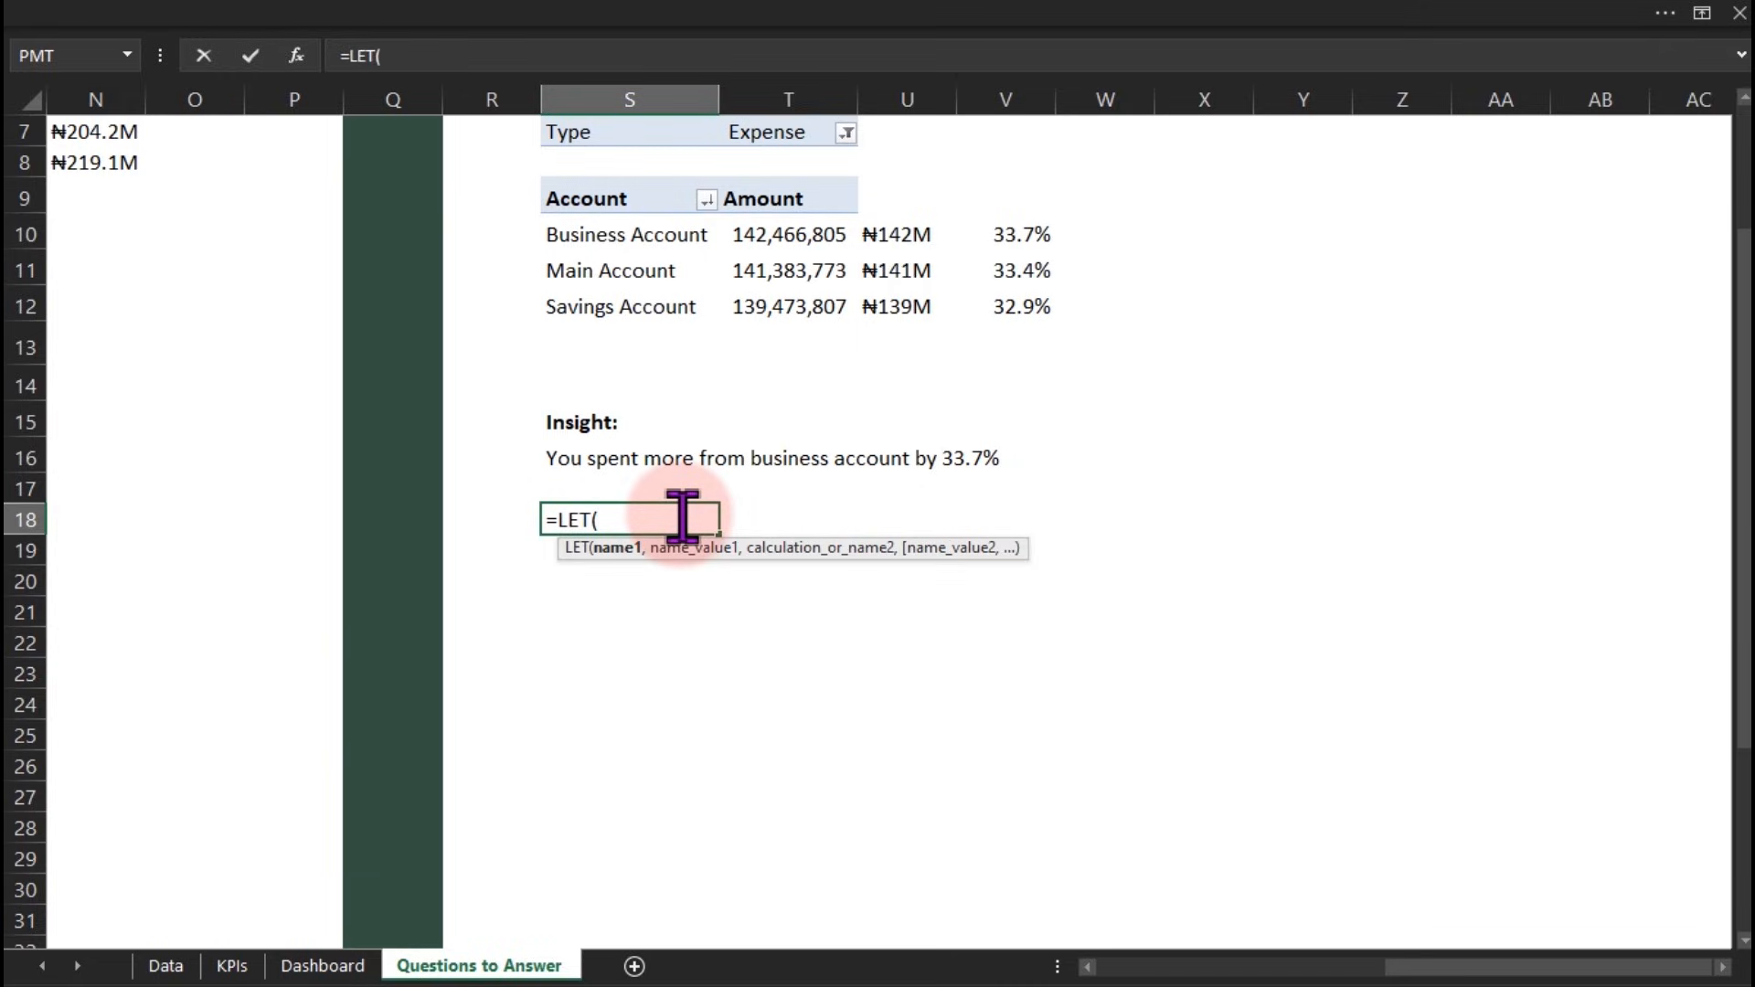
pyautogui.hotkey('alt', 'Return')
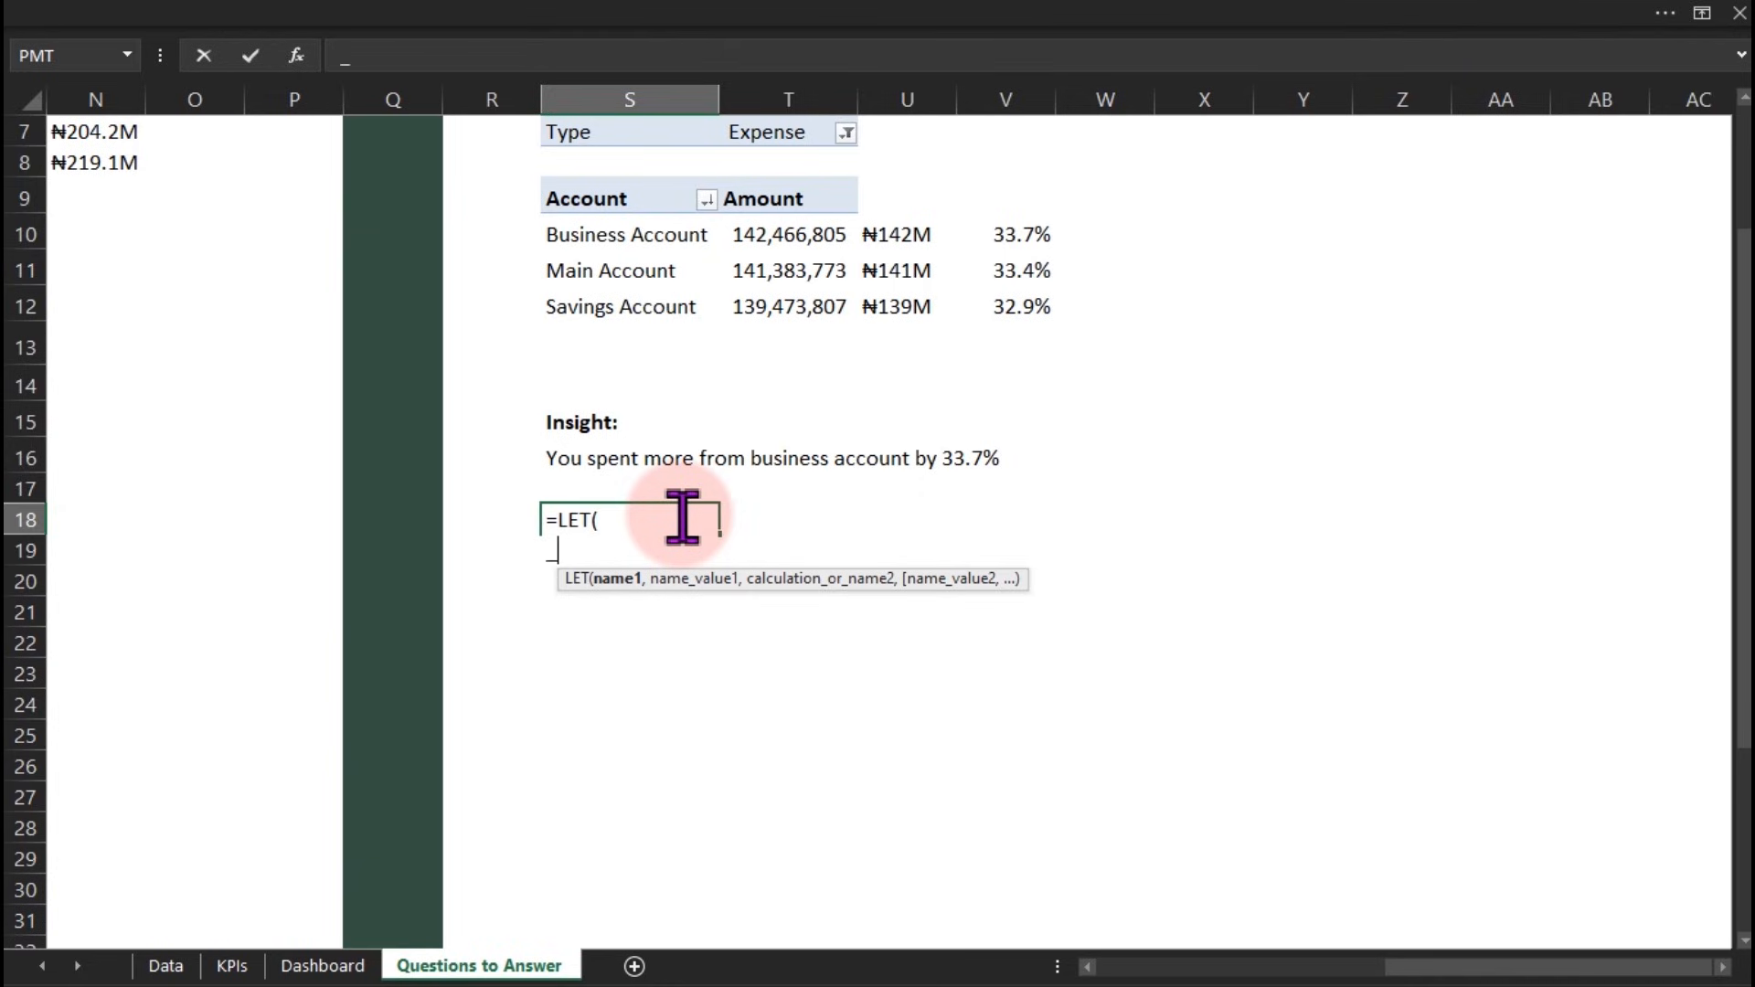
pyautogui.write('_MaxAmount,')
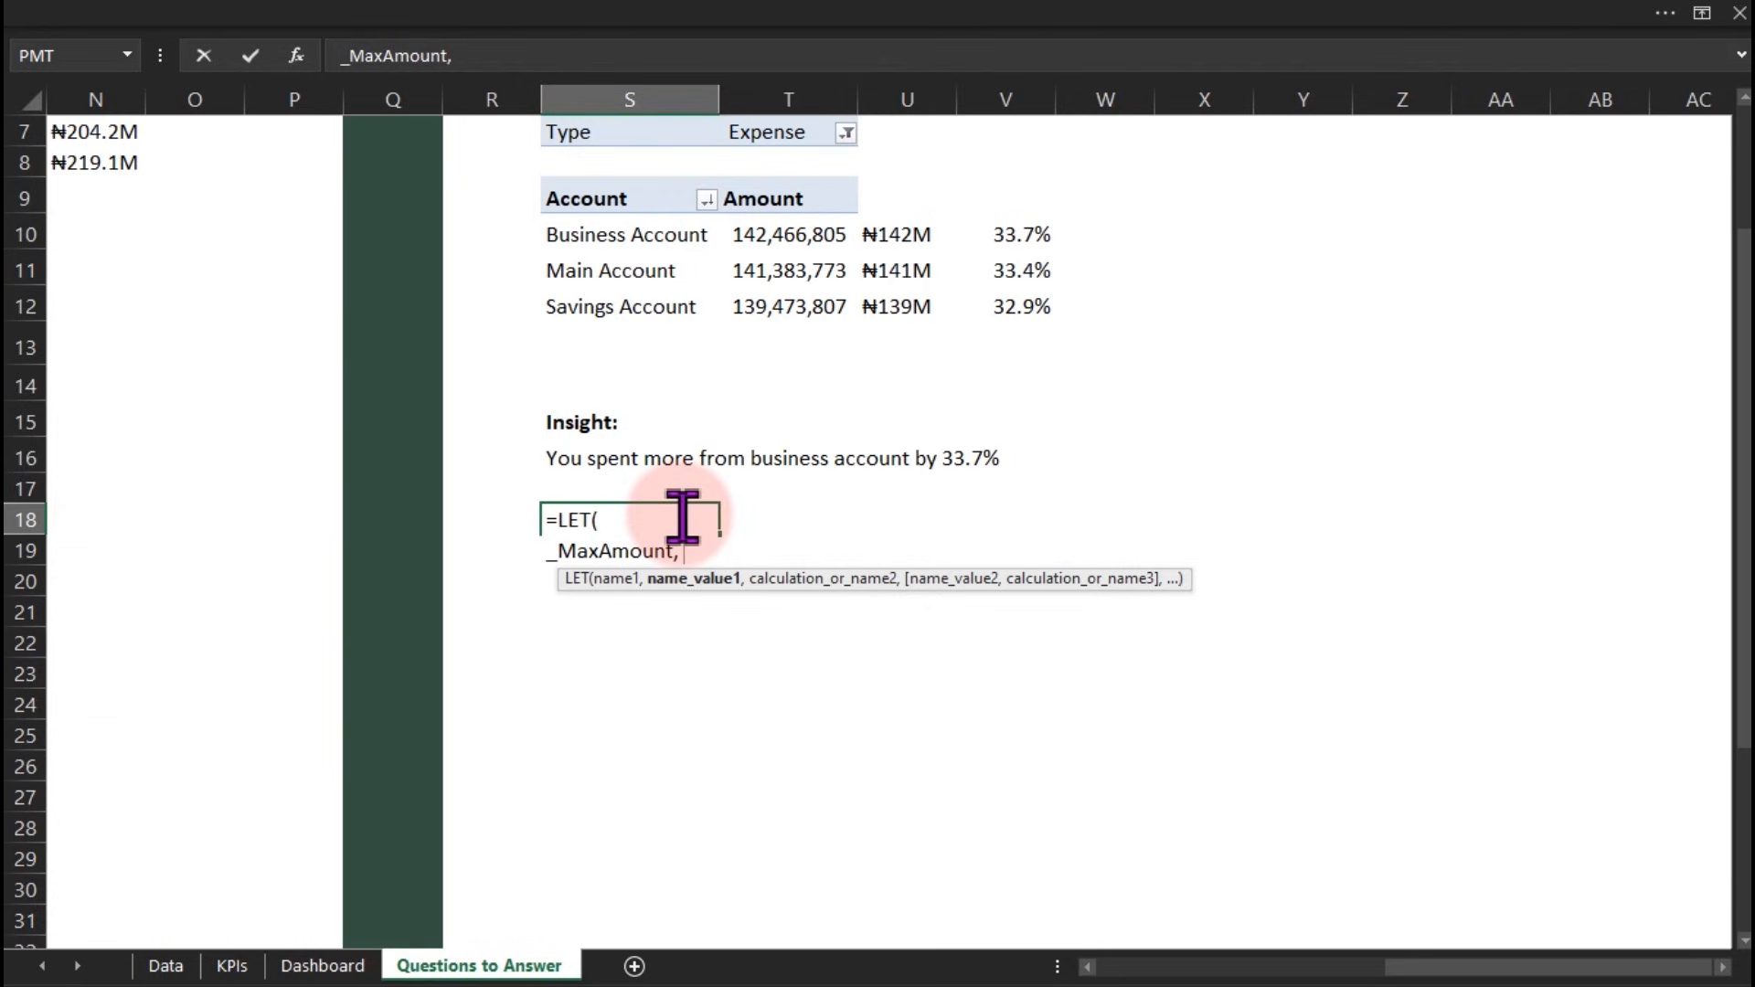
pyautogui.write(' max')
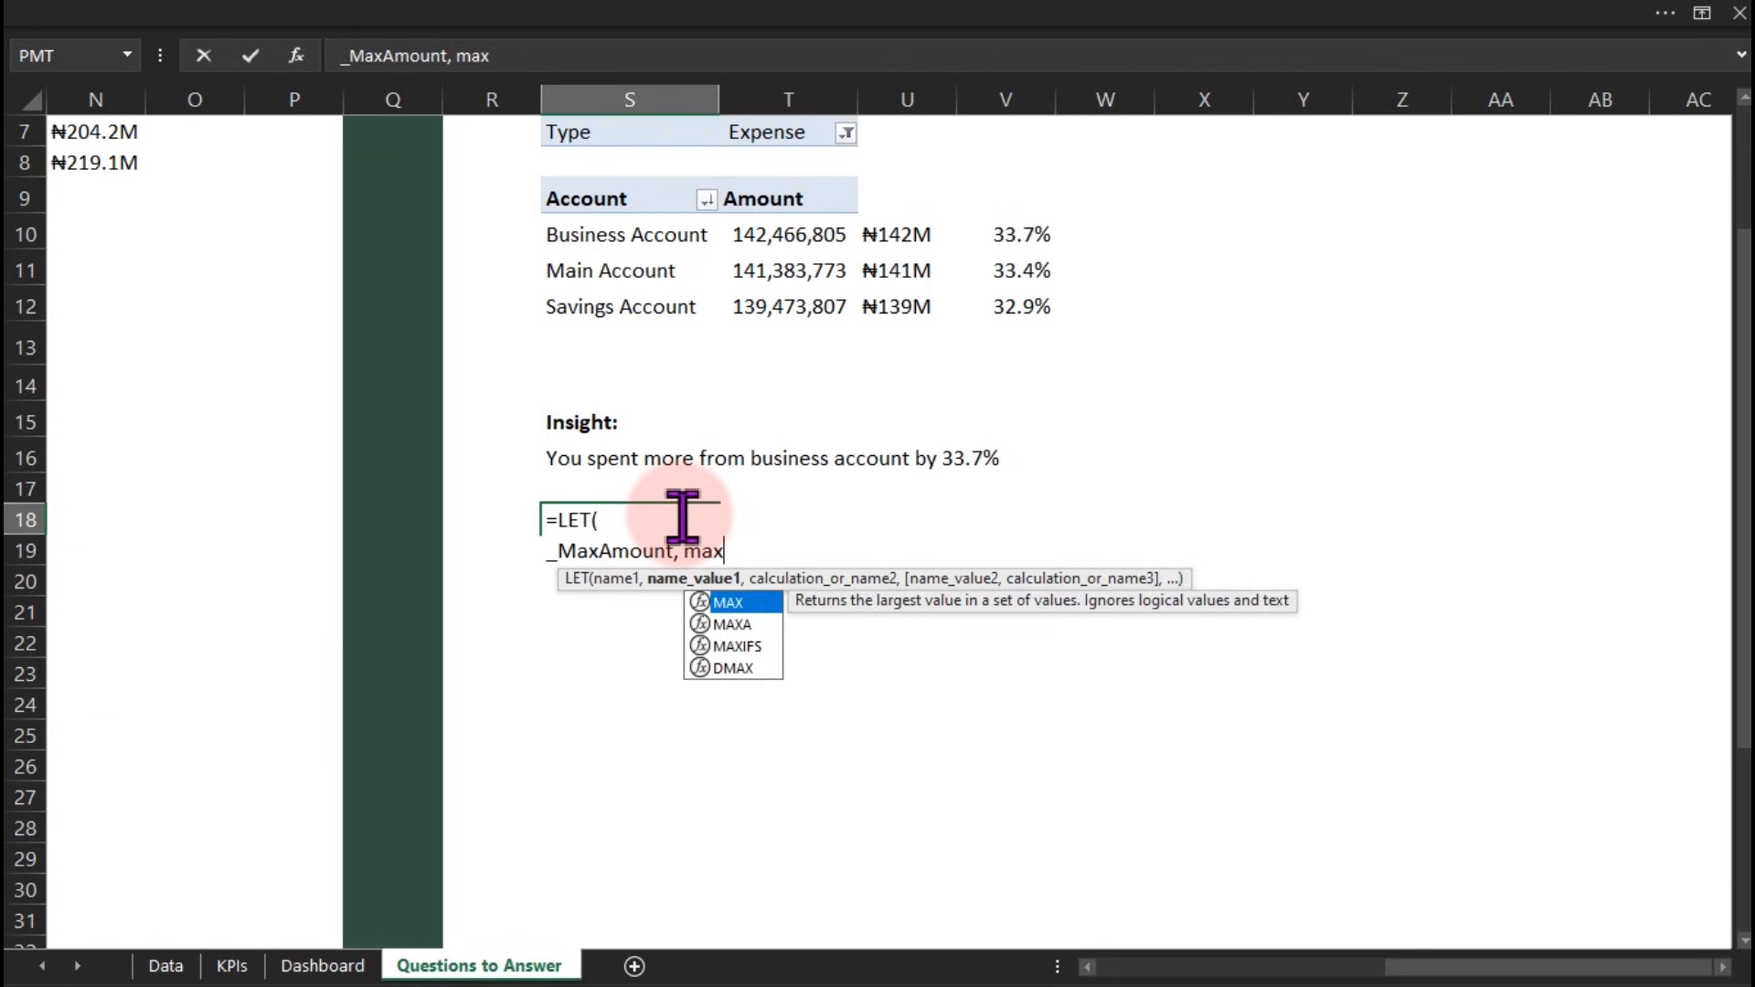
pyautogui.press('Tab')
pyautogui.moveTo(786, 234); pyautogui.dragTo(783, 297)
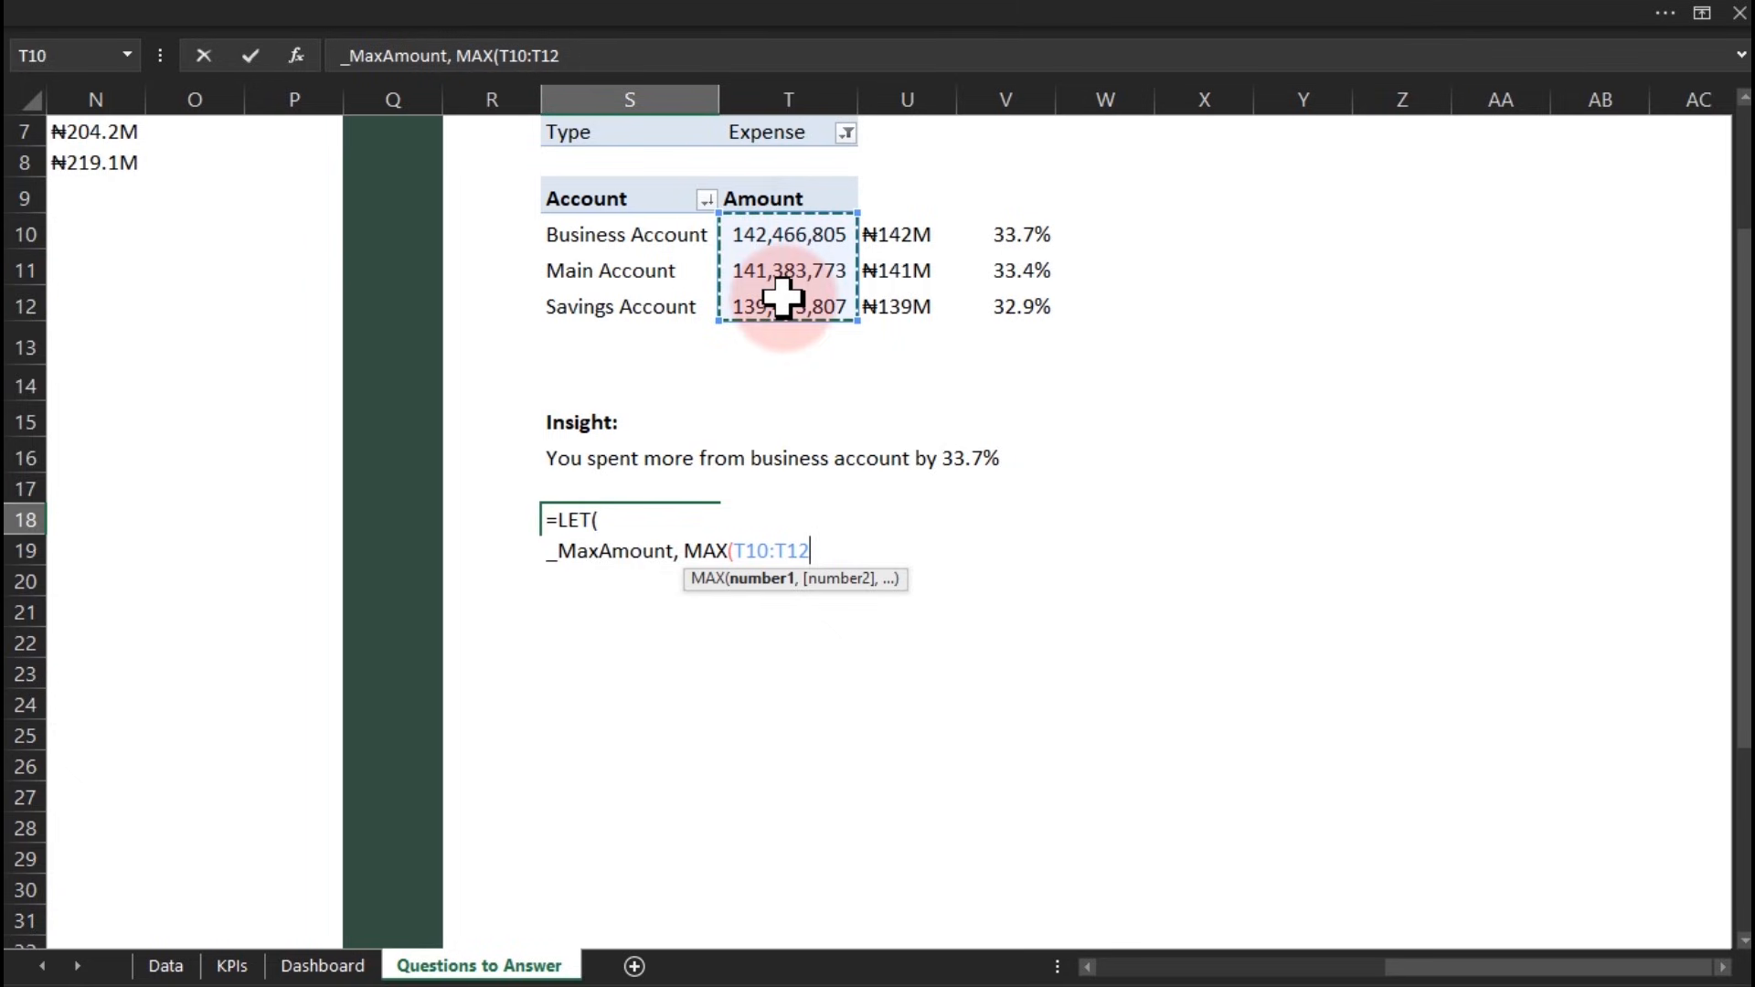
pyautogui.write('),')
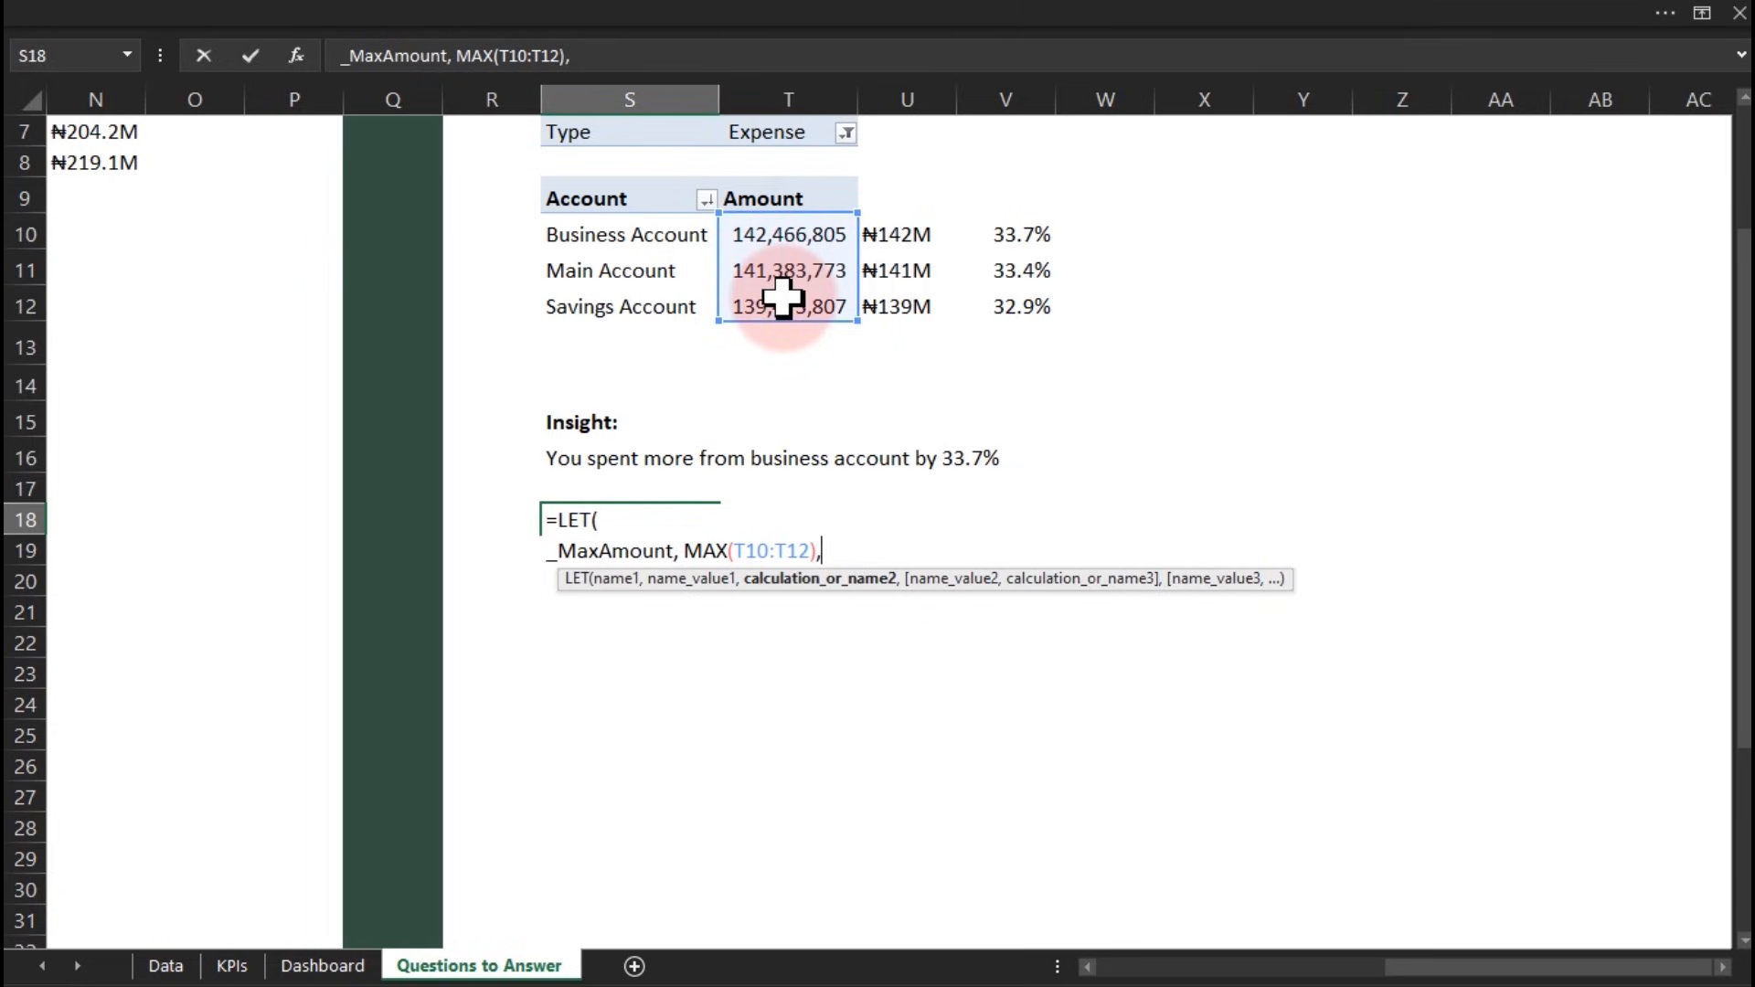
pyautogui.hotkey('alt', 'Return')
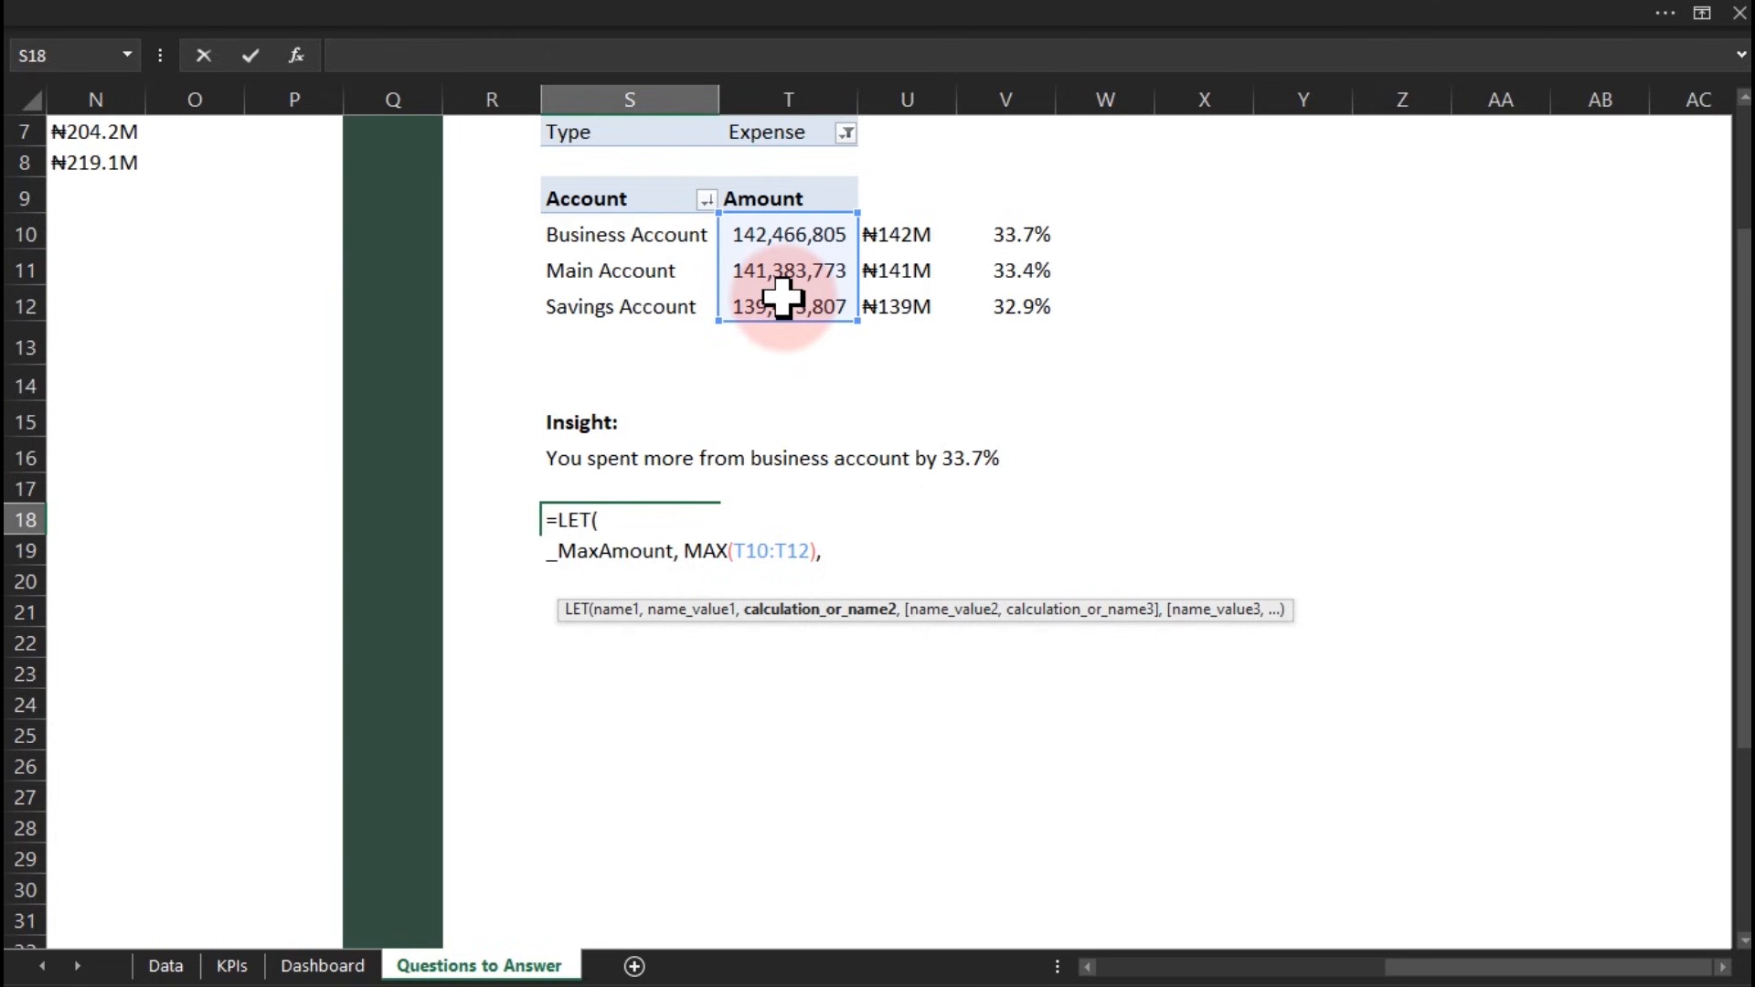
# Add the variable _MaxAccount to the LET formula, starting its value as an INDEX over the account names S10:S12
pyautogui.write('_')
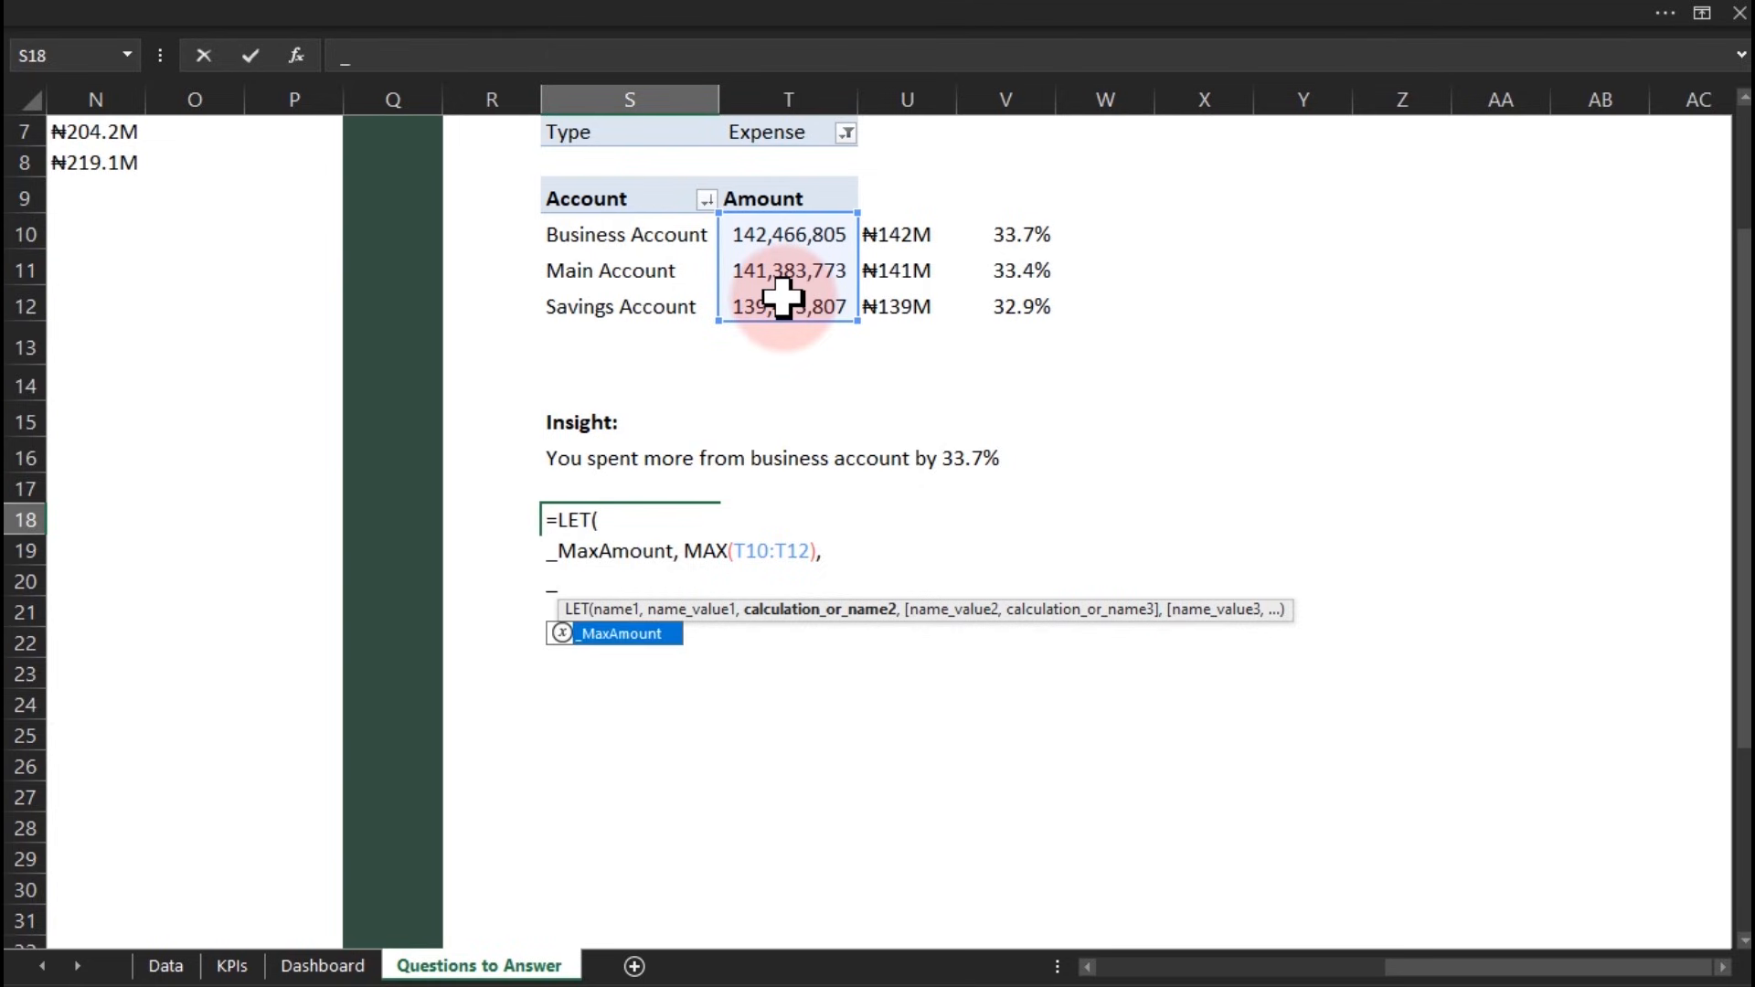
pyautogui.write('Max')
pyautogui.write('Ac')
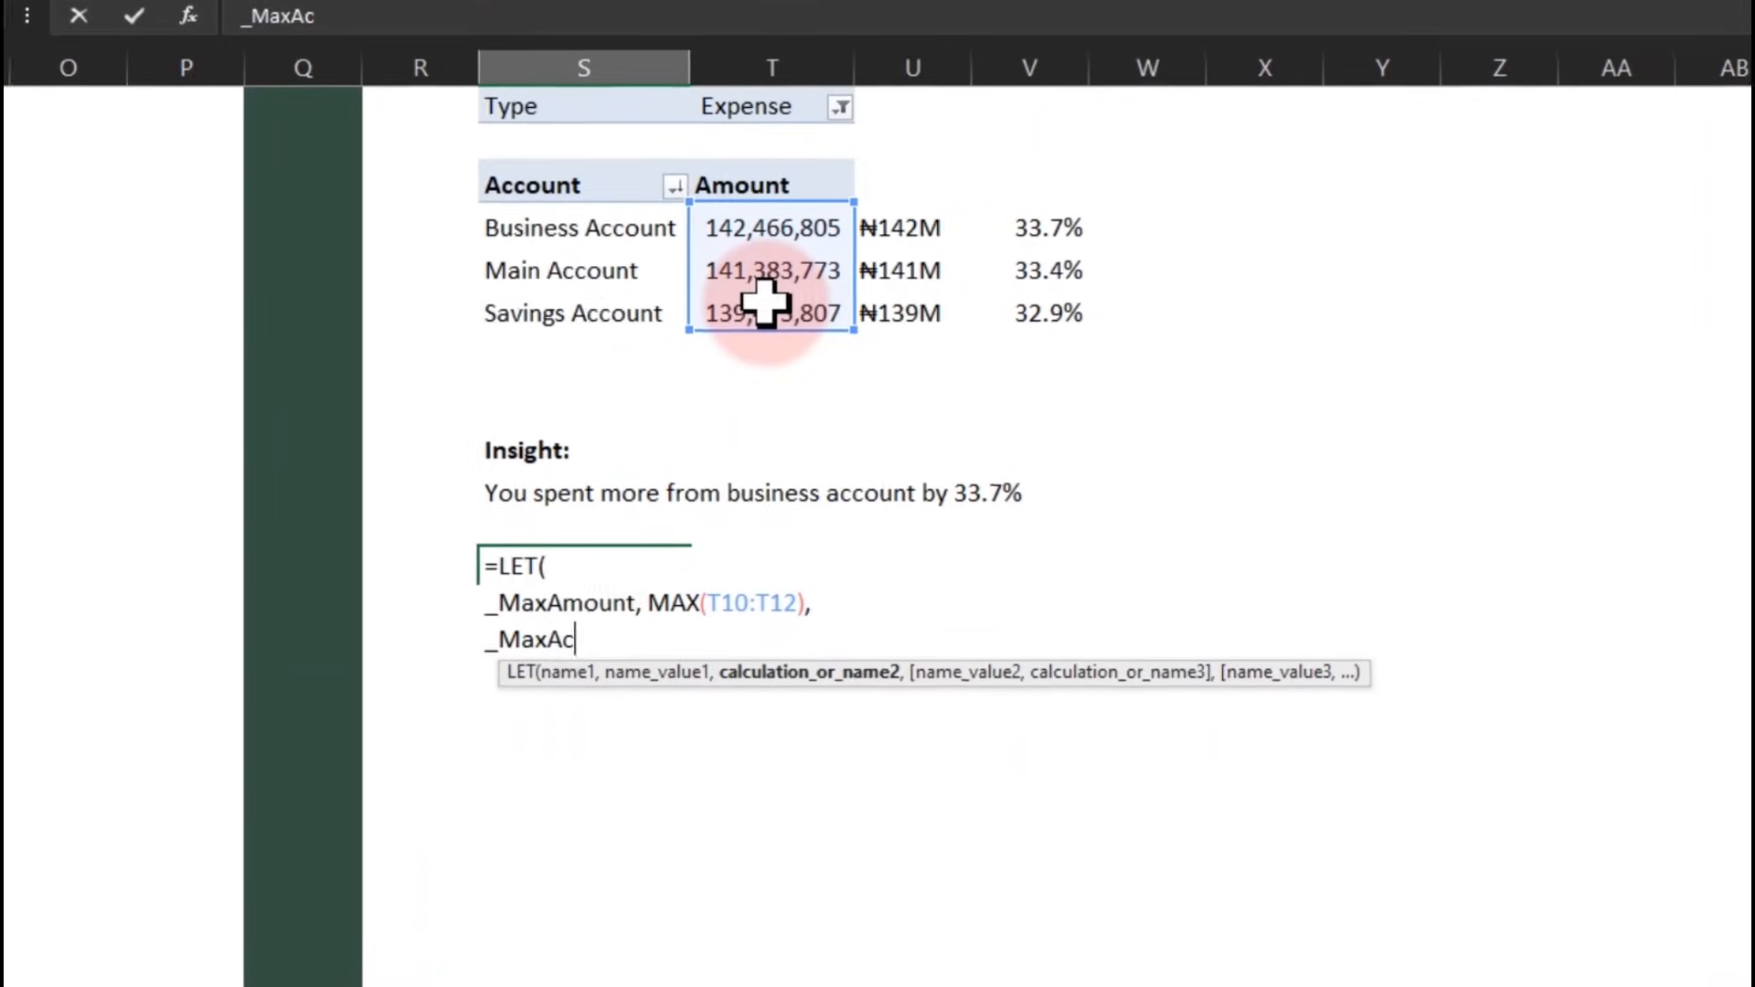
pyautogui.write('count')
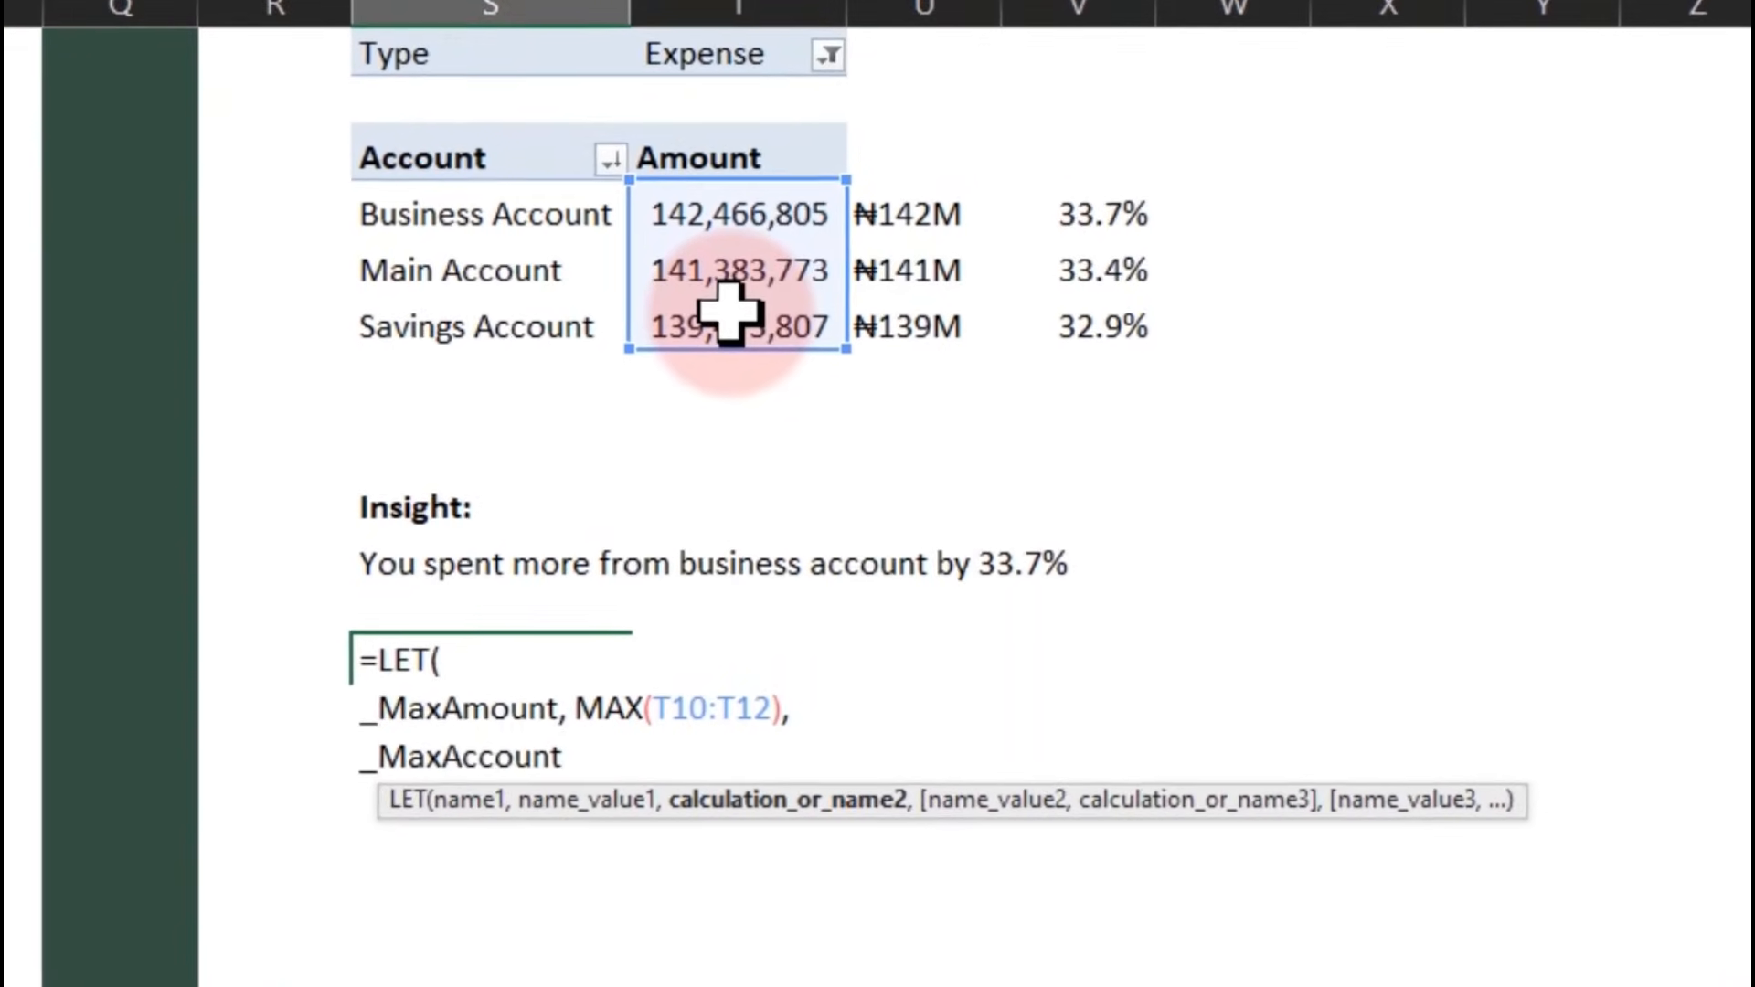
pyautogui.write(',')
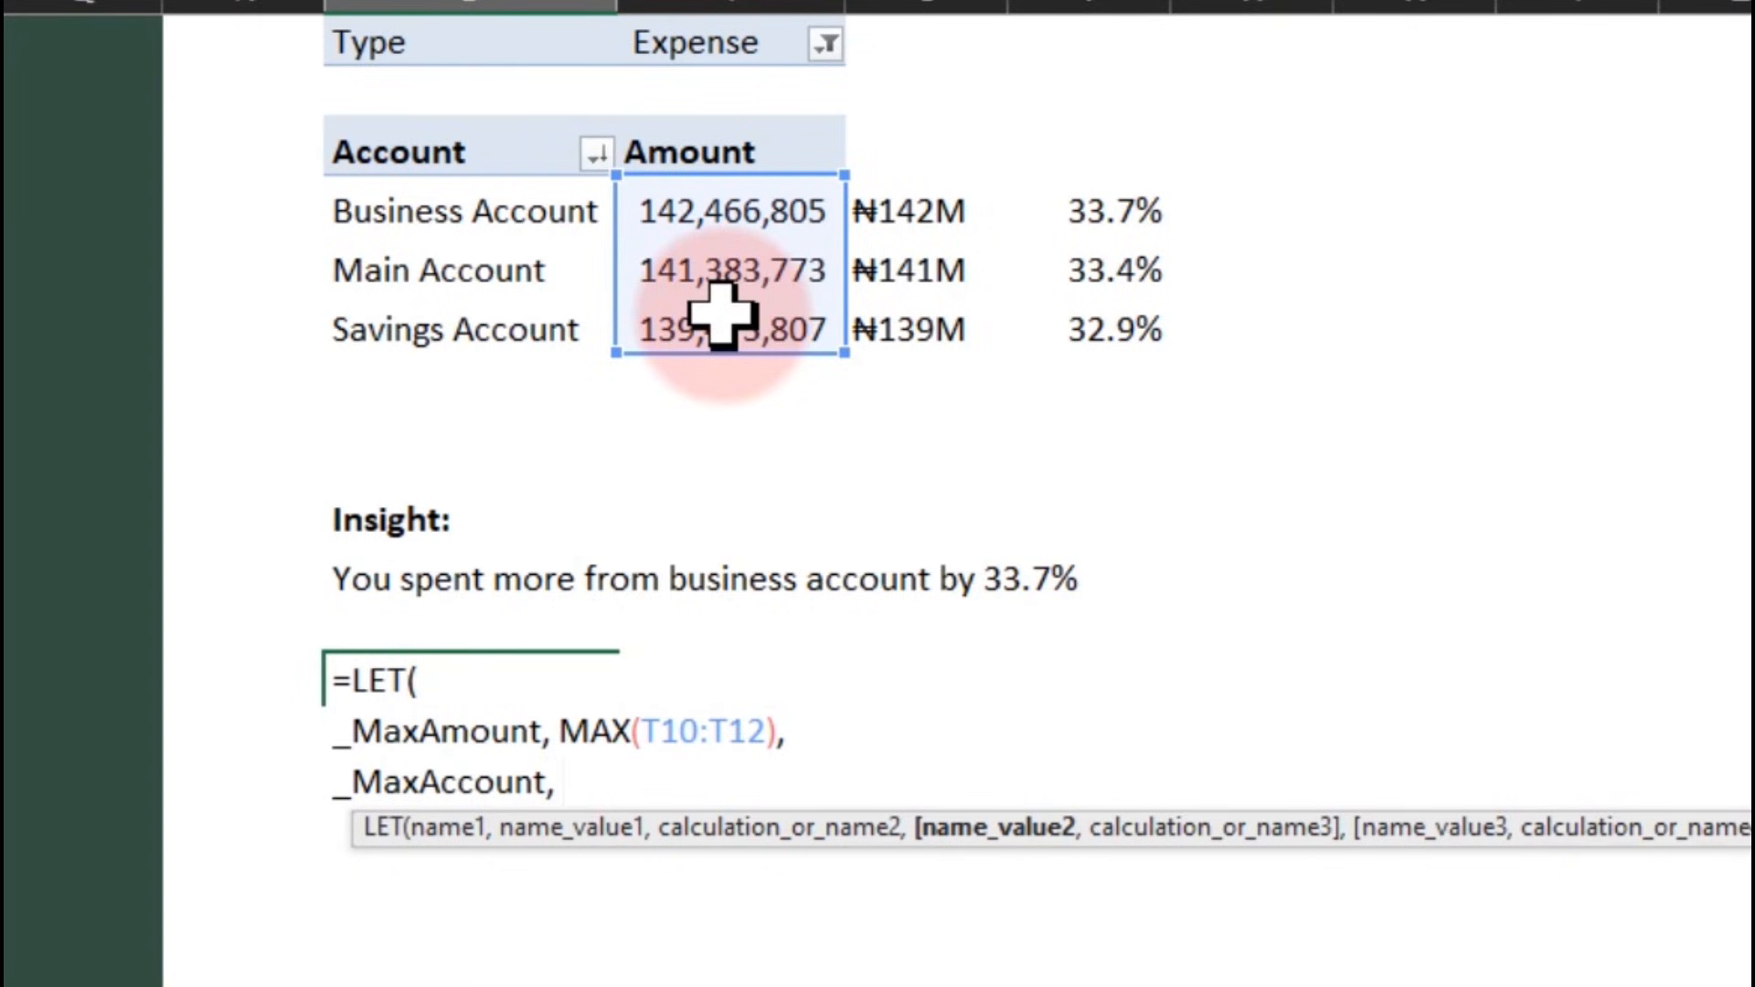
pyautogui.write(' ind')
pyautogui.press('Tab')
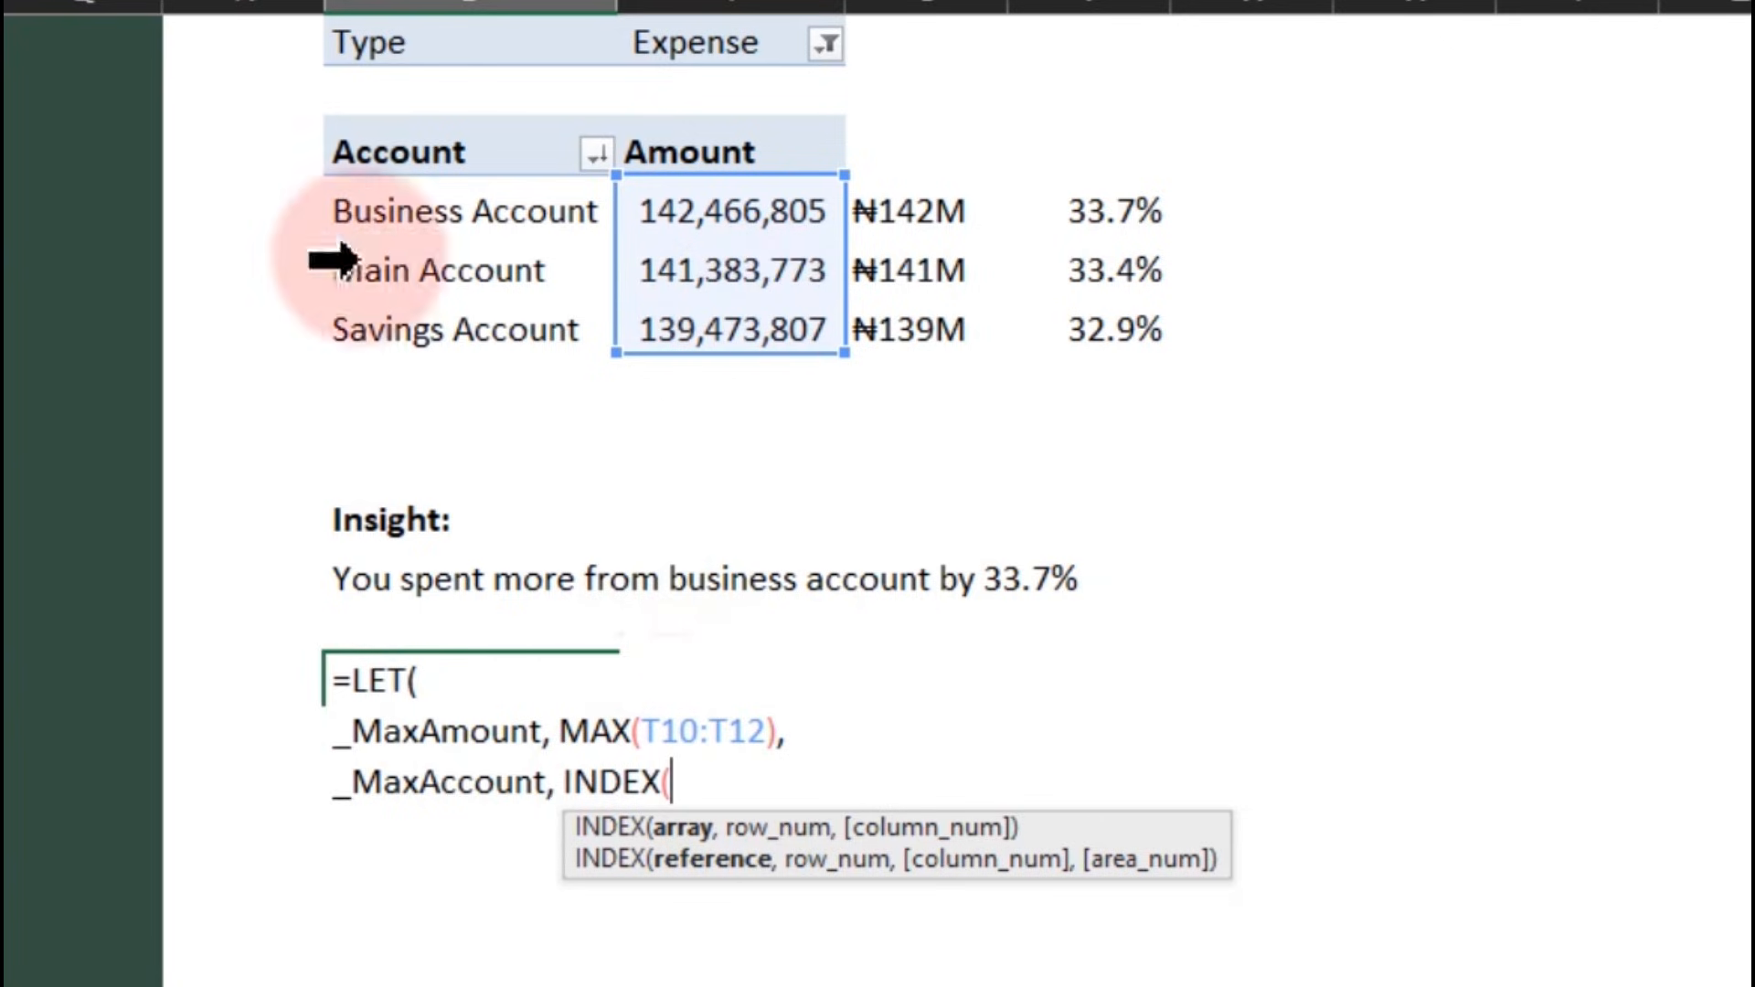
pyautogui.moveTo(380, 219); pyautogui.dragTo(413, 292)
pyautogui.write(',')
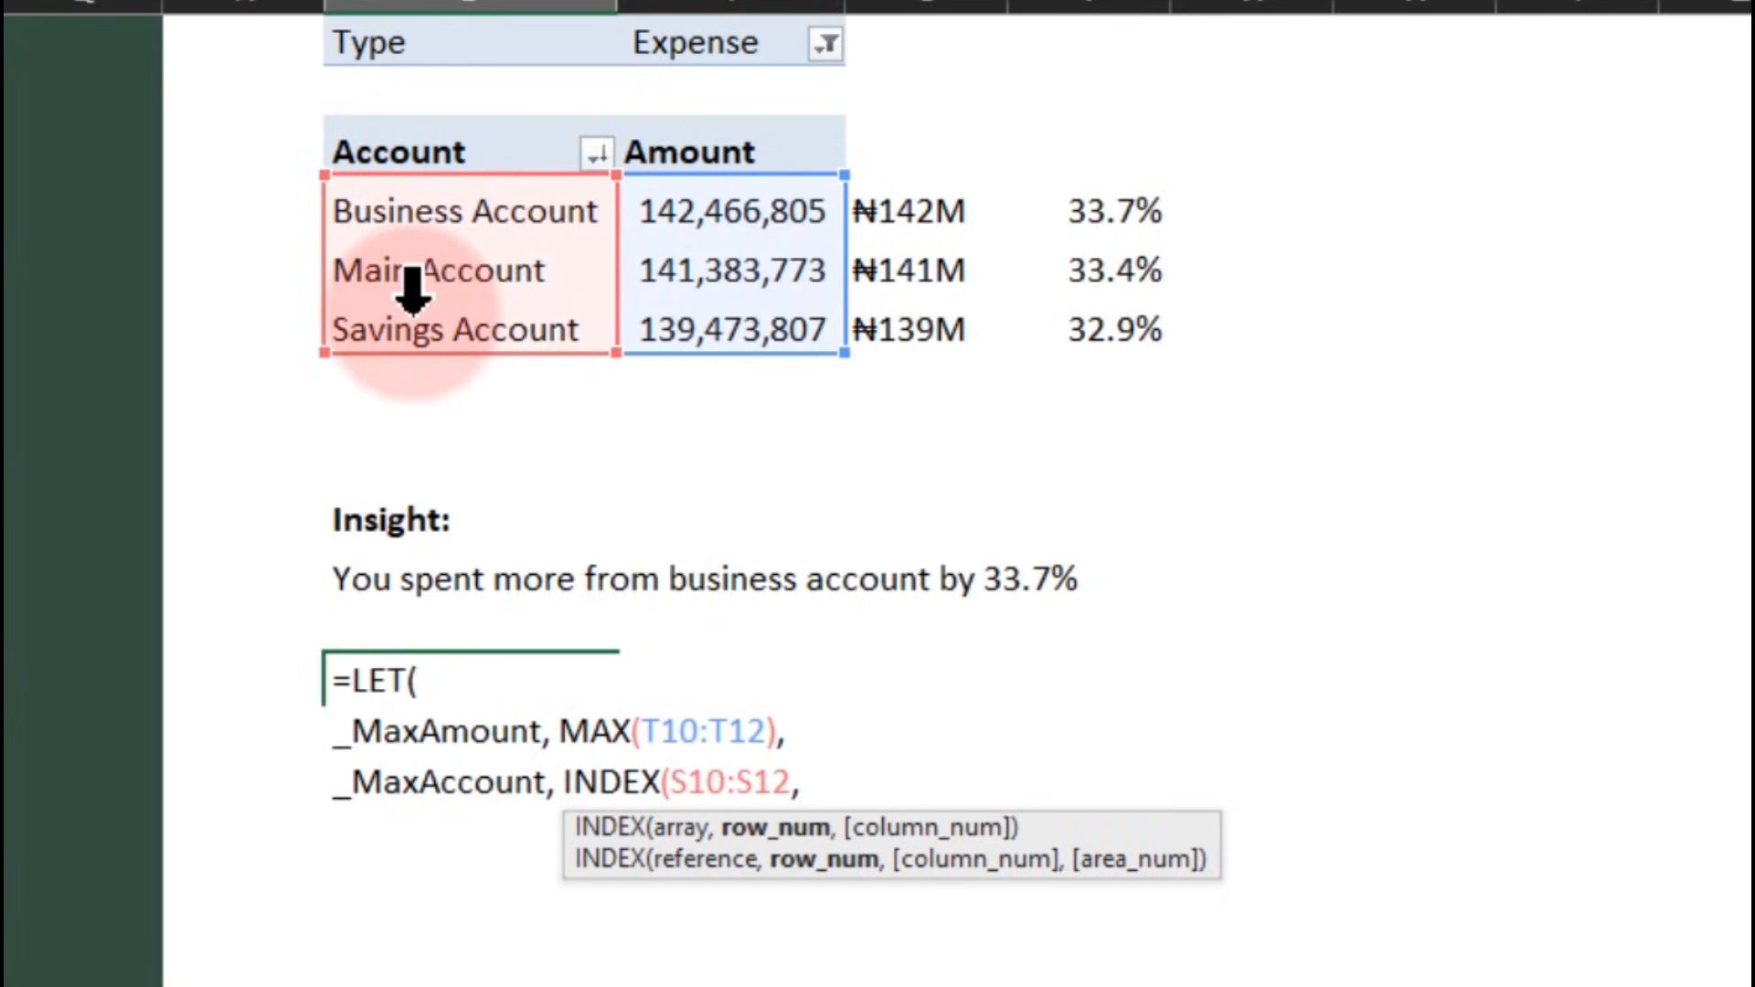
# Complete the INDEX row argument with MATCH(_MaxAmount,T10:T12,0) and end the _MaxAccount line
pyautogui.write('ma')
pyautogui.press('Tab')
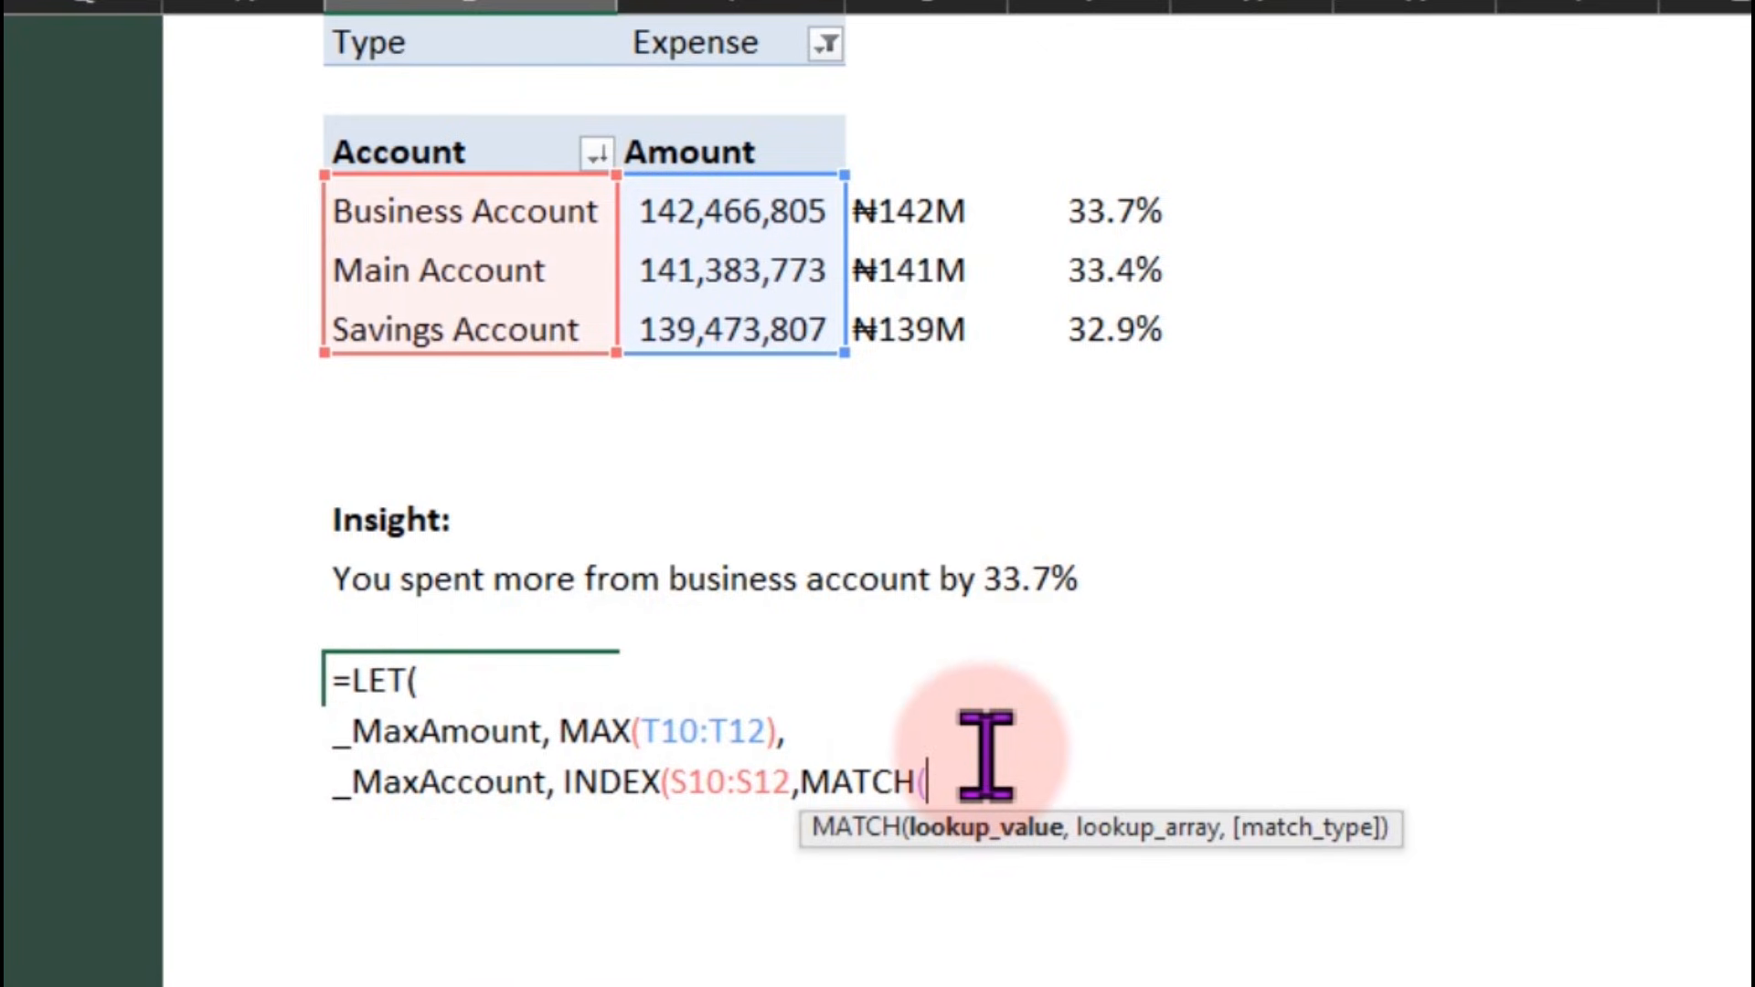
pyautogui.write('_')
pyautogui.press('Tab')
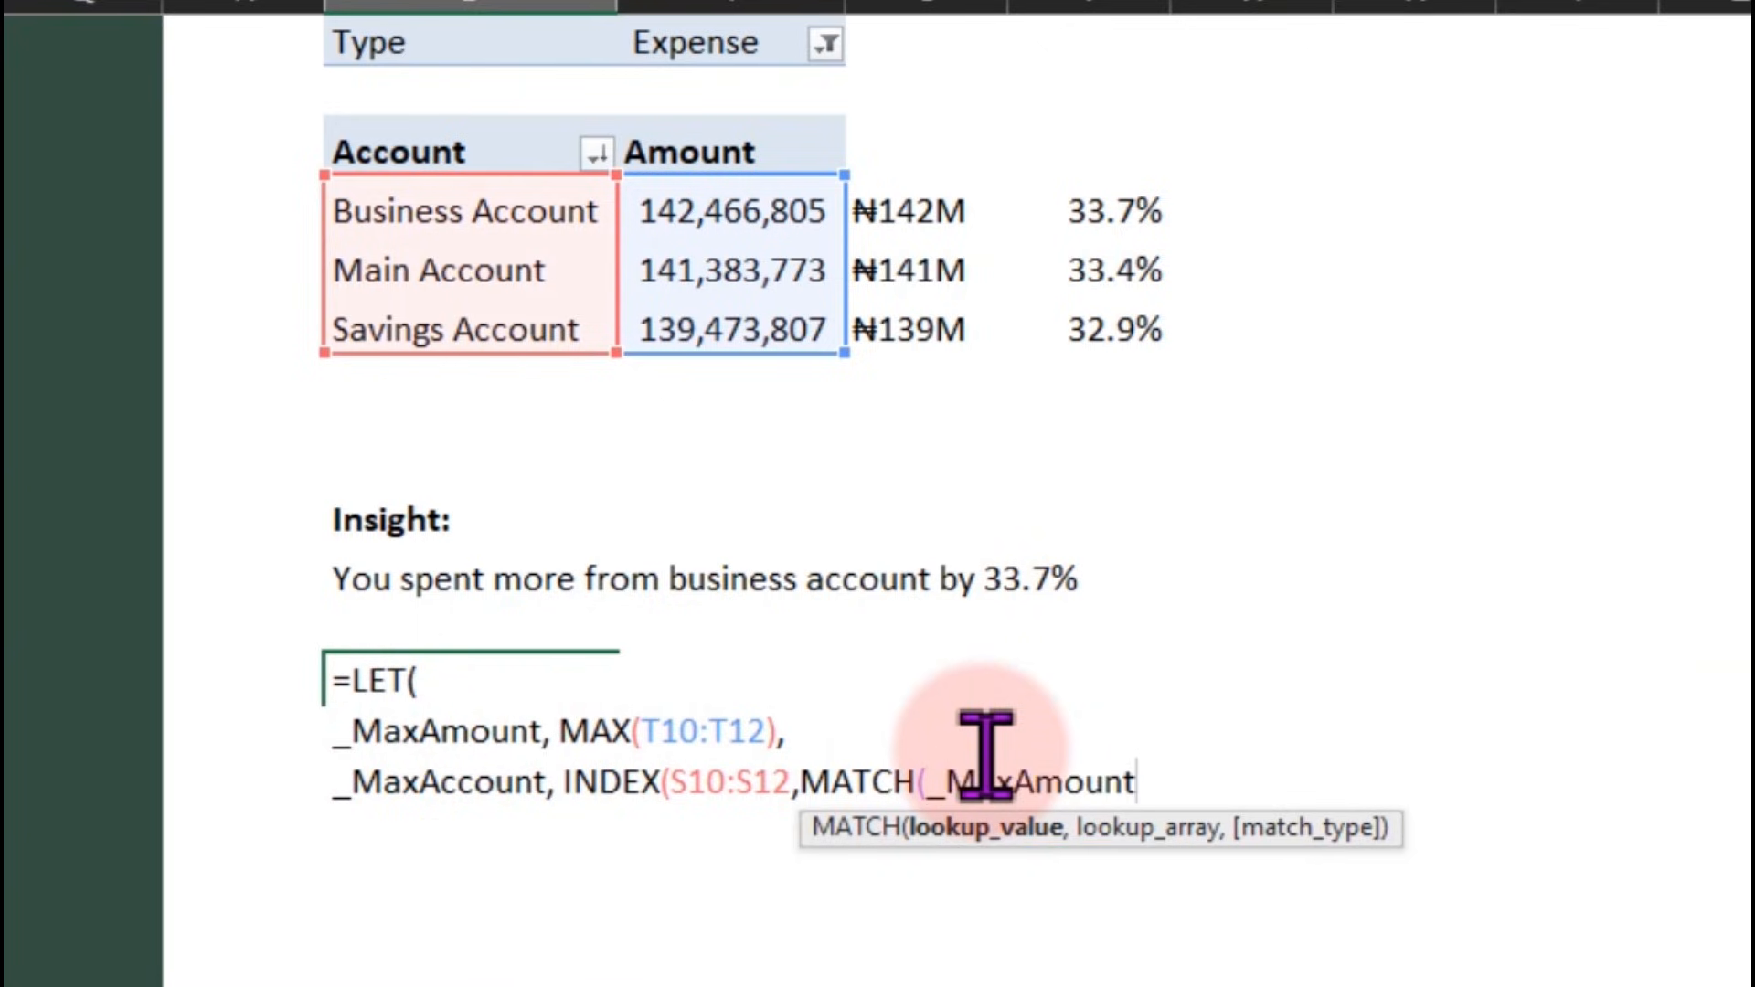
pyautogui.write(',')
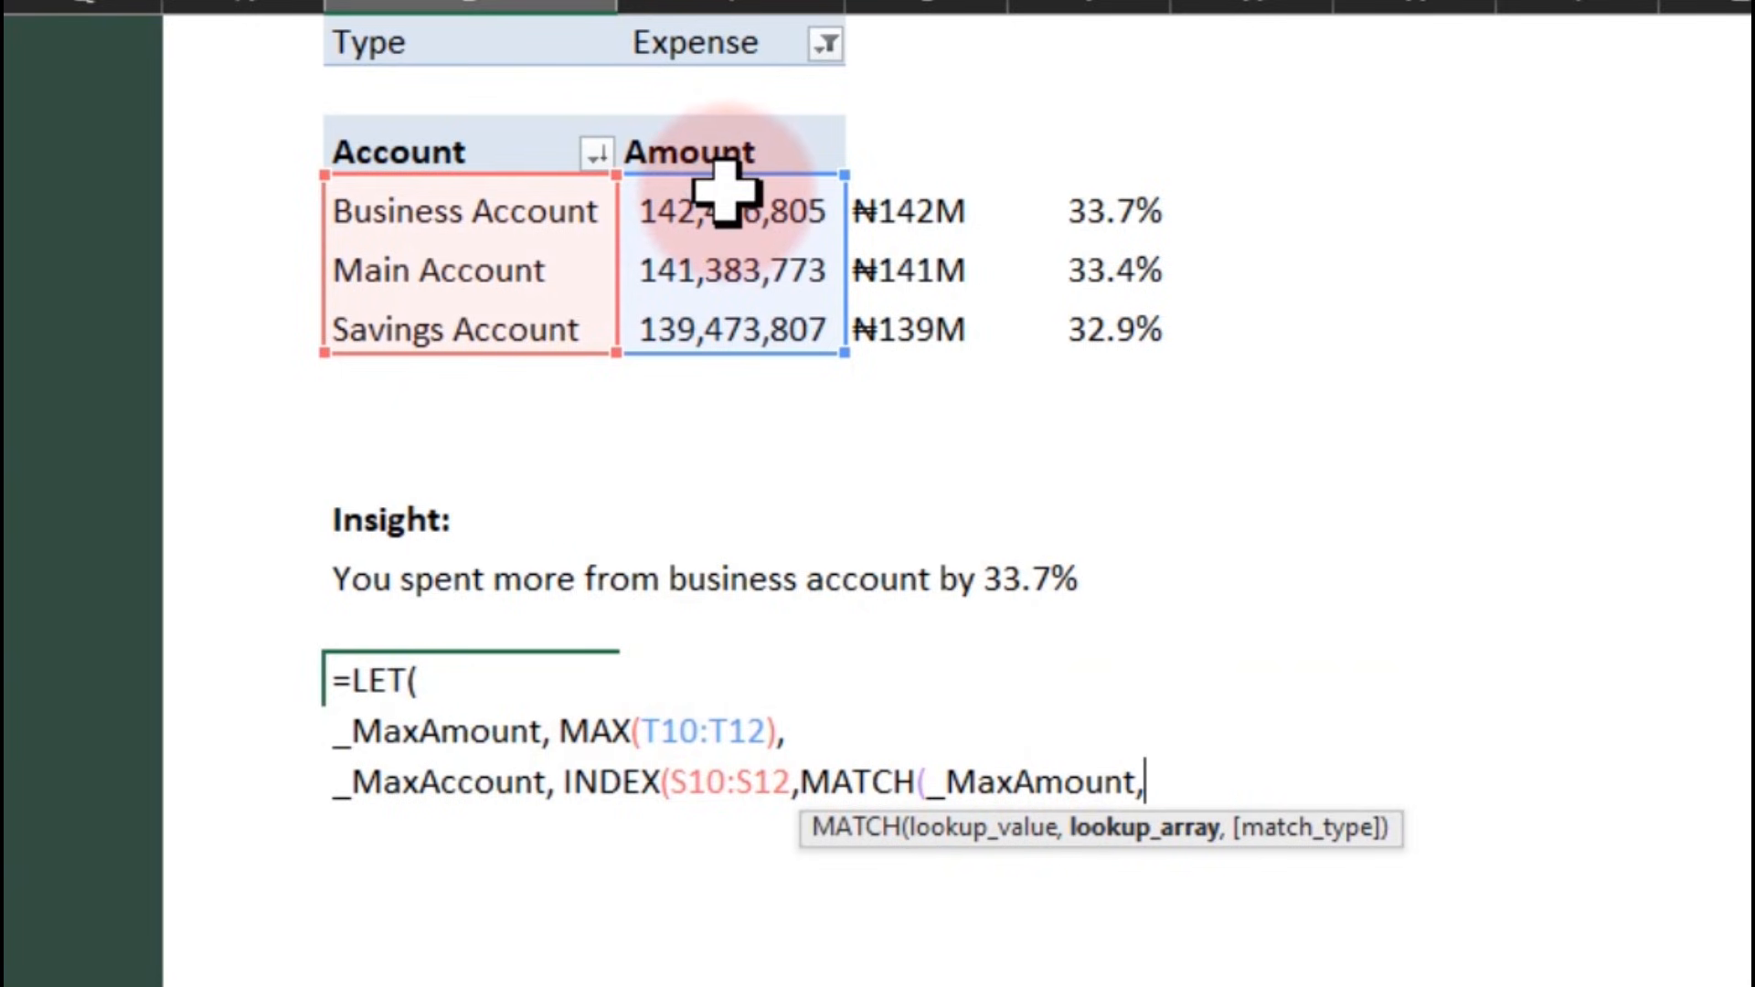
pyautogui.moveTo(722, 192); pyautogui.dragTo(722, 315)
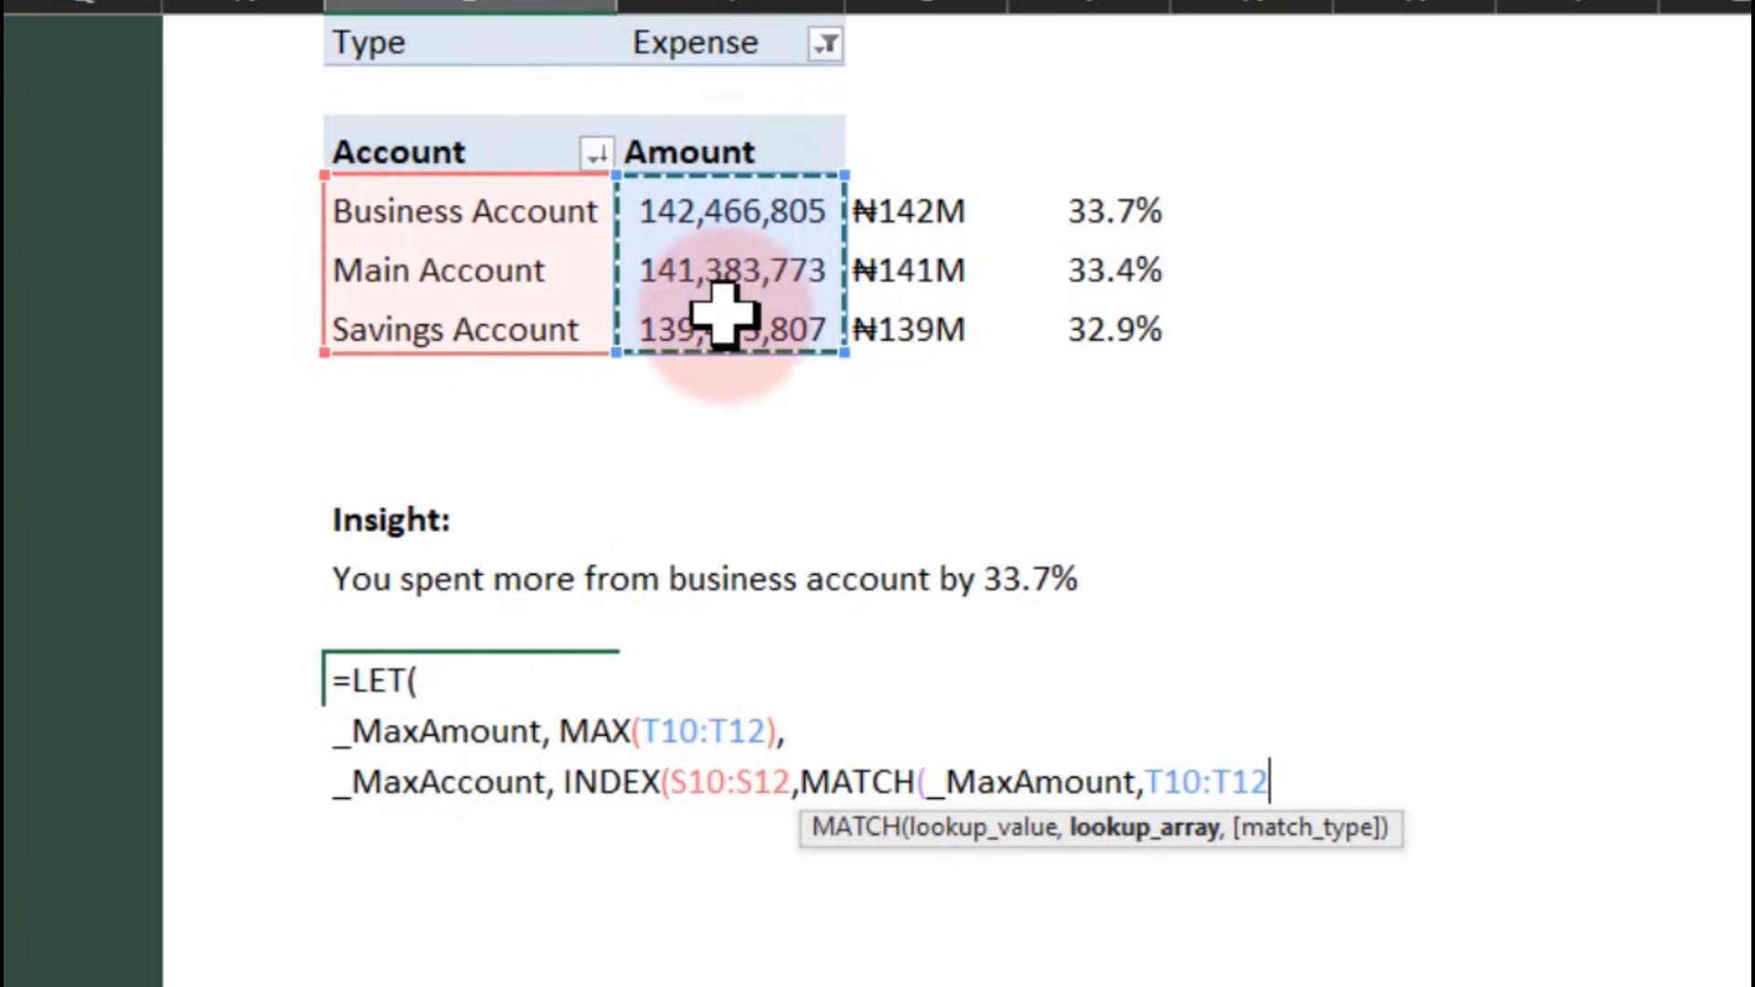
pyautogui.write(',0')
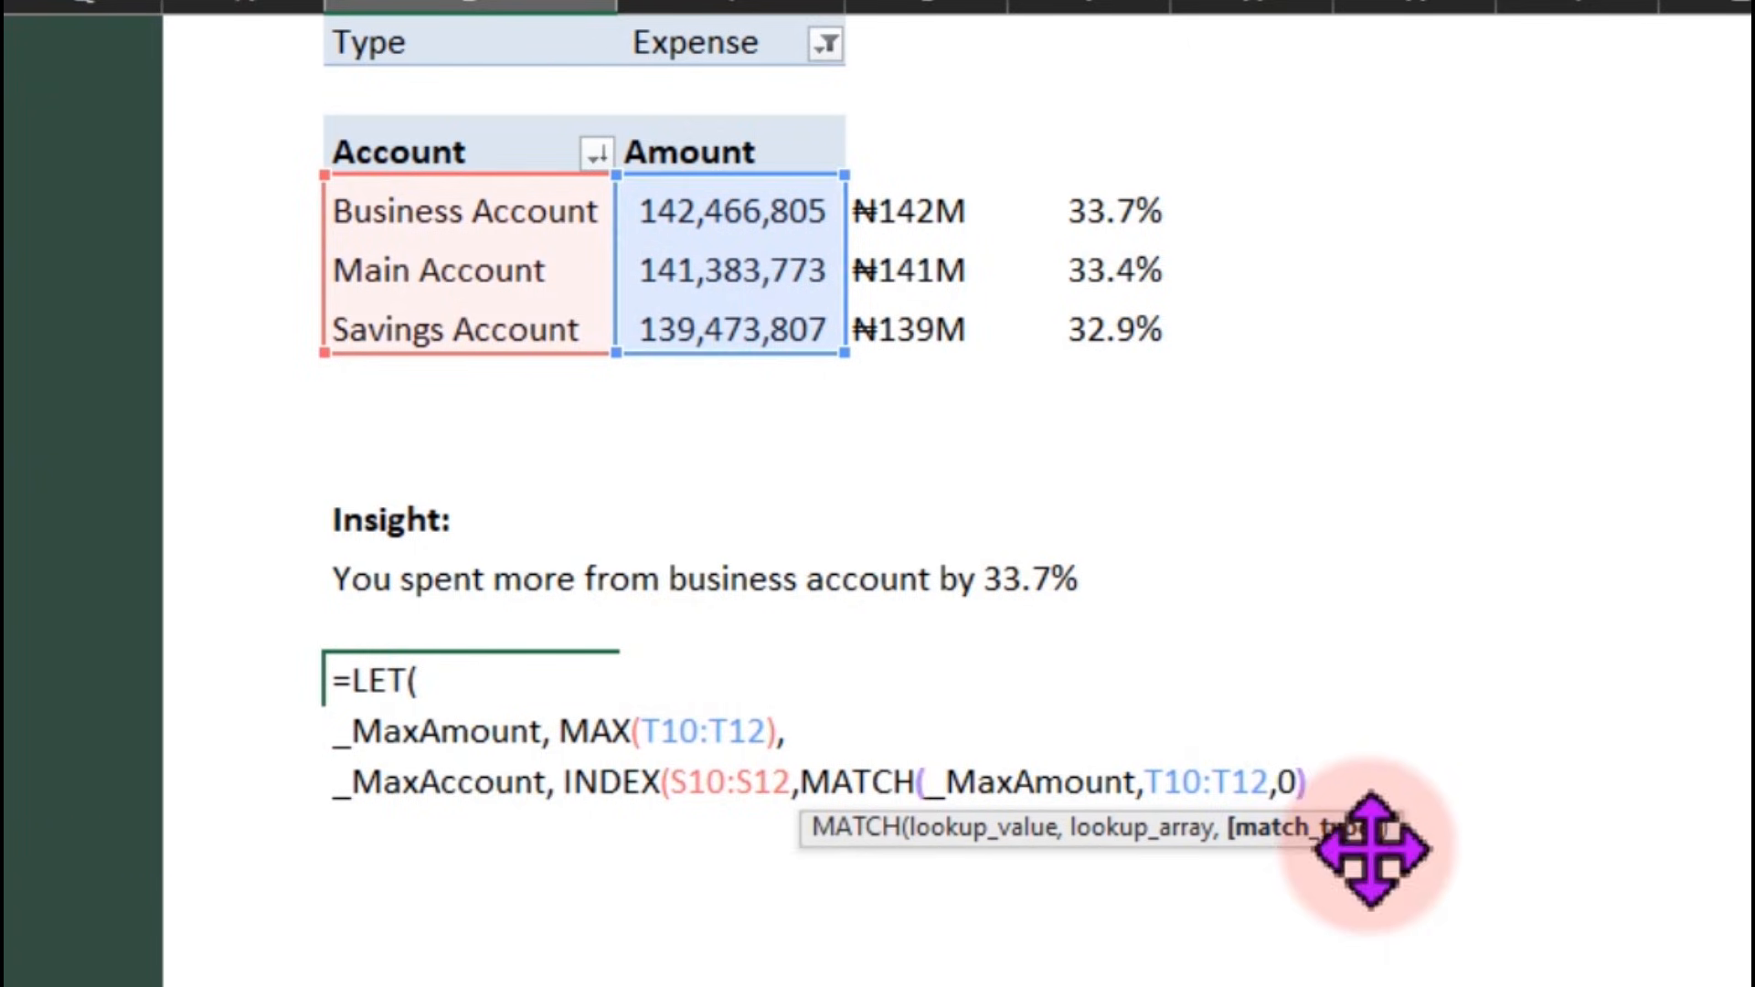
pyautogui.write('))')
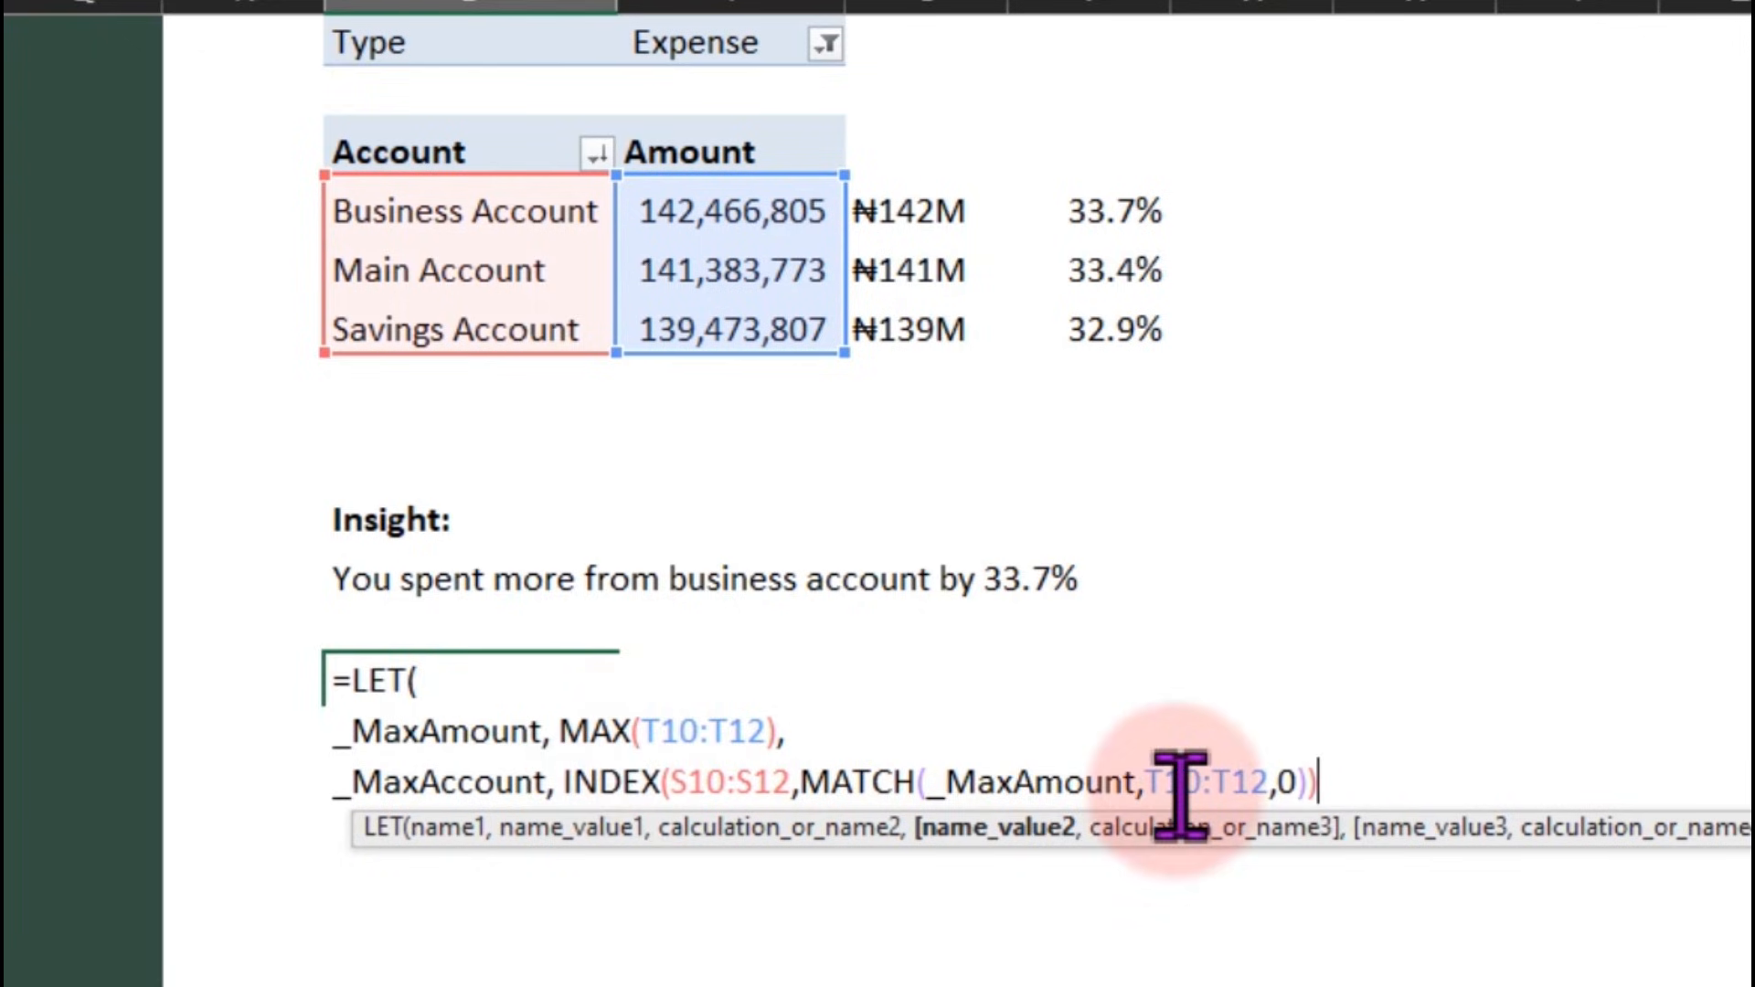
pyautogui.write(',')
pyautogui.hotkey('alt', 'Return')
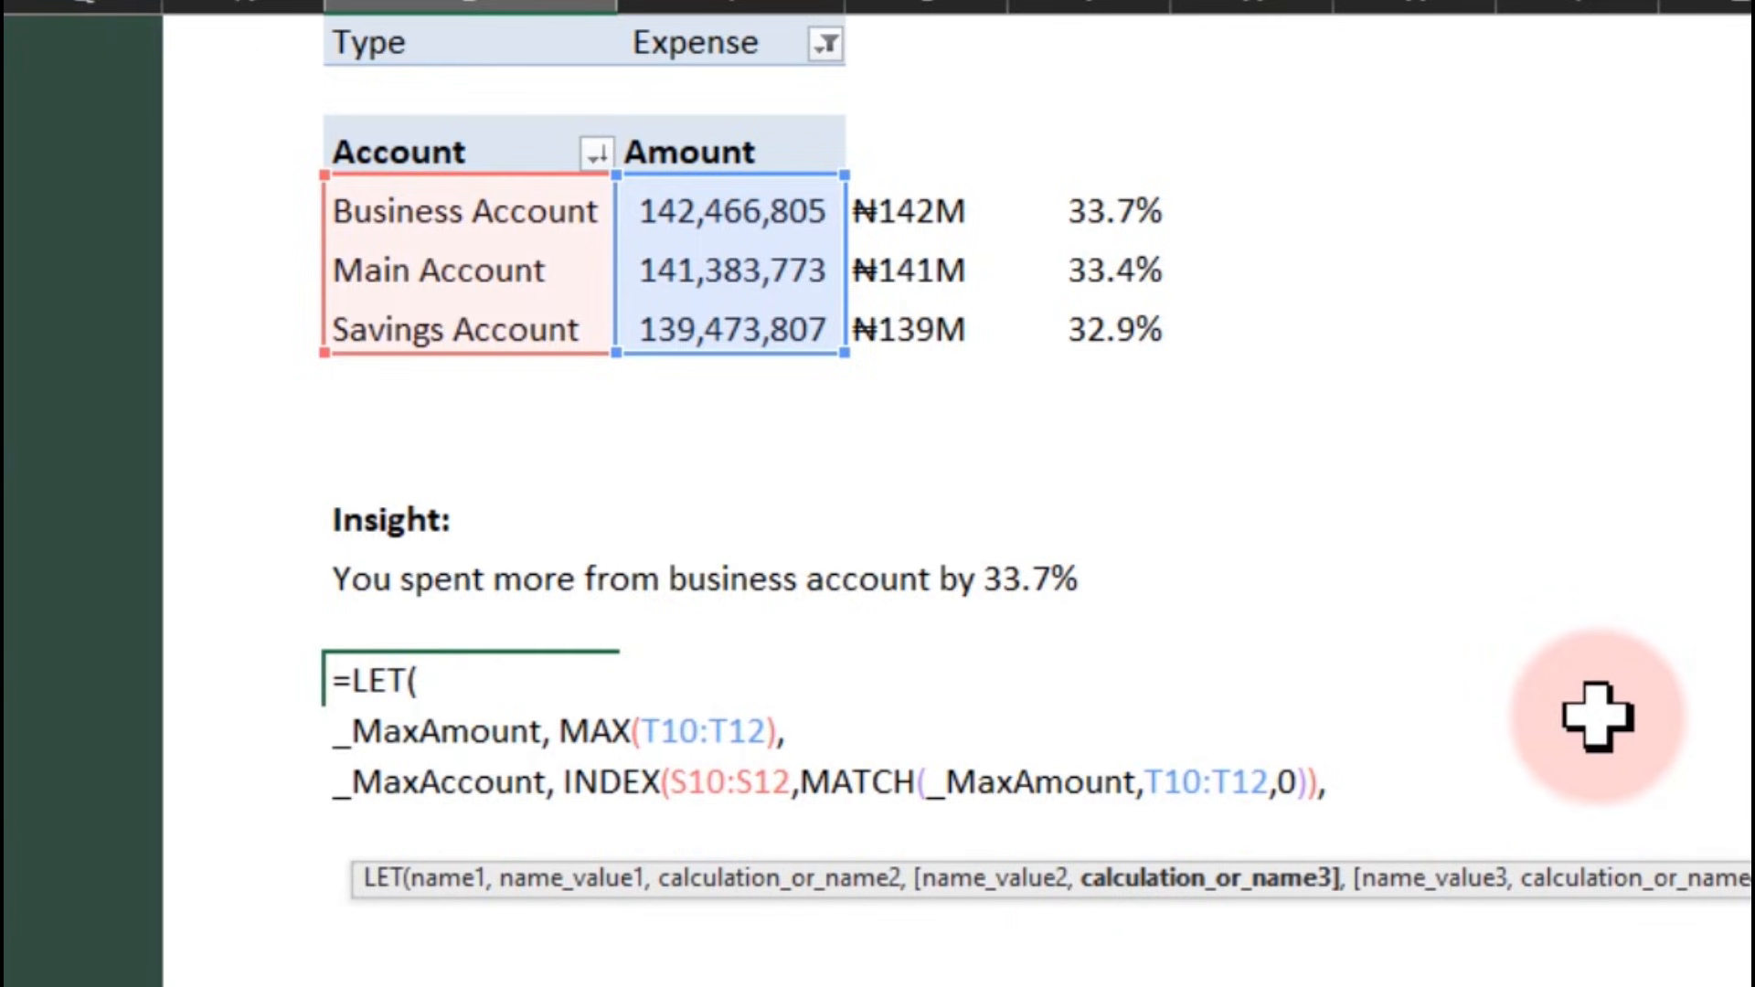
# Define a third LET variable, _TotalAmount, as SUM(T10:T12) on its own line
pyautogui.write('_')
pyautogui.press('BackSpace')
pyautogui.write('Total')
pyautogui.press('BackSpace')
pyautogui.write('Amou')
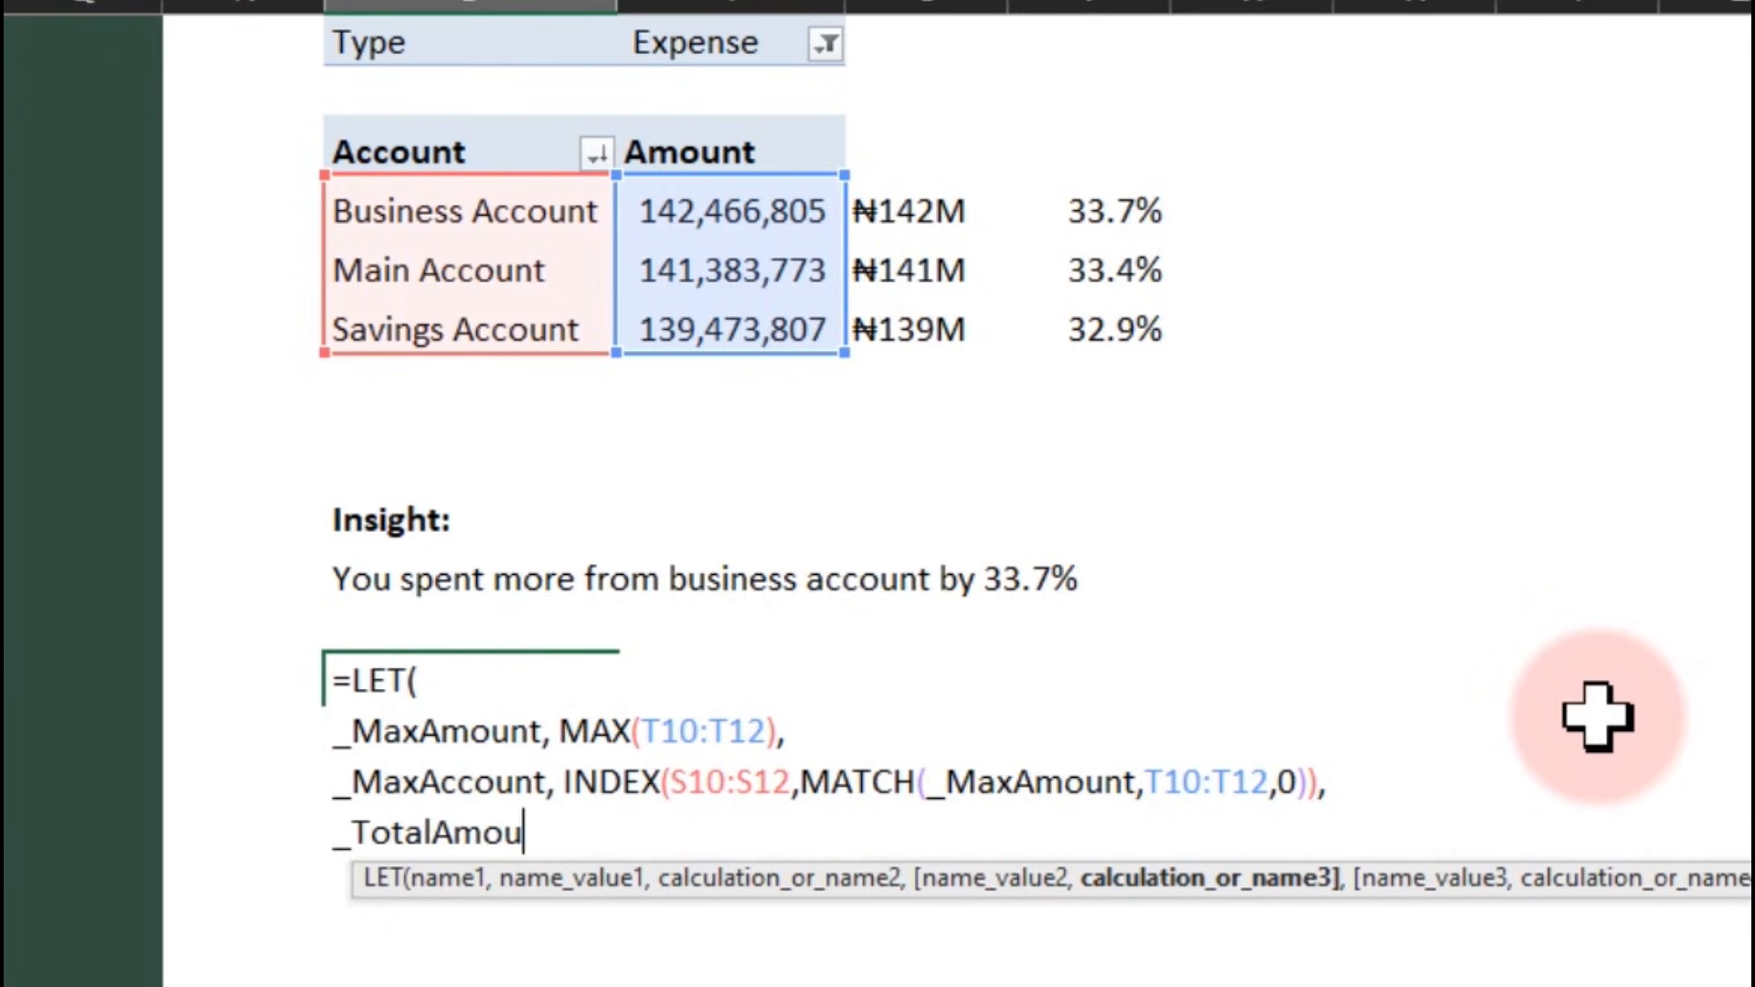
pyautogui.write('nt, sum')
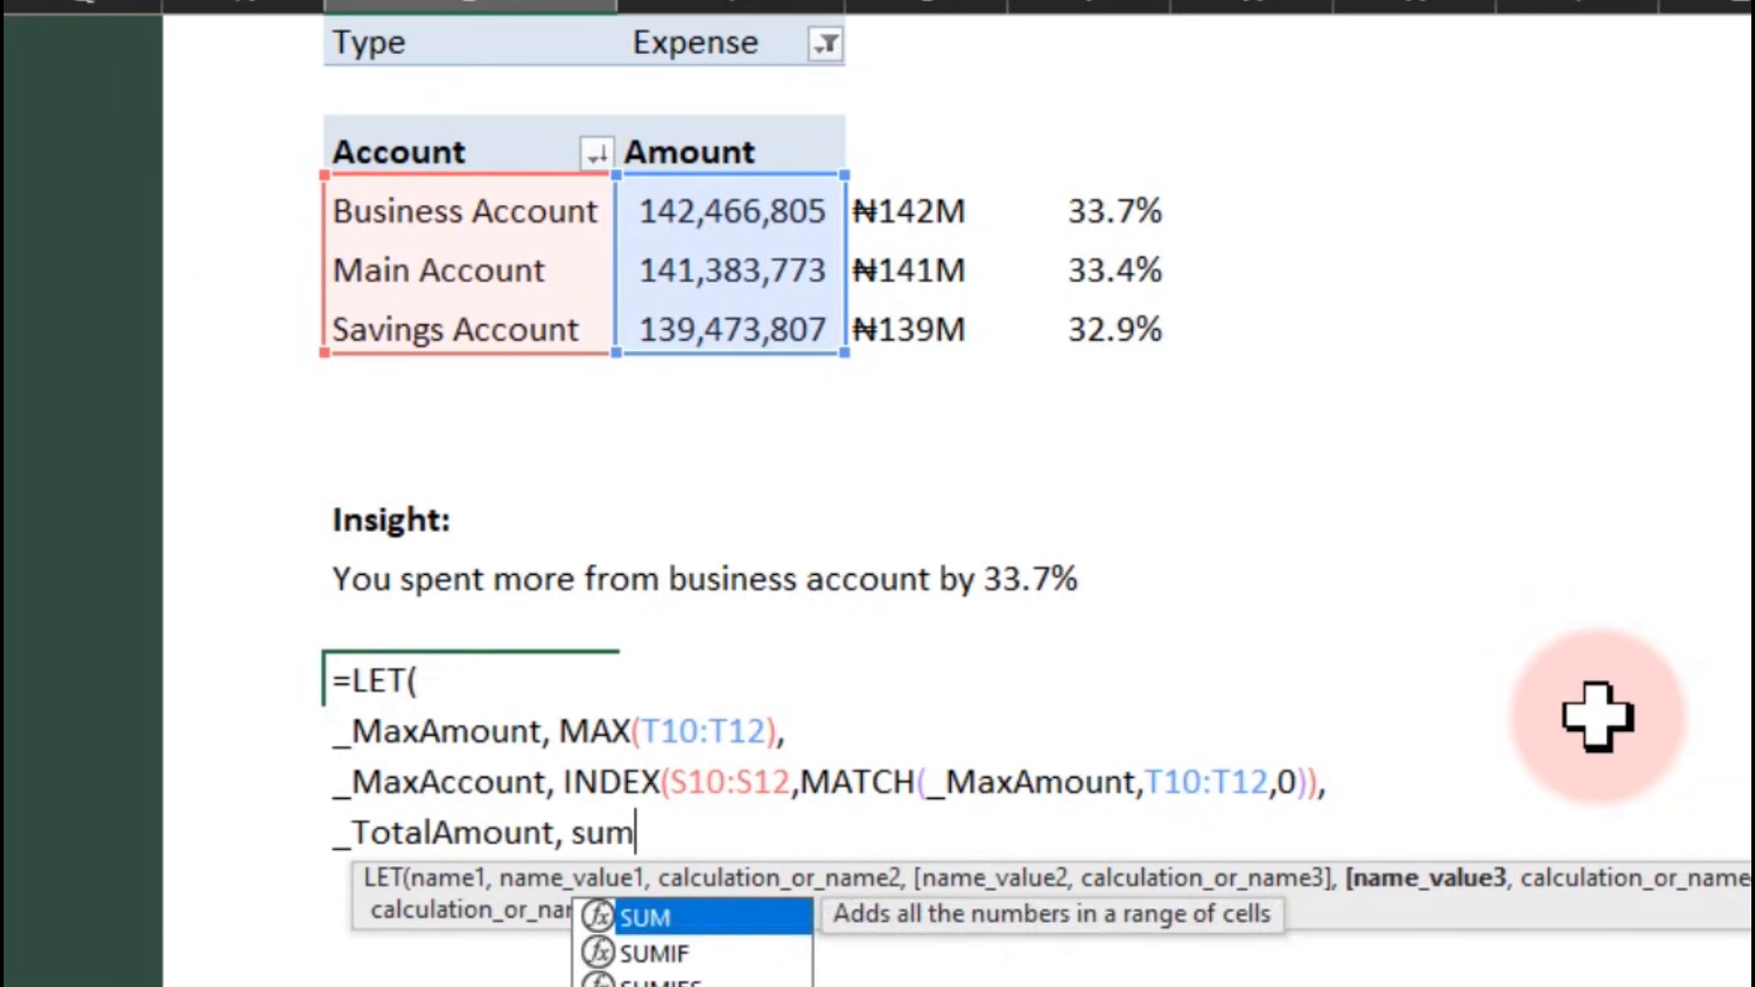
pyautogui.press('Tab')
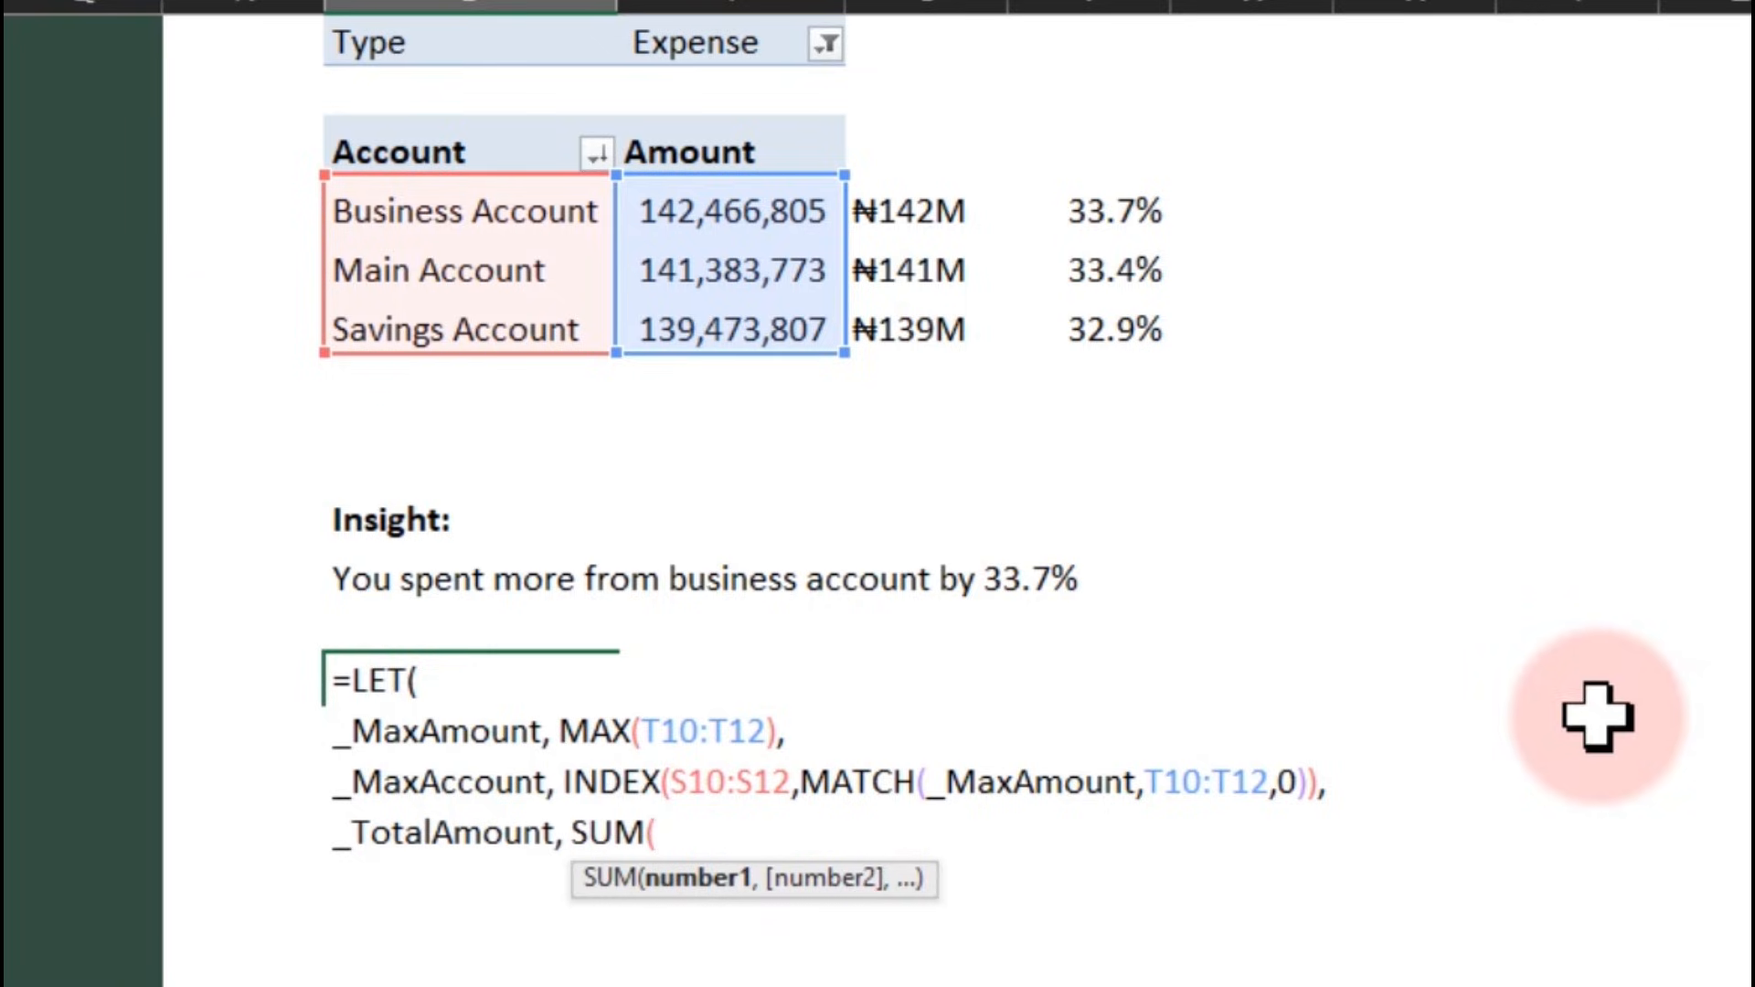
pyautogui.moveTo(742, 208); pyautogui.dragTo(740, 311)
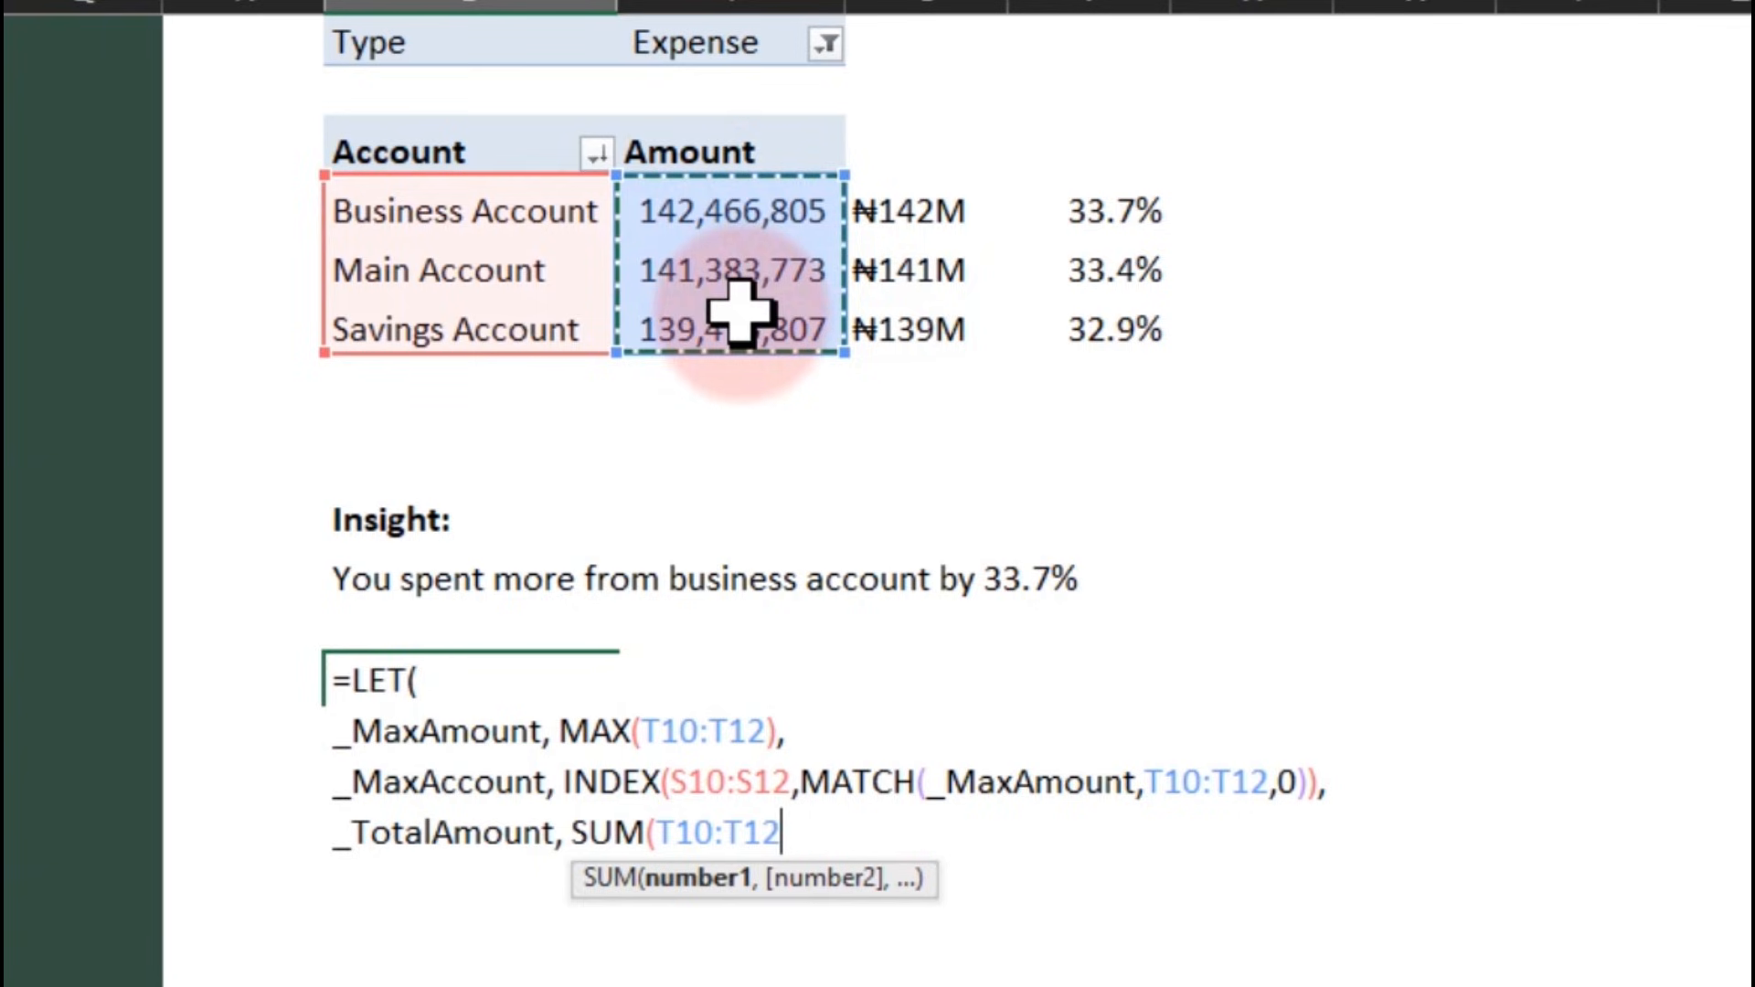
pyautogui.write('),')
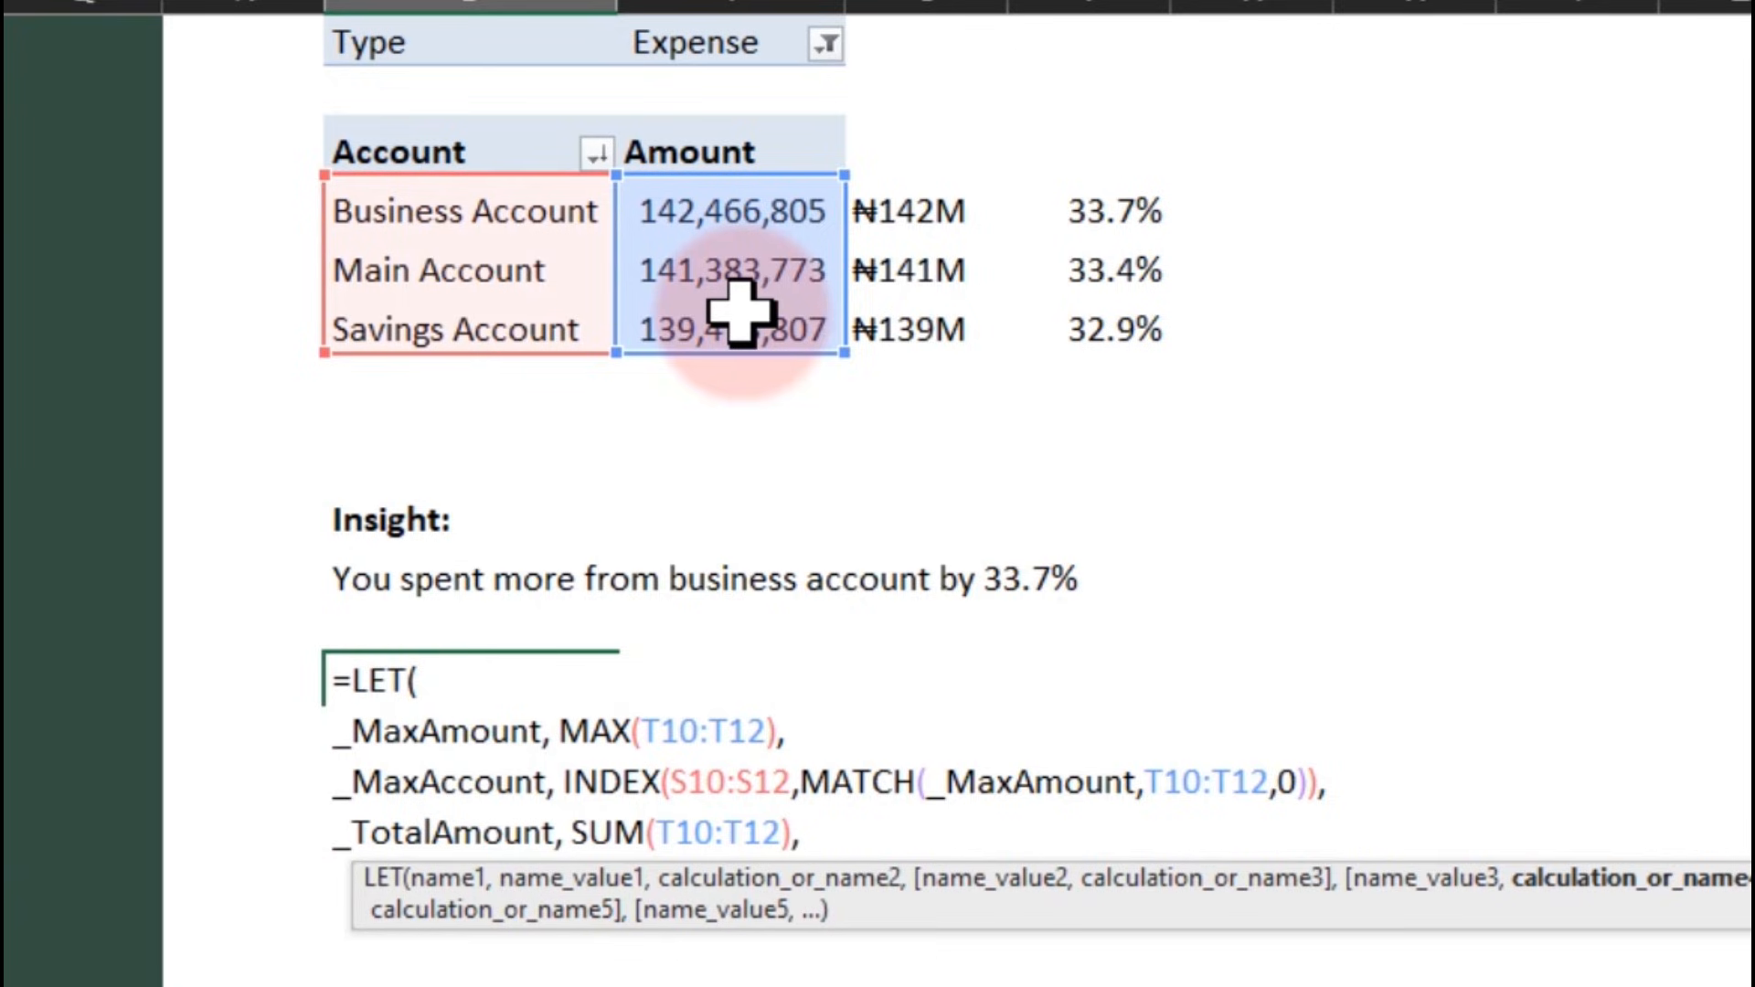
pyautogui.hotkey('alt', 'Return')
# Define the LET variable _PctGrandTotal as _MaxAmount/_TotalAmount
pyautogui.write('_ ')
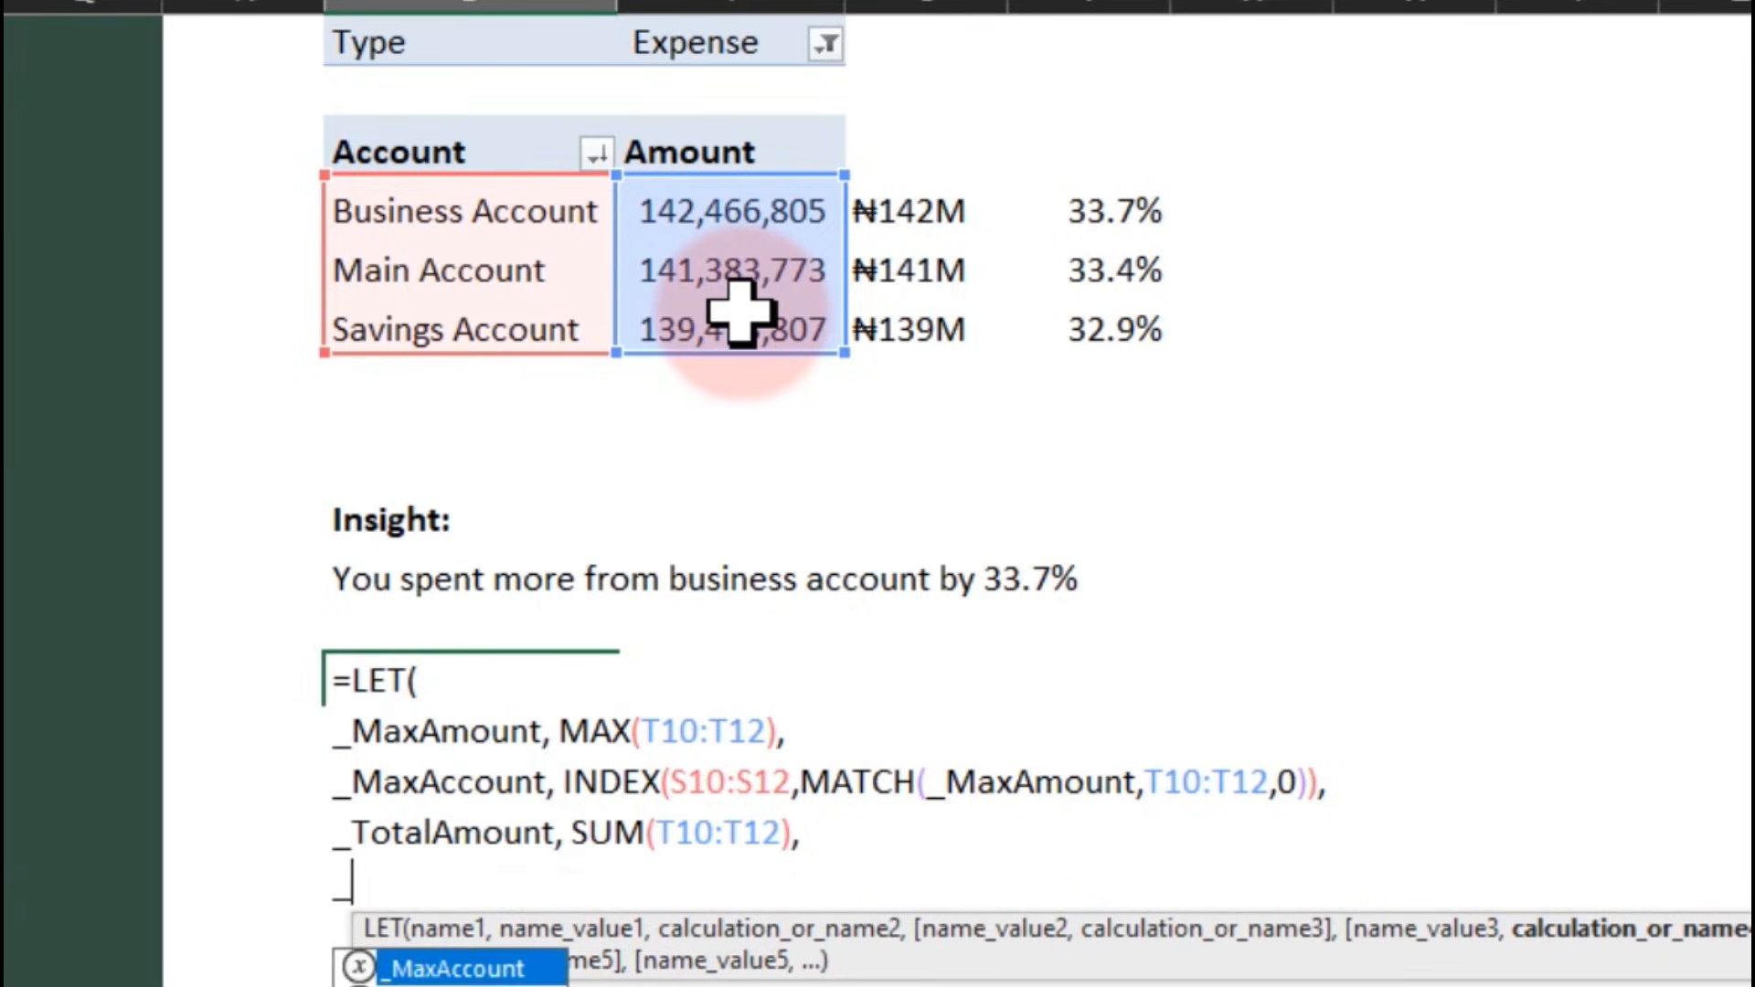
pyautogui.write('Pct')
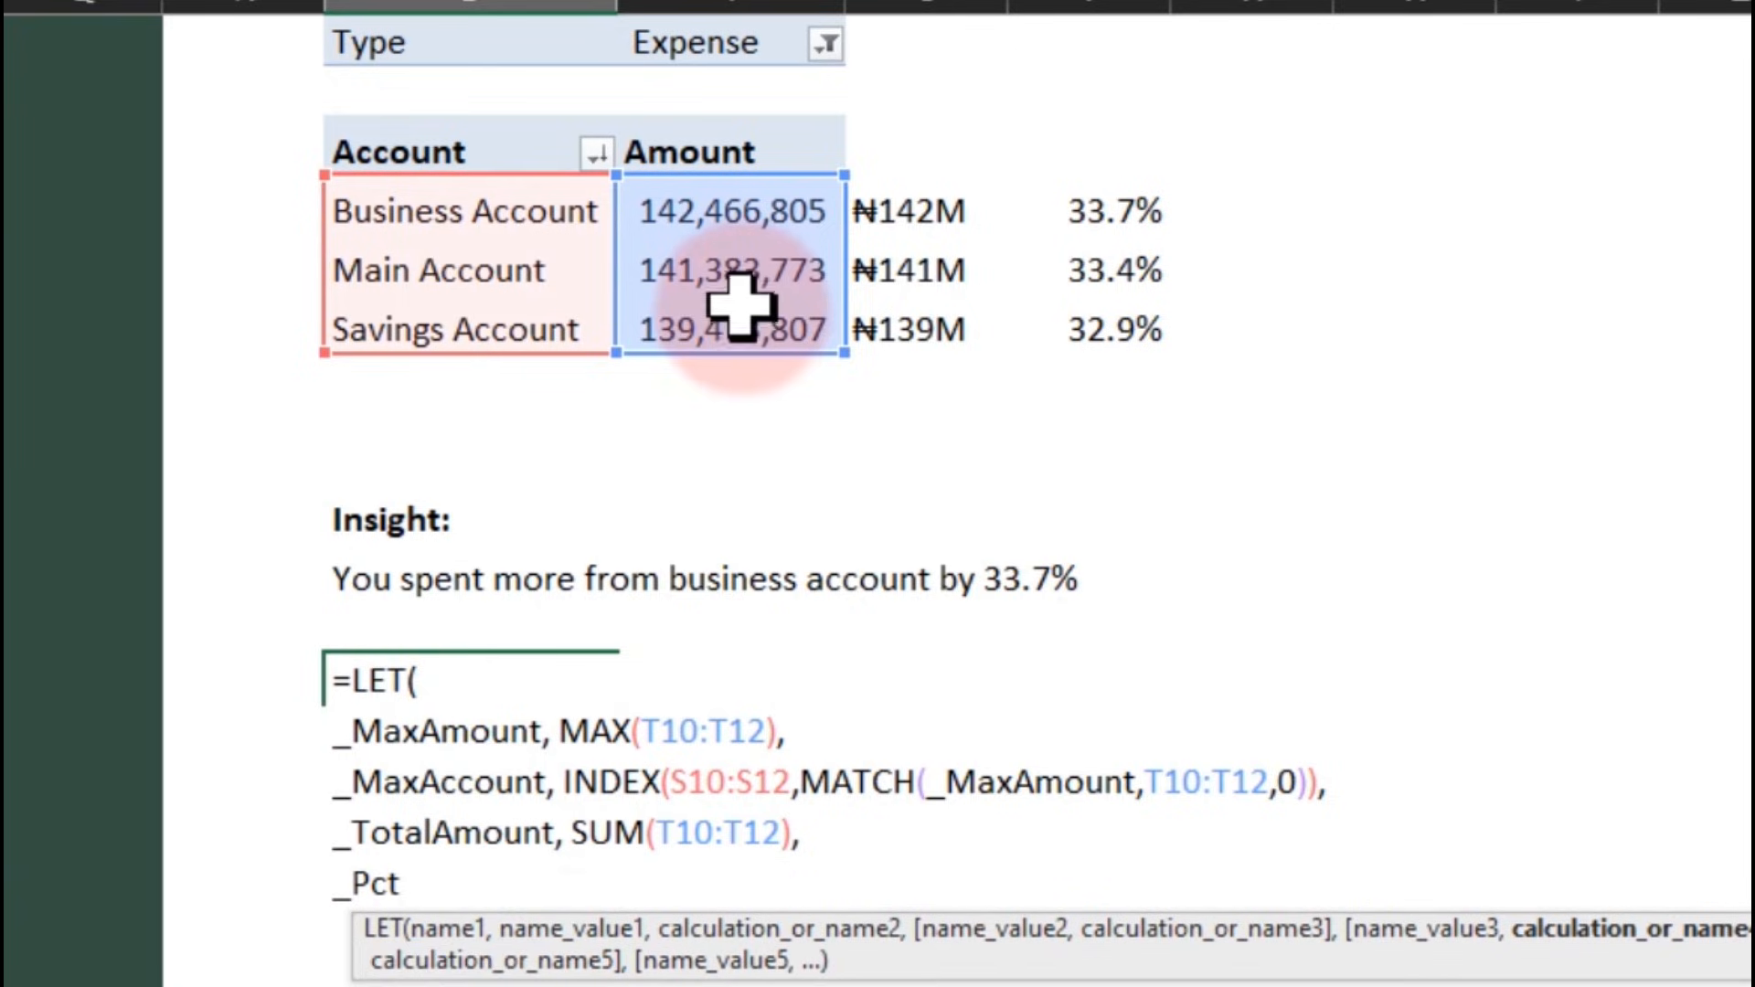
pyautogui.write('GrandTa')
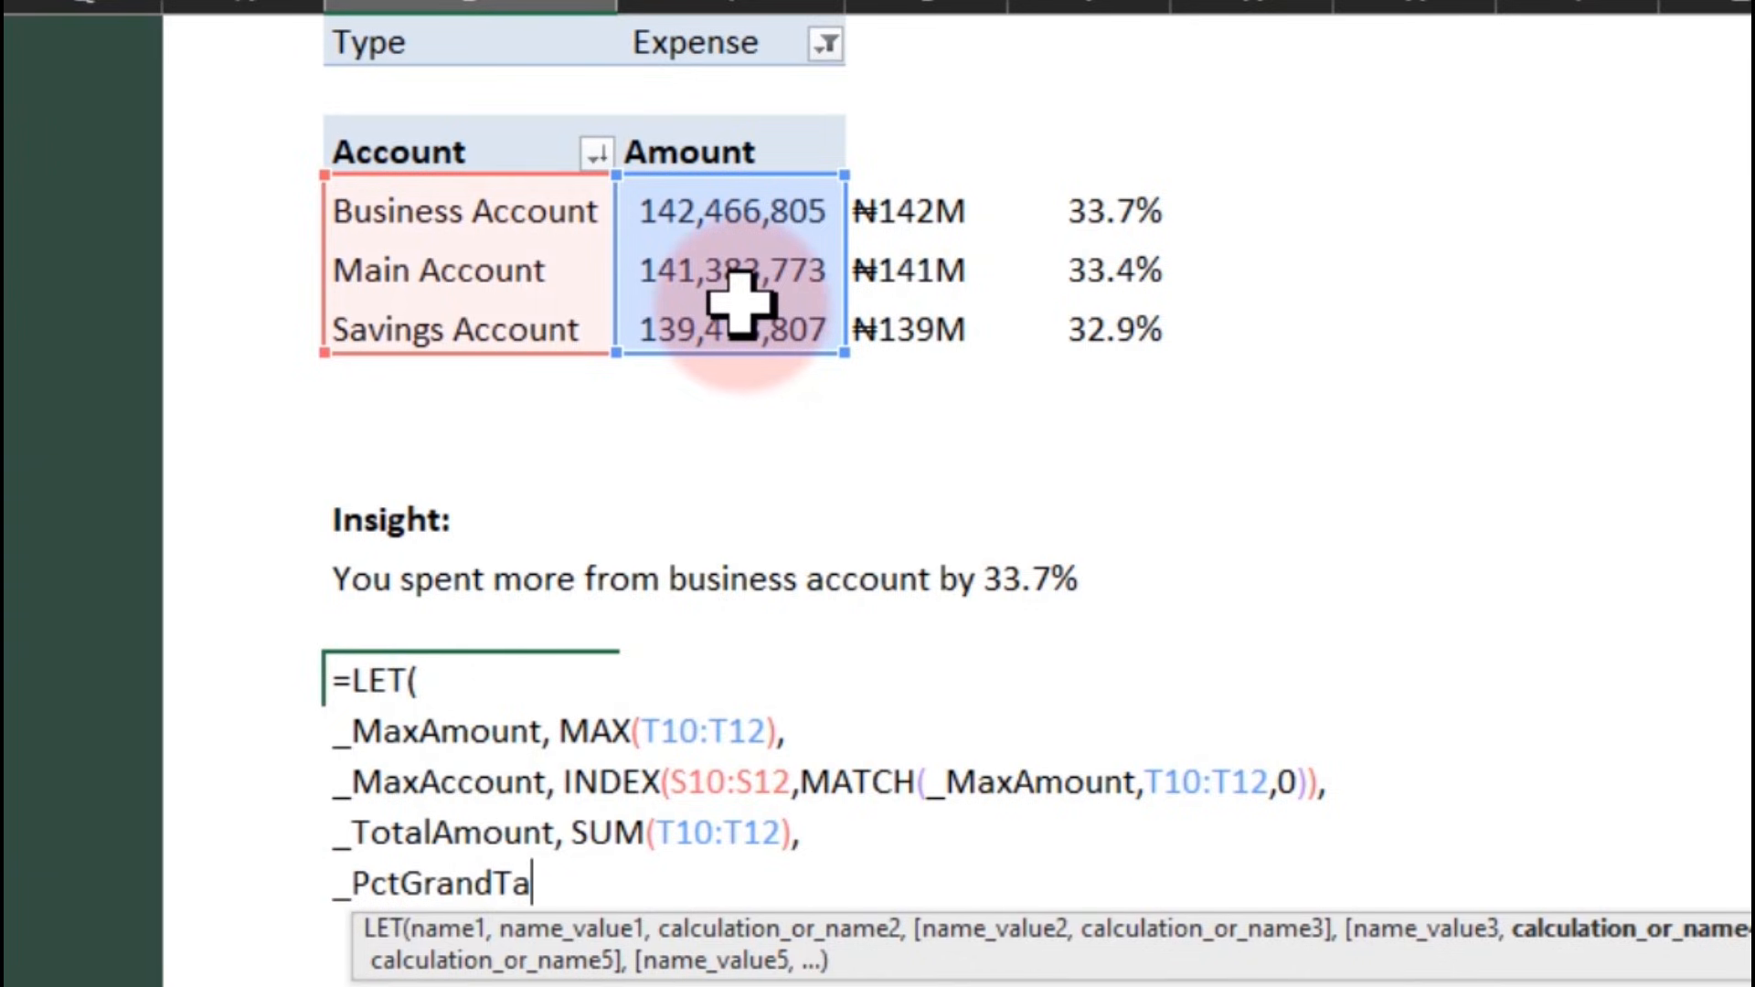
pyautogui.press('BackSpace')
pyautogui.write('otal, ')
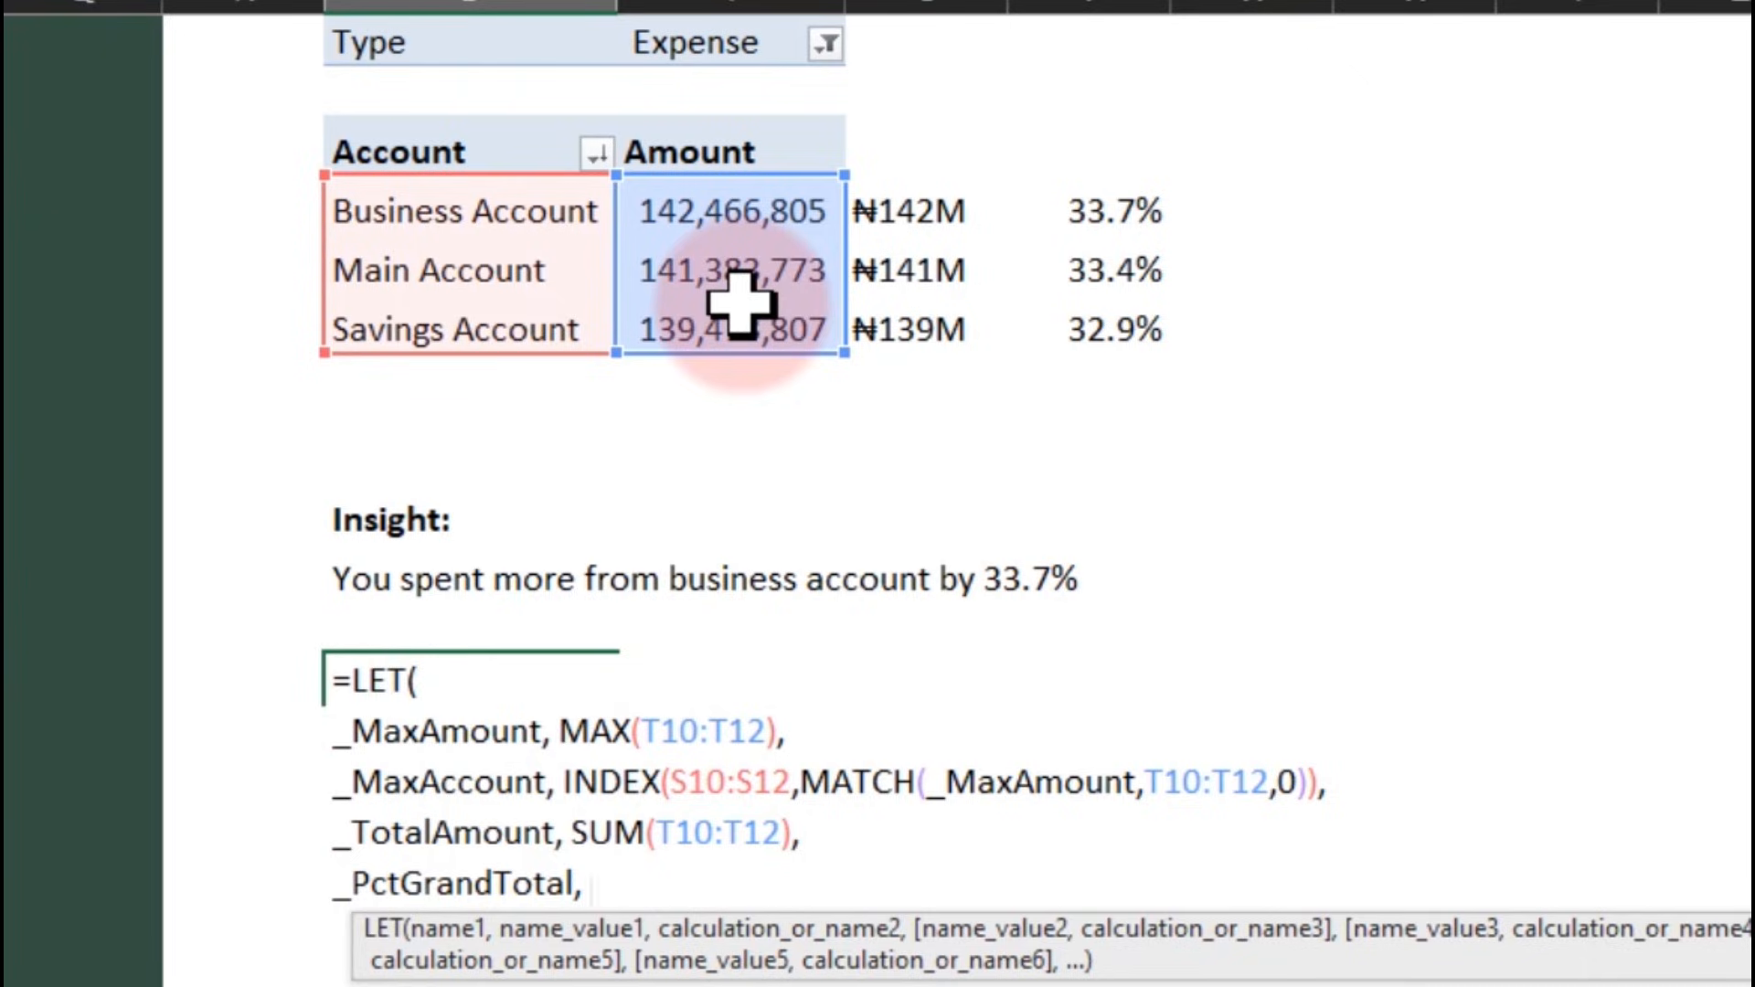
pyautogui.write('_')
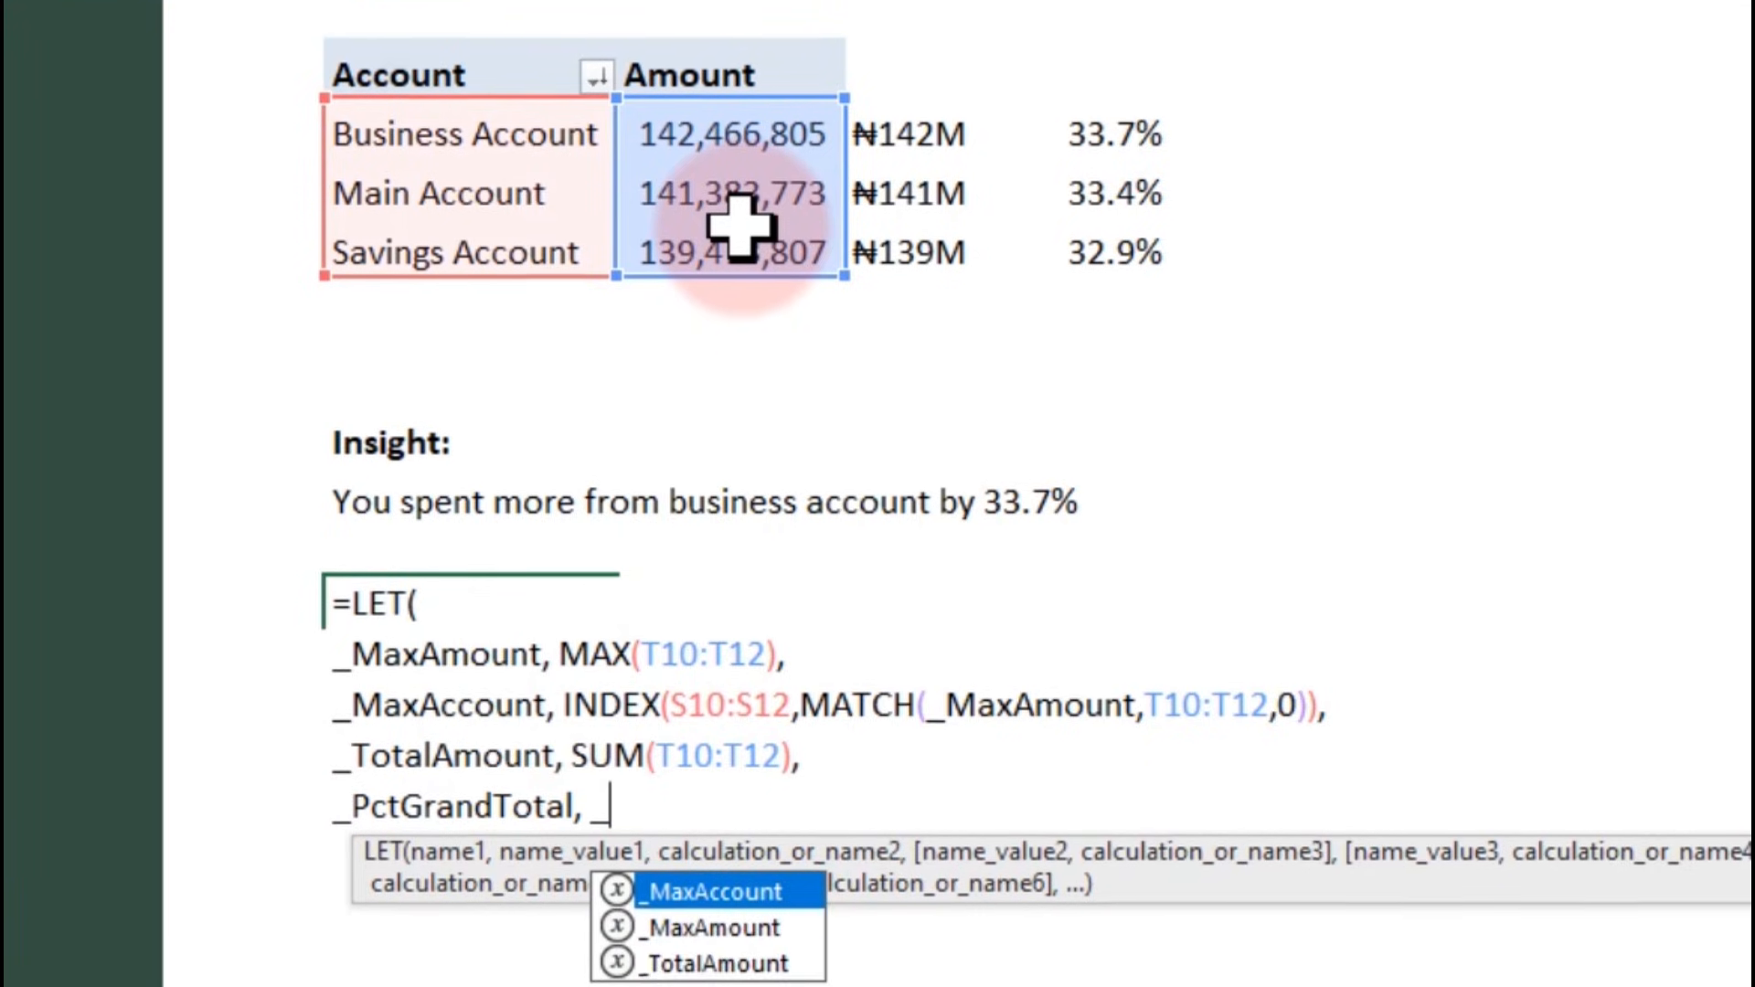
pyautogui.press('Down')
pyautogui.press('Tab')
pyautogui.write('/')
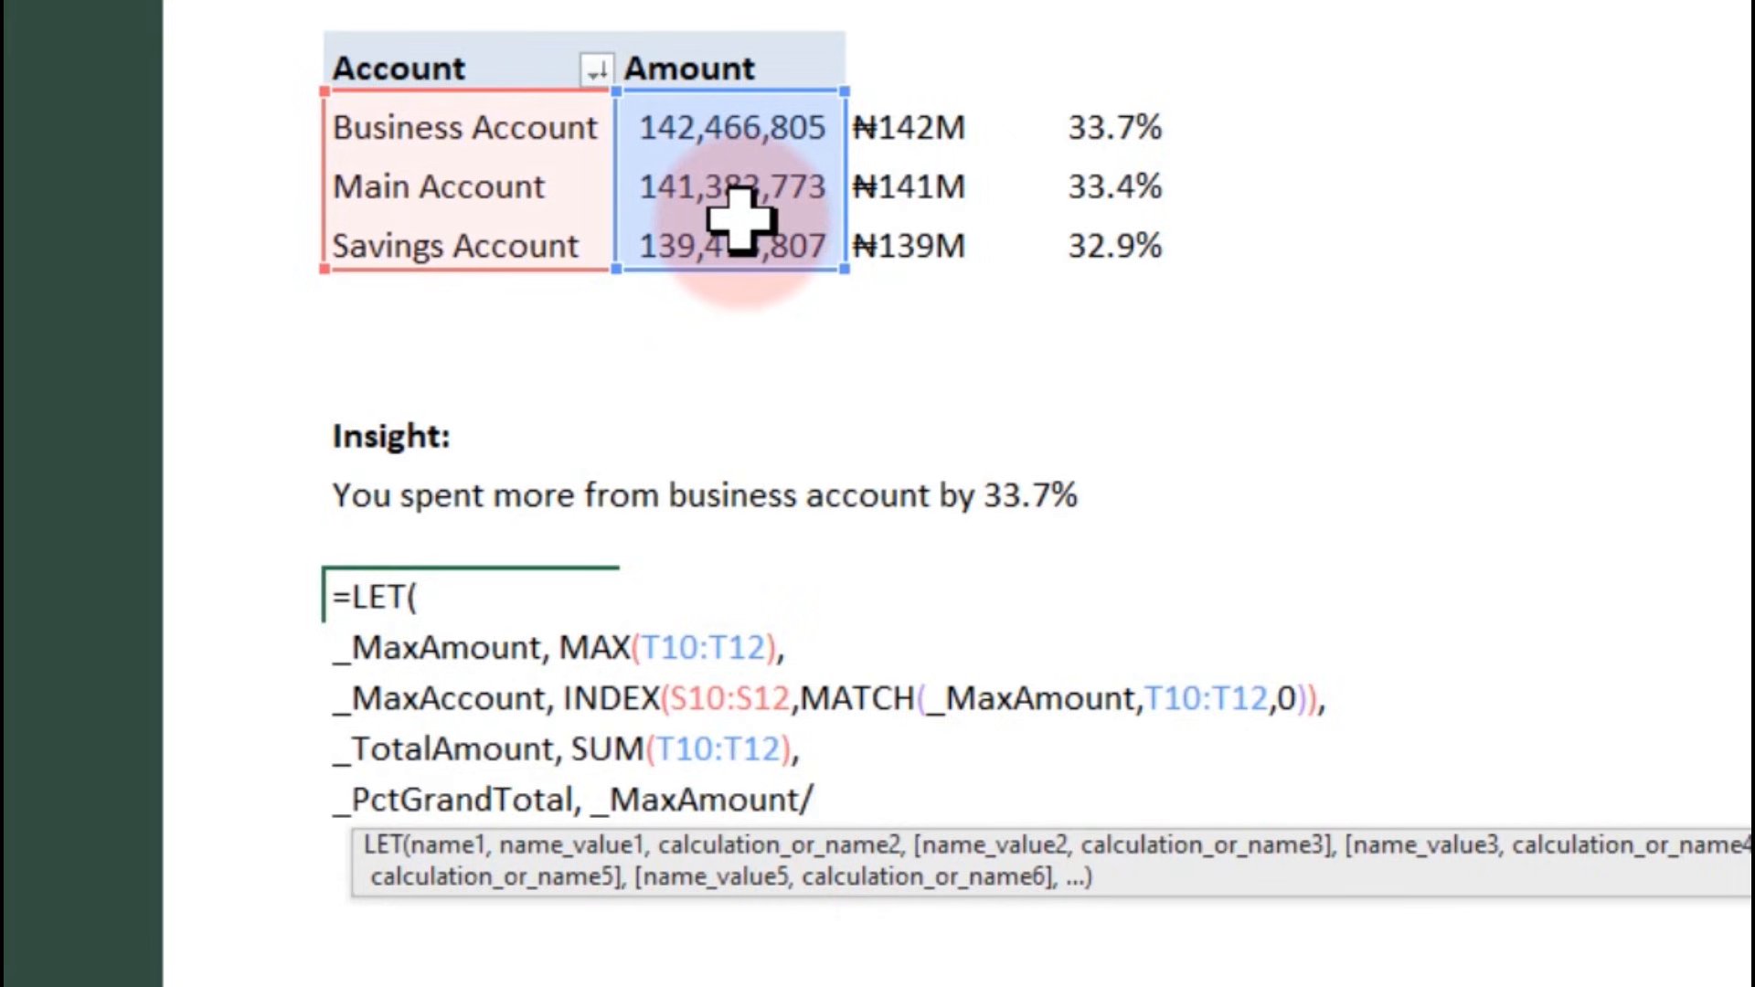
pyautogui.write('_')
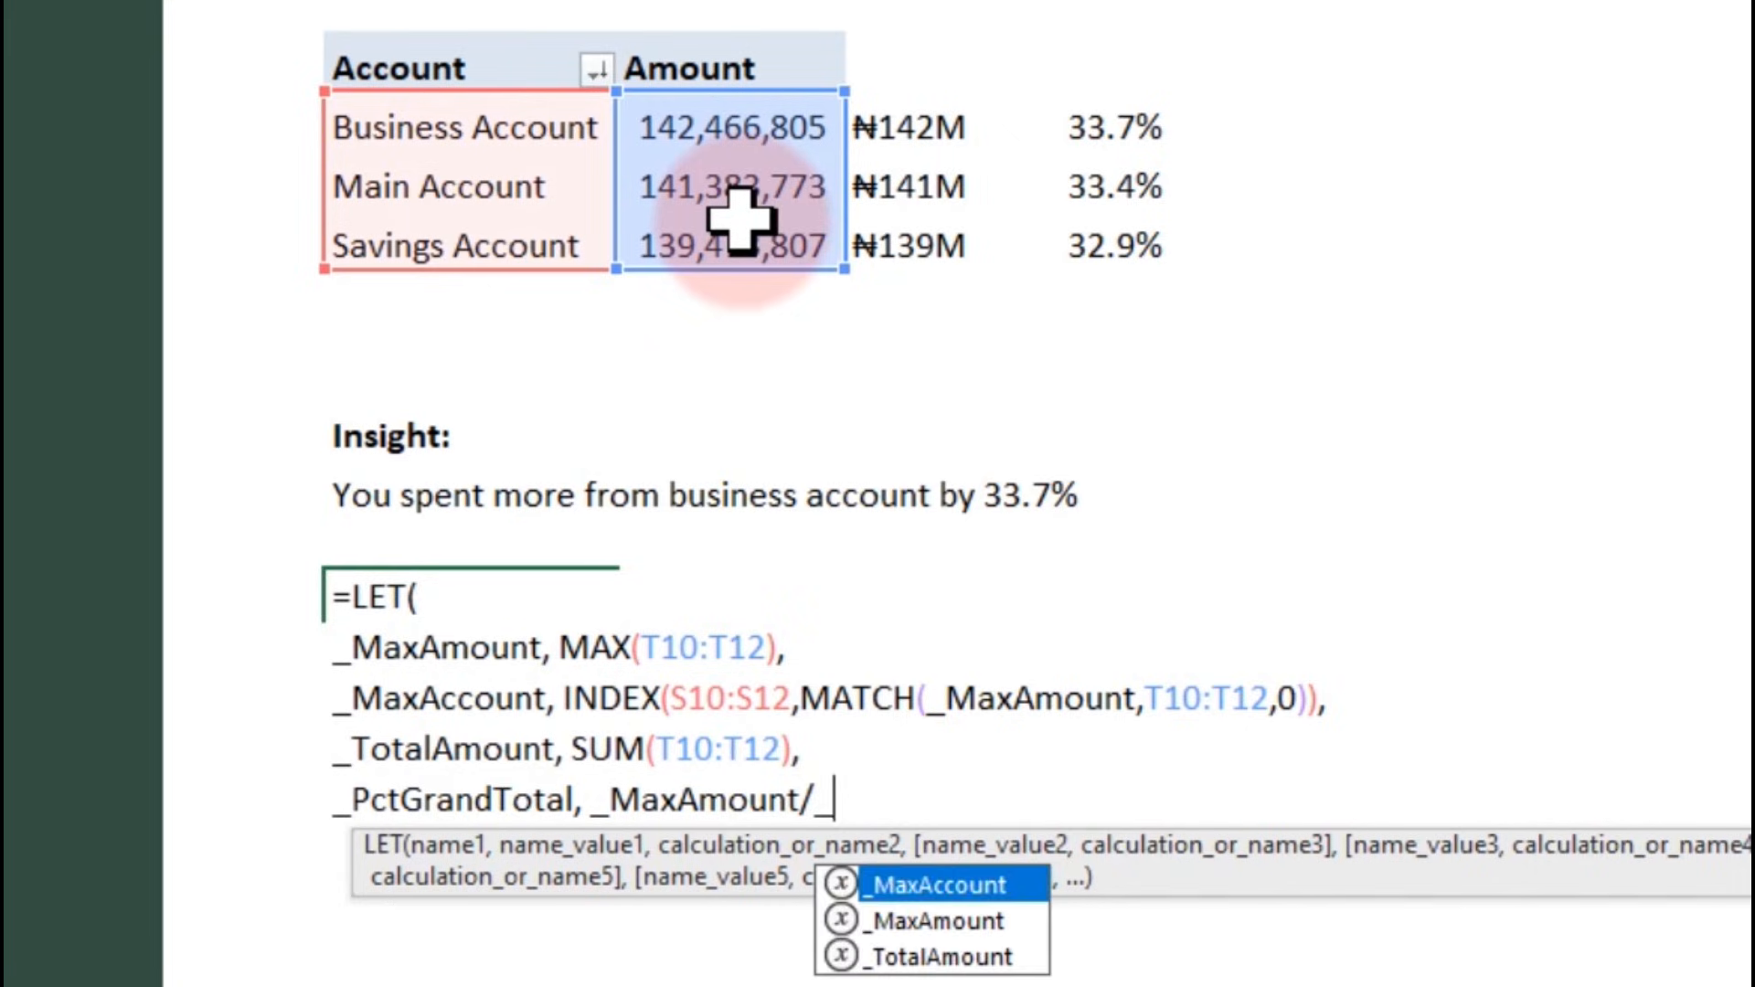
pyautogui.press('Down')
pyautogui.press('Down')
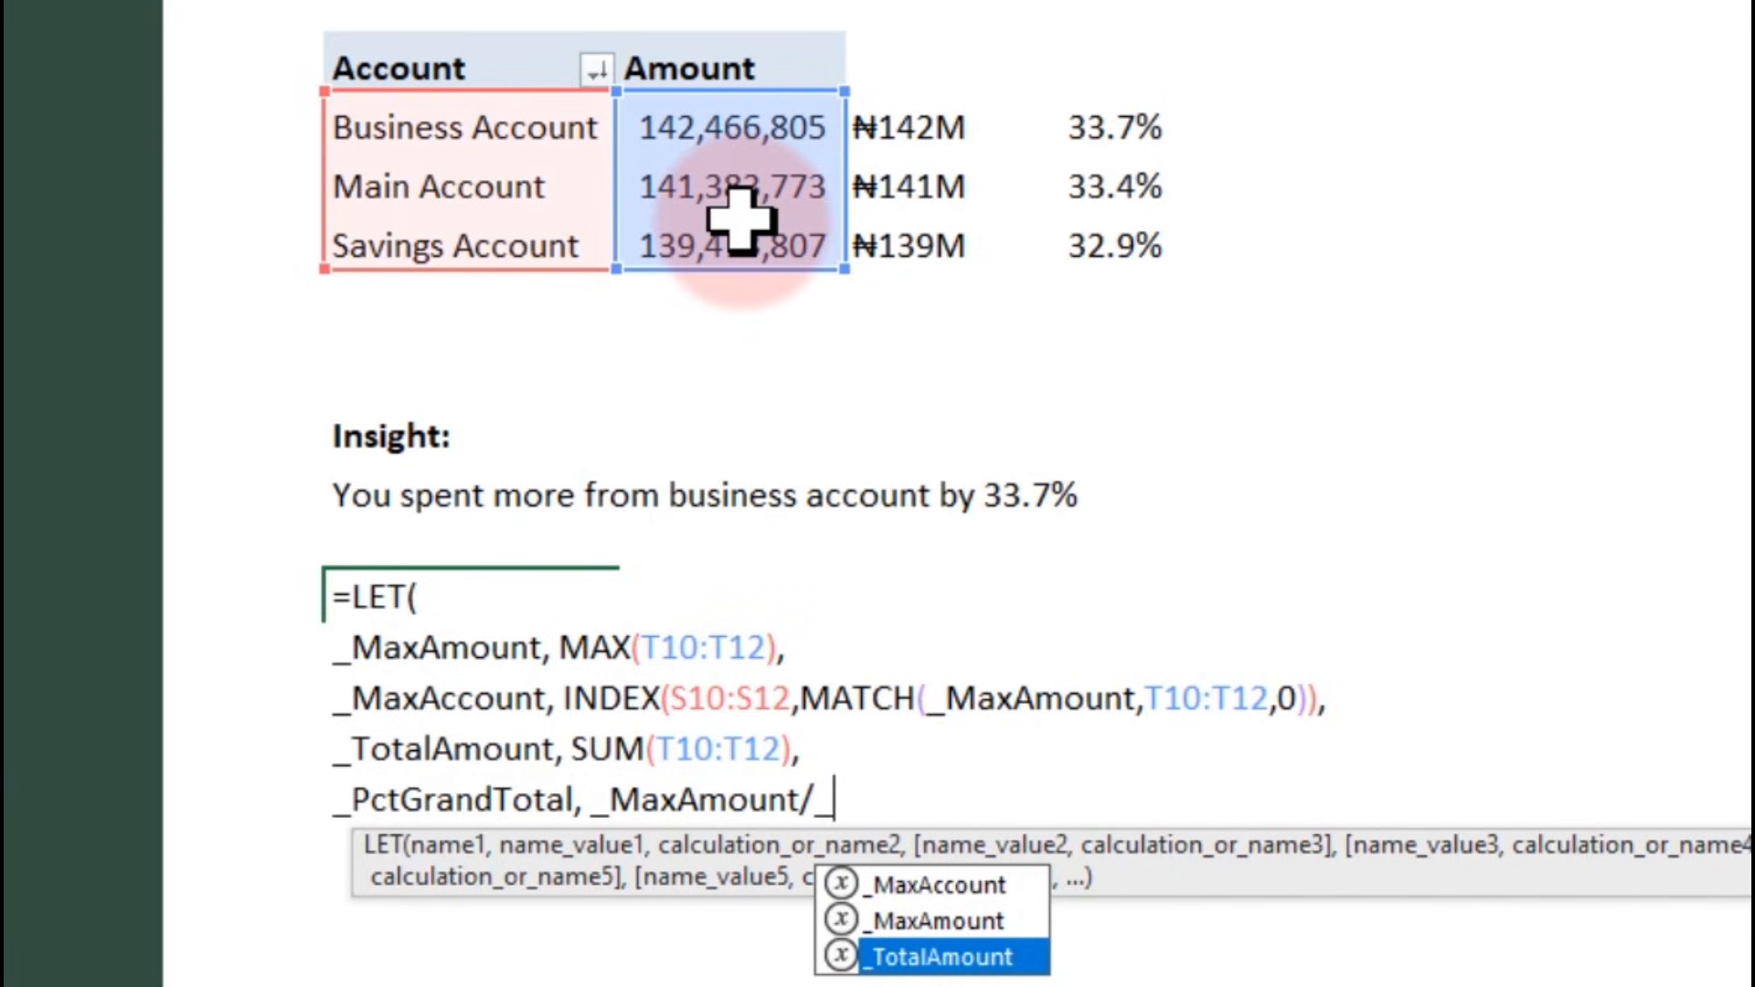
pyautogui.press('Tab')
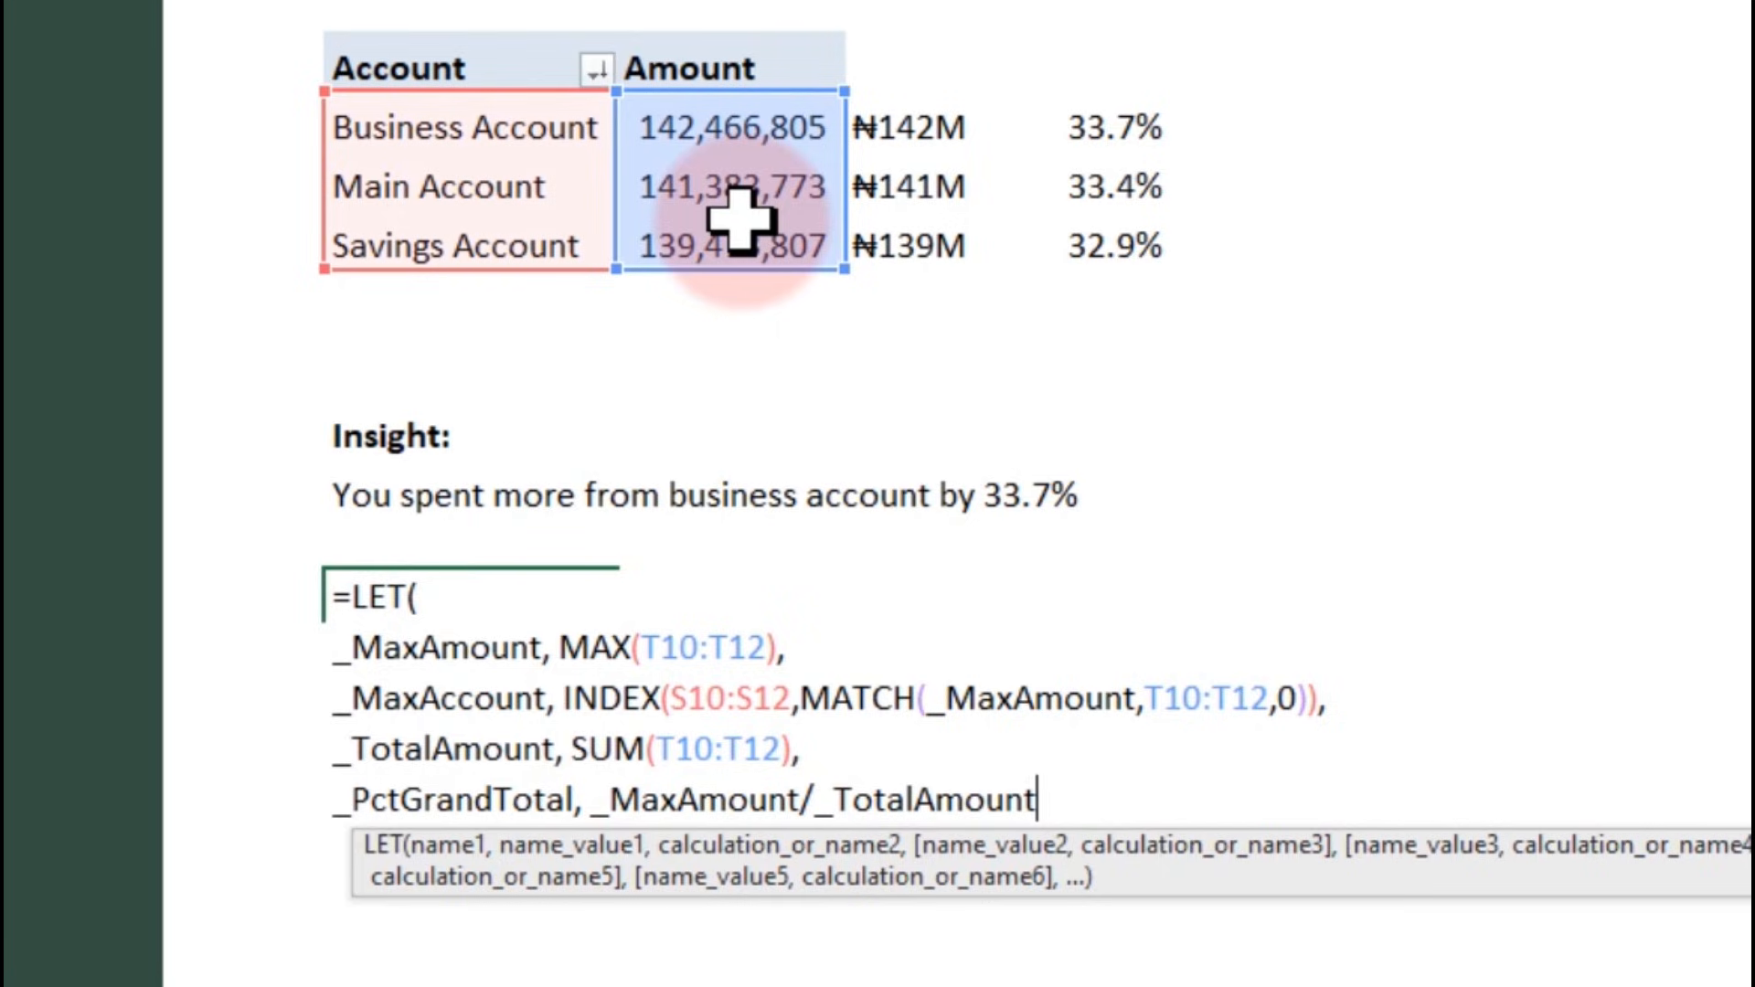
# Return _PctGrandTotal as the LET formula's output on its own line, close the formula and enter it
pyautogui.write(',')
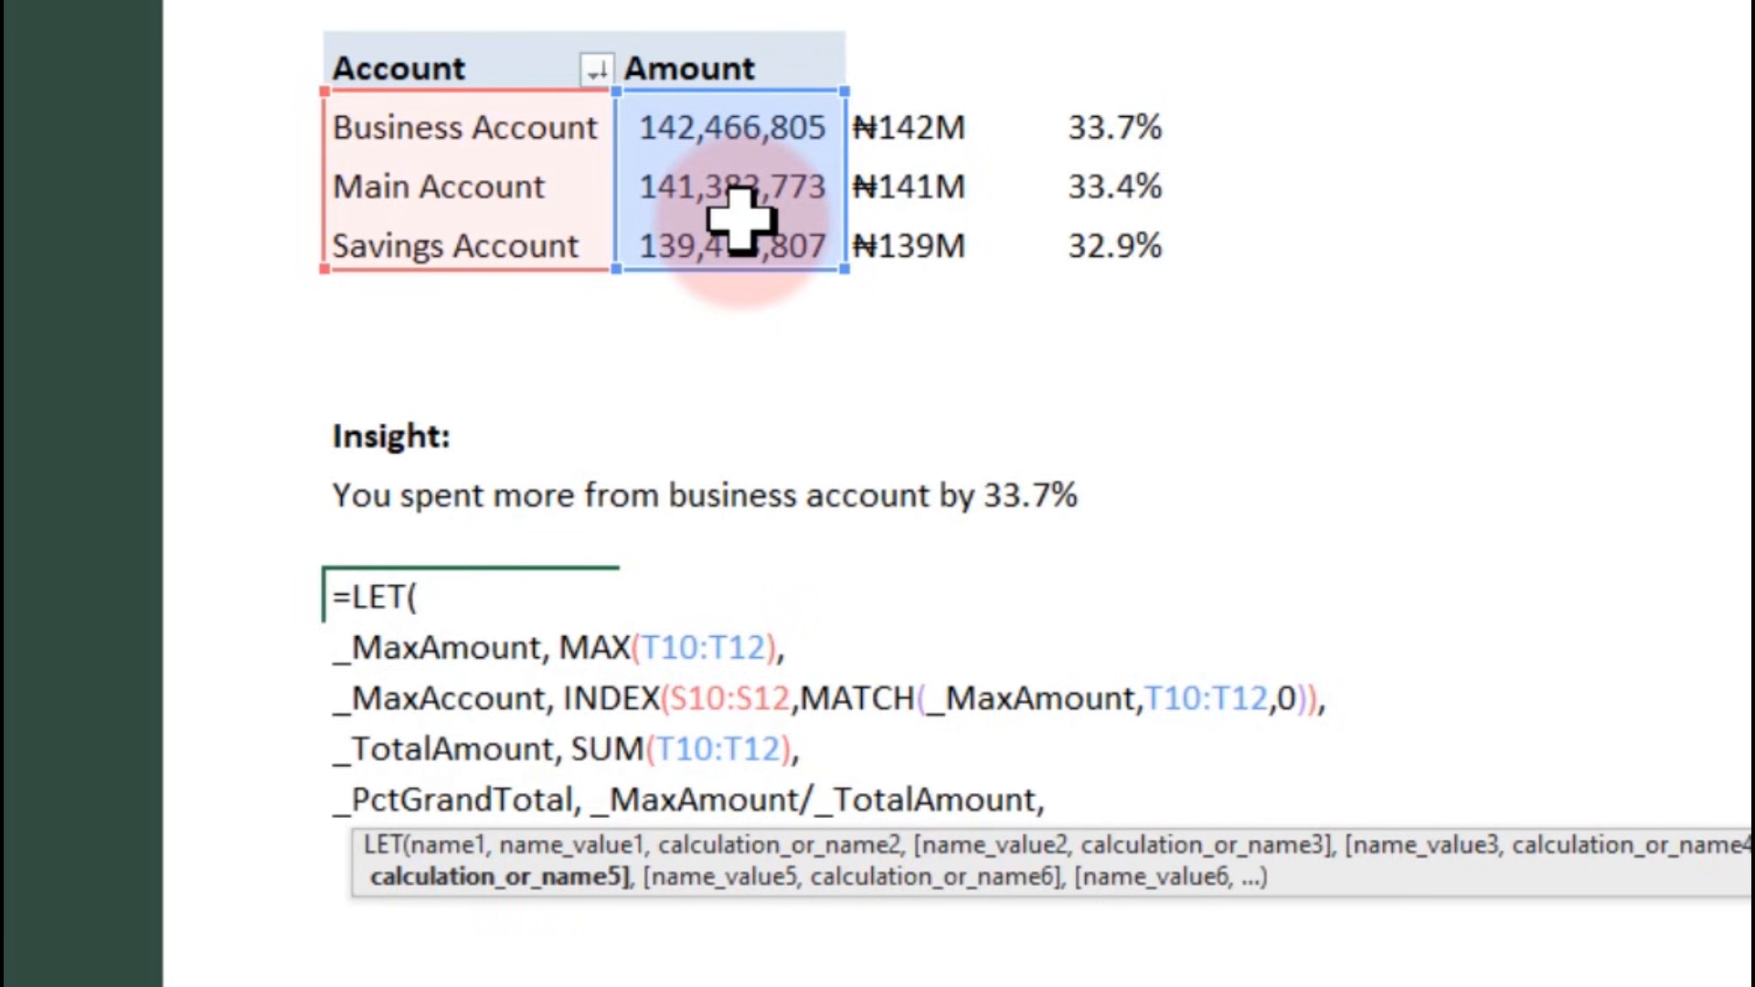
pyautogui.hotkey('alt', 'Return')
pyautogui.write('_')
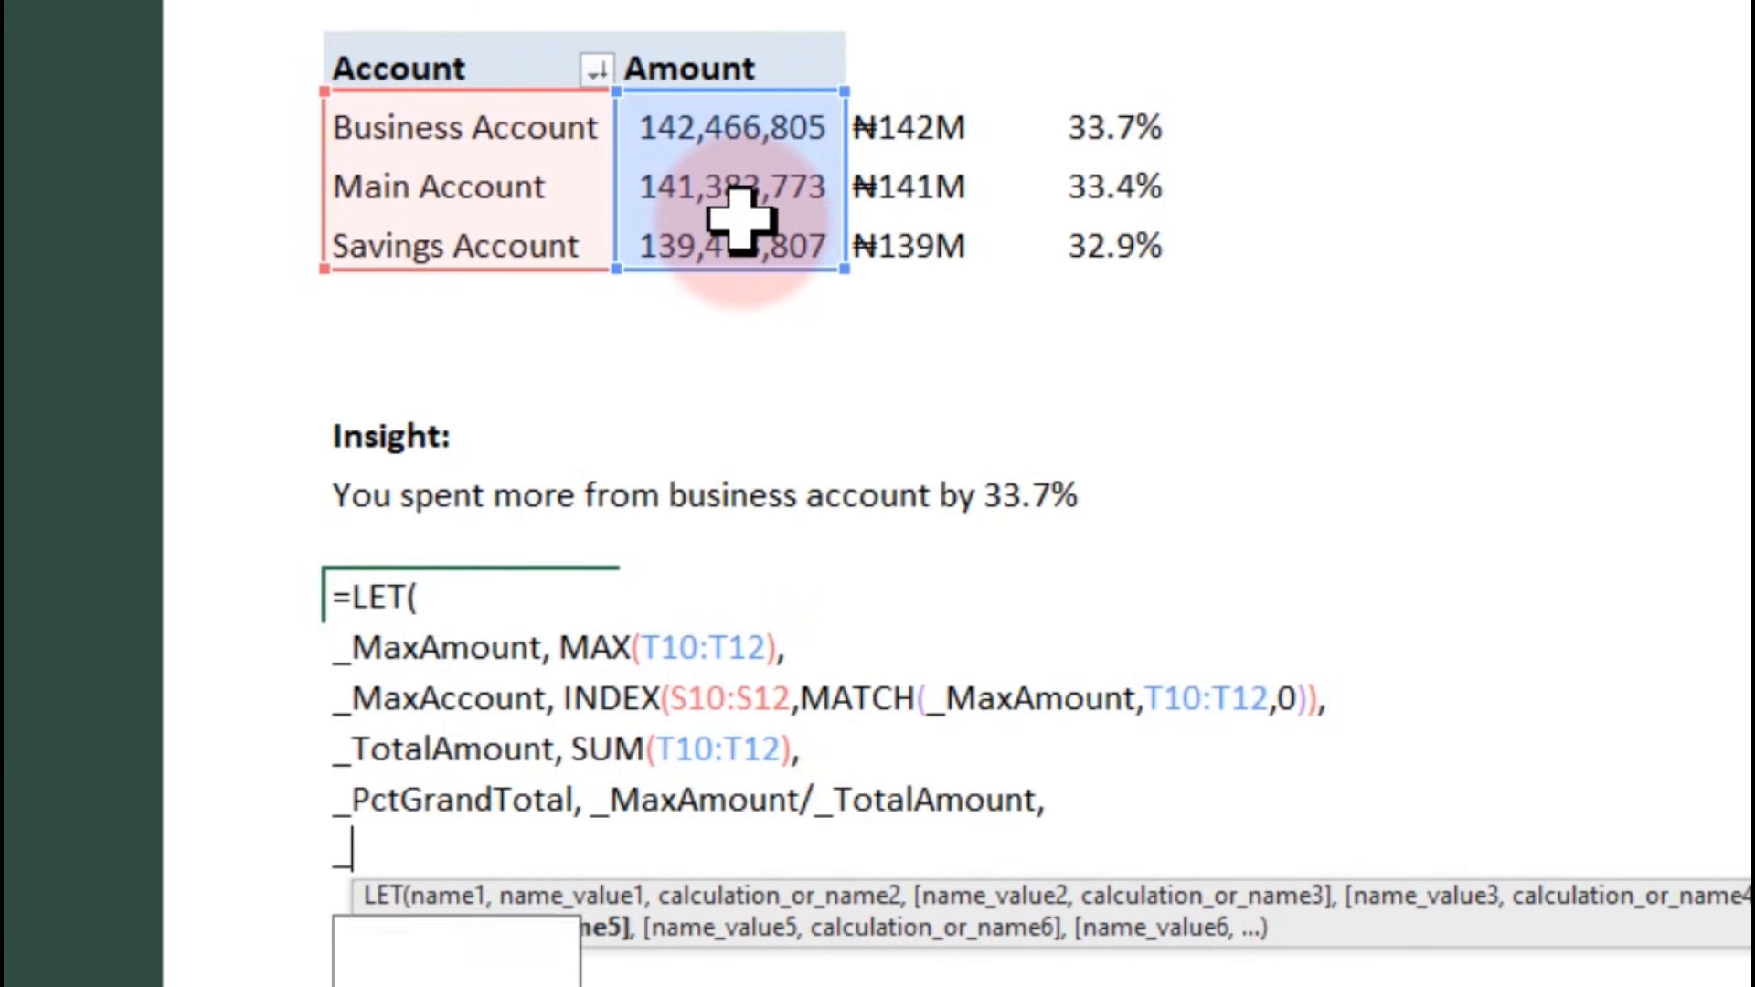
pyautogui.press('Down')
pyautogui.press('Down')
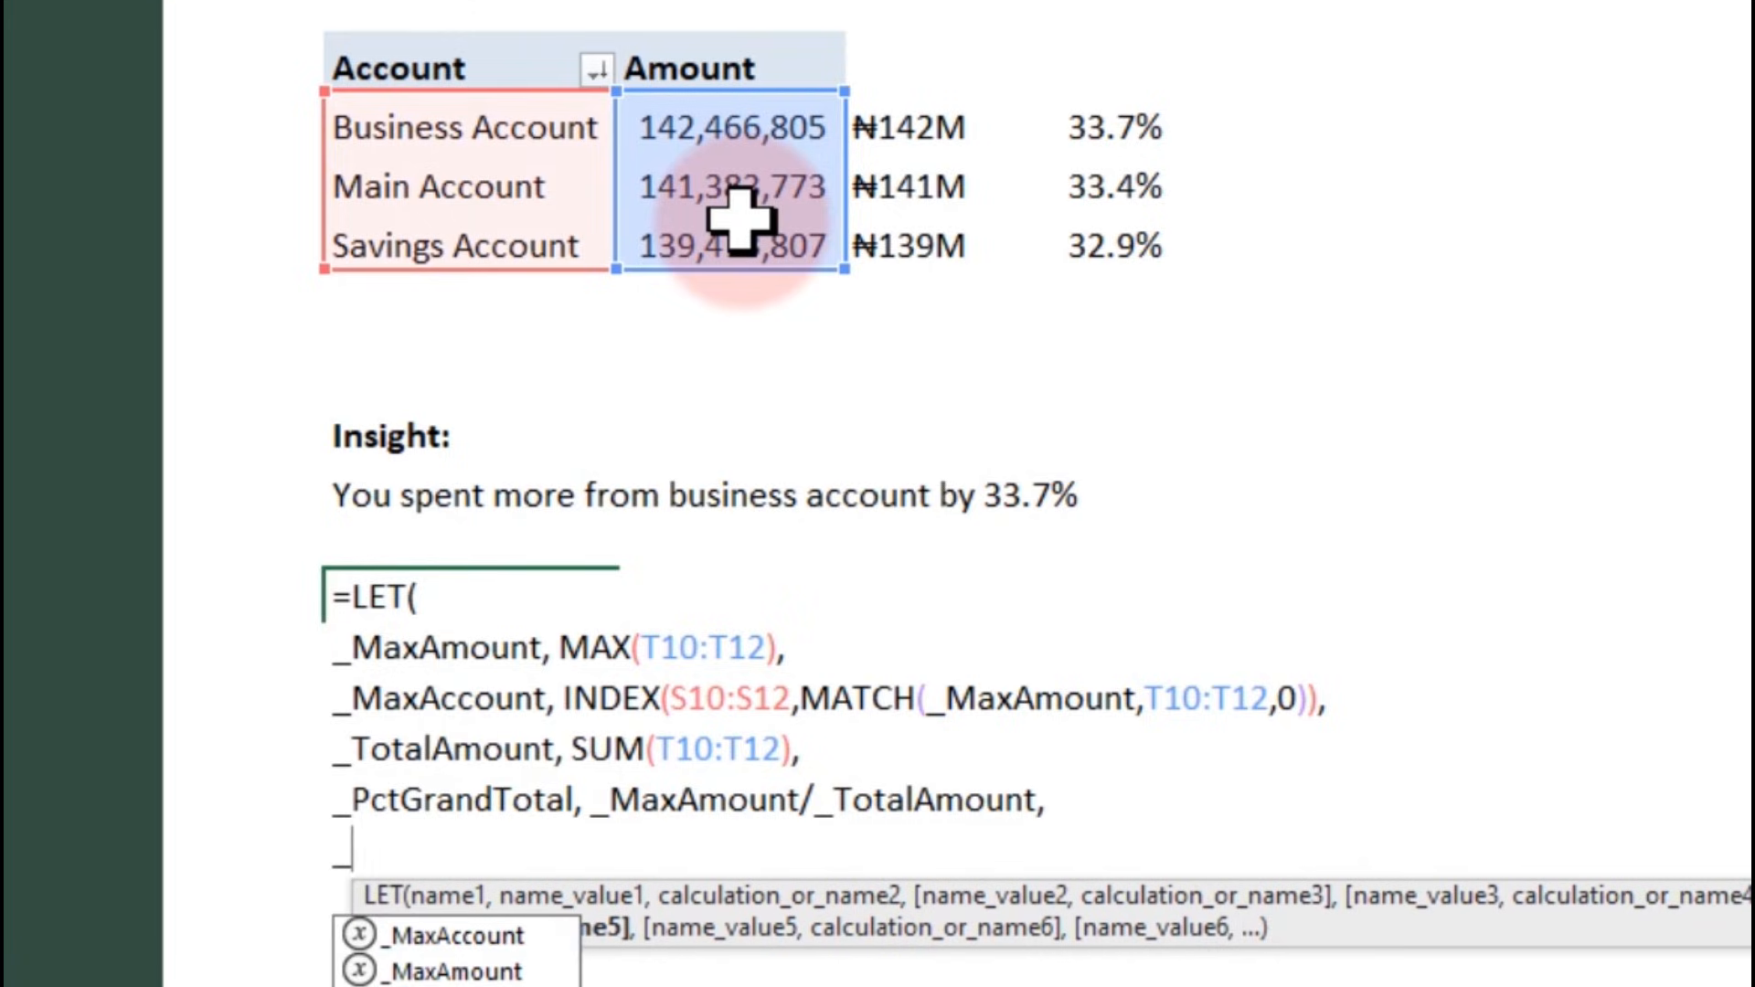
pyautogui.press('Tab')
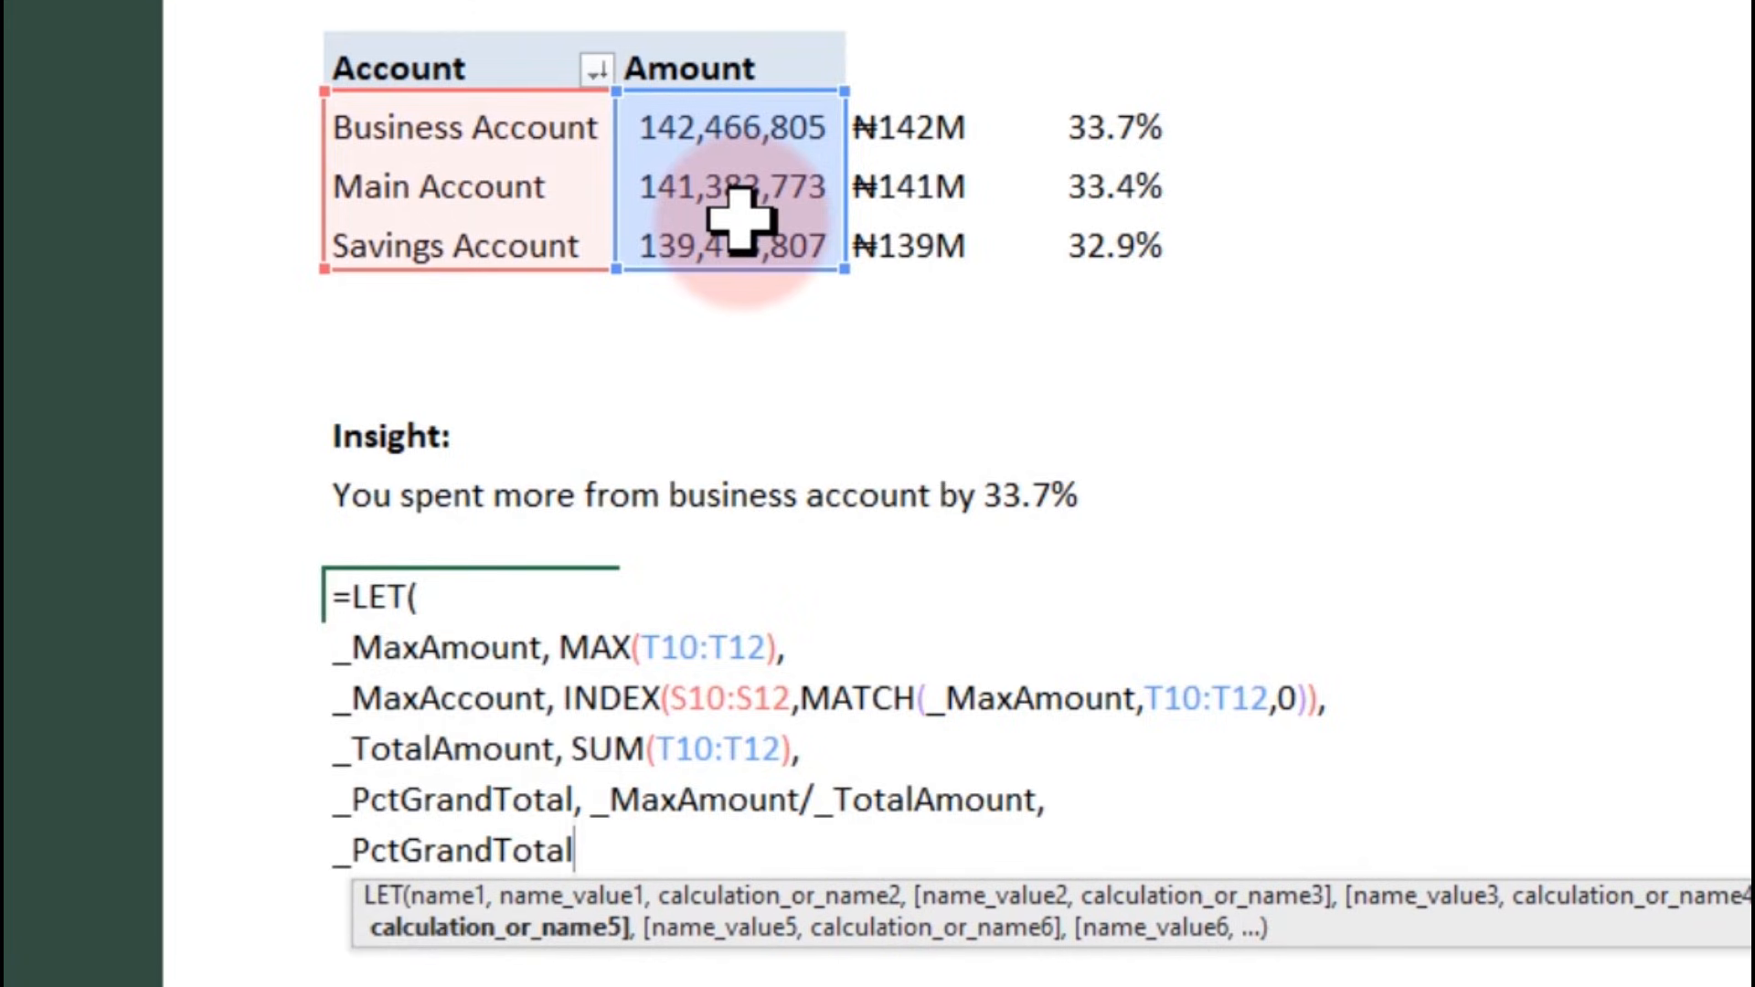
pyautogui.hotkey('alt', 'Return')
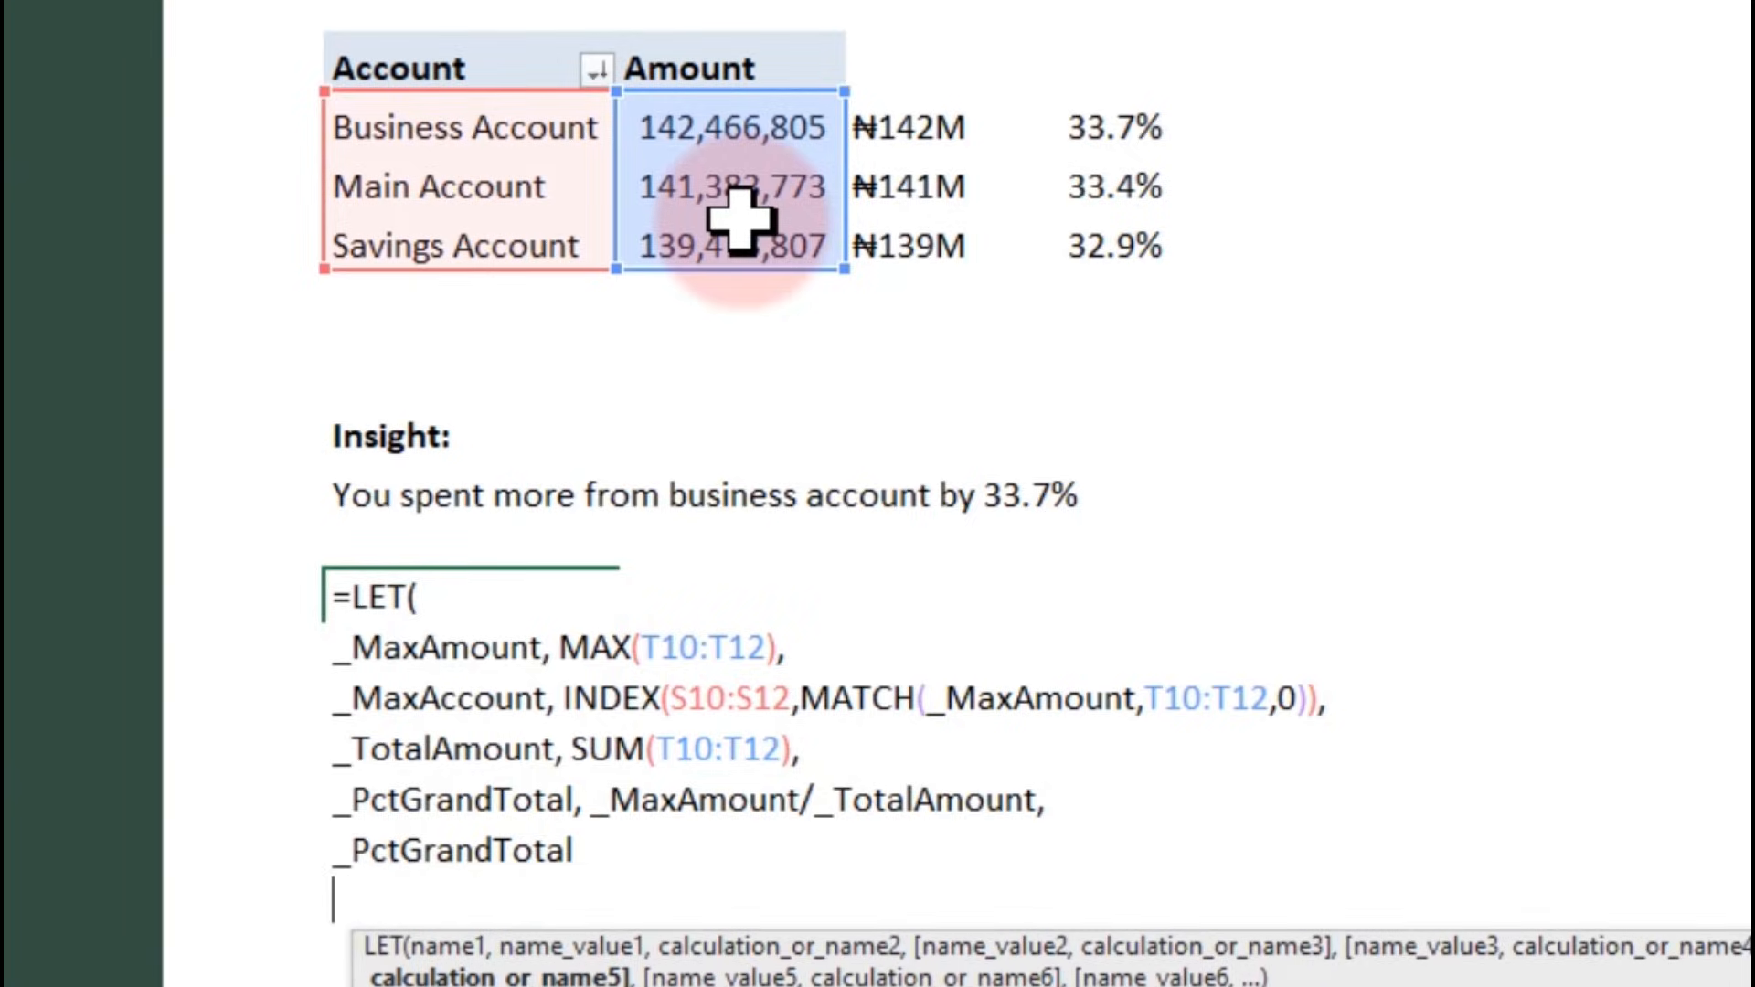
pyautogui.write(')')
pyautogui.press('Return')
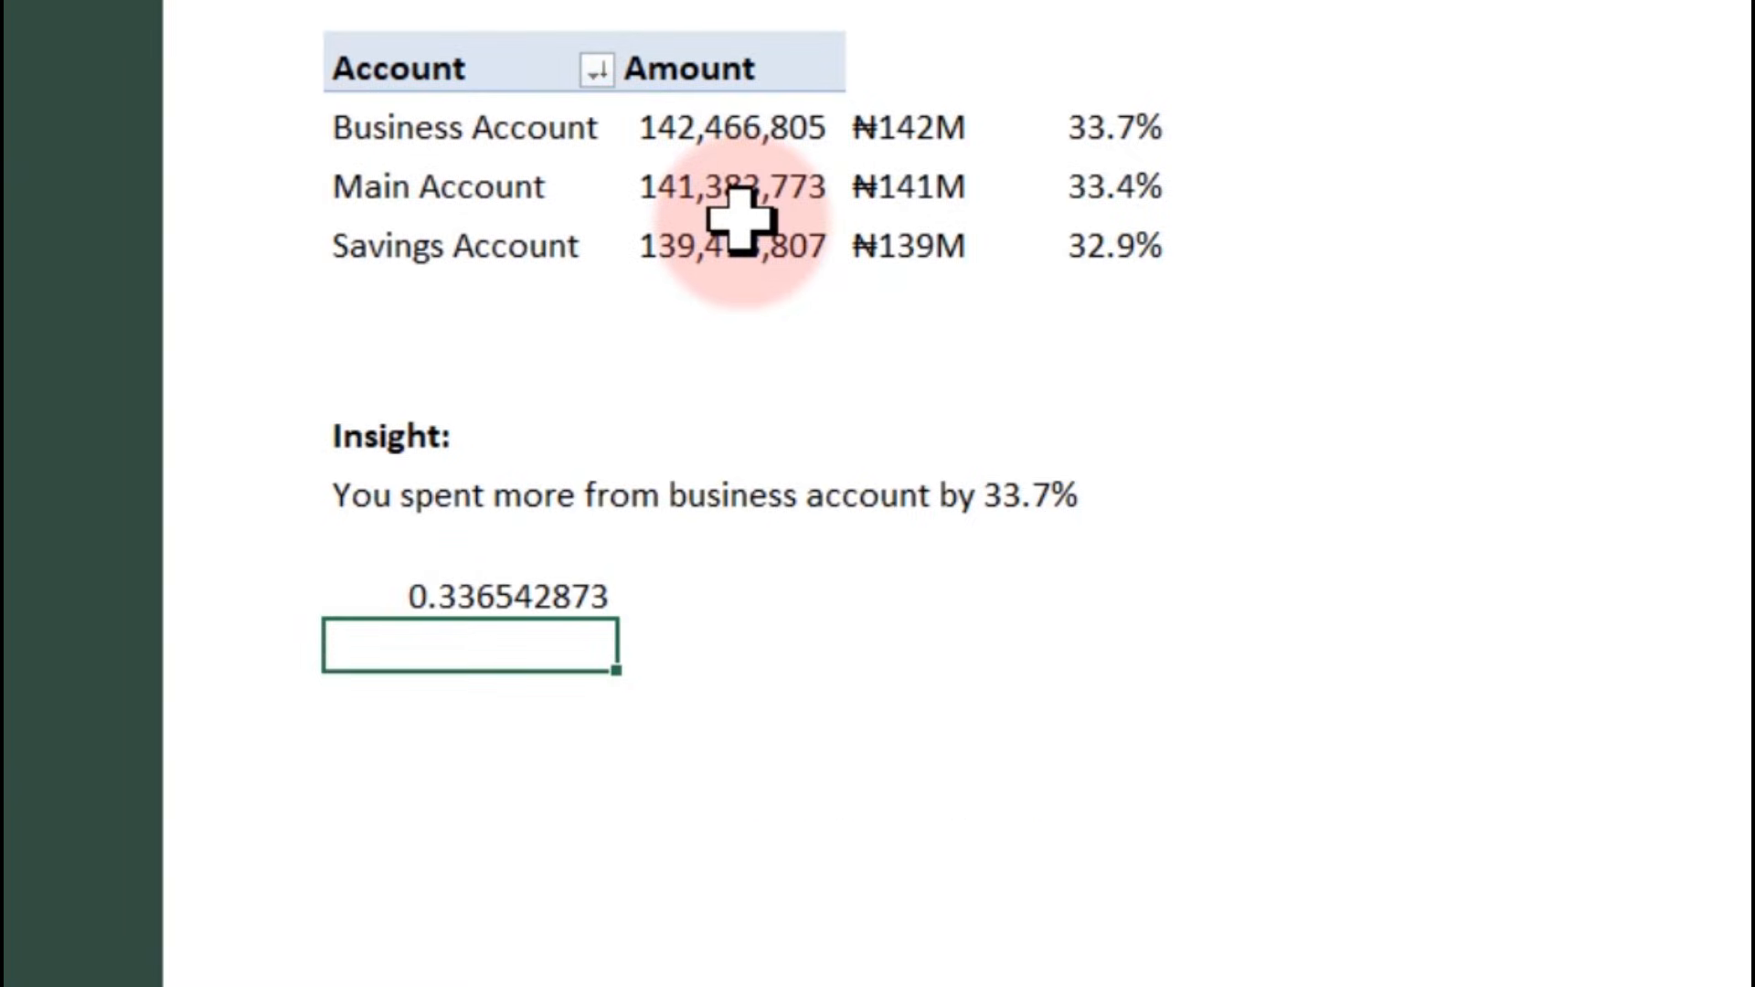
# Reopen the LET formula in S18 and replace its final _PctGrandTotal output with a new variable named _Result
pyautogui.click(502, 596)
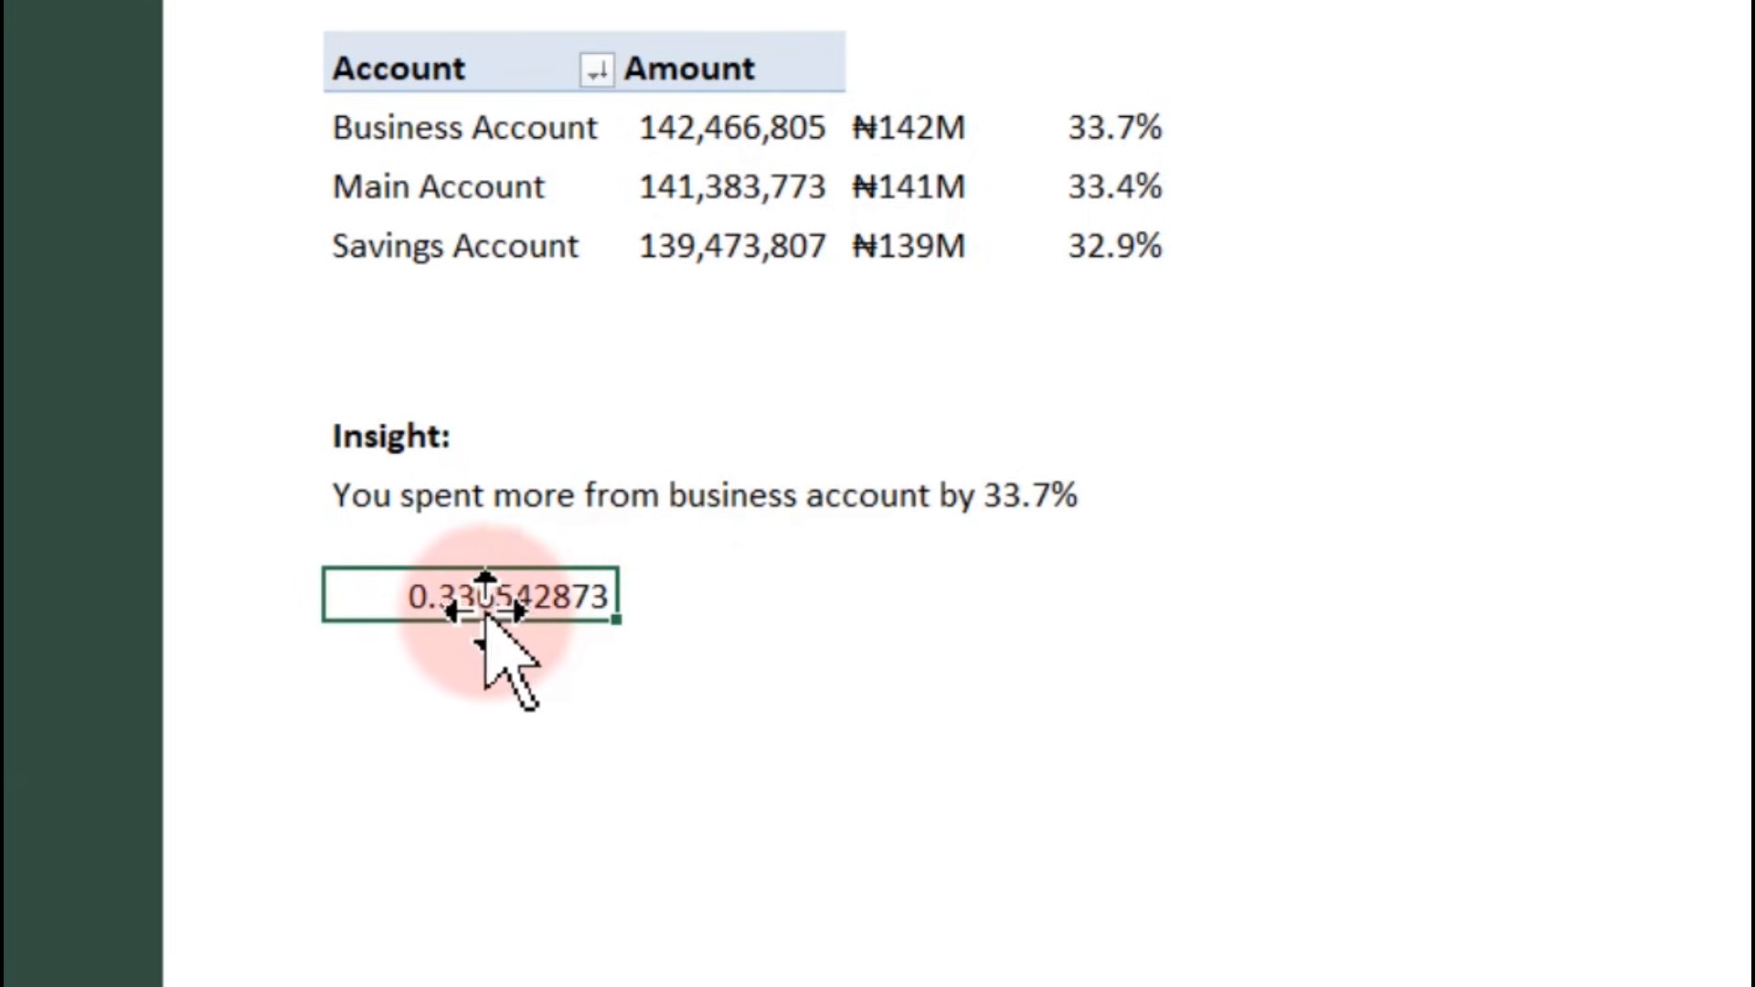
pyautogui.click(1088, 119)
pyautogui.doubleClick(474, 600)
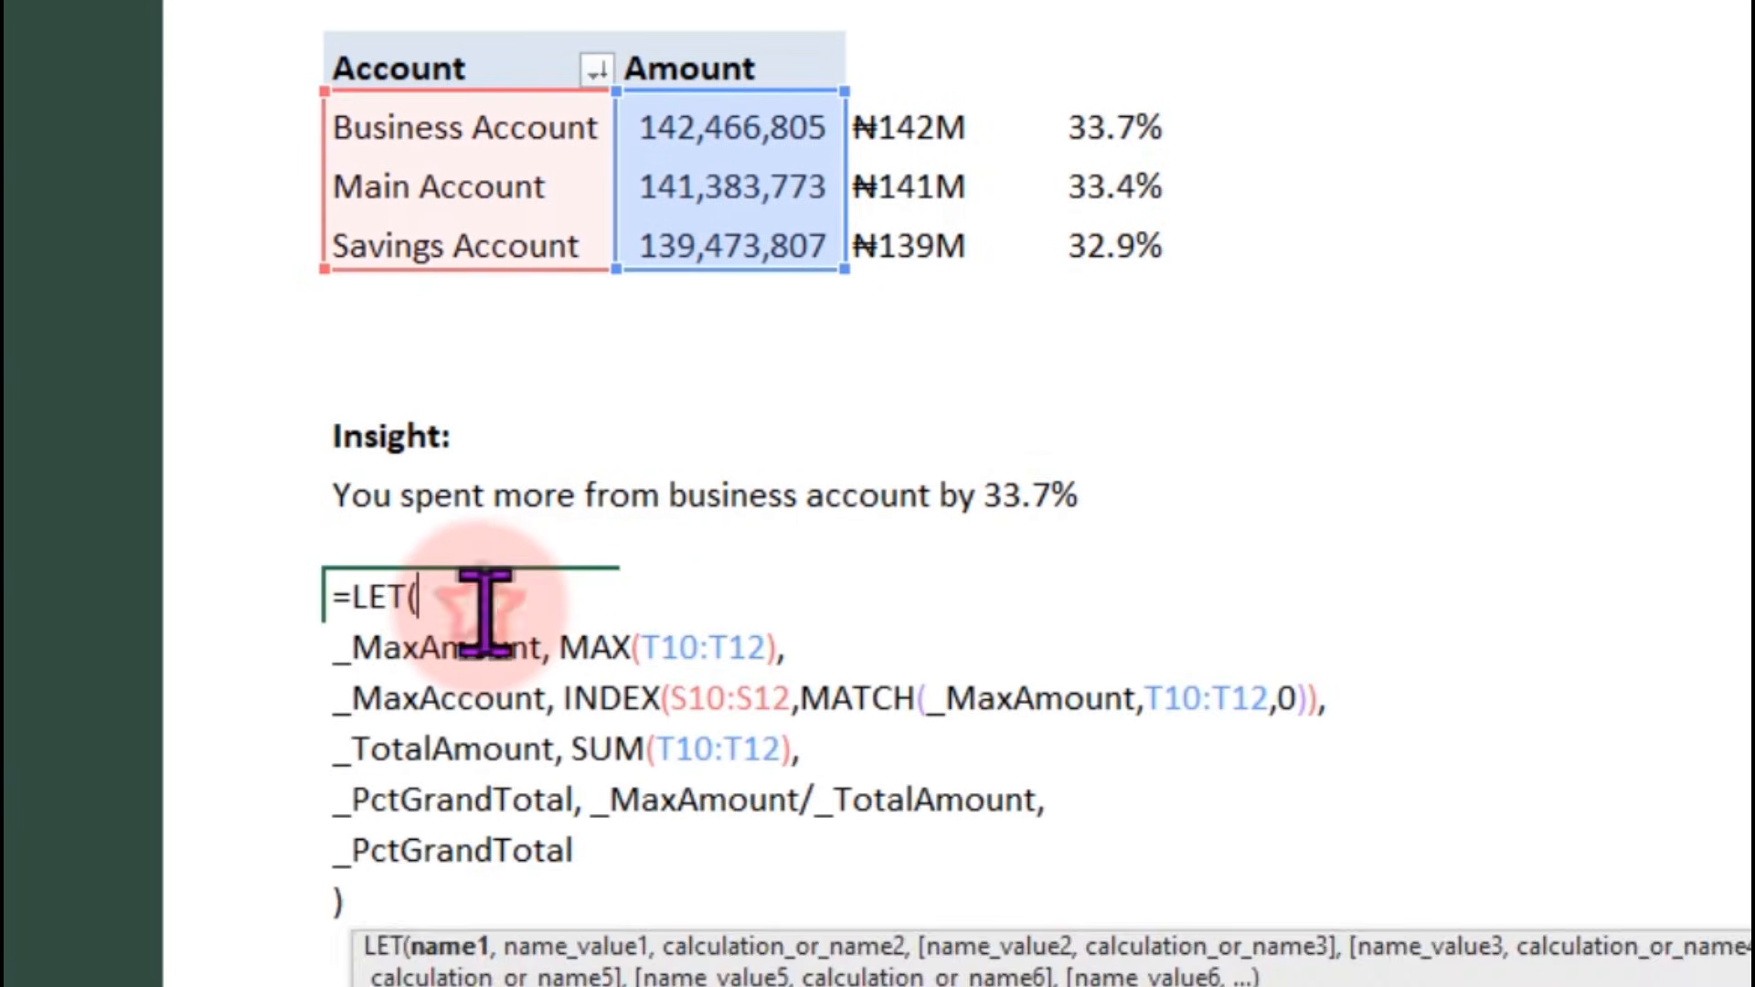
pyautogui.moveTo(423, 854); pyautogui.dragTo(345, 850)
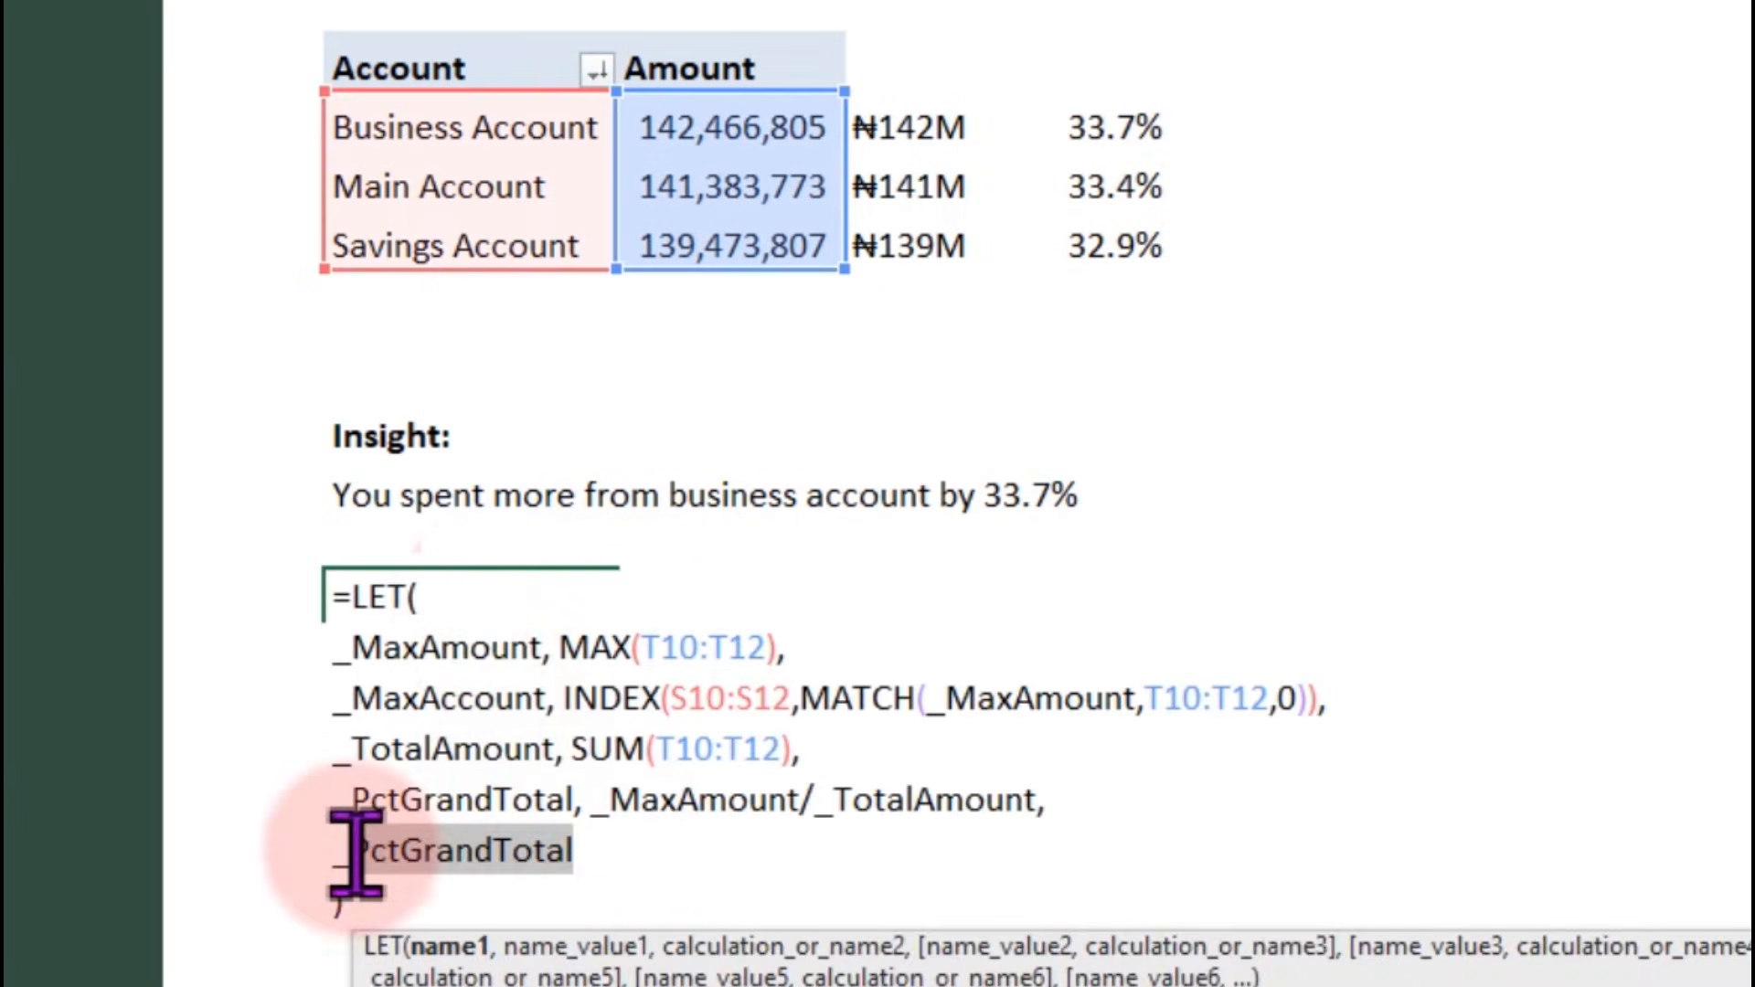
pyautogui.press('BackSpace')
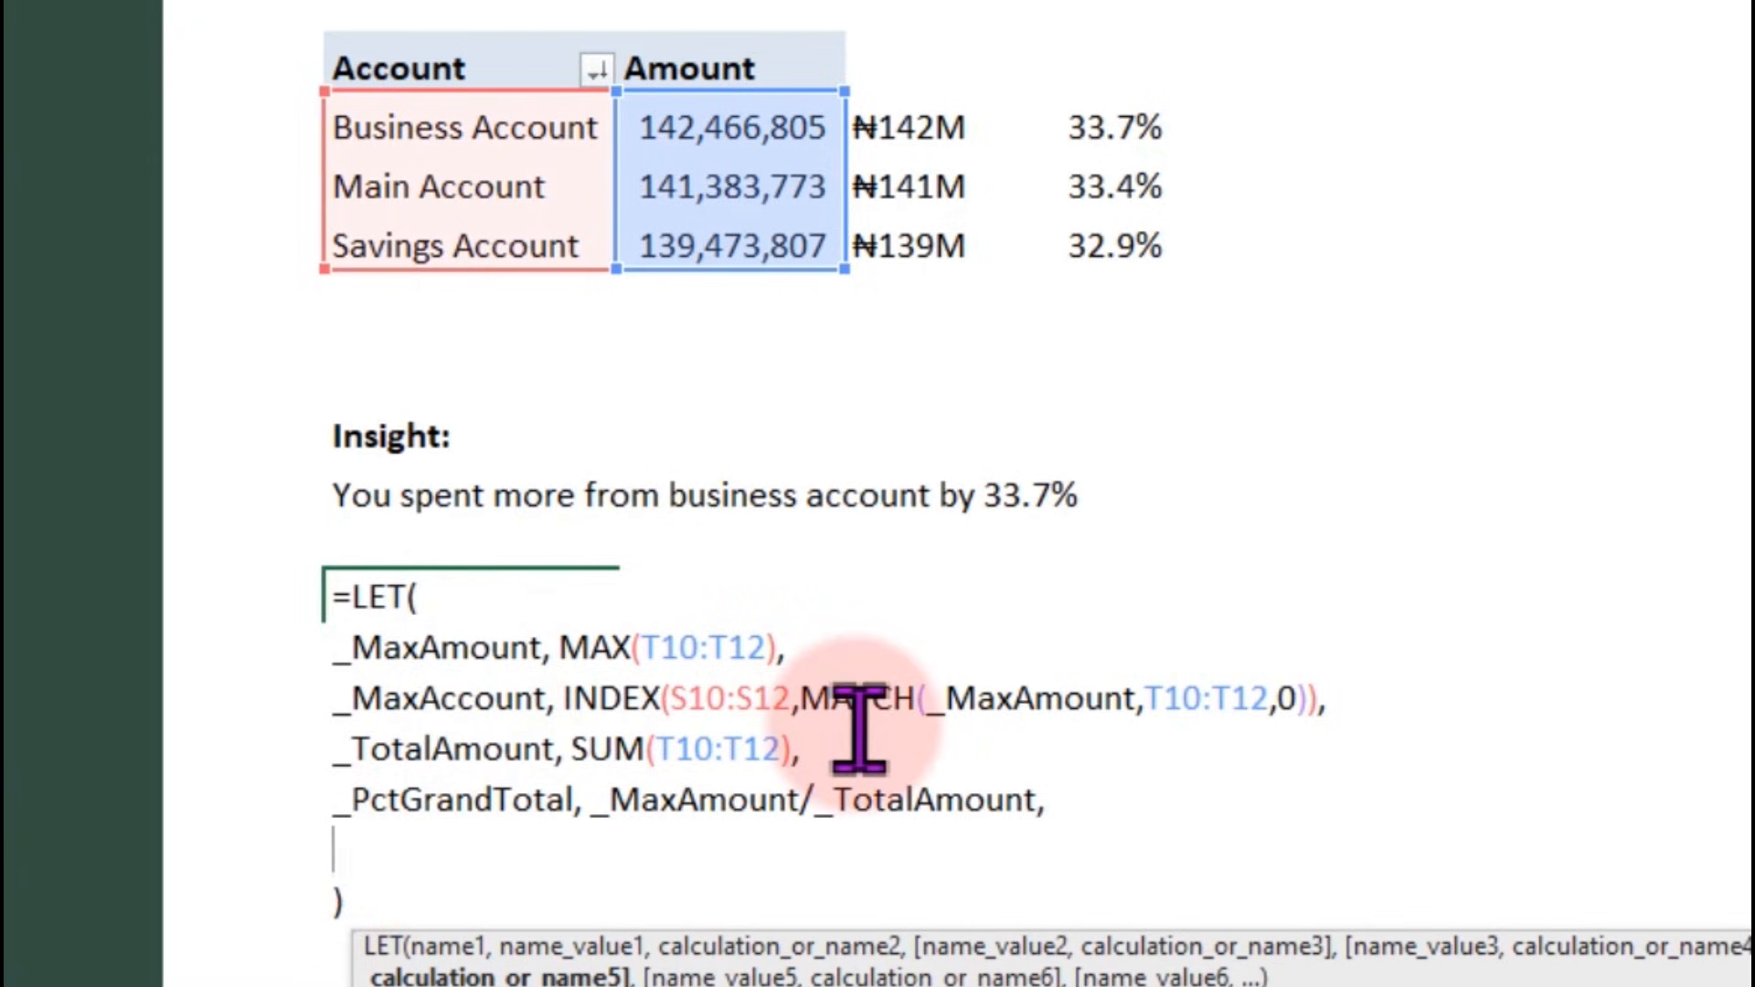
pyautogui.write('_Result')
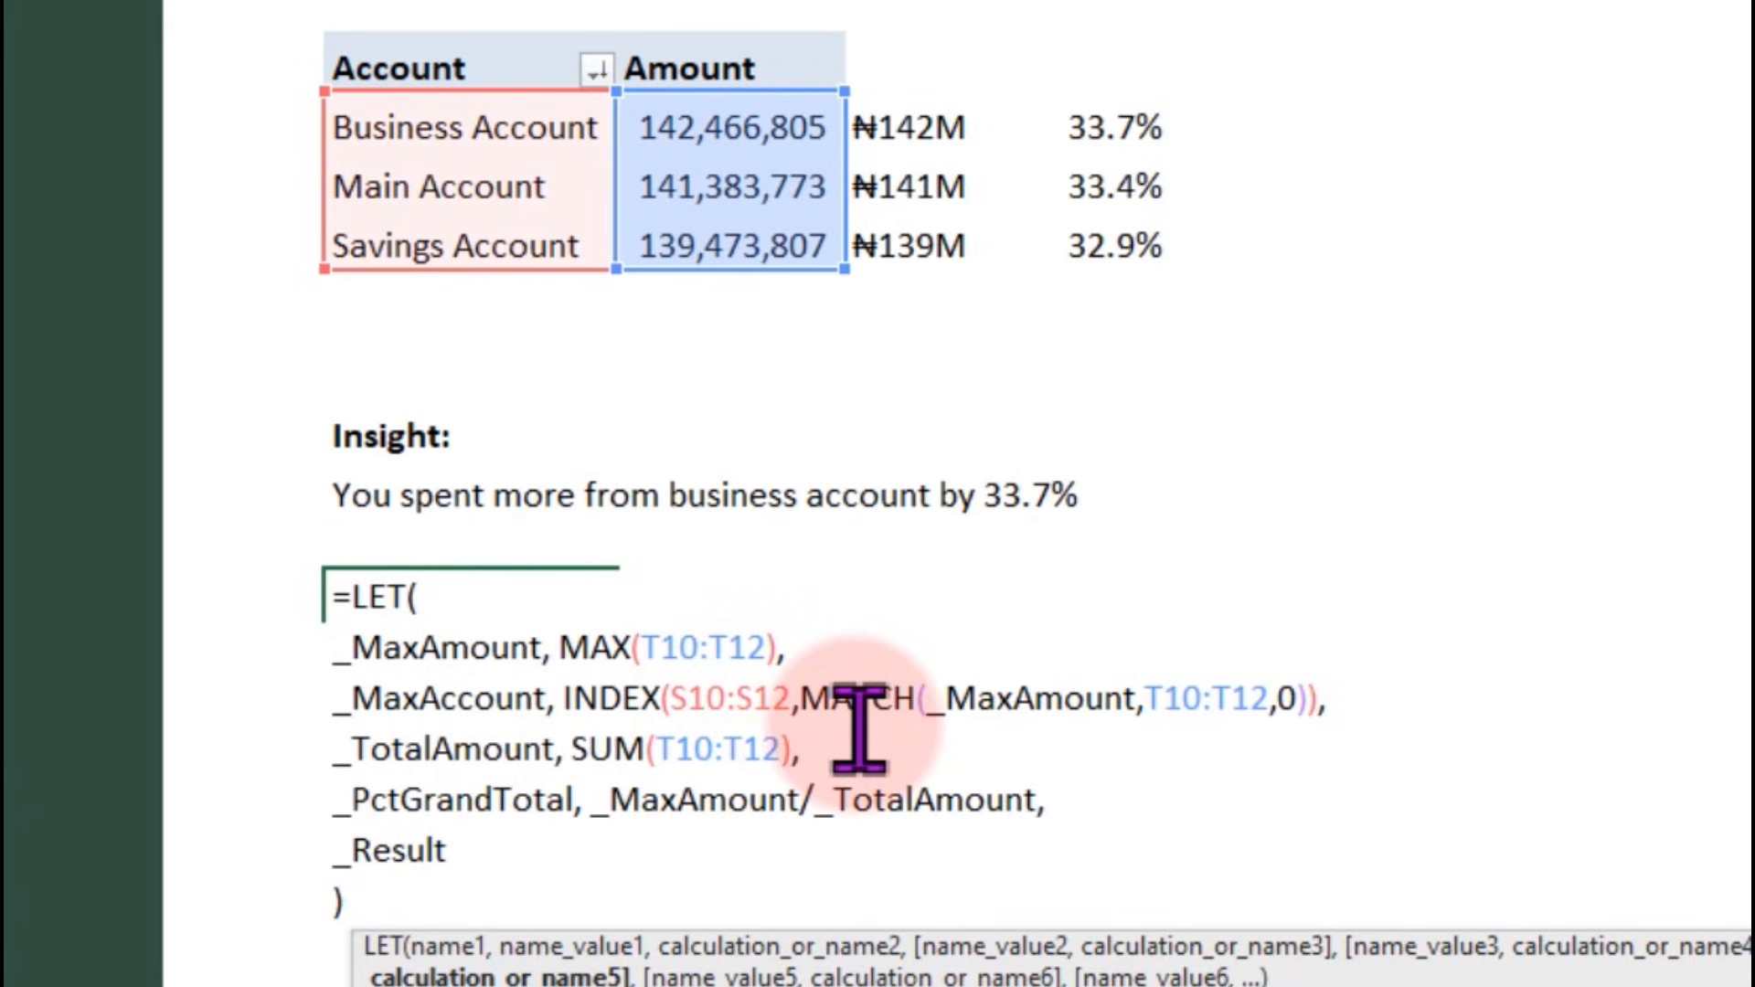
pyautogui.write(',')
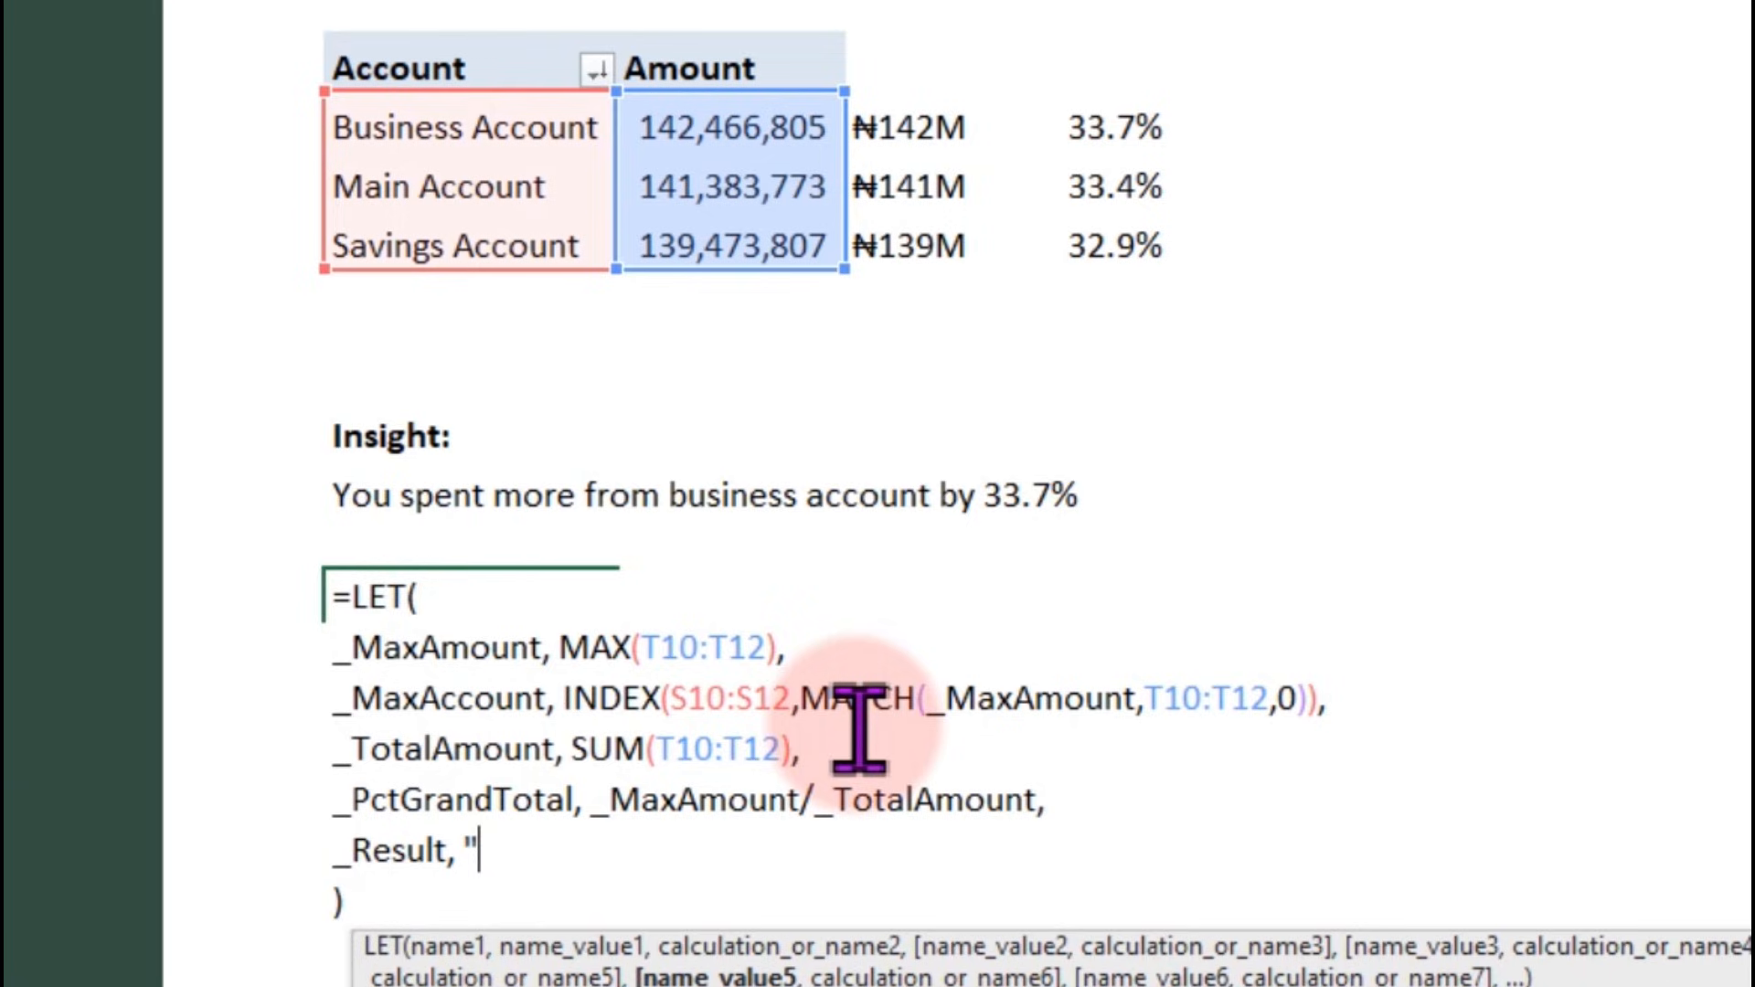
# Start the _Result value with the text "You spent more from "&_MaxAccount&" by "
pyautogui.write('You')
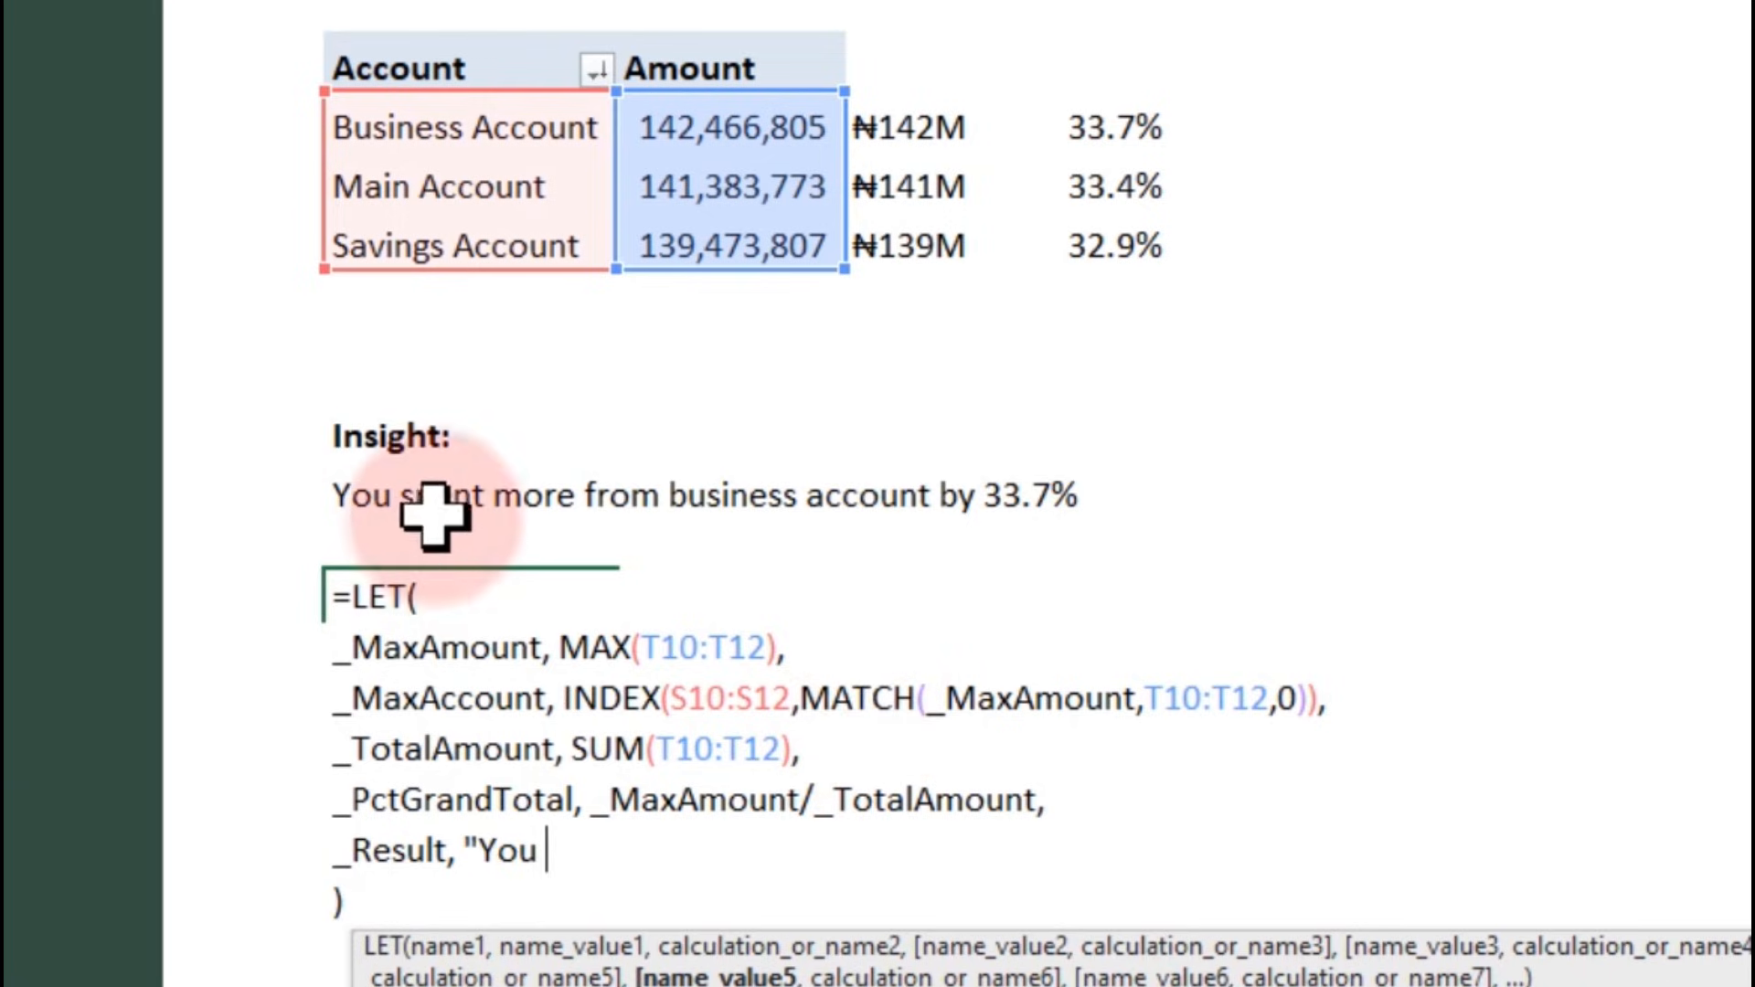
pyautogui.write(' spent more from')
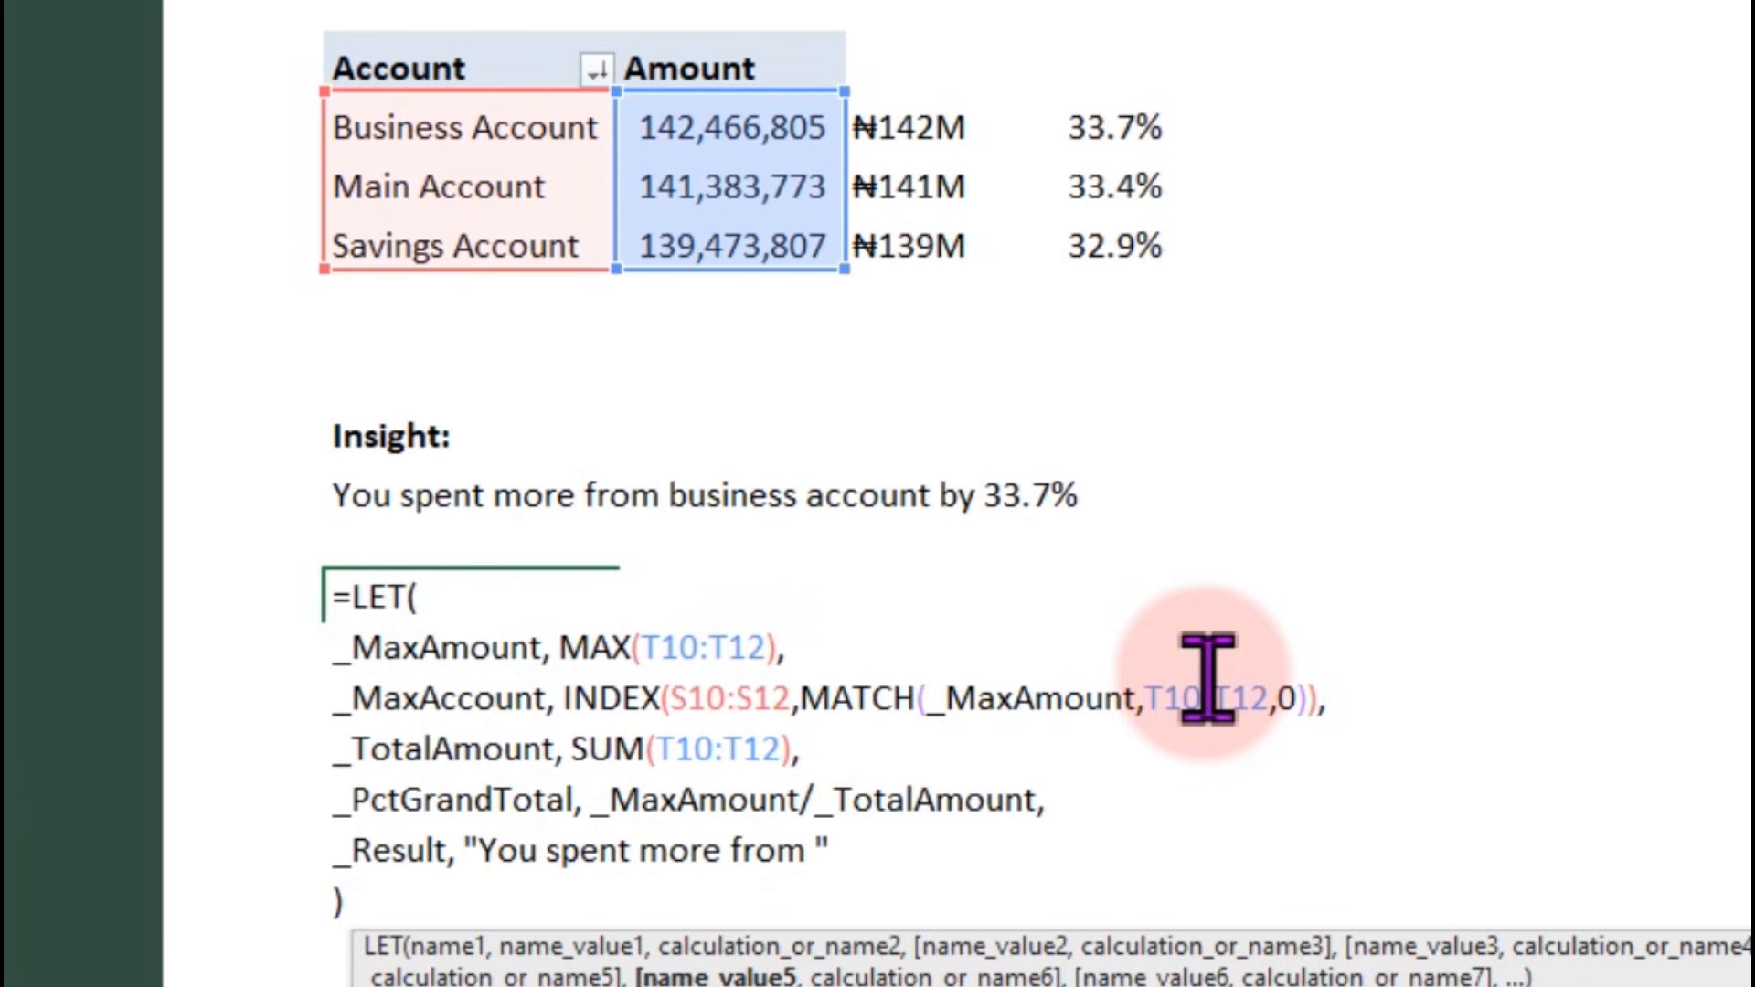
pyautogui.write('"&_')
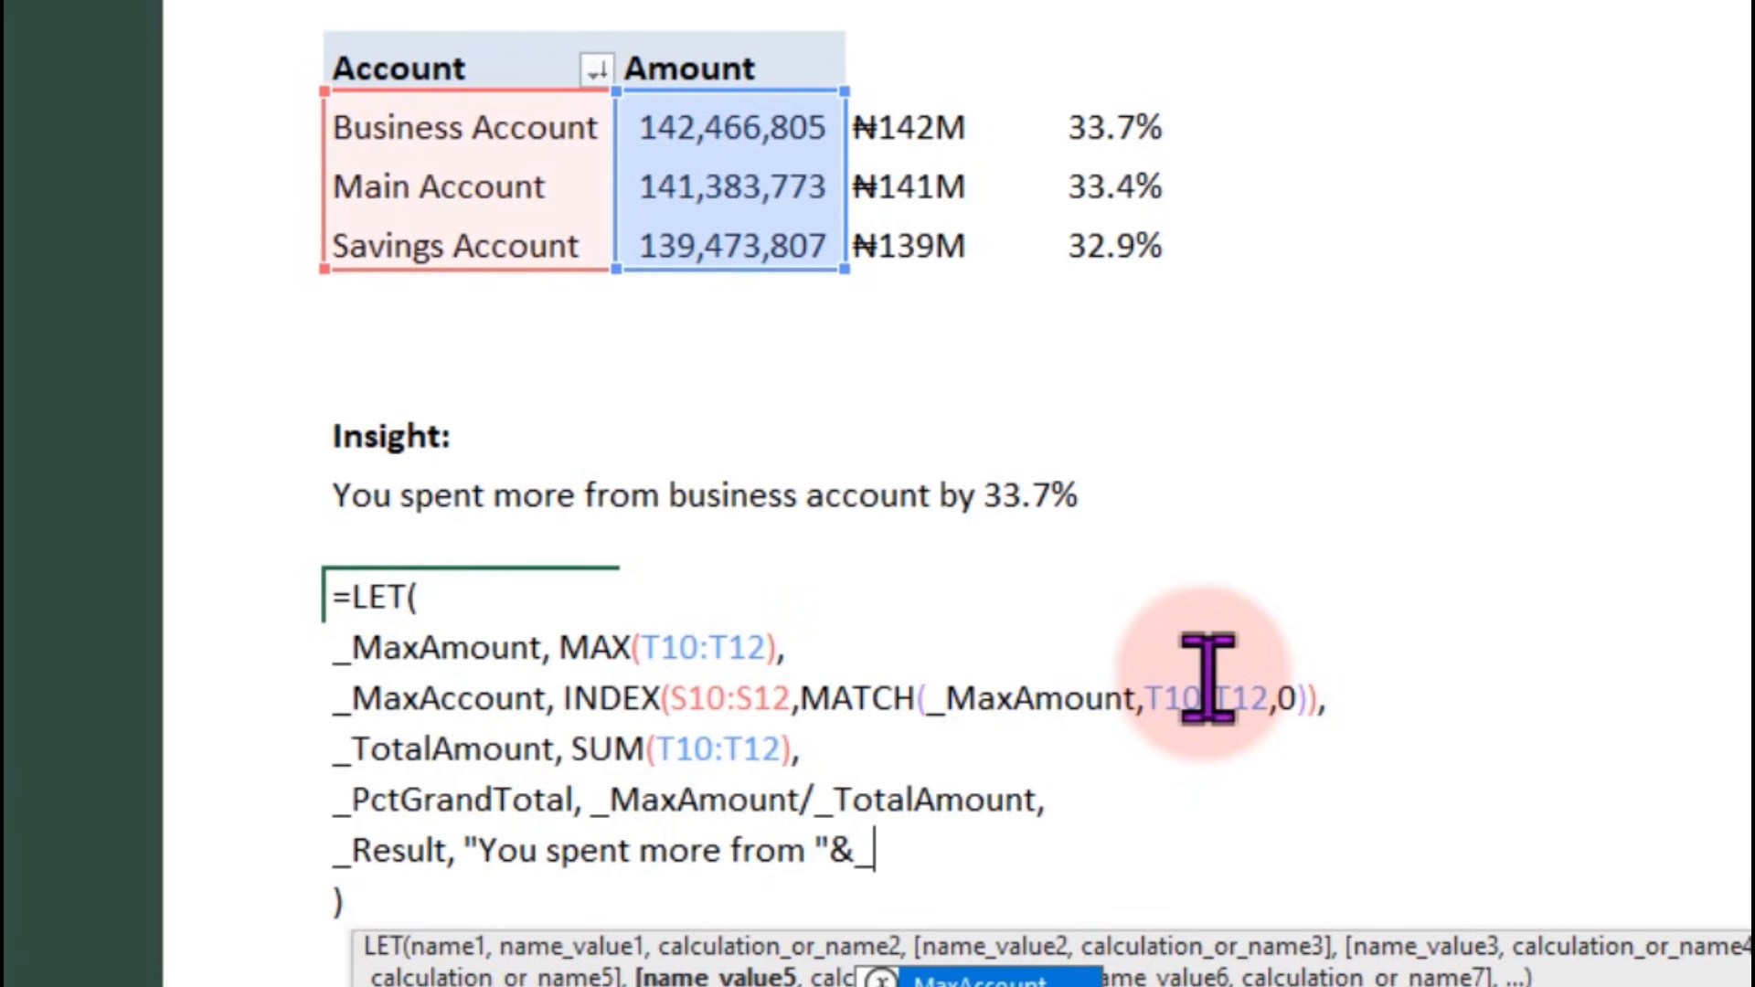
pyautogui.press('Tab')
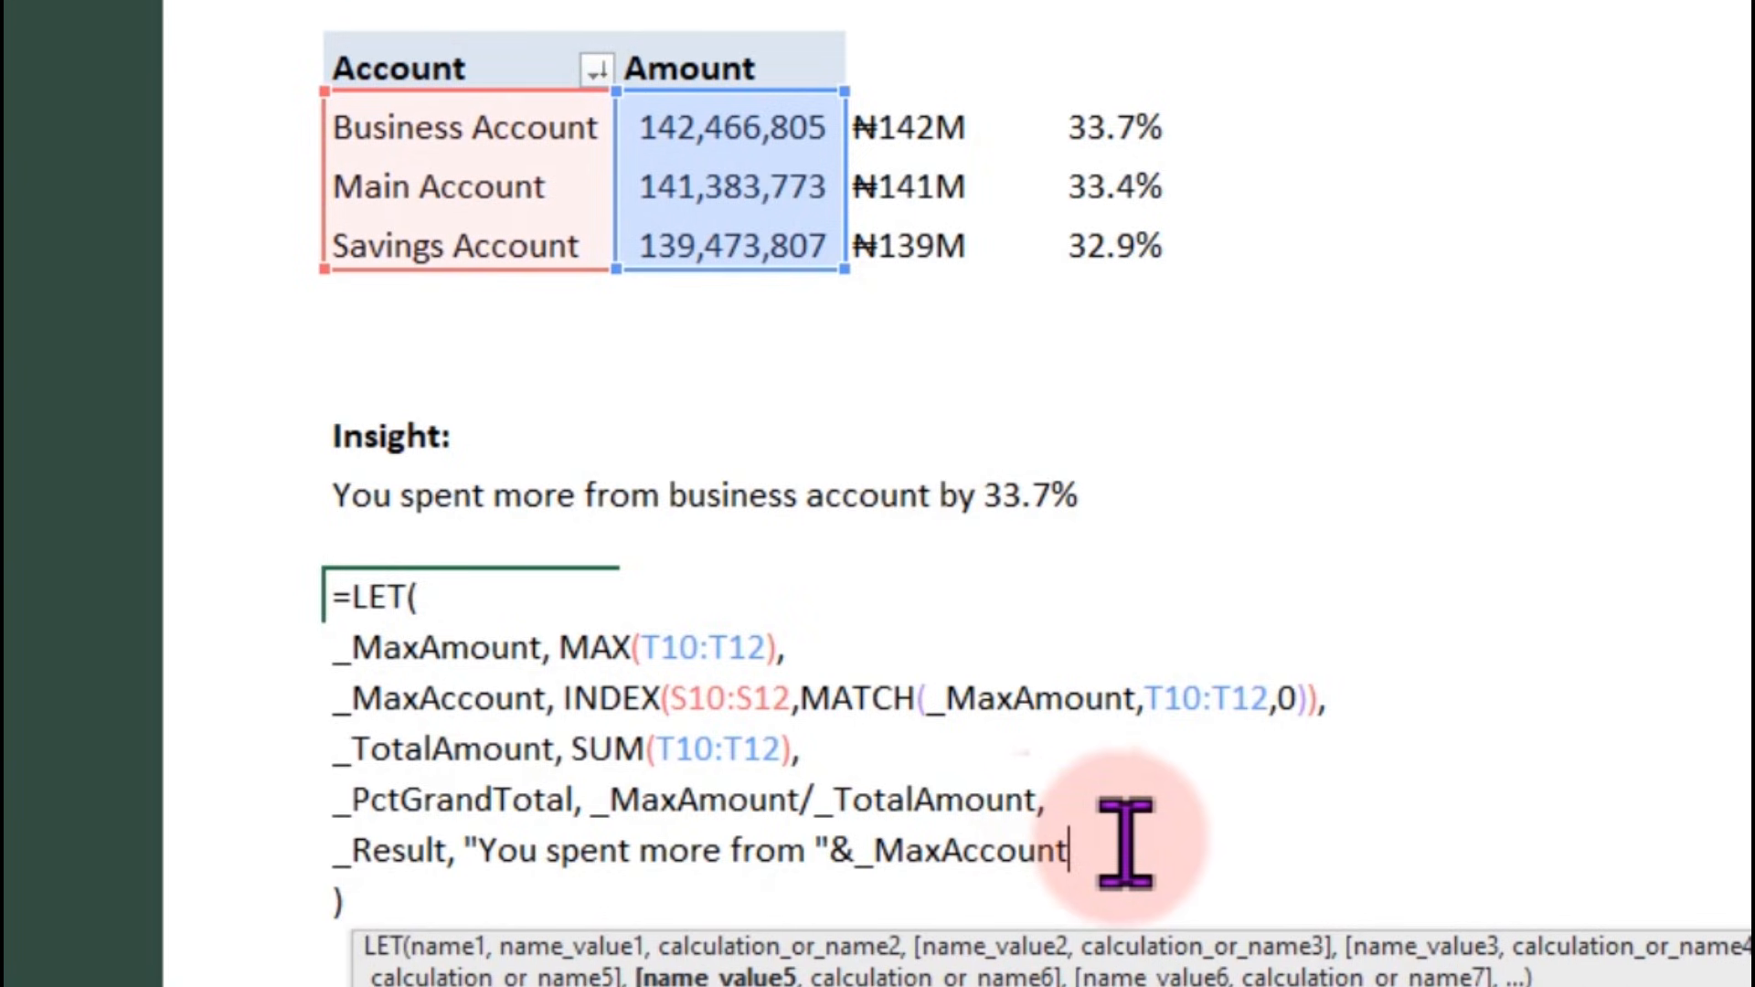
pyautogui.write('&')
pyautogui.write('" y')
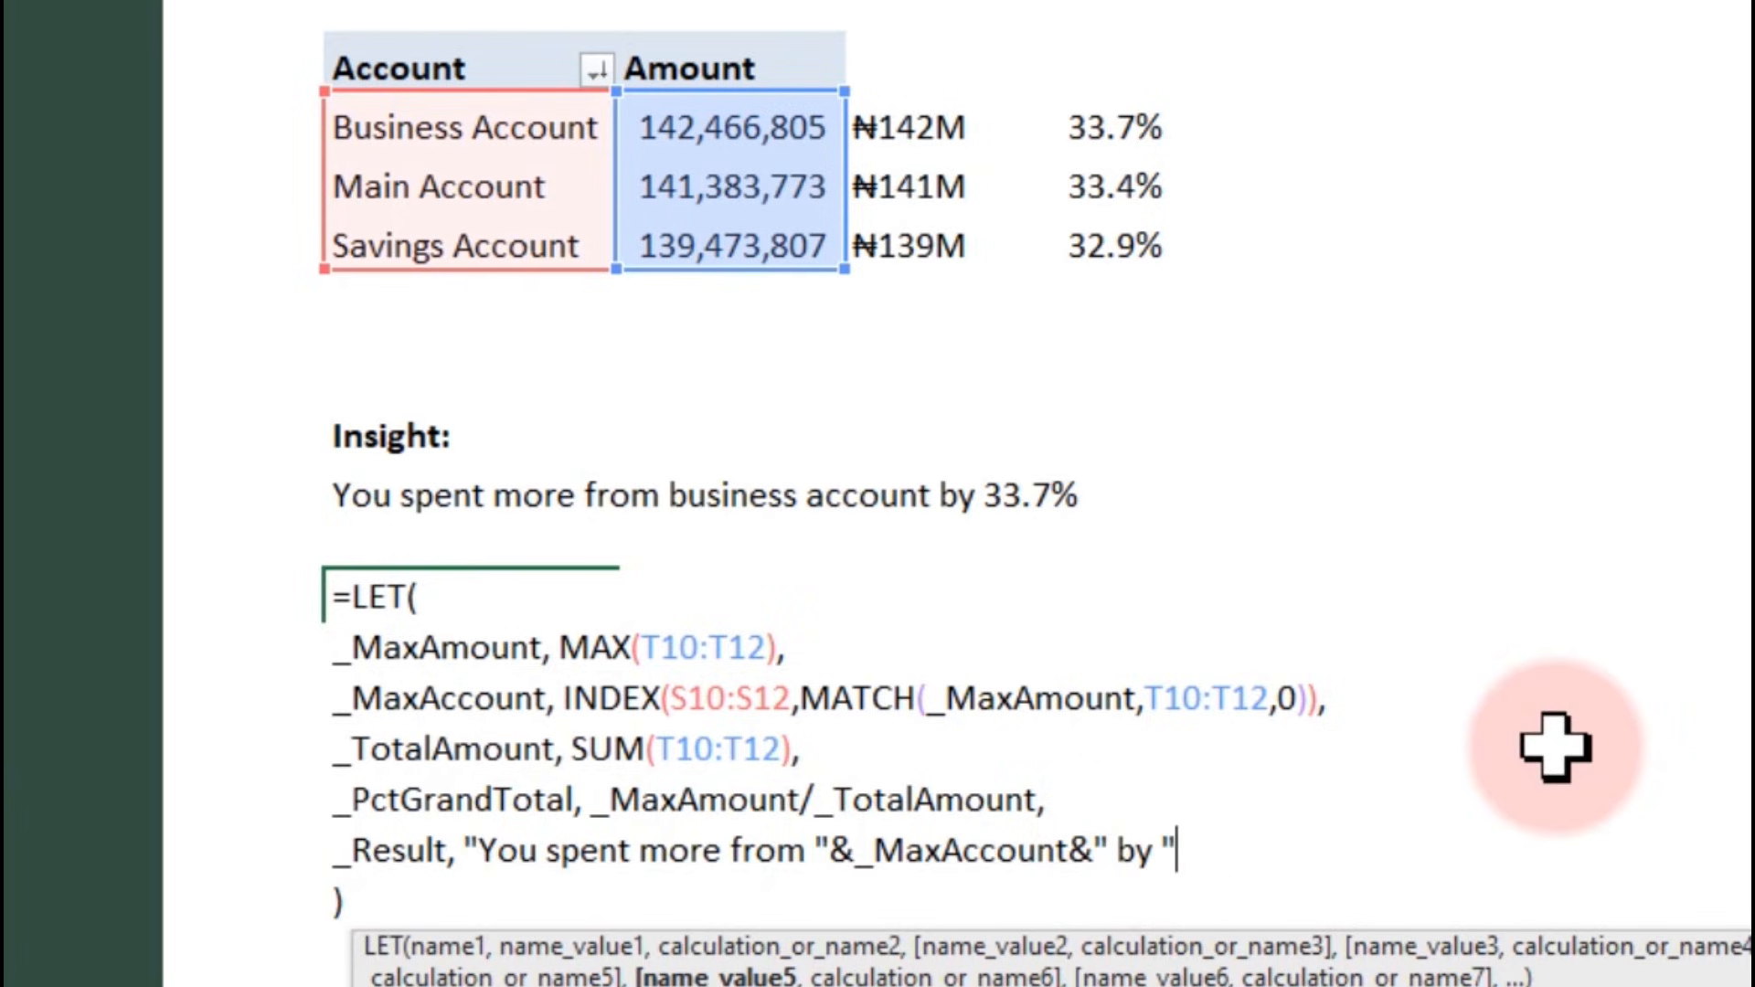
# Append TEXT(_PctGrandTotal,"0.0%") to the _Result sentence and end the variable's line with a comma
pyautogui.write('&tex')
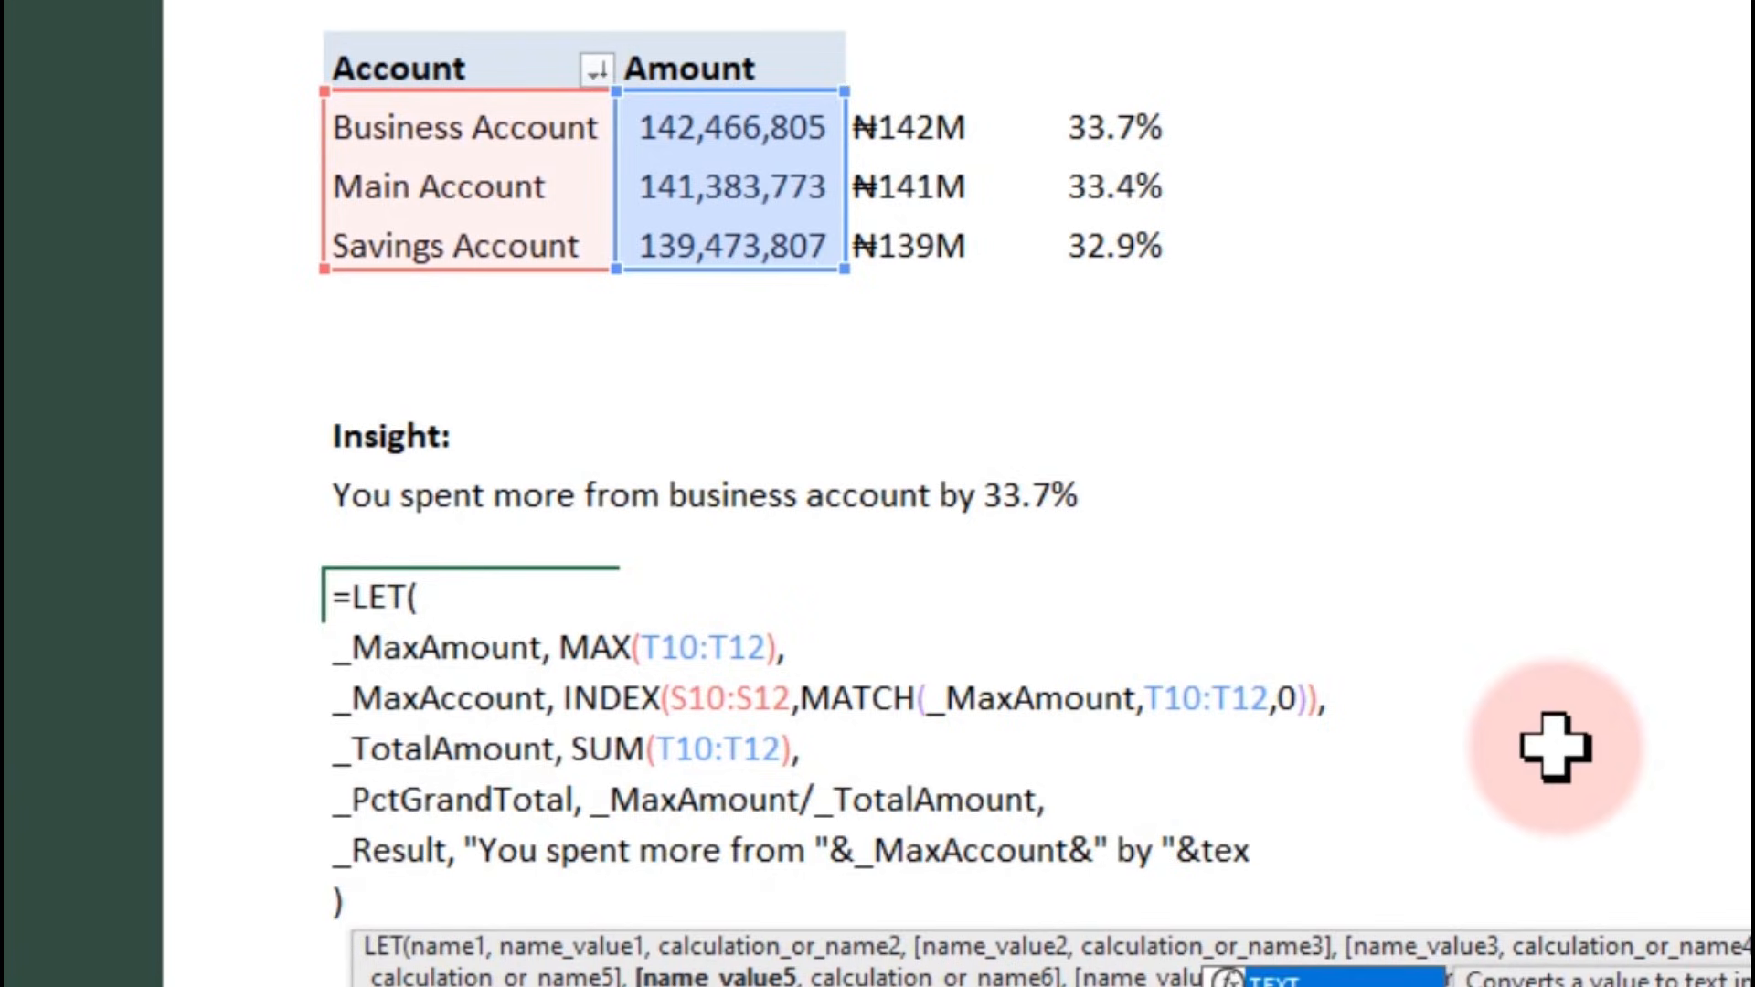
pyautogui.press('Tab')
pyautogui.write('_')
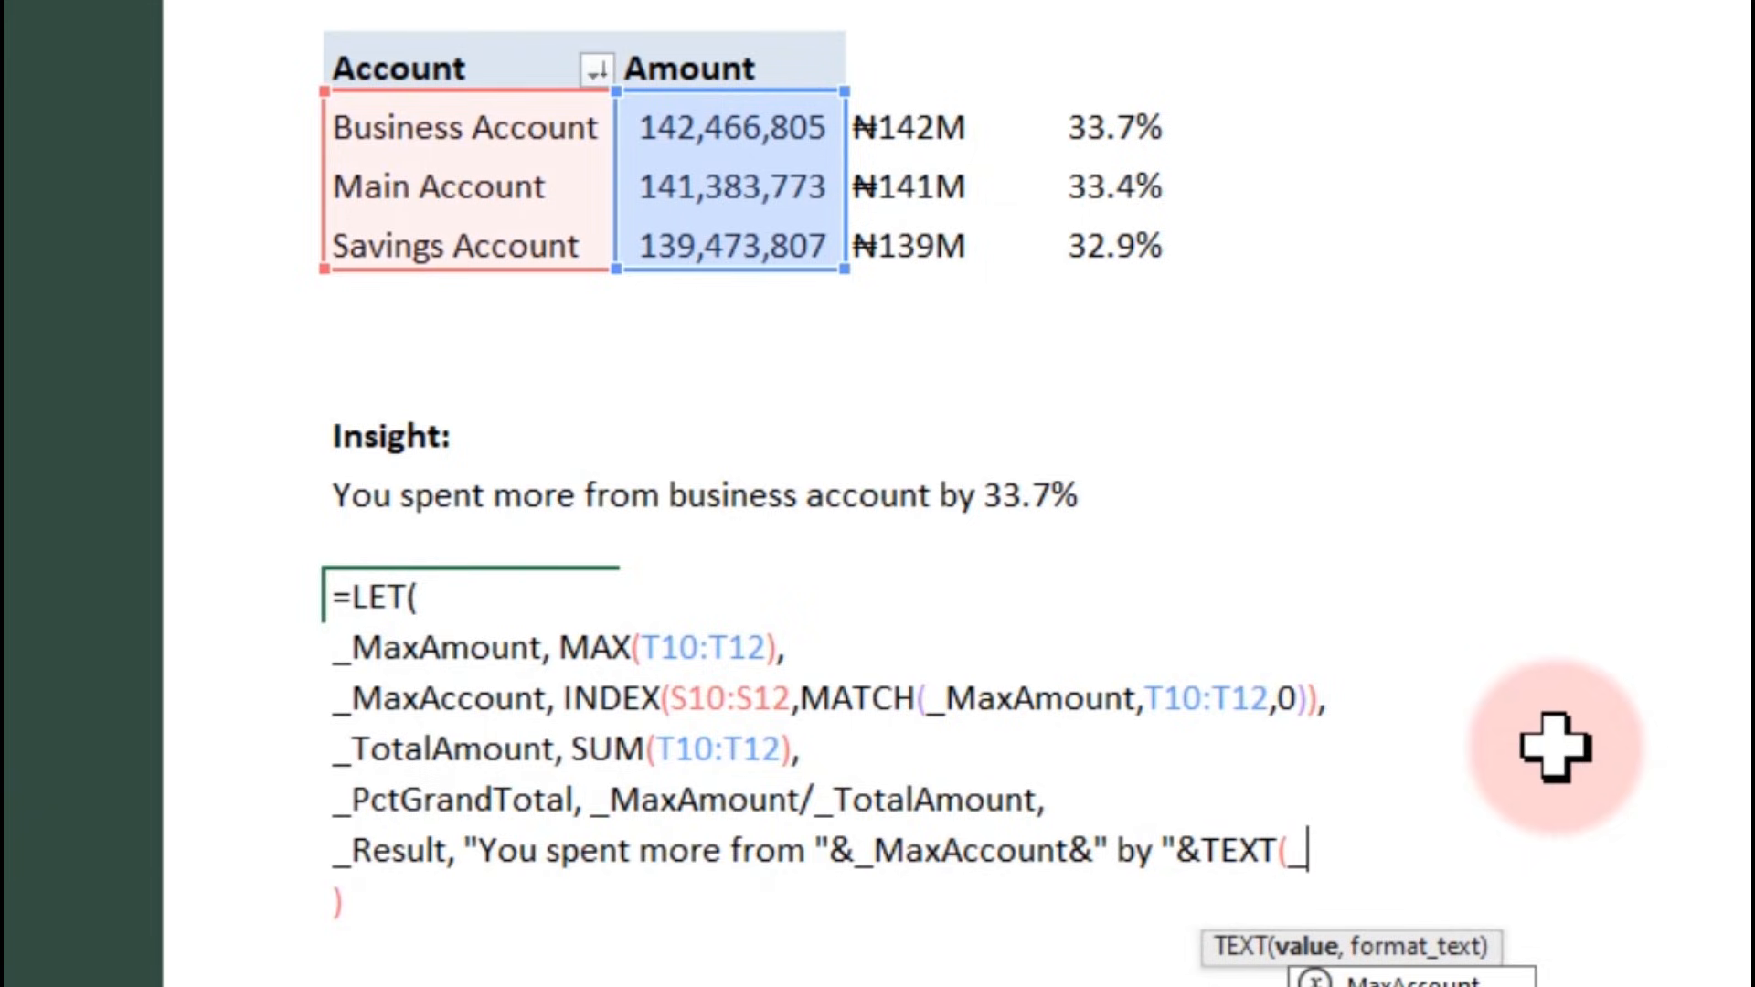
pyautogui.write('PctGrandTotal,"0.0%"')
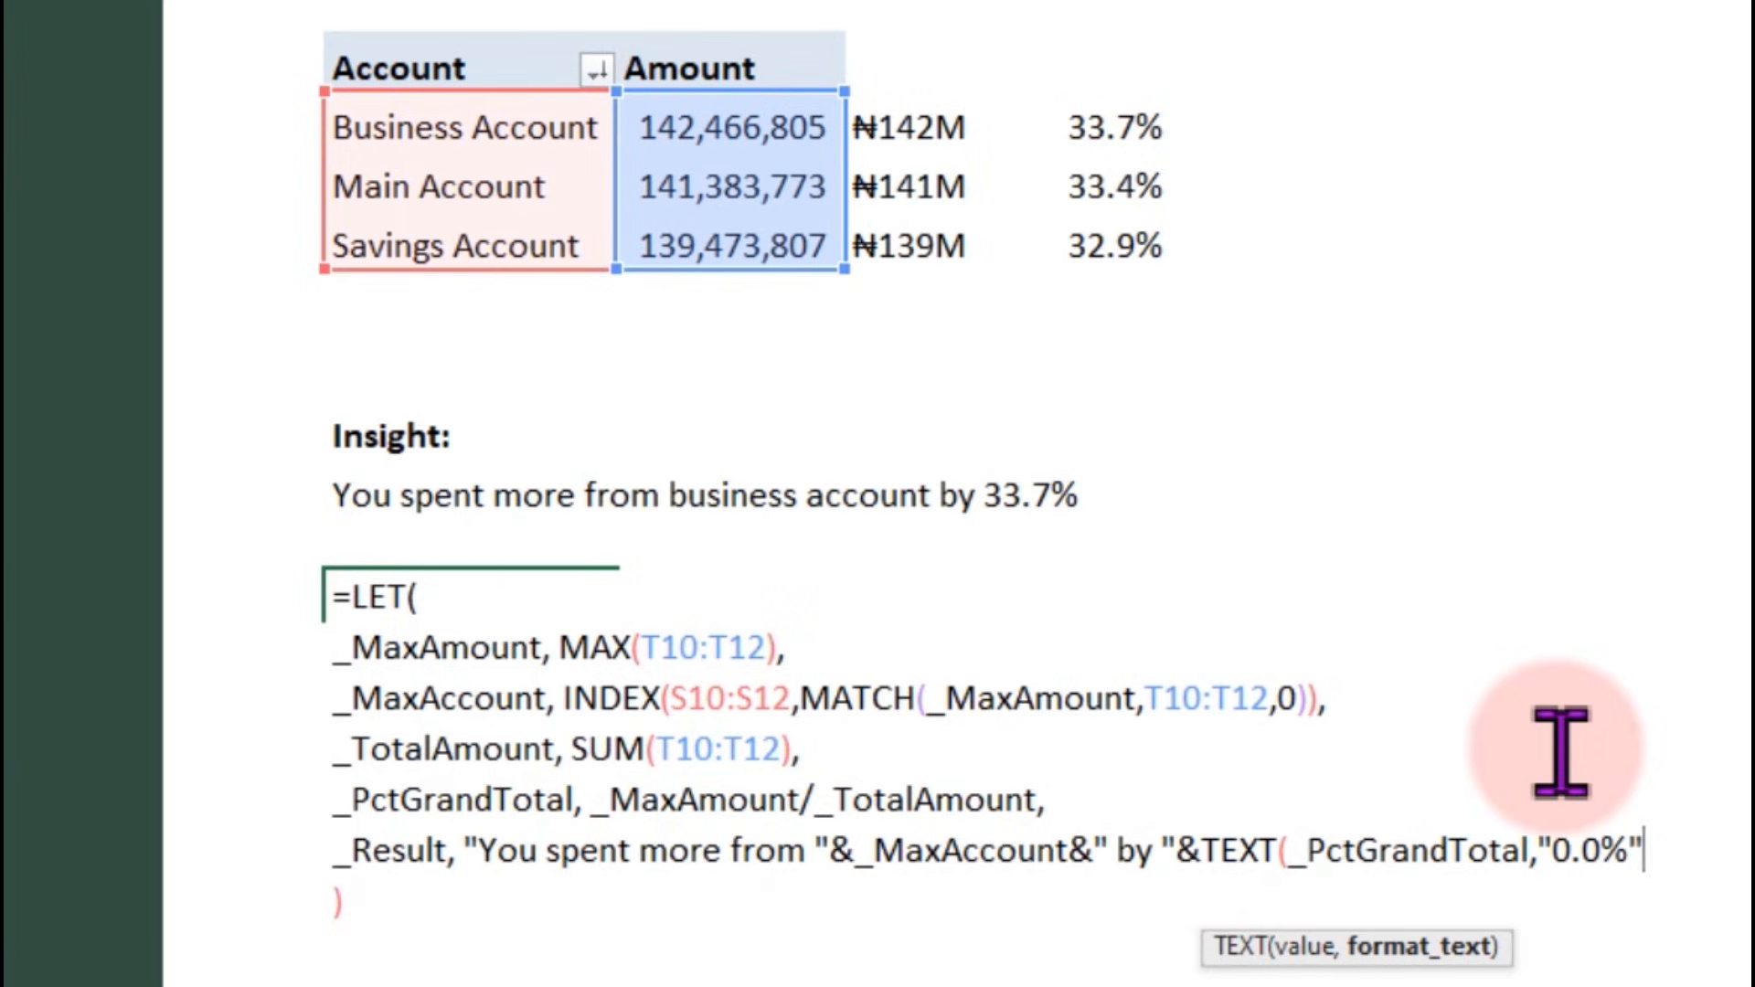
pyautogui.write('),')
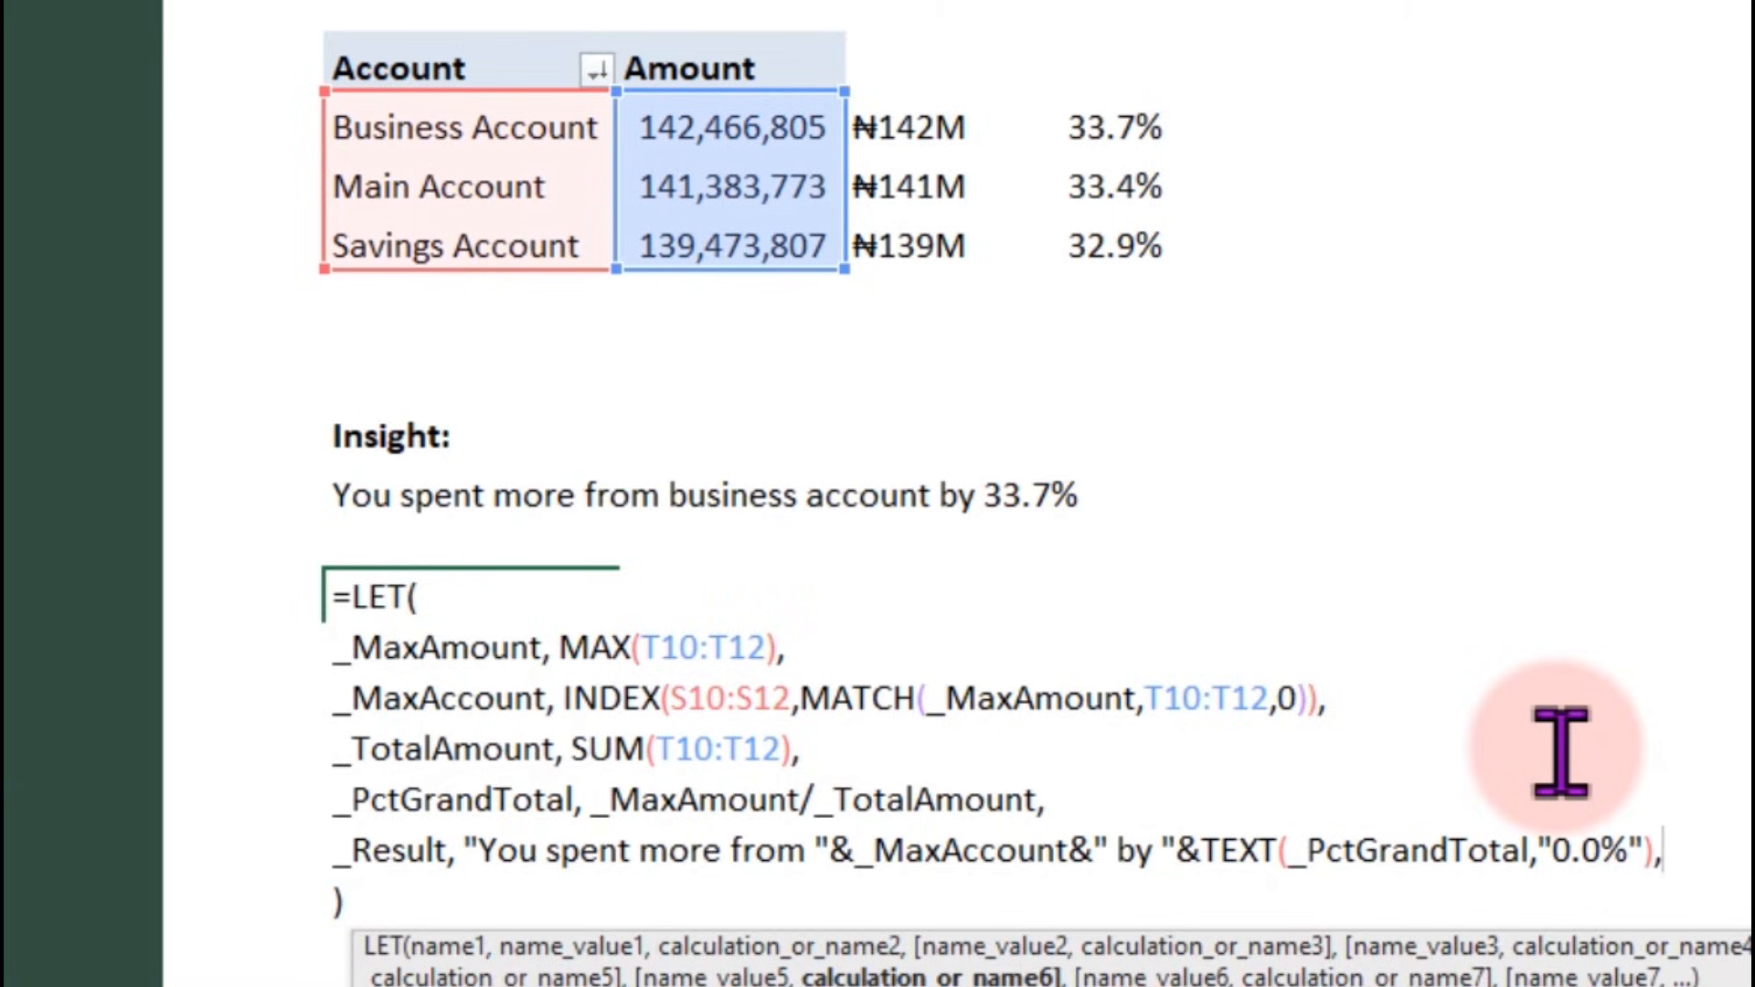
# Return _Result as the LET formula's final output on a new line and enter the formula
pyautogui.hotkey('alt', 'Return')
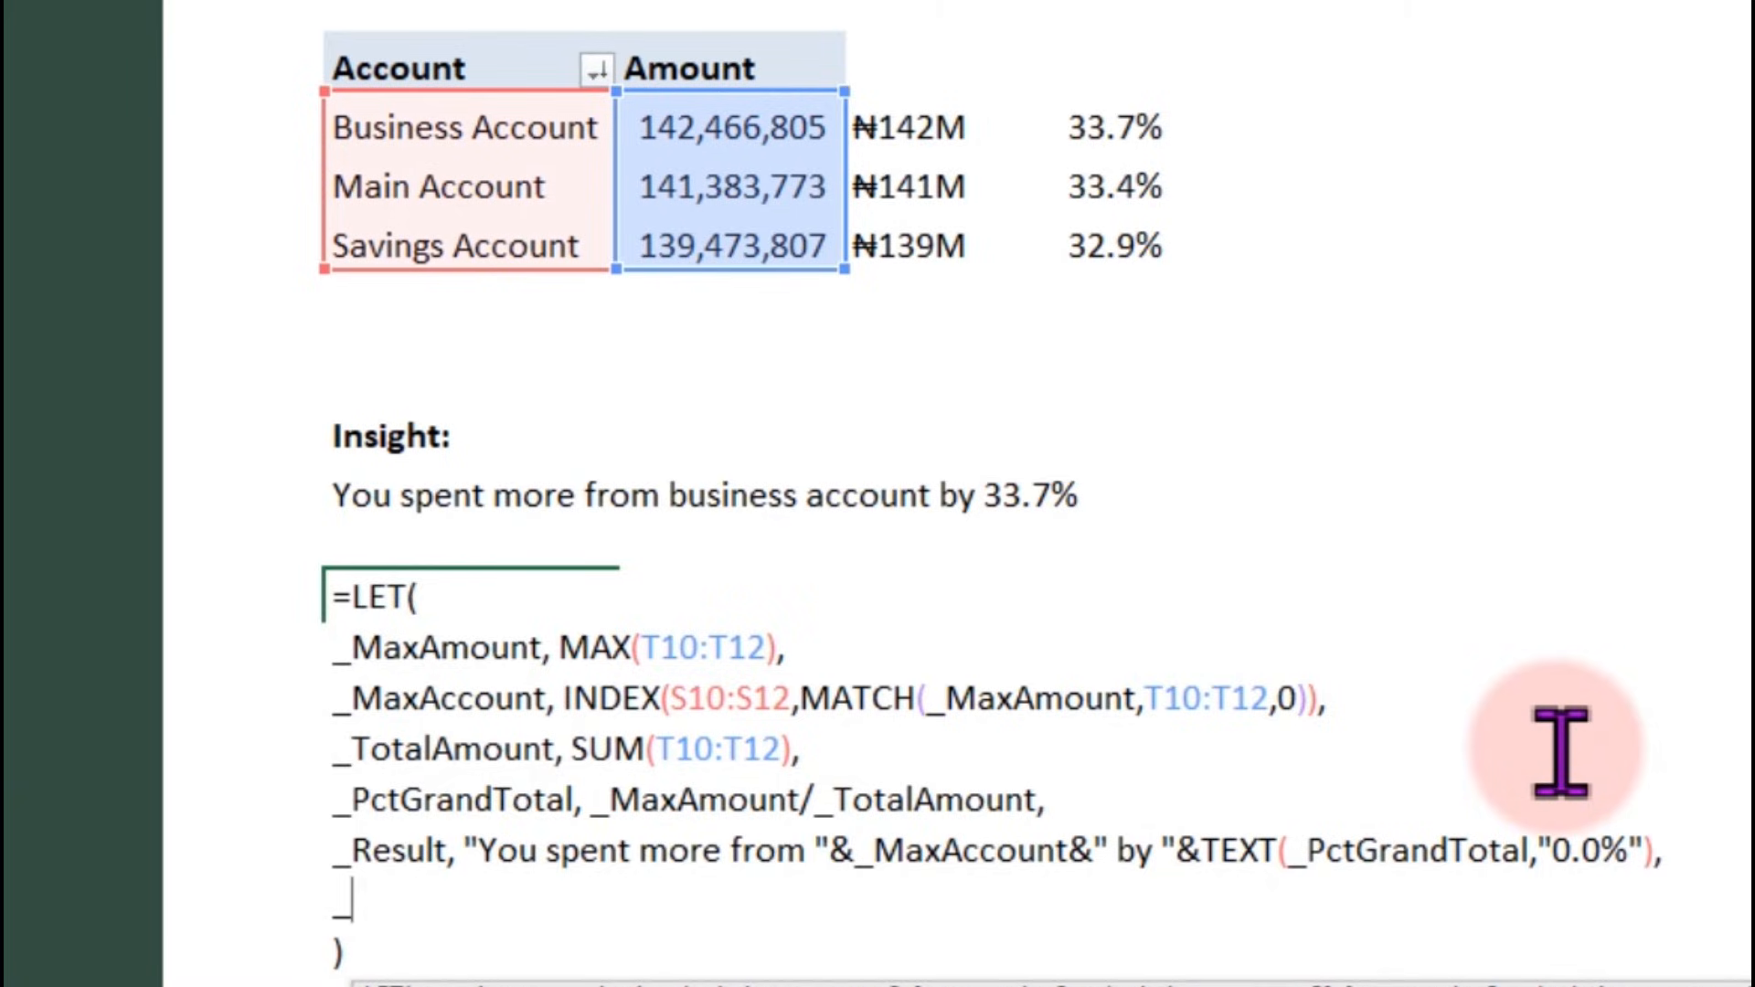
pyautogui.write('_Result')
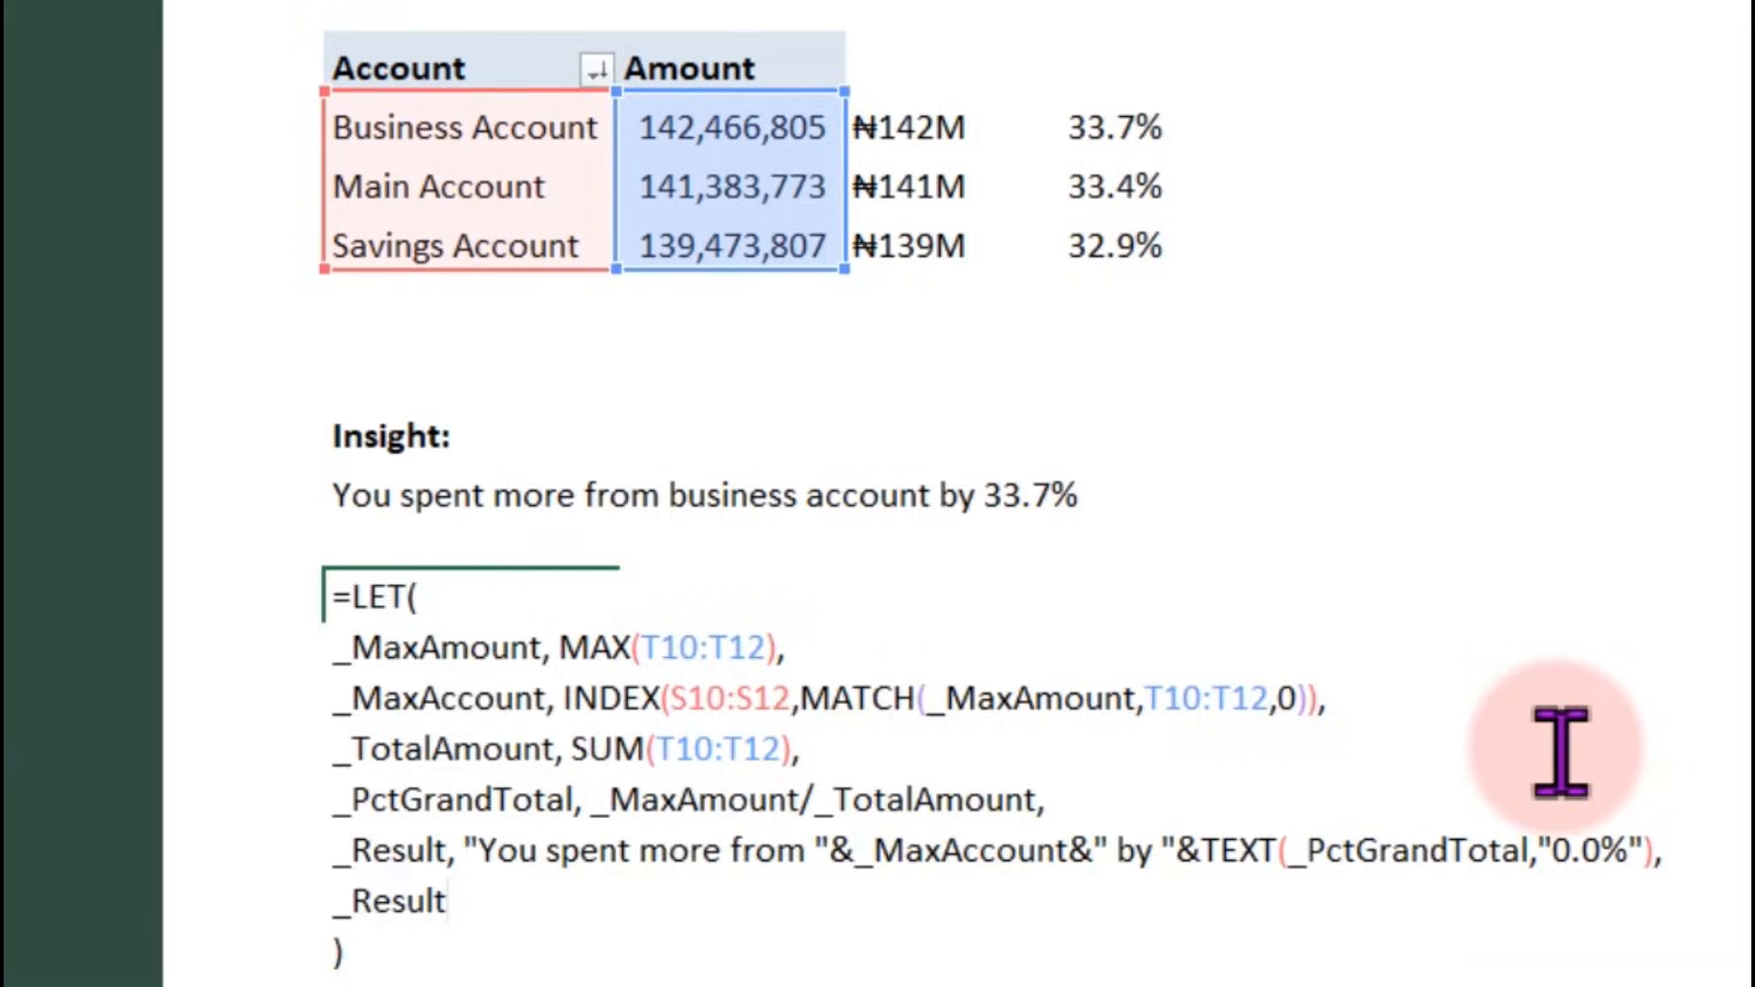
pyautogui.press('Return')
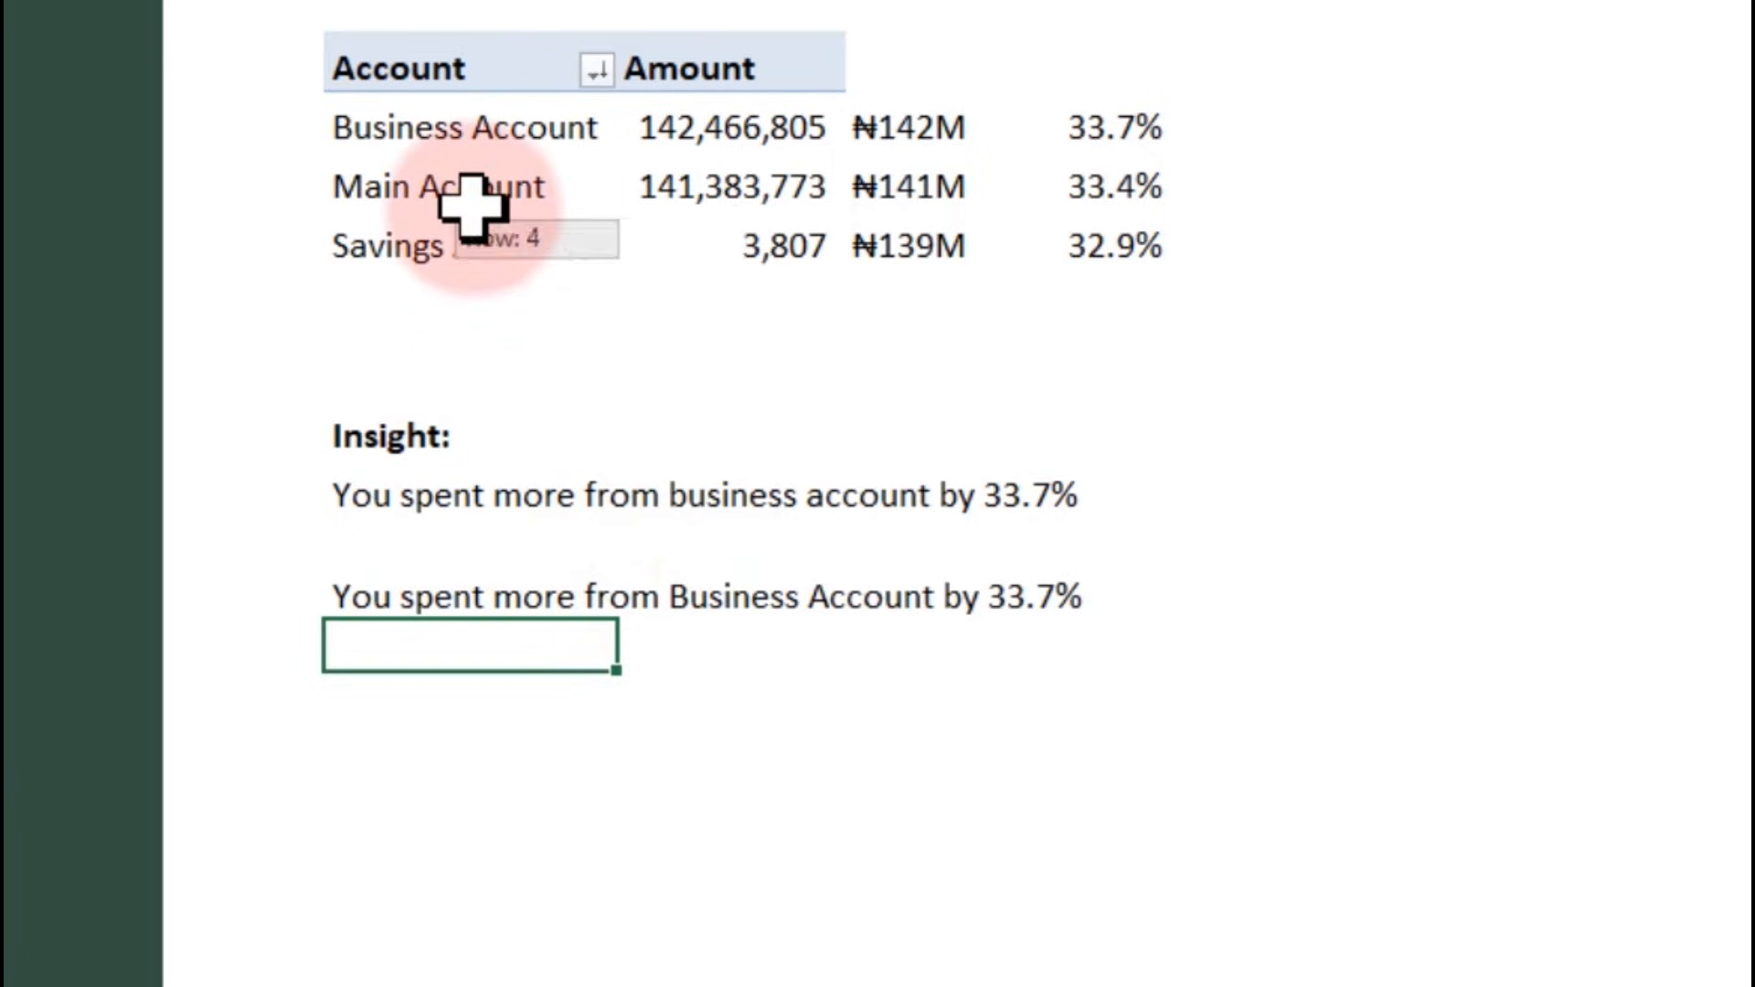
# Show the account PivotTable's field list, add a slicer for Years, and move it over columns N to Q
pyautogui.click(454, 176)
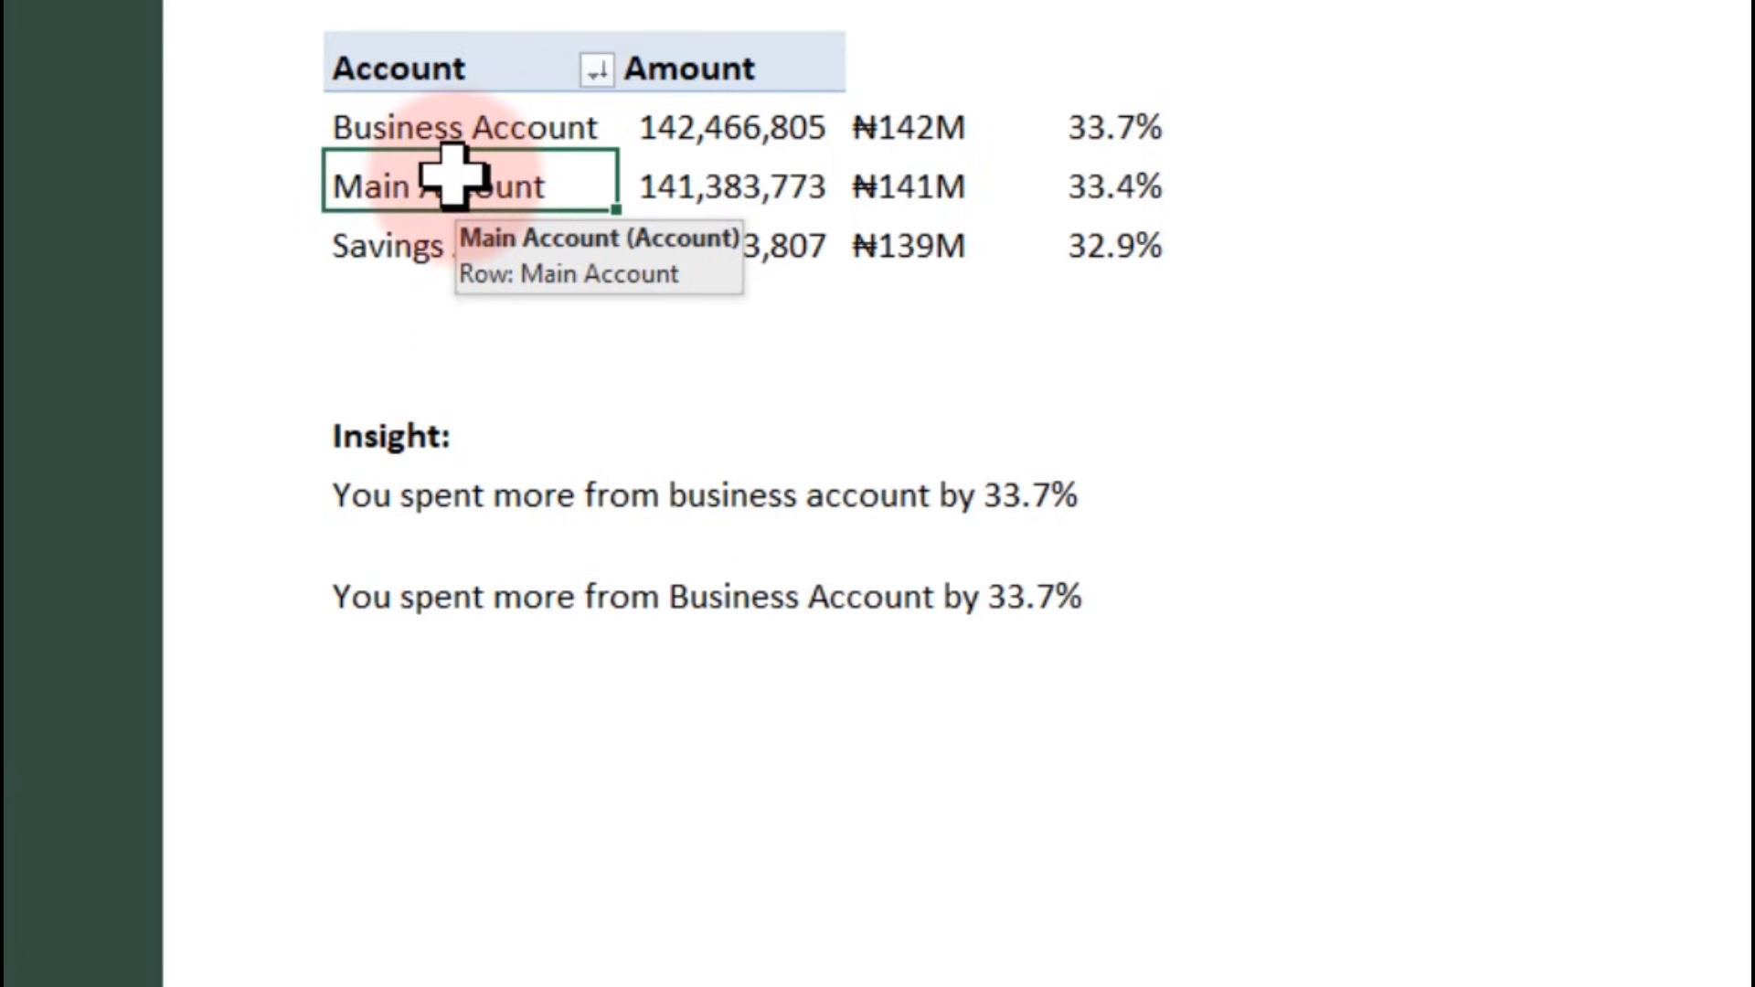
pyautogui.rightClick(454, 175)
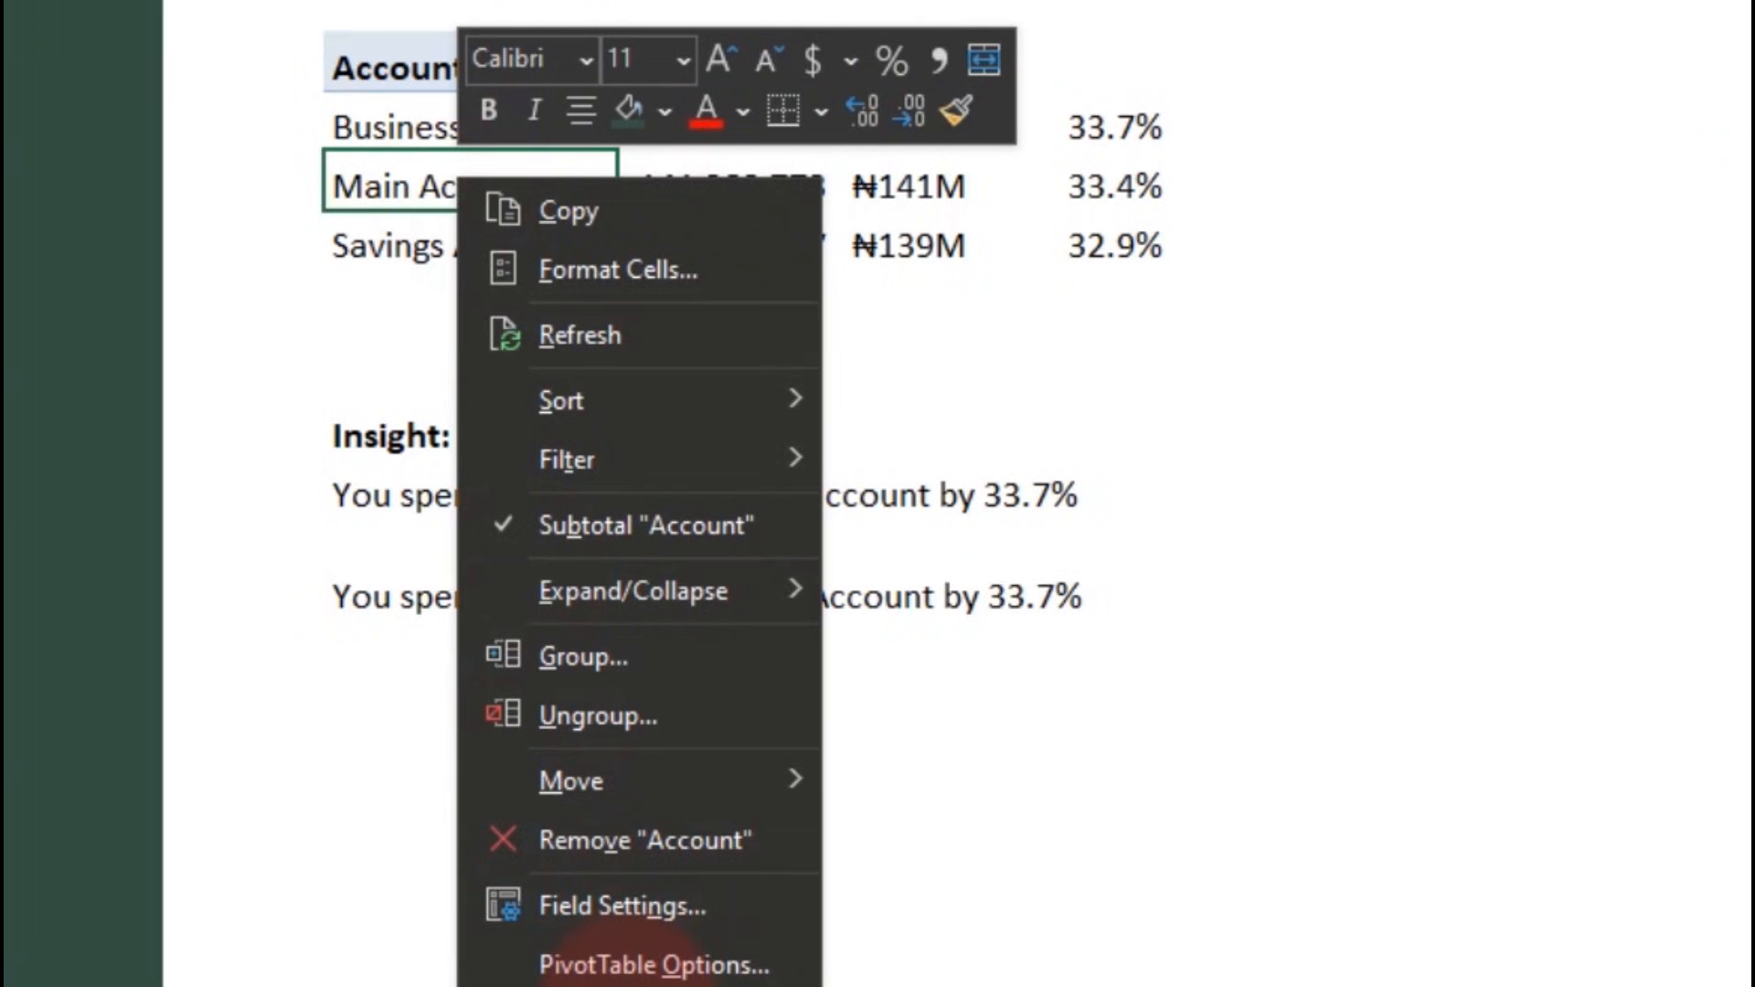
pyautogui.click(631, 968)
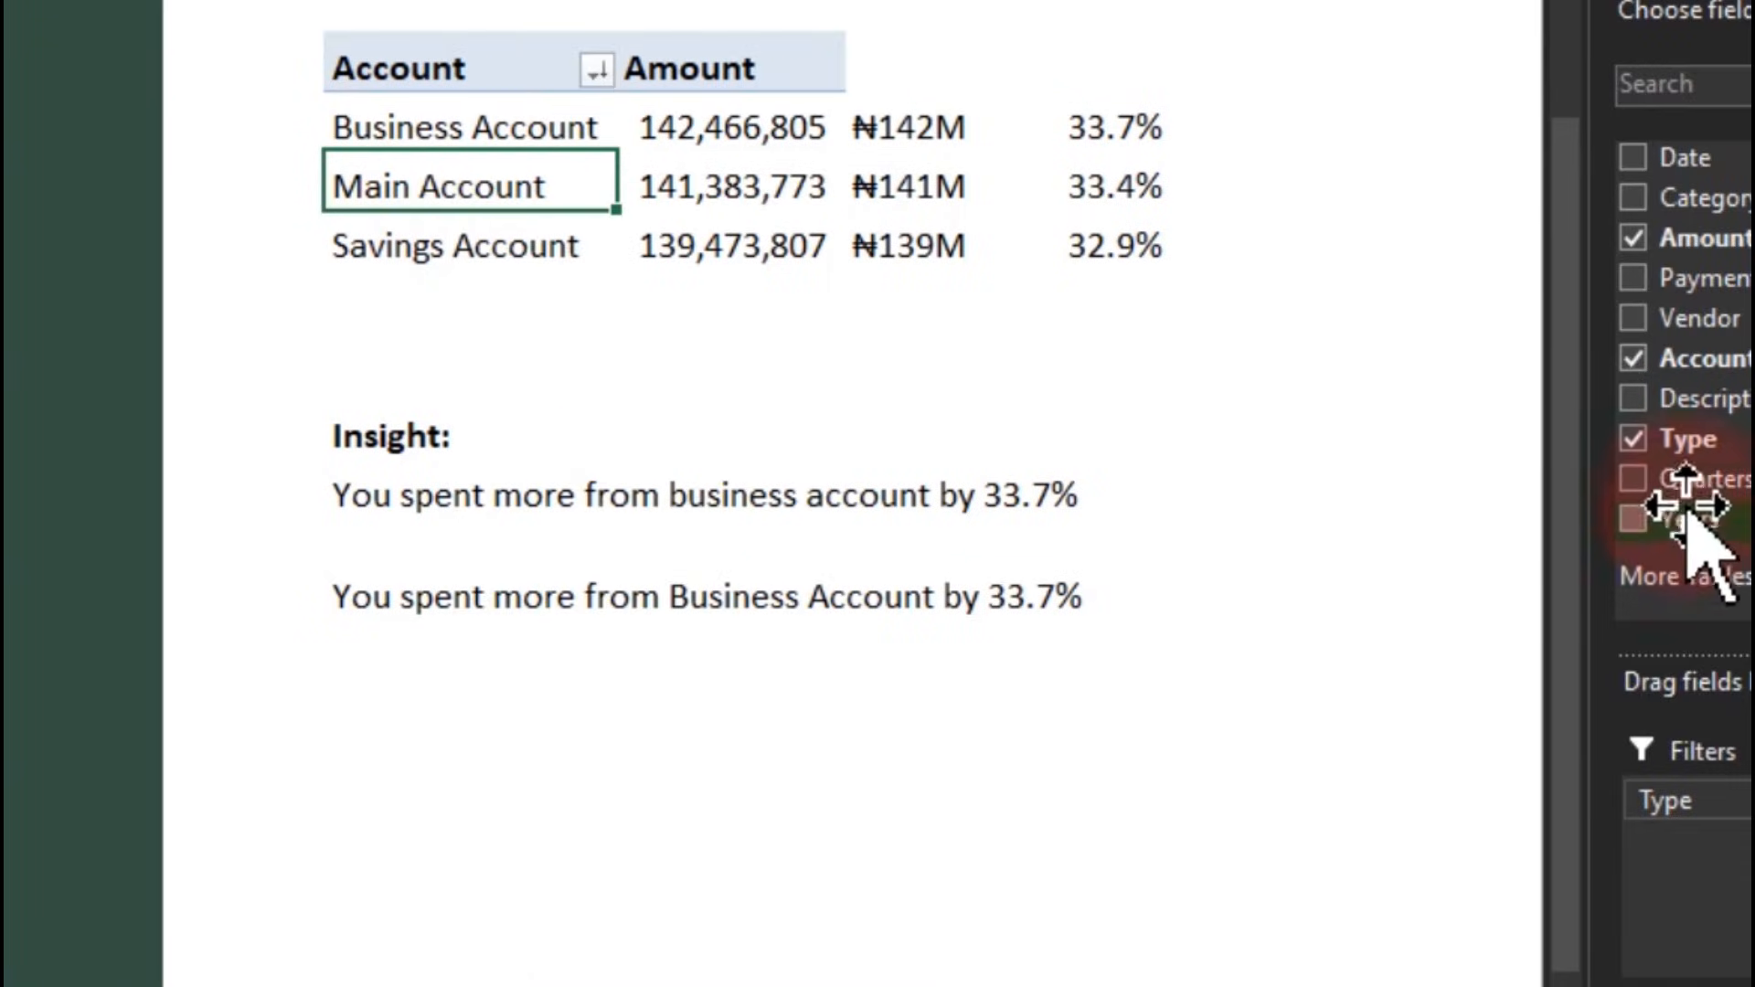
pyautogui.moveTo(1686, 526); pyautogui.dragTo(1716, 754)
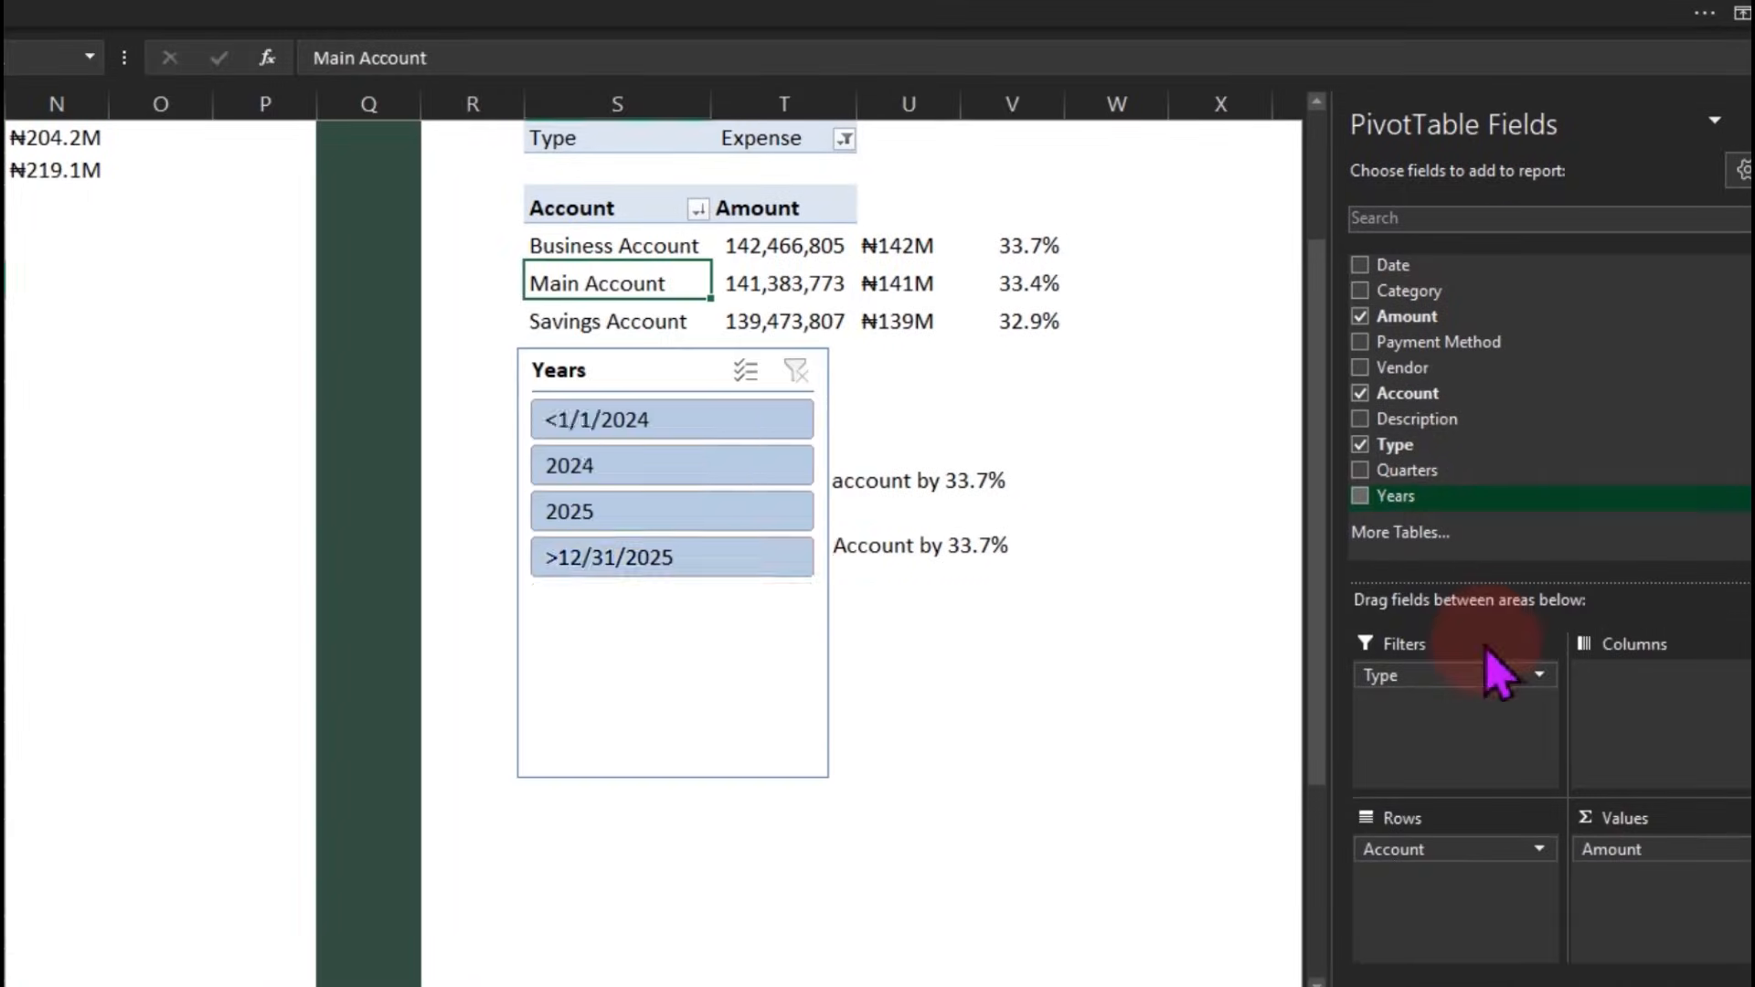
pyautogui.moveTo(616, 370); pyautogui.dragTo(157, 393)
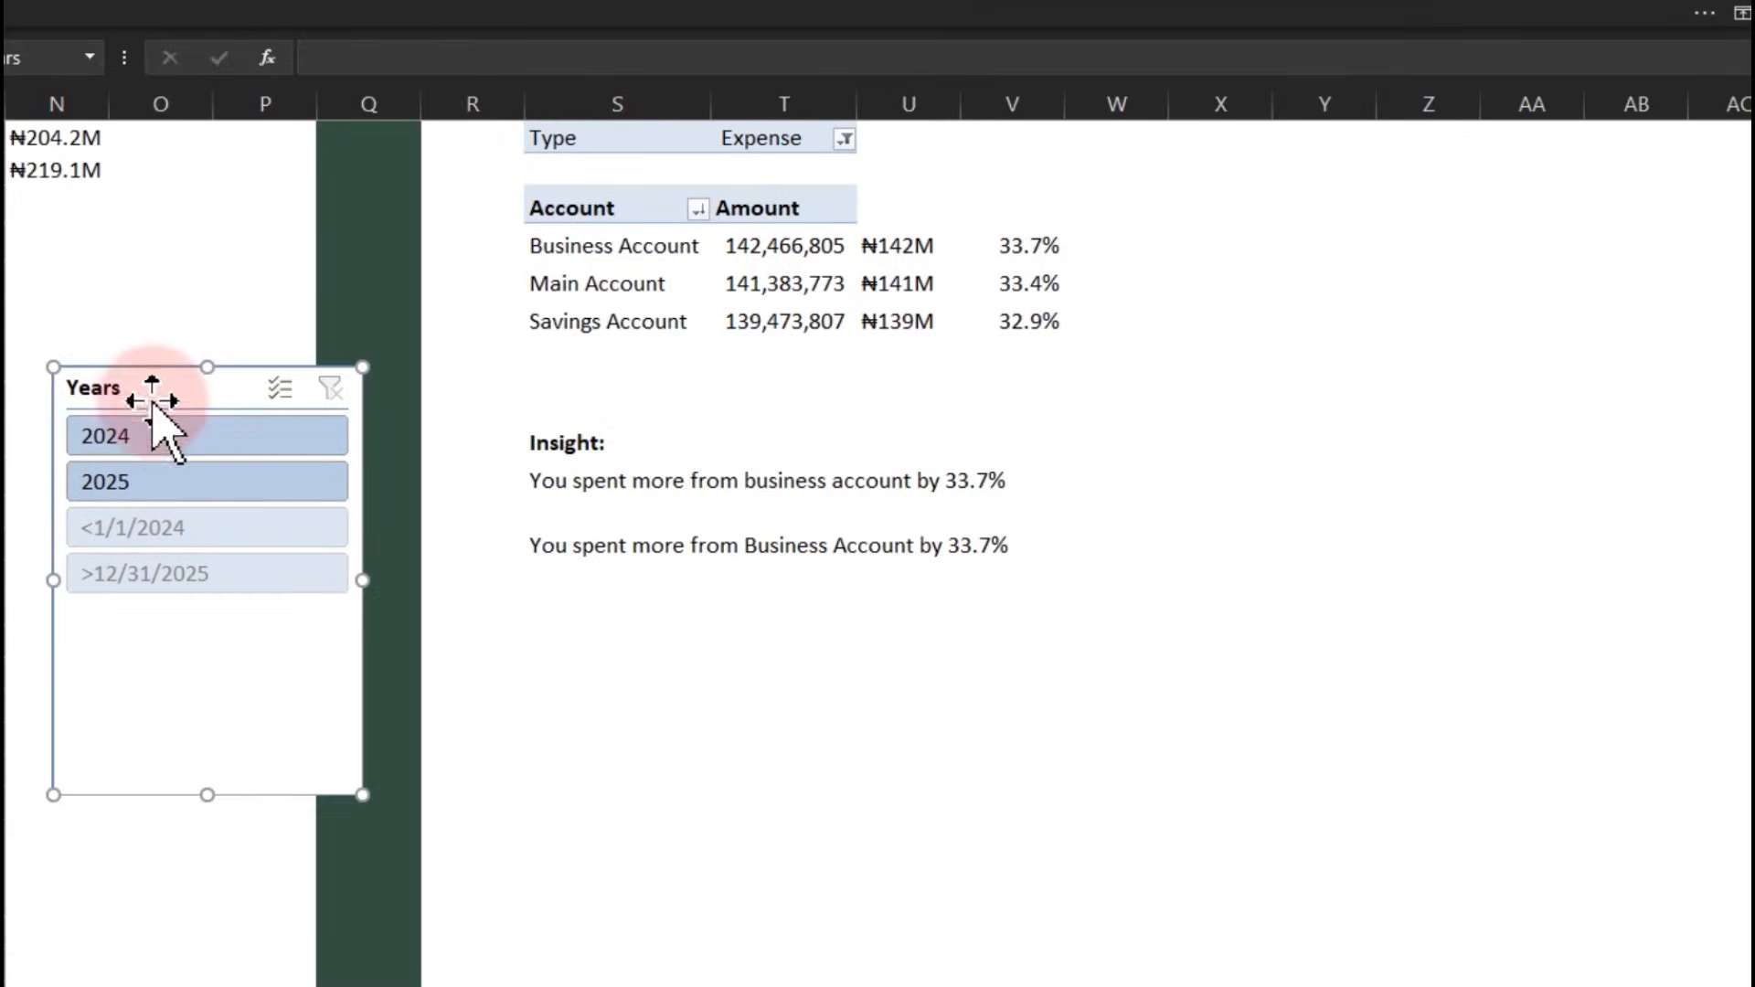
# Test the dynamic insight by filtering the account PivotTable with the Years slicer, alternating between 2024 and 2025
pyautogui.click(194, 448)
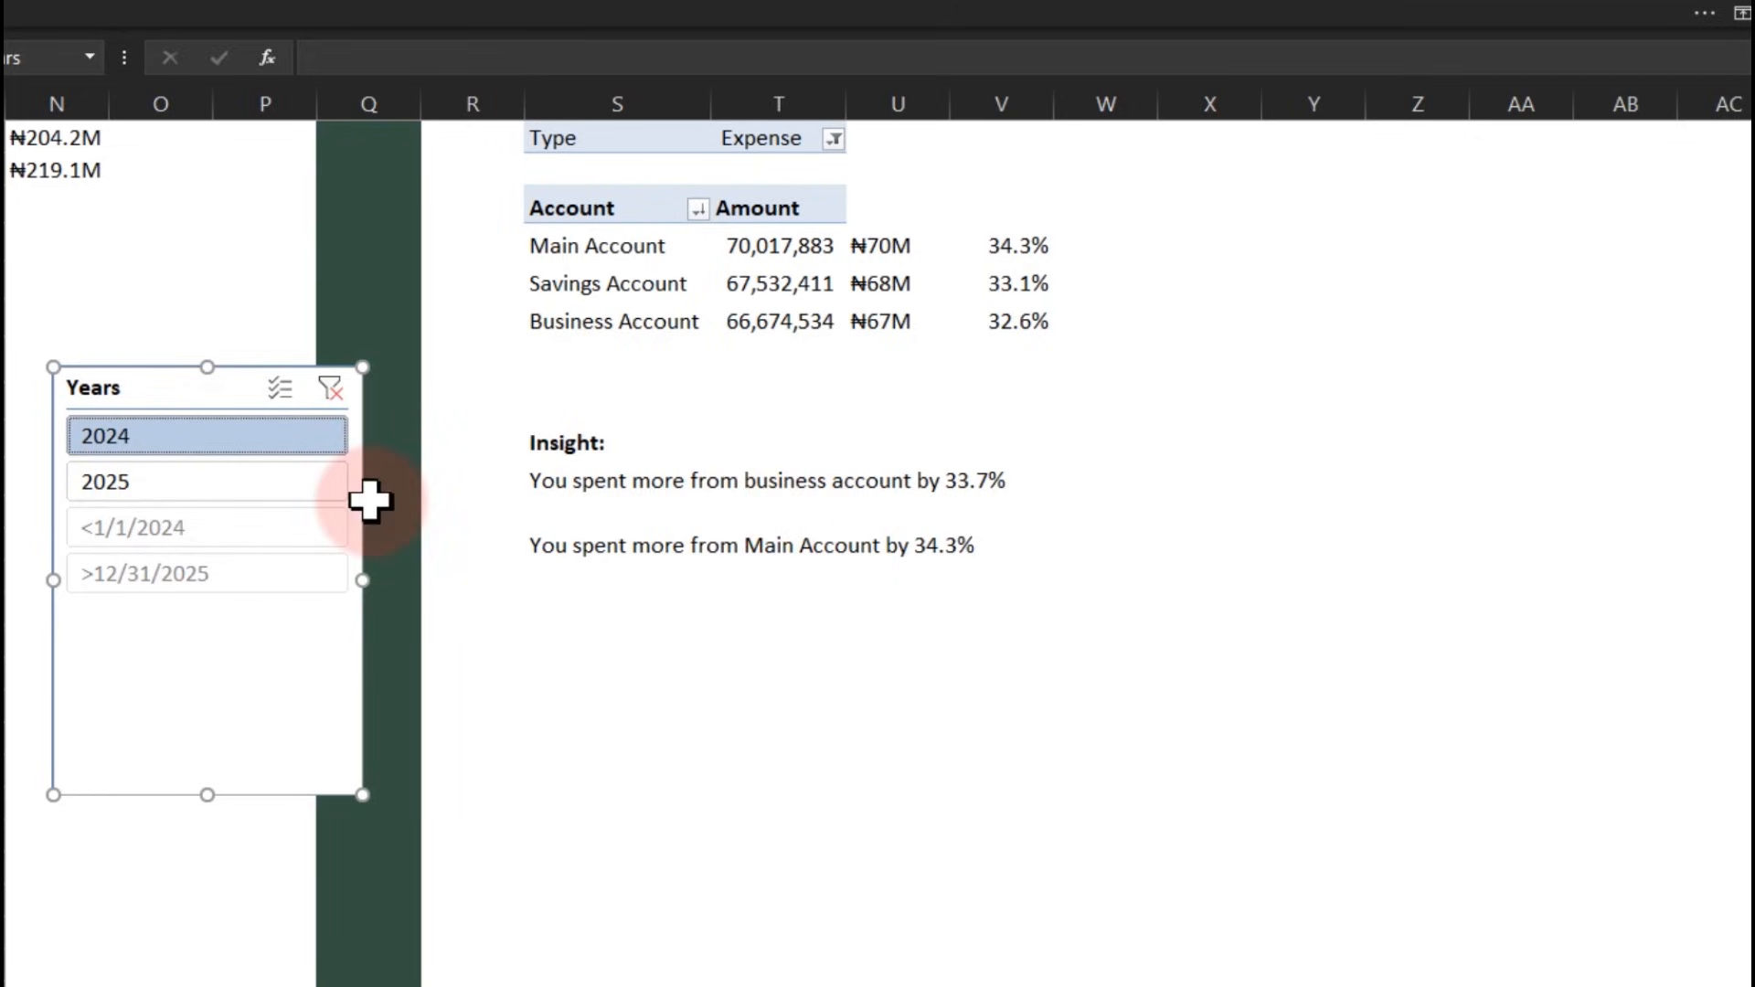
pyautogui.click(234, 483)
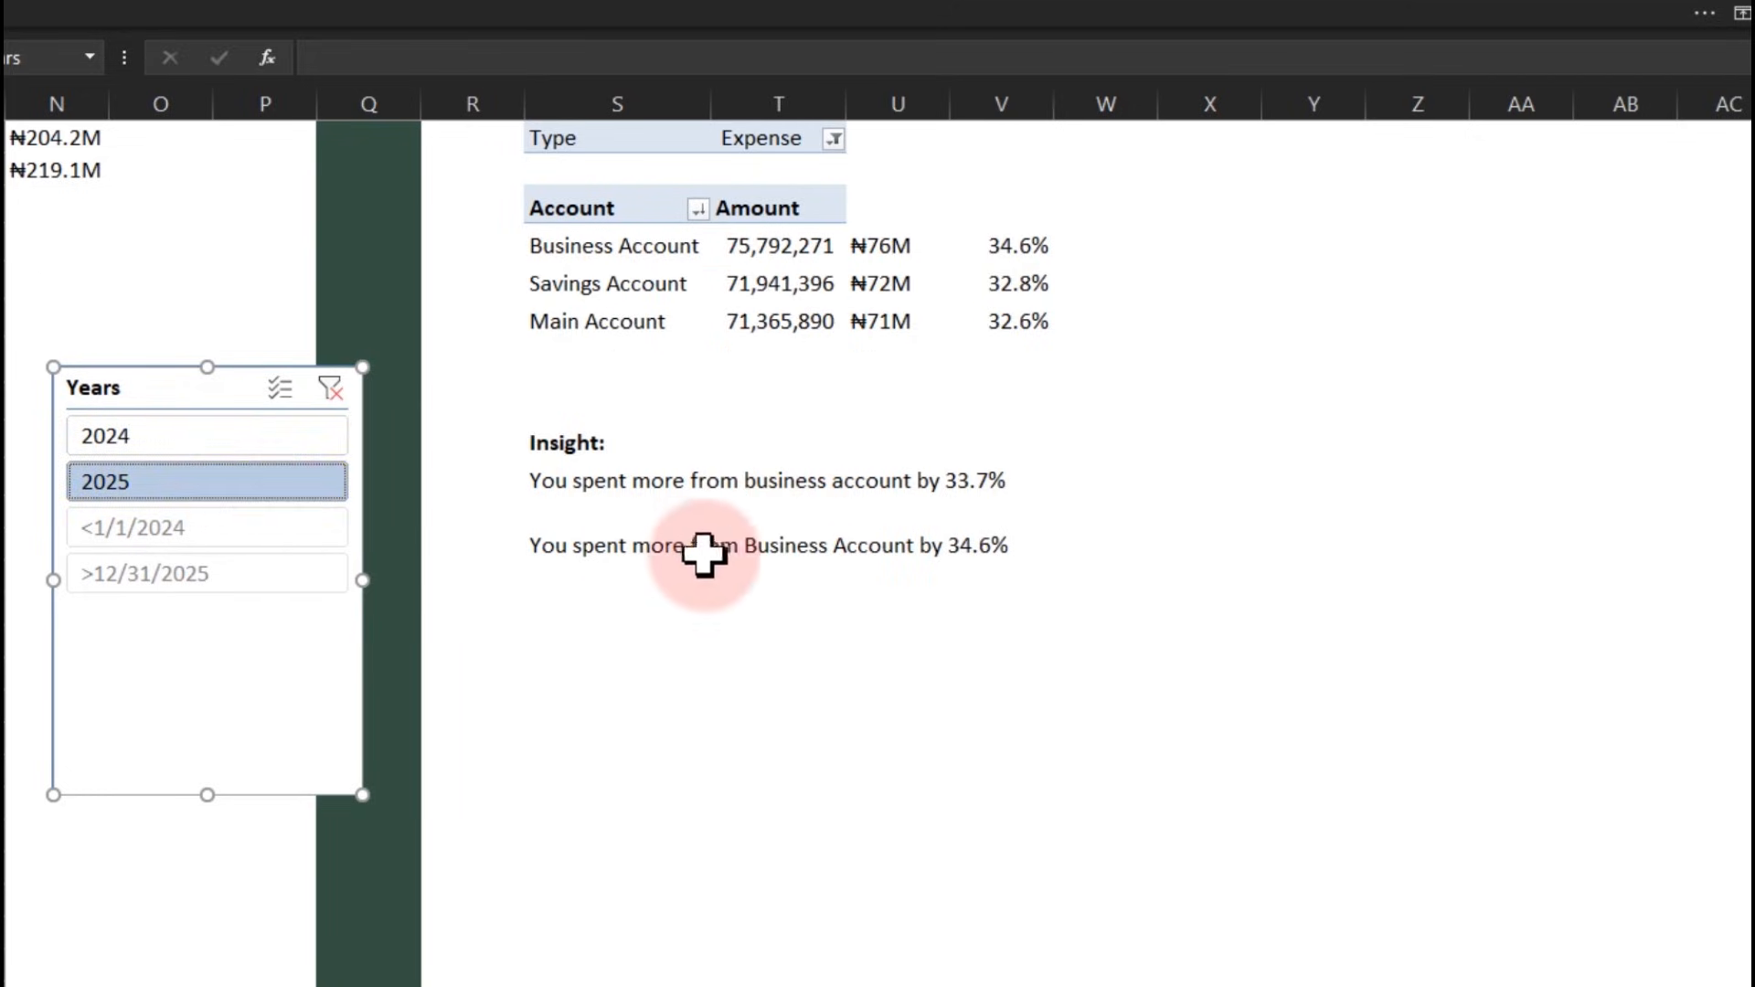
pyautogui.click(333, 395)
pyautogui.click(309, 436)
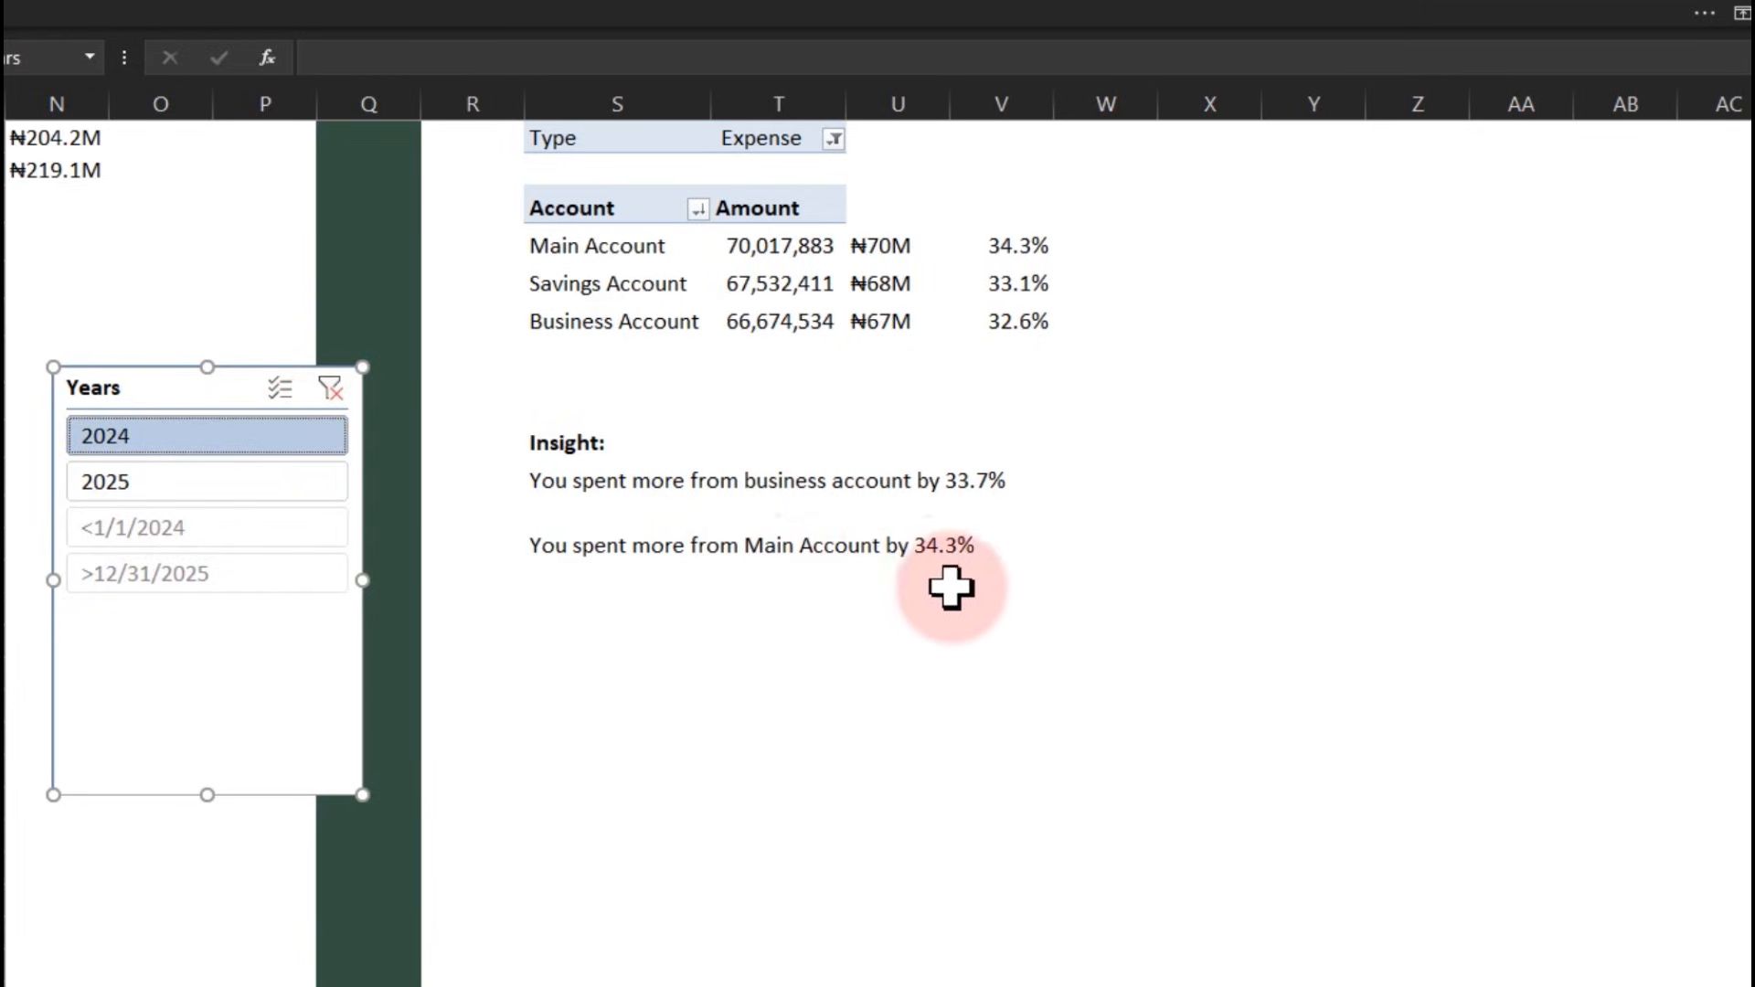
pyautogui.click(264, 485)
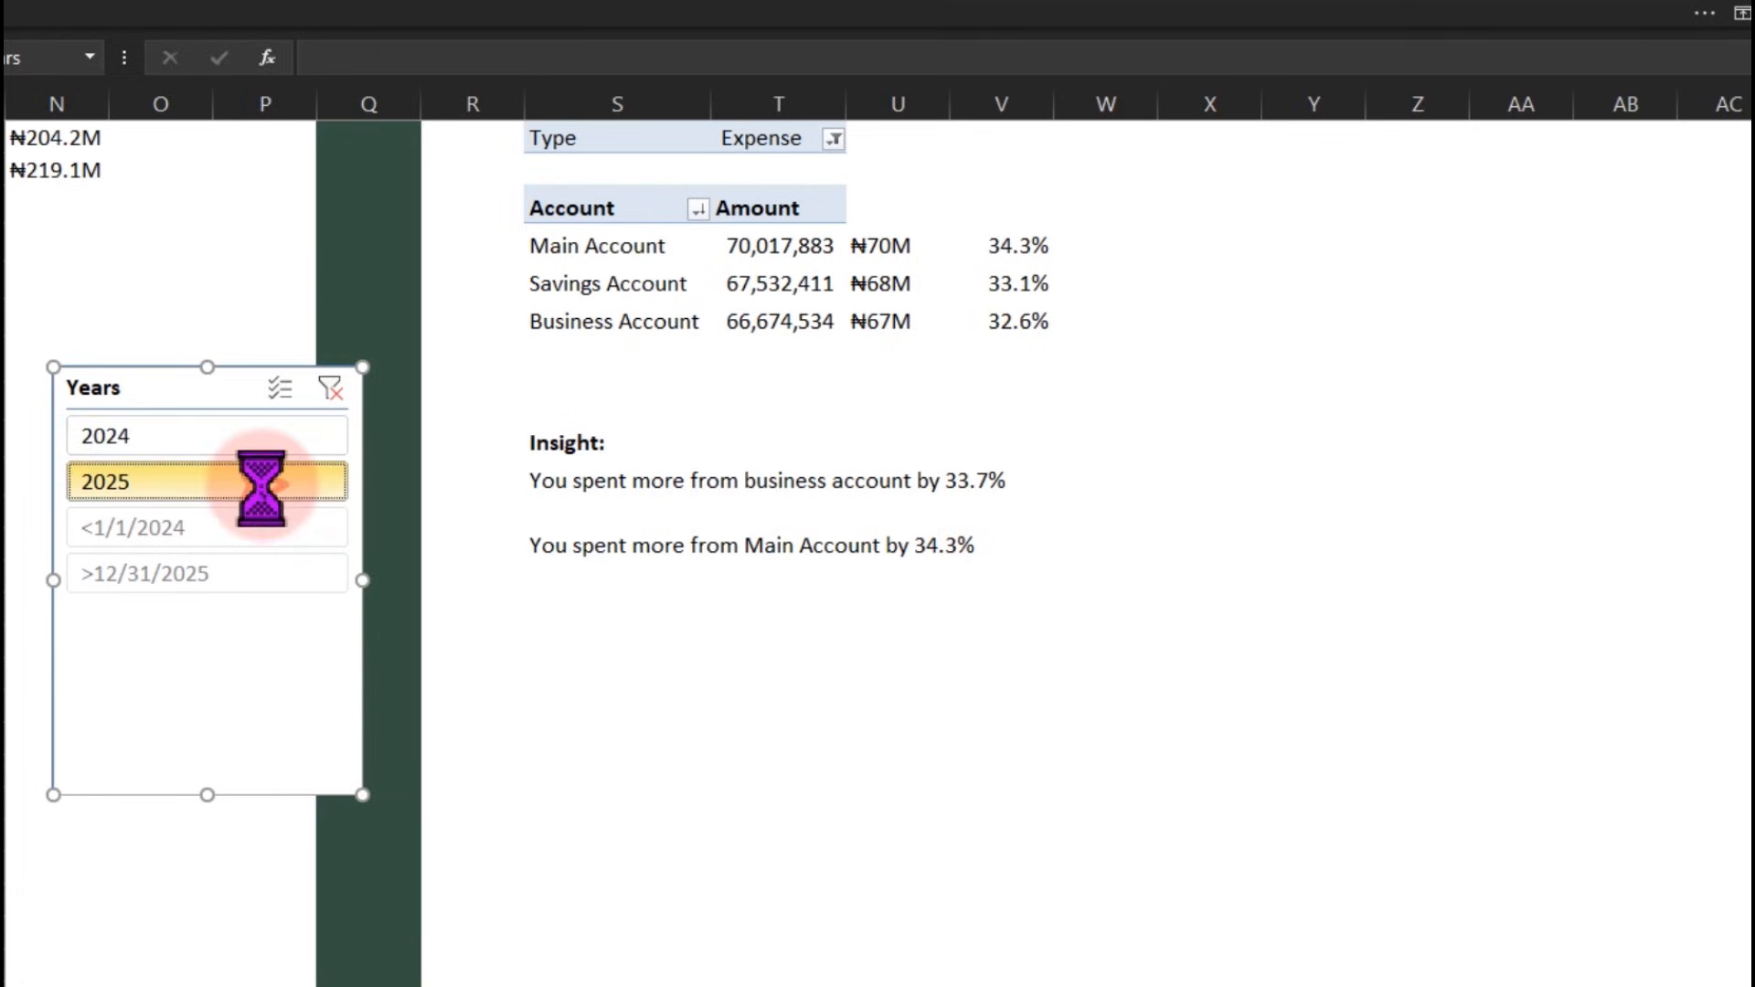
# Clear the Years slicer's filter and delete the slicer
pyautogui.click(328, 395)
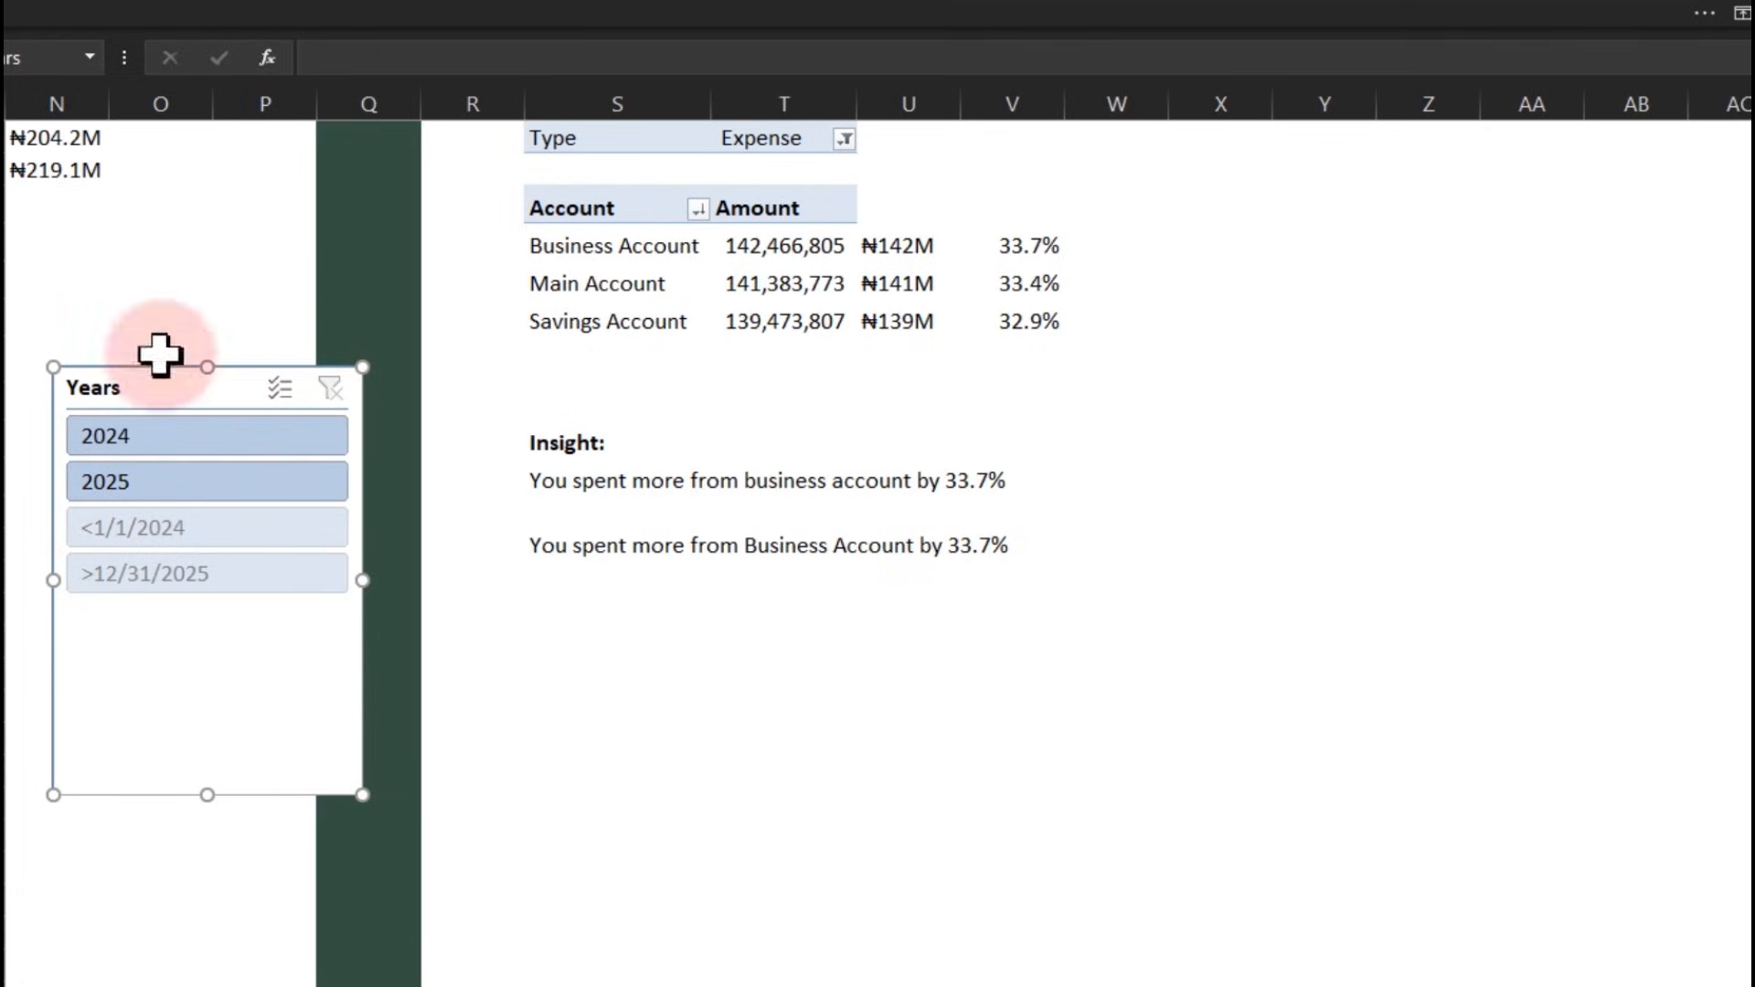
pyautogui.press('Delete')
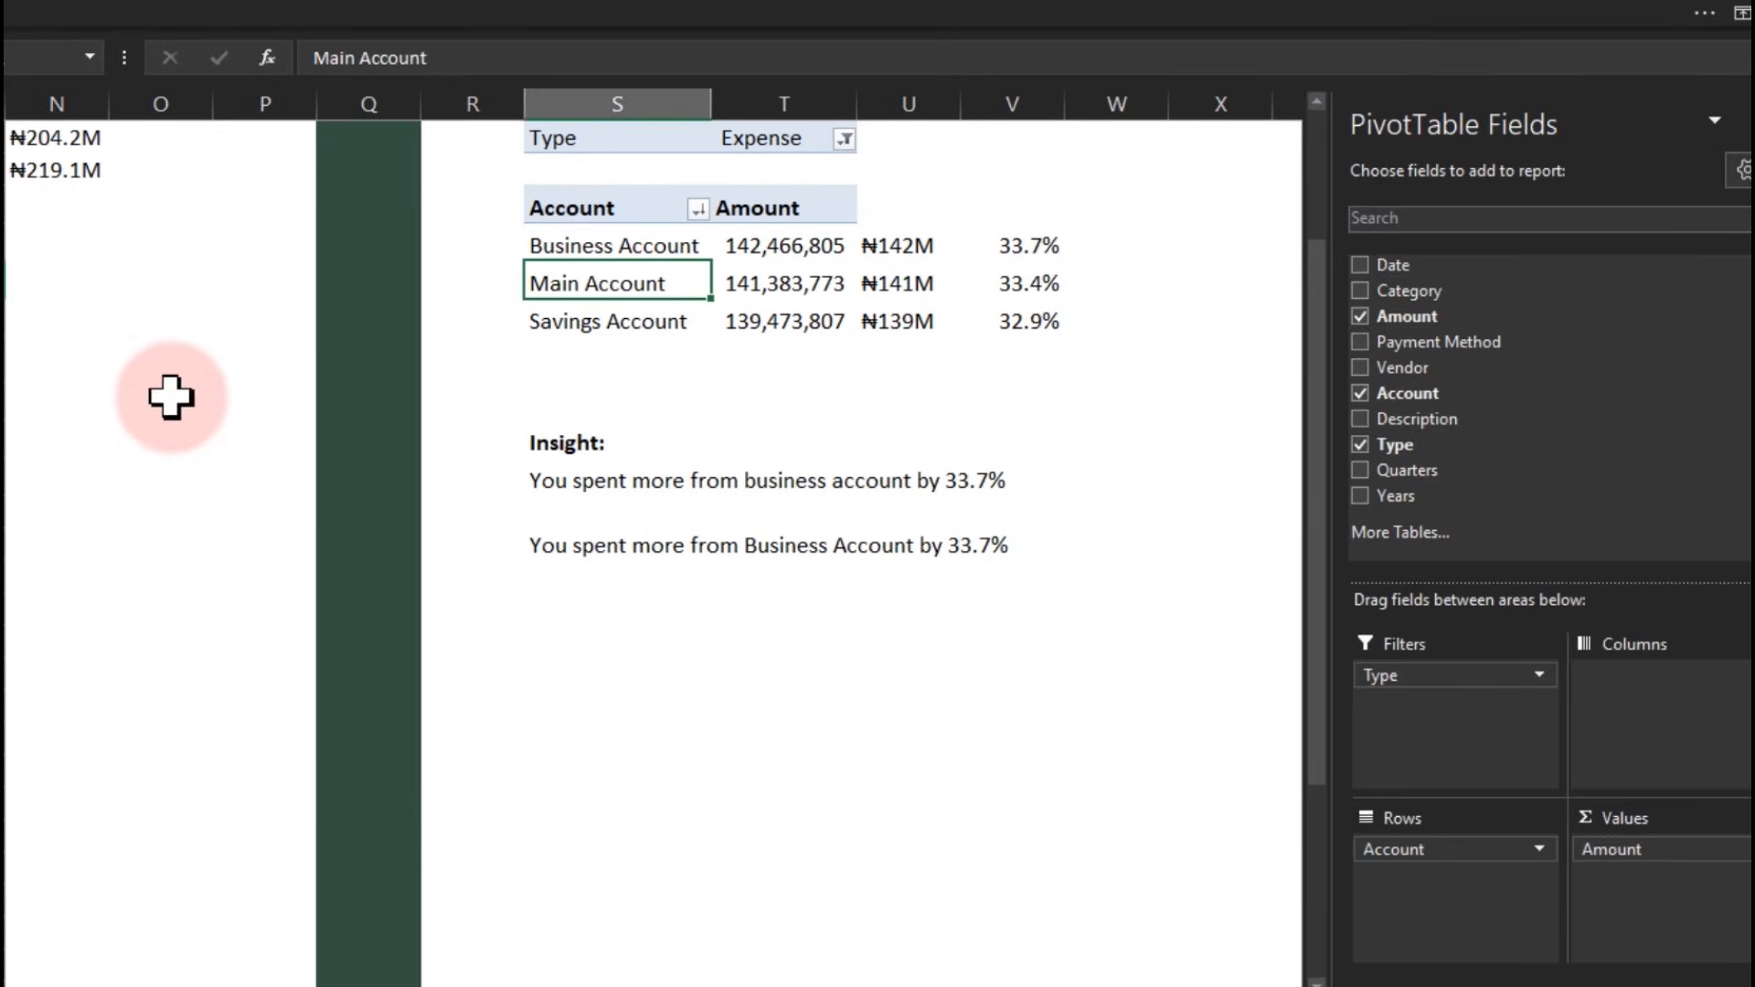
# On the dashboard, duplicate the "Which account do I spend from the most?" text box and place the copy beside its card
pyautogui.click(293, 980)
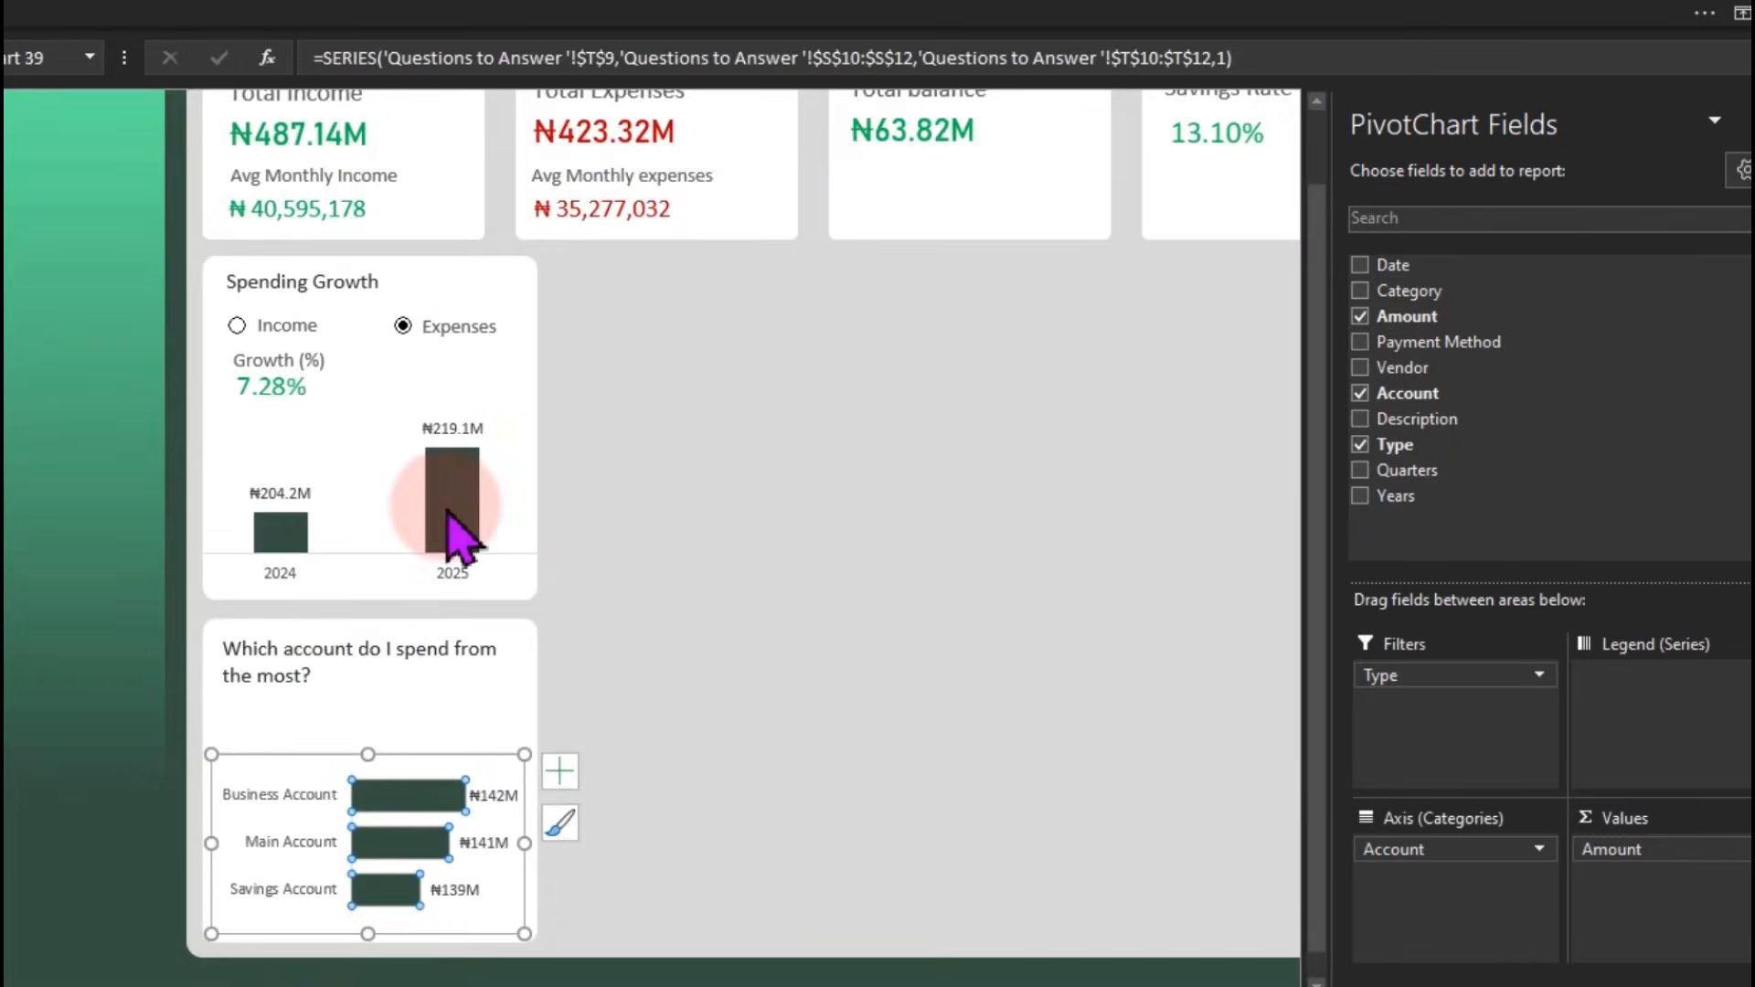
pyautogui.click(359, 673)
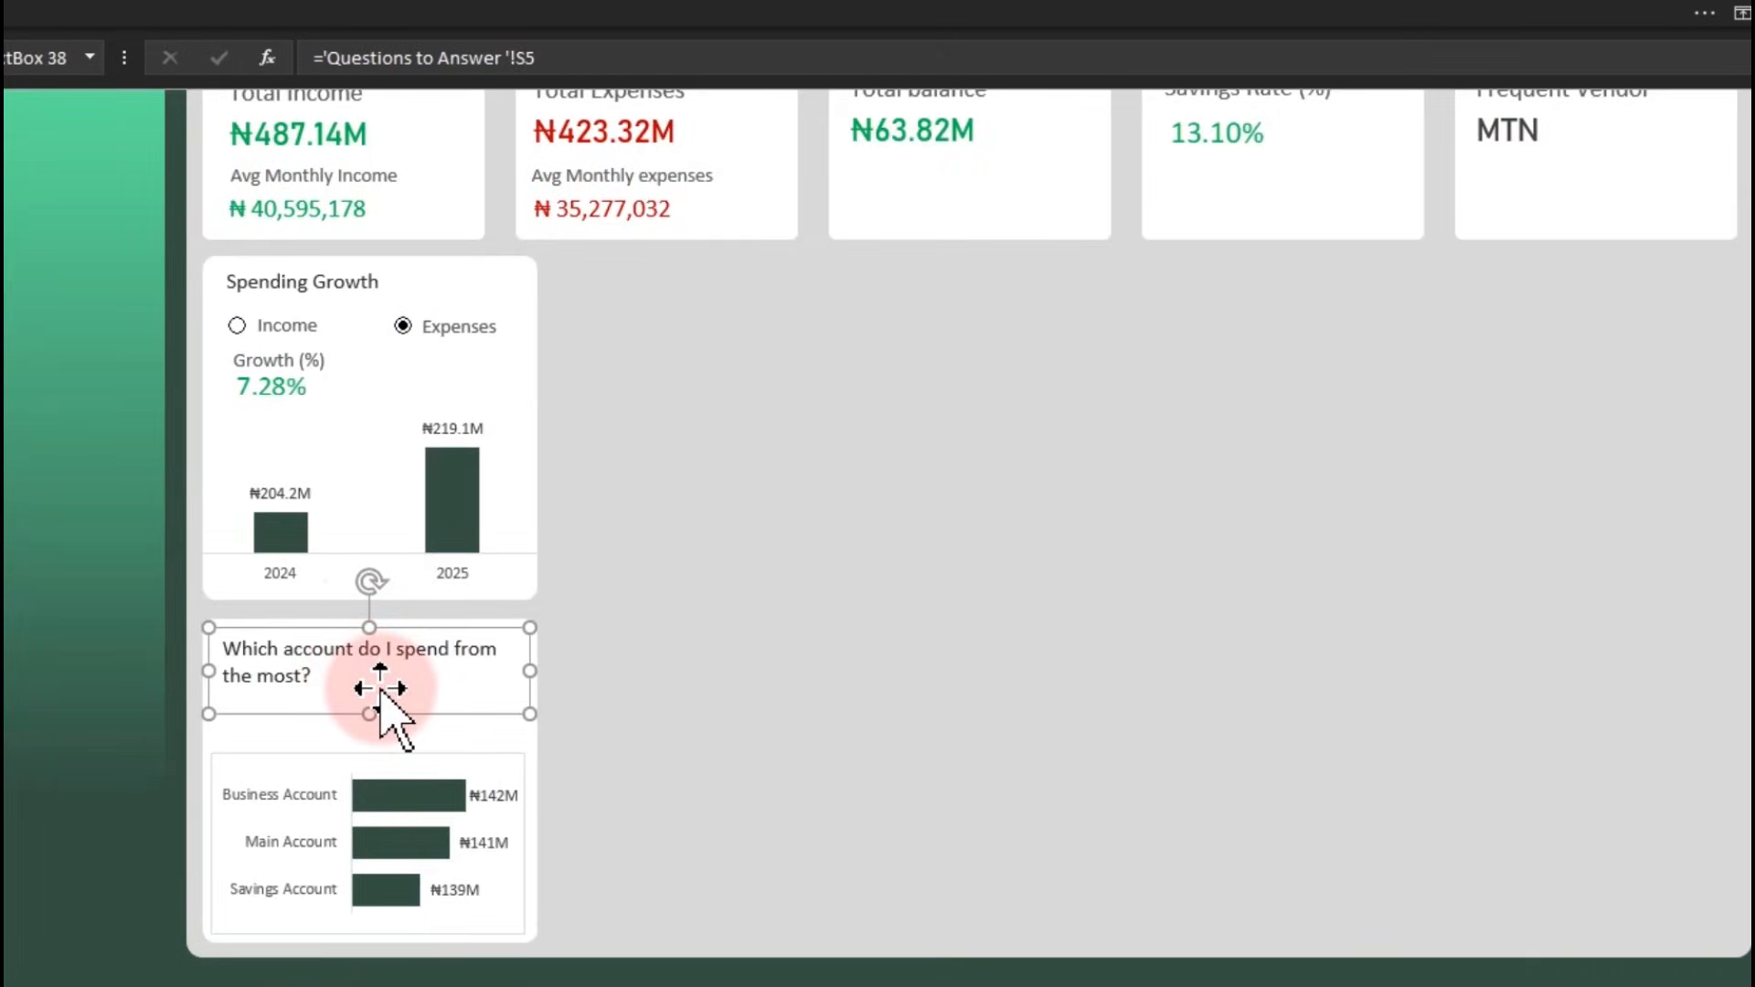
pyautogui.hotkey('ctrl', 'd')
pyautogui.moveTo(391, 715); pyautogui.dragTo(756, 674)
# Link the duplicated text box to the dynamic insight in cell S18 of the 'Questions to Answer ' sheet
pyautogui.click(552, 58)
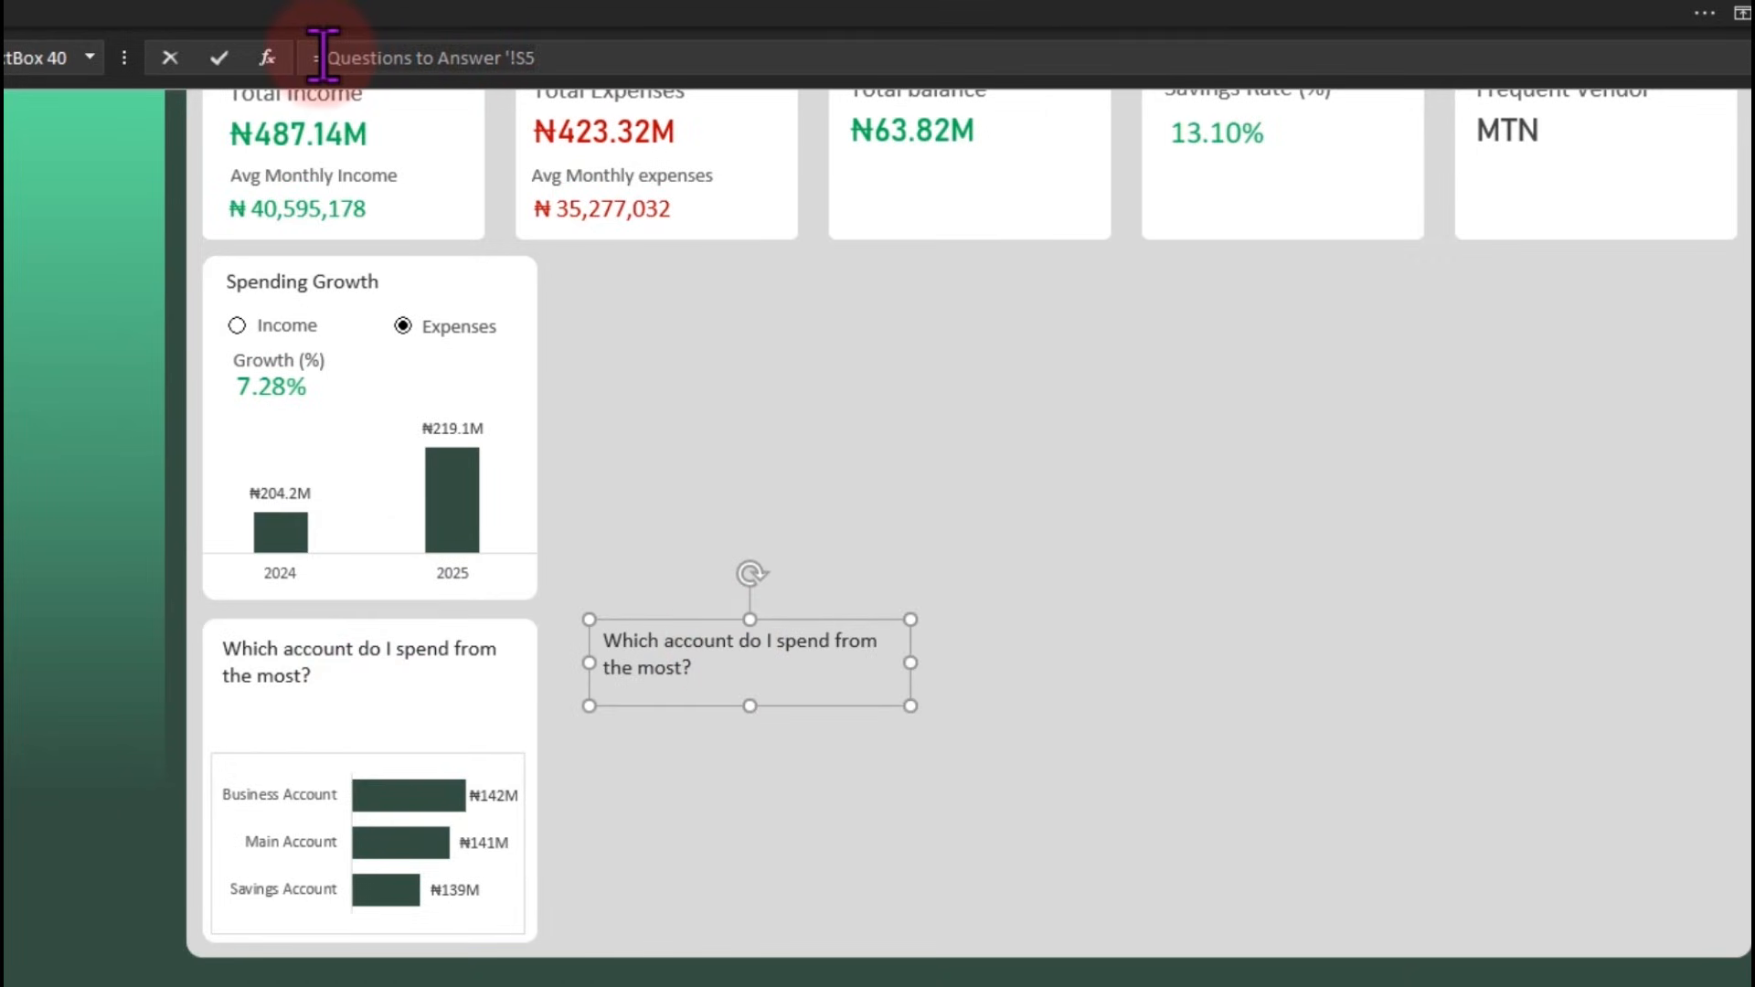
pyautogui.click(376, 972)
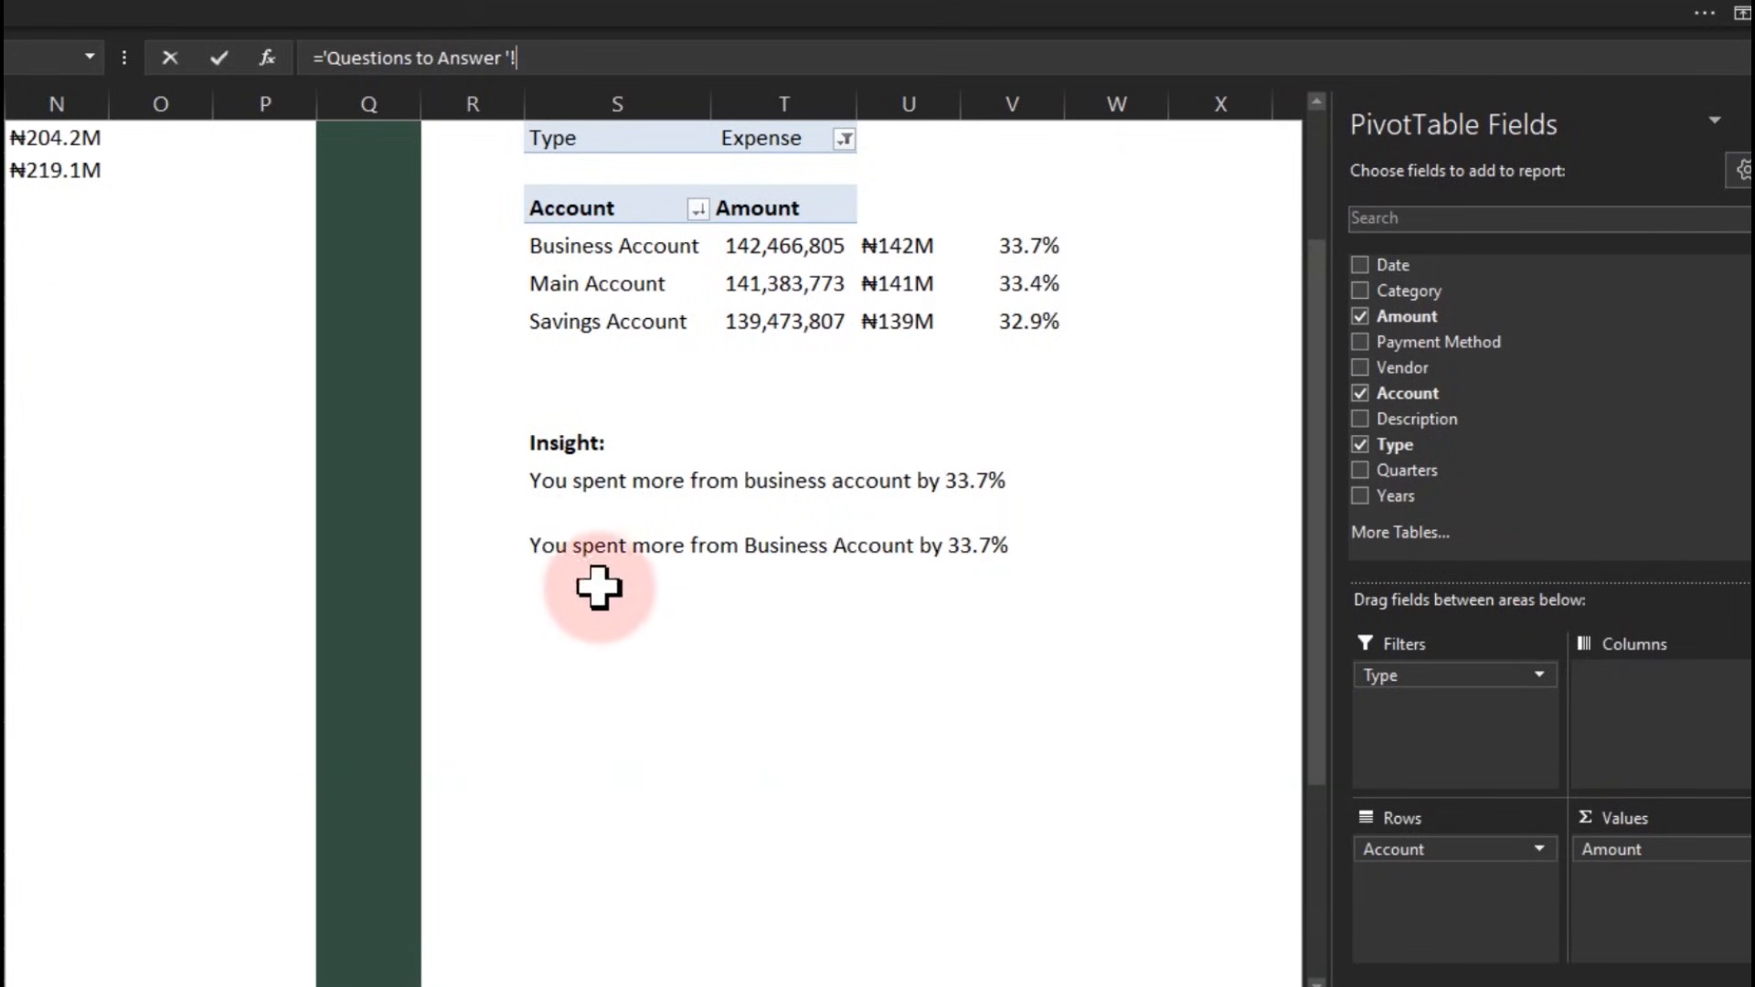
pyautogui.click(536, 545)
pyautogui.press('Return')
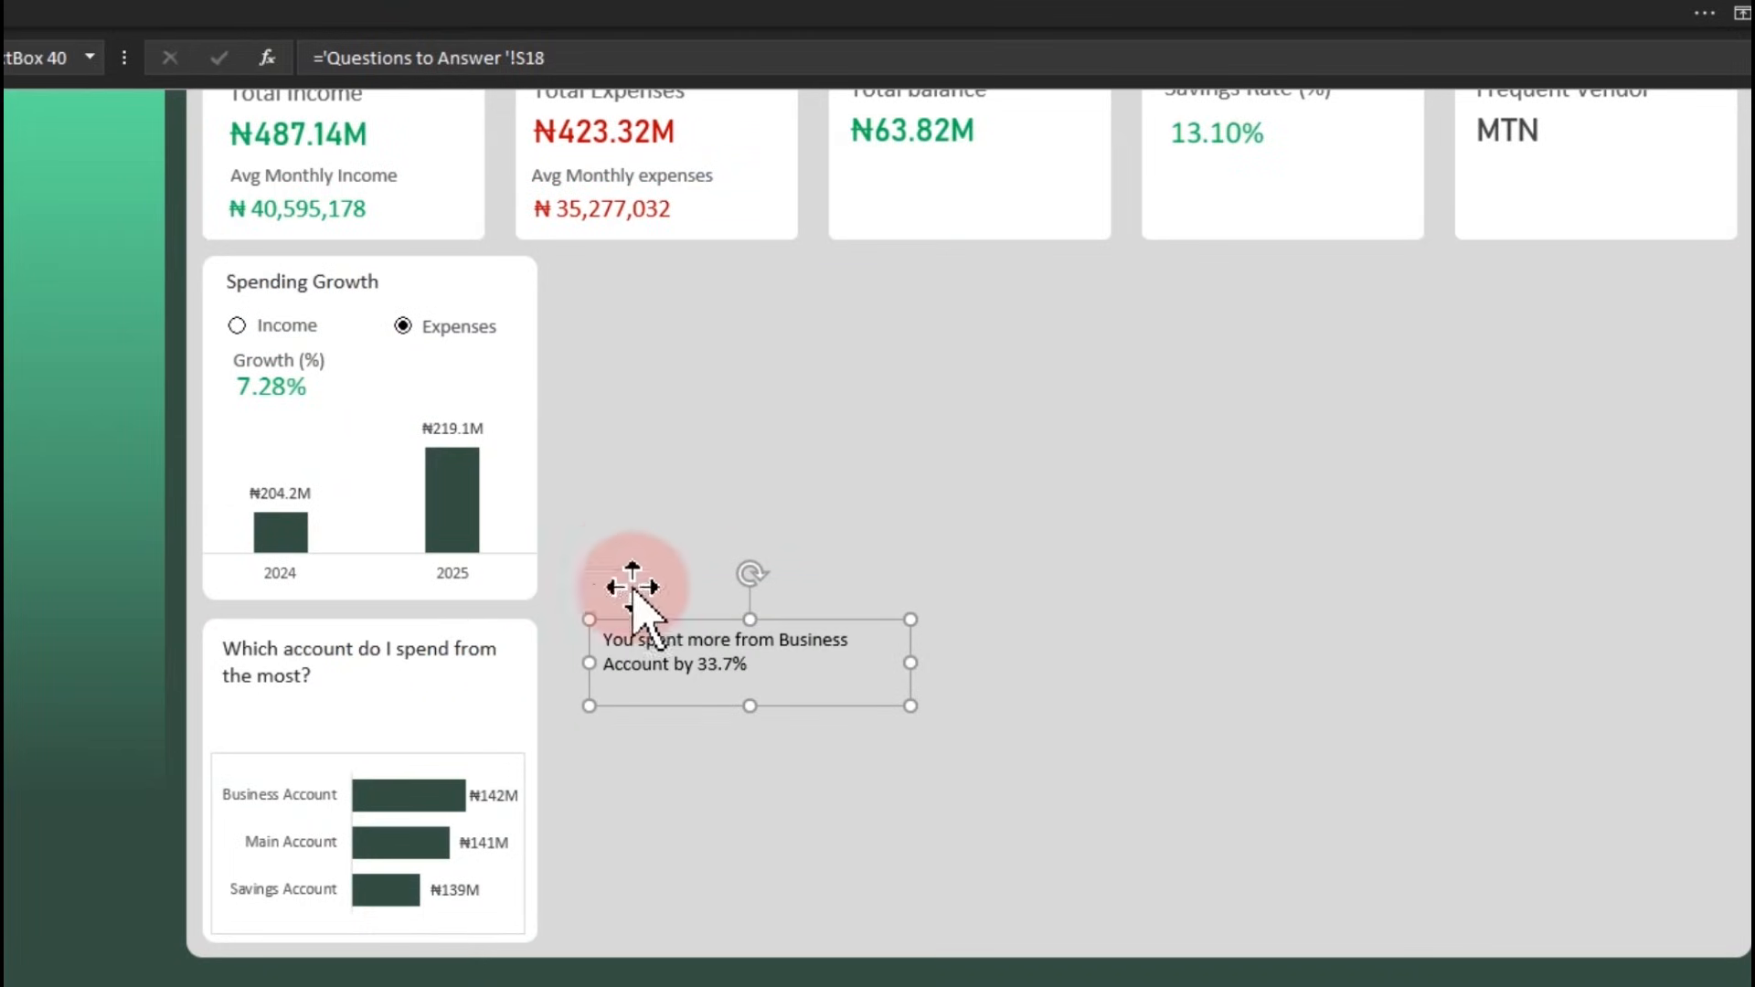
# Decrease the insight text's font size by two steps and shorten its text box to fit the two lines
pyautogui.click(204, 19)
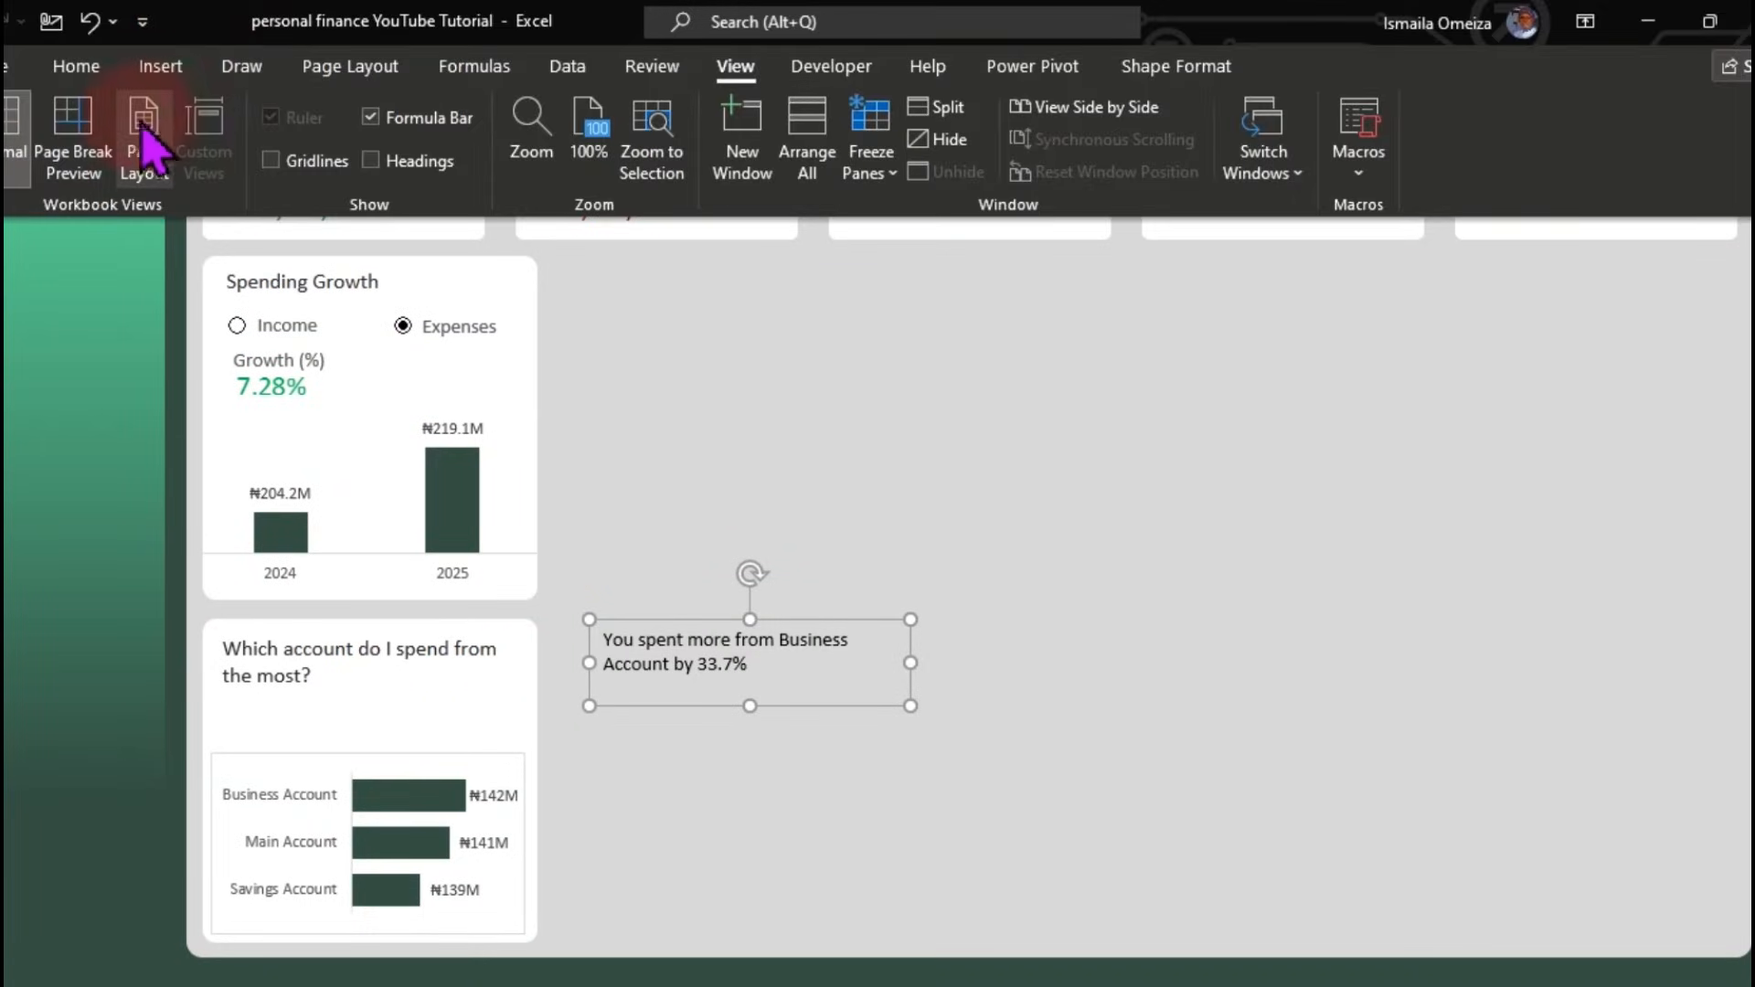
pyautogui.click(75, 66)
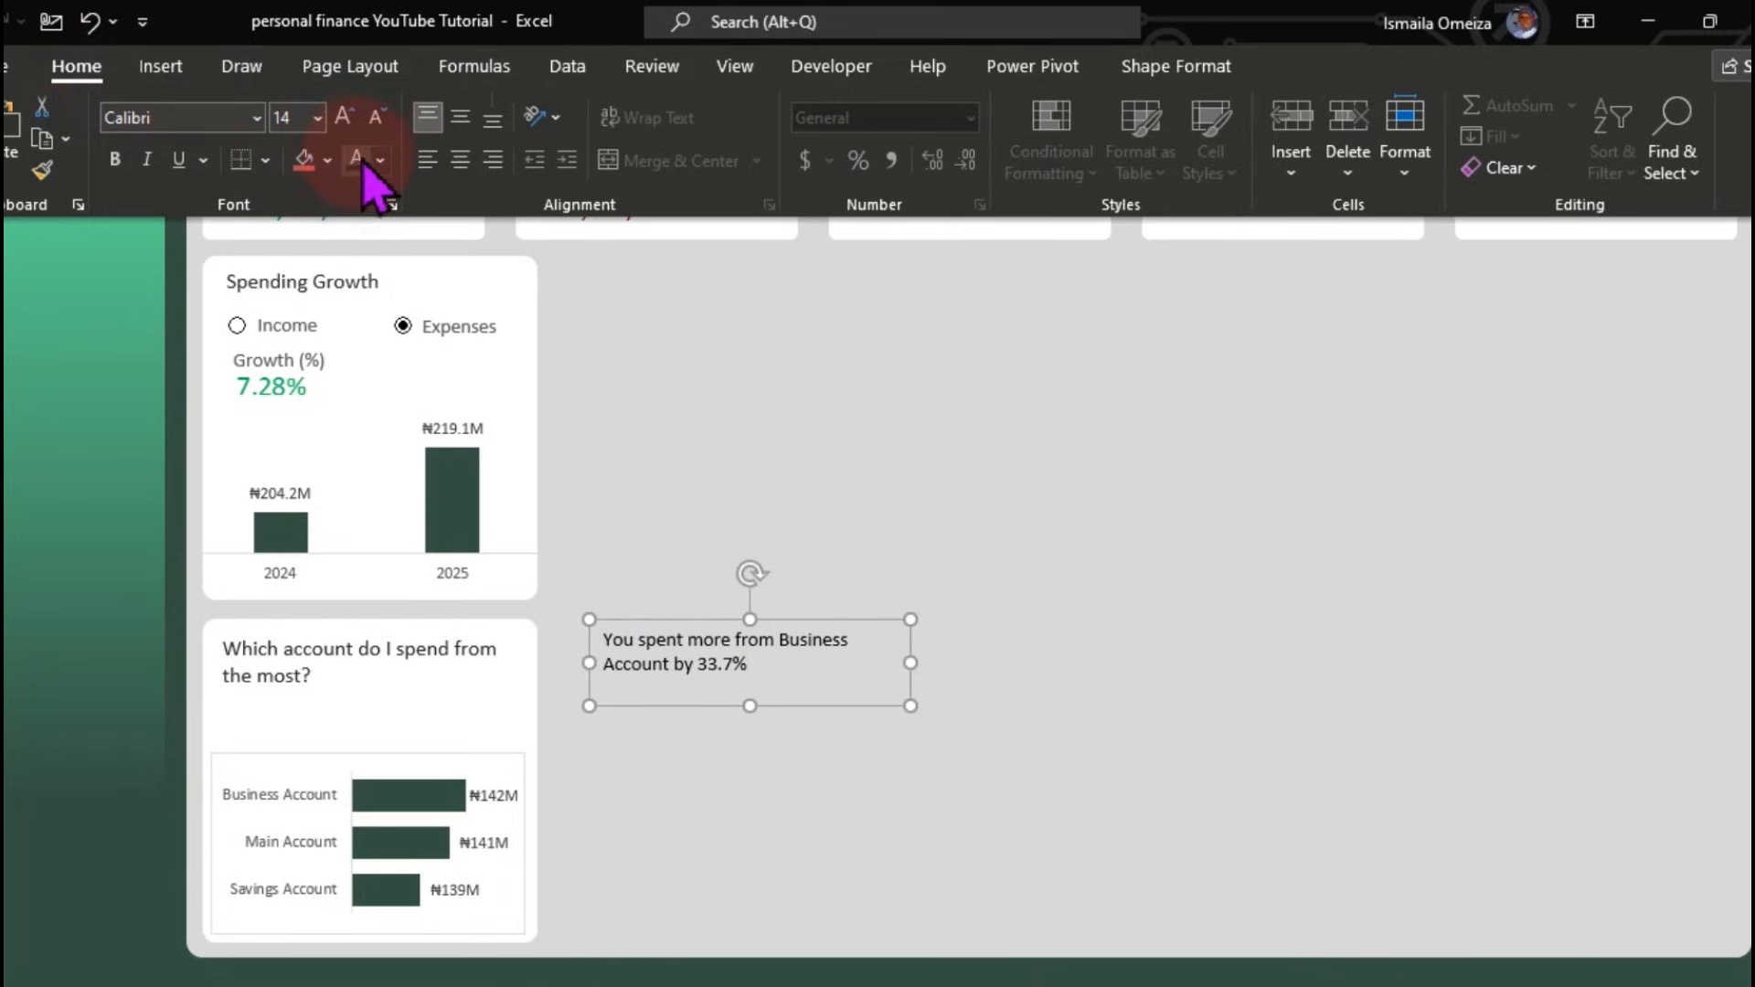
pyautogui.click(375, 116)
pyautogui.click(375, 116)
pyautogui.click(827, 656)
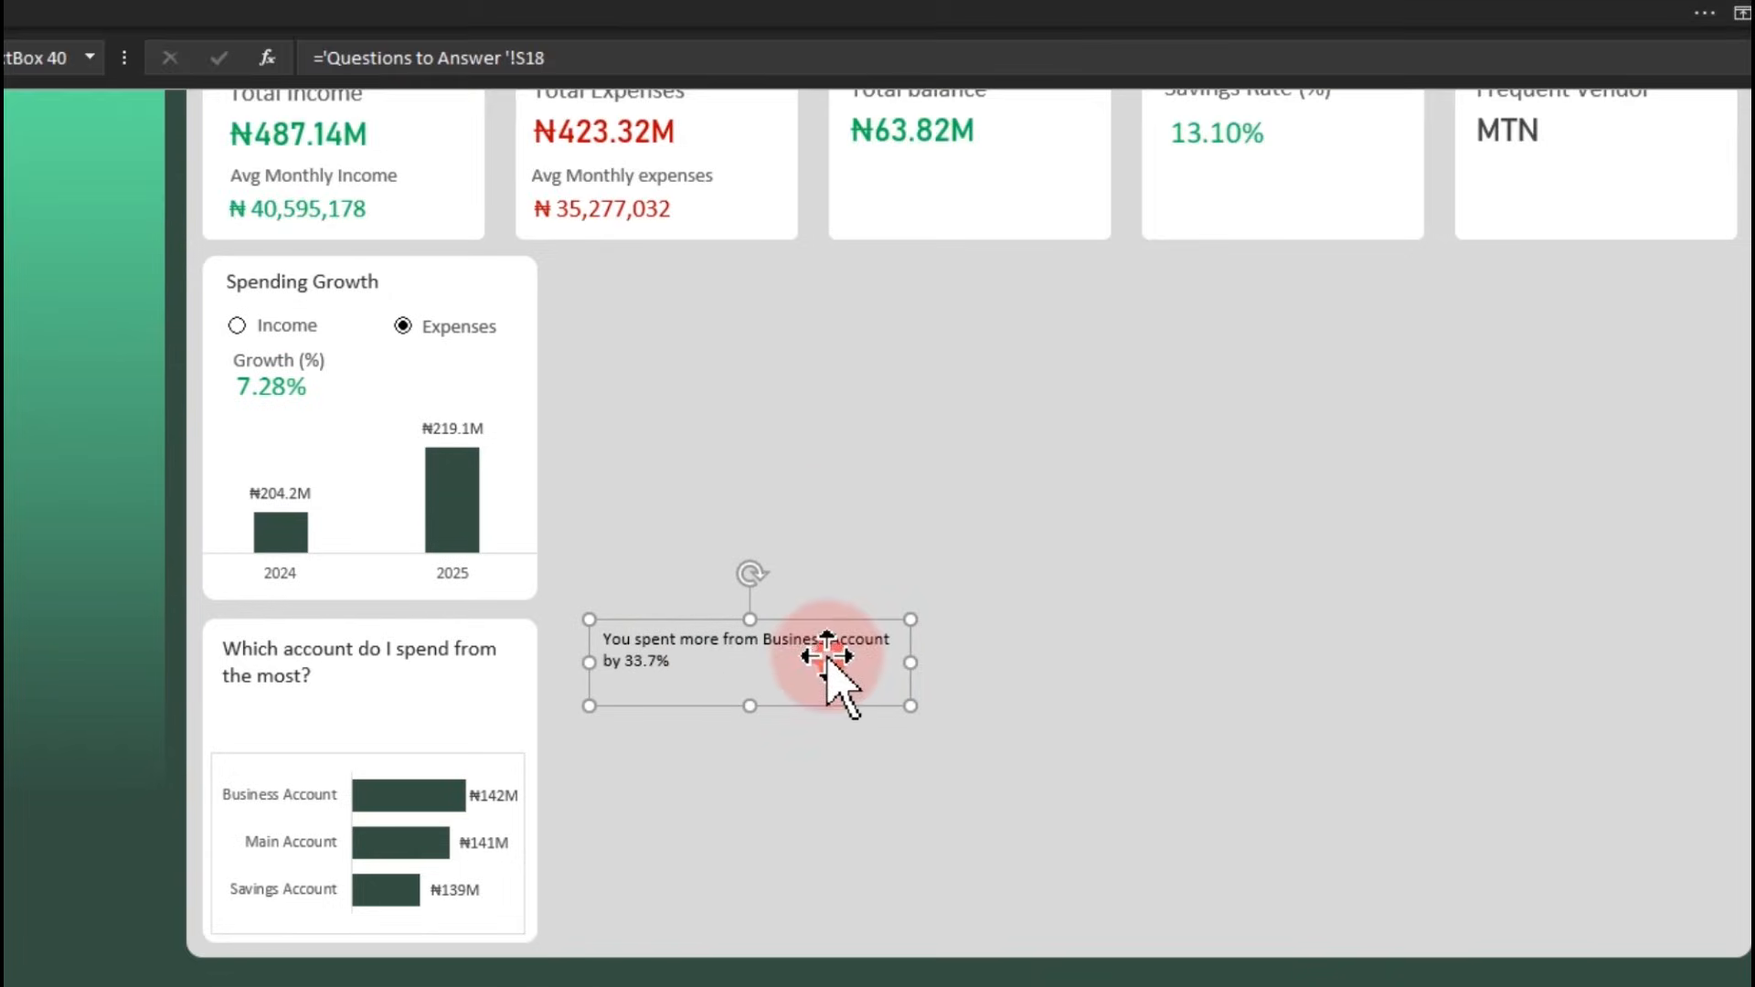
pyautogui.click(751, 711)
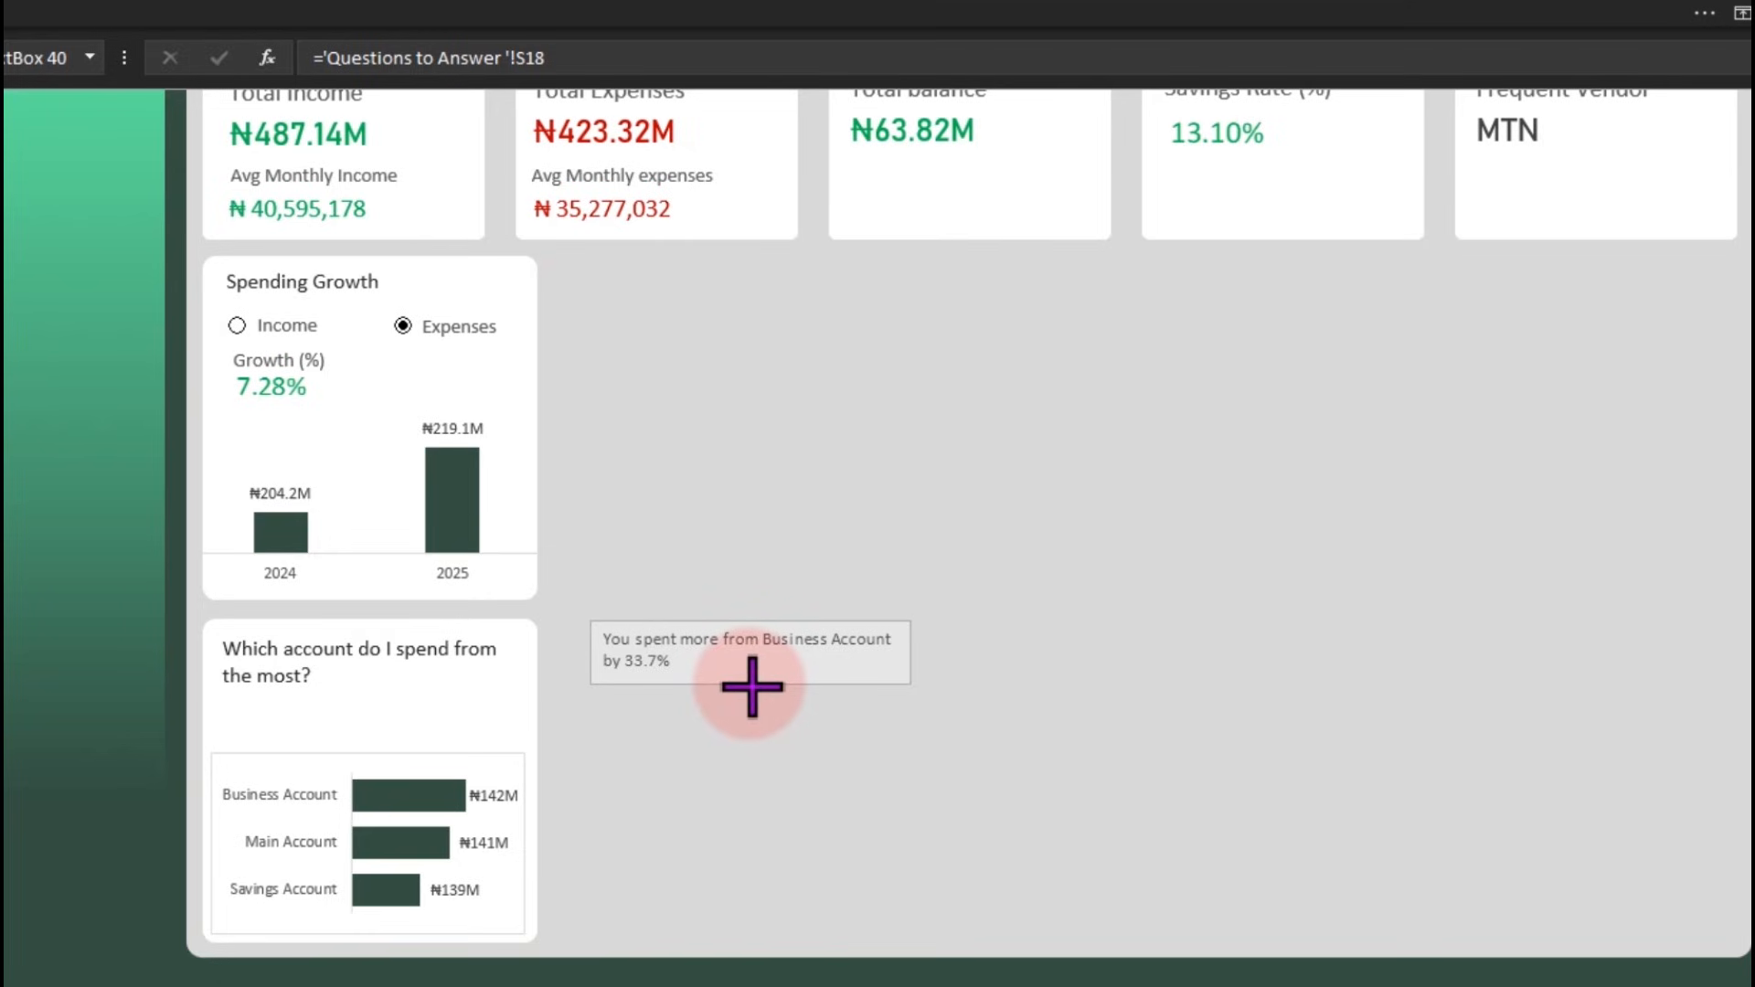
# Copy the green gradient formatting of the dashboard's sidebar rectangle onto the insight text box with Format Painter
pyautogui.click(581, 666)
pyautogui.click(79, 595)
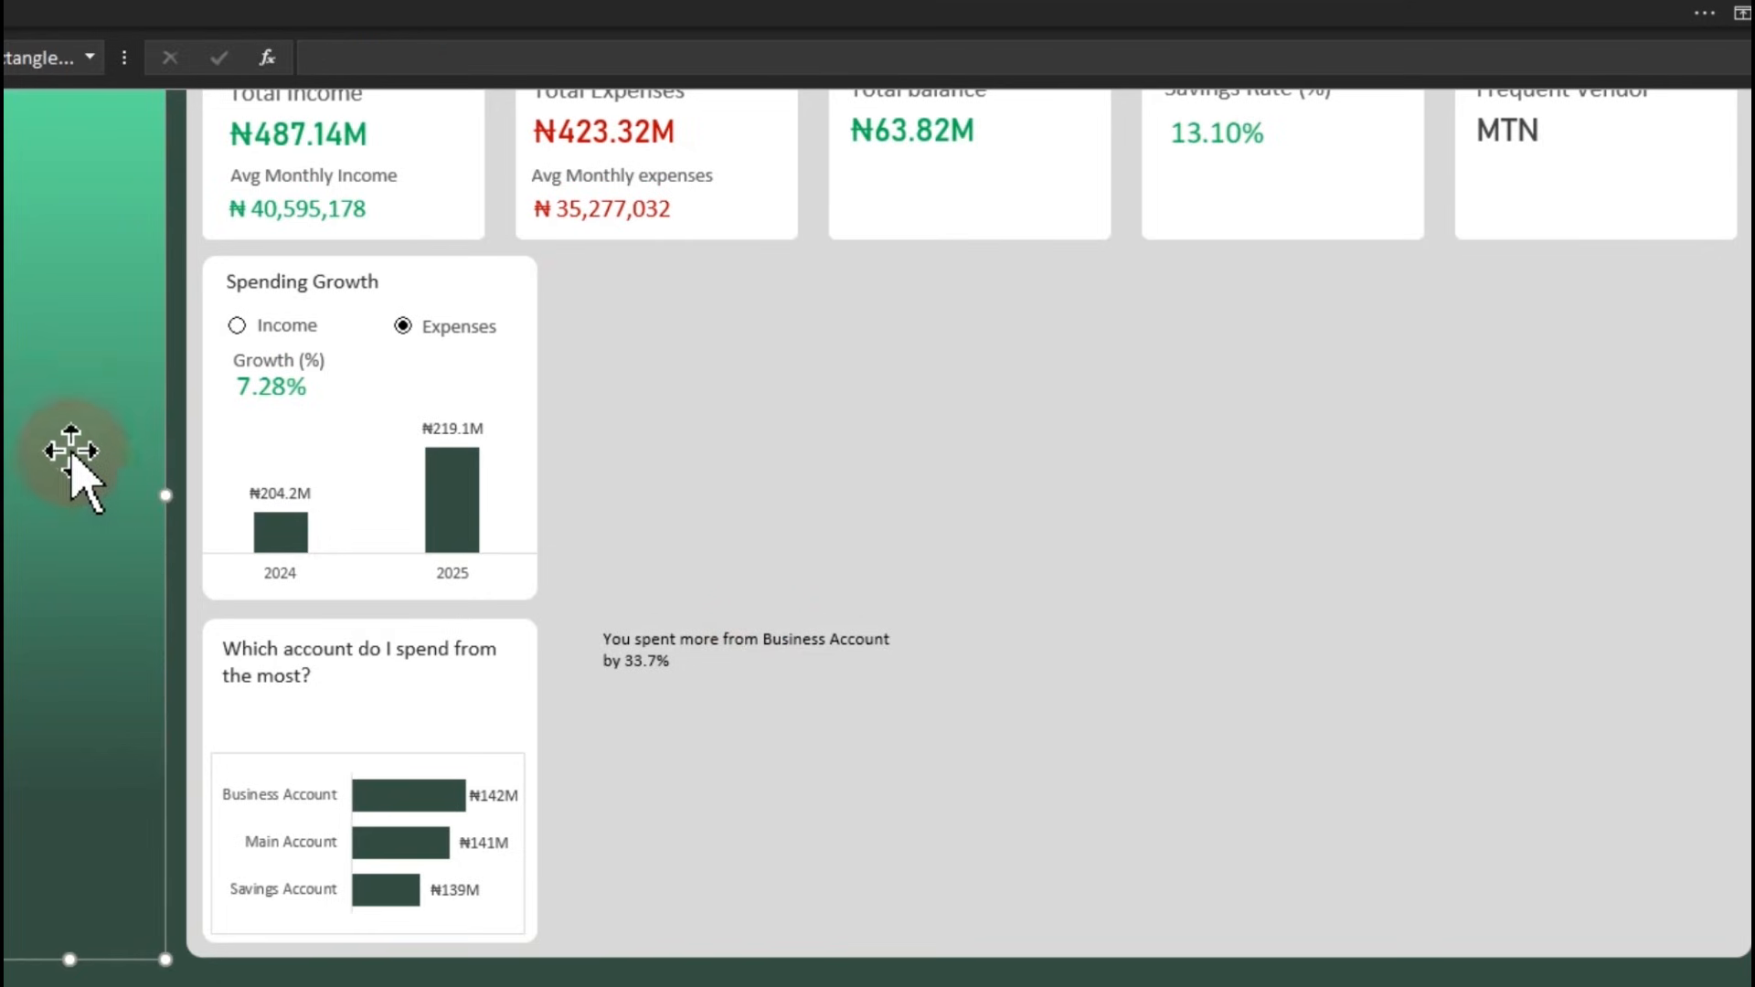
pyautogui.click(177, 22)
pyautogui.click(41, 169)
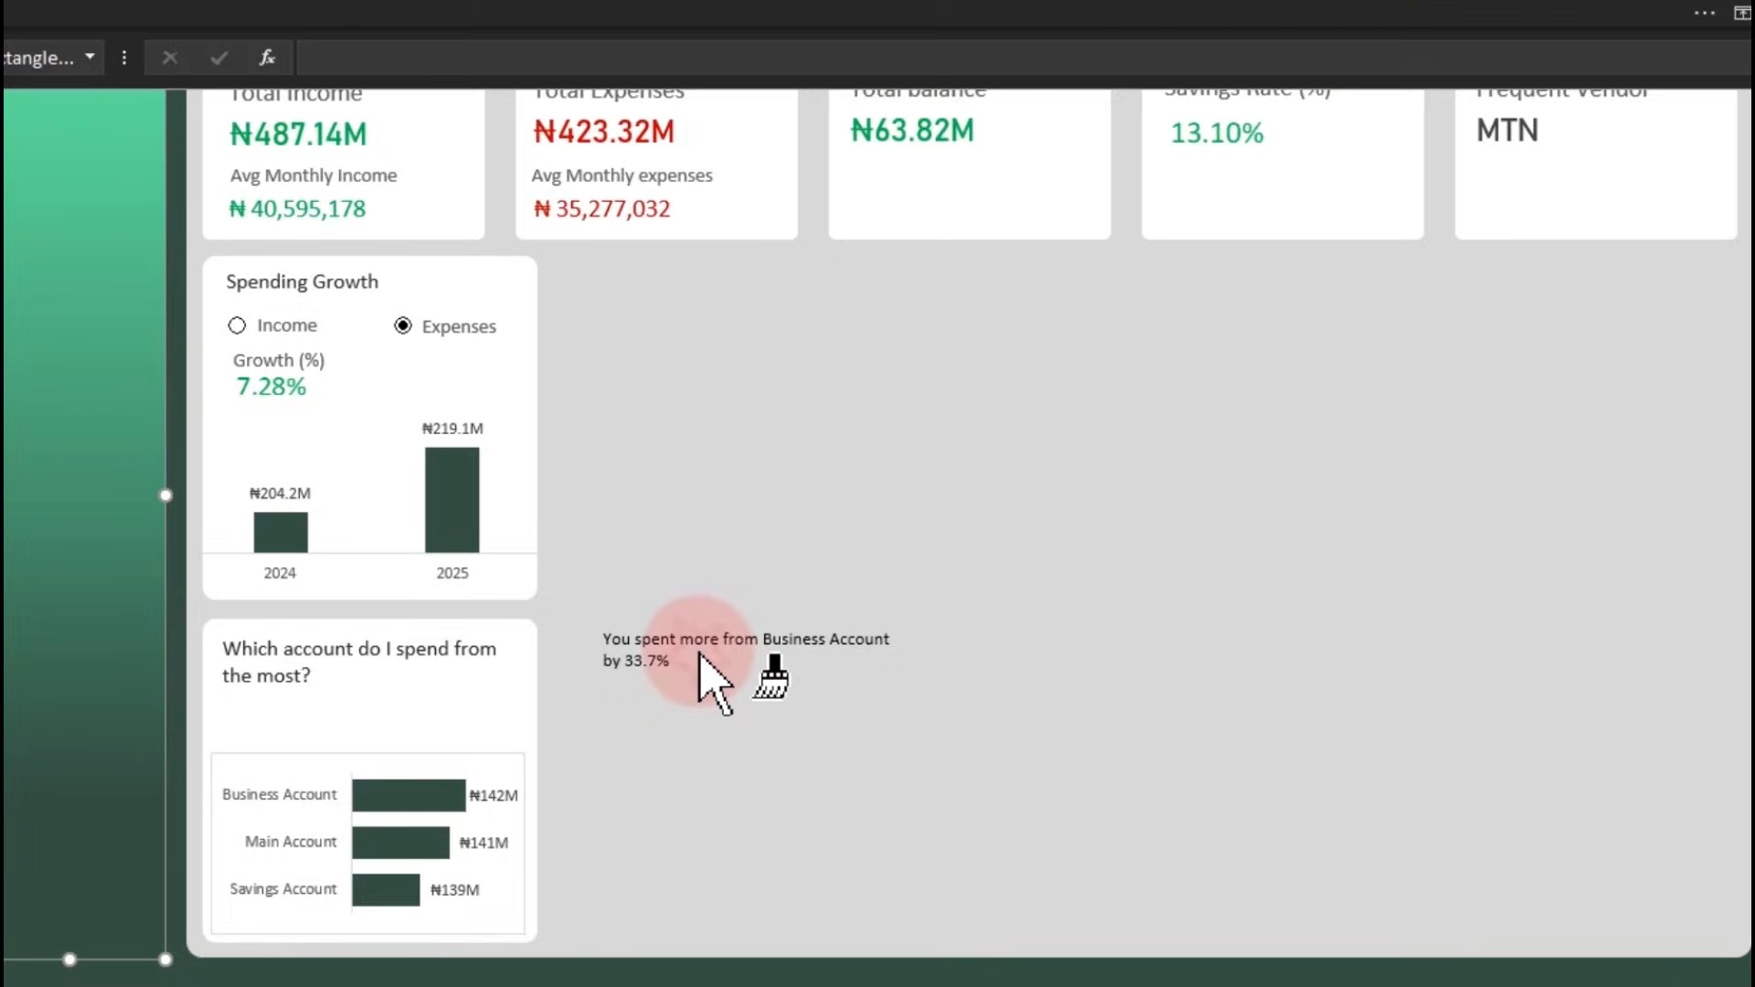
pyautogui.click(705, 666)
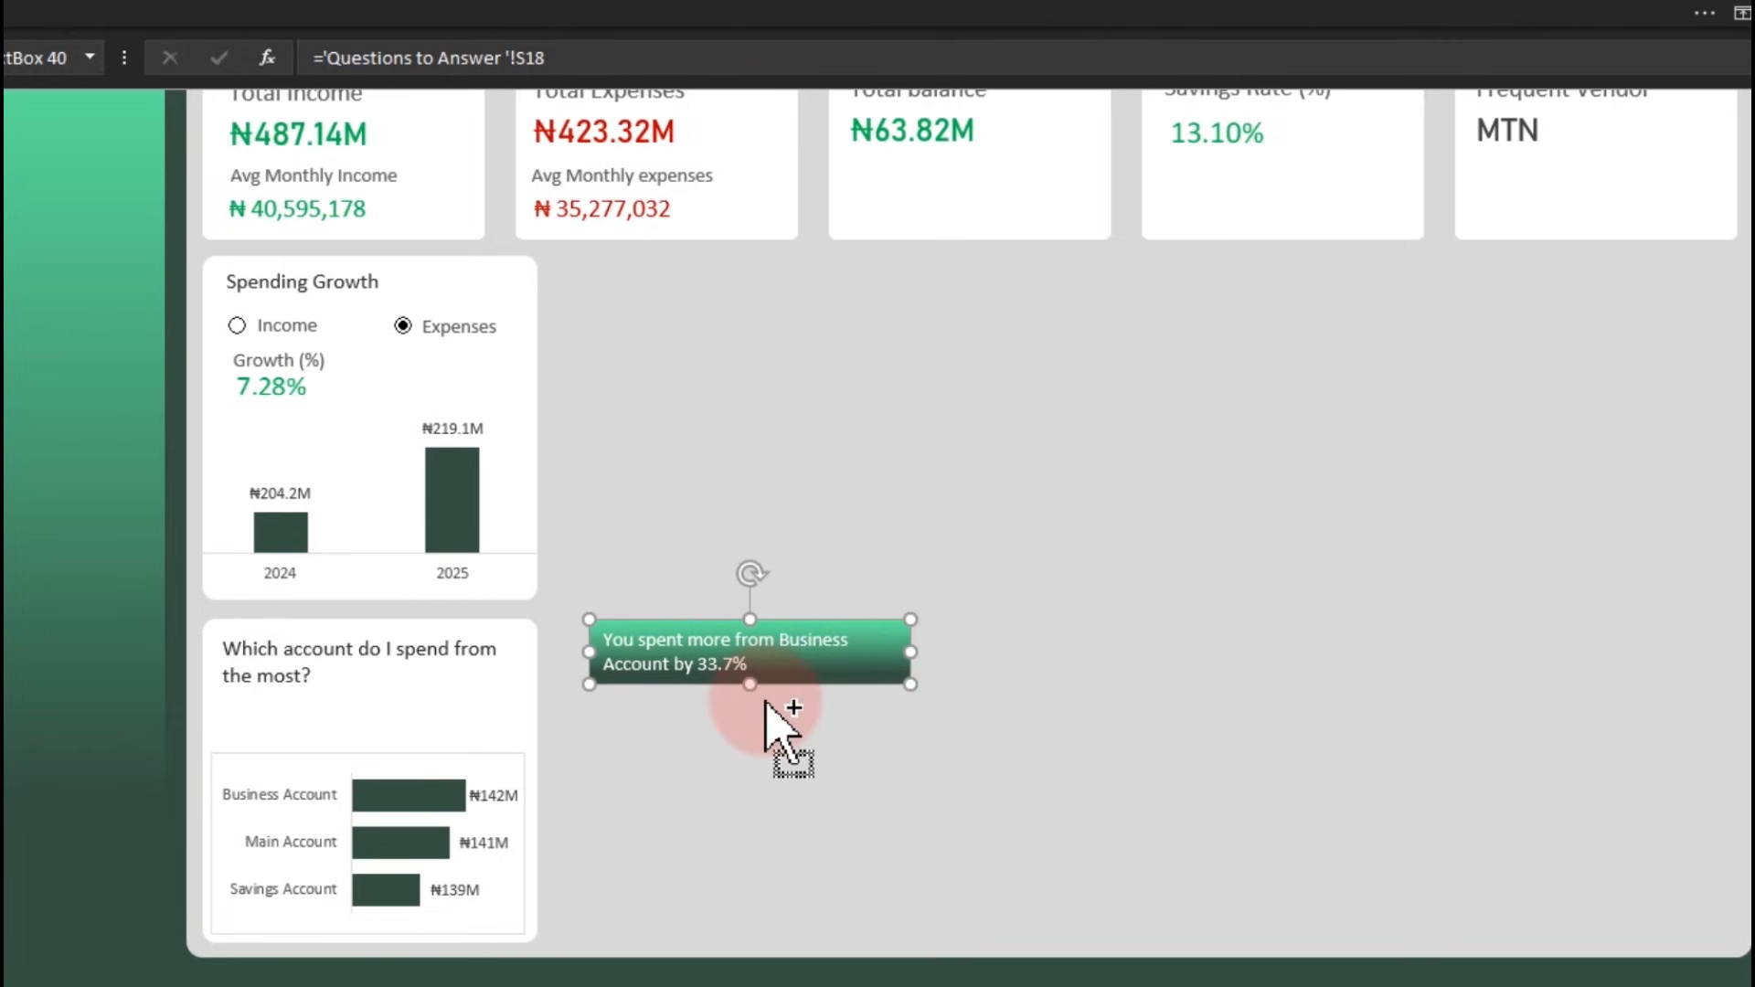
# Change the insight text box's linear gradient direction to 180° so it runs horizontally
pyautogui.hotkey('ctrl', '1')
pyautogui.moveTo(716, 274); pyautogui.dragTo(1251, 243)
pyautogui.click(1417, 686)
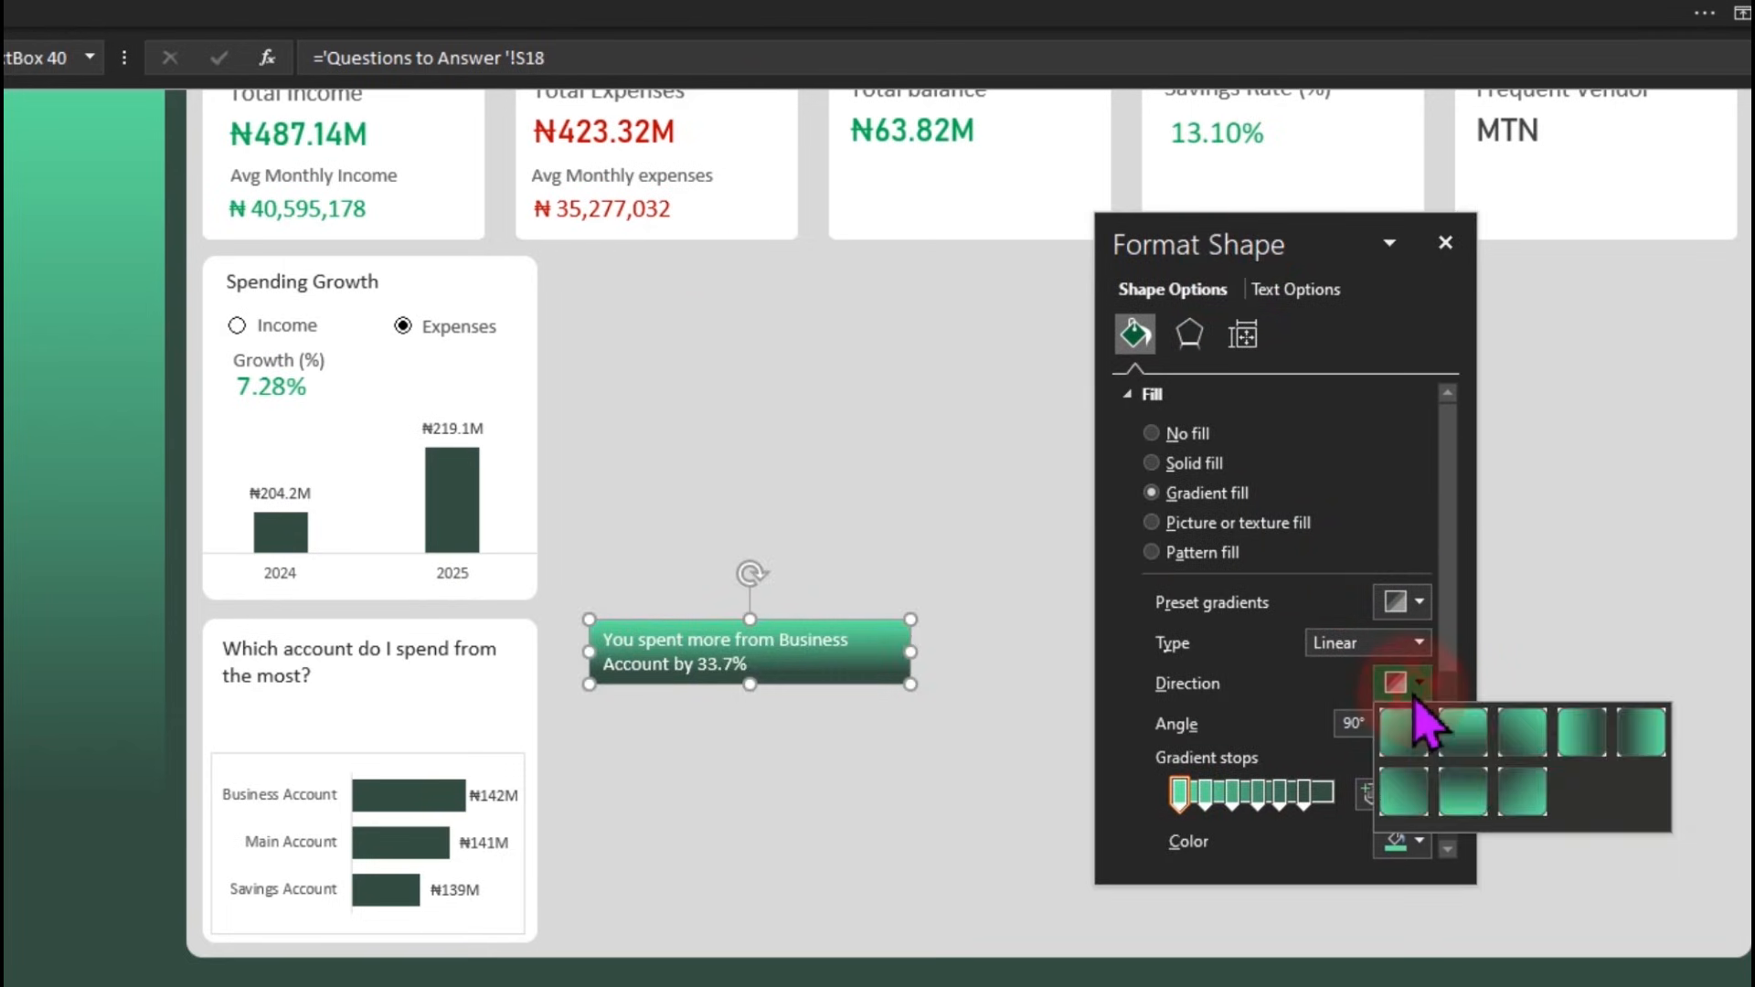
pyautogui.click(1627, 737)
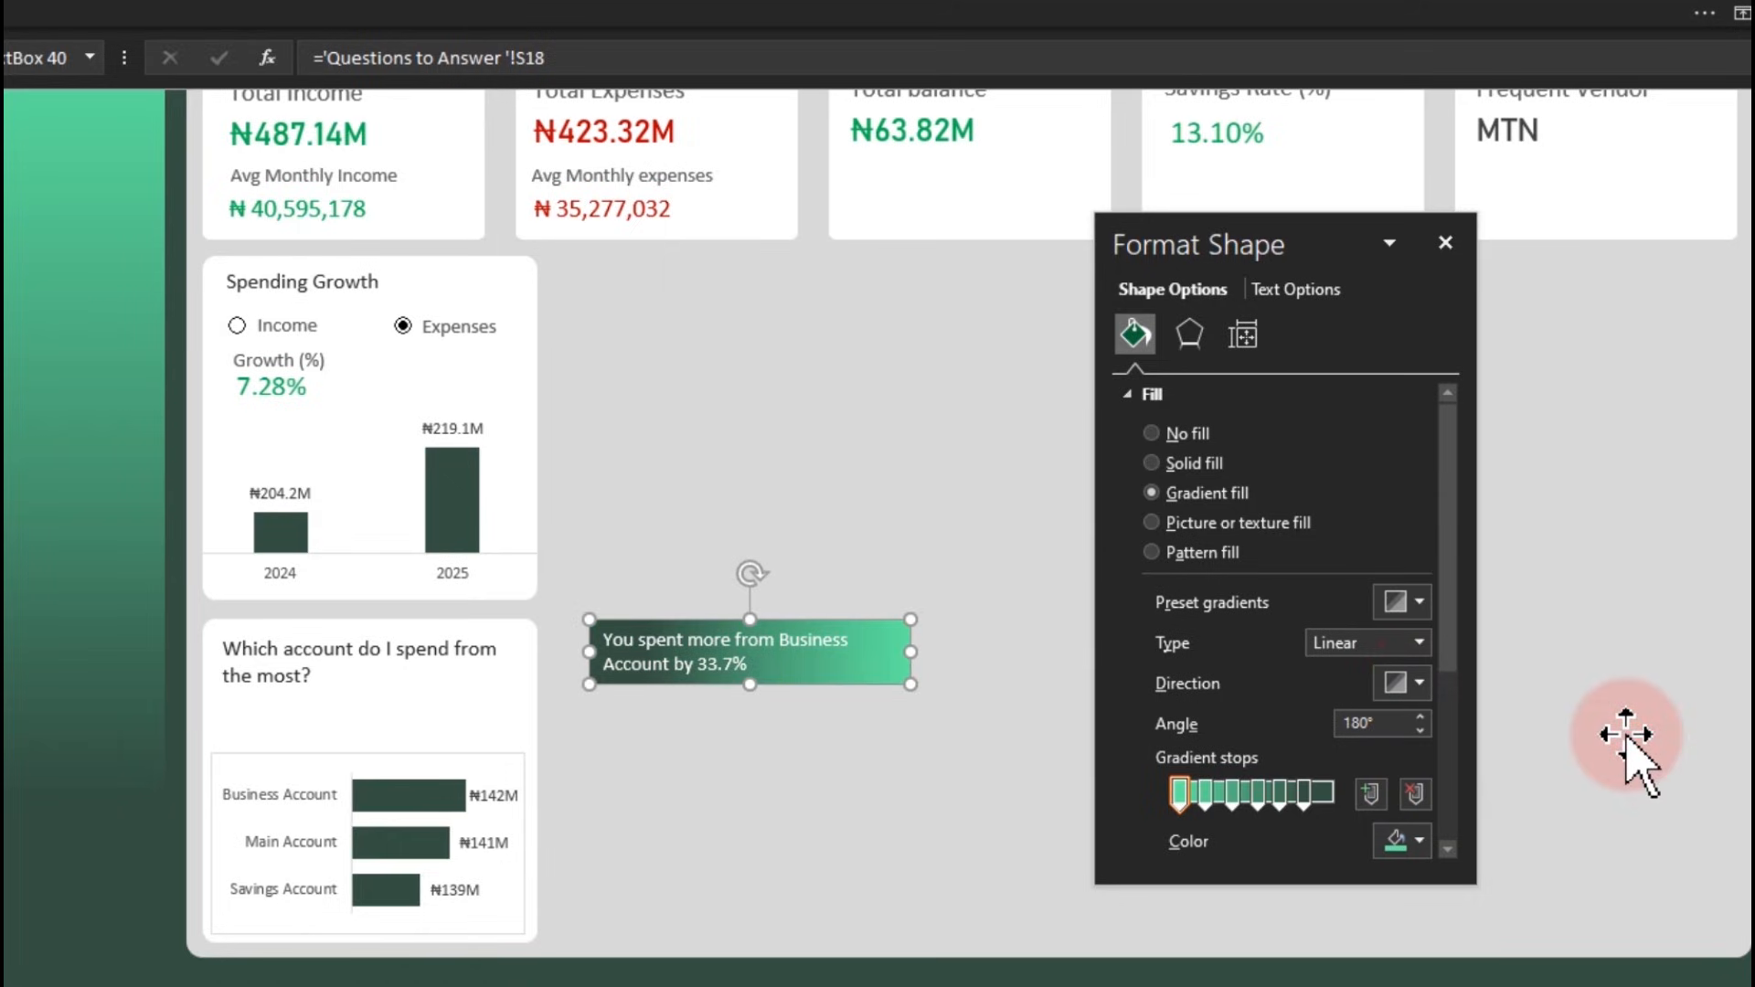
# Recolor the first two gradient stops of the insight text box's fill to white
pyautogui.click(1180, 793)
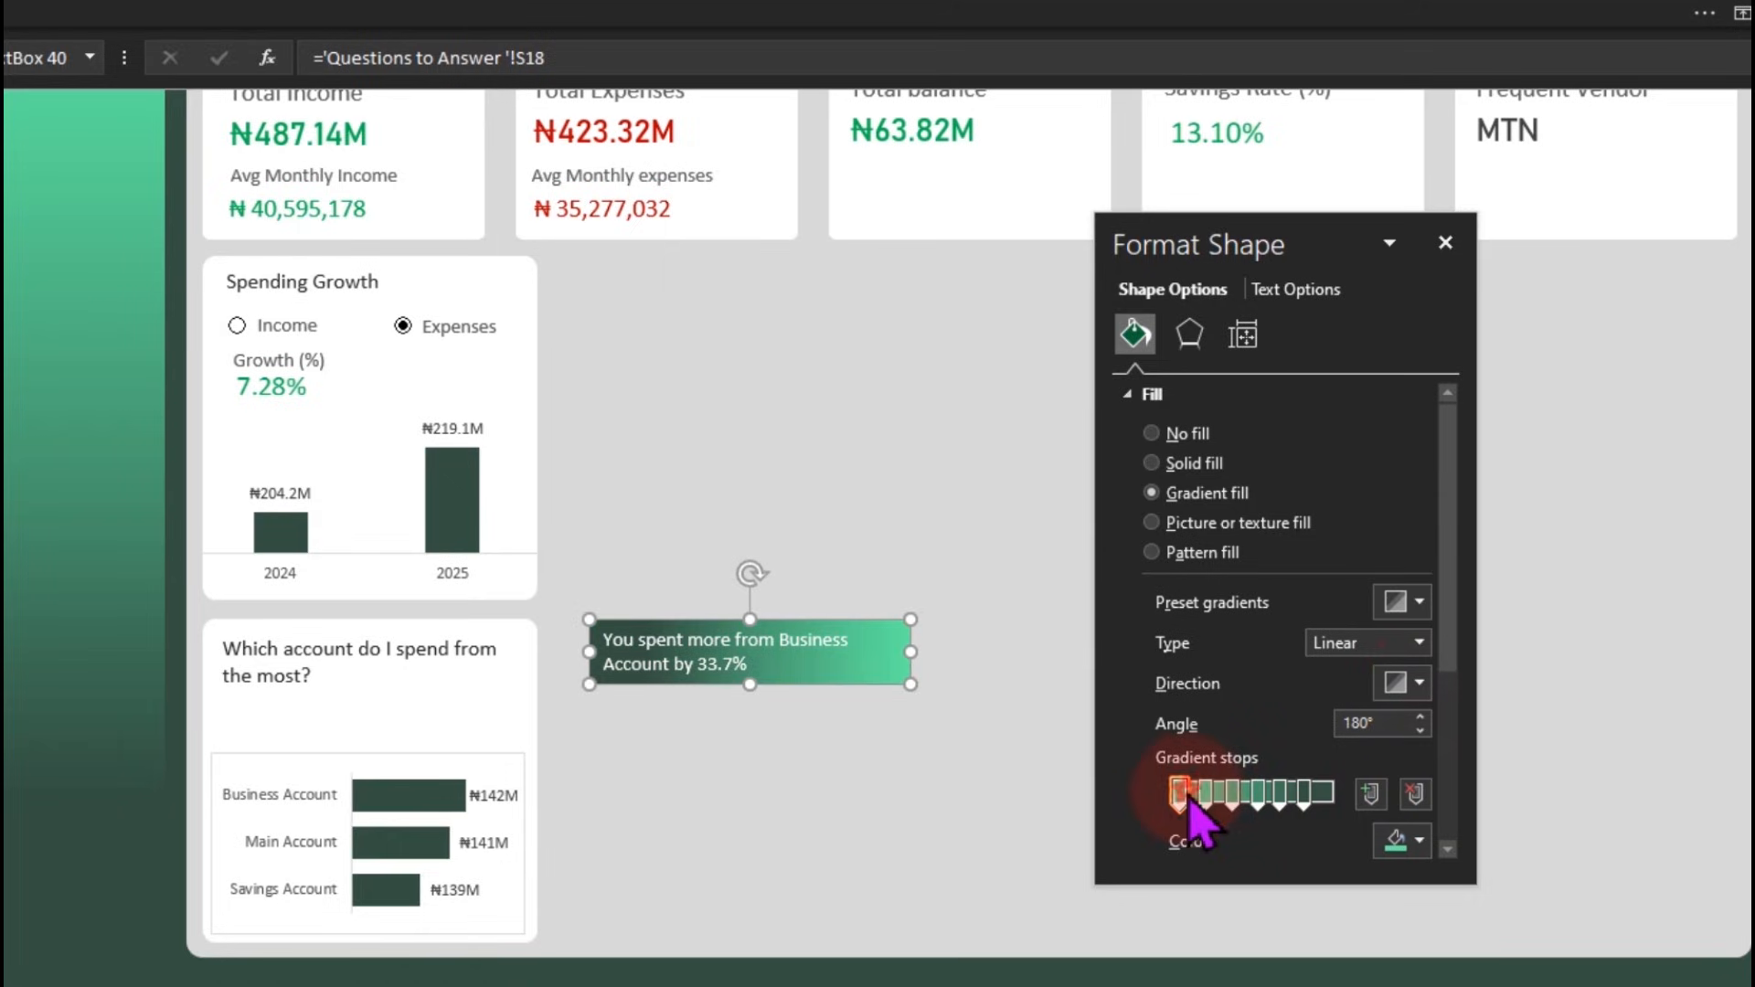
pyautogui.click(1421, 841)
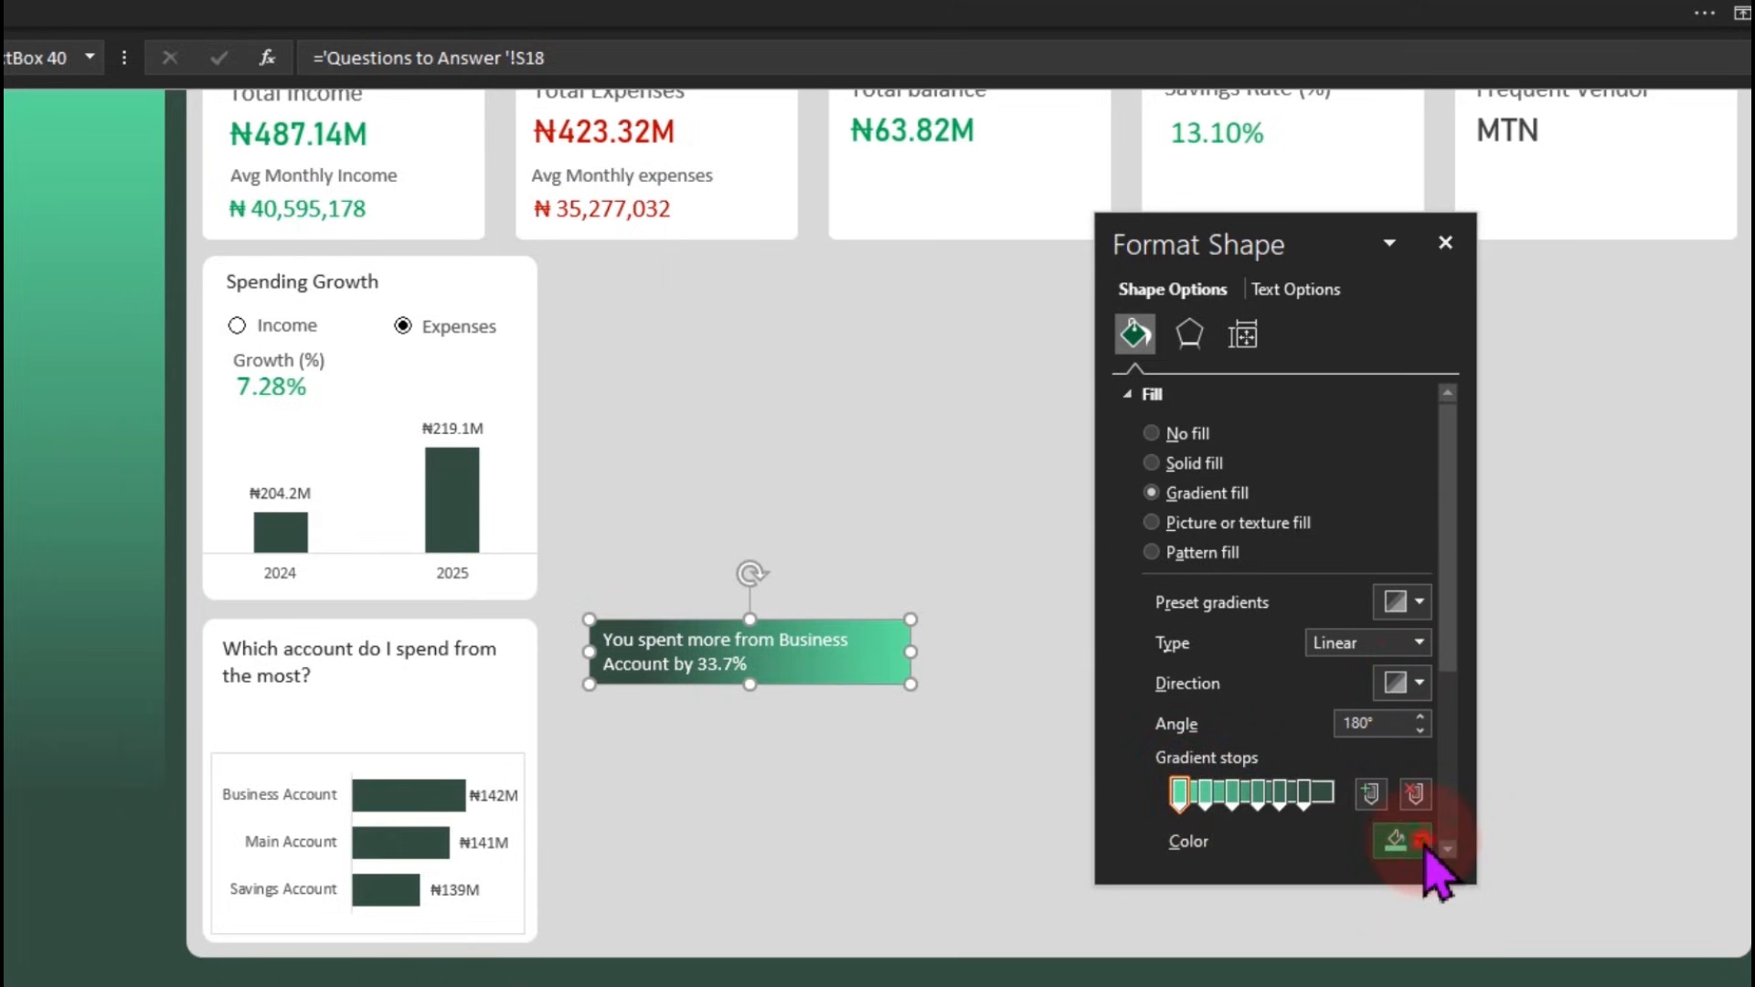
pyautogui.click(1389, 508)
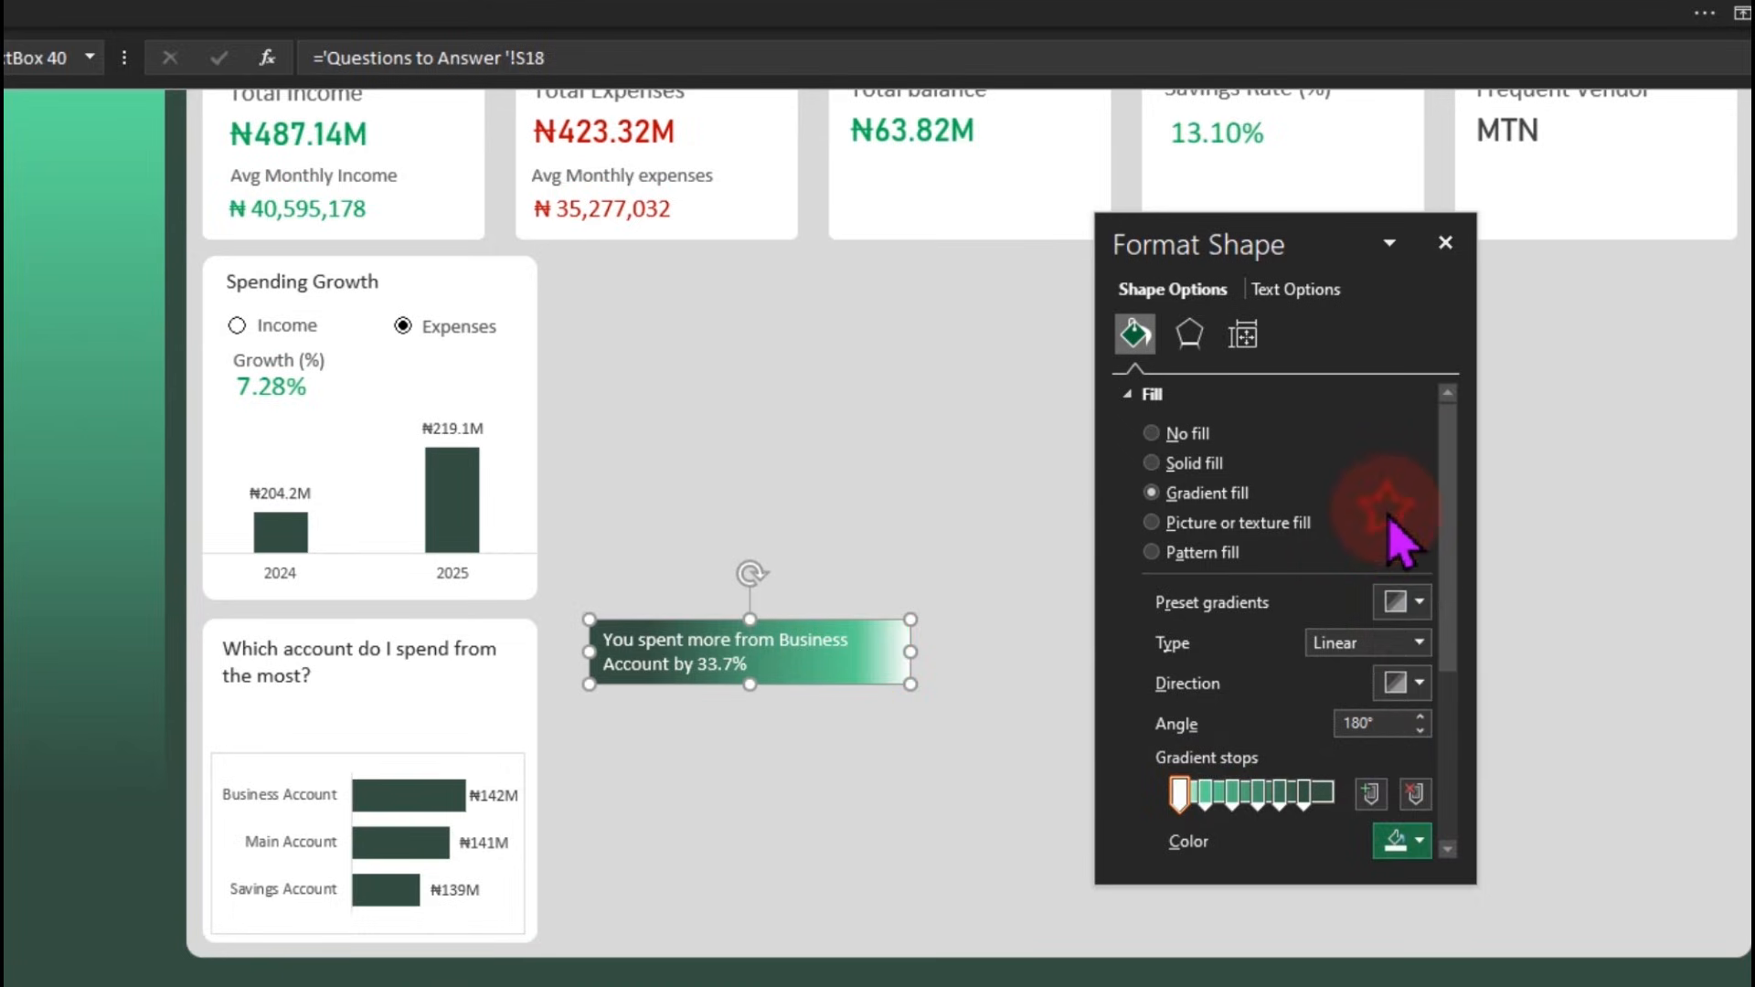
pyautogui.click(1206, 791)
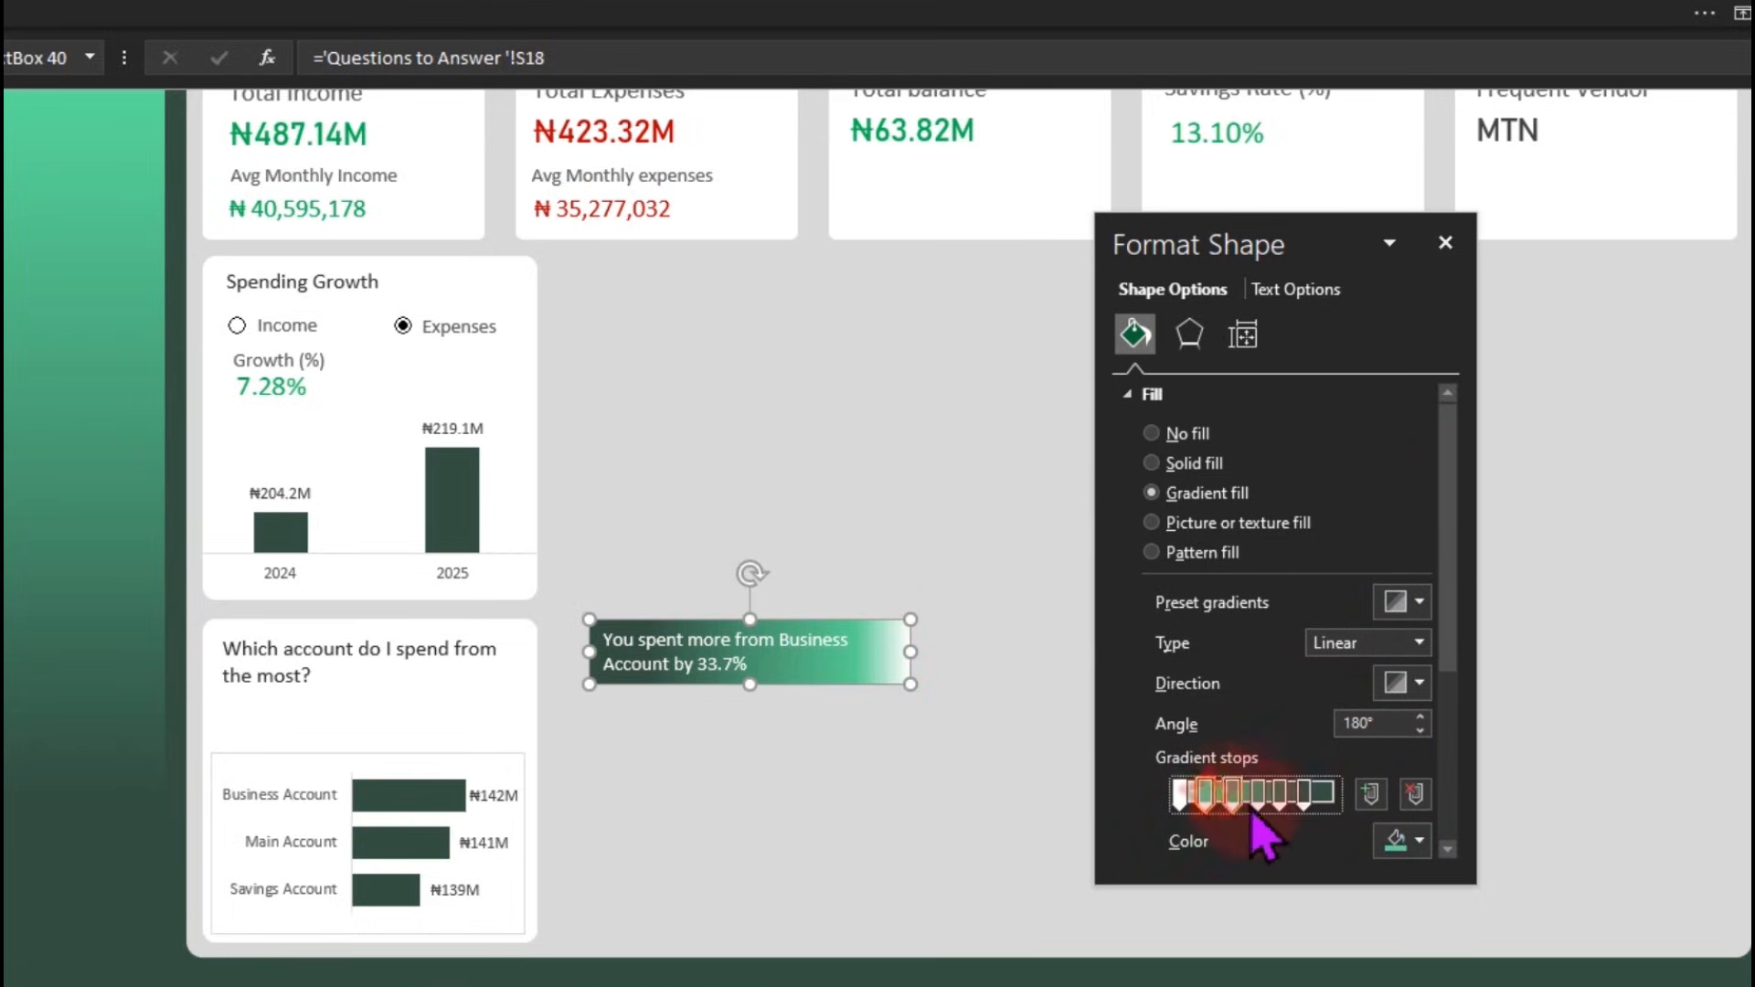
pyautogui.click(1401, 843)
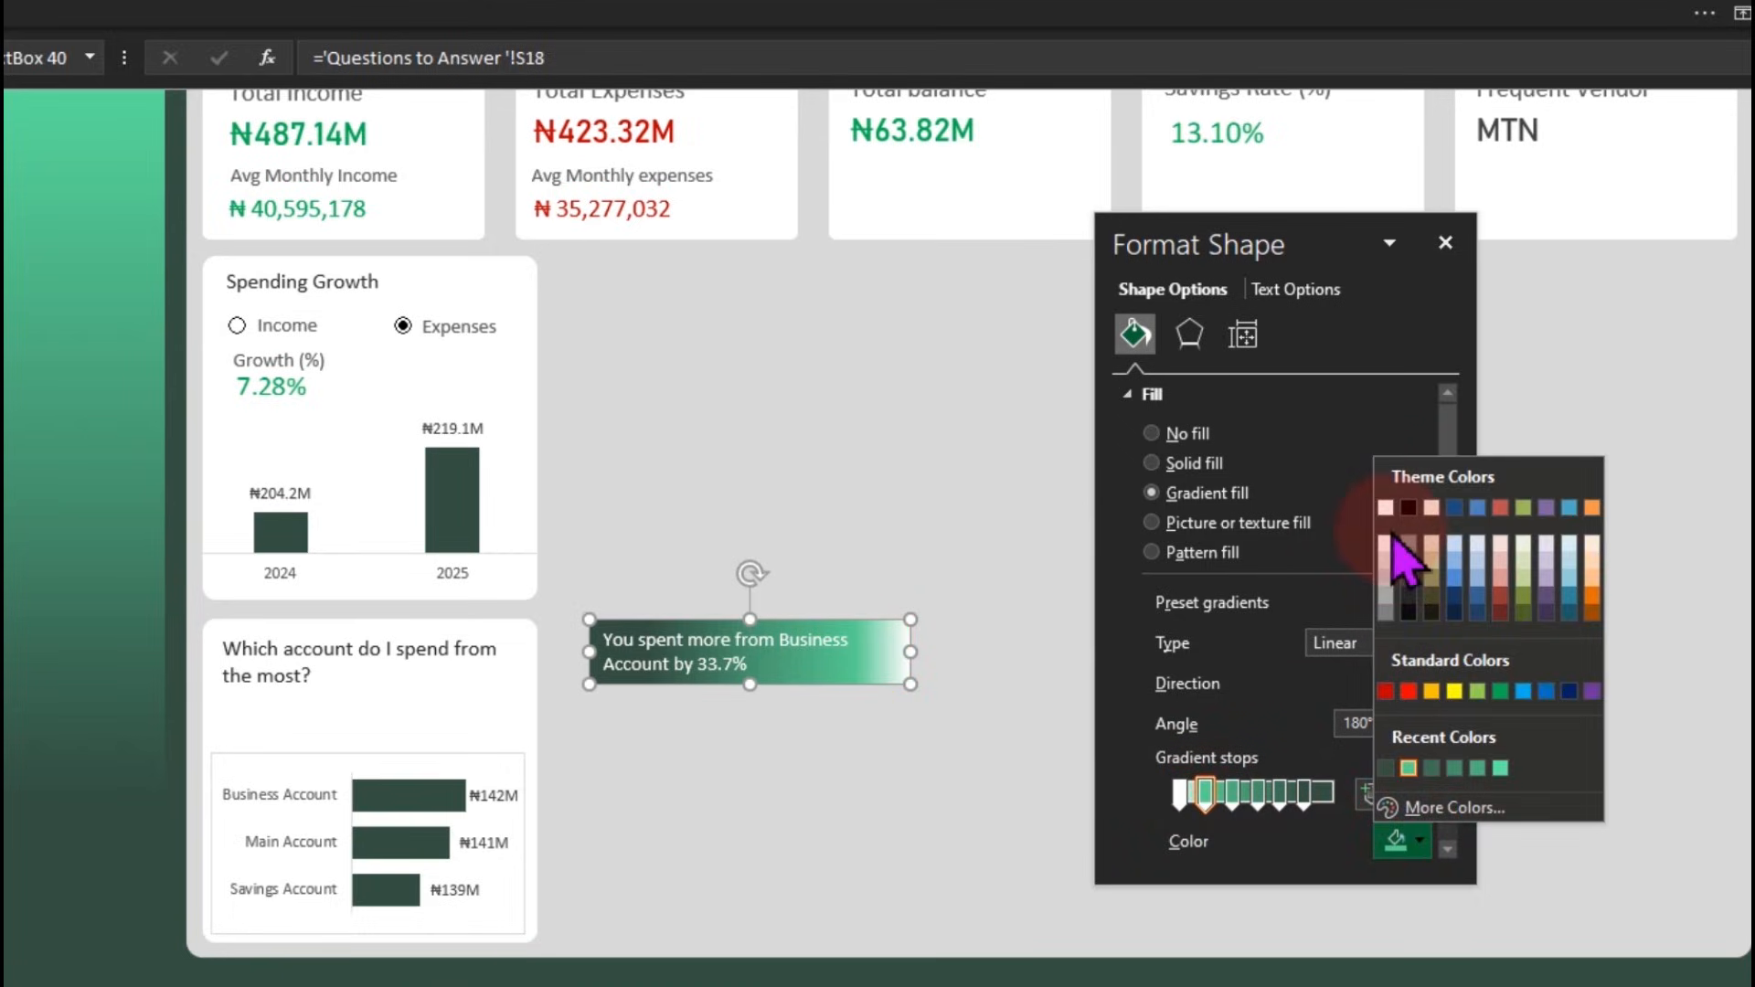
pyautogui.click(1385, 509)
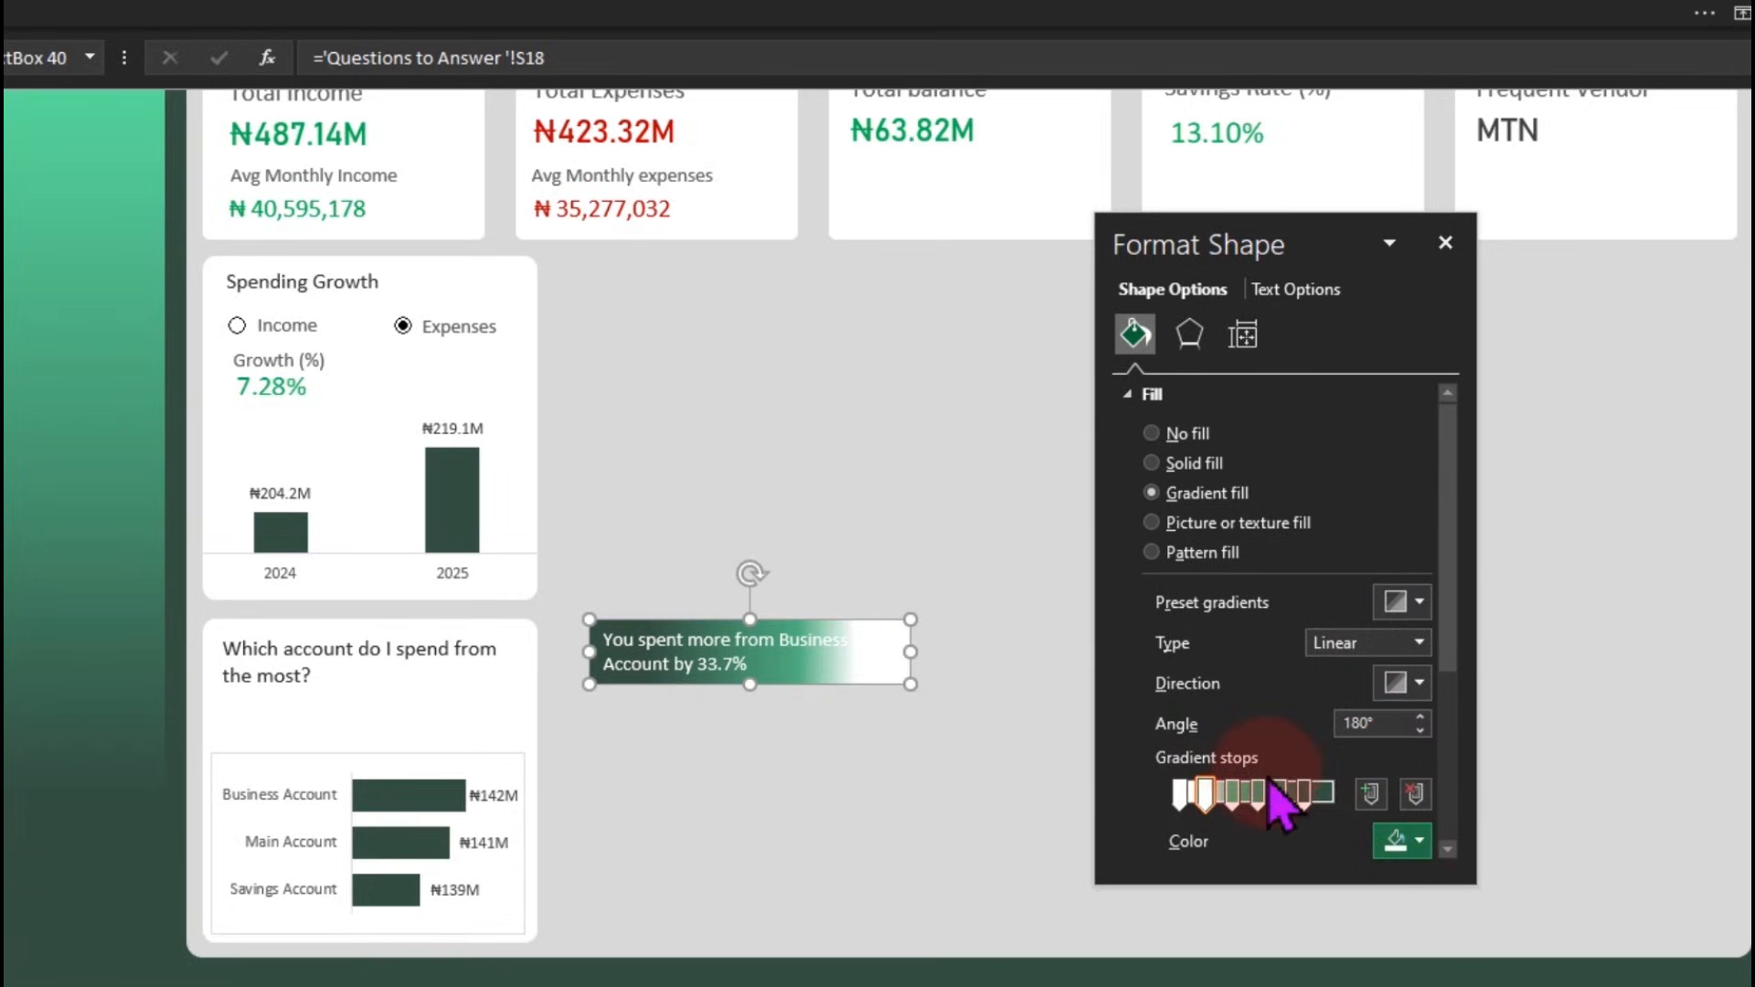
# Recolor the third and fourth gradient stops with light gray shades of the white theme color, the fourth slightly darker
pyautogui.click(1234, 793)
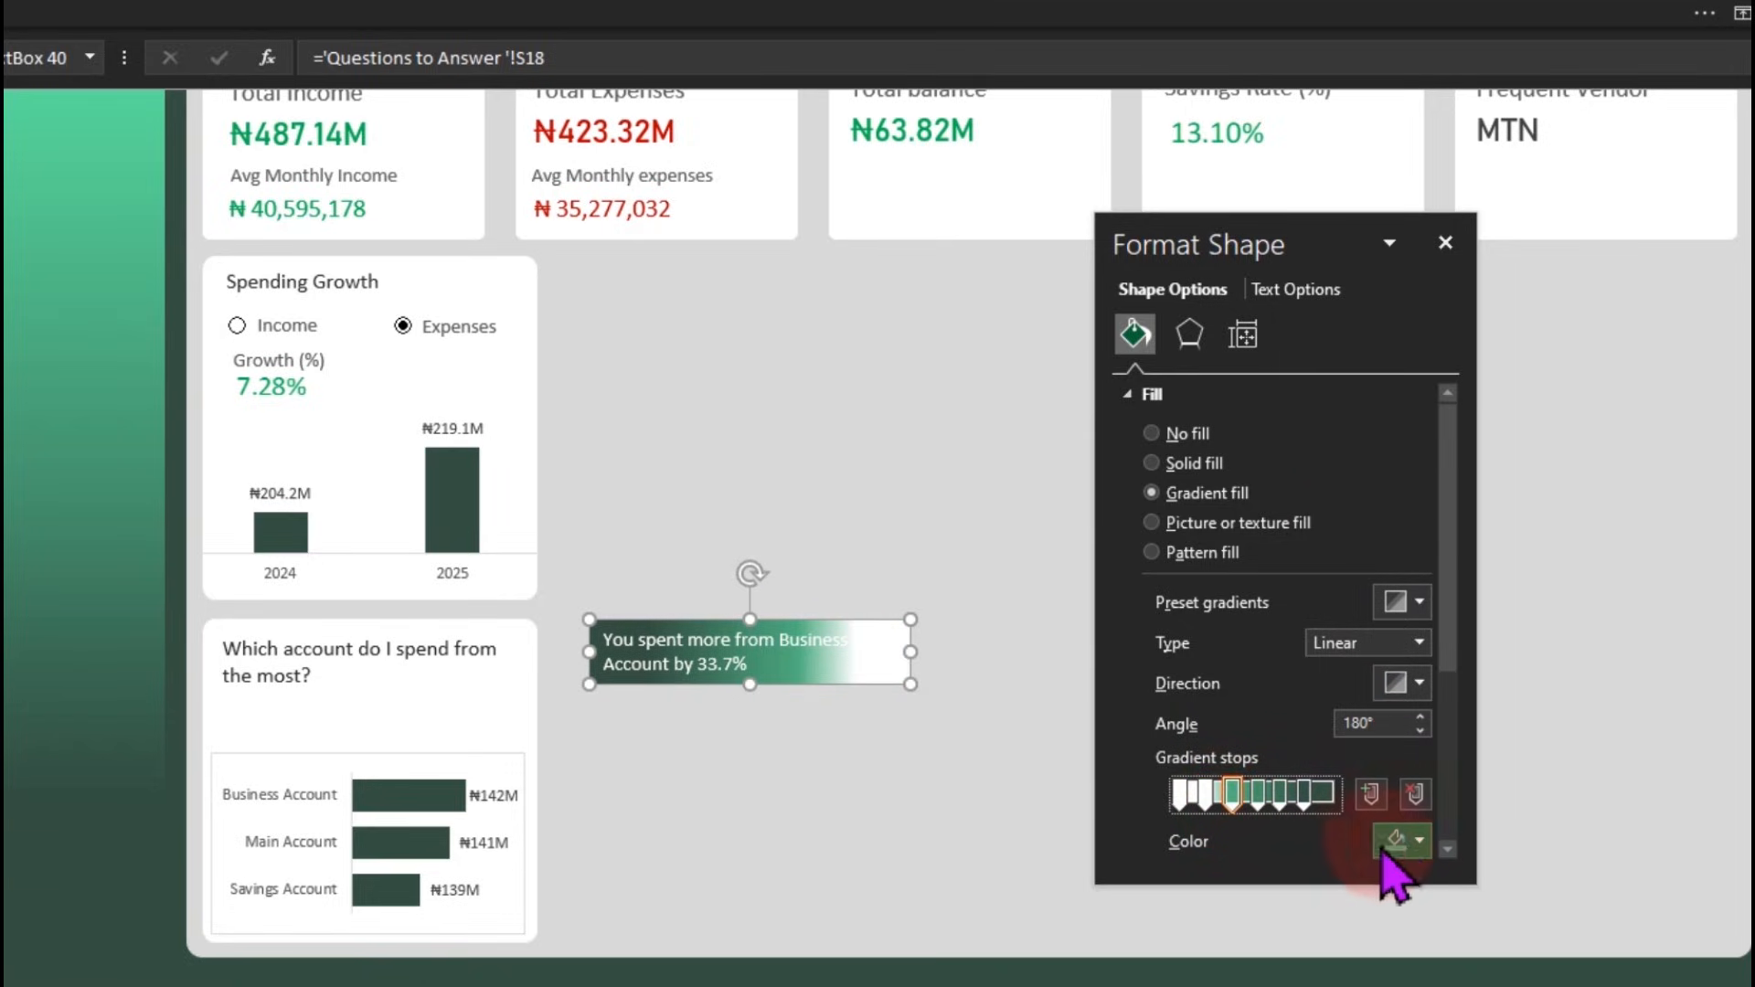
pyautogui.click(1380, 845)
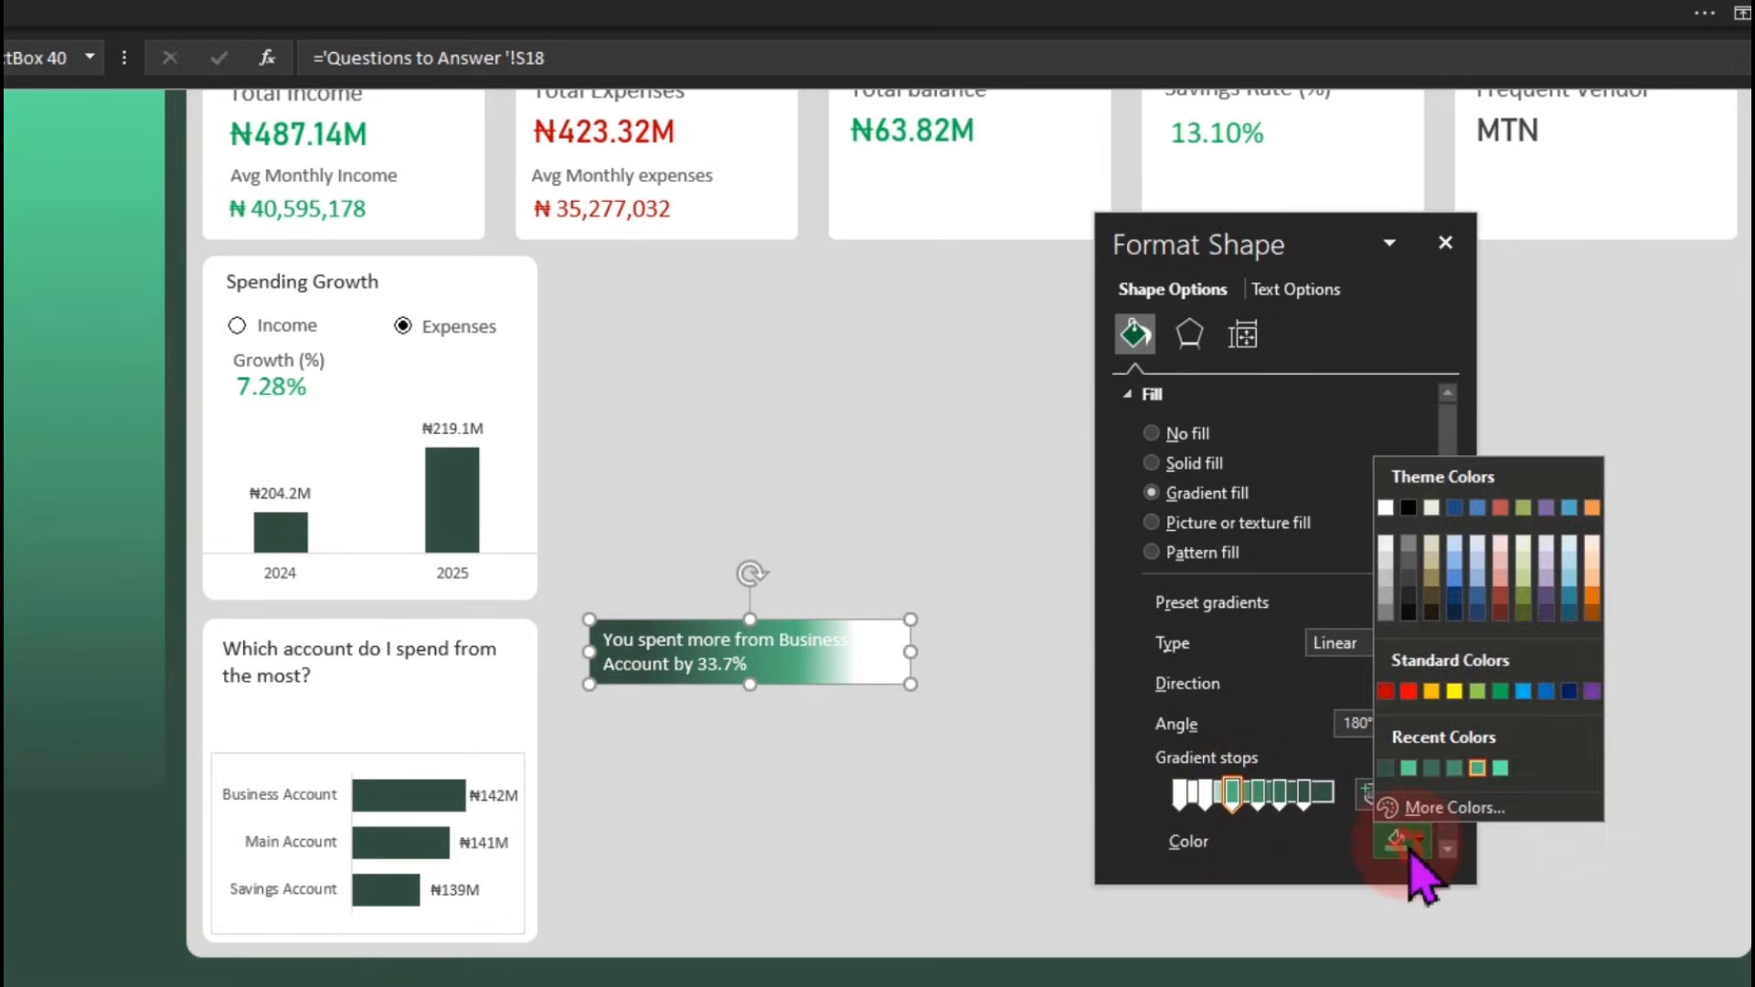
pyautogui.click(1385, 547)
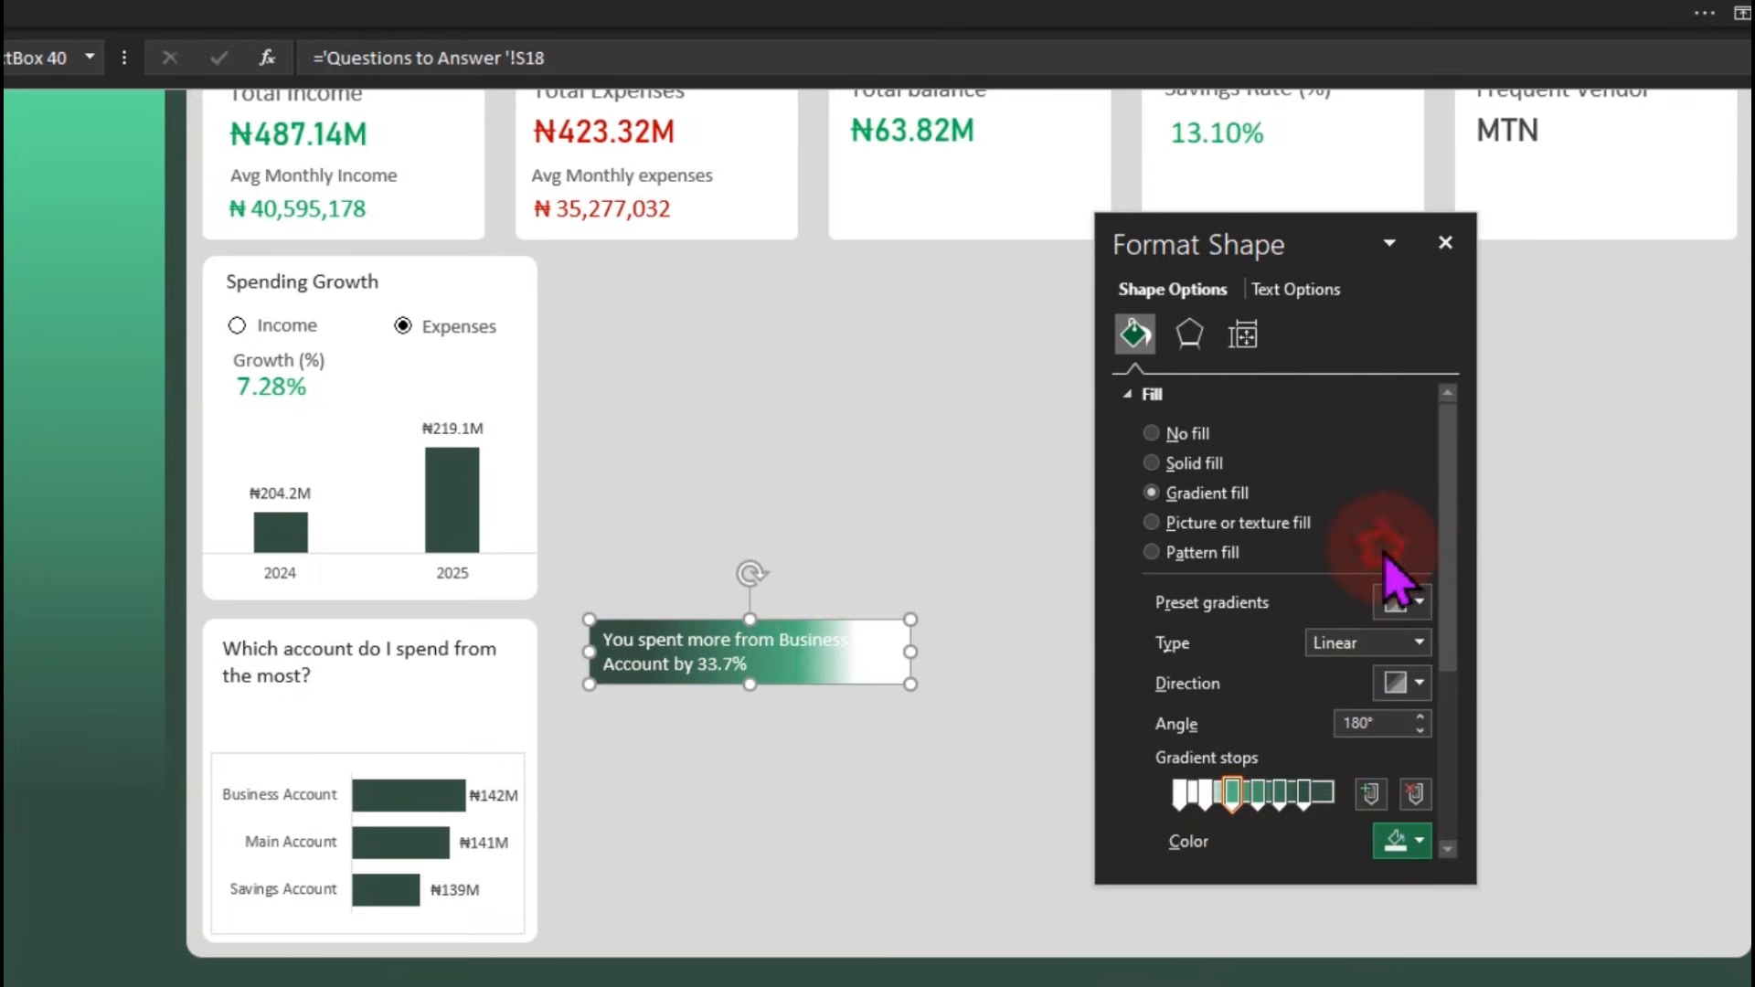
pyautogui.click(1414, 846)
pyautogui.click(1259, 798)
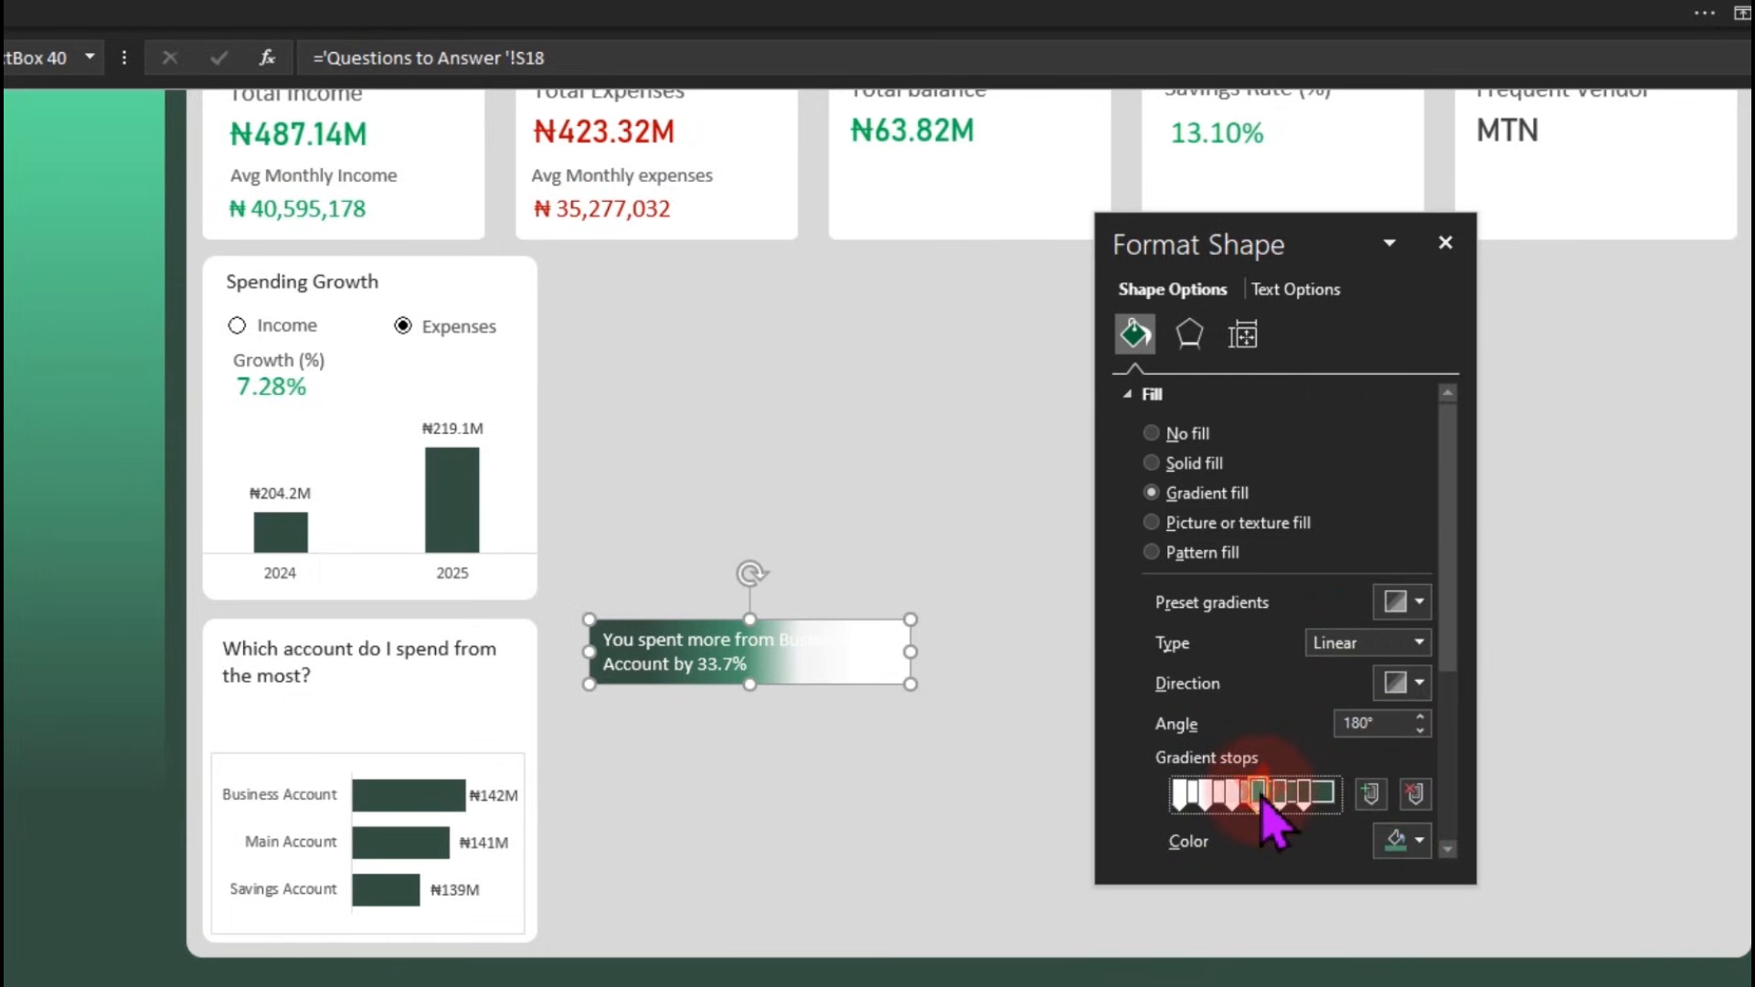
pyautogui.click(1416, 848)
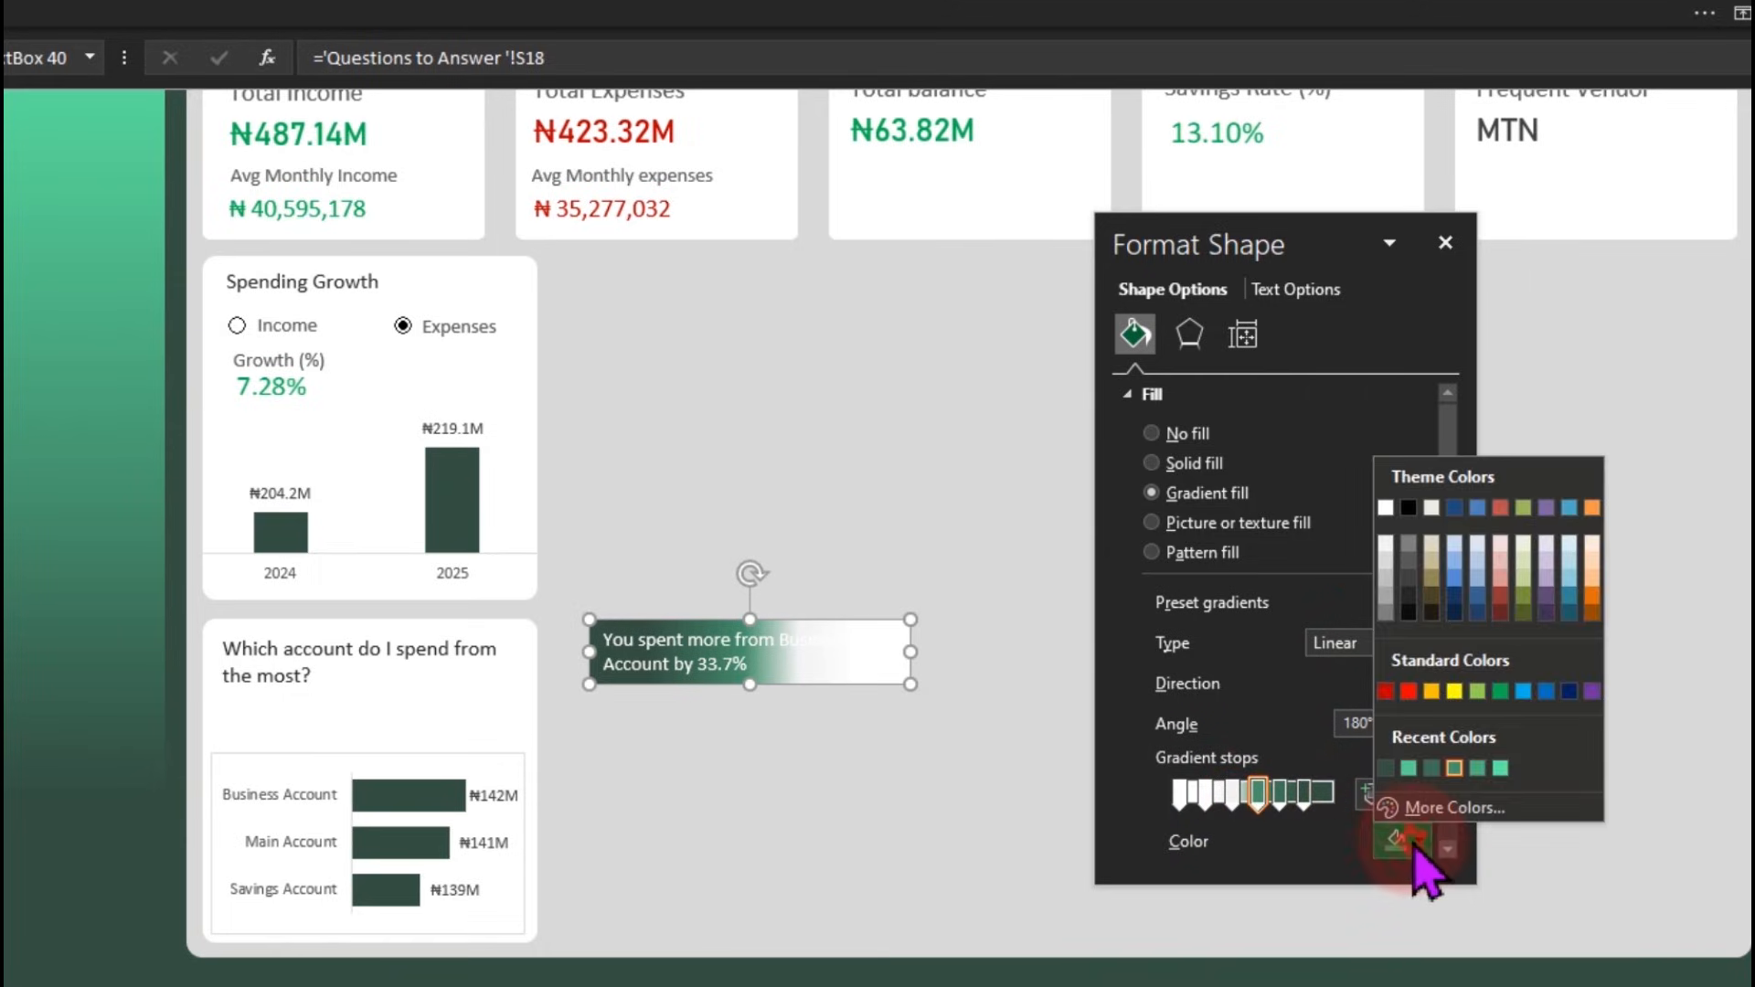
pyautogui.click(1385, 560)
# Recolor the fifth gradient stop to Light Gray, Background 1, Darker 15%, and the sixth to the next darker gray
pyautogui.click(1281, 793)
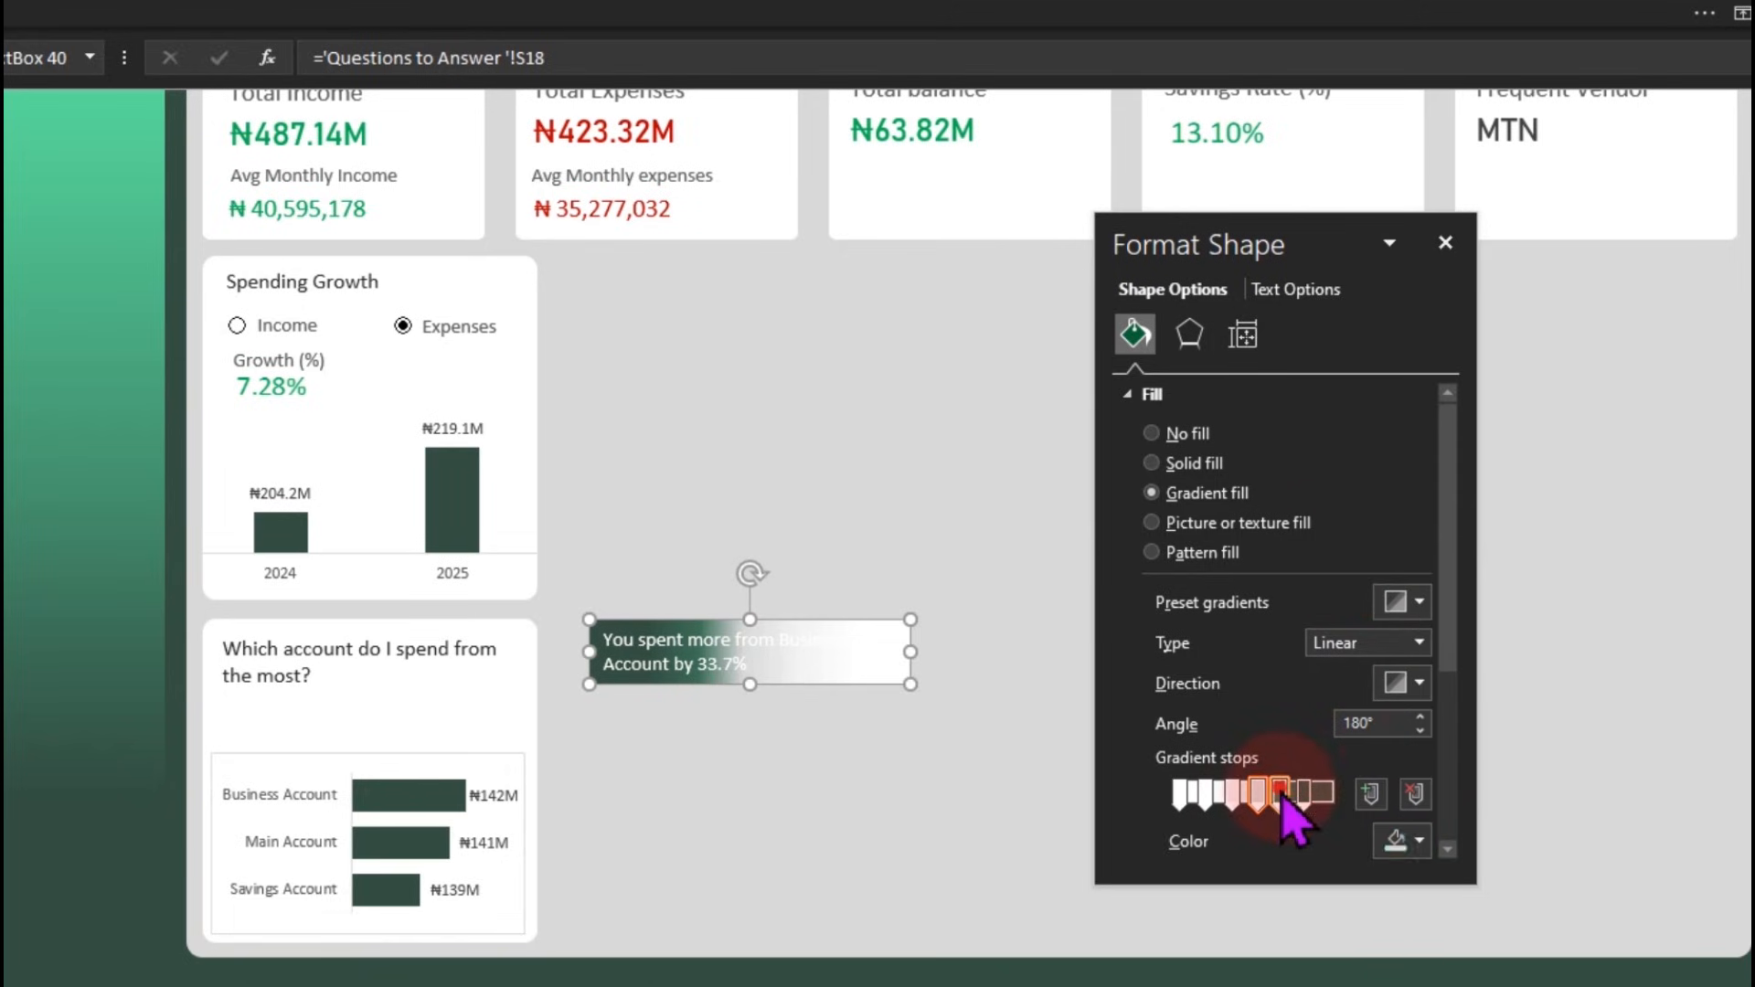
pyautogui.click(1396, 841)
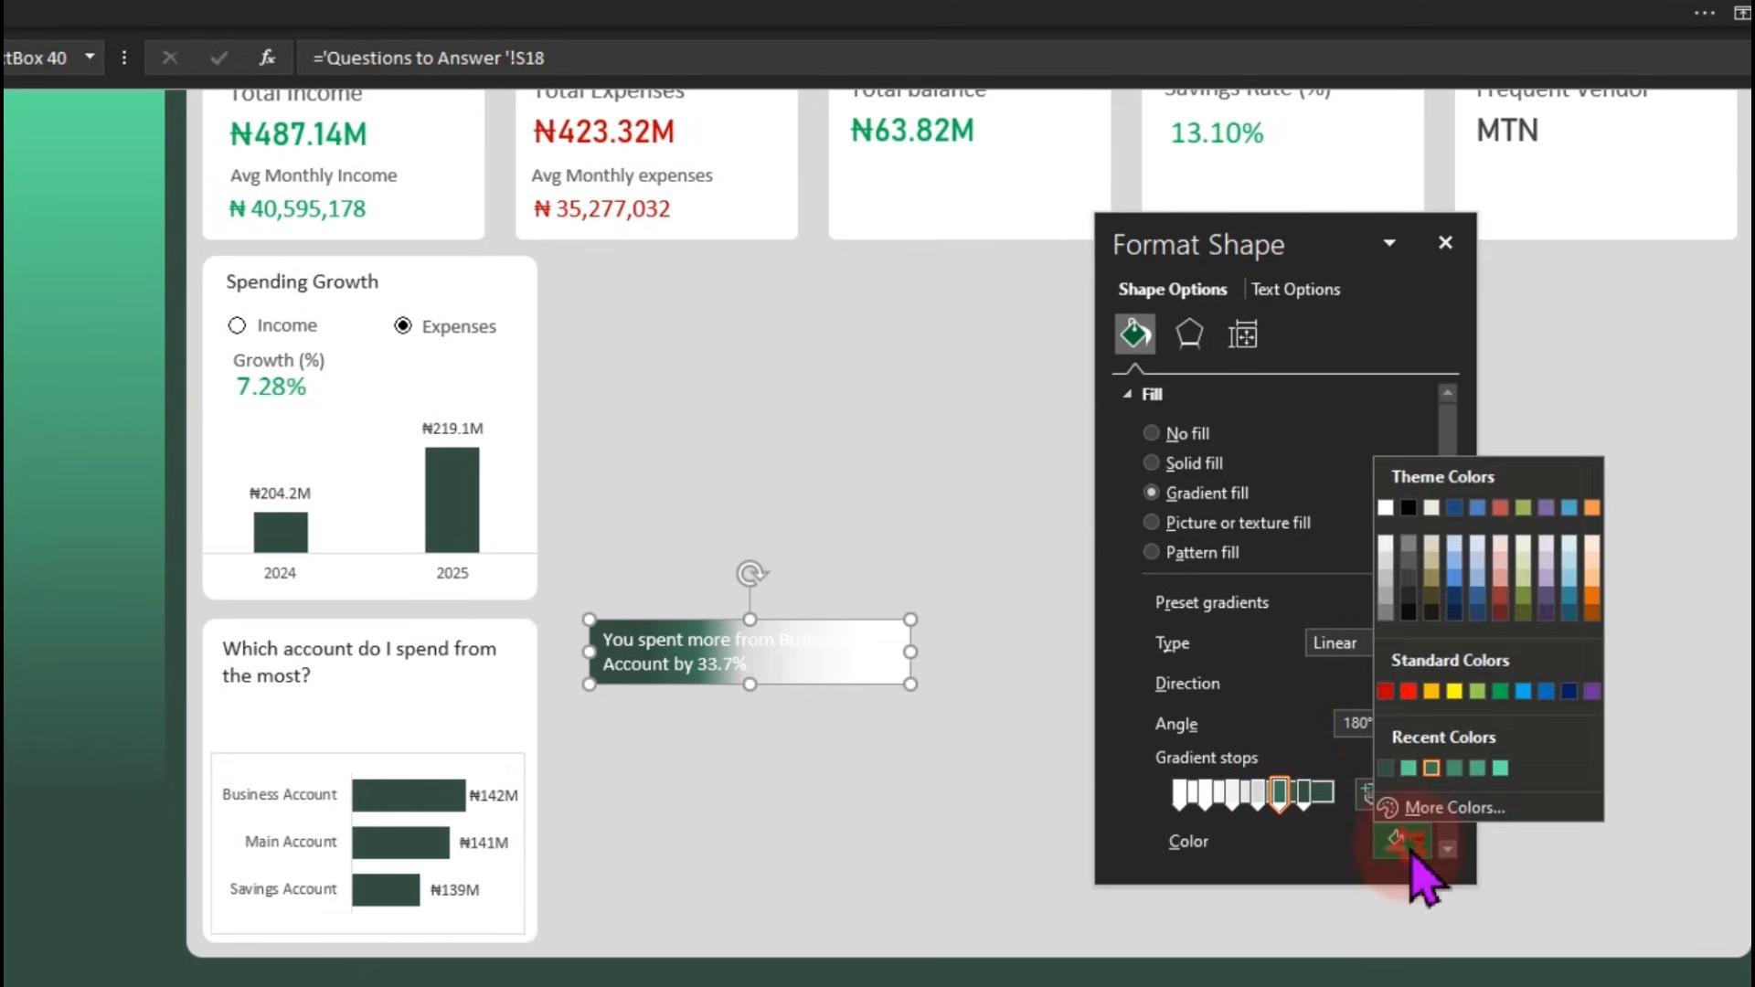
pyautogui.click(1385, 560)
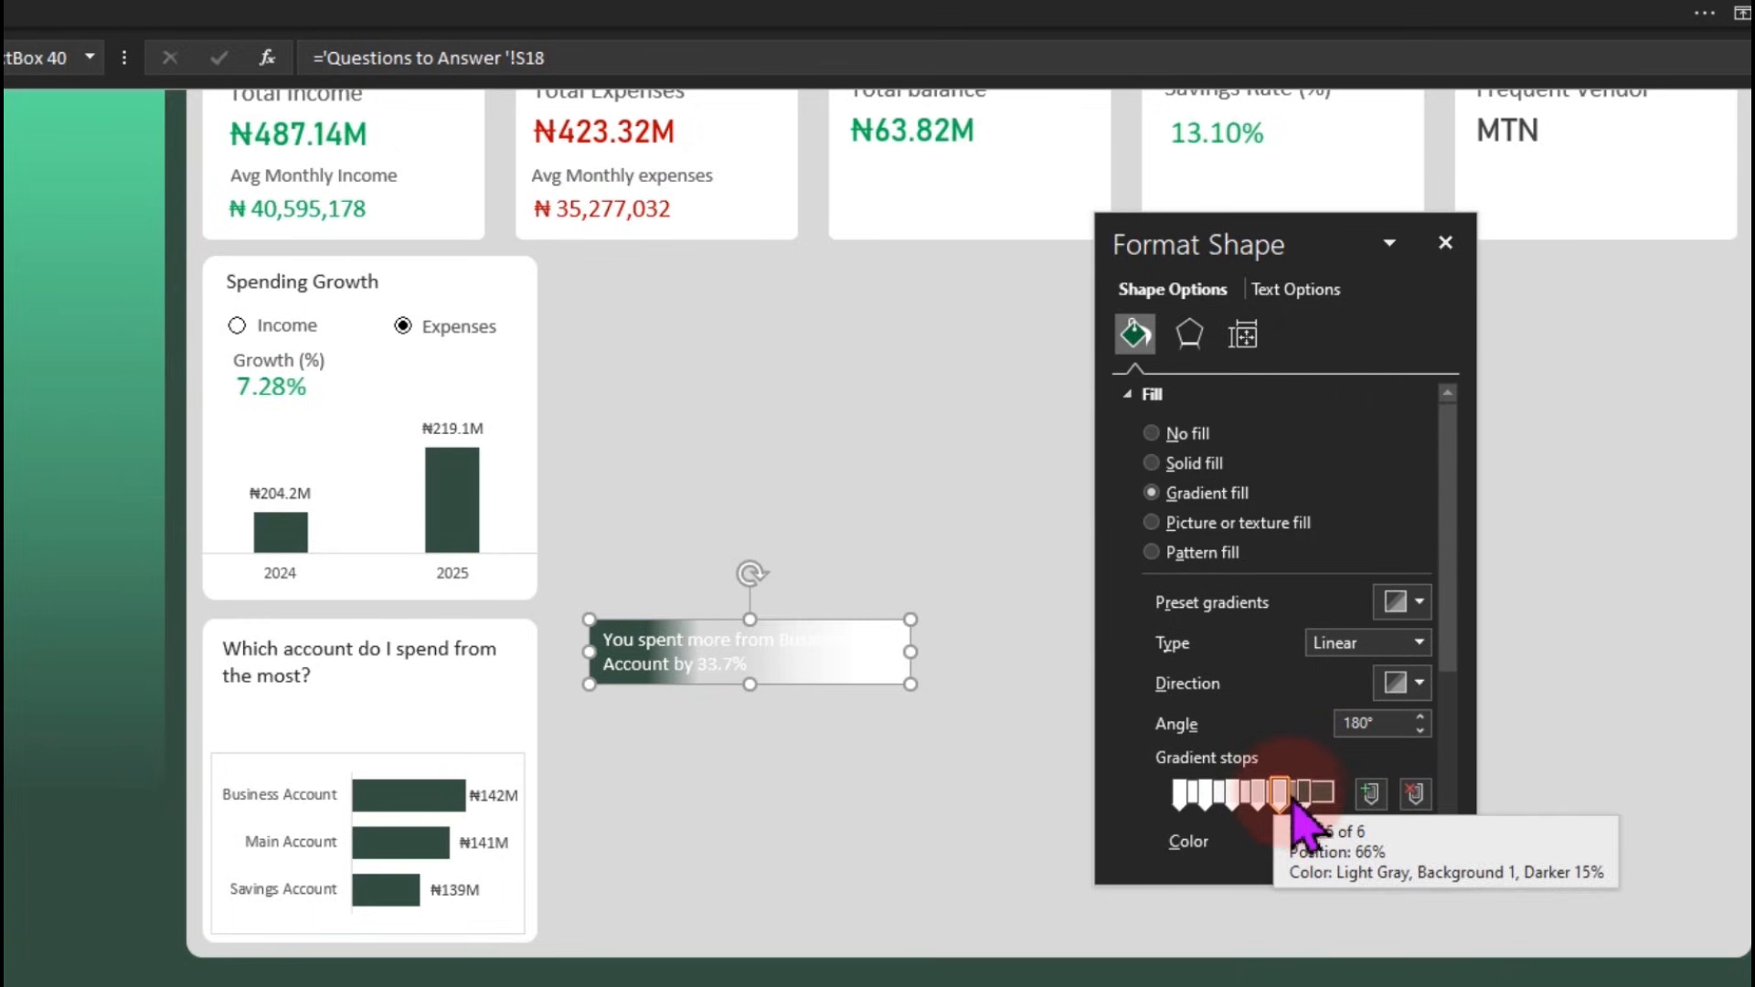
pyautogui.click(1305, 793)
pyautogui.click(1398, 839)
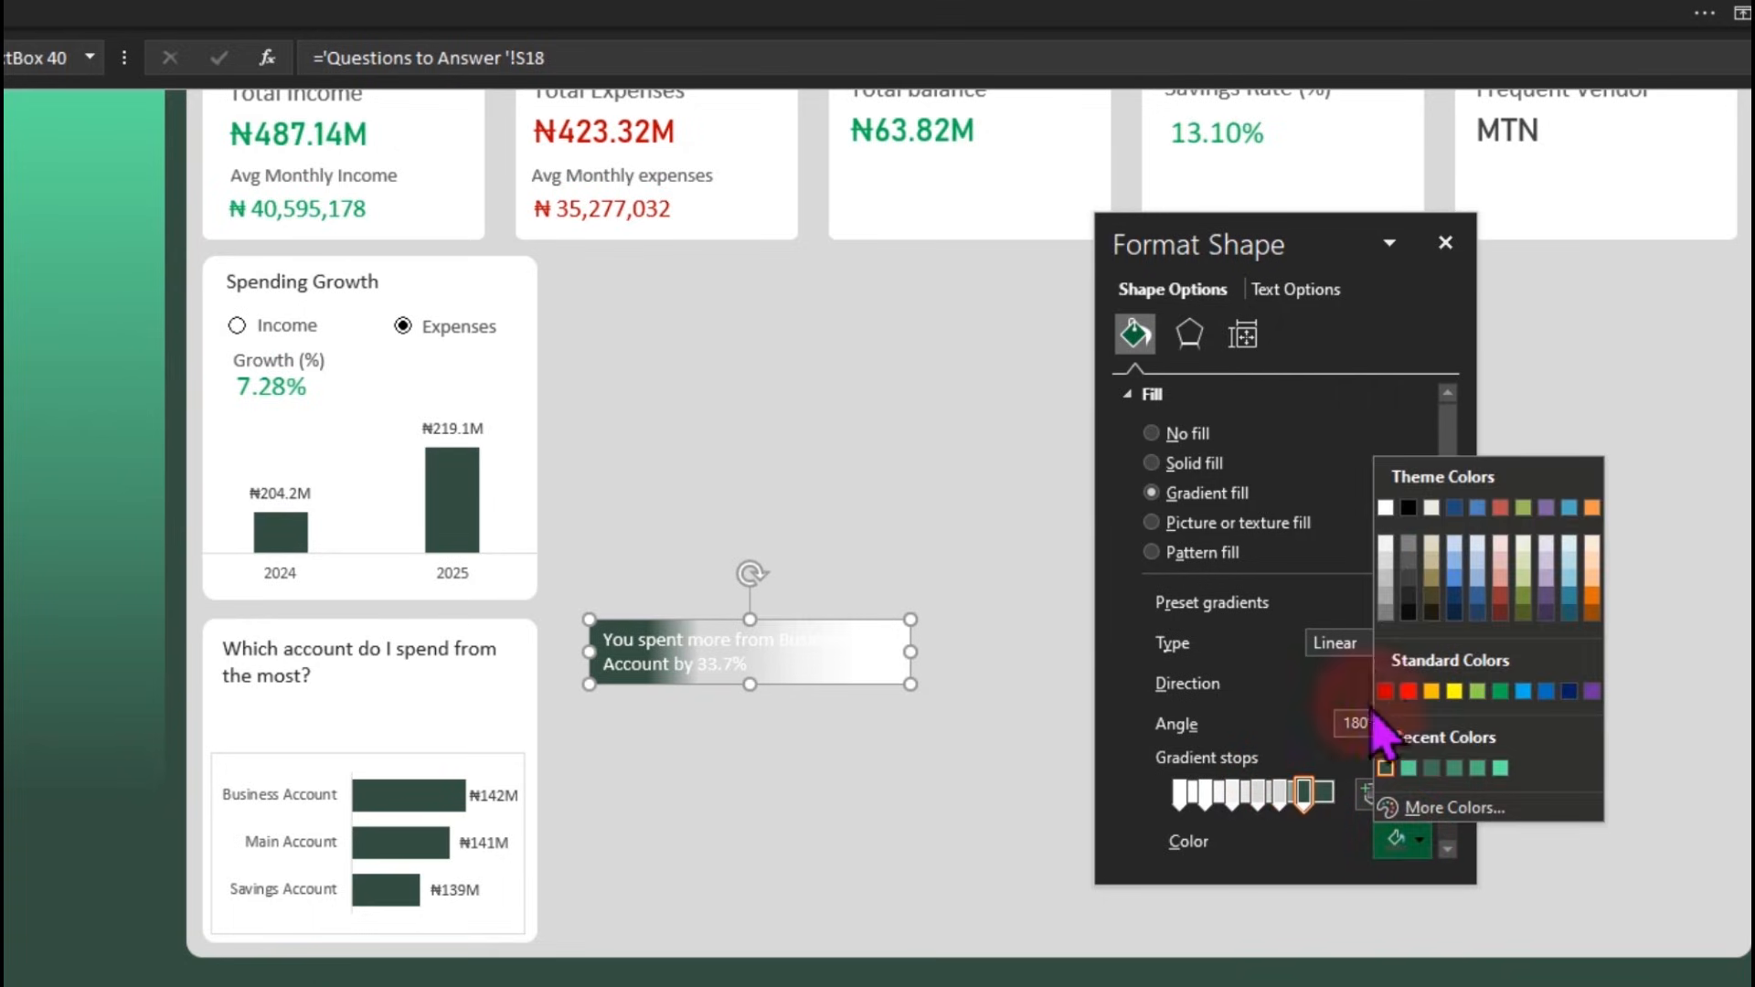
pyautogui.click(1387, 578)
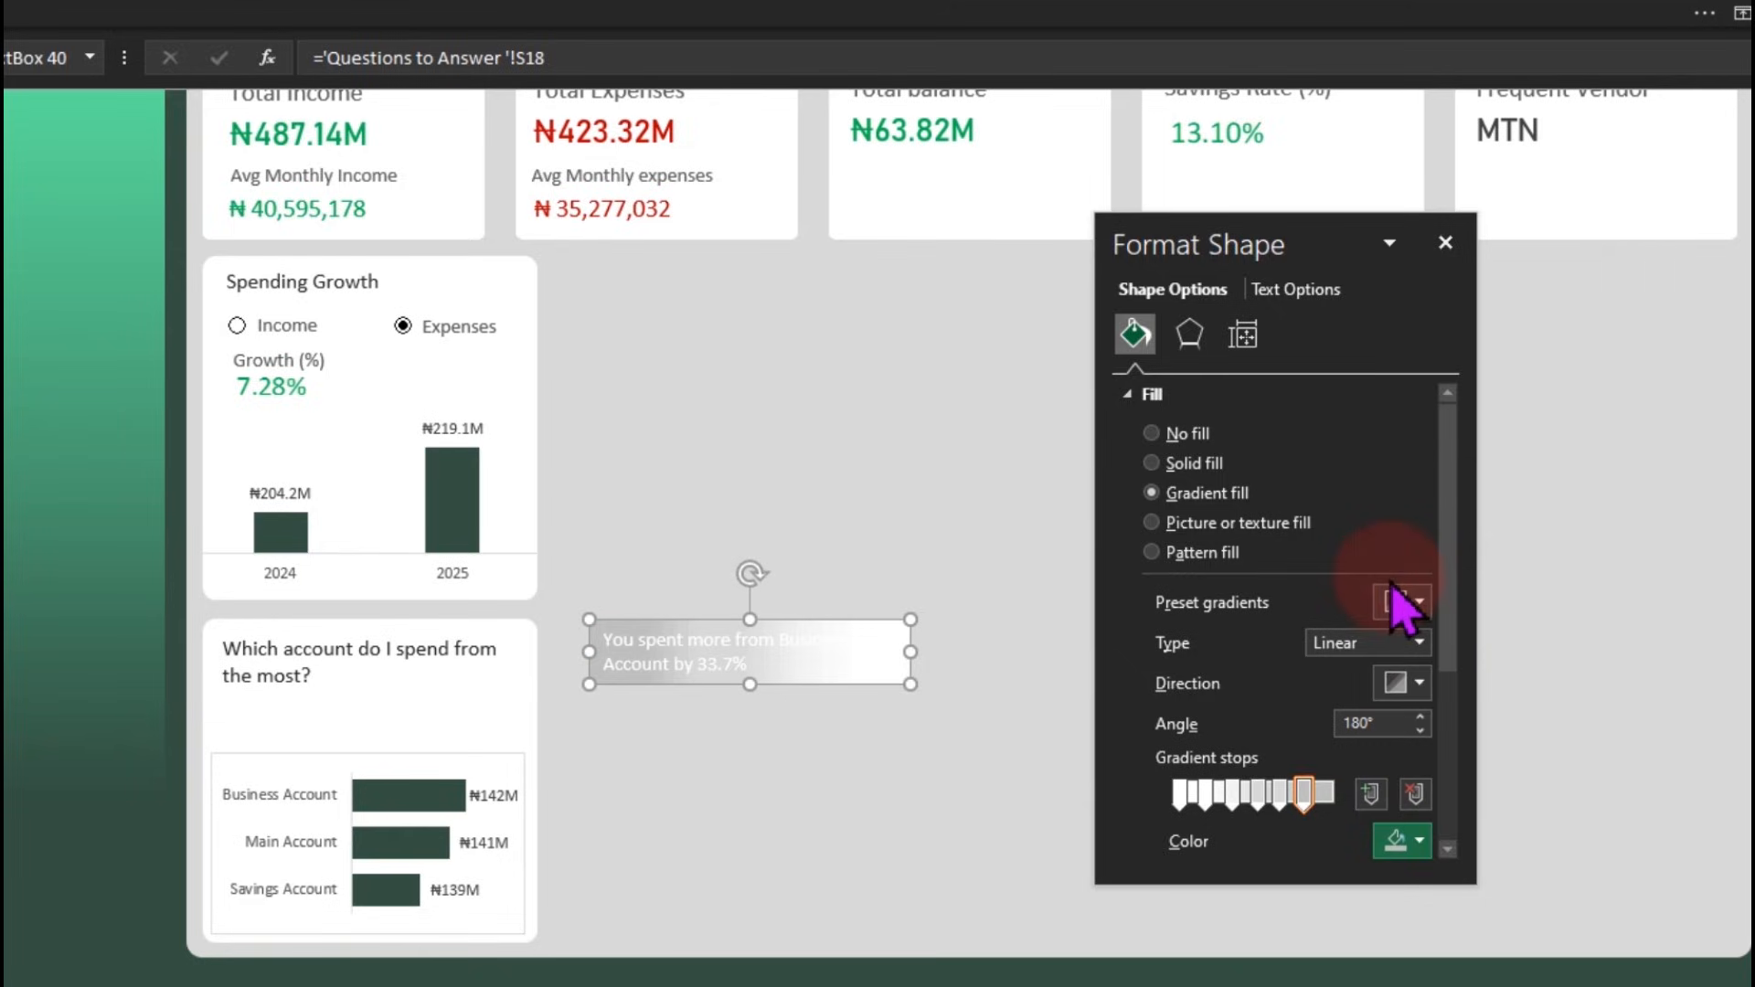
# Place the gradient insight text box below the account card's title and give it dark 11-point text
pyautogui.moveTo(866, 661); pyautogui.dragTo(495, 737)
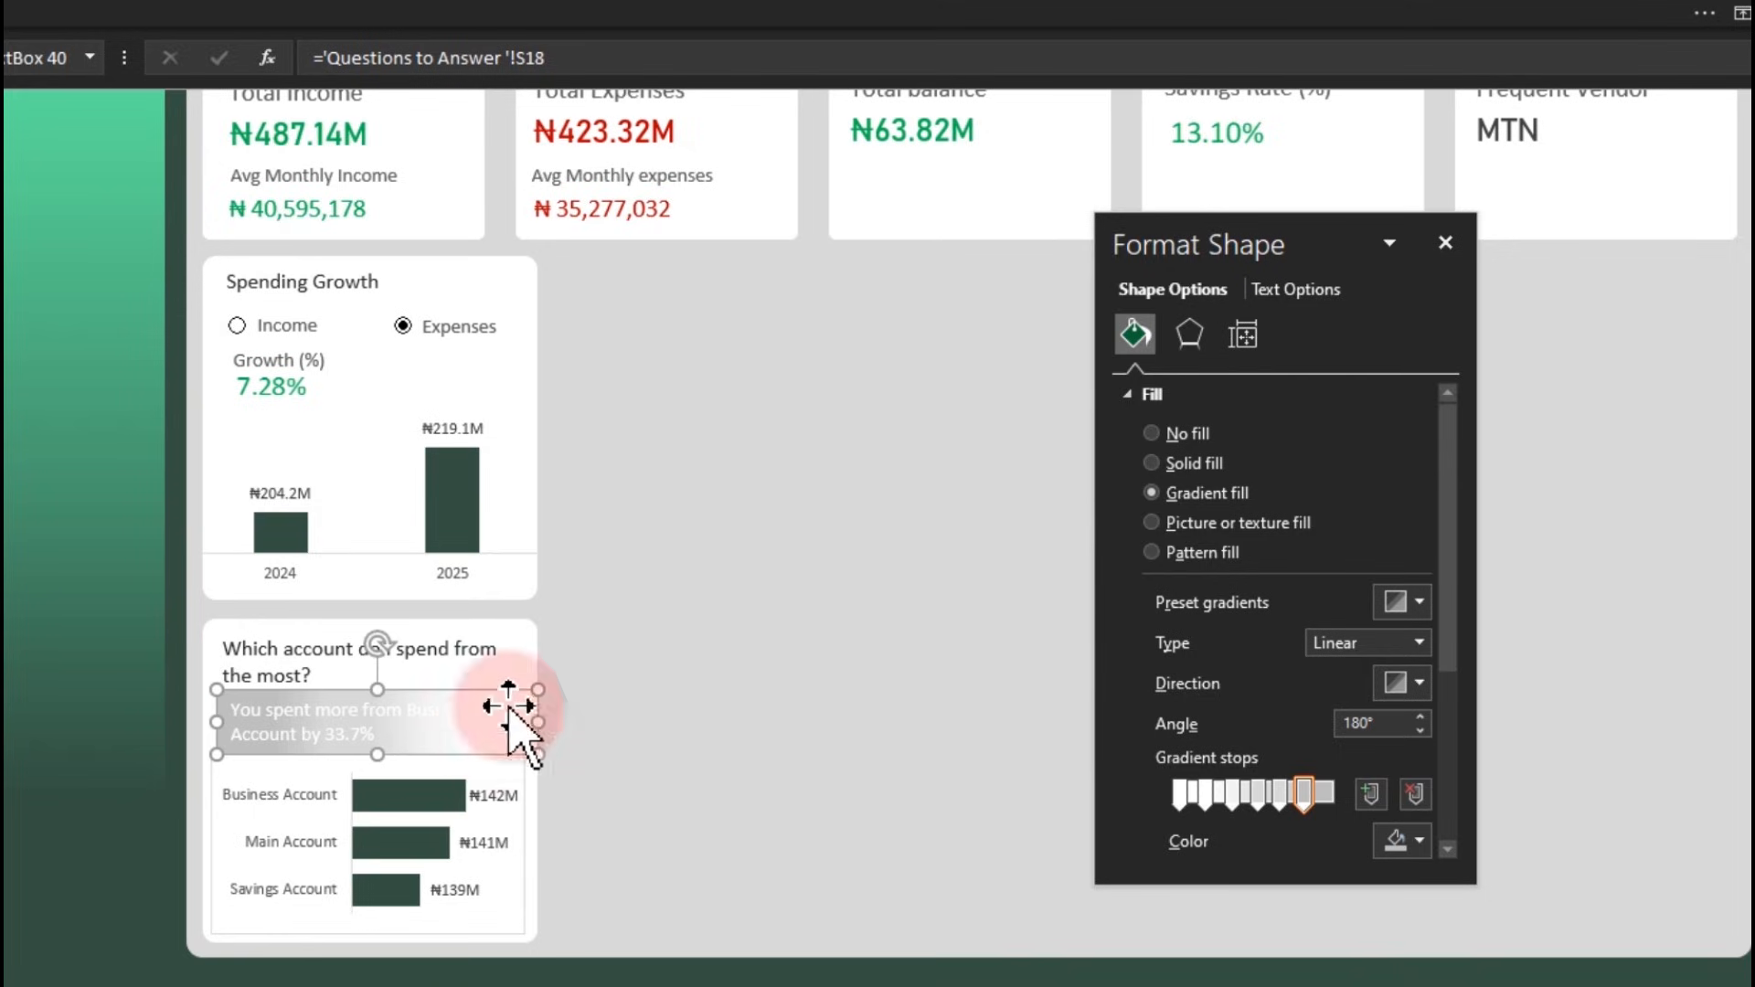
pyautogui.click(381, 16)
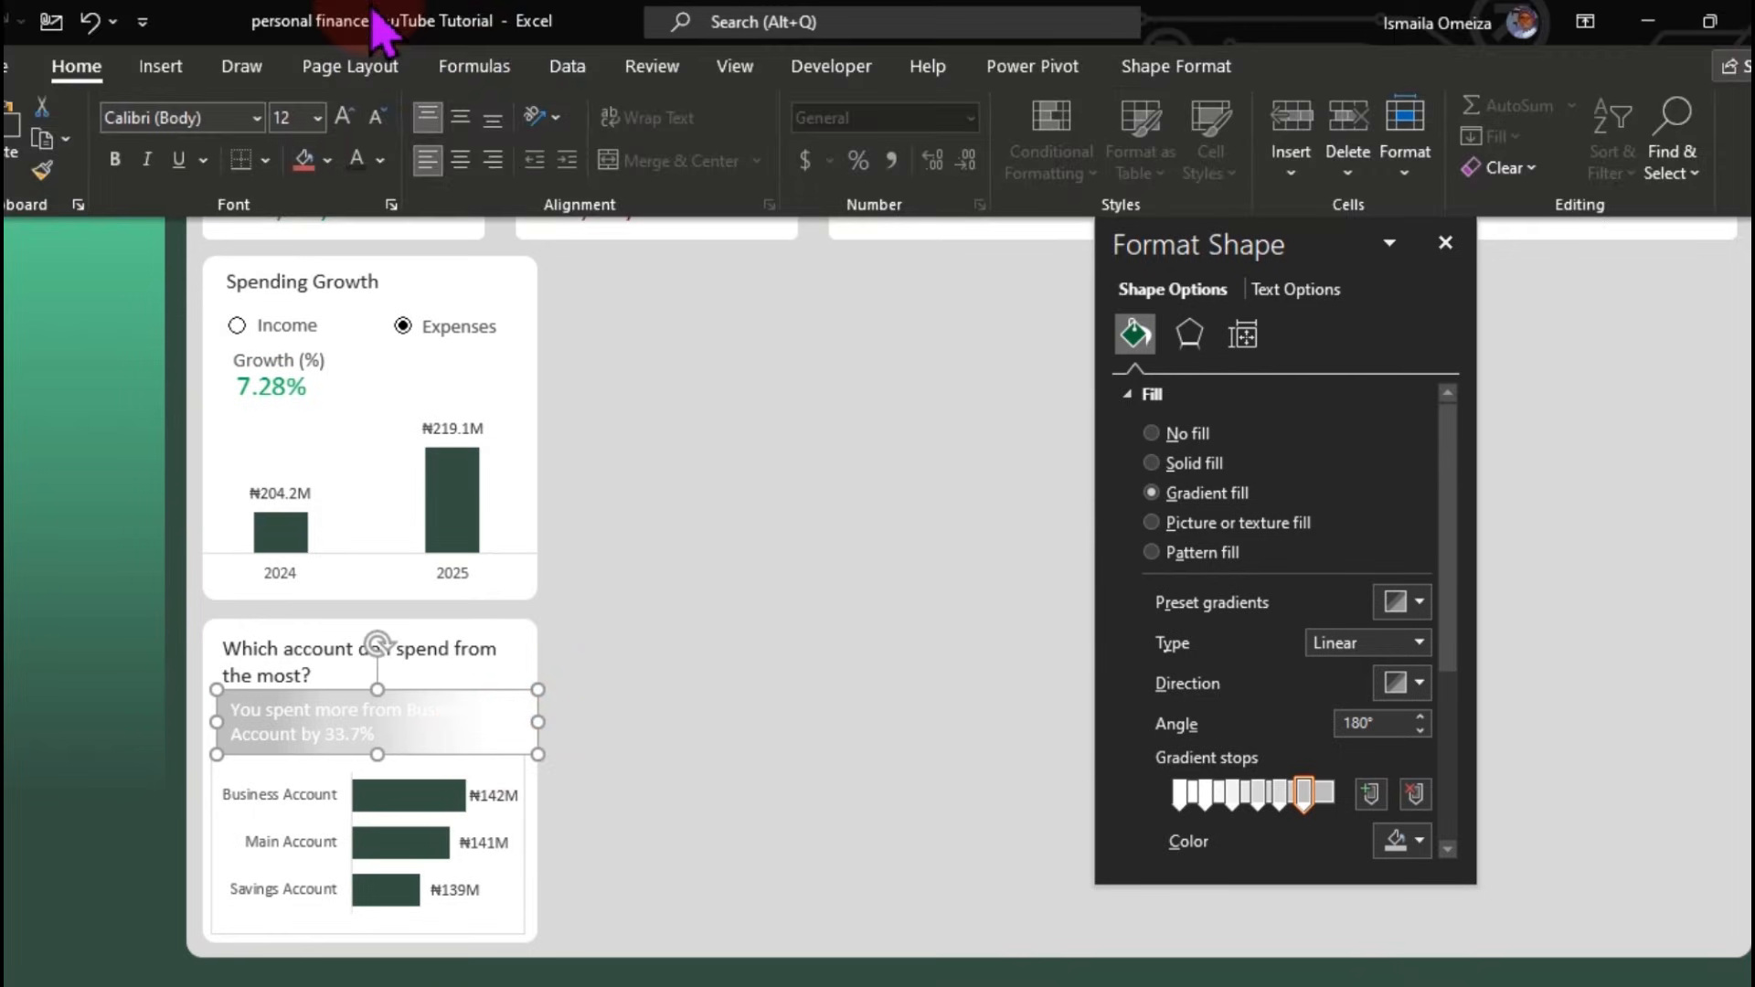
pyautogui.click(382, 161)
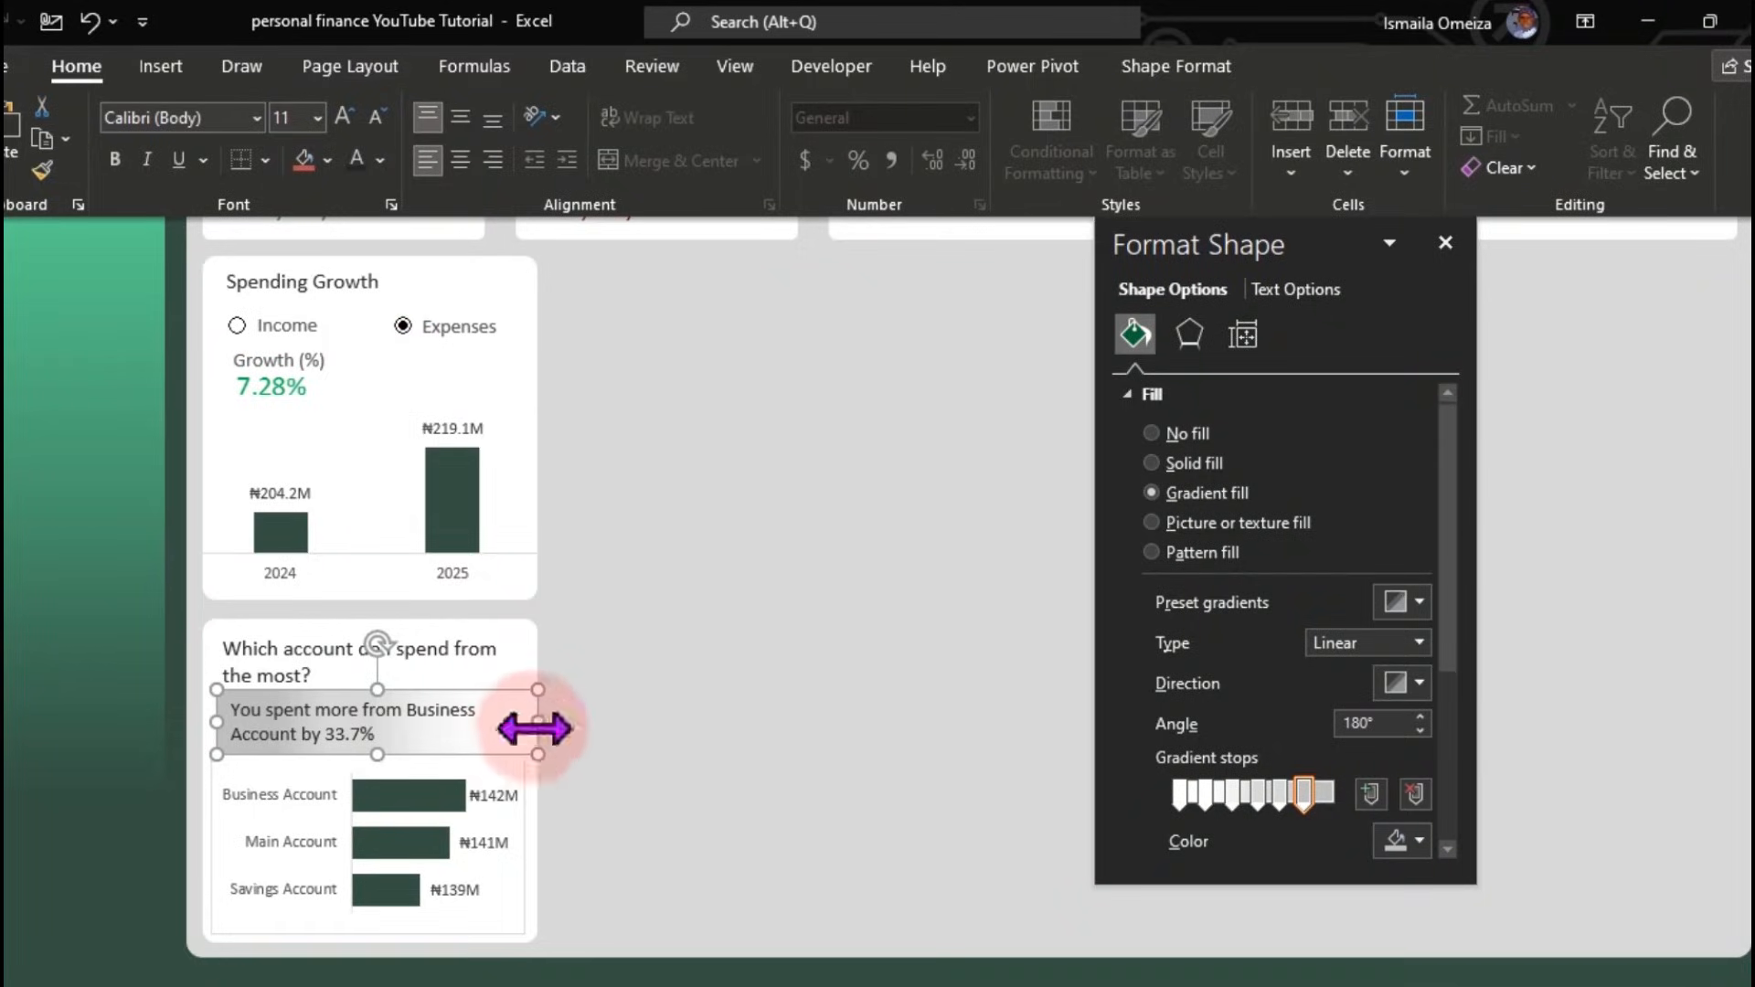
# Narrow the insight text box slightly so it fits within the account card
pyautogui.click(517, 722)
pyautogui.moveTo(538, 722); pyautogui.dragTo(521, 725)
pyautogui.click(660, 711)
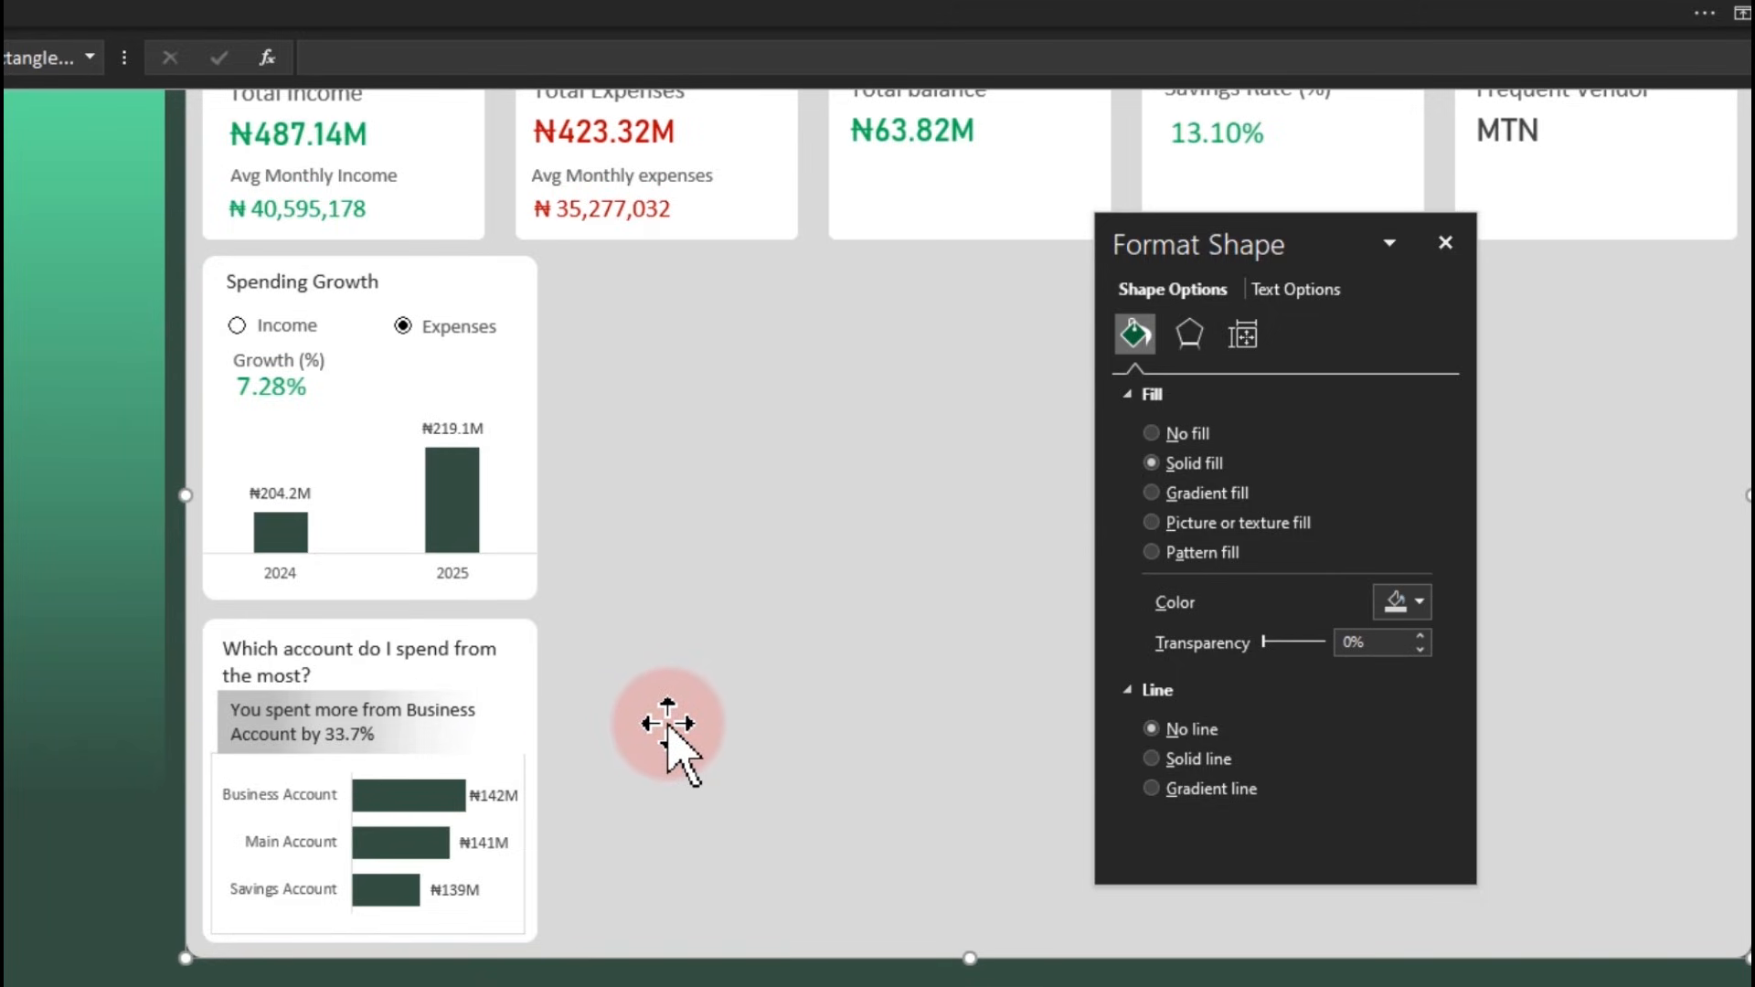
pyautogui.click(487, 718)
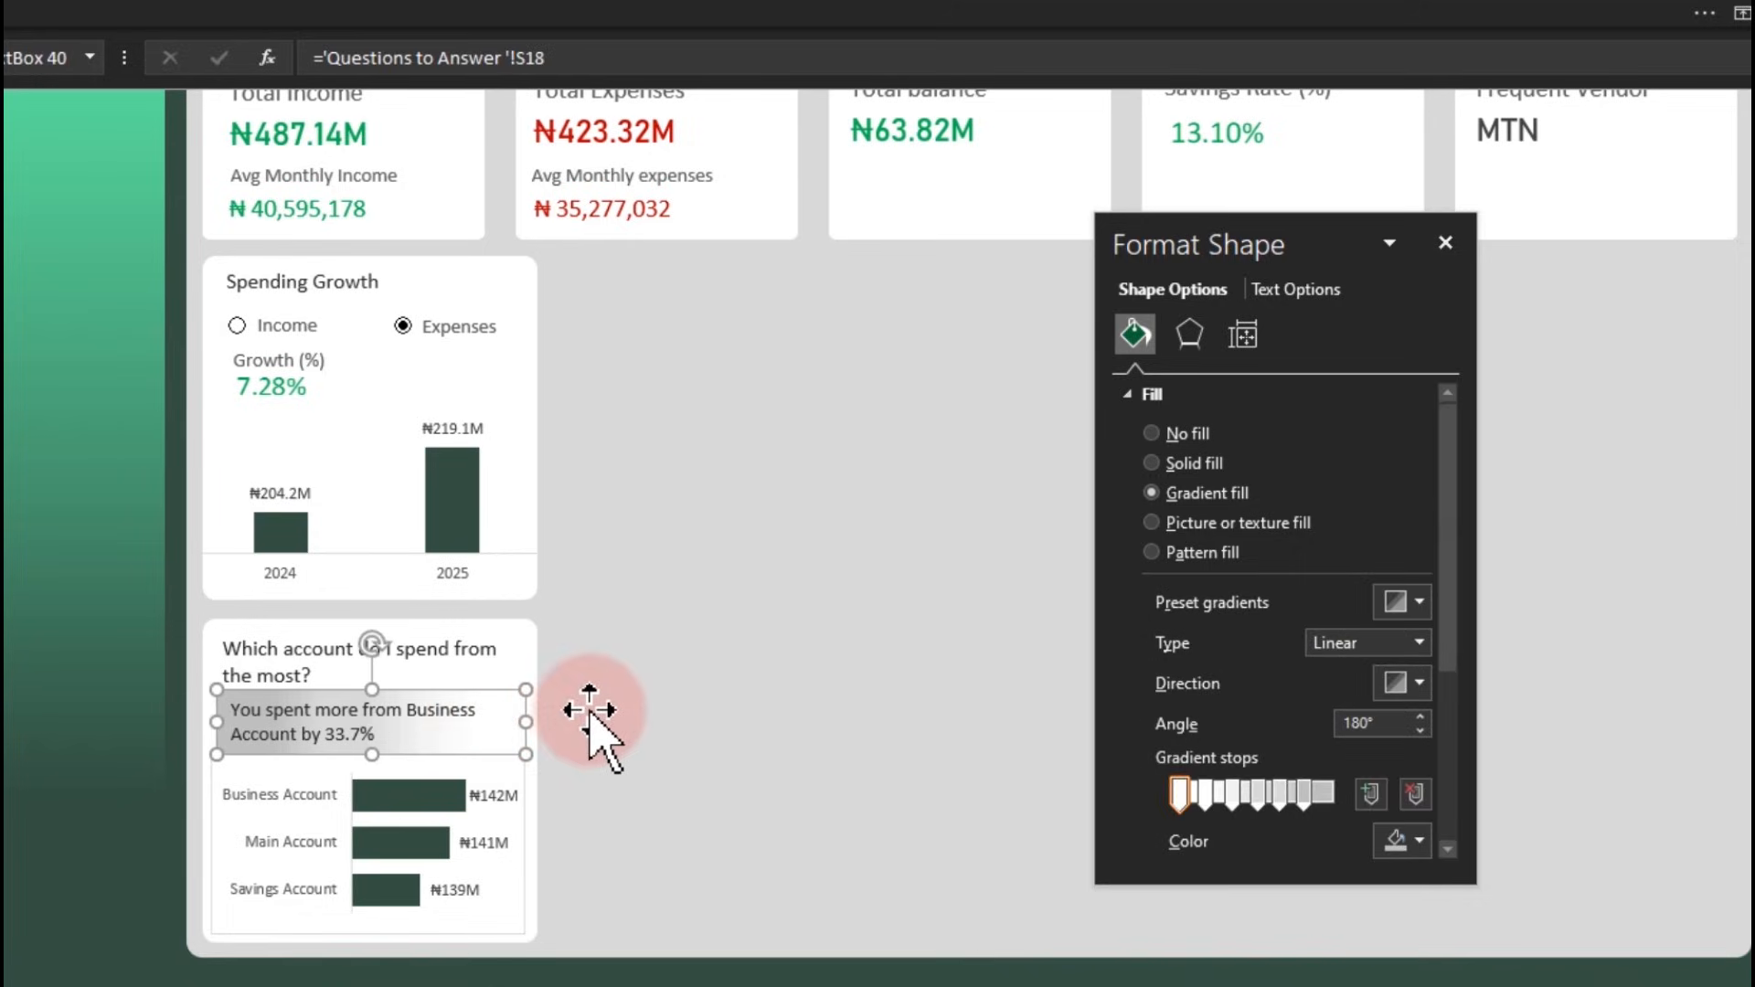
pyautogui.click(664, 747)
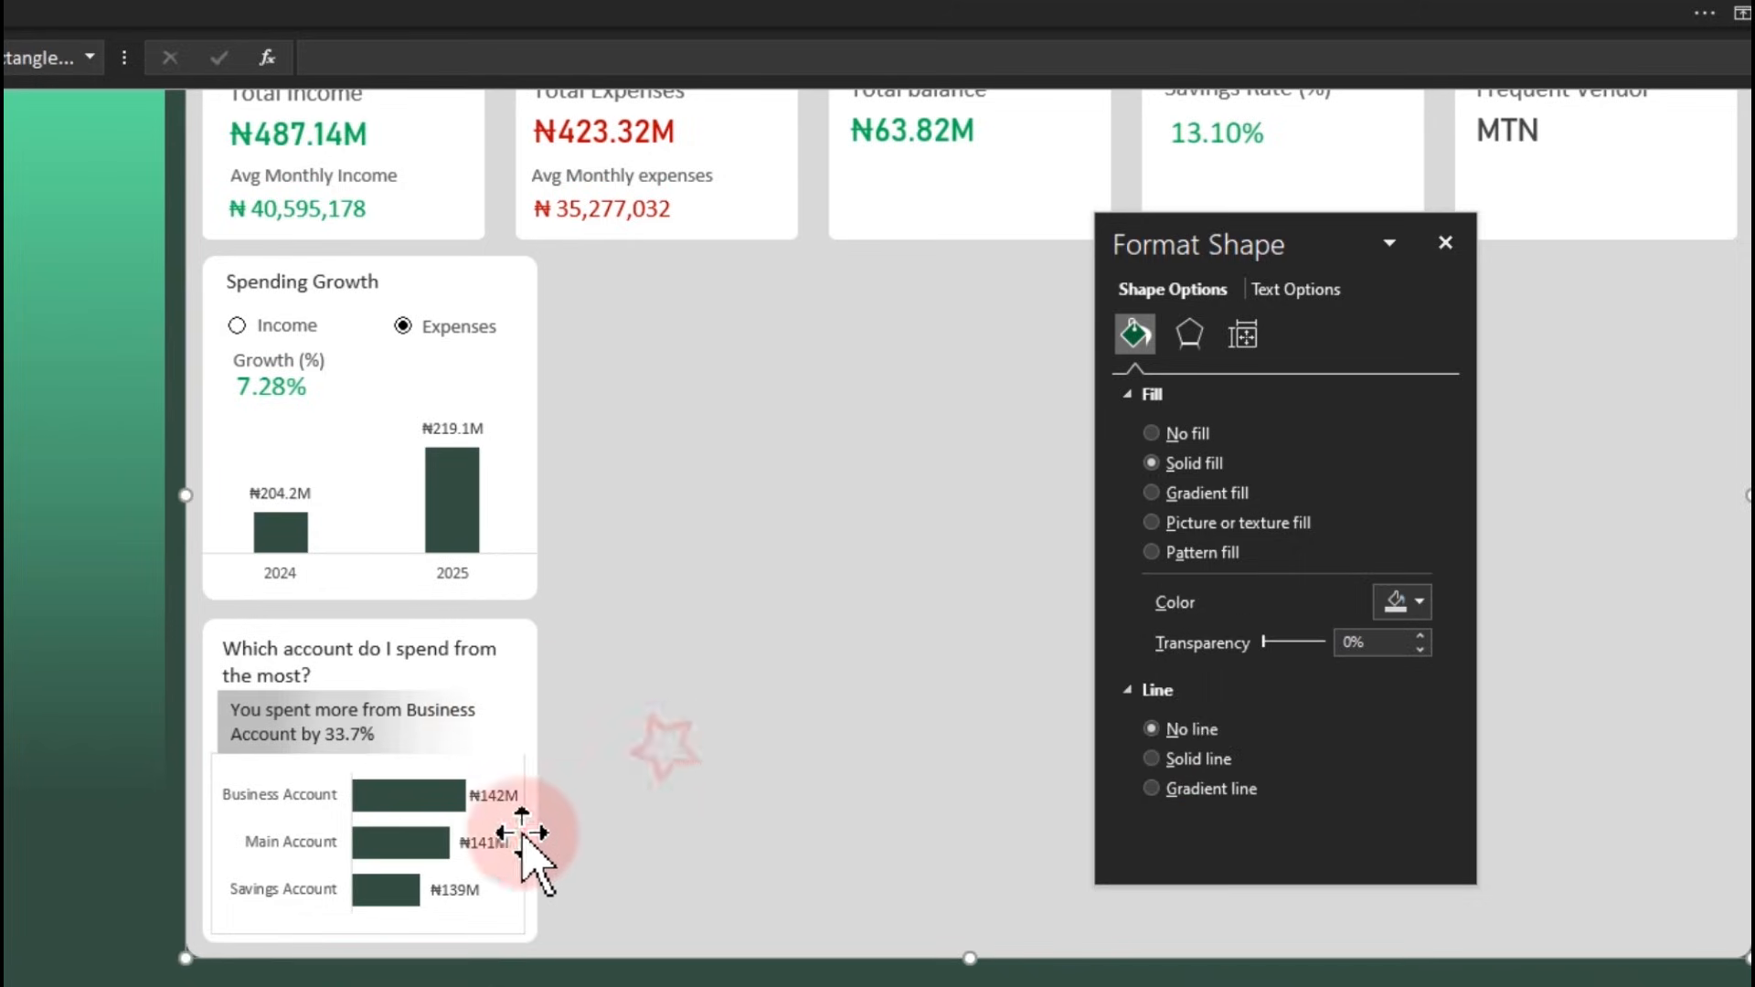
# Extend the account spending bar chart slightly downward
pyautogui.click(413, 792)
pyautogui.moveTo(367, 933); pyautogui.dragTo(373, 946)
pyautogui.click(695, 803)
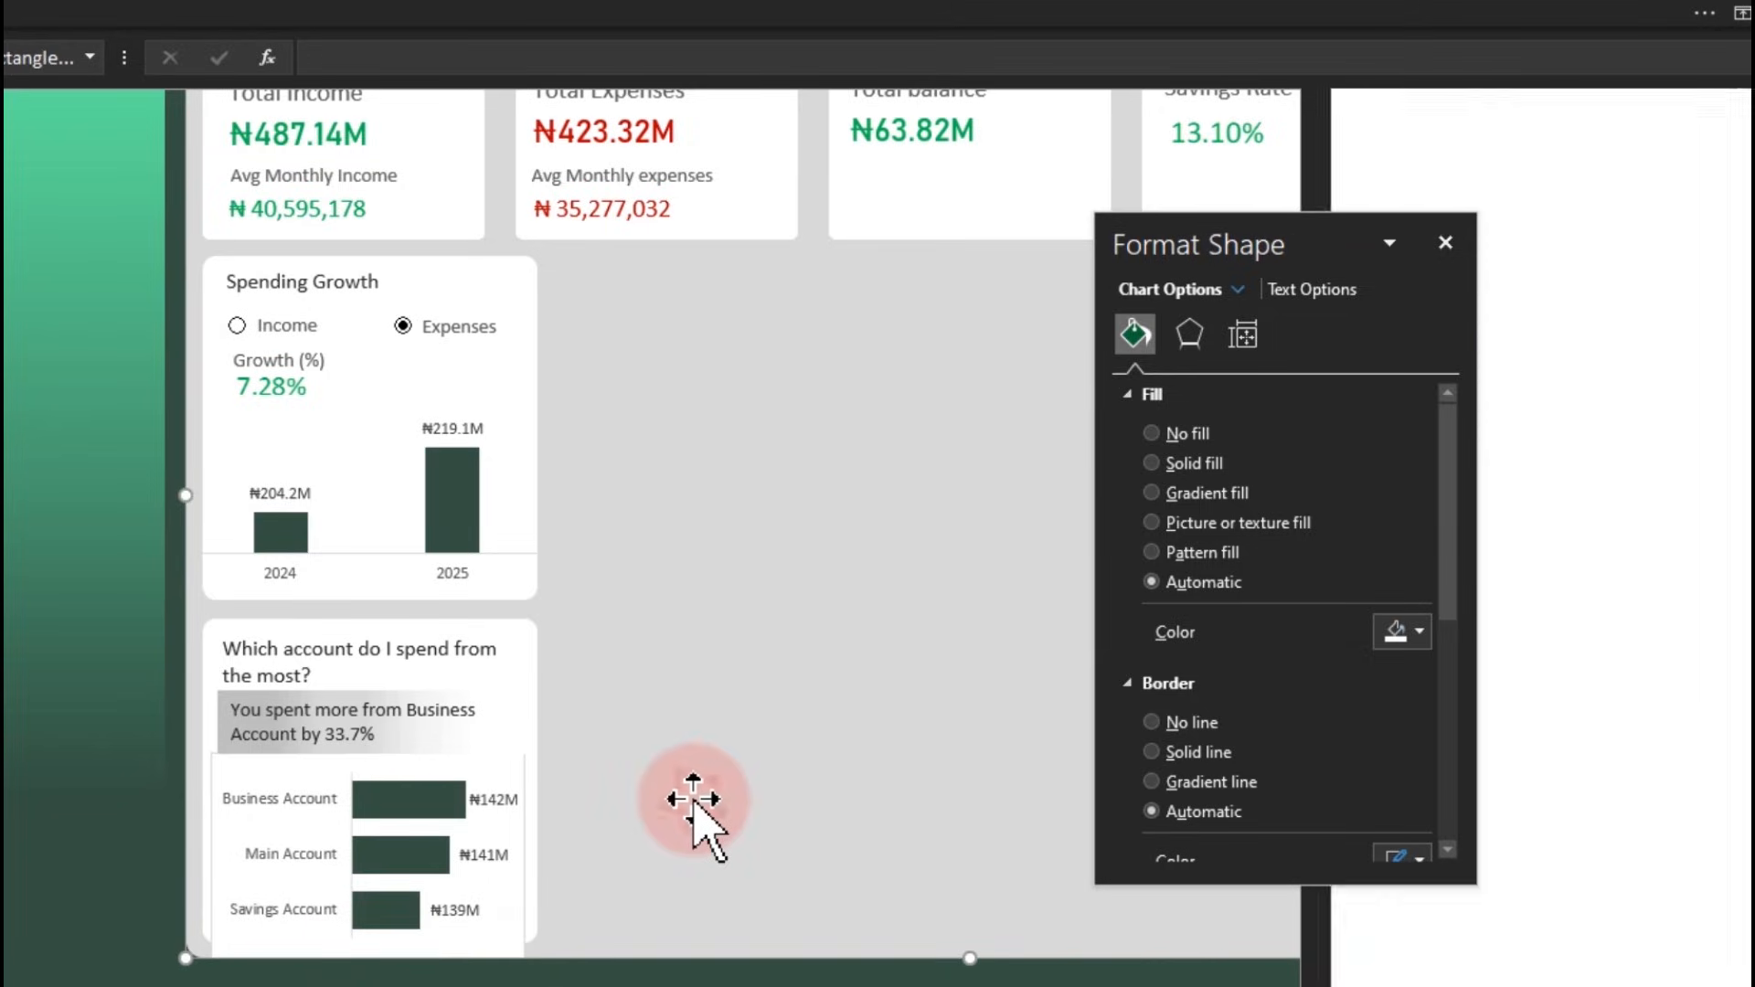
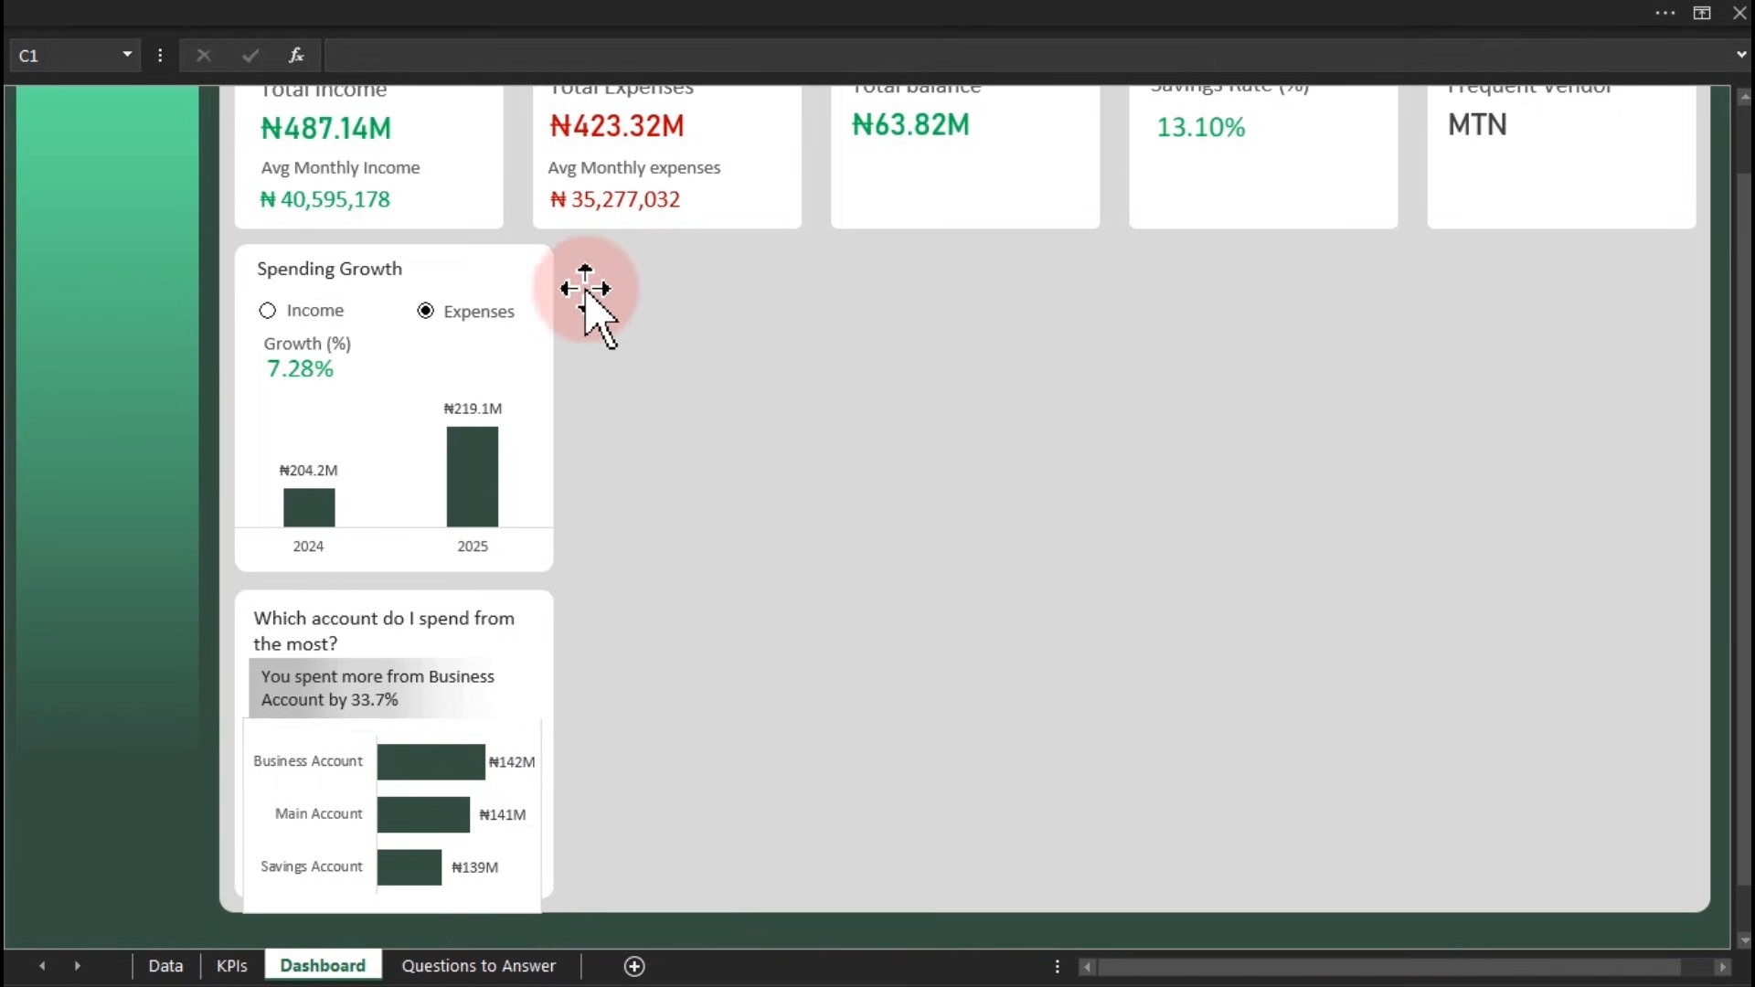
# Duplicate the Spending Growth card's background rectangle and place the copy just to its right
pyautogui.click(547, 264)
pyautogui.hotkey('ctrl', 'd')
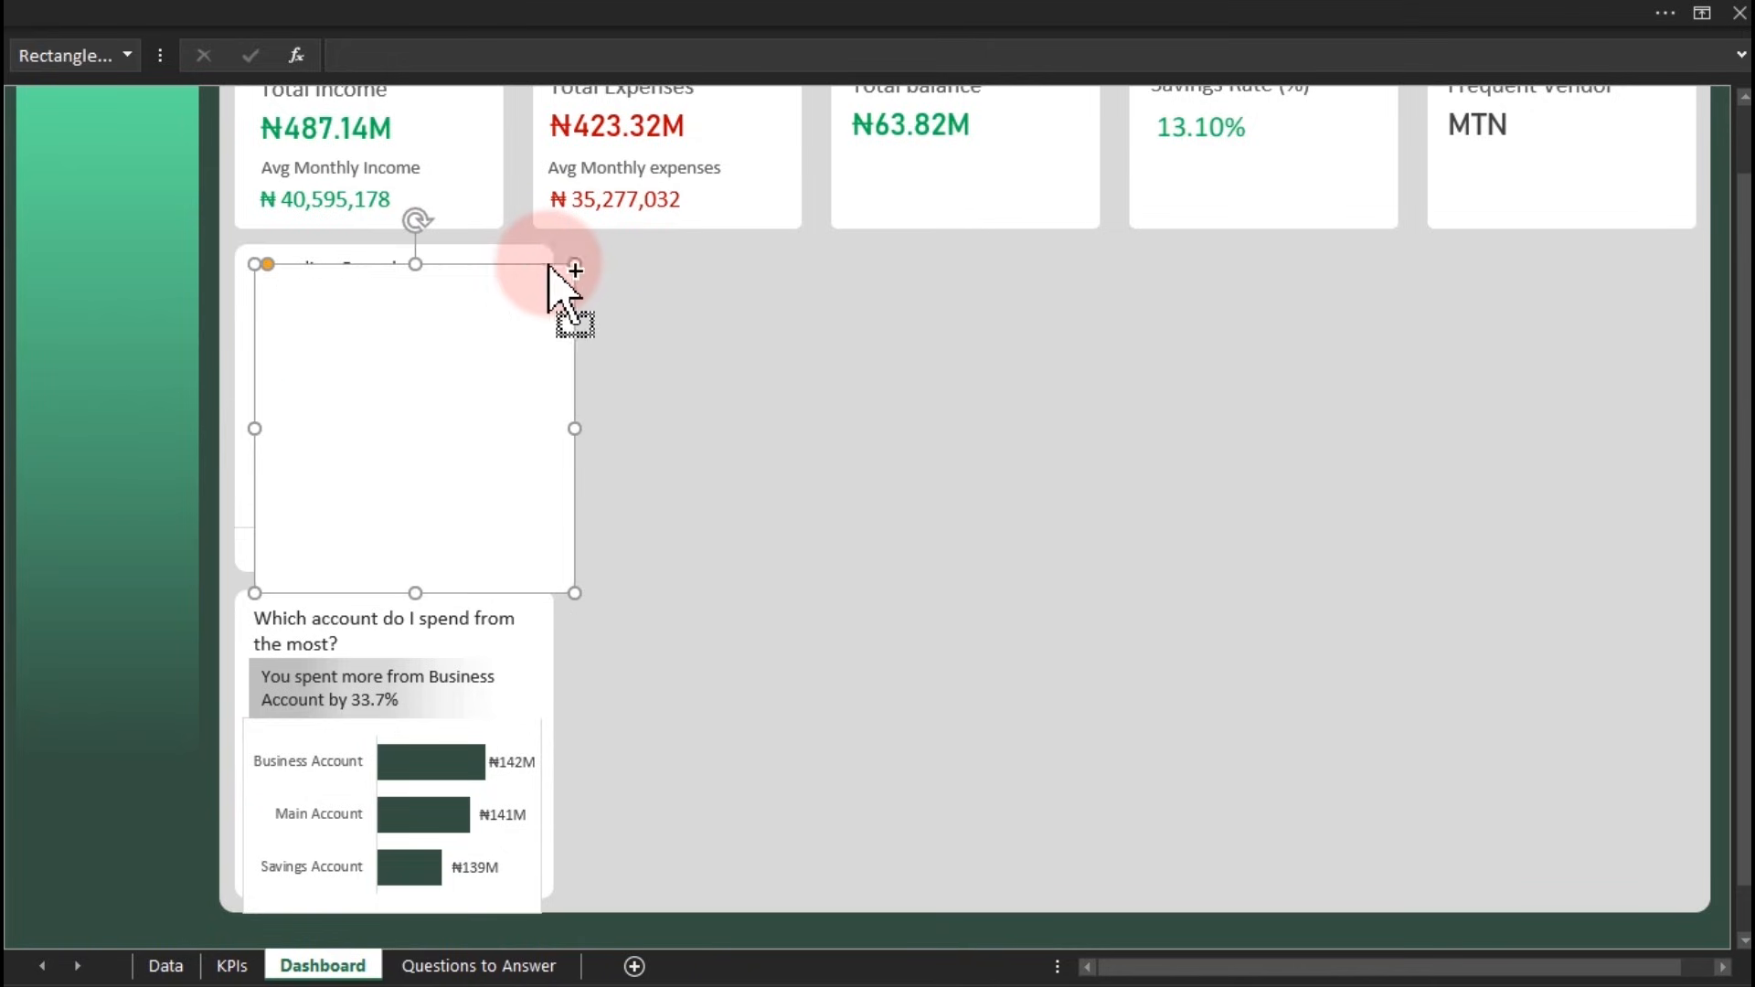
pyautogui.moveTo(487, 321); pyautogui.dragTo(800, 325)
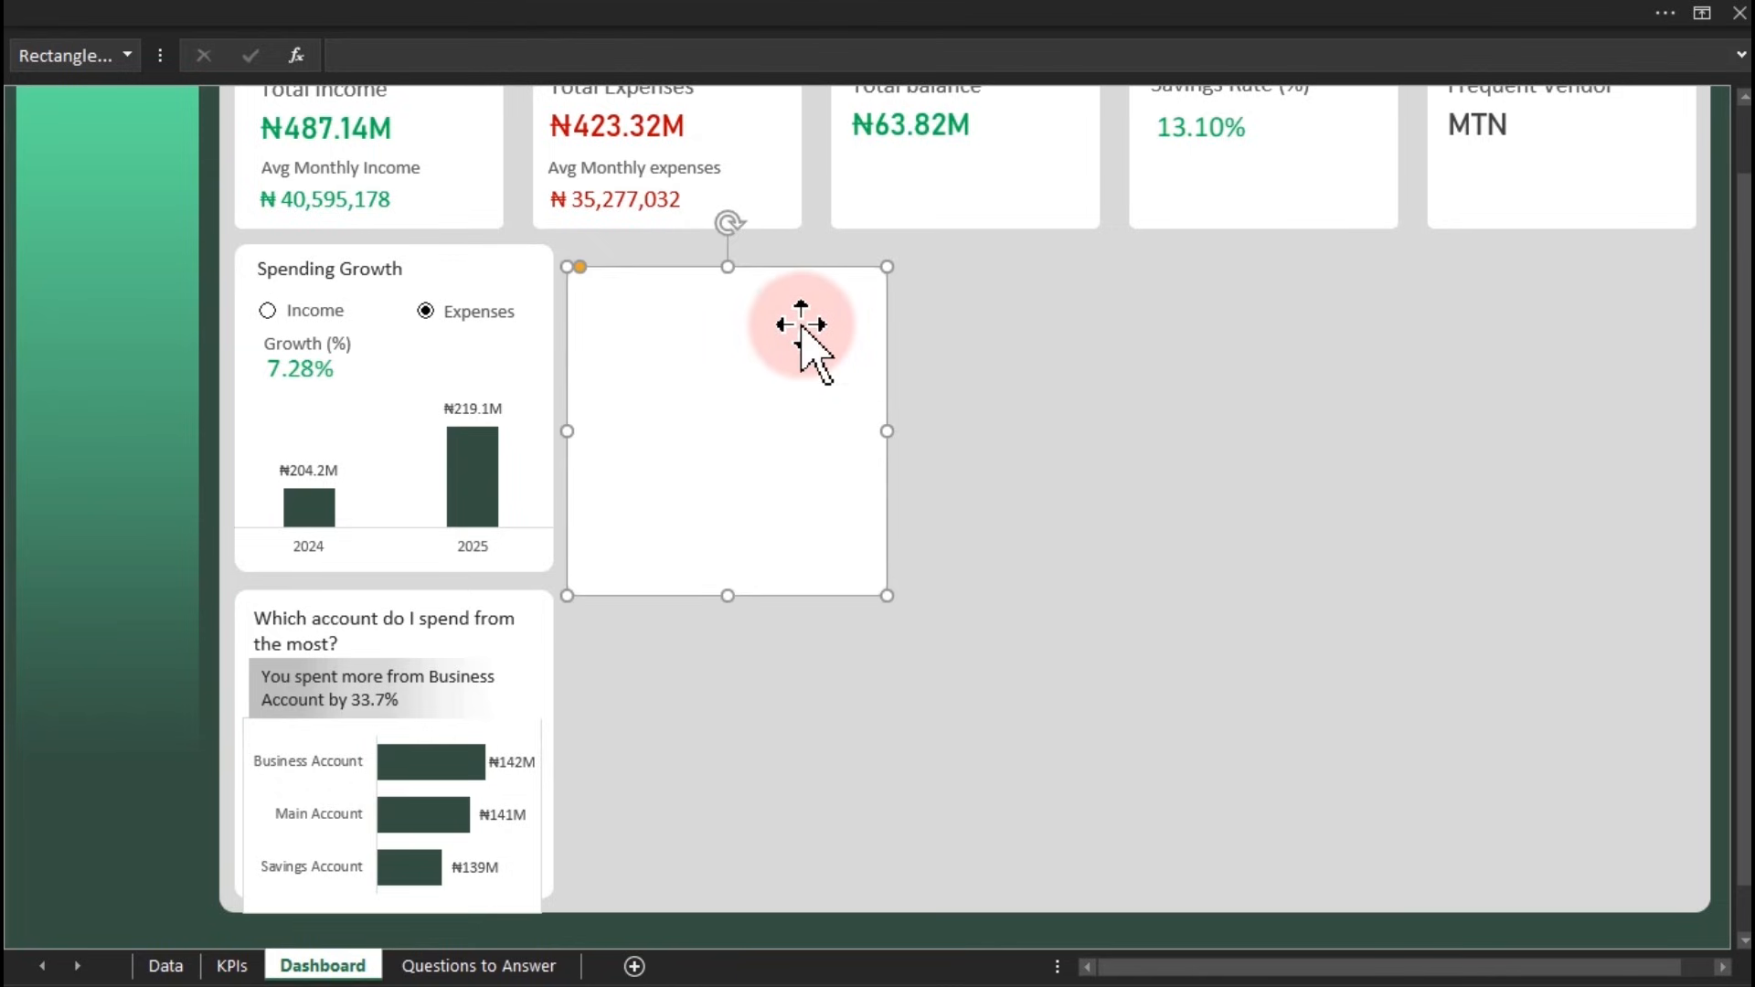
# Align the top of the duplicated blank card with the Spending Growth card using Align Top
pyautogui.keyDown('ctrl'); pyautogui.click(514, 256); pyautogui.keyUp('ctrl')
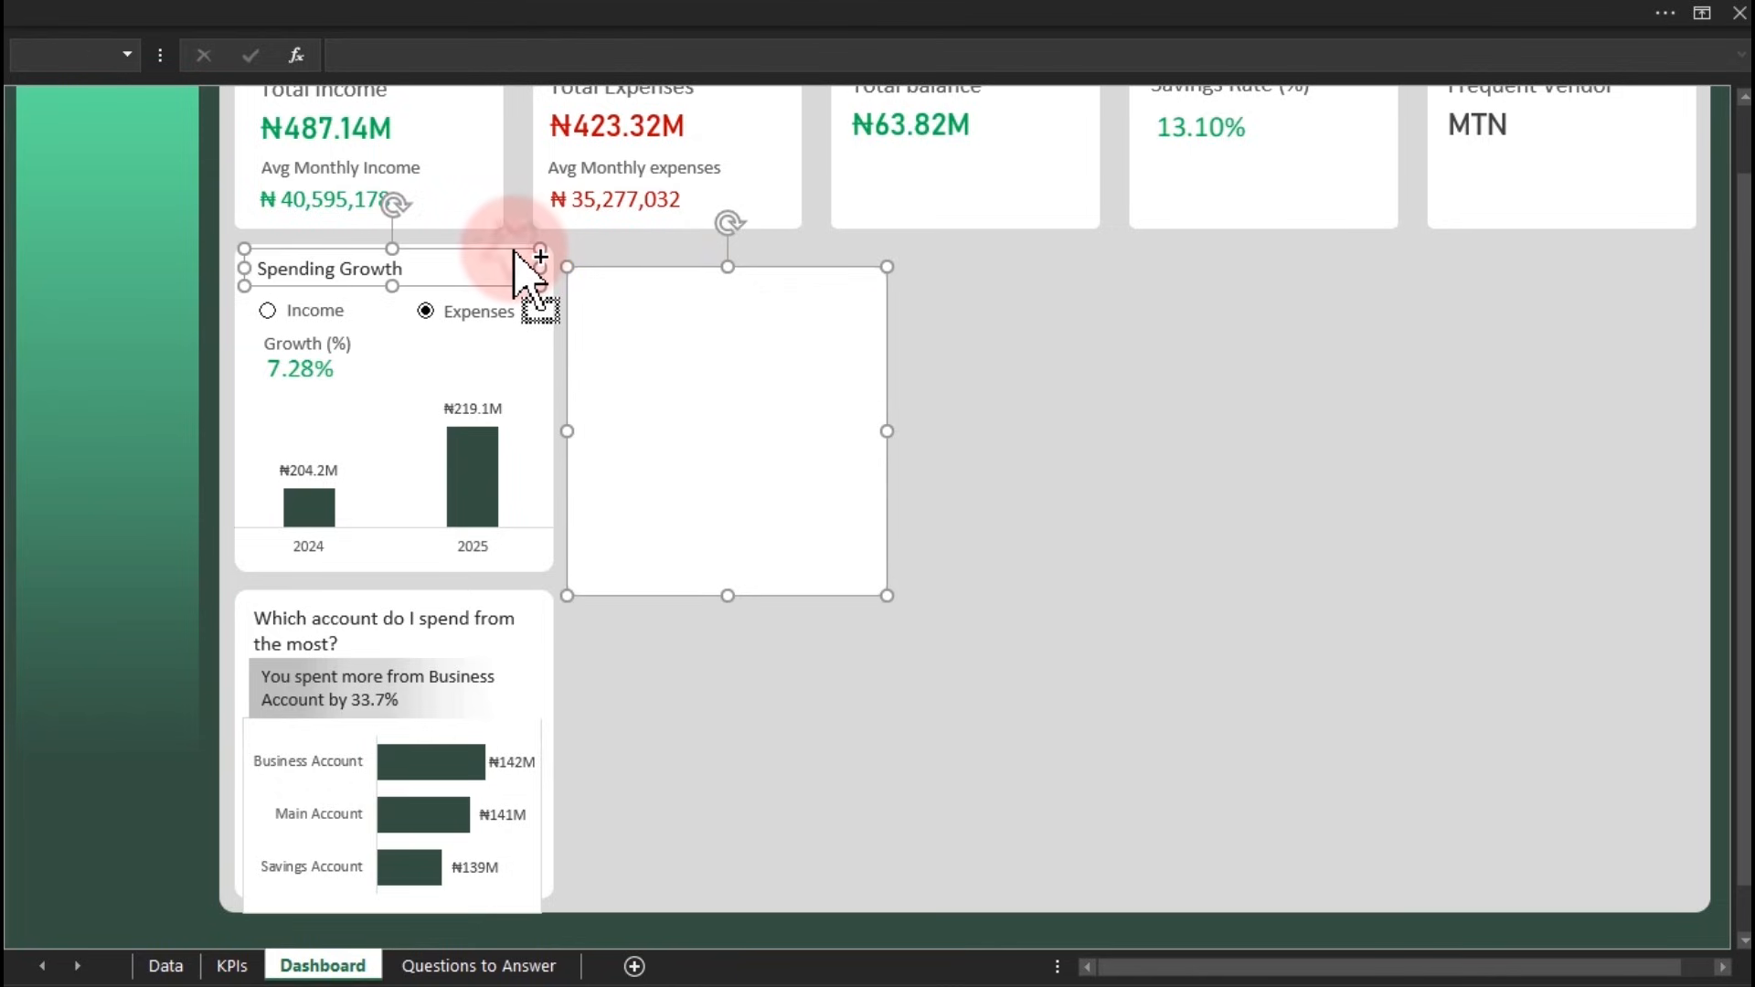
pyautogui.keyDown('ctrl'); pyautogui.click(514, 258); pyautogui.keyUp('ctrl')
pyautogui.keyDown('ctrl'); pyautogui.click(551, 309); pyautogui.keyUp('ctrl')
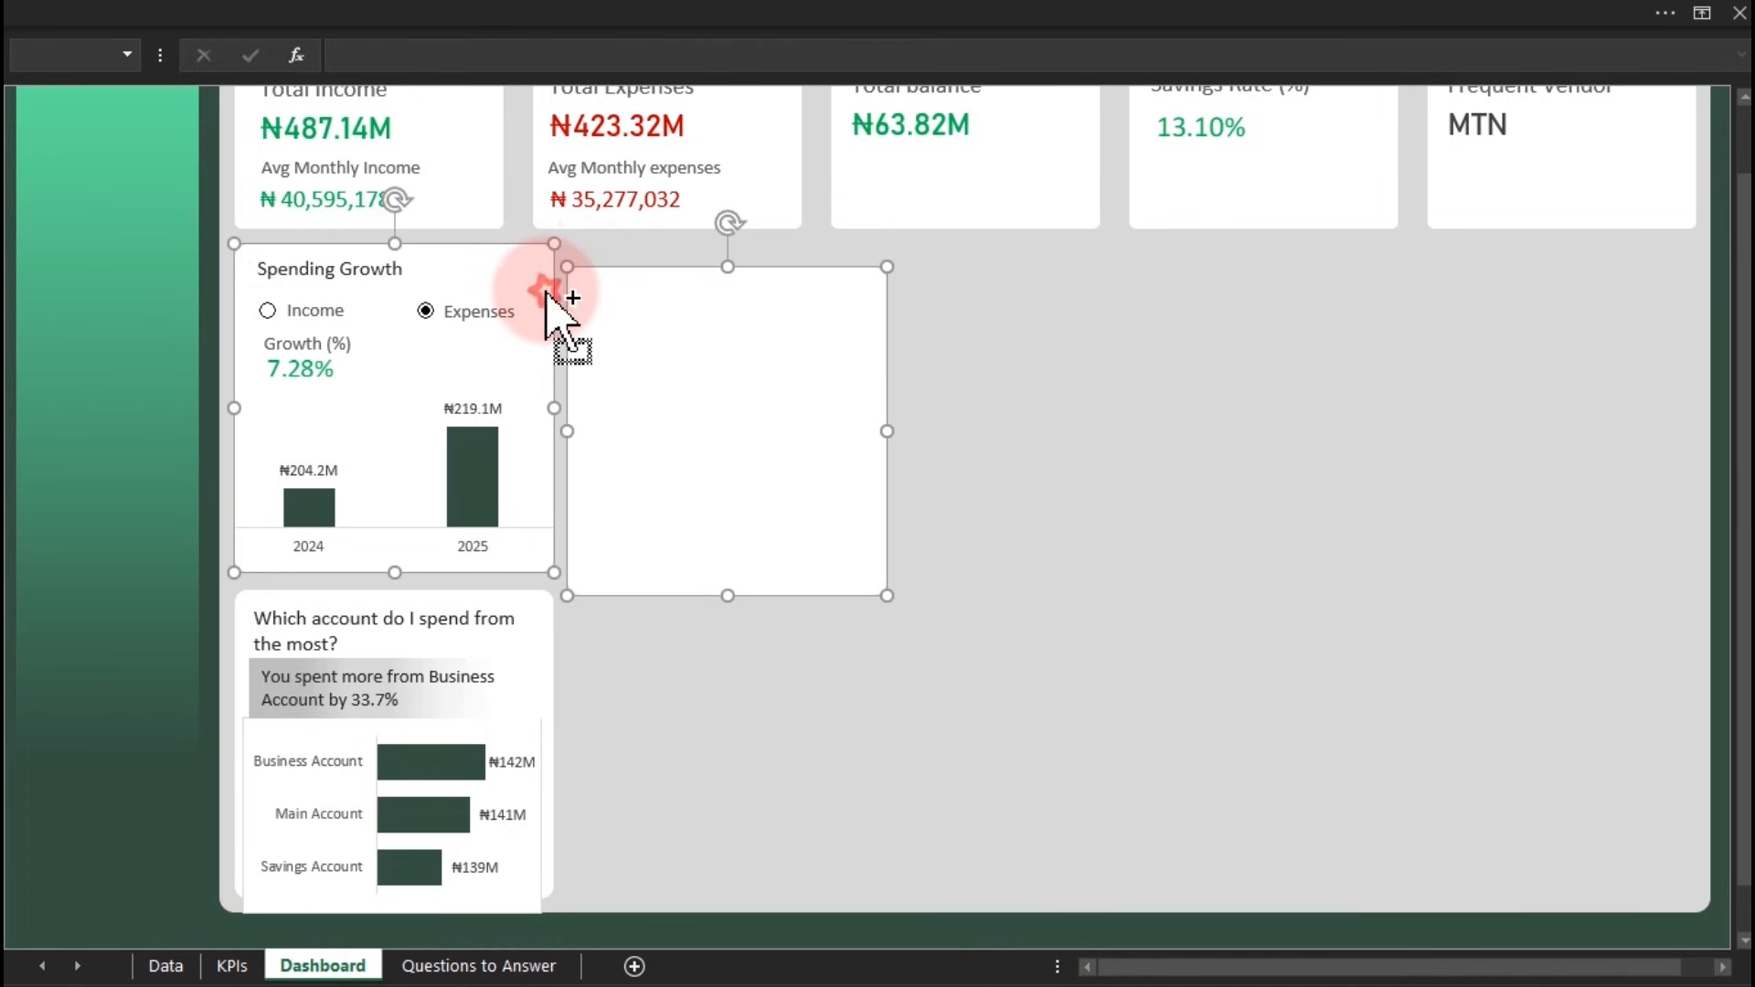
pyautogui.click(952, 19)
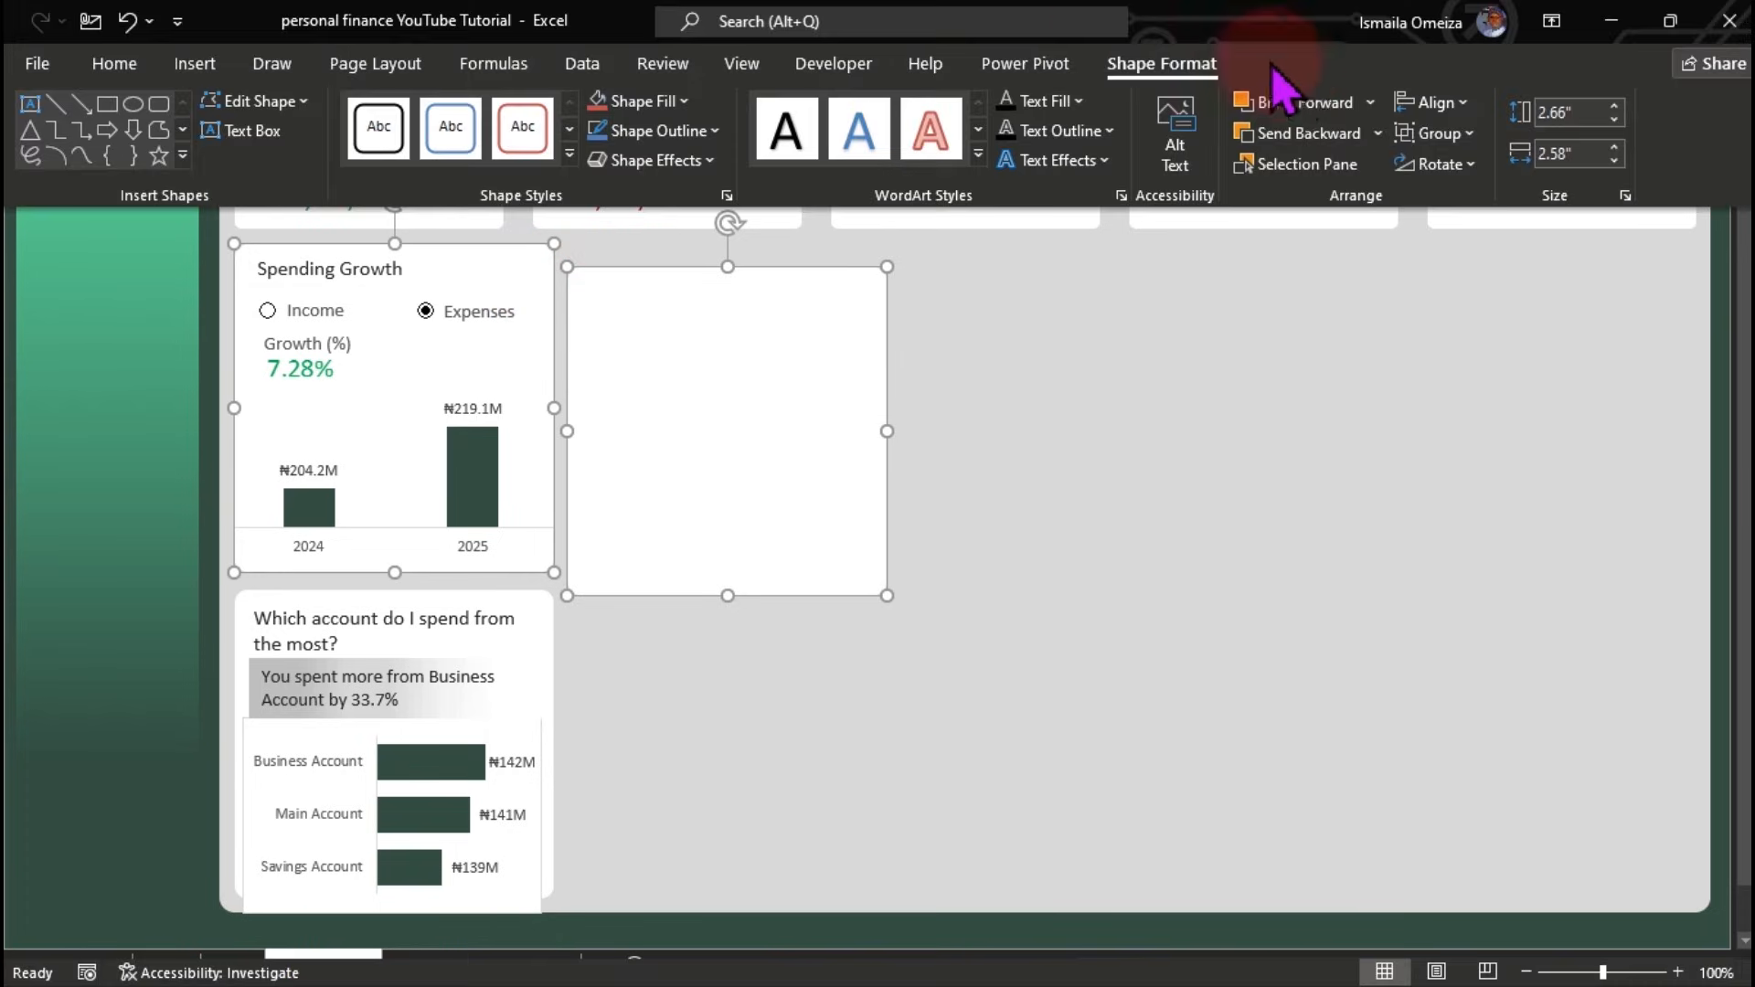
pyautogui.click(1432, 102)
pyautogui.click(1461, 250)
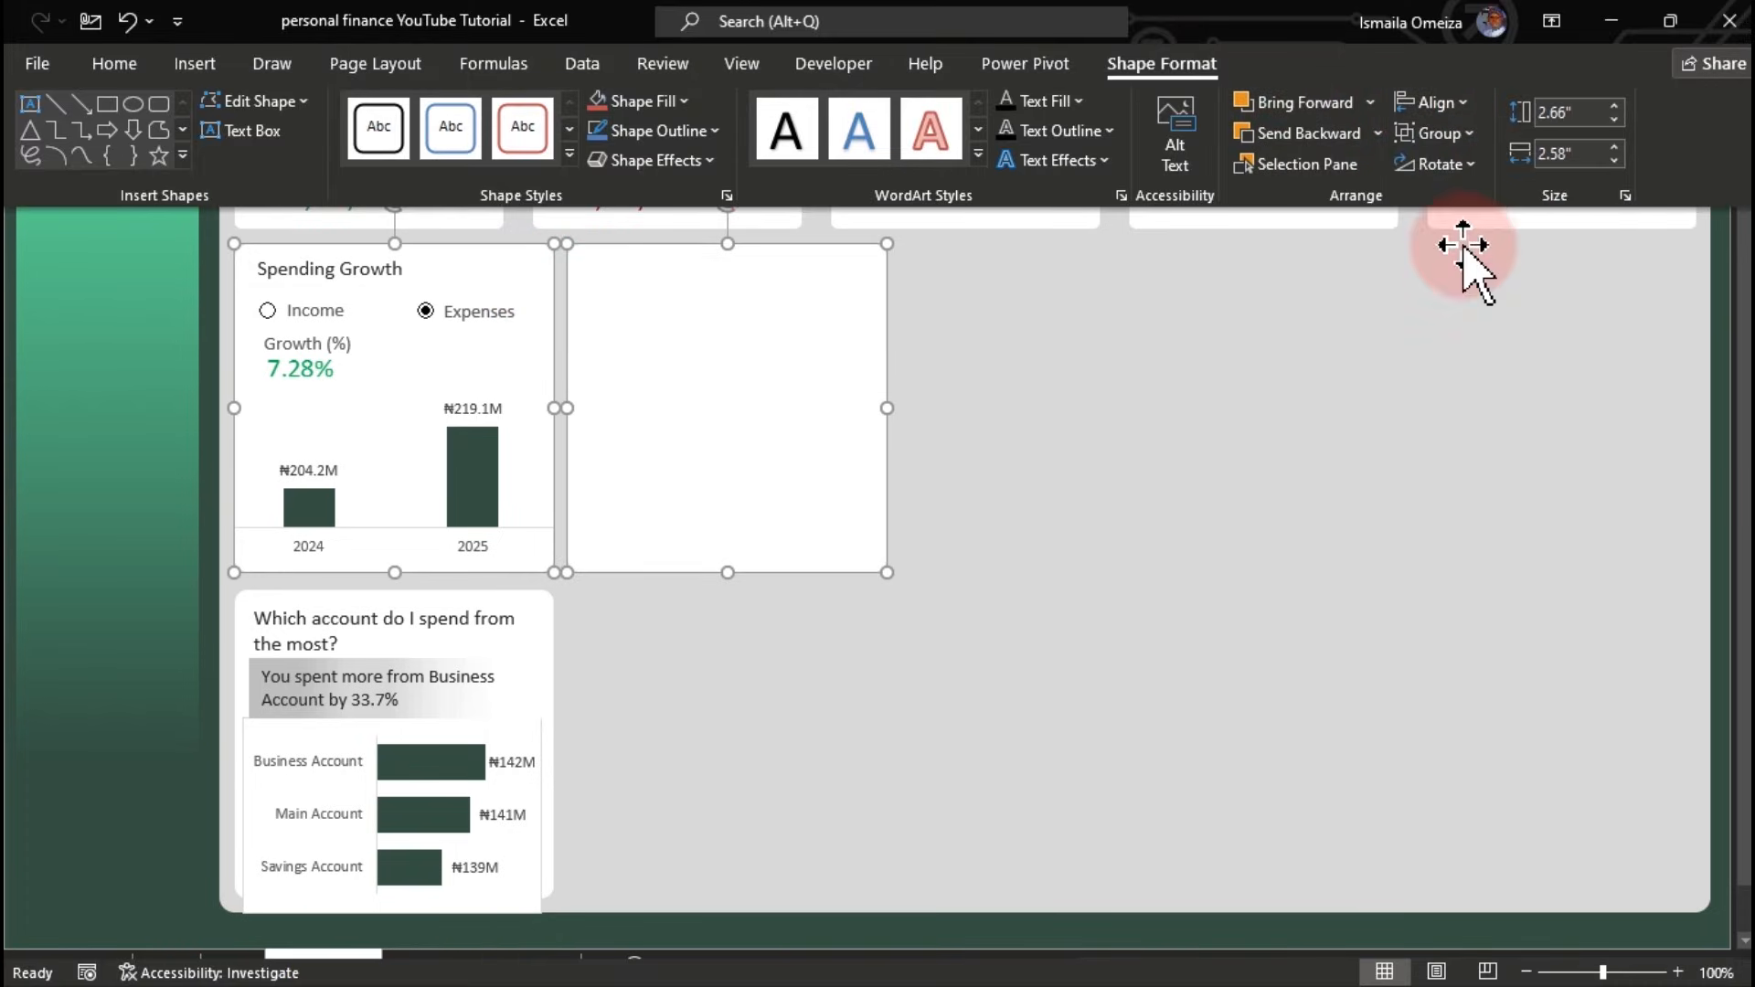
pyautogui.click(1123, 426)
pyautogui.click(1088, 442)
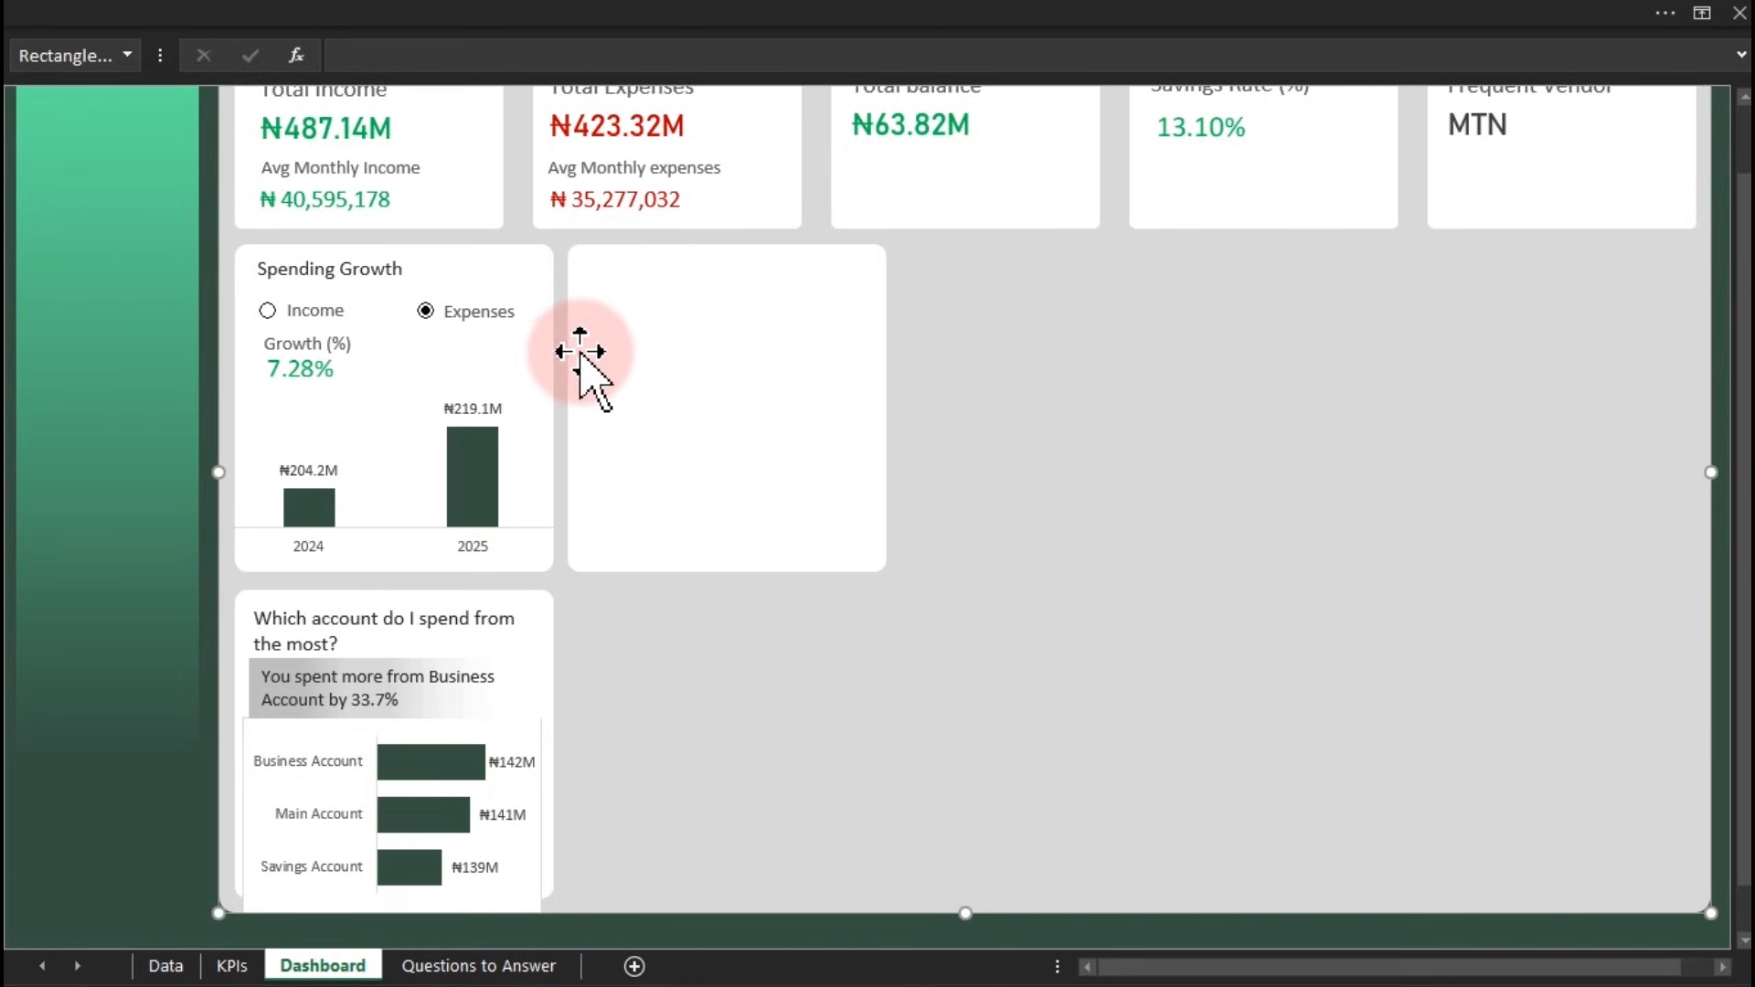
# Shift the blank card slightly right to leave a gap, and widen it rightward to about 4.56 inches
pyautogui.moveTo(608, 362); pyautogui.dragTo(614, 365)
pyautogui.press('Left')
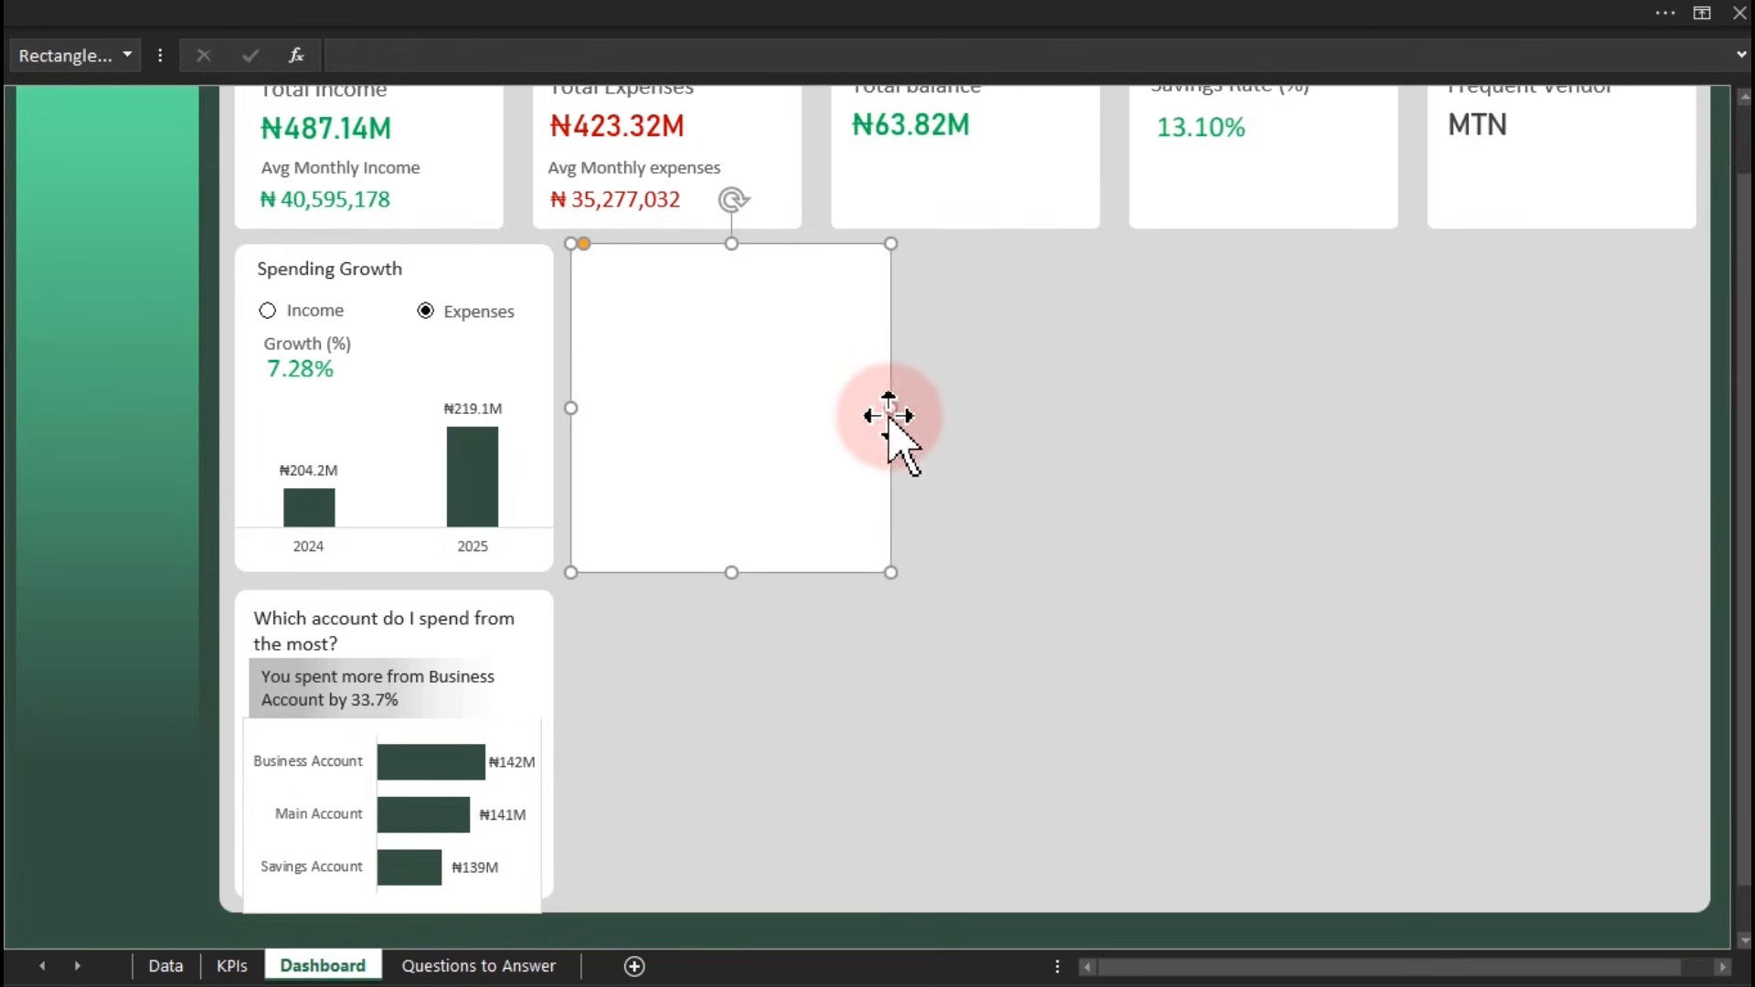
pyautogui.moveTo(891, 408); pyautogui.dragTo(1120, 395)
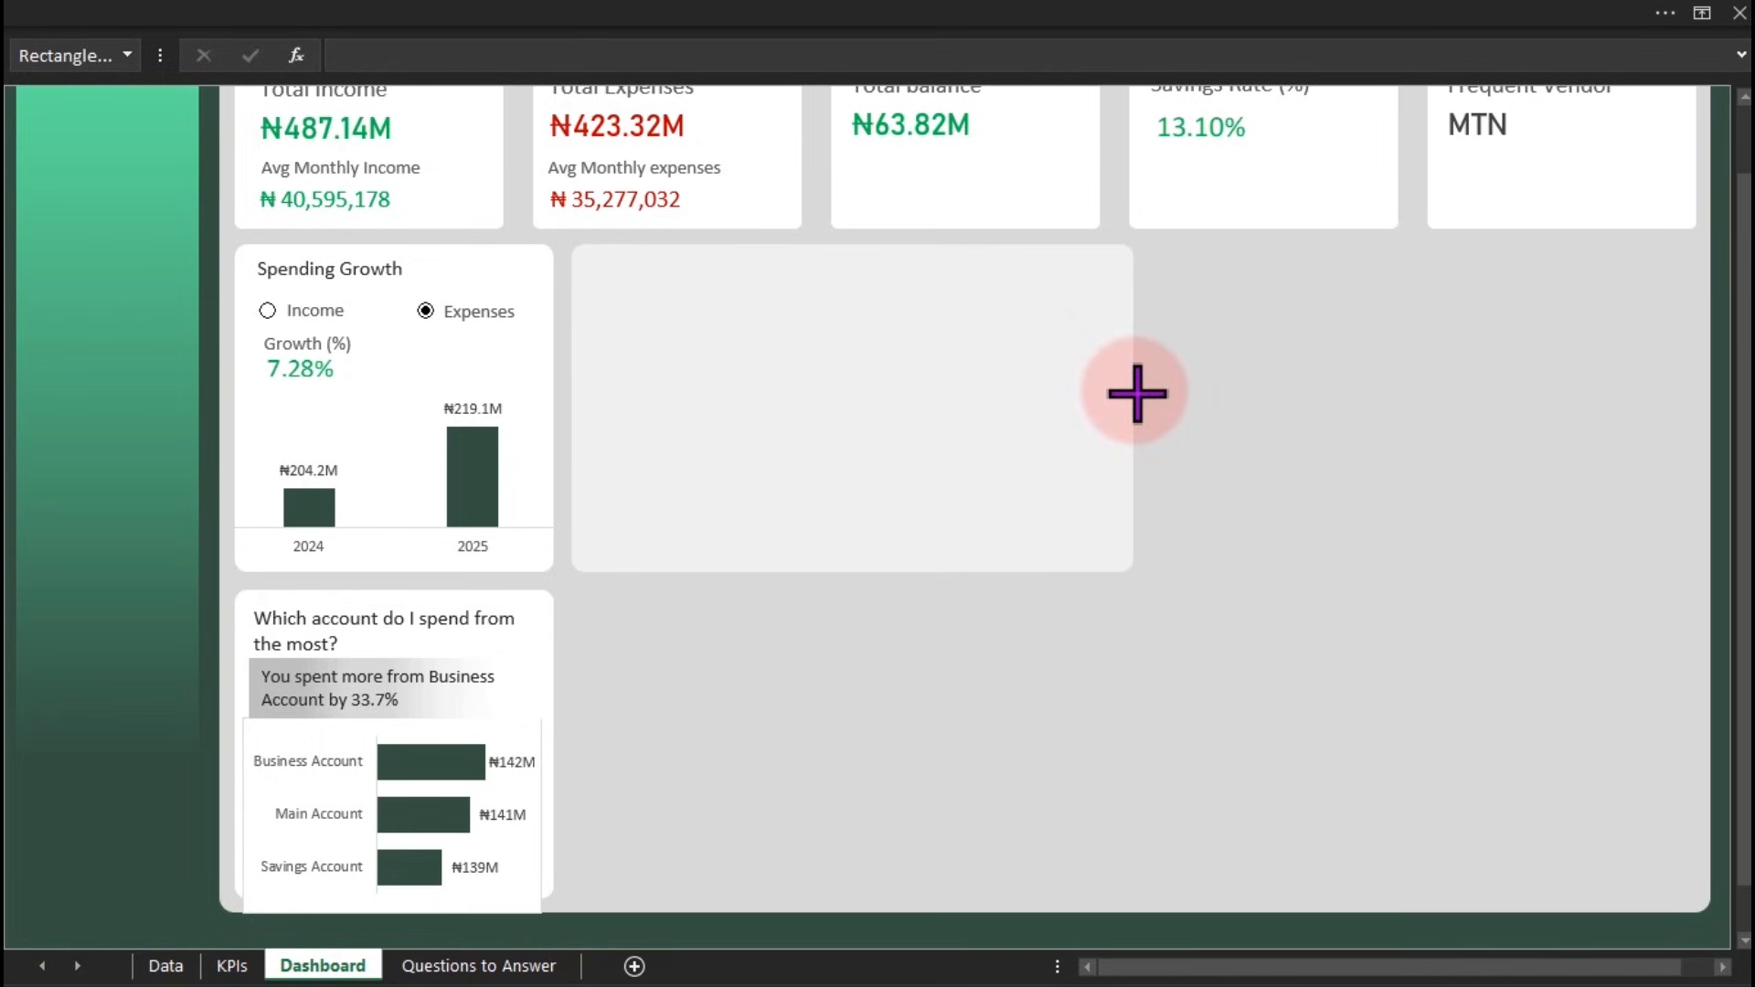
pyautogui.moveTo(1137, 394); pyautogui.dragTo(1132, 392)
pyautogui.click(1211, 672)
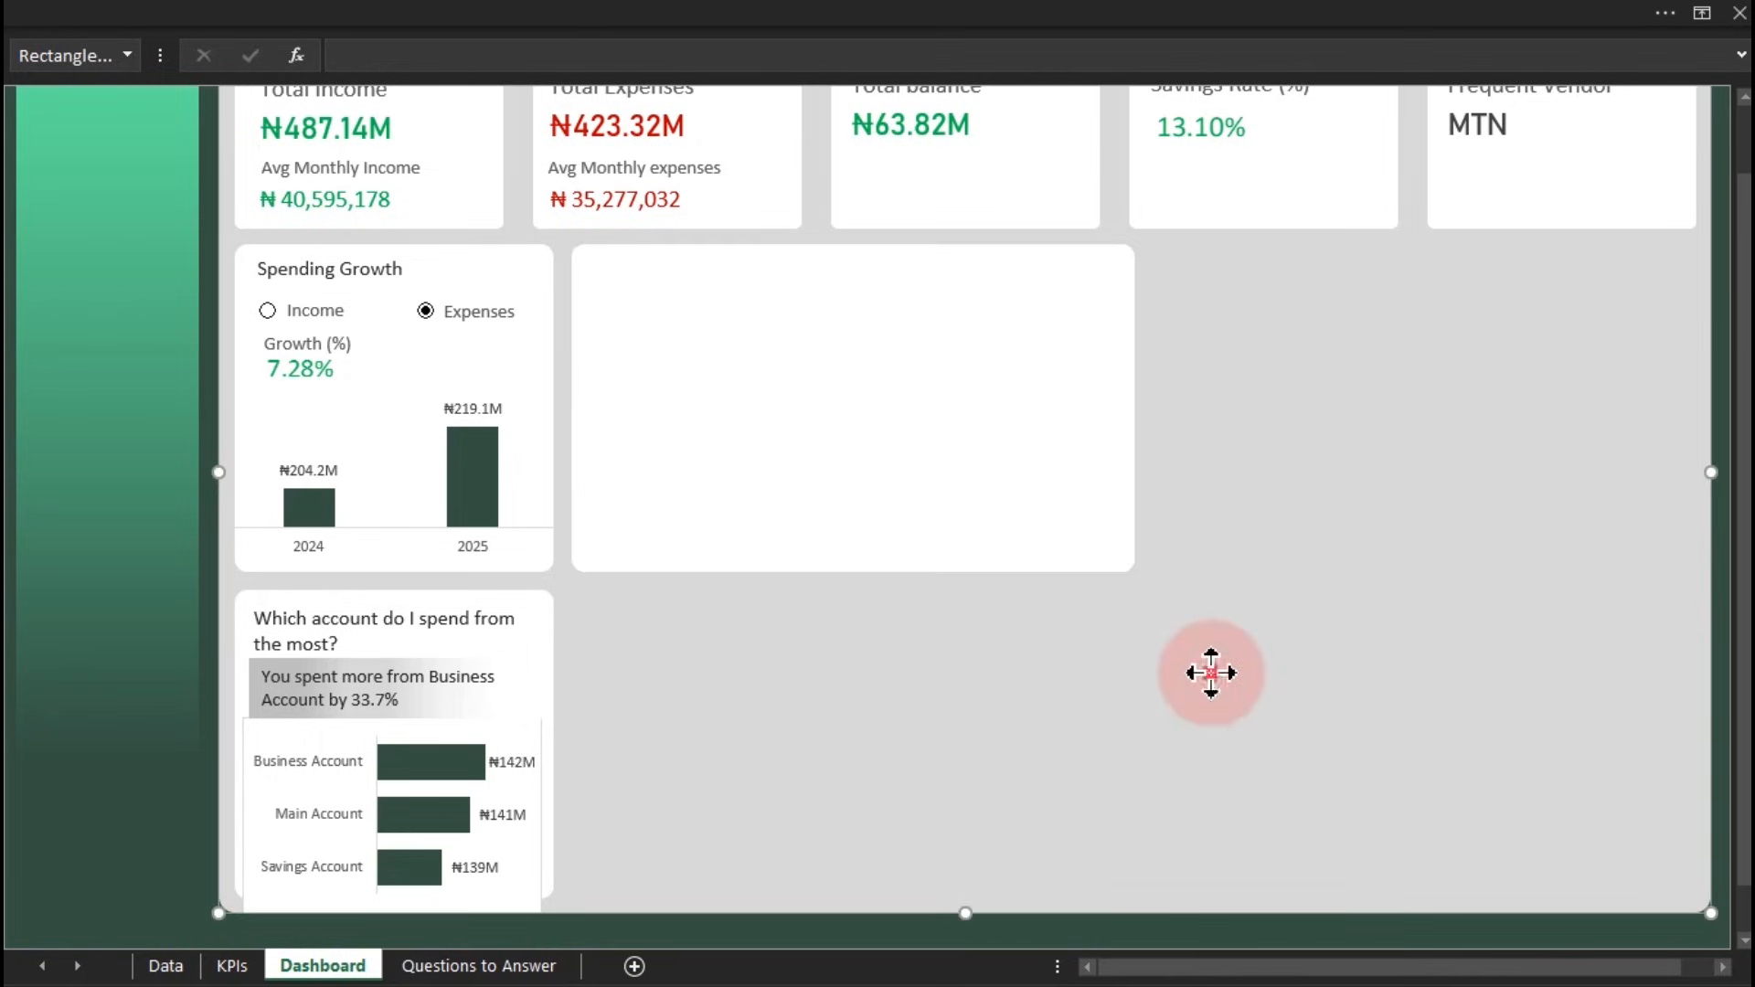
# Copy the wide blank card into the empty space on its right, below the Savings Rate and Frequent Vendor cards
pyautogui.click(938, 495)
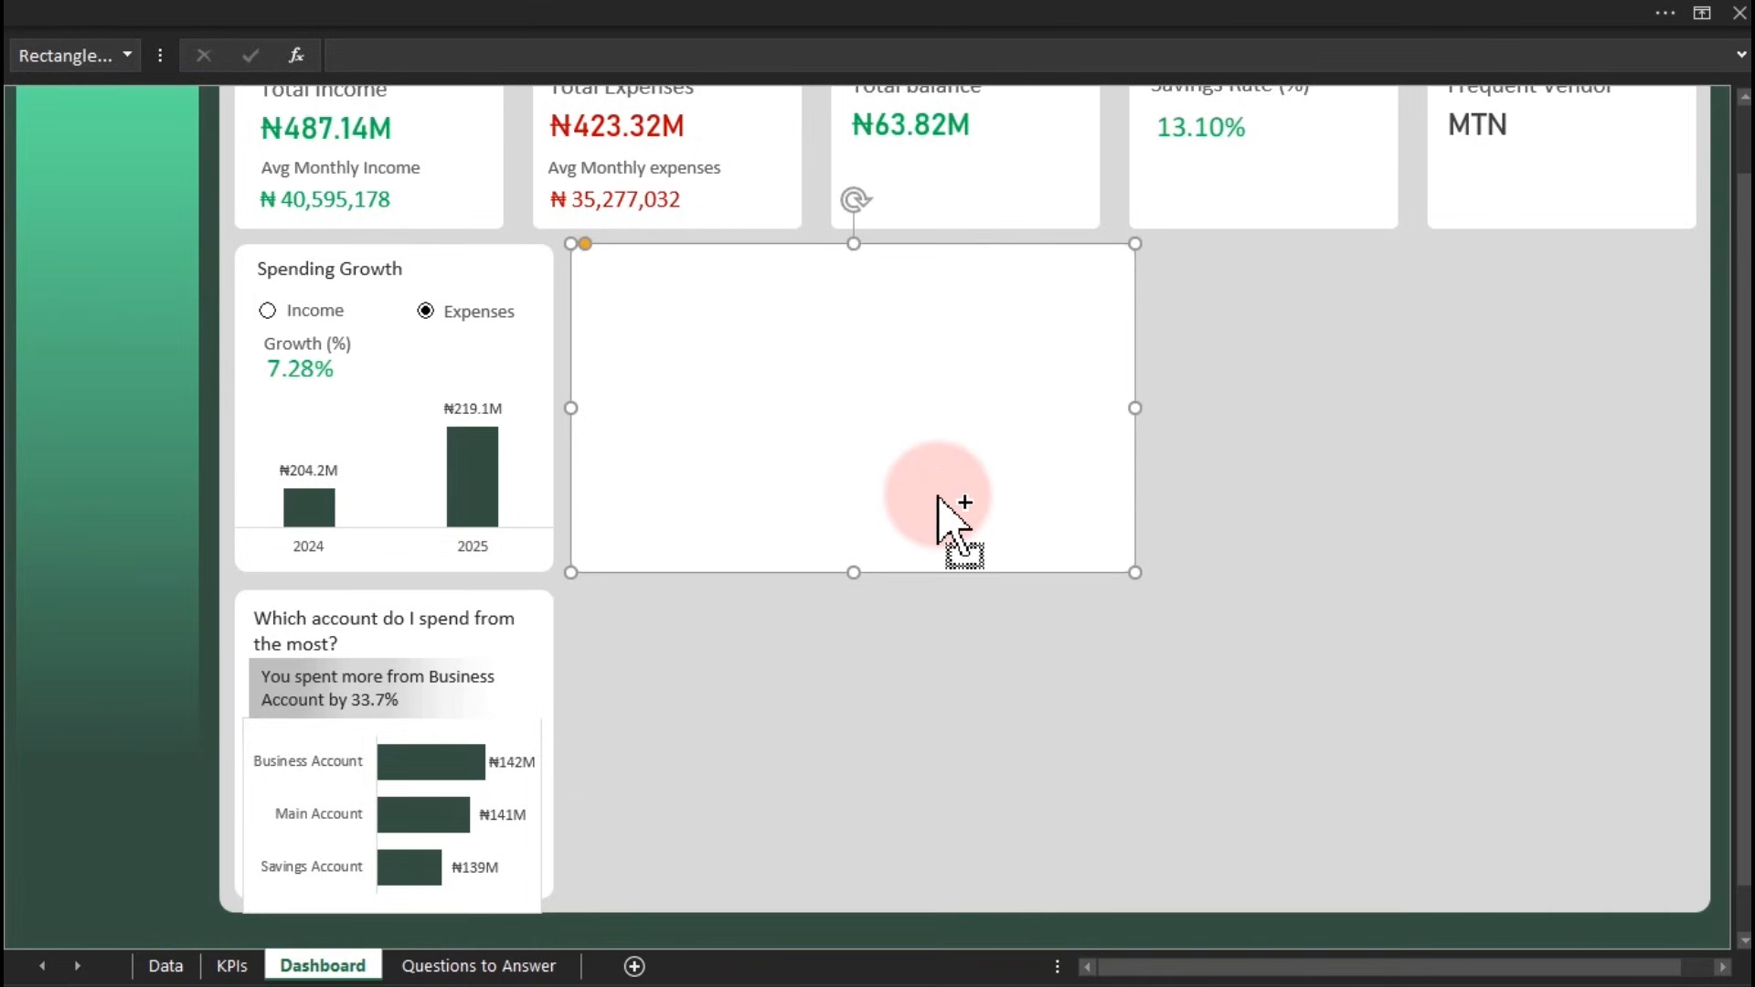
pyautogui.moveTo(850, 502); pyautogui.dragTo(1346, 470)
# Hide the formula bar to give the dashboard more room
pyautogui.click(681, 20)
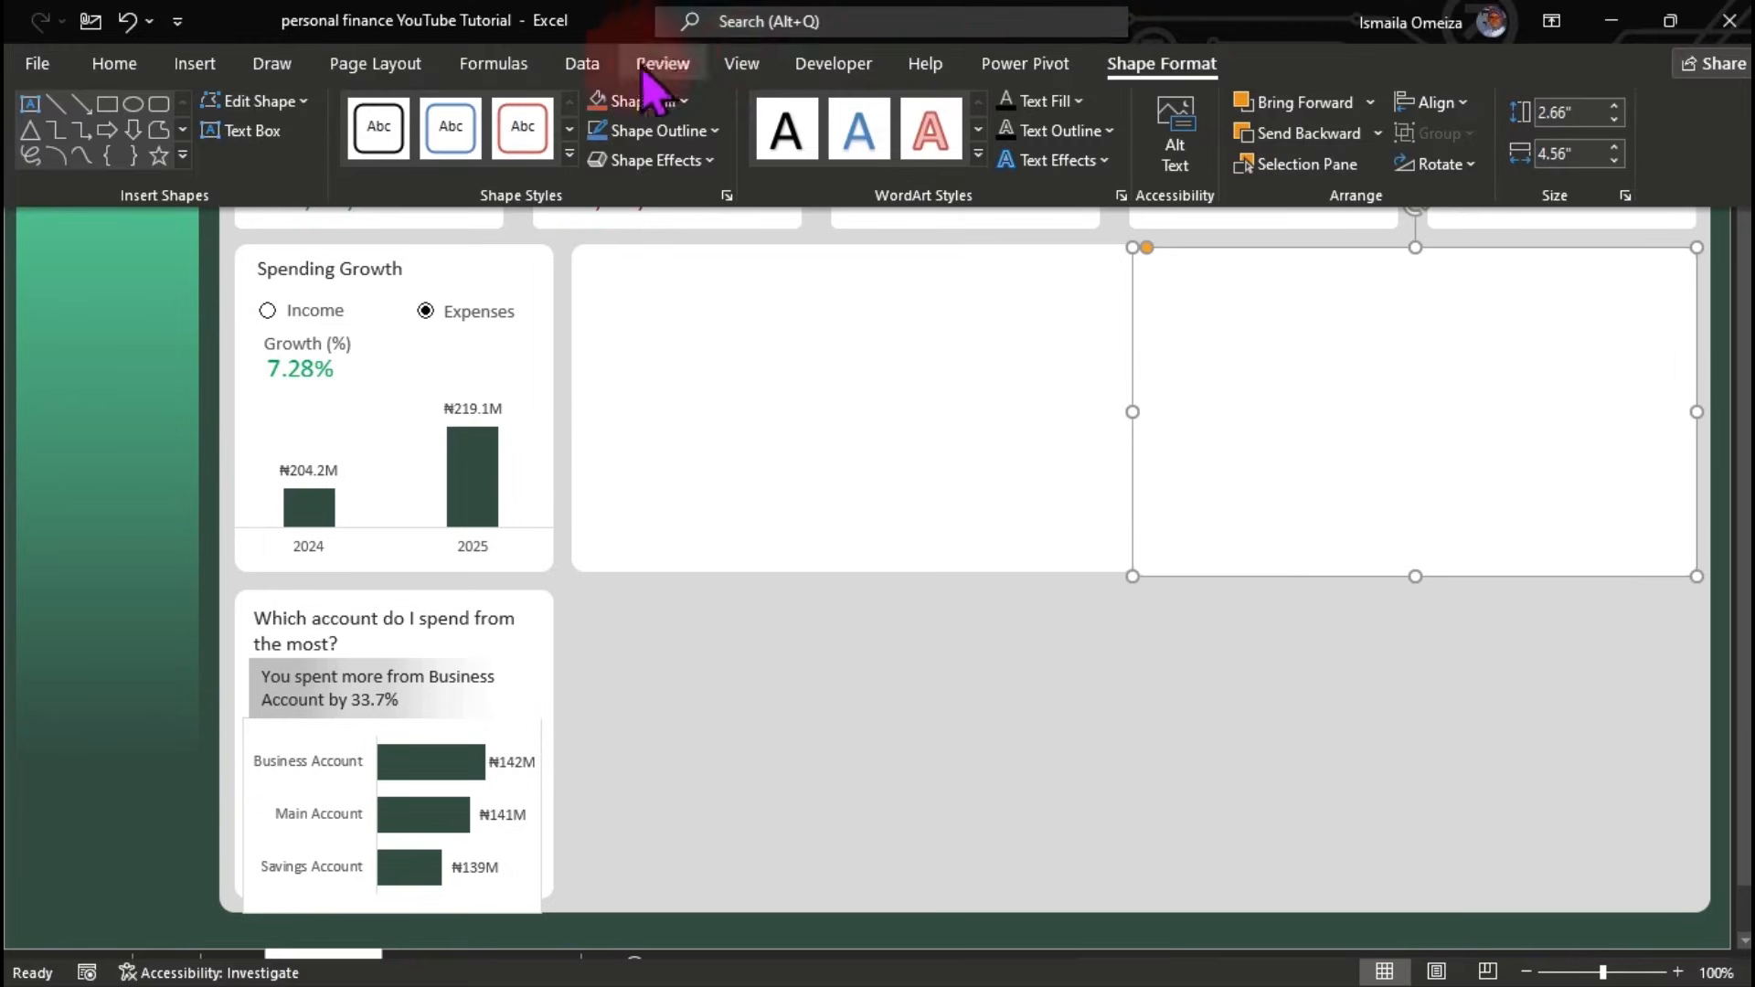
pyautogui.click(748, 64)
pyautogui.click(429, 113)
pyautogui.click(841, 580)
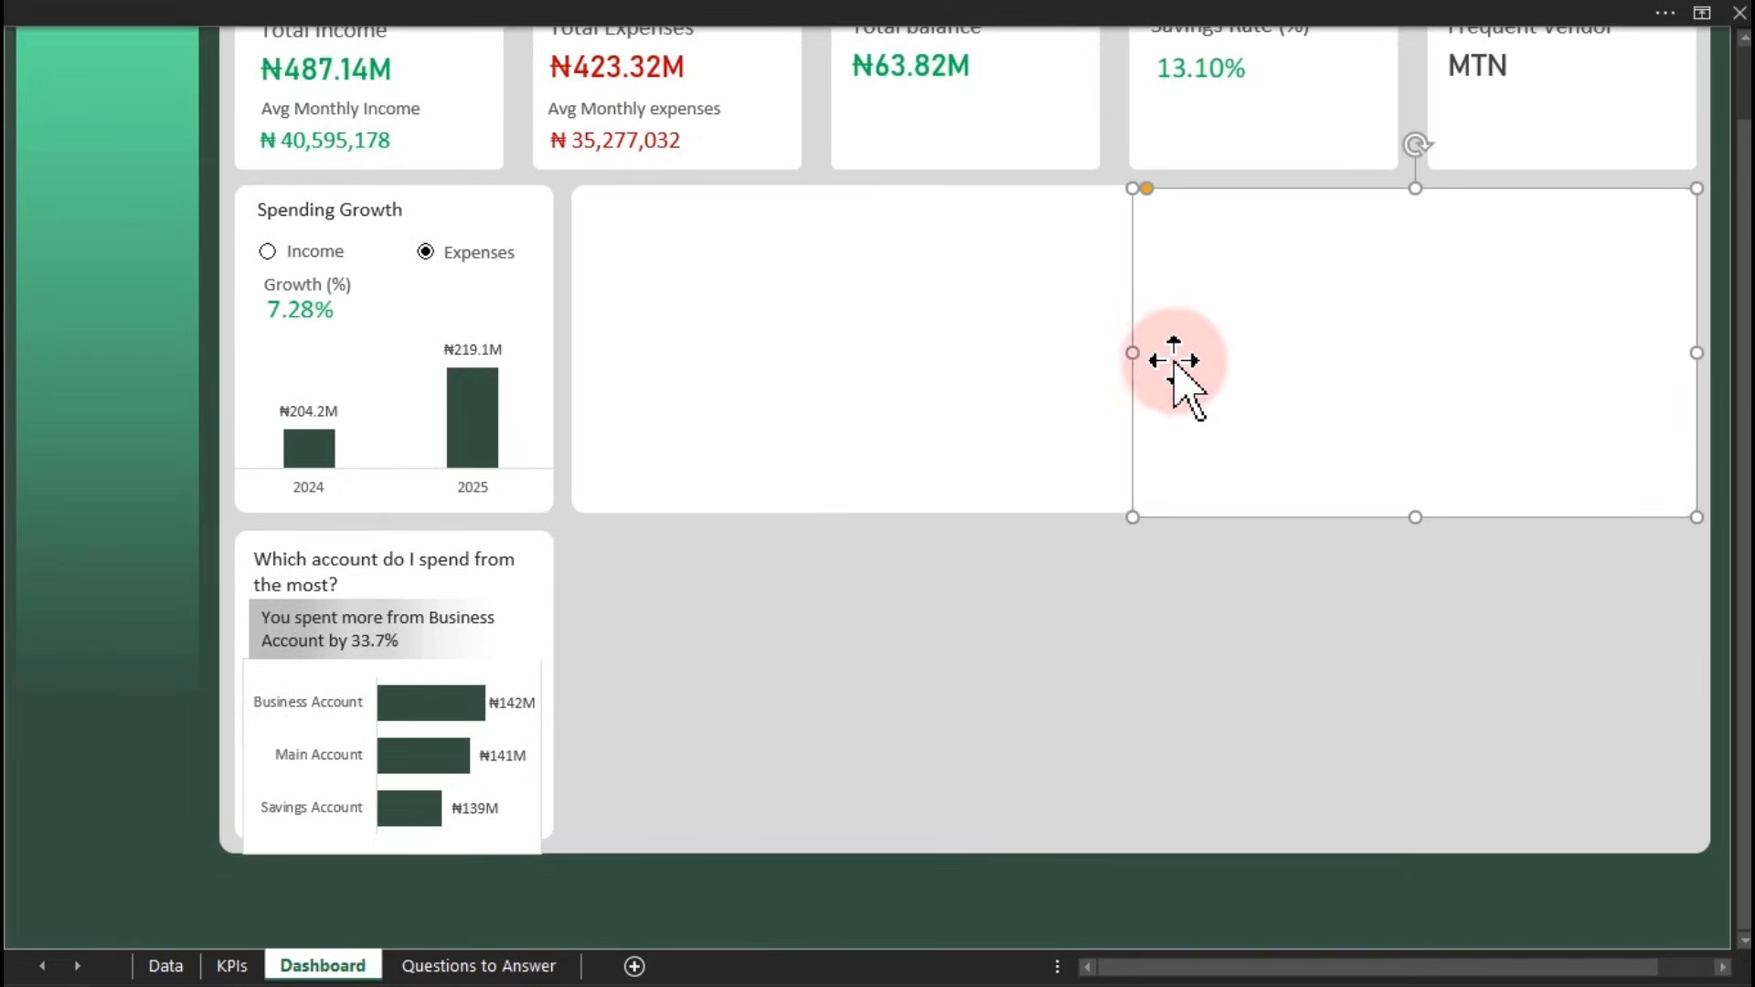
# Pull in the left edge of the rightmost blank card to leave a gap between the two wide cards
pyautogui.moveTo(1142, 356); pyautogui.dragTo(1155, 354)
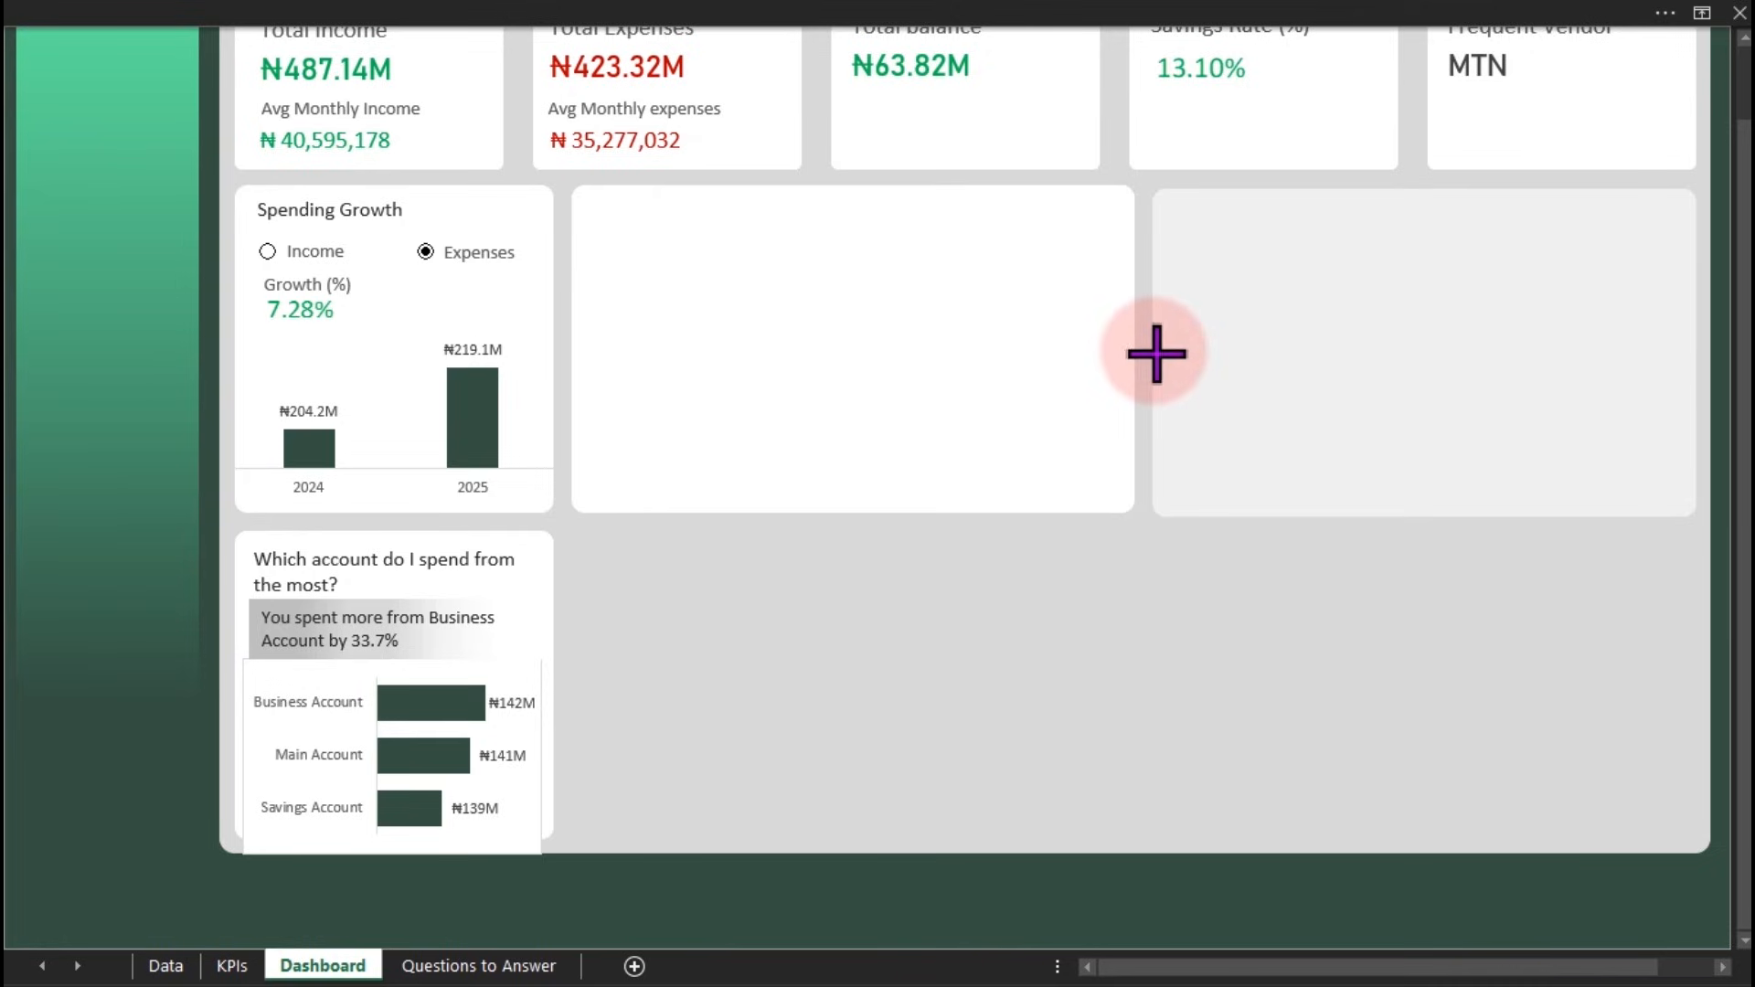
pyautogui.moveTo(1156, 354); pyautogui.dragTo(1153, 353)
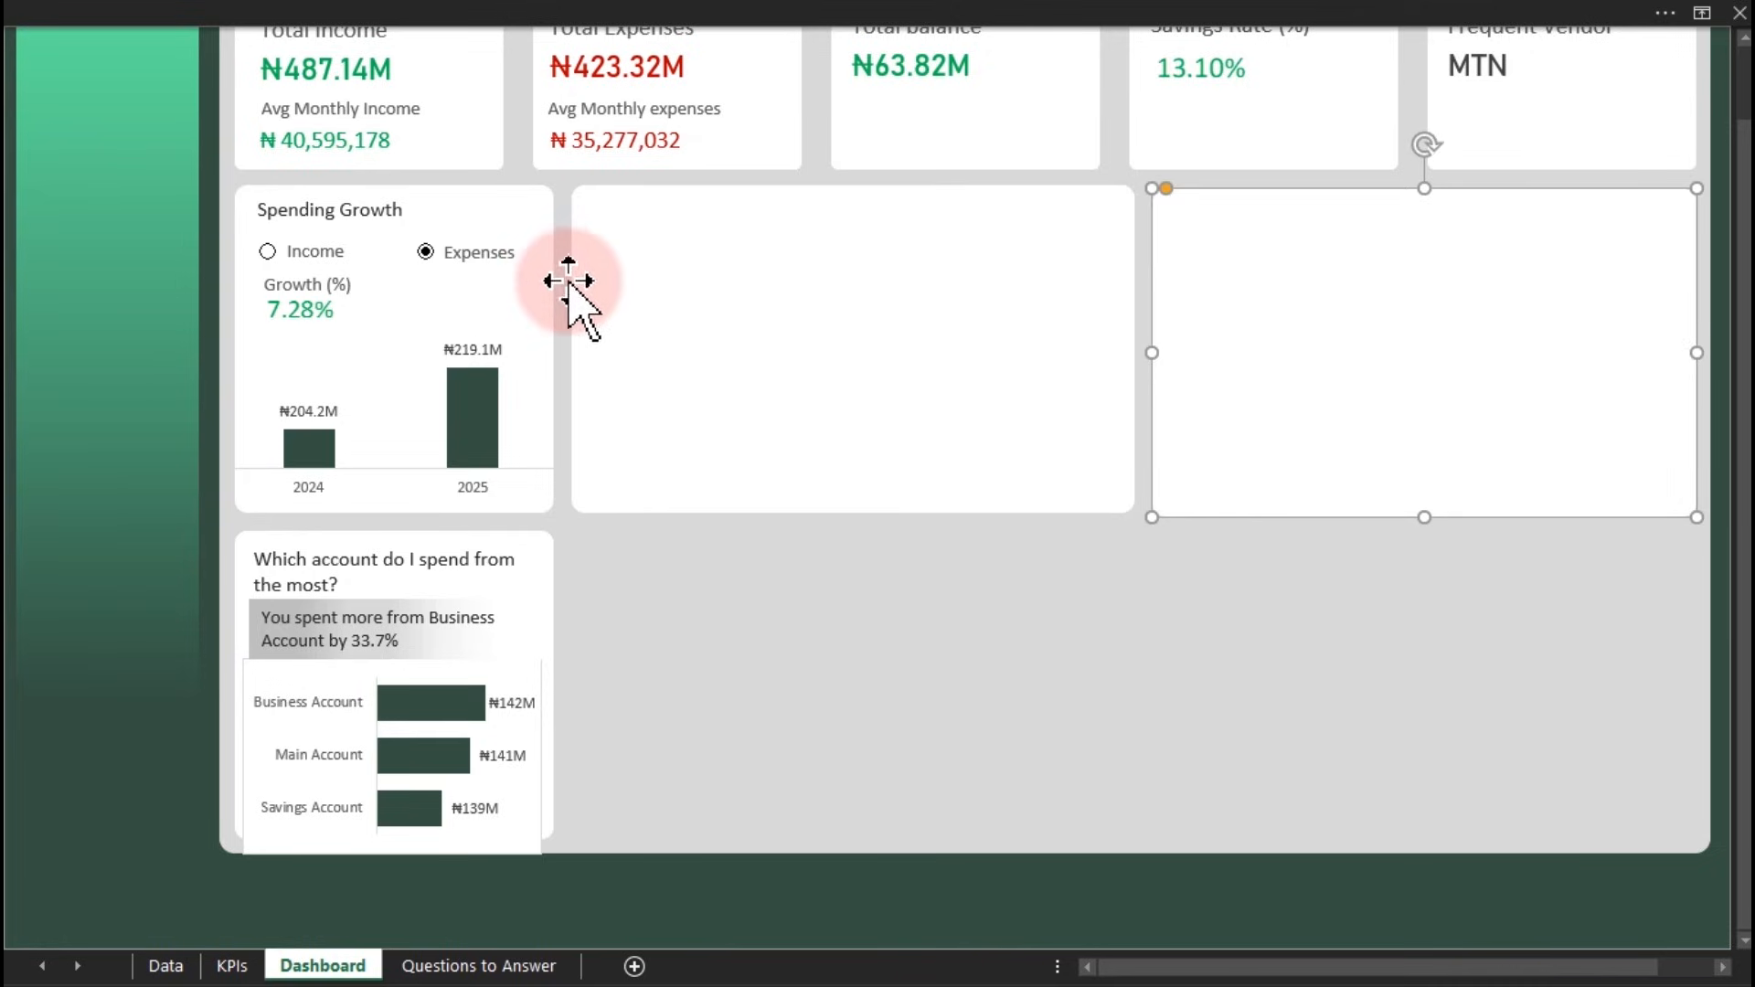
pyautogui.click(1011, 670)
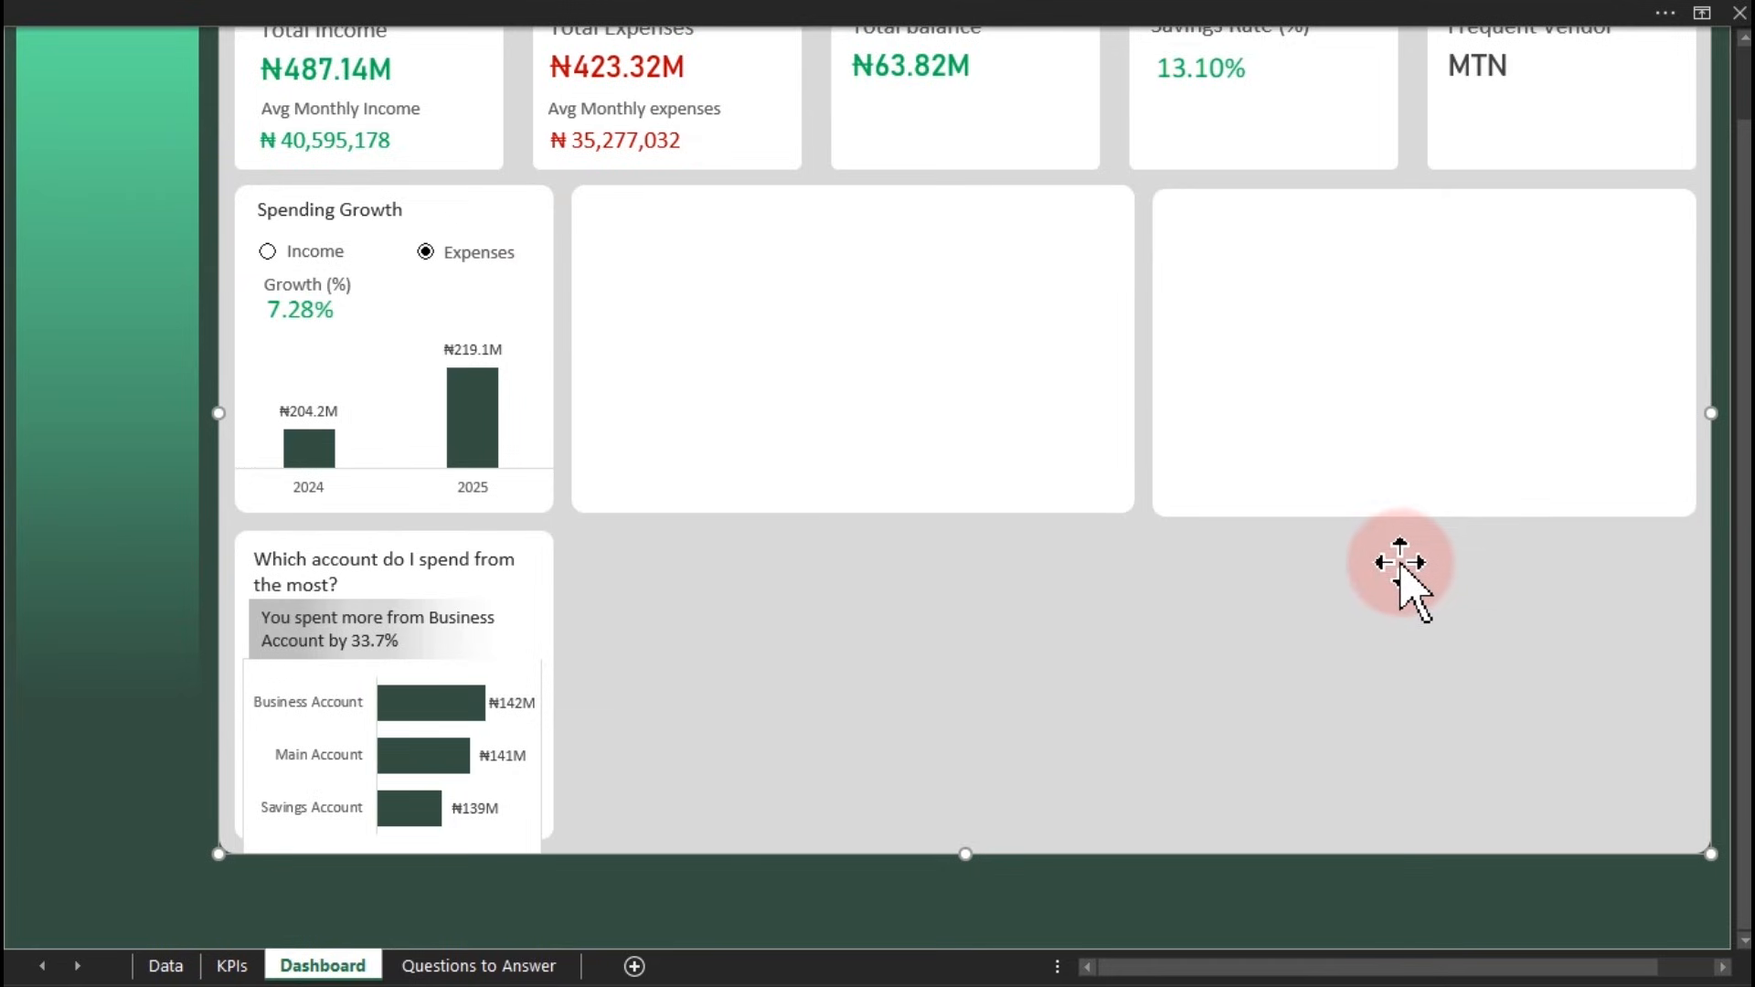
# Nudge the rightmost blank card down, and align the tops of the two wide cards using Align Top
pyautogui.click(1390, 447)
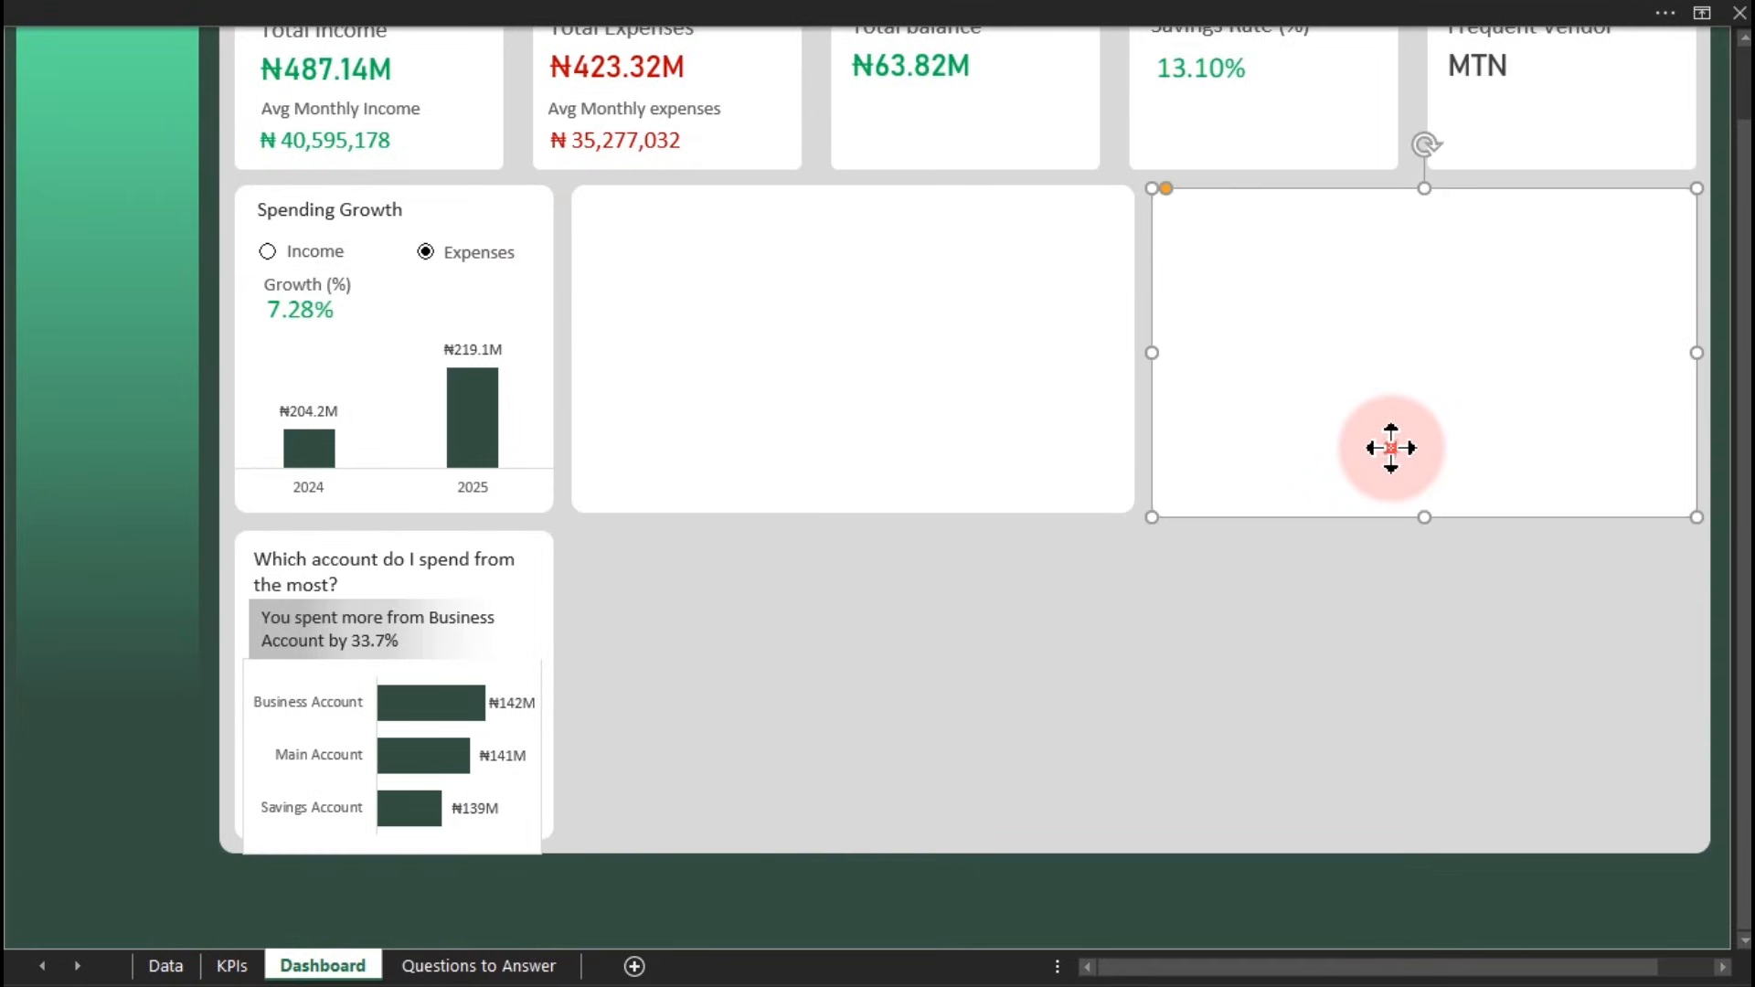
pyautogui.press('Down')
pyautogui.press('Down')
pyautogui.press('Down')
pyautogui.press('Down')
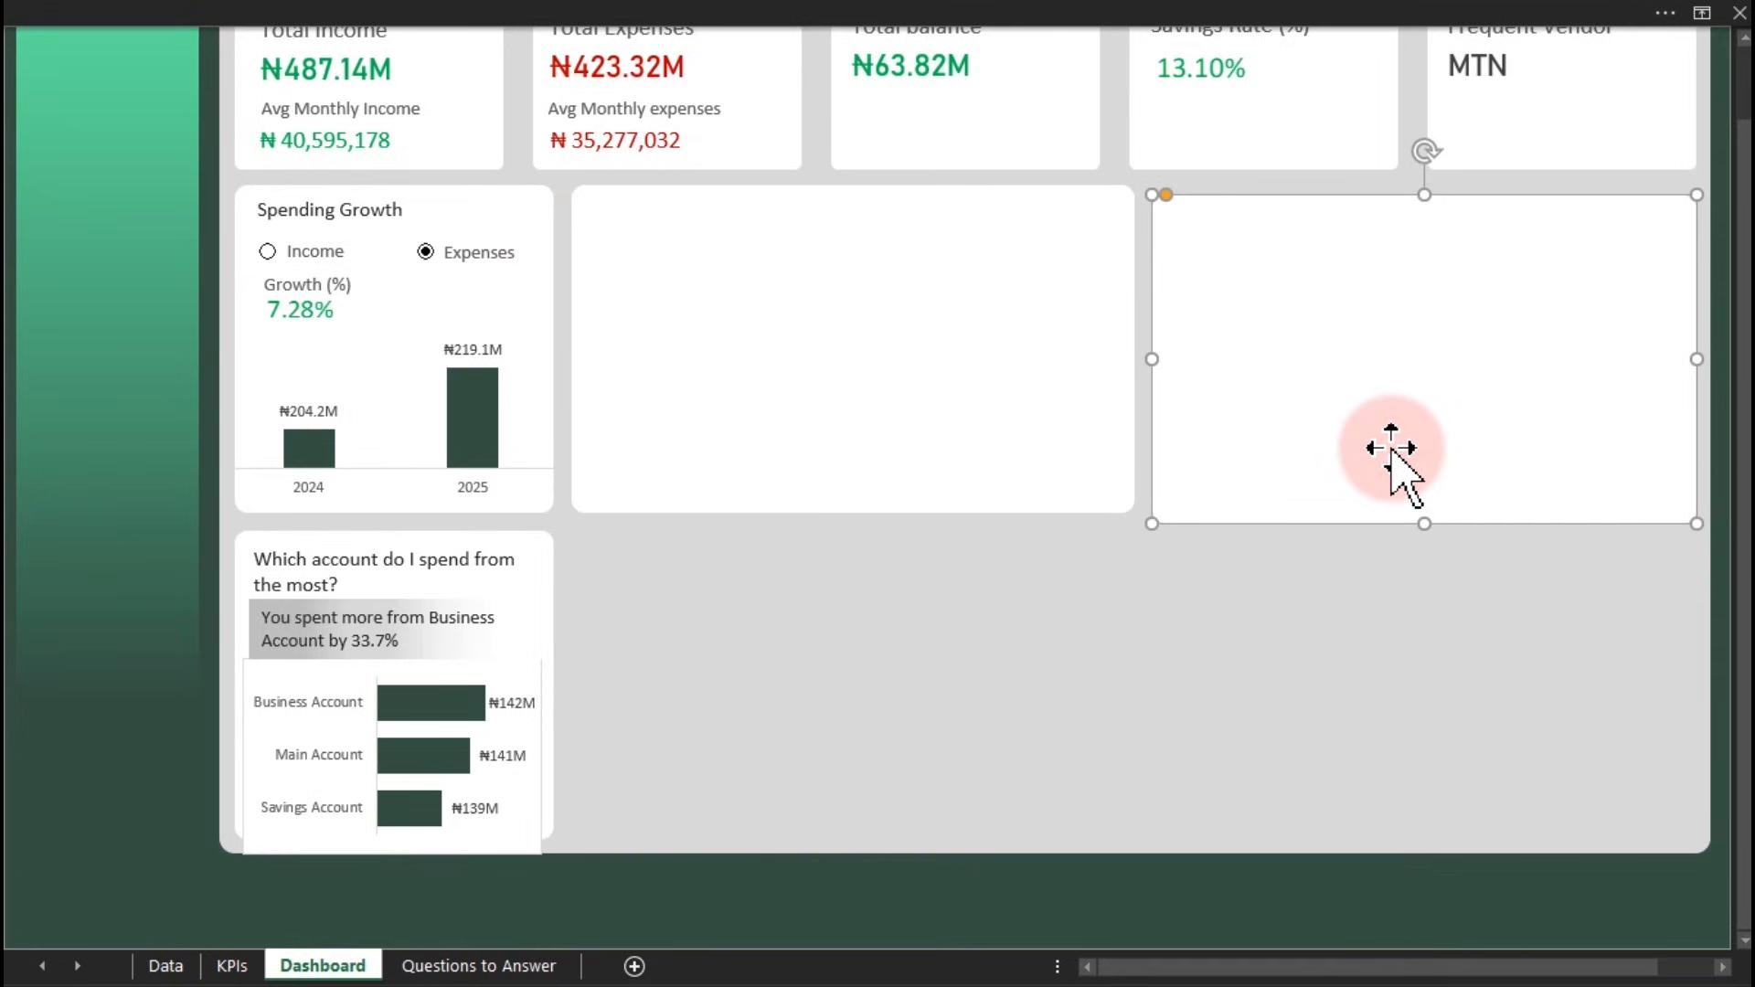
pyautogui.keyDown('ctrl'); pyautogui.click(1073, 463); pyautogui.keyUp('ctrl')
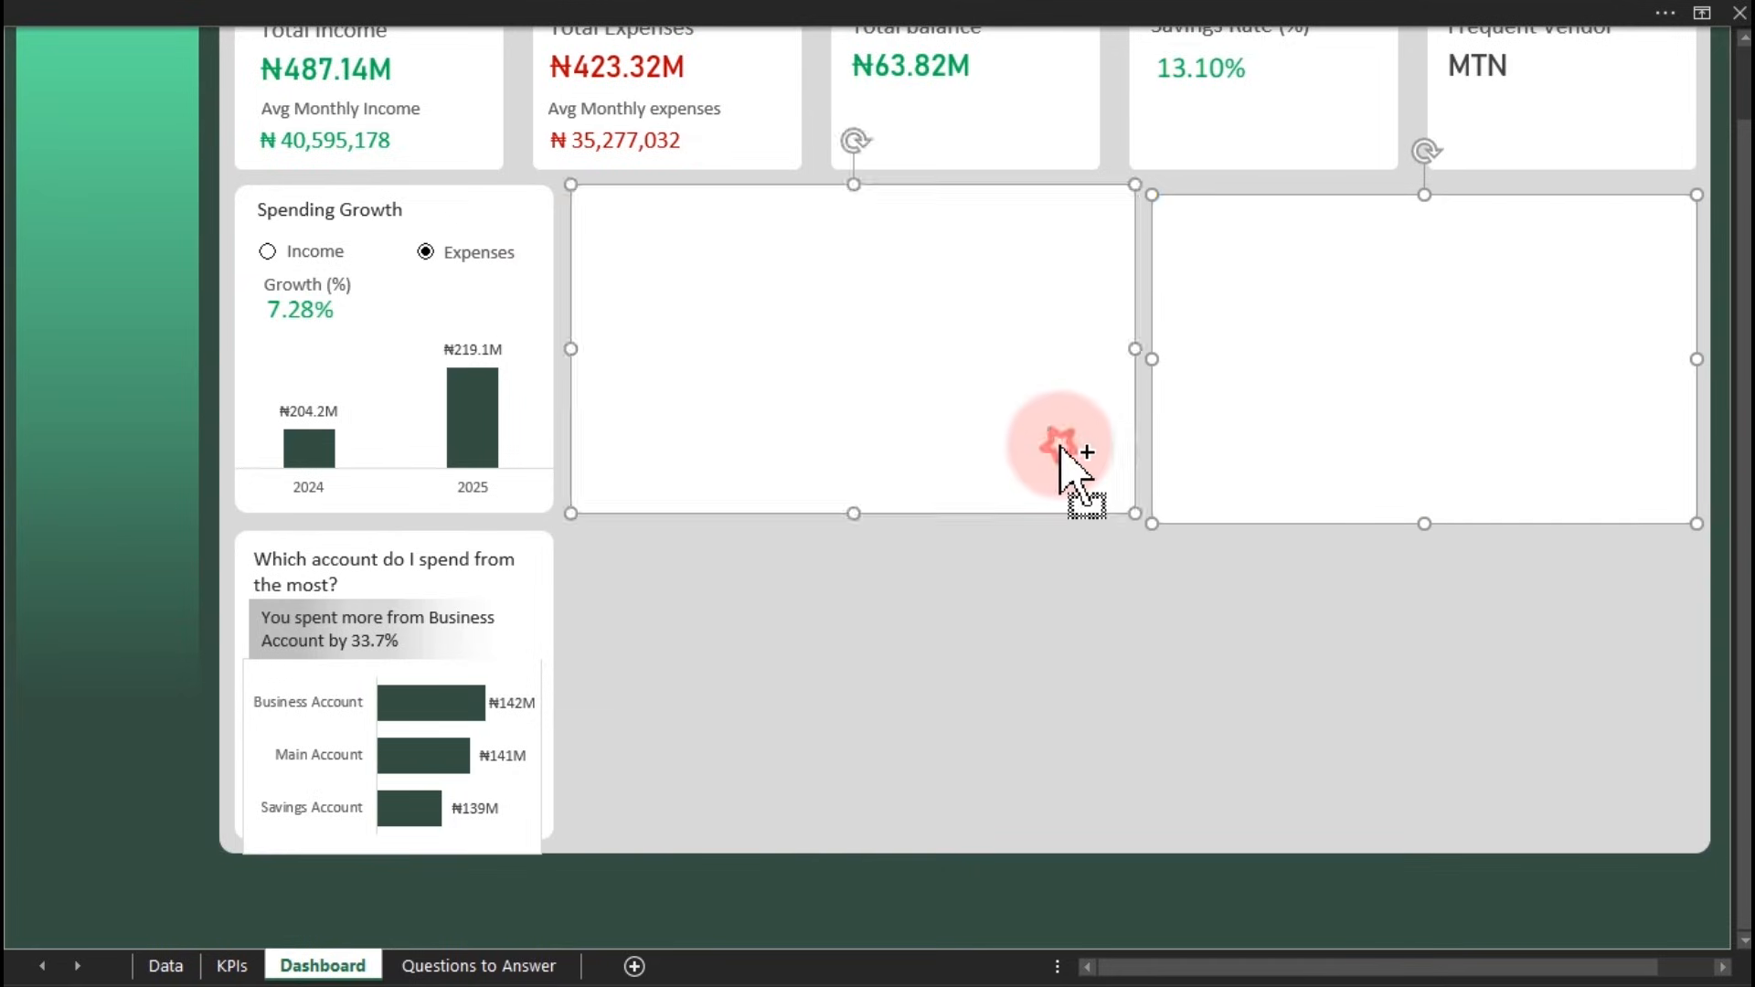
pyautogui.click(908, 11)
pyautogui.click(1161, 63)
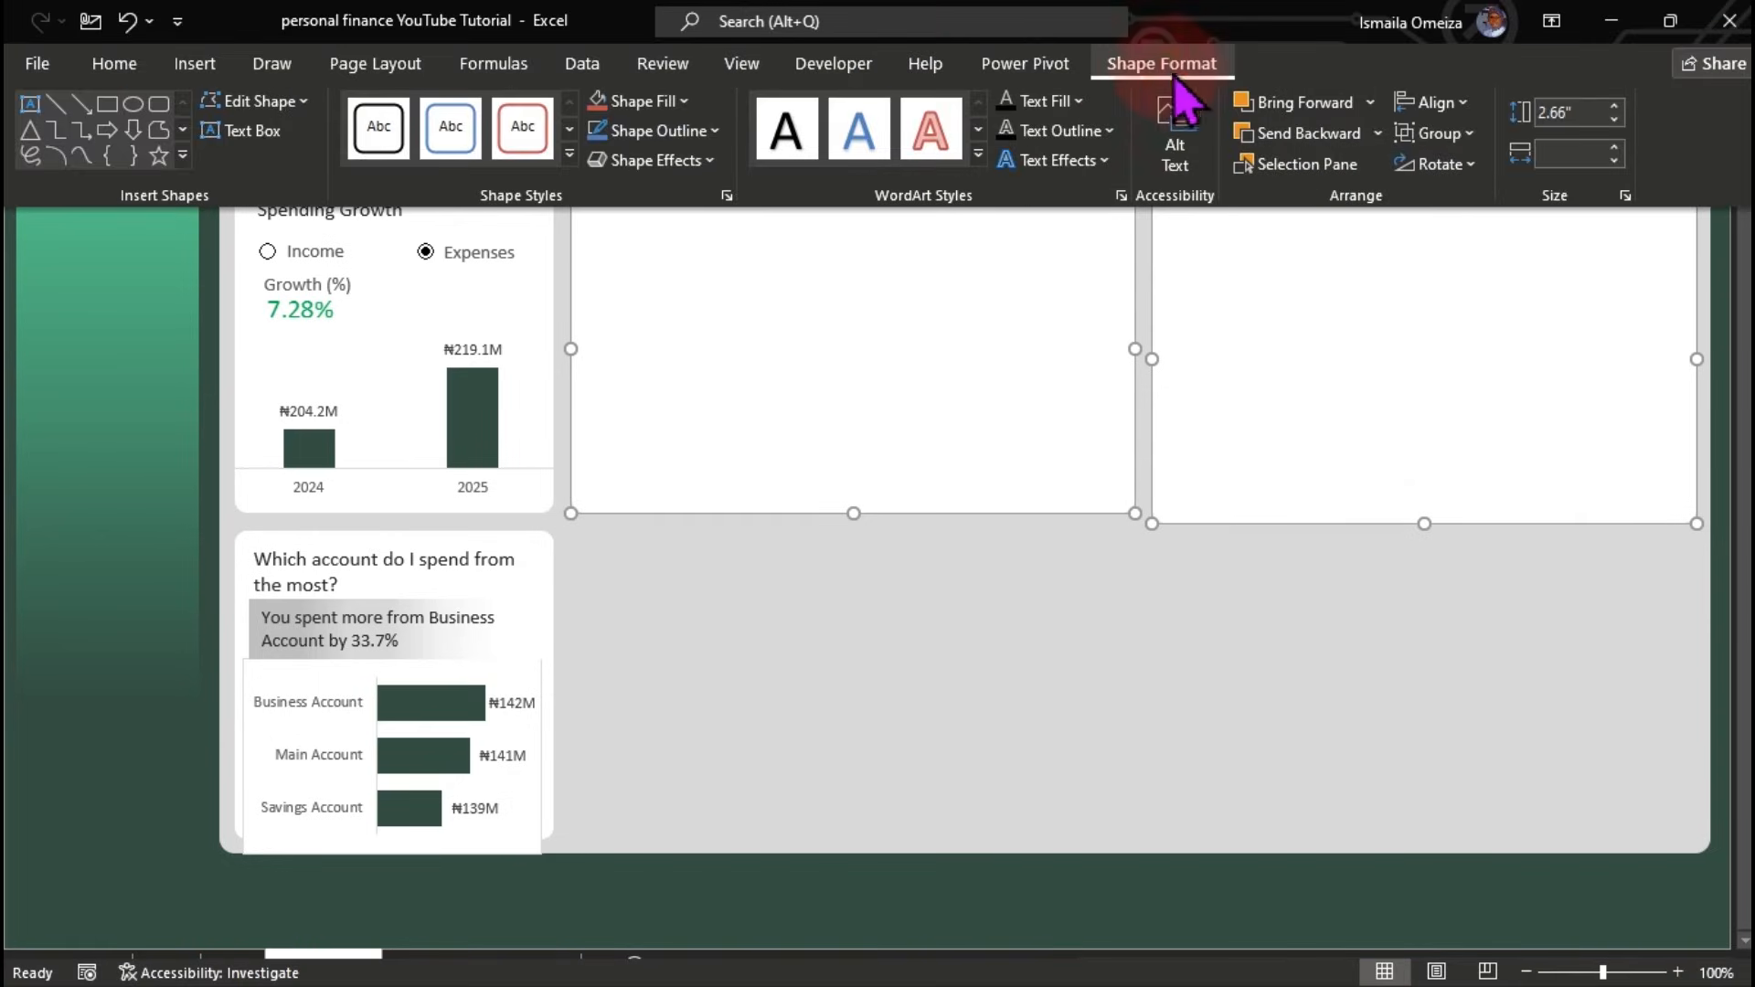
pyautogui.click(1430, 102)
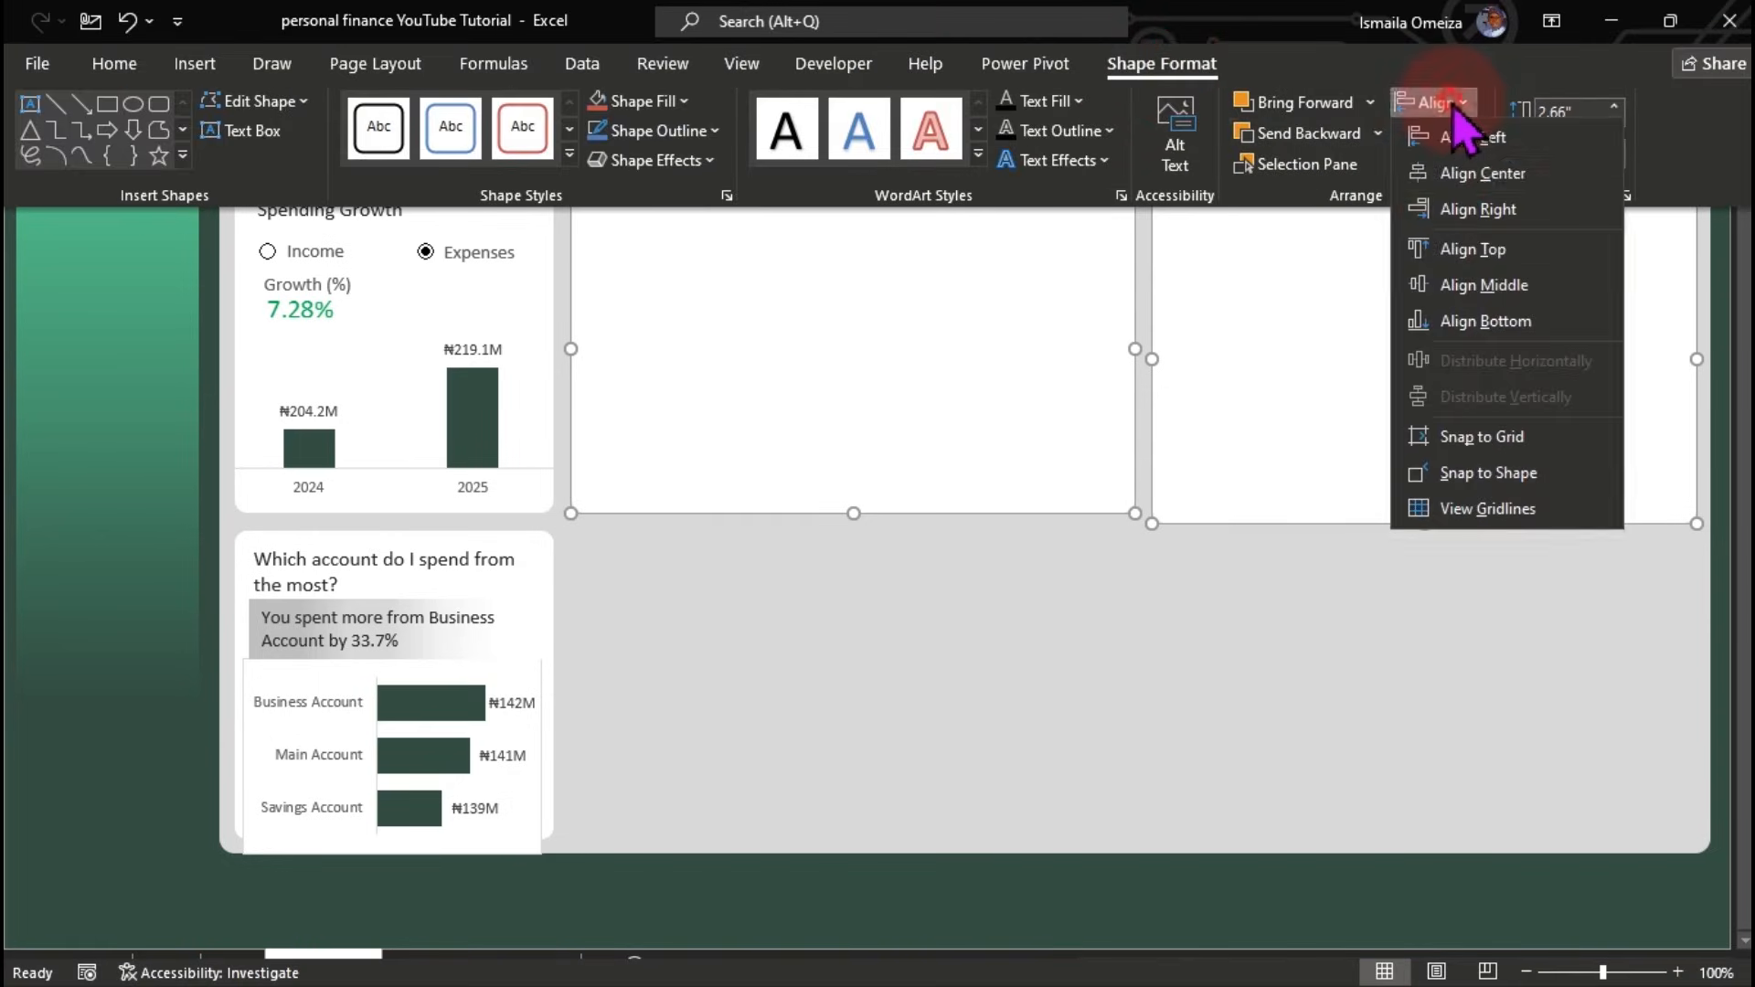
pyautogui.click(1452, 247)
pyautogui.click(1379, 637)
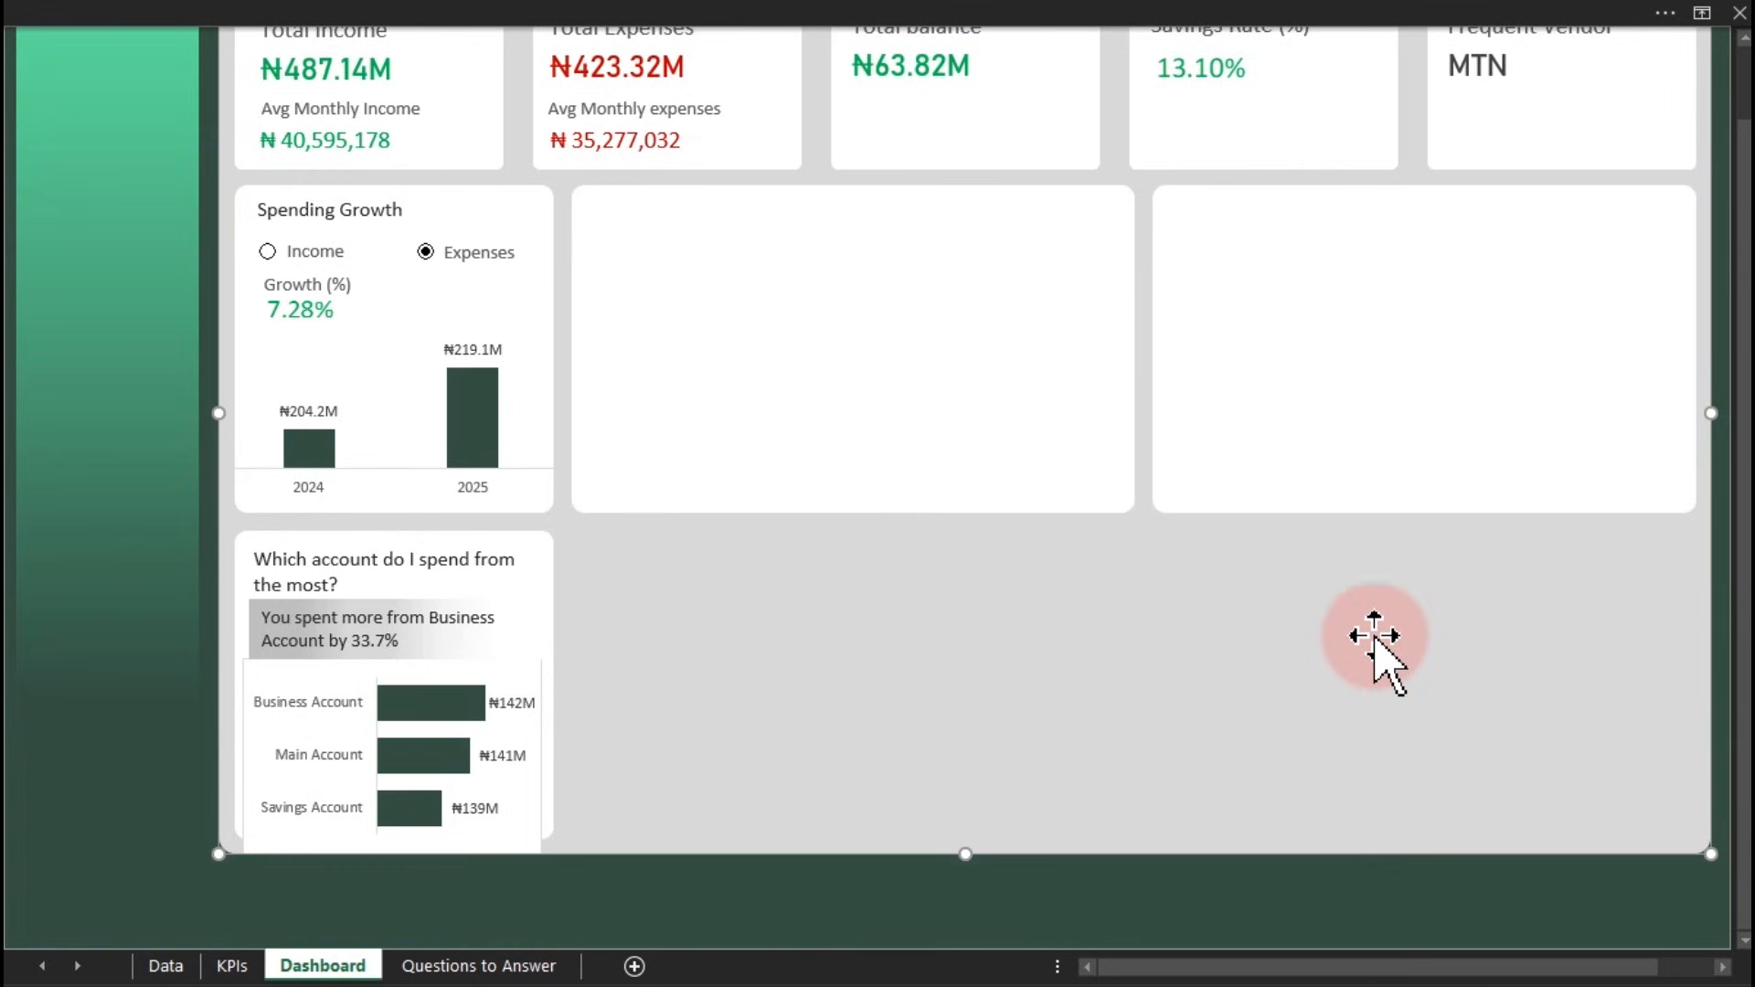
# Copy the middle wide blank card into the empty space directly below it, beside the account card
pyautogui.click(910, 441)
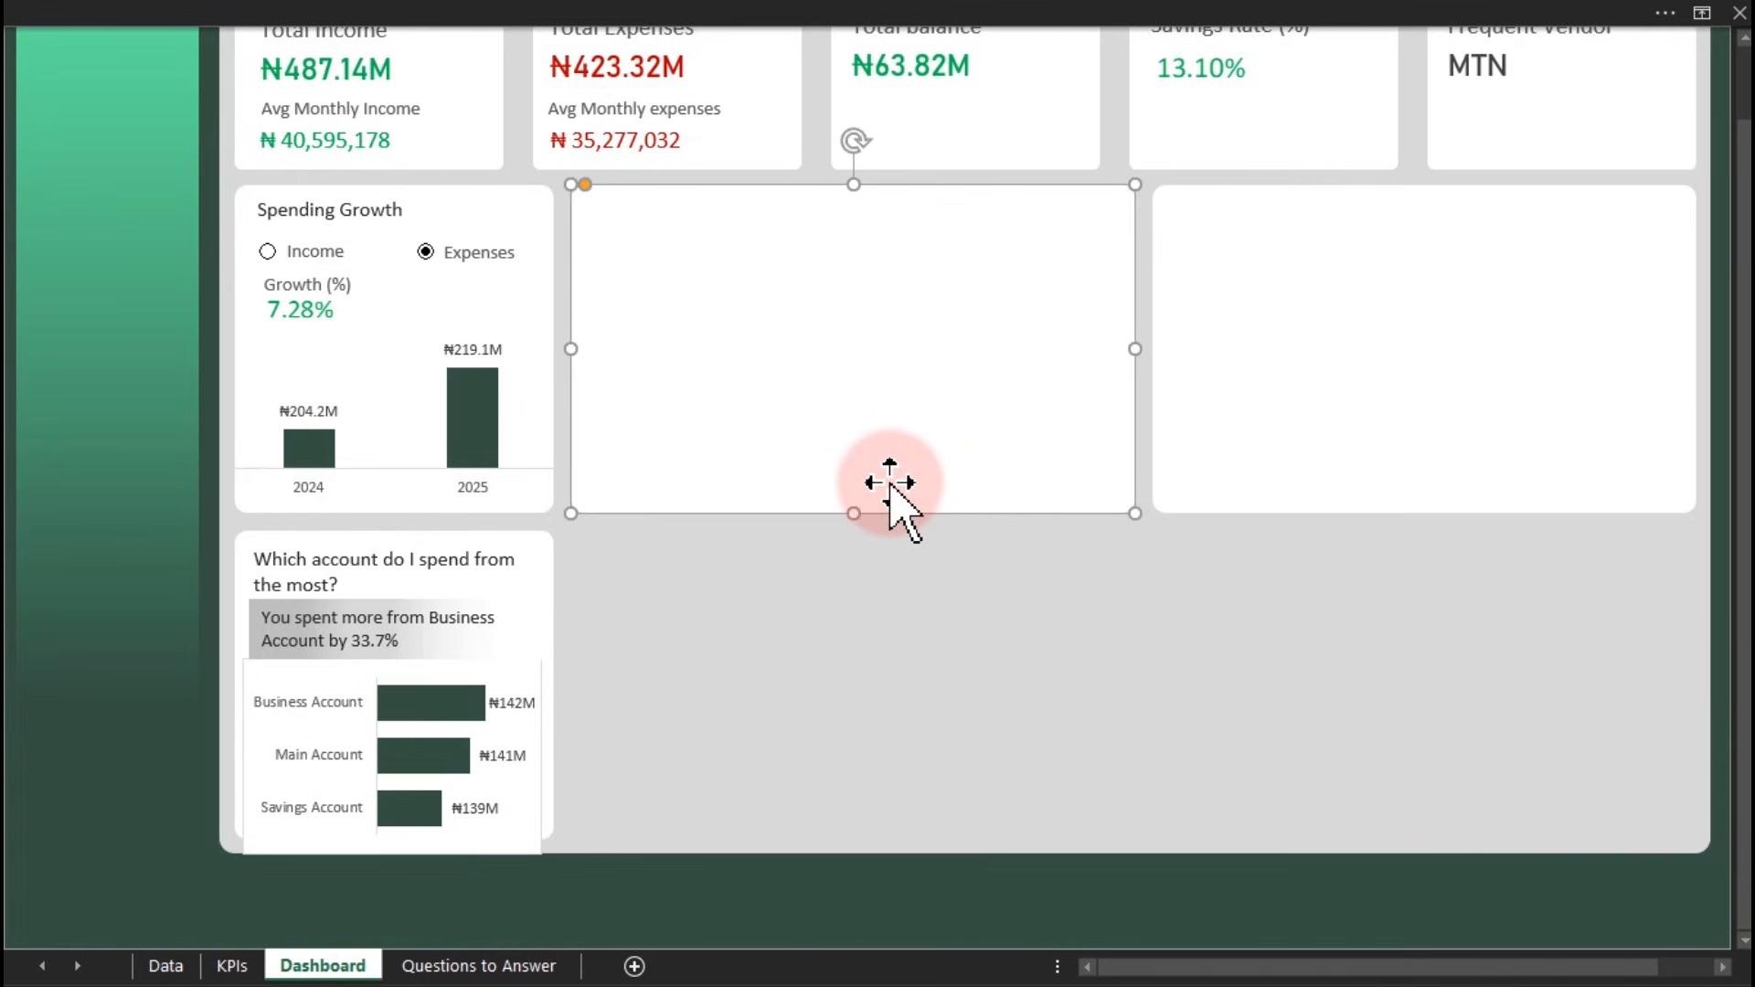
pyautogui.moveTo(853, 380); pyautogui.dragTo(830, 678)
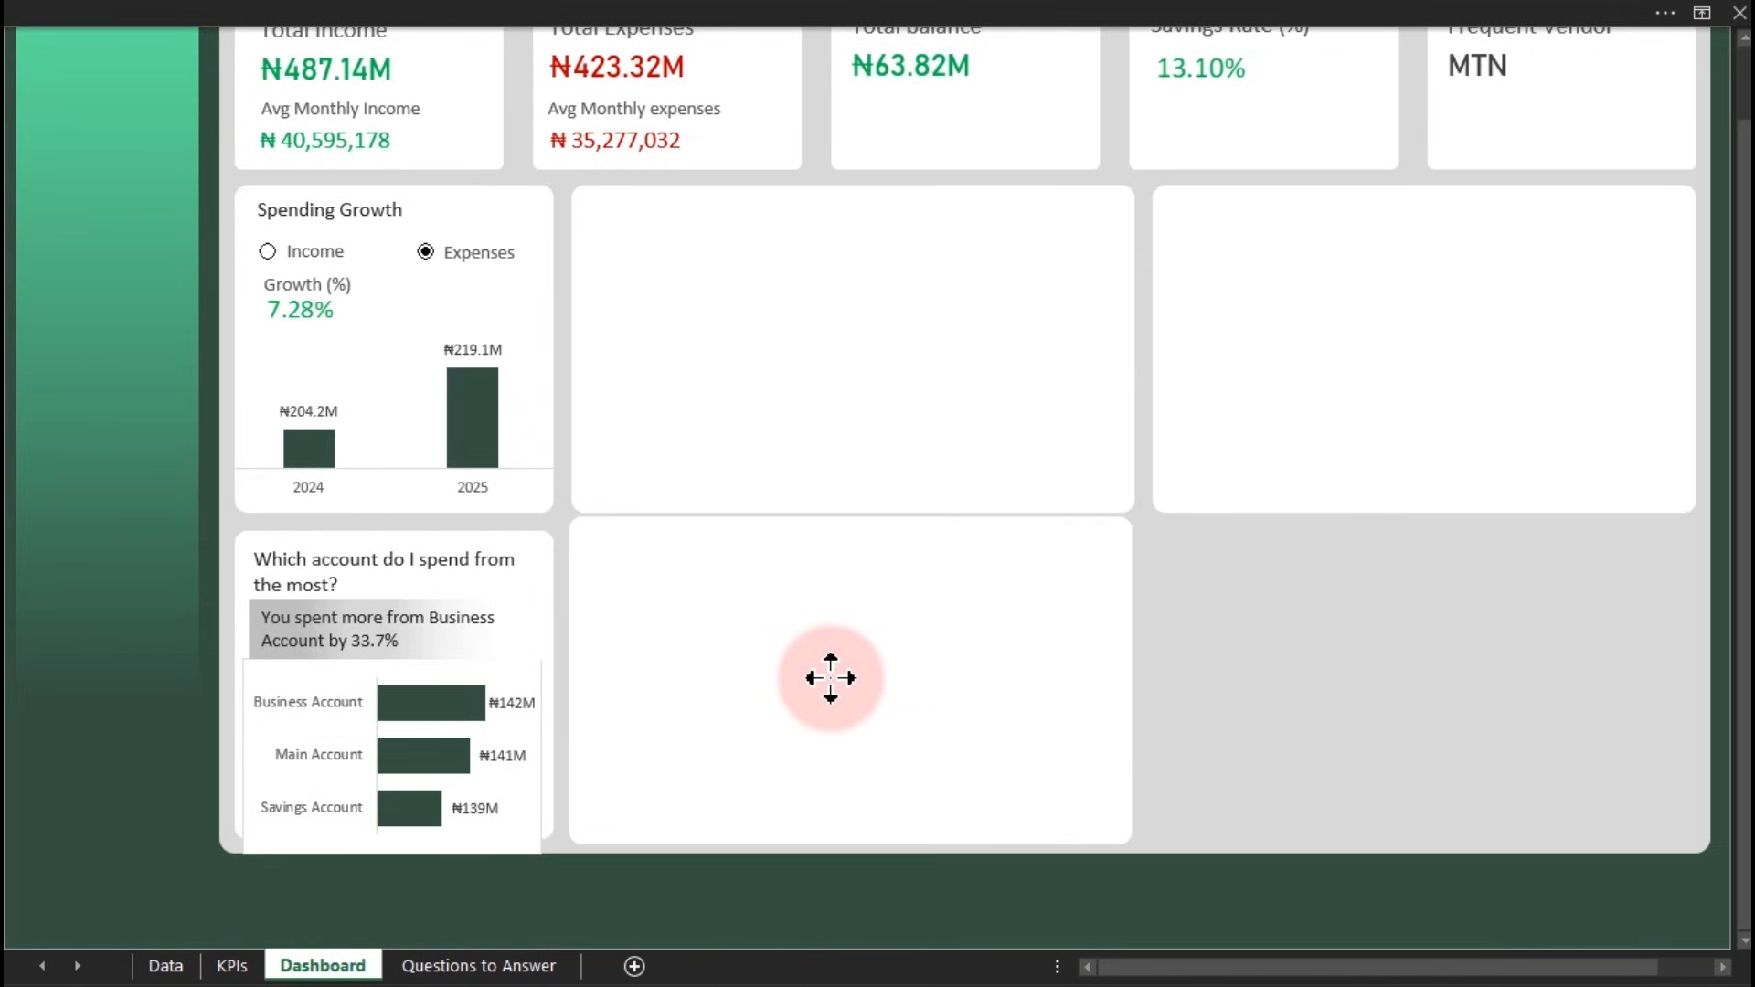
pyautogui.moveTo(830, 679); pyautogui.dragTo(830, 678)
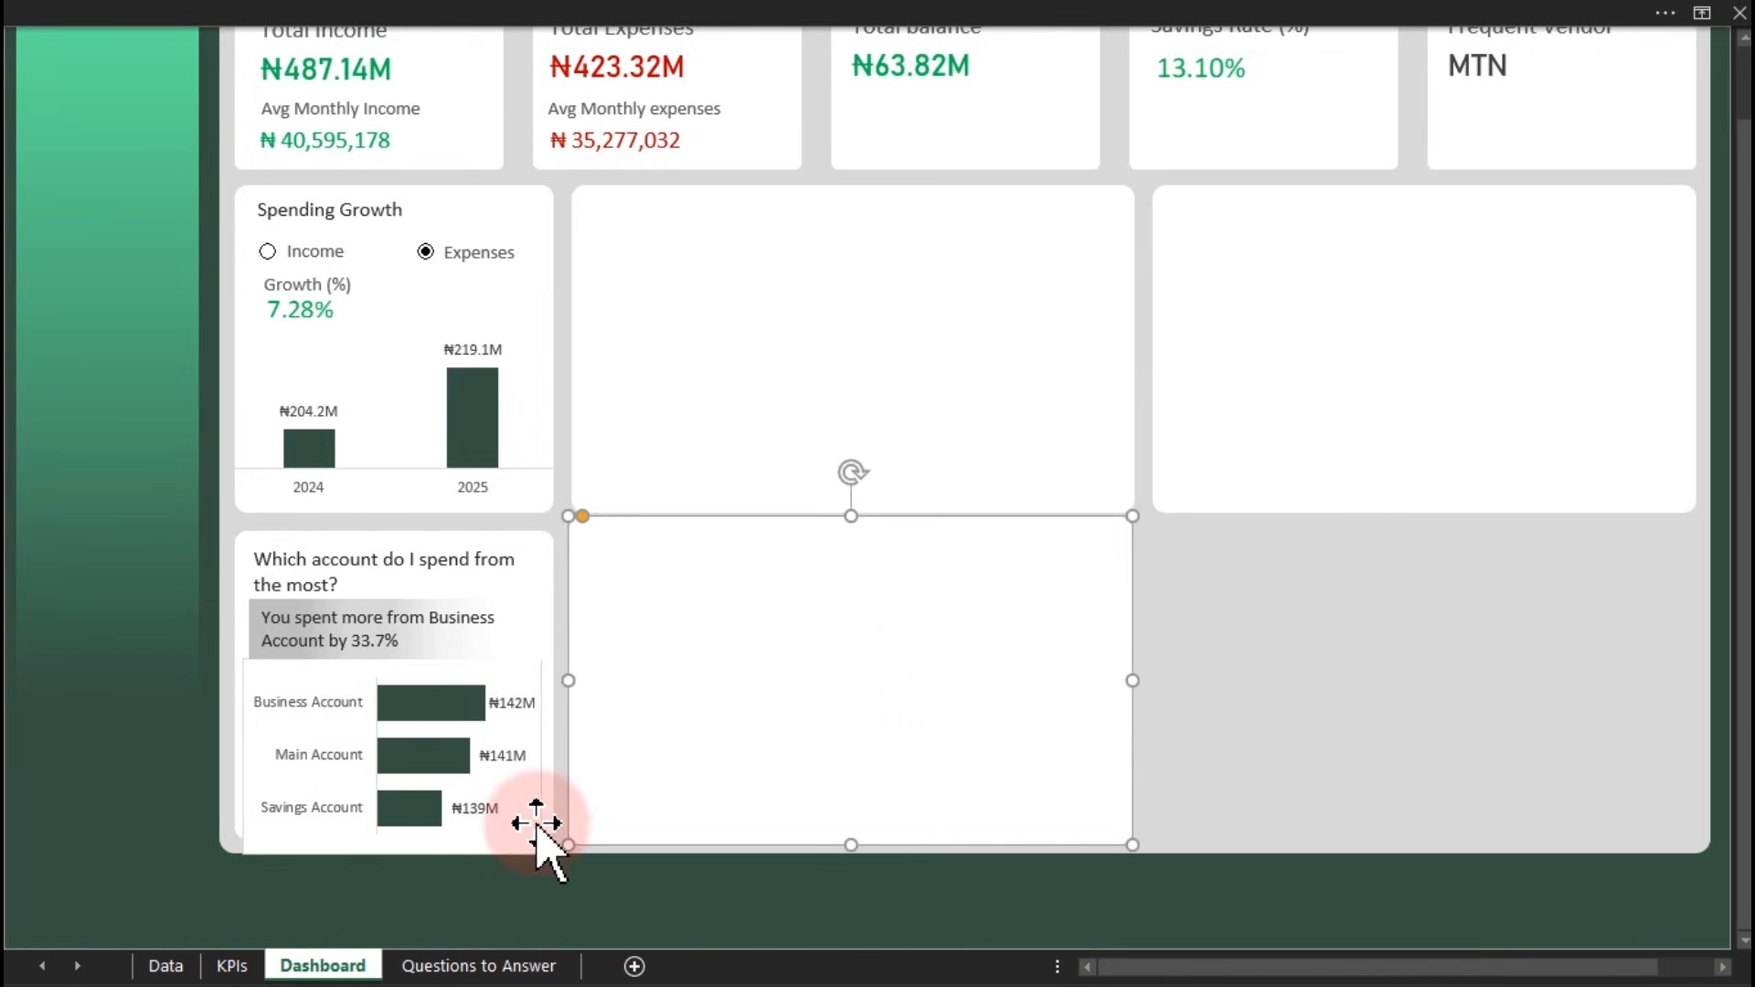
# Remove the fill and border from the account spending bar chart, and close the chart's field list
pyautogui.click(538, 822)
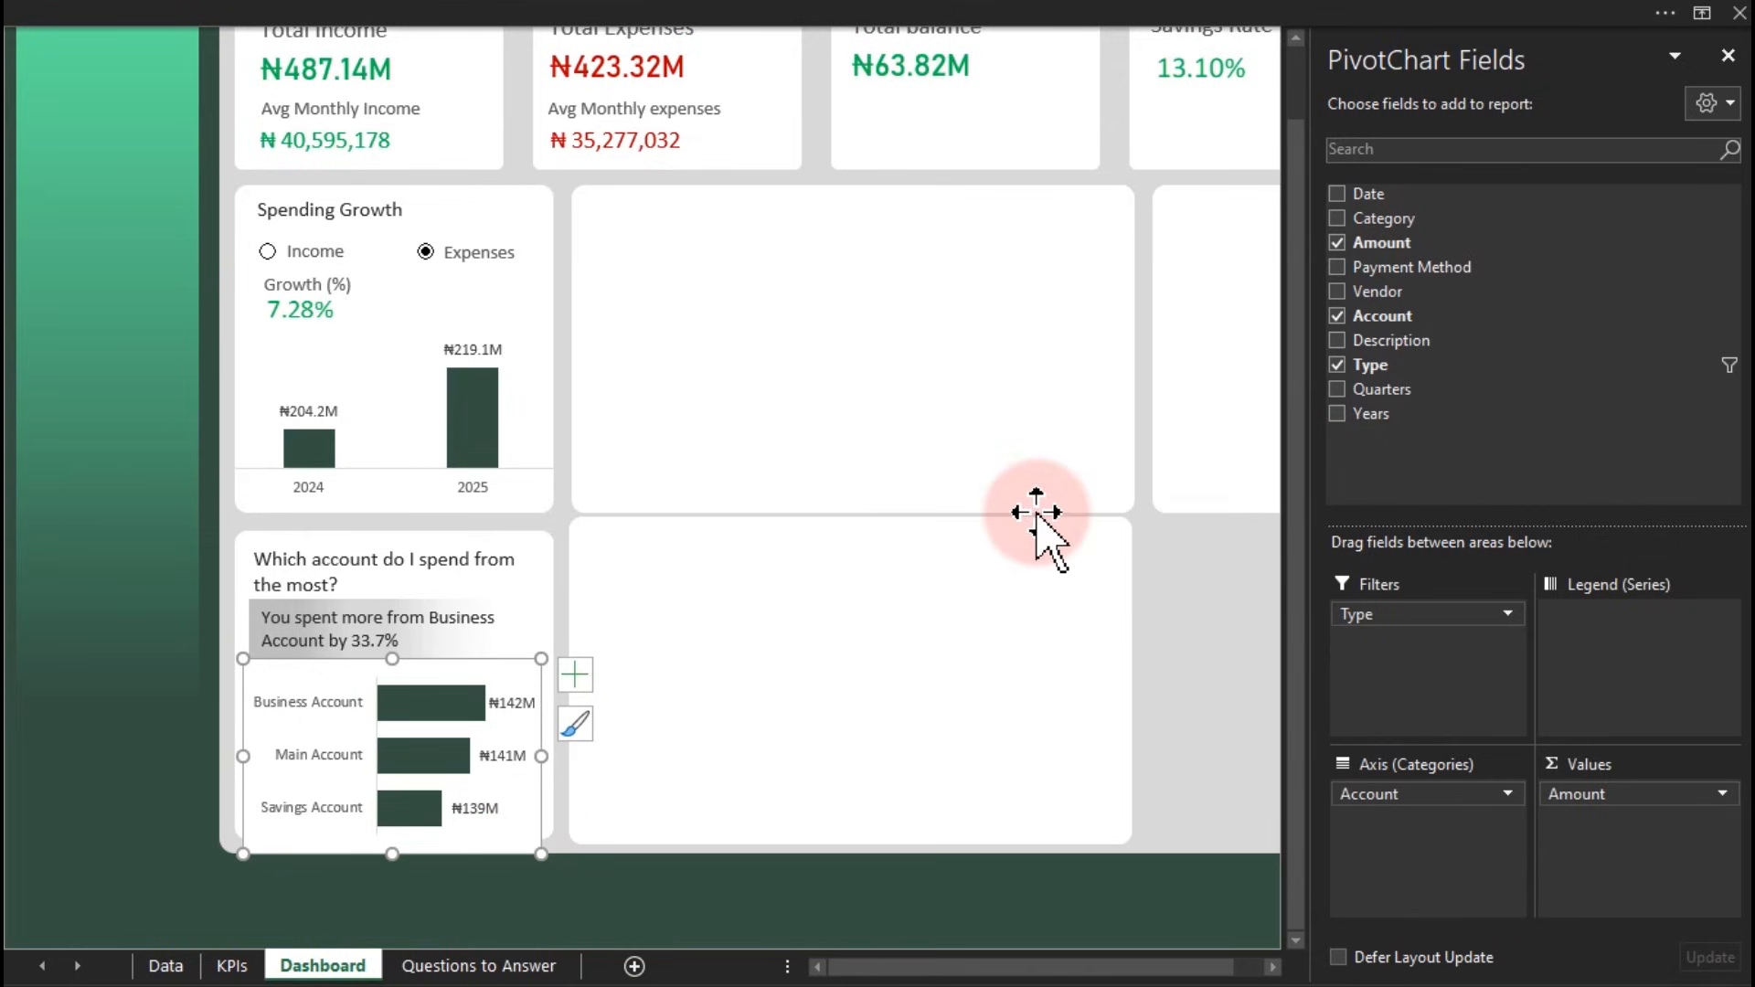
pyautogui.hotkey('ctrl', '1')
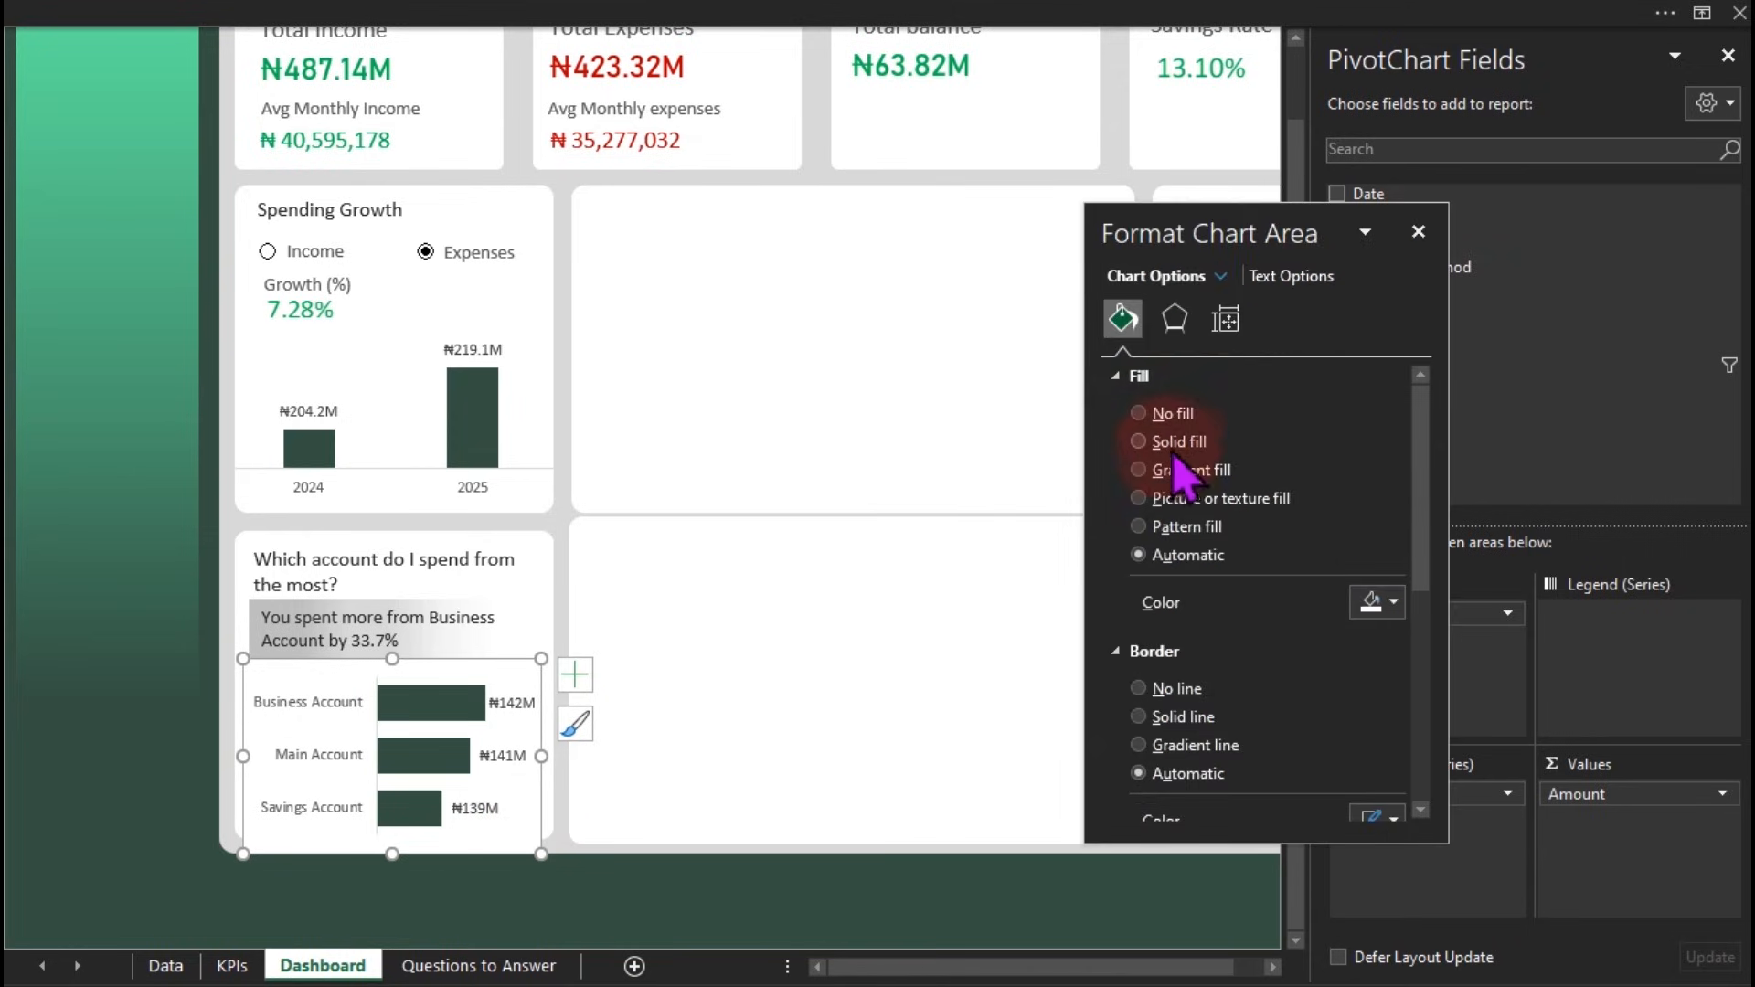
pyautogui.click(1165, 635)
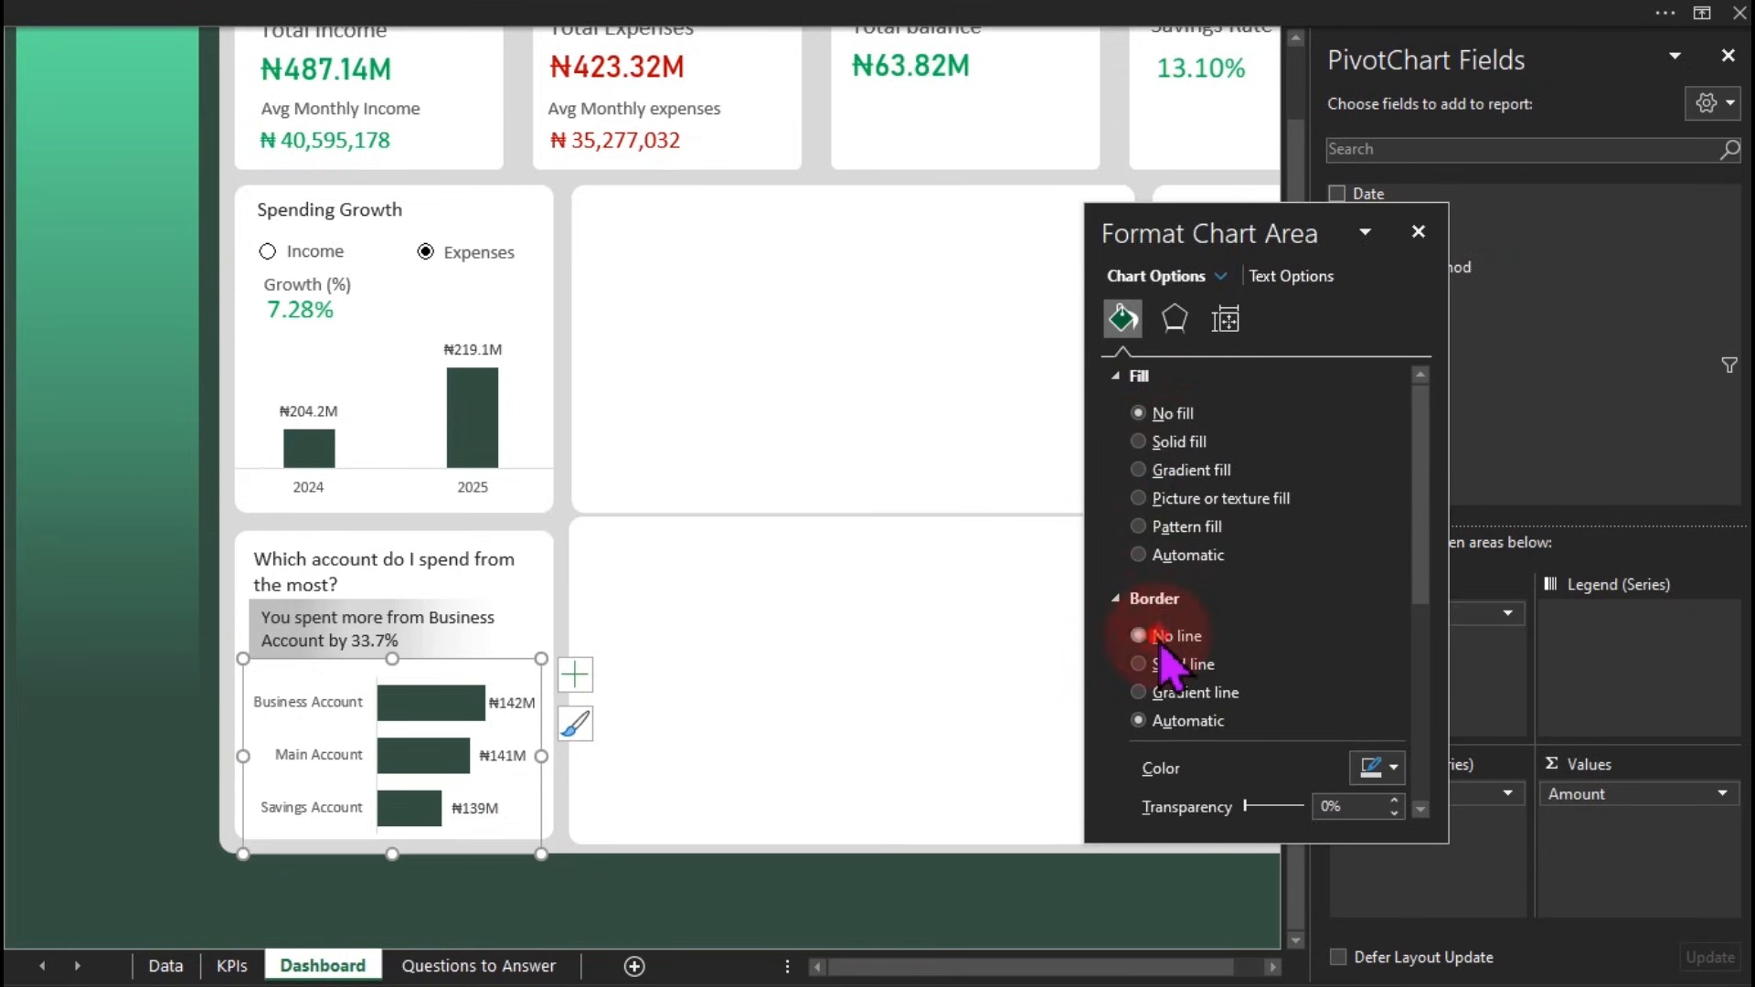
pyautogui.moveTo(1253, 228); pyautogui.dragTo(328, 225)
pyautogui.click(1729, 56)
# Lower the top edge of the lower middle blank card to leave a gap, and align it with the card above using Align Right
pyautogui.click(948, 630)
pyautogui.moveTo(855, 523); pyautogui.dragTo(853, 530)
pyautogui.moveTo(768, 636); pyautogui.dragTo(697, 425)
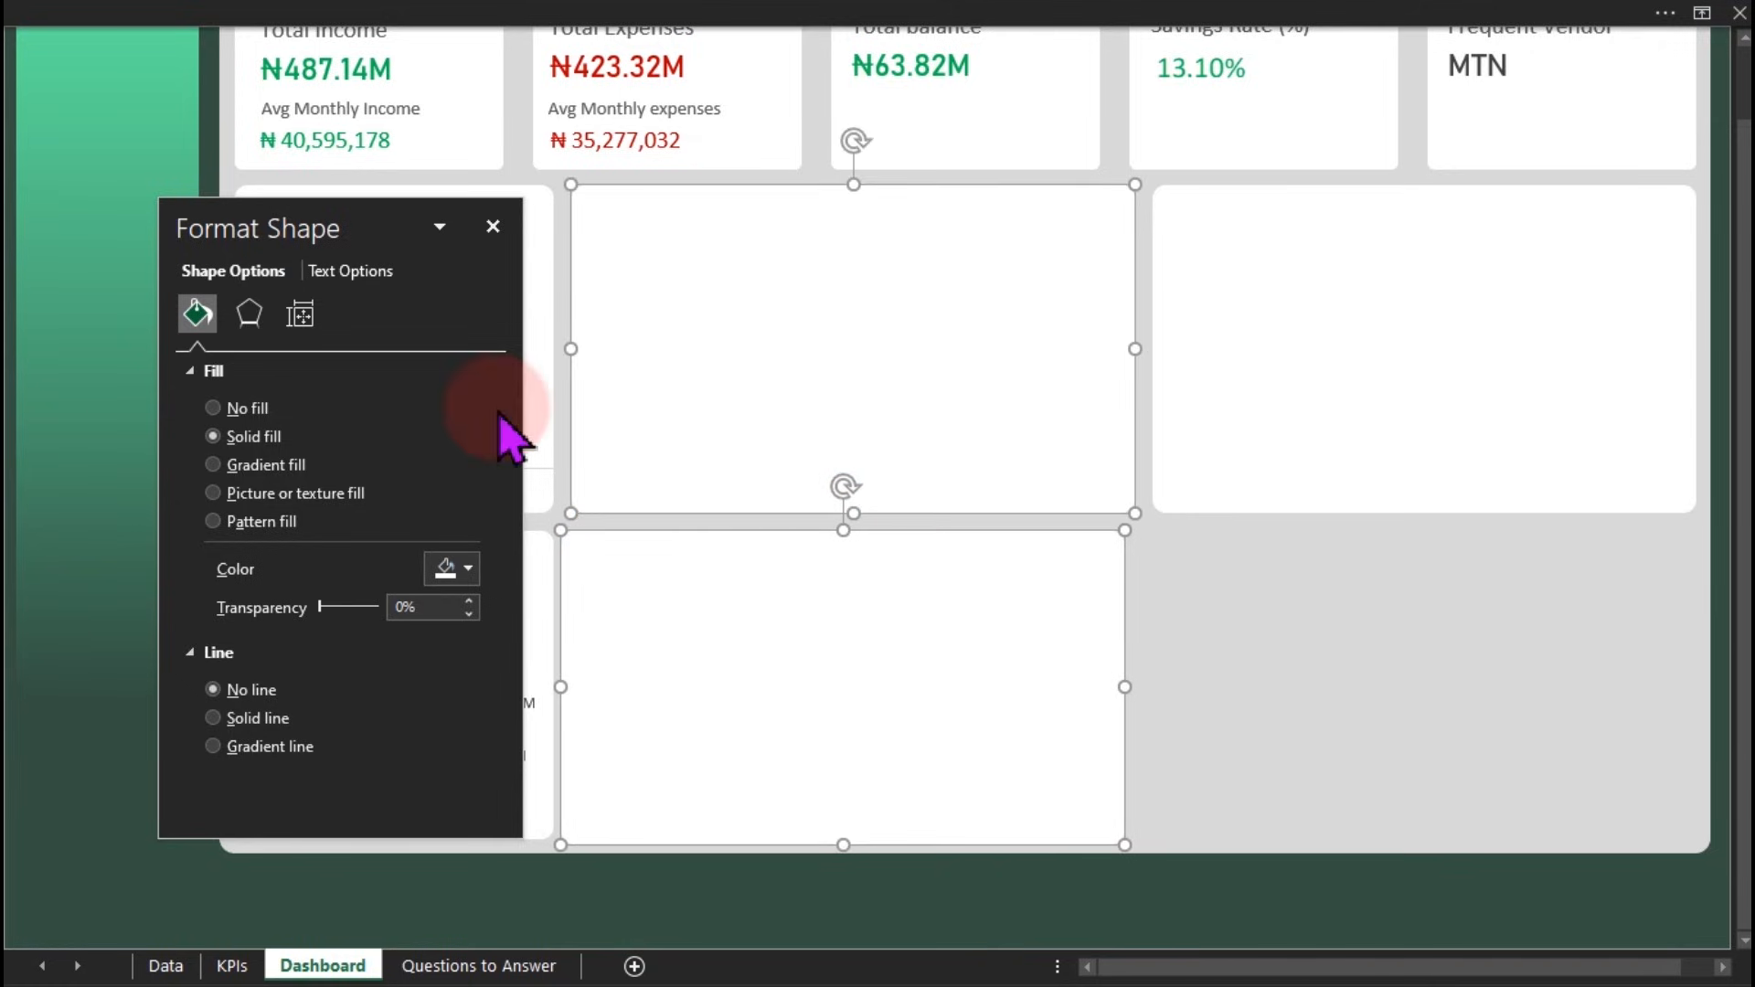
pyautogui.click(1018, 23)
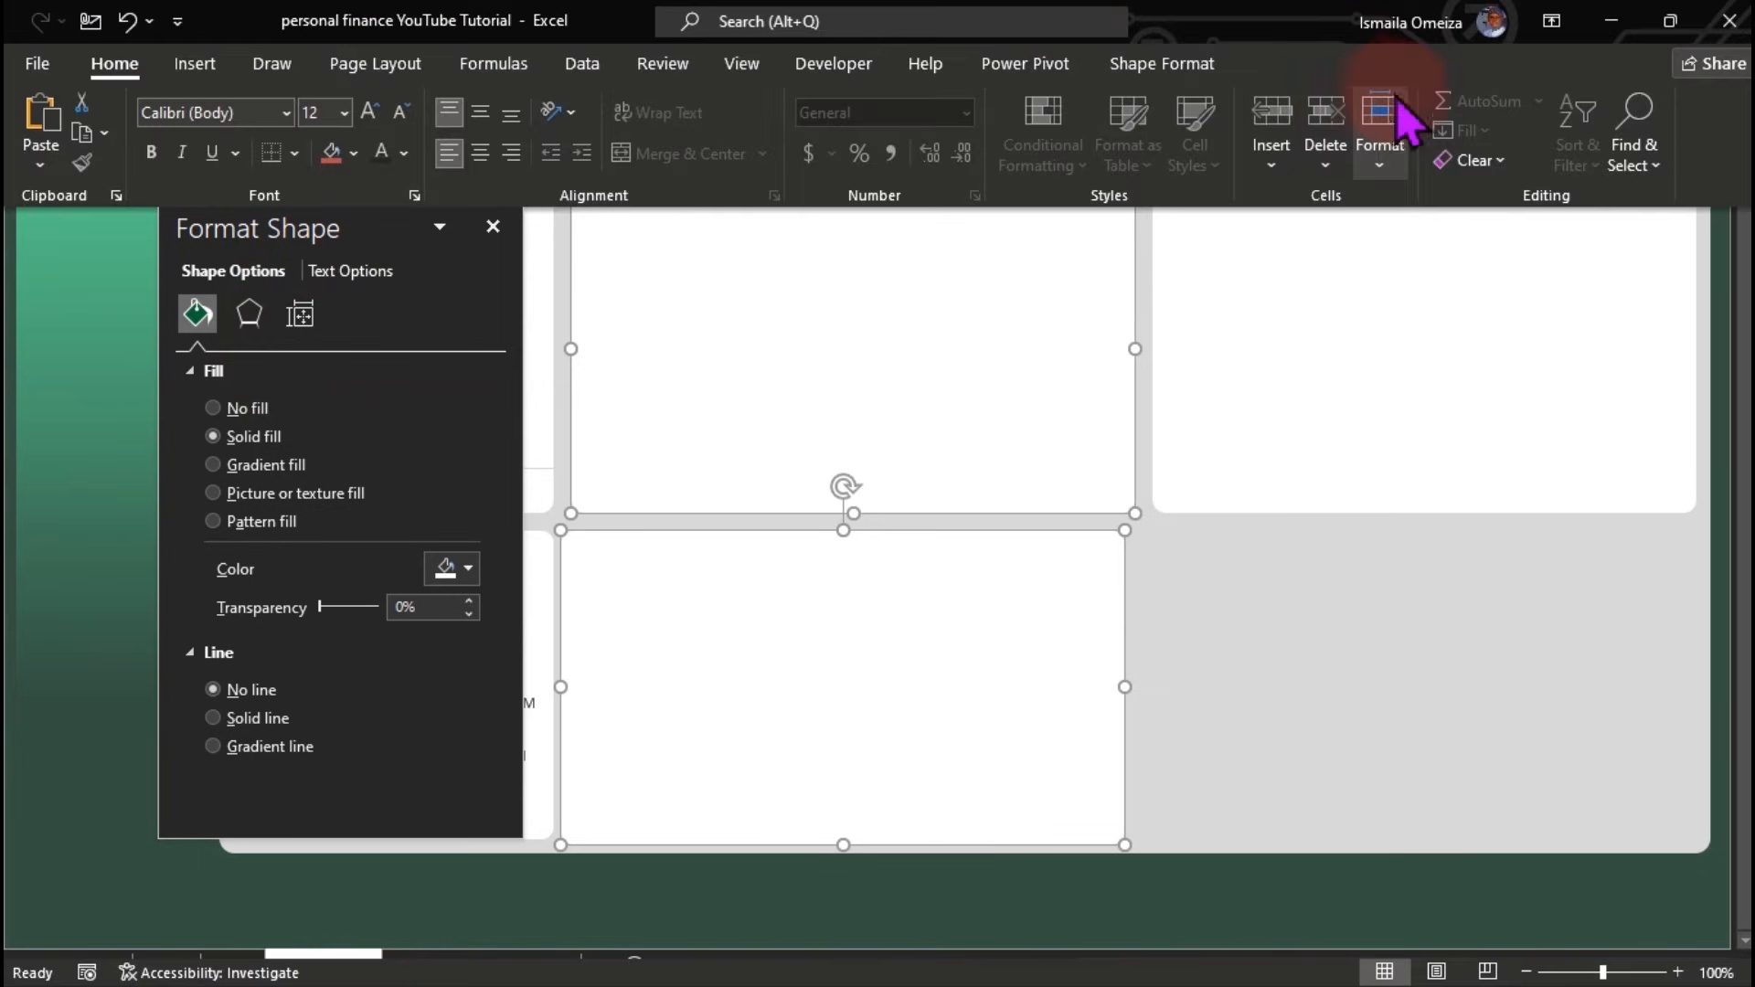
pyautogui.click(1197, 62)
pyautogui.click(1462, 103)
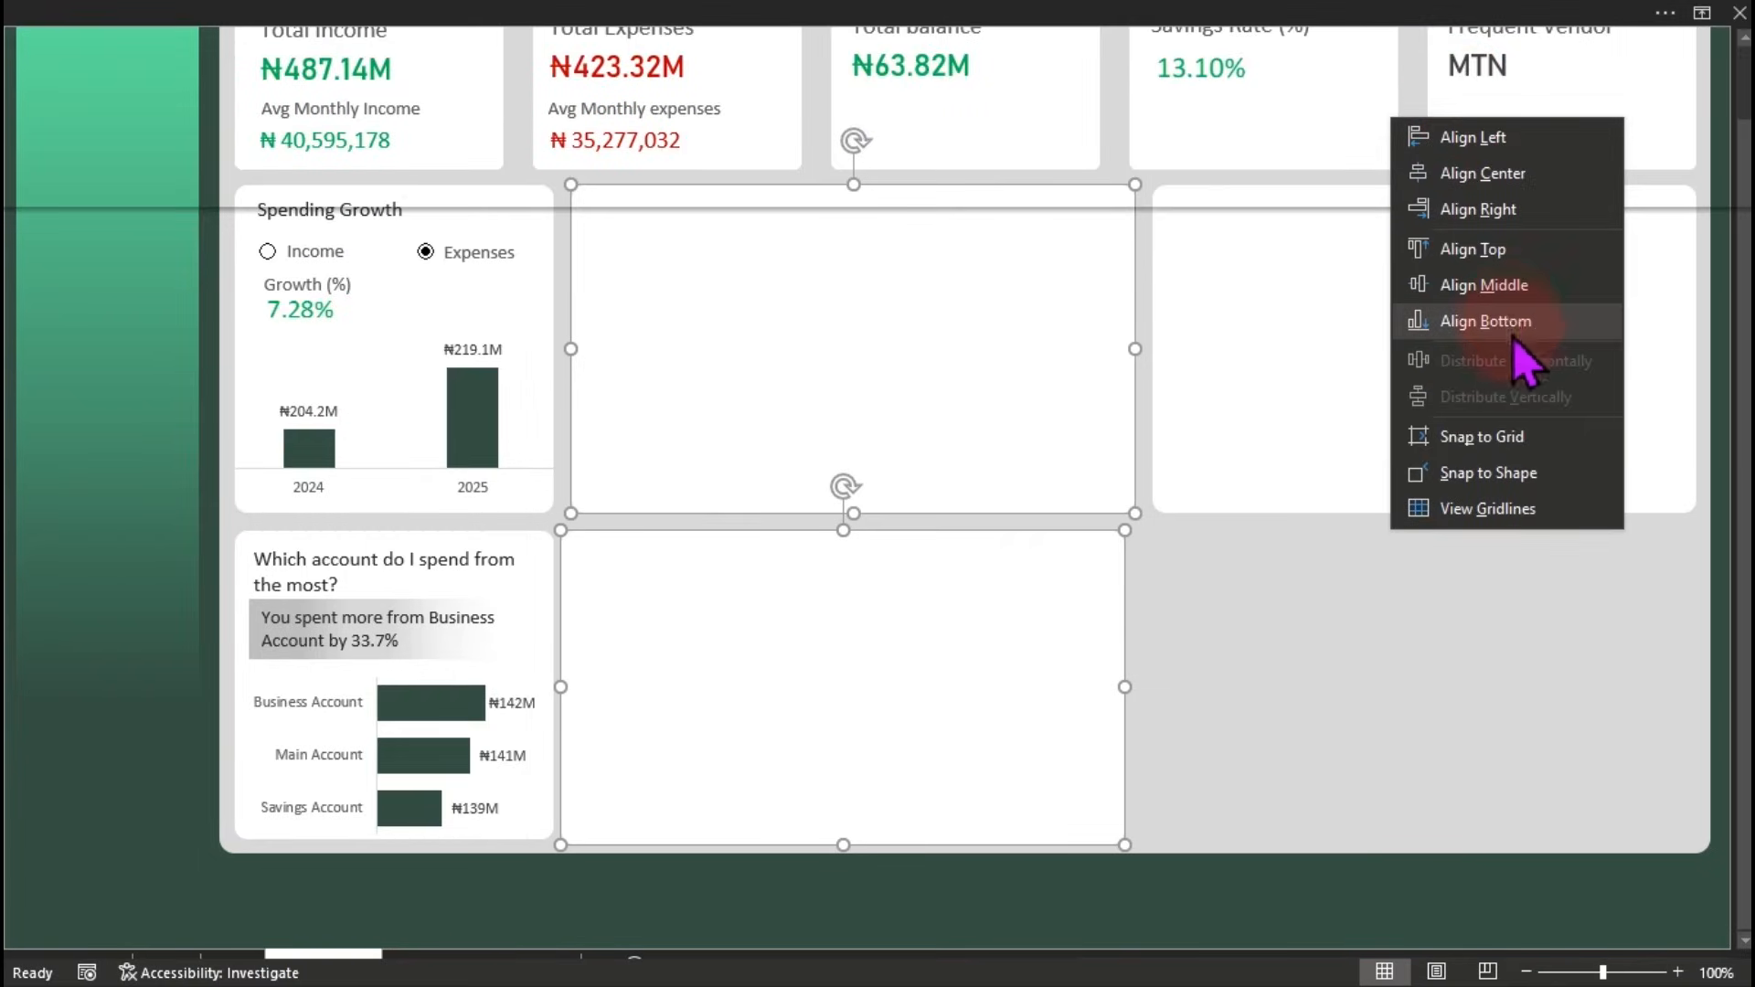
pyautogui.click(1522, 209)
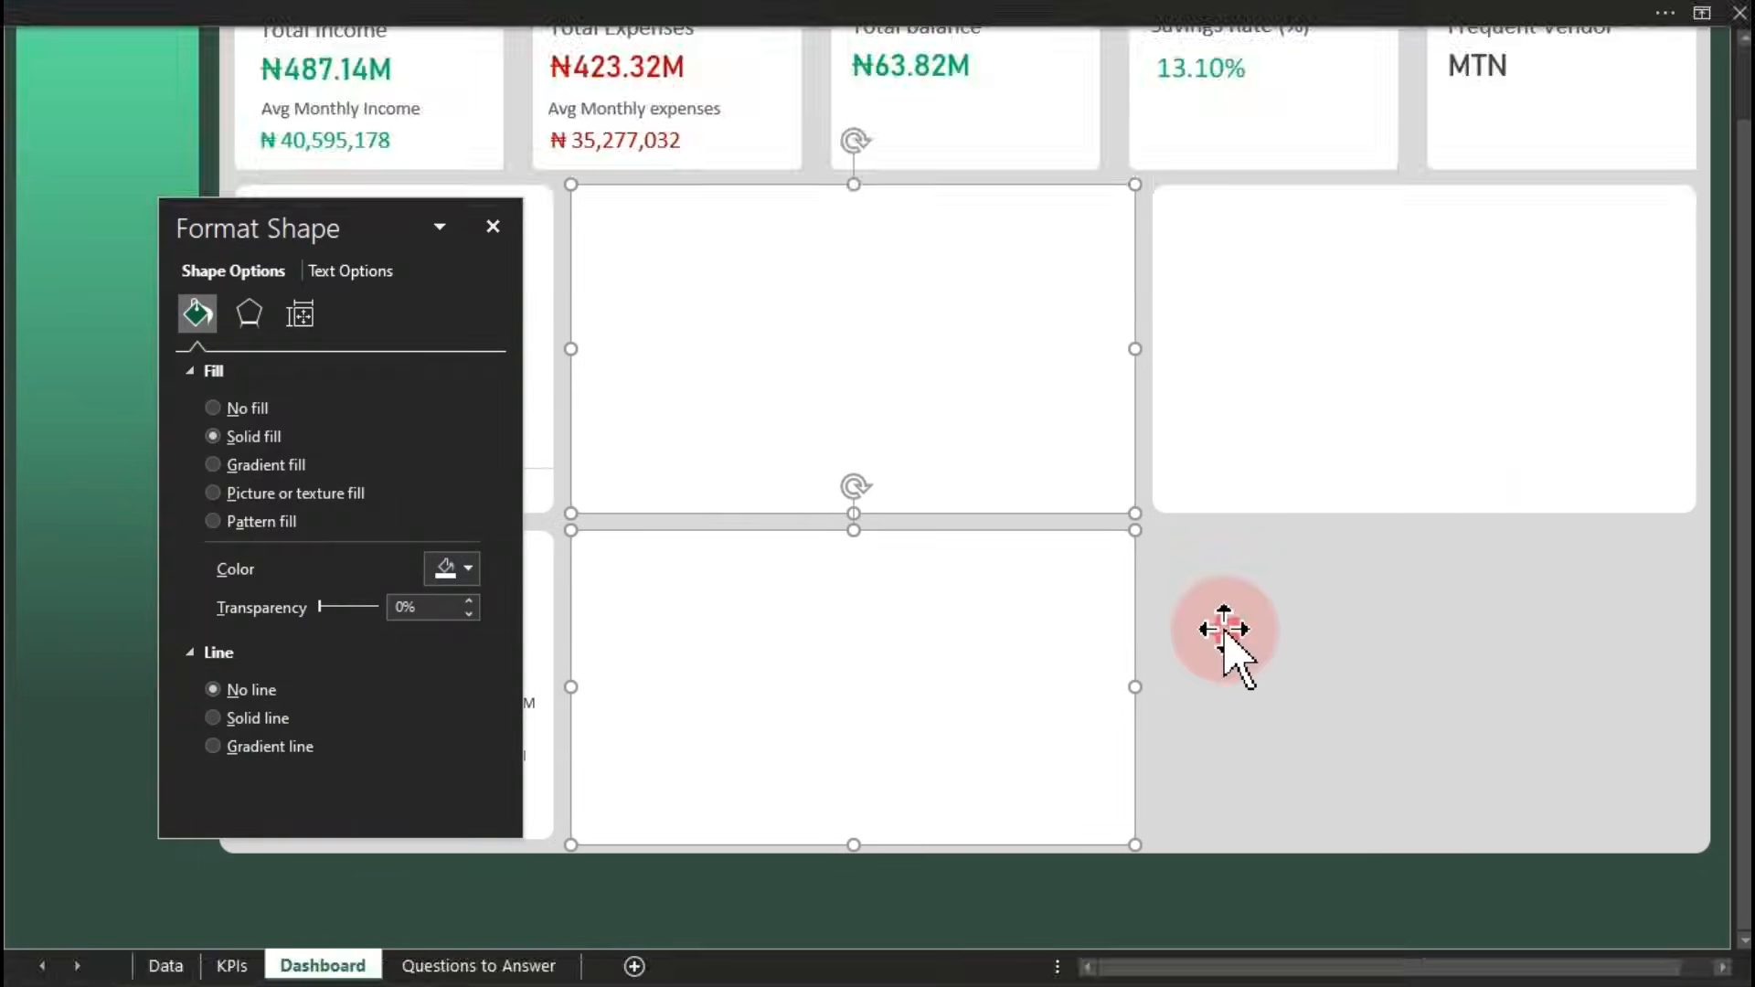
# Duplicate the upper rightmost blank card and place the copy in the empty space directly below it
pyautogui.click(1226, 627)
pyautogui.click(1275, 484)
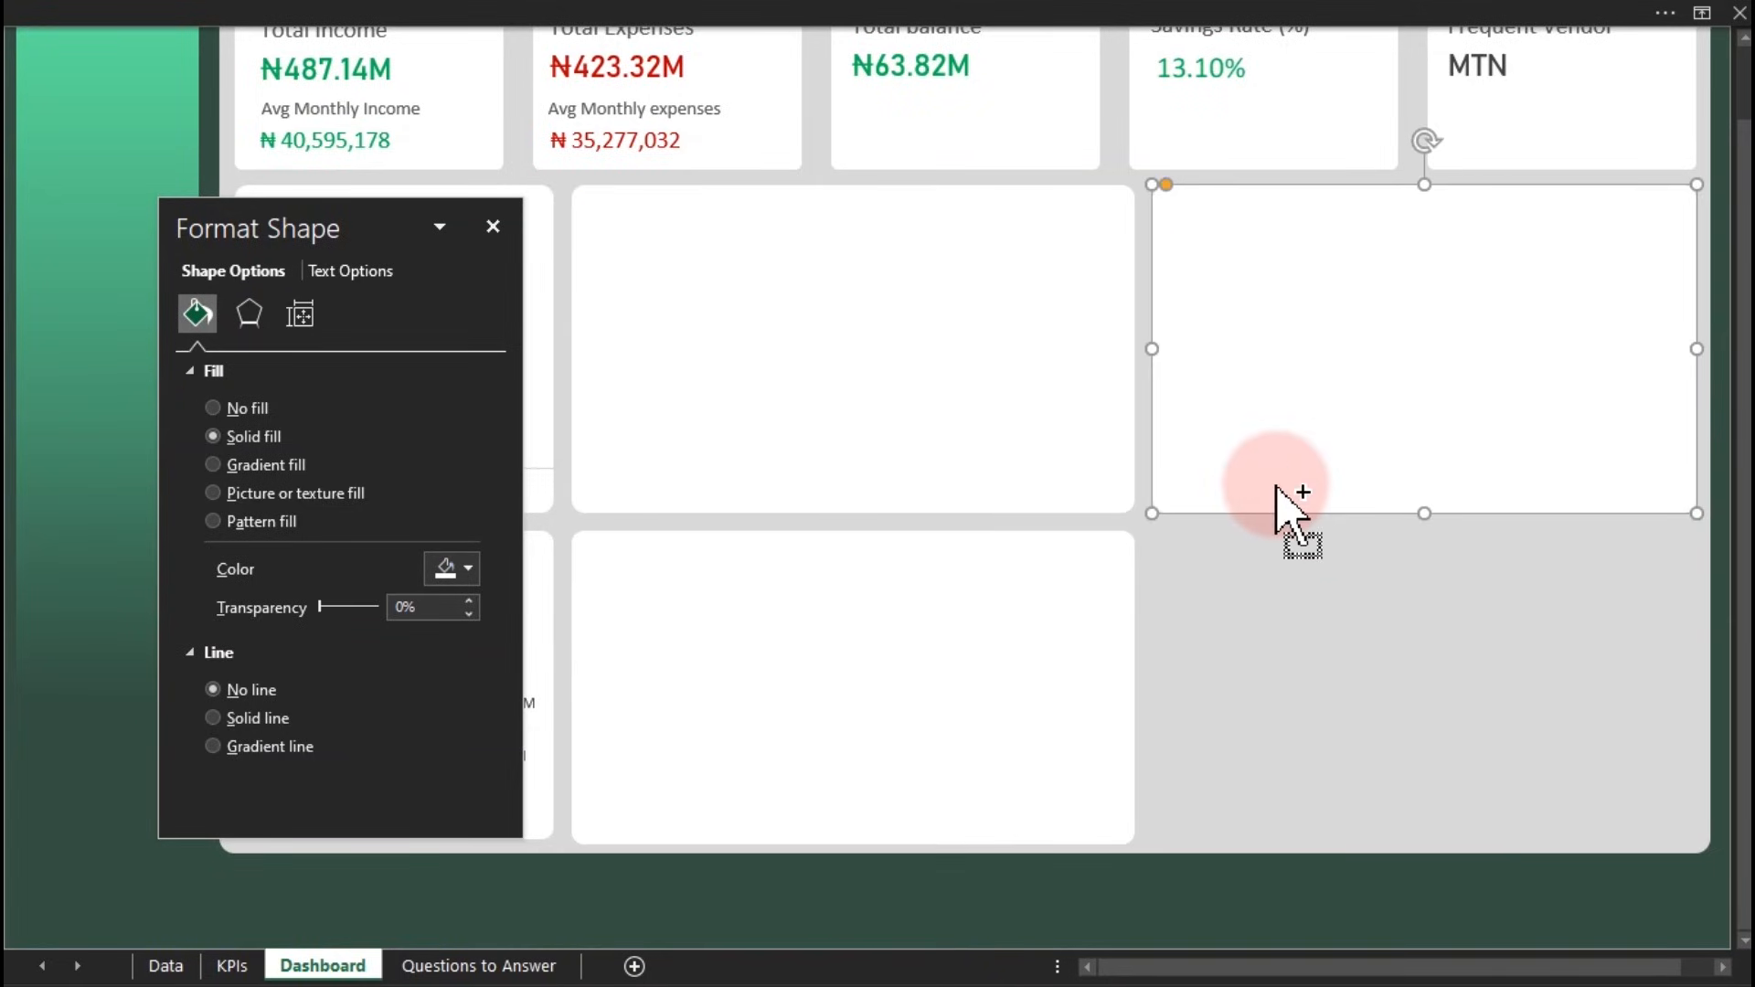
pyautogui.hotkey('ctrl', 'd')
pyautogui.moveTo(1392, 386); pyautogui.dragTo(1385, 708)
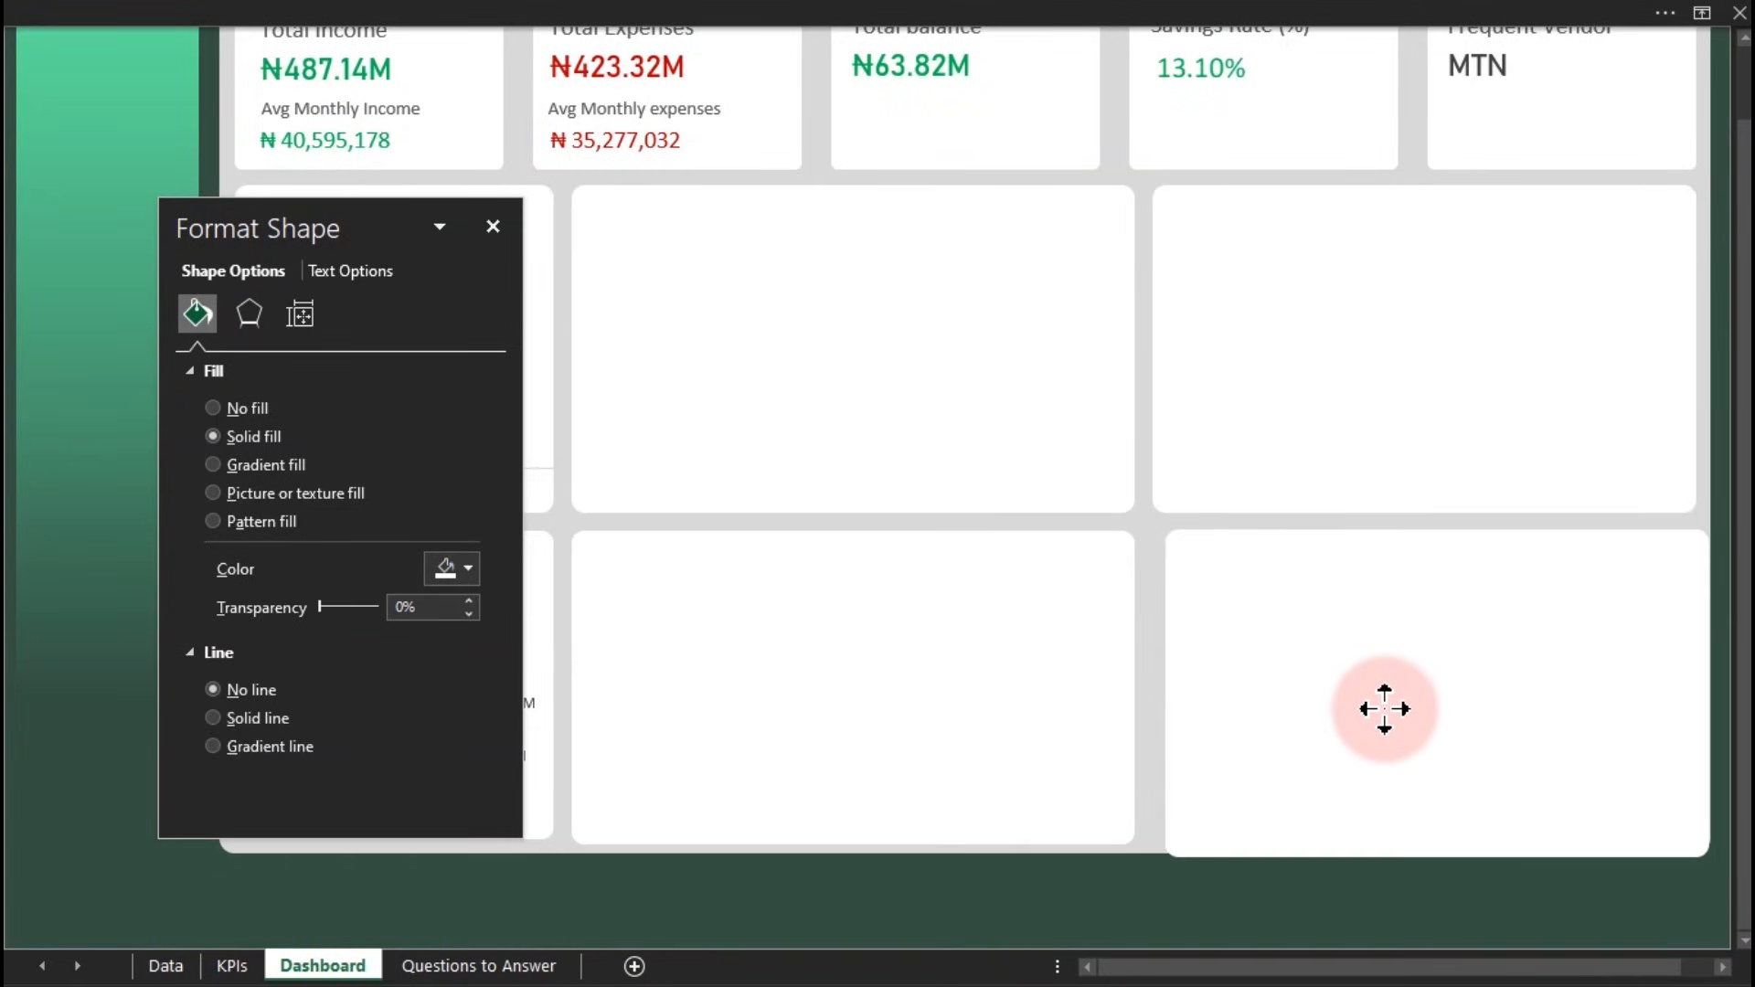
pyautogui.moveTo(1385, 708); pyautogui.dragTo(1380, 712)
# Align the two rightmost wide cards with each other using Align Left
pyautogui.keyDown('shift'); pyautogui.click(1339, 462); pyautogui.keyUp('shift')
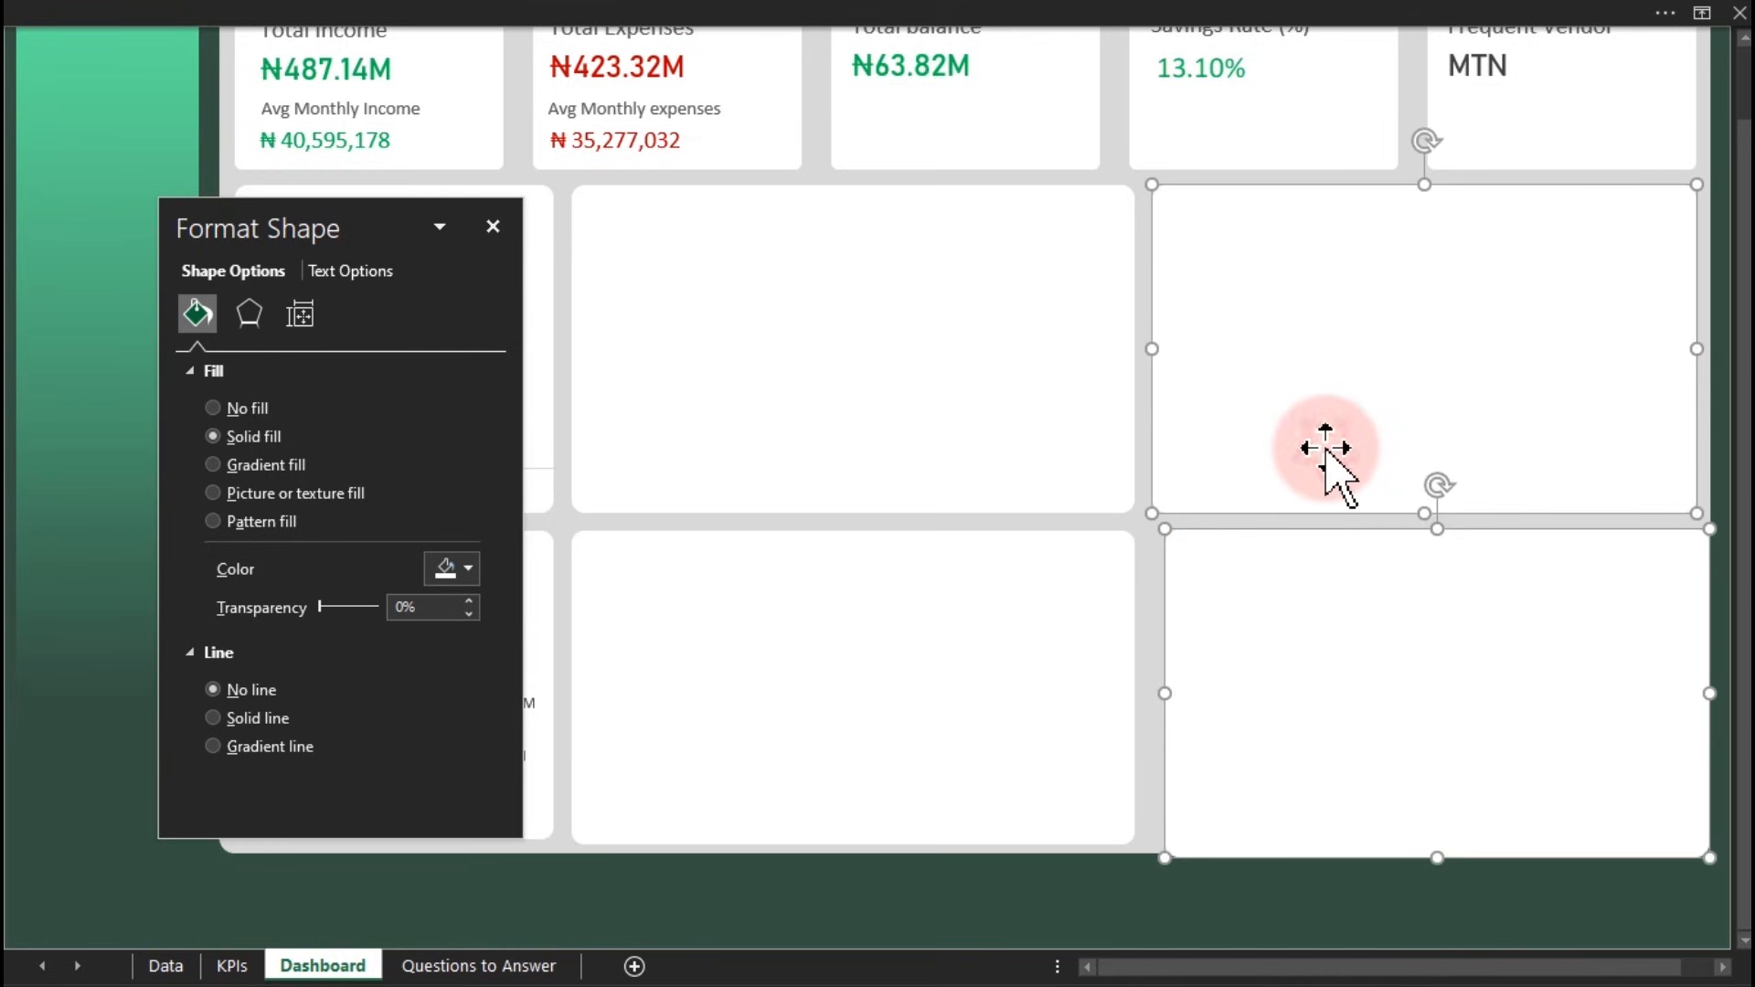
pyautogui.click(1134, 12)
pyautogui.click(1432, 102)
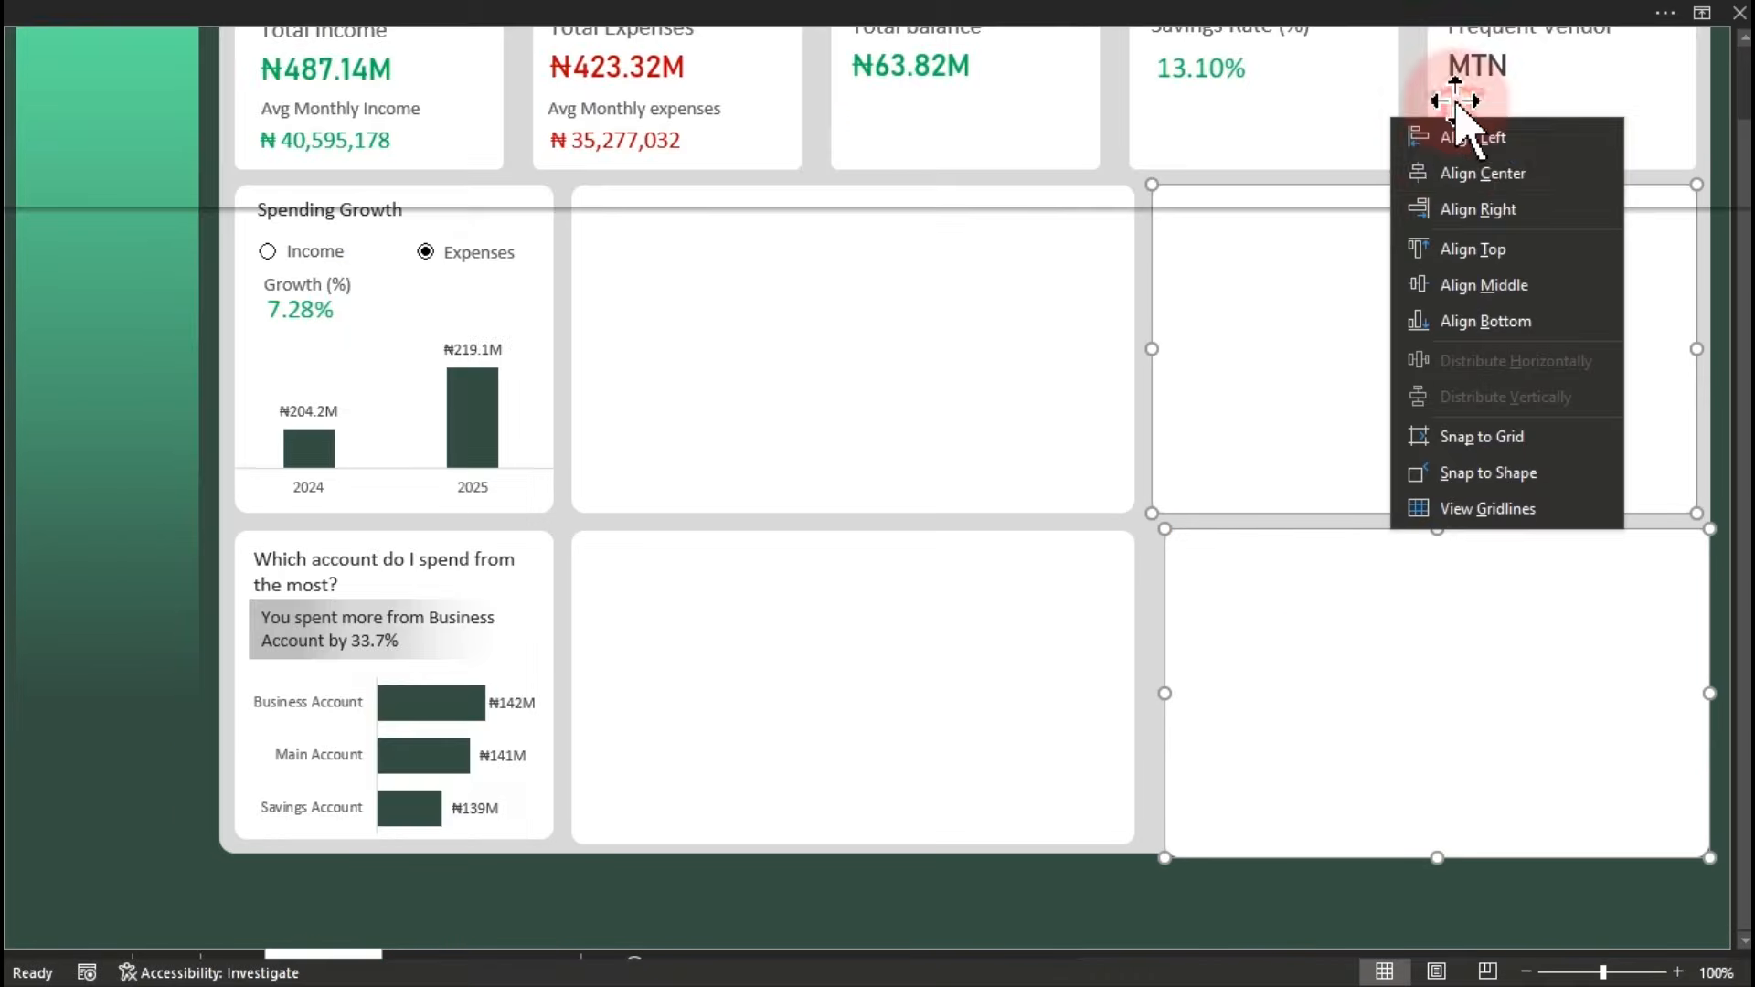
pyautogui.click(1463, 138)
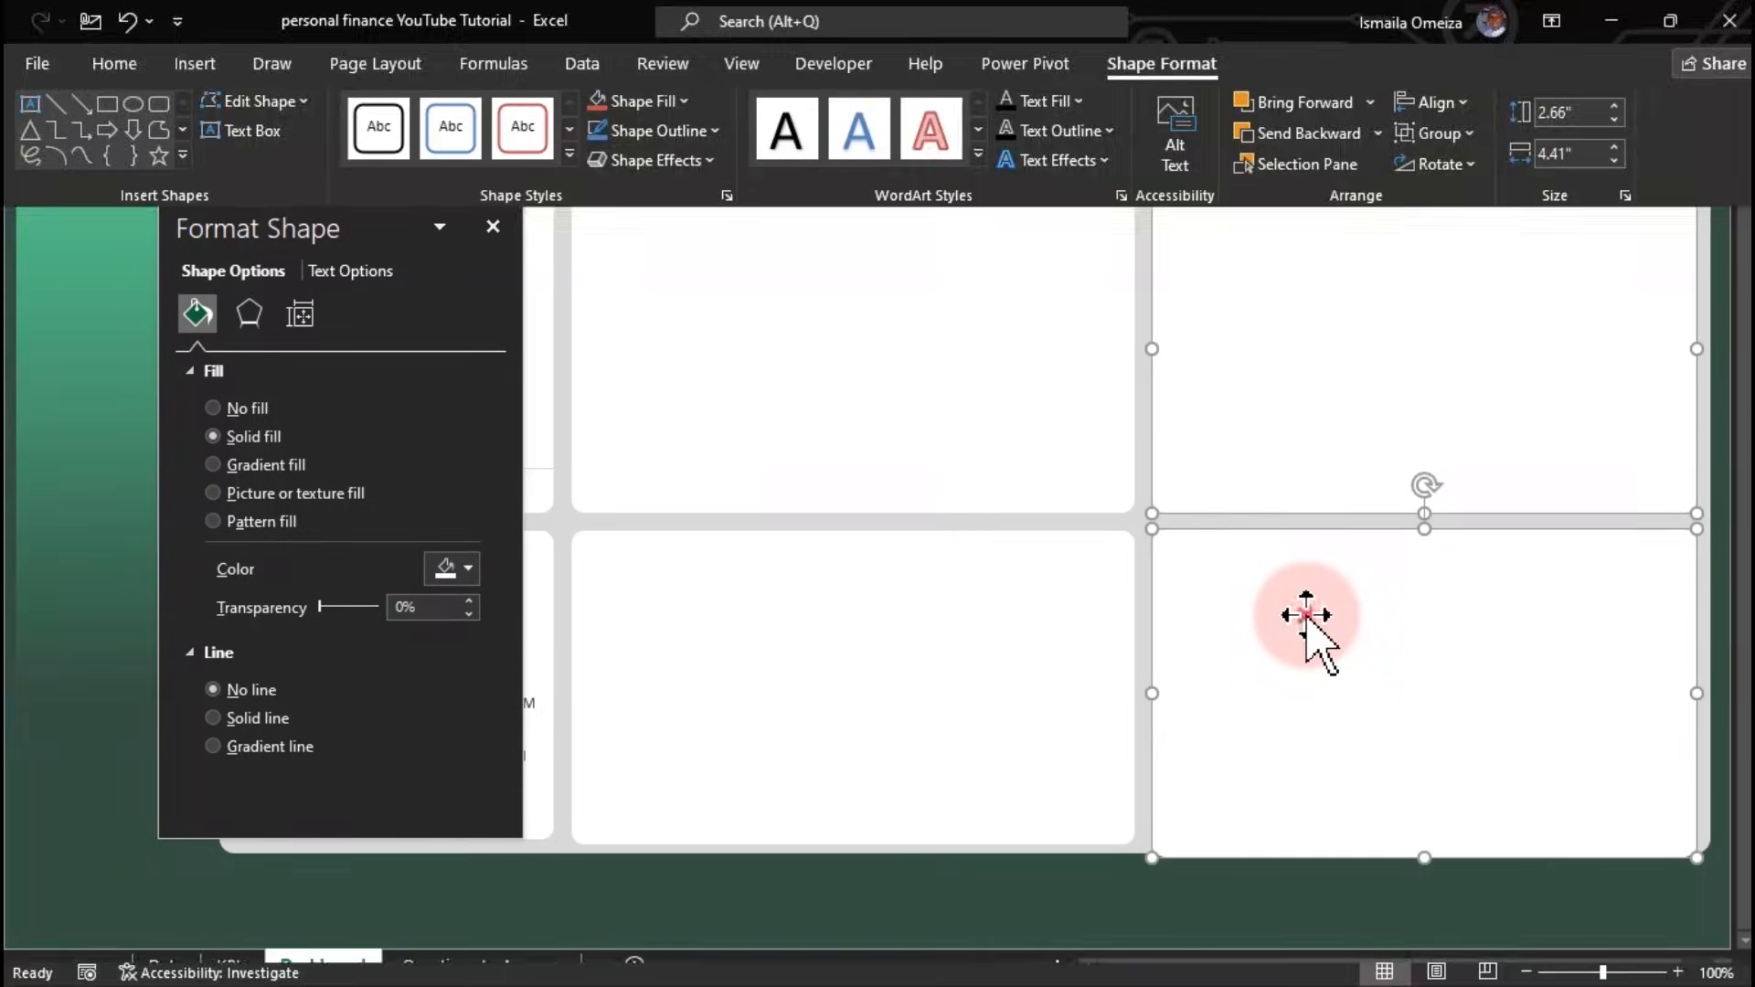
# Align the lower middle and lower rightmost blank cards using Align Top
pyautogui.click(1125, 594)
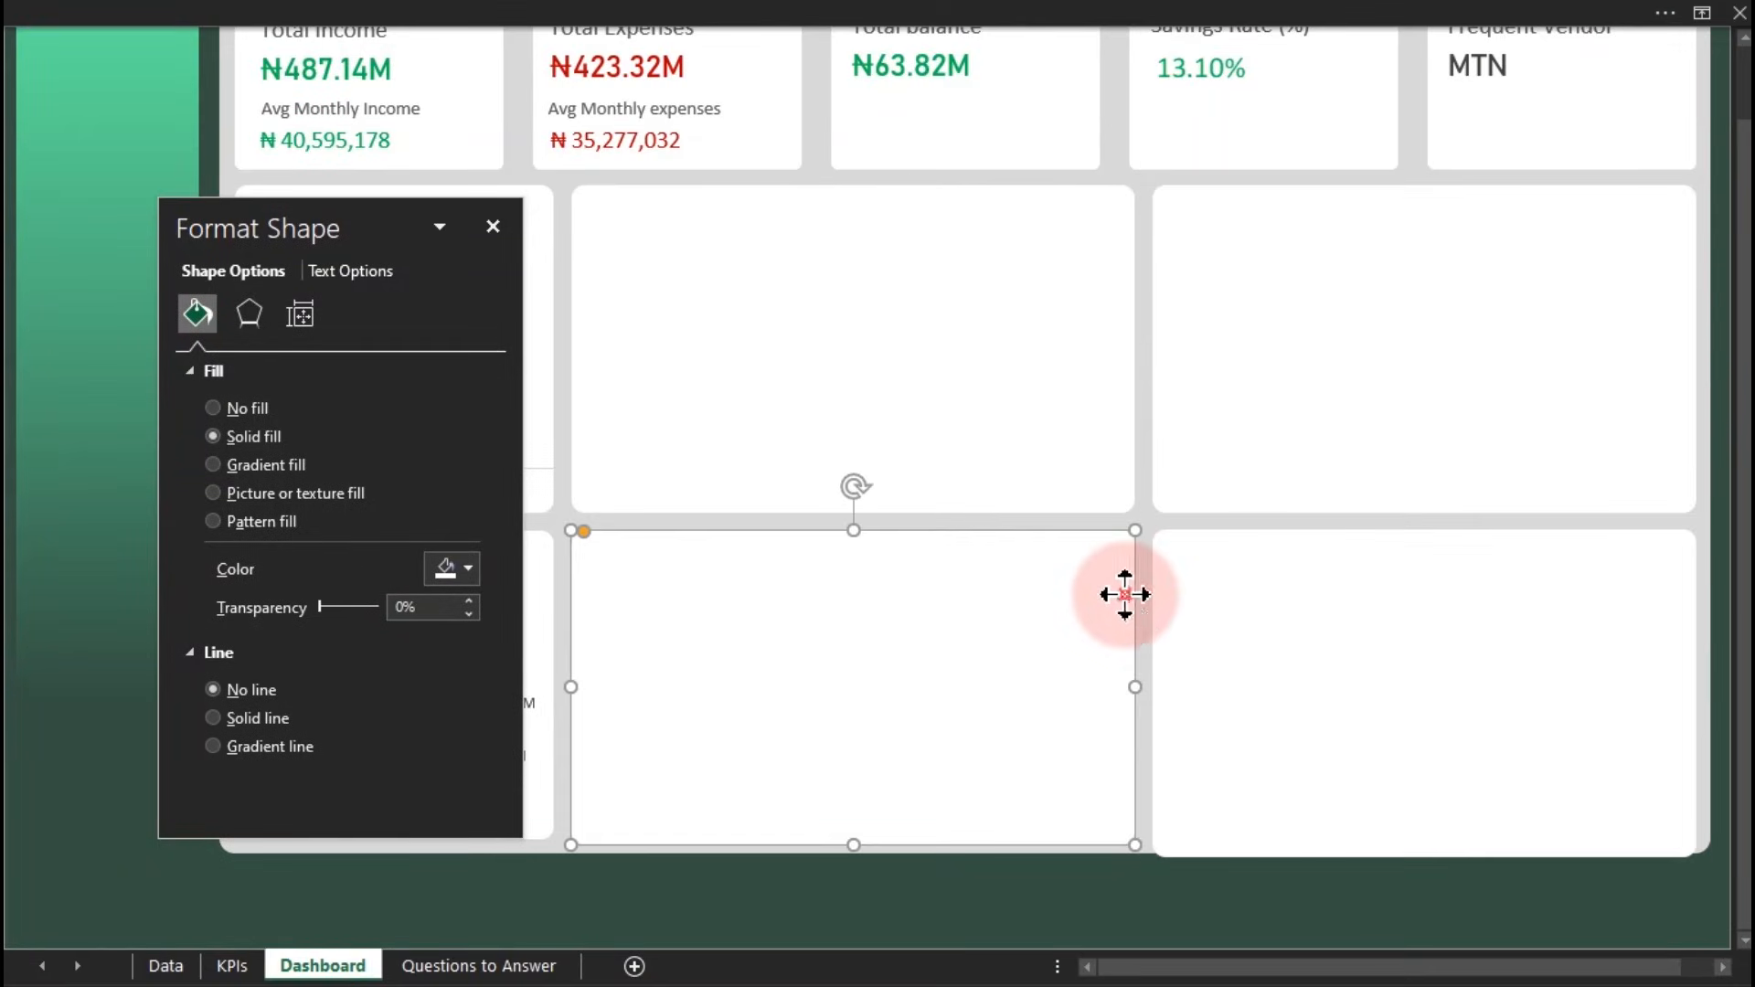
pyautogui.keyDown('shift'); pyautogui.click(1196, 632); pyautogui.keyUp('shift')
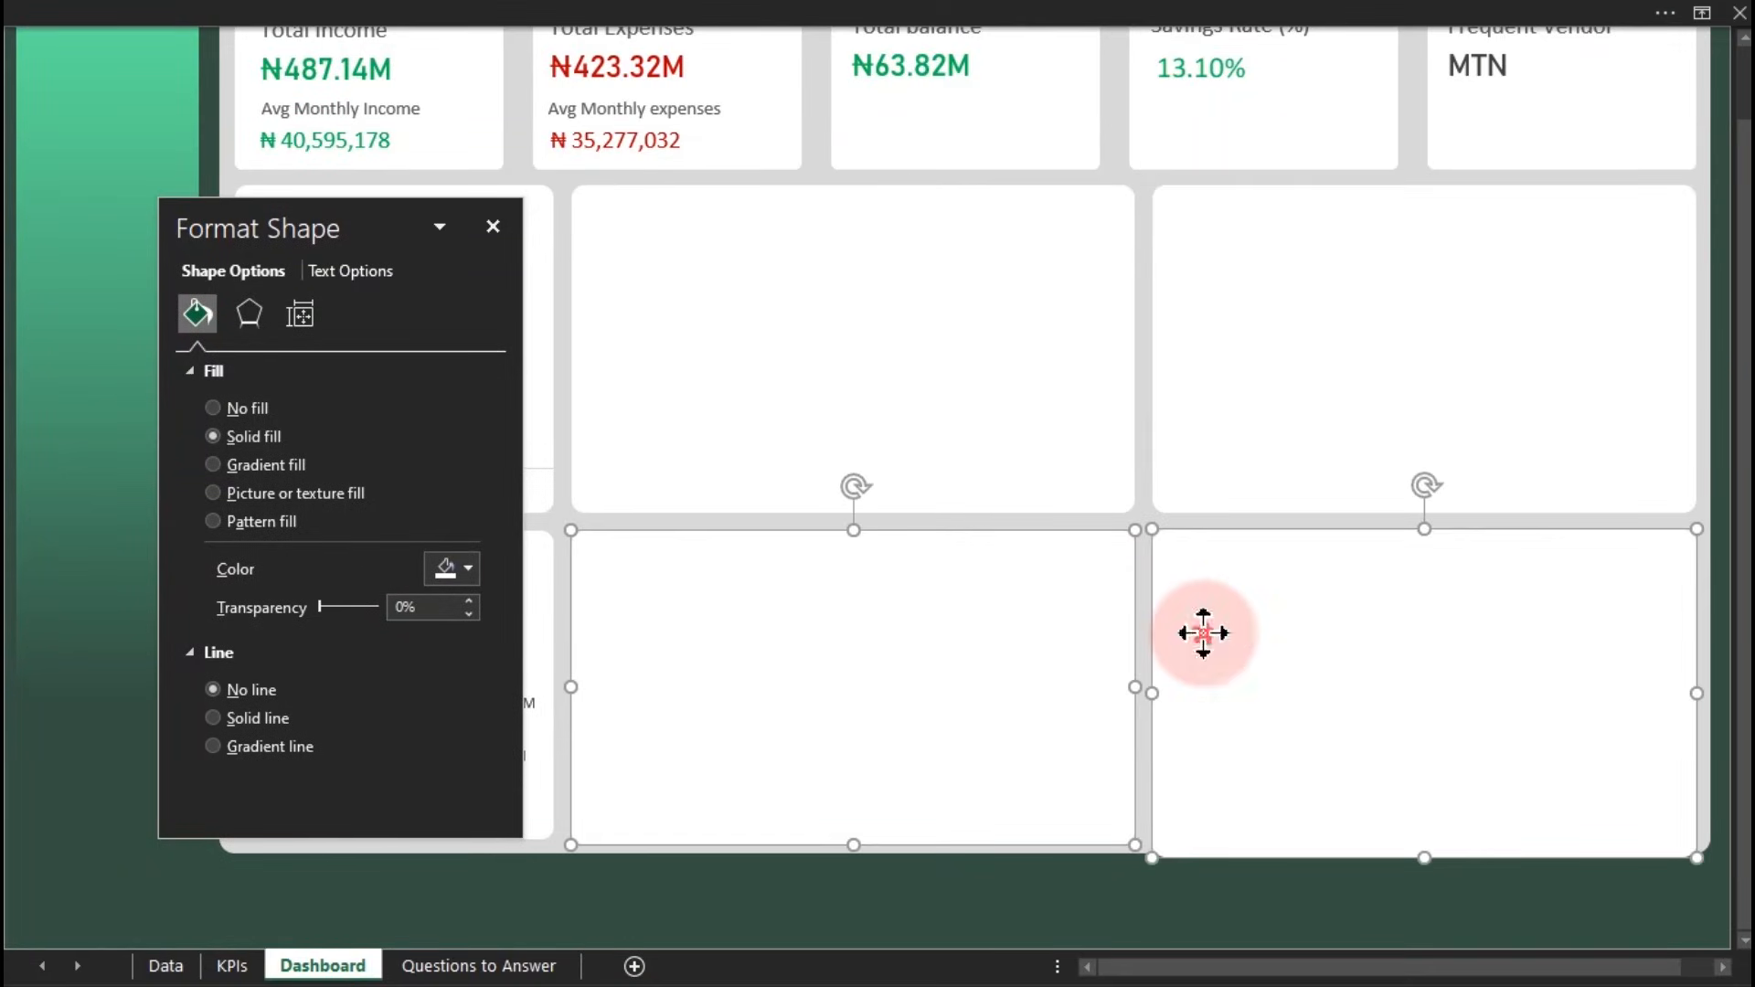
pyautogui.click(1207, 13)
pyautogui.click(1448, 105)
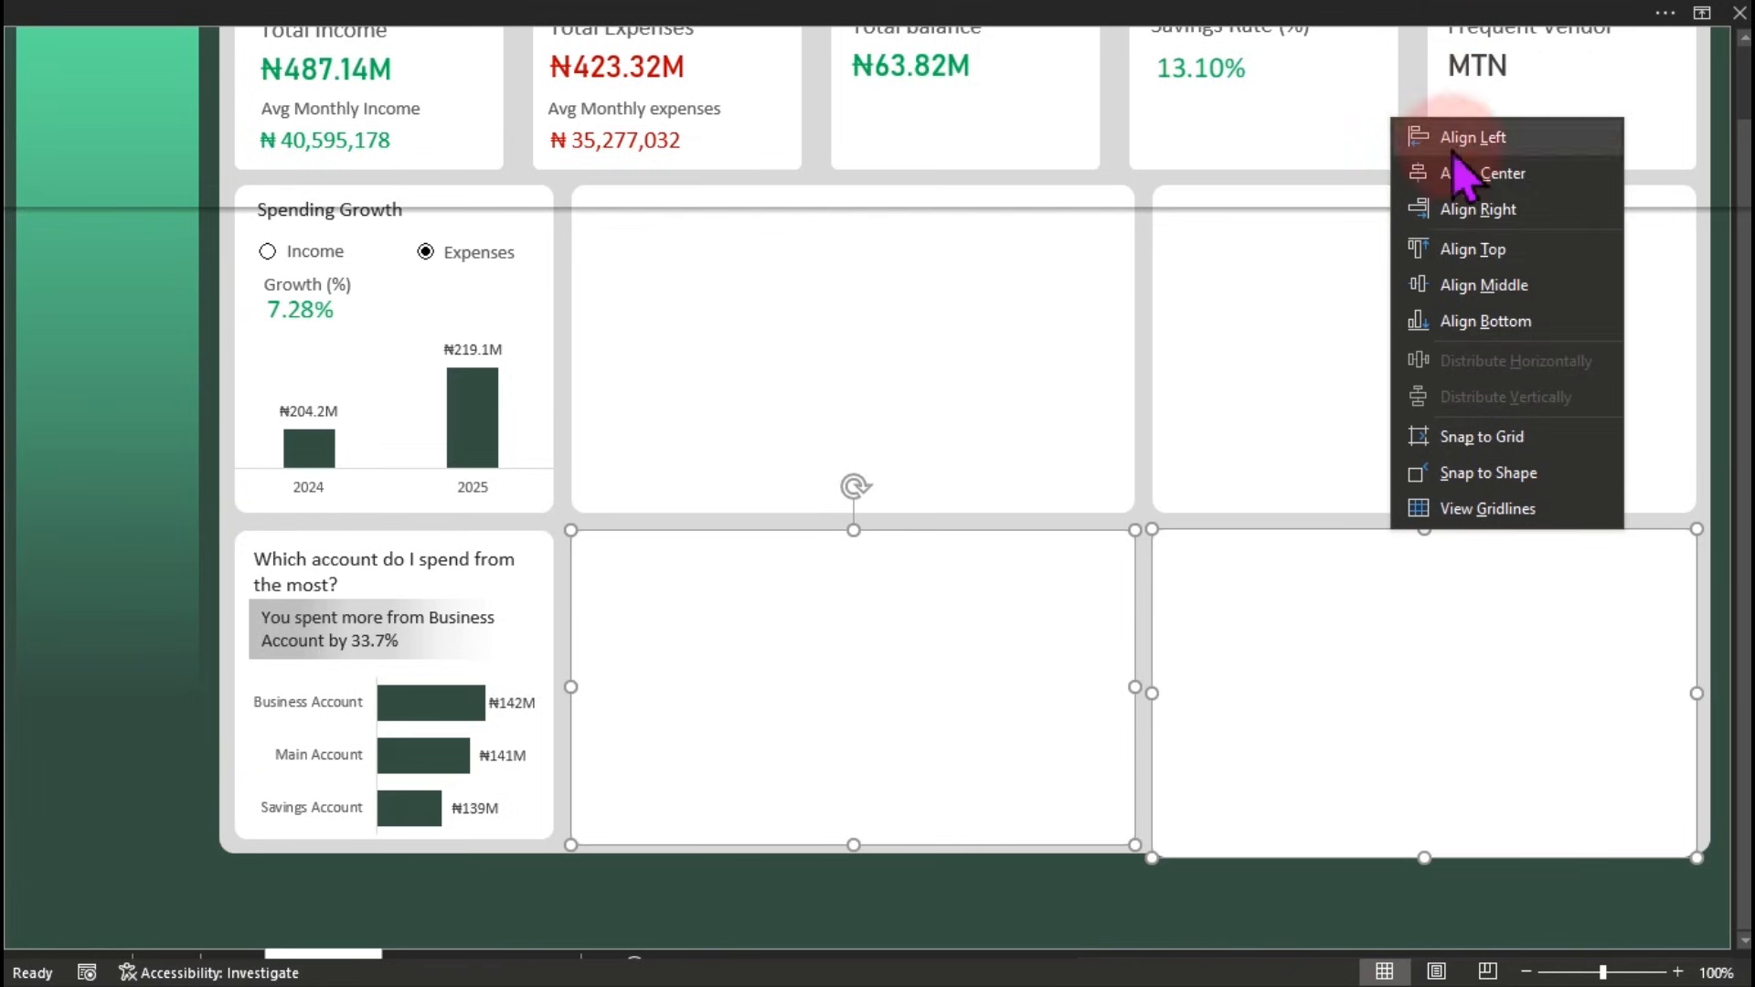
pyautogui.click(1463, 253)
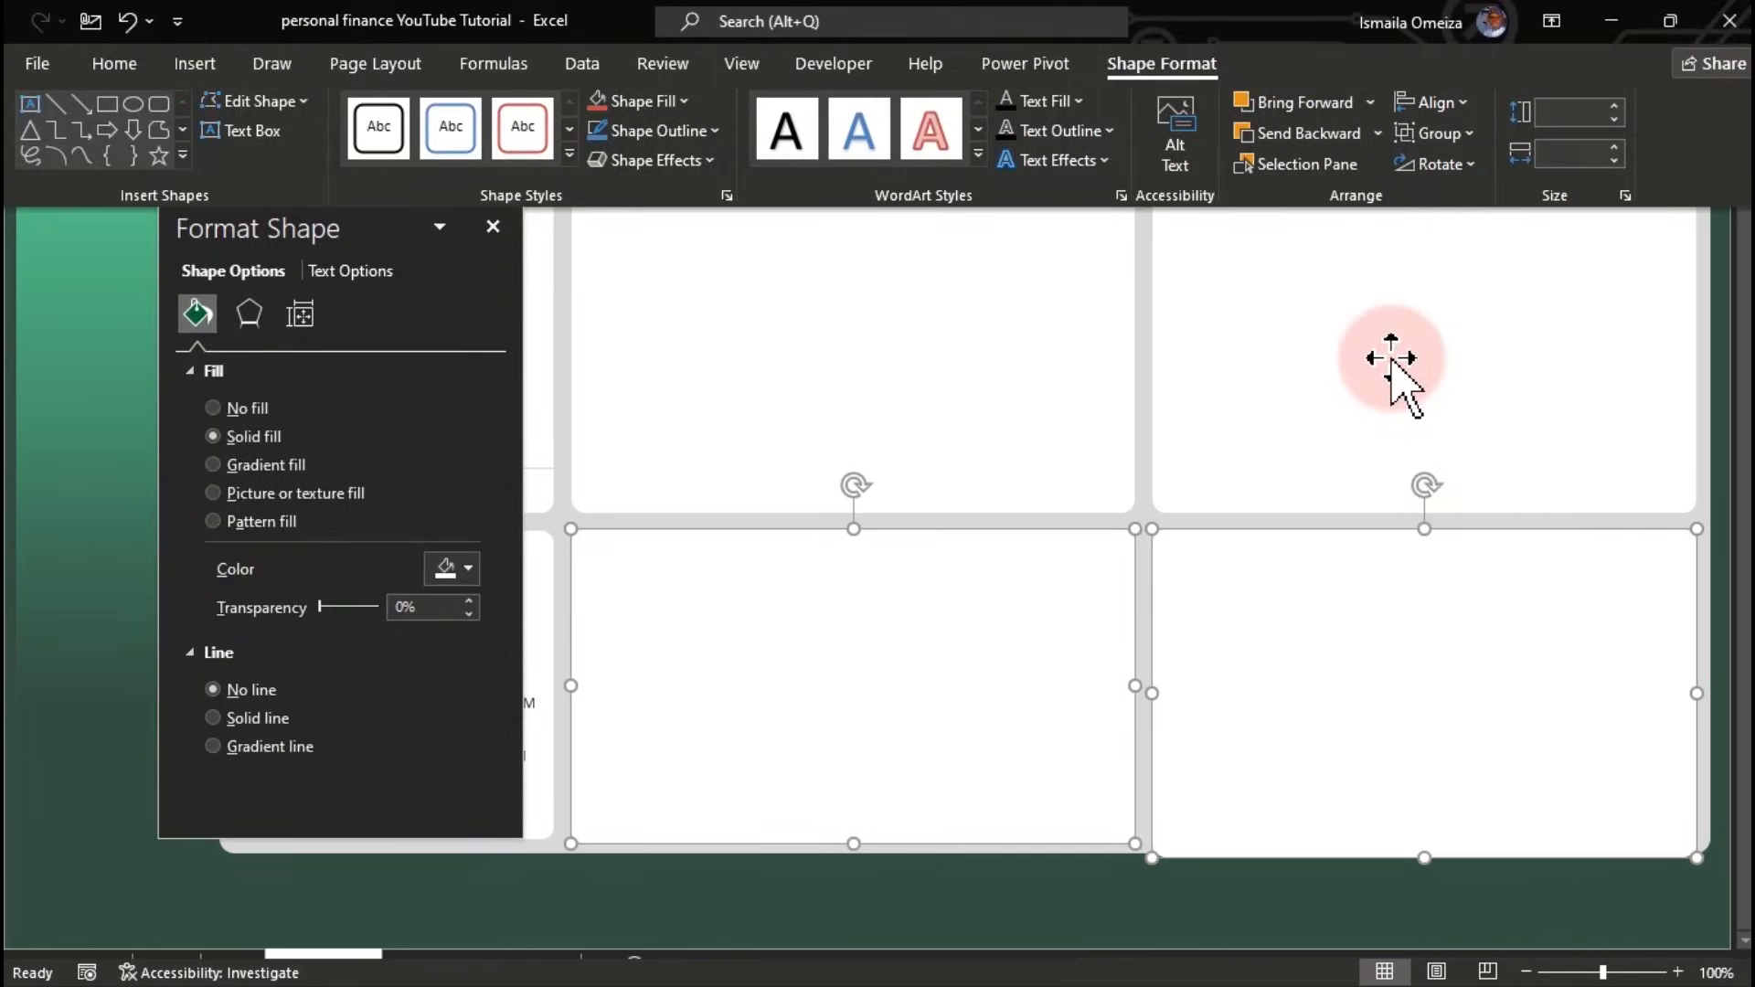
# Raise the bottom edge of the lower rightmost card to match its neighbour, and close the shape formatting options
pyautogui.click(1390, 358)
pyautogui.click(1390, 366)
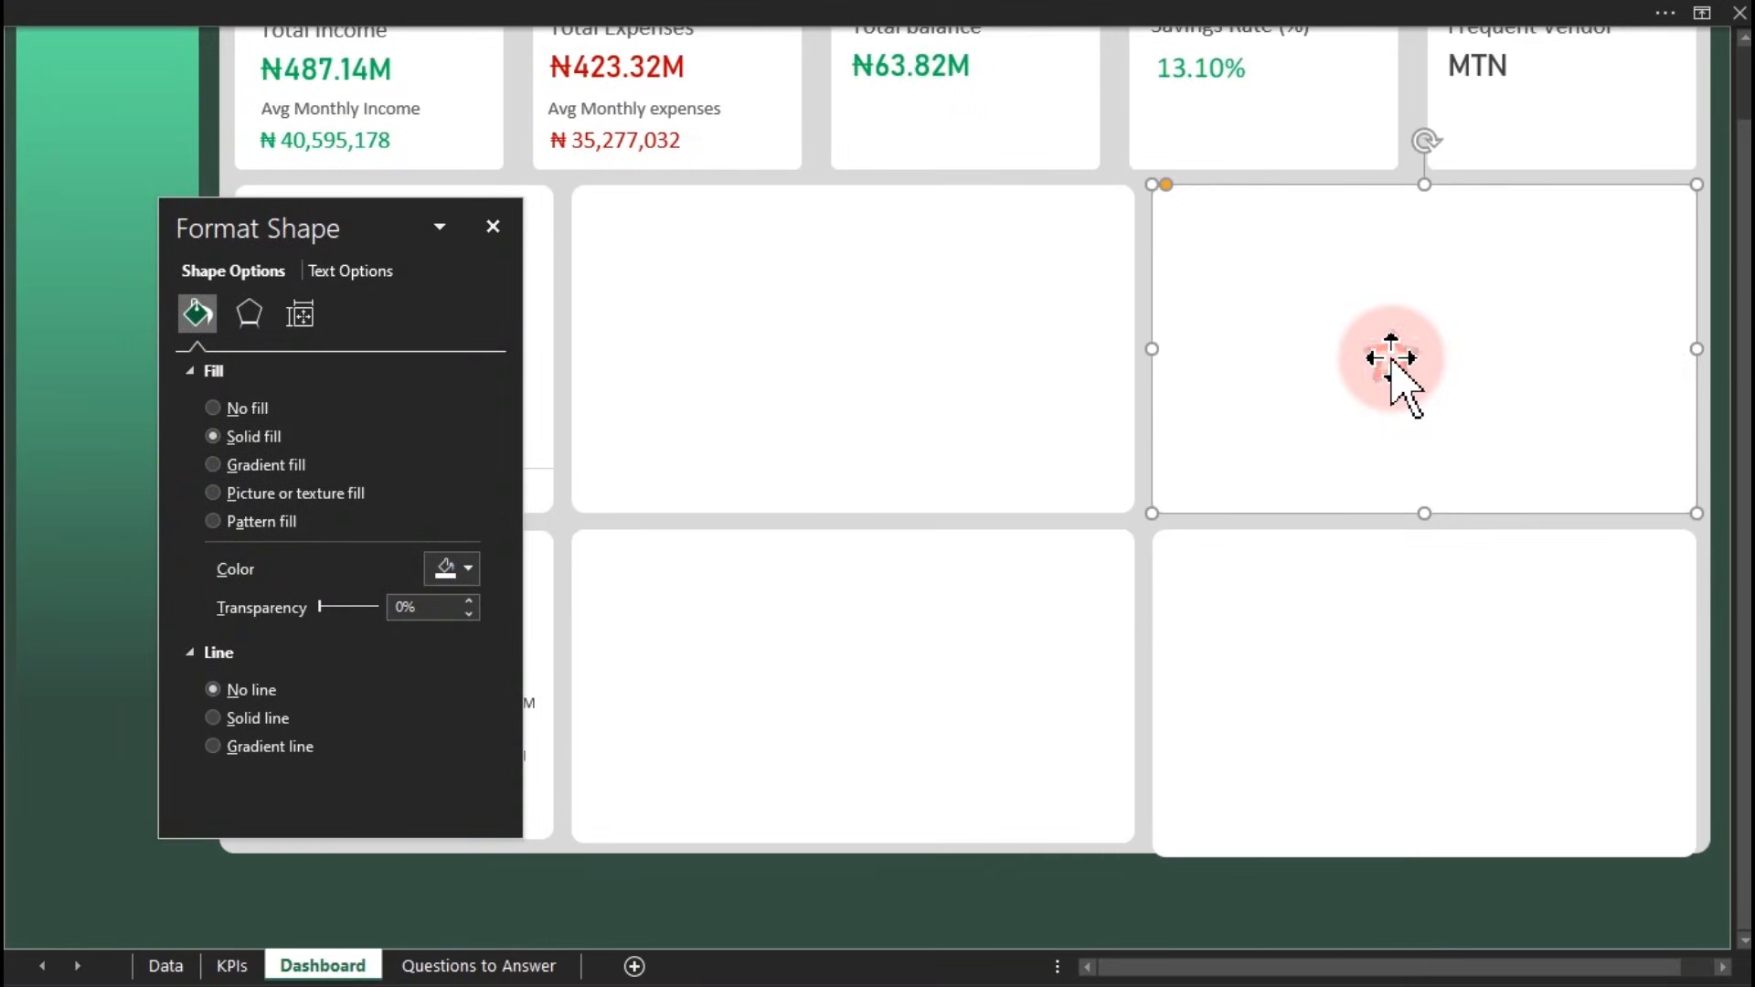
pyautogui.click(1405, 654)
pyautogui.moveTo(1425, 859); pyautogui.dragTo(1427, 839)
pyautogui.click(1250, 881)
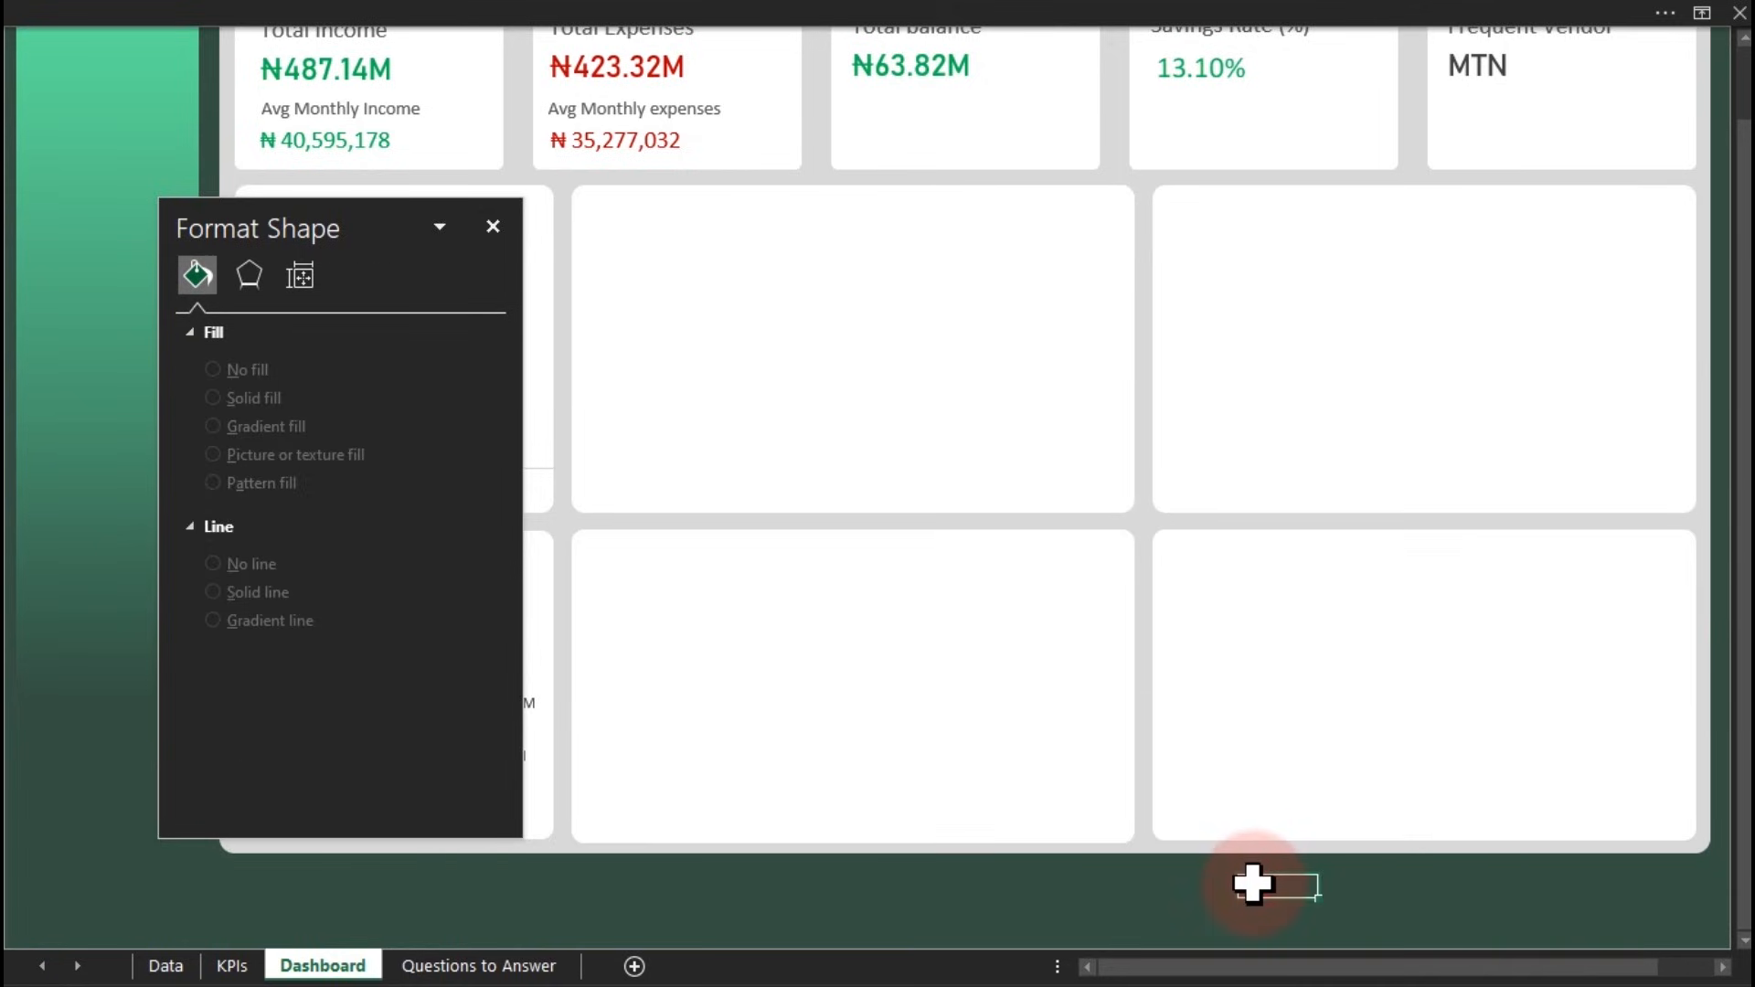
pyautogui.click(493, 226)
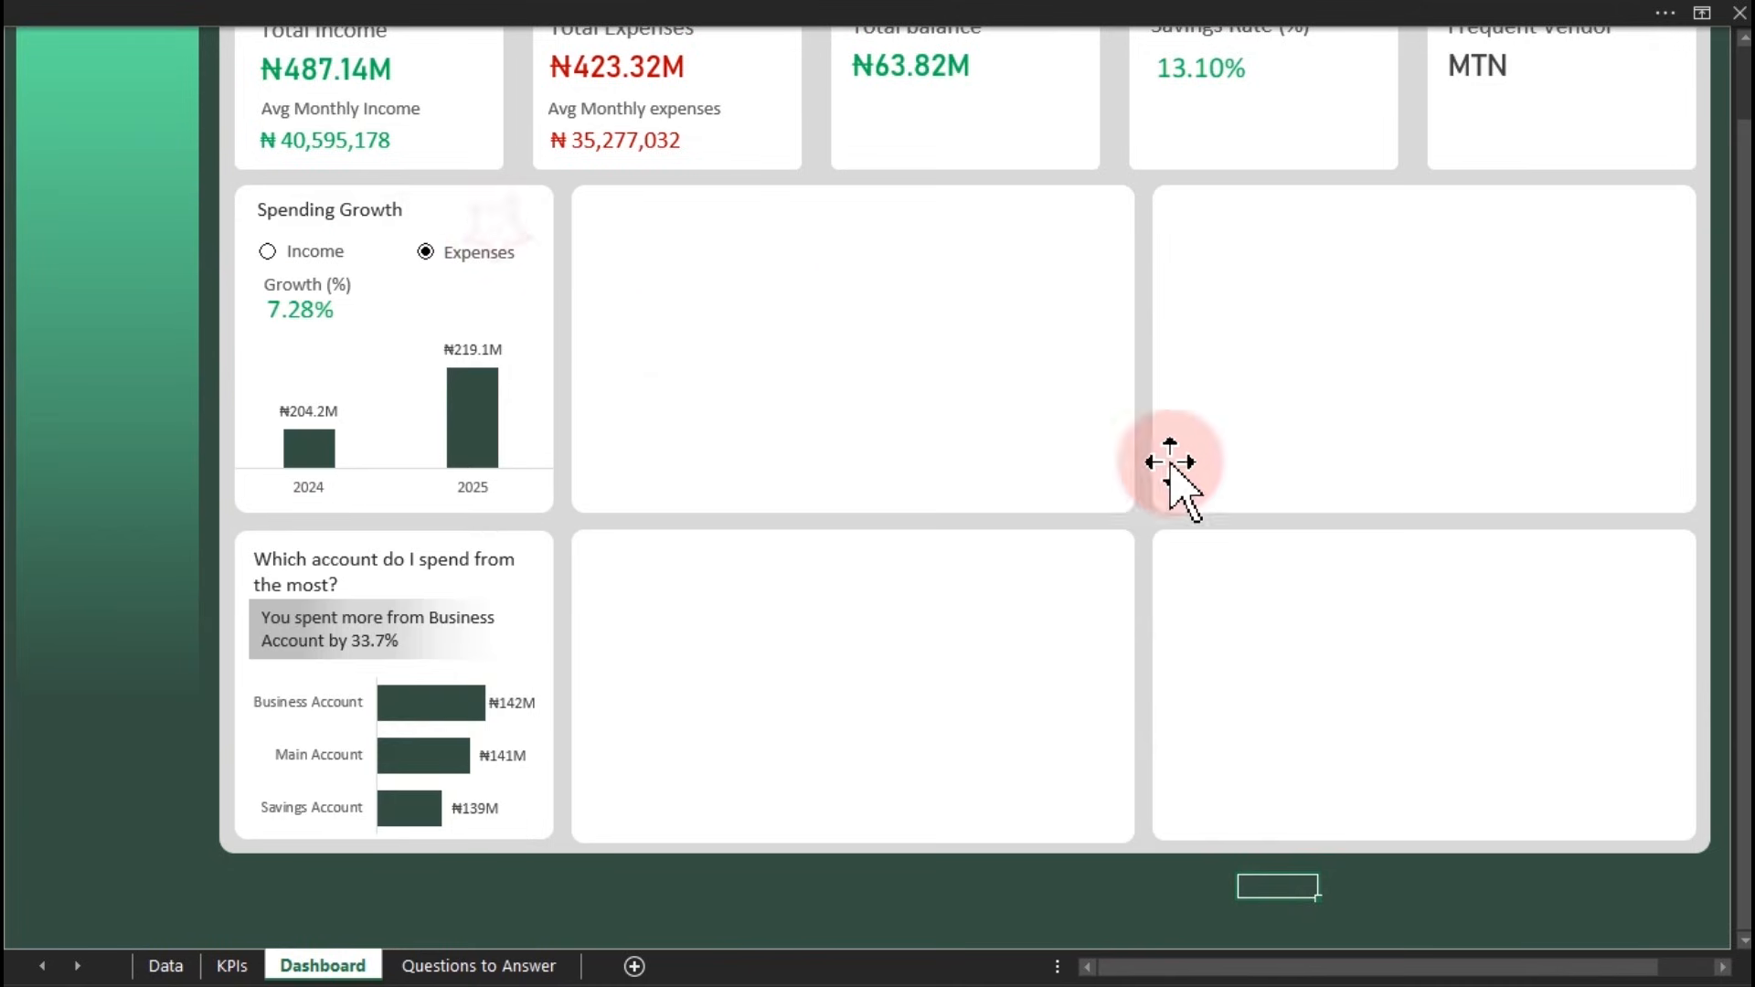
# Copy the Spending Growth title onto the upper middle card and widen its text box to span the card
pyautogui.moveTo(1746, 733); pyautogui.dragTo(1740, 581)
pyautogui.click(391, 288)
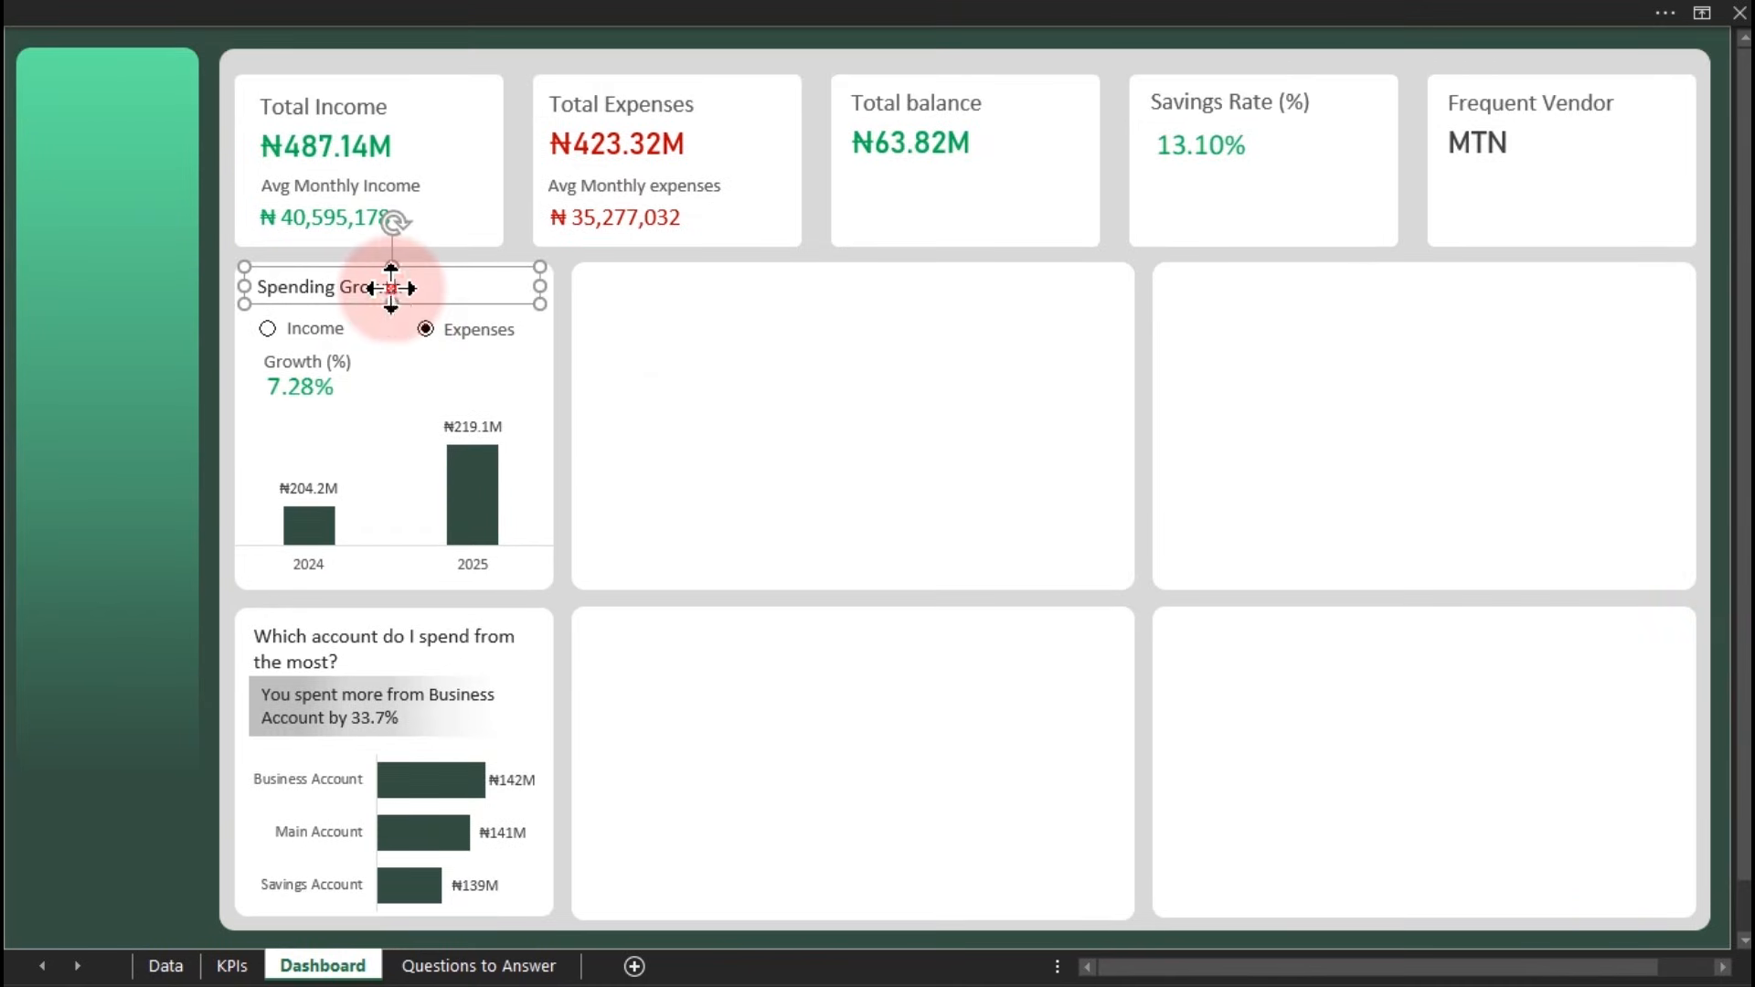
pyautogui.moveTo(392, 291); pyautogui.dragTo(695, 286)
pyautogui.moveTo(873, 294); pyautogui.dragTo(1325, 292)
# Duplicate the widened Spending Growth title onto the upper and lower rightmost cards
pyautogui.hotkey('ctrl', 'd')
pyautogui.click(1330, 306)
pyautogui.click(1369, 297)
pyautogui.hotkey('ctrl', 'd')
pyautogui.moveTo(1371, 310); pyautogui.dragTo(1353, 633)
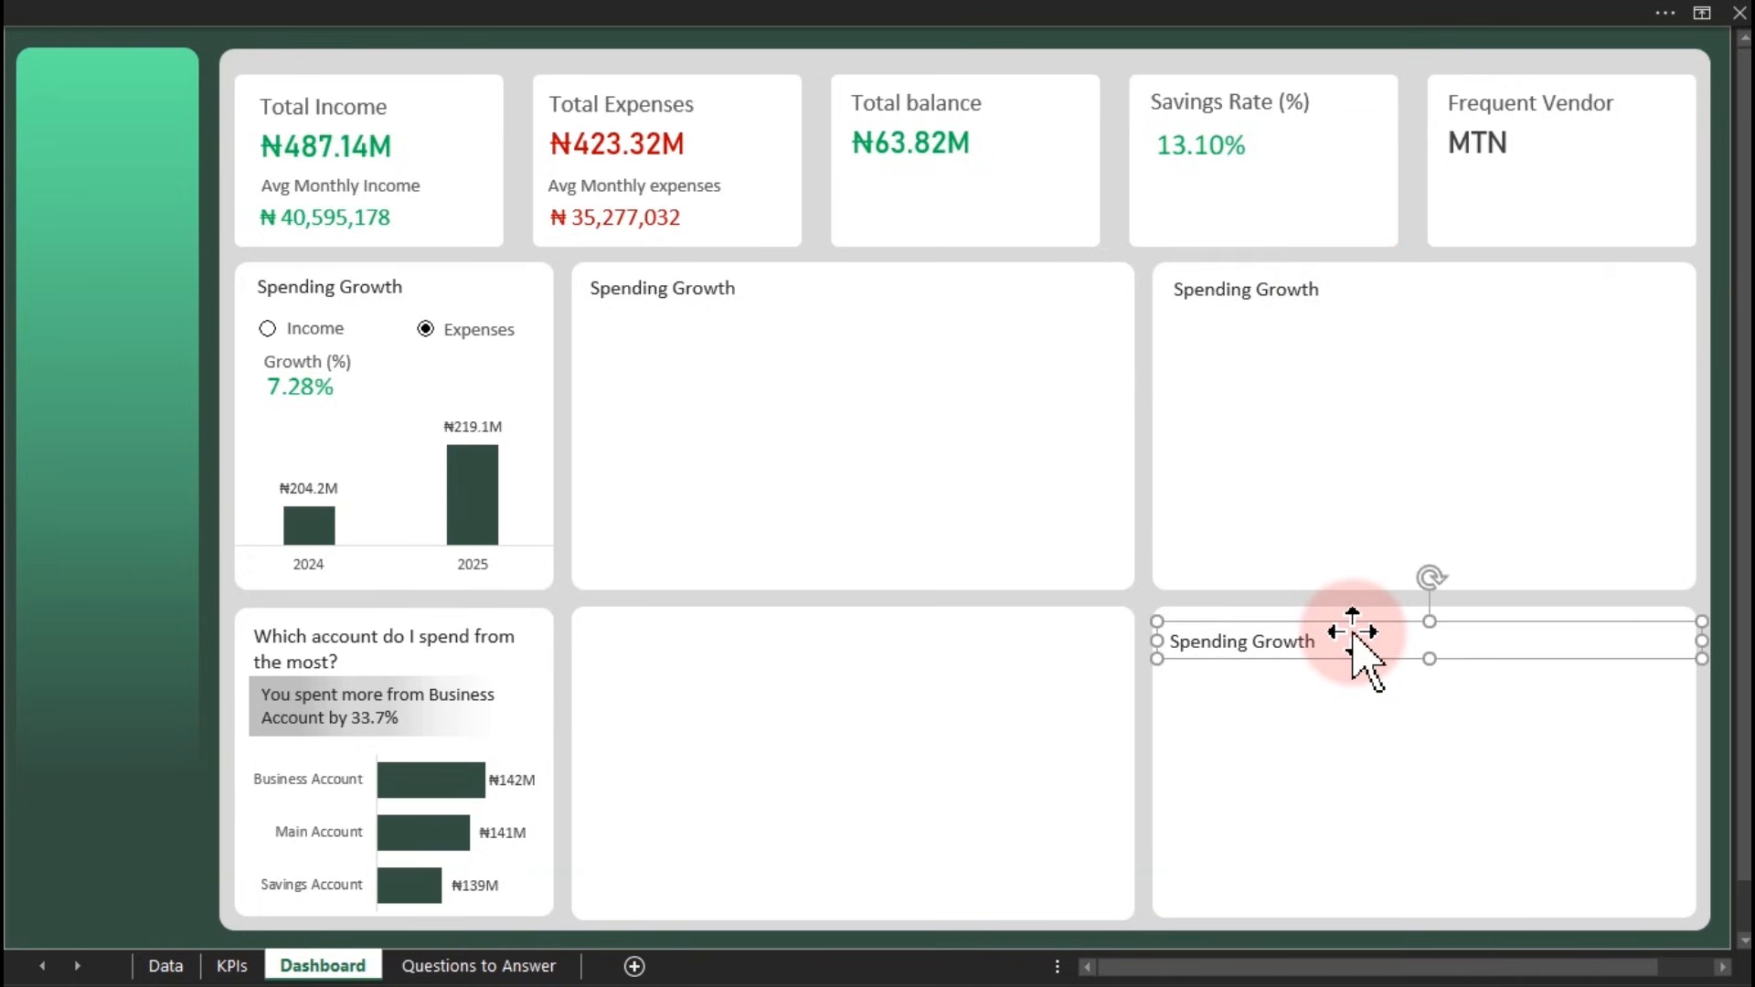
# Duplicate the lower rightmost card's Spending Growth title and place the copy at the top of the lower middle card
pyautogui.hotkey('ctrl', 'd')
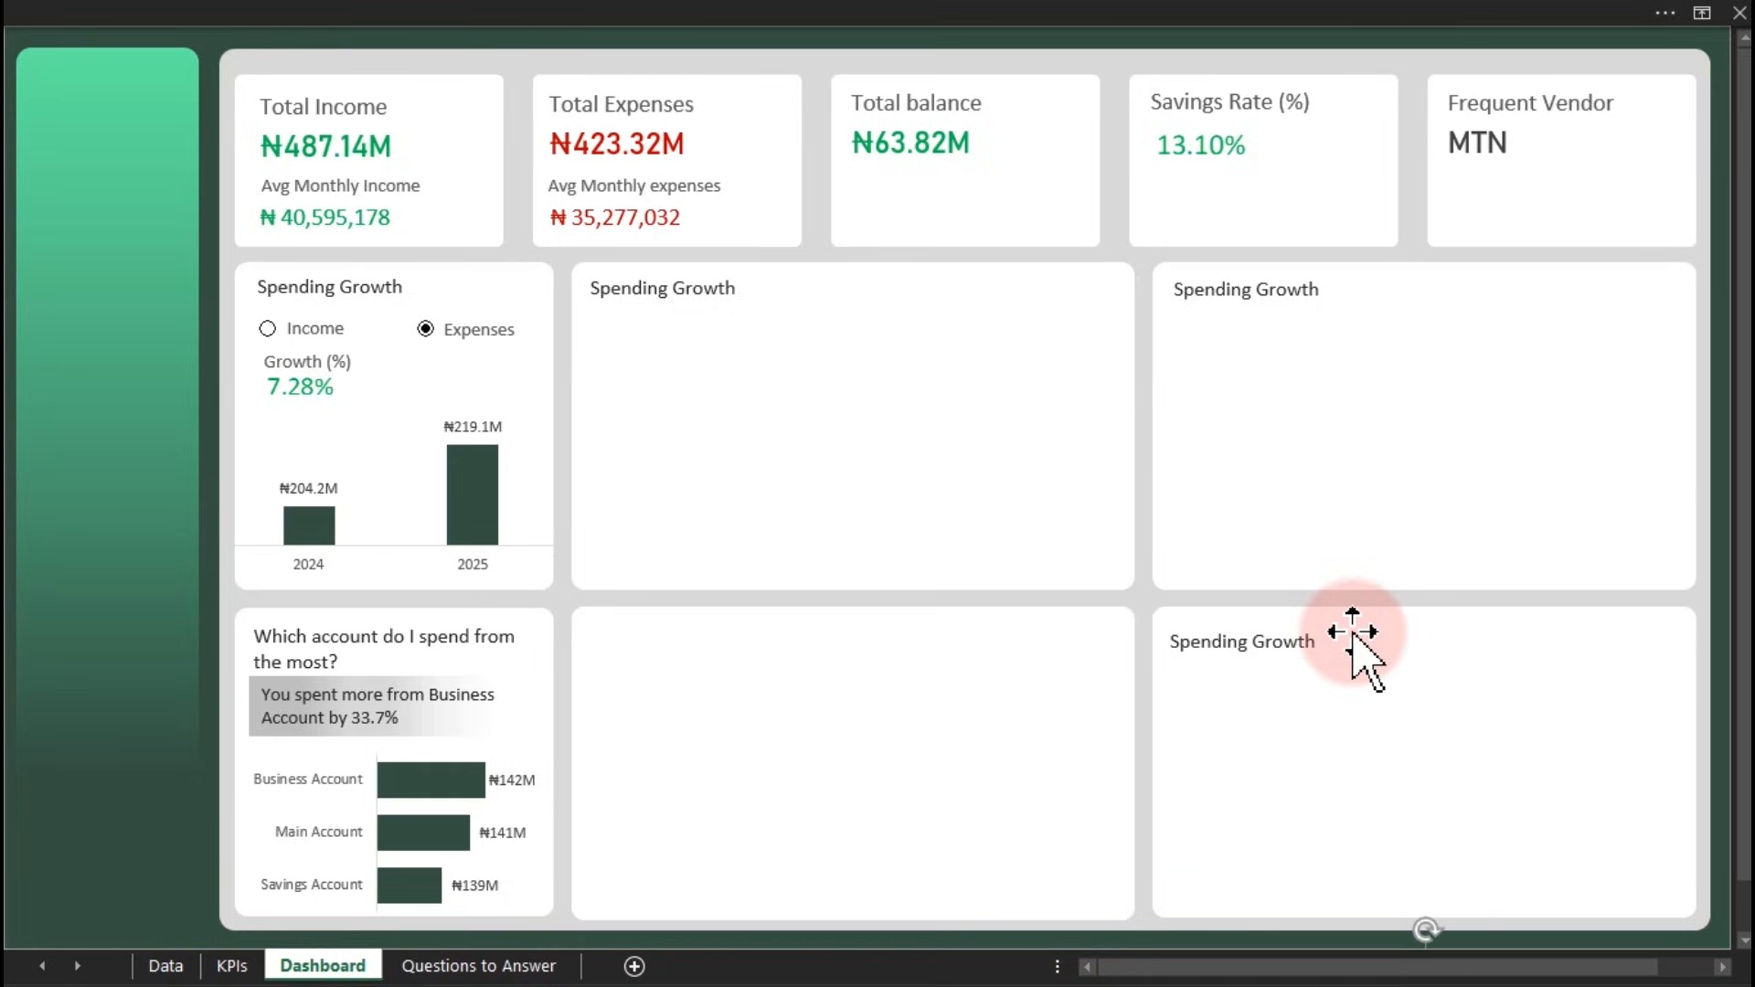
pyautogui.hotkey('ctrl', 'z')
pyautogui.hotkey('ctrl', 'y')
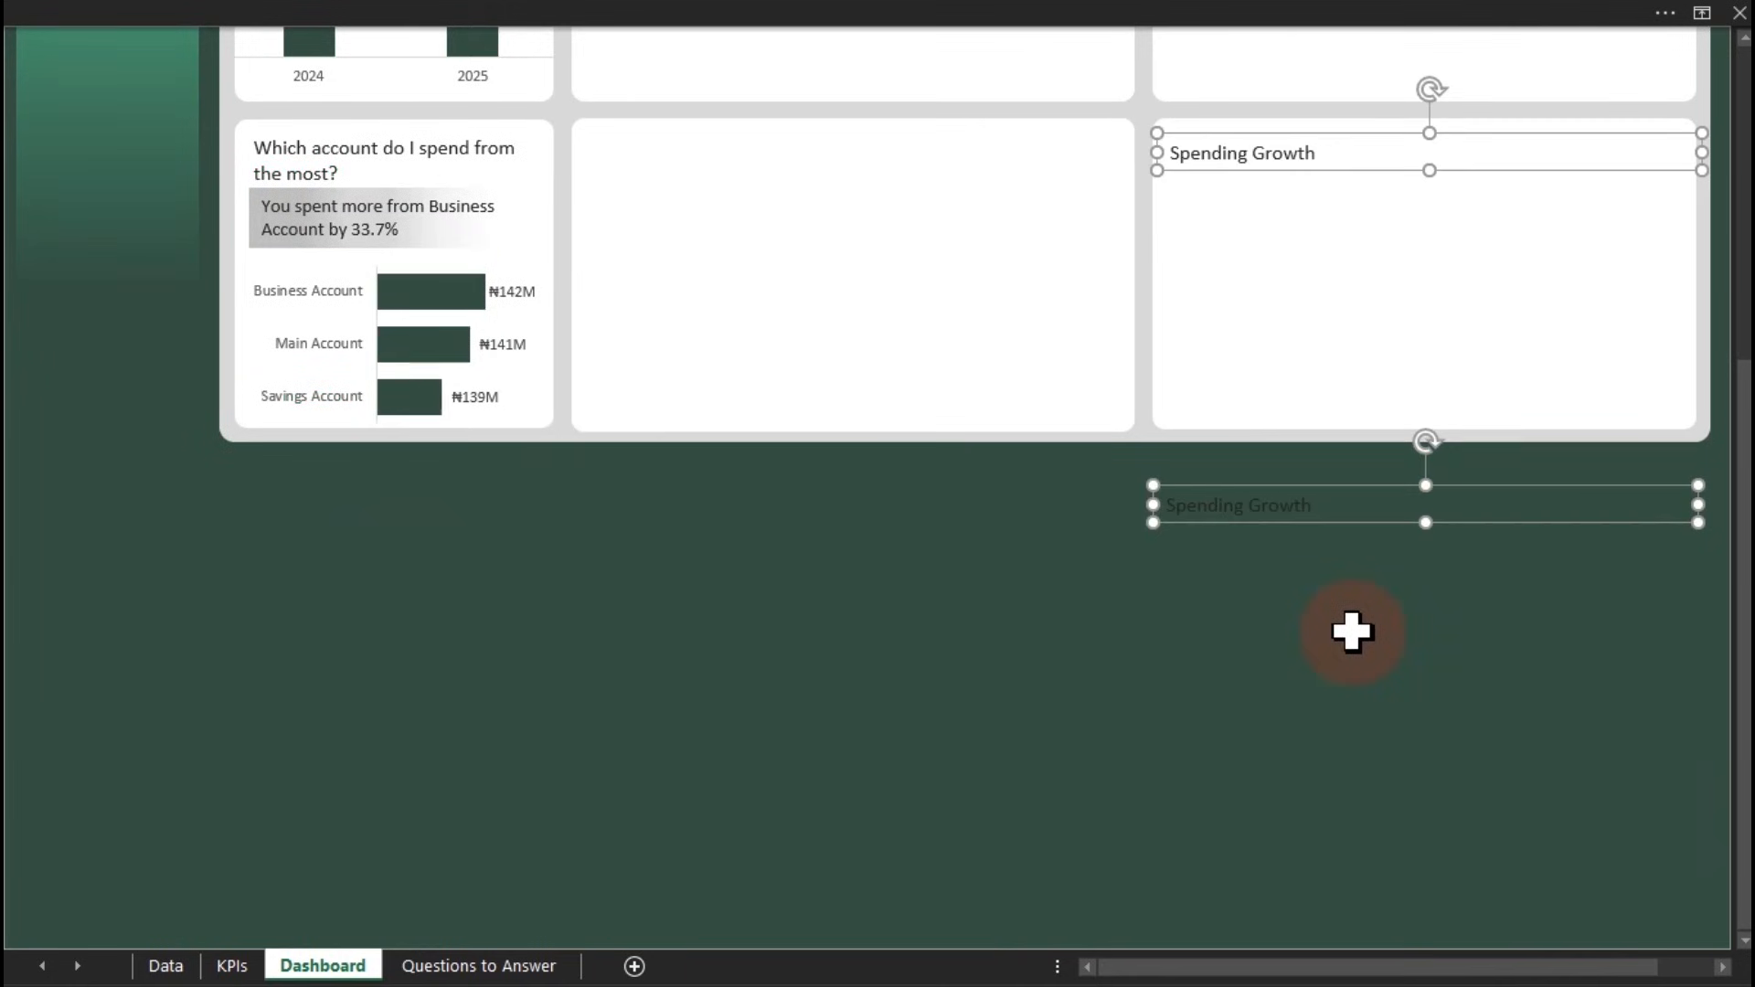
pyautogui.moveTo(1340, 521); pyautogui.dragTo(1066, 305)
pyautogui.hotkey('ctrl', 'z')
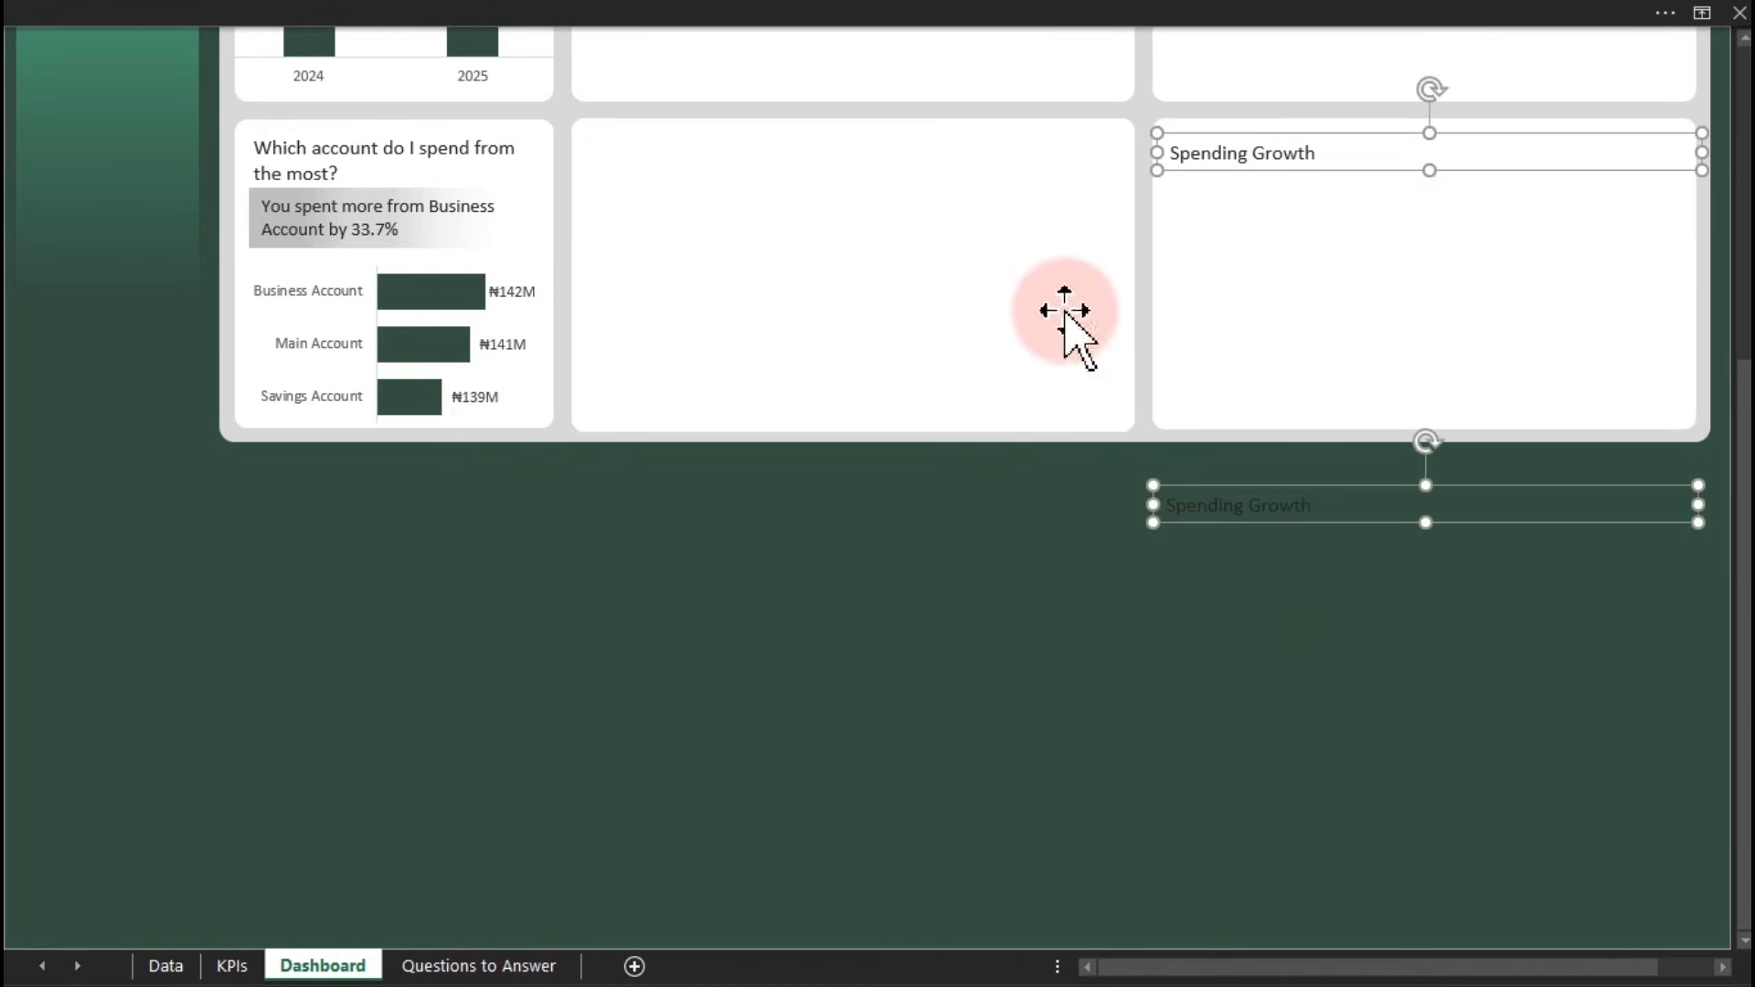
pyautogui.click(1185, 650)
pyautogui.click(1261, 512)
pyautogui.moveTo(1253, 505); pyautogui.dragTo(687, 145)
pyautogui.moveTo(1743, 674); pyautogui.dragTo(1741, 340)
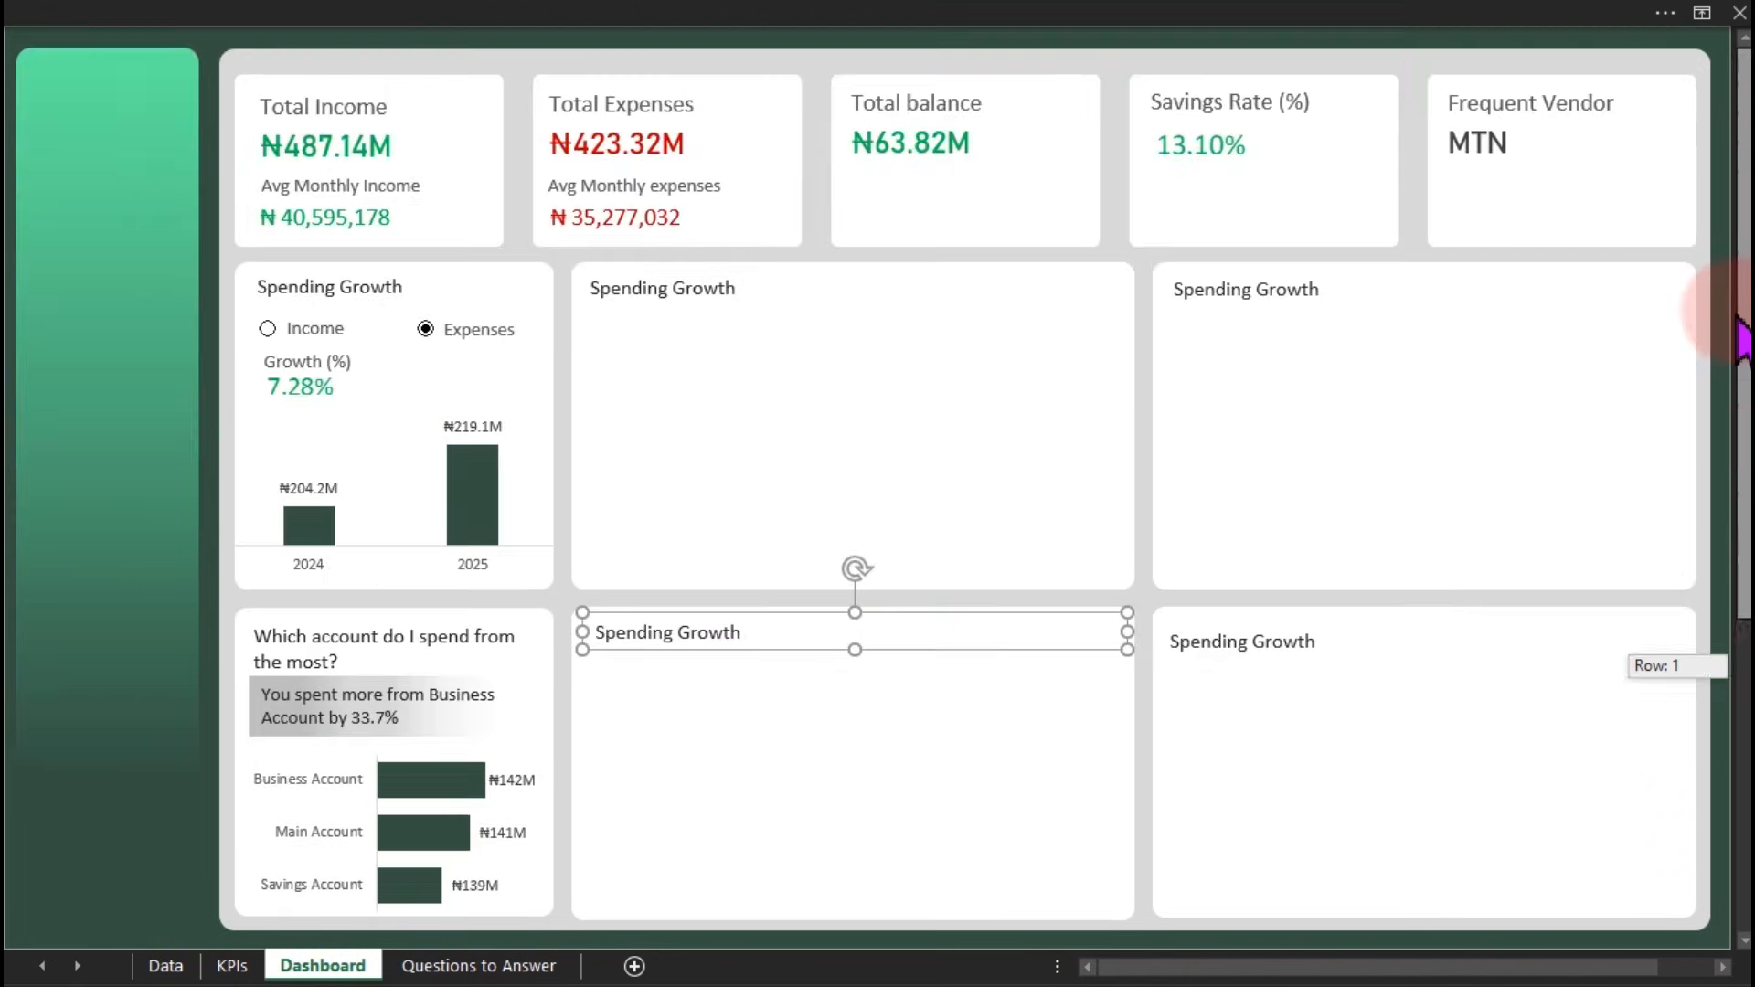
# On the Questions to Answer sheet, fill column X with the dark green used for the separator in column Q
pyautogui.click(717, 286)
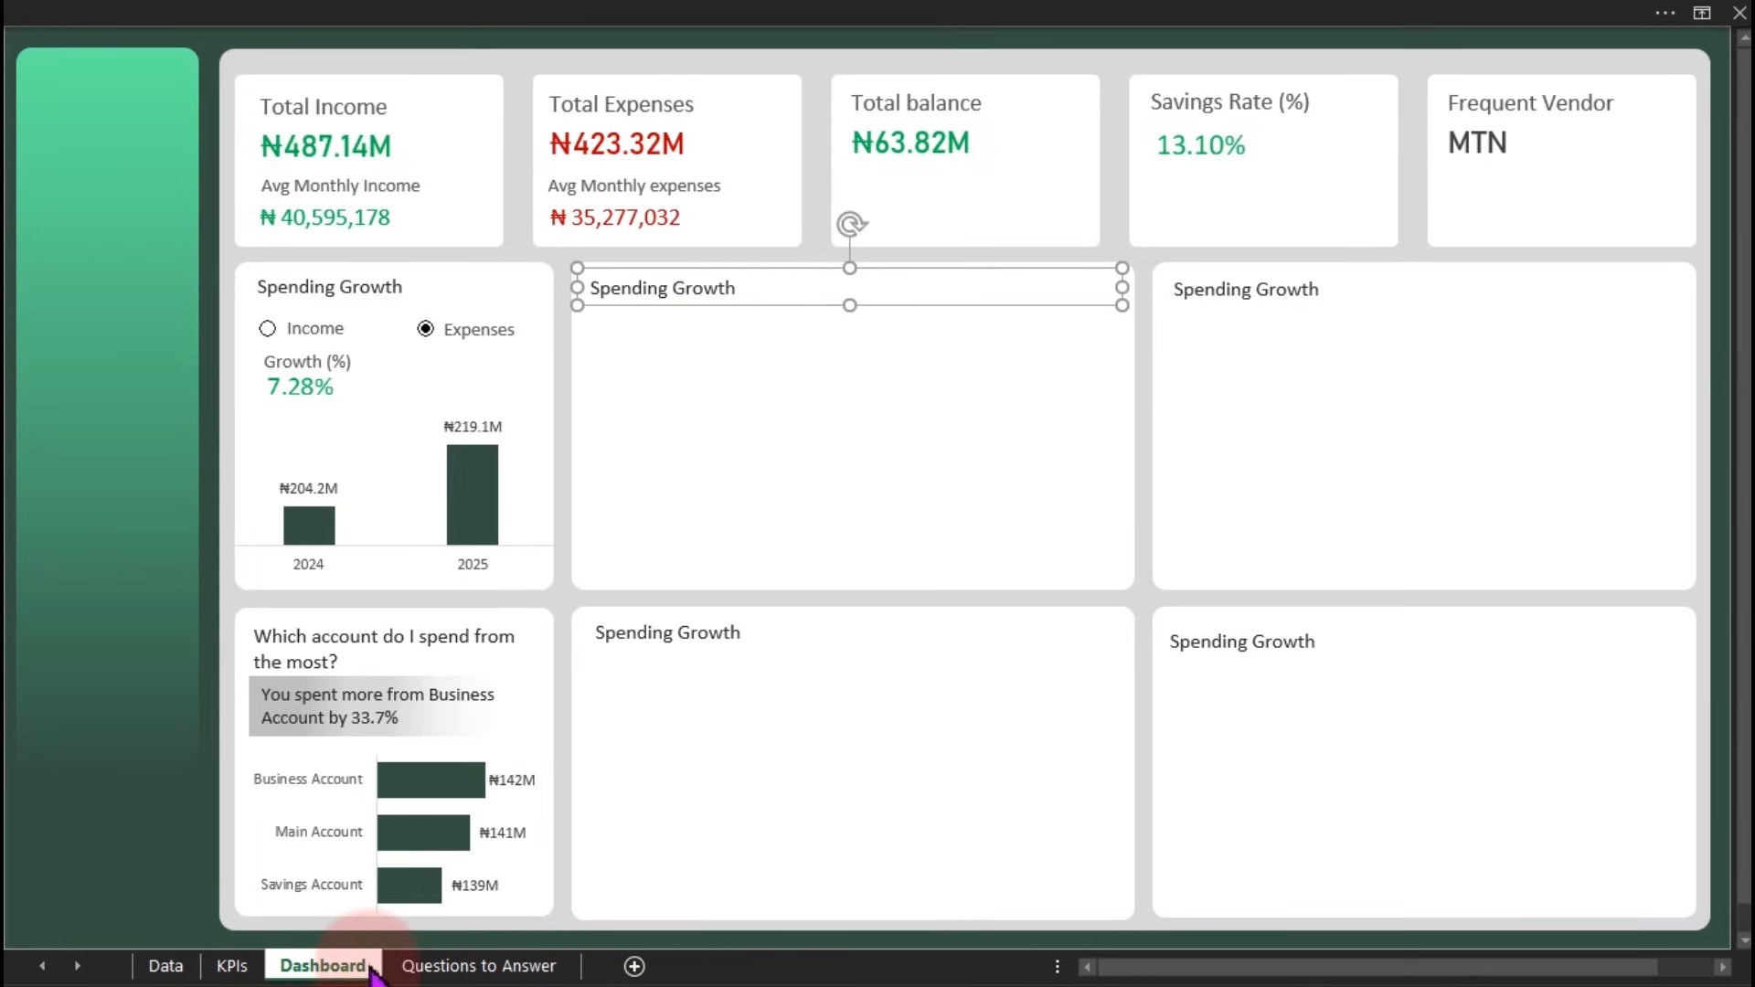
pyautogui.click(419, 967)
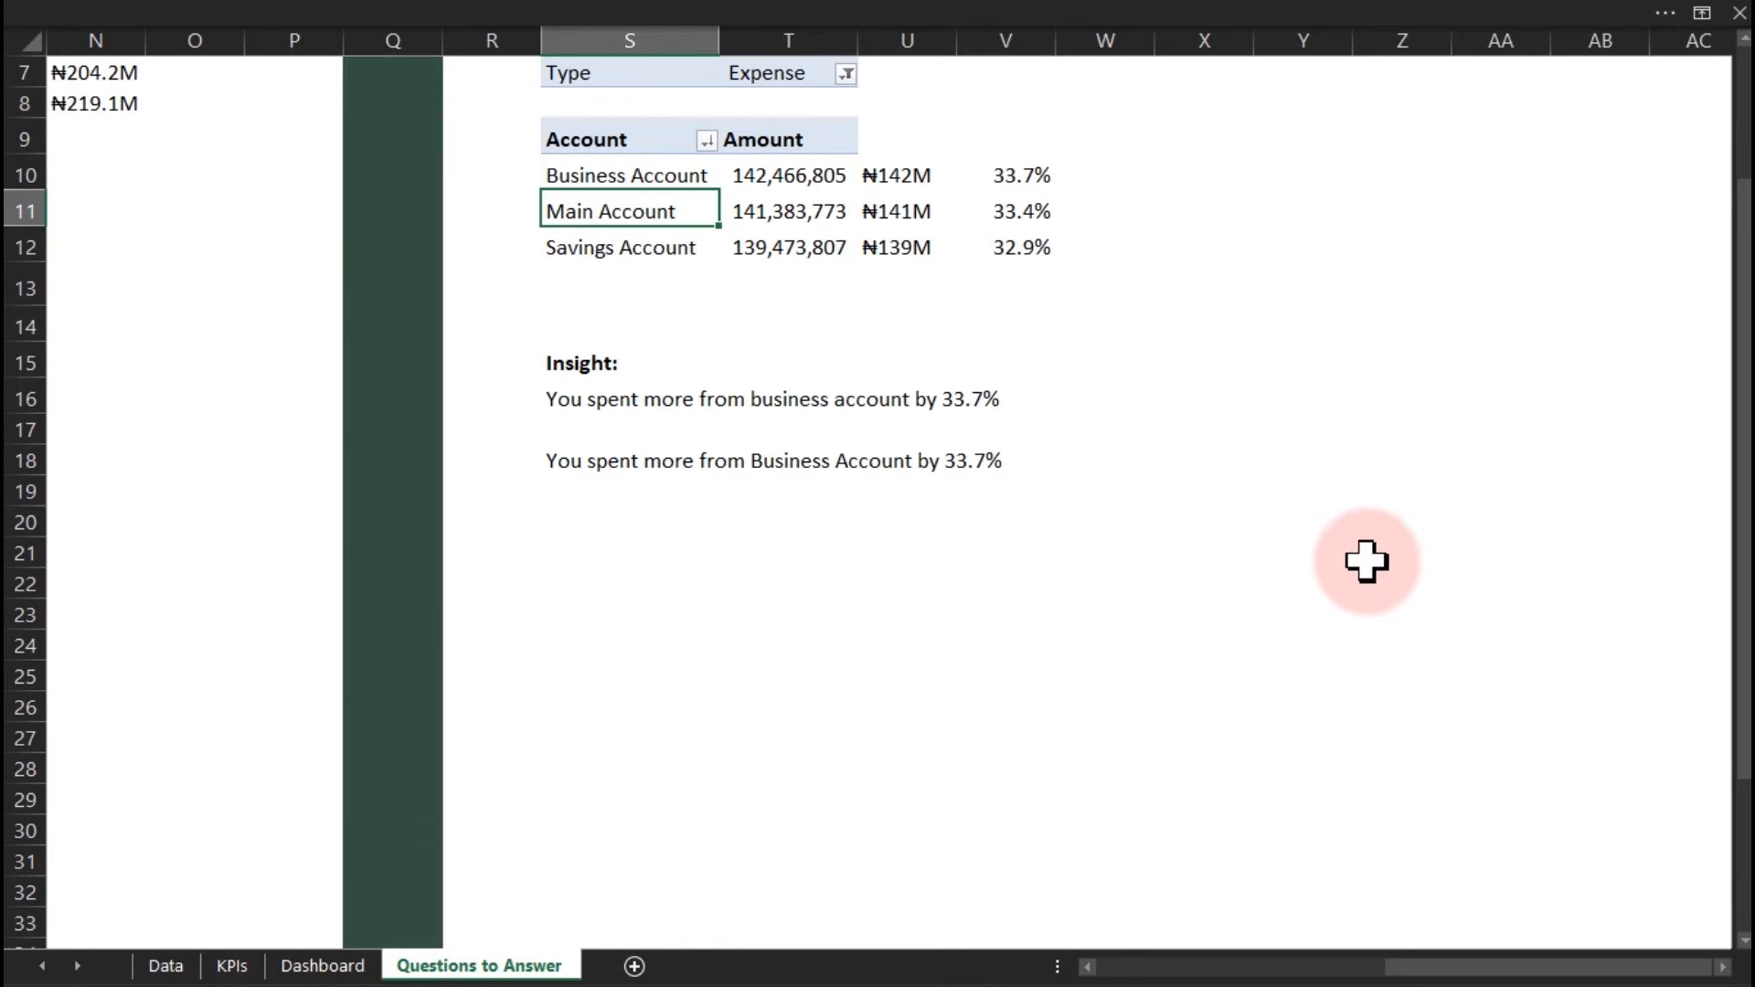
pyautogui.moveTo(1741, 598); pyautogui.dragTo(1353, 176)
pyautogui.click(1205, 41)
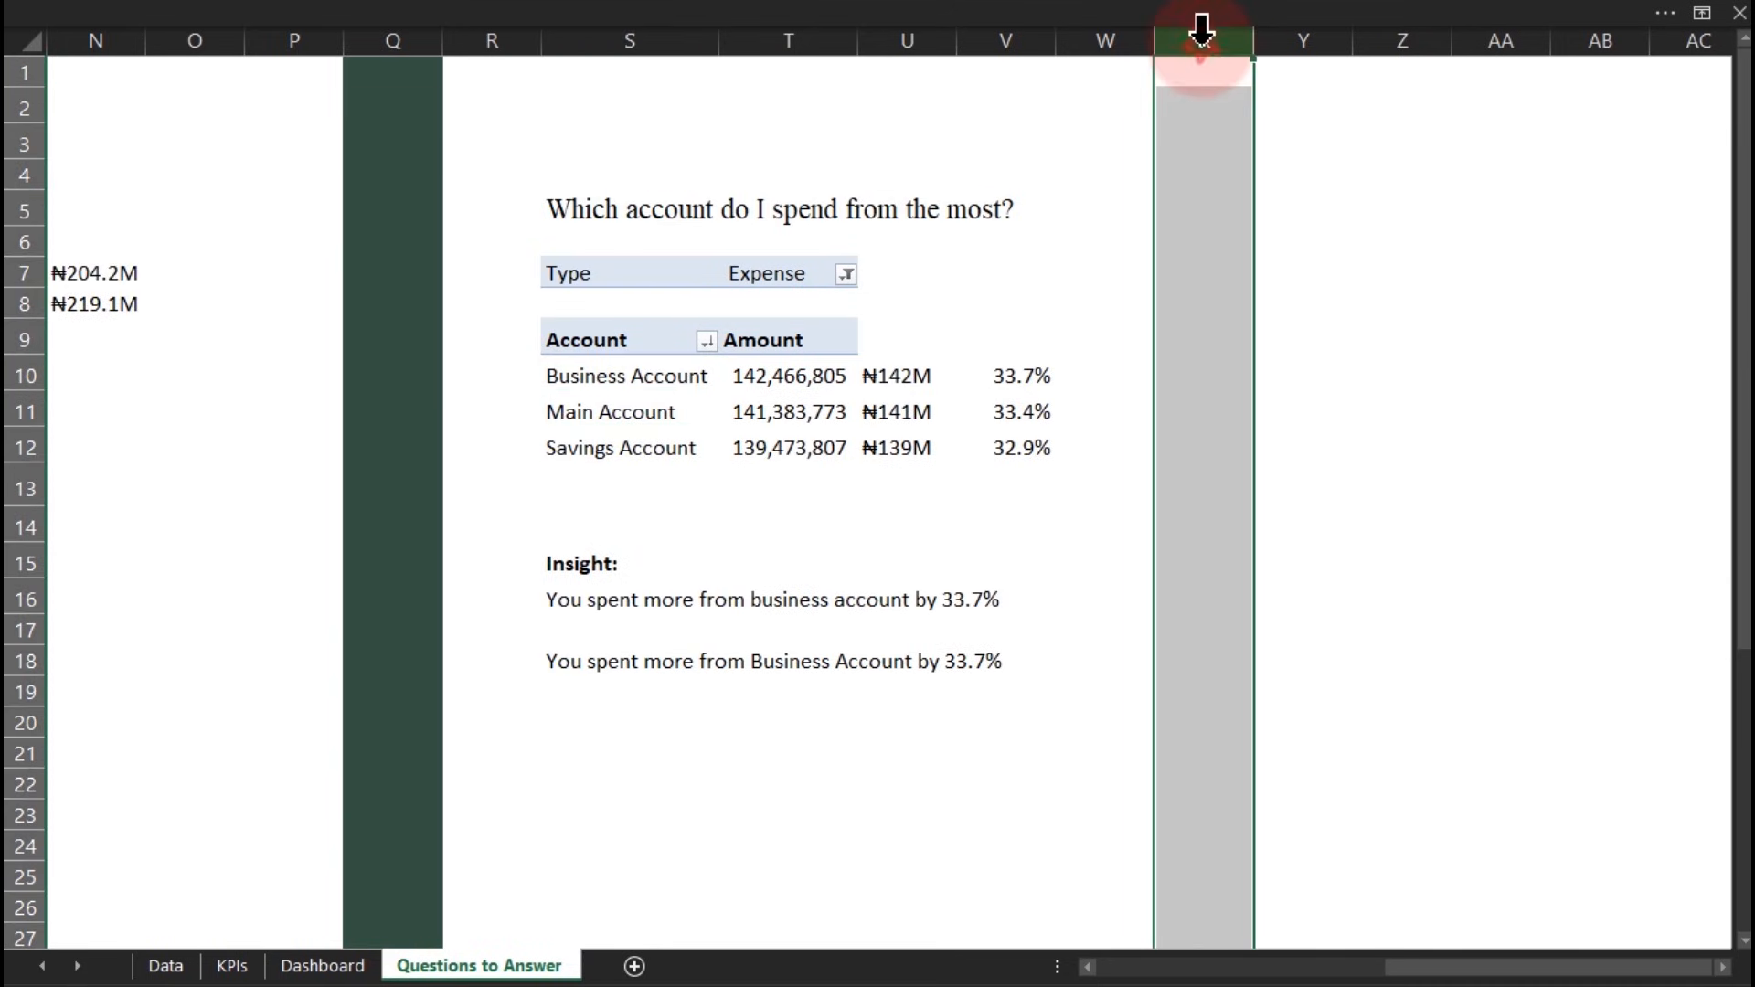
pyautogui.click(579, 17)
pyautogui.click(334, 152)
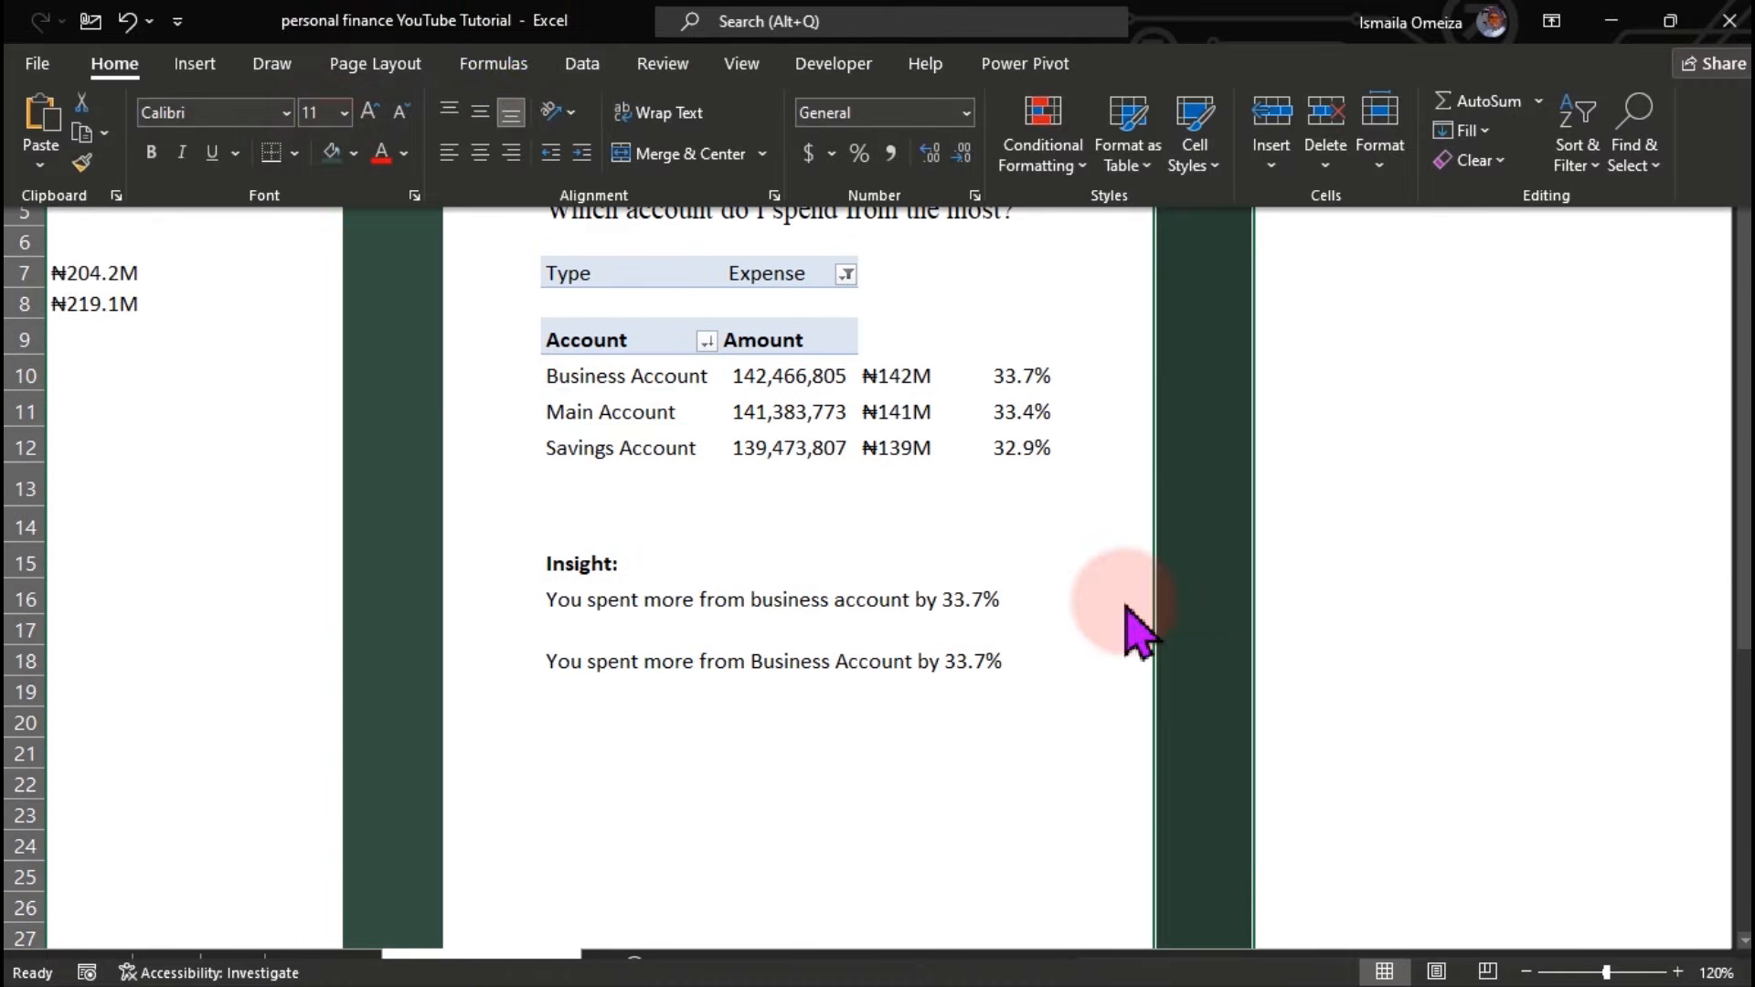
pyautogui.click(1263, 598)
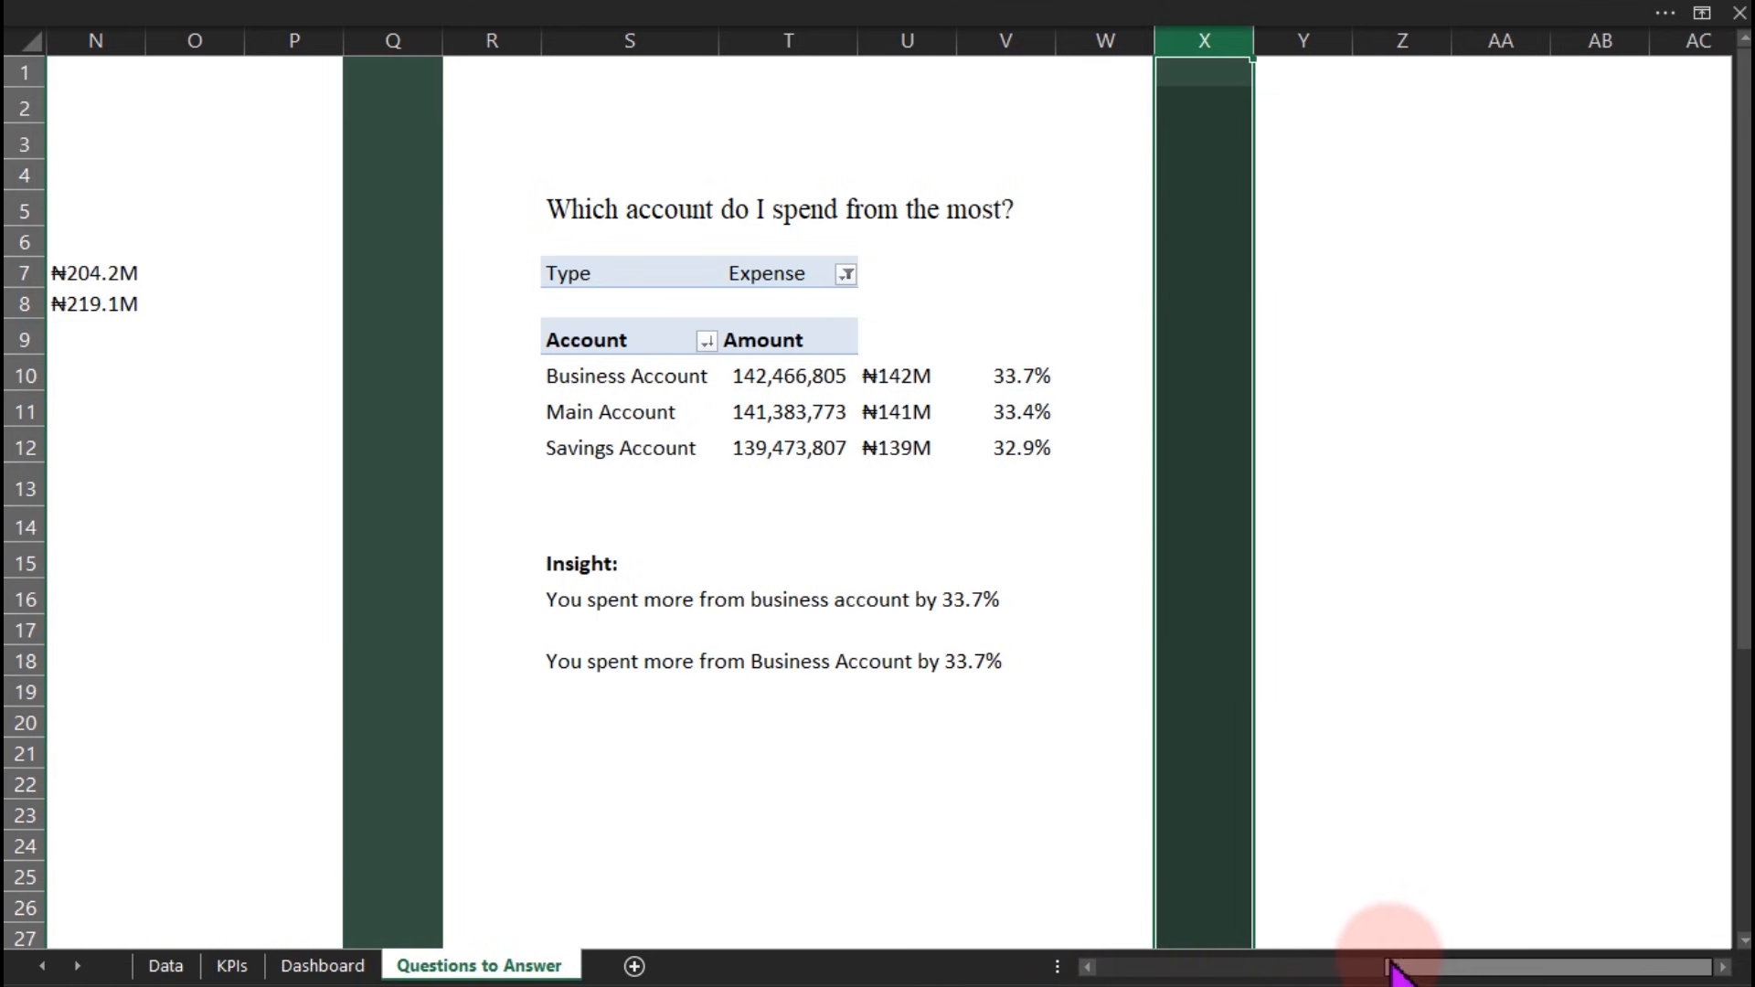
# Move the question "How has my spending and income changed over time?" from C9 to Z5, and copy it into Z6
pyautogui.moveTo(1412, 971); pyautogui.dragTo(1077, 969)
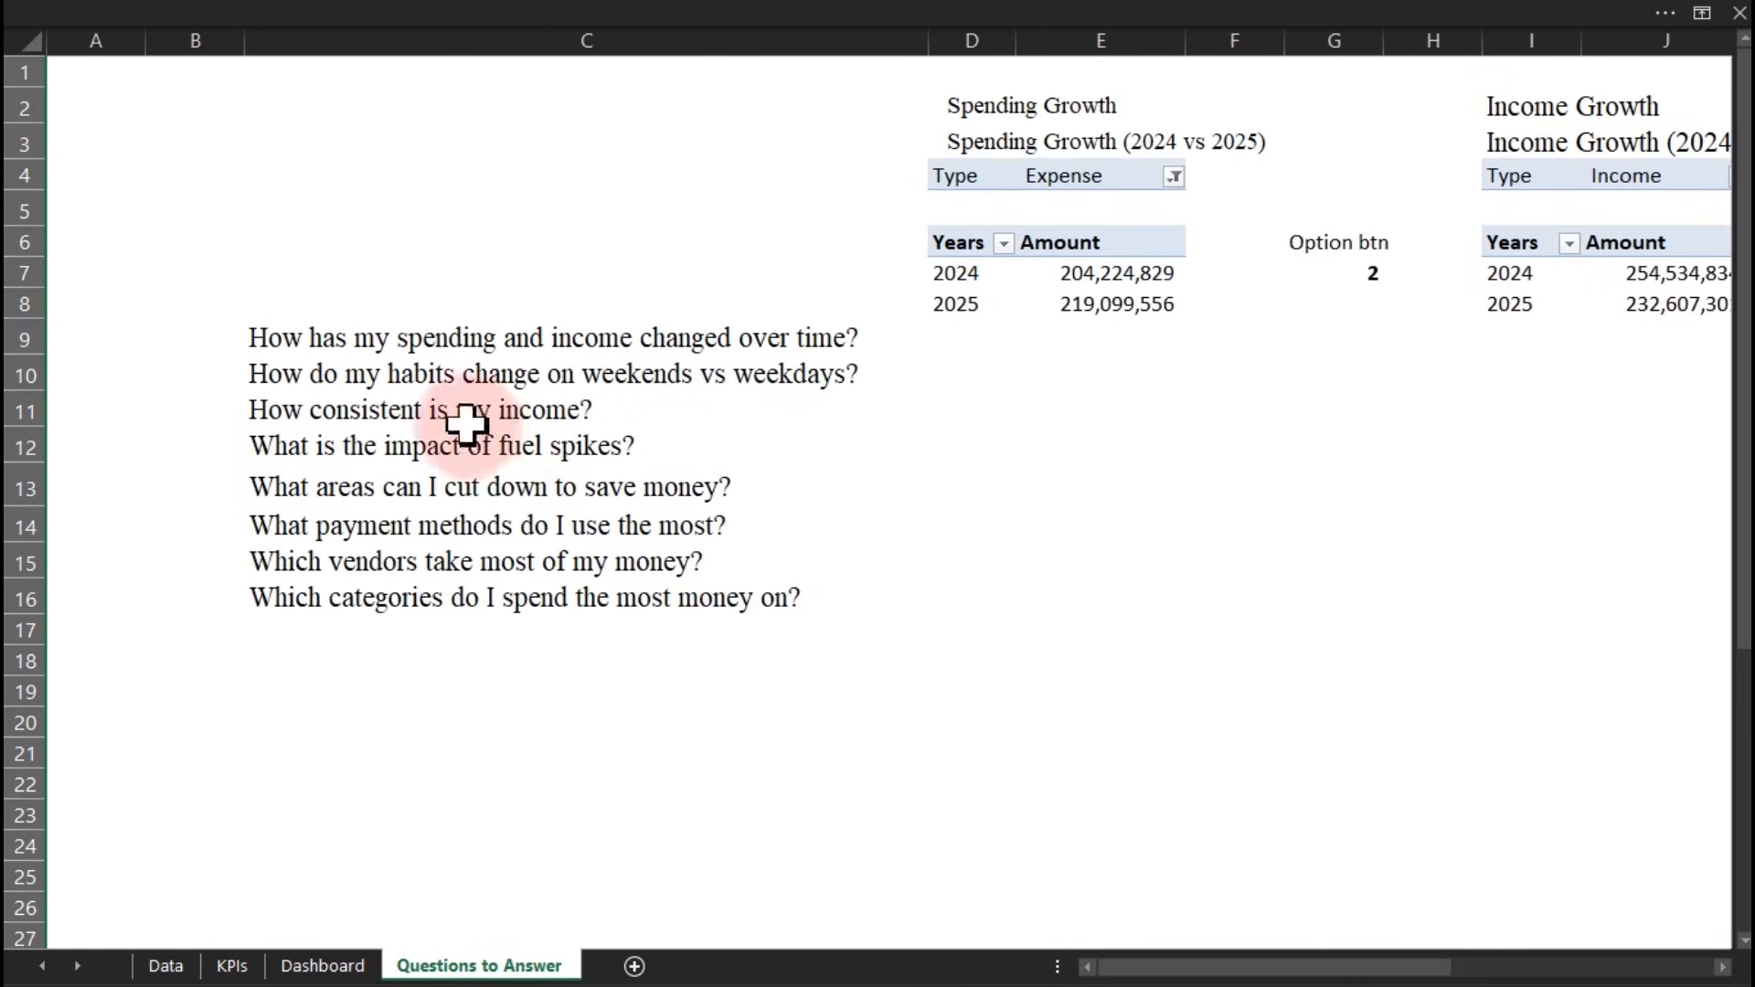
pyautogui.click(262, 331)
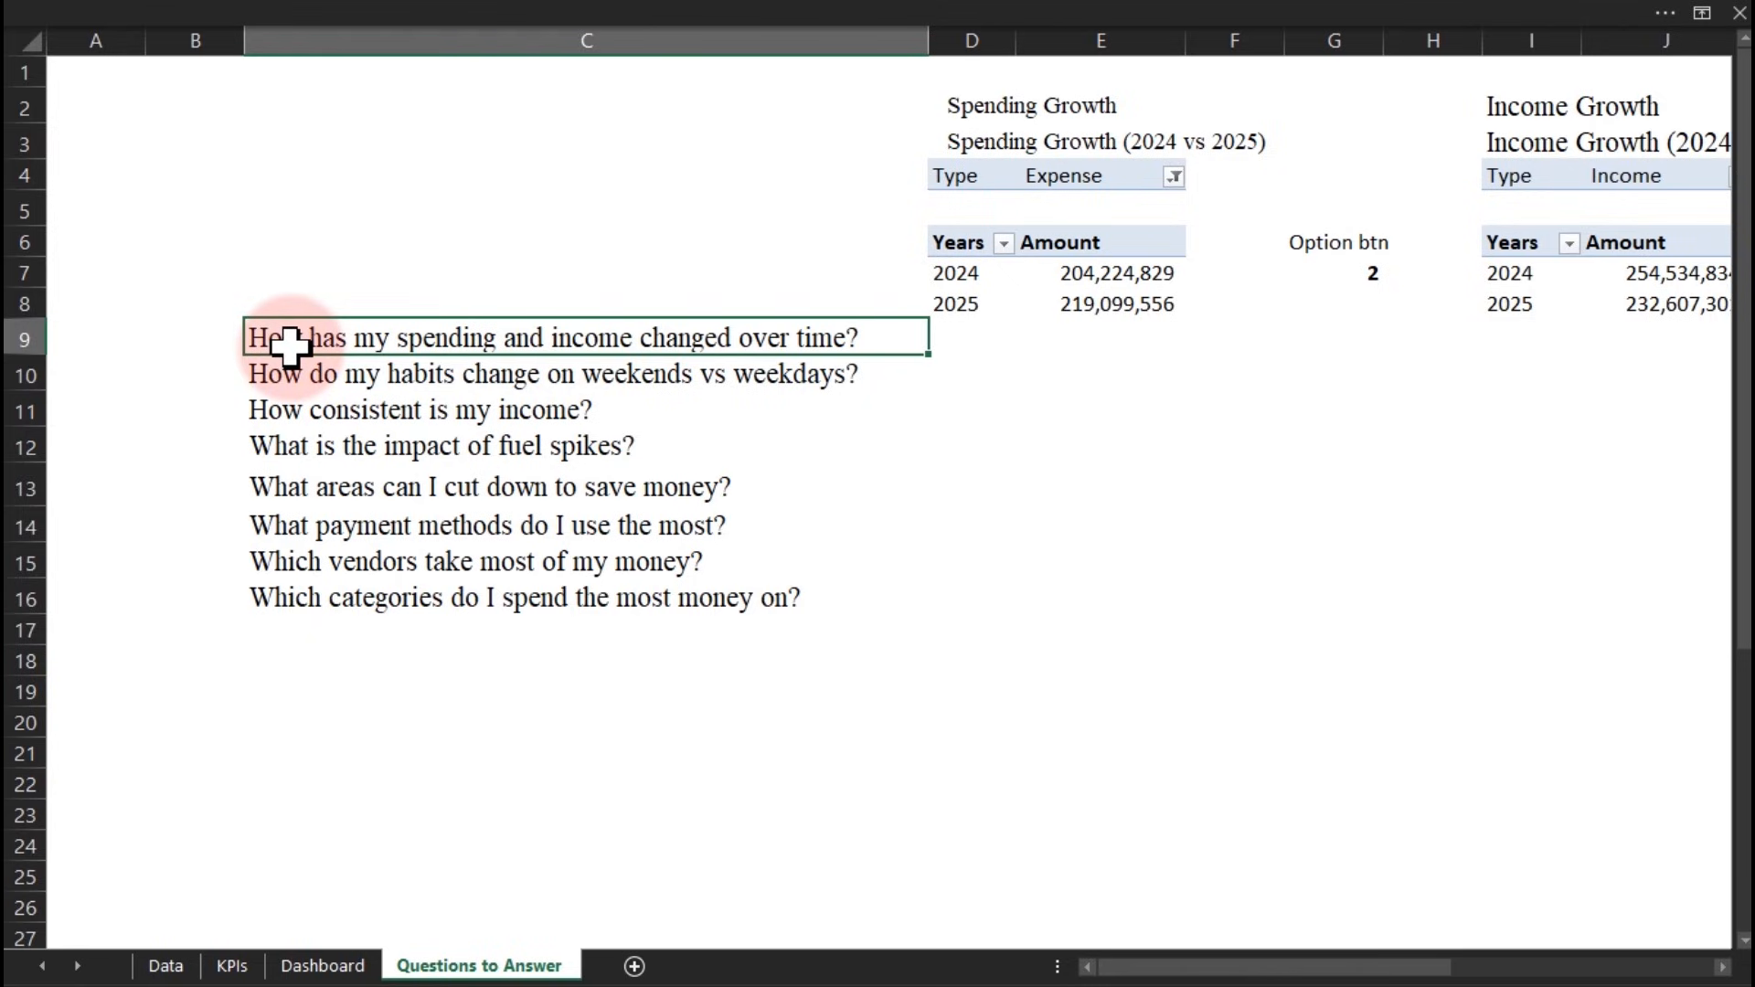
pyautogui.moveTo(301, 352); pyautogui.dragTo(1279, 203)
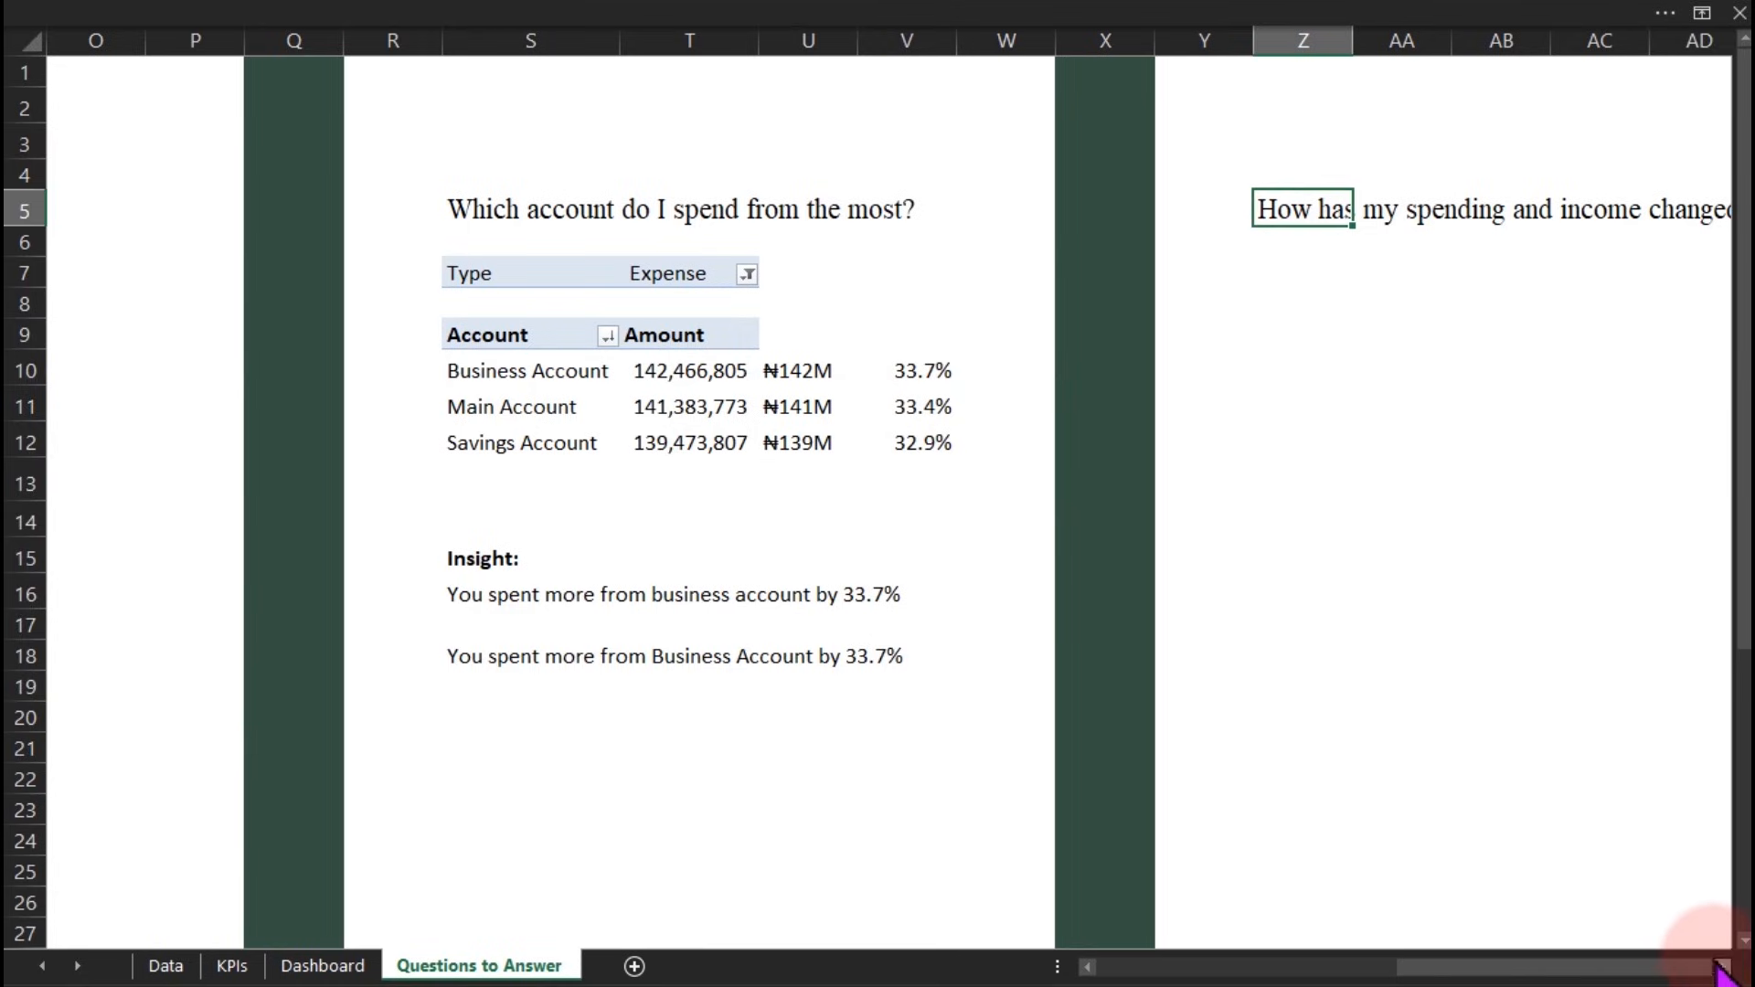
pyautogui.click(1722, 967)
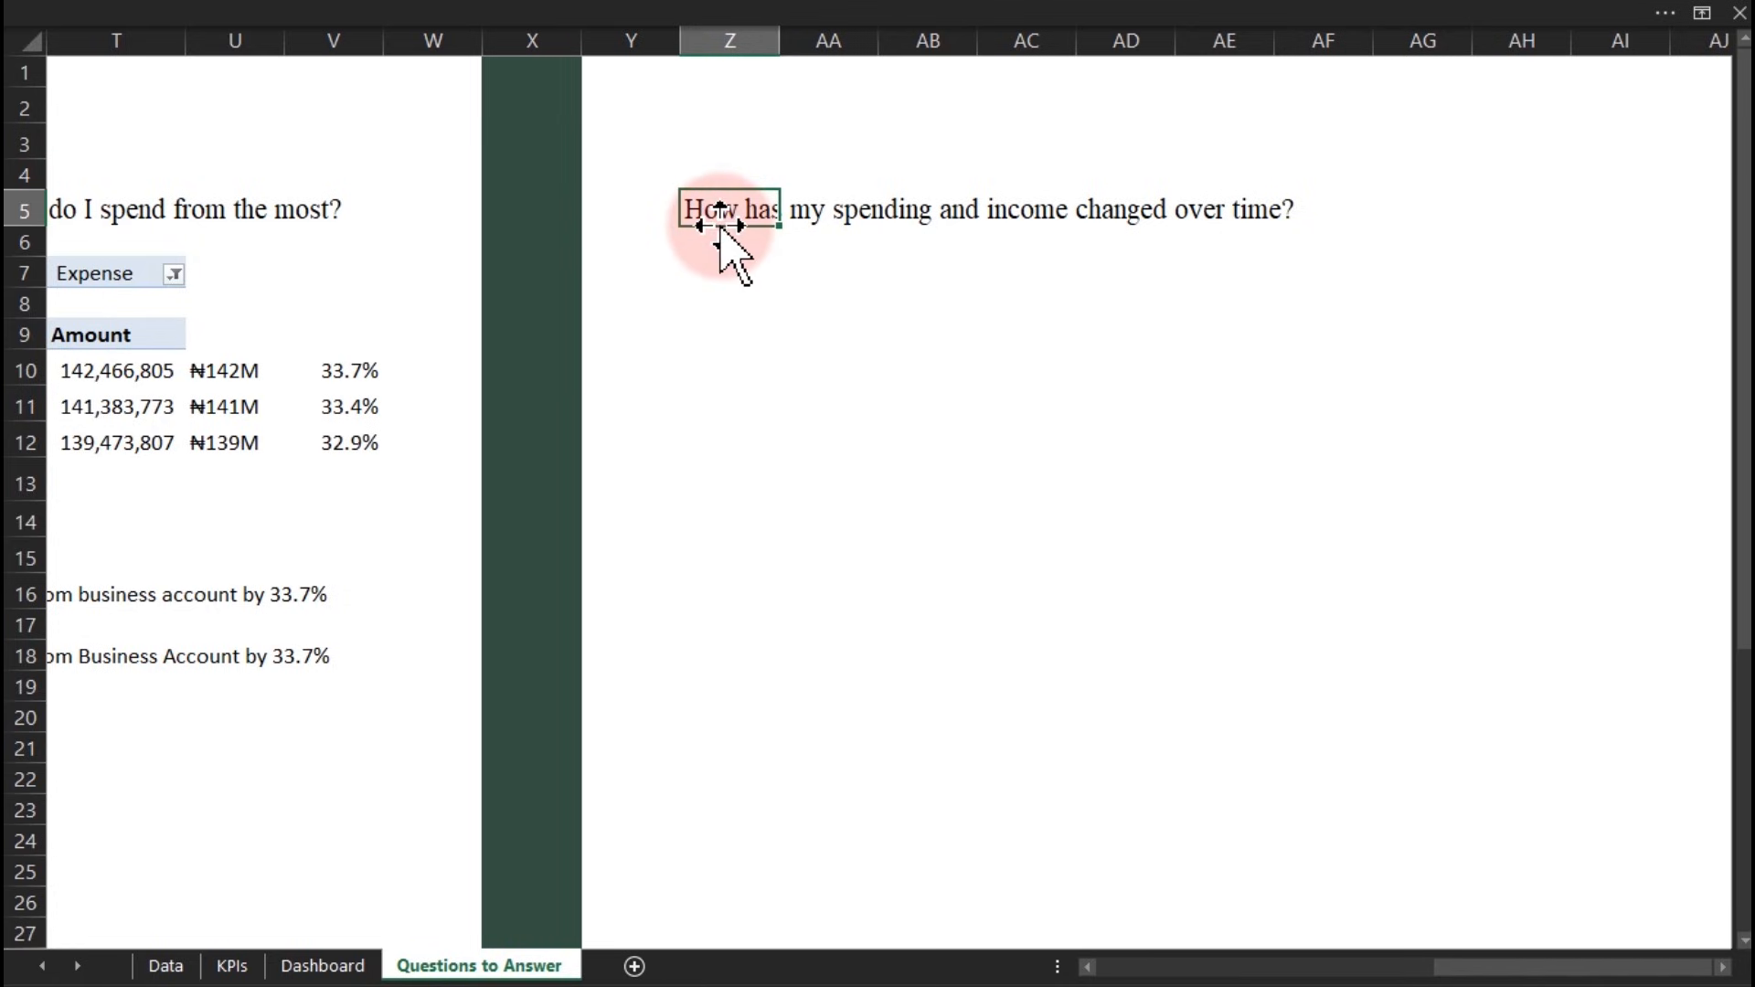
pyautogui.moveTo(722, 228)
pyautogui.mouseDown()
pyautogui.moveTo(731, 267)
pyautogui.moveTo(720, 245)
pyautogui.mouseUp()
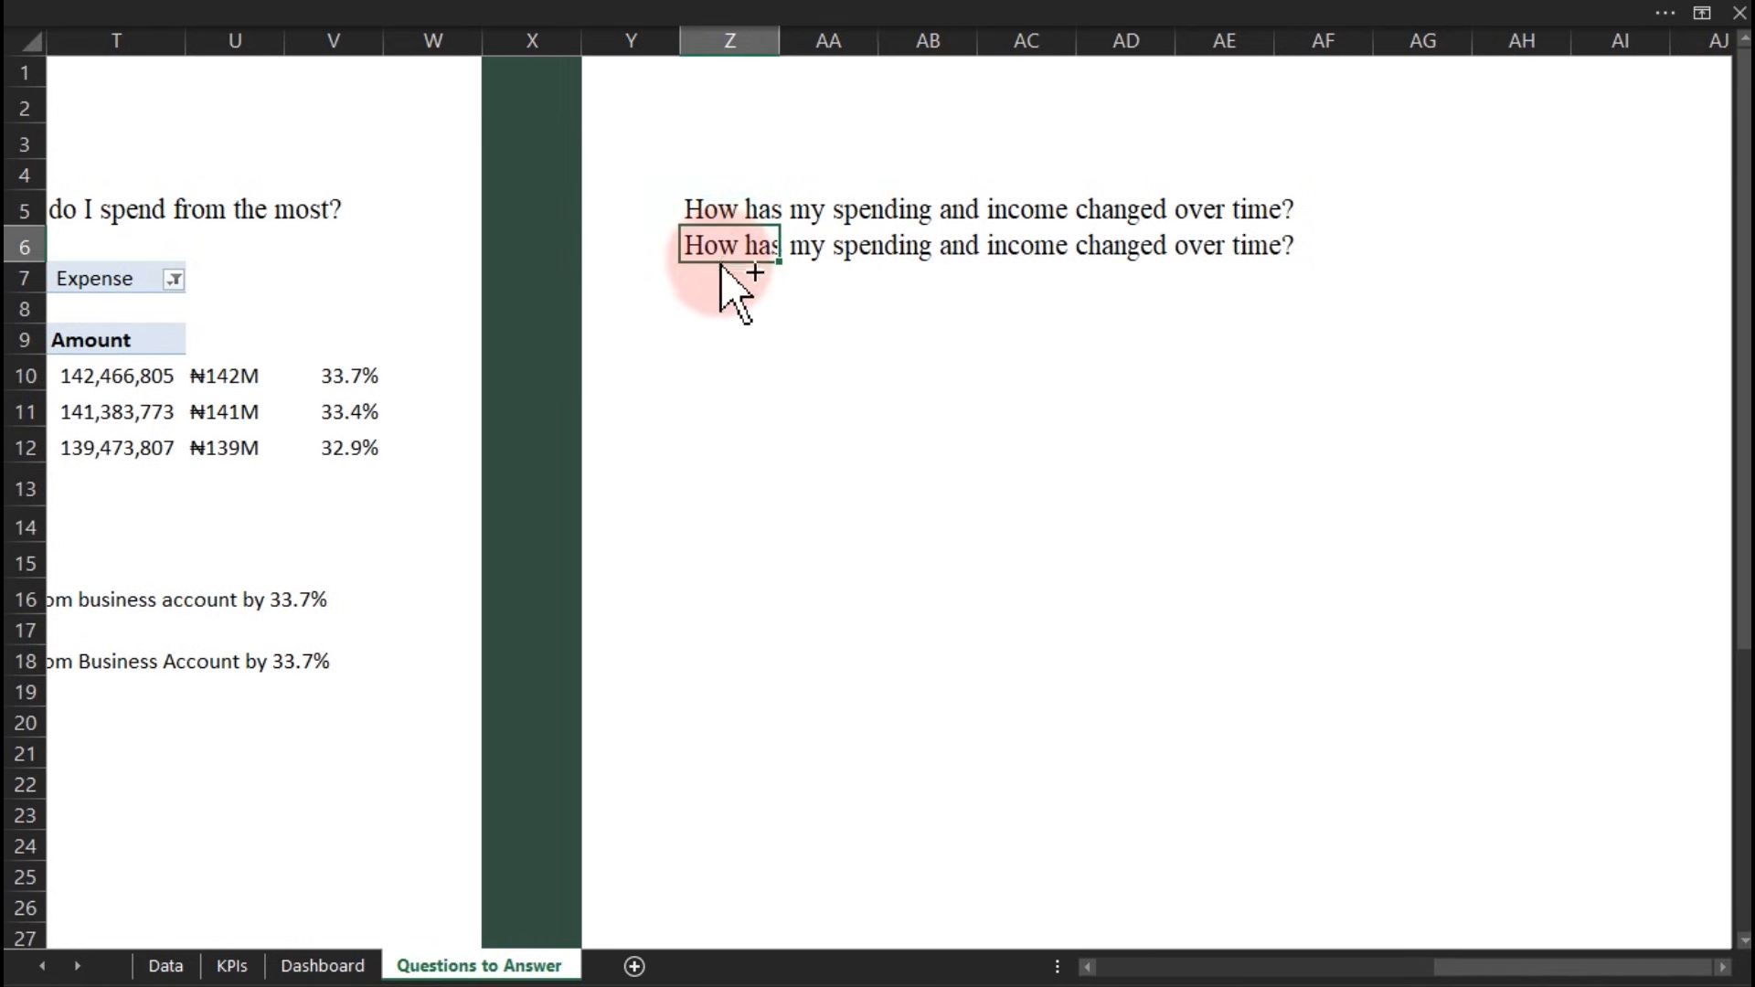
# Copy the question from Z6 into Z7 and set the font colour of Z6:Z7 to the medium green among the recent colours
pyautogui.moveTo(722, 268)
pyautogui.mouseDown()
pyautogui.moveTo(737, 294)
pyautogui.moveTo(717, 274)
pyautogui.mouseUp()
pyautogui.click(713, 243)
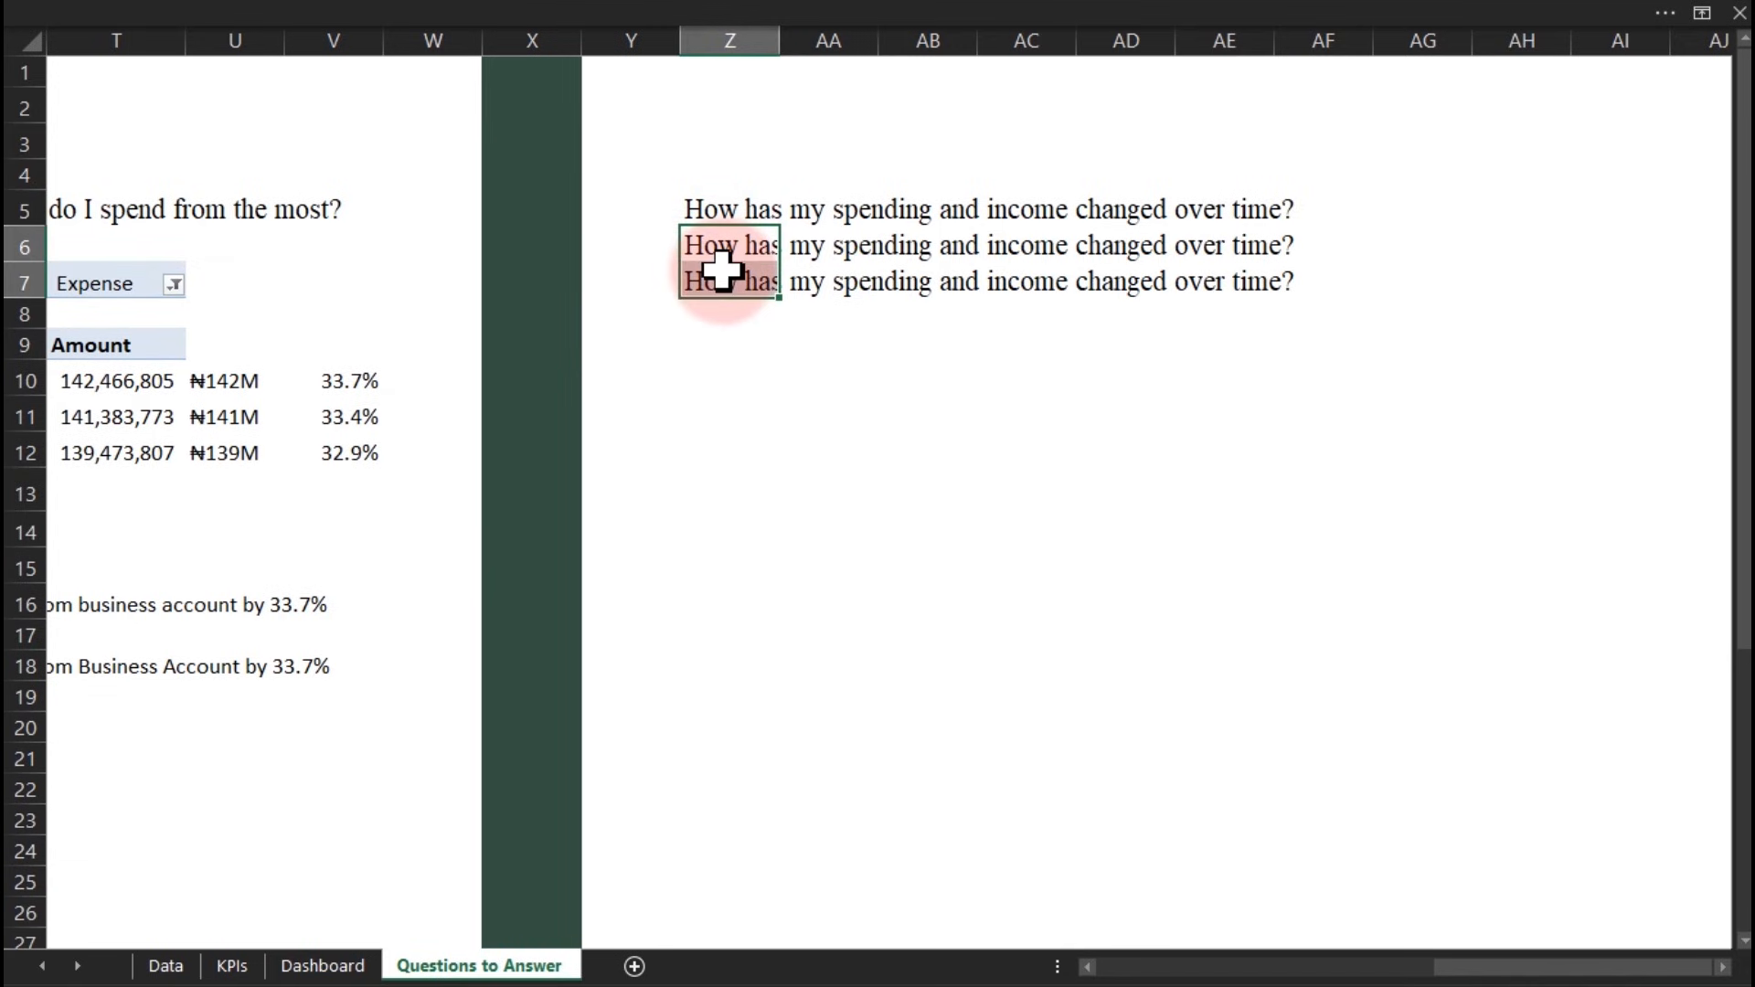
pyautogui.click(274, 19)
pyautogui.click(404, 154)
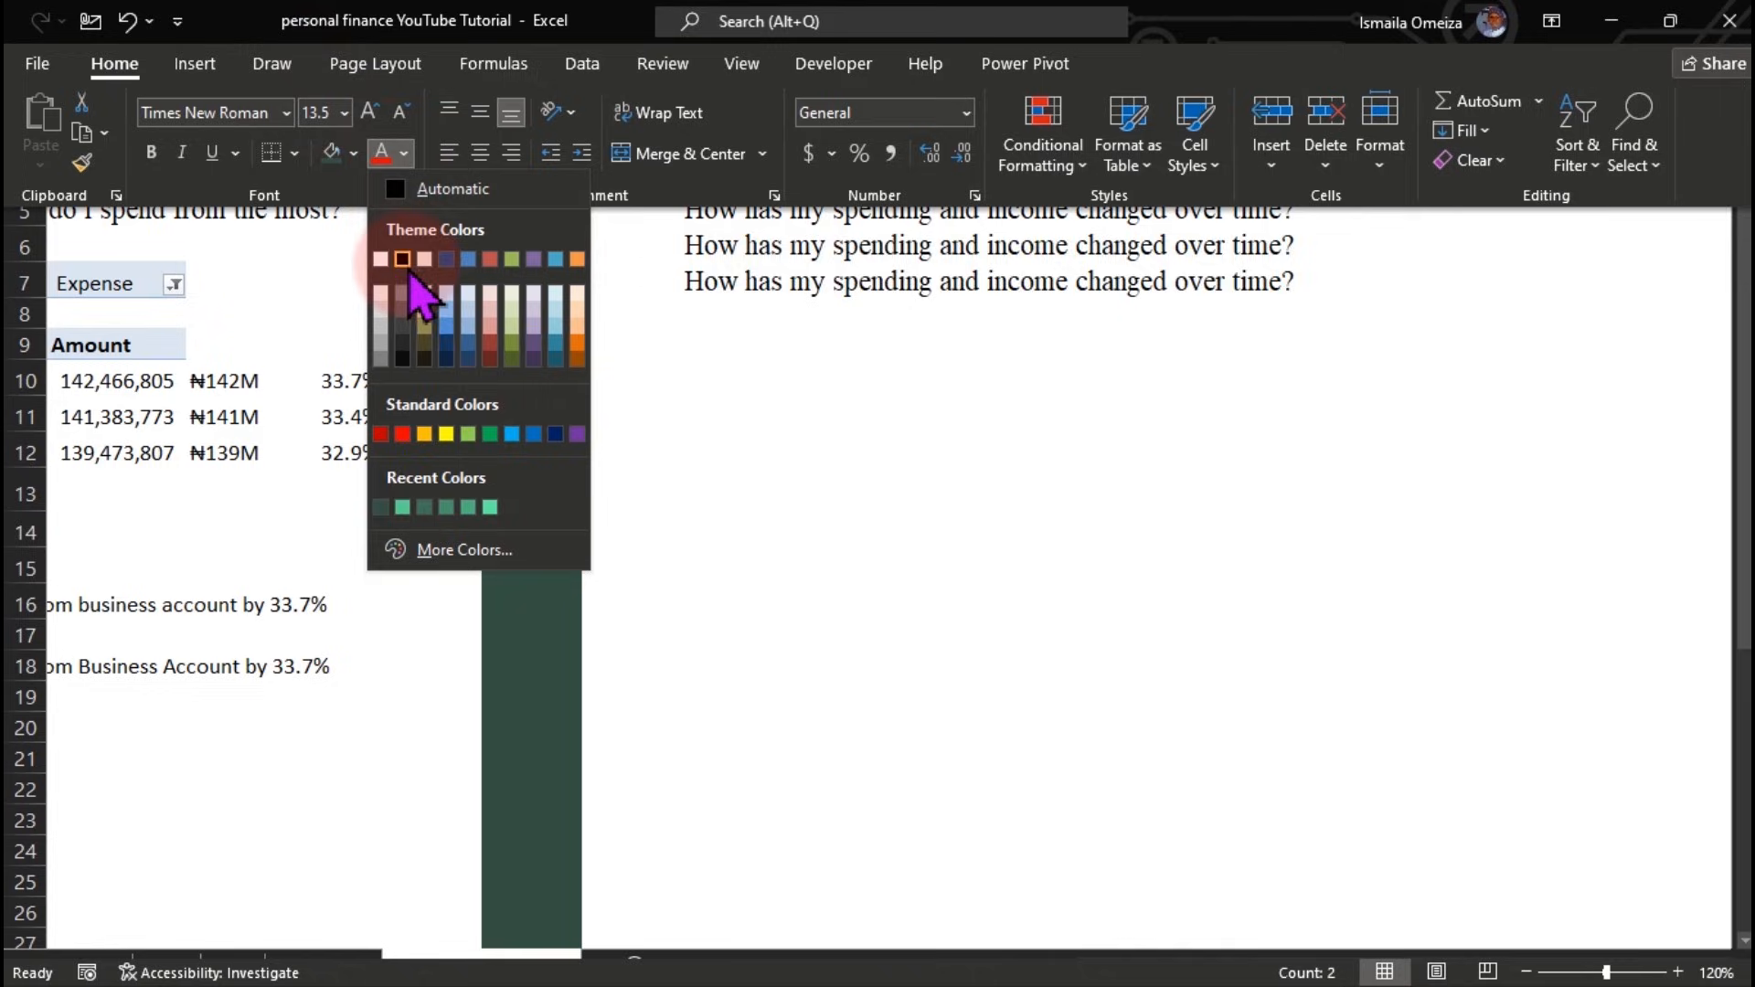
pyautogui.click(445, 508)
pyautogui.hotkey('ctrl', 'shift', 'F1')
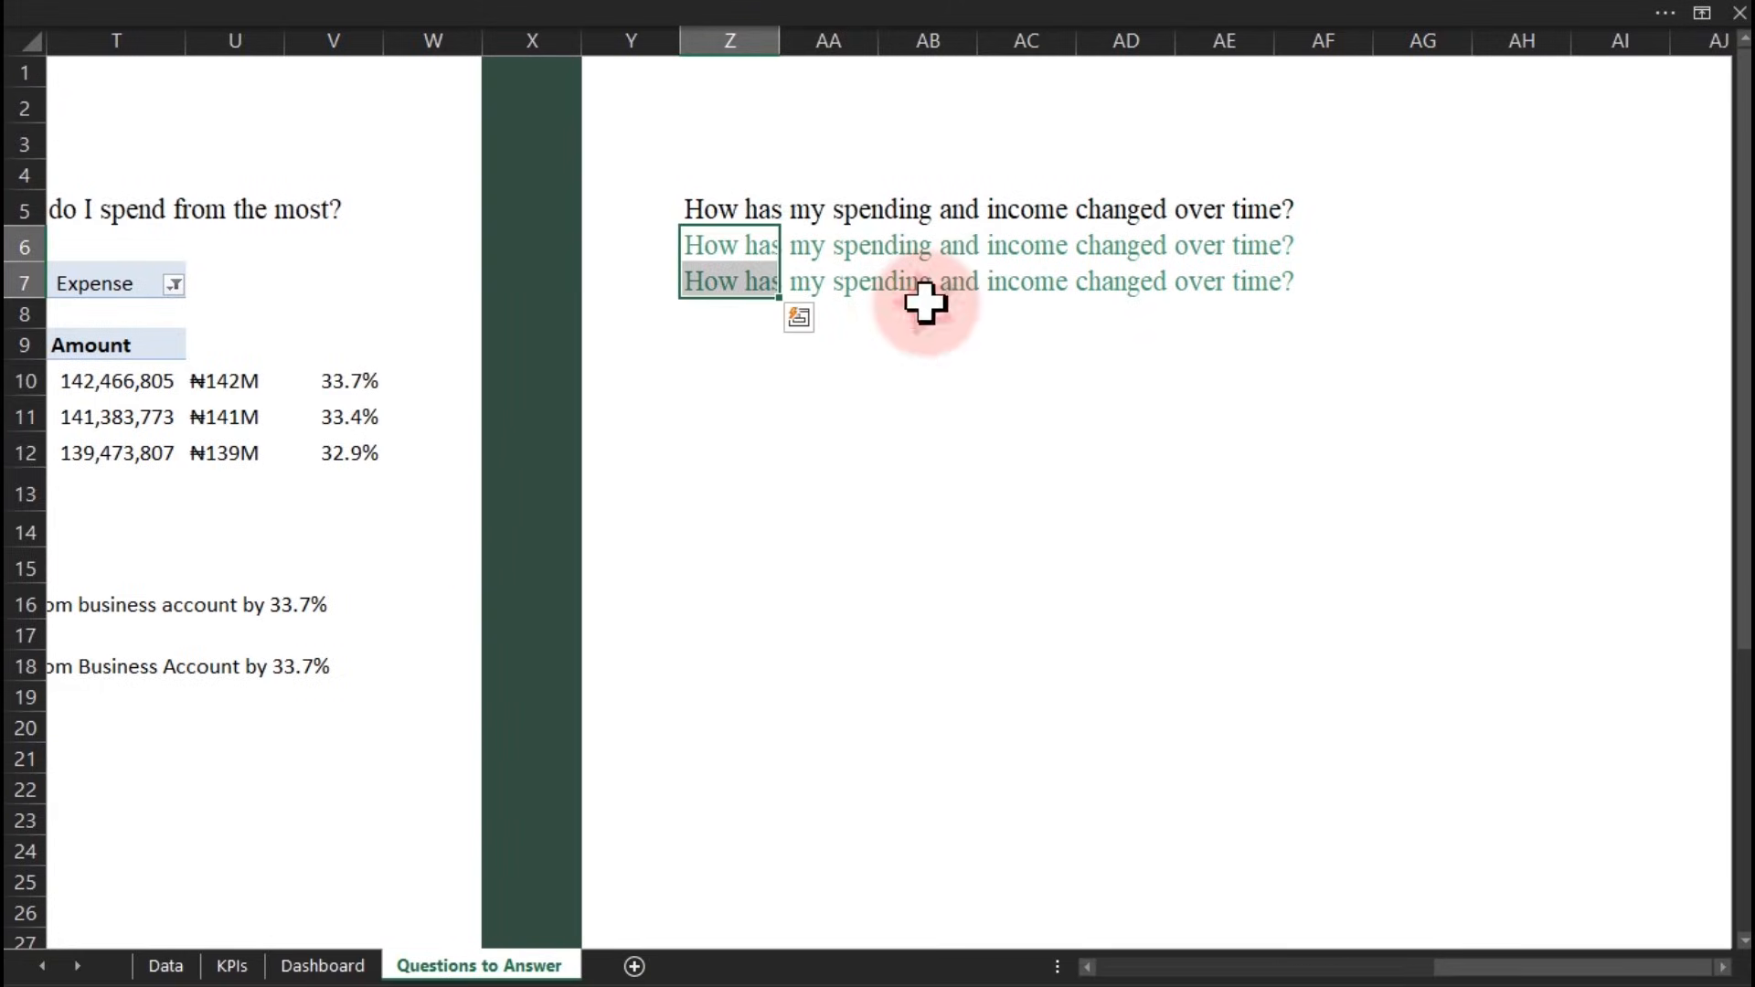
# Remove "and income" from the question in Z6 and "spending and" from the question in Z7
pyautogui.click(734, 245)
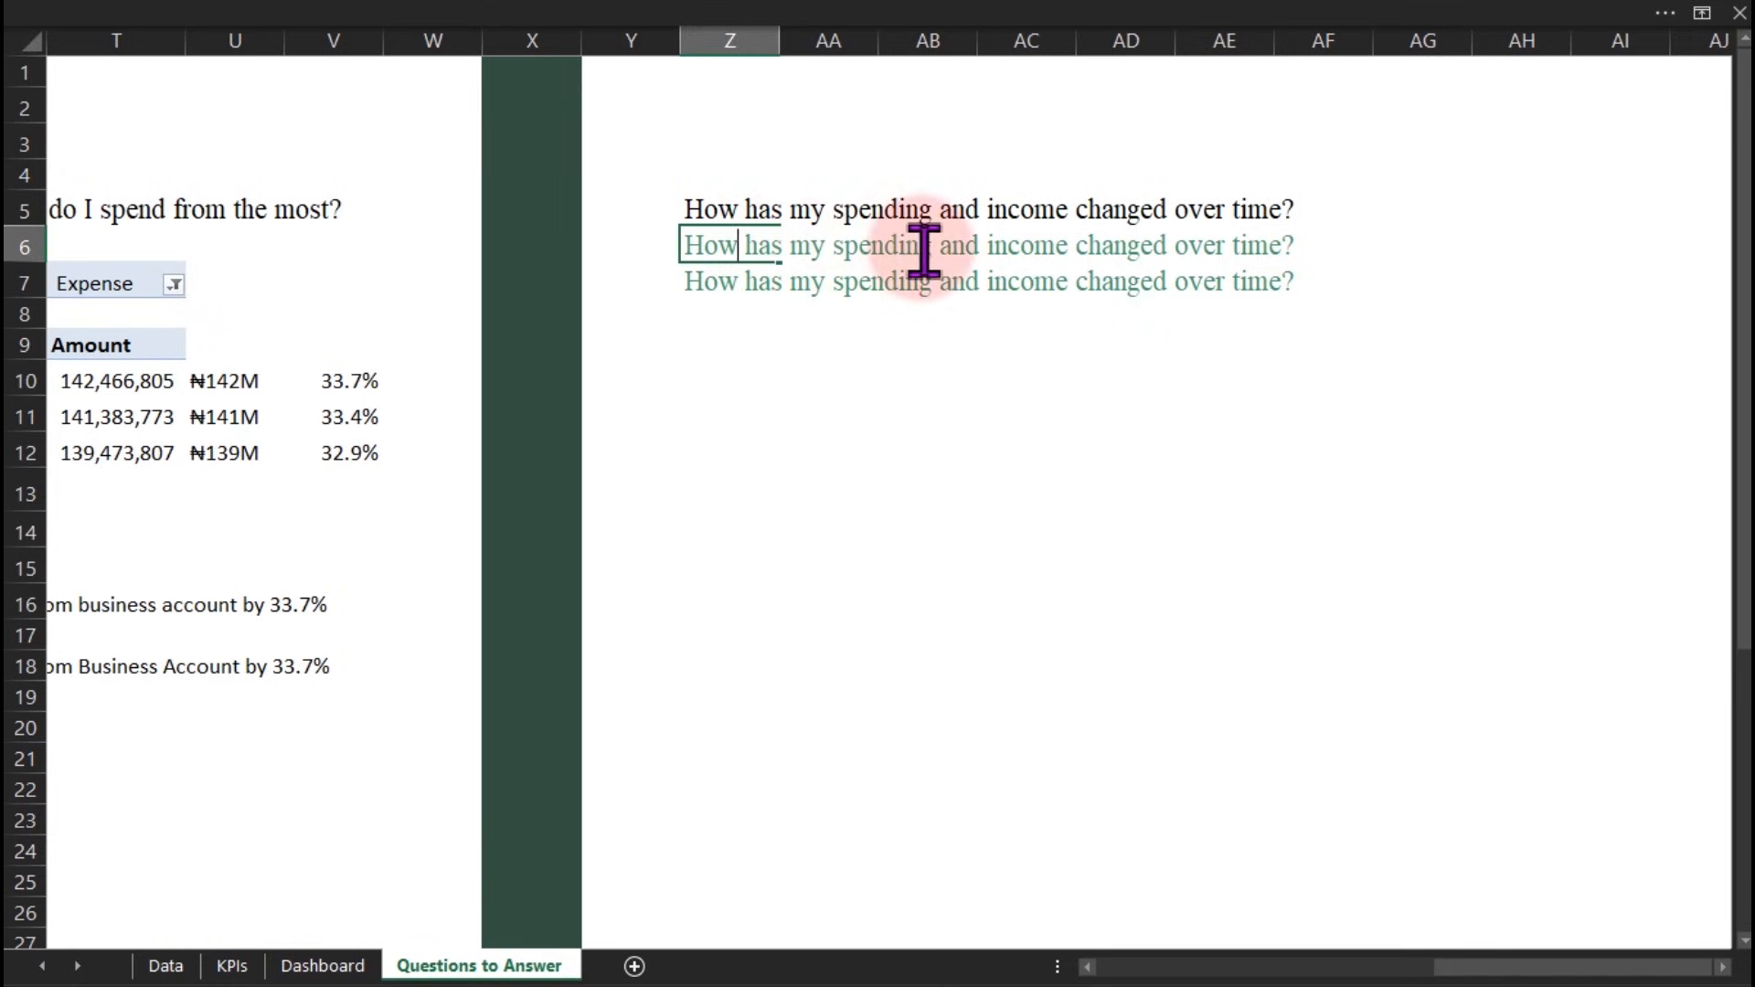
pyautogui.moveTo(941, 248); pyautogui.dragTo(1081, 254)
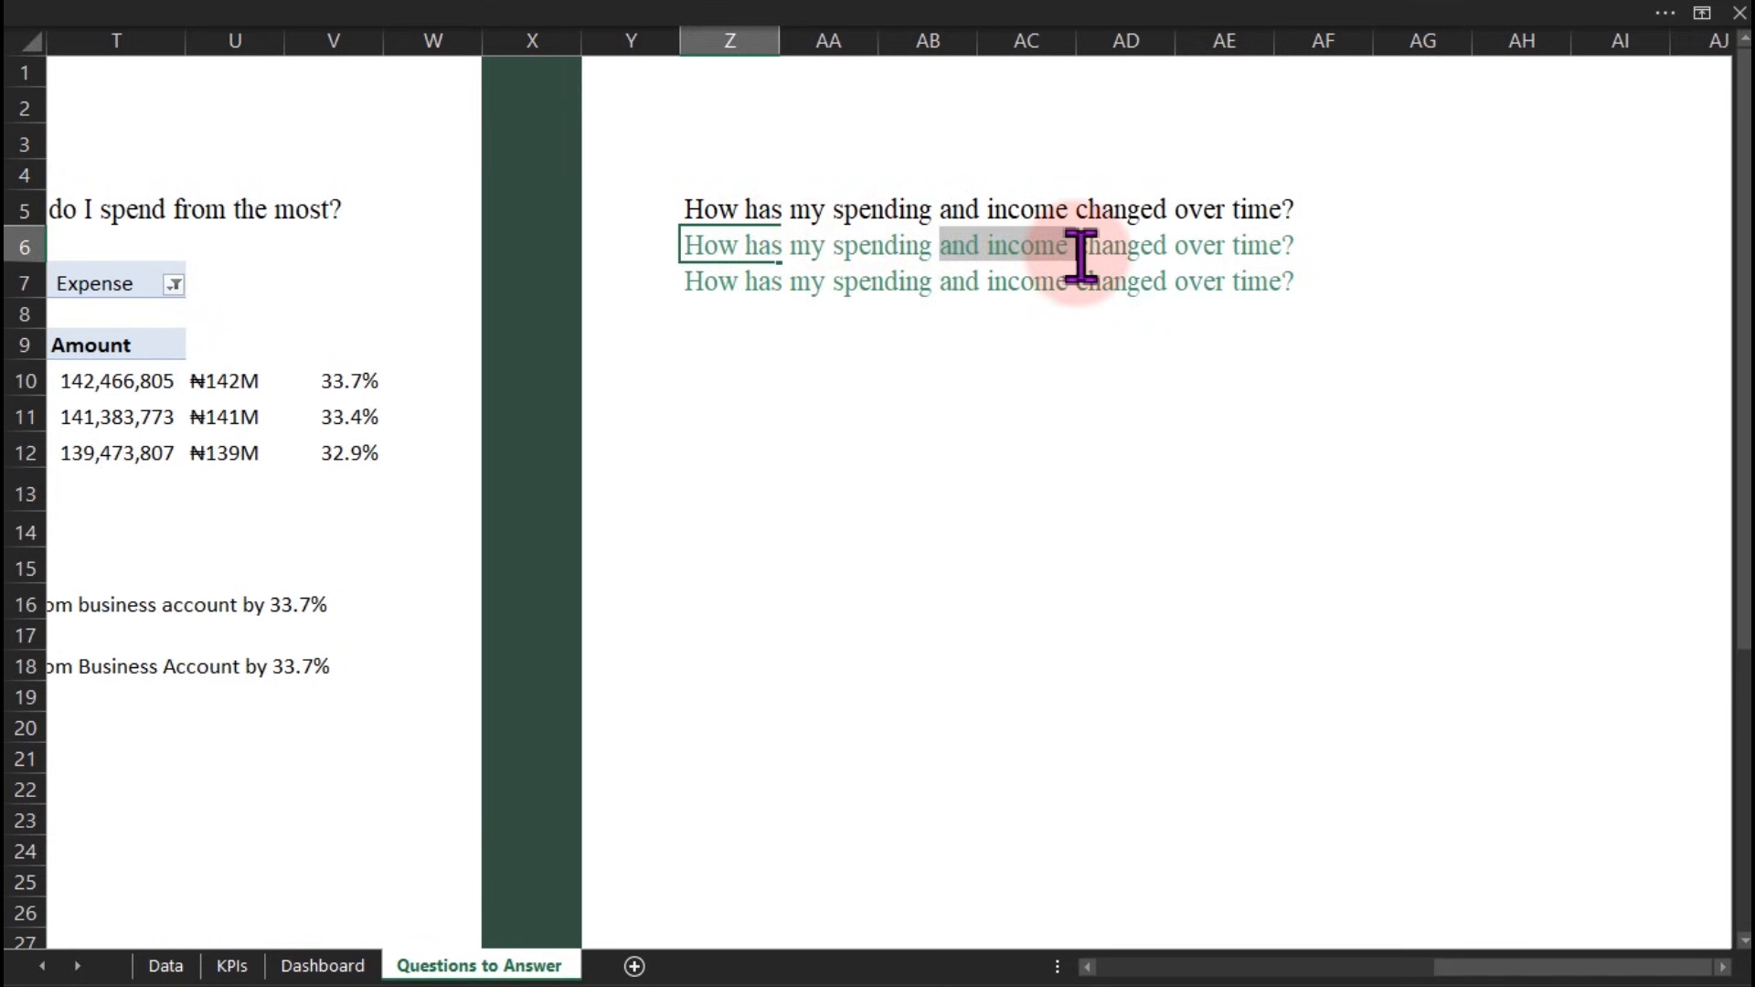
pyautogui.press('Delete')
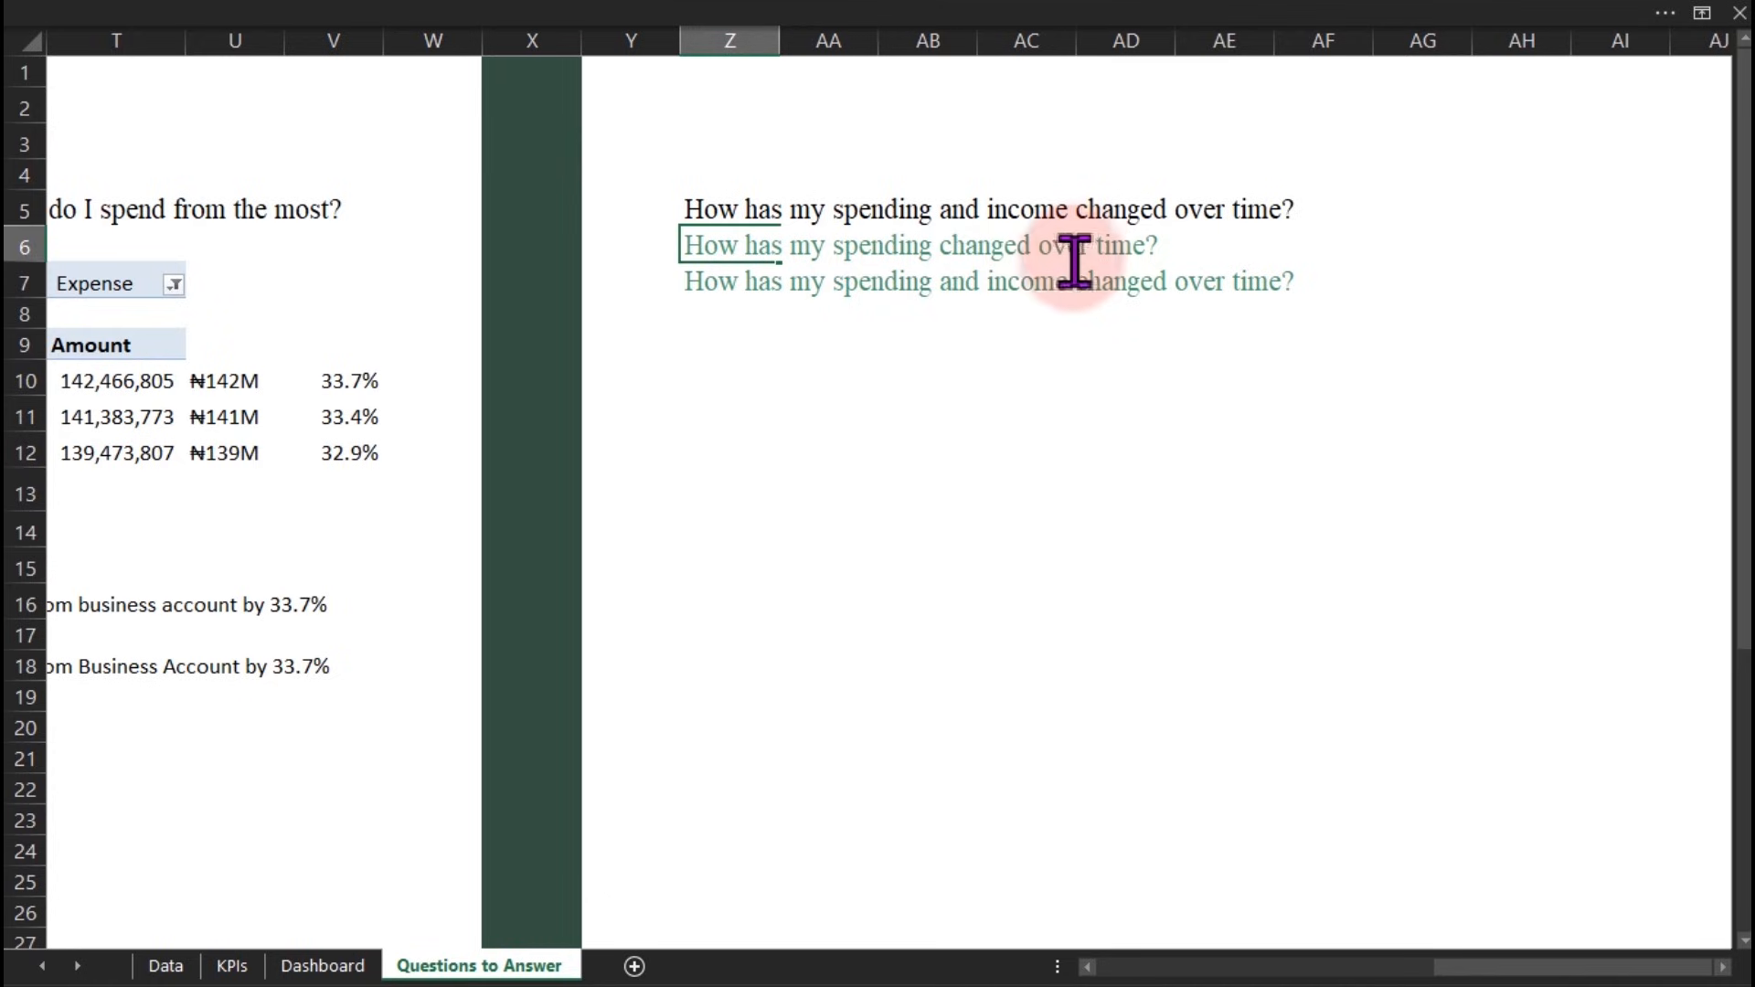
pyautogui.click(713, 279)
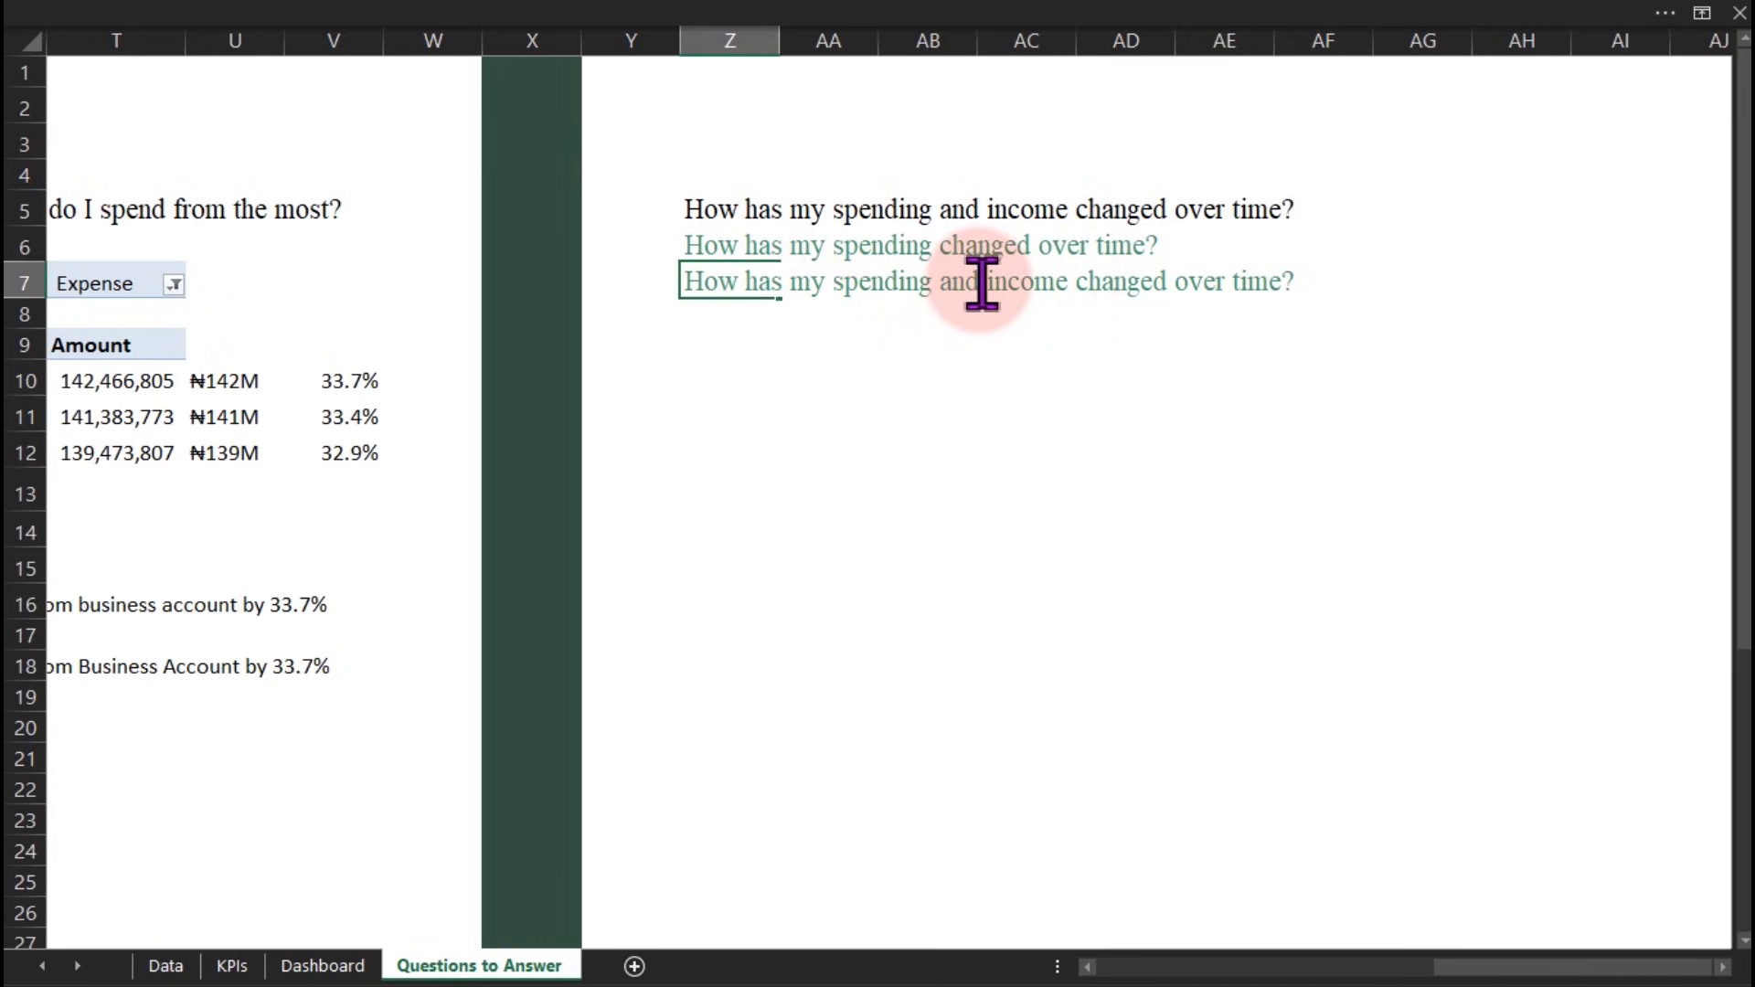
pyautogui.moveTo(983, 283); pyautogui.dragTo(839, 285)
pyautogui.press('BackSpace')
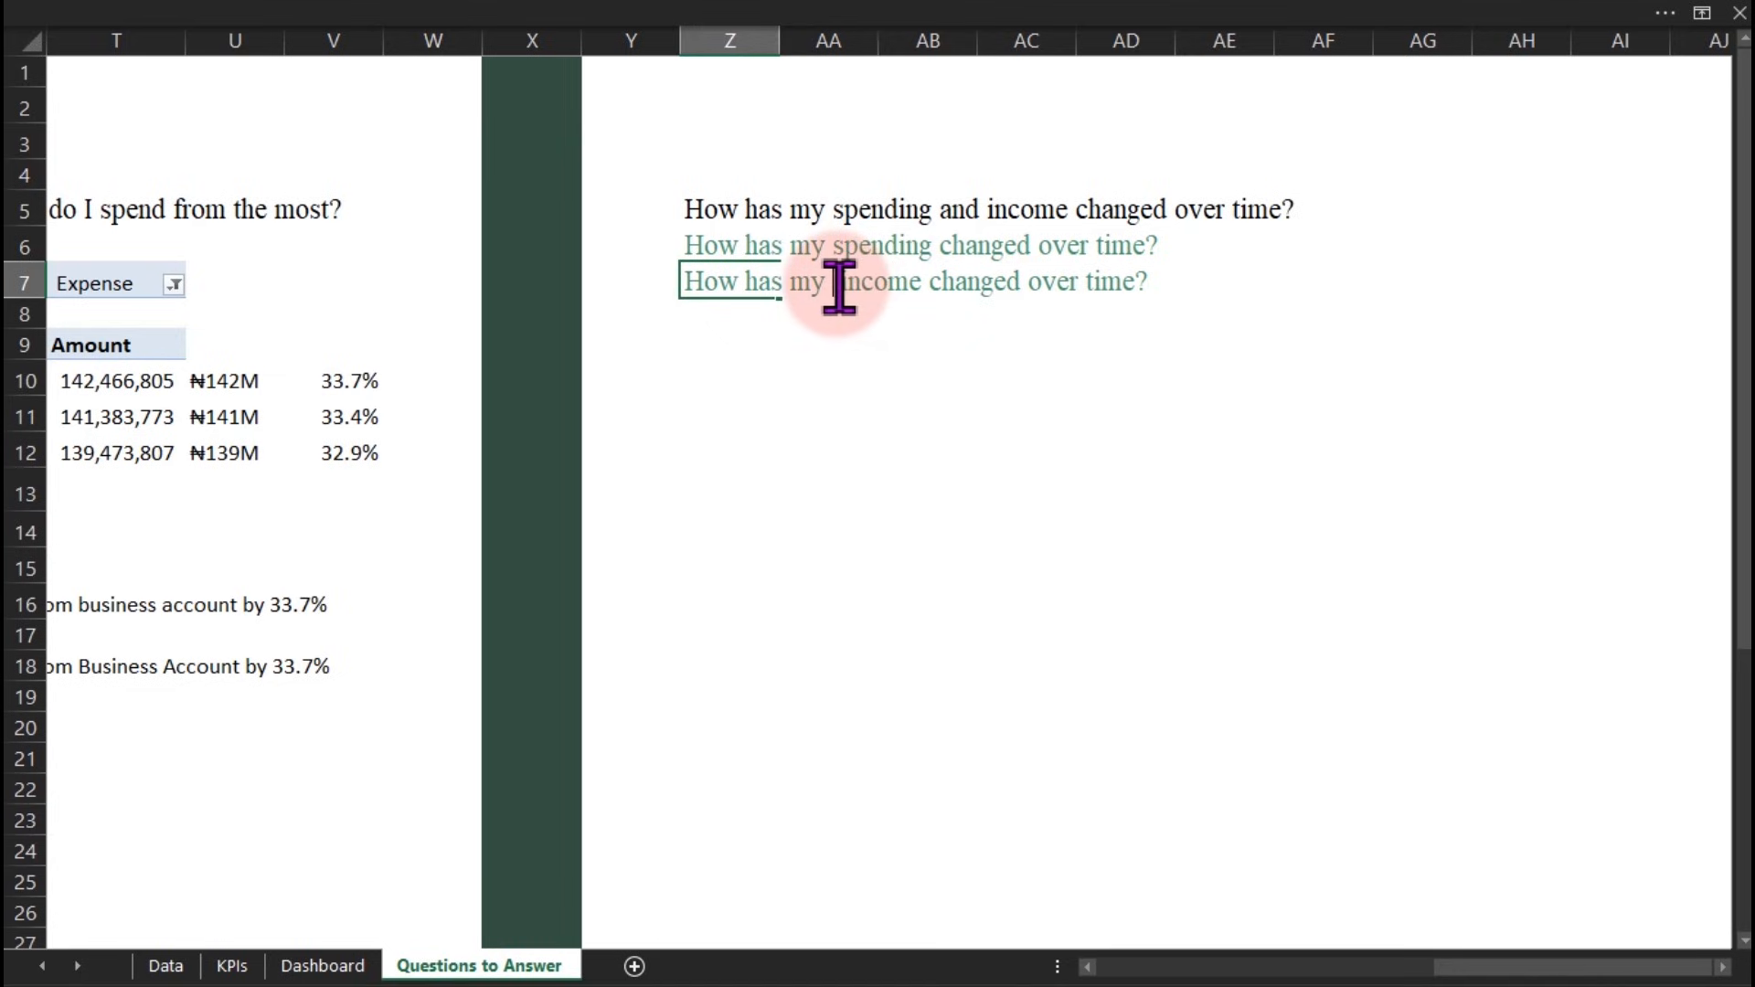
pyautogui.click(857, 378)
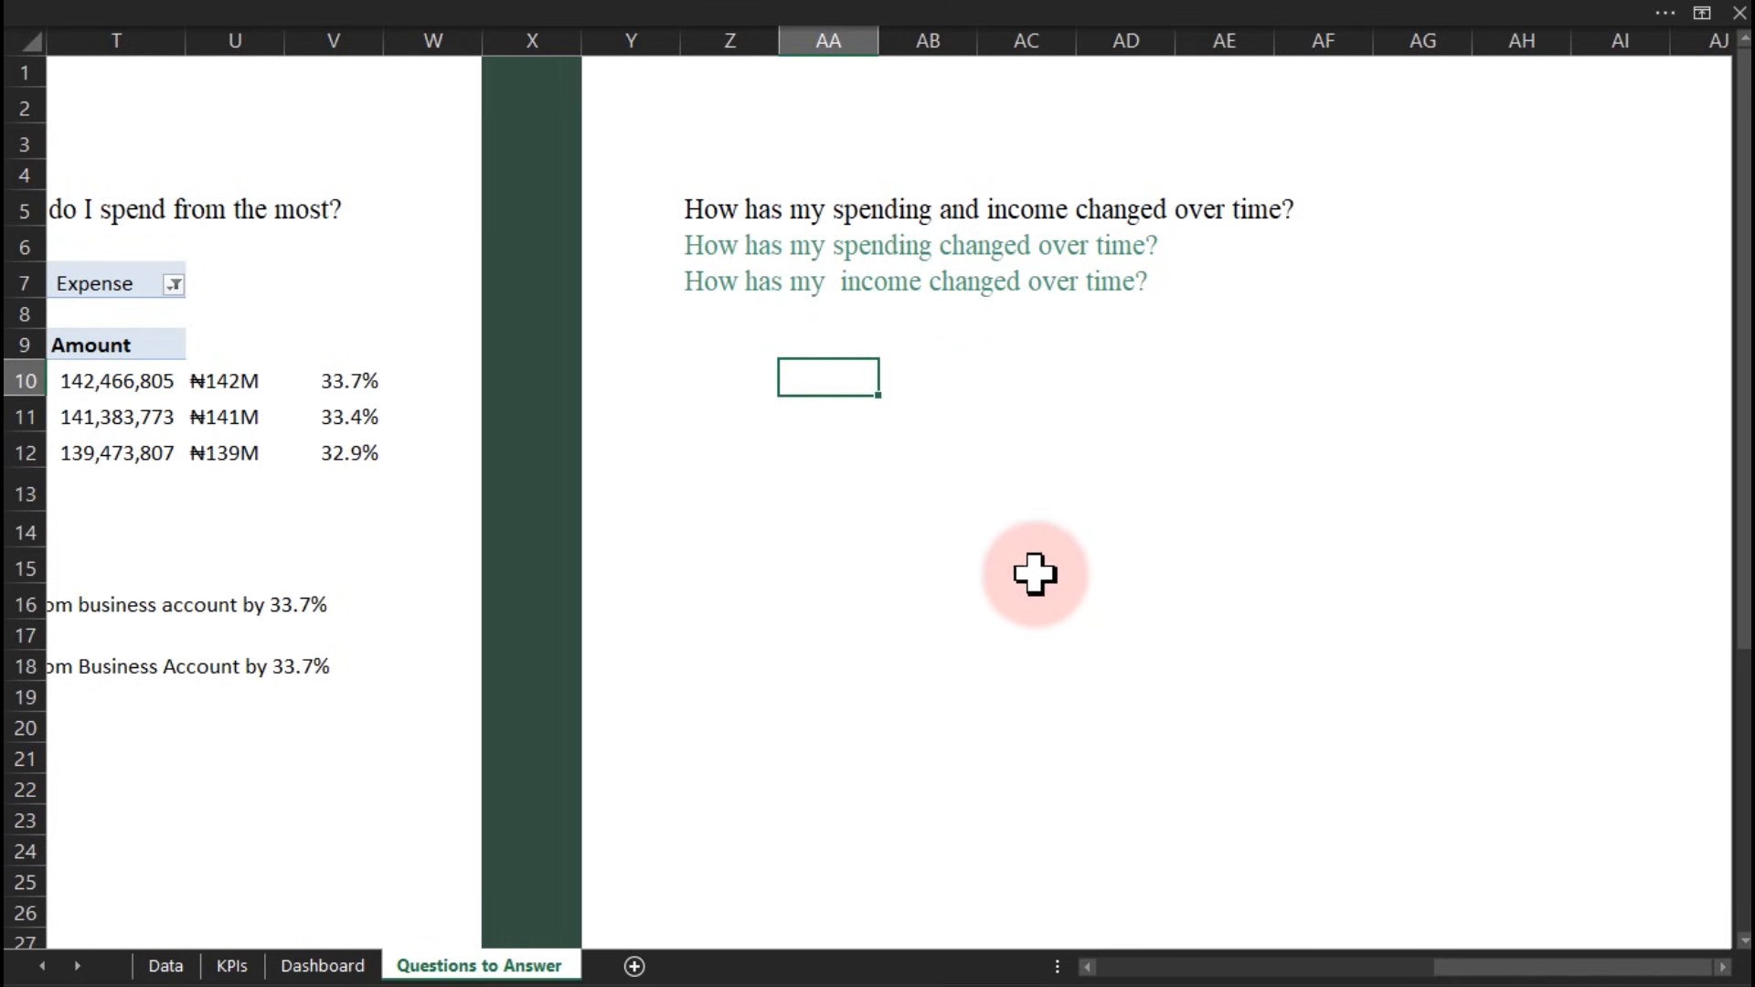
# Show the formula bar and use it to go to the named cell Optionbtn
pyautogui.write('op')
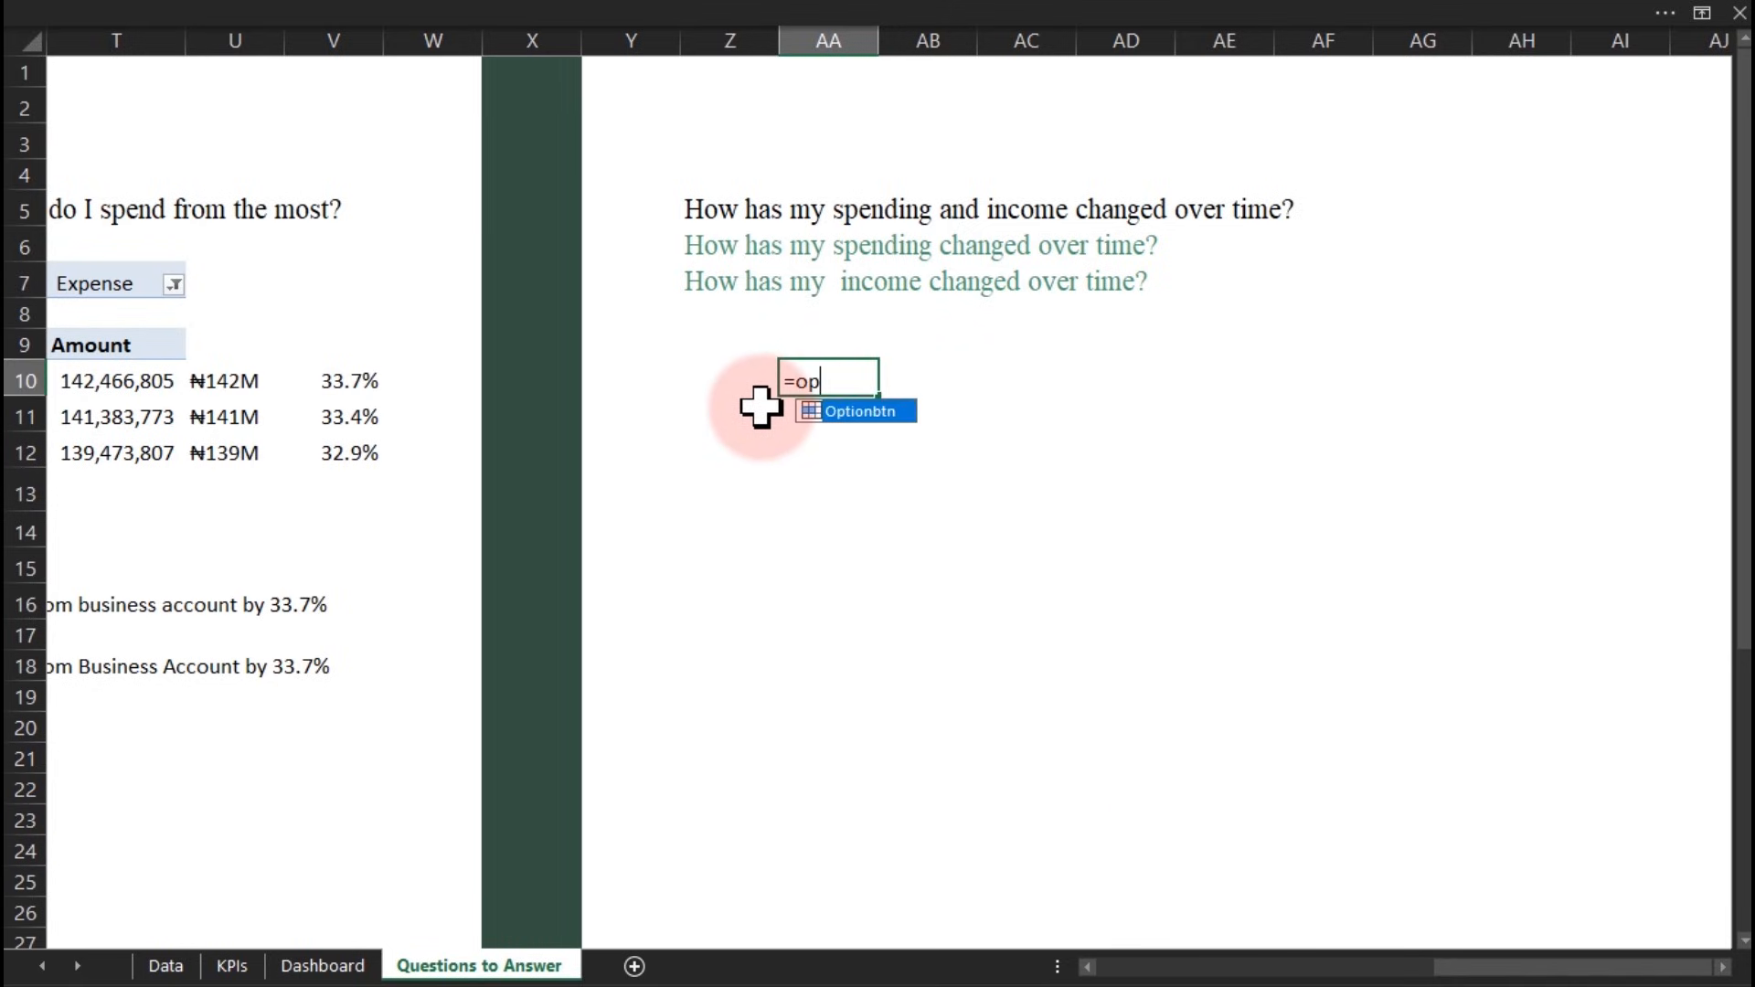
pyautogui.press('Escape')
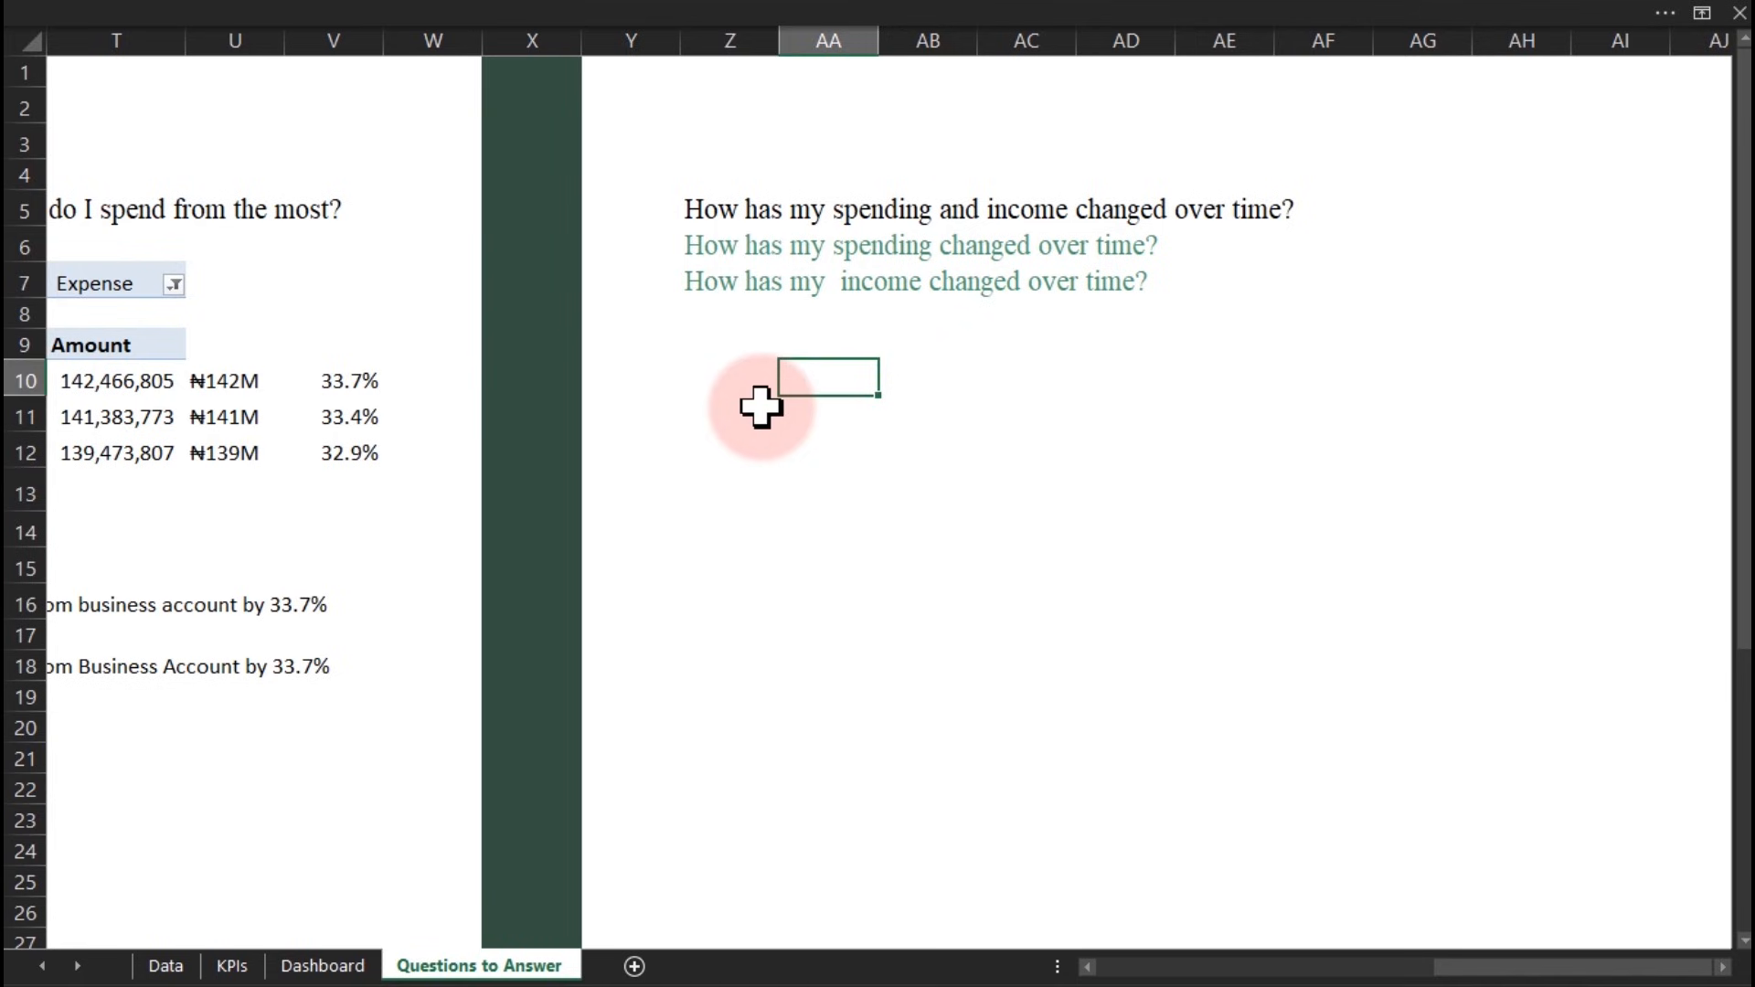
pyautogui.click(759, 10)
pyautogui.click(740, 71)
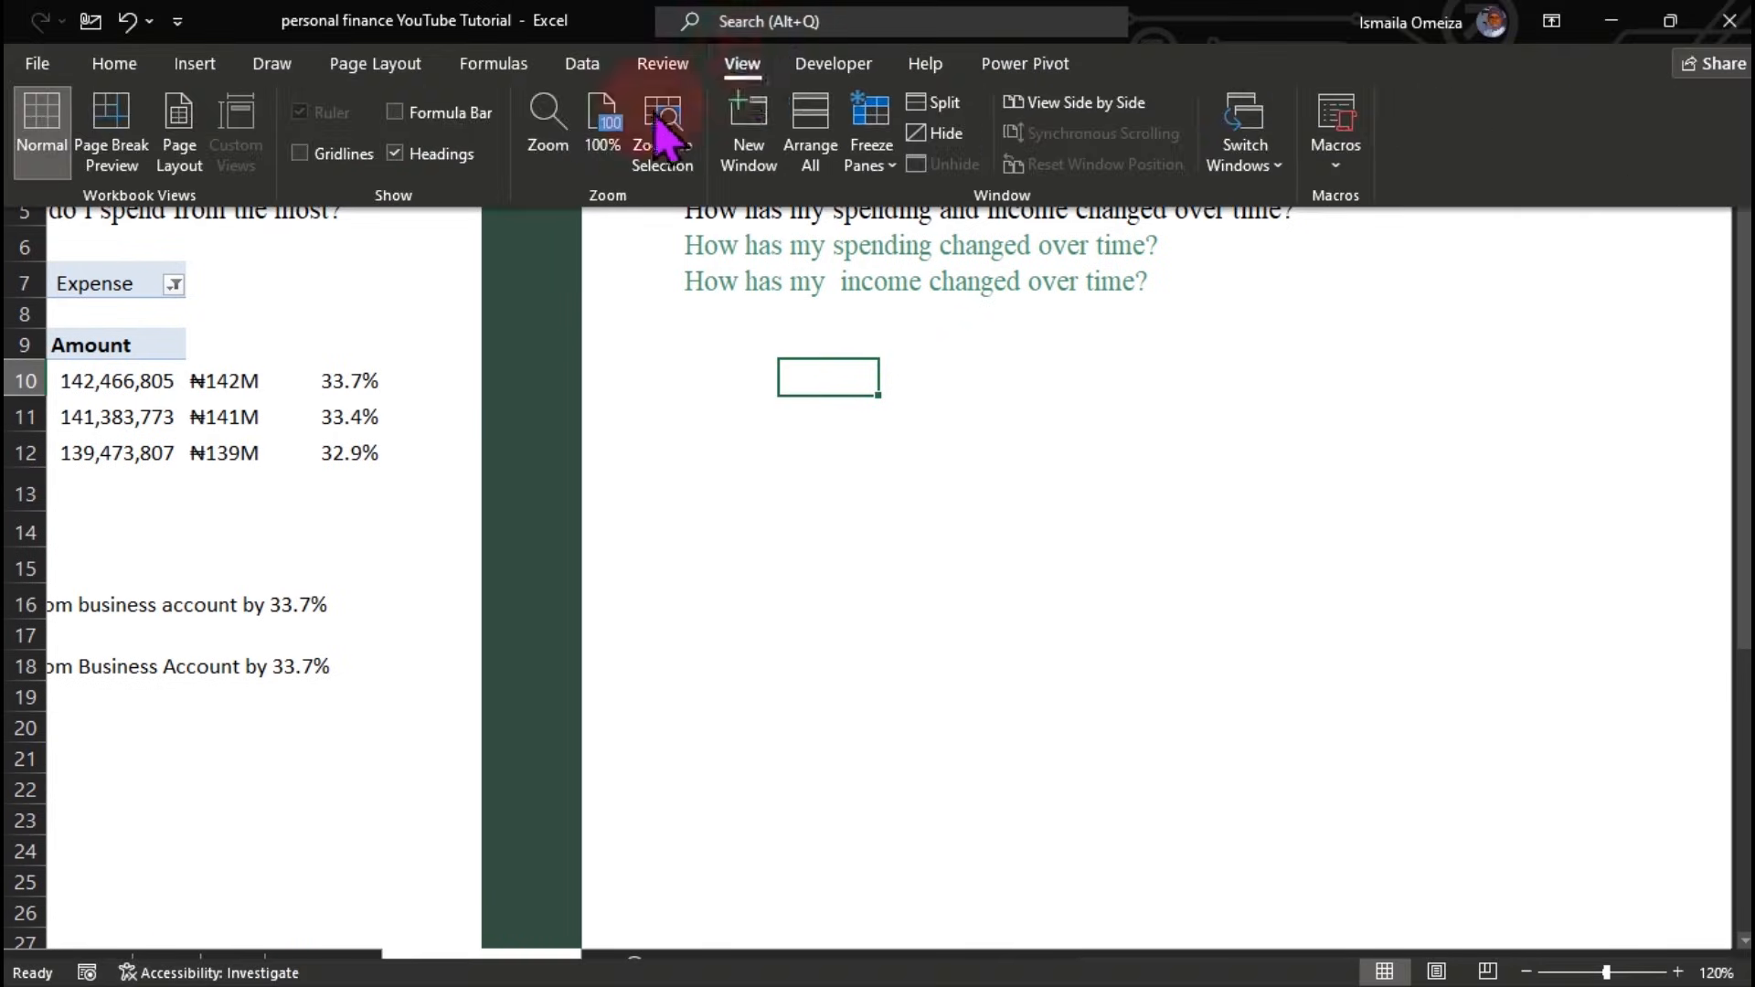
pyautogui.click(462, 112)
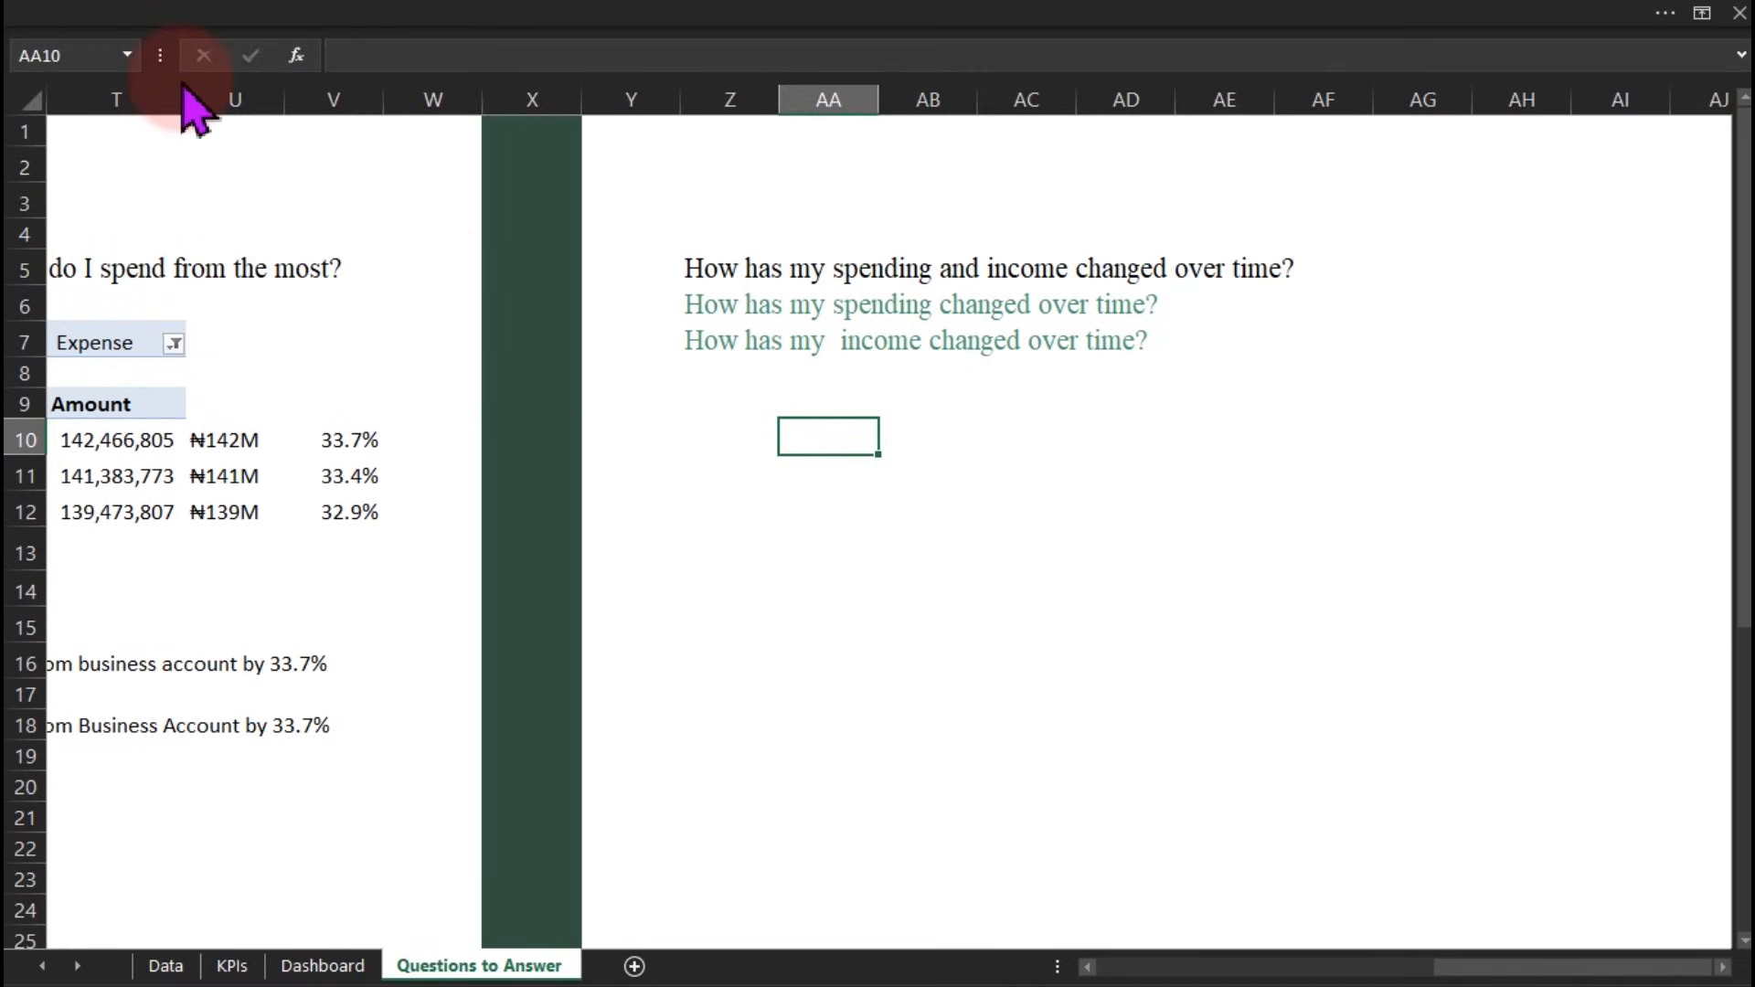
pyautogui.click(127, 55)
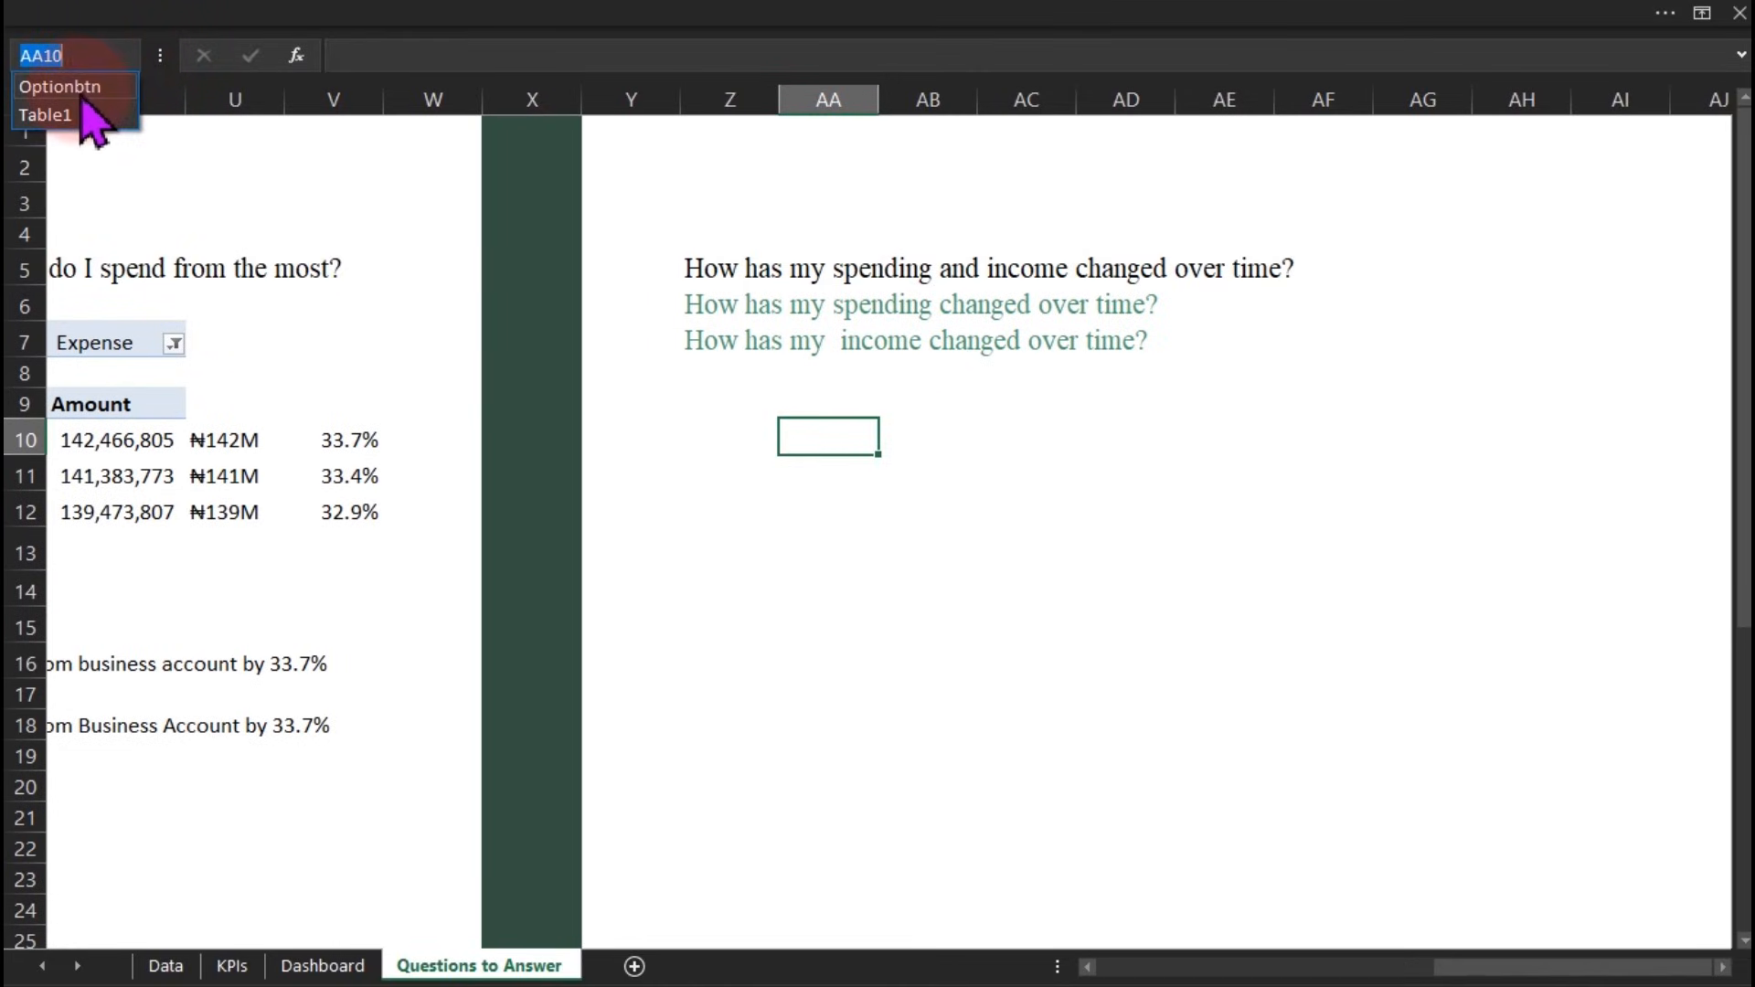
pyautogui.click(59, 86)
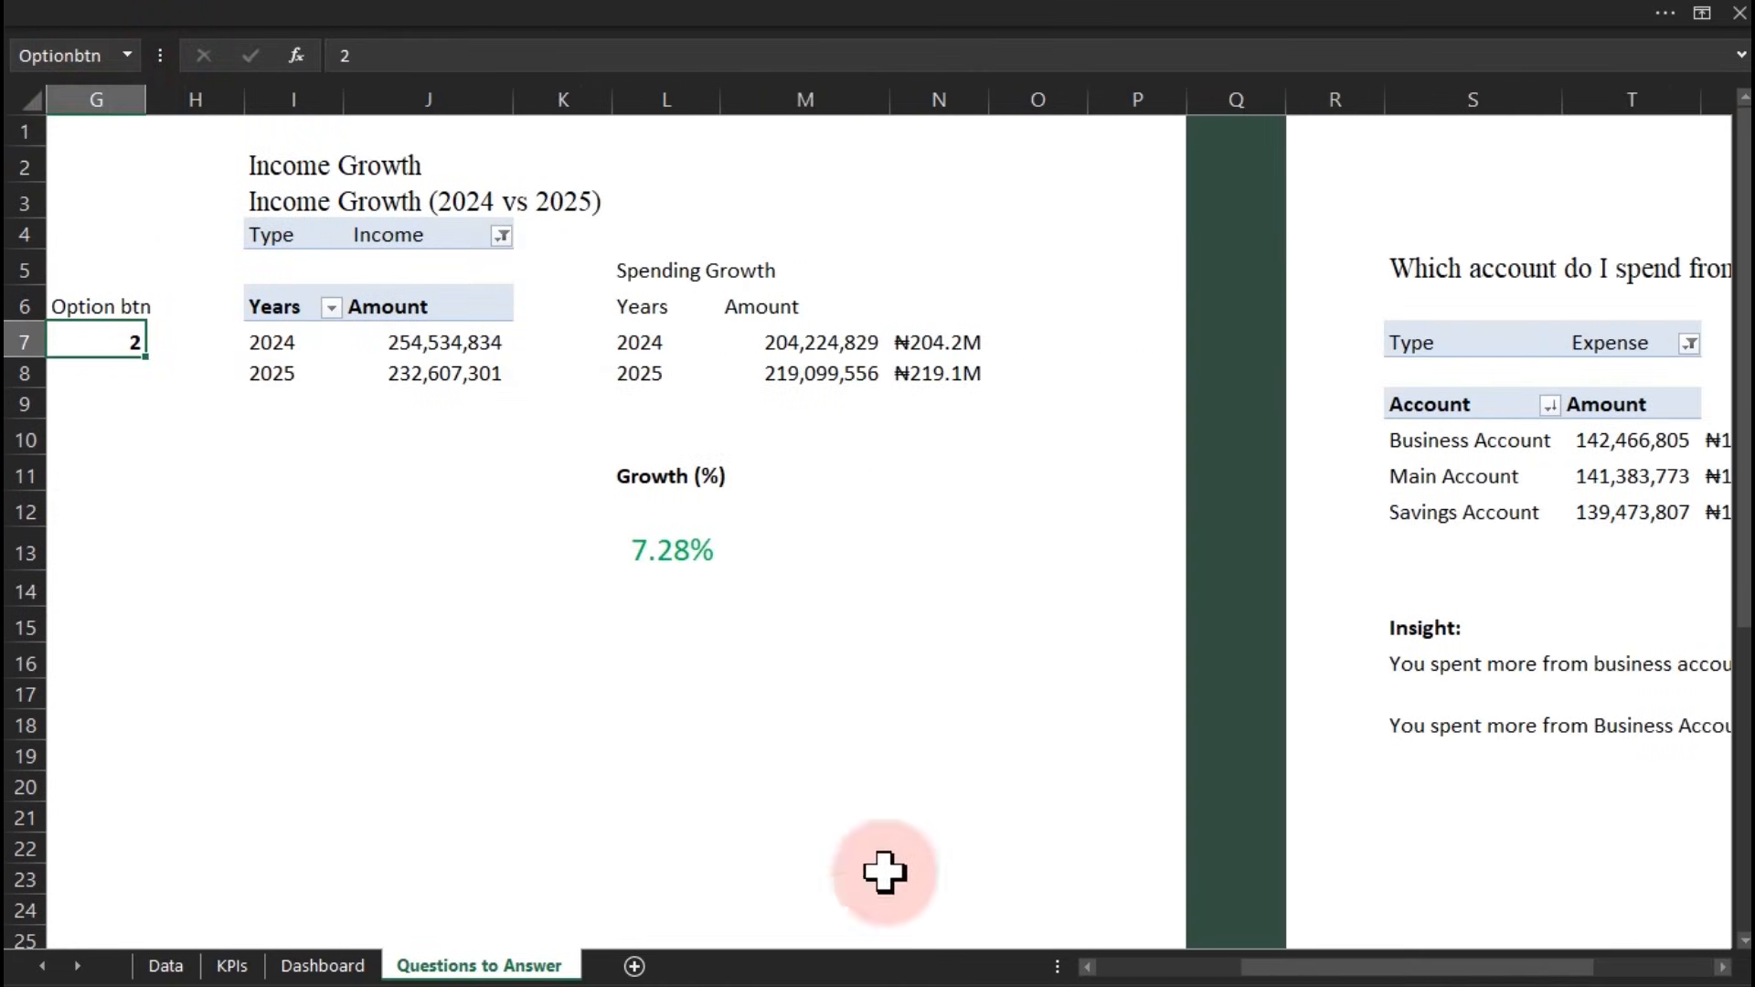
pyautogui.moveTo(1248, 967); pyautogui.dragTo(1228, 969)
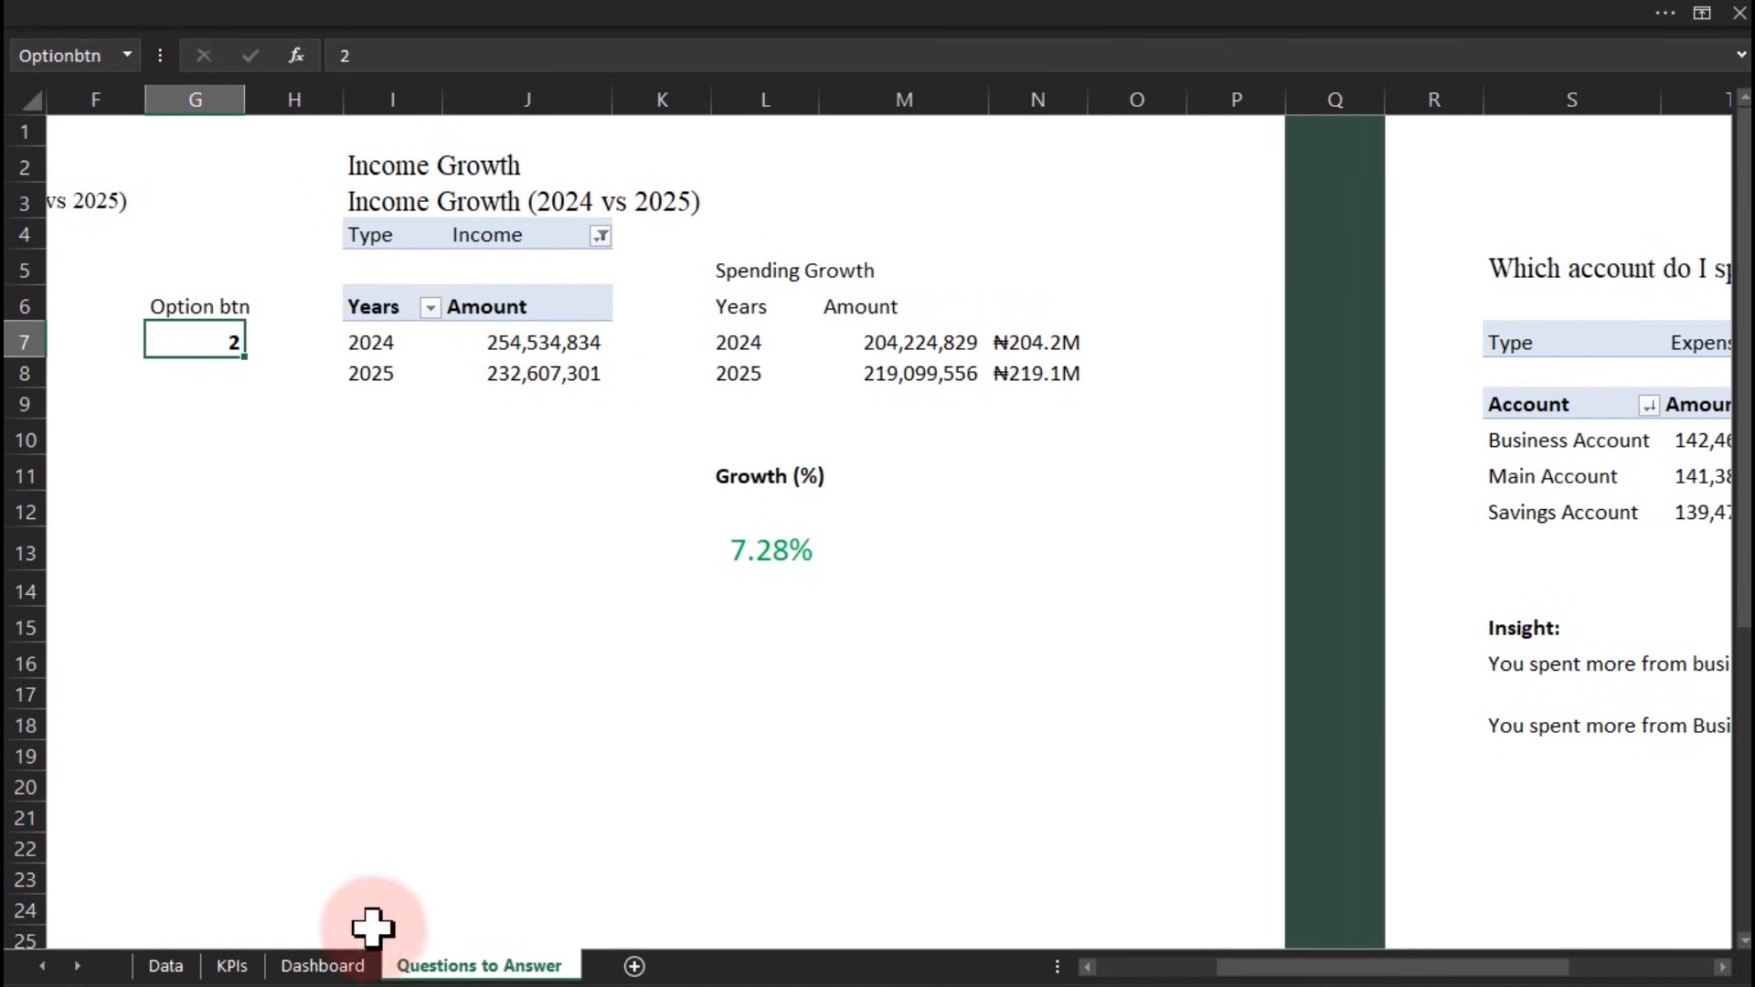
# On the Dashboard sheet, switch the growth card's option between Income and Expenses, ending on Income
pyautogui.click(321, 965)
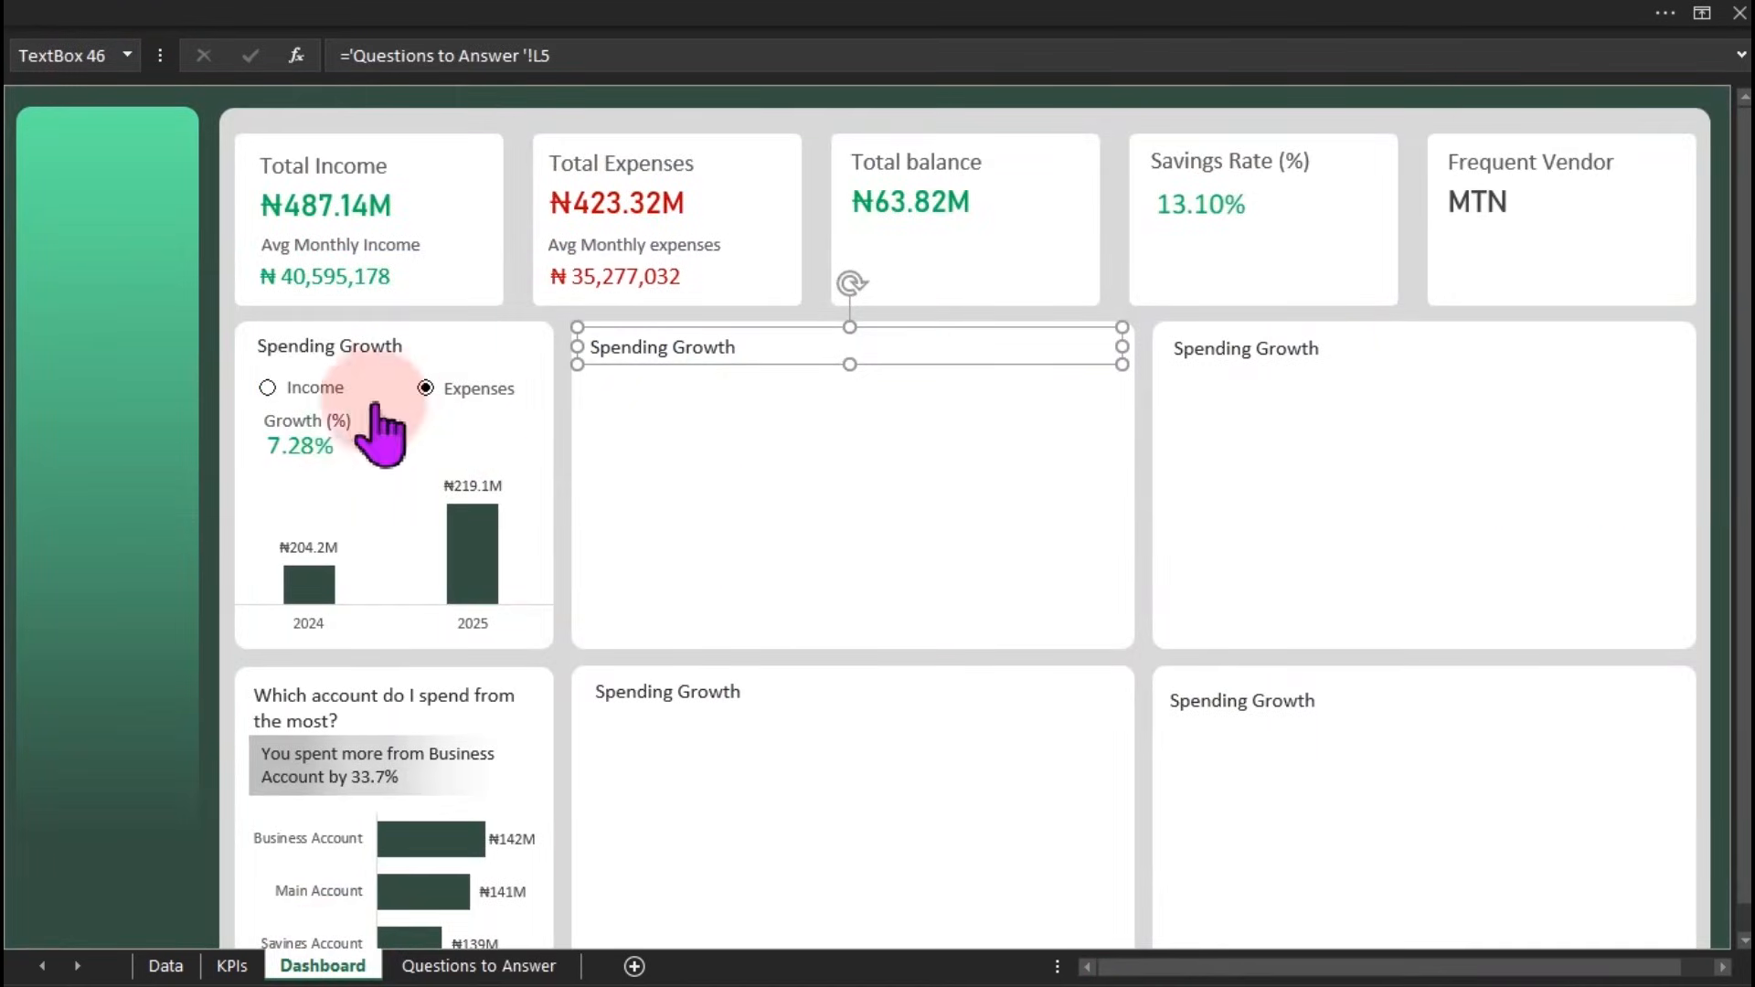
pyautogui.click(306, 387)
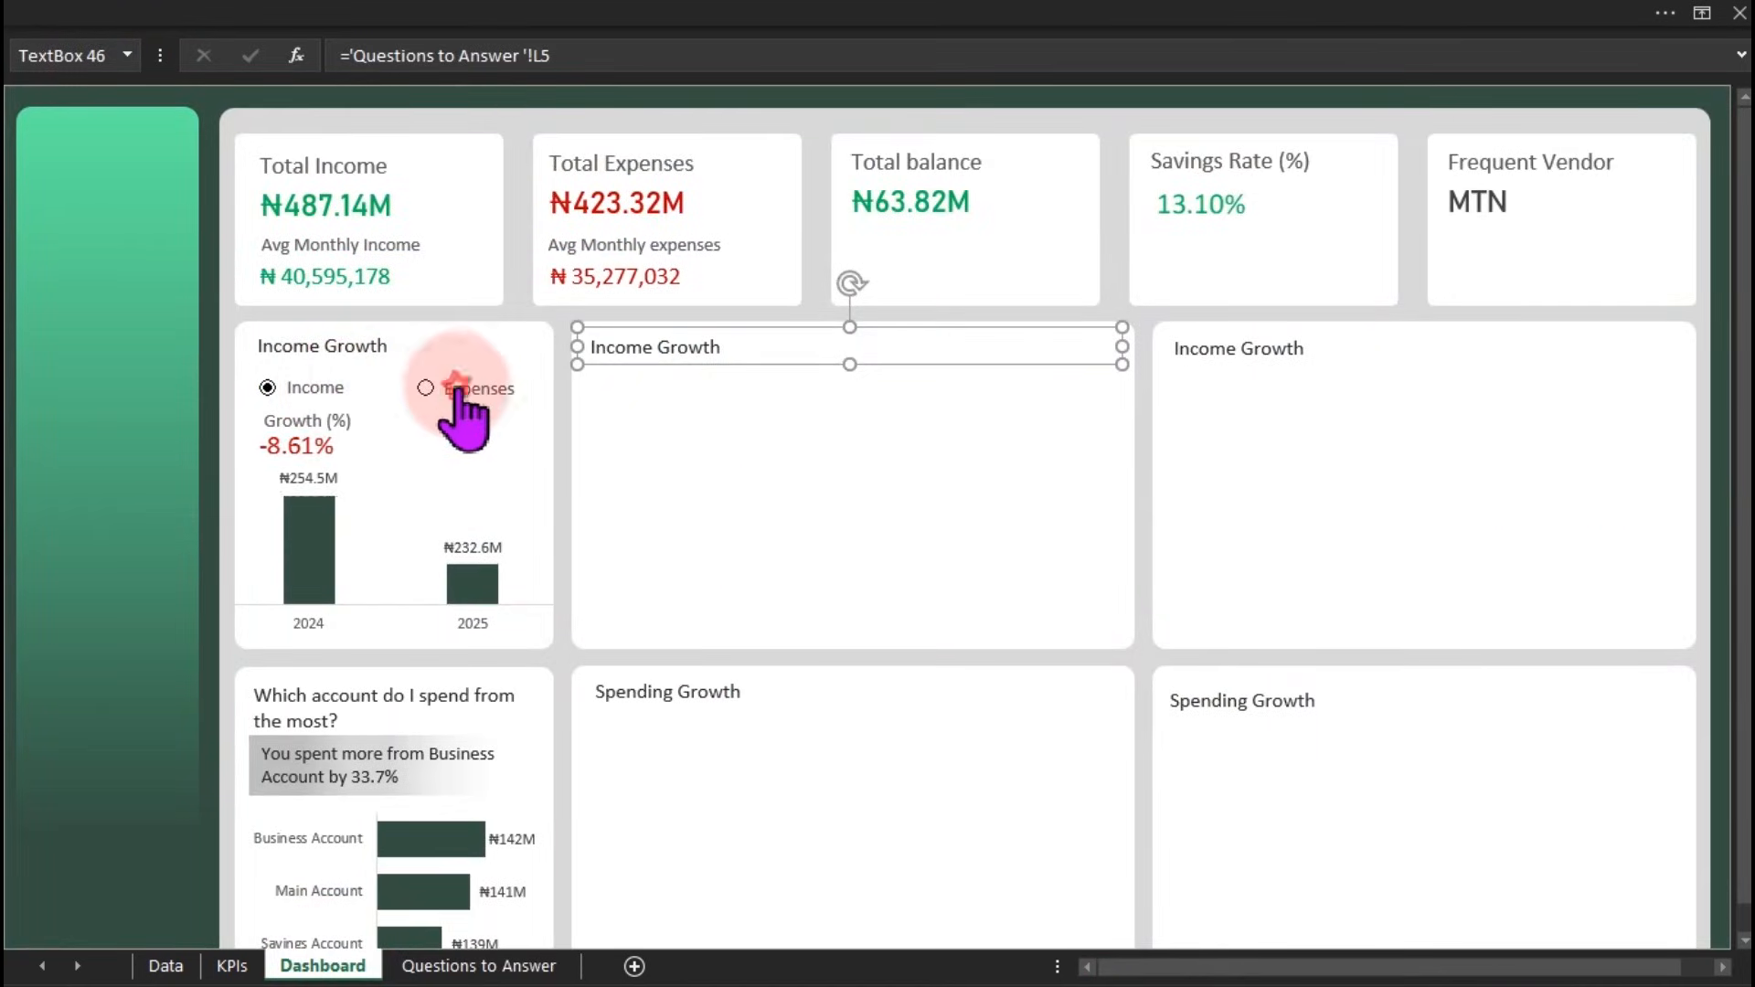
pyautogui.click(457, 388)
pyautogui.click(302, 389)
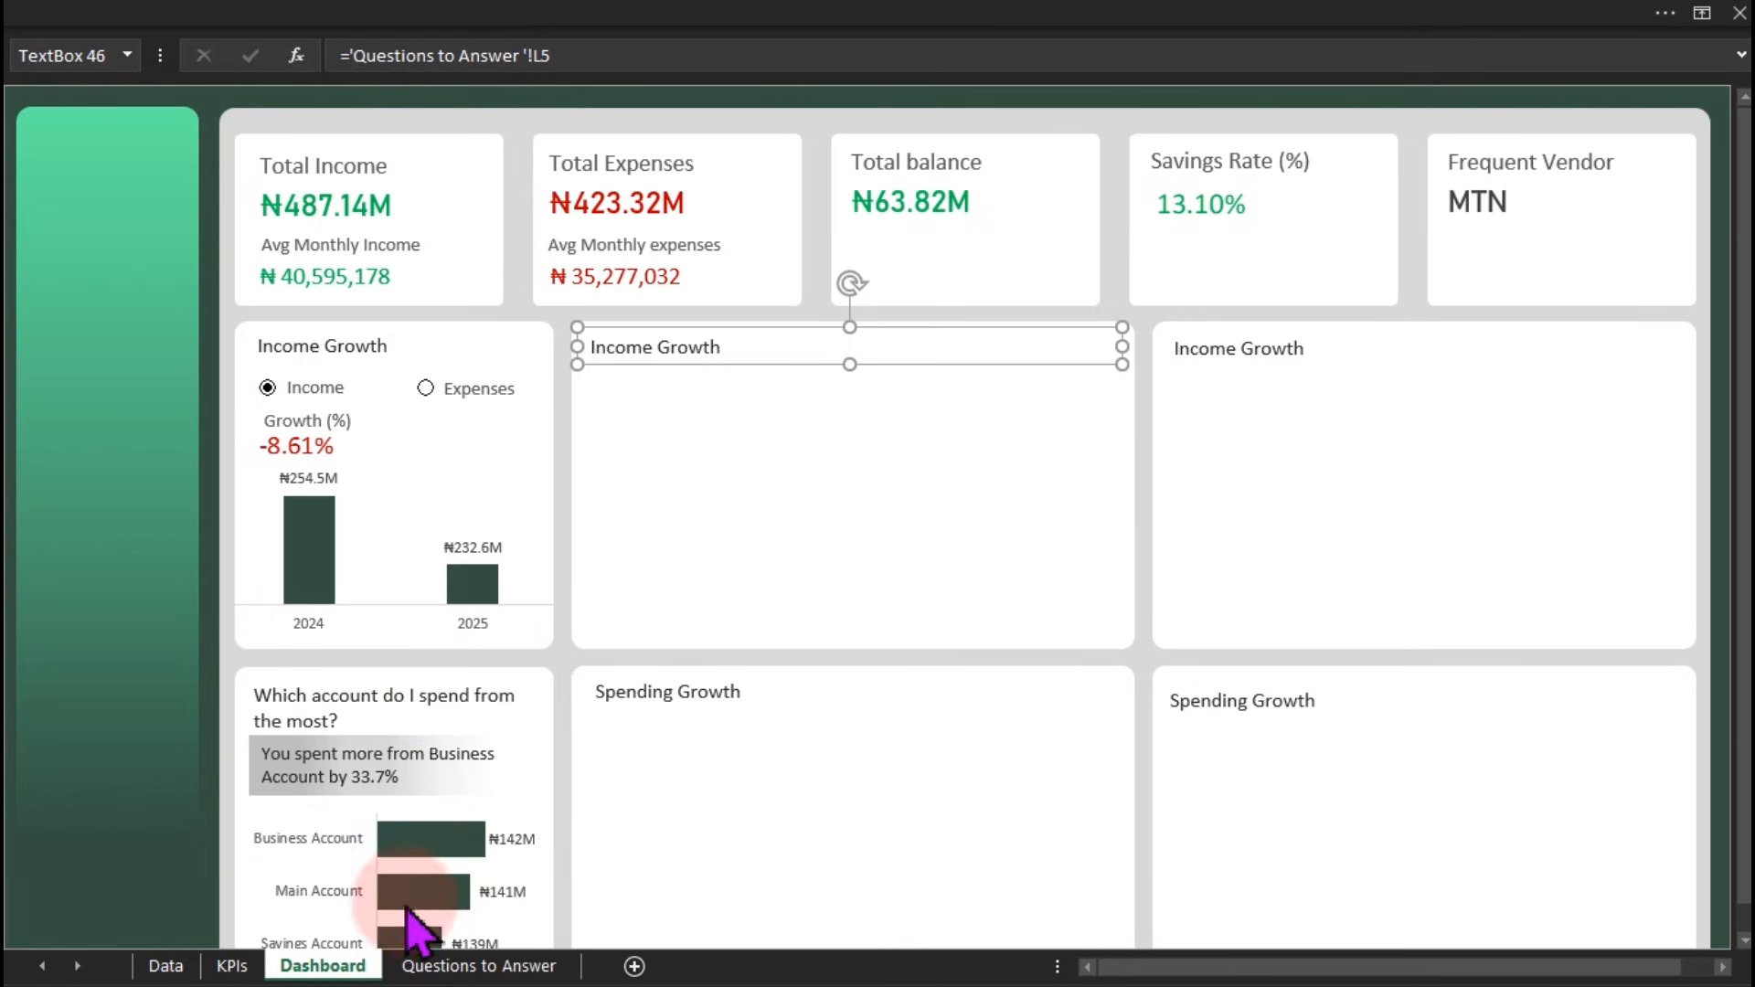
# On the Questions to Answer sheet, copy the account spending PivotTable in S7:T12 to Z10
pyautogui.click(478, 966)
pyautogui.moveTo(1317, 973); pyautogui.dragTo(1722, 972)
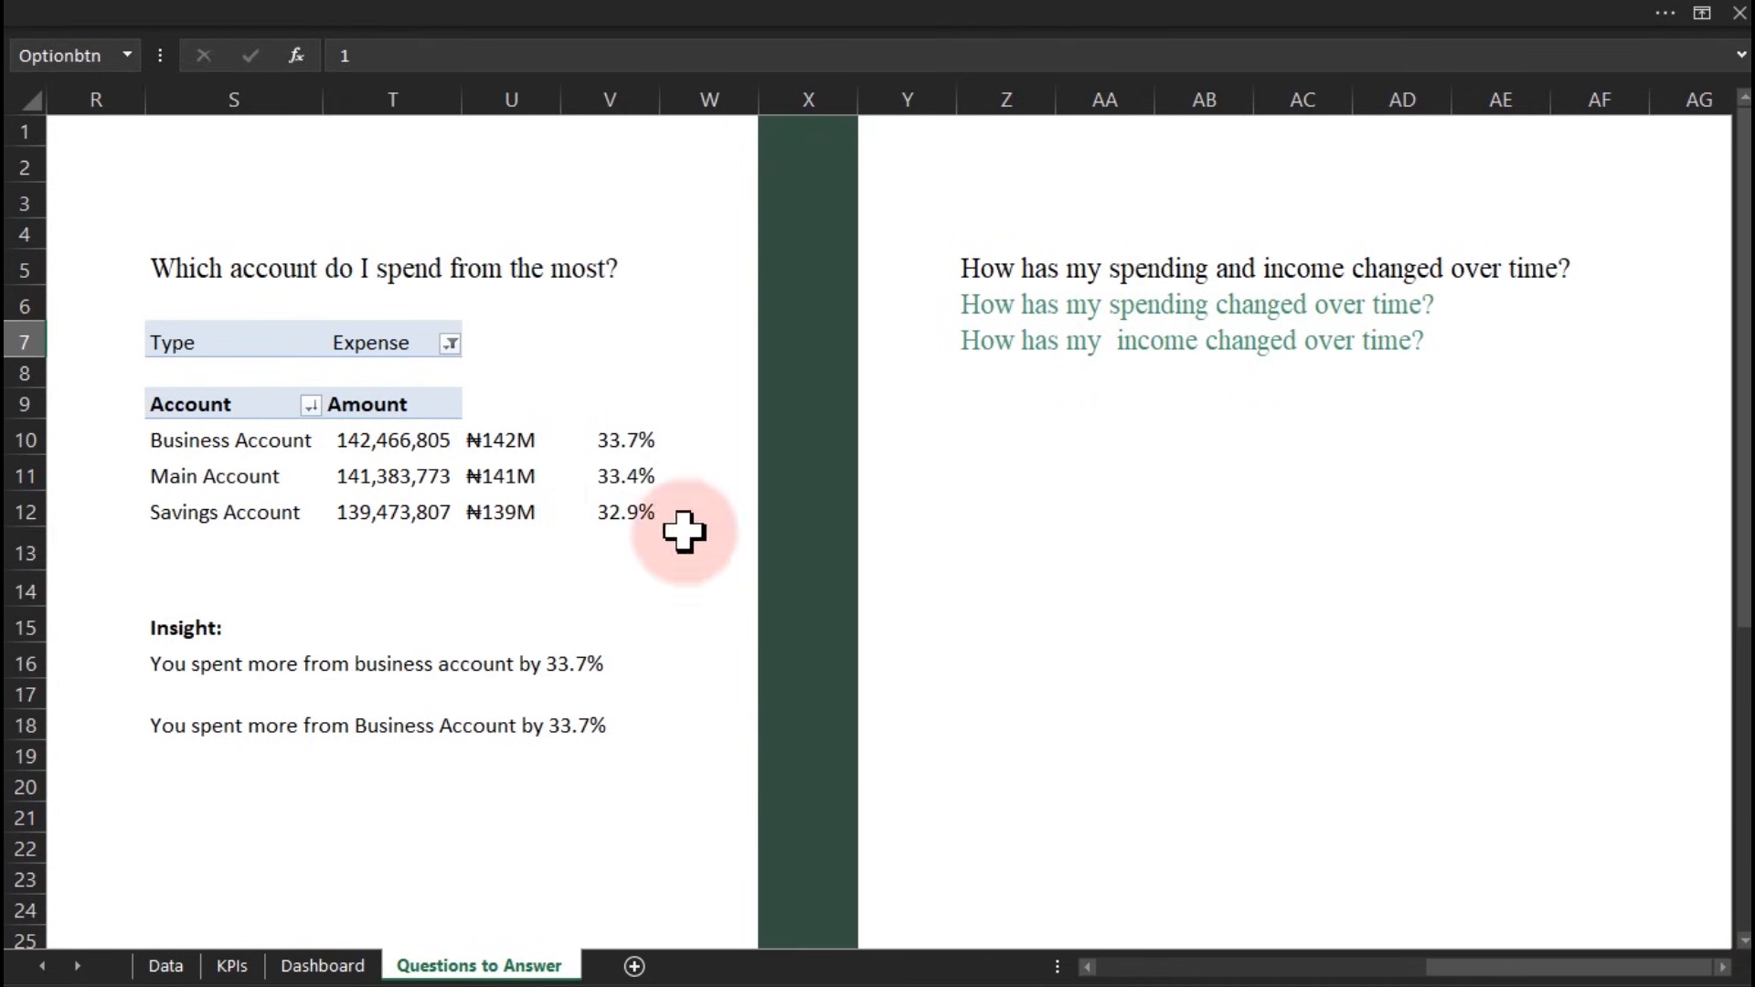
pyautogui.moveTo(211, 341); pyautogui.dragTo(382, 514)
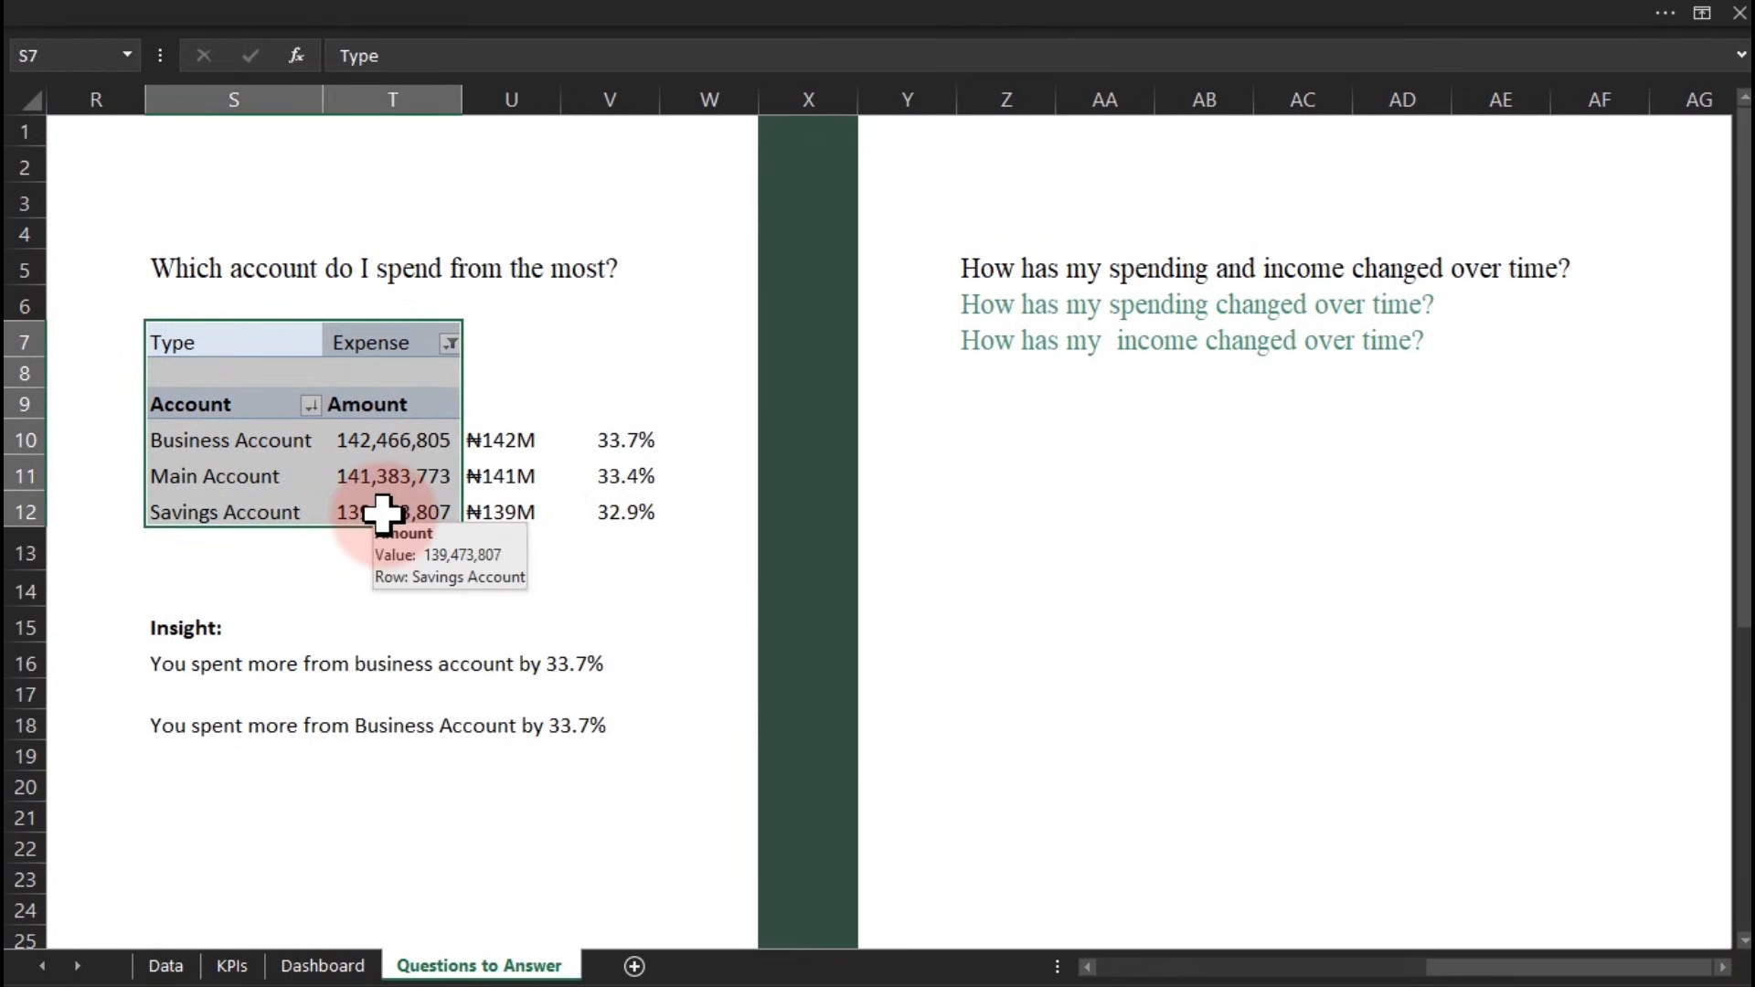
pyautogui.hotkey('ctrl', 'c')
pyautogui.click(1008, 436)
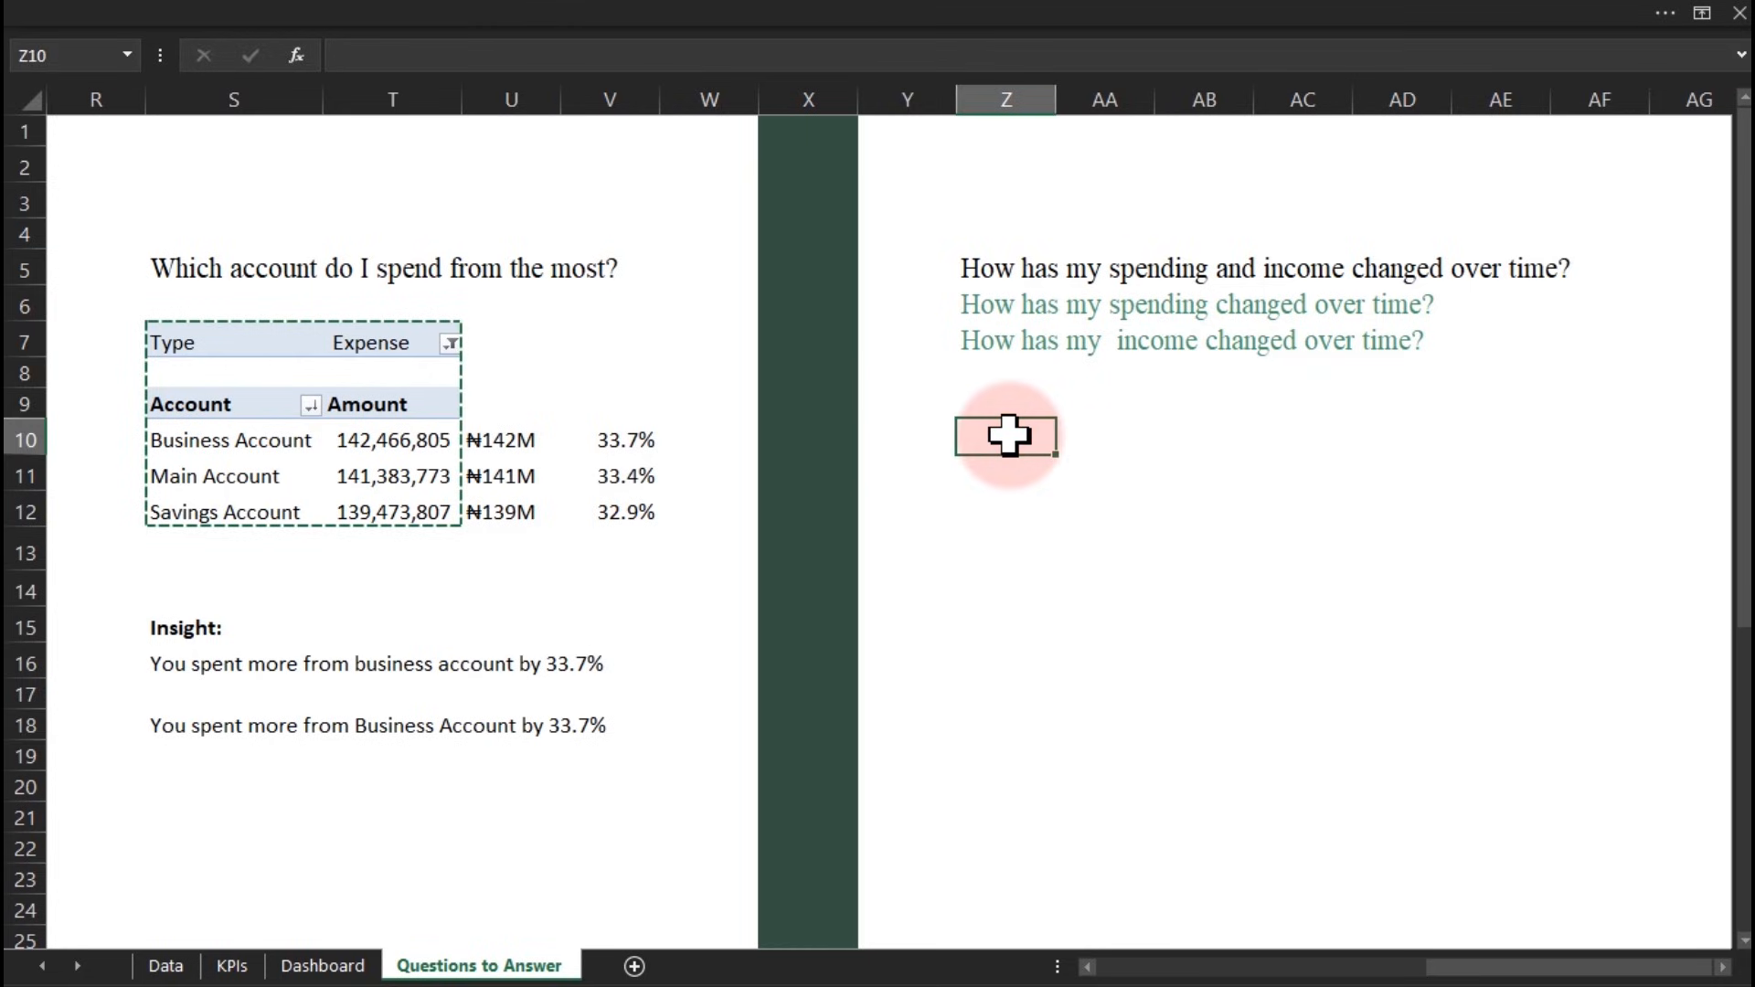
pyautogui.hotkey('ctrl', 'v')
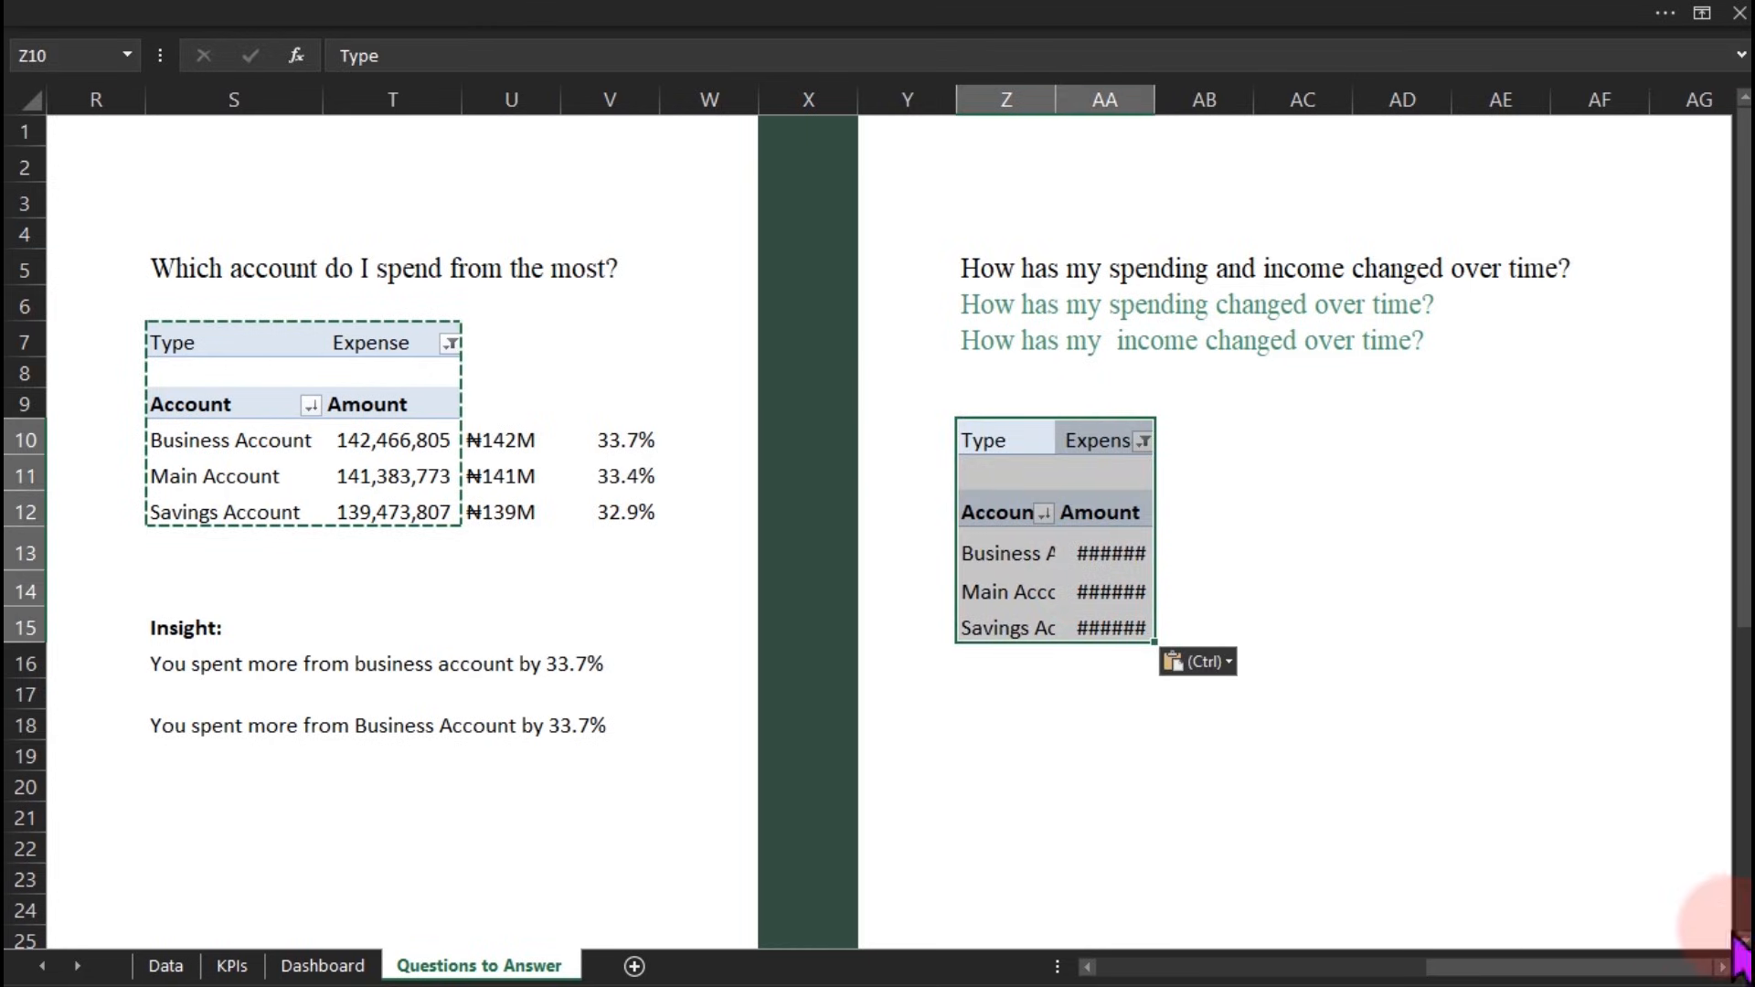
# Show the copied PivotTable's field list and replace Account with Date in its rows
pyautogui.hscroll(5, 1736, 974)
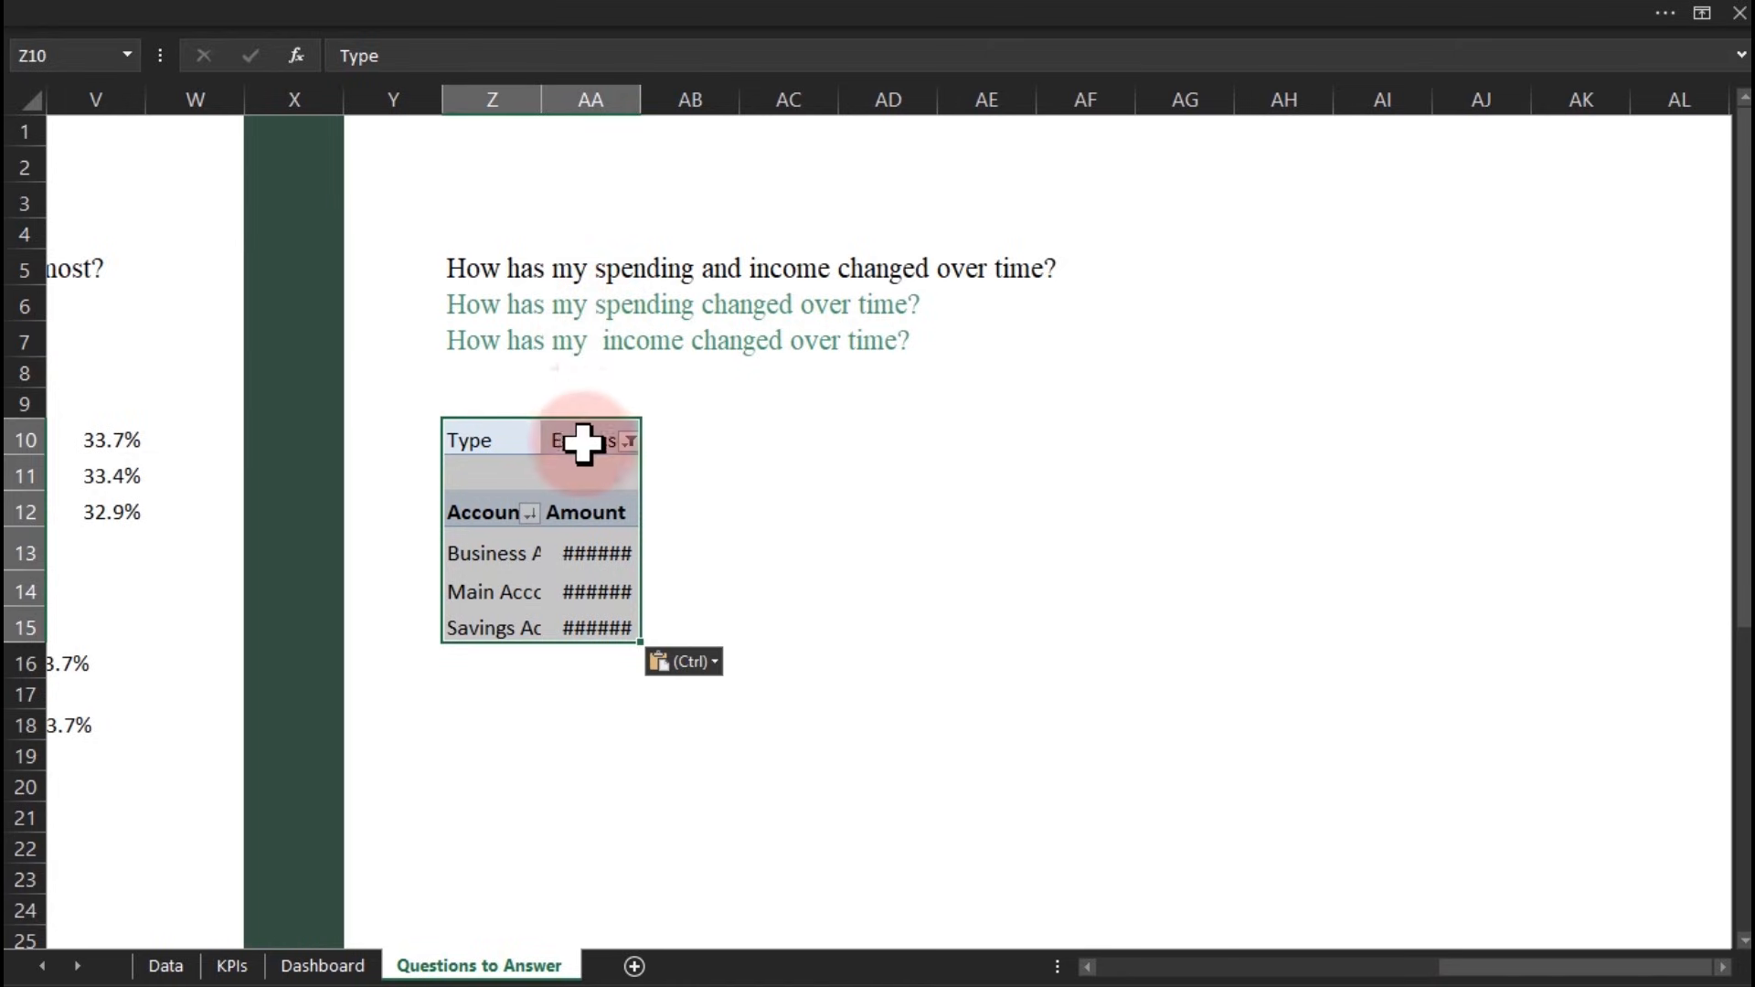
pyautogui.click(544, 560)
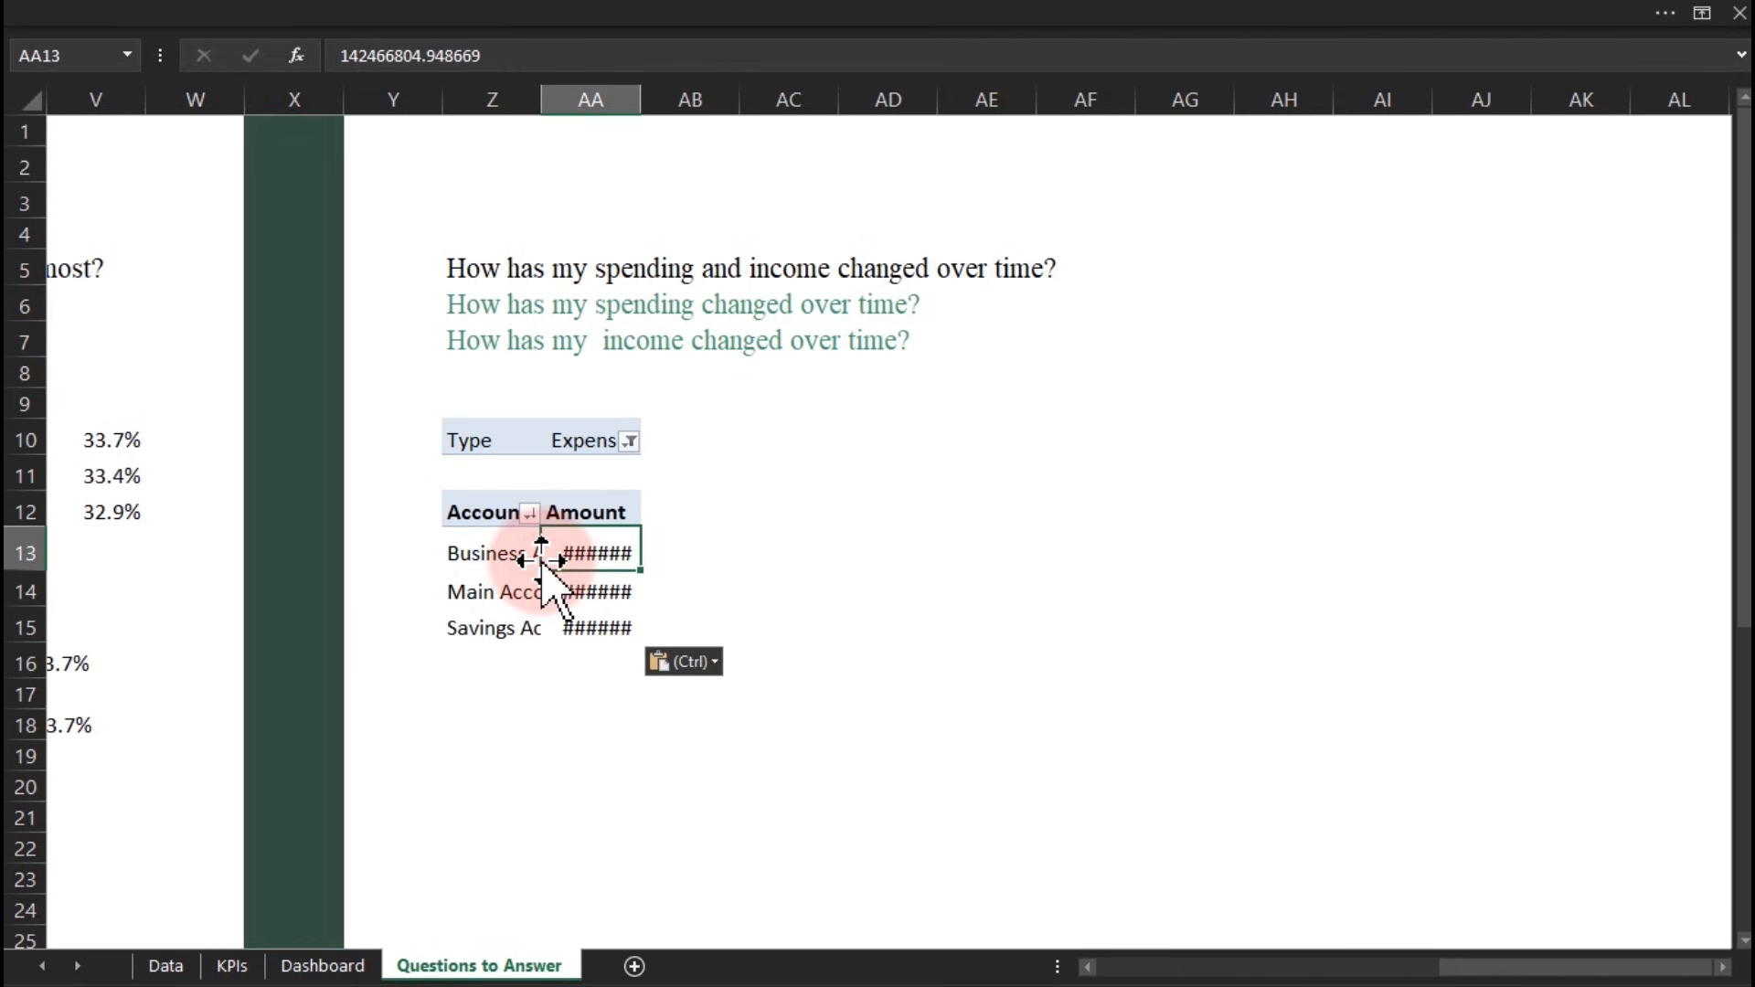
pyautogui.rightClick(585, 559)
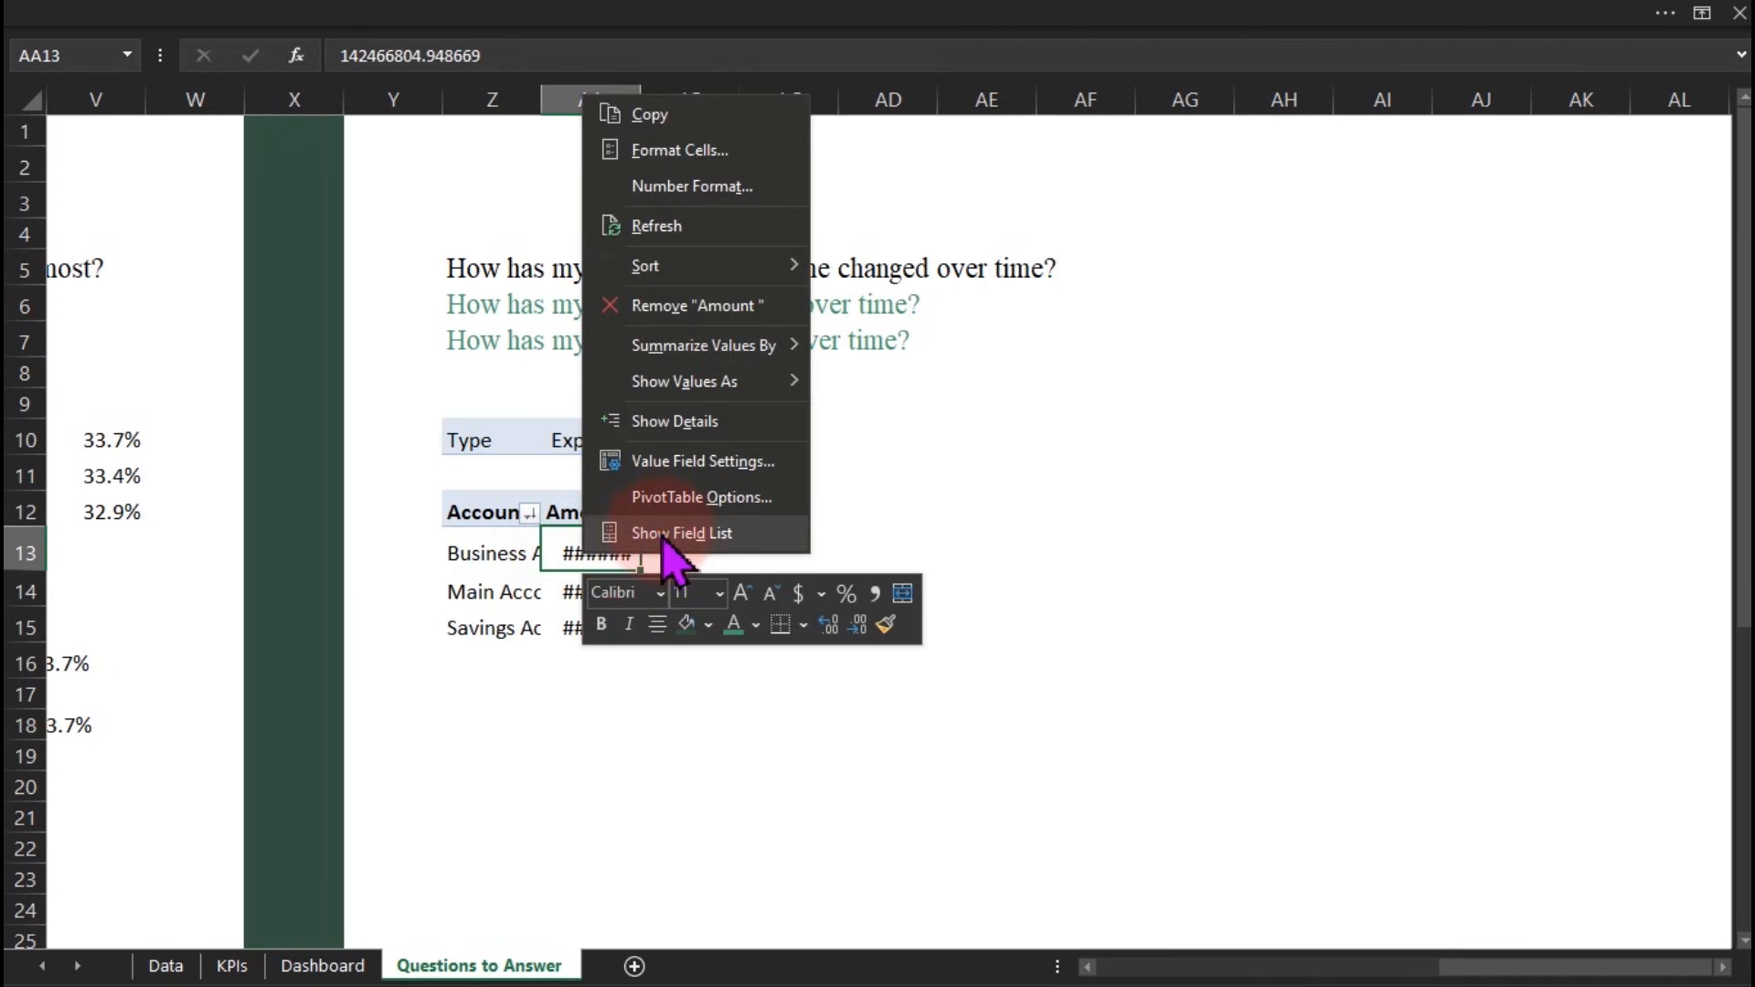
pyautogui.click(664, 538)
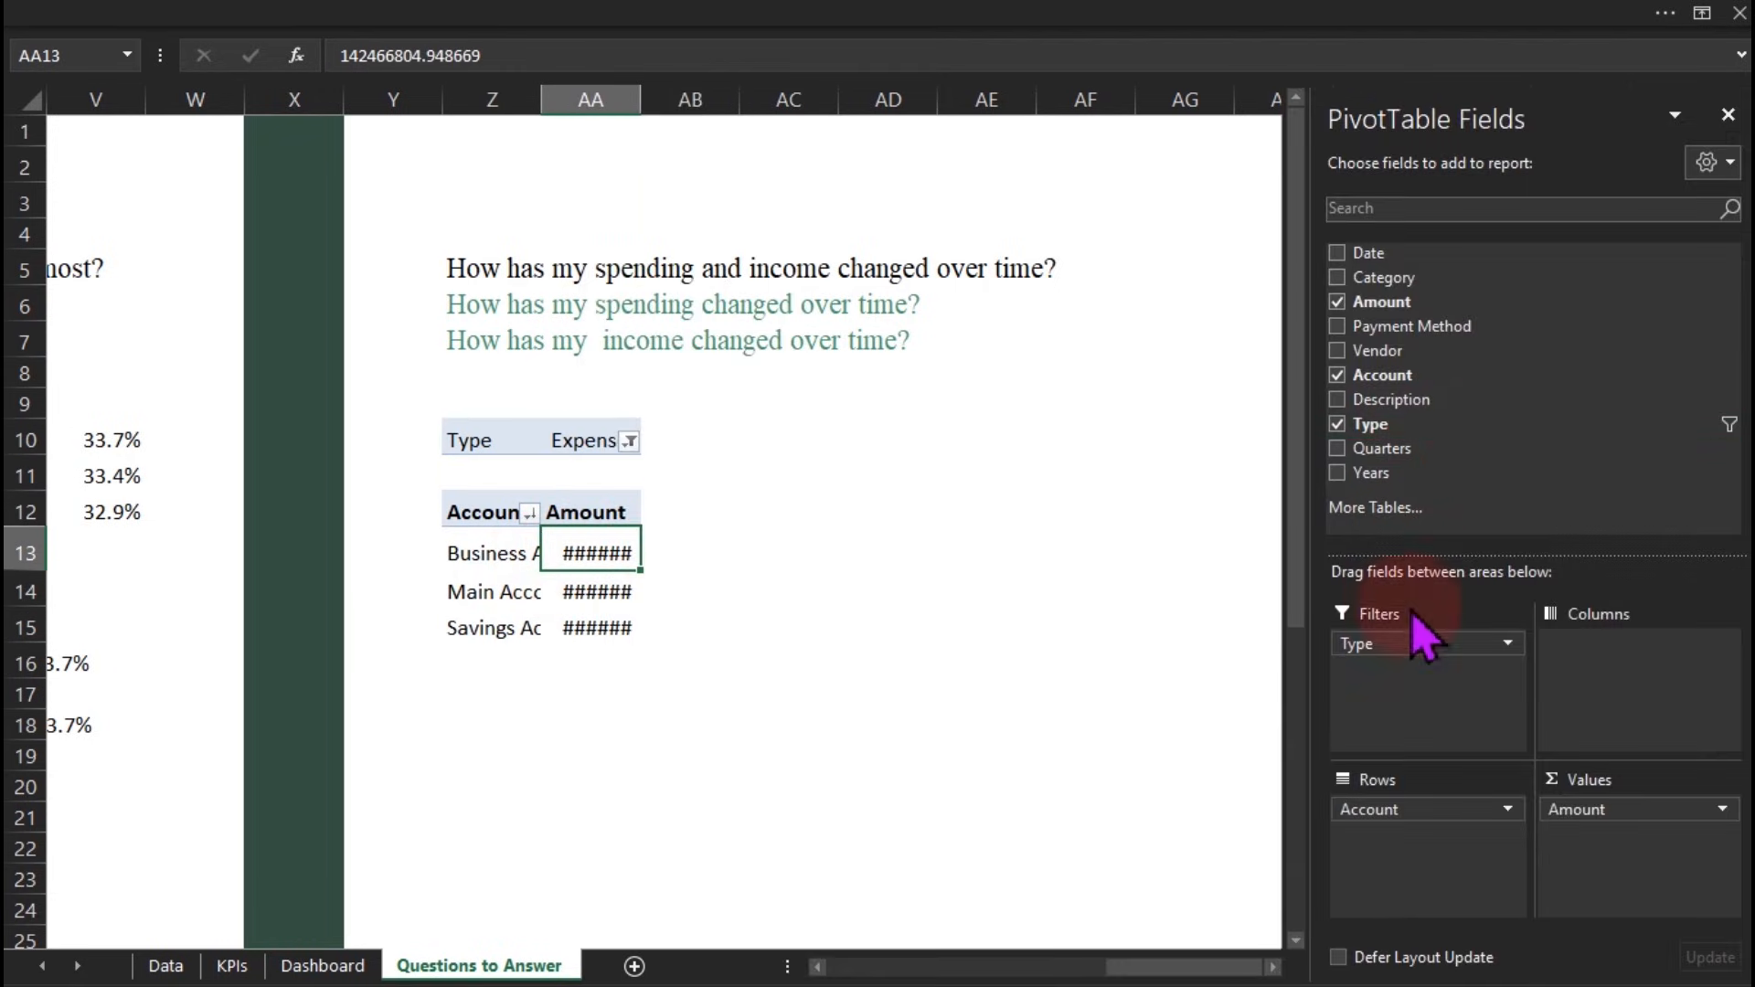
pyautogui.moveTo(1394, 809); pyautogui.dragTo(998, 673)
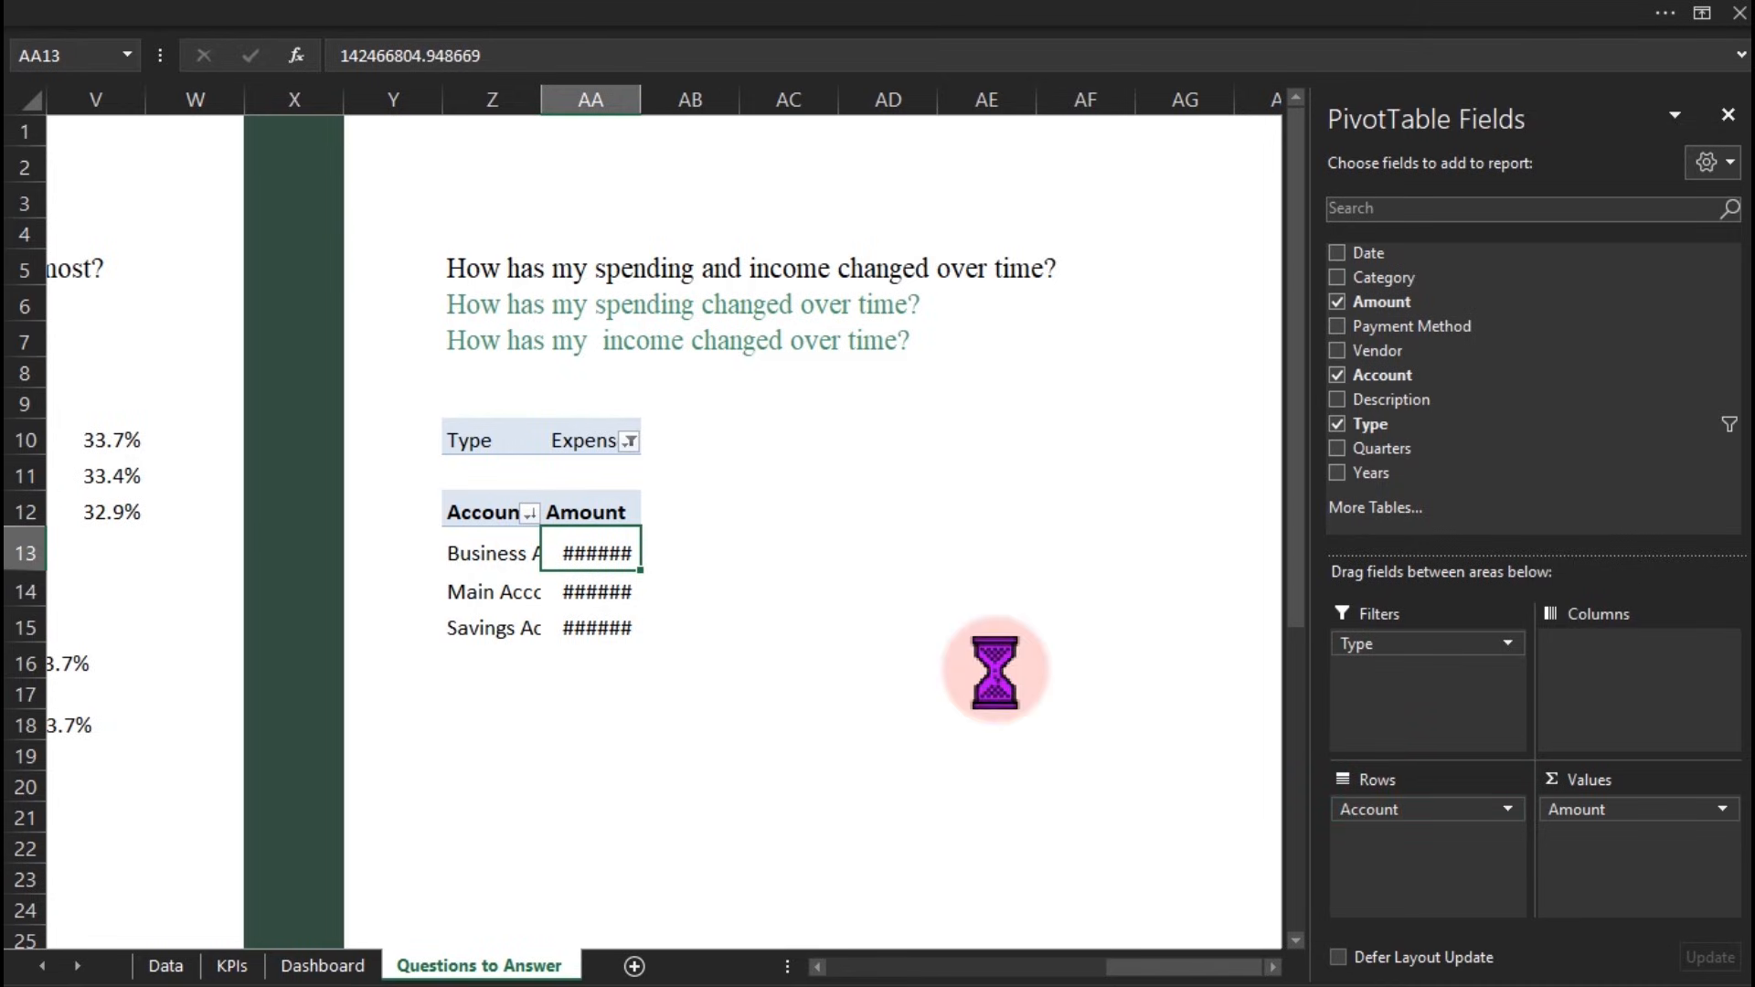
pyautogui.moveTo(1353, 253); pyautogui.dragTo(1484, 859)
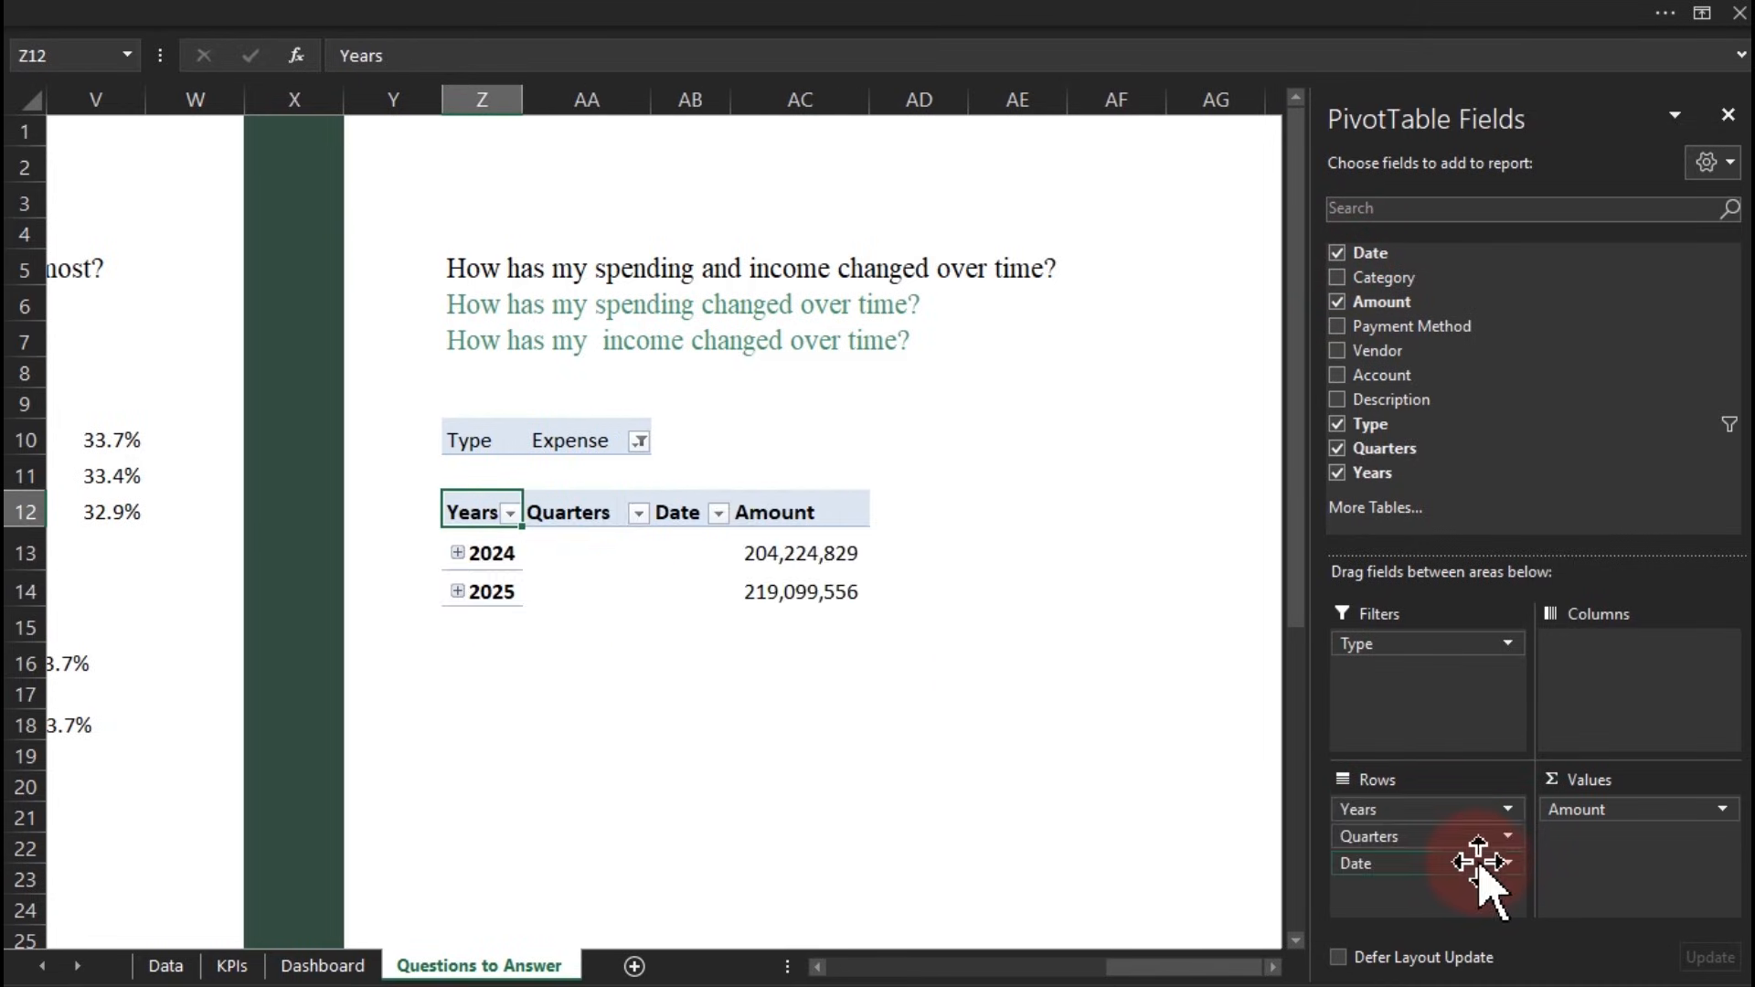
# Remove Quarters and Years from the PivotTable's rows and add Years as its column field
pyautogui.moveTo(1390, 837); pyautogui.dragTo(1156, 859)
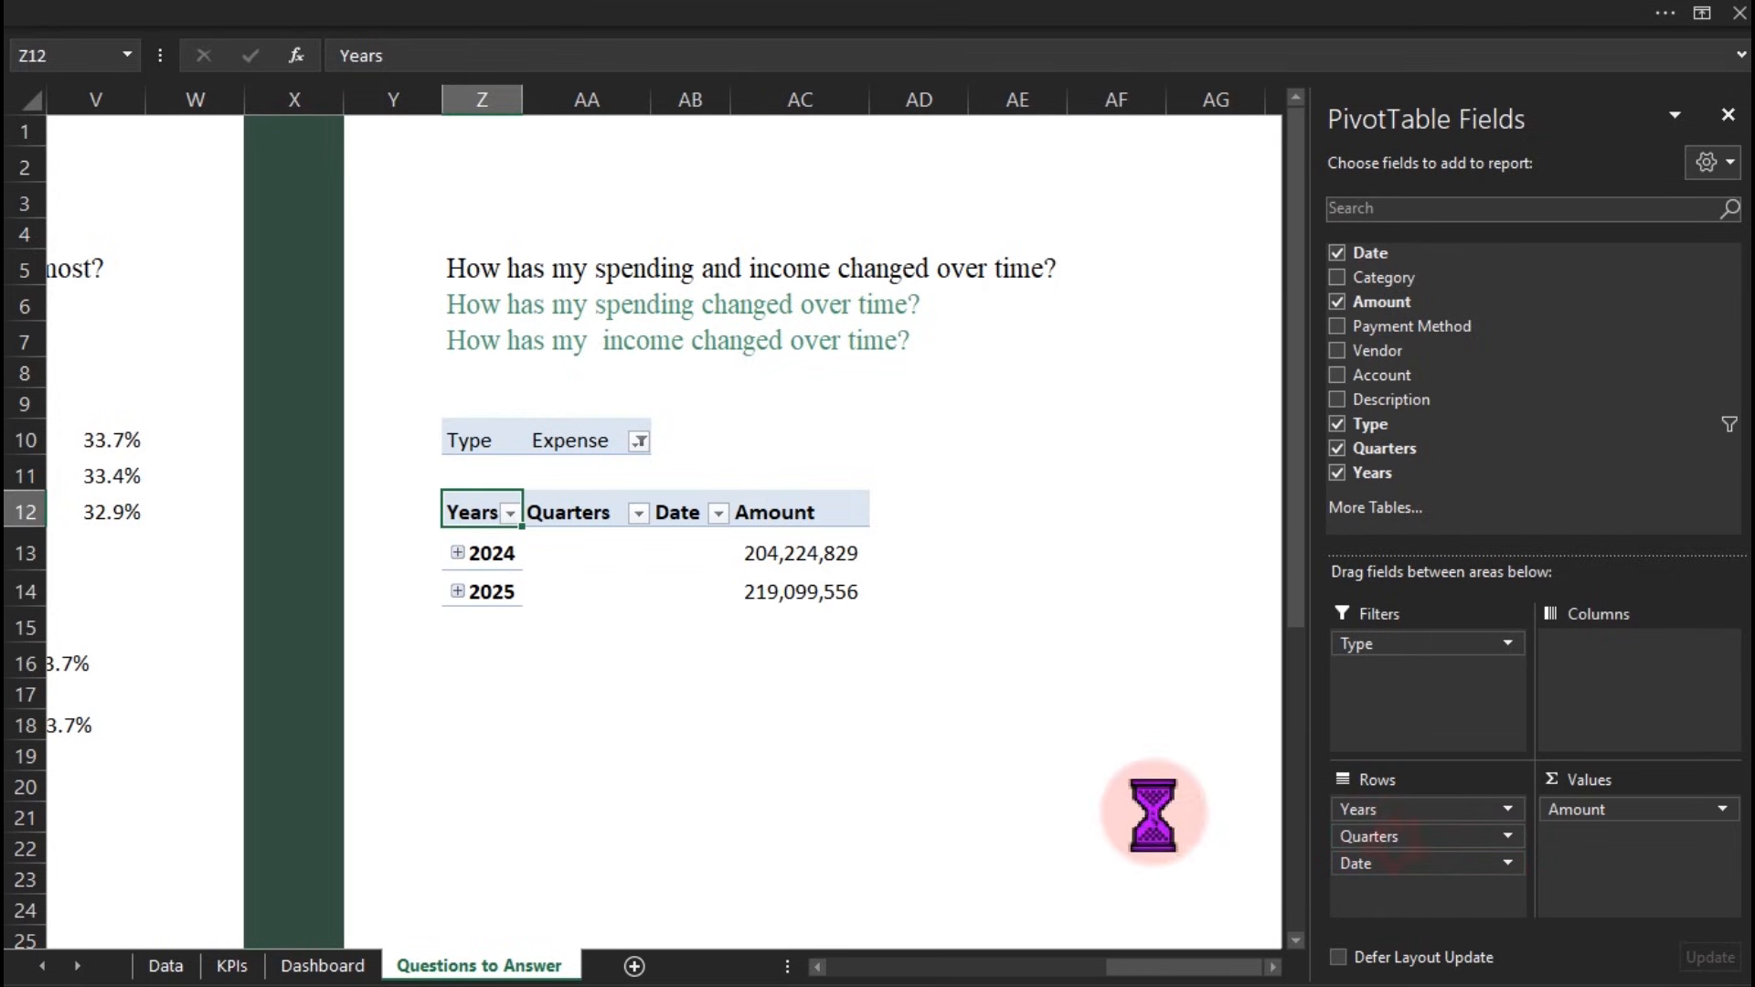
pyautogui.moveTo(1343, 809); pyautogui.dragTo(1033, 766)
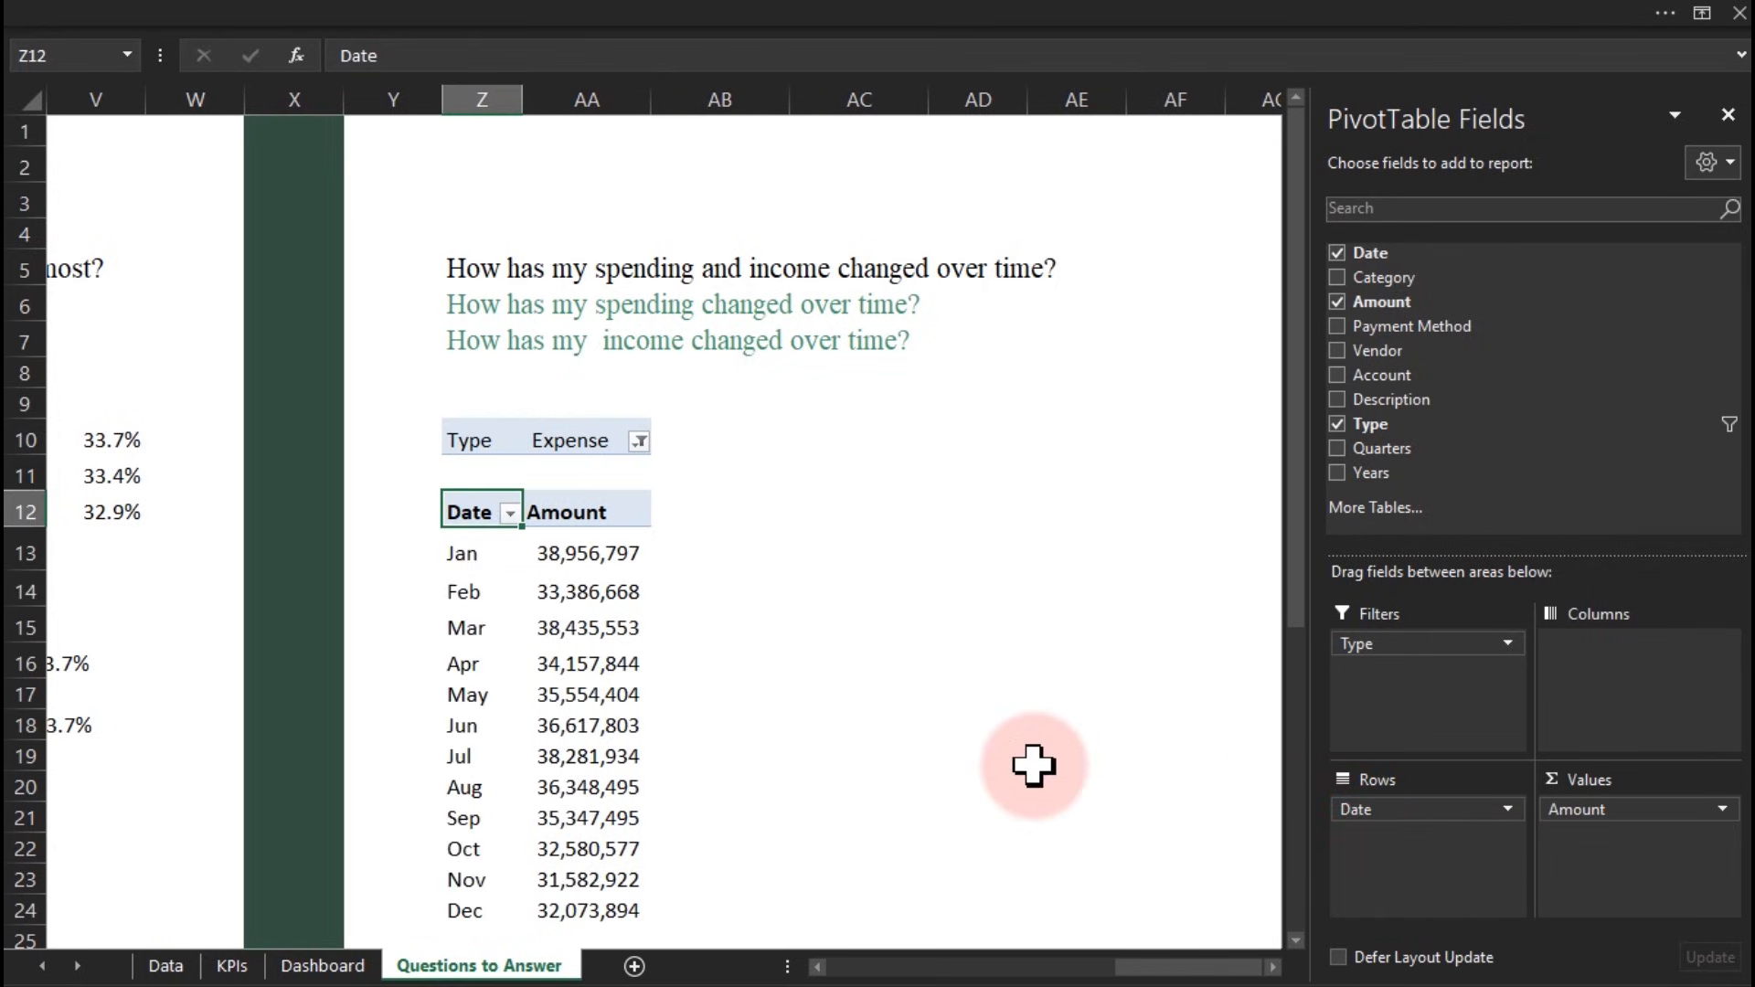
pyautogui.moveTo(1390, 474); pyautogui.dragTo(1614, 705)
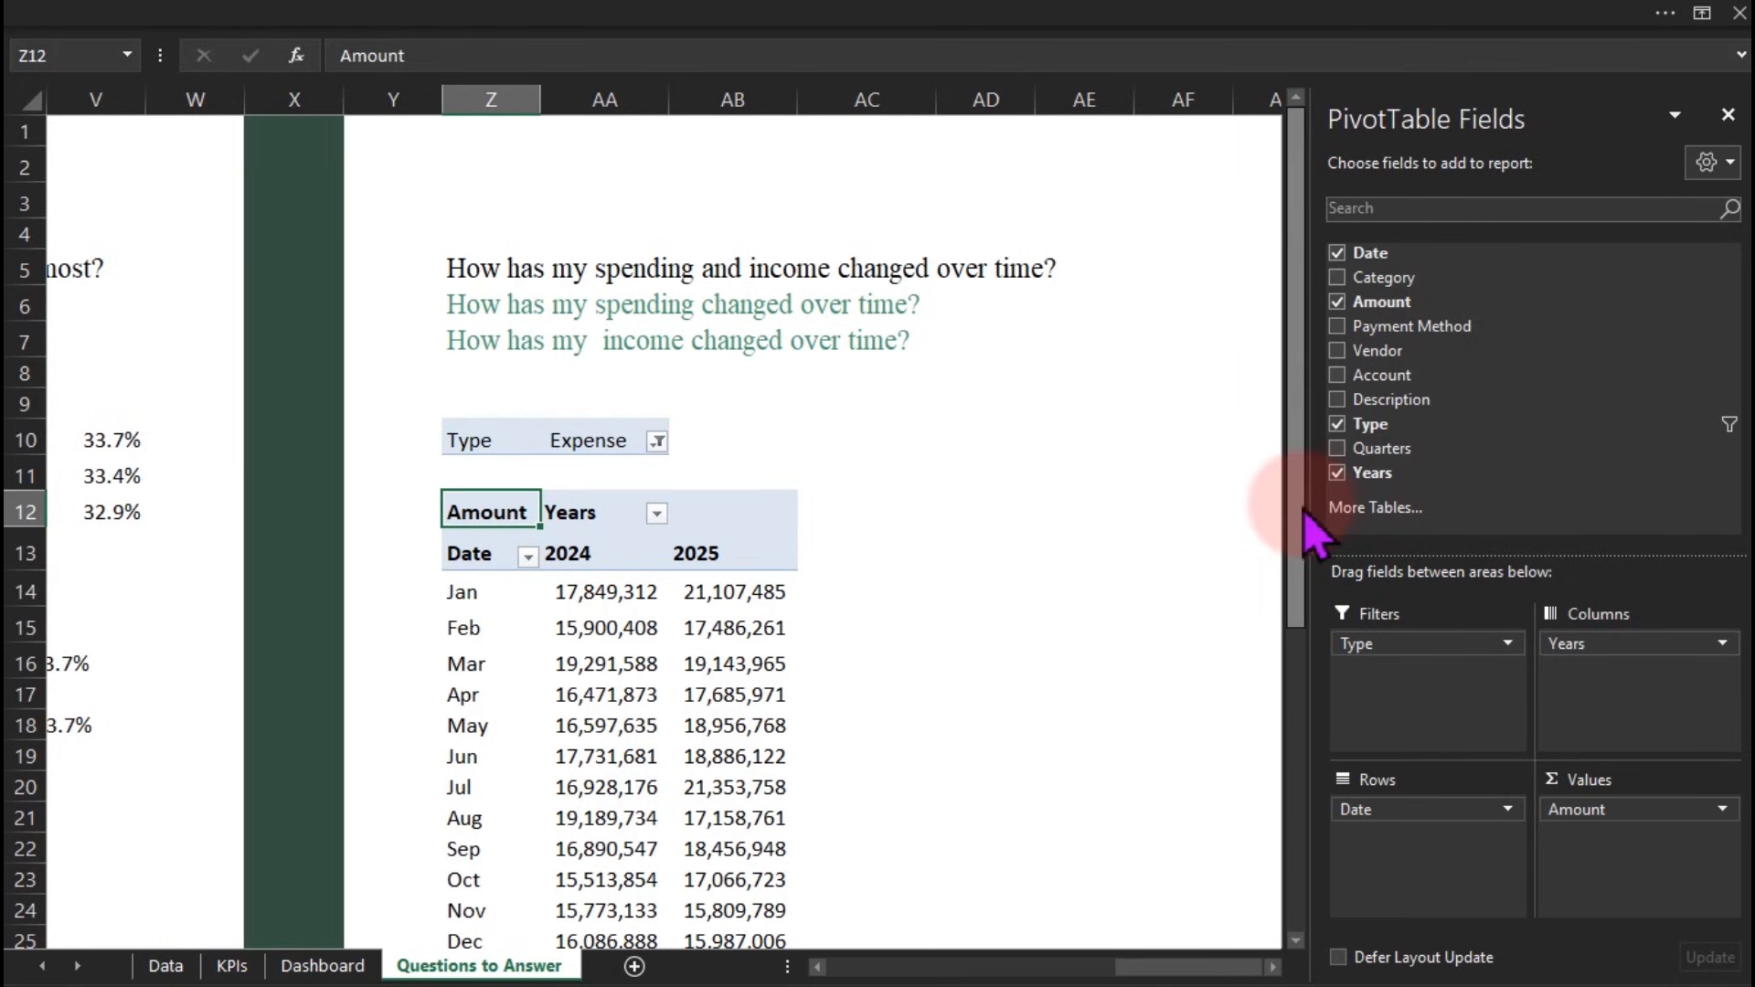
# Copy the monthly expense PivotTable in Z10:AB26 and paste it at AD10
pyautogui.moveTo(462, 443); pyautogui.dragTo(729, 870)
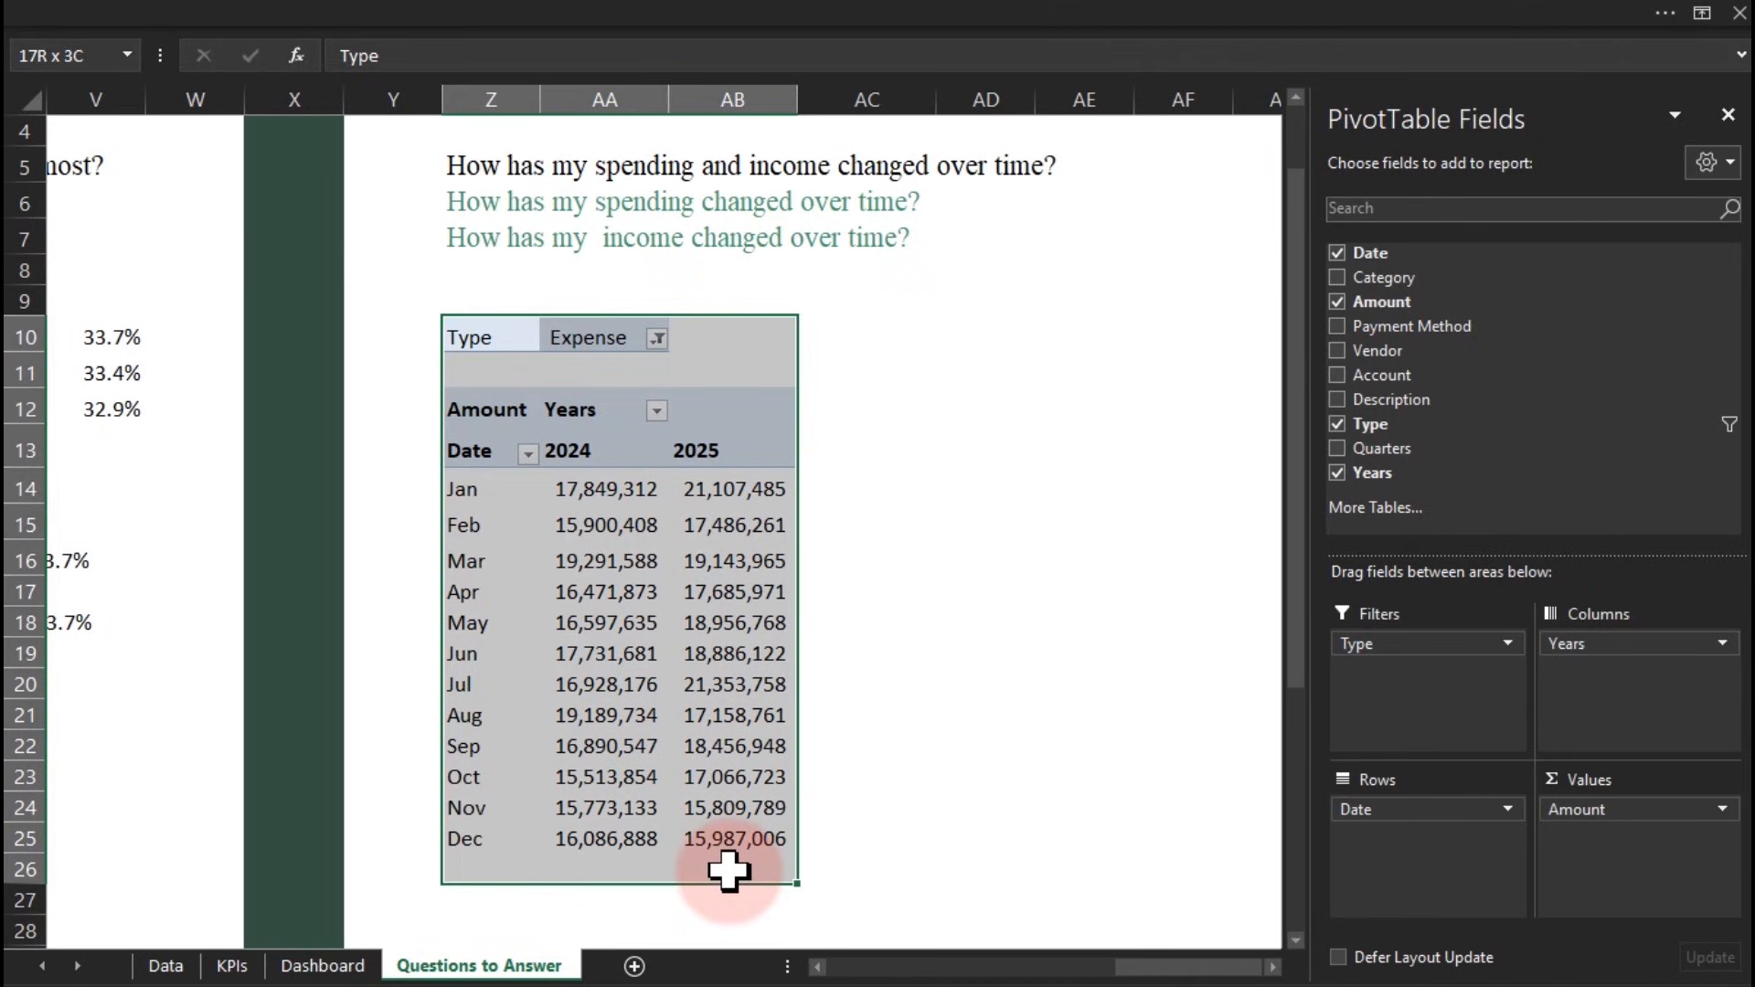
pyautogui.hotkey('ctrl', 'c')
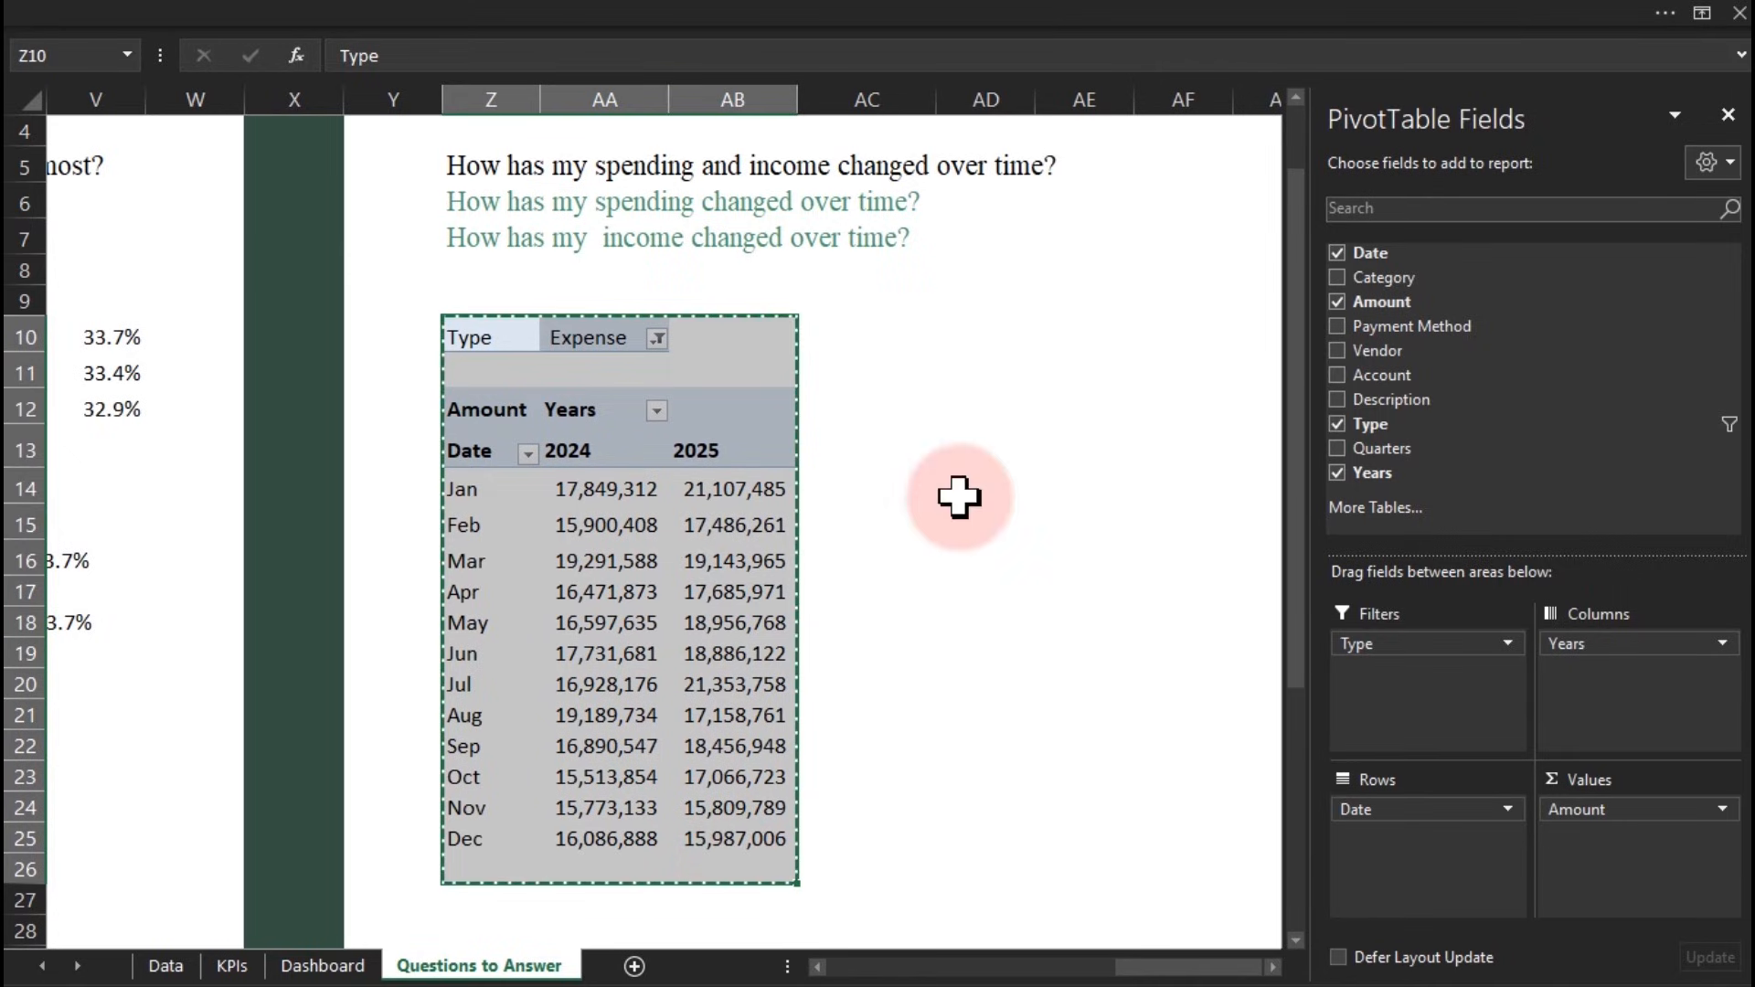
pyautogui.click(965, 340)
pyautogui.hotkey('ctrl', 'v')
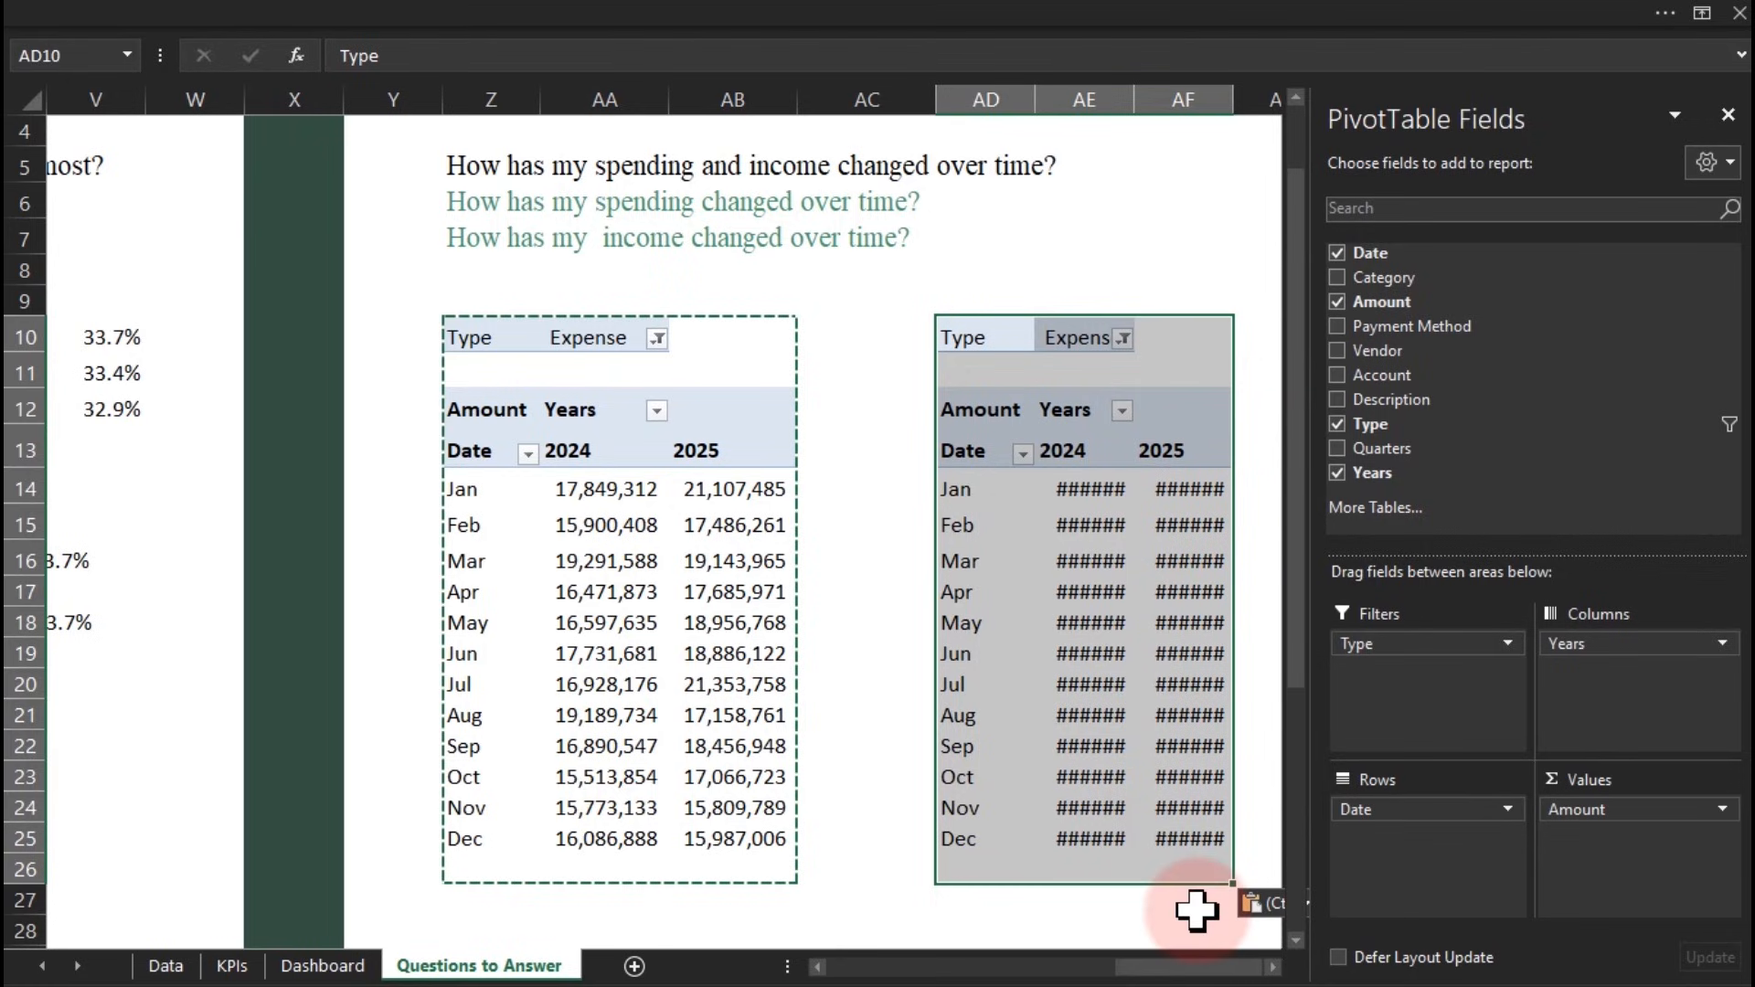
# Move the green spending question to Z8 and the income question to AD8, above their matching PivotTables
pyautogui.click(1273, 966)
pyautogui.click(1272, 966)
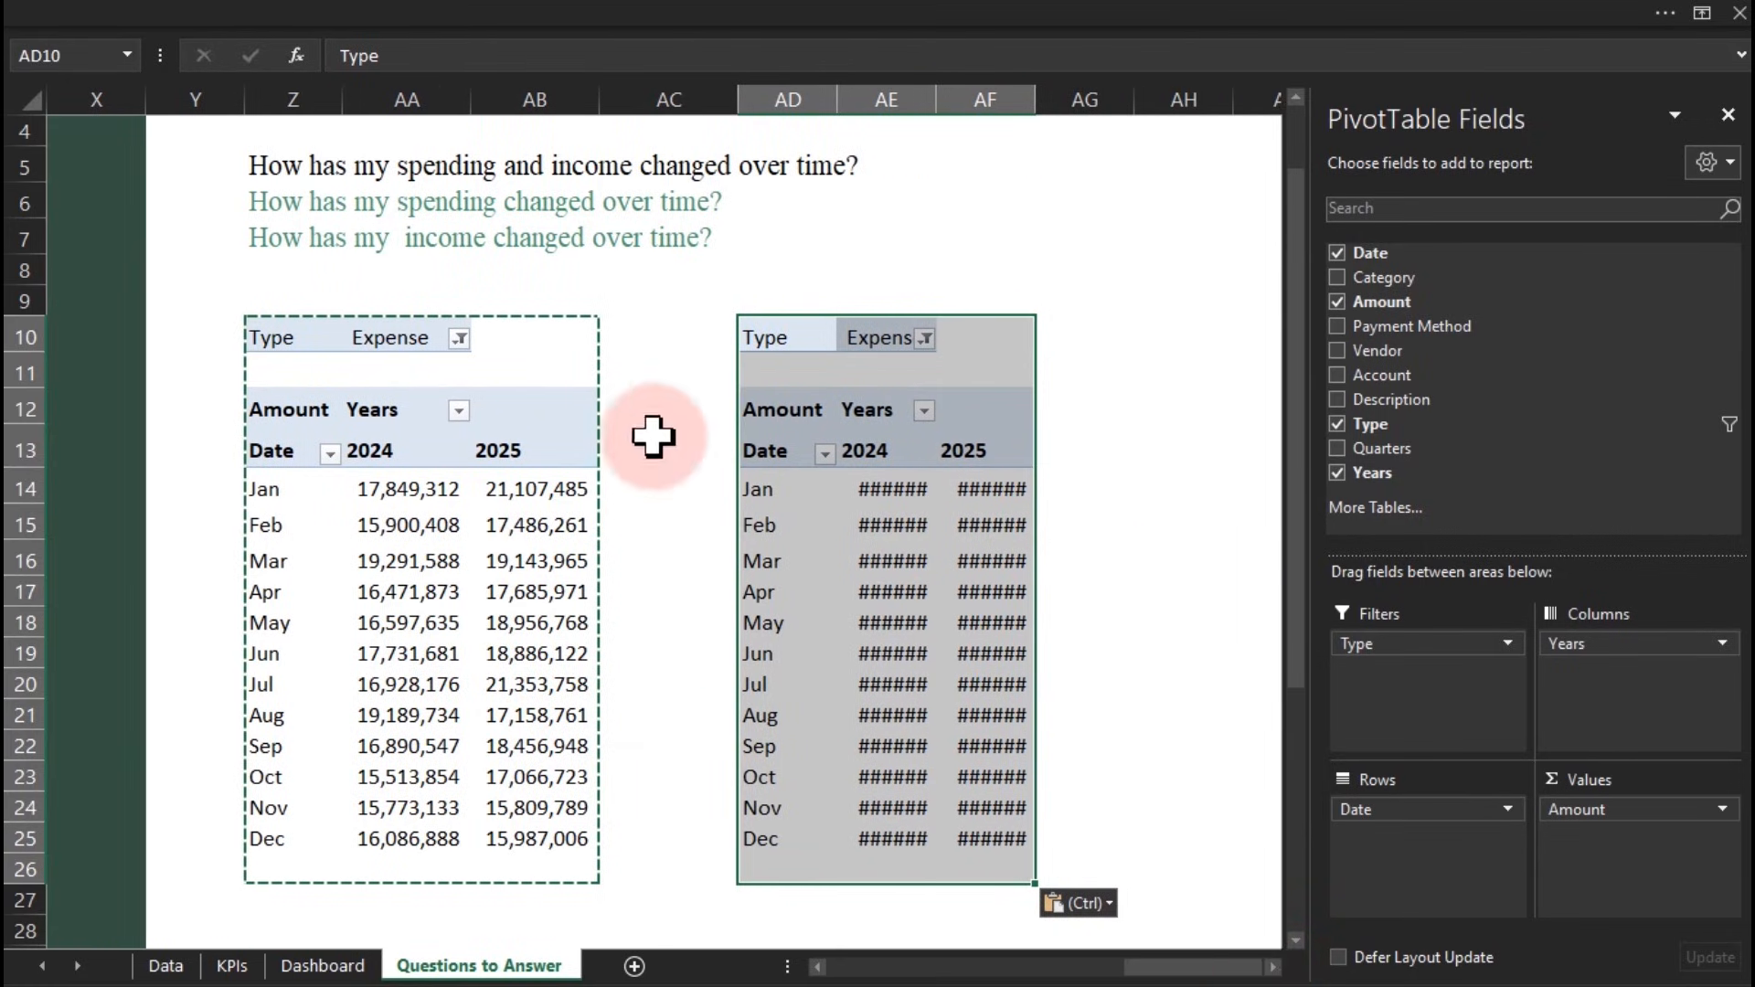
pyautogui.click(327, 233)
pyautogui.click(331, 205)
pyautogui.moveTo(328, 214); pyautogui.dragTo(313, 260)
pyautogui.click(306, 236)
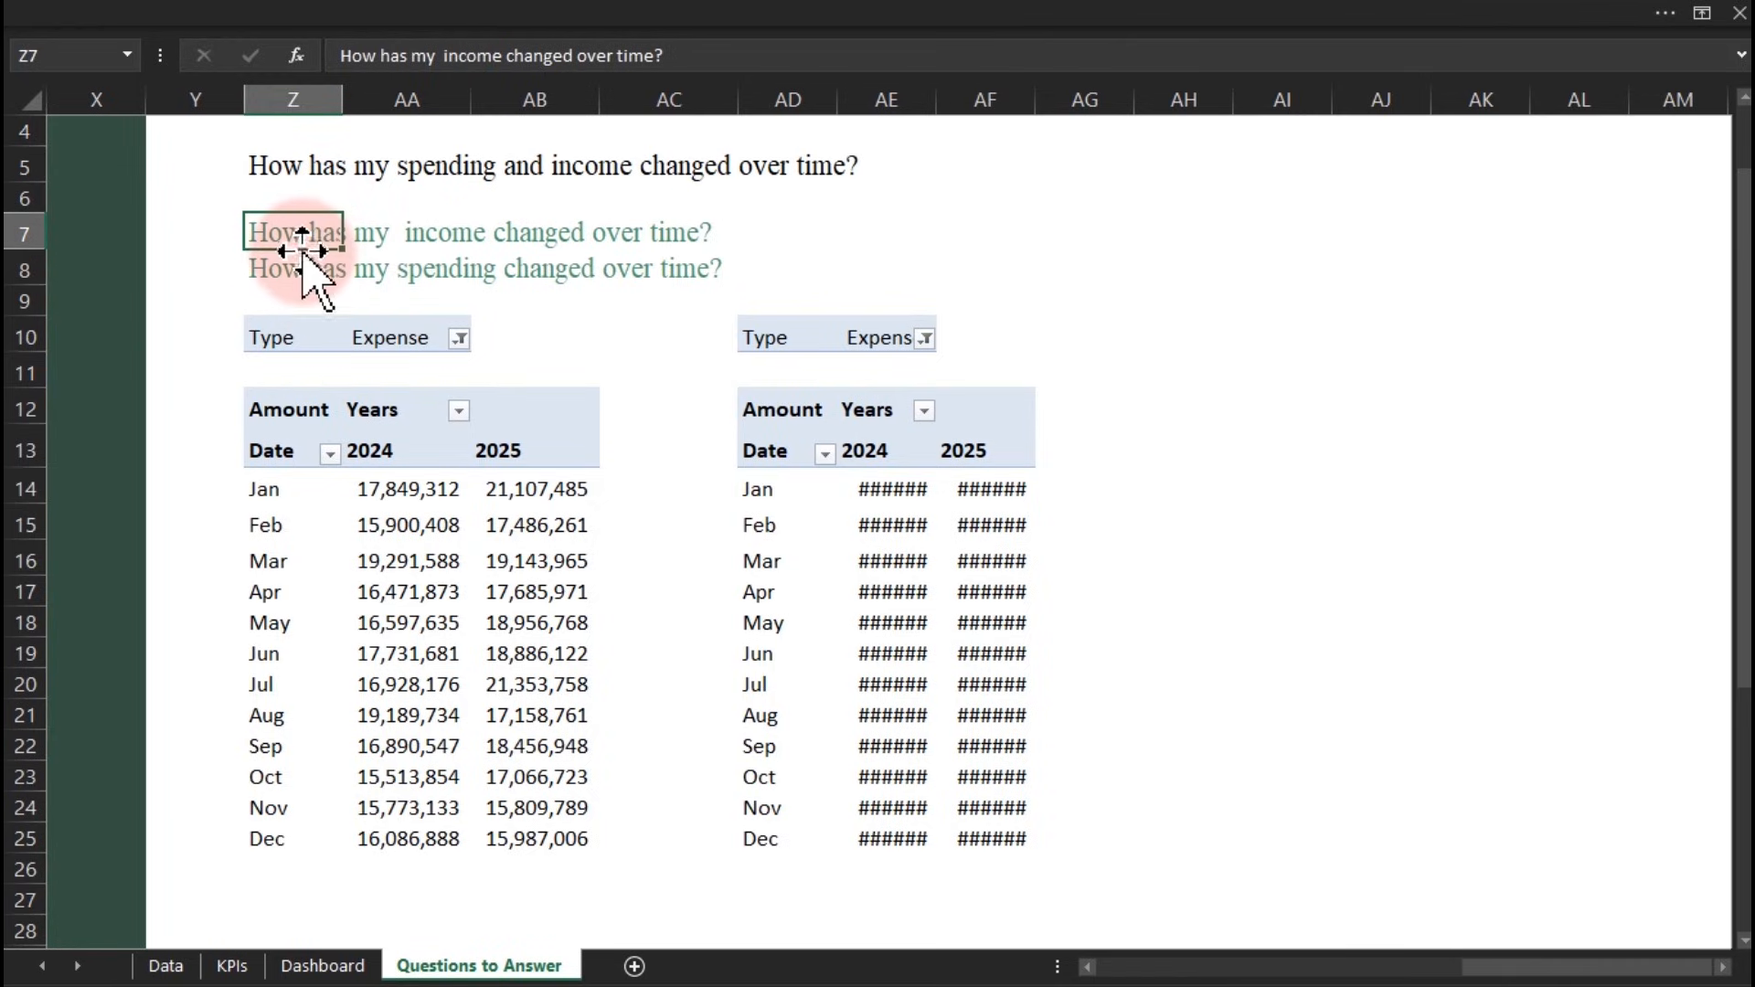
pyautogui.moveTo(301, 247); pyautogui.dragTo(797, 282)
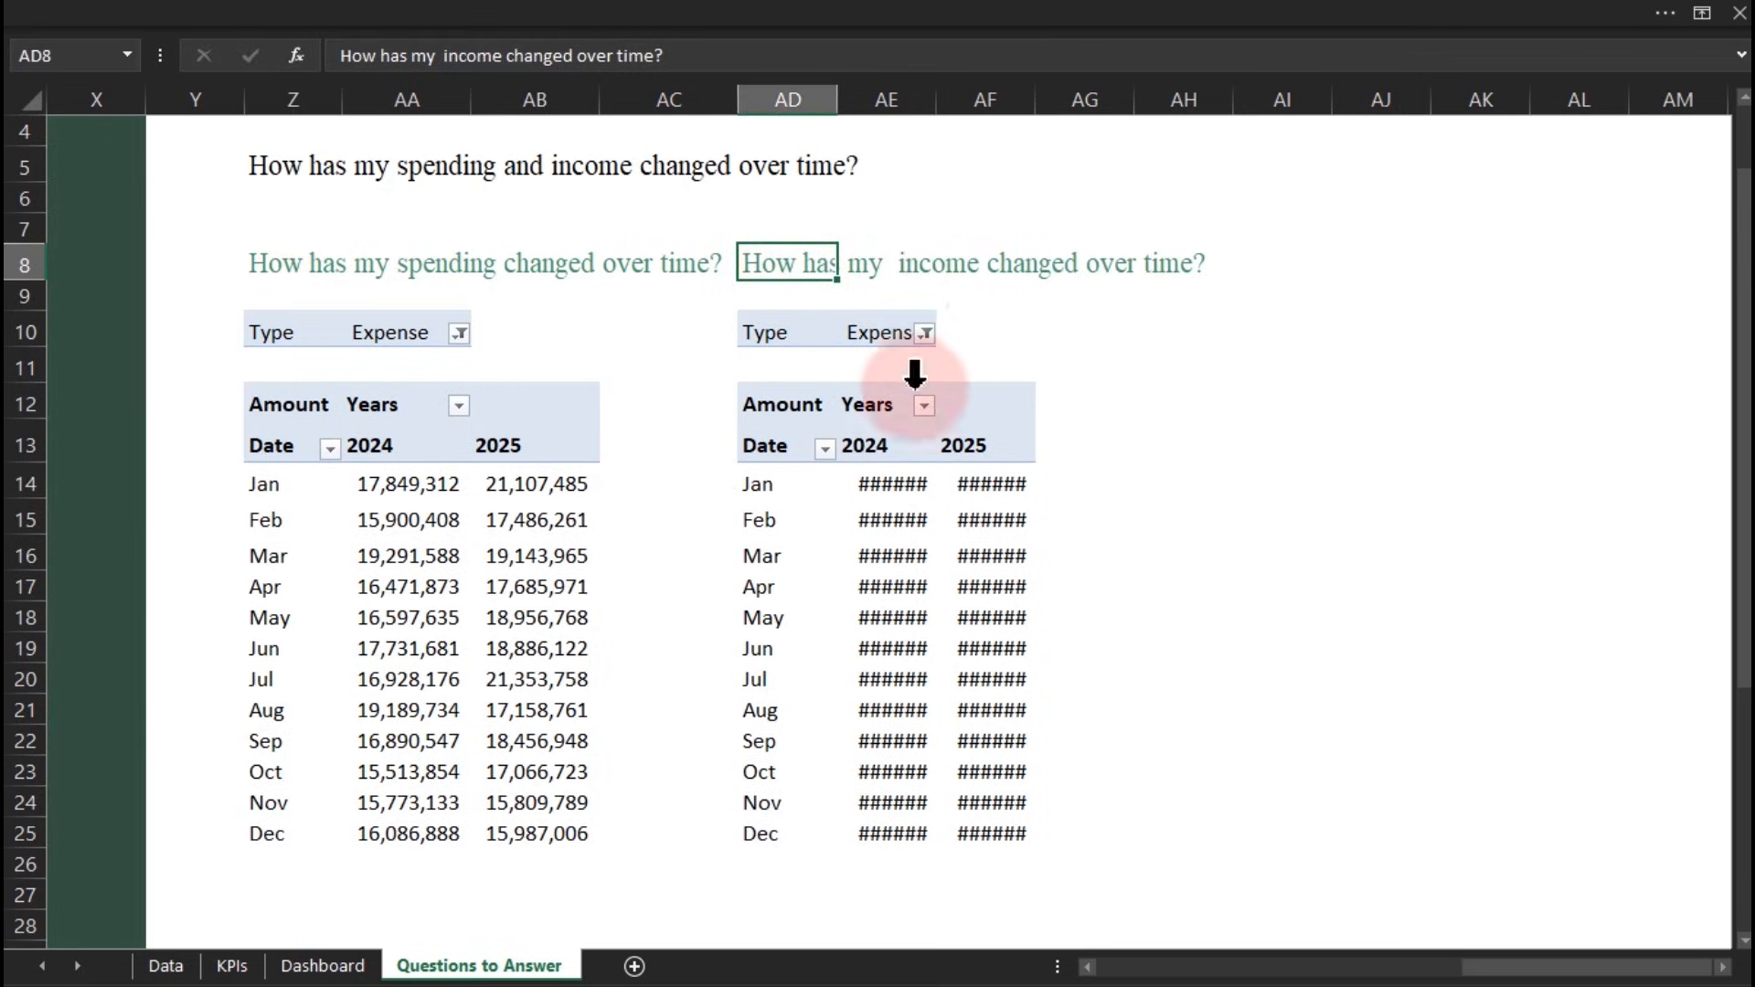
# Filter the copied monthly PivotTable at AD10 to the Income type
pyautogui.click(925, 334)
pyautogui.click(692, 440)
pyautogui.click(781, 665)
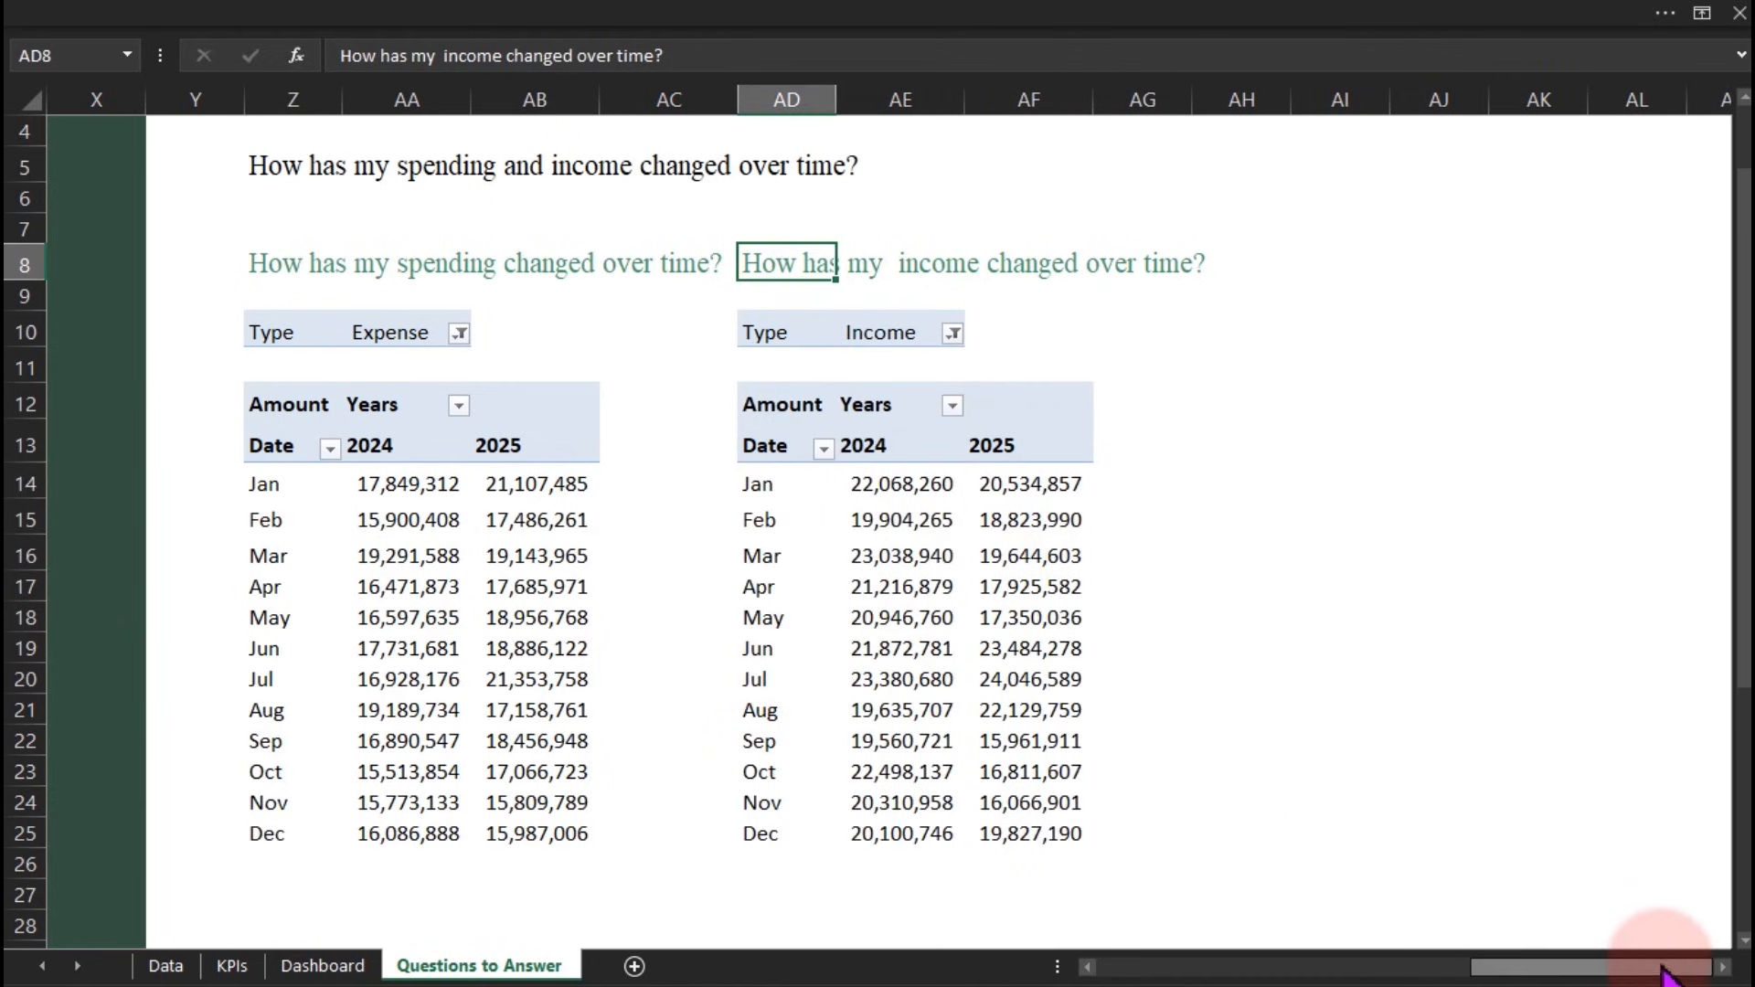
# Enter the bold label "Title:" in cell AH12, beside the income PivotTable
pyautogui.click(1721, 967)
pyautogui.click(1721, 967)
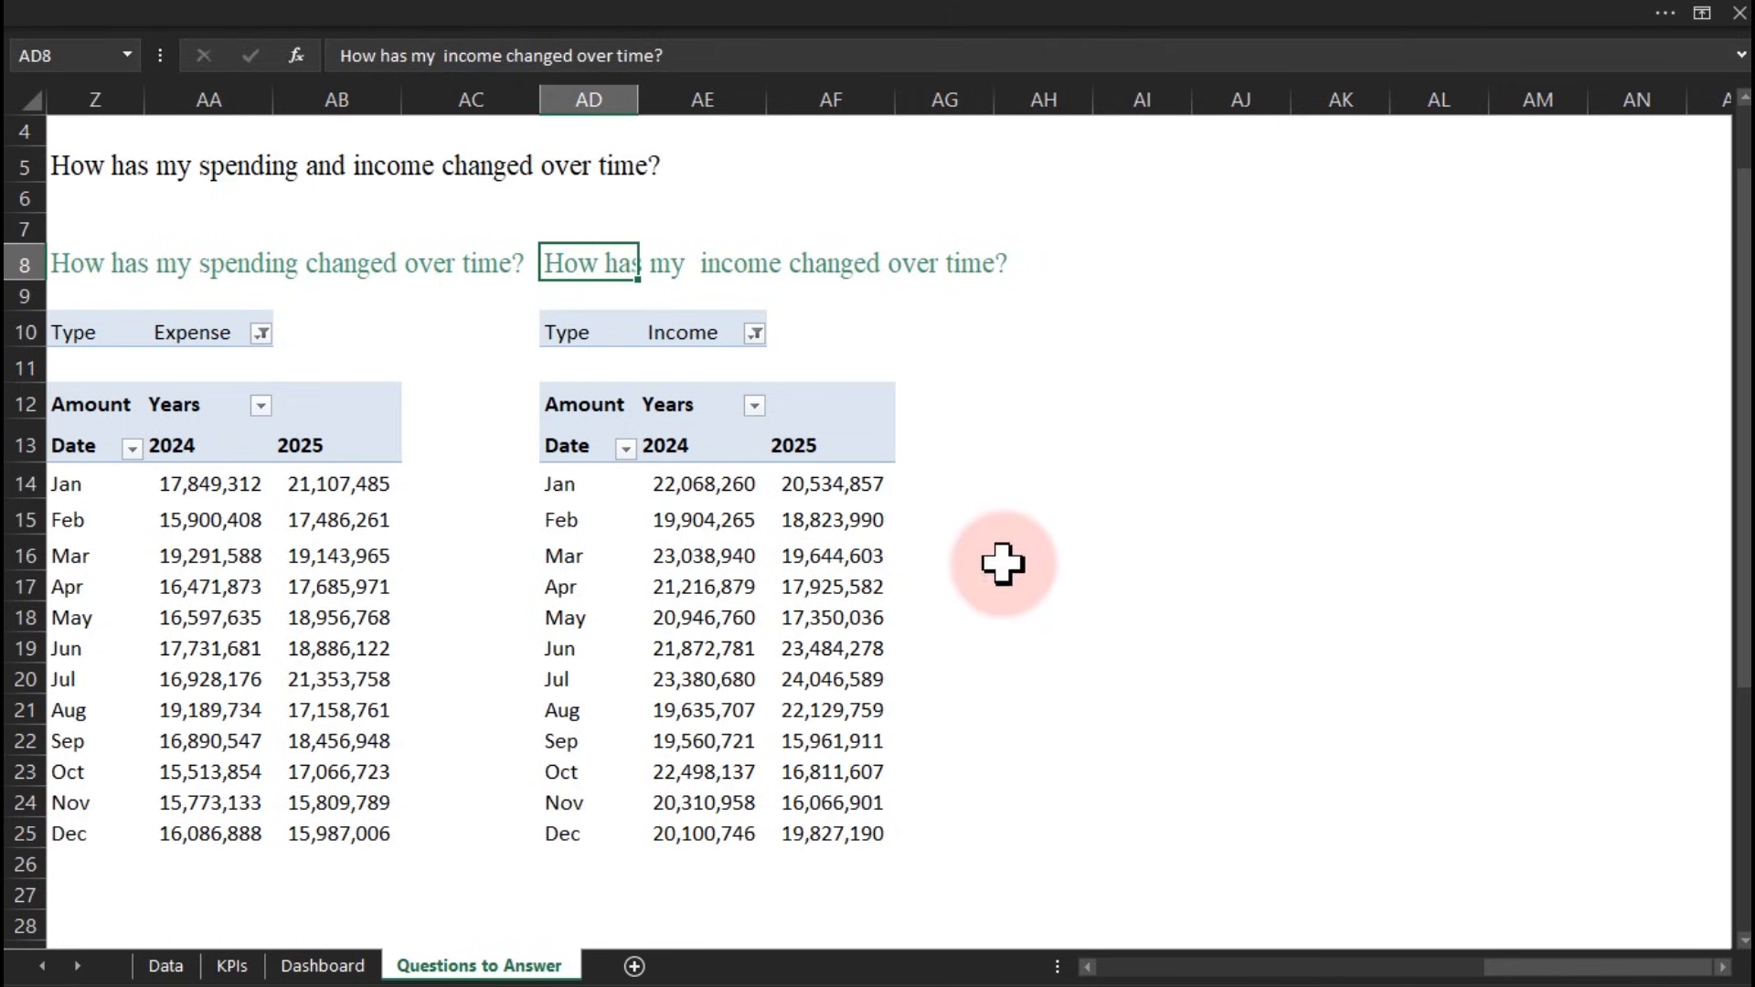
pyautogui.click(1031, 445)
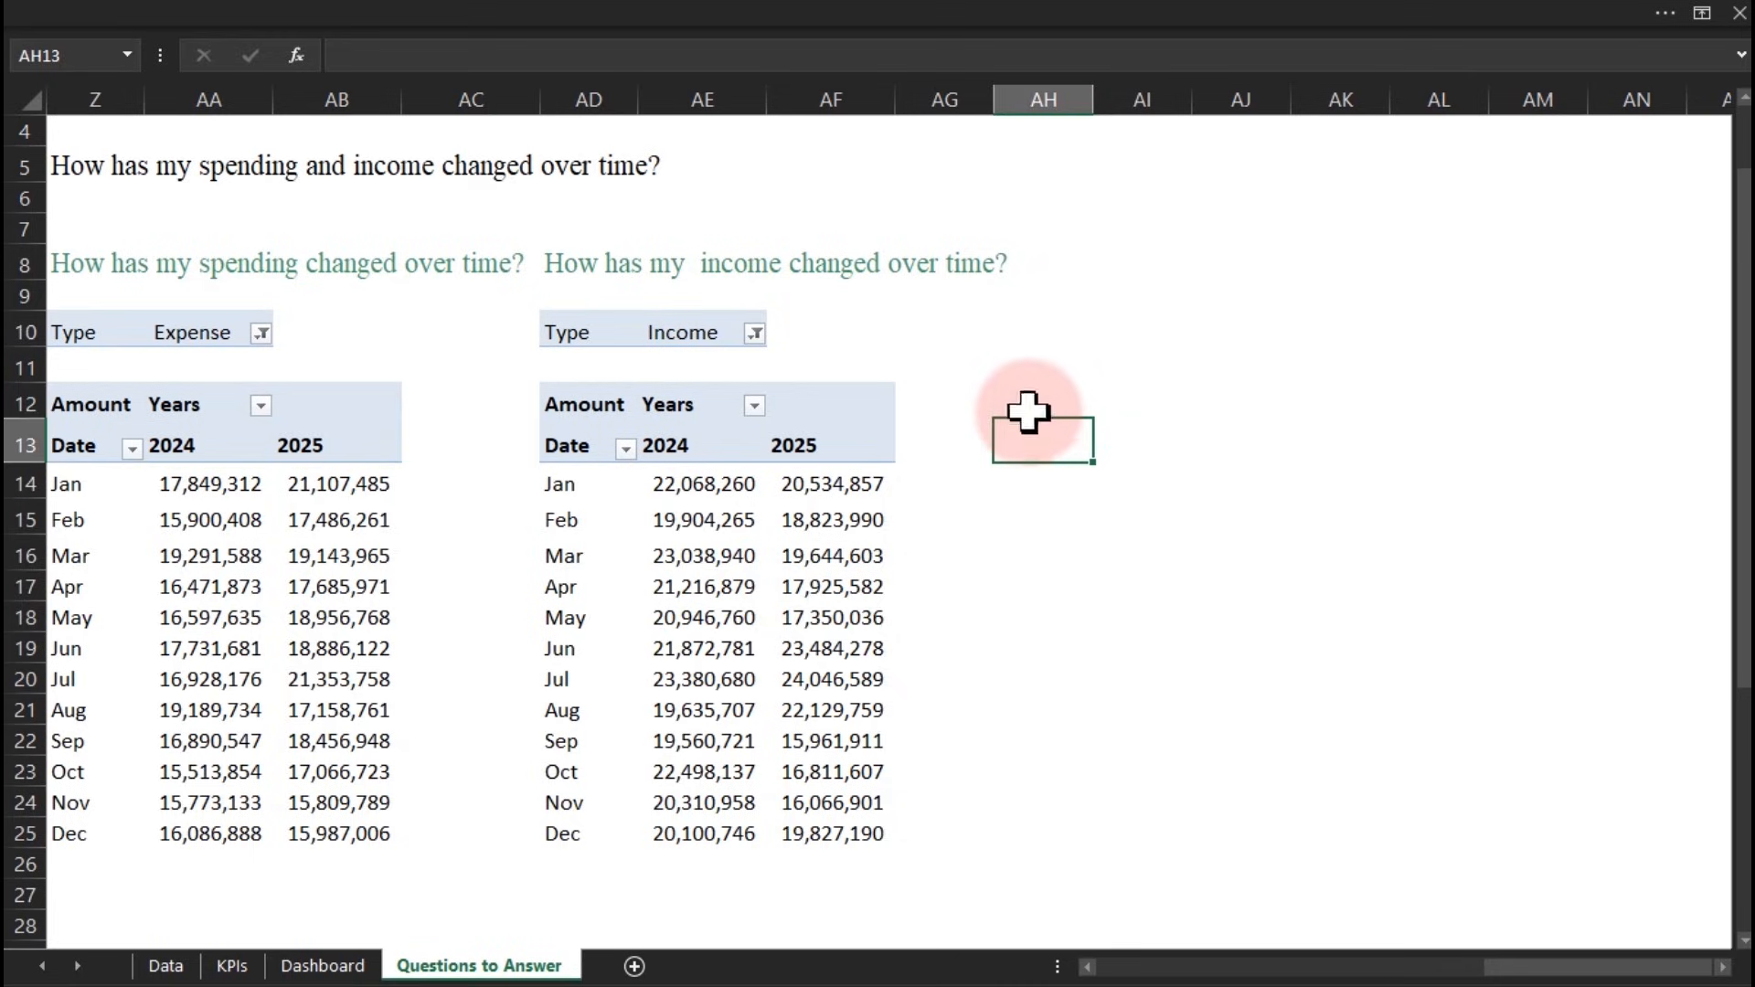
pyautogui.click(1026, 403)
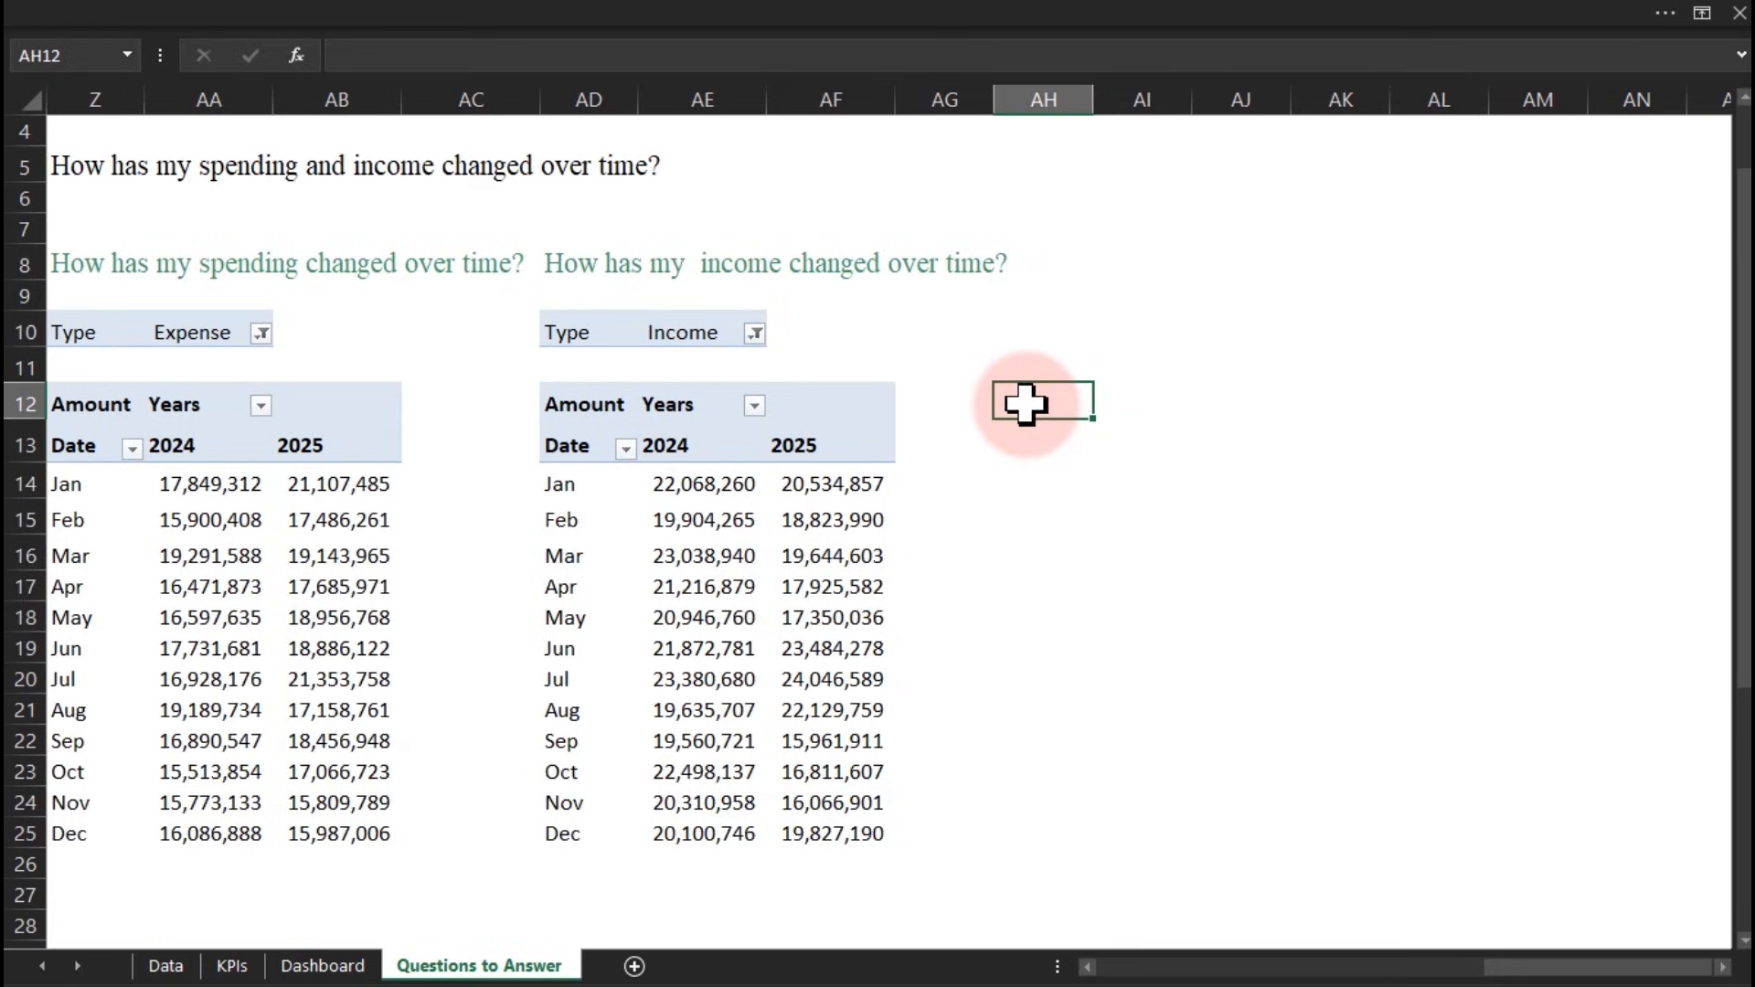
pyautogui.write('Title:')
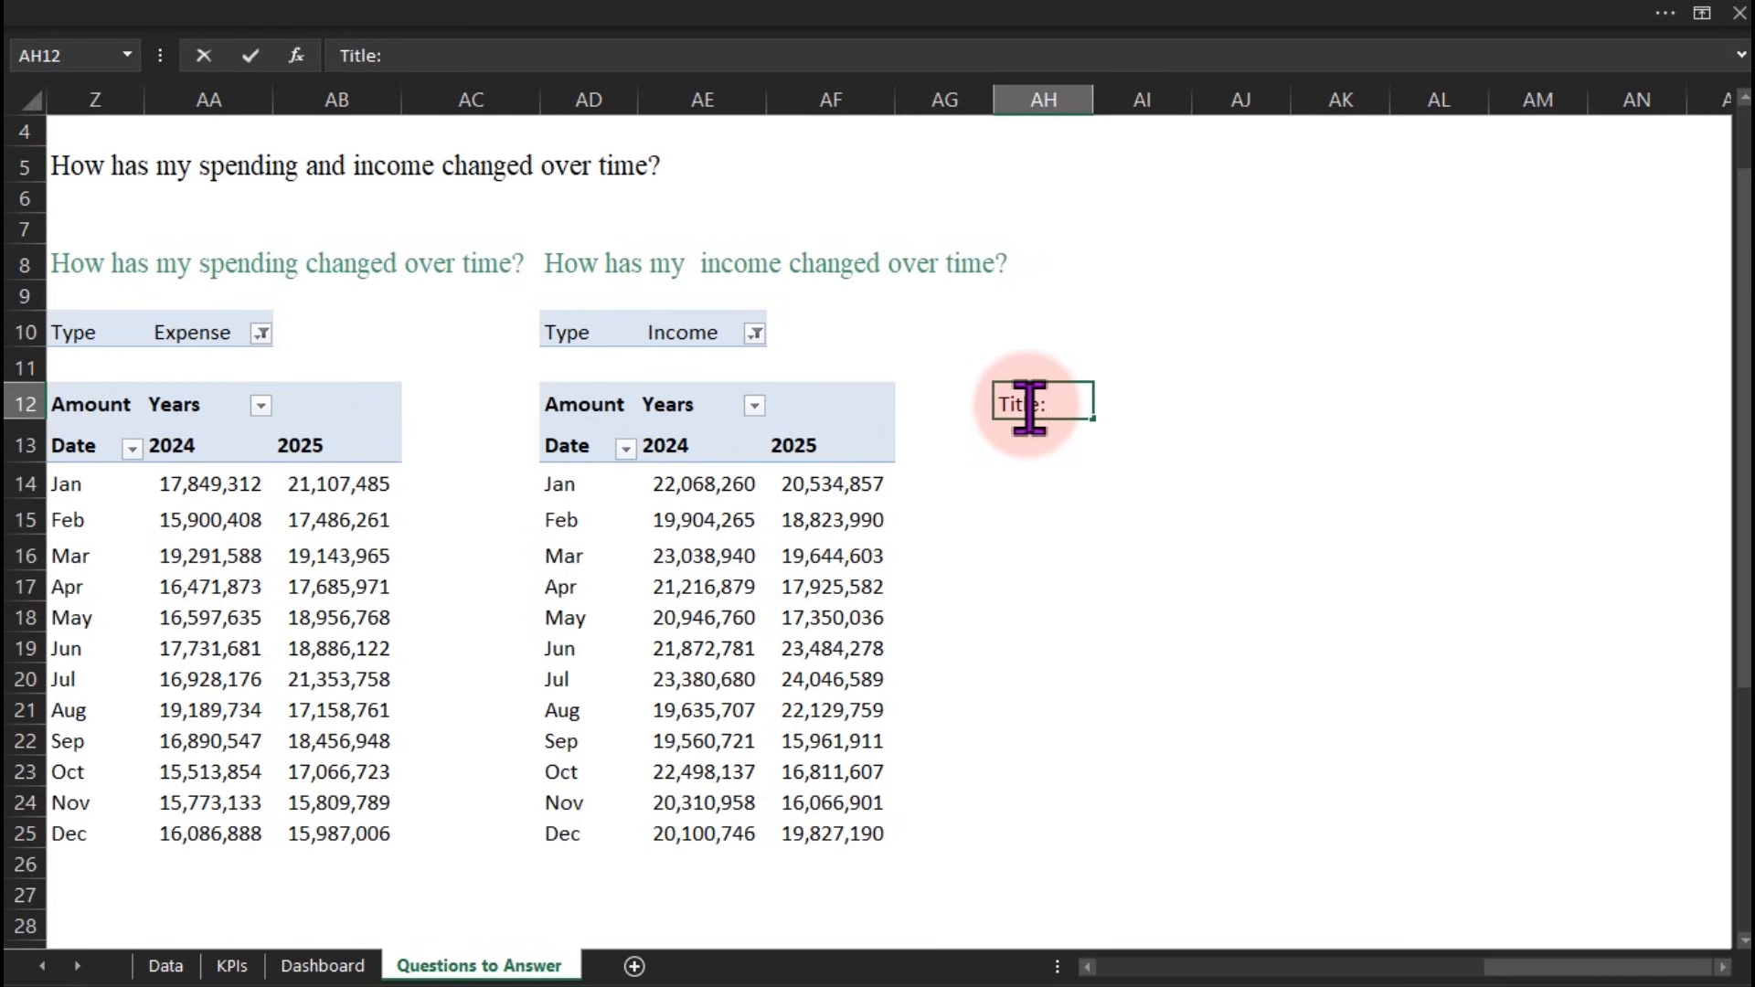
pyautogui.hotkey('ctrl', 'Return')
pyautogui.hotkey('ctrl', 'b')
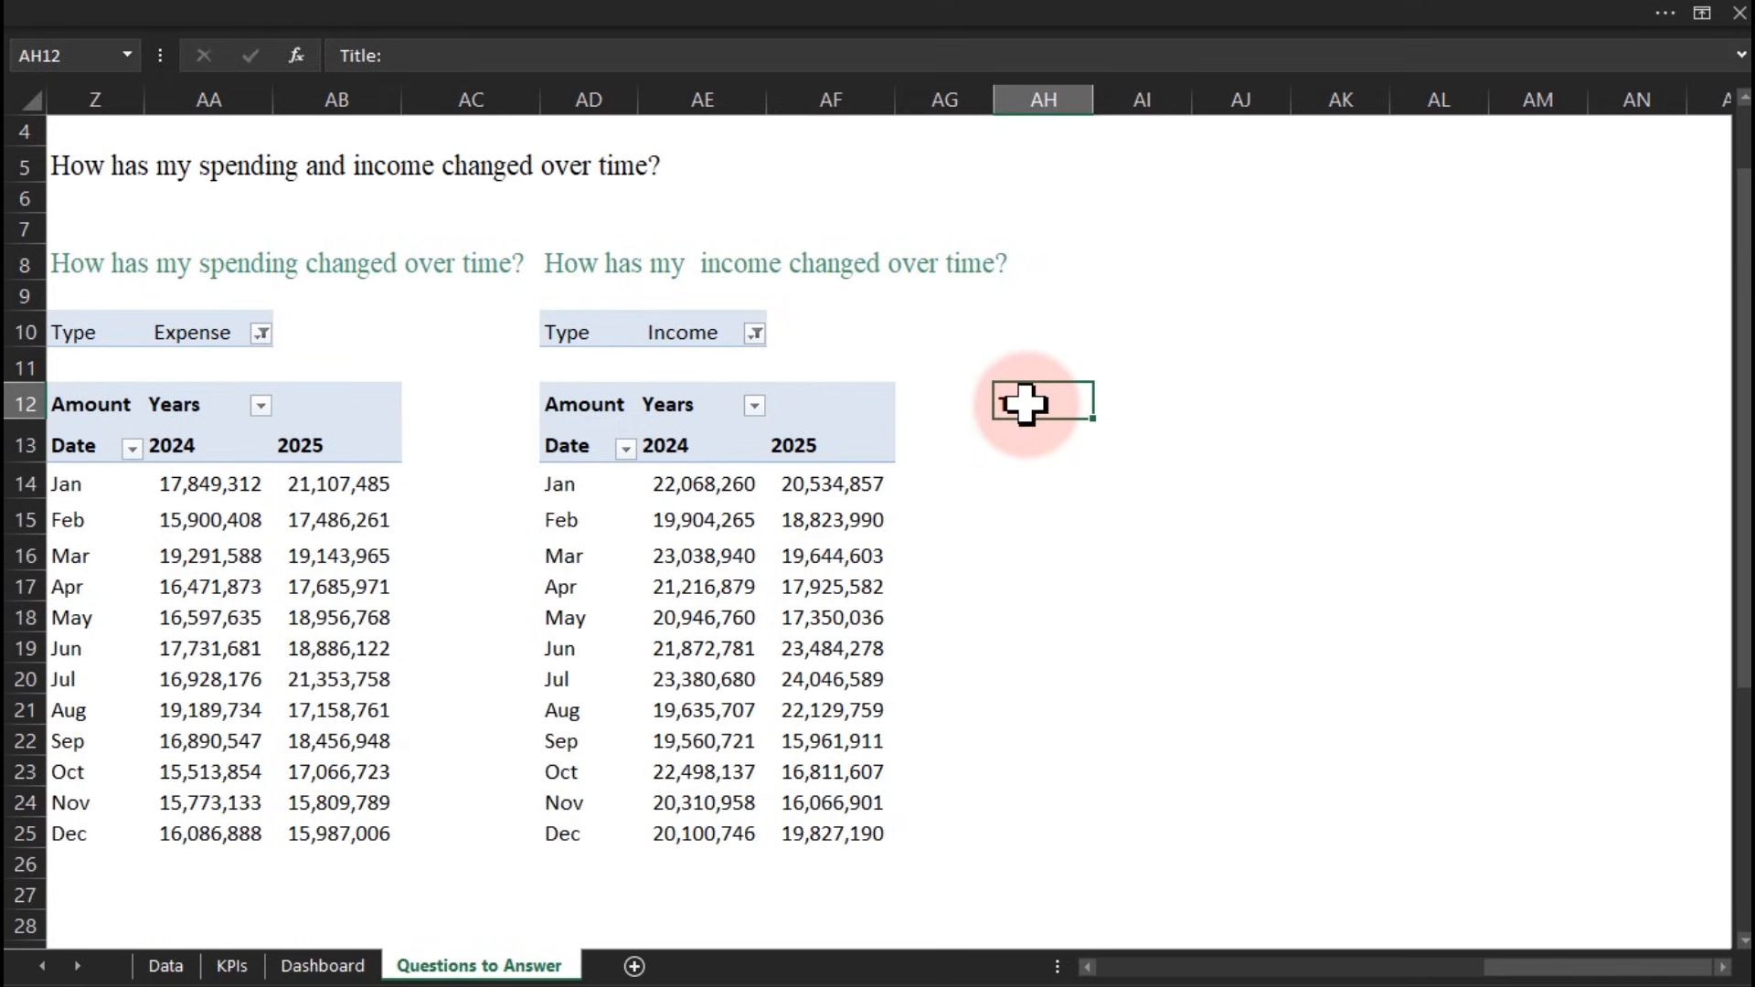
# Enter the formula =IF(Optionbtn=1,AD8,Z8) in AI12 to switch between the income and spending questions
pyautogui.click(1119, 403)
pyautogui.write('=')
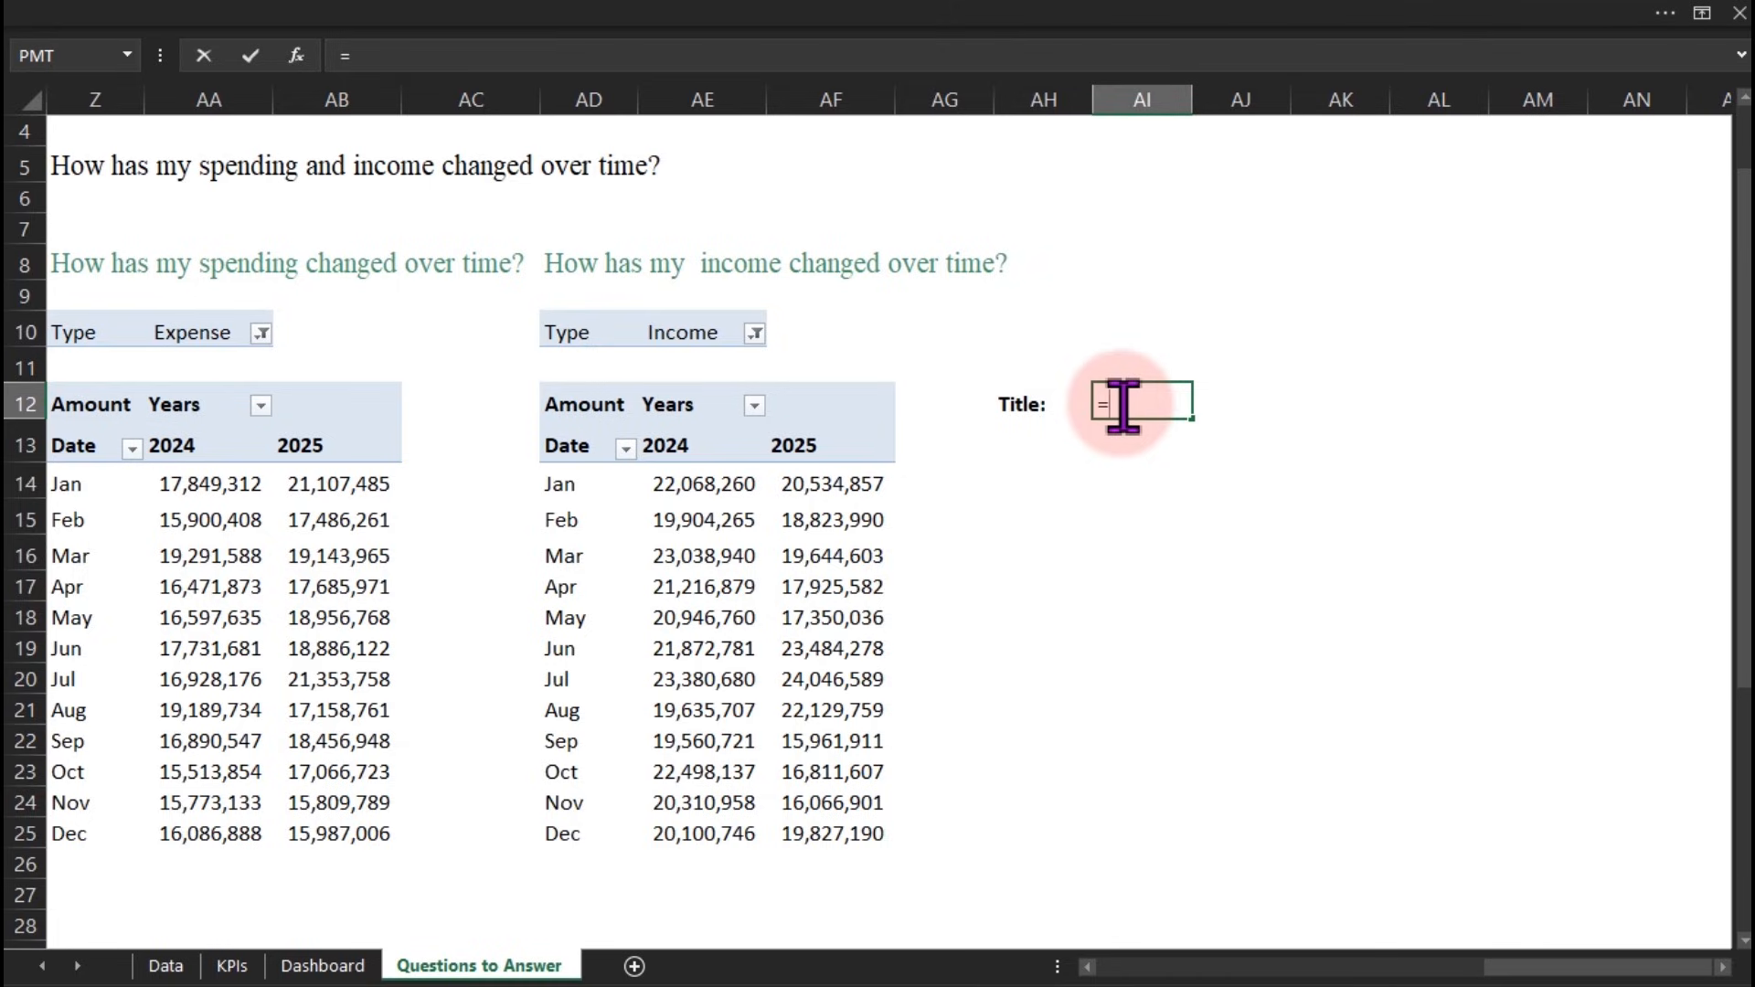
pyautogui.write('op')
pyautogui.press('BackSpace')
pyautogui.press('BackSpace')
pyautogui.write('if')
pyautogui.press('Tab')
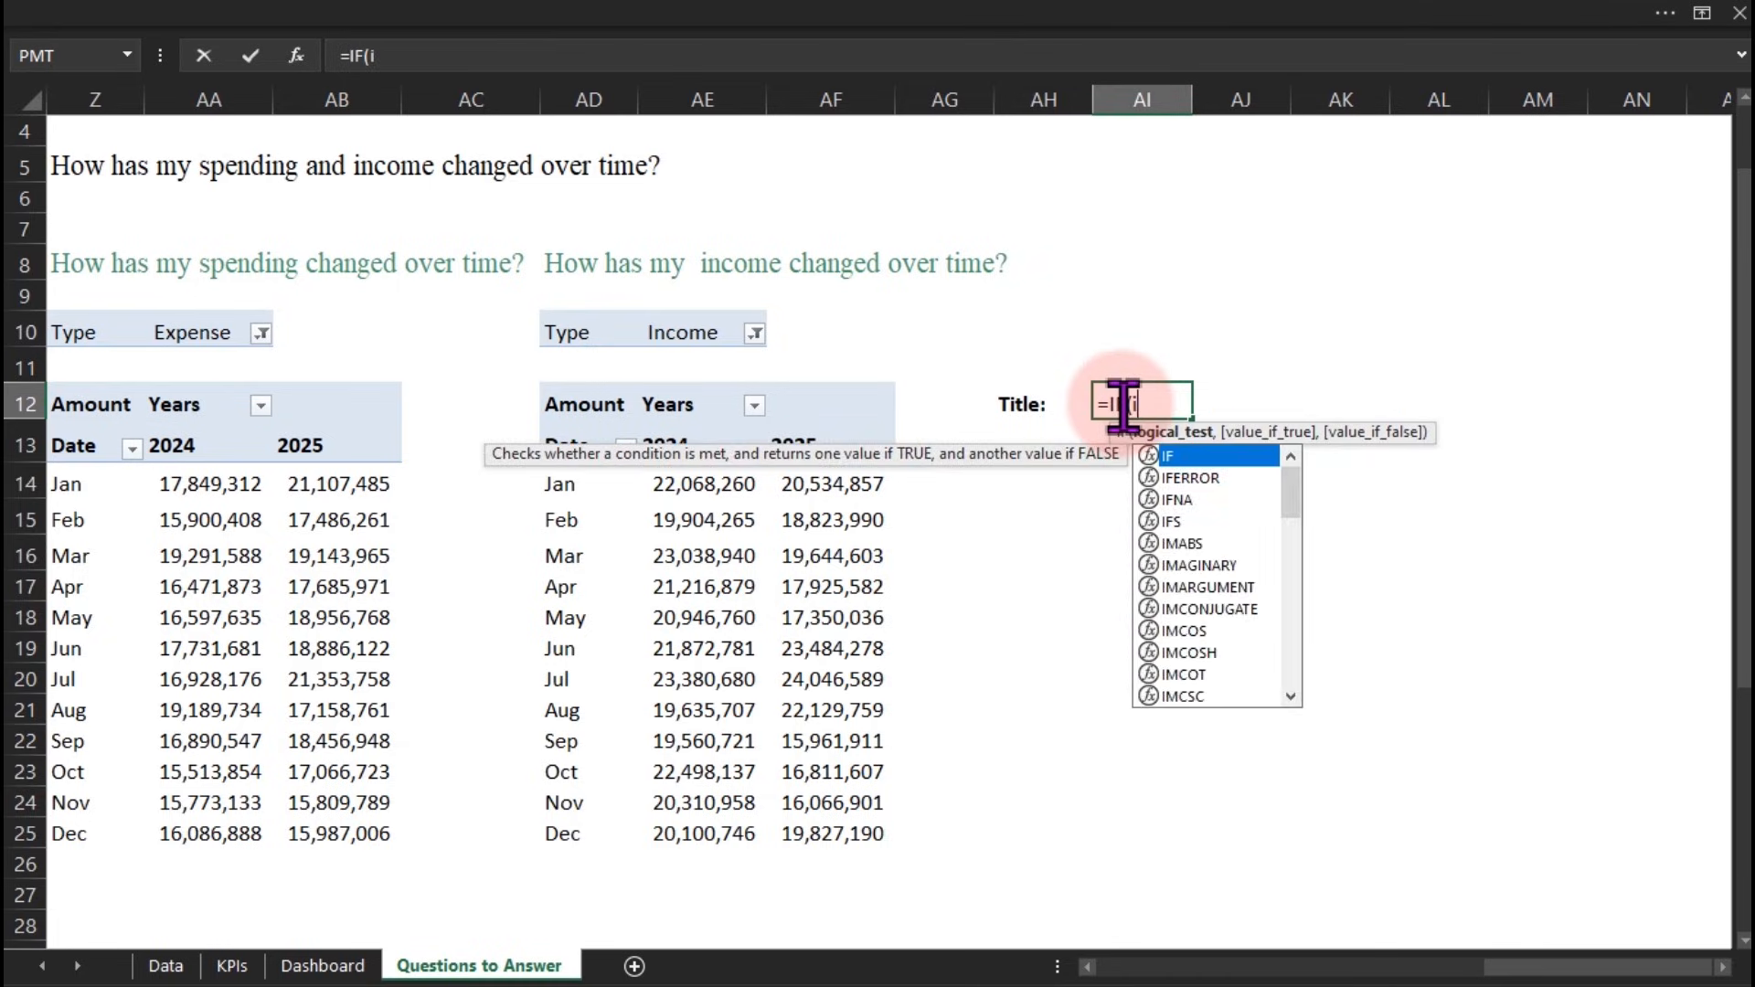
pyautogui.write('o')
pyautogui.press('BackSpace')
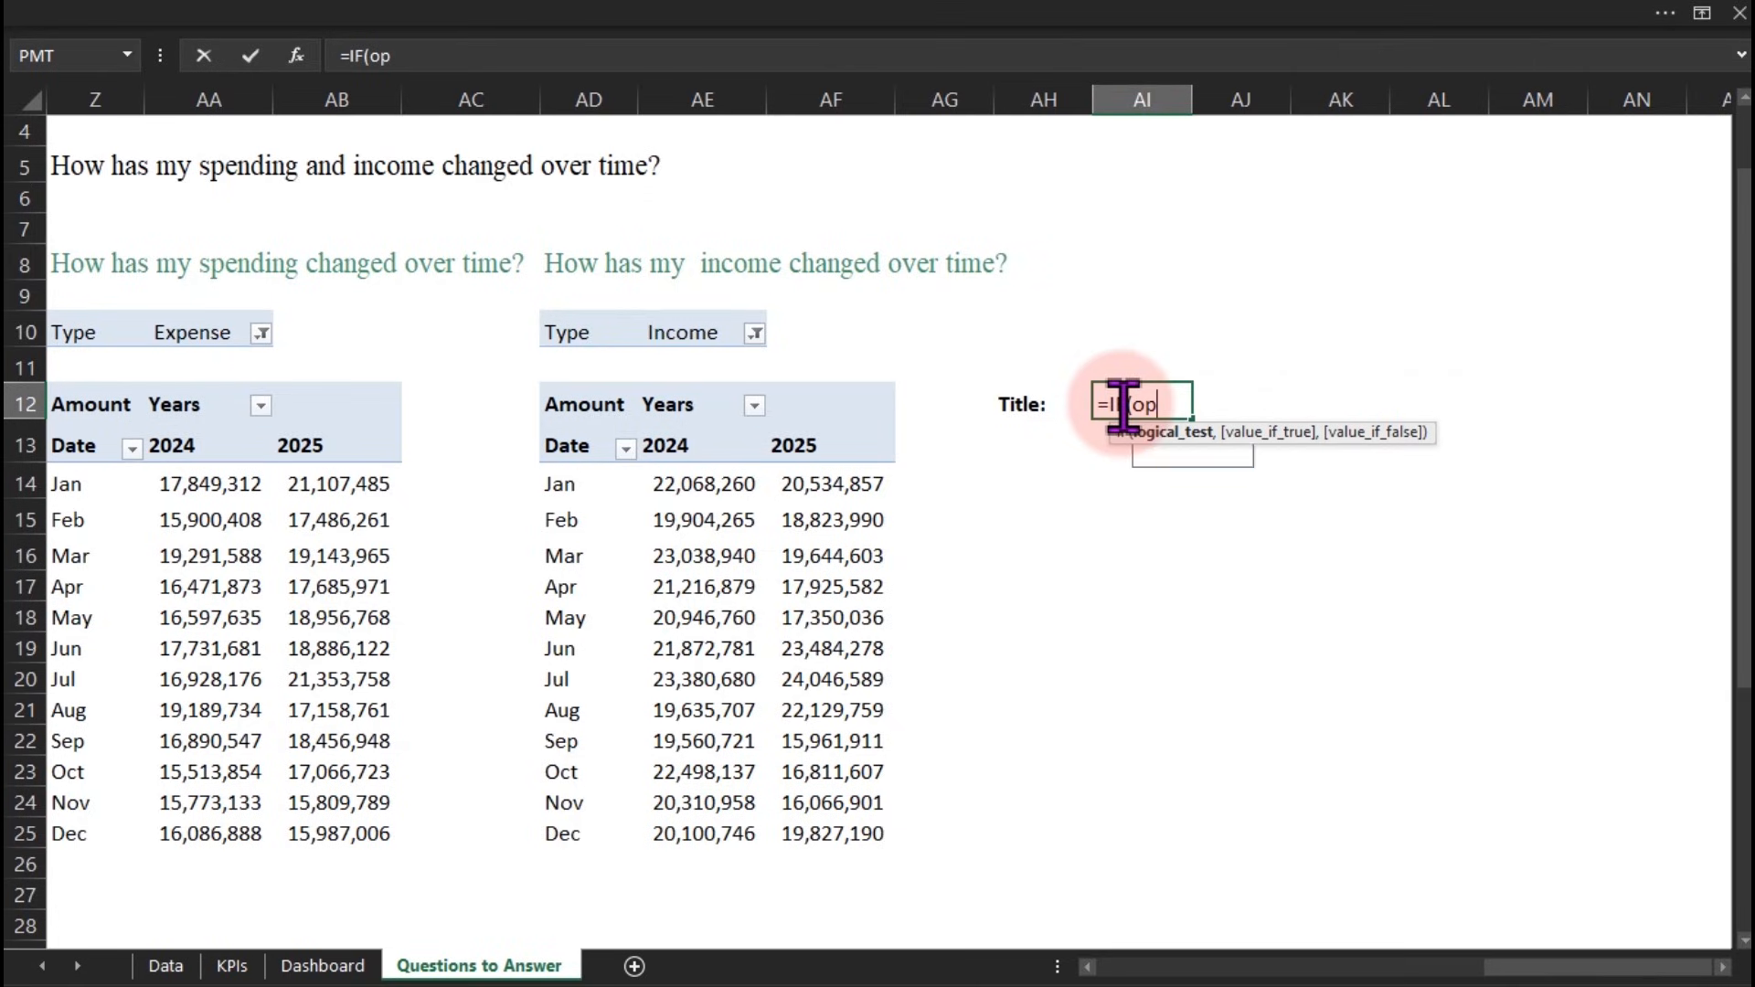
pyautogui.write('op')
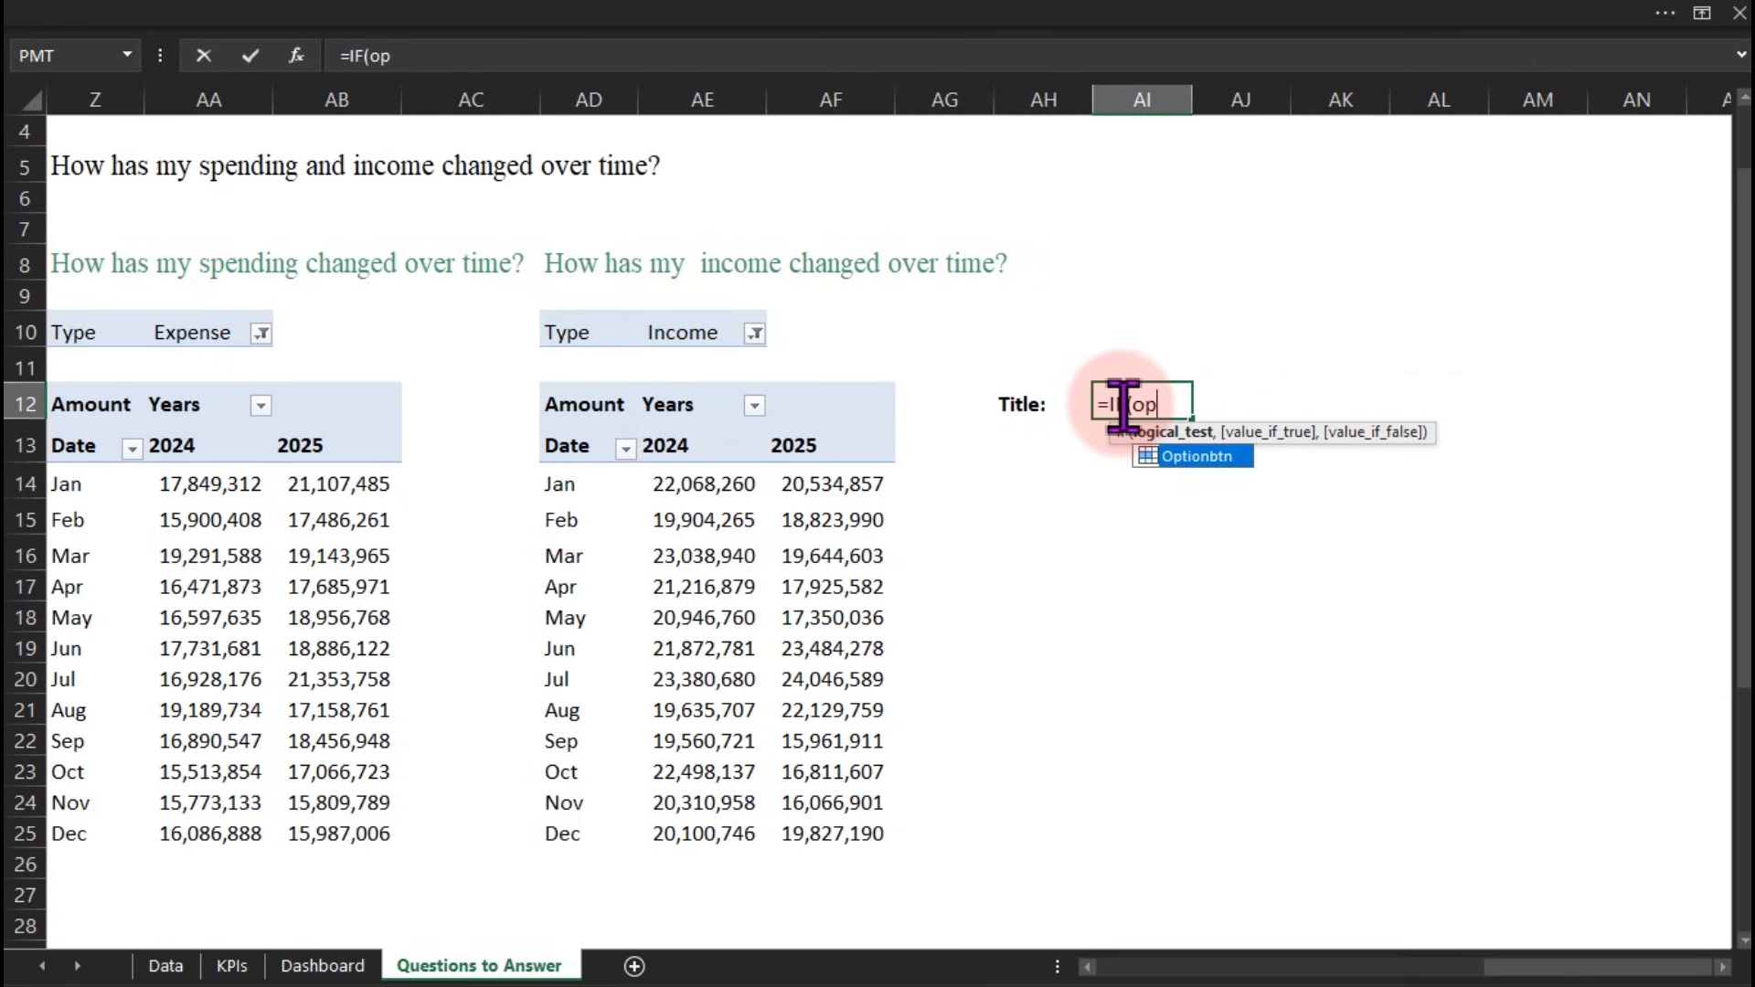
pyautogui.press('Tab')
pyautogui.write('=1,')
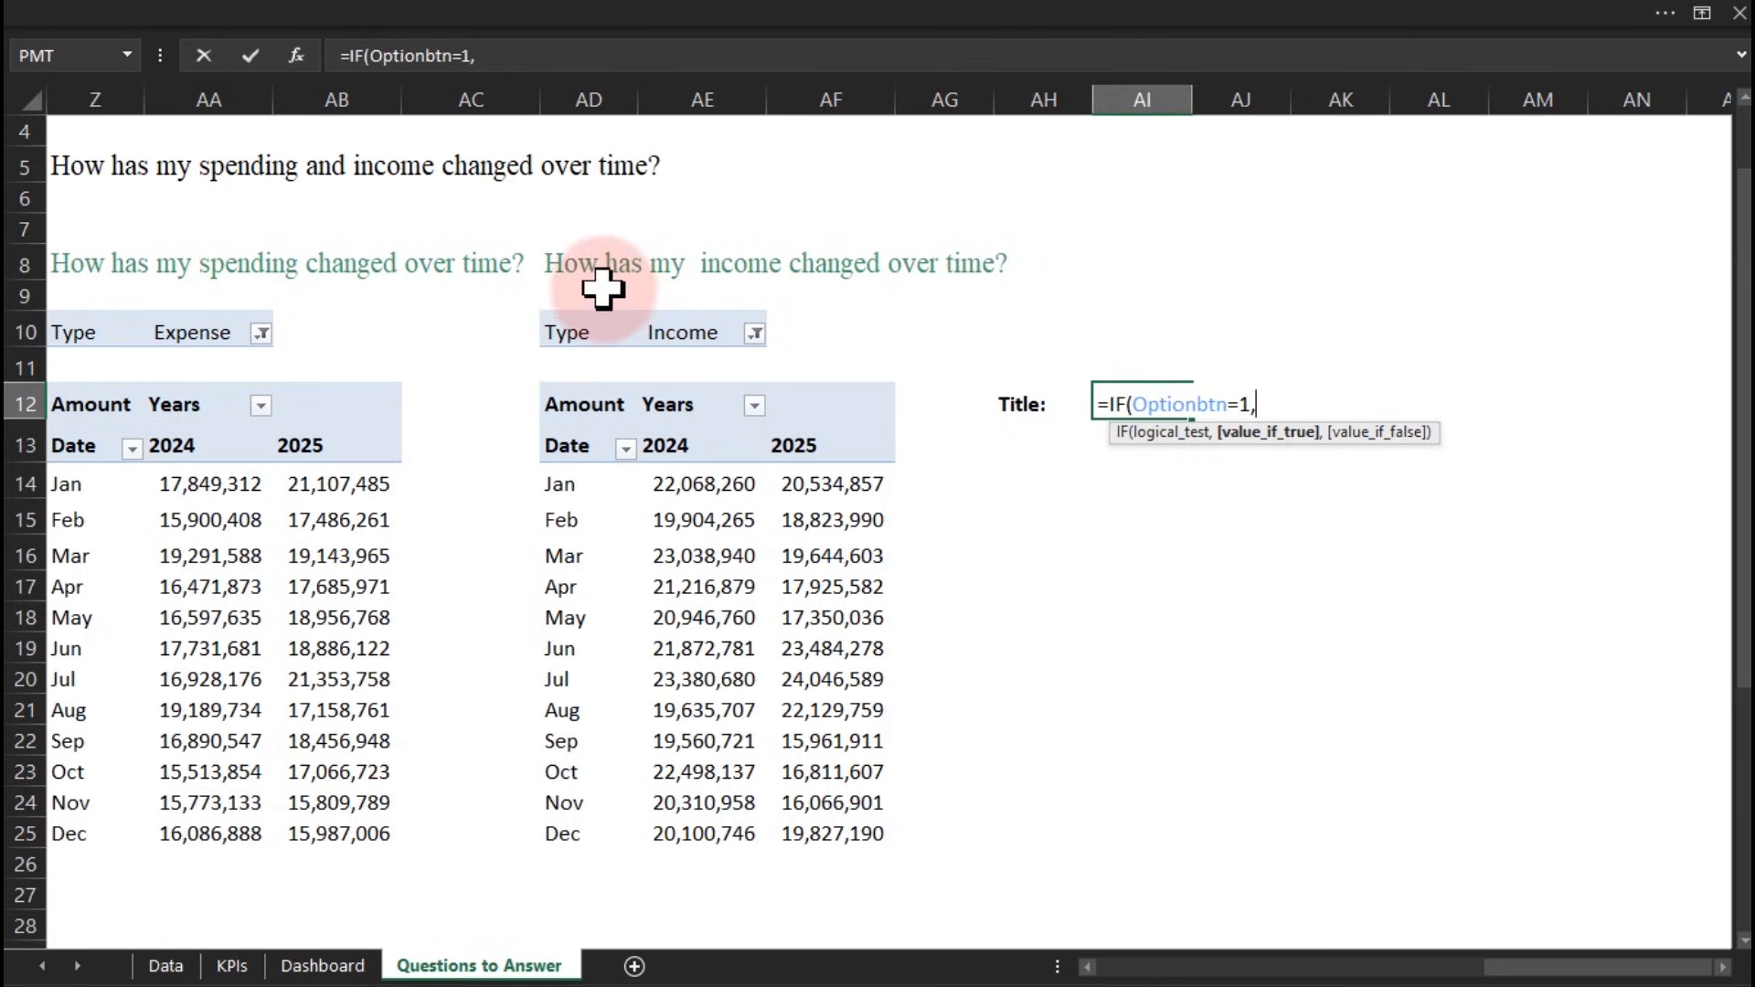
pyautogui.click(569, 265)
pyautogui.write(',')
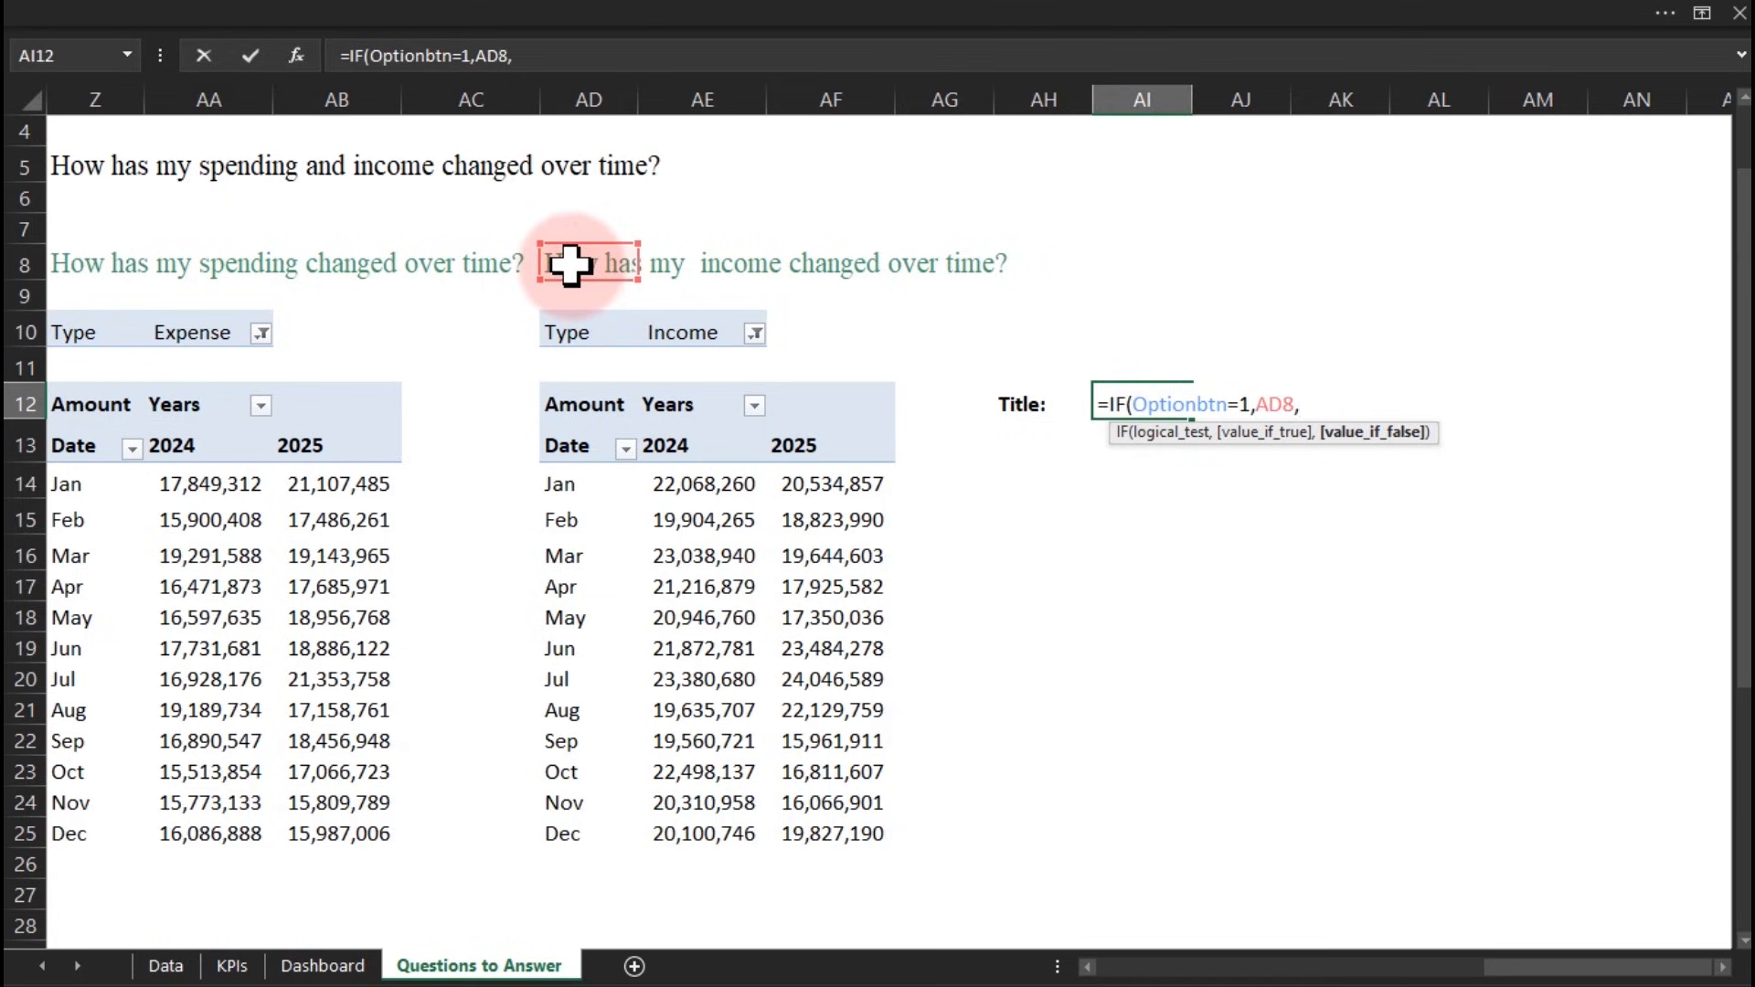
pyautogui.click(73, 263)
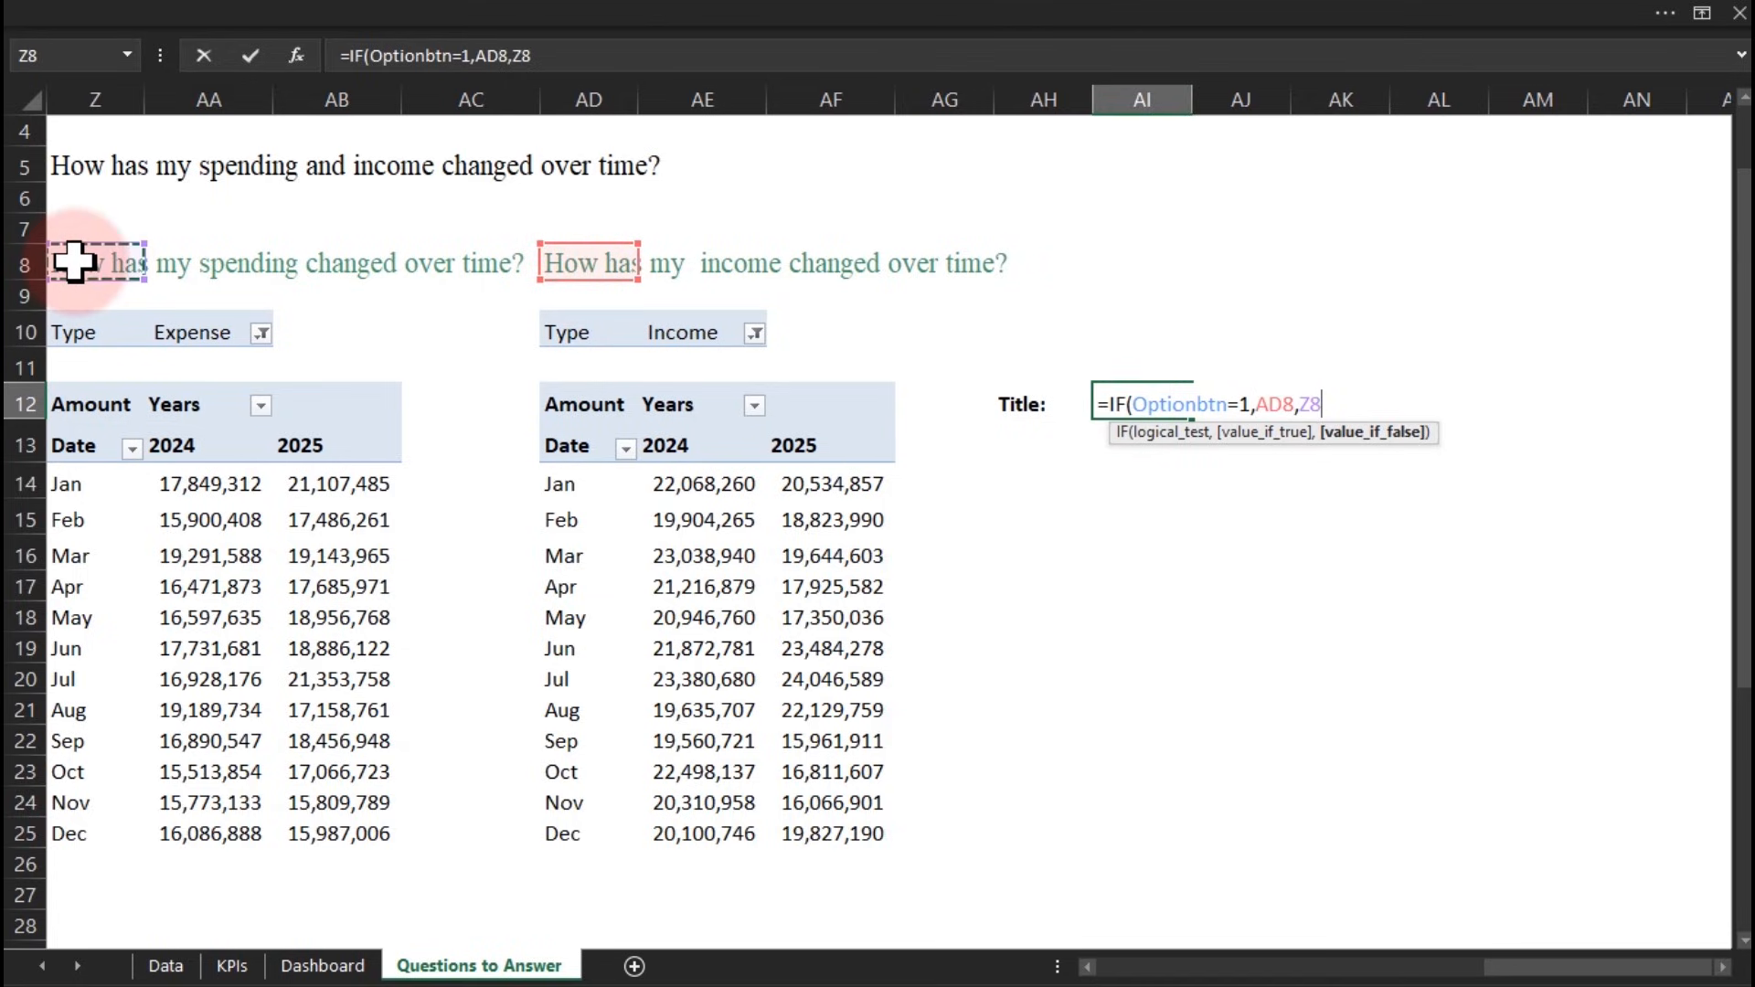
pyautogui.write(')')
pyautogui.press('Return')
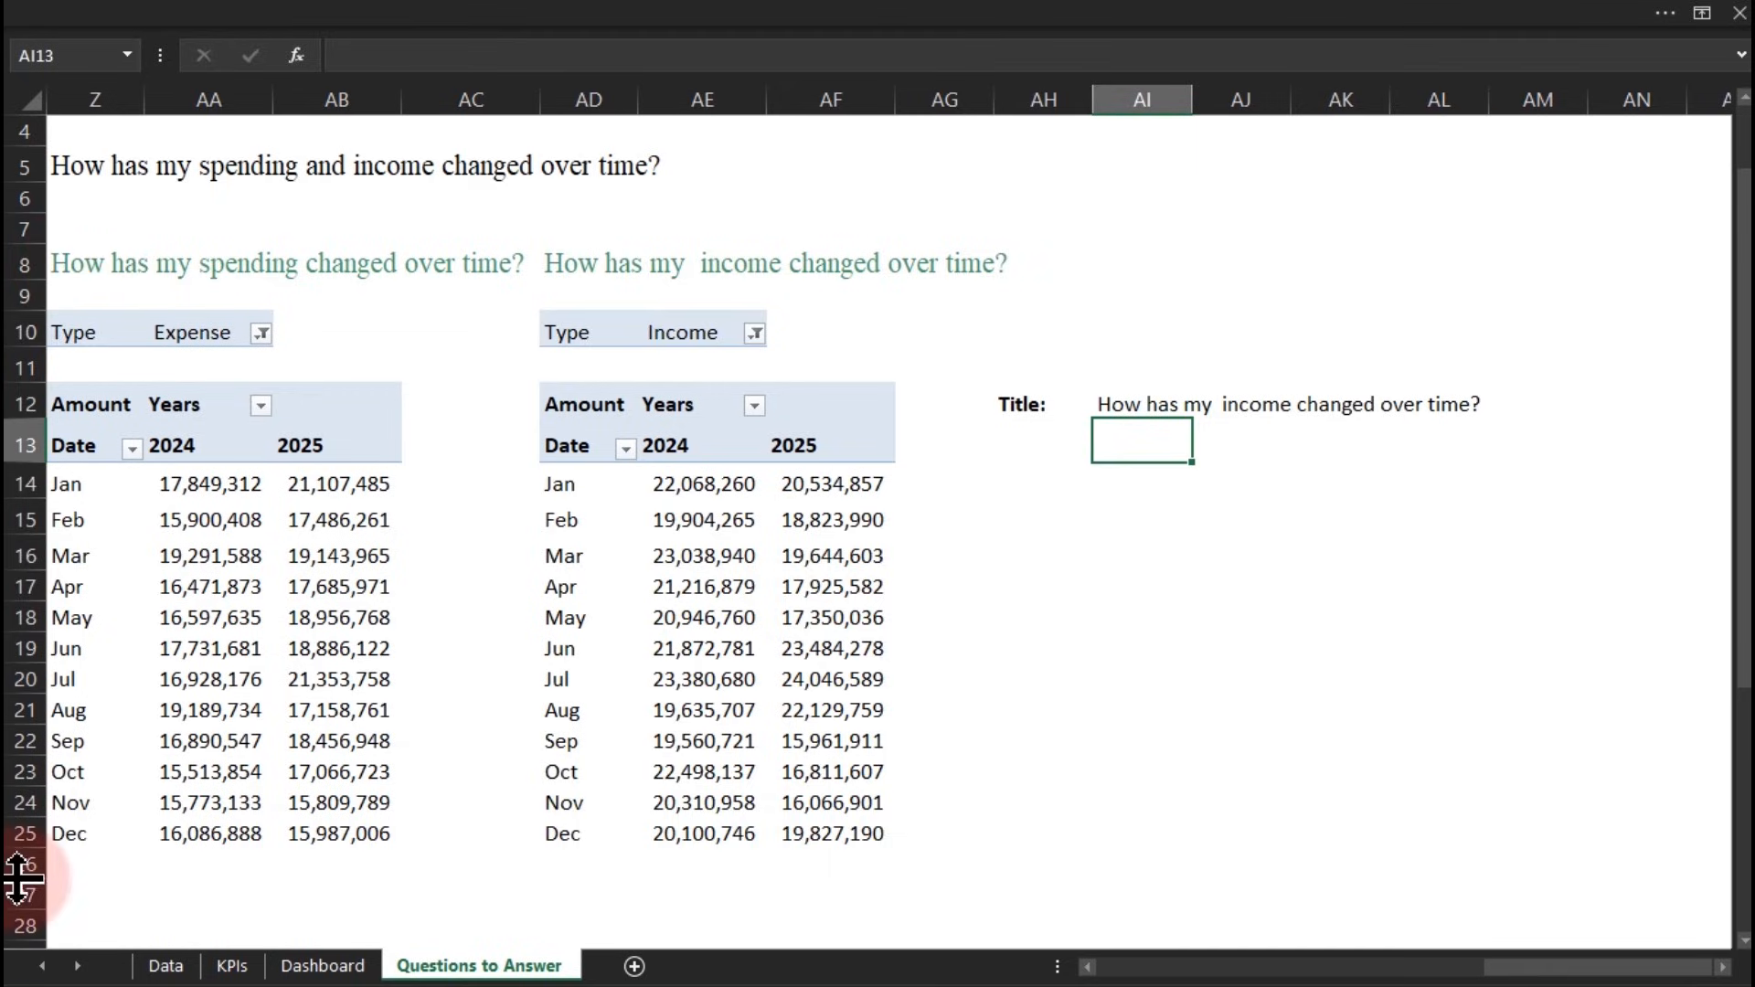
# On the Dashboard sheet, link the title text box of the wide empty card beside Income Growth to AI12 on Questions to Answer
pyautogui.click(343, 961)
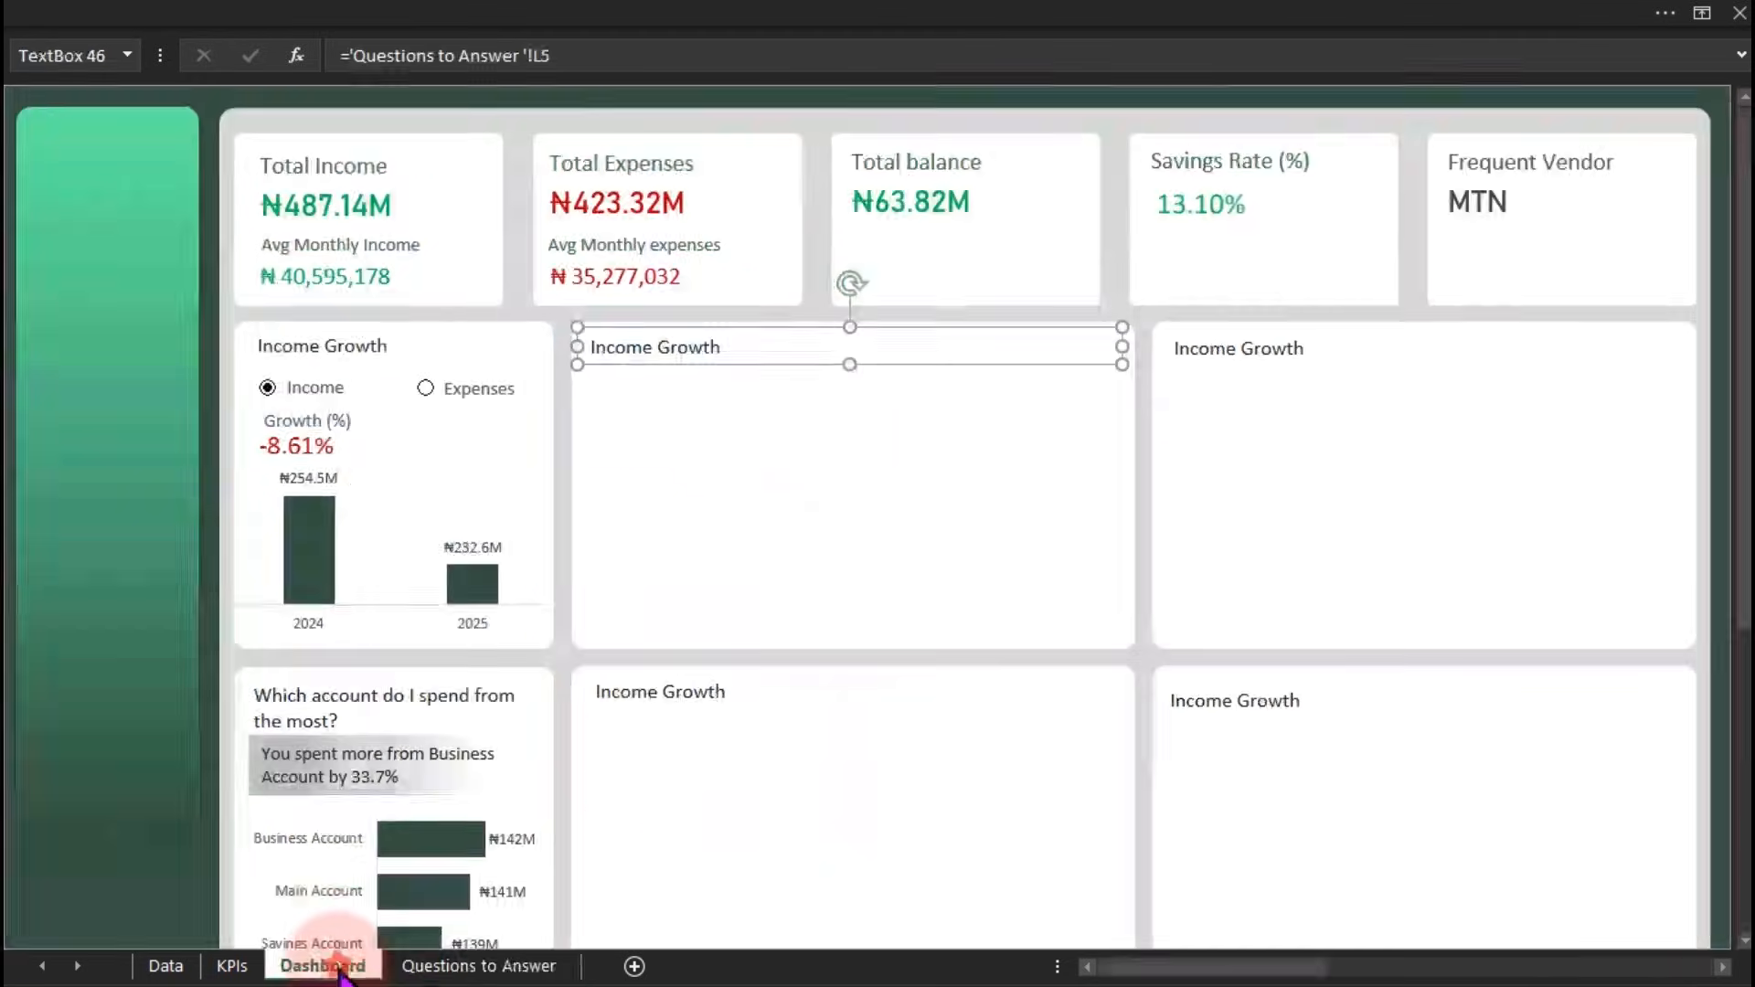
pyautogui.click(352, 57)
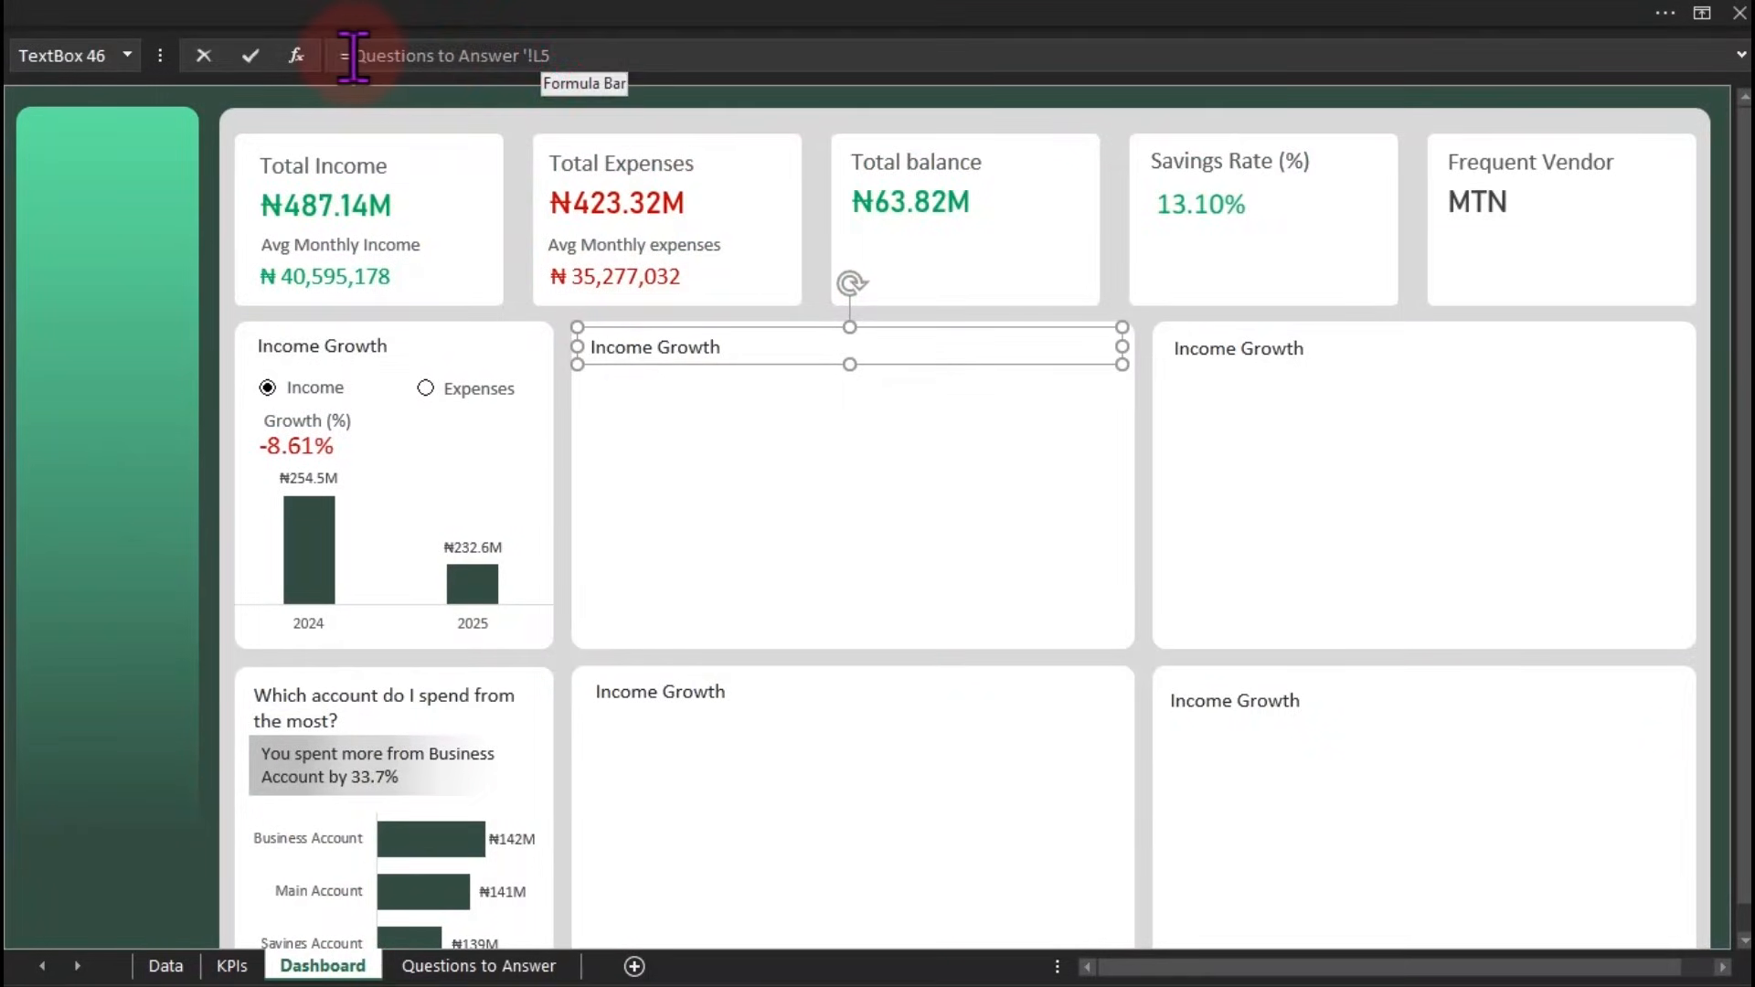
pyautogui.click(517, 959)
pyautogui.click(1127, 409)
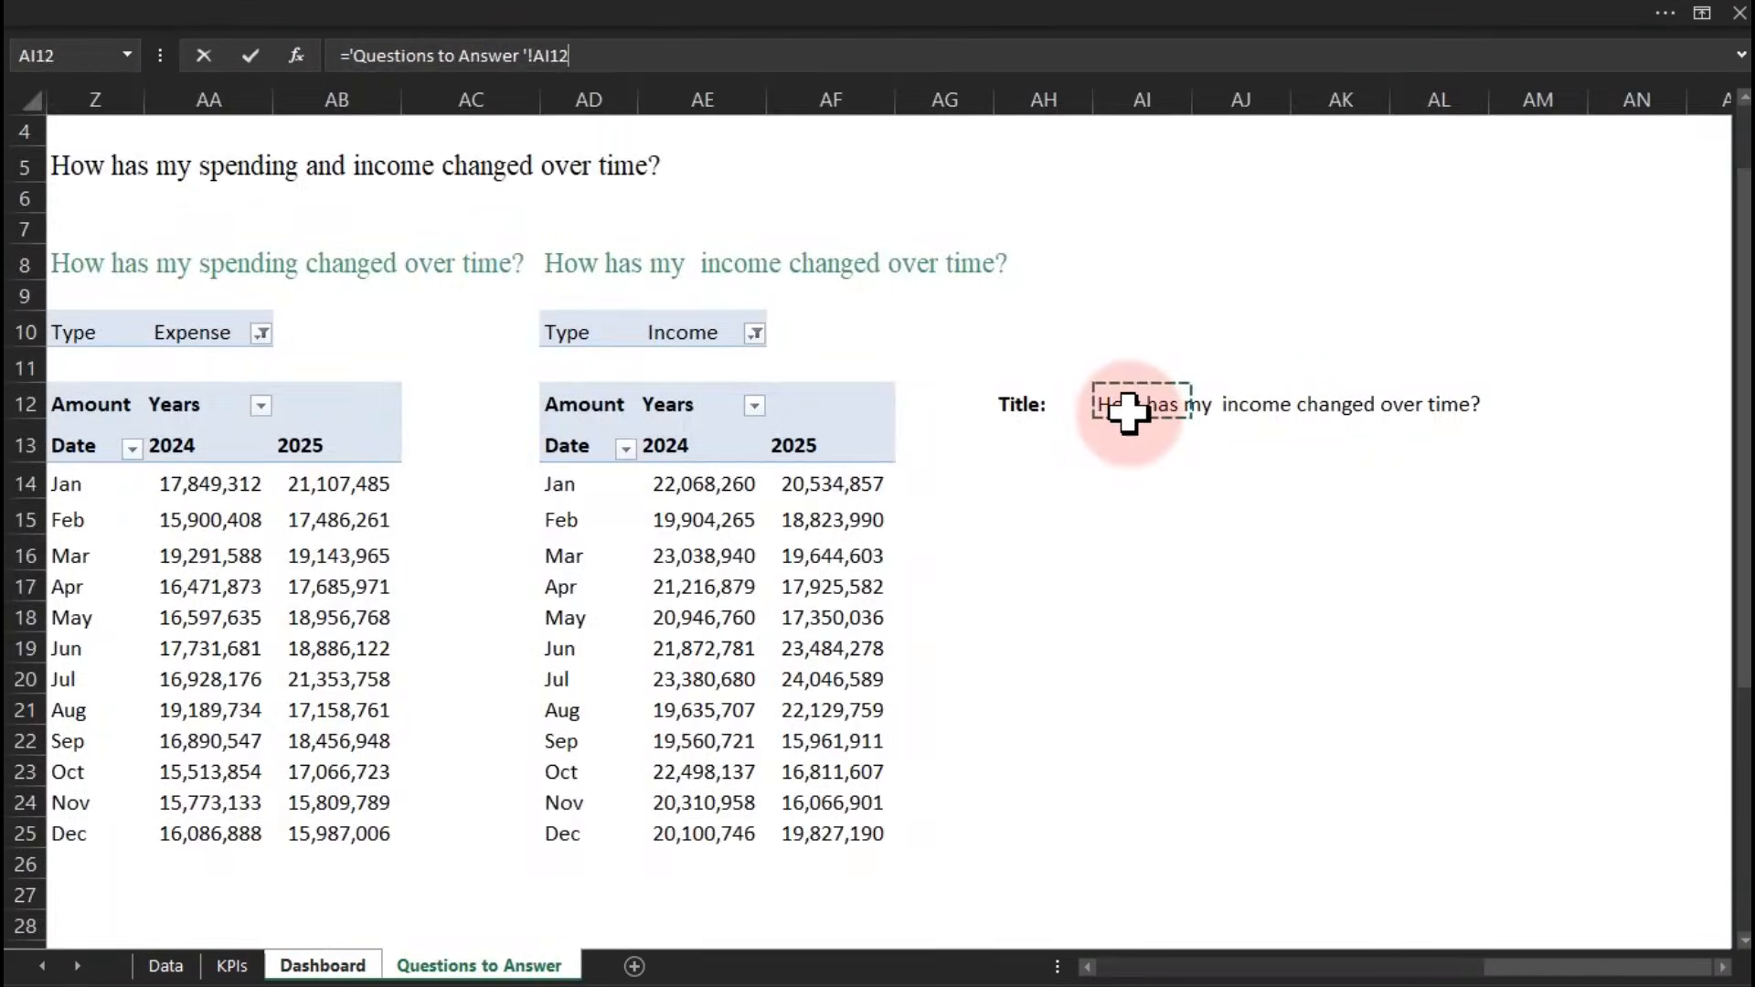
pyautogui.press('Return')
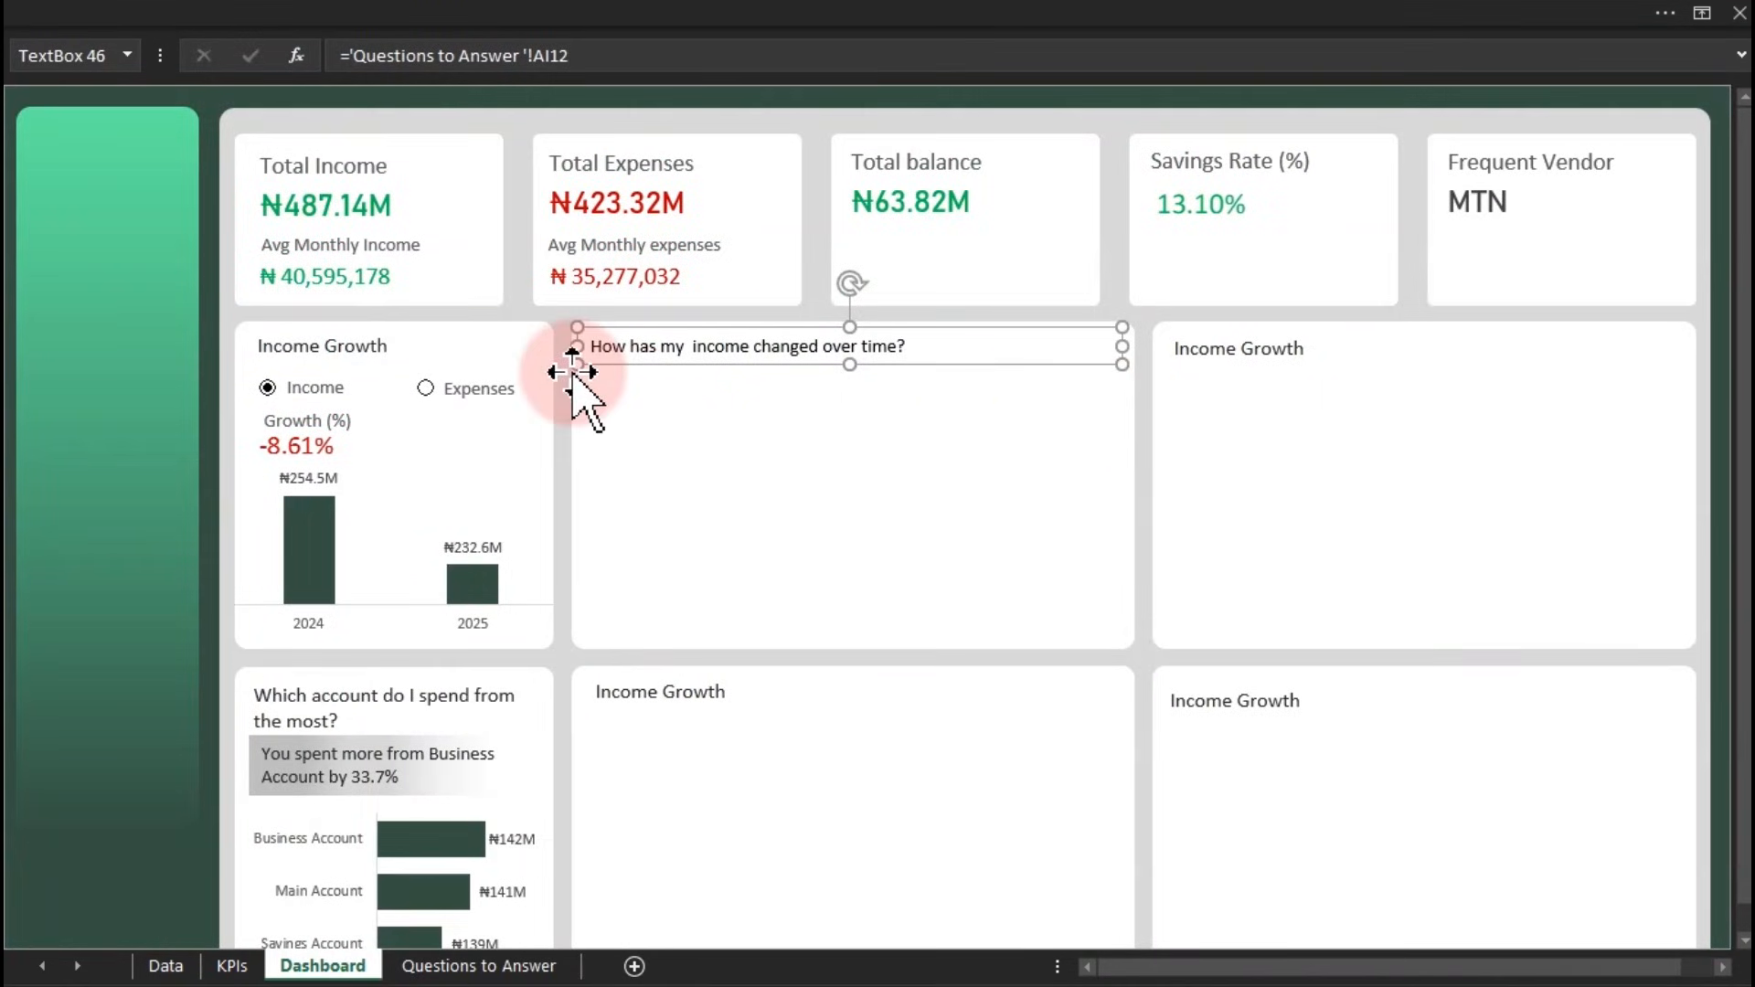
# Copy the Income Growth title's formatting onto the newly linked title, and test it by switching to Expenses and back to Income
pyautogui.click(406, 349)
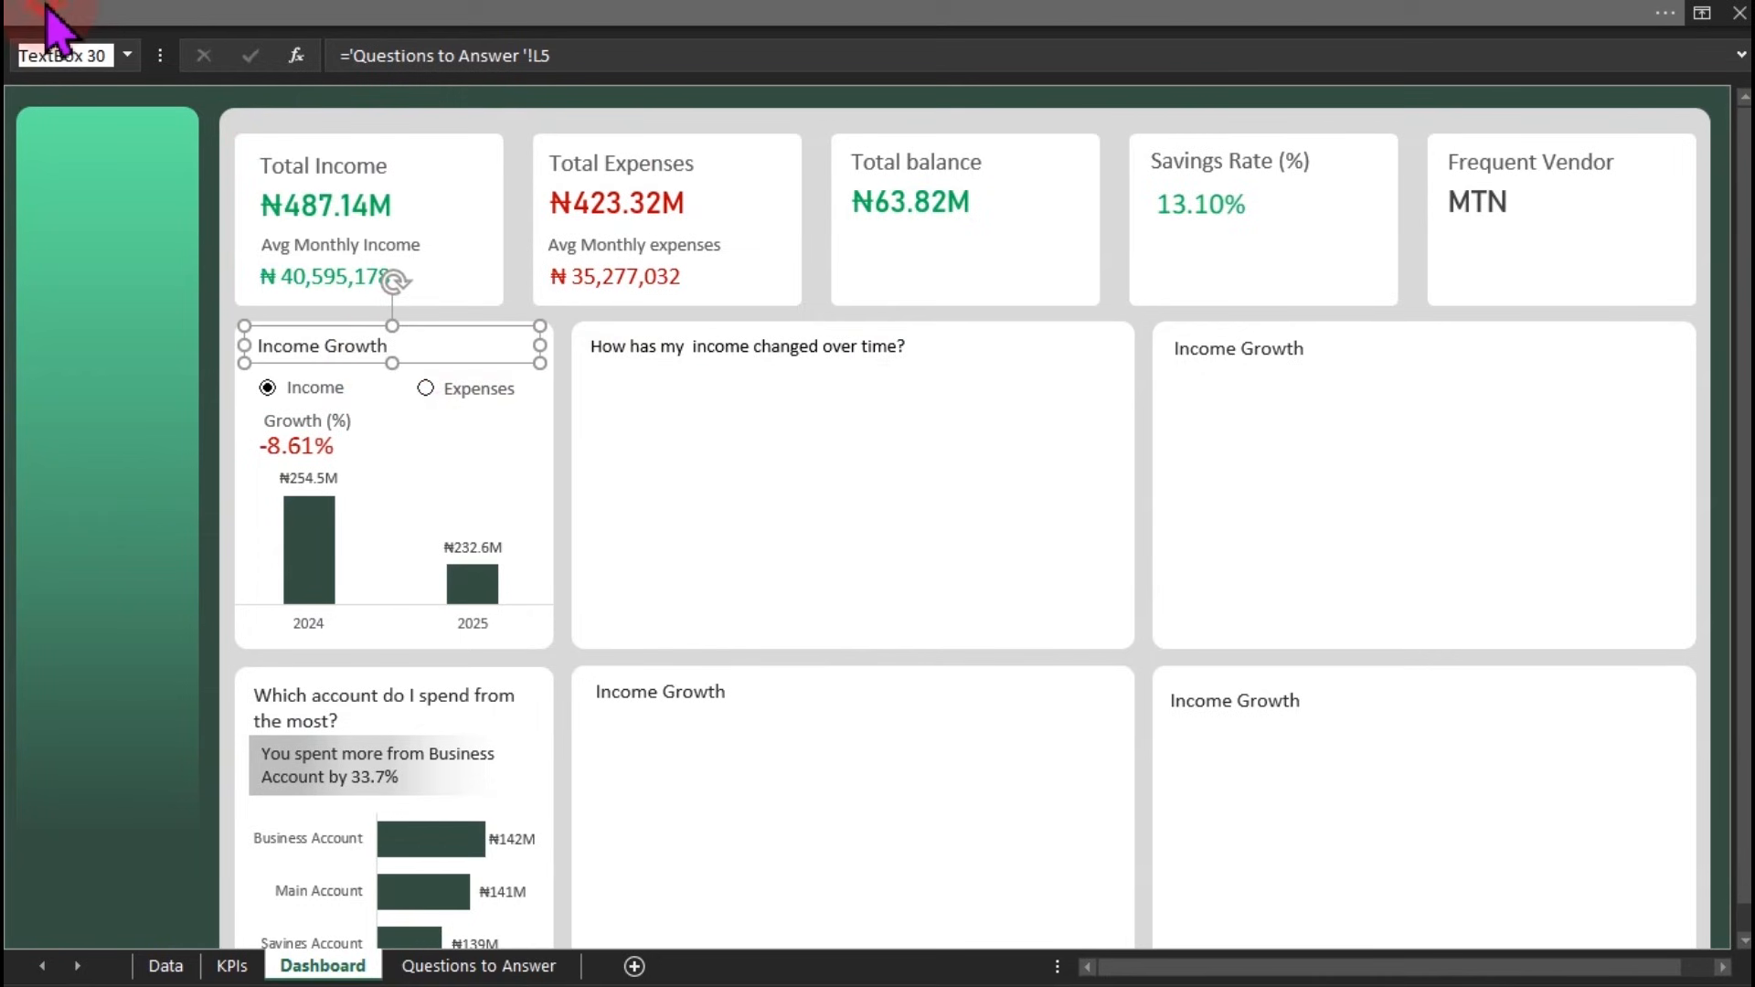
pyautogui.click(50, 18)
pyautogui.click(114, 63)
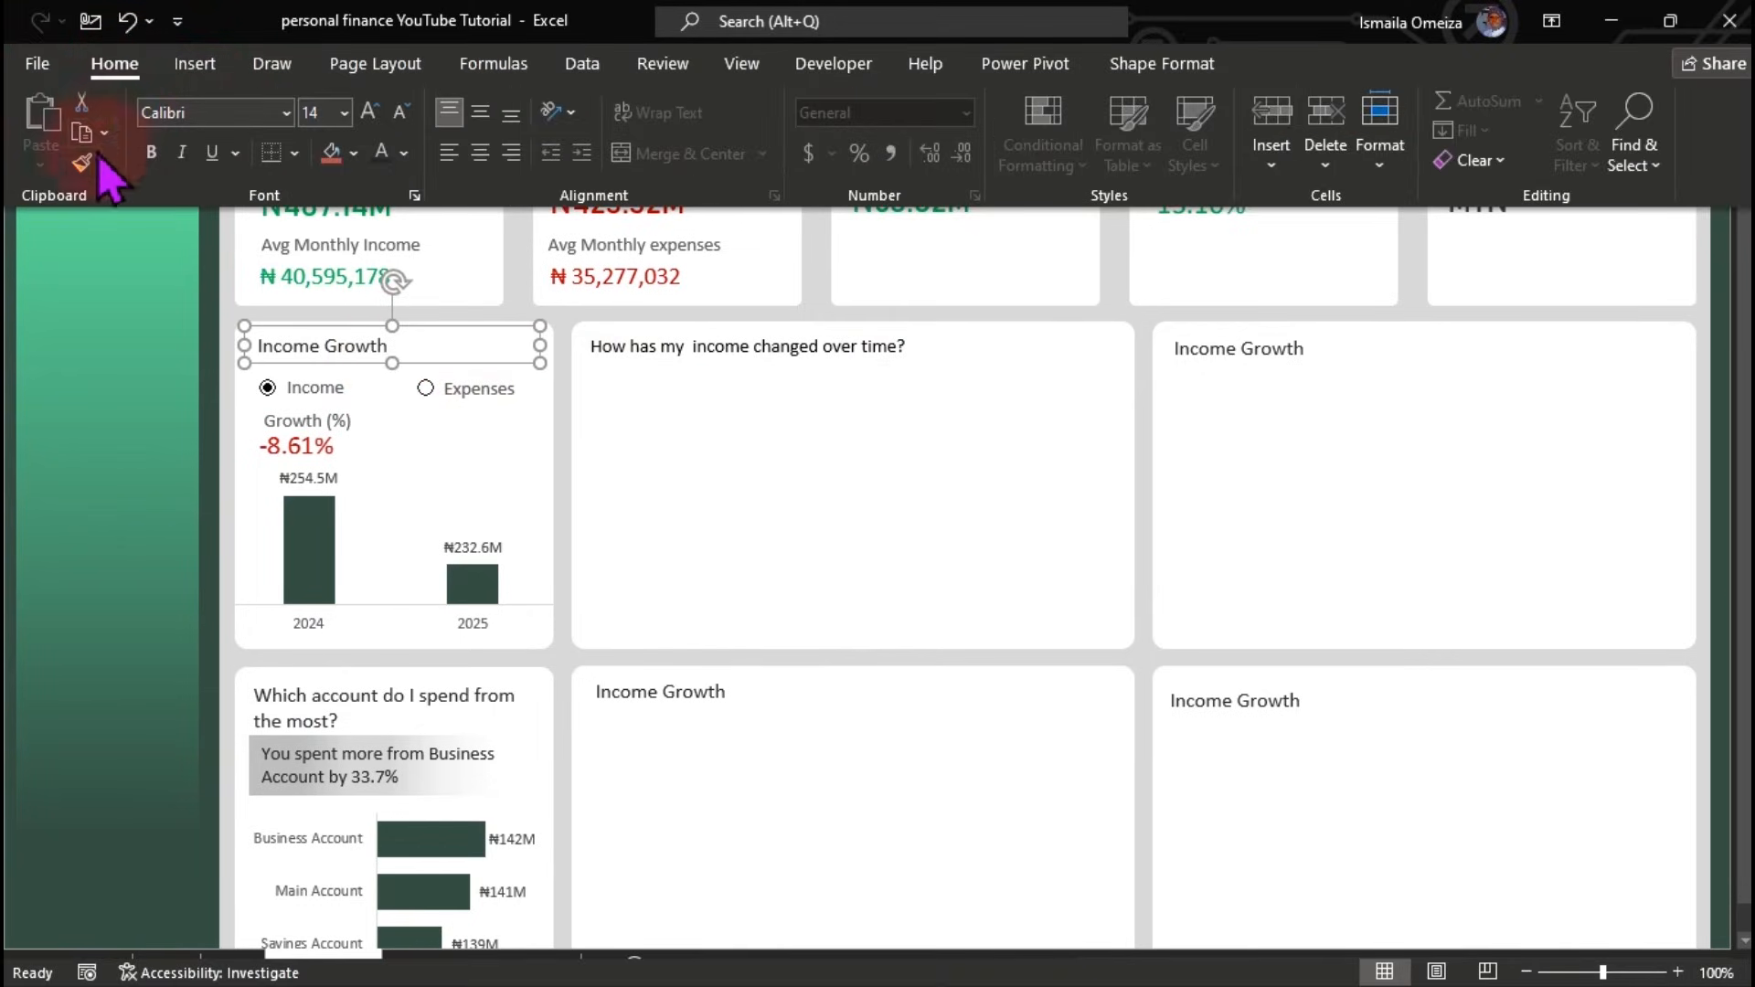
pyautogui.click(82, 163)
pyautogui.click(645, 352)
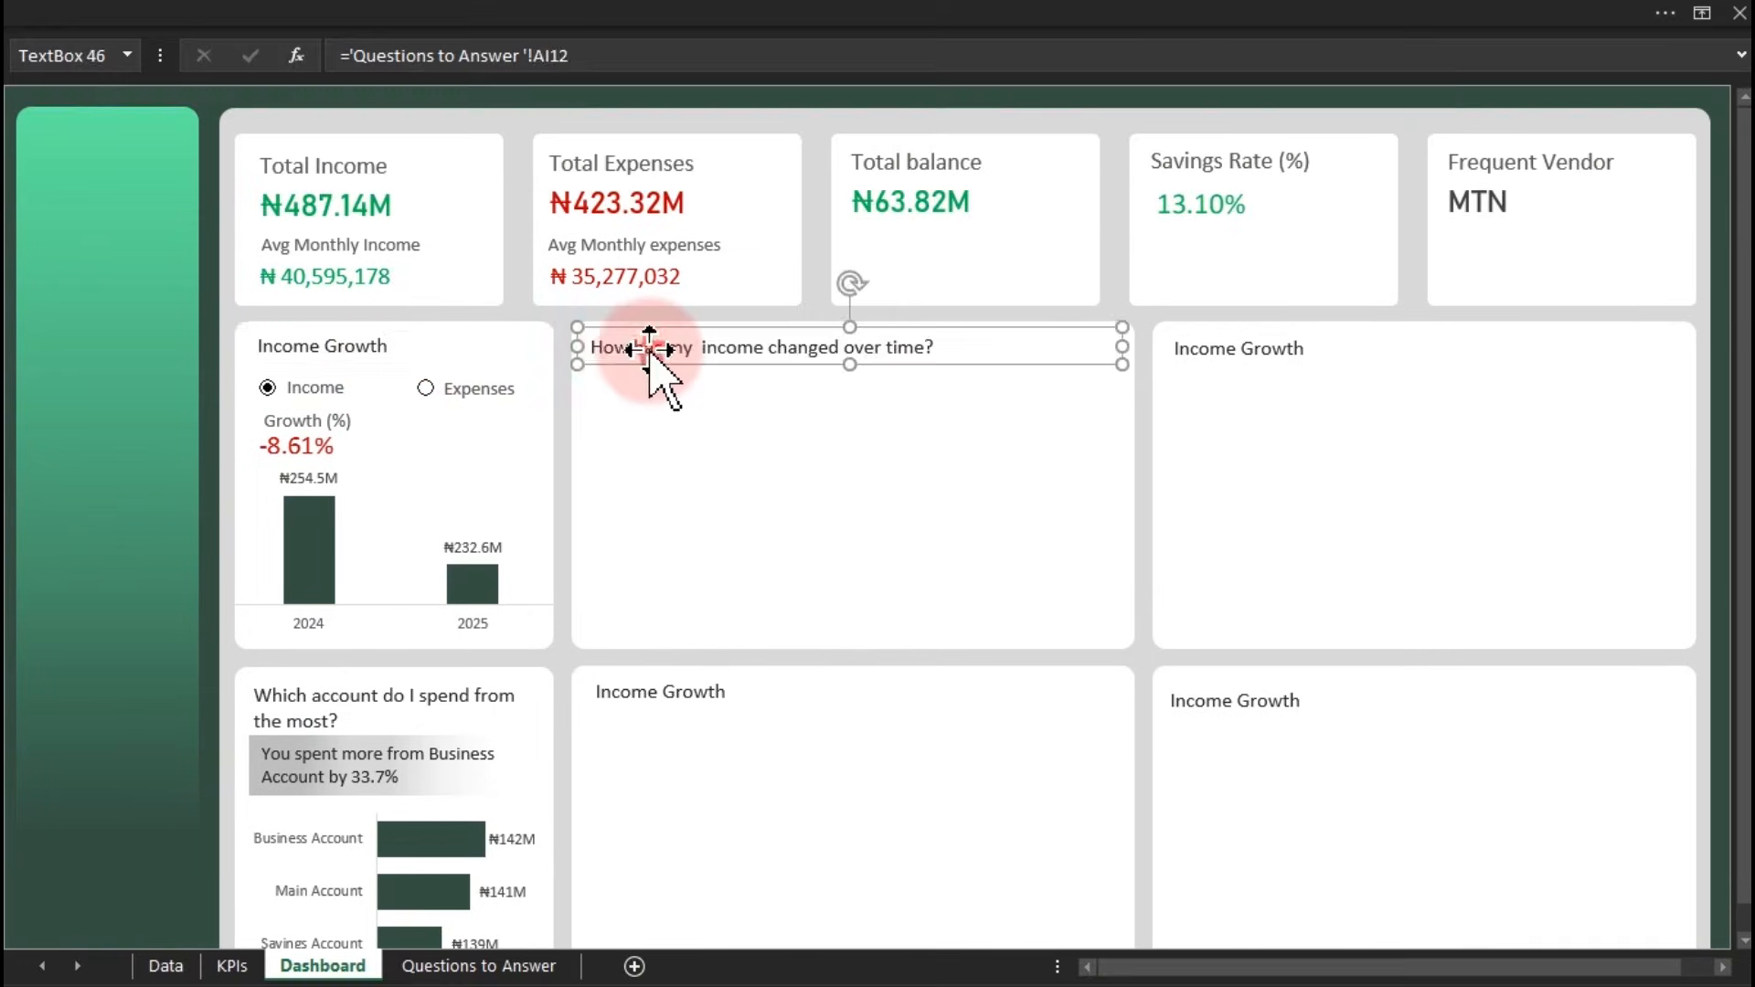
pyautogui.click(426, 389)
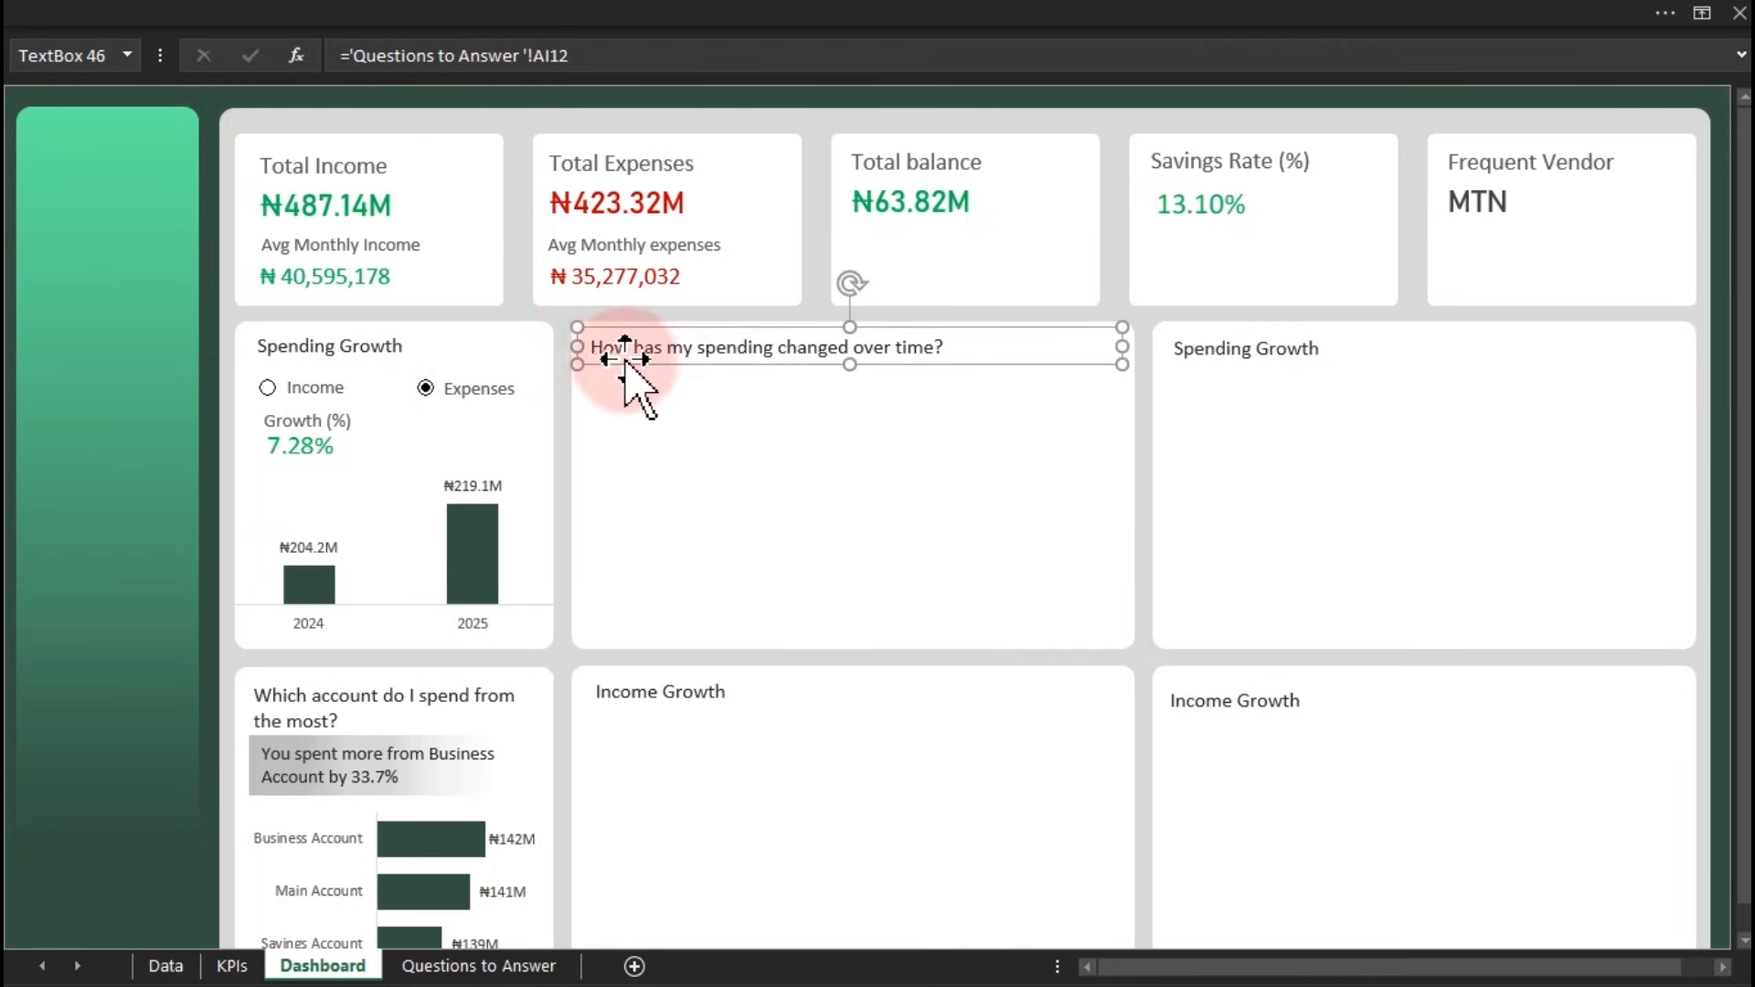
pyautogui.click(296, 388)
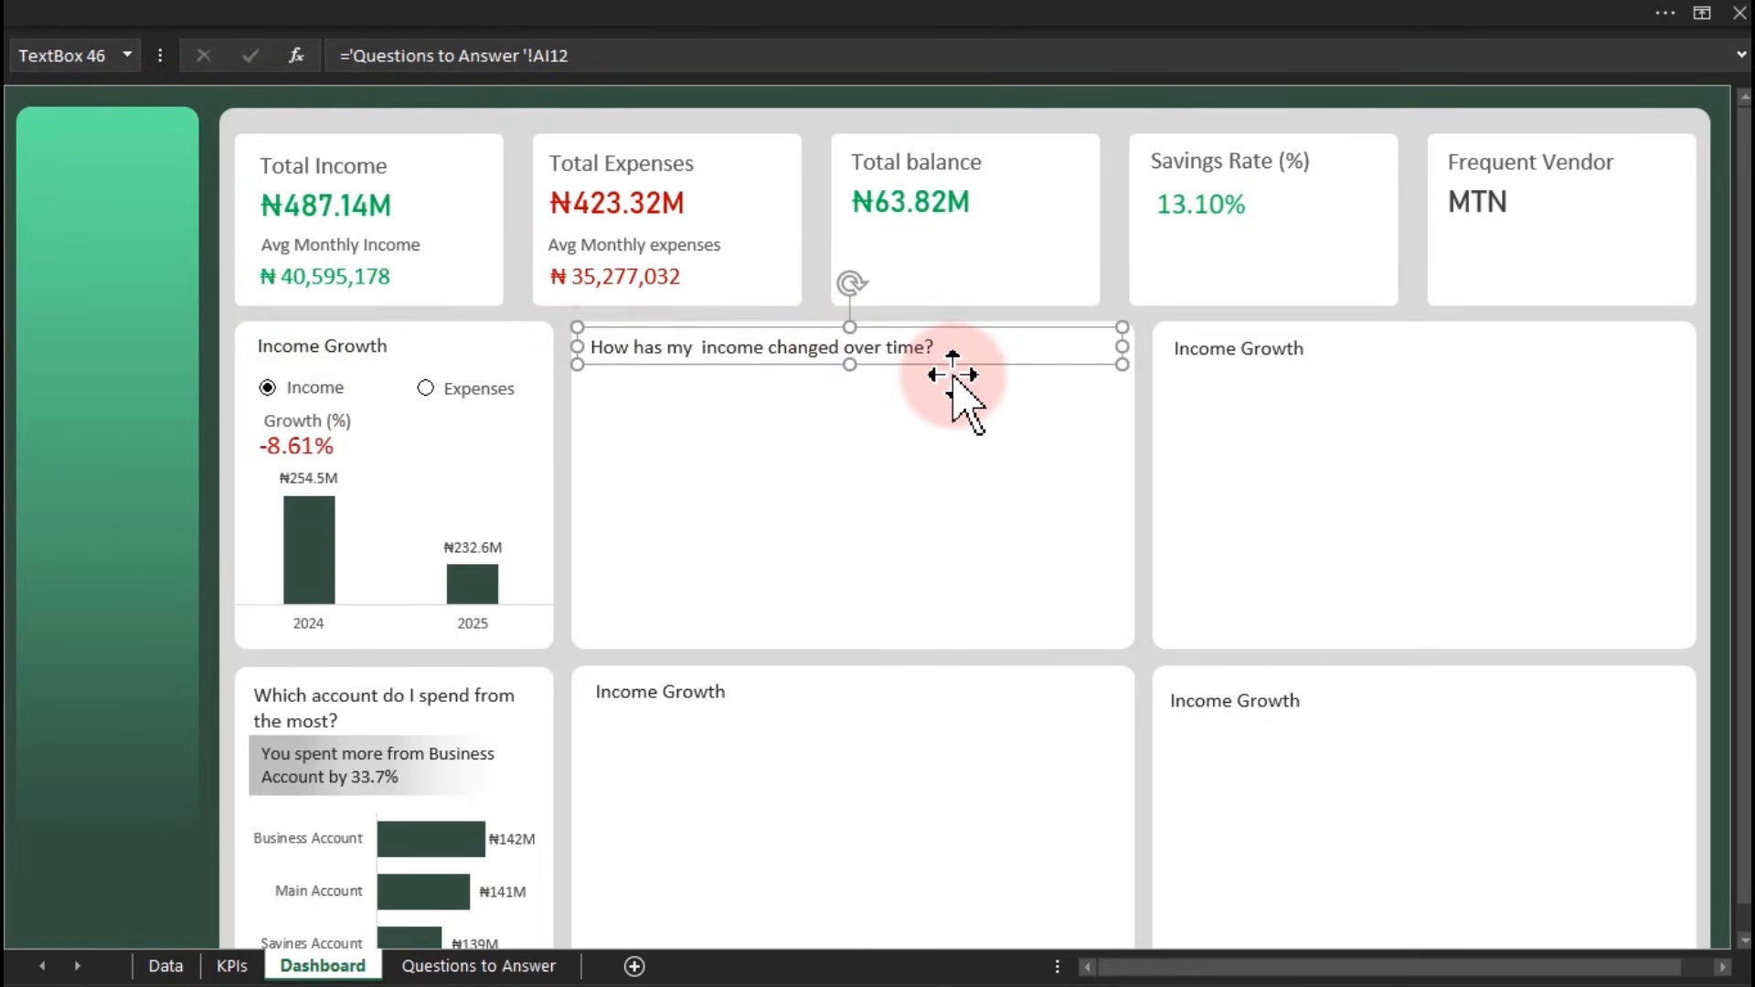
# On the Questions to Answer sheet, enter =IF(Optionbtn=1,AD13,Z13) in AH13 and fill it across AH13:AJ25
pyautogui.click(464, 966)
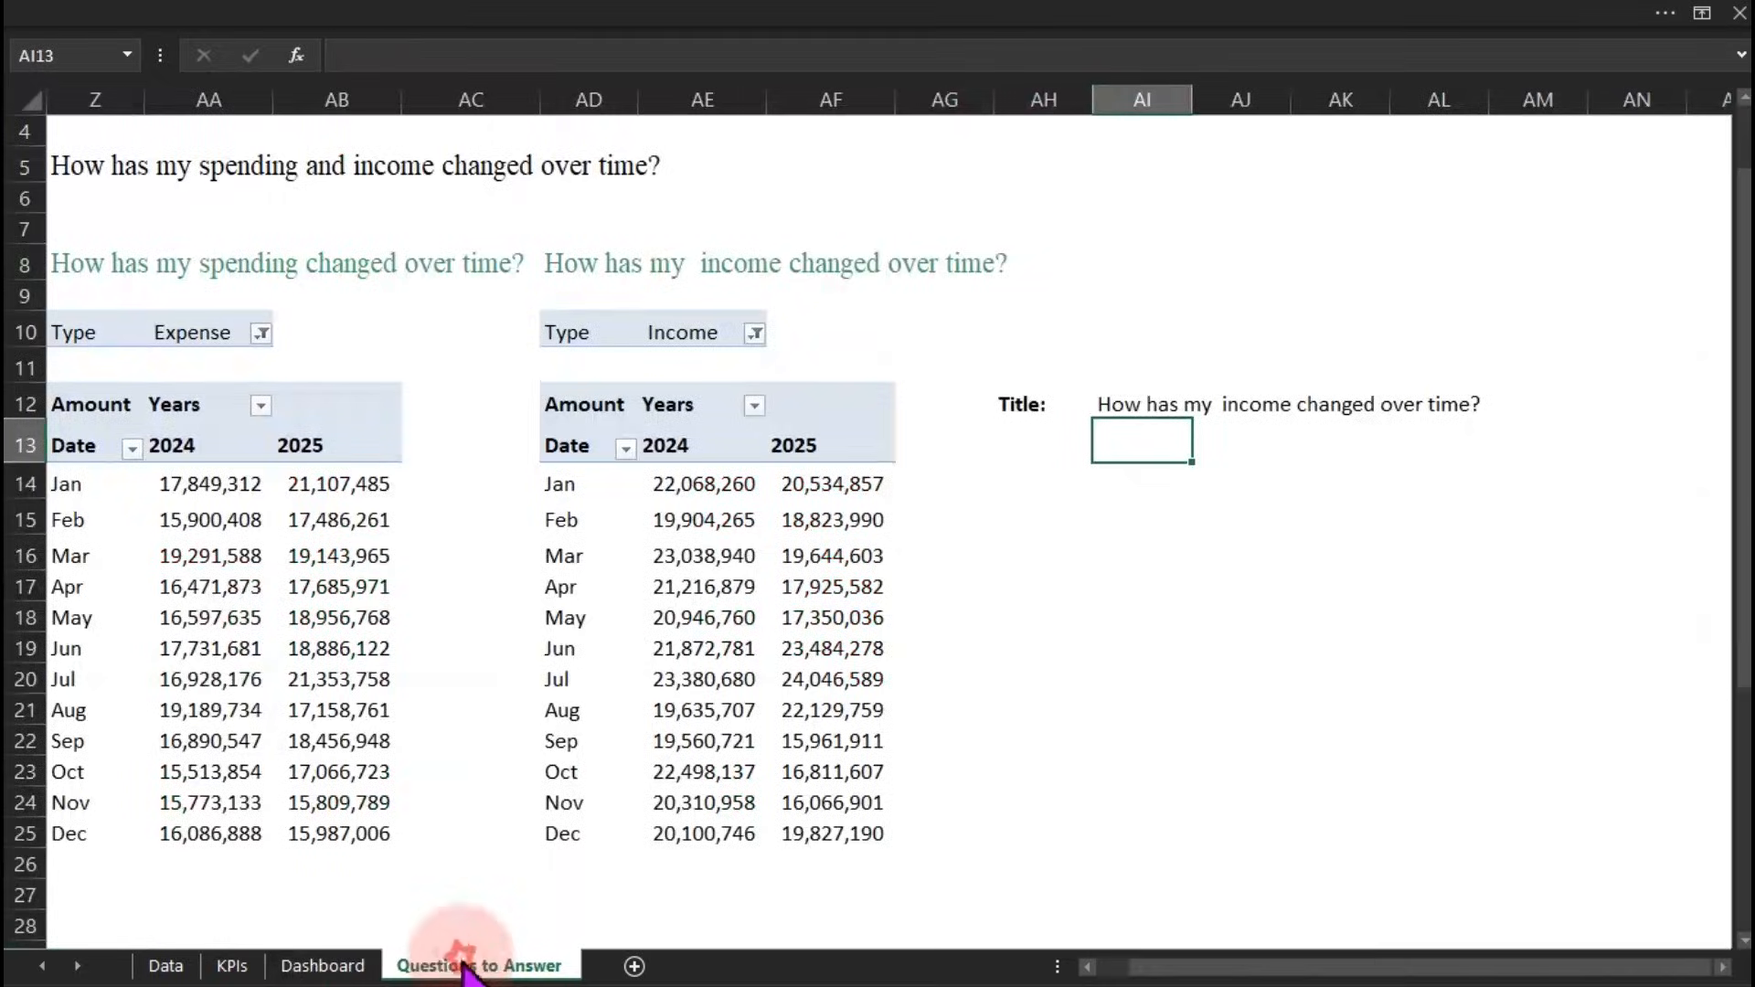
pyautogui.click(1031, 446)
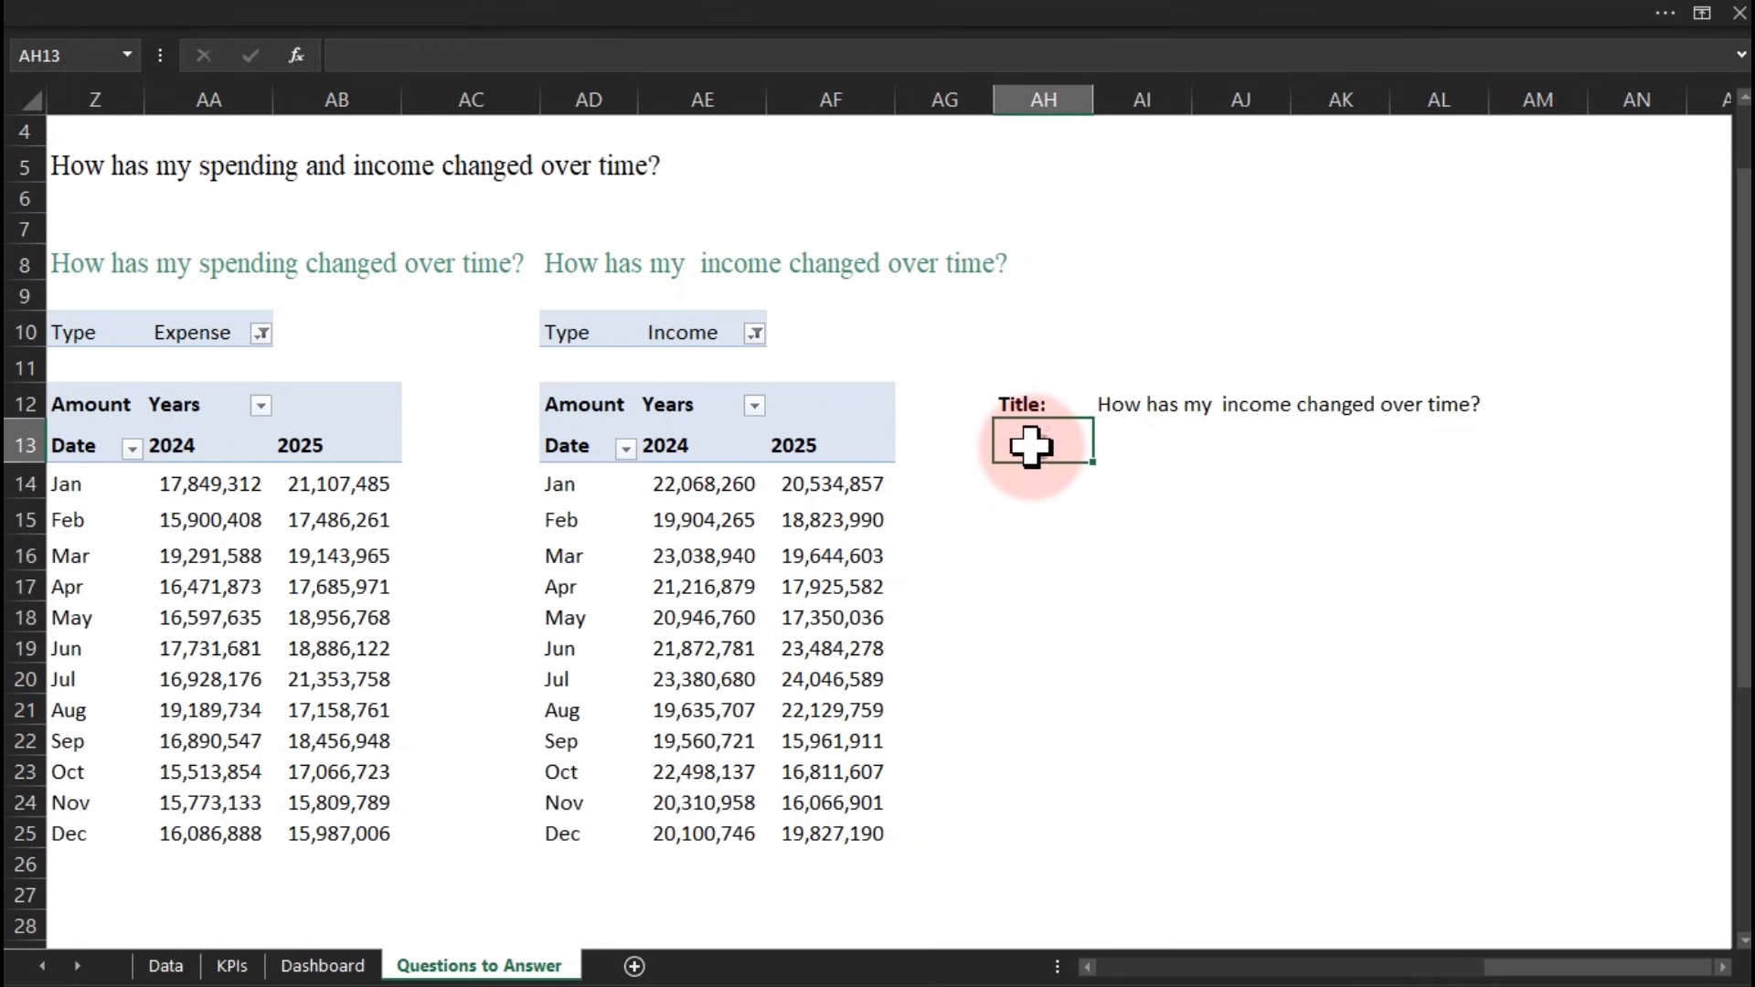
pyautogui.write('=')
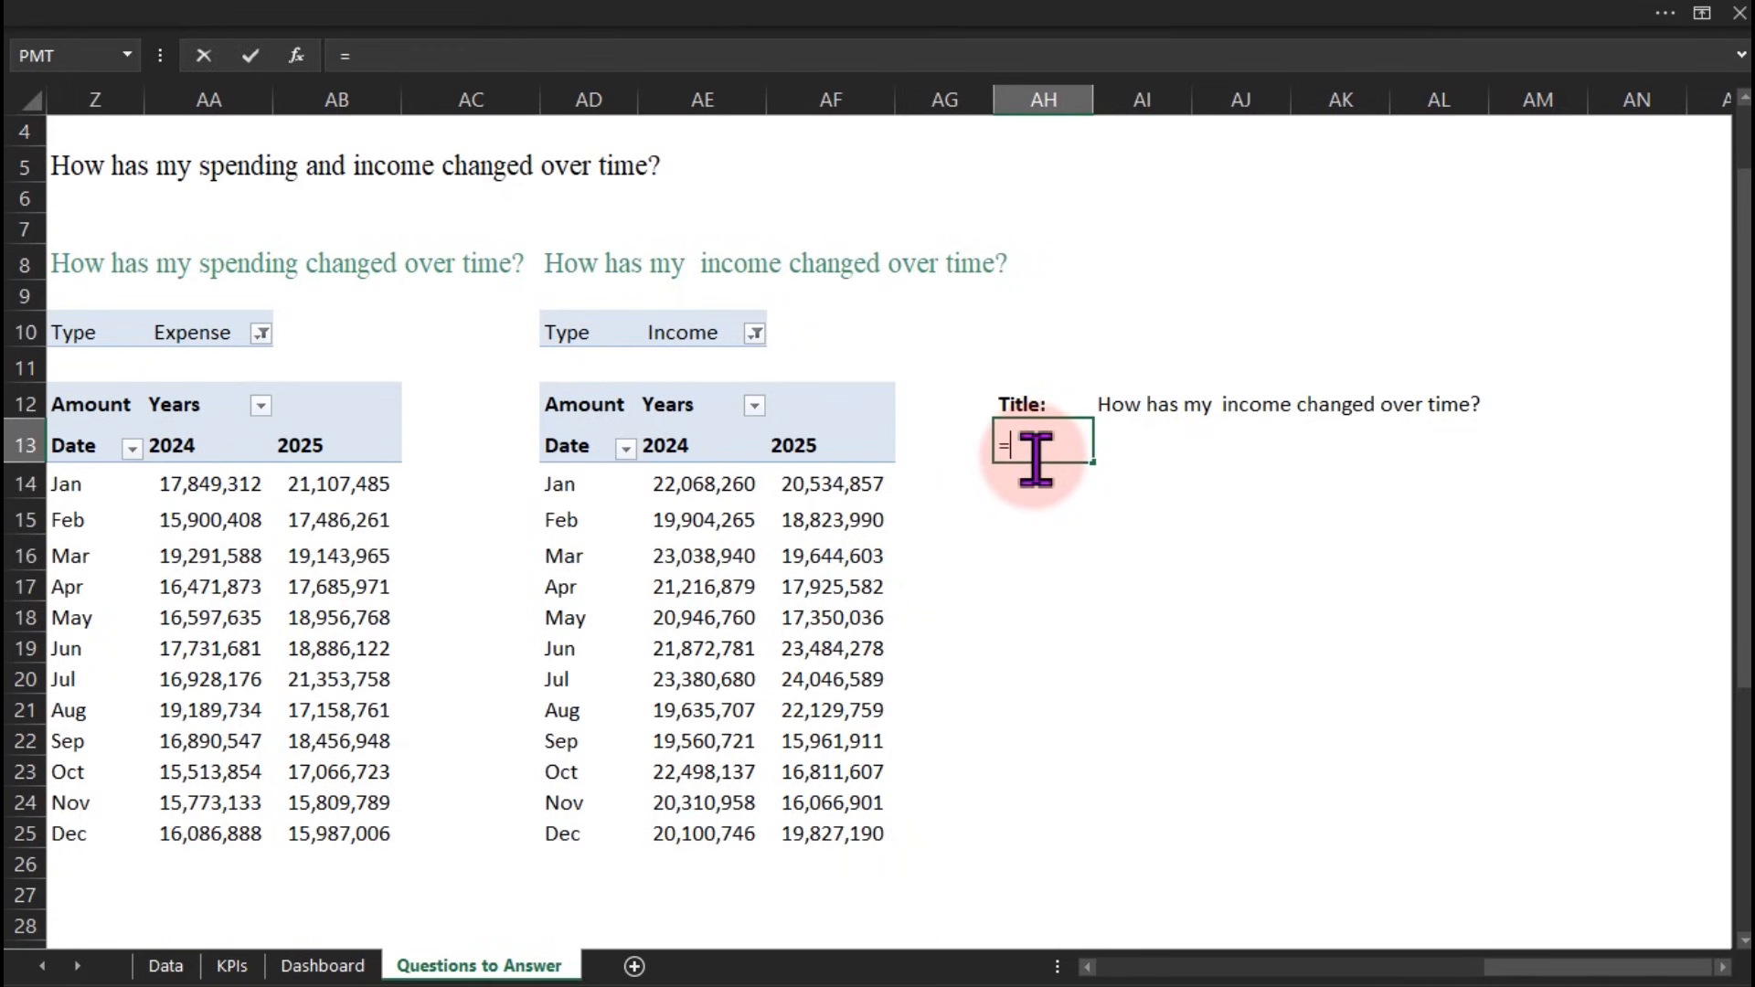
pyautogui.write('IF(')
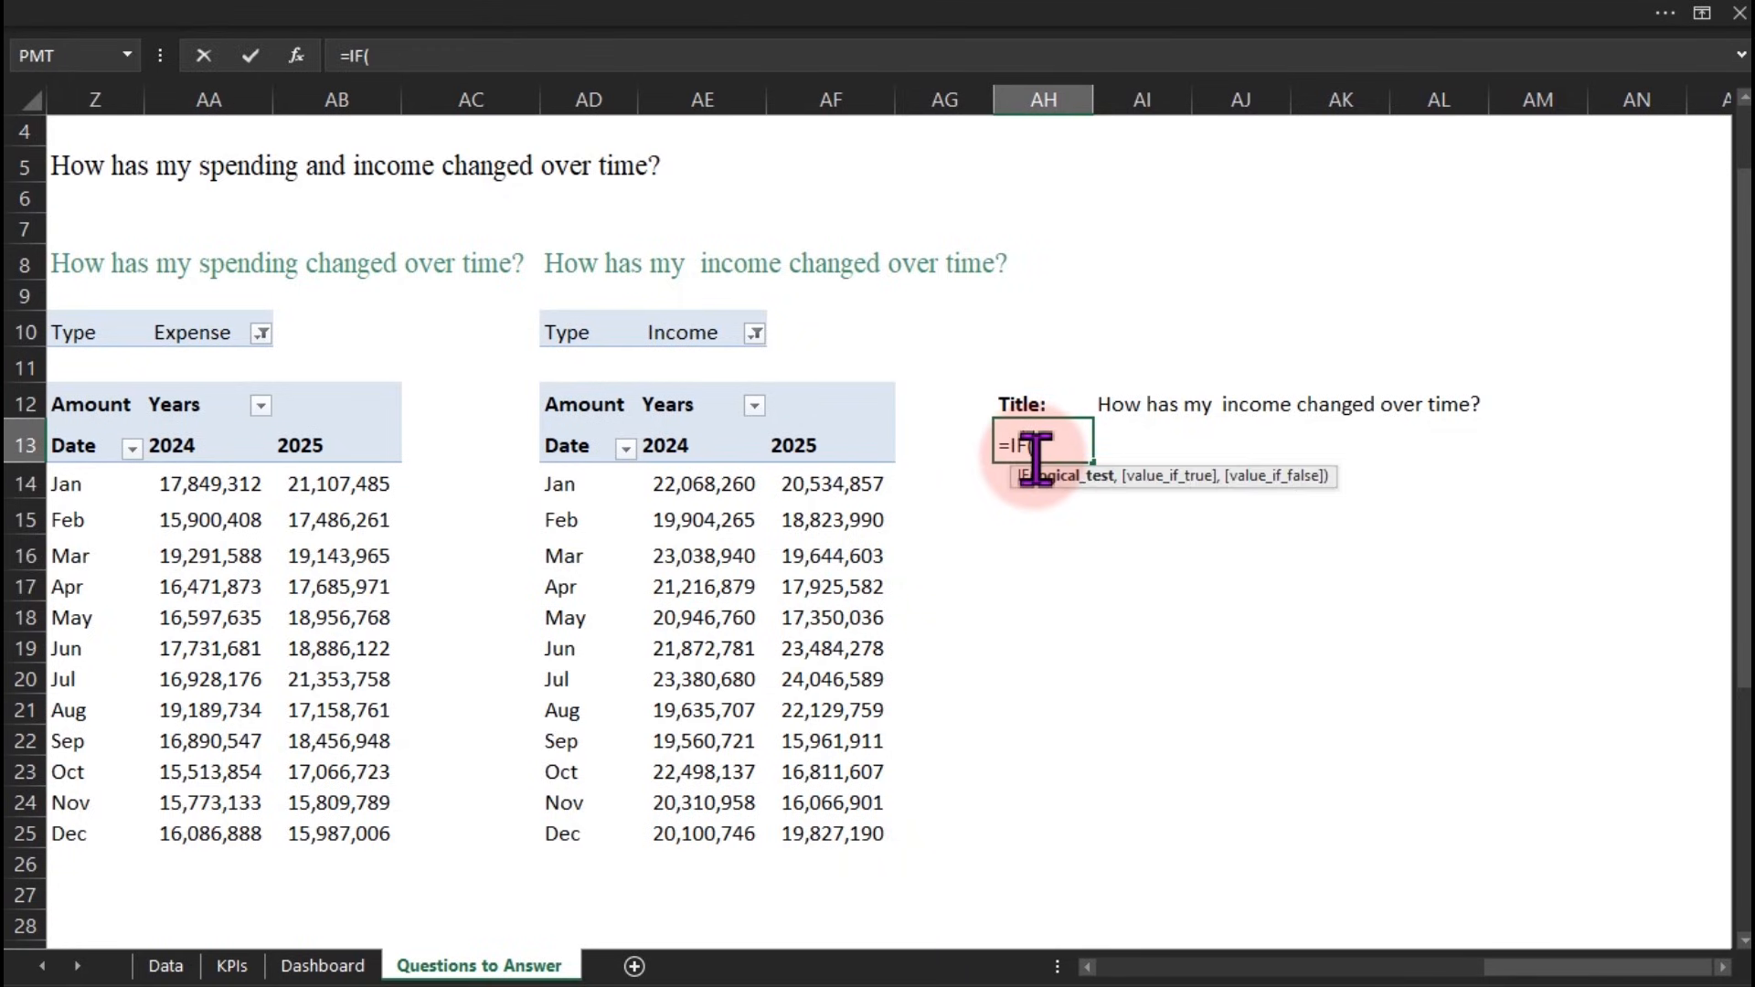
pyautogui.write('op')
pyautogui.press('Tab')
pyautogui.write('=1,')
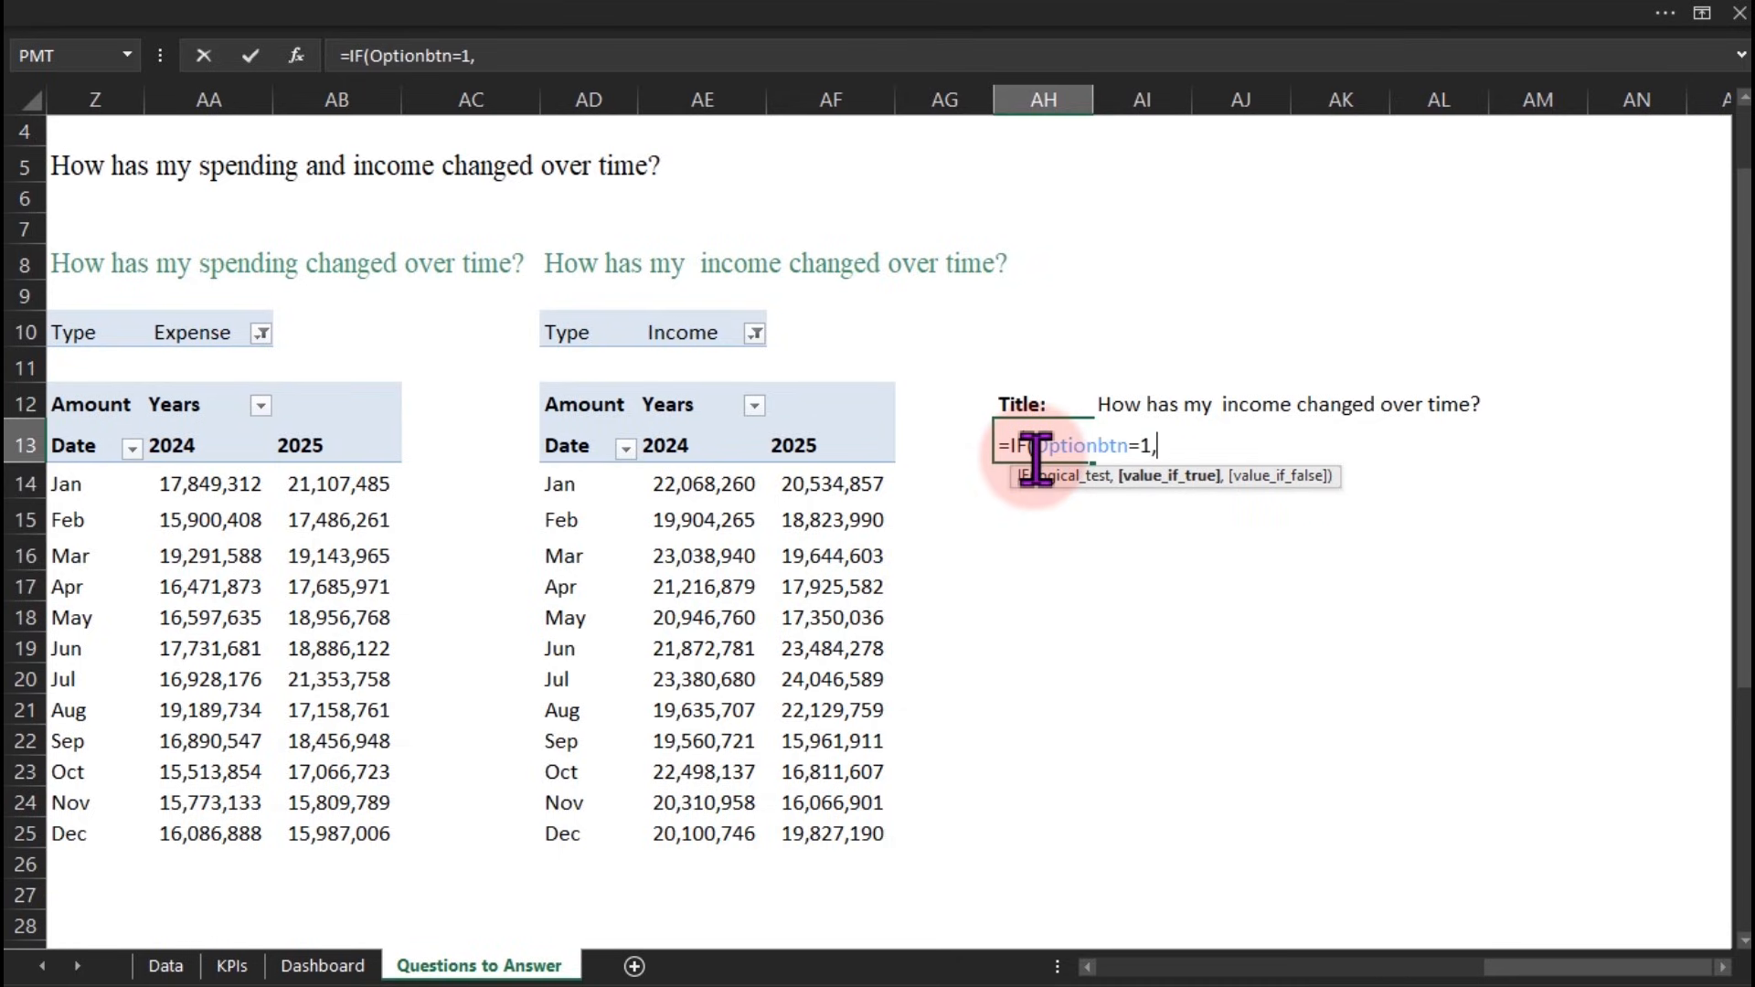
pyautogui.click(572, 445)
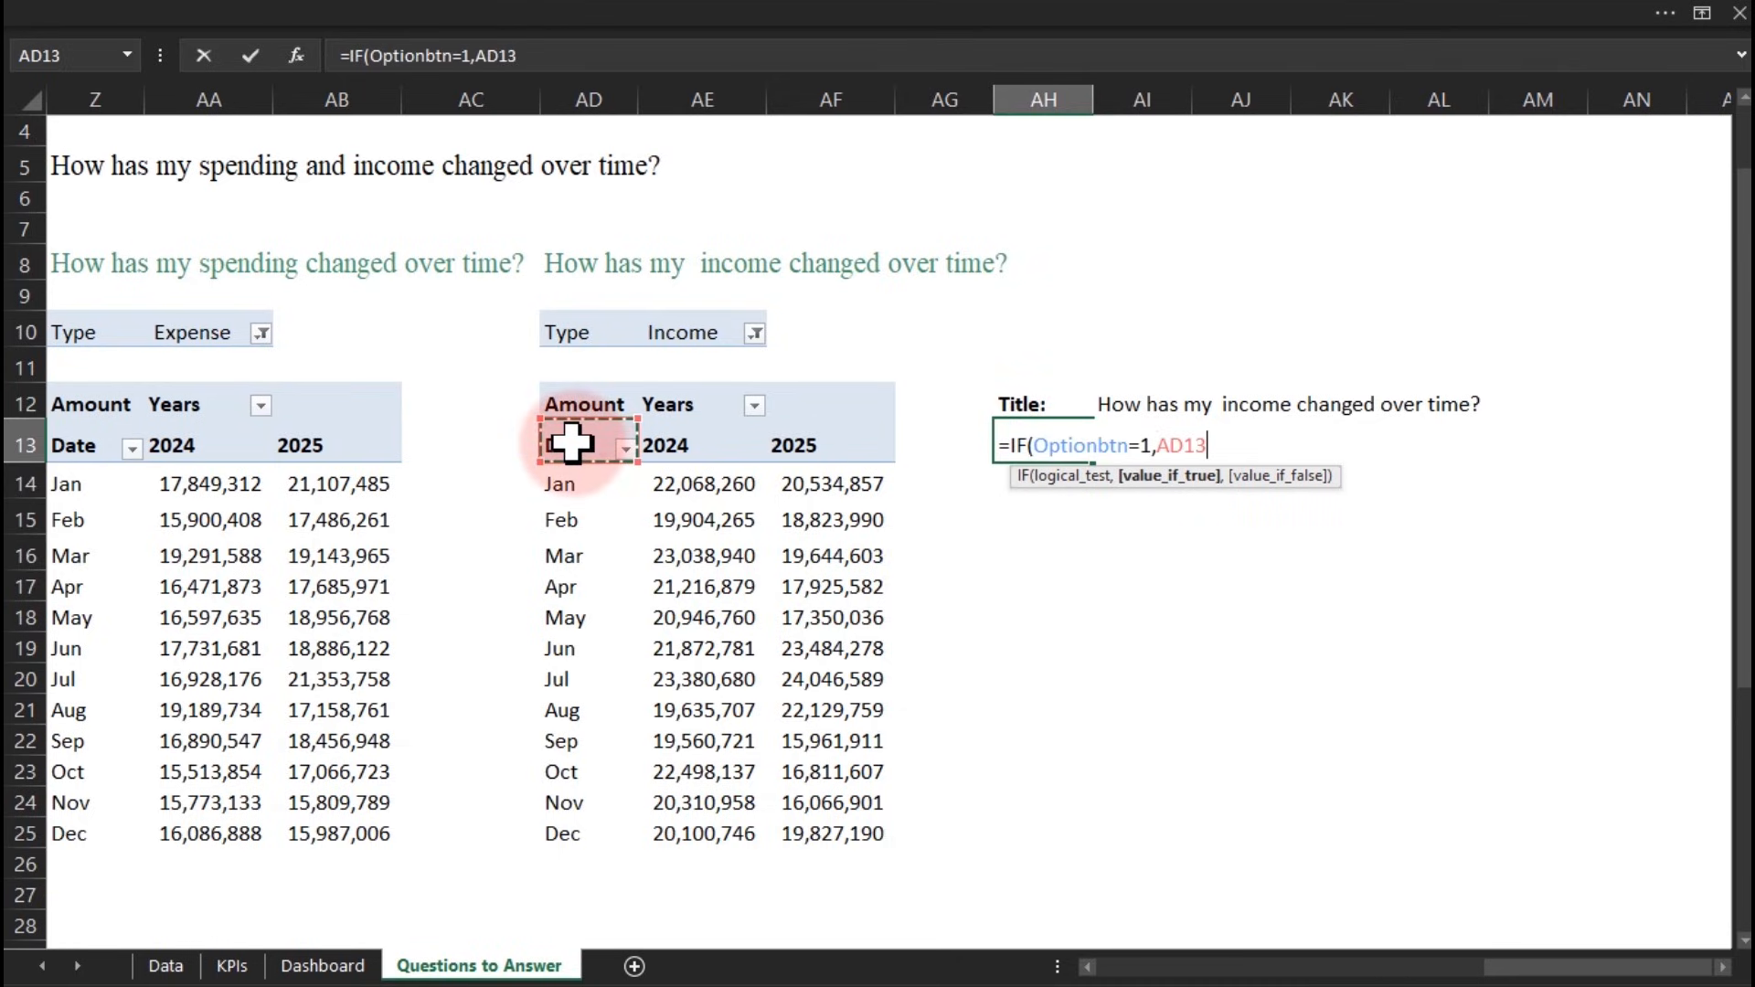
pyautogui.write(',')
pyautogui.click(90, 443)
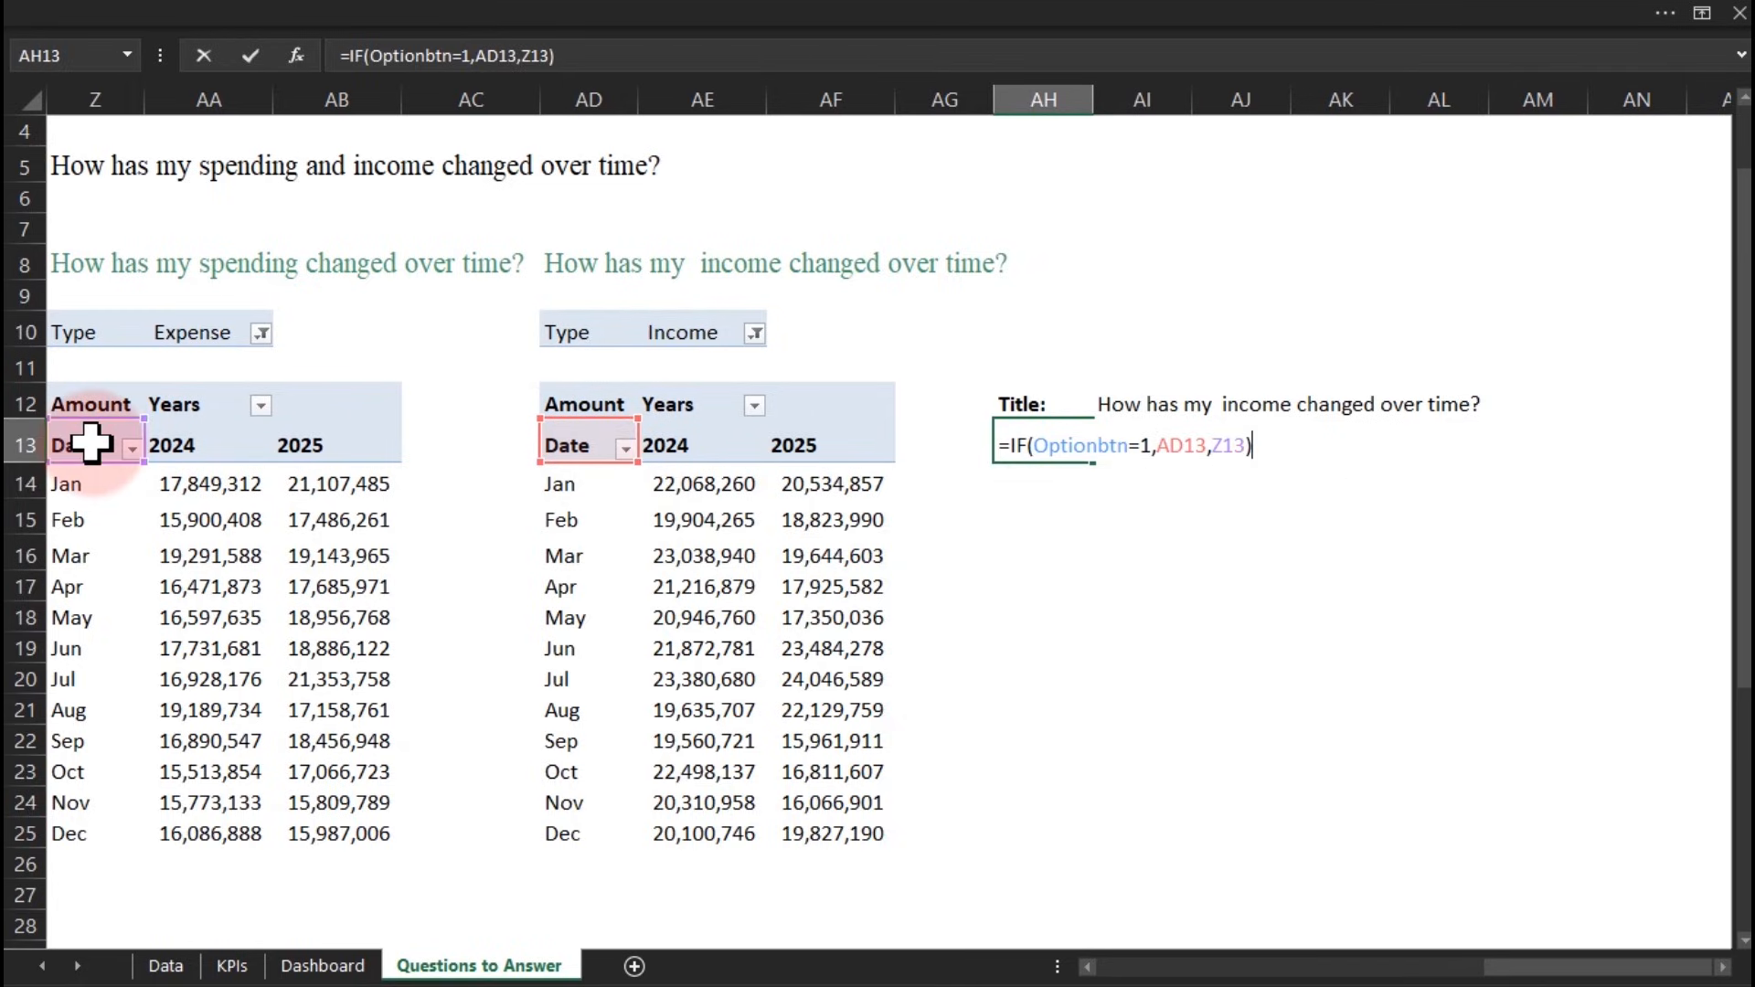
pyautogui.press('Return')
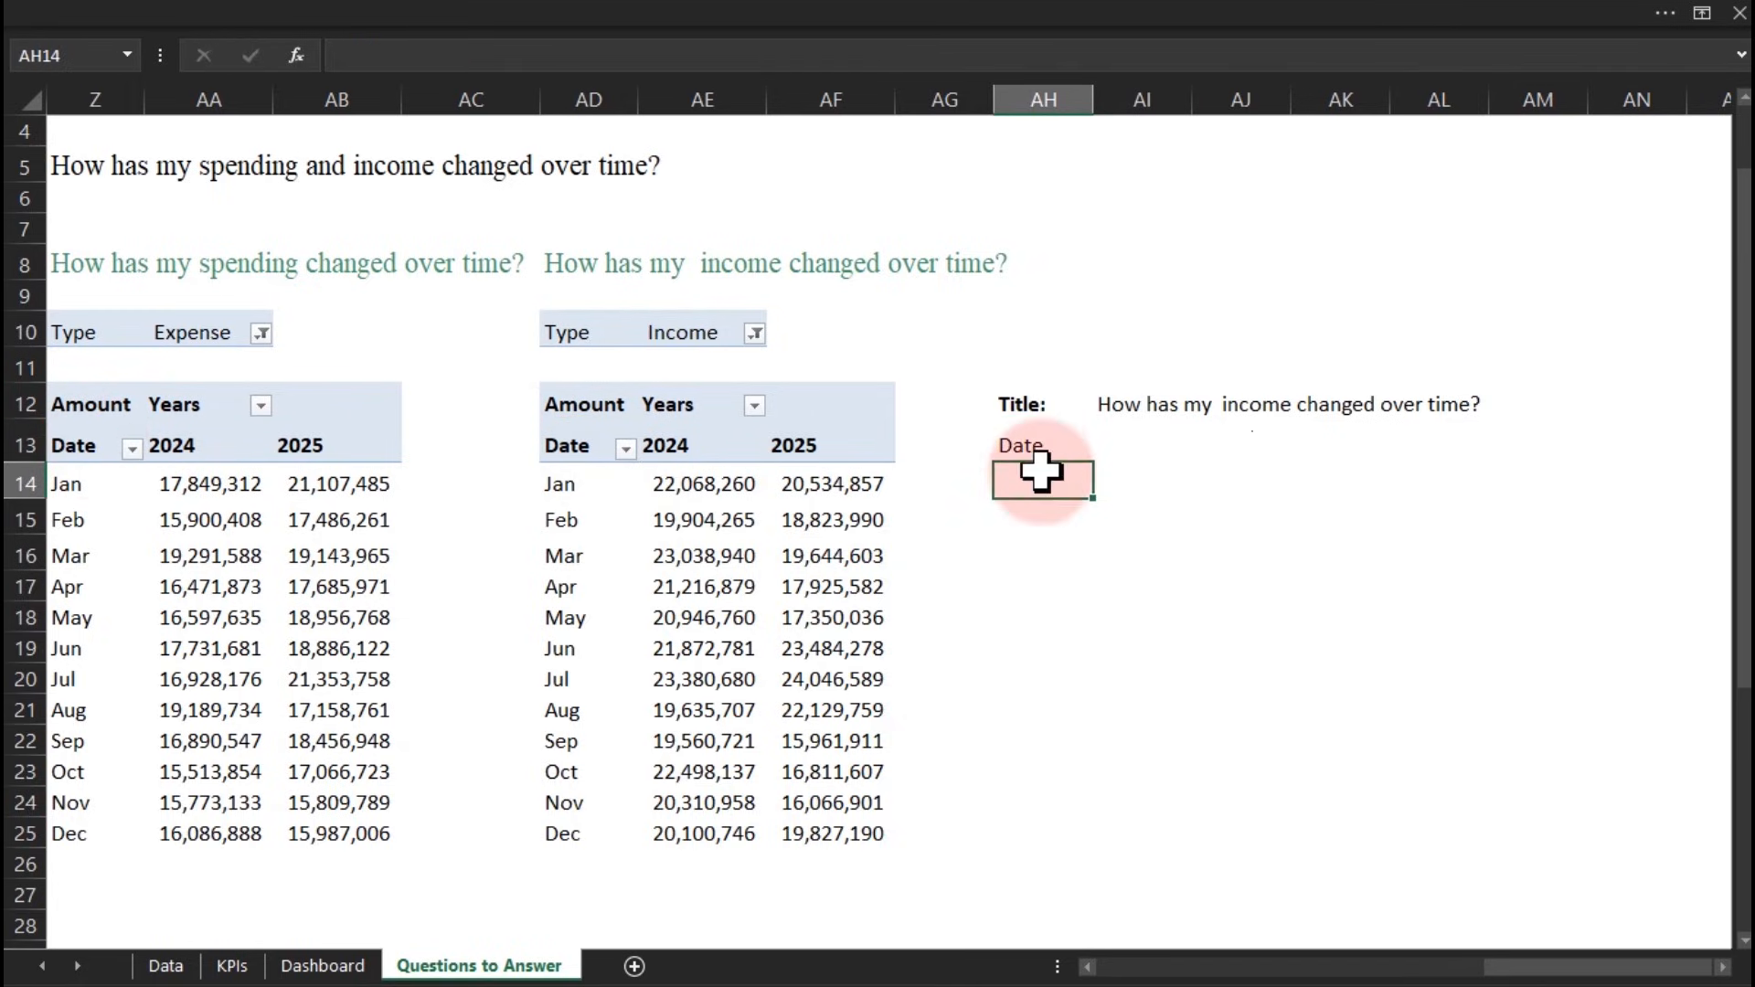
pyautogui.click(1026, 444)
pyautogui.moveTo(1101, 468); pyautogui.dragTo(1312, 840)
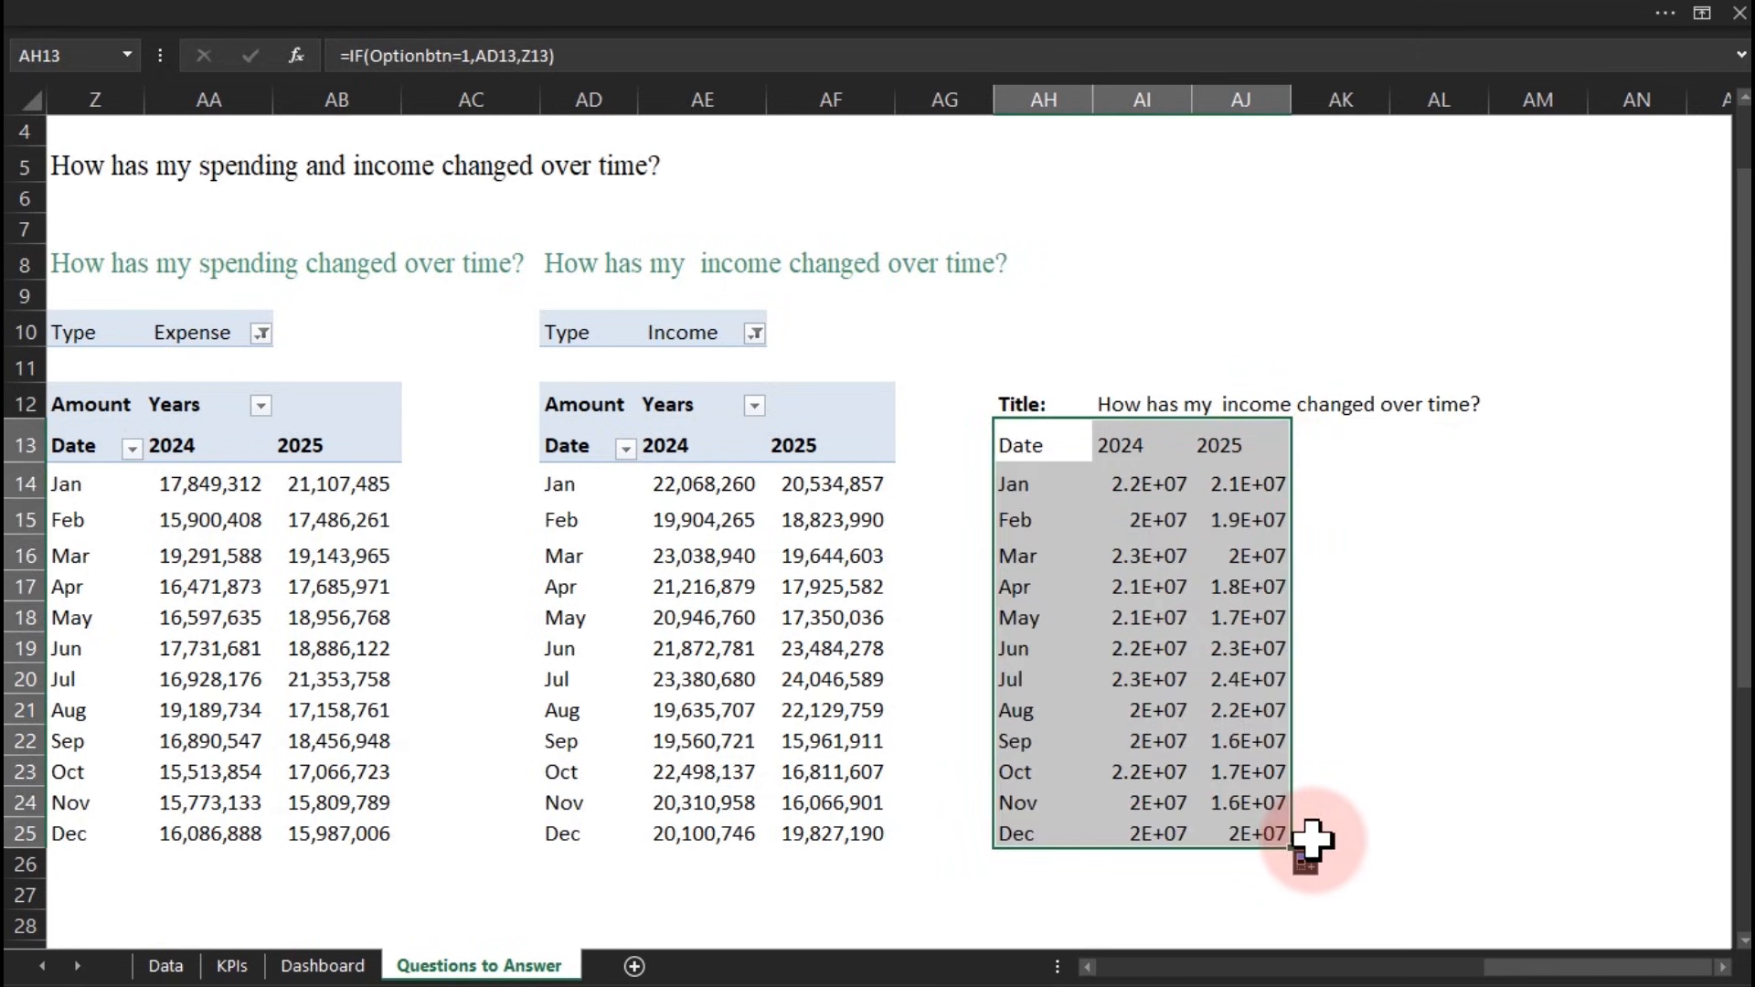
# Format the 2024 and 2025 amounts in AI14:AJ25 with thousands separators and no decimal places
pyautogui.moveTo(1101, 484); pyautogui.dragTo(1246, 834)
pyautogui.click(517, 11)
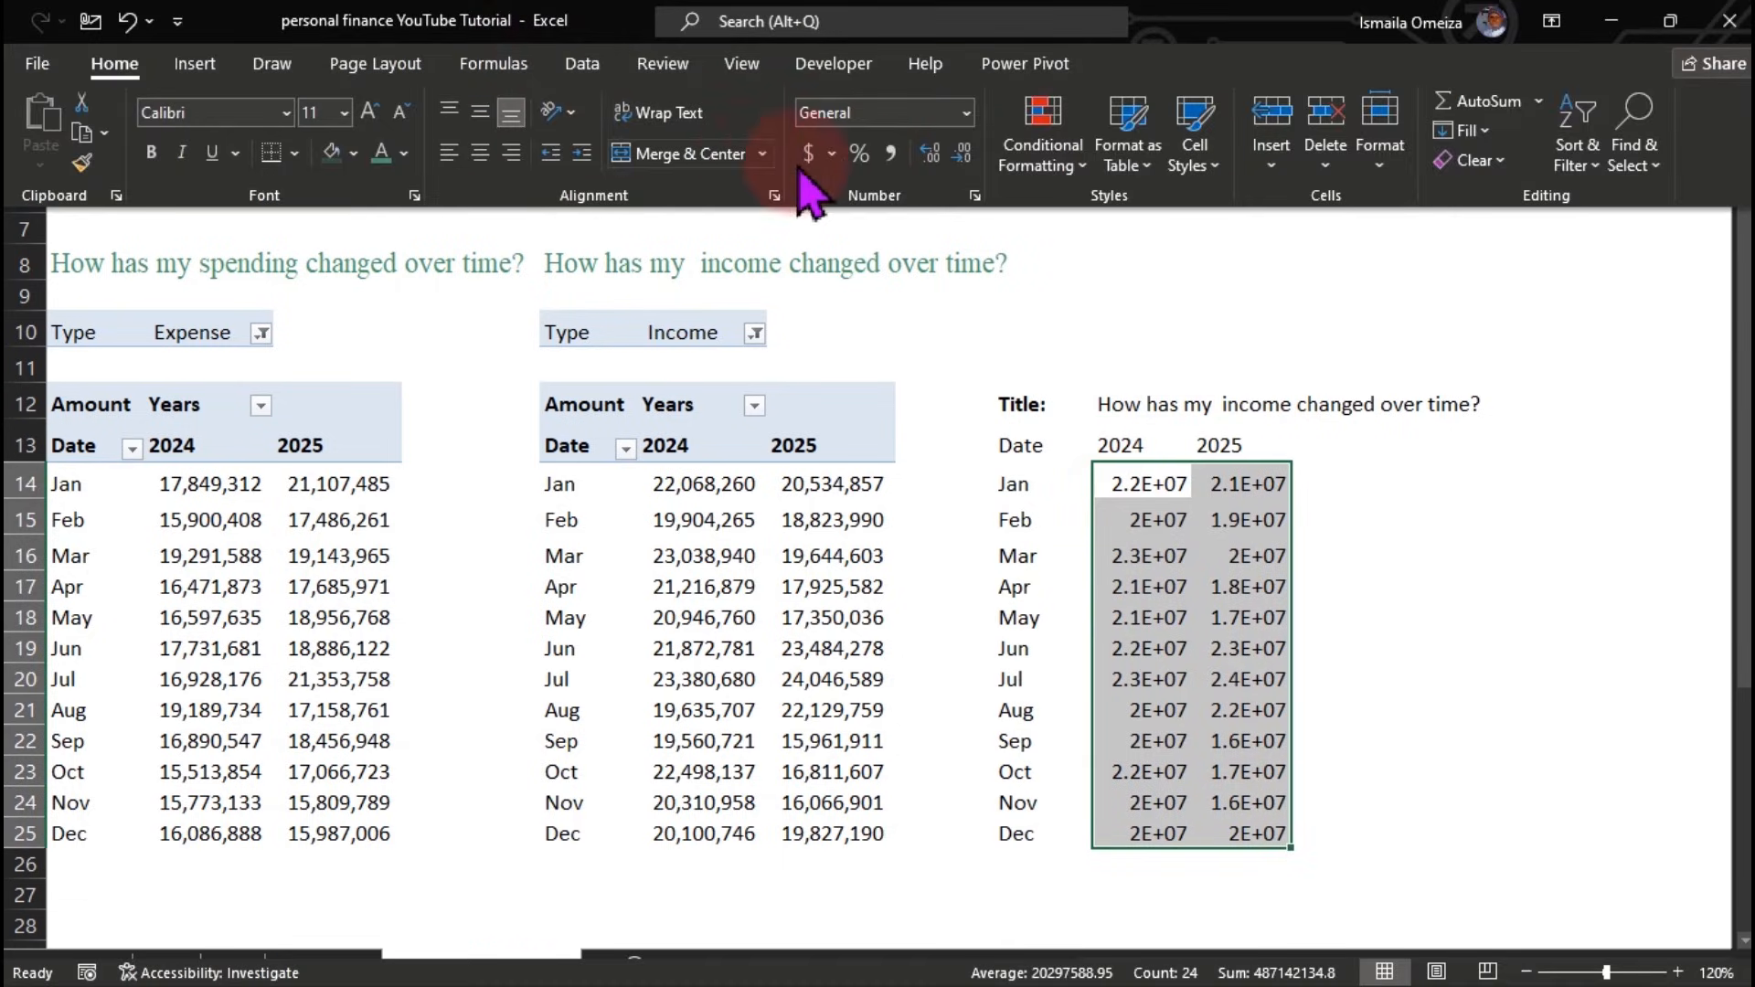
pyautogui.click(890, 154)
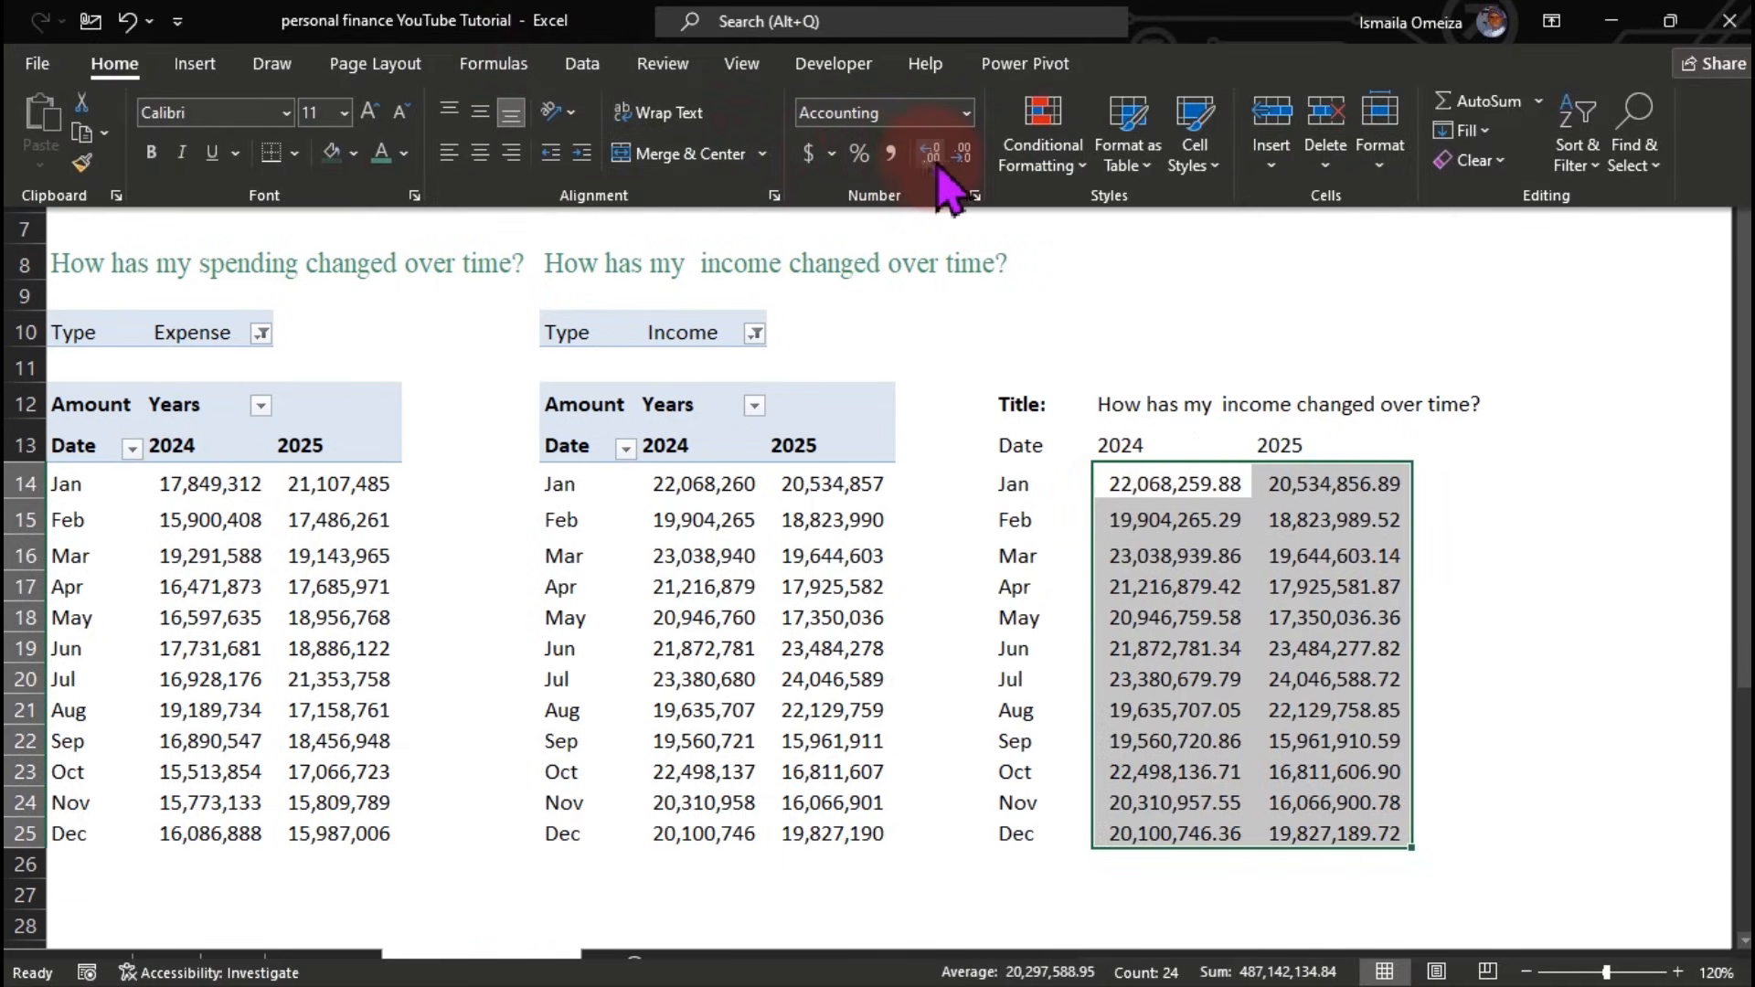
pyautogui.click(961, 153)
pyautogui.click(961, 153)
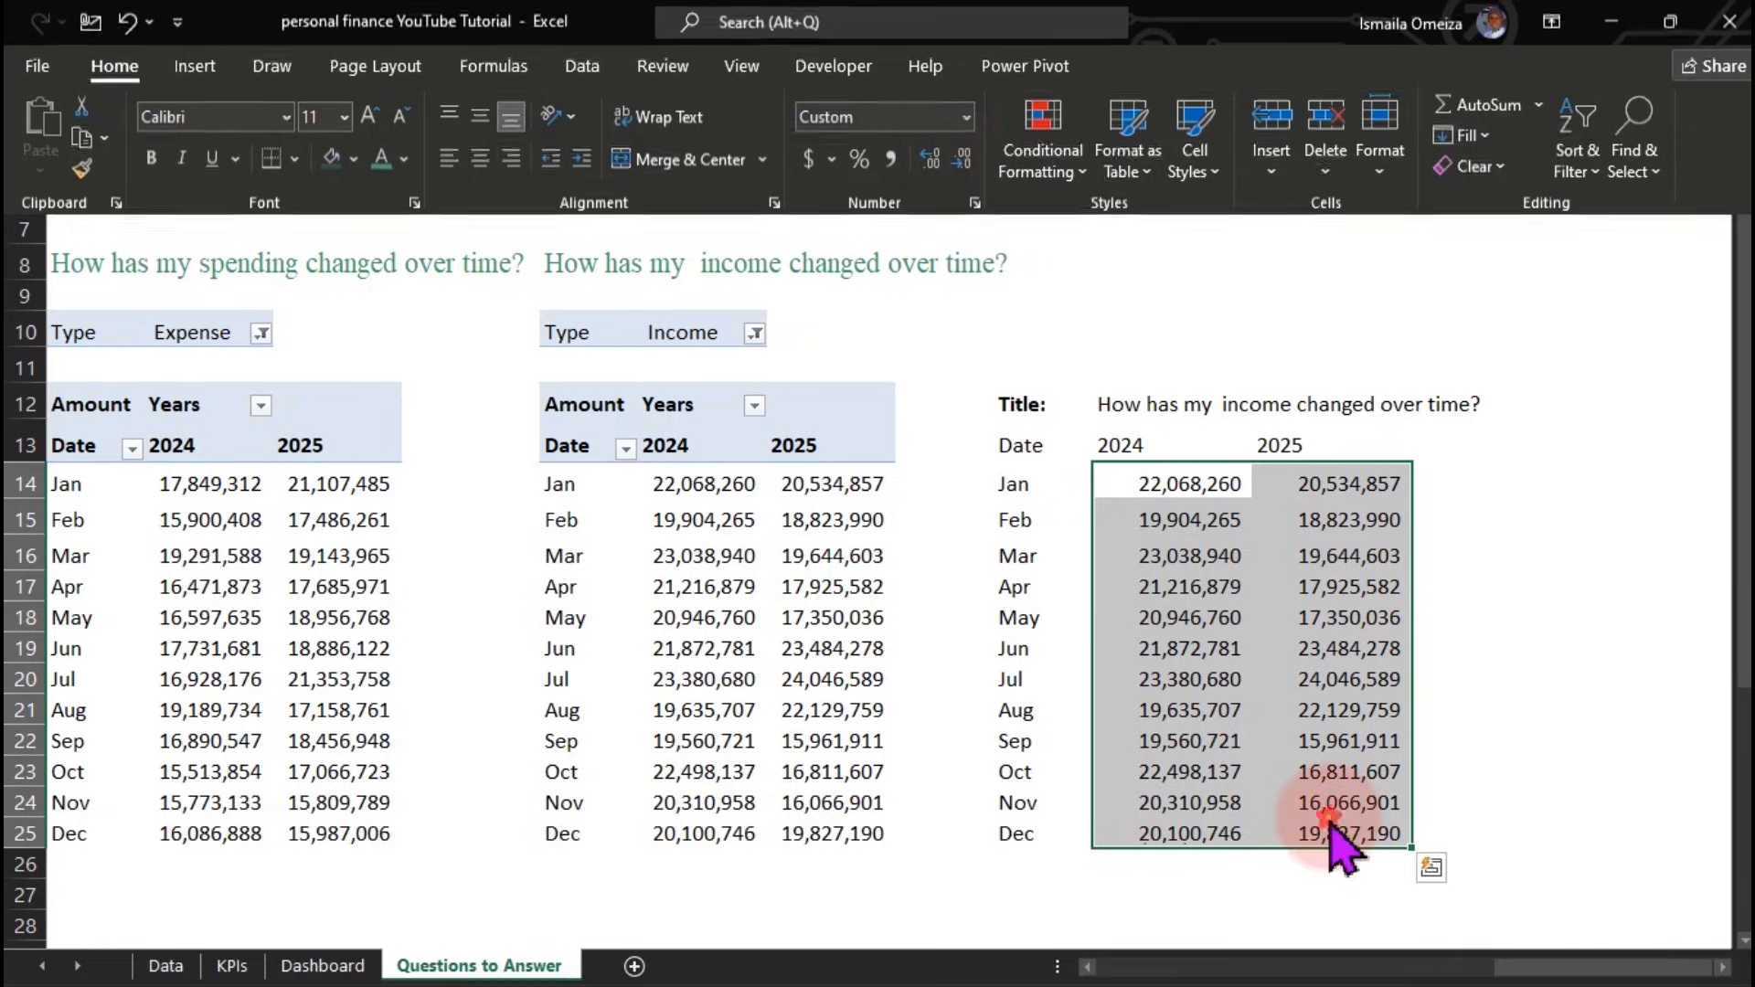
# Add the column header YoY Change in AK13, beside the 2025 column of the option-driven table
pyautogui.click(1722, 967)
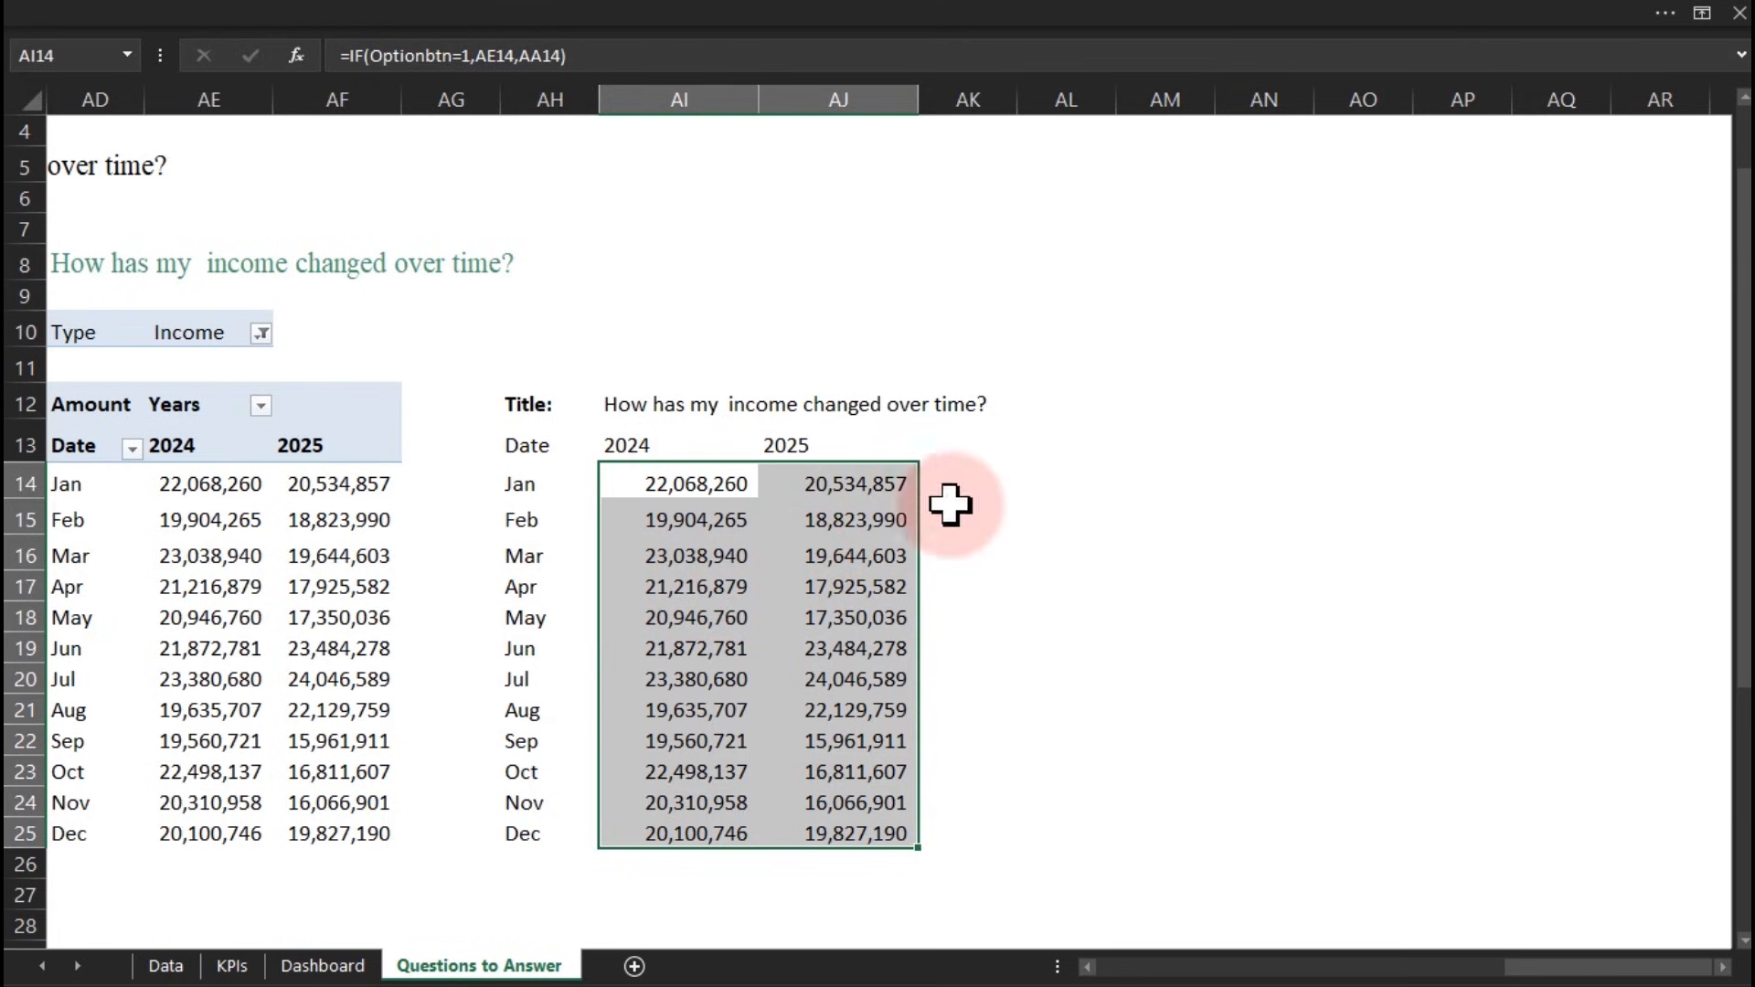
pyautogui.click(955, 446)
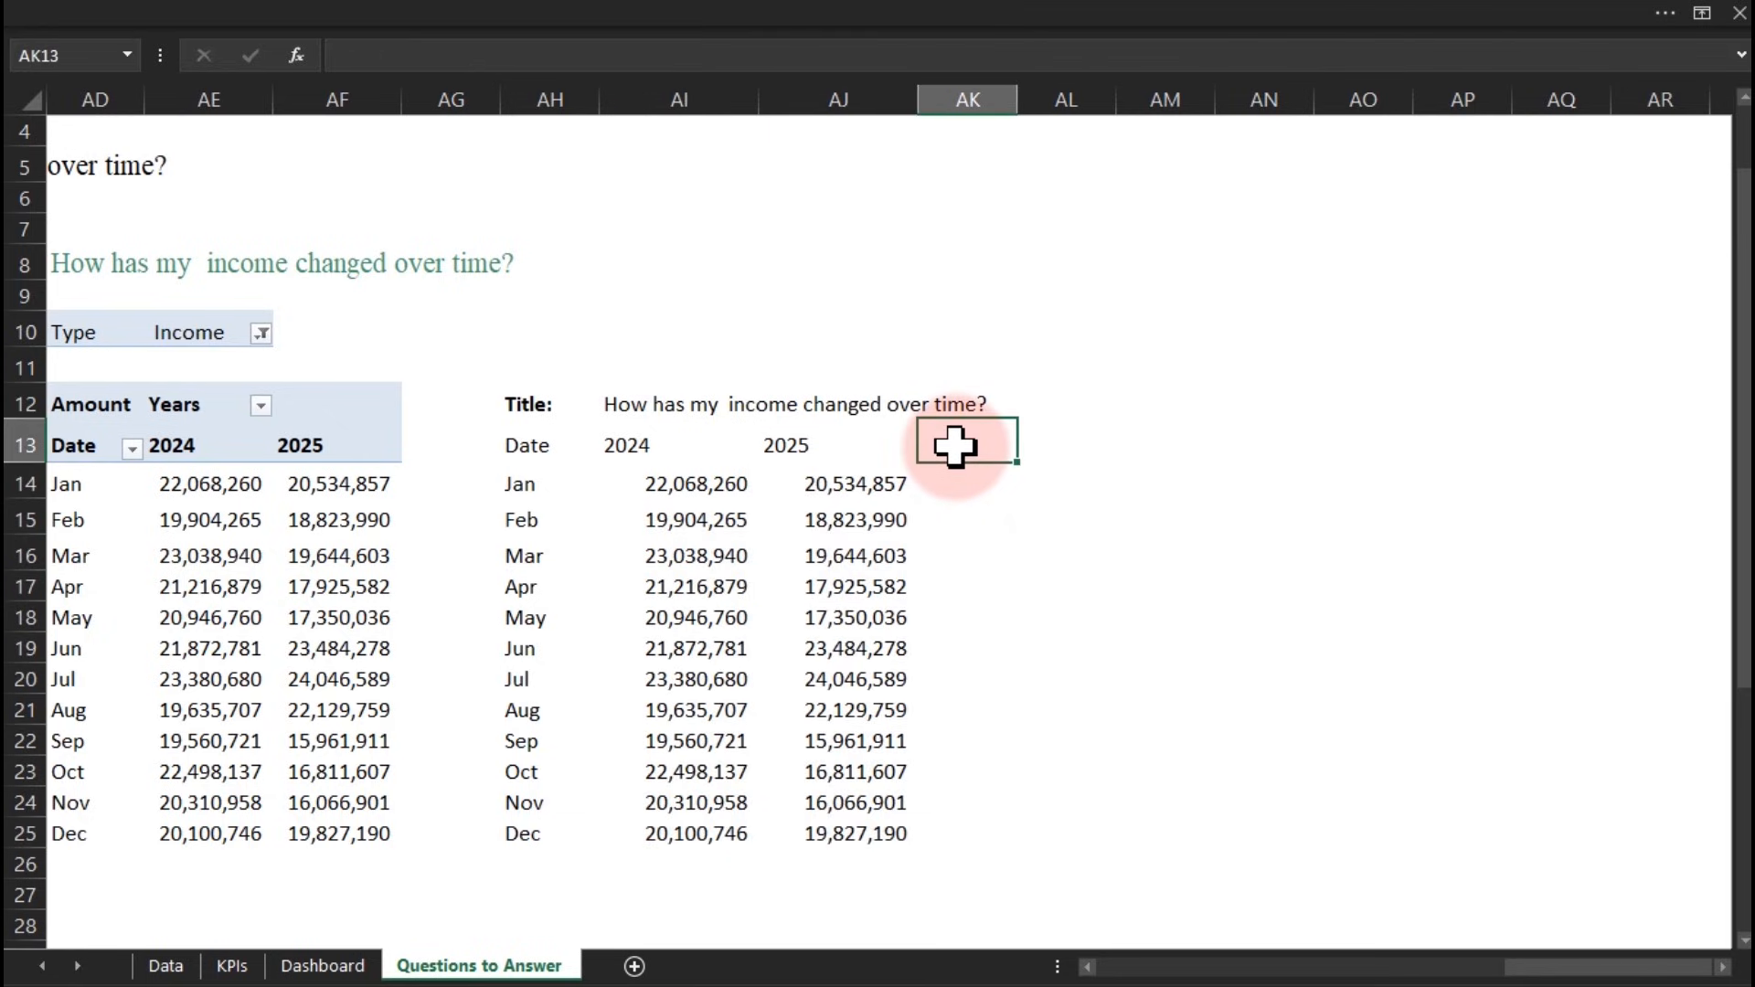
pyautogui.write('Yo')
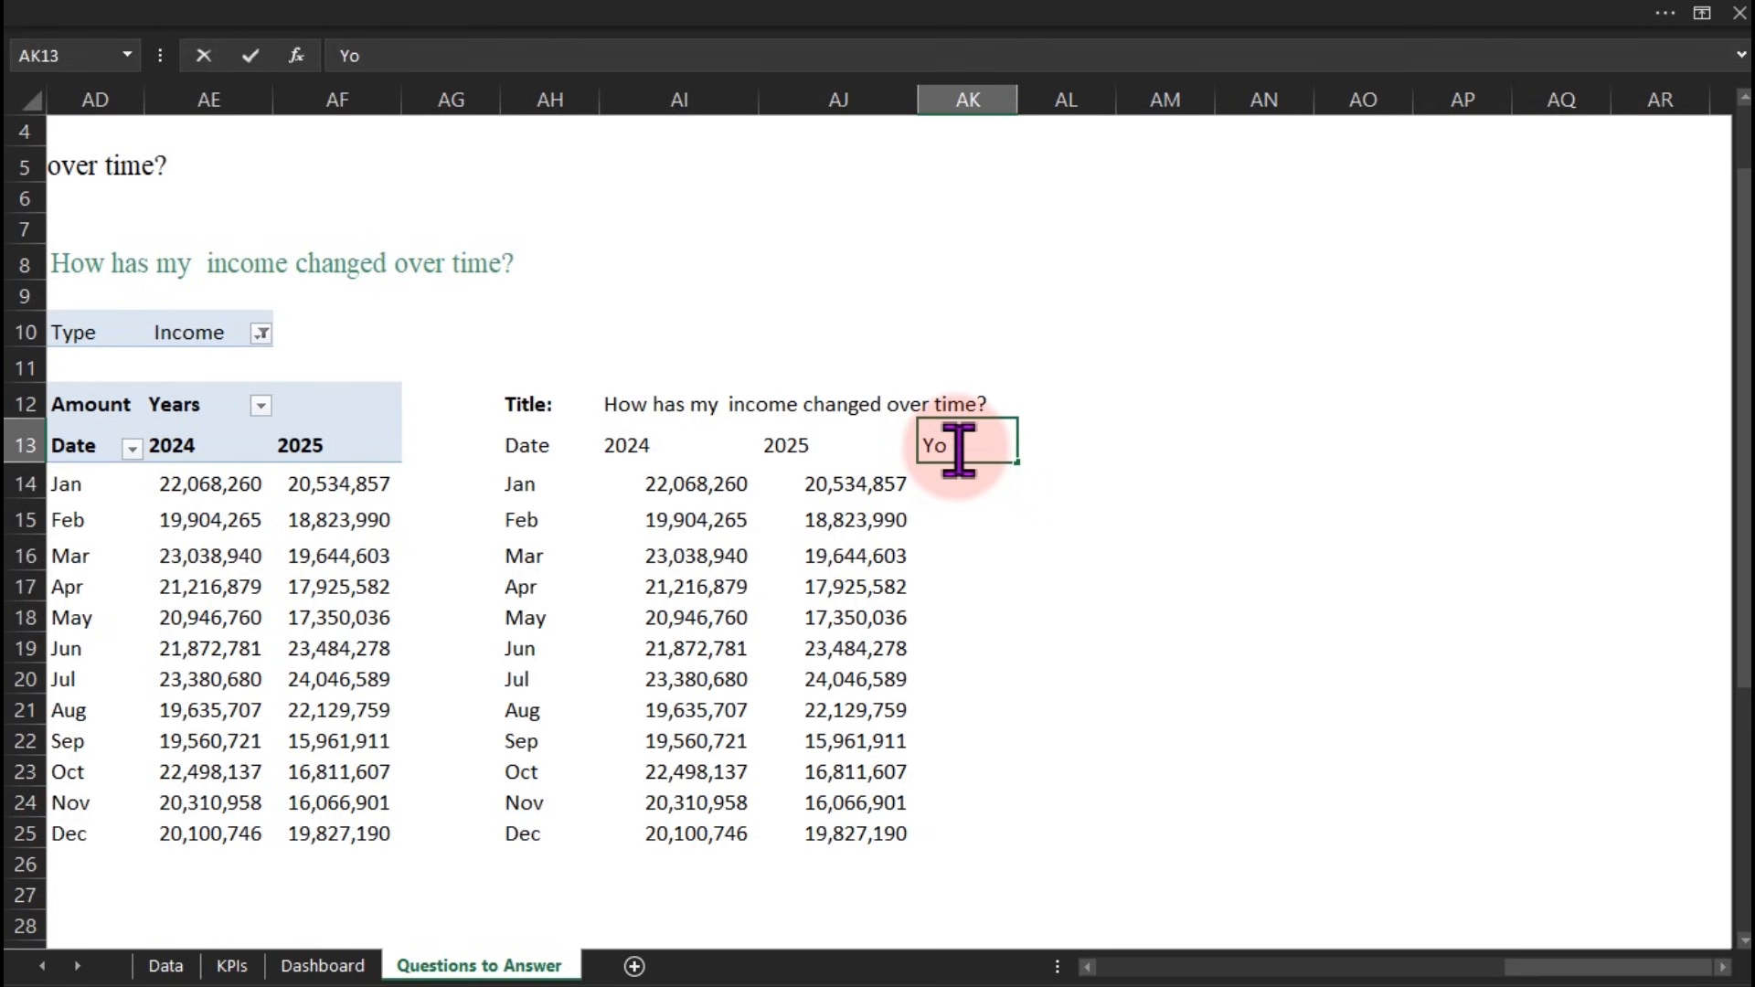
pyautogui.write('Y')
pyautogui.write('Chage')
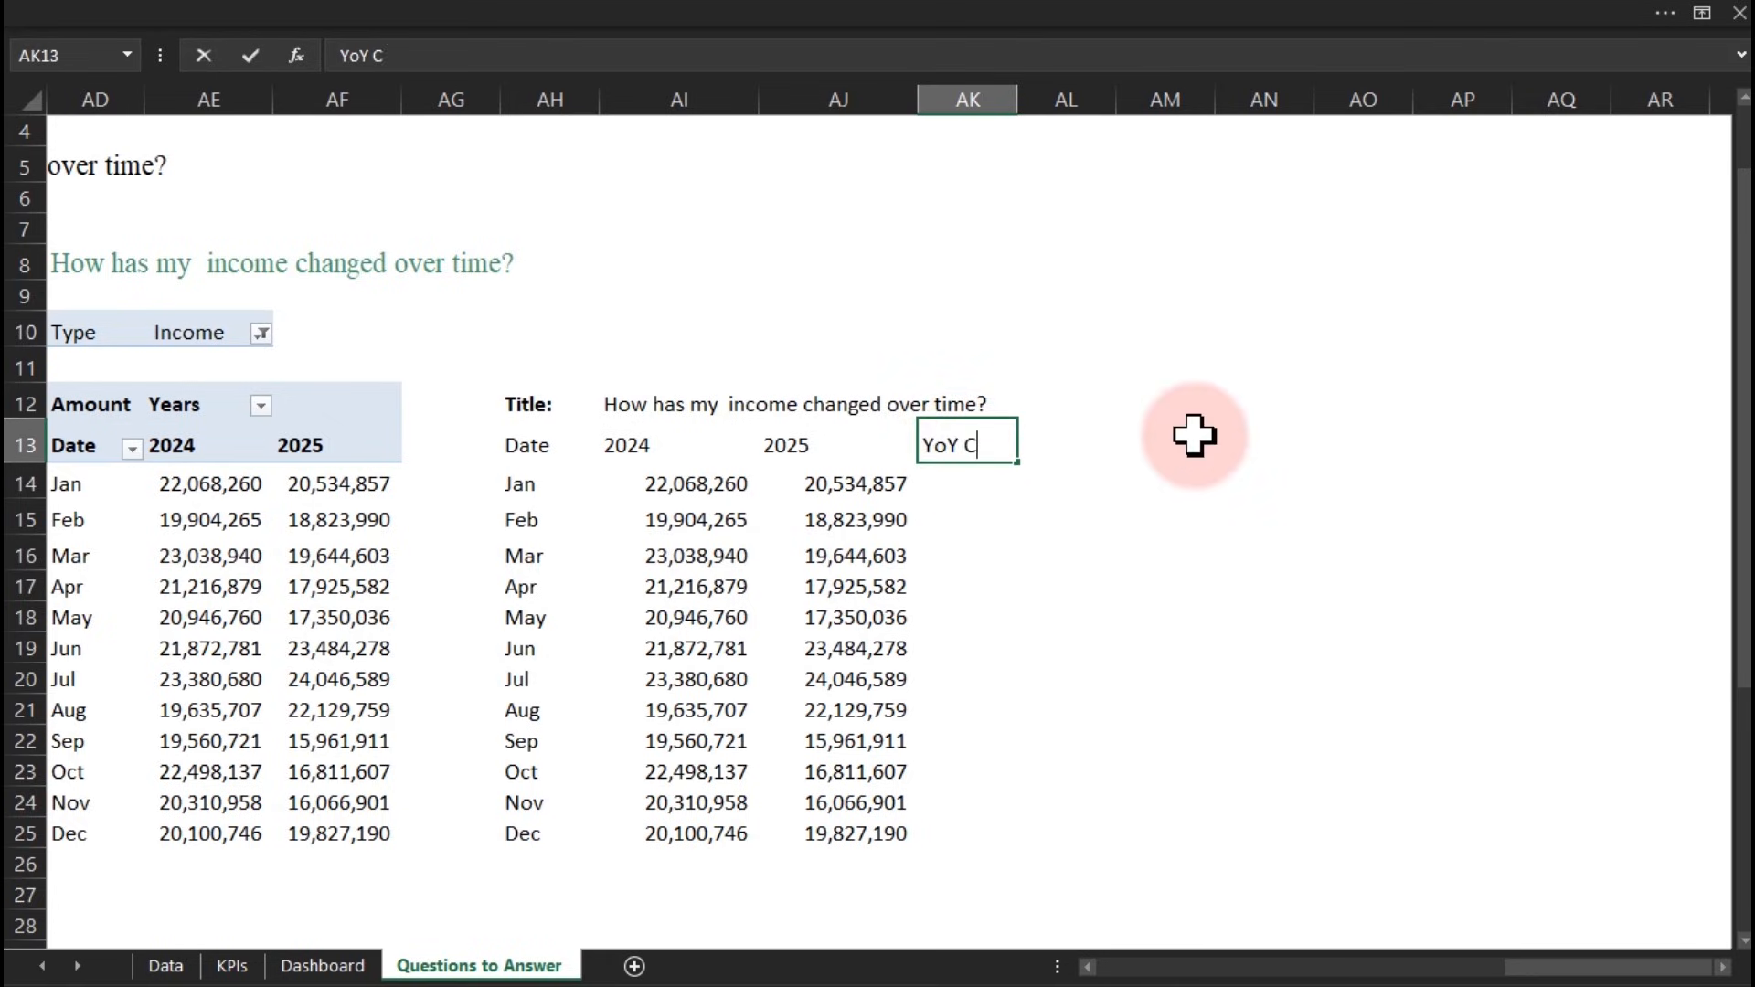
pyautogui.press('BackSpace')
pyautogui.press('BackSpace')
pyautogui.write('nge')
pyautogui.press('Return')
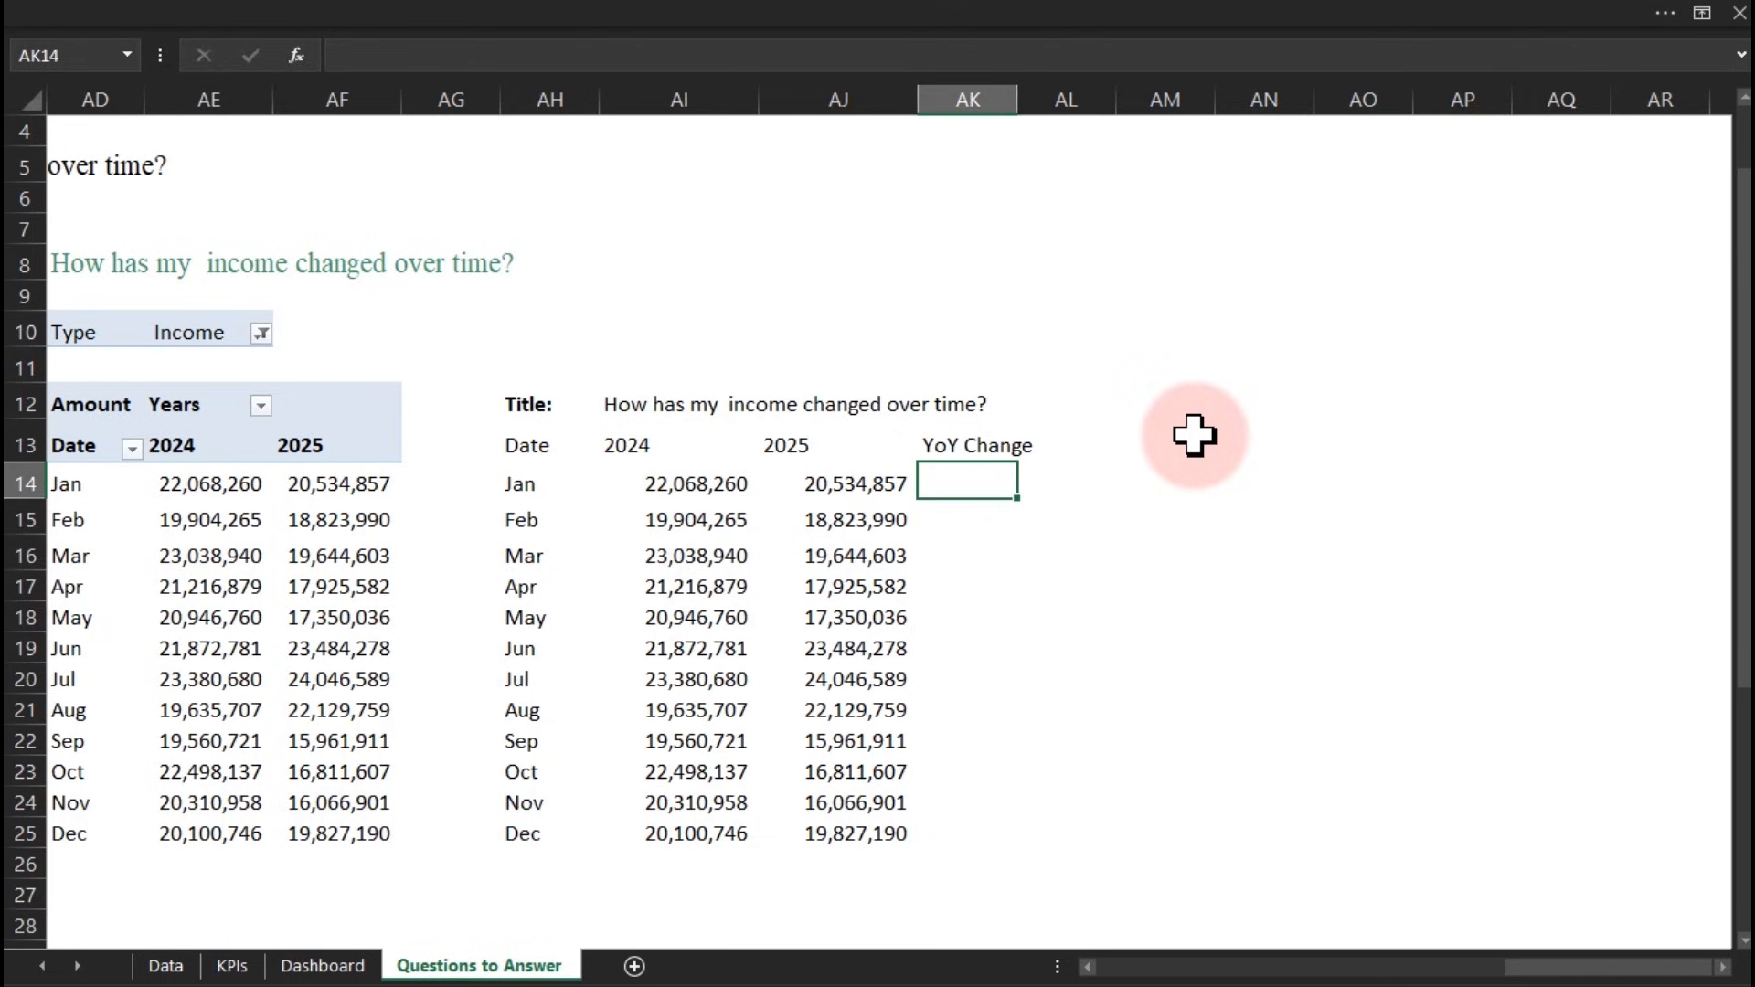
# Enter =AI14-AJ14 in AK14, fill it down to AK25, and autofit column AK to its contents
pyautogui.write('=')
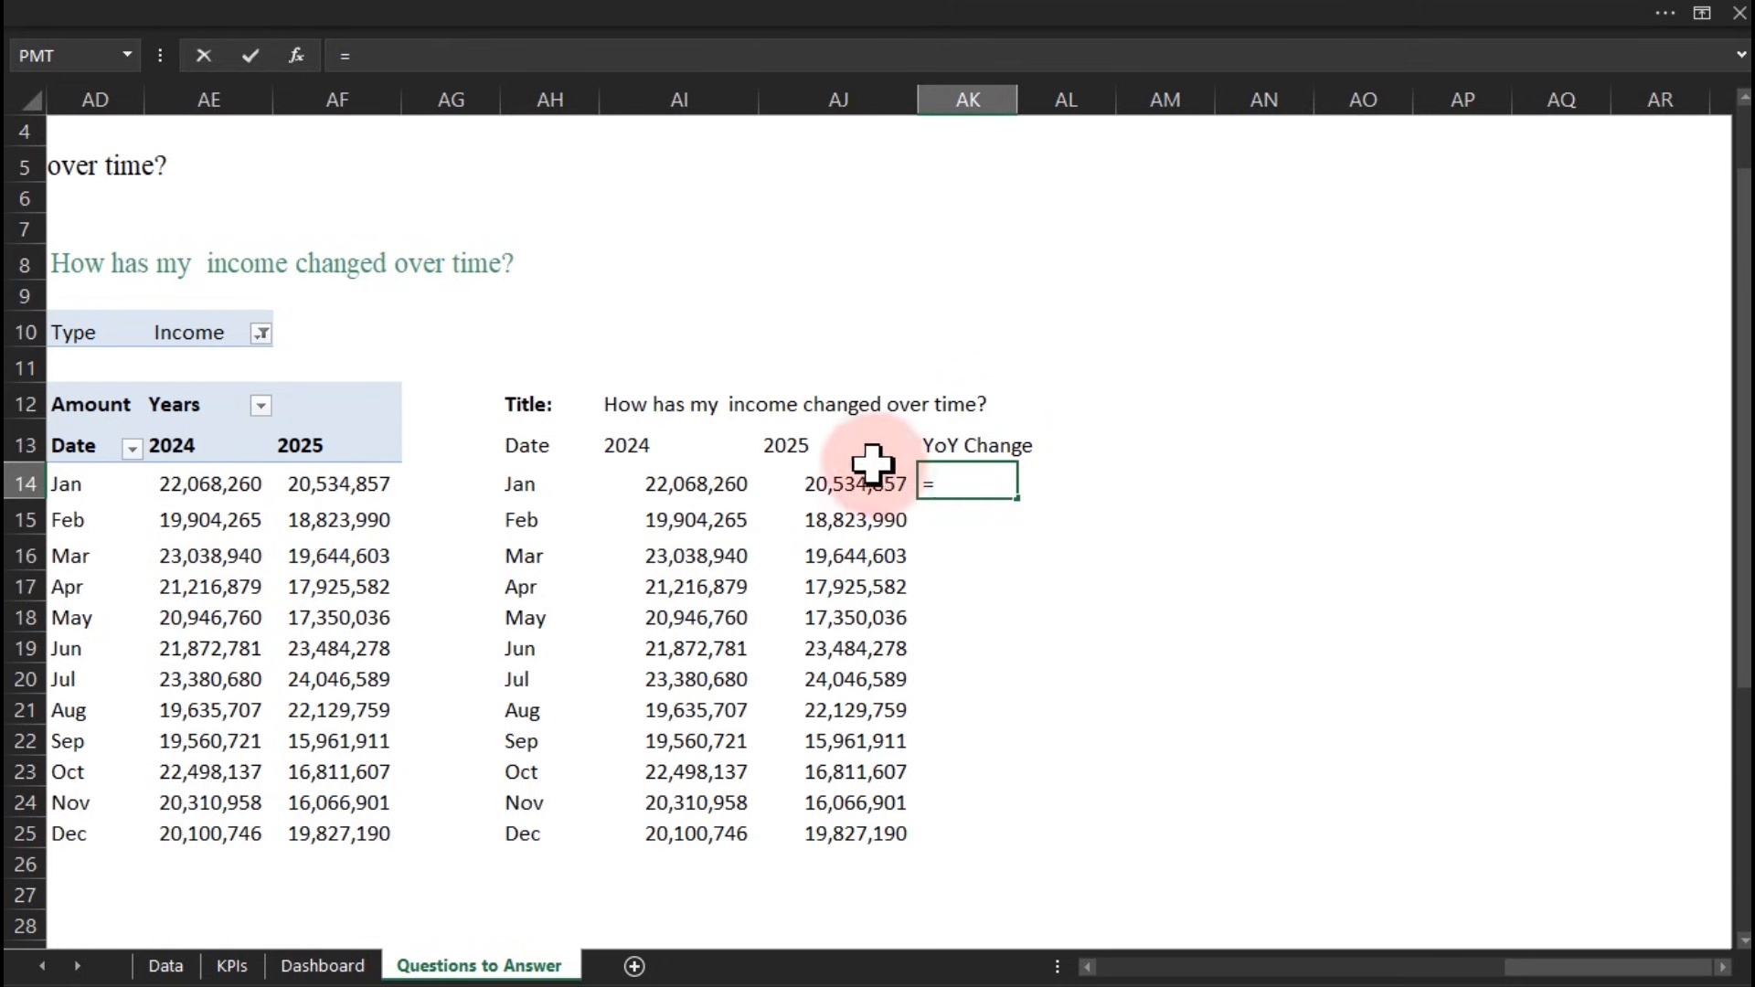
pyautogui.click(695, 485)
pyautogui.write('-')
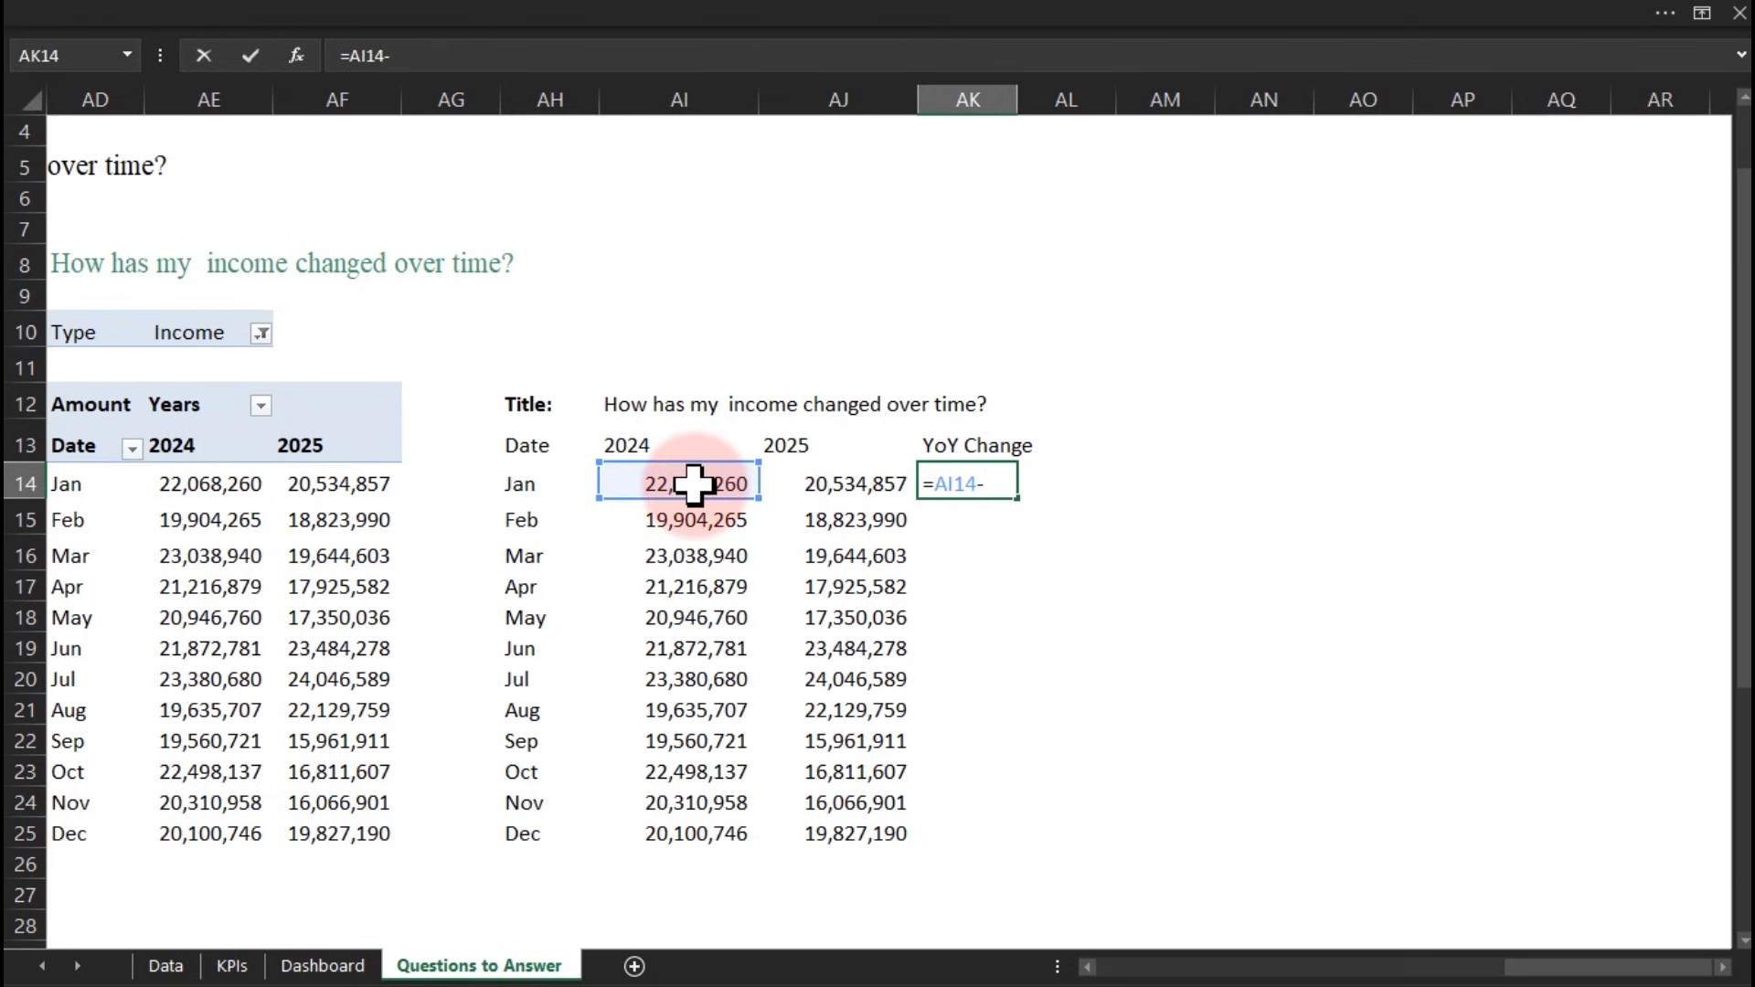
pyautogui.click(821, 485)
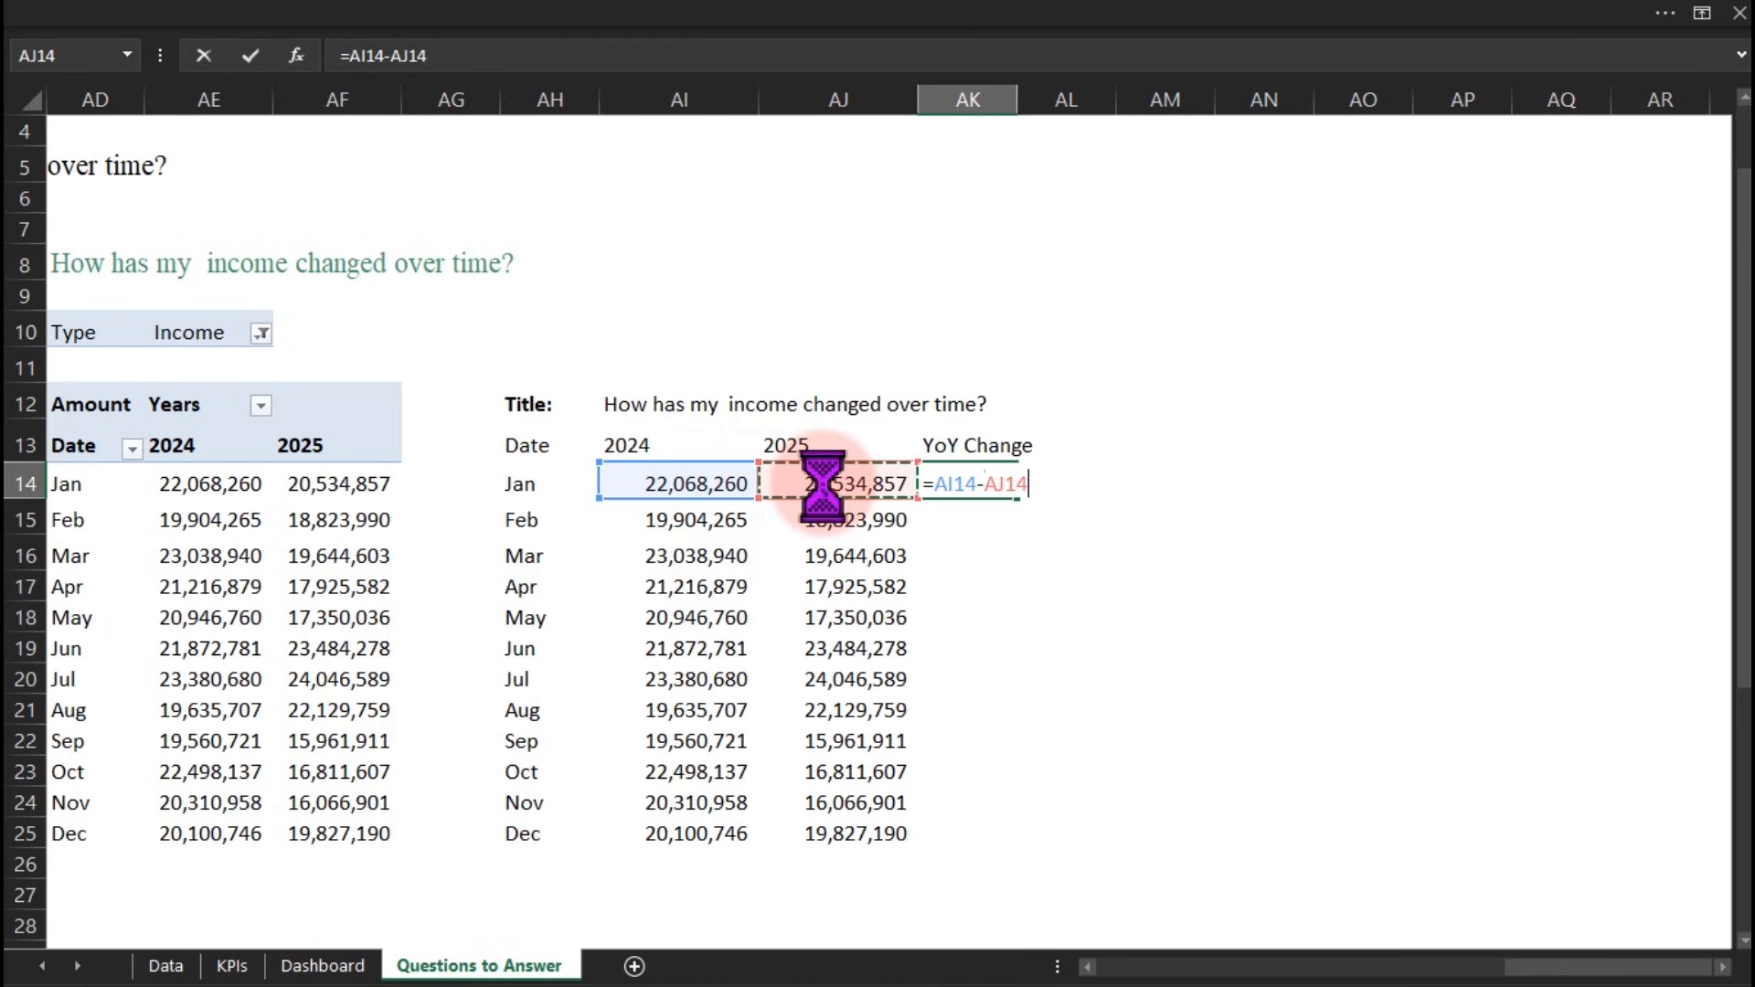
pyautogui.press('Return')
pyautogui.click(973, 483)
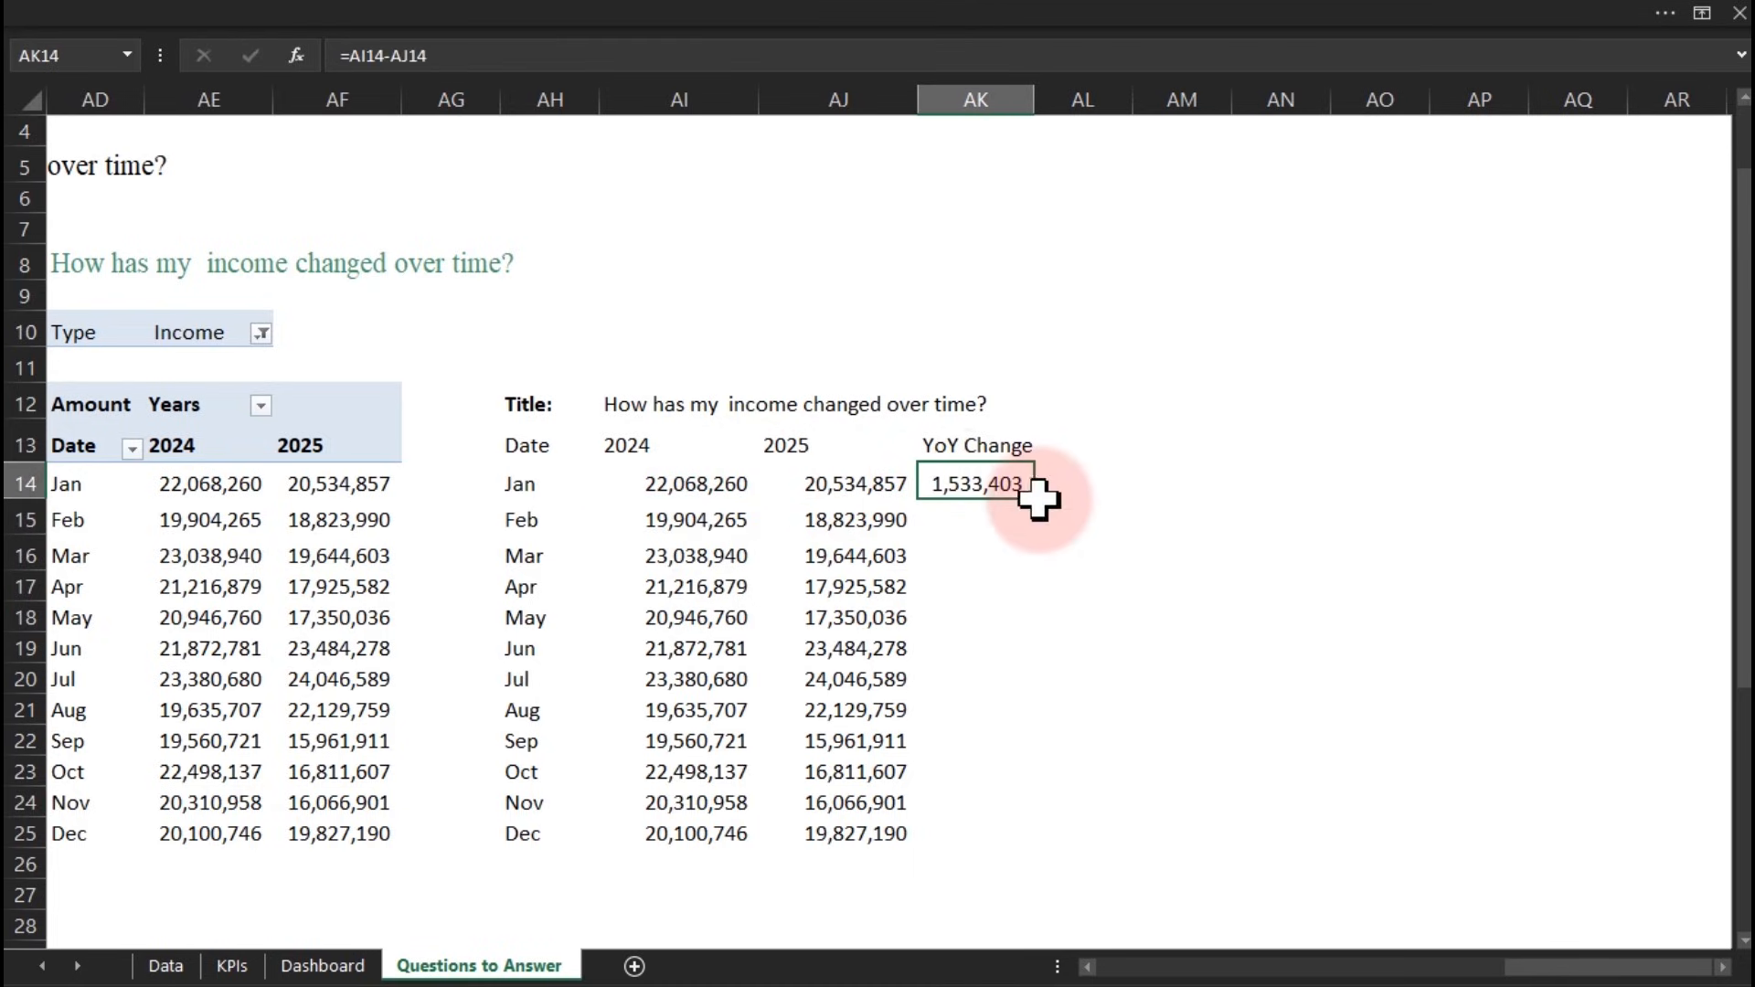
pyautogui.doubleClick(1035, 500)
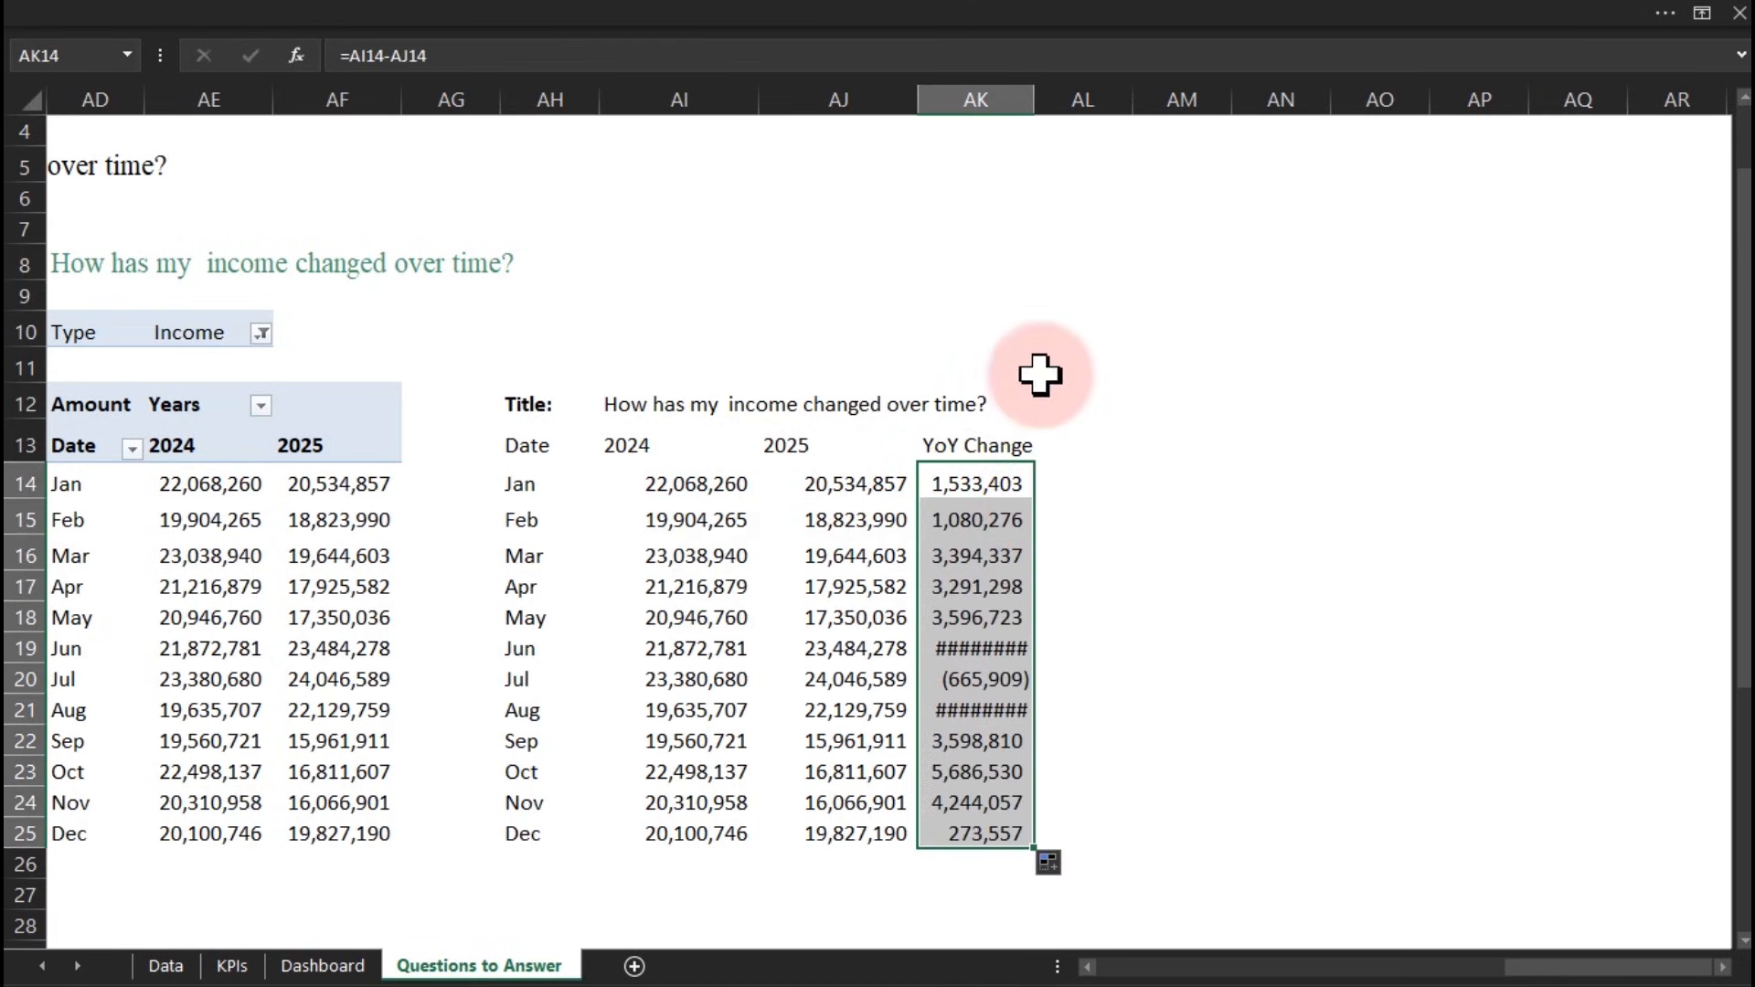
pyautogui.doubleClick(1034, 101)
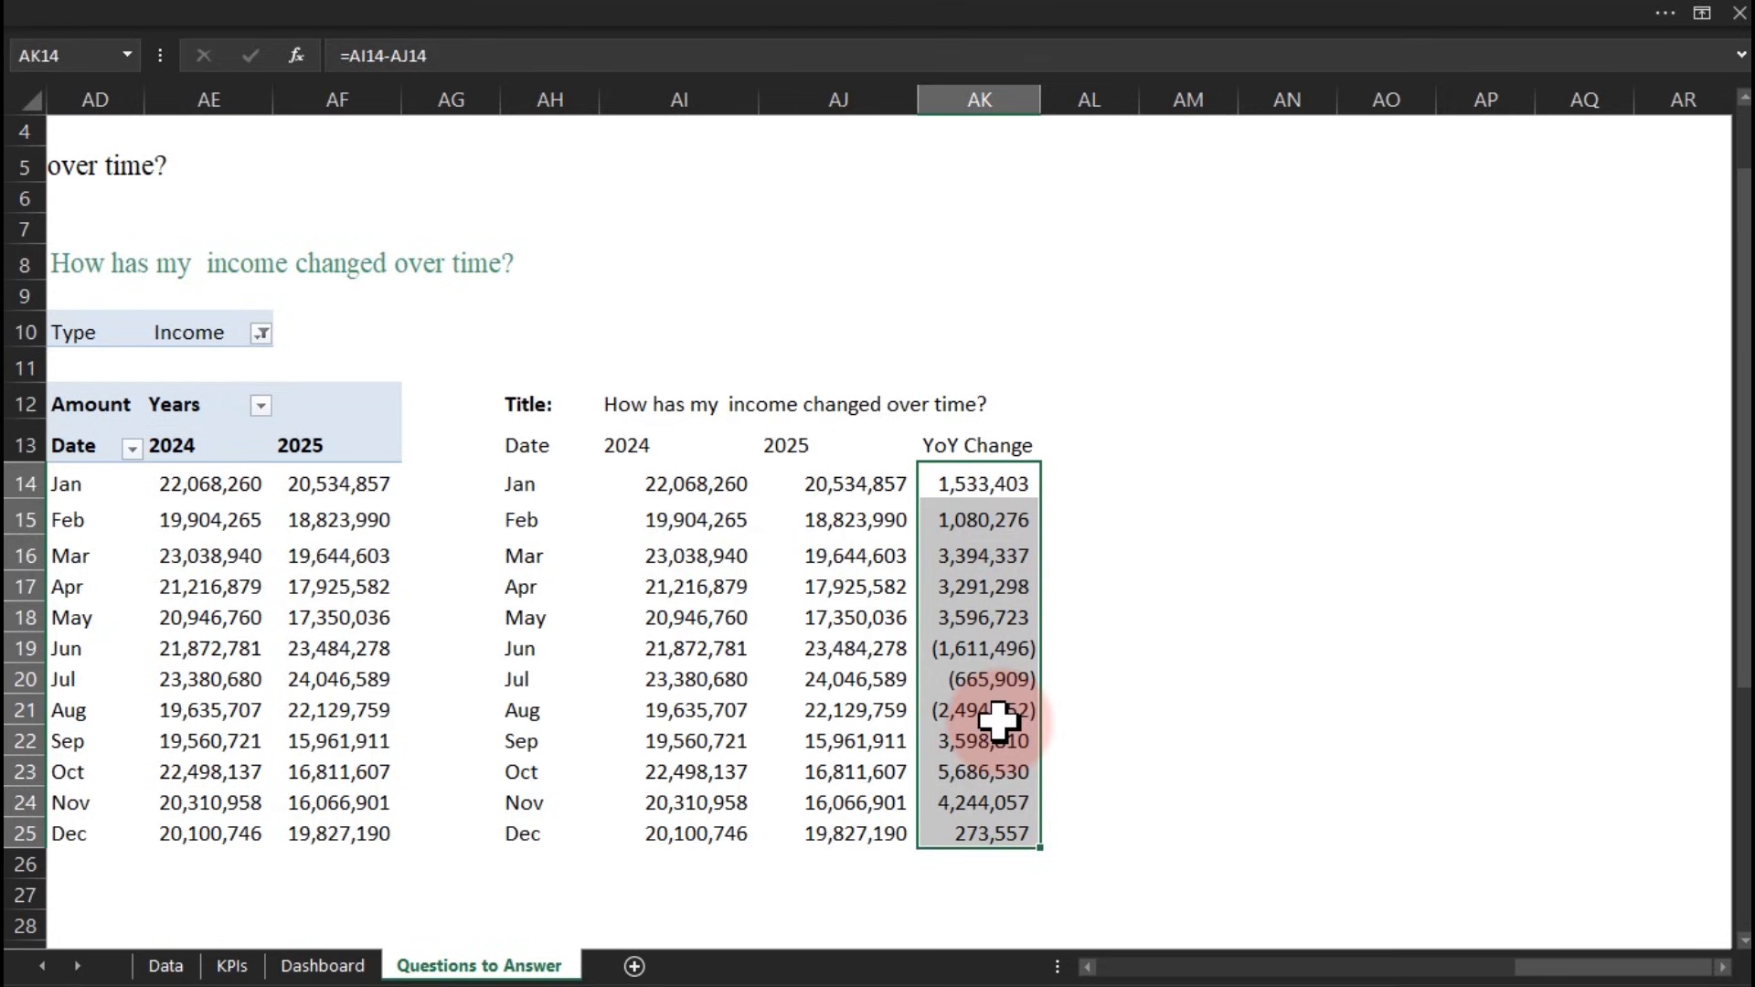
# Add the column header YoY % in AL13
pyautogui.click(1069, 443)
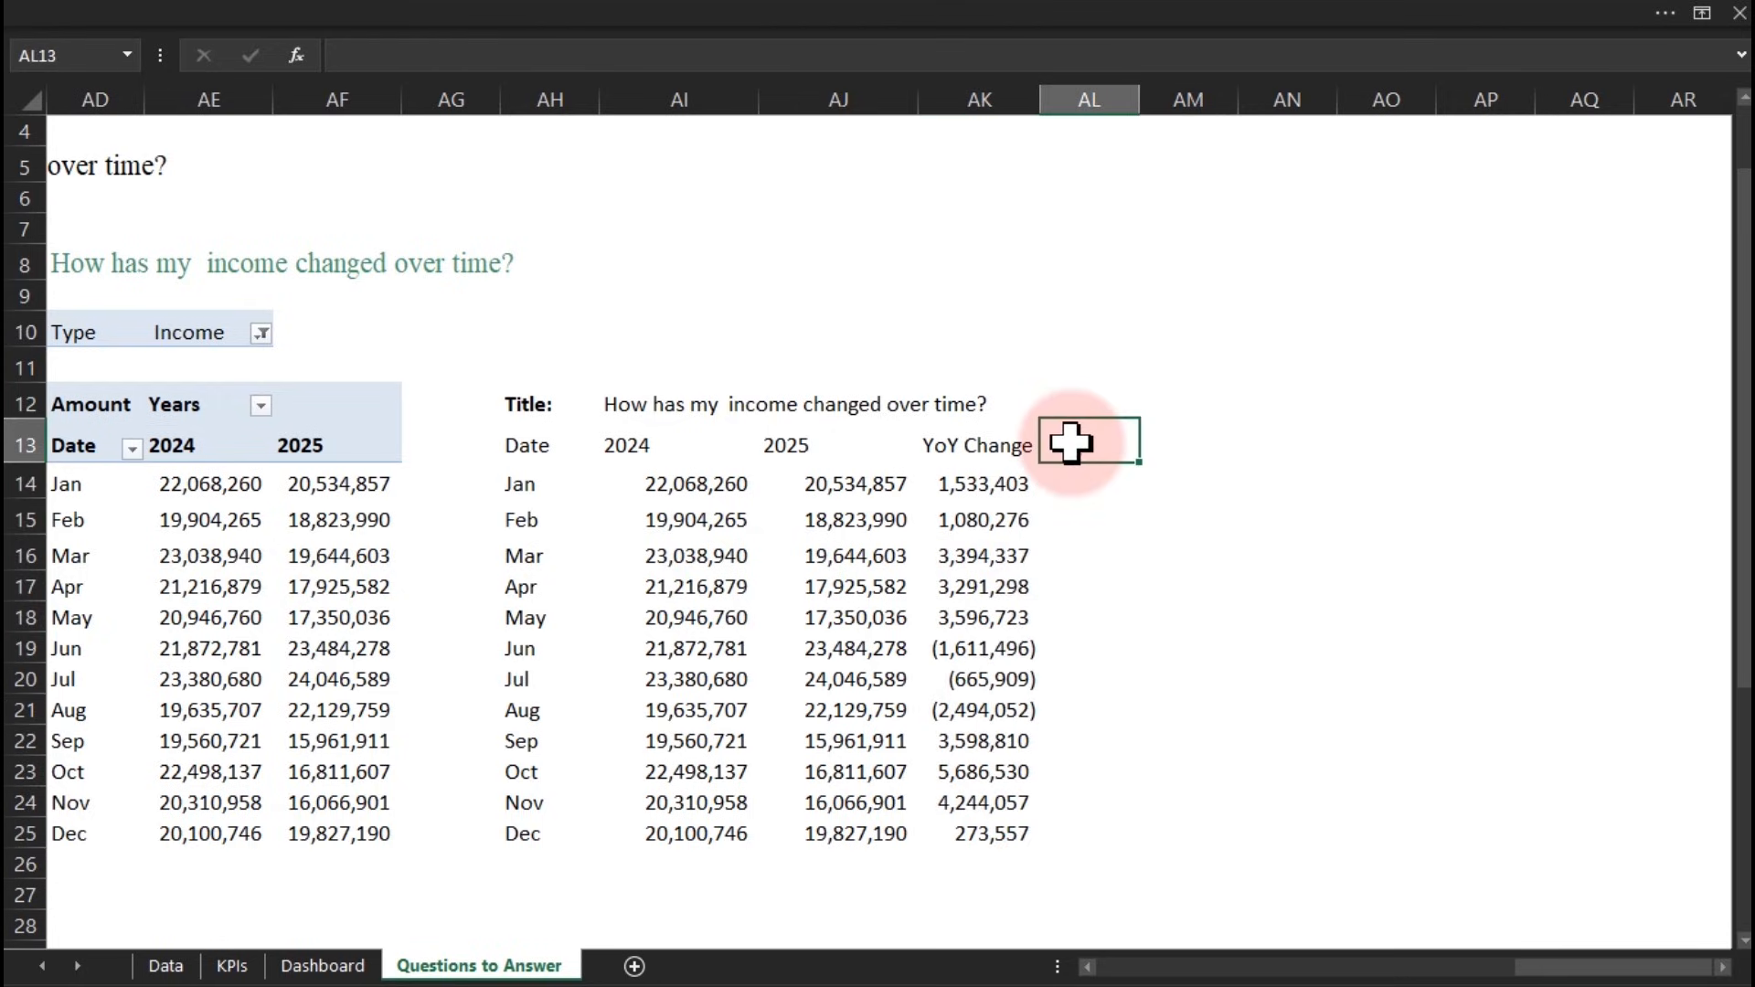
pyautogui.write('YoY %')
pyautogui.press('Return')
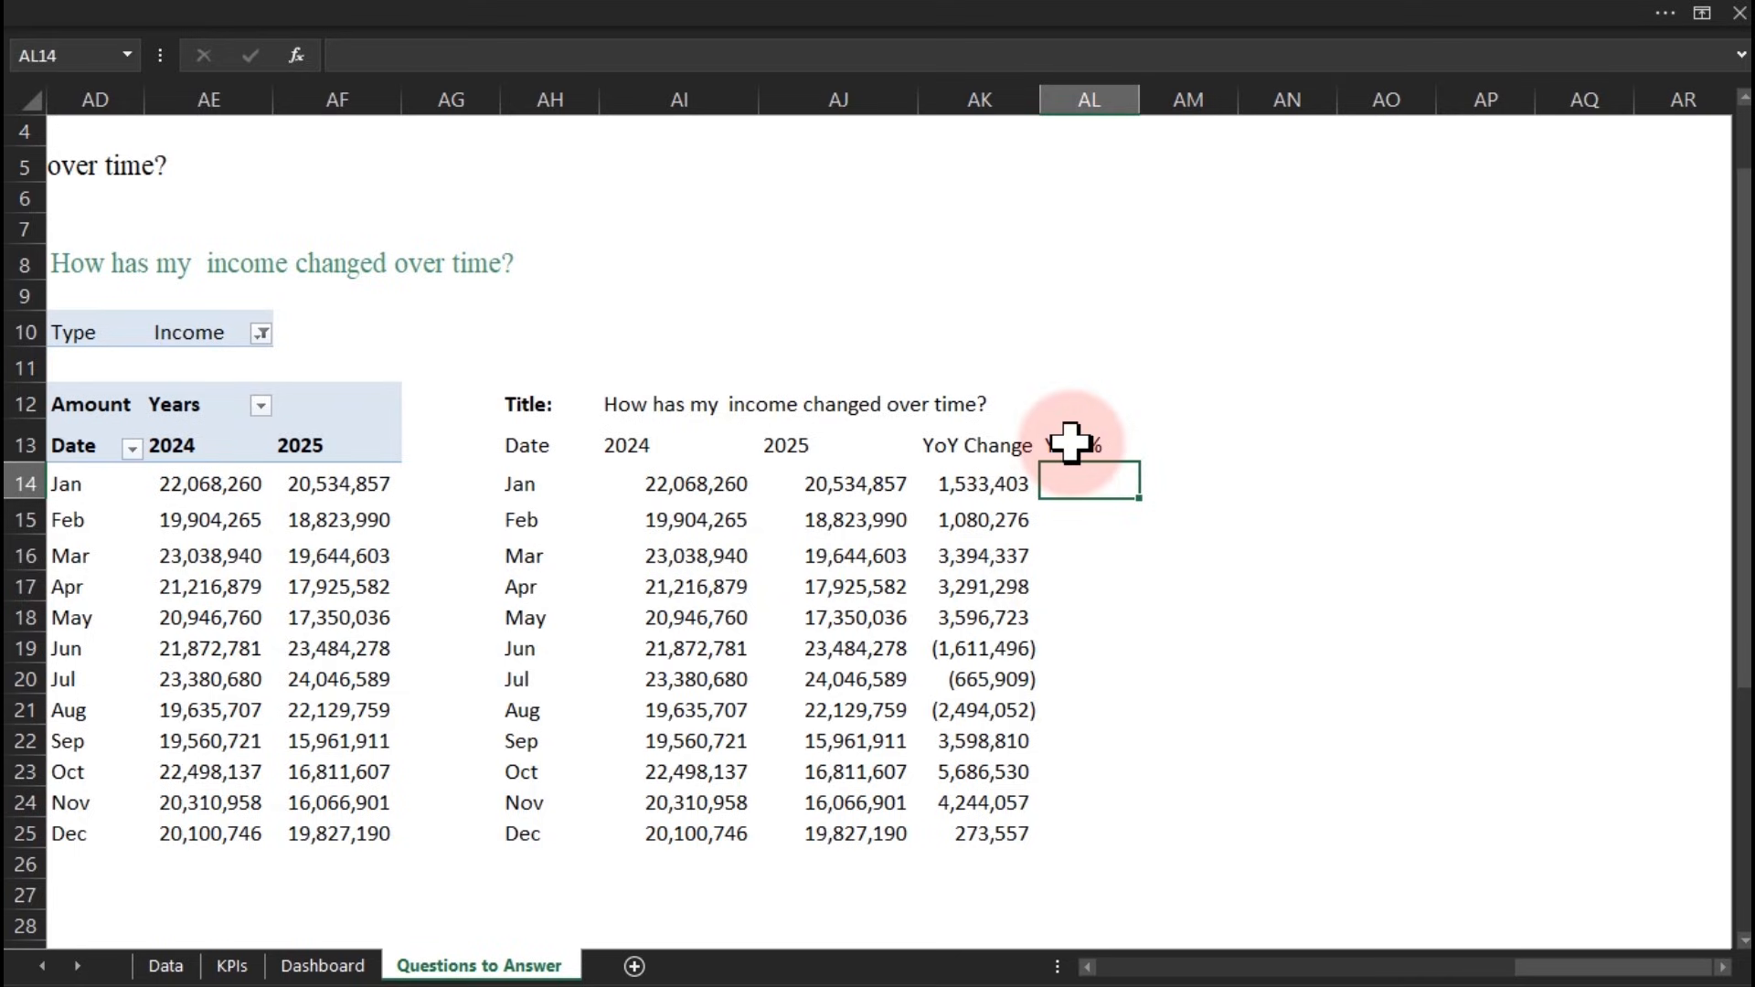
# Enter the formula =(AJ14-AI14)/AI14 in AL14 and fill it down to AL25
pyautogui.write('=')
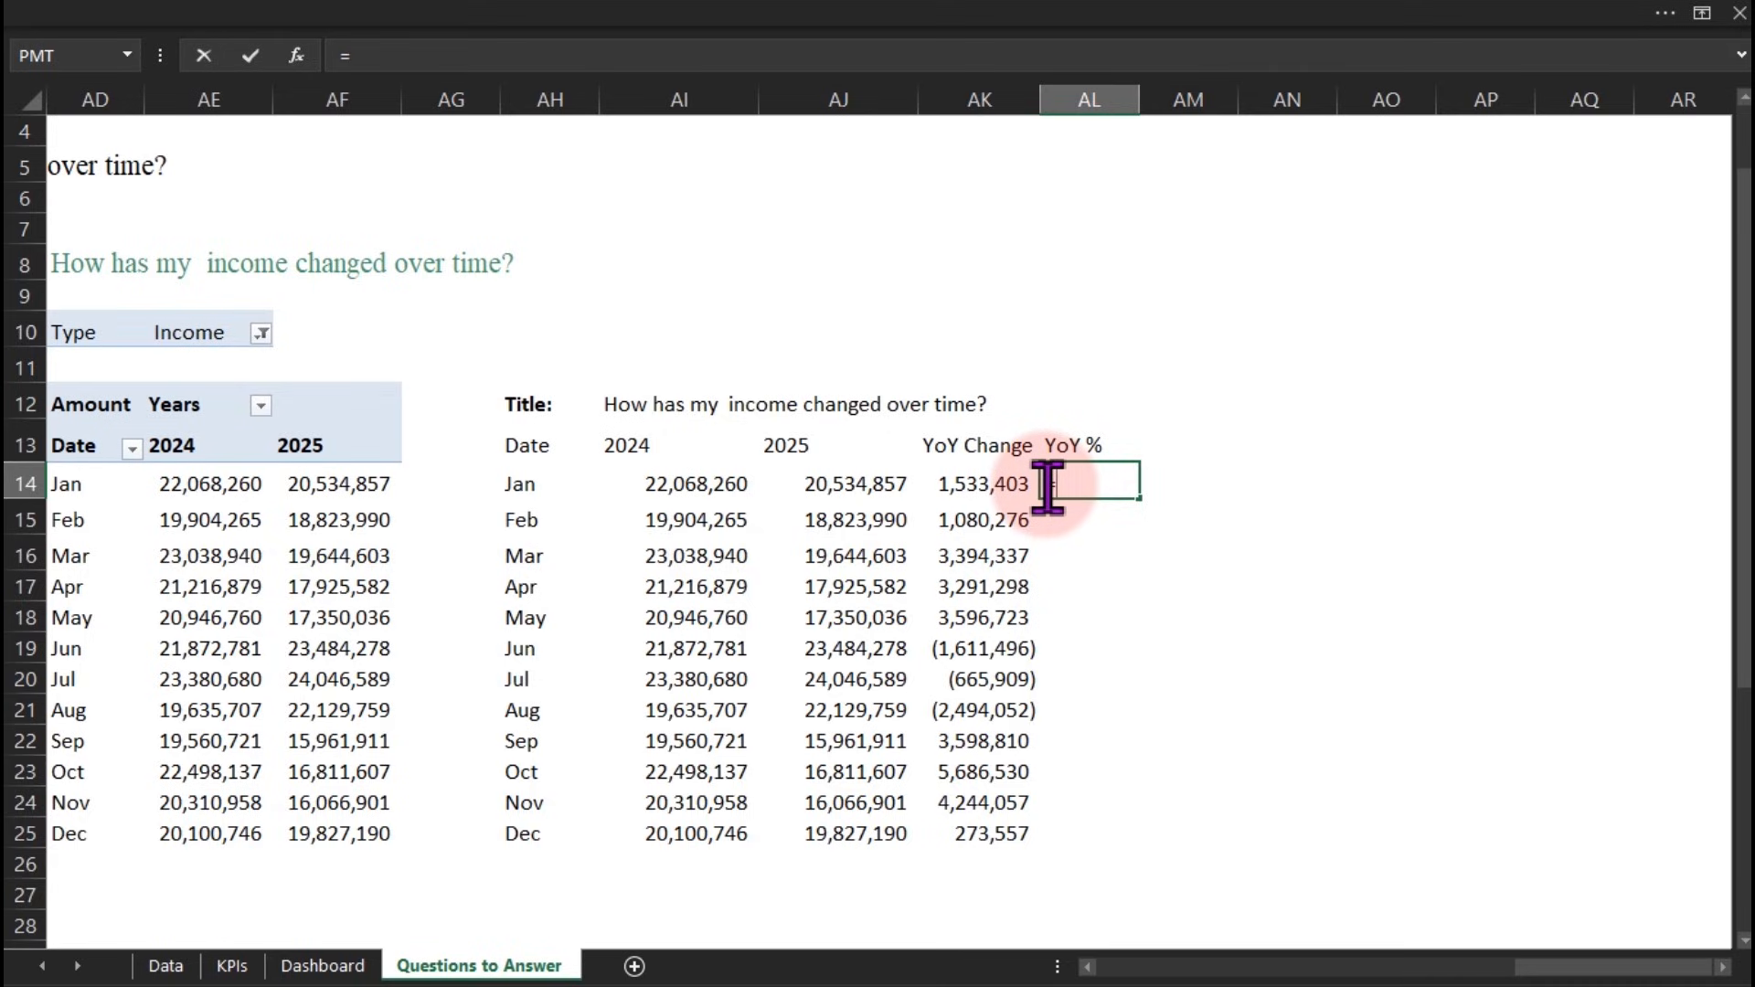
pyautogui.write('(')
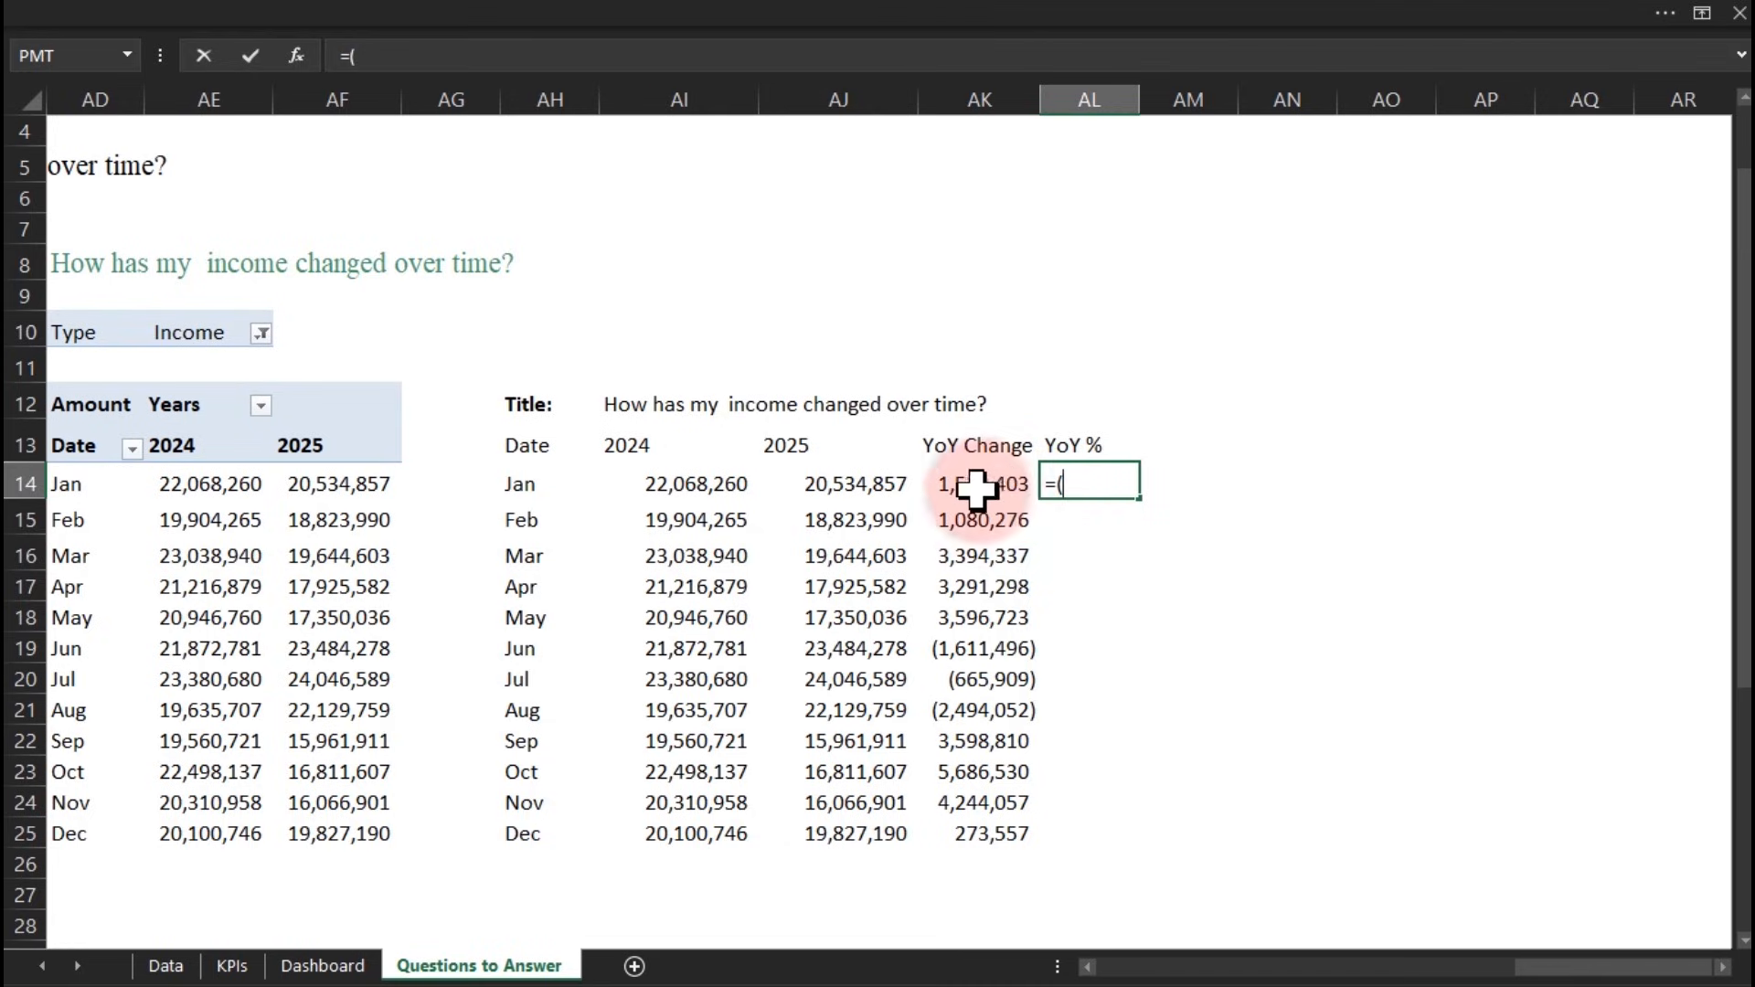
pyautogui.click(876, 487)
pyautogui.write('-')
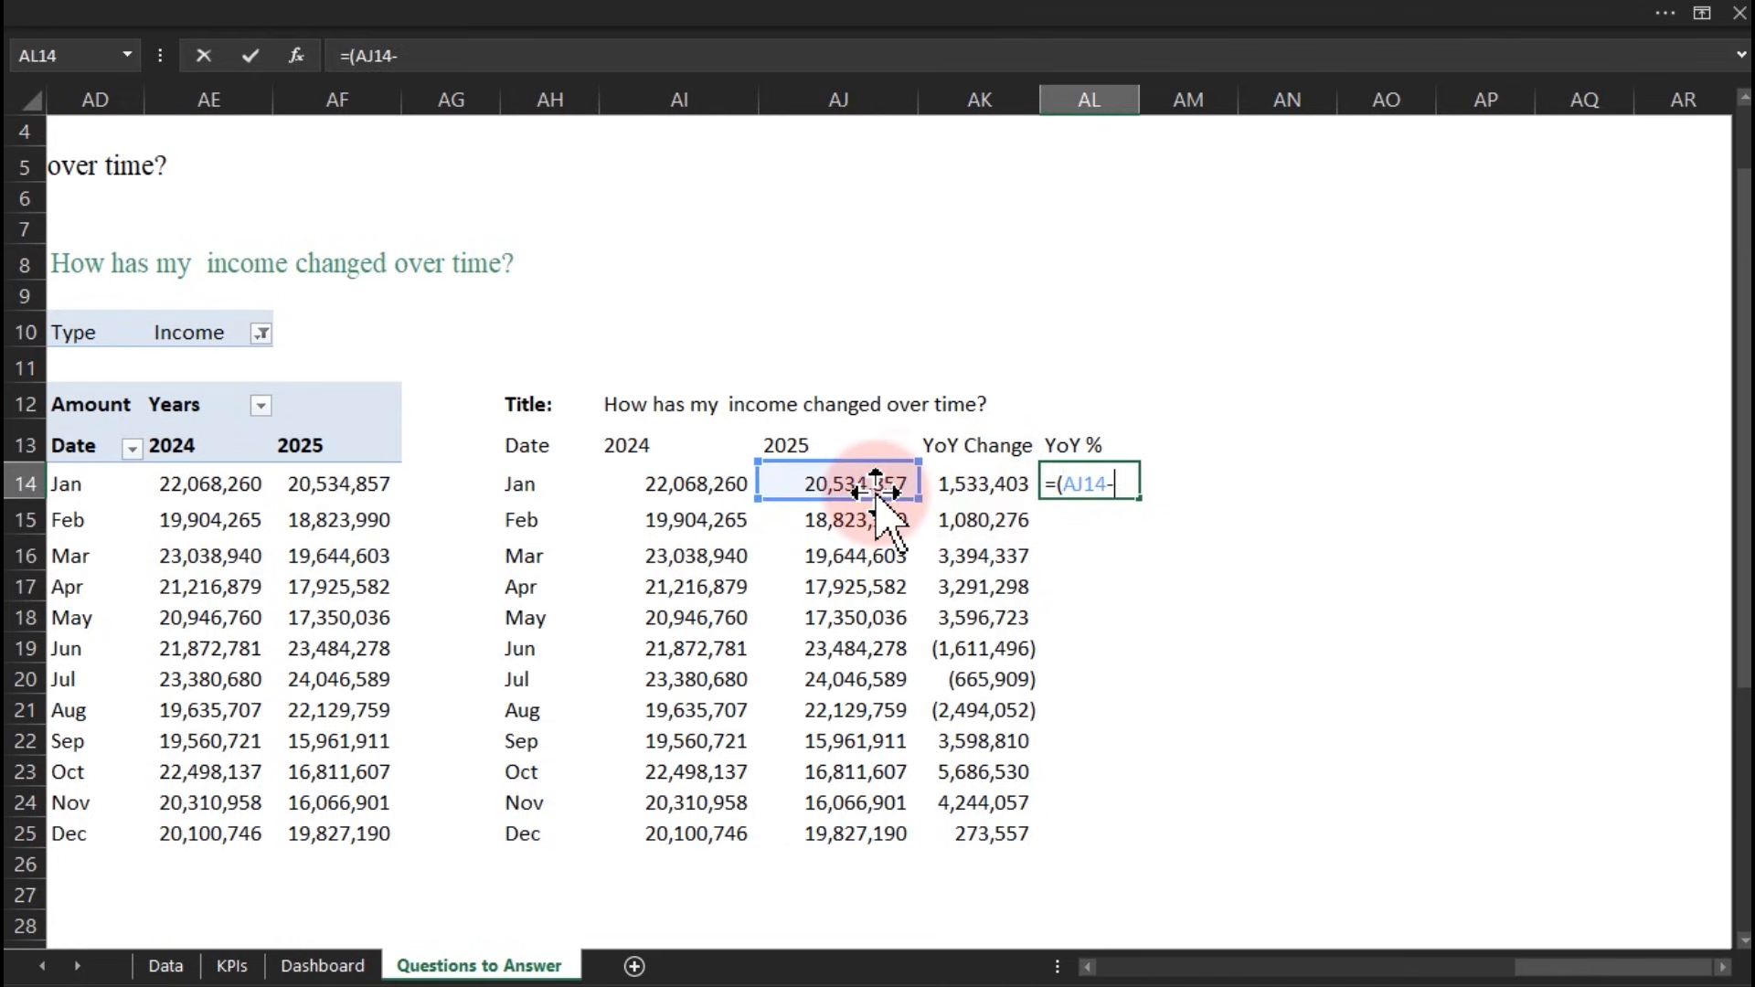
pyautogui.click(727, 485)
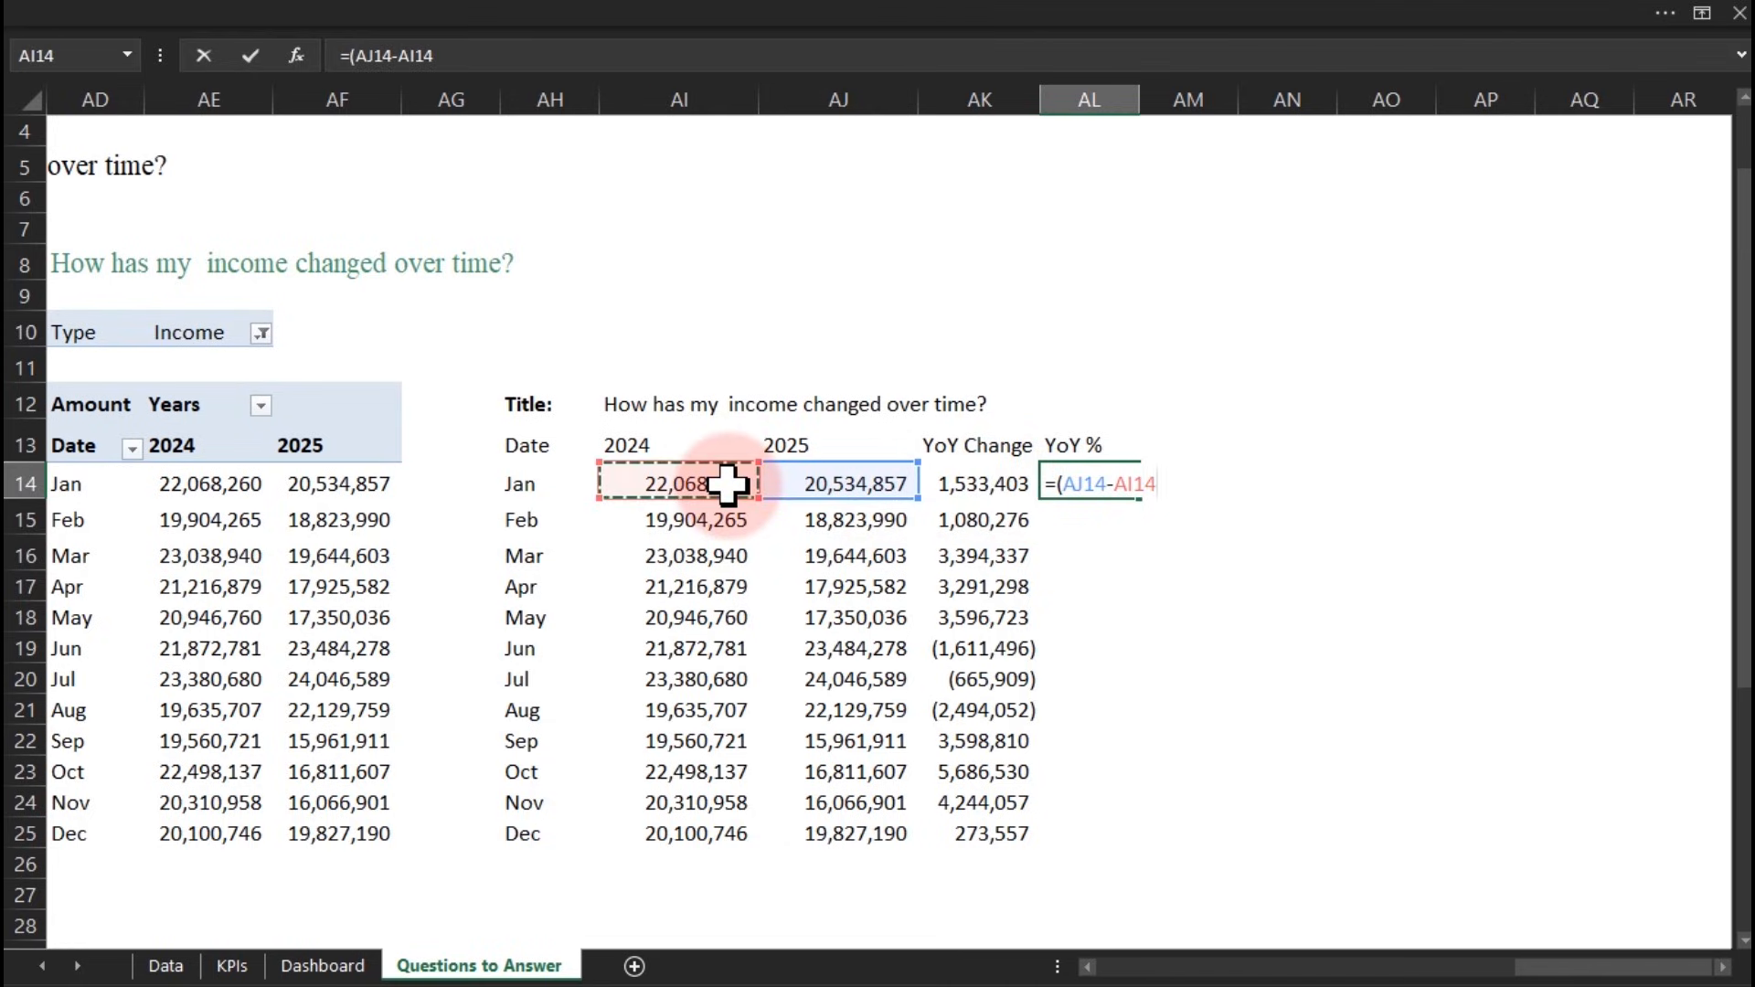
pyautogui.write(')/')
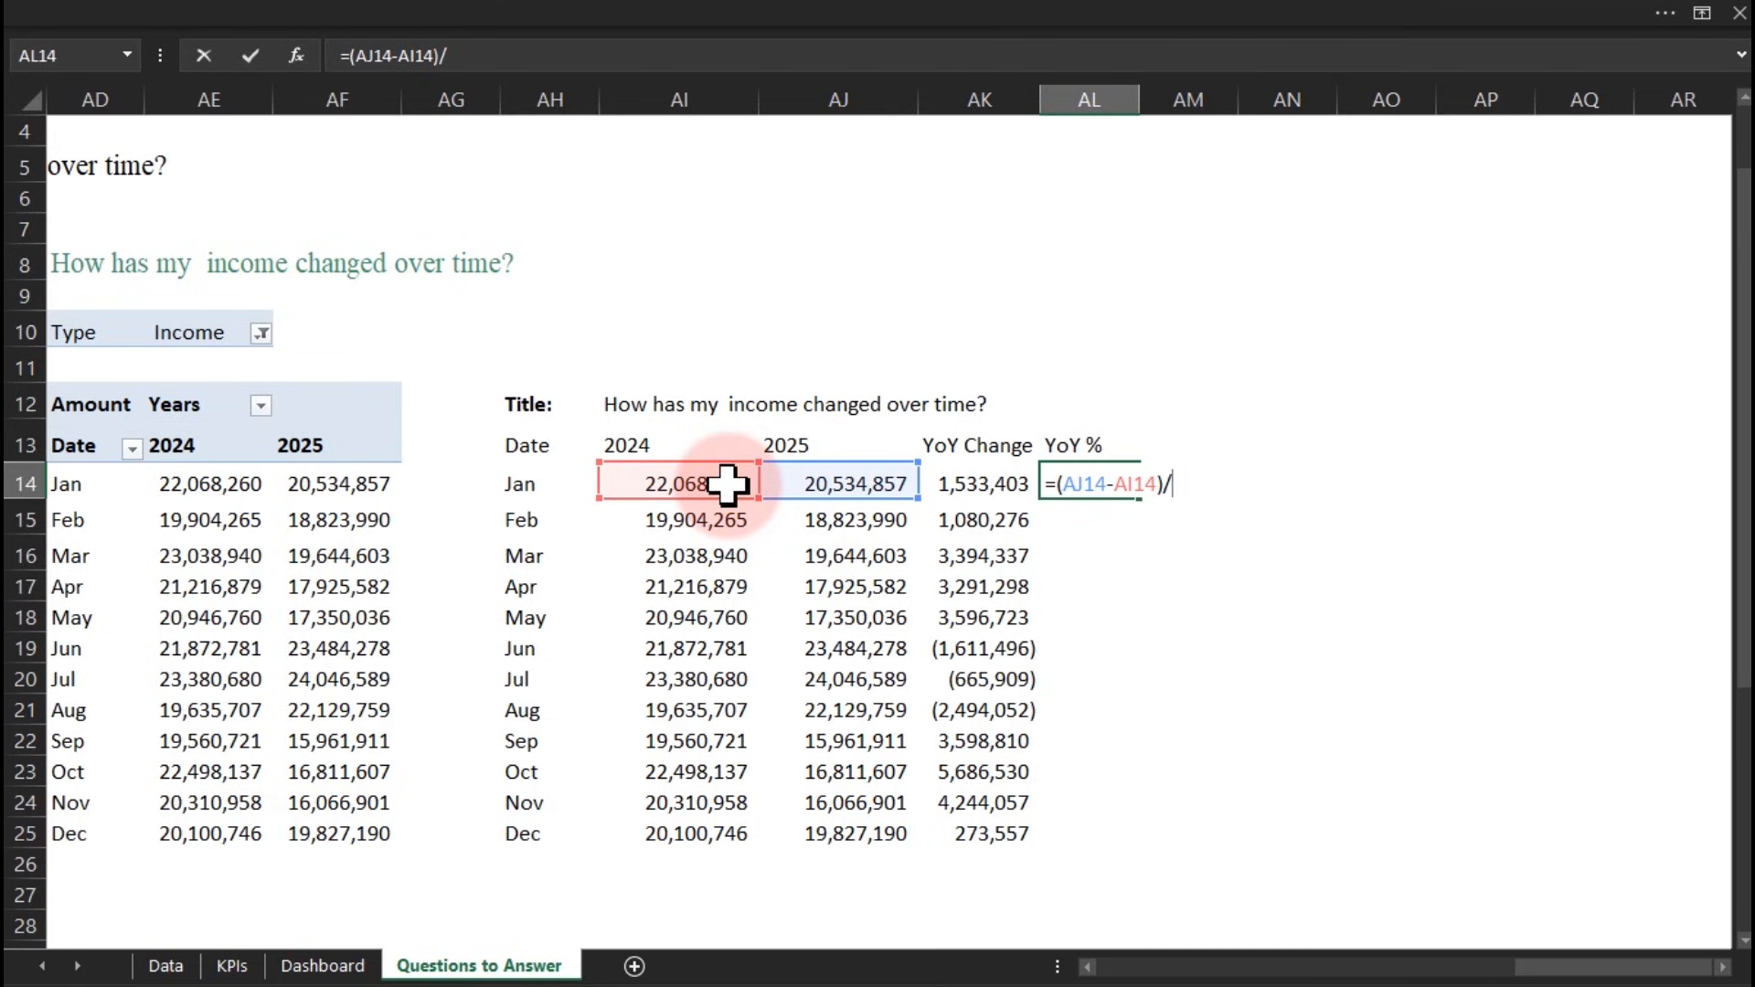
pyautogui.click(718, 485)
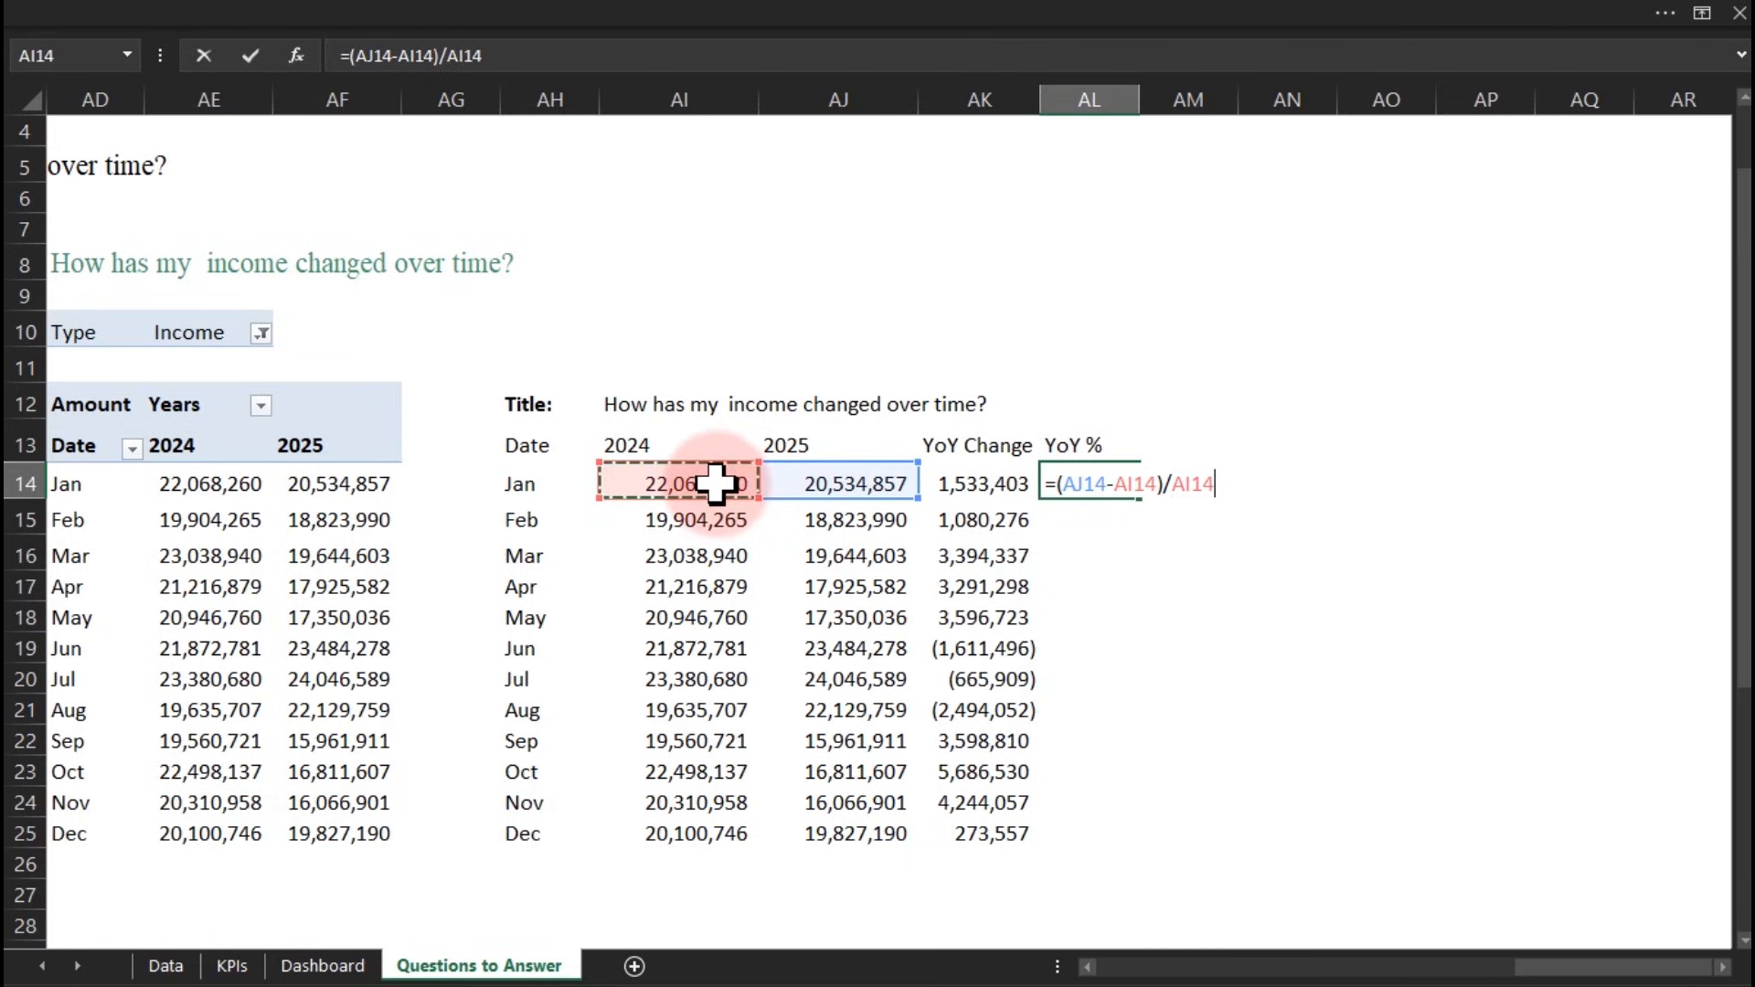
pyautogui.press('Return')
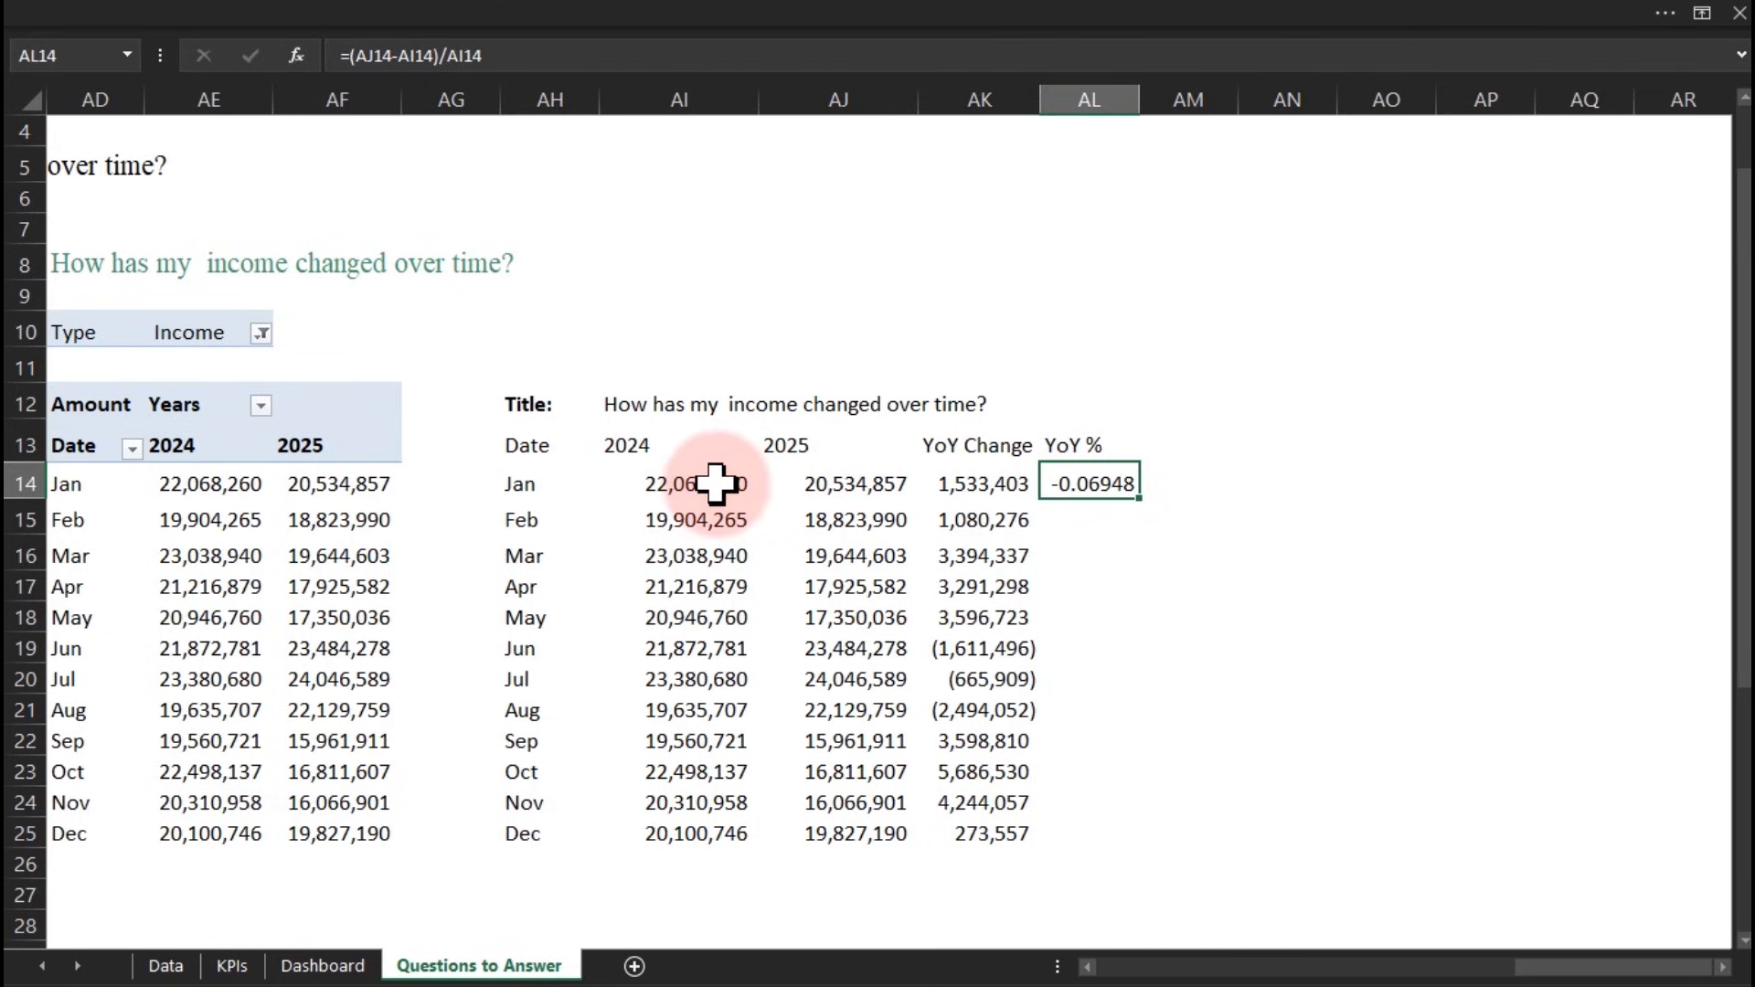
pyautogui.doubleClick(1141, 499)
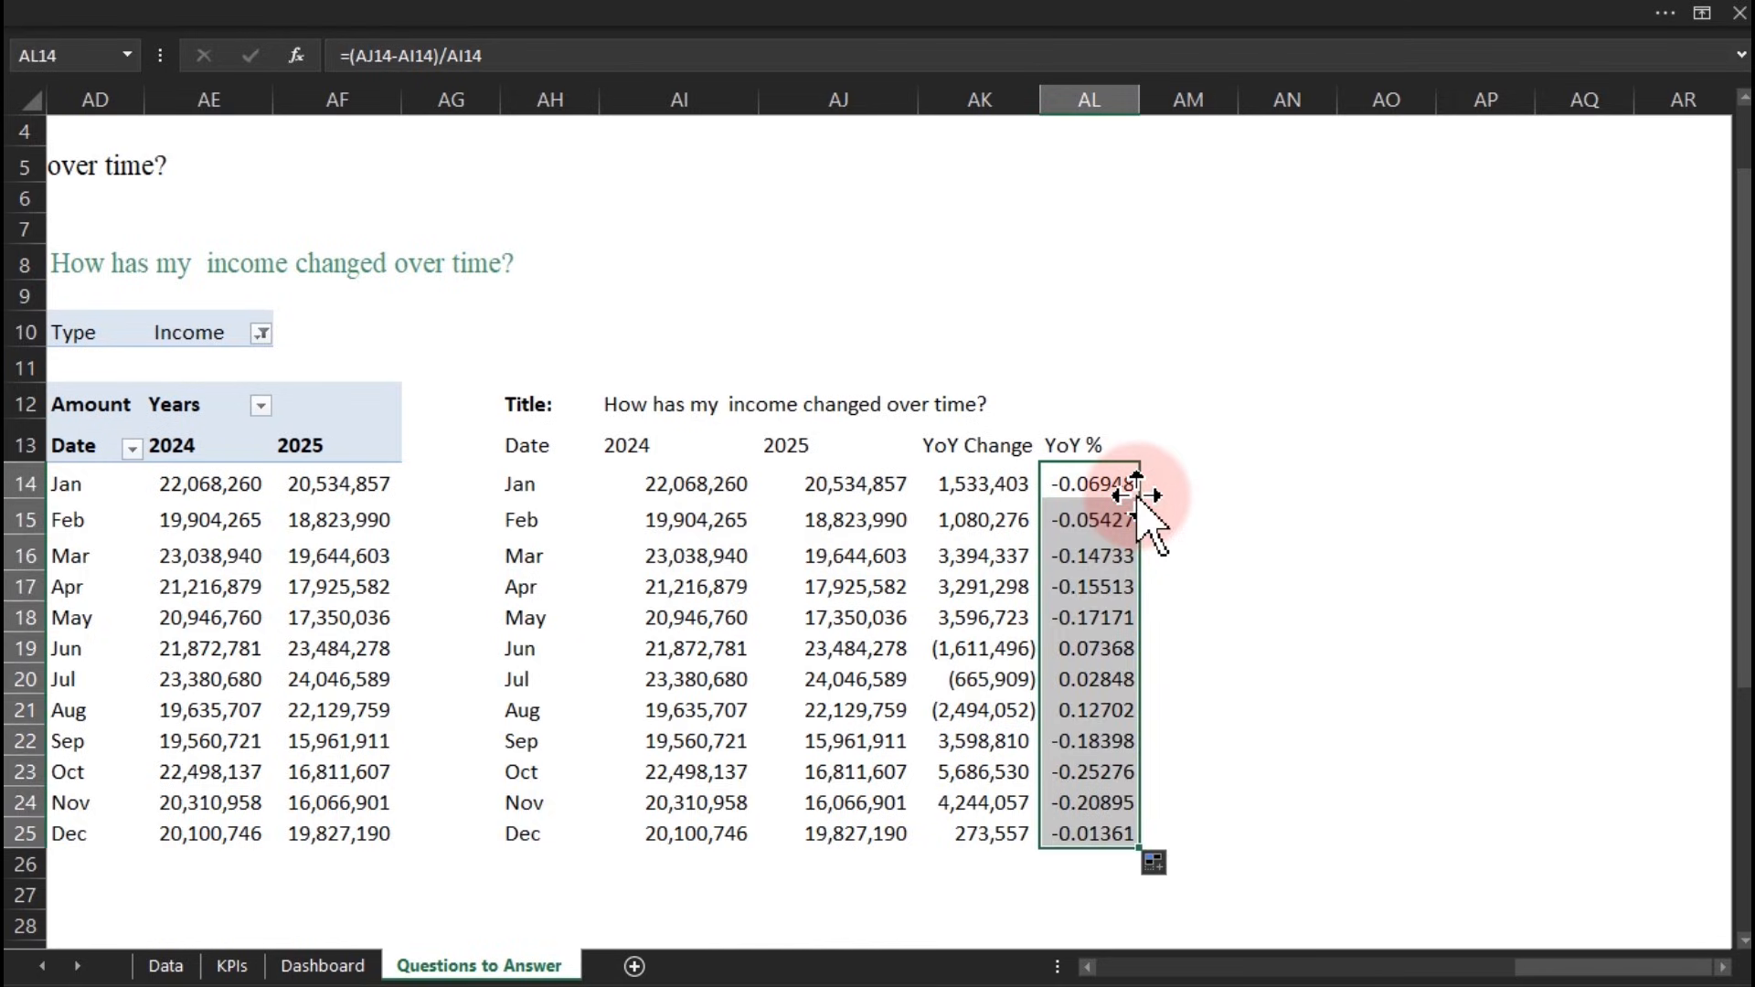
# Format the YoY % values in AL14:AL25 as percentages with one decimal place
pyautogui.hotkey('ctrl', '1')
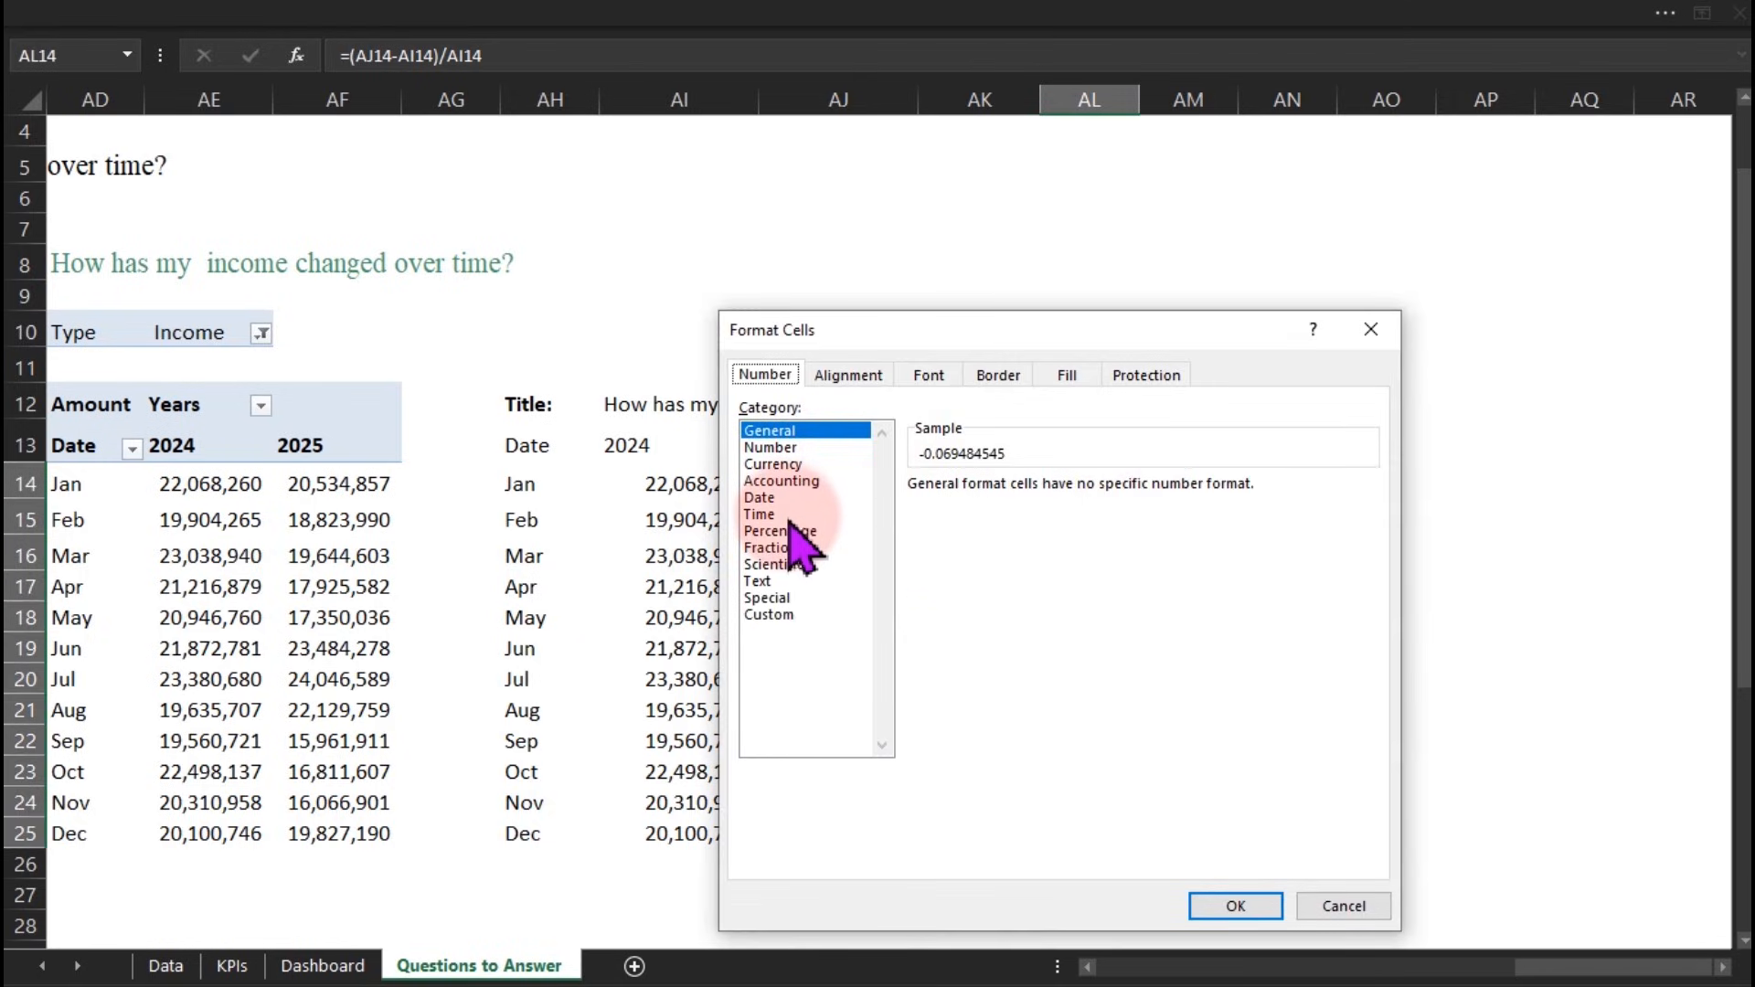
pyautogui.click(792, 530)
pyautogui.click(1084, 494)
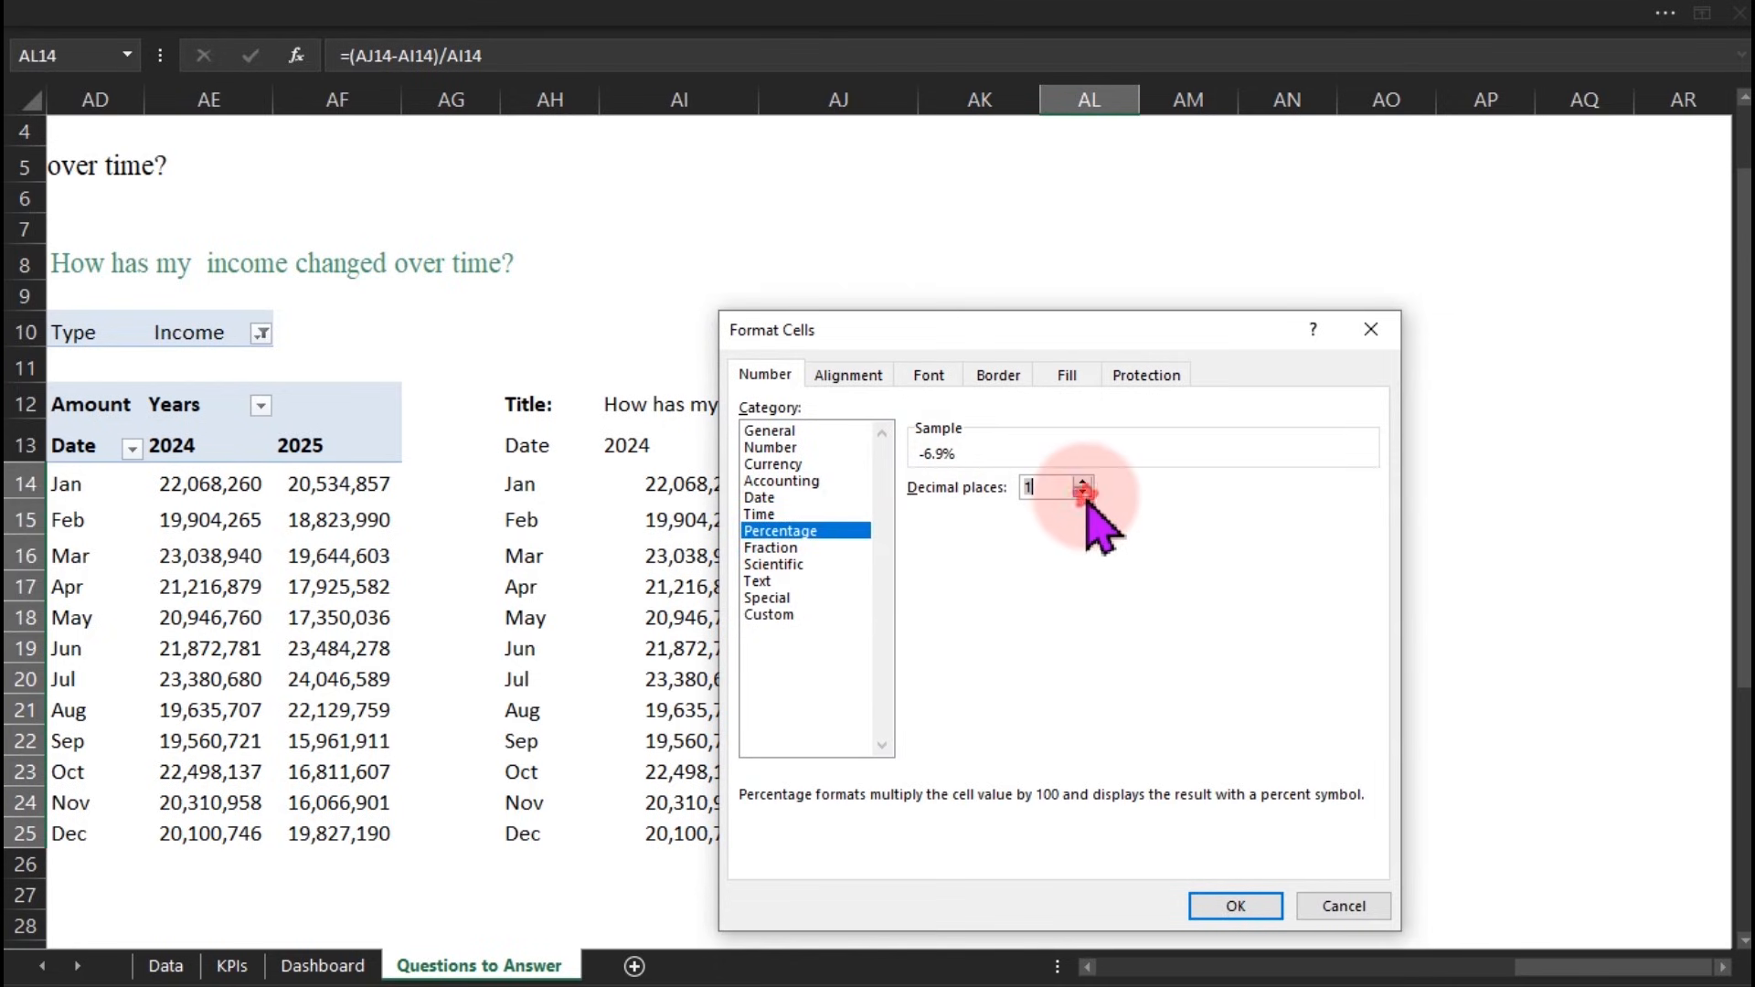
pyautogui.click(1230, 905)
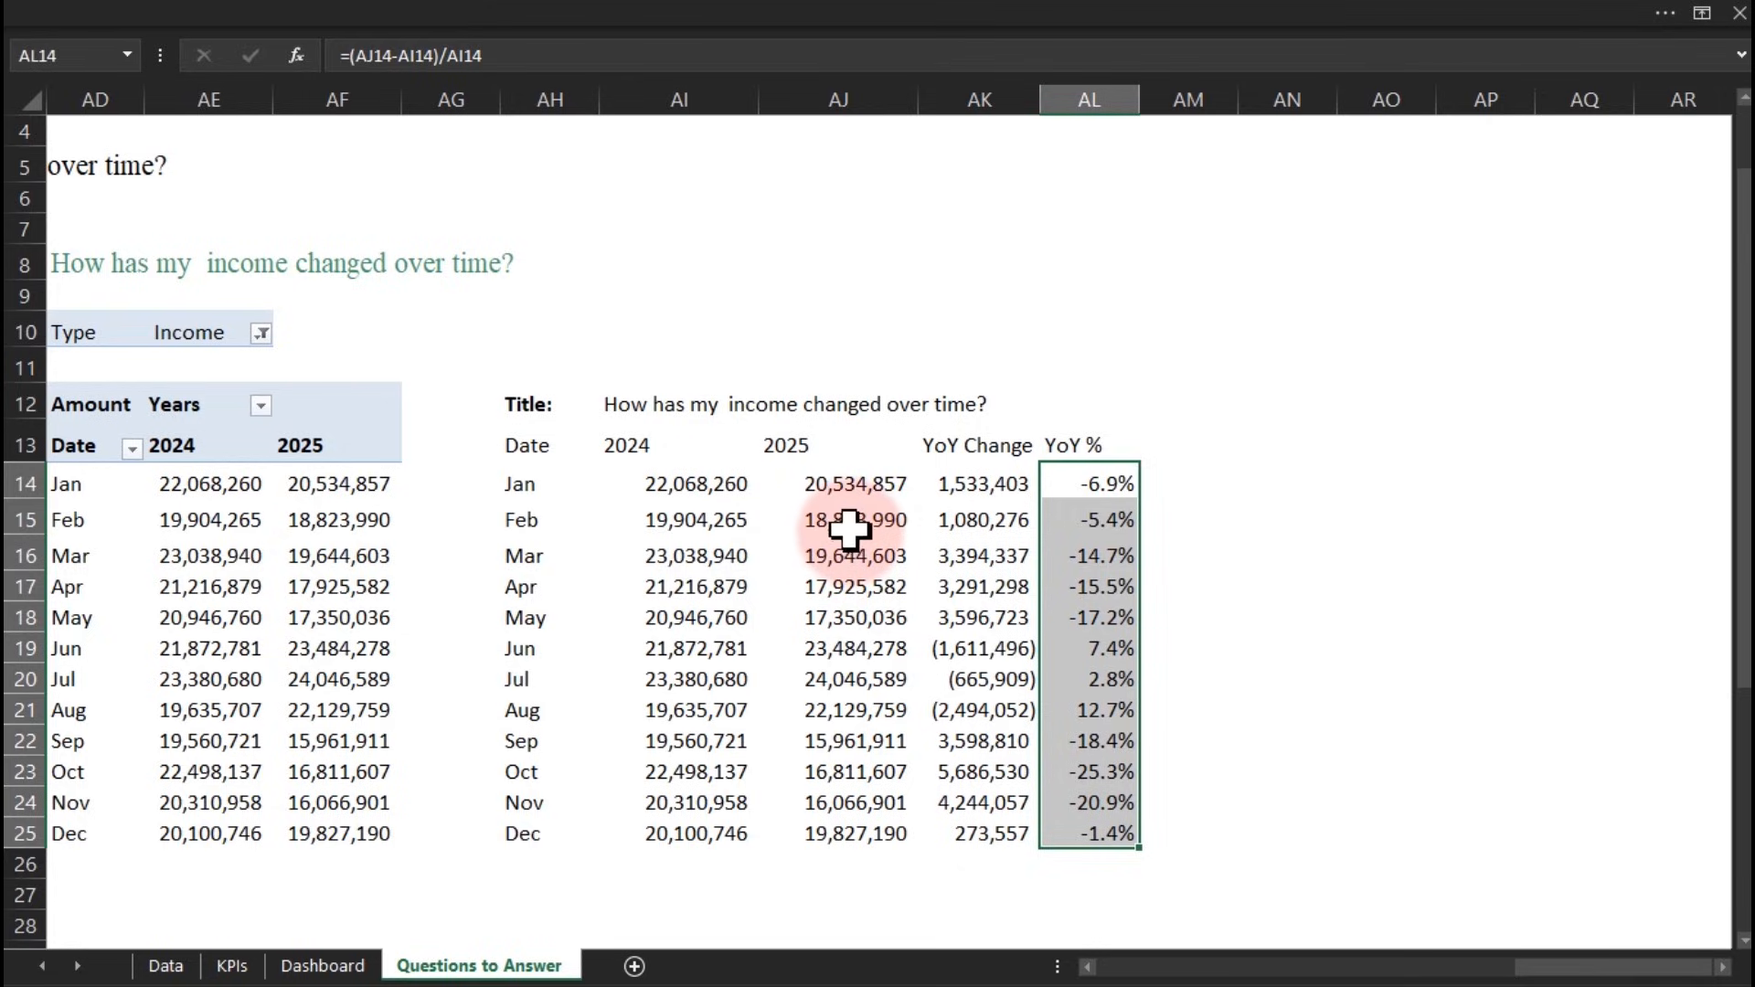
# Copy the B/M/K naira text formula from D7 on the KPIs sheet into AM14 on Questions to Answer
pyautogui.click(1161, 478)
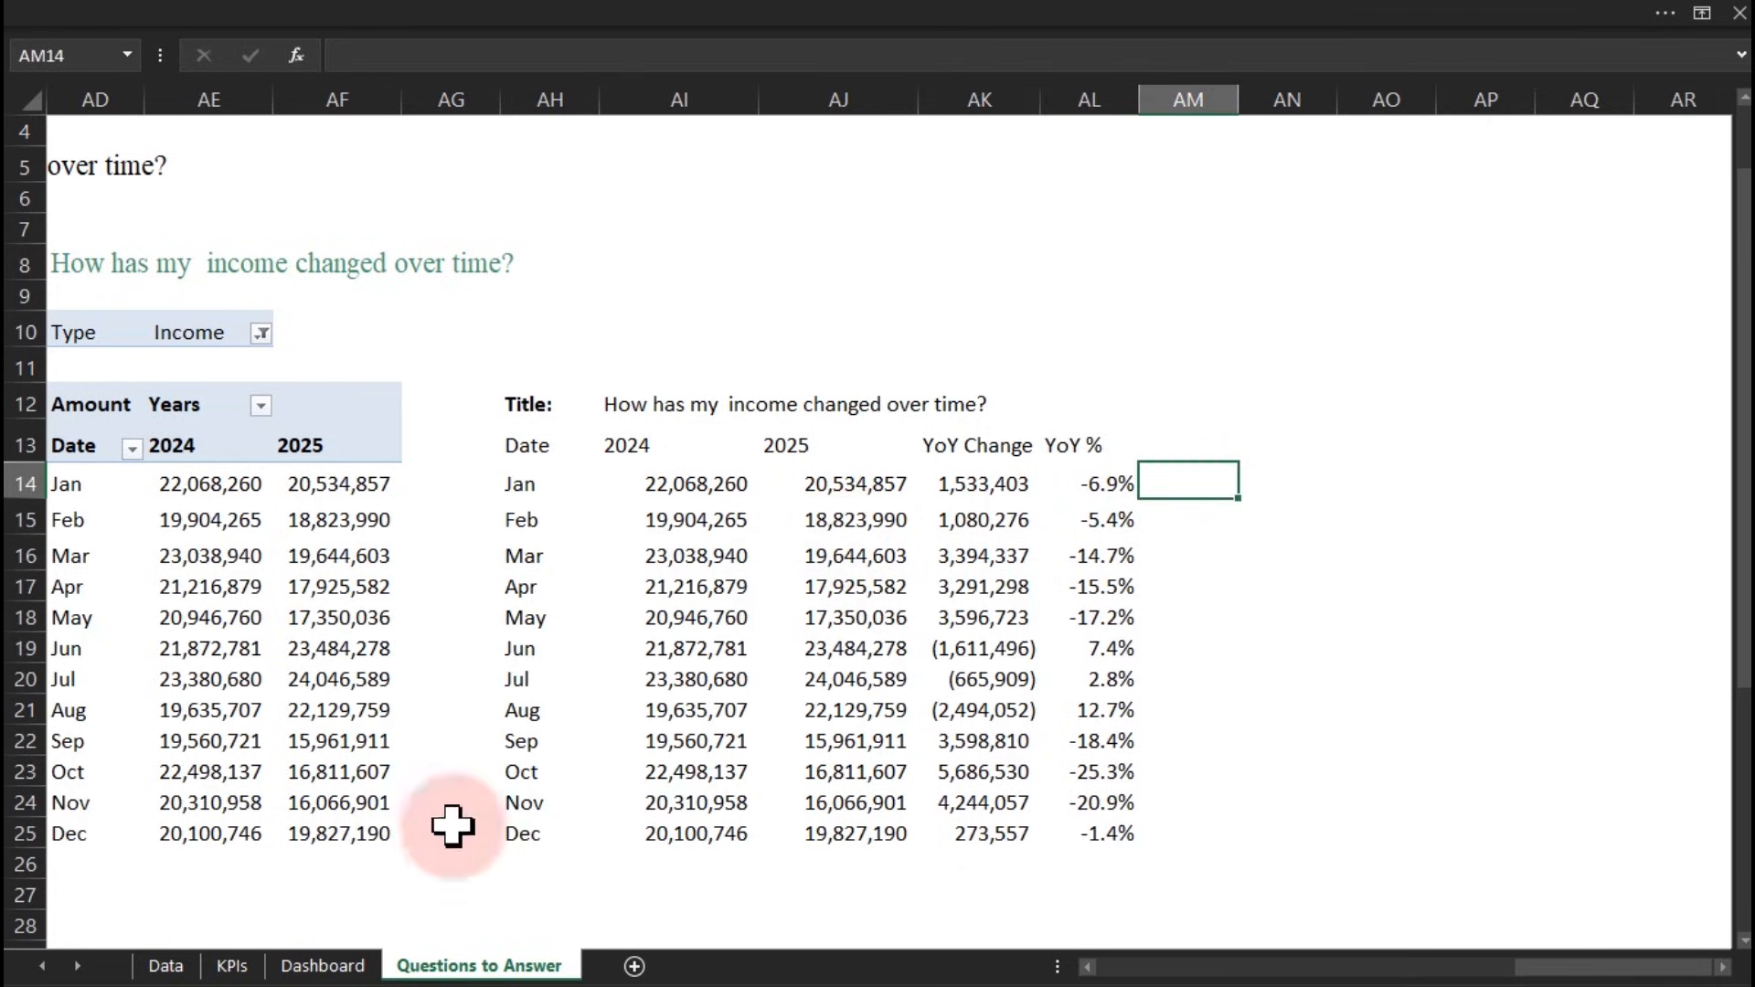
pyautogui.click(232, 965)
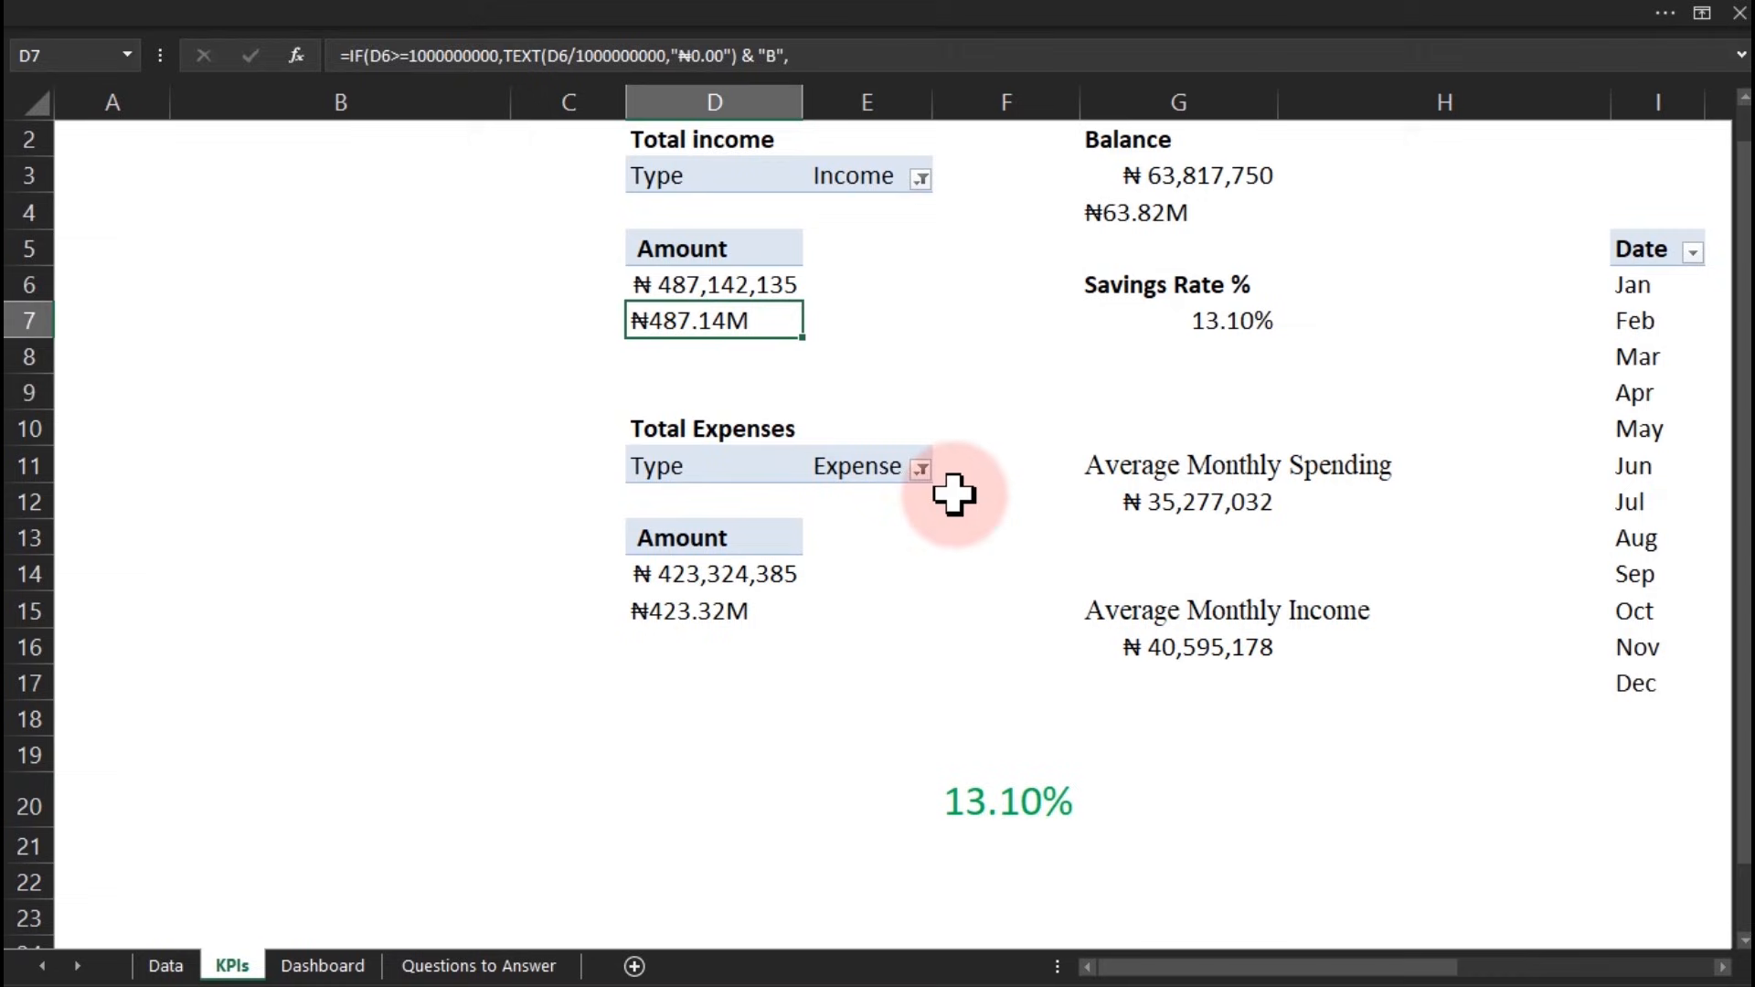
pyautogui.doubleClick(731, 329)
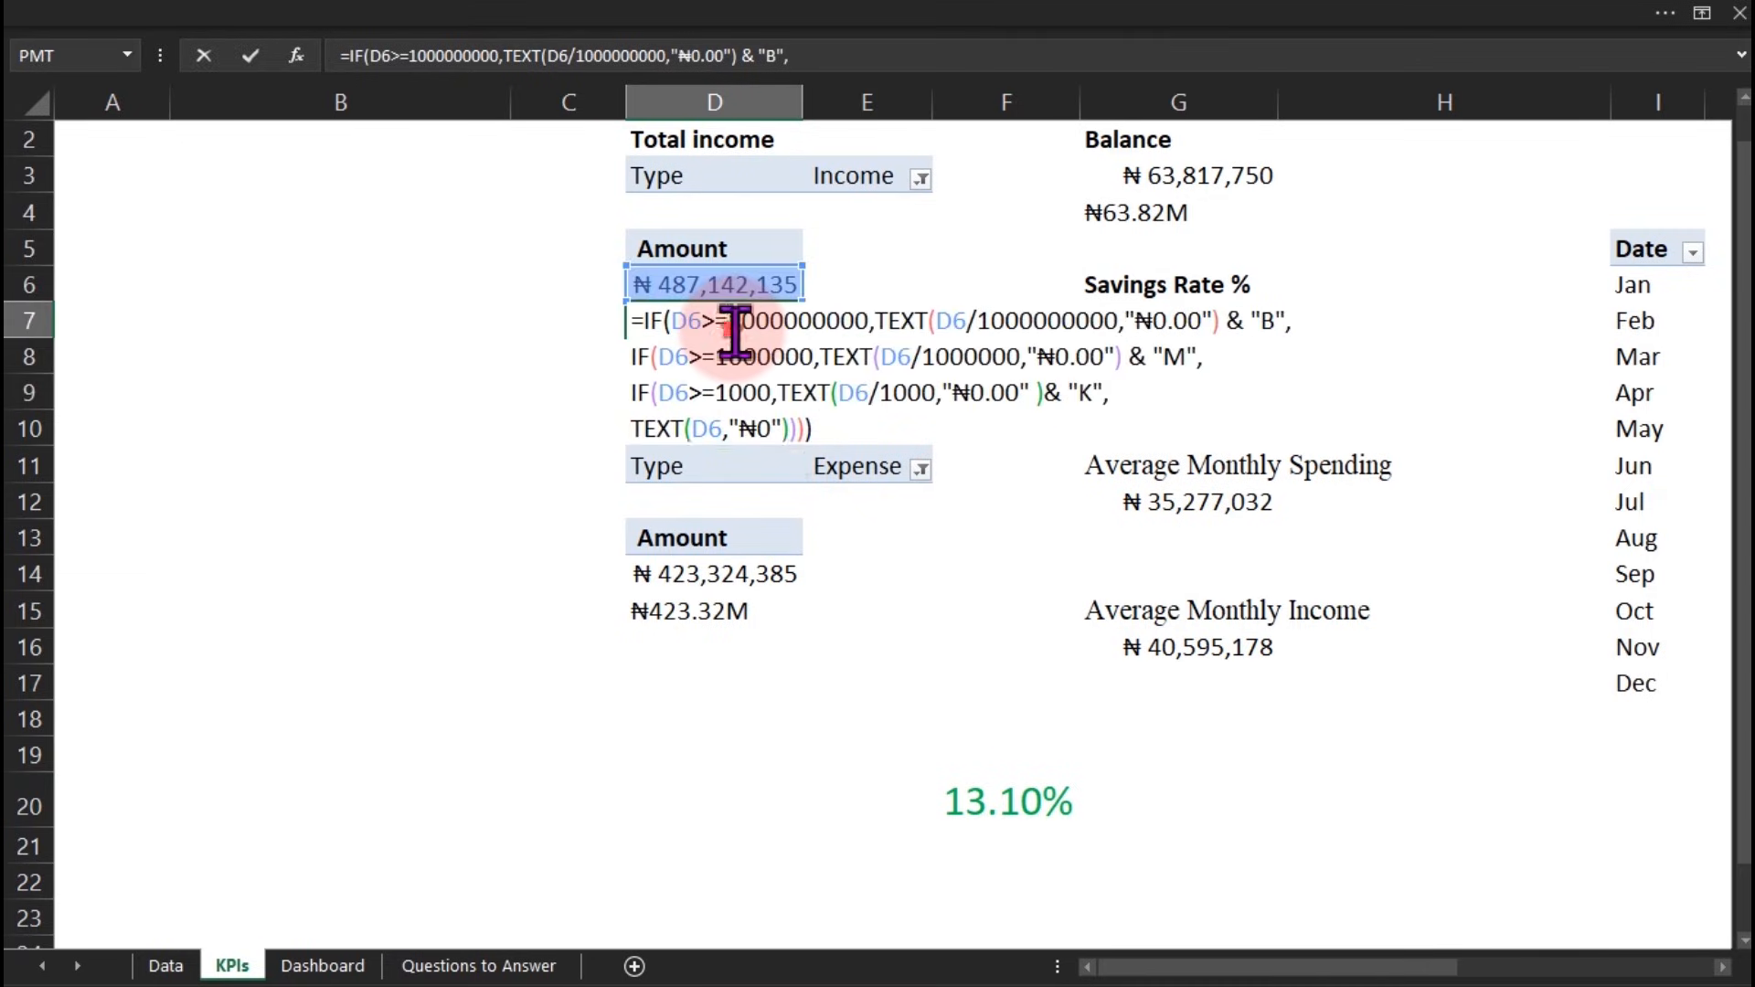
pyautogui.hotkey('ctrl', 'a')
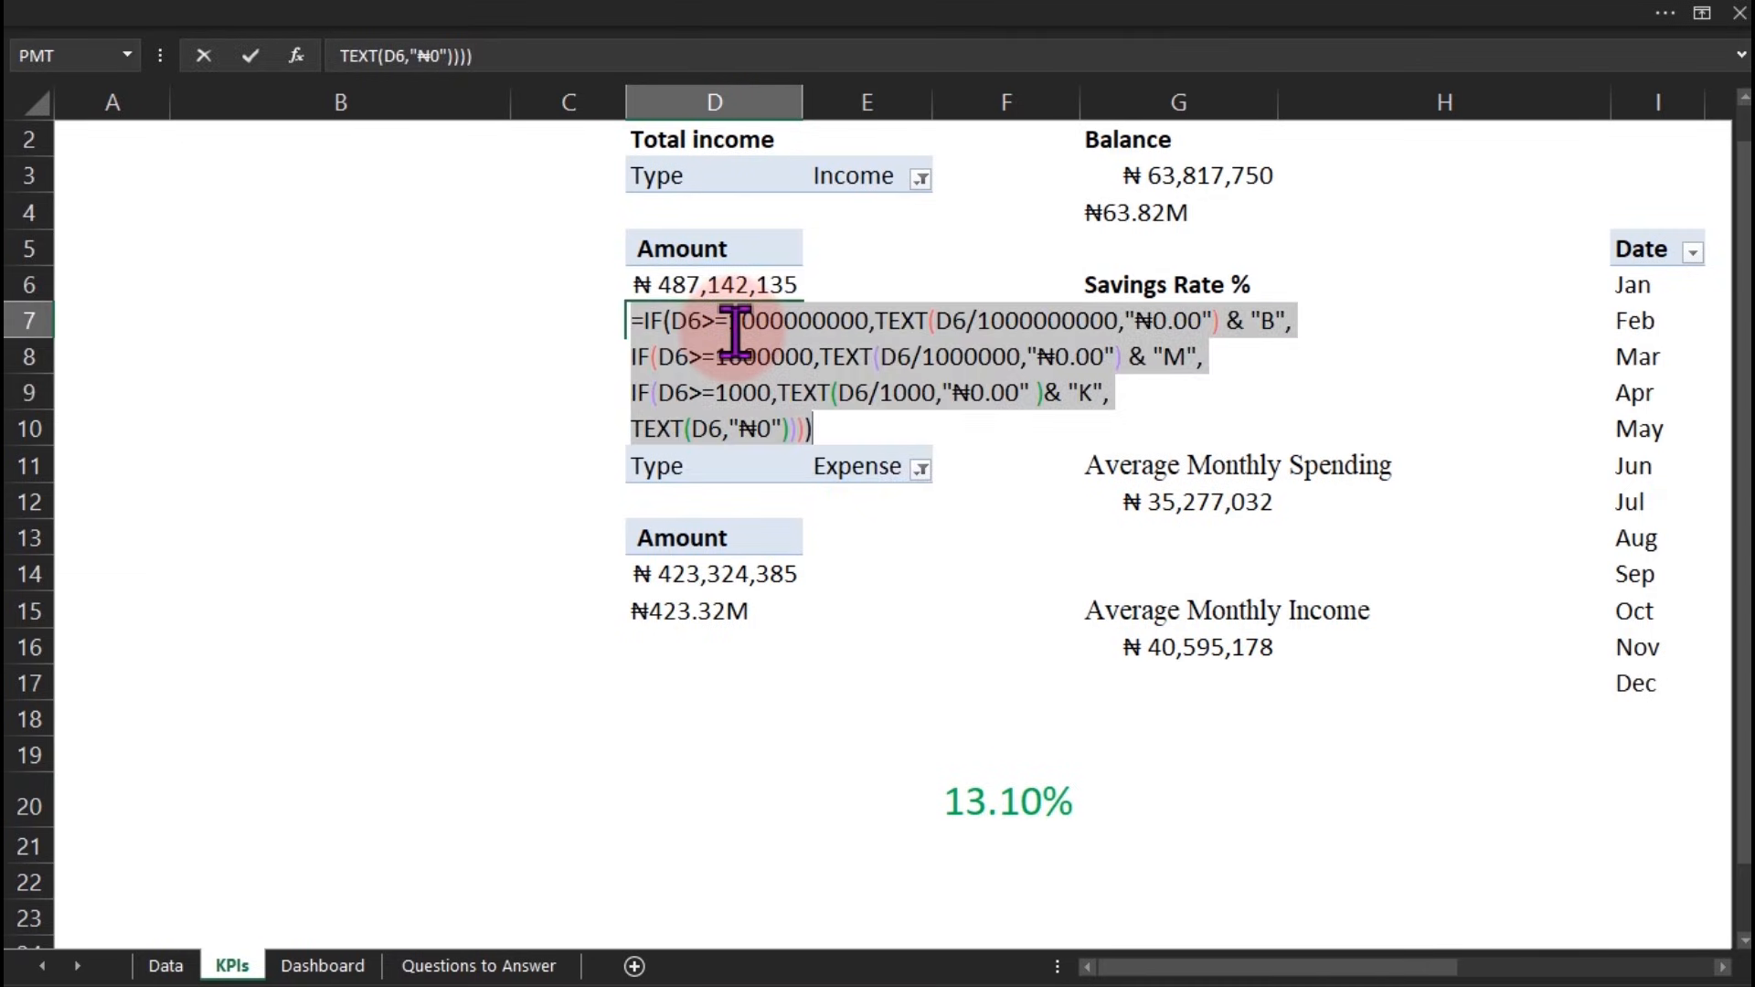
pyautogui.press('Escape')
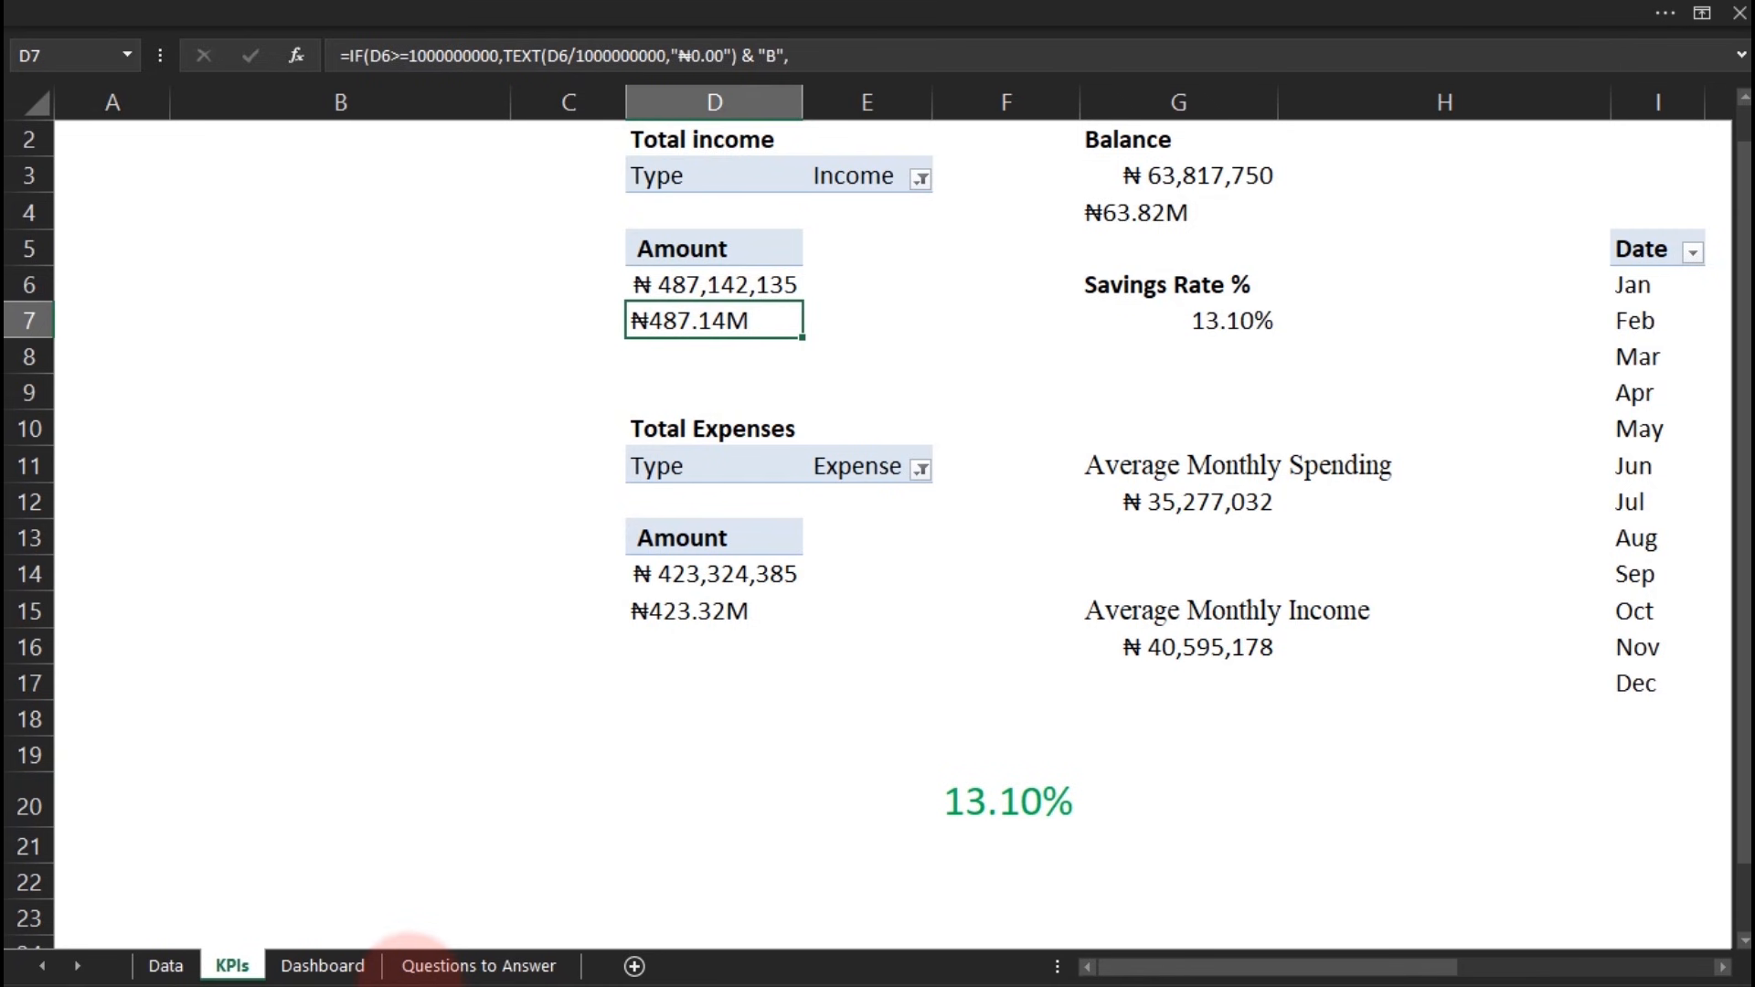
pyautogui.click(430, 965)
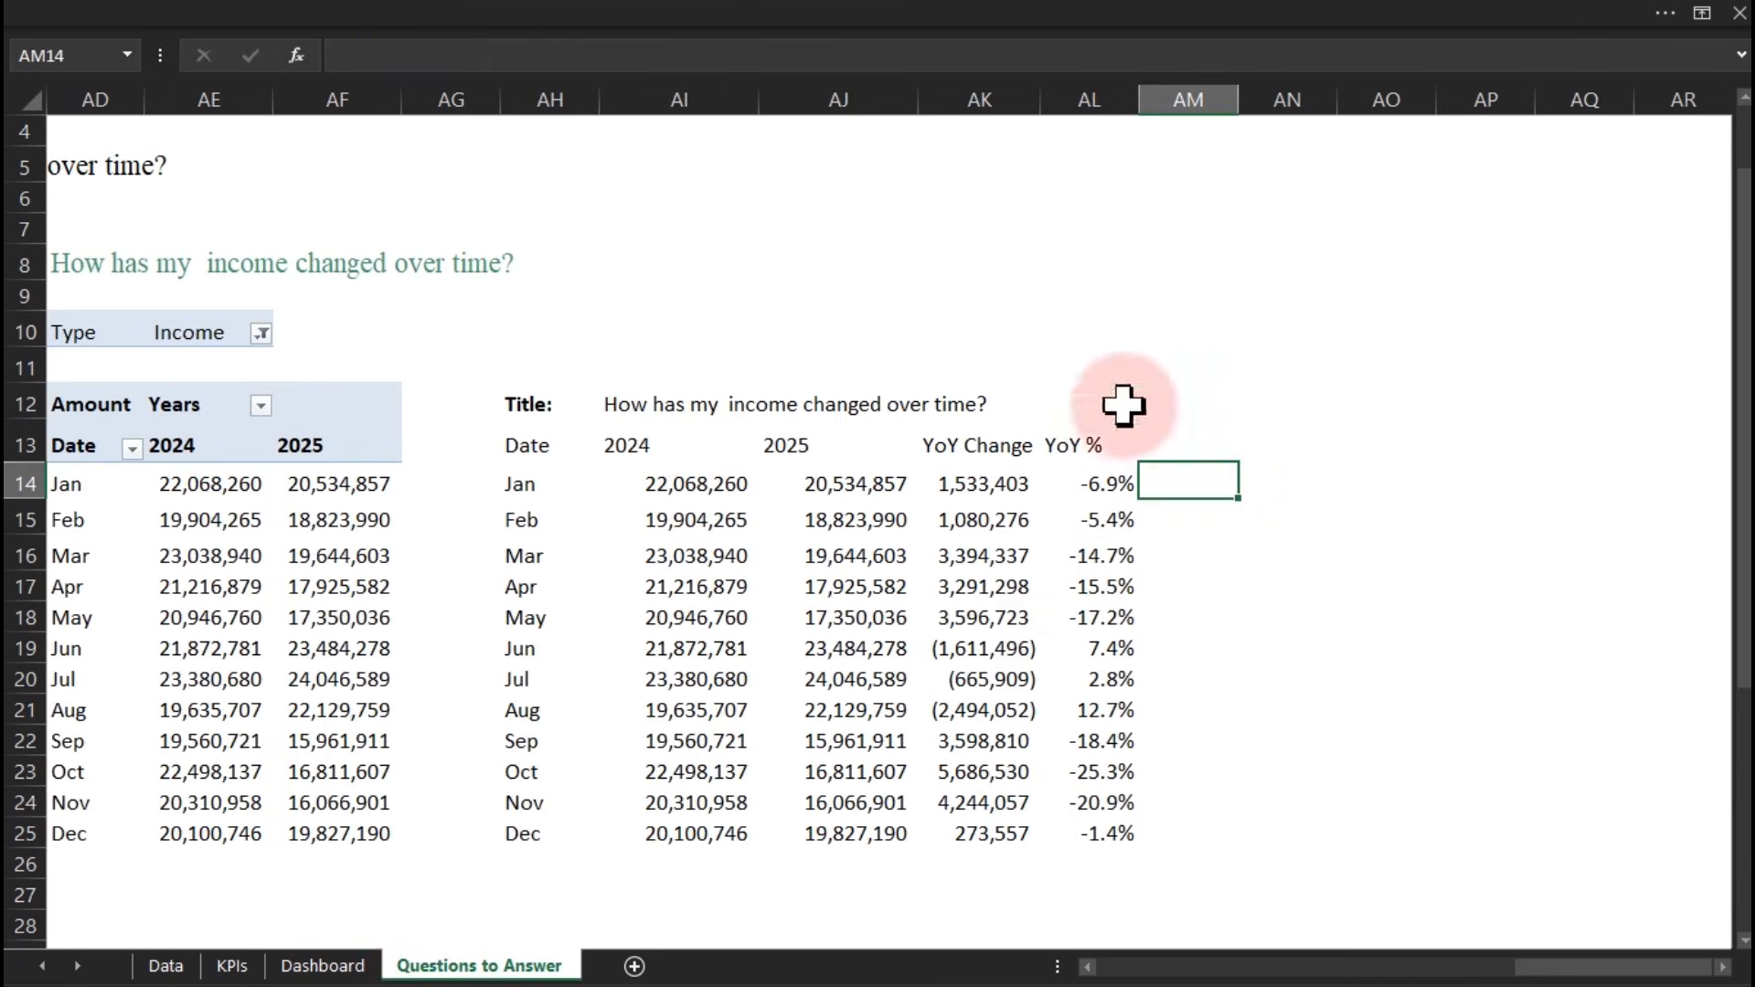
pyautogui.click(701, 57)
pyautogui.hotkey('ctrl', 'v')
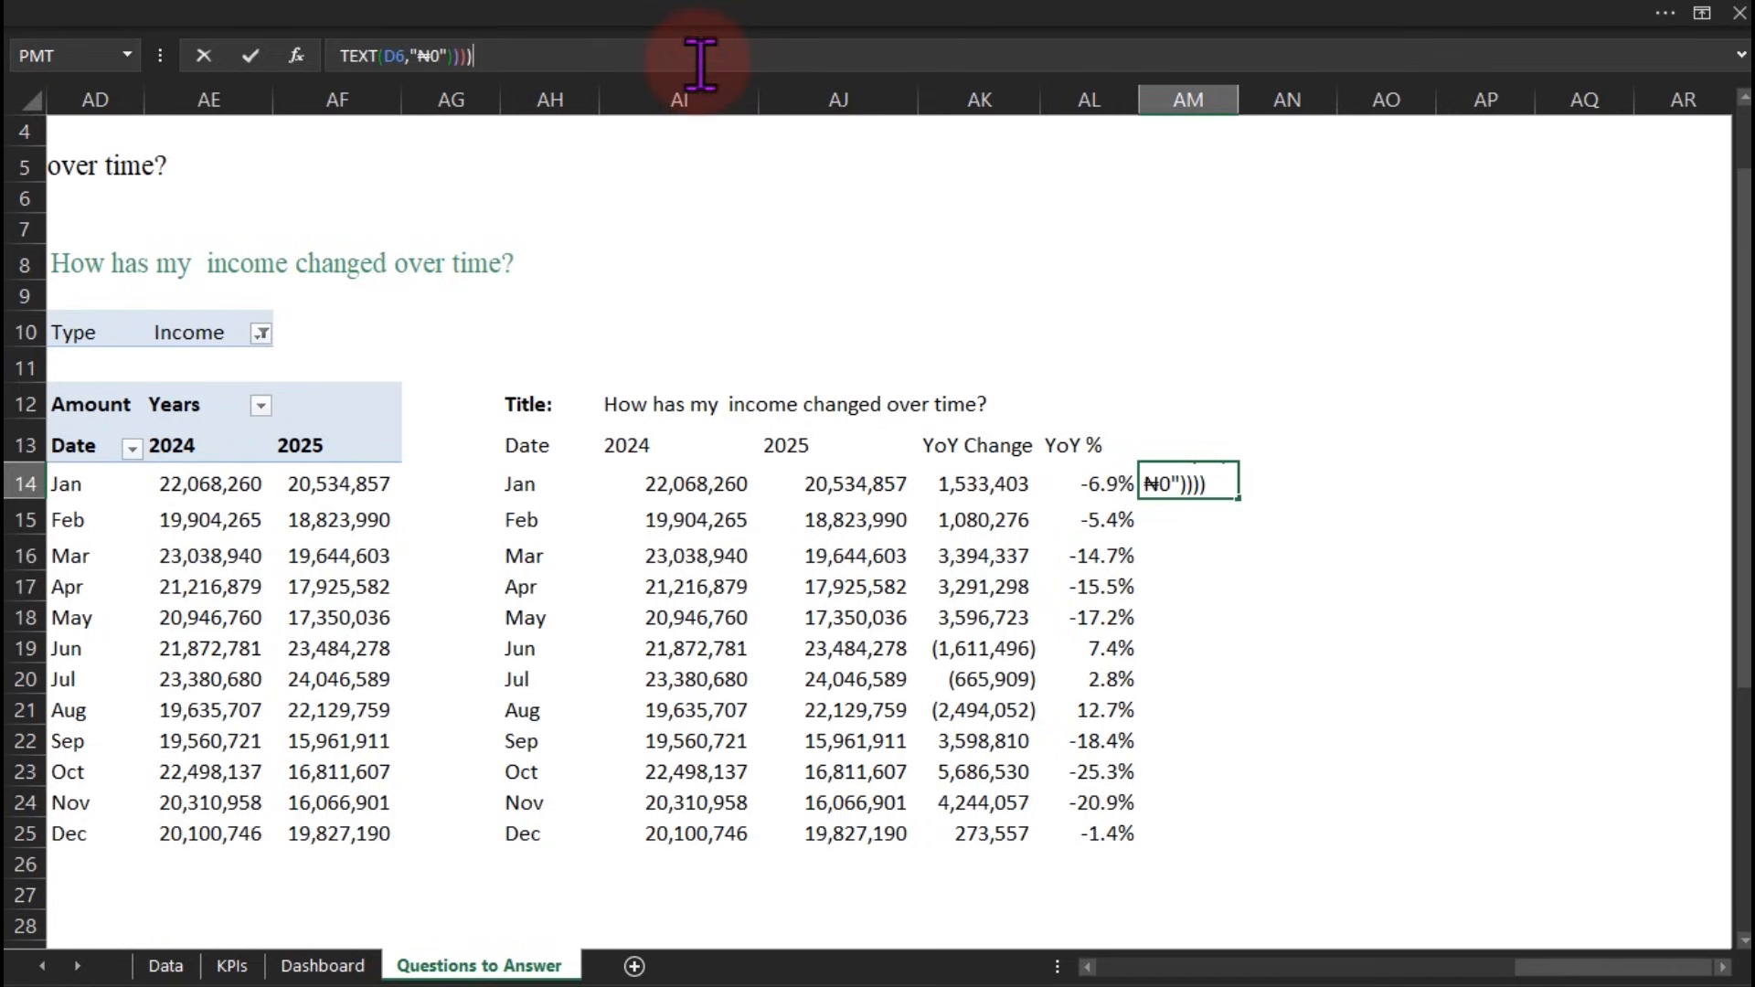
pyautogui.press('Return')
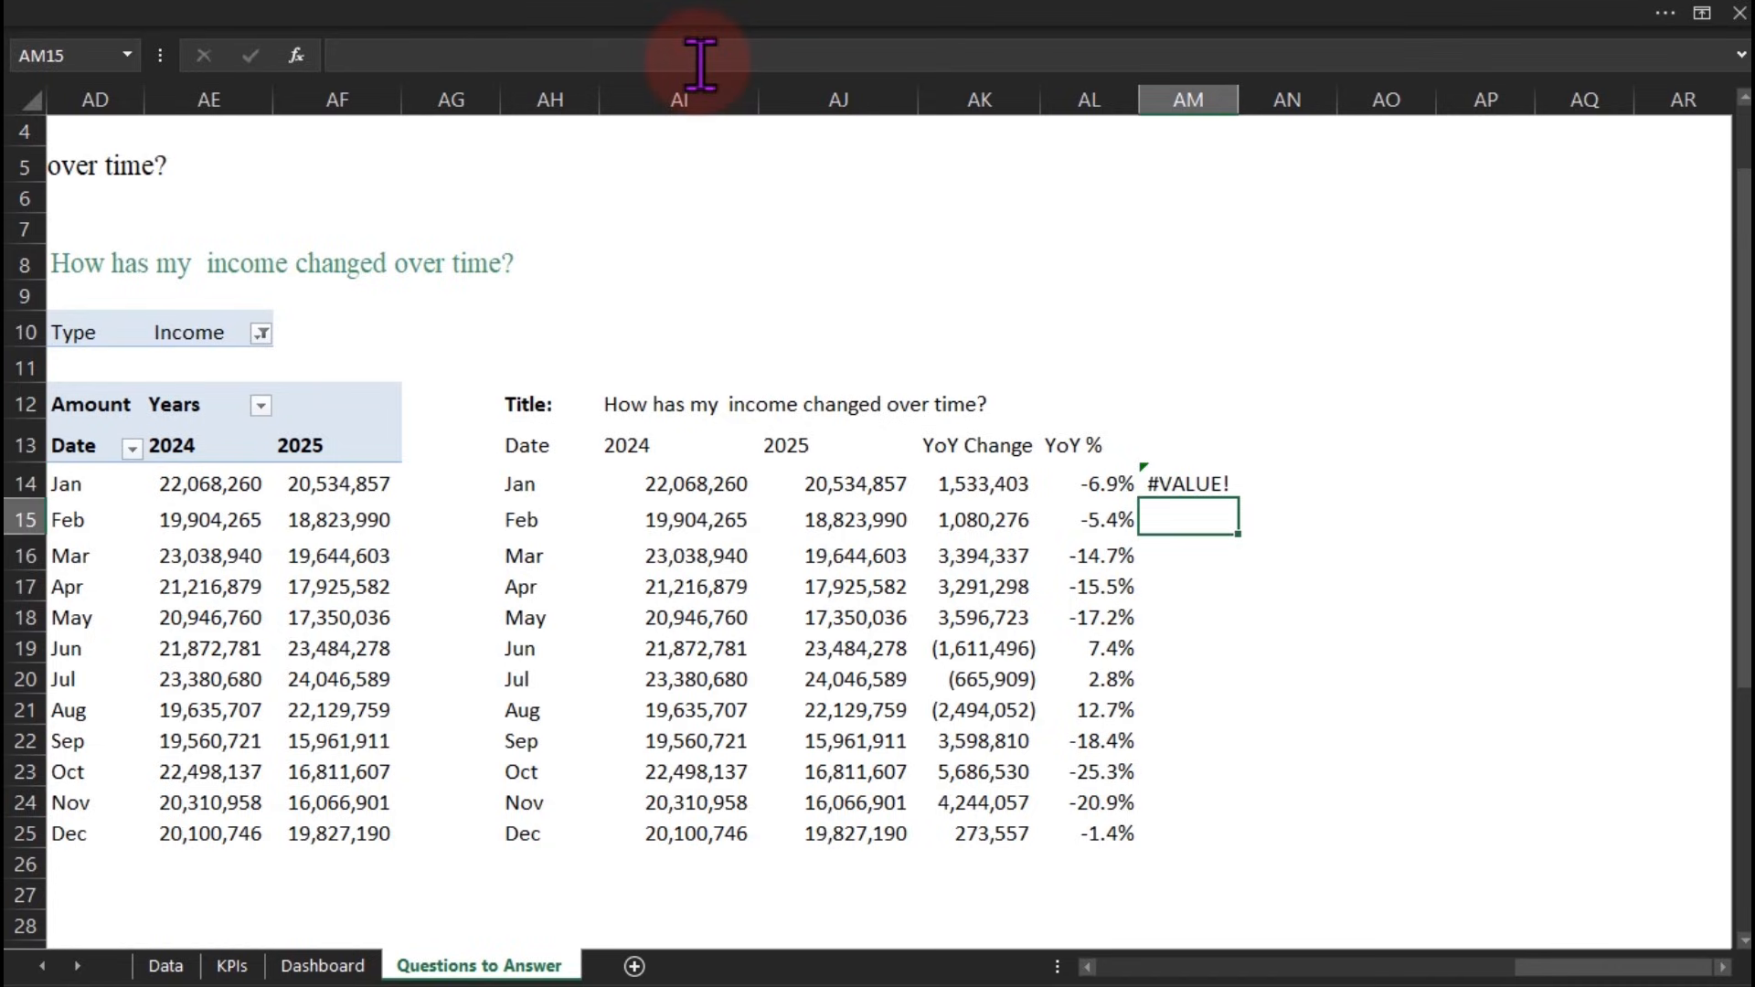
# Add the column headers 2024 in AM13 and 2025 in AN13 for the abbreviated labels
pyautogui.click(1163, 437)
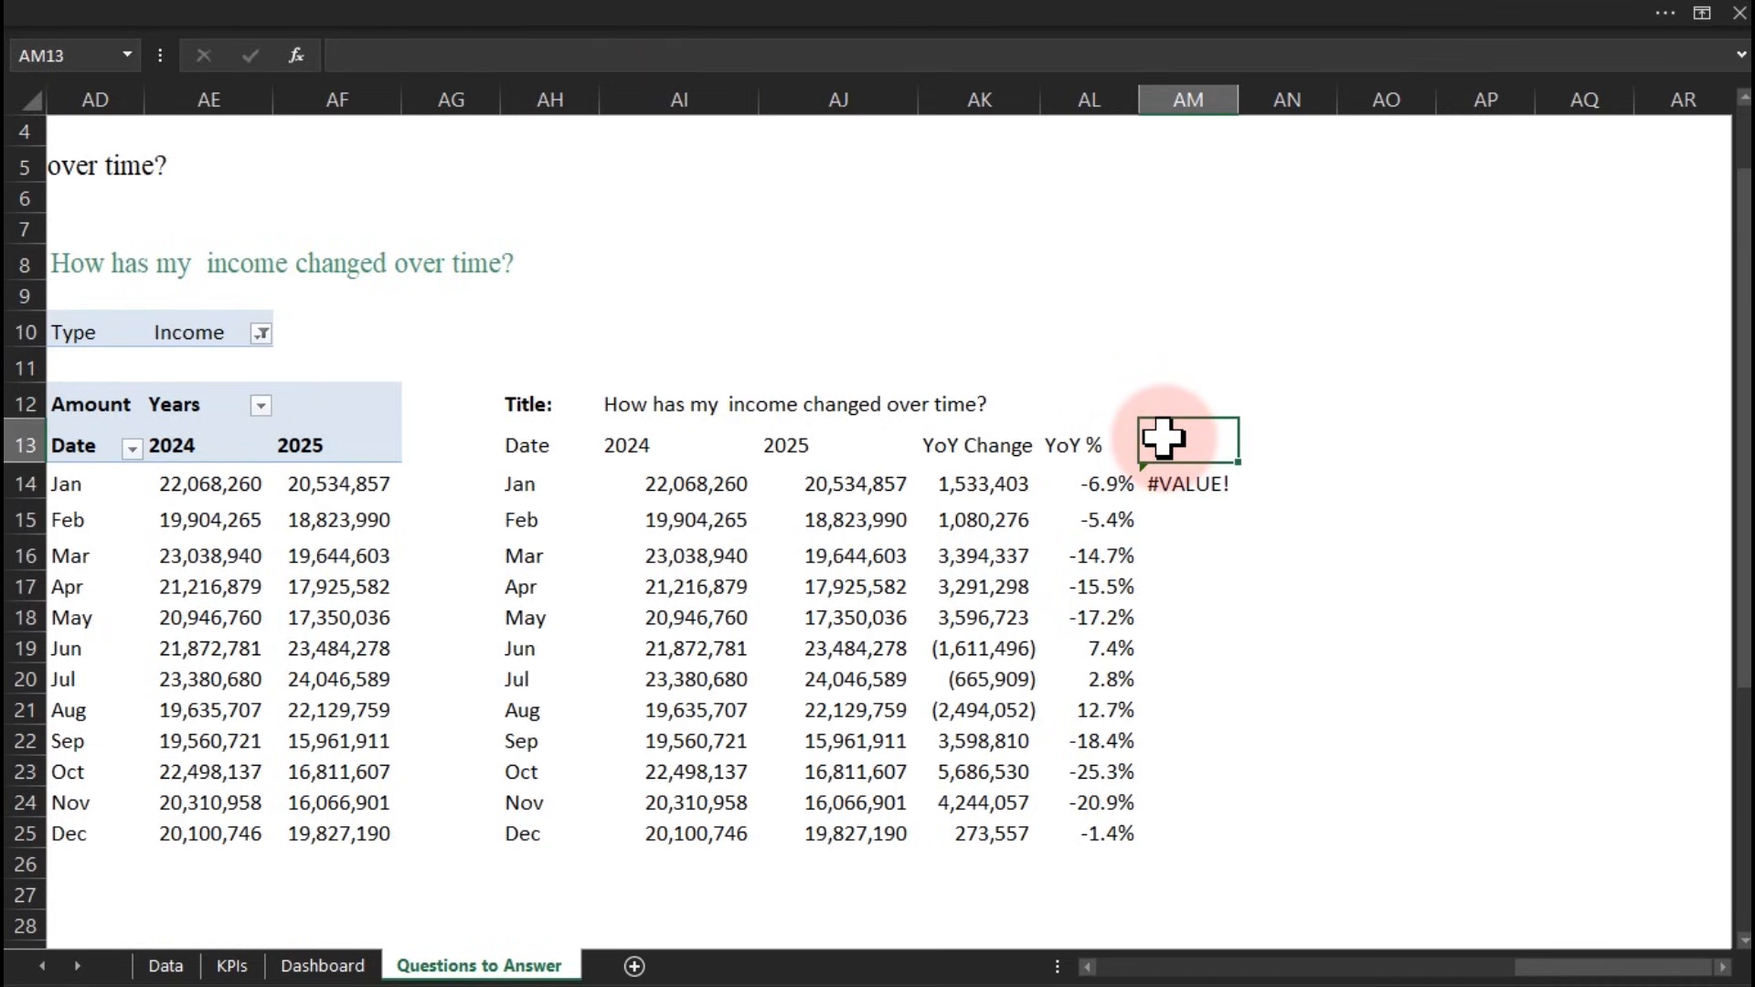
pyautogui.write('2024')
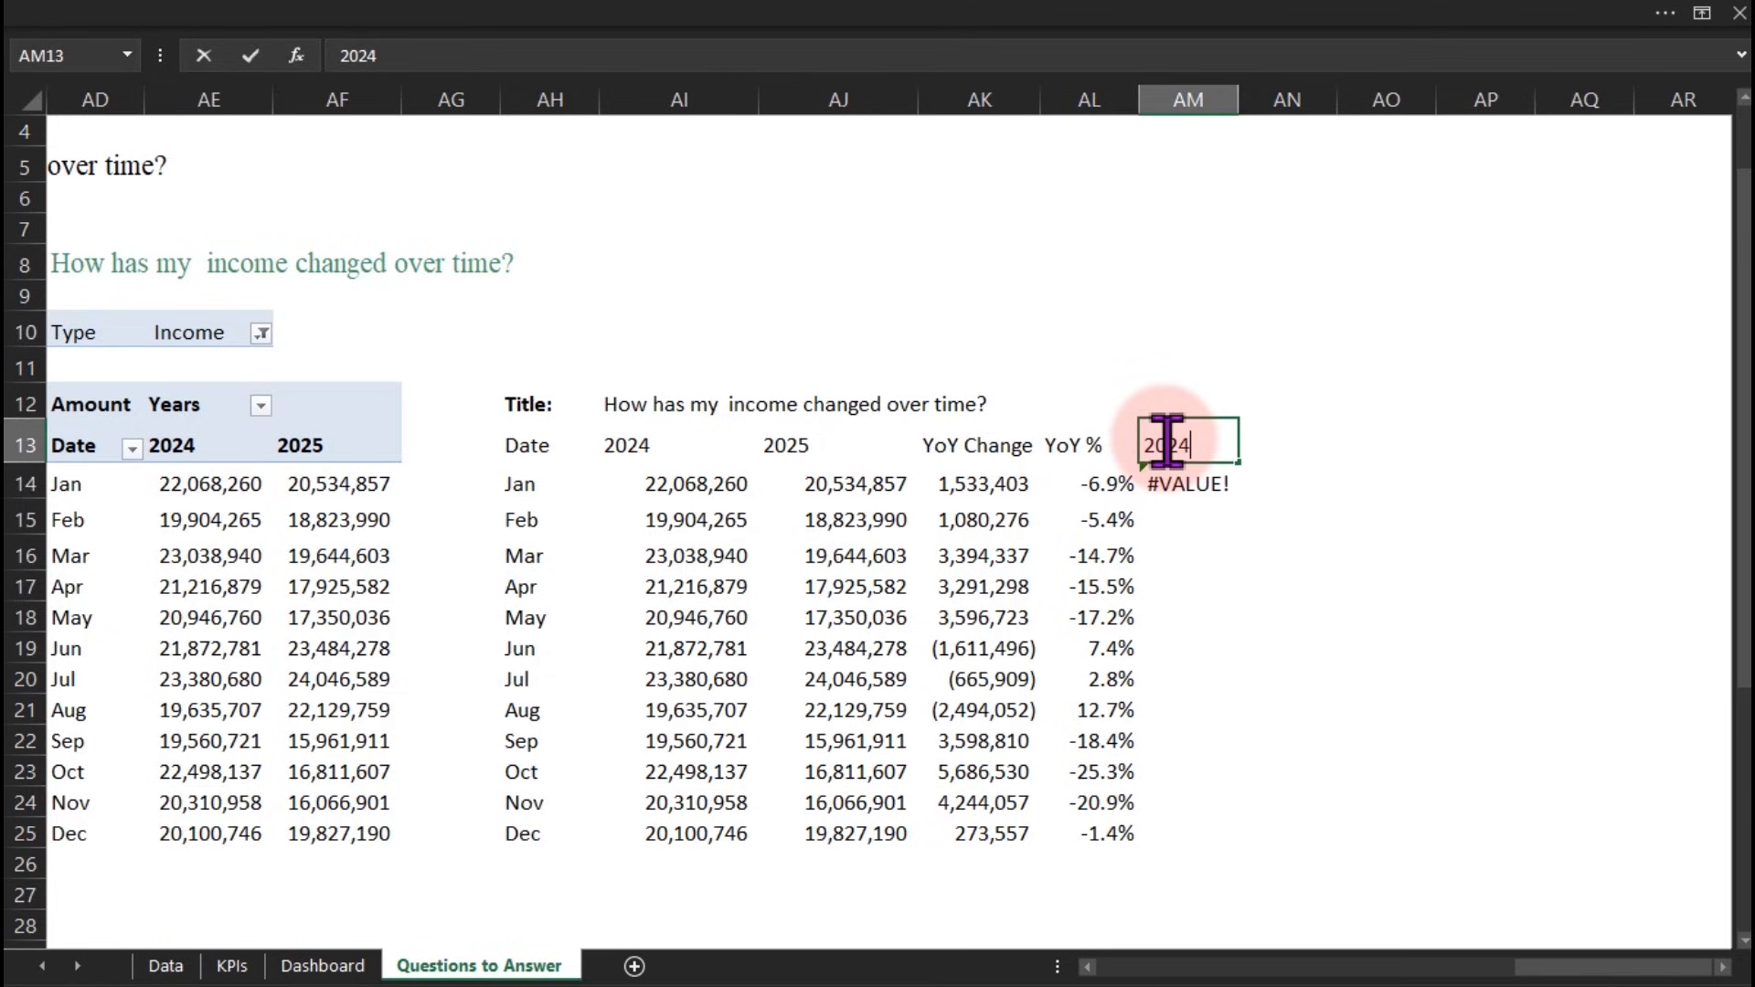
pyautogui.press('Tab')
pyautogui.write('2025')
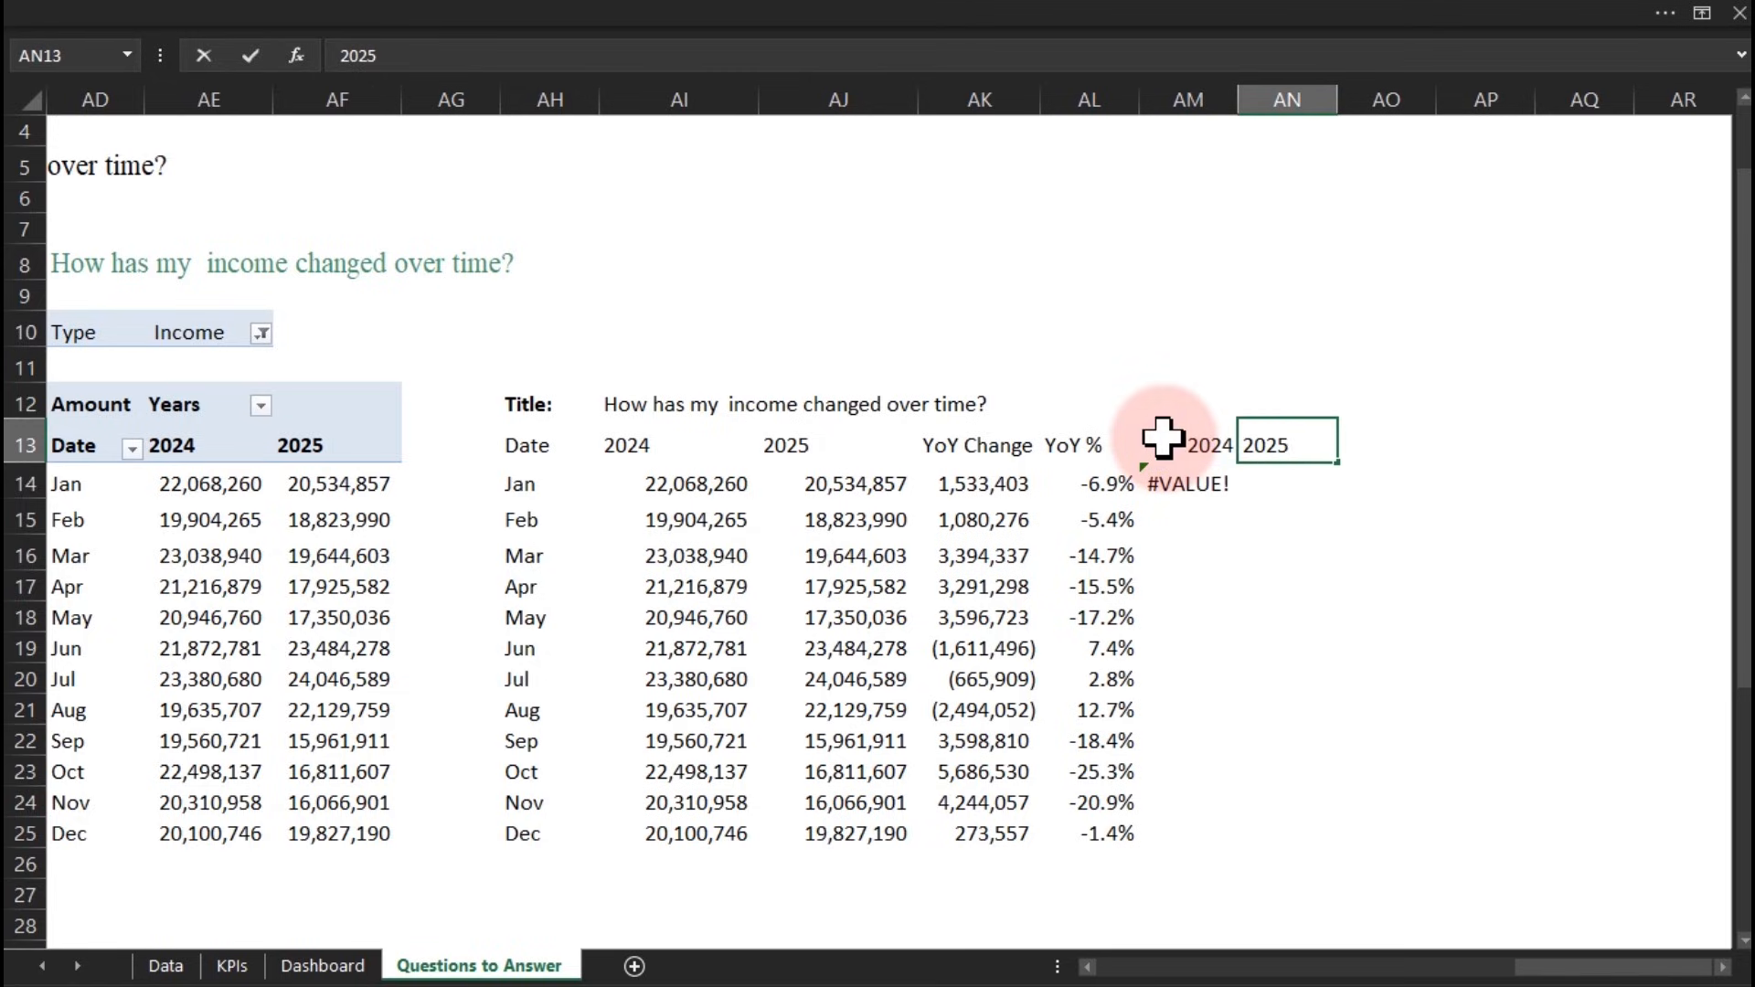
pyautogui.press('Tab')
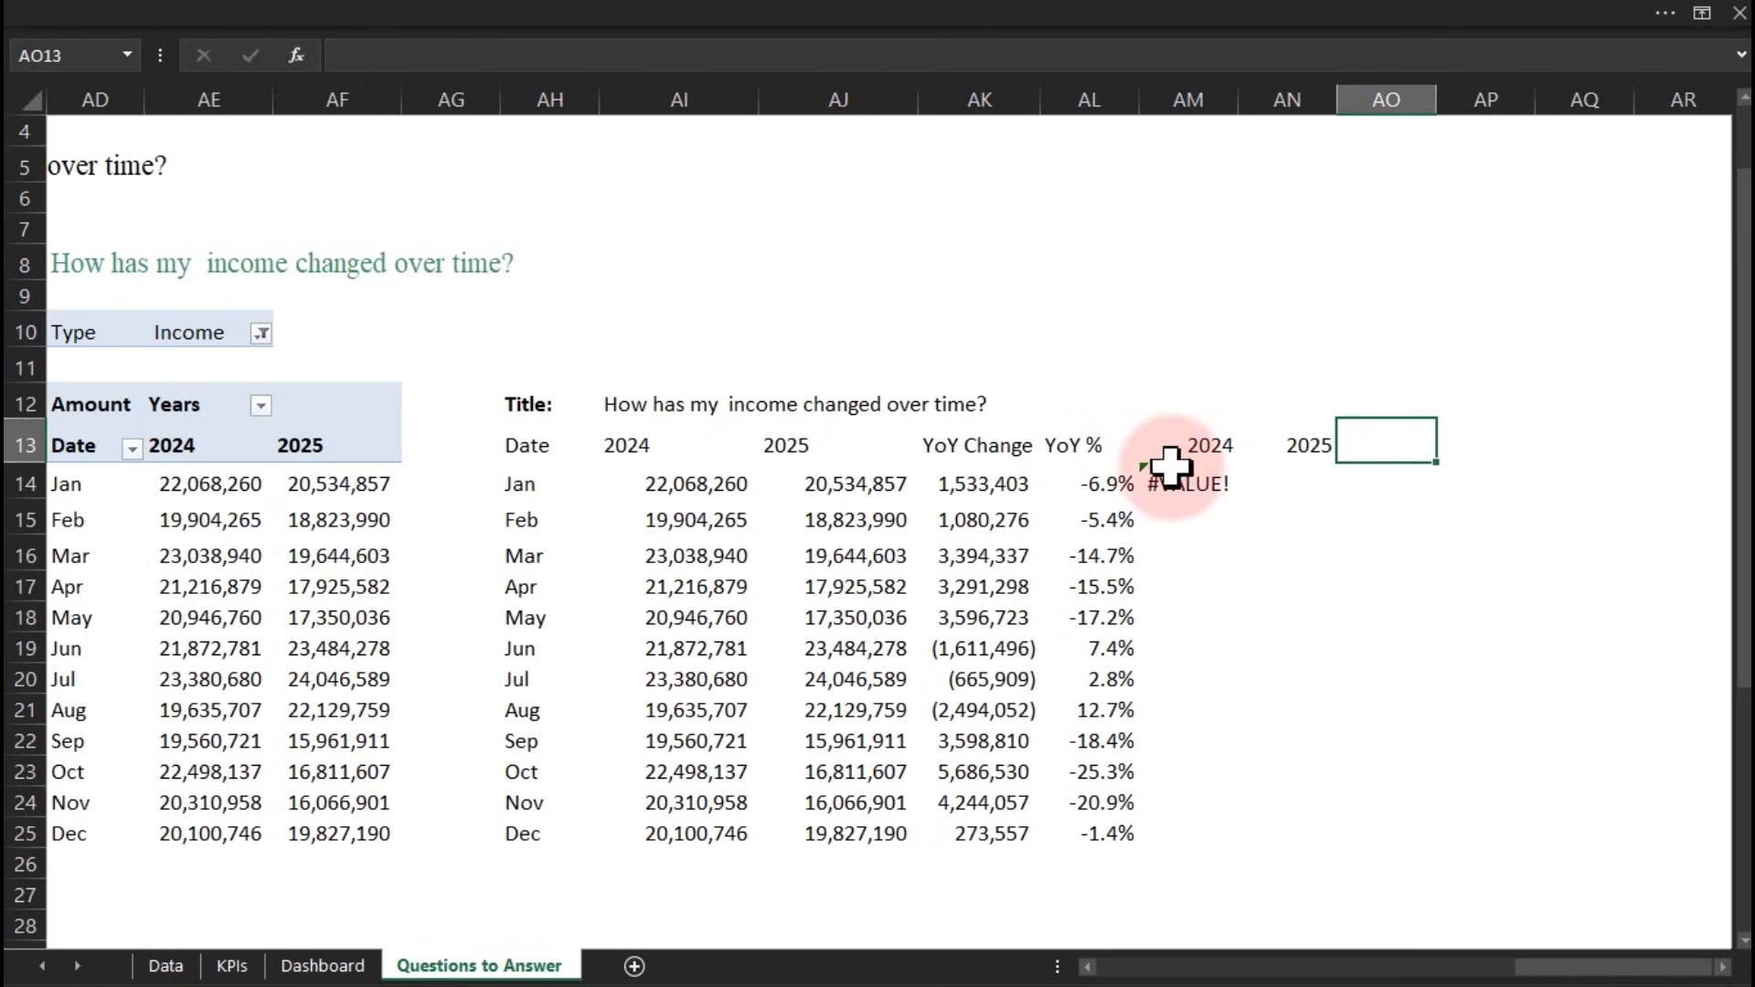
# Replace every D6 reference in the AM14 label formula with AI14, the January 2024 amount
pyautogui.click(1199, 485)
pyautogui.doubleClick(1199, 485)
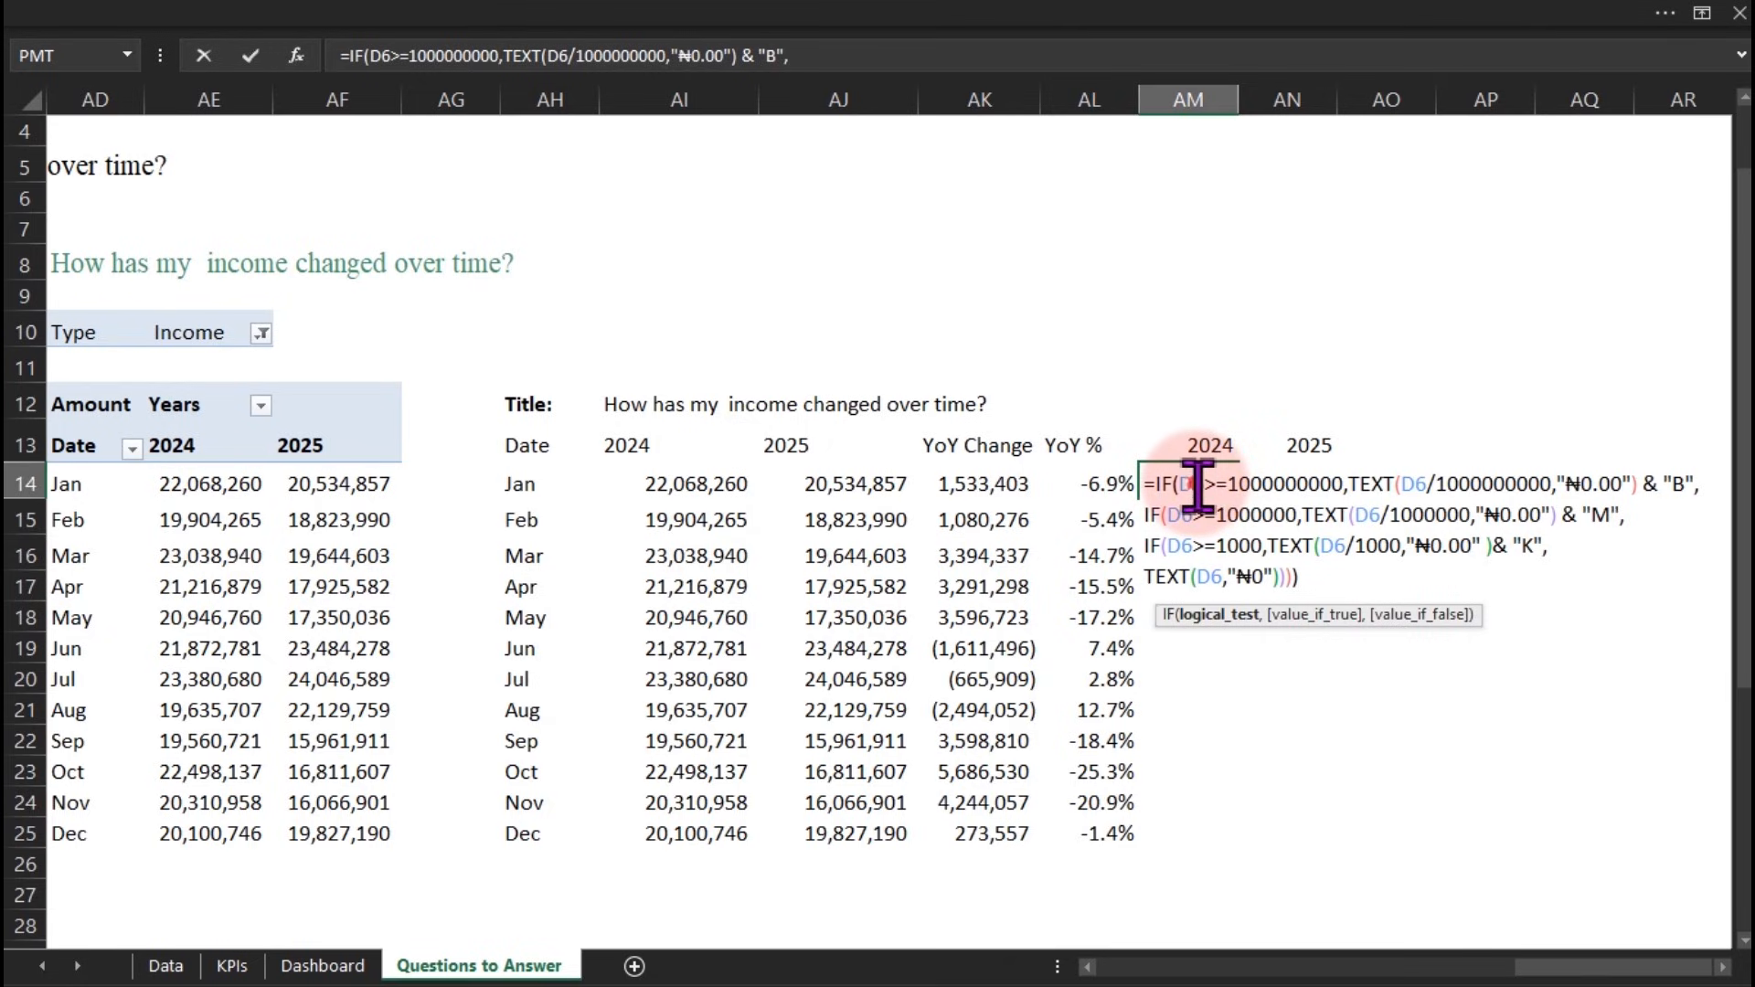
pyautogui.doubleClick(1206, 485)
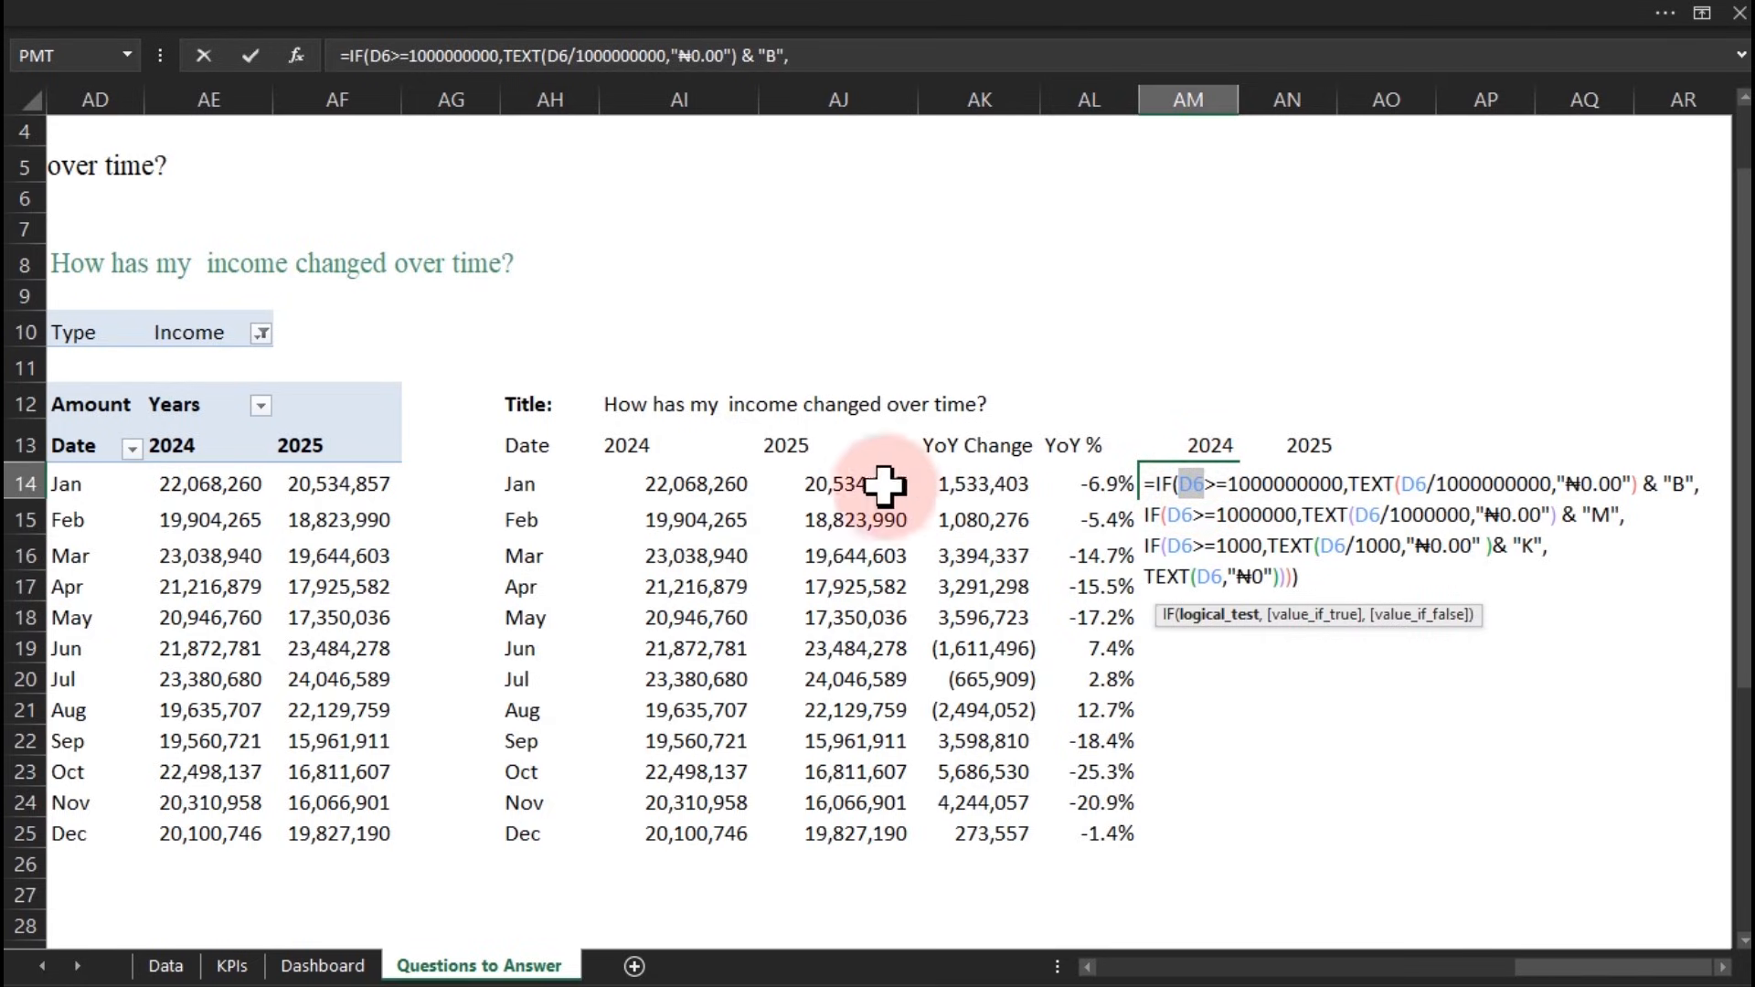
pyautogui.click(690, 484)
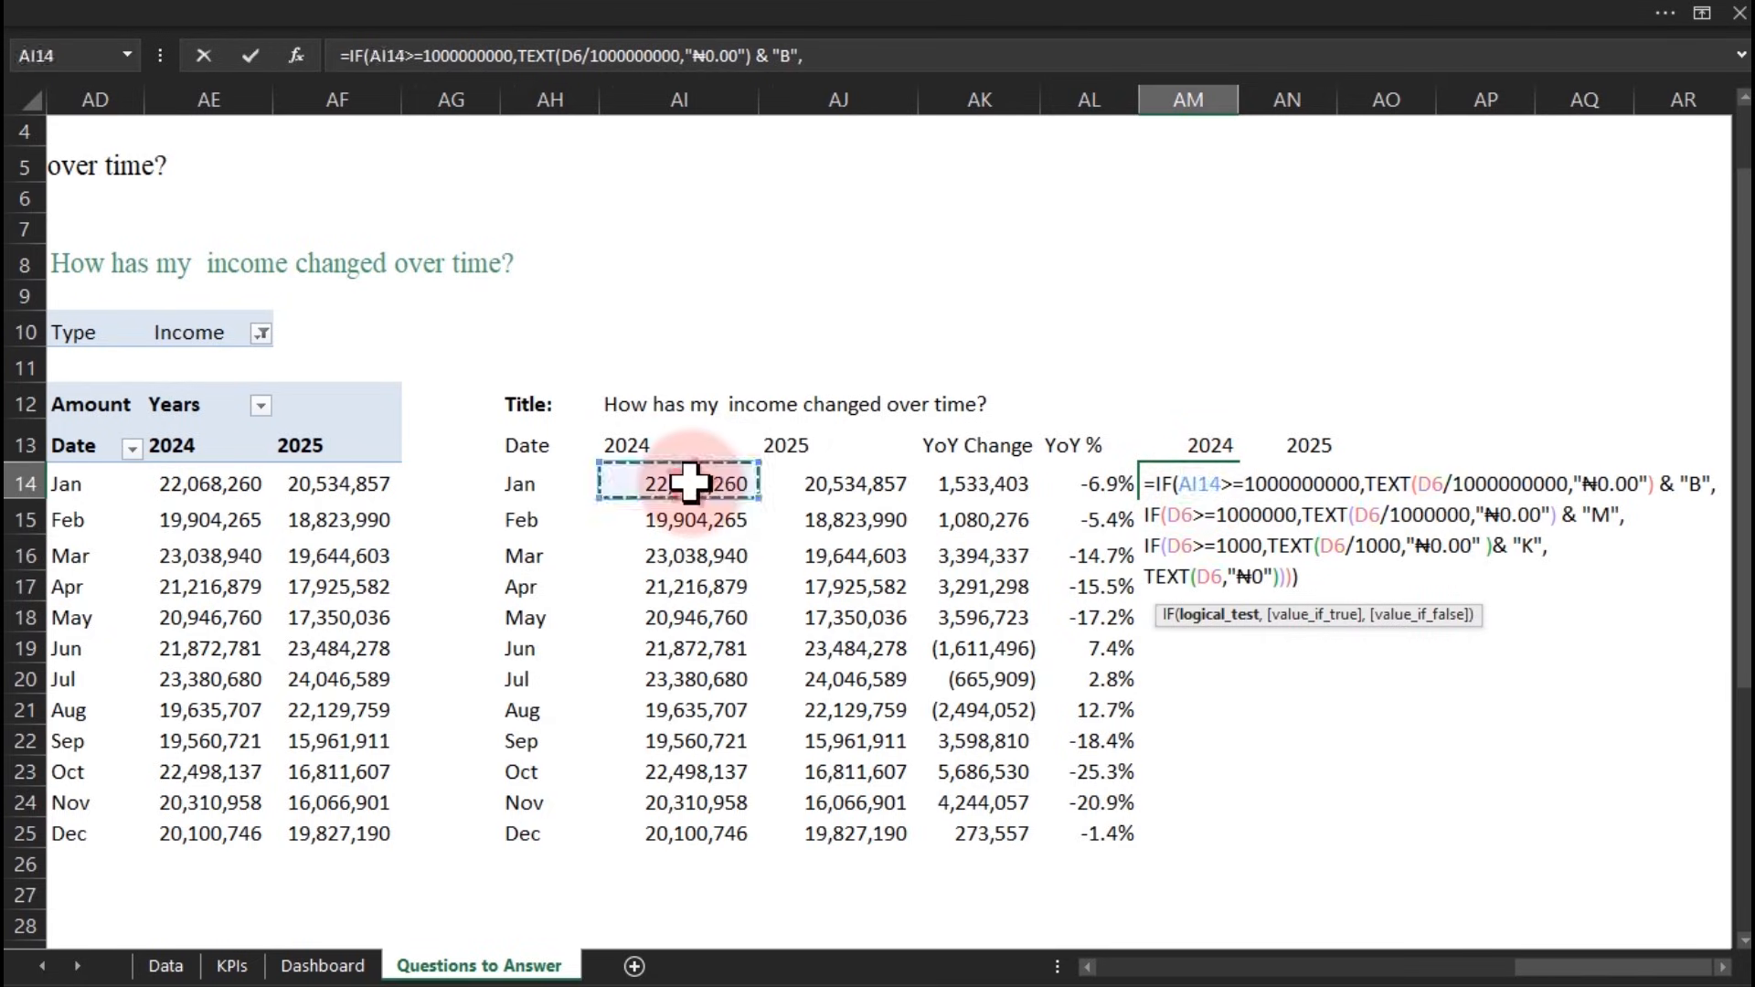
pyautogui.click(1212, 490)
pyautogui.hotkey('ctrl', 'a')
pyautogui.doubleClick(1212, 490)
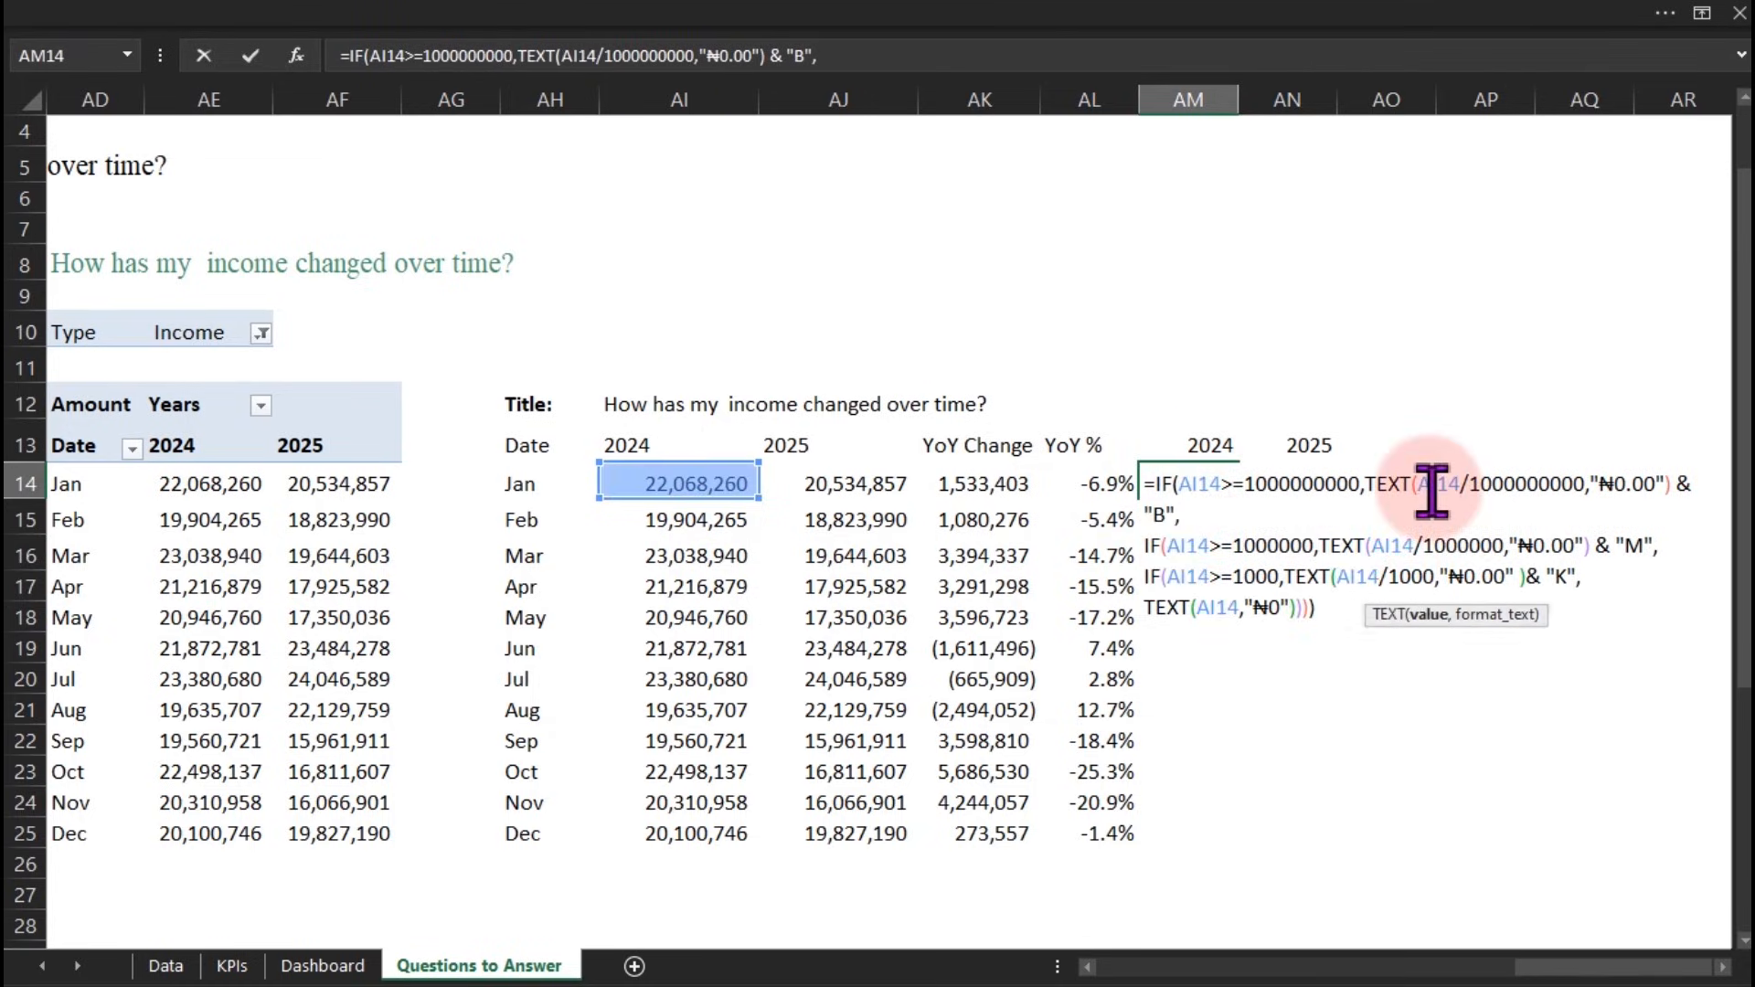
pyautogui.press('Return')
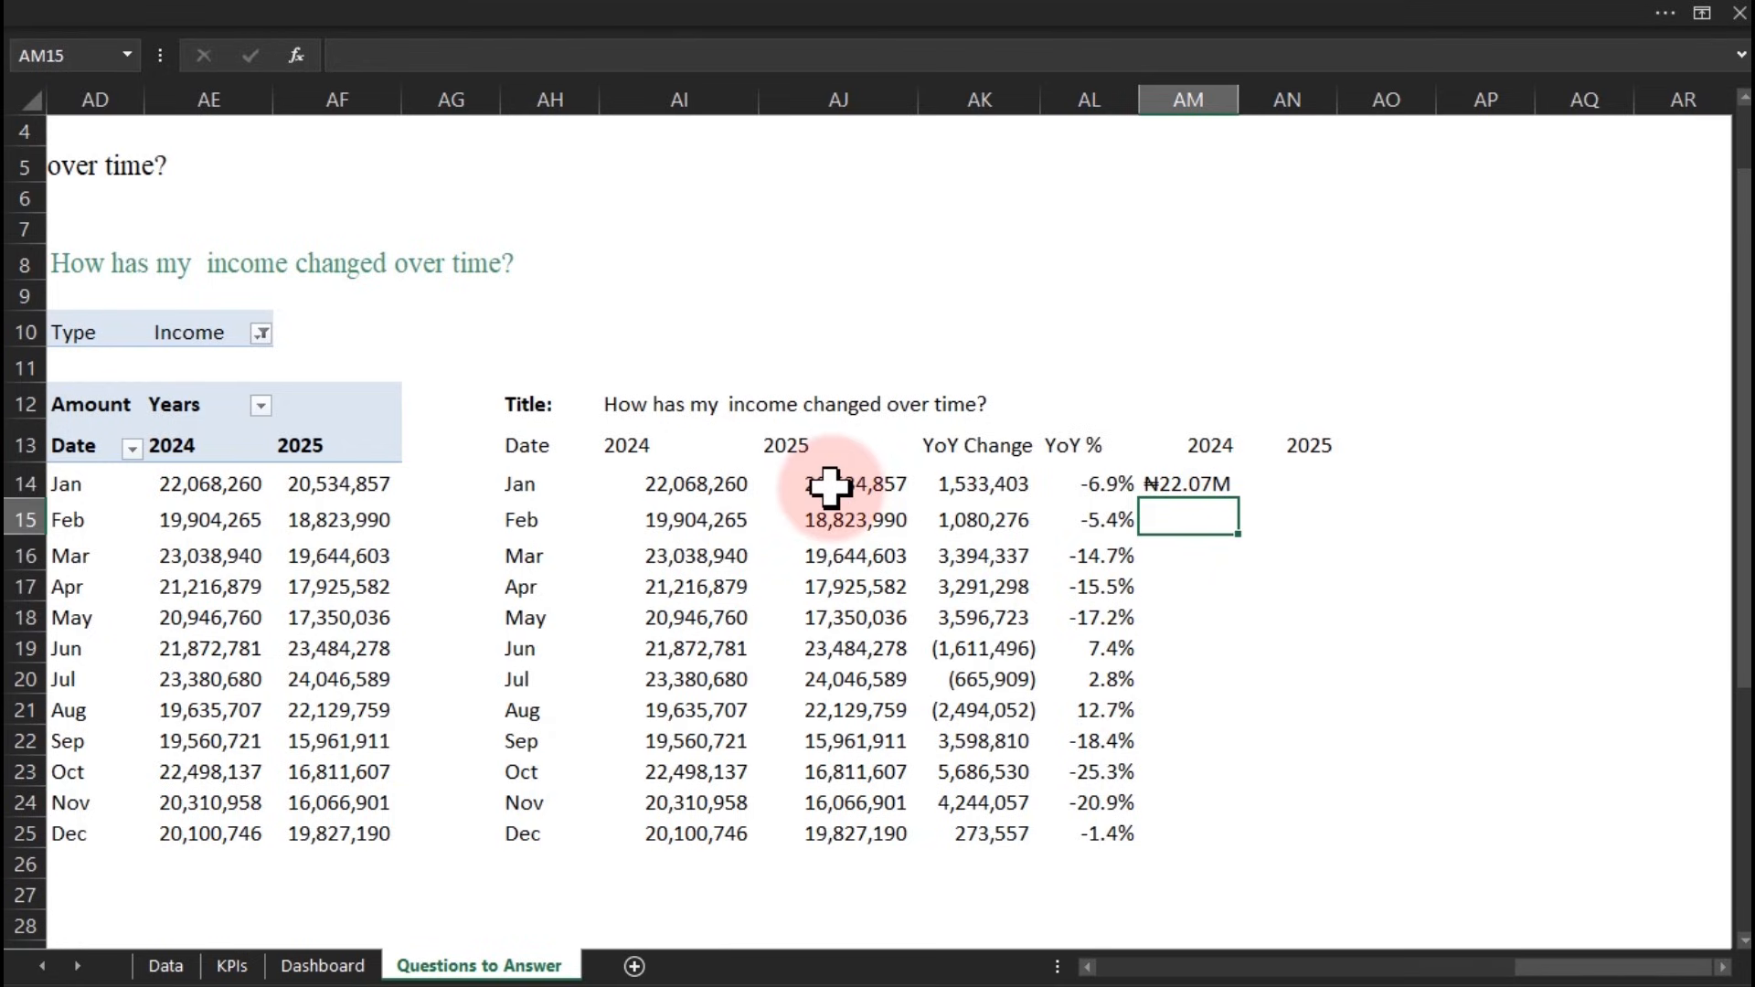
# Change the B, M and K number formats in the AM14 formula to "₦0" so the labels have no decimals
pyautogui.doubleClick(1197, 484)
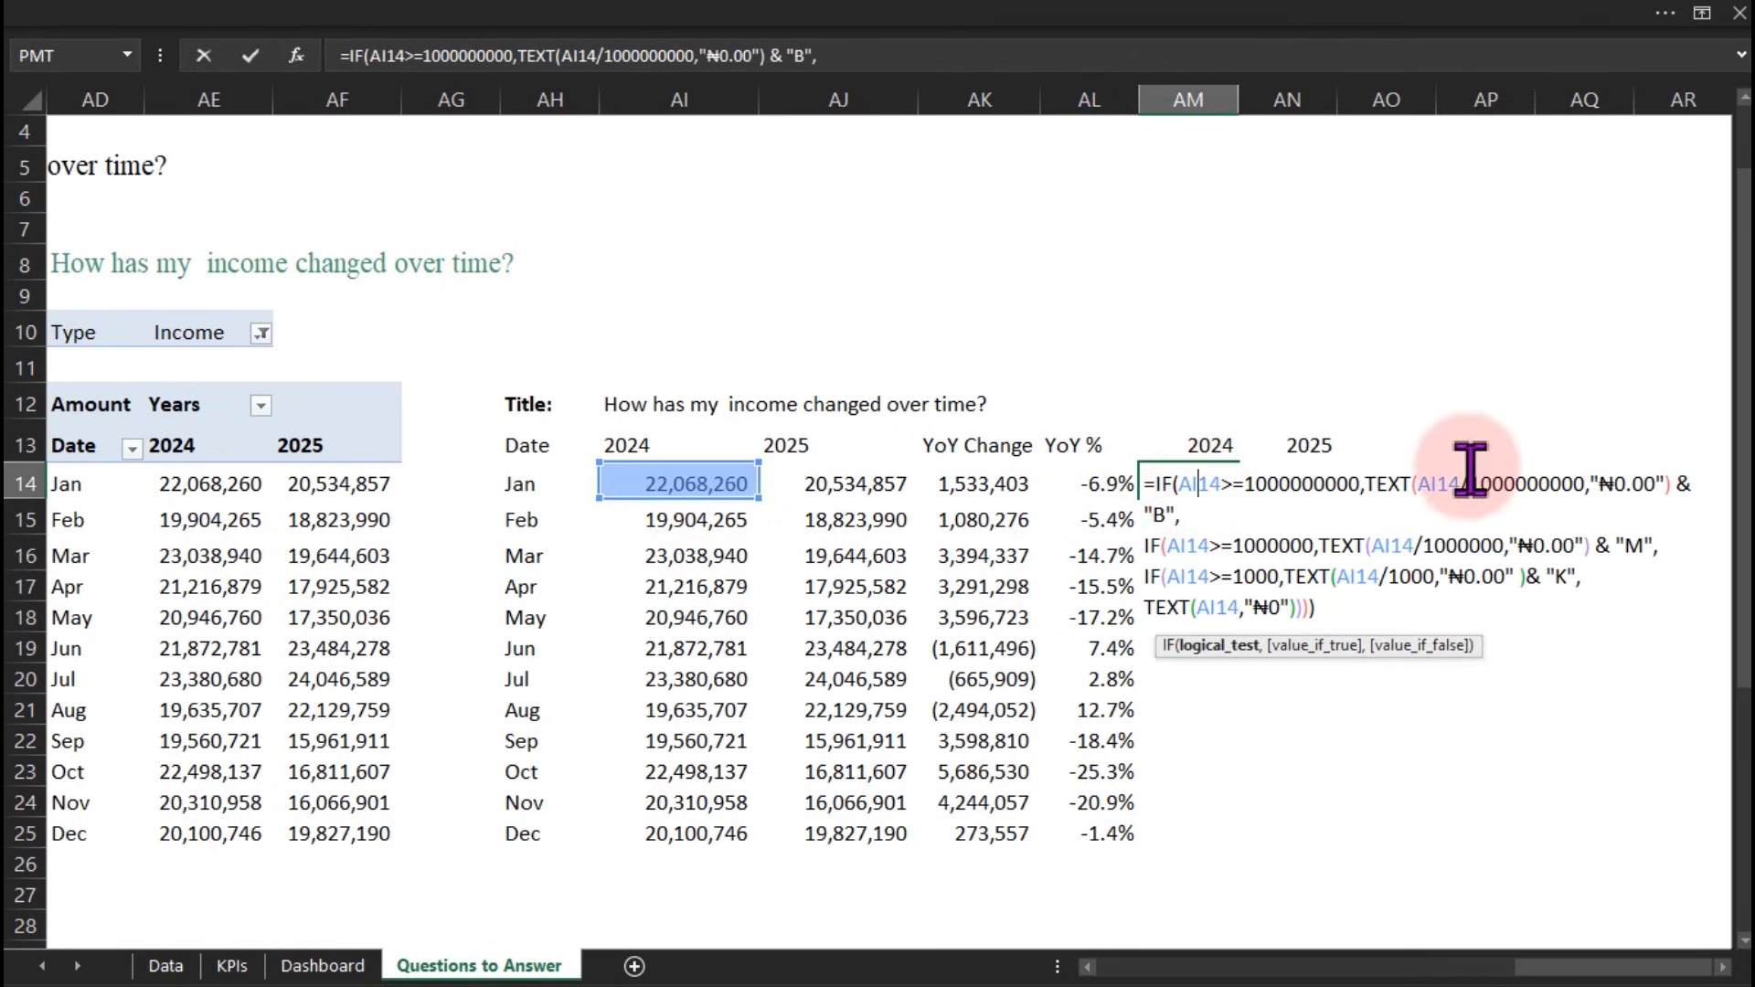
pyautogui.click(1650, 484)
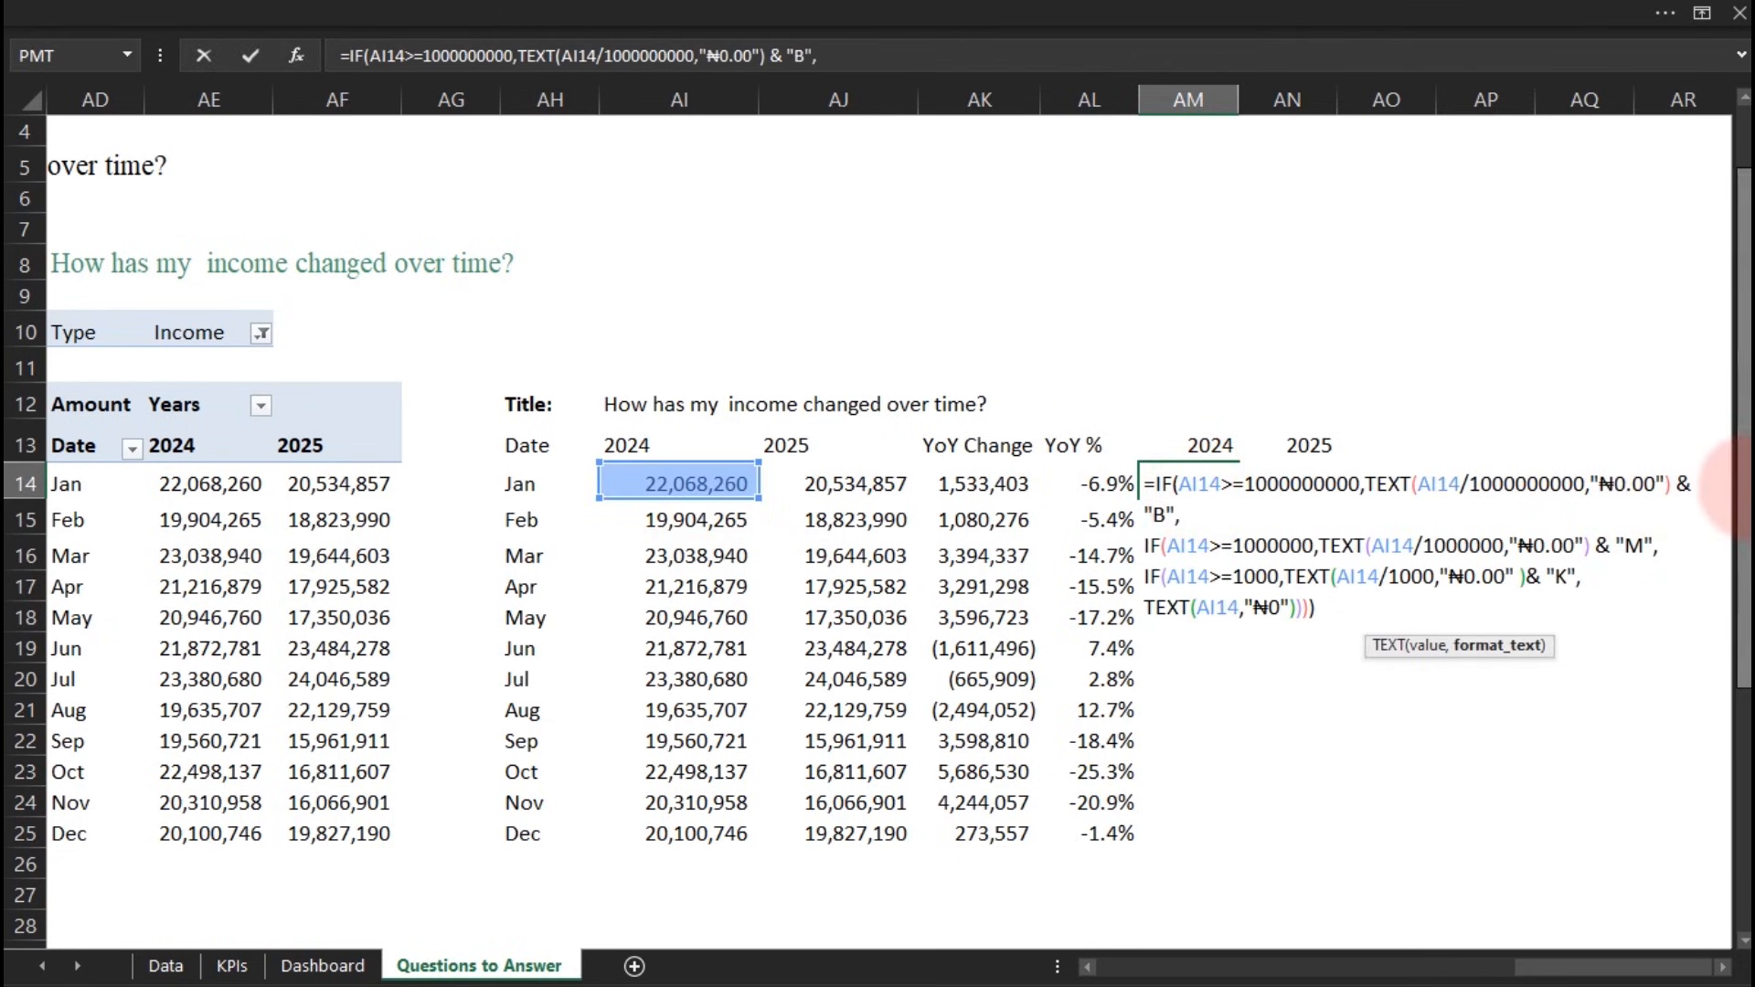
pyautogui.press('BackSpace')
pyautogui.press('BackSpace')
pyautogui.press('BackSpace')
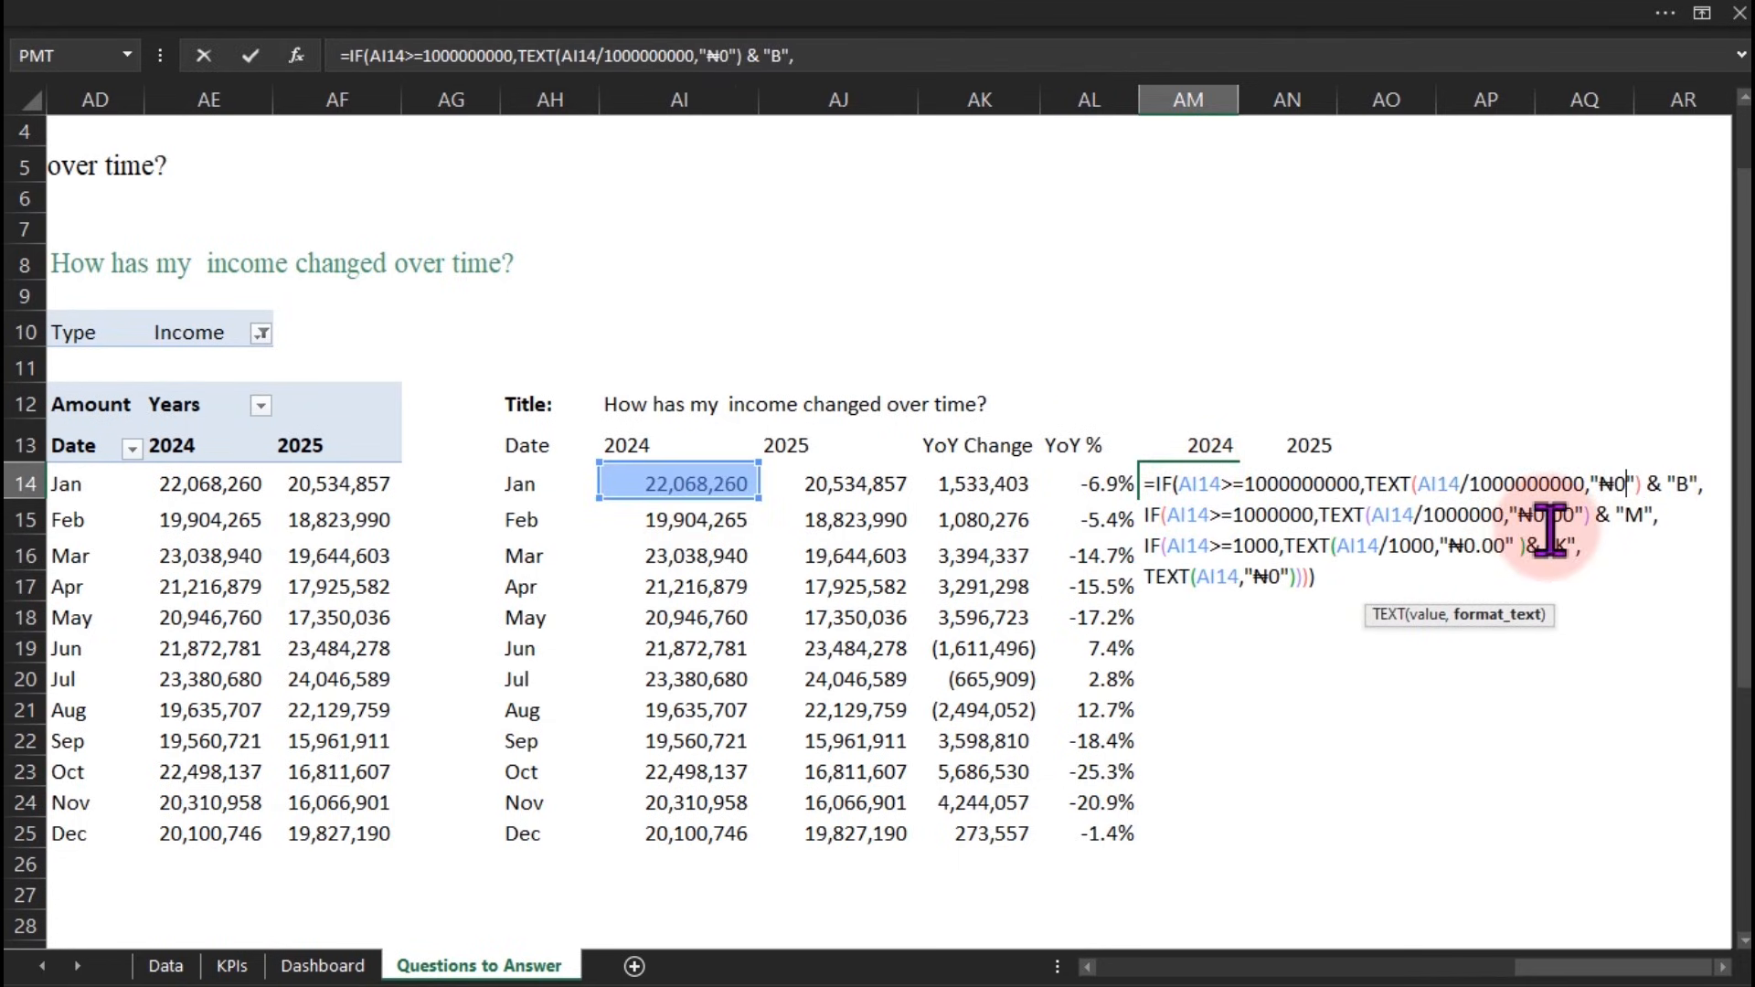
pyautogui.click(1573, 515)
pyautogui.press('BackSpace')
pyautogui.press('BackSpace')
pyautogui.press('Delete')
pyautogui.click(1503, 547)
pyautogui.press('BackSpace')
pyautogui.press('BackSpace')
pyautogui.press('BackSpace')
pyautogui.press('Return')
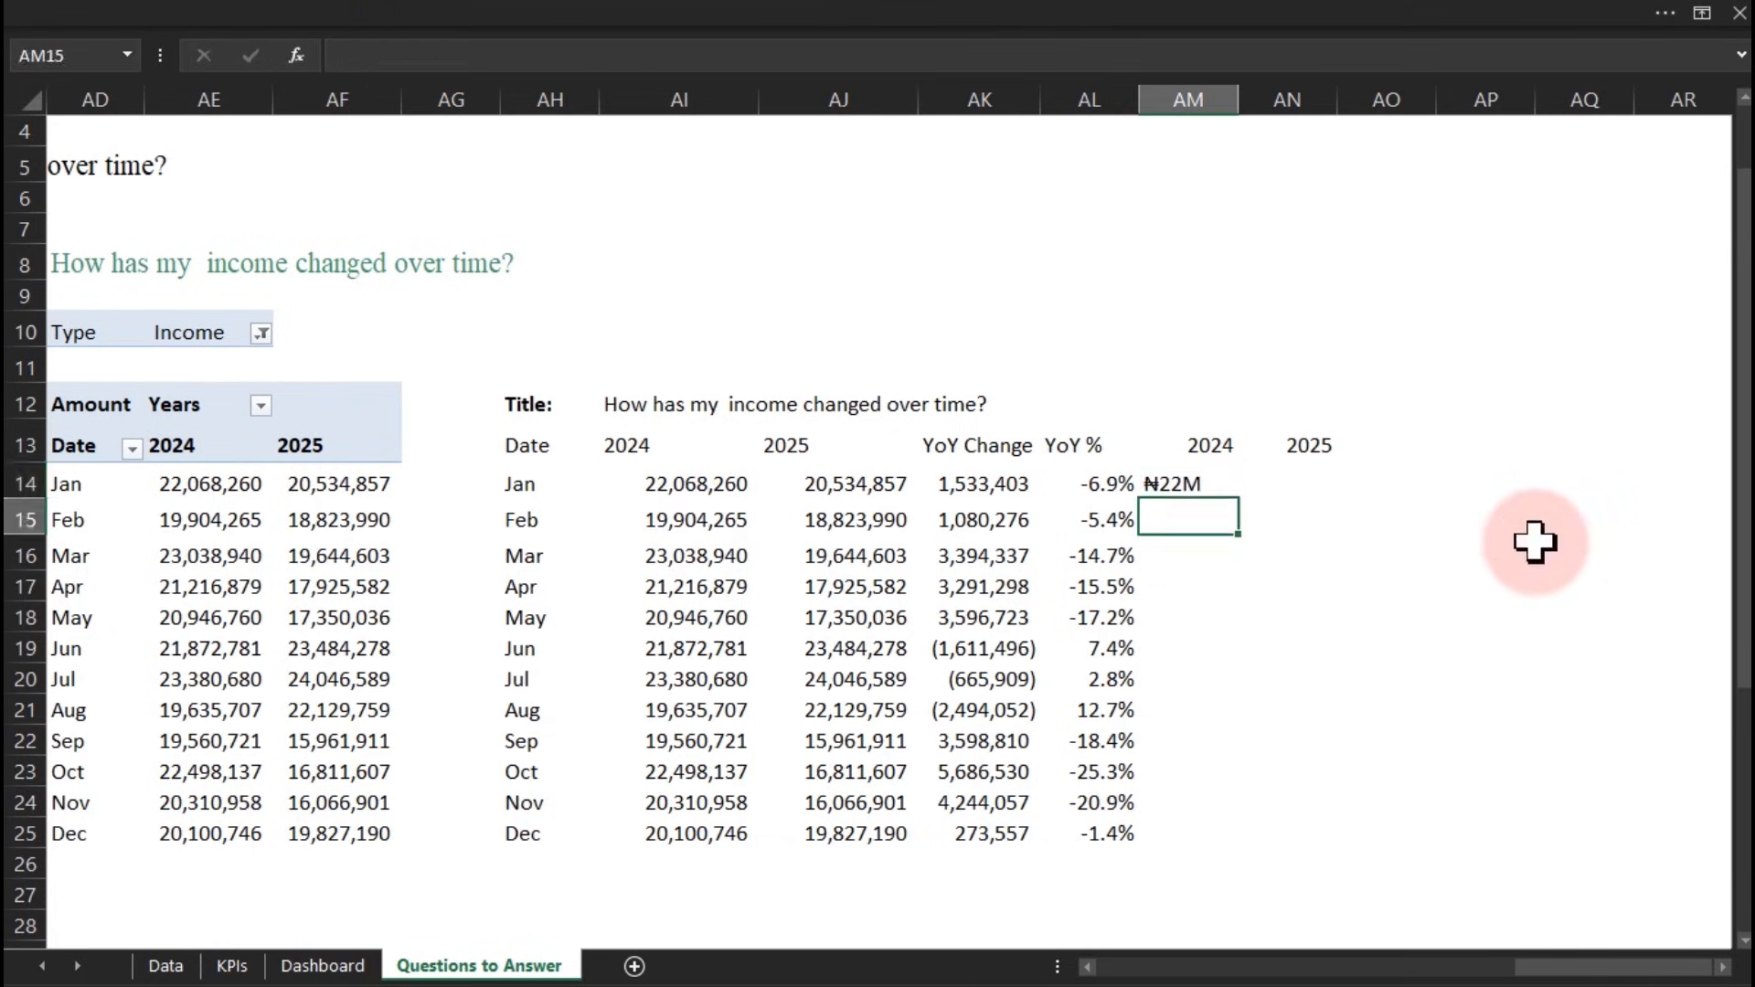
# Fill the AM14 label formula down to AM25 and across to AN14:AN25, and check the references in AN14
pyautogui.click(1214, 477)
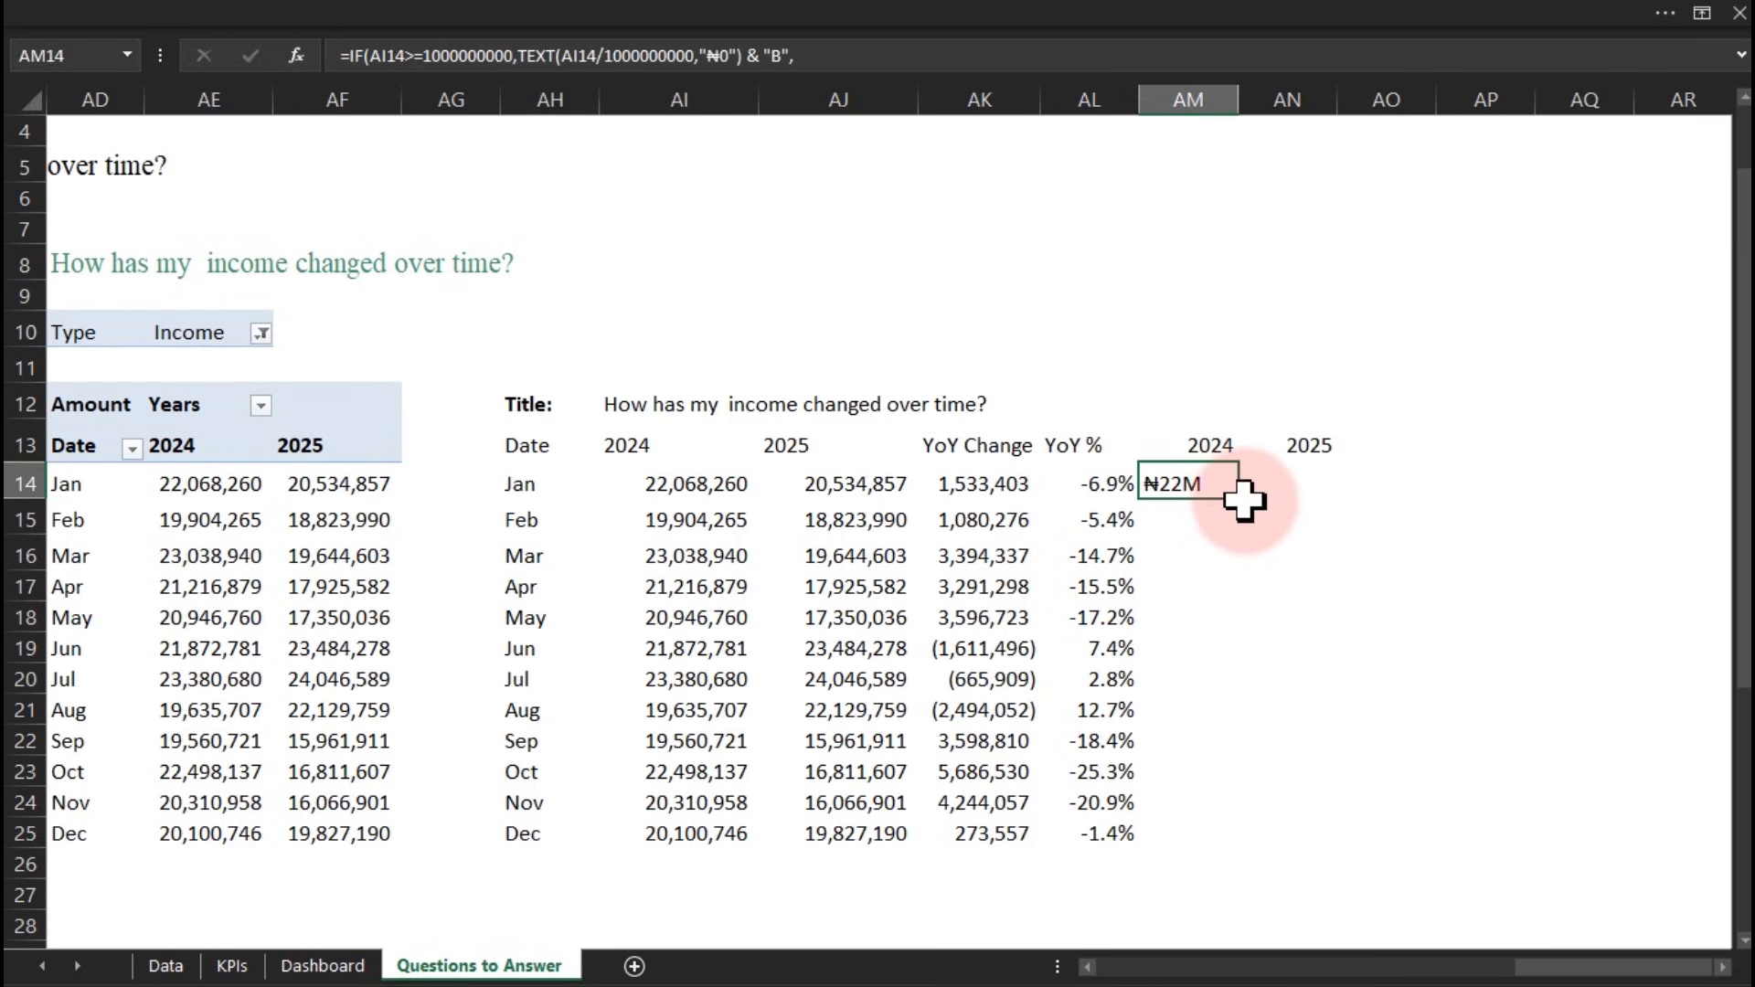
pyautogui.doubleClick(1237, 498)
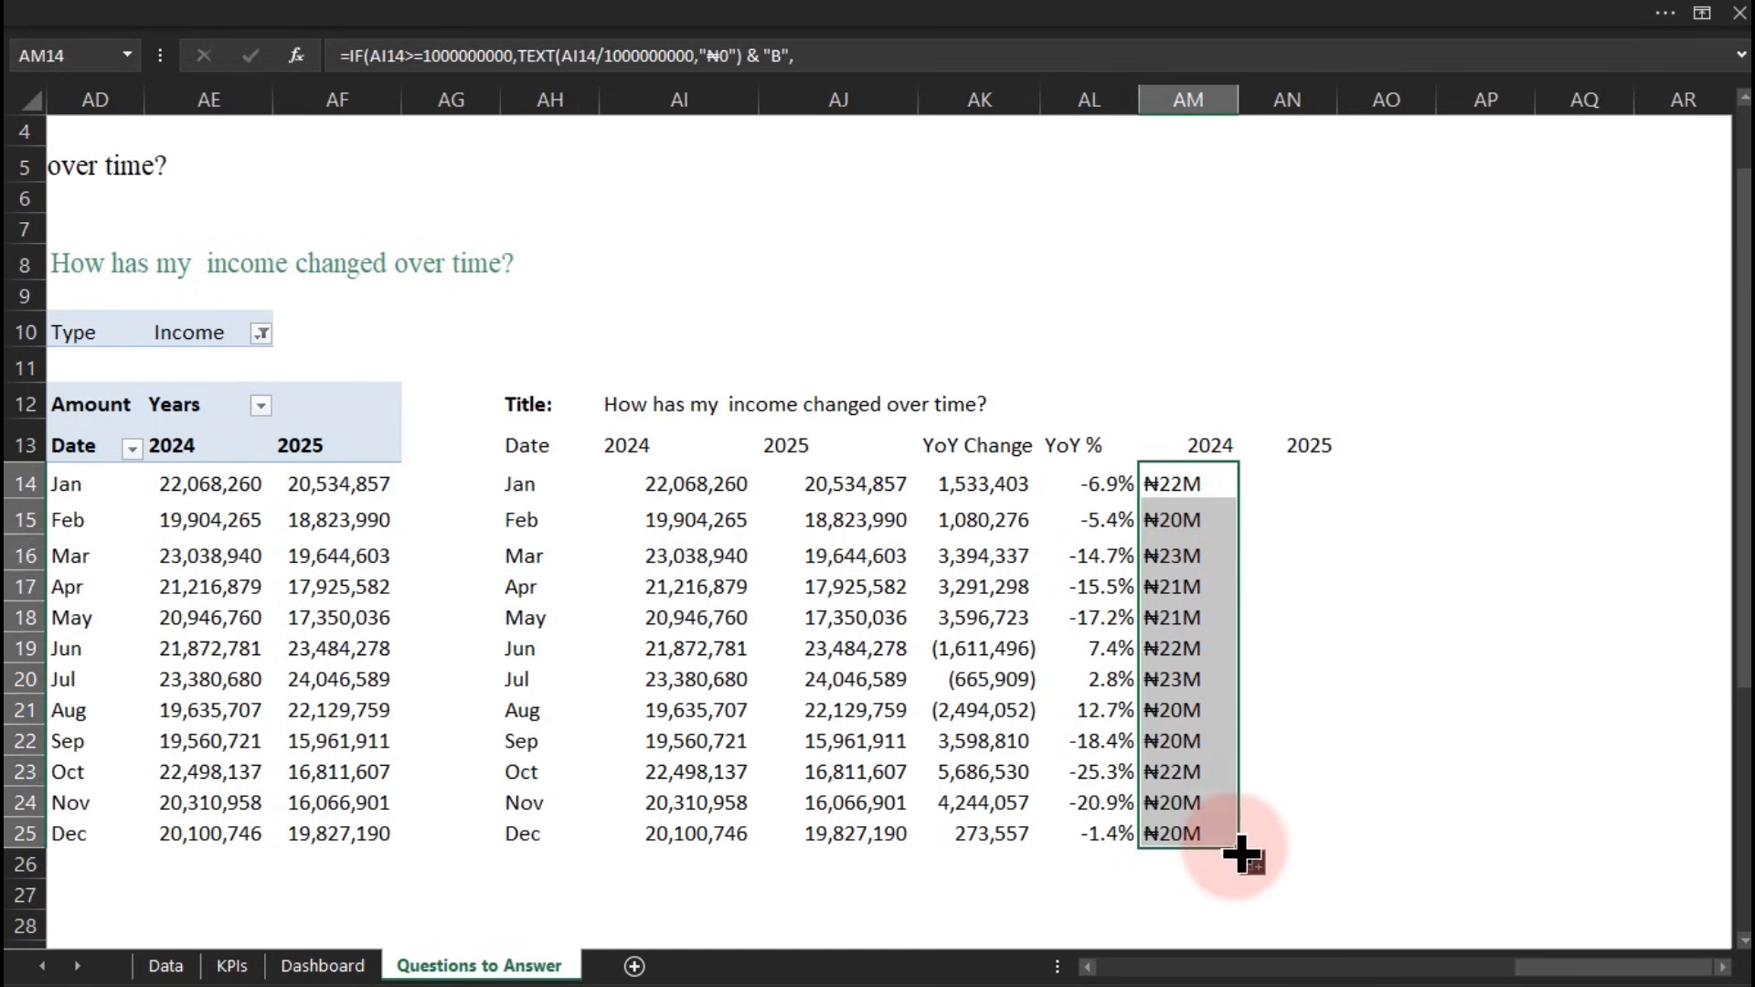
pyautogui.moveTo(1238, 848); pyautogui.dragTo(1304, 839)
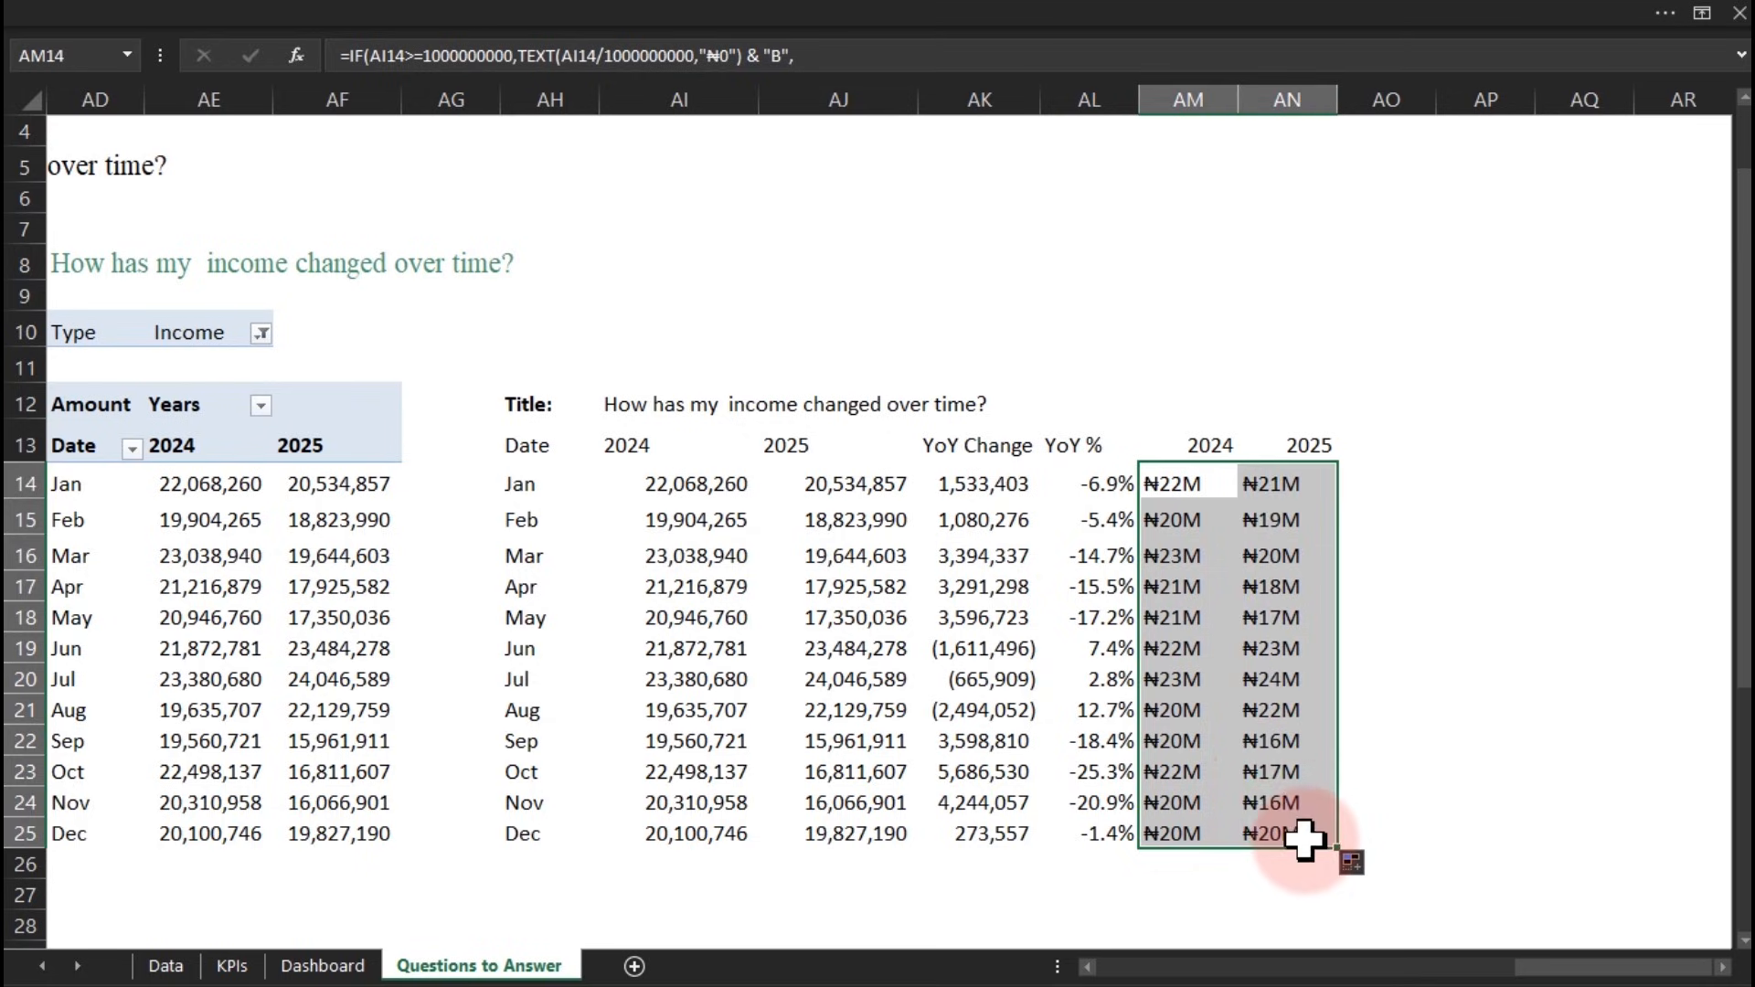
pyautogui.click(1275, 489)
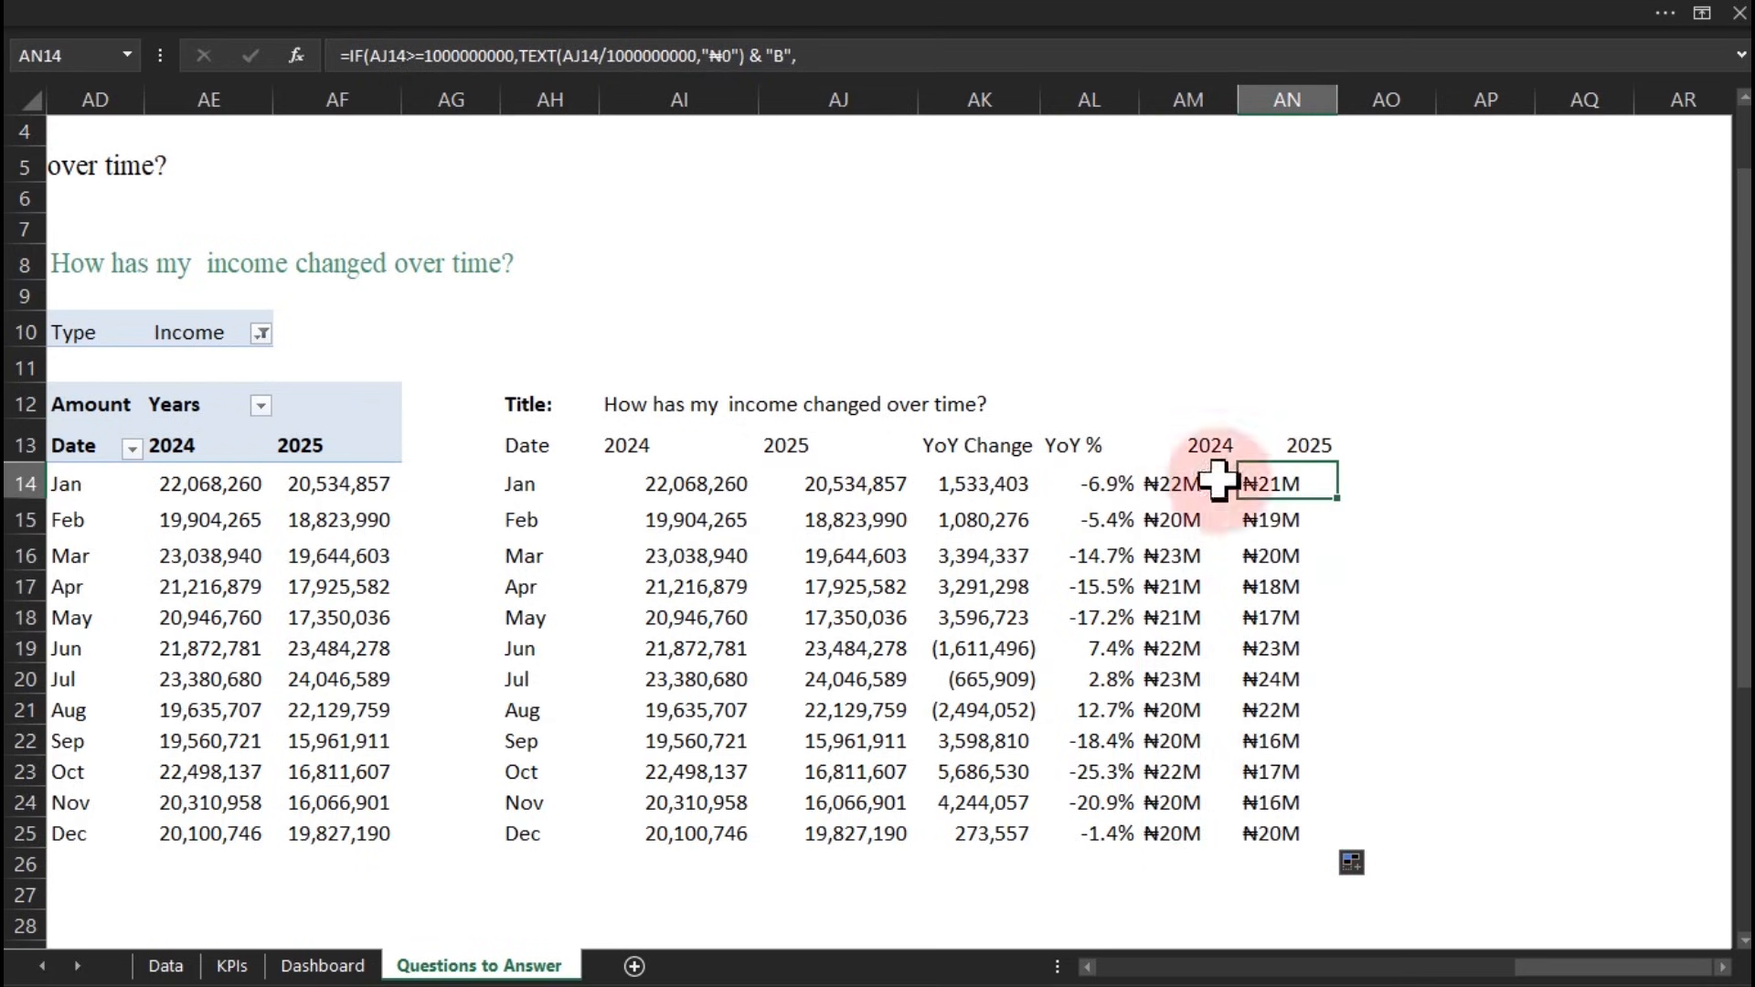
pyautogui.doubleClick(1275, 481)
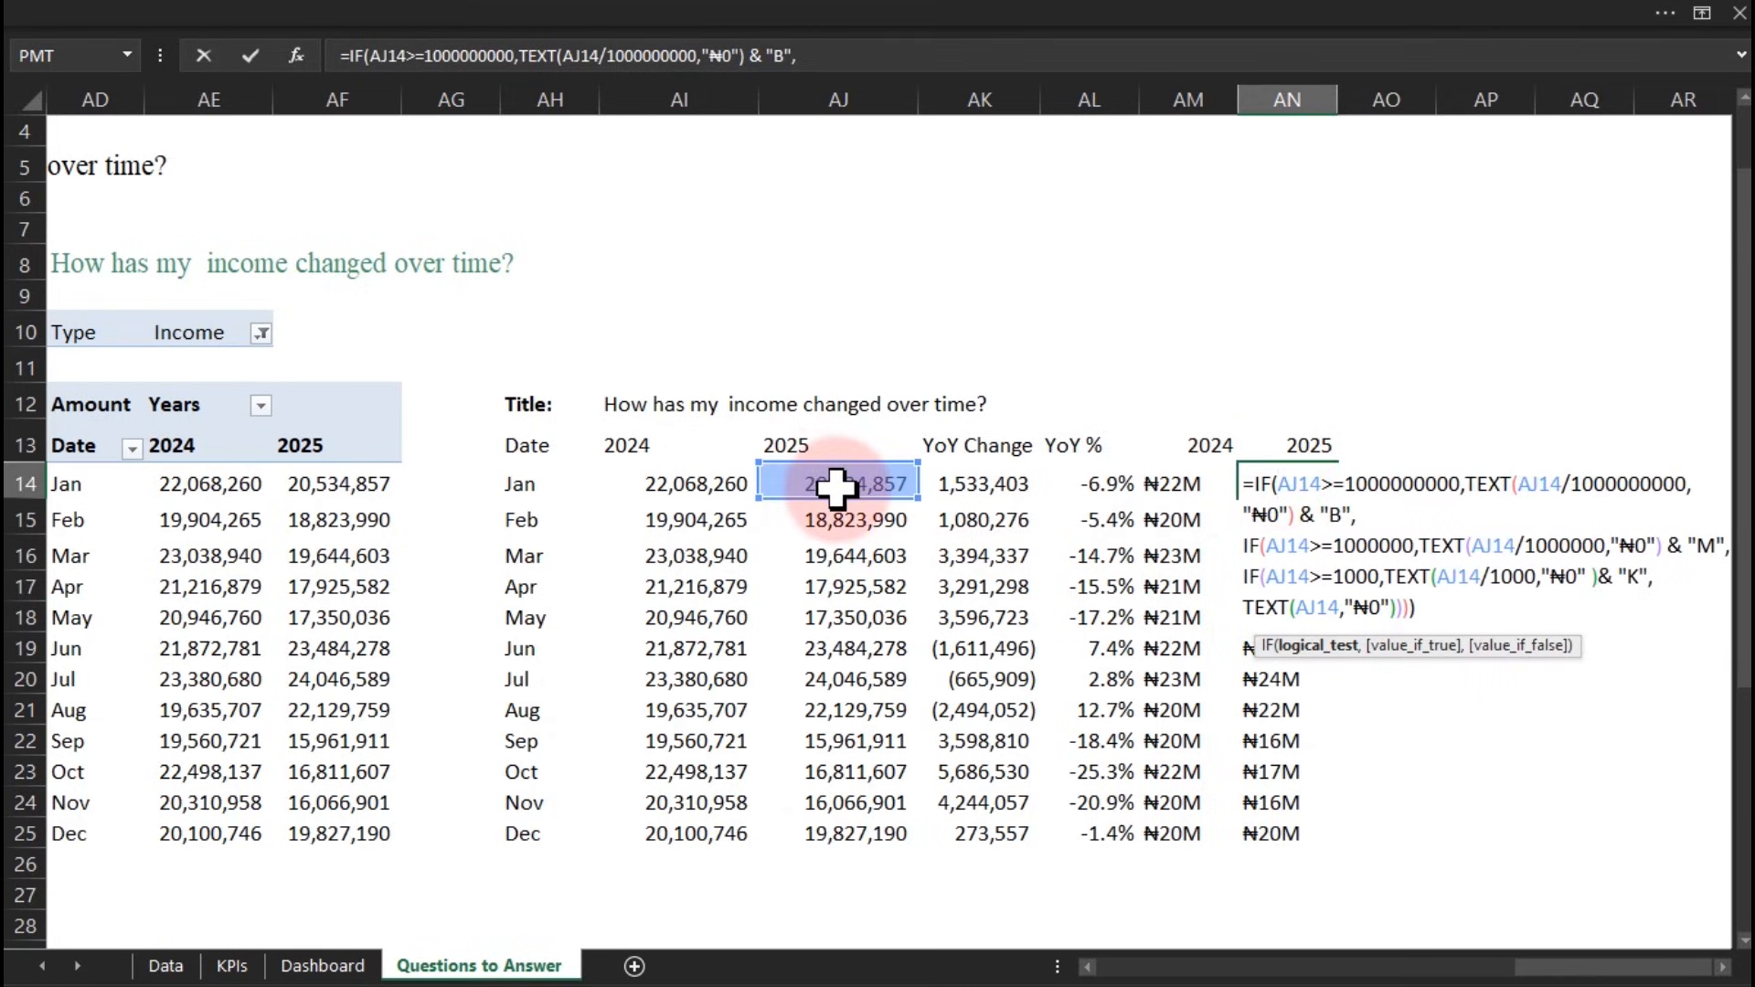
pyautogui.press('Escape')
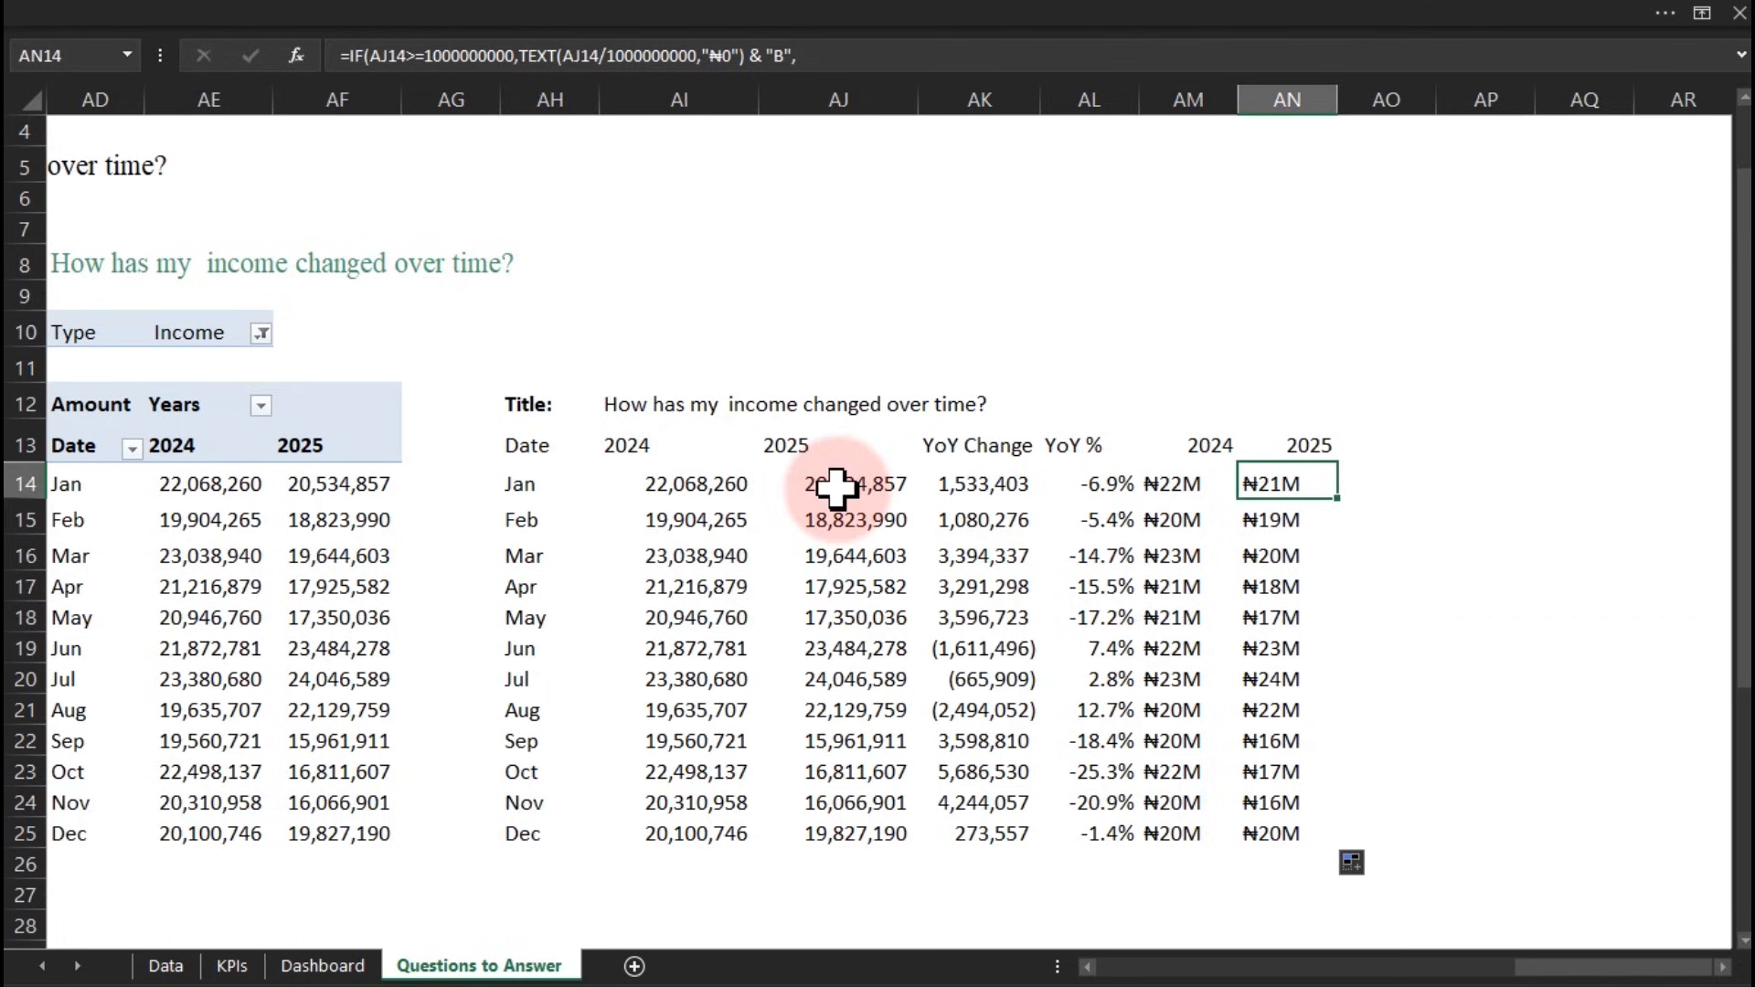
# Insert a 2-D stacked column chart from the Date, 2024, 2025 and YoY Change data in AH13:AK25
pyautogui.moveTo(539, 447); pyautogui.dragTo(979, 832)
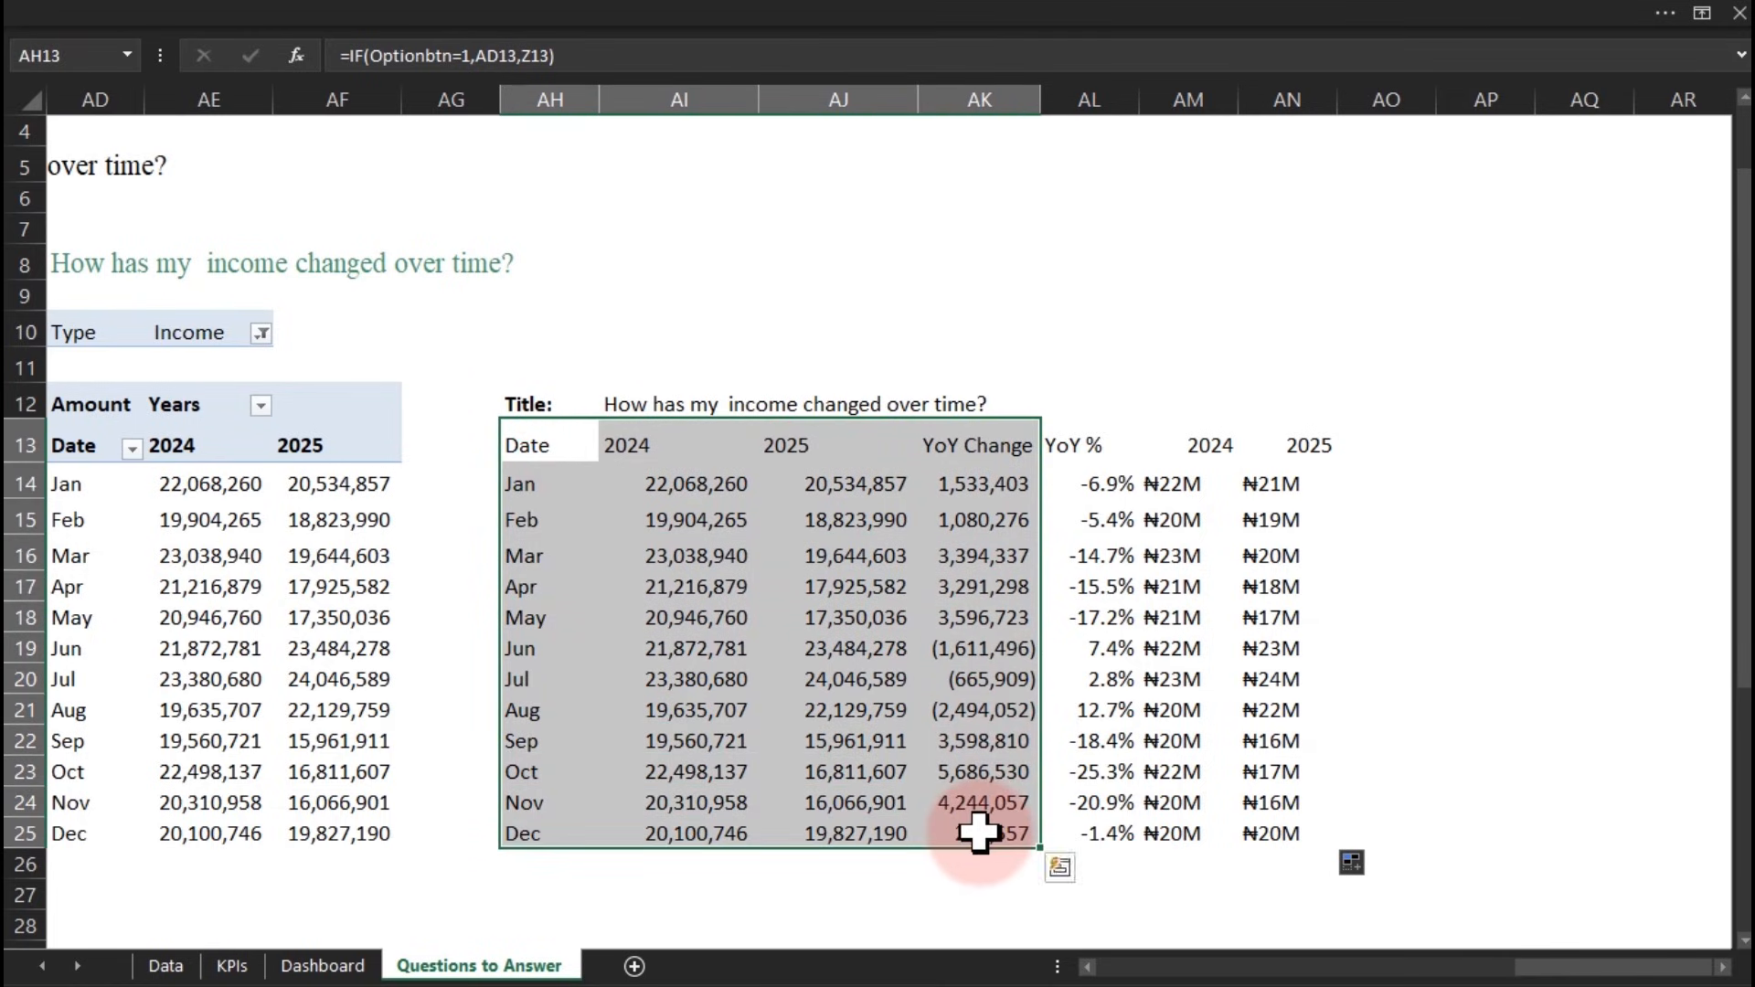
pyautogui.click(478, 17)
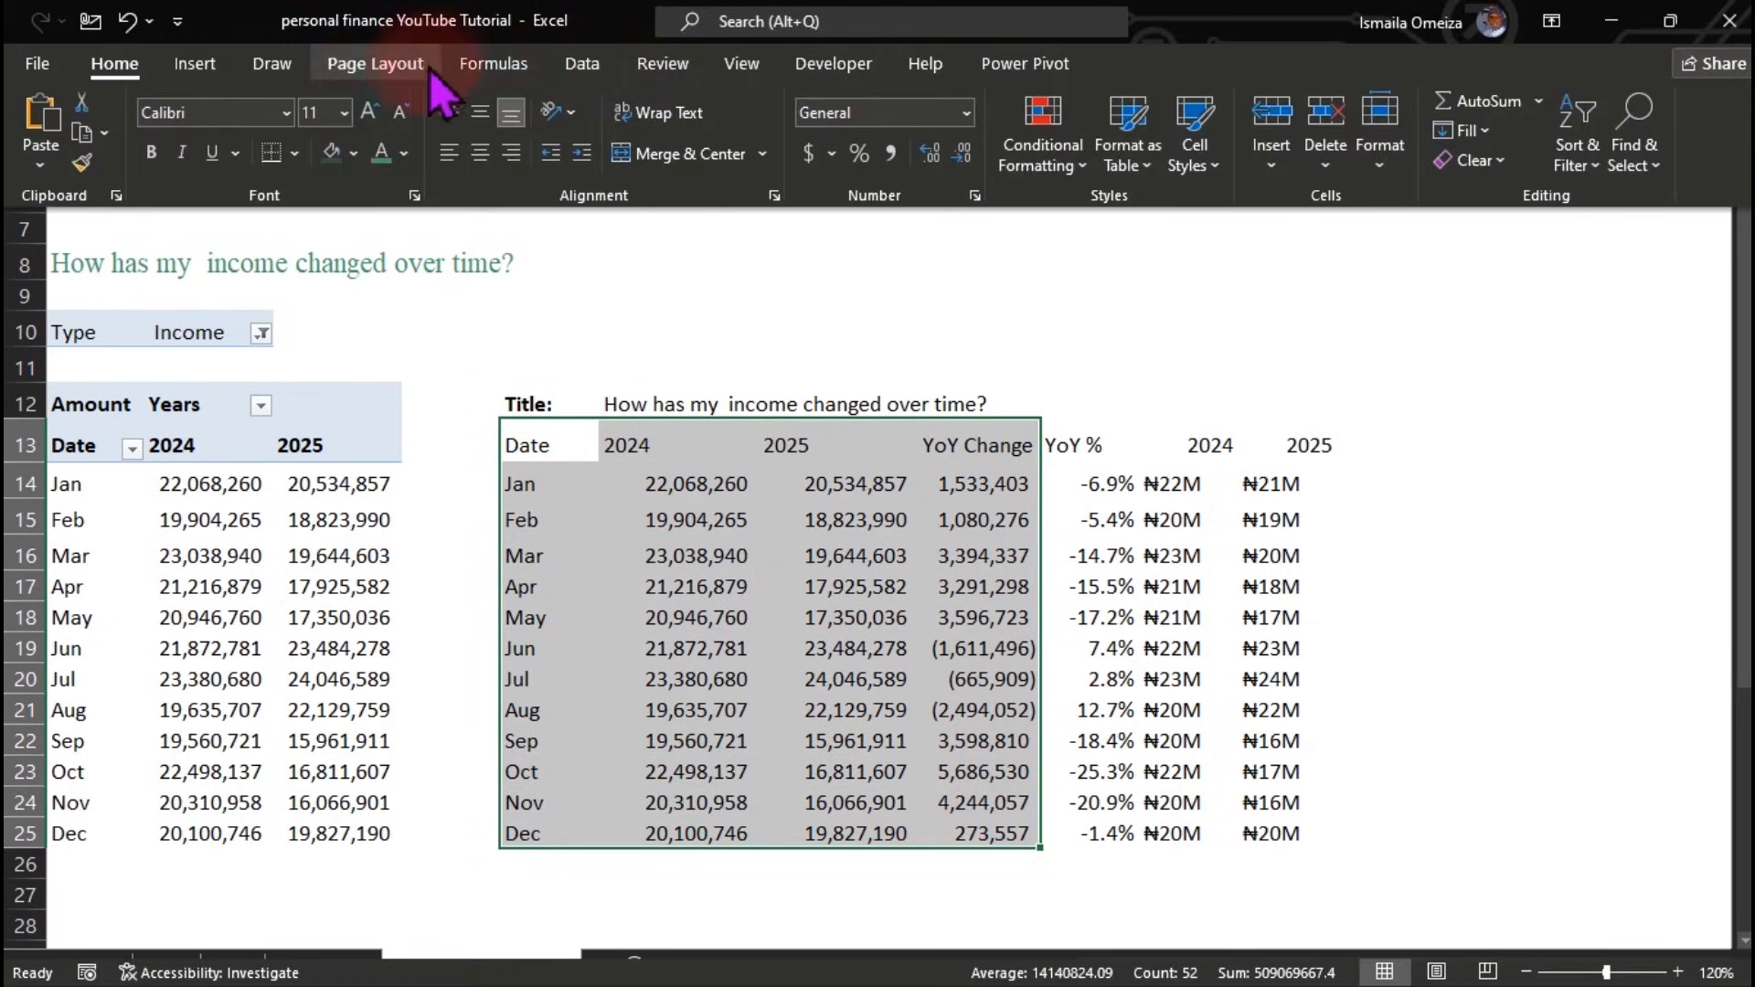
pyautogui.click(194, 62)
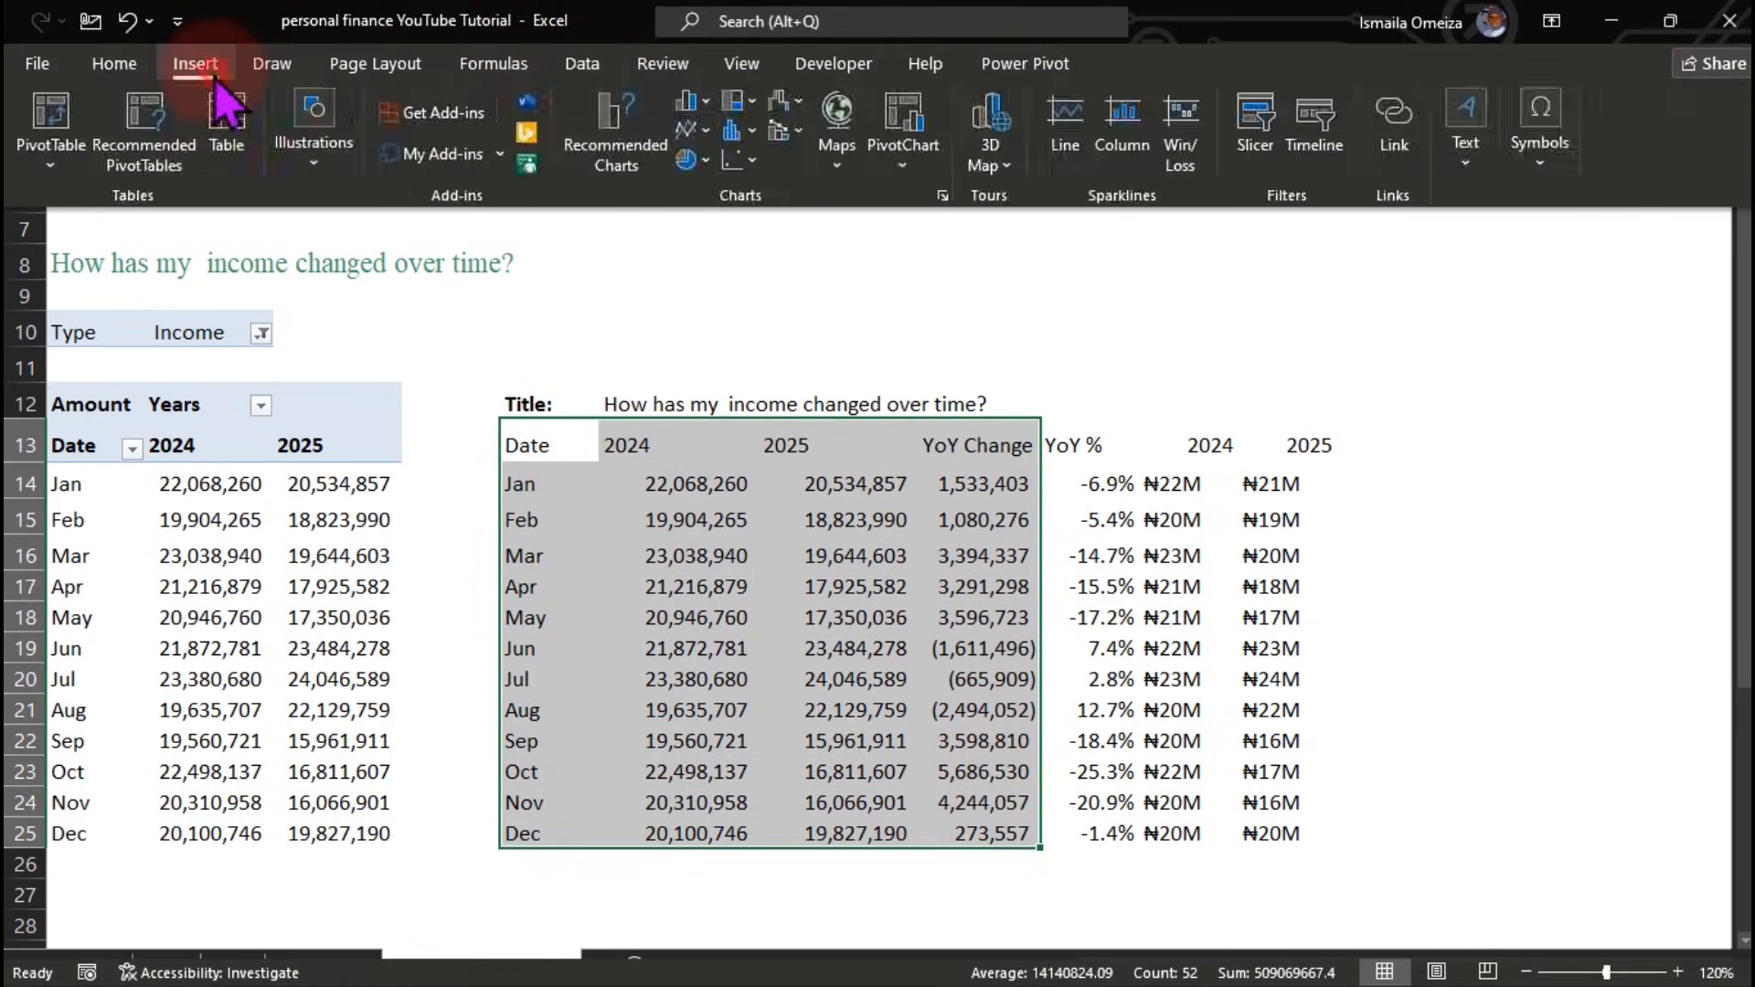
pyautogui.click(706, 102)
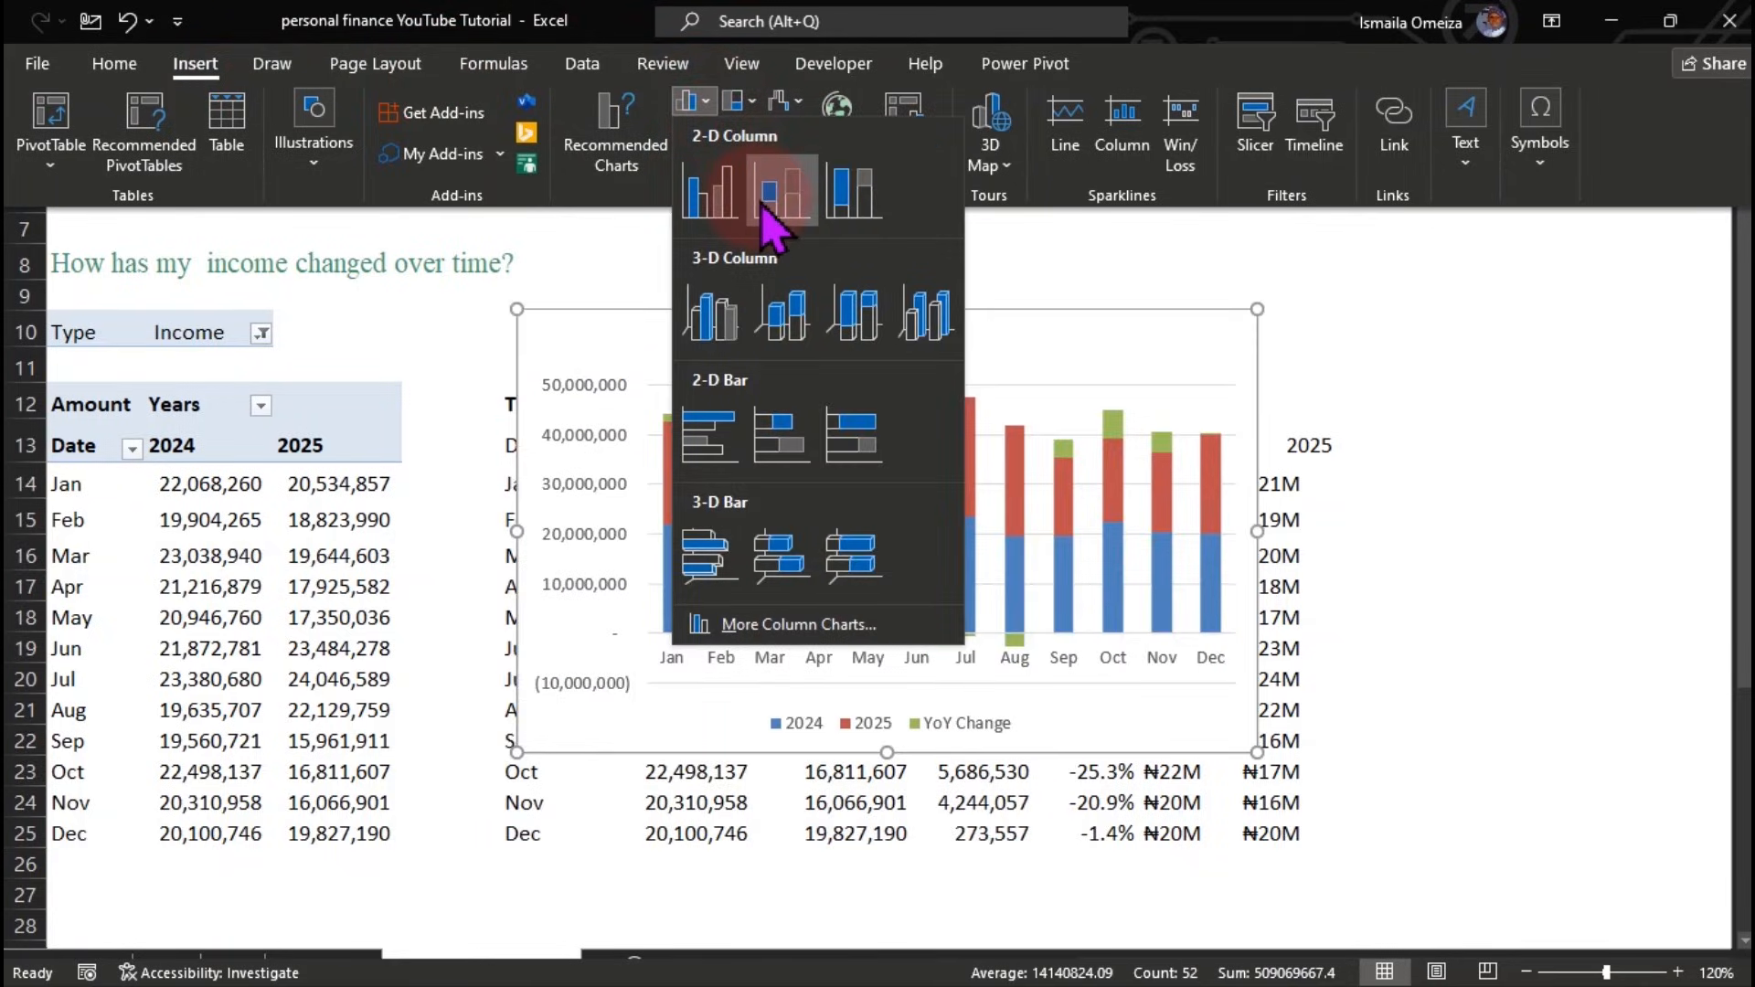
pyautogui.click(770, 215)
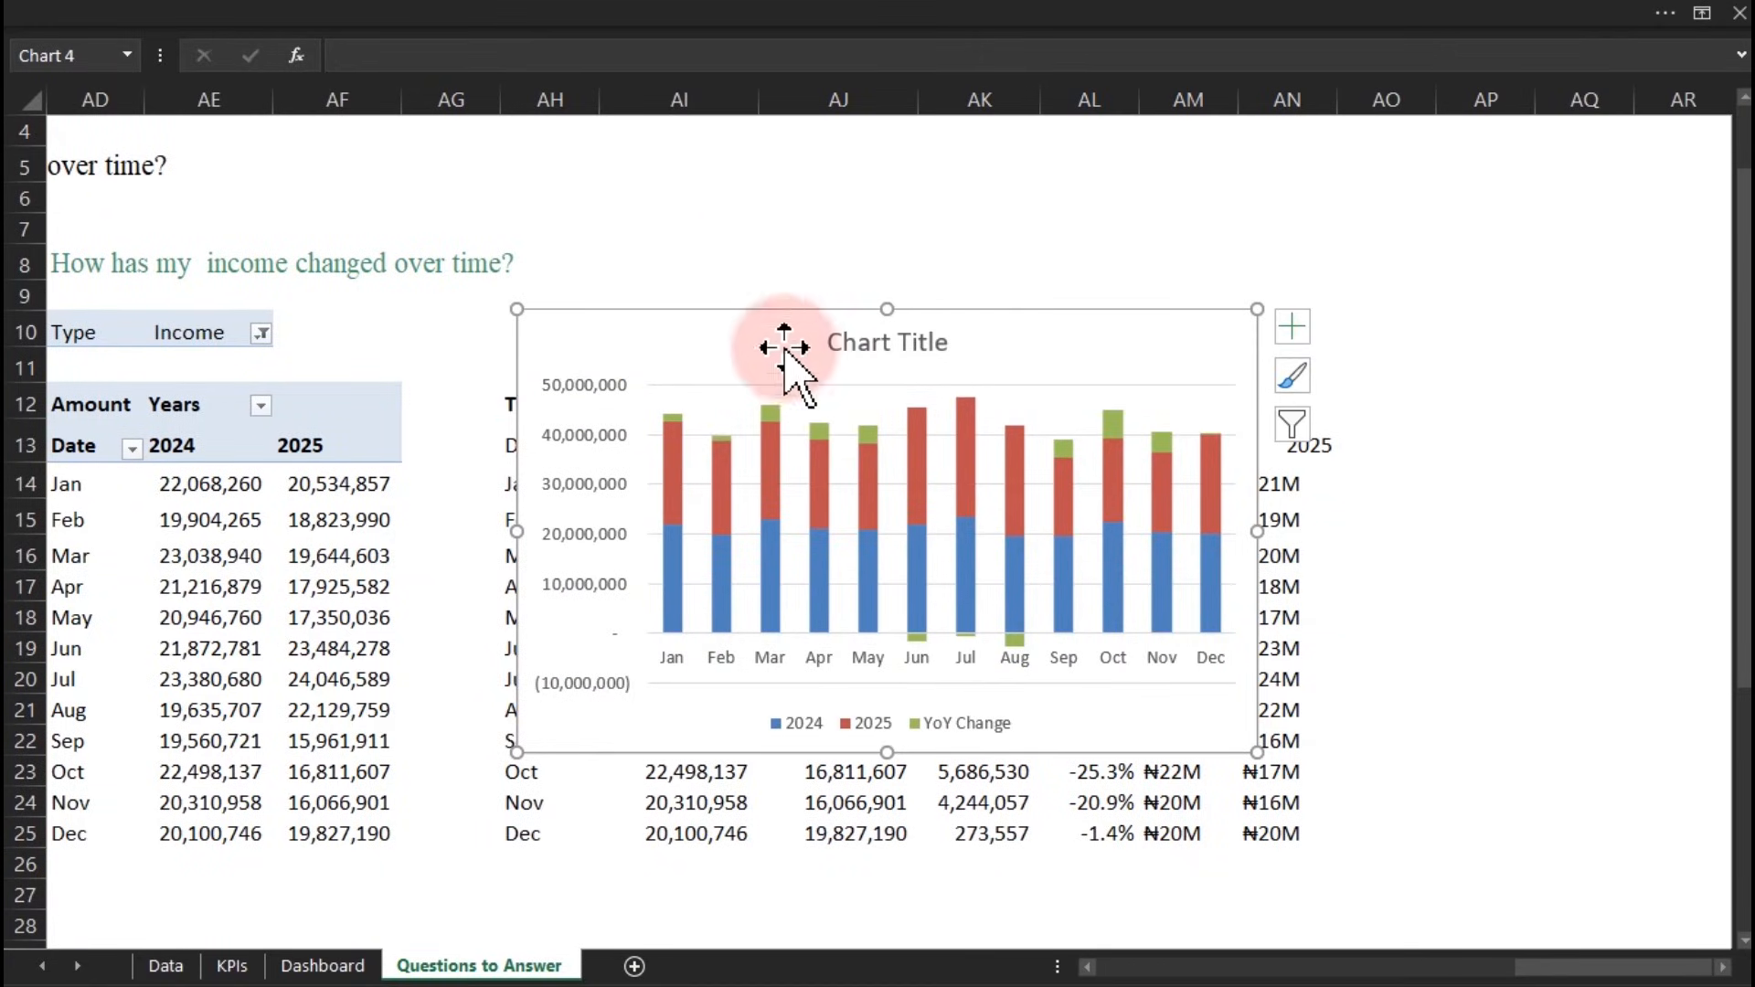
# Delete the title and the vertical value axis from the stacked column chart
pyautogui.click(900, 343)
pyautogui.press('Delete')
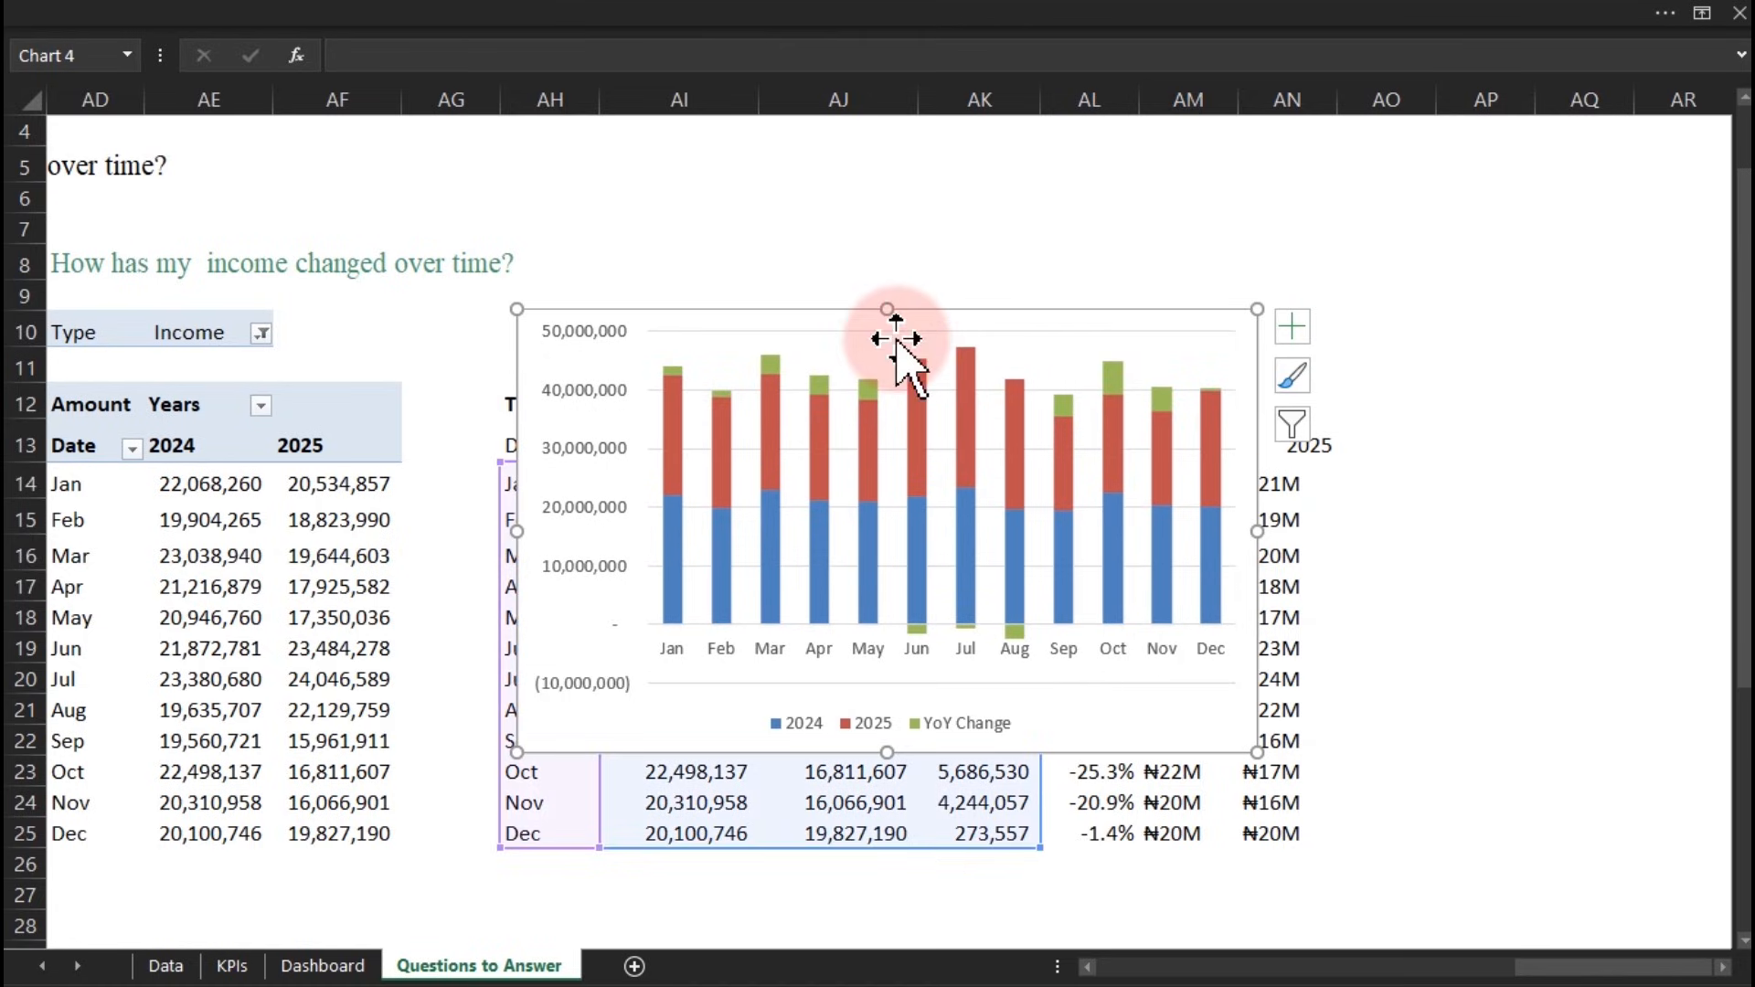
pyautogui.click(569, 398)
pyautogui.press('Delete')
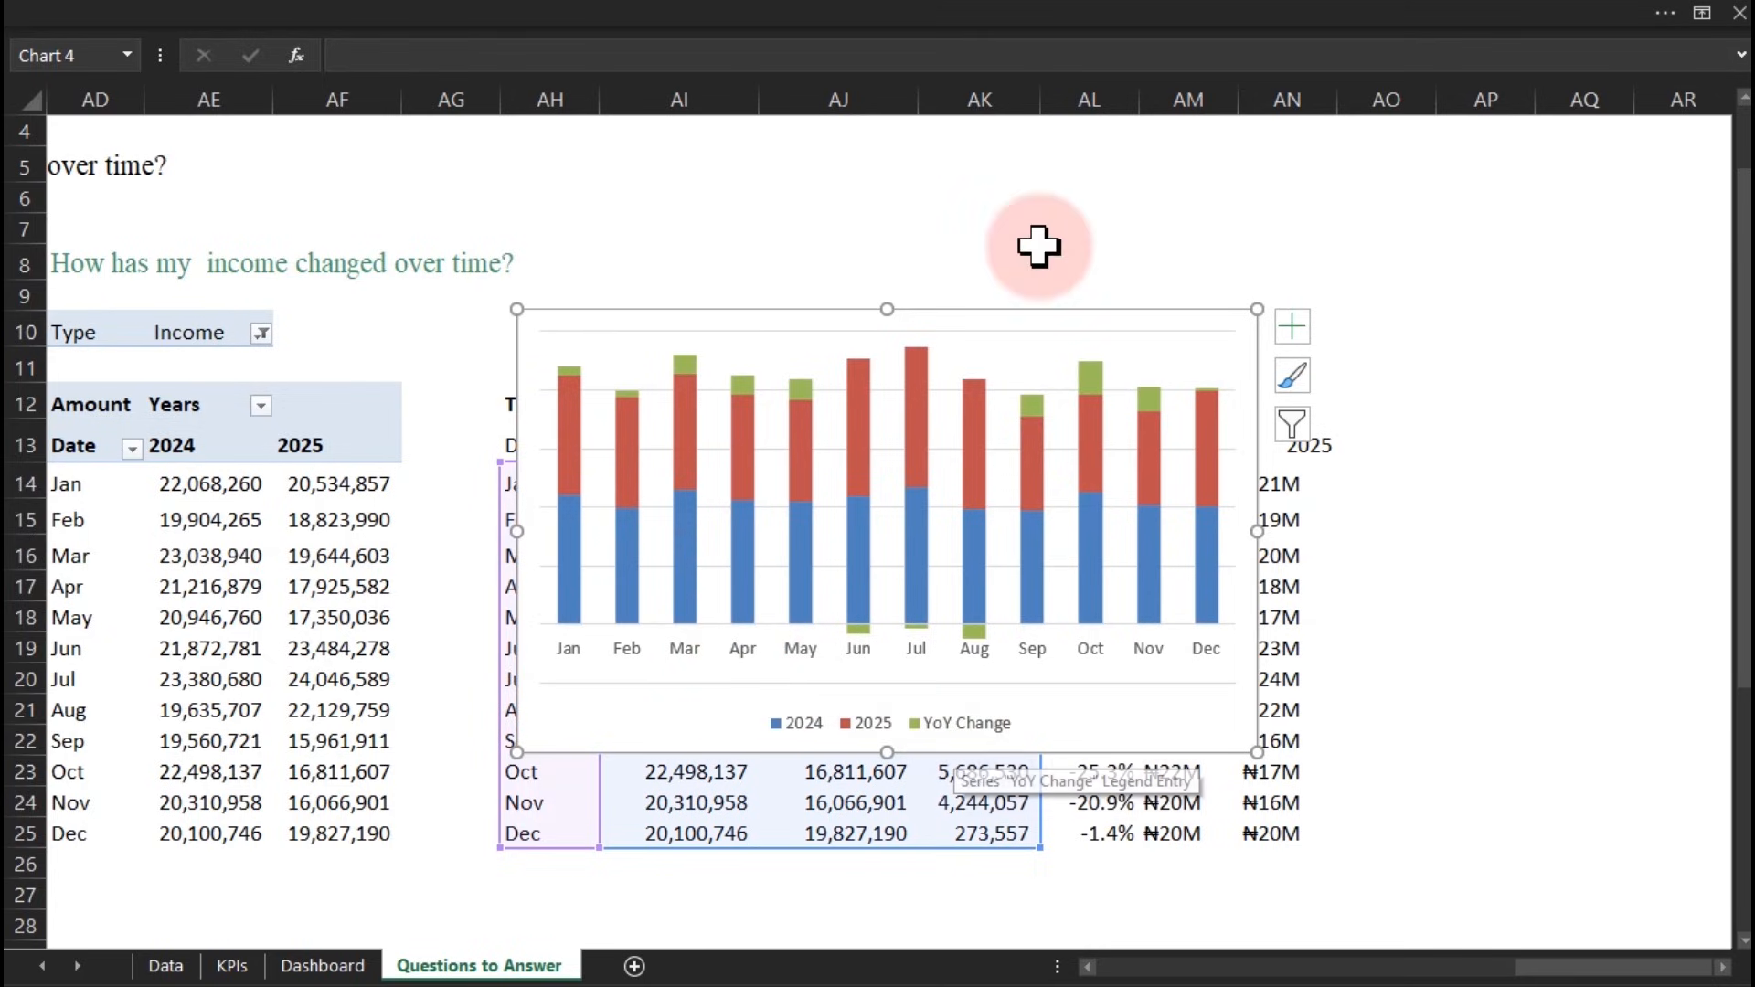
# Enlarge the stacked column chart and reposition it so that it does not cover the YoY Change column
pyautogui.moveTo(1011, 313); pyautogui.dragTo(864, 202)
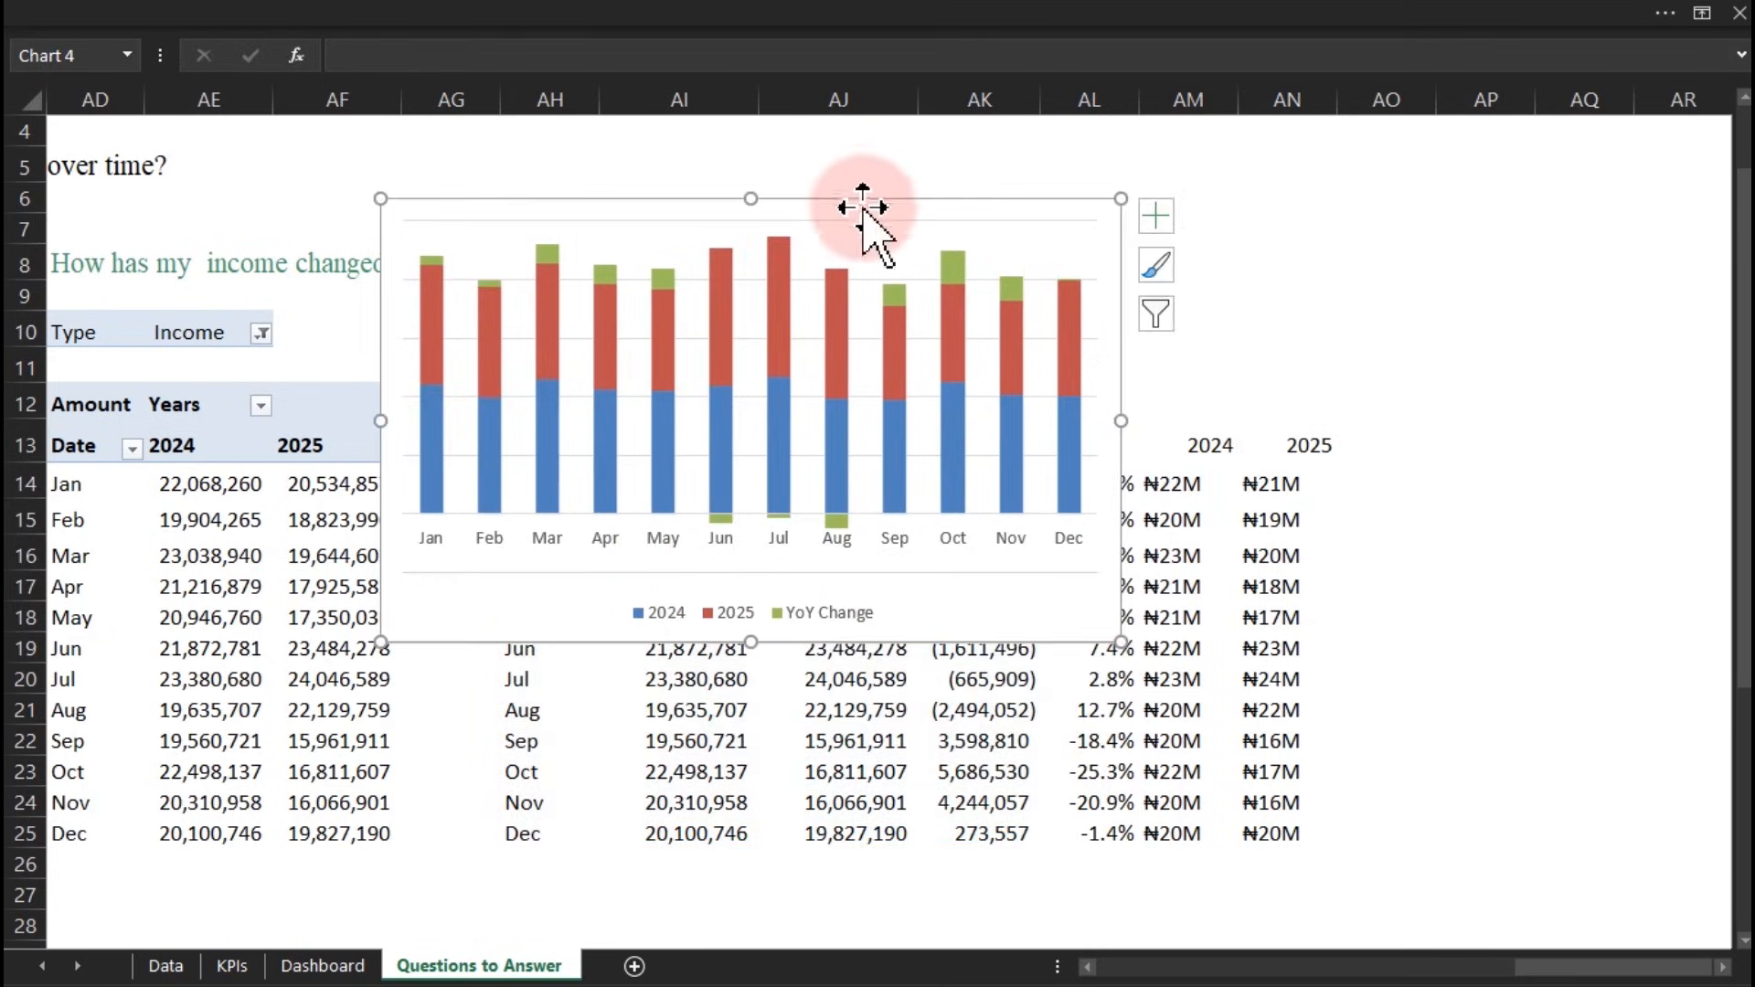
pyautogui.moveTo(1121, 642); pyautogui.dragTo(1311, 820)
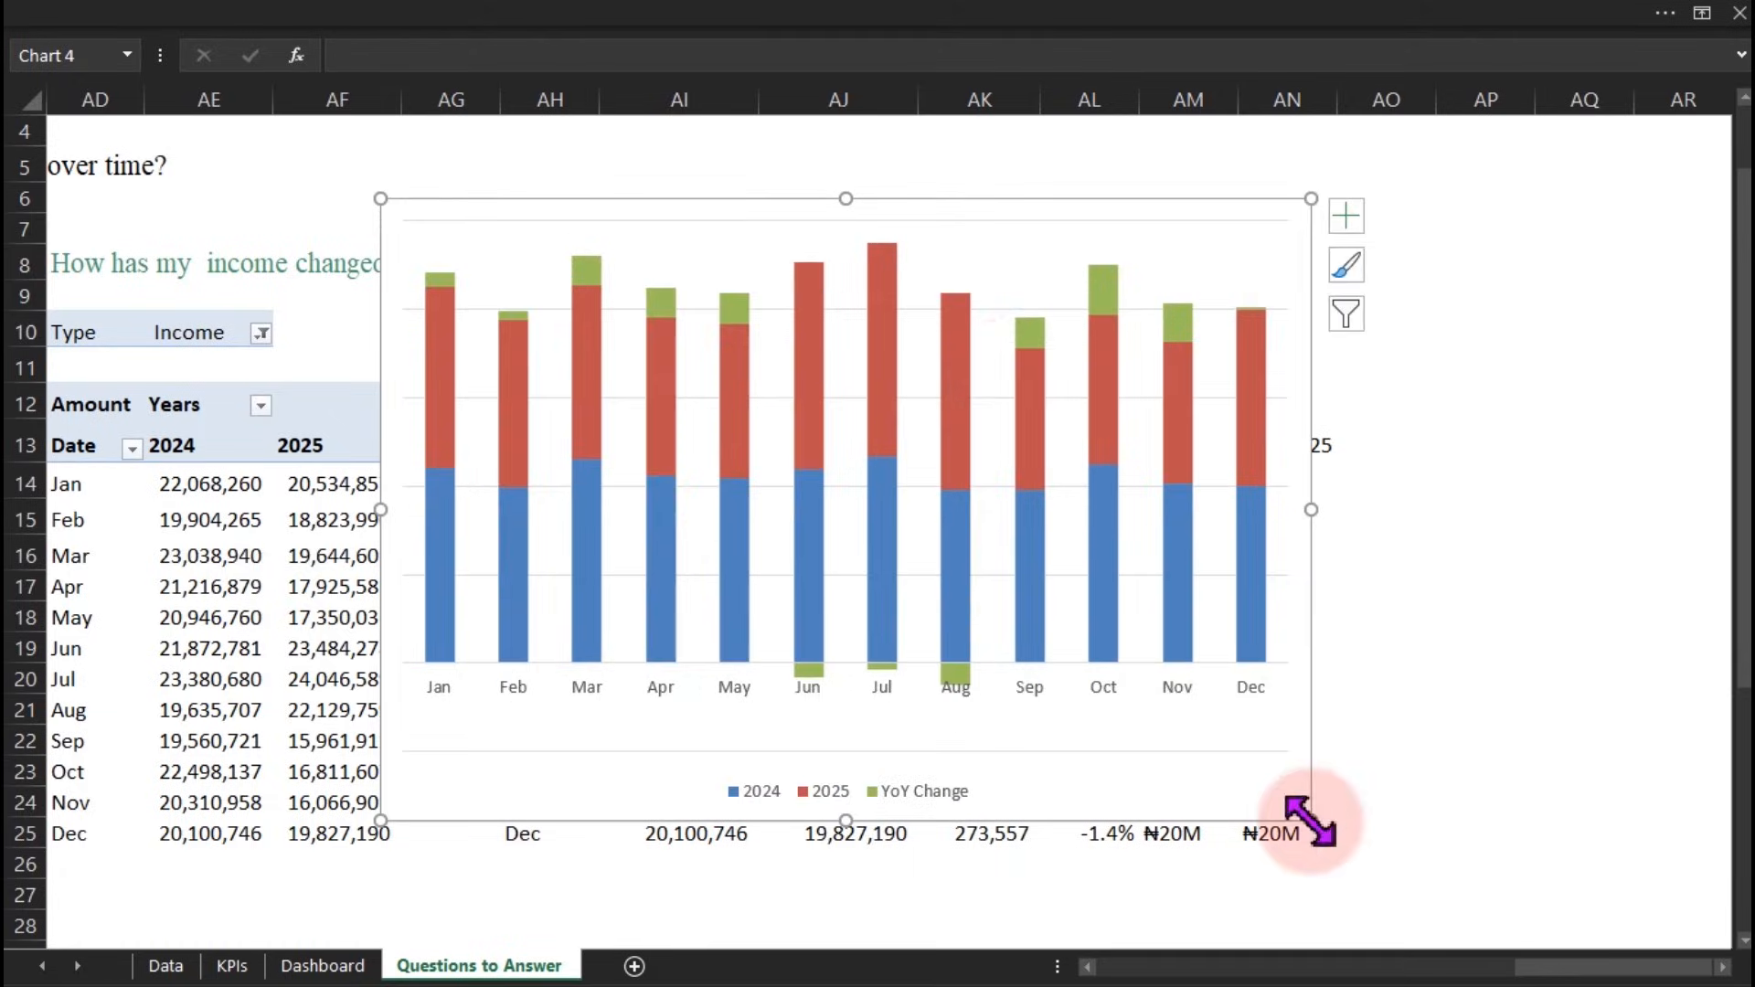
pyautogui.moveTo(1035, 345)
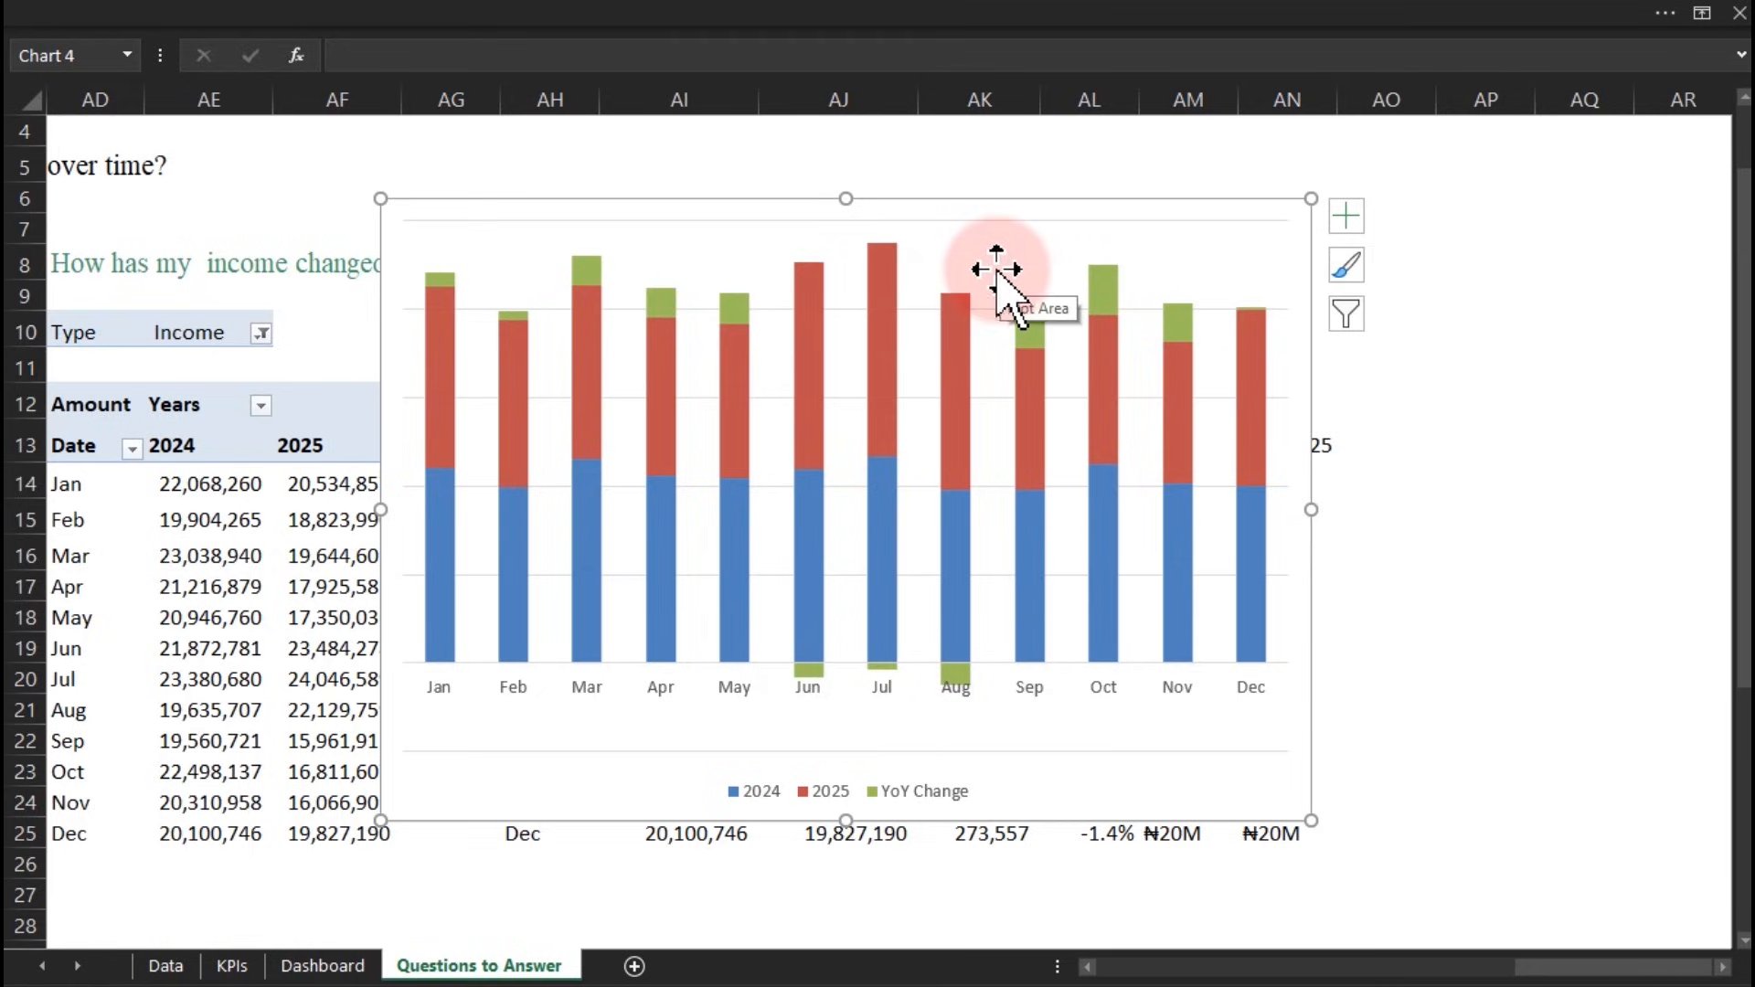
pyautogui.moveTo(1305, 197); pyautogui.dragTo(776, 242)
# Change the YoY Change formula in AK14 to =ABS(AI14-AJ14) and fill it down to AK25
pyautogui.doubleClick(950, 483)
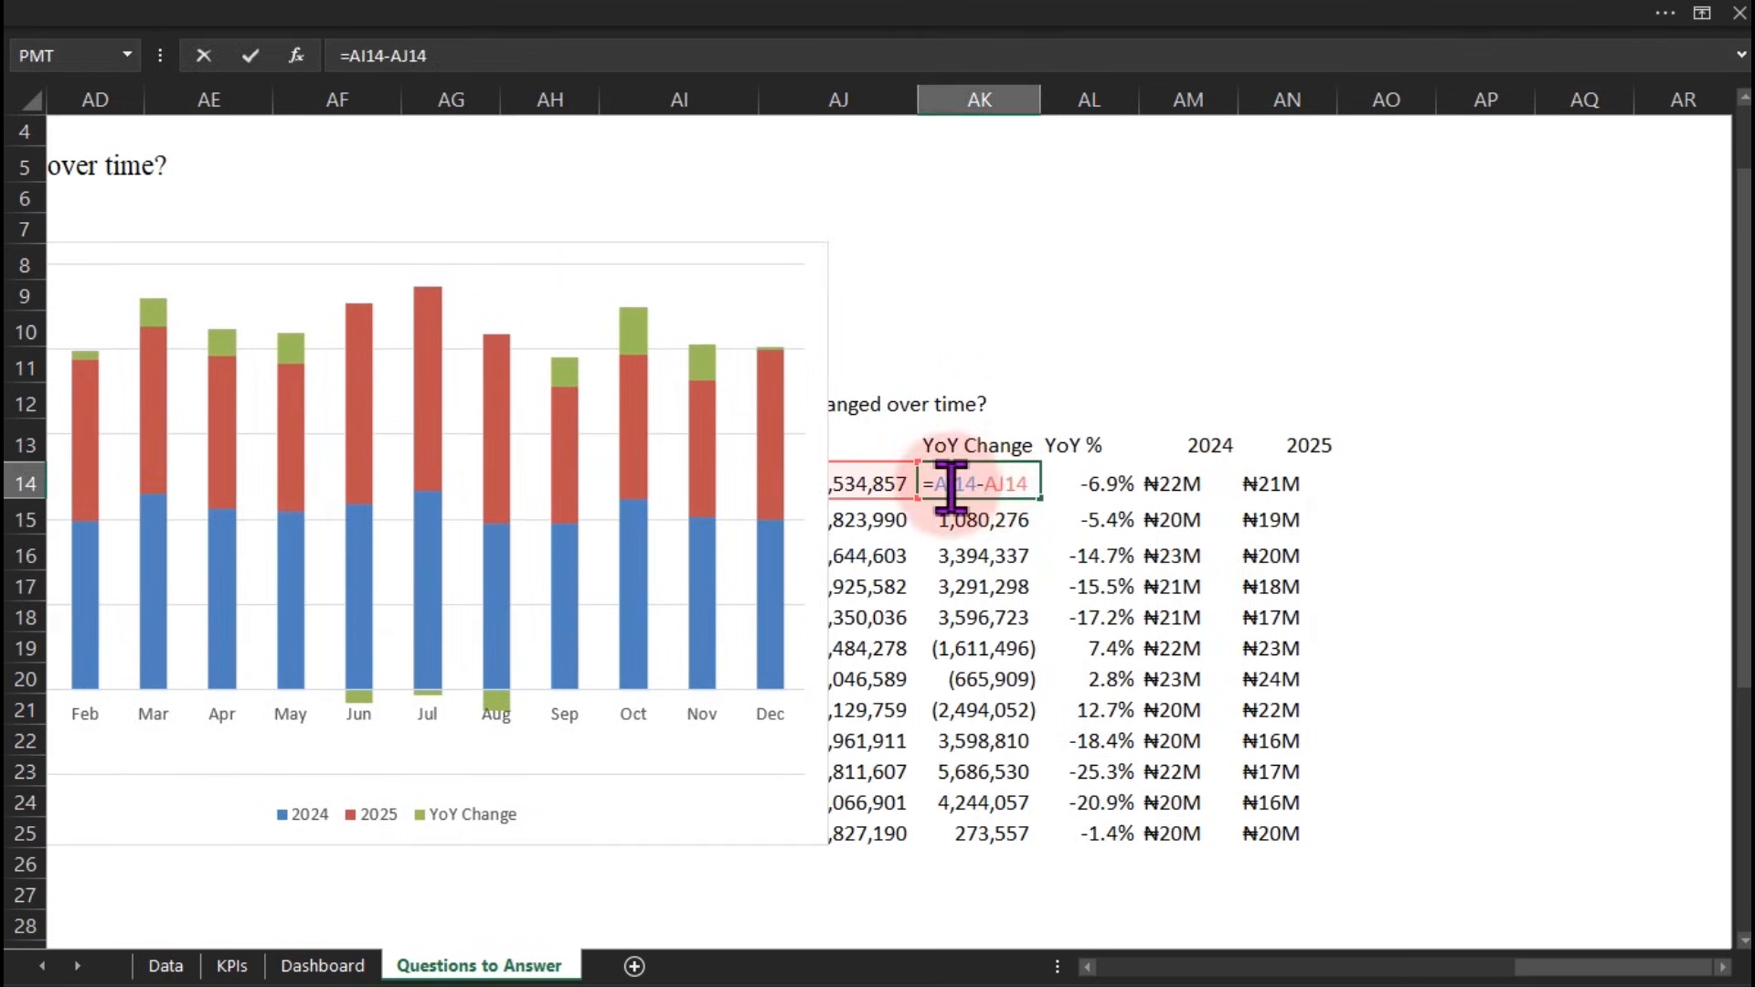
pyautogui.write('ab')
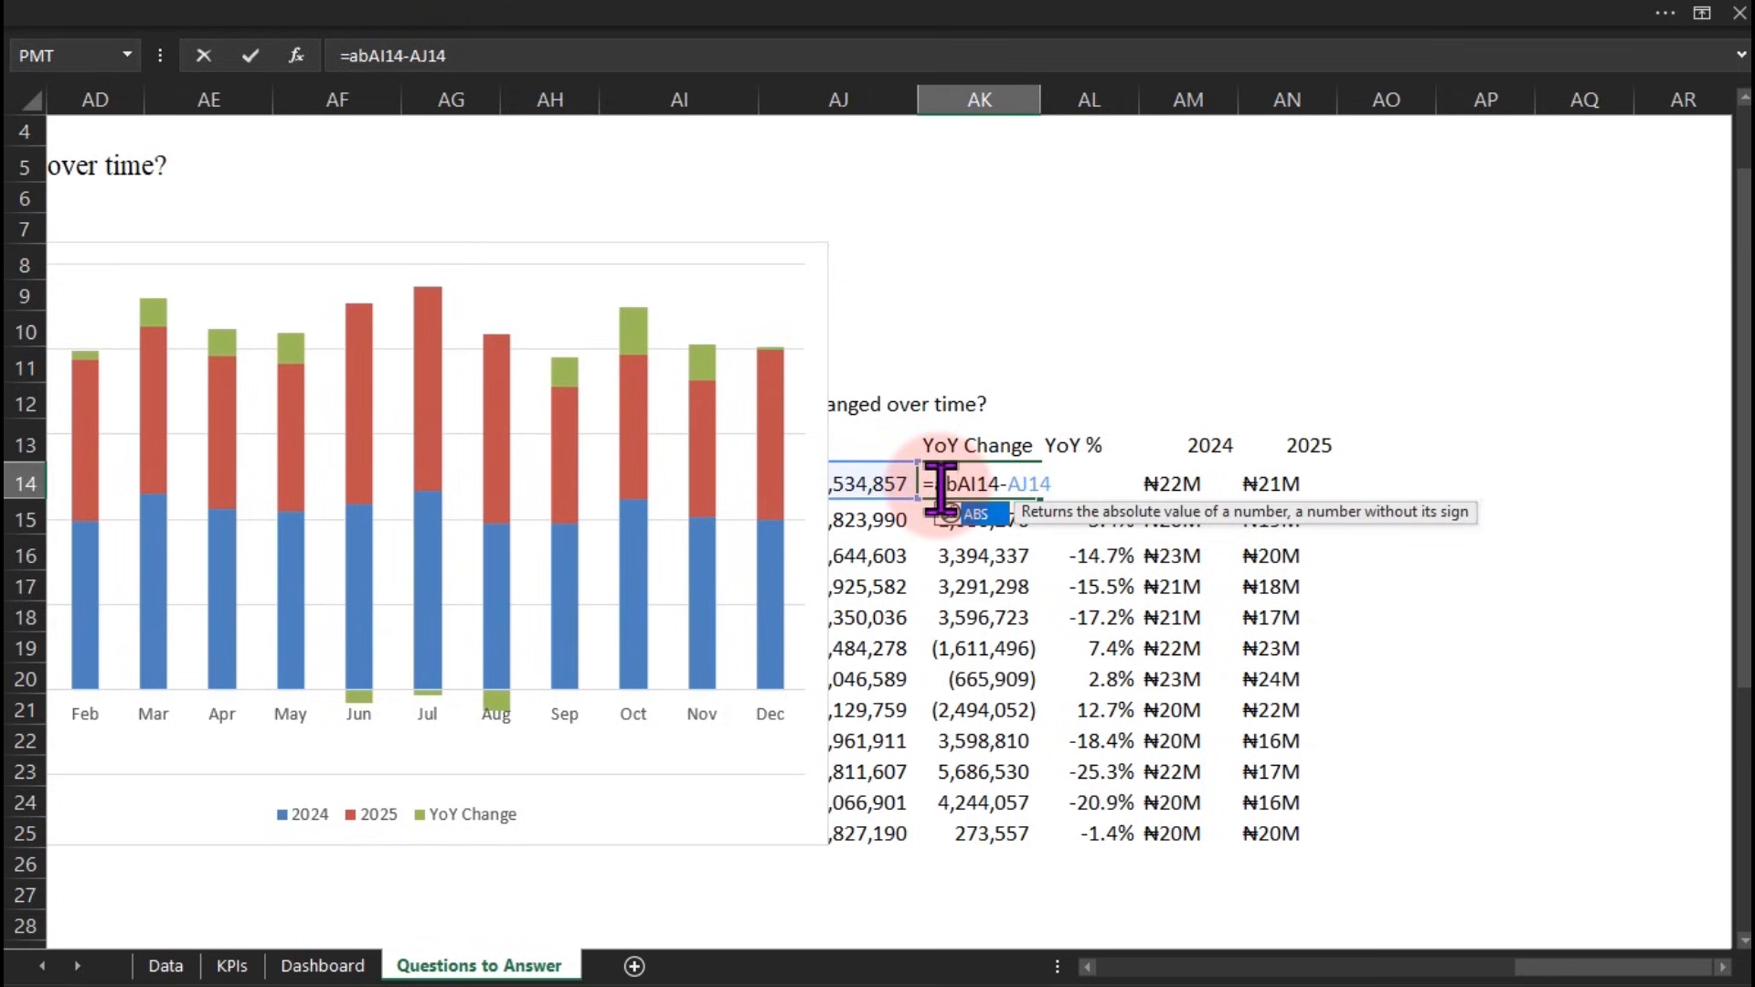
pyautogui.press('Tab')
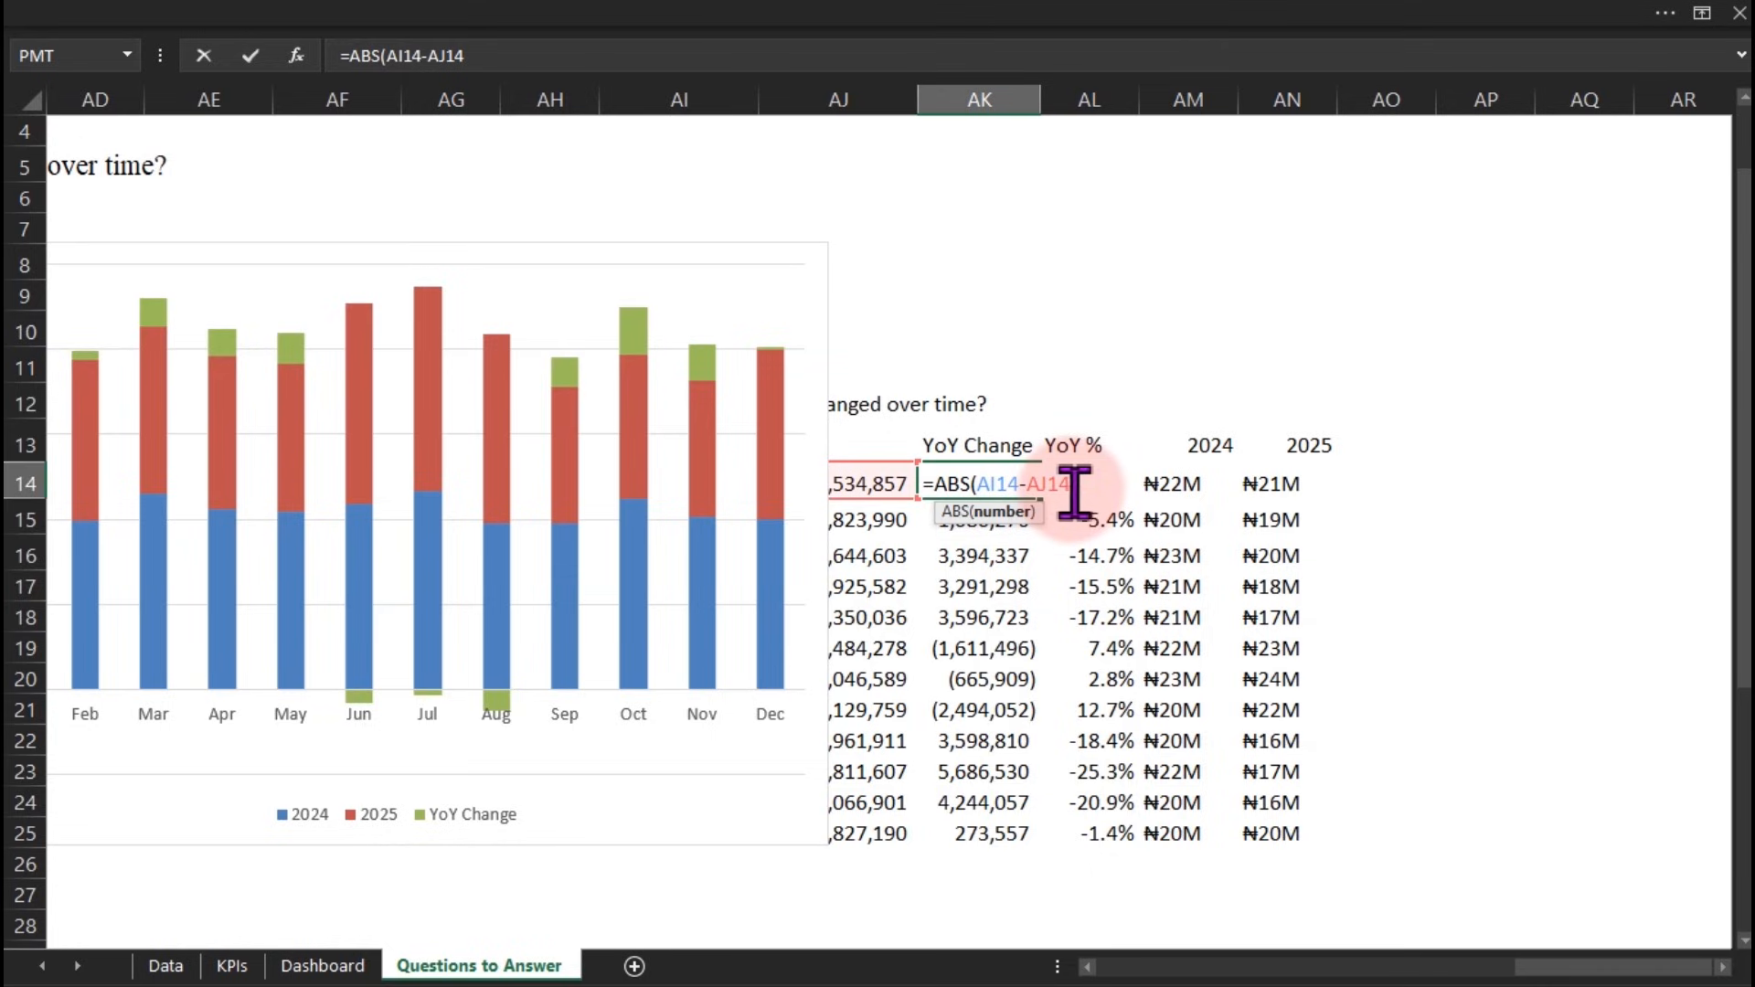
pyautogui.write(')')
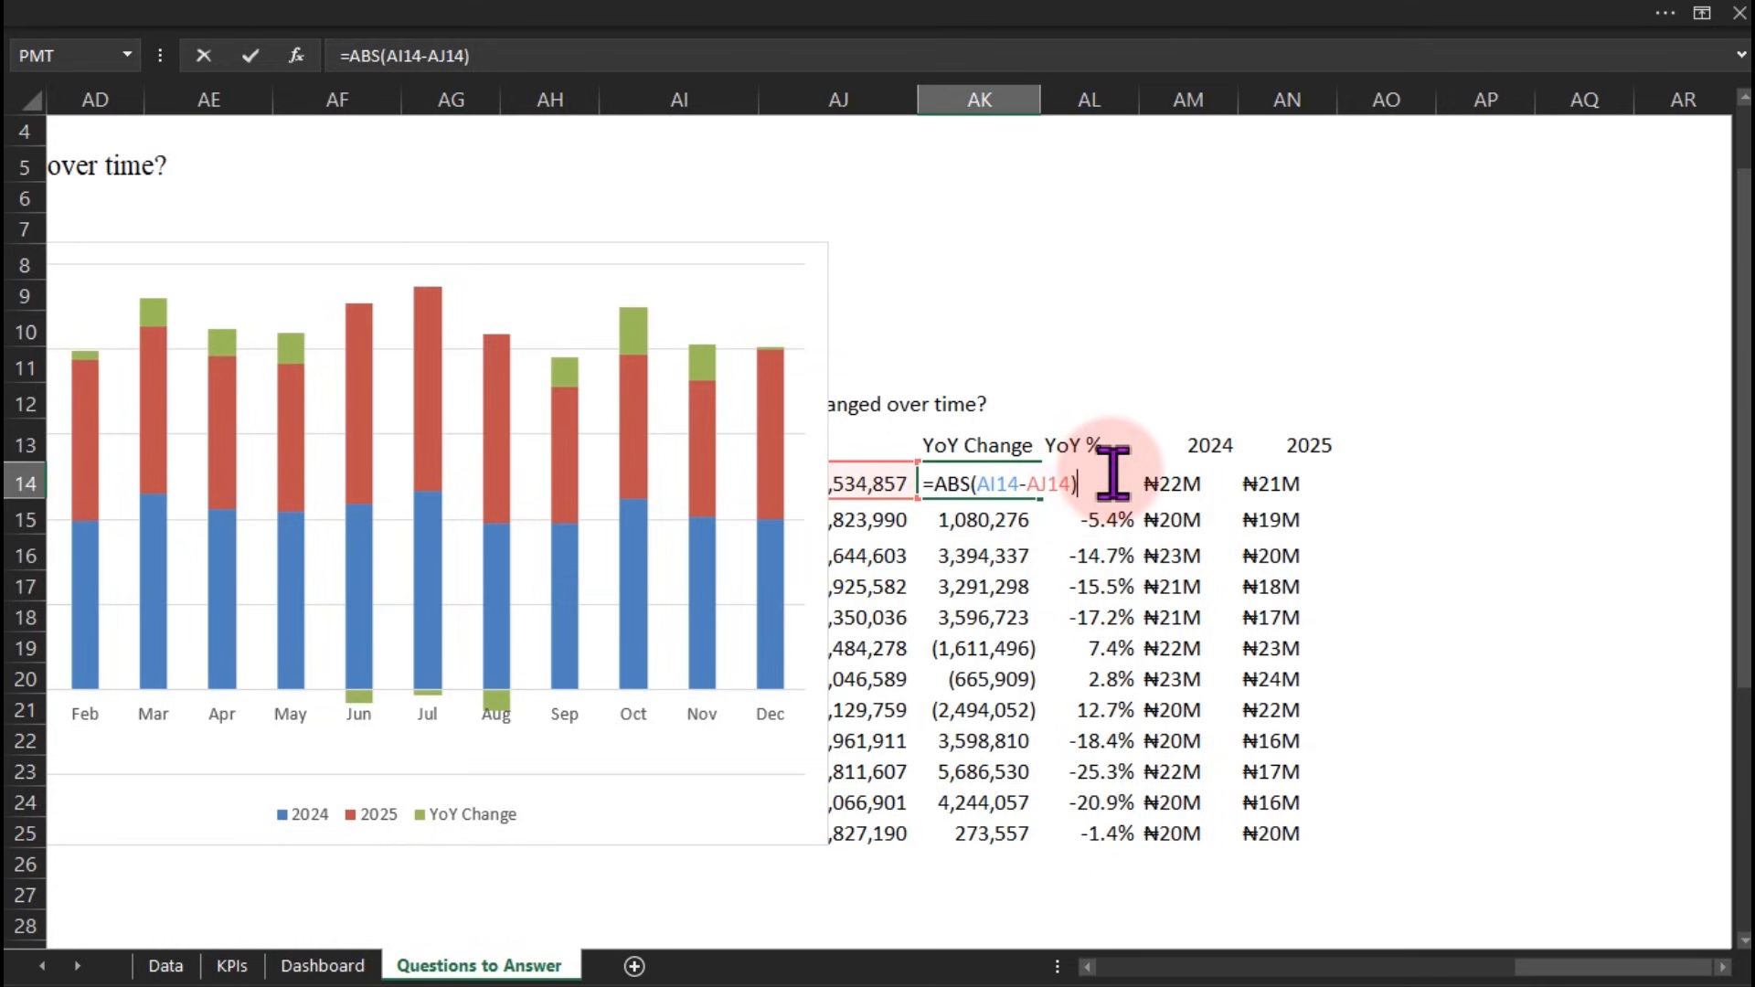
pyautogui.press('Return')
pyautogui.click(1017, 470)
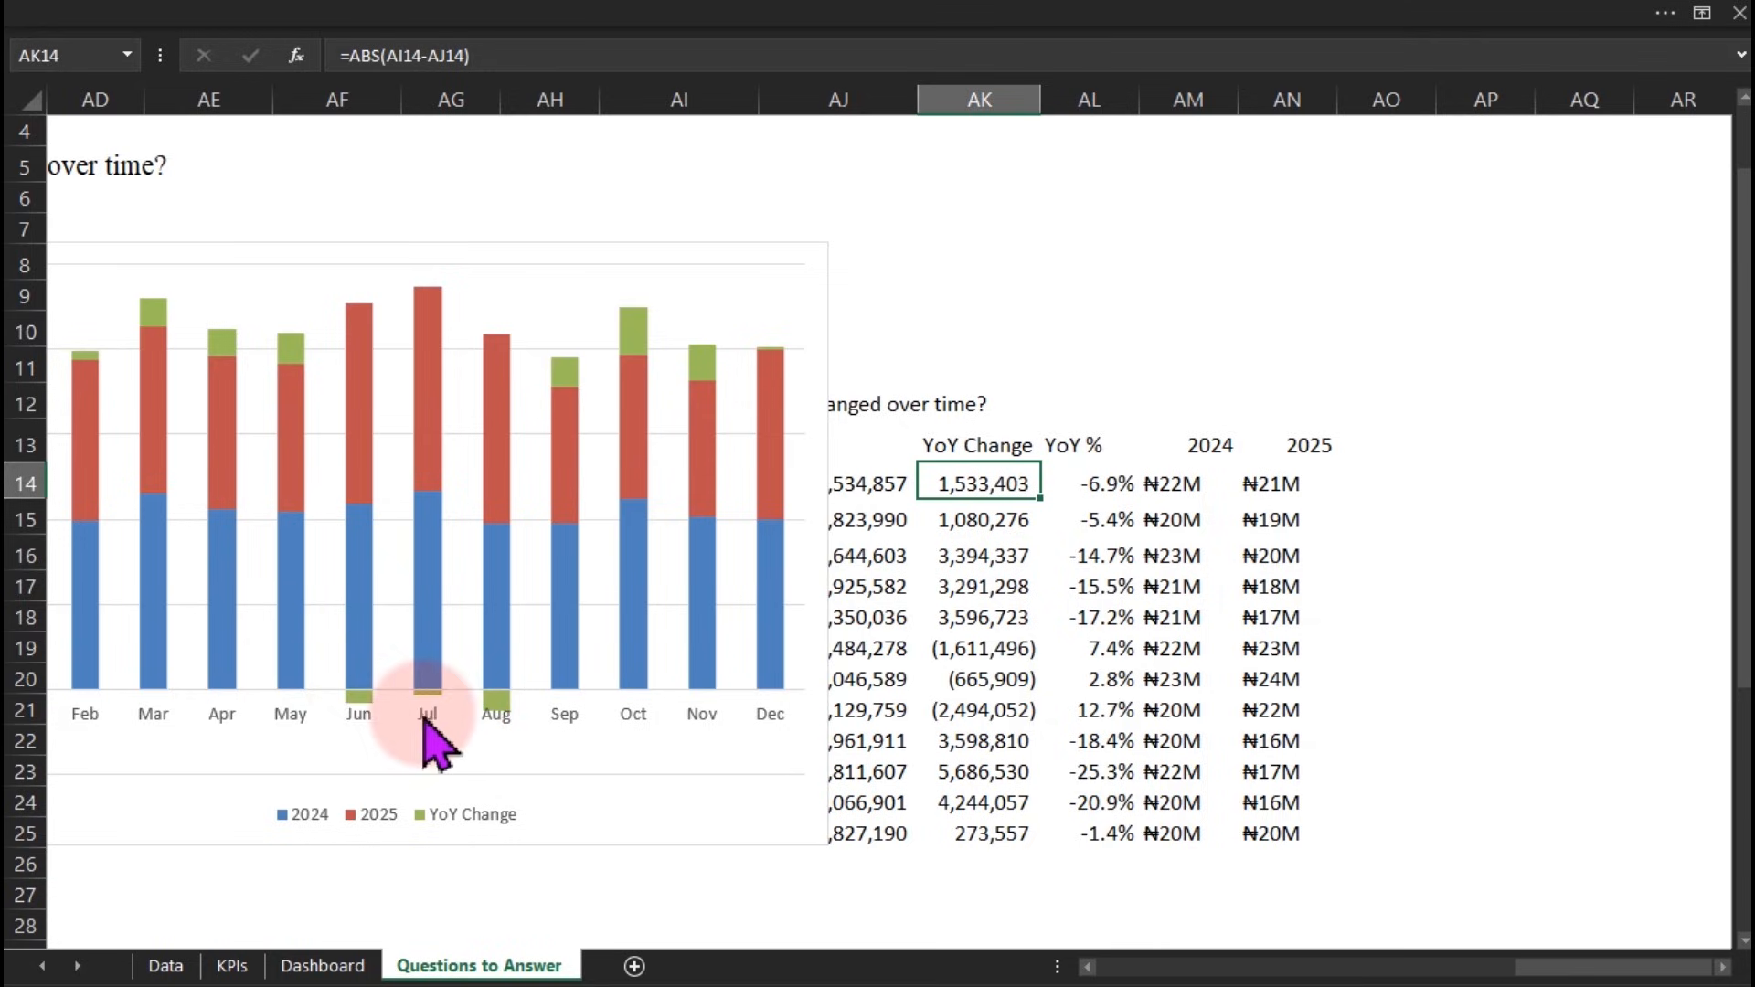
pyautogui.doubleClick(1041, 499)
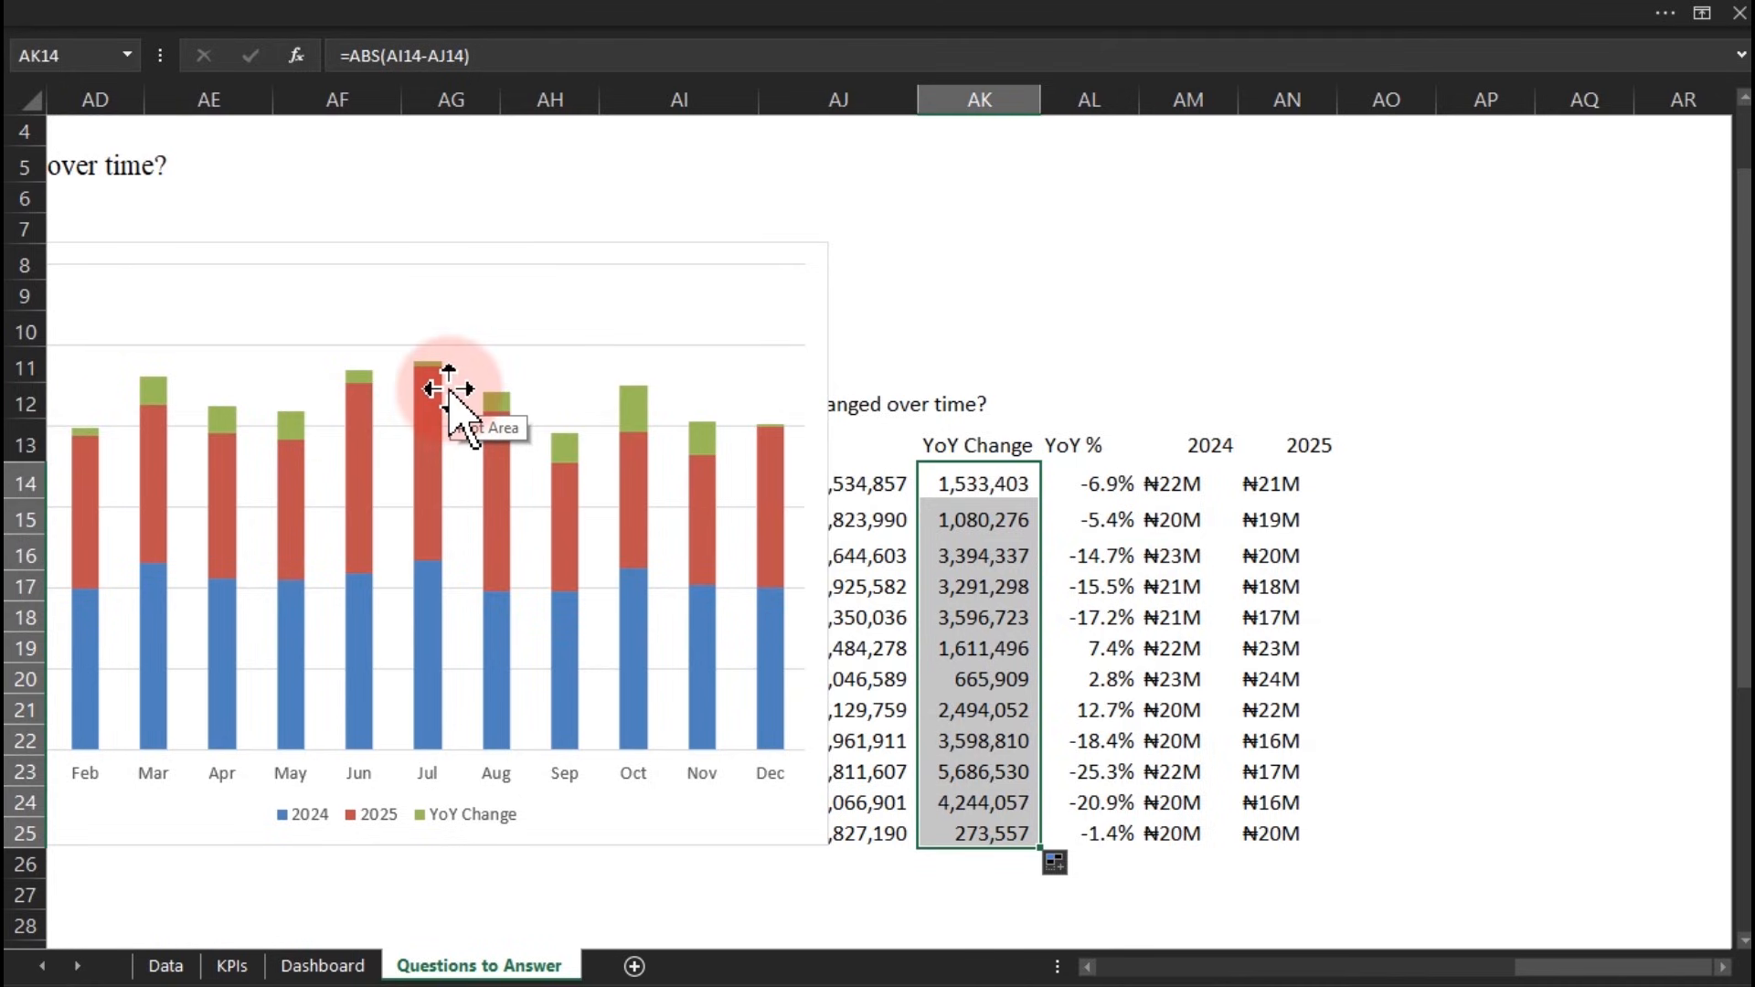
# Move the stacked column chart so that all twelve months are in view, and set the columns' gap width to 26%
pyautogui.click(585, 242)
pyautogui.moveTo(585, 242); pyautogui.dragTo(891, 160)
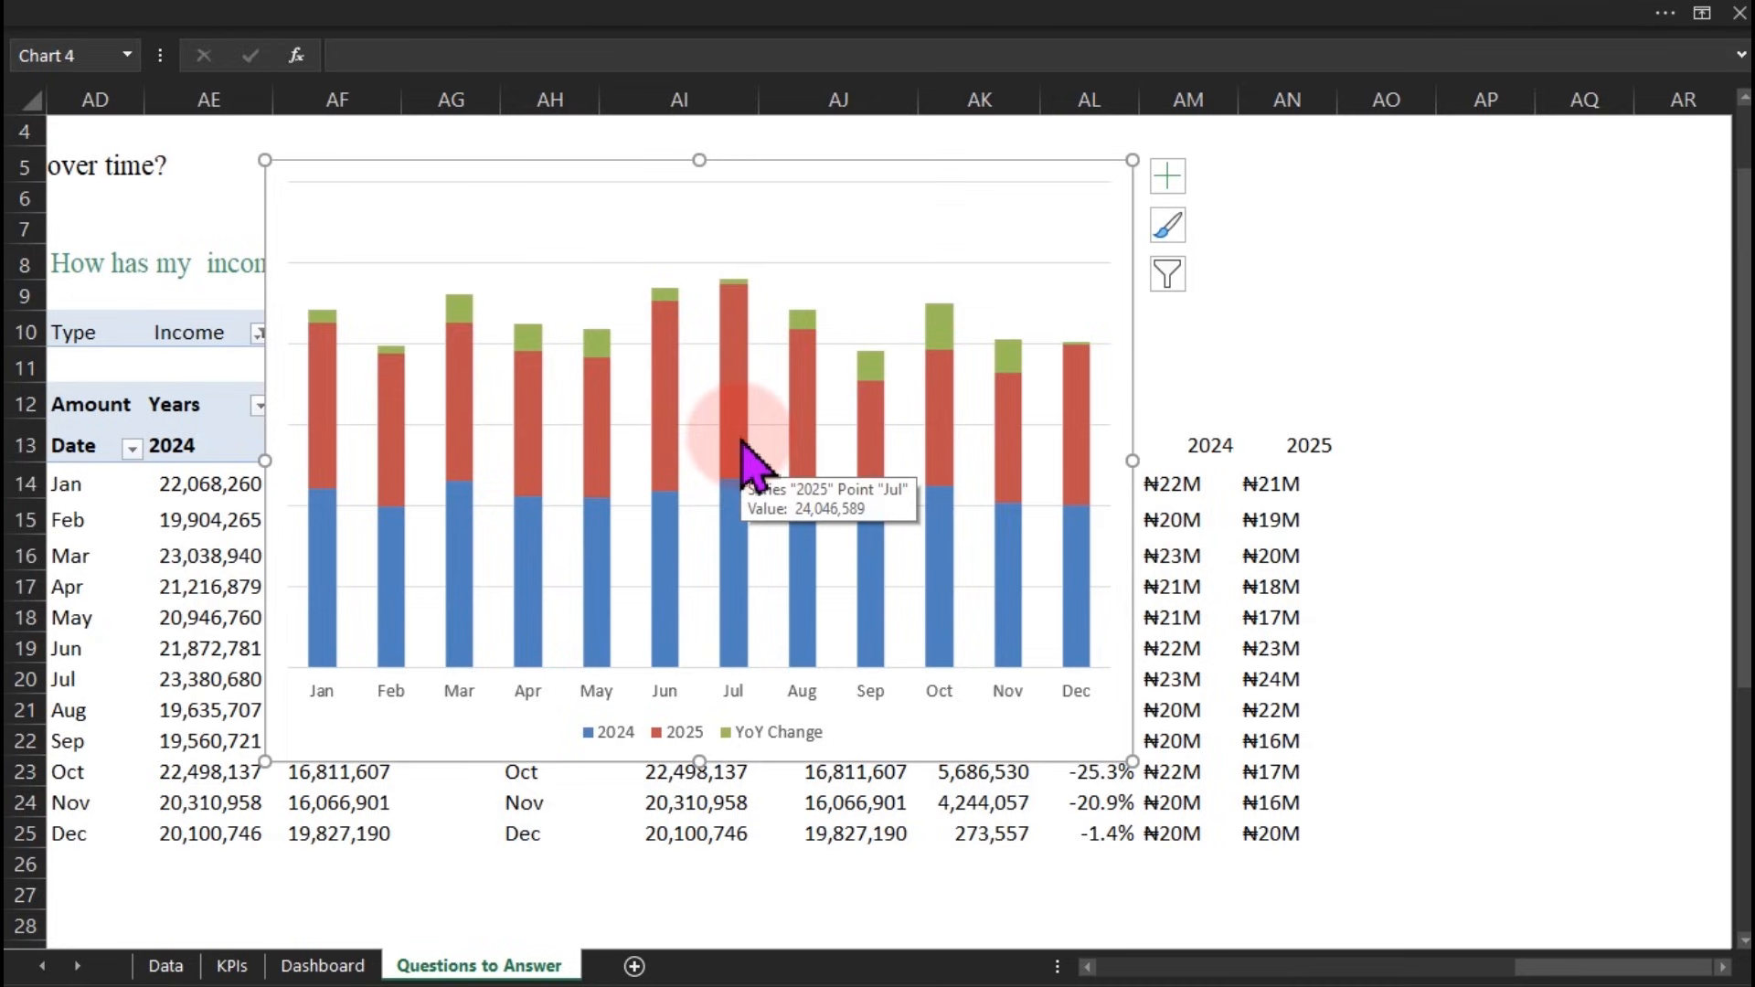
pyautogui.click(735, 554)
pyautogui.doubleClick(734, 554)
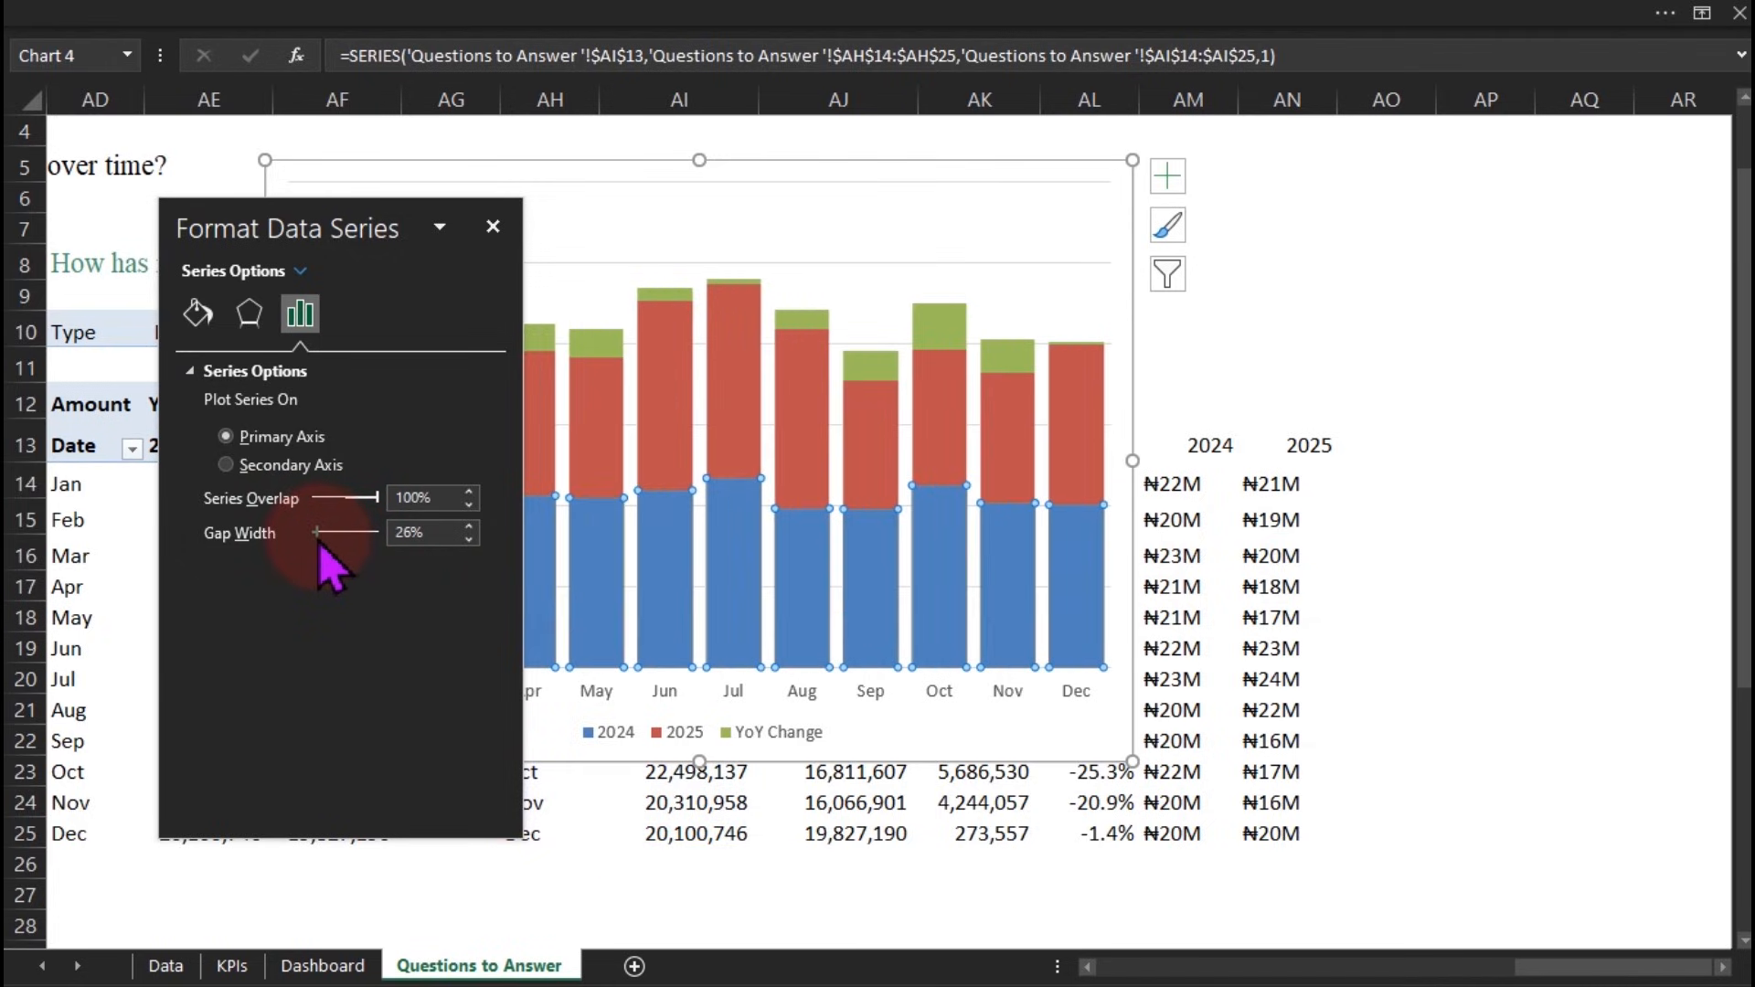
# Move the series formatting pane clear of the chart and fill the 2024 series with solid dark green
pyautogui.moveTo(380, 245); pyautogui.dragTo(1590, 302)
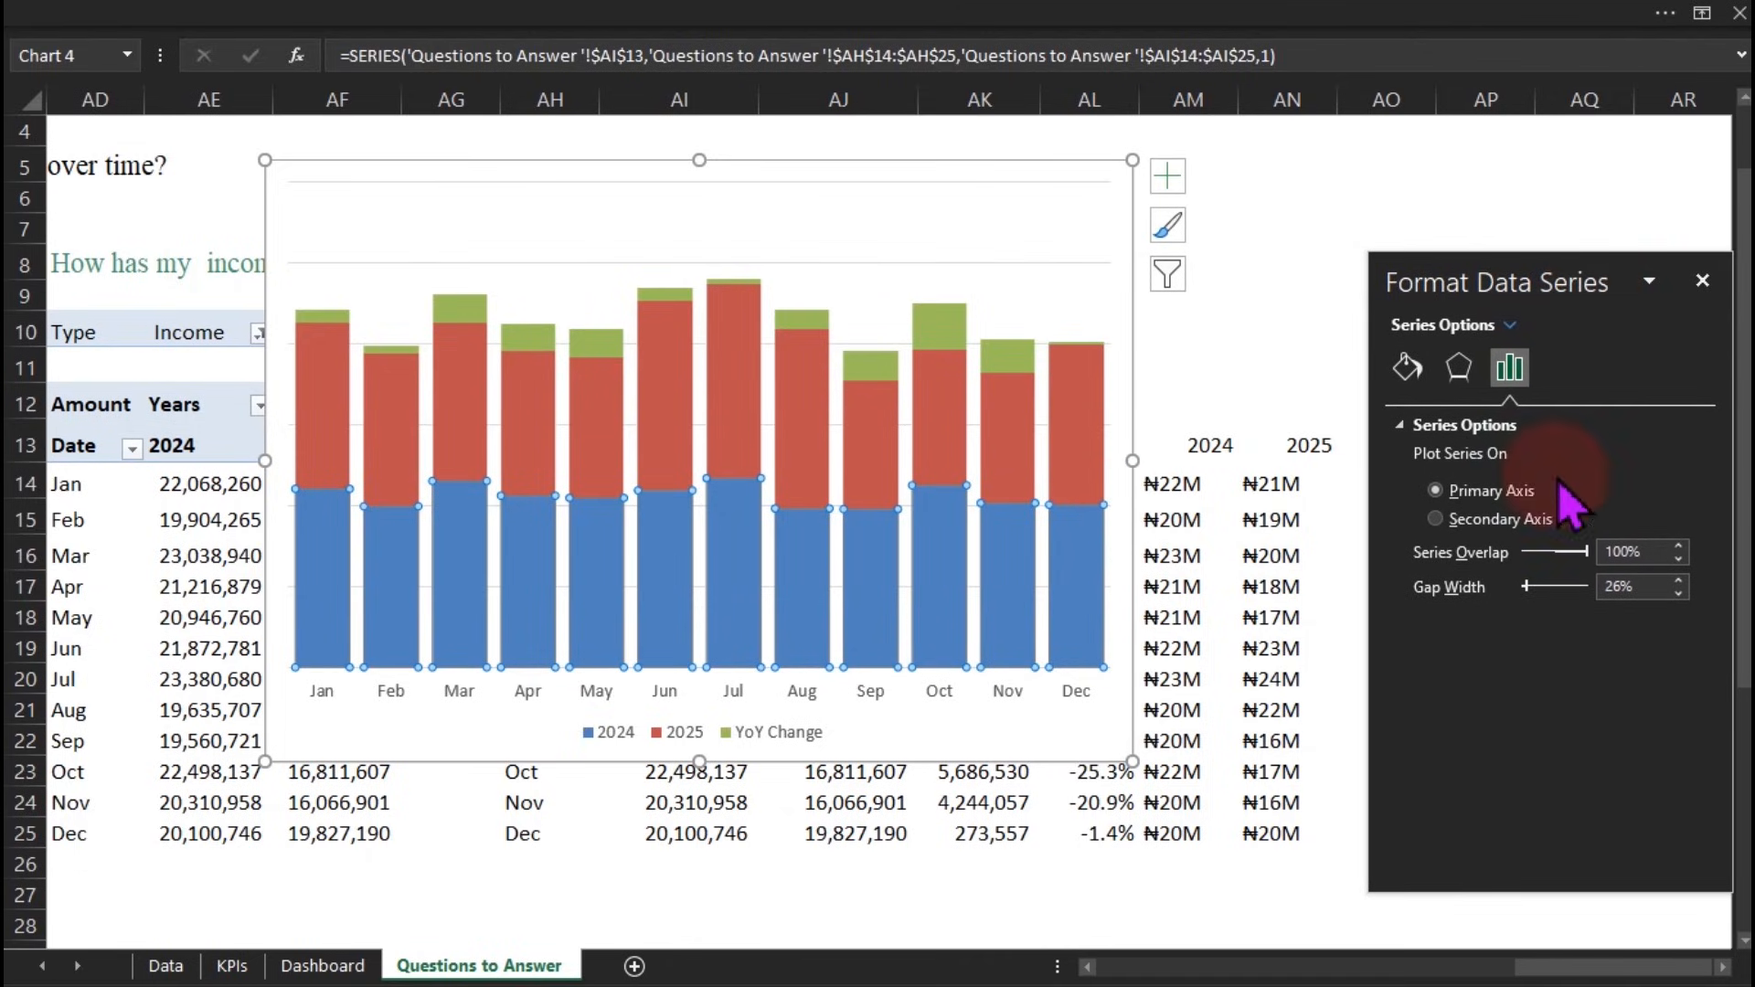
pyautogui.click(1406, 365)
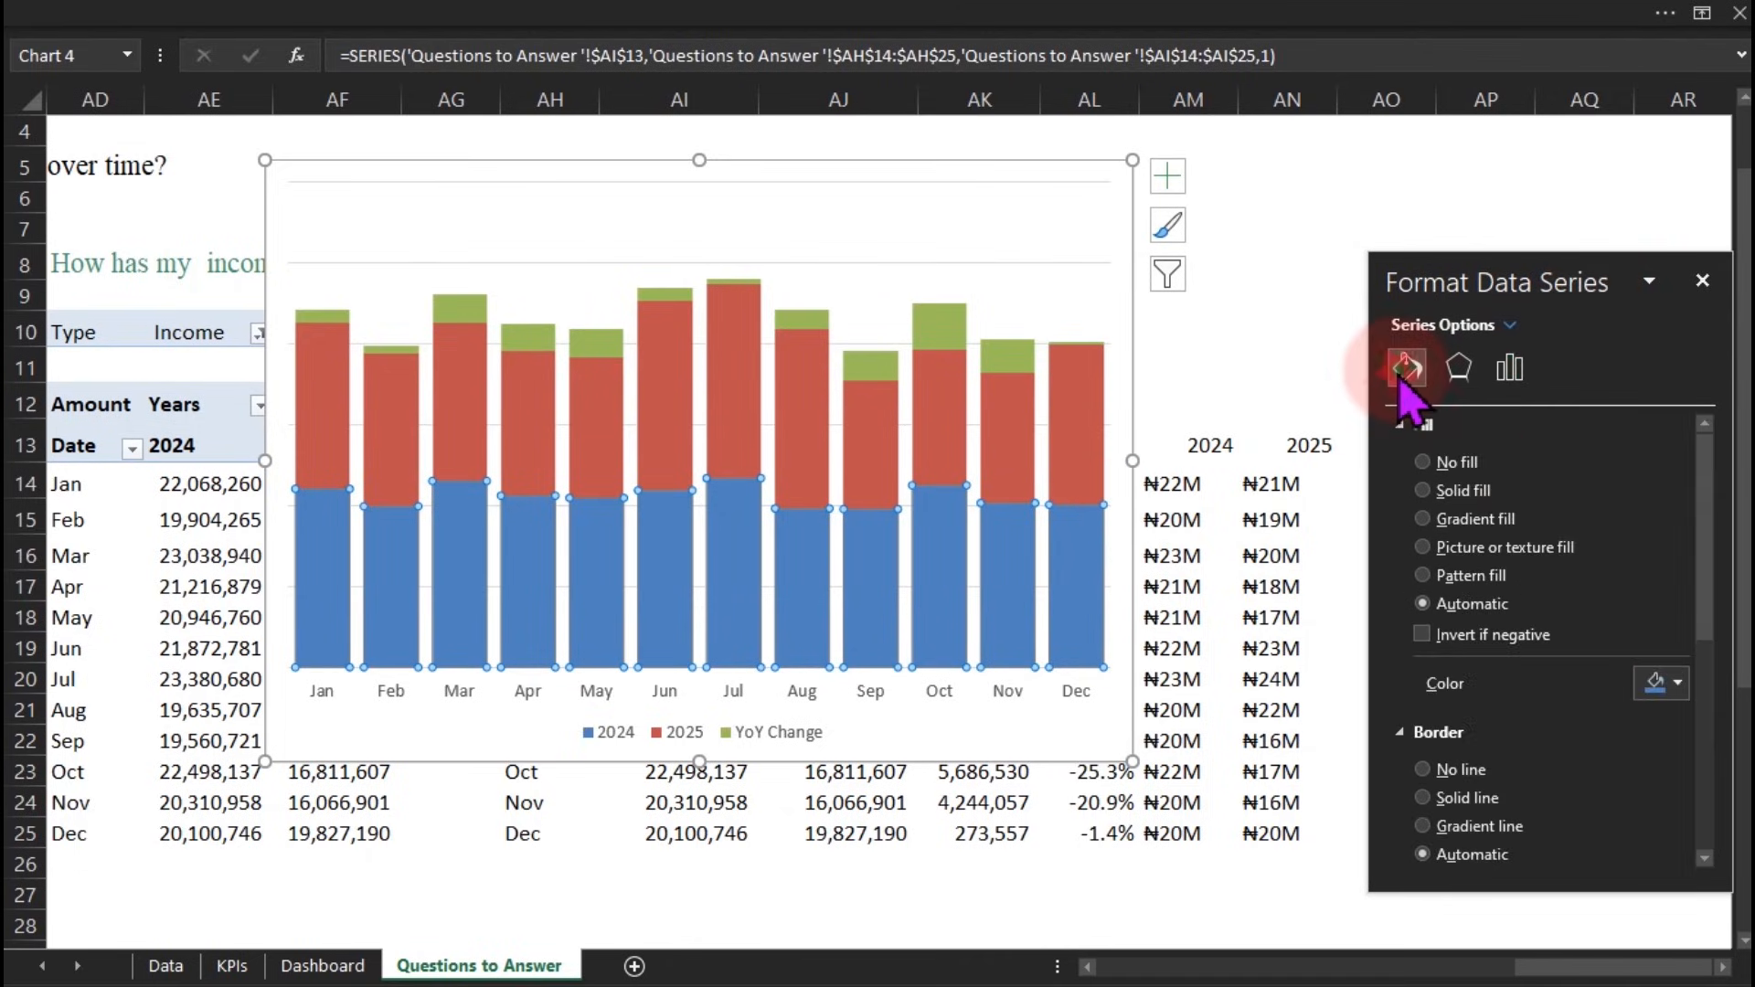
pyautogui.click(1667, 681)
pyautogui.click(1566, 614)
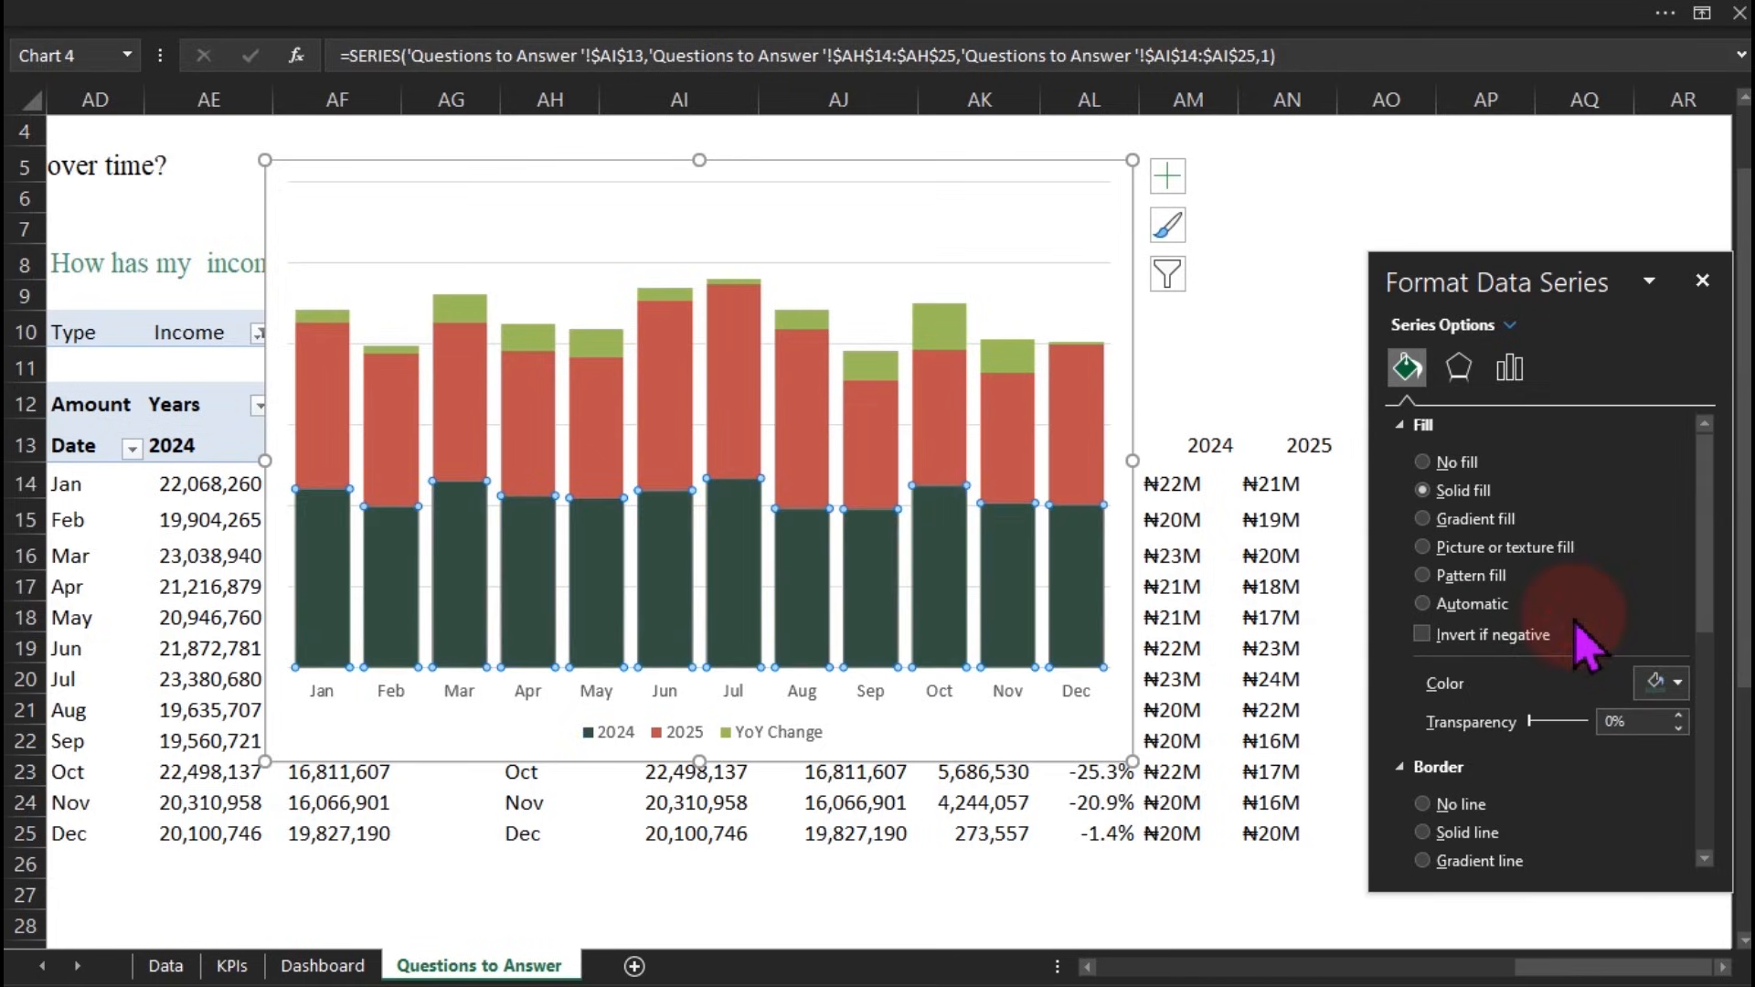
# Fill the 2025 series of the stacked column chart with solid light blue
pyautogui.click(795, 418)
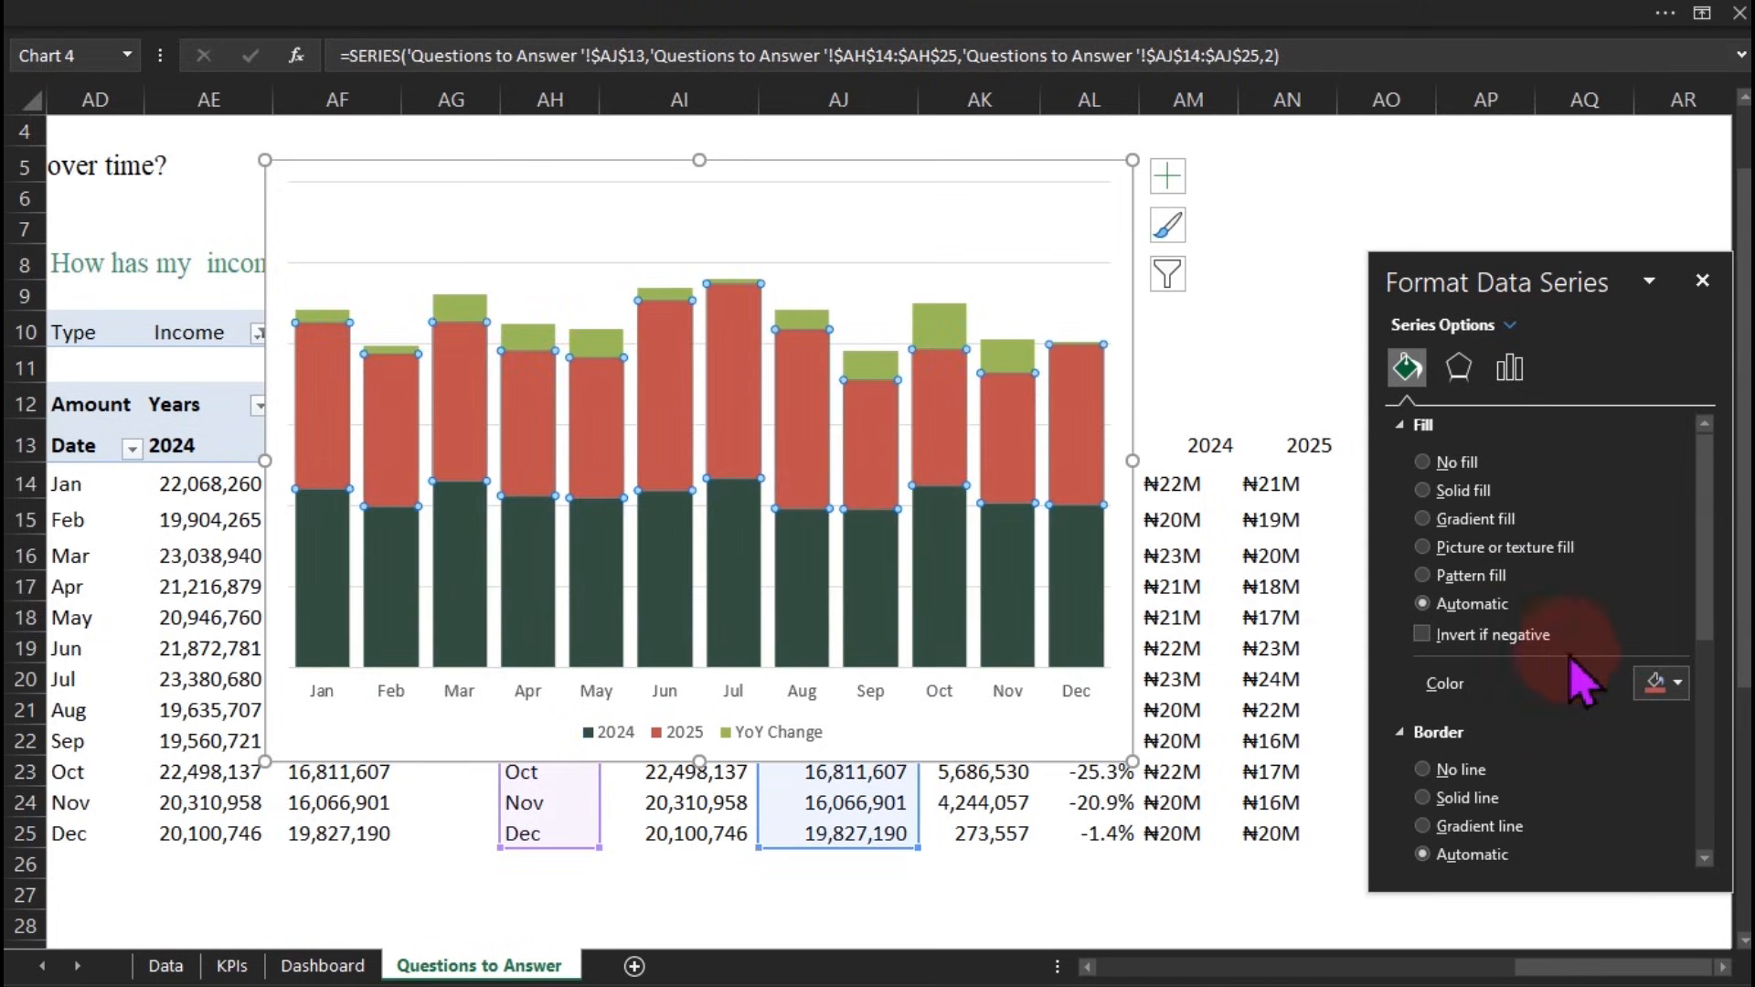
pyautogui.click(1659, 686)
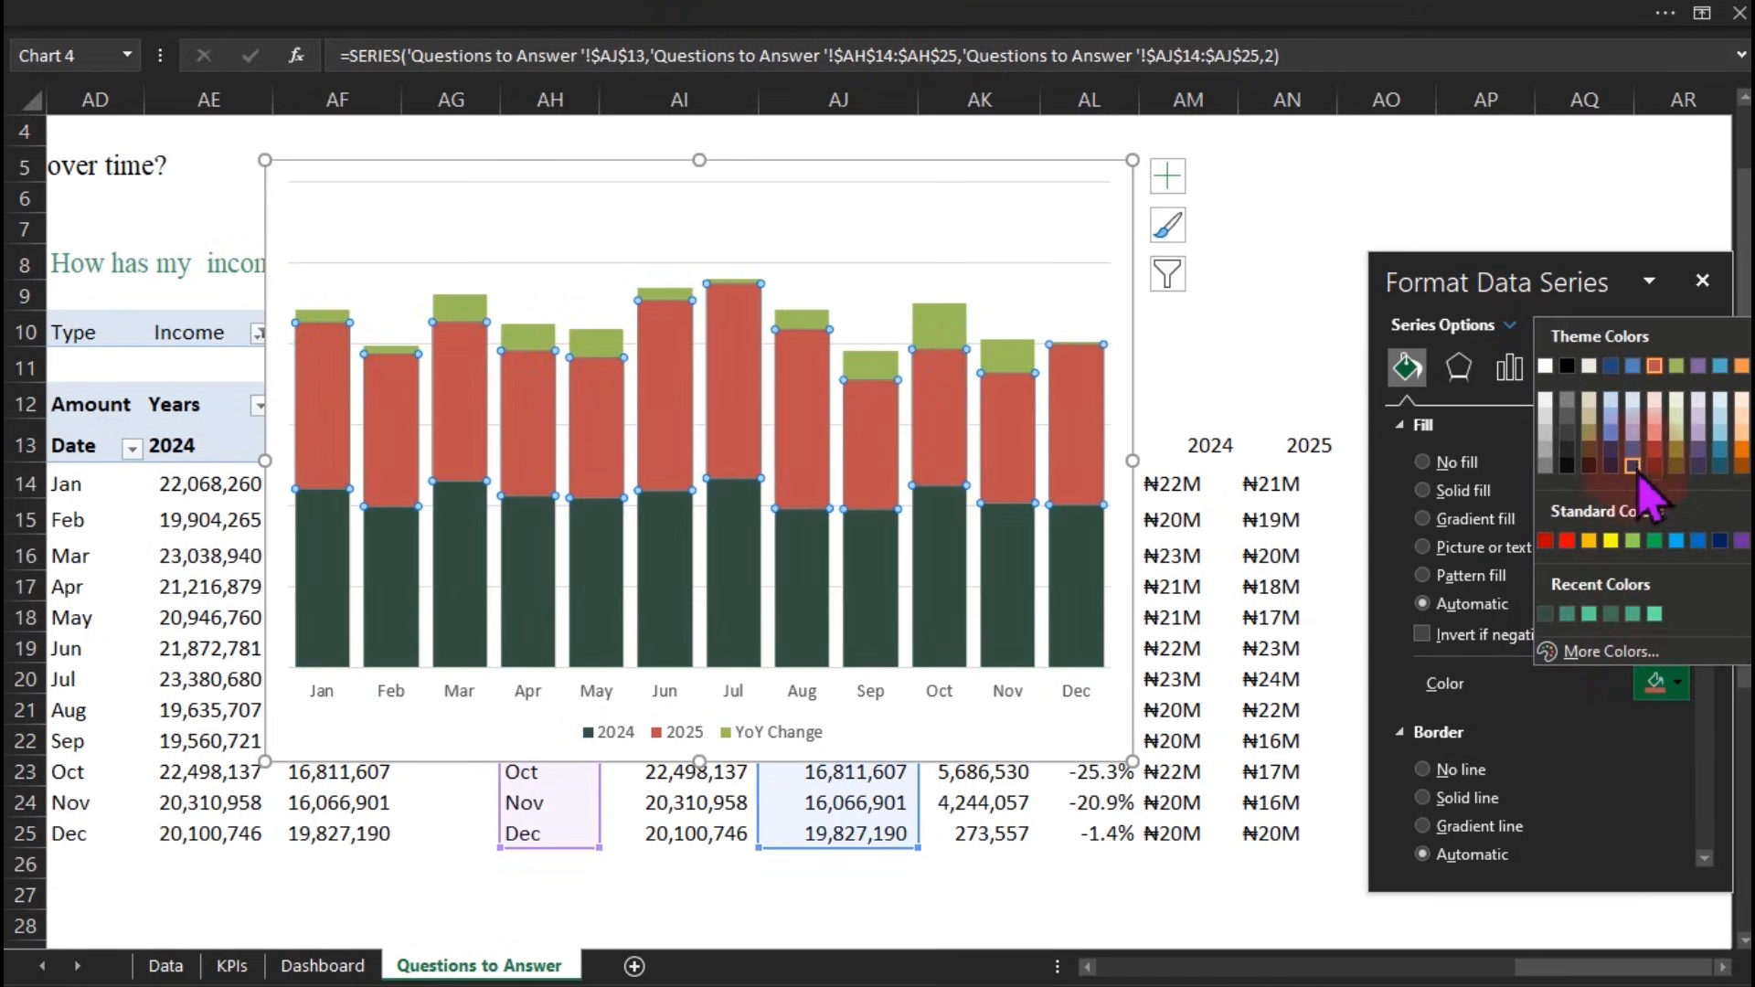
pyautogui.click(1614, 402)
pyautogui.click(1273, 438)
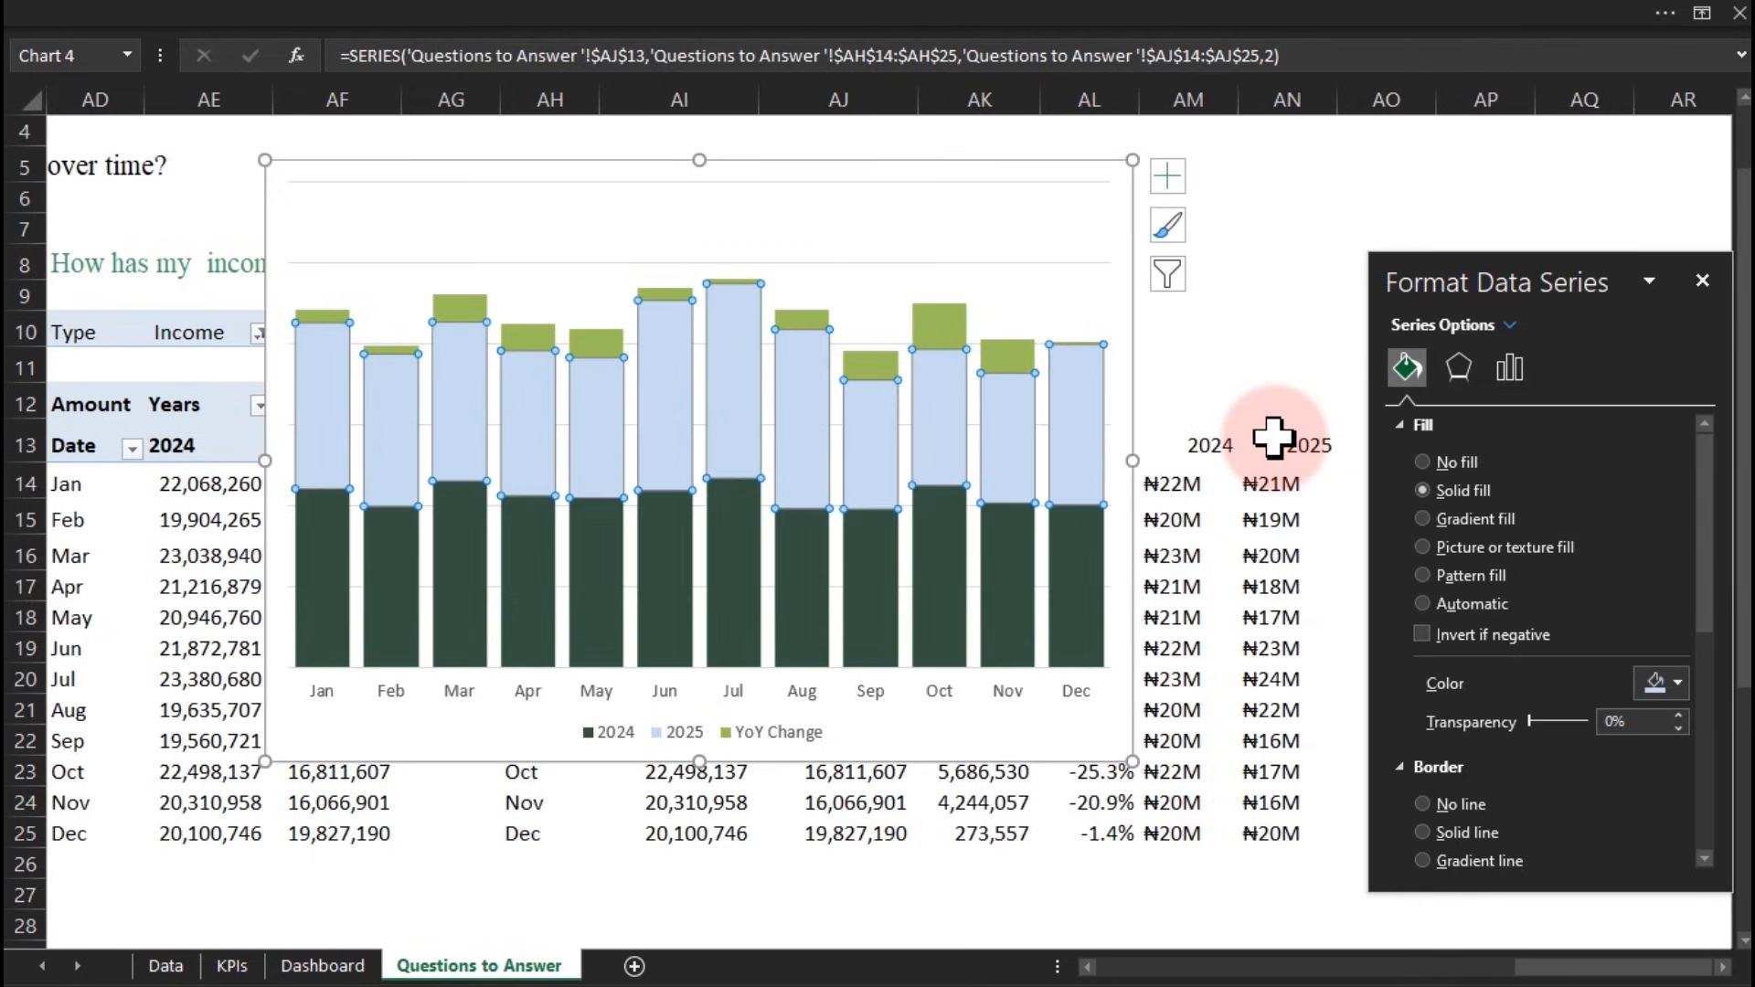
# Hide the YoY Change series' columns by giving them no fill and no border line
pyautogui.click(1005, 358)
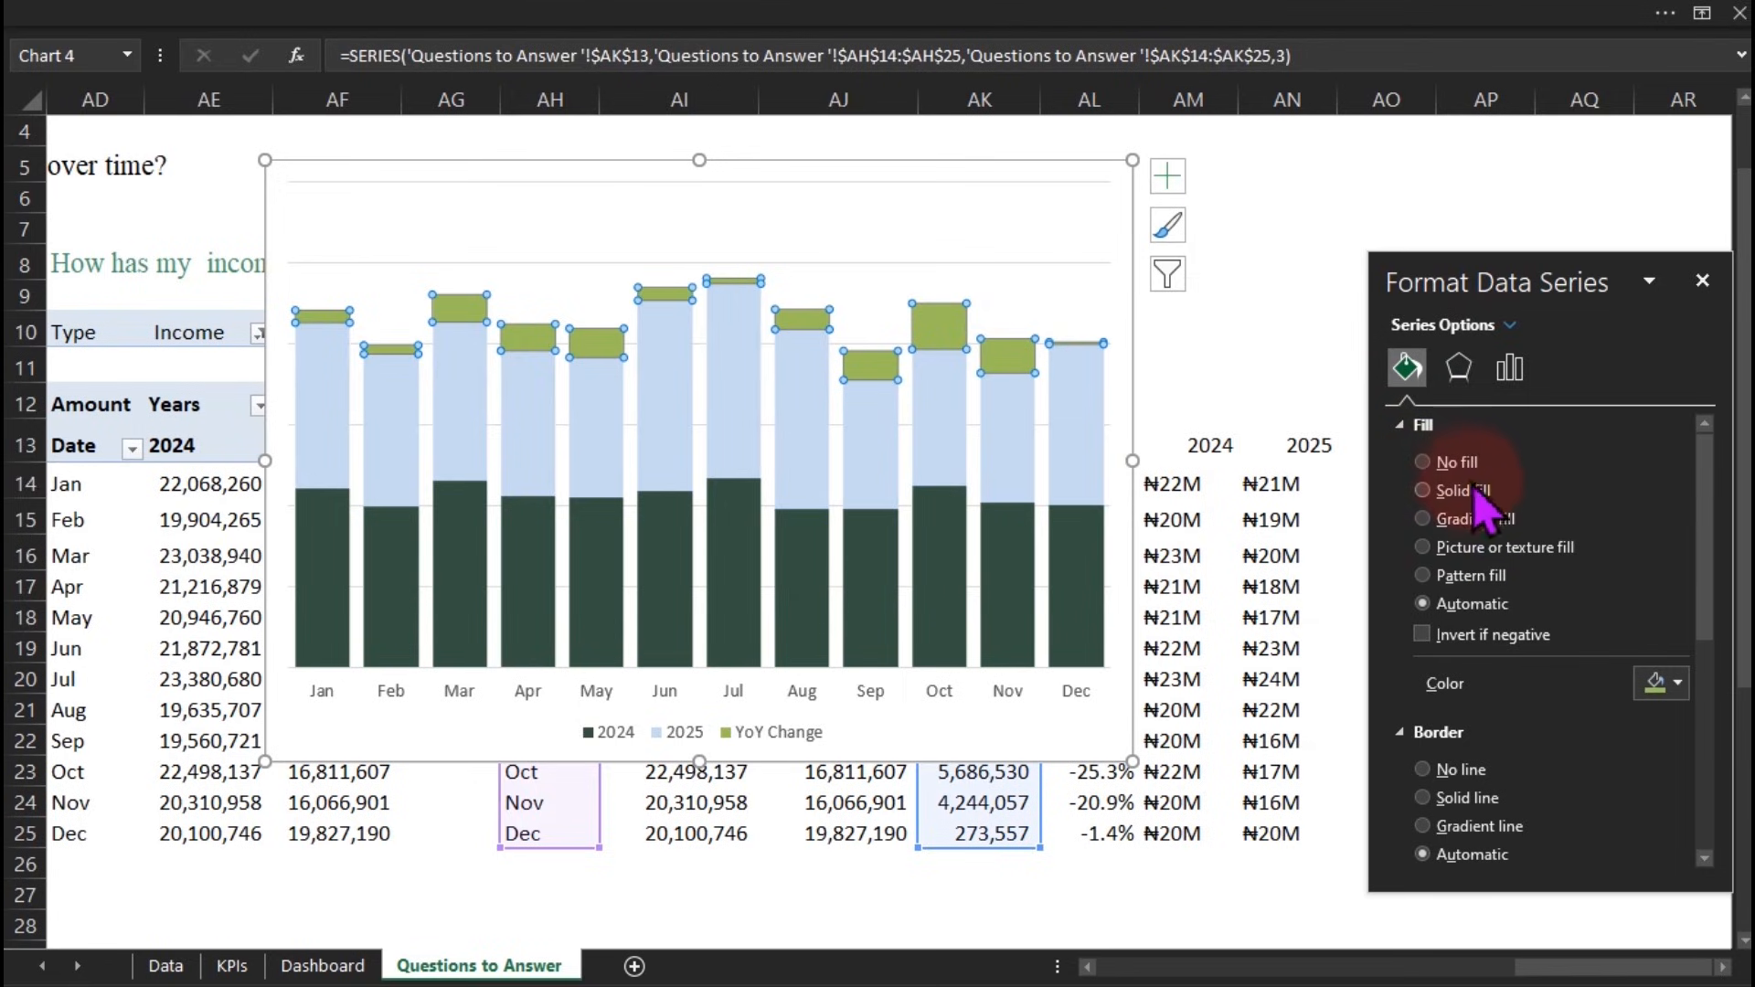
pyautogui.click(1448, 464)
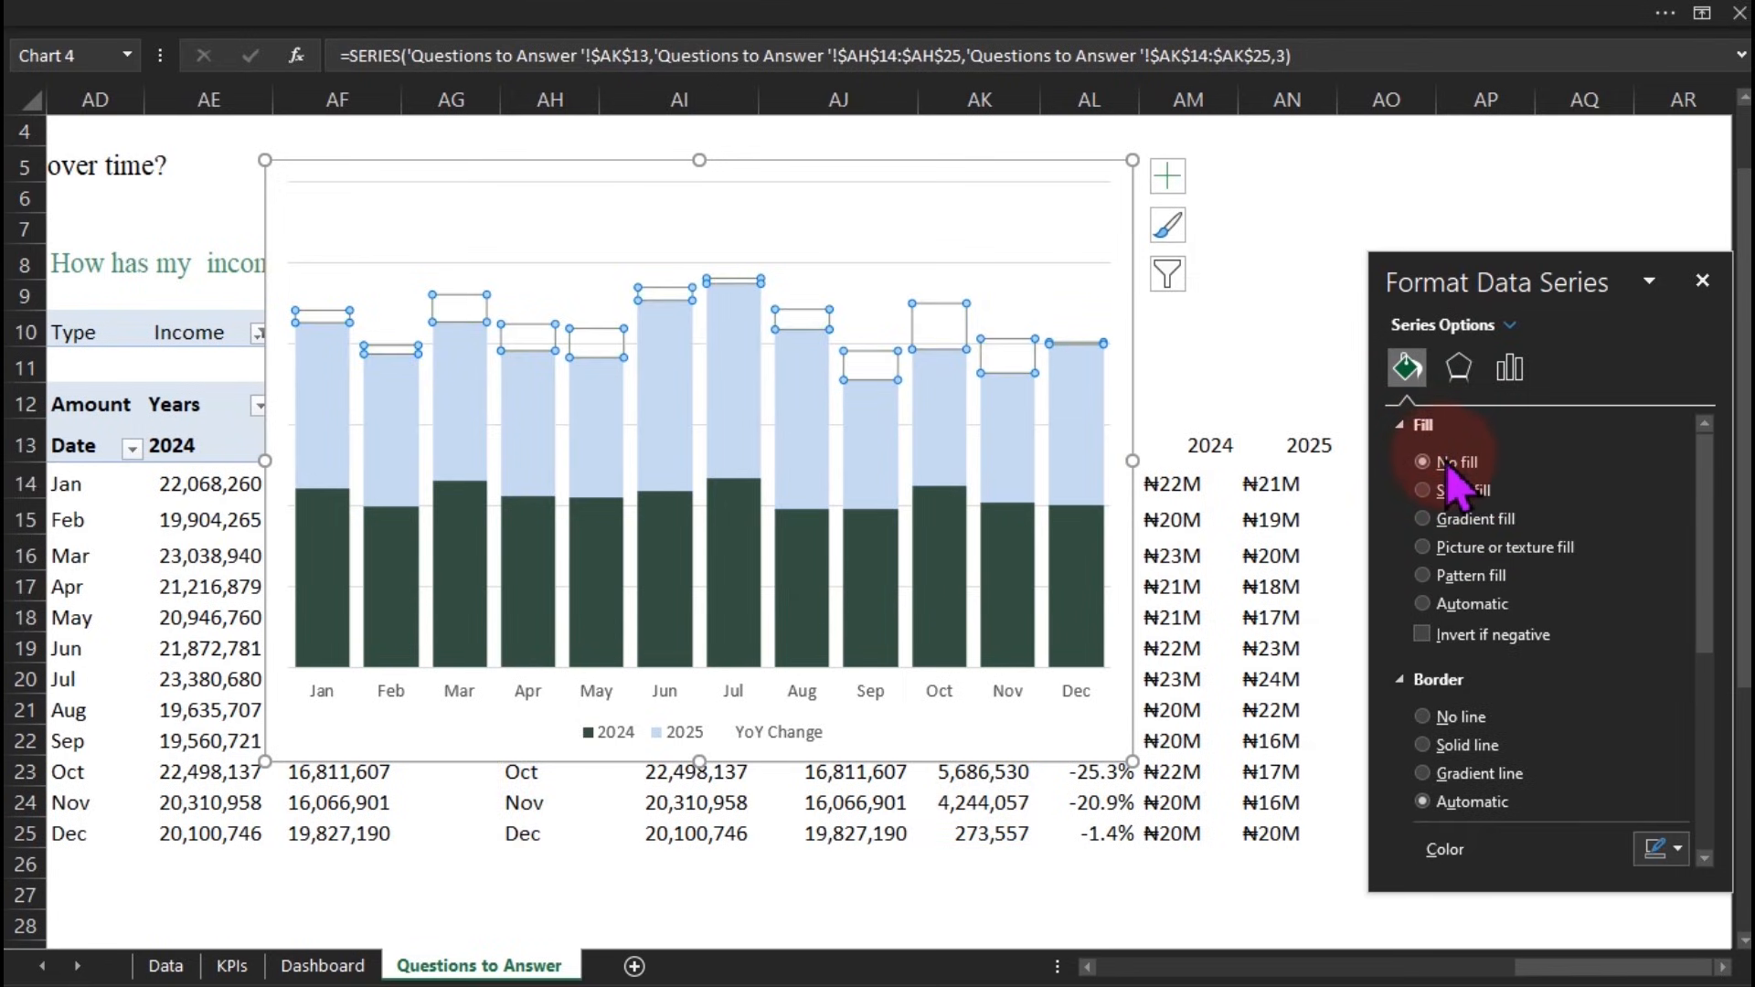
pyautogui.click(1442, 716)
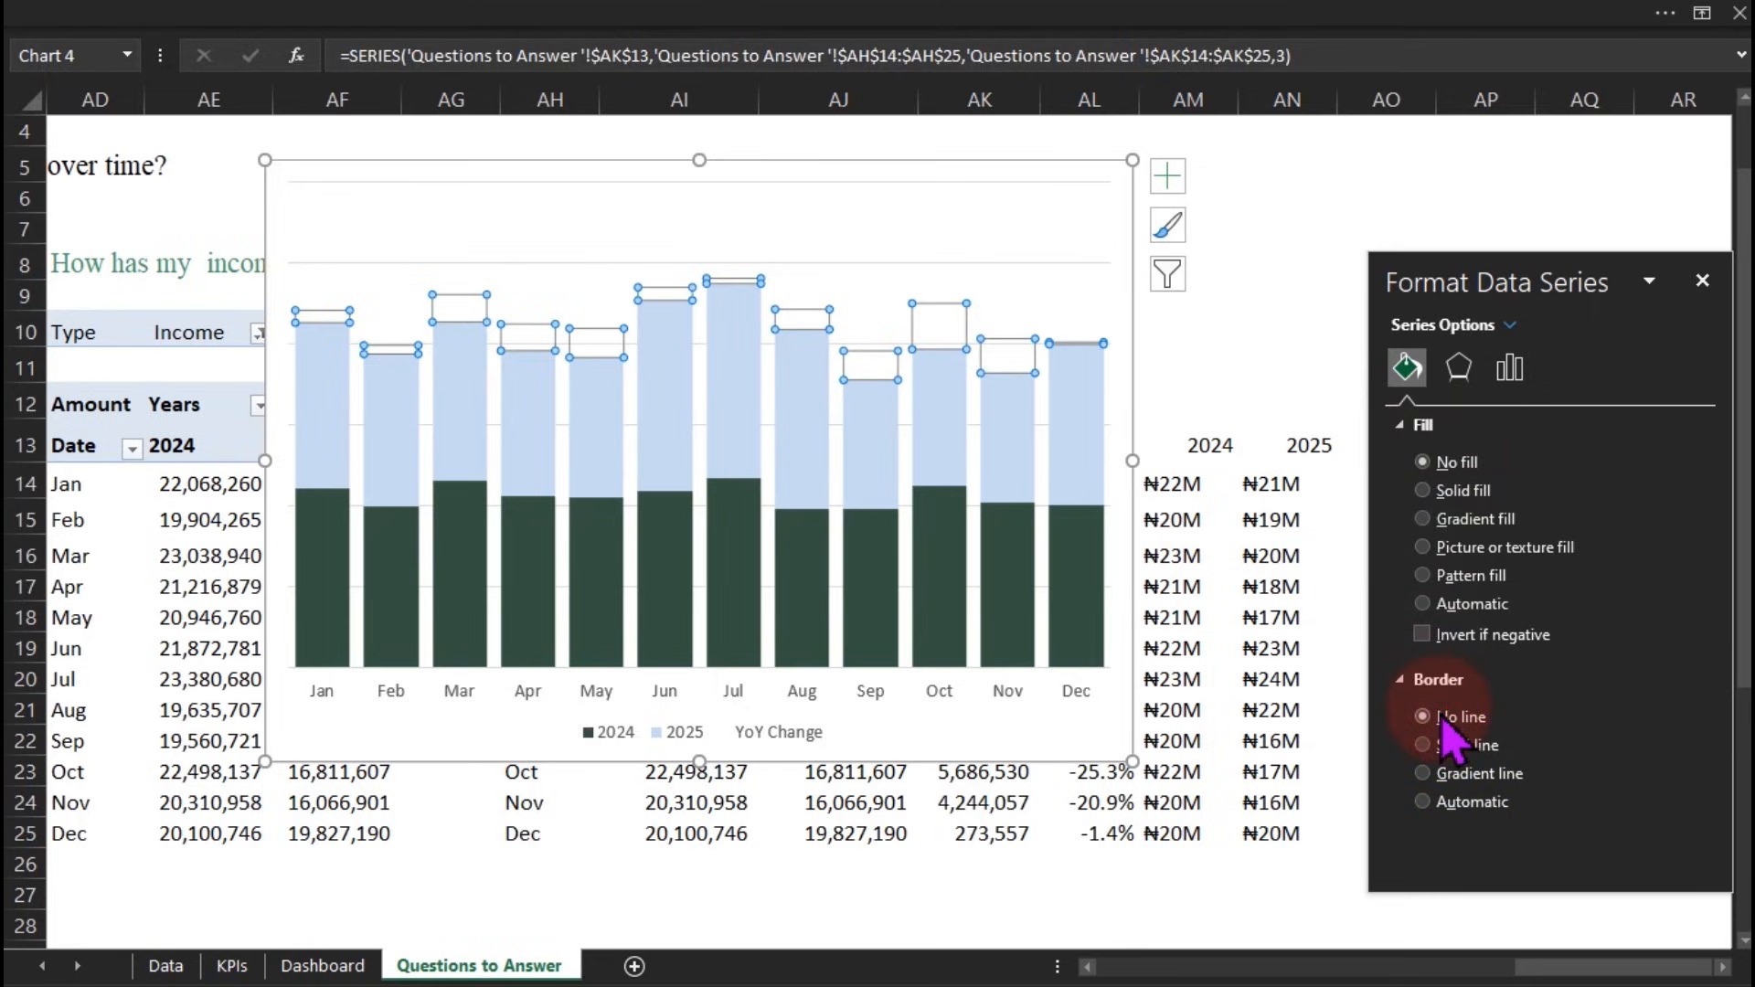
pyautogui.click(1241, 267)
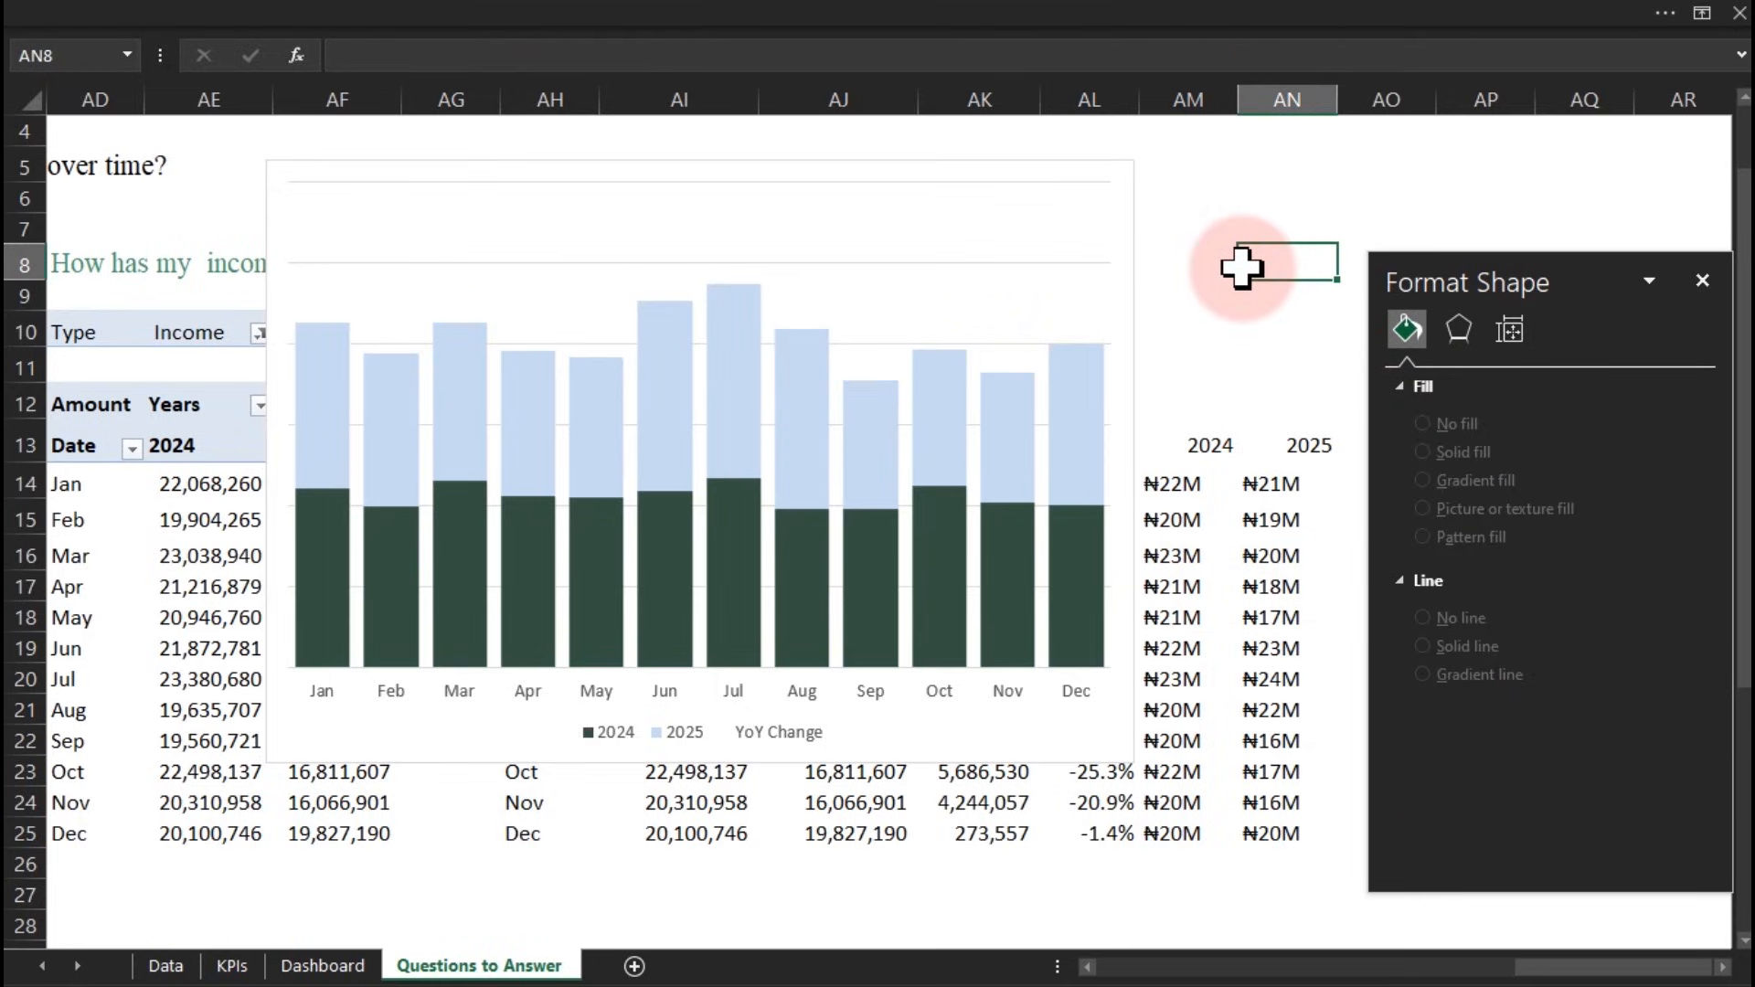
pyautogui.click(797, 598)
pyautogui.click(1160, 195)
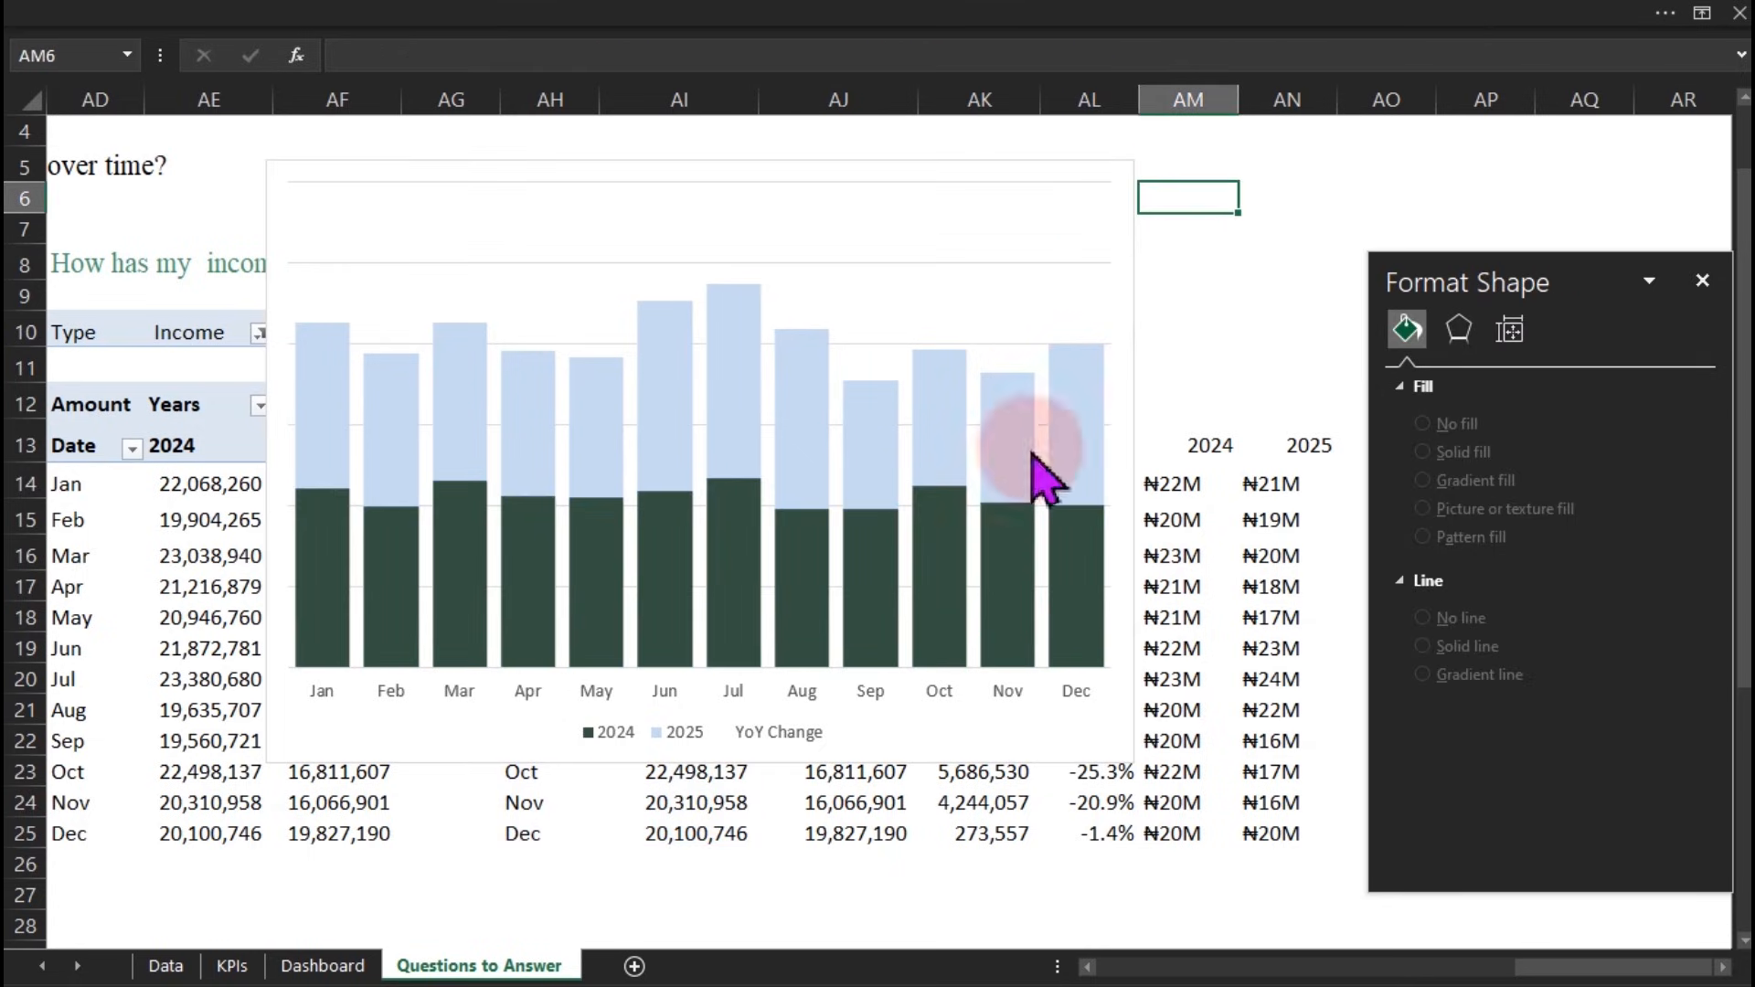
# Add data labels to all series of the chart and move the chart clear of the YoY % column
pyautogui.click(1039, 607)
pyautogui.click(1030, 627)
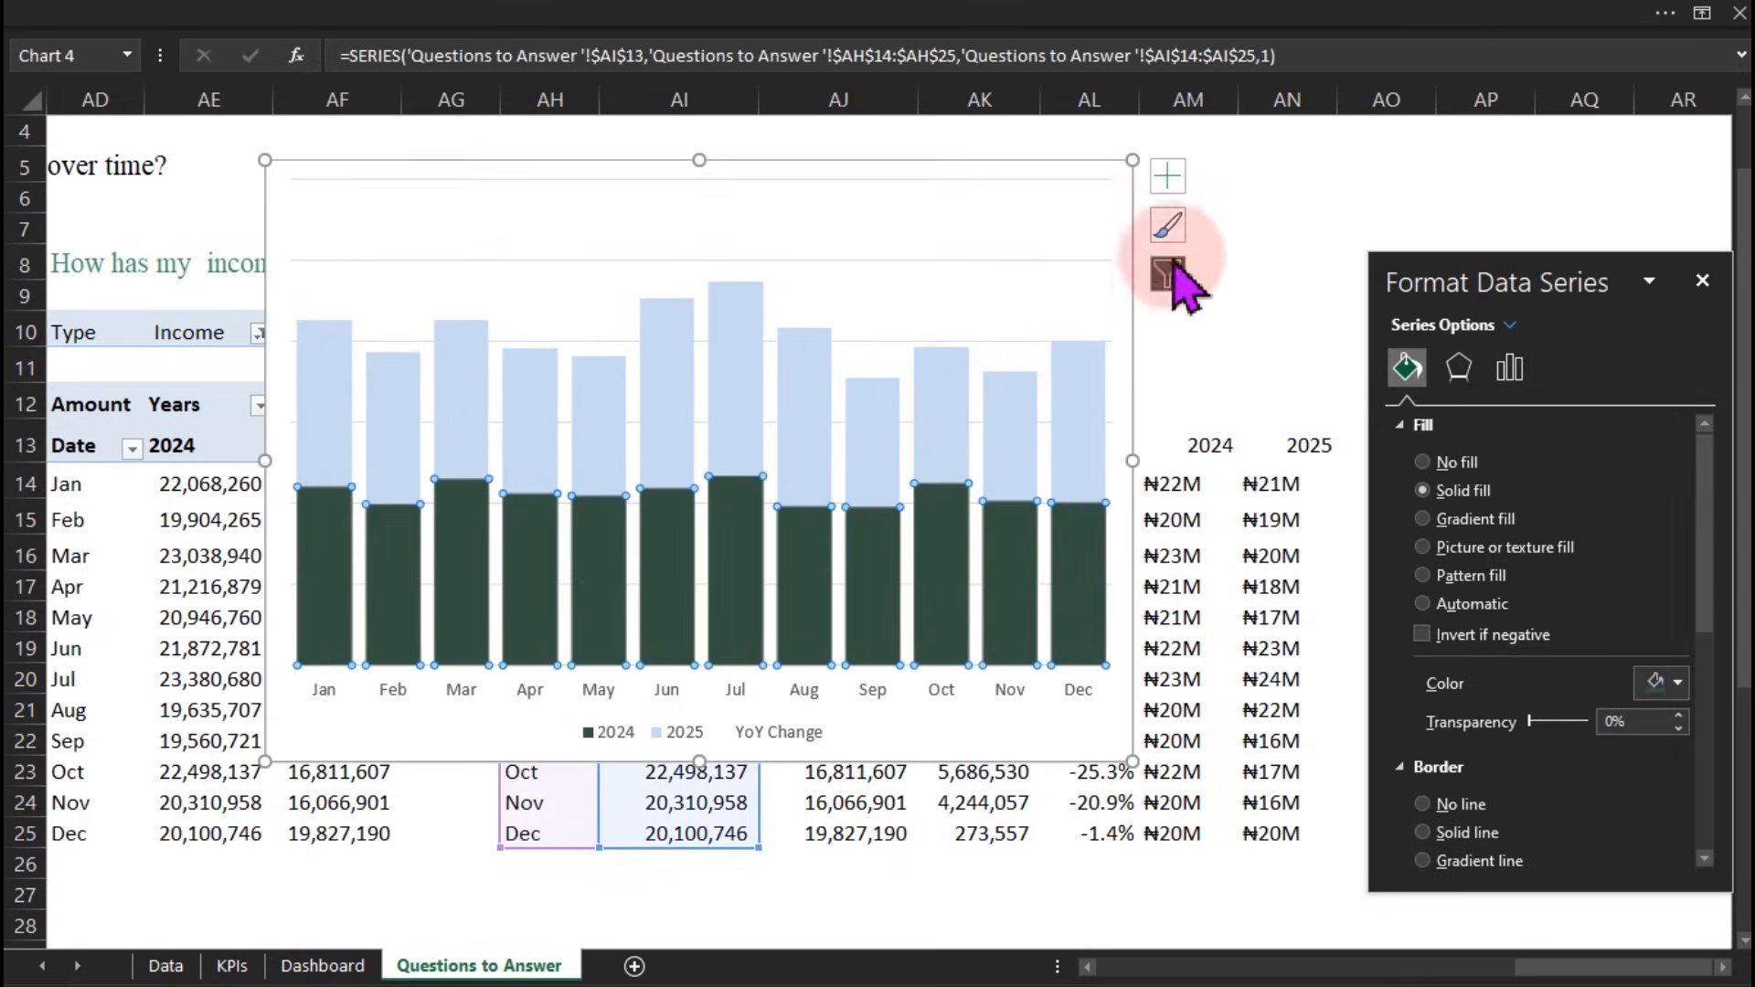
pyautogui.click(1127, 274)
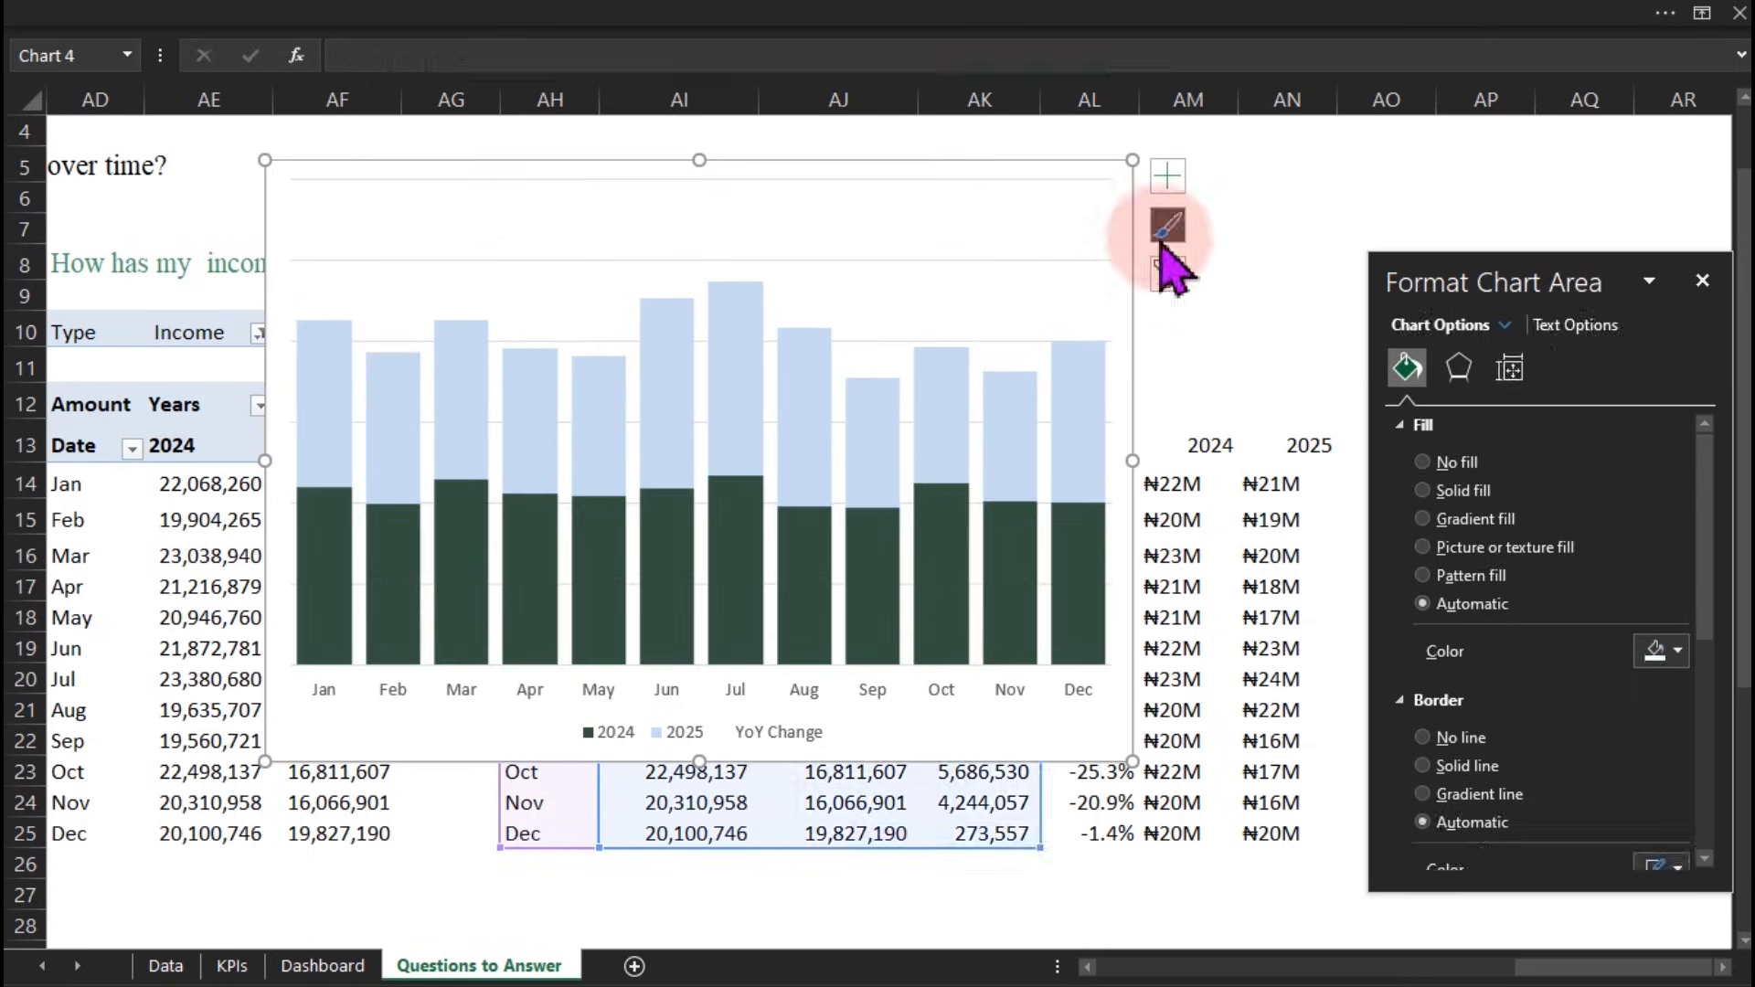
pyautogui.click(1169, 185)
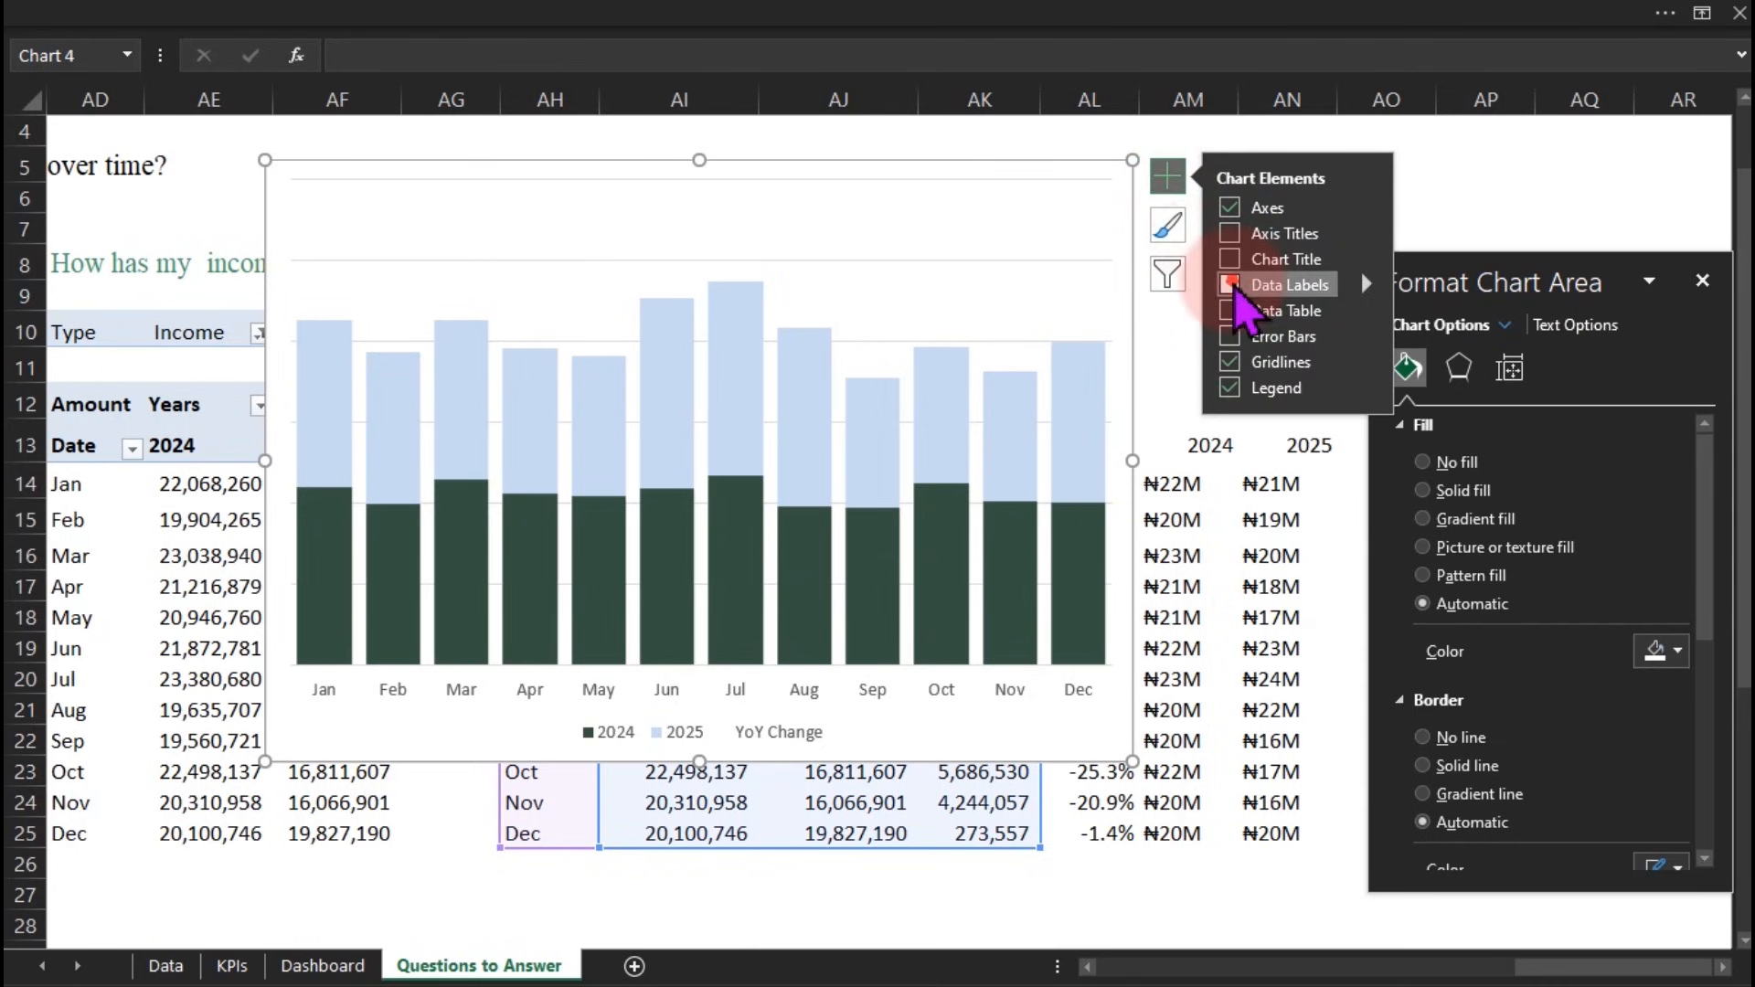
pyautogui.click(1229, 285)
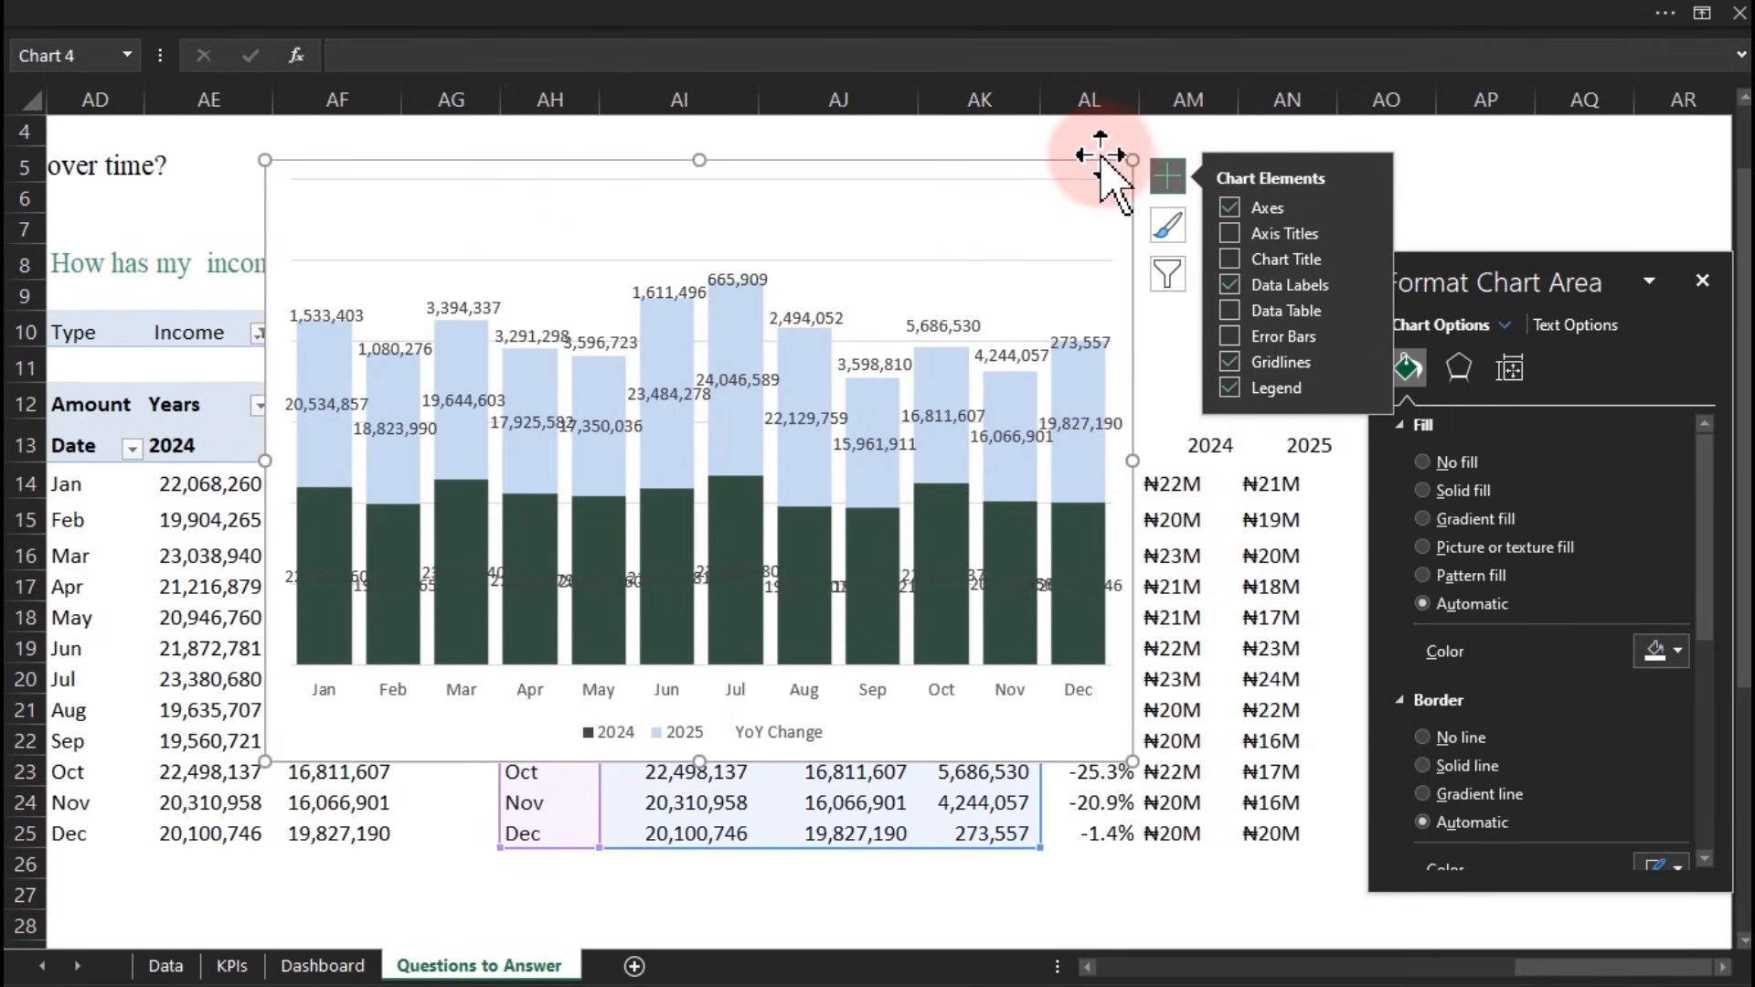
pyautogui.moveTo(1105, 165); pyautogui.dragTo(928, 176)
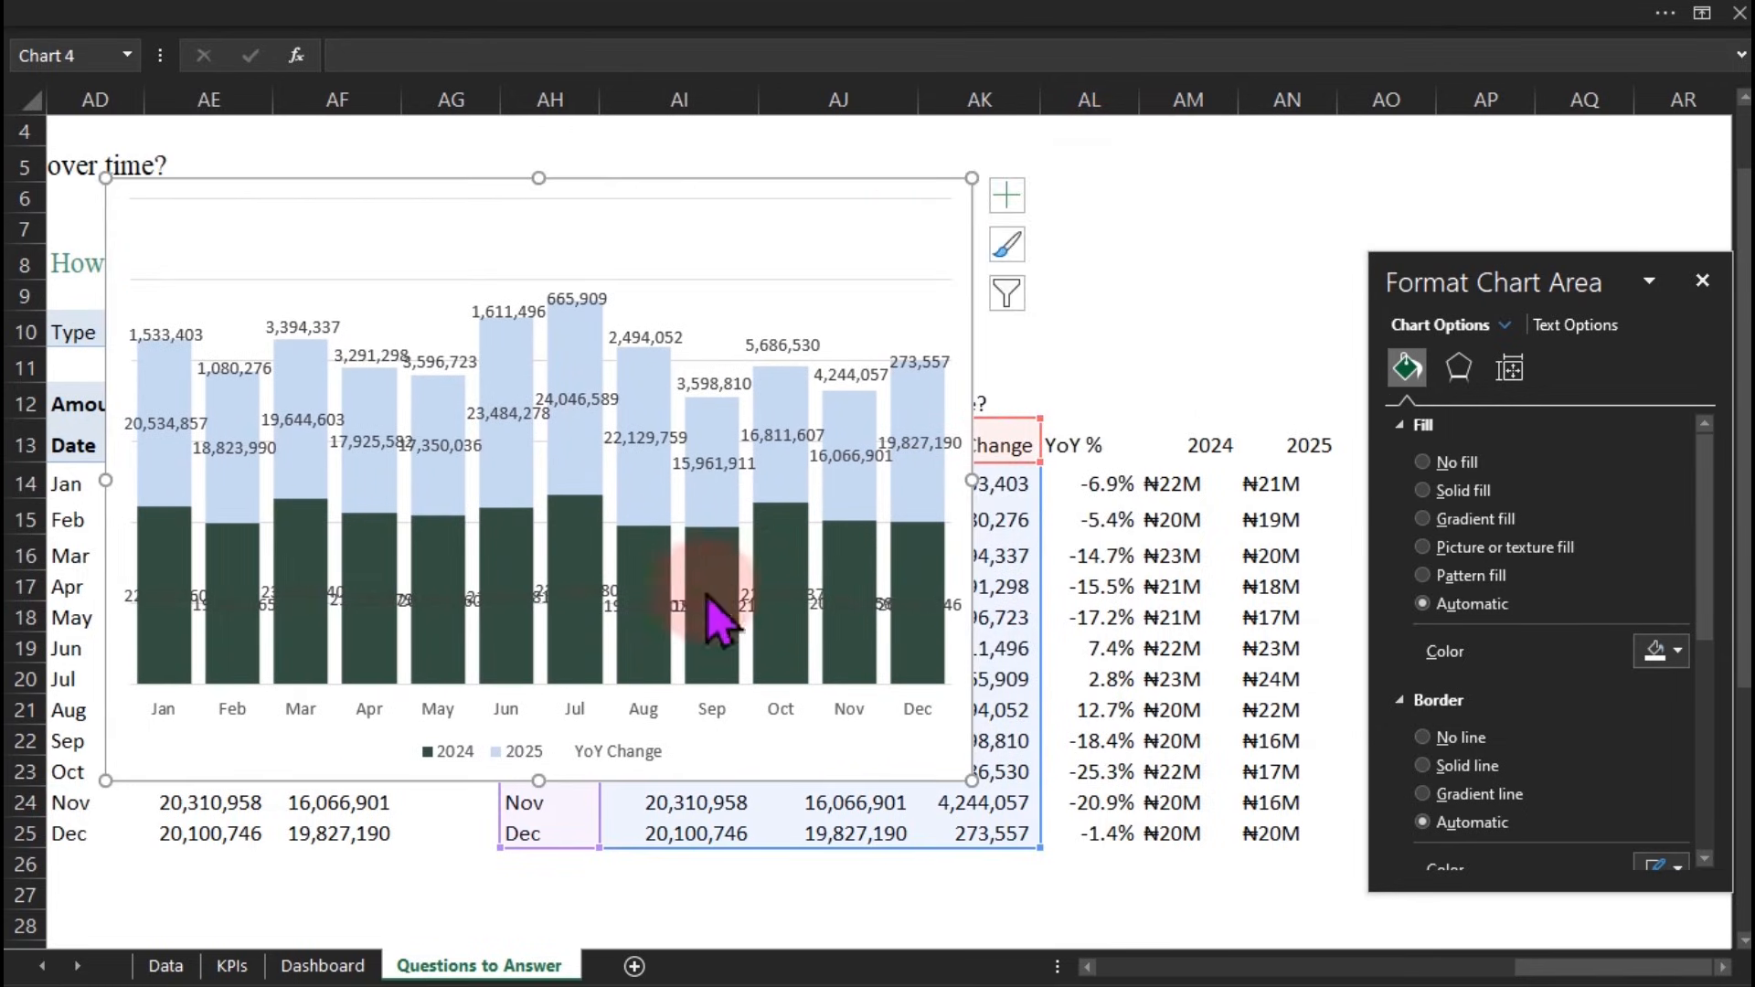
# Take the 2024 series' data labels from cells AM14:AM25 and stop showing the plain value in them
pyautogui.click(637, 601)
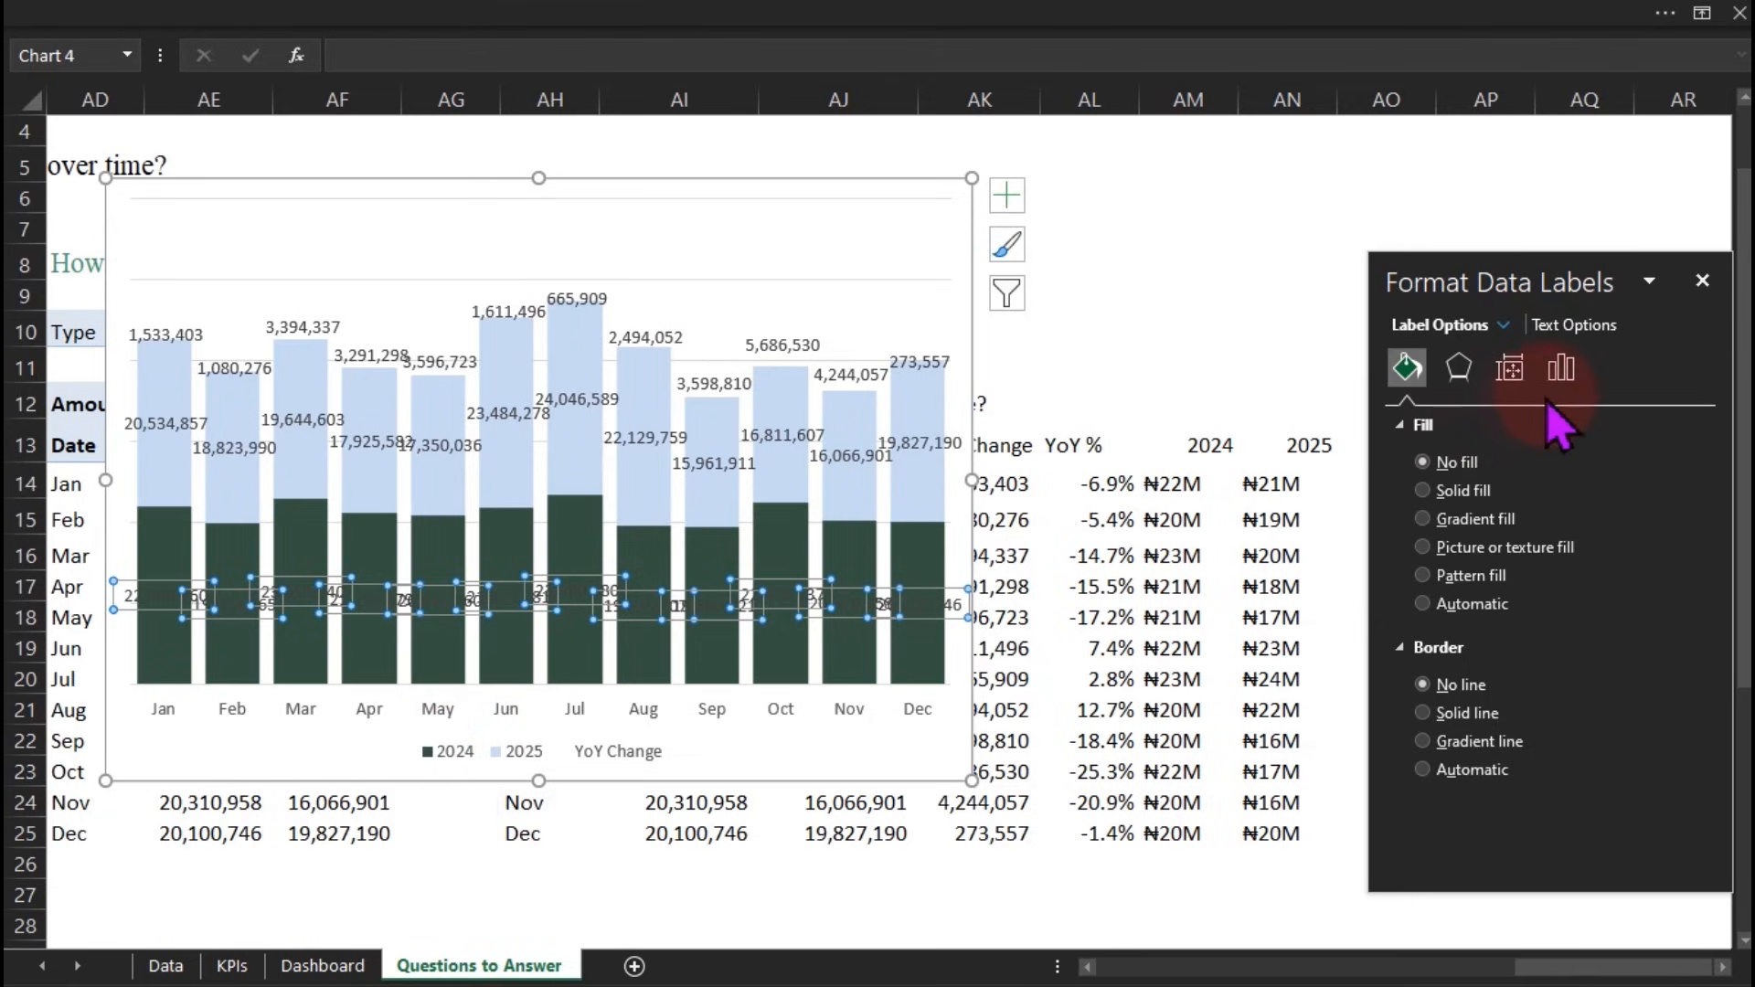
pyautogui.click(1559, 370)
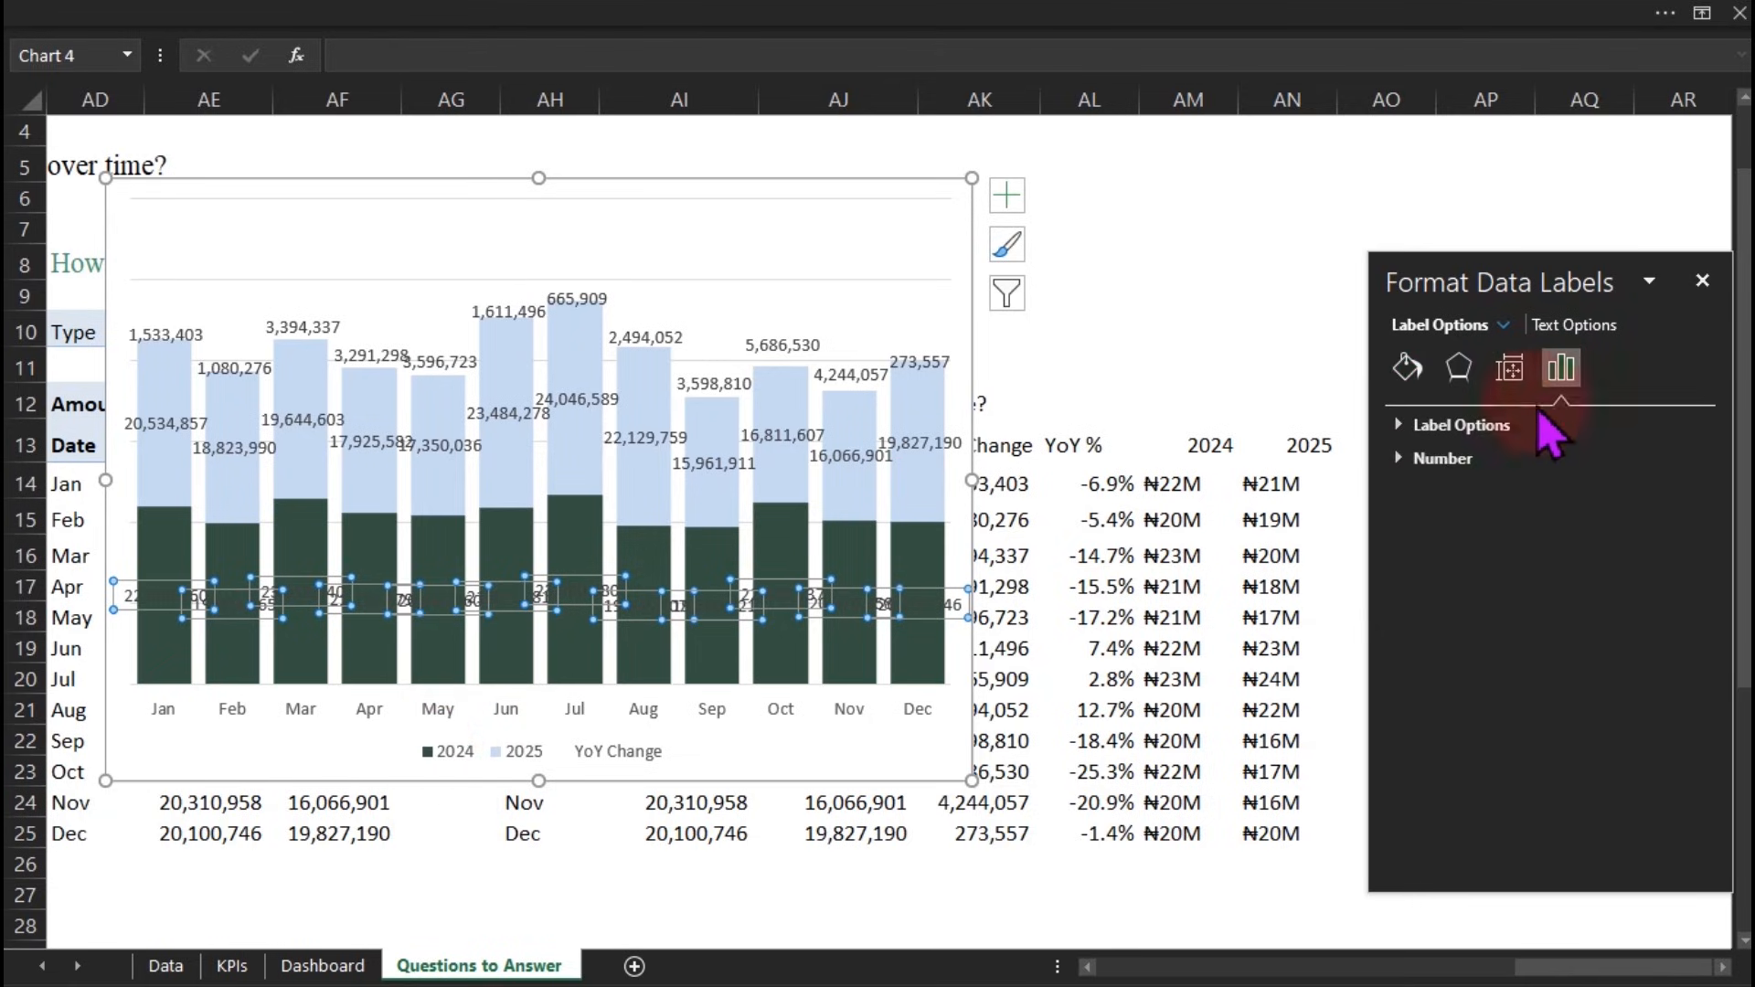
pyautogui.click(1442, 437)
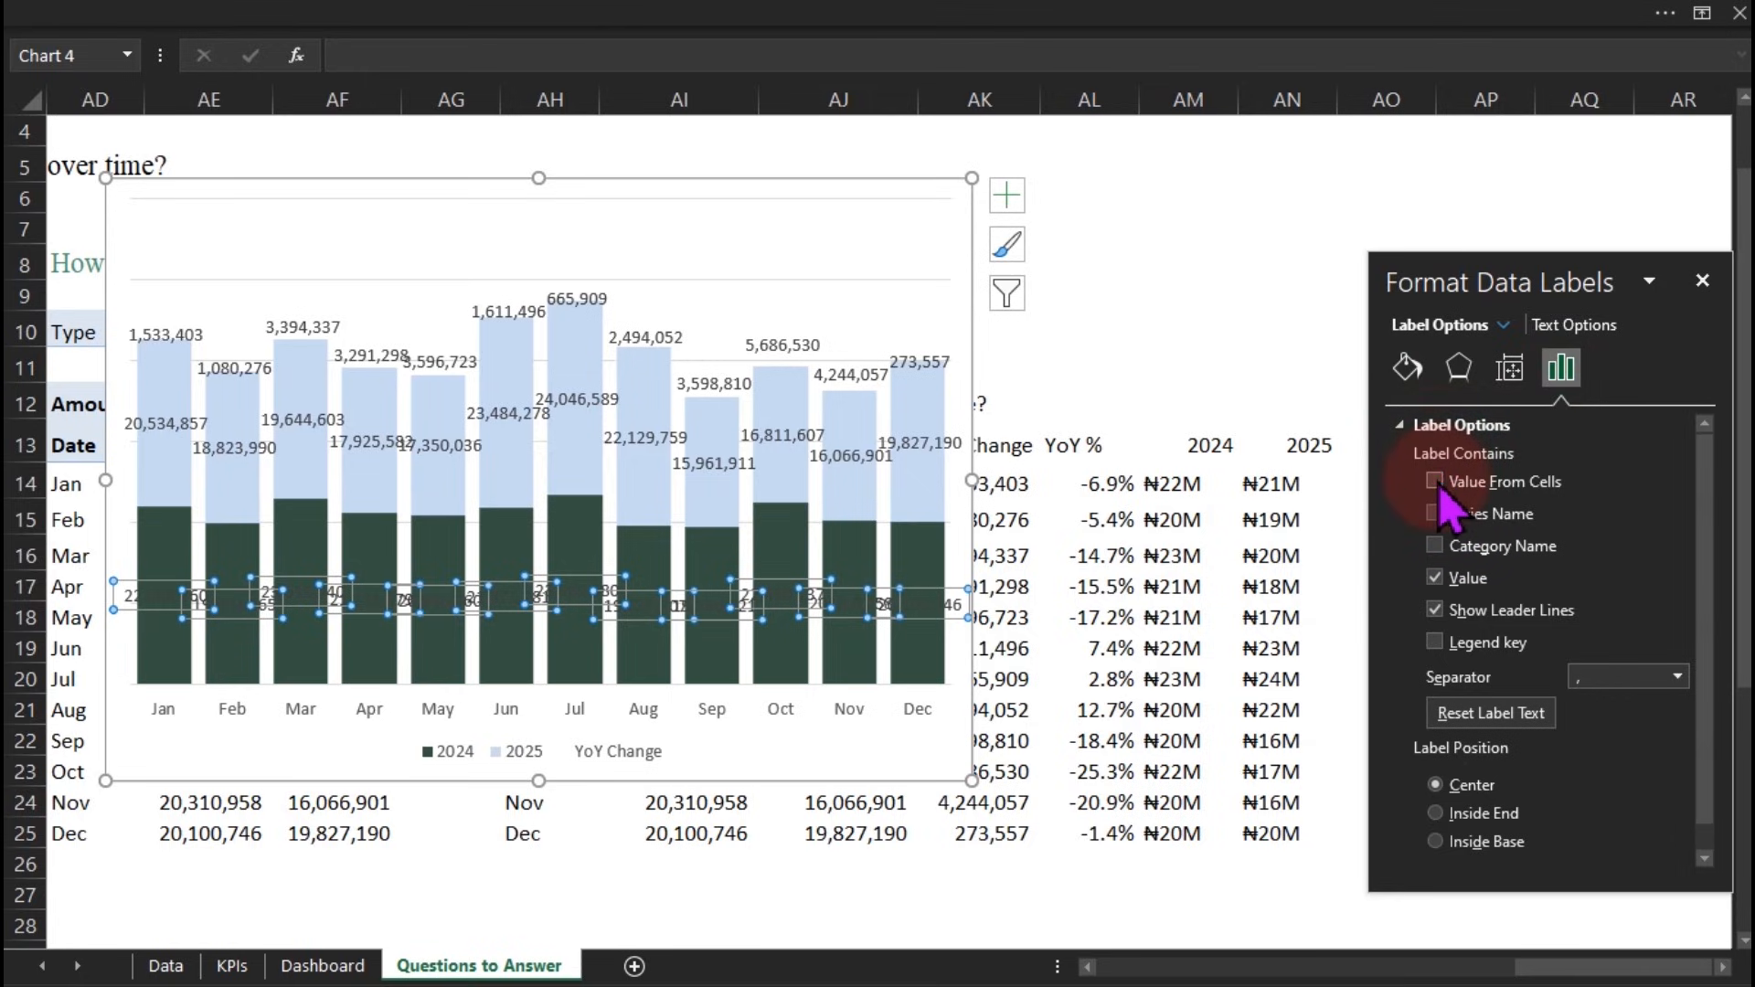
pyautogui.click(1434, 482)
pyautogui.moveTo(1083, 606); pyautogui.dragTo(807, 612)
pyautogui.moveTo(1172, 485); pyautogui.dragTo(1193, 822)
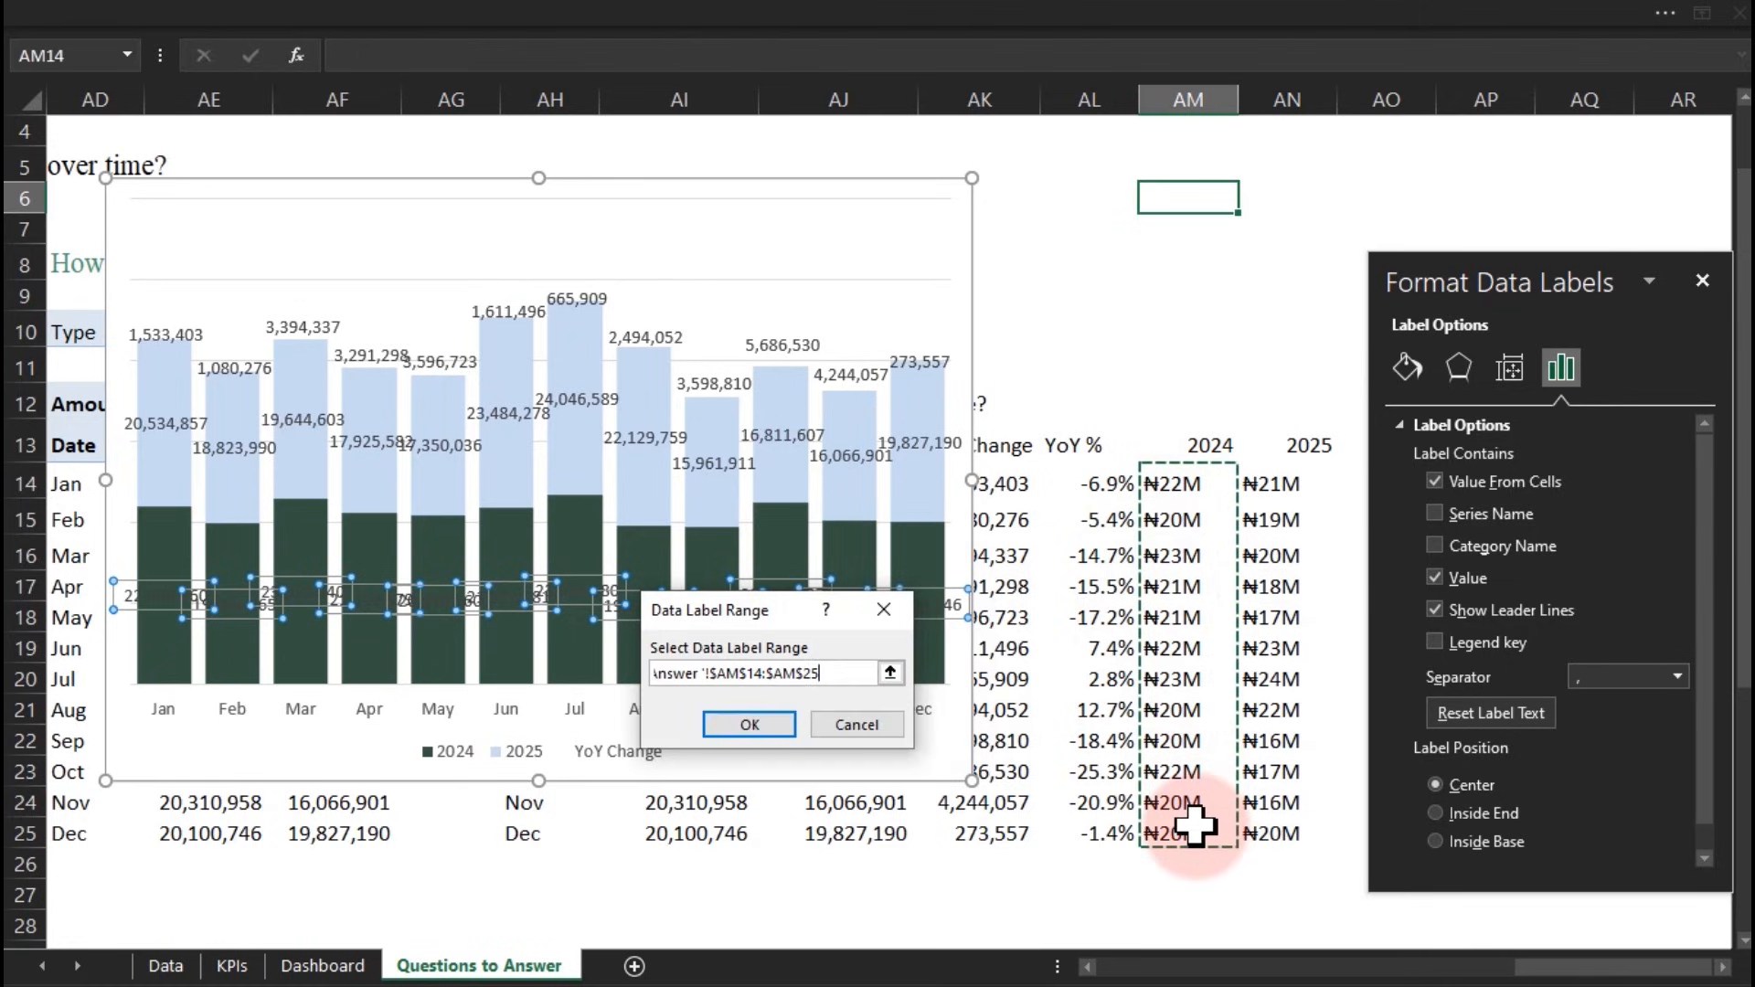
pyautogui.click(750, 724)
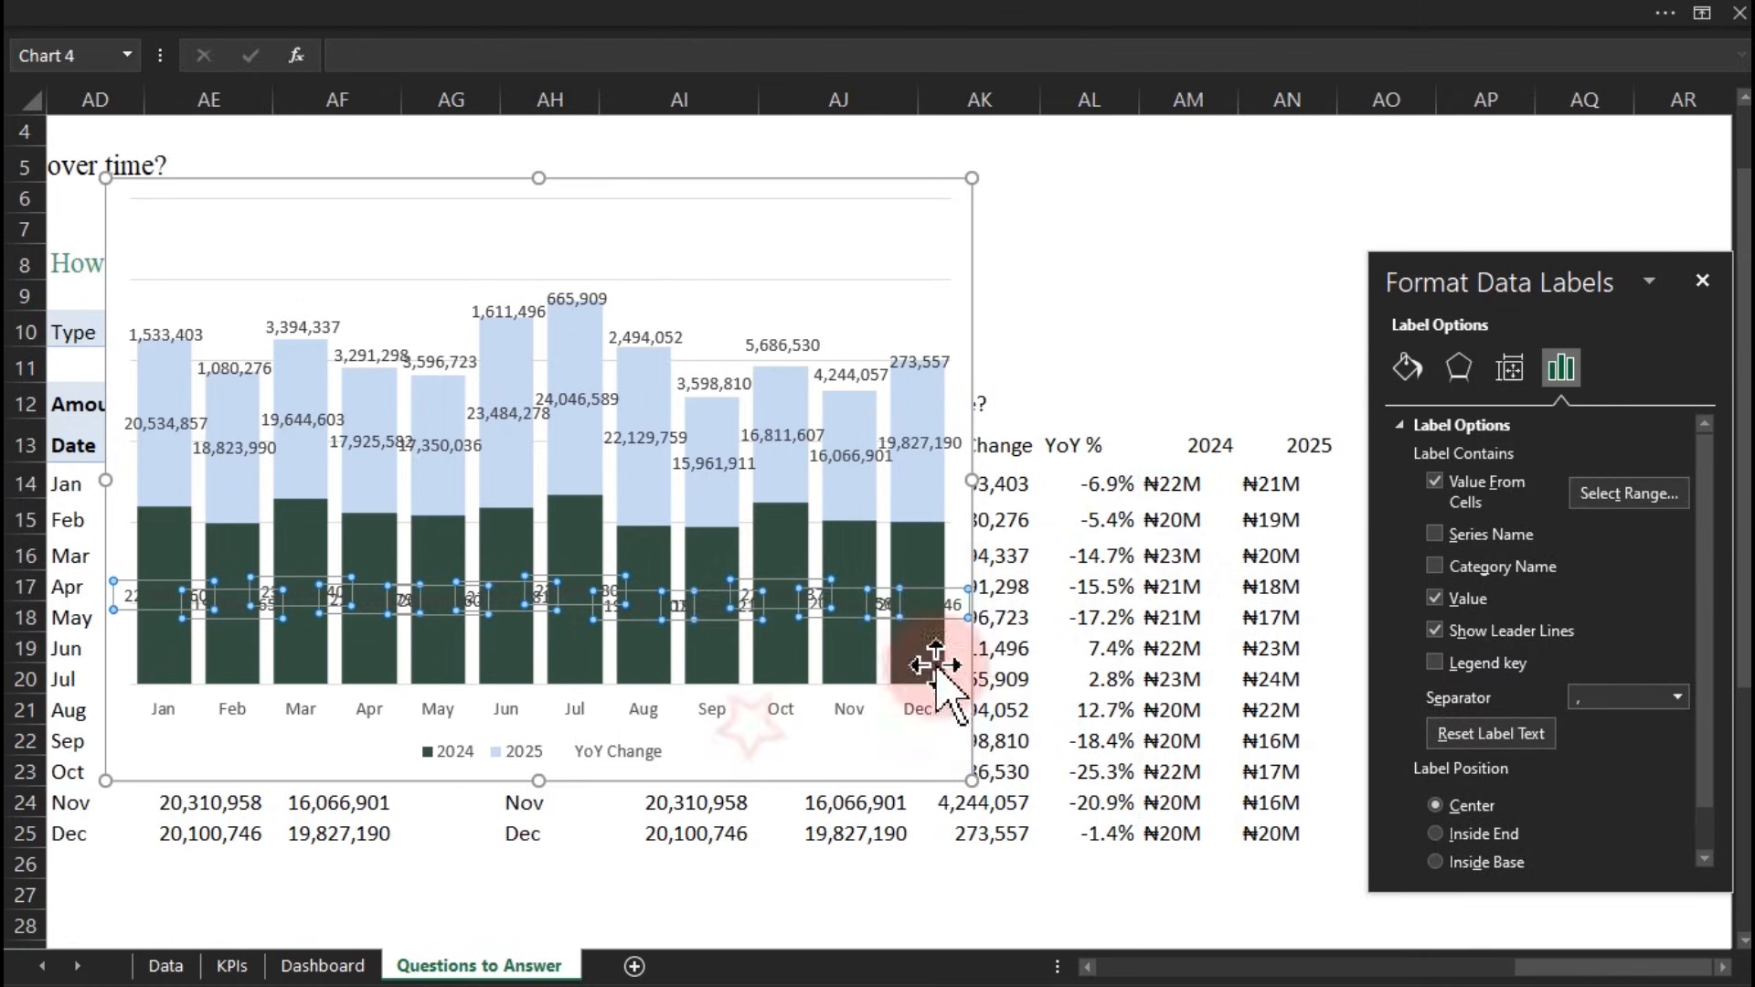
pyautogui.click(1434, 598)
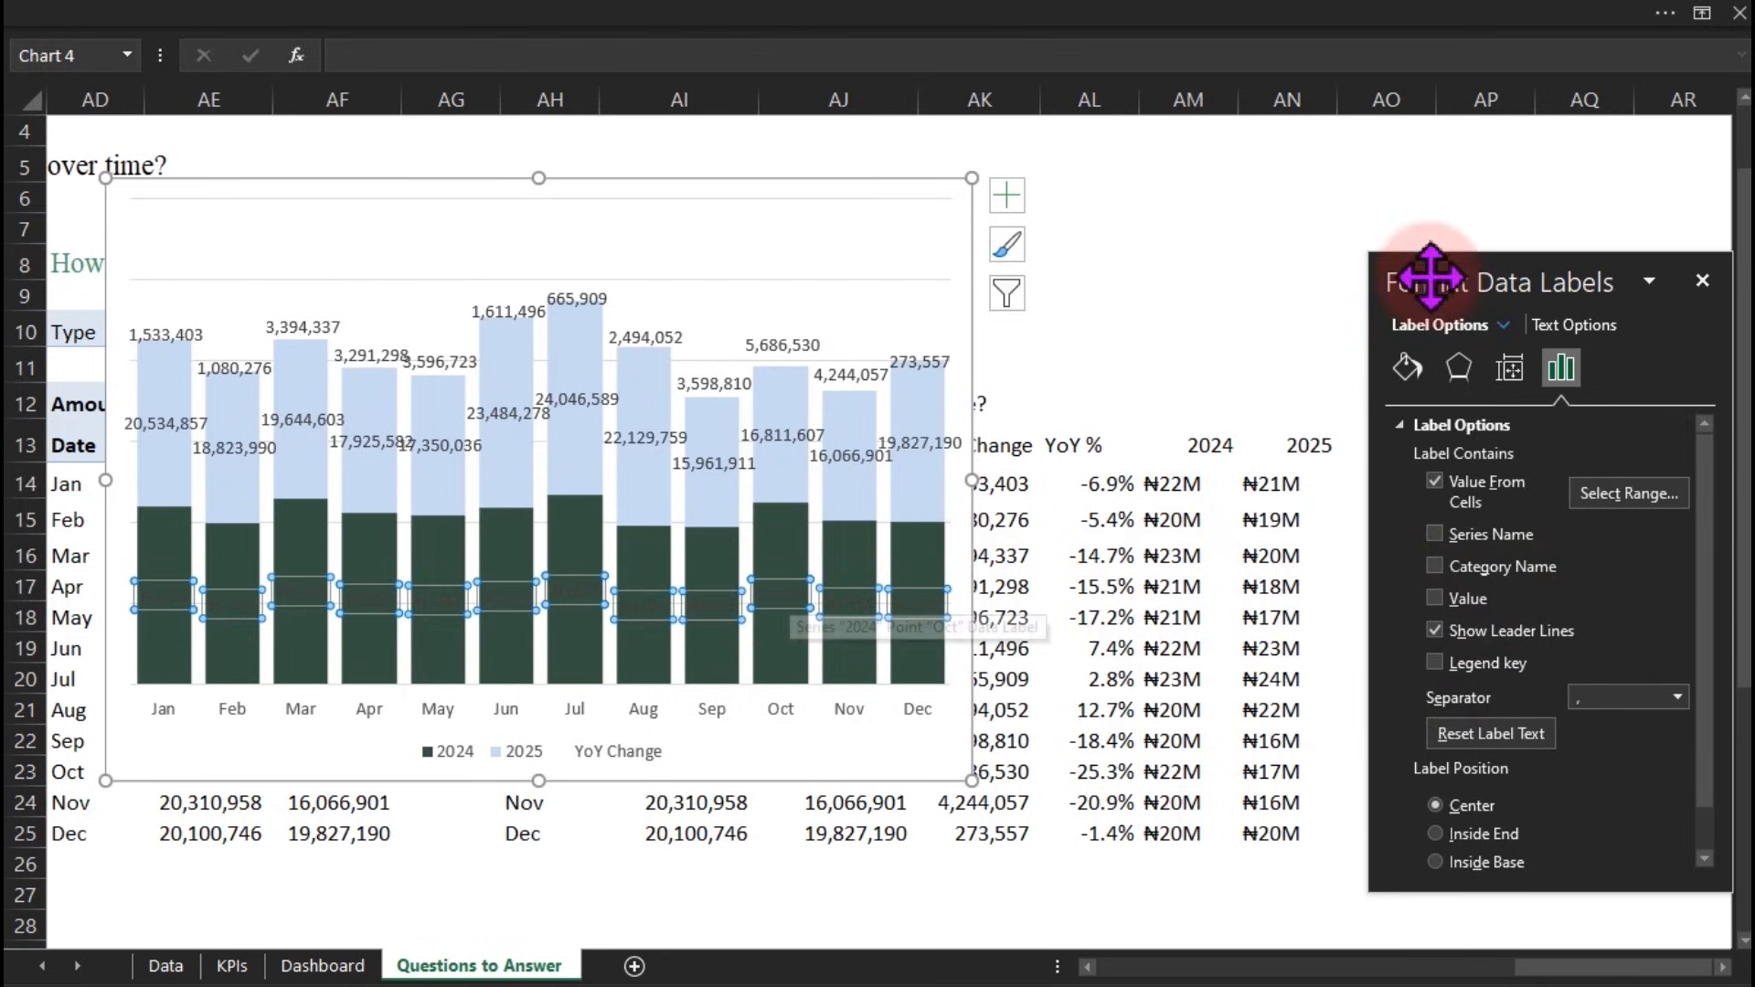
# Change the text colour of the 2024 data labels to near-white
pyautogui.click(1577, 331)
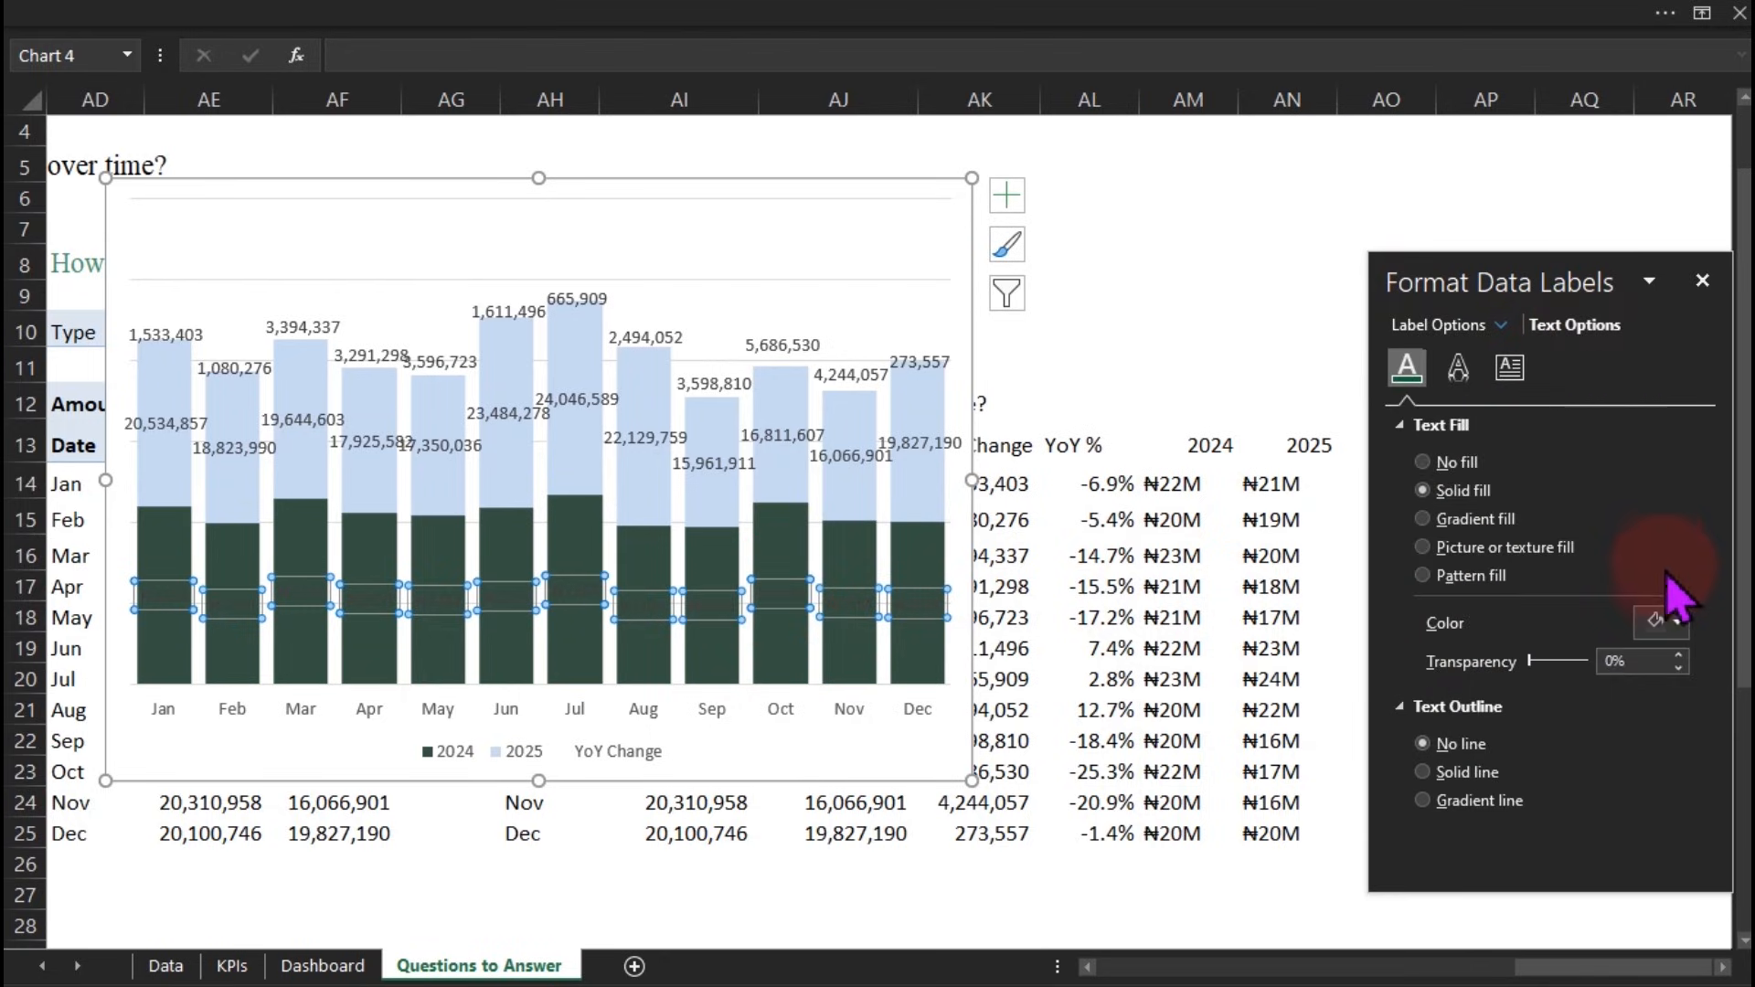
pyautogui.click(1677, 625)
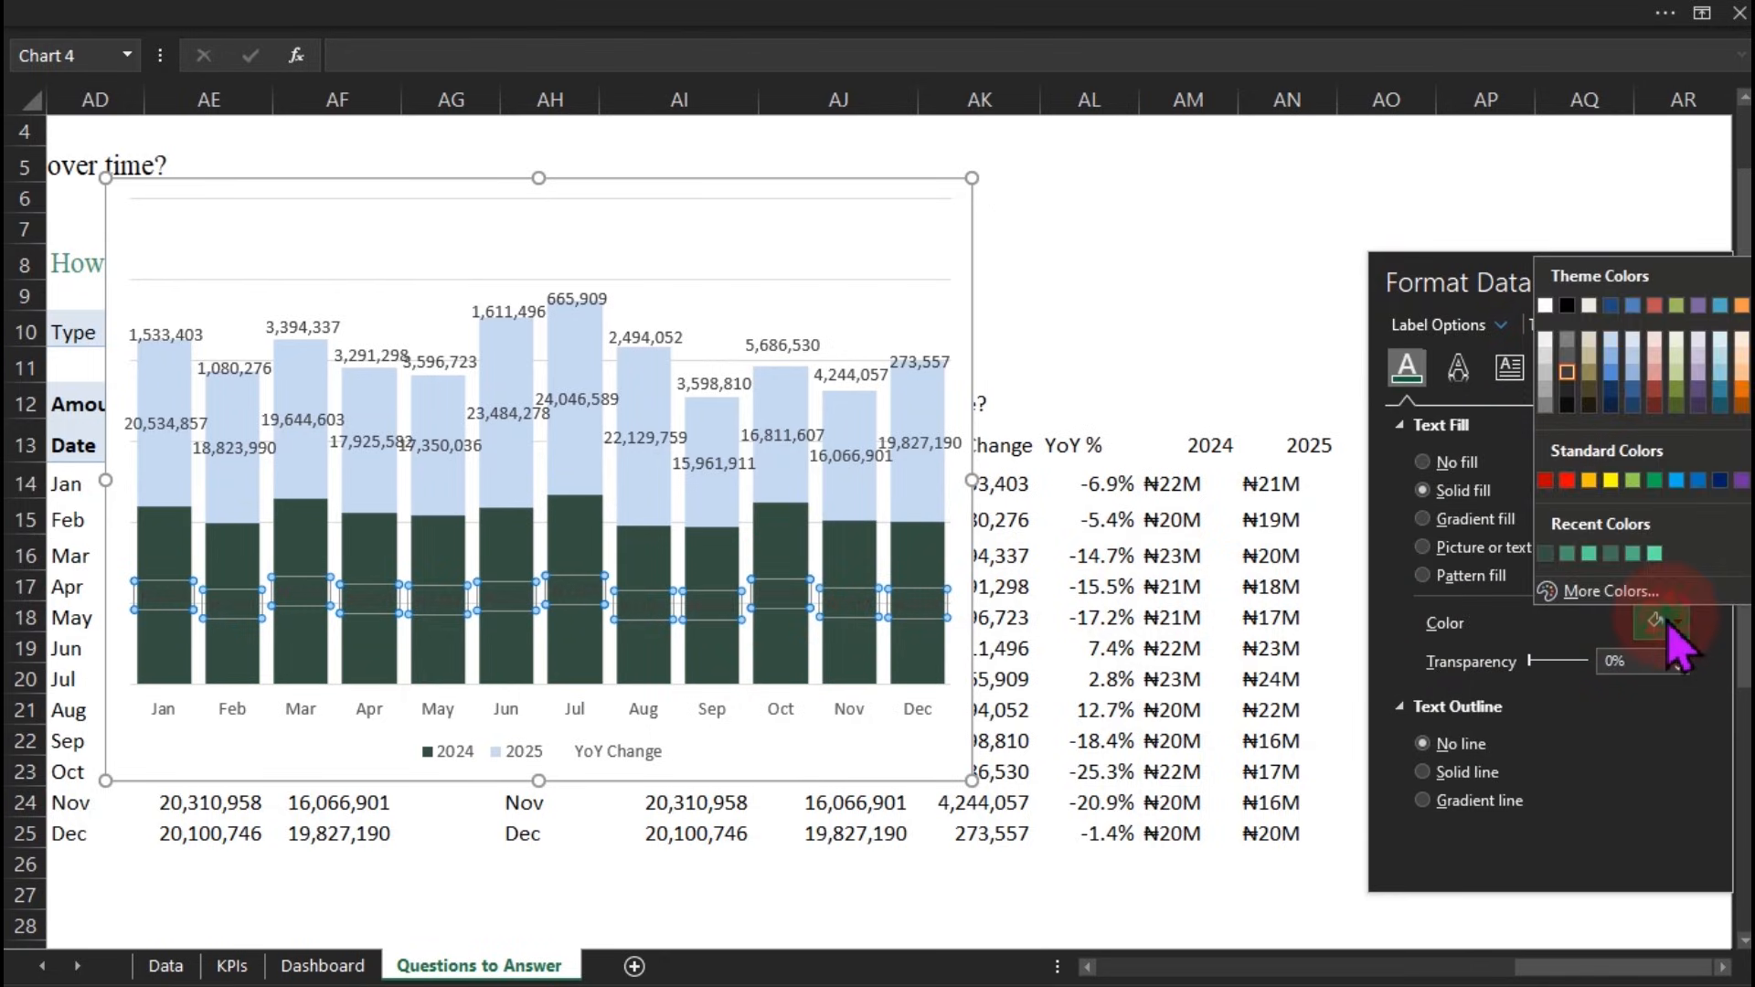
pyautogui.click(1546, 341)
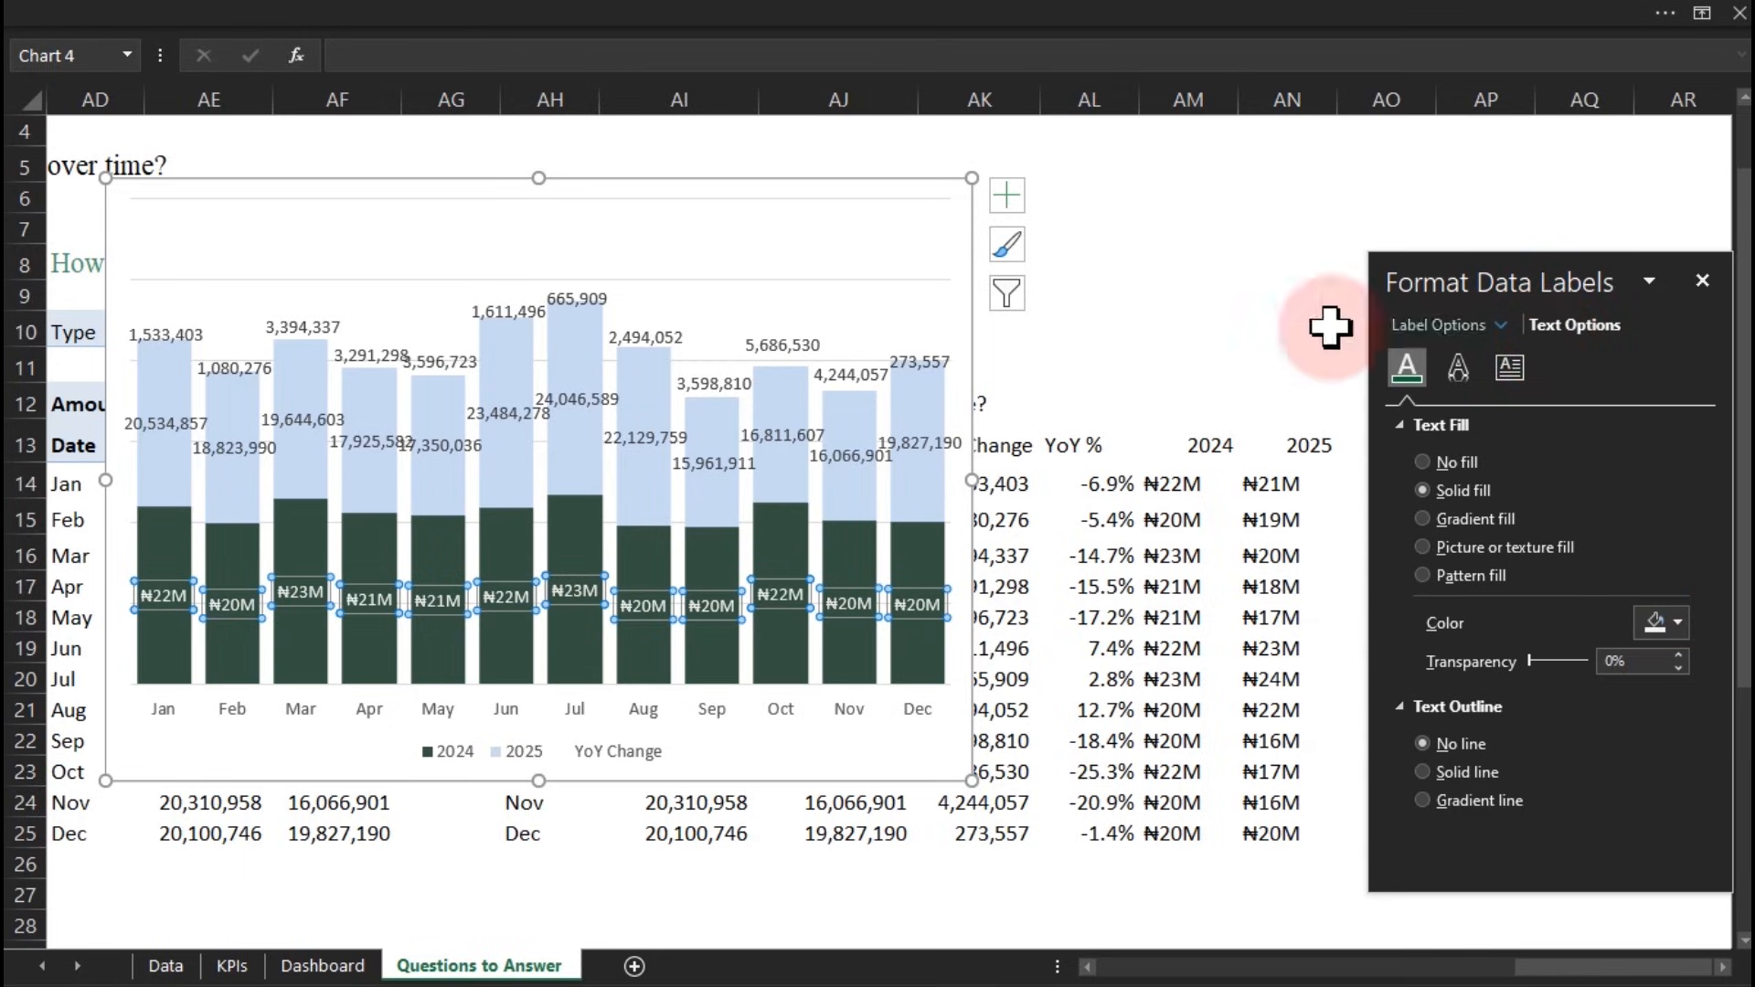
# Take the 2025 series' data labels from cells AN14:AN25 and stop showing the plain value in them
pyautogui.click(845, 455)
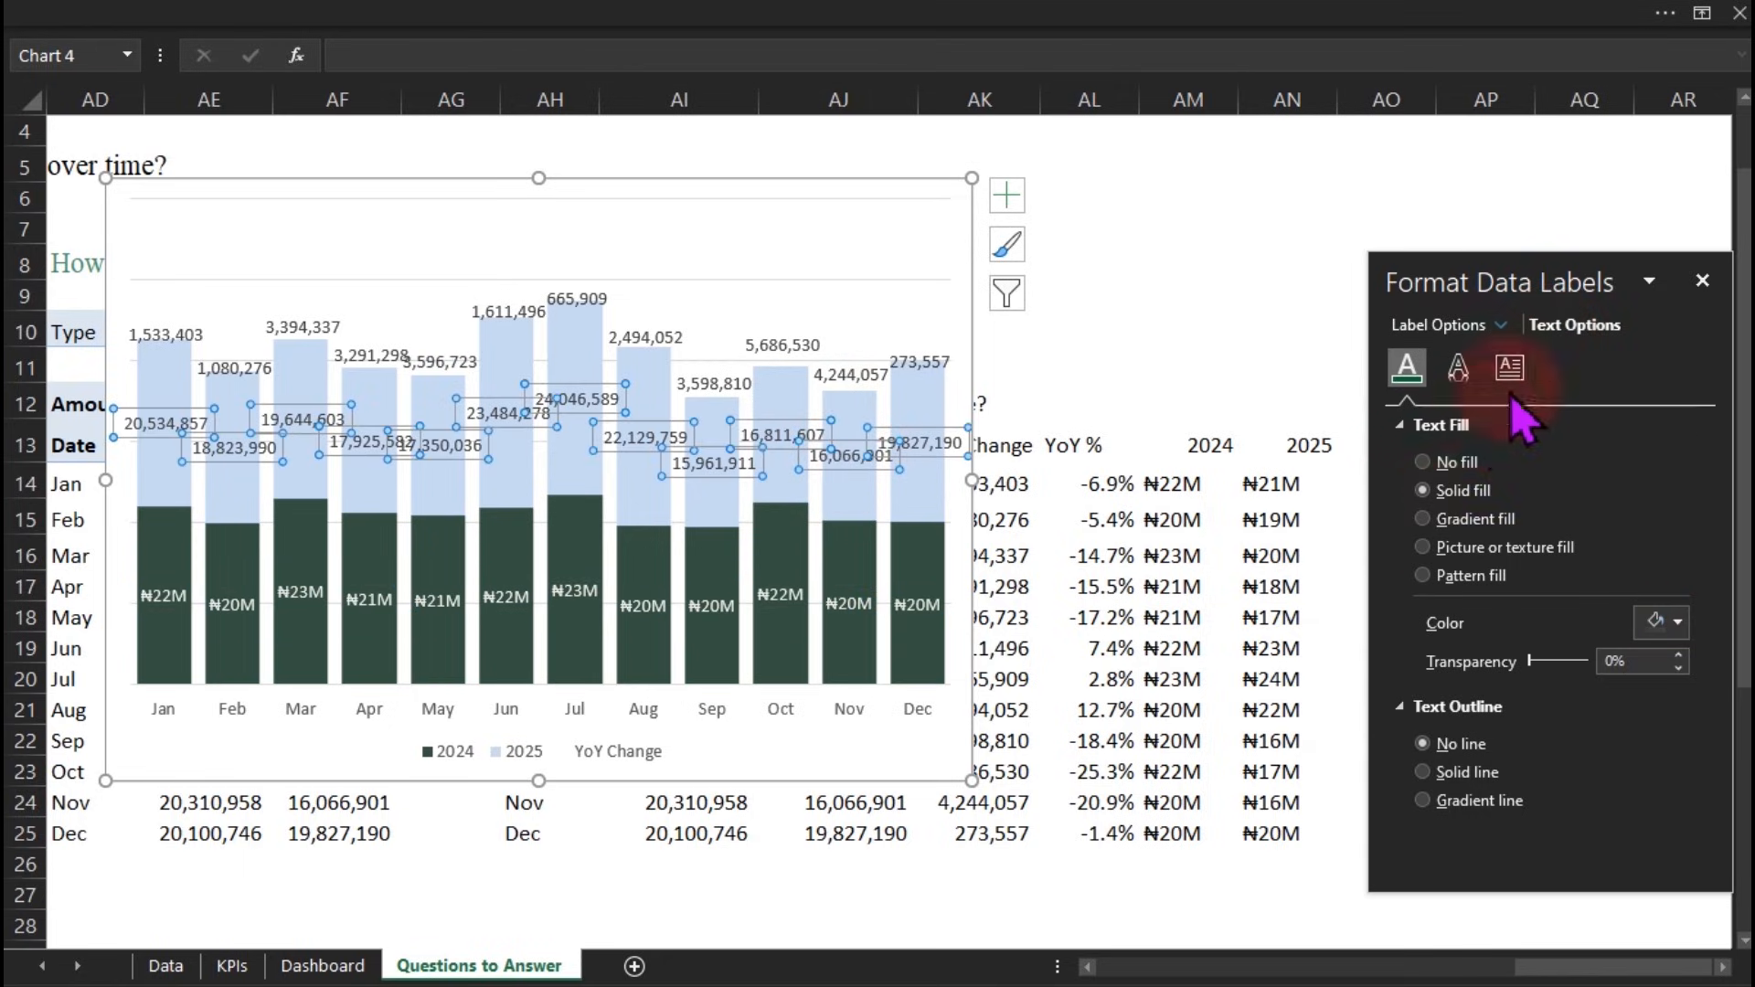
pyautogui.click(1435, 326)
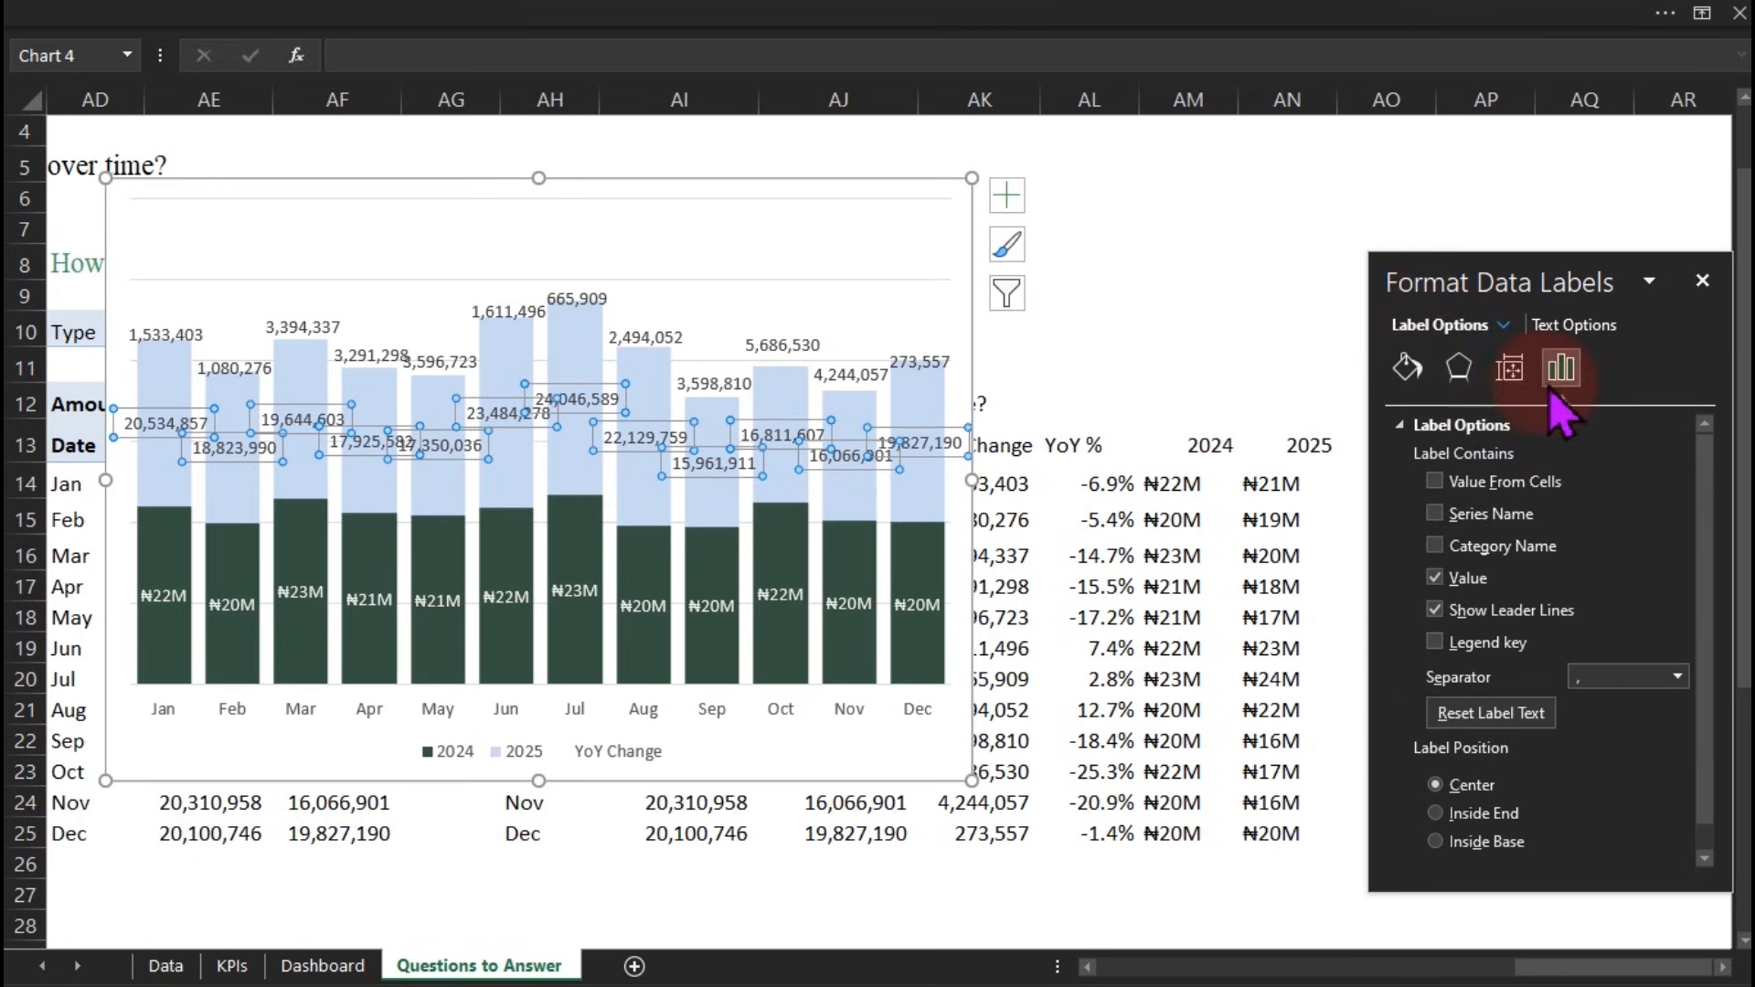
pyautogui.click(1478, 491)
pyautogui.moveTo(1252, 484); pyautogui.dragTo(1253, 813)
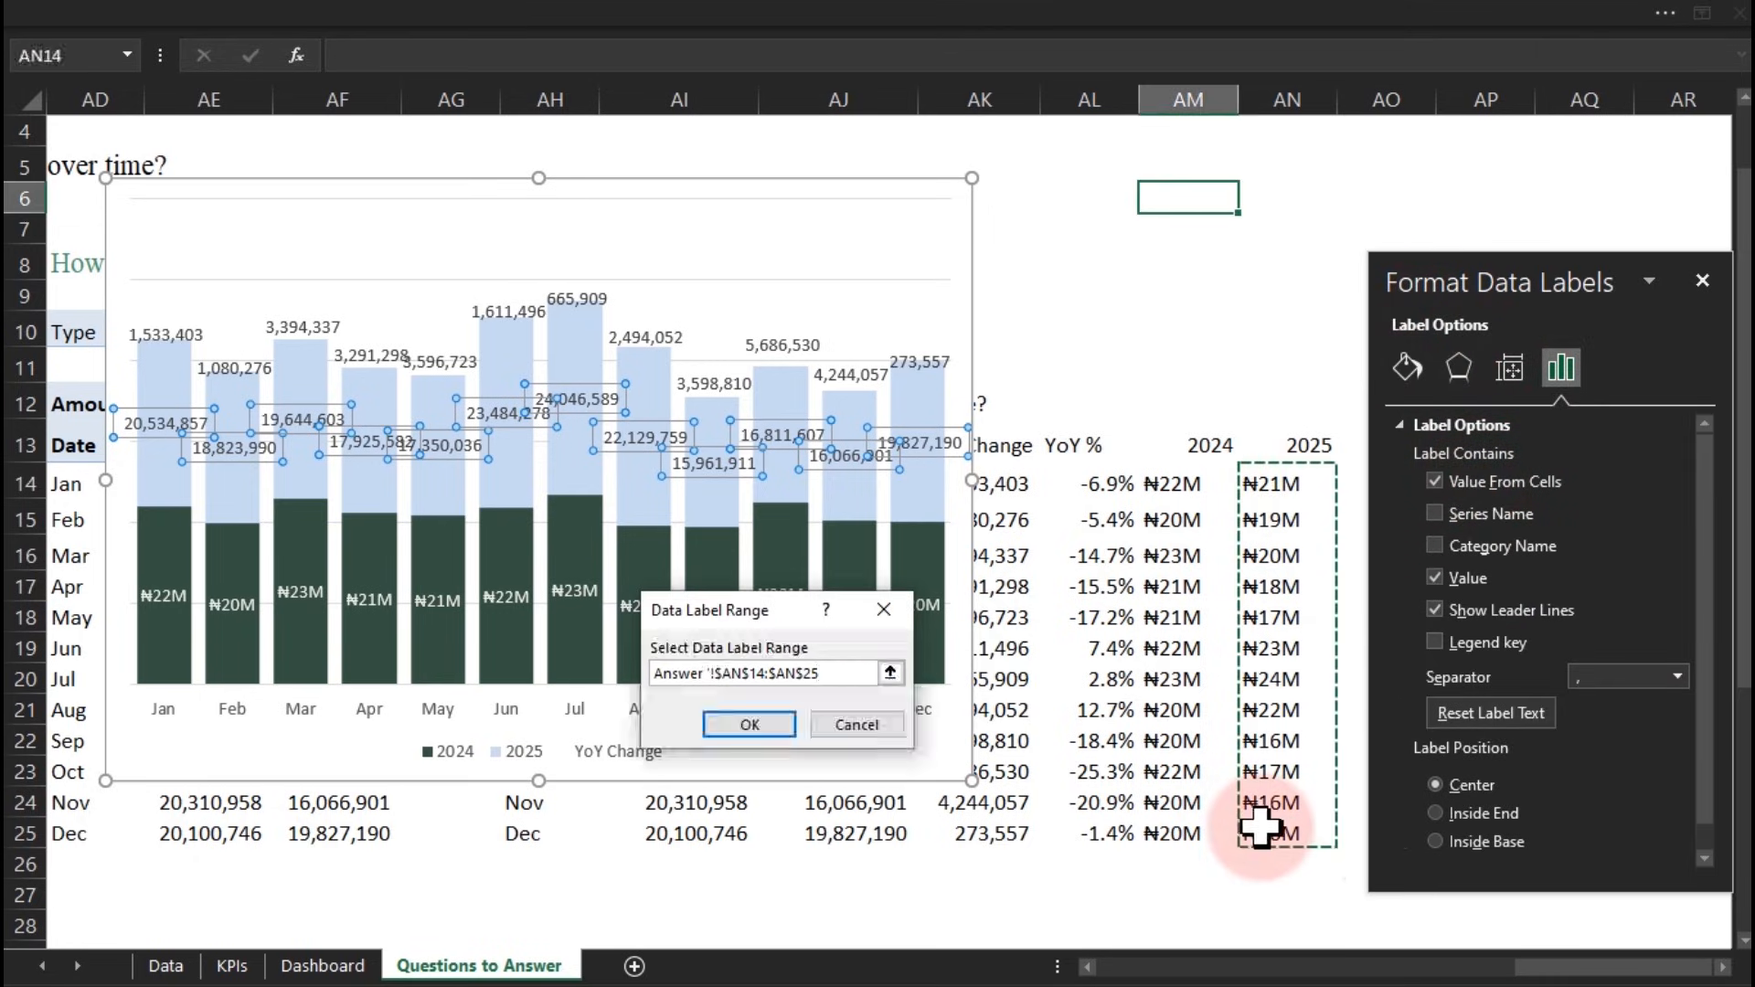
pyautogui.click(752, 726)
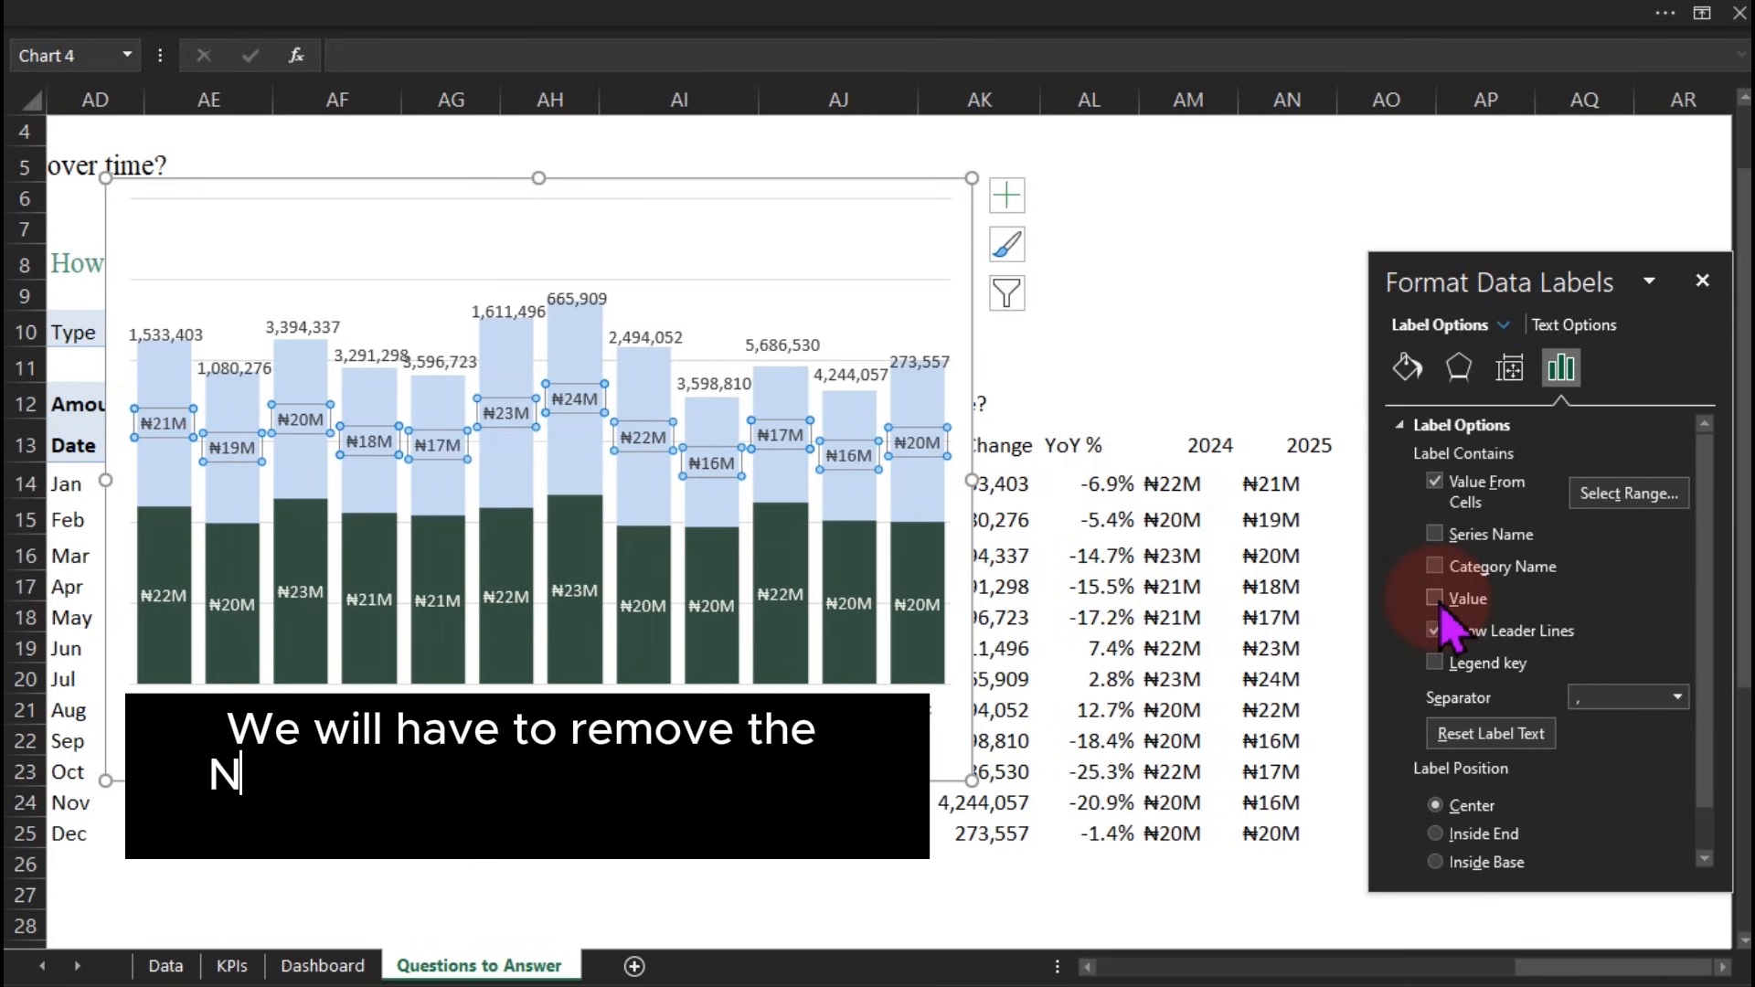
# Take the YoY Change data labels from the YoY % cells AL14:AL25 and stop showing the plain value
pyautogui.click(795, 352)
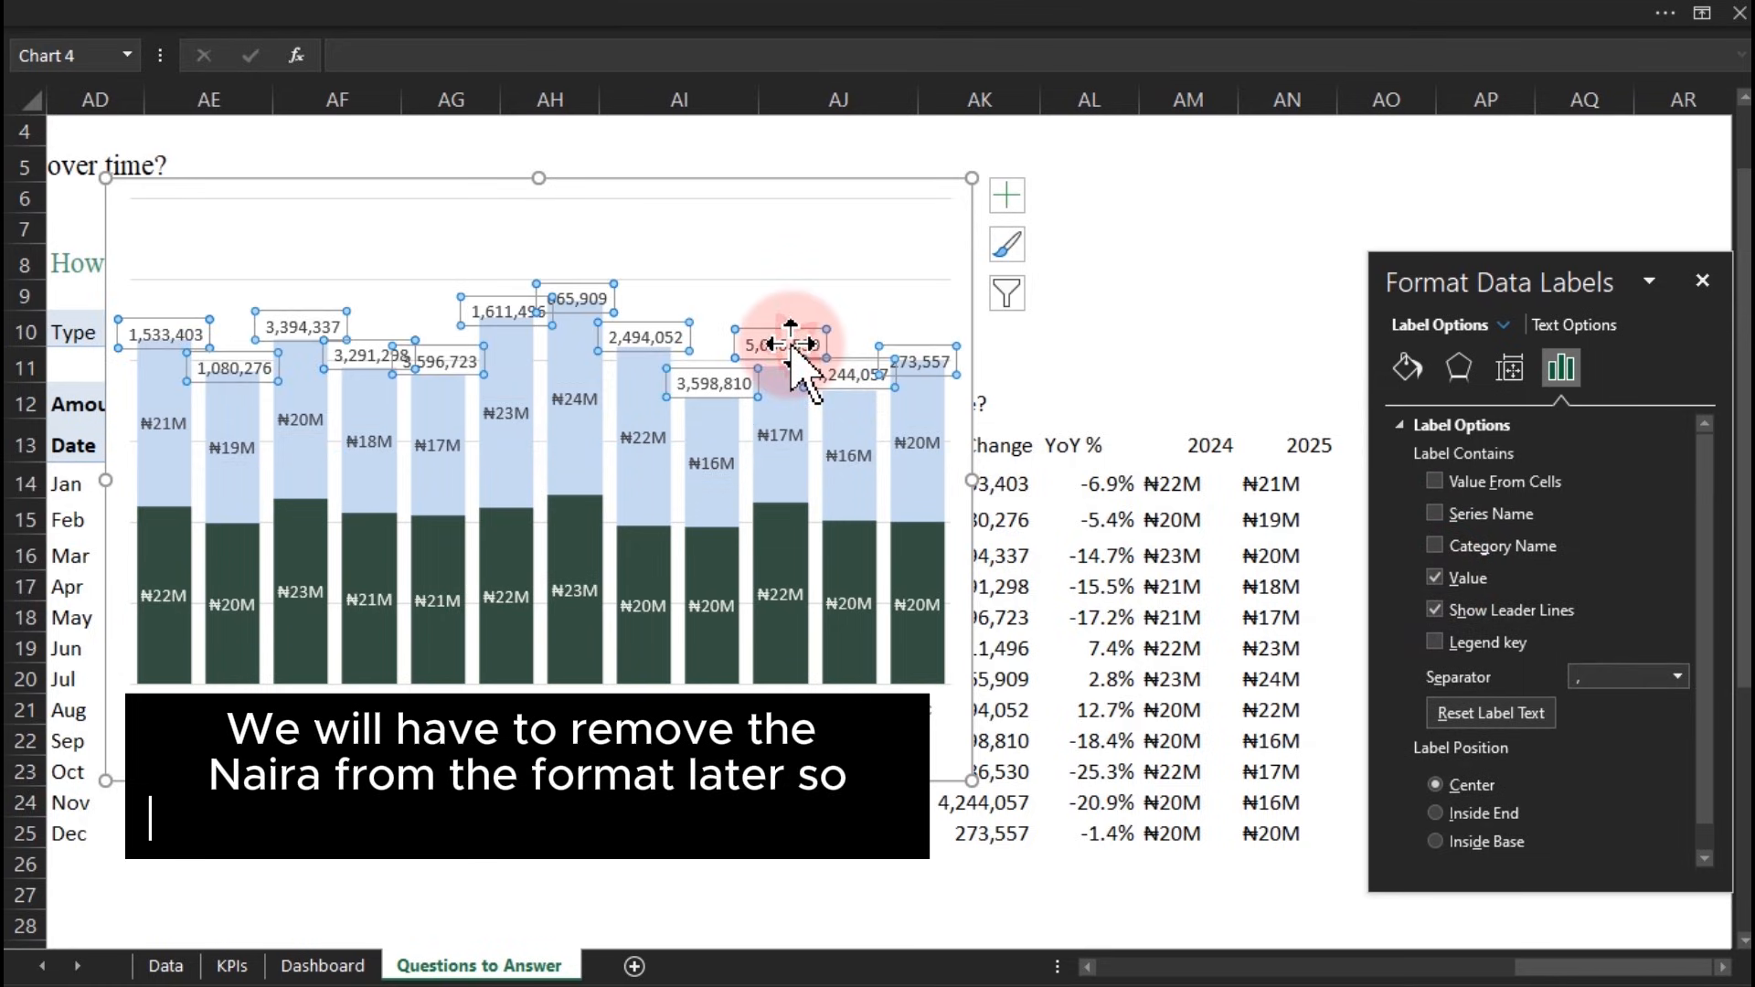
pyautogui.click(1434, 482)
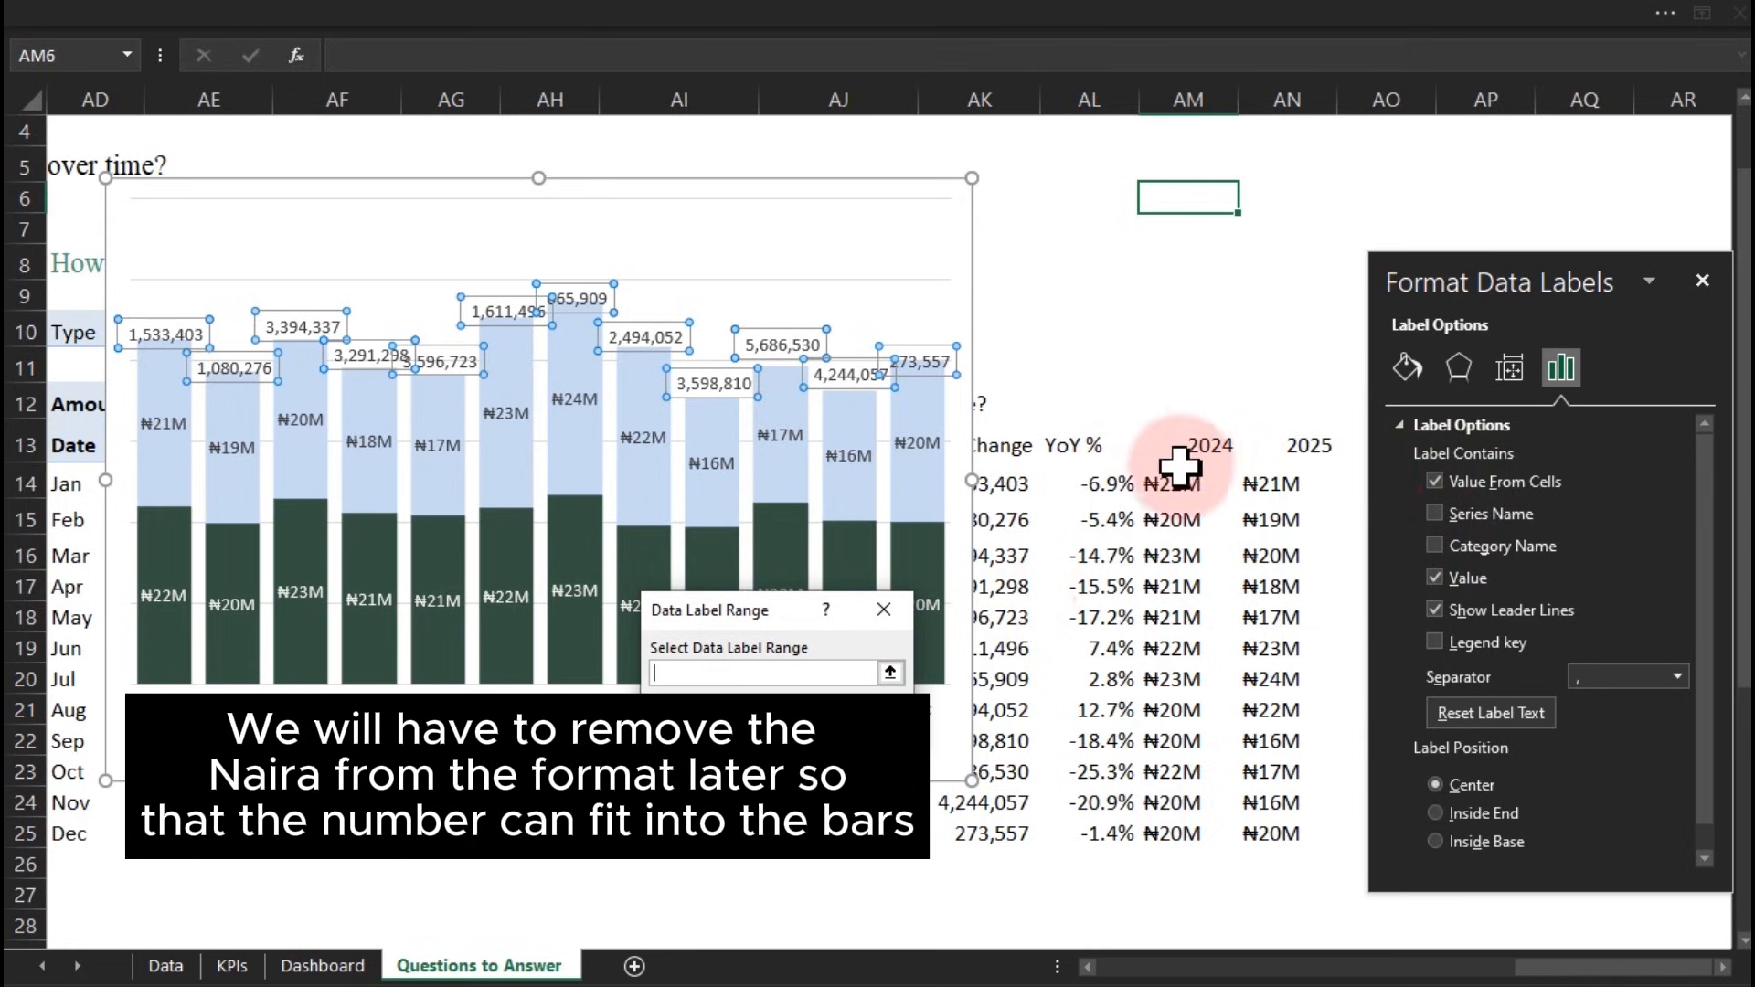
pyautogui.moveTo(1108, 482); pyautogui.dragTo(1108, 830)
pyautogui.click(732, 722)
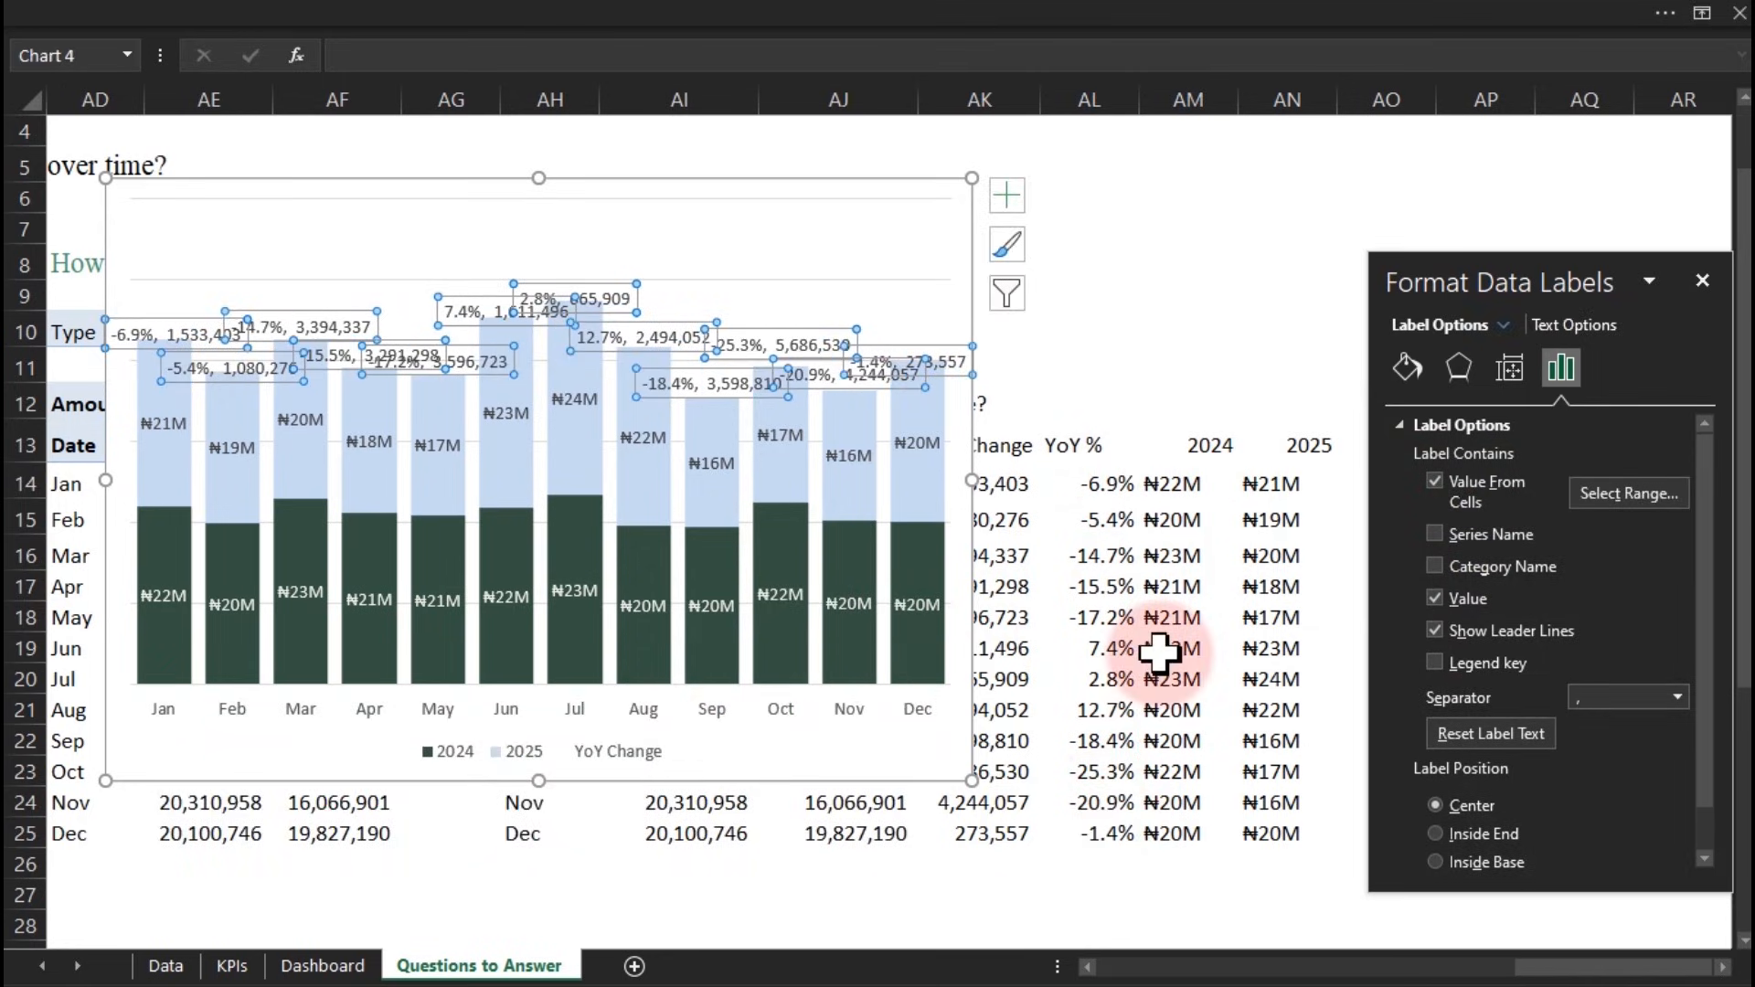
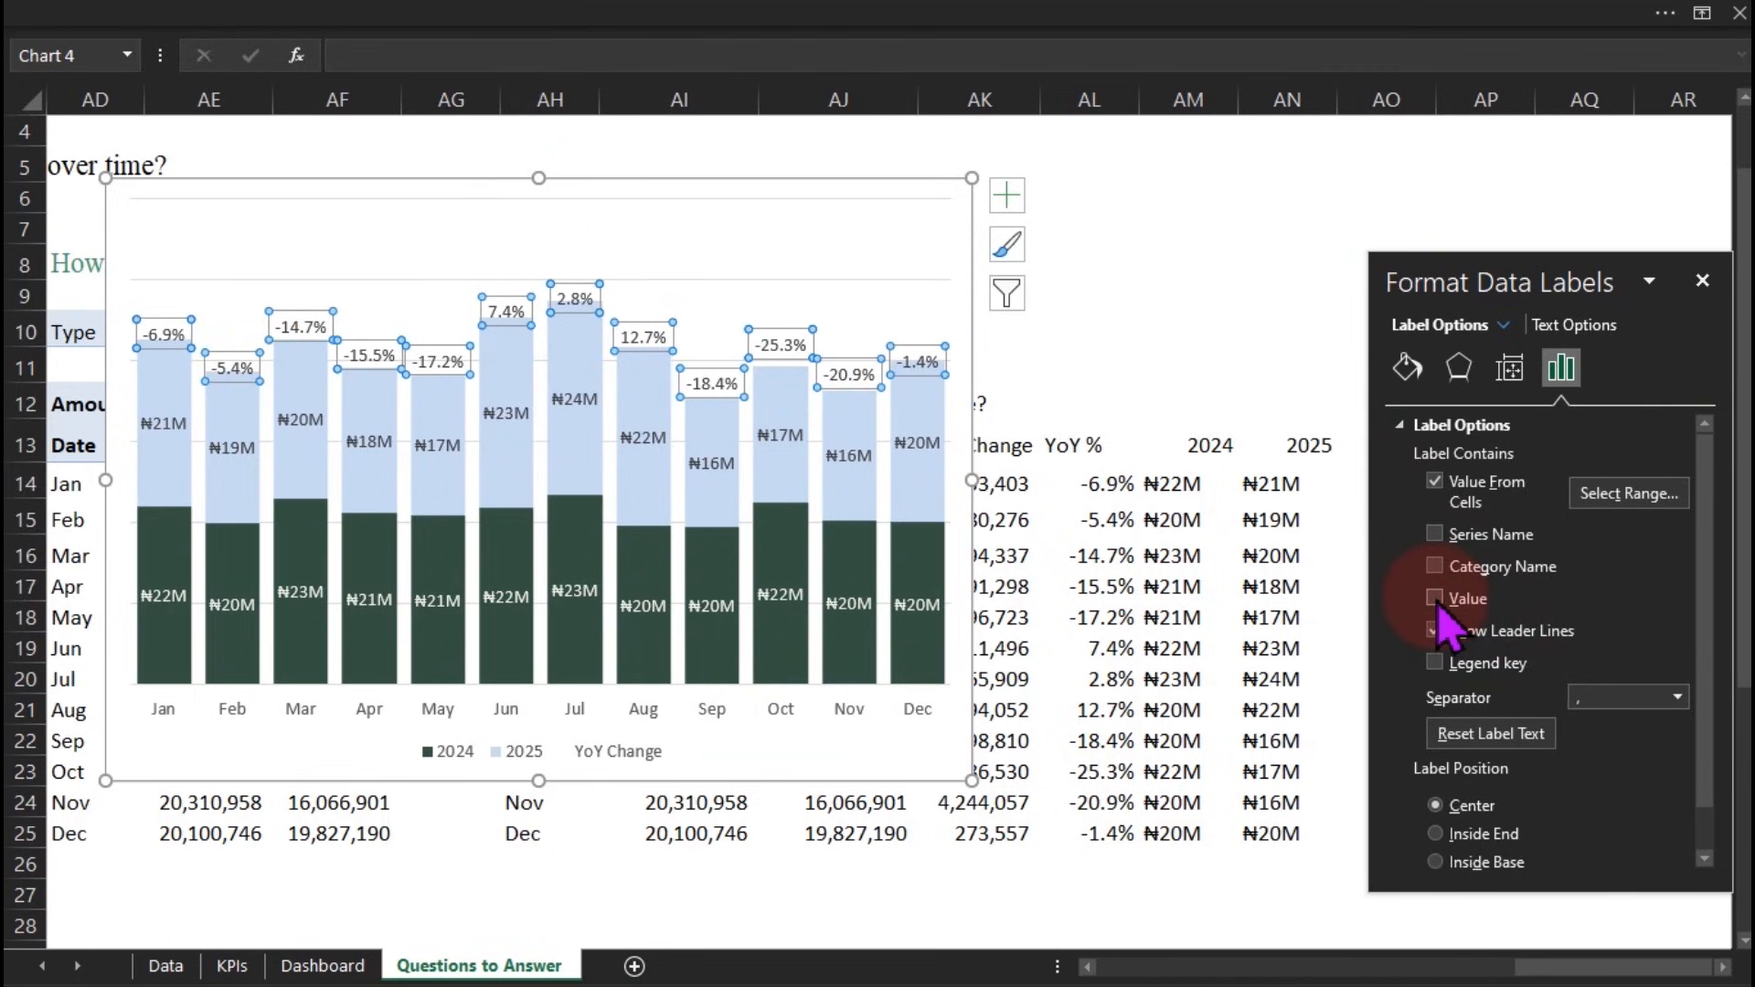
# Position the YoY Change data labels at Inside Base and give them a light green solid fill
pyautogui.click(1477, 836)
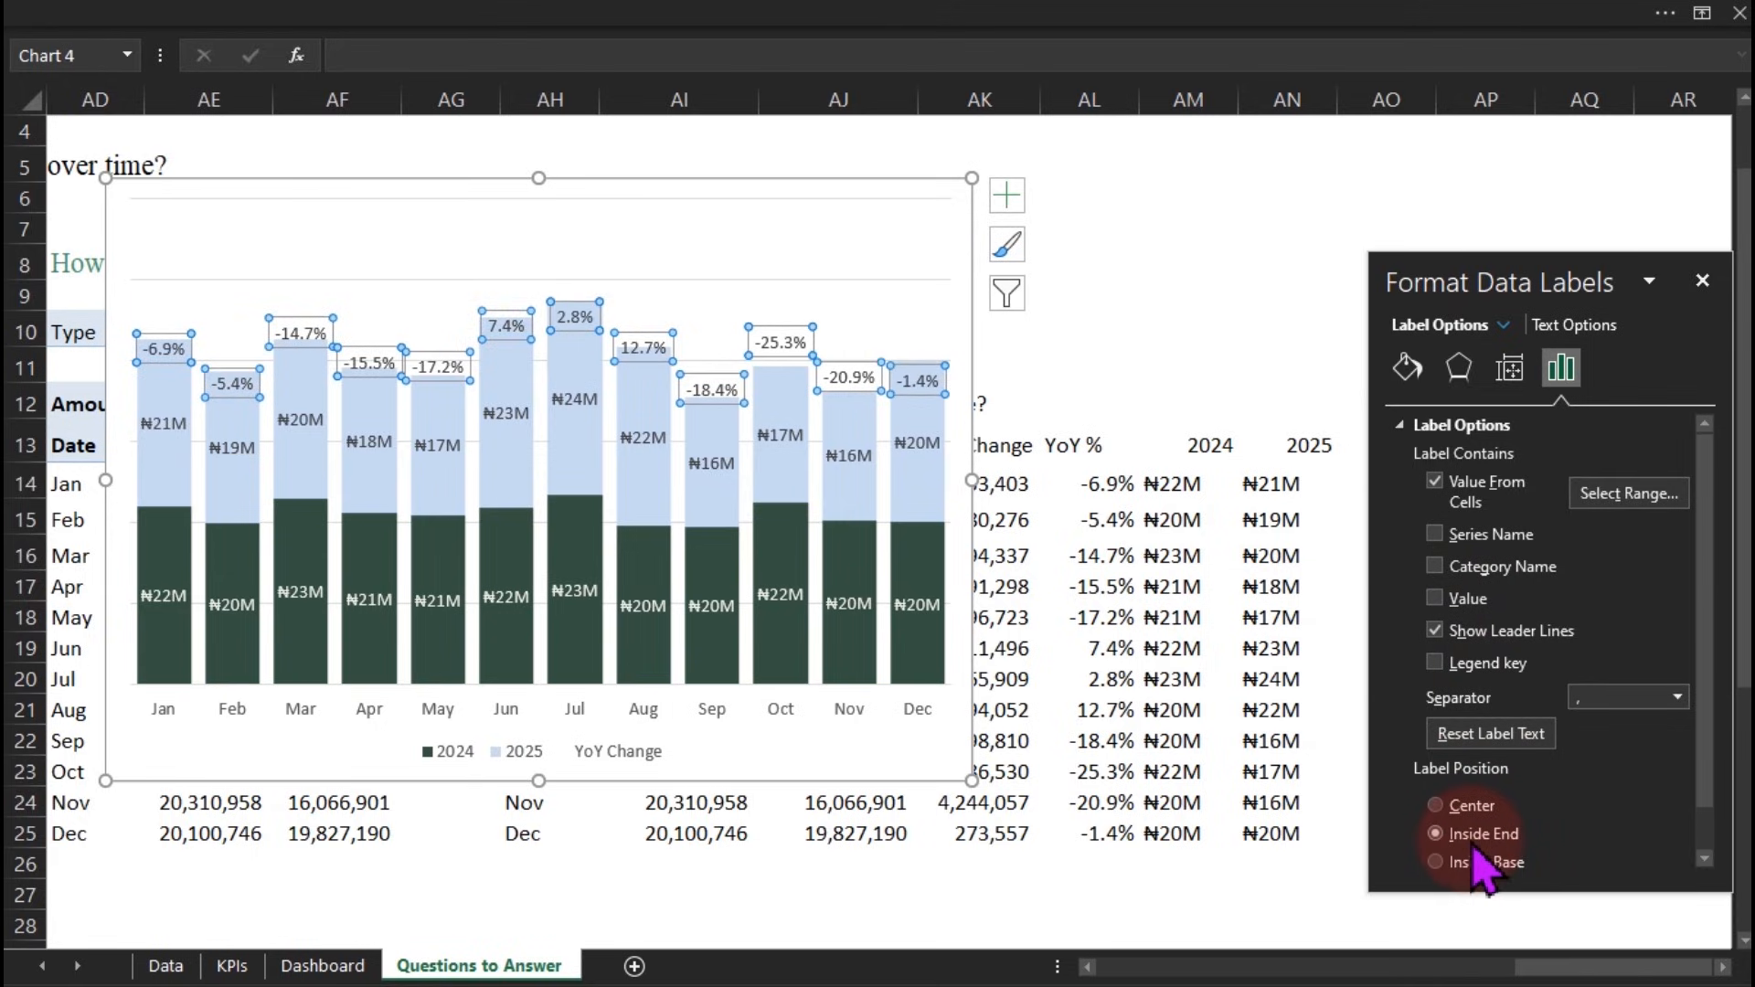
pyautogui.click(1469, 868)
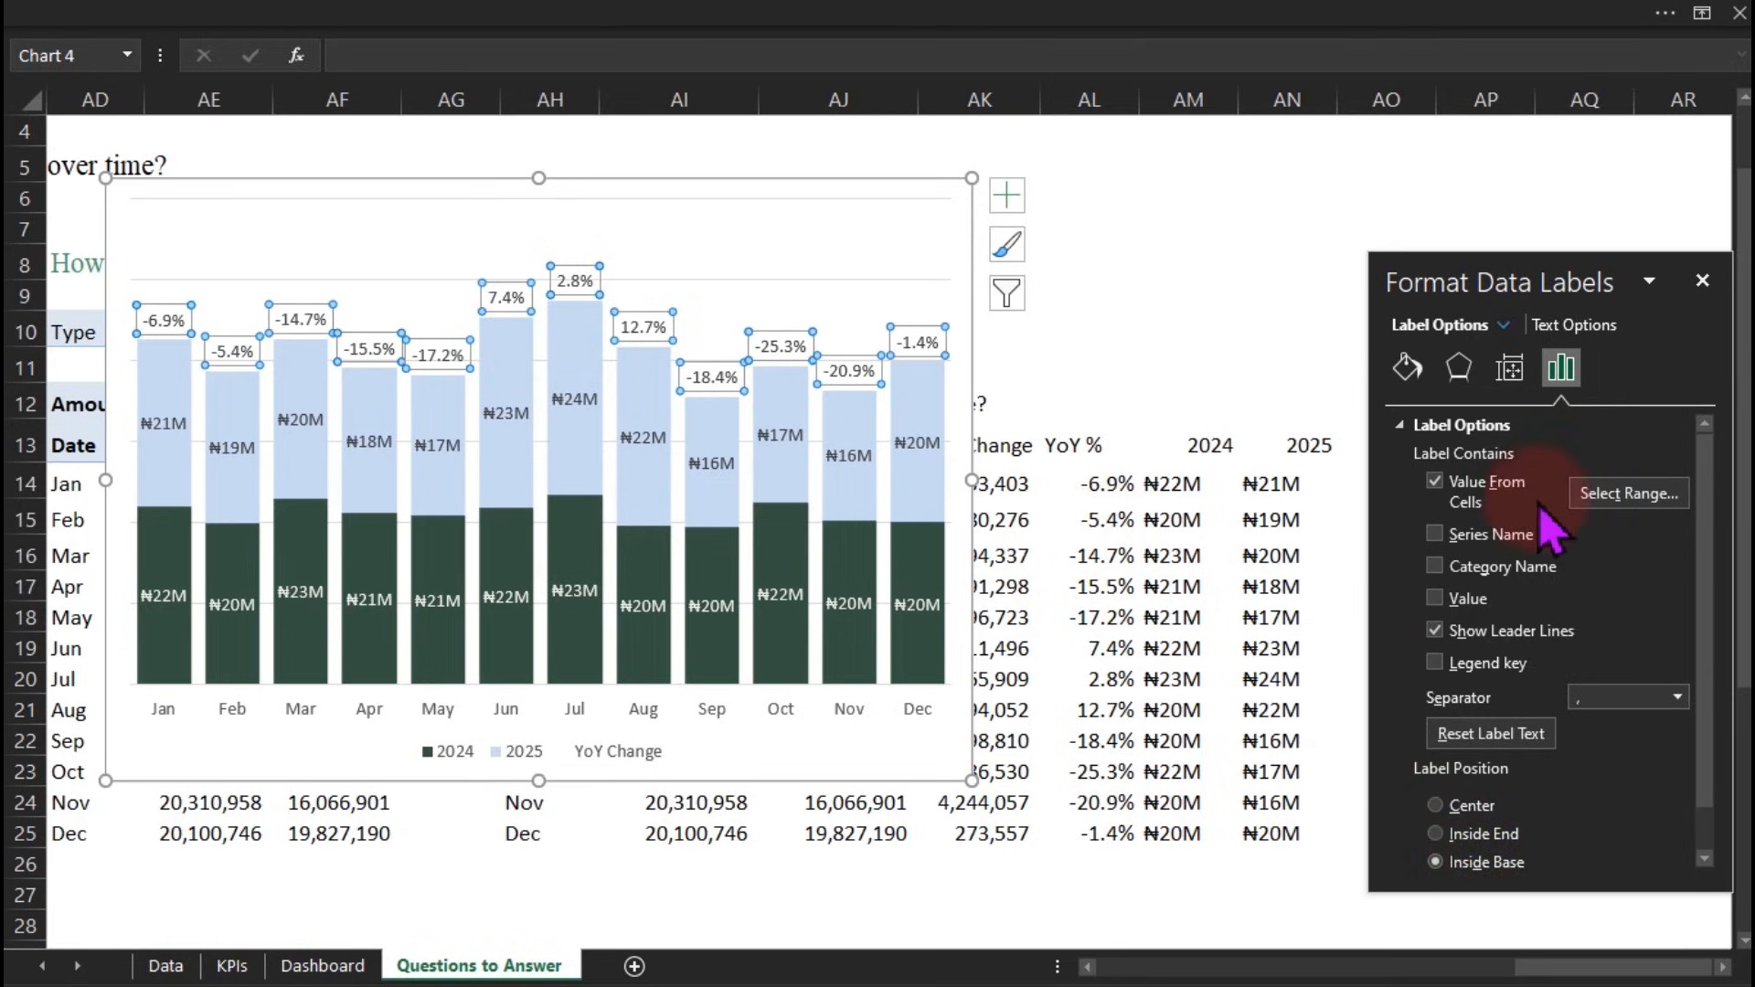
pyautogui.click(1407, 368)
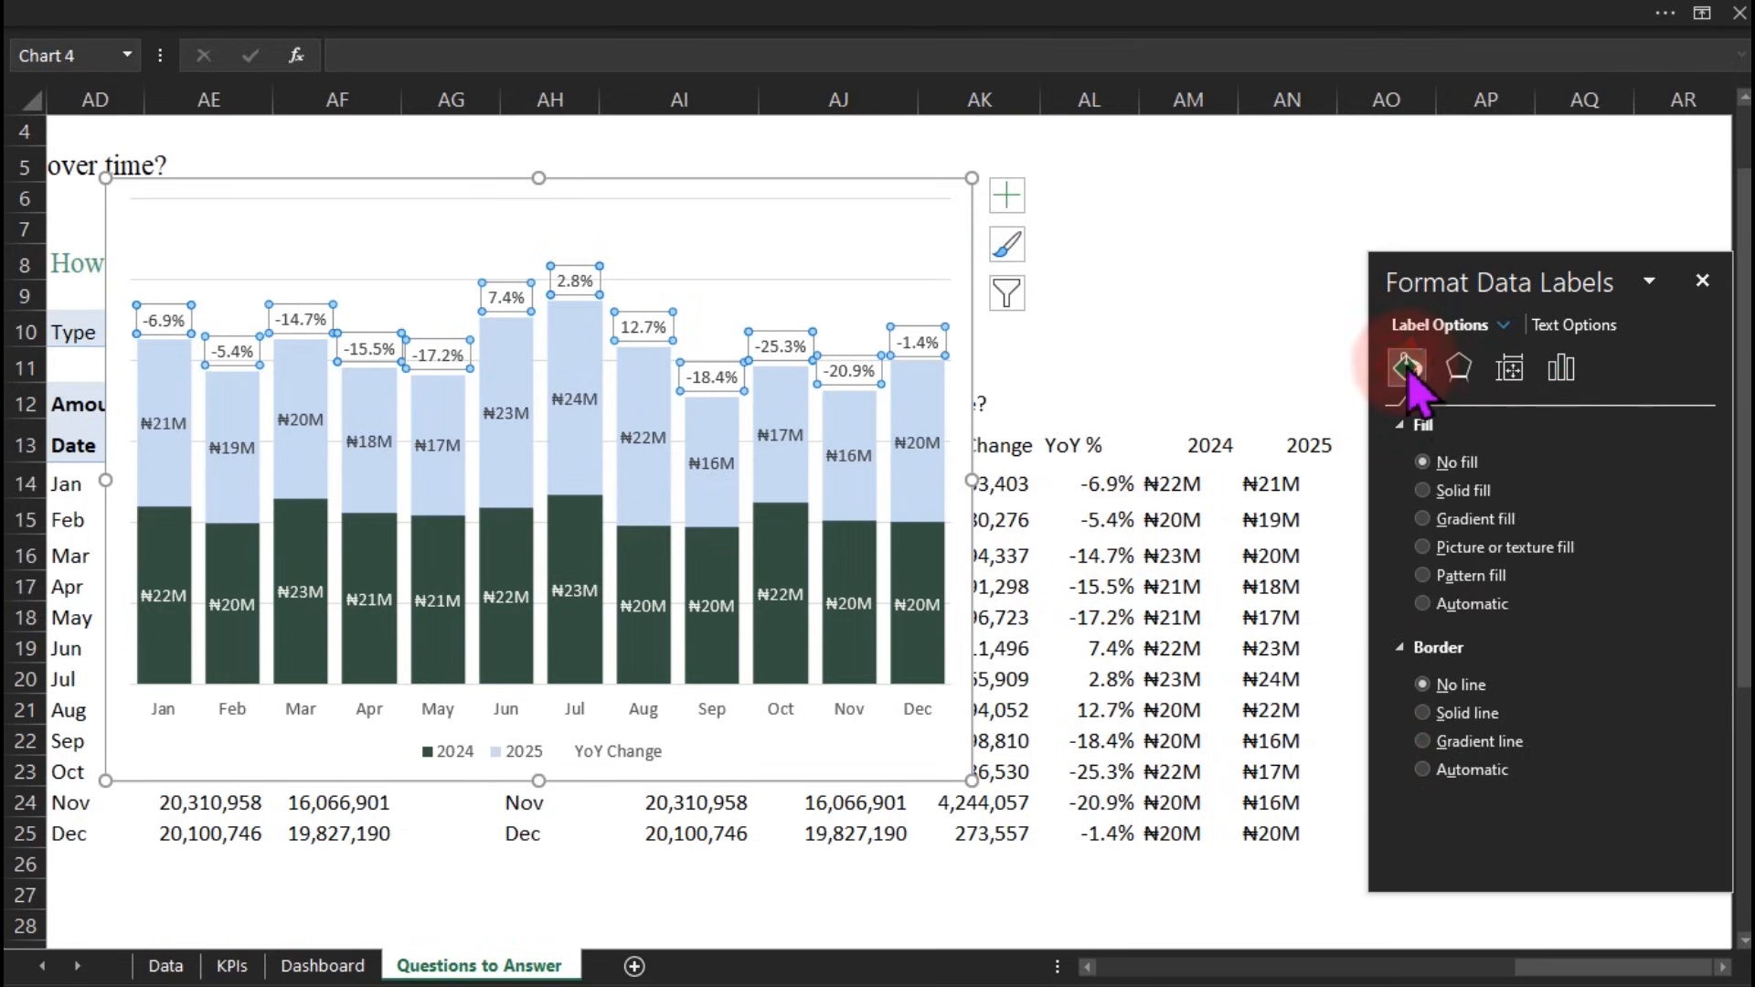
pyautogui.click(1444, 491)
pyautogui.click(1676, 650)
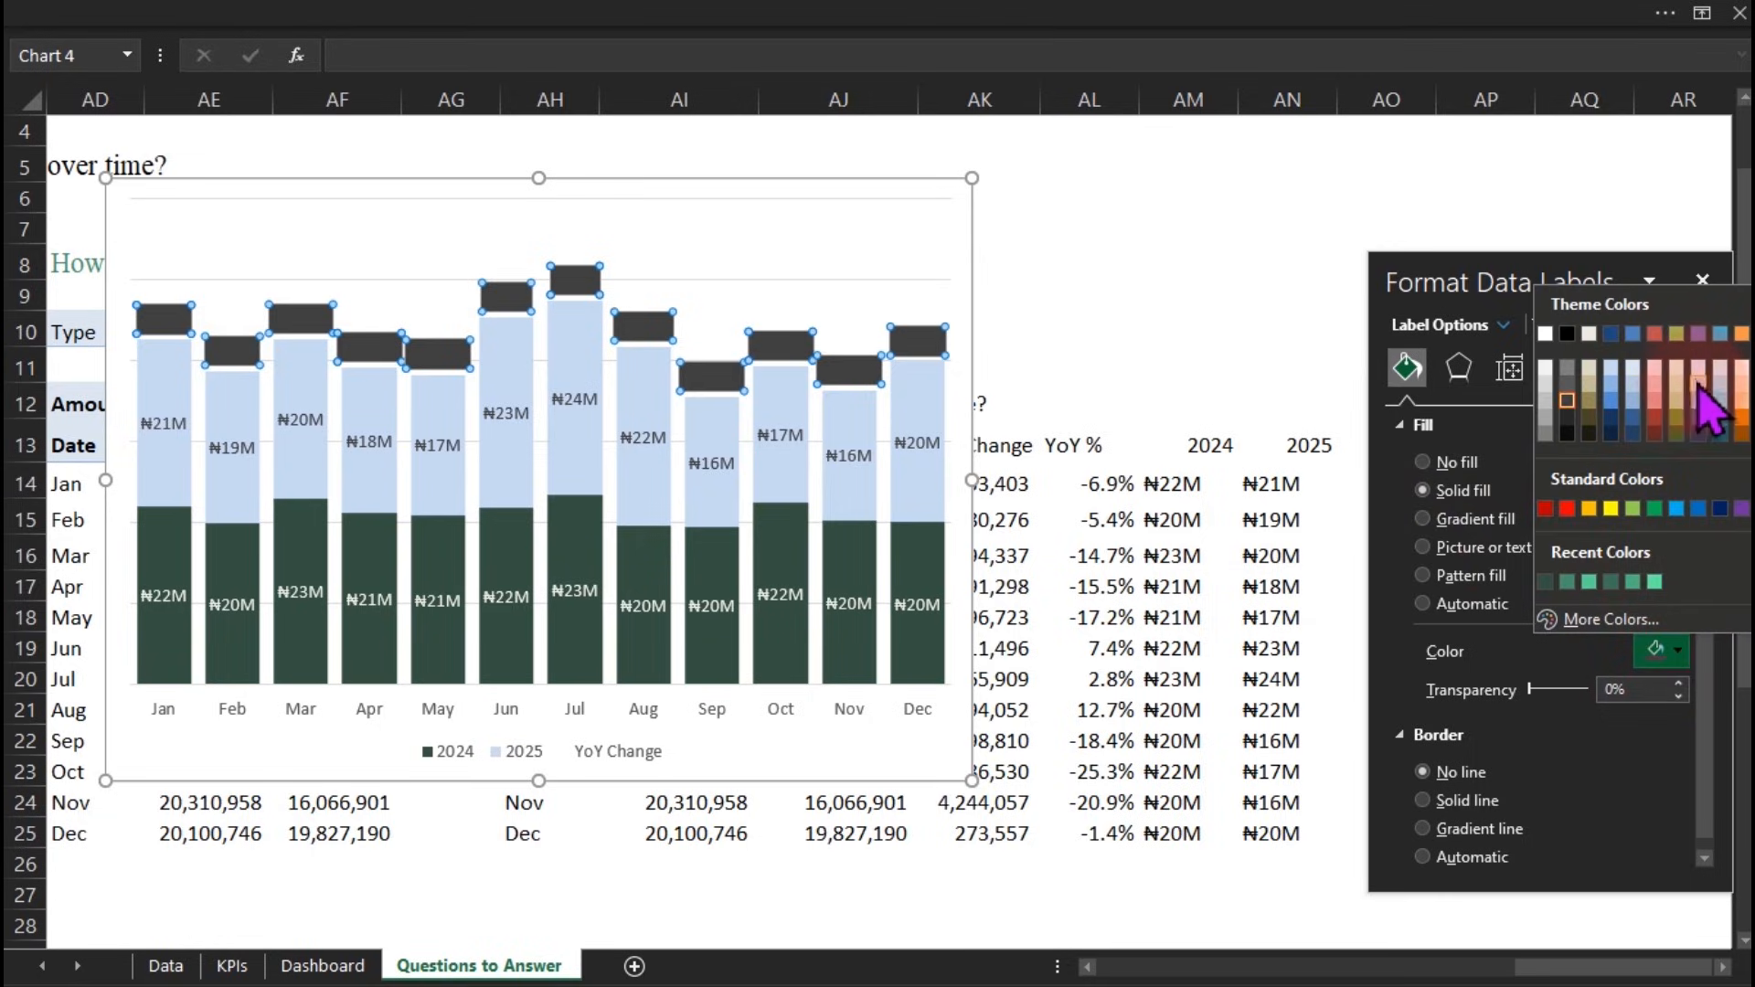
pyautogui.click(1680, 376)
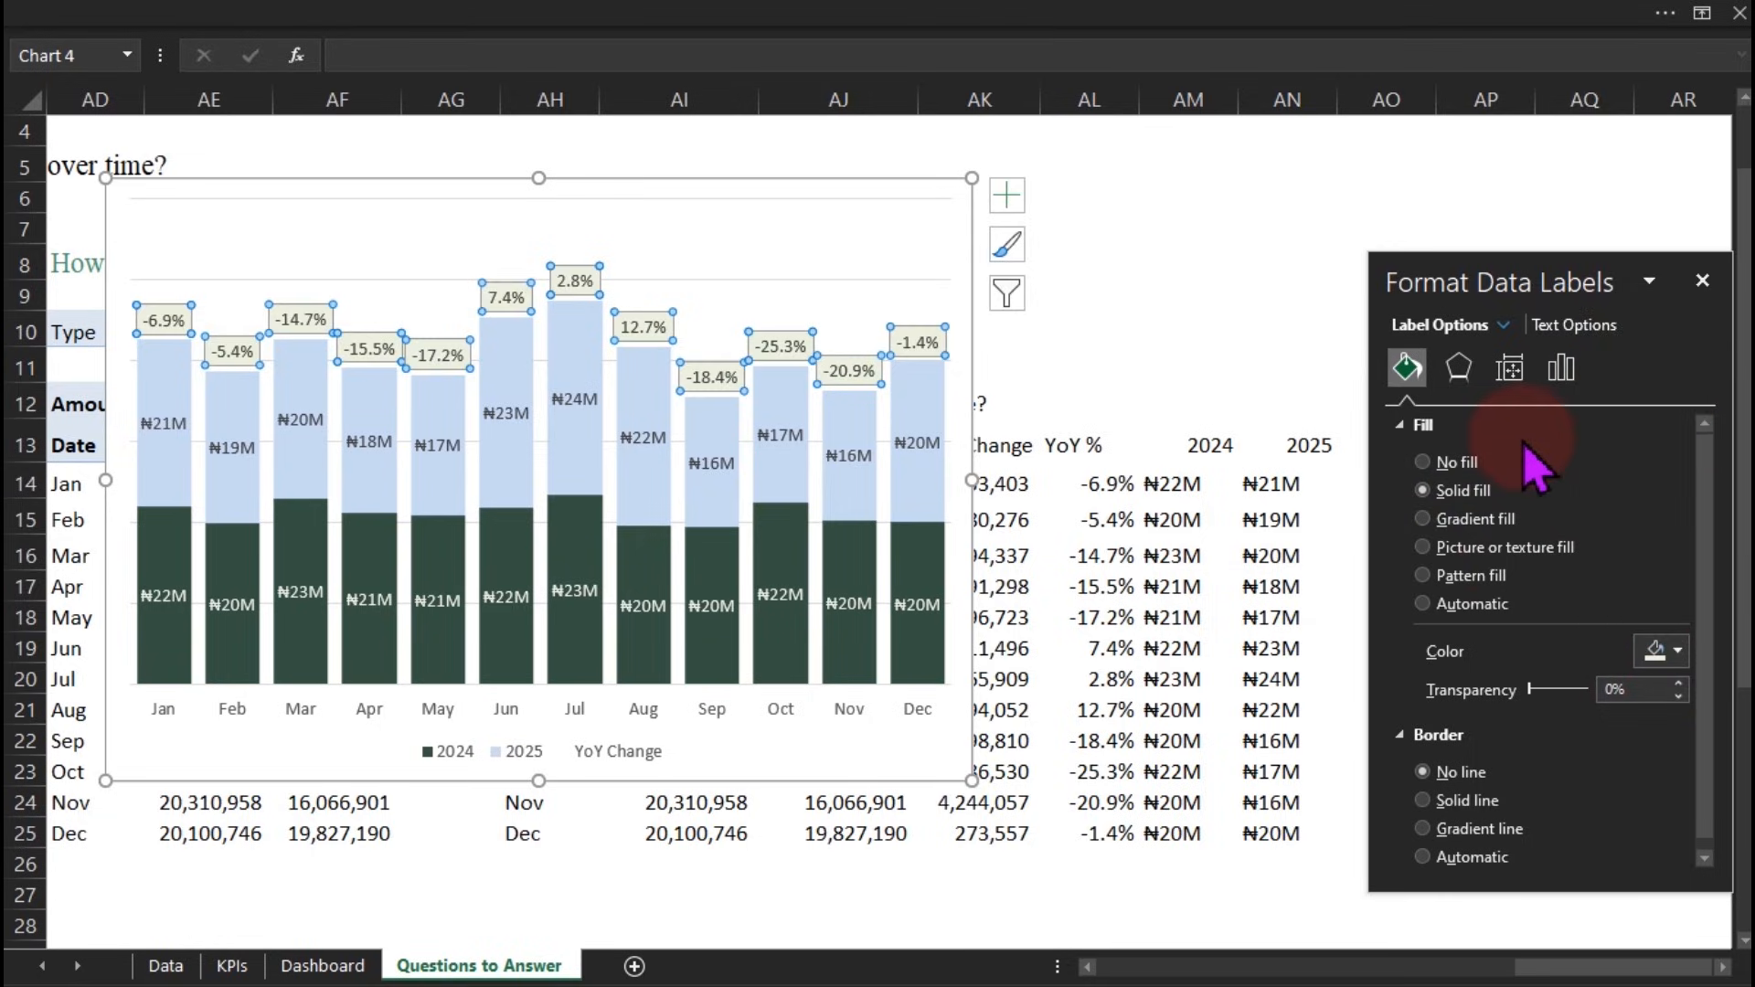
pyautogui.click(1147, 340)
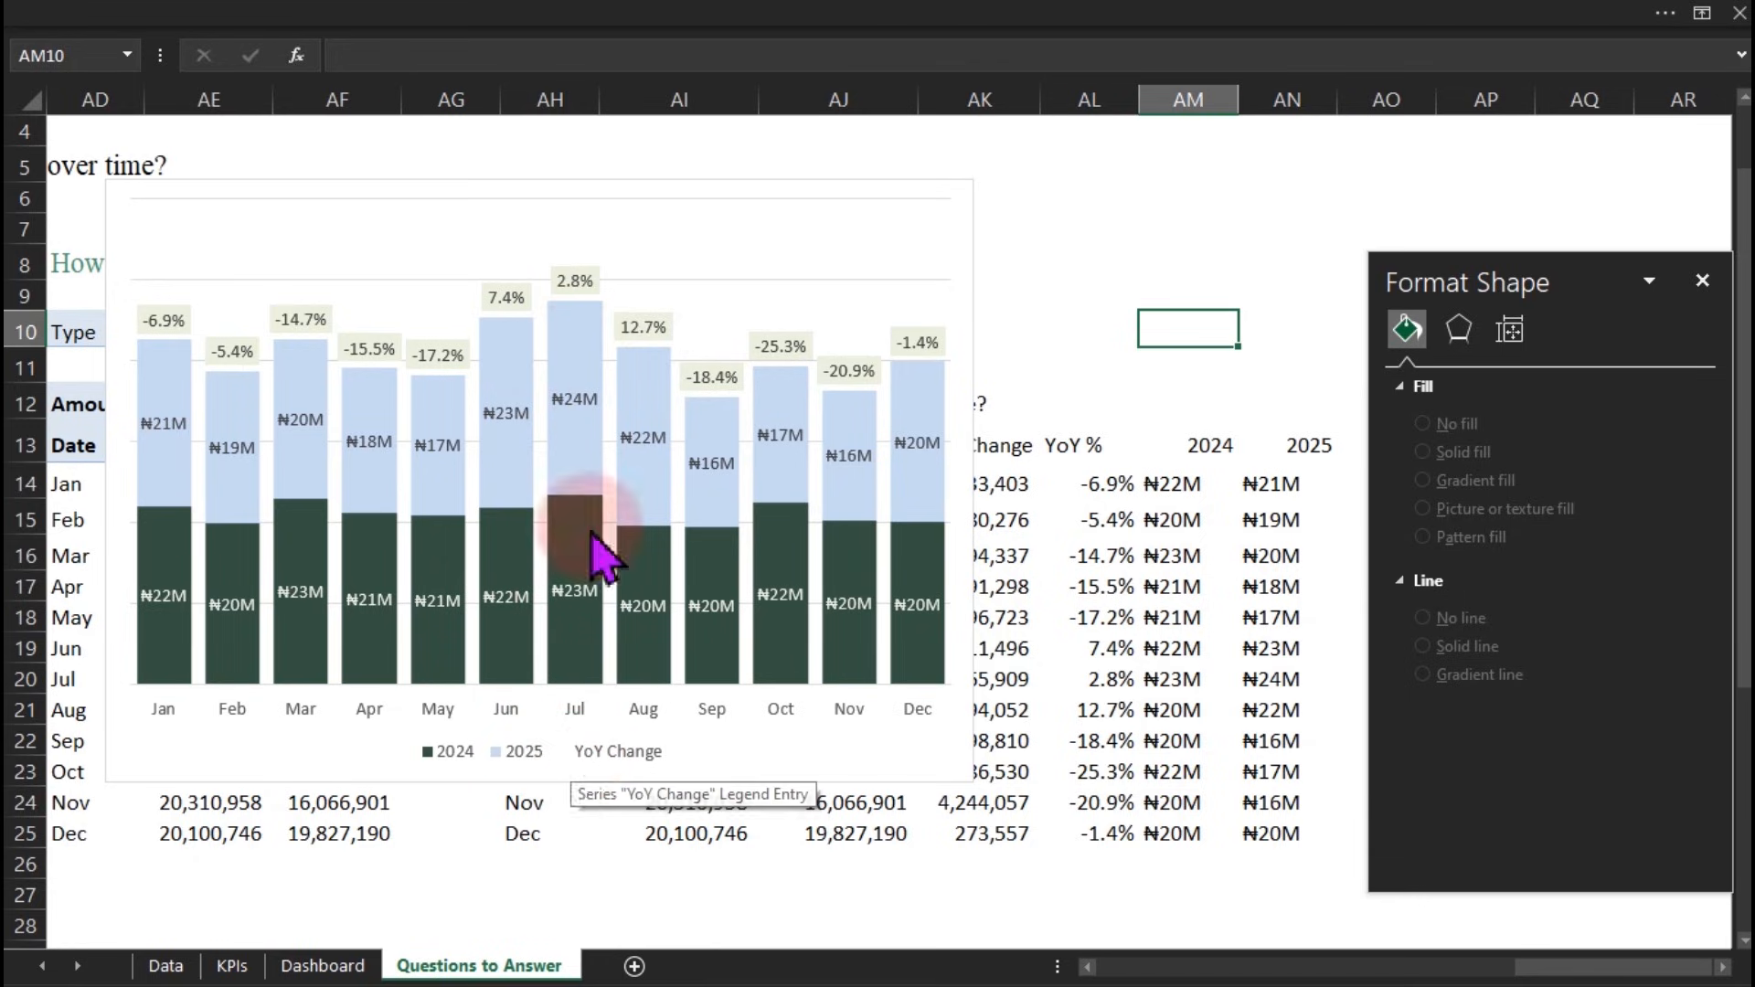
# Change the YoY Change data labels' fill to light tan with 55% transparency
pyautogui.click(575, 279)
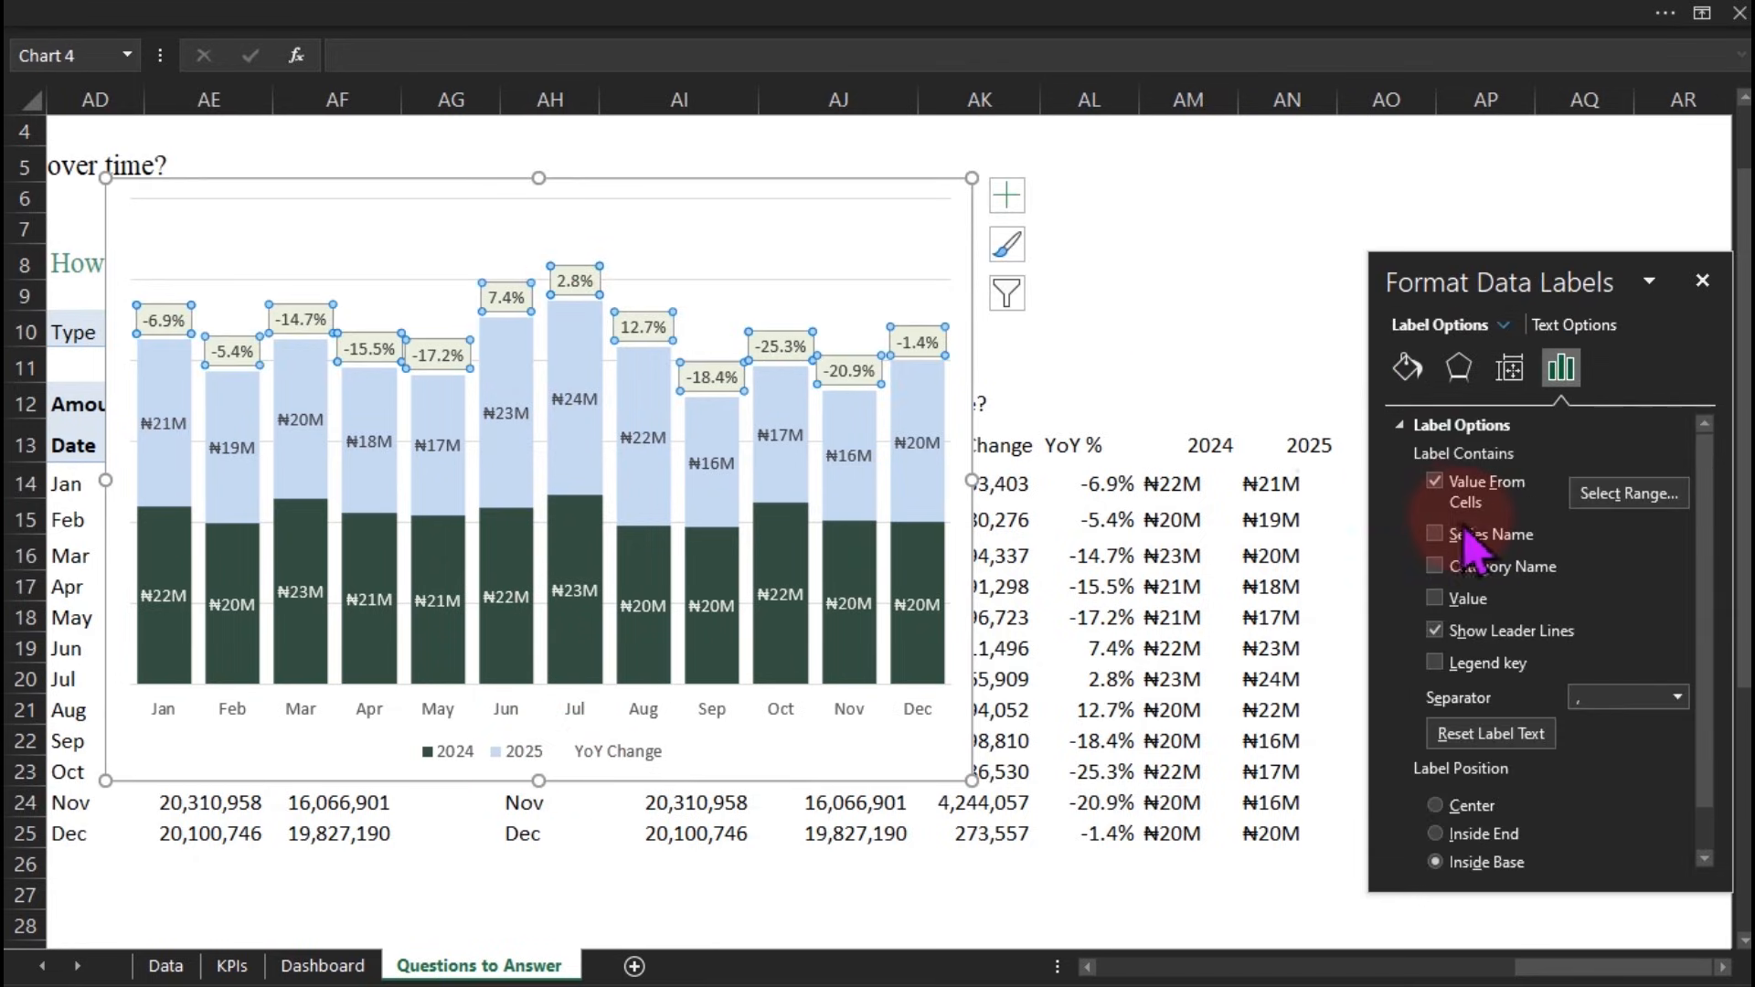
pyautogui.click(1398, 375)
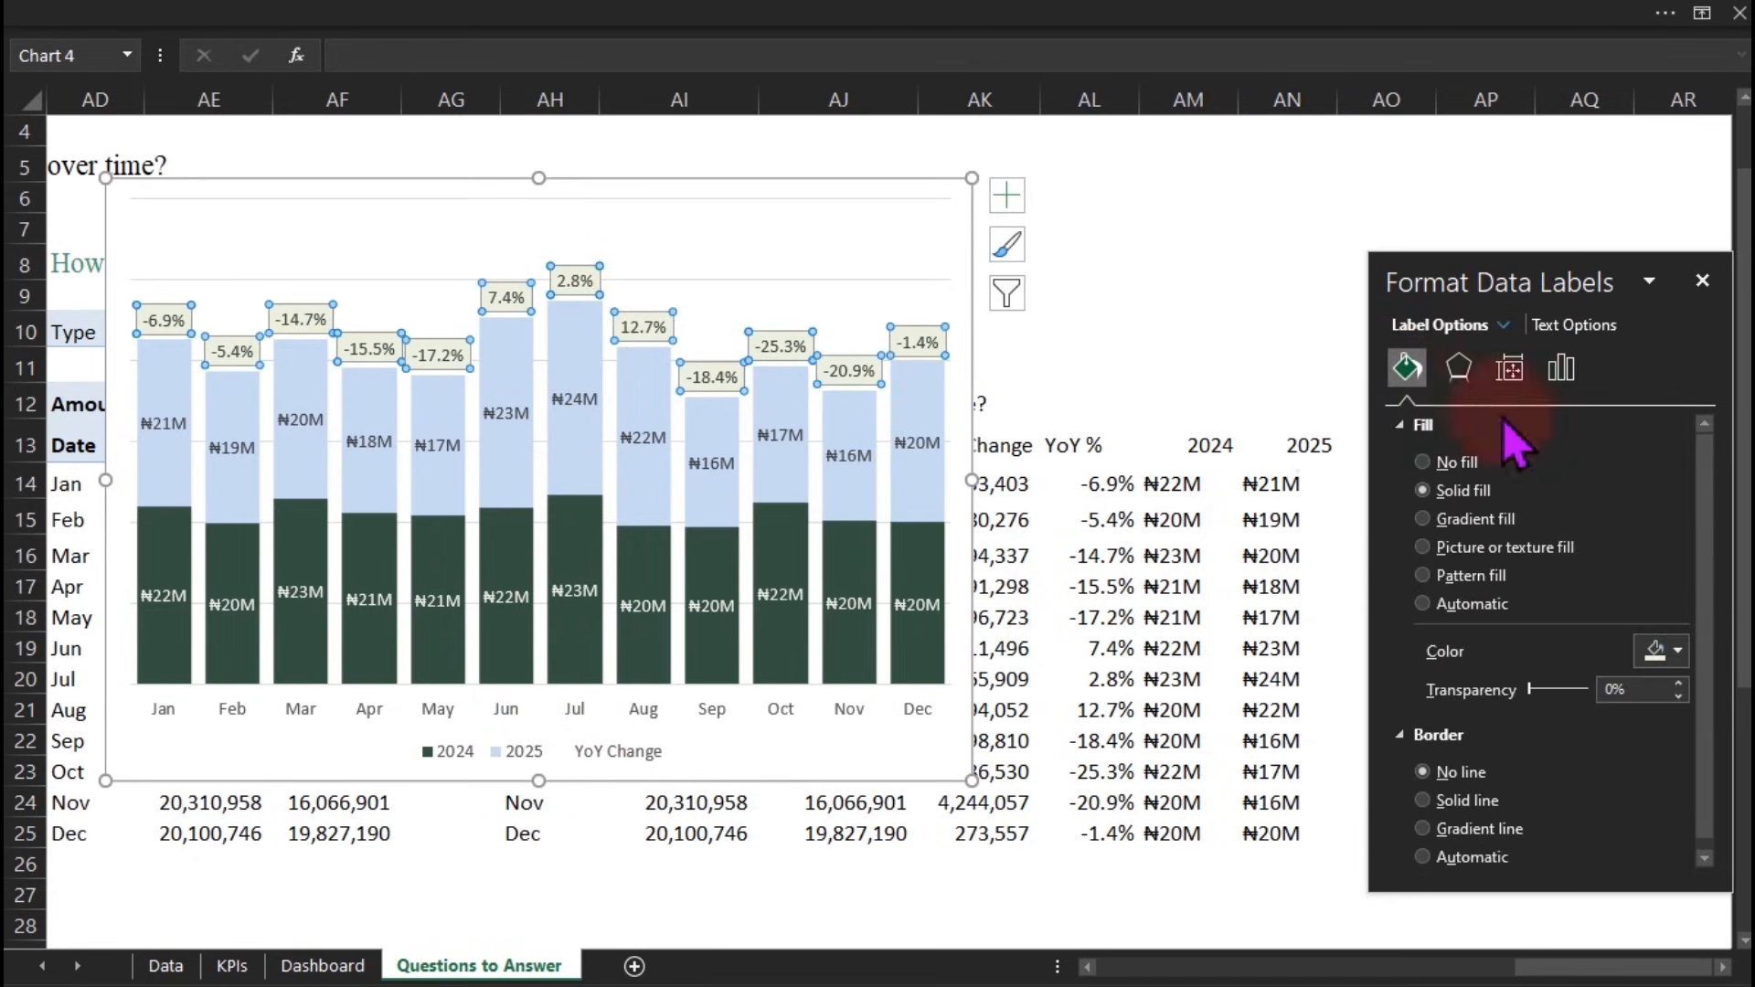
pyautogui.click(1675, 658)
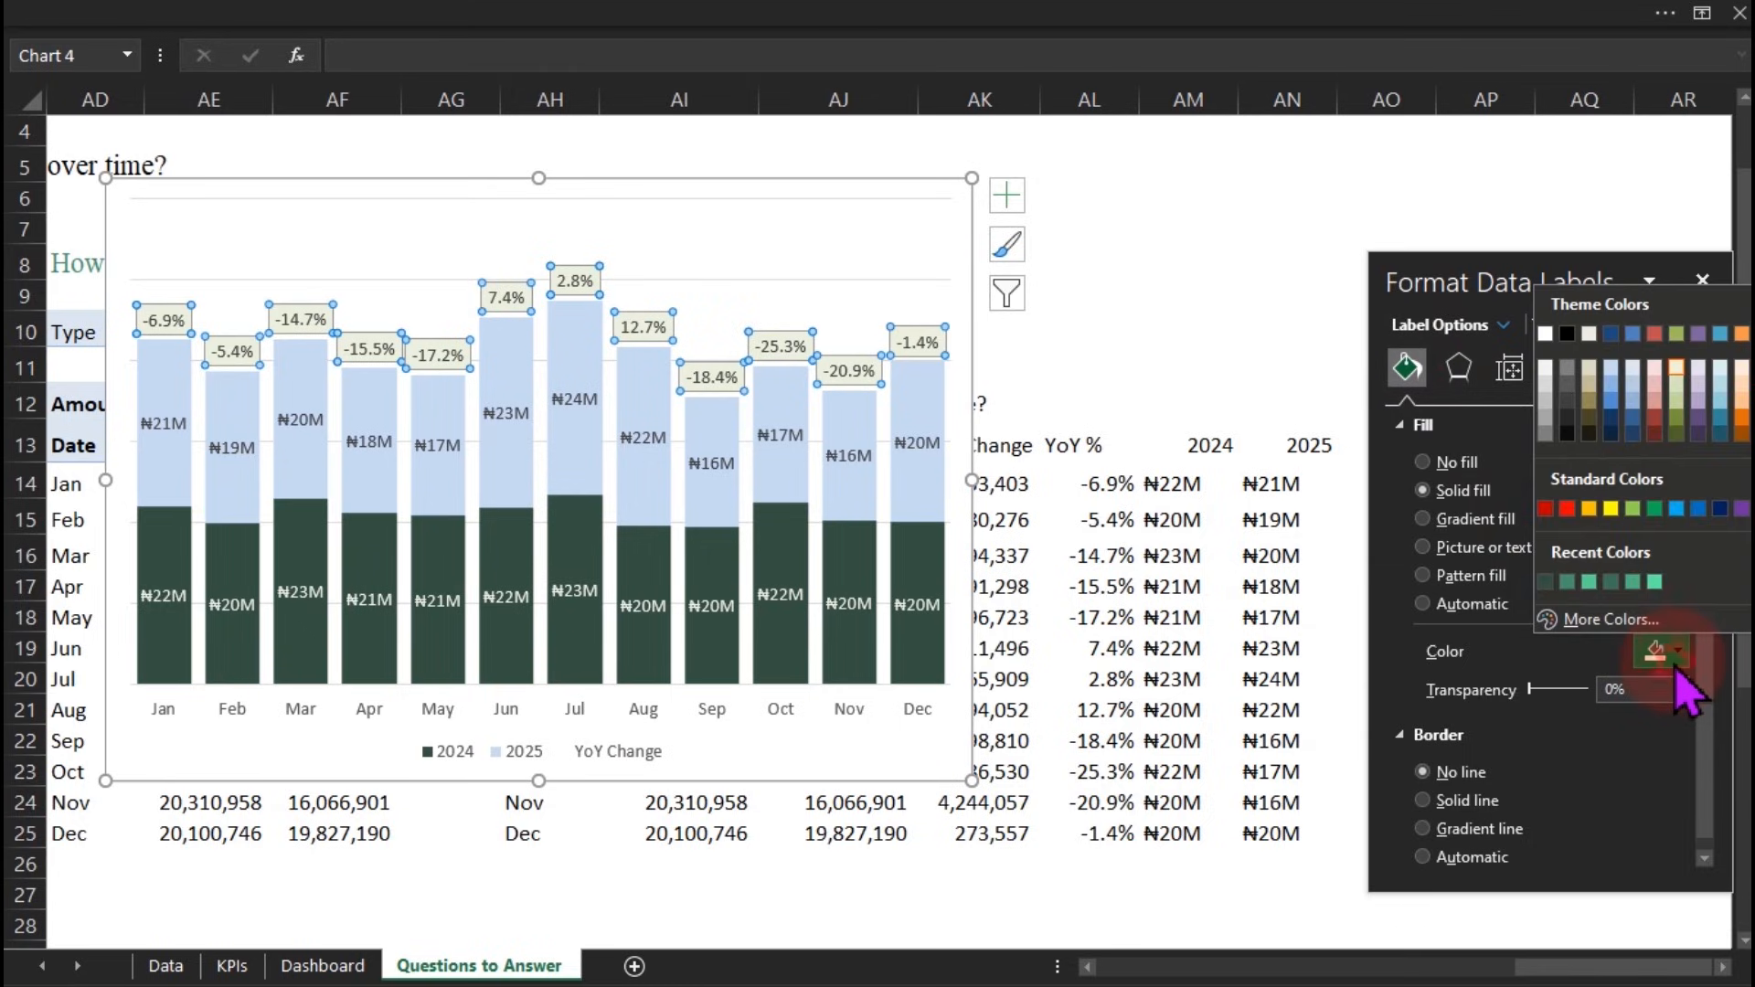
pyautogui.click(1738, 389)
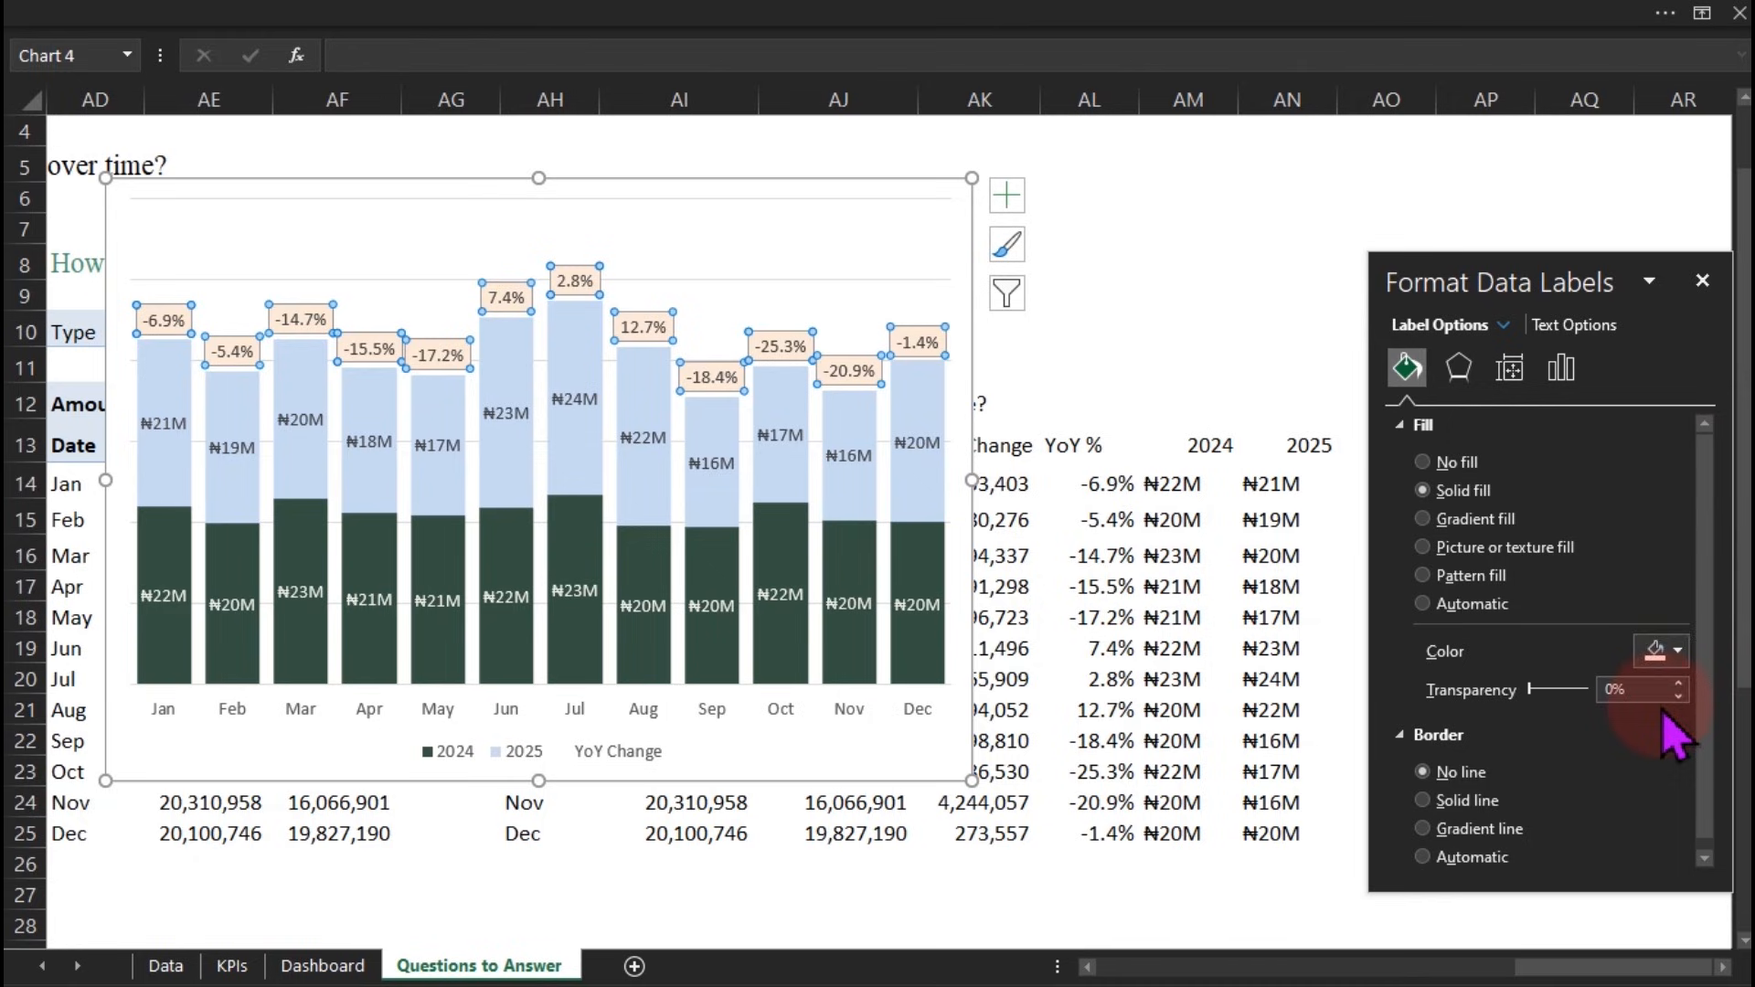
pyautogui.click(1666, 662)
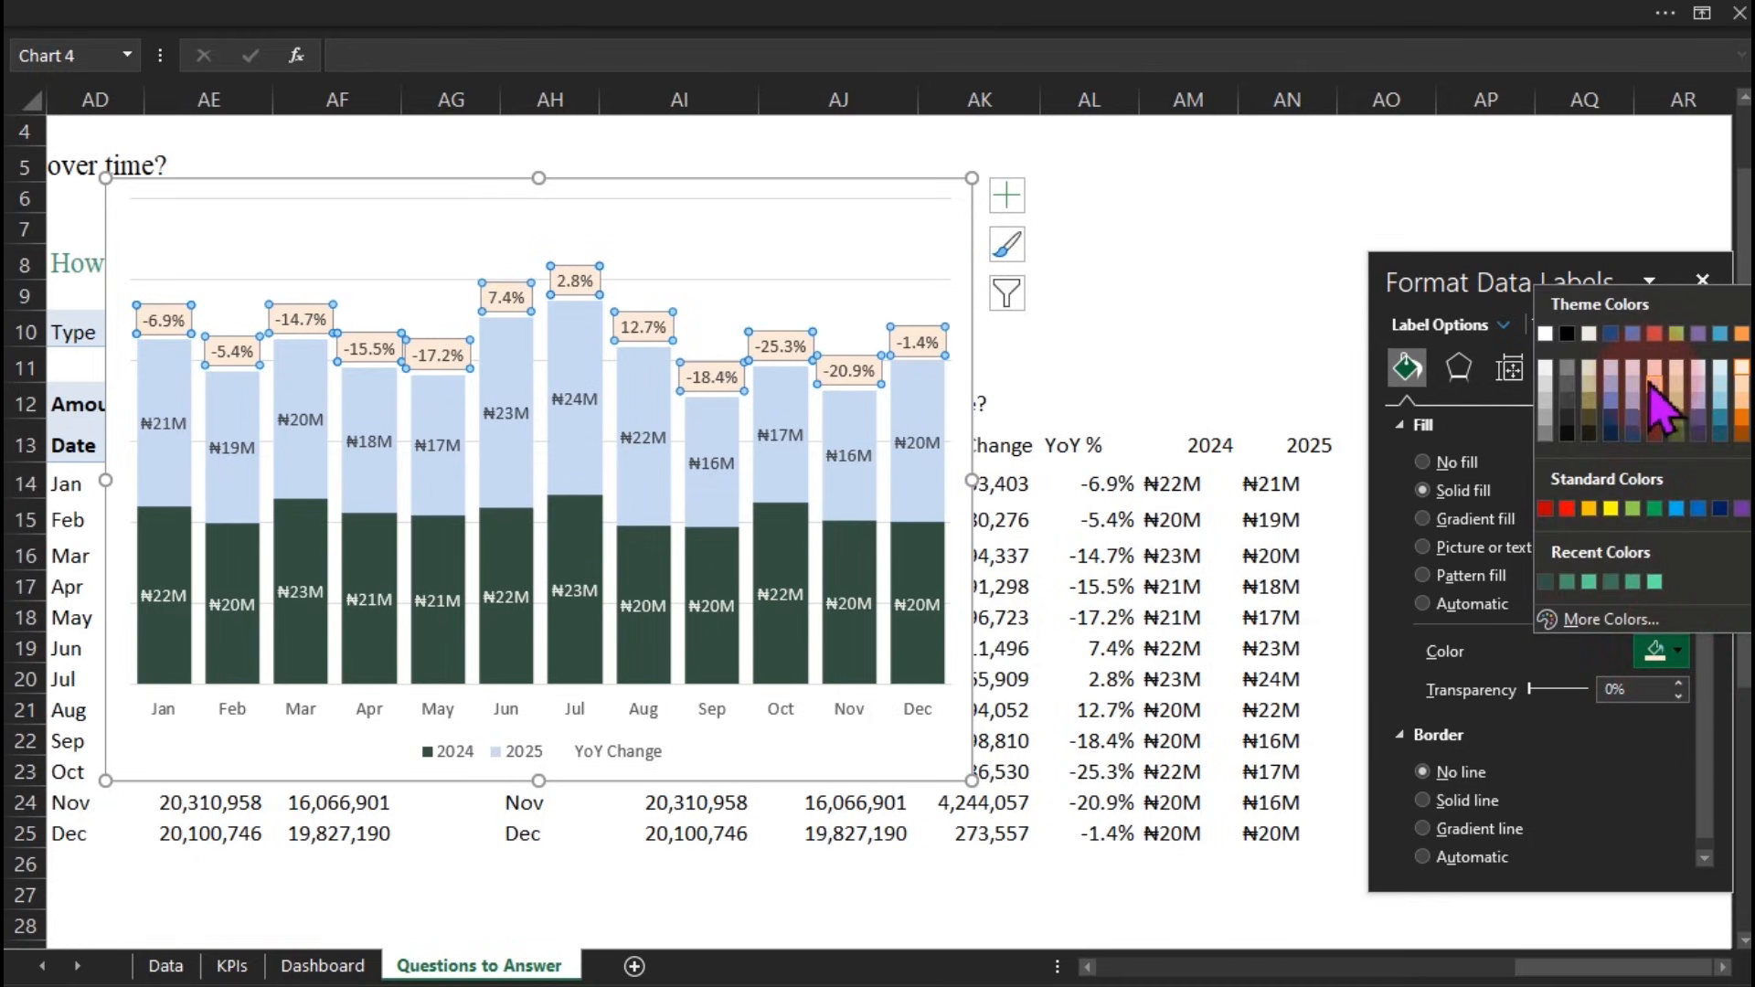
pyautogui.click(1592, 377)
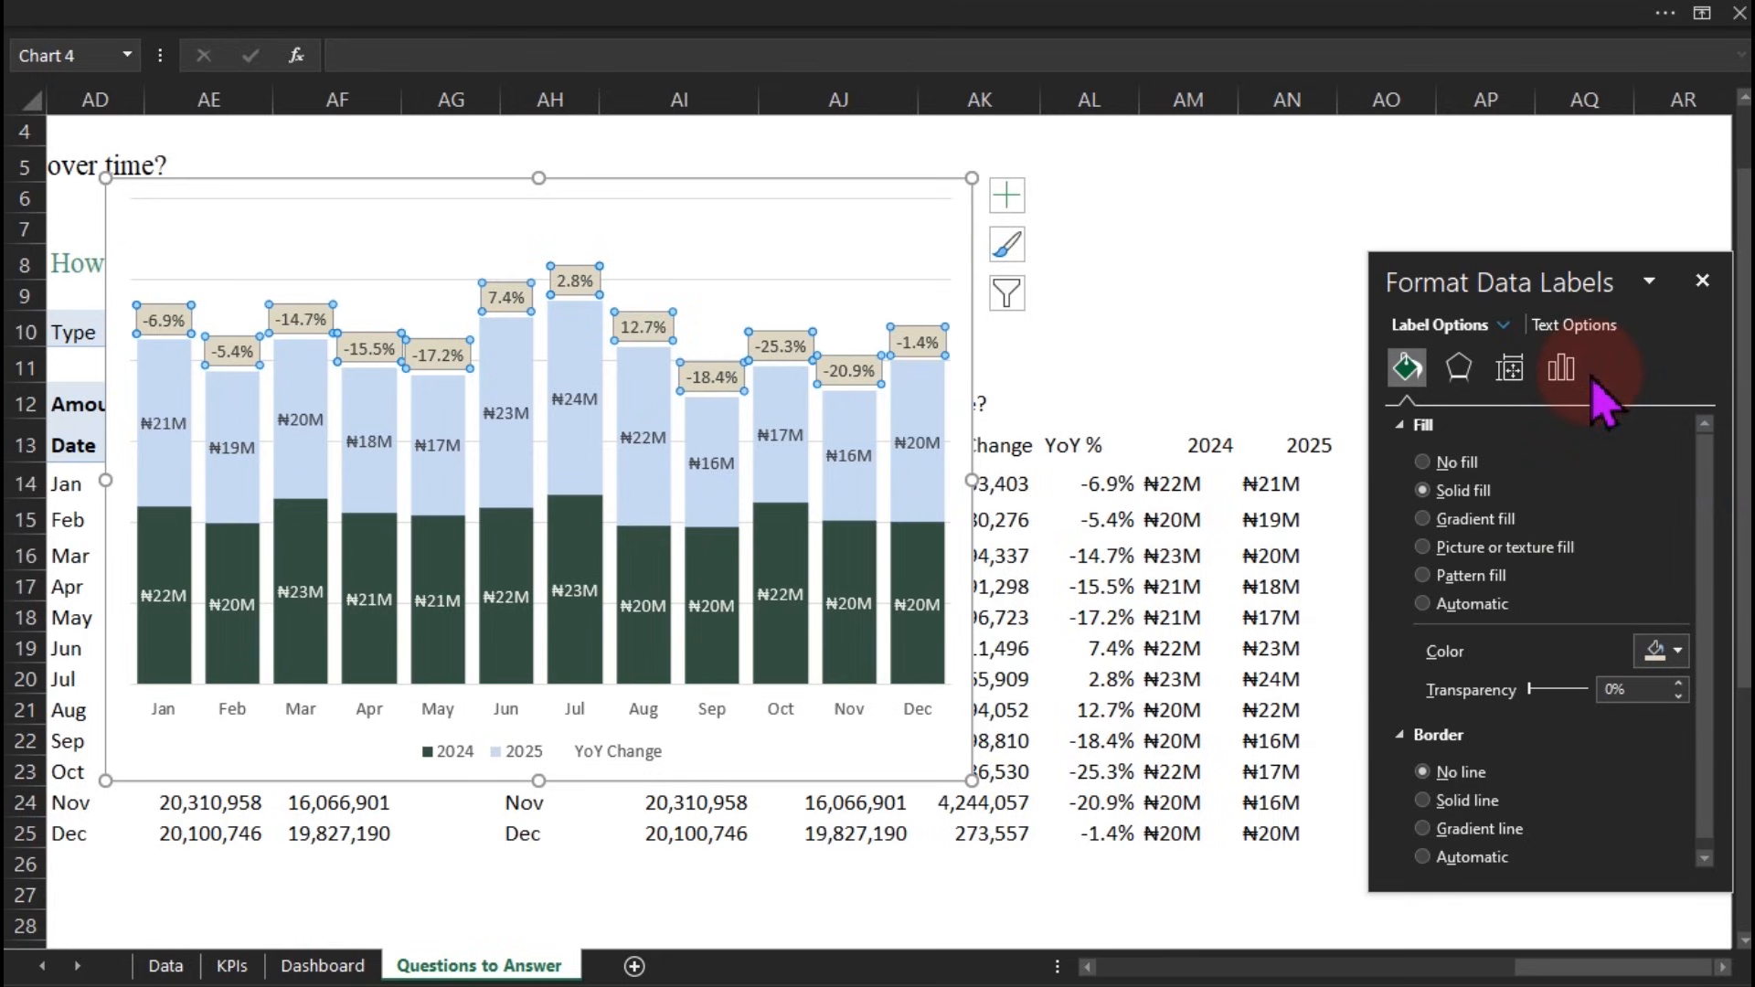
pyautogui.click(1631, 646)
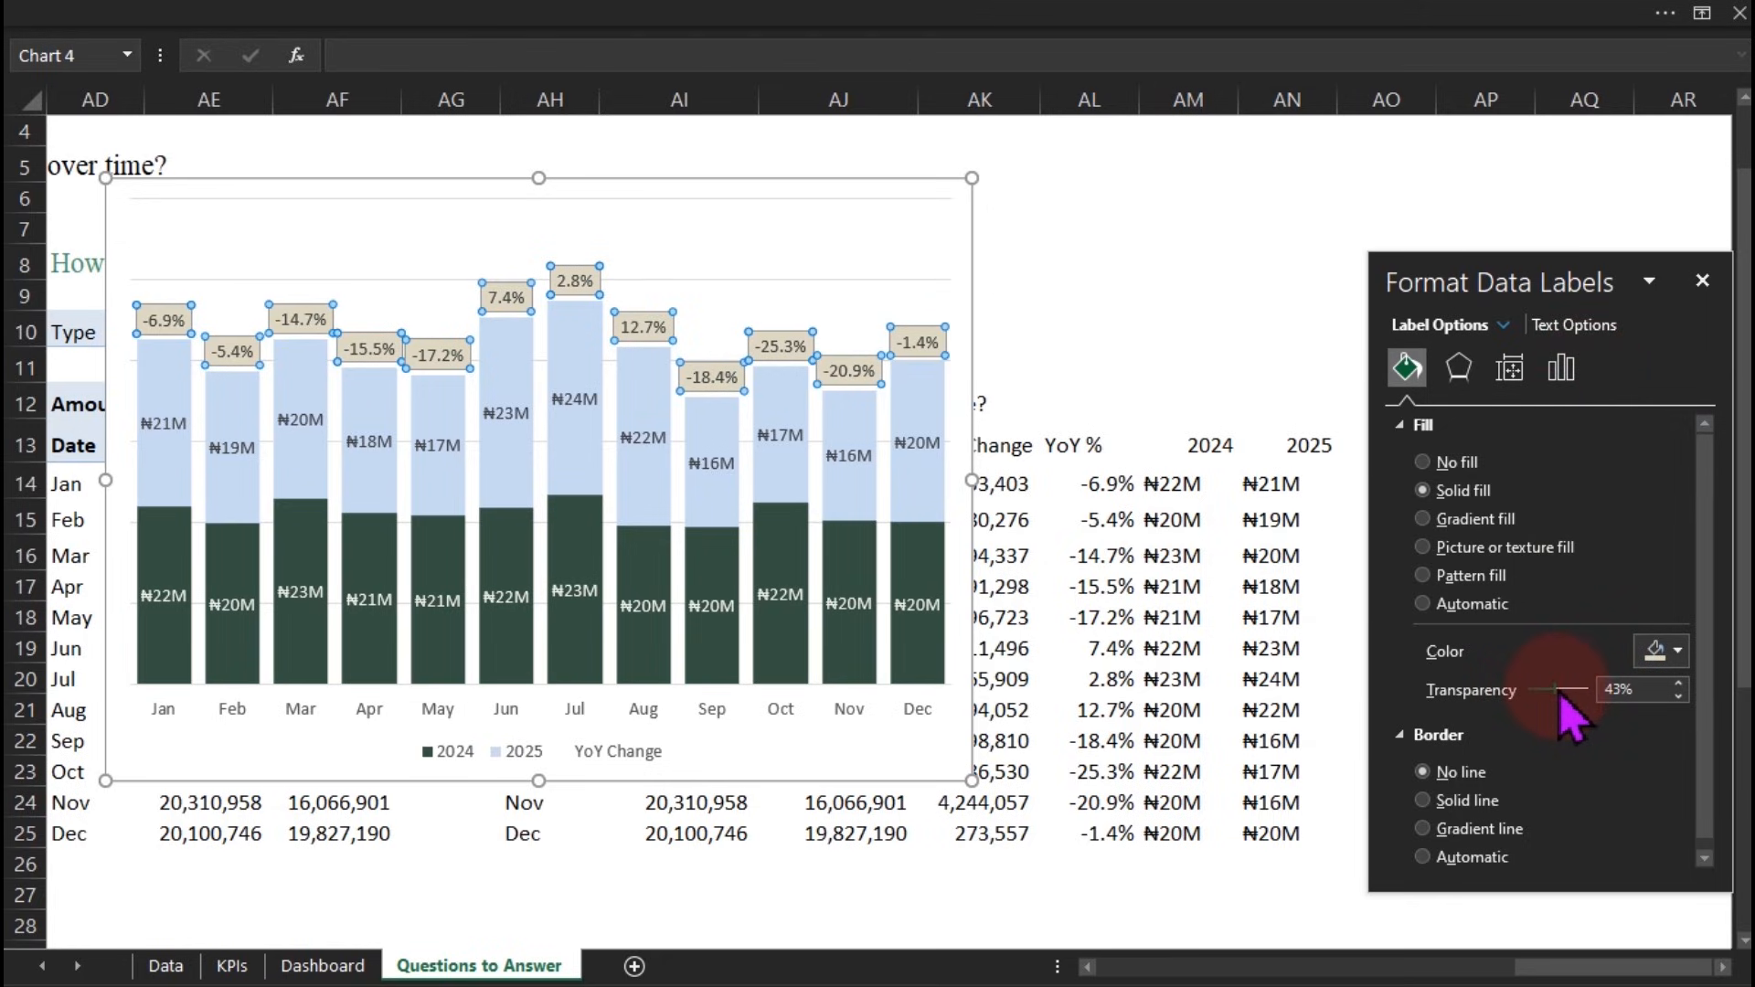
pyautogui.moveTo(1560, 693); pyautogui.dragTo(1563, 695)
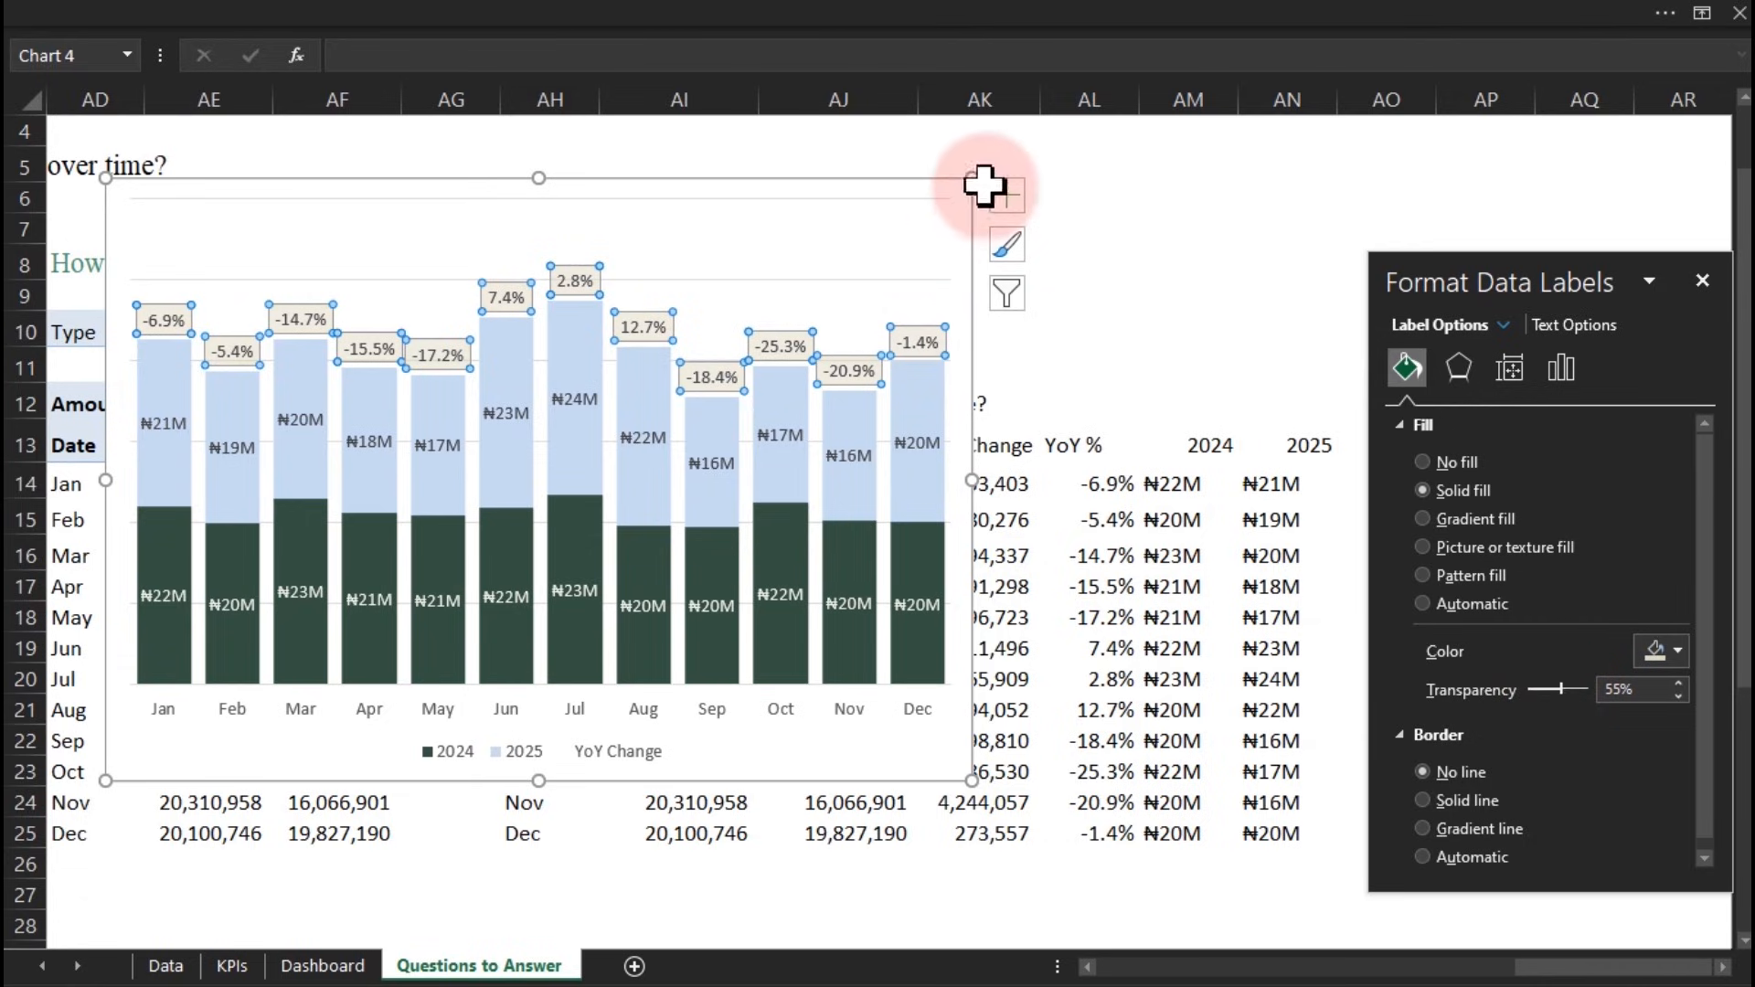
# Remove the horizontal gridlines from the monthly income chart
pyautogui.click(893, 280)
pyautogui.click(892, 278)
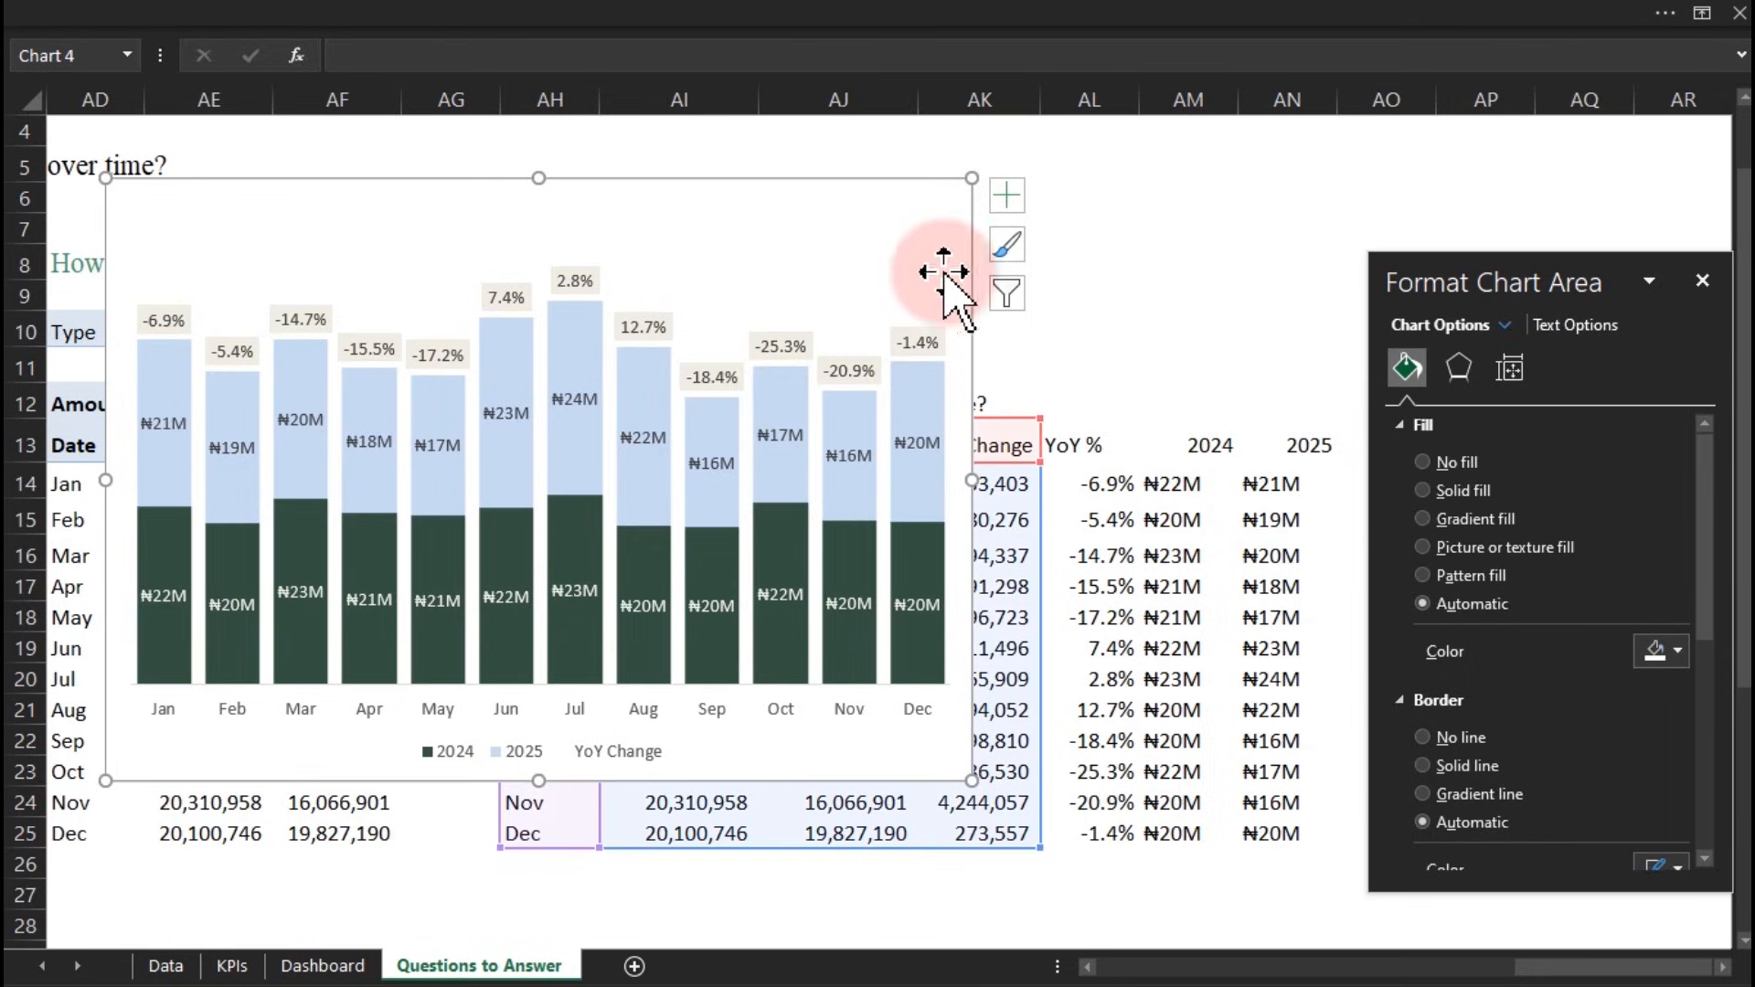
pyautogui.click(1133, 291)
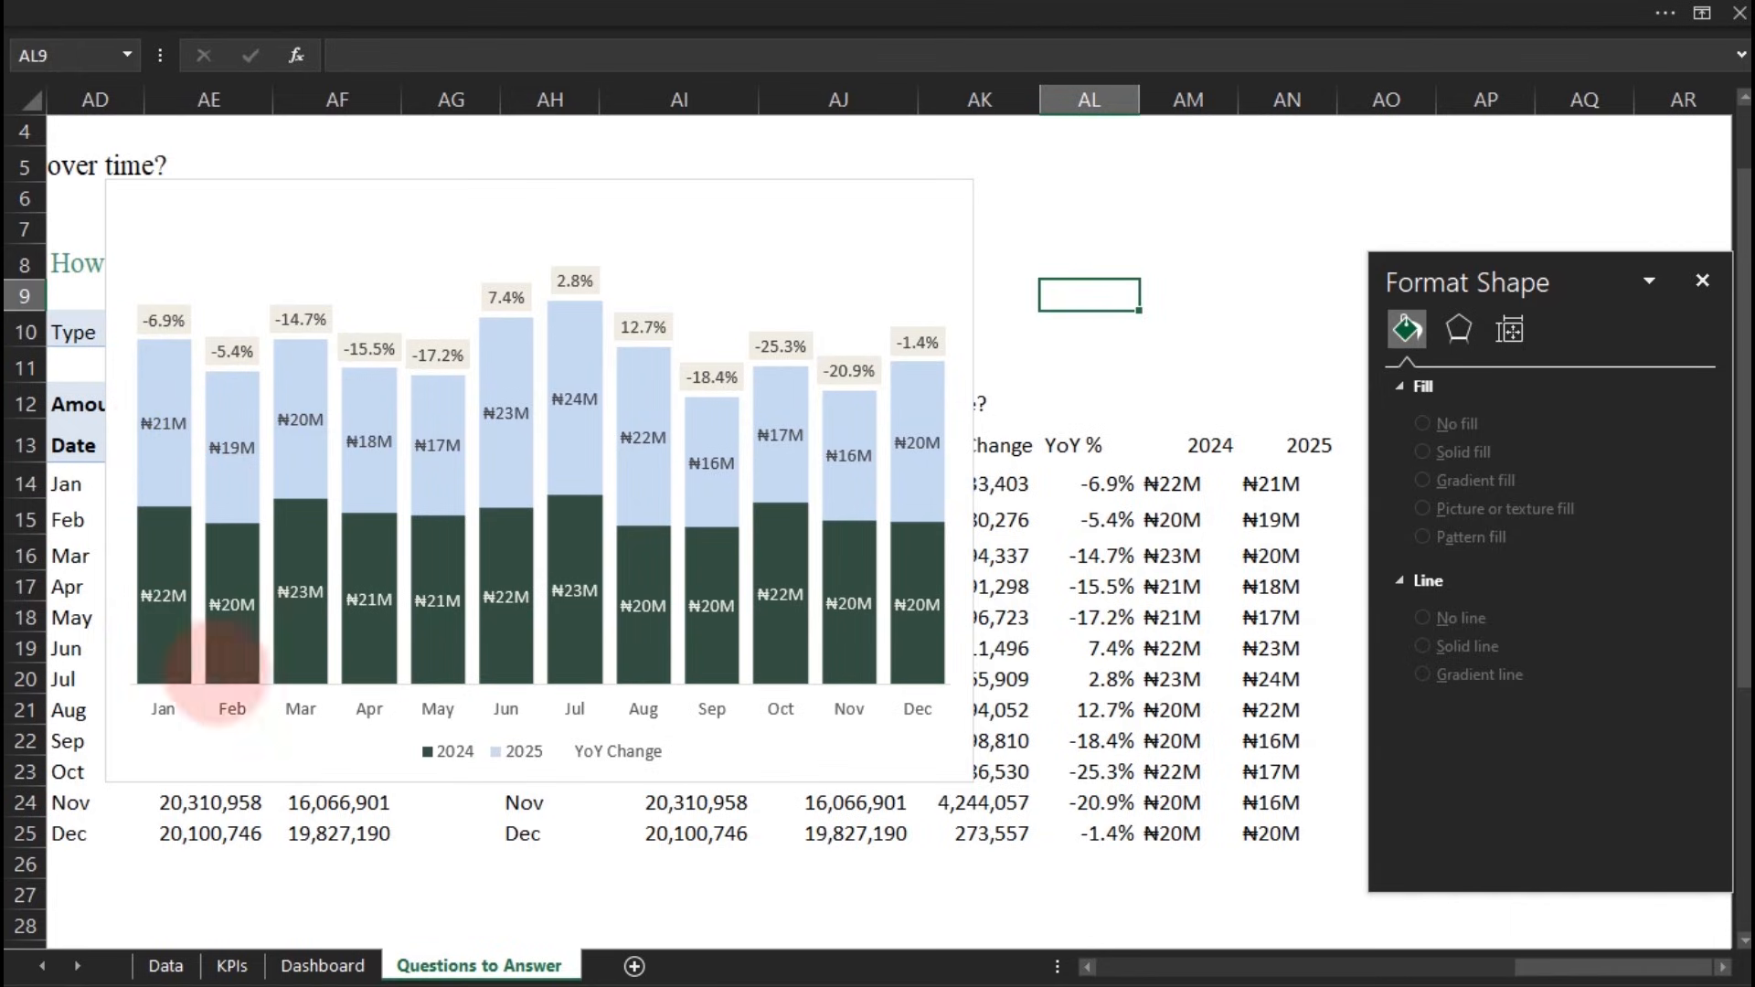
pyautogui.click(424, 760)
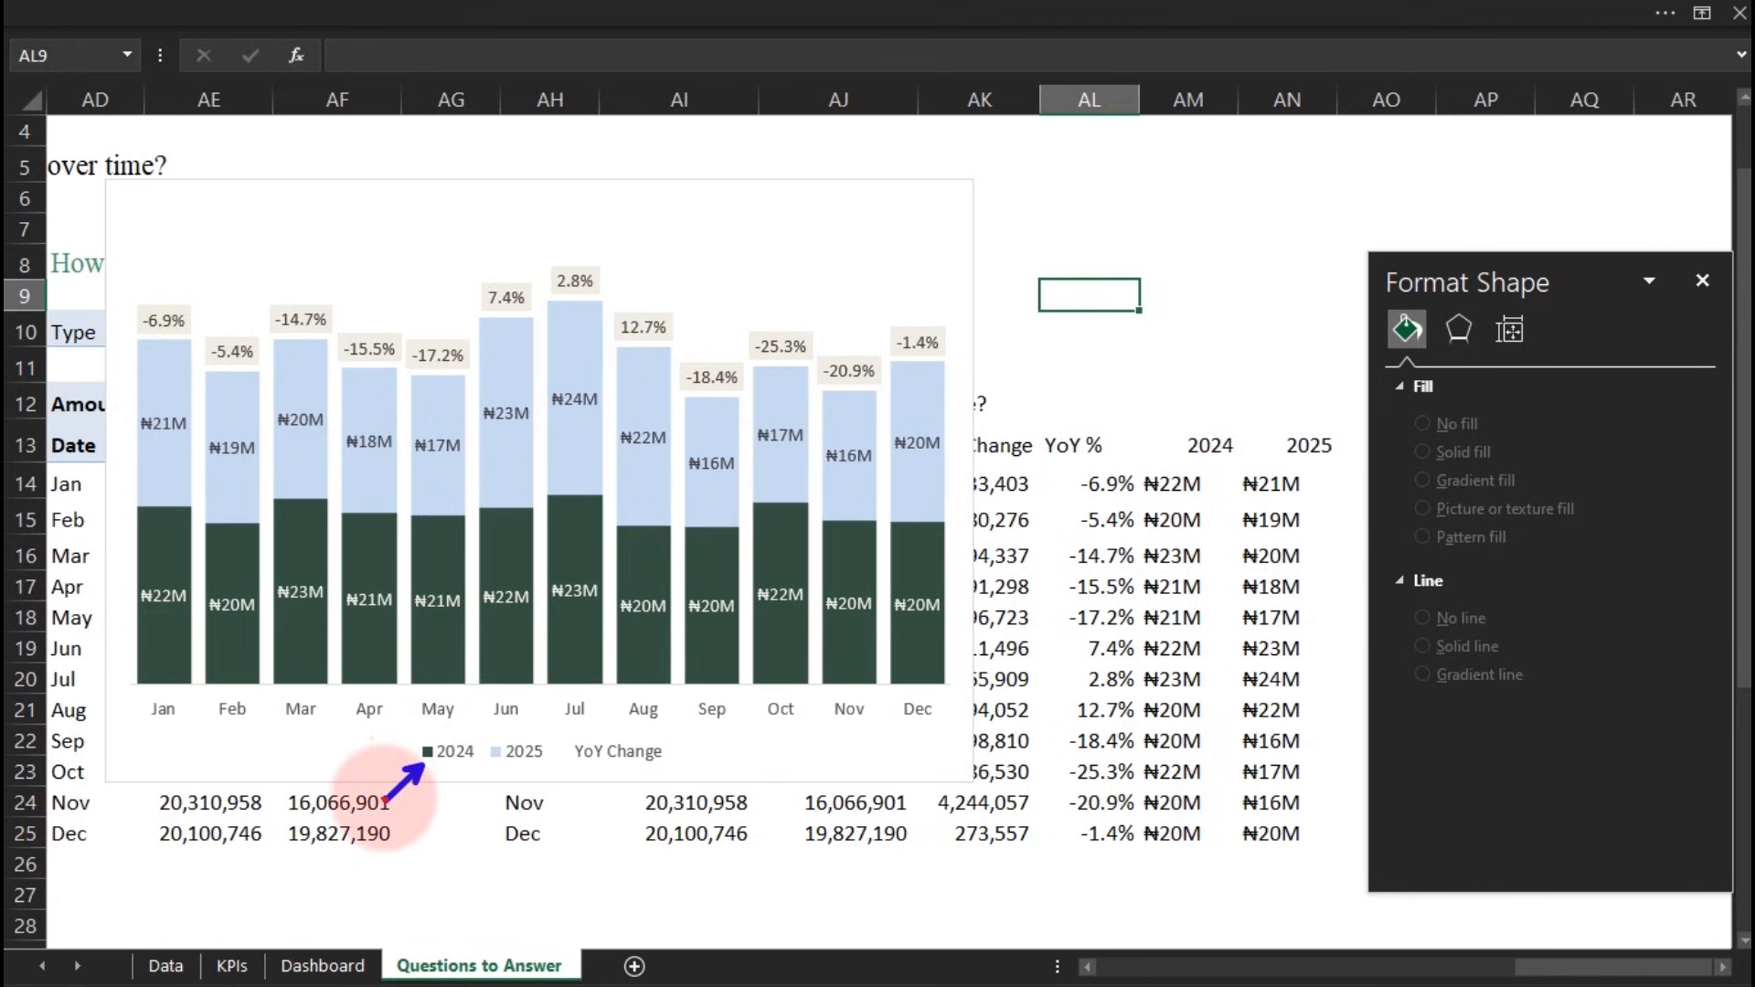
pyautogui.moveTo(518, 759); pyautogui.dragTo(518, 818)
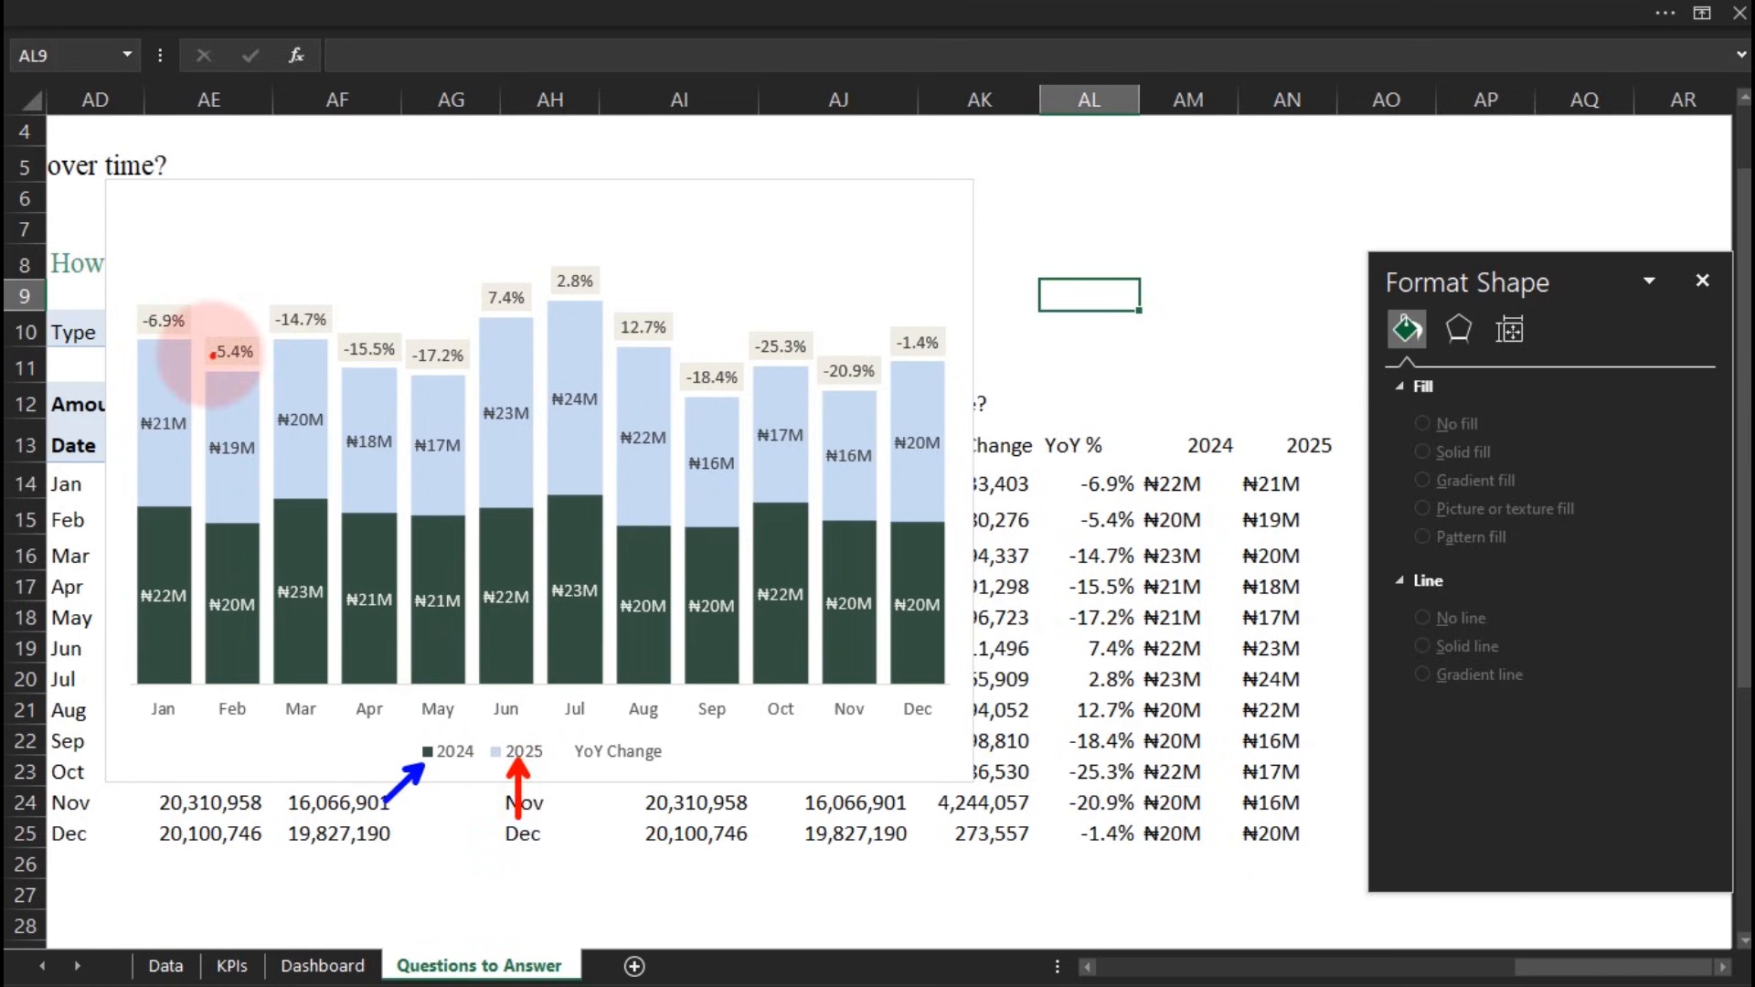
pyautogui.moveTo(174, 307); pyautogui.dragTo(201, 232)
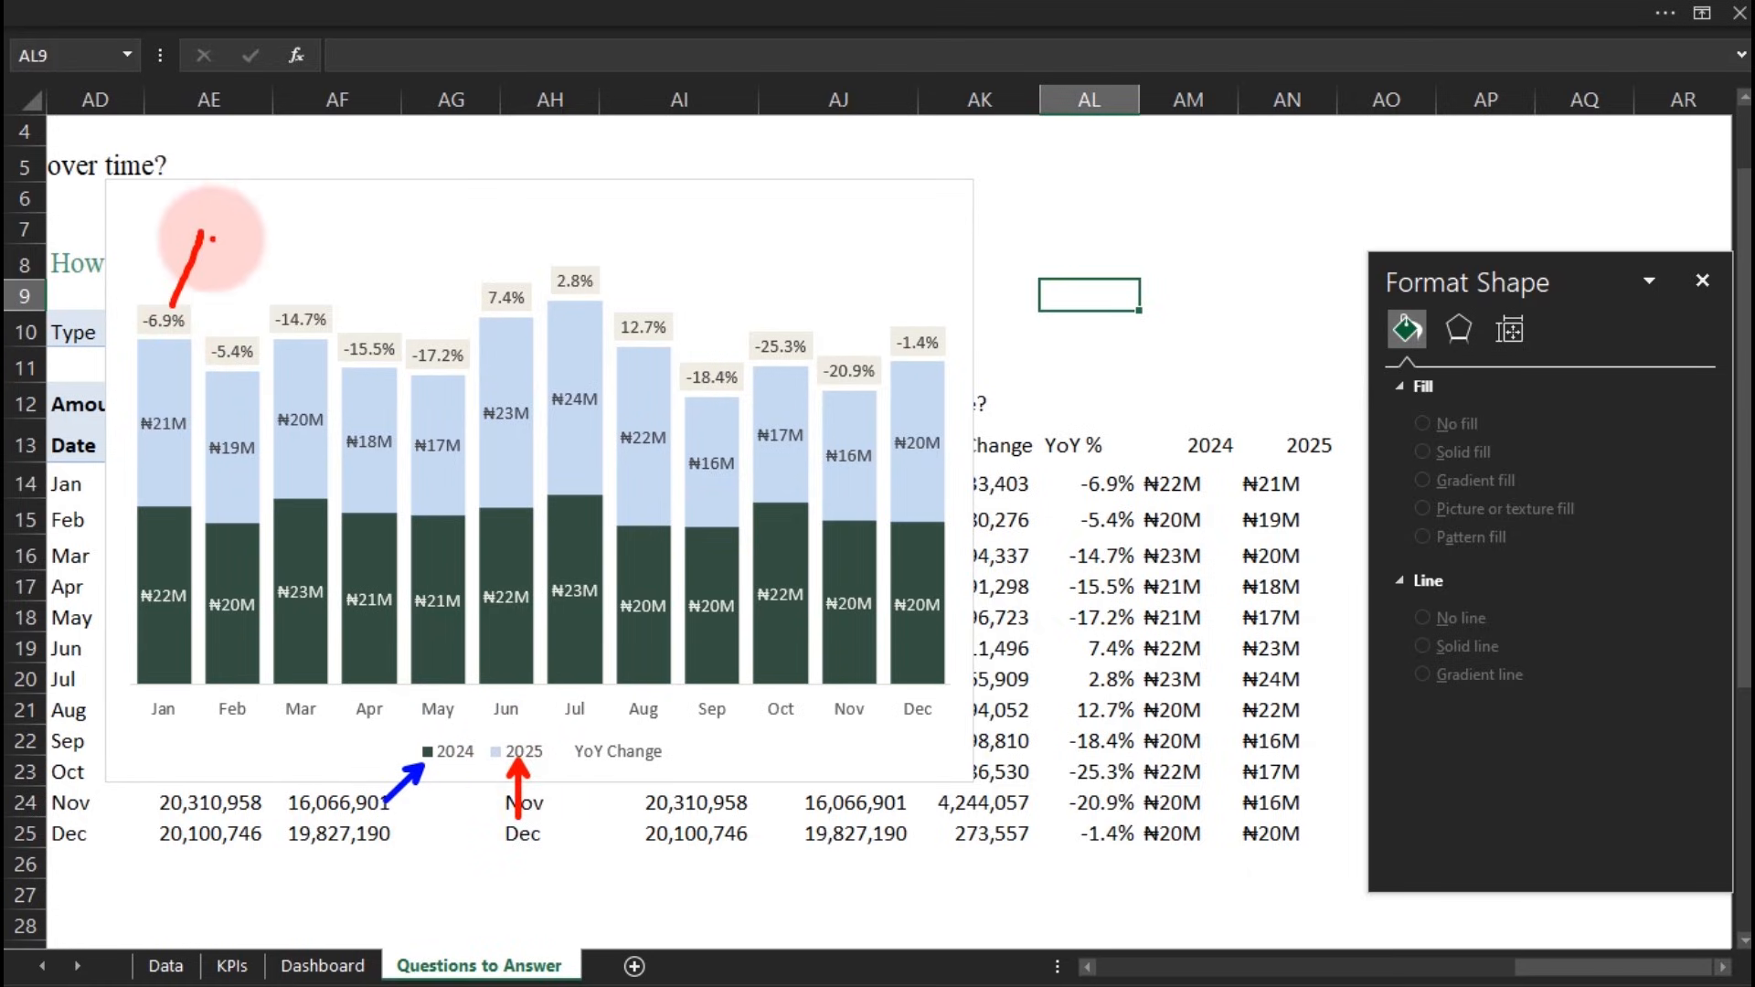
pyautogui.moveTo(228, 313); pyautogui.dragTo(240, 266)
pyautogui.click(301, 293)
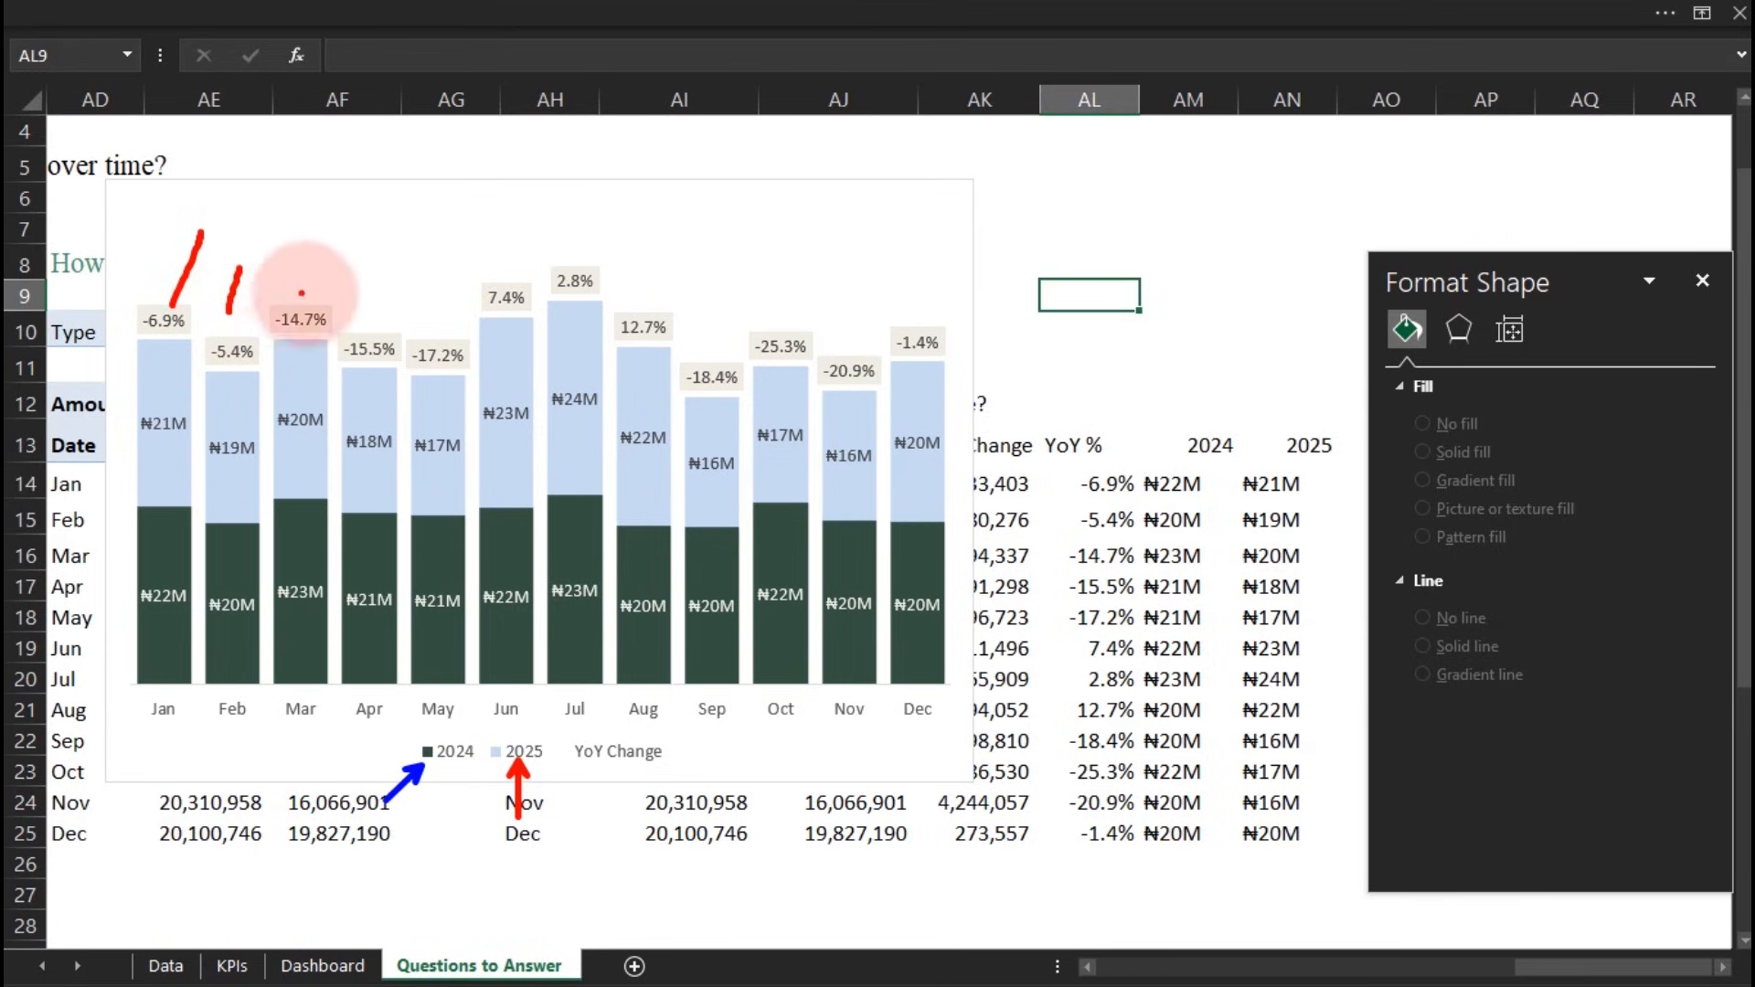
pyautogui.moveTo(504, 277); pyautogui.dragTo(499, 236)
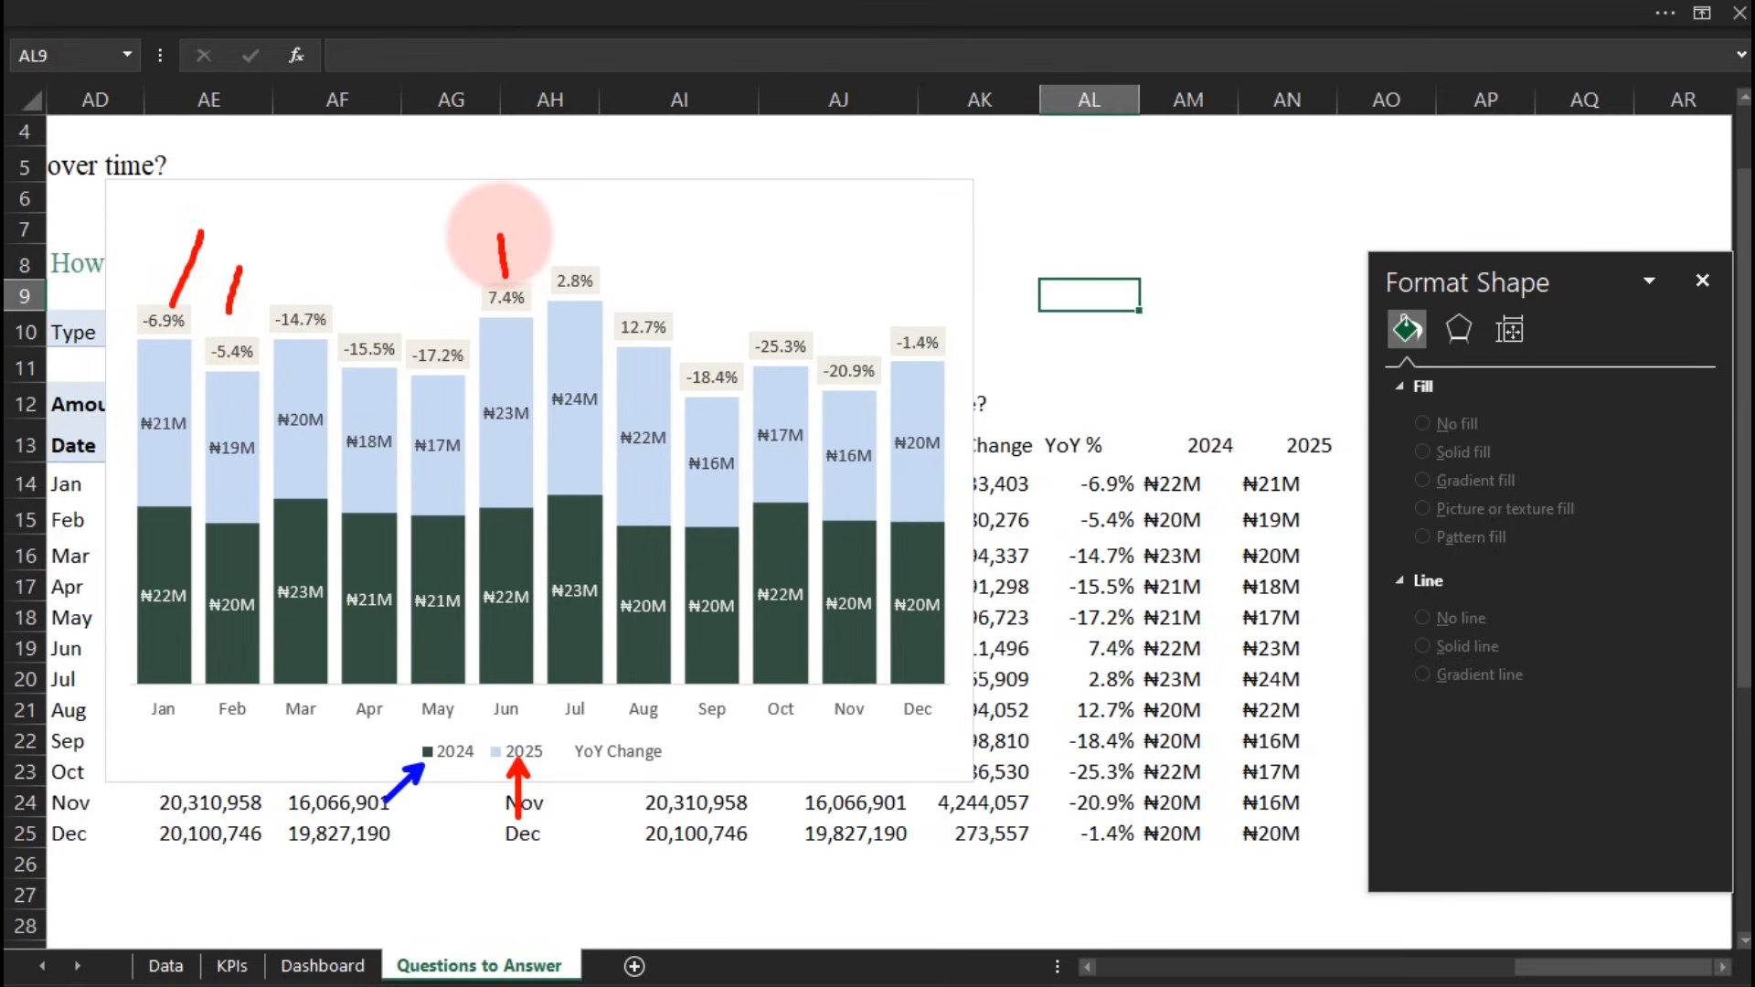
pyautogui.click(540, 546)
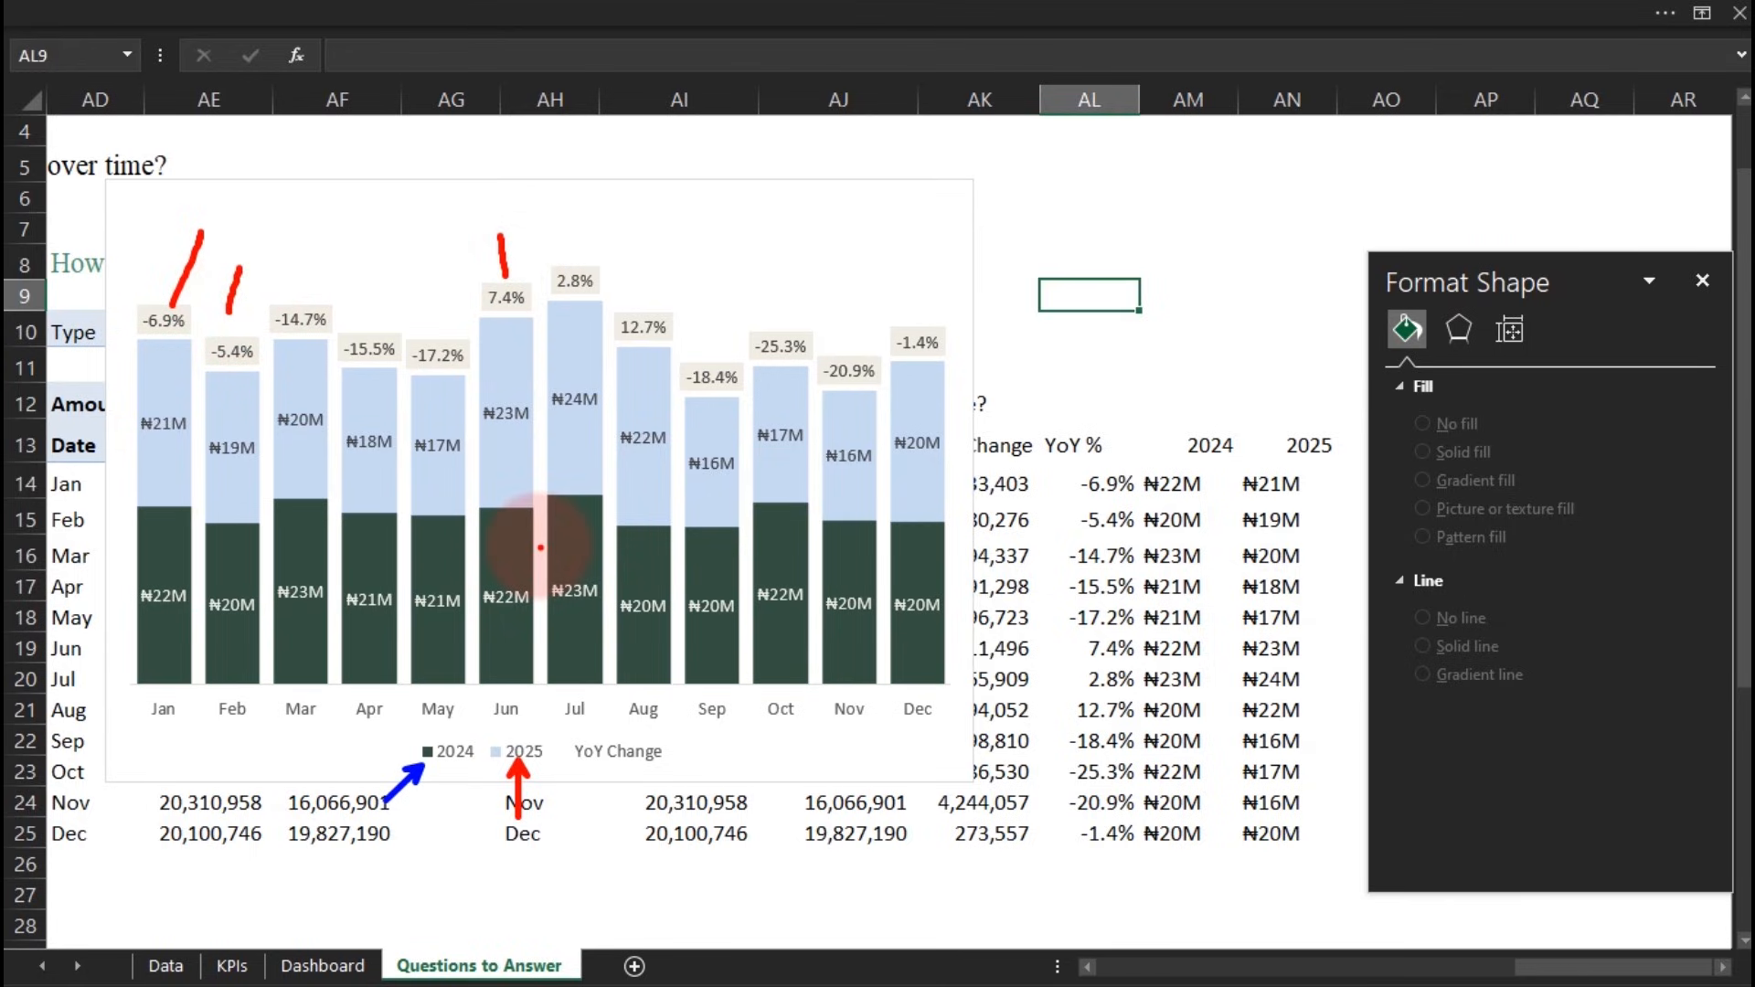
pyautogui.press('Escape')
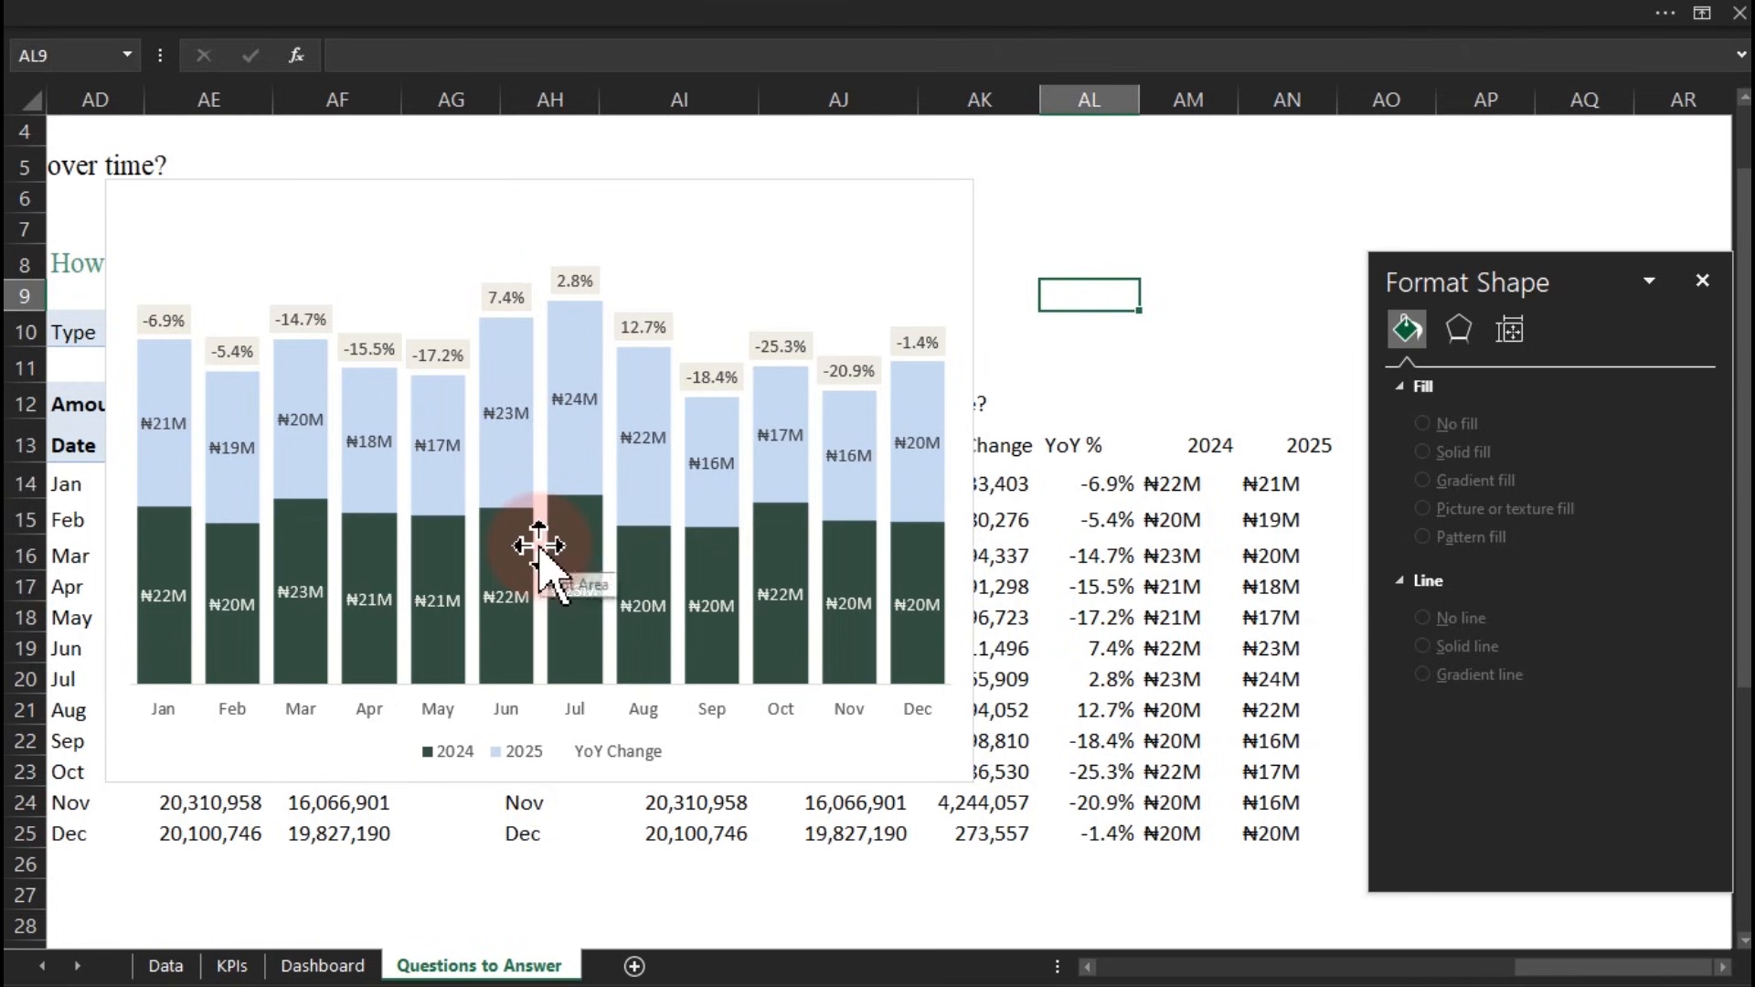
# Cut the monthly income chart from the Questions to Answer sheet and paste it on the Dashboard sheet
pyautogui.click(655, 197)
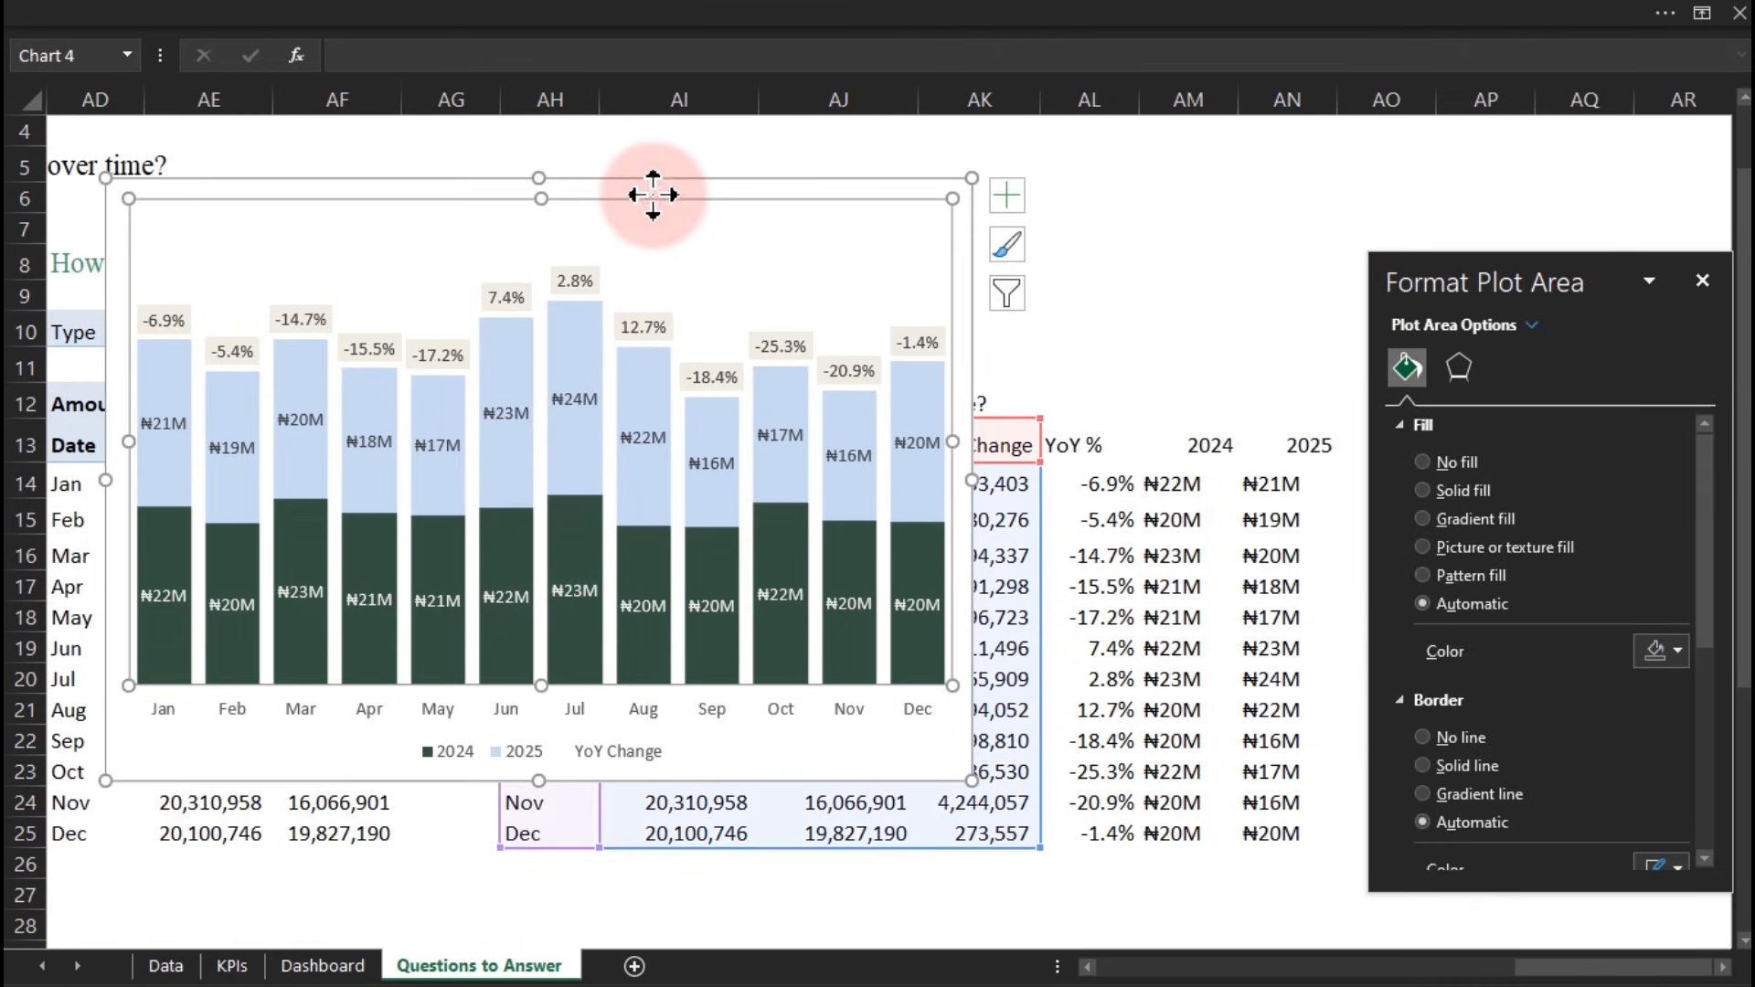
pyautogui.click(644, 183)
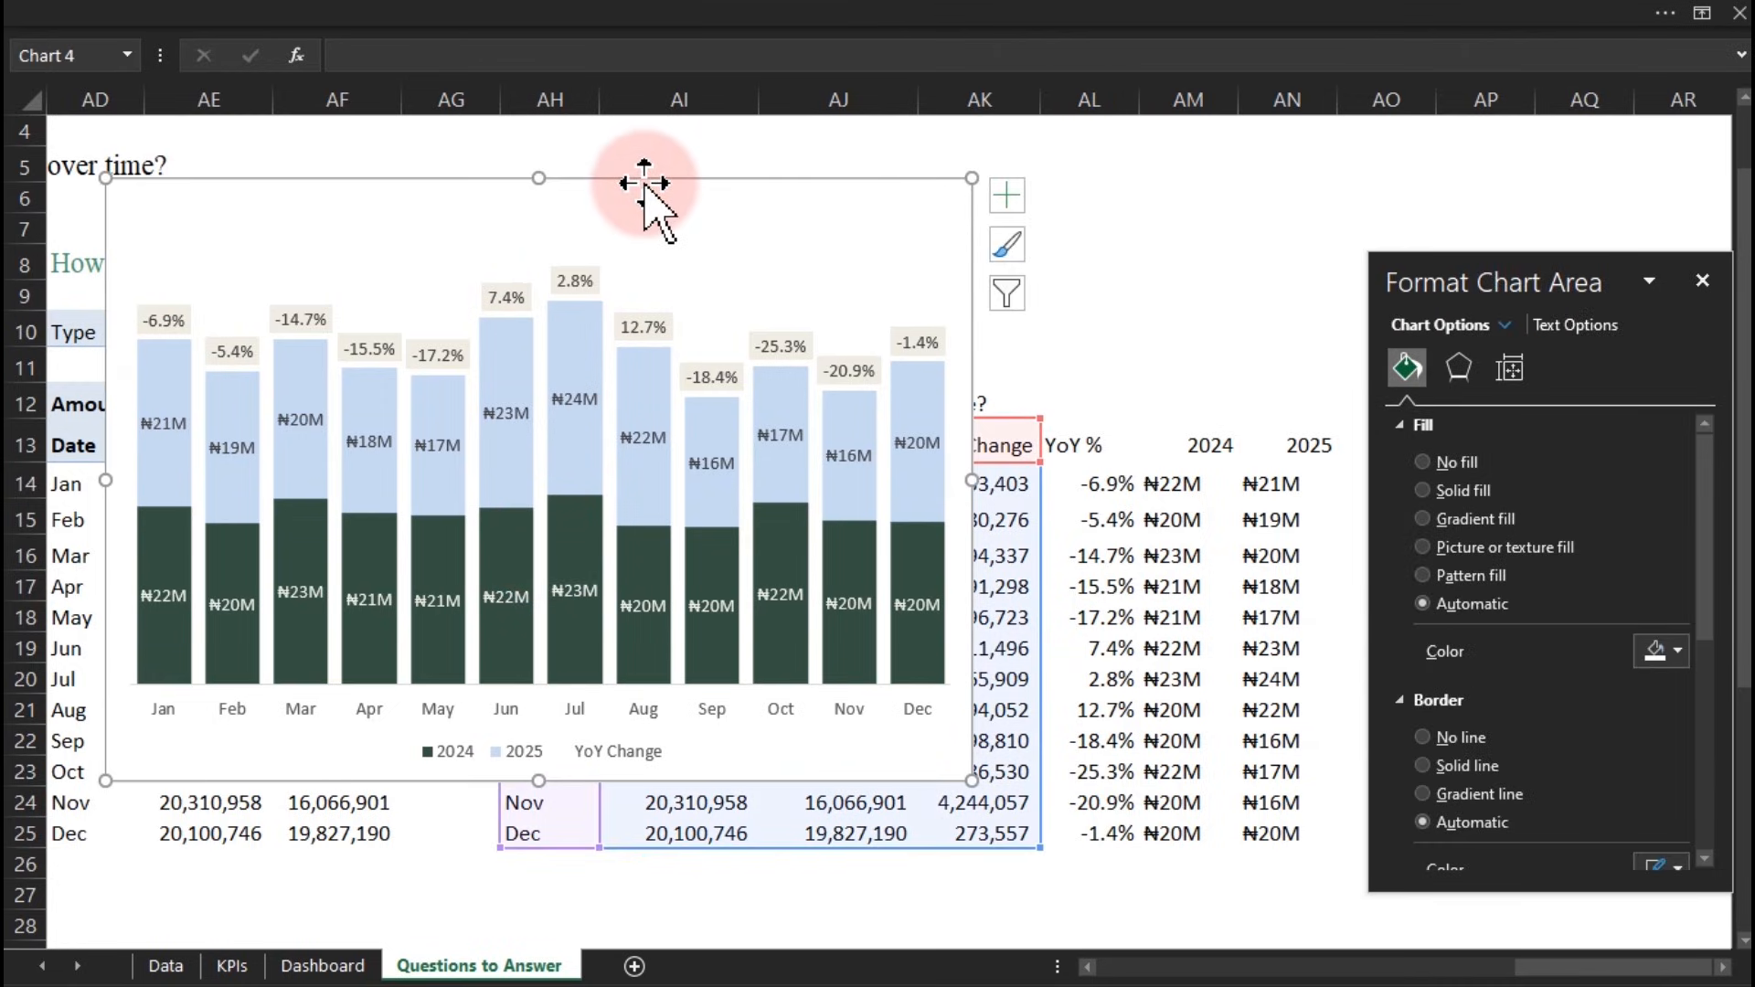
pyautogui.press('Delete')
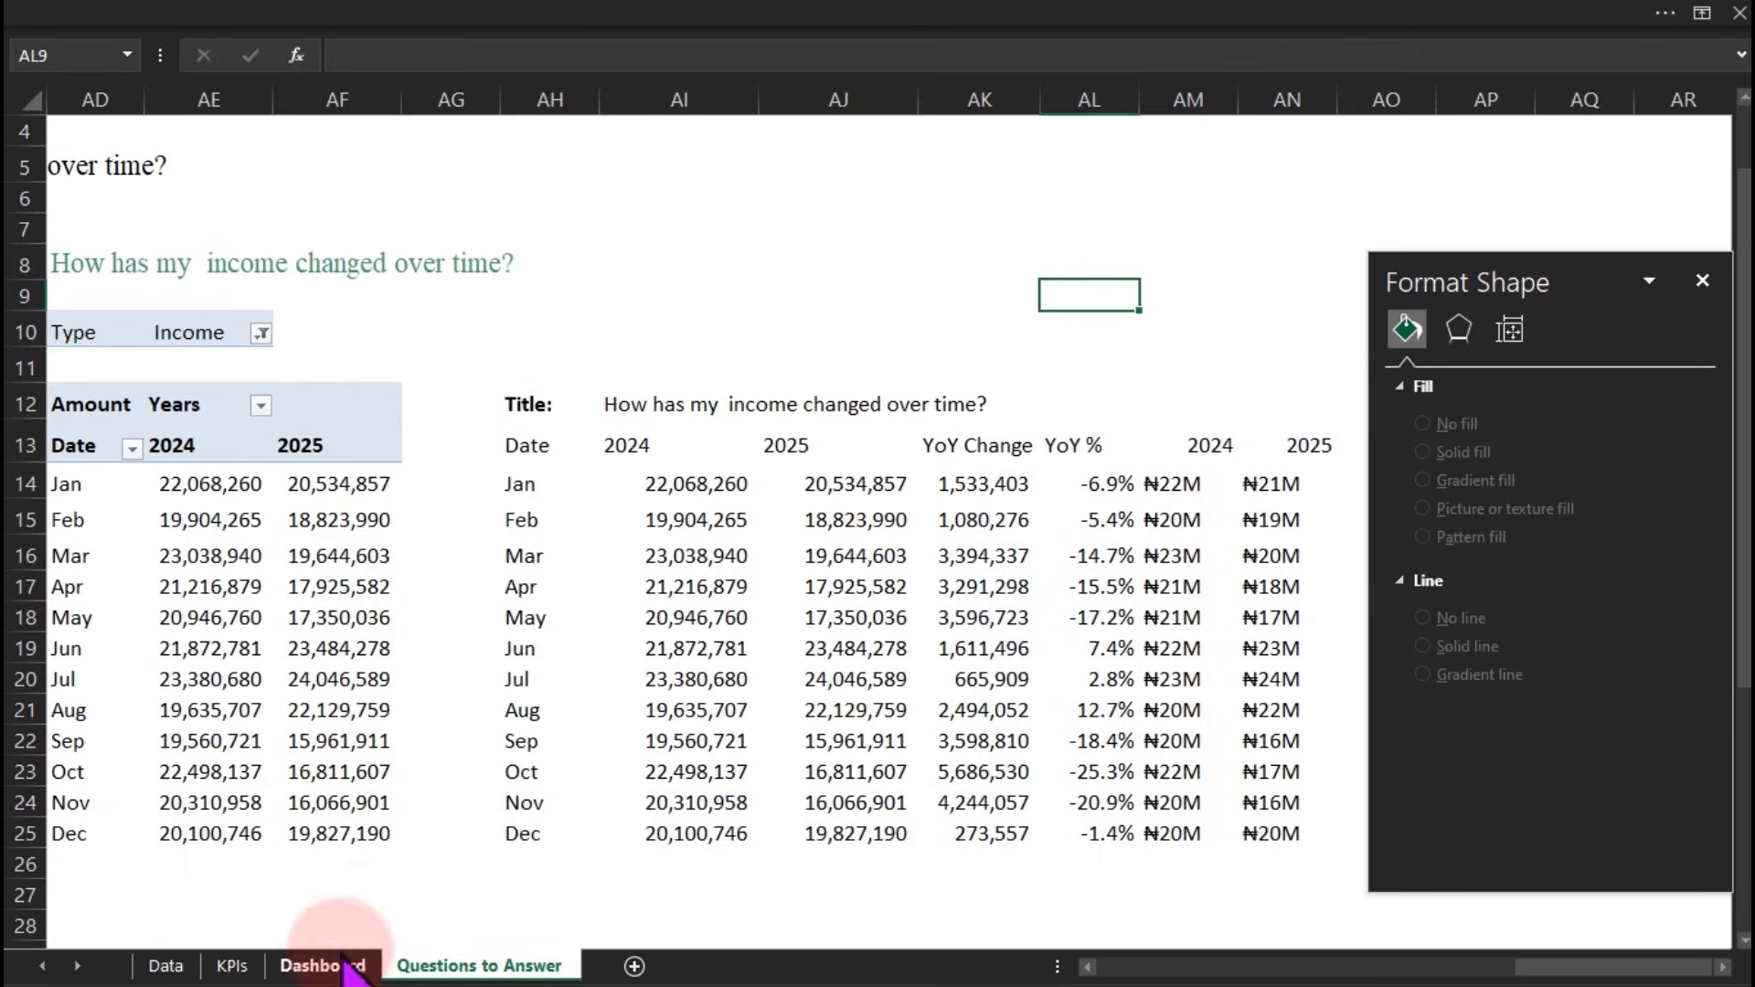
pyautogui.click(324, 966)
pyautogui.click(554, 350)
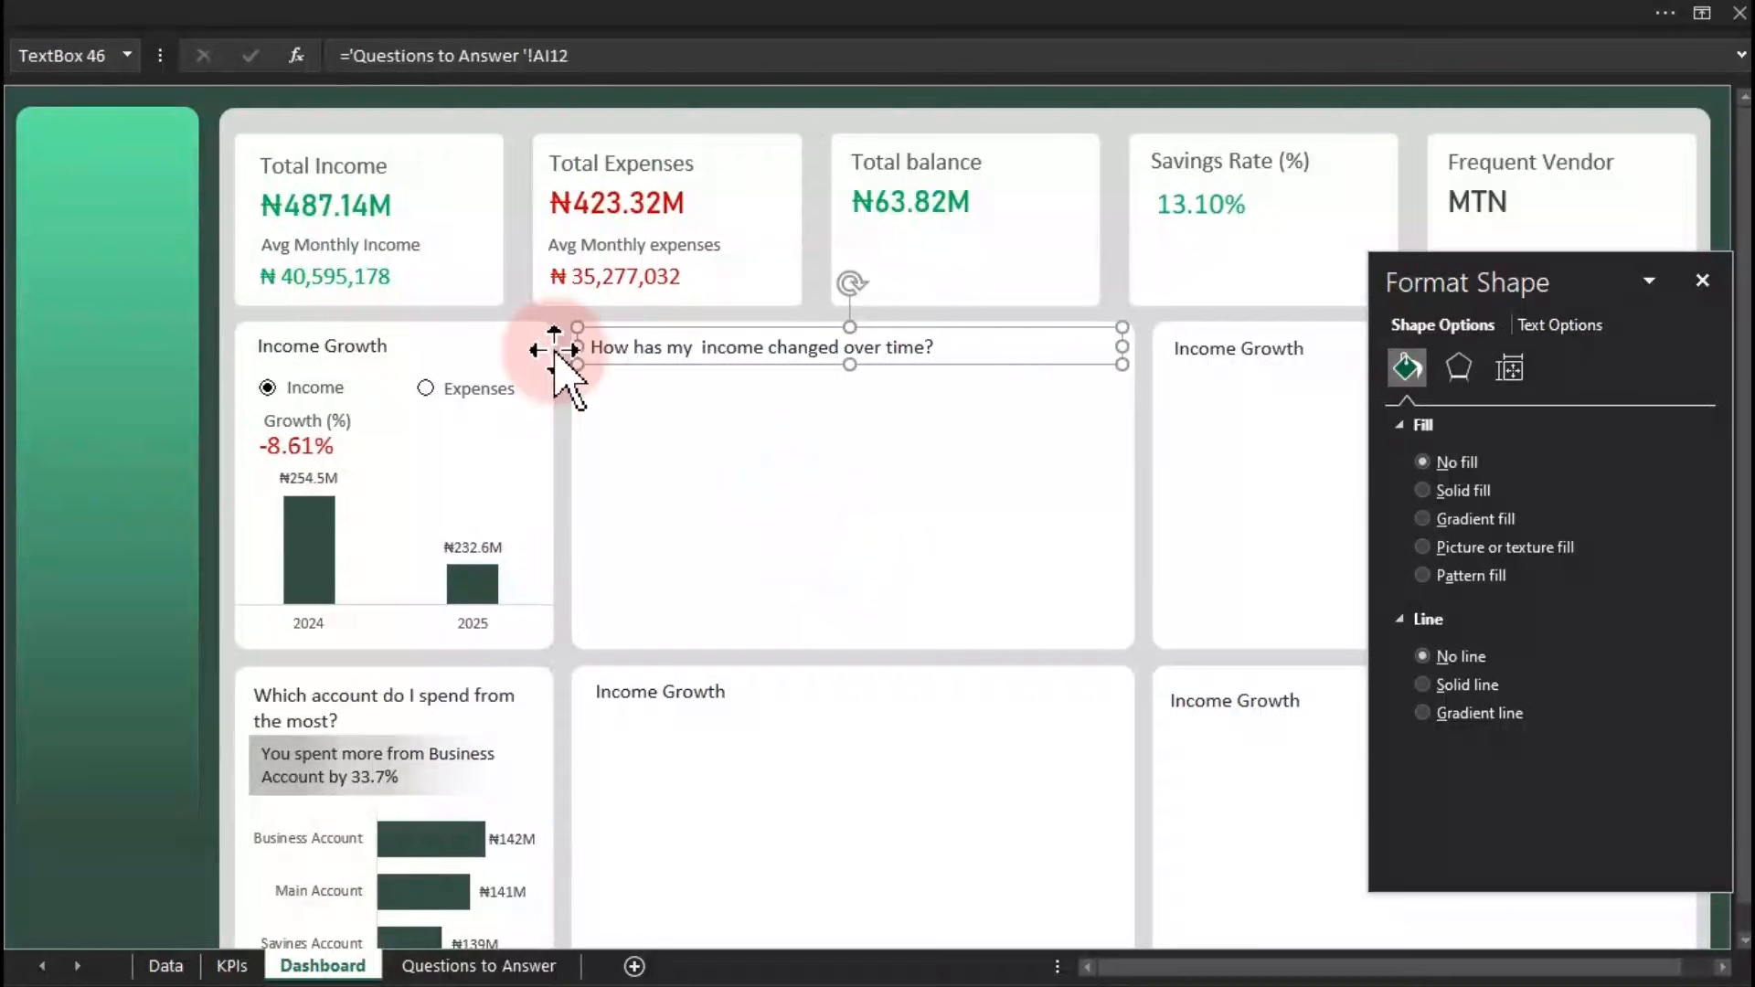
pyautogui.click(497, 123)
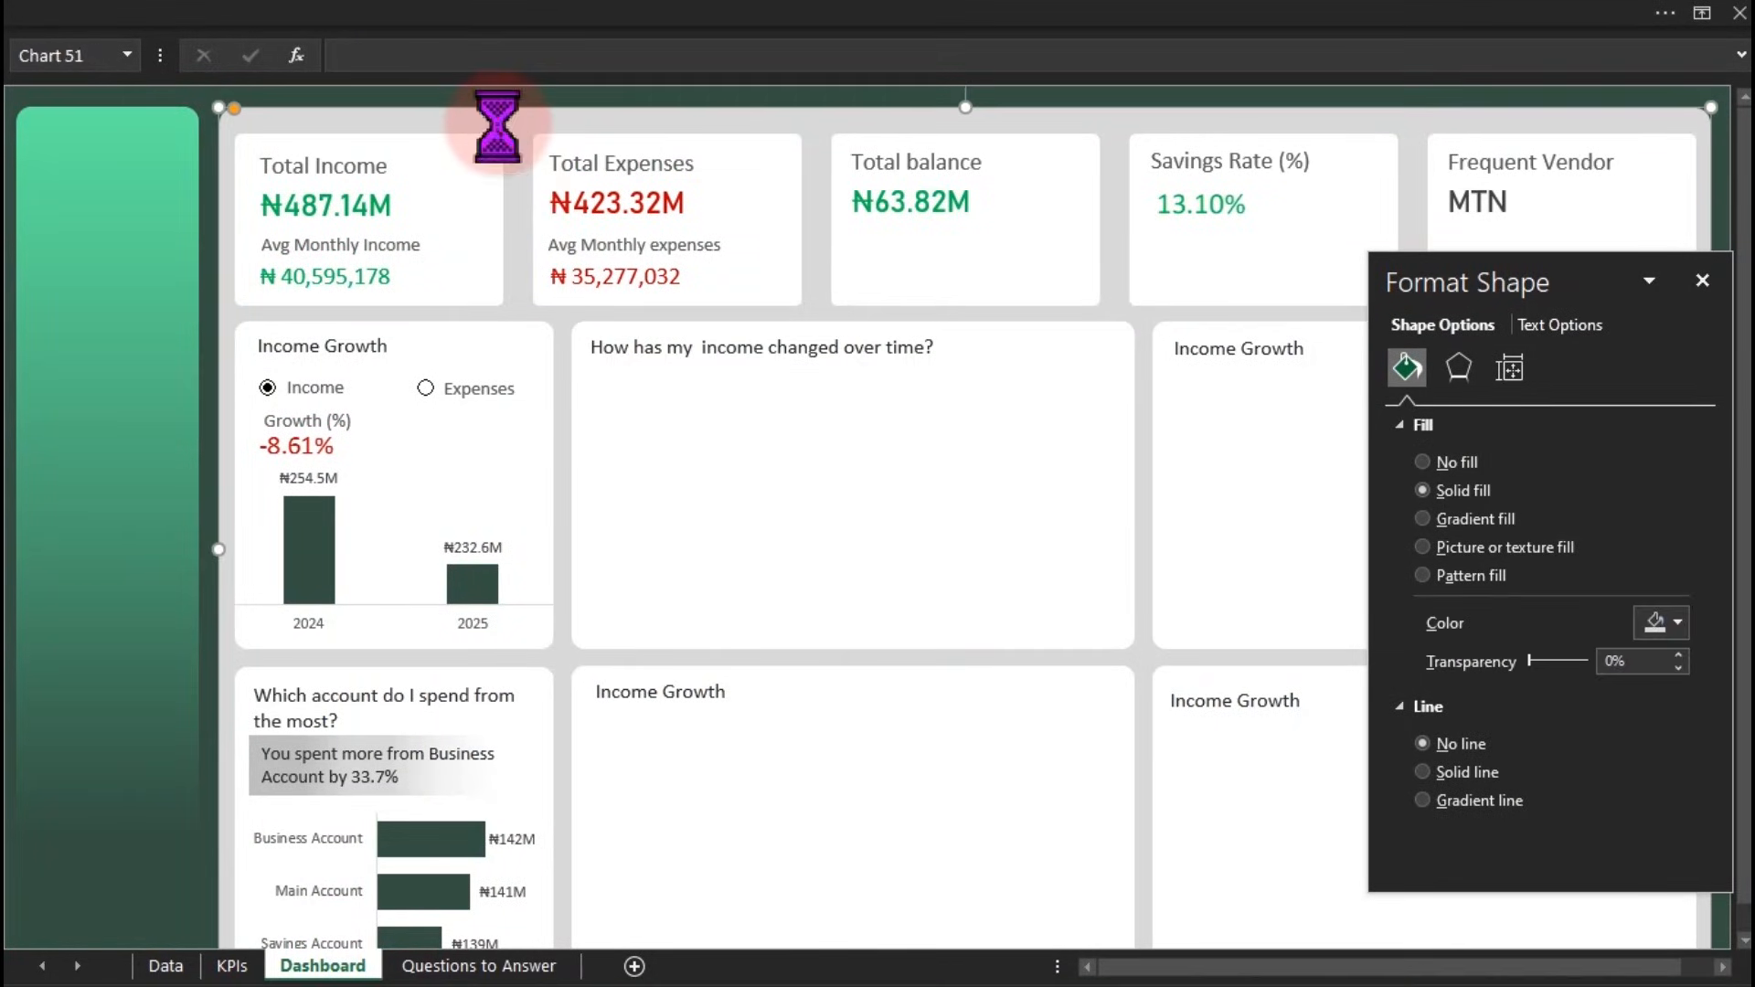
# Shrink the pasted chart and fit it inside the card beneath the "How has my income changed over time?" title
pyautogui.moveTo(221, 110); pyautogui.dragTo(334, 229)
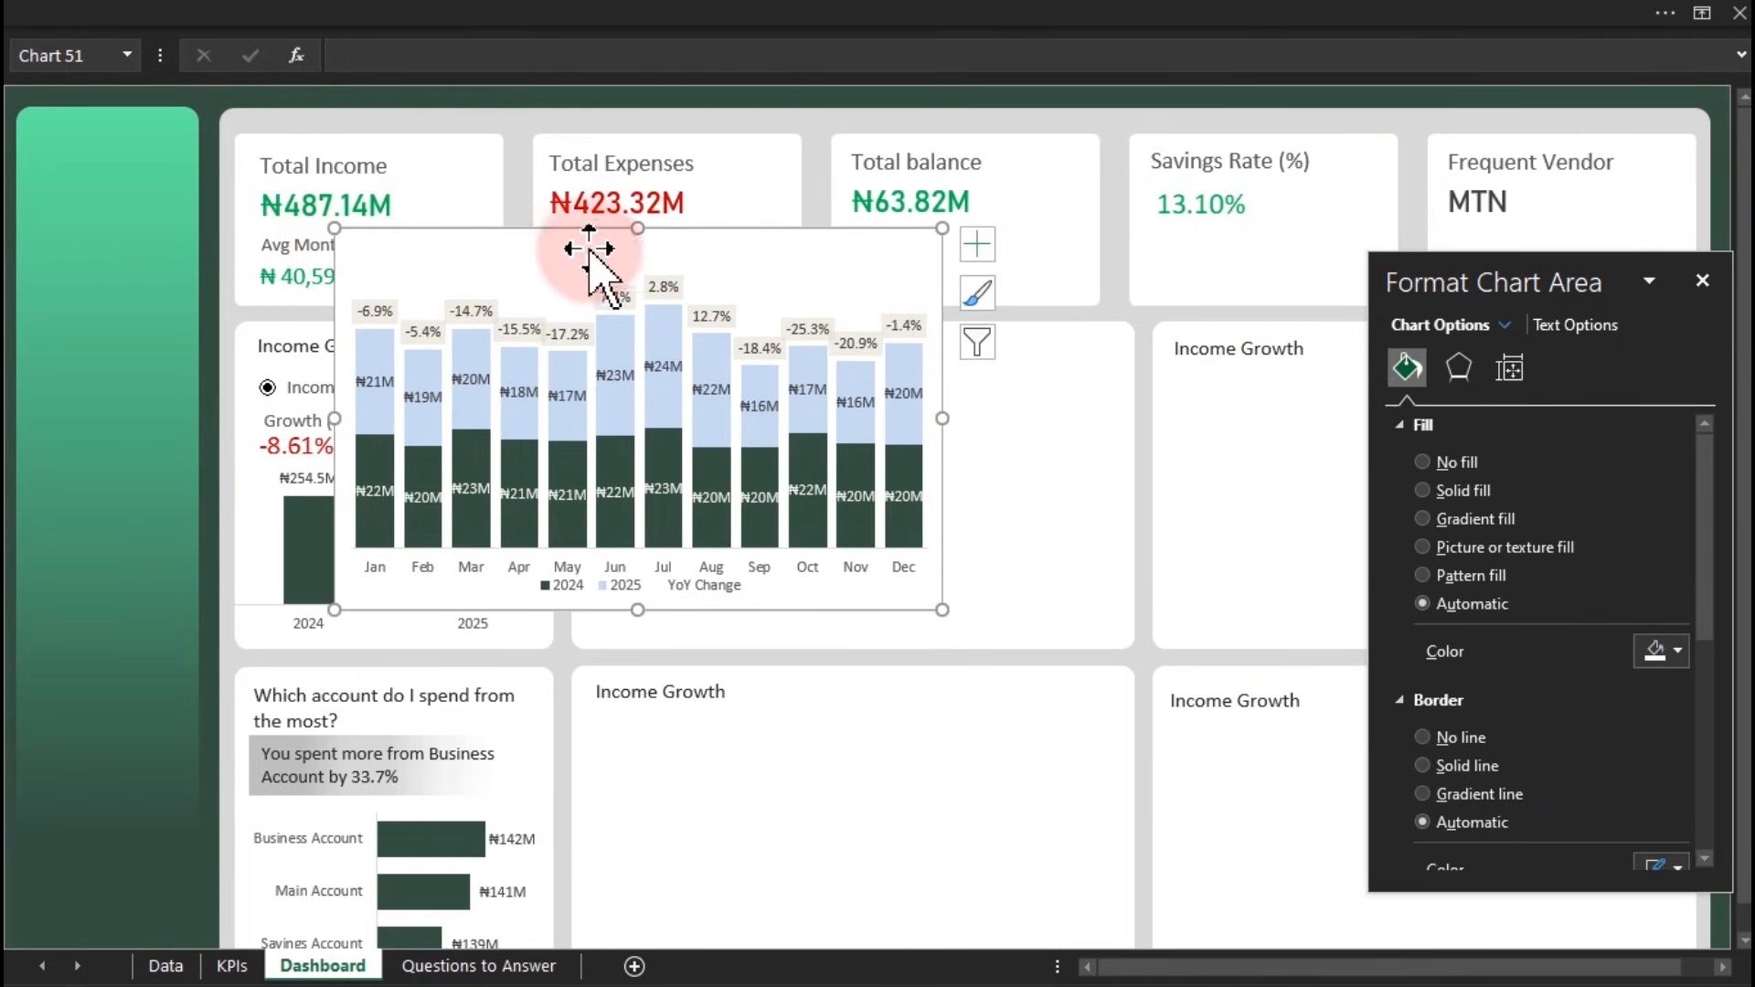
pyautogui.moveTo(538, 227); pyautogui.dragTo(784, 367)
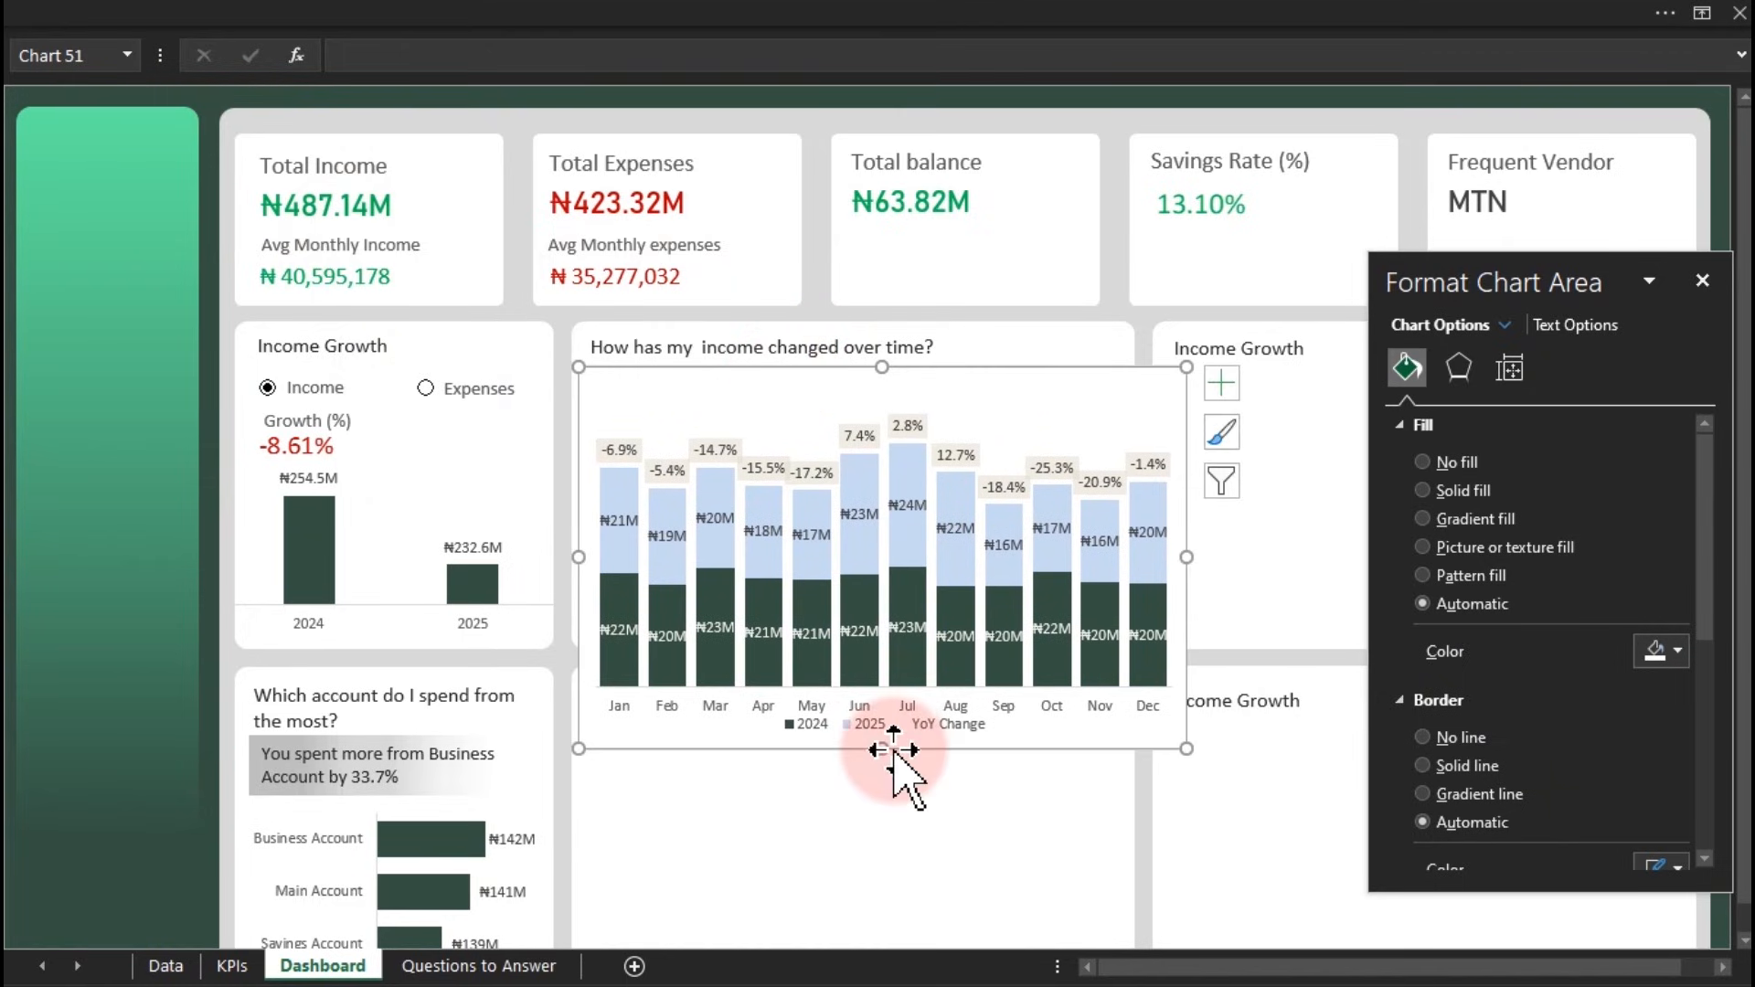
pyautogui.moveTo(1186, 748); pyautogui.dragTo(1135, 656)
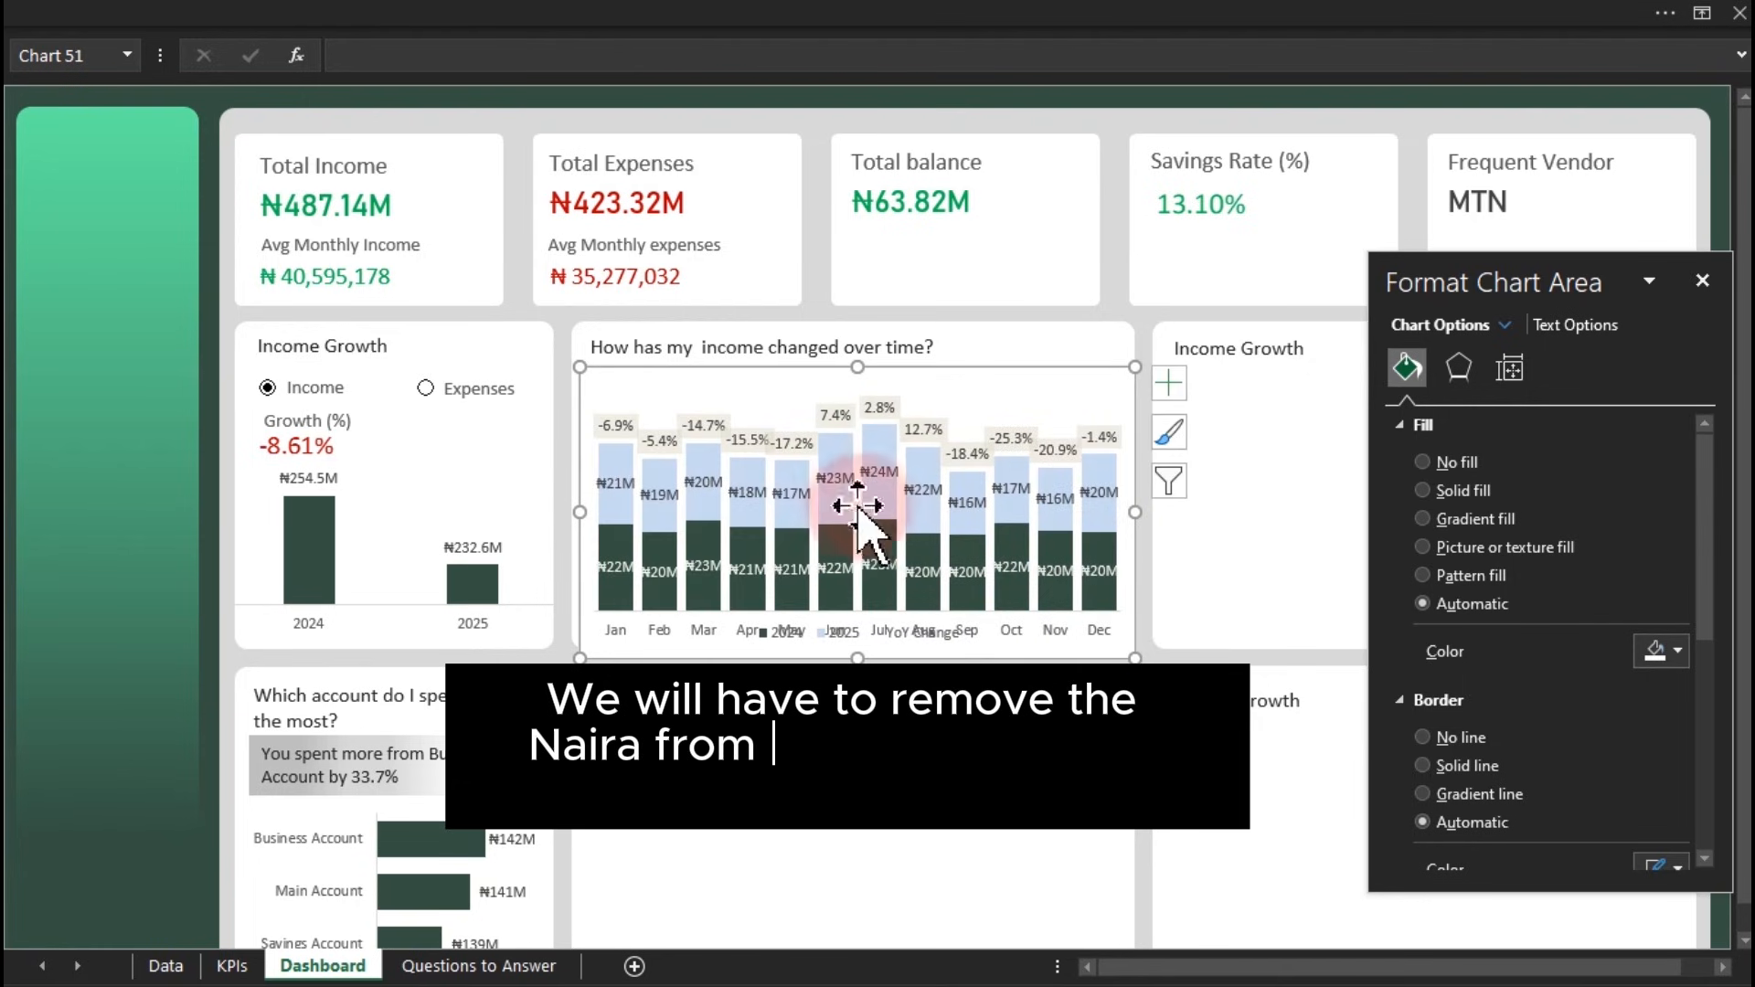
# Reduce the font size of the 2024 series' data labels to 7
pyautogui.click(836, 571)
pyautogui.click(636, 13)
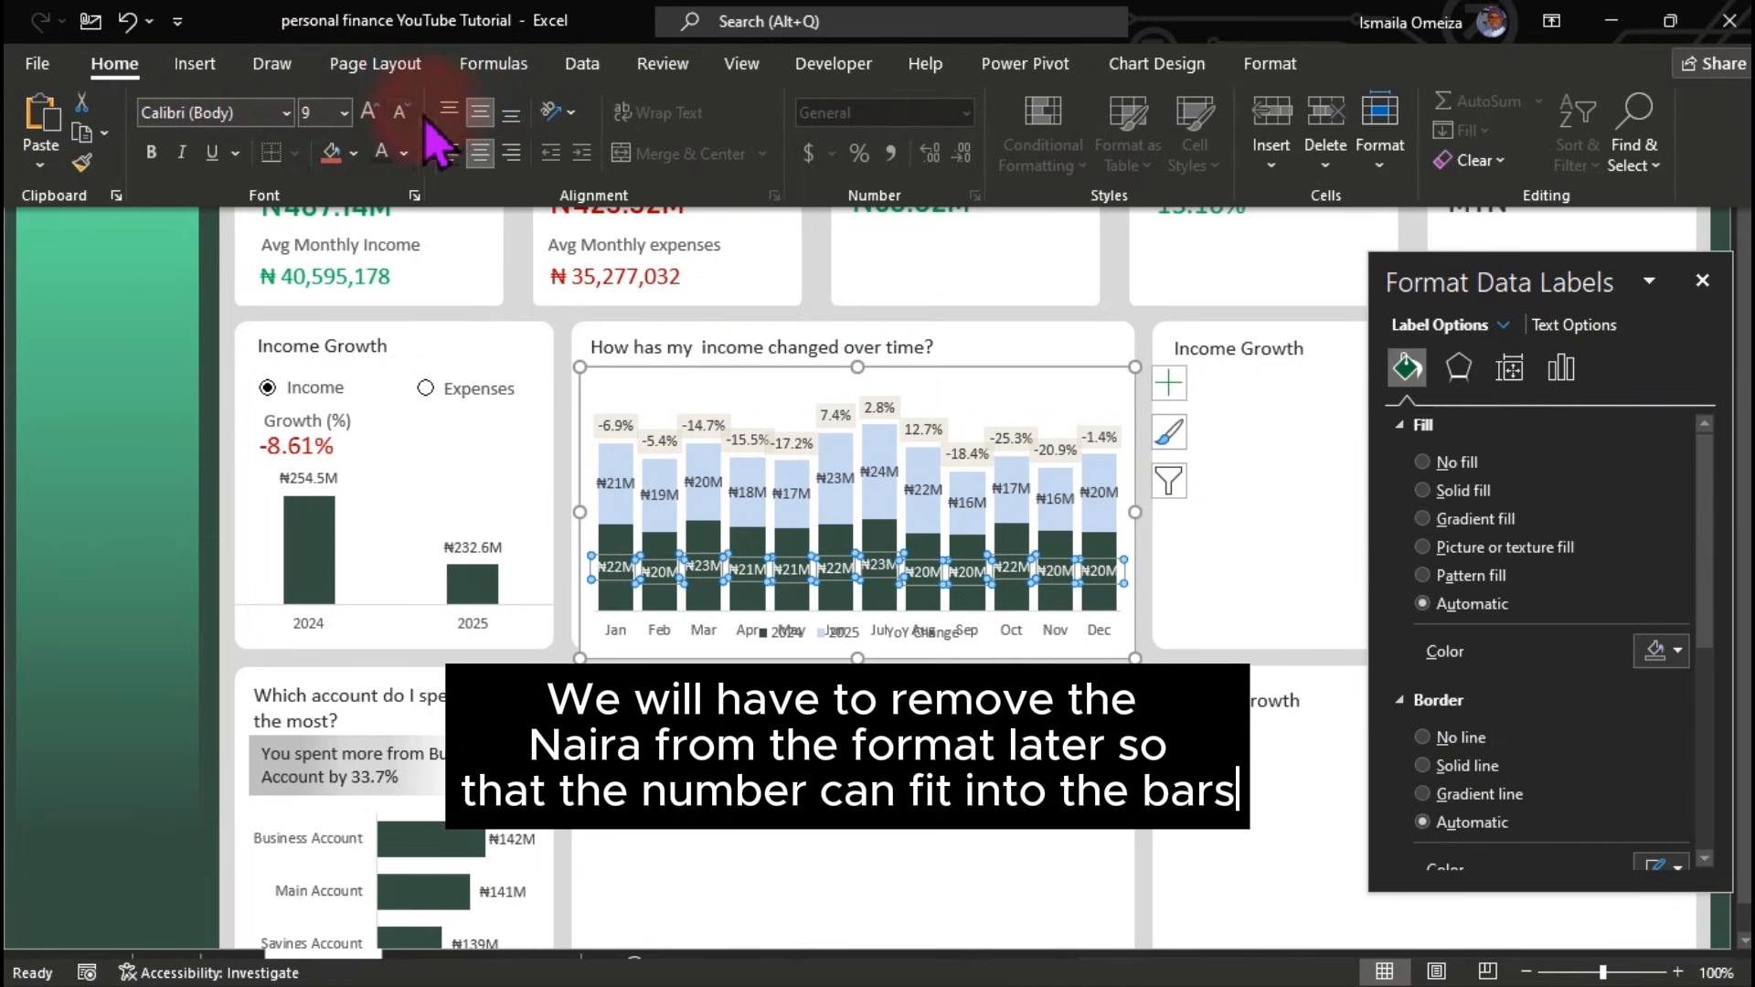
pyautogui.click(402, 114)
pyautogui.click(403, 114)
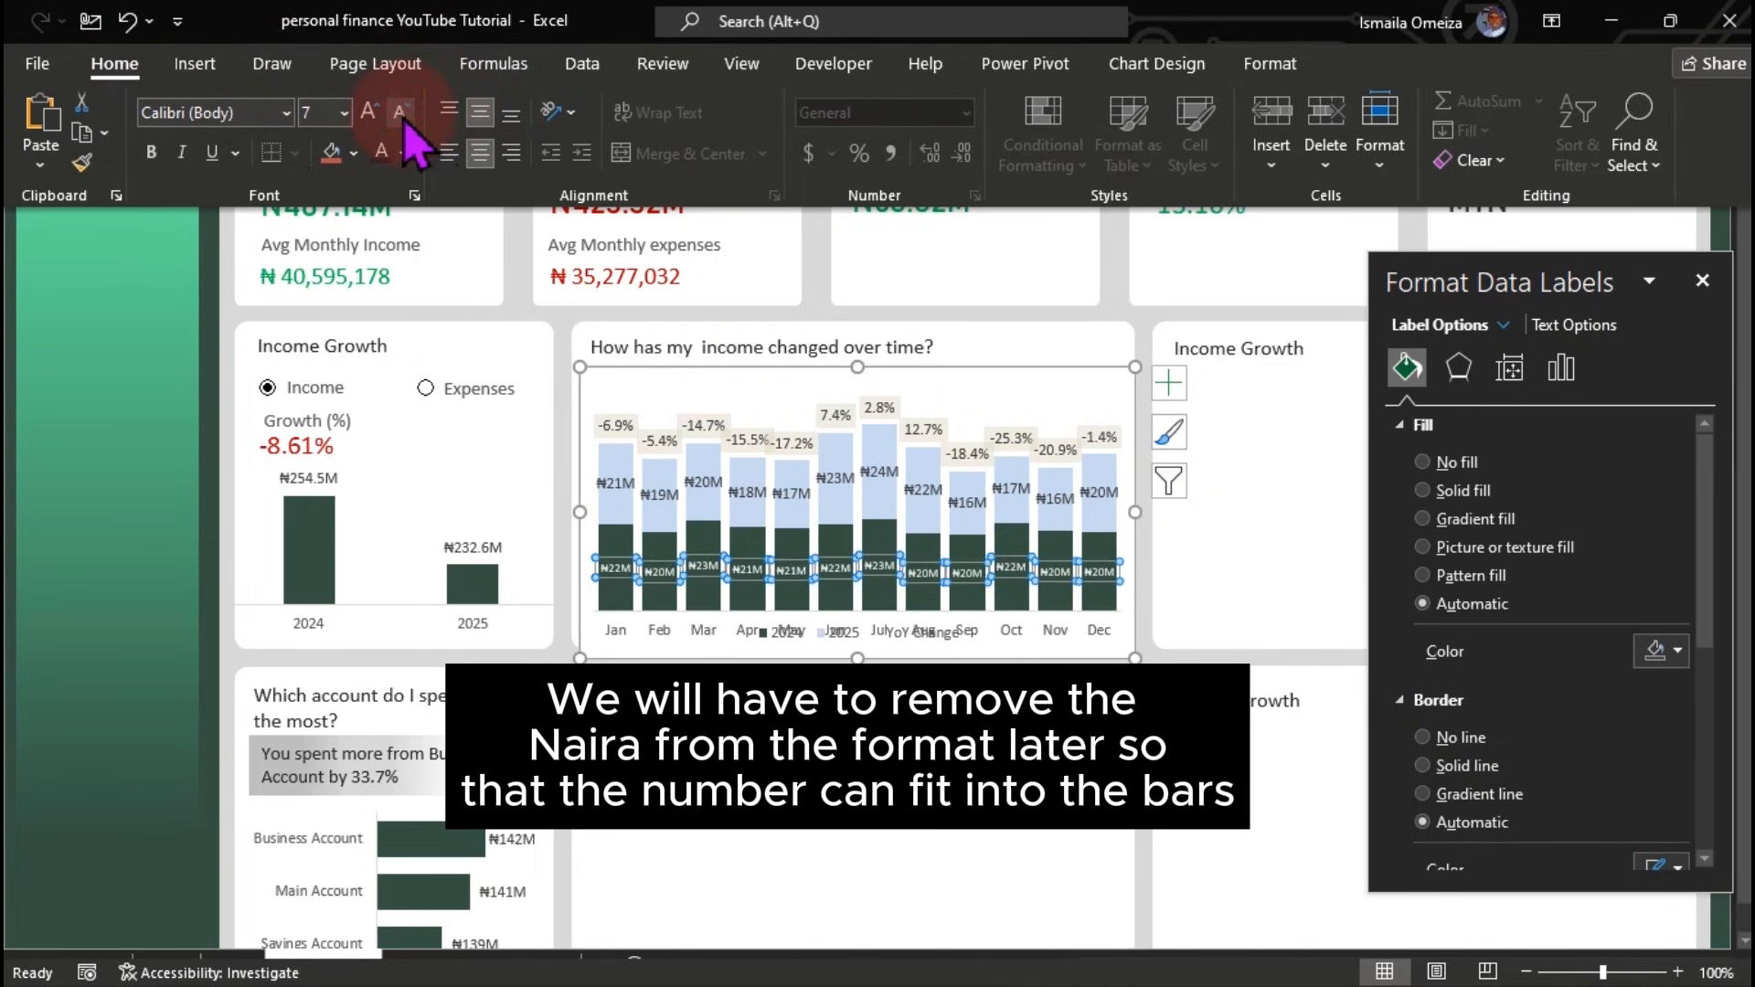
pyautogui.click(402, 114)
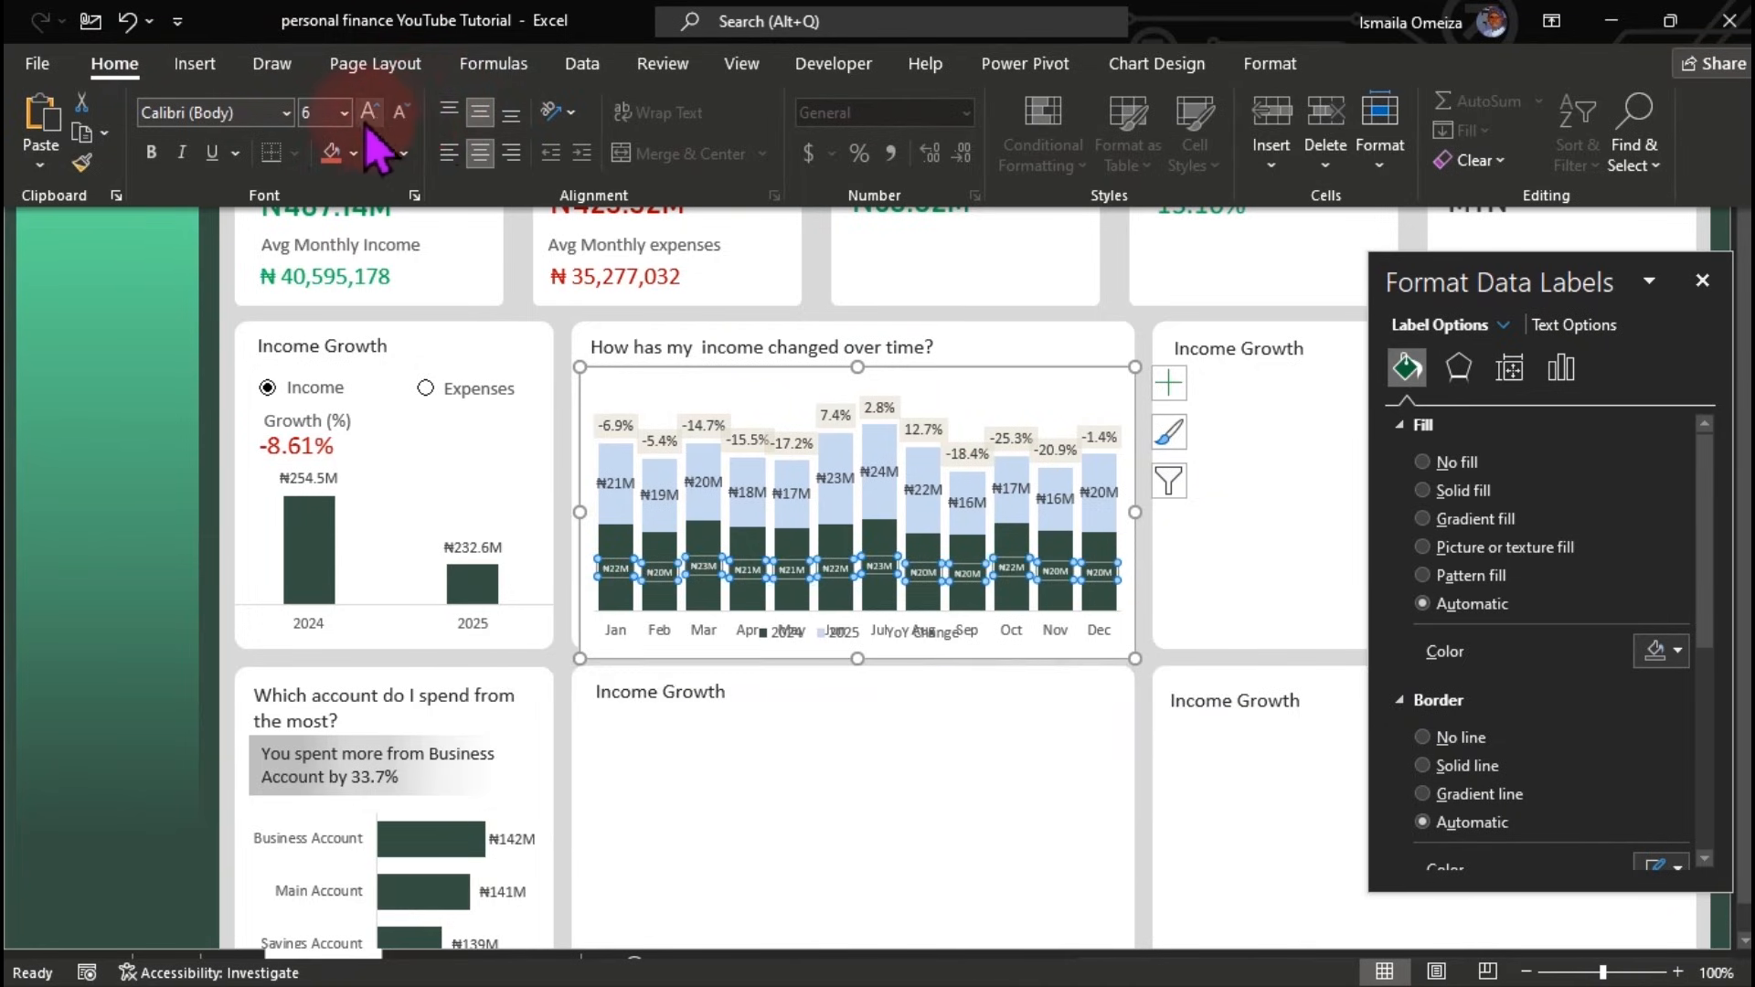
pyautogui.click(368, 113)
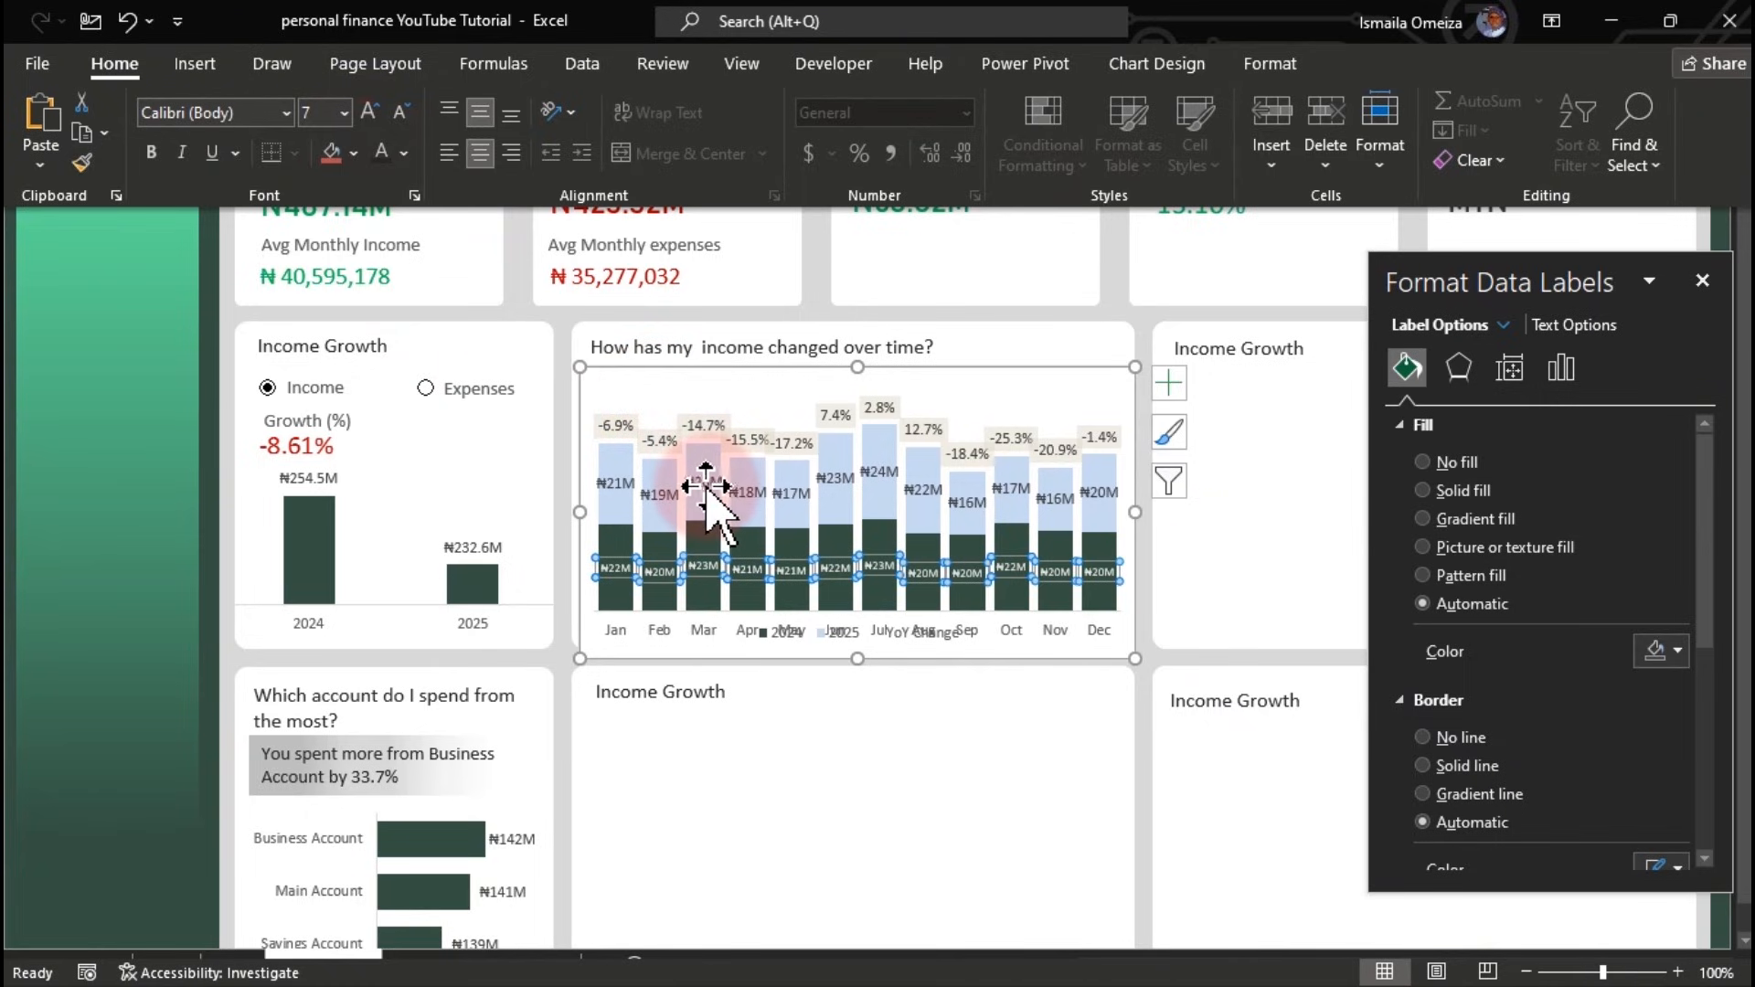
# Reduce the 2025 series' data labels to font size 7 and set them to no fill
pyautogui.click(702, 484)
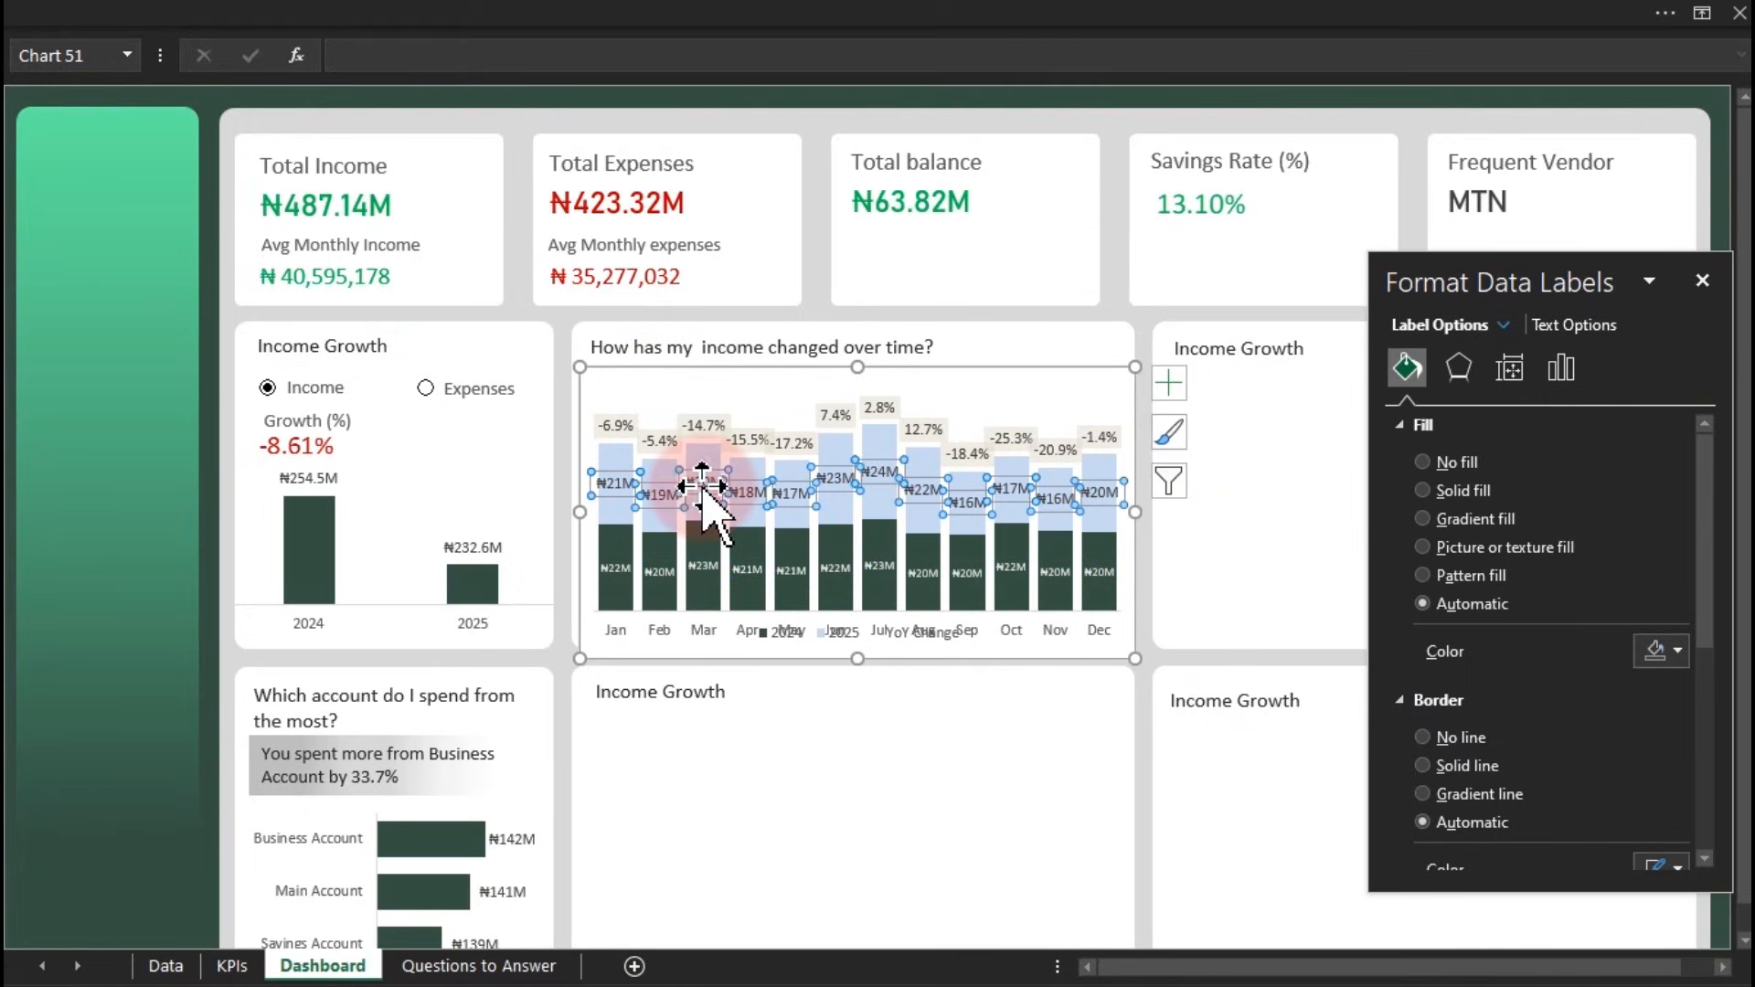
pyautogui.click(399, 113)
pyautogui.click(399, 113)
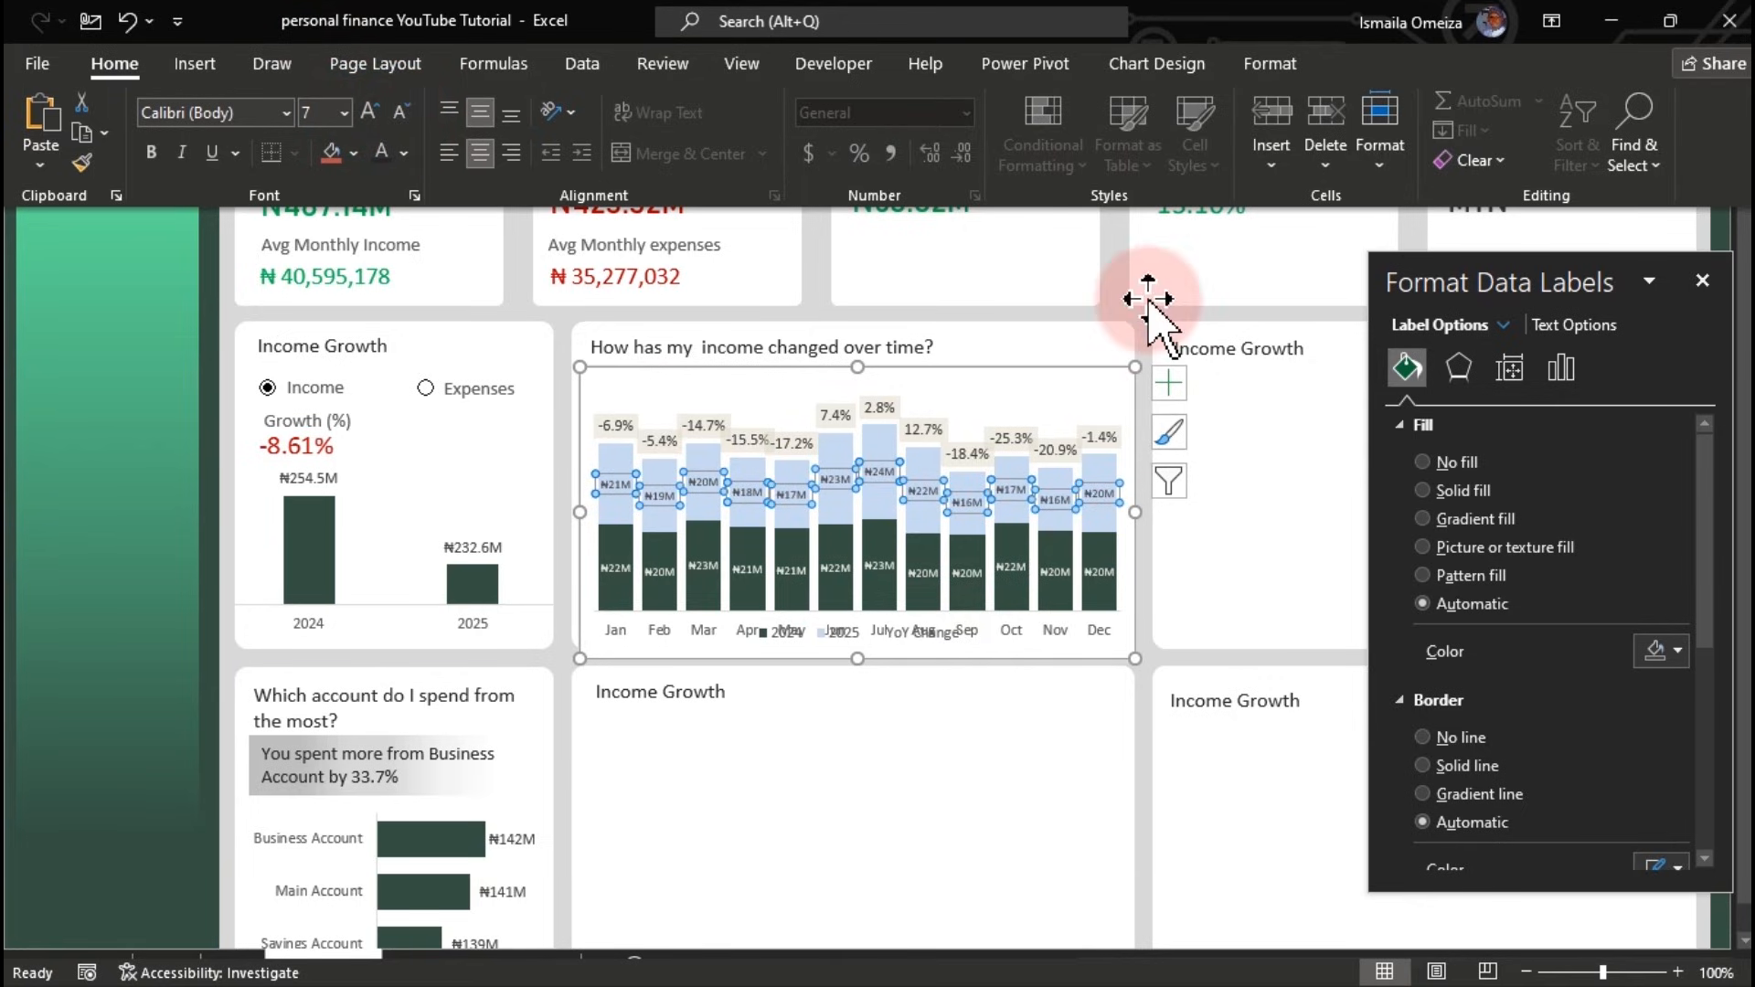
pyautogui.hotkey('ctrl', 'shift', 'F1')
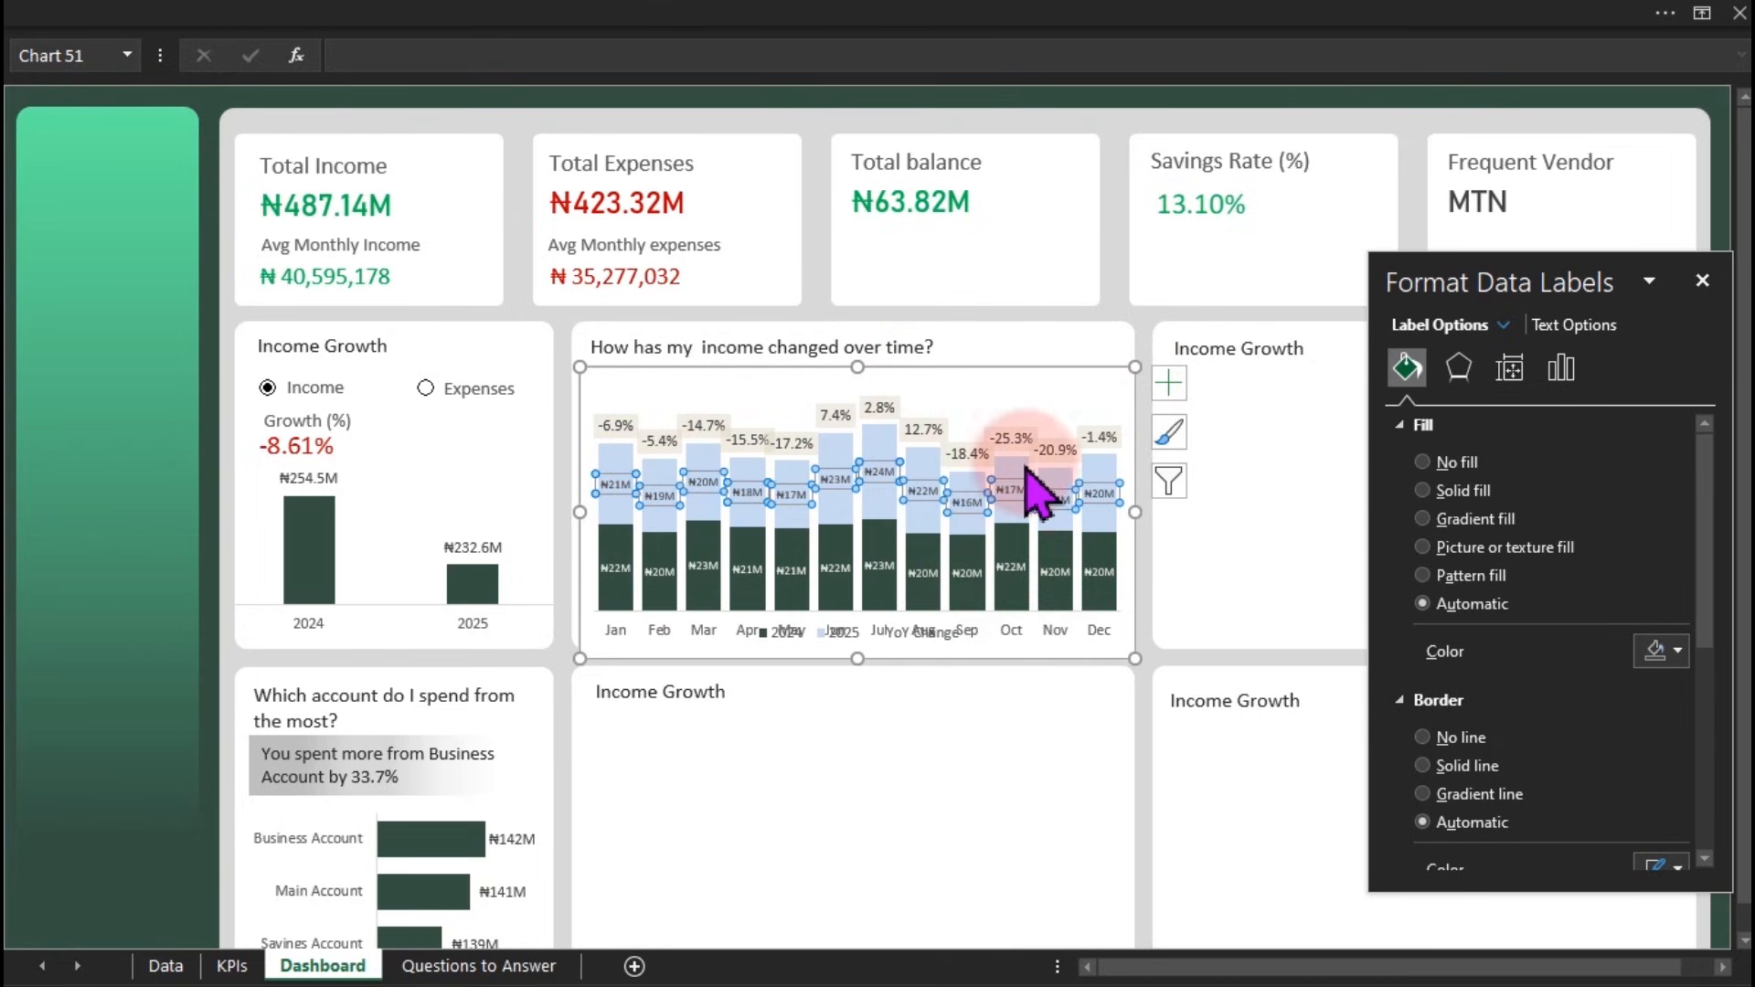
pyautogui.click(1453, 464)
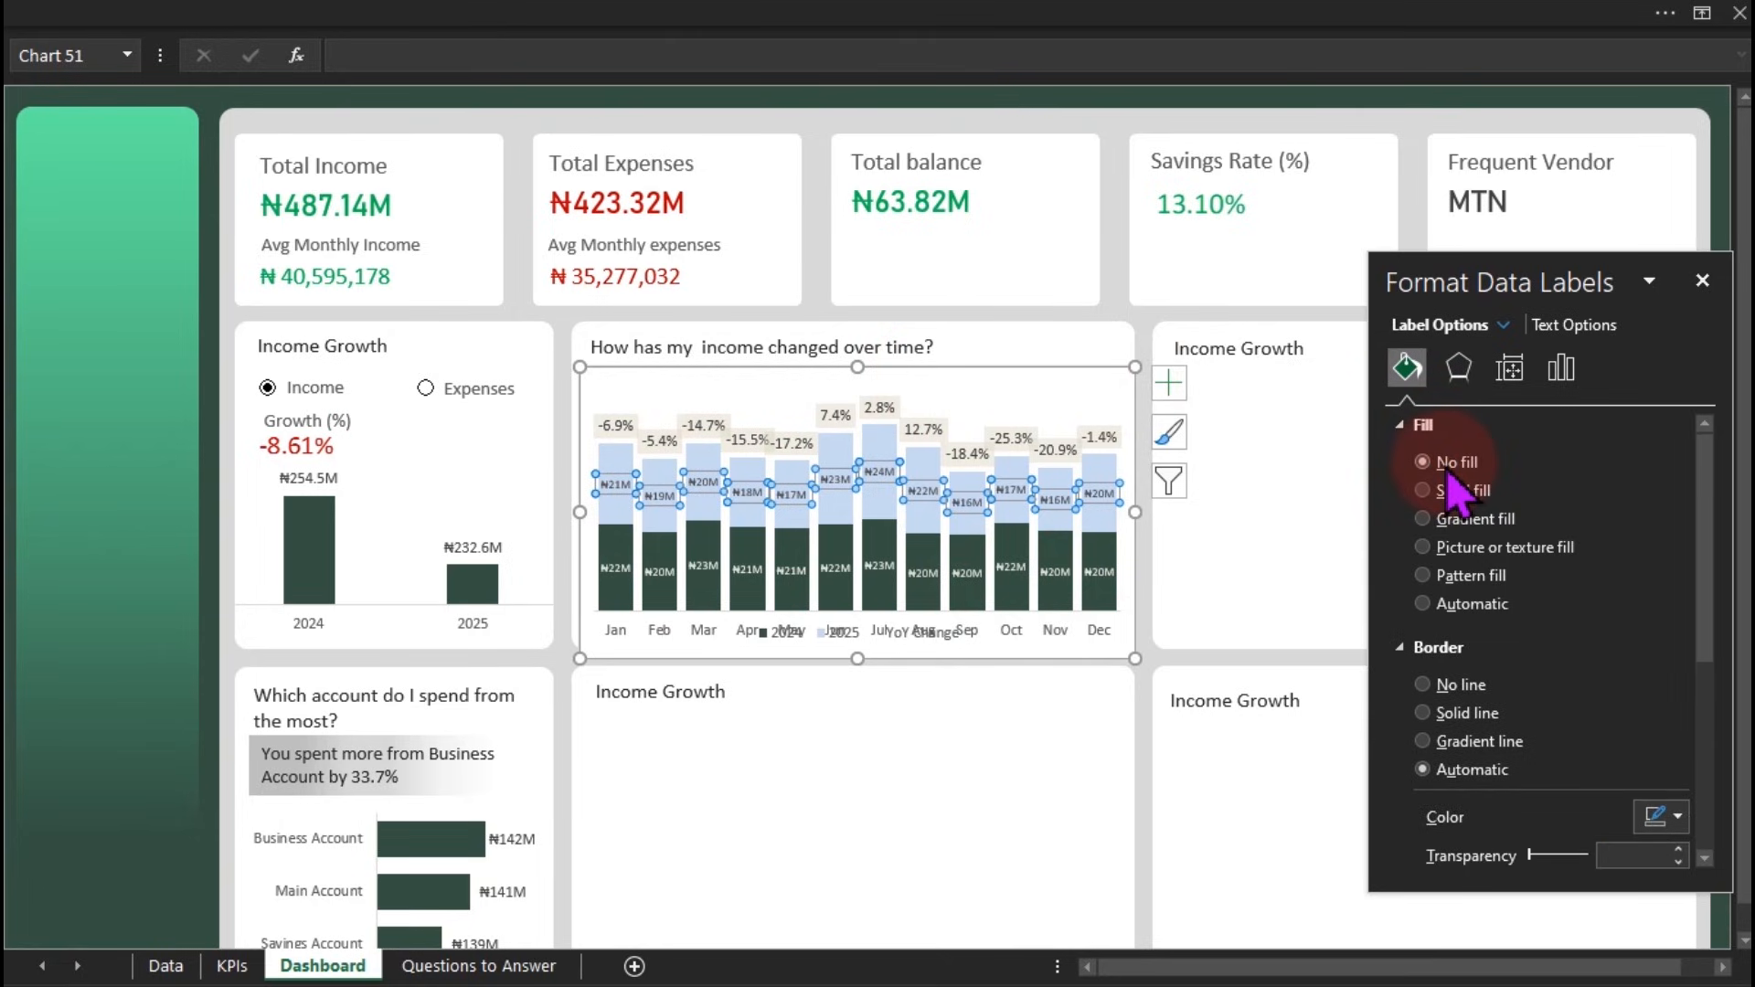
# Remove the monthly income chart area's fill and border, and resize the chart to fit within its card
pyautogui.click(1092, 368)
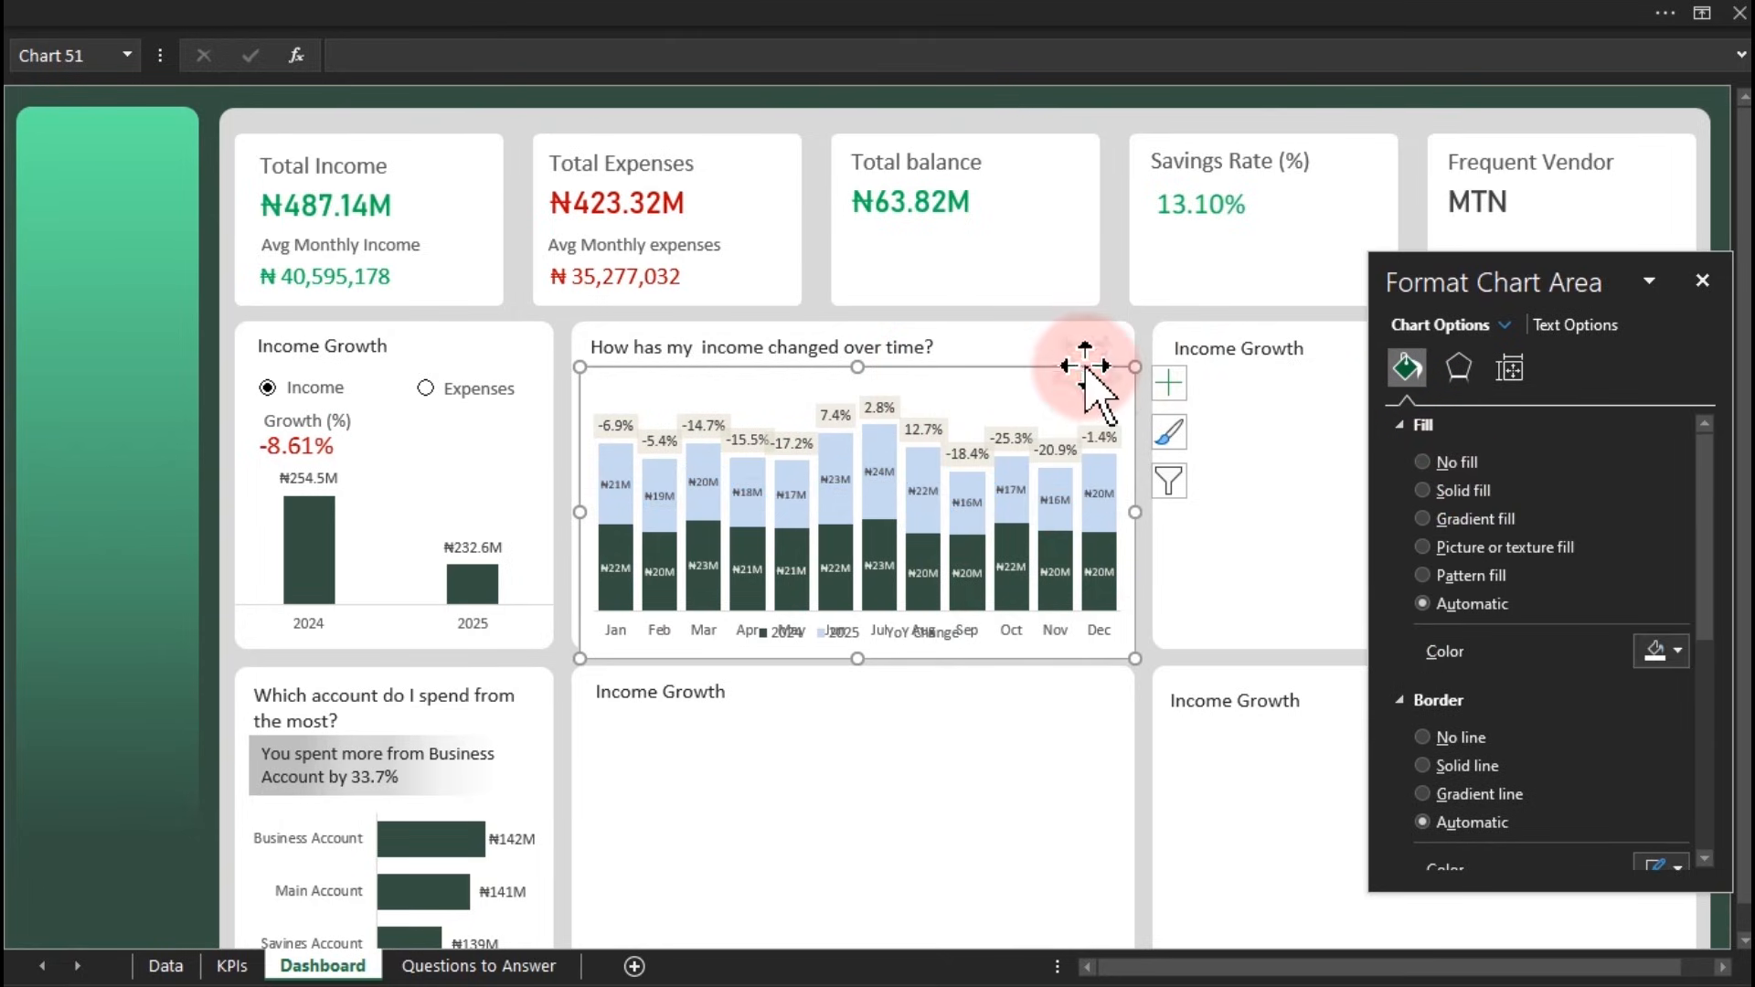
pyautogui.click(1444, 465)
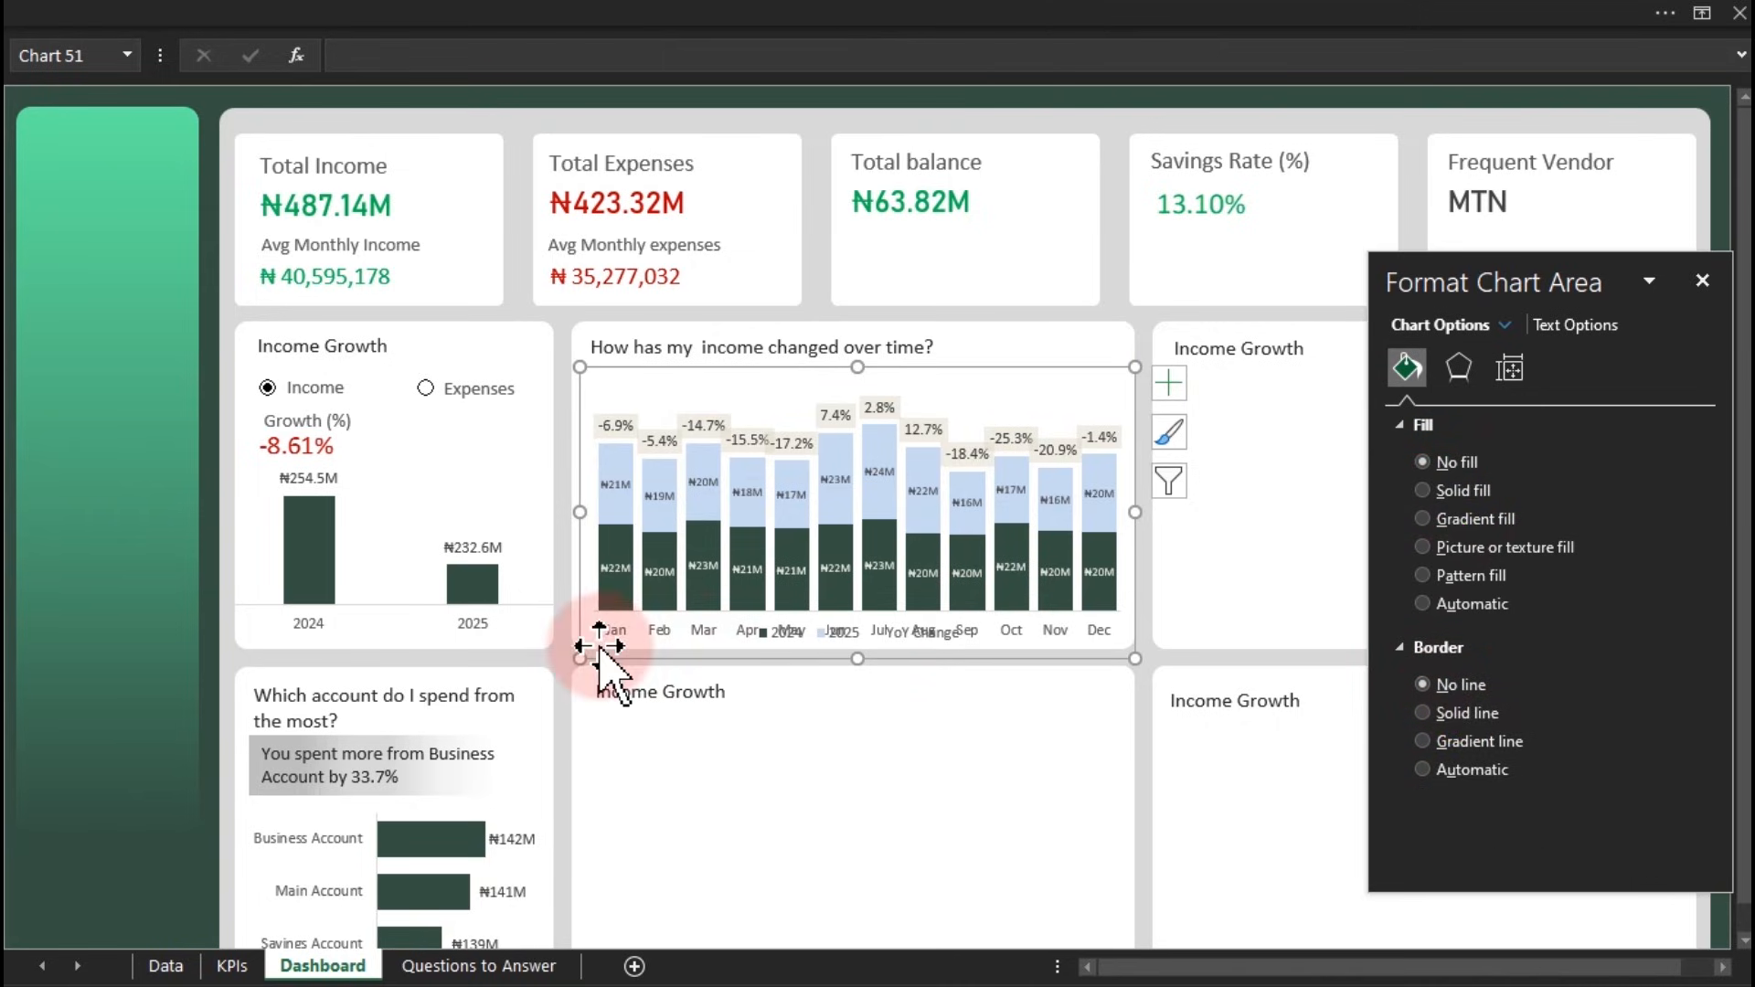
pyautogui.moveTo(579, 658); pyautogui.dragTo(576, 647)
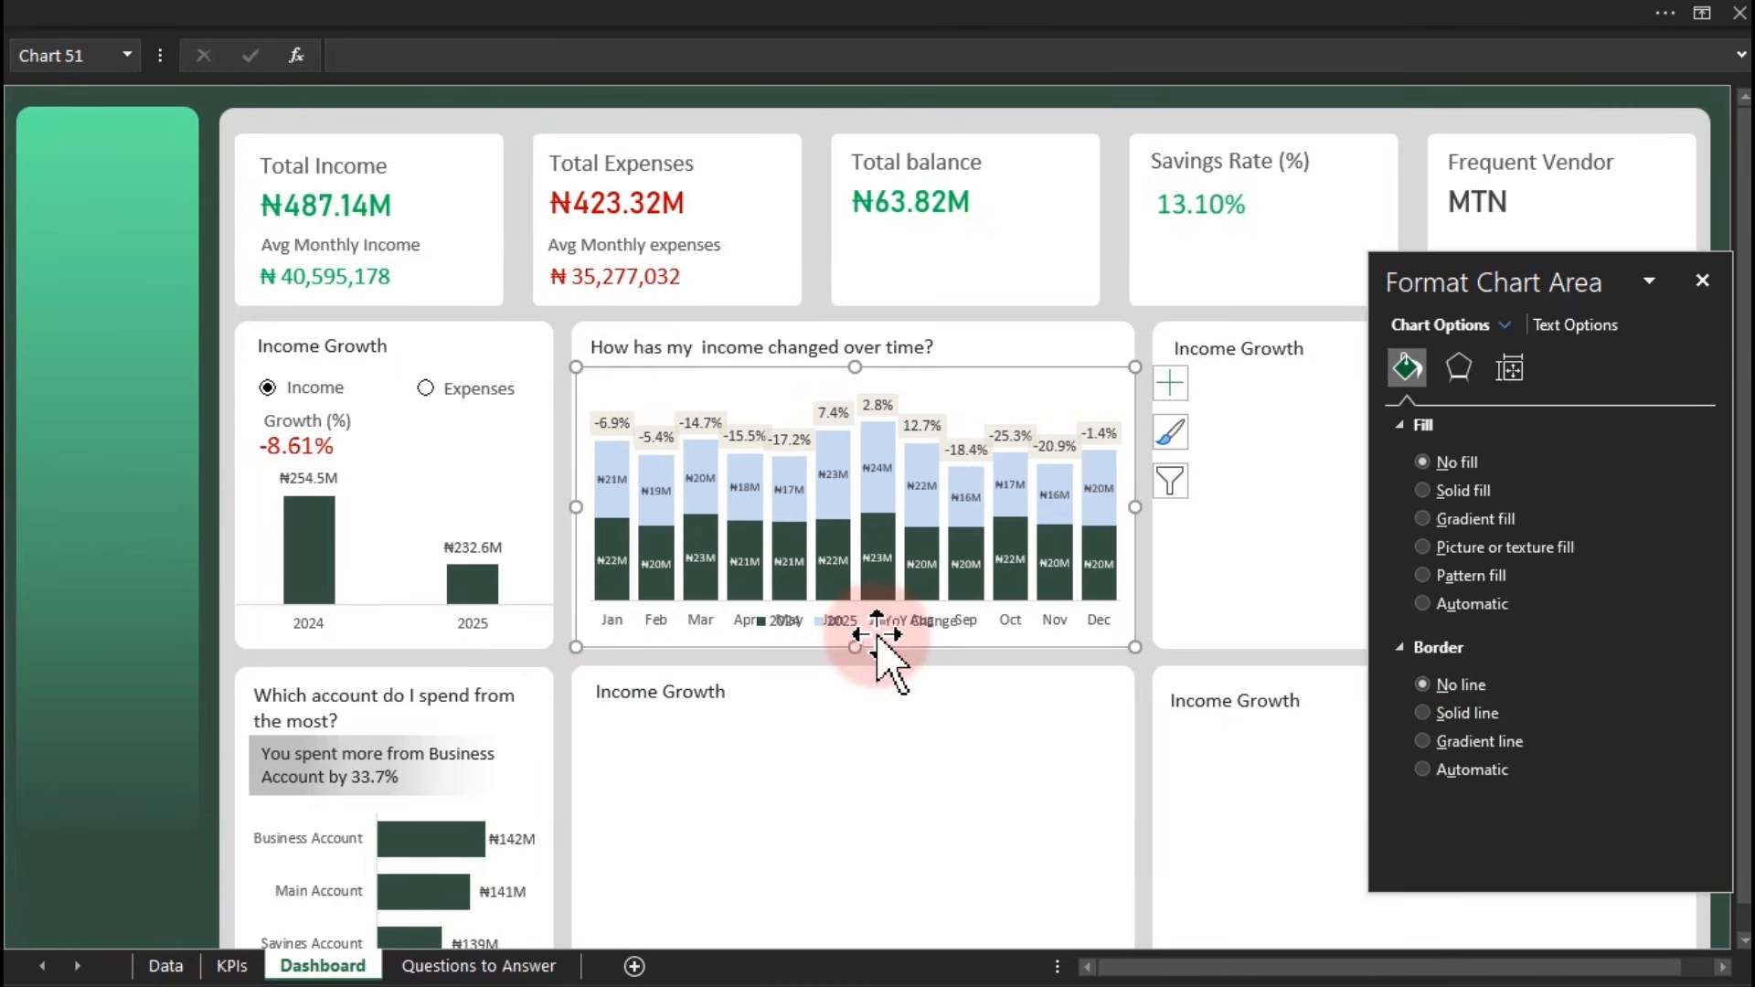
pyautogui.moveTo(1134, 646); pyautogui.dragTo(1232, 692)
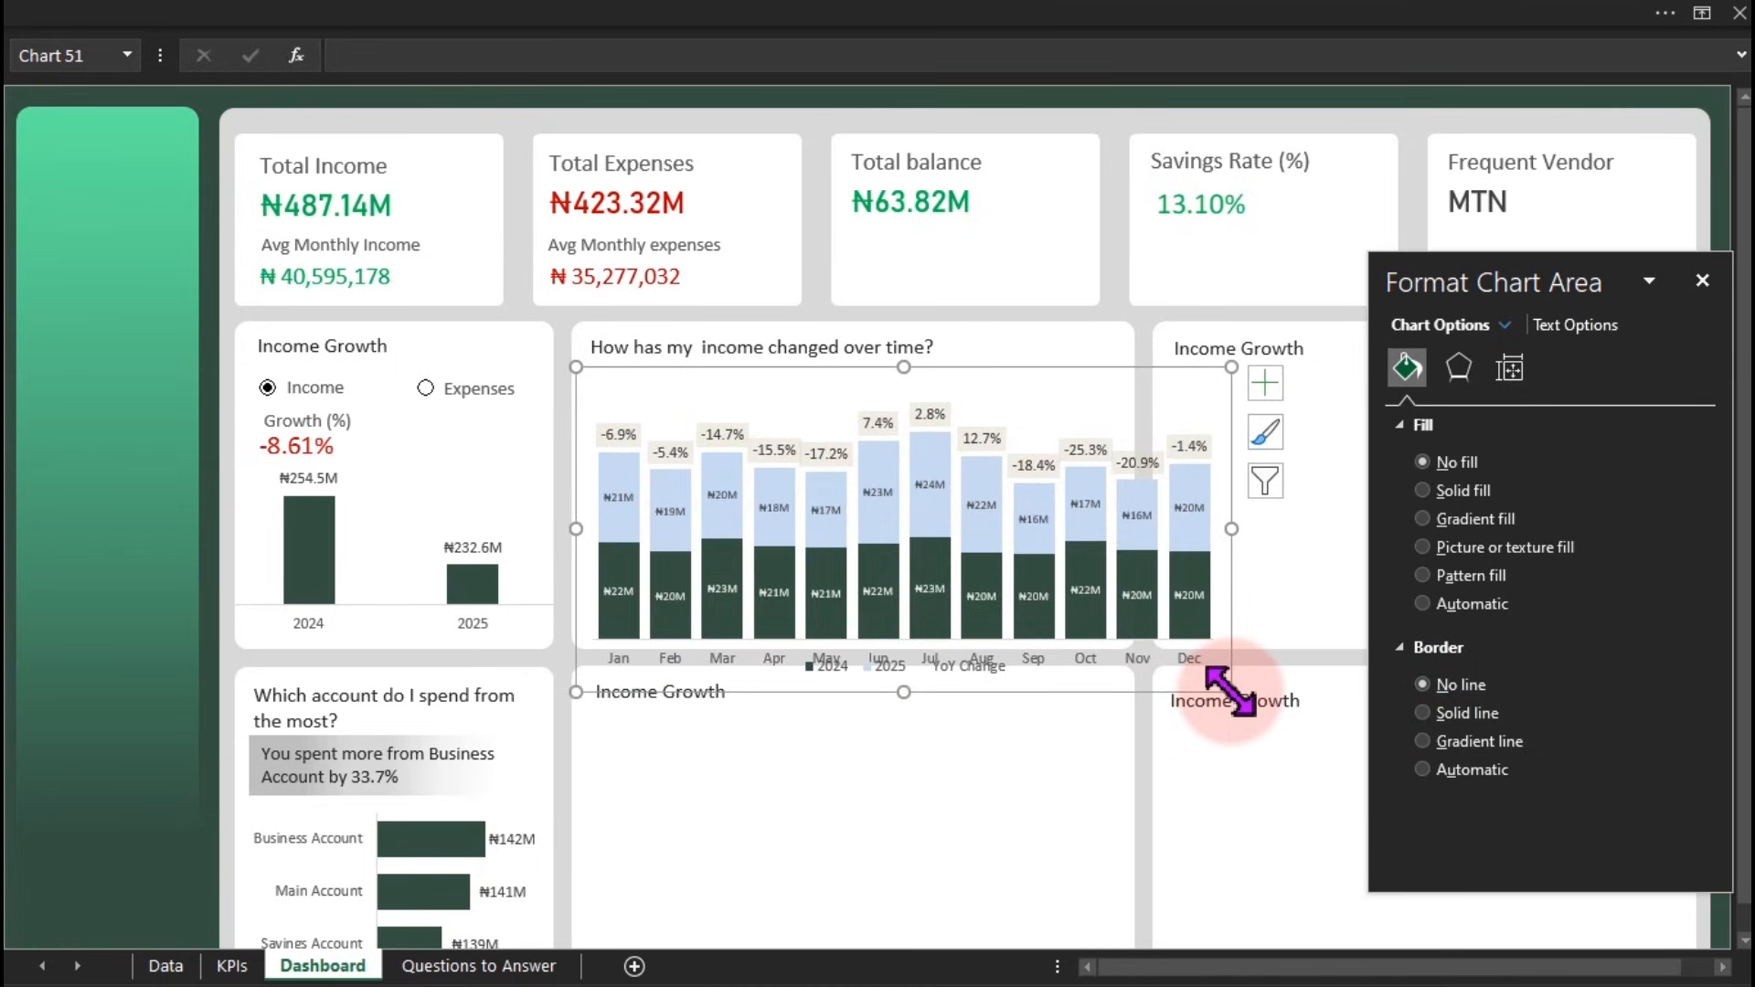
pyautogui.moveTo(1231, 692); pyautogui.dragTo(1137, 649)
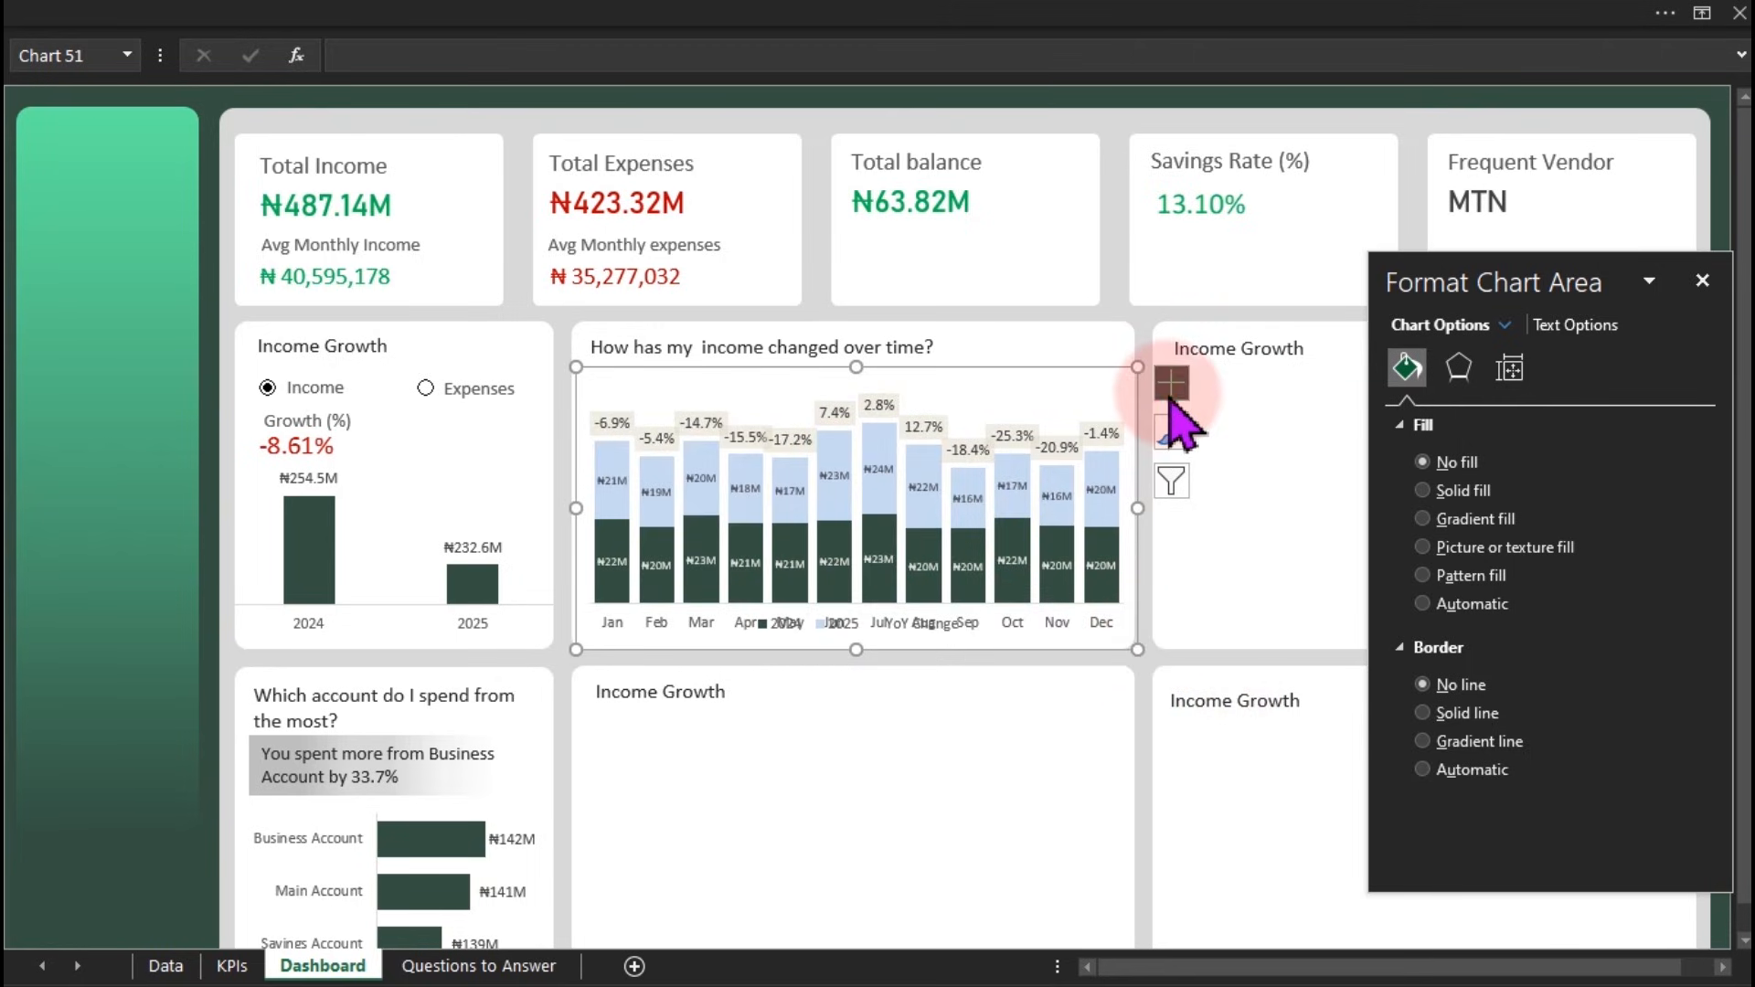
# Place the chart legend above the columns and set the YoY Change data labels to font size 8
pyautogui.click(1171, 386)
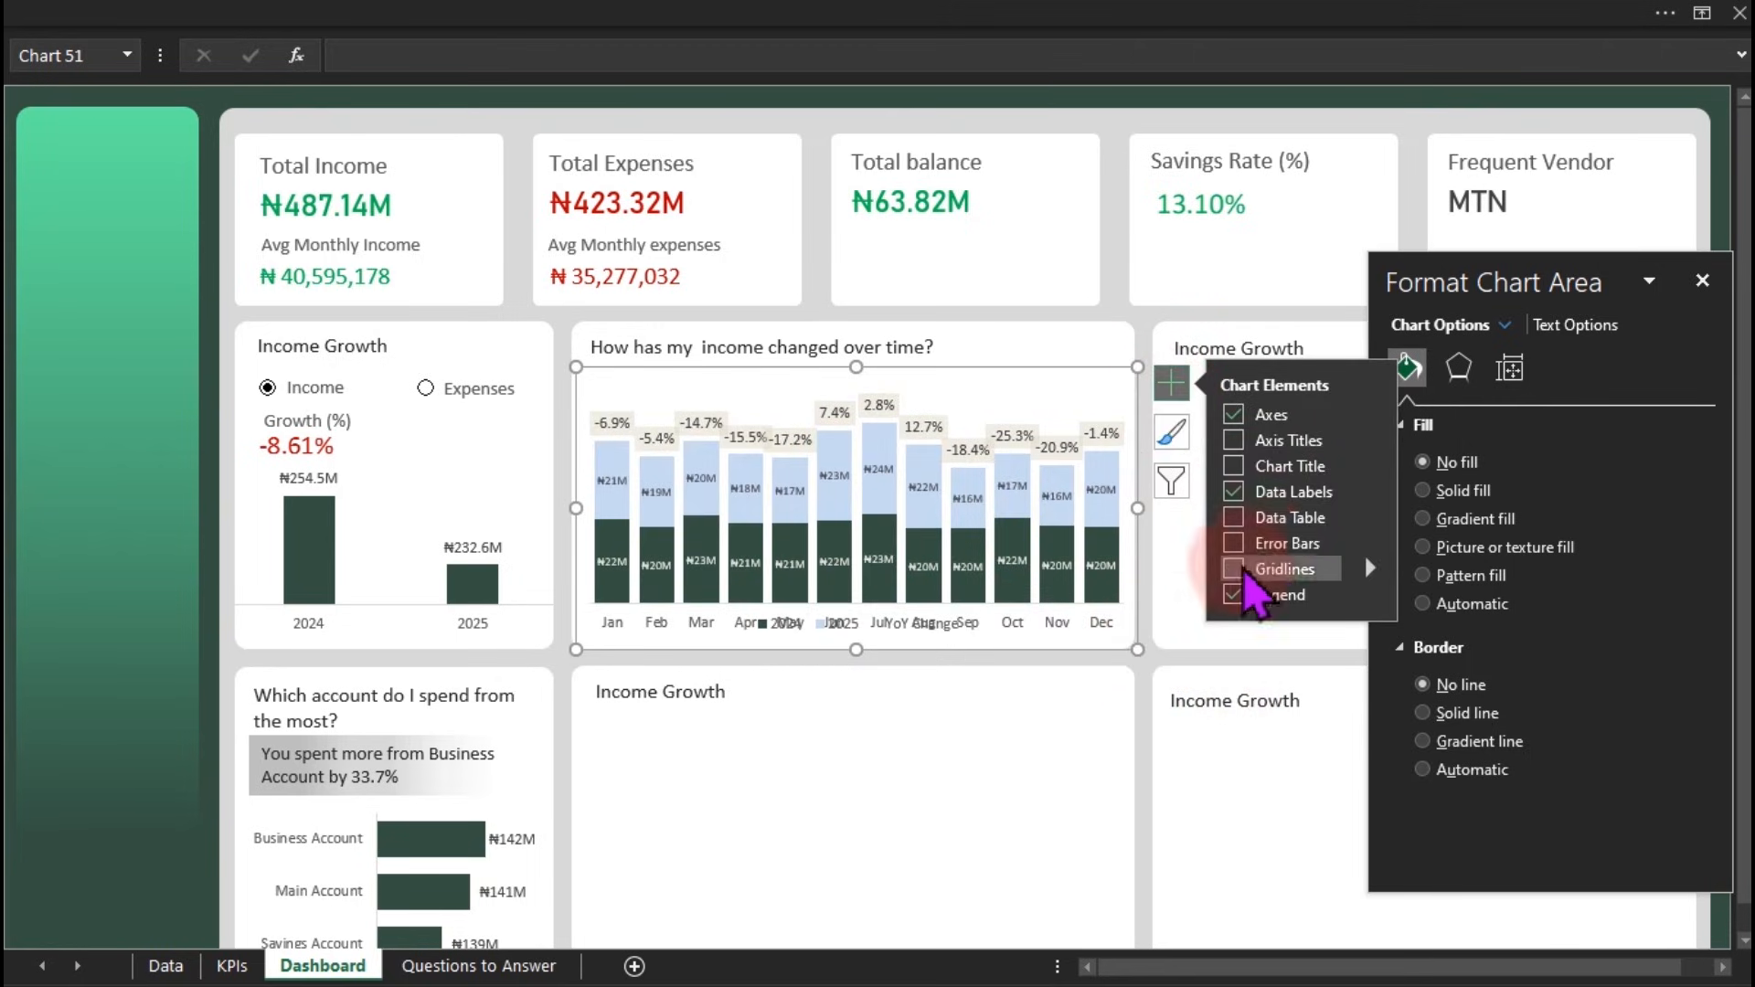
pyautogui.click(1368, 593)
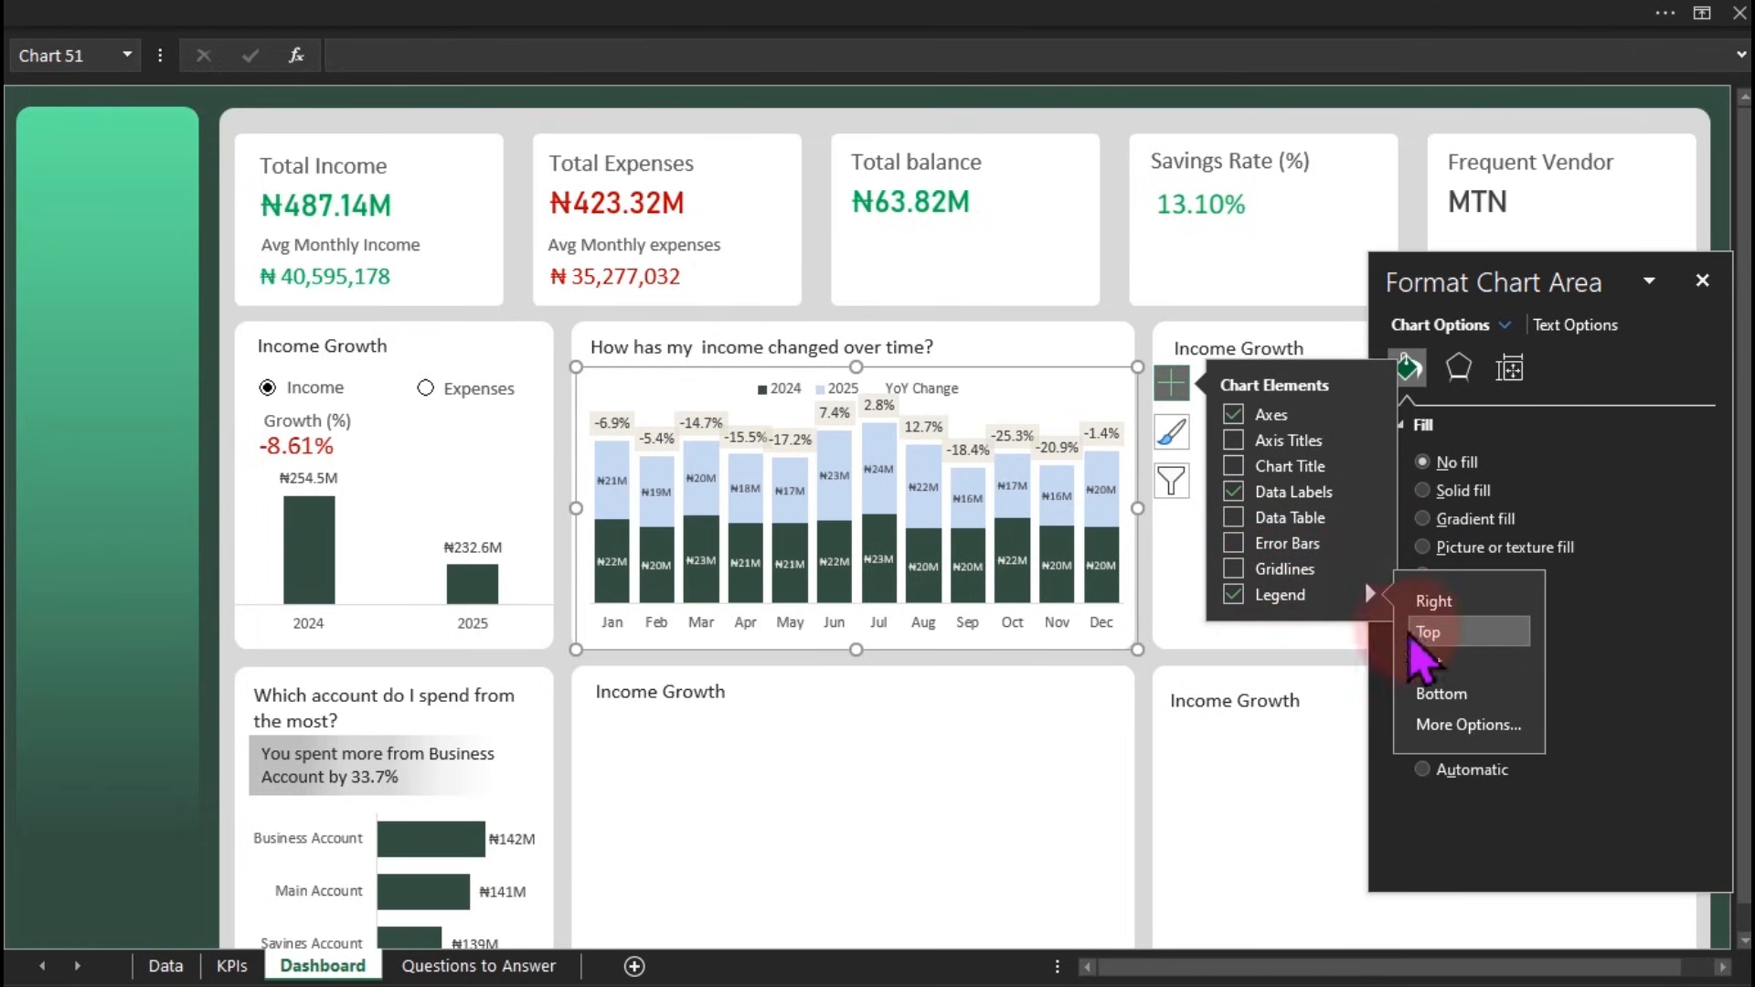
pyautogui.click(931, 416)
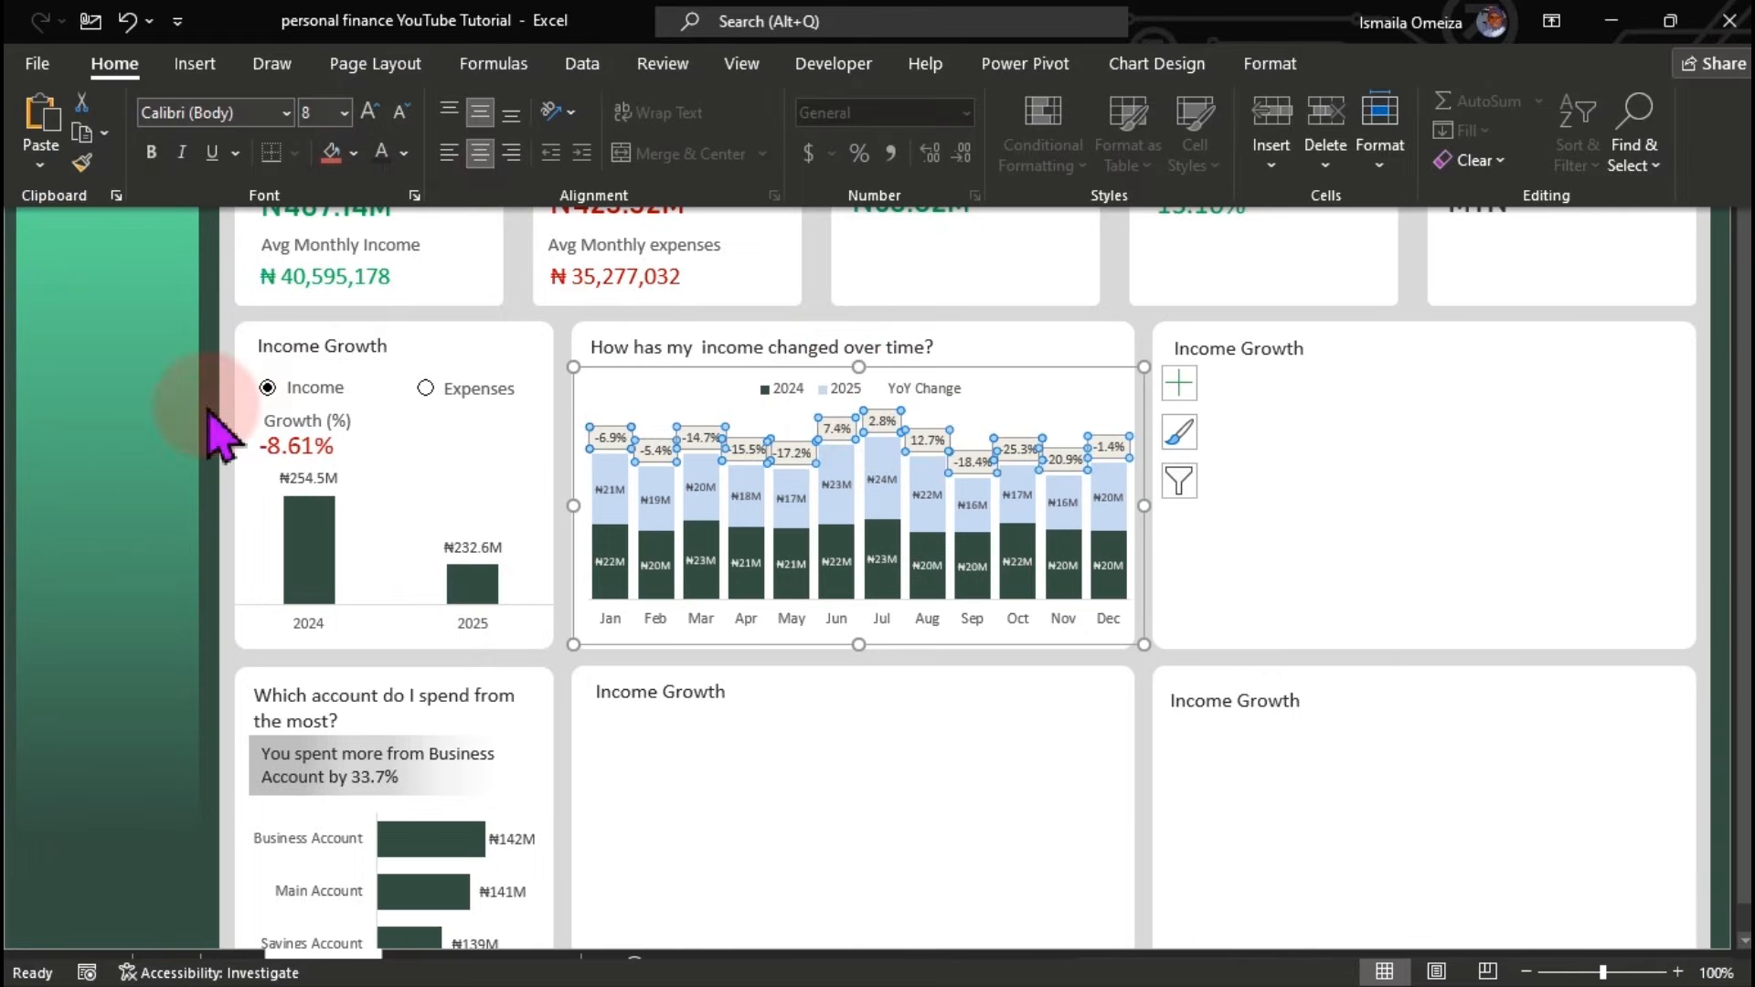
pyautogui.hotkey('ctrl', 'shift', 'F1')
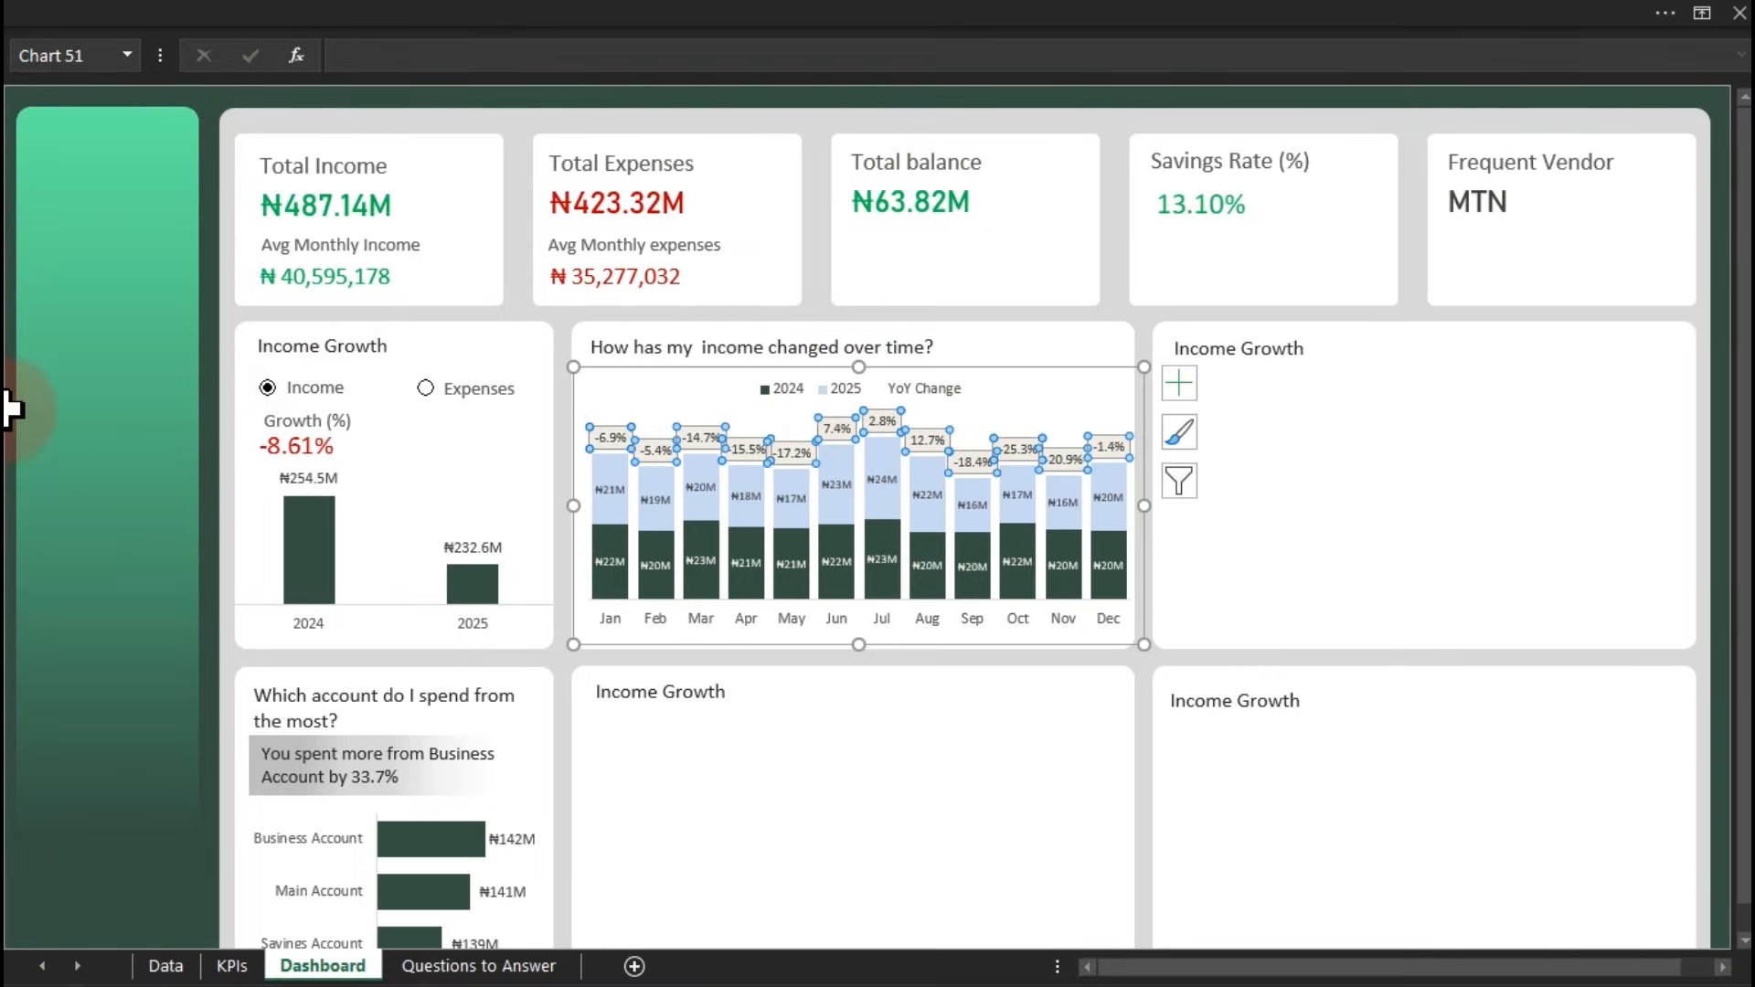
pyautogui.click(10, 409)
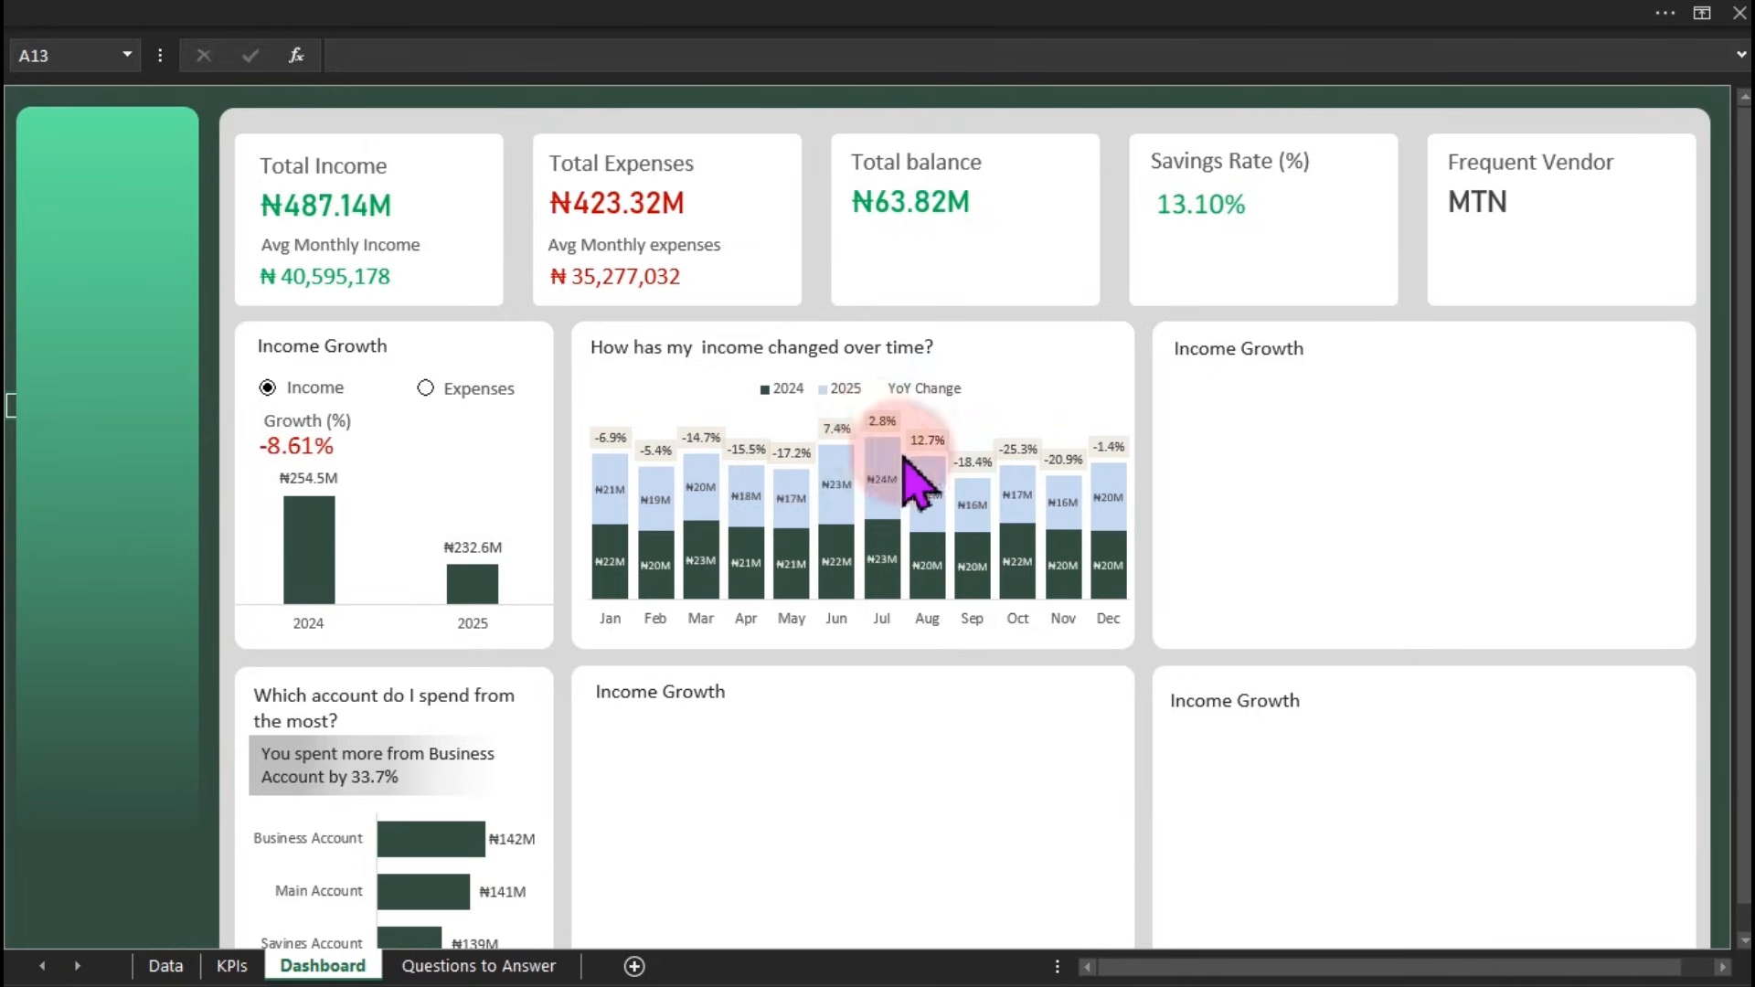
# Insert a circle in the monthly chart and shrink it to a small marker just before the "YoY Change" legend entry
pyautogui.click(1048, 412)
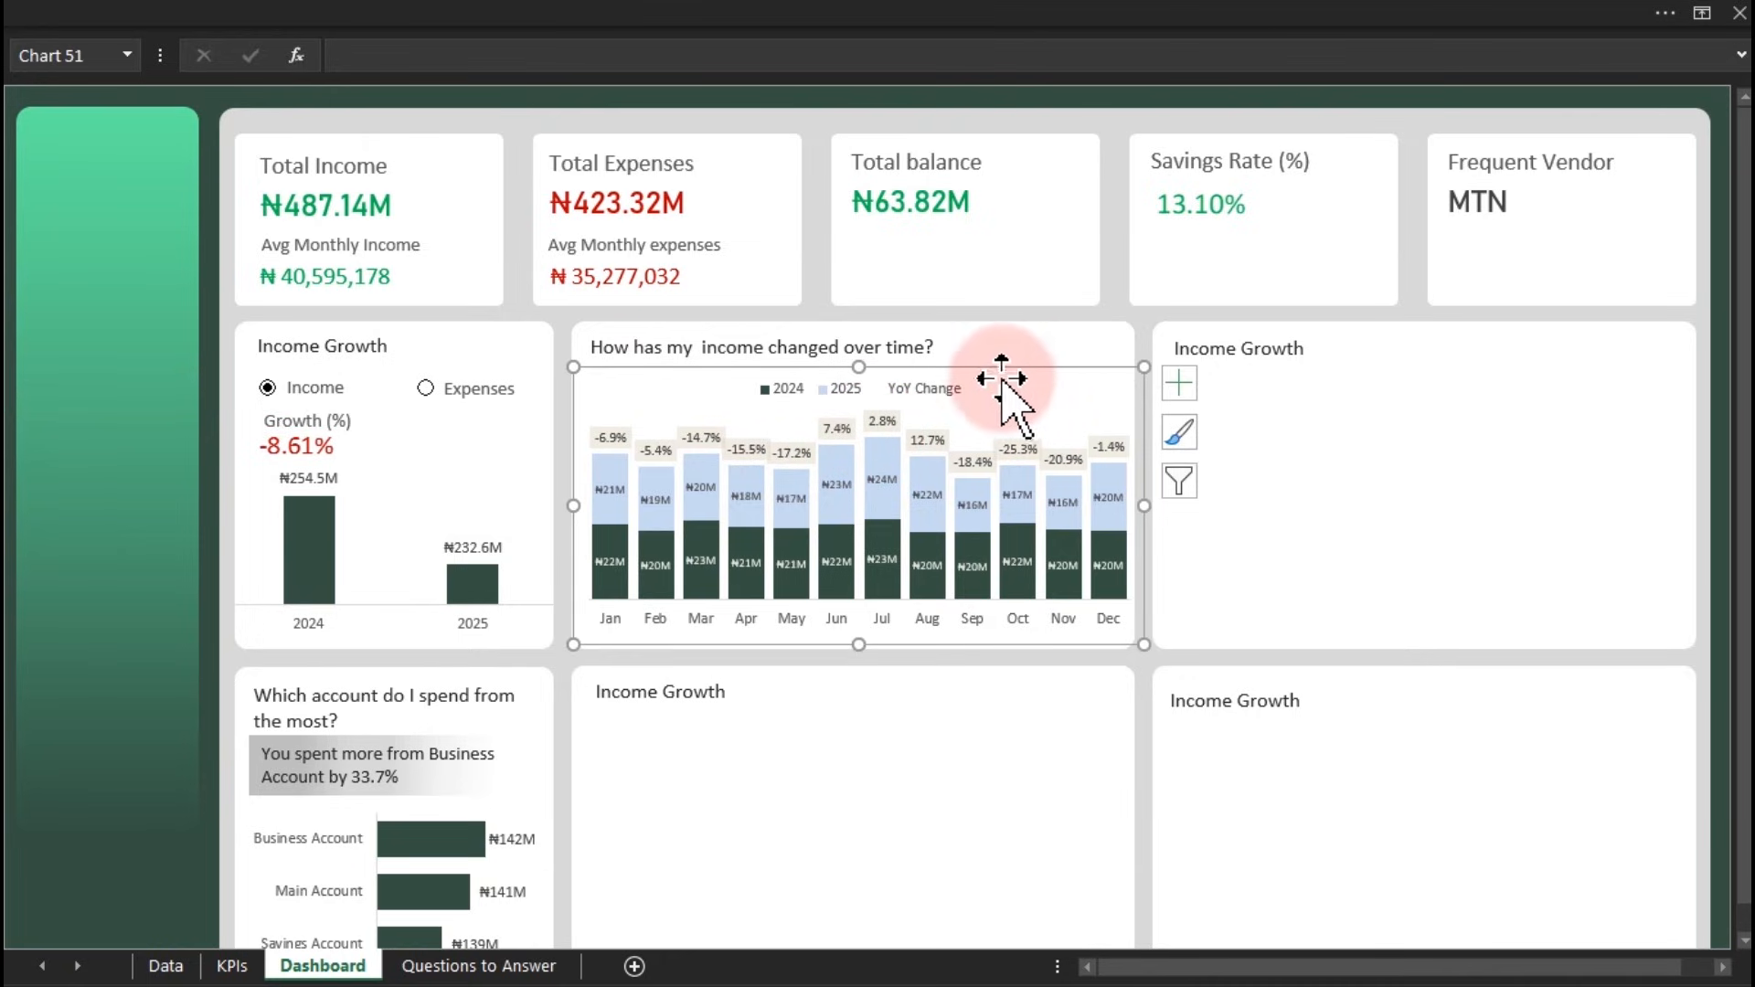
pyautogui.click(432, 20)
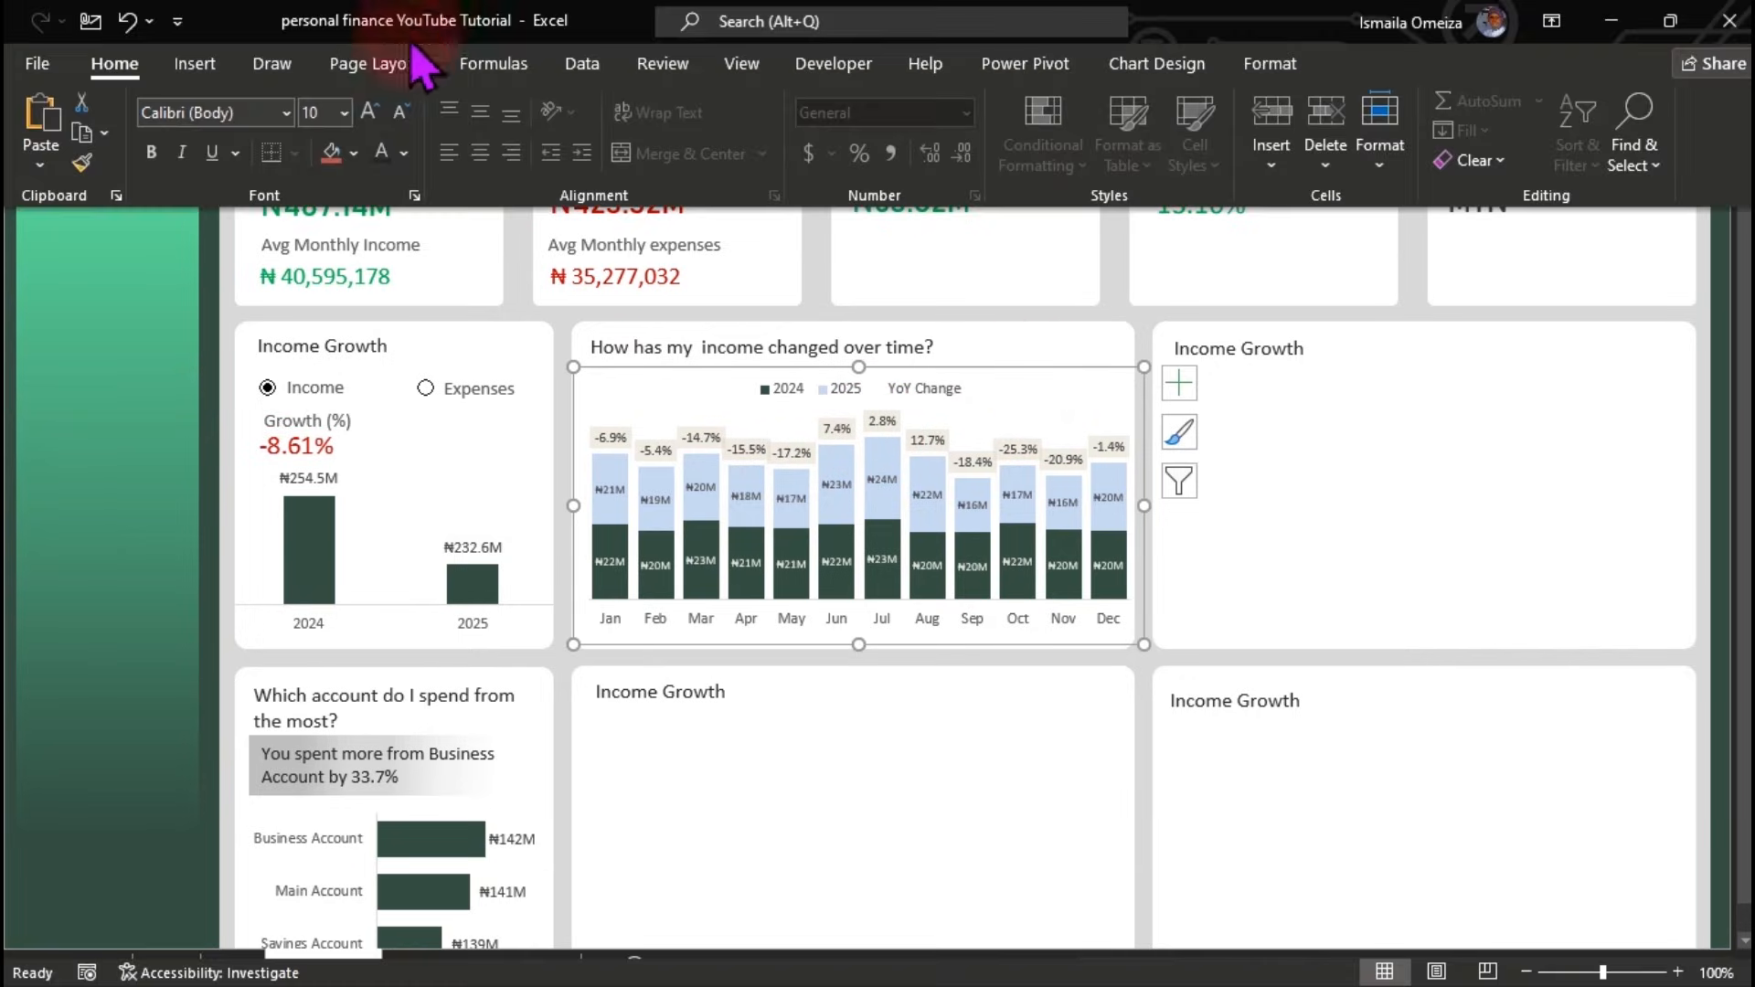
pyautogui.click(197, 66)
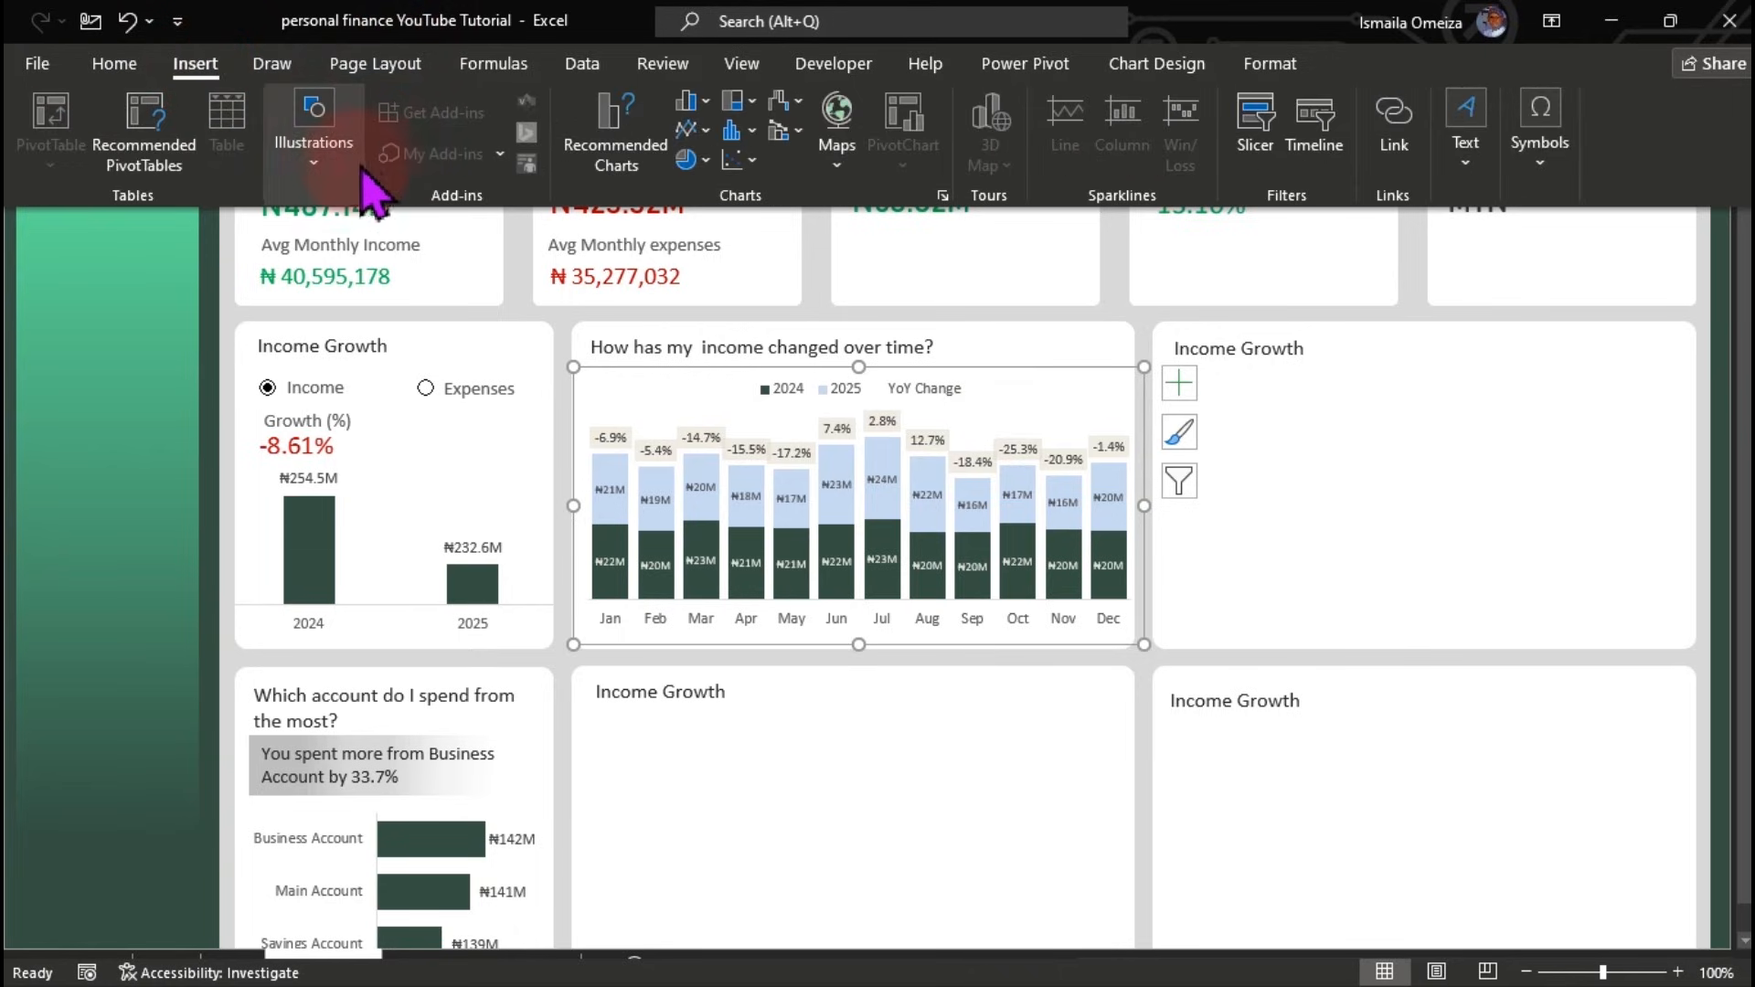
pyautogui.click(316, 137)
pyautogui.click(367, 245)
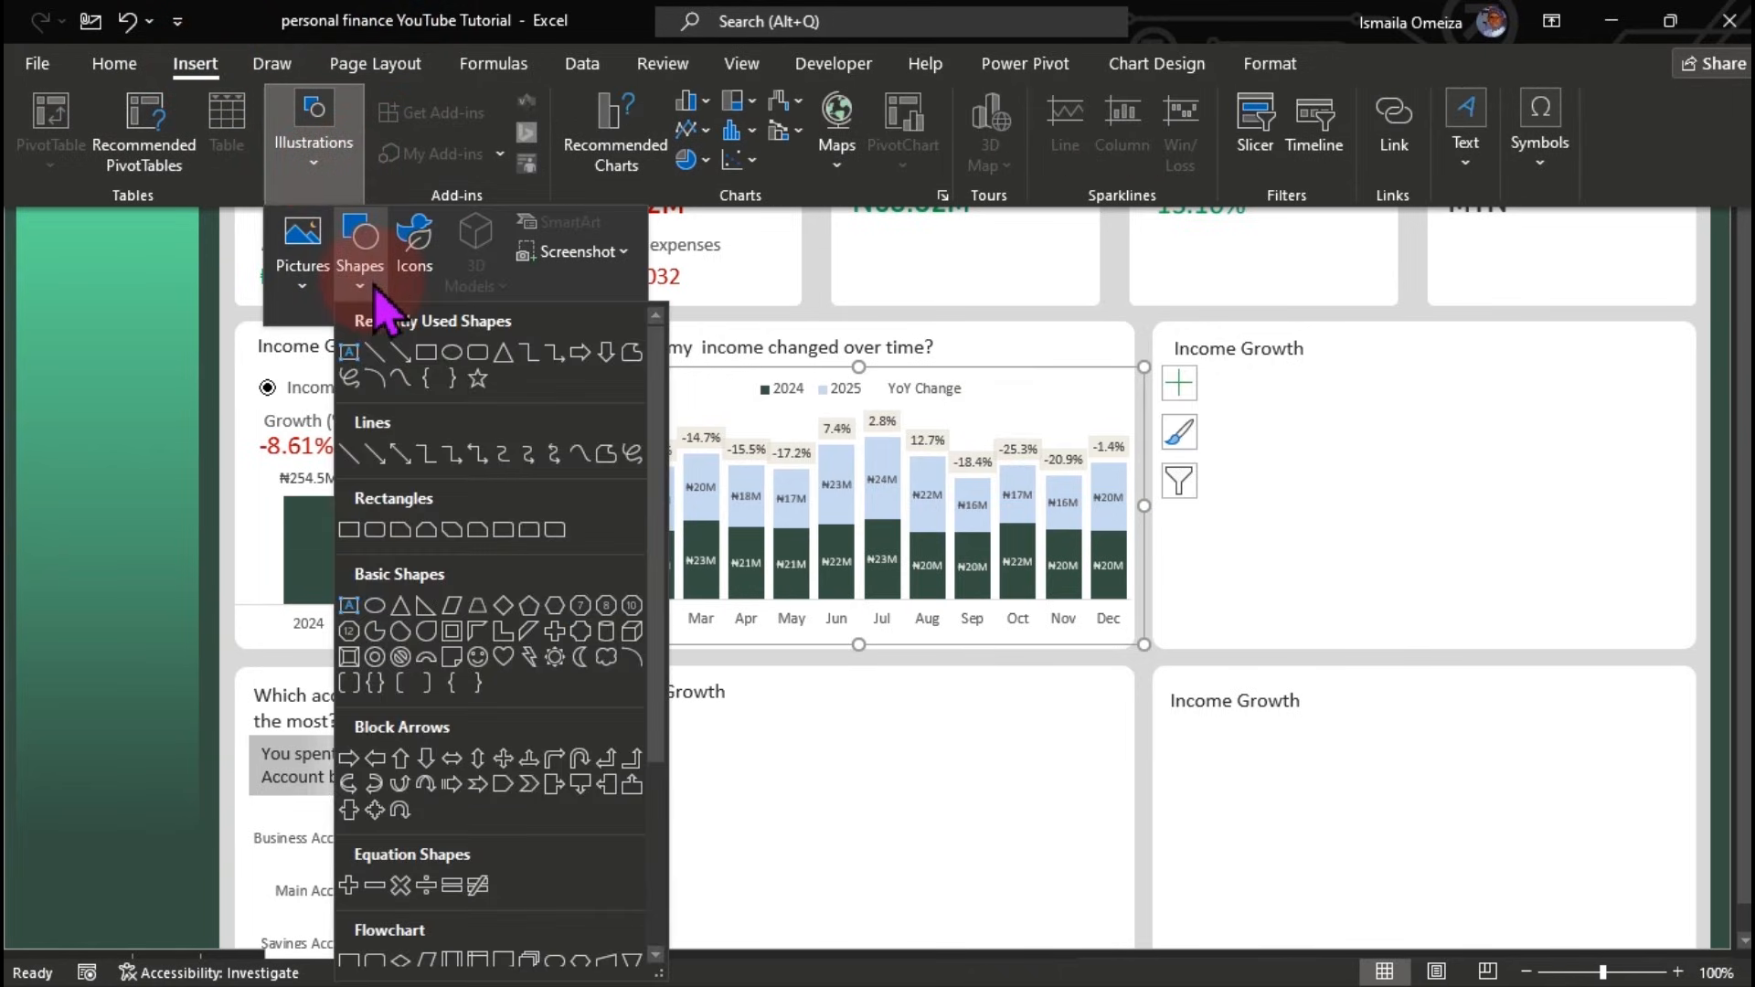
pyautogui.click(457, 357)
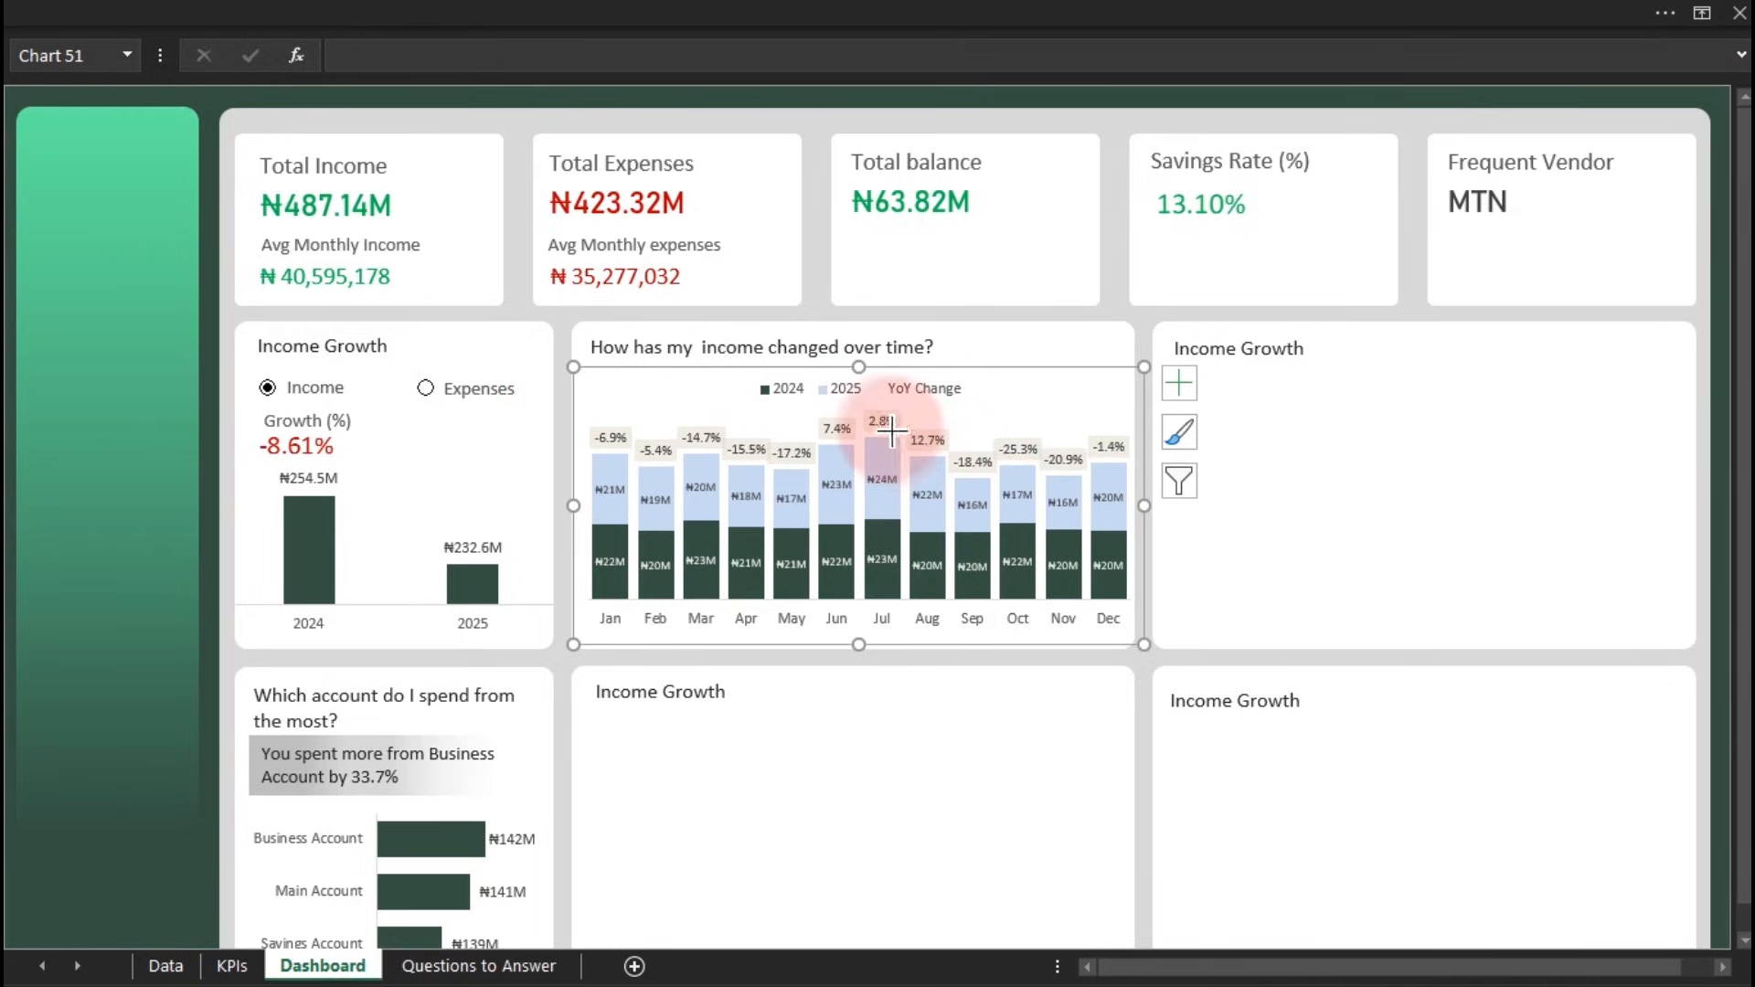
pyautogui.click(878, 386)
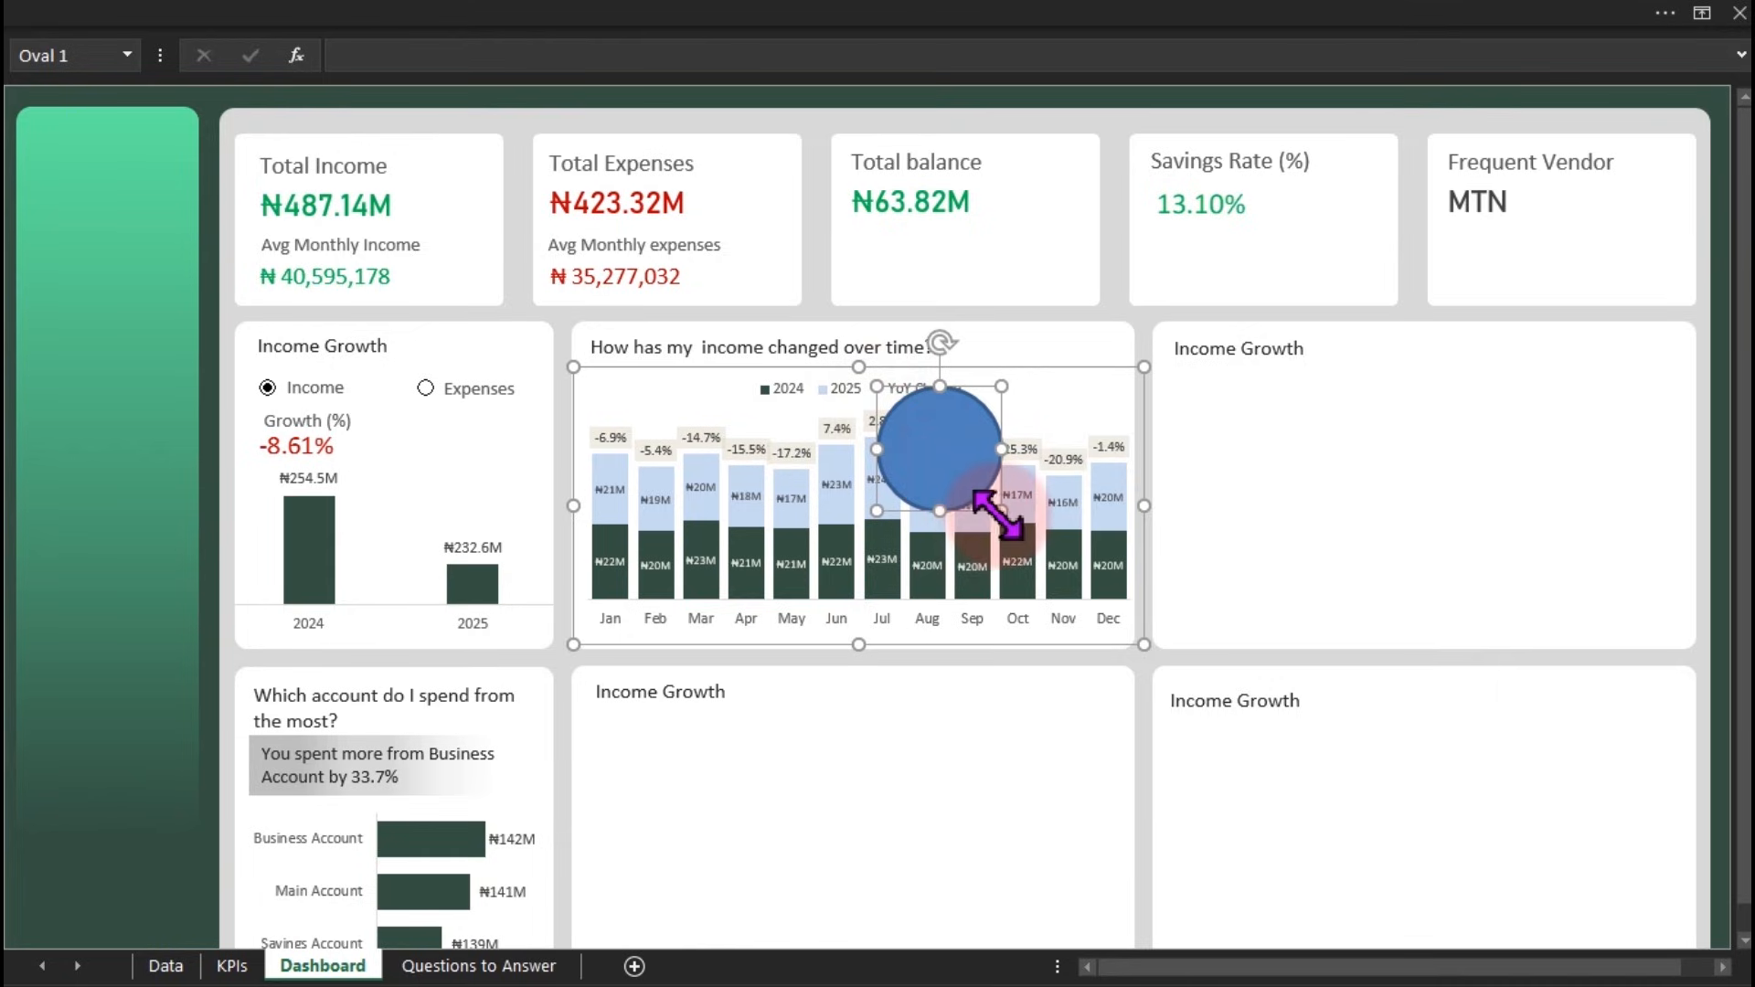
pyautogui.moveTo(1001, 511); pyautogui.dragTo(894, 408)
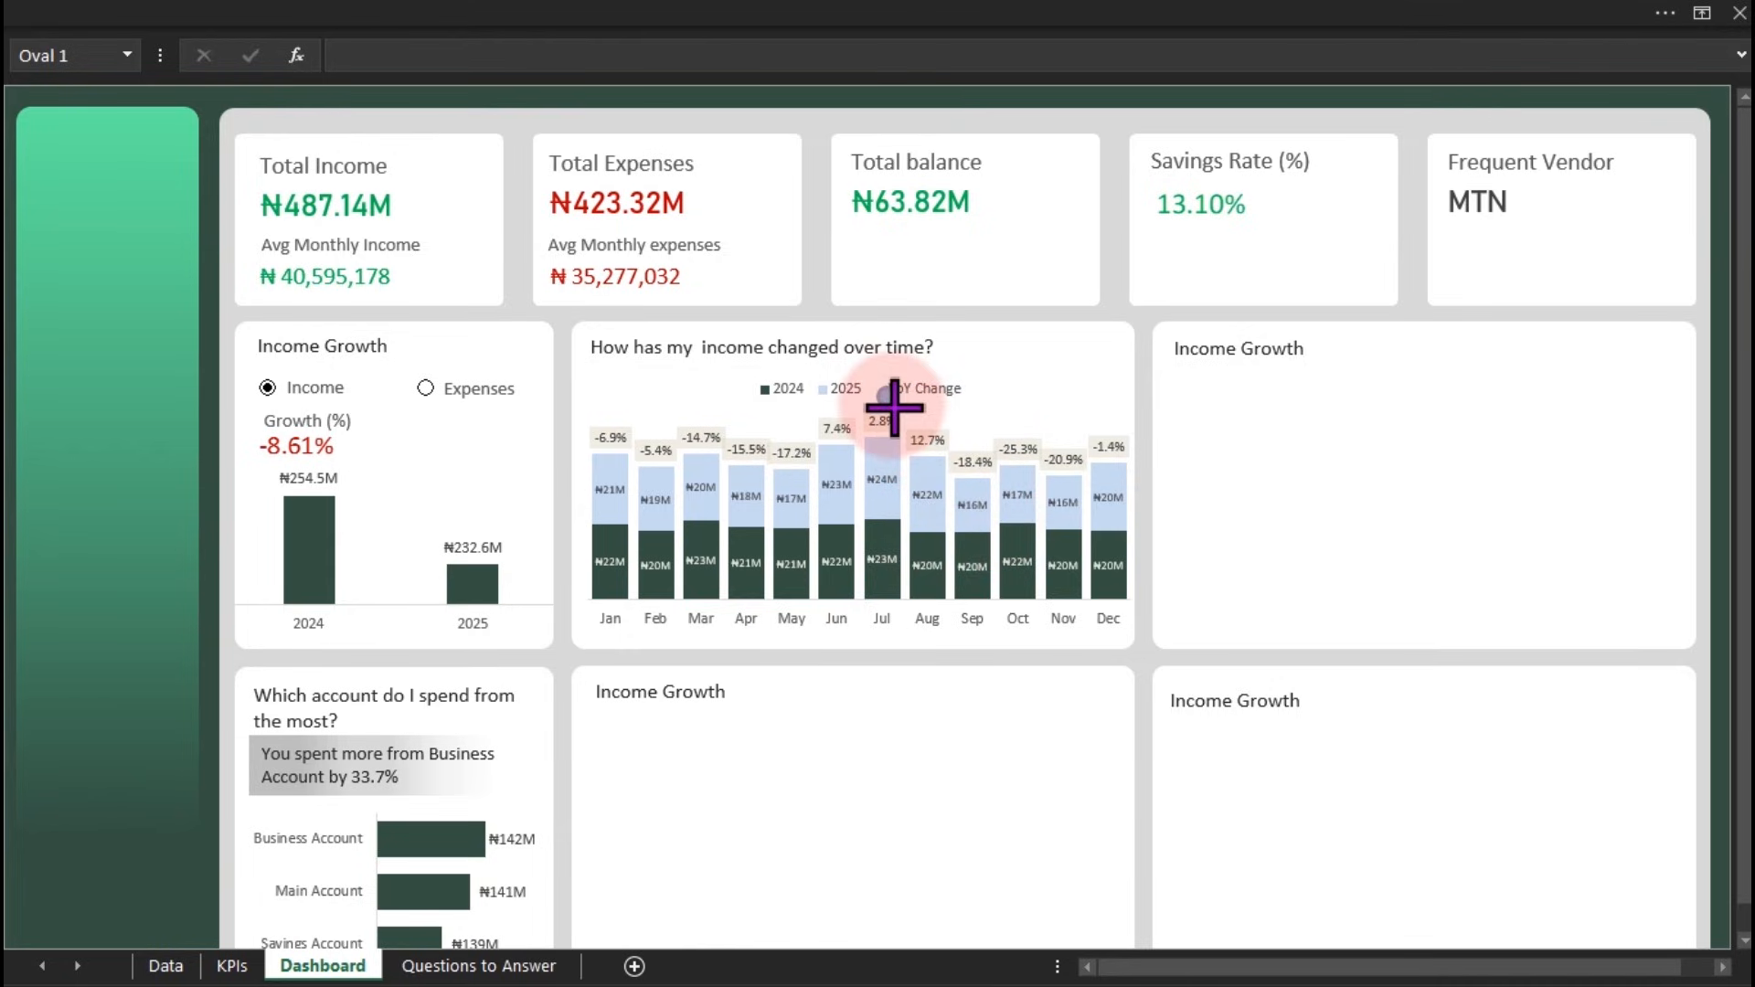
pyautogui.moveTo(887, 398); pyautogui.dragTo(885, 397)
# Remove the legend marker circle's outline and fill it with a light beige theme colour matching the YoY Change labels
pyautogui.click(881, 457)
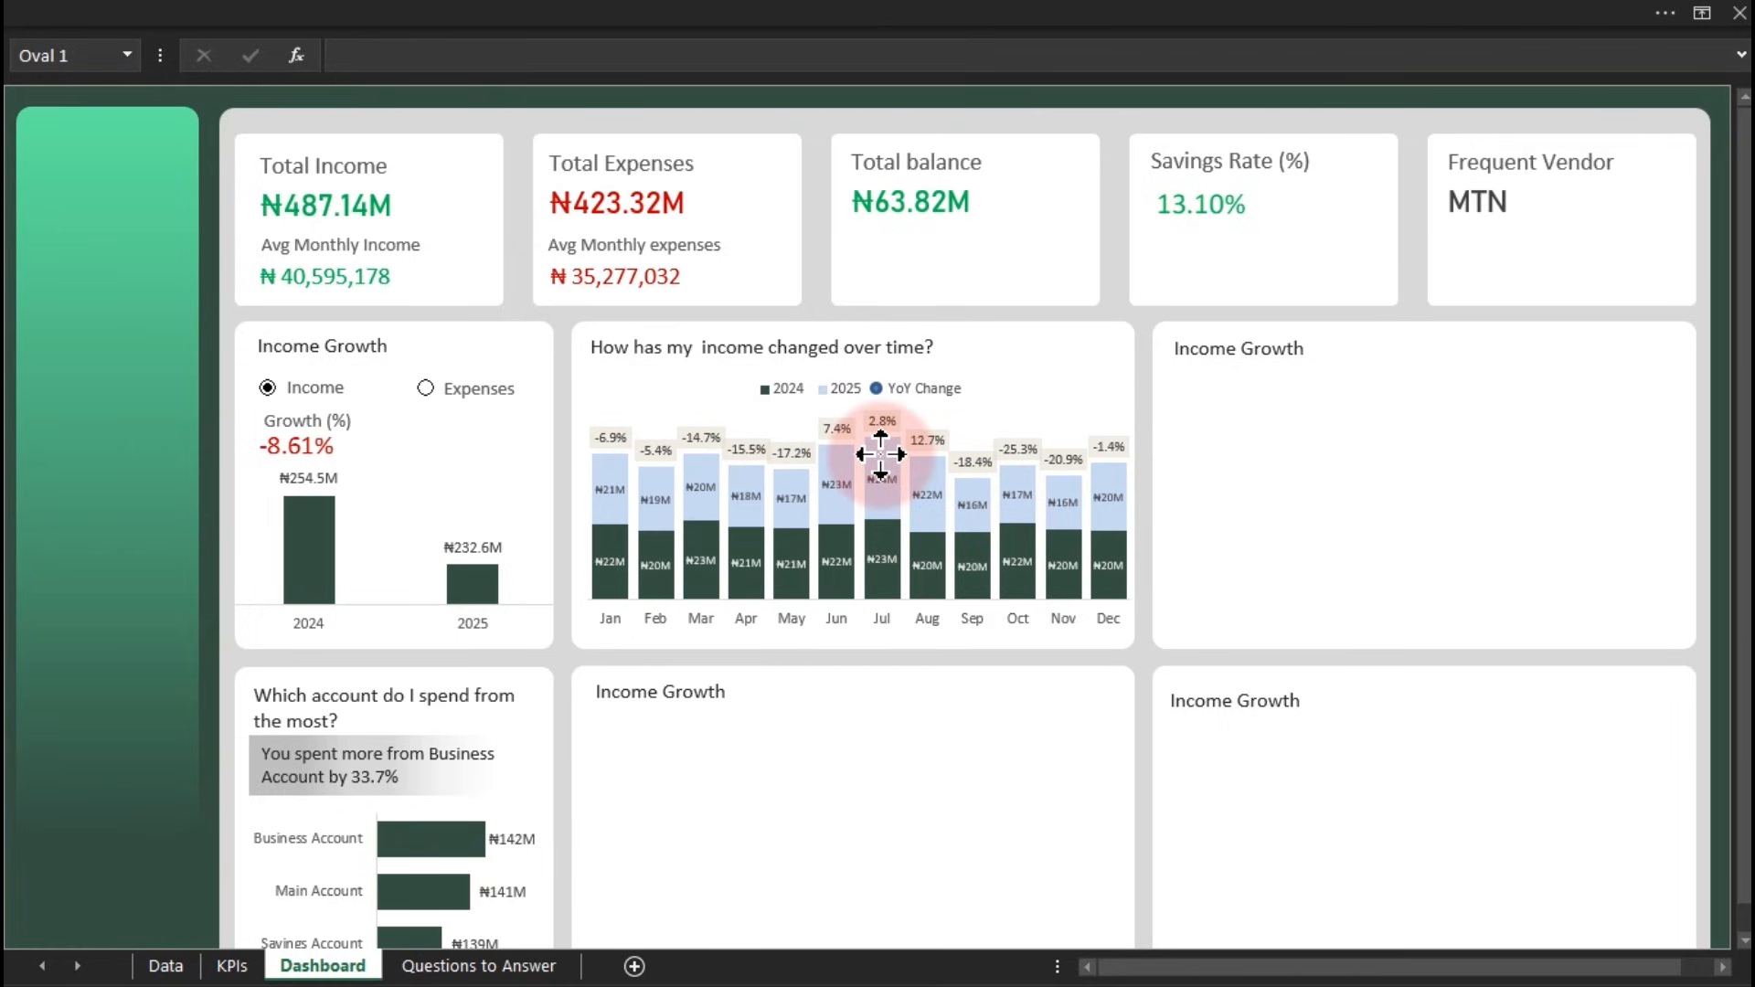
pyautogui.click(881, 454)
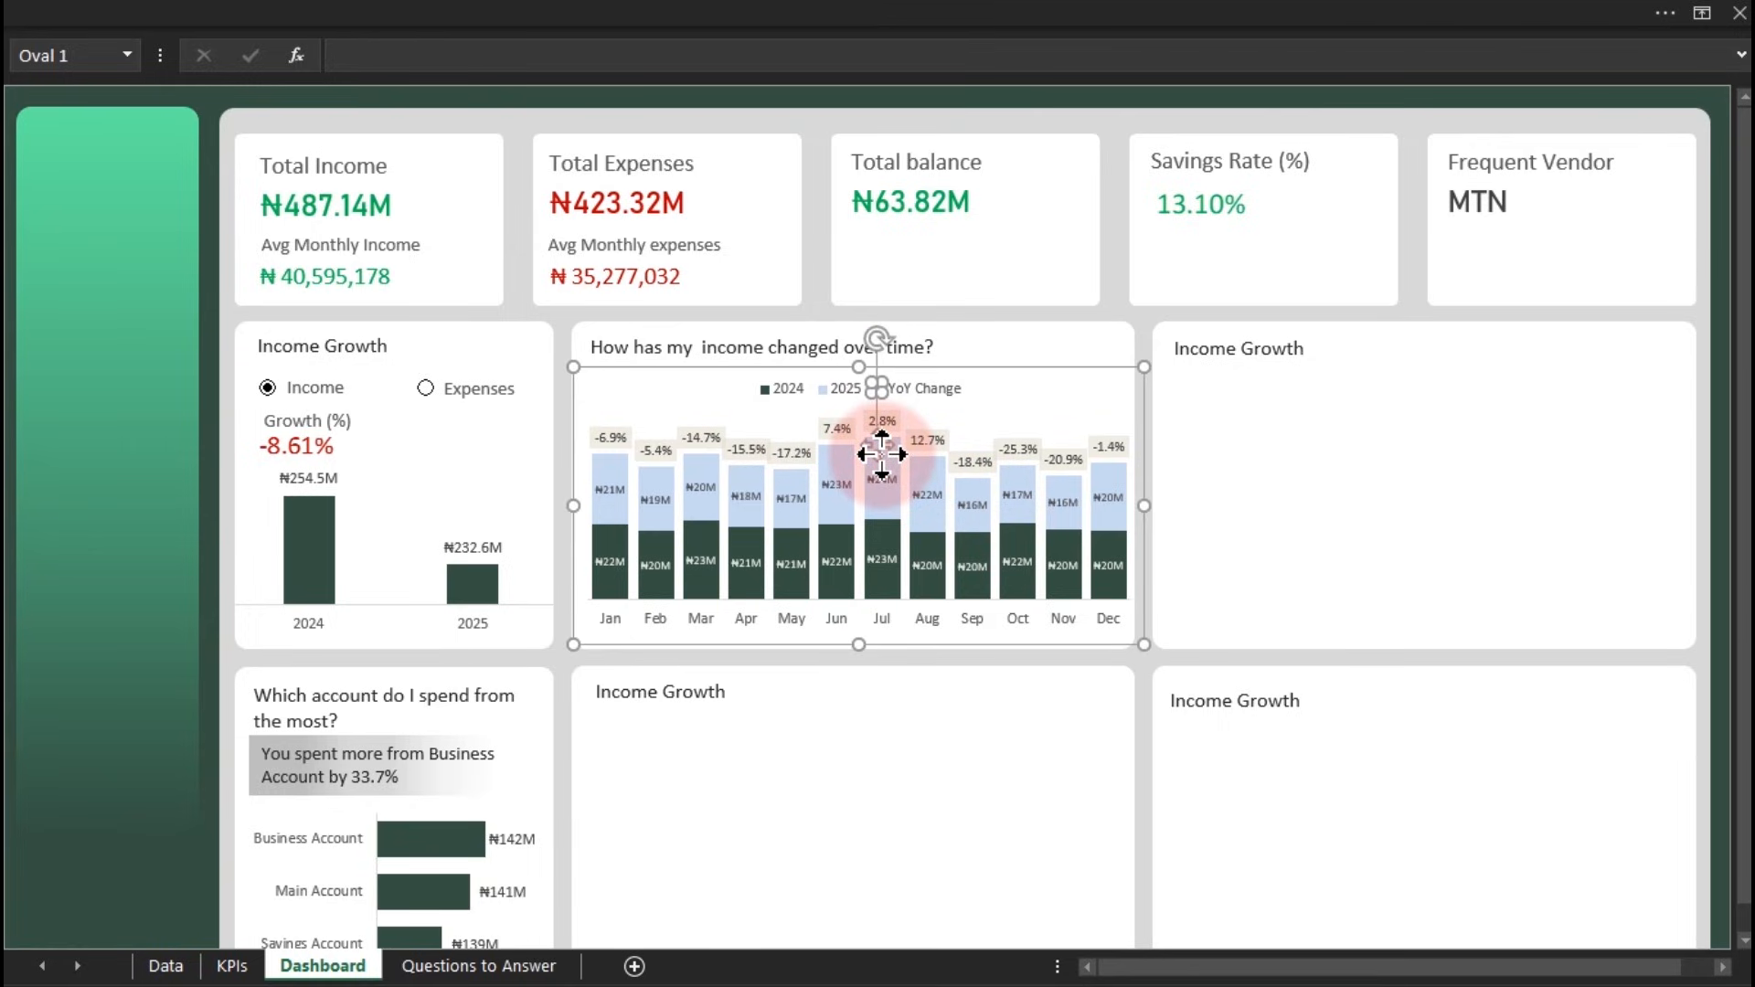
pyautogui.hotkey('ctrl', '1')
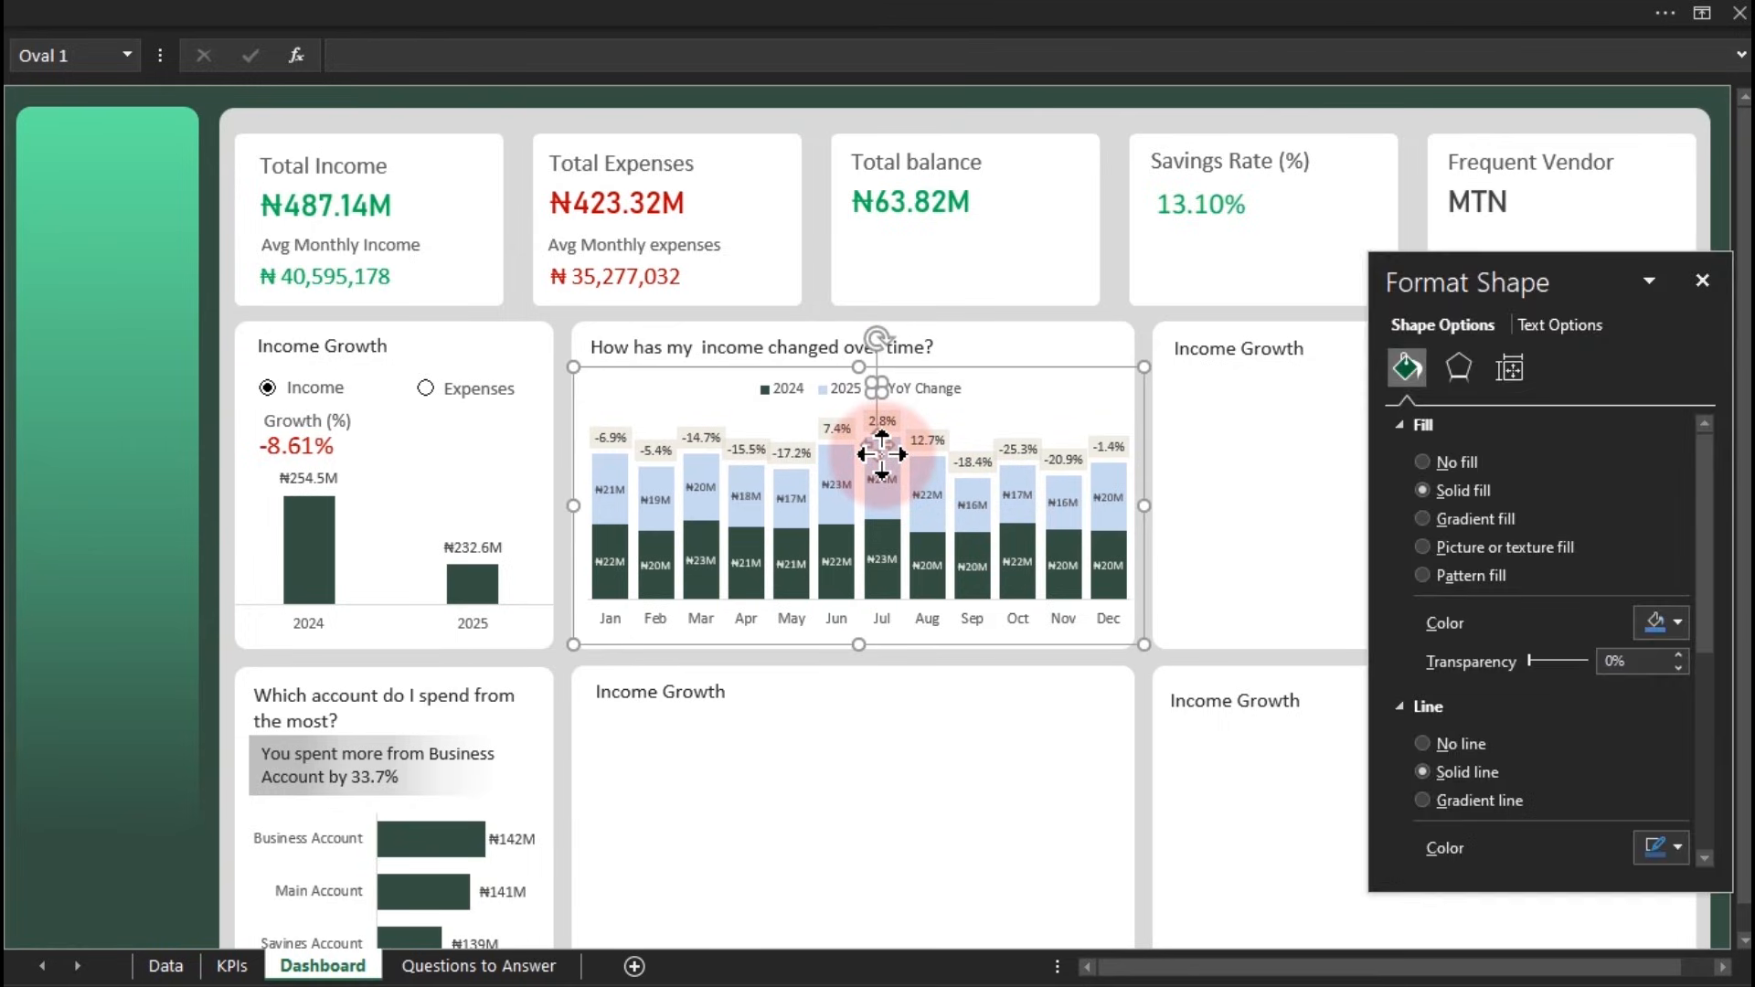
pyautogui.click(1440, 744)
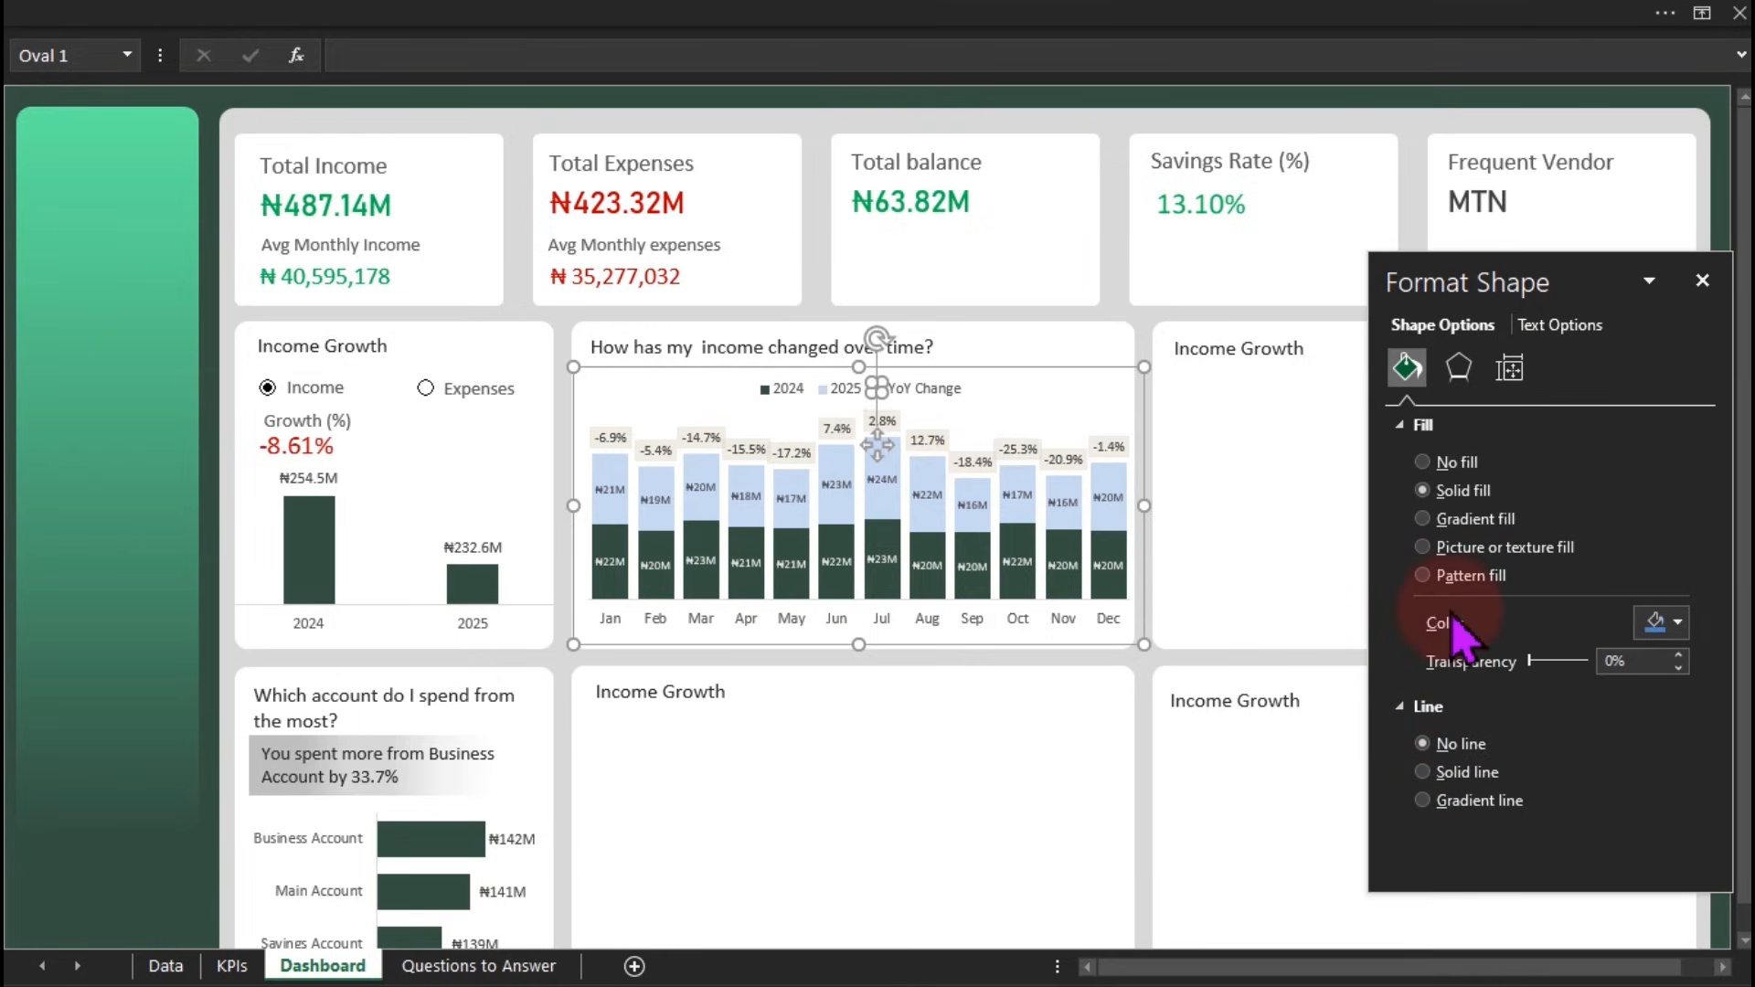
pyautogui.click(1676, 629)
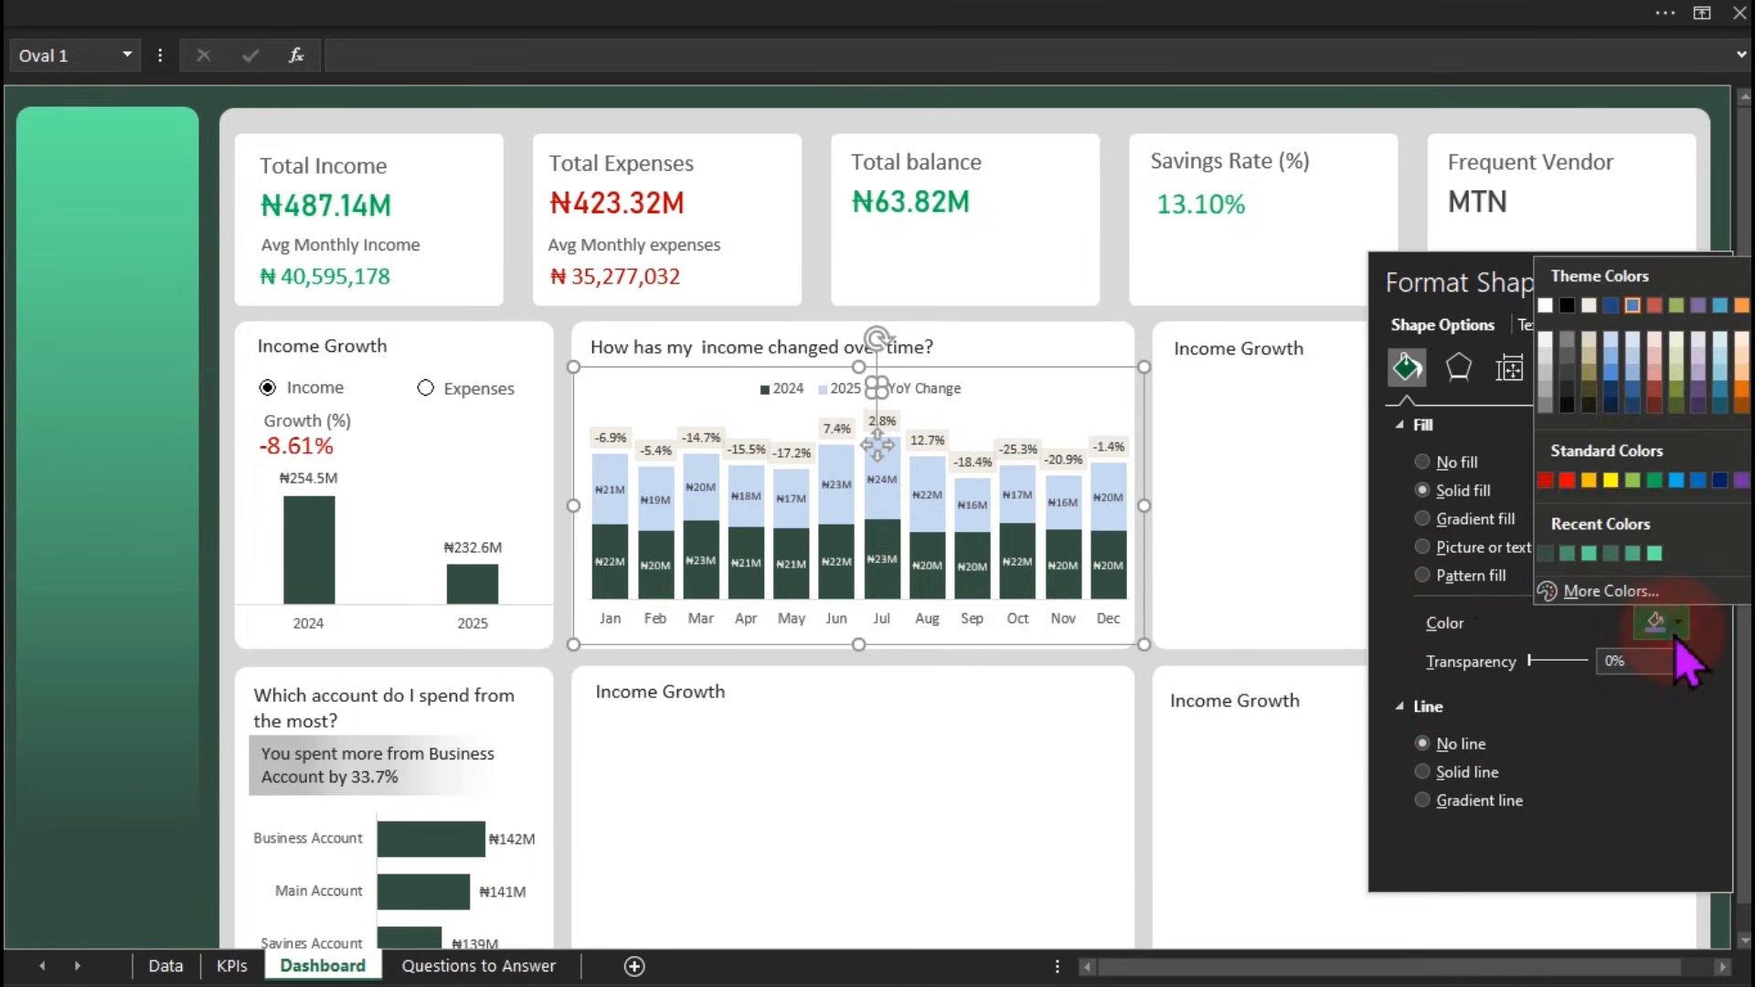
pyautogui.click(1593, 342)
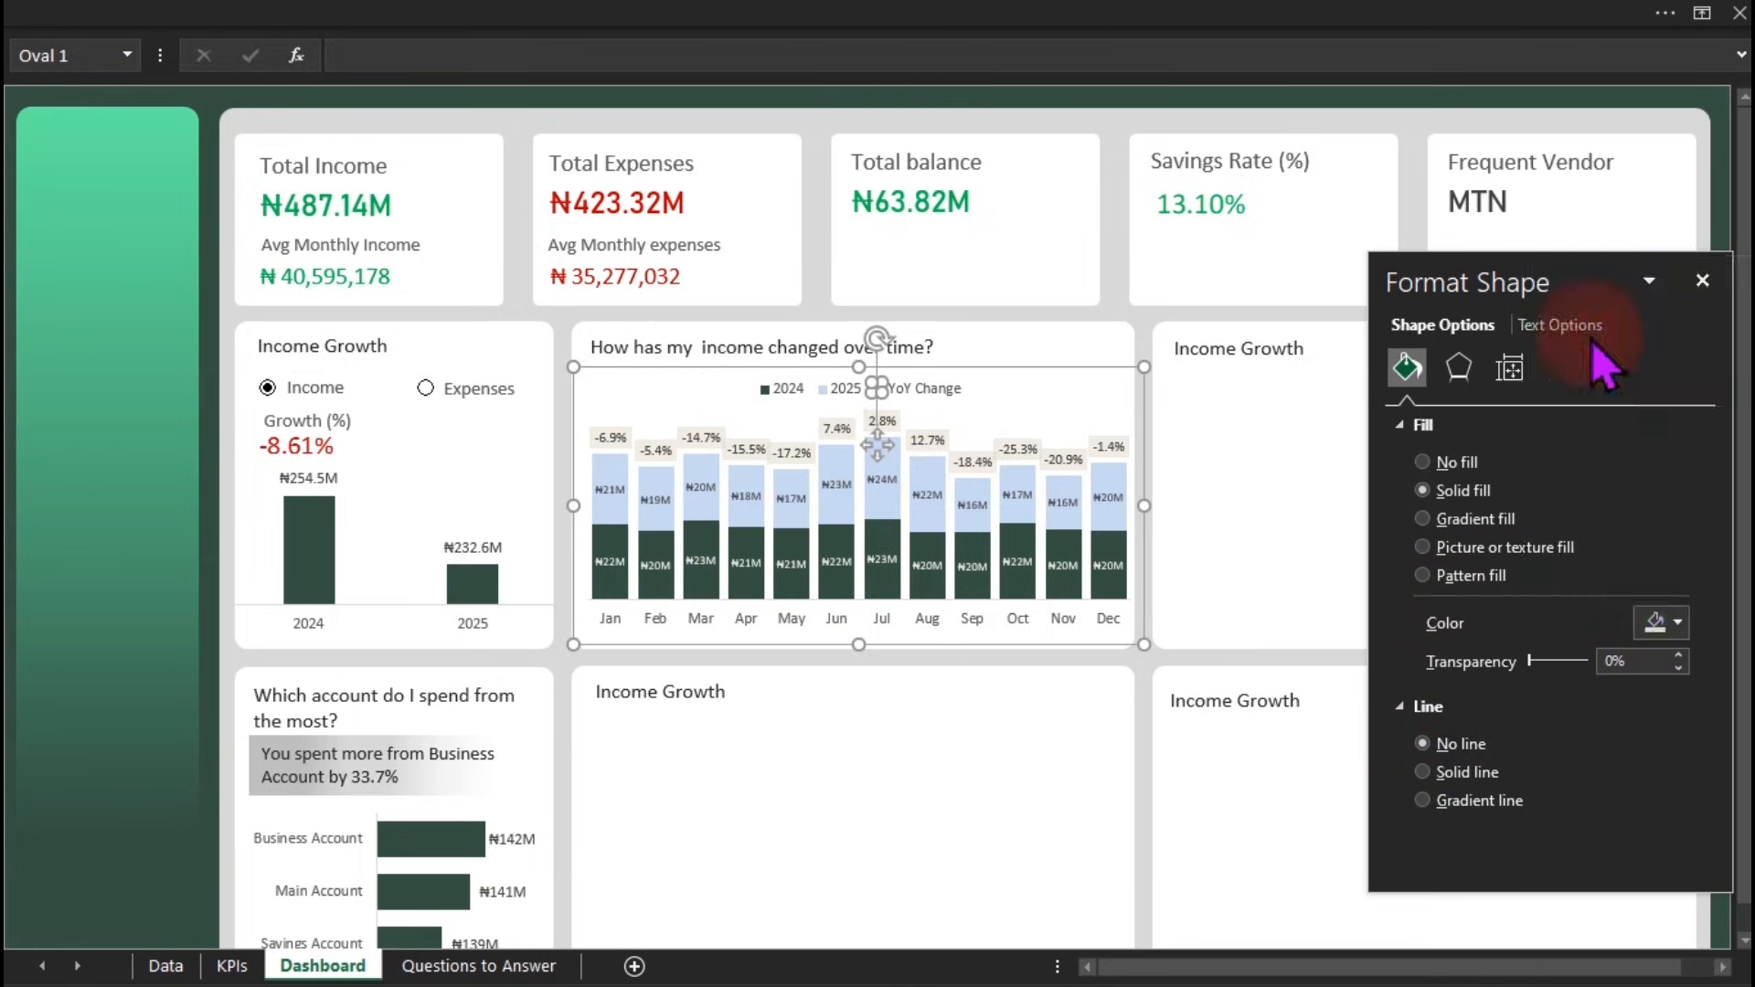
pyautogui.click(192, 220)
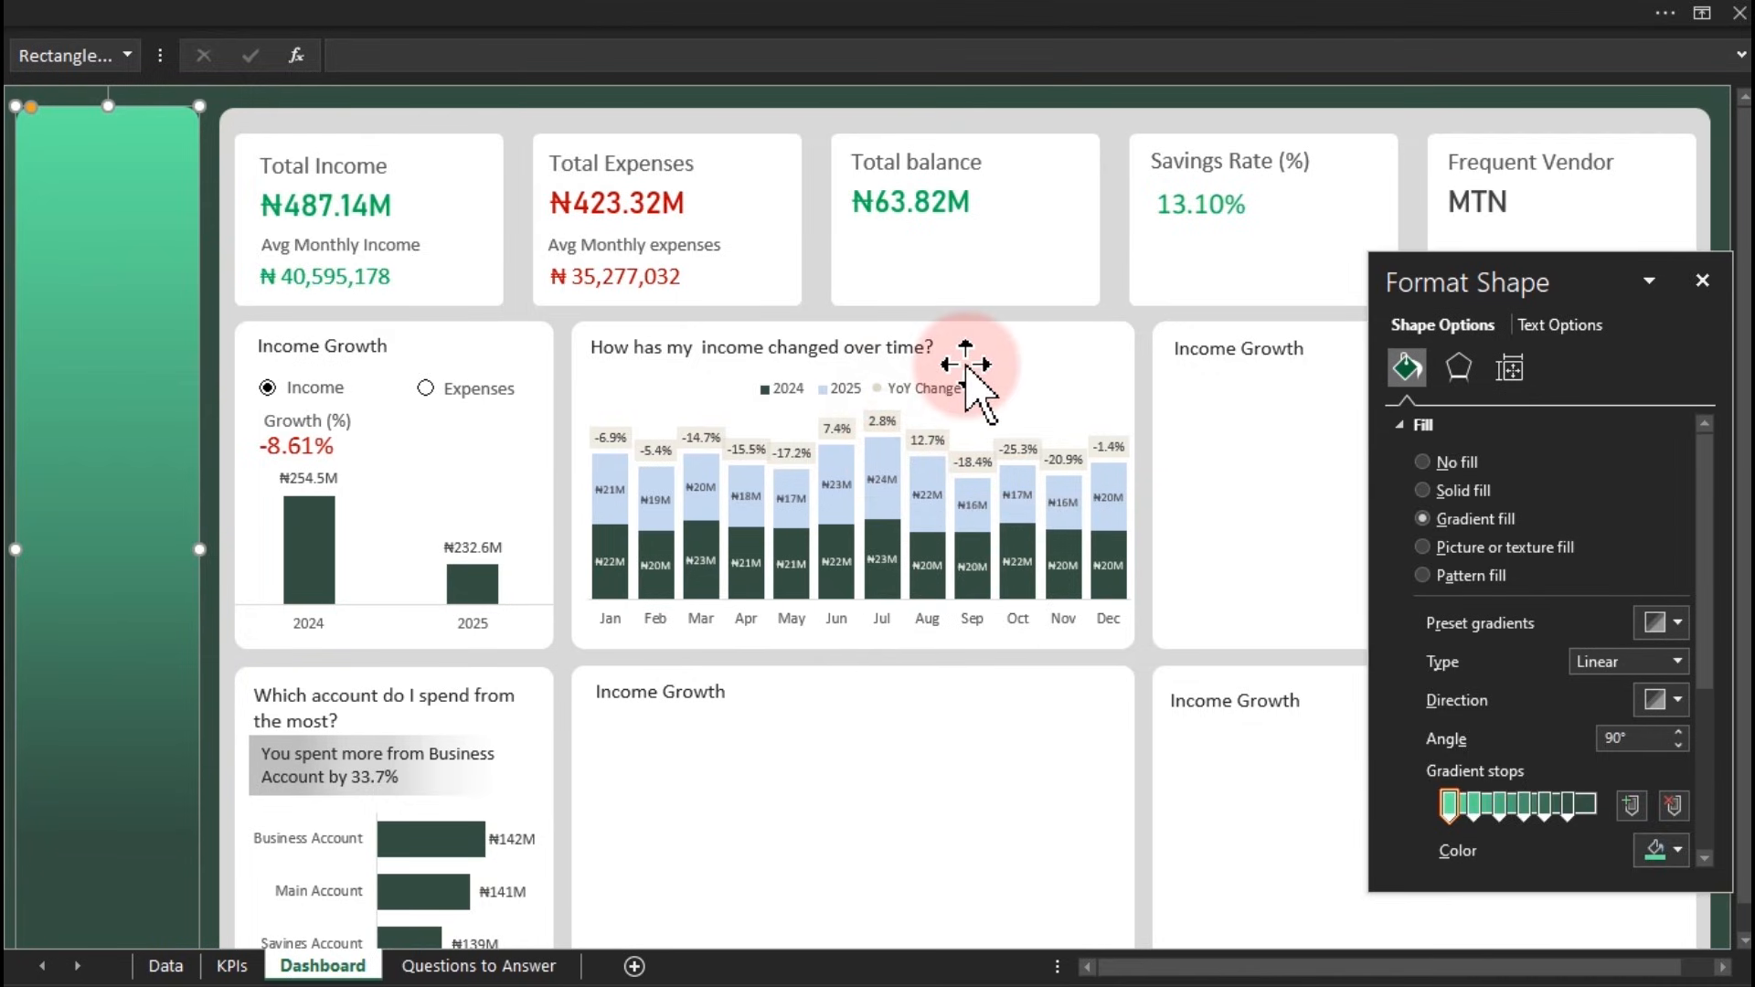
# Move the monthly chart slightly lower within its card and switch the dashboard from Income to Expenses
pyautogui.click(854, 629)
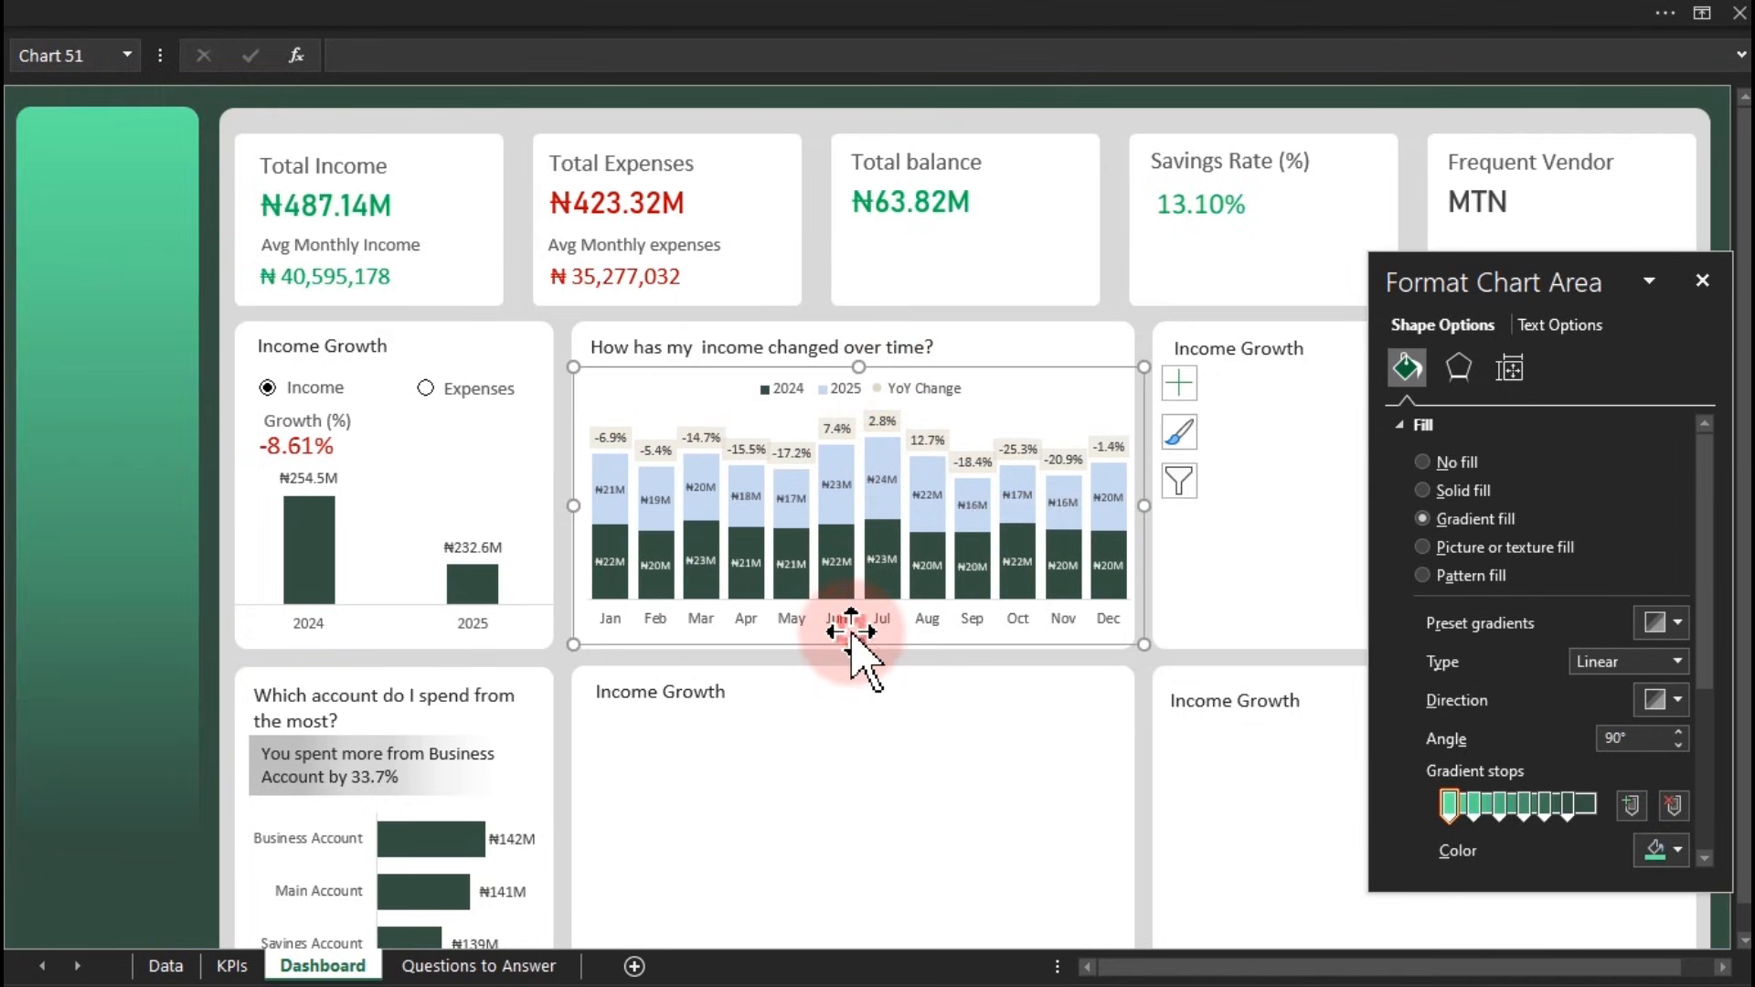
pyautogui.moveTo(859, 645)
pyautogui.mouseDown()
pyautogui.moveTo(893, 666)
pyautogui.moveTo(877, 648)
pyautogui.mouseUp()
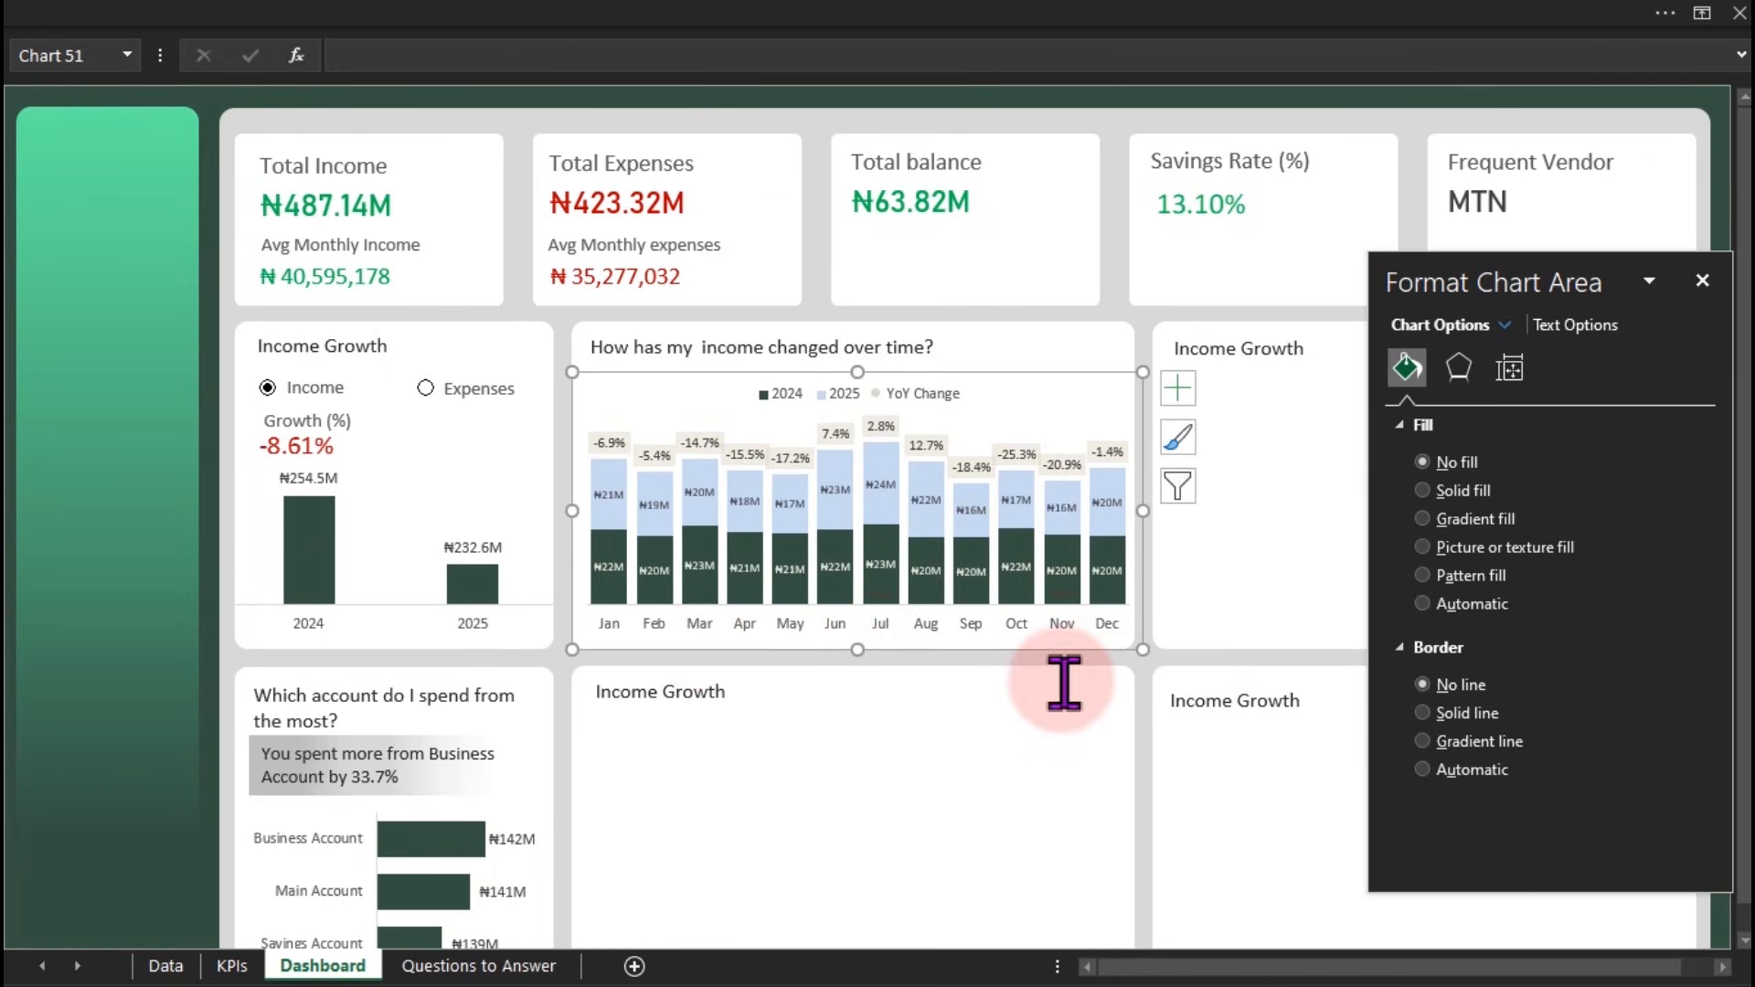
pyautogui.click(109, 595)
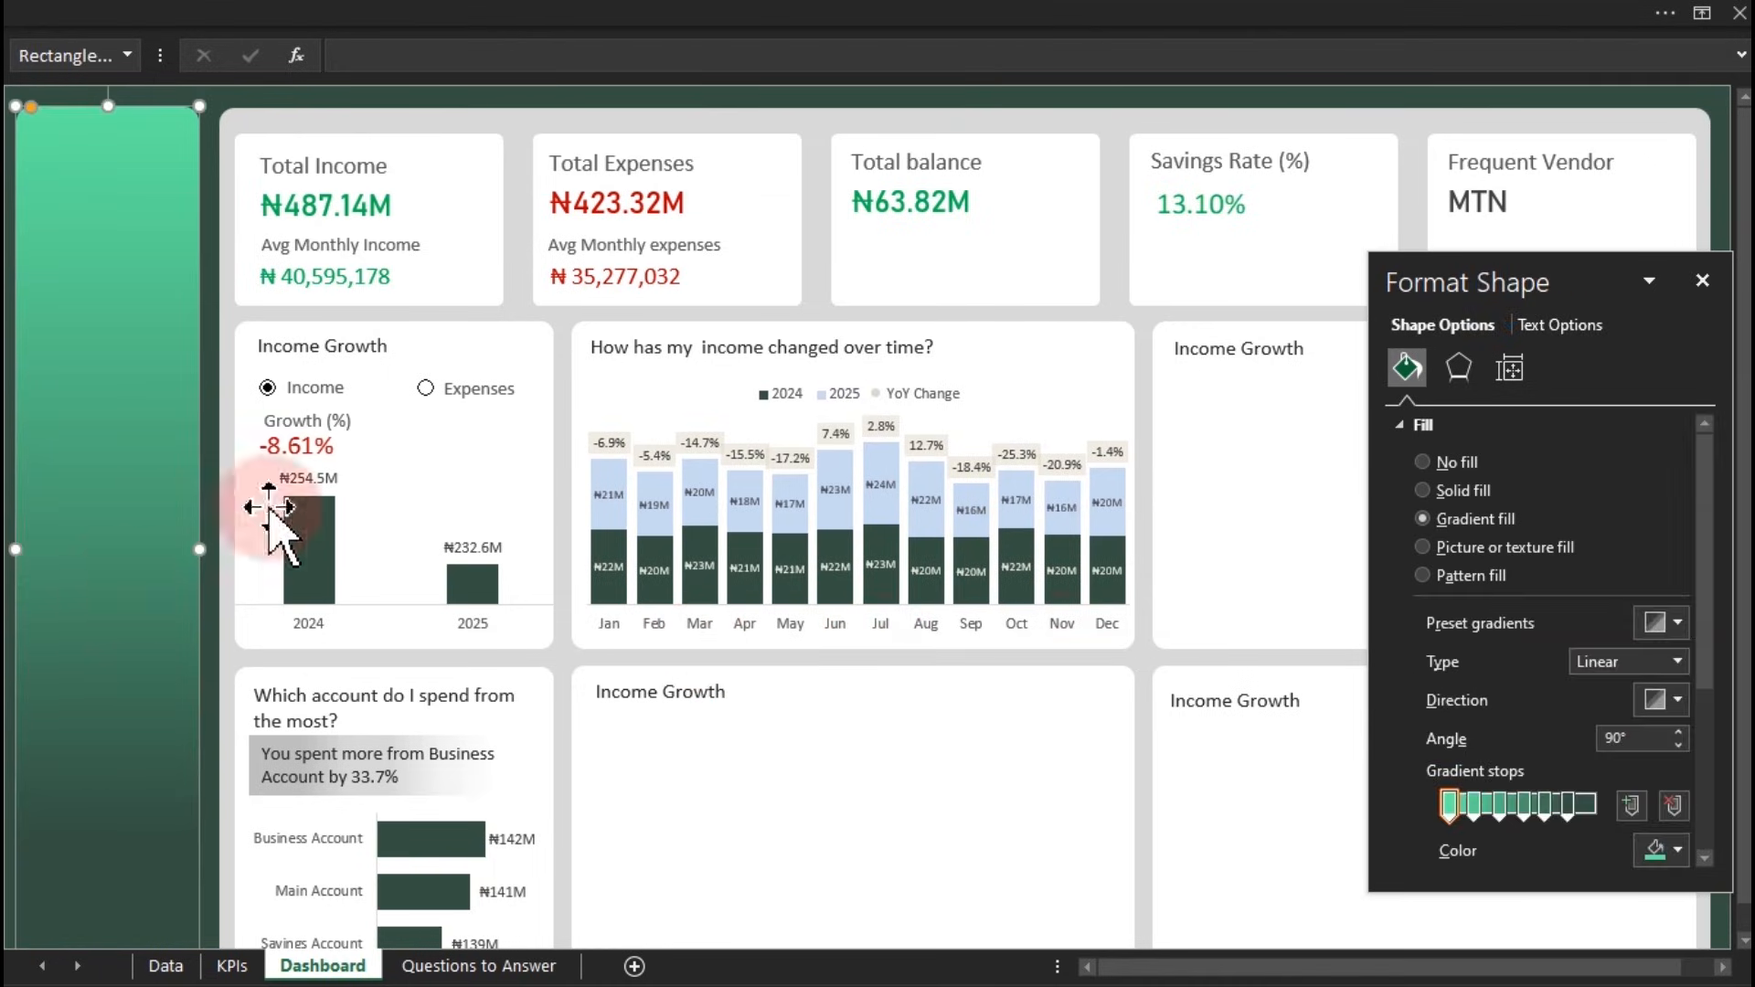
pyautogui.click(426, 388)
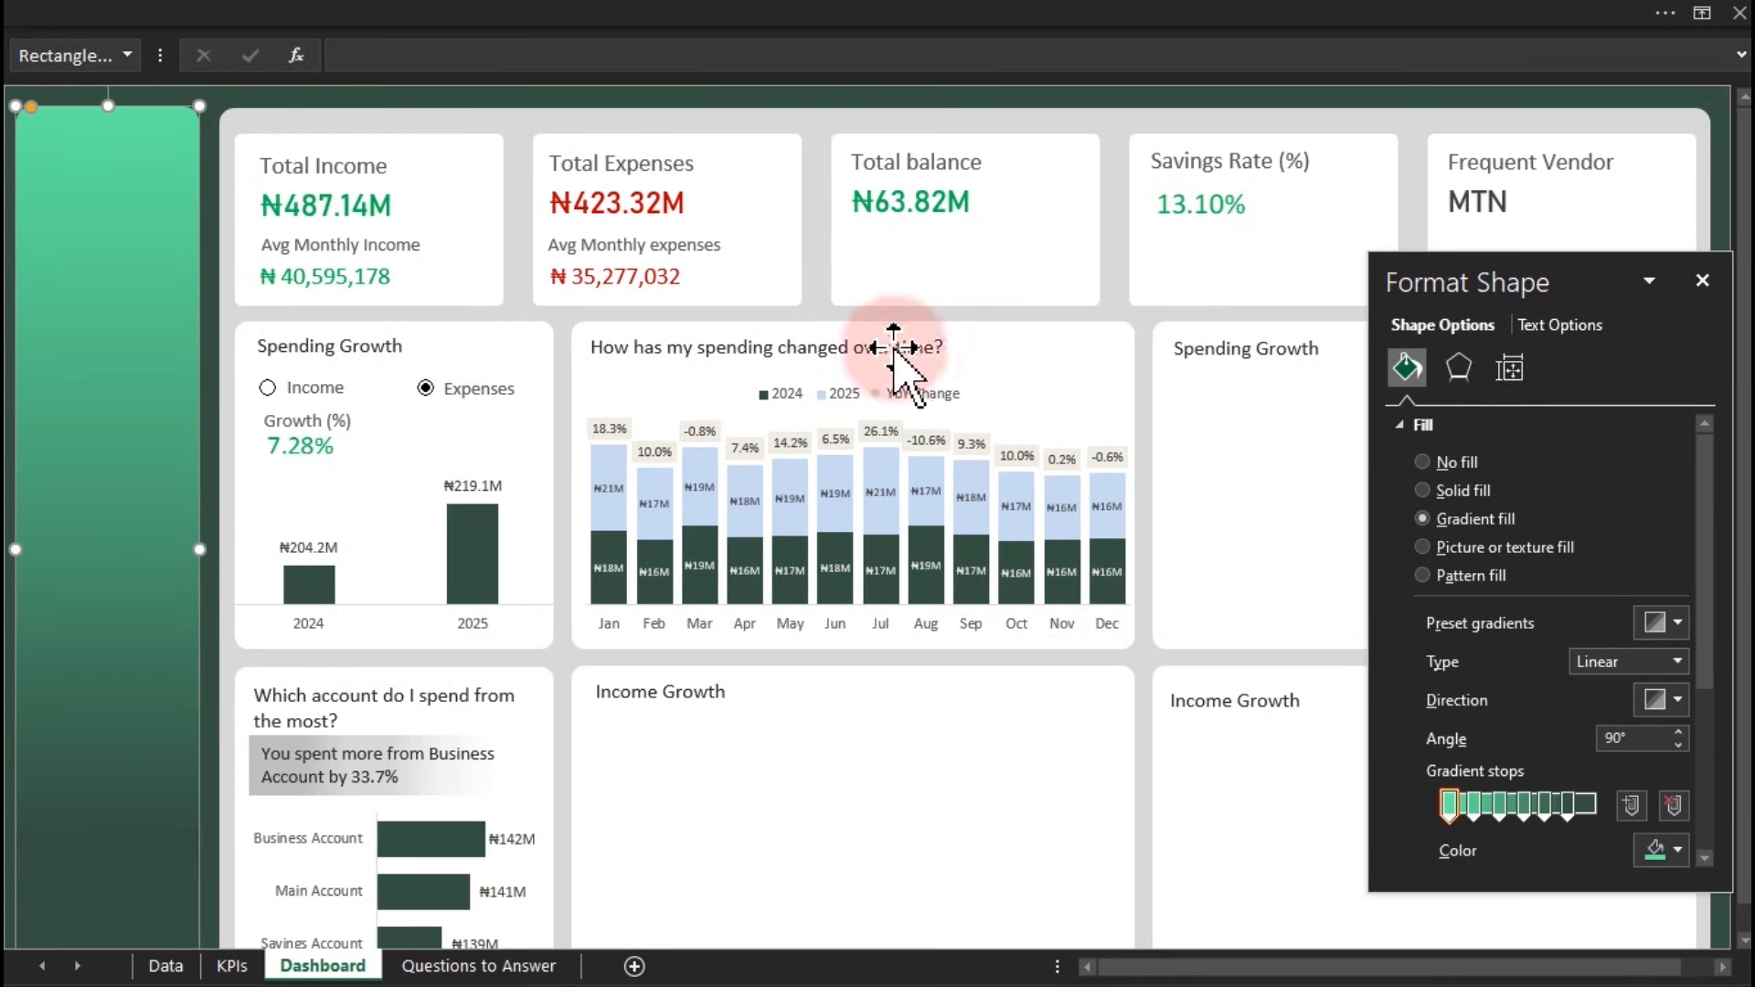
# Hide the formula bar to leave more room for the dashboard
pyautogui.click(717, 18)
pyautogui.click(724, 63)
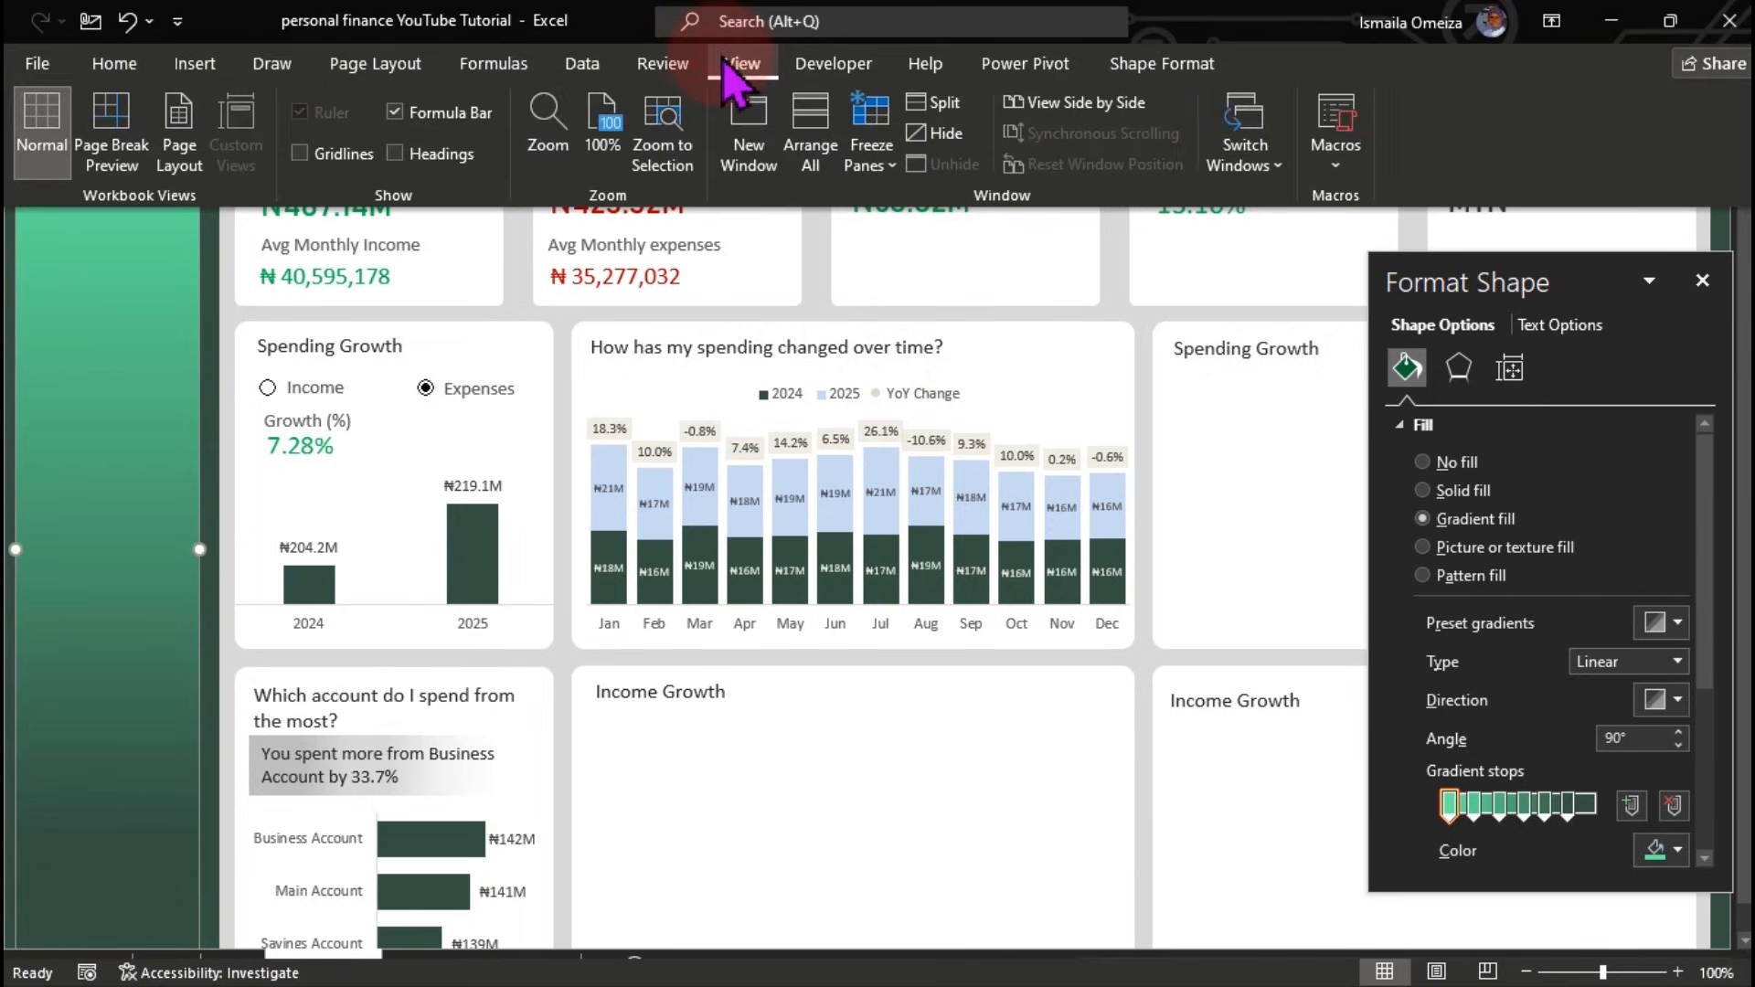
pyautogui.click(395, 113)
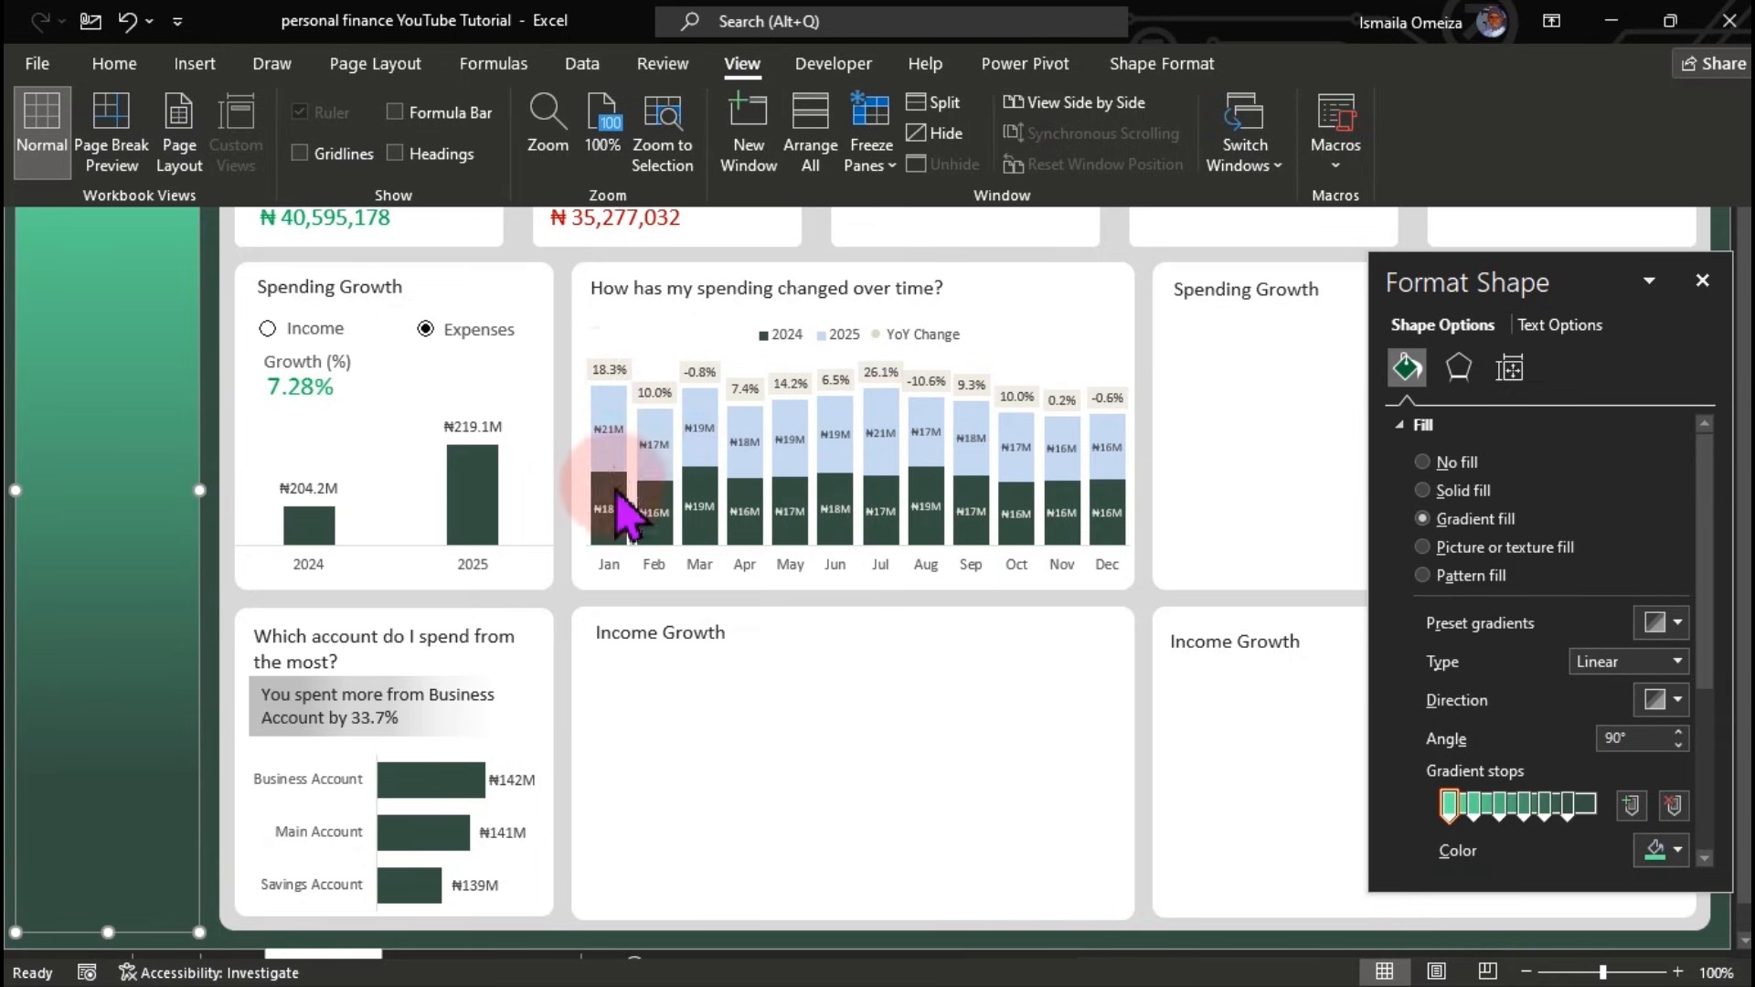
pyautogui.click(624, 394)
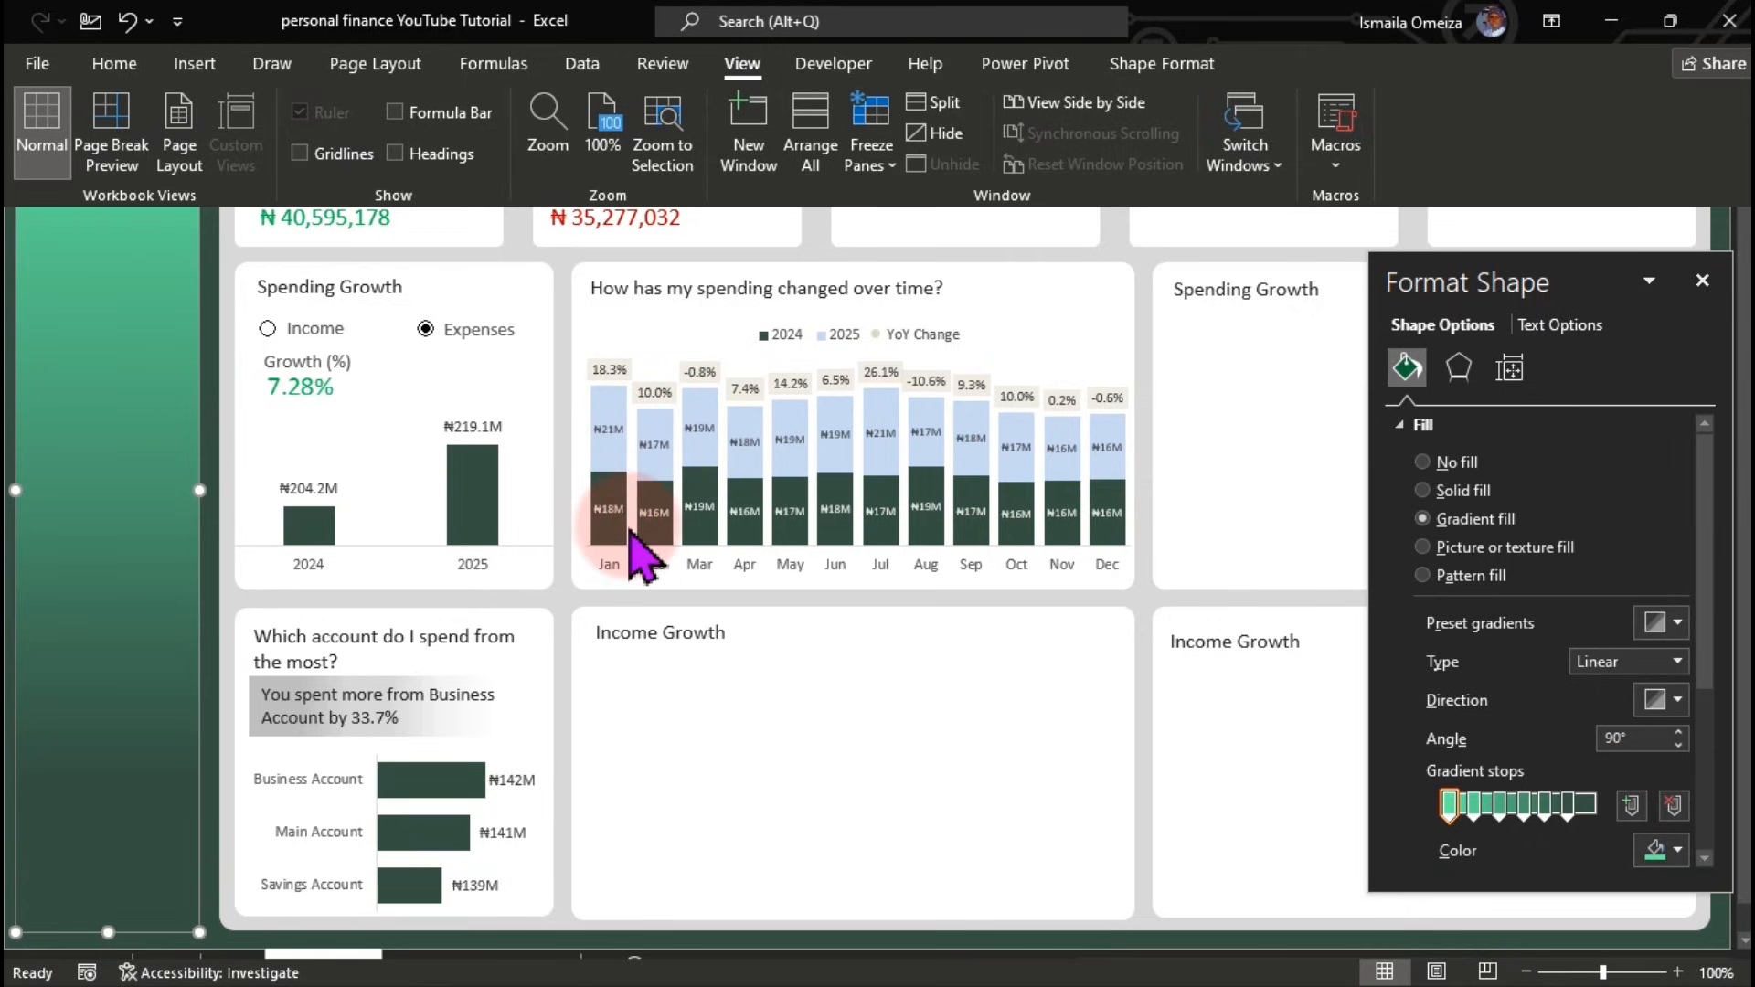
# Collapse the ribbon for a full-screen view and fill column AP of the Questions to Answer sheet with dark green as a divider
pyautogui.hotkey('ctrl', 'shift', 'F1')
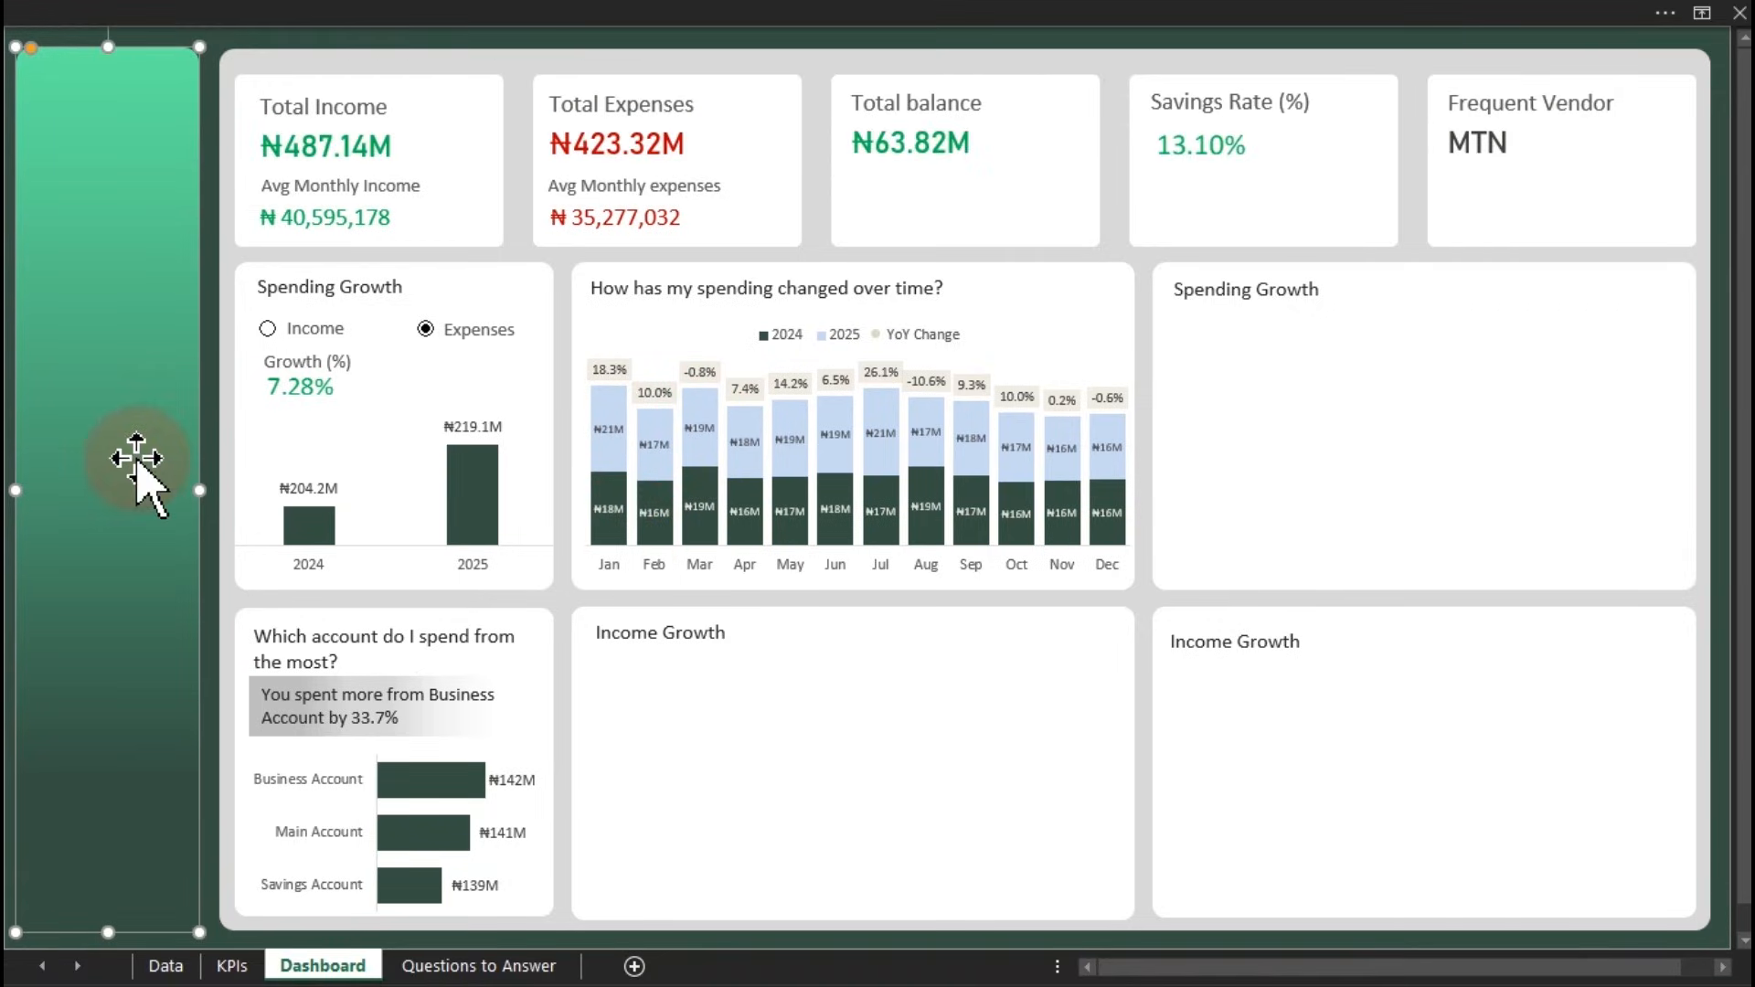
pyautogui.click(457, 965)
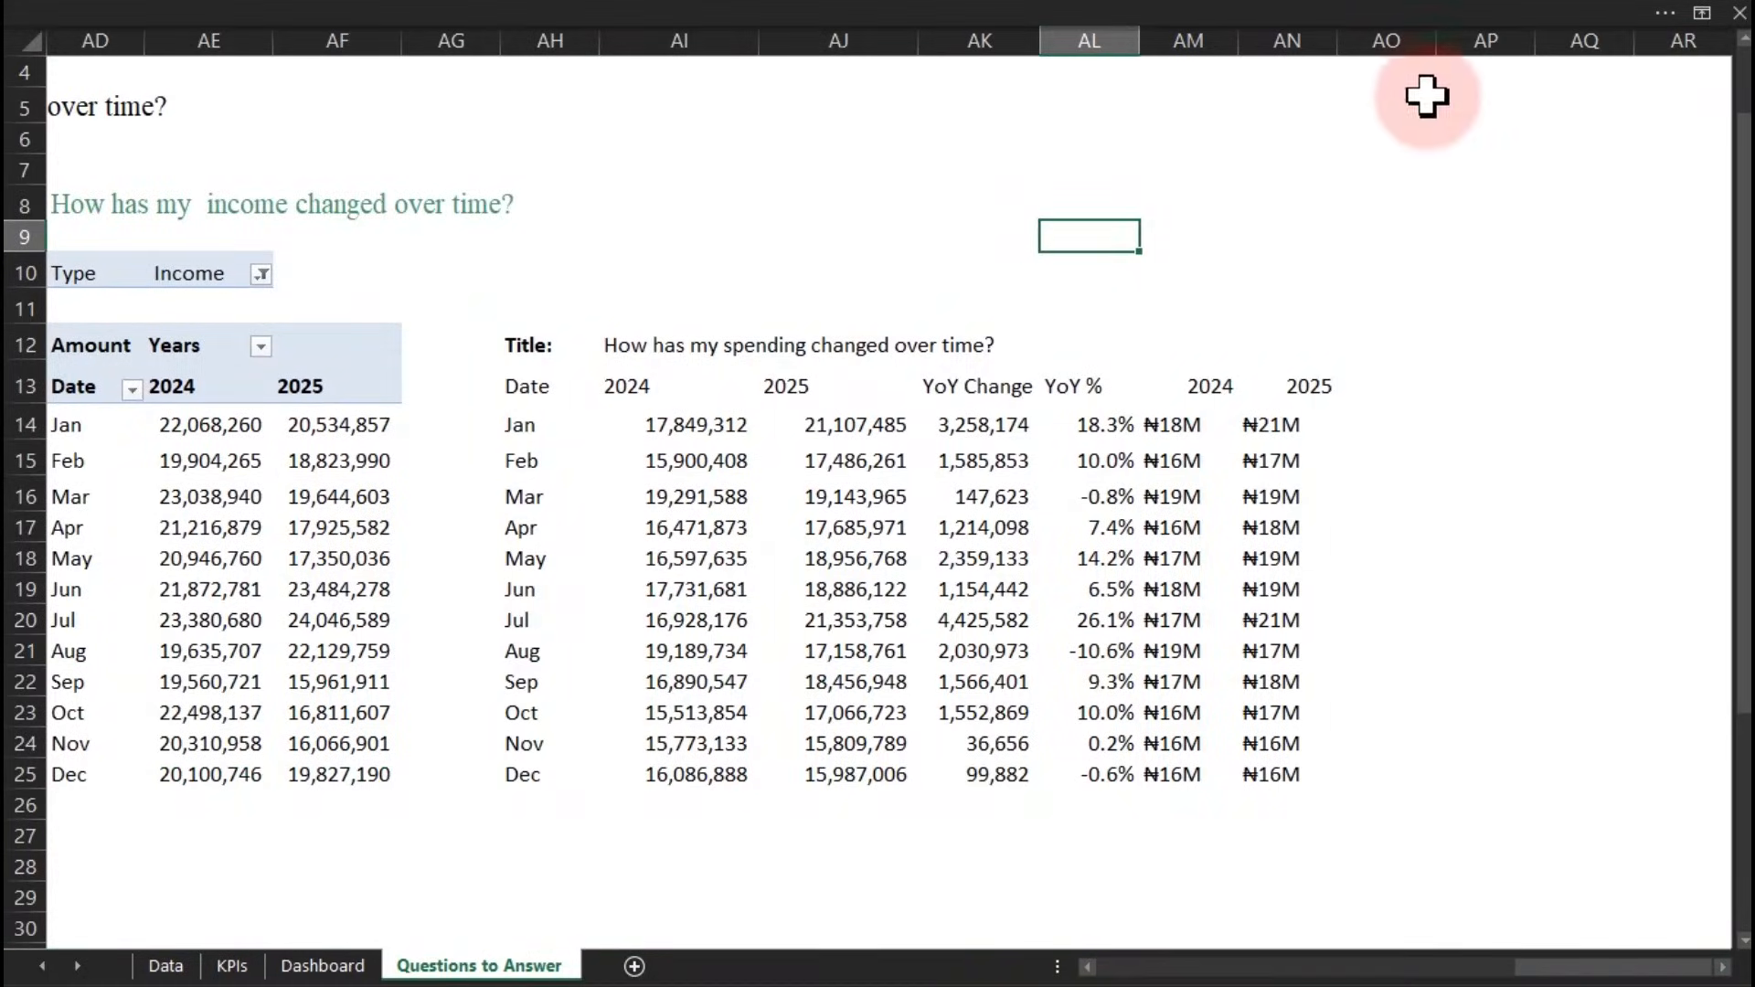
pyautogui.click(1460, 38)
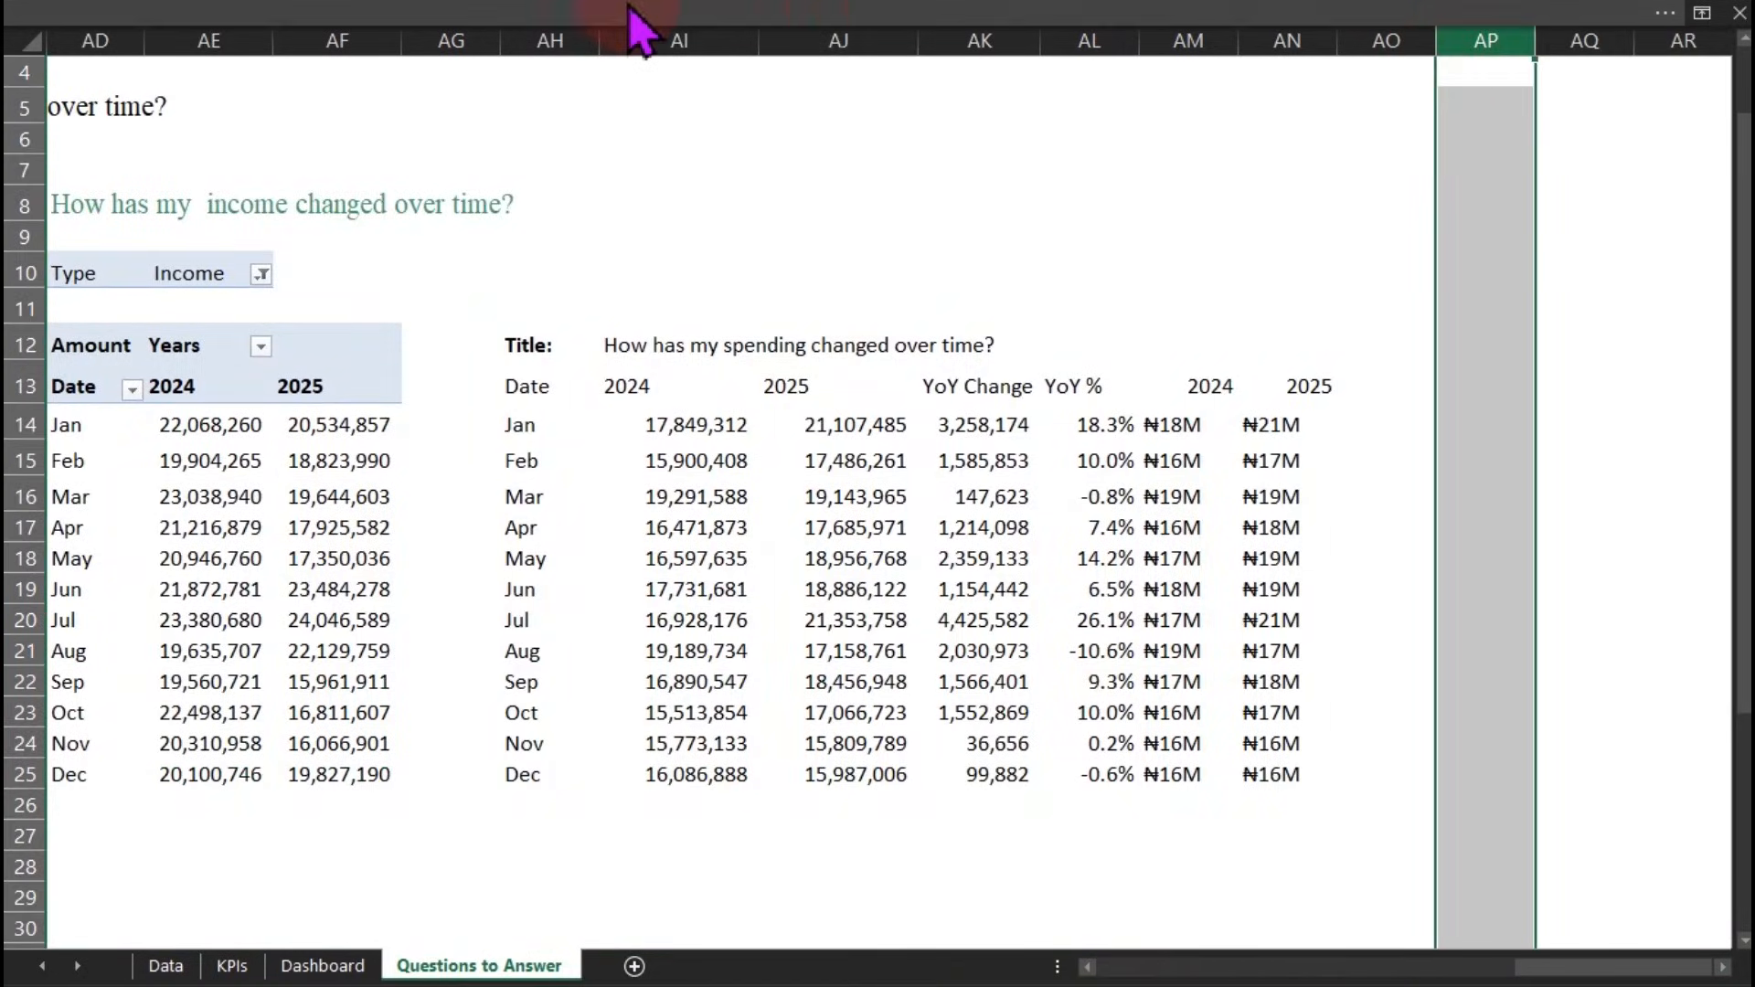
pyautogui.moveTo(640, 35)
pyautogui.click(117, 63)
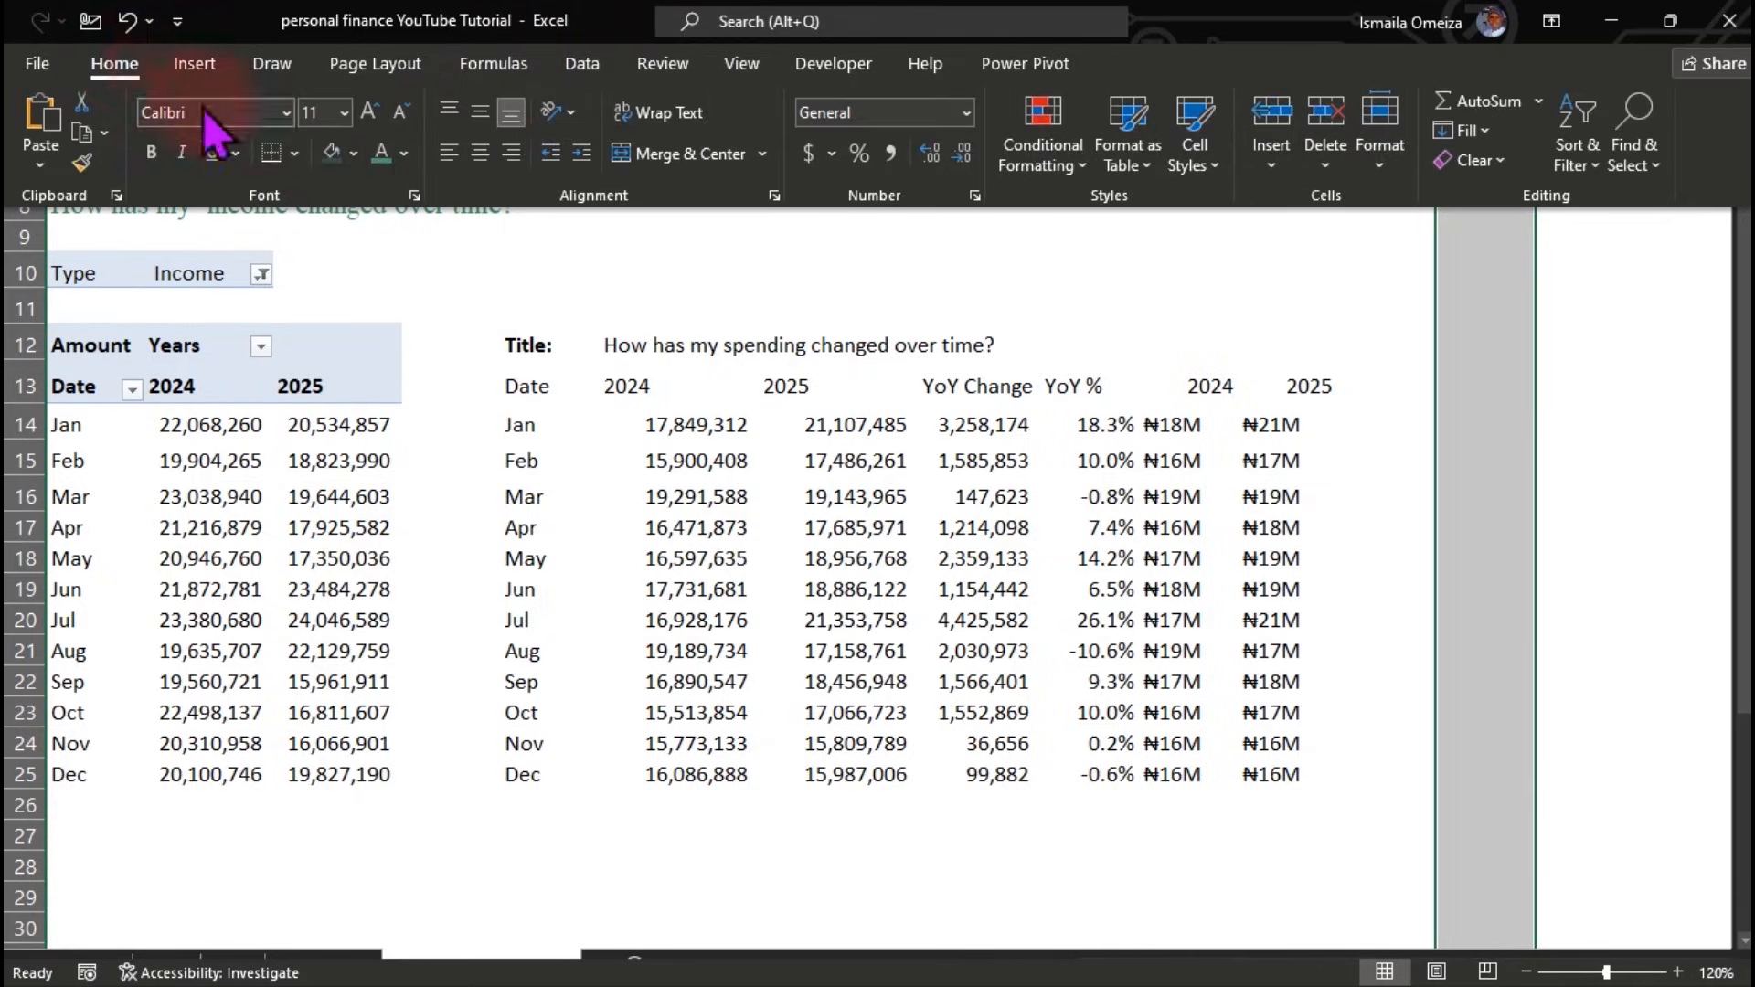
pyautogui.click(327, 152)
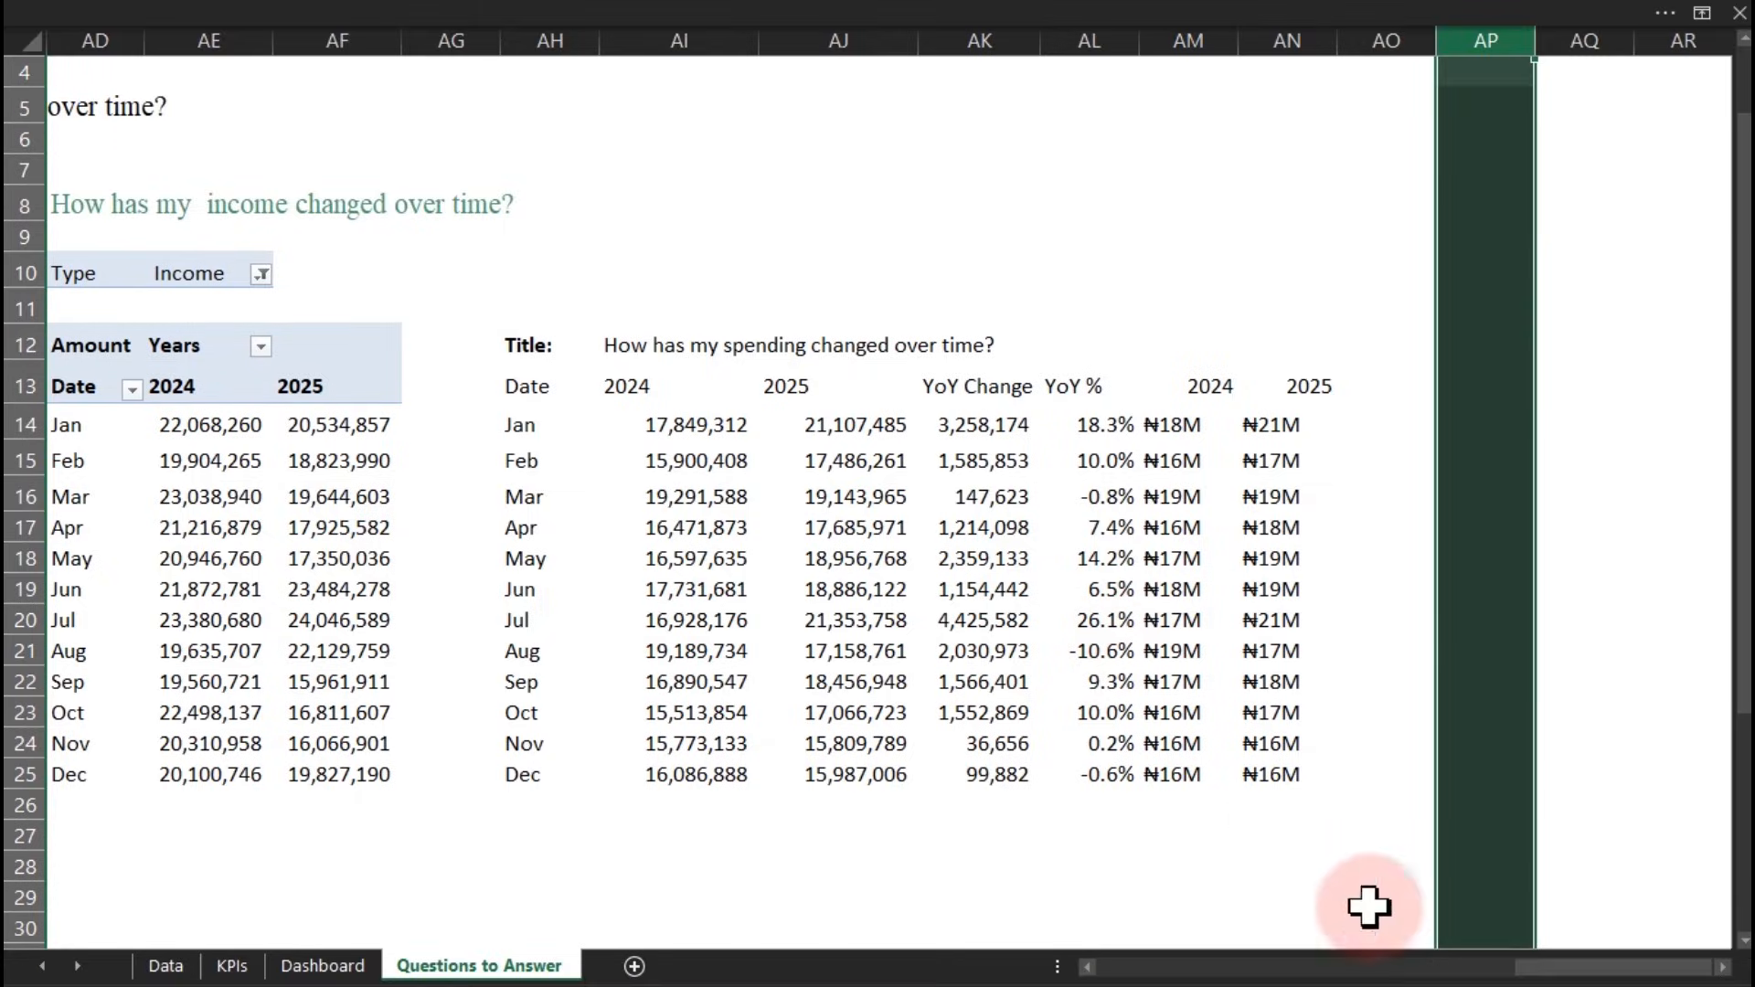
# Move the question "How do my habits change on weekends vs weekdays?" from cell C10 to cell AR12
pyautogui.moveTo(1503, 973); pyautogui.dragTo(1058, 969)
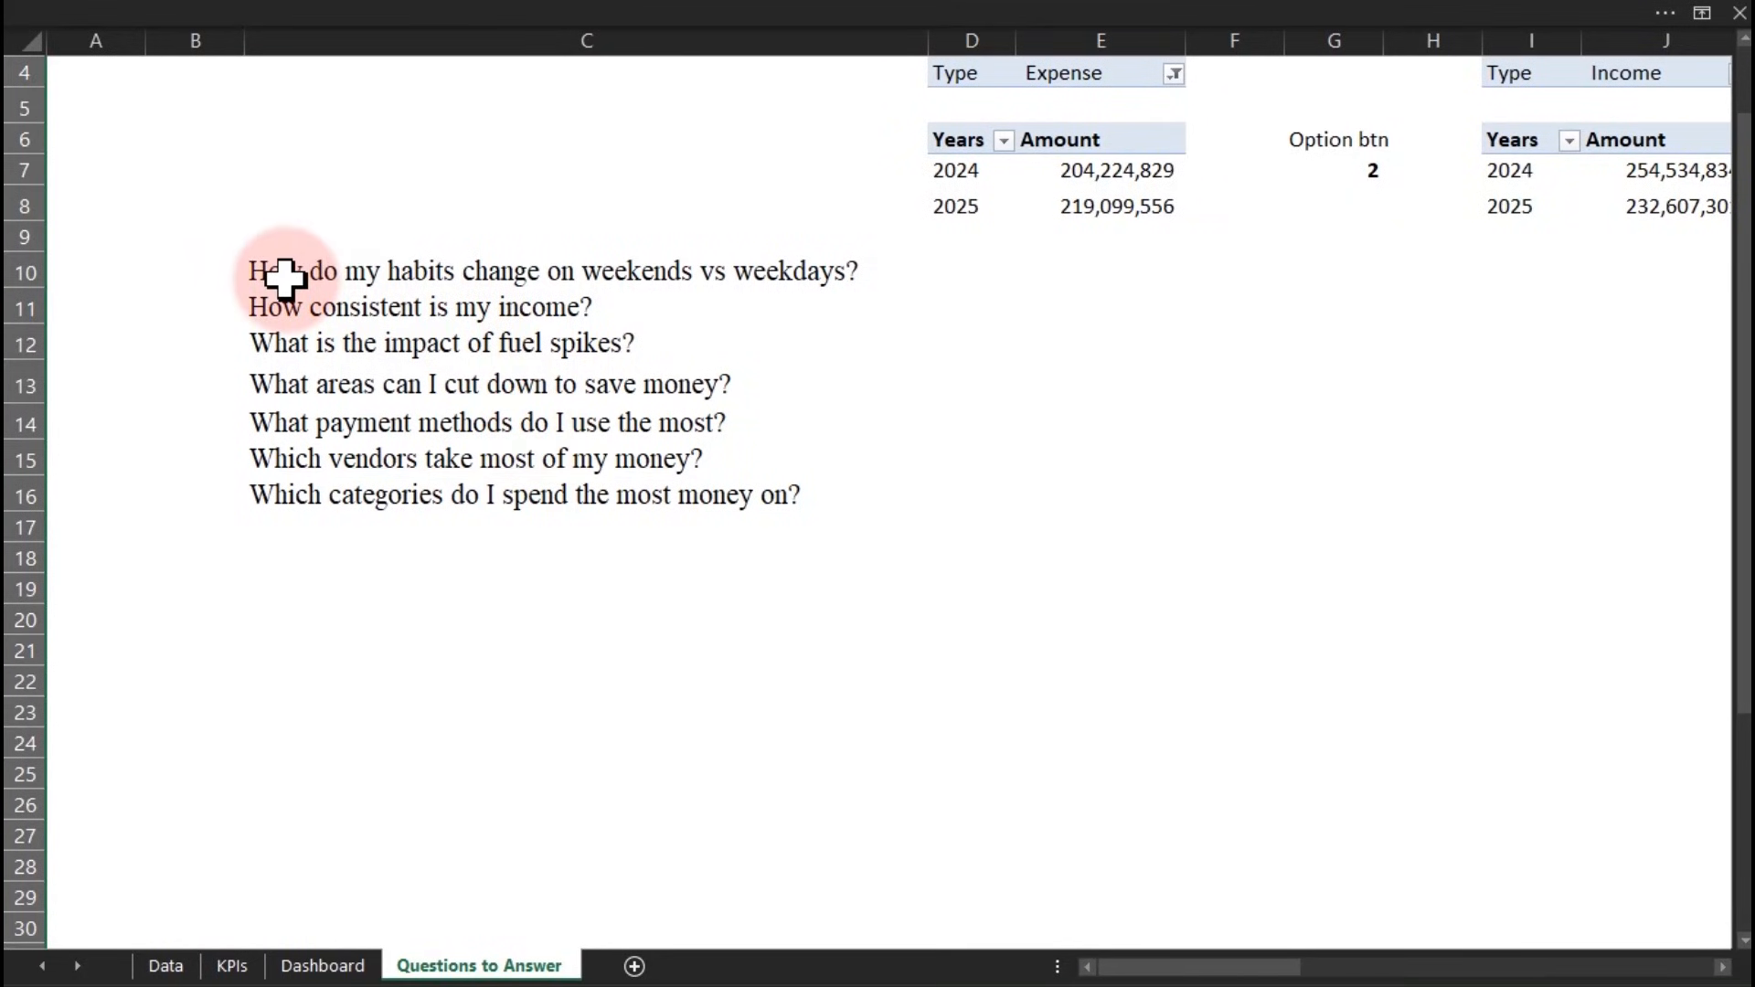
pyautogui.click(285, 279)
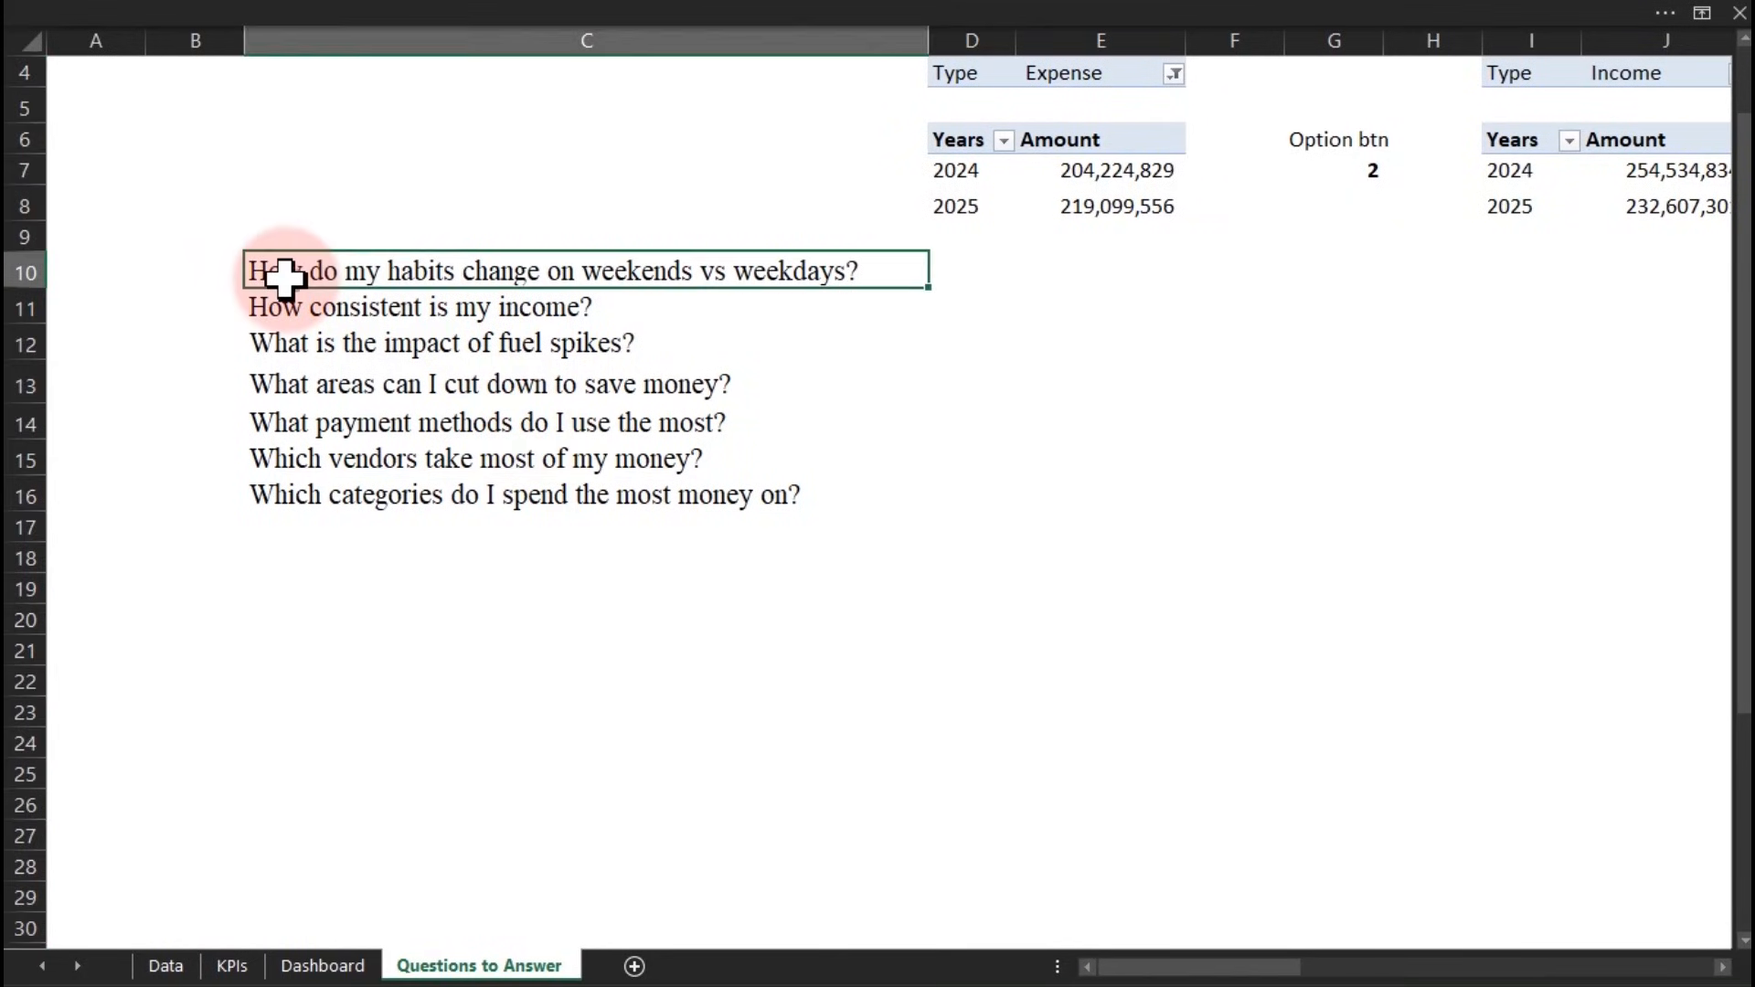
pyautogui.moveTo(284, 287); pyautogui.dragTo(598, 352)
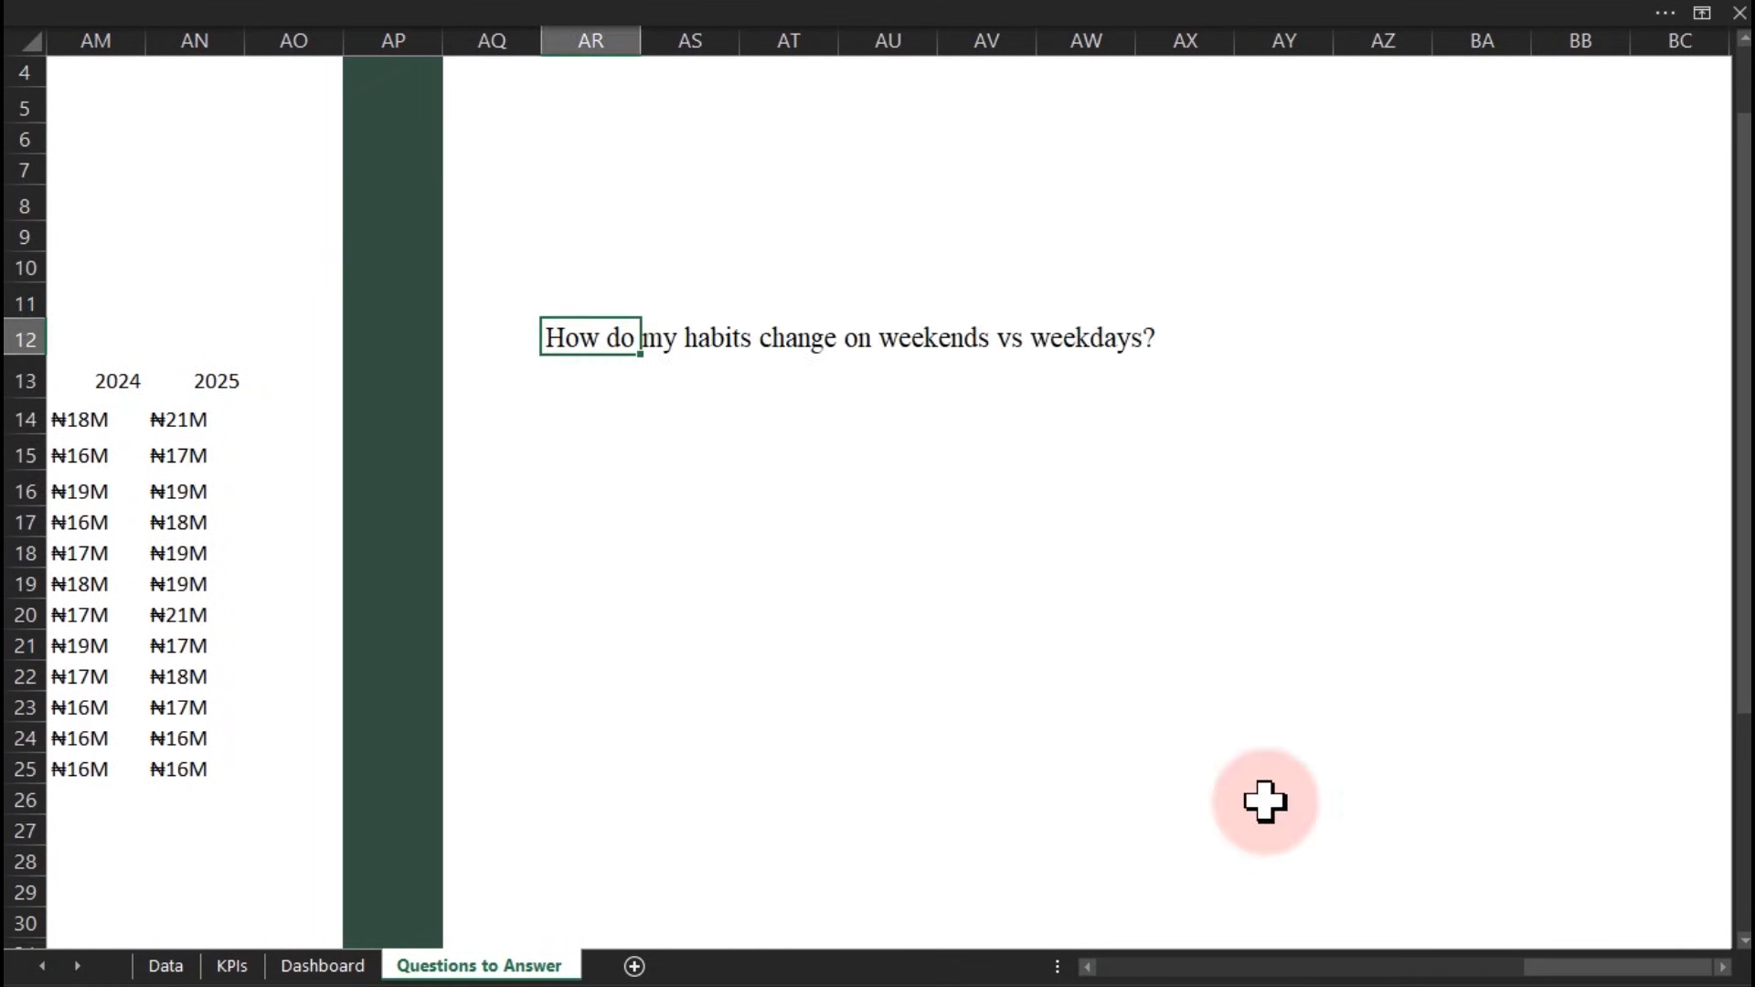
# Copy the monthly income PivotTable in AD10:AF25 and paste it at AR14, below the weekends vs weekdays question
pyautogui.moveTo(1554, 968); pyautogui.dragTo(1440, 964)
pyautogui.moveTo(482, 274); pyautogui.dragTo(784, 777)
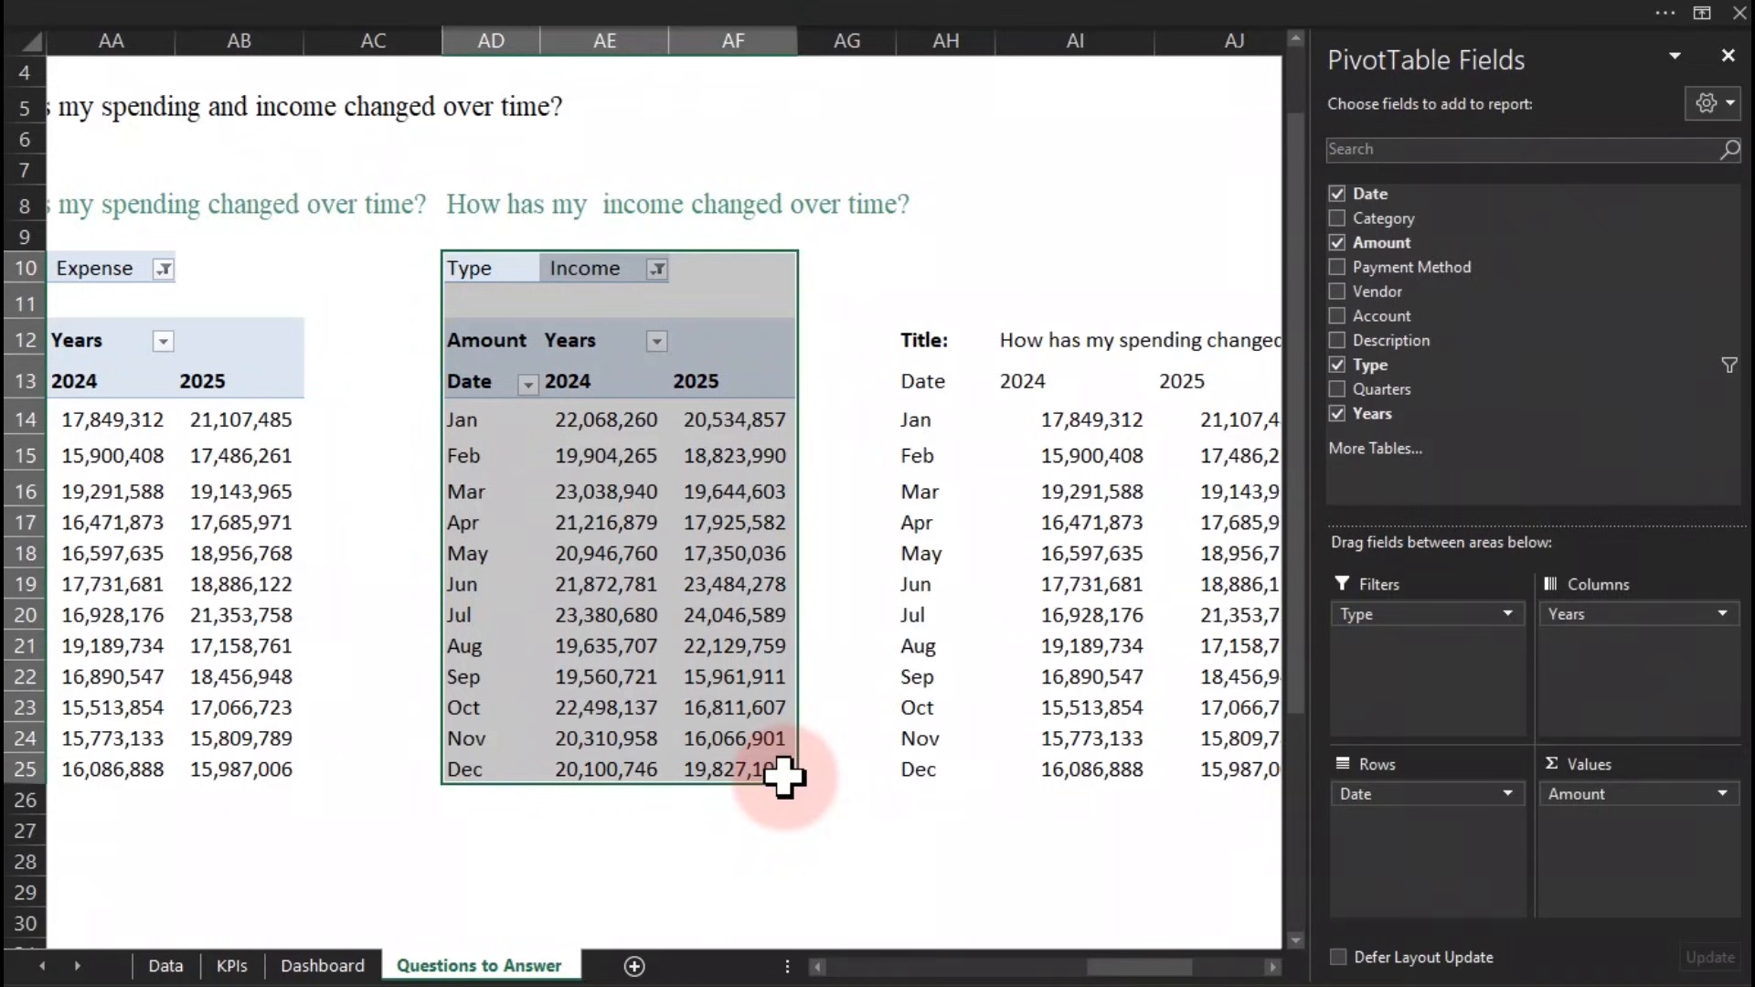
pyautogui.hotkey('ctrl', 'c')
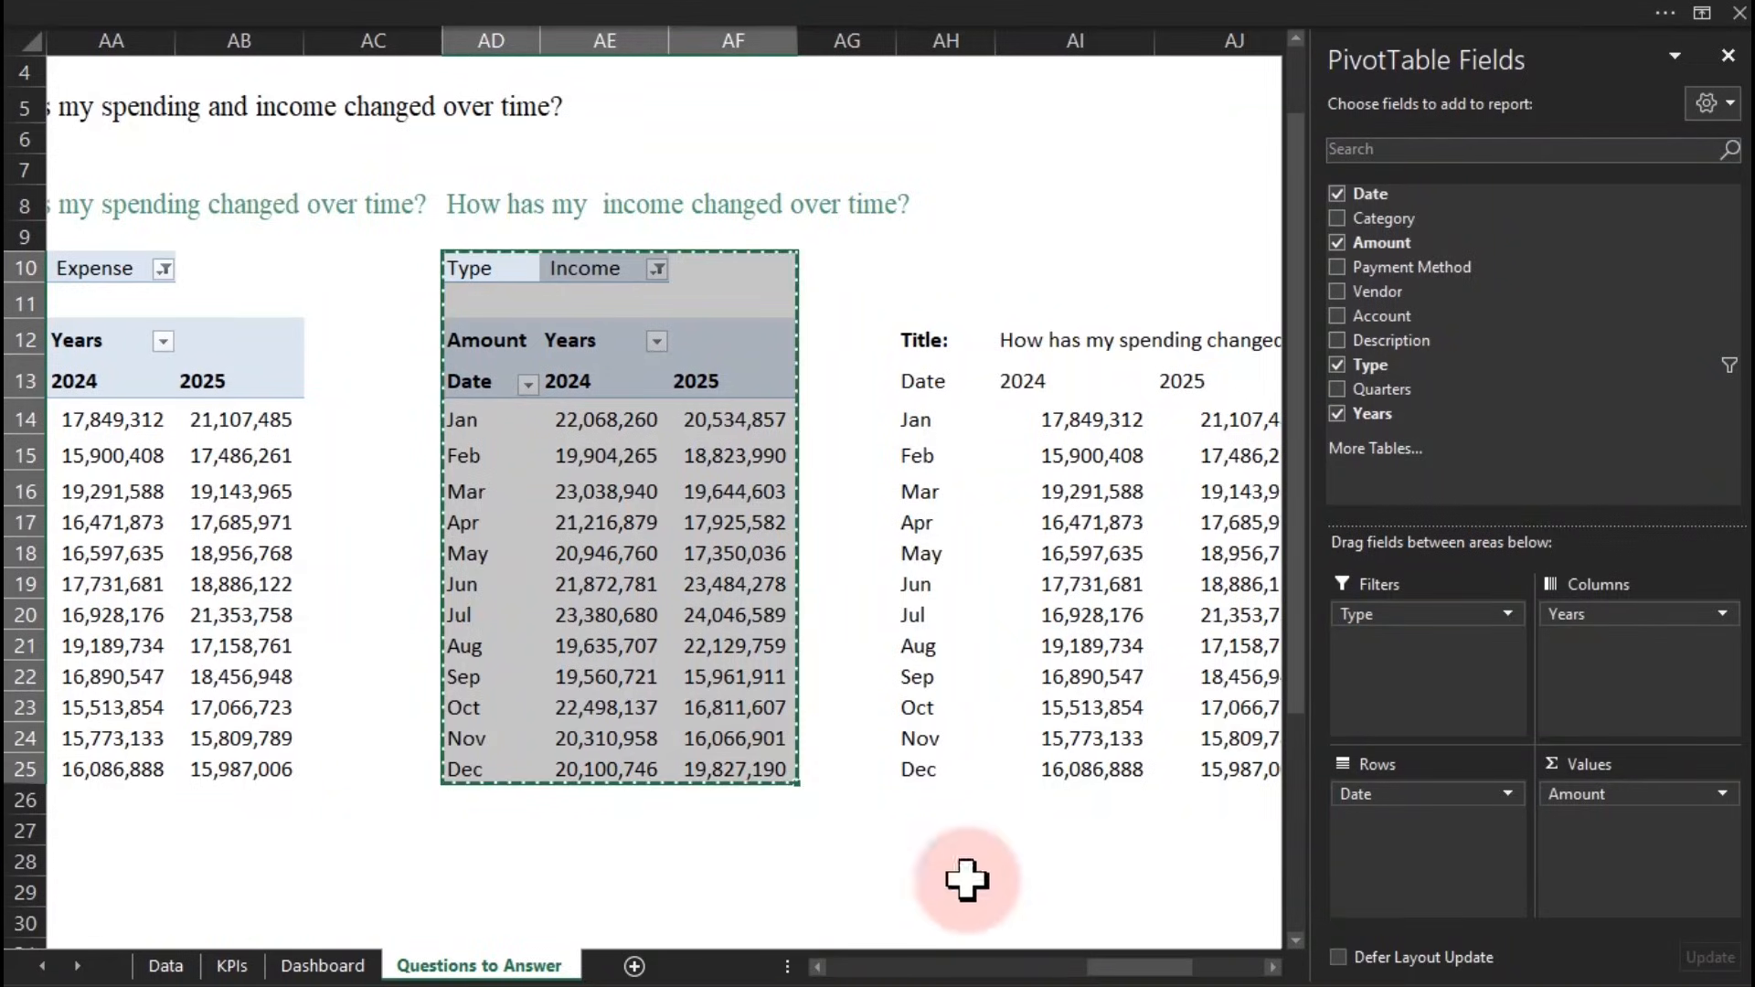
pyautogui.click(1273, 967)
pyautogui.click(1273, 967)
pyautogui.click(1273, 967)
pyautogui.click(1272, 967)
pyautogui.click(1272, 967)
pyautogui.click(1273, 967)
pyautogui.click(1272, 967)
pyautogui.click(1272, 967)
pyautogui.click(1272, 968)
pyautogui.click(1272, 967)
pyautogui.click(1272, 967)
pyautogui.click(479, 422)
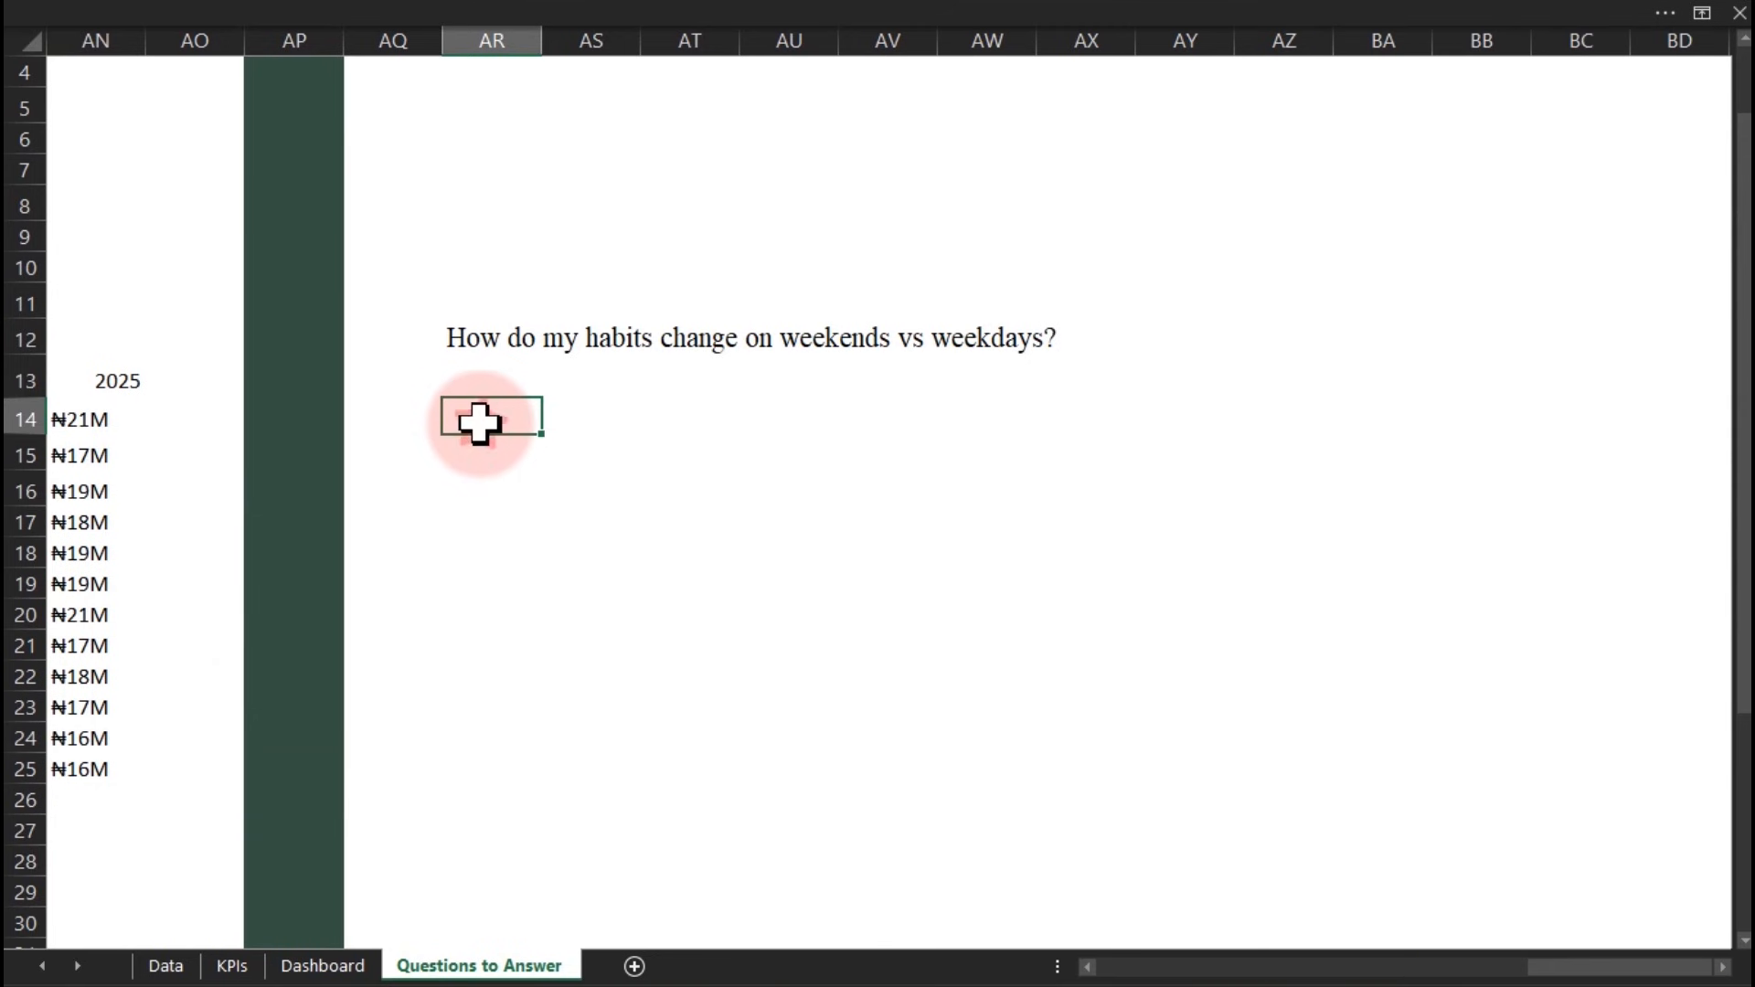
pyautogui.hotkey('ctrl', 'v')
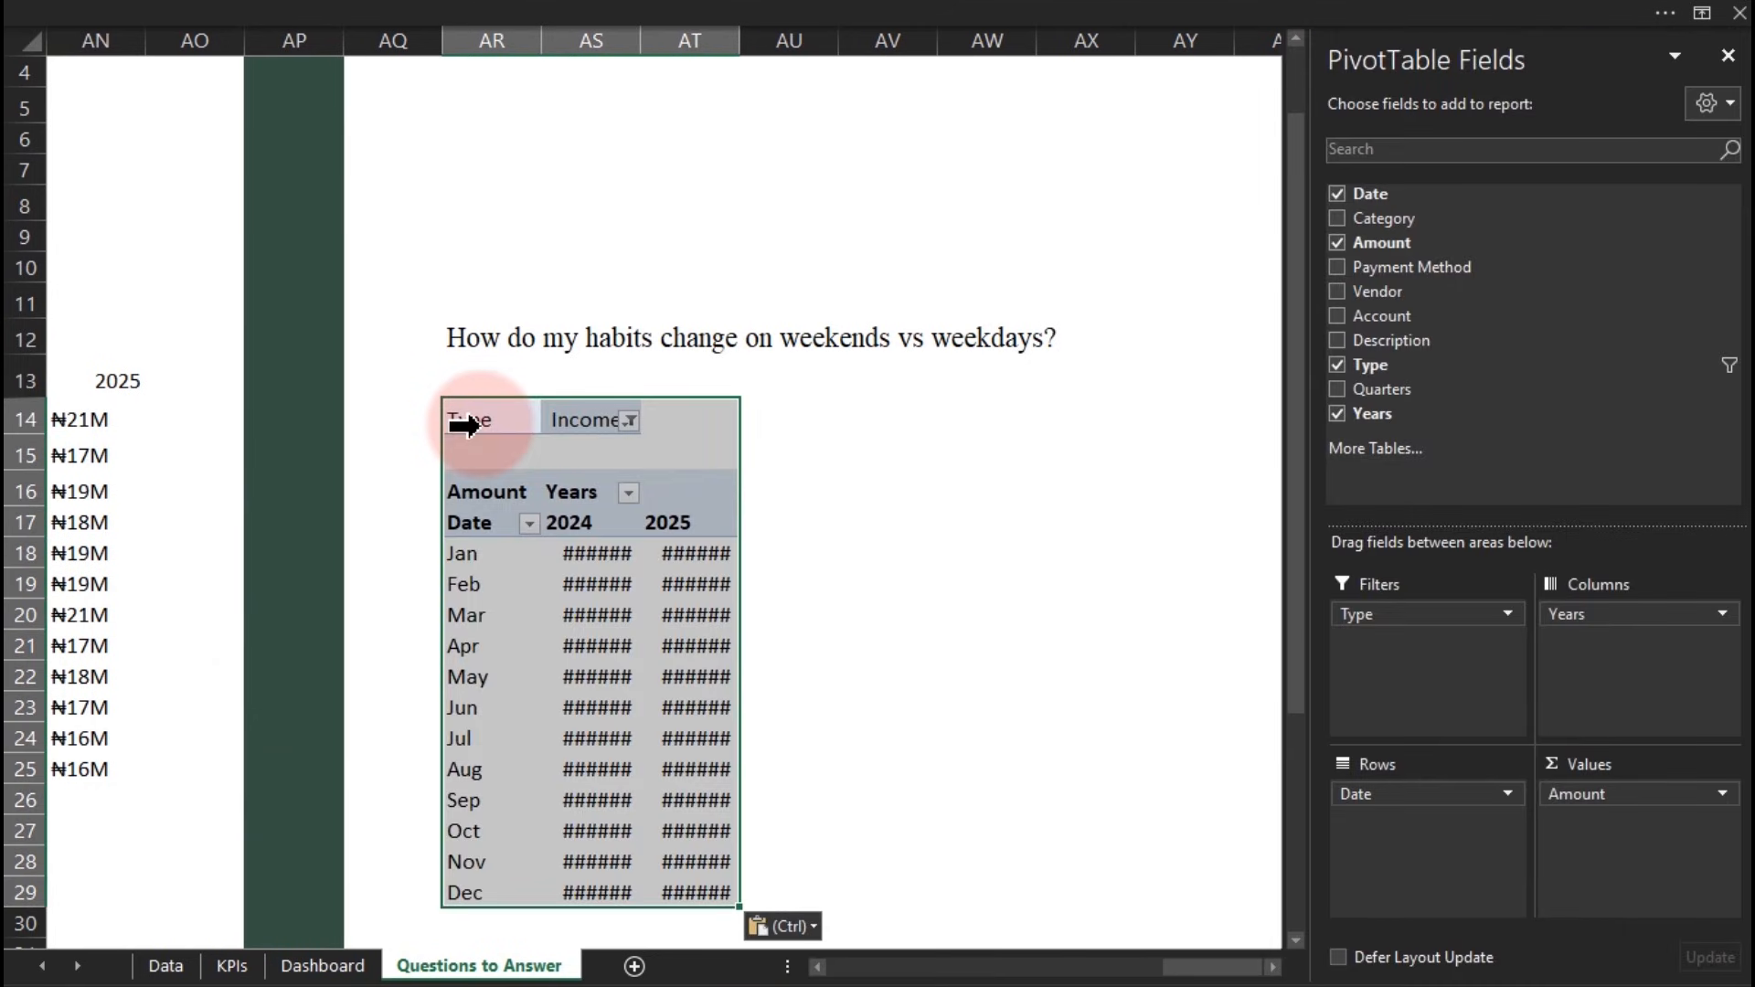
# Show the formula bar again and link the title of the Dashboard's lower middle card to cell AR12 of Questions to Answer
pyautogui.click(322, 966)
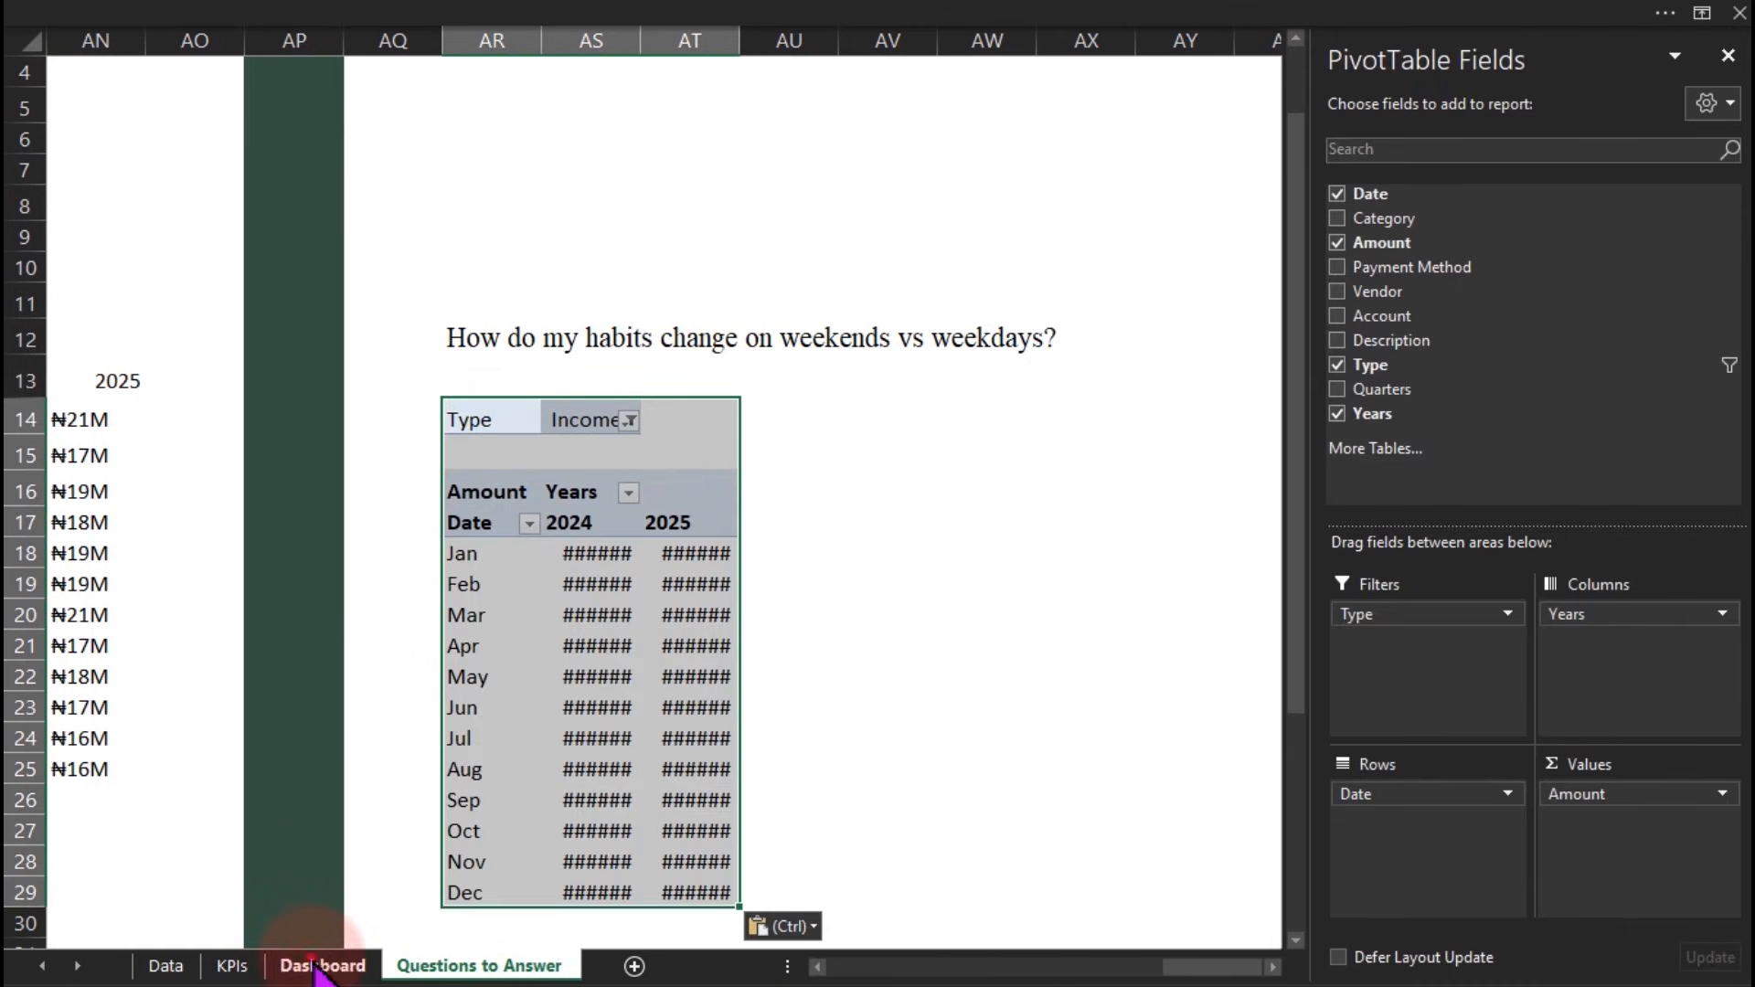
pyautogui.click(622, 630)
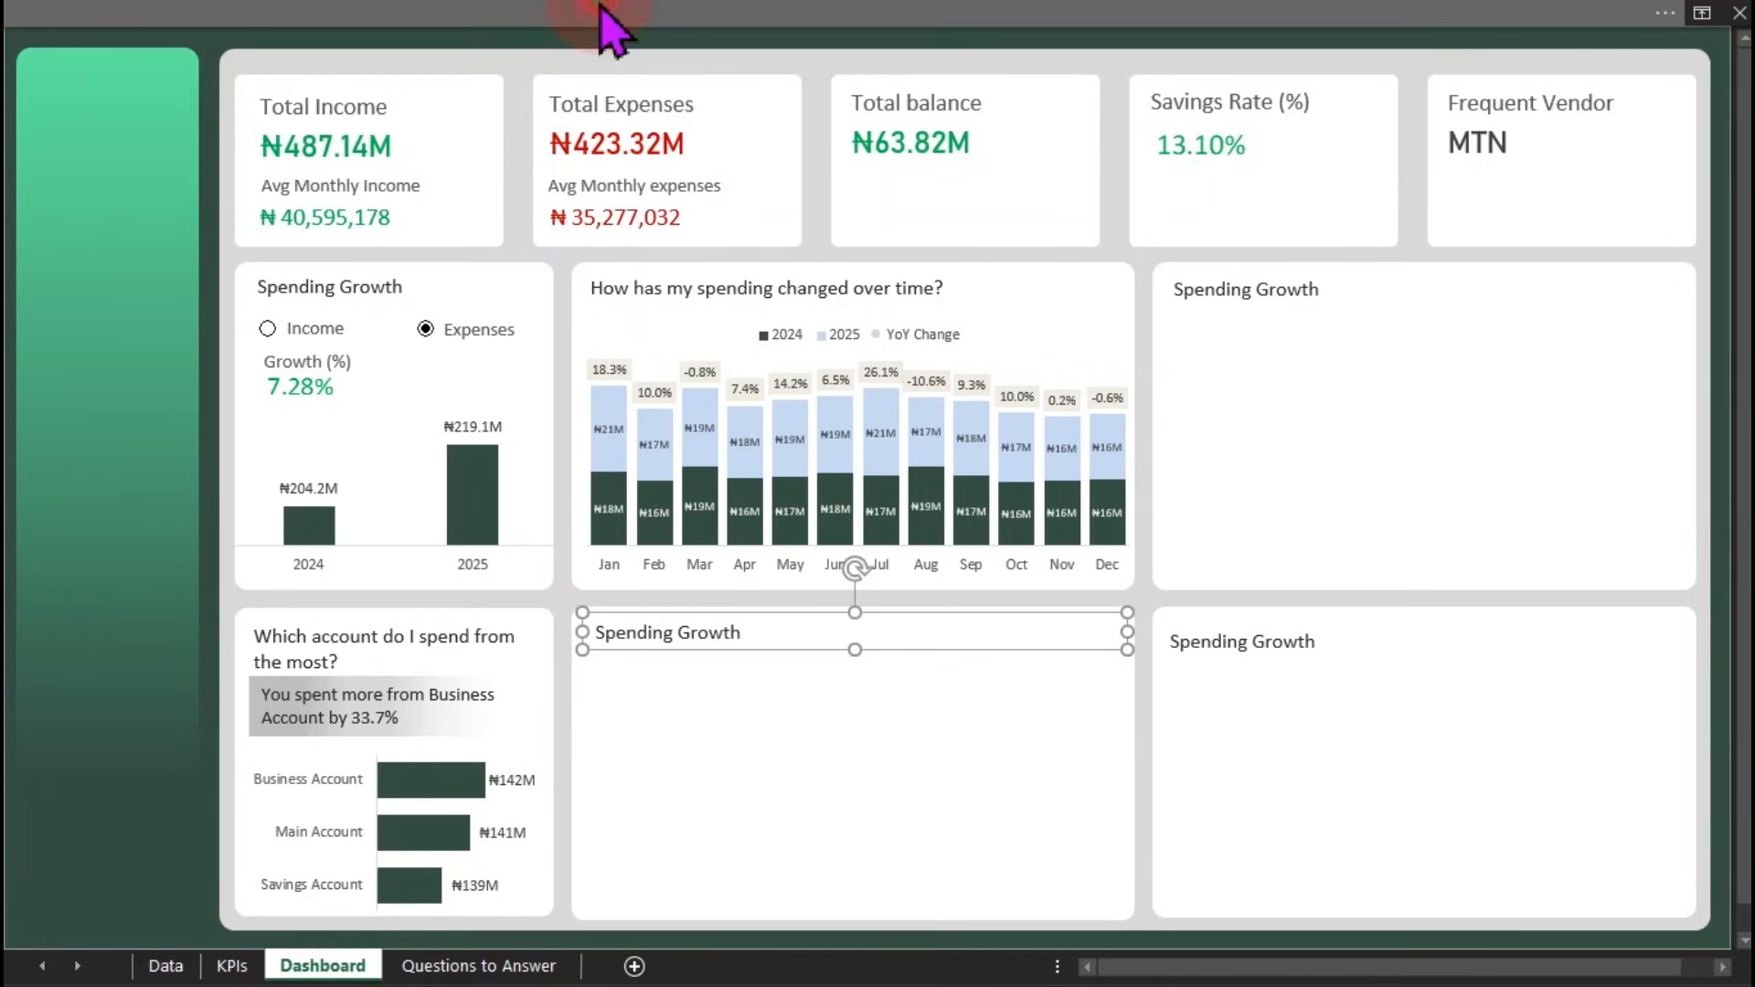
pyautogui.click(588, 18)
pyautogui.click(738, 64)
pyautogui.click(427, 110)
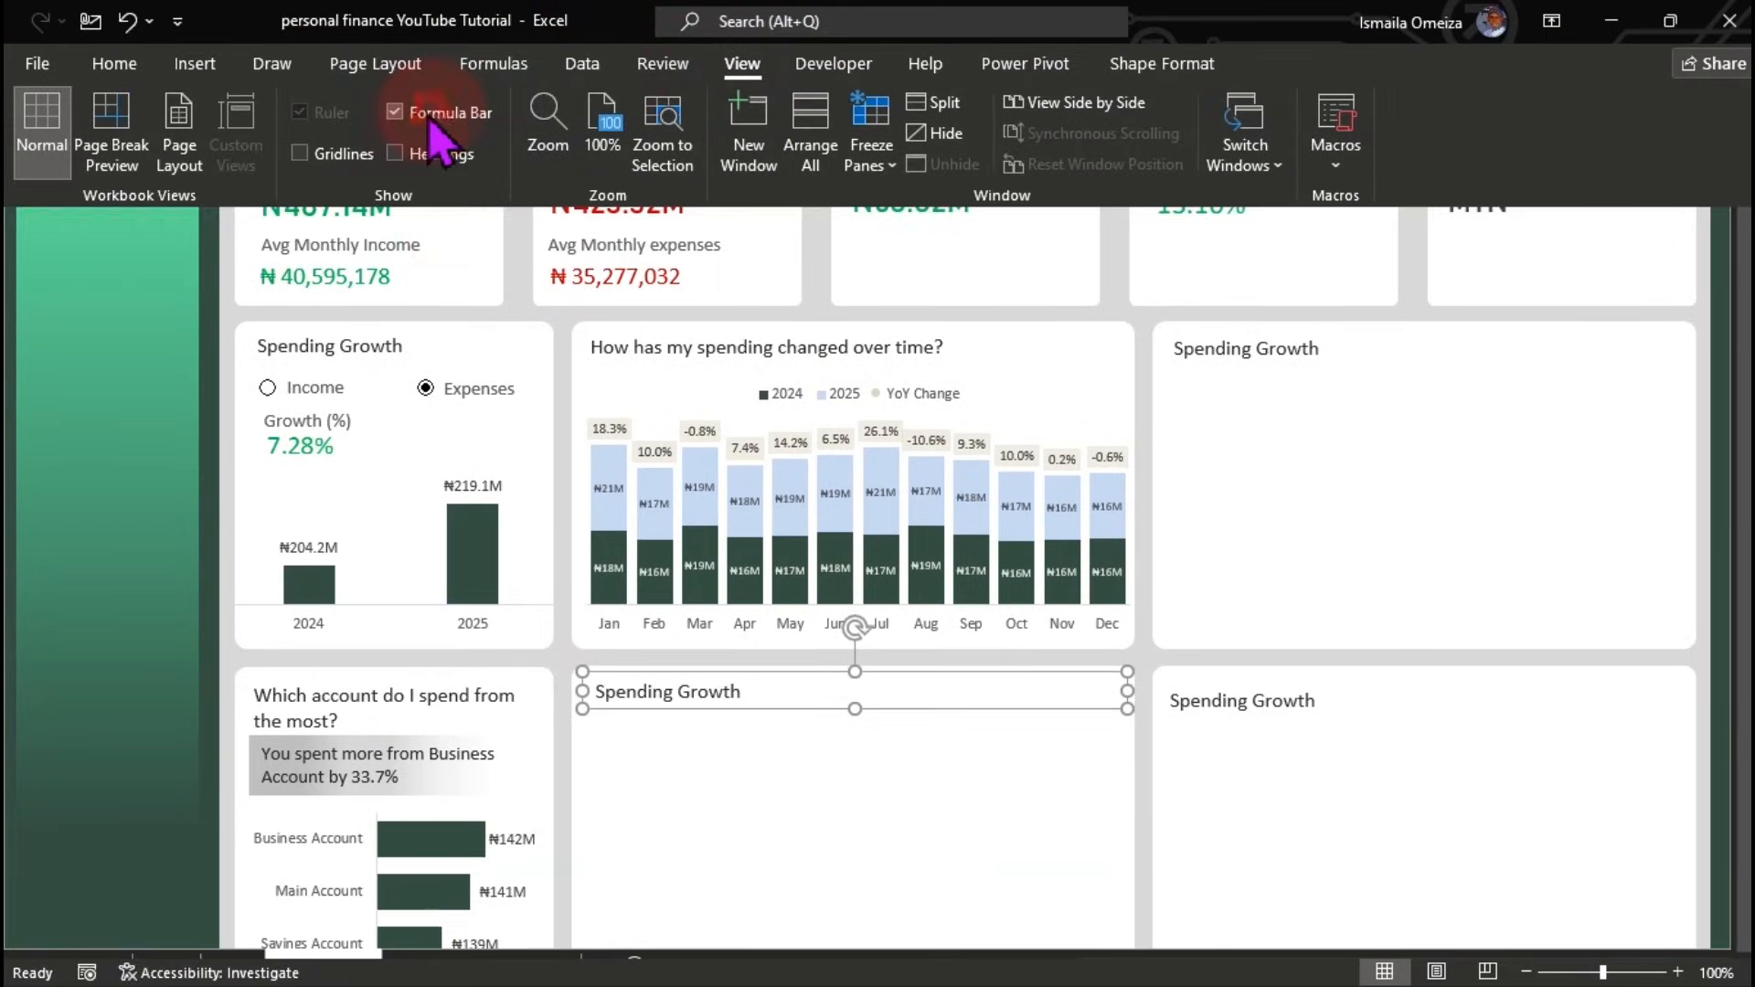
pyautogui.click(346, 57)
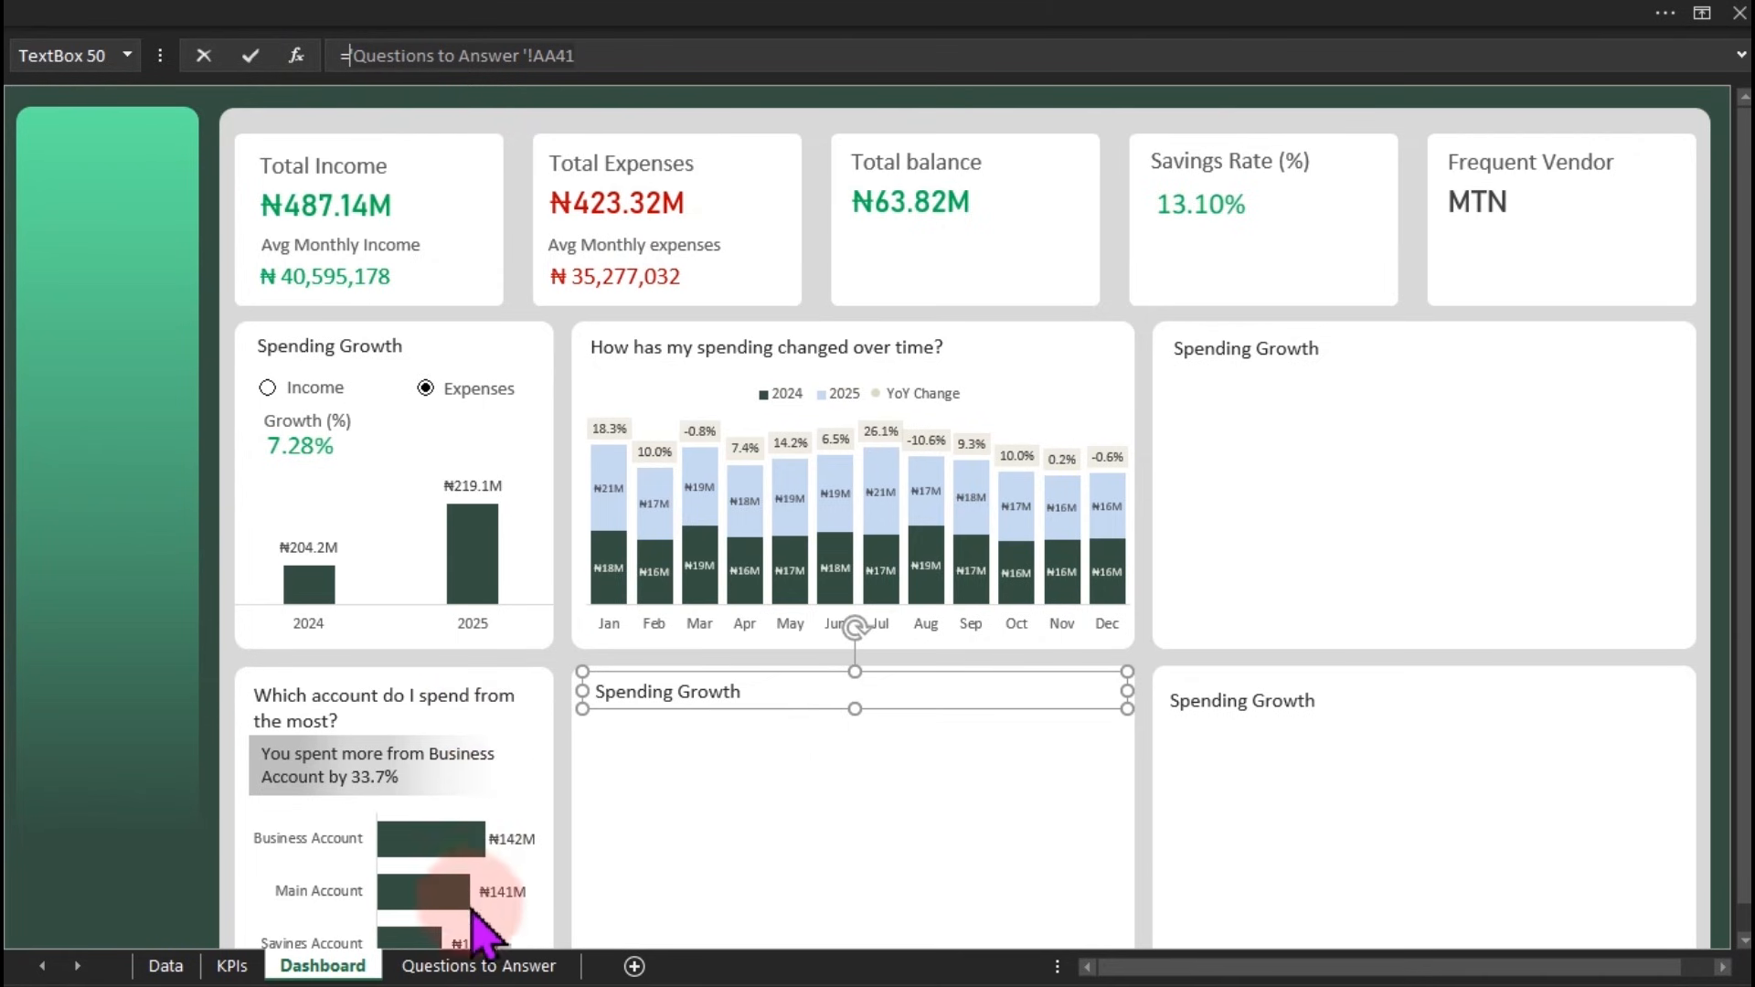
pyautogui.click(480, 966)
pyautogui.click(494, 400)
pyautogui.press('Return')
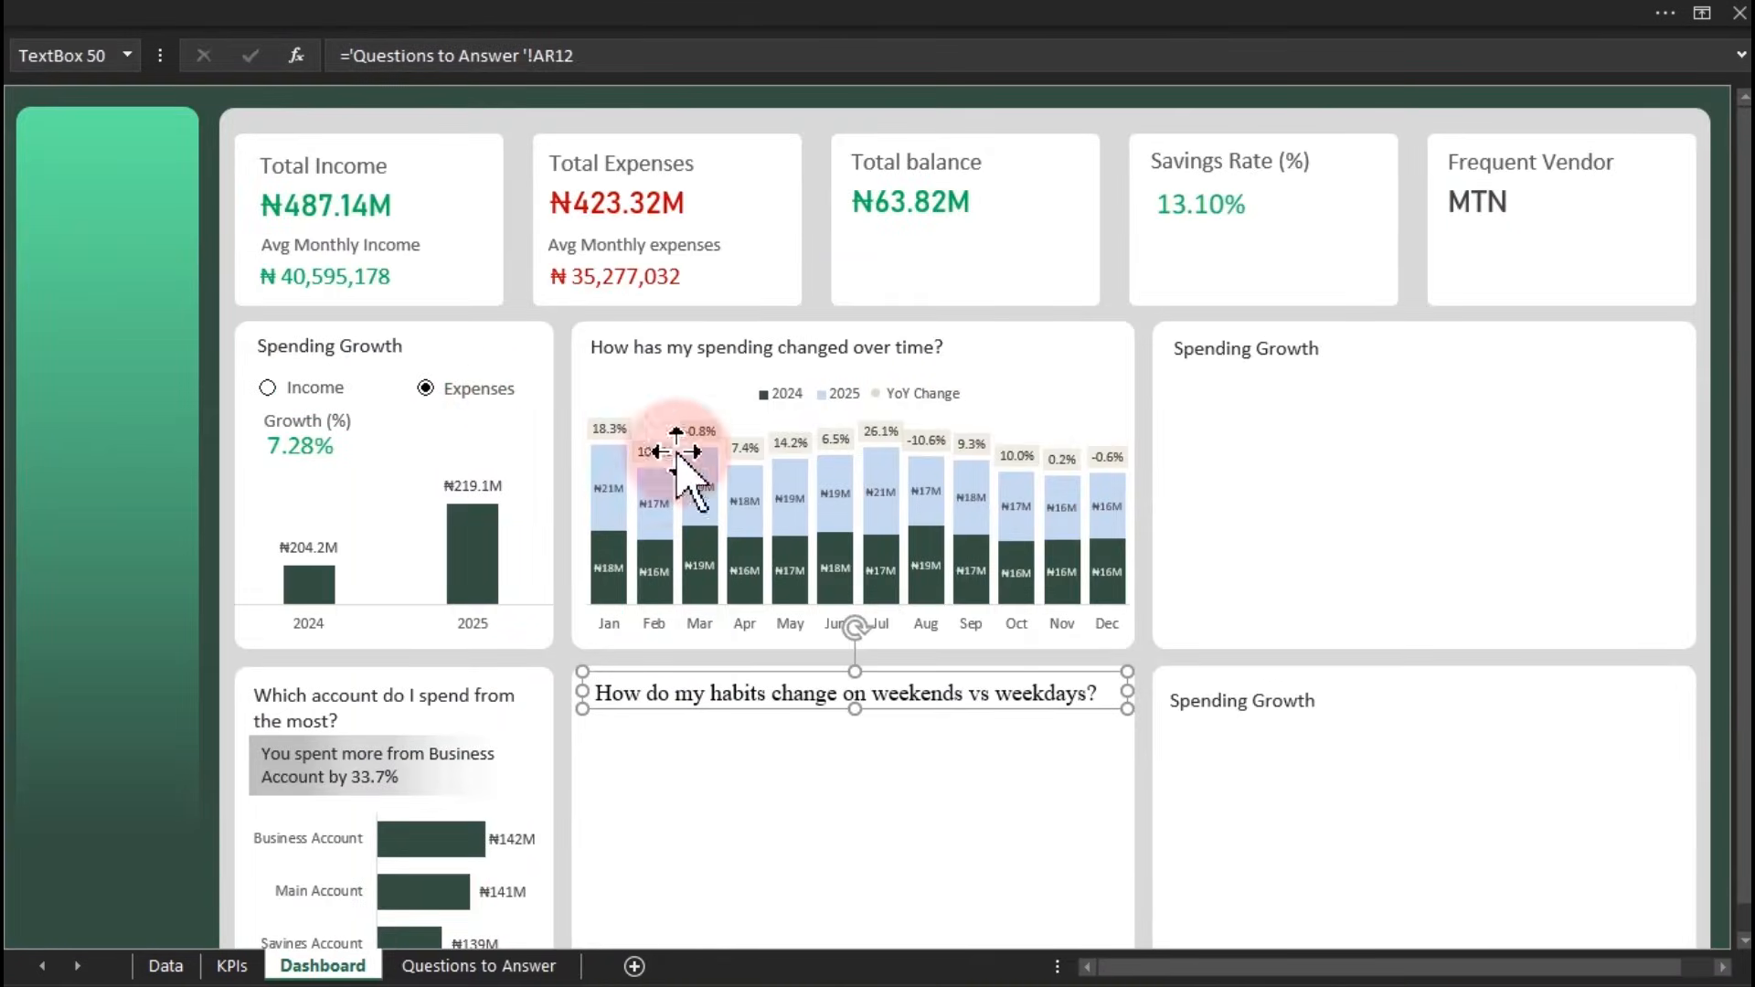
# Copy the monthly spending chart title's formatting onto the weekends vs weekdays card title
pyautogui.click(681, 349)
pyautogui.click(282, 19)
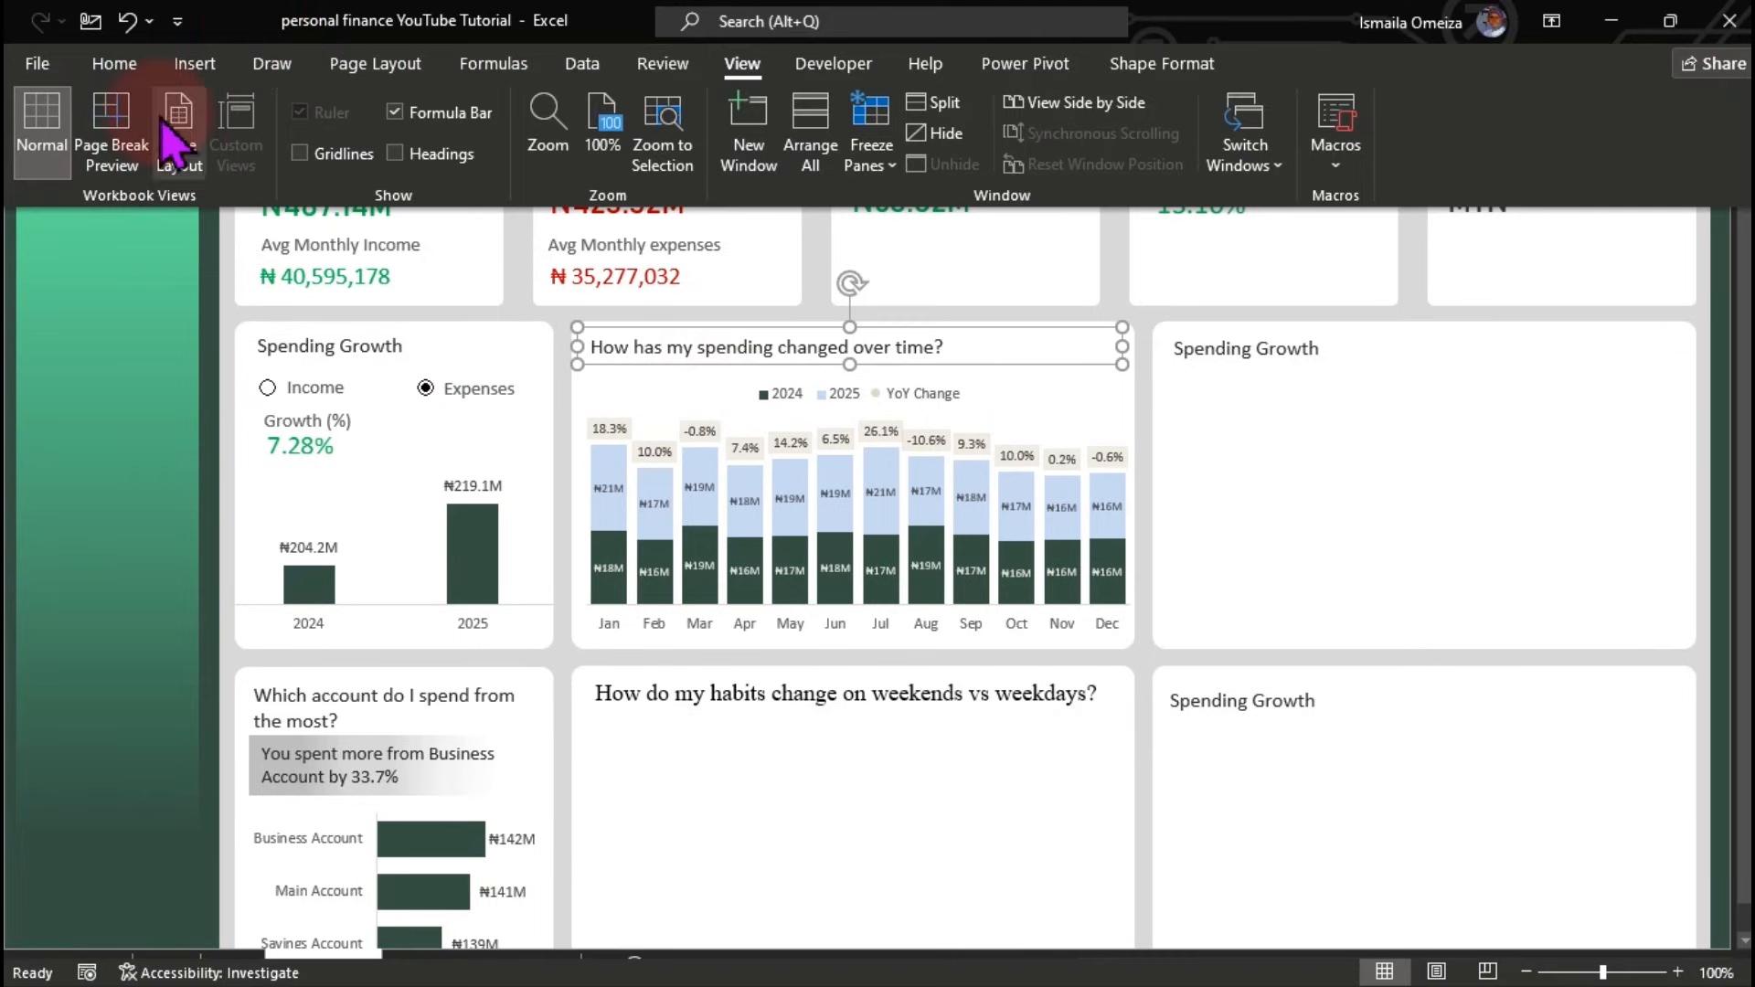
pyautogui.click(108, 66)
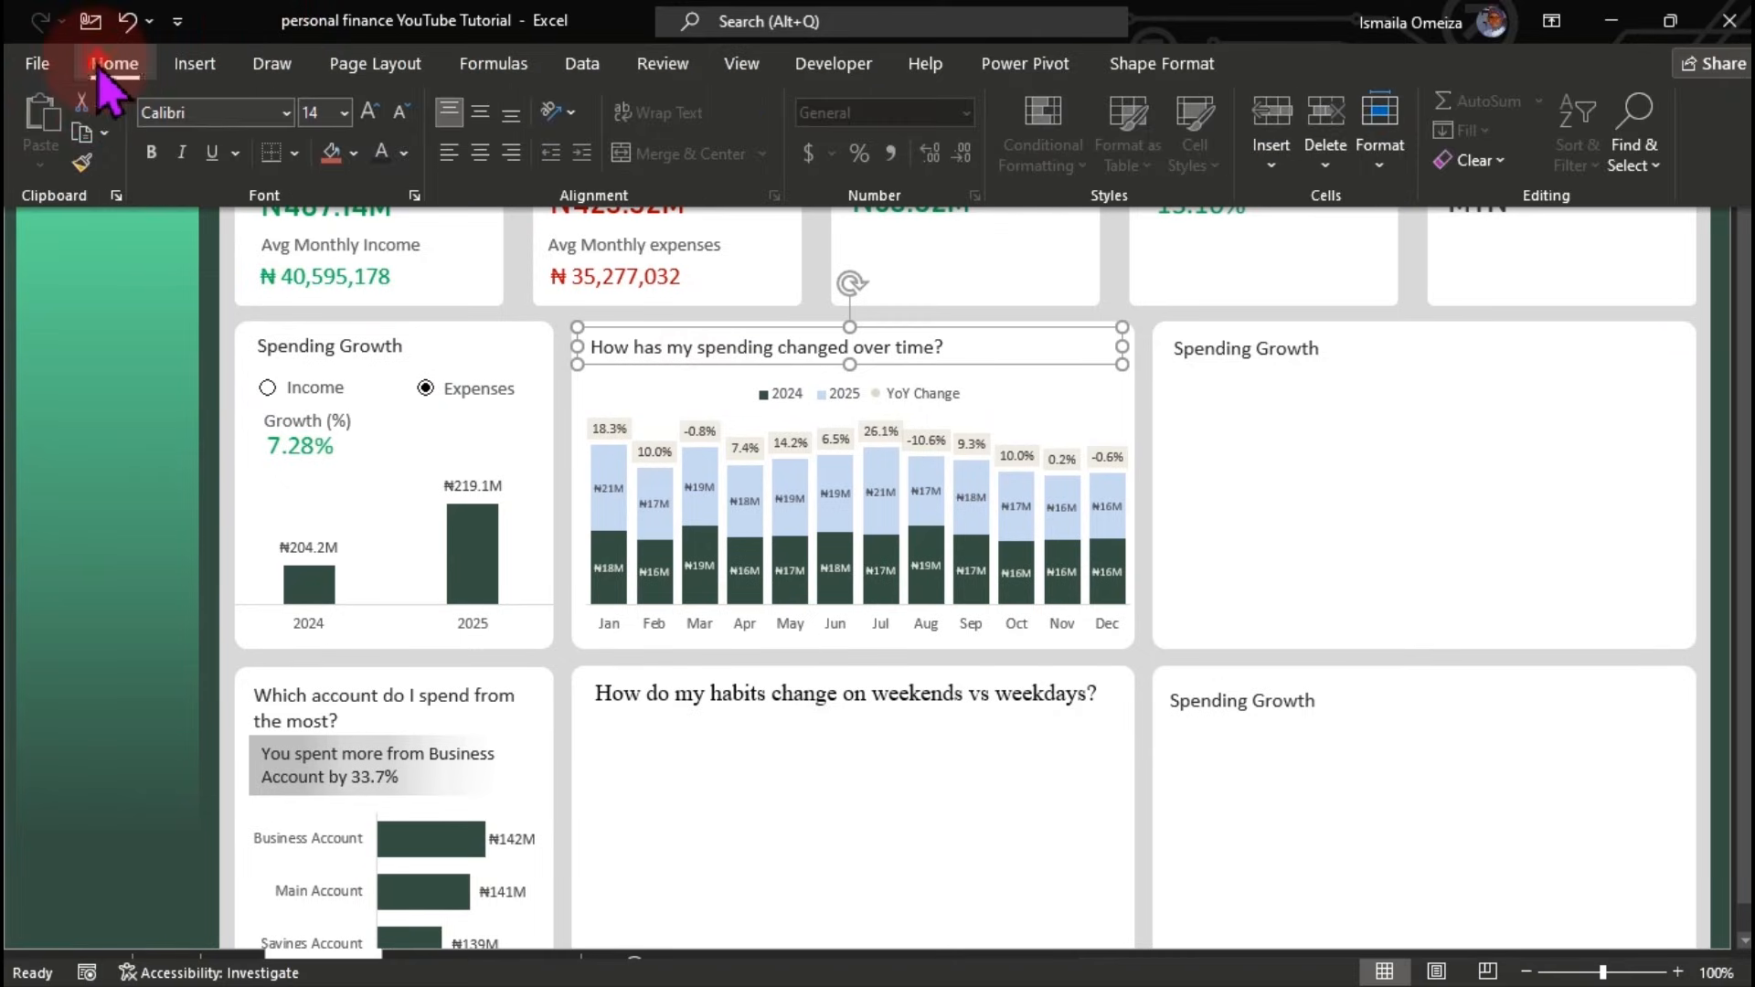
pyautogui.click(81, 163)
pyautogui.click(673, 700)
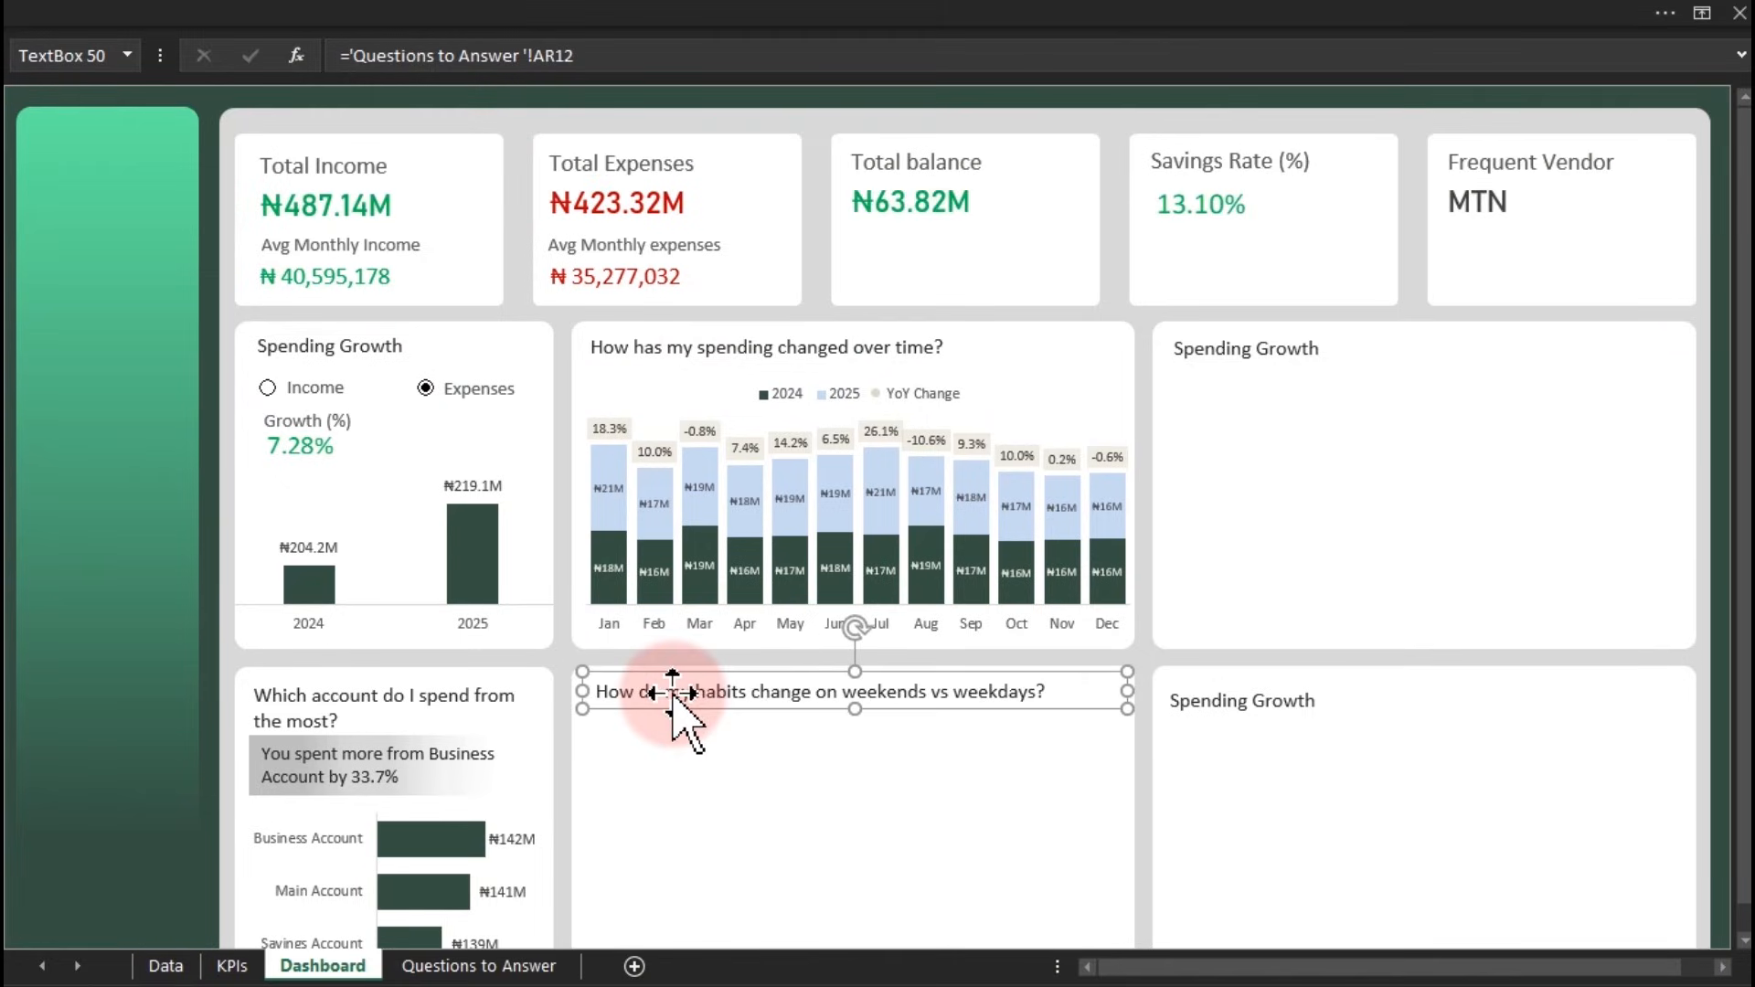
pyautogui.click(884, 827)
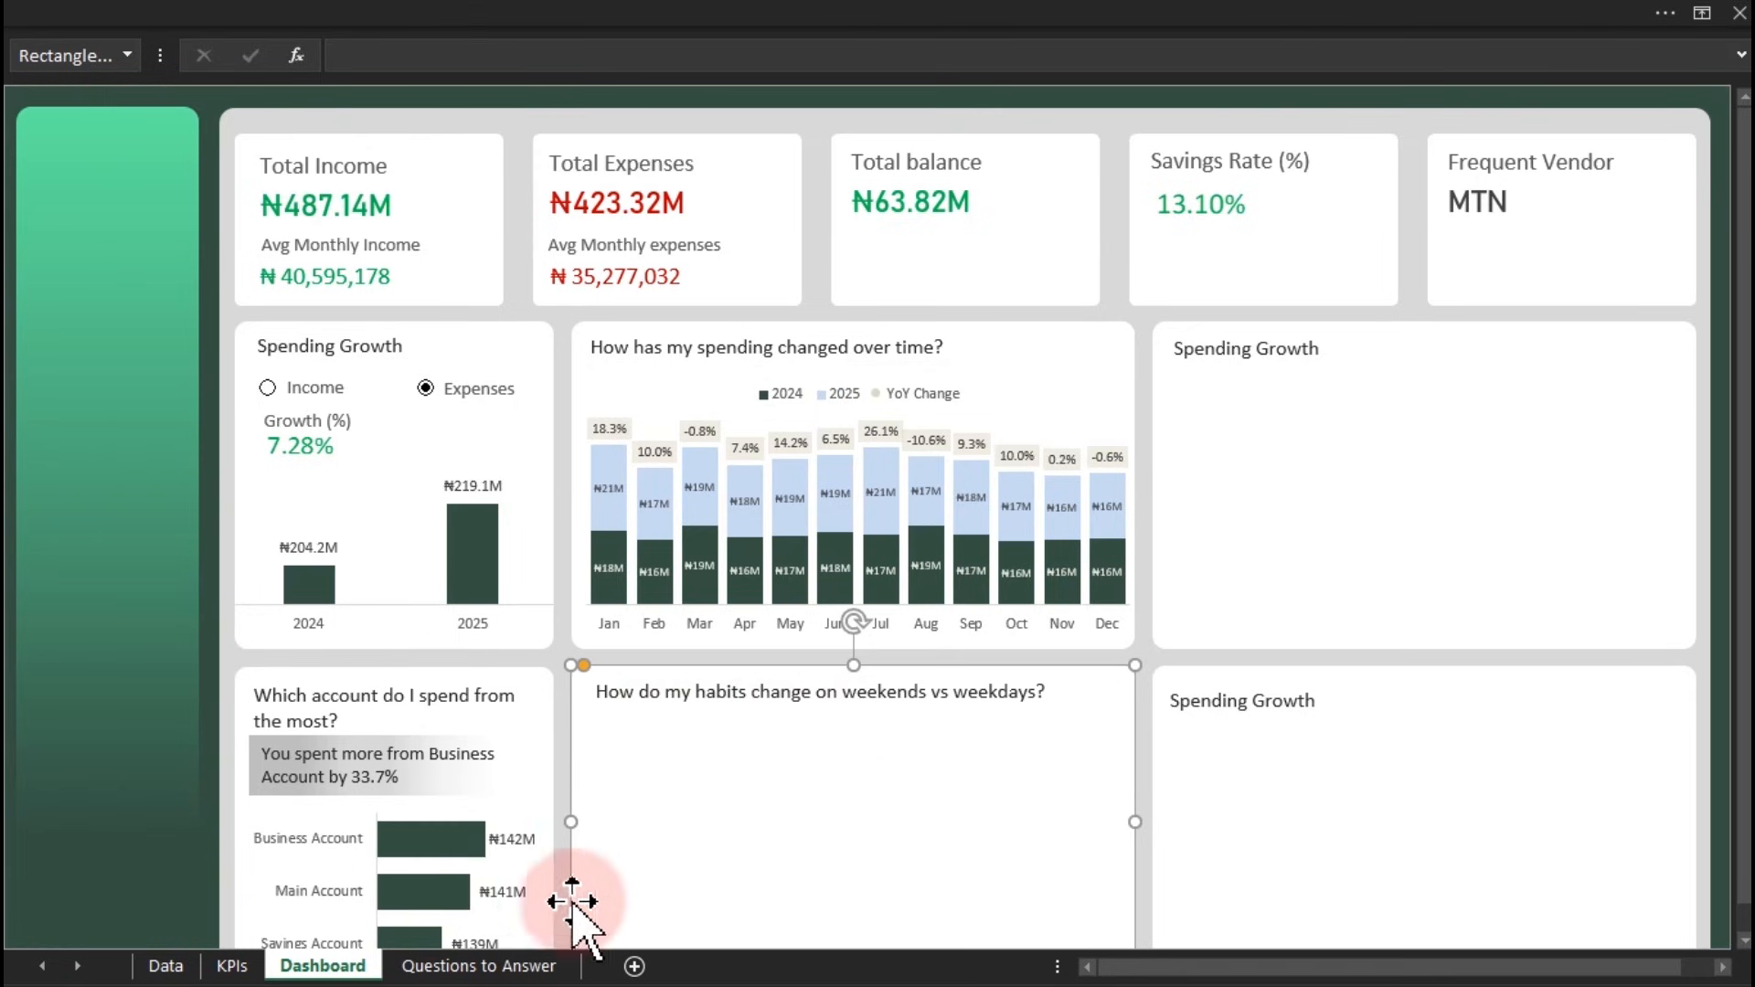
# Remove the Date, Type and Years fields from the pasted PivotTable on Questions to Answer, leaving only Amount
pyautogui.click(500, 965)
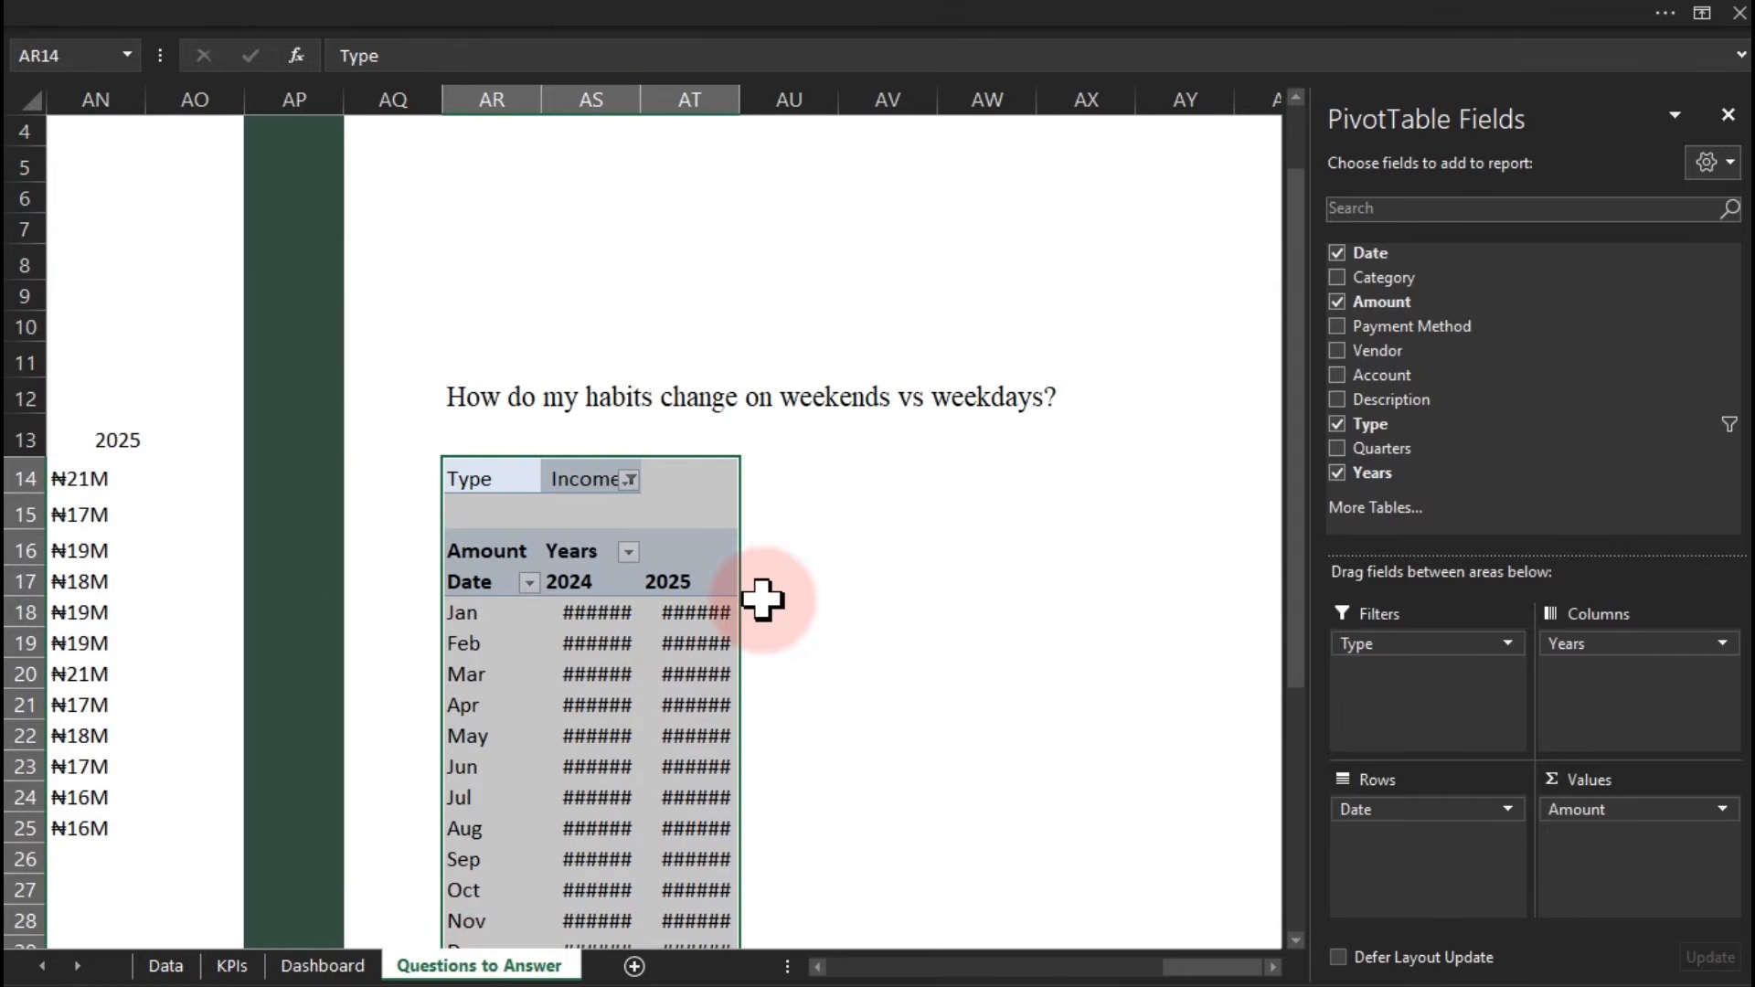
pyautogui.moveTo(1398, 812); pyautogui.dragTo(952, 726)
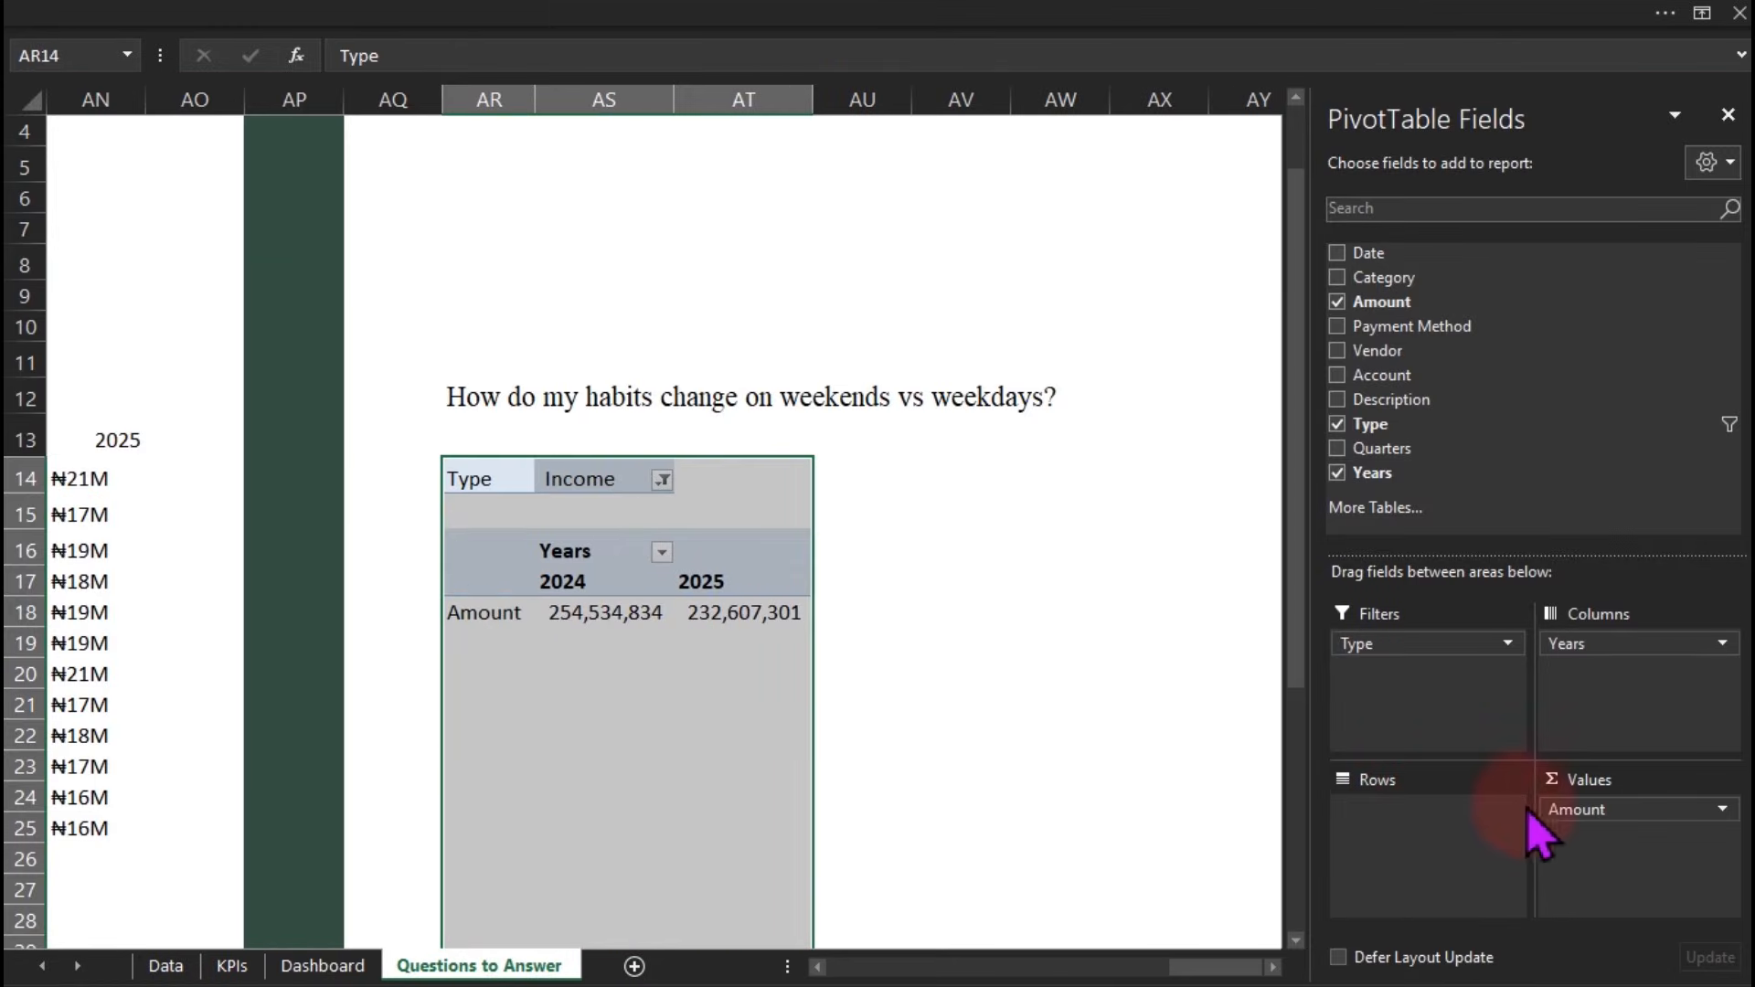
pyautogui.moveTo(1376, 645); pyautogui.dragTo(940, 630)
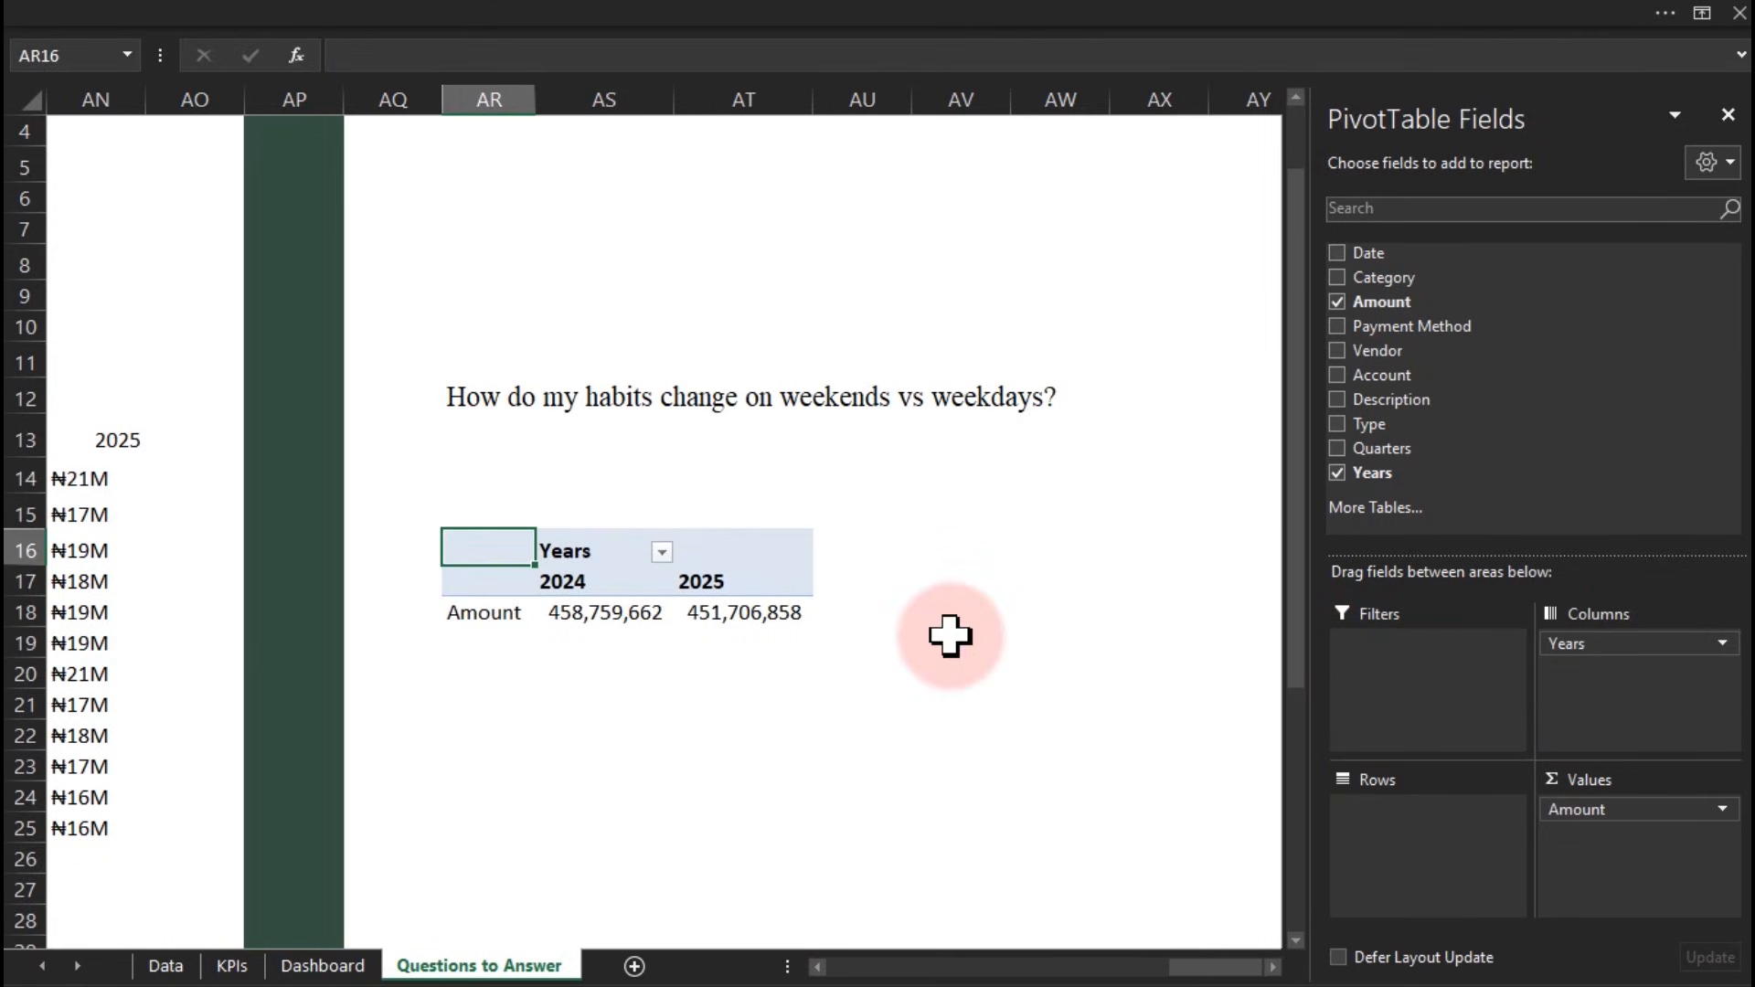
pyautogui.moveTo(1564, 645); pyautogui.dragTo(1040, 704)
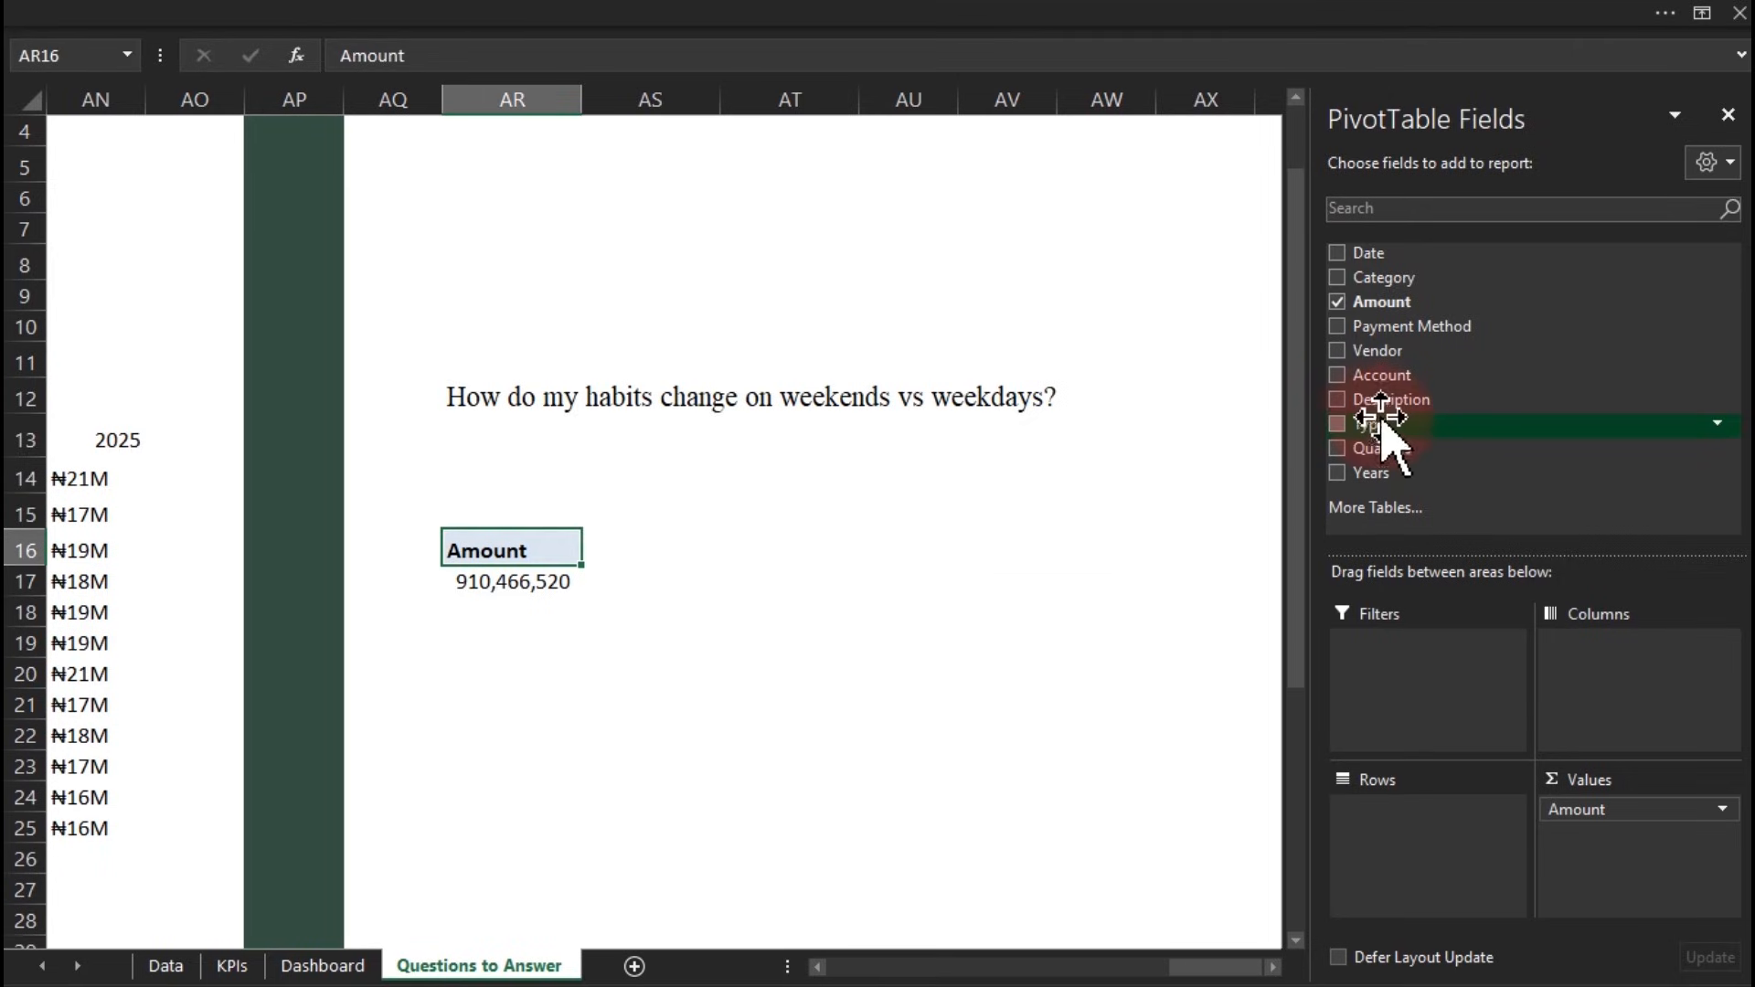
# Add Type as a report filter to the weekends vs weekdays PivotTable and filter it to Expense
pyautogui.moveTo(1381, 425); pyautogui.dragTo(1450, 717)
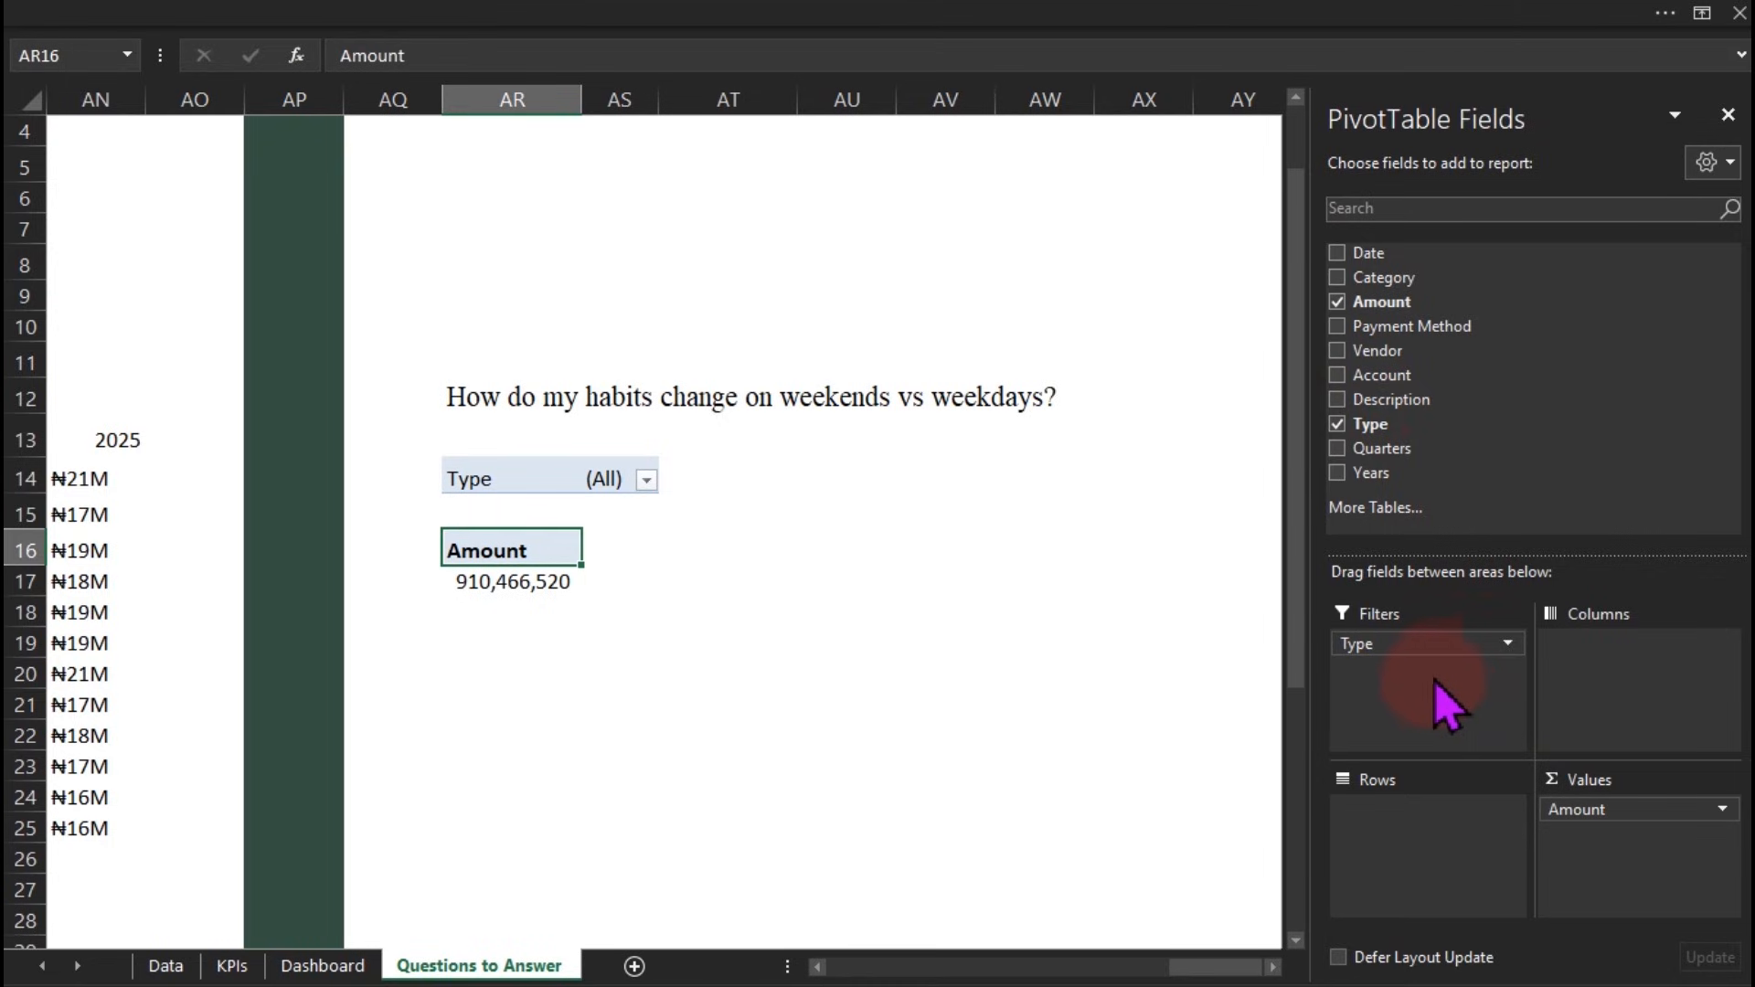
pyautogui.click(1444, 647)
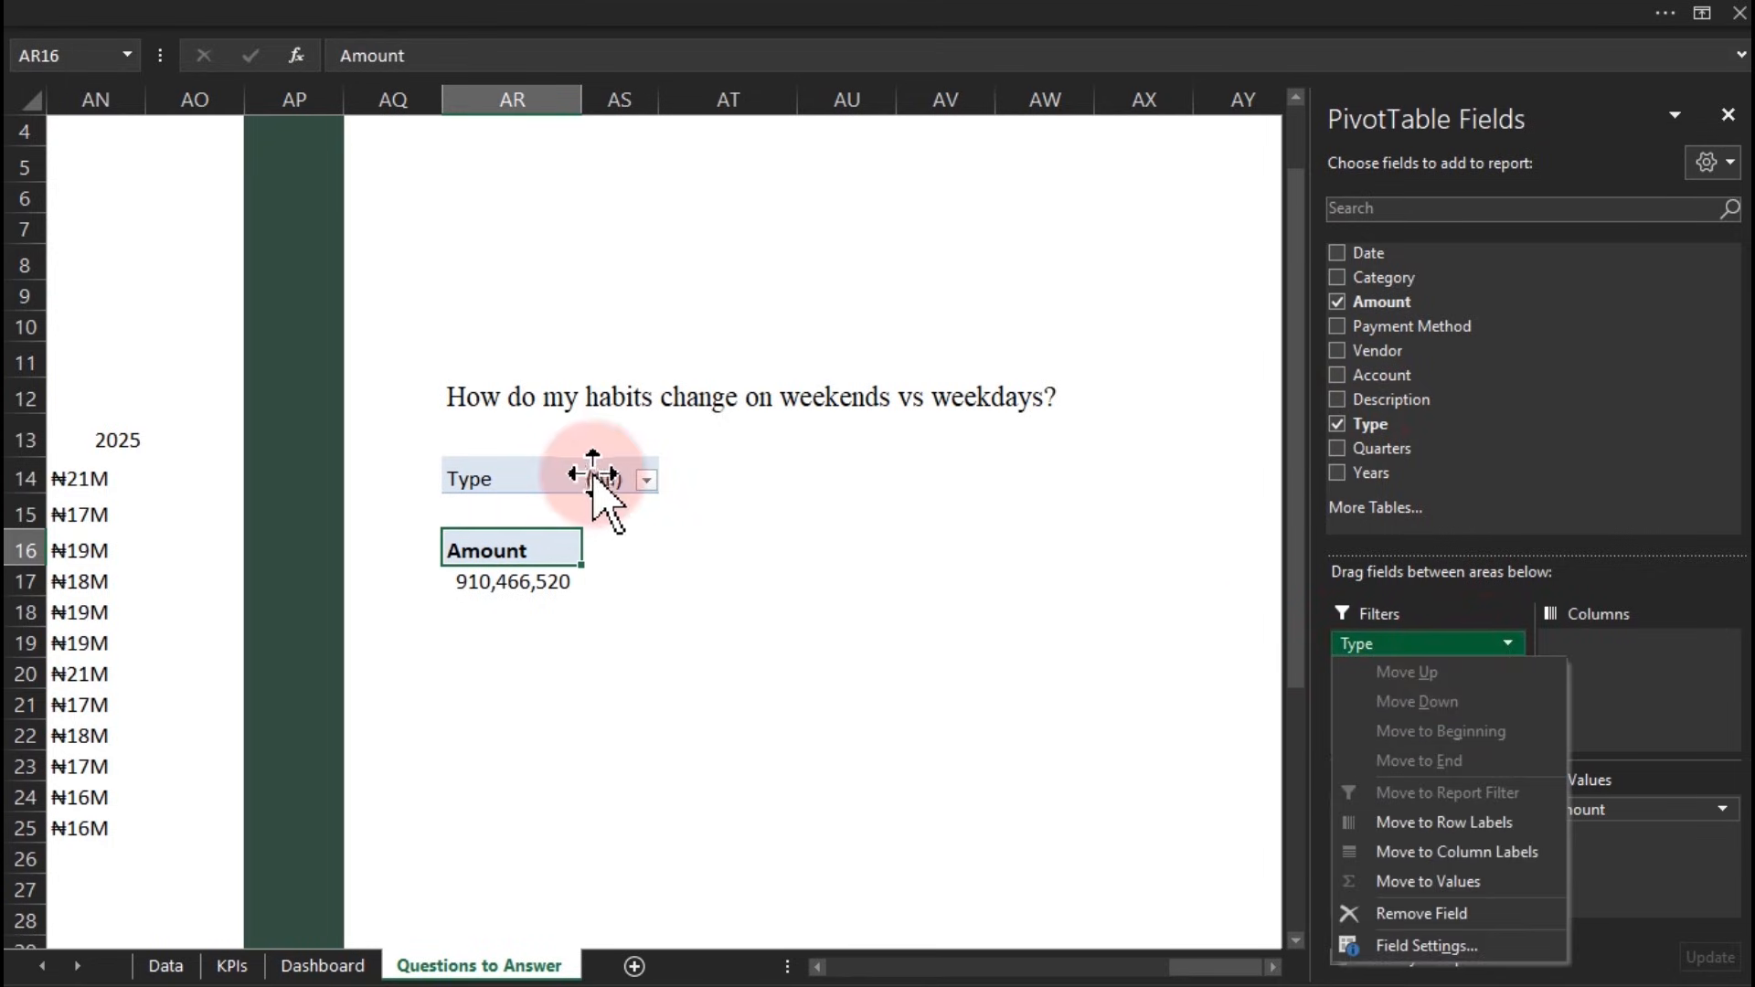
pyautogui.click(645, 479)
pyautogui.click(416, 564)
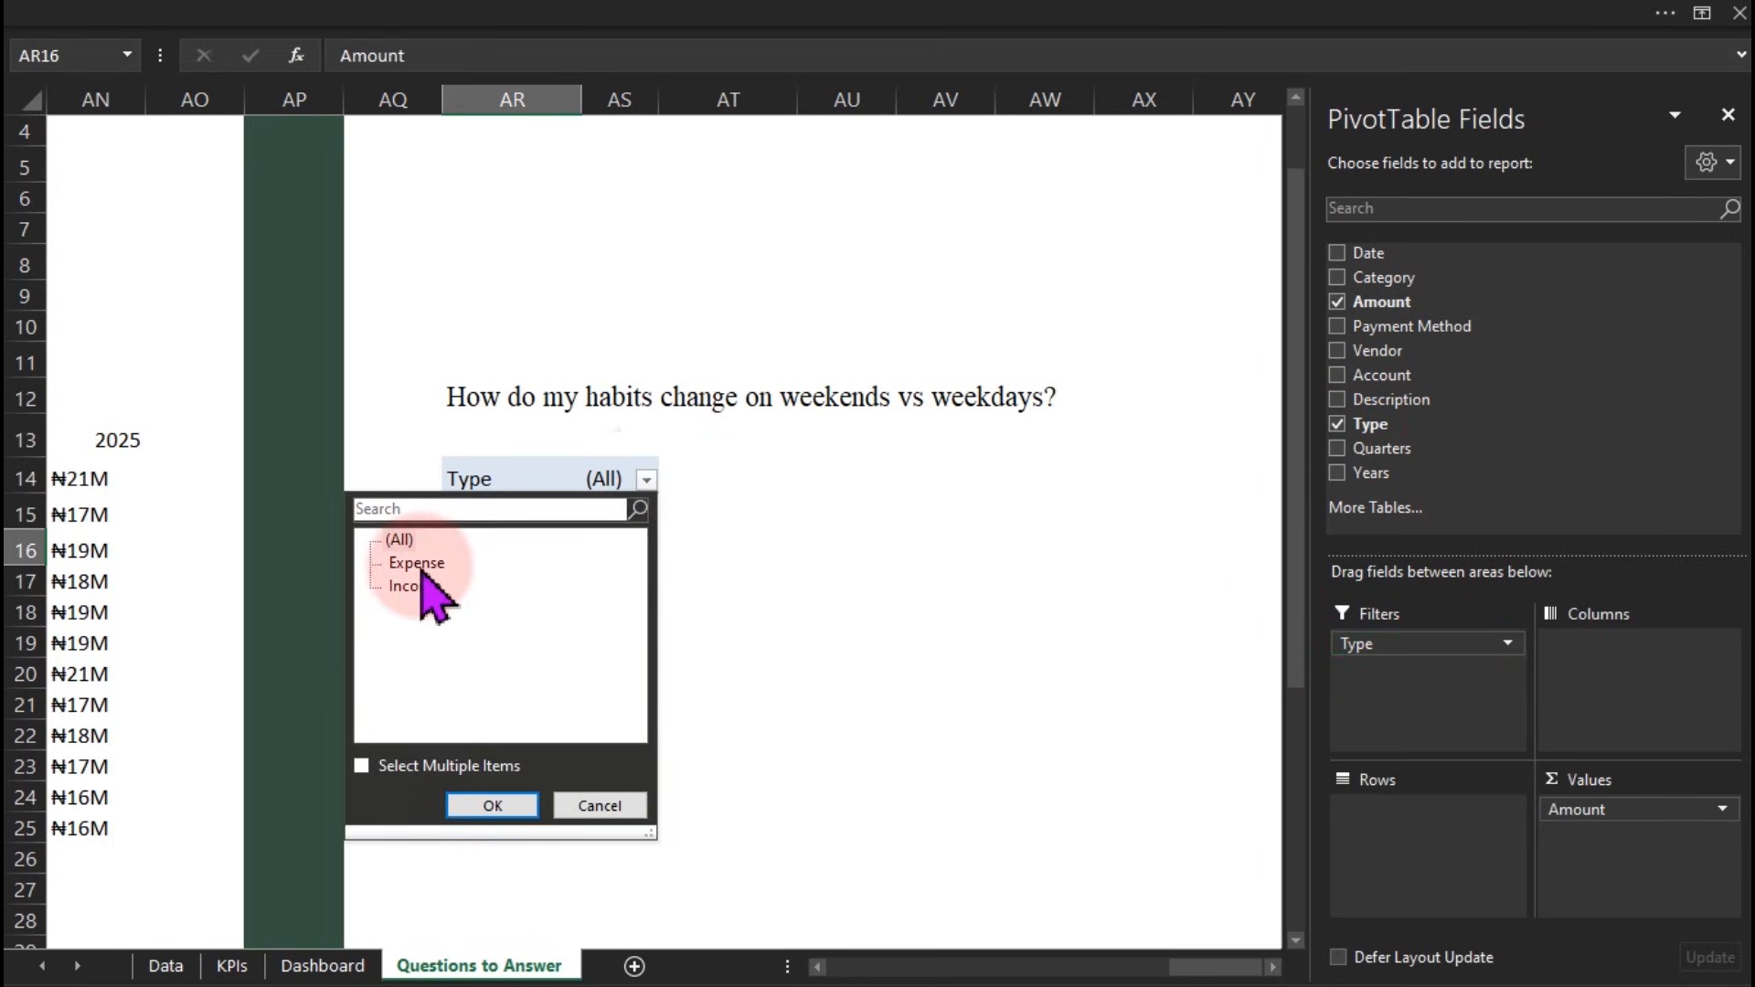
pyautogui.click(498, 806)
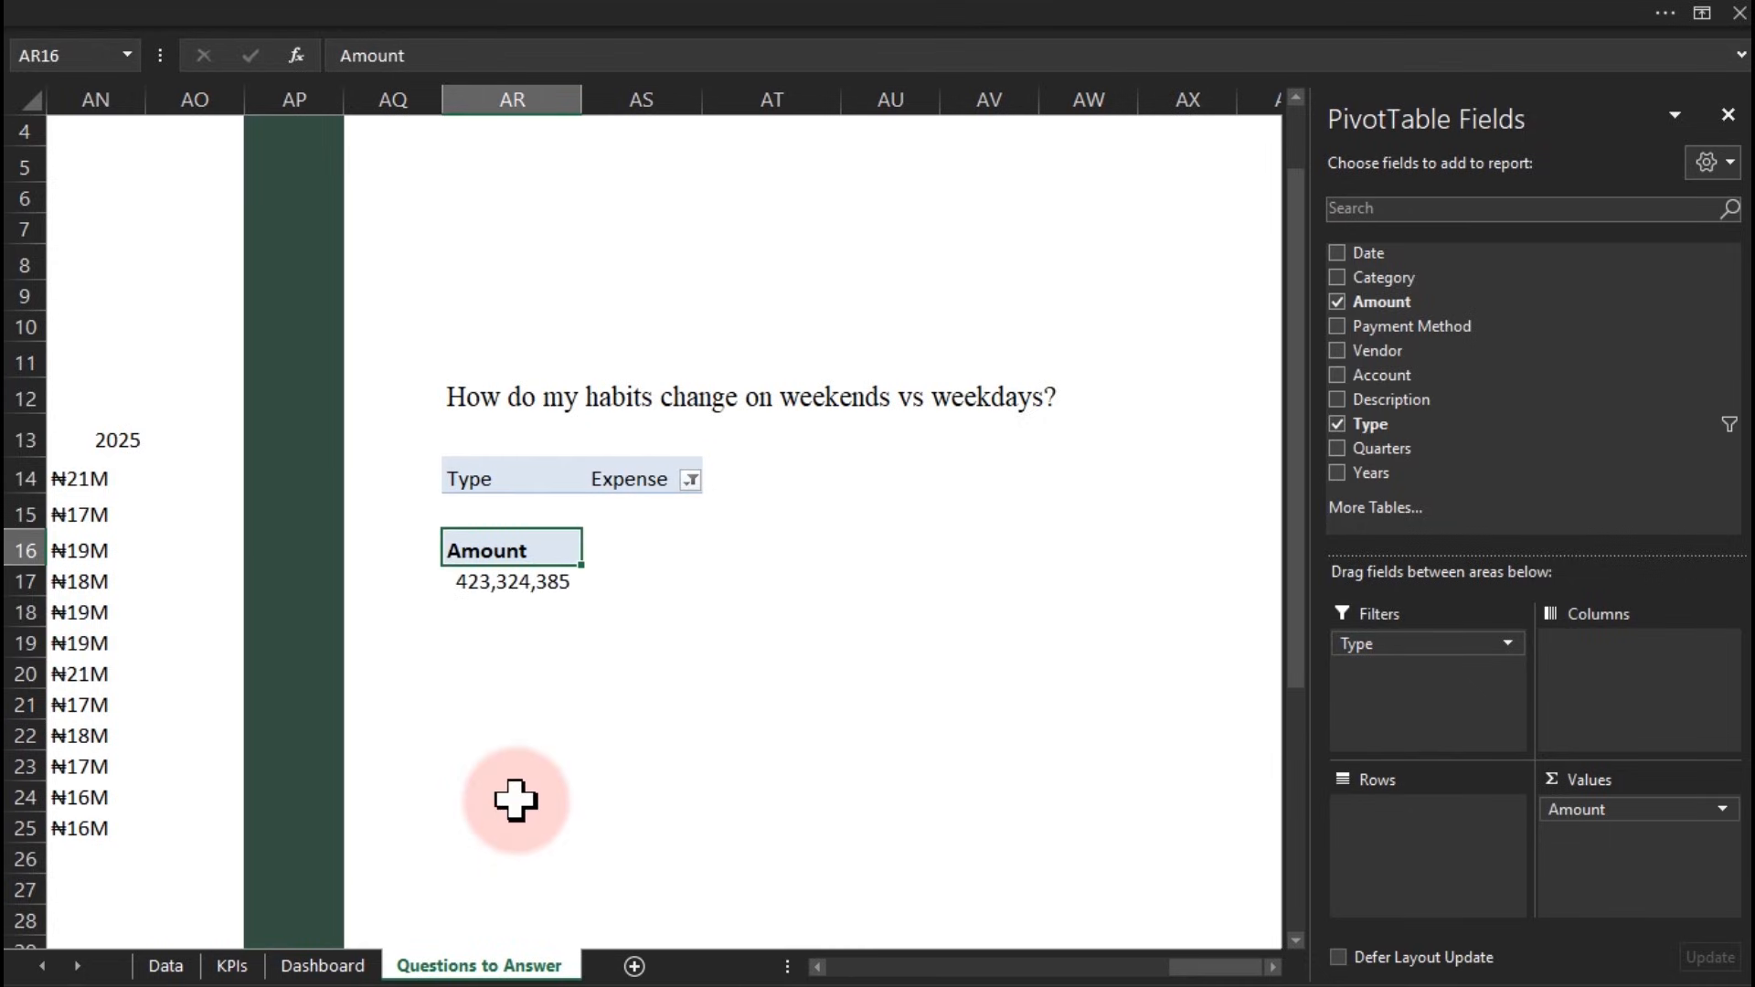
# Add a column headed Week in cell I1 of the Data sheet, next to Type
pyautogui.click(169, 966)
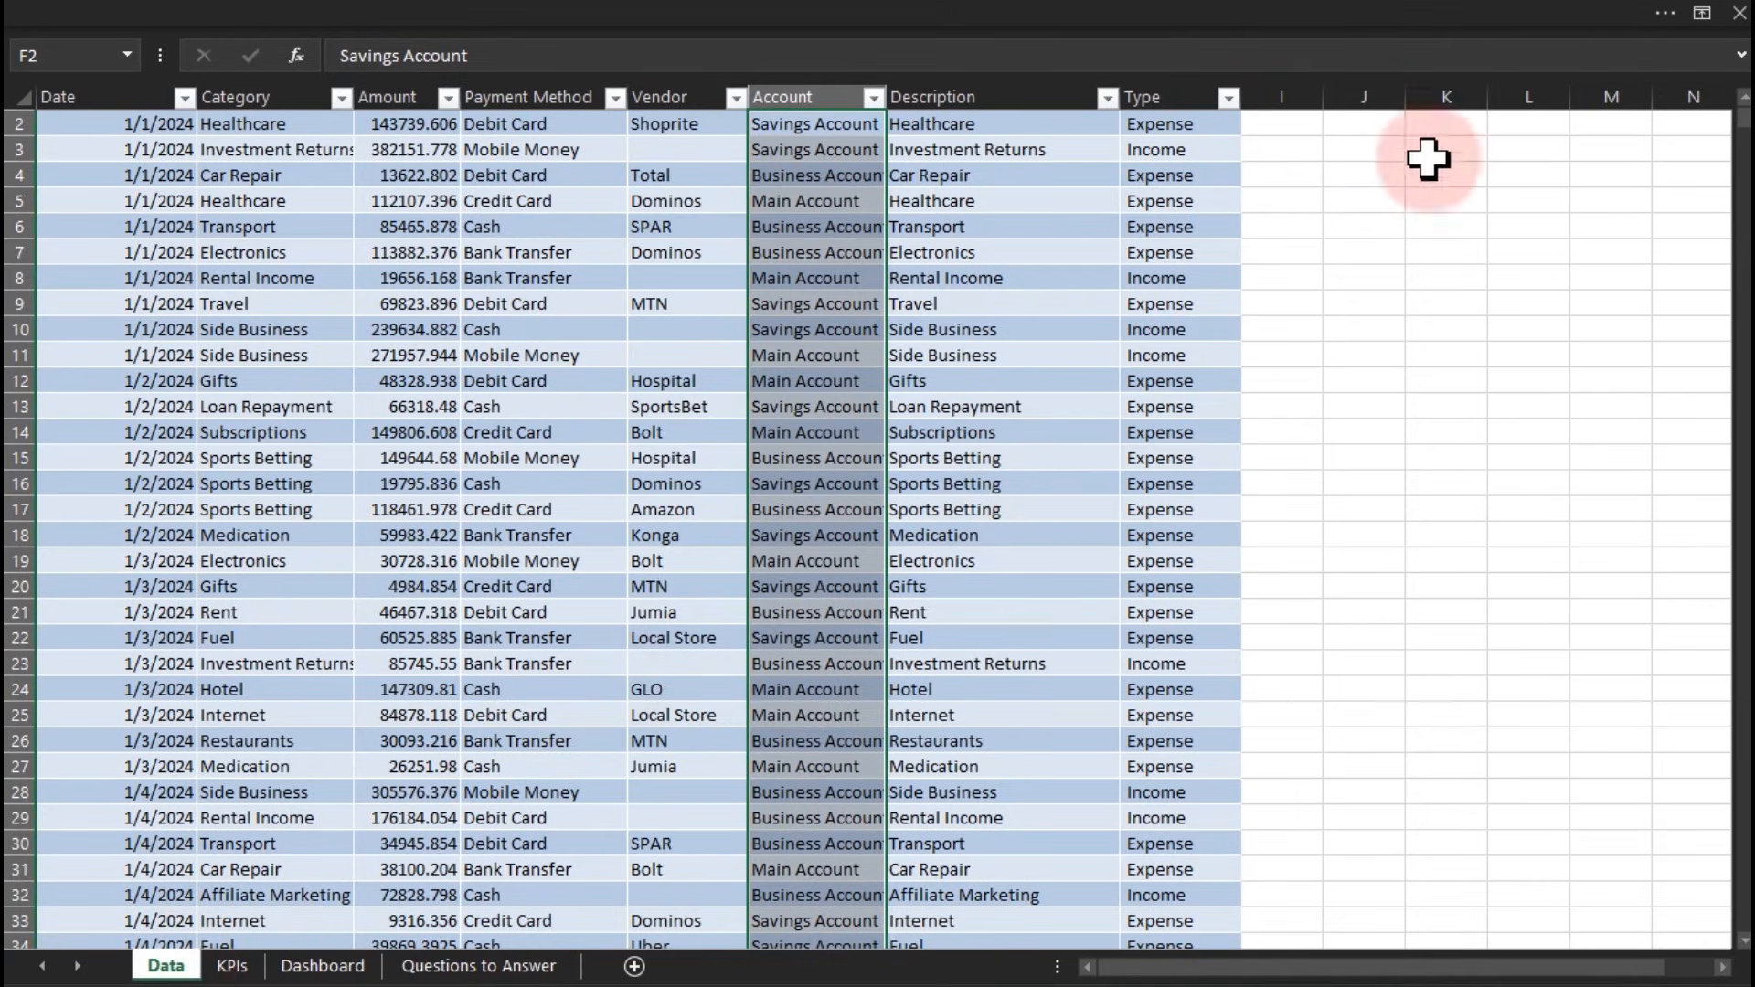
pyautogui.moveTo(1742, 123); pyautogui.dragTo(1742, 107)
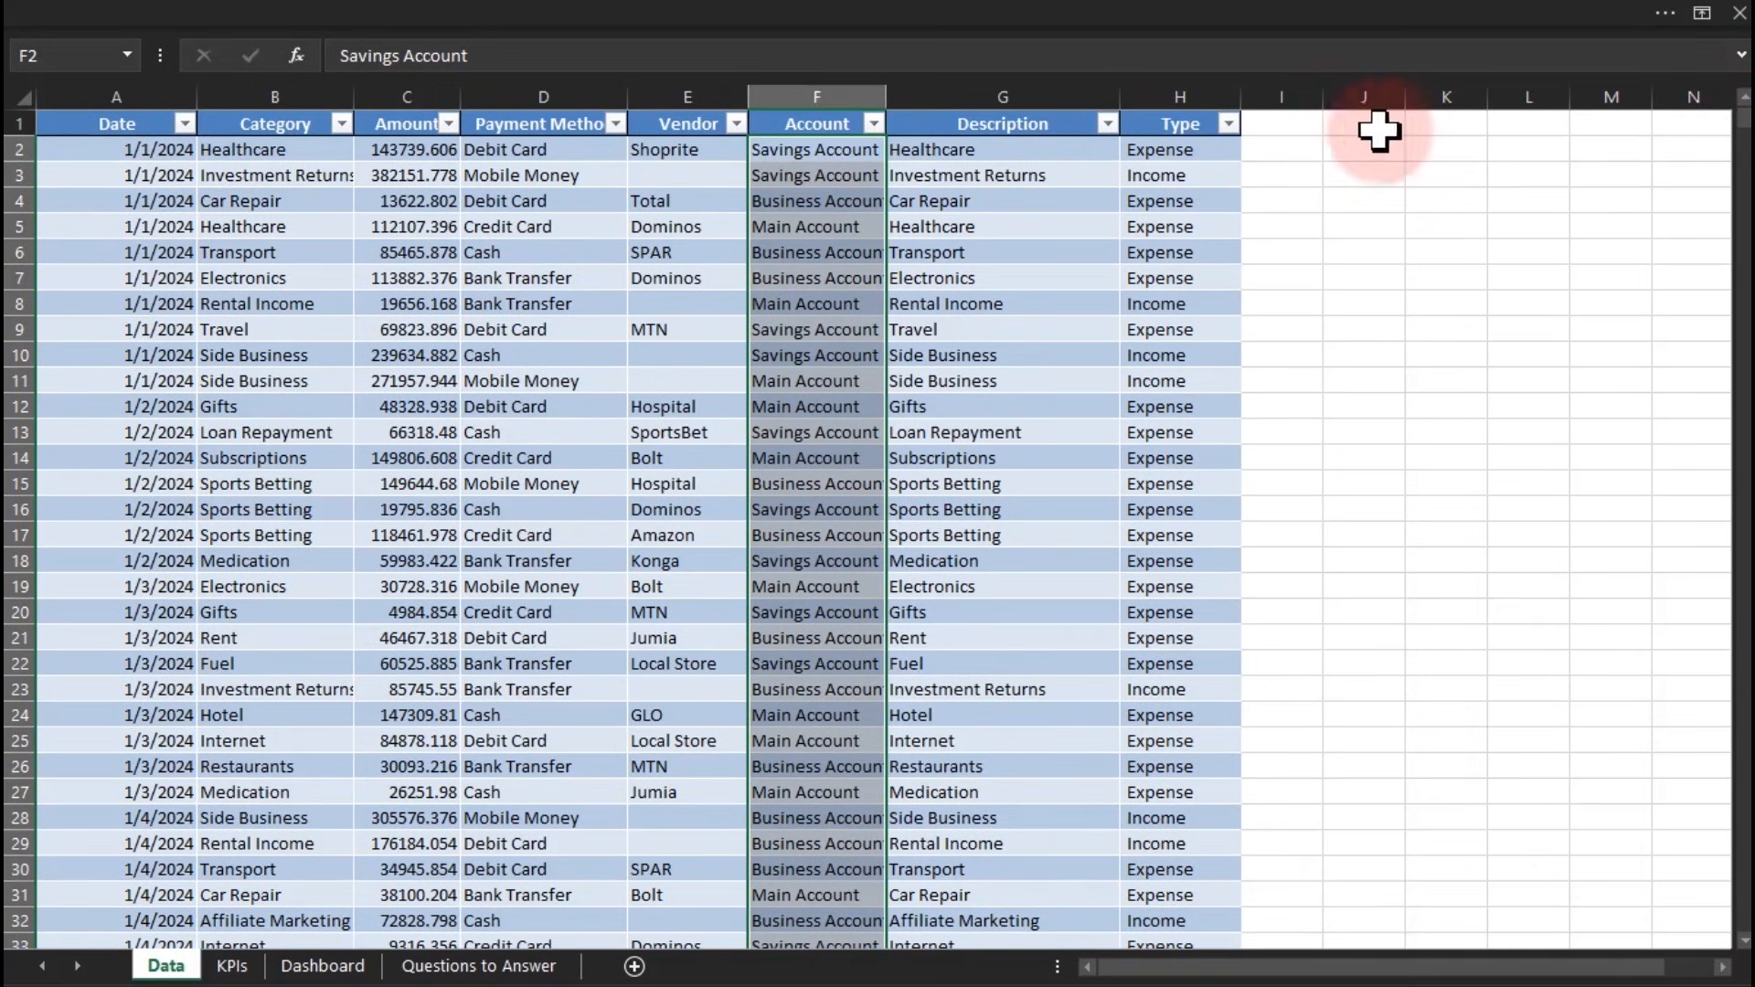
pyautogui.click(1302, 133)
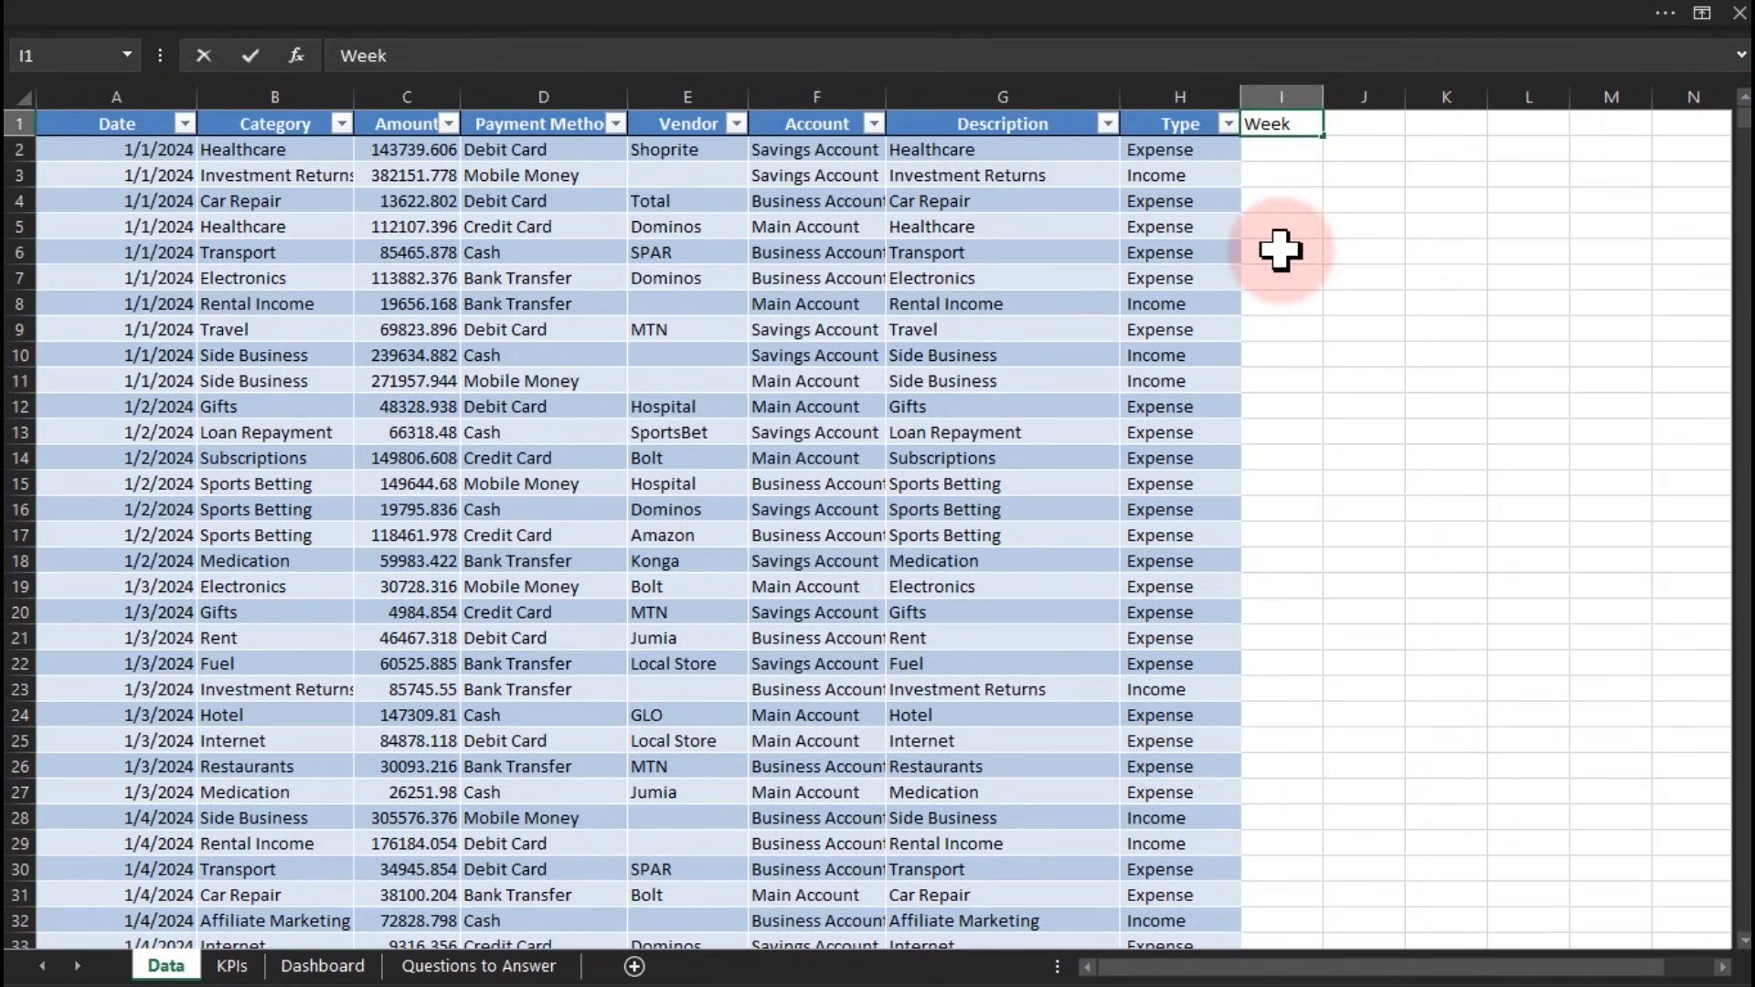
pyautogui.press('Return')
pyautogui.write('=')
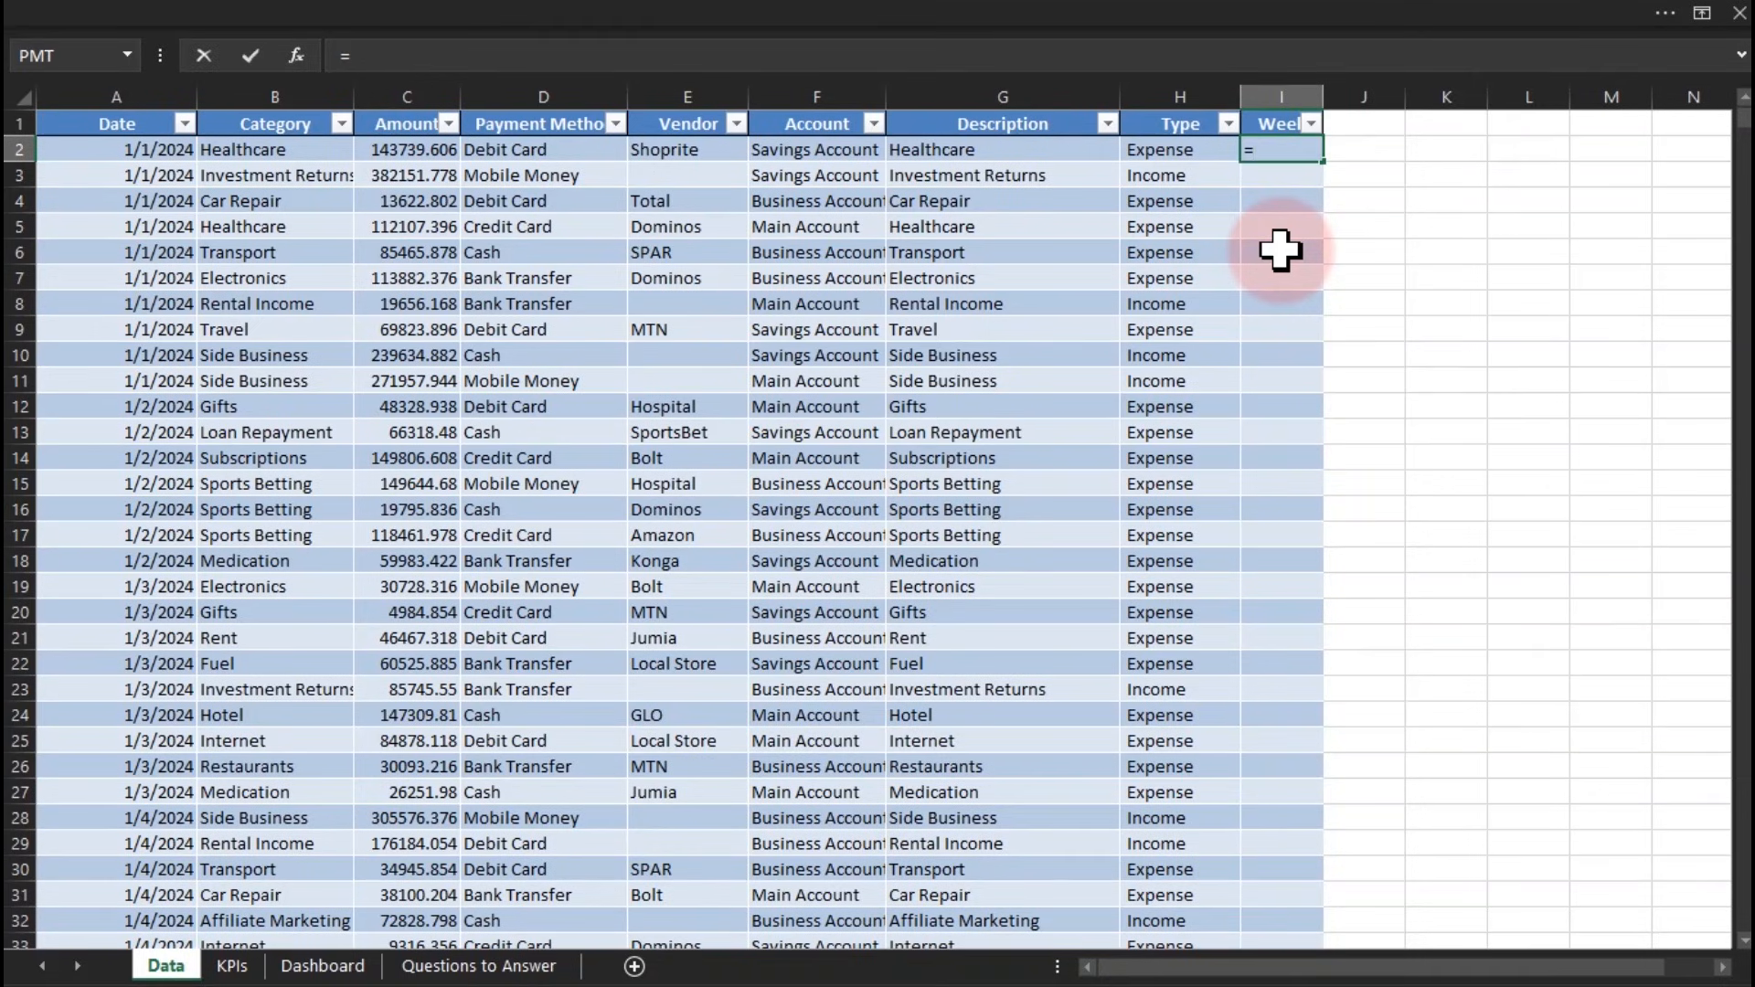
pyautogui.write('tex')
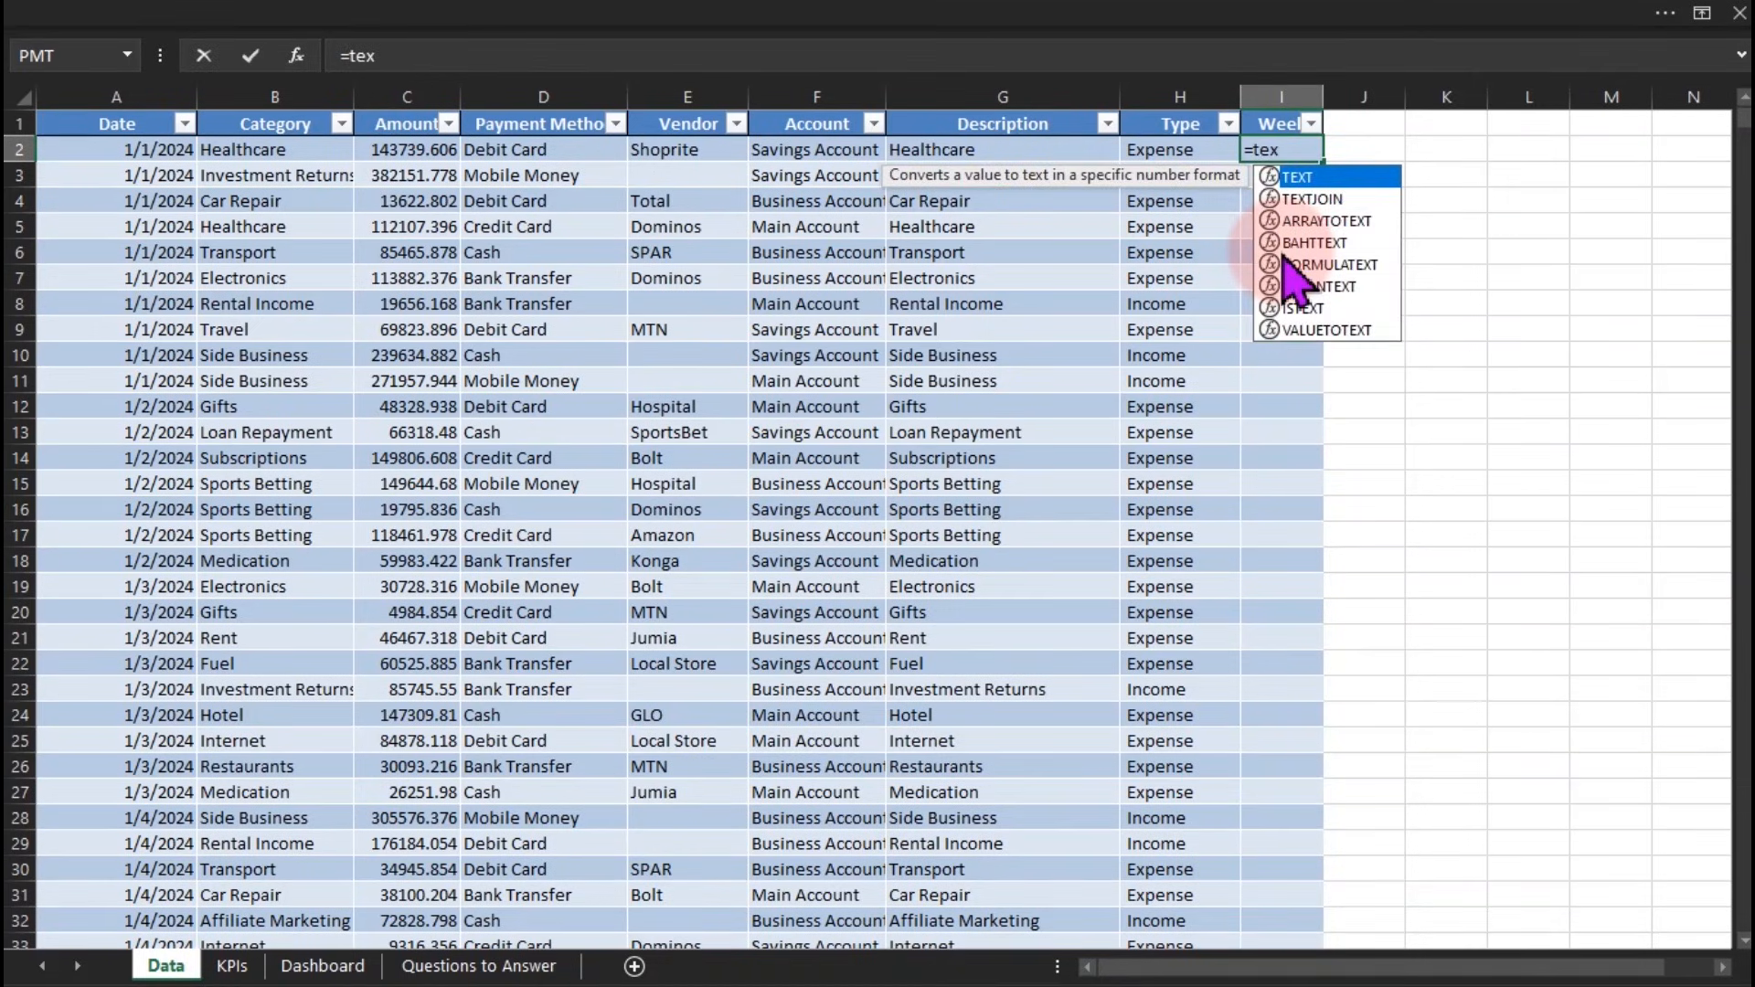
pyautogui.press('Tab')
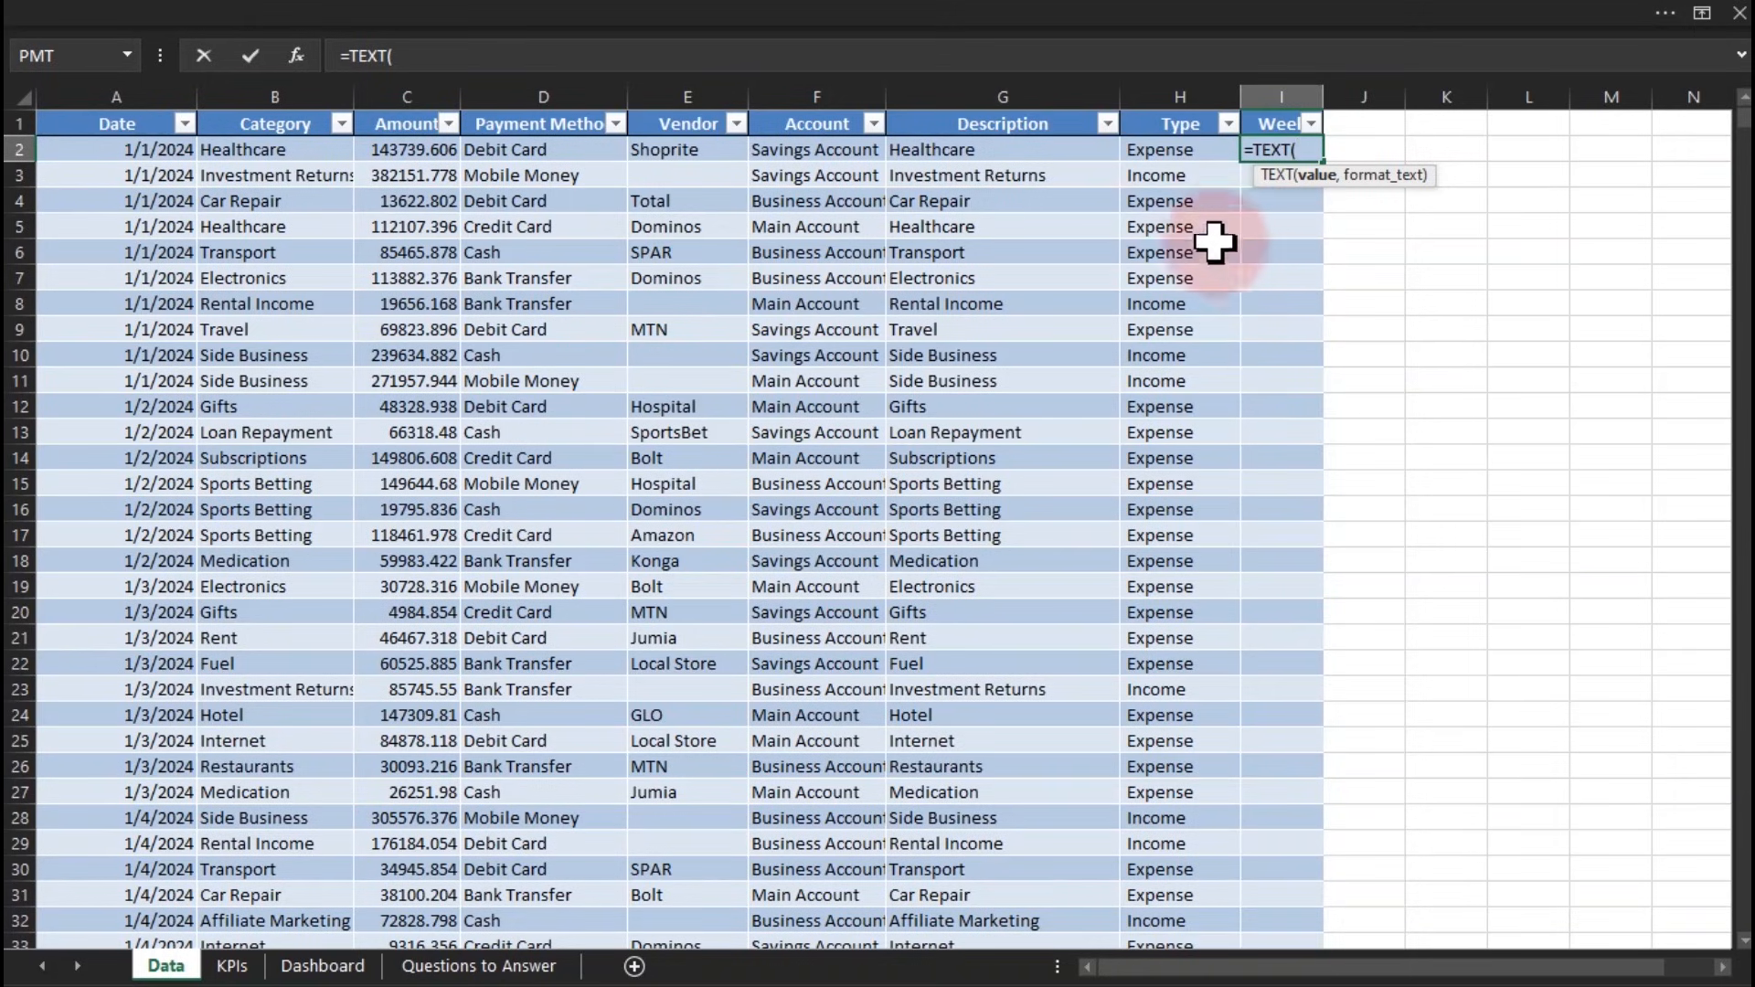
pyautogui.click(132, 149)
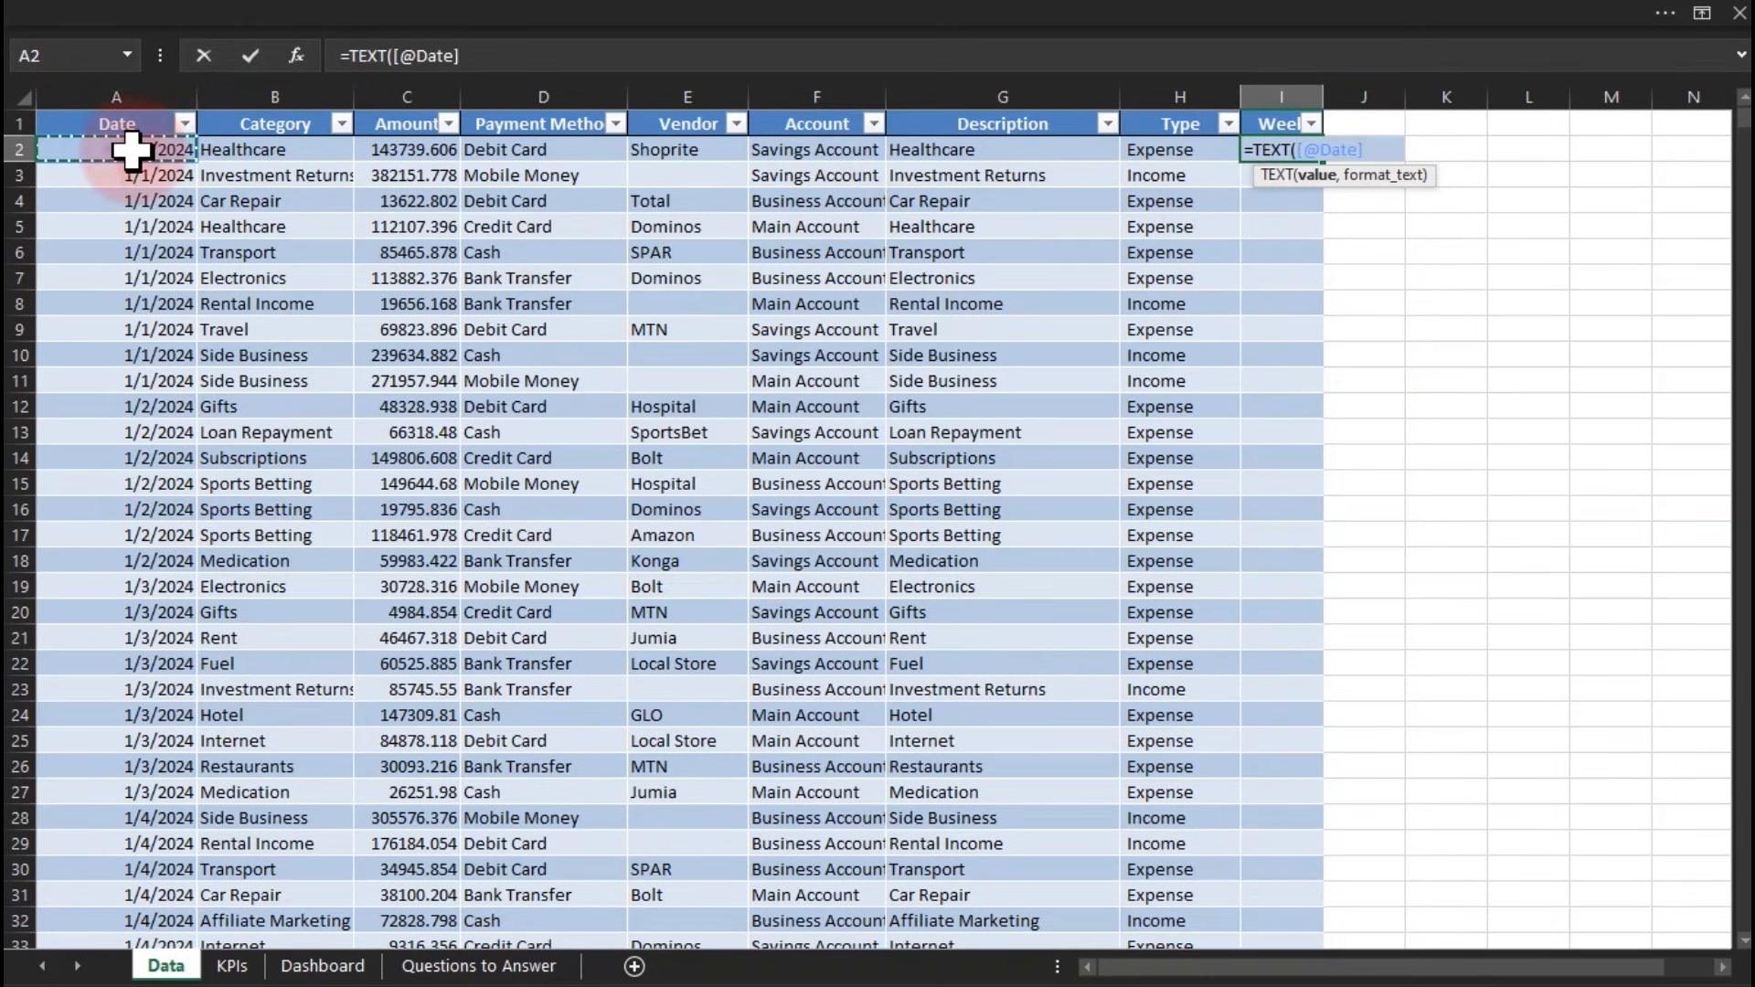
pyautogui.write(',')
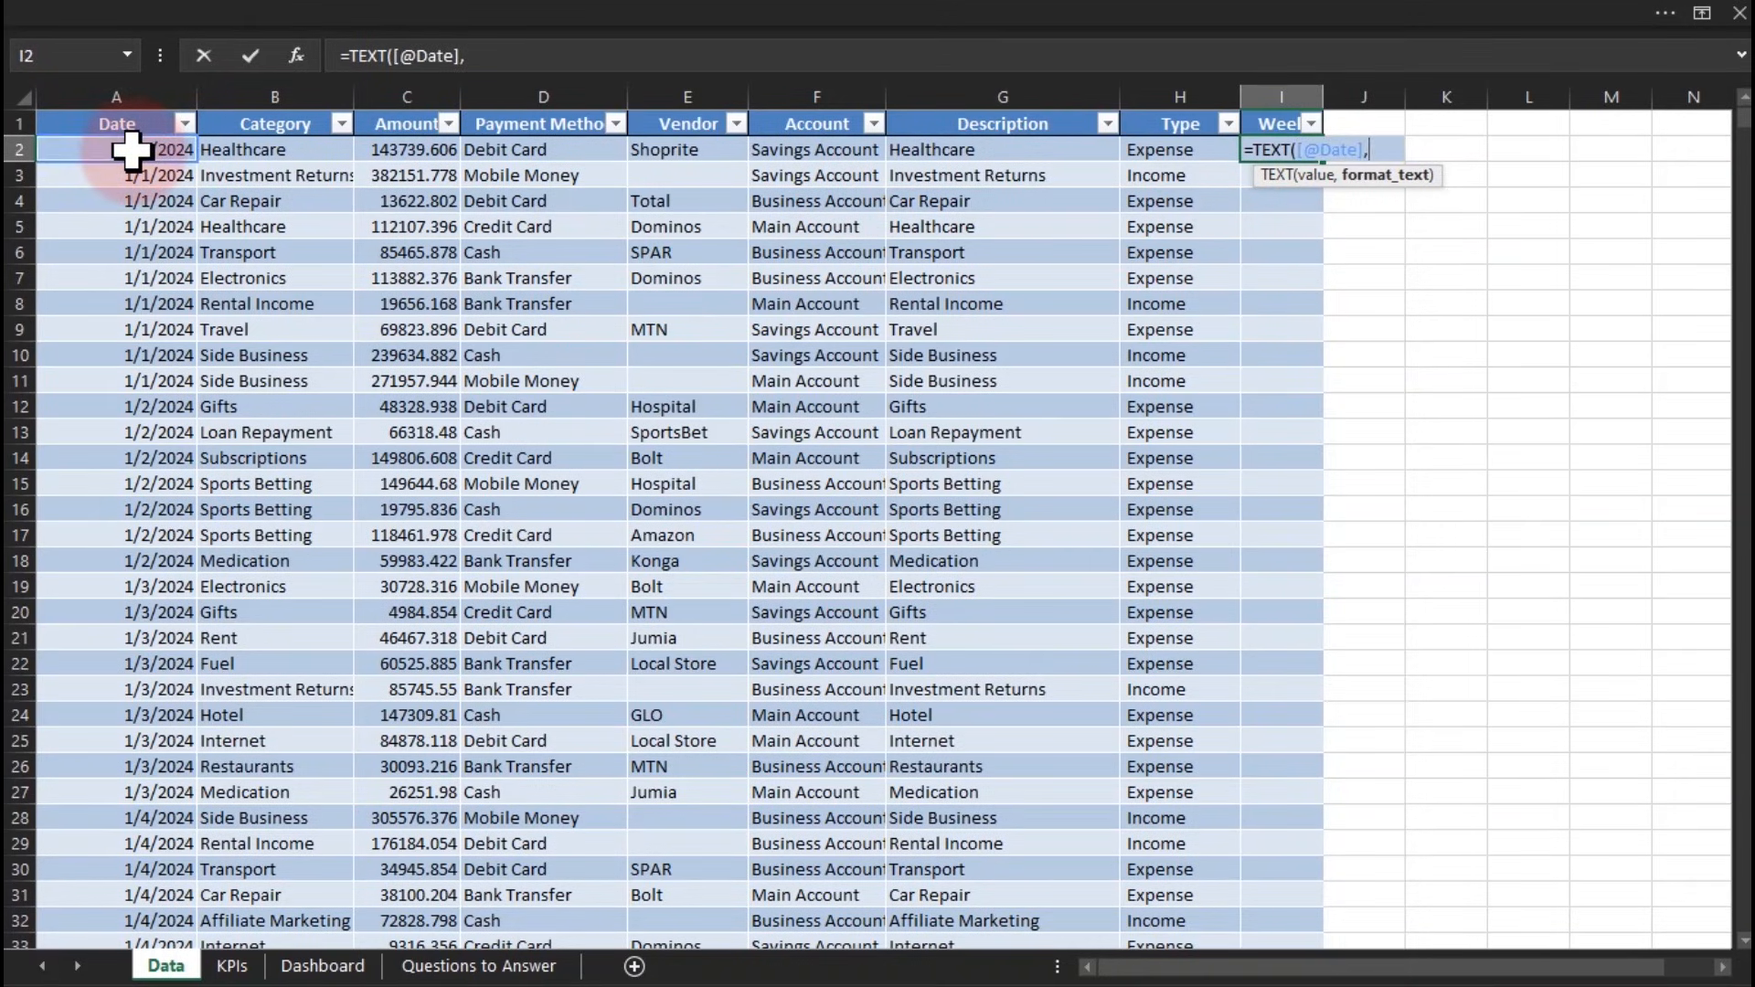
pyautogui.write('"ddd')
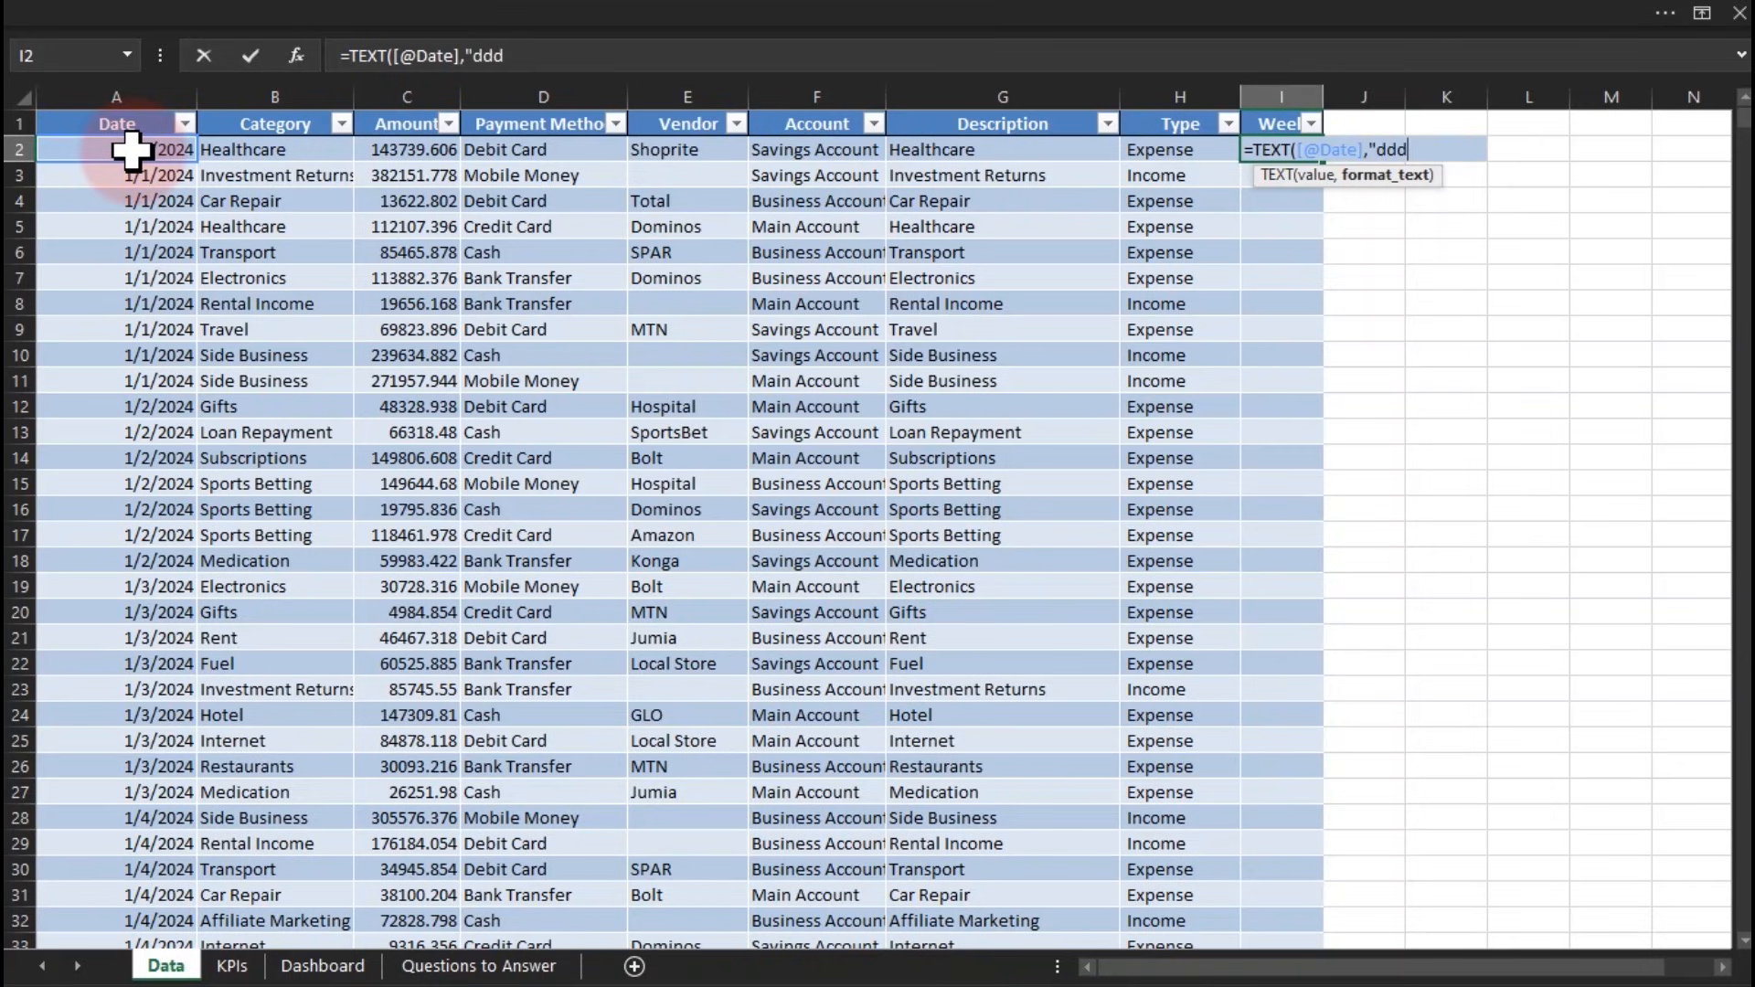
pyautogui.write('")')
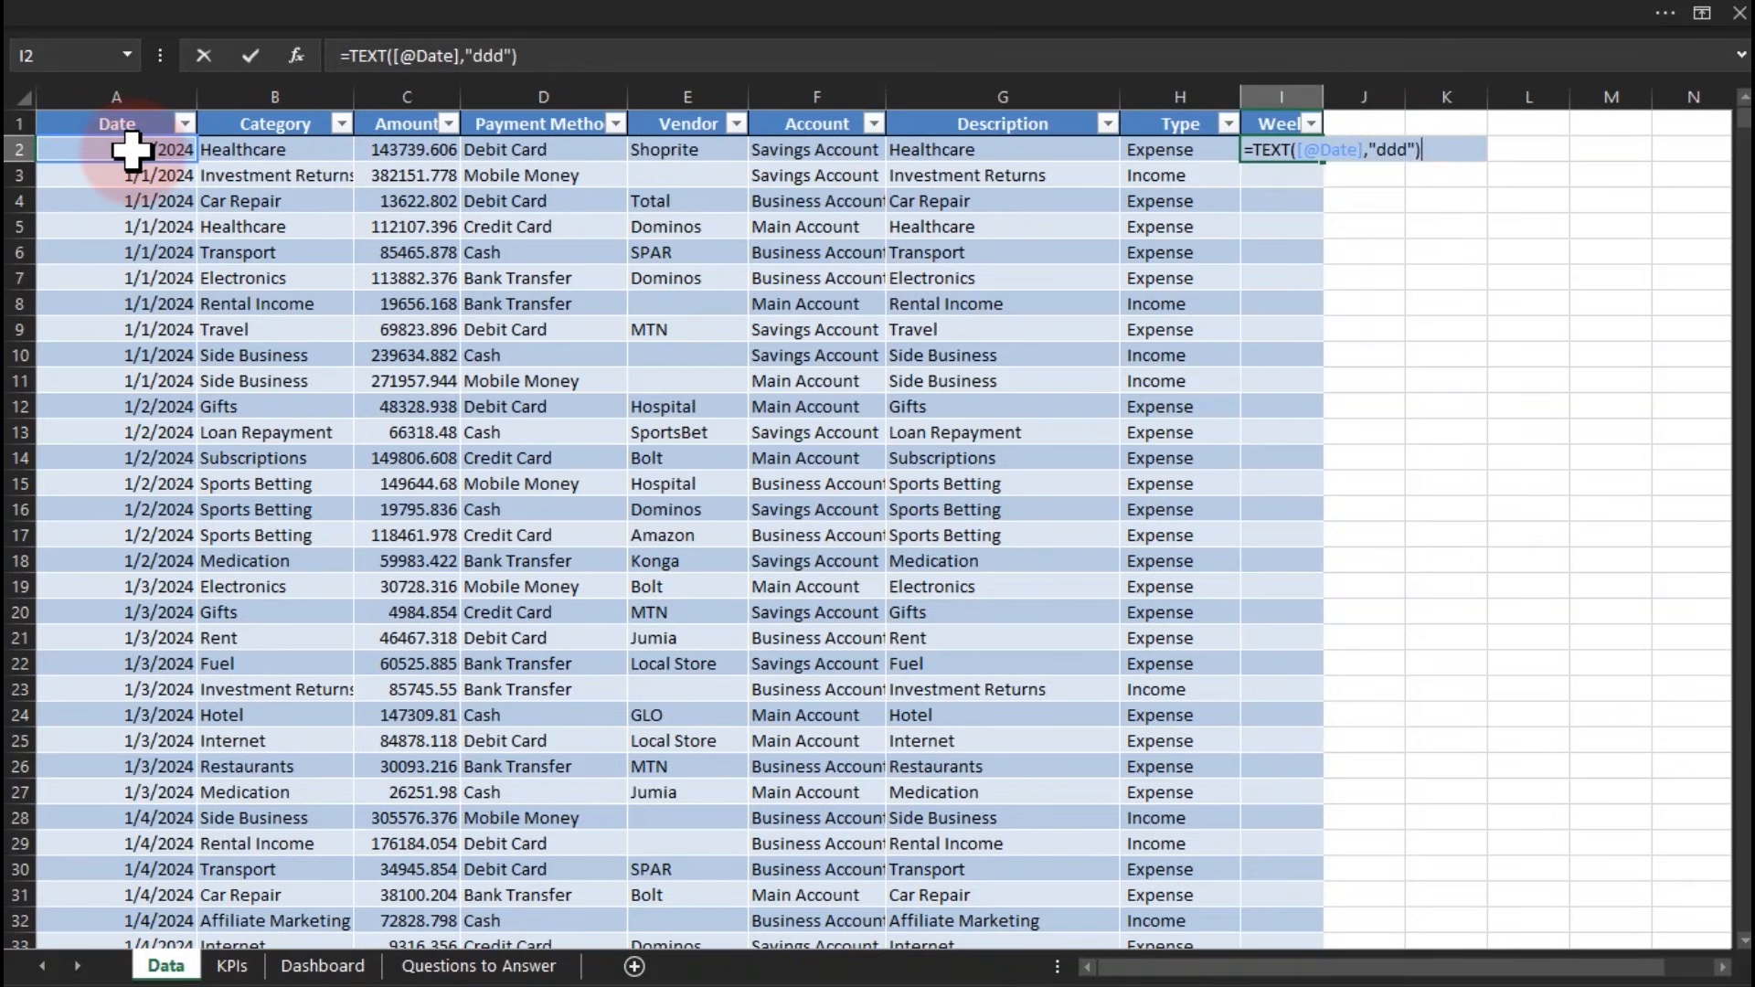
pyautogui.press('Return')
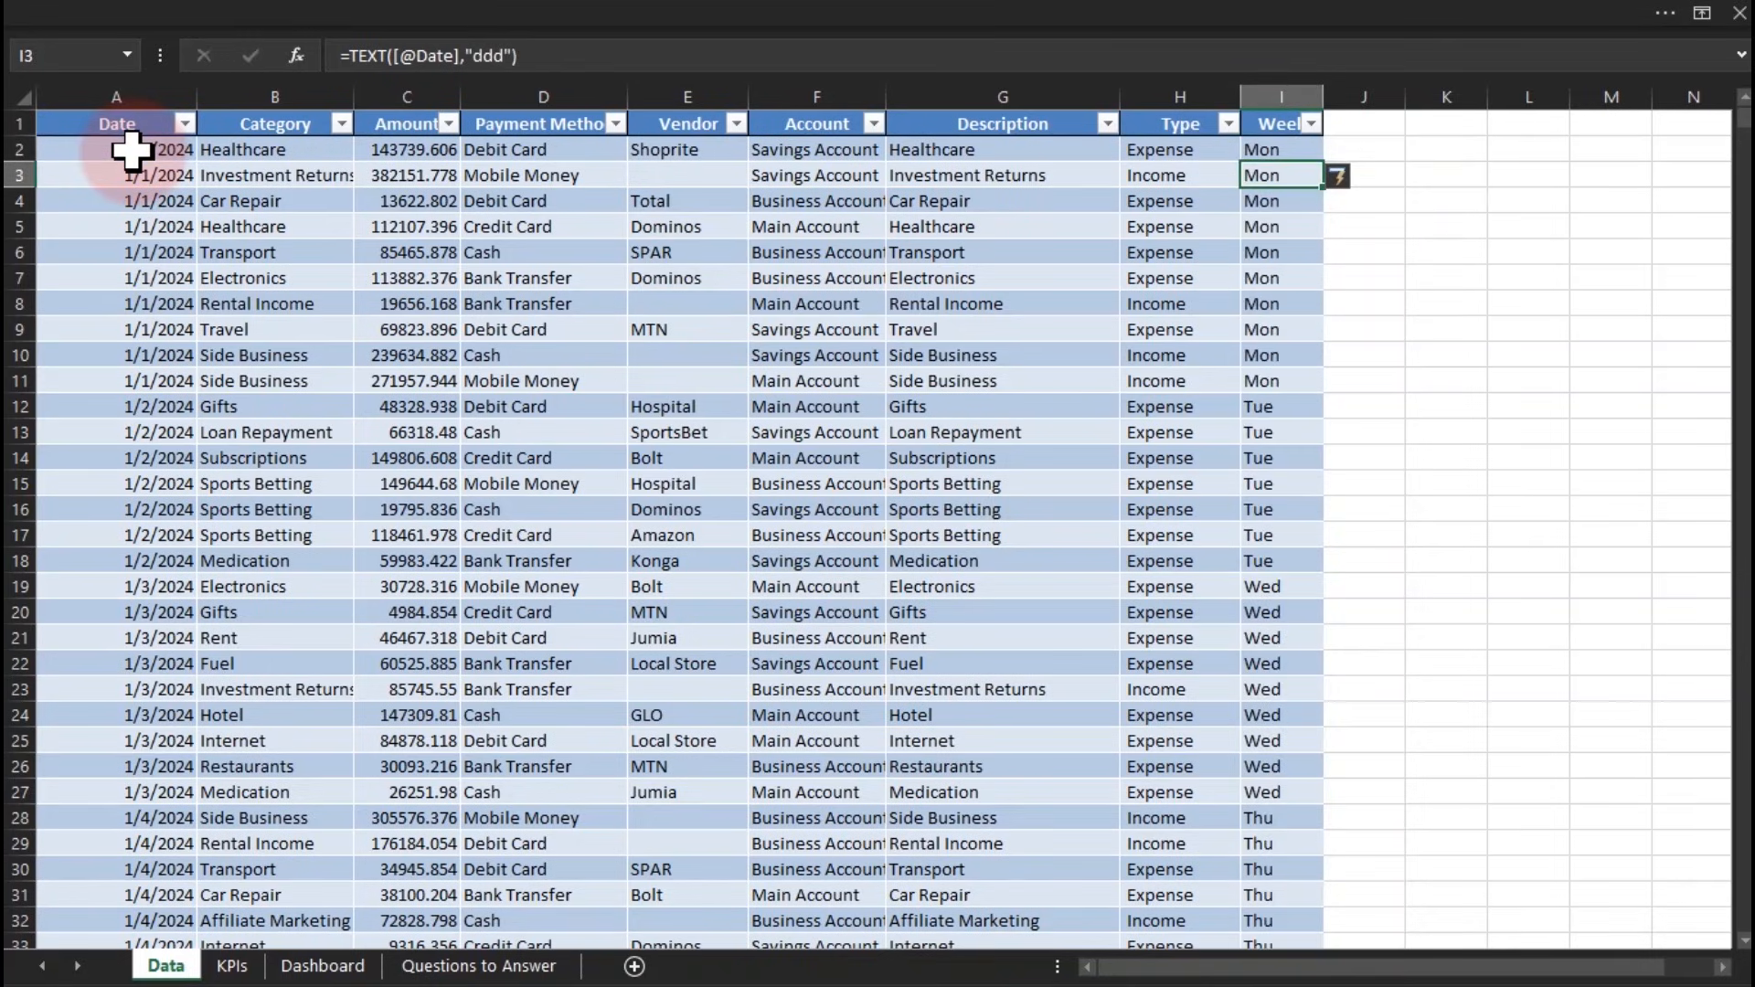
# Check the distinct values in the Week column's filter list and autofit the column's width
pyautogui.click(1309, 124)
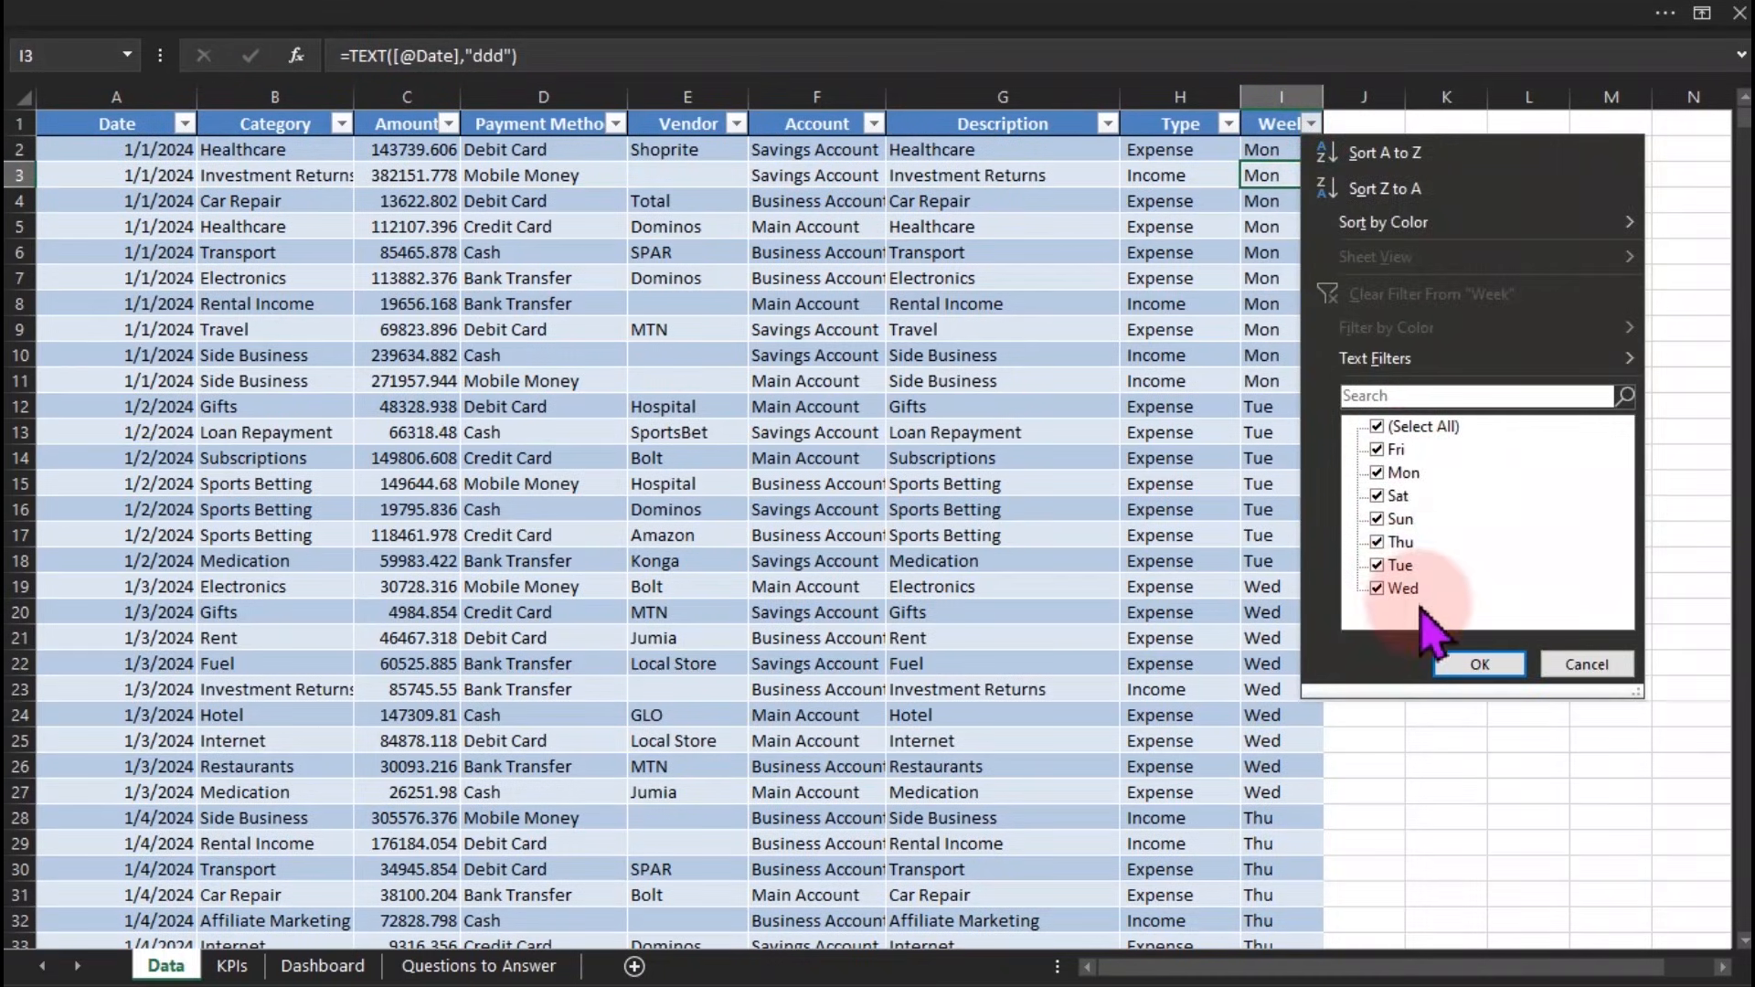
pyautogui.click(1589, 665)
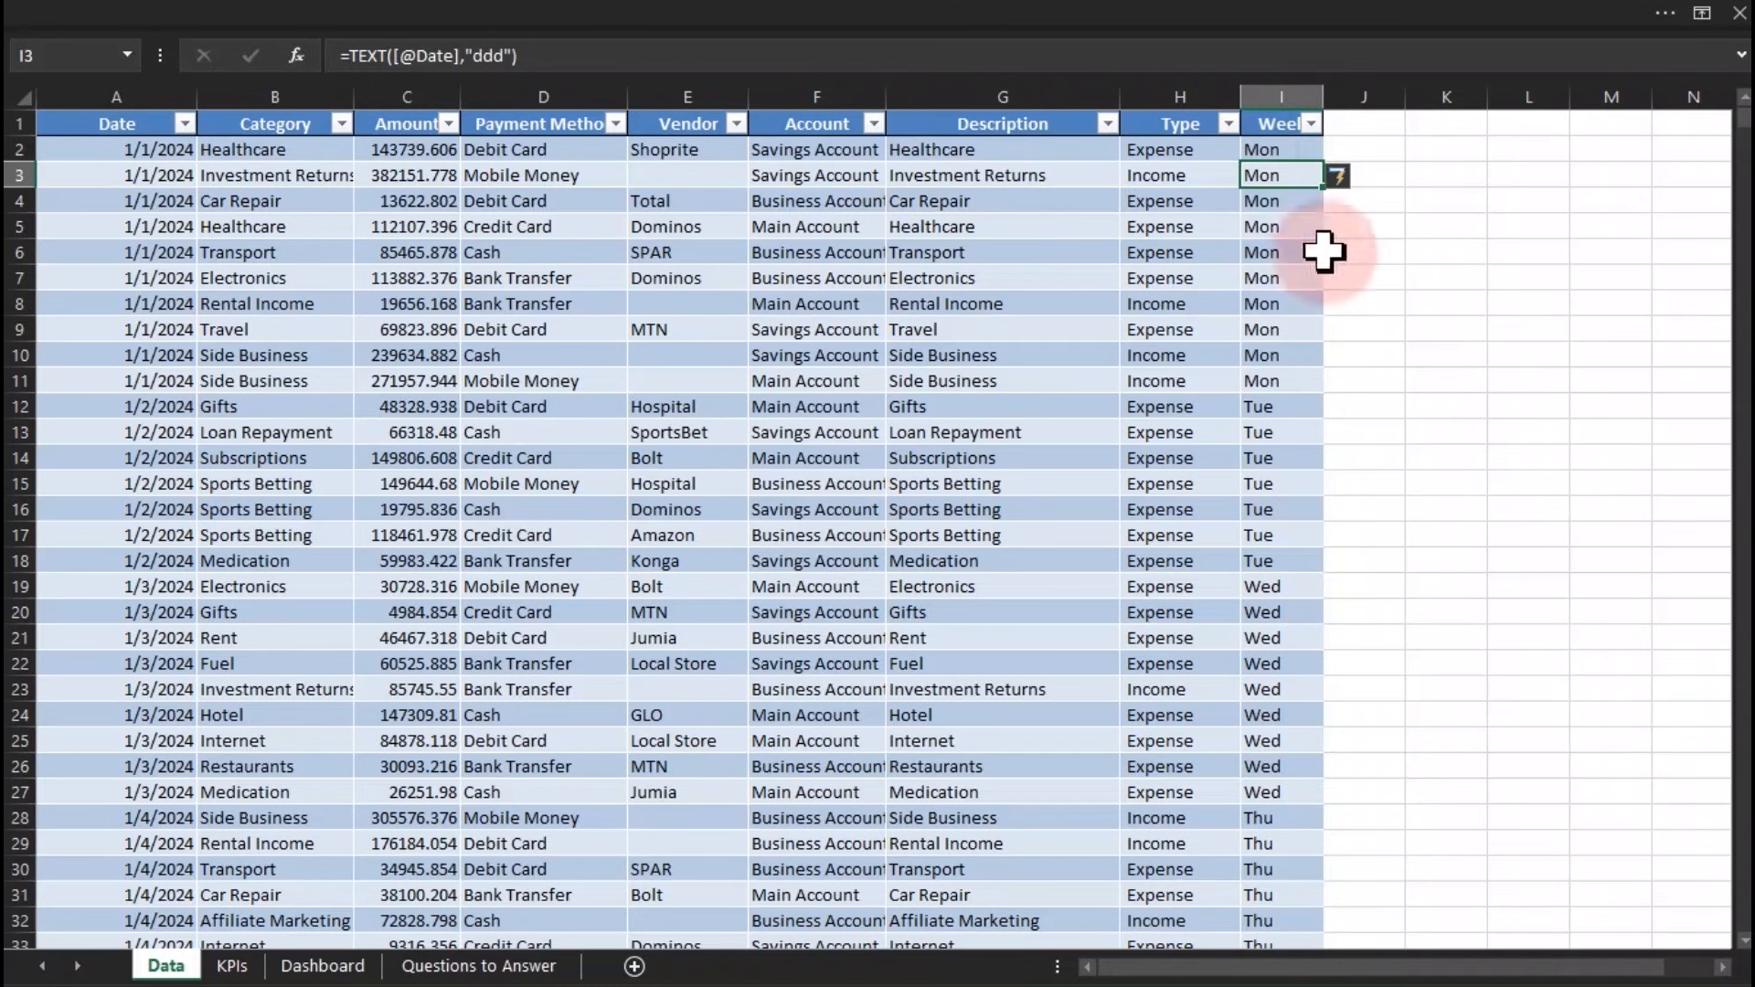
pyautogui.doubleClick(1323, 95)
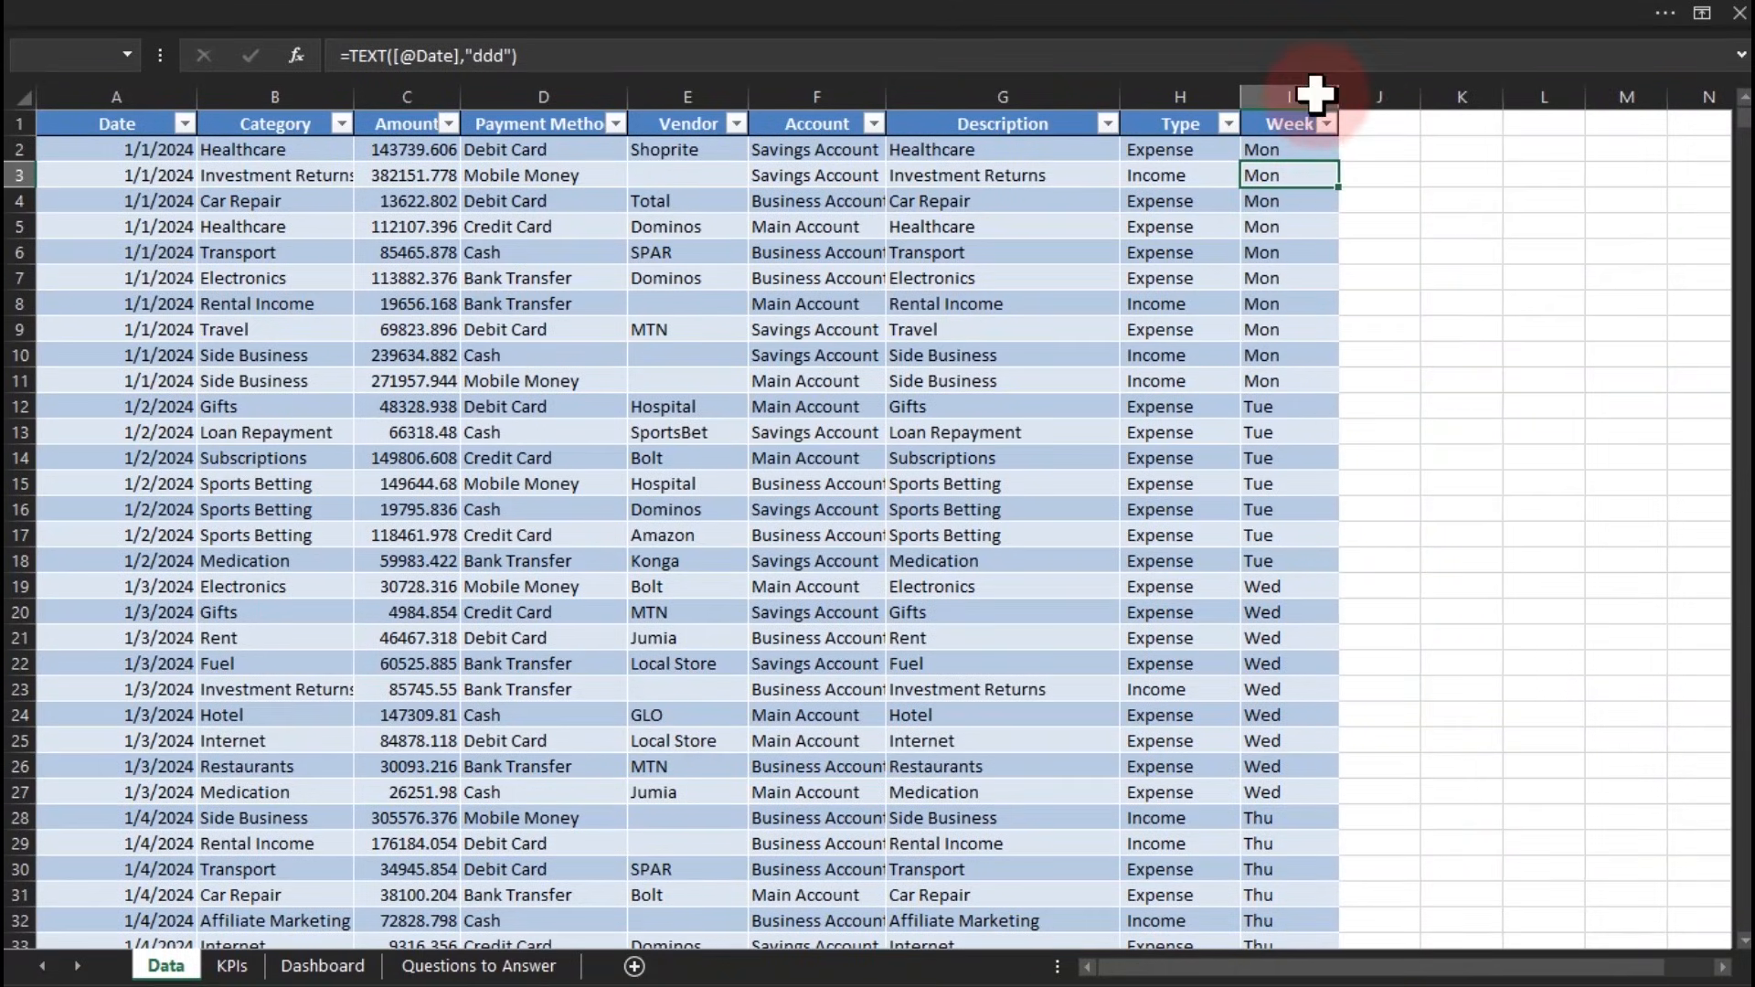
pyautogui.click(1316, 92)
# Add a column headed Weektype in cell J1 and autofit its width
pyautogui.click(1353, 123)
pyautogui.rightClick(1353, 123)
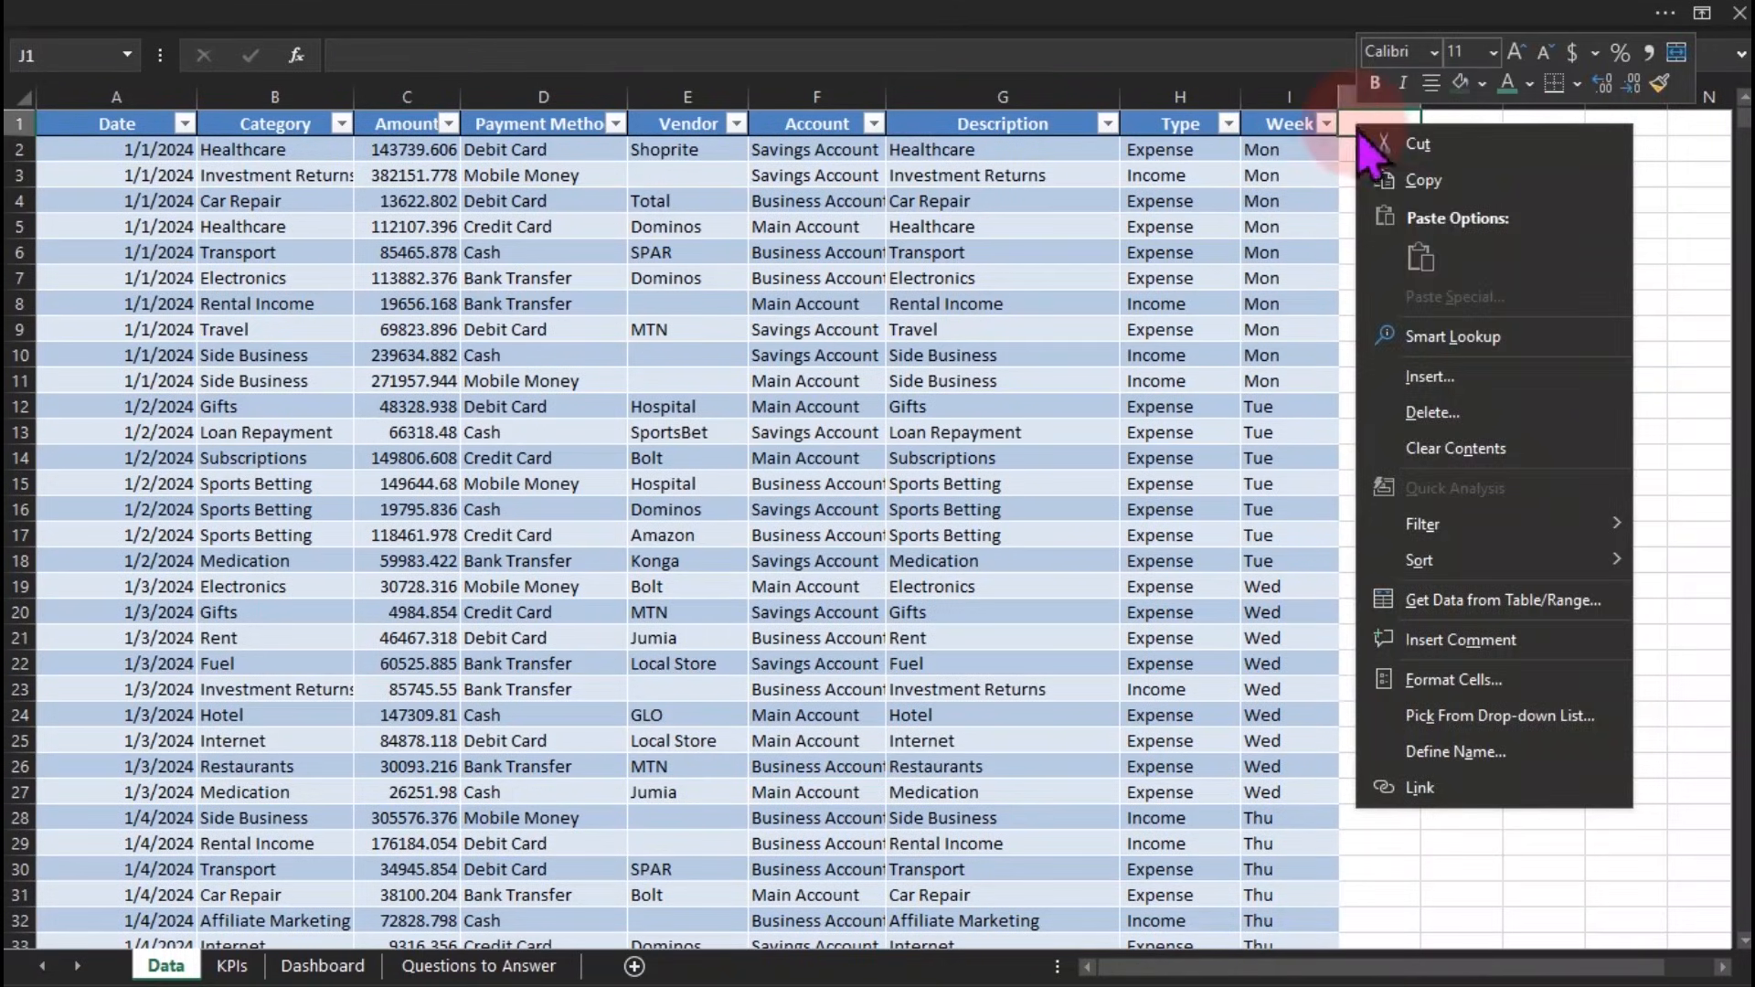
pyautogui.moveTo(1437, 539)
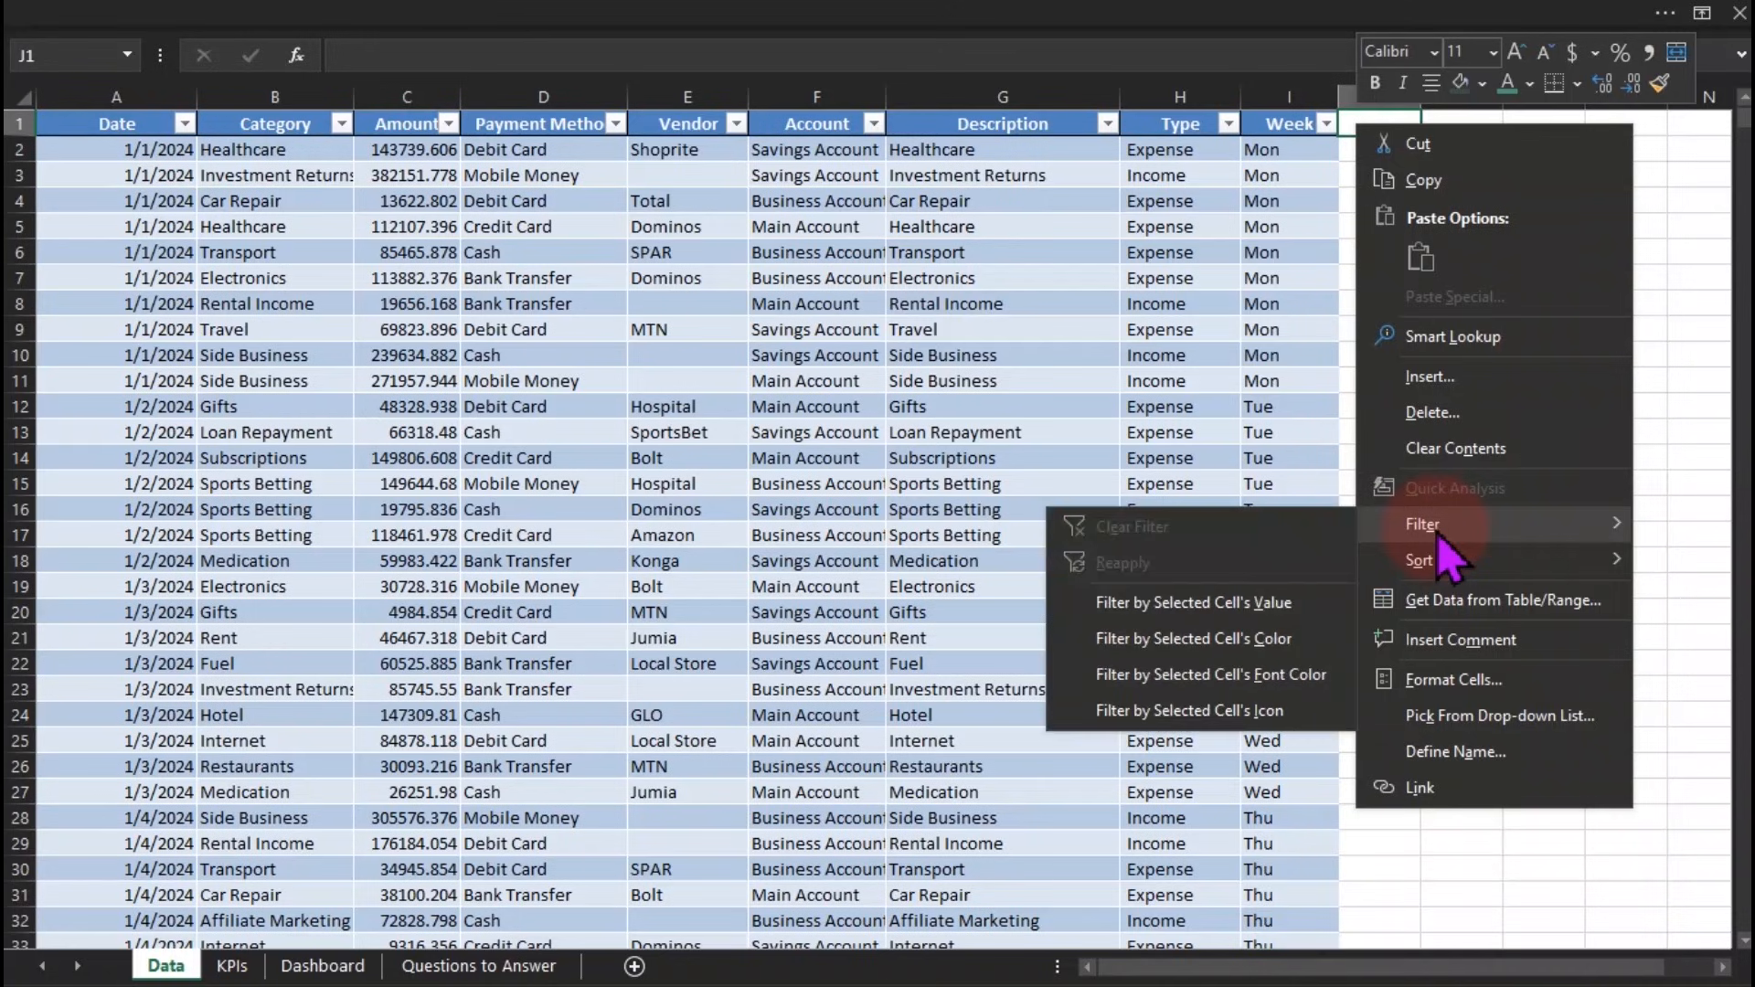
pyautogui.press('Escape')
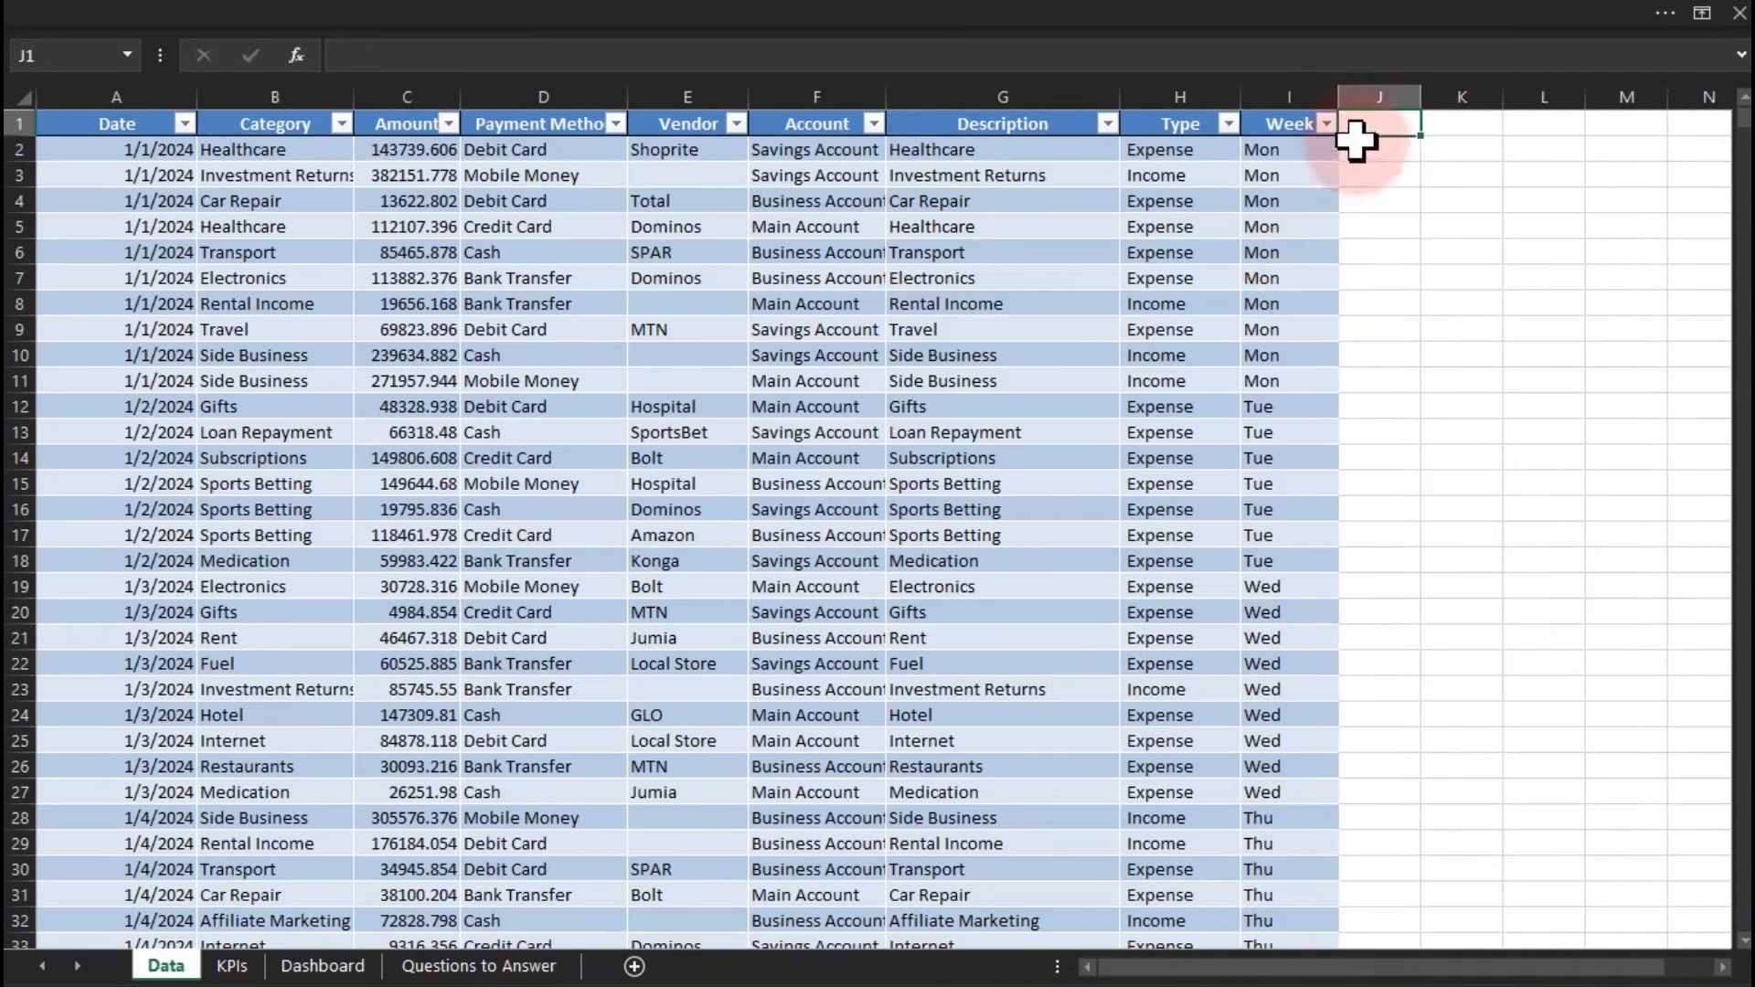
pyautogui.write('Weektype')
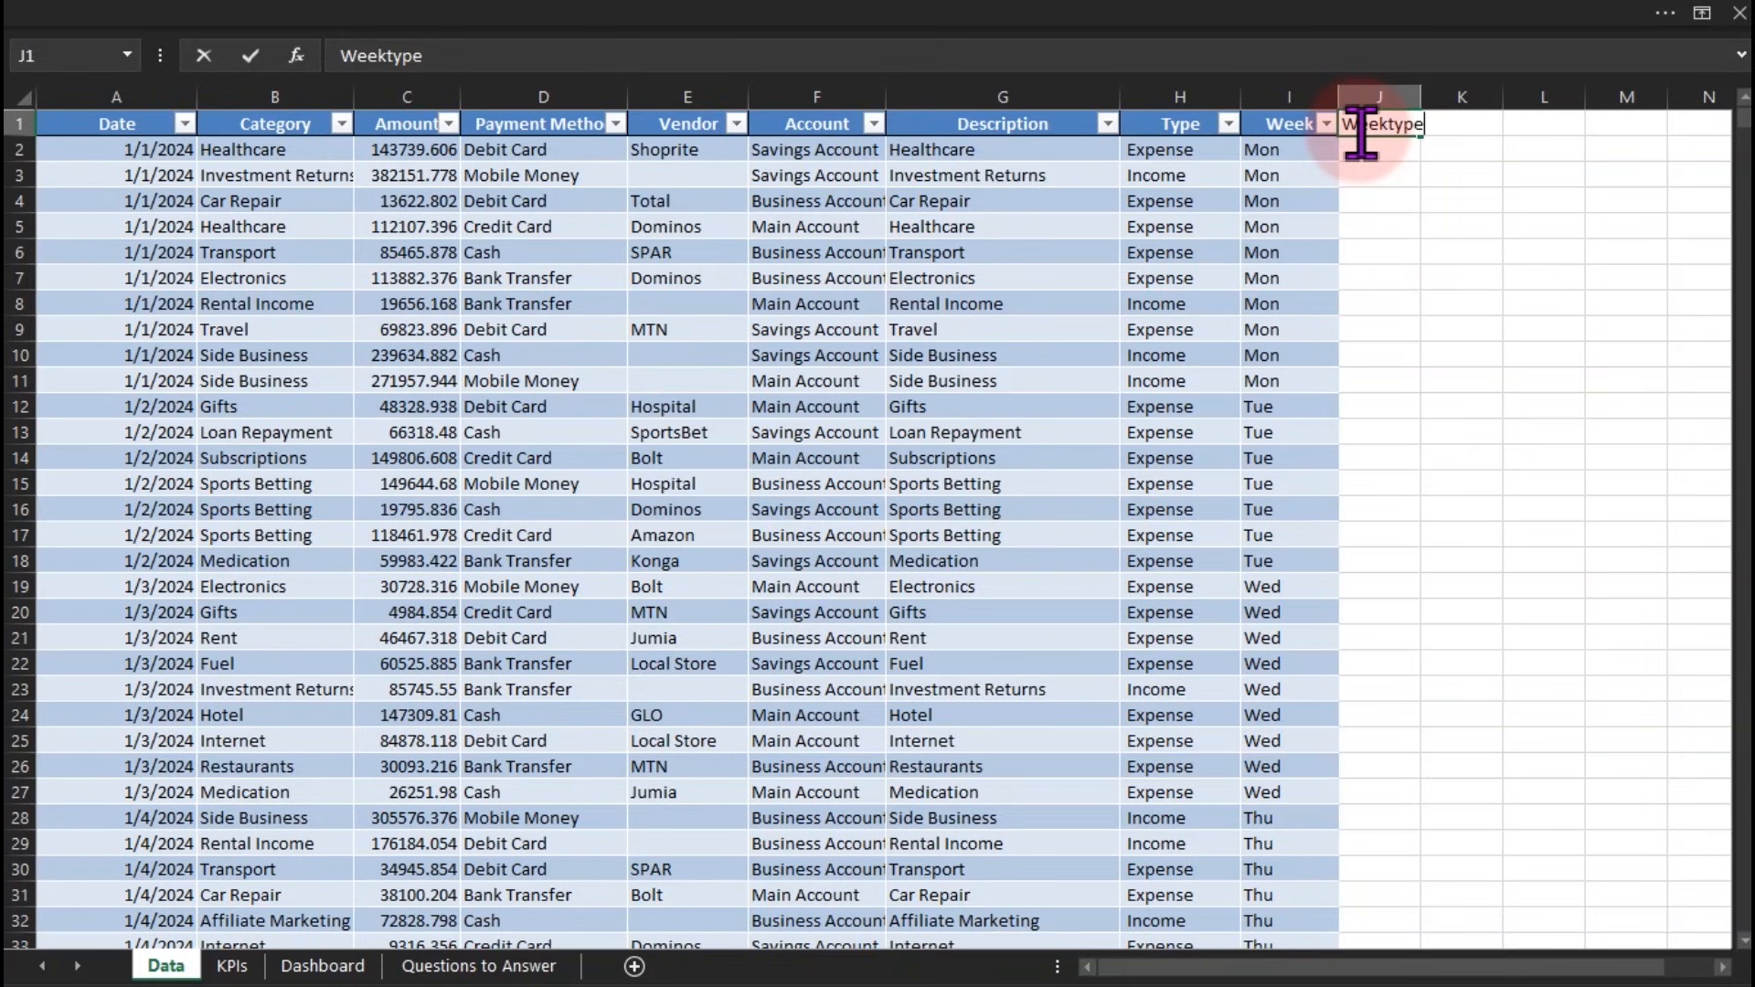
pyautogui.press('Return')
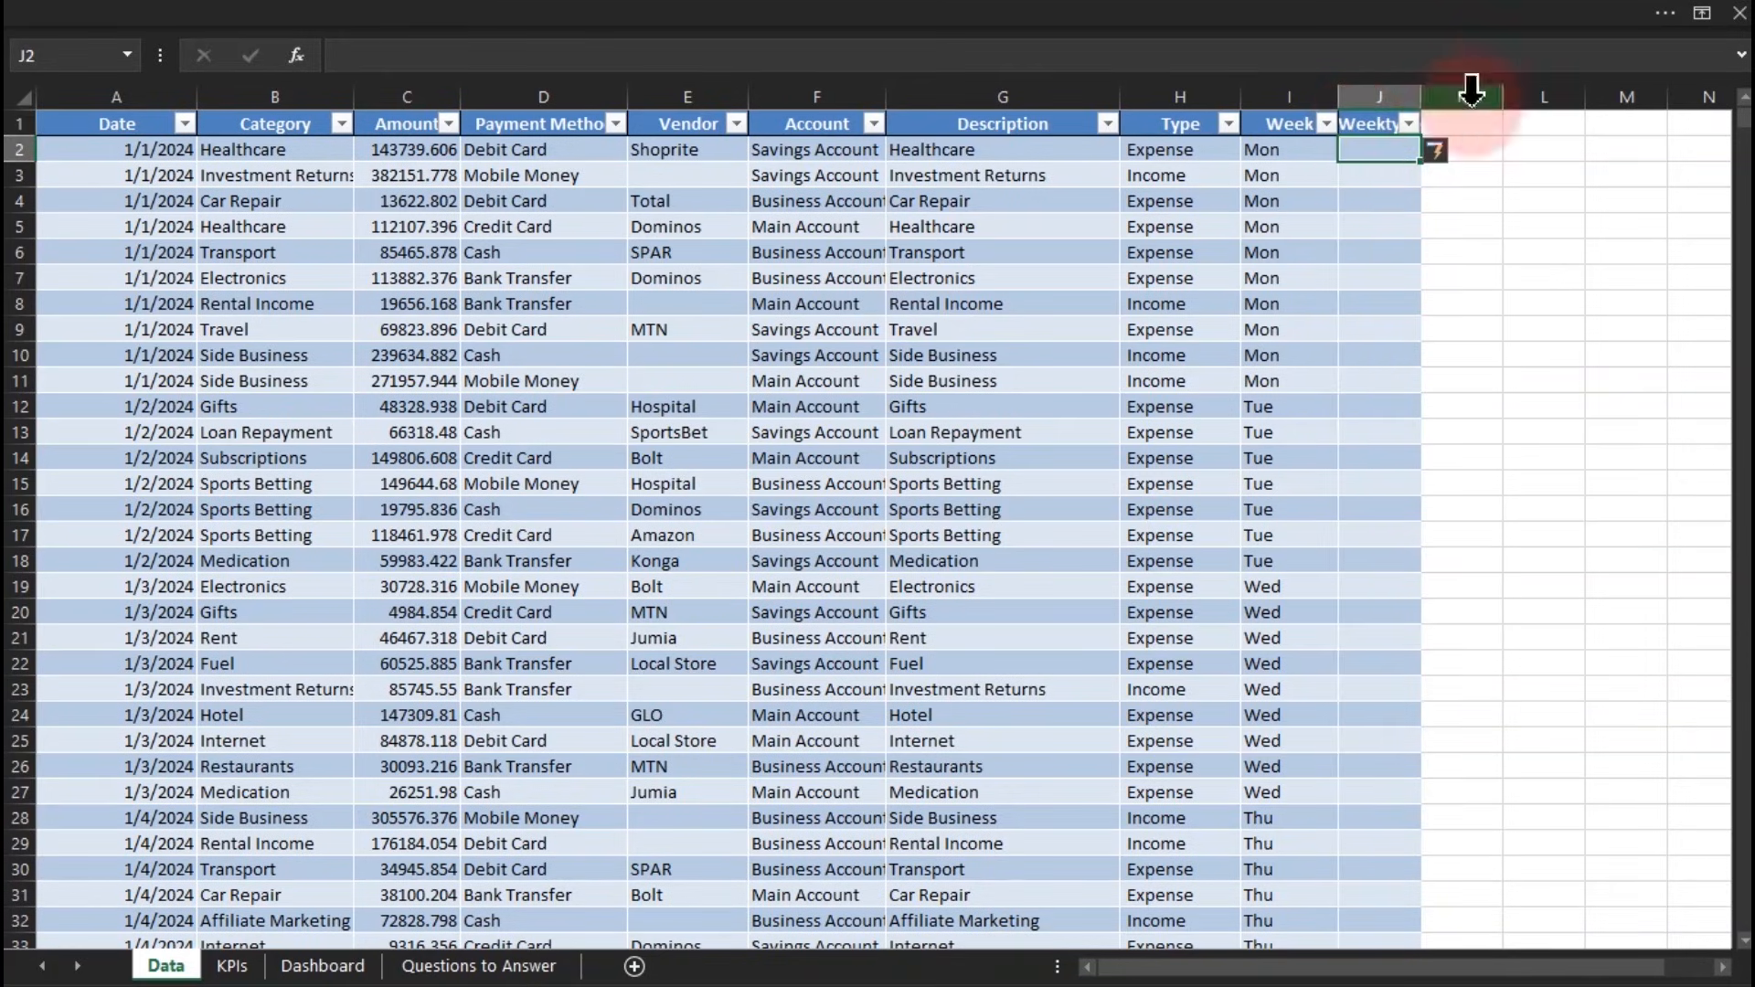
pyautogui.doubleClick(1419, 100)
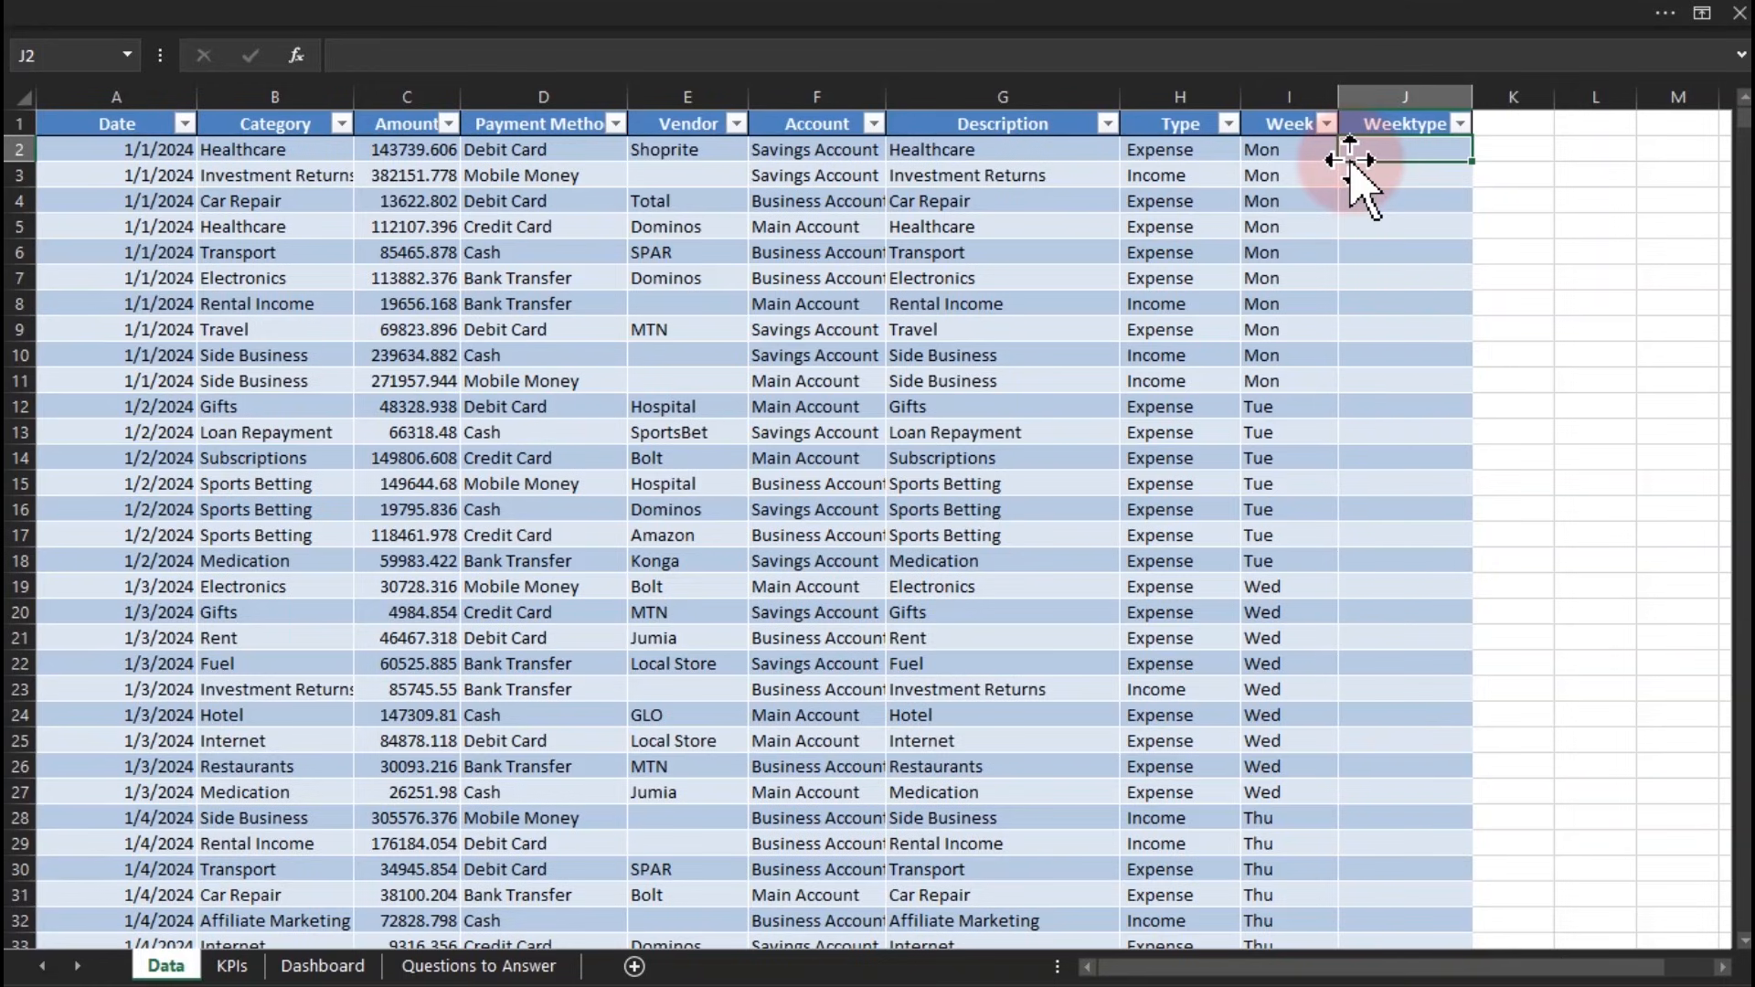
# Examine the formula behind the Week column of the Data table
pyautogui.click(1148, 13)
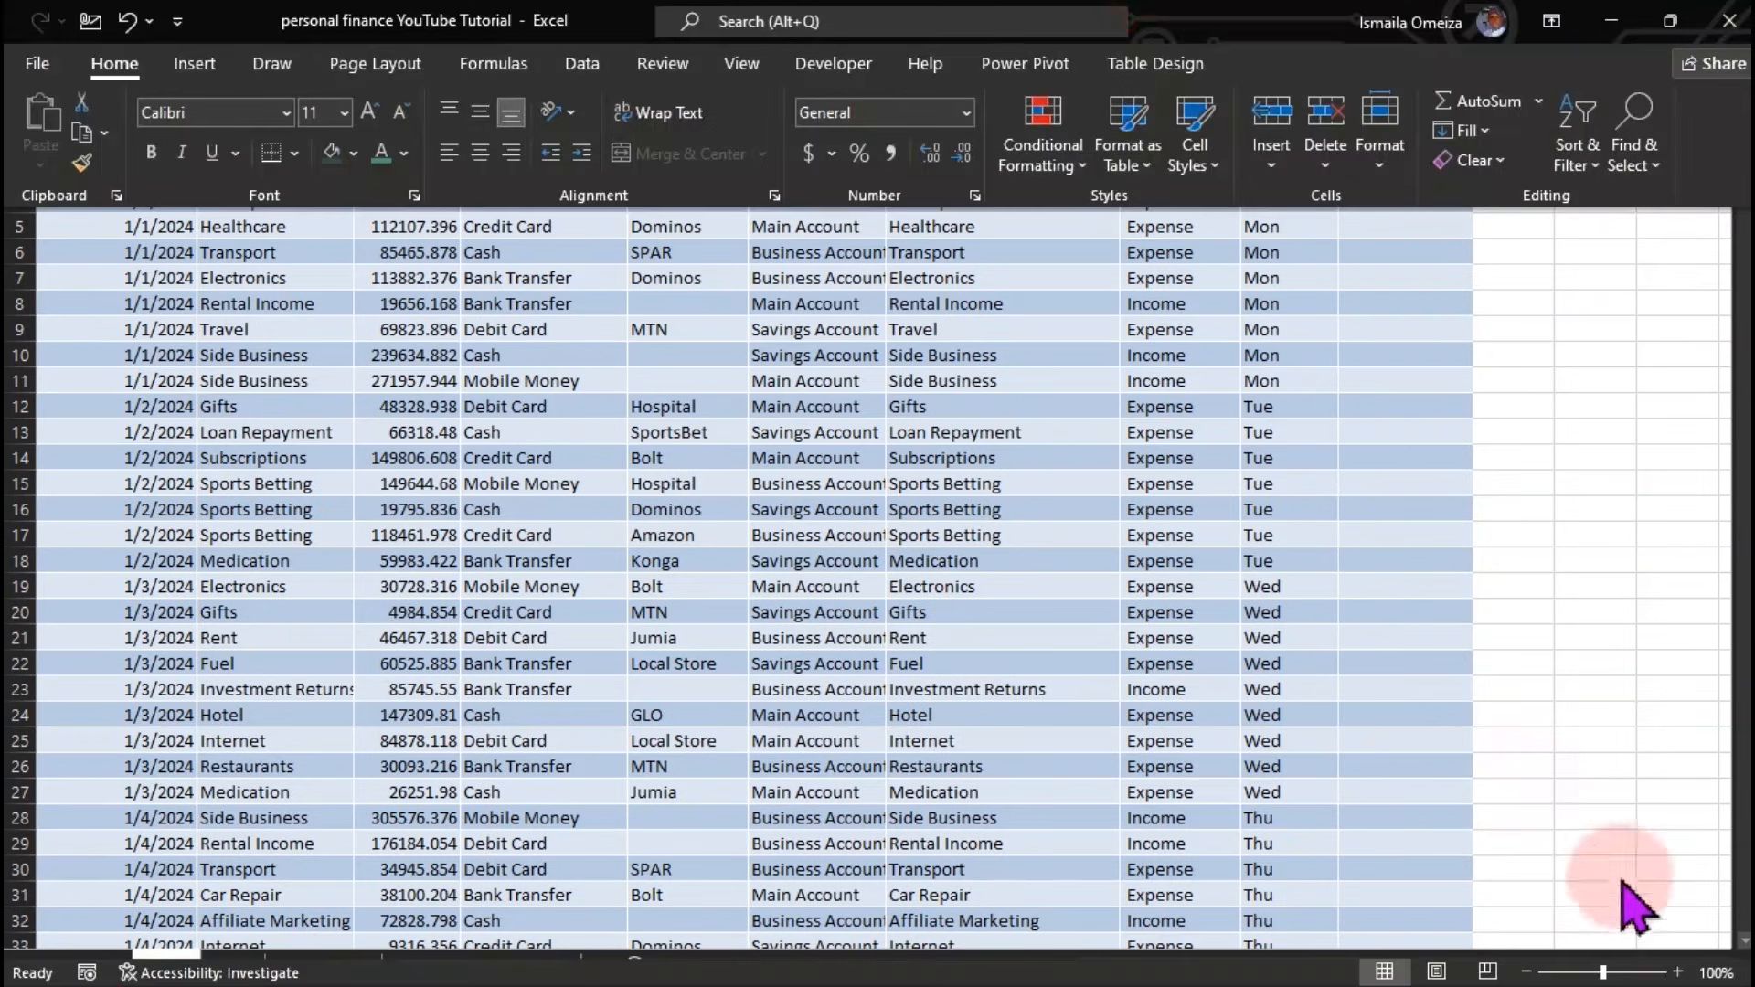
pyautogui.click(1678, 972)
pyautogui.click(1678, 973)
pyautogui.click(1679, 973)
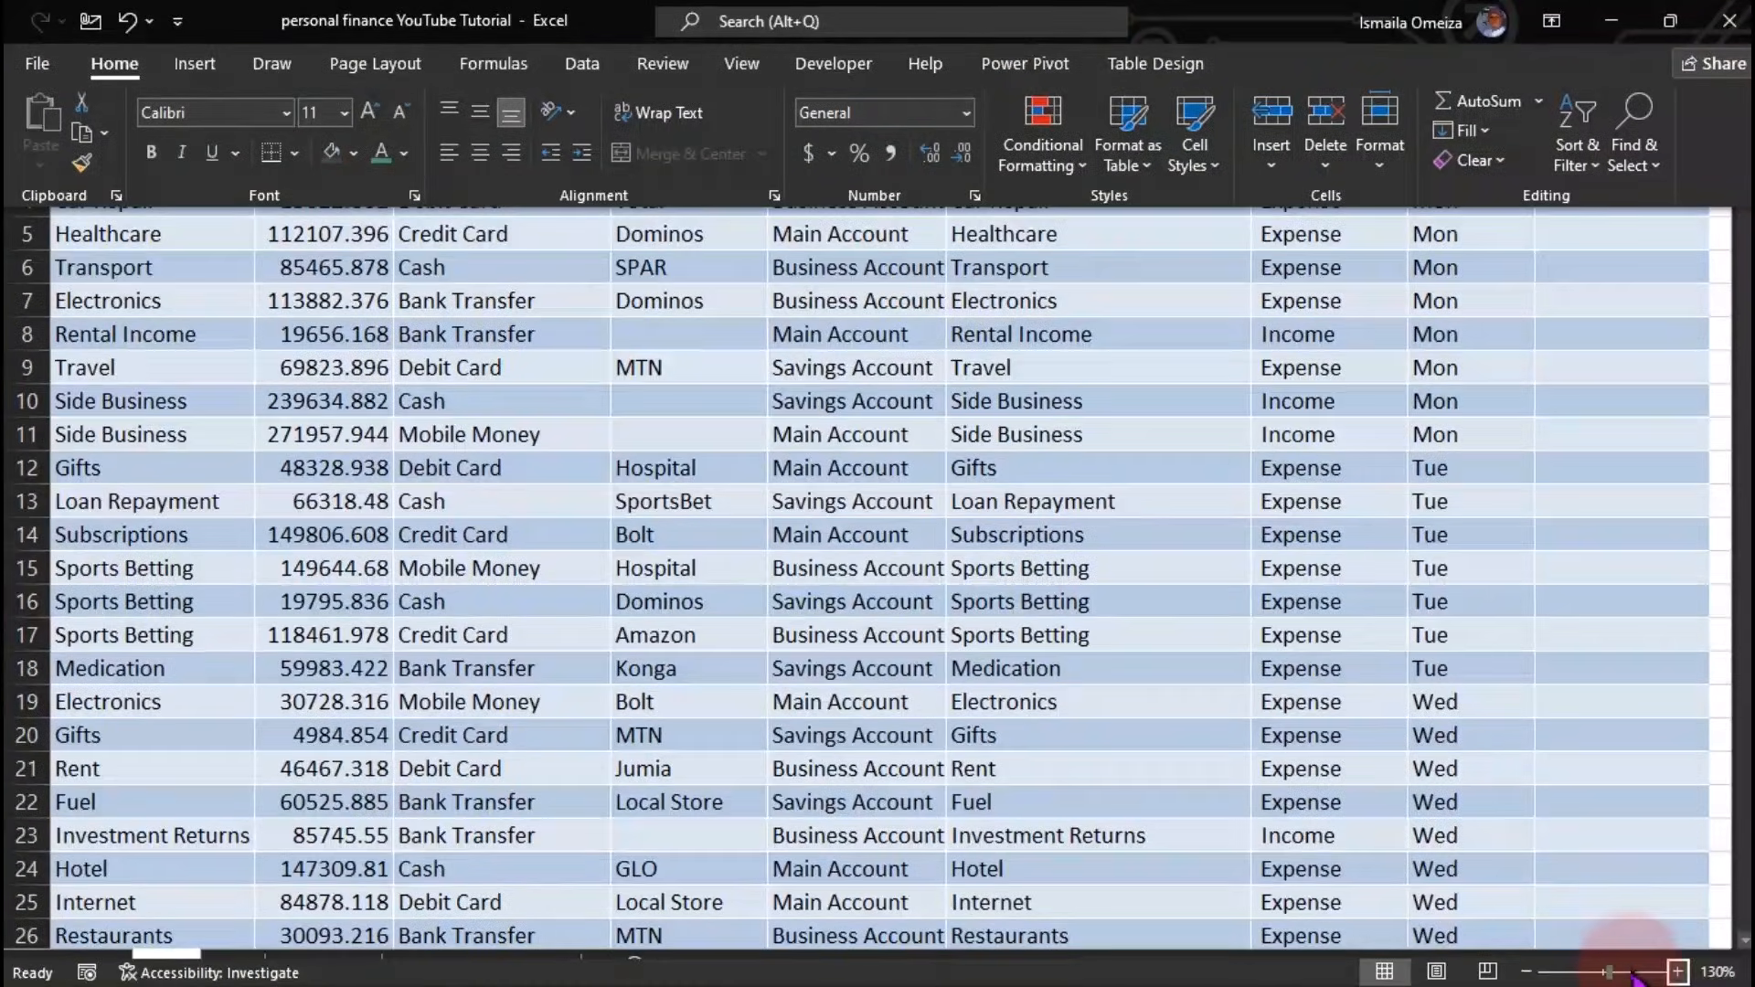
pyautogui.click(1439, 823)
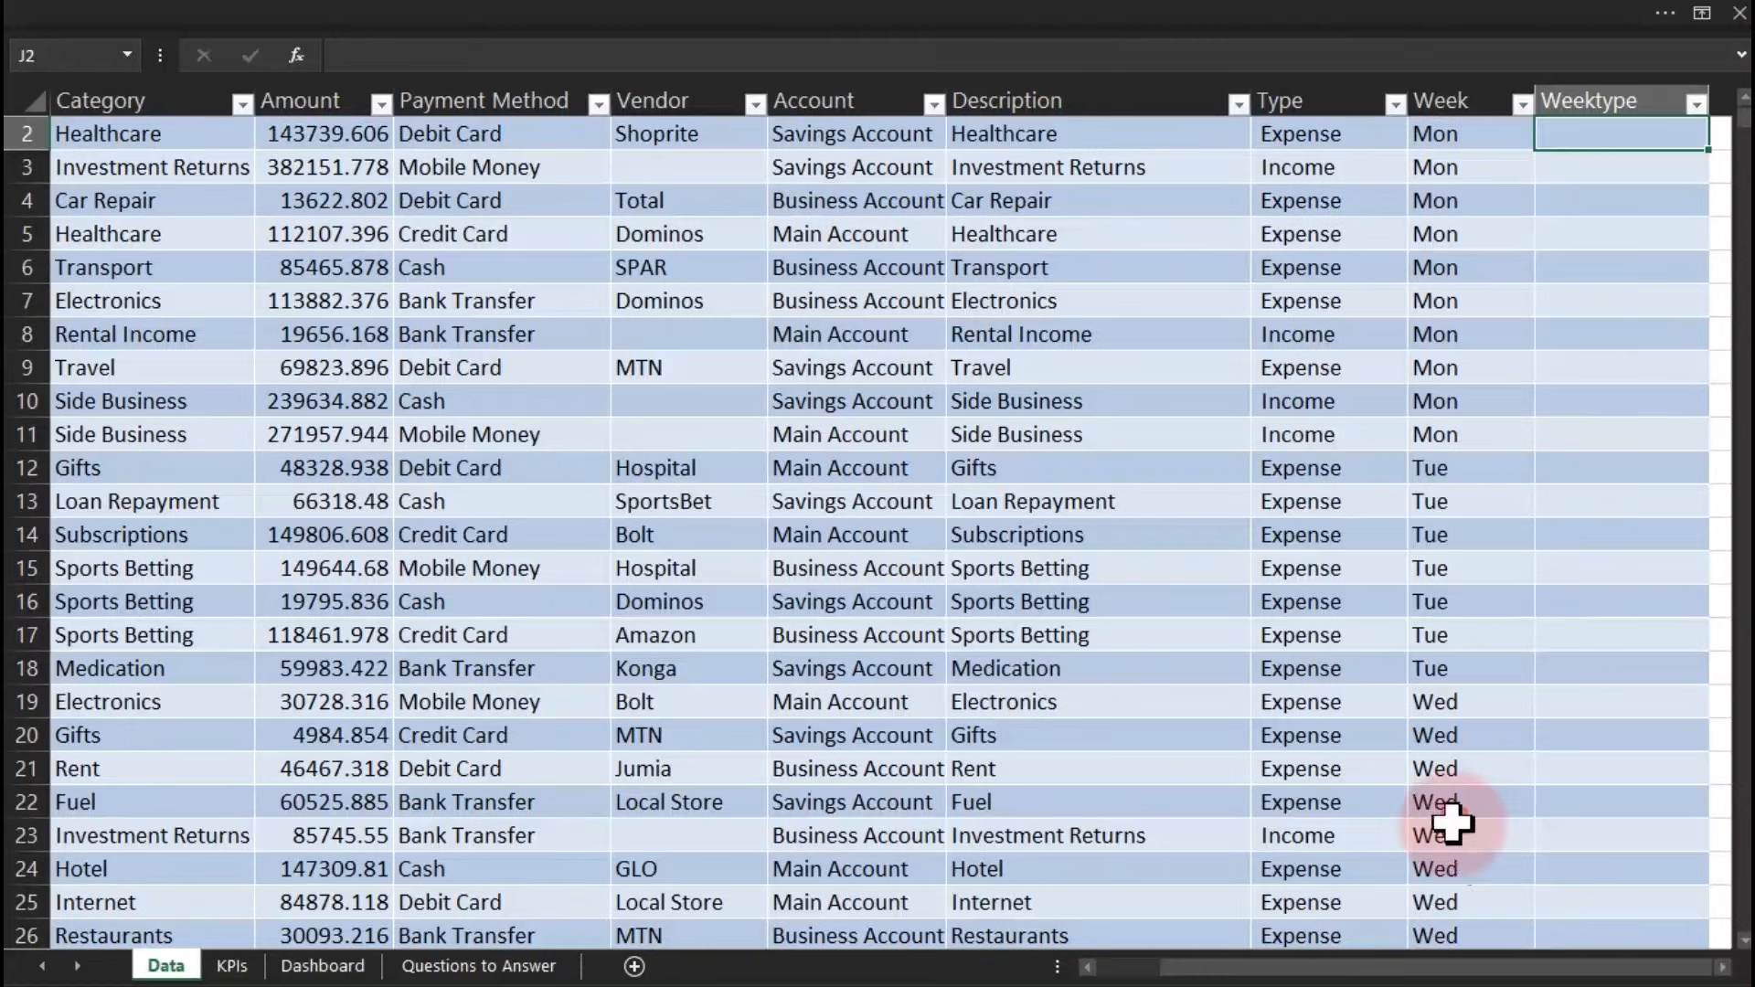
pyautogui.click(1720, 969)
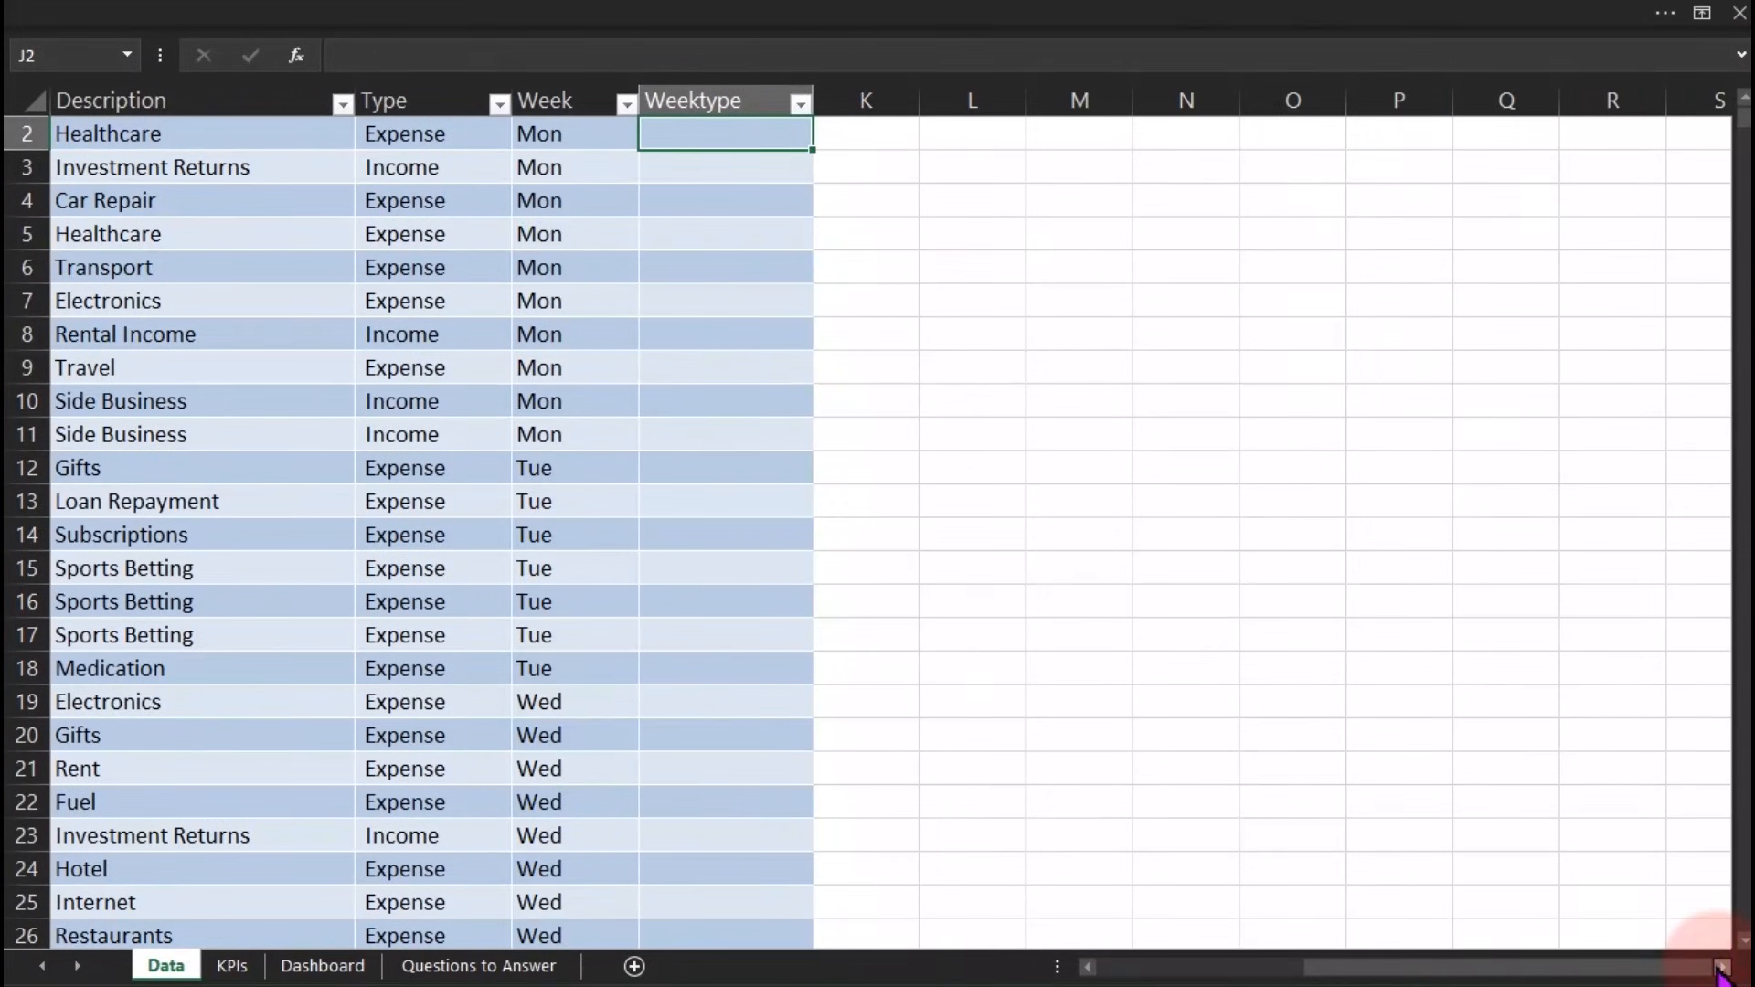
pyautogui.doubleClick(562, 340)
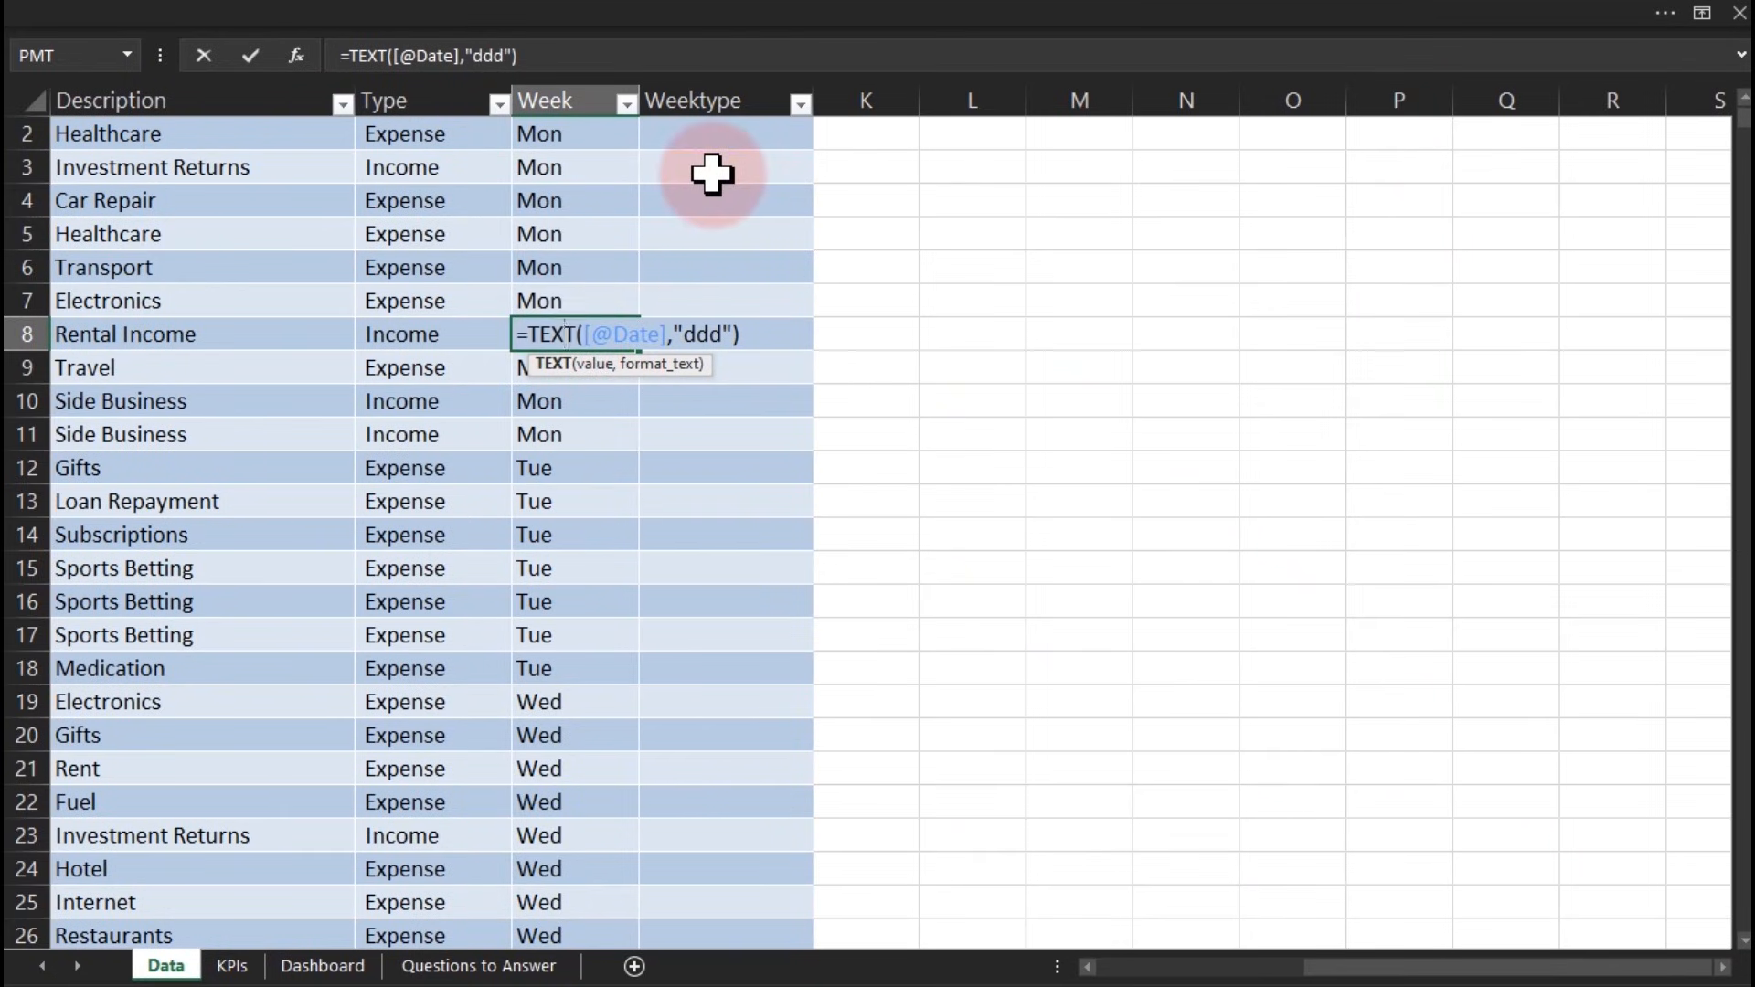
pyautogui.press('Escape')
# Start an IF formula with a nested OR test in cell J2 of the Weektype column
pyautogui.click(699, 139)
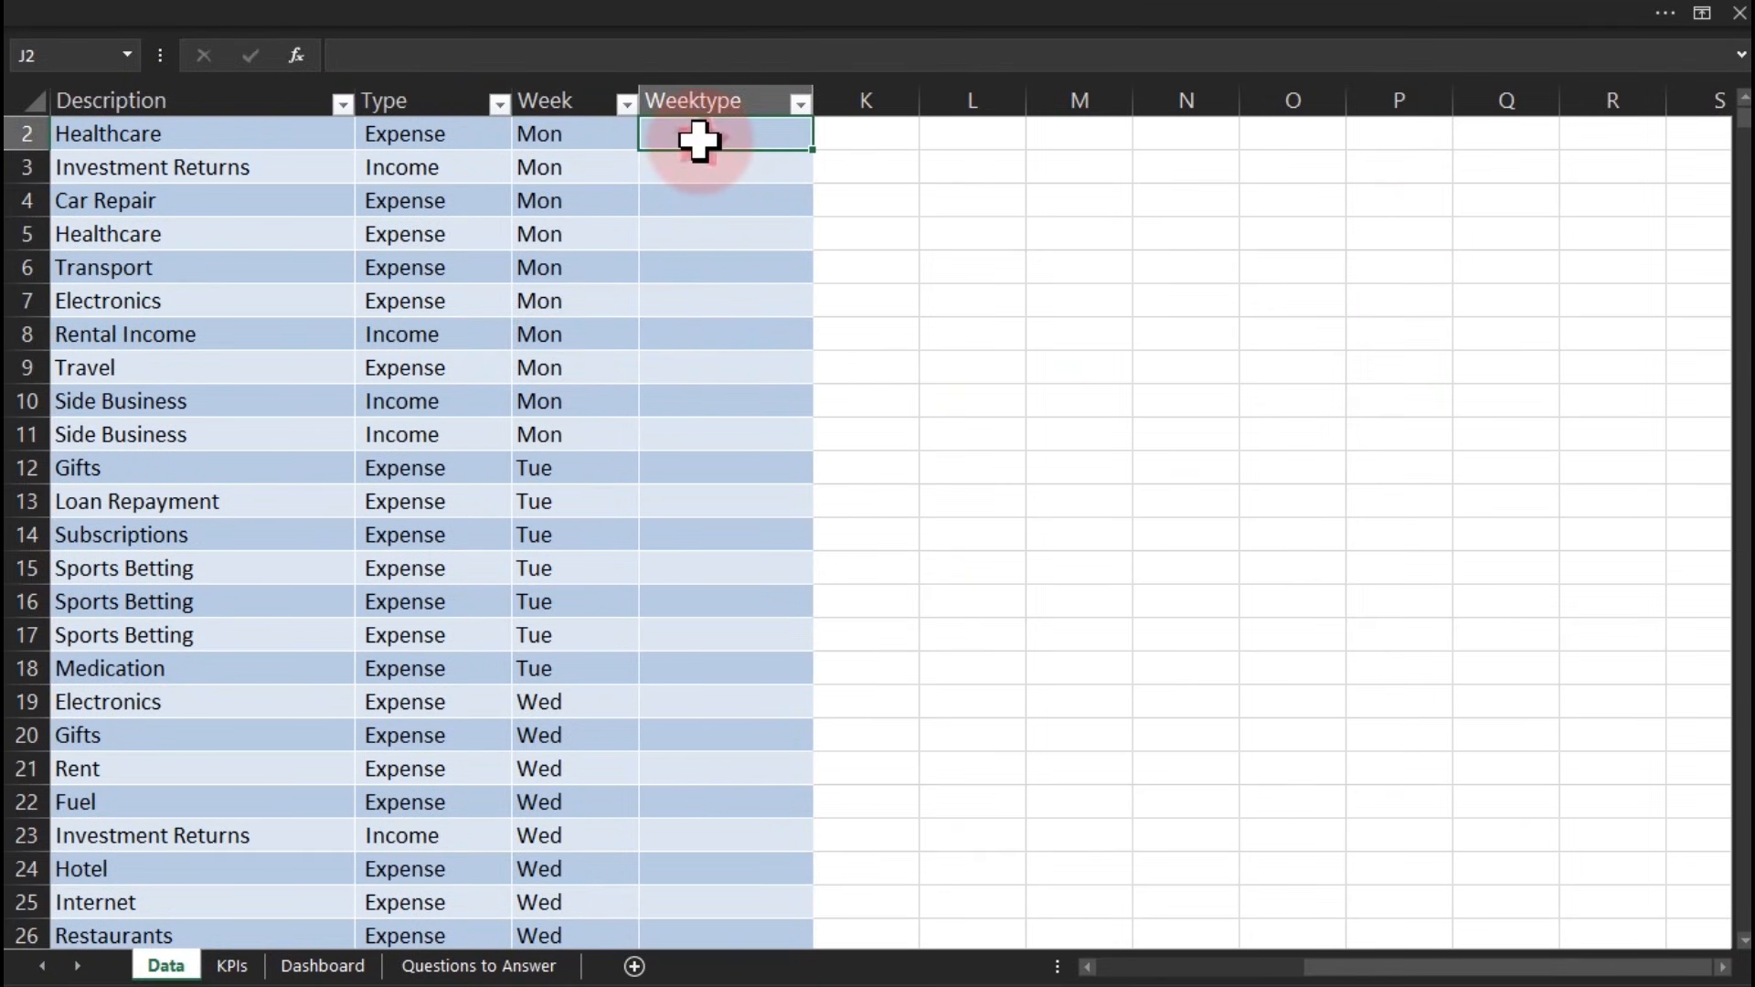
pyautogui.press('Up')
pyautogui.press('Down')
pyautogui.write('=if')
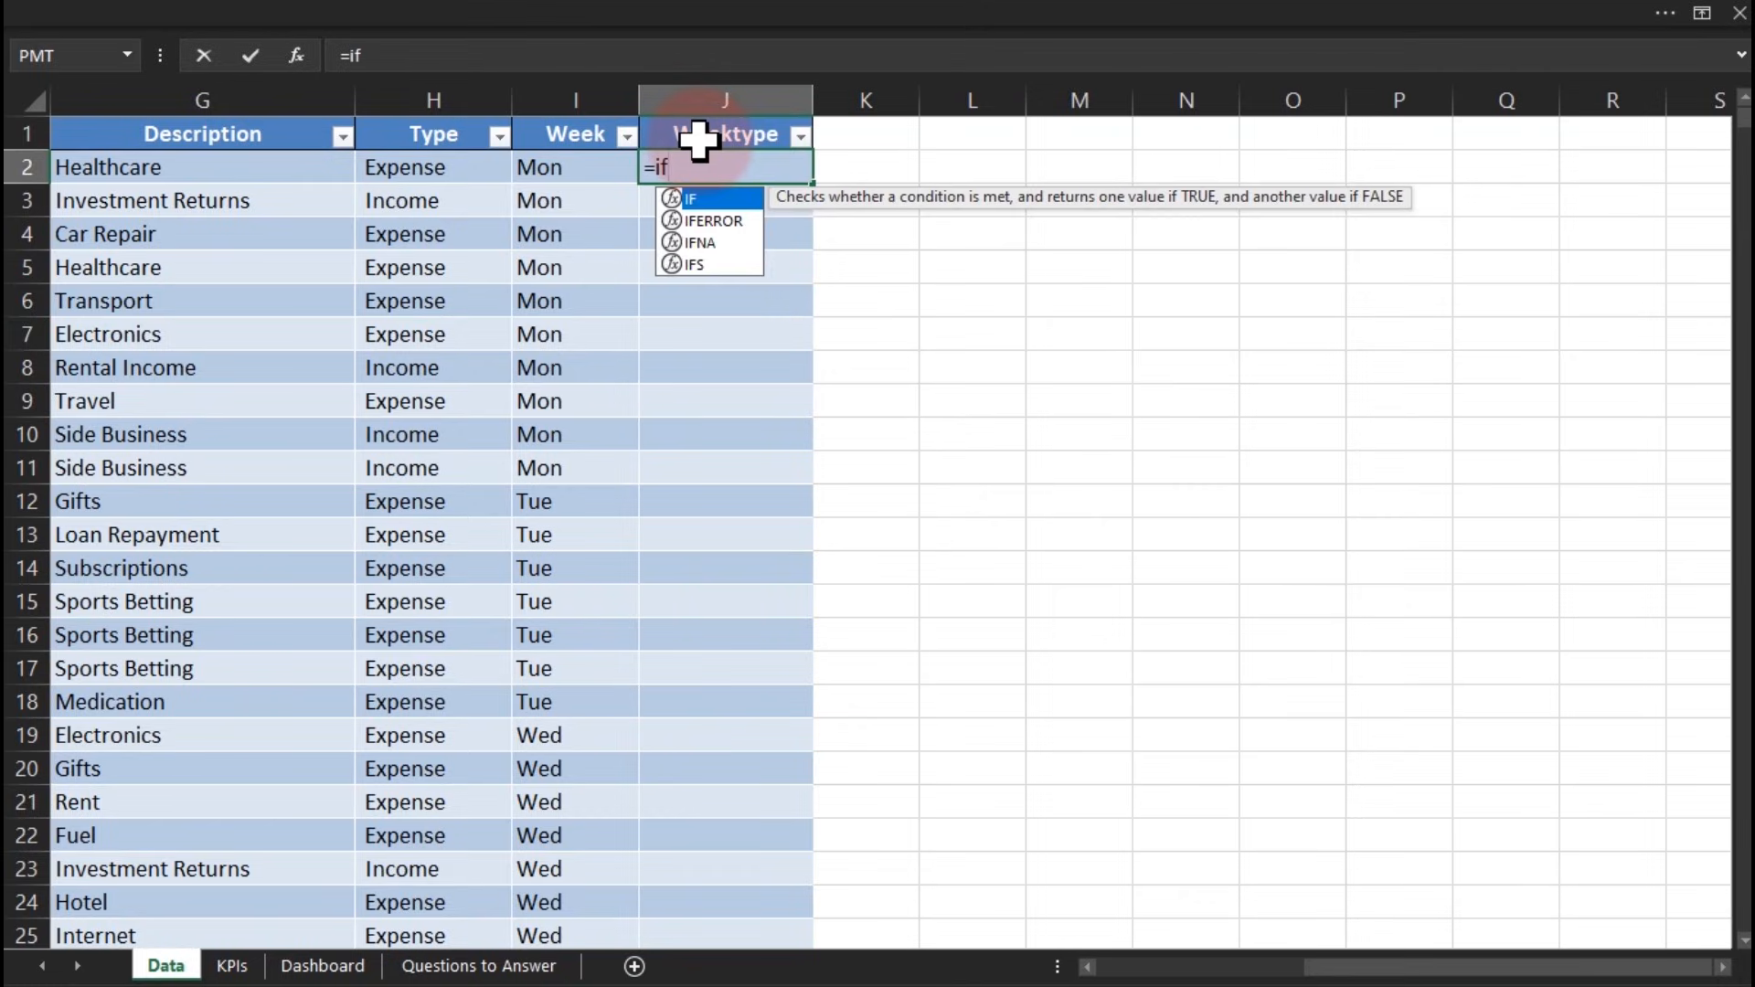
pyautogui.press('Tab')
pyautogui.write('or')
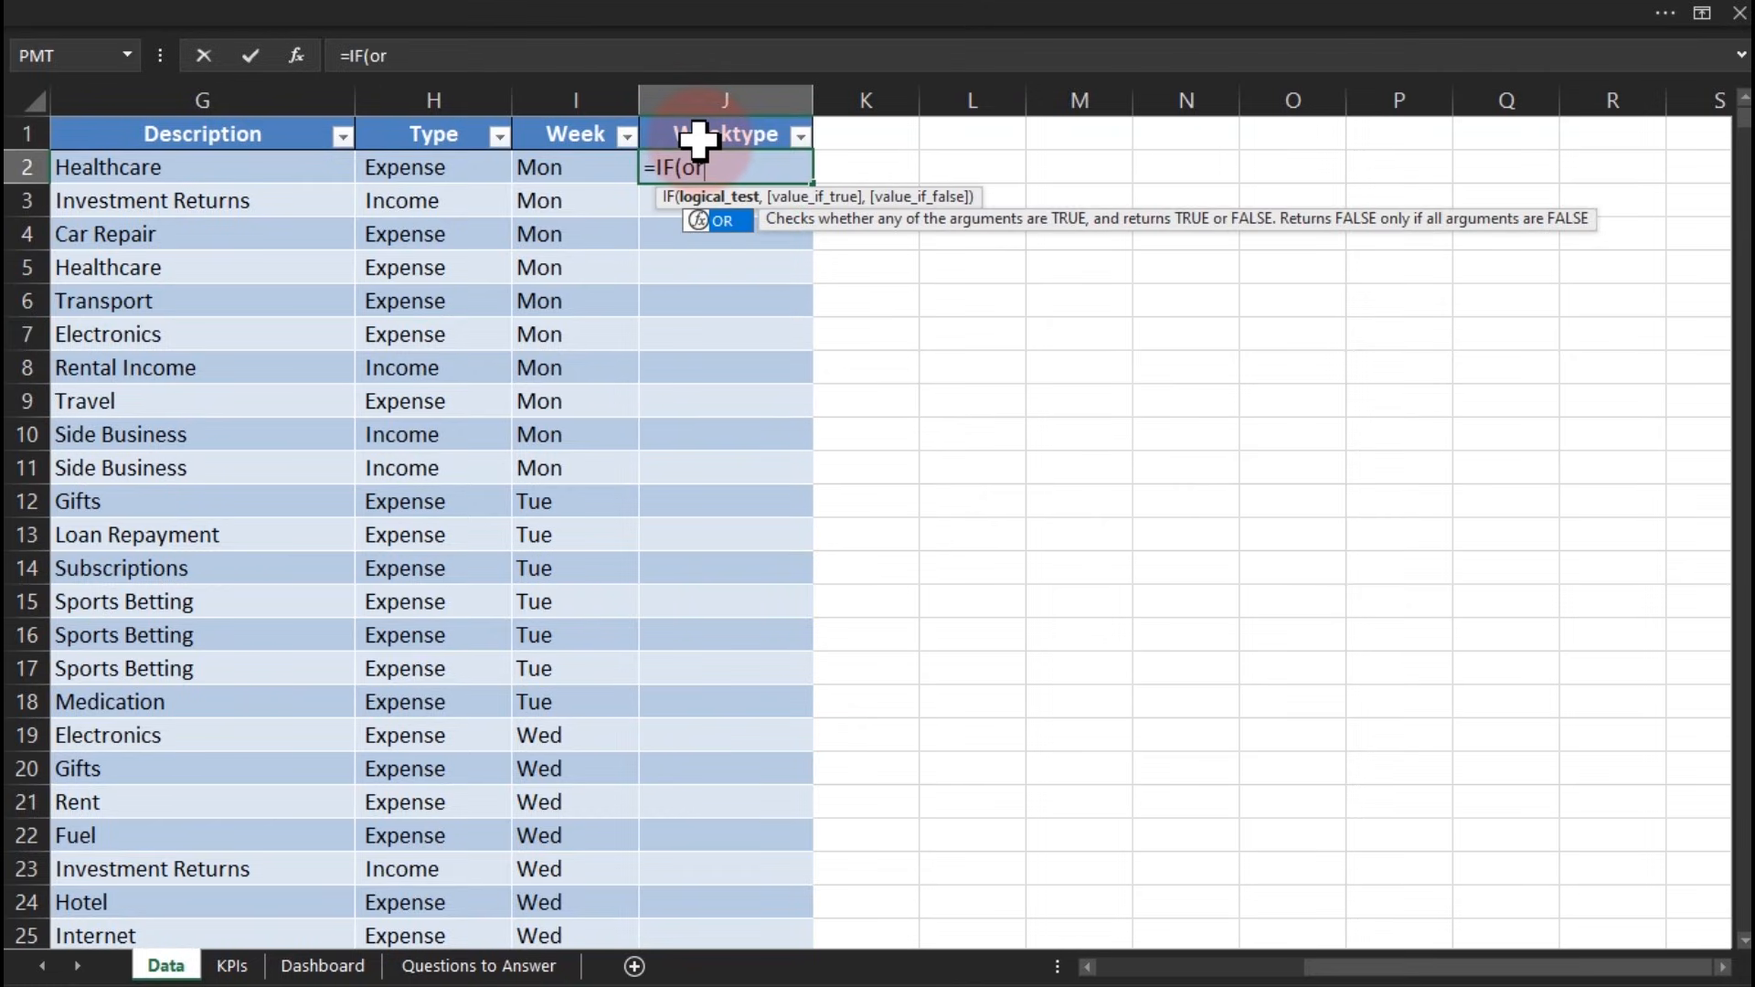
pyautogui.press('Tab')
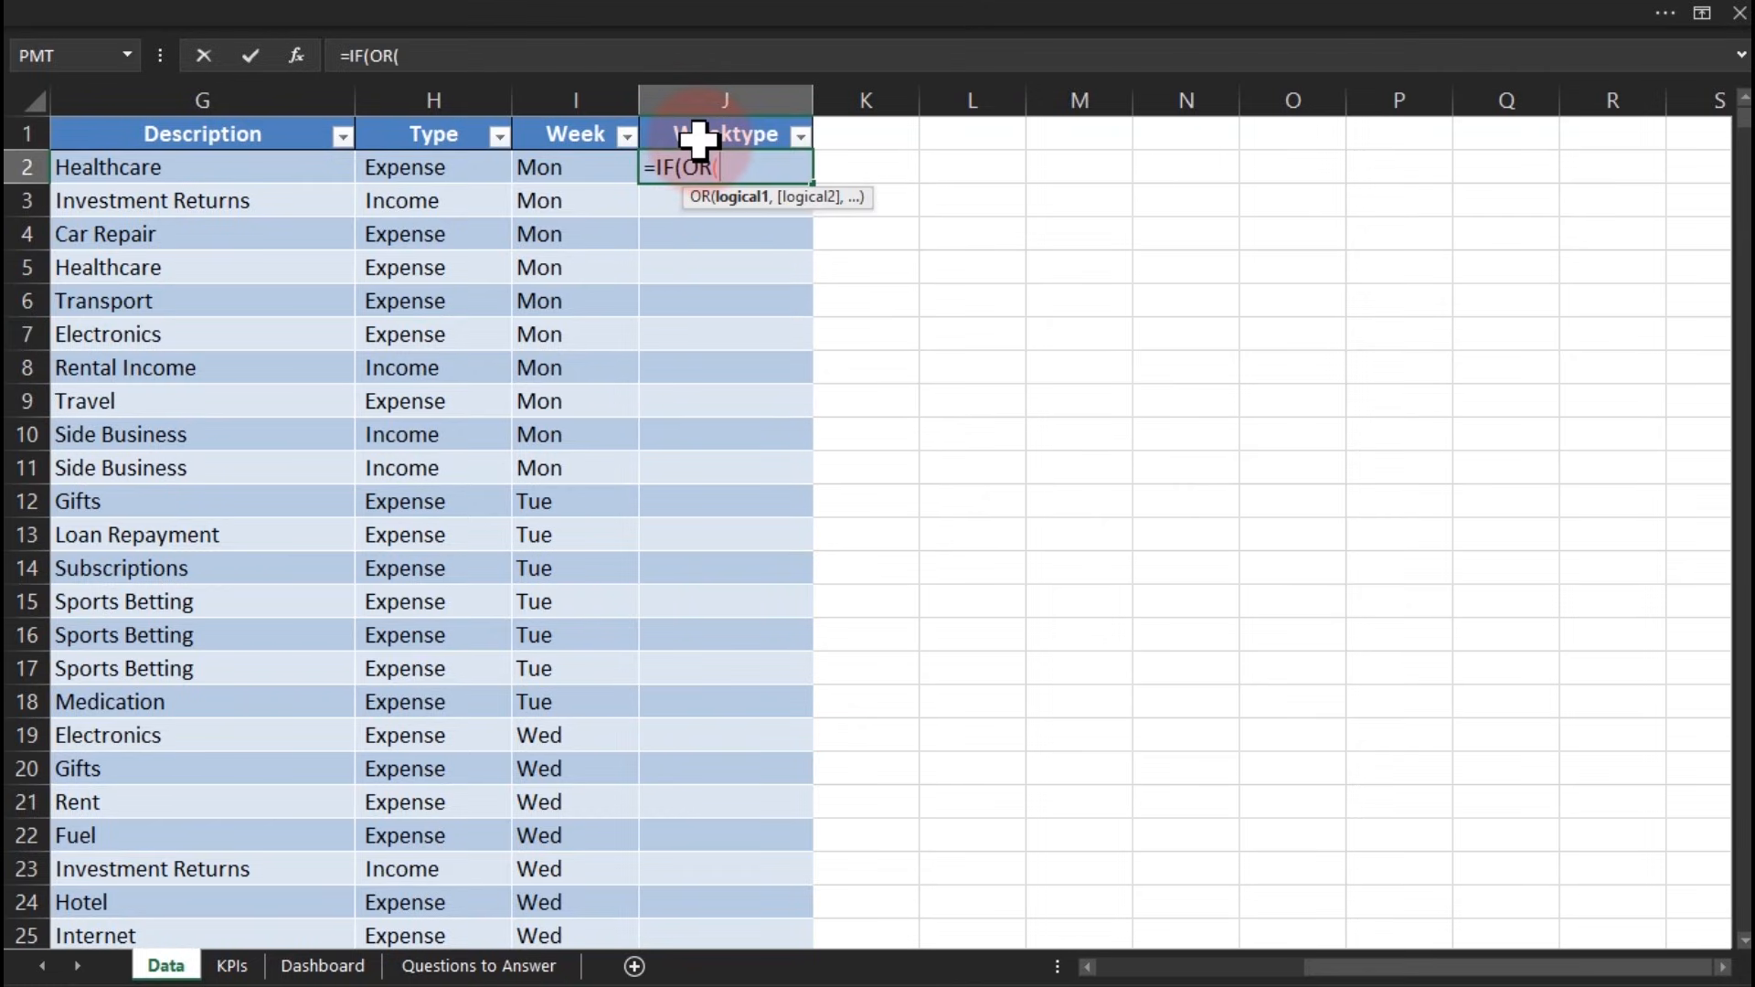
pyautogui.click(537, 169)
pyautogui.write('="Sun')
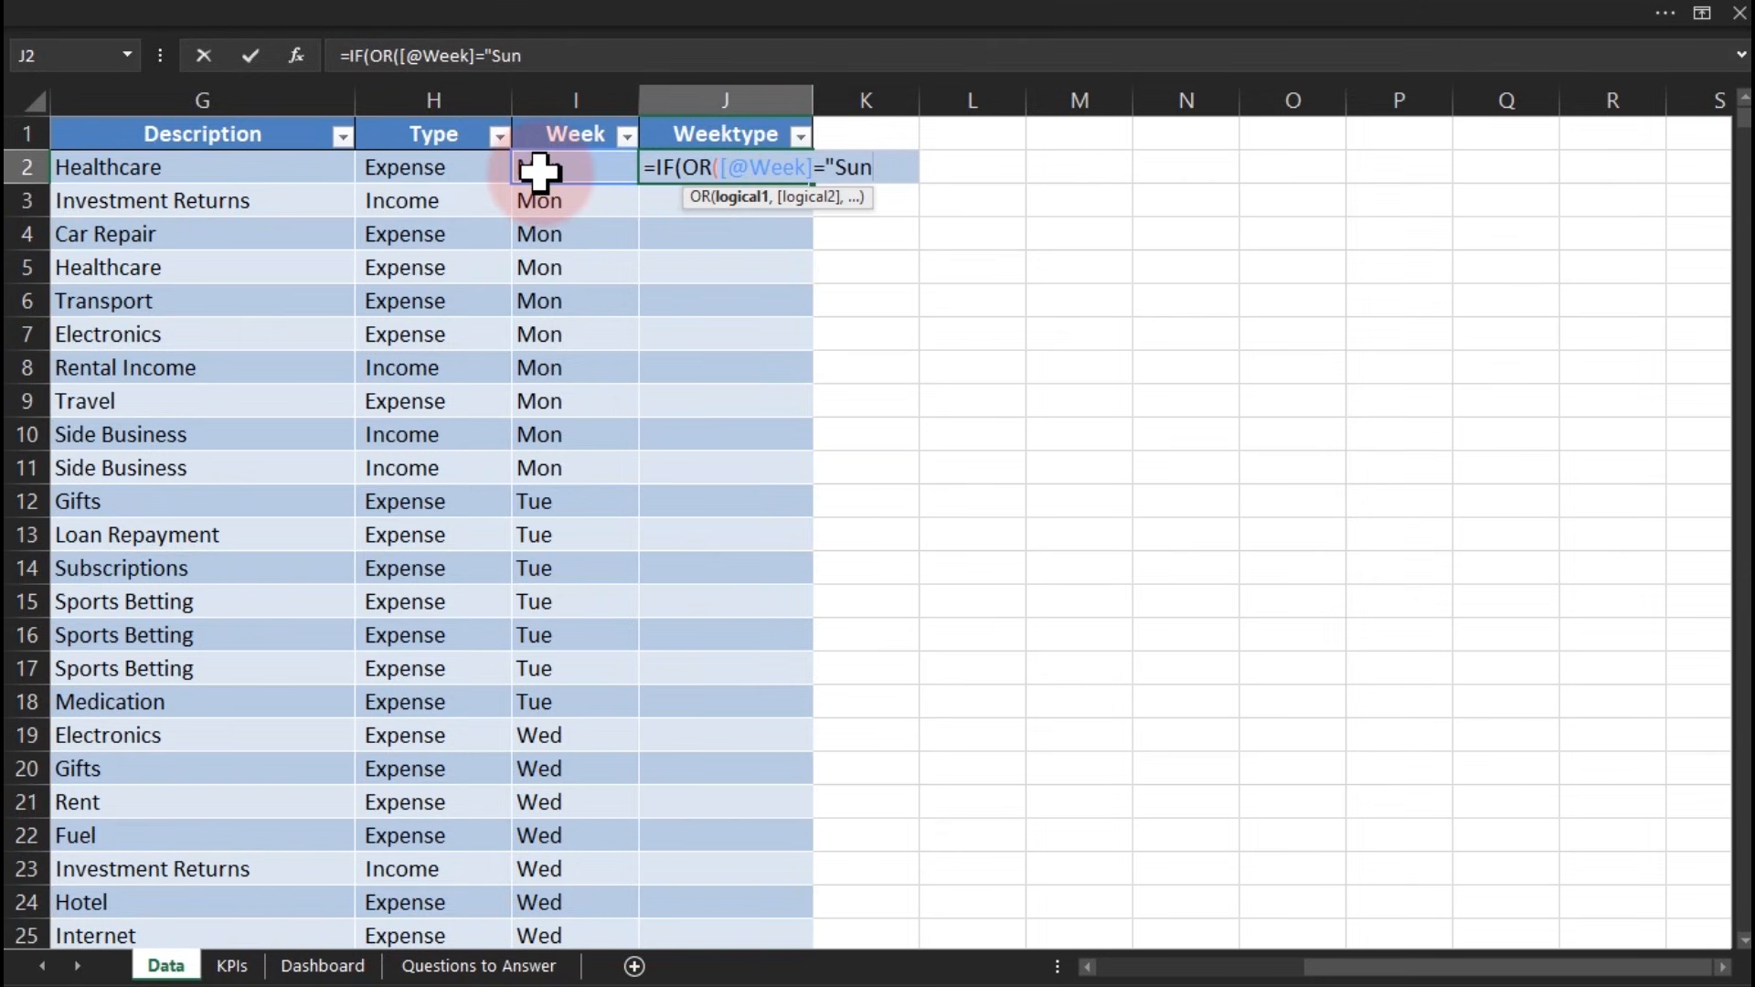
pyautogui.write(',')
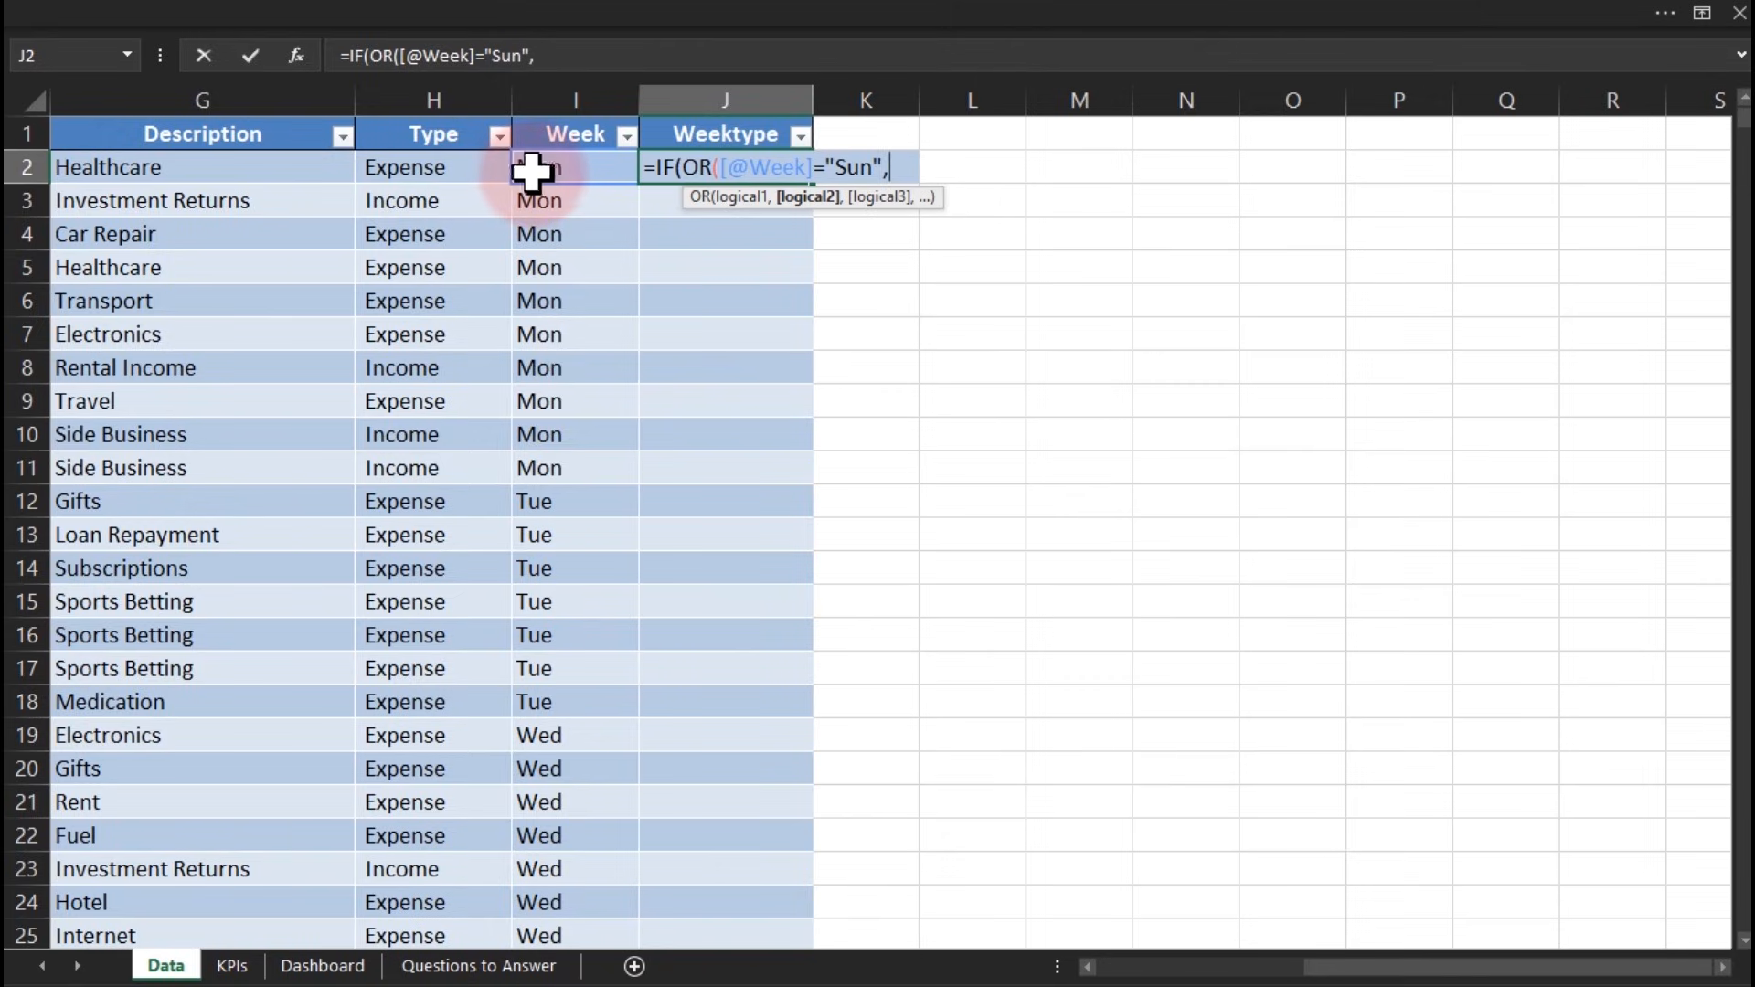
pyautogui.click(533, 171)
pyautogui.write('=')
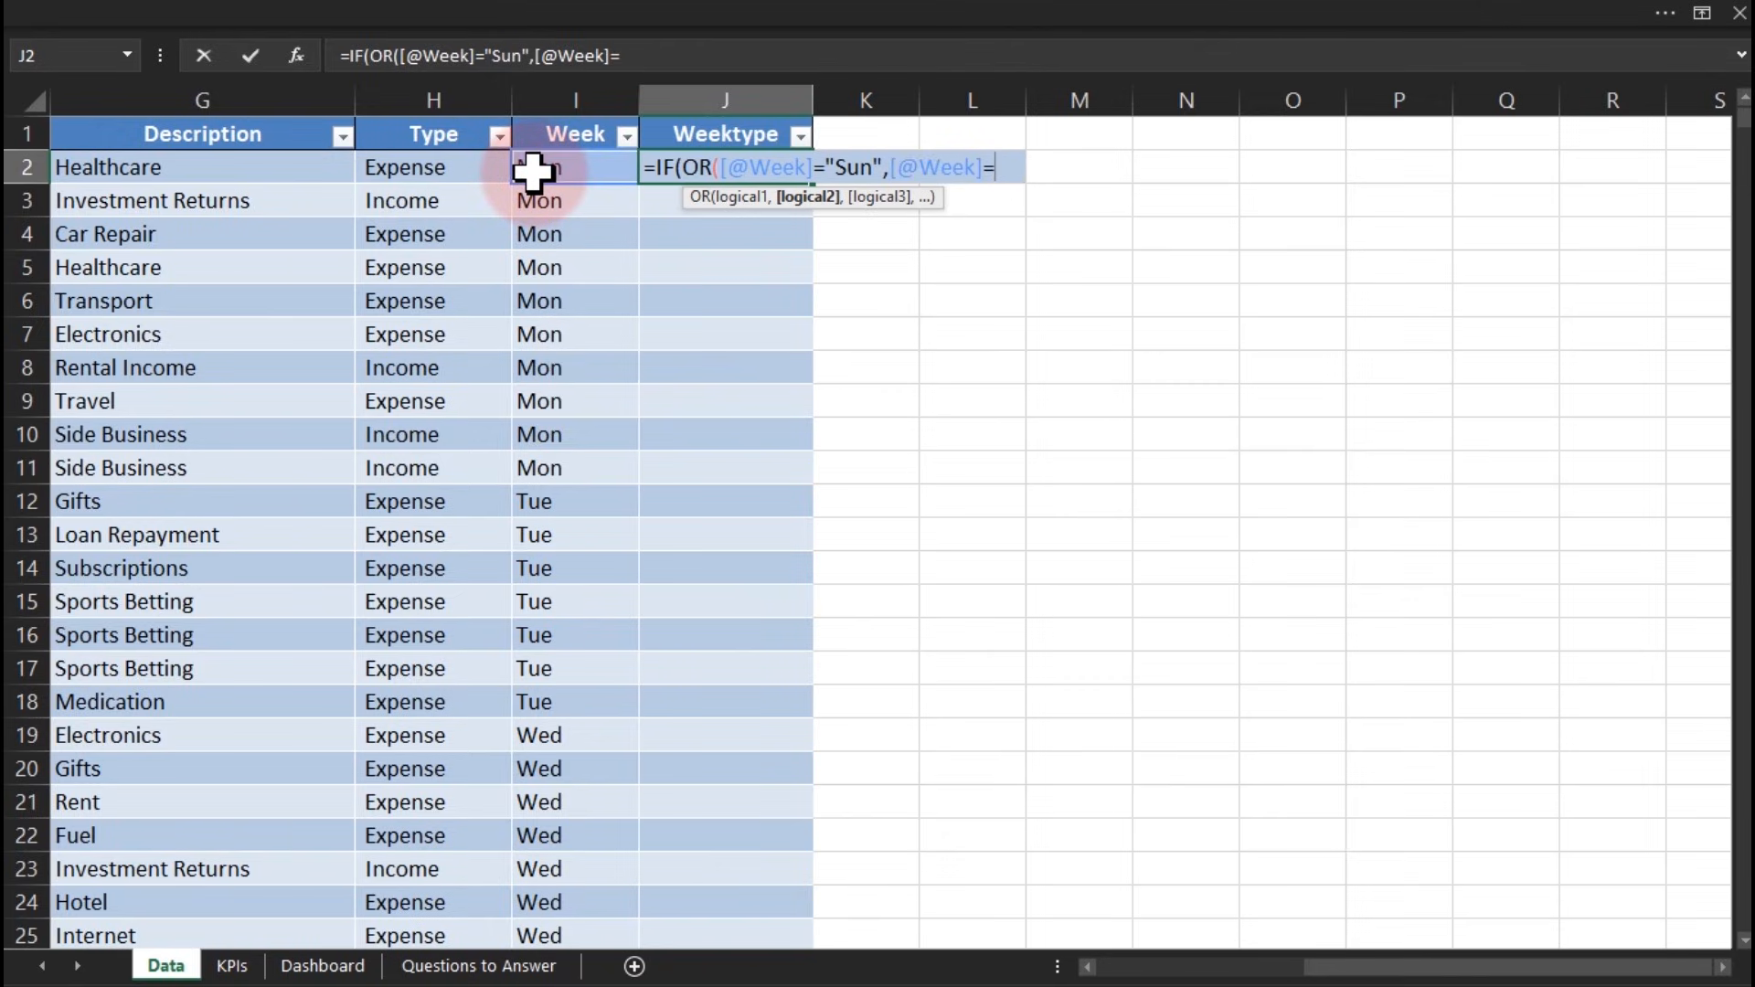
pyautogui.write('"Sat')
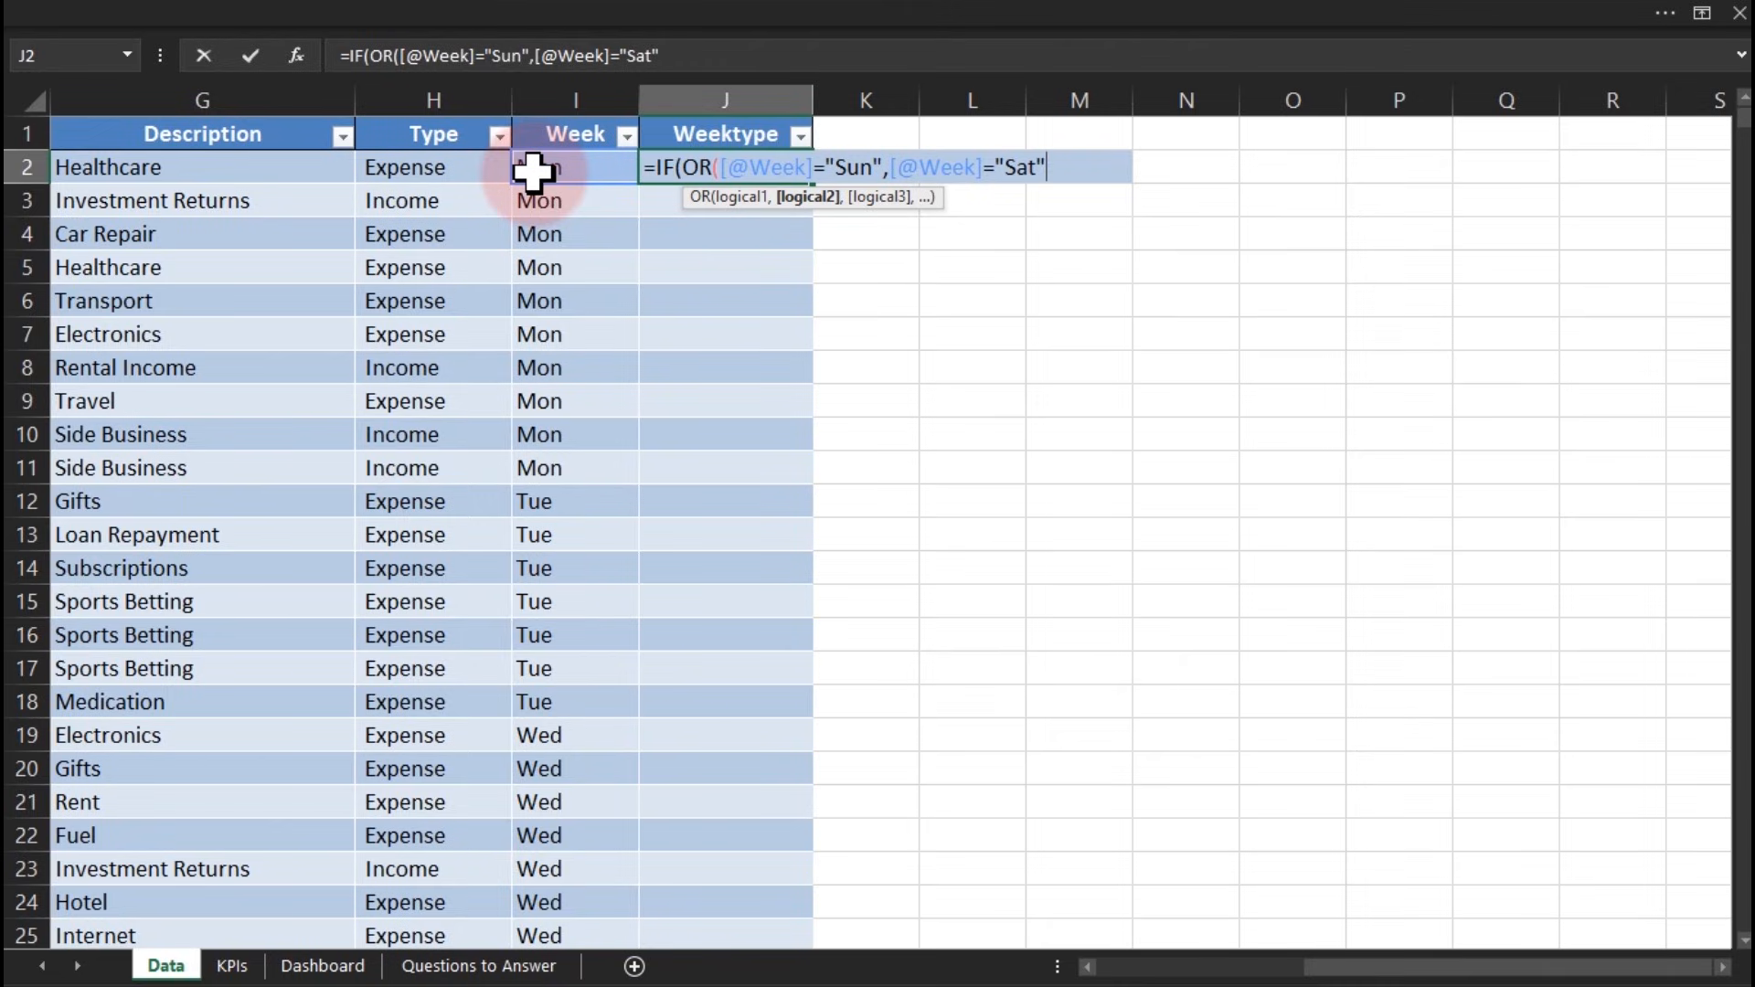
pyautogui.write('")')
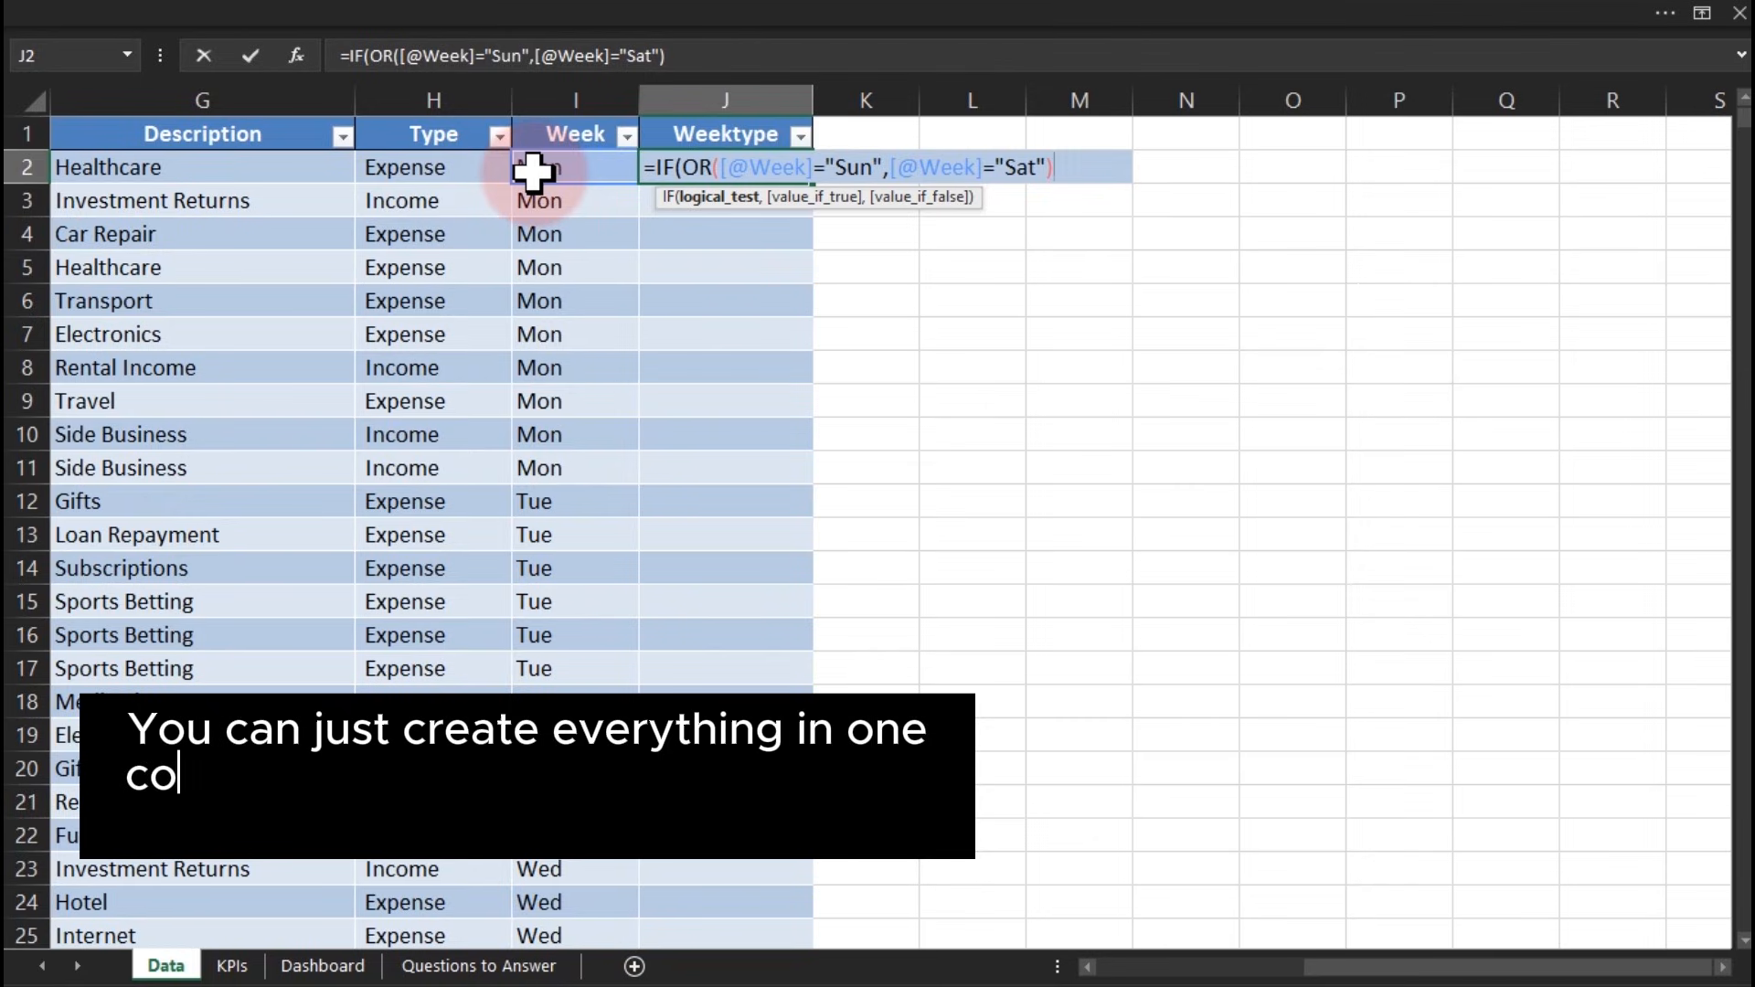
# Finish the IF formula to return "Weekend" when true and "Weekday" when false, filling the Weektype column
pyautogui.write(',')
pyautogui.write('"')
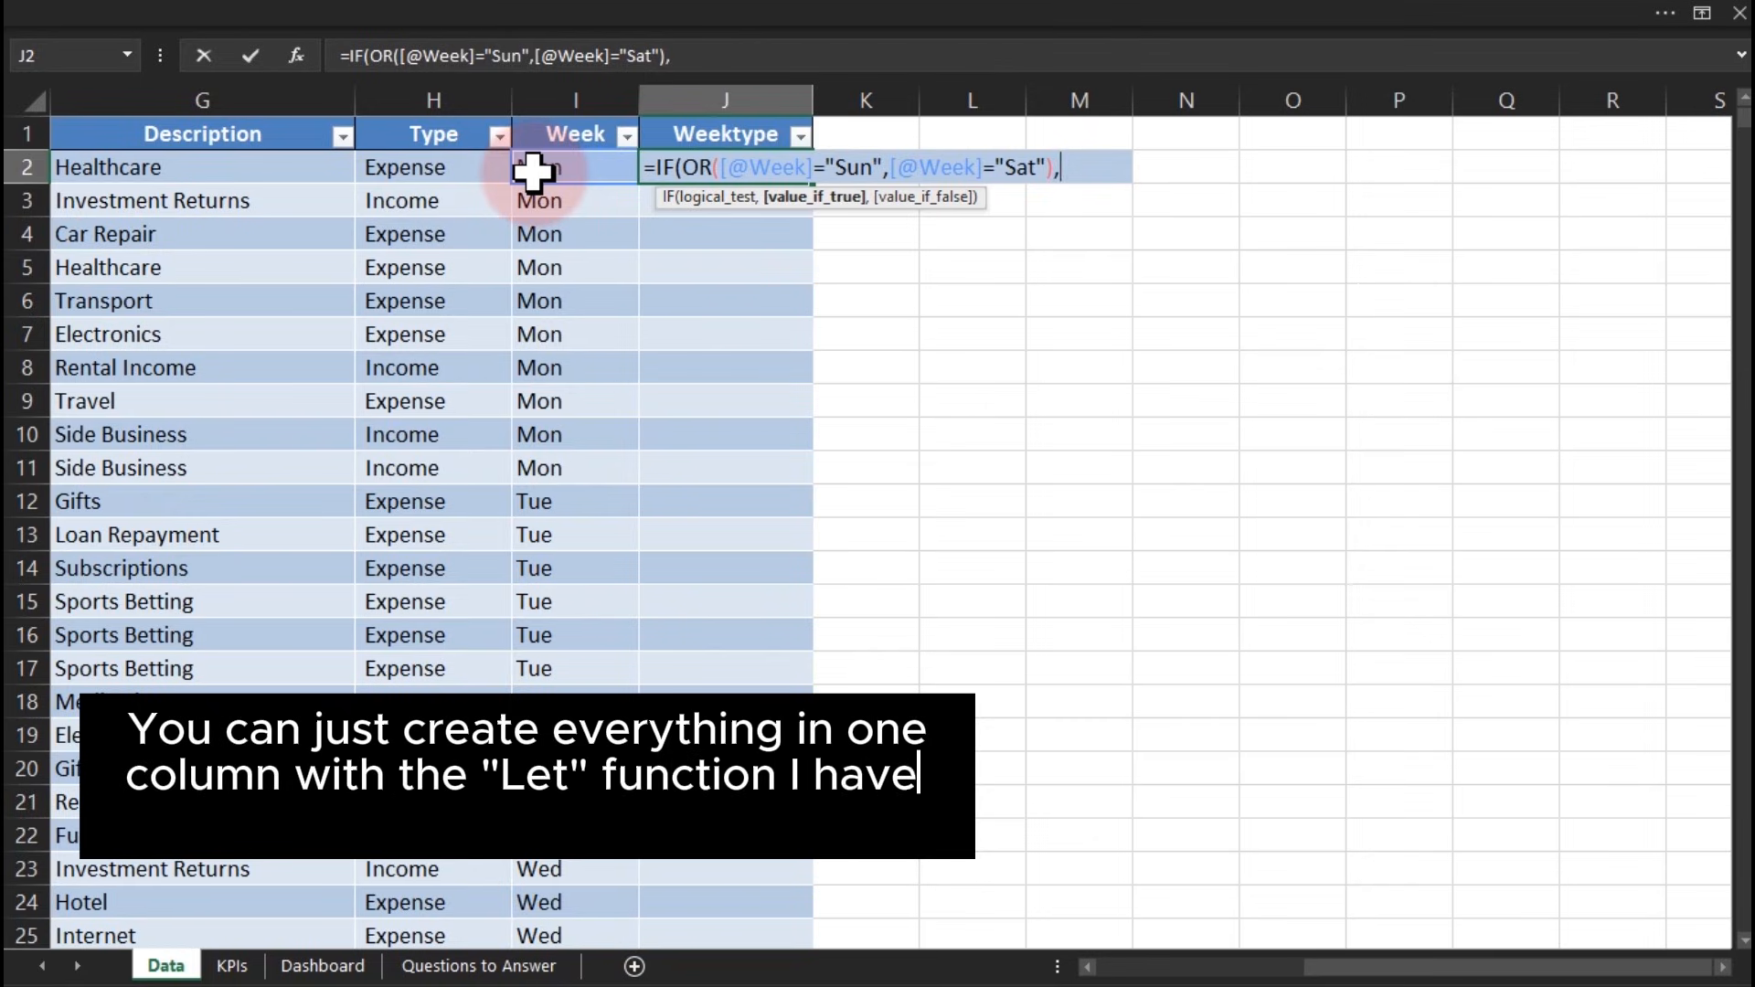
pyautogui.write('Week')
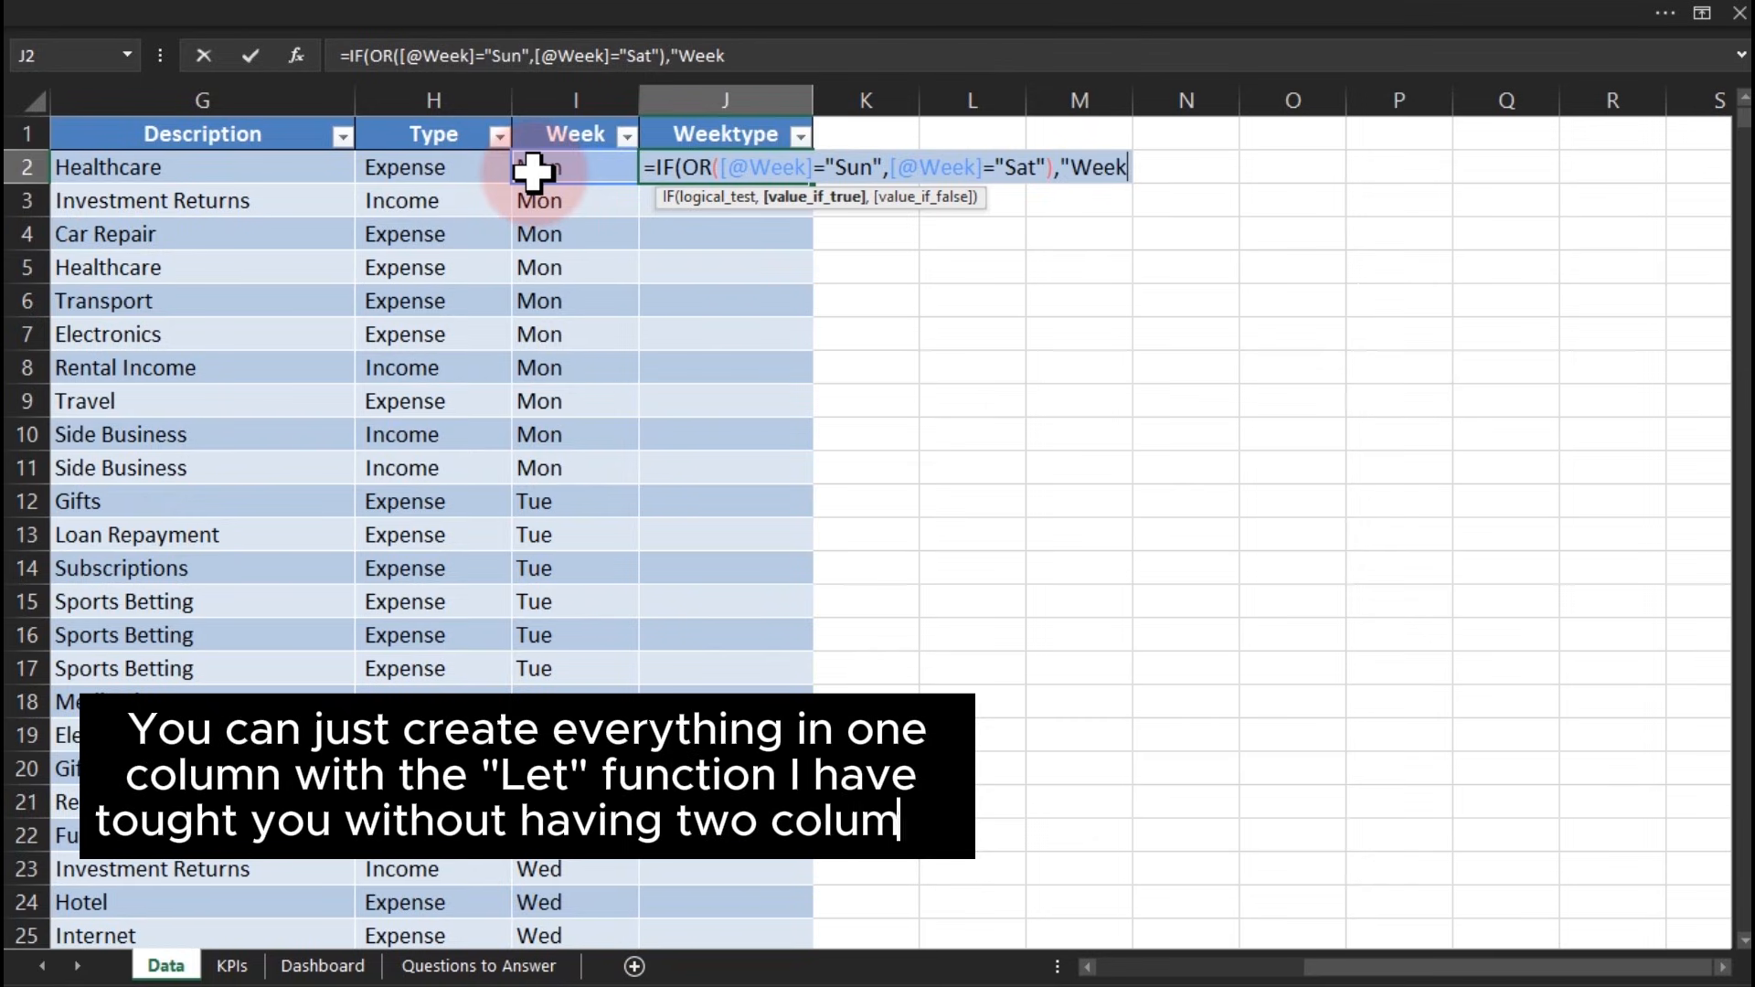
pyautogui.write('end",')
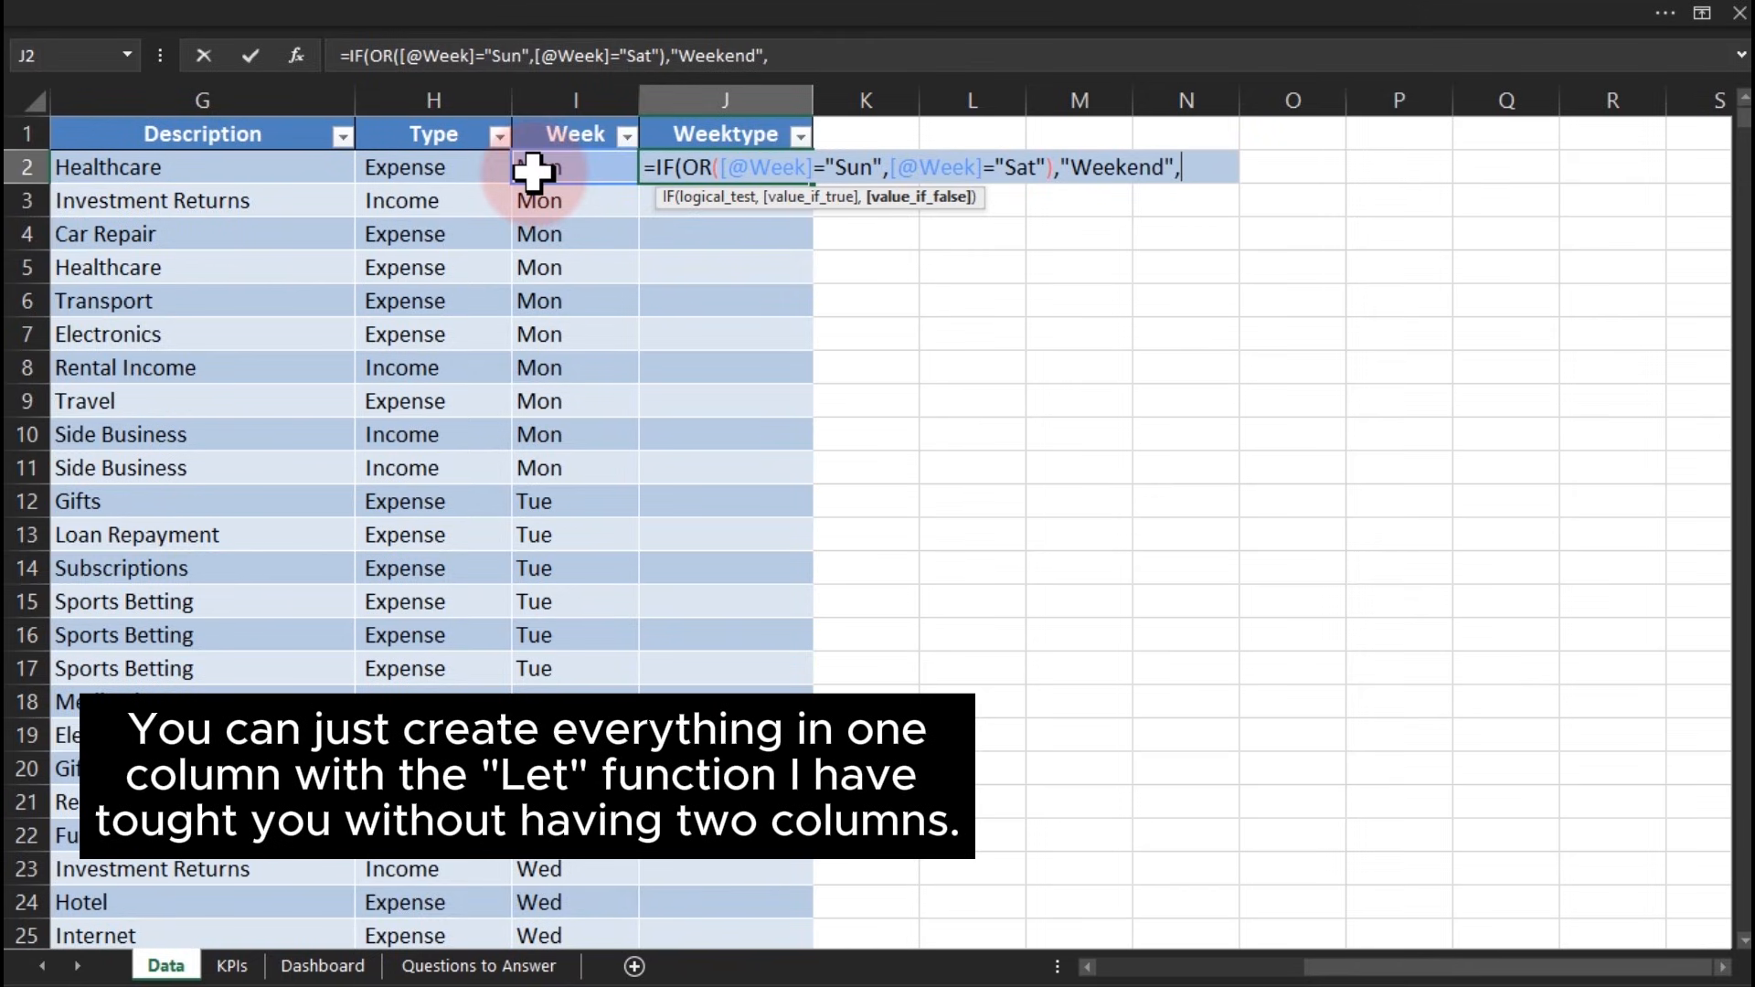
pyautogui.write('"Week')
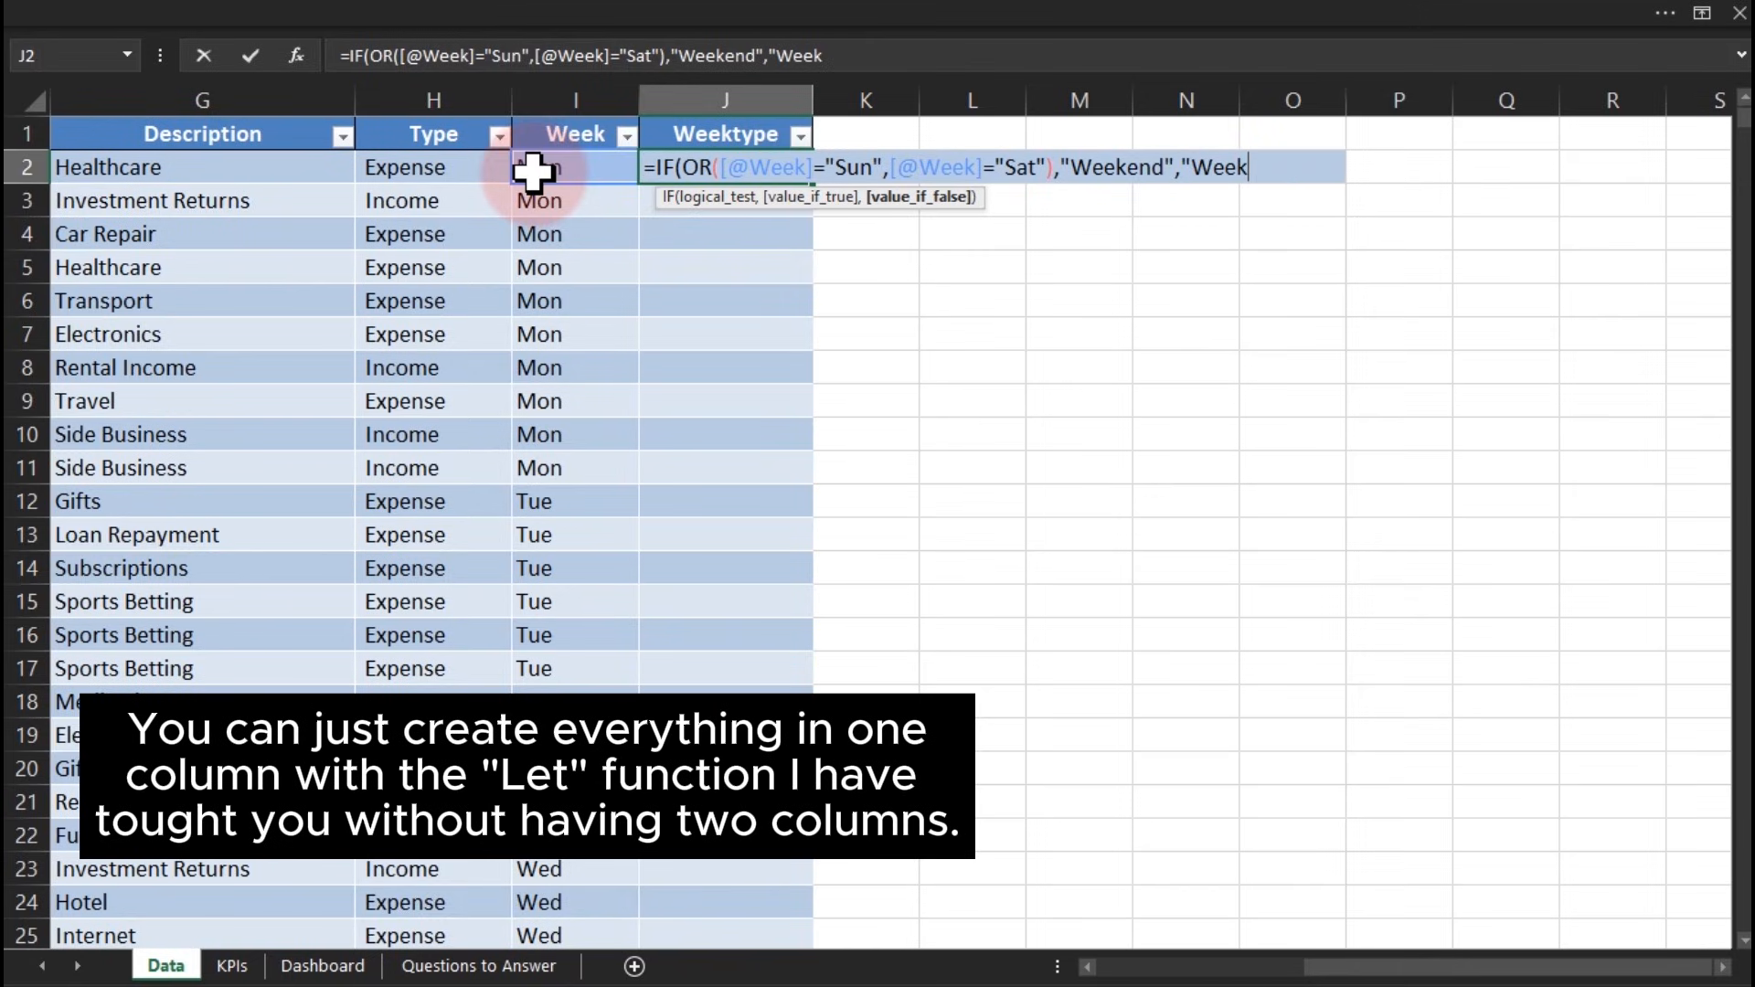
pyautogui.write('day")')
pyautogui.press('Return')
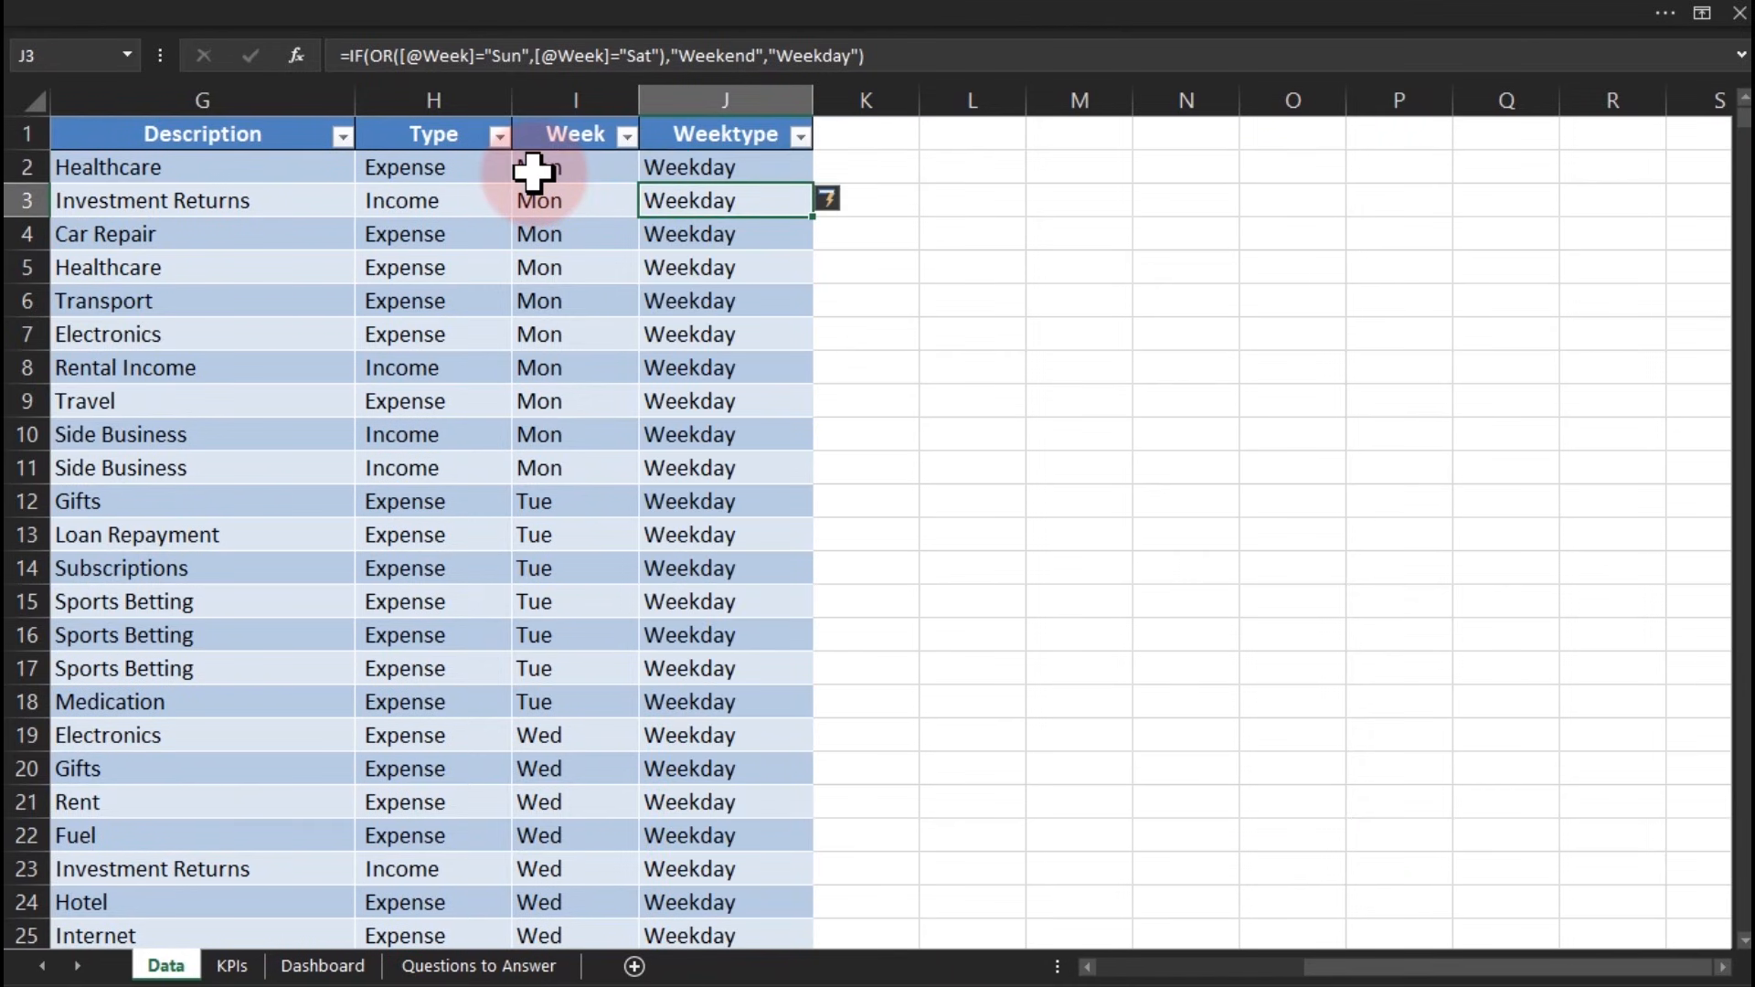
# Filter Weektype to Weekend only, check which Week values remain, and clear the filter again
pyautogui.click(800, 136)
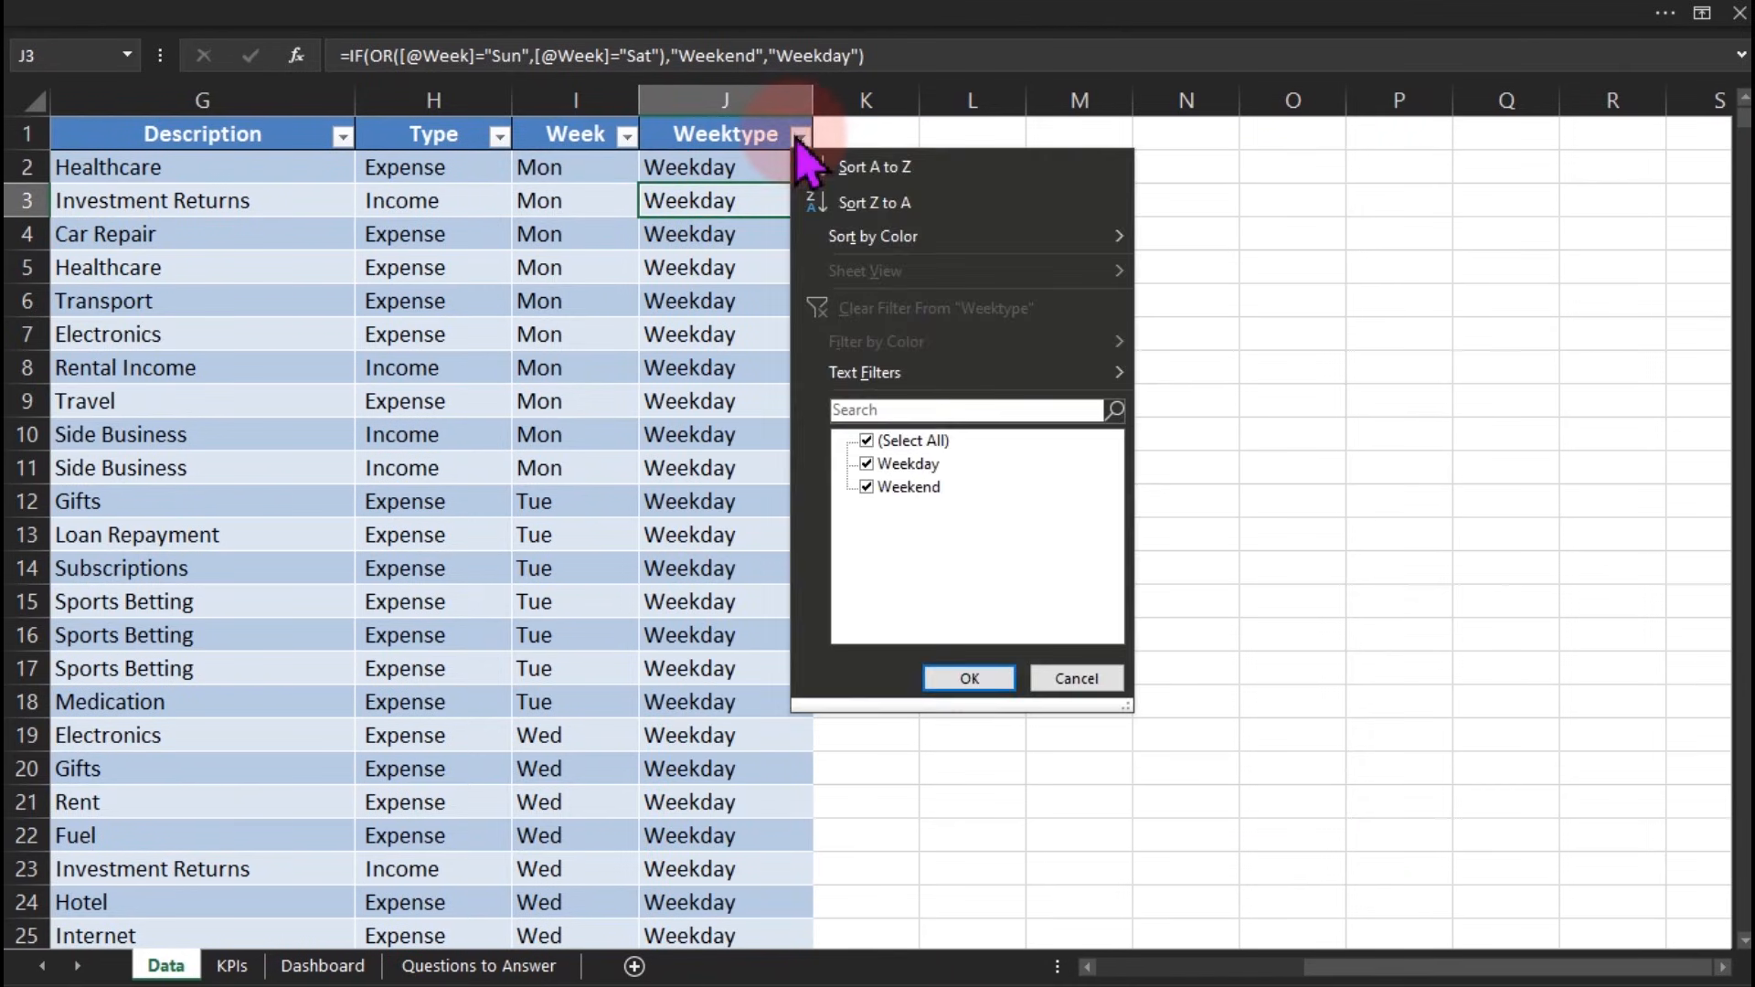
pyautogui.click(865, 464)
pyautogui.click(971, 681)
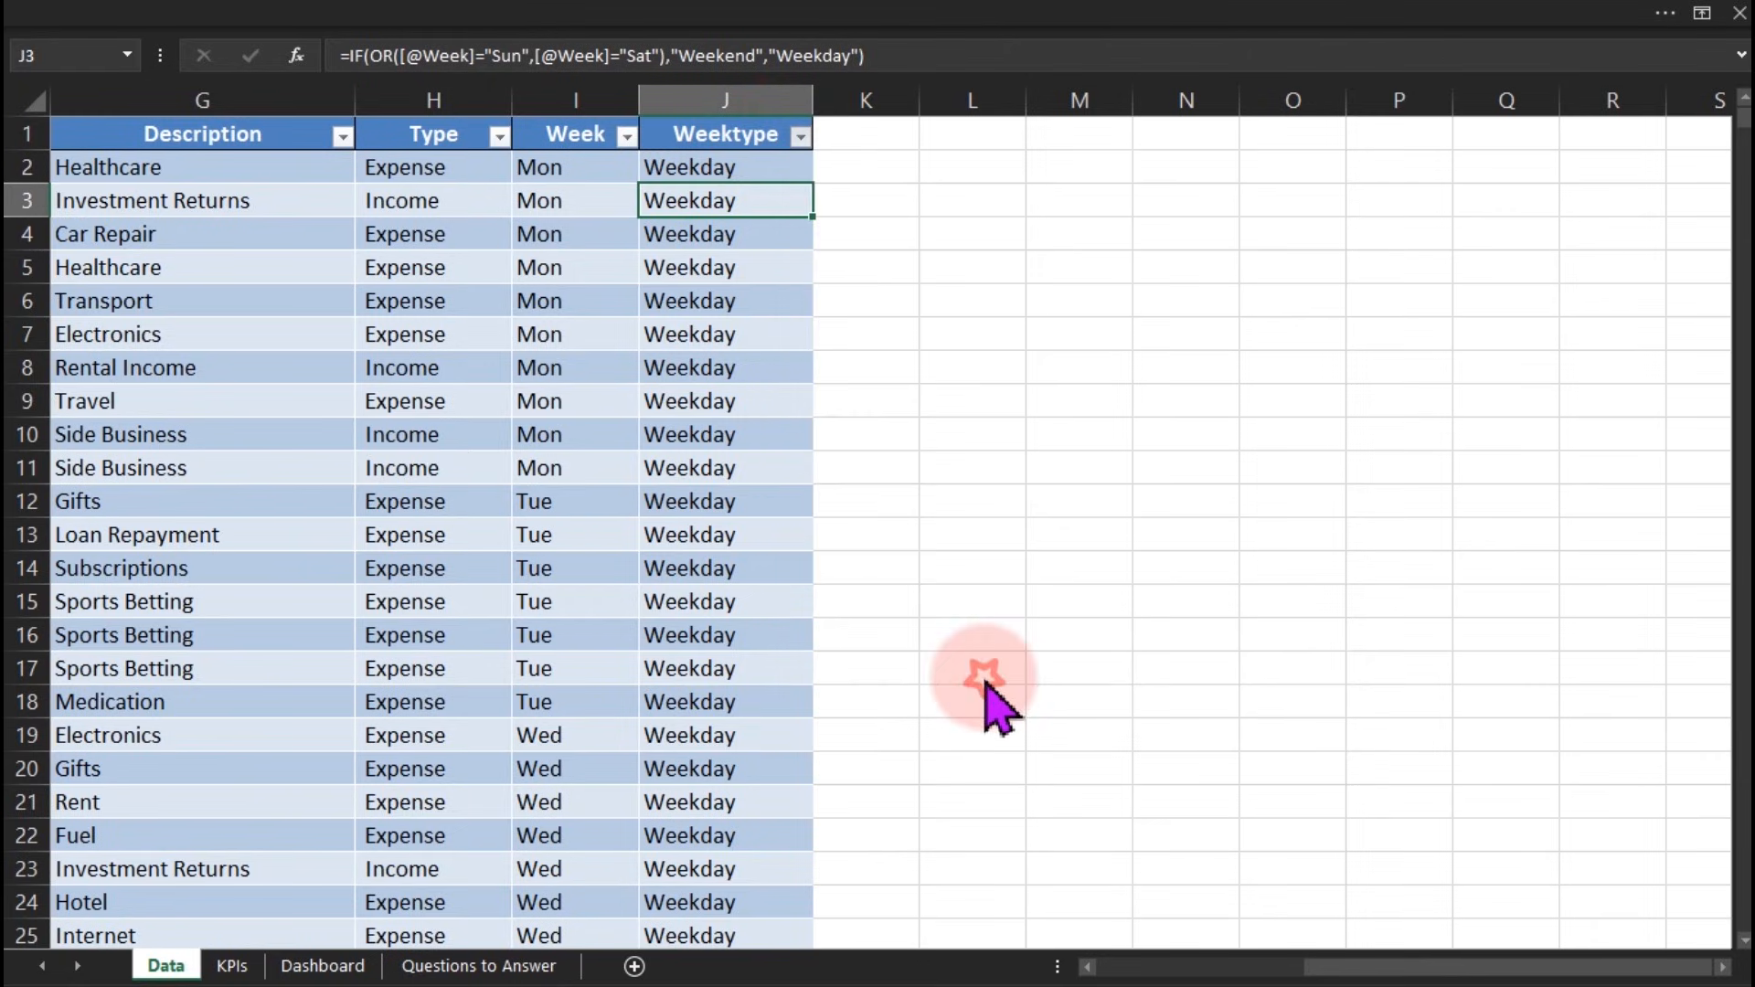
pyautogui.click(626, 136)
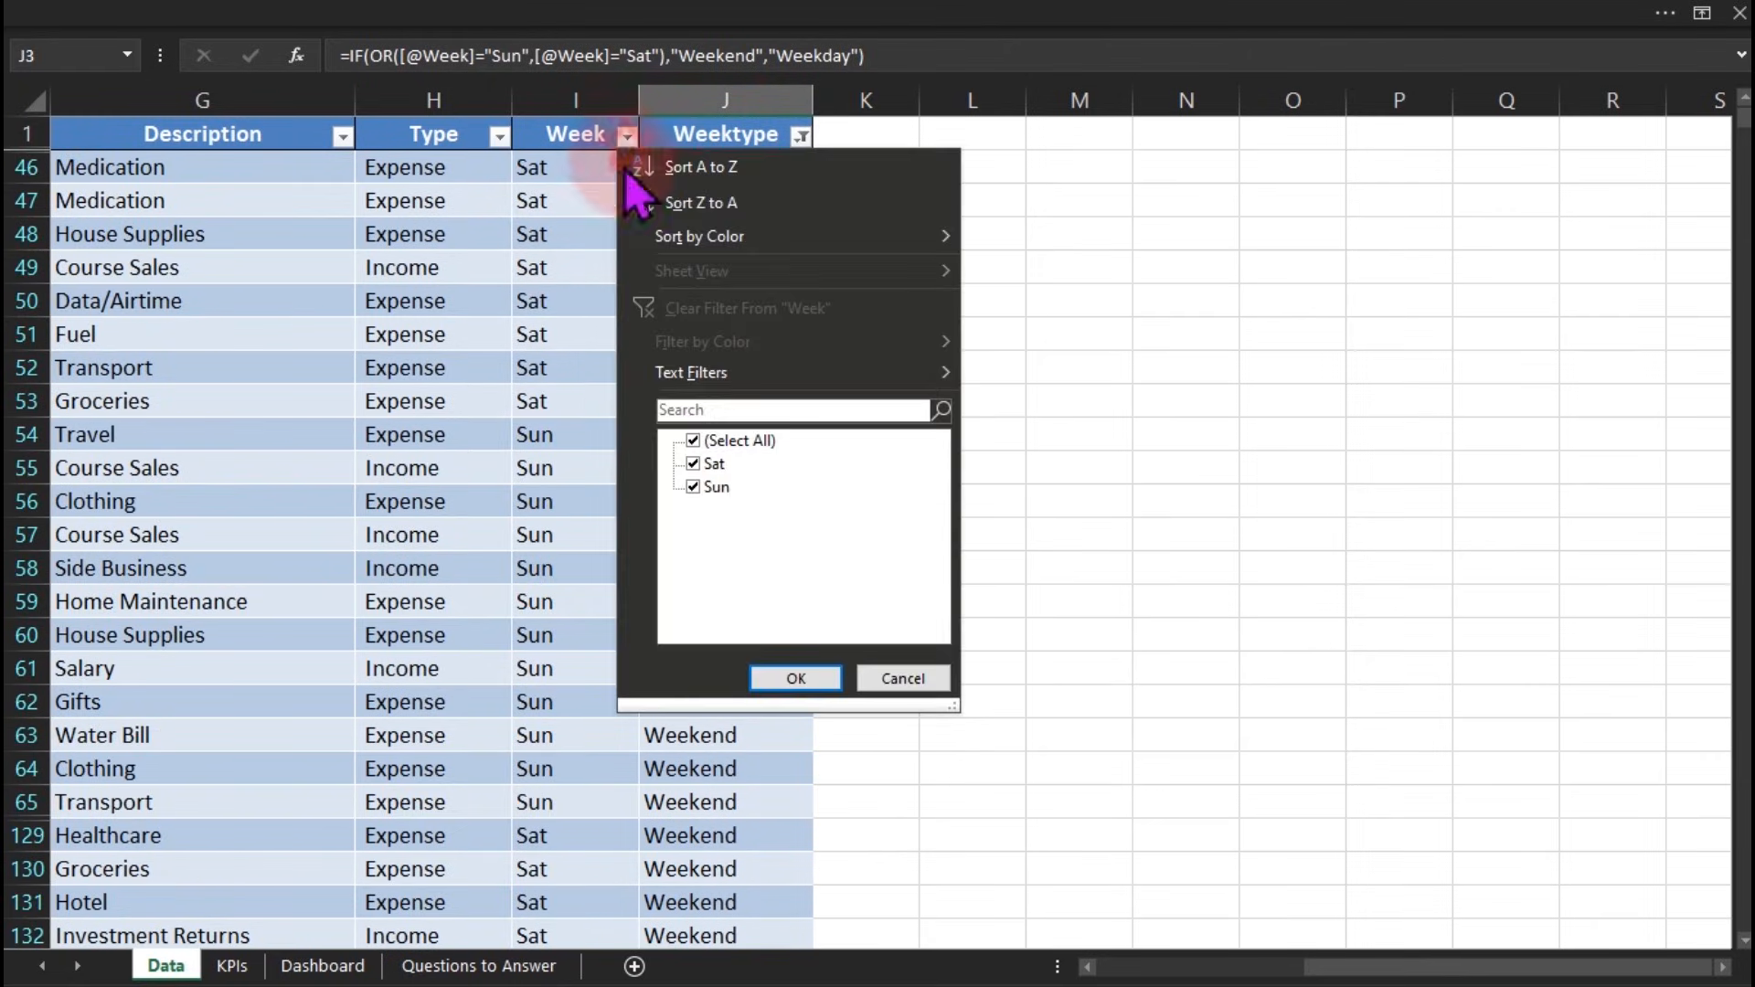
pyautogui.click(531, 233)
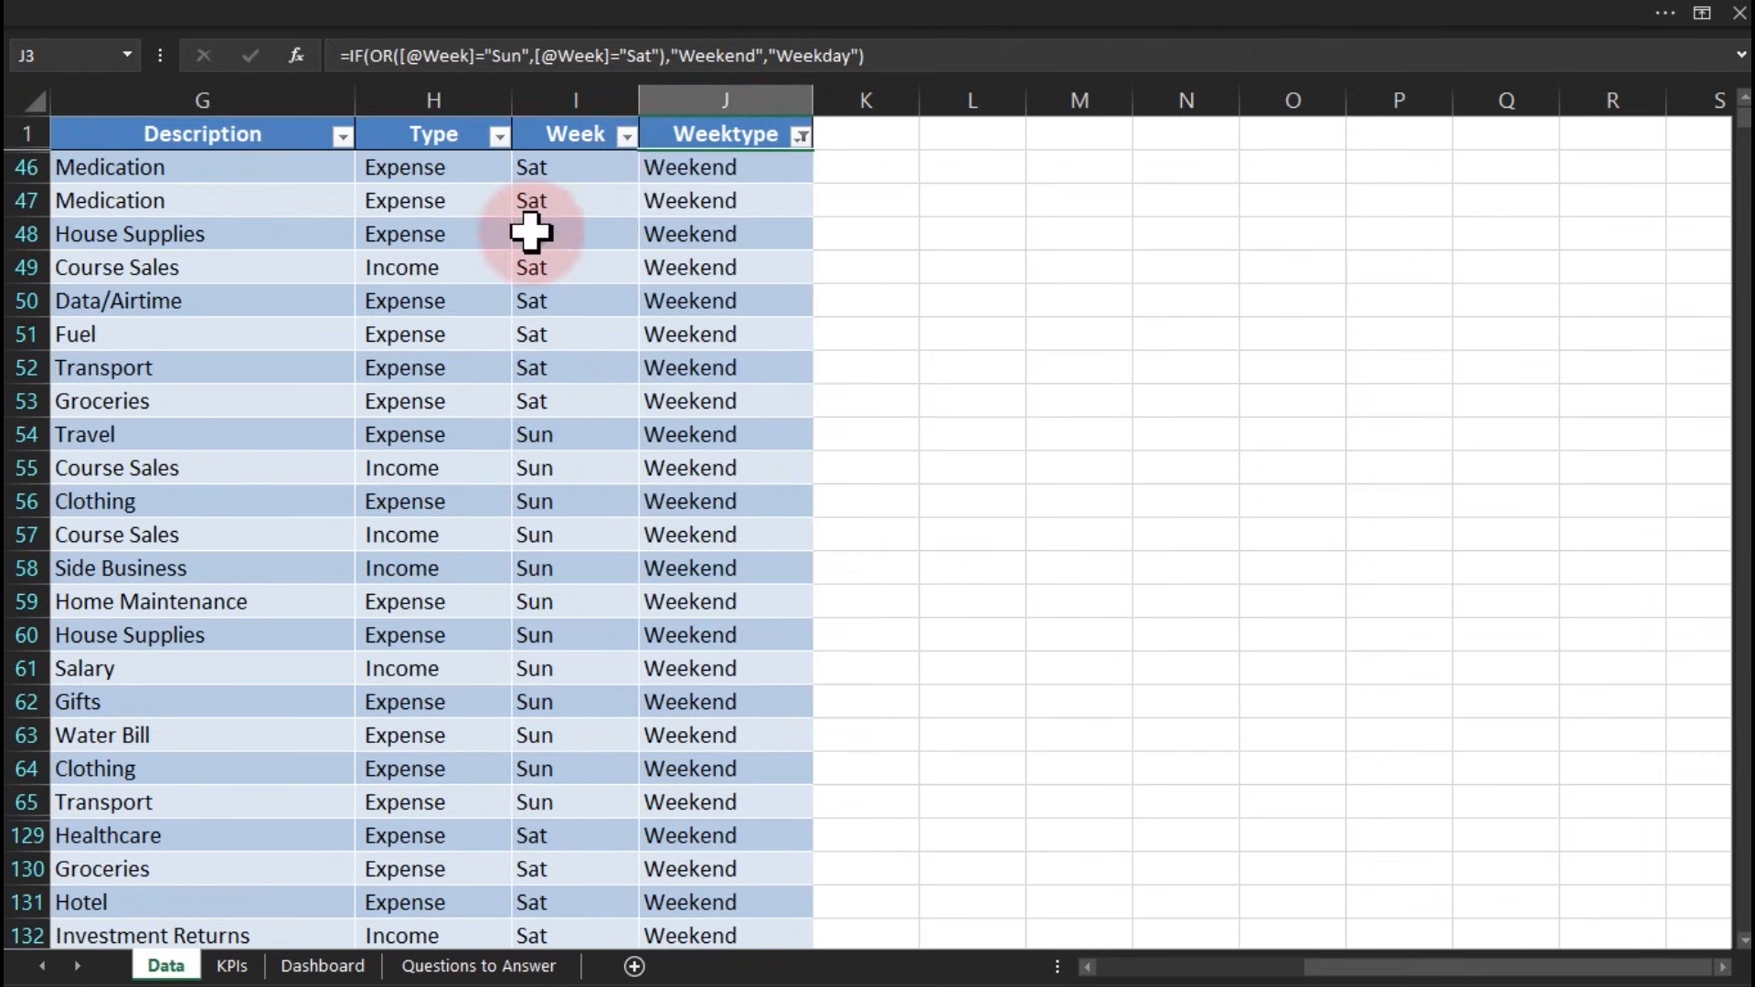
pyautogui.click(801, 136)
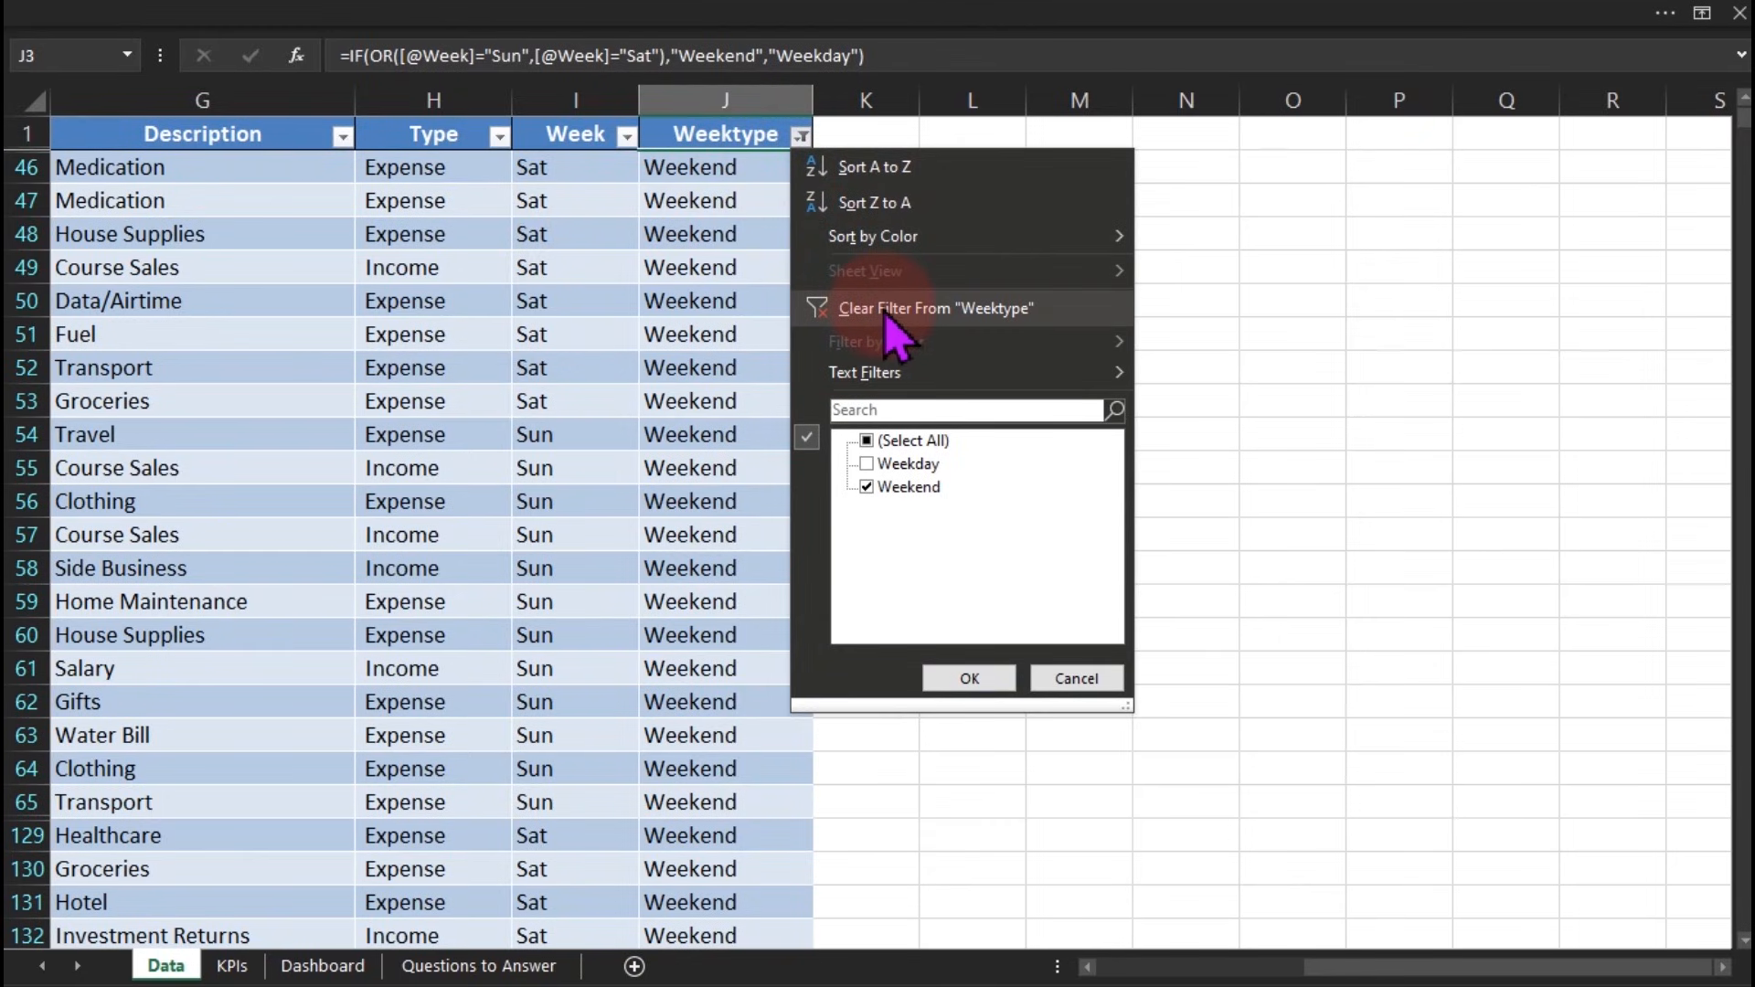
pyautogui.click(845, 308)
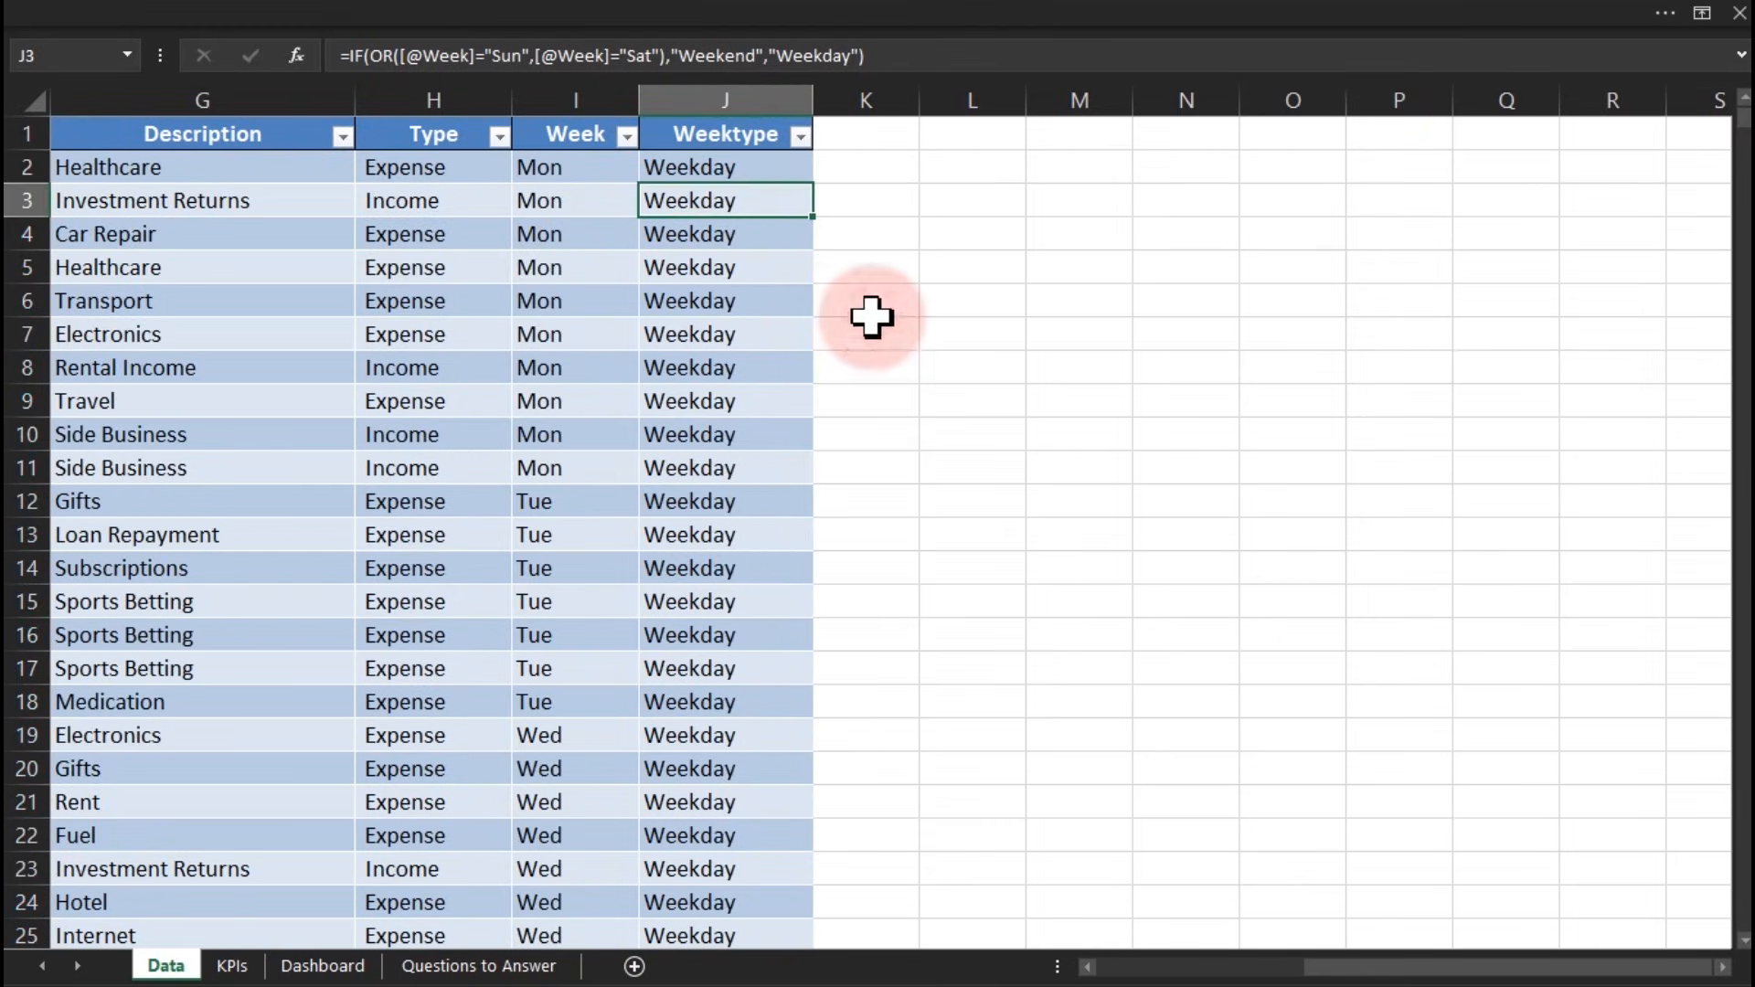
pyautogui.click(645, 430)
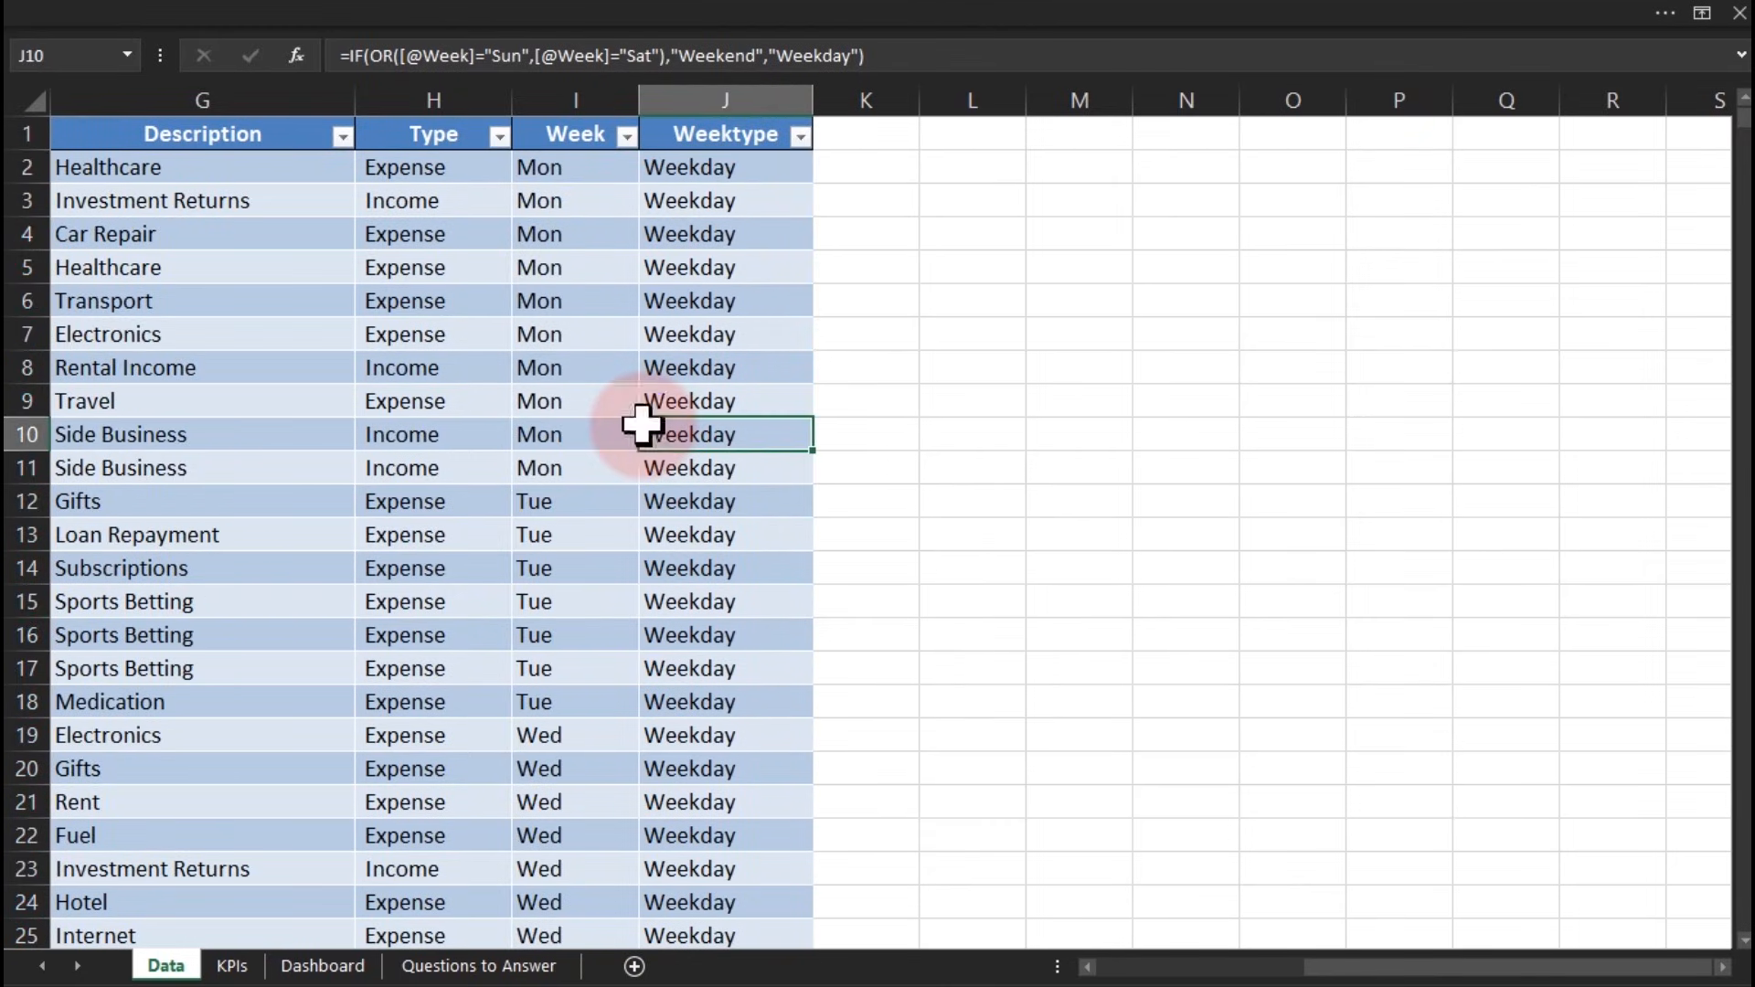
# On the Questions to Answer sheet, refresh the weekends vs weekdays pivot table and add Weektype to its rows
pyautogui.click(478, 966)
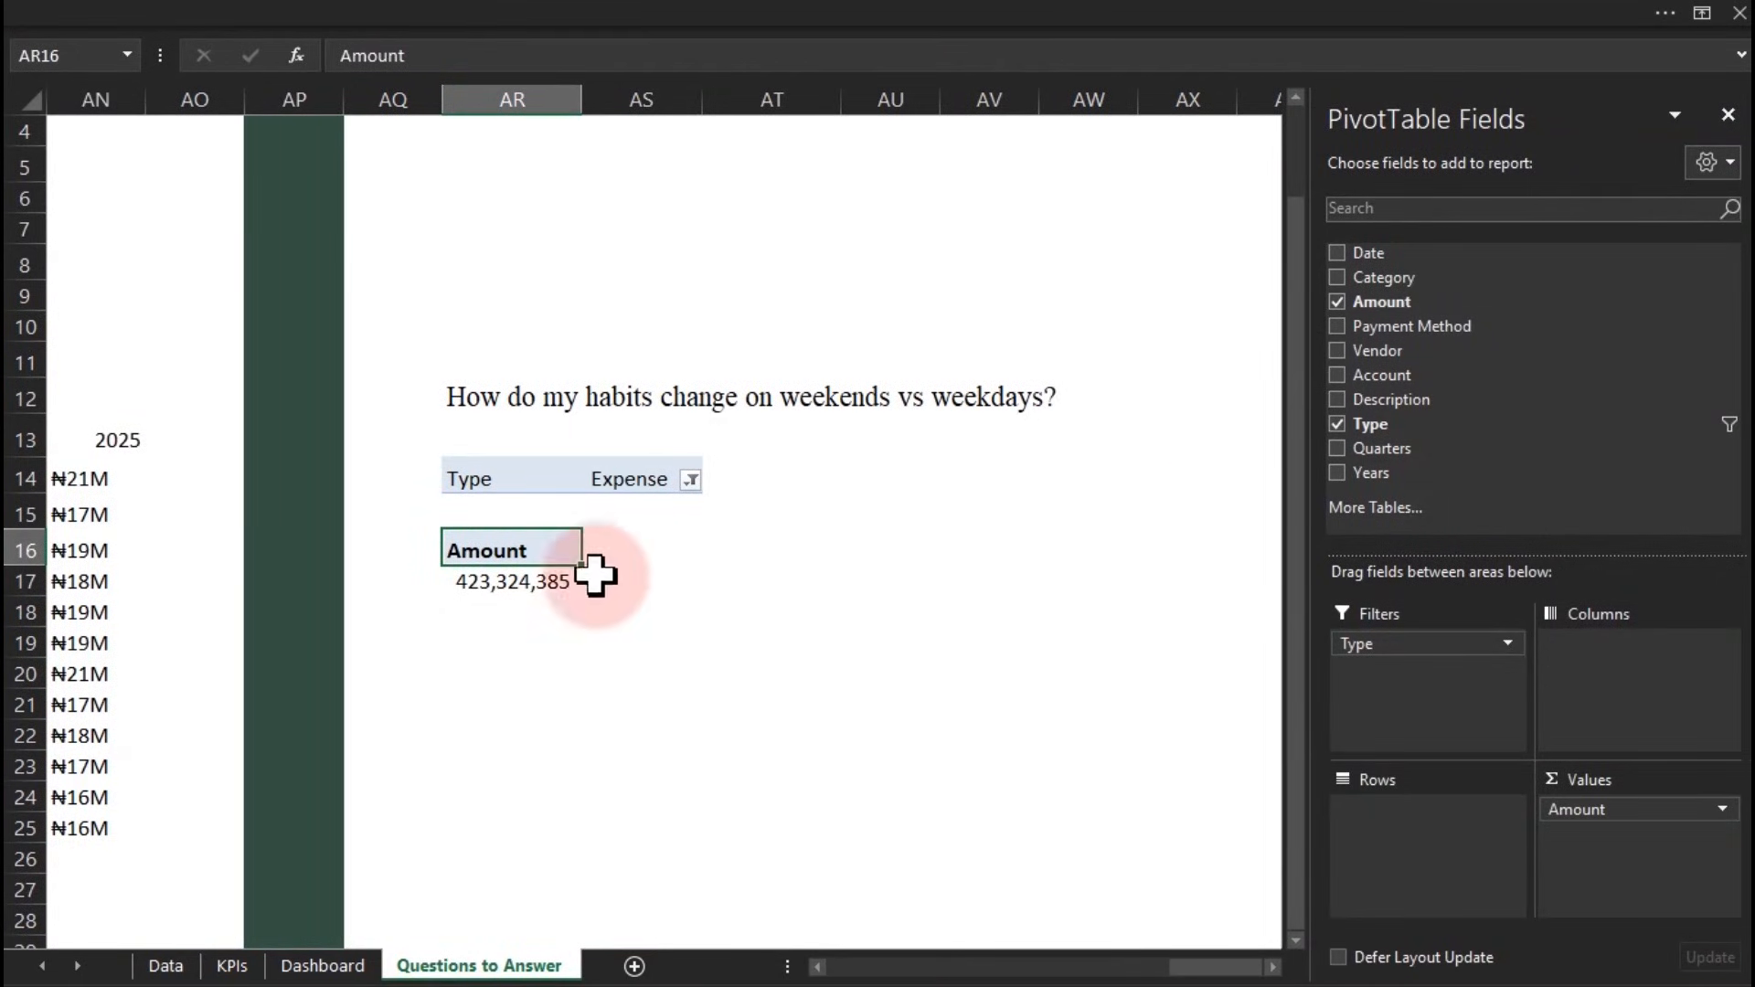
pyautogui.click(533, 570)
pyautogui.rightClick(533, 570)
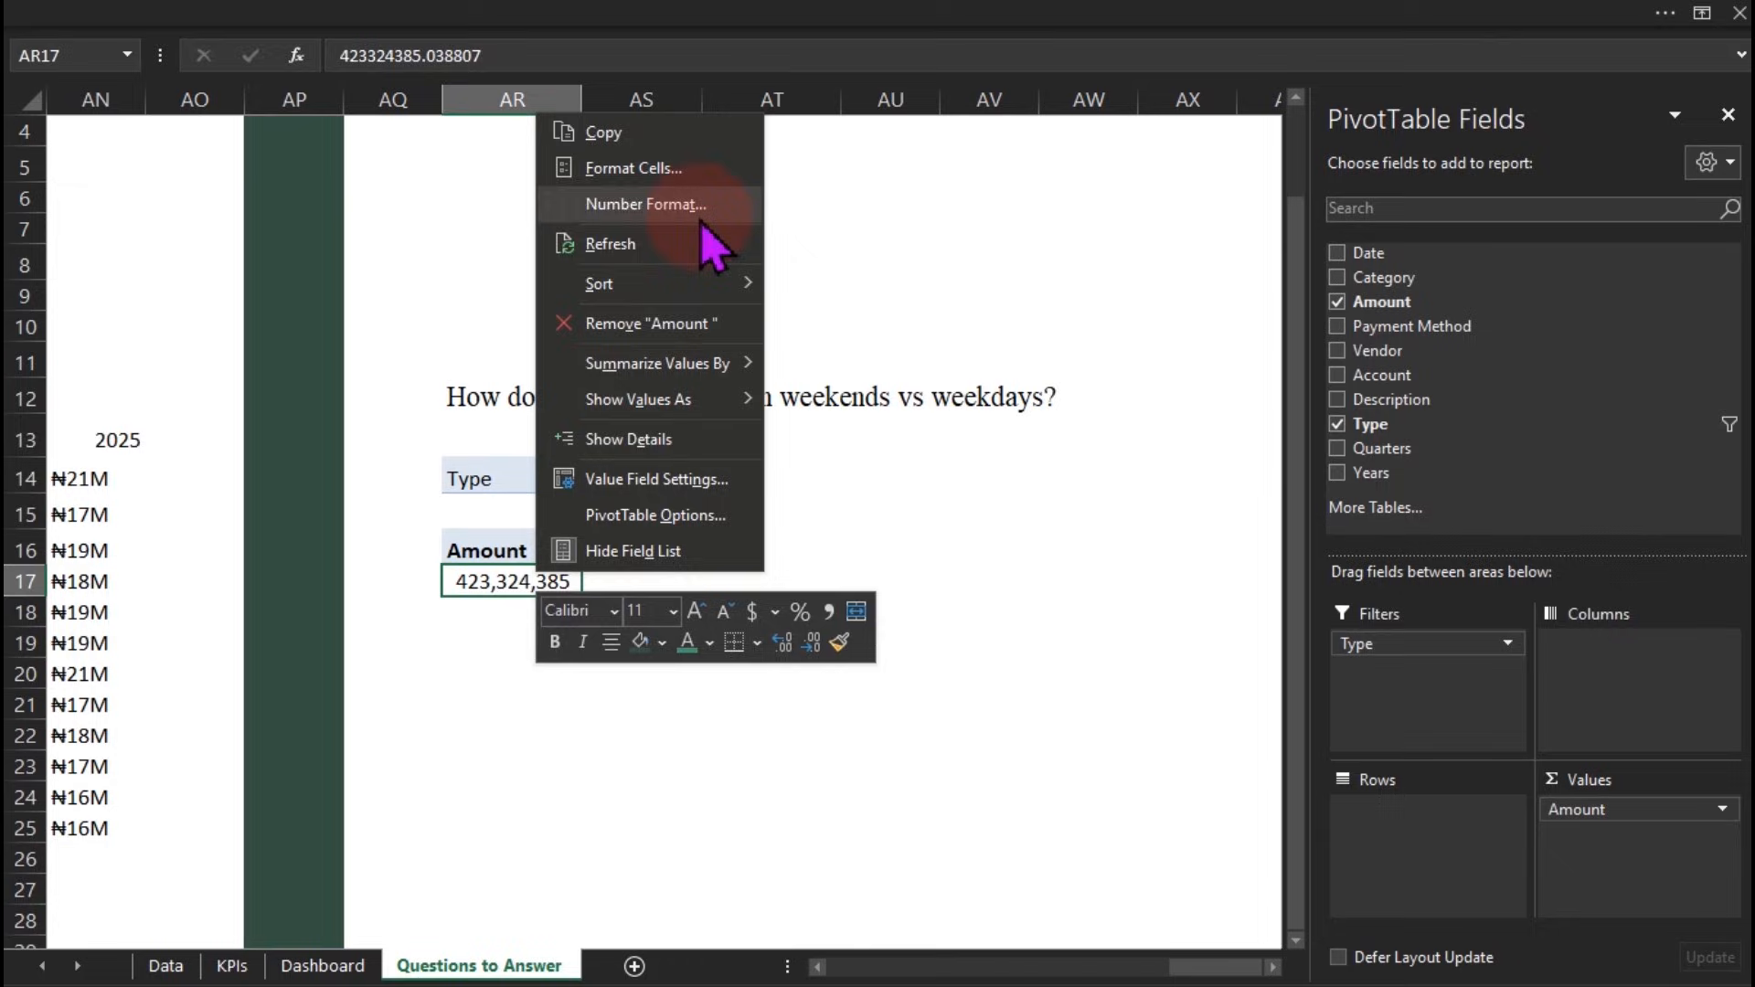
pyautogui.click(653, 239)
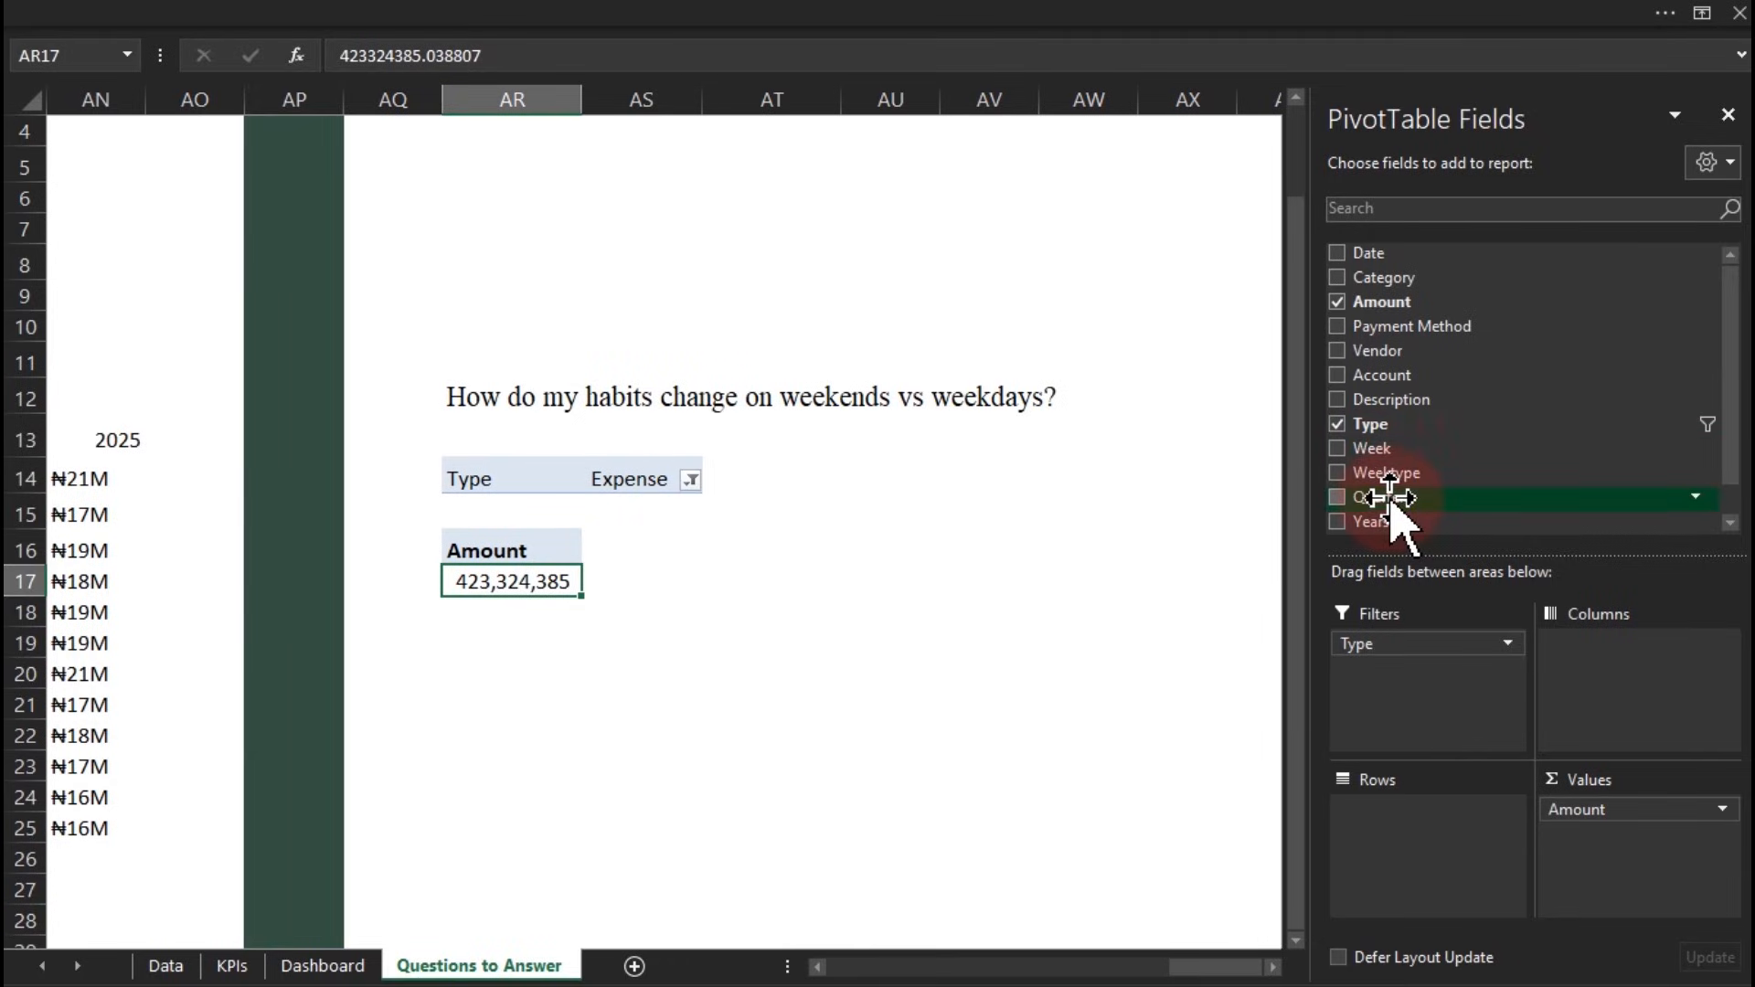
pyautogui.moveTo(1376, 472); pyautogui.dragTo(1448, 870)
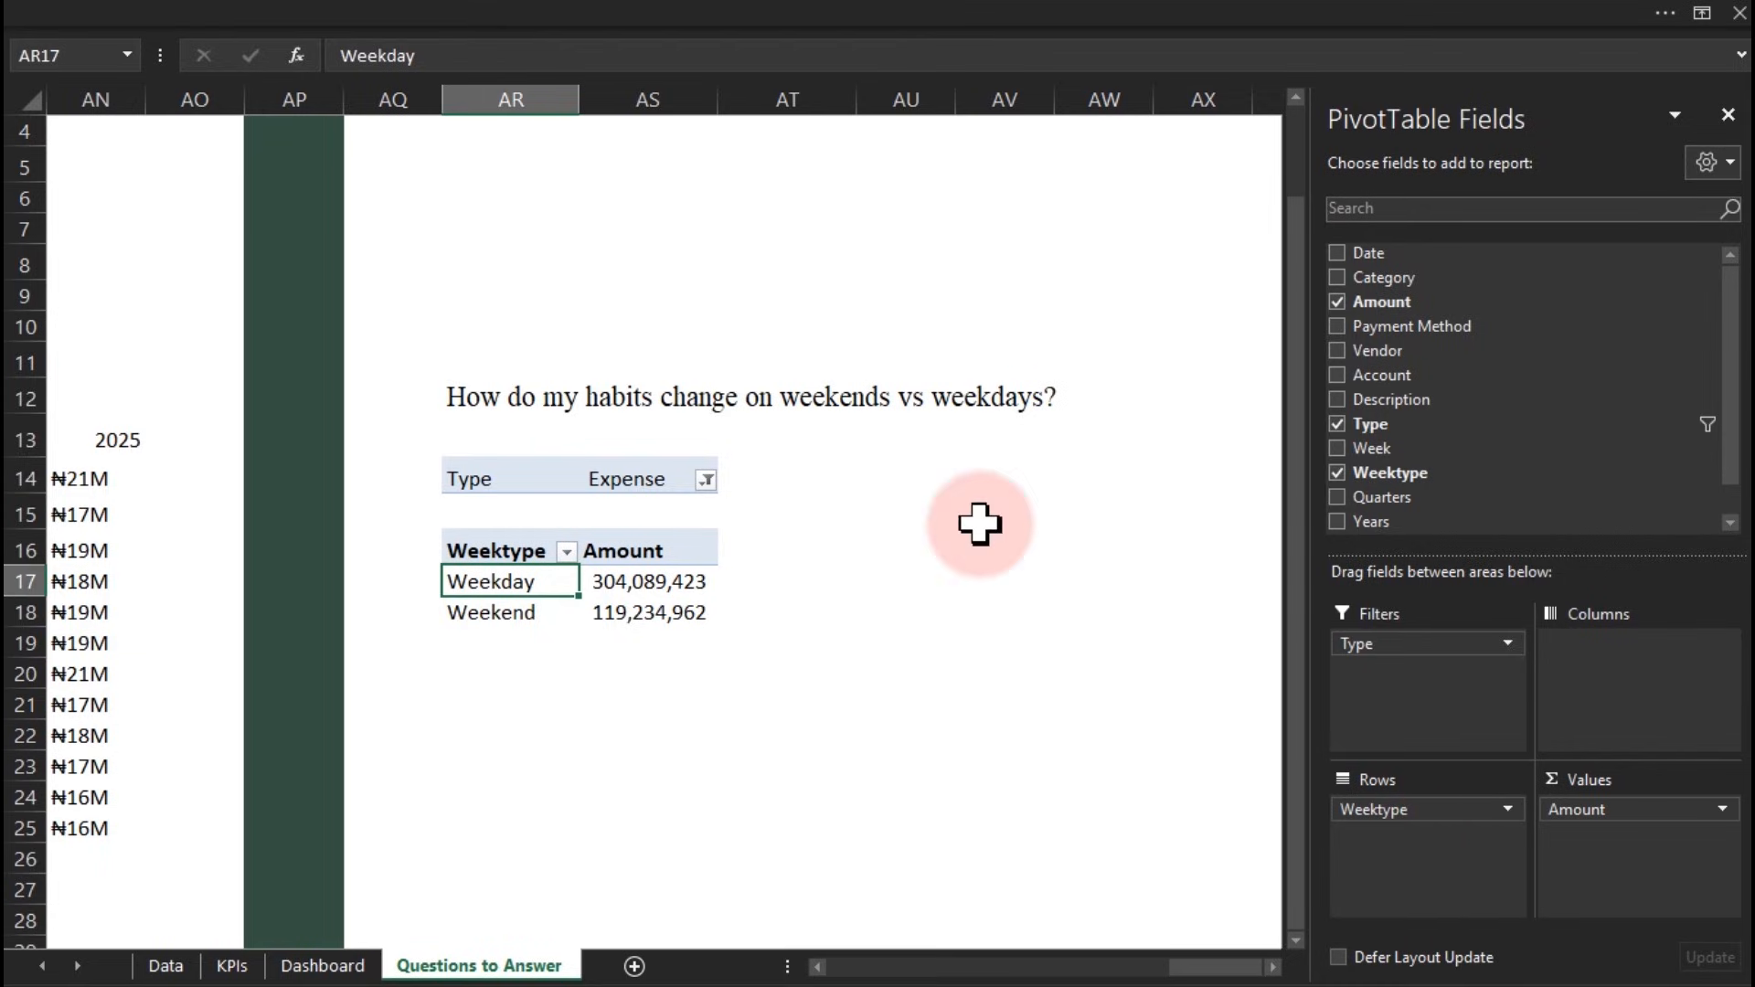
# Add a count of Type to the pivot table's values and name it Transaction
pyautogui.click(705, 576)
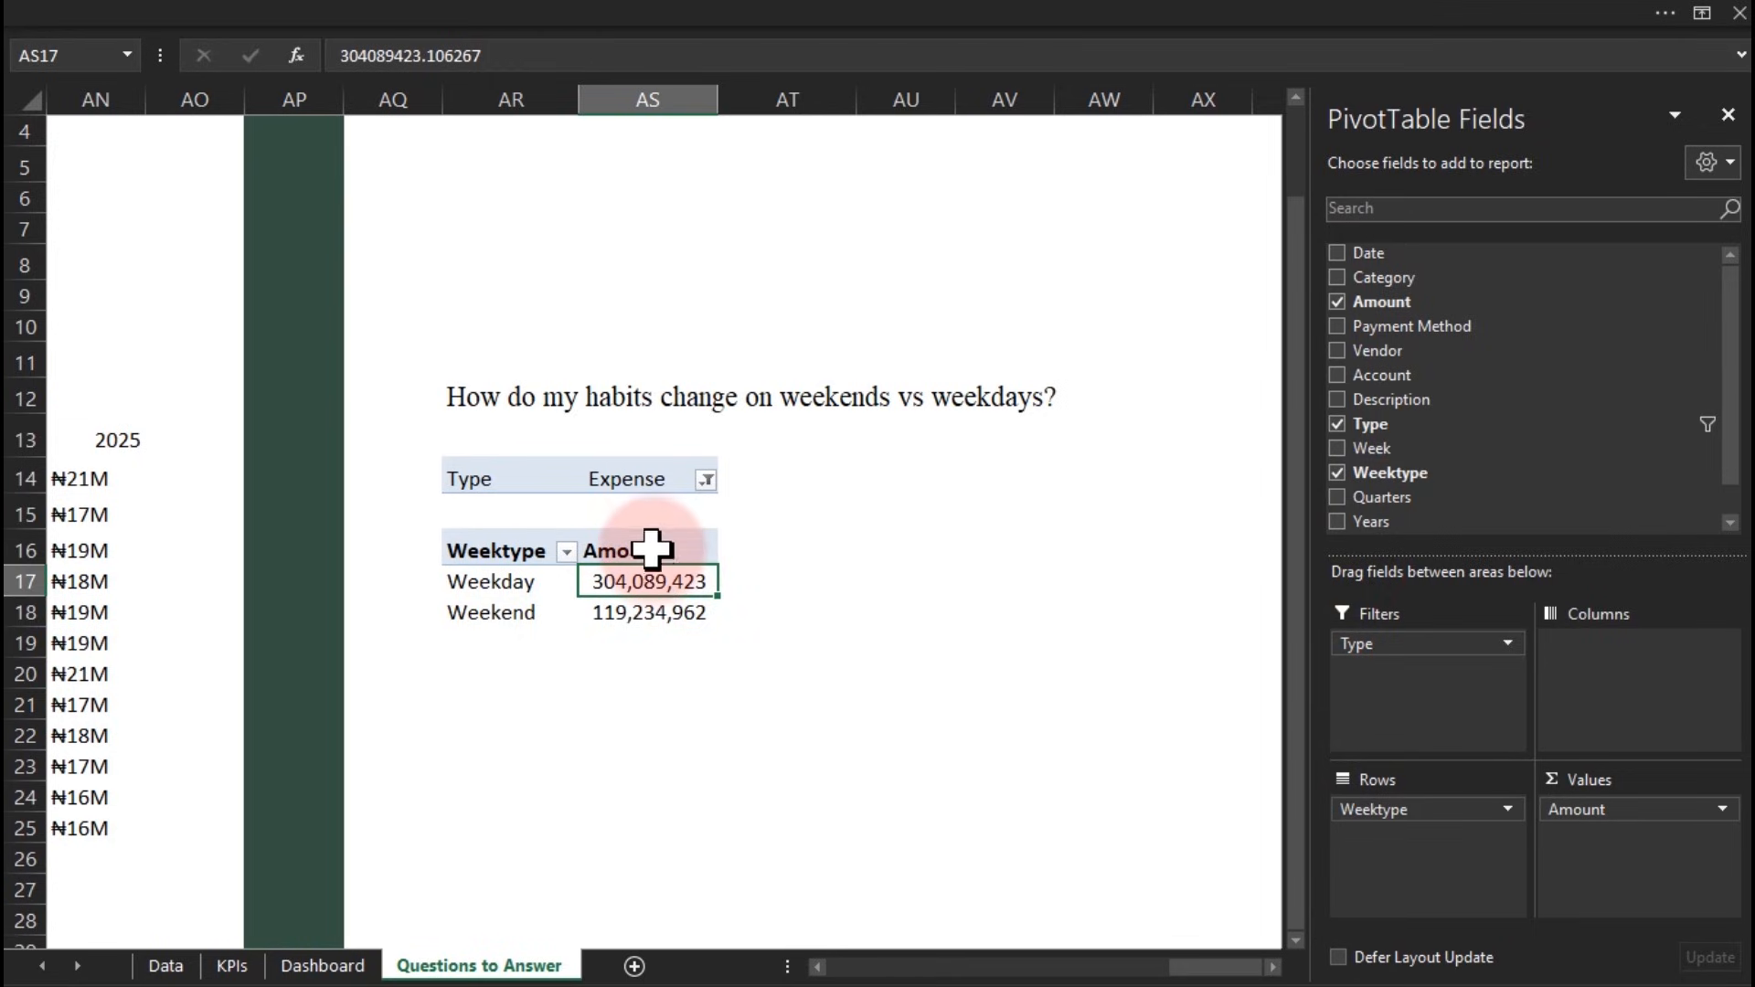
pyautogui.moveTo(1423, 435); pyautogui.dragTo(1622, 887)
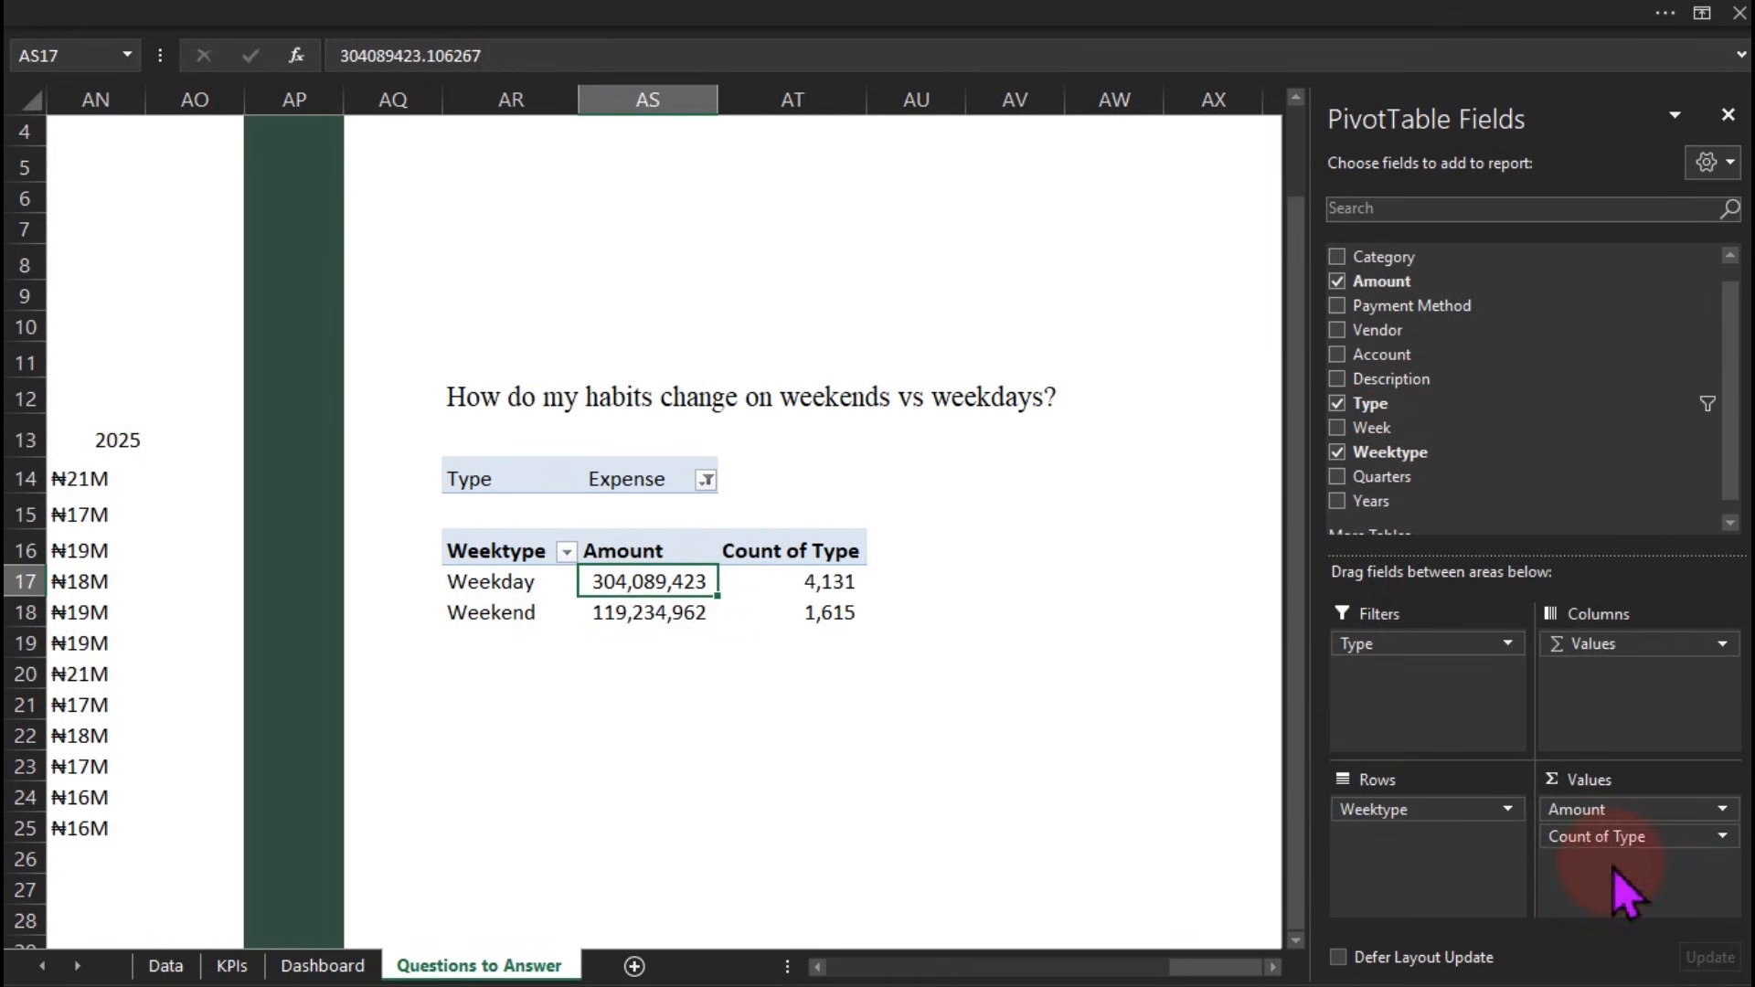
pyautogui.doubleClick(773, 552)
pyautogui.write('Tr')
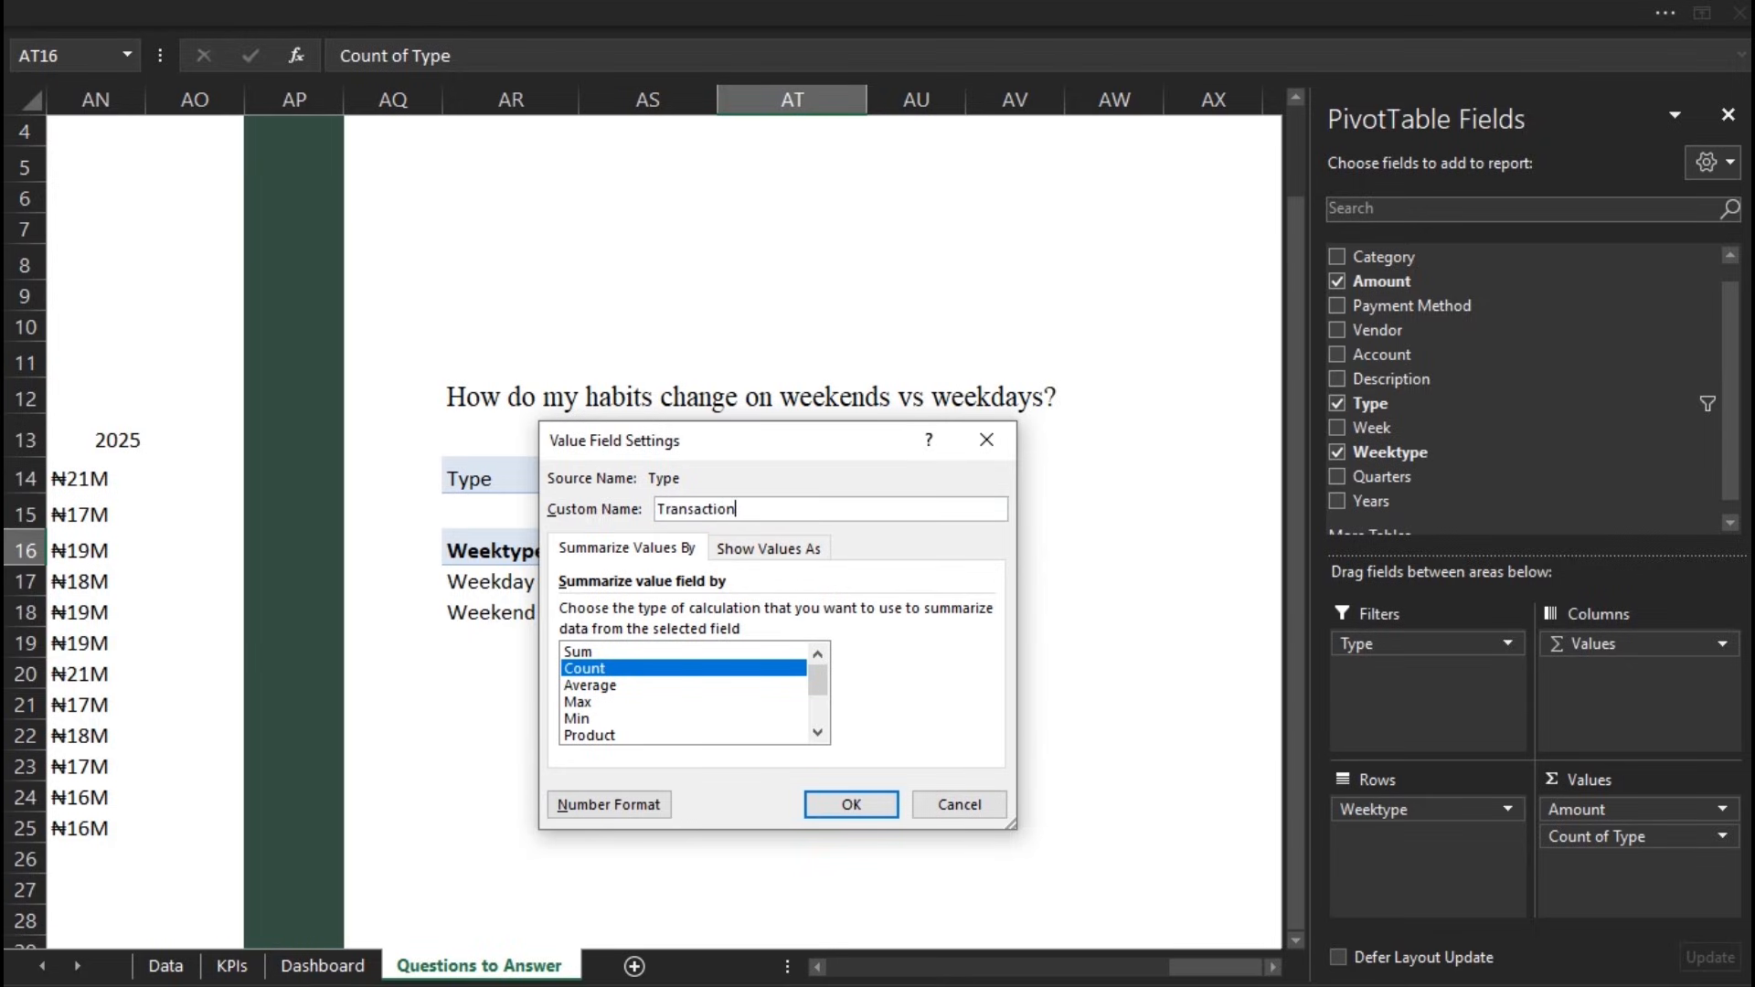
pyautogui.write('ansaction')
pyautogui.press('Return')
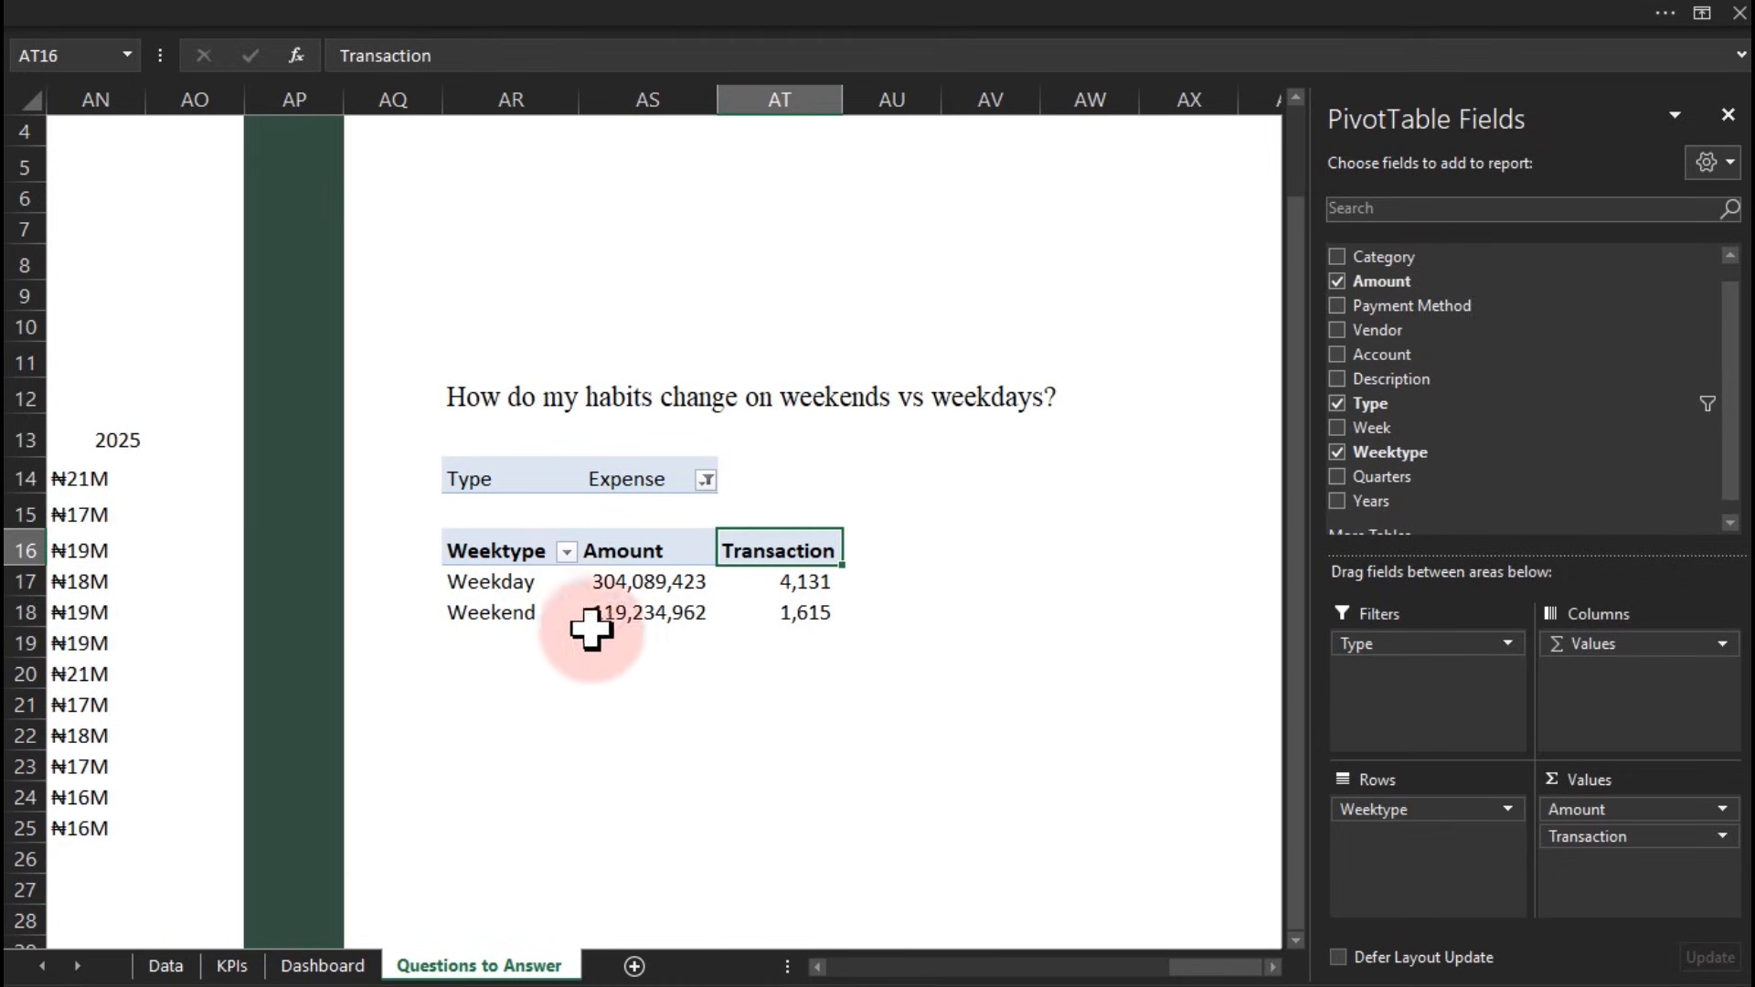
# Reference only the pivot's Weektype column below the table by entering =AR16:AR18 in cell AR20
pyautogui.click(502, 681)
pyautogui.write('=')
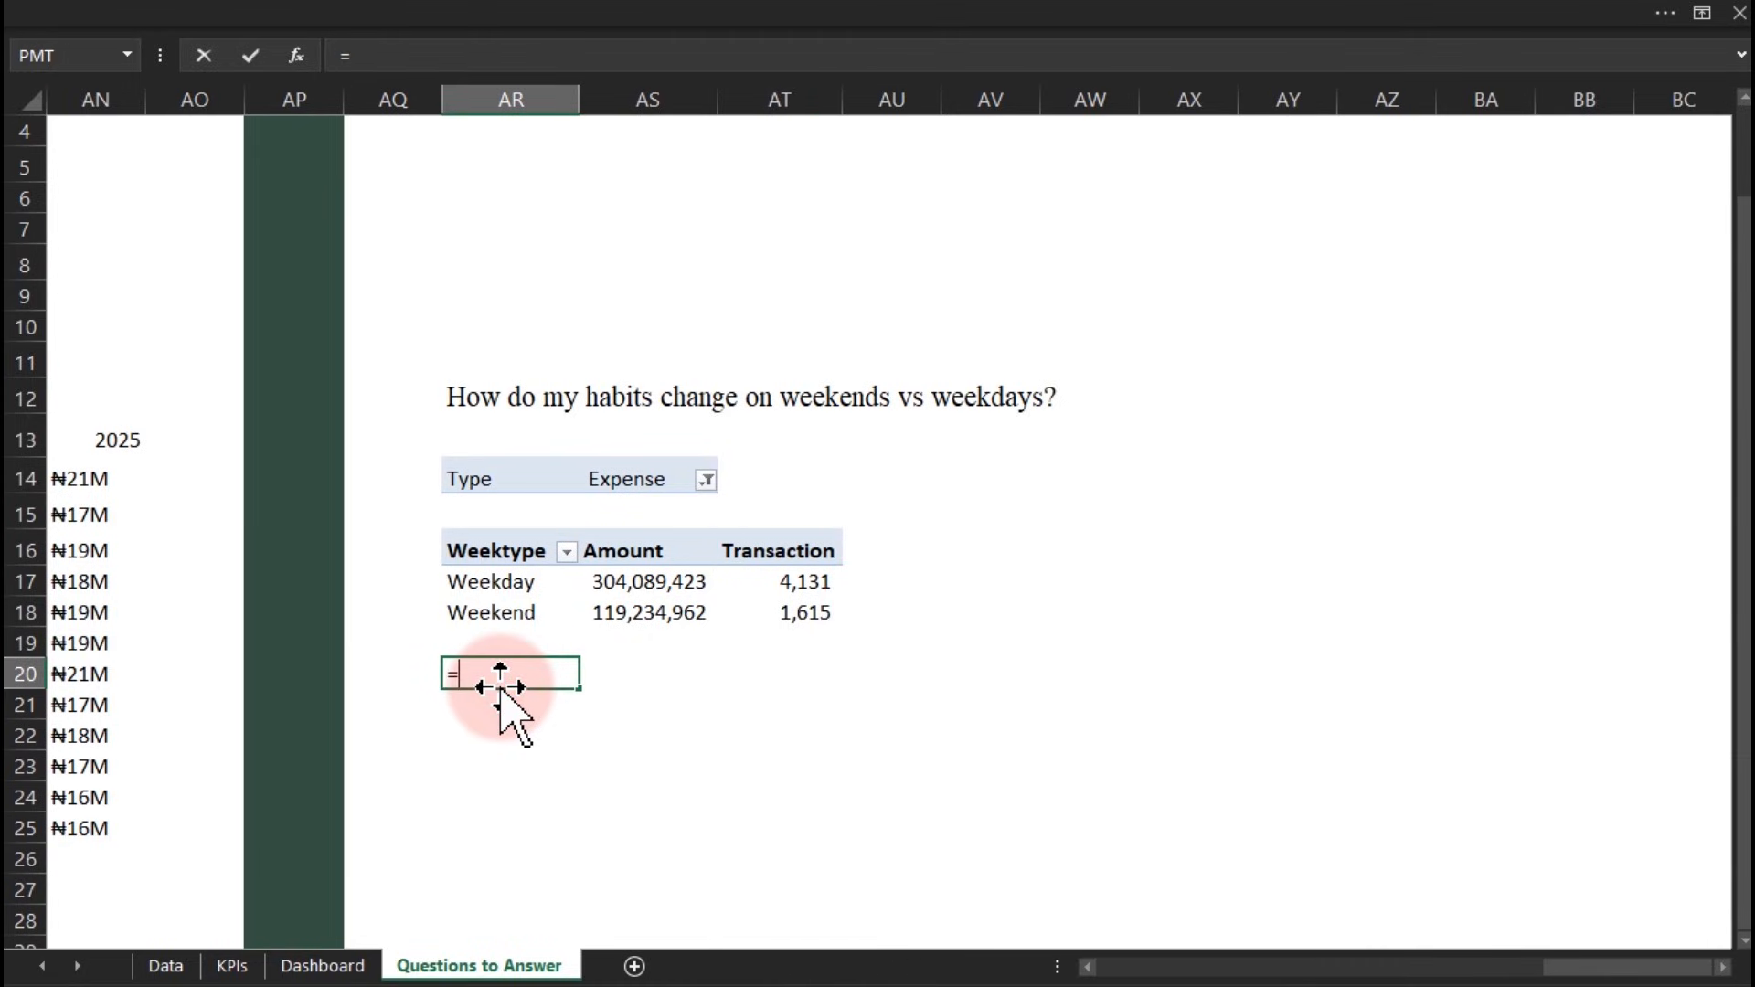
pyautogui.moveTo(494, 552); pyautogui.dragTo(493, 601)
pyautogui.press('Return')
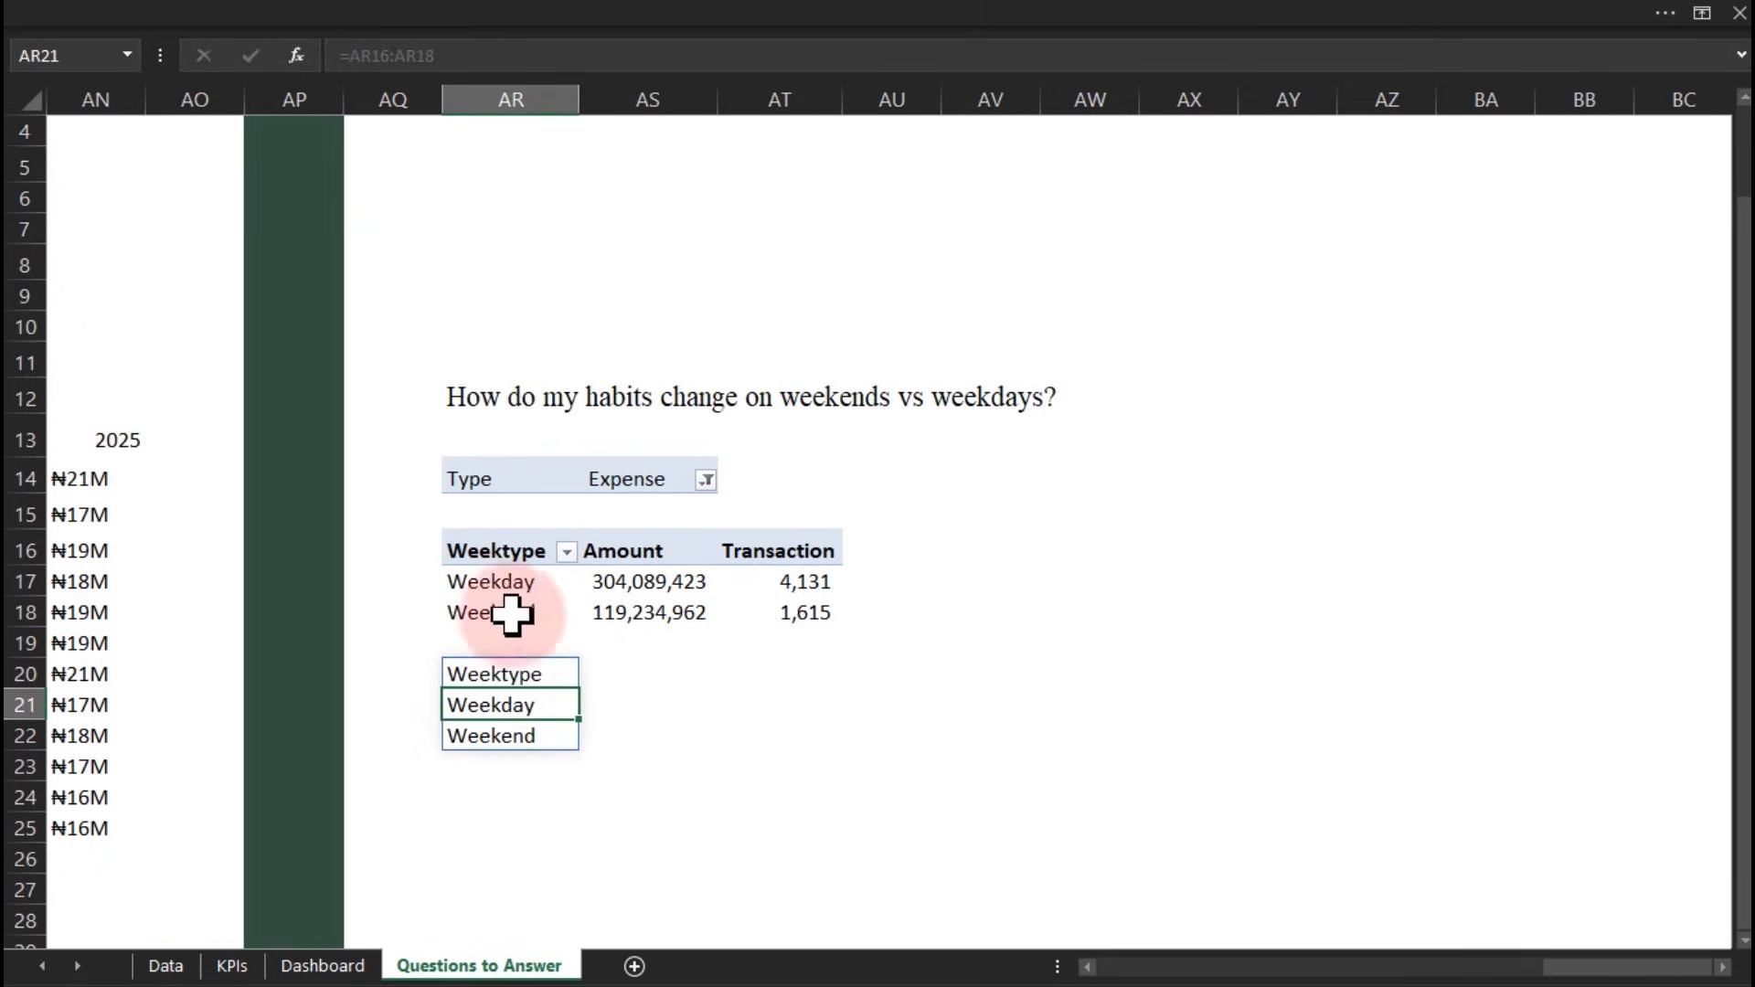
pyautogui.click(605, 672)
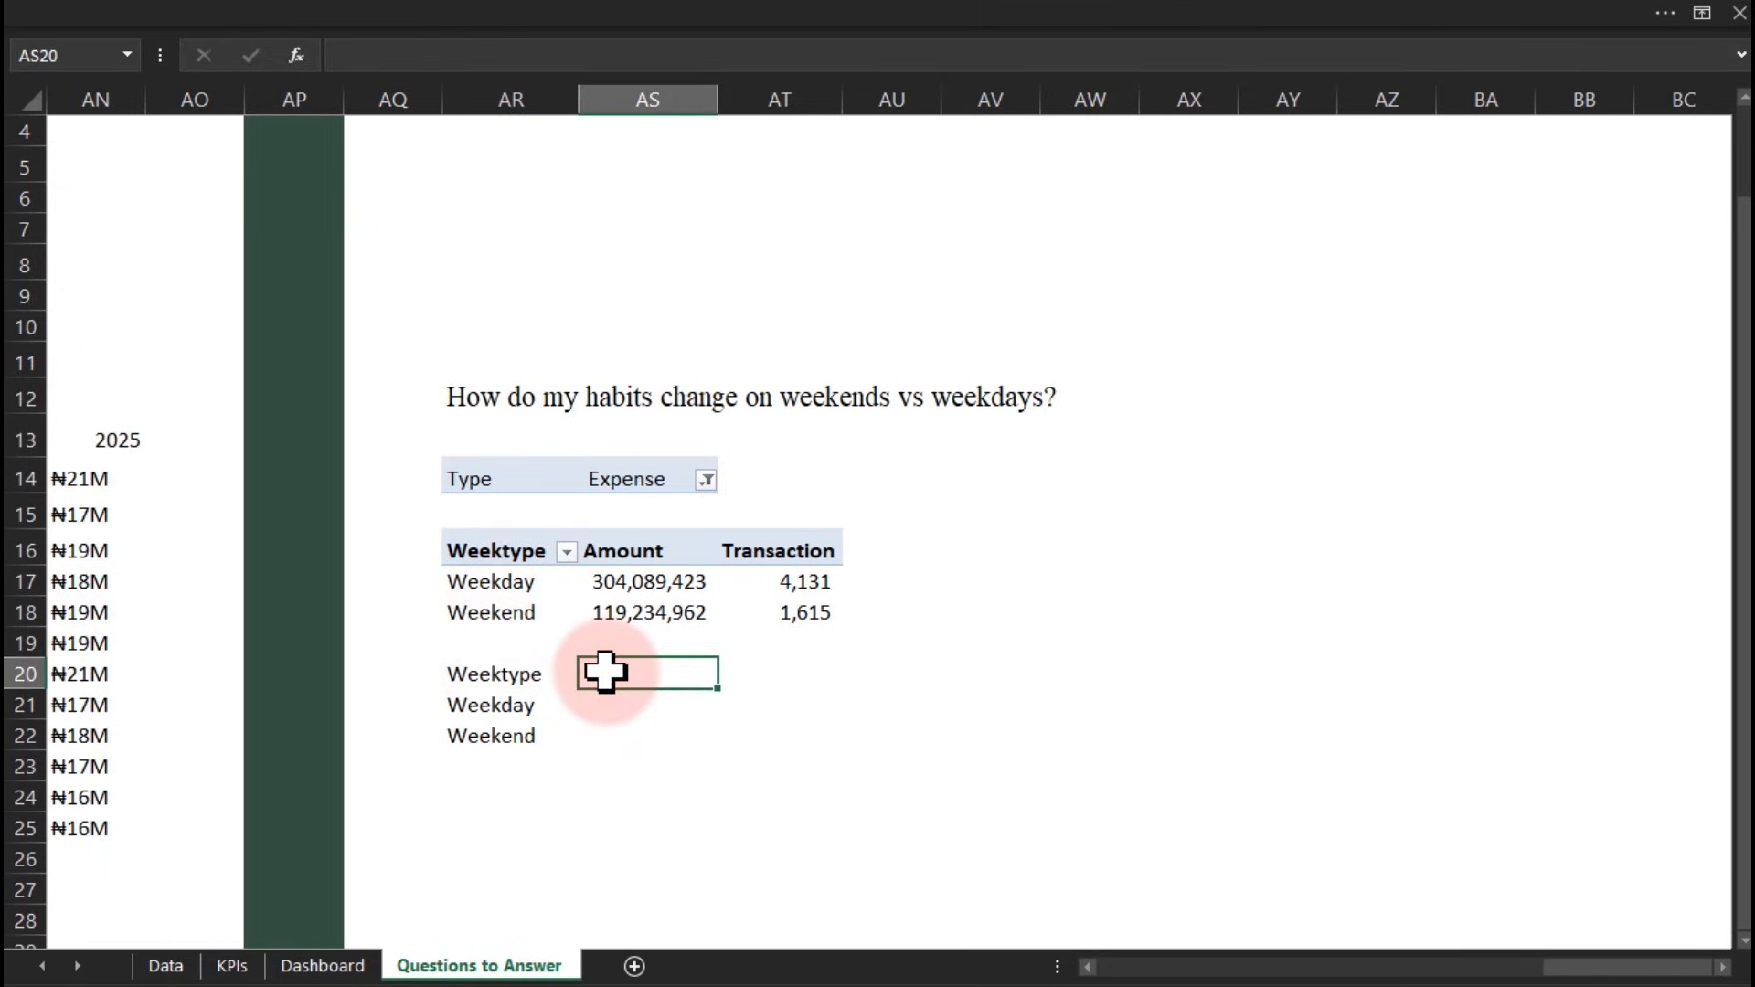
# Enter =AR16:AS18 in cell AR20 to reference the pivot's Weektype and Amount columns
pyautogui.click(510, 674)
pyautogui.write('=')
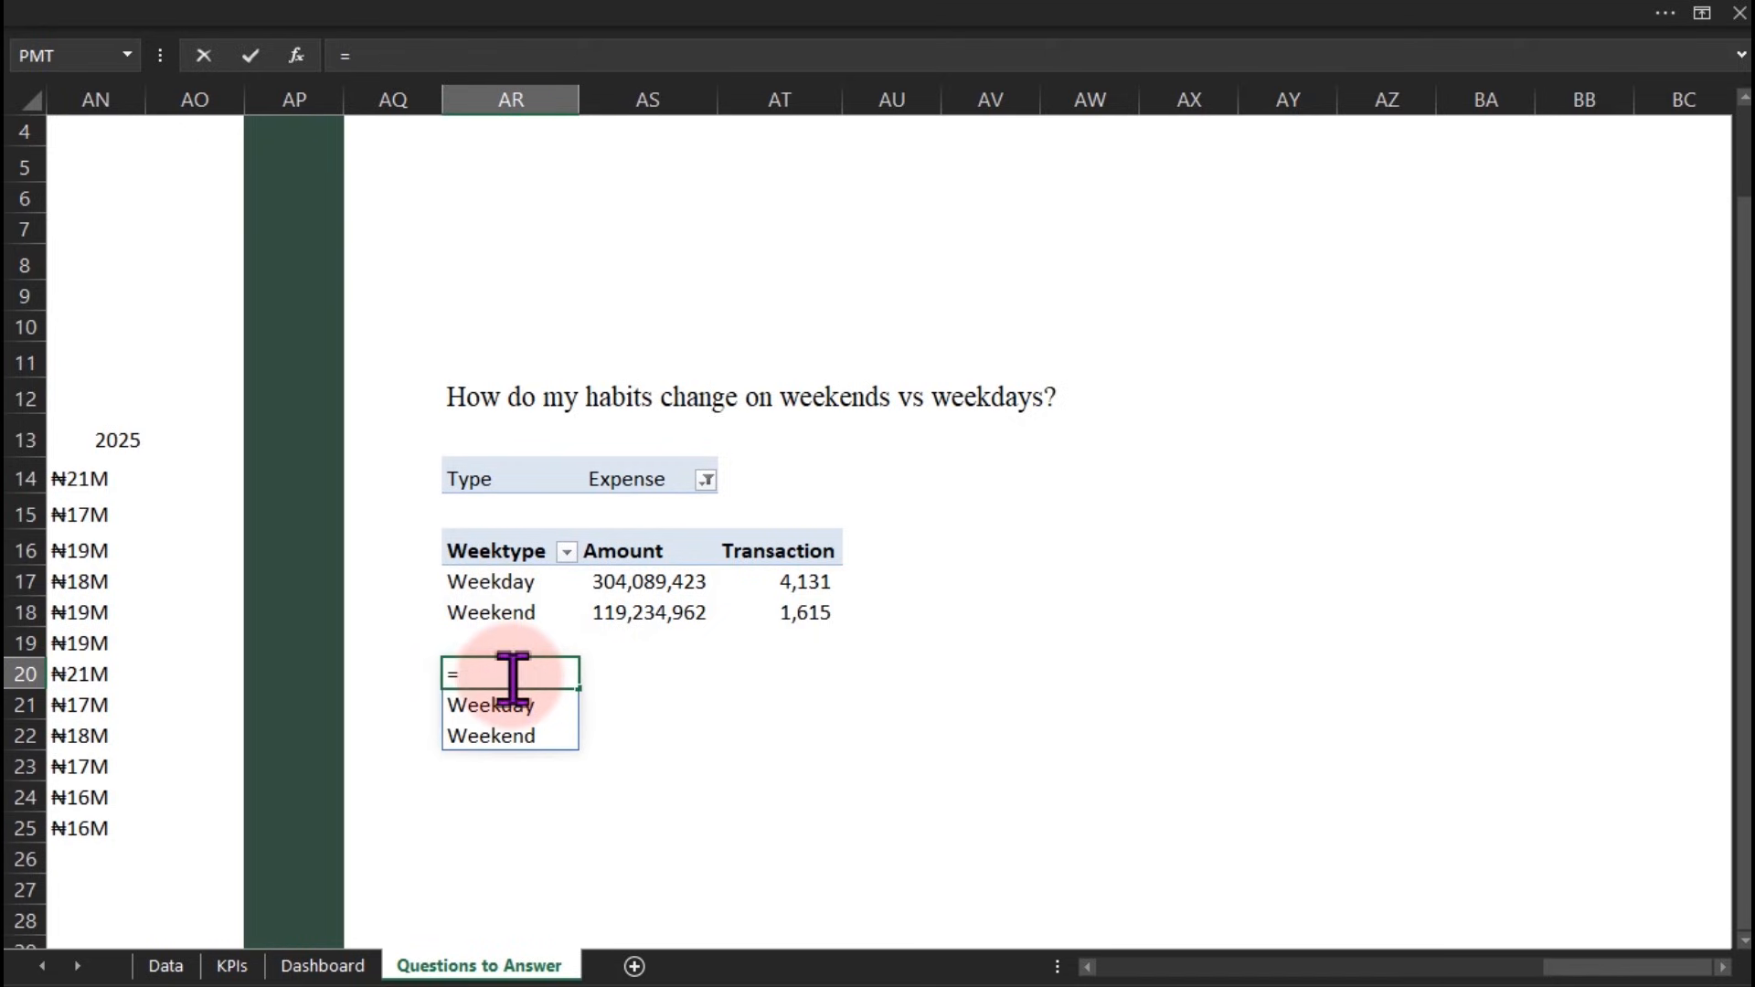
pyautogui.moveTo(482, 552); pyautogui.dragTo(631, 605)
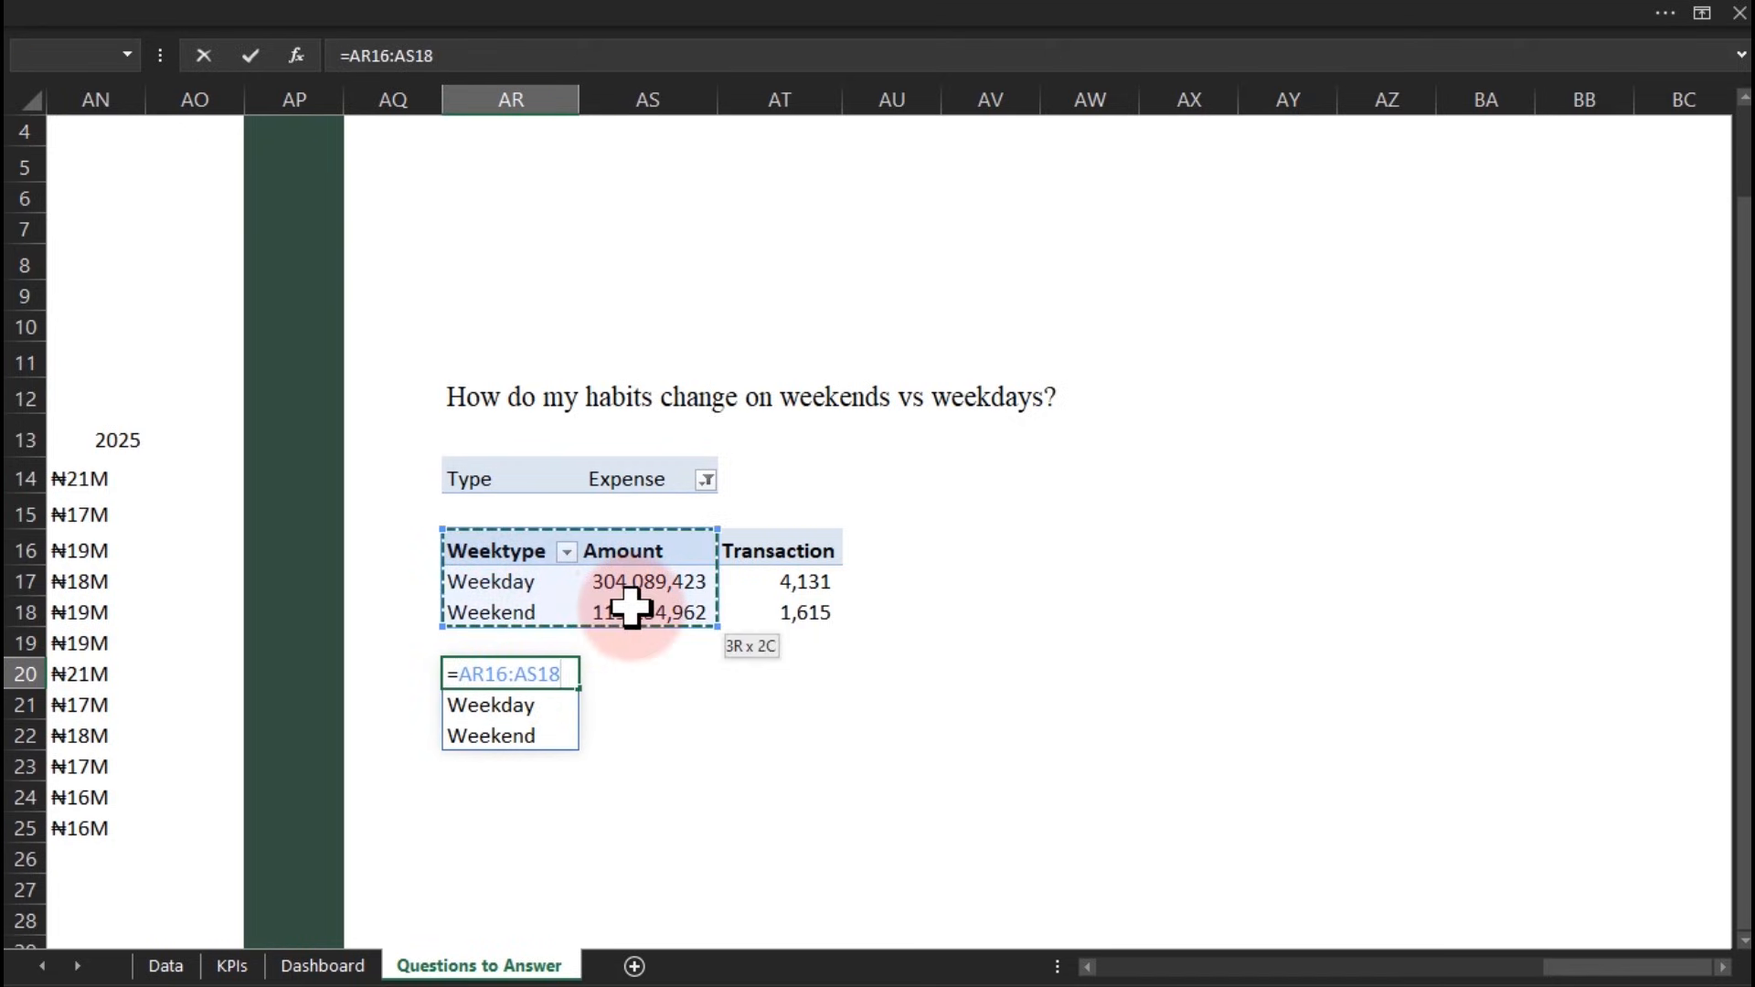
pyautogui.press('Return')
# Build a Weektype and Transaction table with =AR16 in AR24 and =AT16 in AS24, filled down to row 26
pyautogui.click(486, 801)
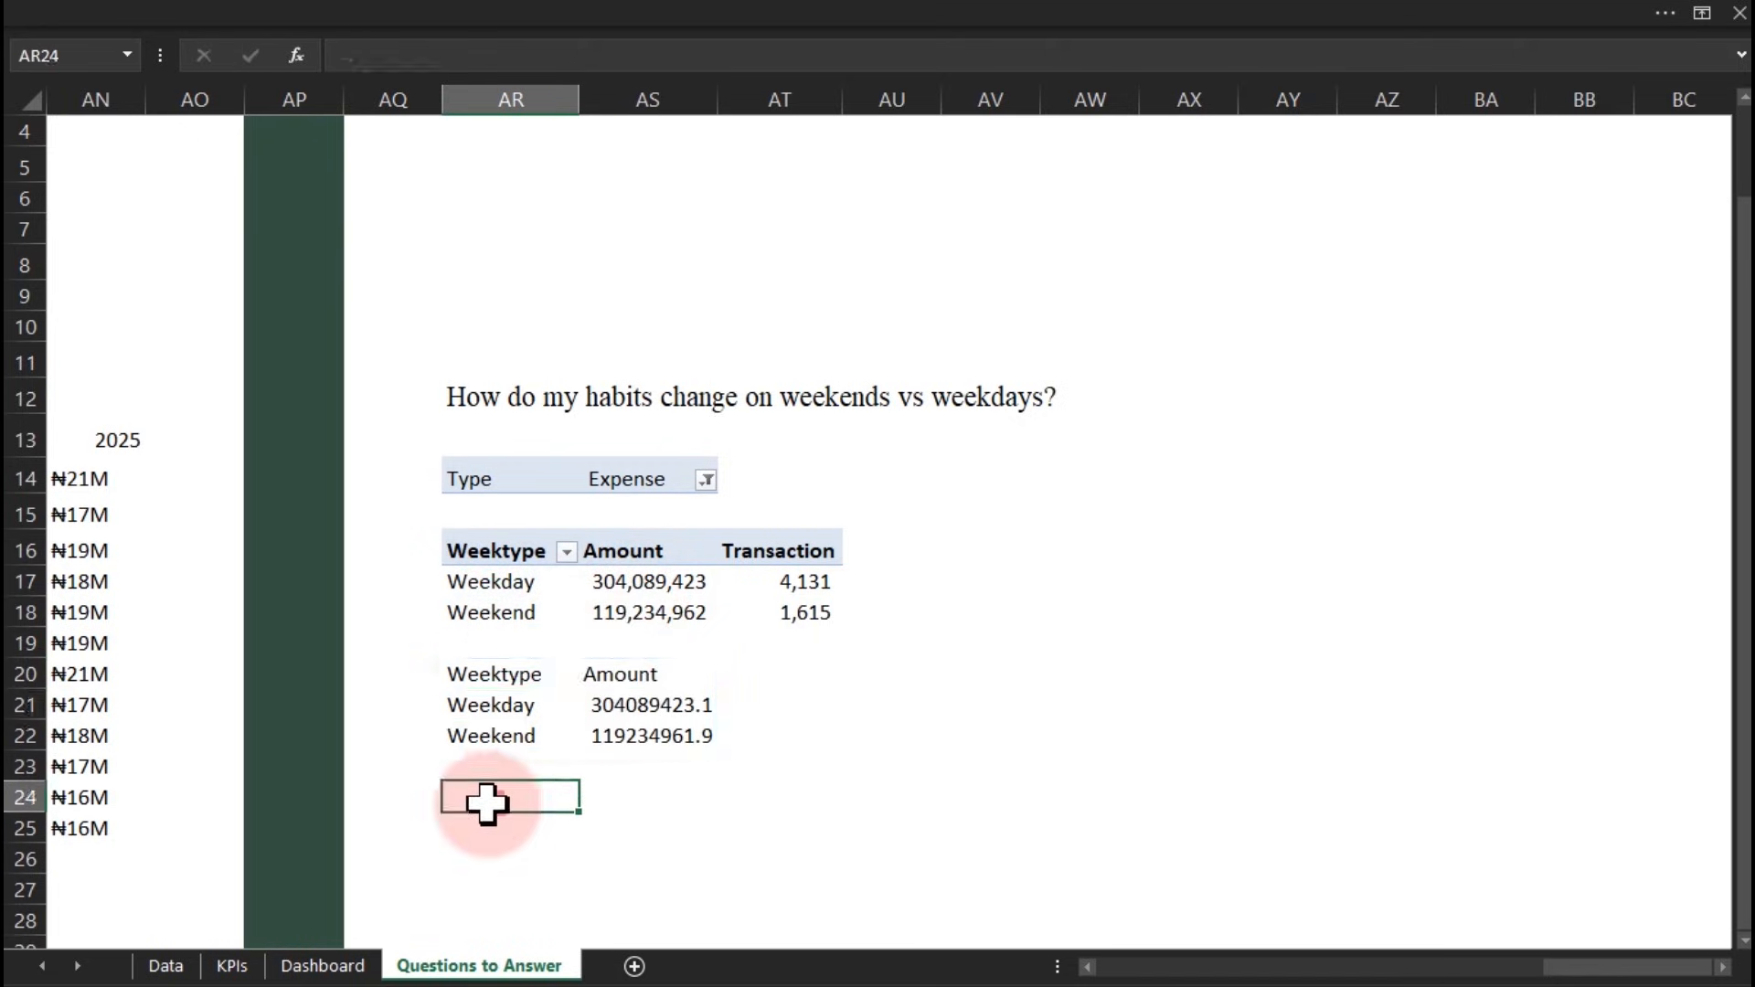
pyautogui.write('=')
pyautogui.click(506, 552)
pyautogui.press('Return')
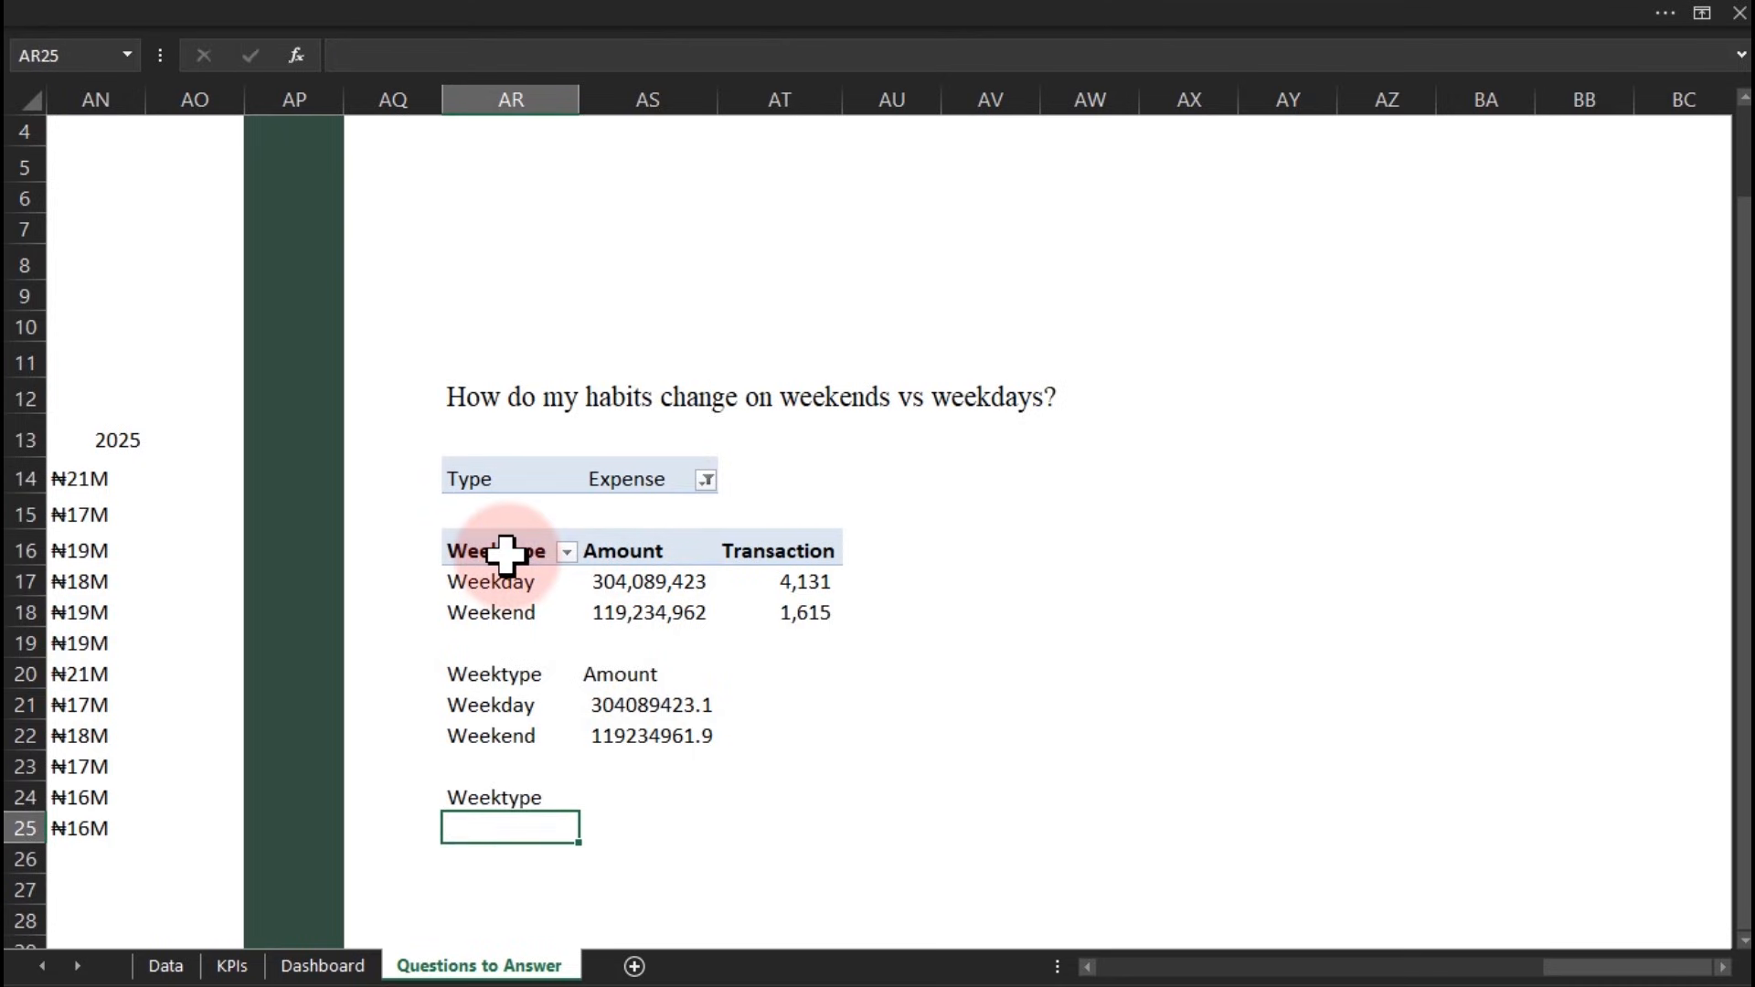
pyautogui.press('Right')
pyautogui.press('Up')
pyautogui.write('=')
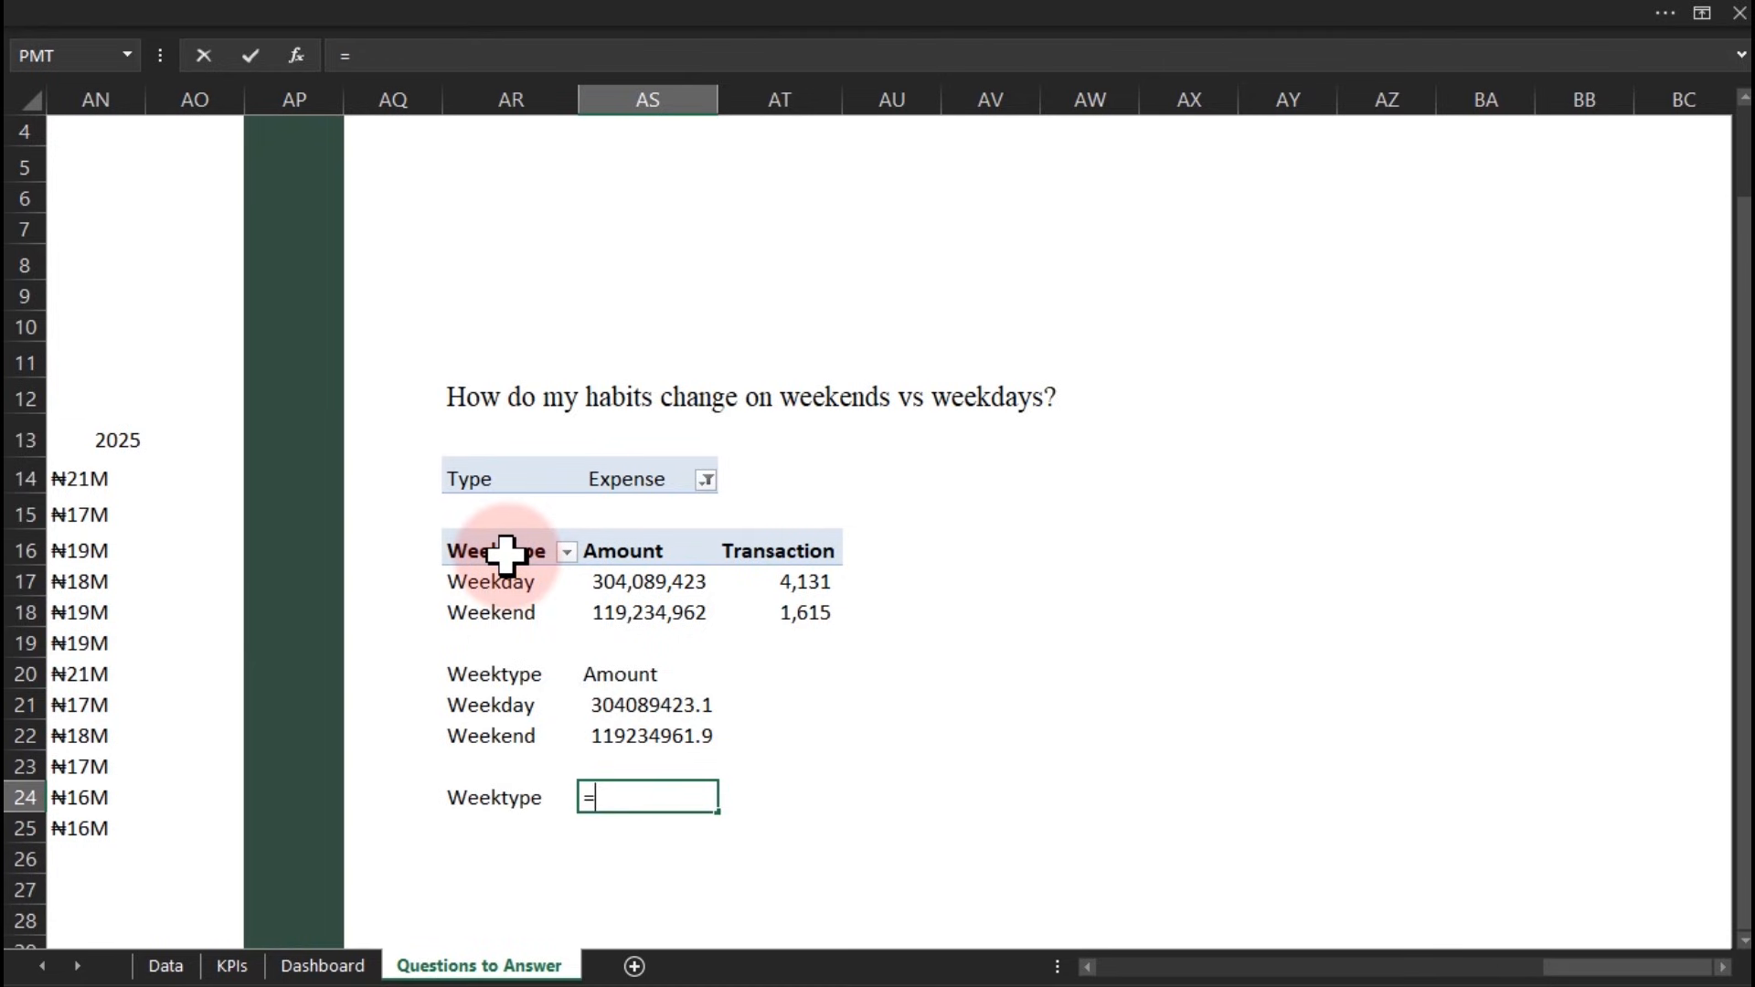
pyautogui.click(764, 552)
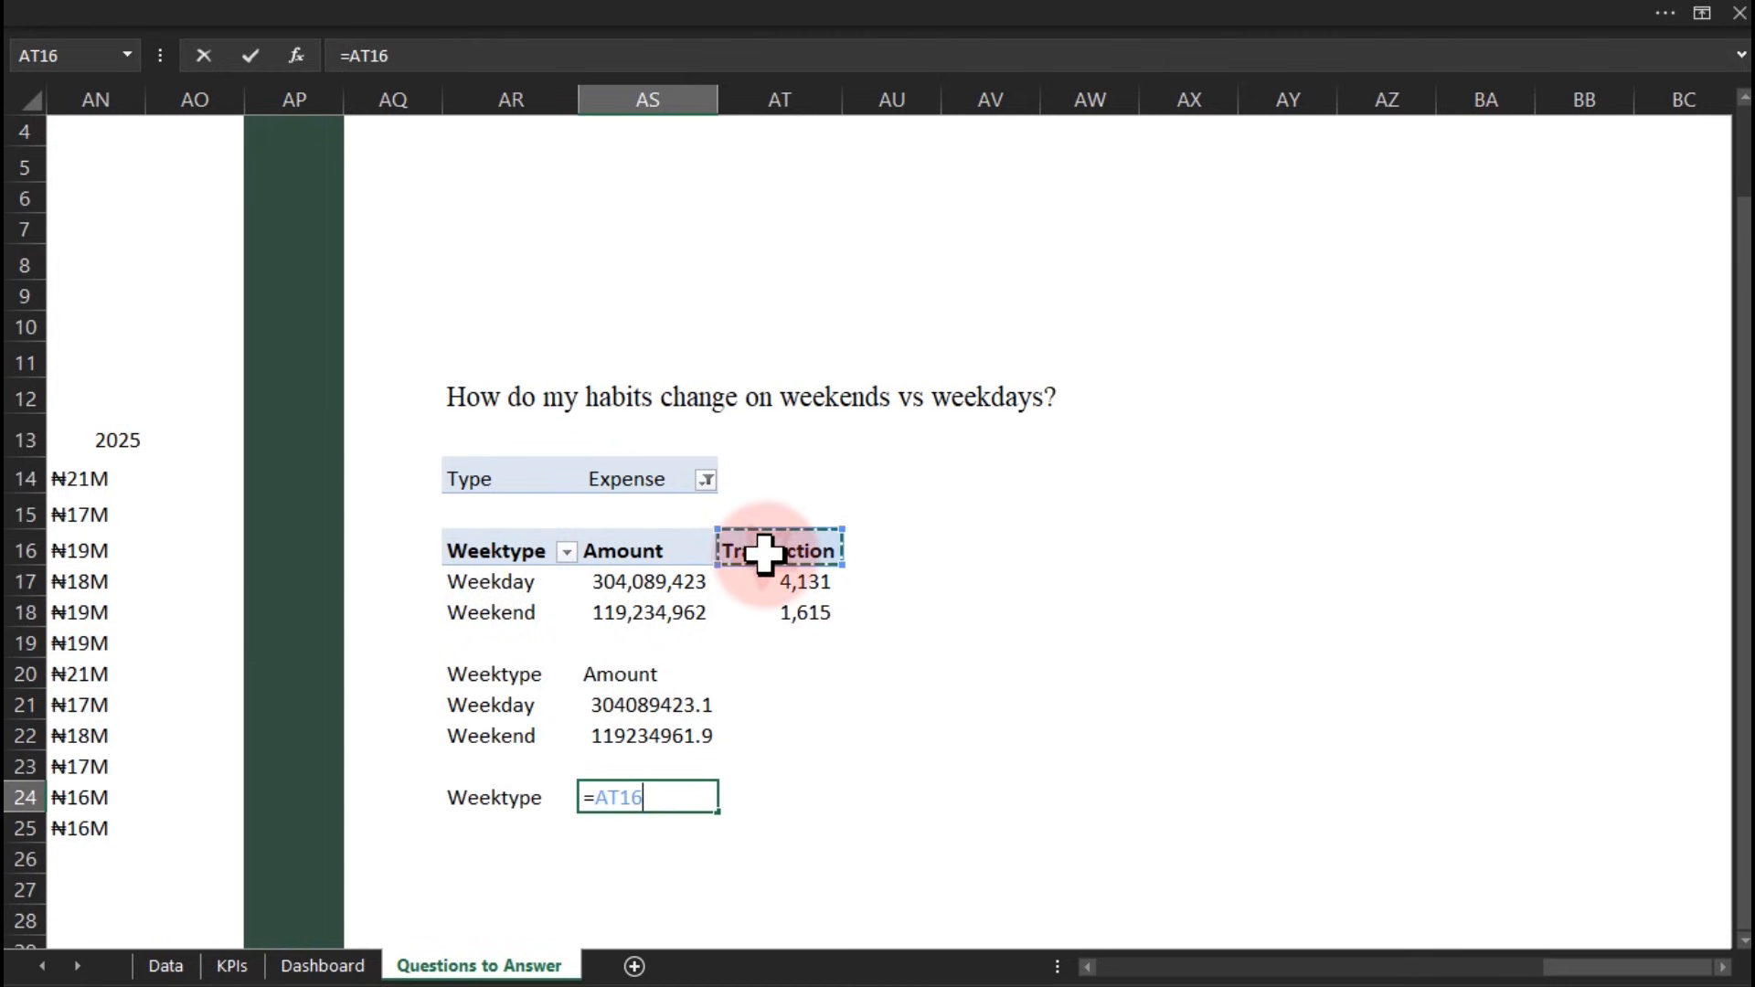
pyautogui.press('Return')
pyautogui.moveTo(533, 793); pyautogui.dragTo(708, 878)
# Copy the nested IF formula for abbreviated ₦ amounts from AN14 into AT21, beside the Weekday amount
pyautogui.moveTo(638, 705); pyautogui.dragTo(640, 736)
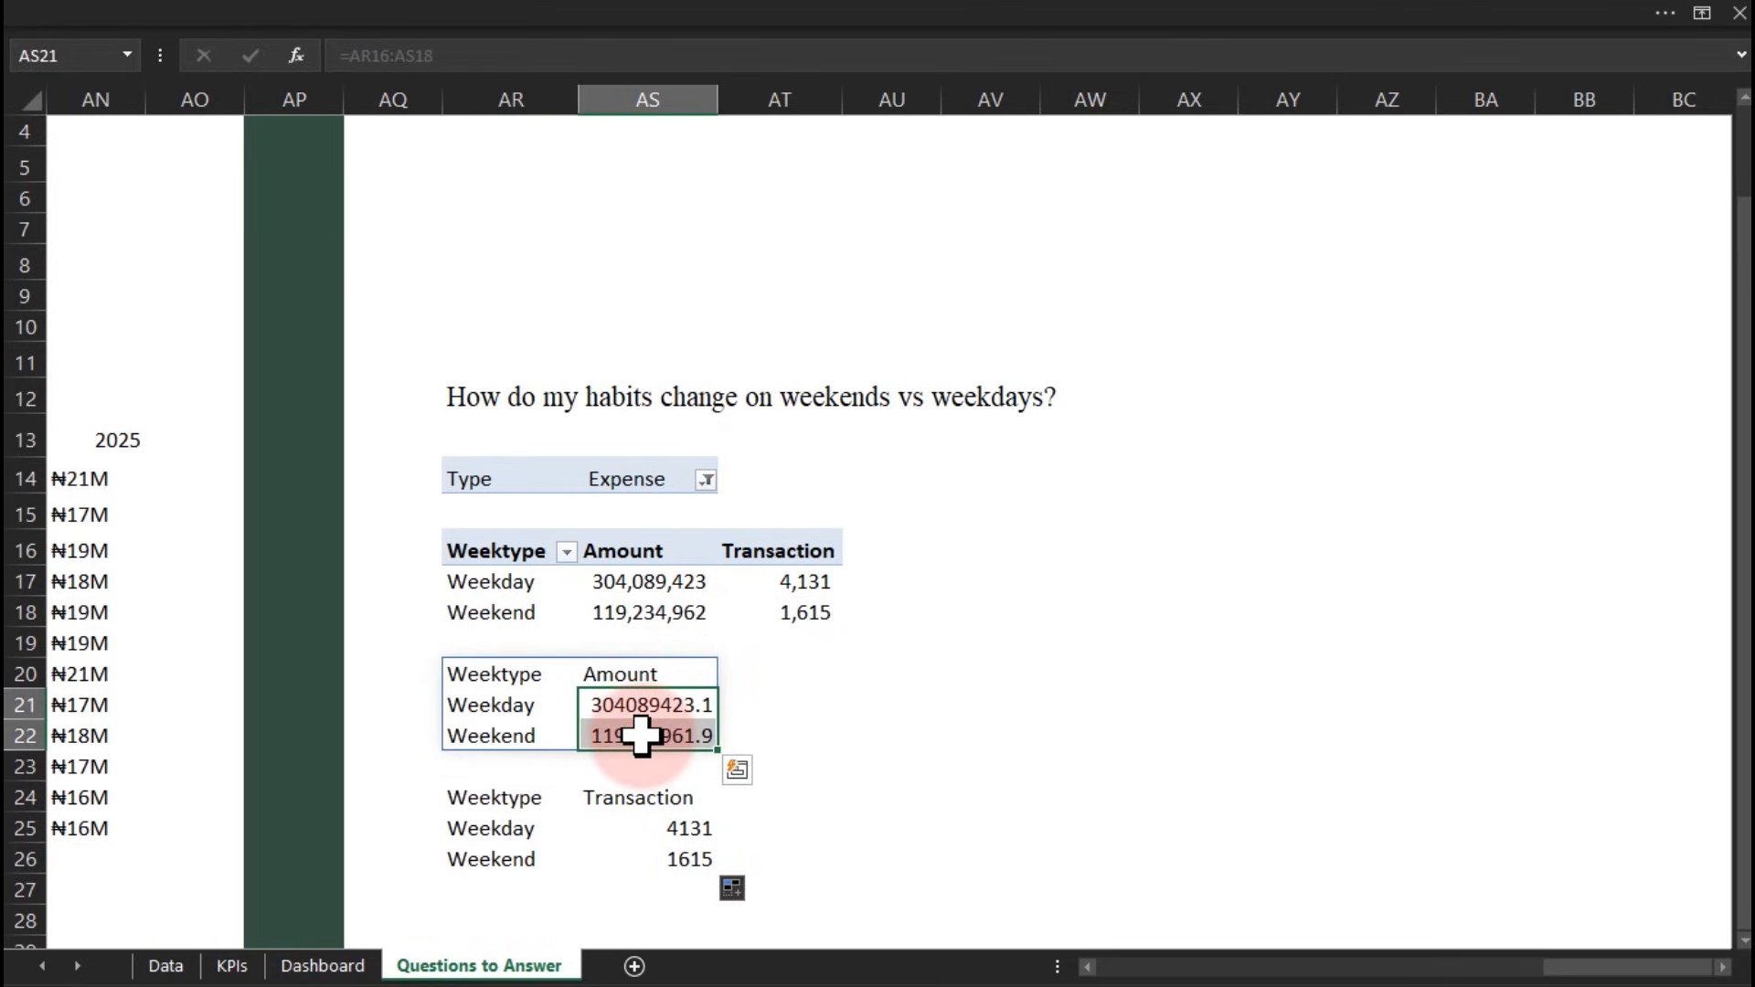
pyautogui.click(86, 481)
pyautogui.doubleClick(87, 480)
pyautogui.click(415, 574)
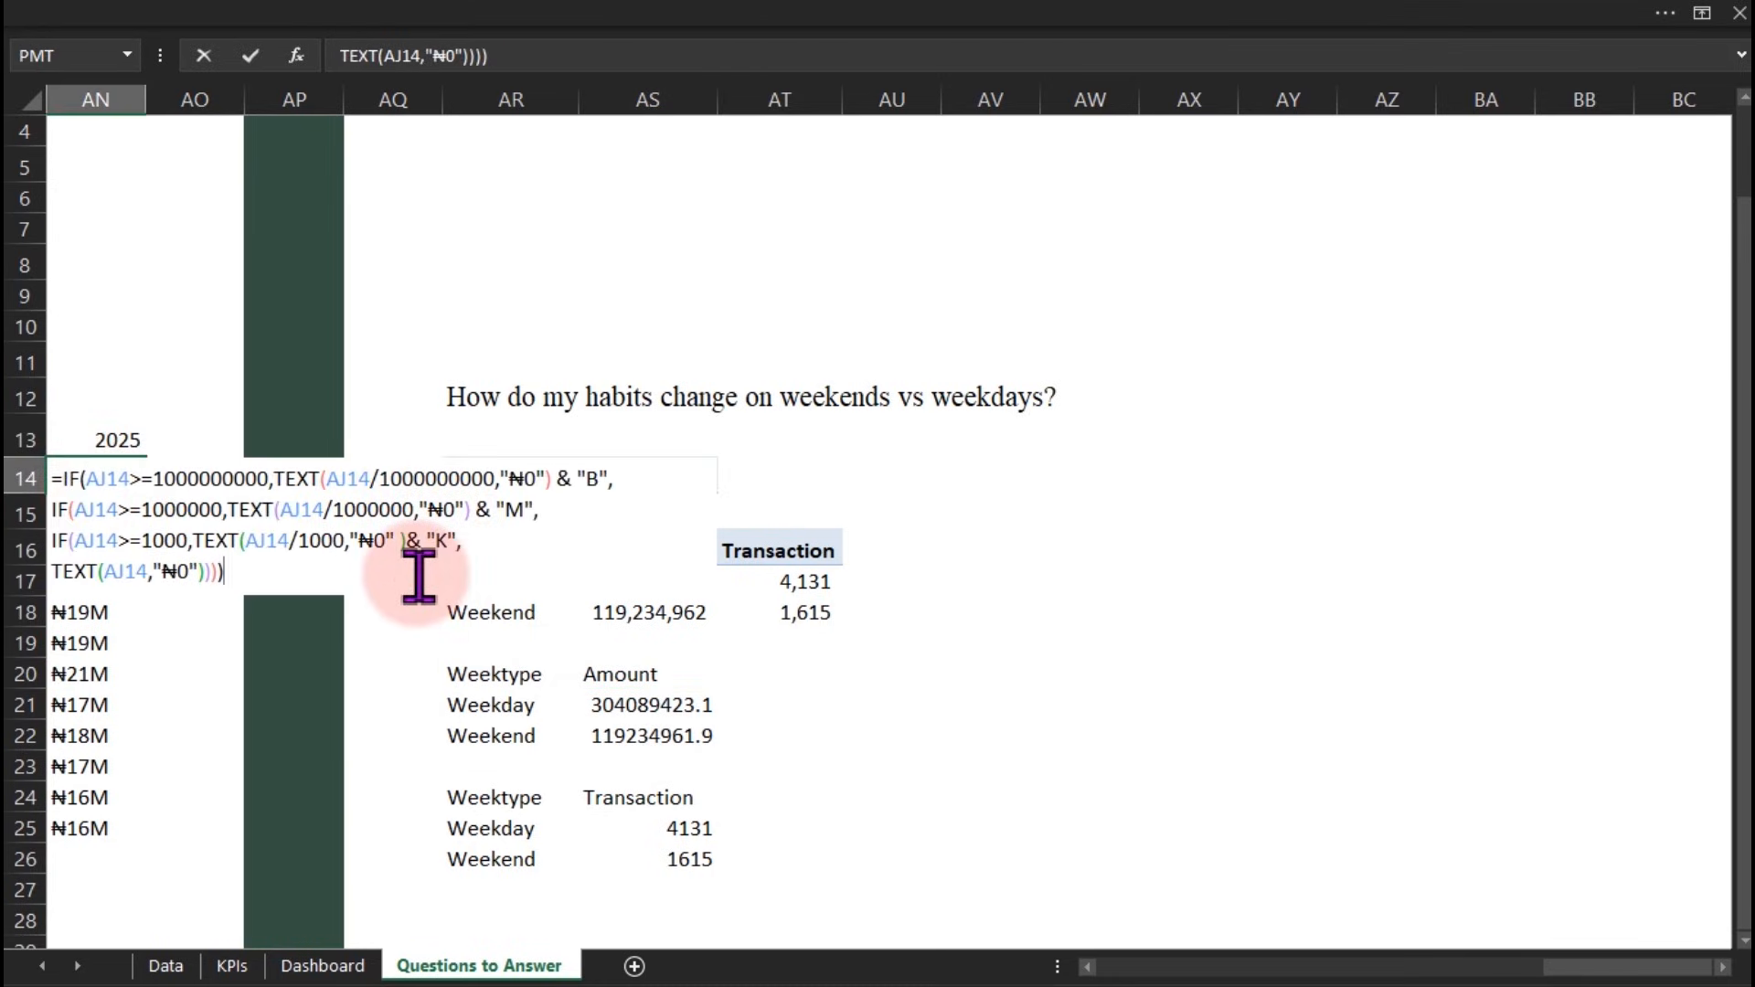
pyautogui.hotkey('ctrl', 'shift', 'Home')
pyautogui.press('Escape')
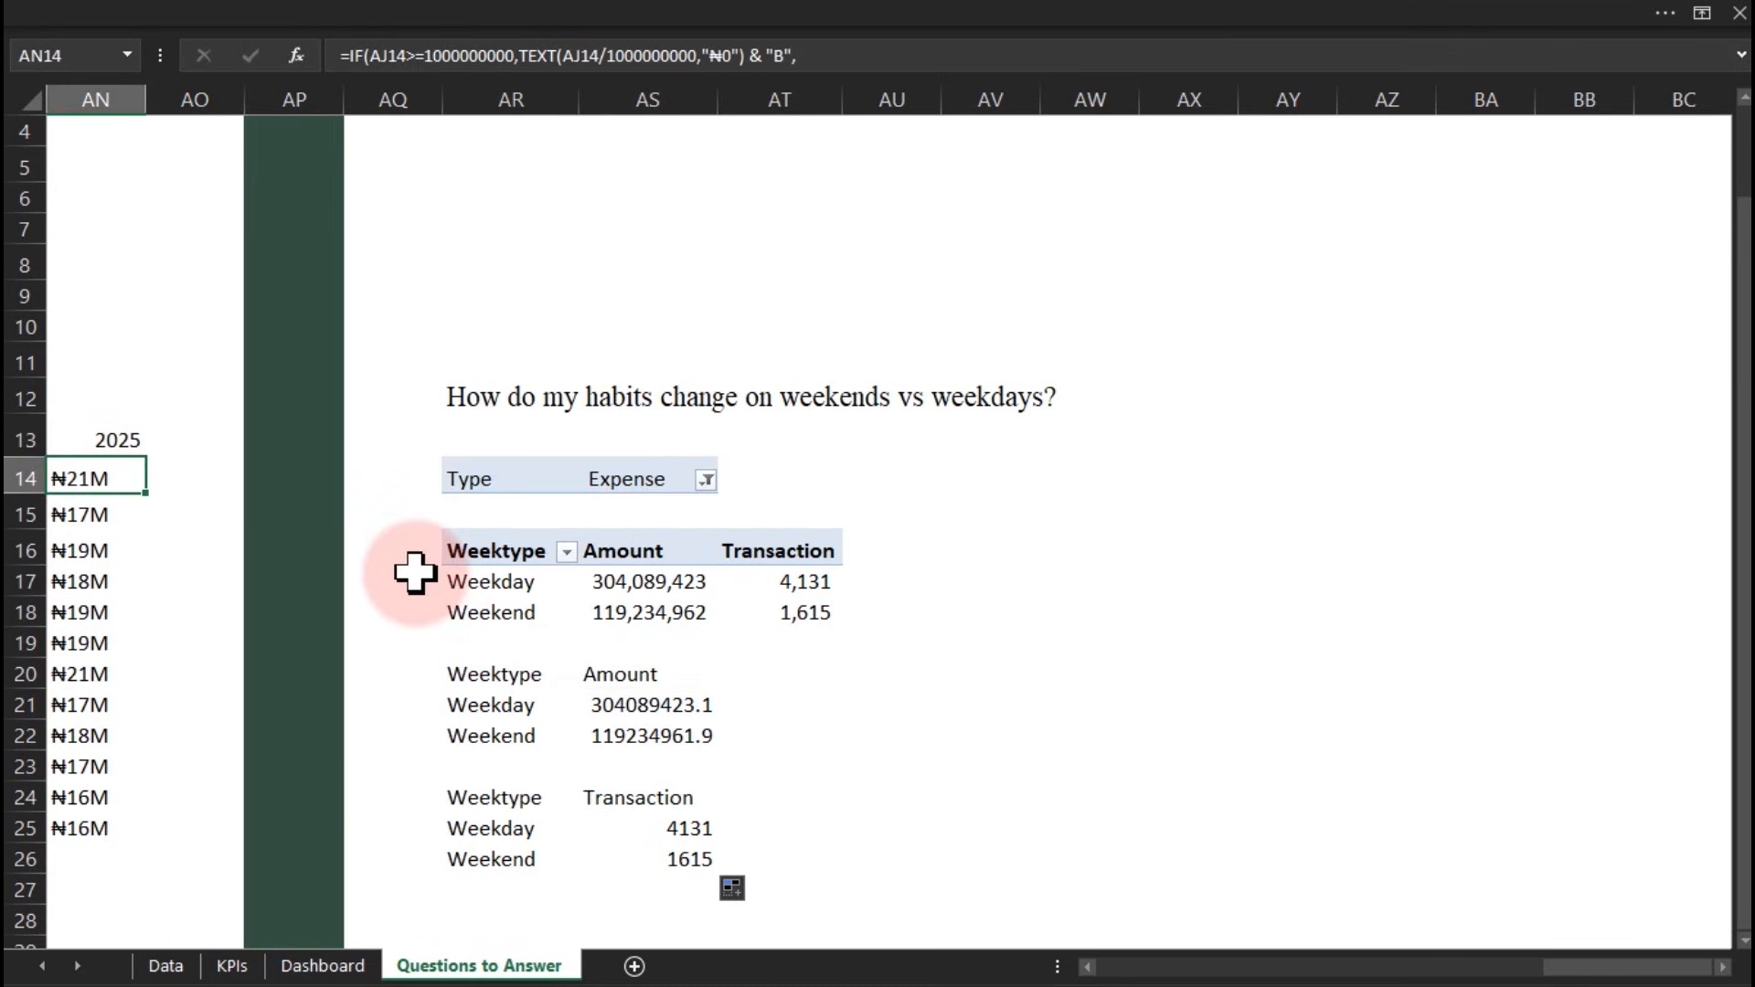
pyautogui.click(753, 705)
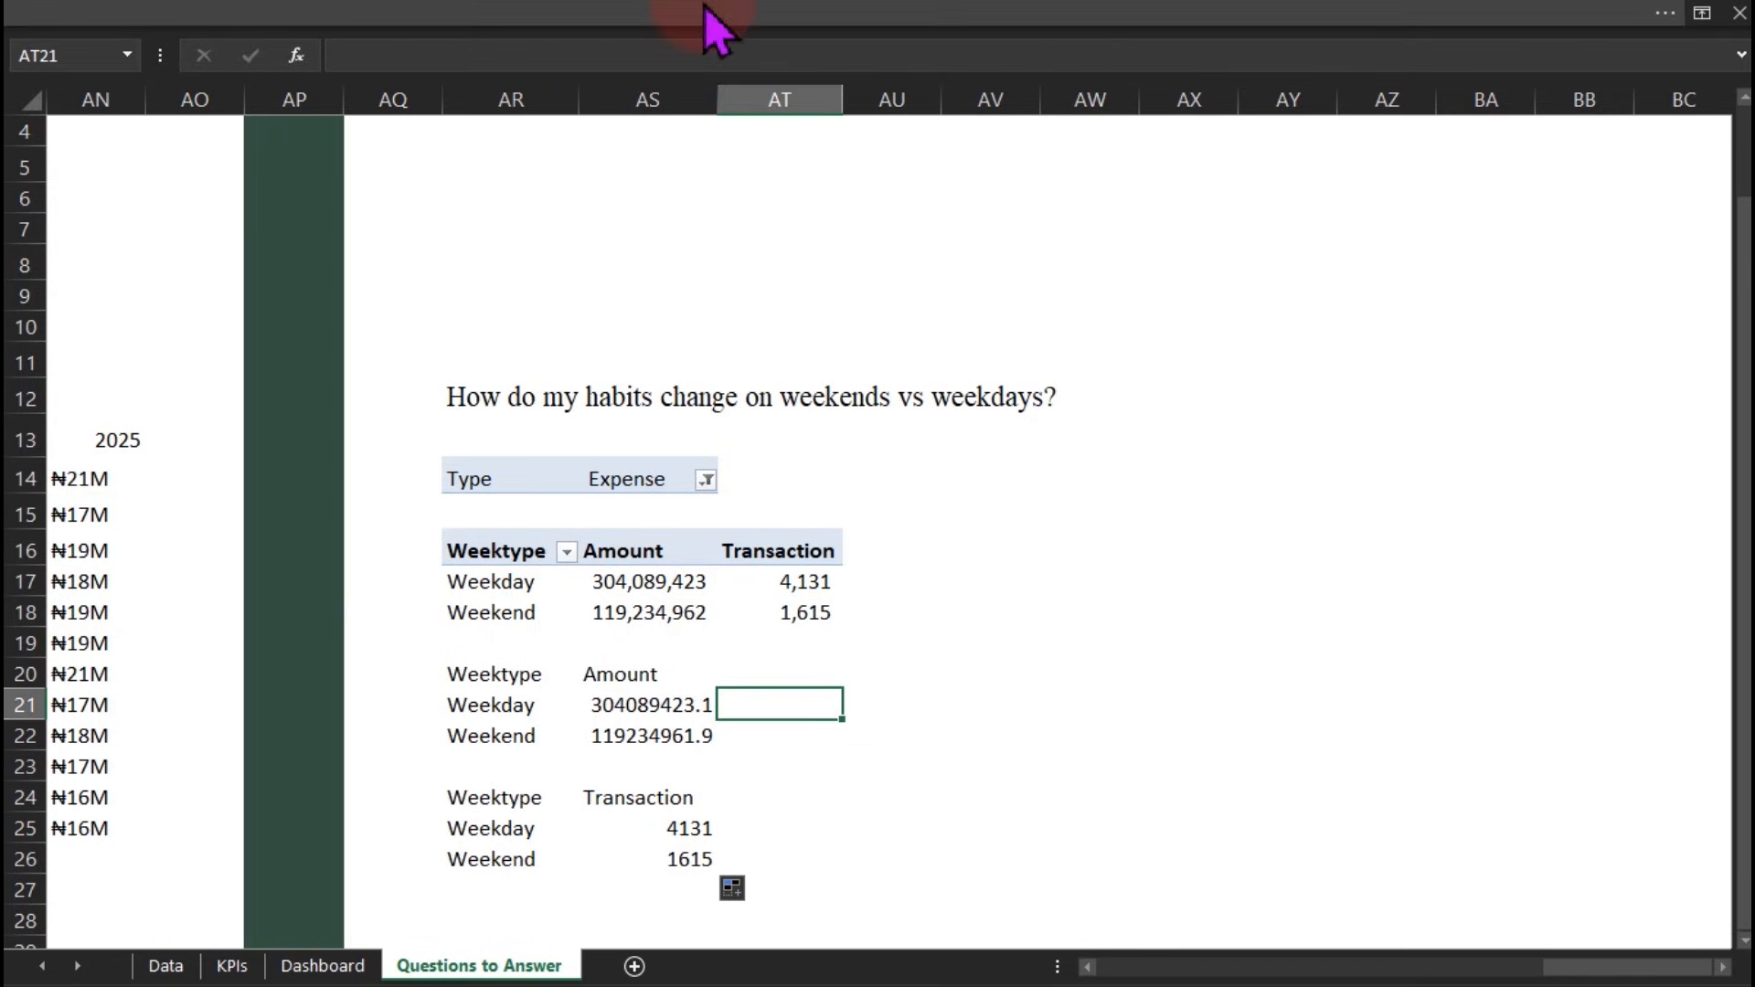
pyautogui.click(670, 64)
pyautogui.hotkey('ctrl', 'v')
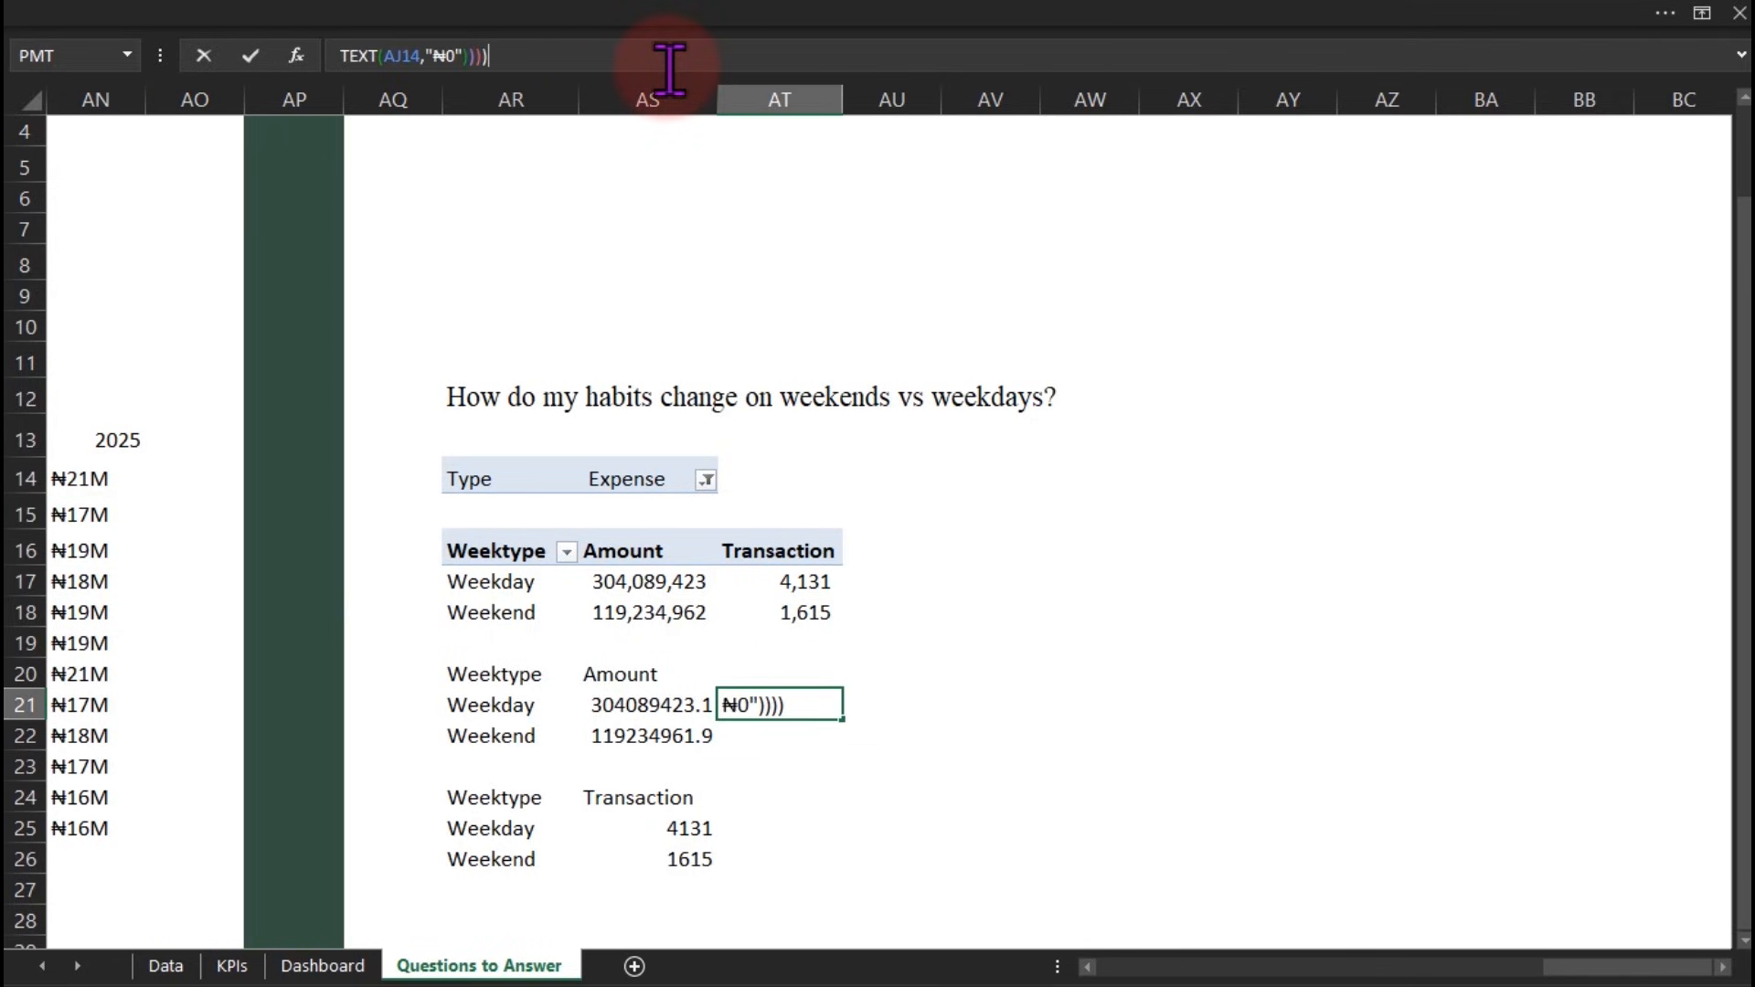
pyautogui.press('BackSpace')
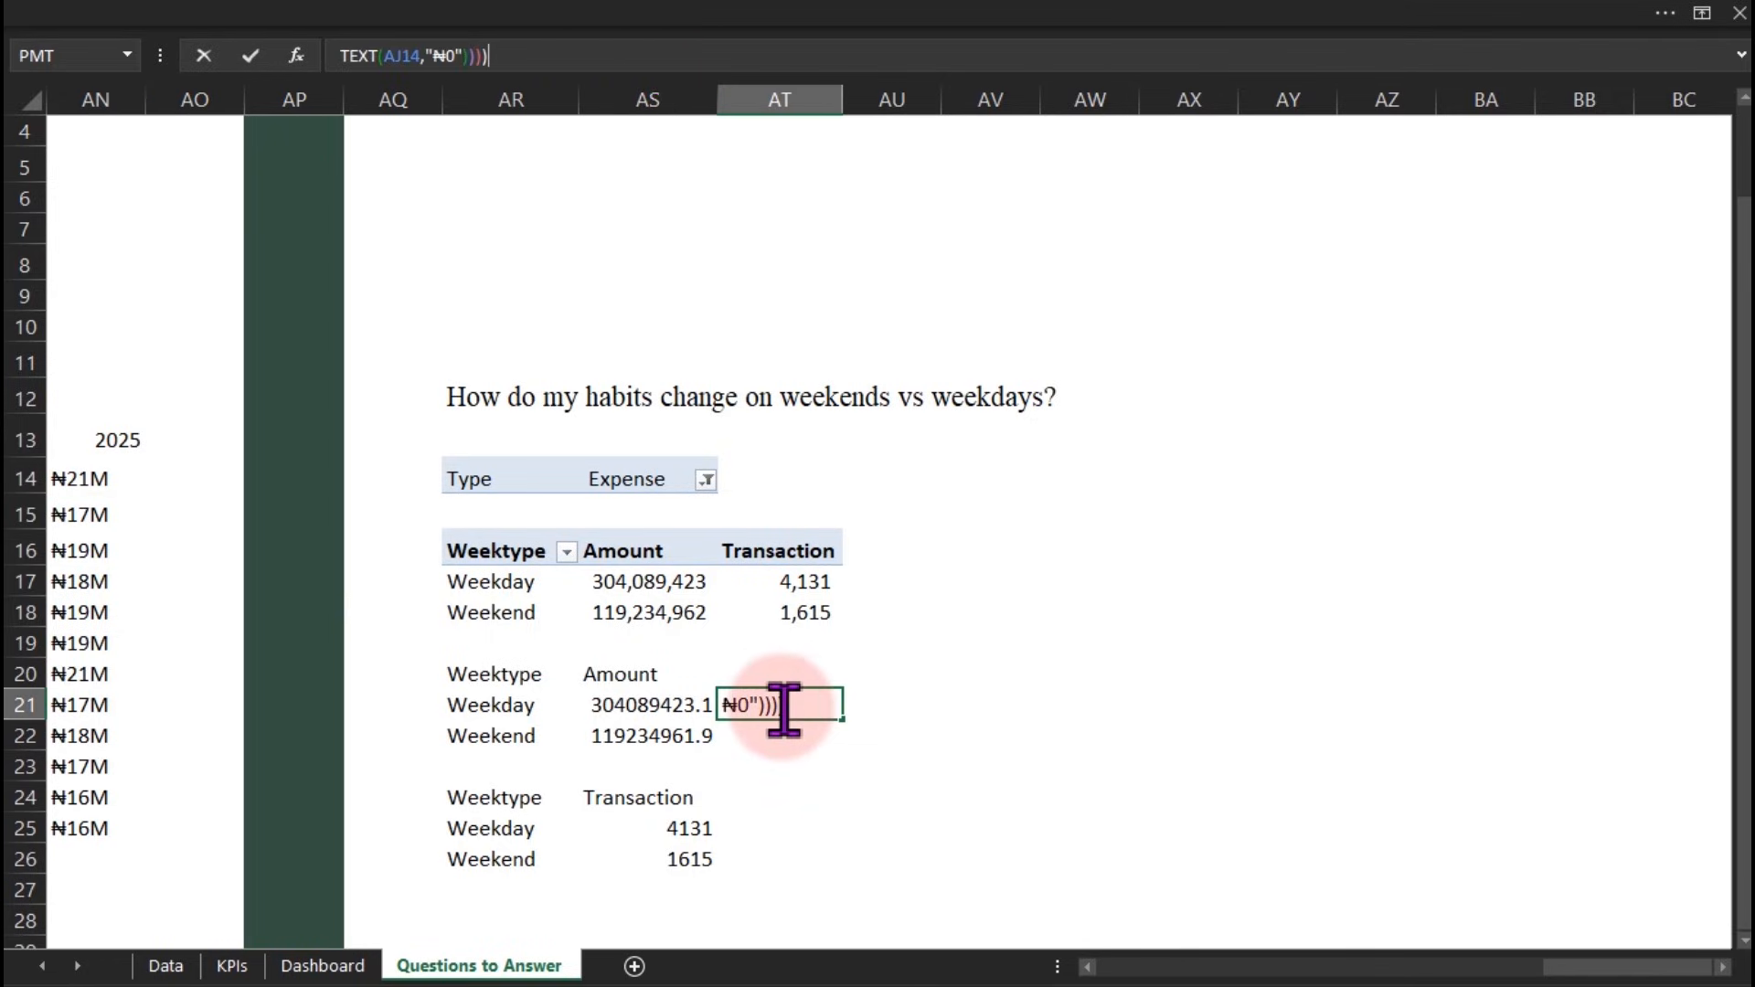
pyautogui.press('Return')
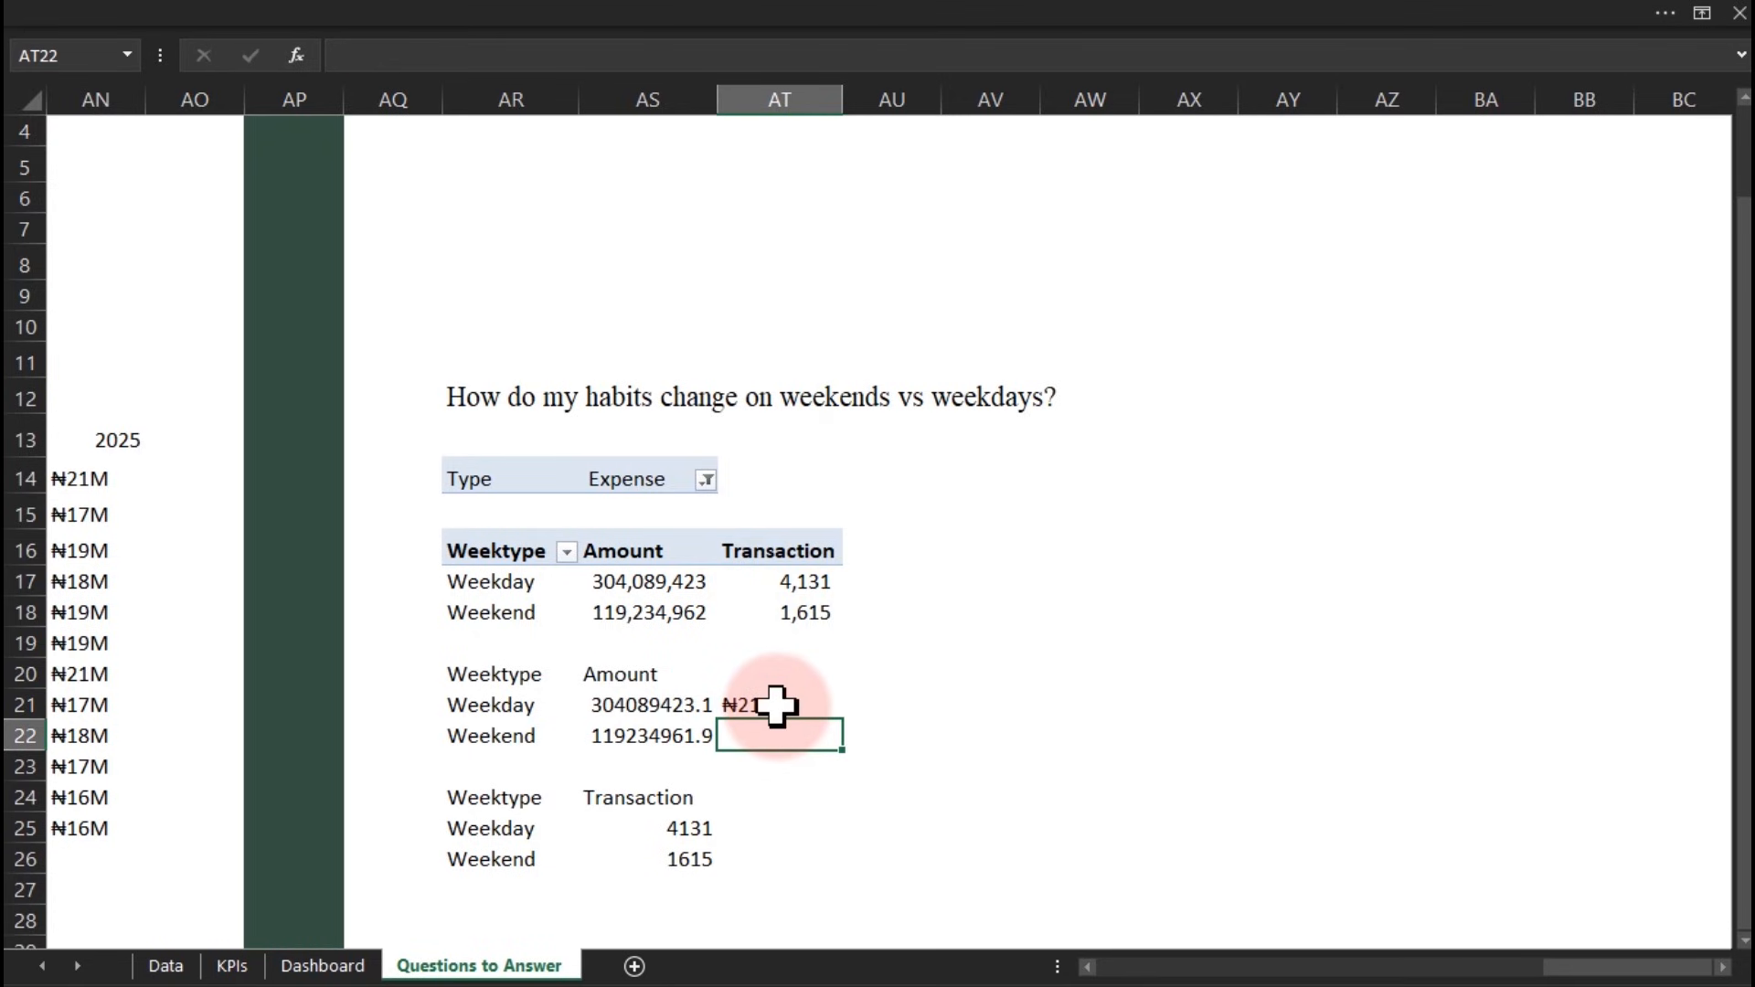
# Replace AJ14 with AS21 in the three IF conditions of the formula in AT21
pyautogui.doubleClick(778, 706)
pyautogui.doubleClick(779, 705)
pyautogui.click(676, 705)
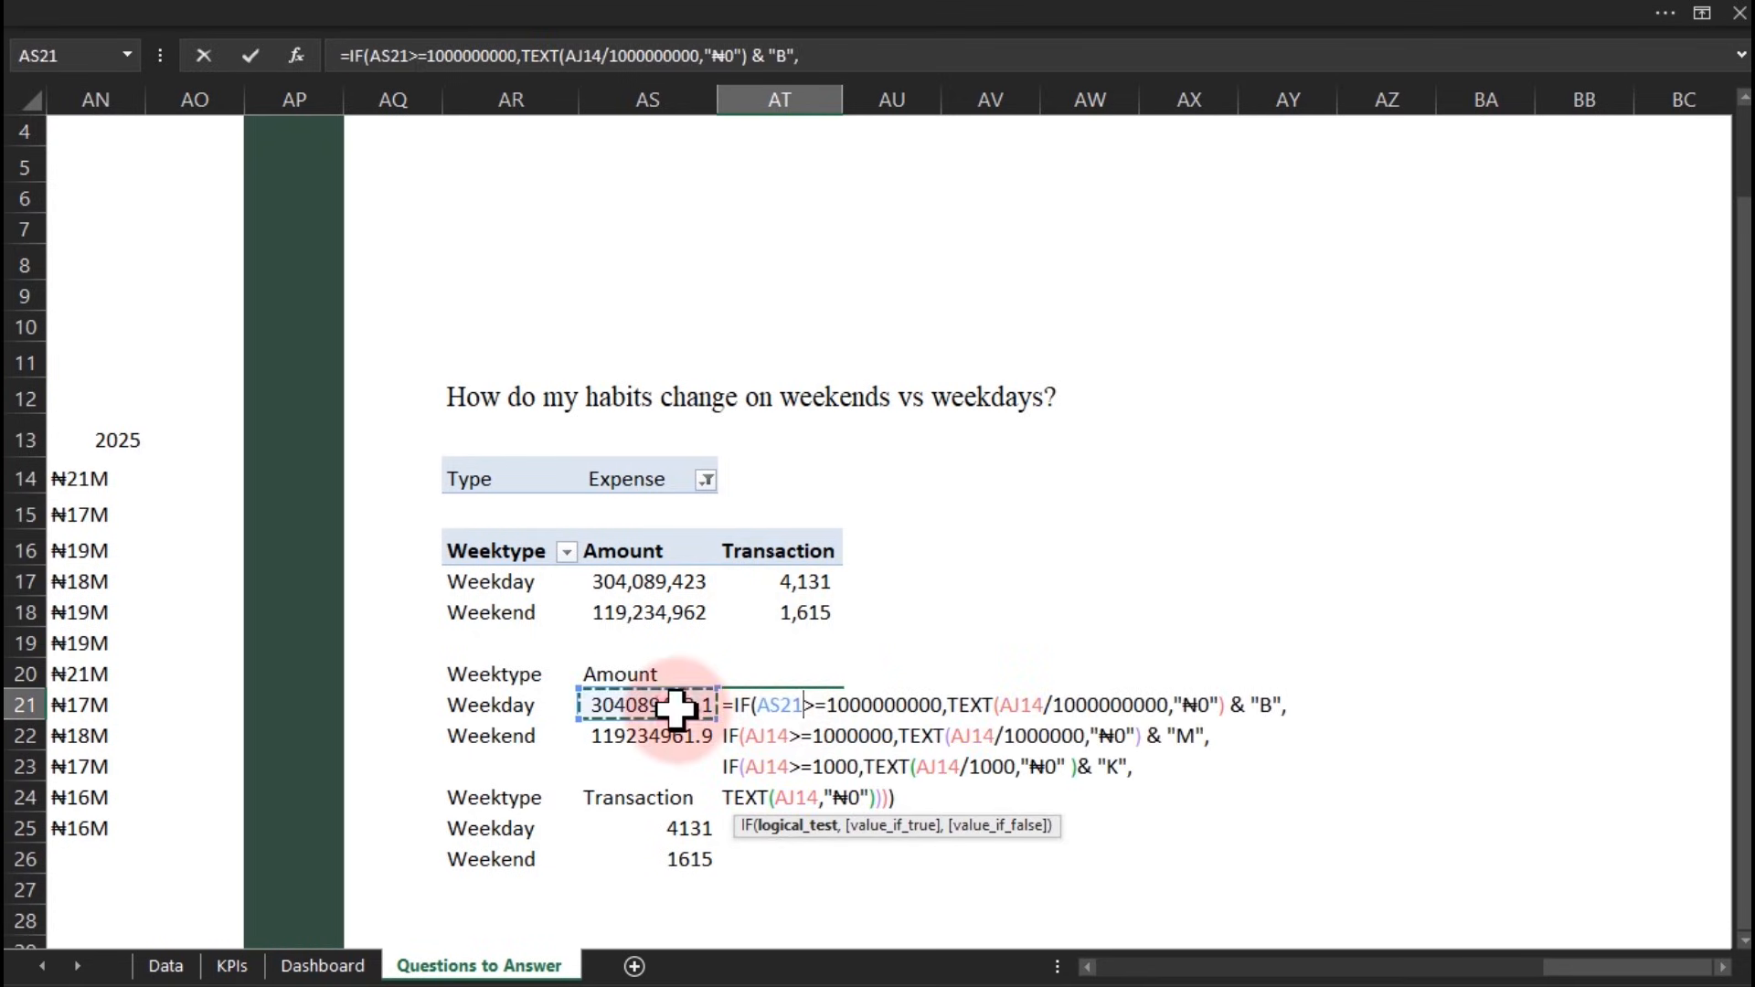
pyautogui.doubleClick(778, 704)
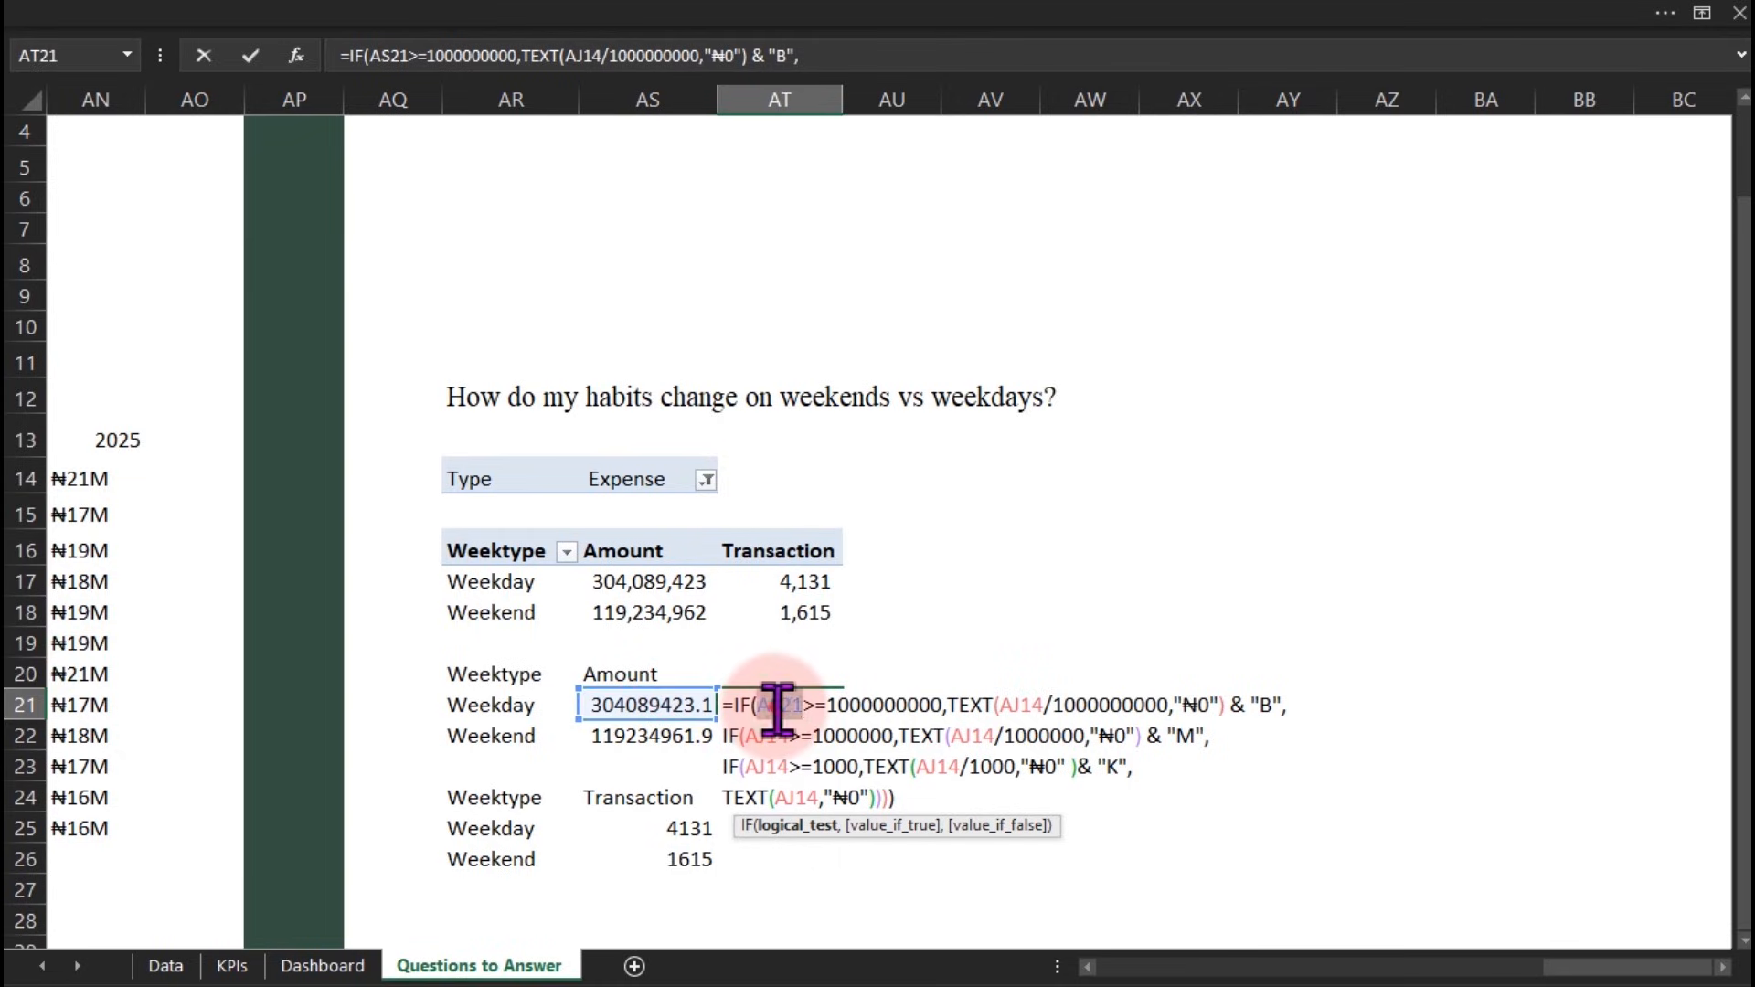
pyautogui.hotkey('ctrl', 'c')
pyautogui.doubleClick(772, 736)
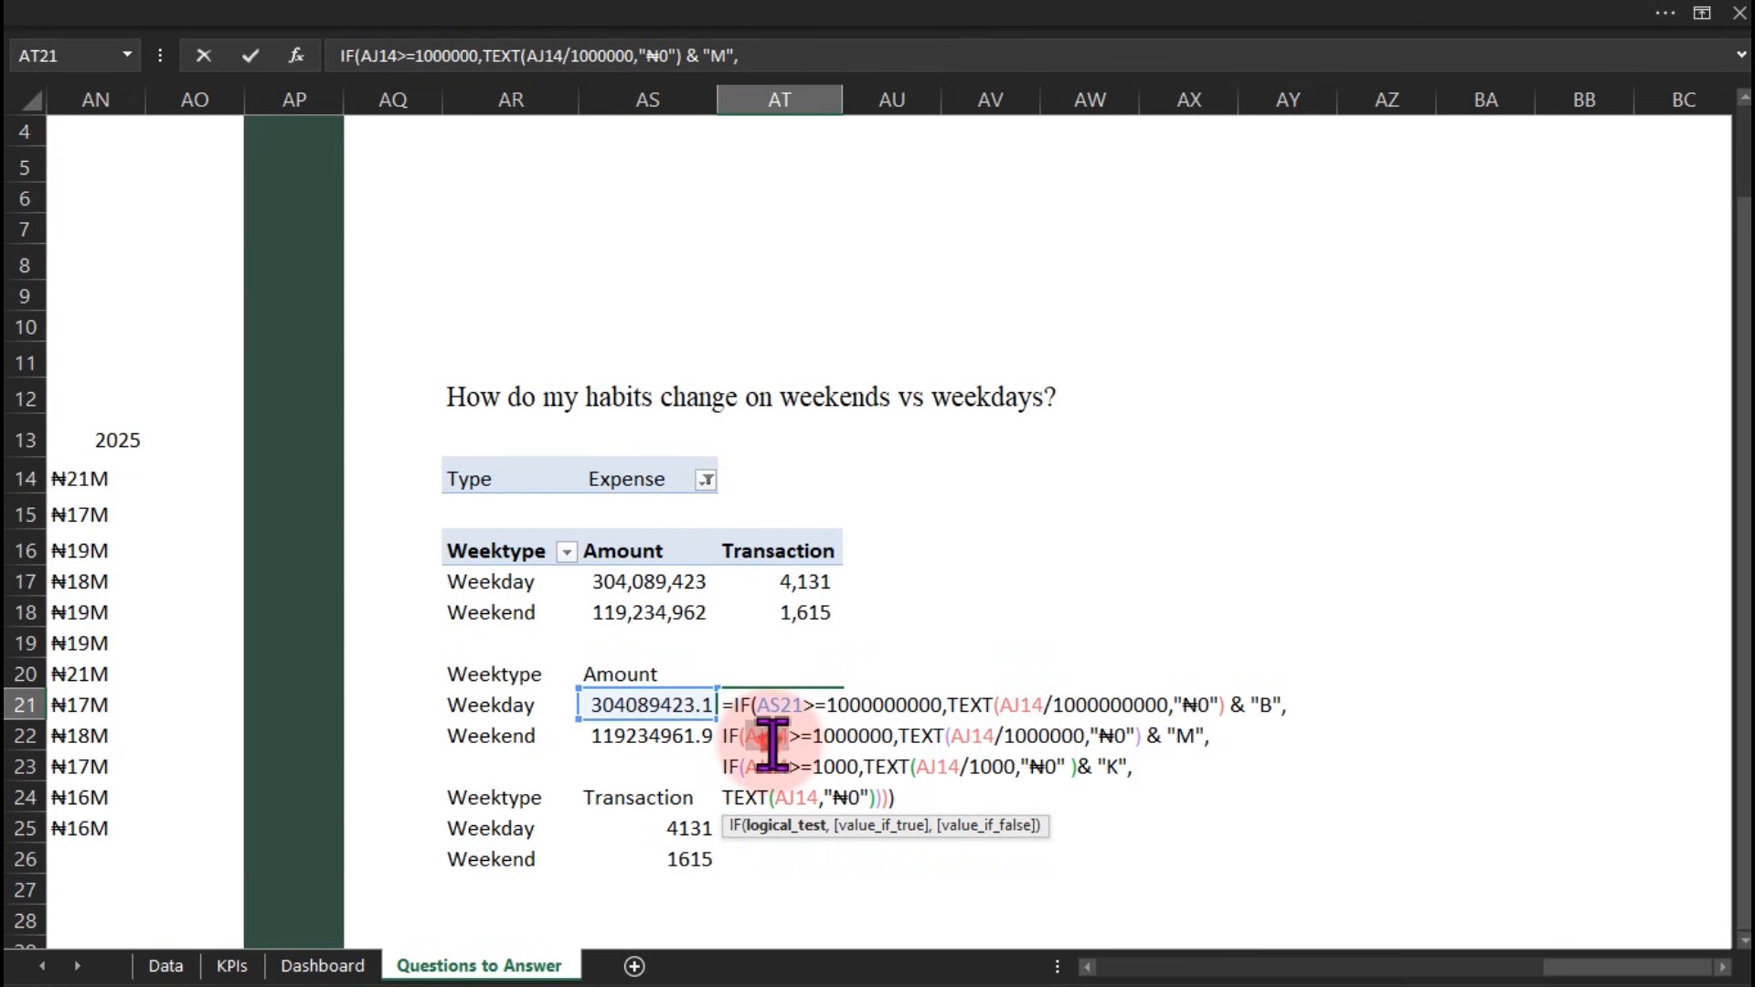
pyautogui.hotkey('ctrl', 'v')
pyautogui.doubleClick(763, 767)
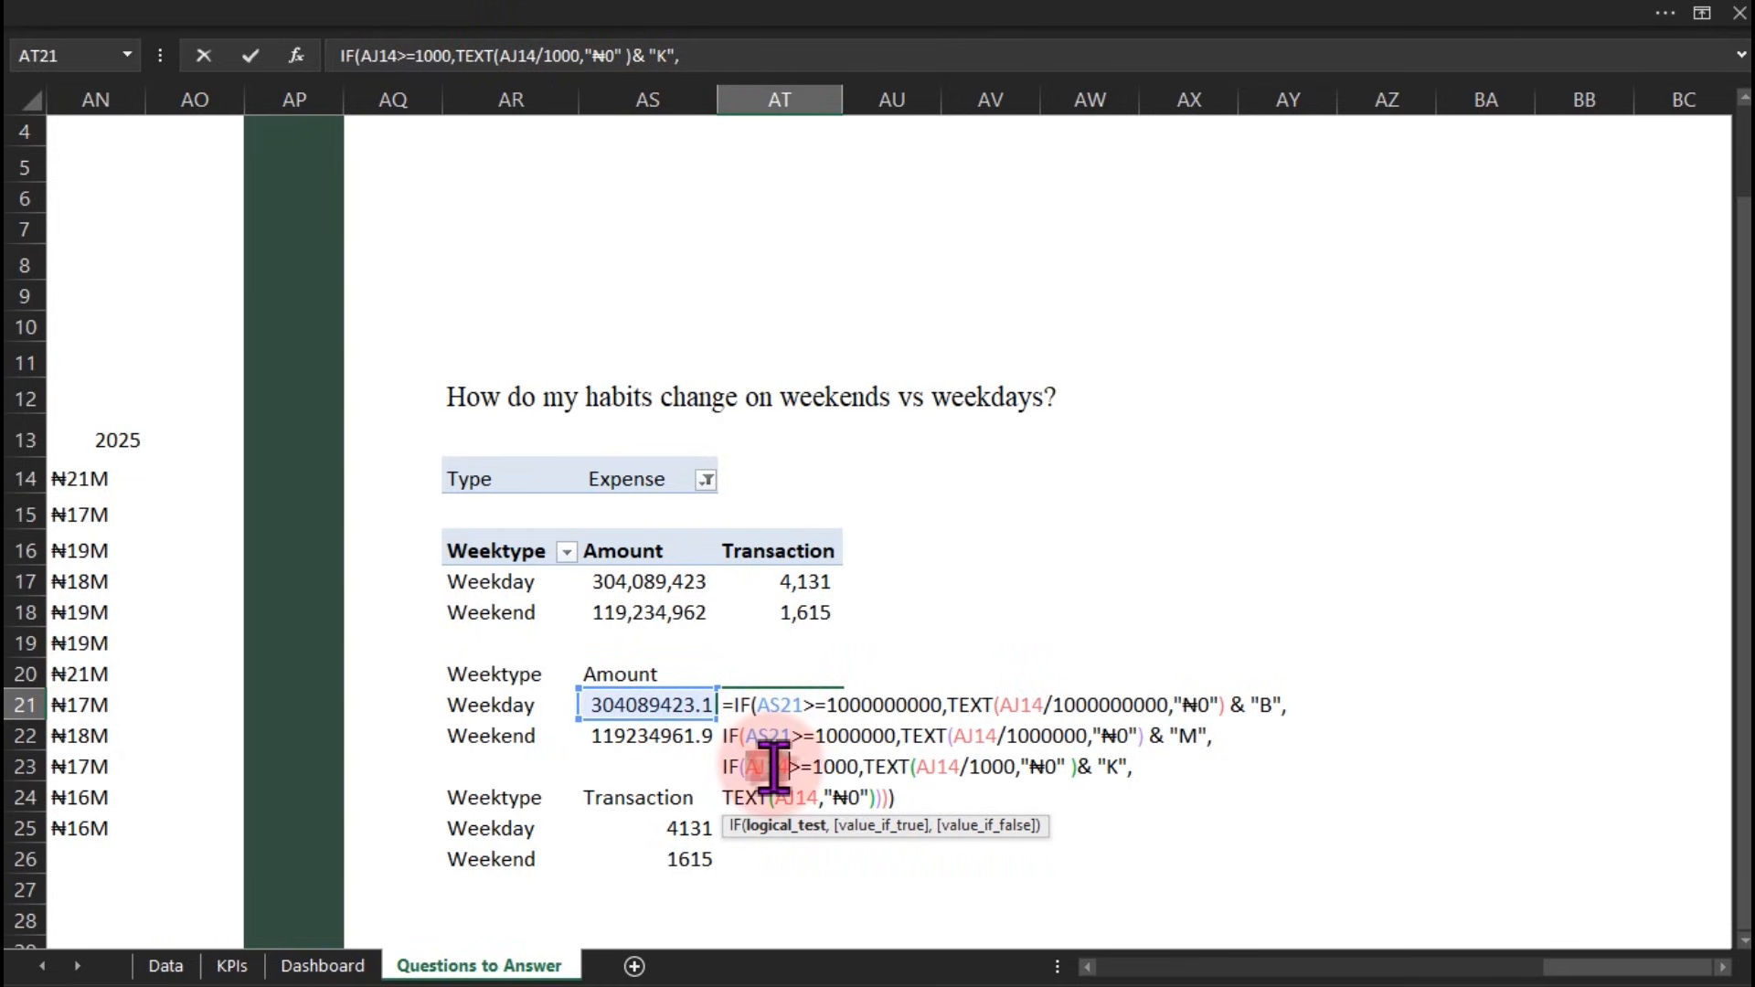
pyautogui.hotkey('ctrl', 'v')
# Point the four TEXT functions in AT21's formula to AS21 instead of AJ14 and commit the formula
pyautogui.doubleClick(784, 797)
pyautogui.hotkey('ctrl', 'v')
pyautogui.doubleClick(1022, 705)
pyautogui.hotkey('ctrl', 'v')
pyautogui.doubleClick(970, 736)
pyautogui.hotkey('ctrl', 'v')
pyautogui.doubleClick(942, 766)
pyautogui.hotkey('ctrl', 'v')
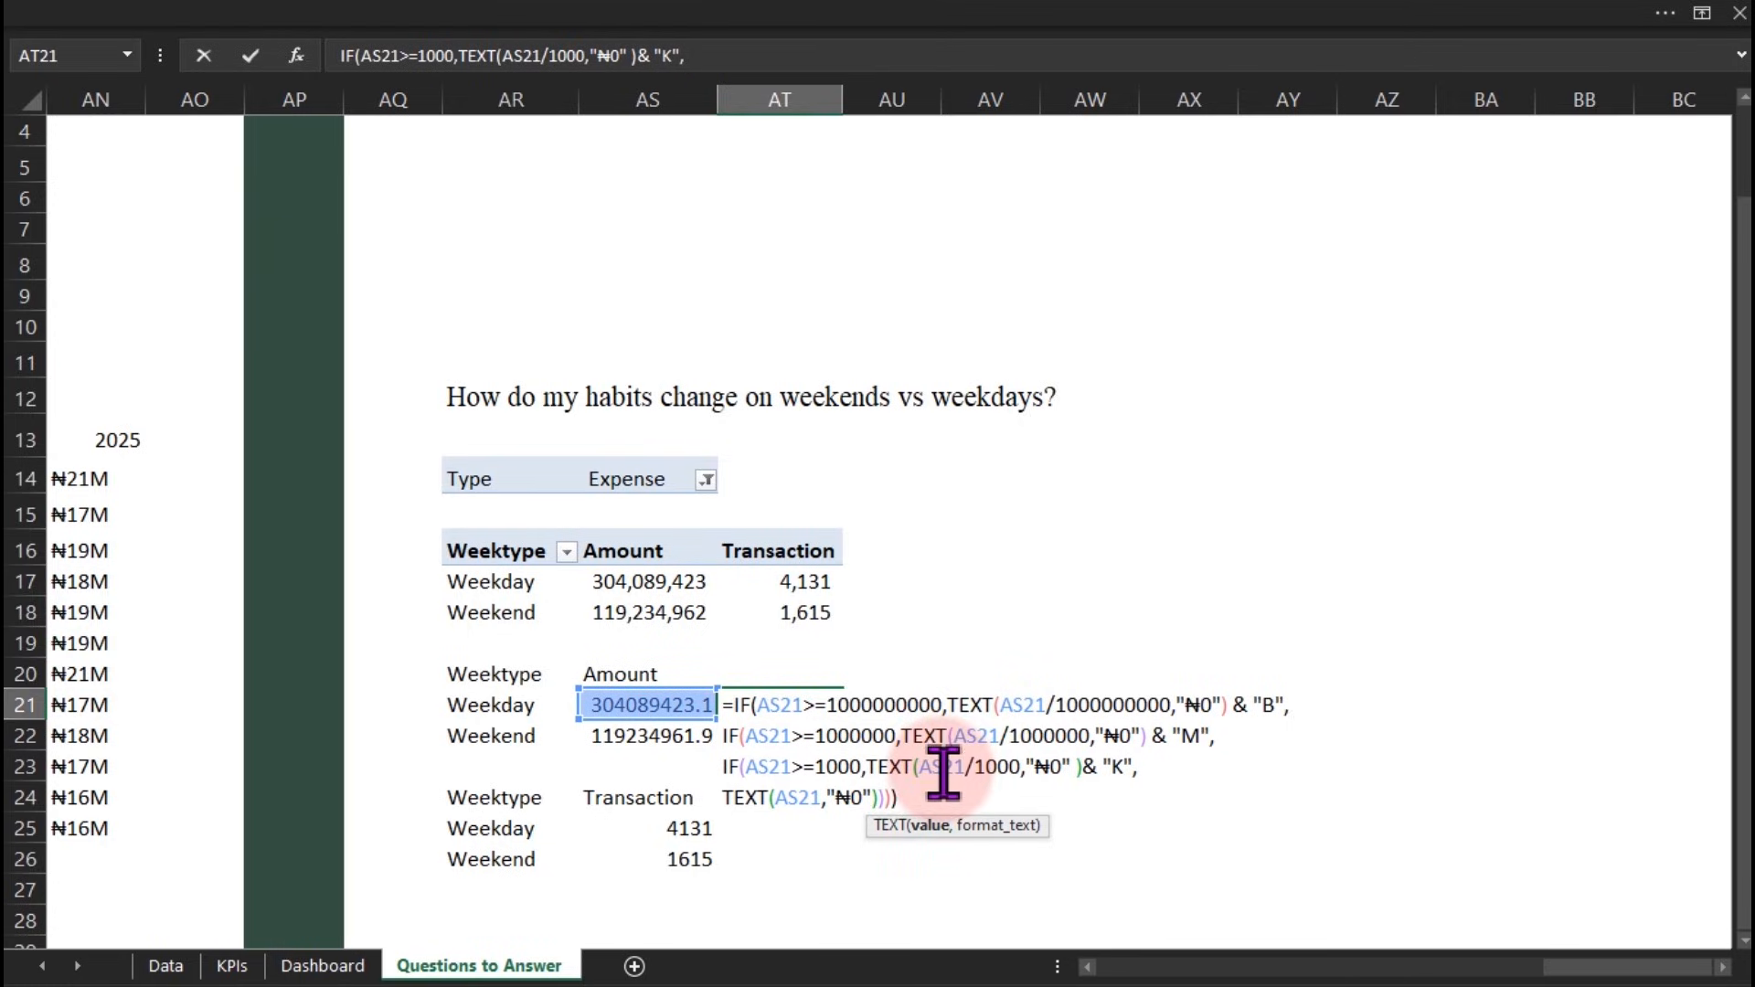
pyautogui.press('Return')
# Fill the abbreviated-amount formula from AT21 down to AT22
pyautogui.click(791, 700)
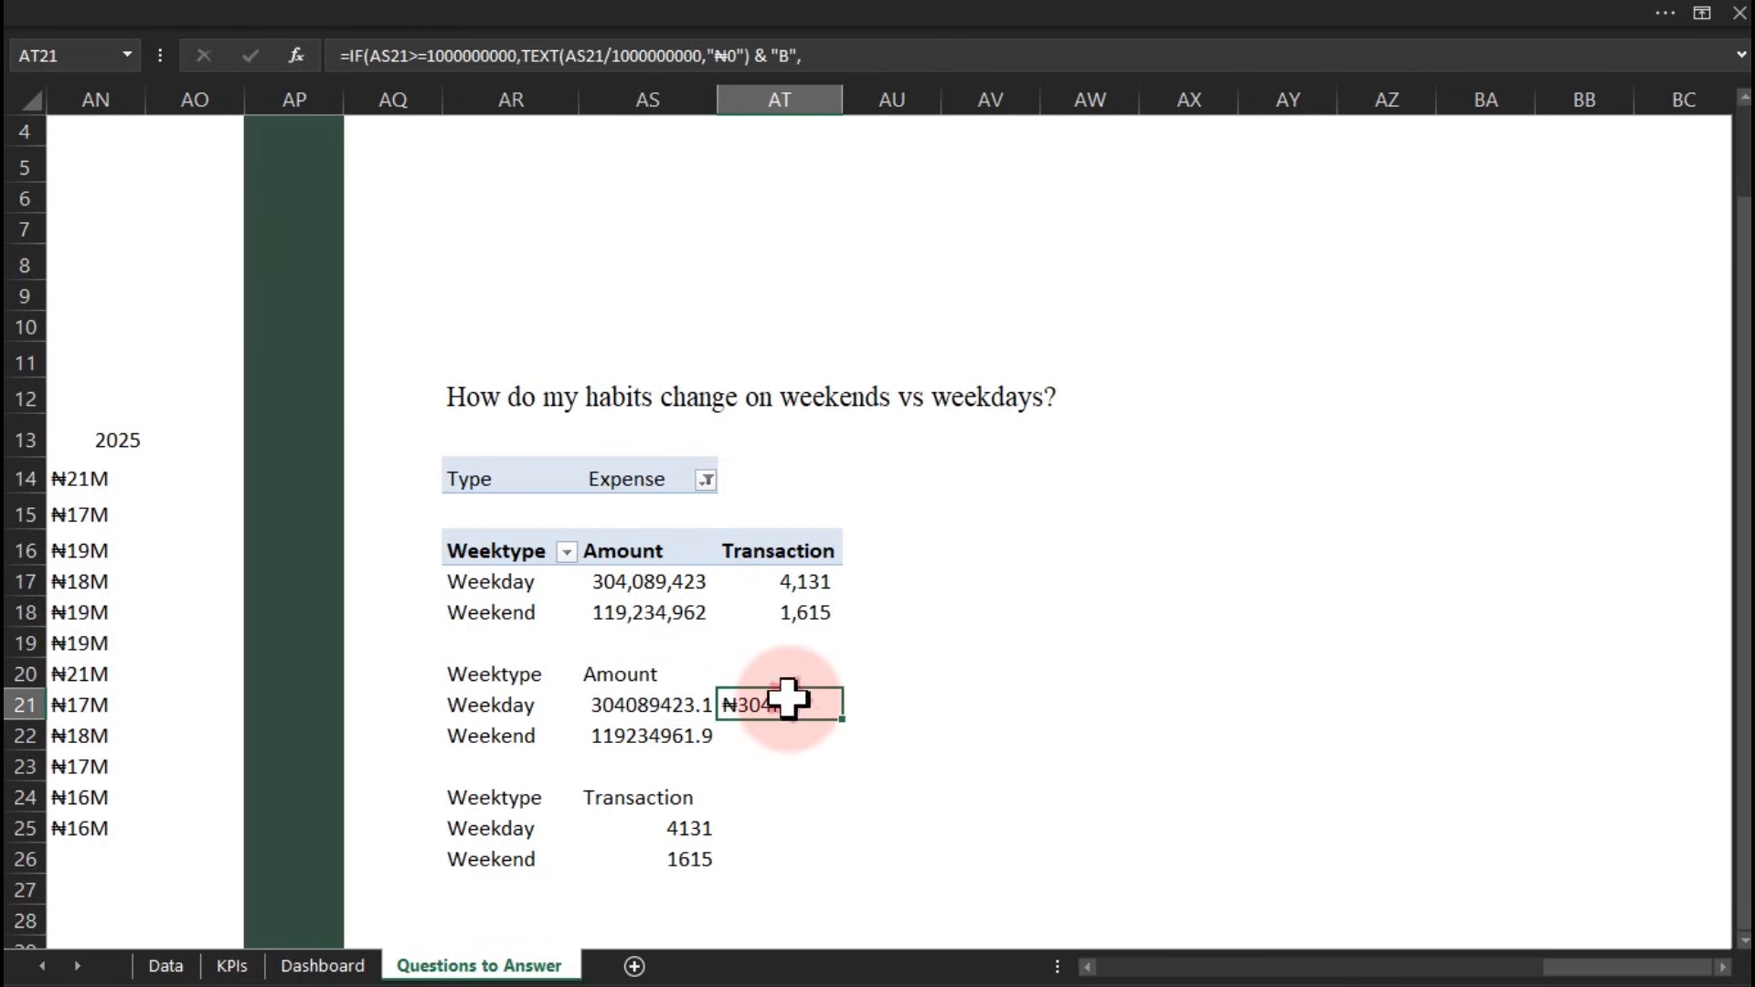
pyautogui.moveTo(850, 725); pyautogui.dragTo(841, 740)
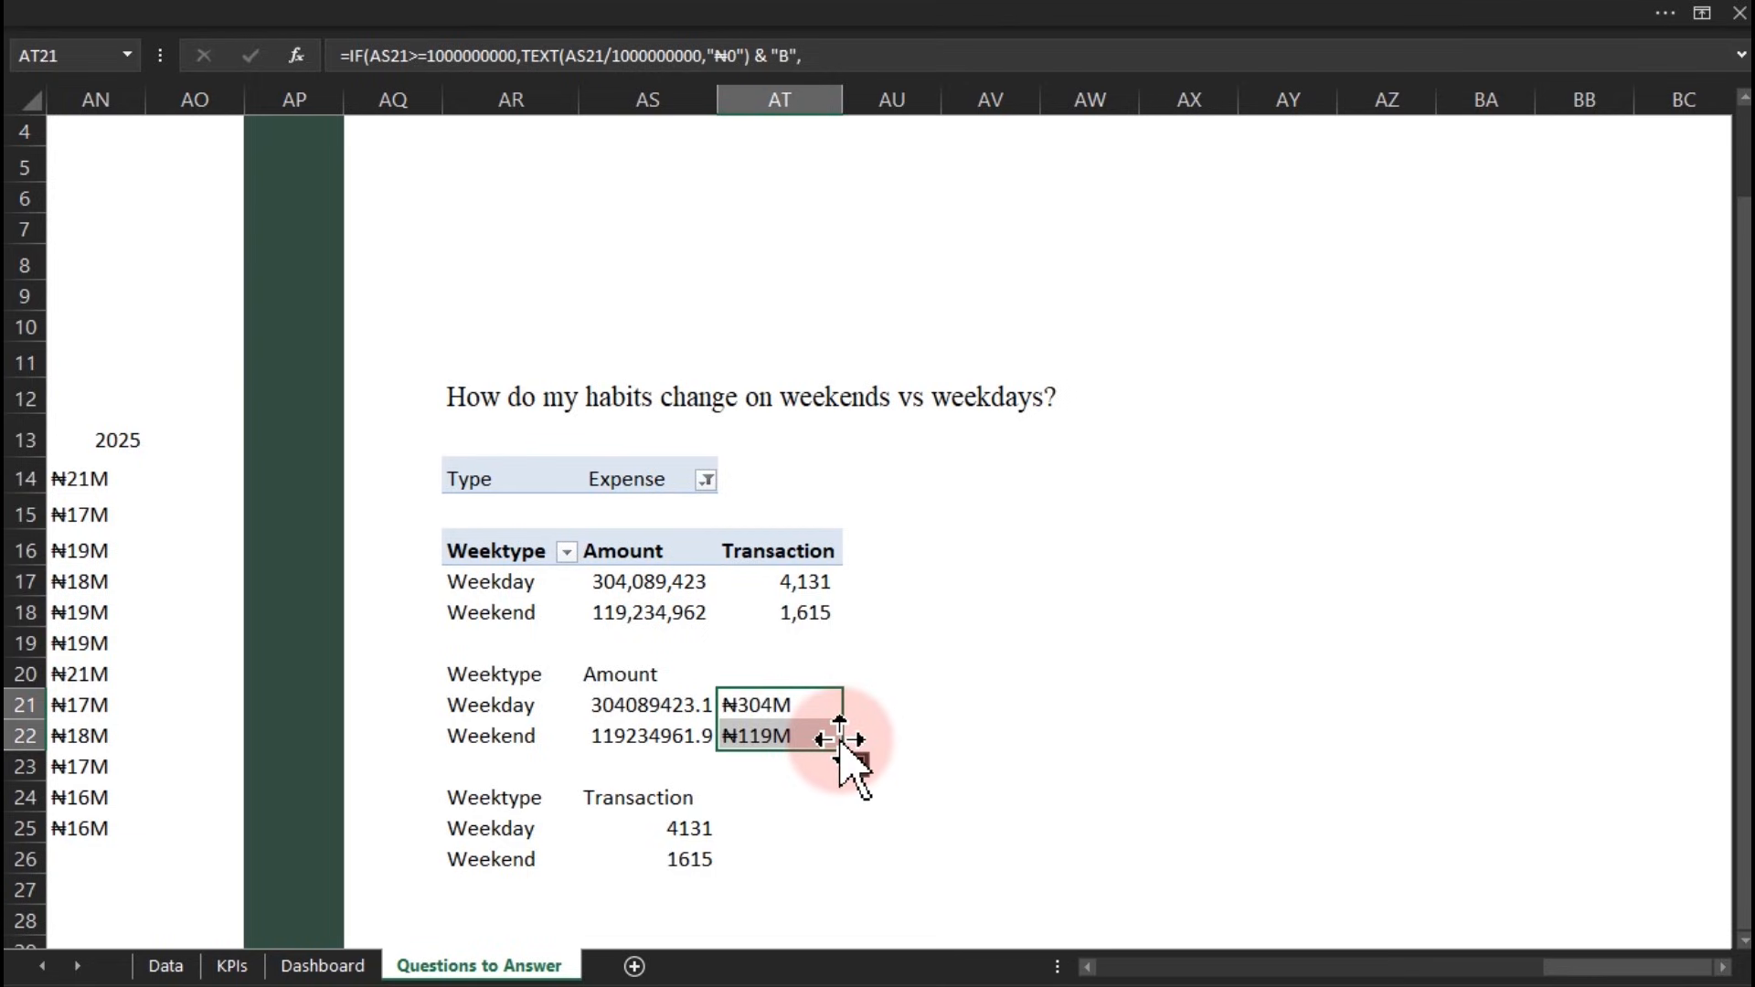
pyautogui.moveTo(841, 740); pyautogui.dragTo(842, 742)
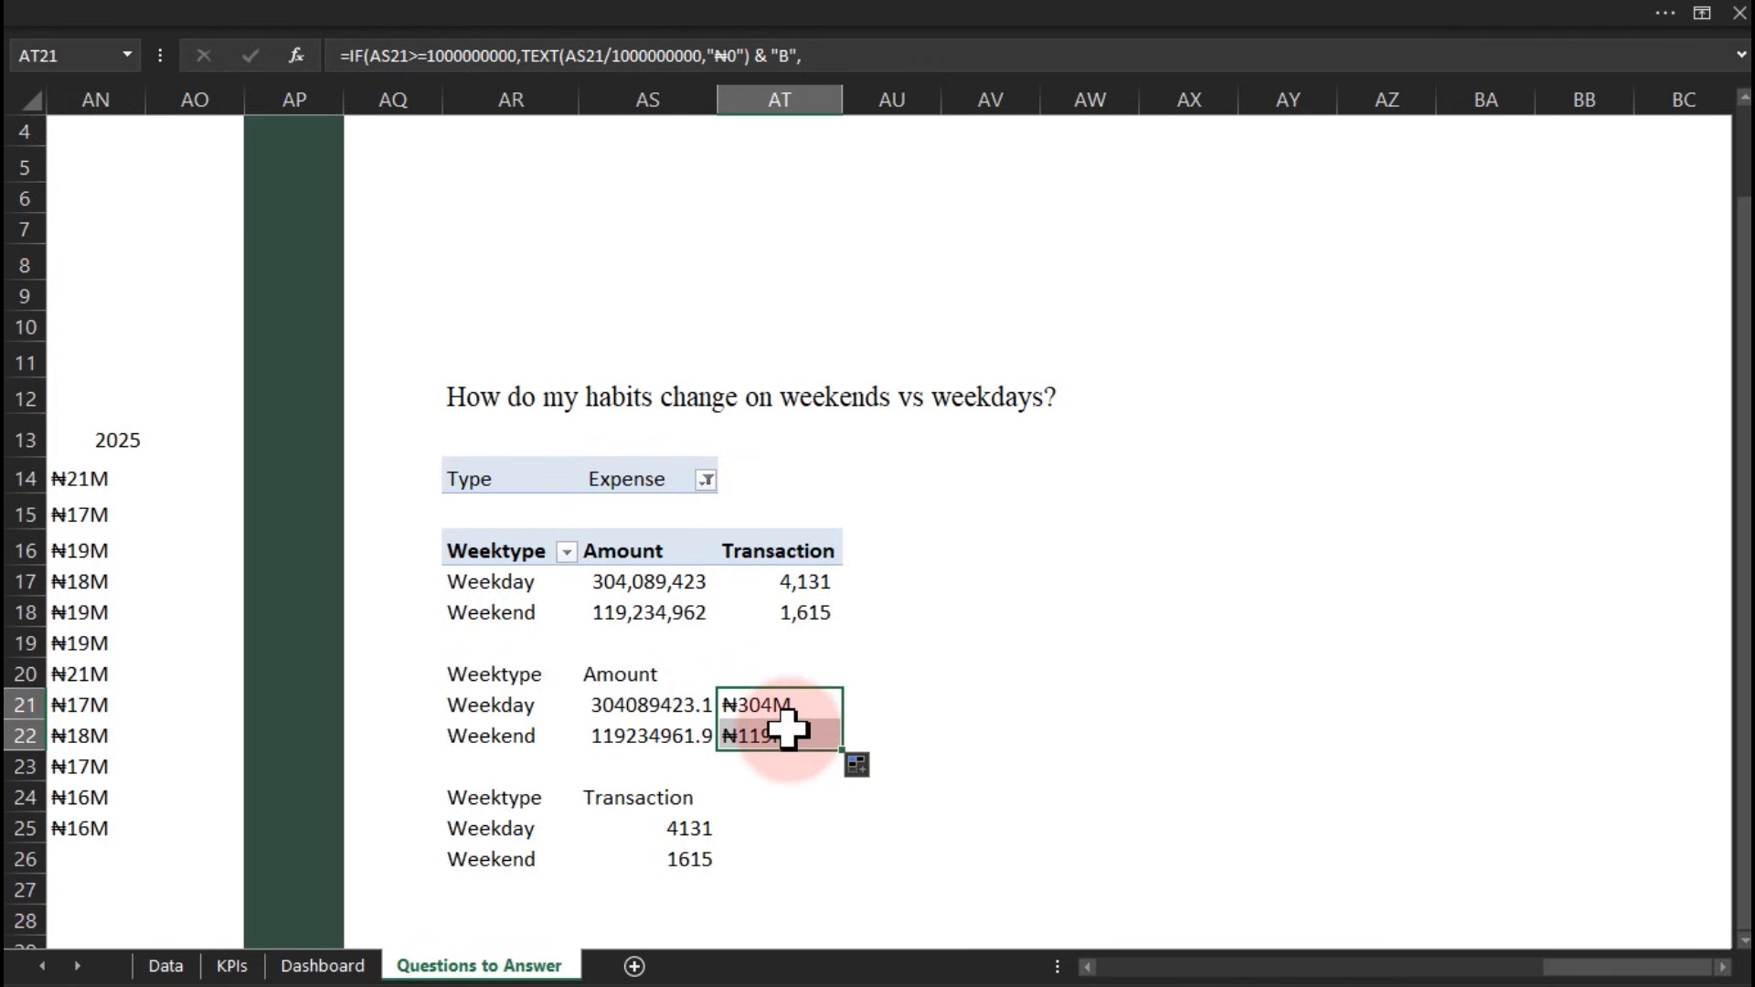
# Insert a 2-D clustered bar chart from AR20:AS22 and place it beside the pivot table
pyautogui.moveTo(513, 677); pyautogui.dragTo(645, 739)
pyautogui.click(457, 16)
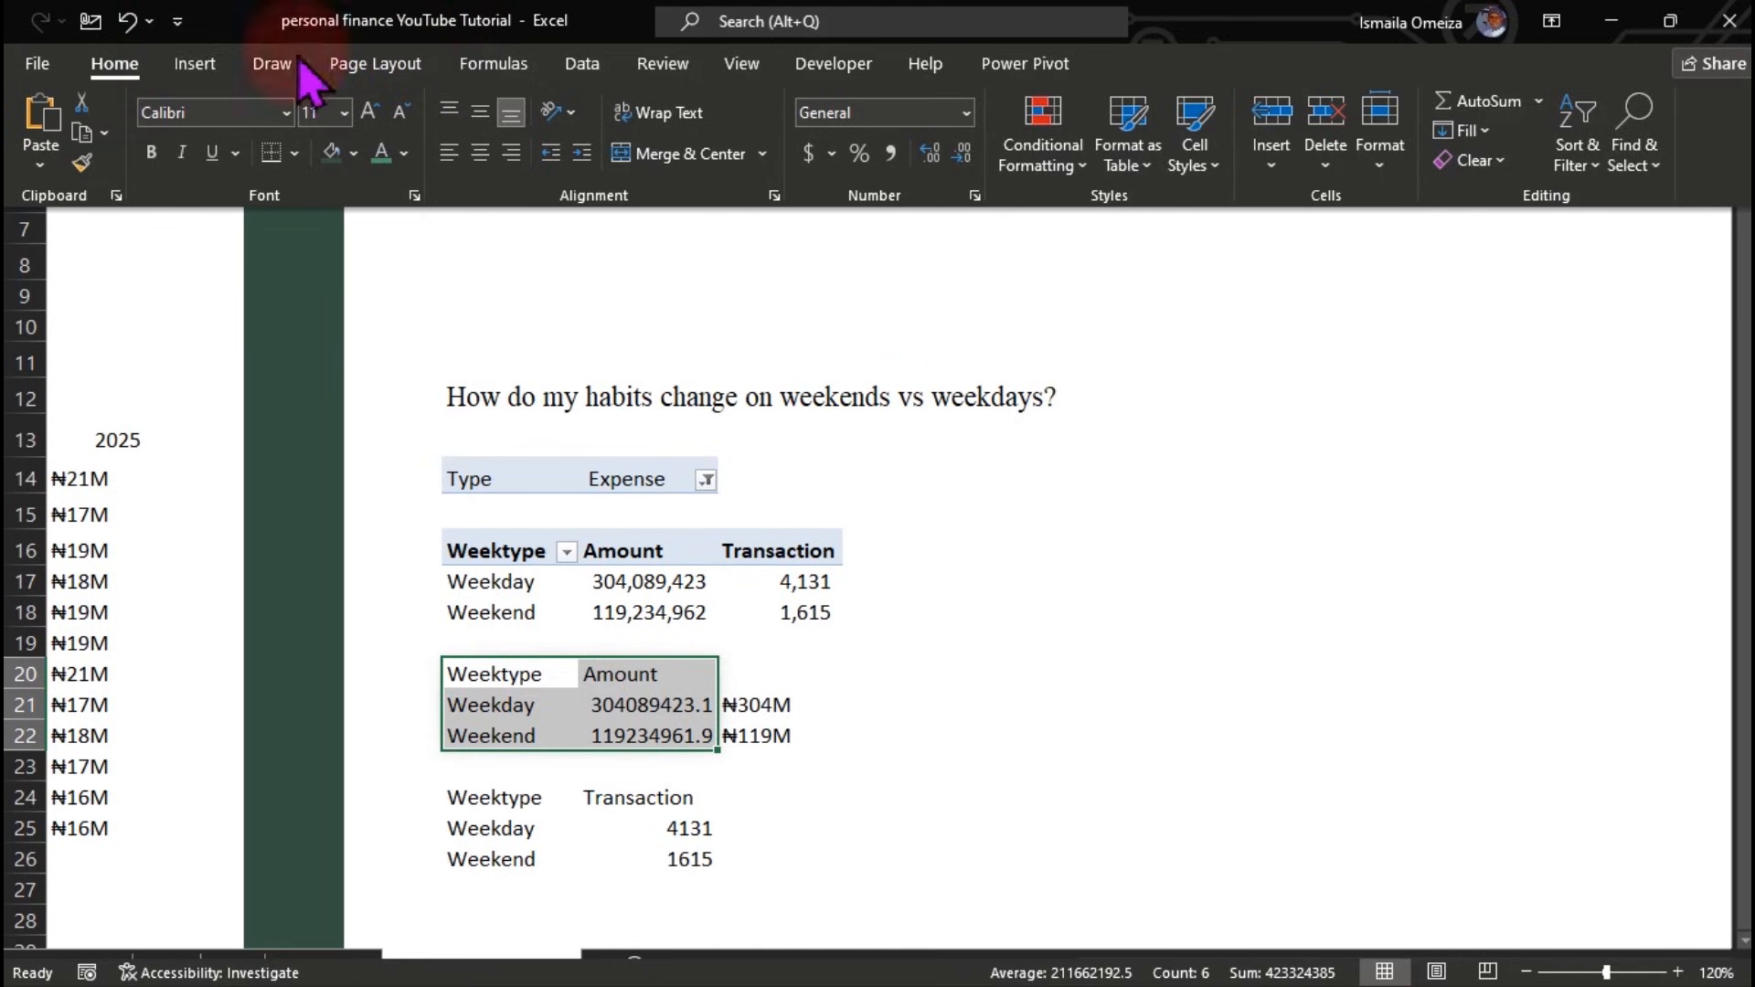
pyautogui.click(196, 64)
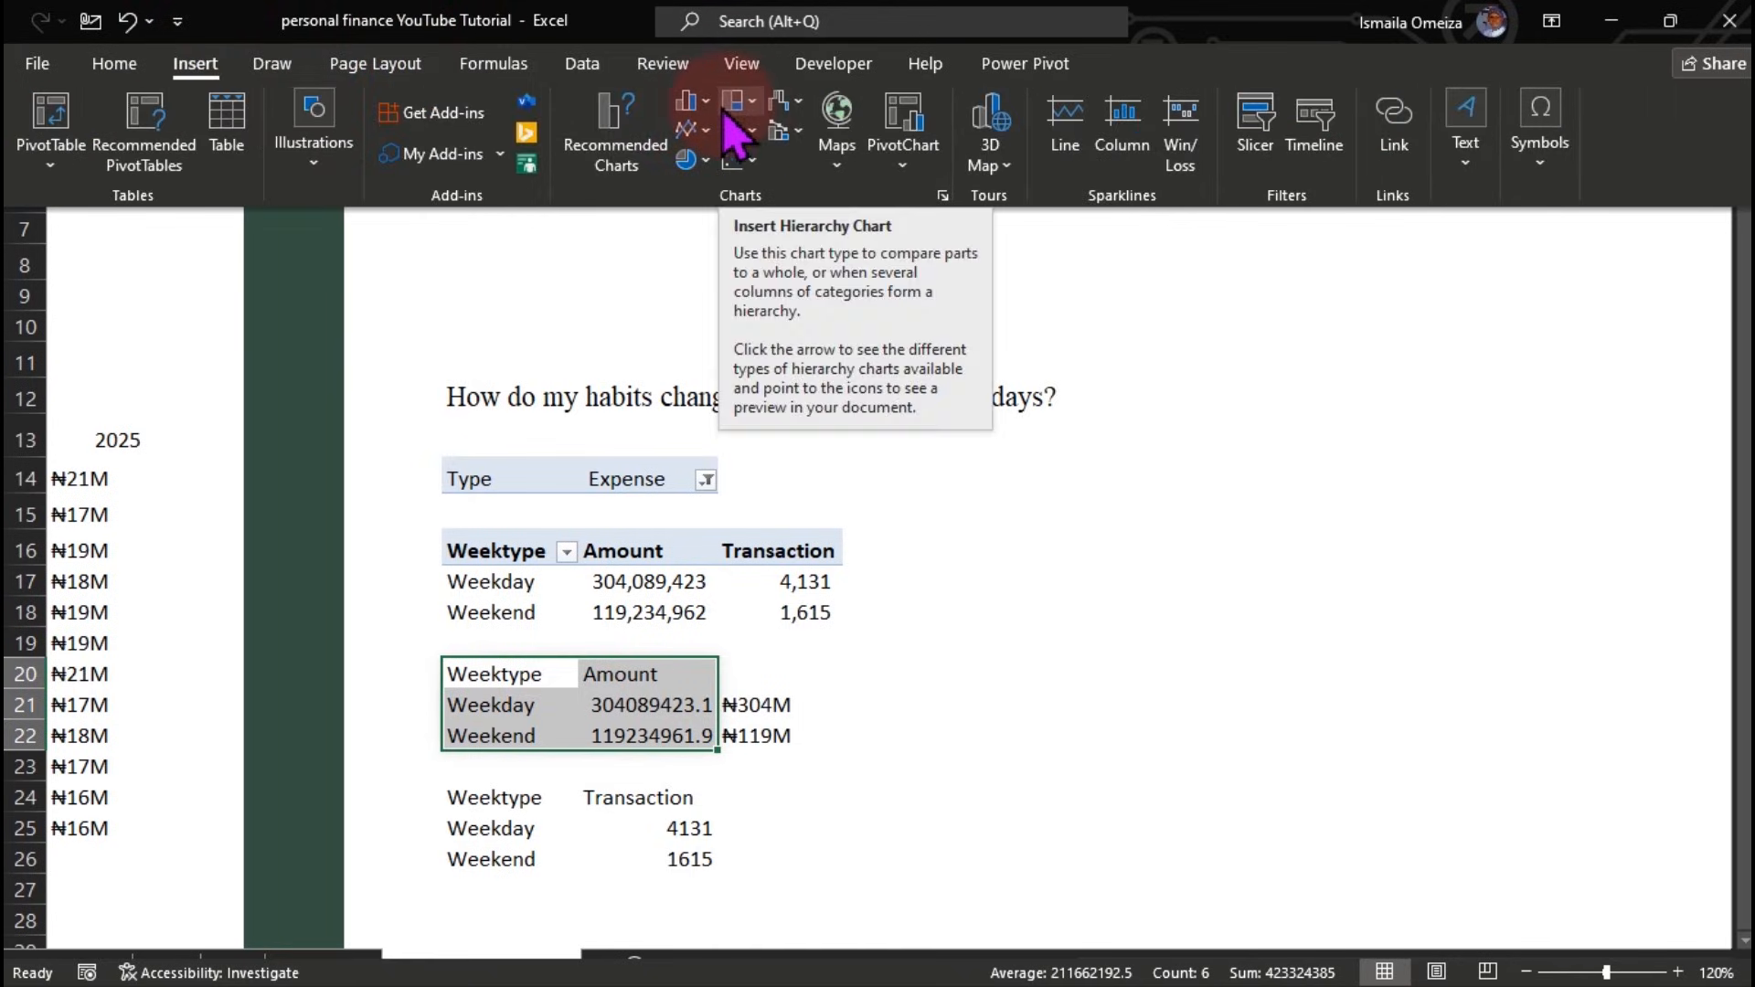
pyautogui.click(734, 103)
pyautogui.click(688, 101)
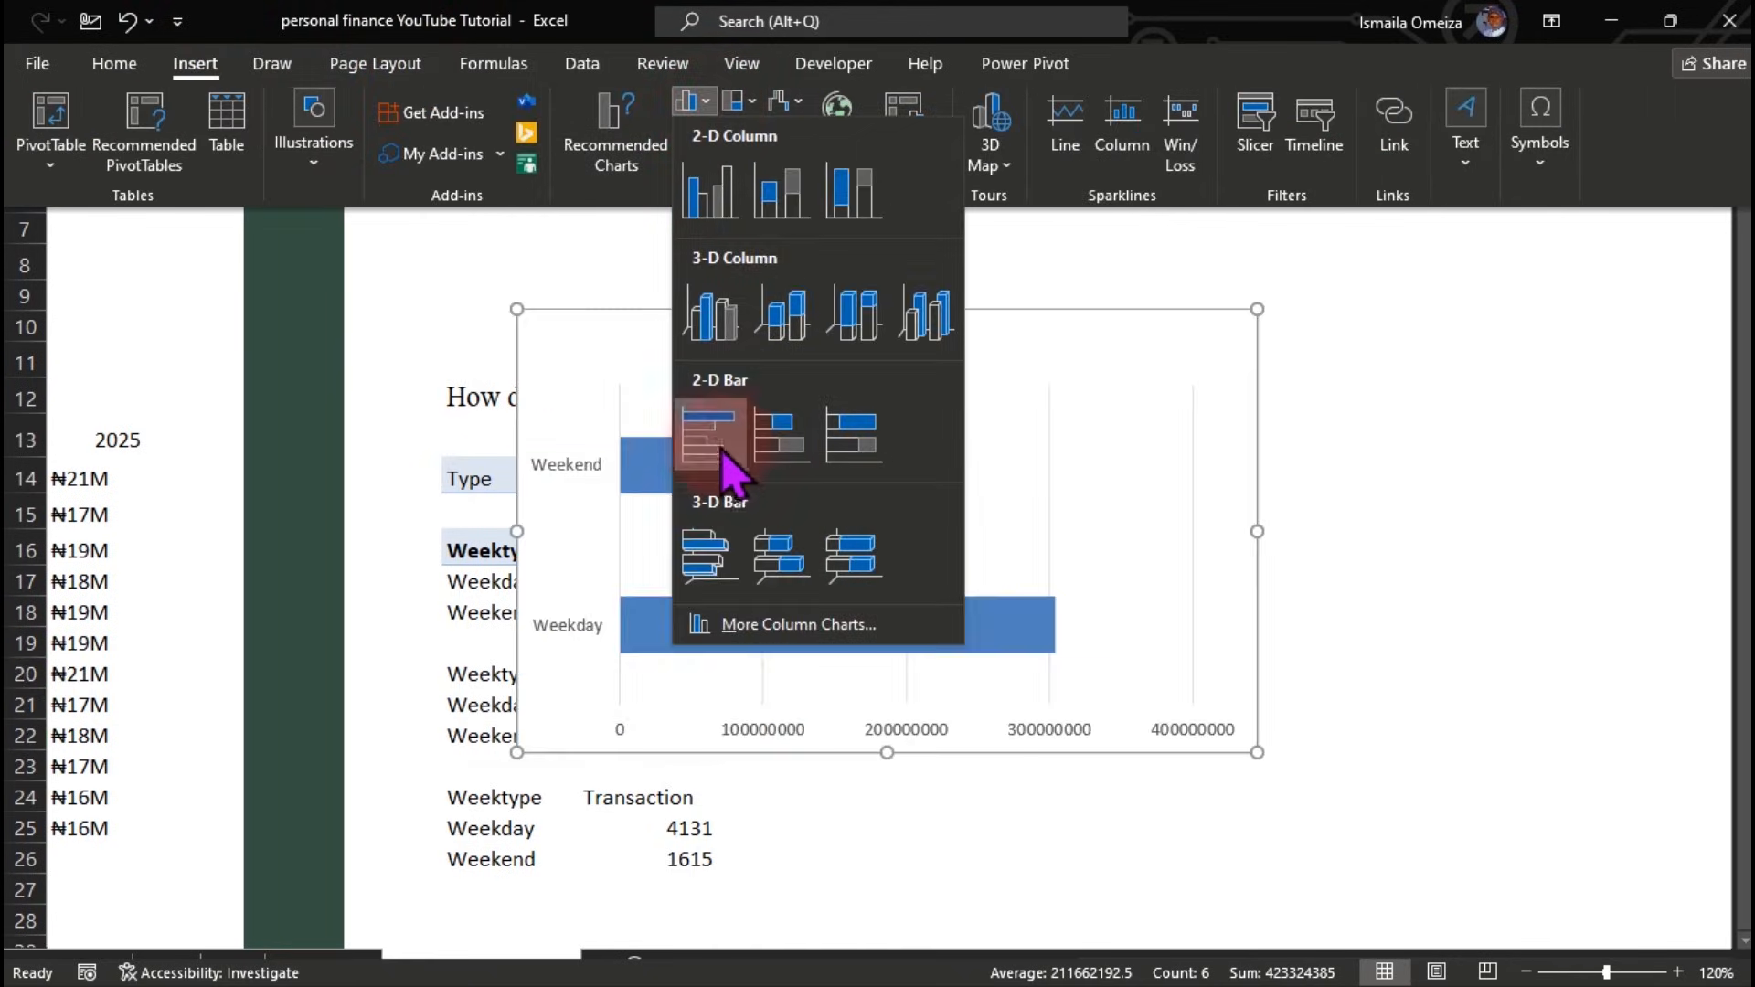
pyautogui.click(719, 448)
pyautogui.moveTo(1057, 314); pyautogui.dragTo(1395, 294)
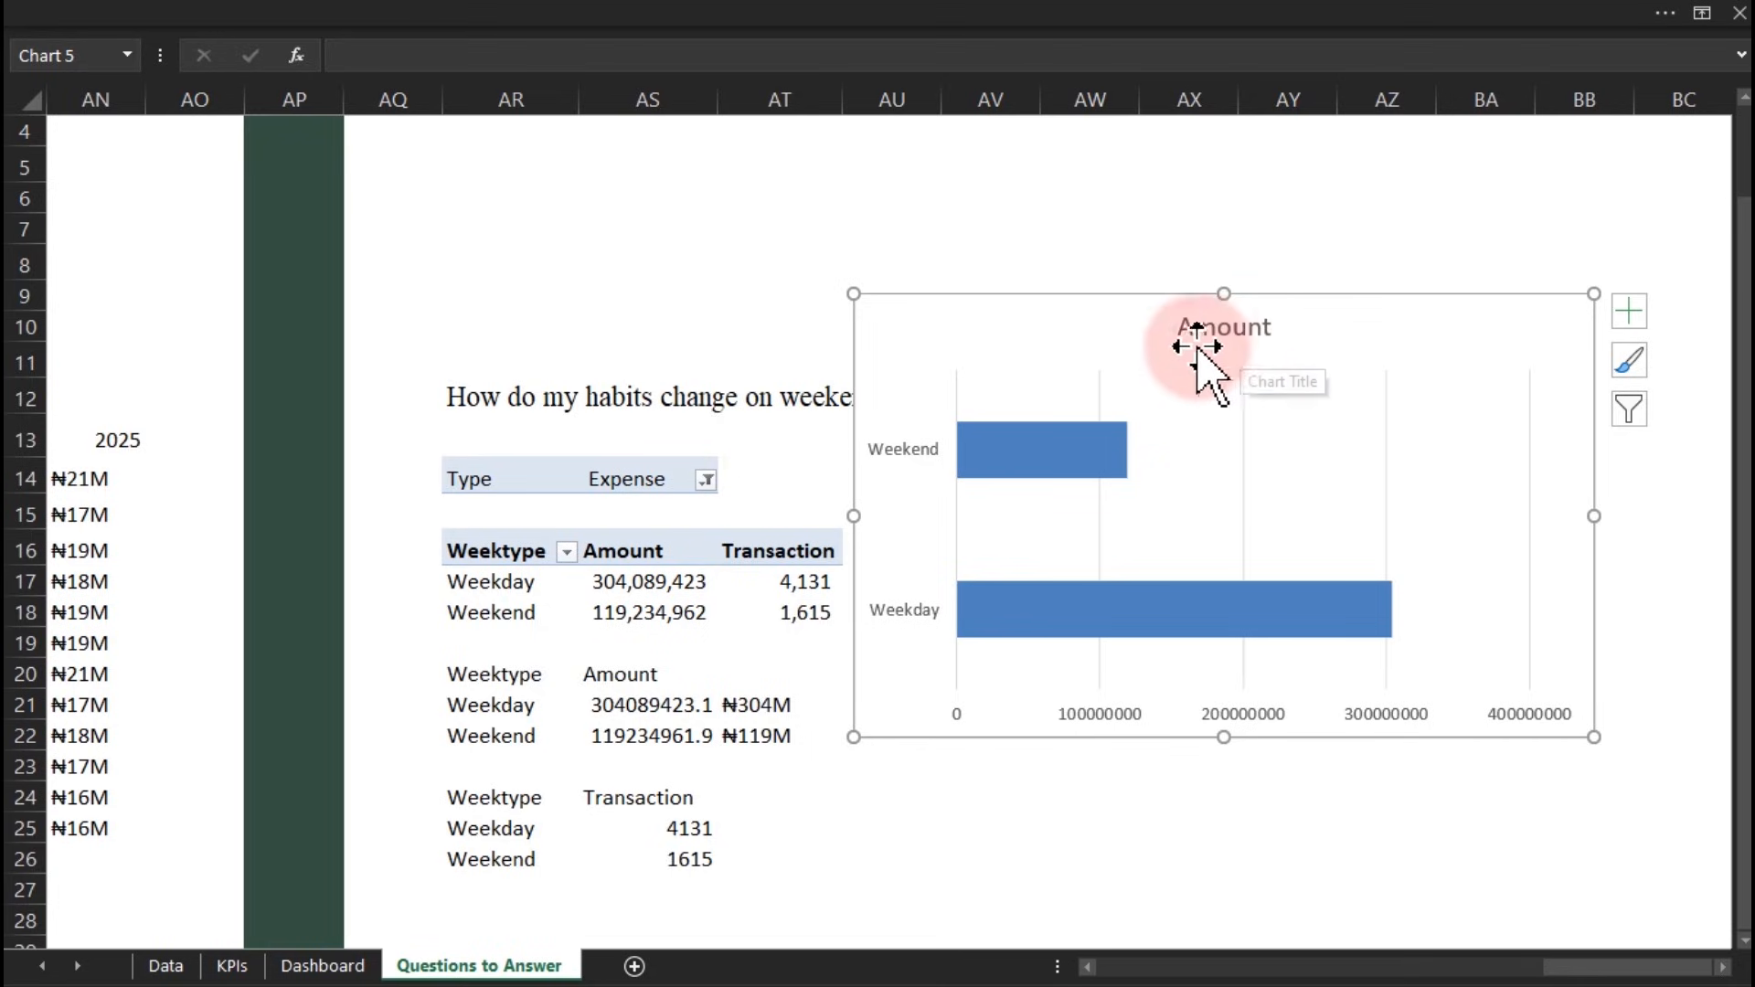
# Delete the bar chart's title and its horizontal value axis
pyautogui.press('Delete')
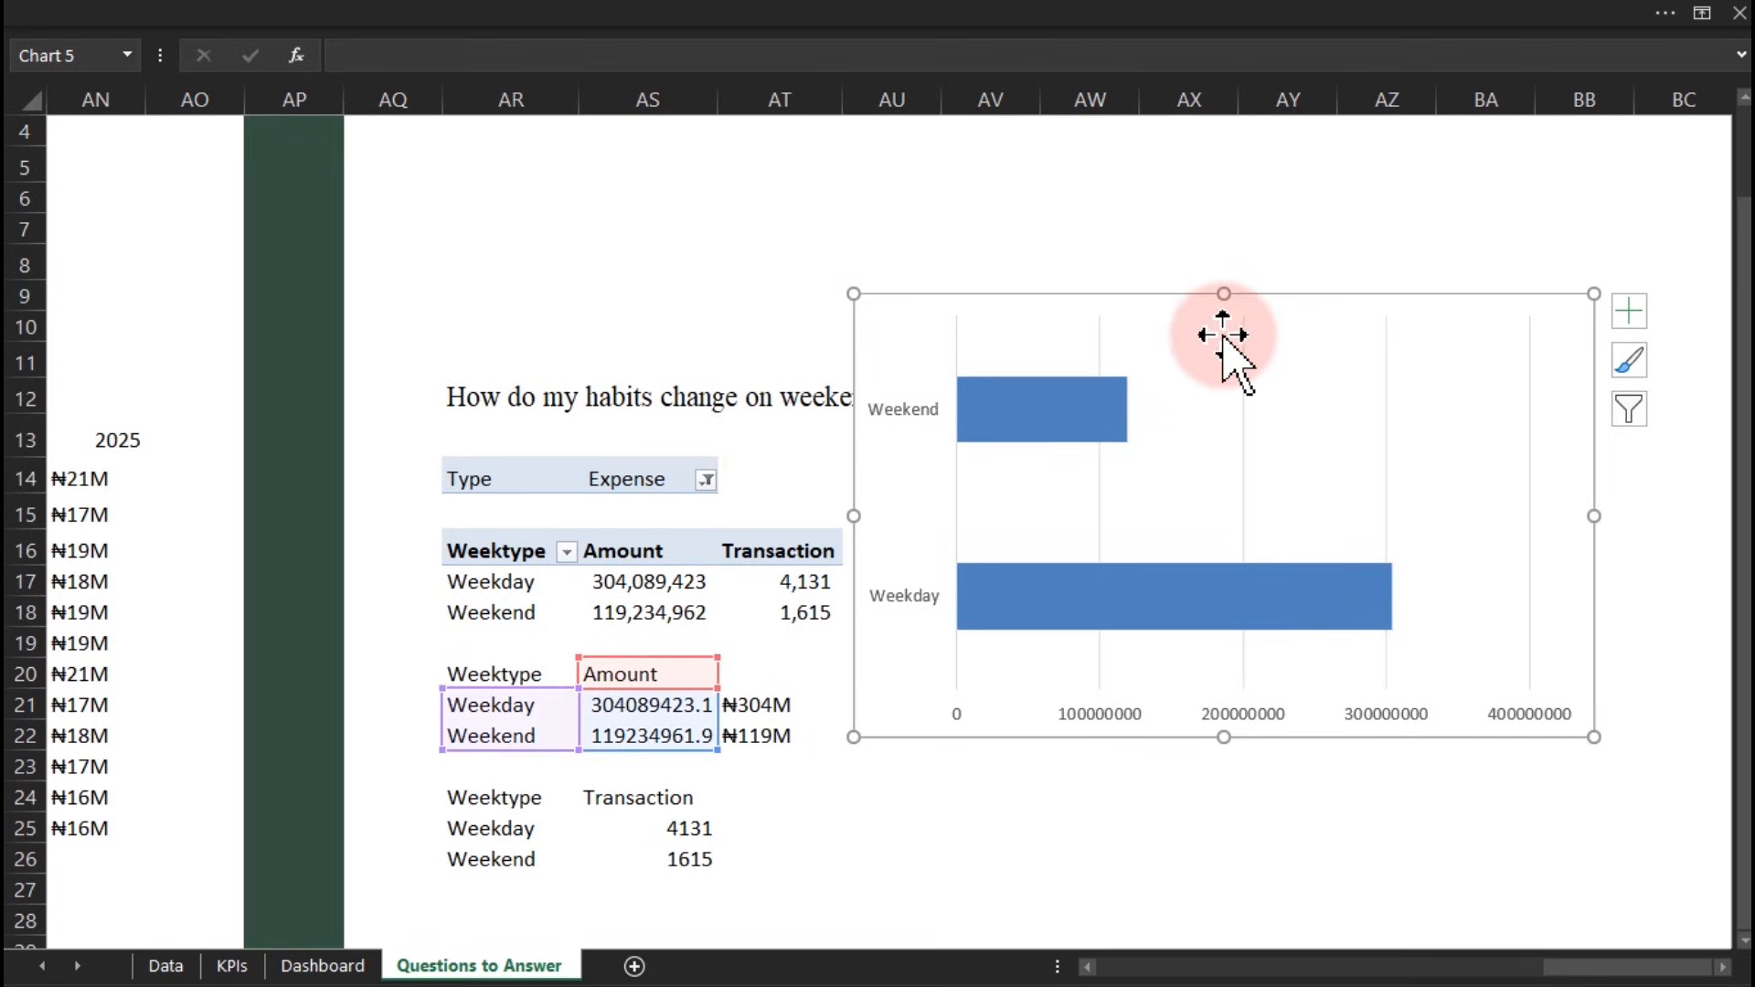
pyautogui.click(1236, 713)
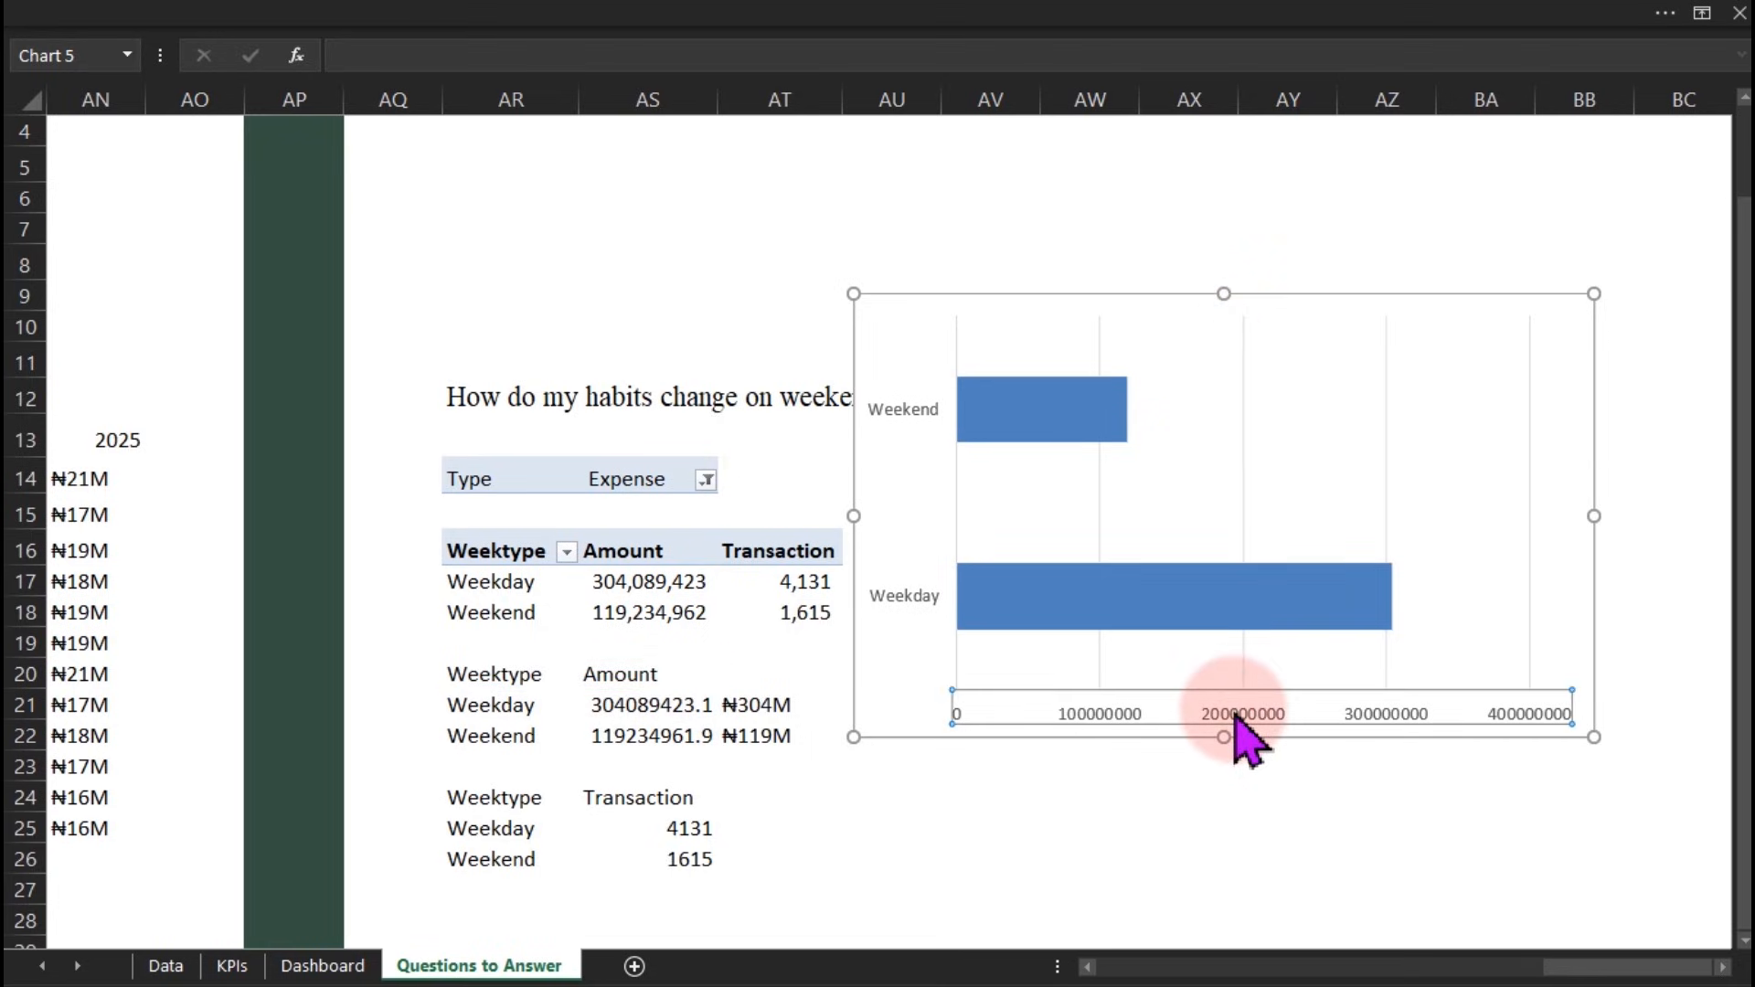
pyautogui.press('Delete')
# Show the vertical axis categories in reverse order so Weekday comes first
pyautogui.click(917, 427)
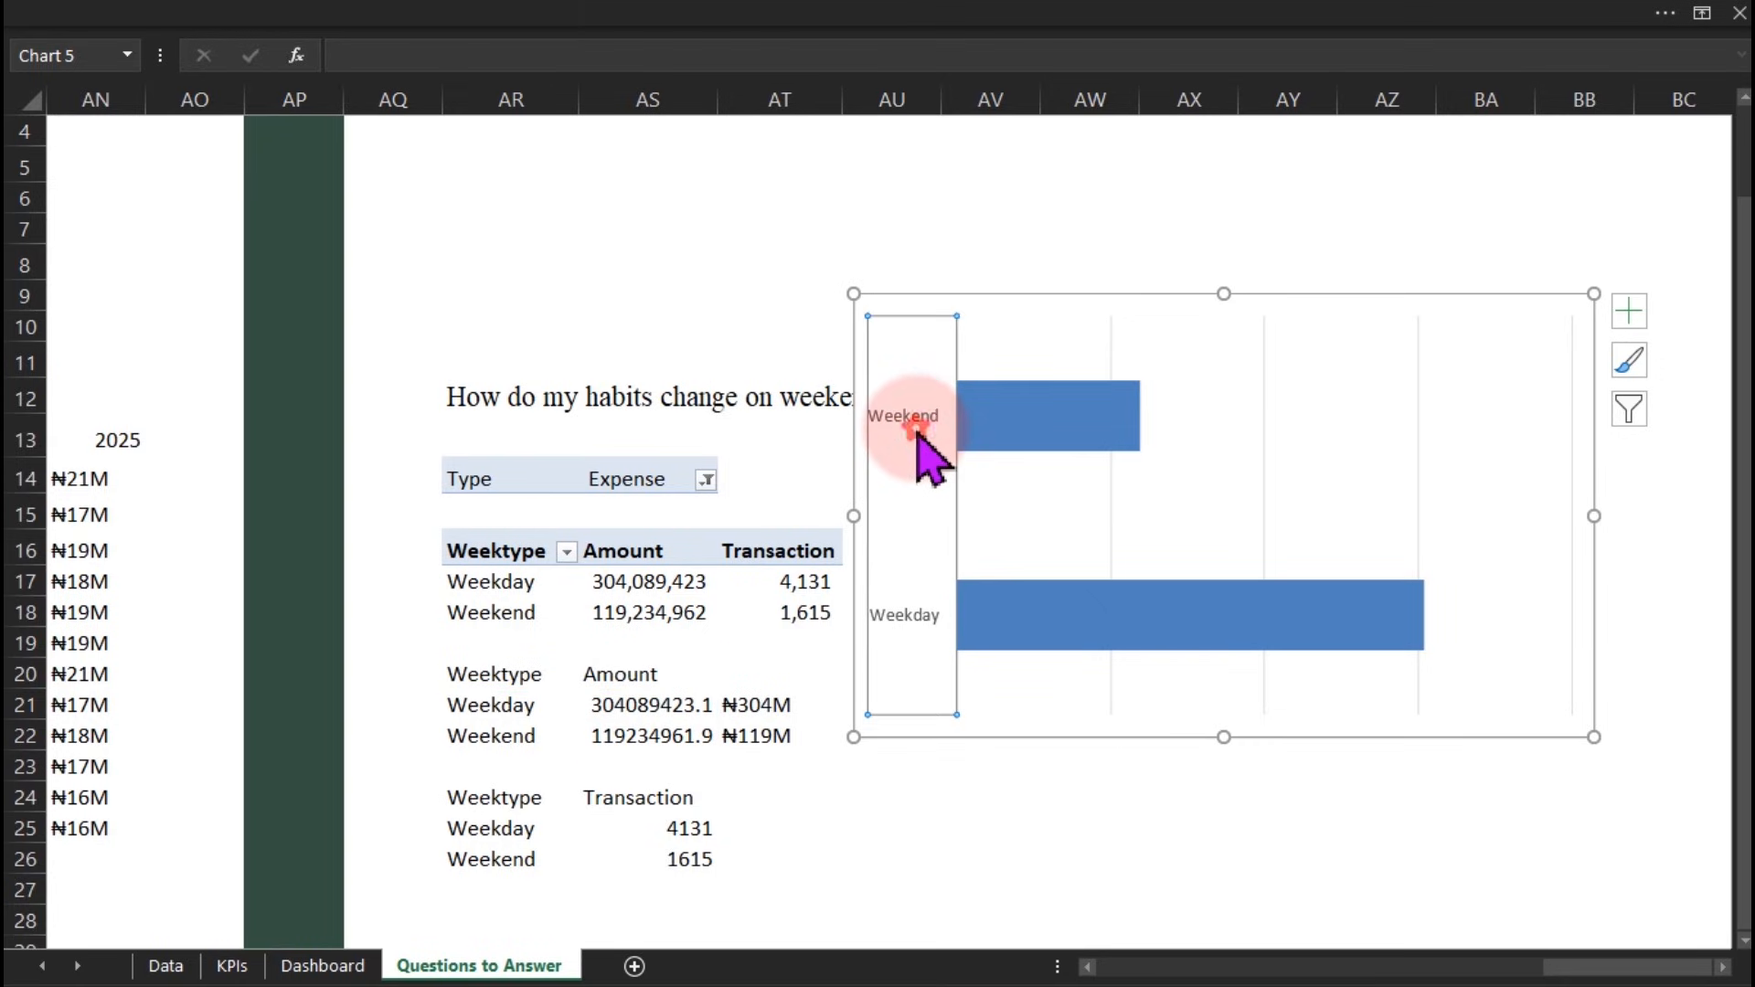
pyautogui.doubleClick(925, 454)
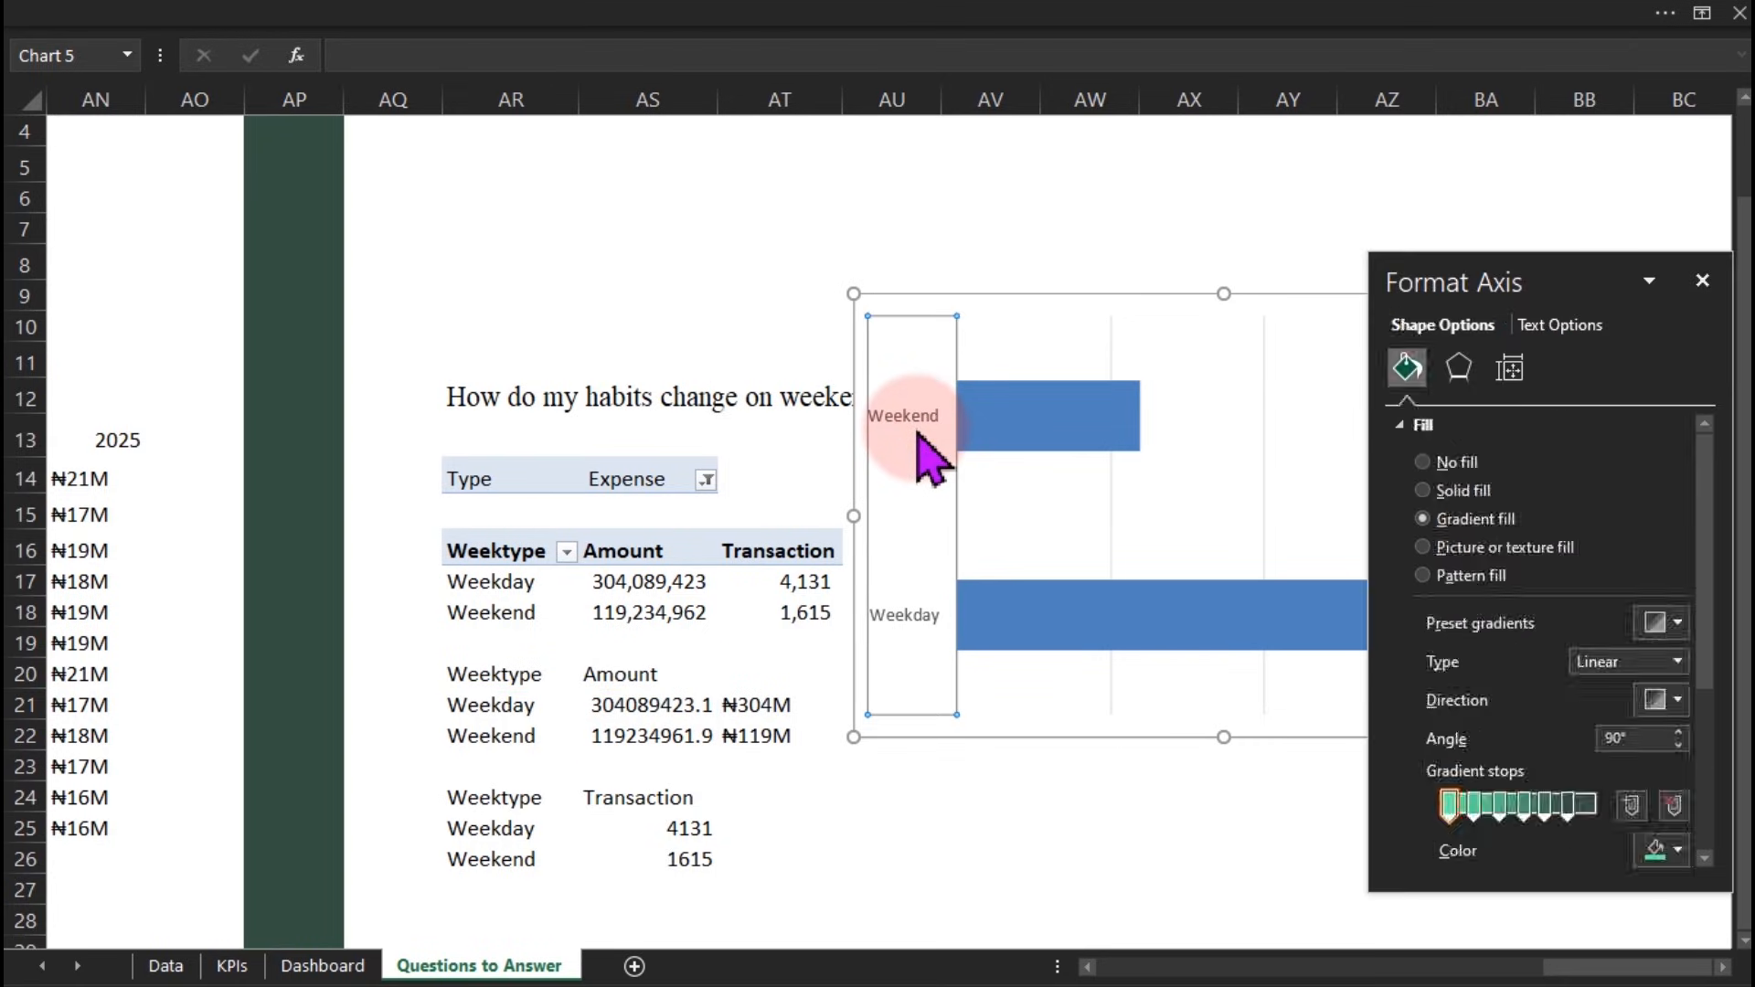
pyautogui.click(1422, 840)
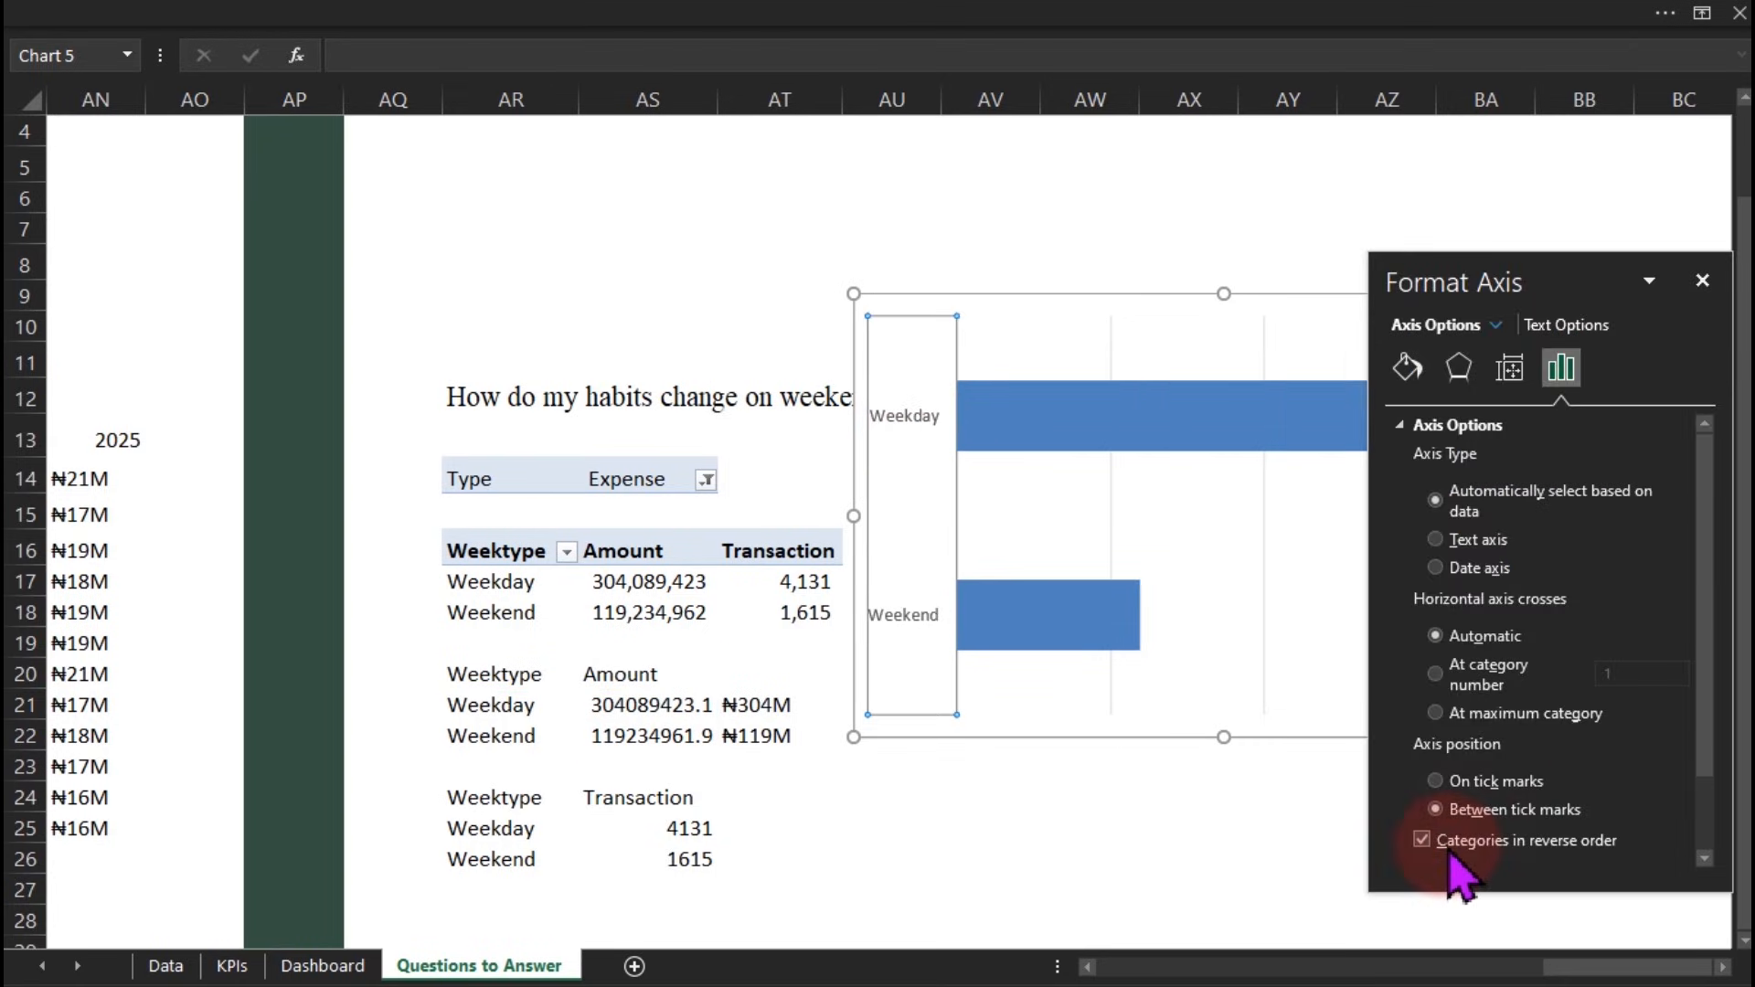
pyautogui.click(1702, 279)
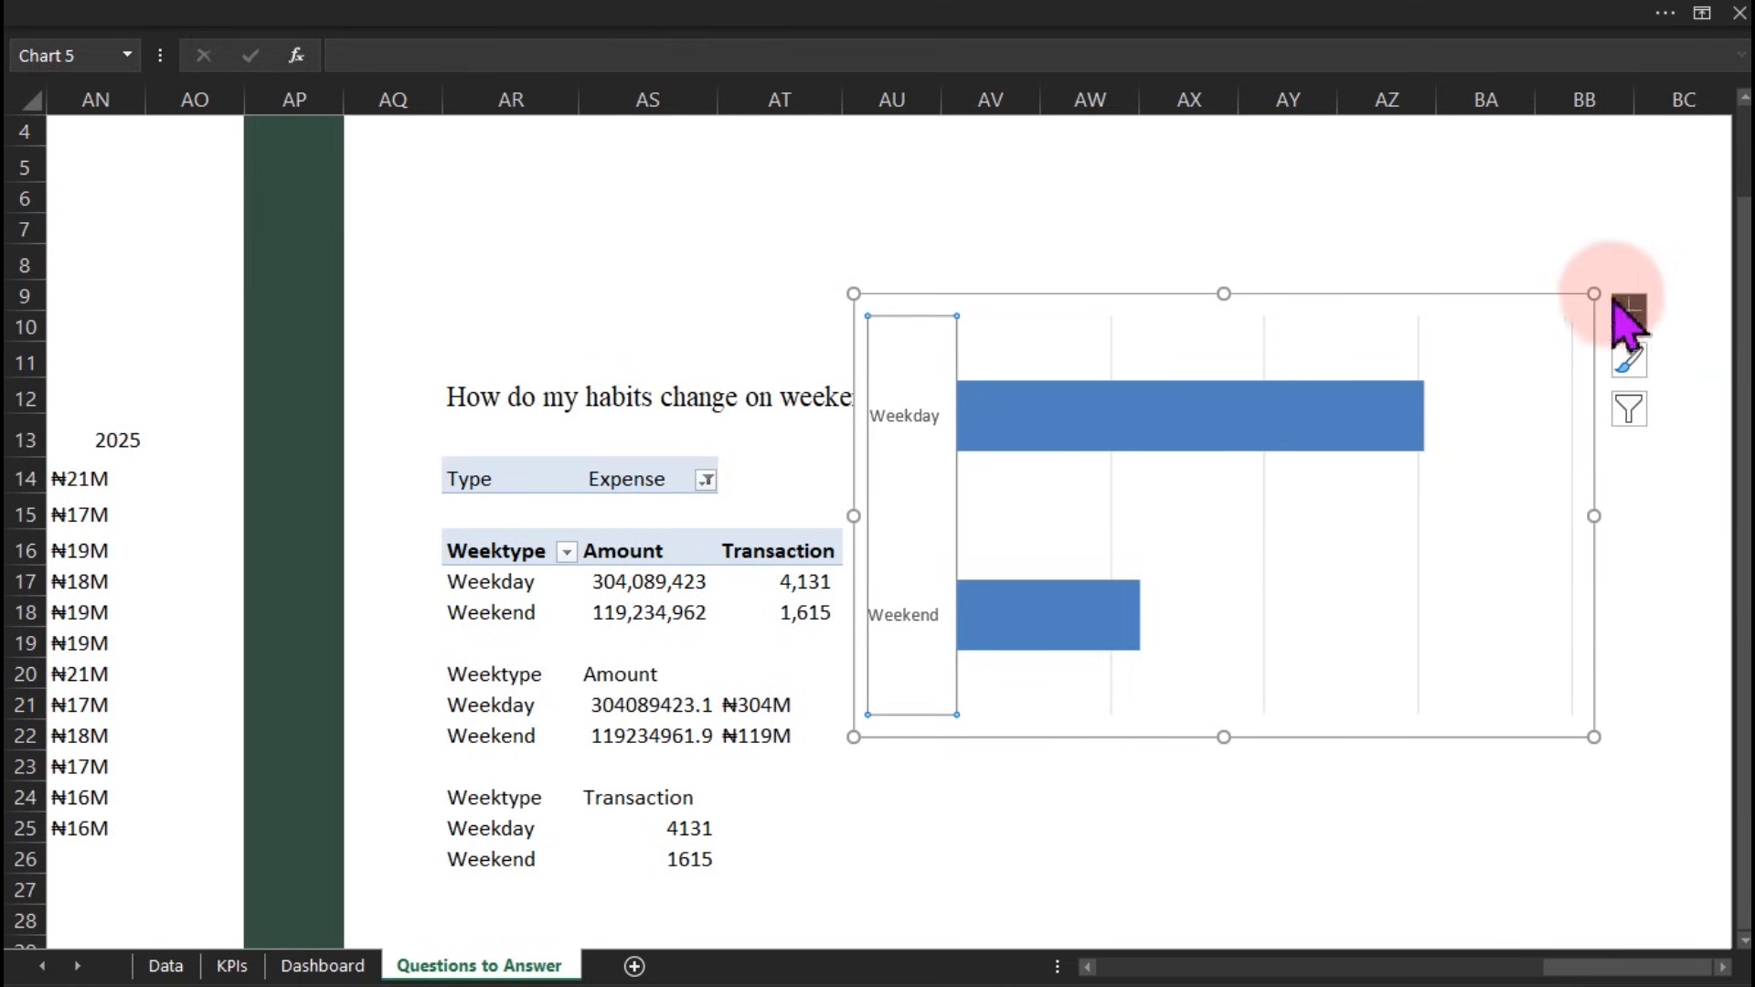
# Shrink the bar chart, move it to the Dashboard sheet's weekends vs weekdays card, and reduce it to about half the card's width
pyautogui.moveTo(1594, 292)
pyautogui.mouseDown()
pyautogui.moveTo(1370, 471)
pyautogui.moveTo(1299, 473)
pyautogui.moveTo(1331, 518)
pyautogui.mouseUp()
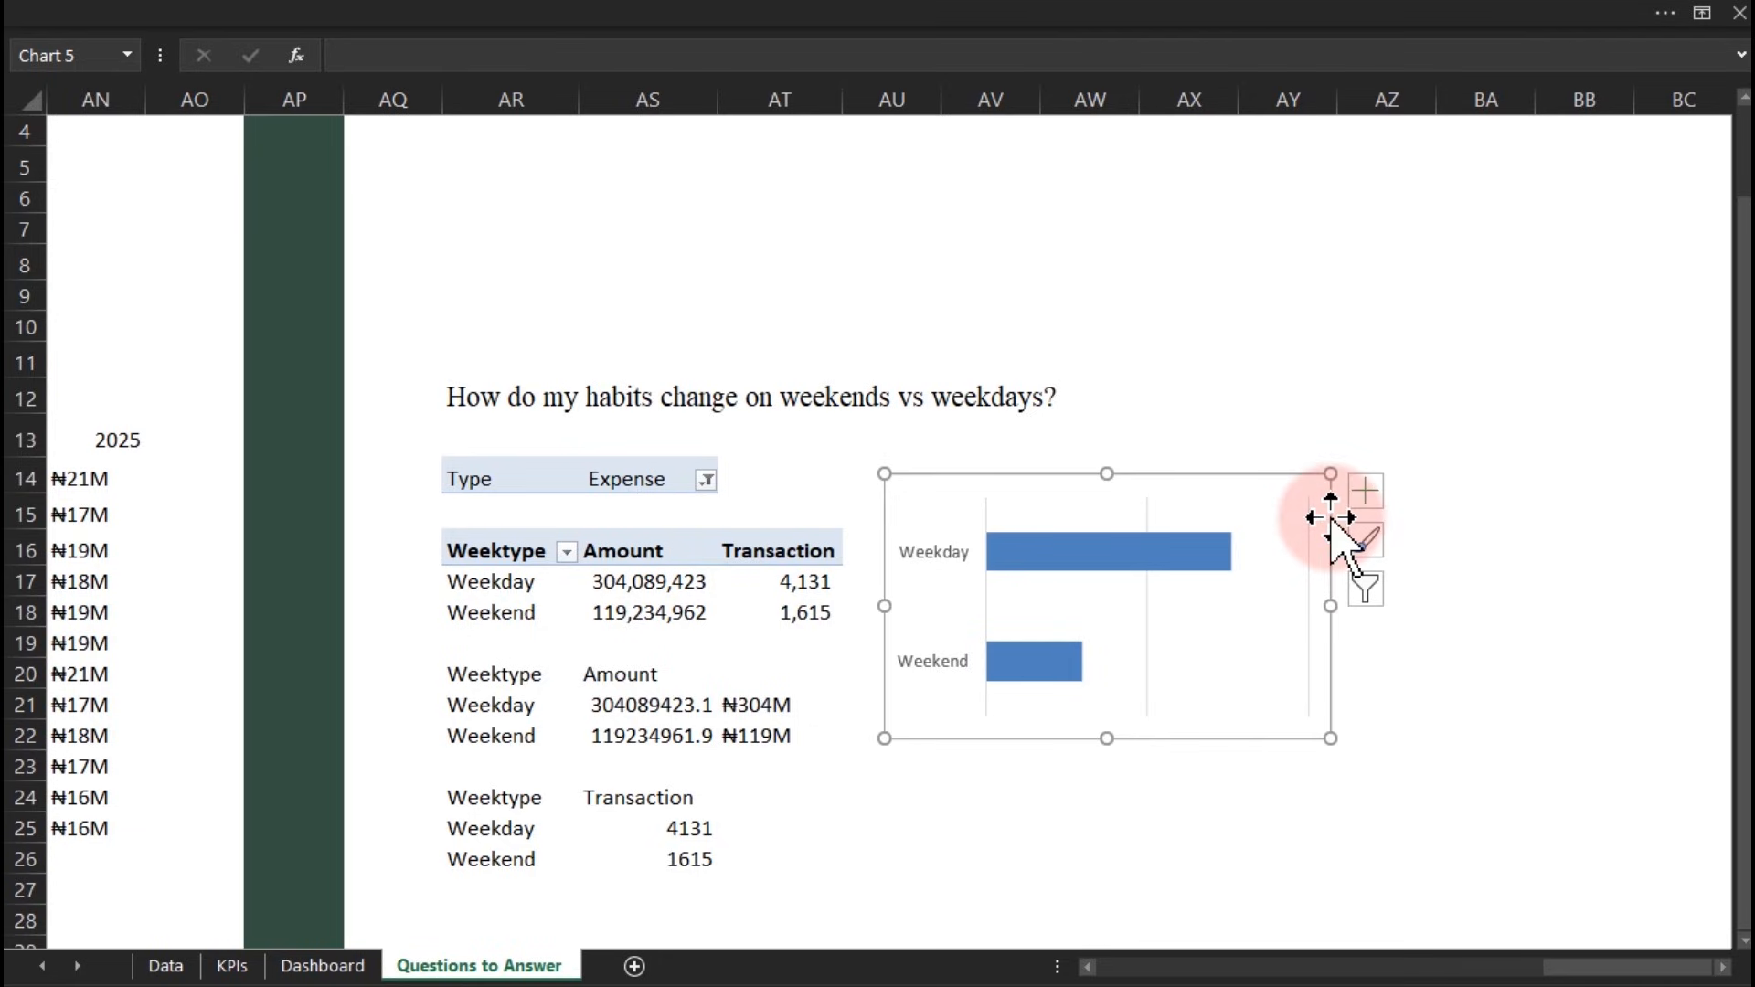
pyautogui.press('Delete')
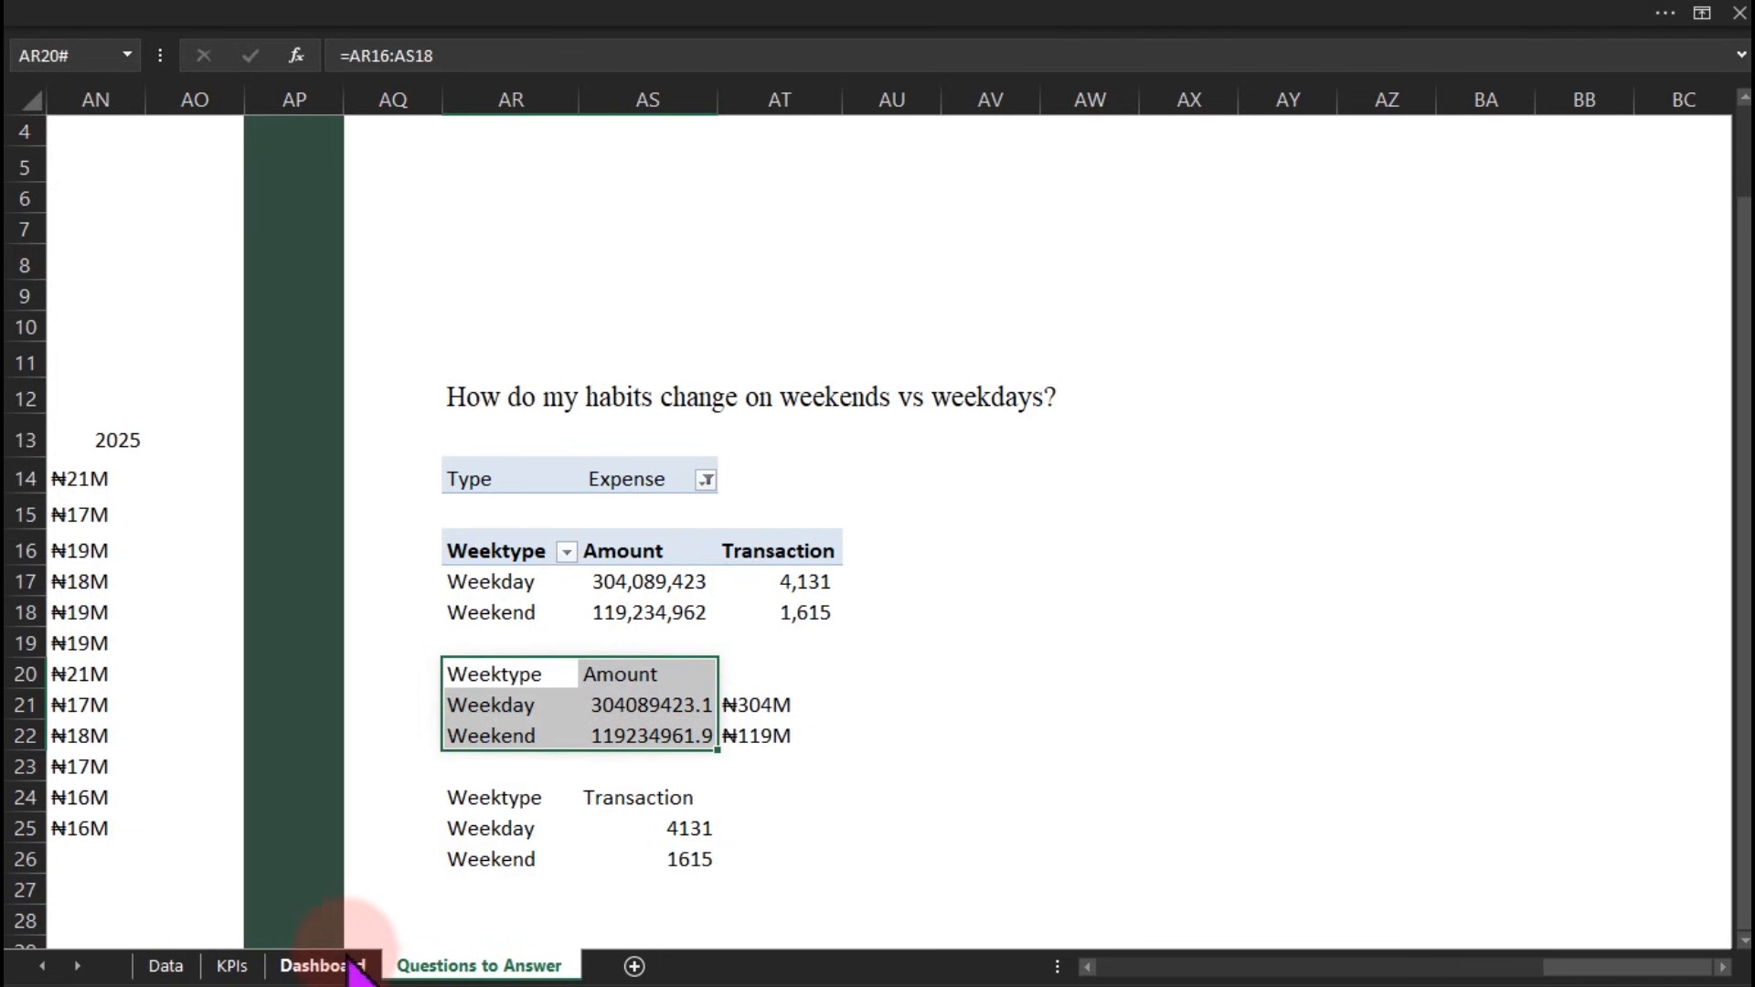
pyautogui.click(353, 960)
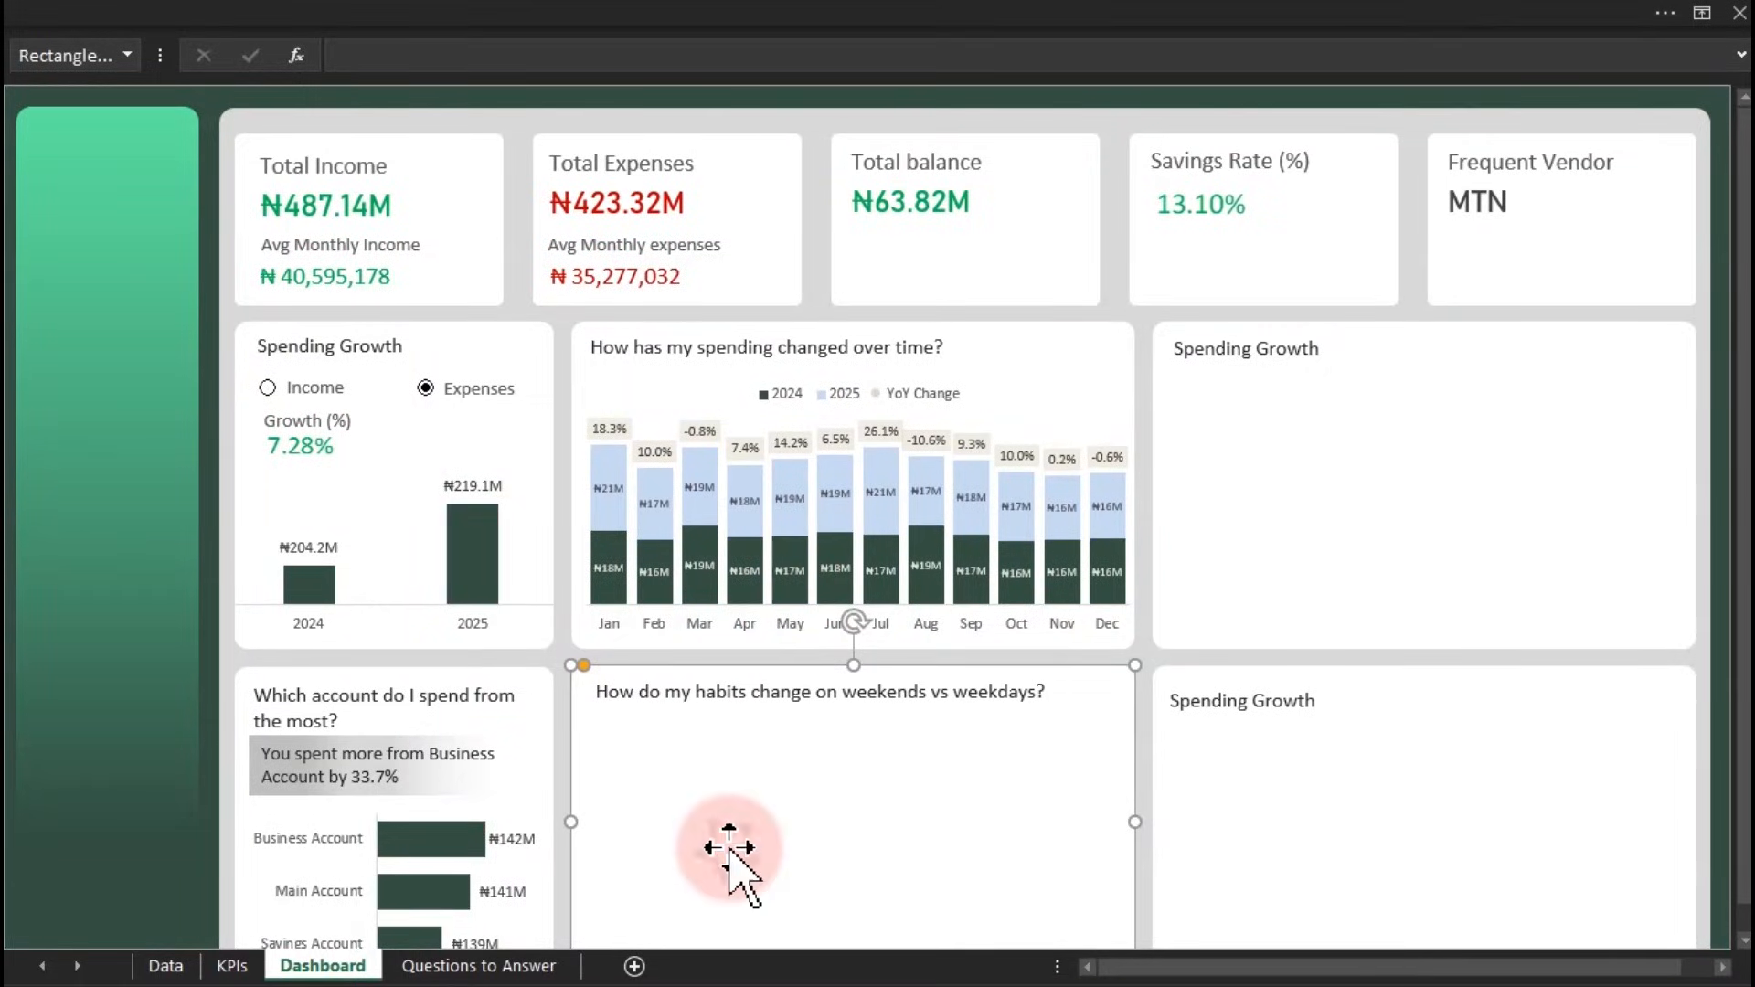
pyautogui.hotkey('ctrl', 'v')
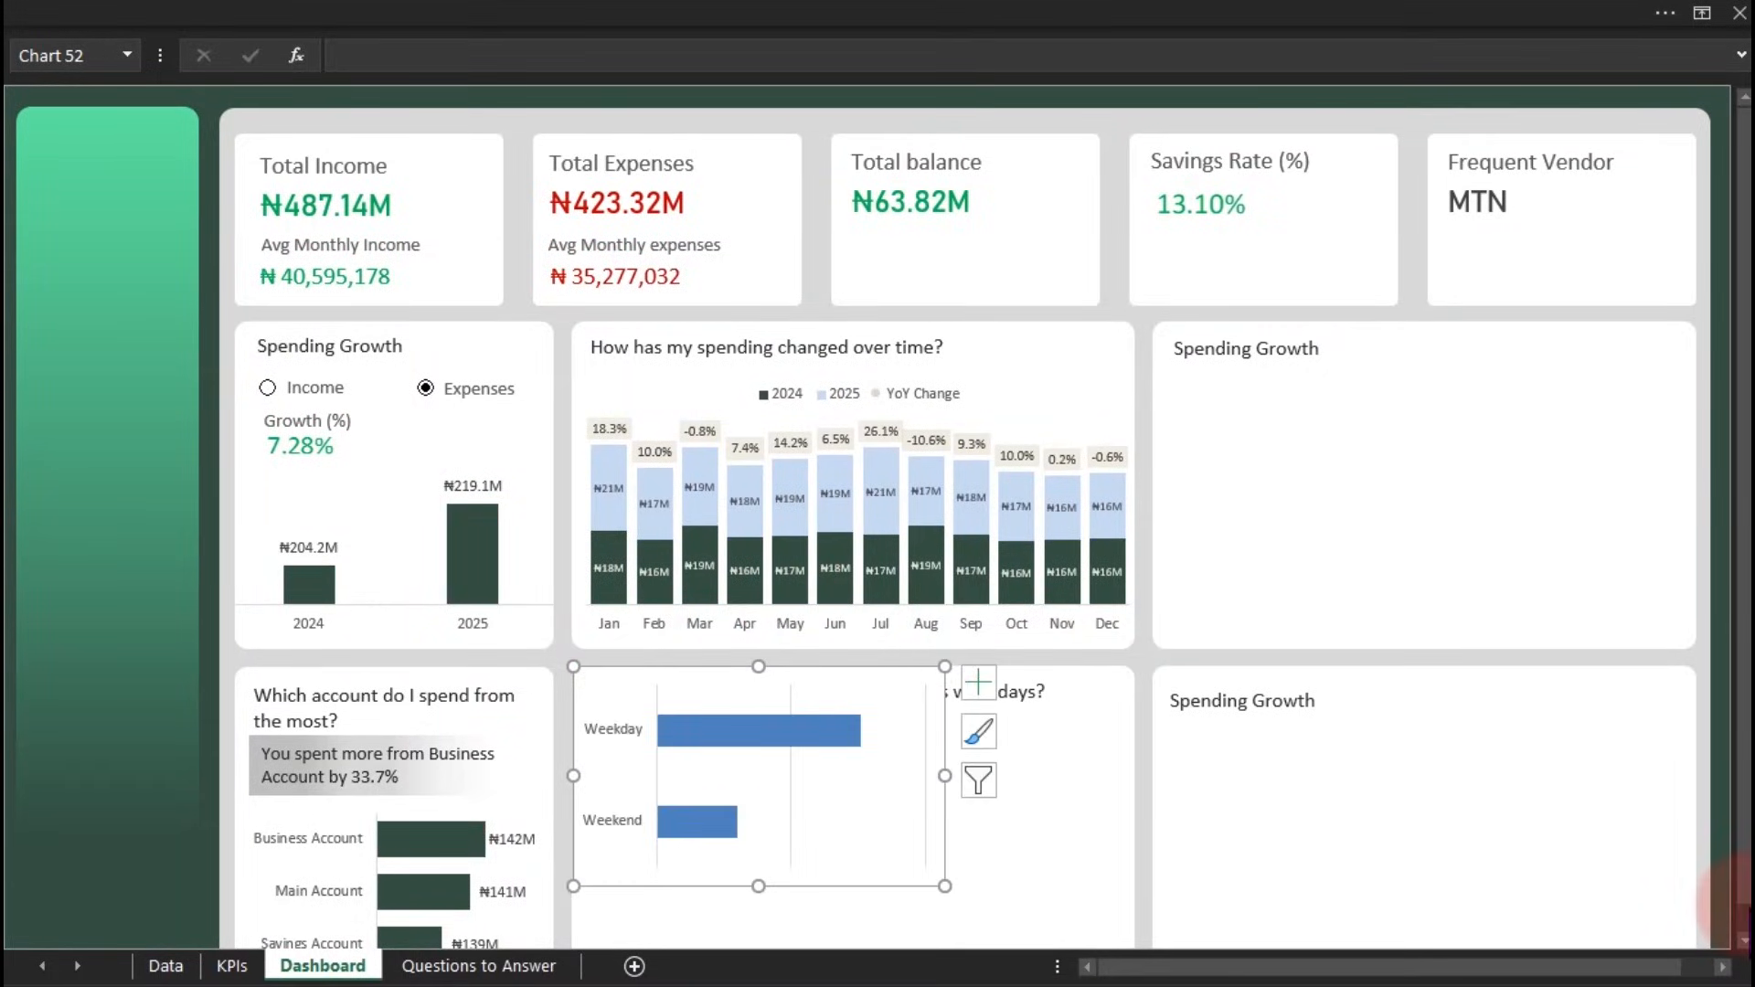
pyautogui.scroll(-3, 1737, 928)
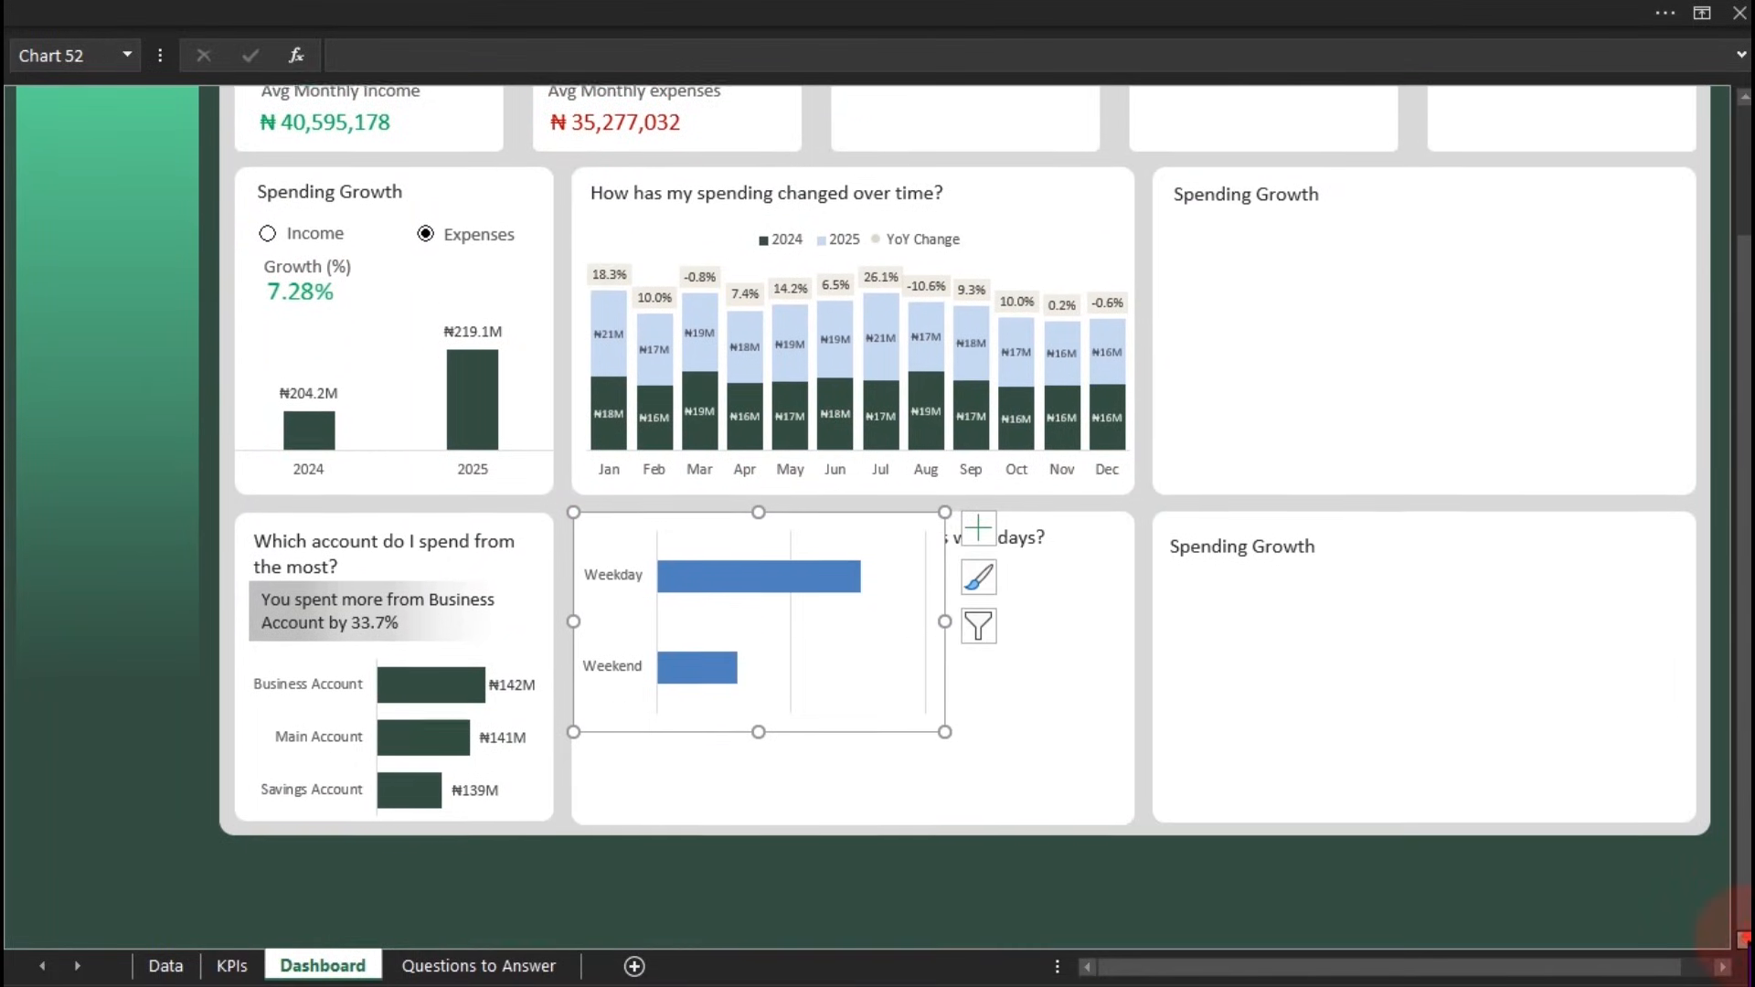
pyautogui.moveTo(945, 705); pyautogui.dragTo(829, 669)
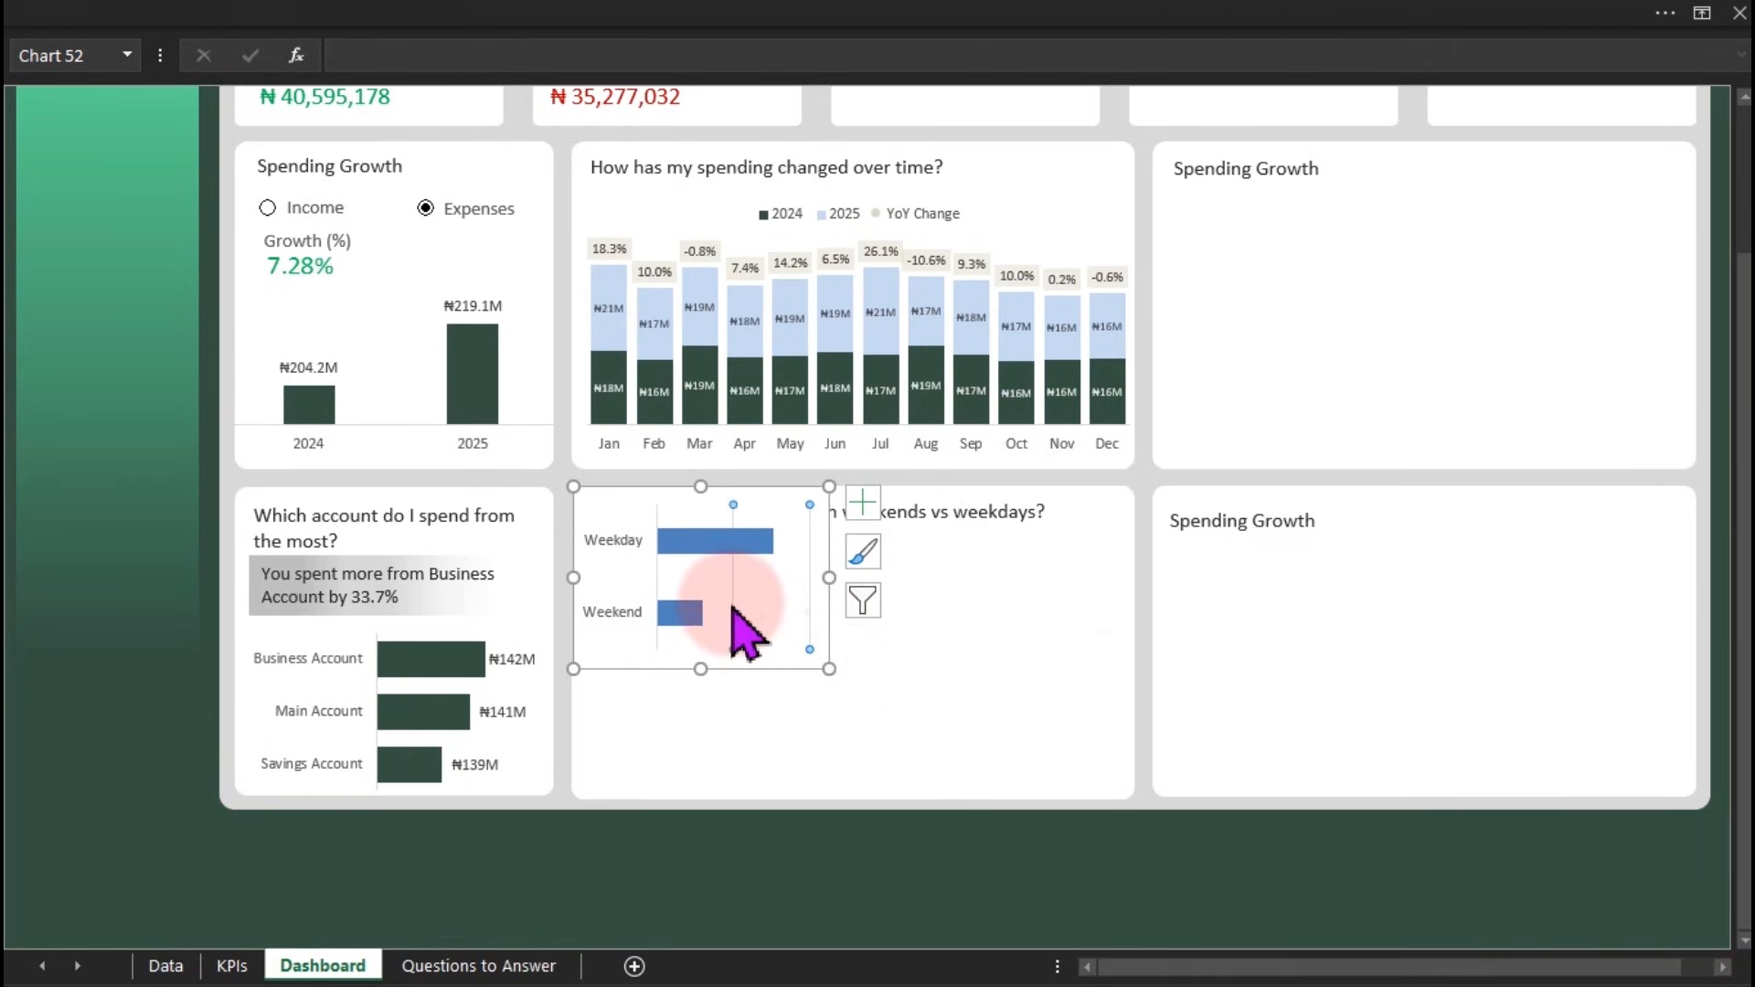
# Move the chart below the card's title and strip its gridlines, area fill and outline
pyautogui.doubleClick(826, 631)
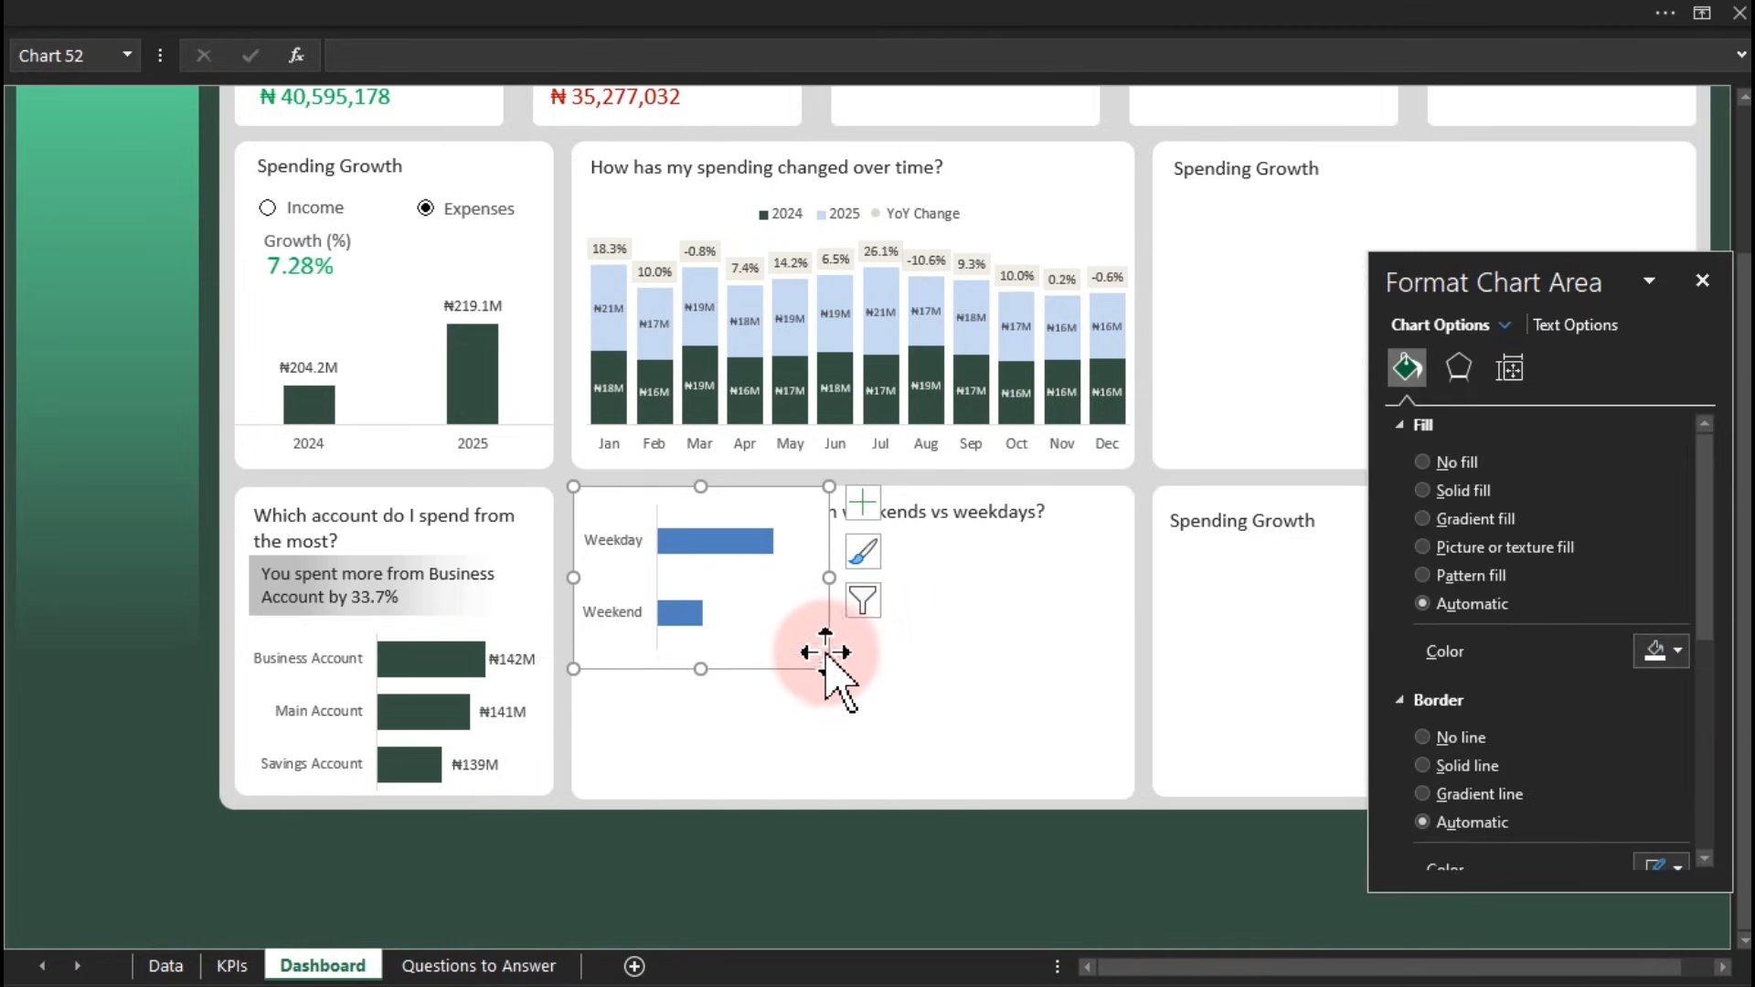
pyautogui.moveTo(826, 646); pyautogui.dragTo(839, 760)
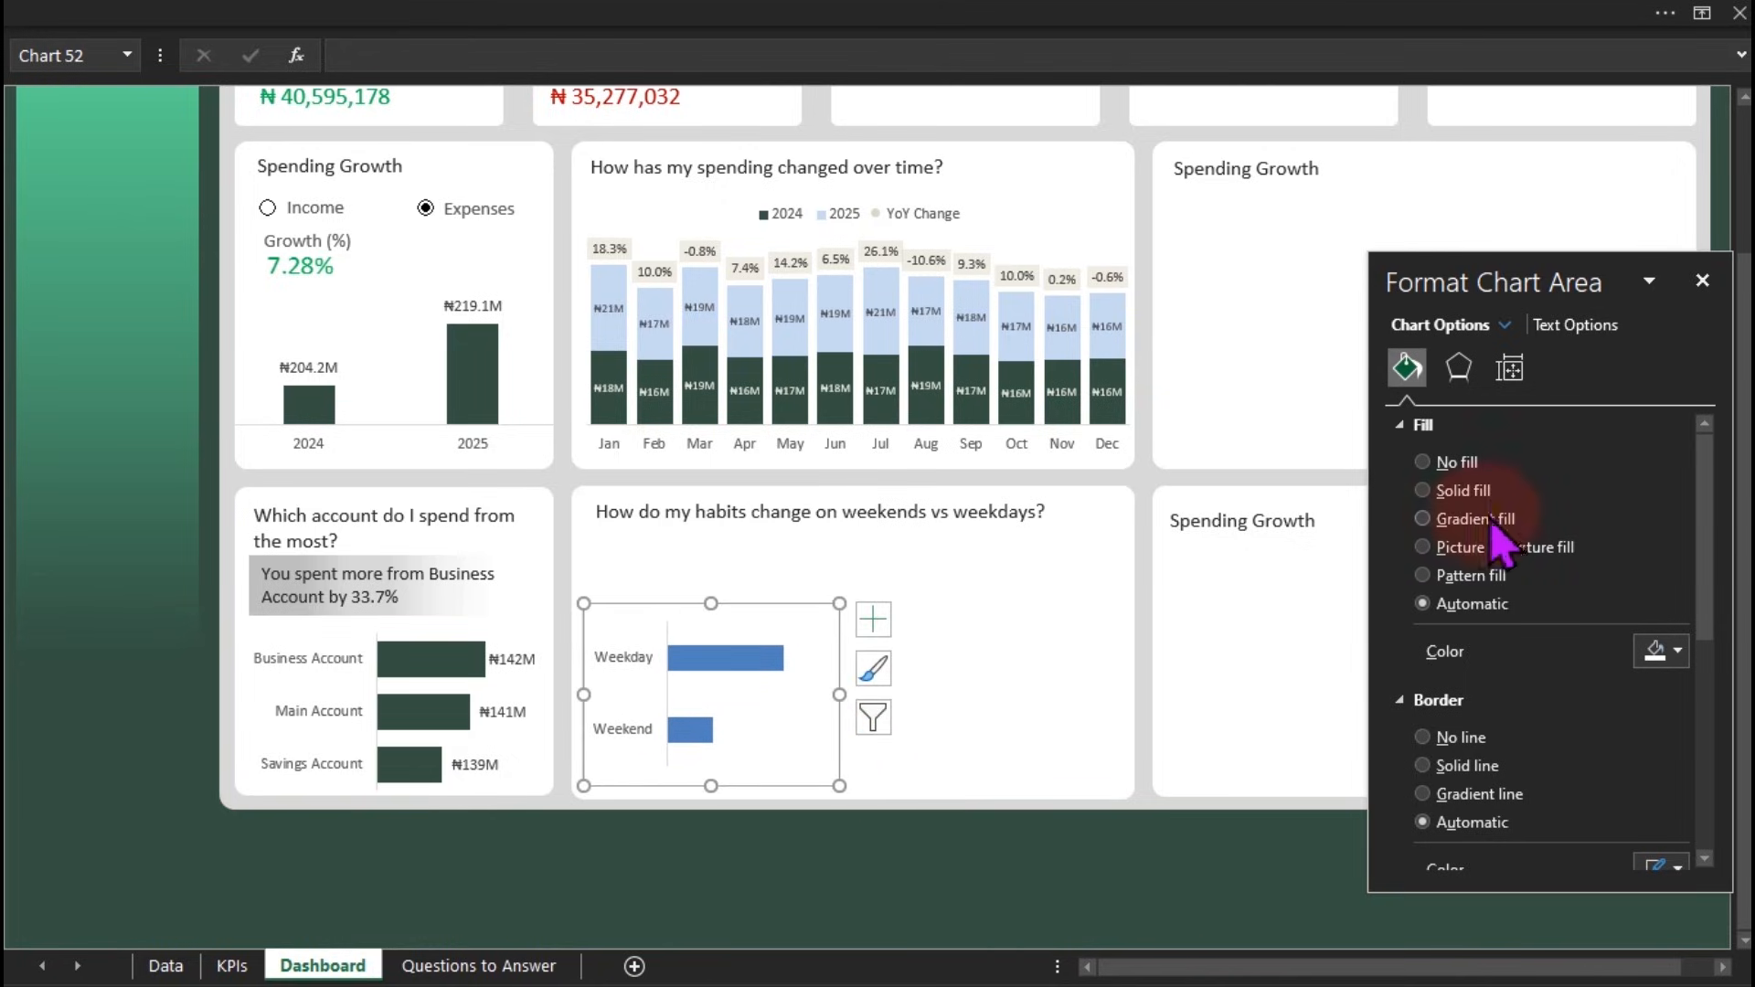
pyautogui.click(1457, 462)
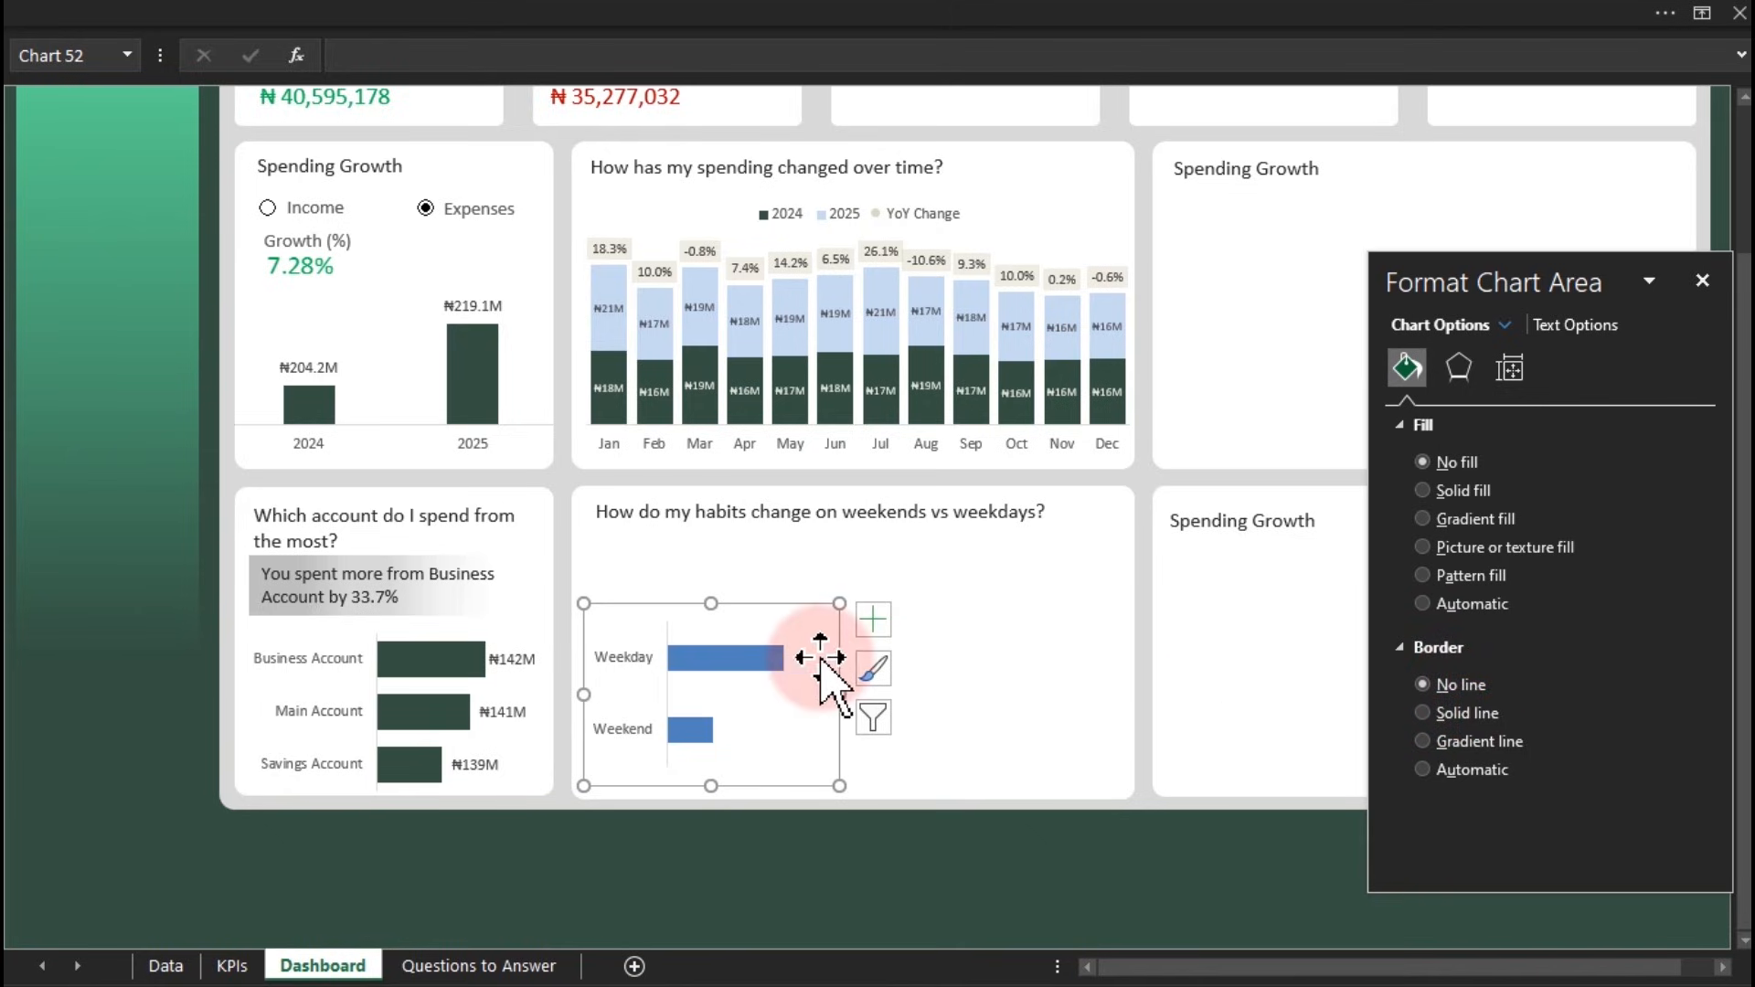
# Fill the weekday and weekend bars with the dashboard's dark green and add data labels to them
pyautogui.click(756, 658)
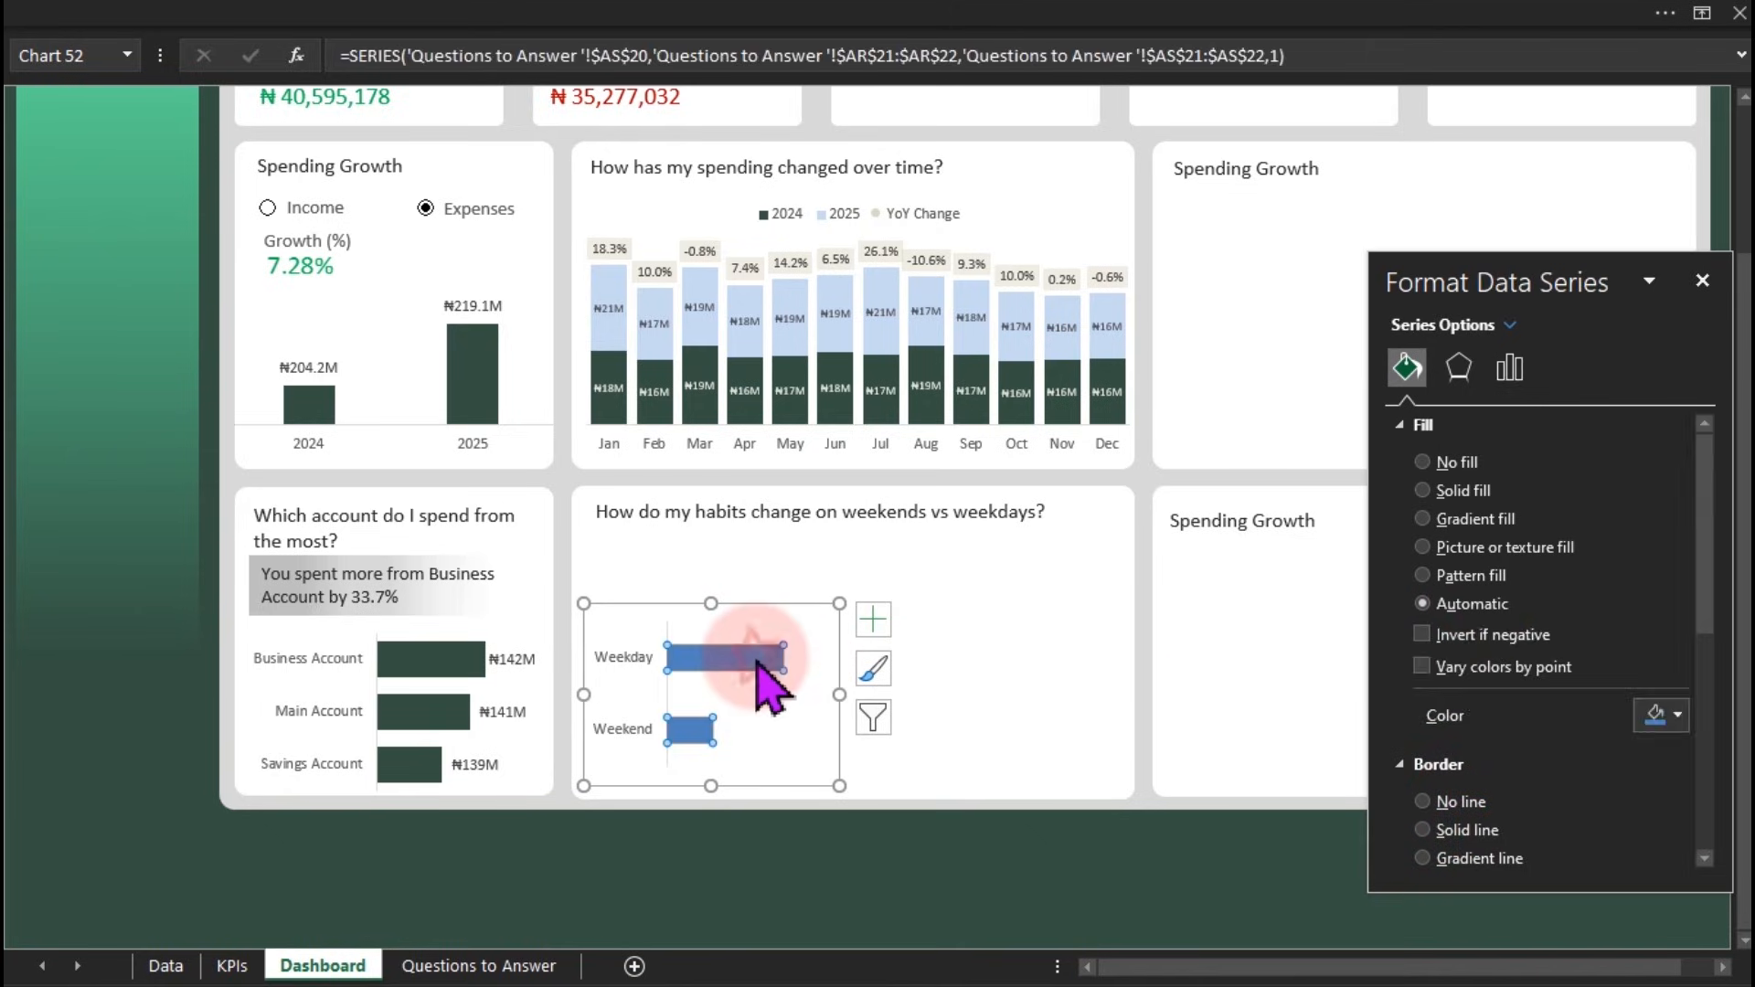
pyautogui.click(1676, 716)
pyautogui.click(1545, 647)
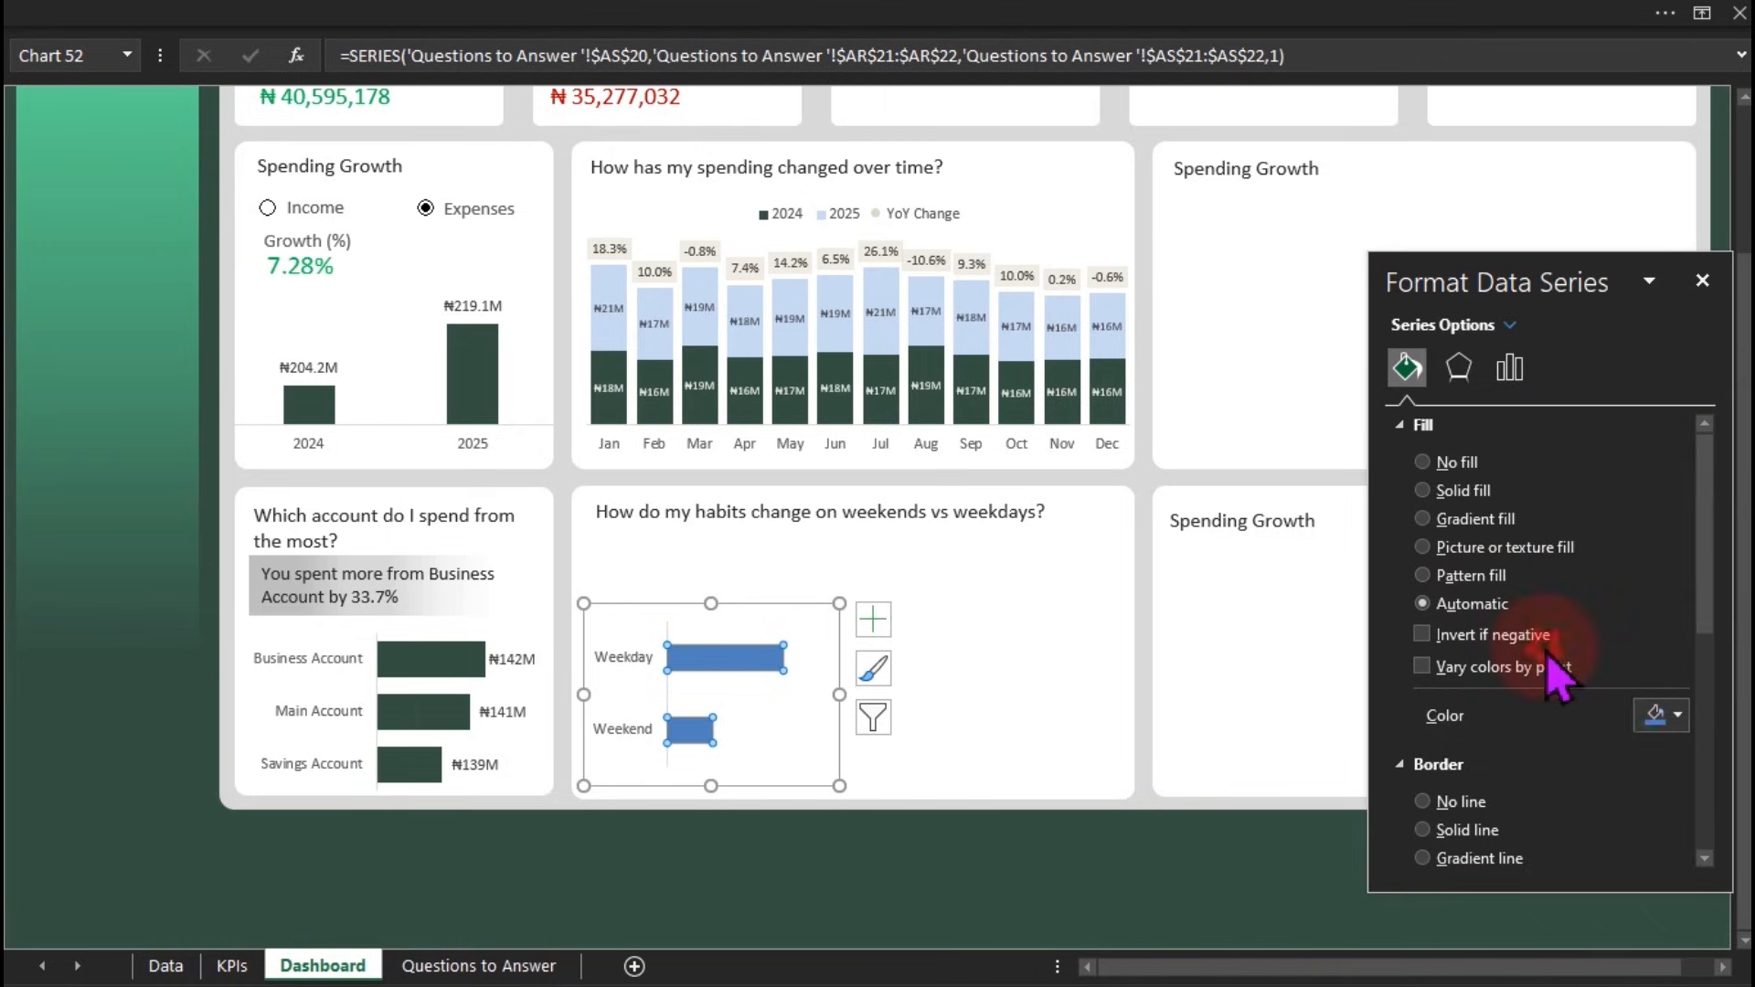
pyautogui.click(865, 630)
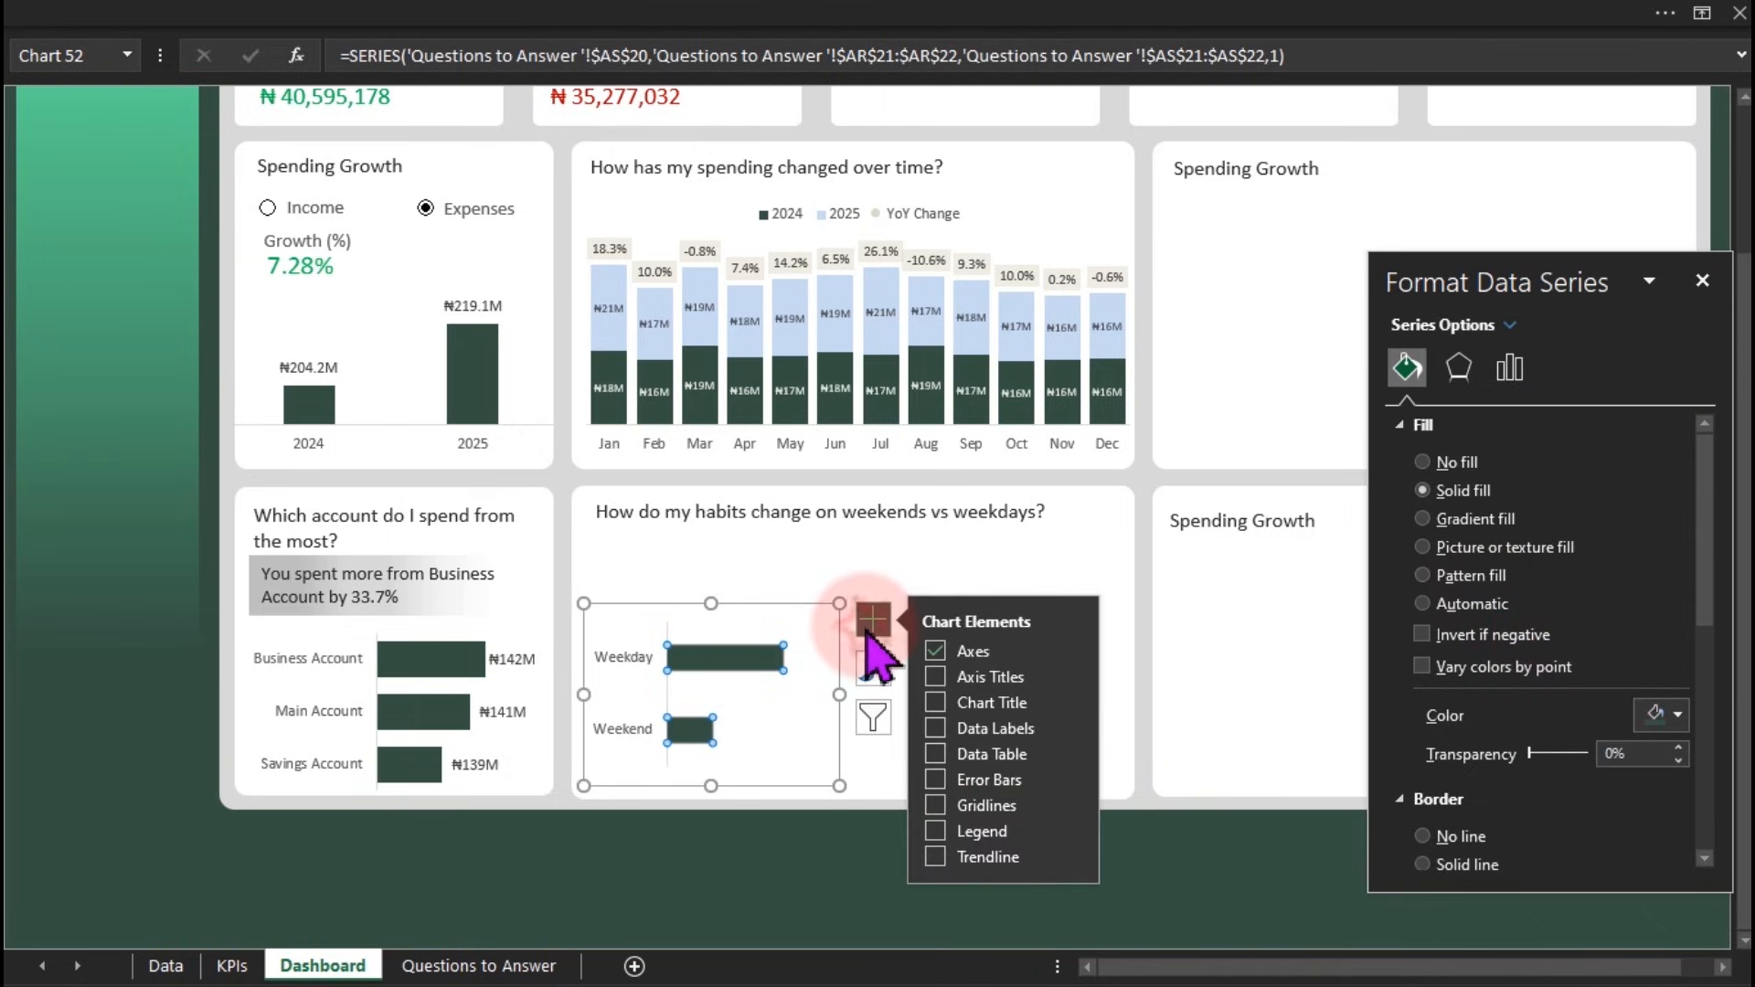
pyautogui.click(936, 729)
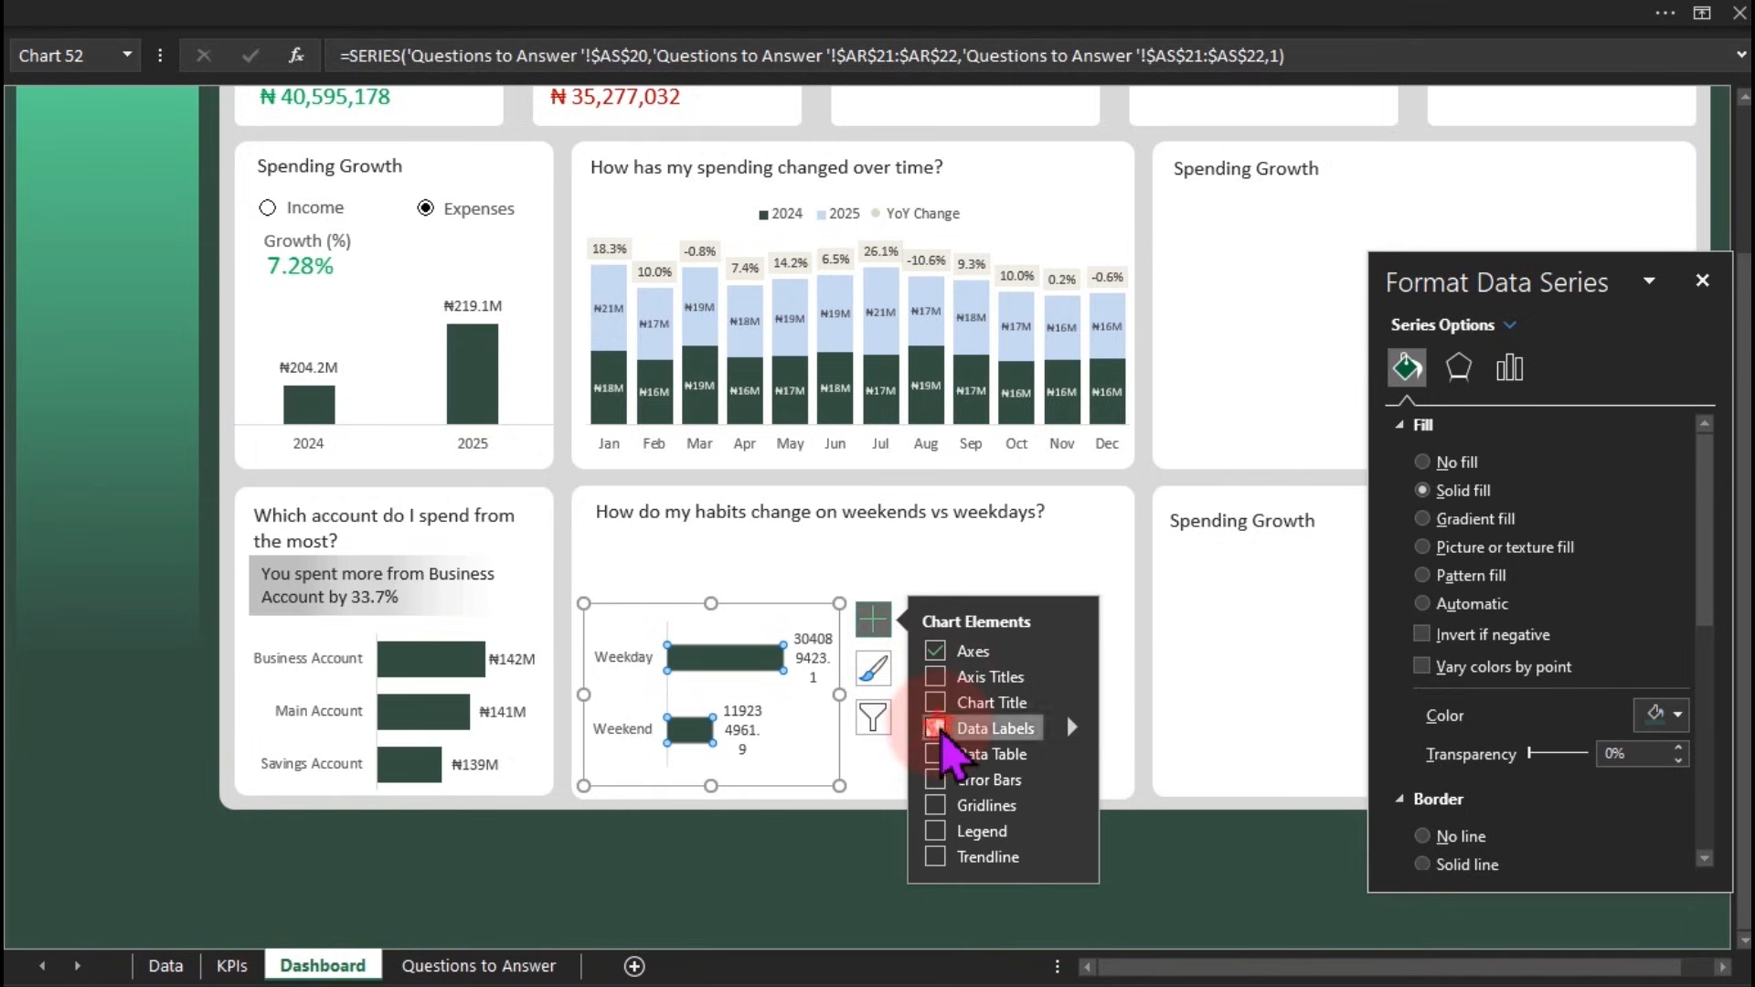
# Take the data labels from cells AT21:AT22 of the Questions to Answer sheet and turn off their default values
pyautogui.click(807, 654)
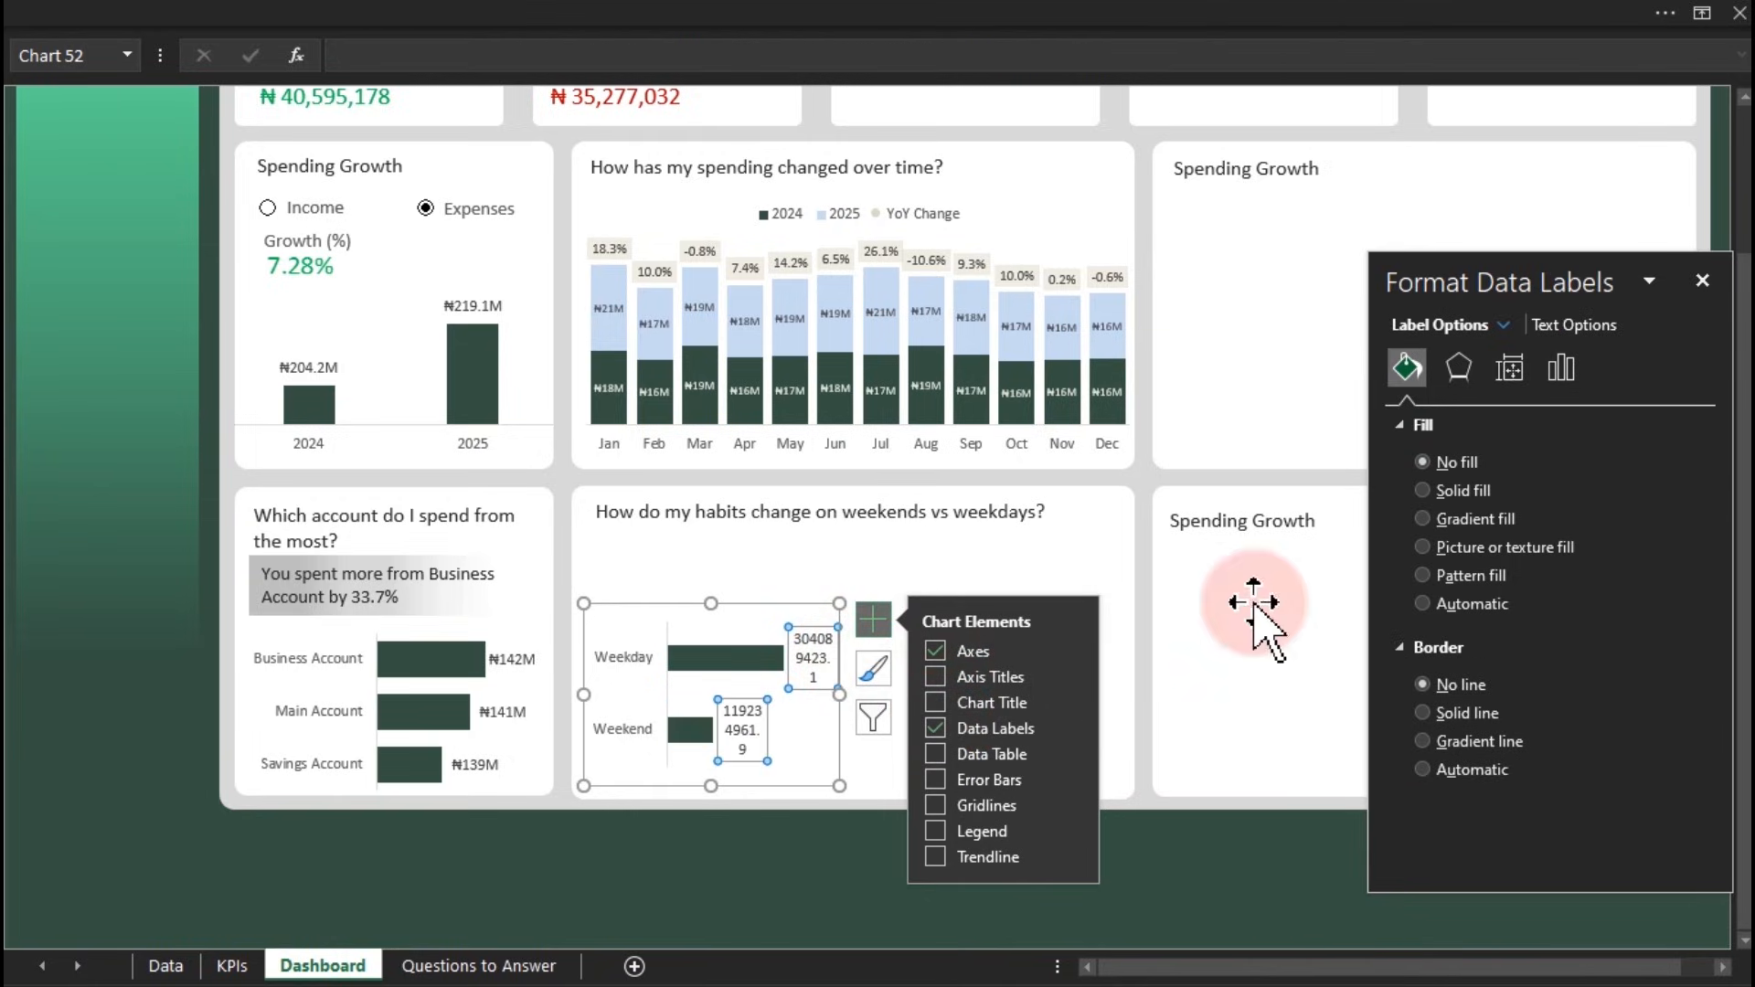
pyautogui.click(1561, 367)
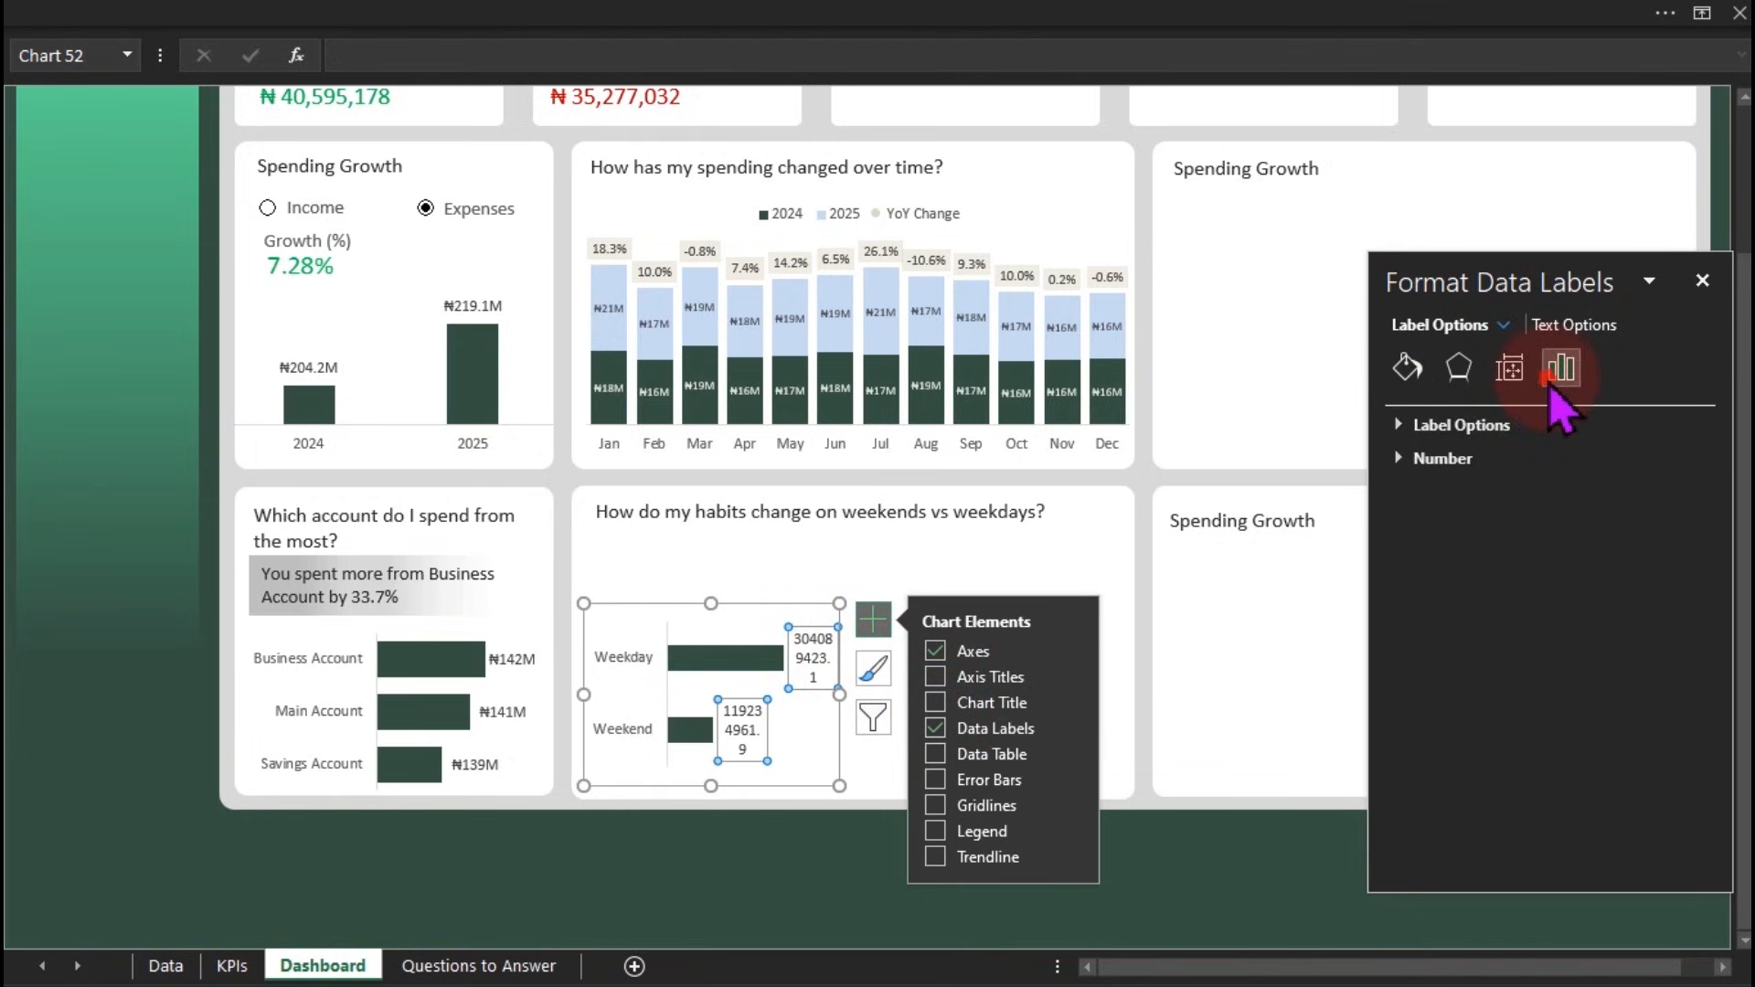
pyautogui.click(1451, 426)
pyautogui.click(1482, 482)
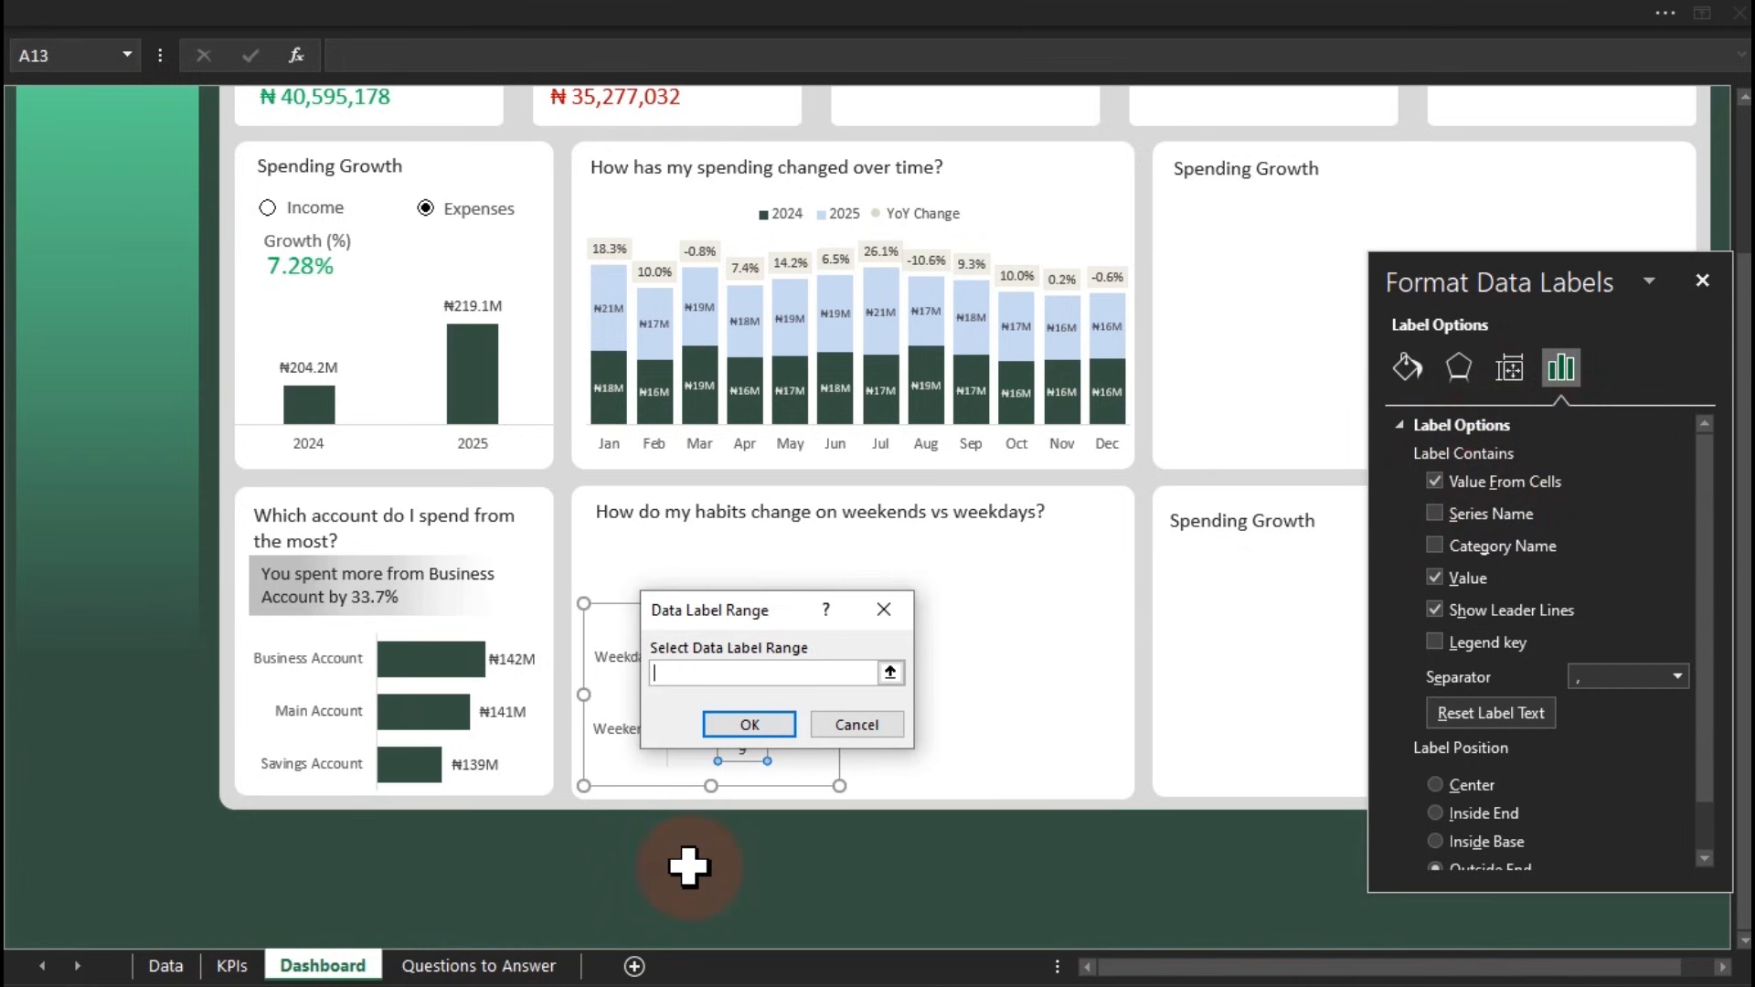
pyautogui.click(452, 967)
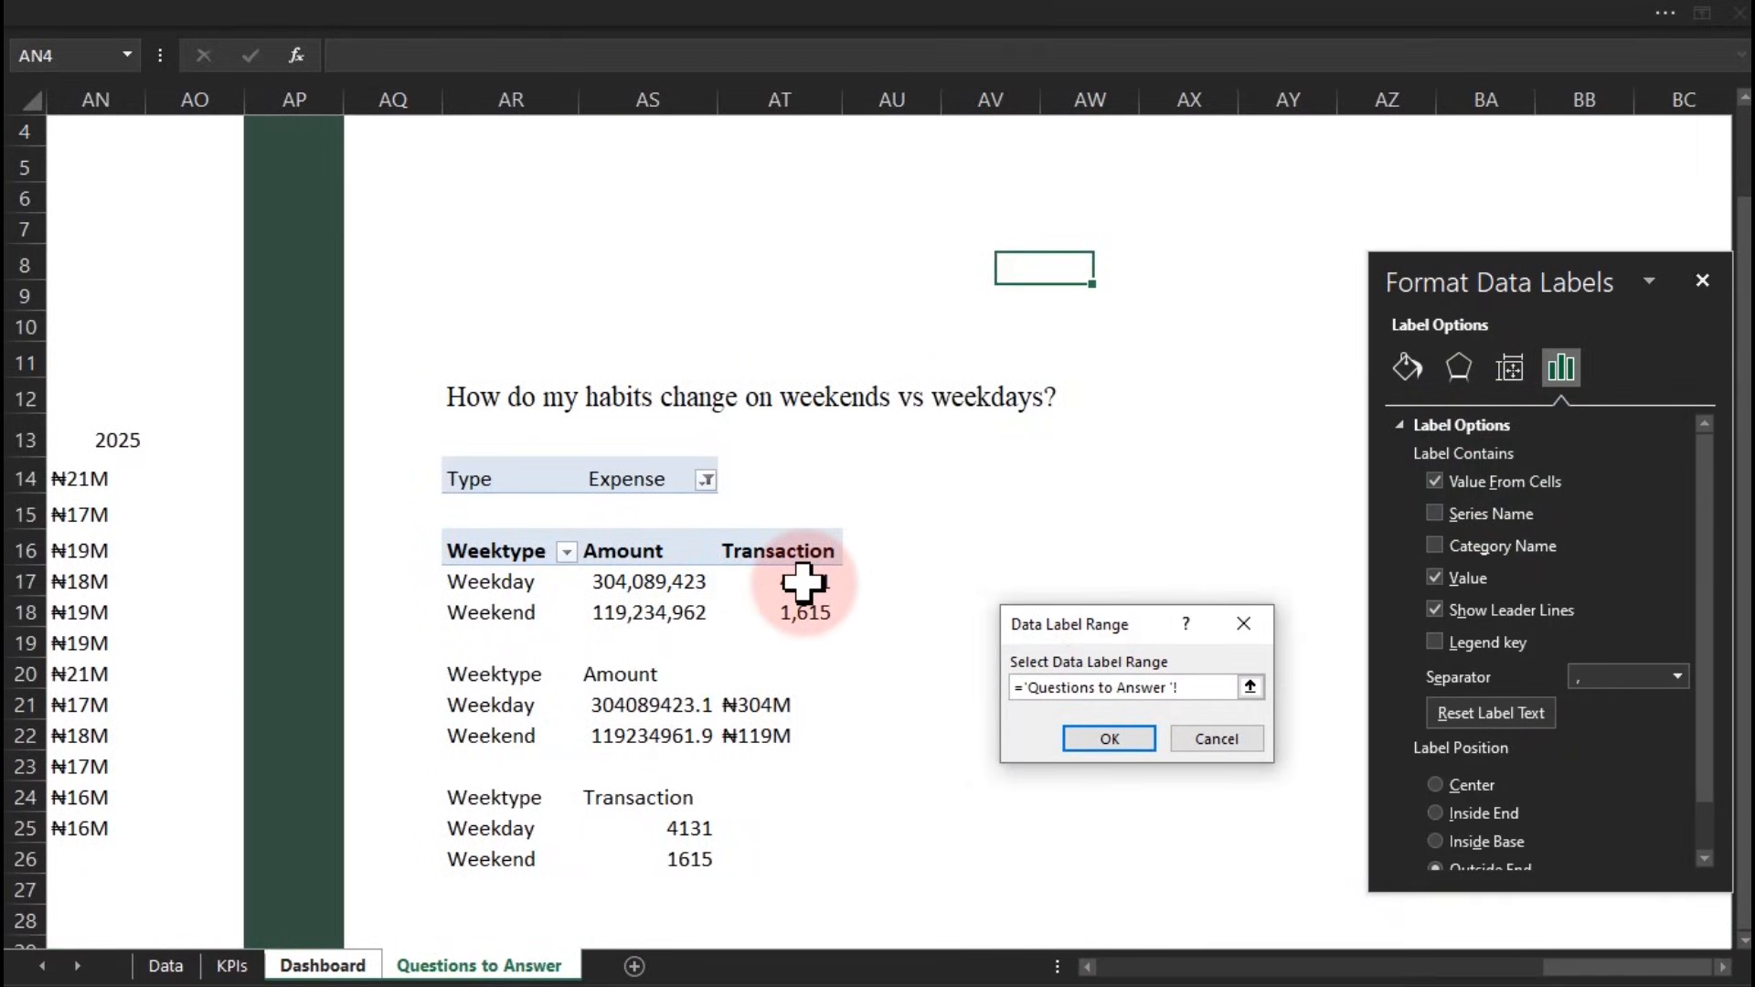
pyautogui.moveTo(754, 704); pyautogui.dragTo(744, 725)
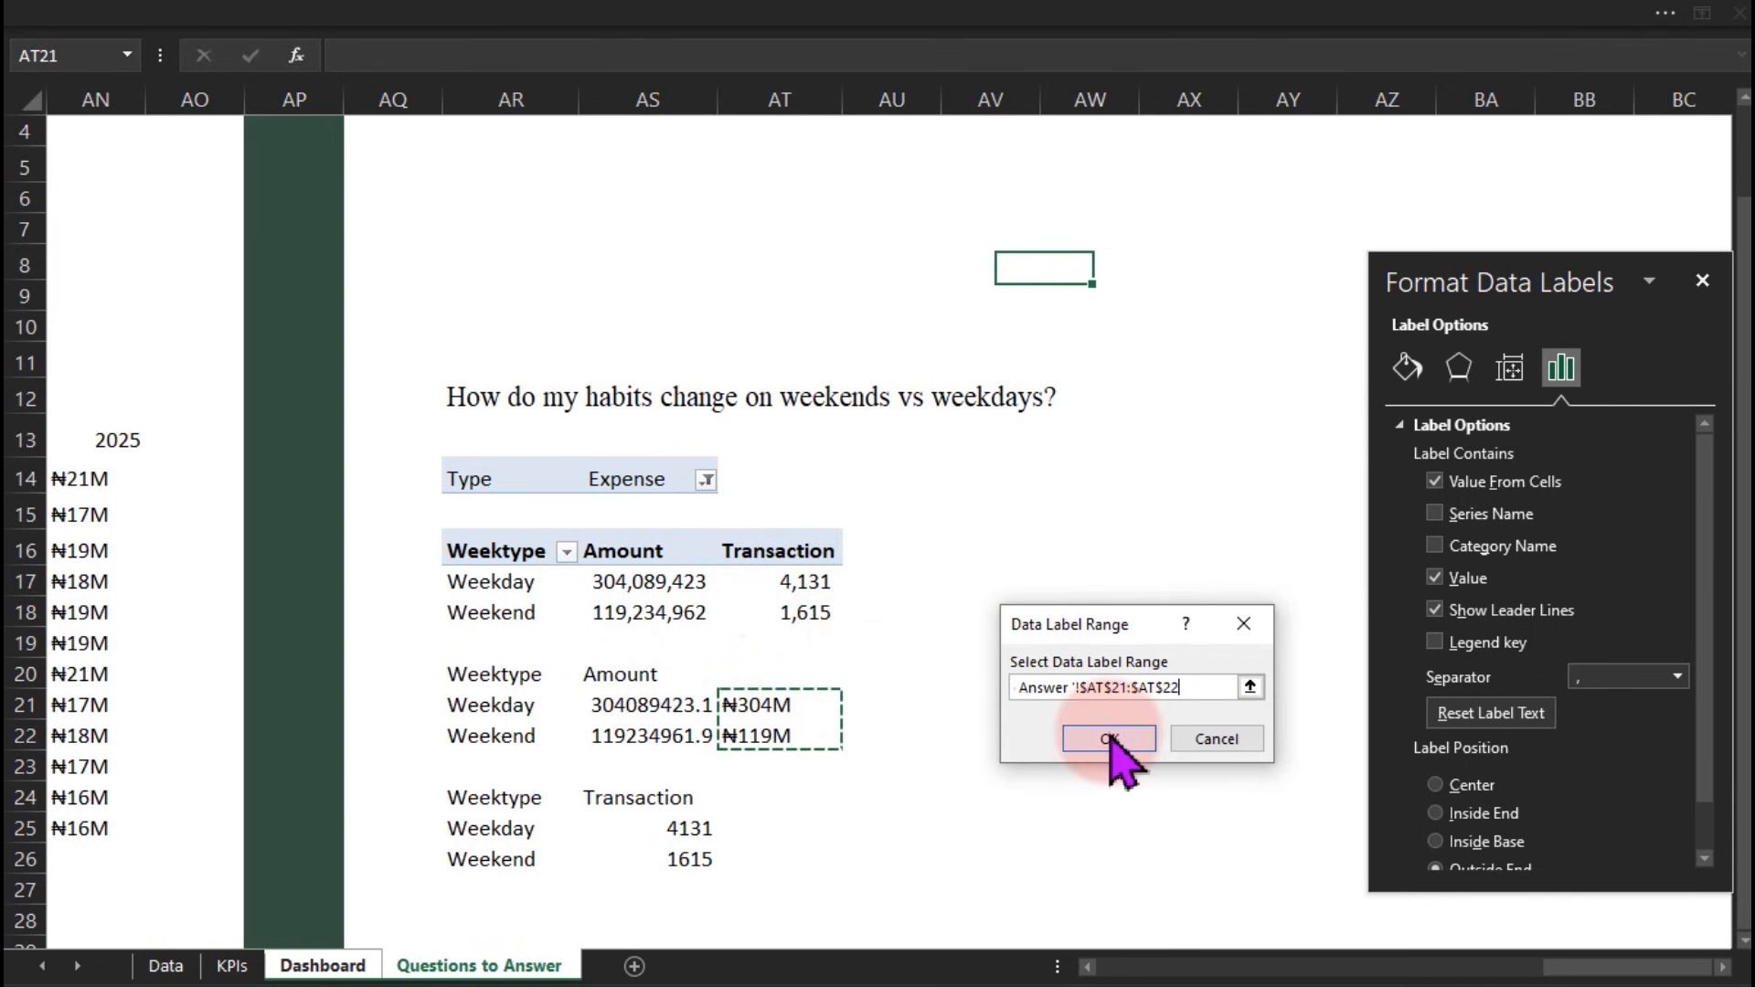
pyautogui.click(1109, 737)
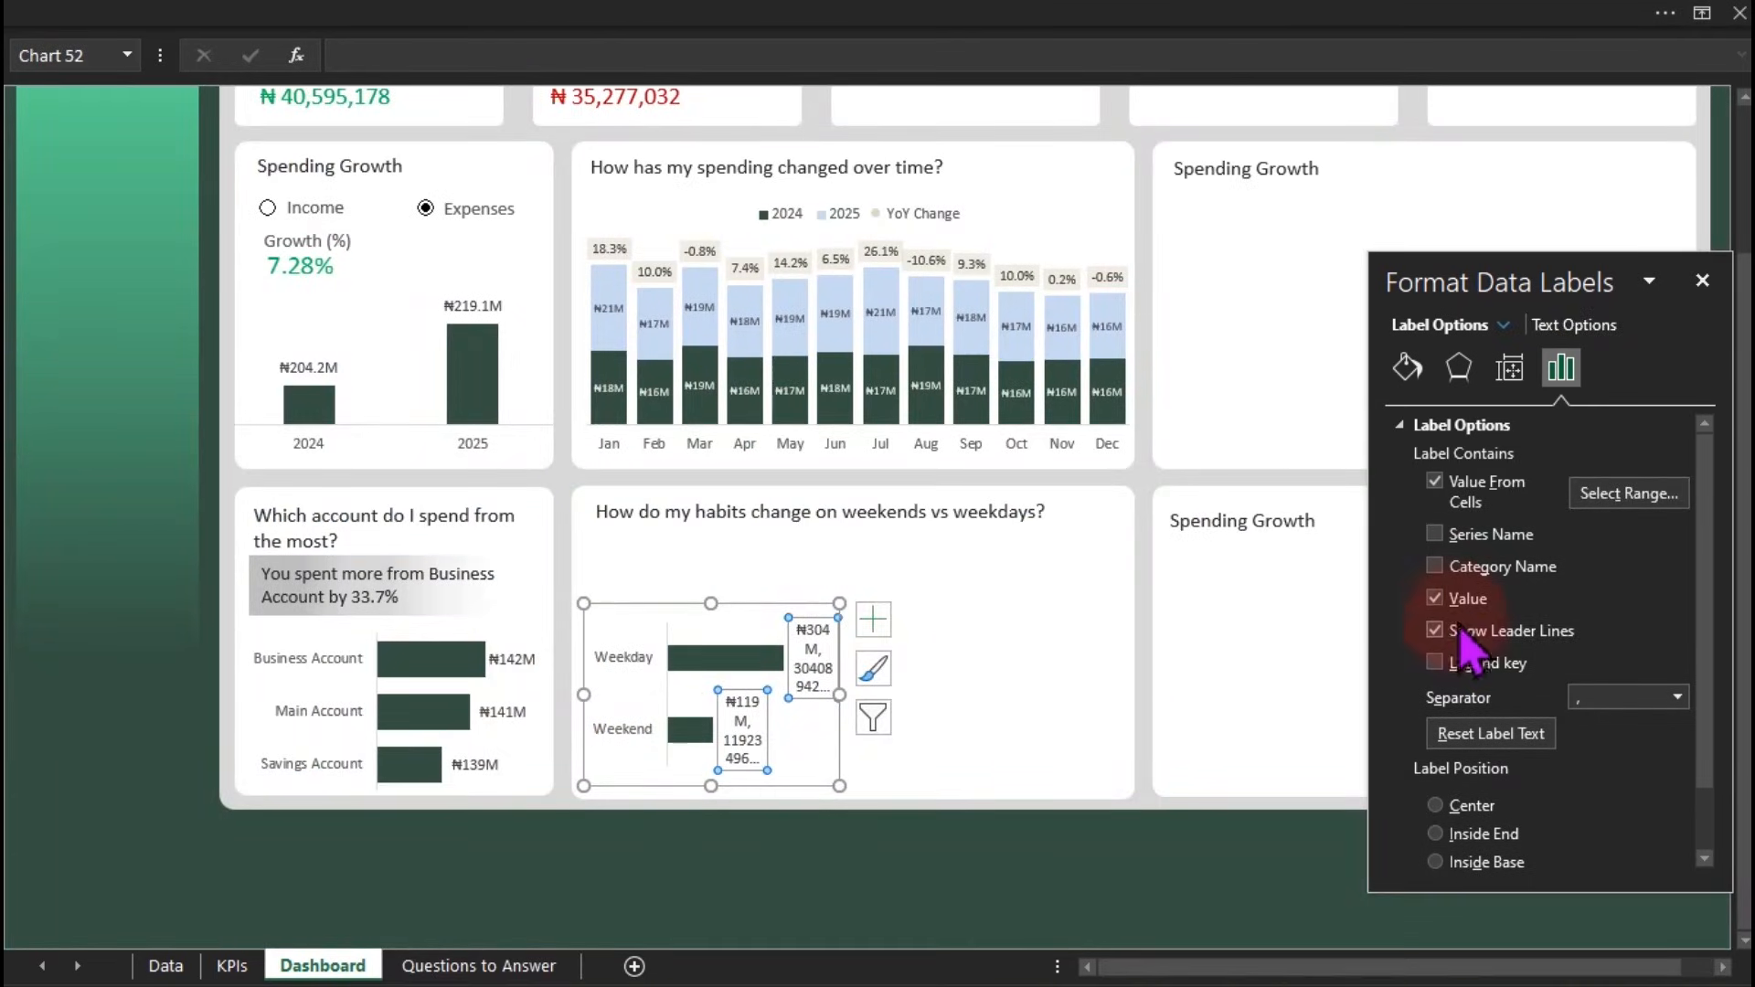
pyautogui.click(1434, 599)
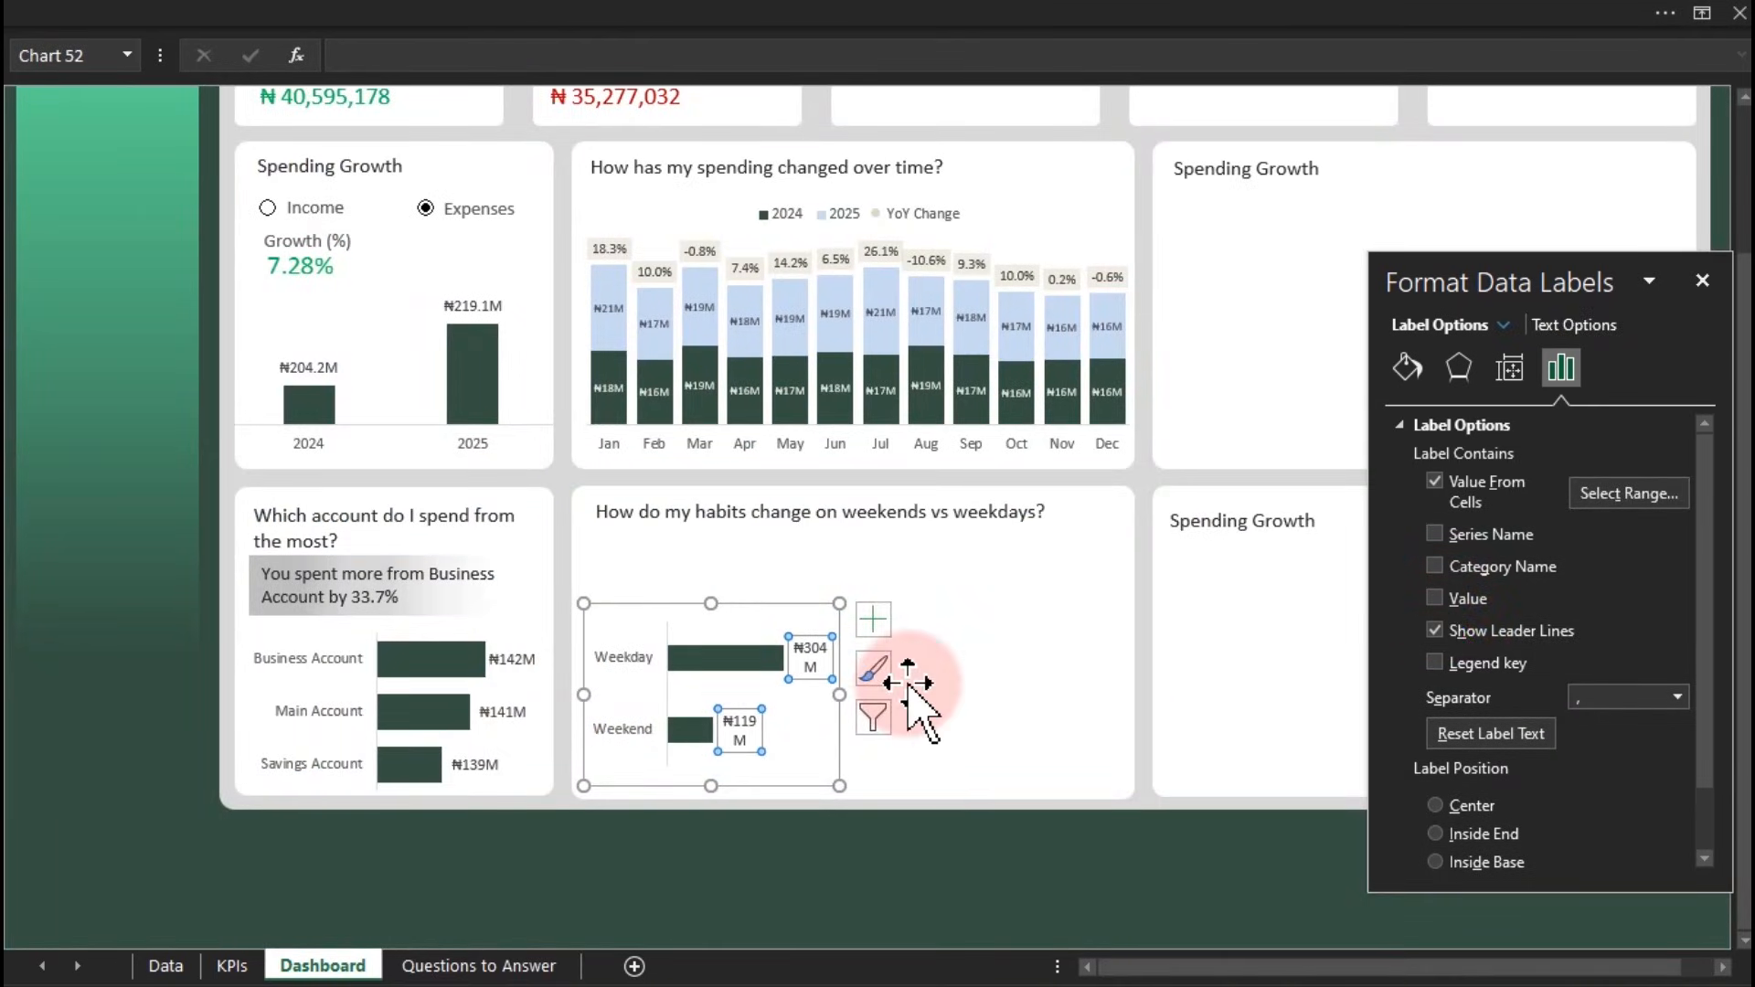
# Widen the chart to about three-fifths of the card and narrow its plot area slightly so each label fits on one line
pyautogui.moveTo(844, 700); pyautogui.dragTo(863, 701)
pyautogui.click(797, 703)
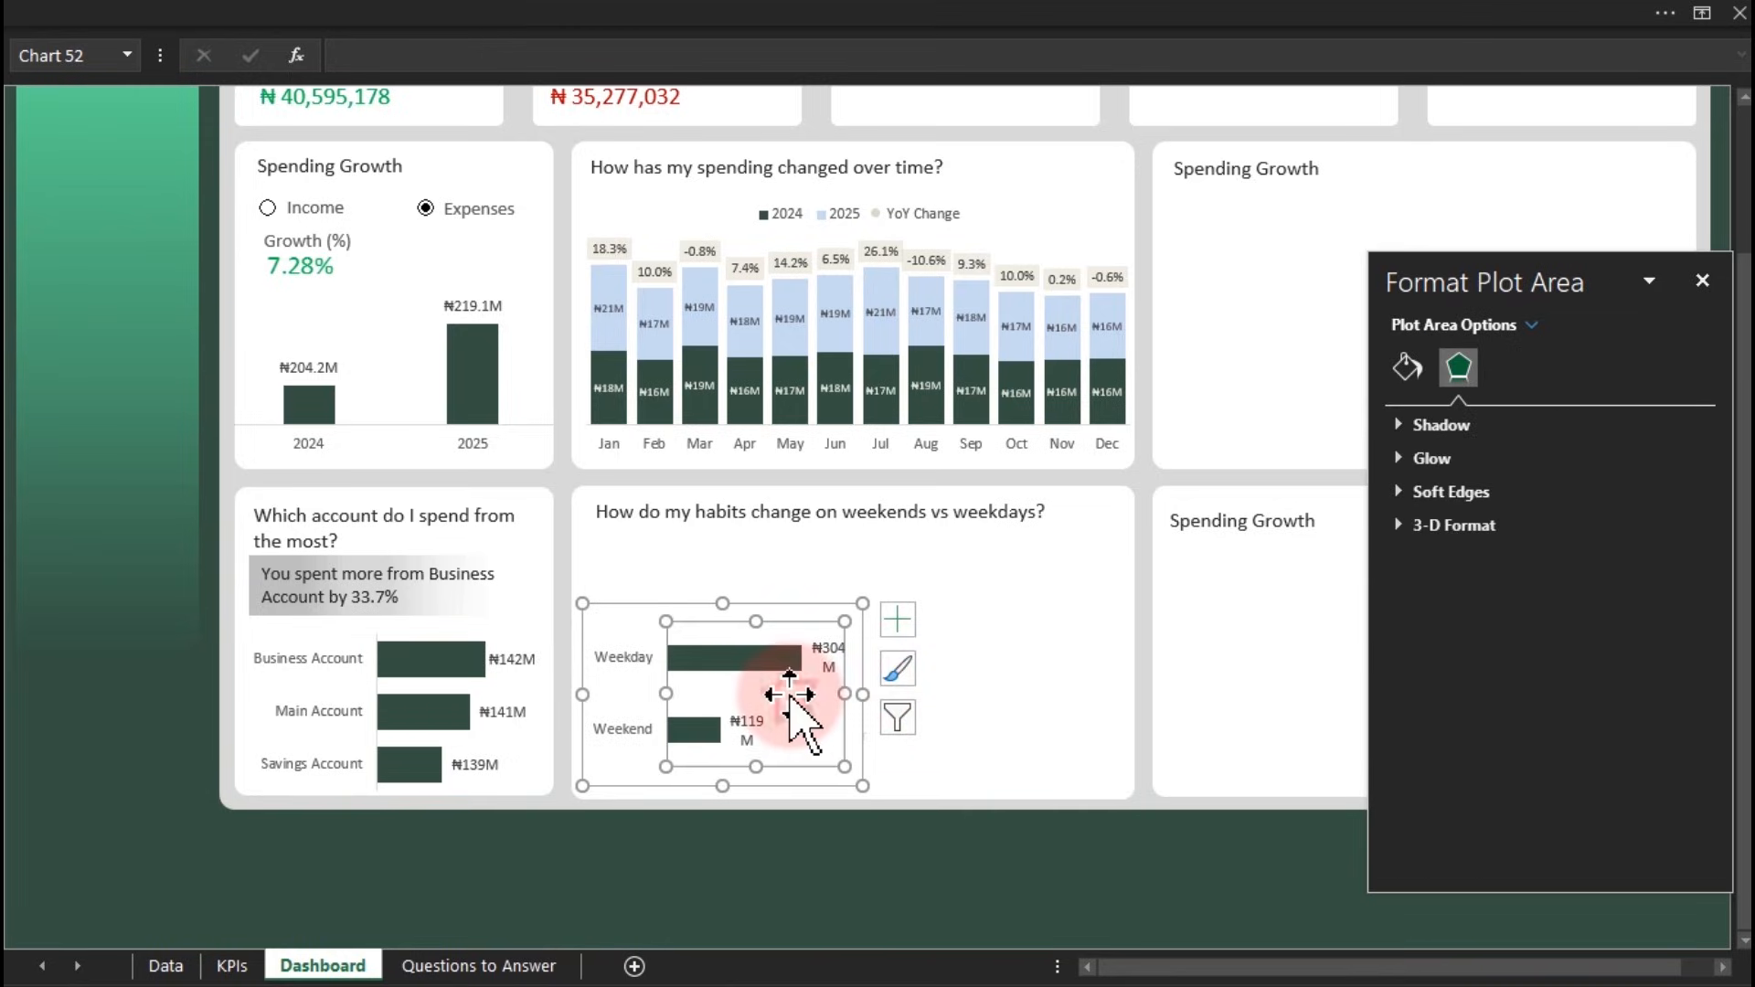
pyautogui.moveTo(842, 699); pyautogui.dragTo(919, 700)
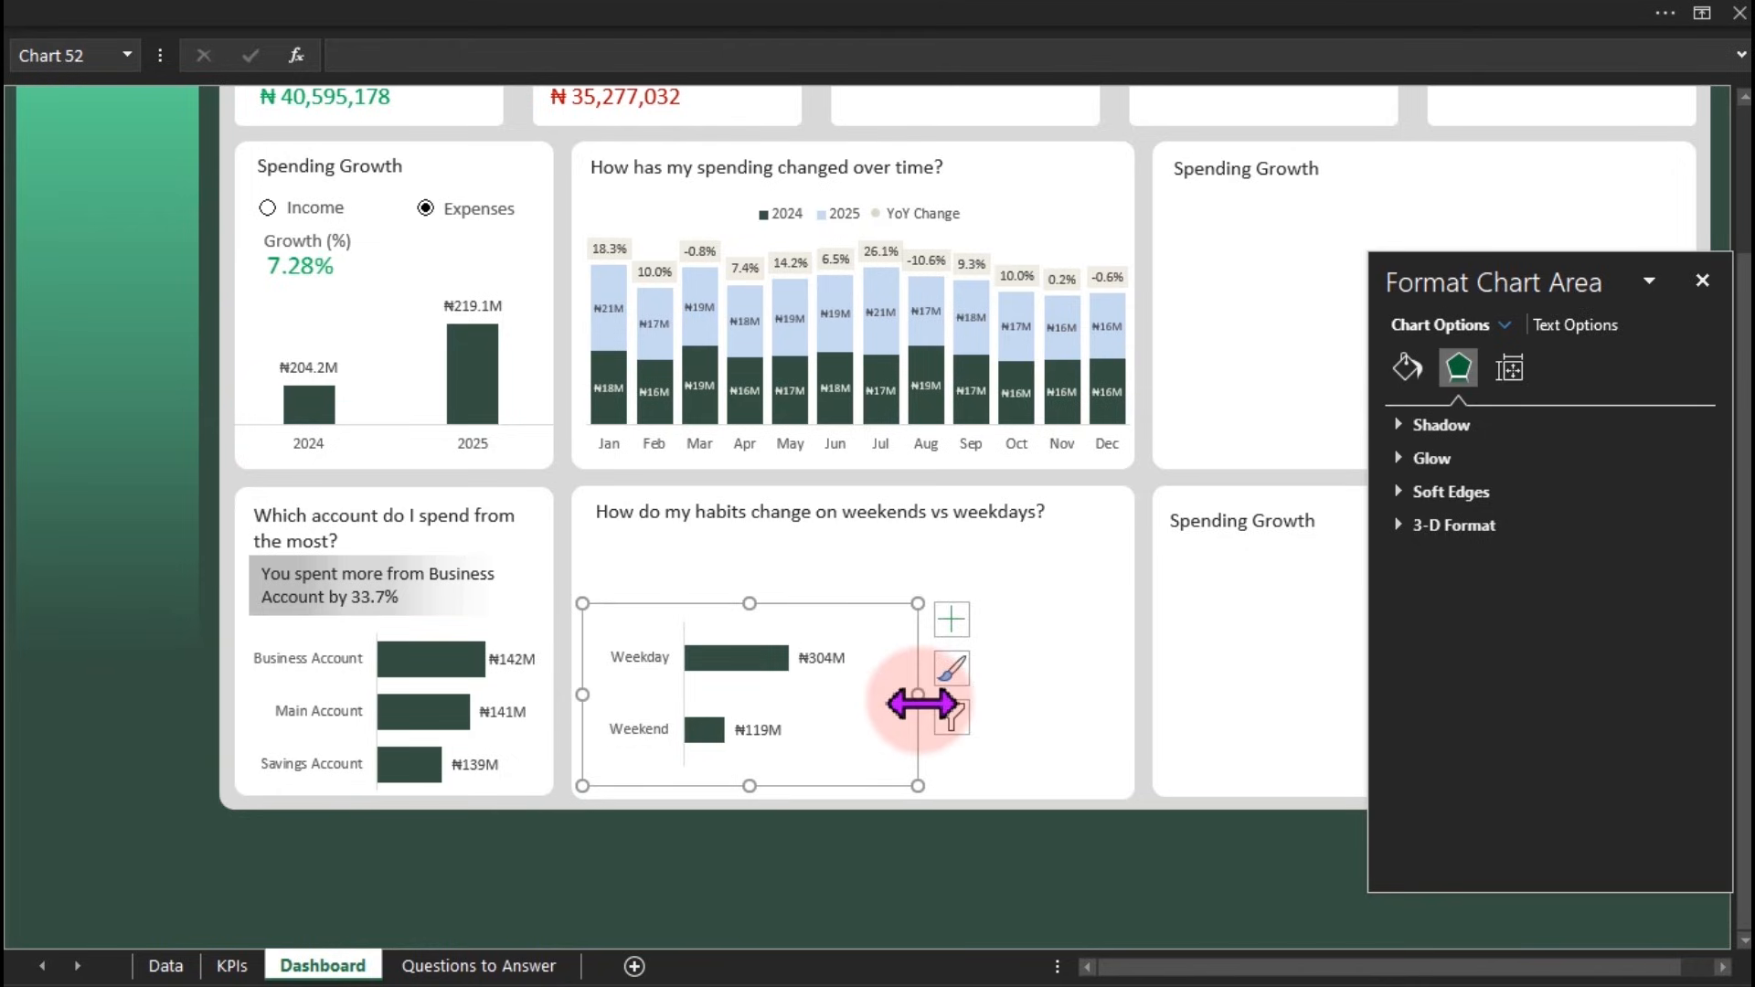
pyautogui.click(797, 705)
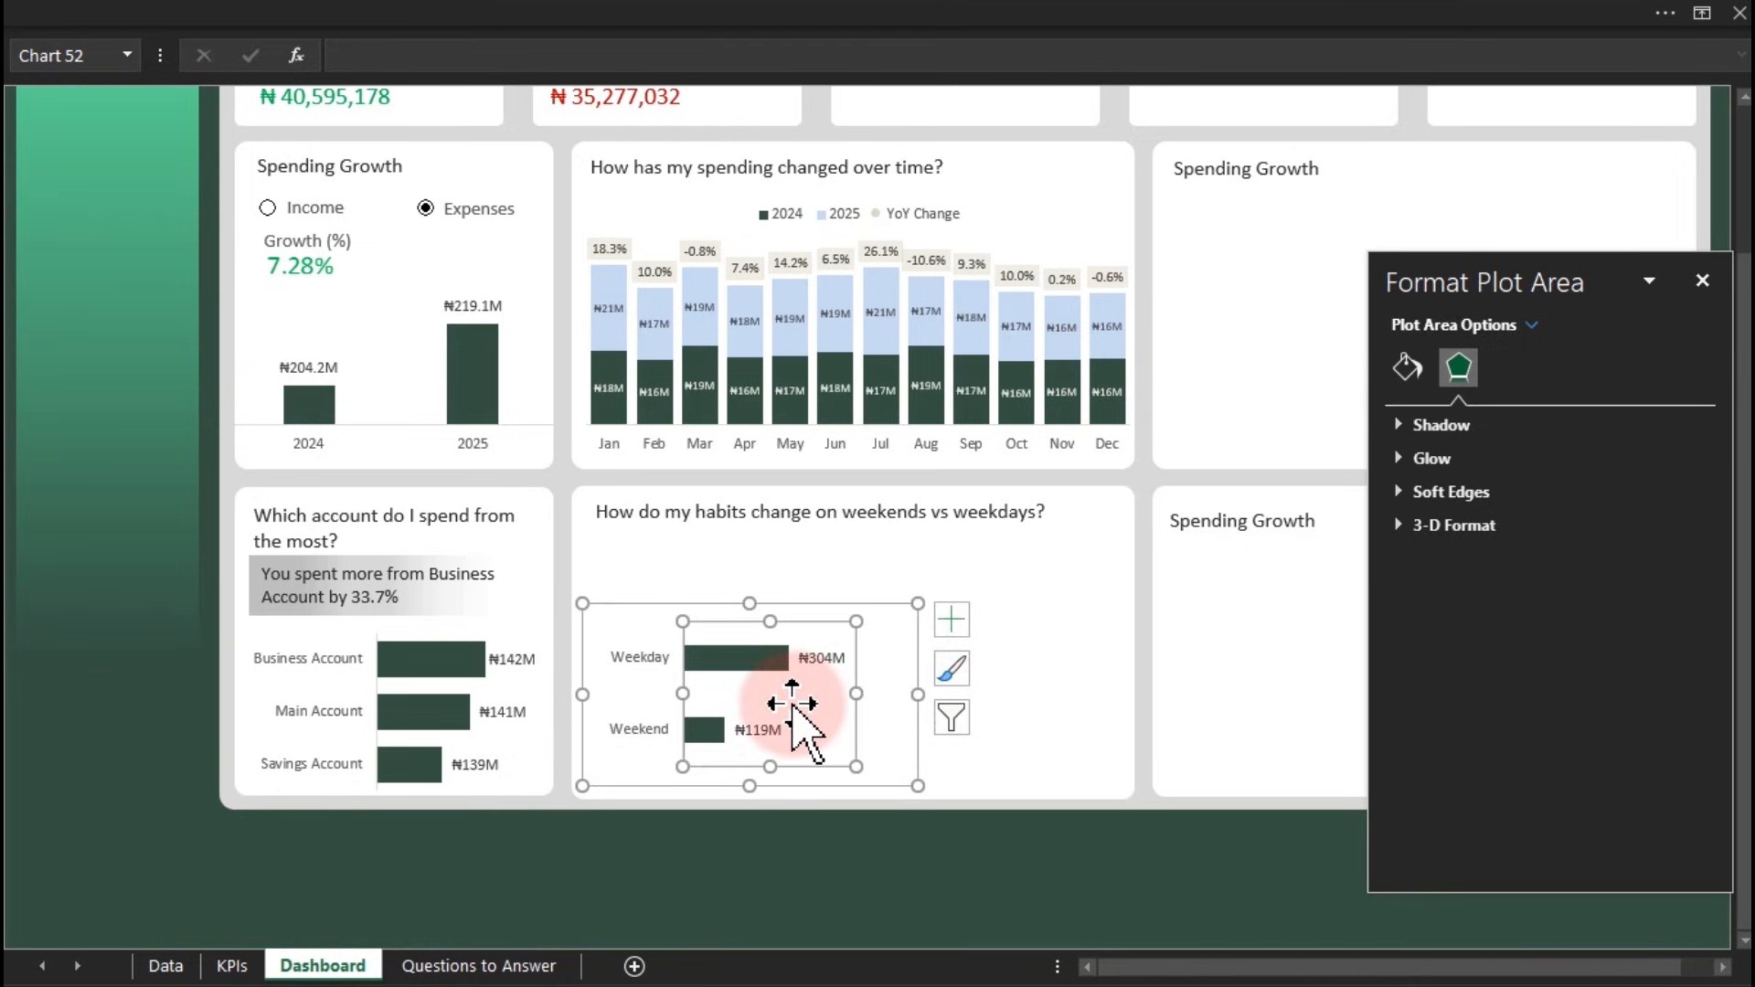
pyautogui.moveTo(857, 701); pyautogui.dragTo(844, 701)
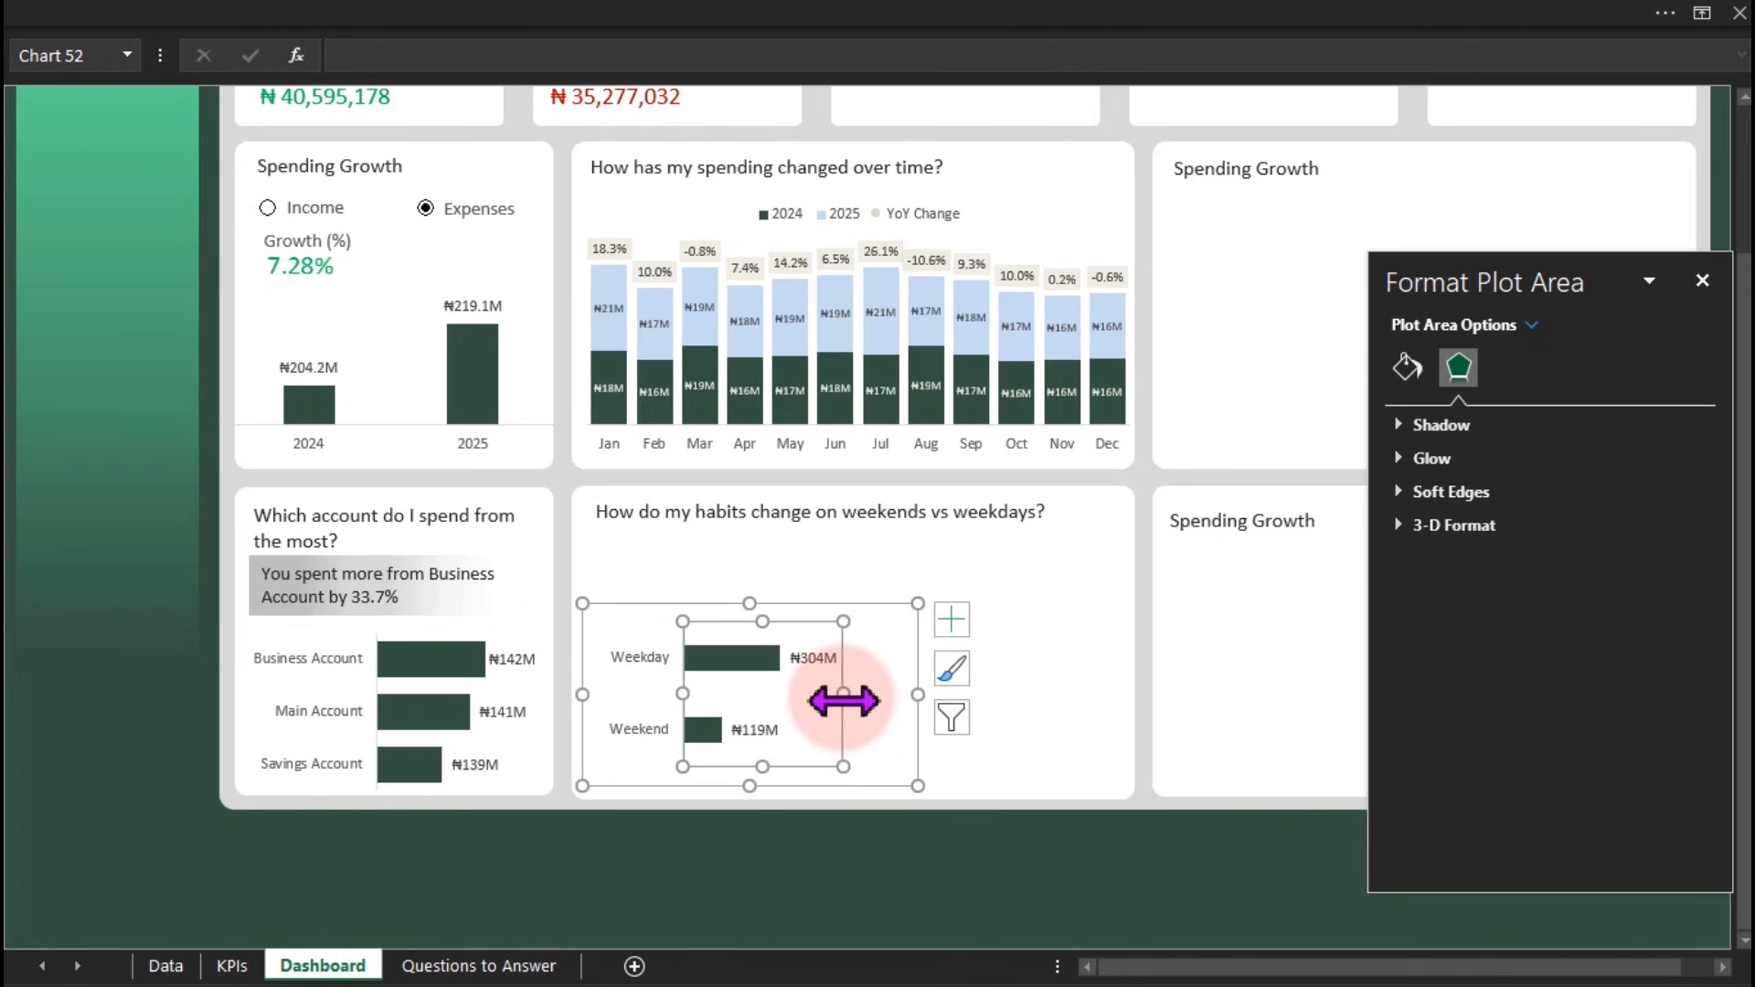
# Insert a 2-D clustered bar chart from the Weektype and Transaction table, AR24:AS26, on the Questions to Answer sheet
pyautogui.click(479, 966)
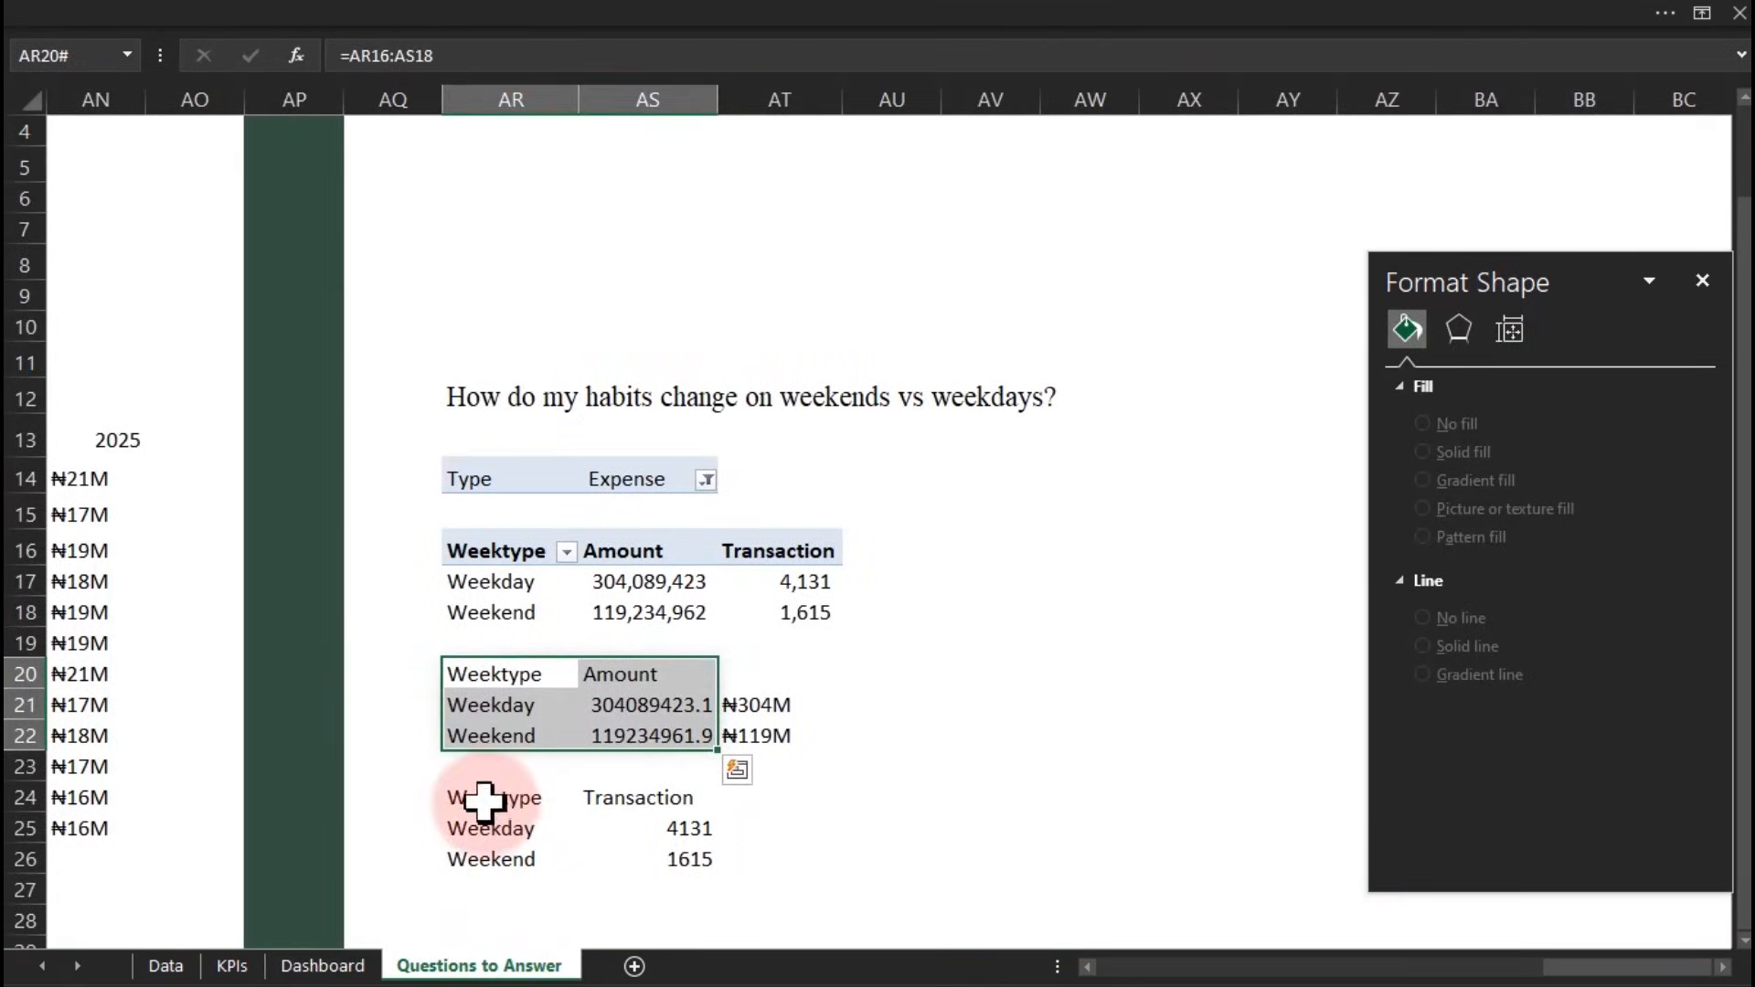
pyautogui.moveTo(470, 795); pyautogui.dragTo(634, 845)
pyautogui.click(548, 20)
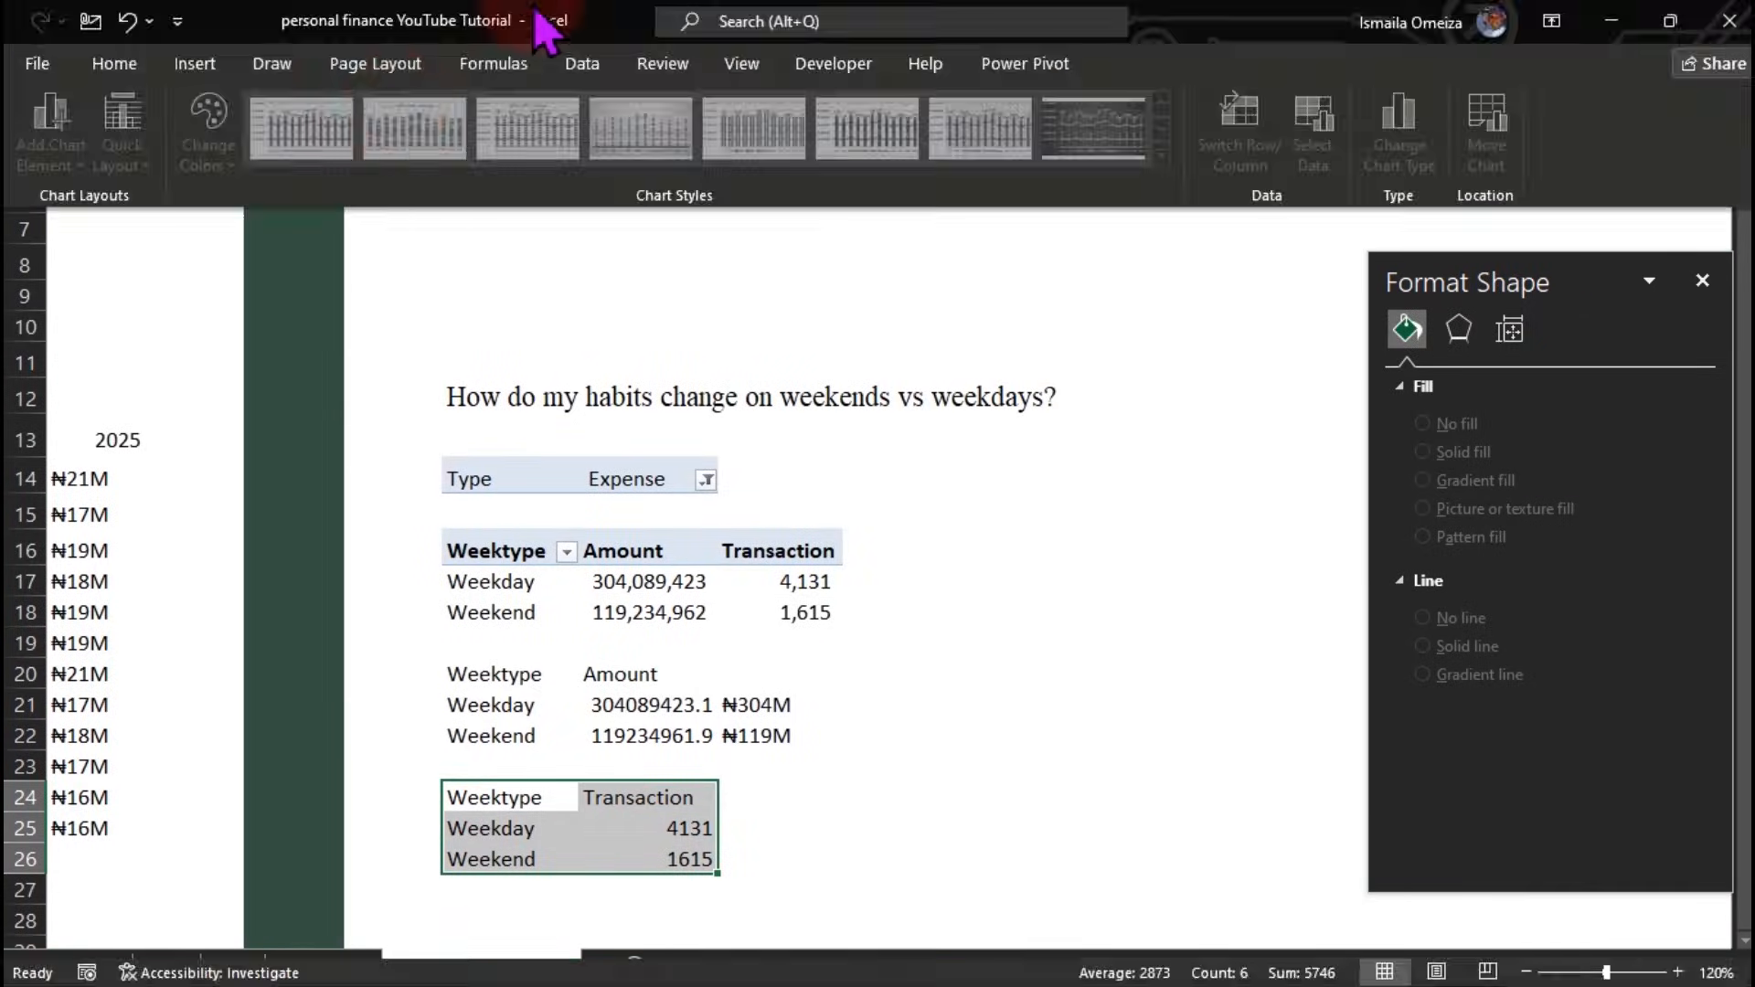
pyautogui.click(203, 65)
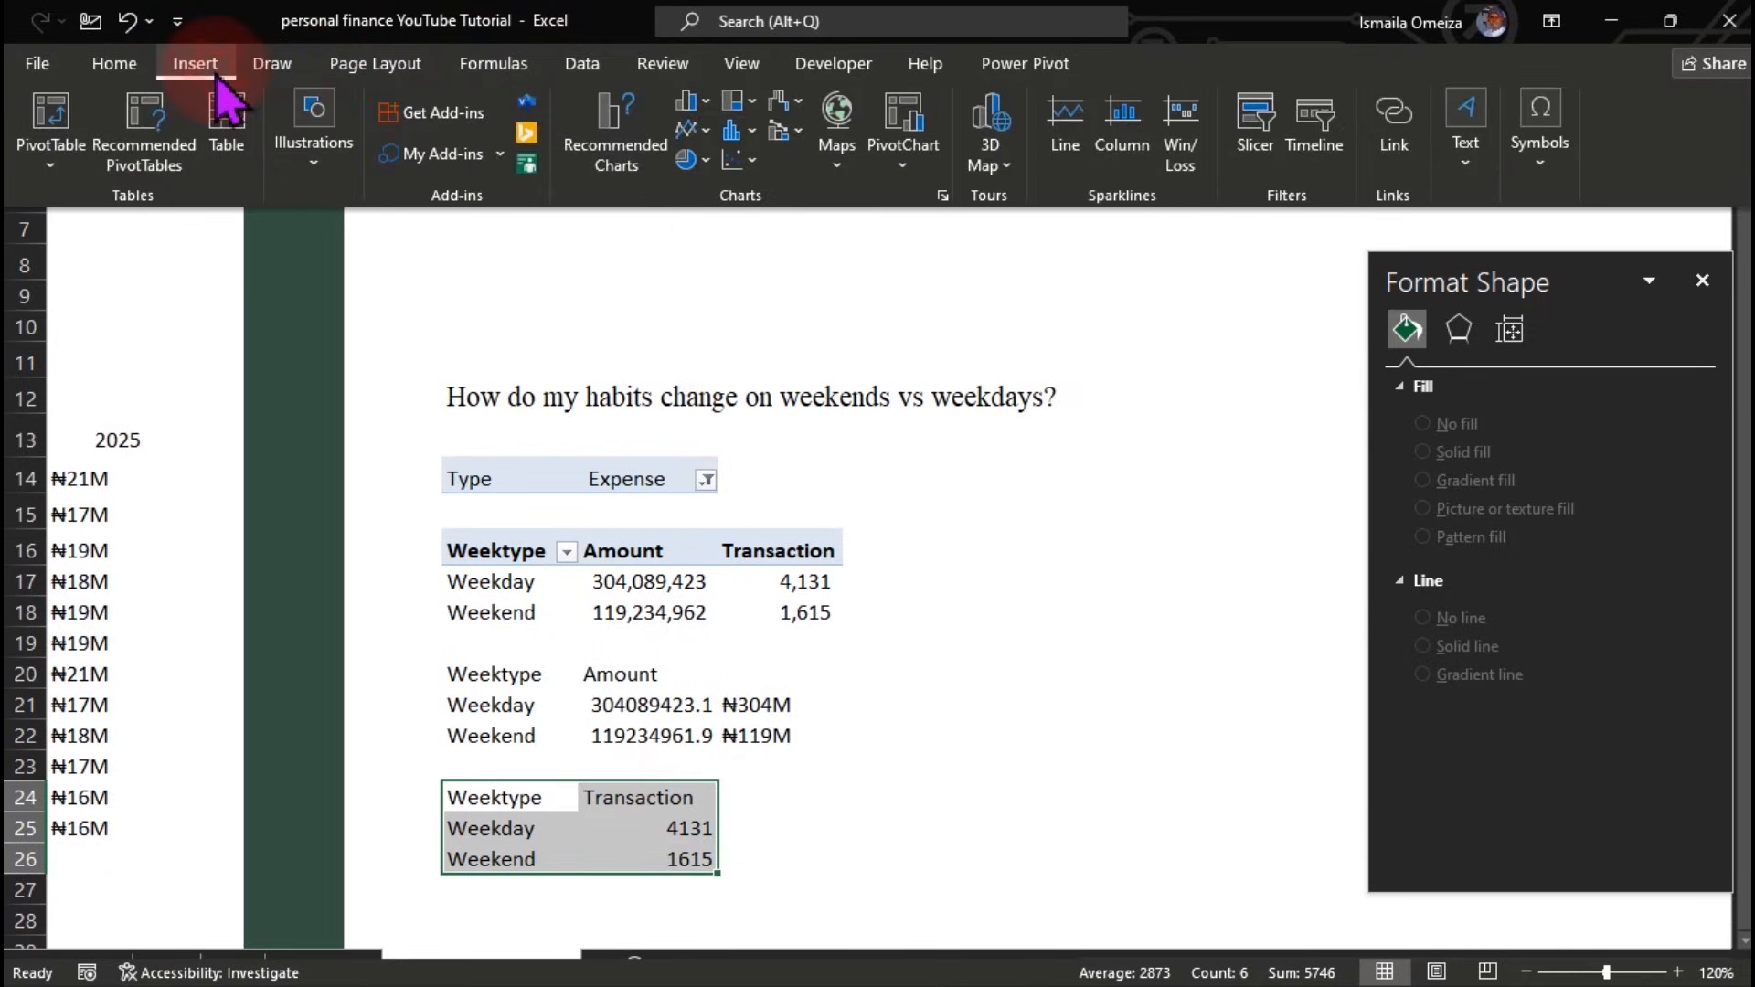
pyautogui.click(702, 108)
pyautogui.click(717, 461)
pyautogui.click(672, 664)
# Put the transaction chart's vertical axis categories in reverse order
pyautogui.click(576, 630)
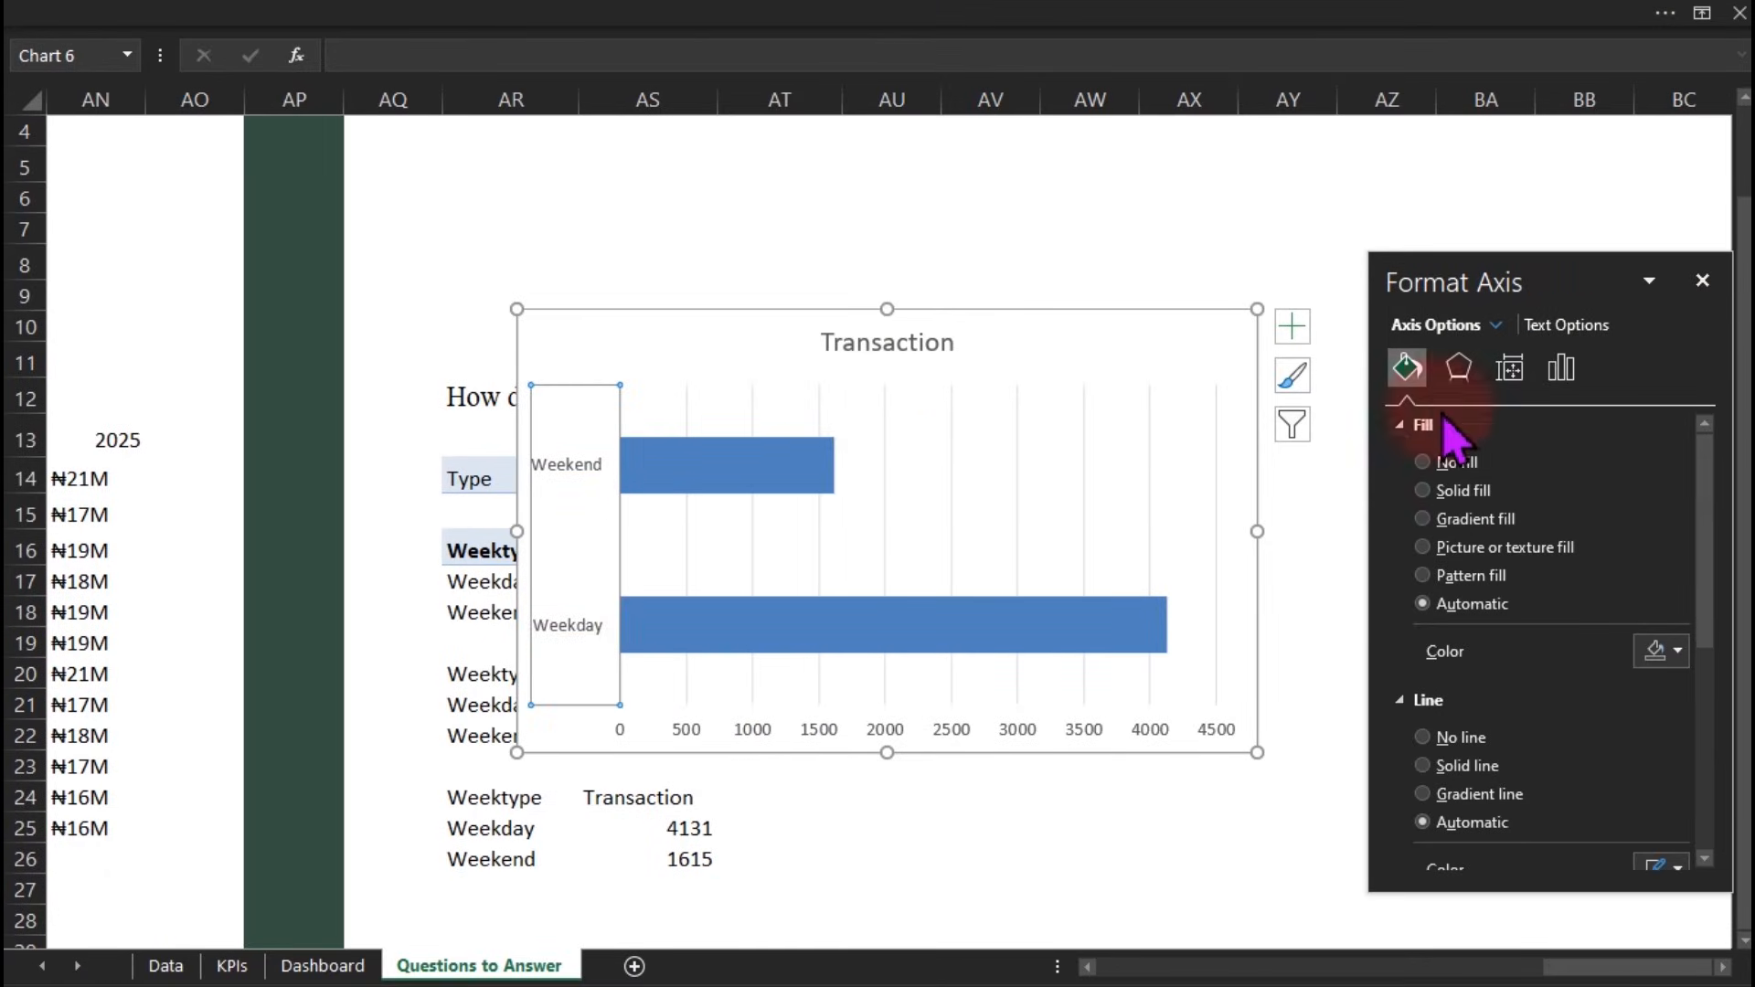
pyautogui.click(1563, 370)
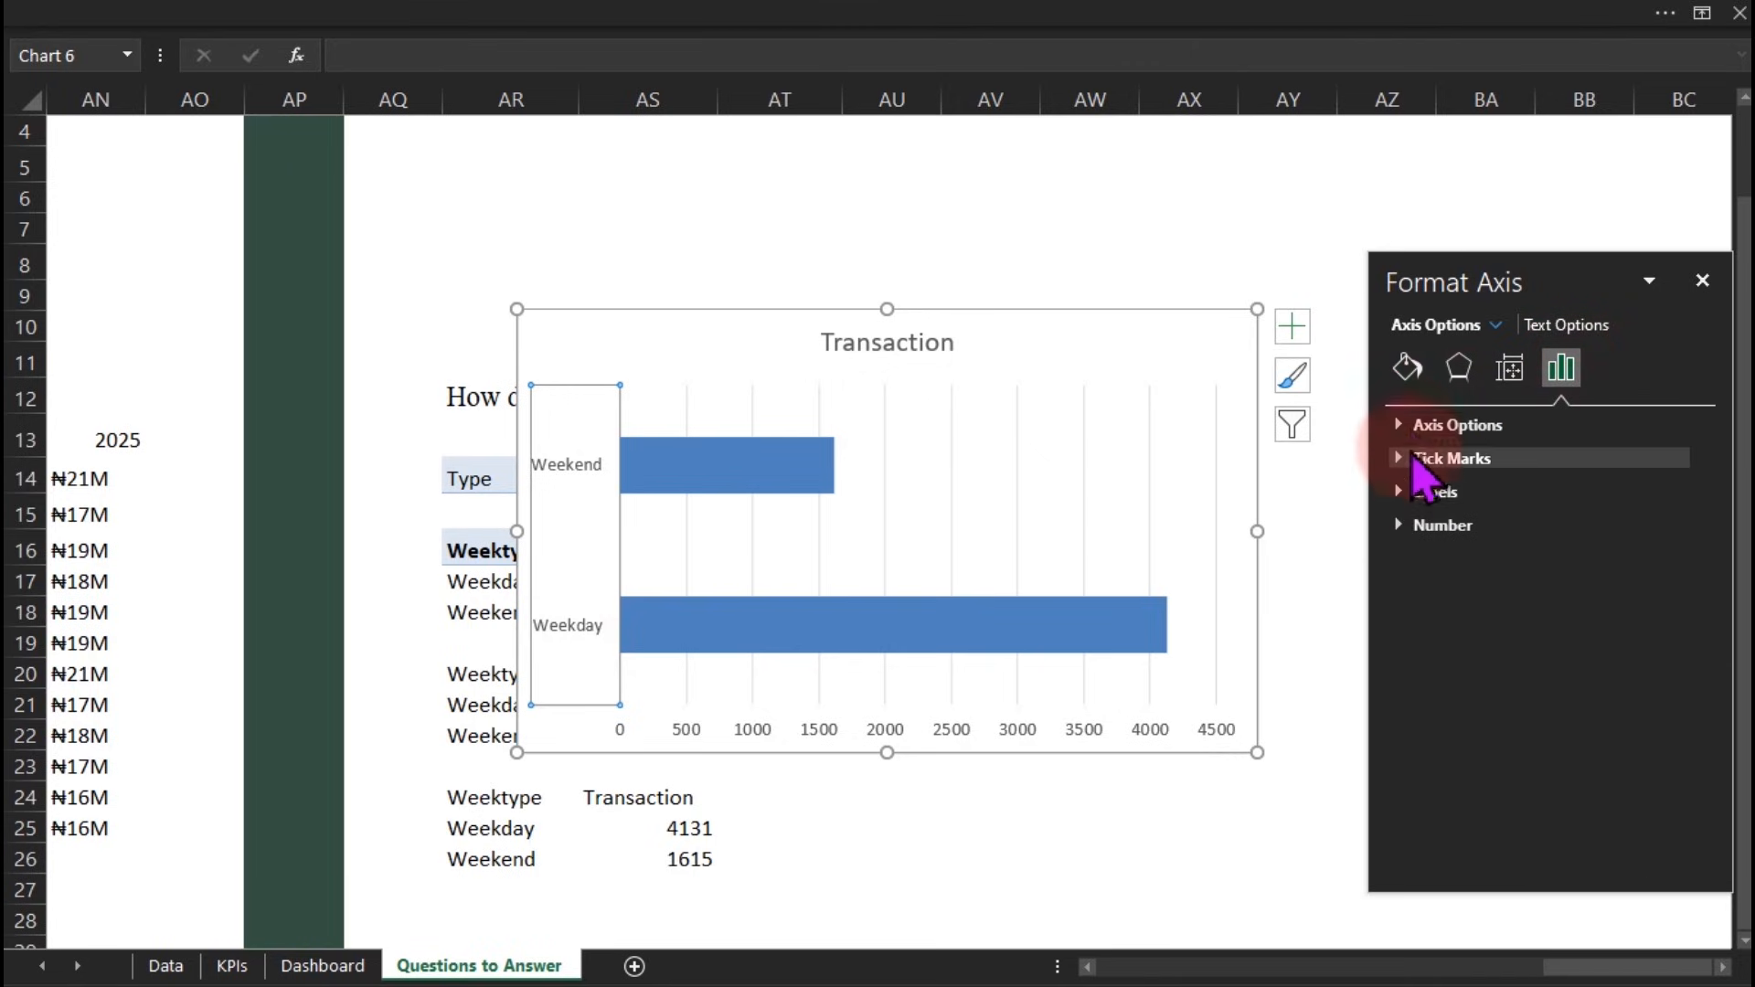
pyautogui.click(1412, 425)
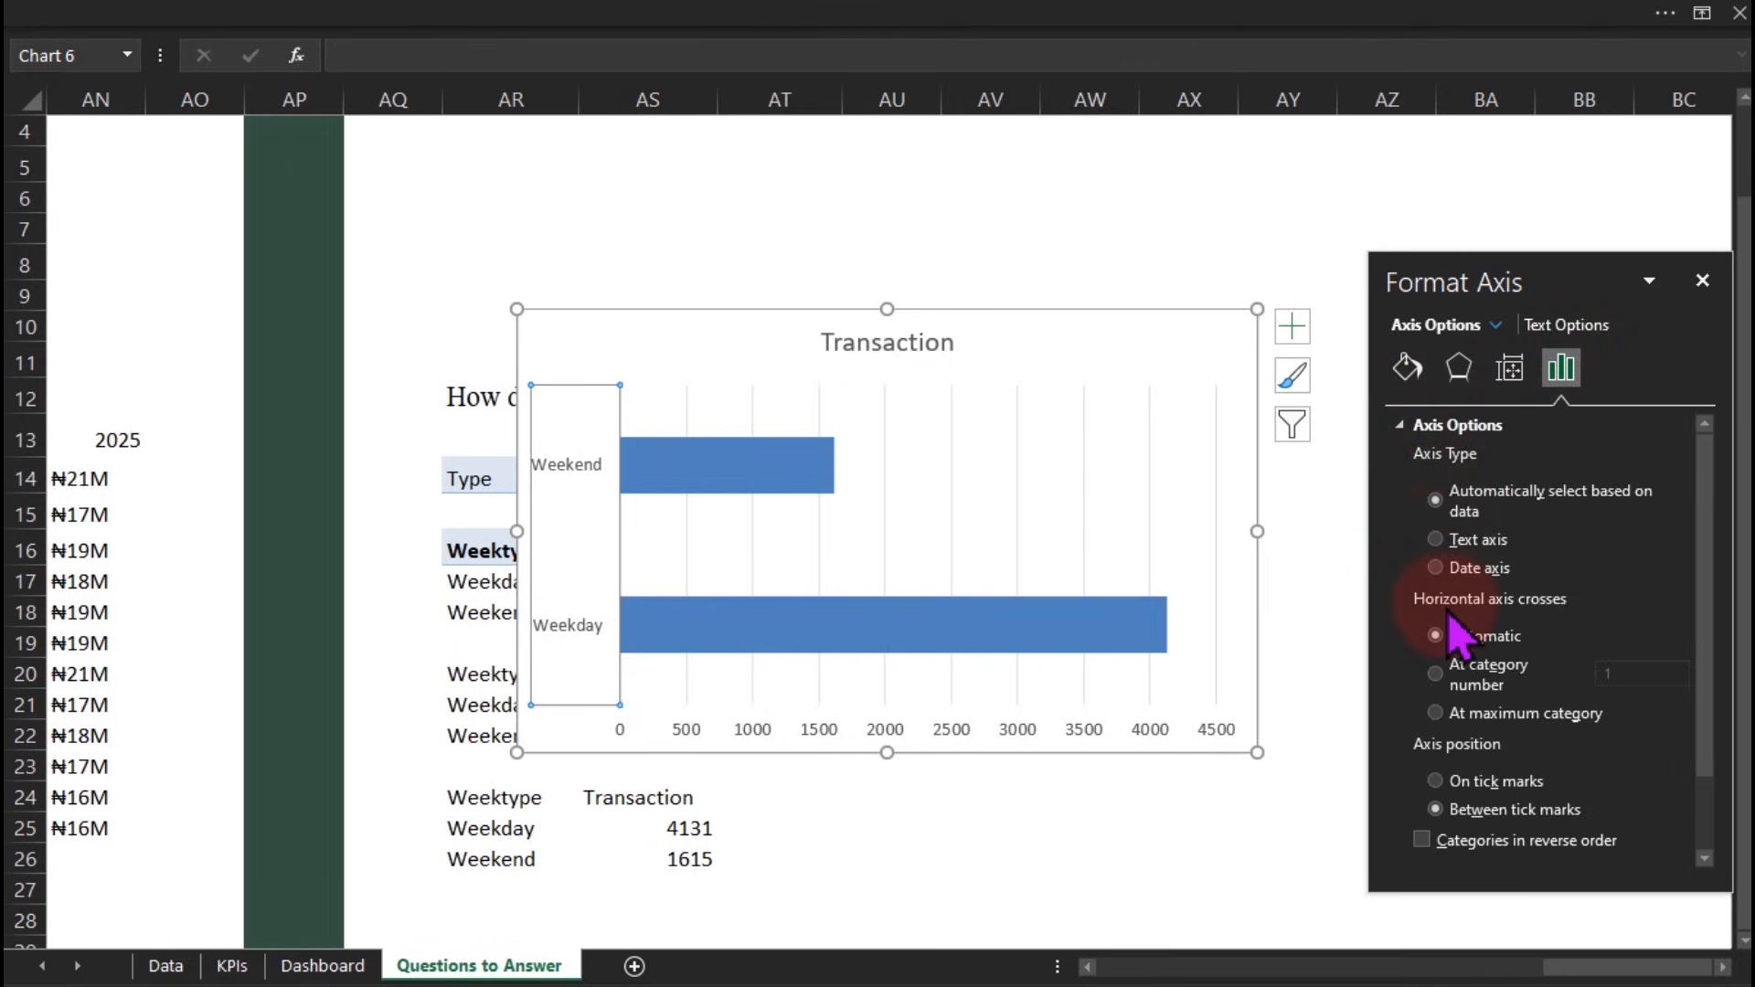
pyautogui.click(1433, 842)
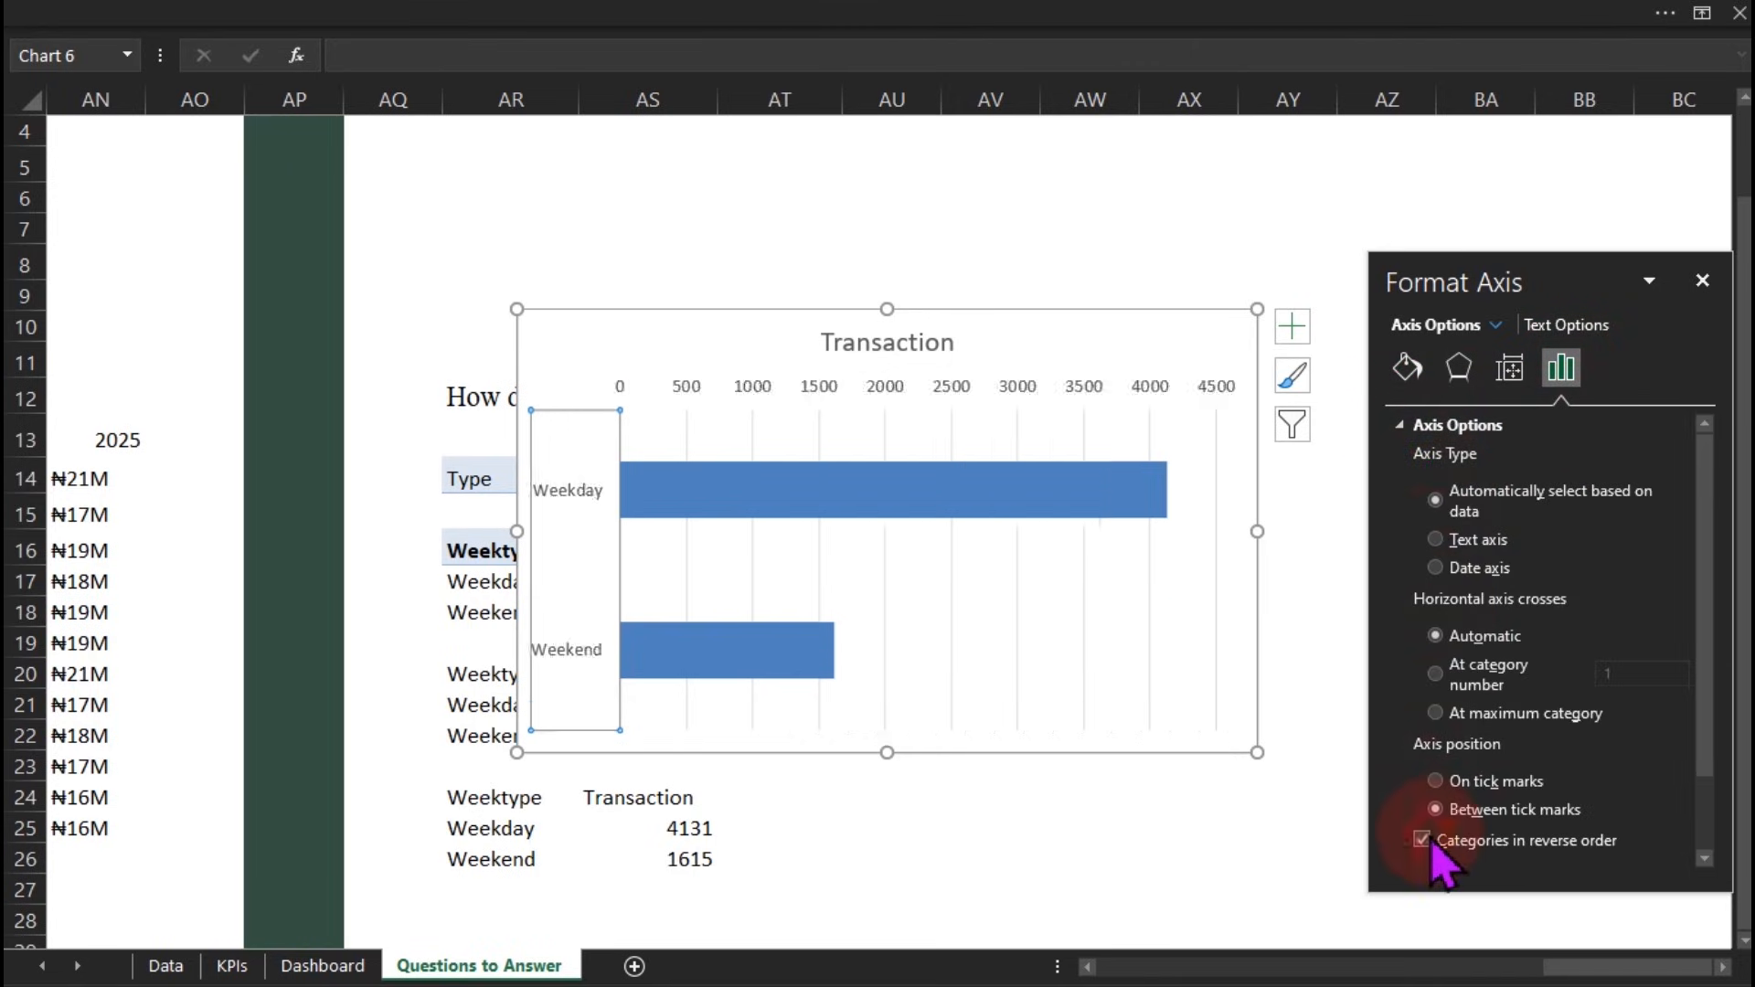
# Delete the transaction chart's horizontal value axis, title and vertical gridlines
pyautogui.click(1151, 388)
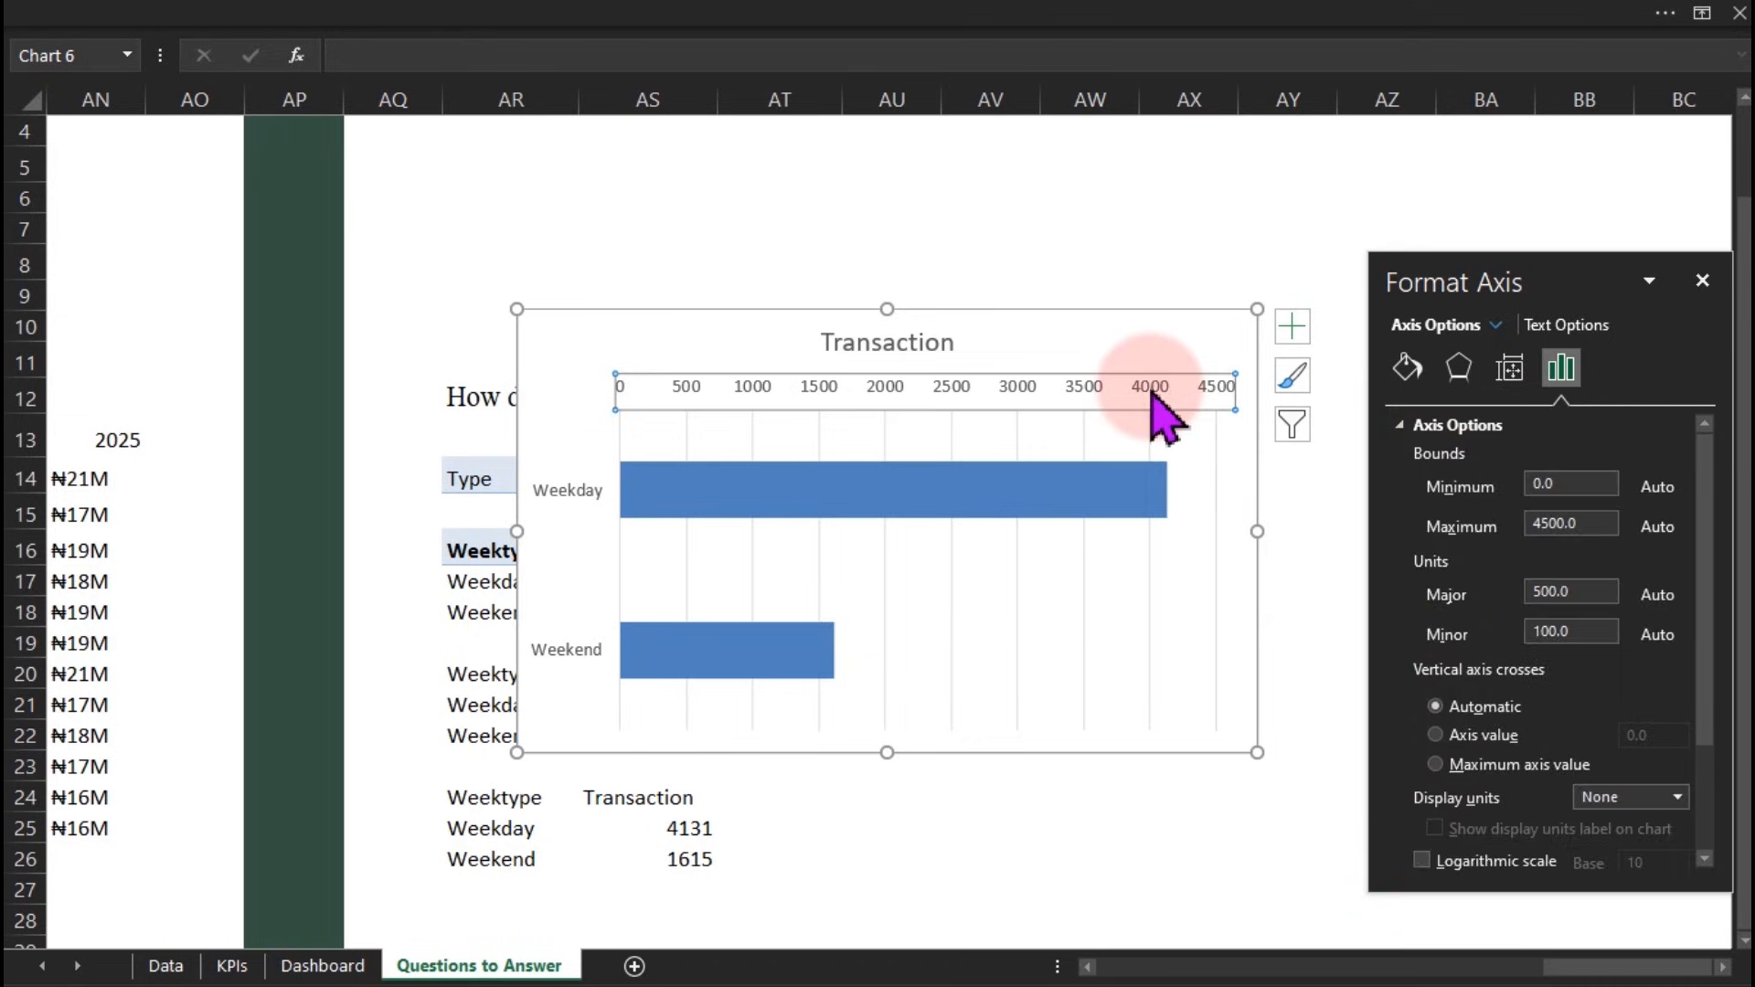
pyautogui.press('Delete')
pyautogui.click(905, 345)
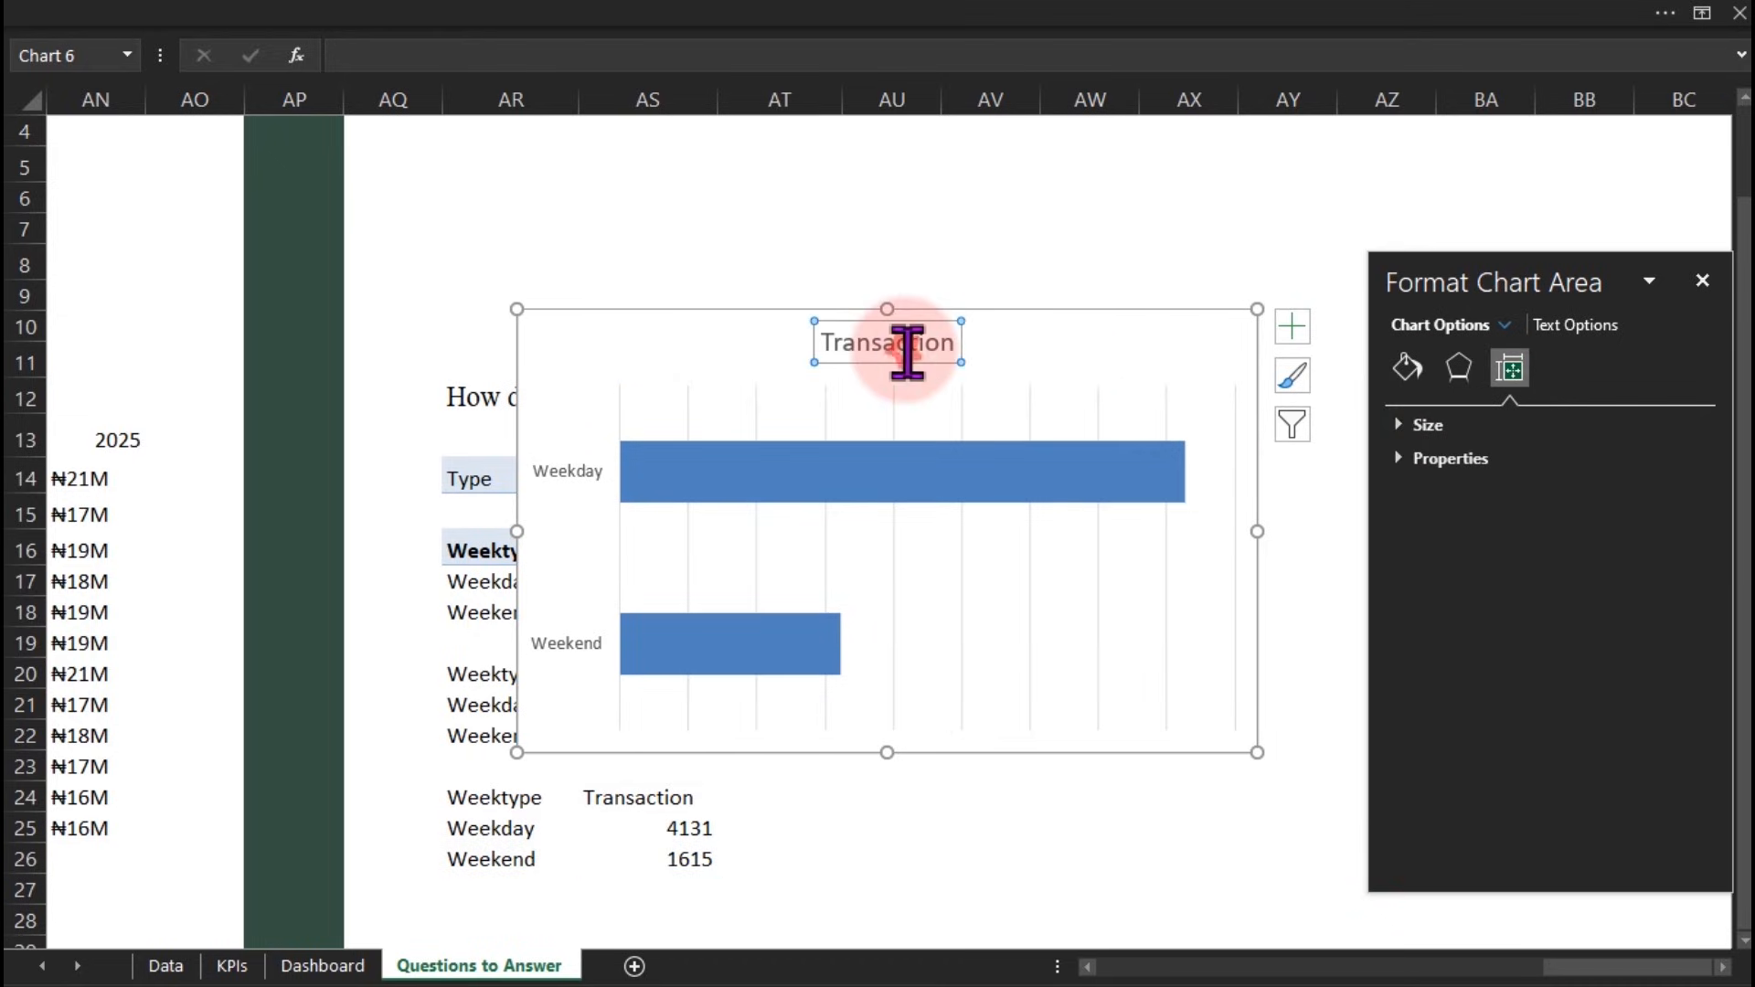
pyautogui.press('Delete')
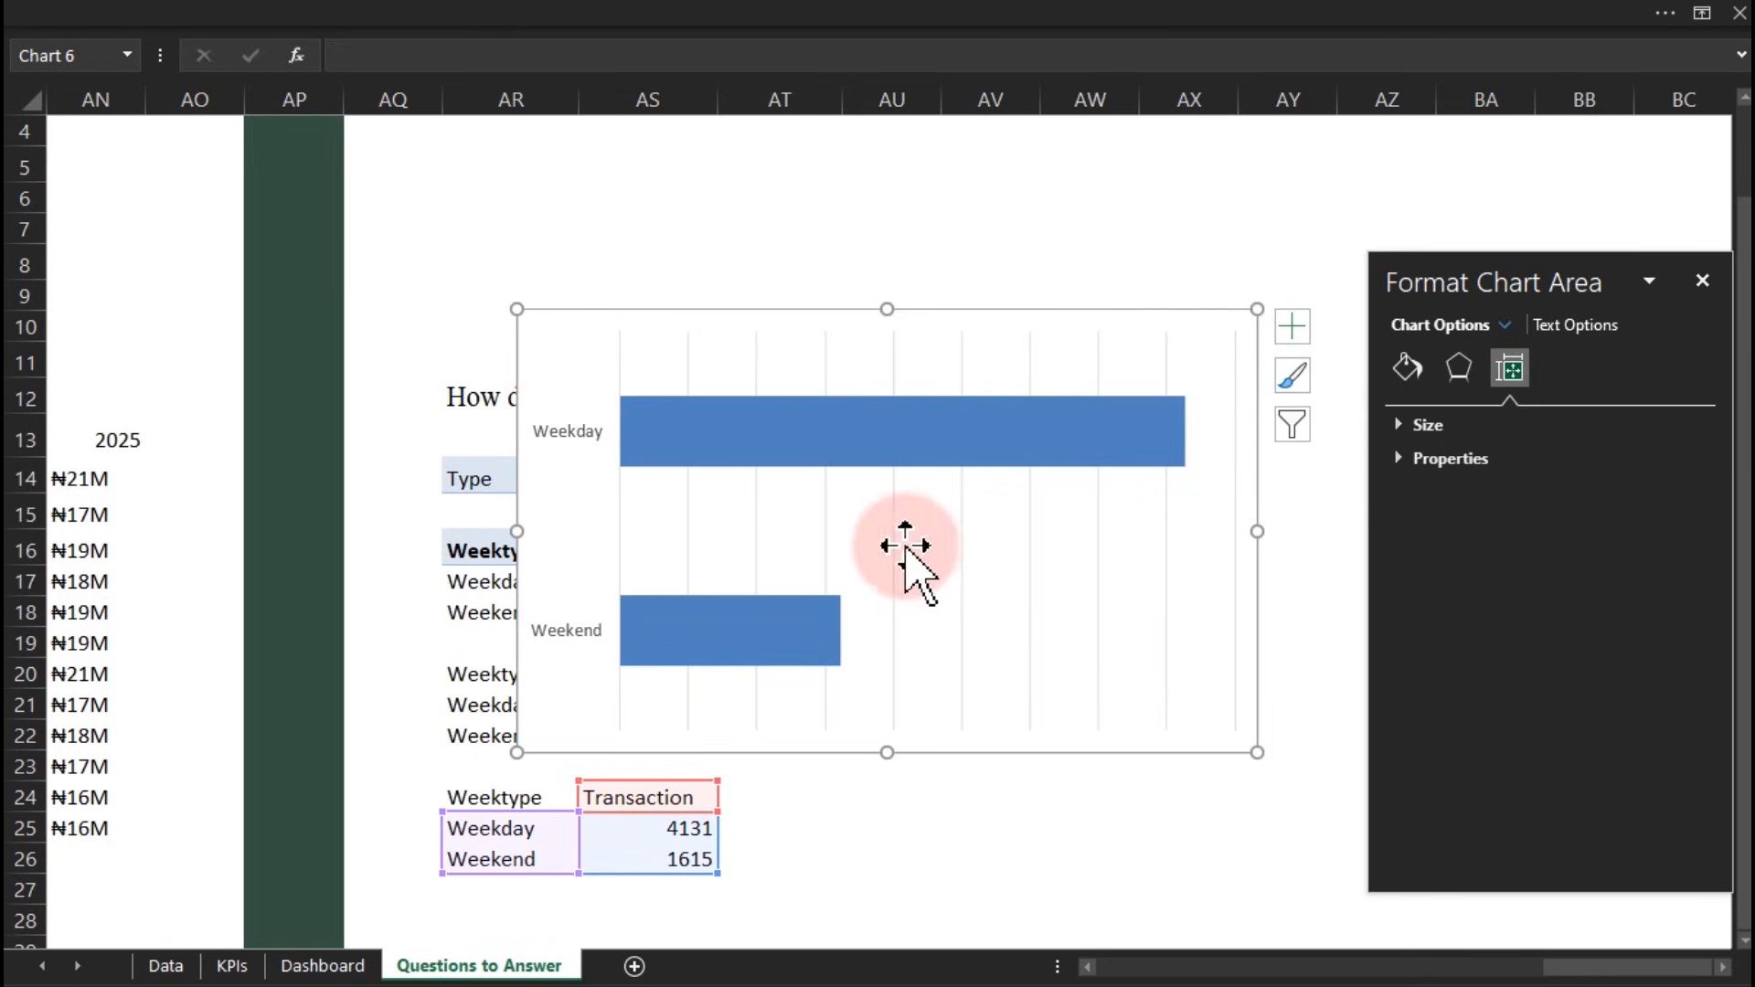
pyautogui.click(896, 548)
pyautogui.press('Delete')
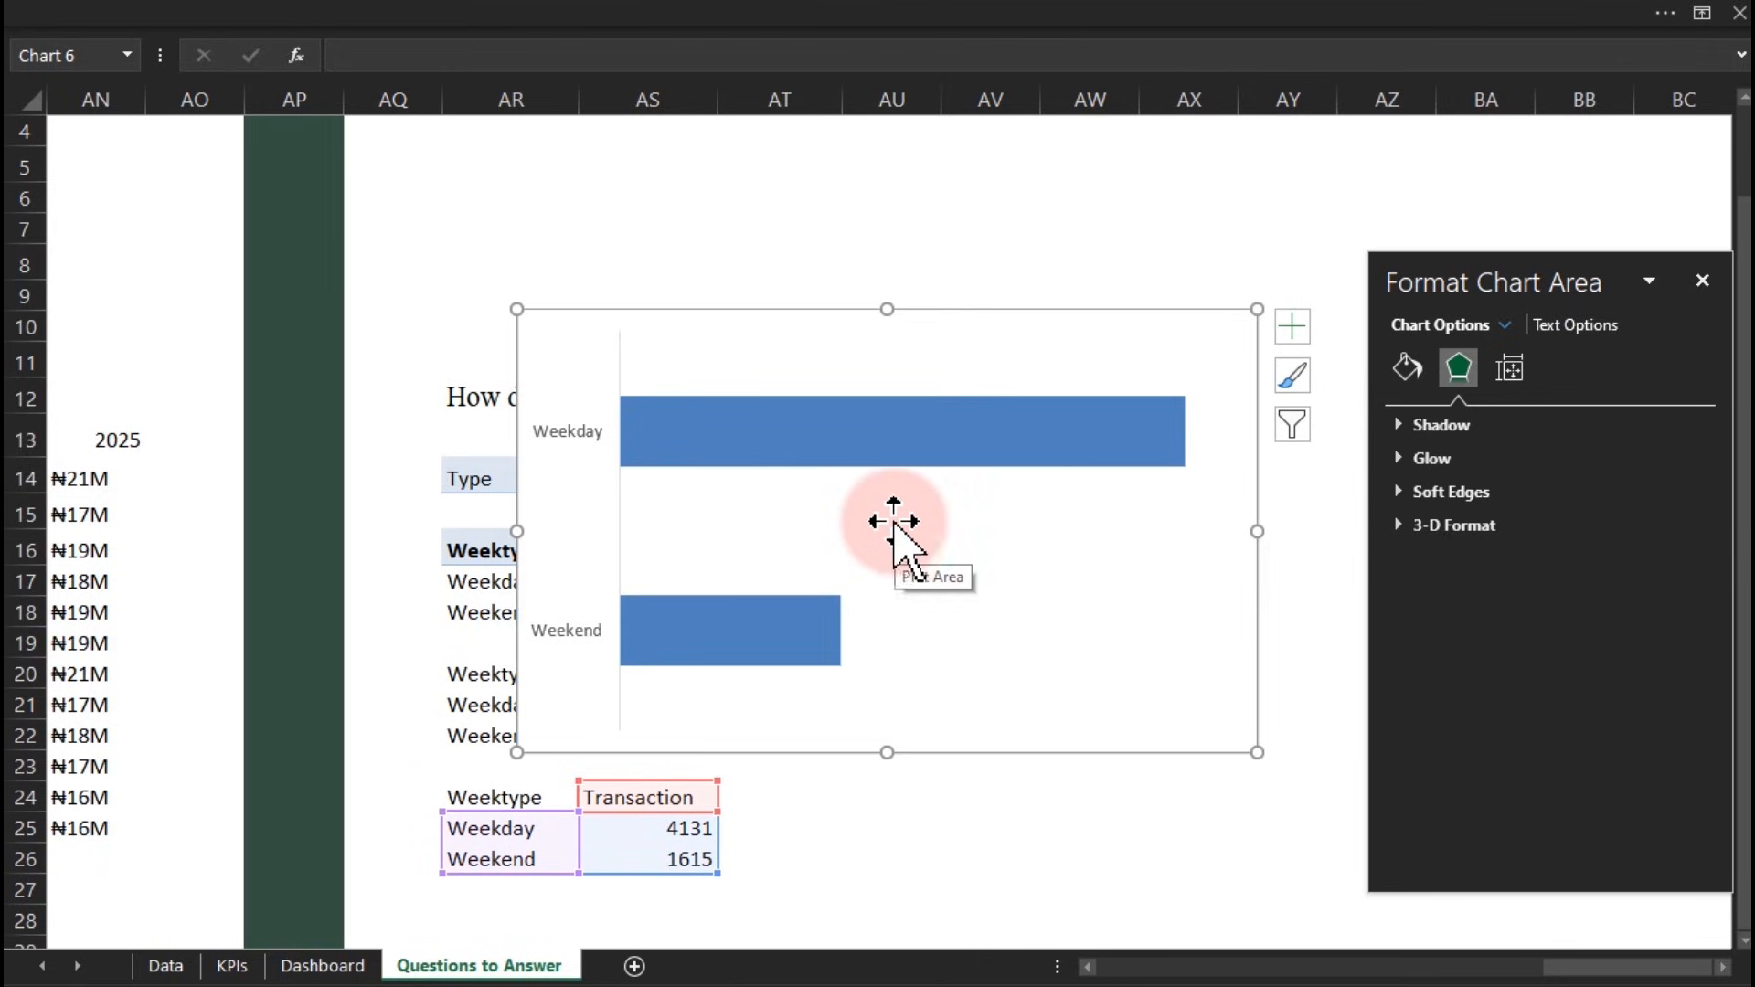
# Try to enter a SORT formula in cell AU7
pyautogui.click(849, 219)
pyautogui.write('=')
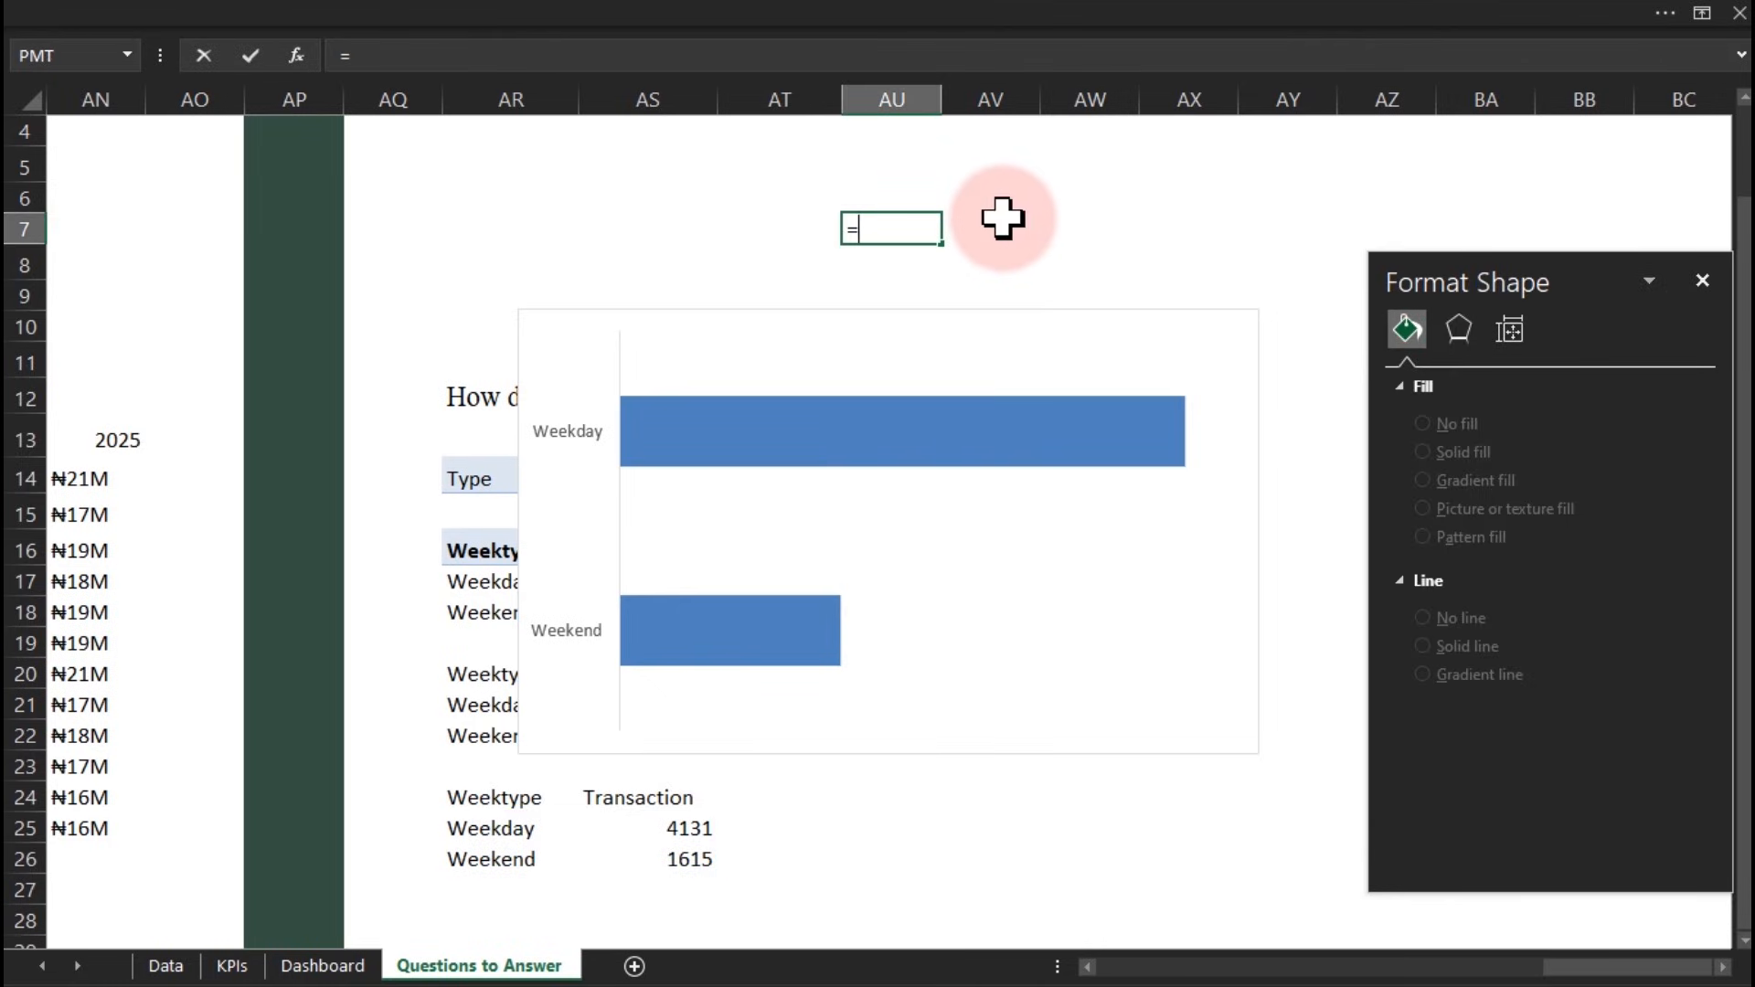
pyautogui.write('sor')
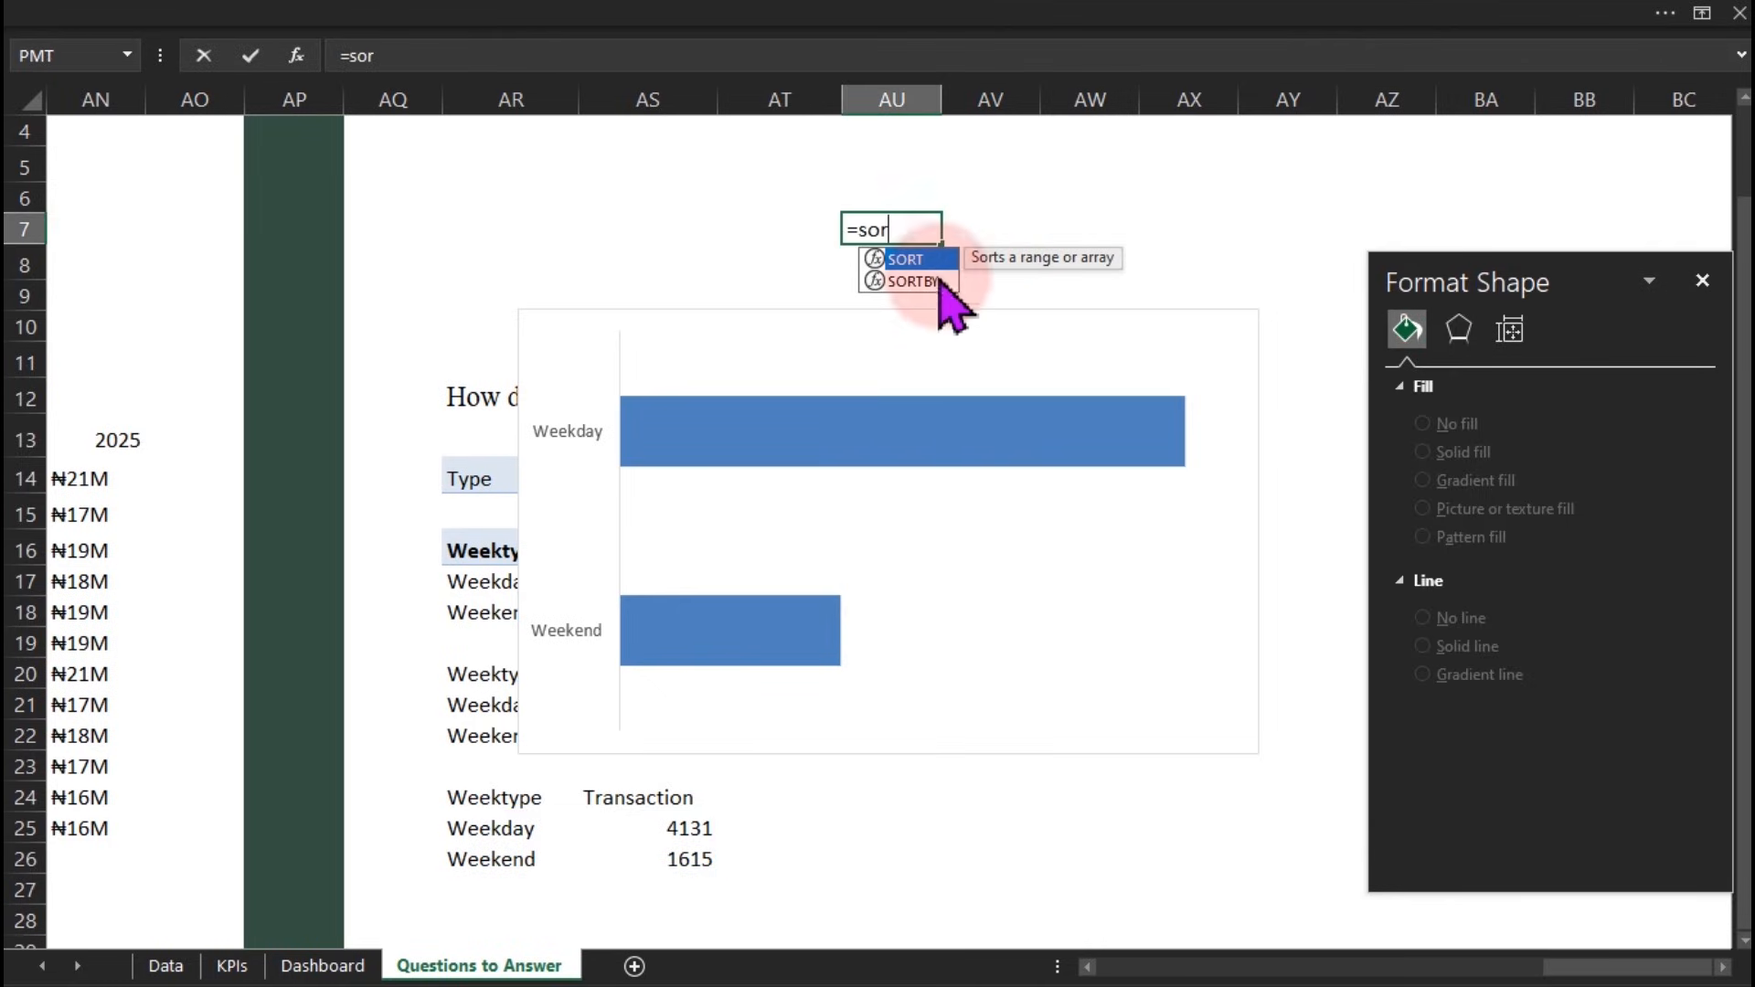
pyautogui.press('Escape')
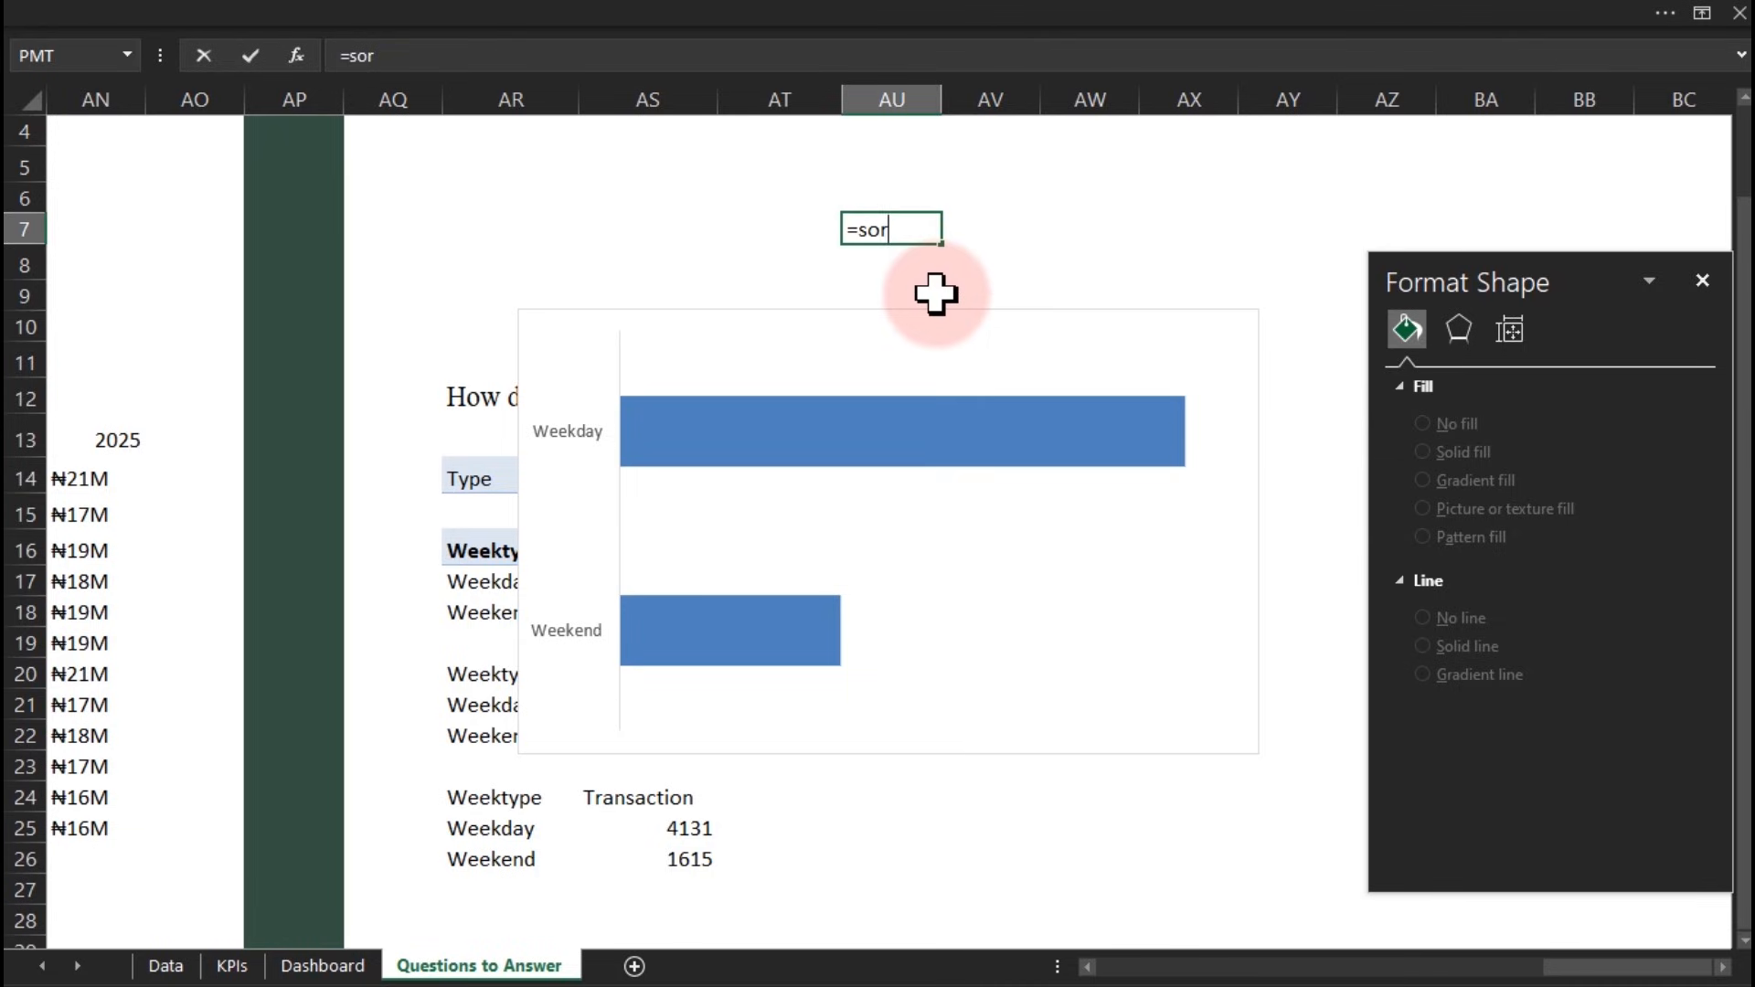
# Shrink the transaction bar chart to sit beside the summary tables, spanning about columns AU to AY and rows 12 to 20
pyautogui.click(930, 521)
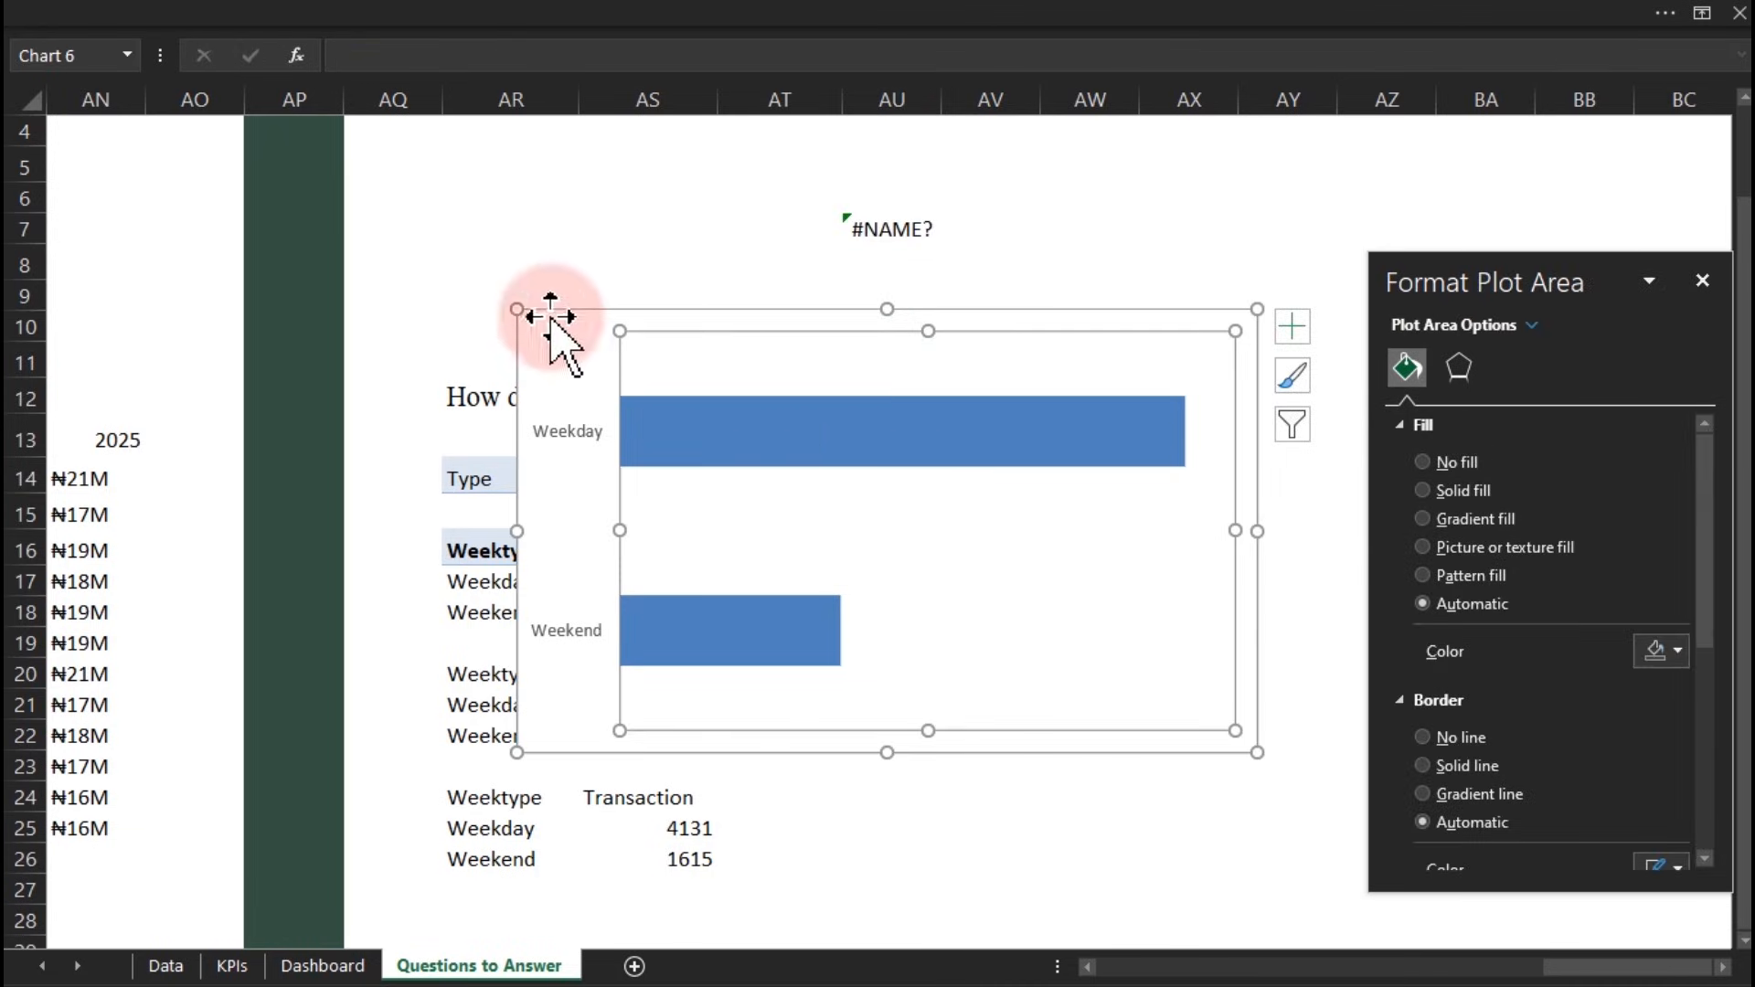
pyautogui.moveTo(519, 308); pyautogui.dragTo(852, 410)
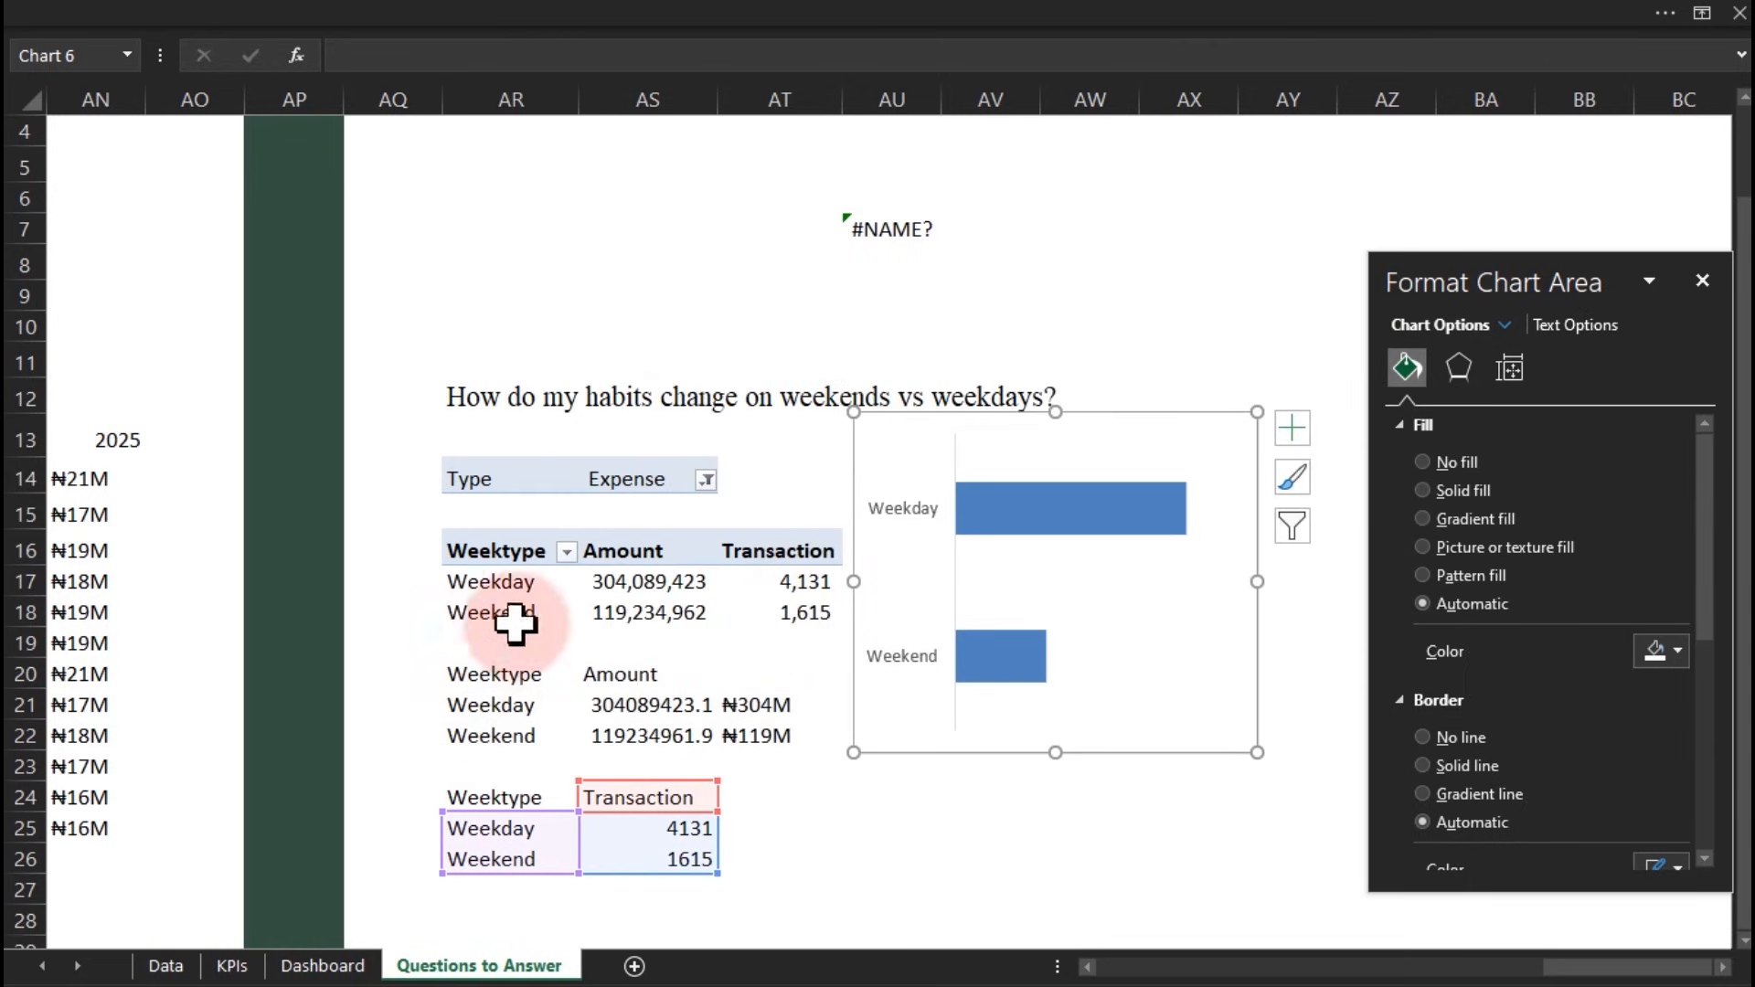
pyautogui.moveTo(739, 588)
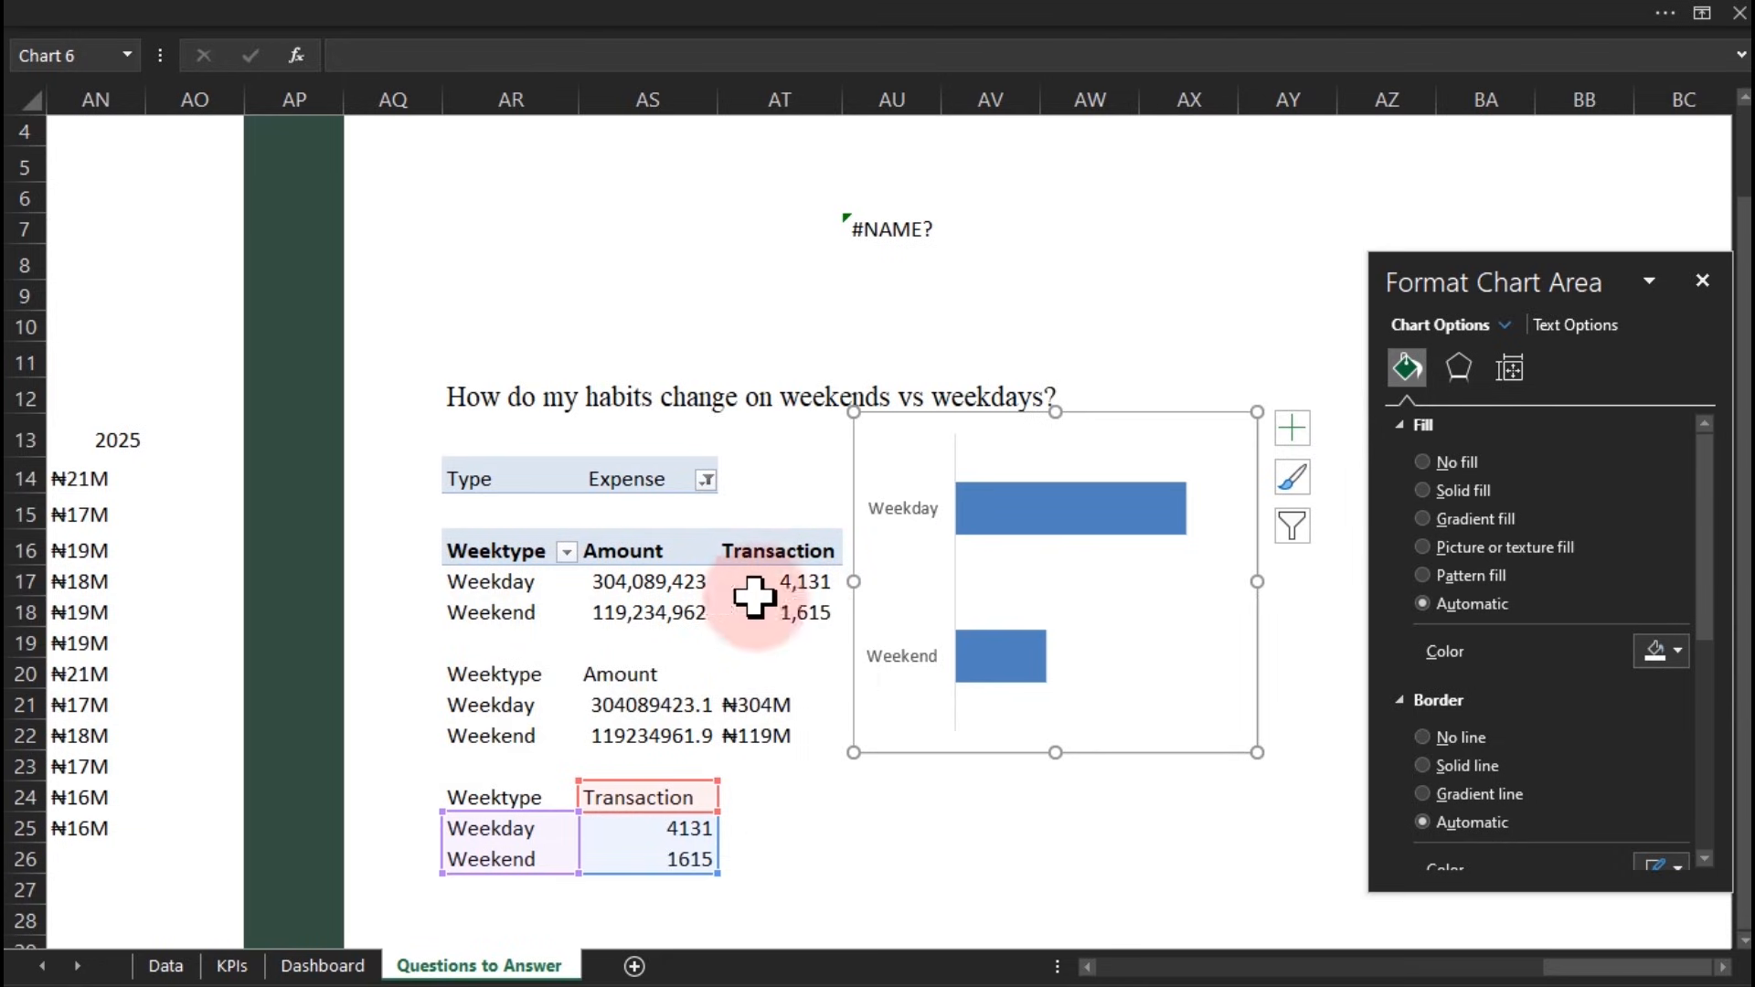
pyautogui.moveTo(667, 583)
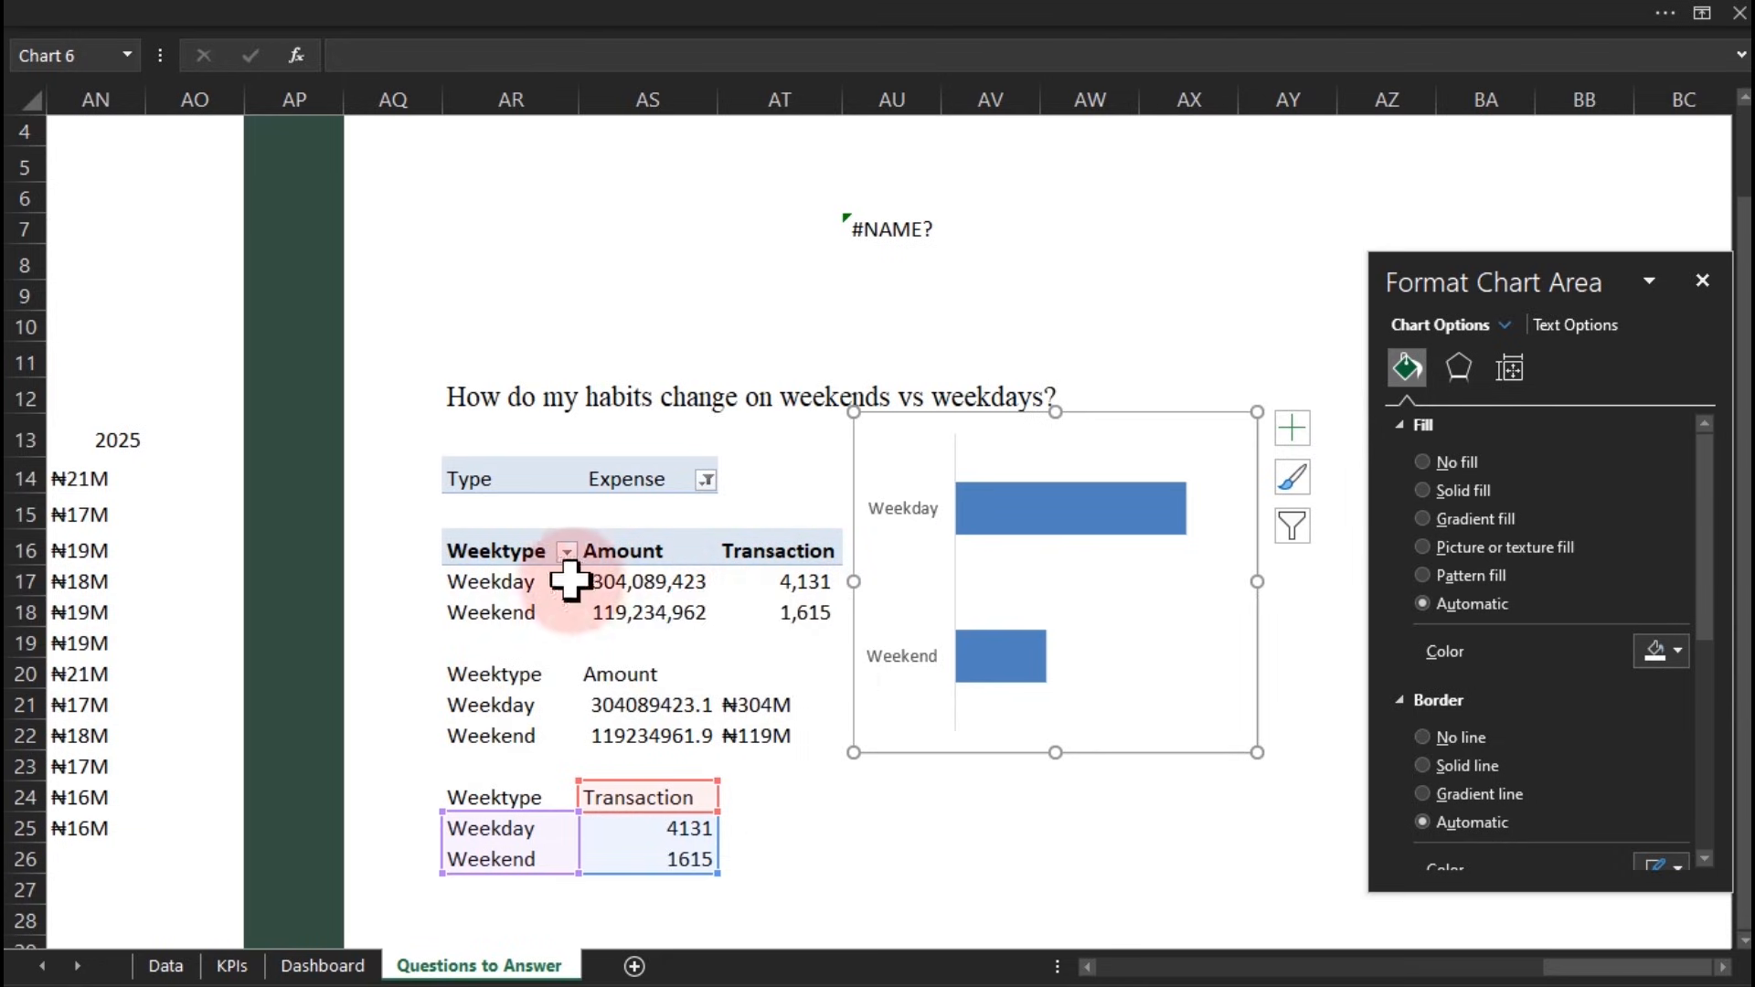
pyautogui.moveTo(645, 553)
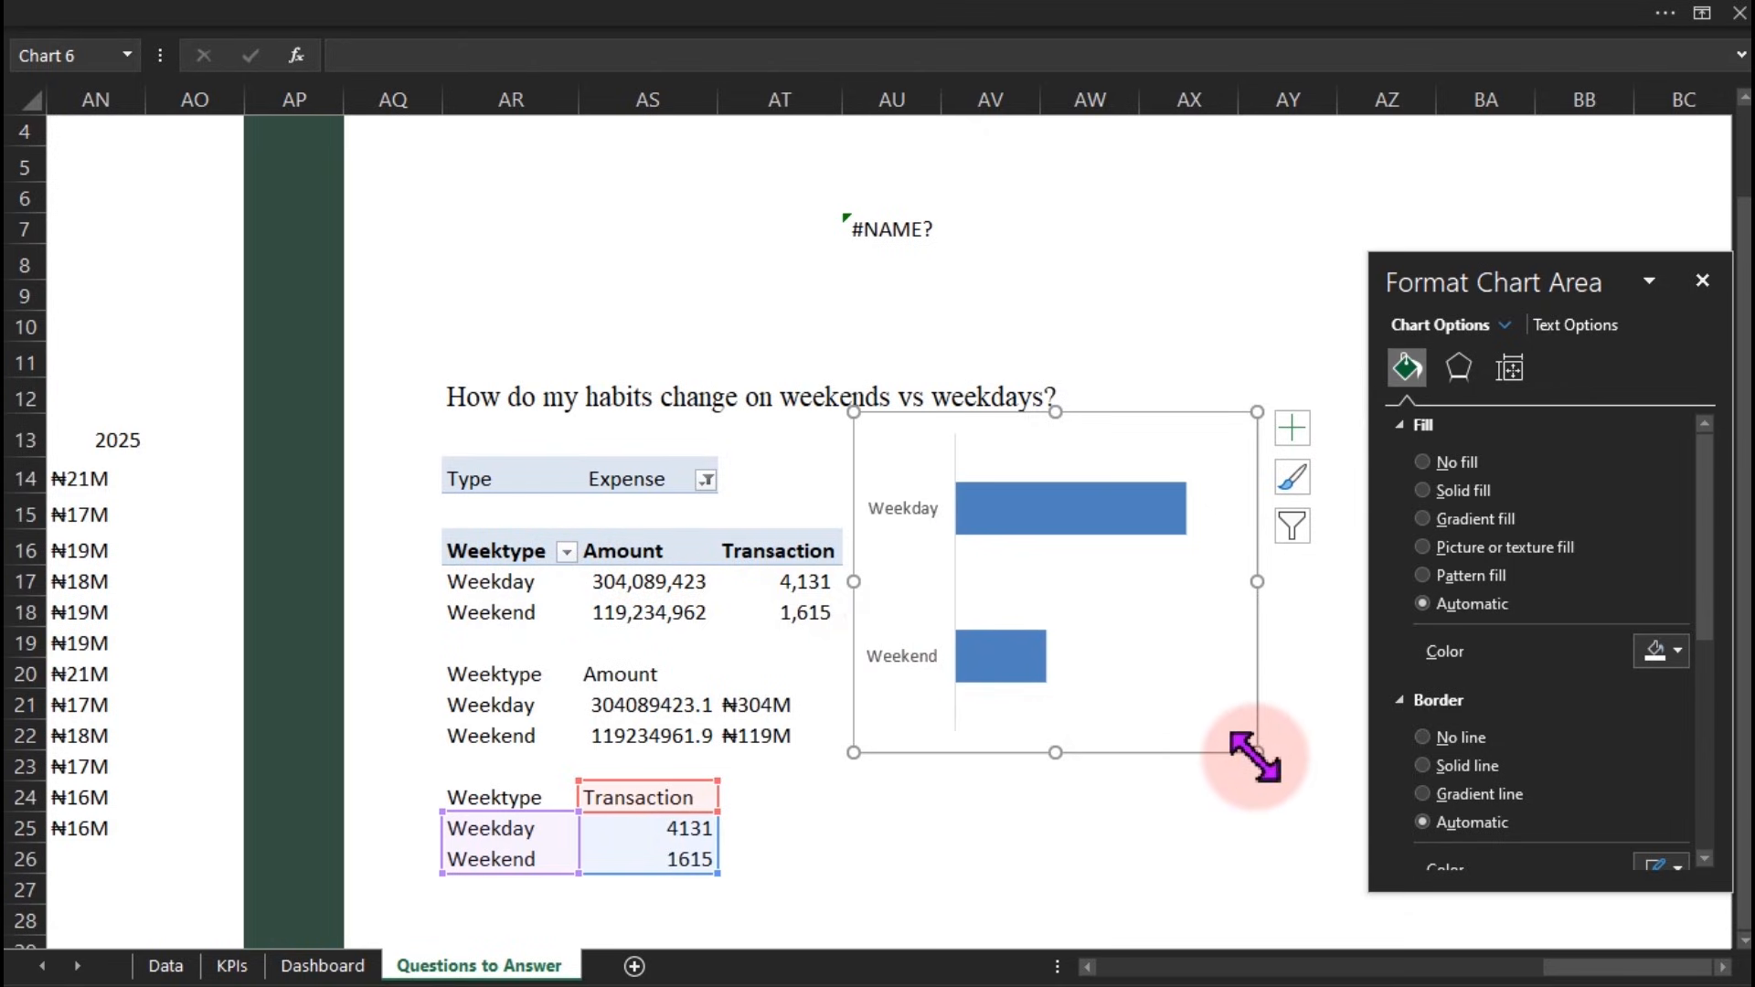
pyautogui.moveTo(1258, 759); pyautogui.dragTo(1252, 674)
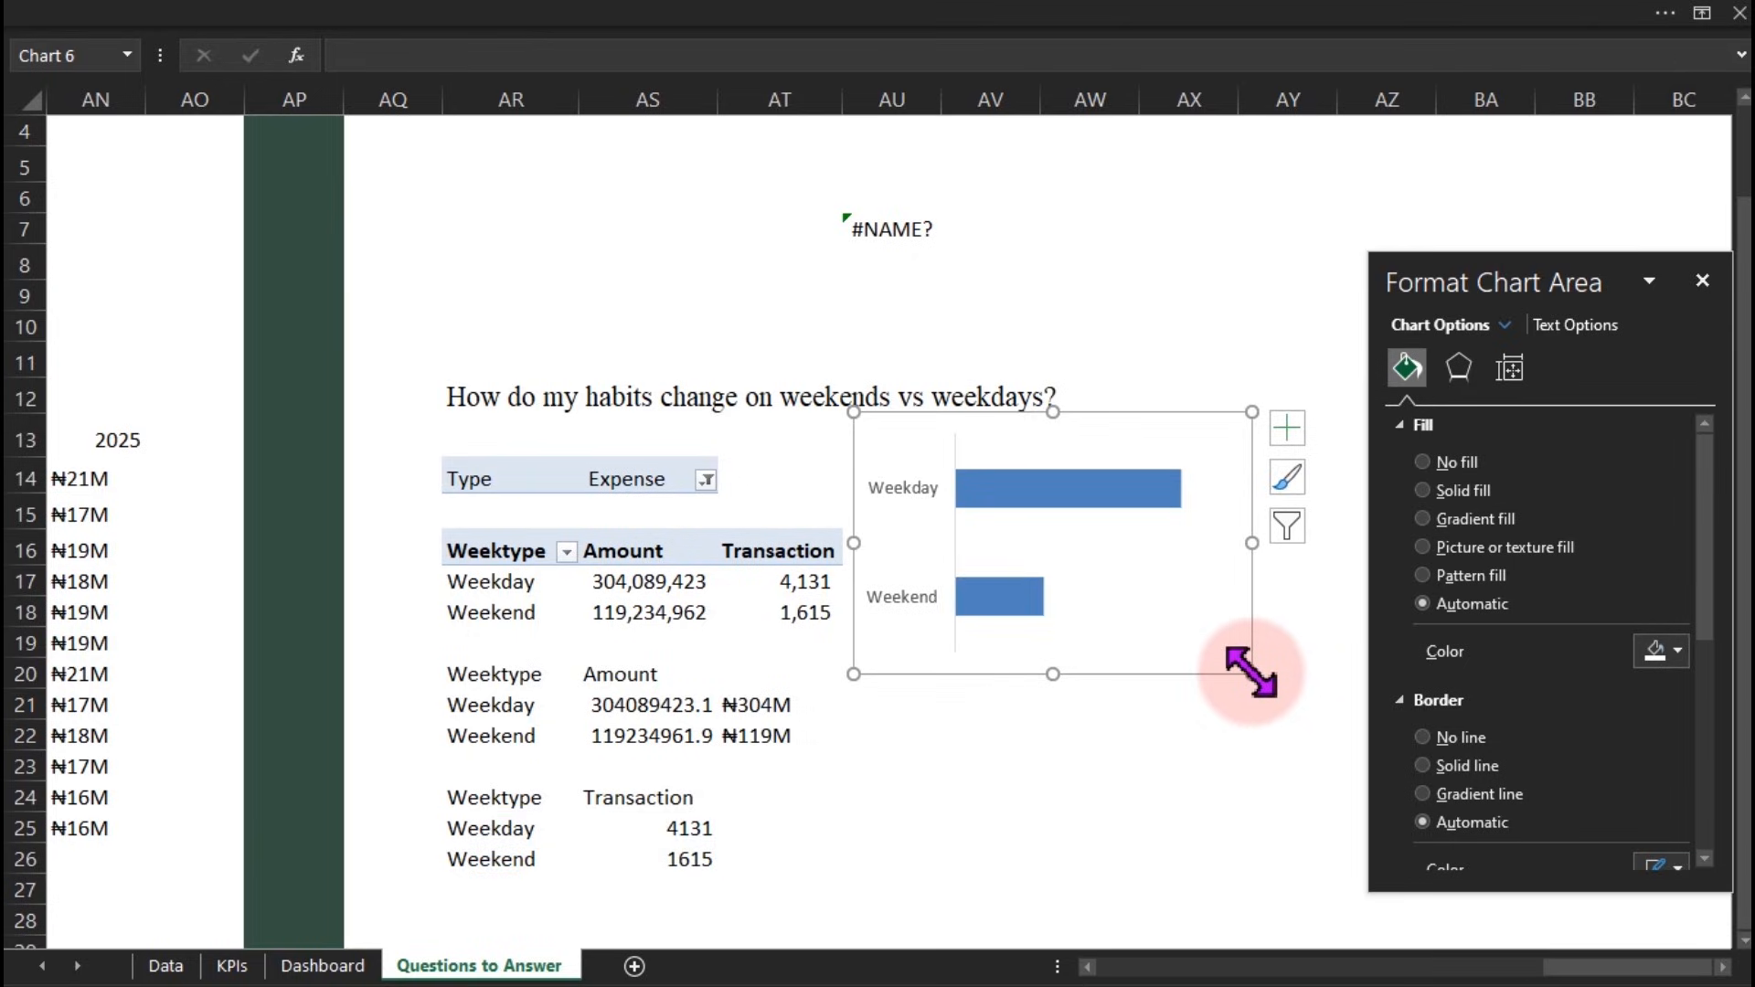
# Move the transaction bar chart from the questions sheet into the Dashboard's spending-habits card, beside the expense amount chart
pyautogui.press('Delete')
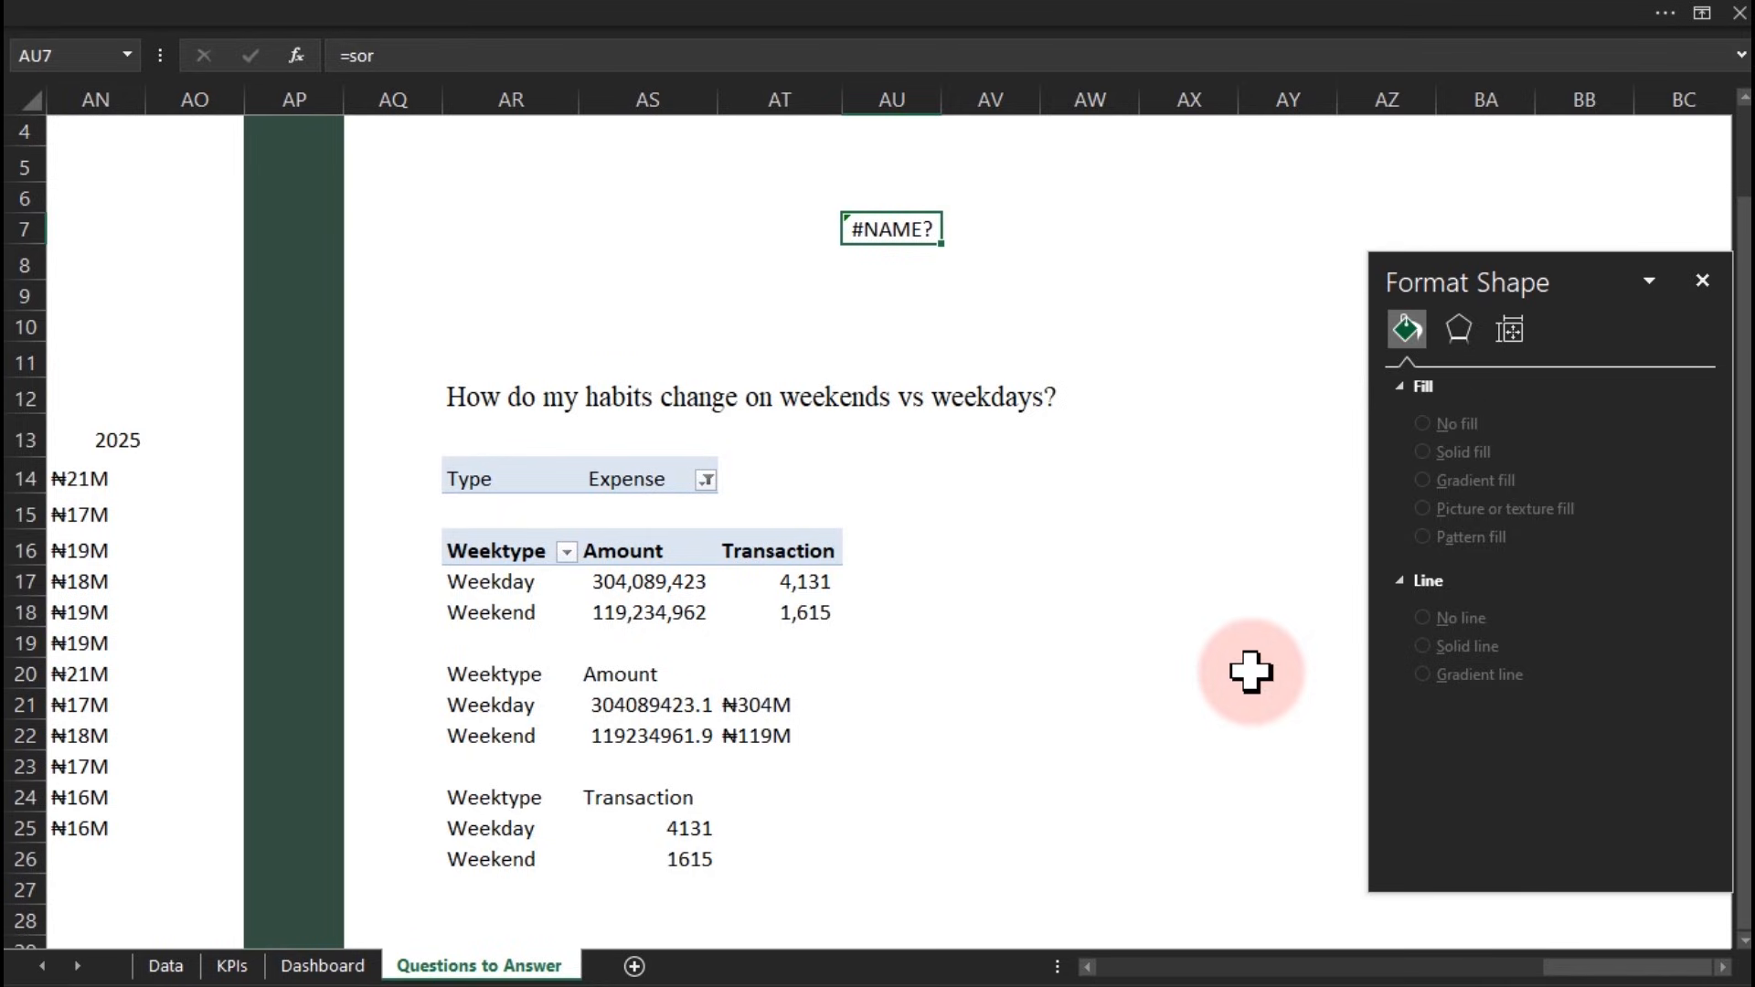
pyautogui.click(322, 966)
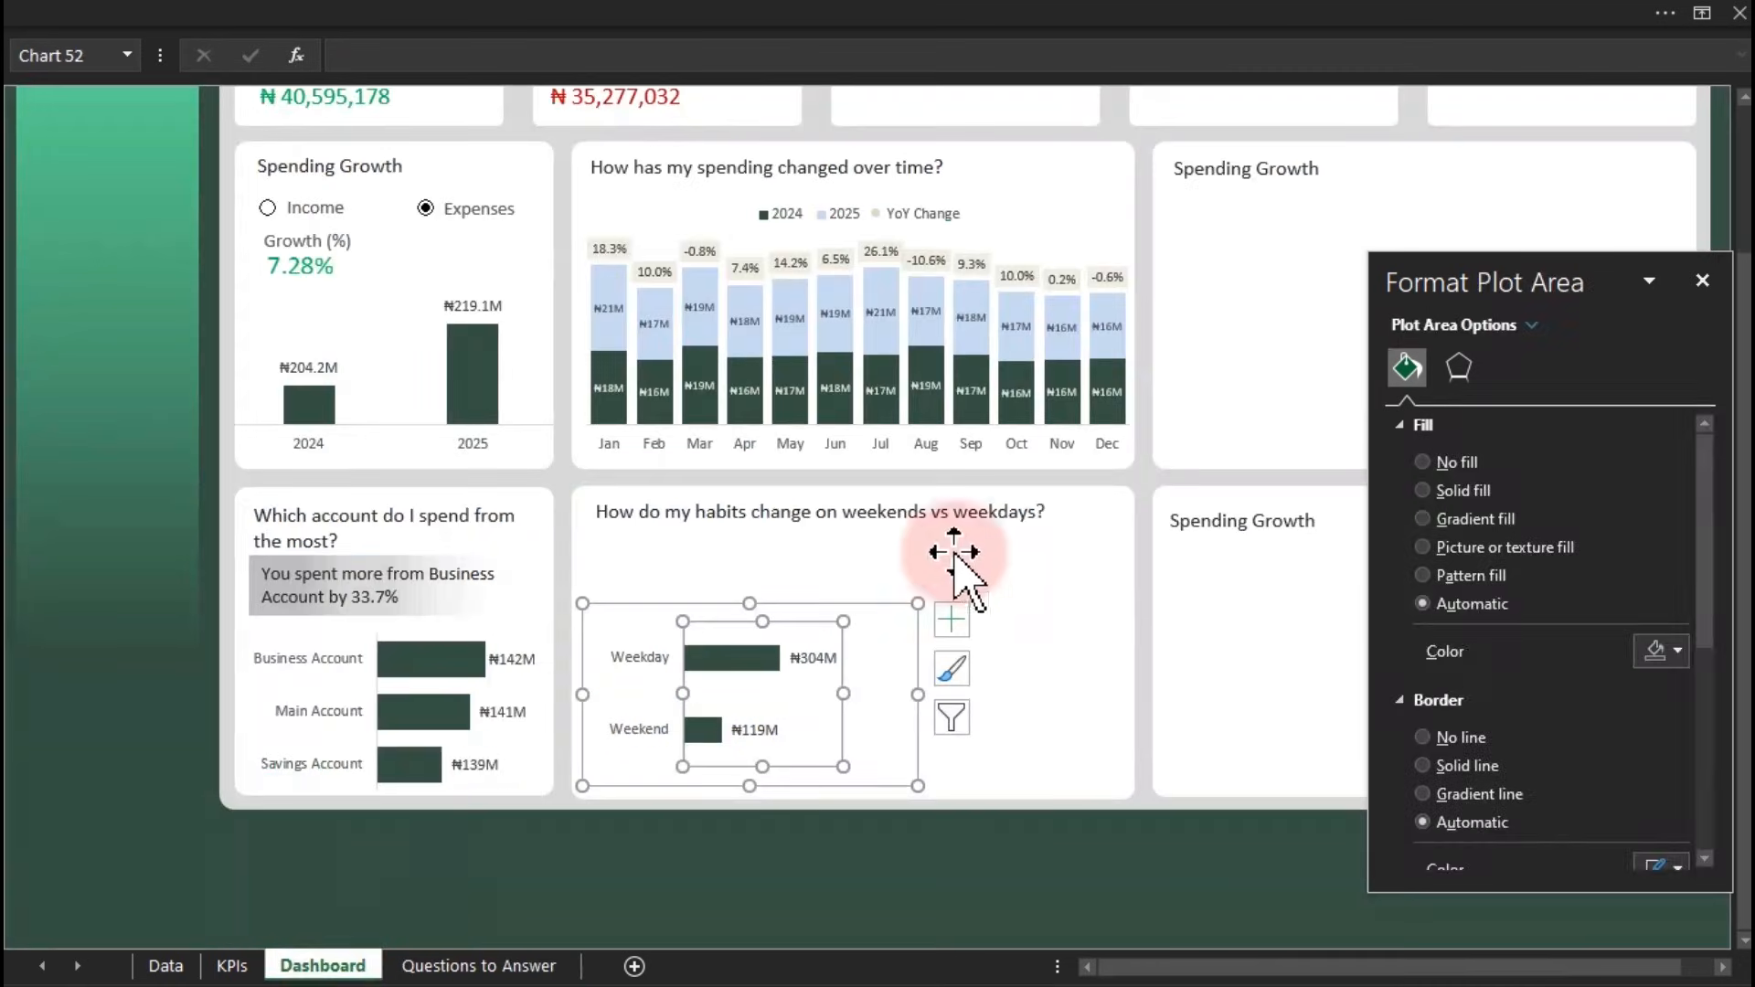
pyautogui.click(1042, 864)
pyautogui.hotkey('ctrl', 'v')
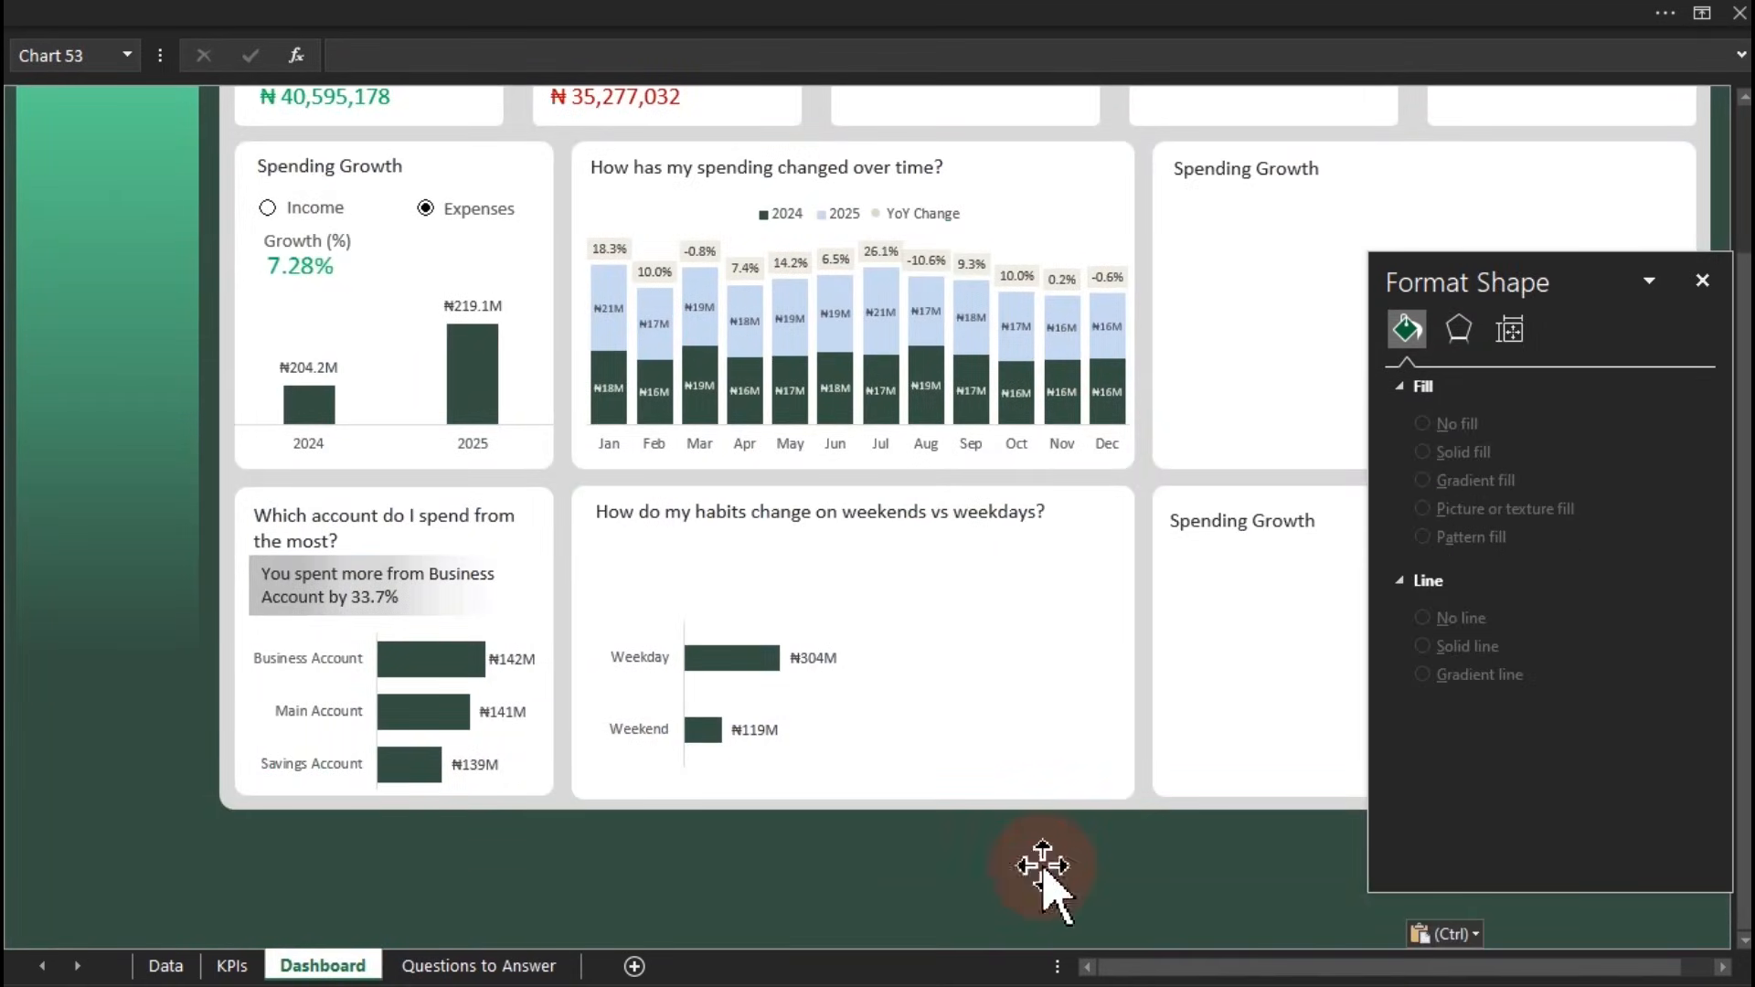
pyautogui.click(1042, 865)
pyautogui.moveTo(1097, 814); pyautogui.dragTo(979, 597)
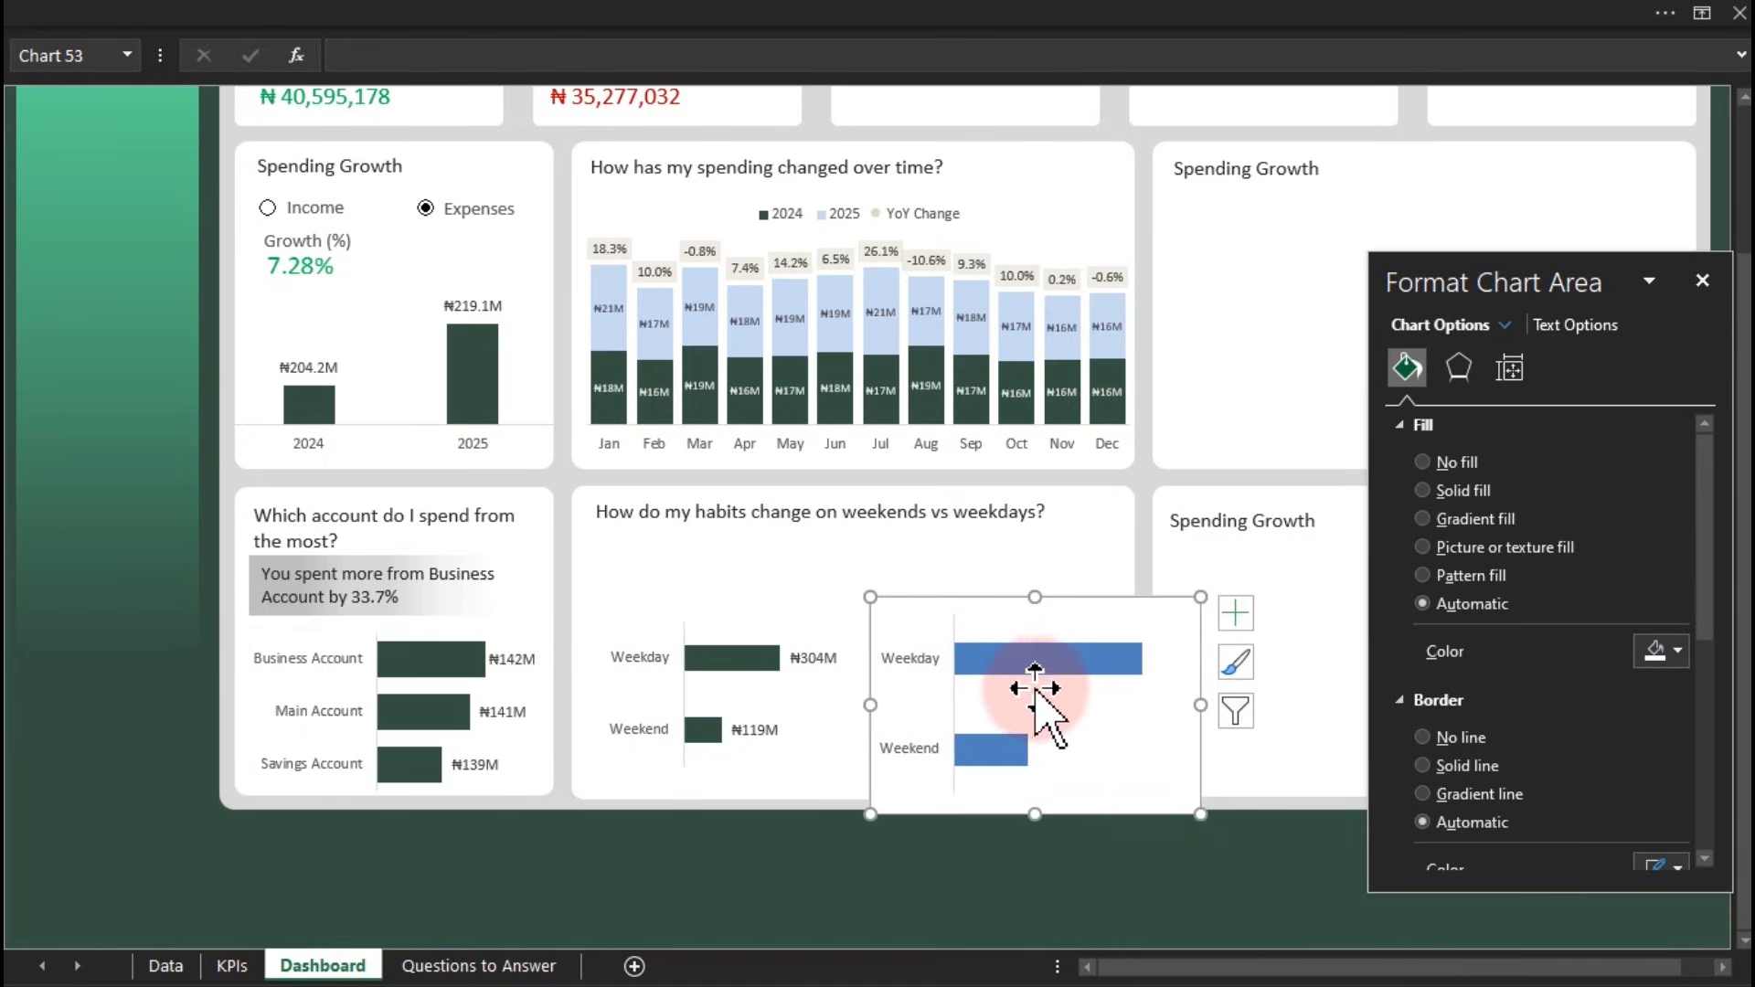
# Delete the transaction chart's Weekday/Weekend category axis and narrow the chart toward the card's edge
pyautogui.click(914, 656)
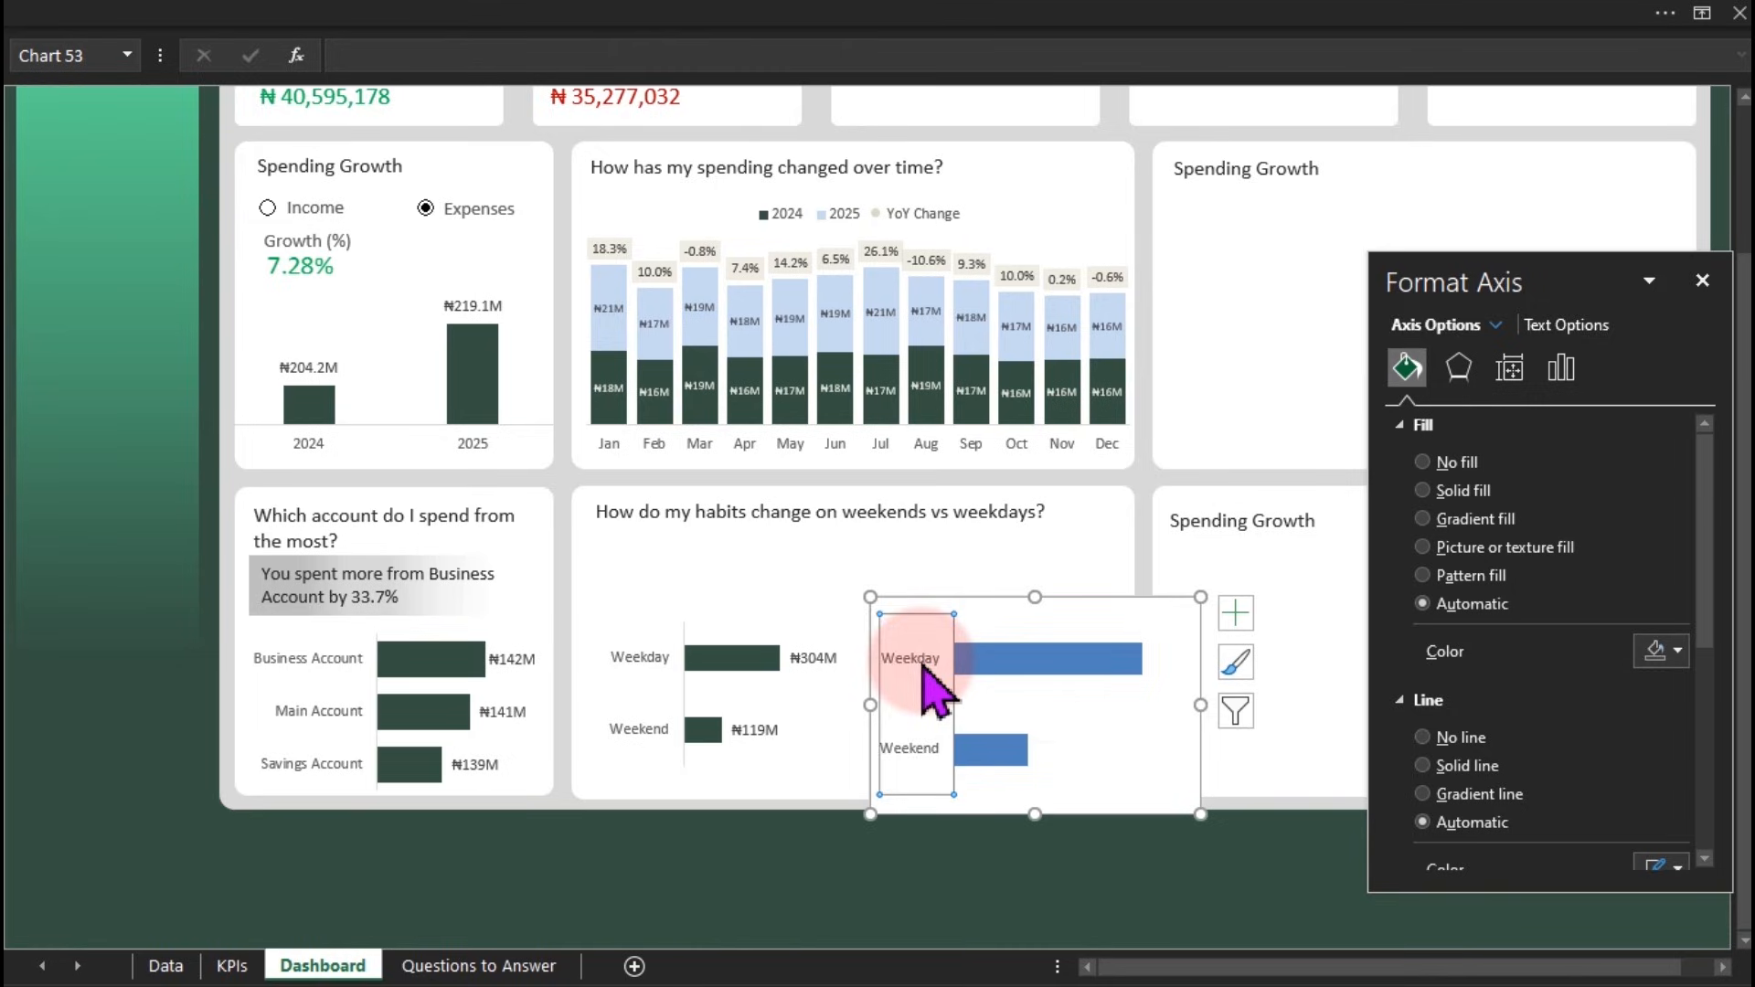
pyautogui.press('Delete')
pyautogui.click(1187, 703)
pyautogui.moveTo(1200, 713); pyautogui.dragTo(1147, 714)
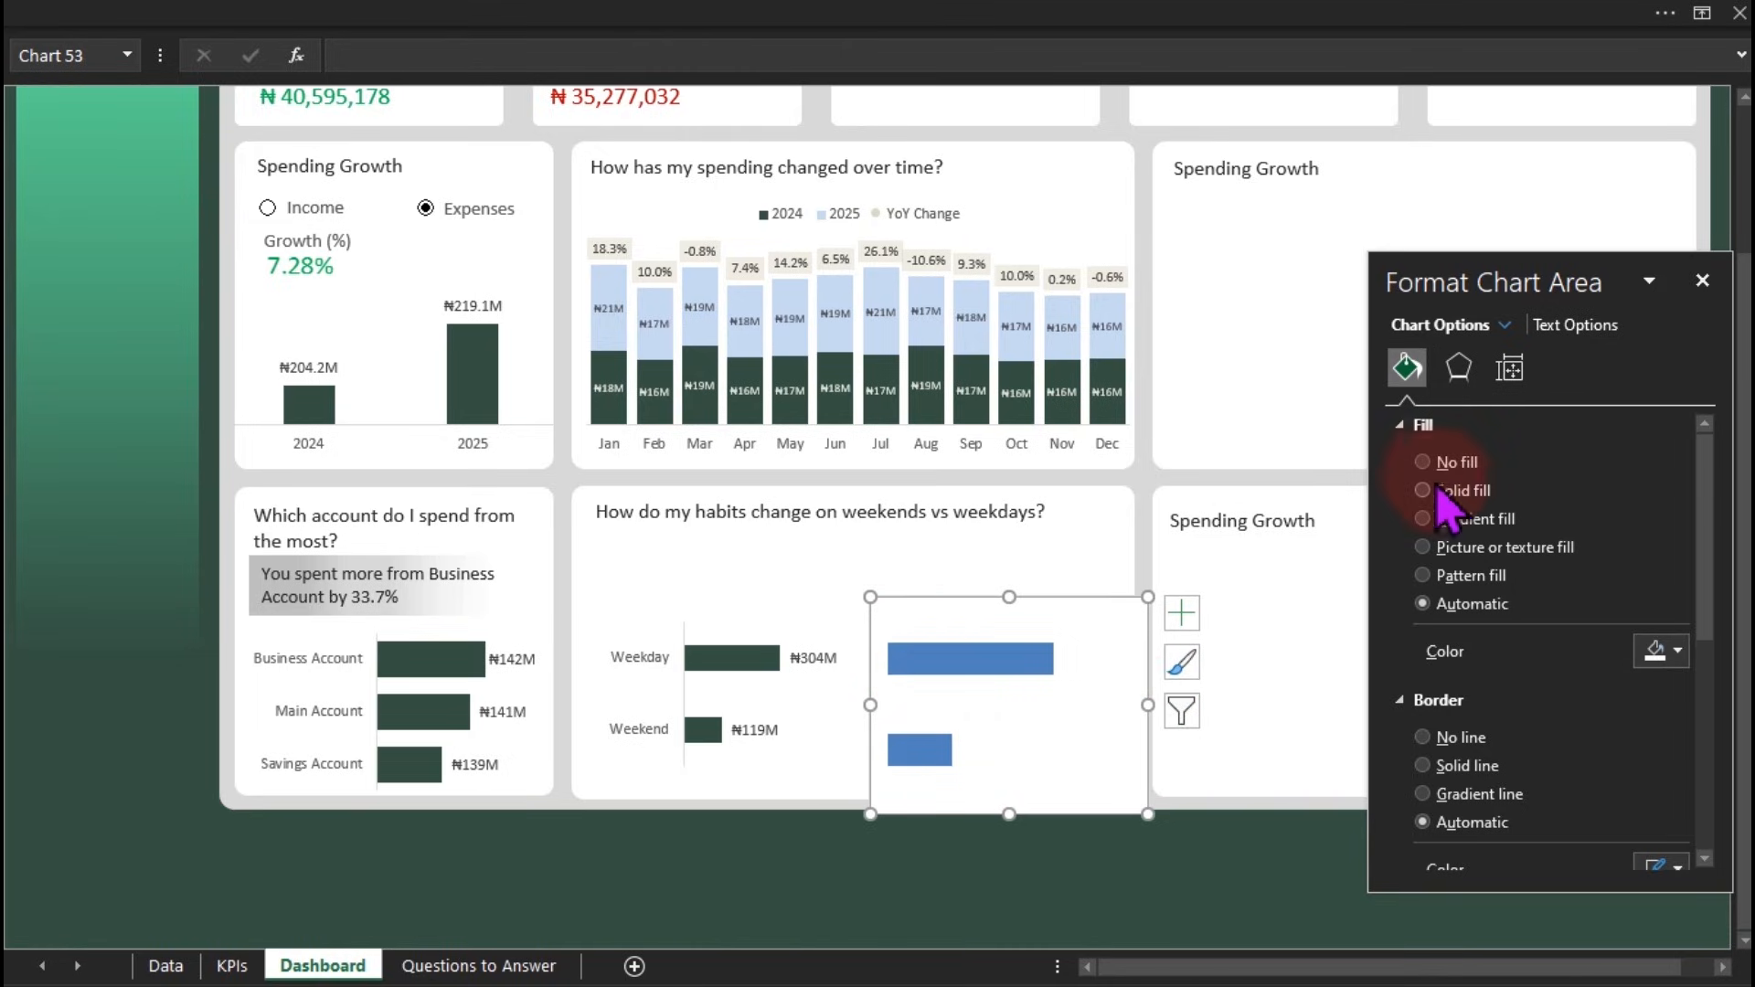
# Set the transaction chart area to no fill and no border line, and give its bars a solid light blue fill
pyautogui.click(1424, 463)
pyautogui.click(1441, 684)
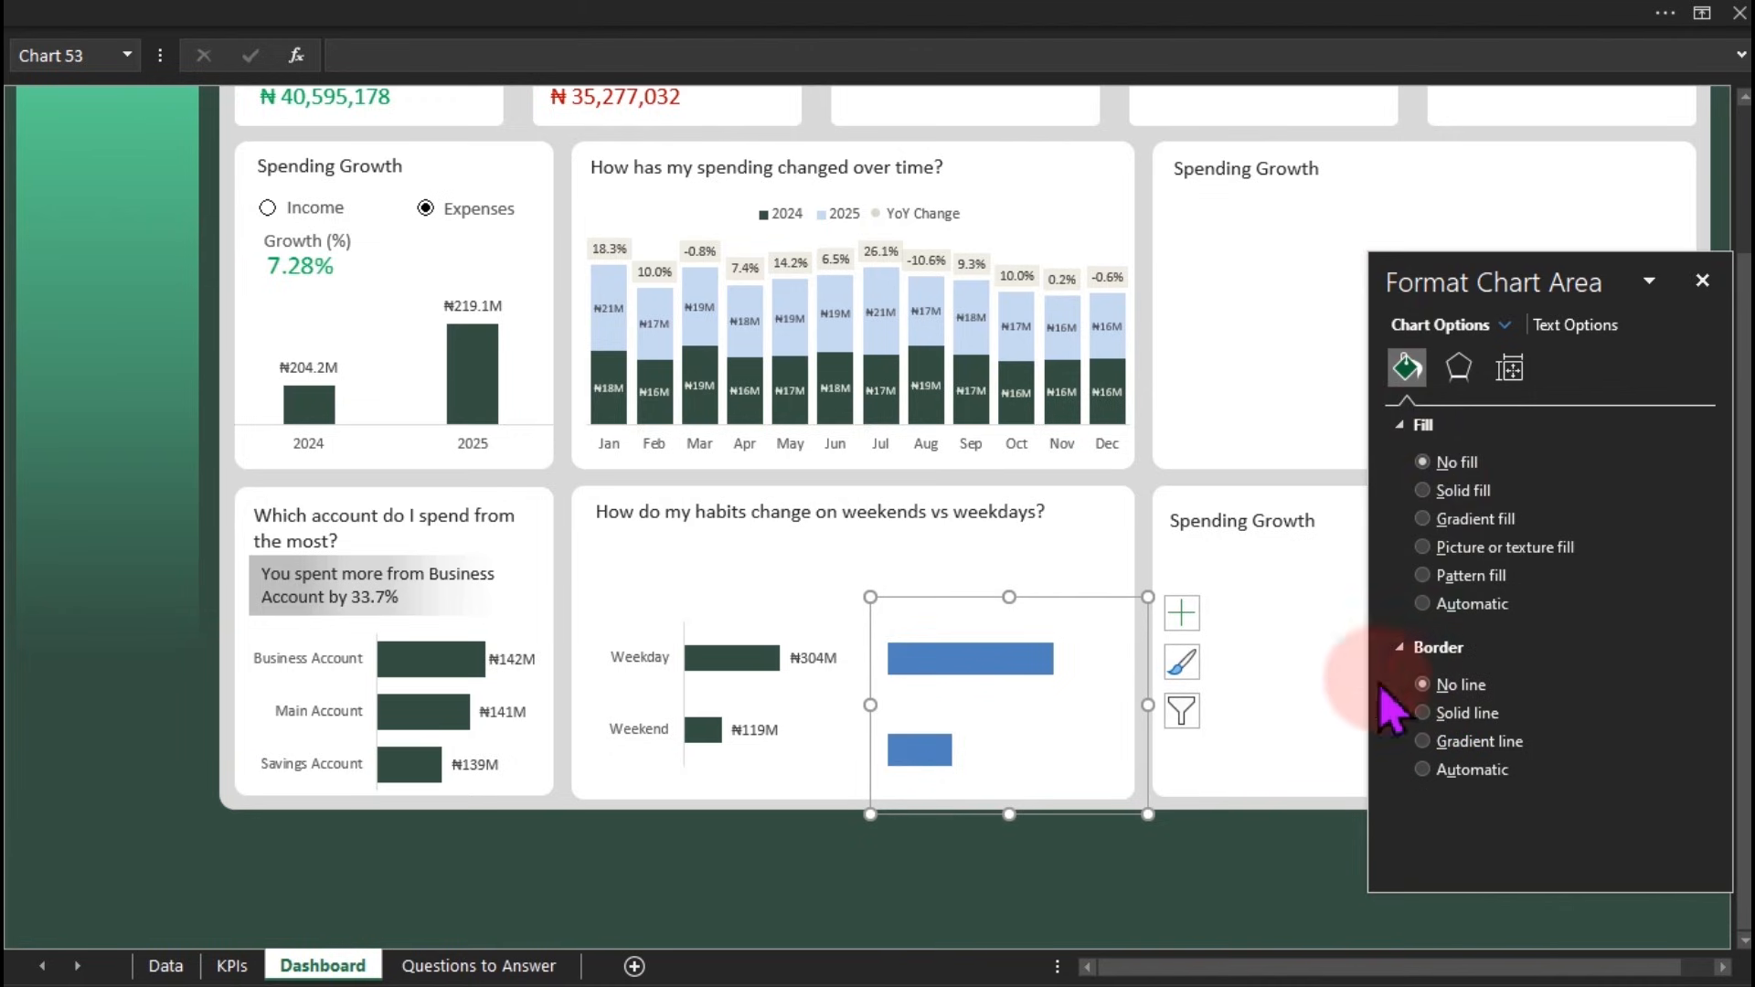
pyautogui.click(1042, 658)
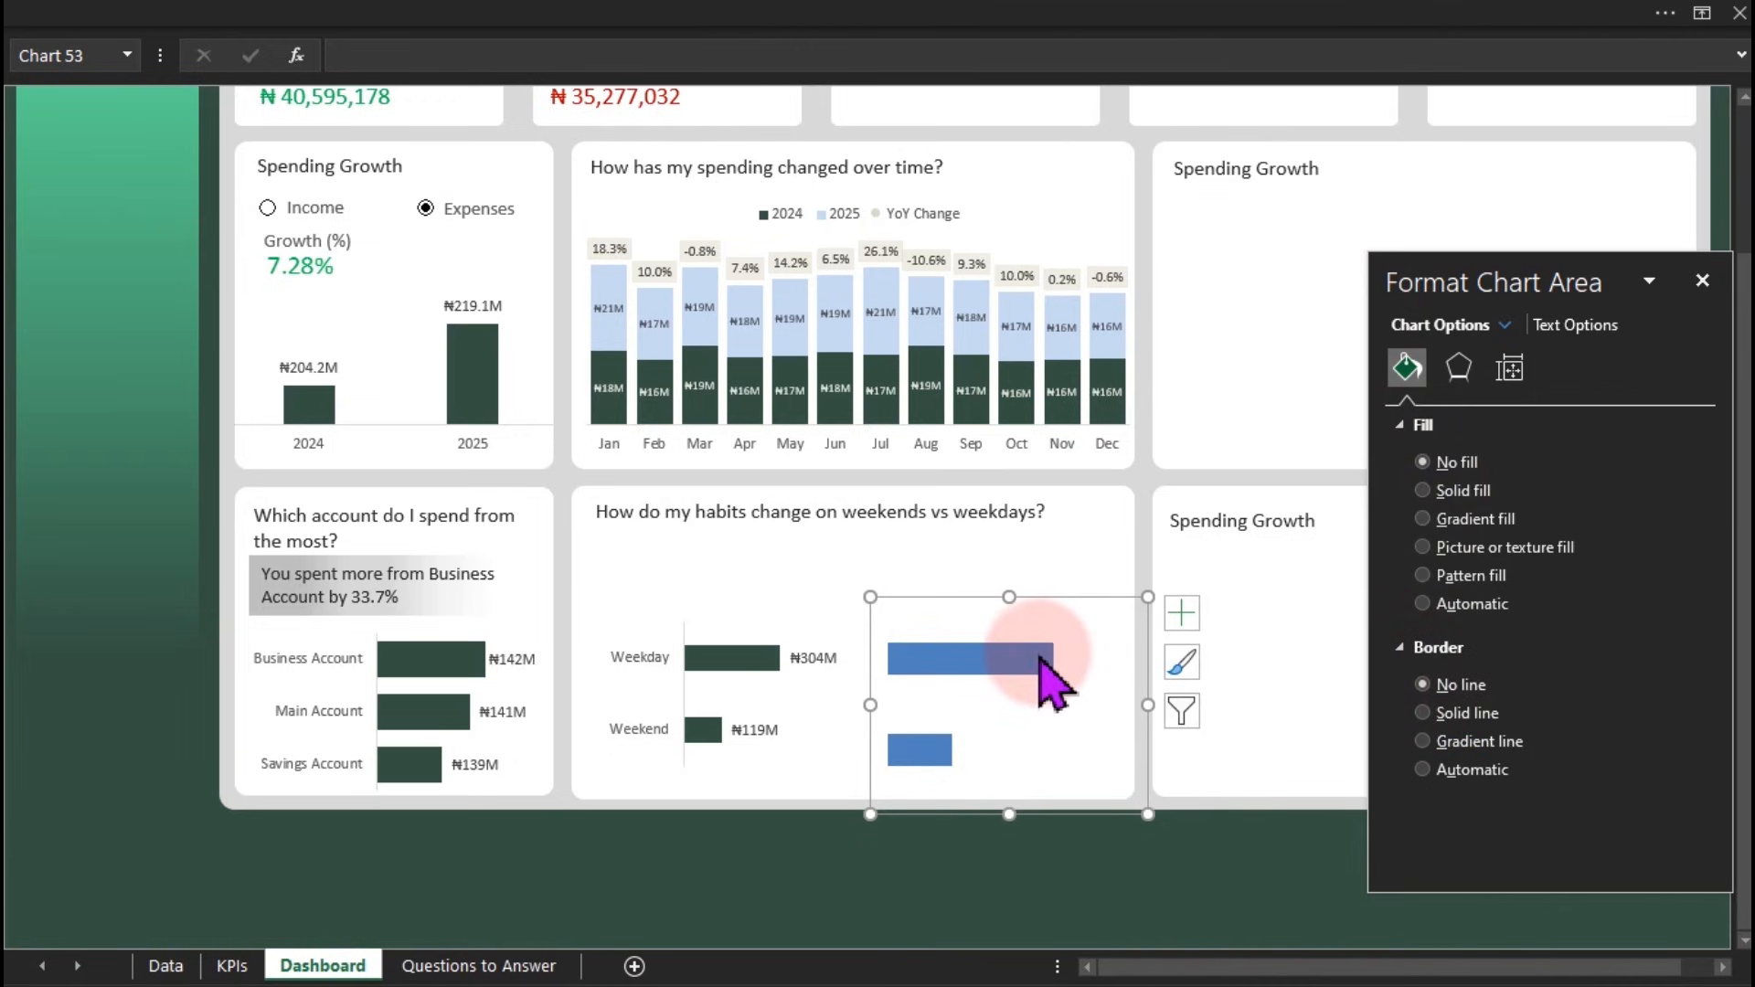
pyautogui.click(1457, 491)
pyautogui.click(1662, 716)
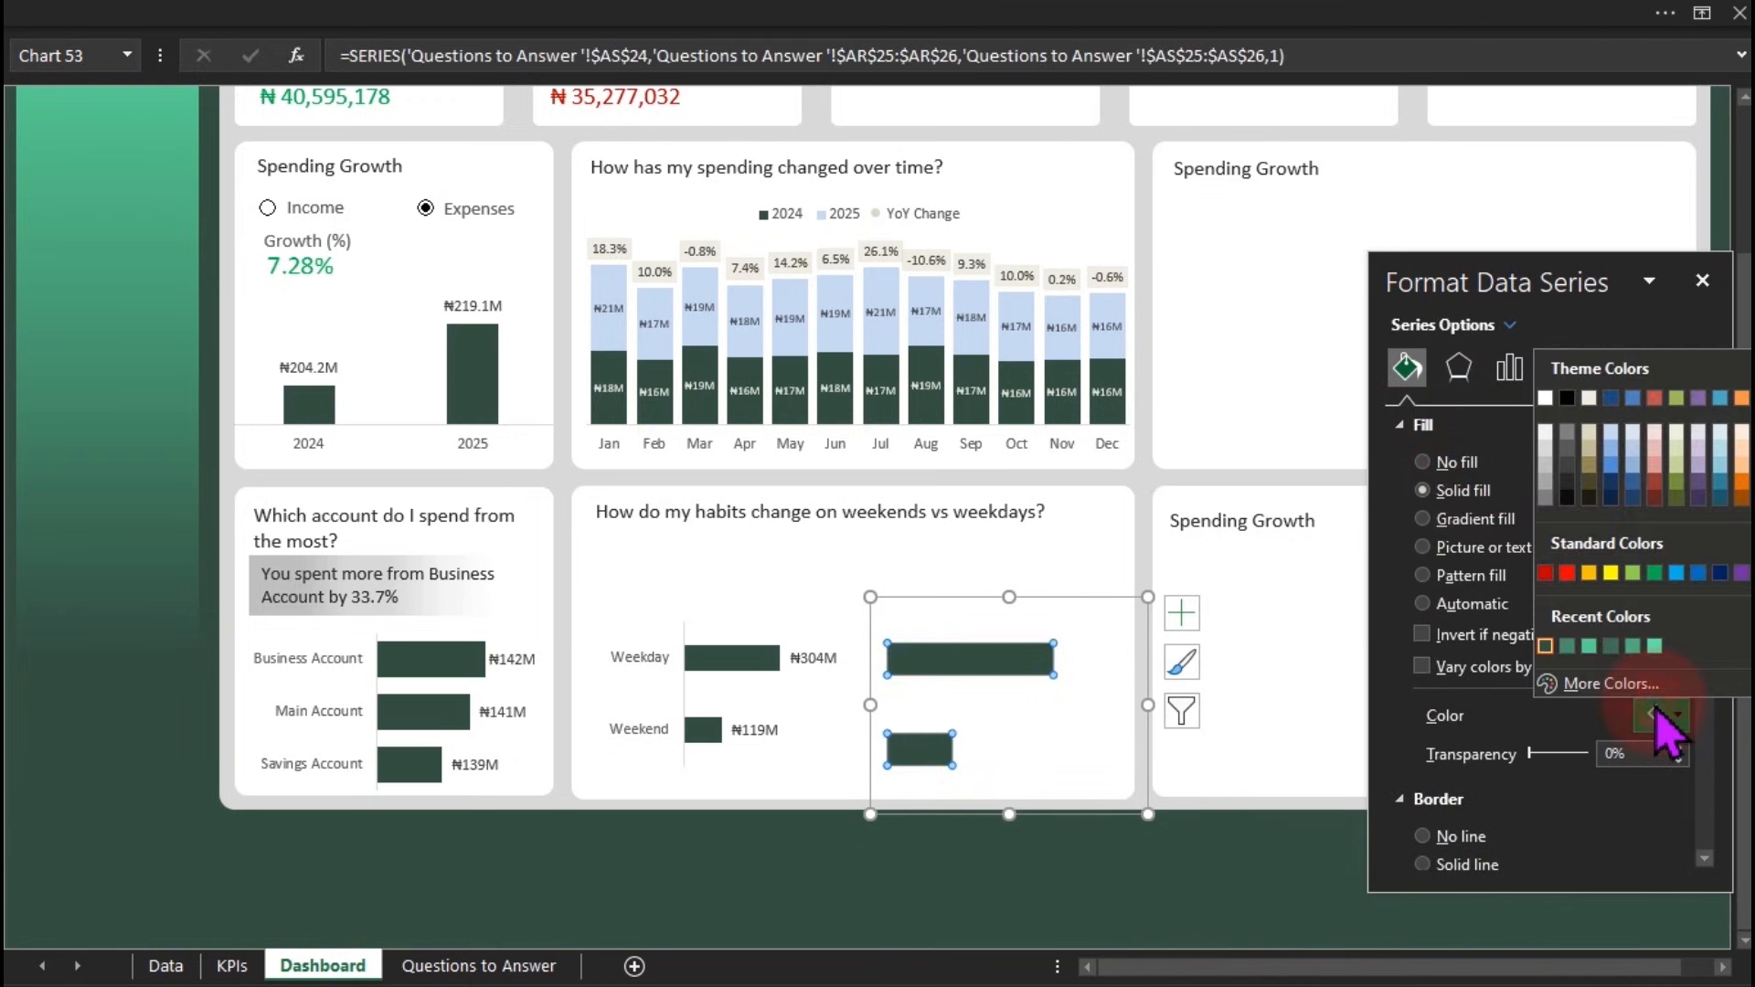
pyautogui.click(1609, 435)
pyautogui.click(1157, 855)
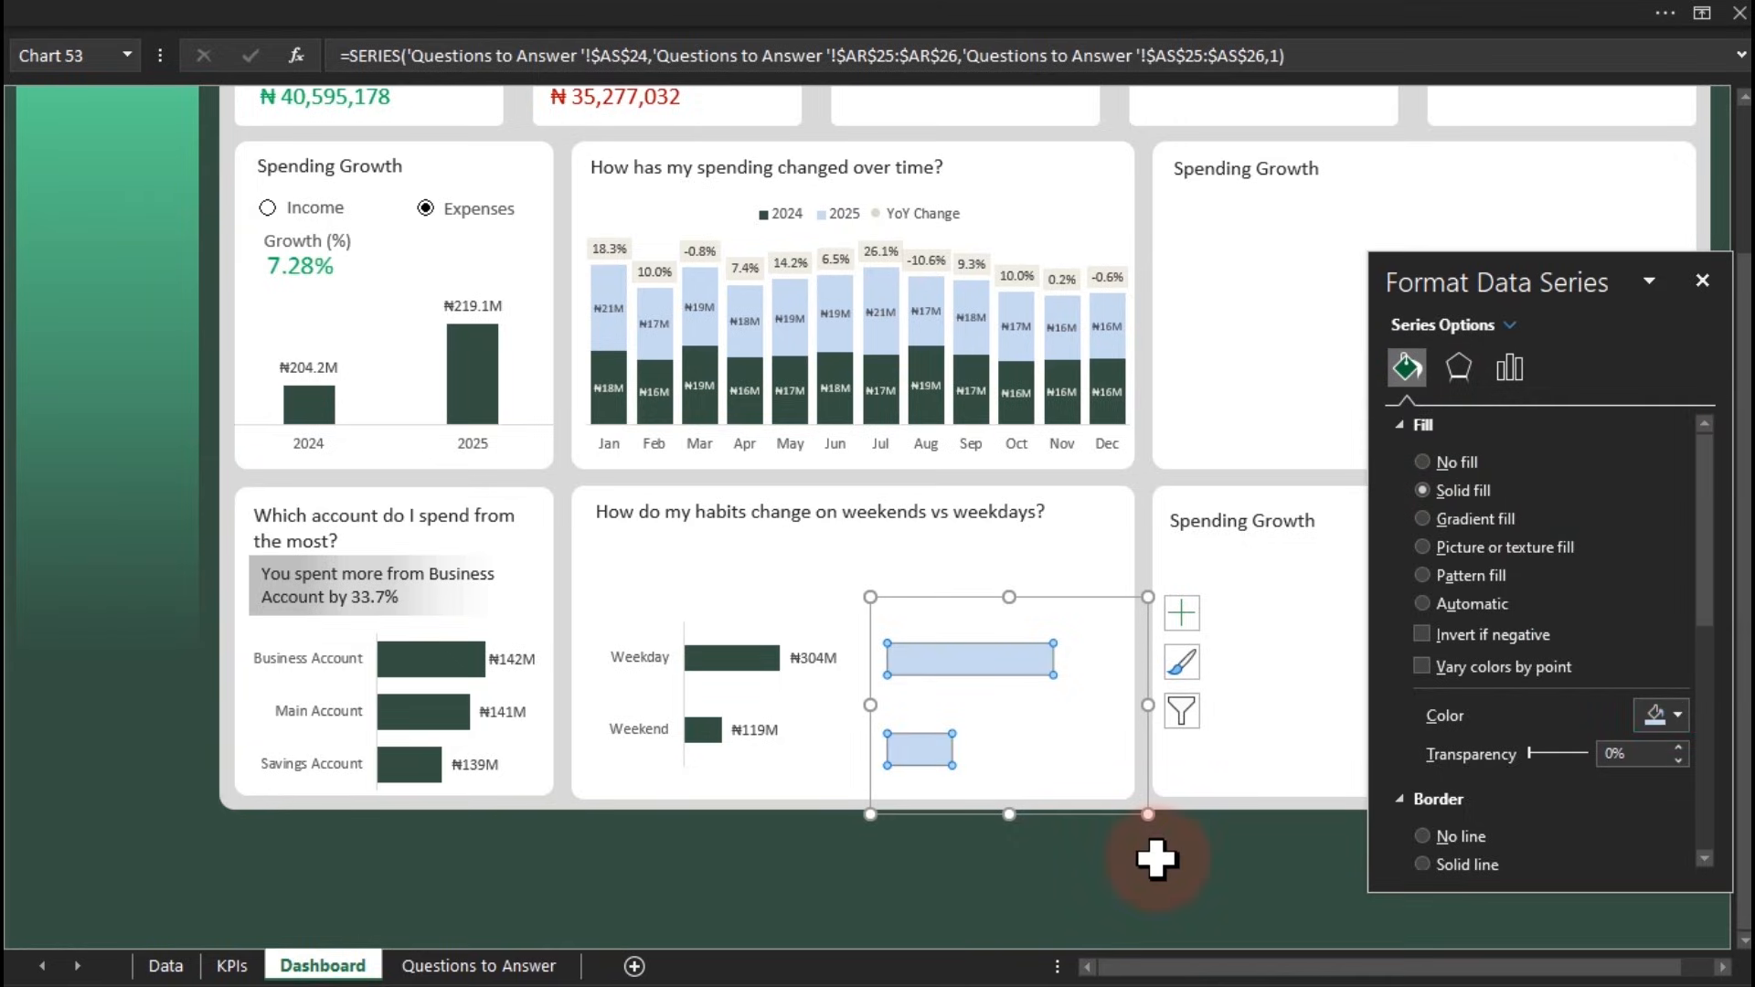
# Add data labels to the transaction chart's bars
pyautogui.click(1023, 686)
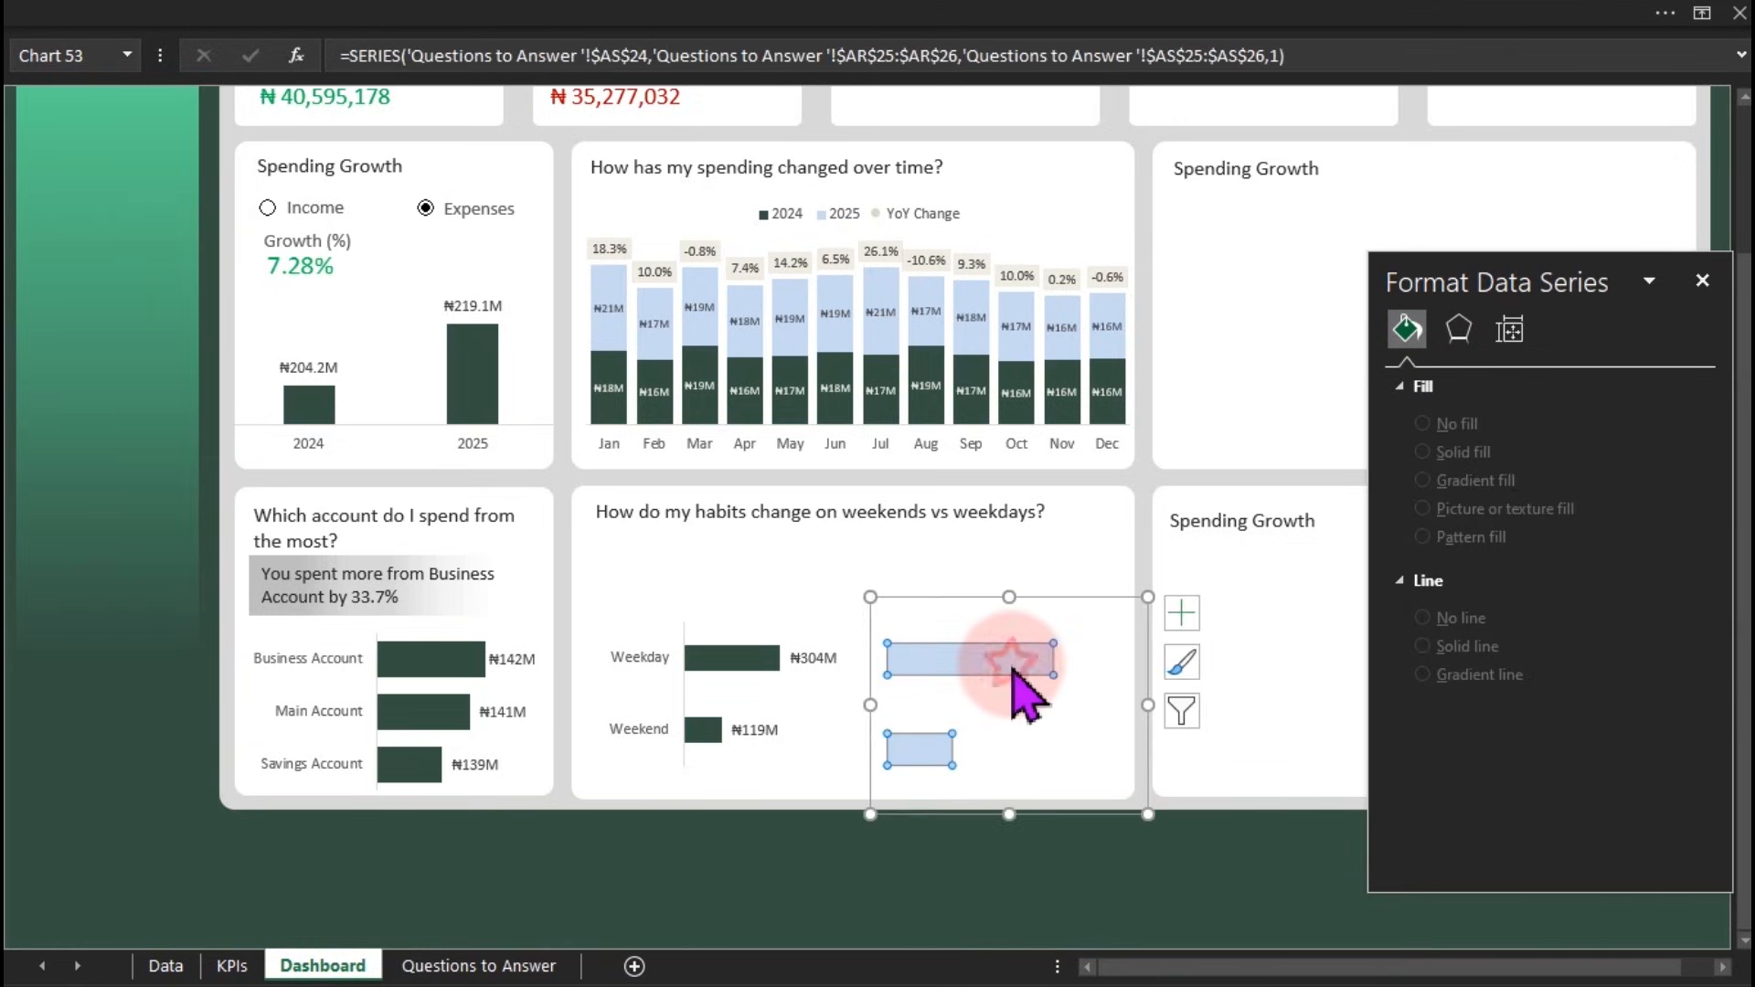
pyautogui.click(1181, 614)
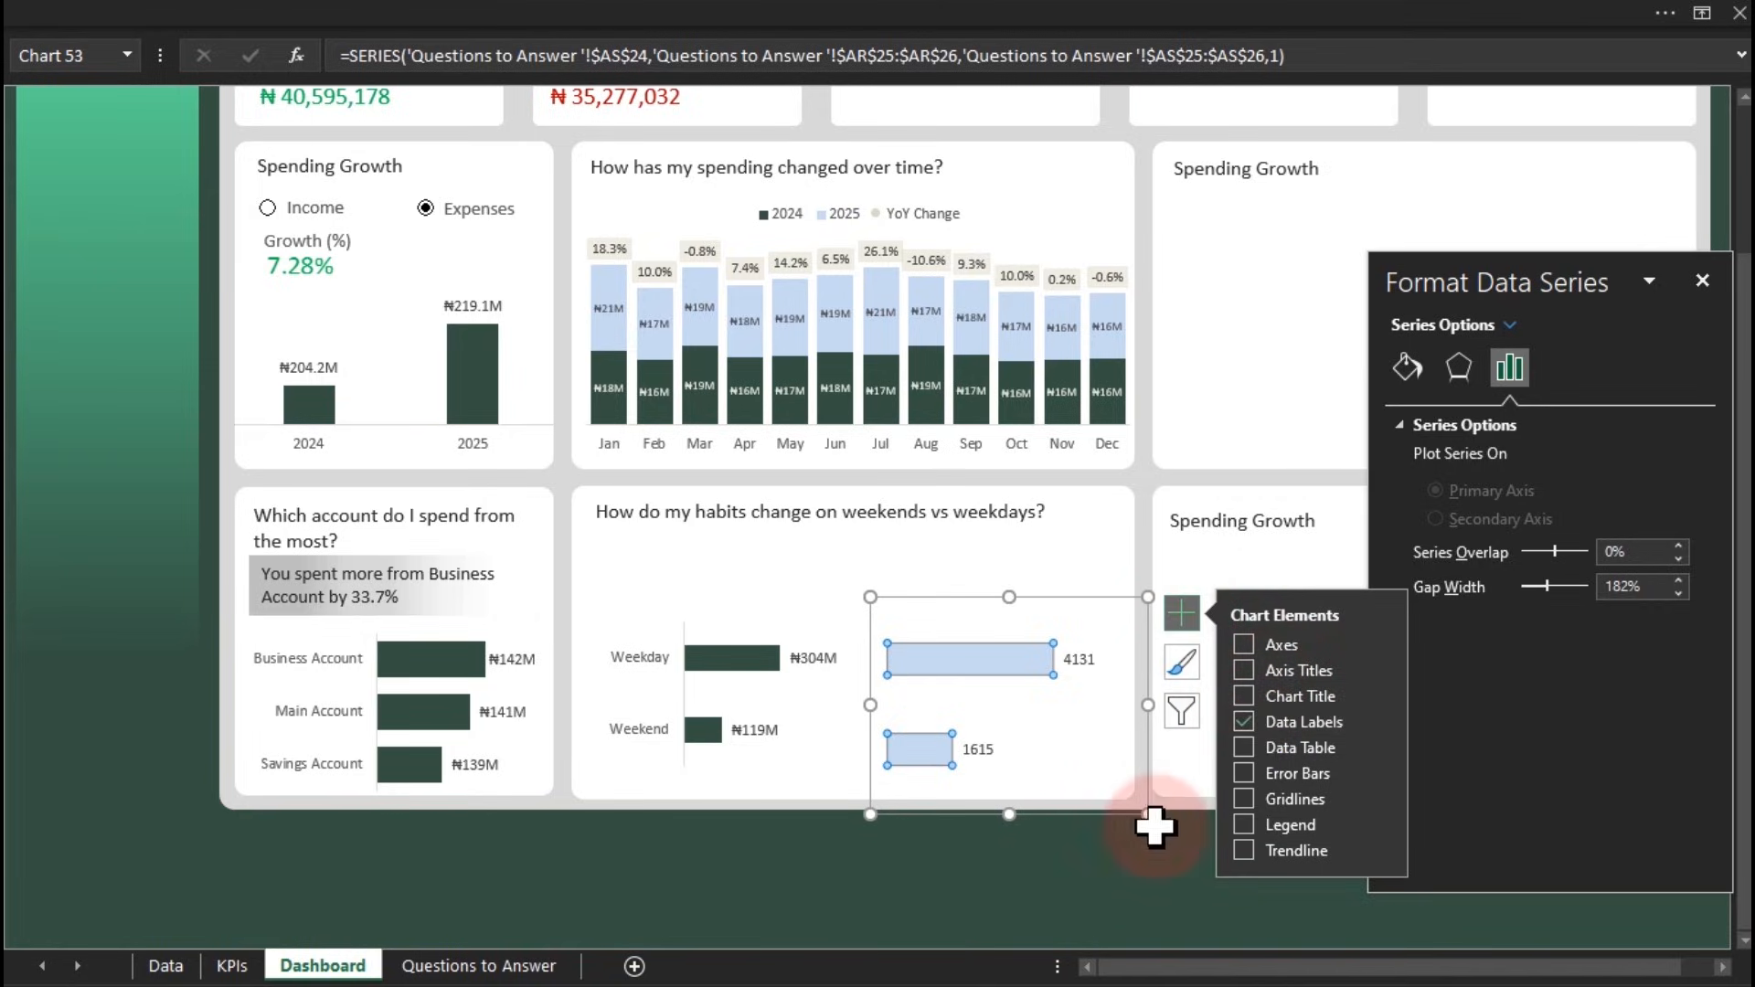
pyautogui.click(1133, 891)
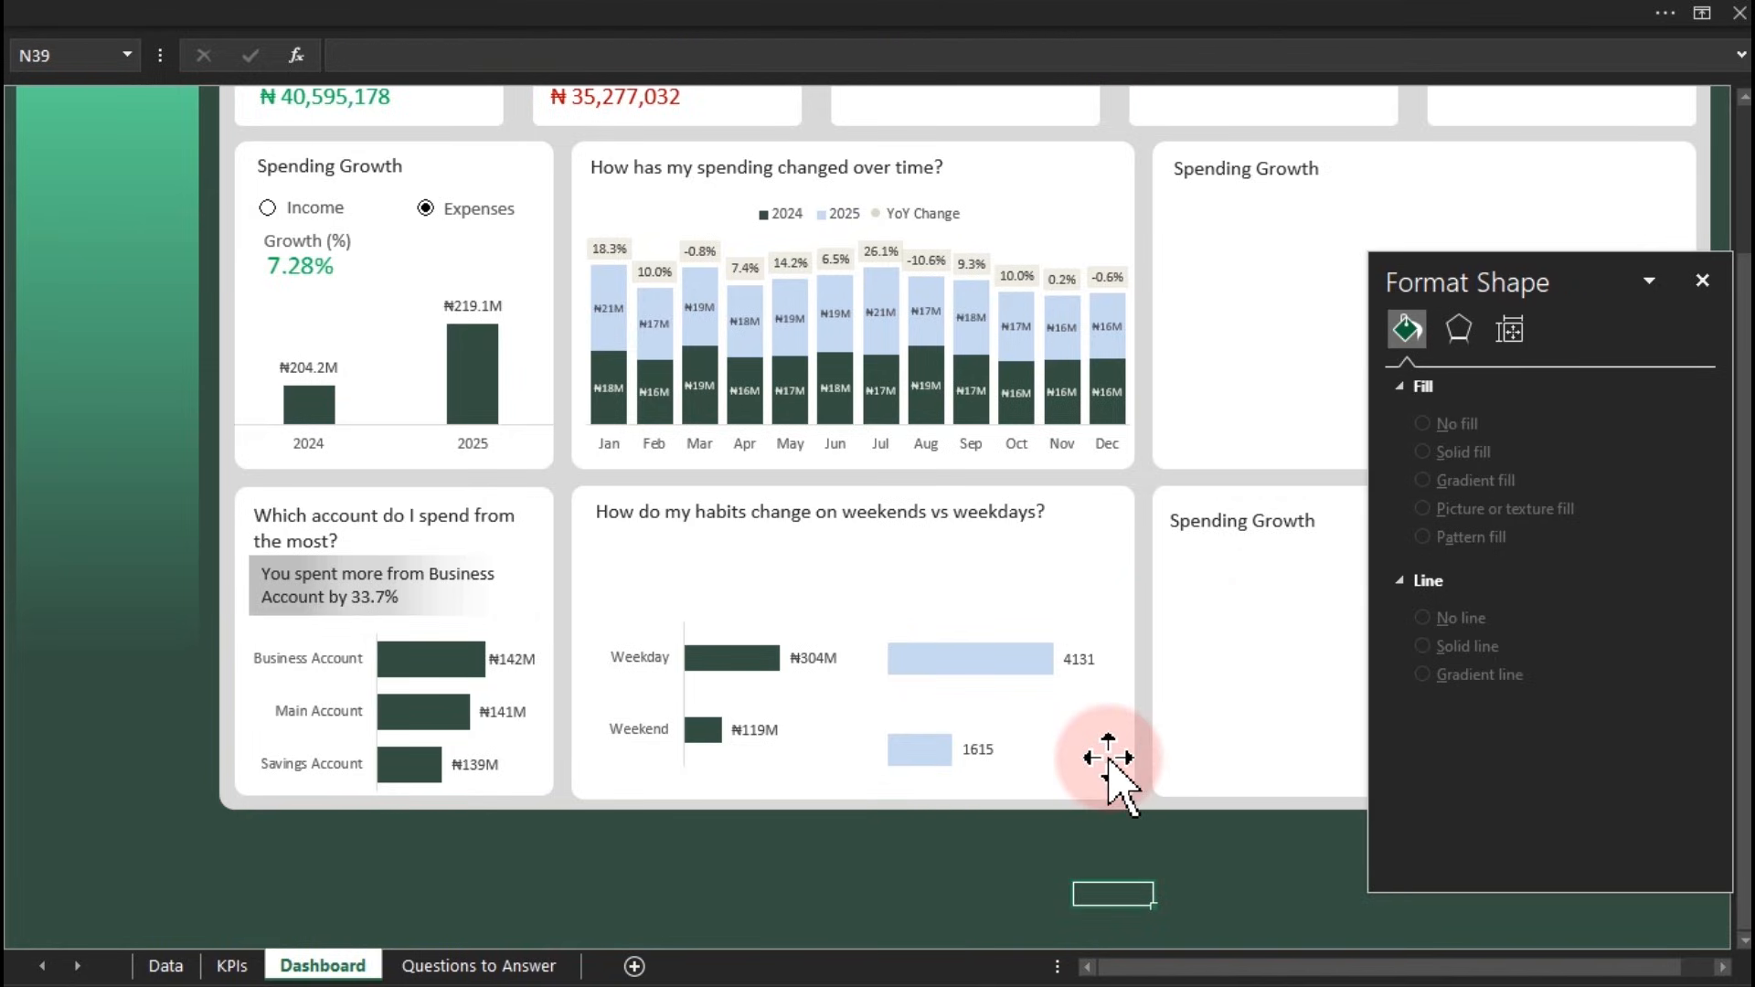
# Set the transaction chart's height to 1.48" to match the expense amount chart
pyautogui.click(1051, 751)
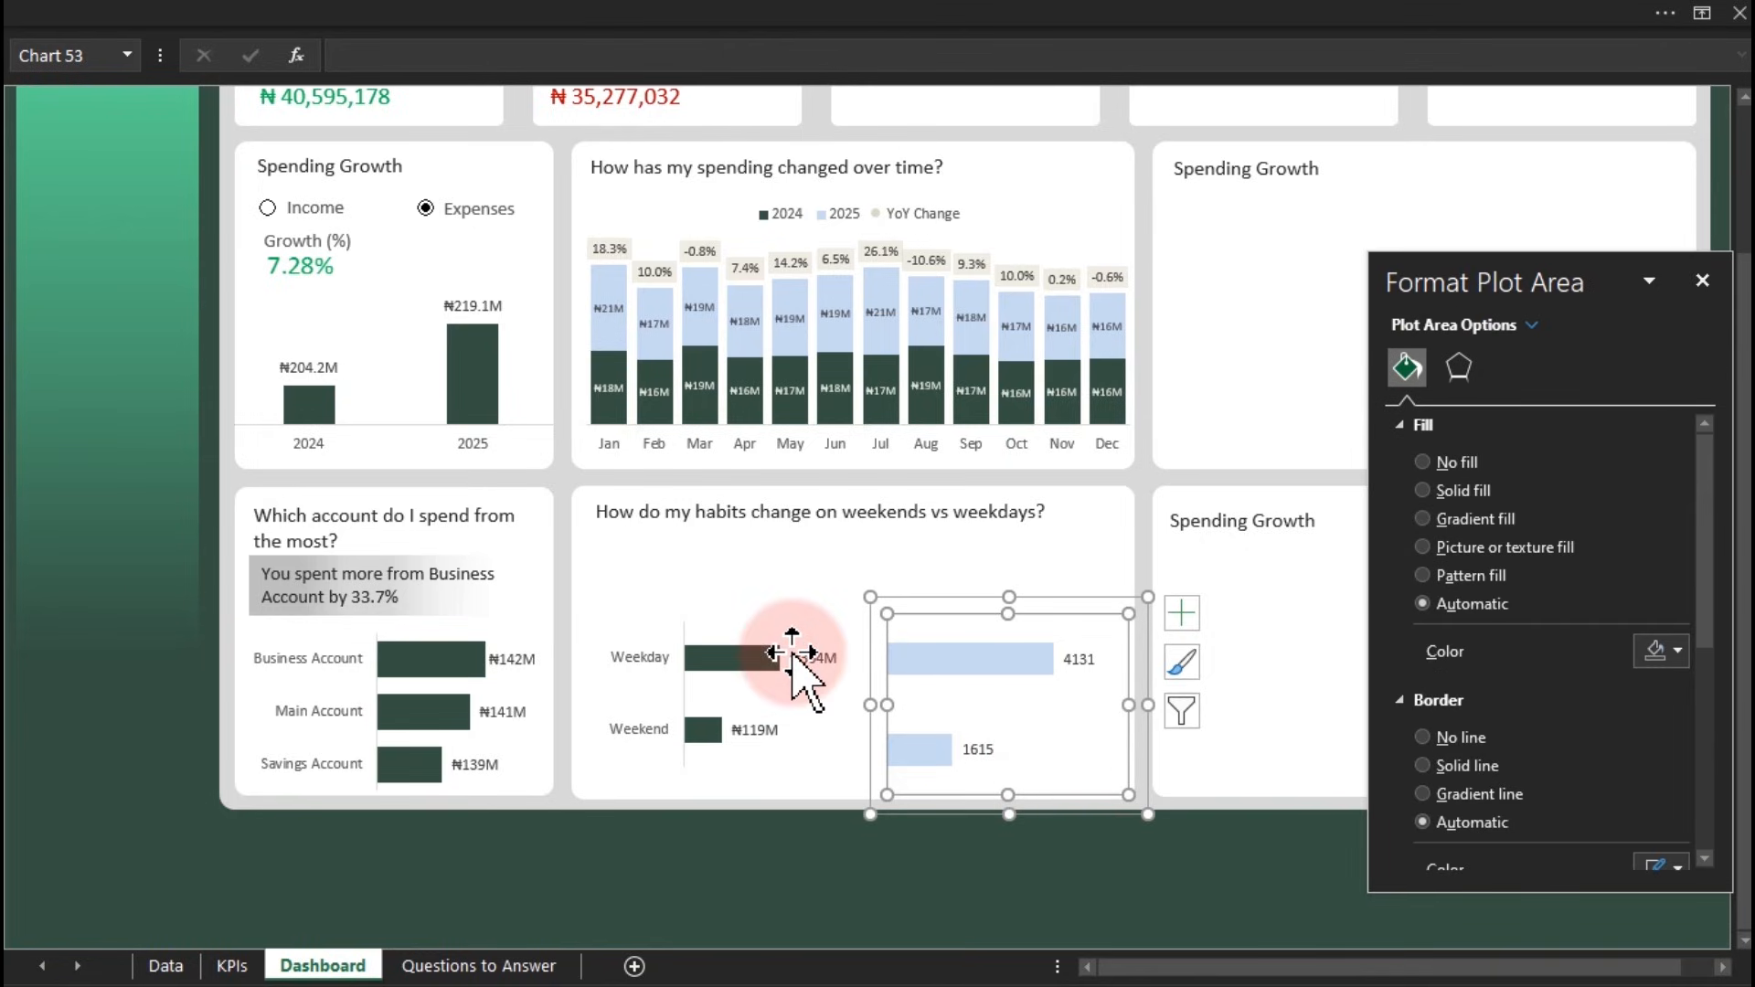
pyautogui.click(744, 627)
pyautogui.click(710, 606)
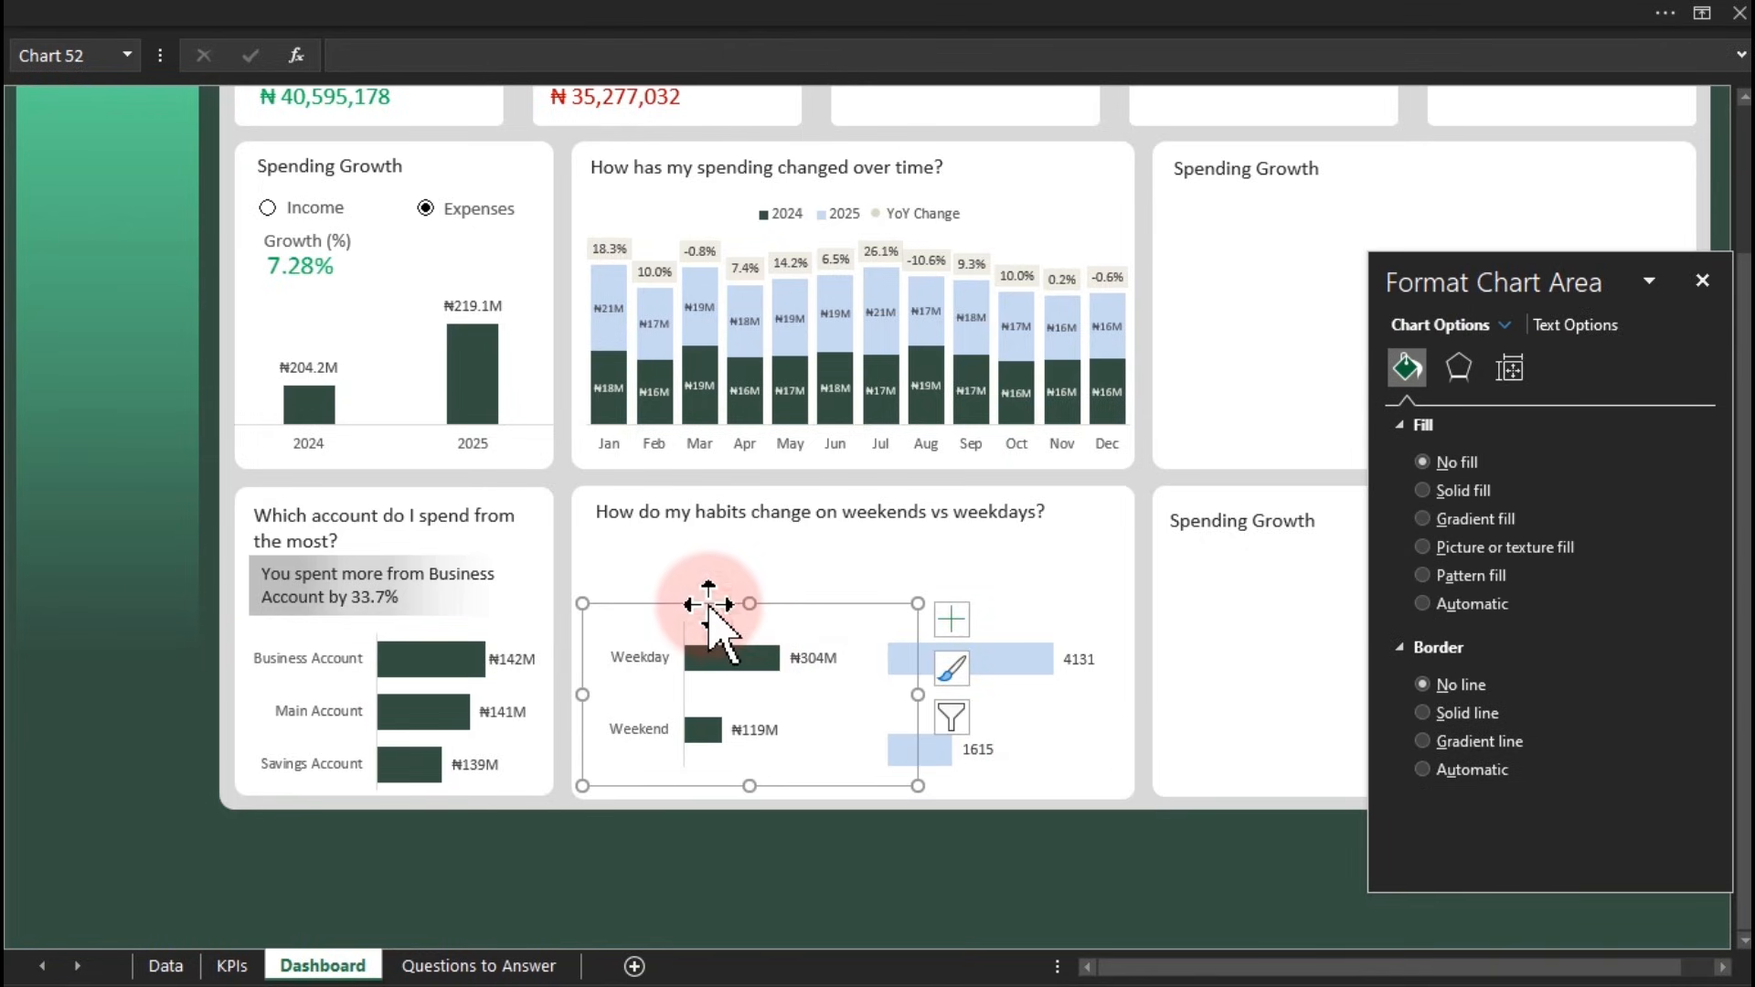
pyautogui.click(1007, 19)
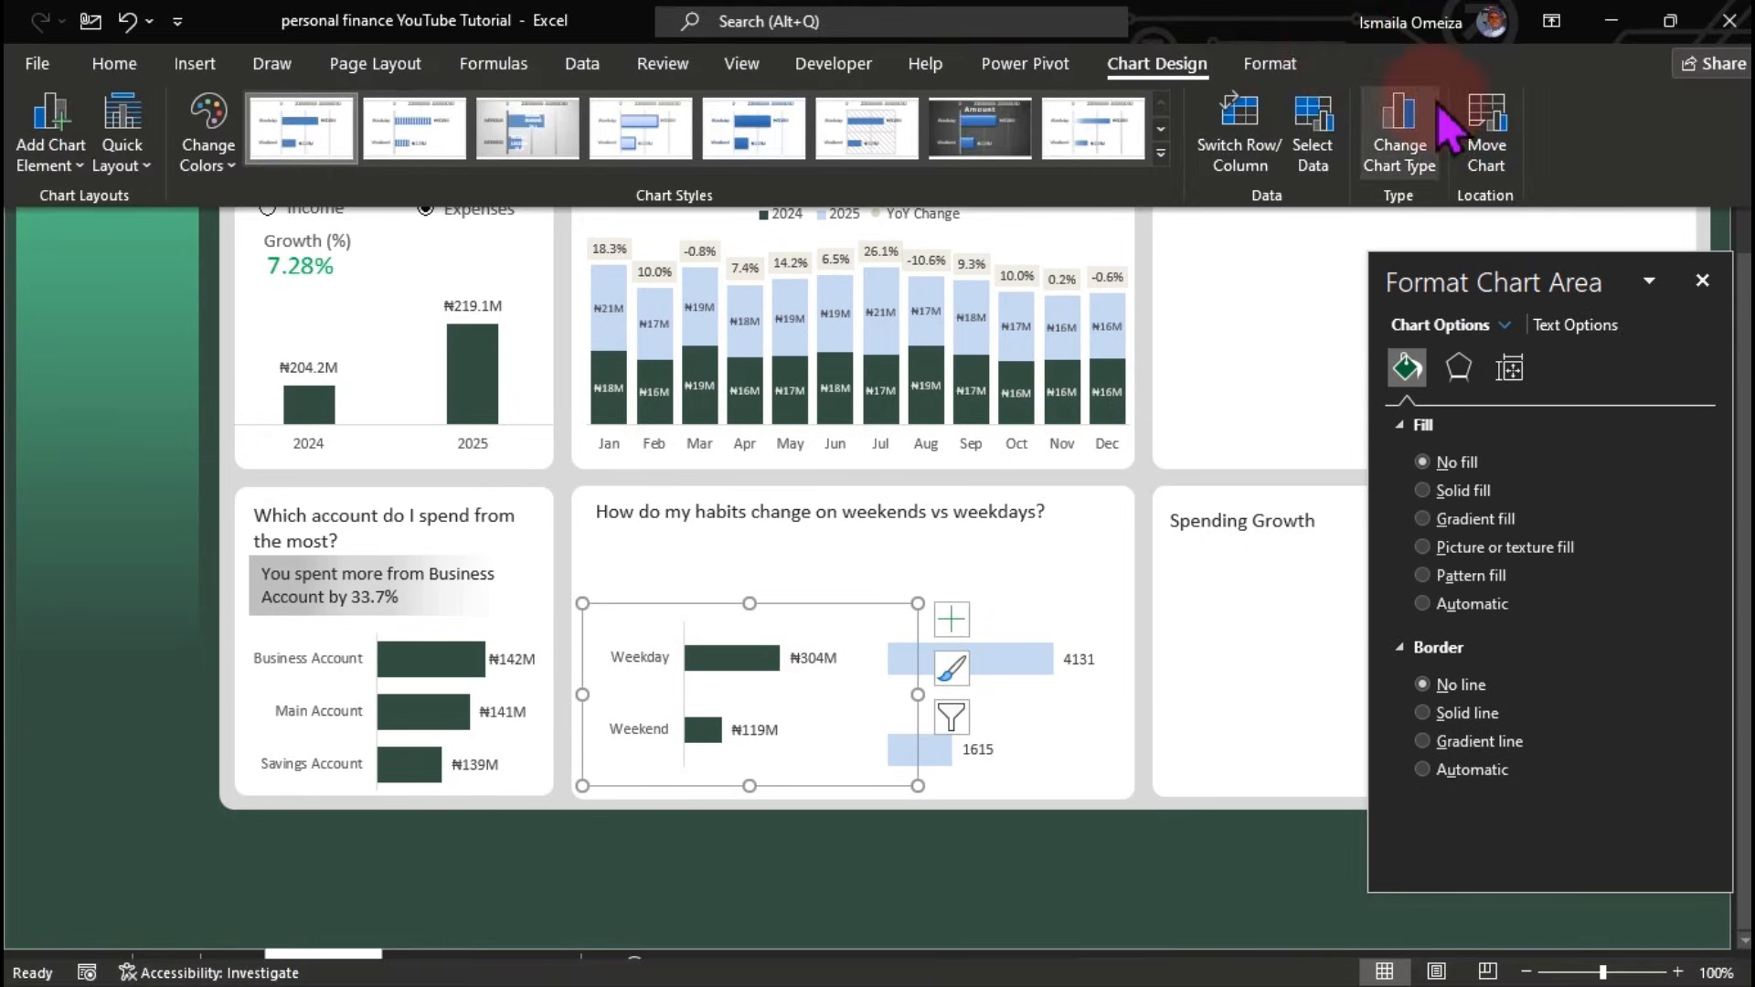
pyautogui.click(1270, 64)
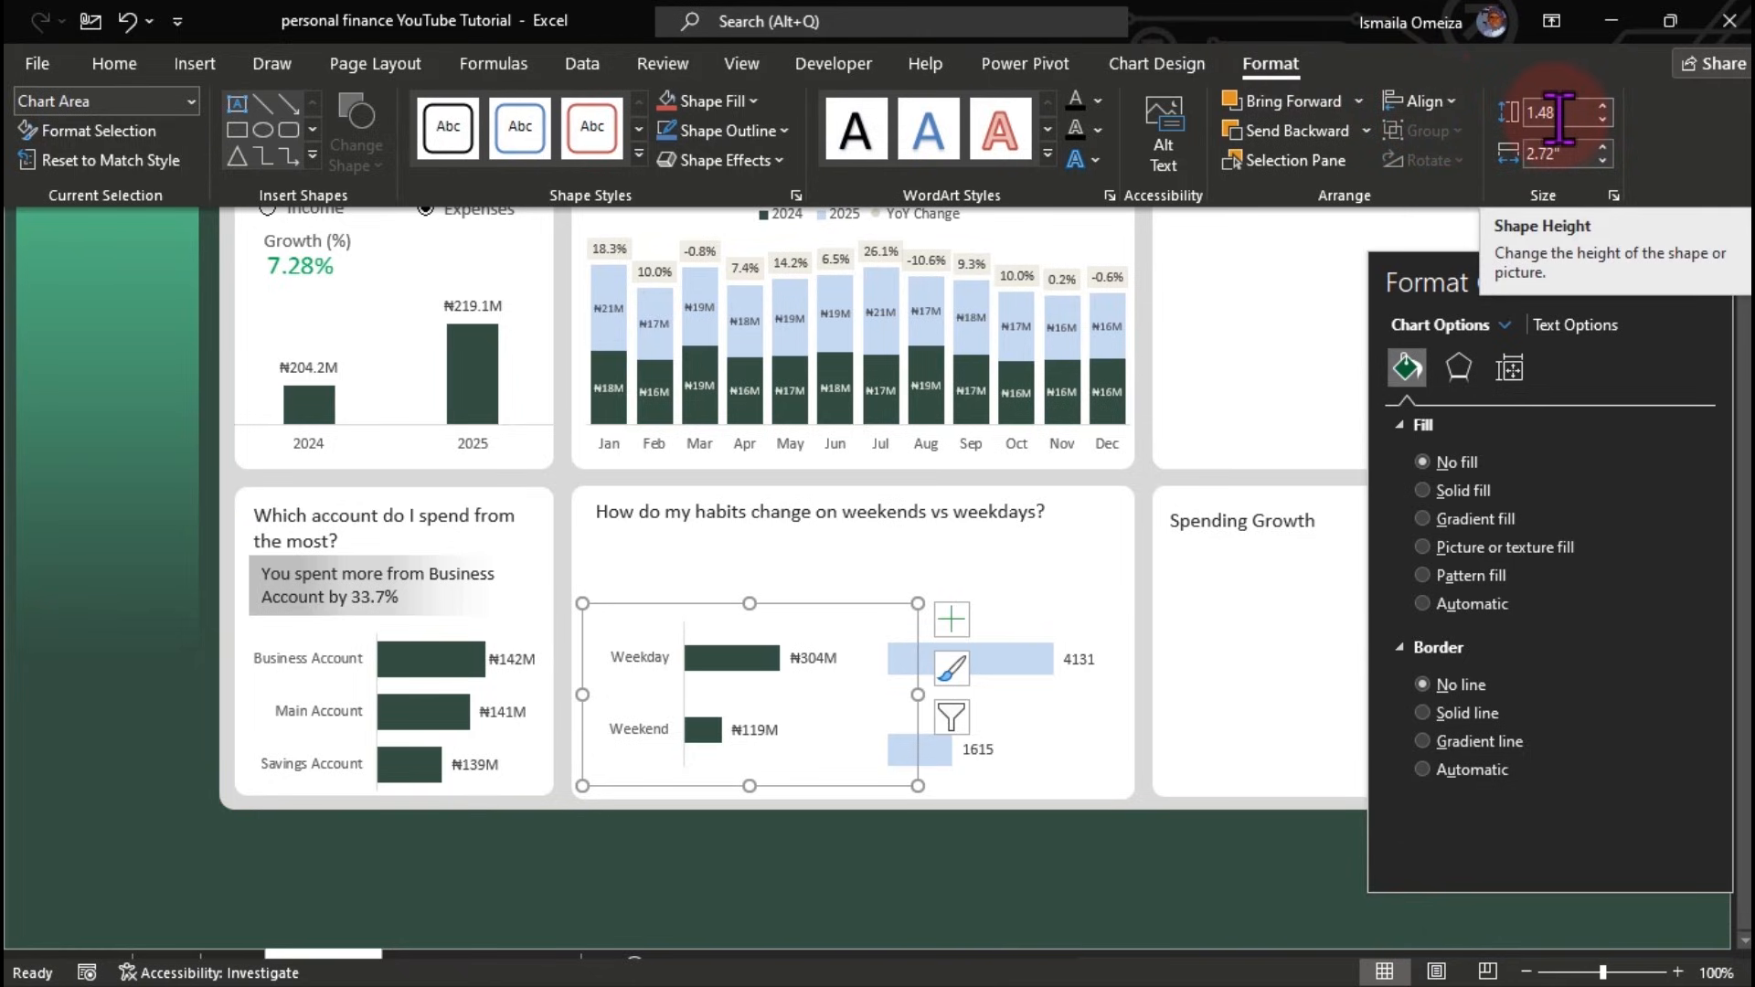
pyautogui.click(1053, 613)
pyautogui.click(1039, 637)
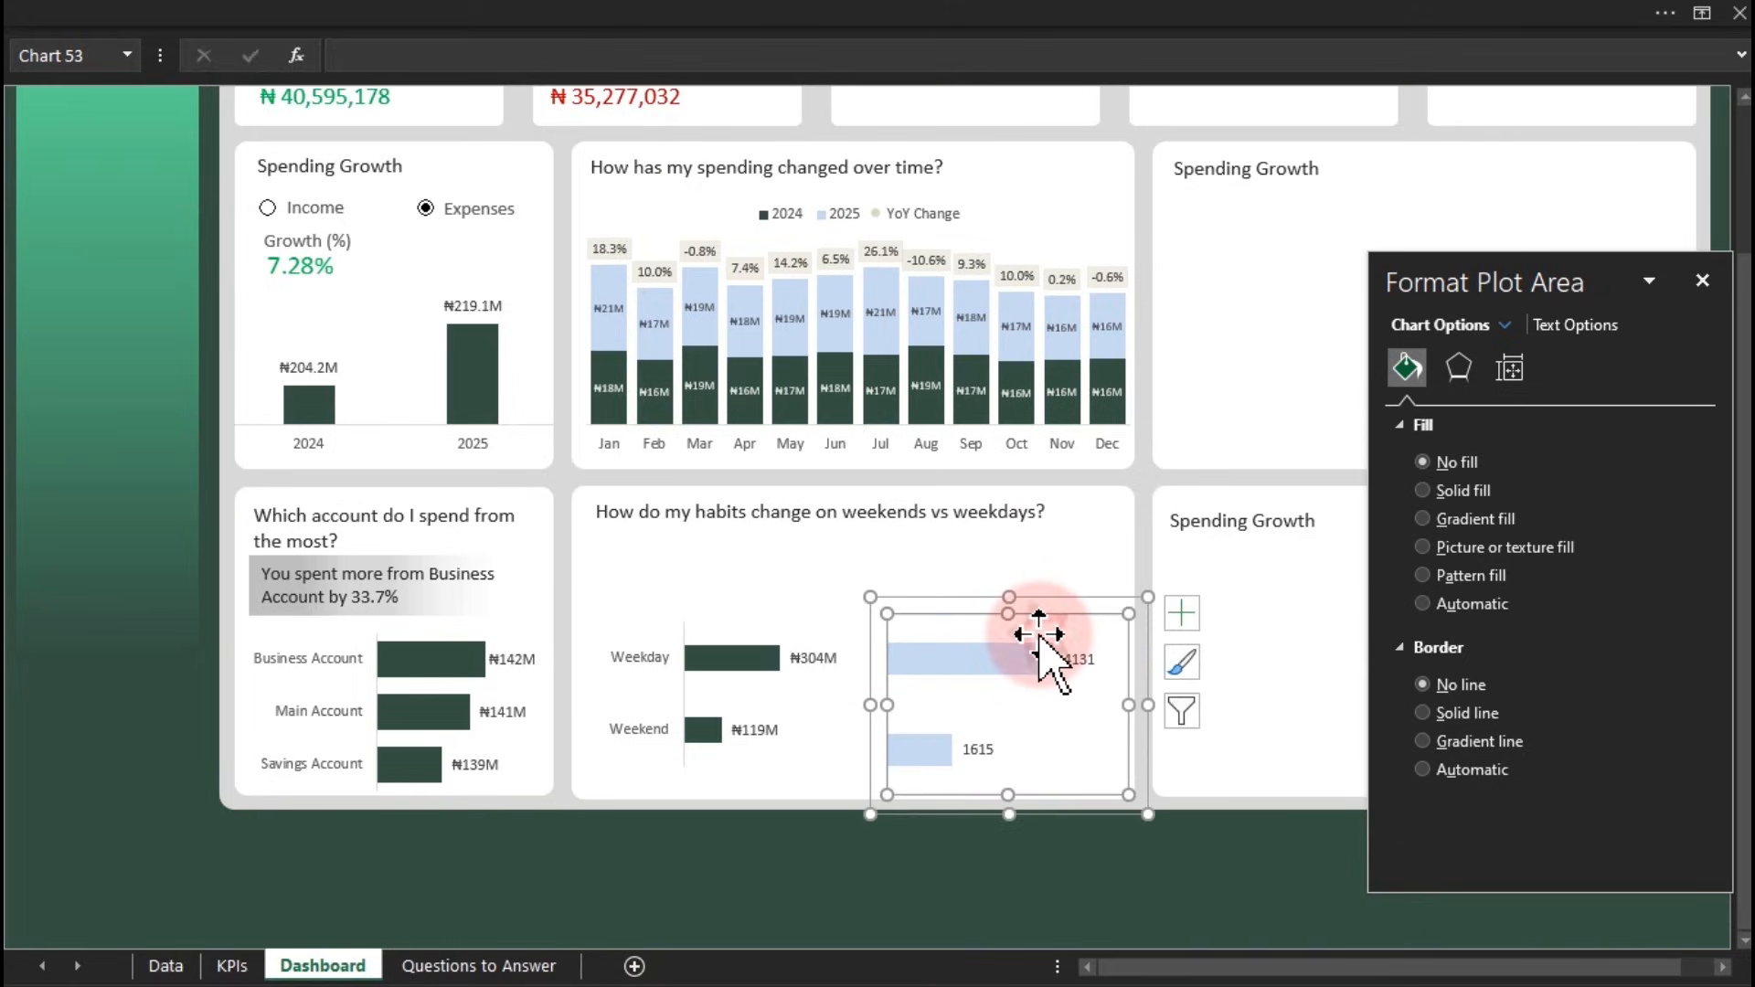
pyautogui.click(1034, 596)
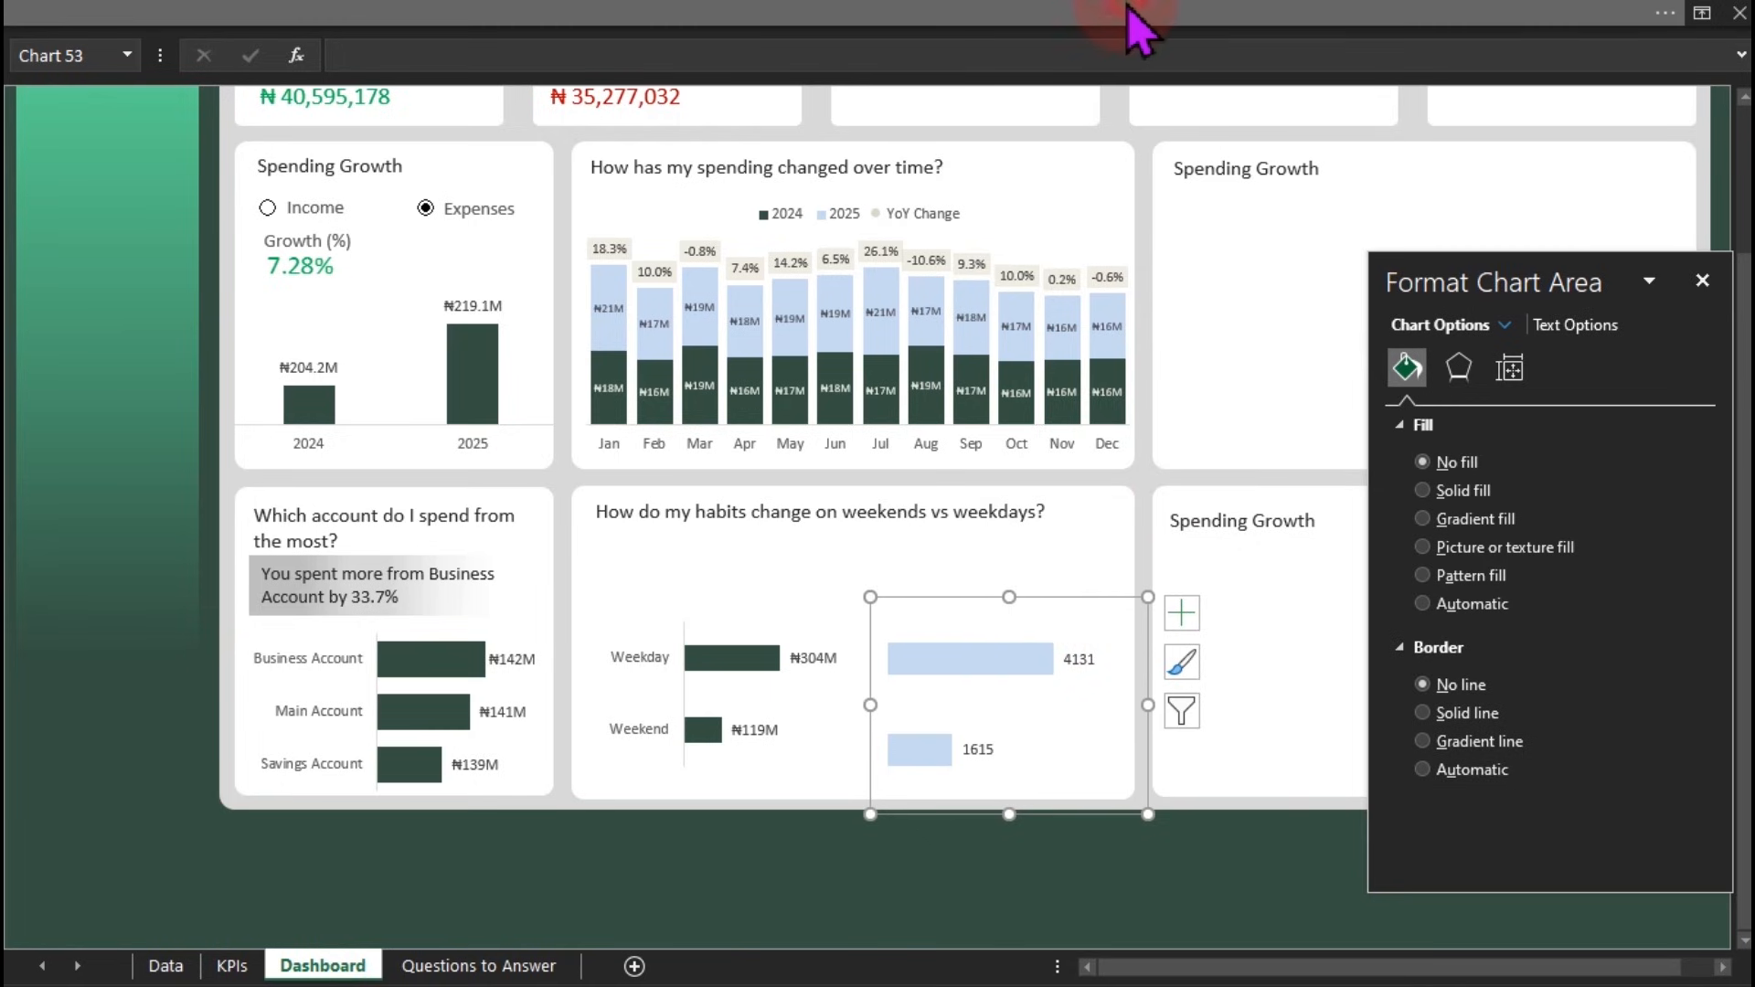
pyautogui.click(1130, 8)
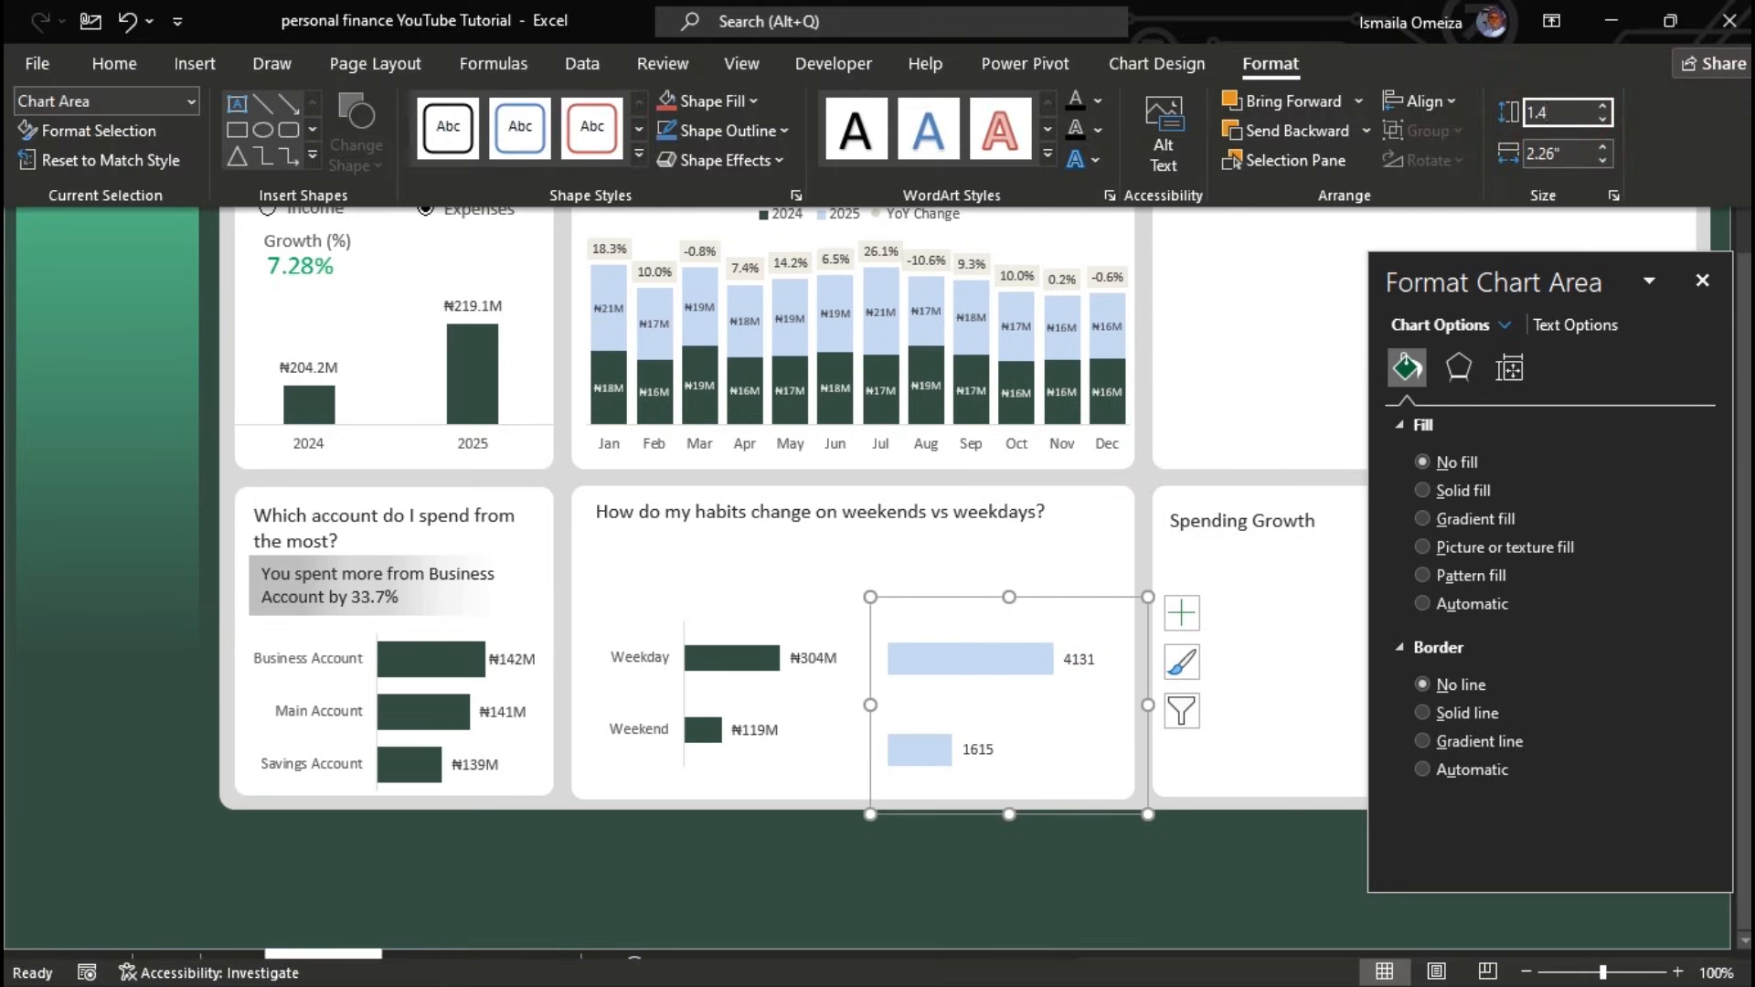
pyautogui.press('Return')
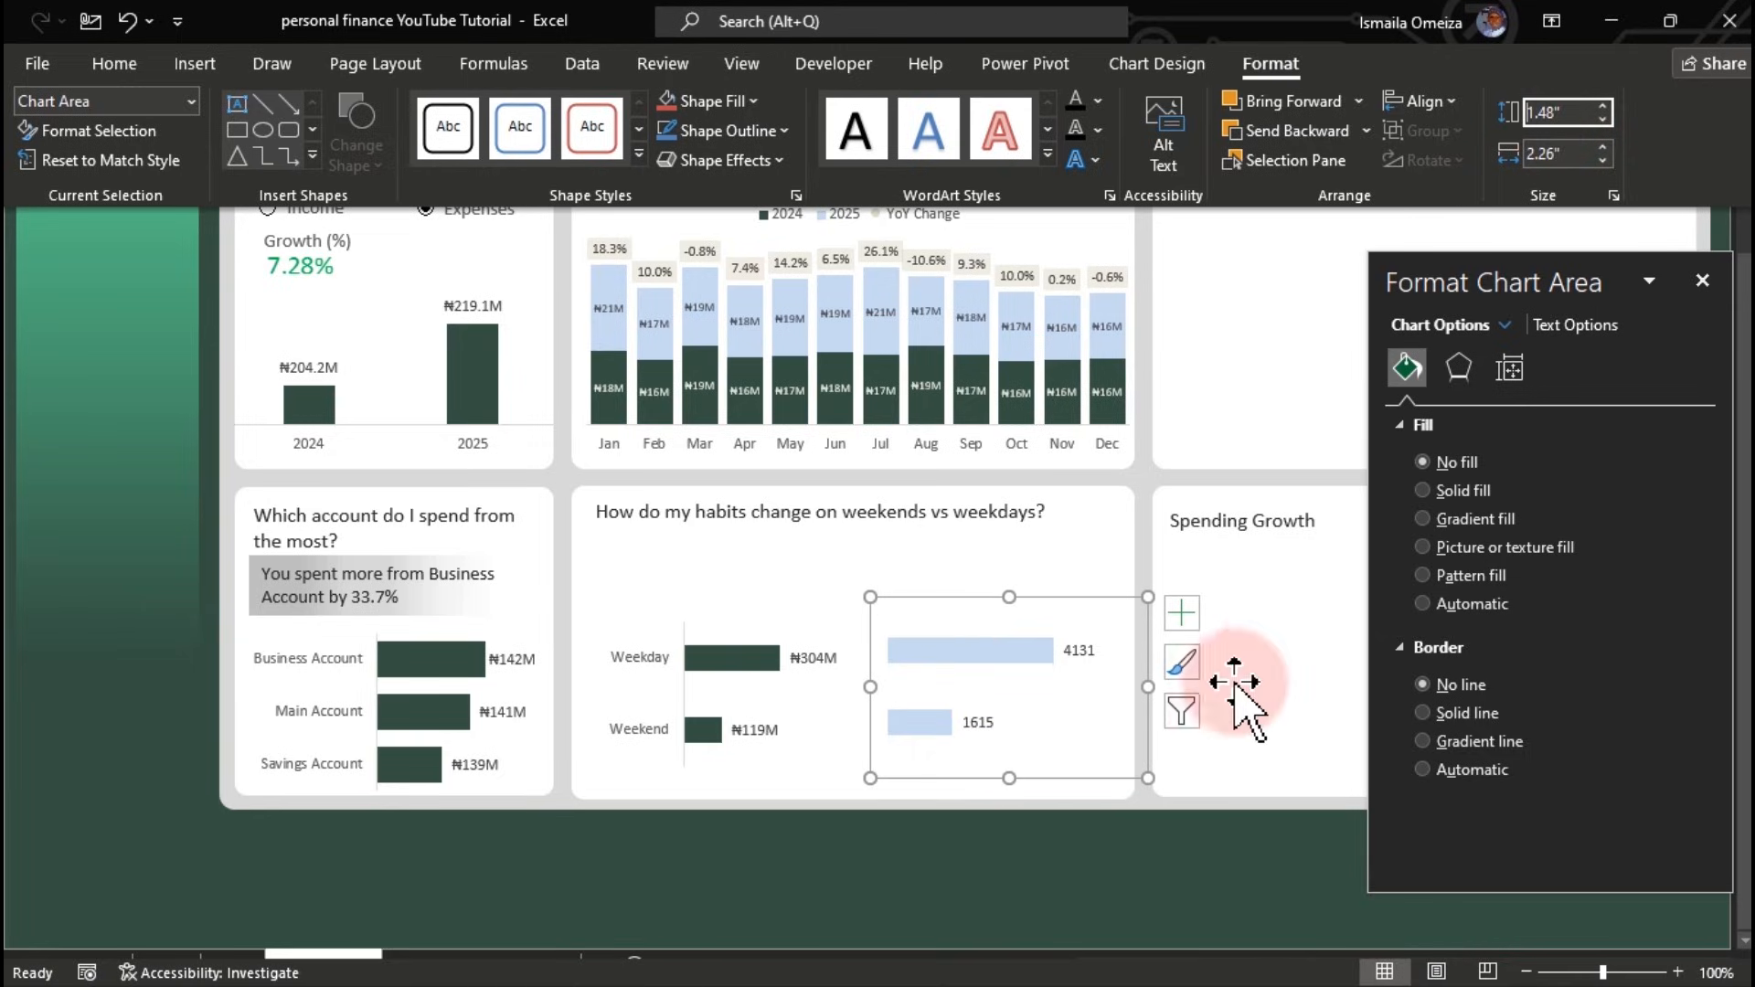
pyautogui.click(1120, 882)
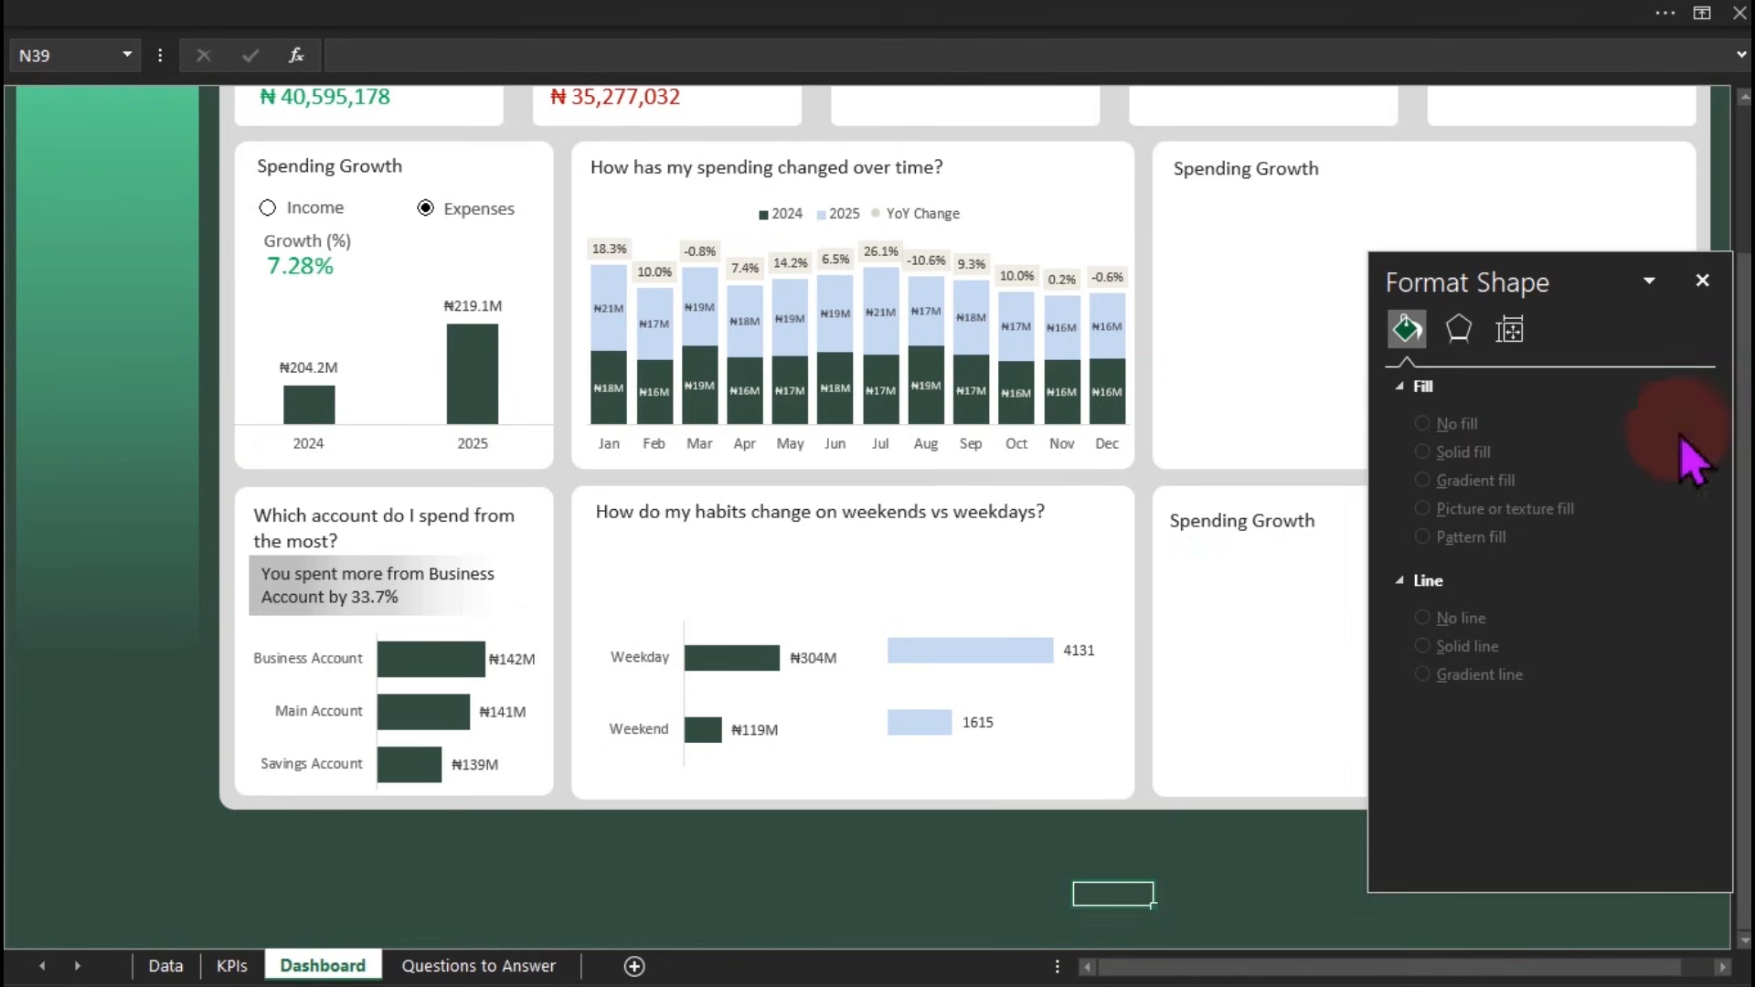
# Compare the fill colour of the spending-over-time chart's 2025 series with that of the transaction bars
pyautogui.moveTo(1746, 494); pyautogui.dragTo(1746, 274)
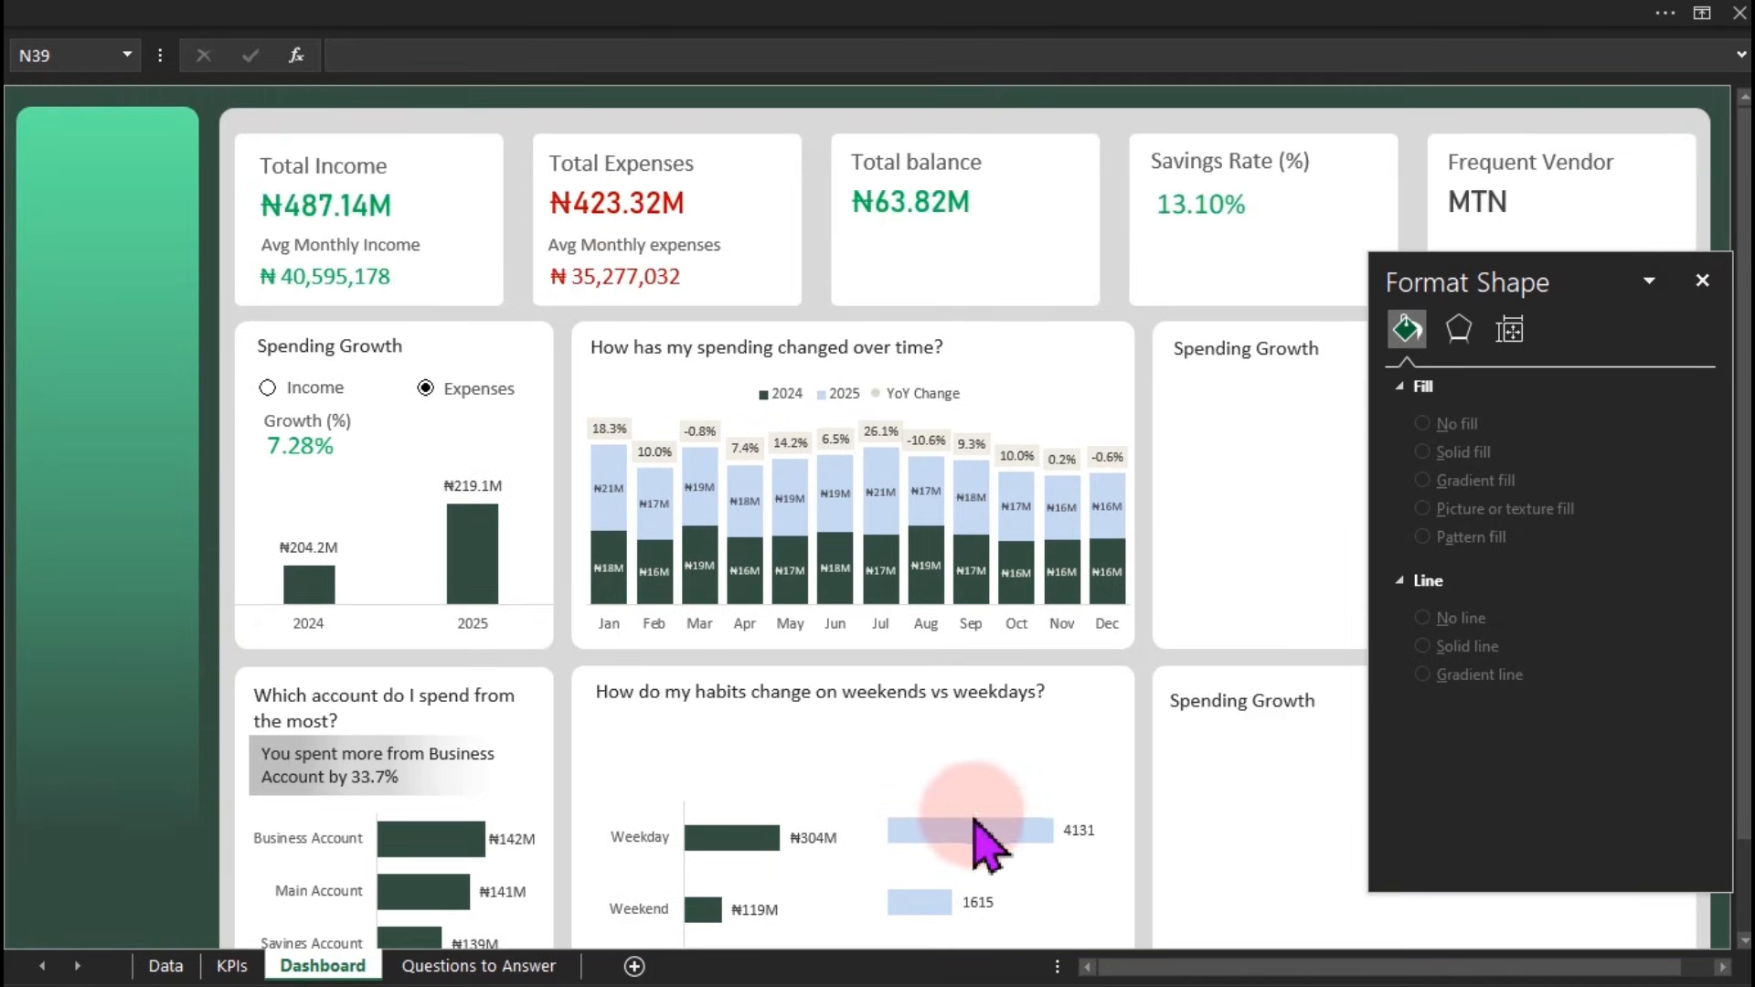
pyautogui.click(932, 482)
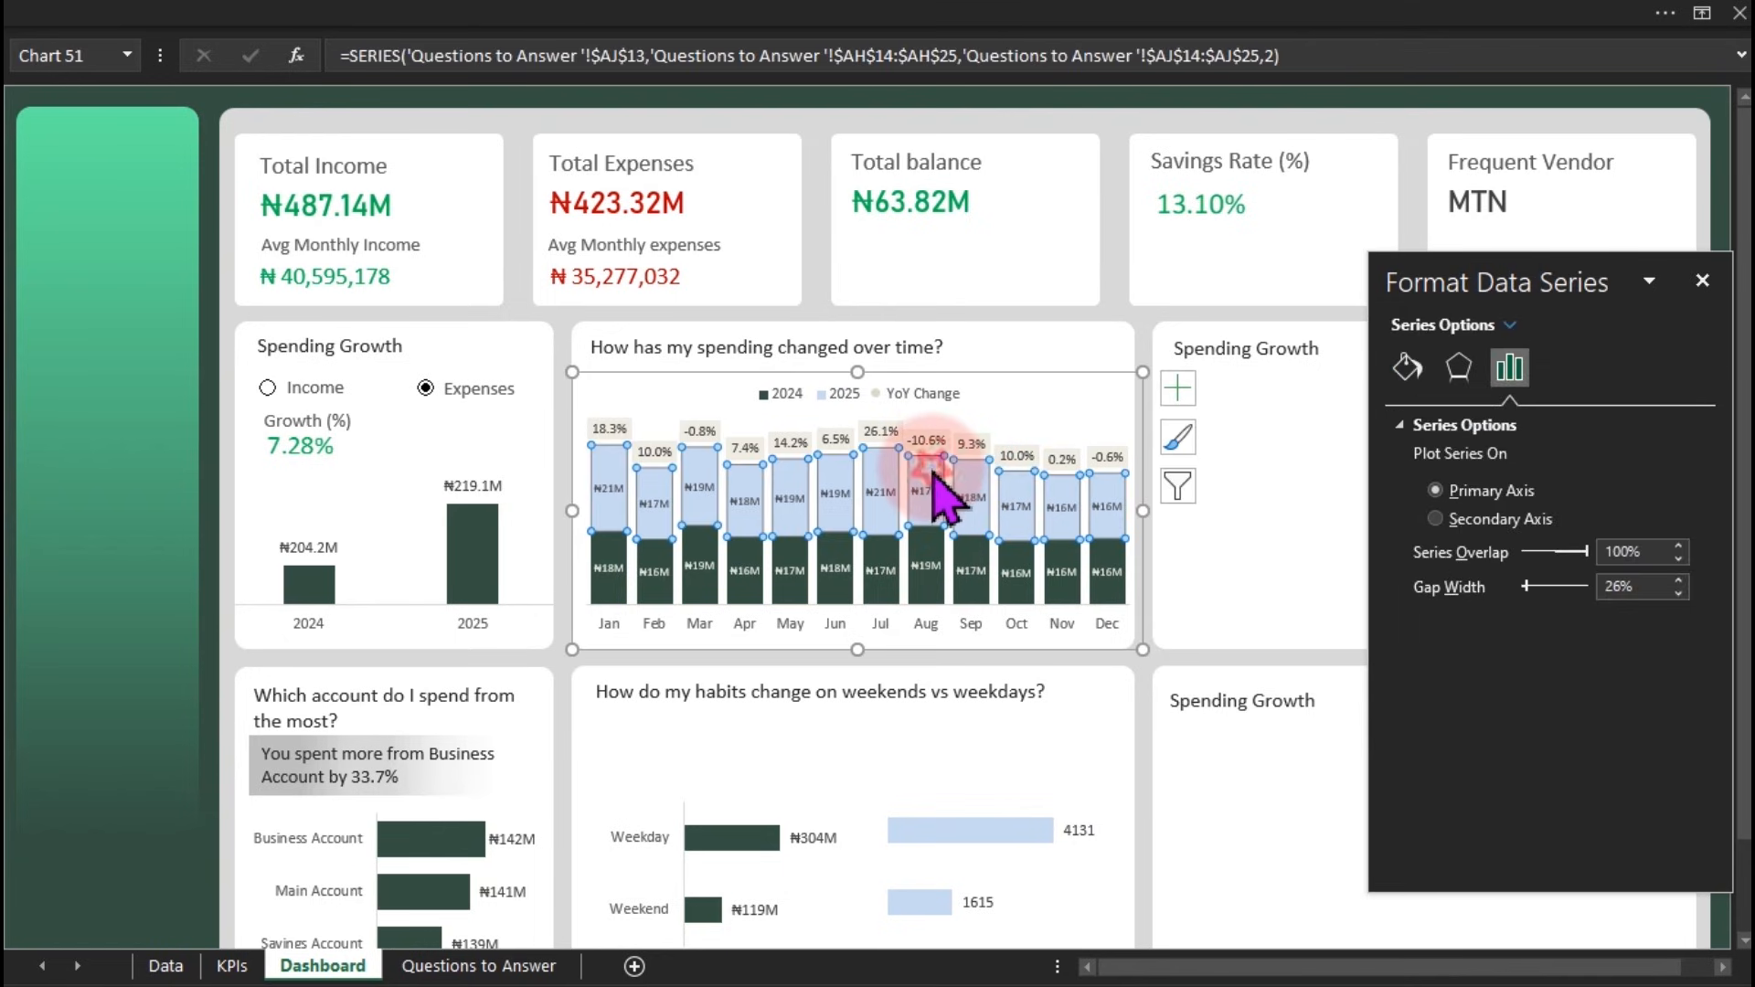
pyautogui.click(1406, 368)
pyautogui.click(1659, 686)
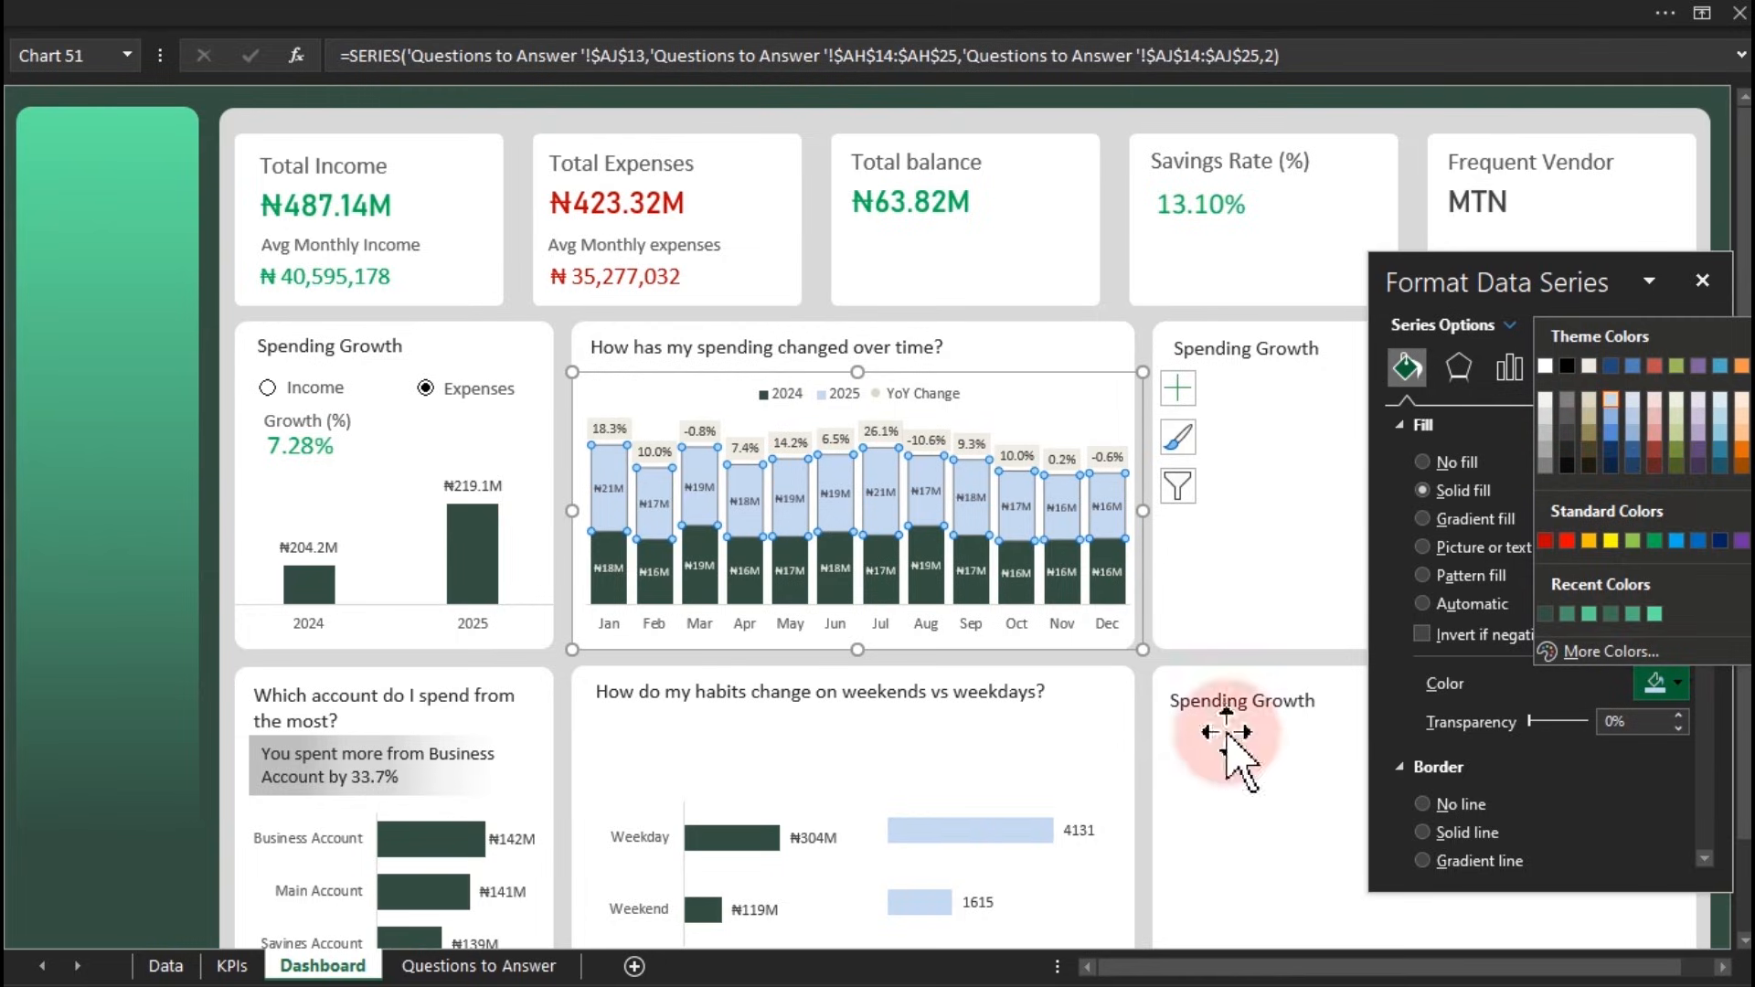
pyautogui.click(941, 846)
pyautogui.click(967, 827)
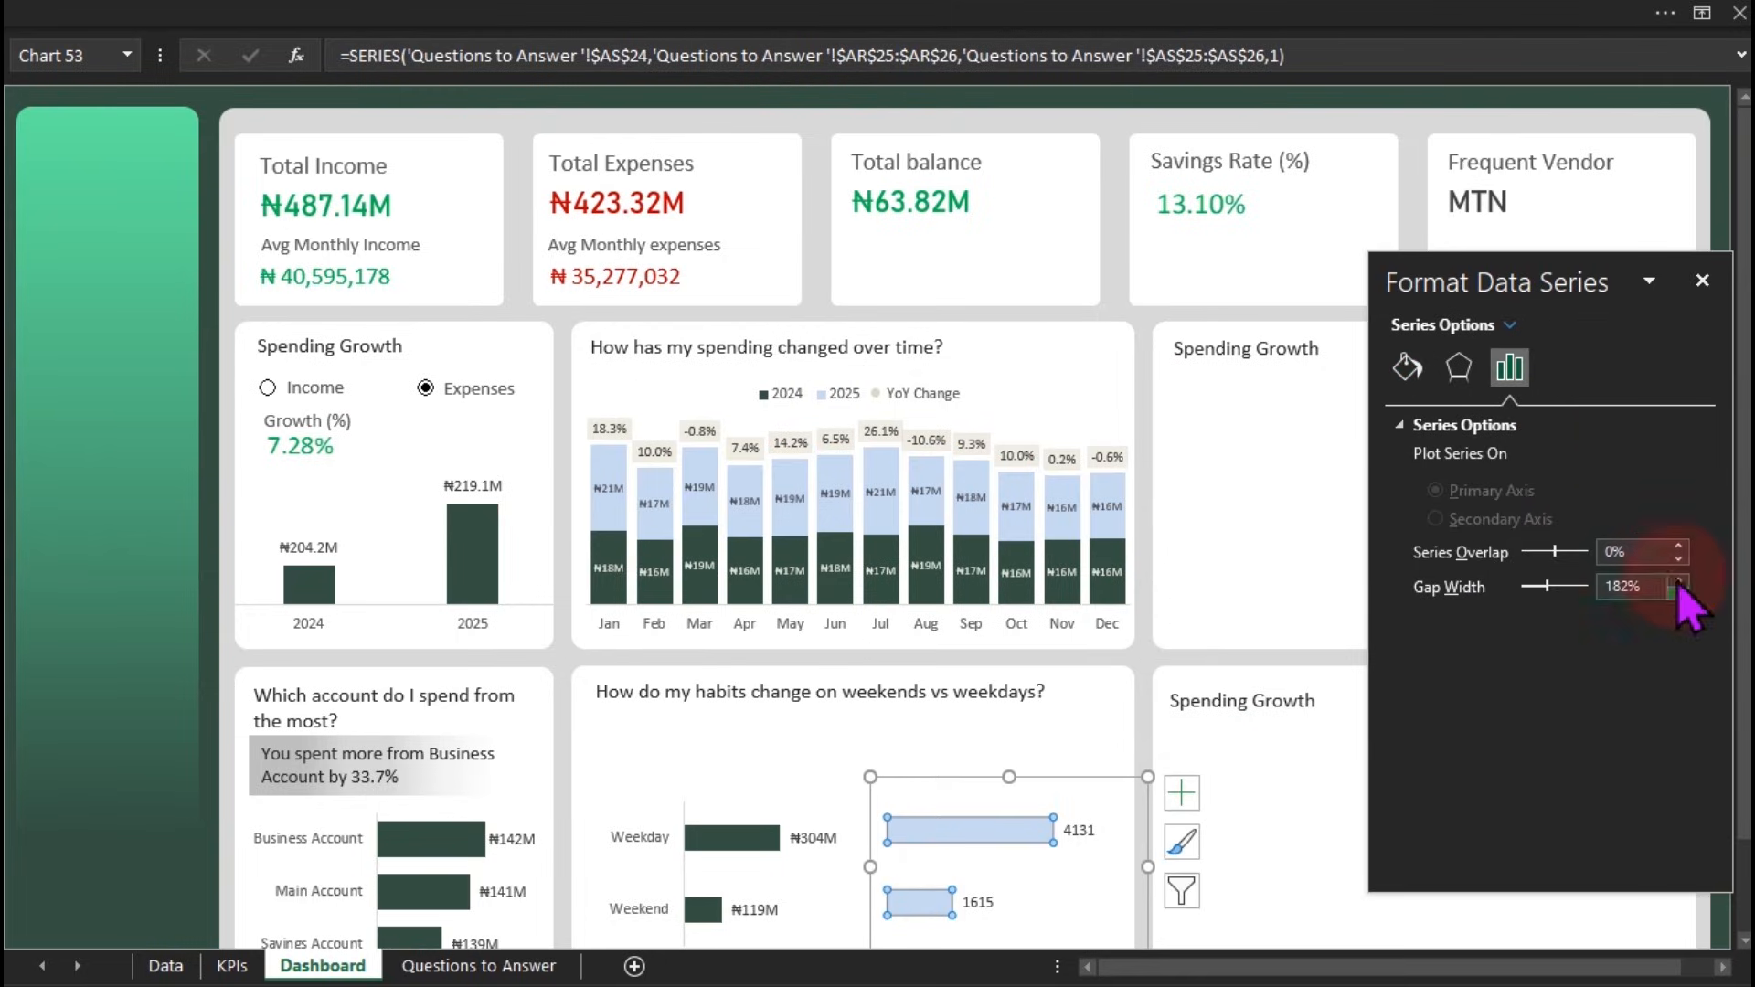
pyautogui.click(1407, 367)
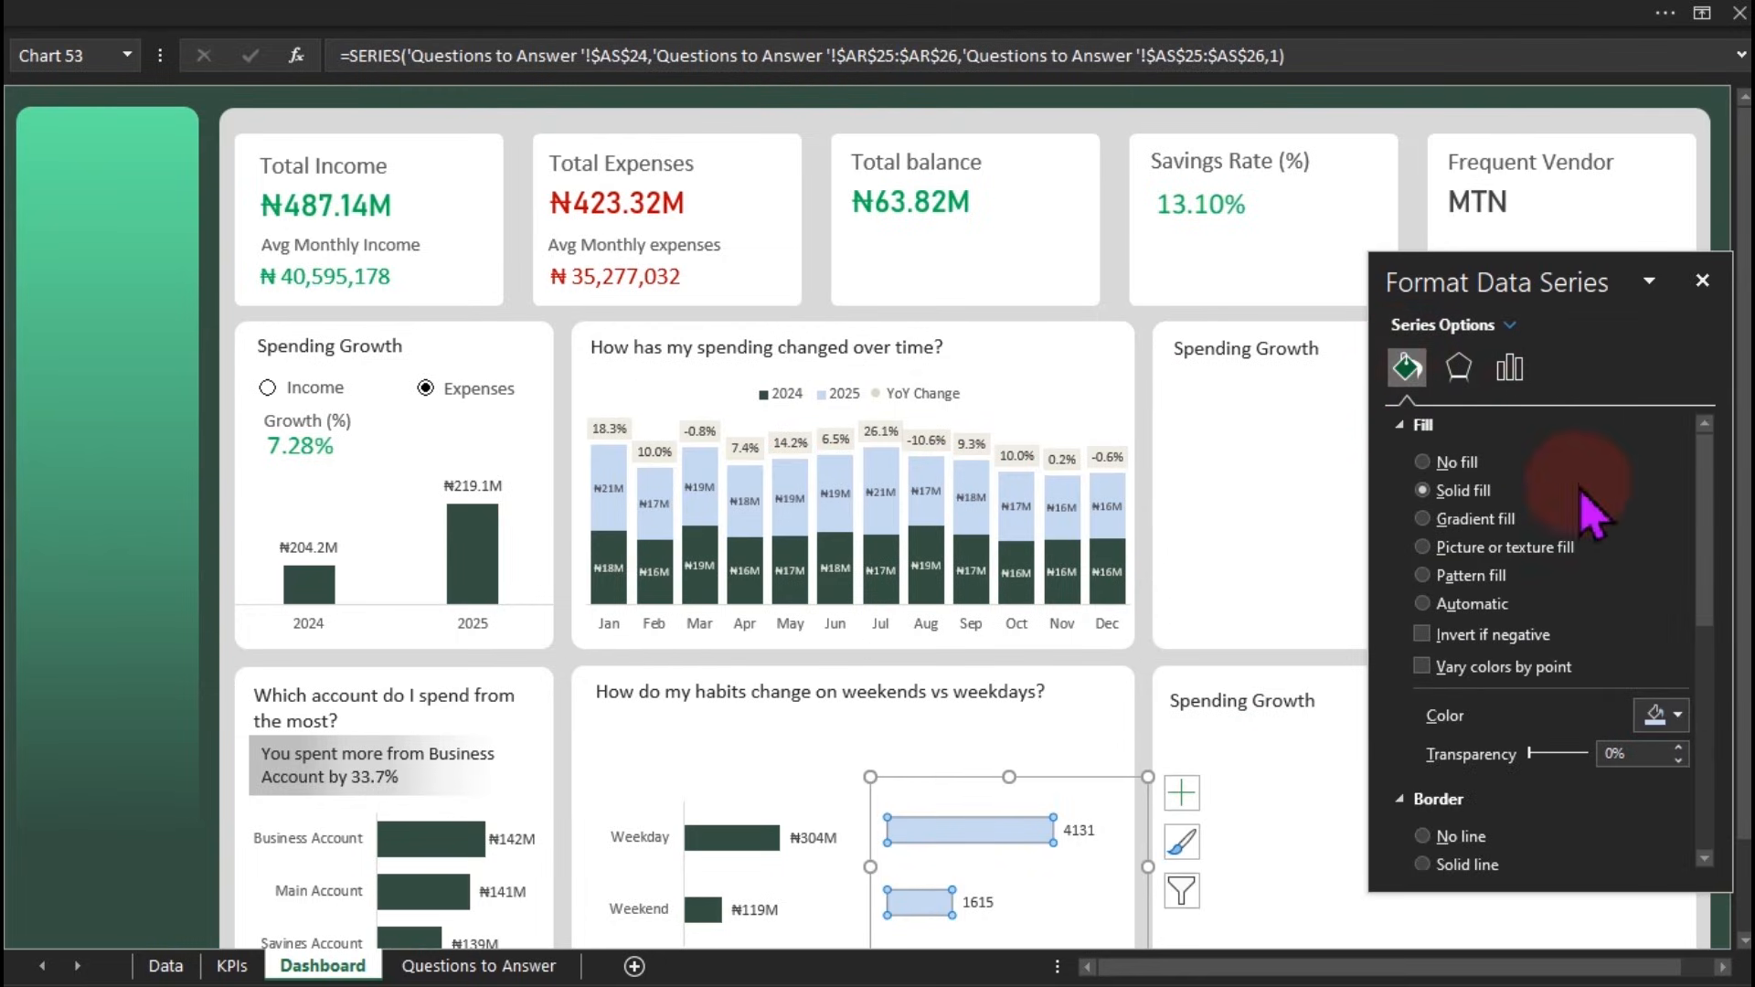
pyautogui.click(1677, 715)
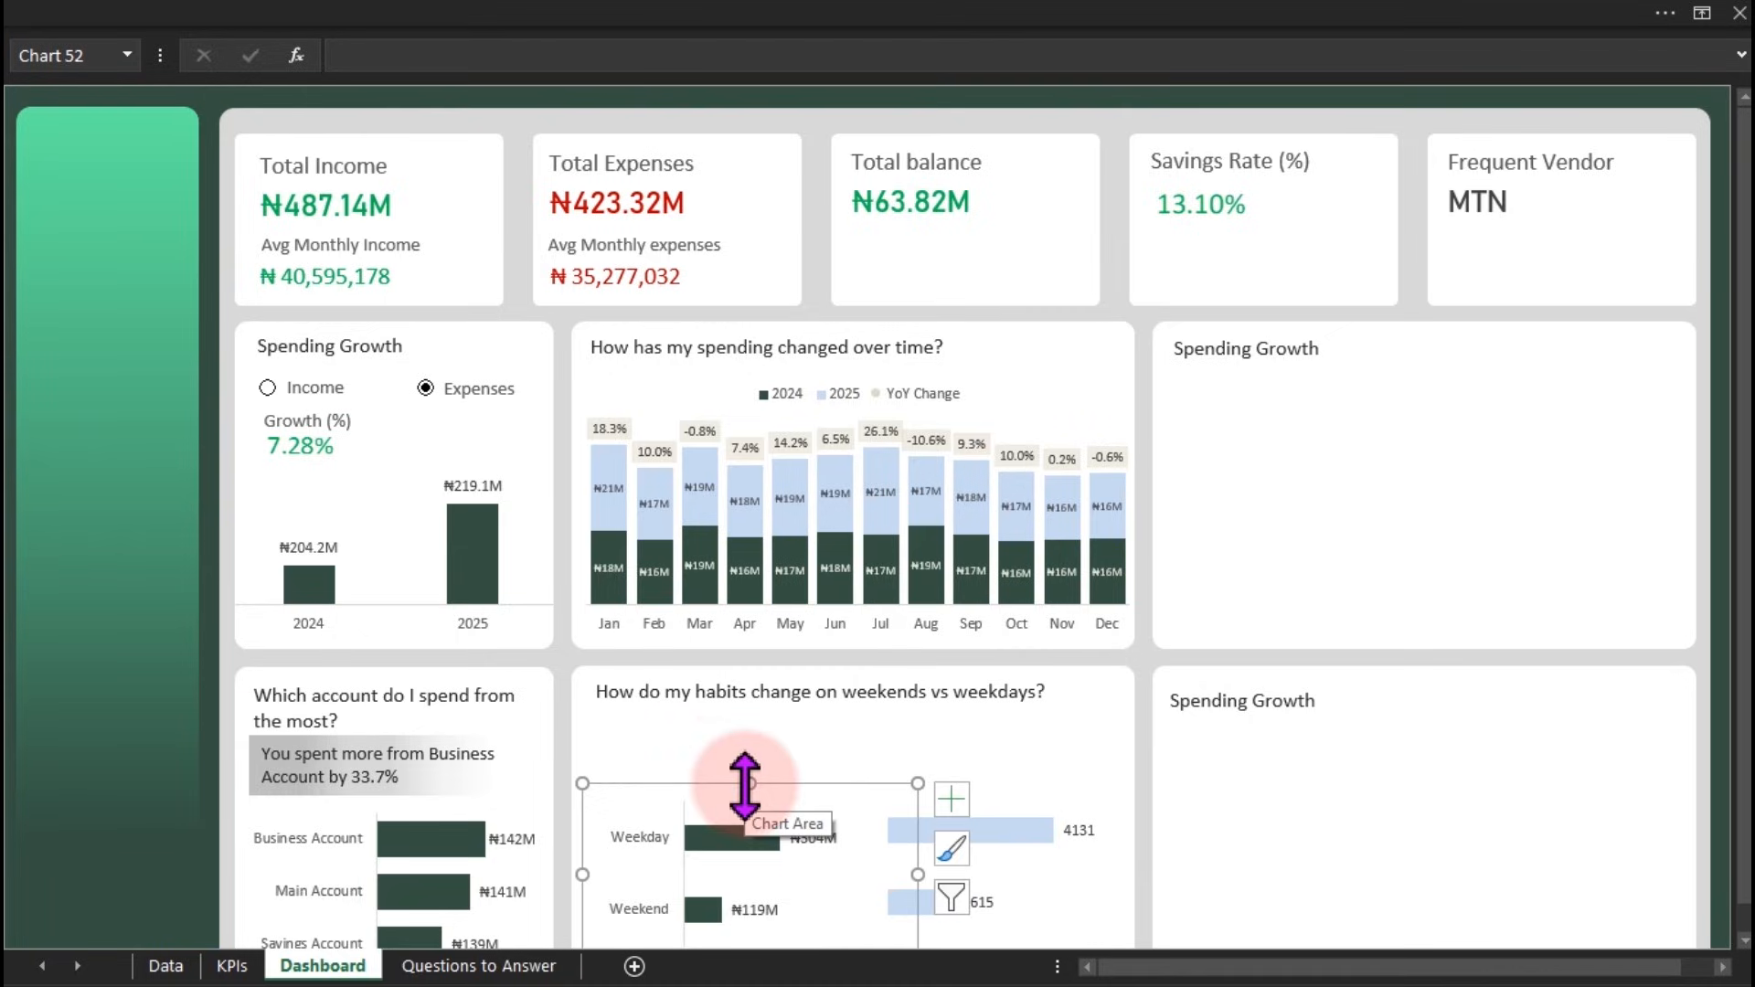
# Extend the expense amount and transaction charts upward to the same level, just below the card's title
pyautogui.moveTo(745, 784); pyautogui.dragTo(745, 731)
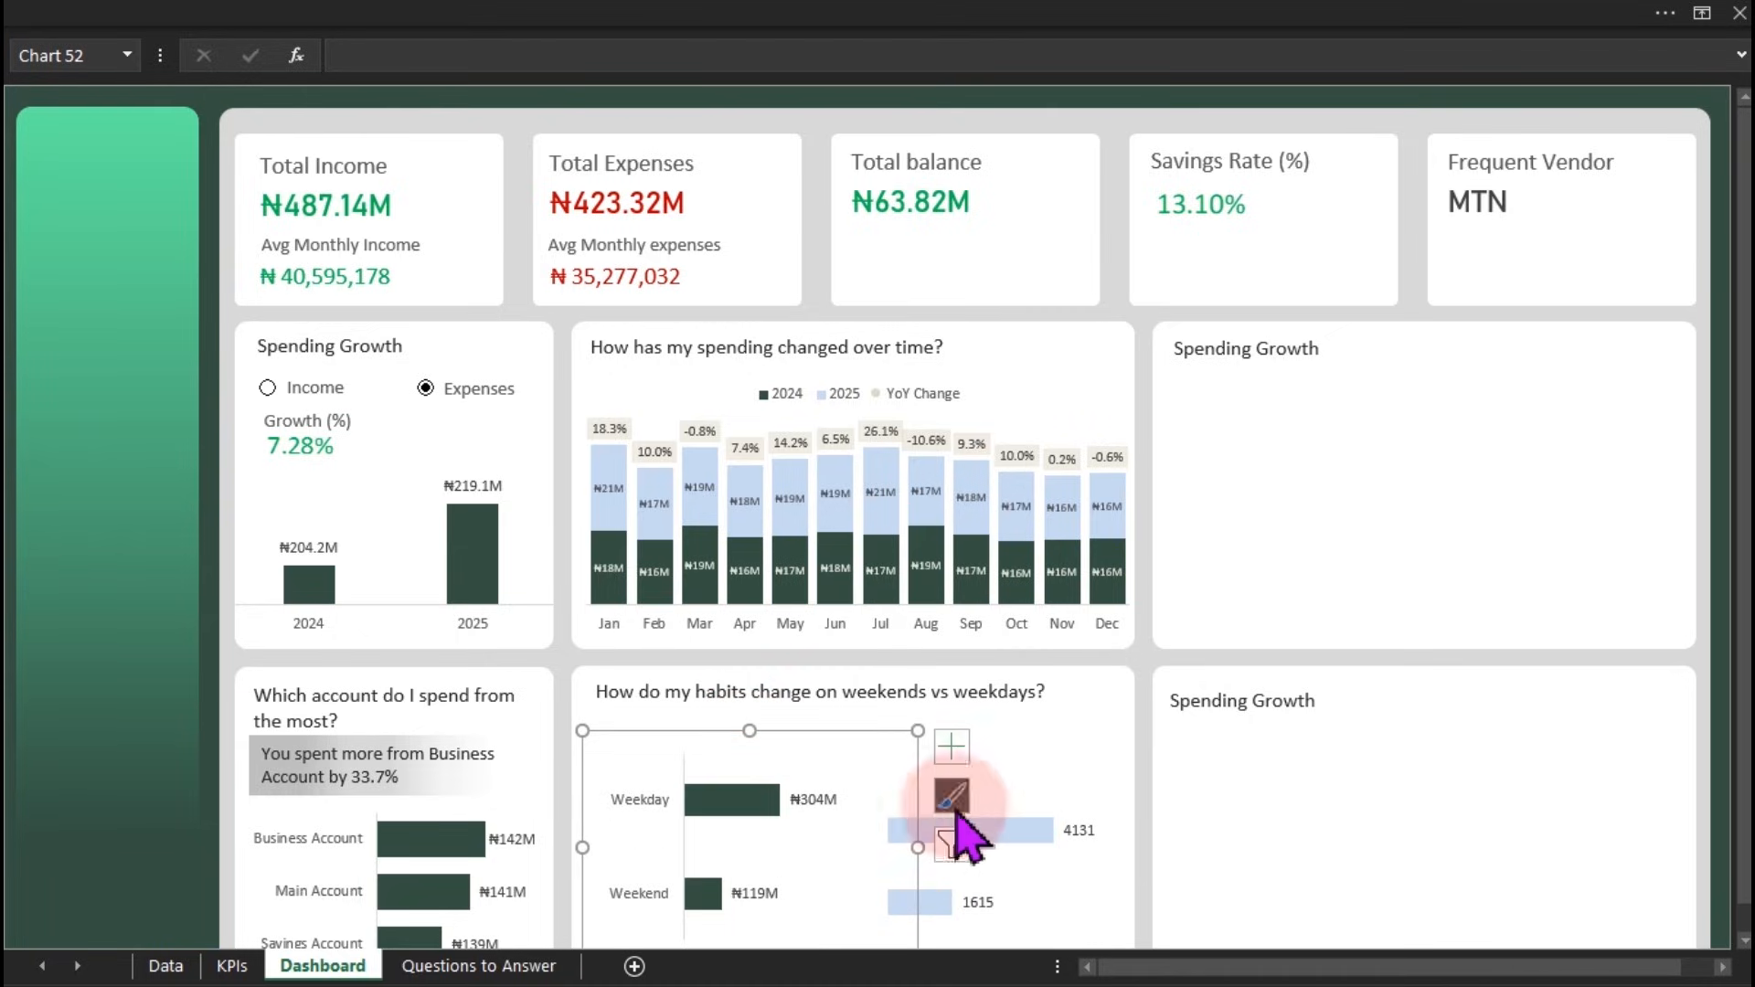
pyautogui.click(1013, 828)
pyautogui.moveTo(1010, 779); pyautogui.dragTo(1009, 732)
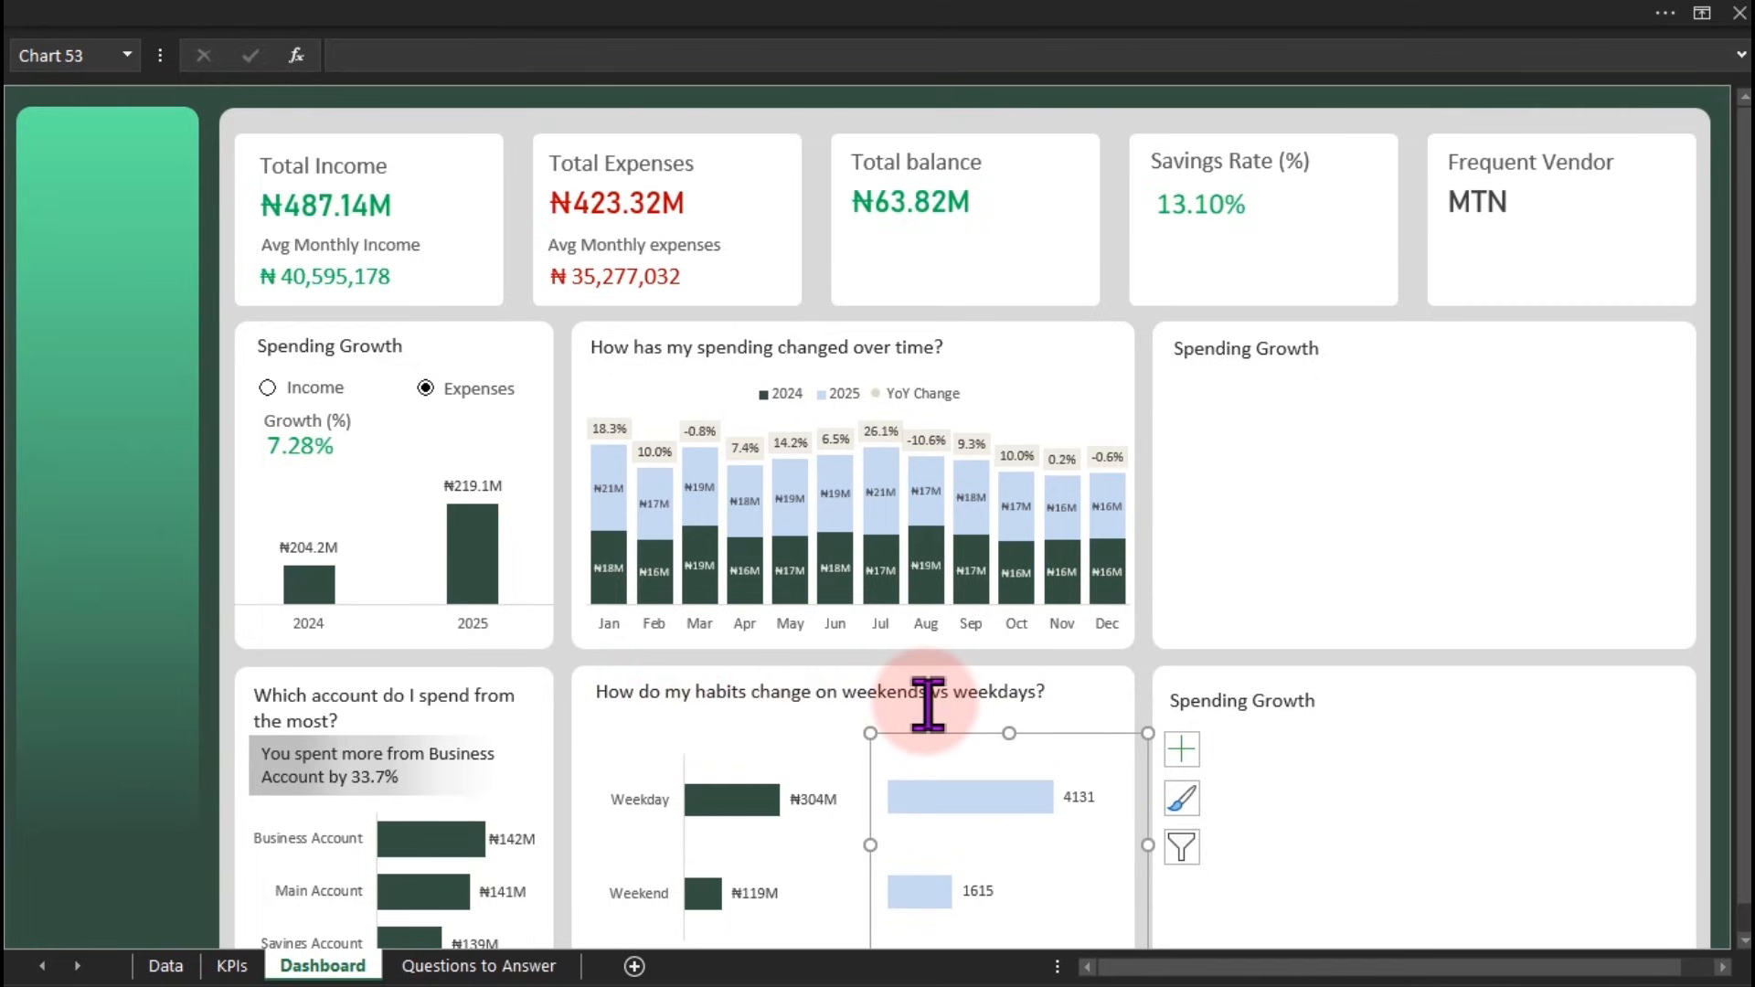
pyautogui.click(1532, 717)
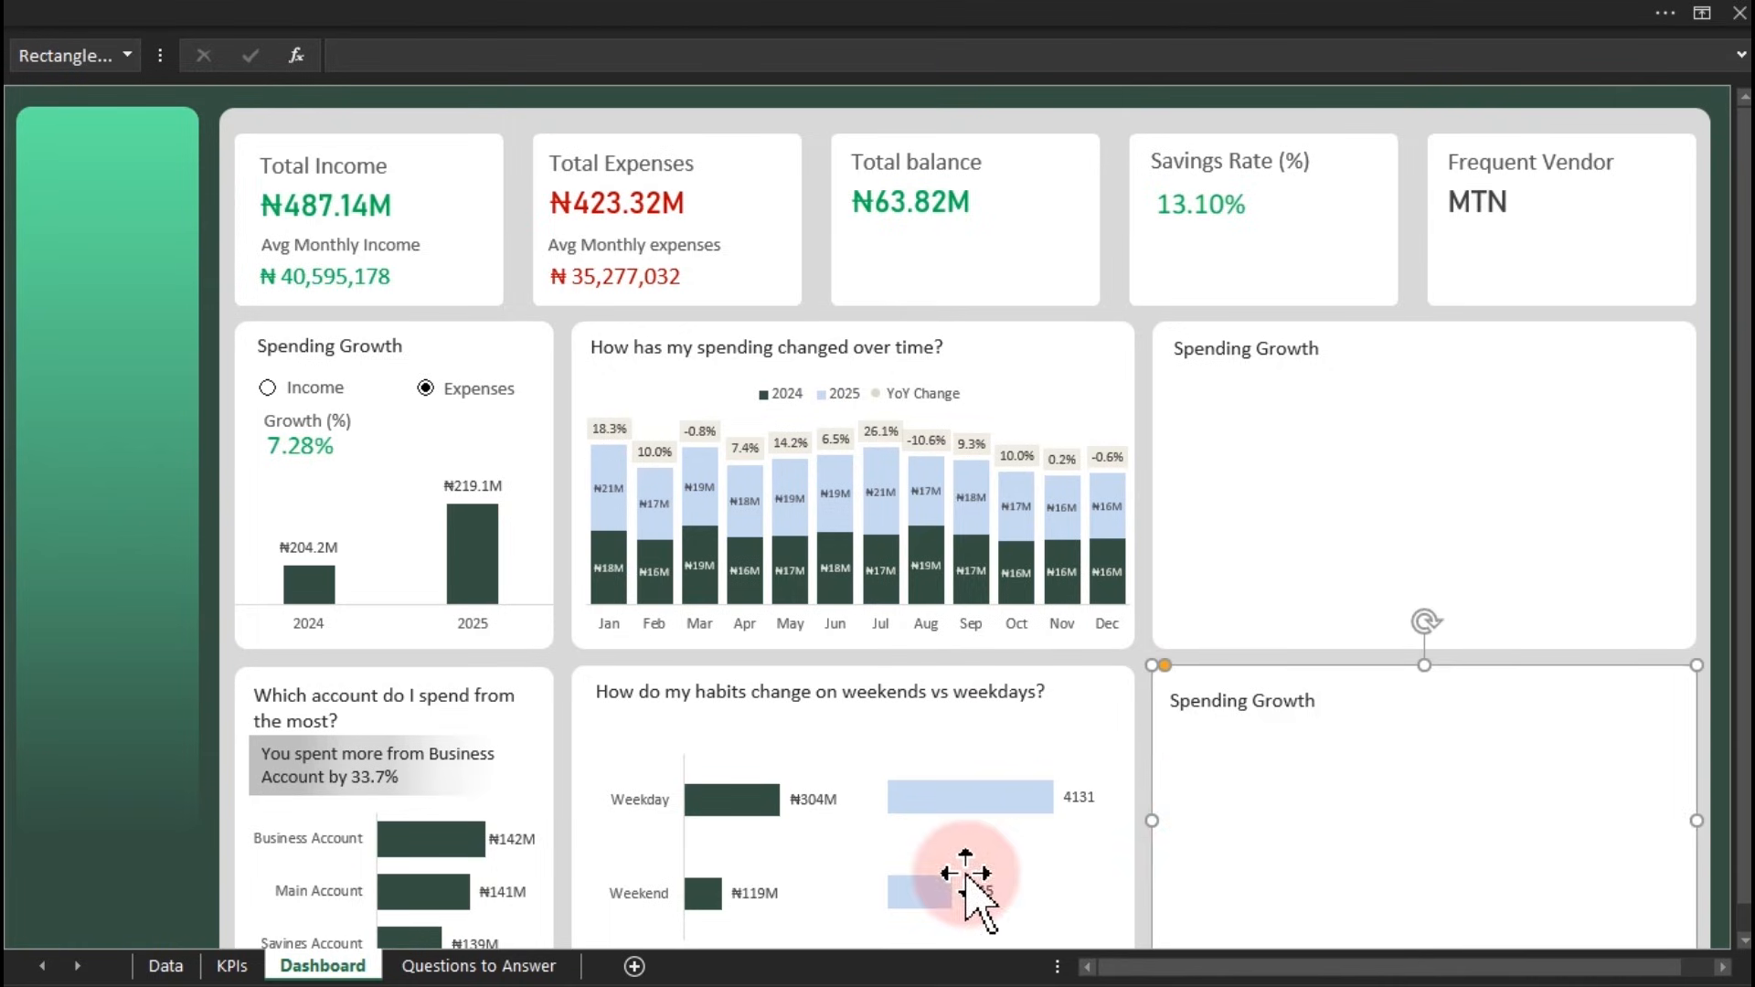
# Duplicate the spending-habits card's title text box, place it above the amount chart, and change its text to "Transactions"
pyautogui.click(768, 695)
pyautogui.hotkey('ctrl', 'd')
pyautogui.moveTo(771, 704); pyautogui.dragTo(764, 745)
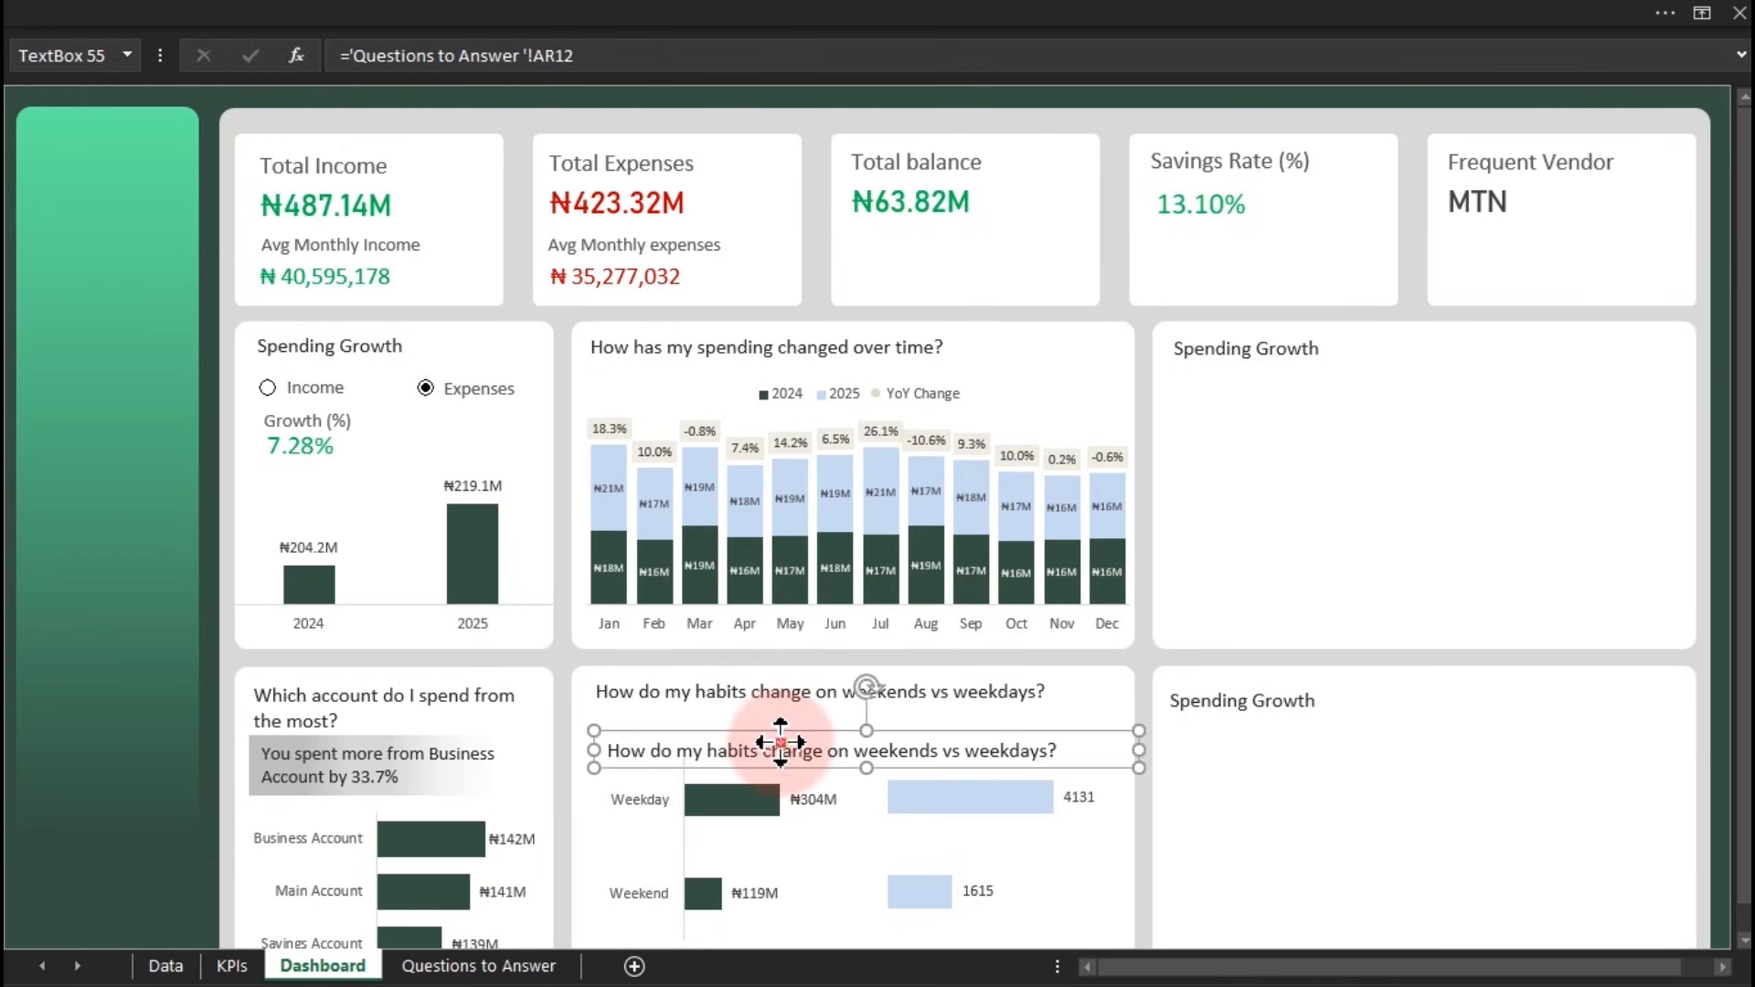
pyautogui.tripleClick(784, 746)
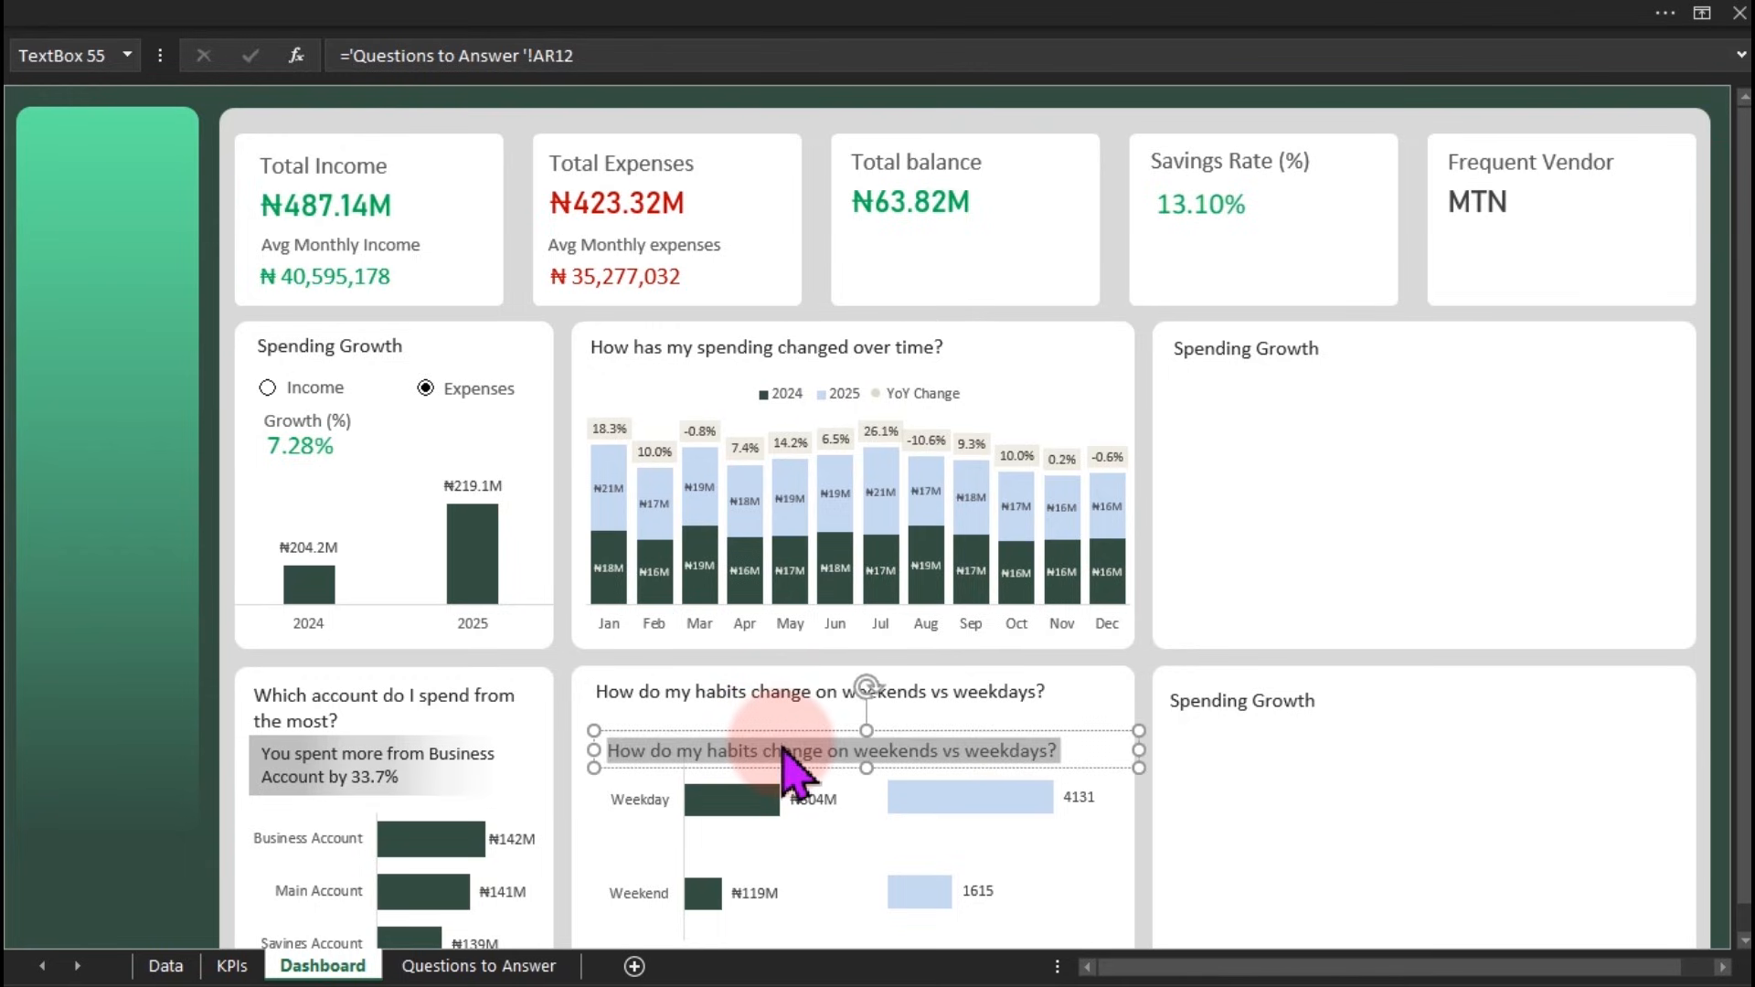
pyautogui.write('Transactions')
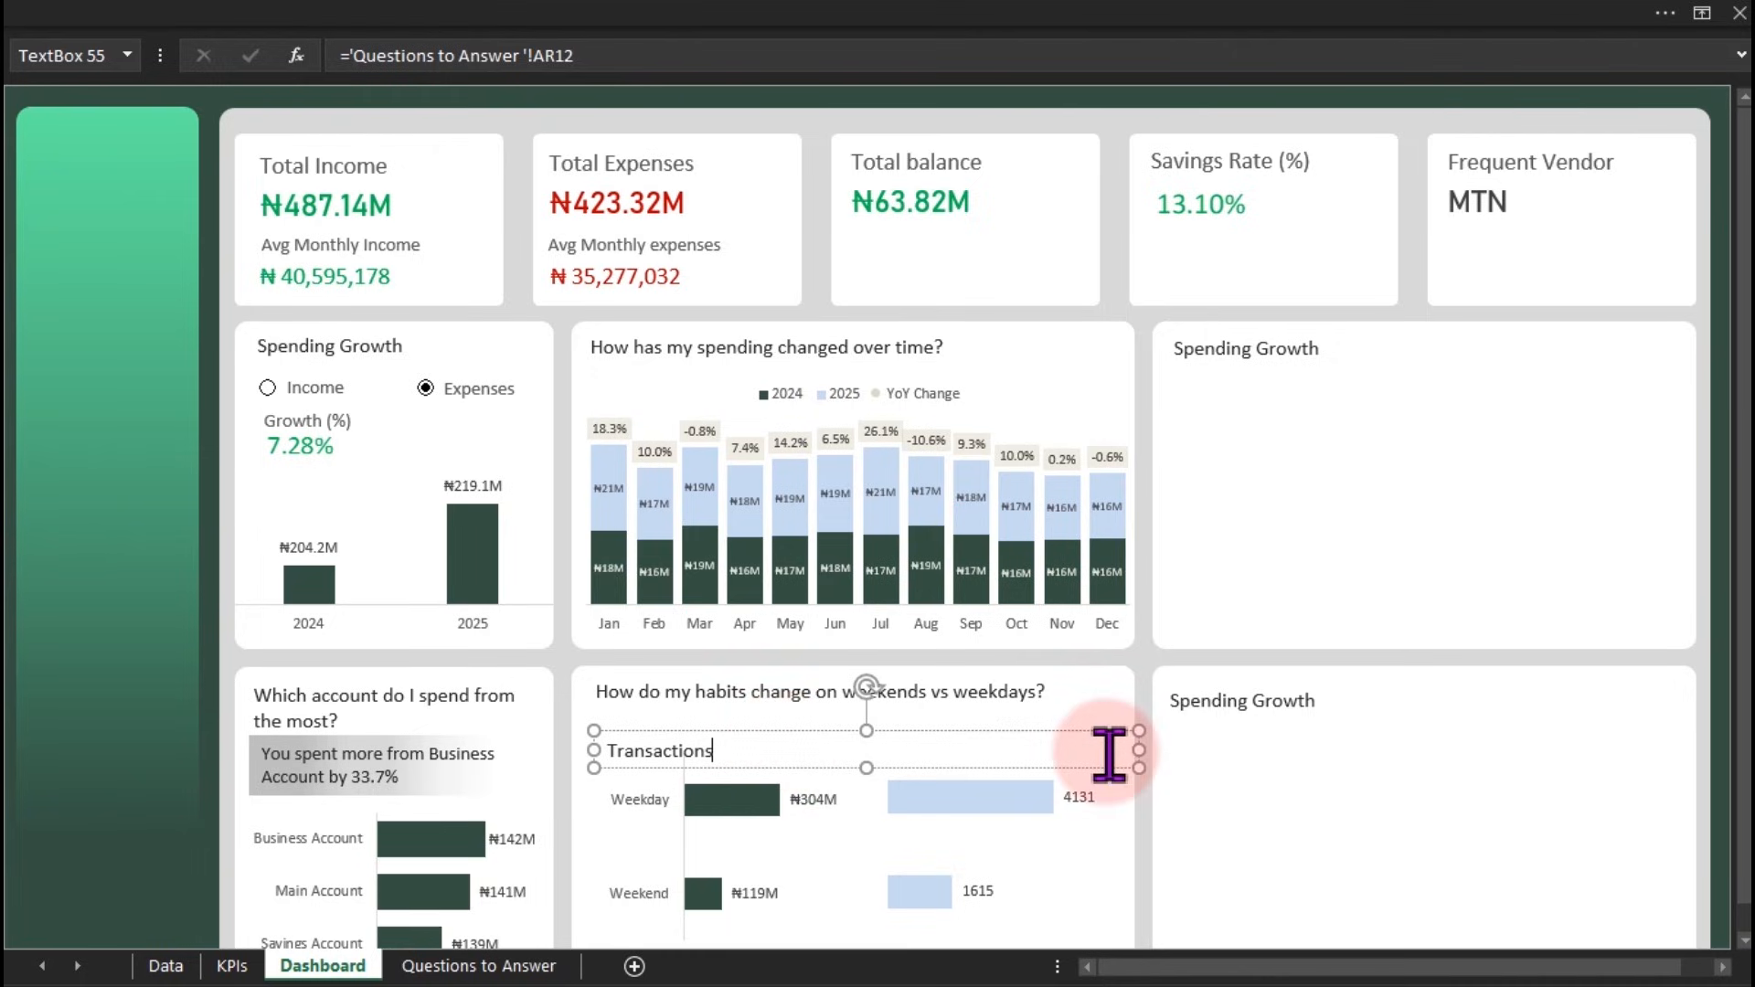
# Narrow the "Transactions" text box to fit its text and place a duplicate above the transaction chart
pyautogui.moveTo(1139, 749); pyautogui.dragTo(762, 776)
pyautogui.hotkey('ctrl', 'd')
pyautogui.moveTo(664, 811); pyautogui.dragTo(927, 753)
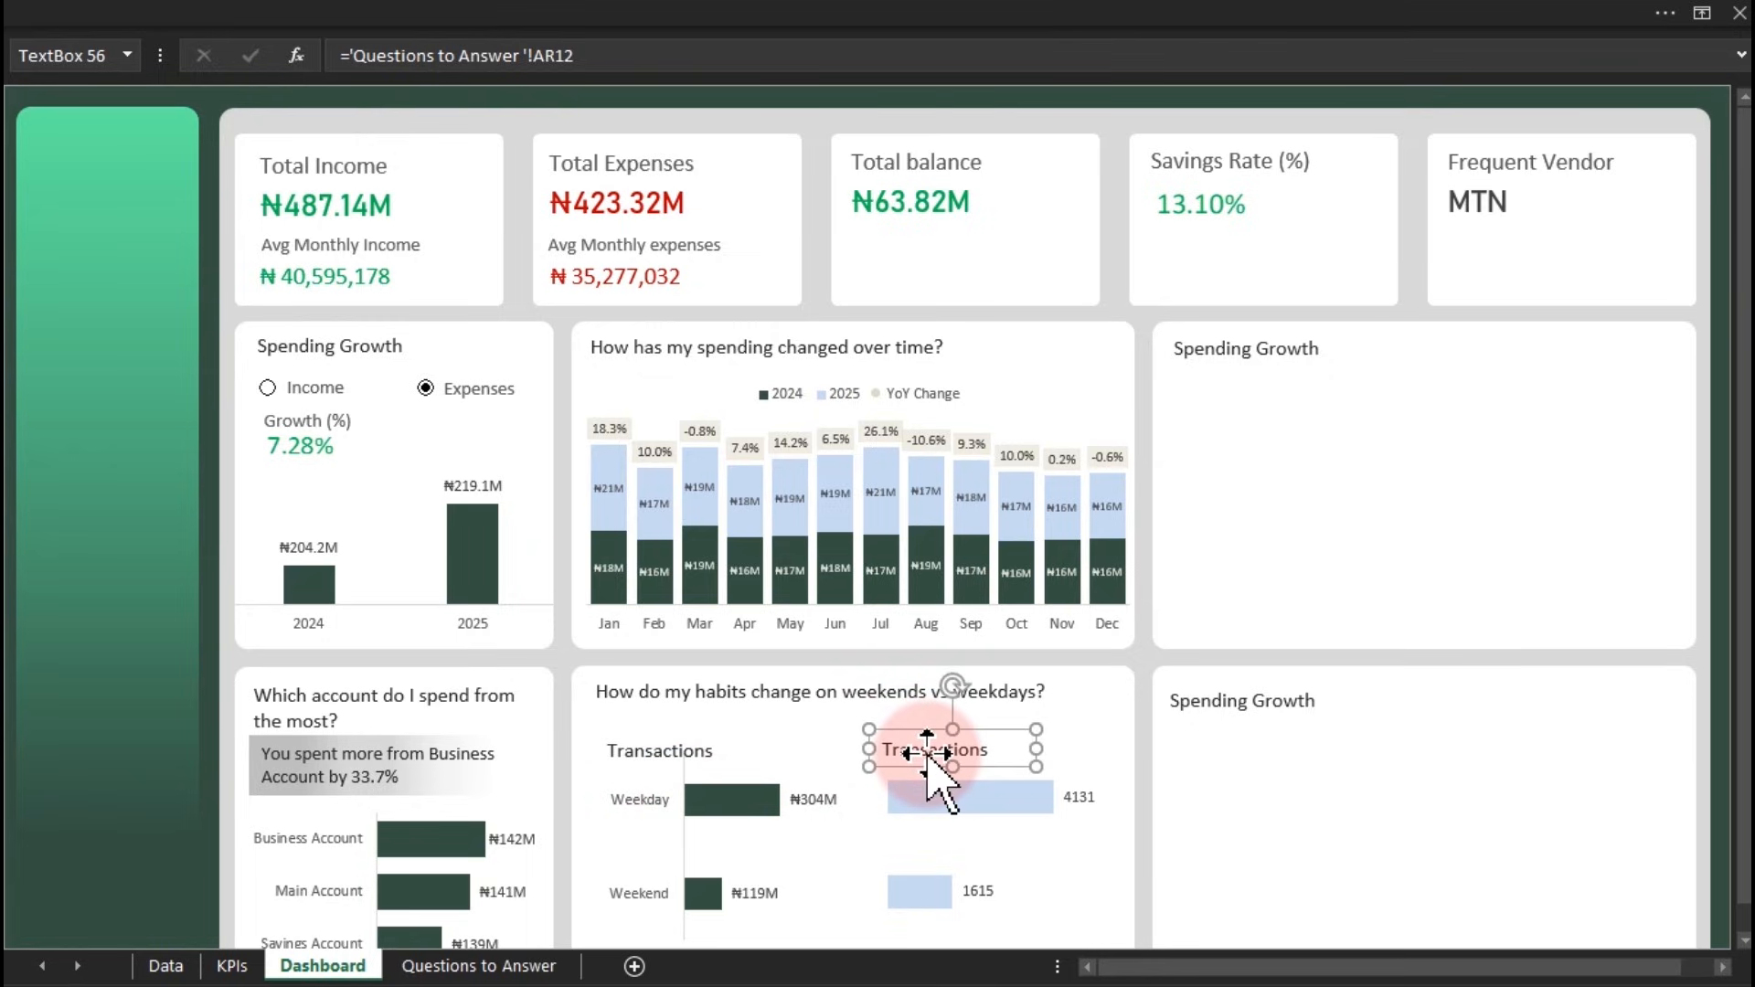
# Change the text above the expense amount chart to "Amoun Spent" in the spending-habits card
pyautogui.click(704, 756)
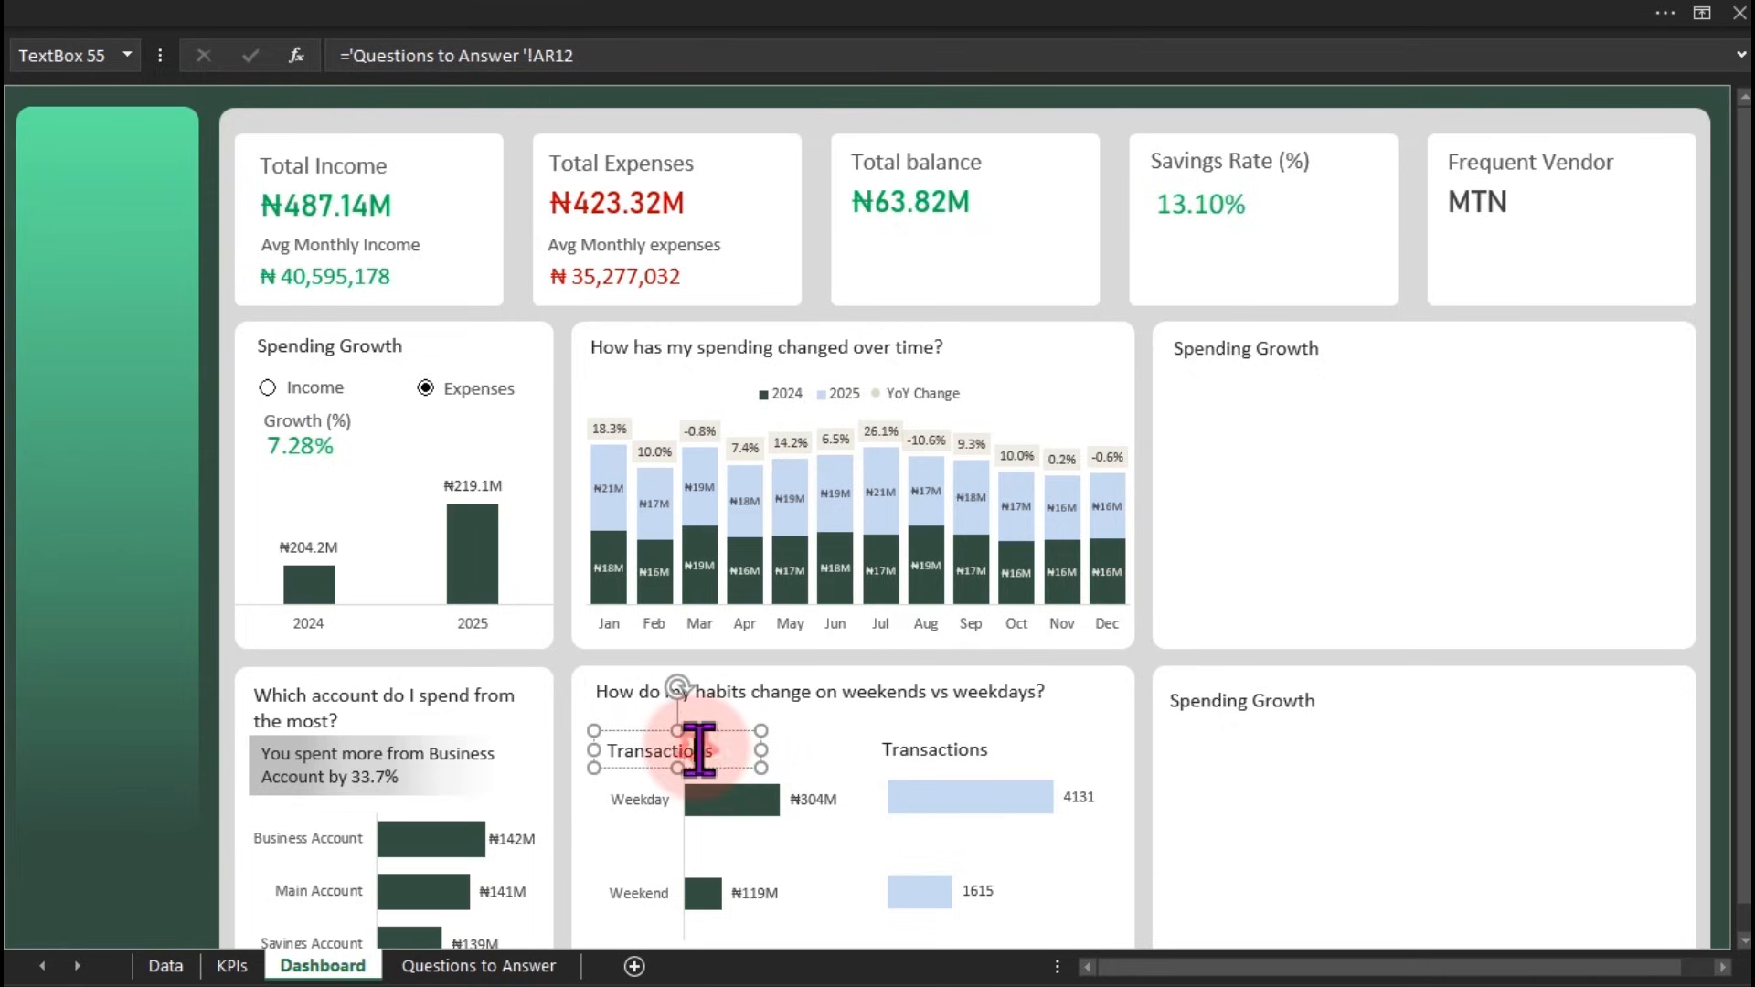
pyautogui.doubleClick(699, 750)
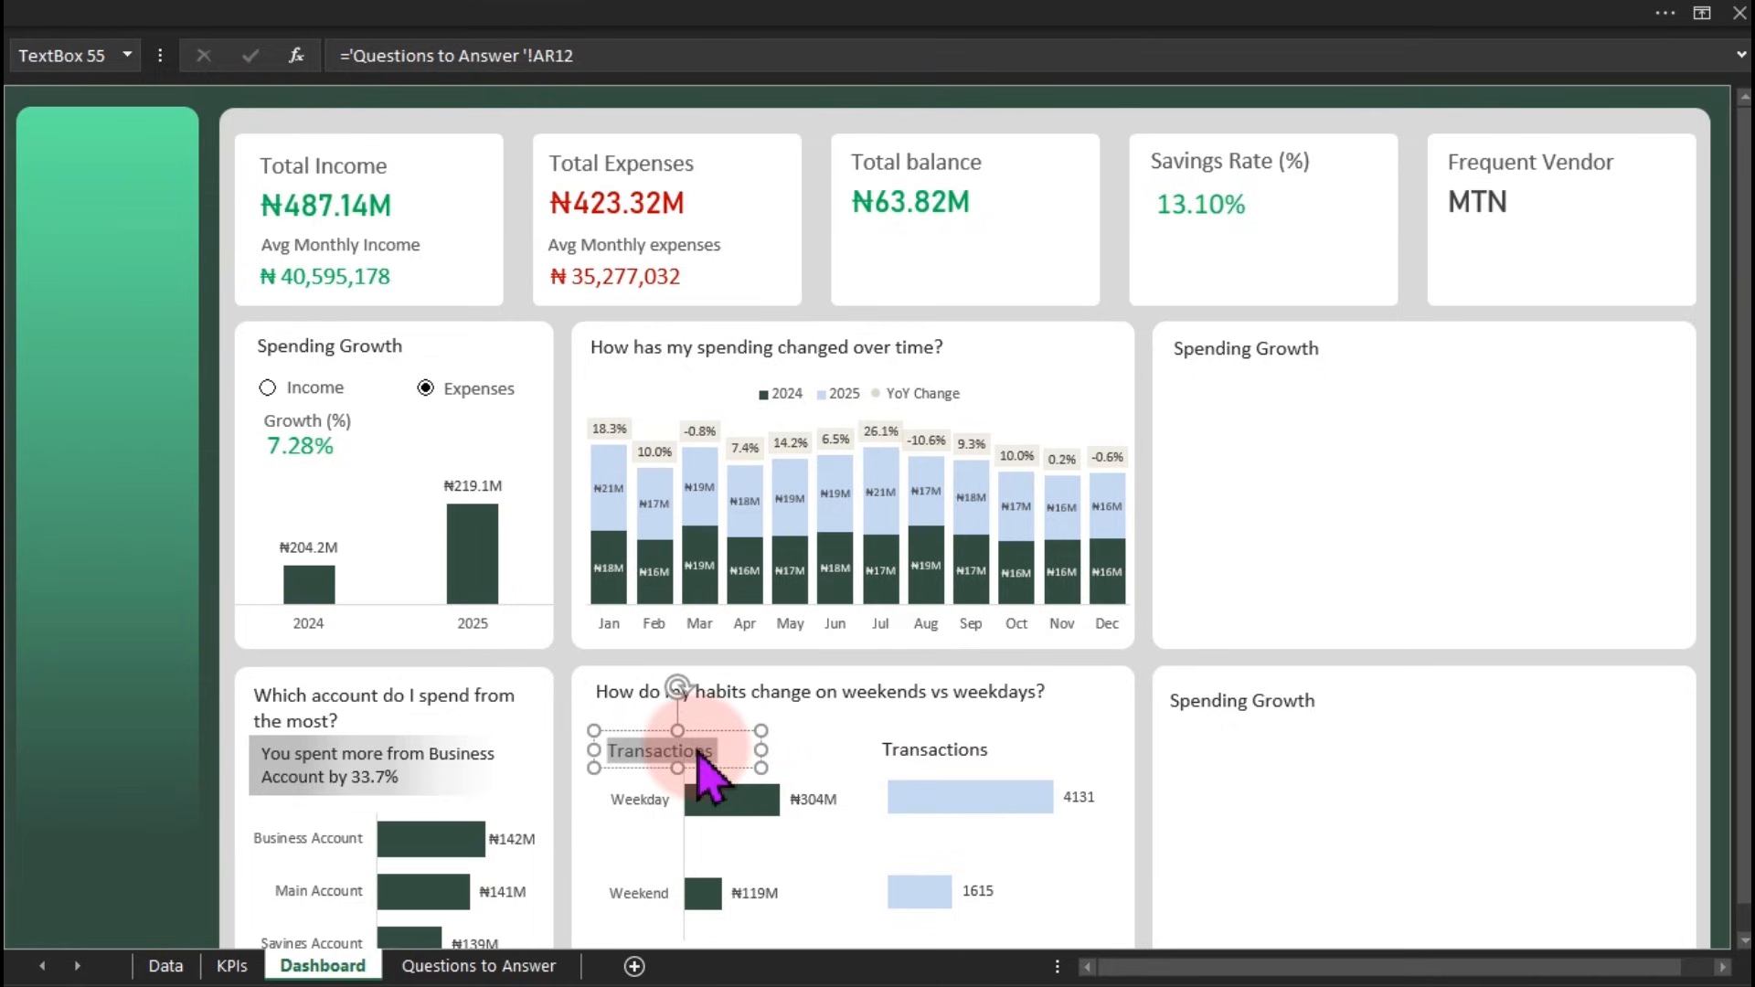
pyautogui.write('Amoun Spent')
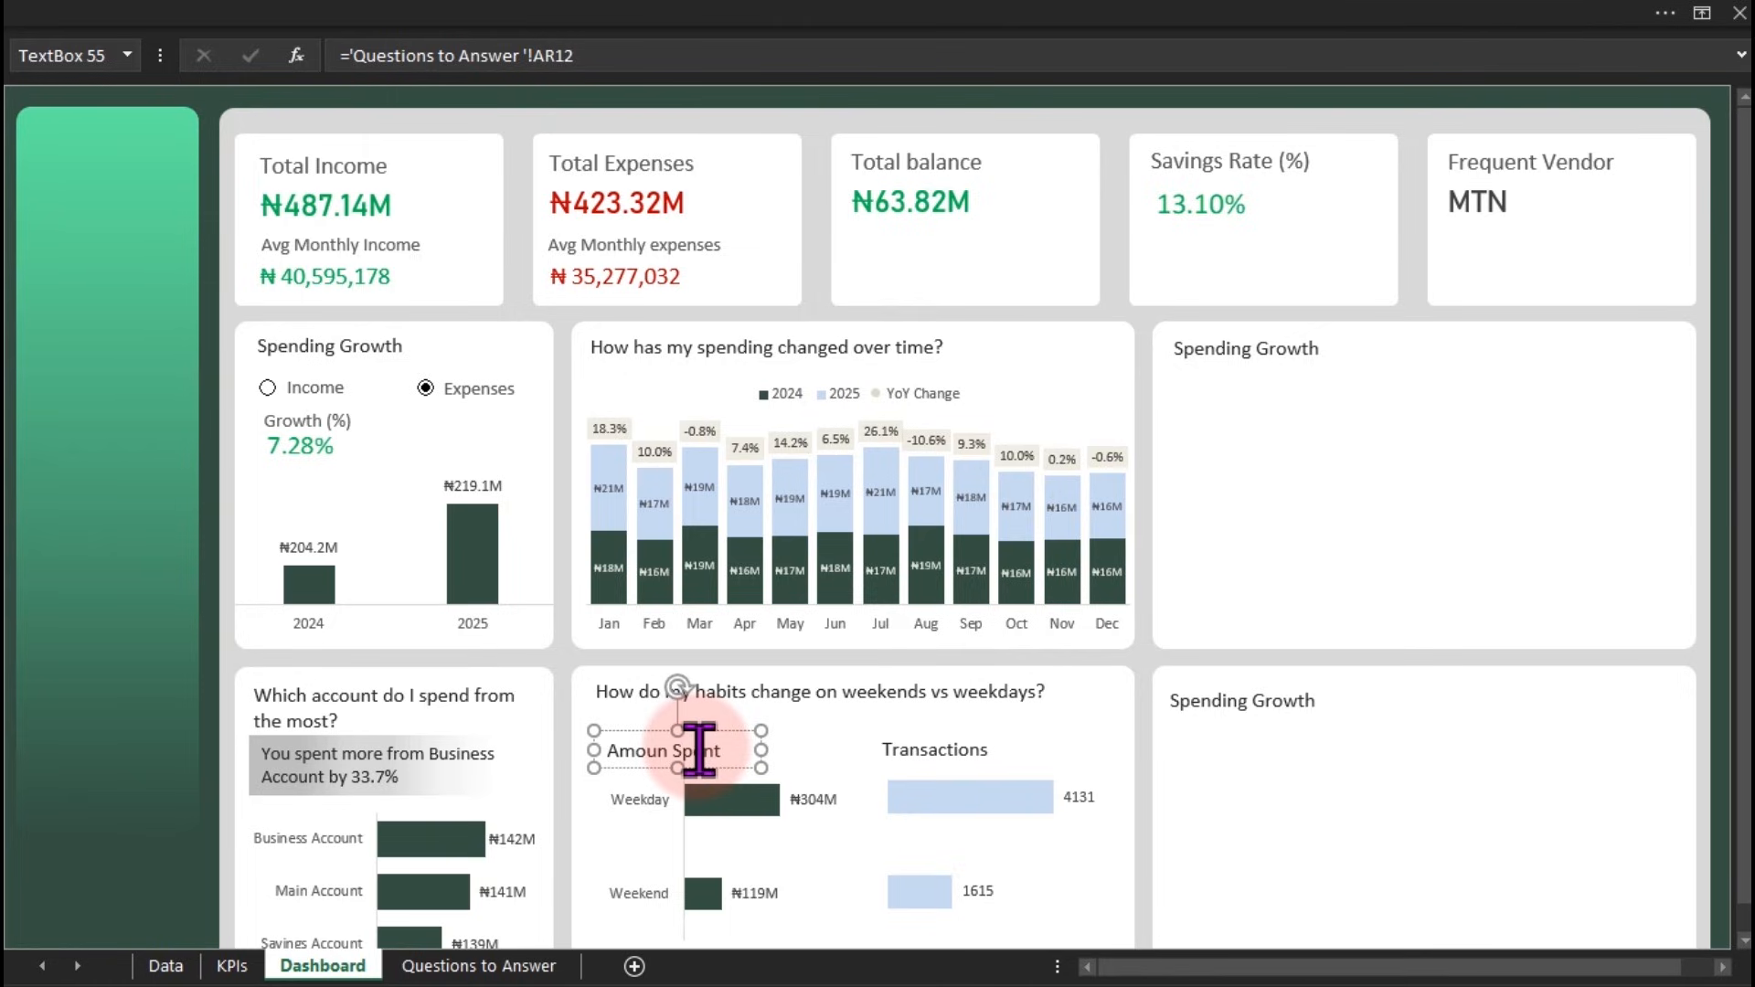
pyautogui.click(1188, 819)
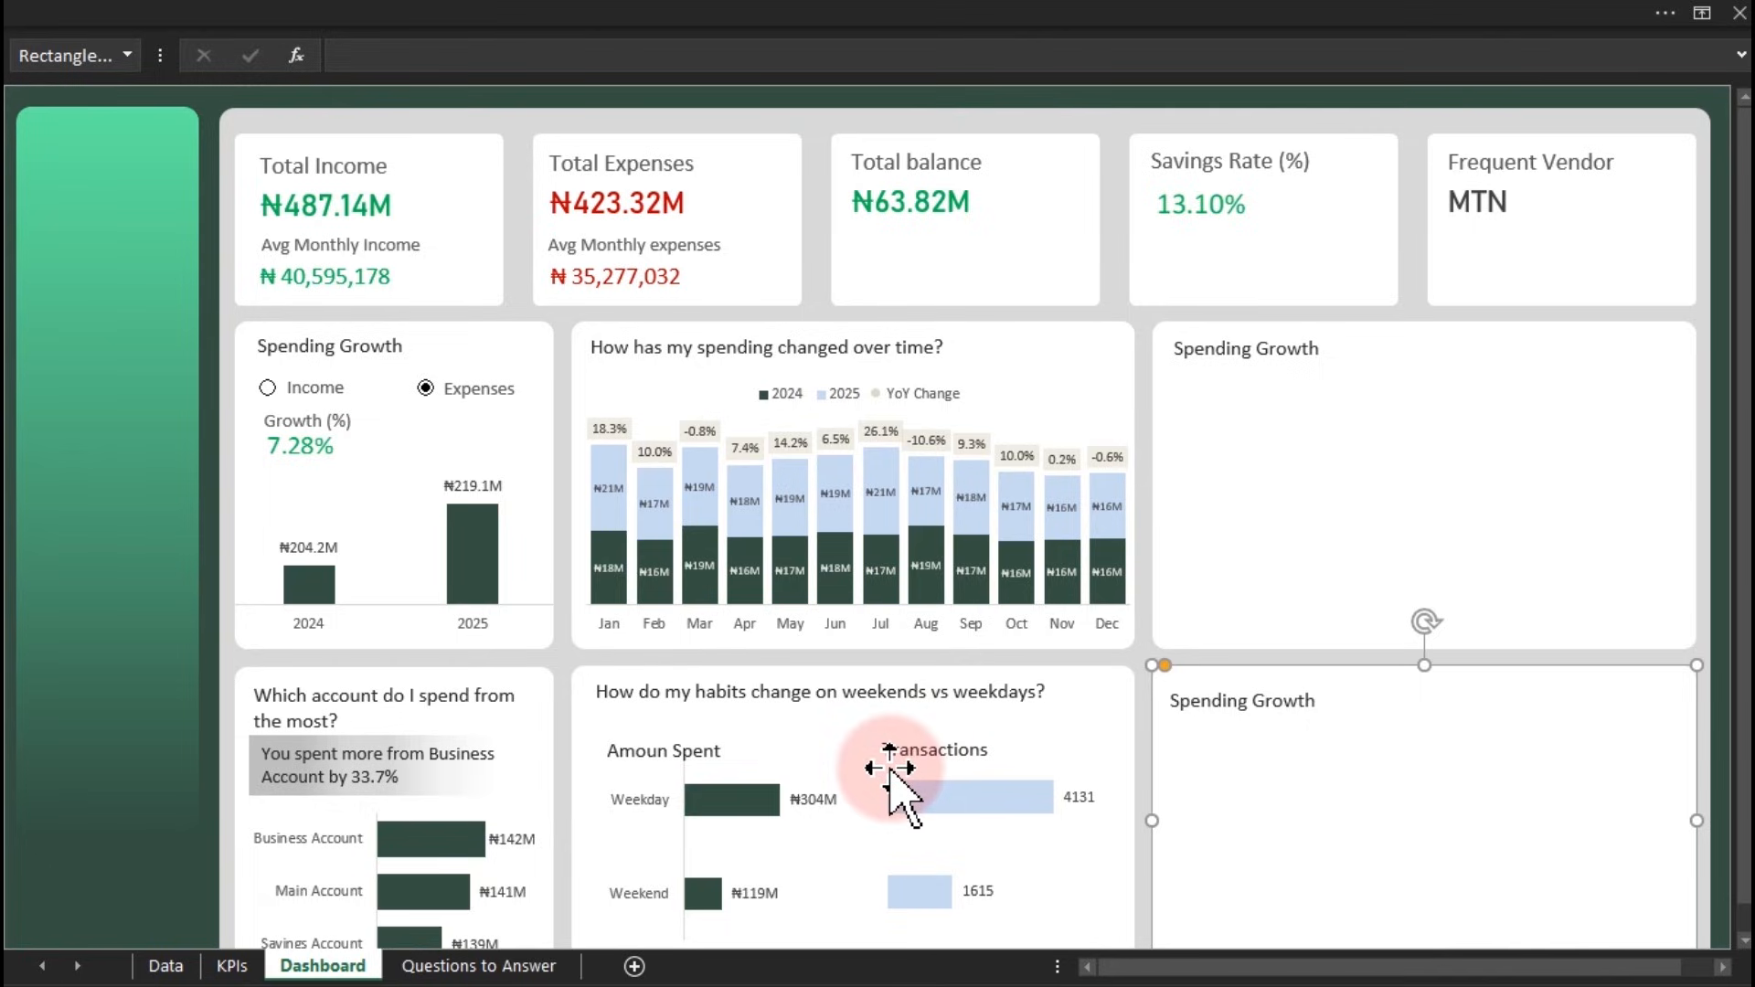
# On the Questions to Answer sheet, move the question "How consistent is my income?" from C11 to BD4, beside the CV % Range table
pyautogui.click(479, 965)
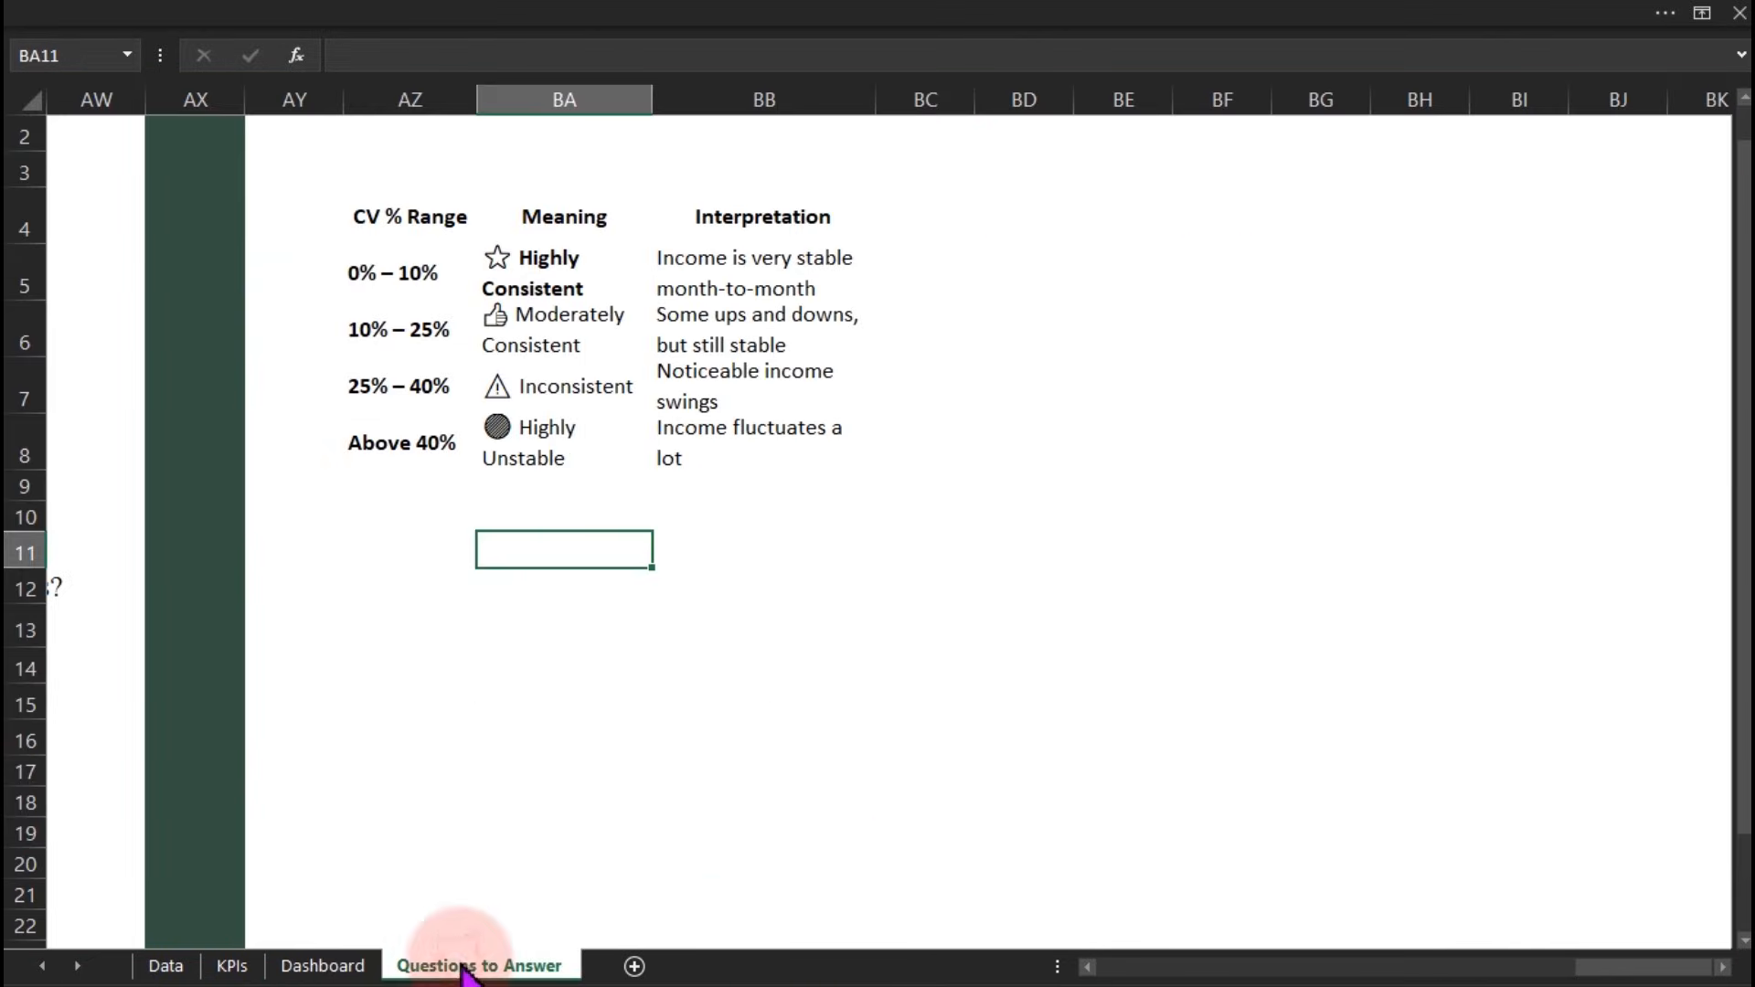
pyautogui.moveTo(1591, 967); pyautogui.dragTo(996, 970)
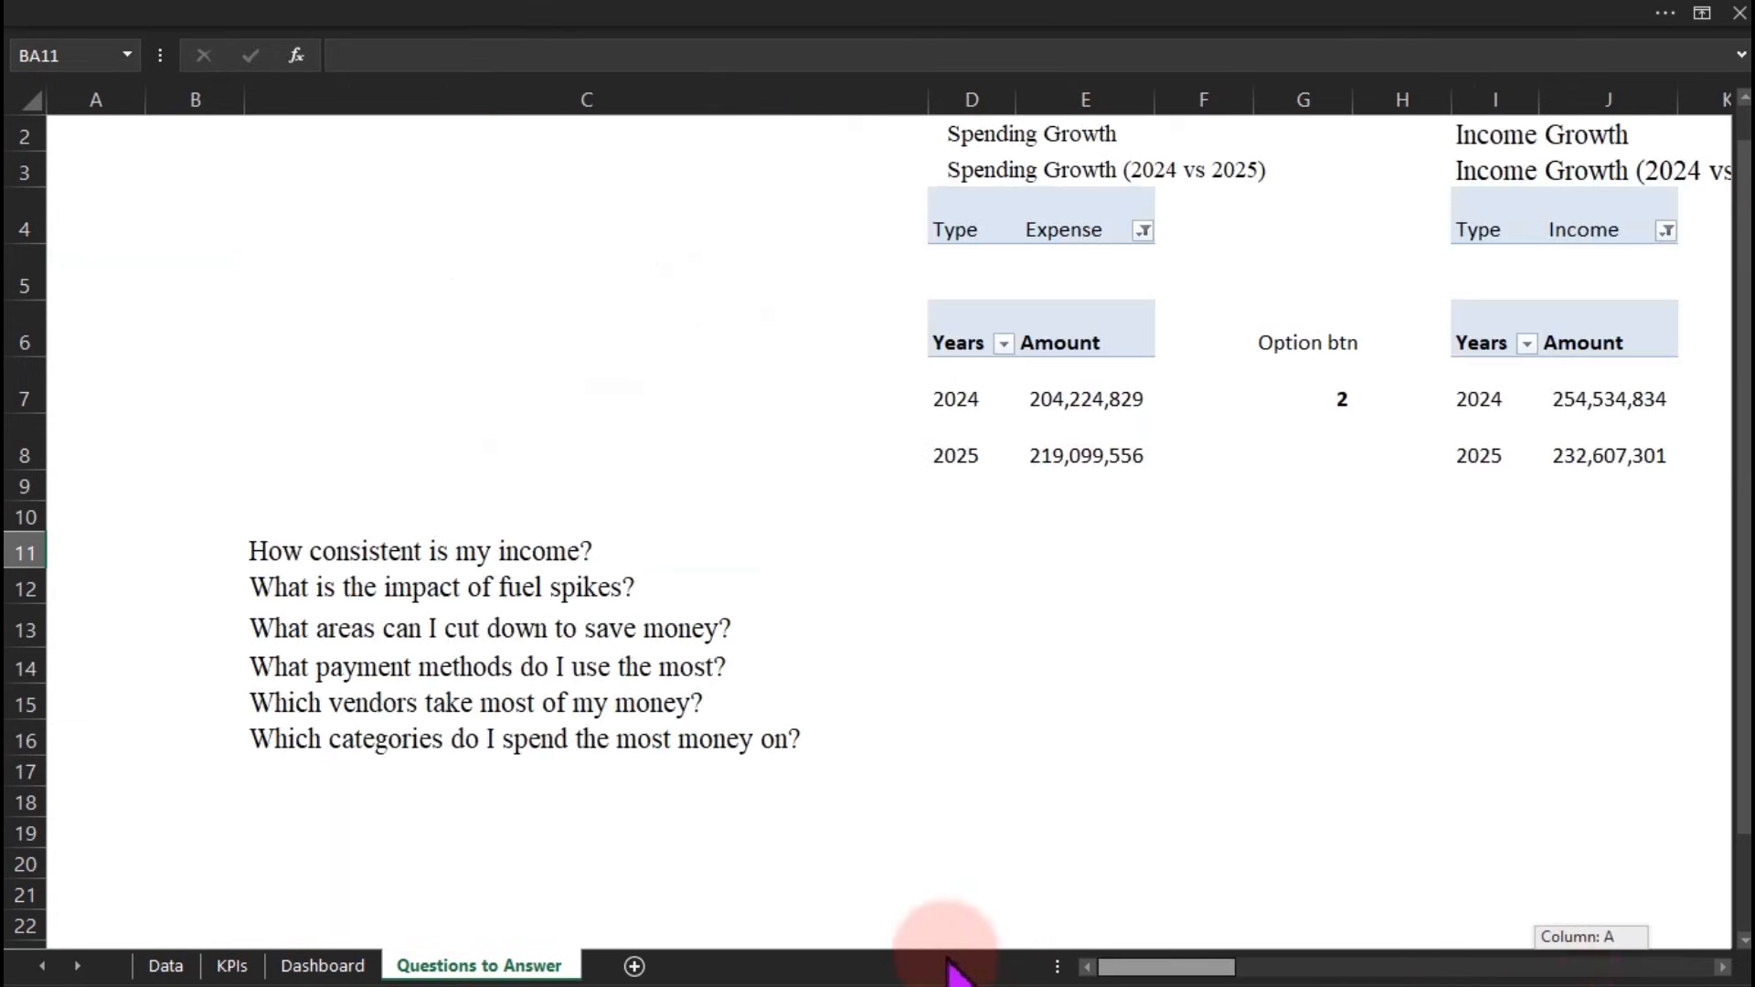
pyautogui.click(290, 552)
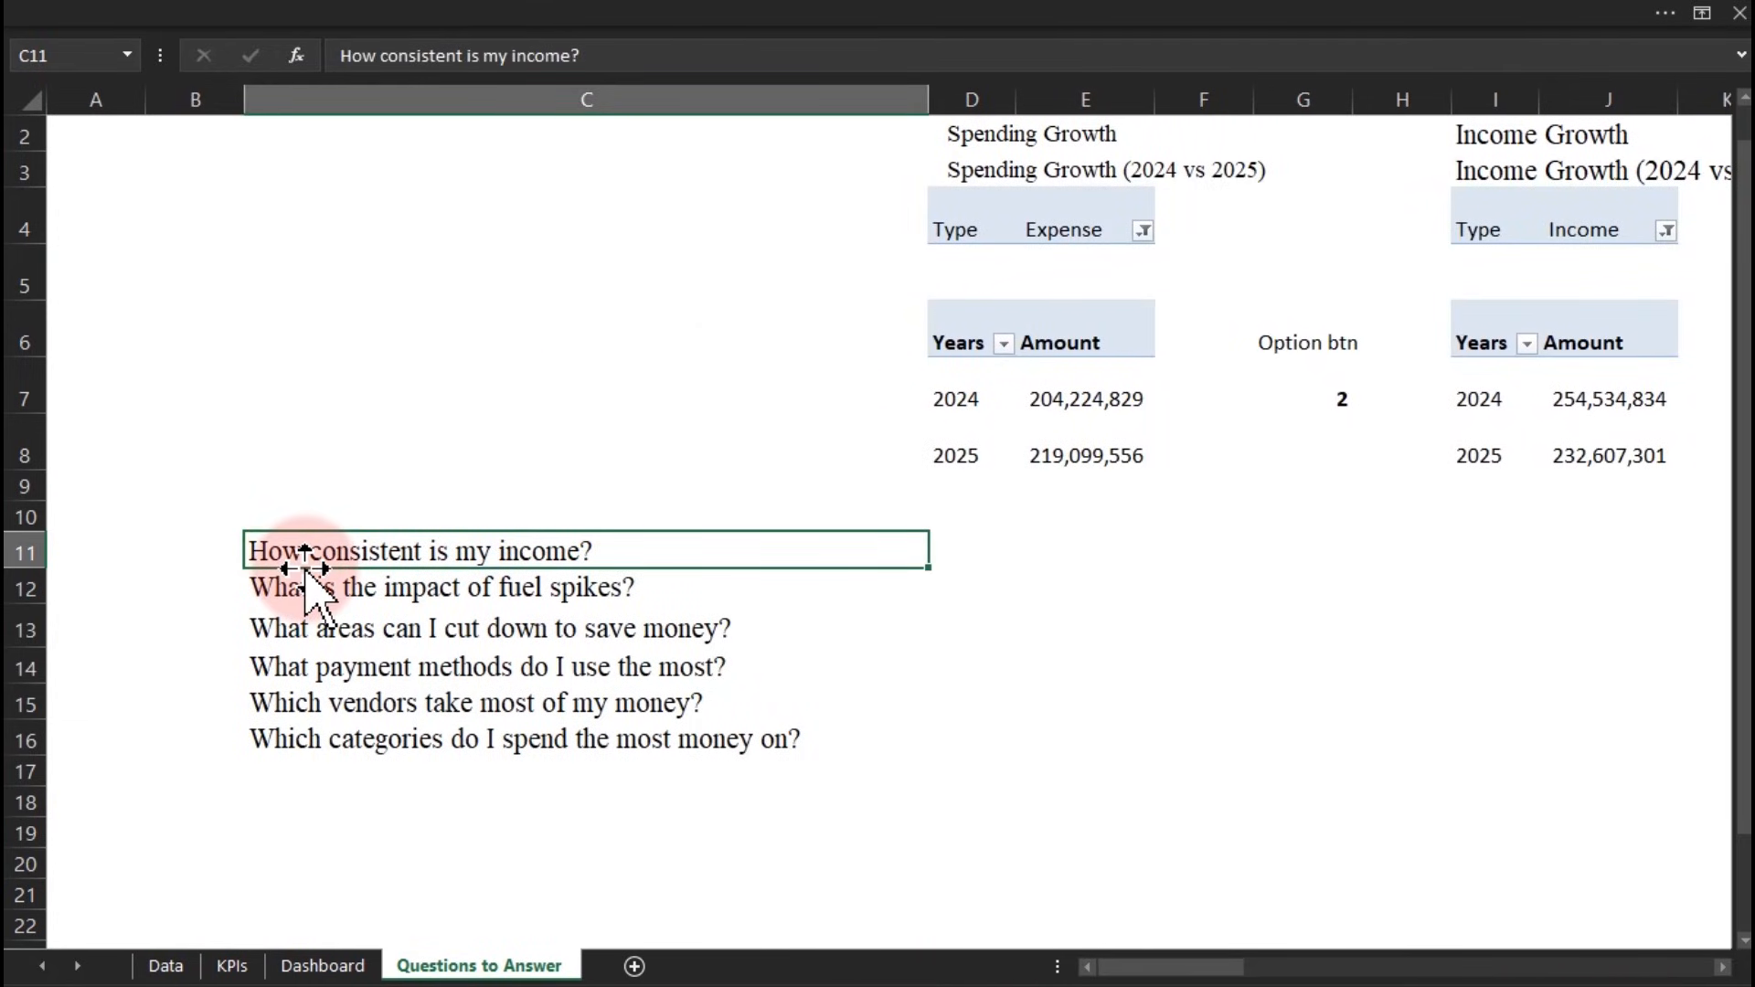
pyautogui.moveTo(304, 567); pyautogui.dragTo(627, 233)
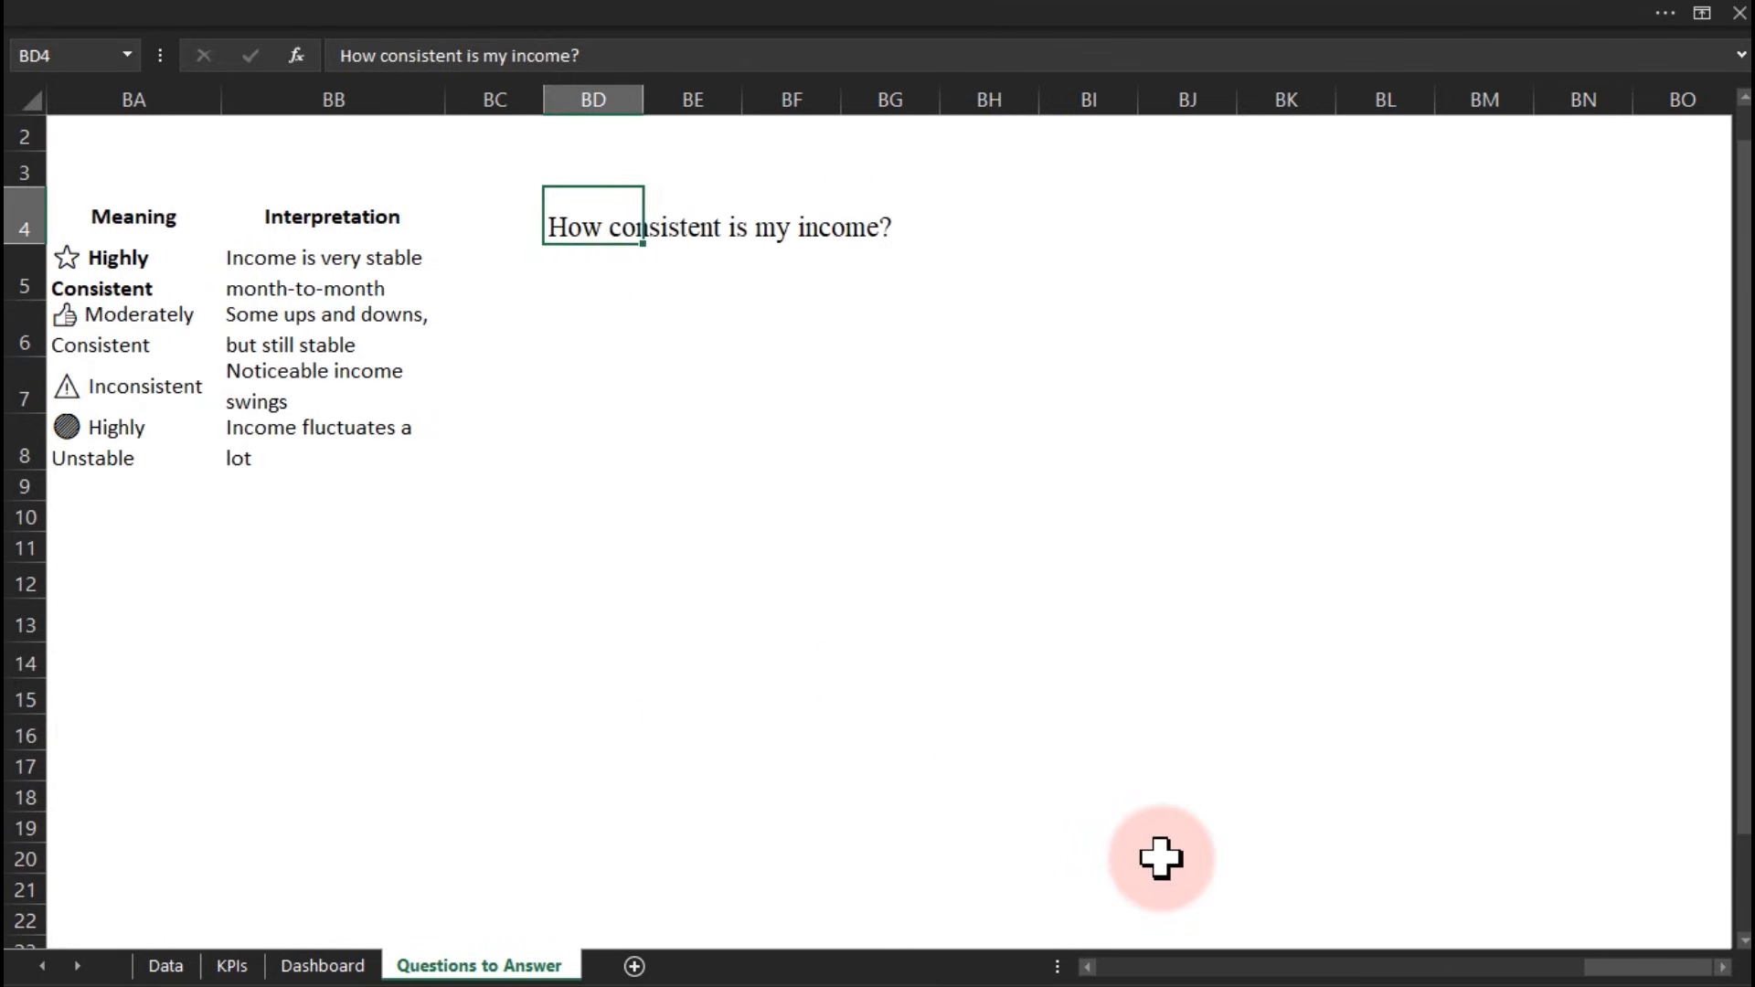
pyautogui.click(1088, 967)
pyautogui.click(1088, 967)
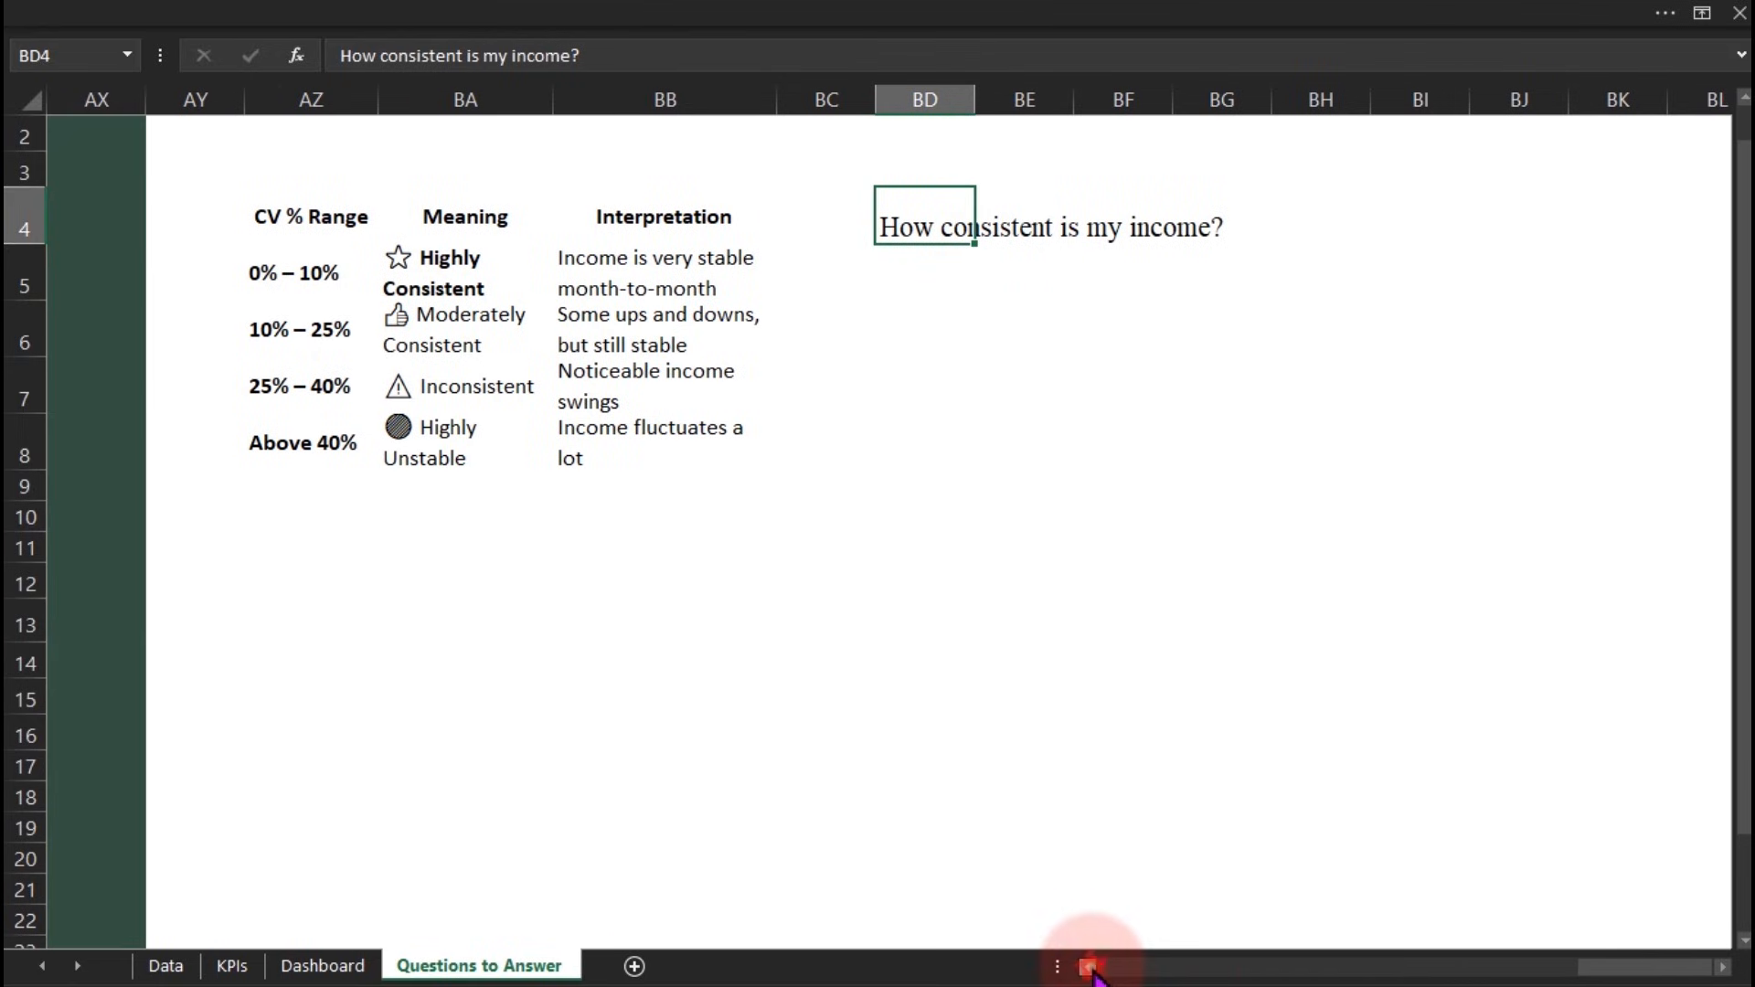
pyautogui.click(442, 674)
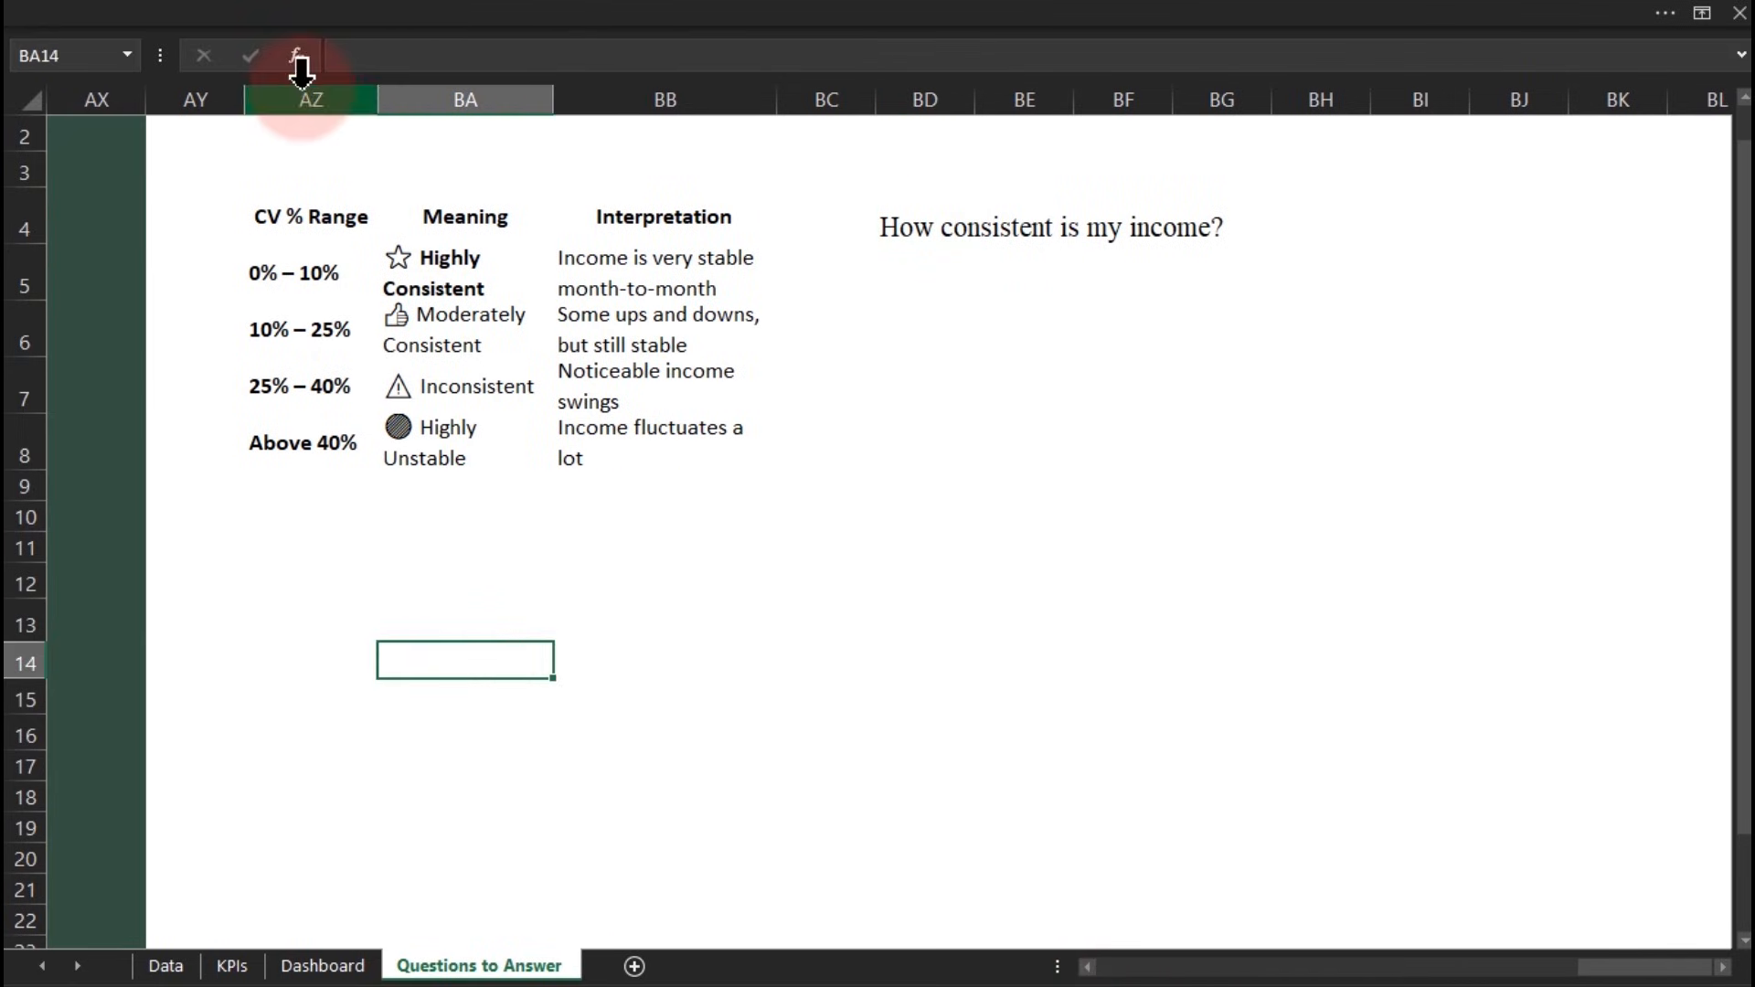
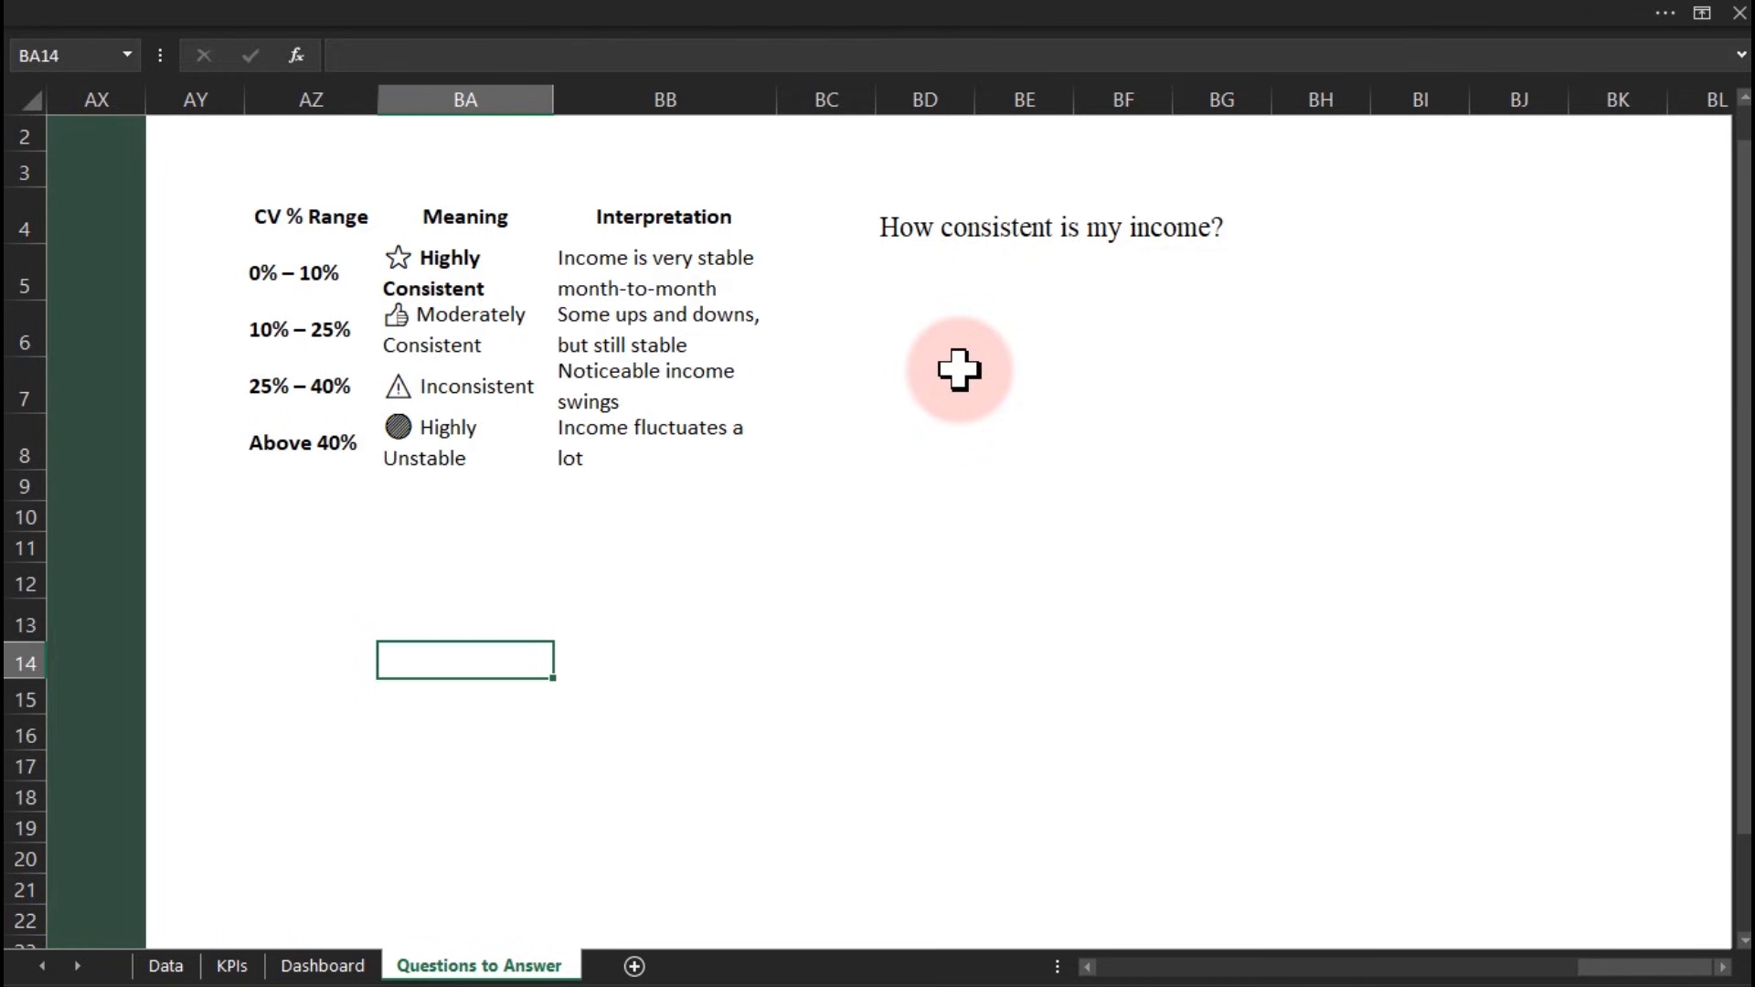
# Copy the Weektype pivot table with its Type filter and paste it at BD8, below the income consistency question
pyautogui.click(921, 381)
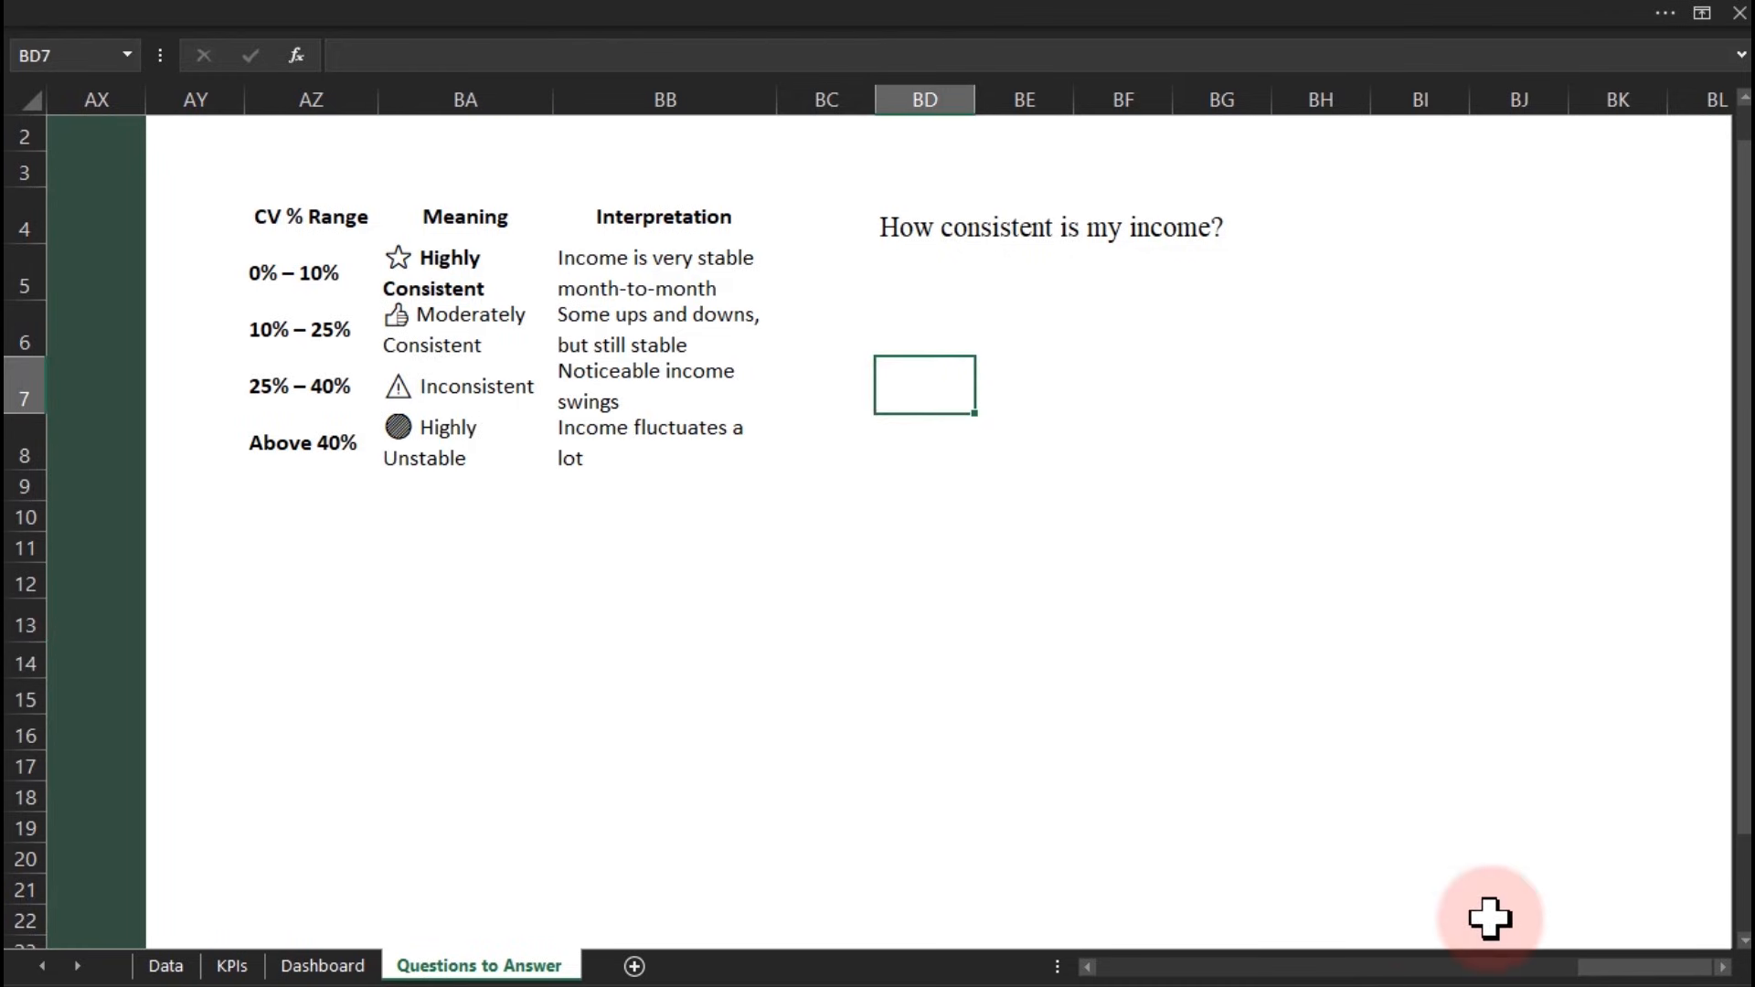
pyautogui.moveTo(1609, 967); pyautogui.dragTo(1483, 976)
pyautogui.moveTo(773, 670); pyautogui.dragTo(1080, 812)
pyautogui.hotkey('ctrl', 'c')
pyautogui.click(1181, 537)
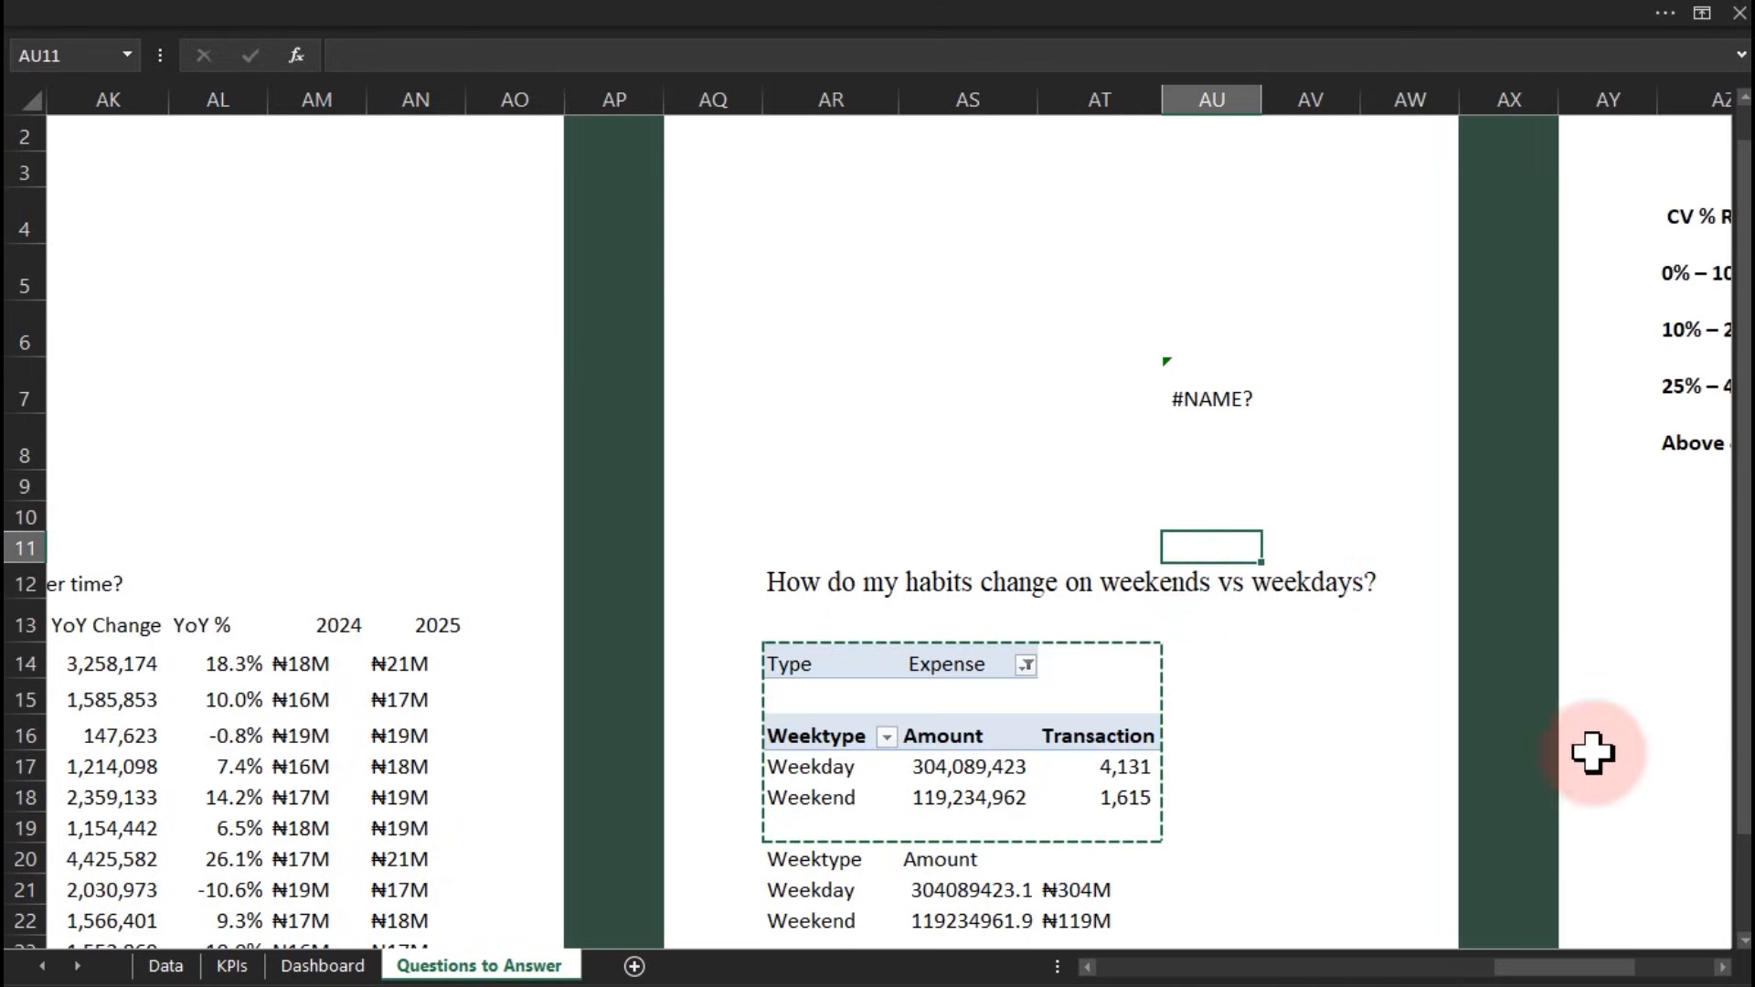
pyautogui.click(1722, 967)
pyautogui.moveTo(1722, 967); pyautogui.dragTo(1722, 967)
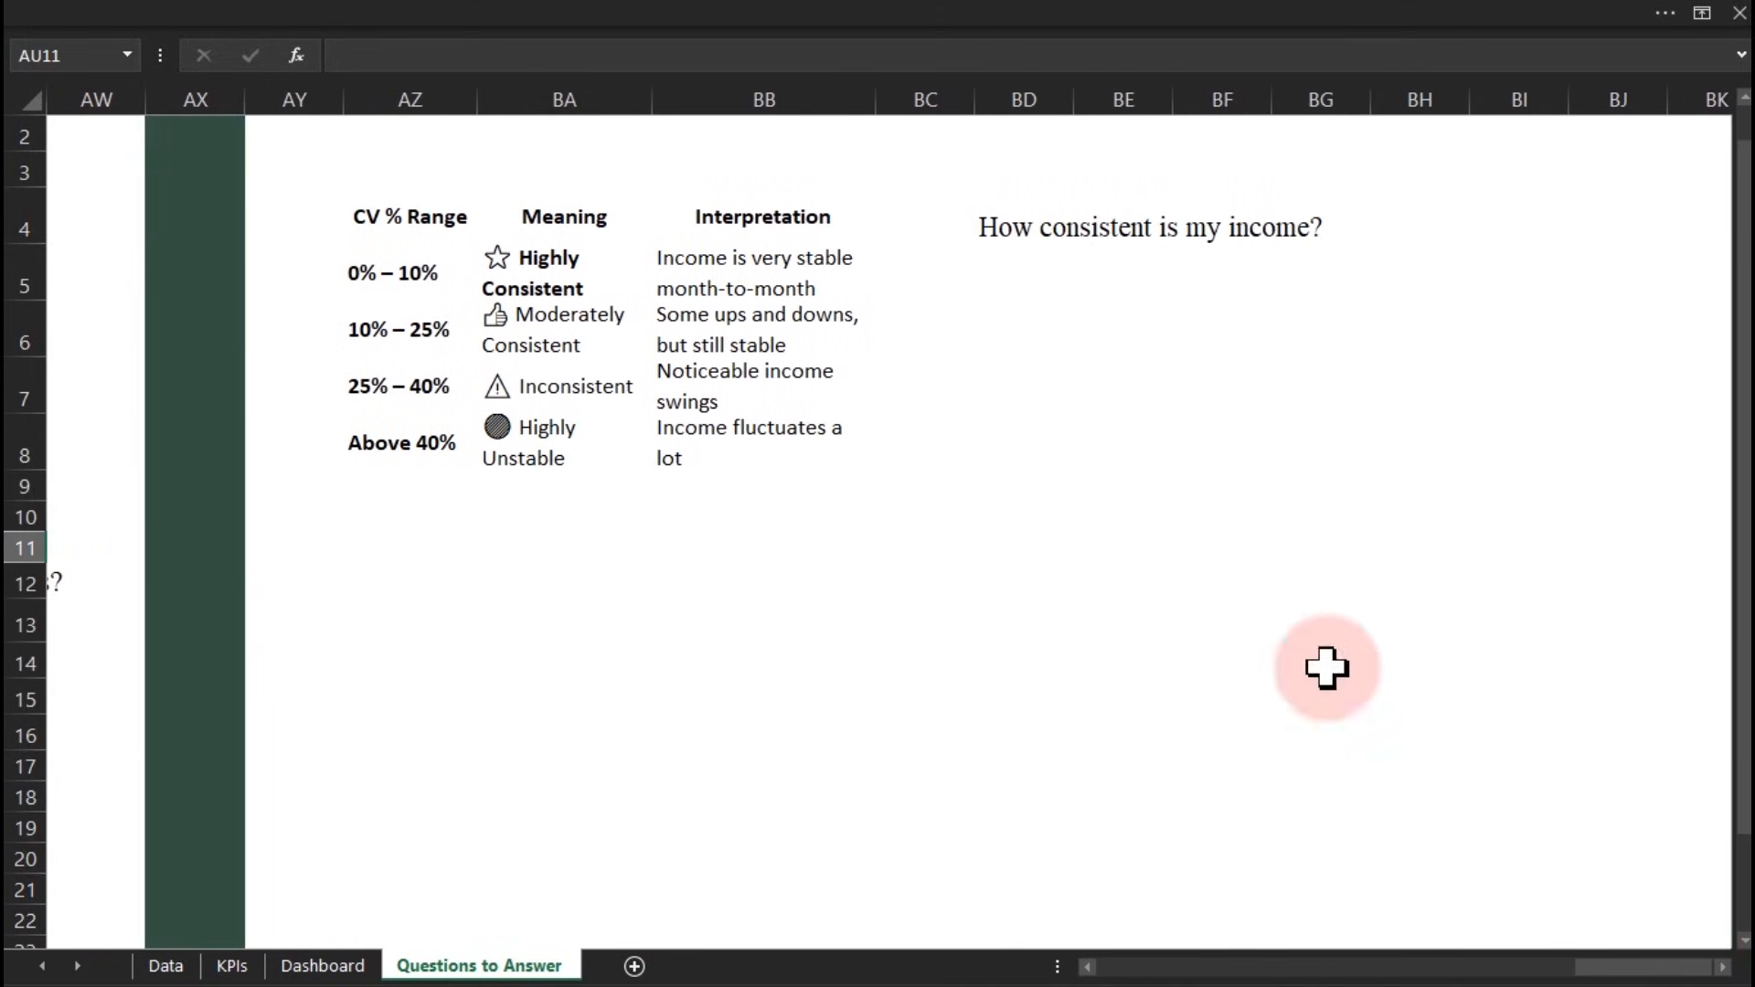
pyautogui.click(1010, 443)
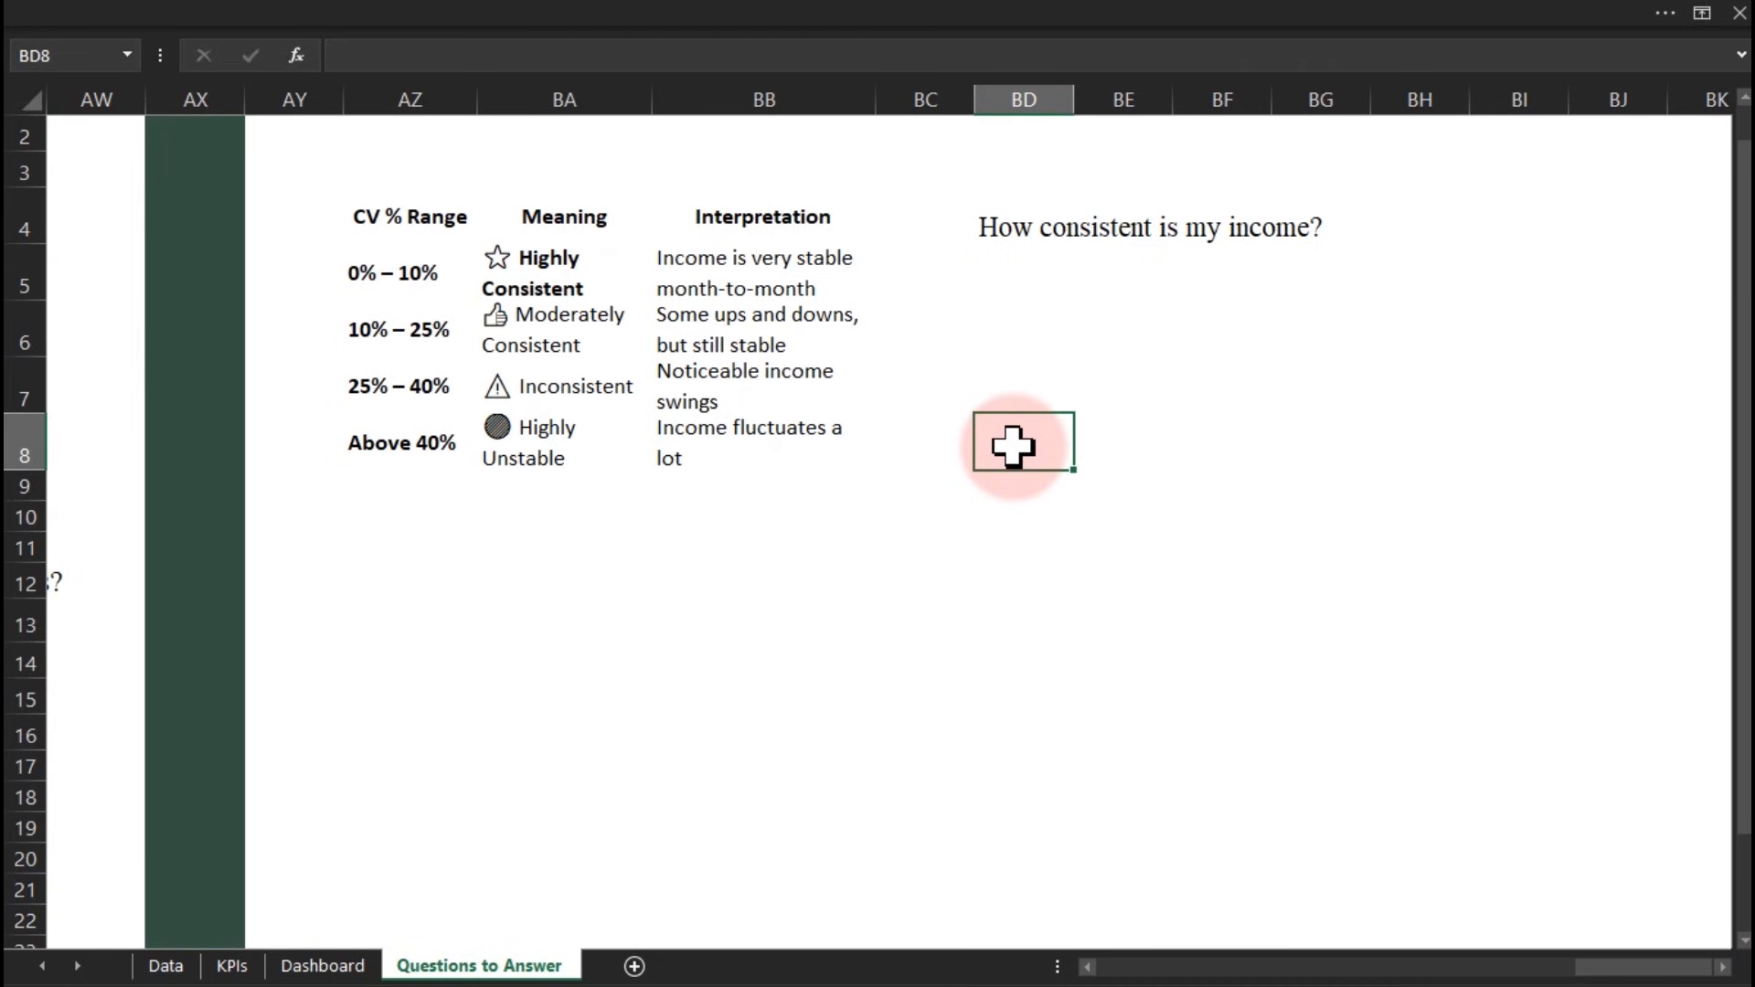
pyautogui.hotkey('ctrl', 'v')
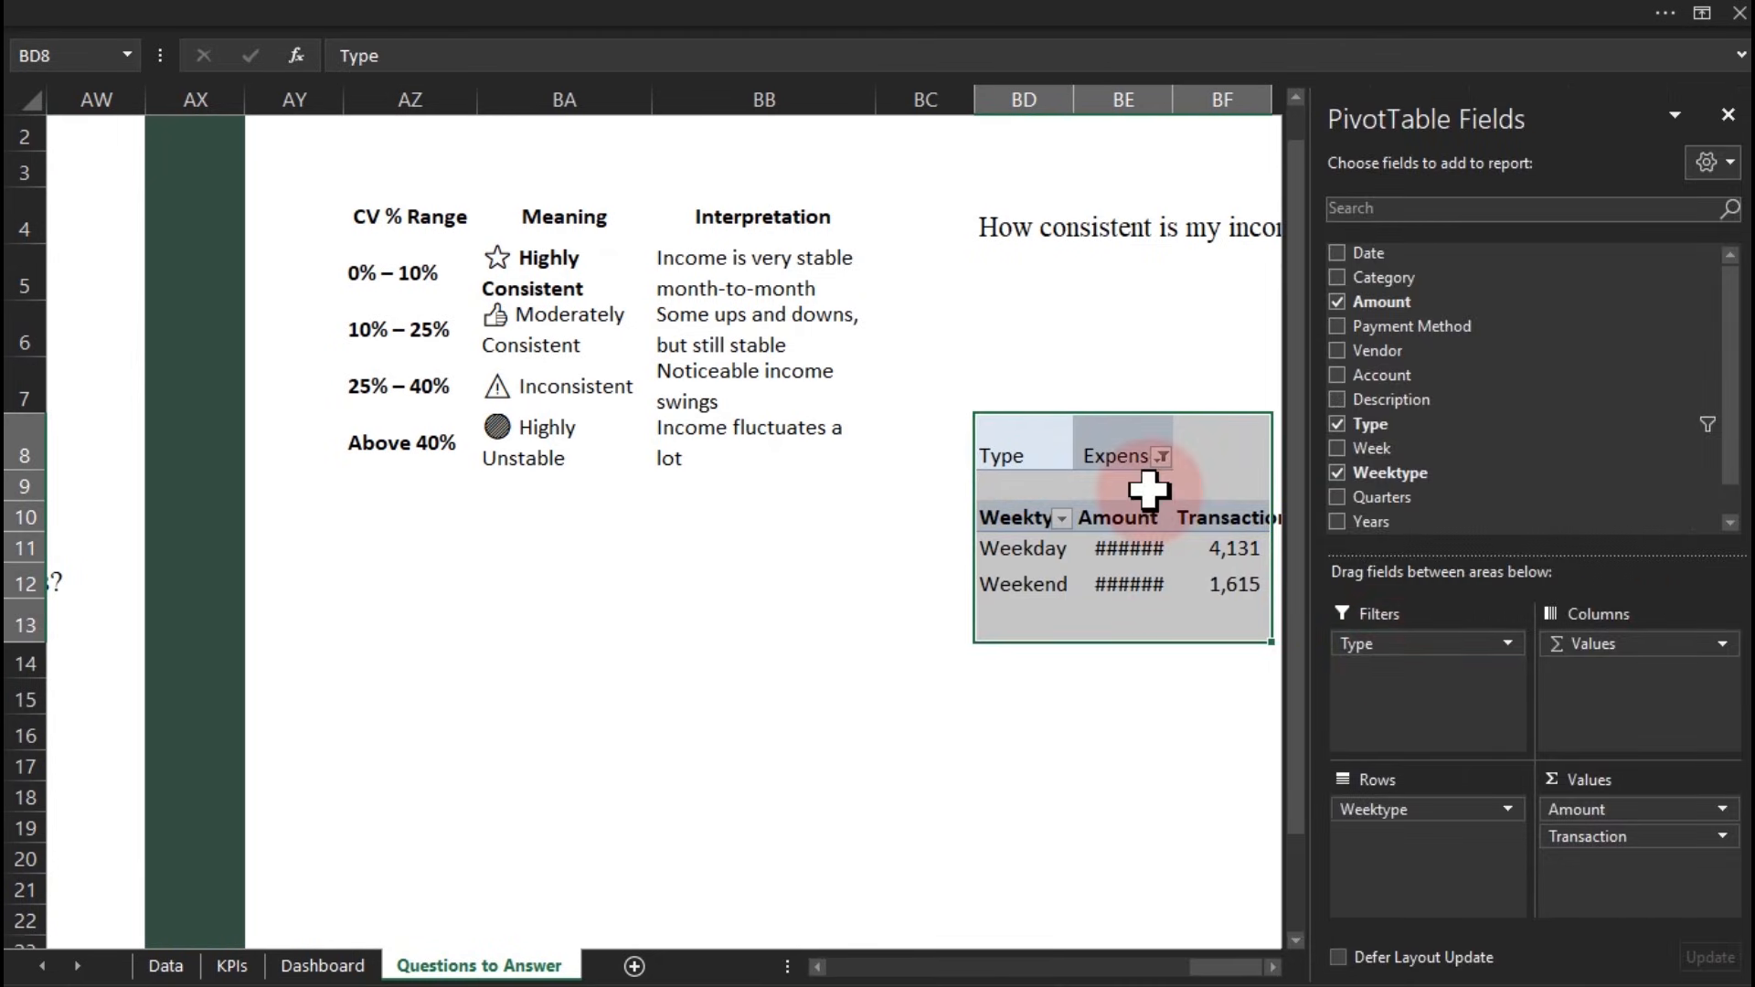
# Set the Type filter of the copied pivot table to Income
pyautogui.click(1161, 456)
pyautogui.click(929, 562)
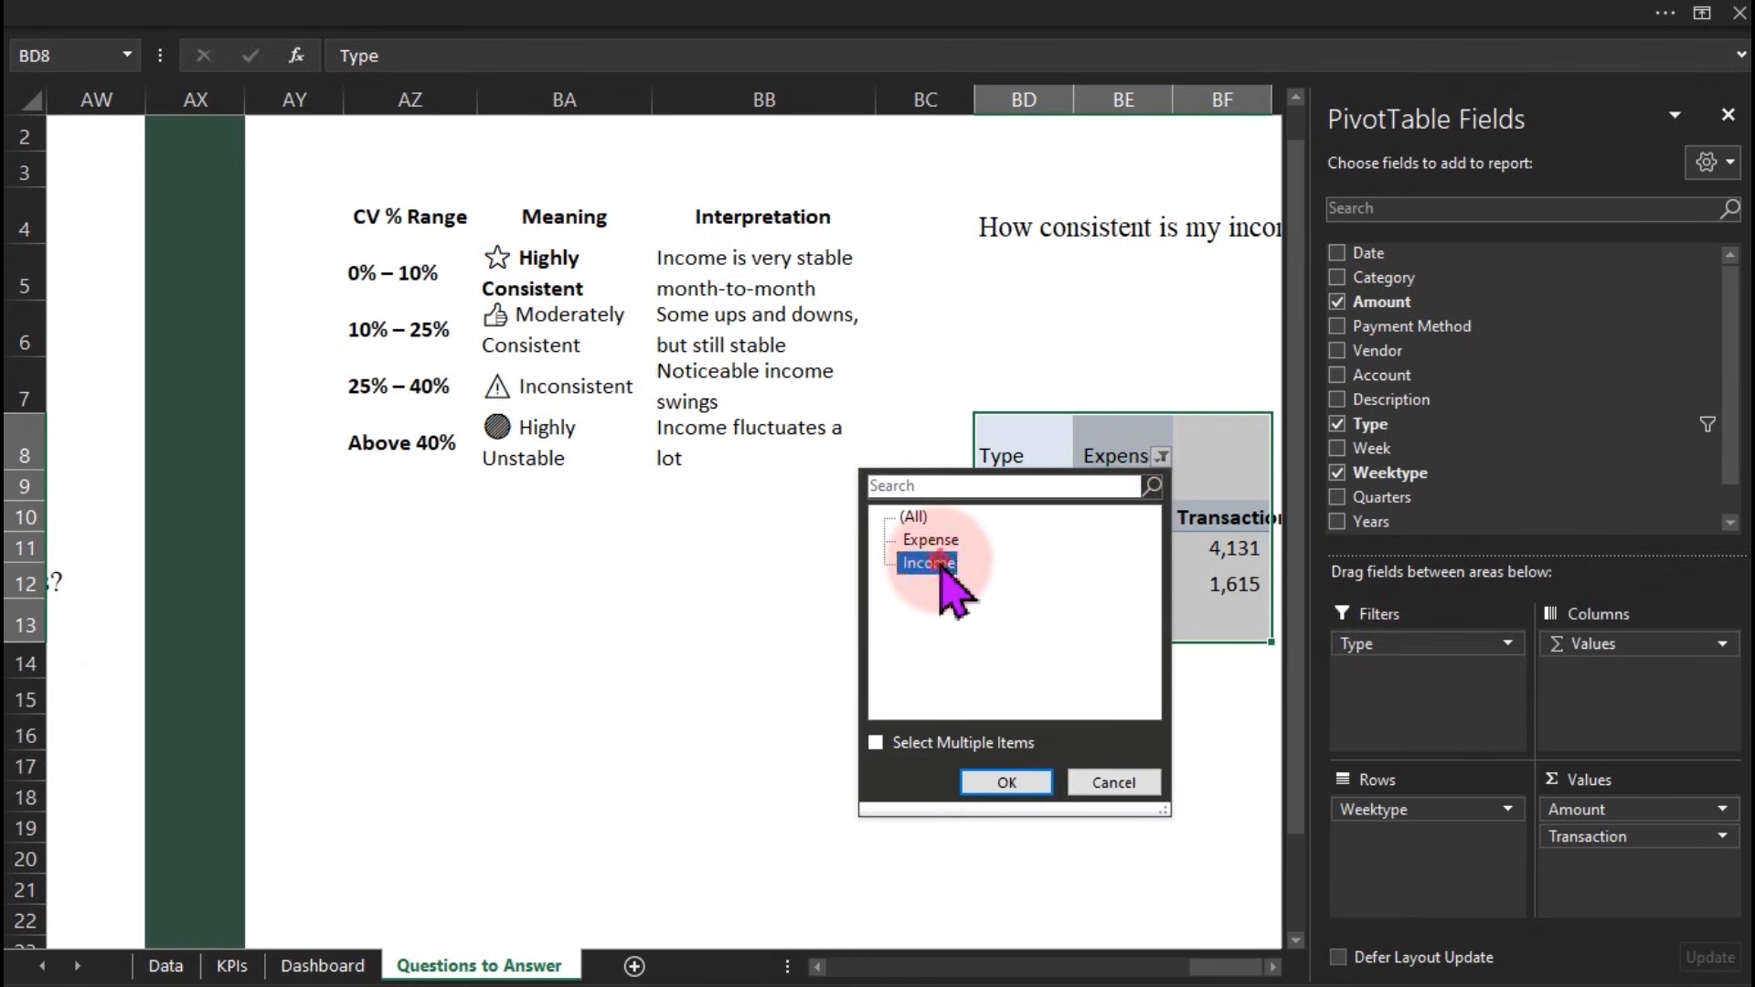
pyautogui.click(1007, 782)
# Replace Weektype with Date in the copied pivot table's rows, and remove Years and Quarters so only months are listed
pyautogui.moveTo(1421, 811); pyautogui.dragTo(1024, 743)
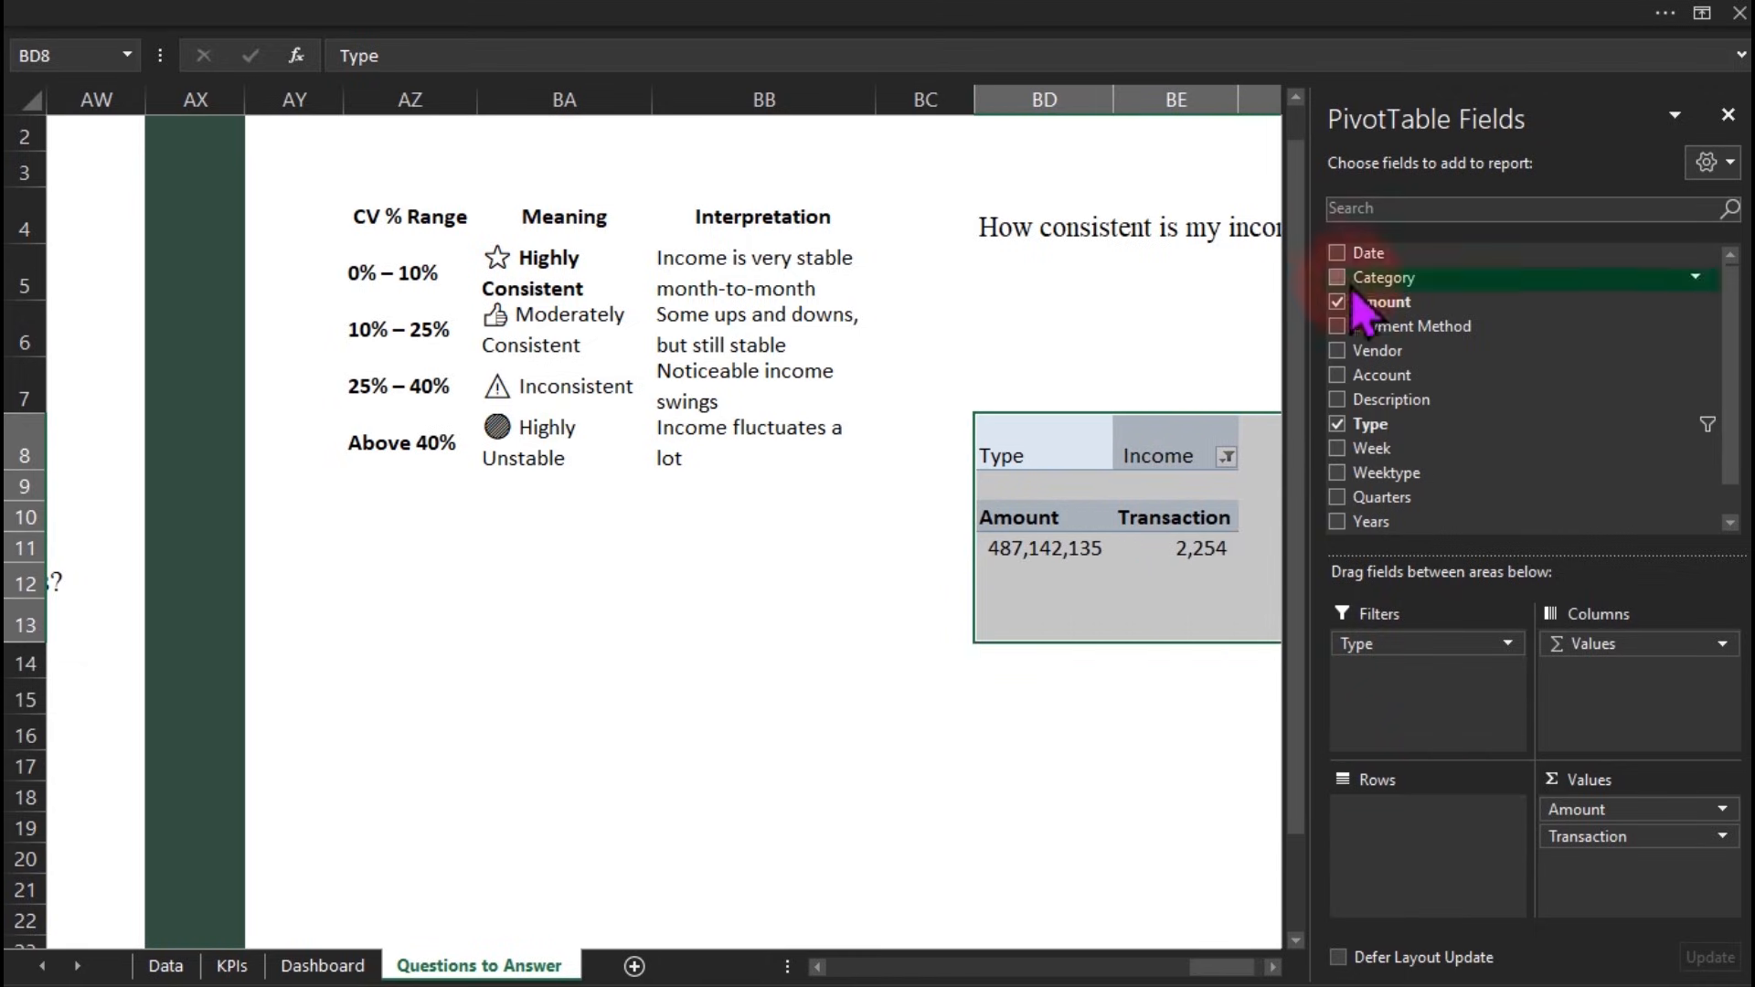
pyautogui.moveTo(1373, 256); pyautogui.dragTo(1426, 836)
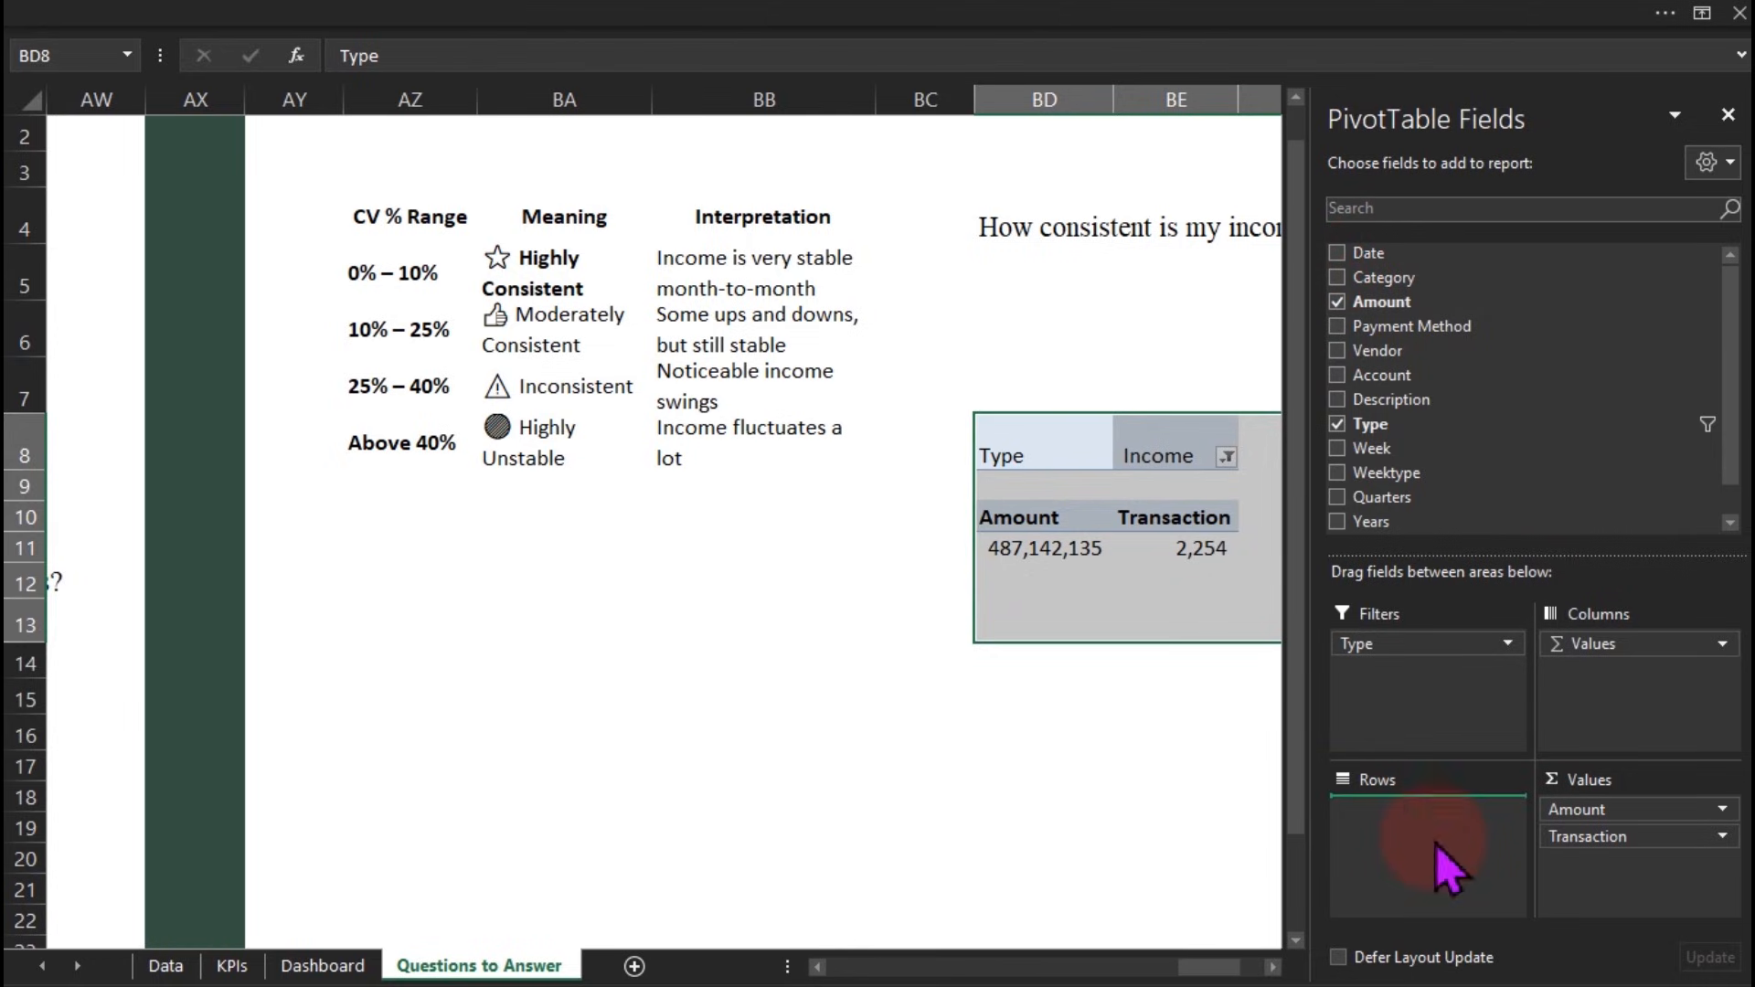
pyautogui.moveTo(1405, 810); pyautogui.dragTo(1131, 783)
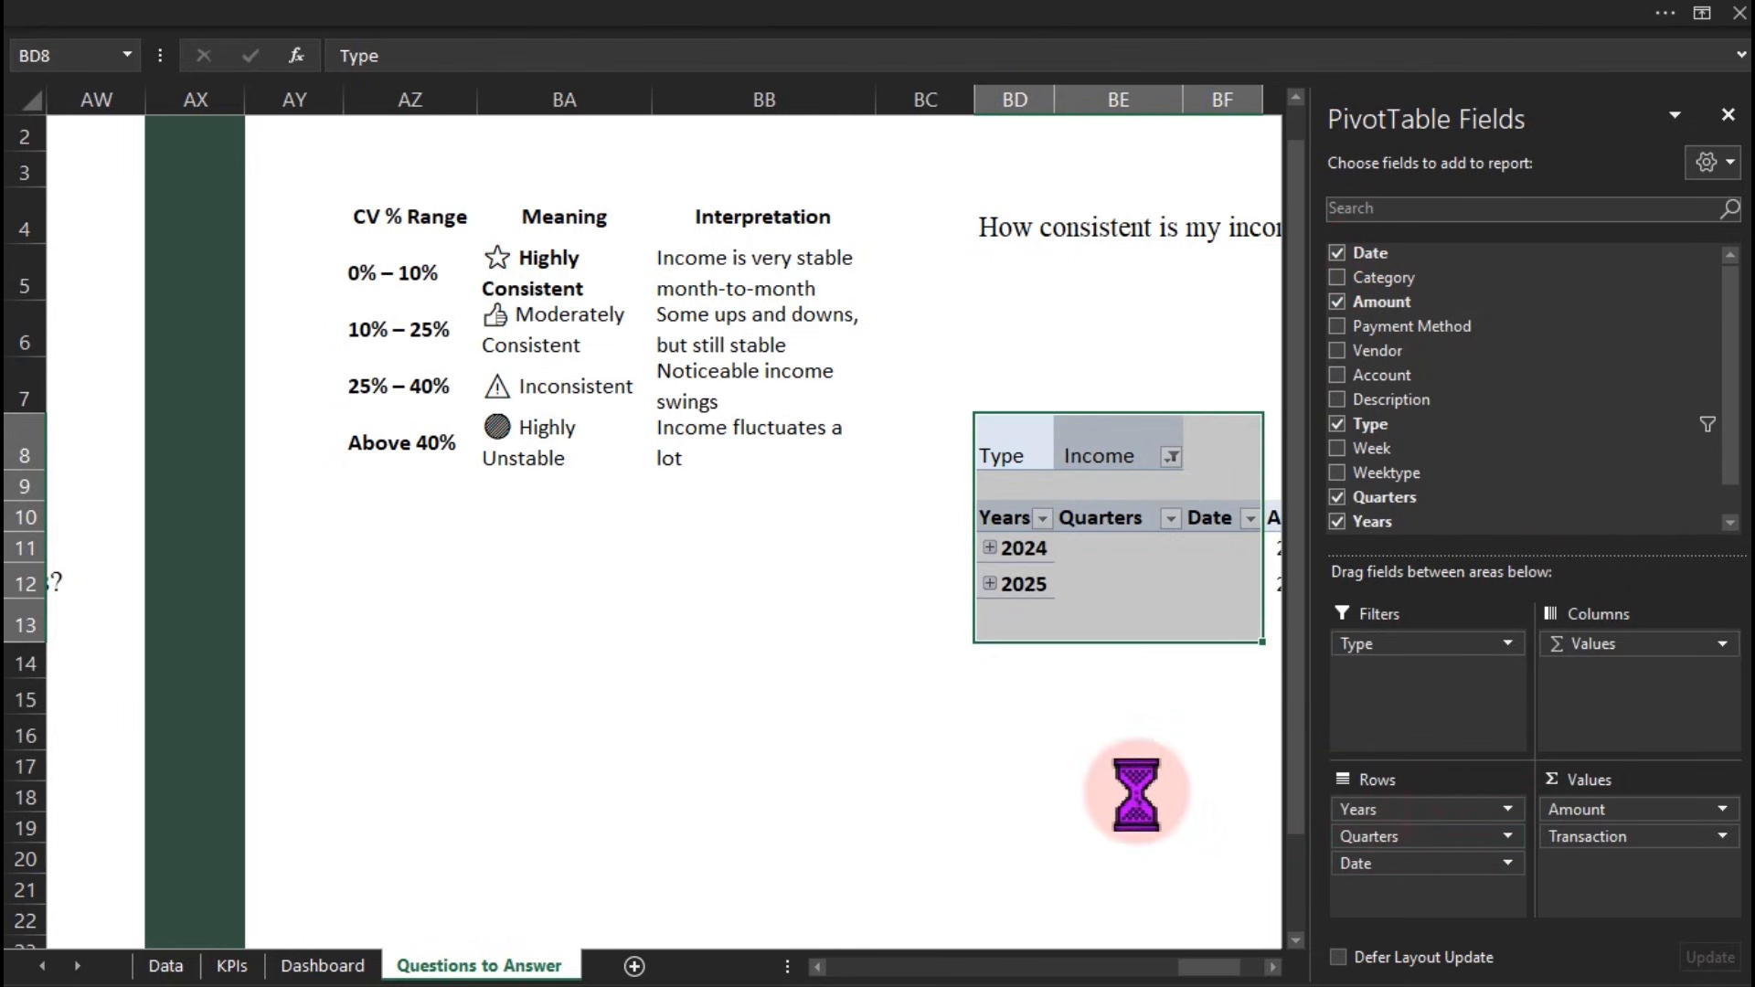
pyautogui.moveTo(1375, 842); pyautogui.dragTo(1066, 799)
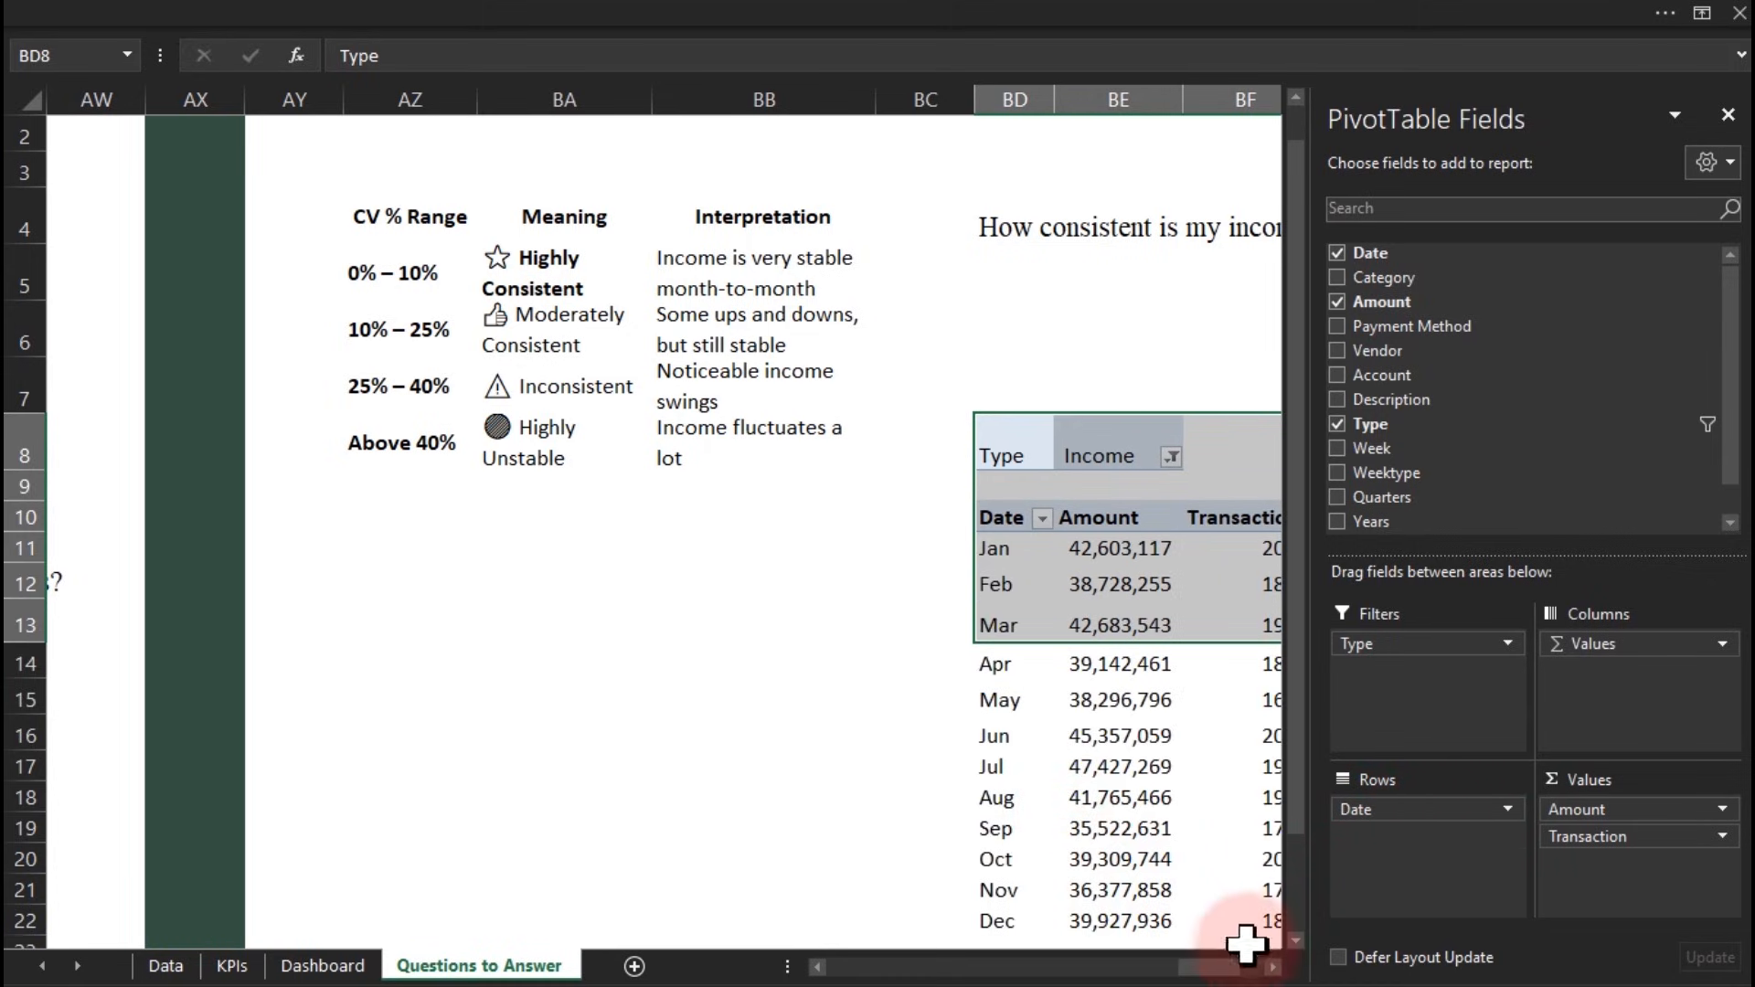
# Remove the Transaction field from the monthly income pivot table's values, leaving only Amount
pyautogui.click(1273, 966)
pyautogui.click(1273, 966)
pyautogui.click(1272, 966)
pyautogui.moveTo(1657, 834); pyautogui.dragTo(1143, 783)
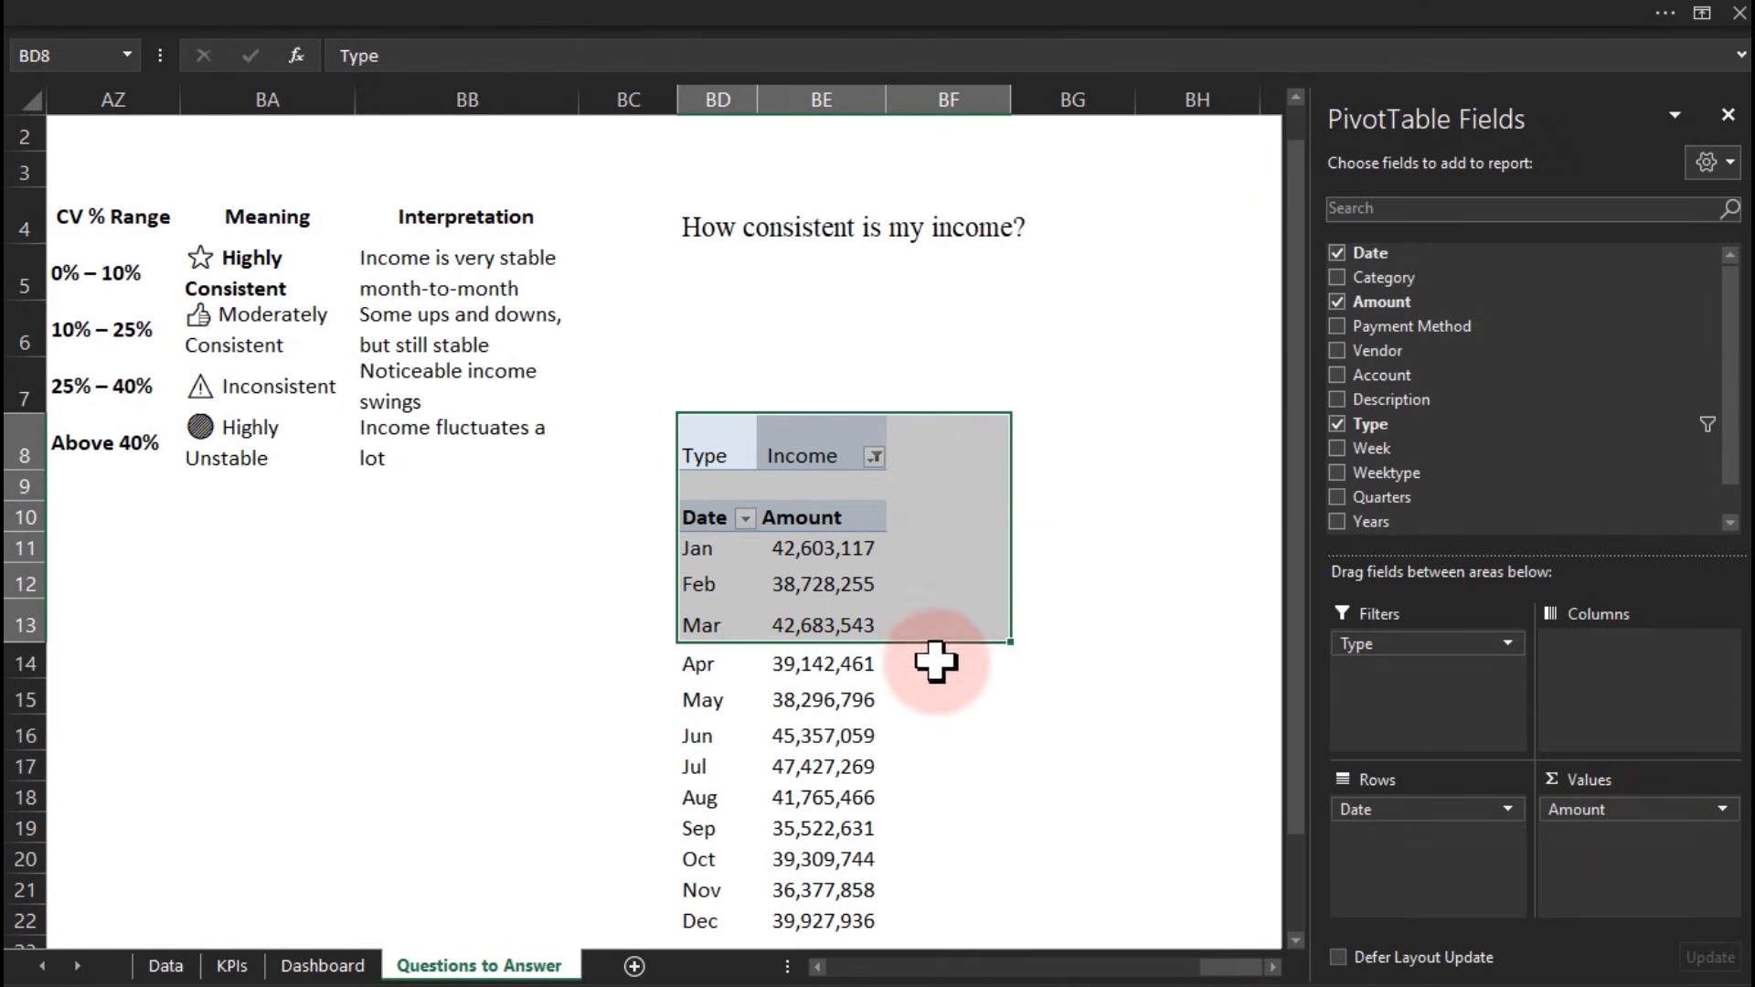
# Copy the abbreviated ₦ label formula from AN14 in the spending-over-time table into BF11, beside the January income amount
pyautogui.moveTo(1284, 525); pyautogui.dragTo(1289, 598)
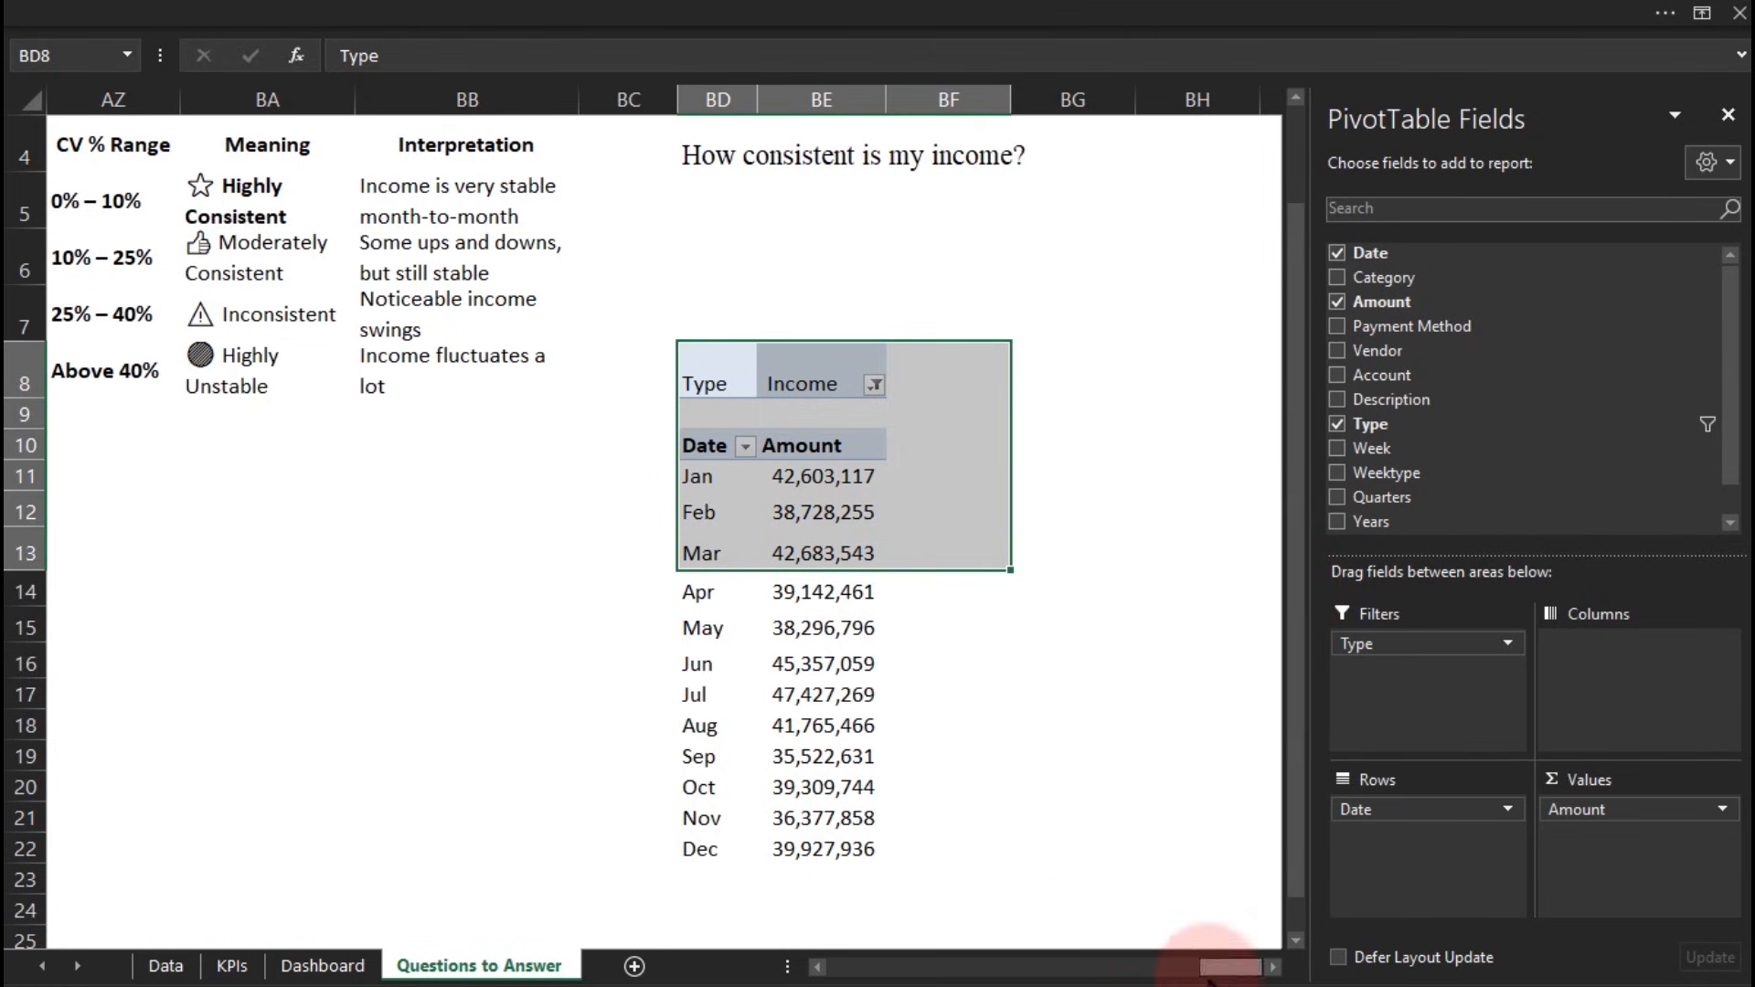
pyautogui.moveTo(1226, 971); pyautogui.dragTo(1074, 967)
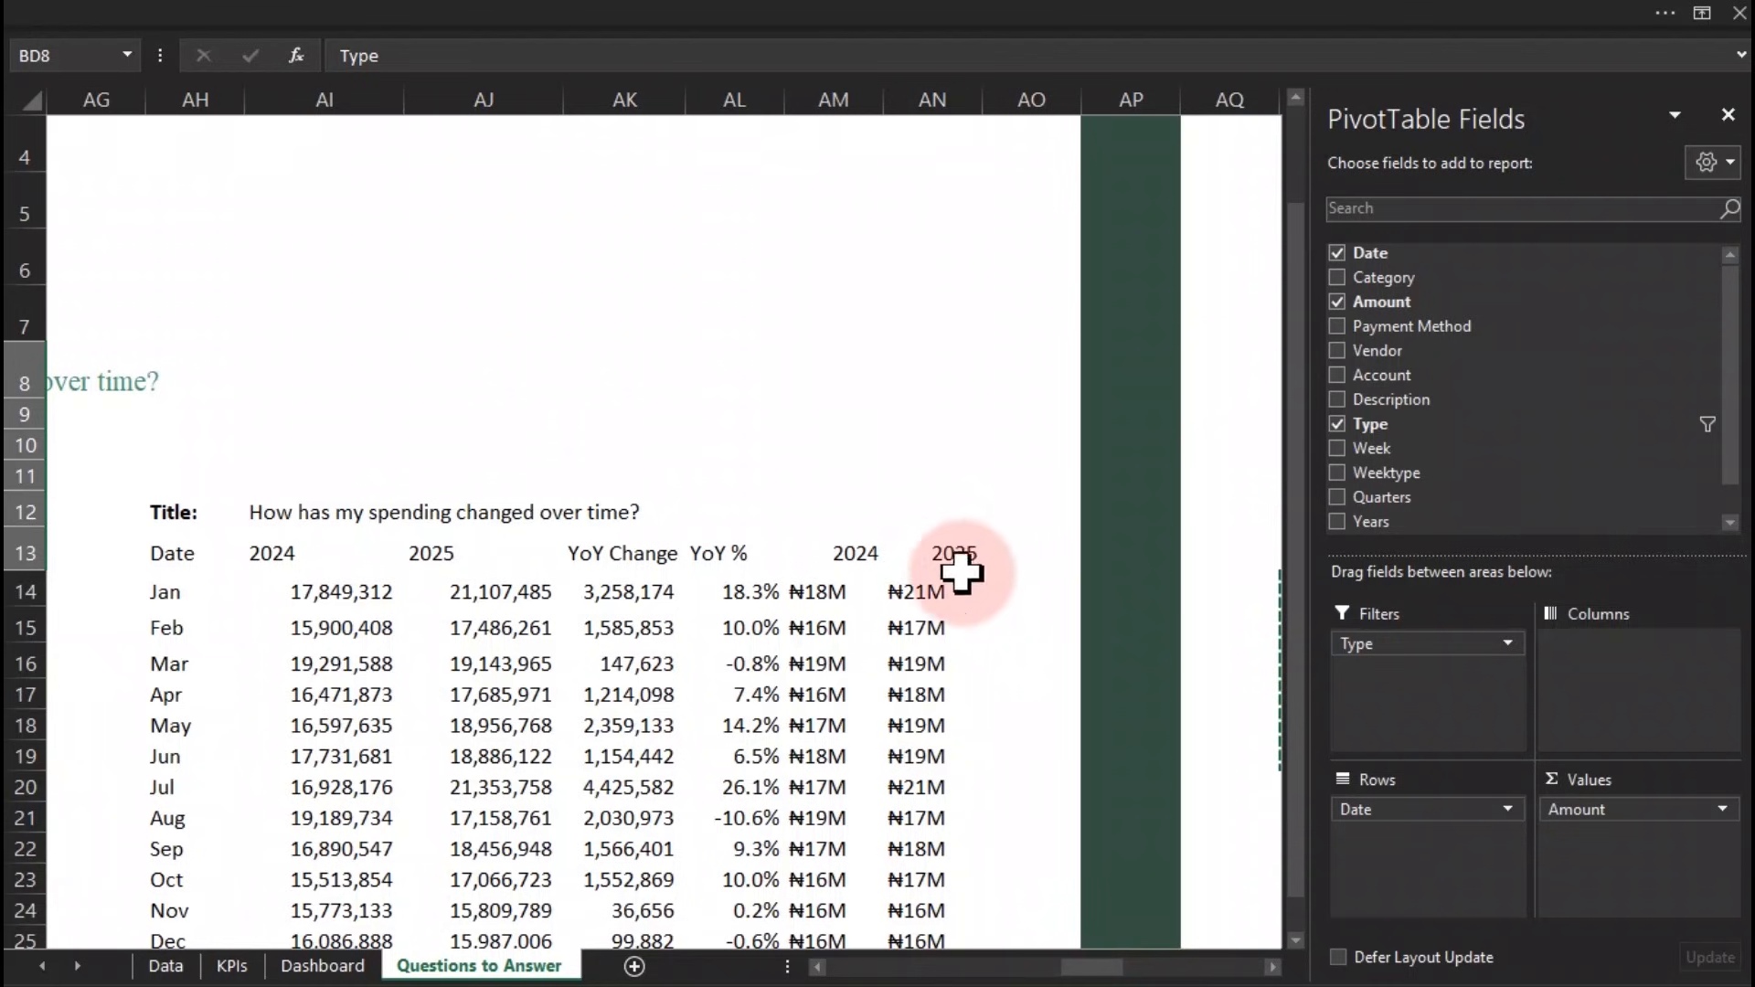
pyautogui.doubleClick(922, 589)
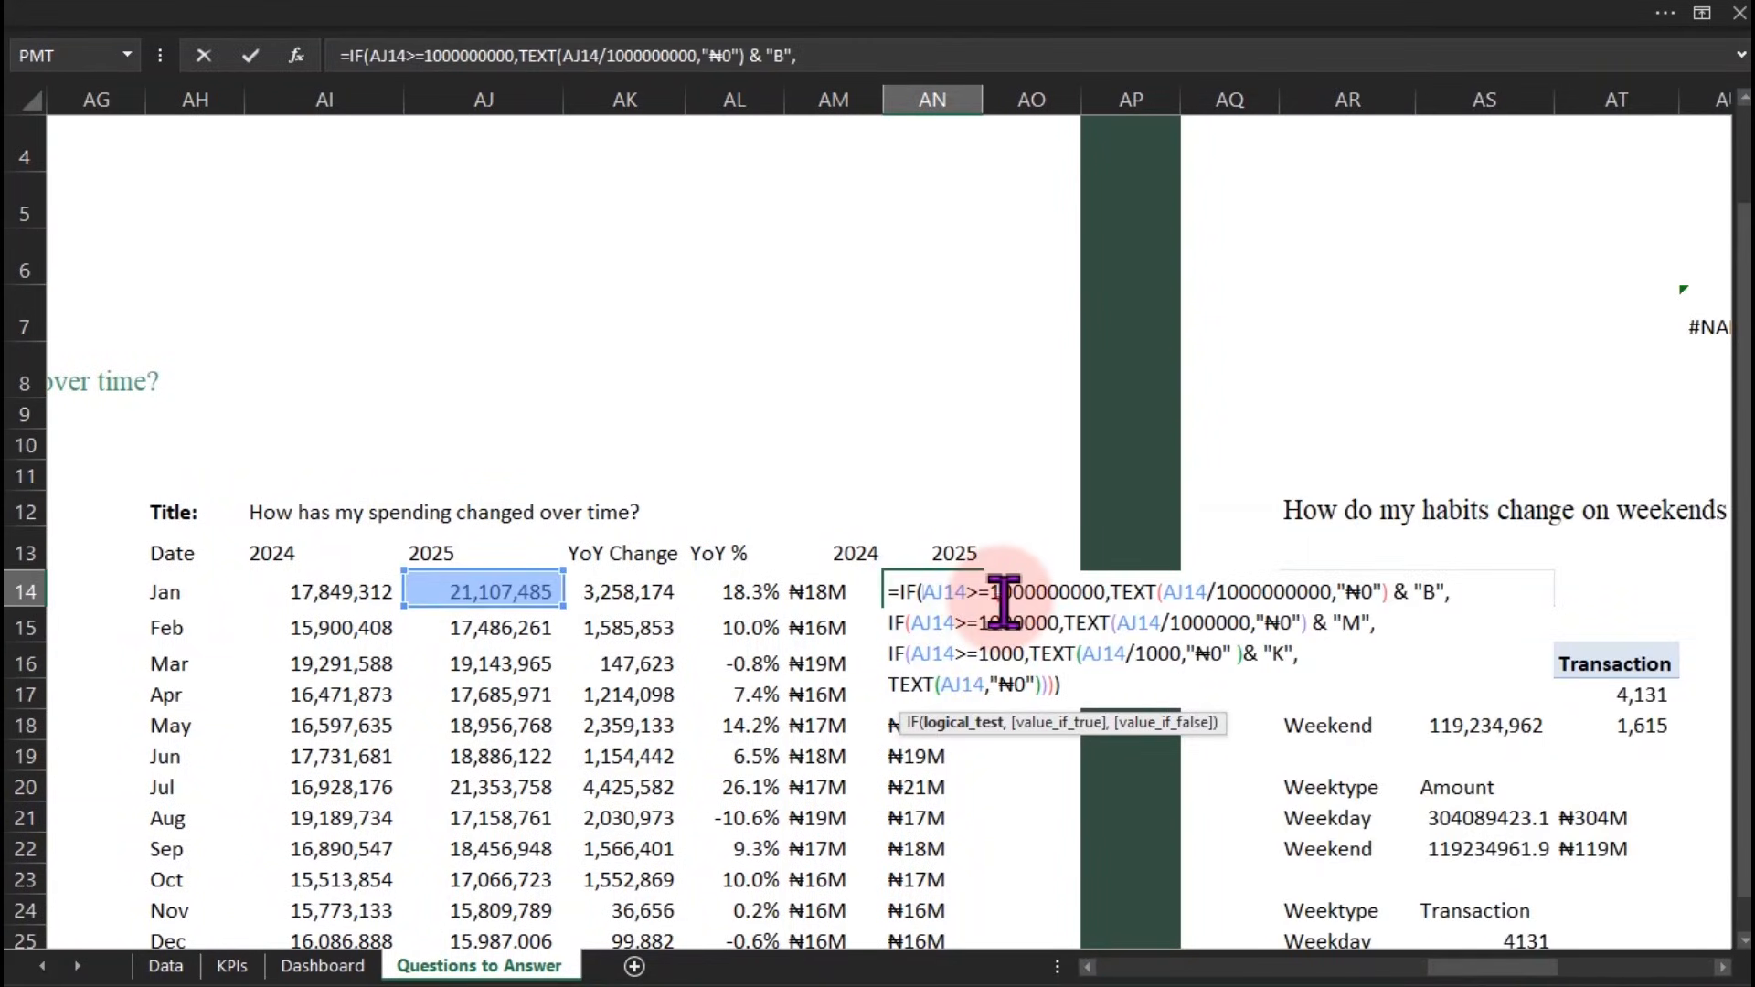
pyautogui.hotkey('ctrl', 'a')
pyautogui.press('Escape')
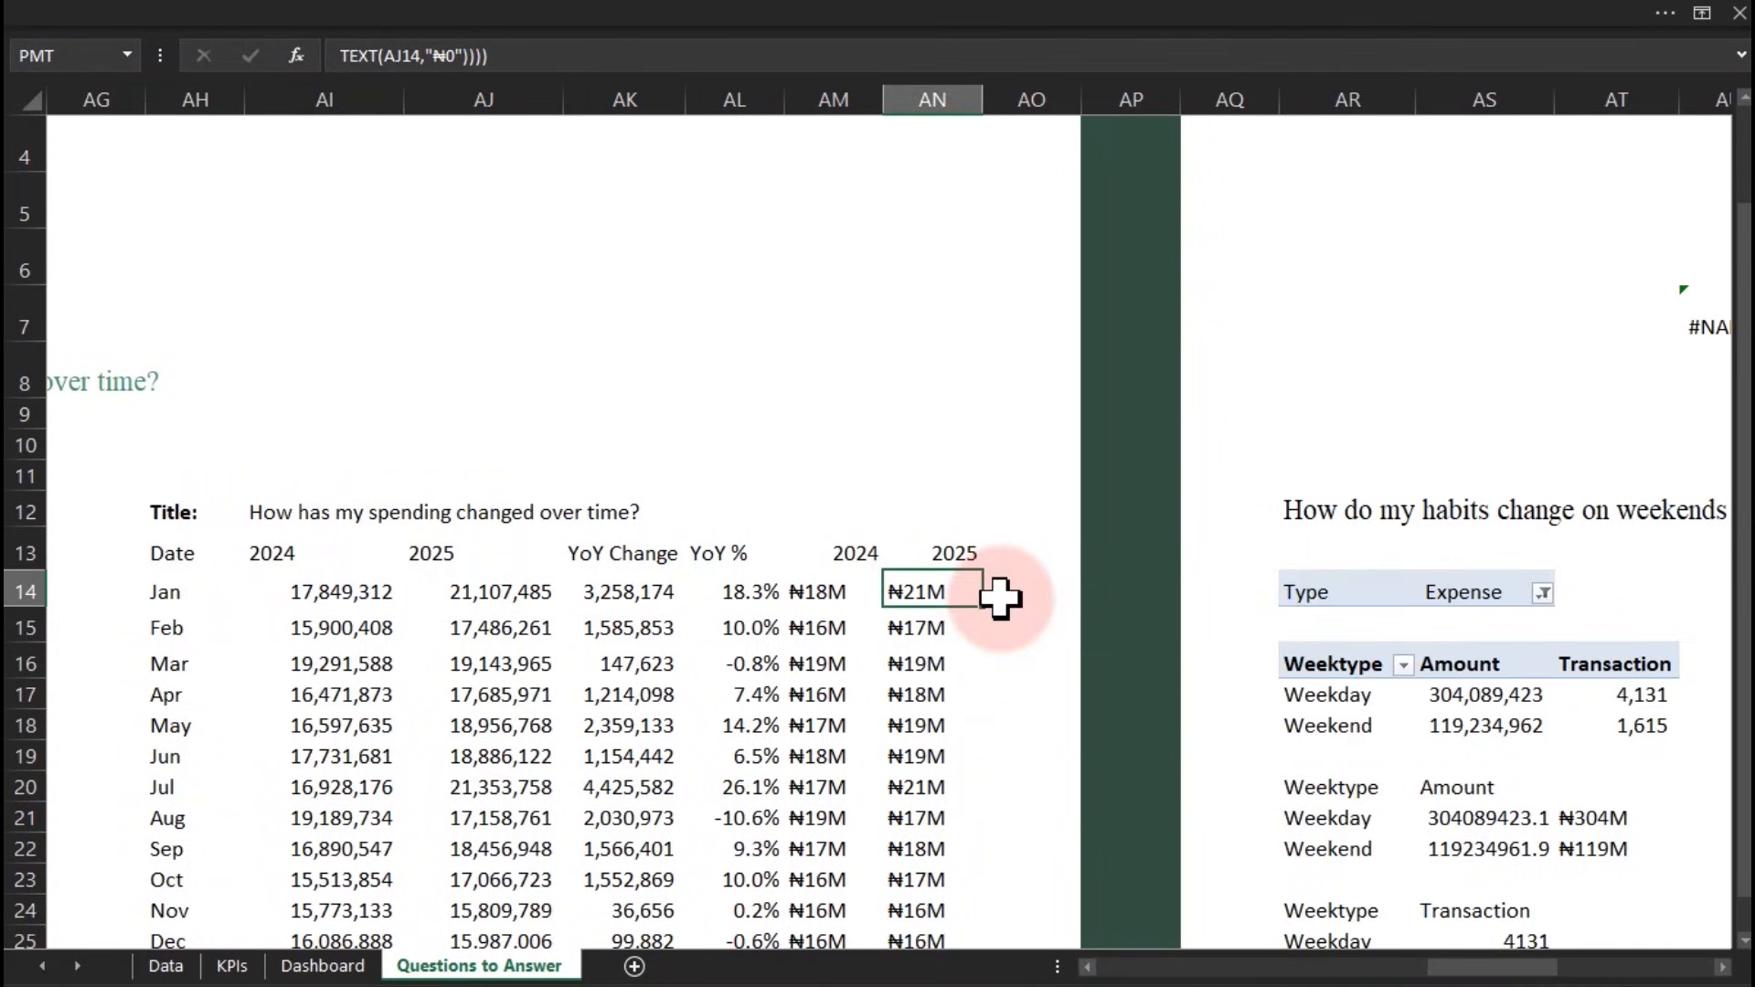
pyautogui.moveTo(1545, 965); pyautogui.dragTo(1556, 965)
pyautogui.click(1321, 481)
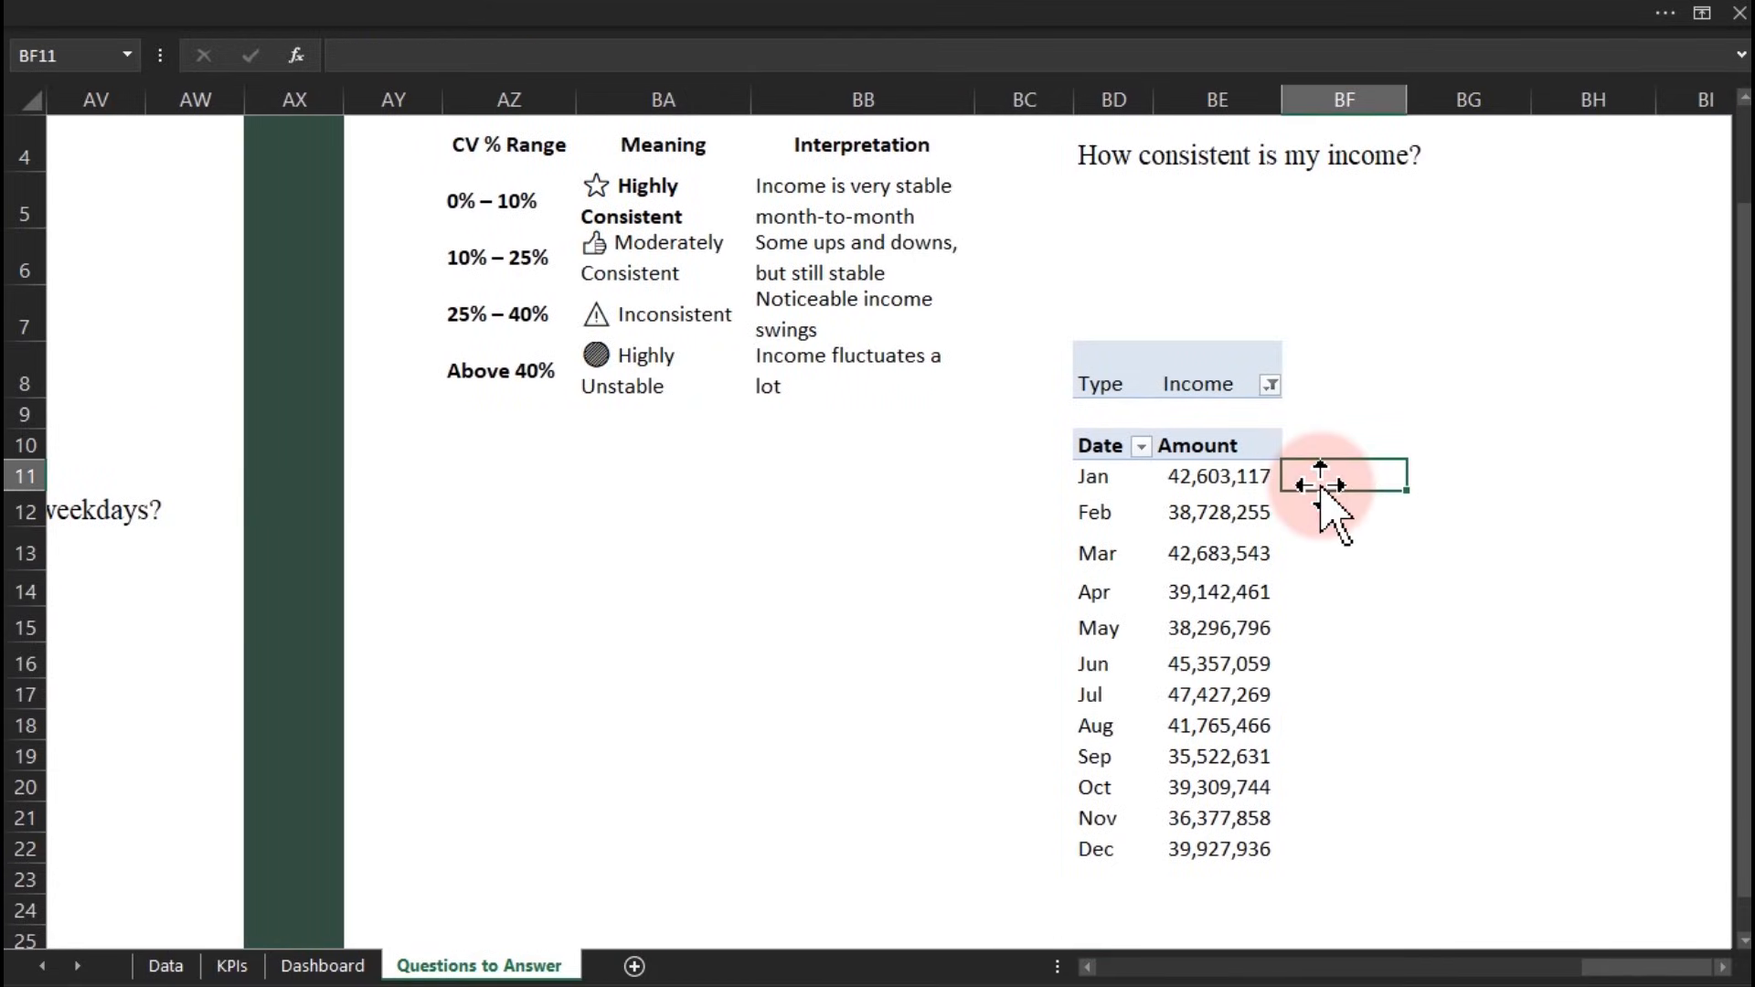
pyautogui.click(700, 55)
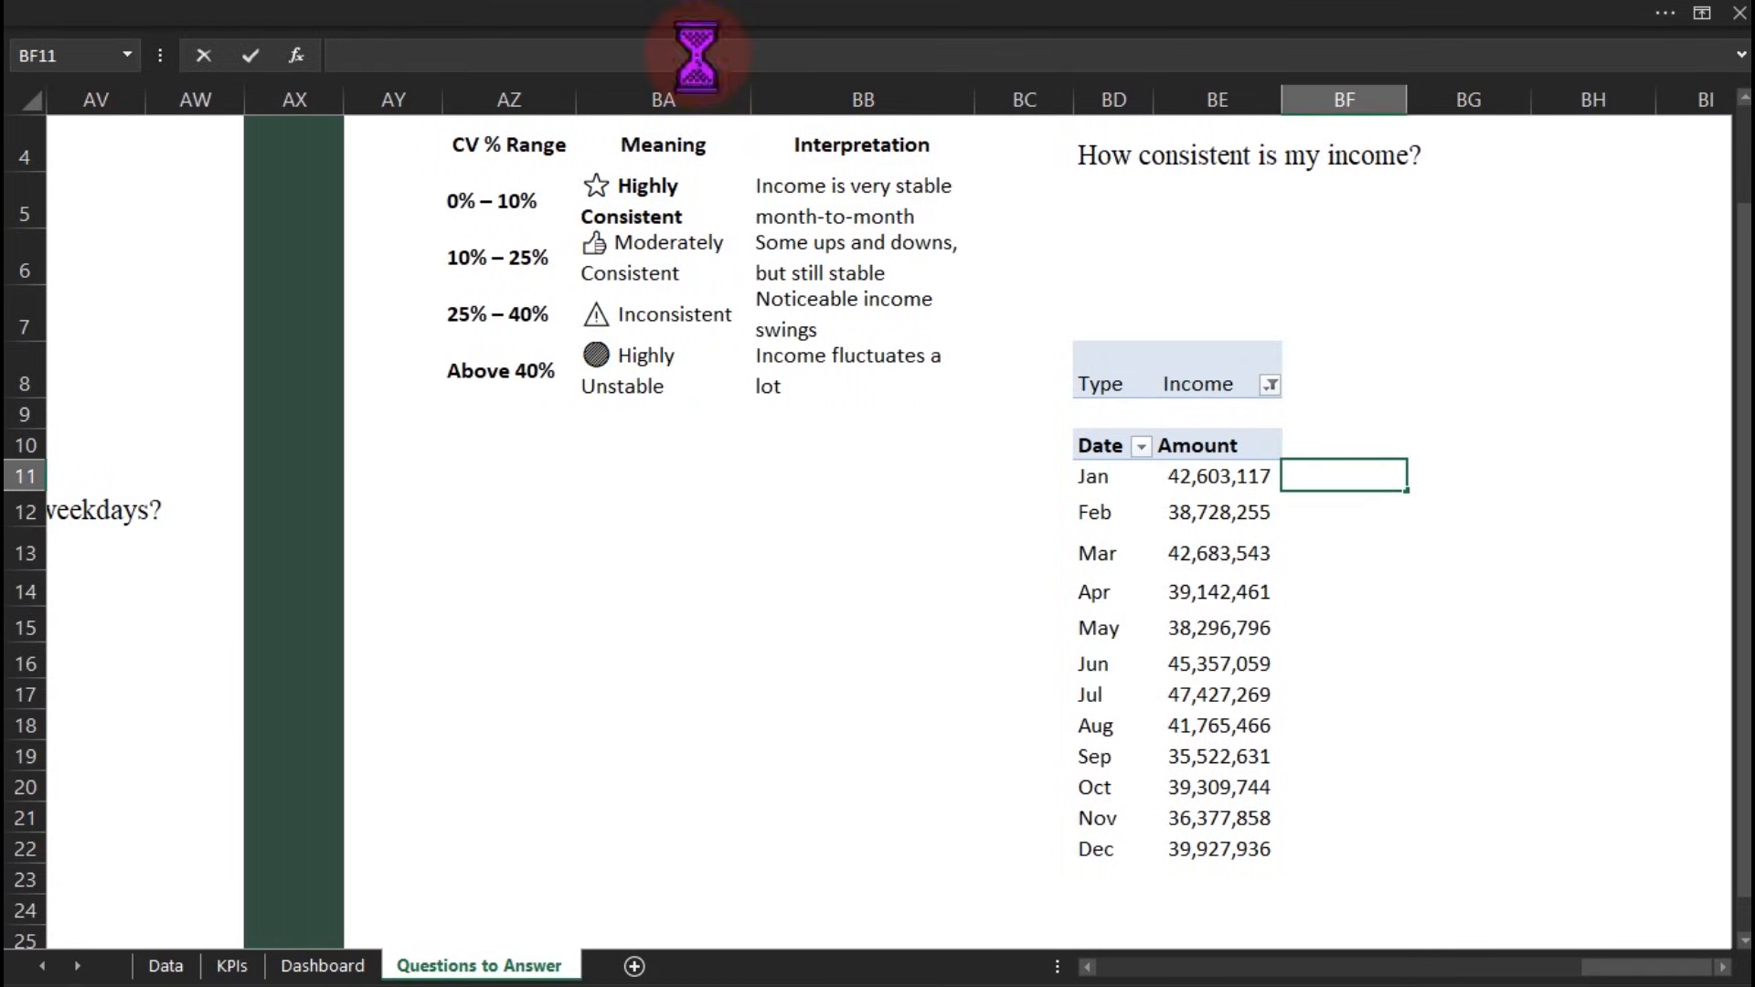
pyautogui.hotkey('ctrl', 'v')
pyautogui.press('Return')
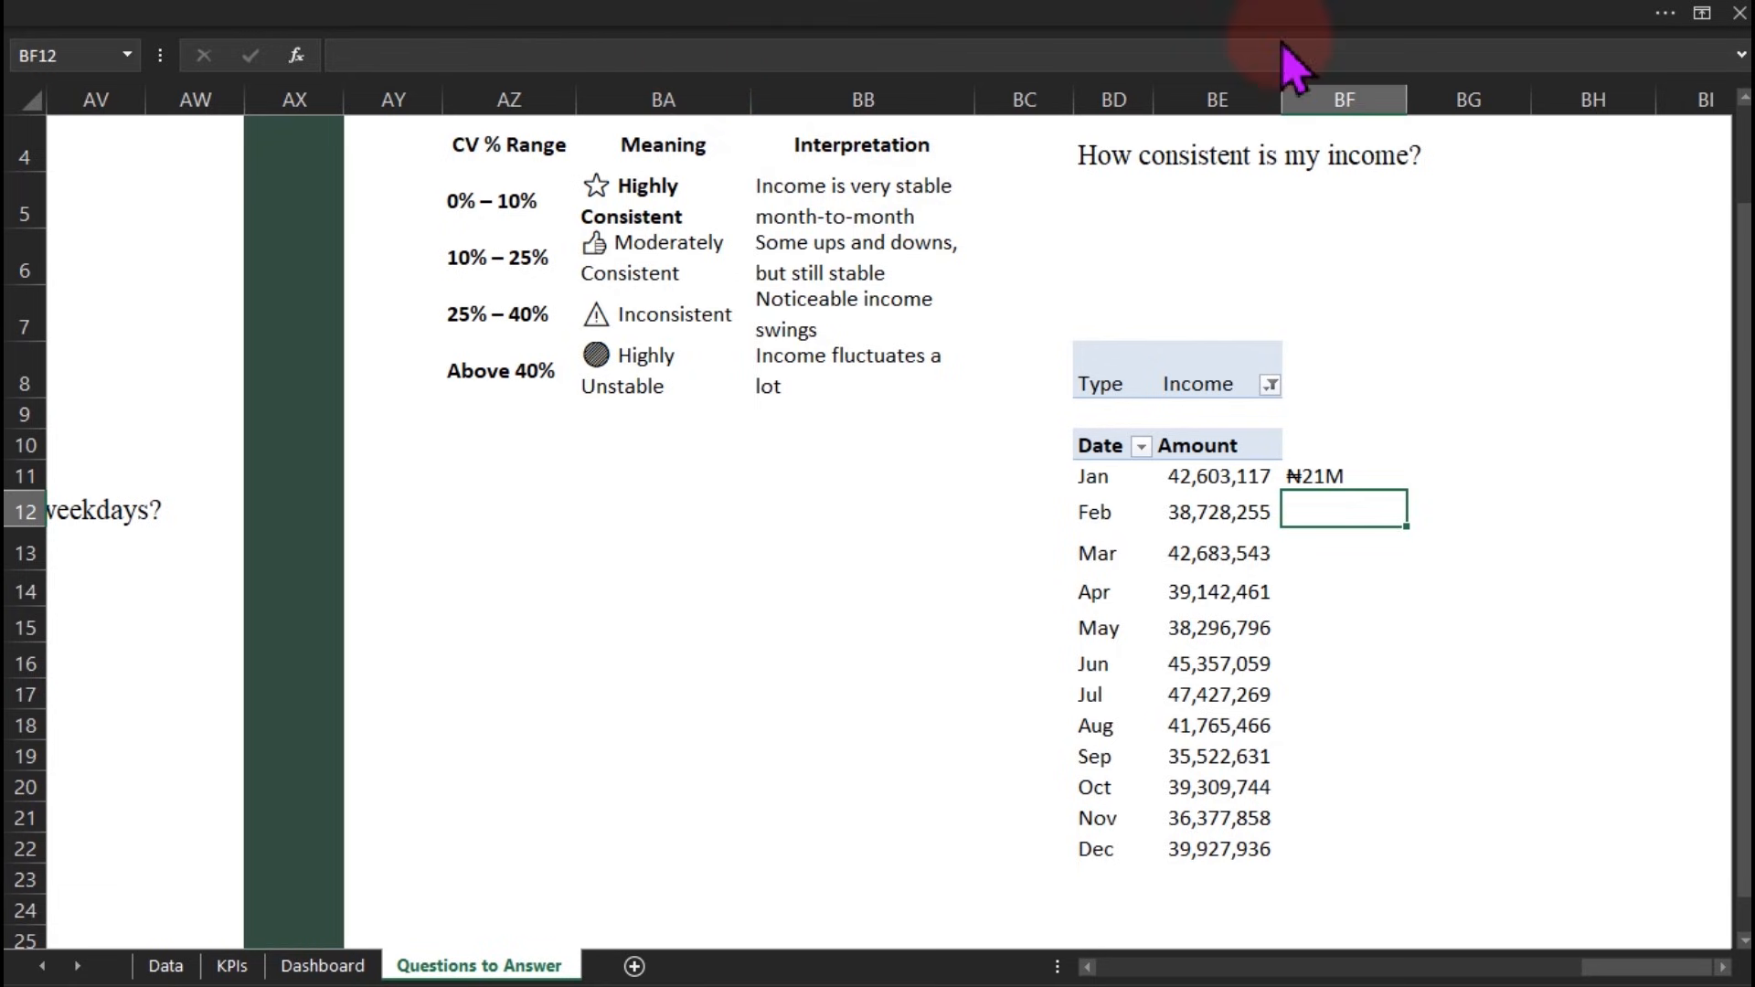
# Change the formula's AJ14 references in BF11 to BE11 and fill it down to the December row
pyautogui.doubleClick(1334, 477)
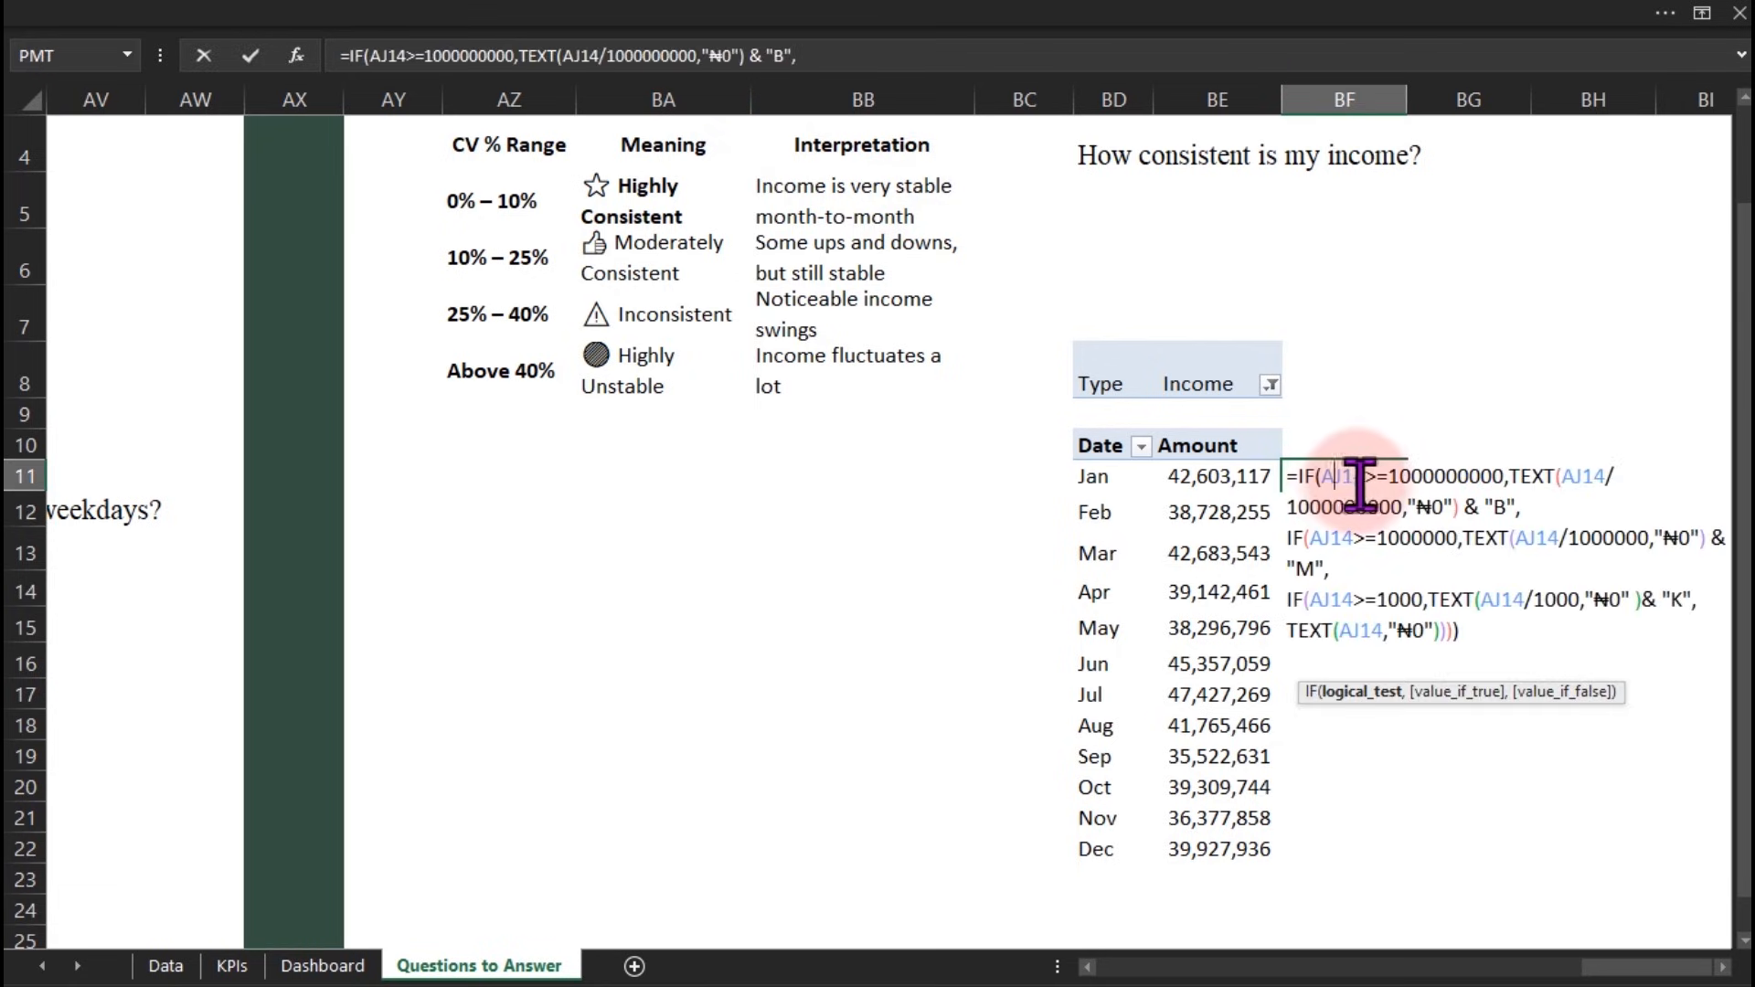
pyautogui.press('Return')
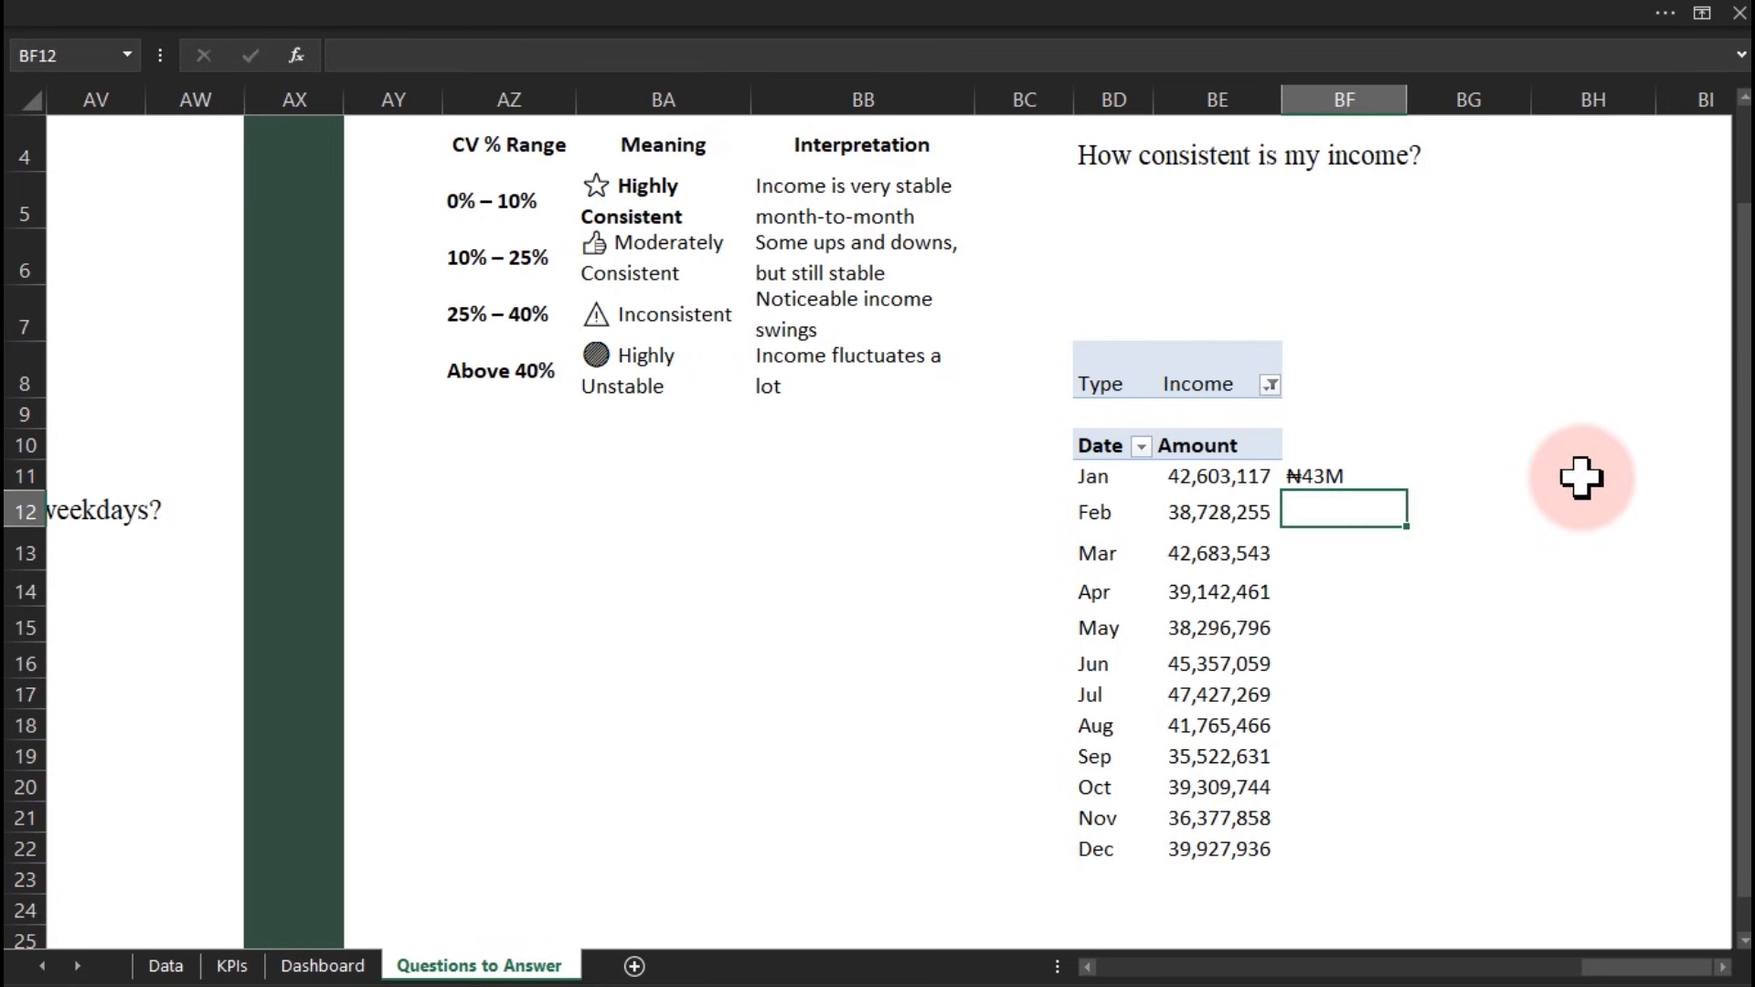
pyautogui.click(1330, 475)
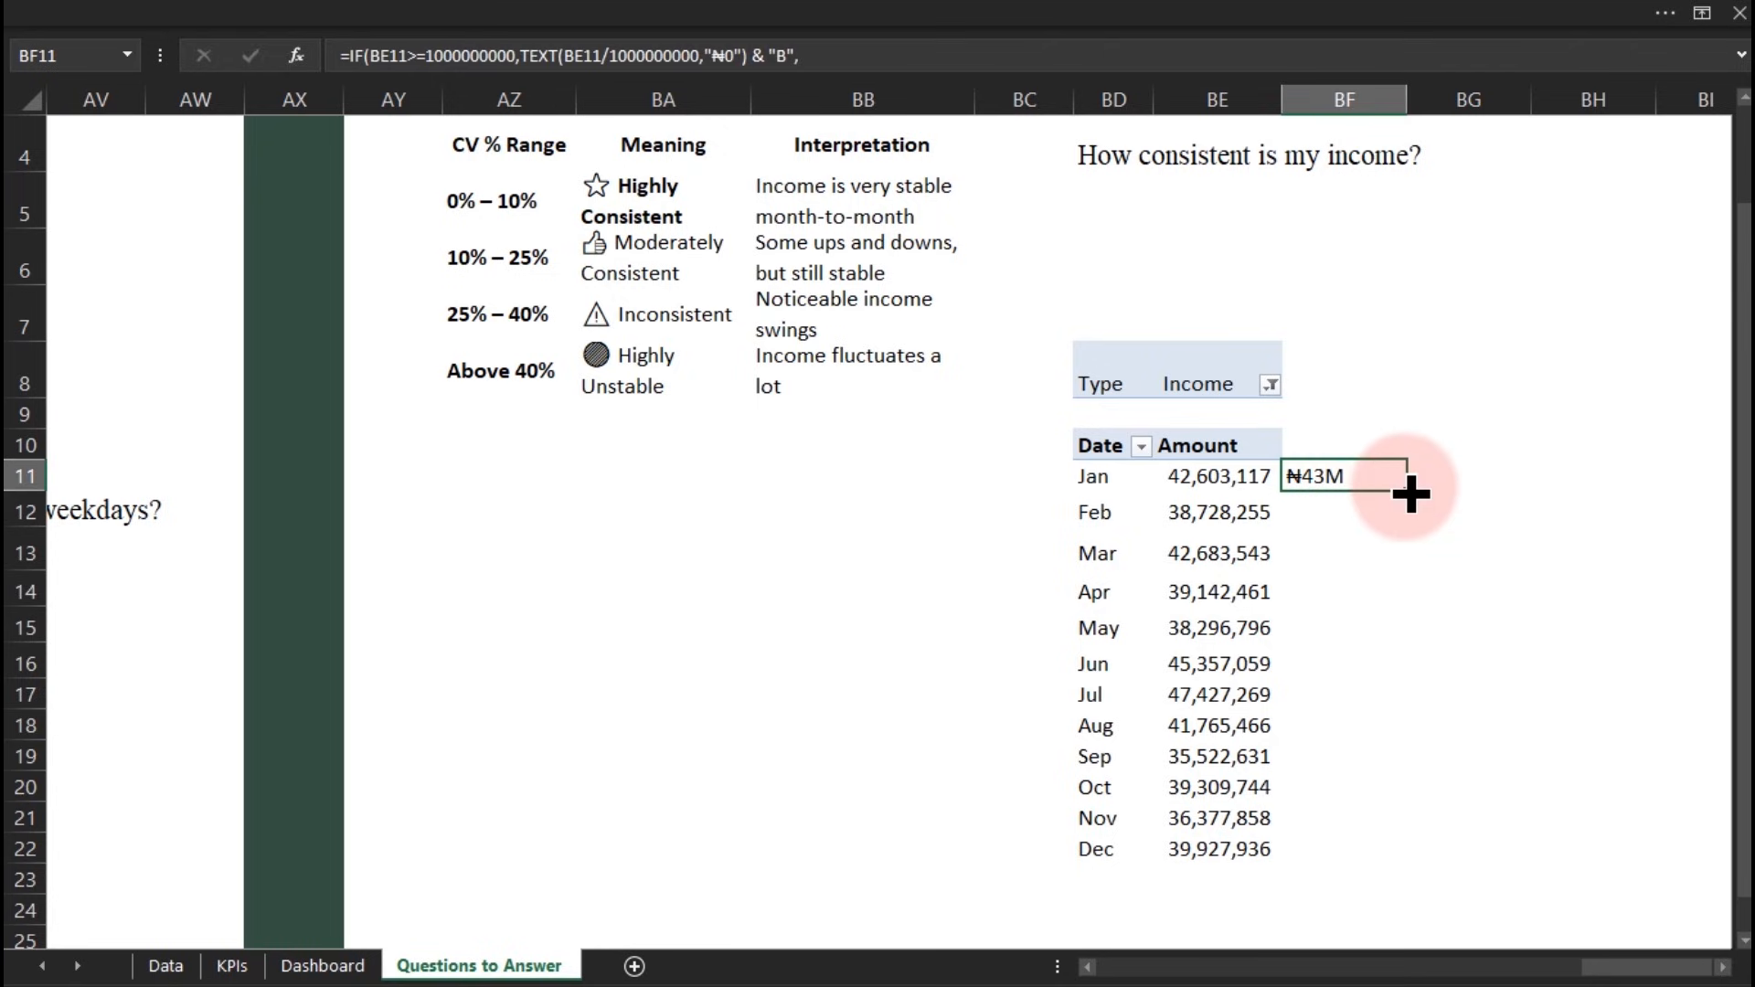
pyautogui.doubleClick(1408, 492)
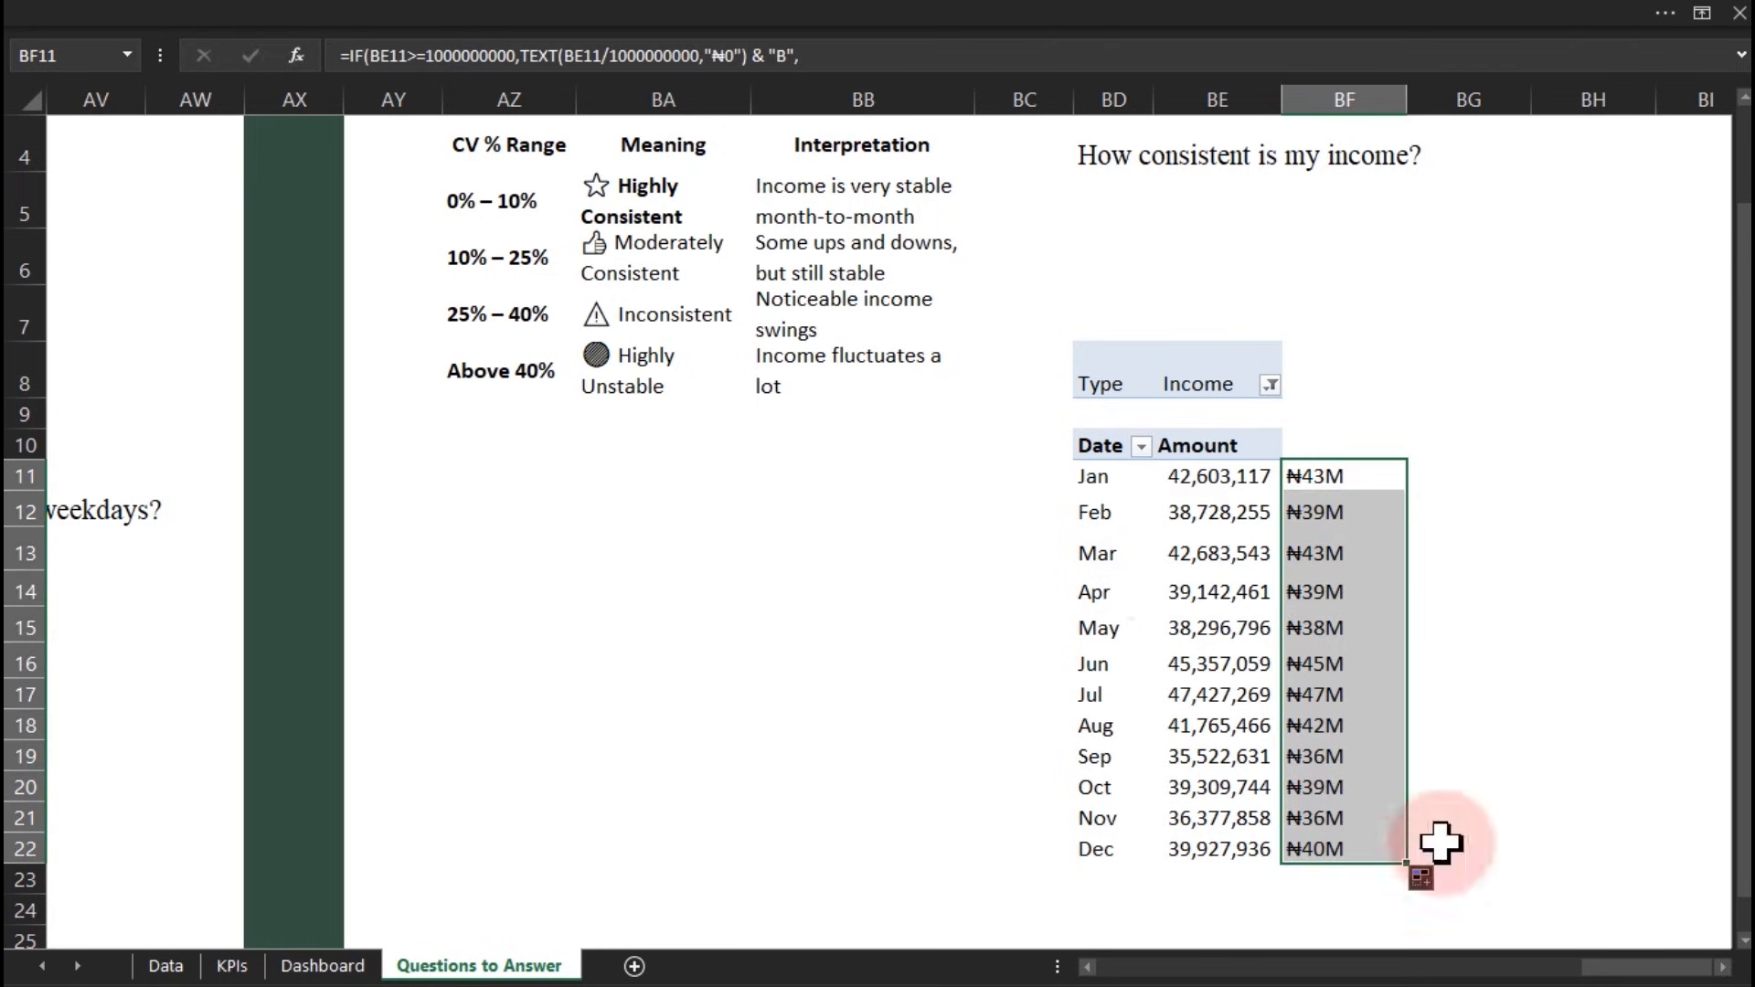
# Enter the label Standard Deviation in BH8, beside the monthly income pivot table
pyautogui.click(1722, 967)
pyautogui.click(1722, 967)
pyautogui.click(1722, 967)
pyautogui.click(1722, 967)
pyautogui.click(1722, 967)
pyautogui.click(1722, 967)
pyautogui.click(1722, 967)
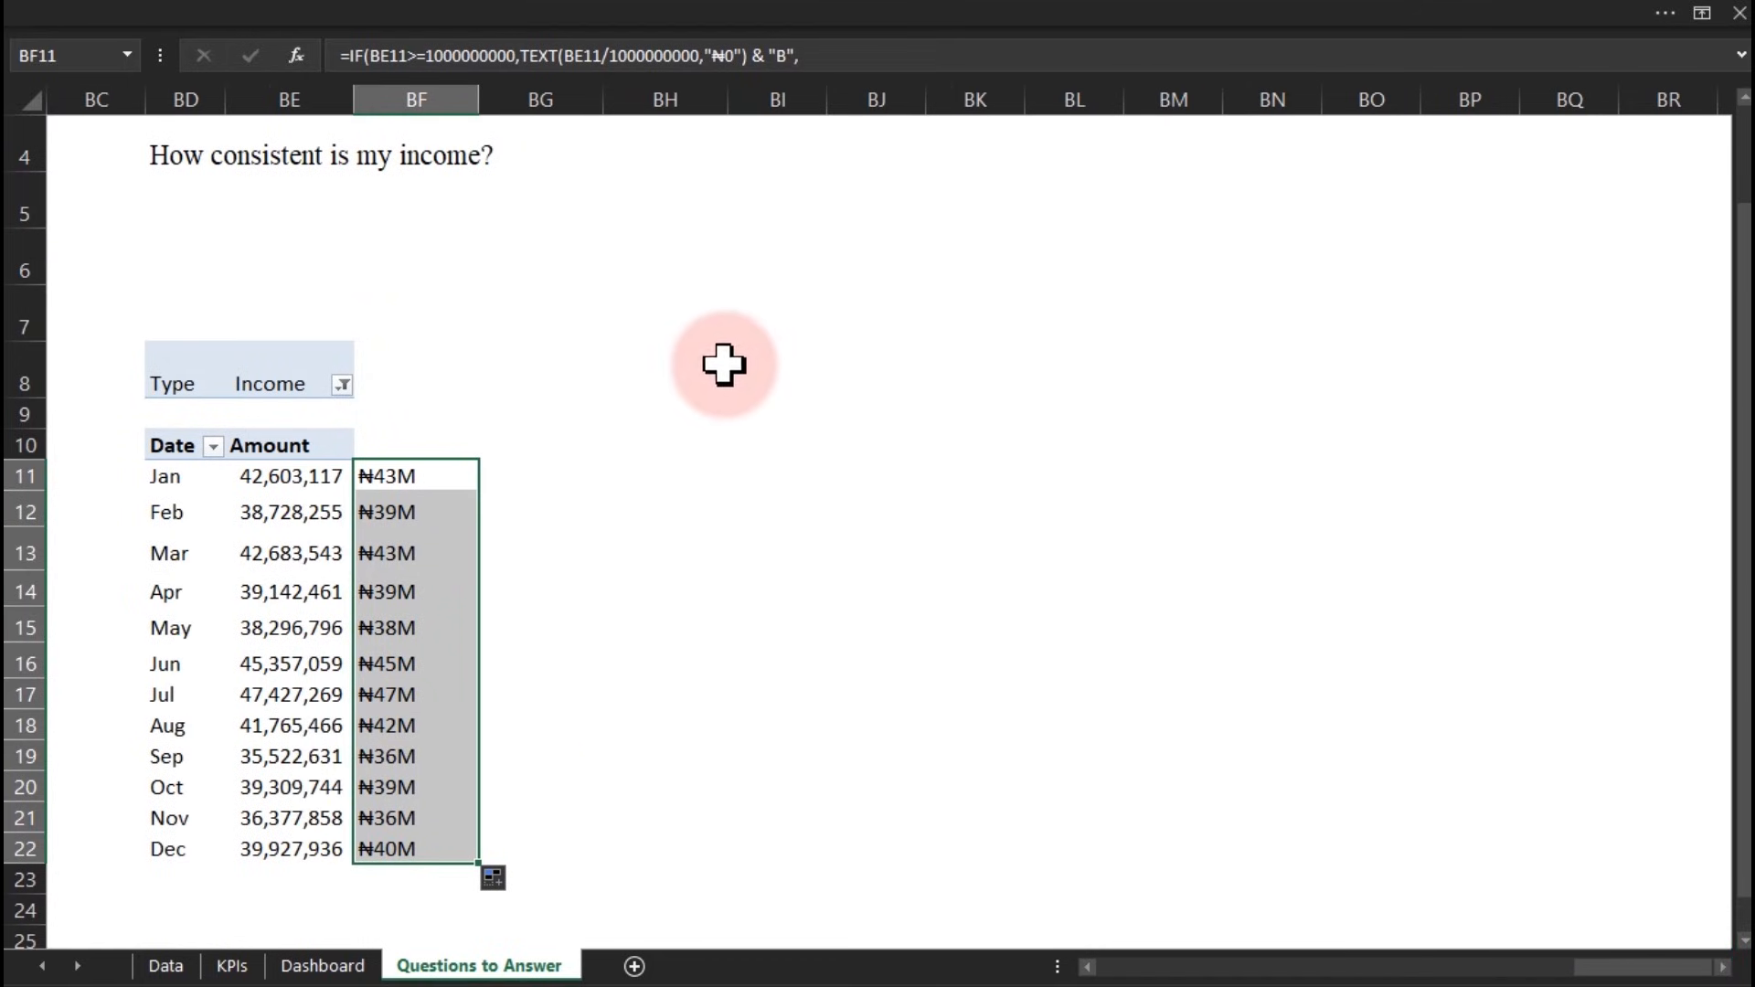
pyautogui.click(710, 389)
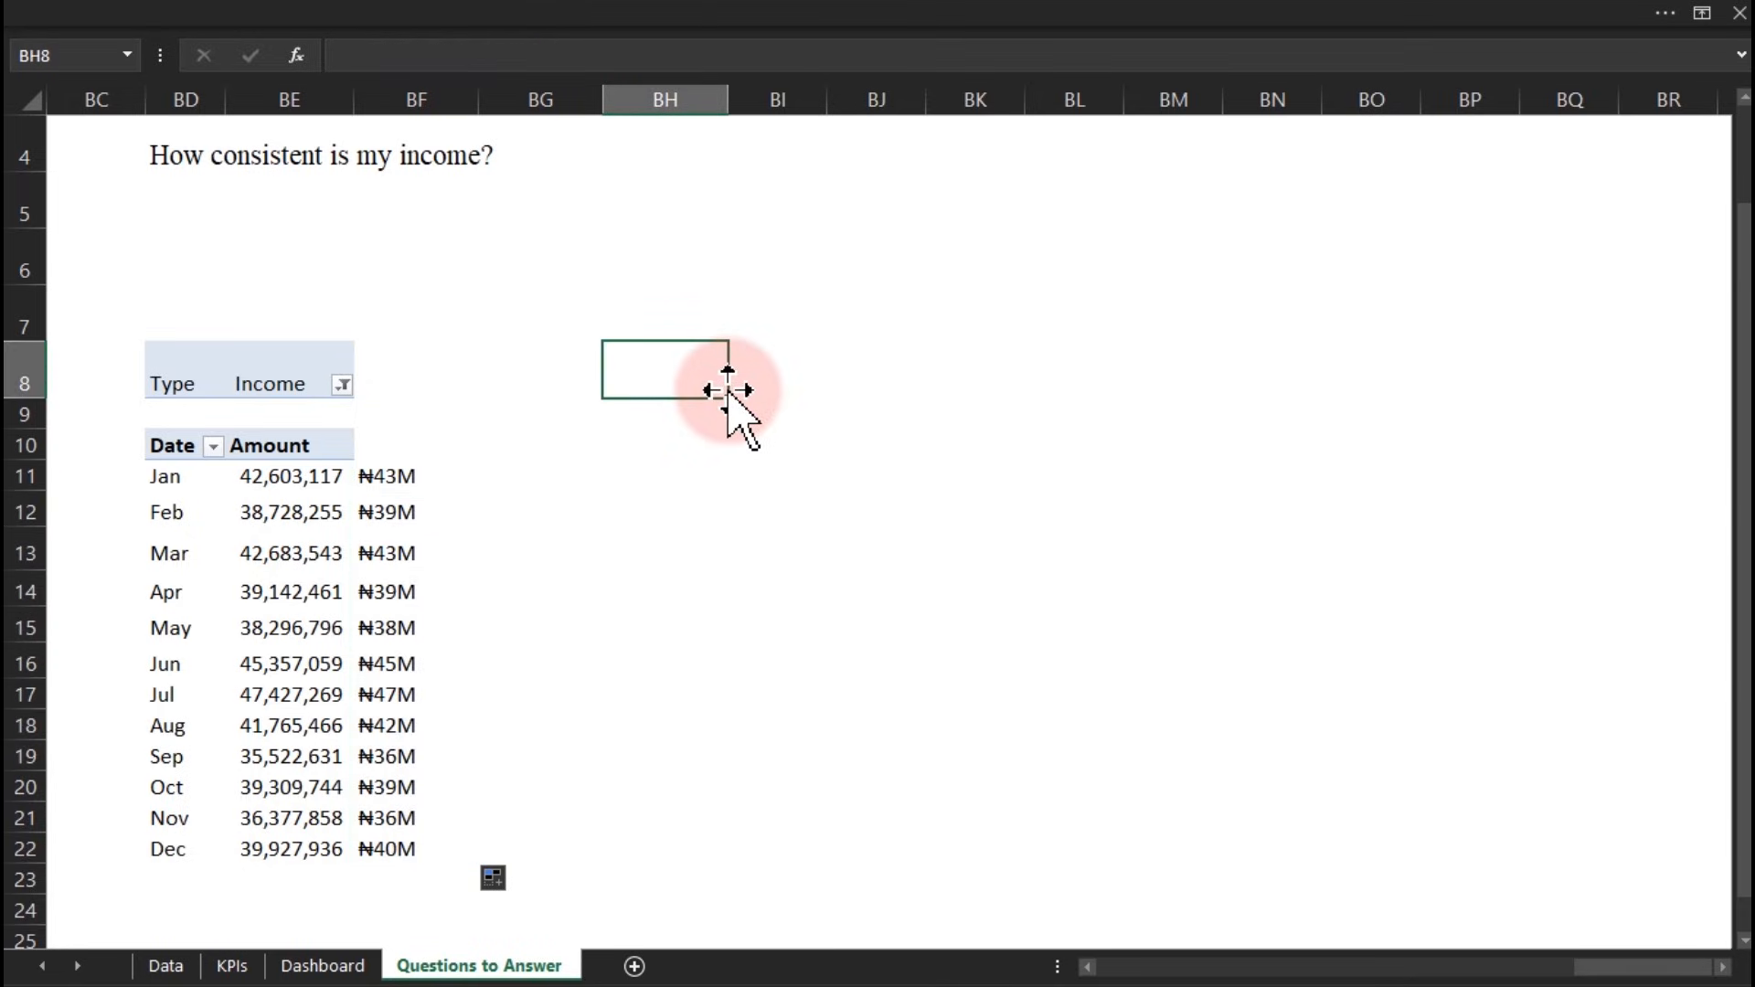
pyautogui.write('Stand')
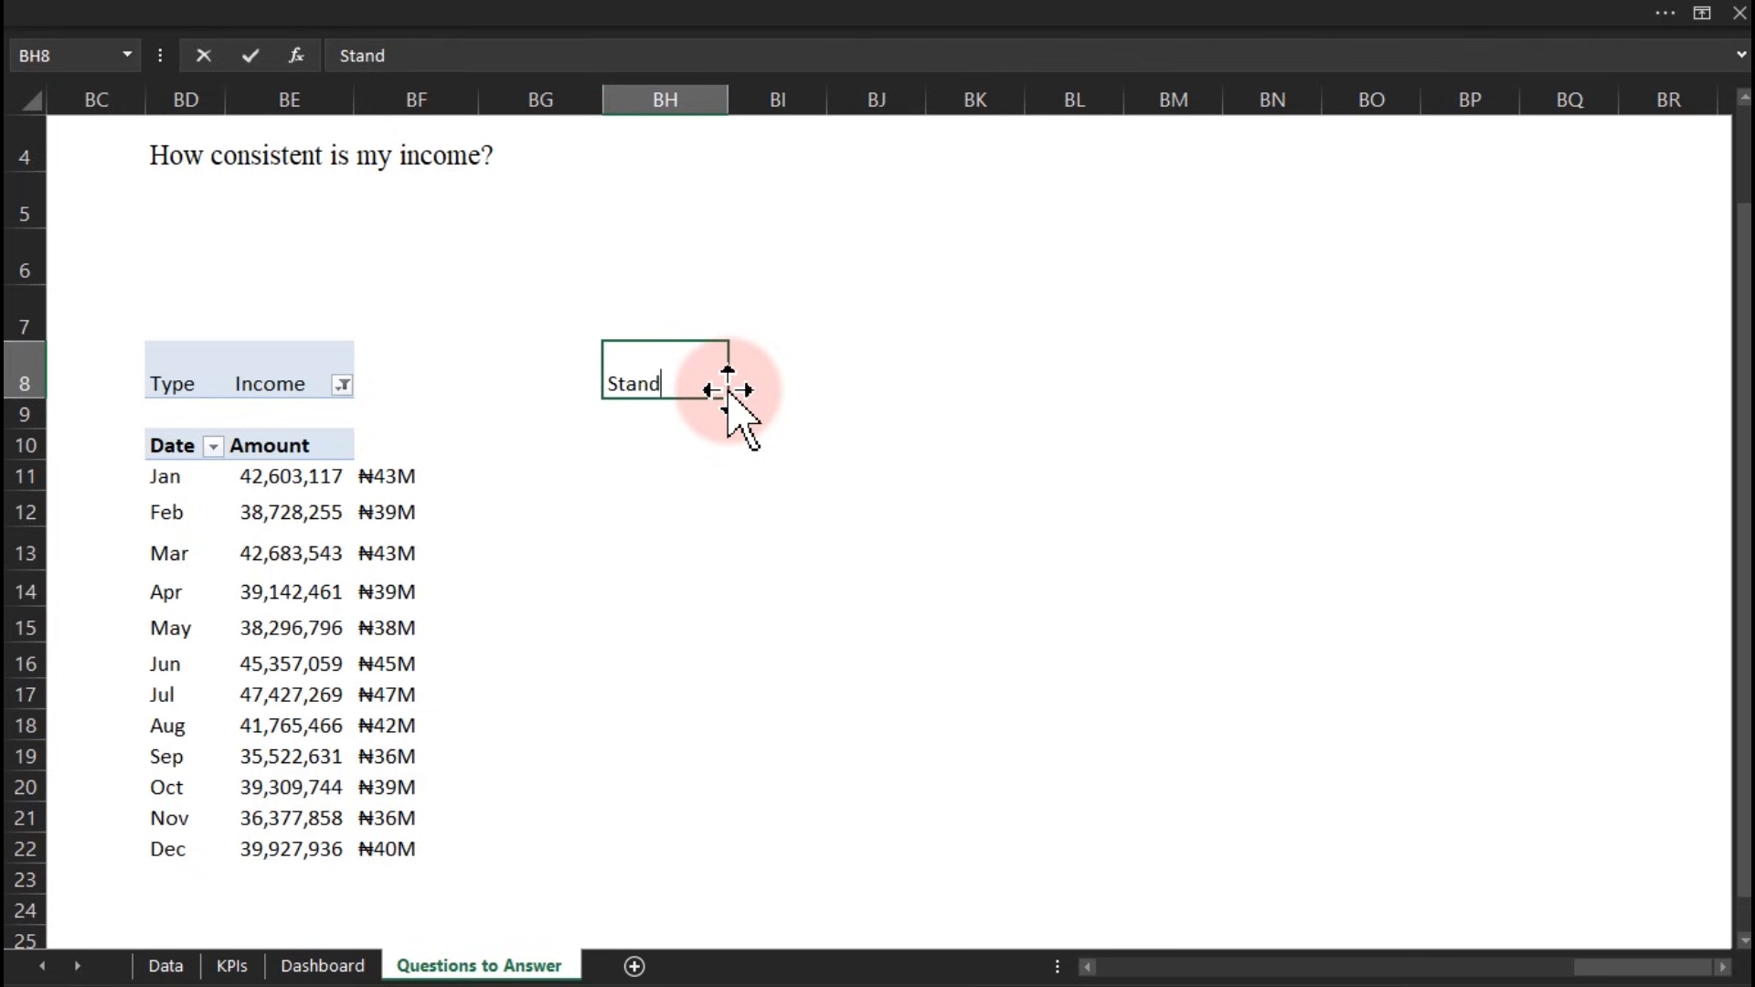
pyautogui.write('ard Deviatio')
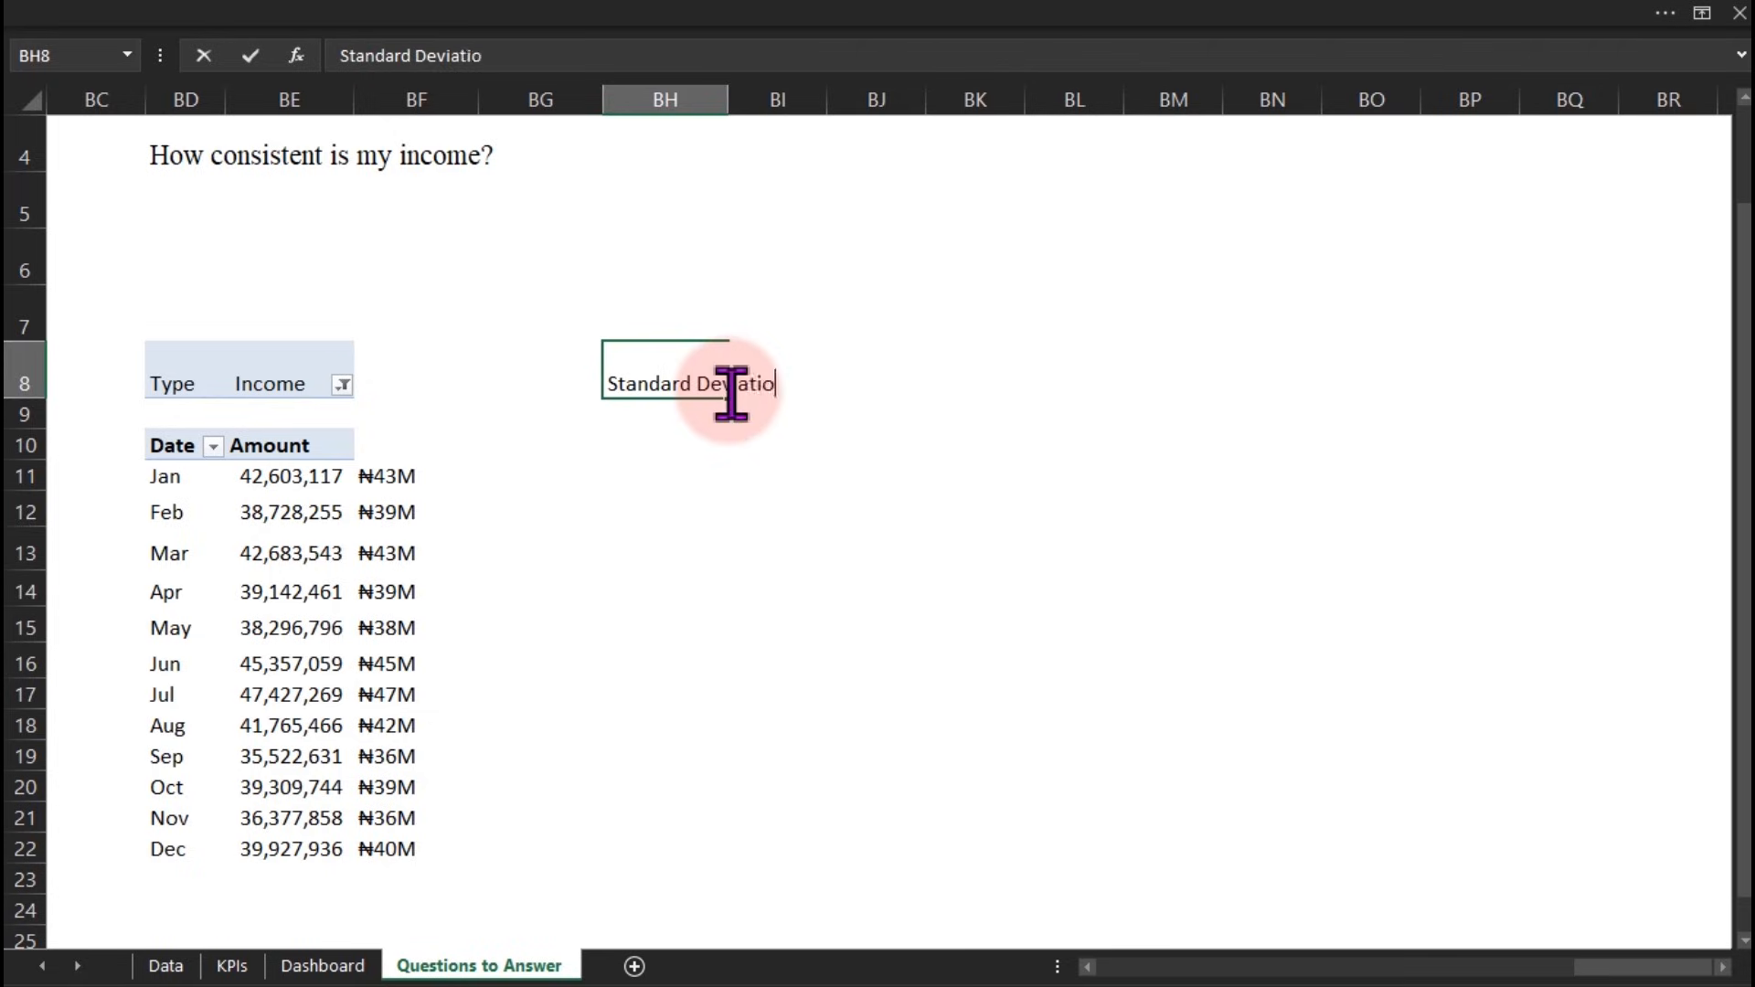
pyautogui.press('Return')
pyautogui.press('Return')
pyautogui.press('Return')
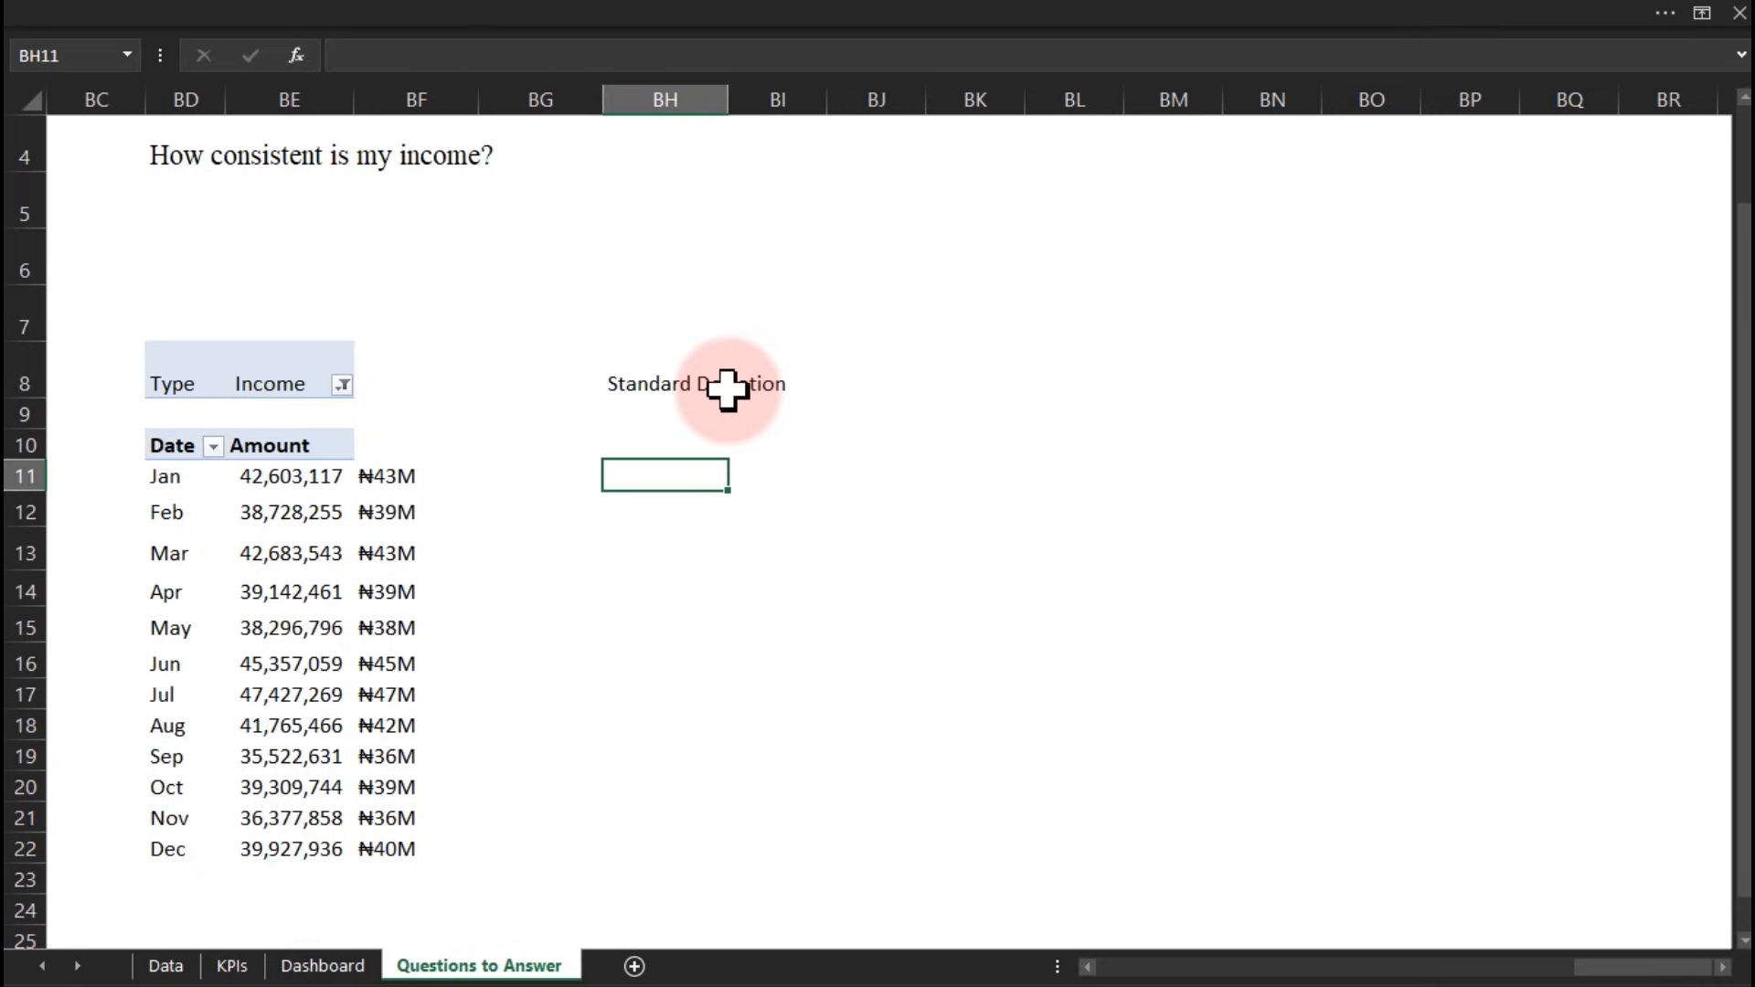
# Enter the label Average in BH11 and Income Consistency Score (%) in BH14
pyautogui.write('Average')
pyautogui.press('Return')
pyautogui.press('Return')
pyautogui.press('Return')
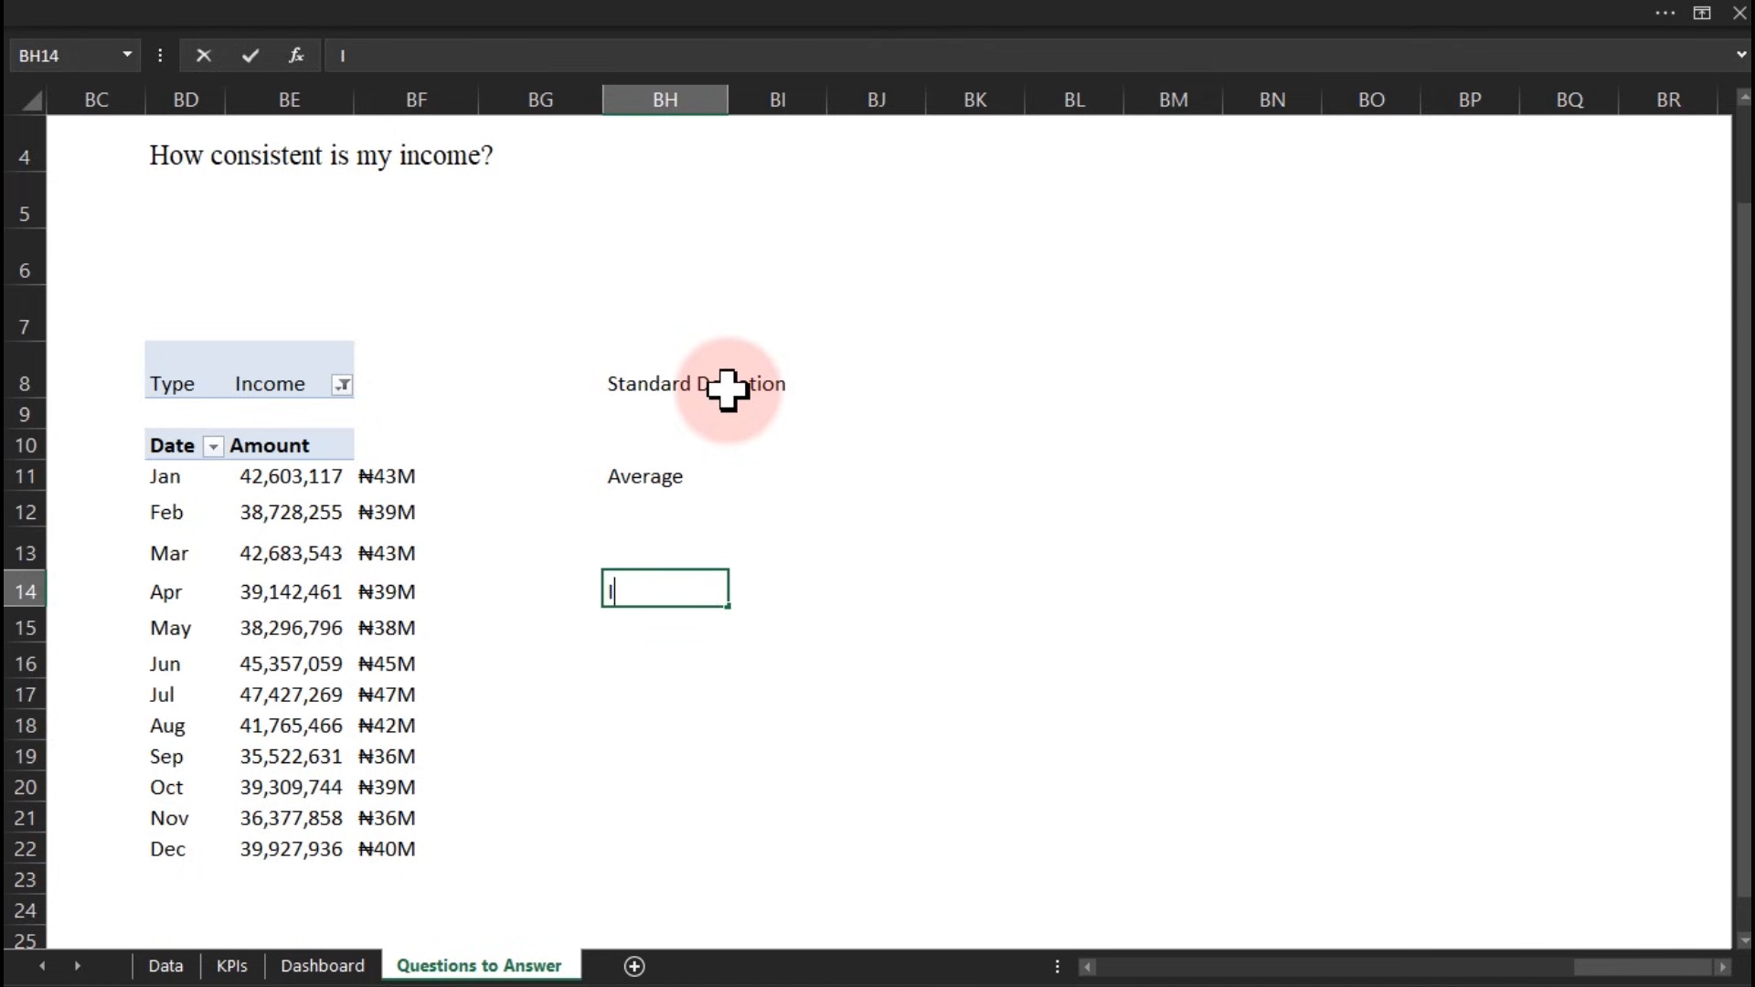
pyautogui.write('Income Consistency Score (%')
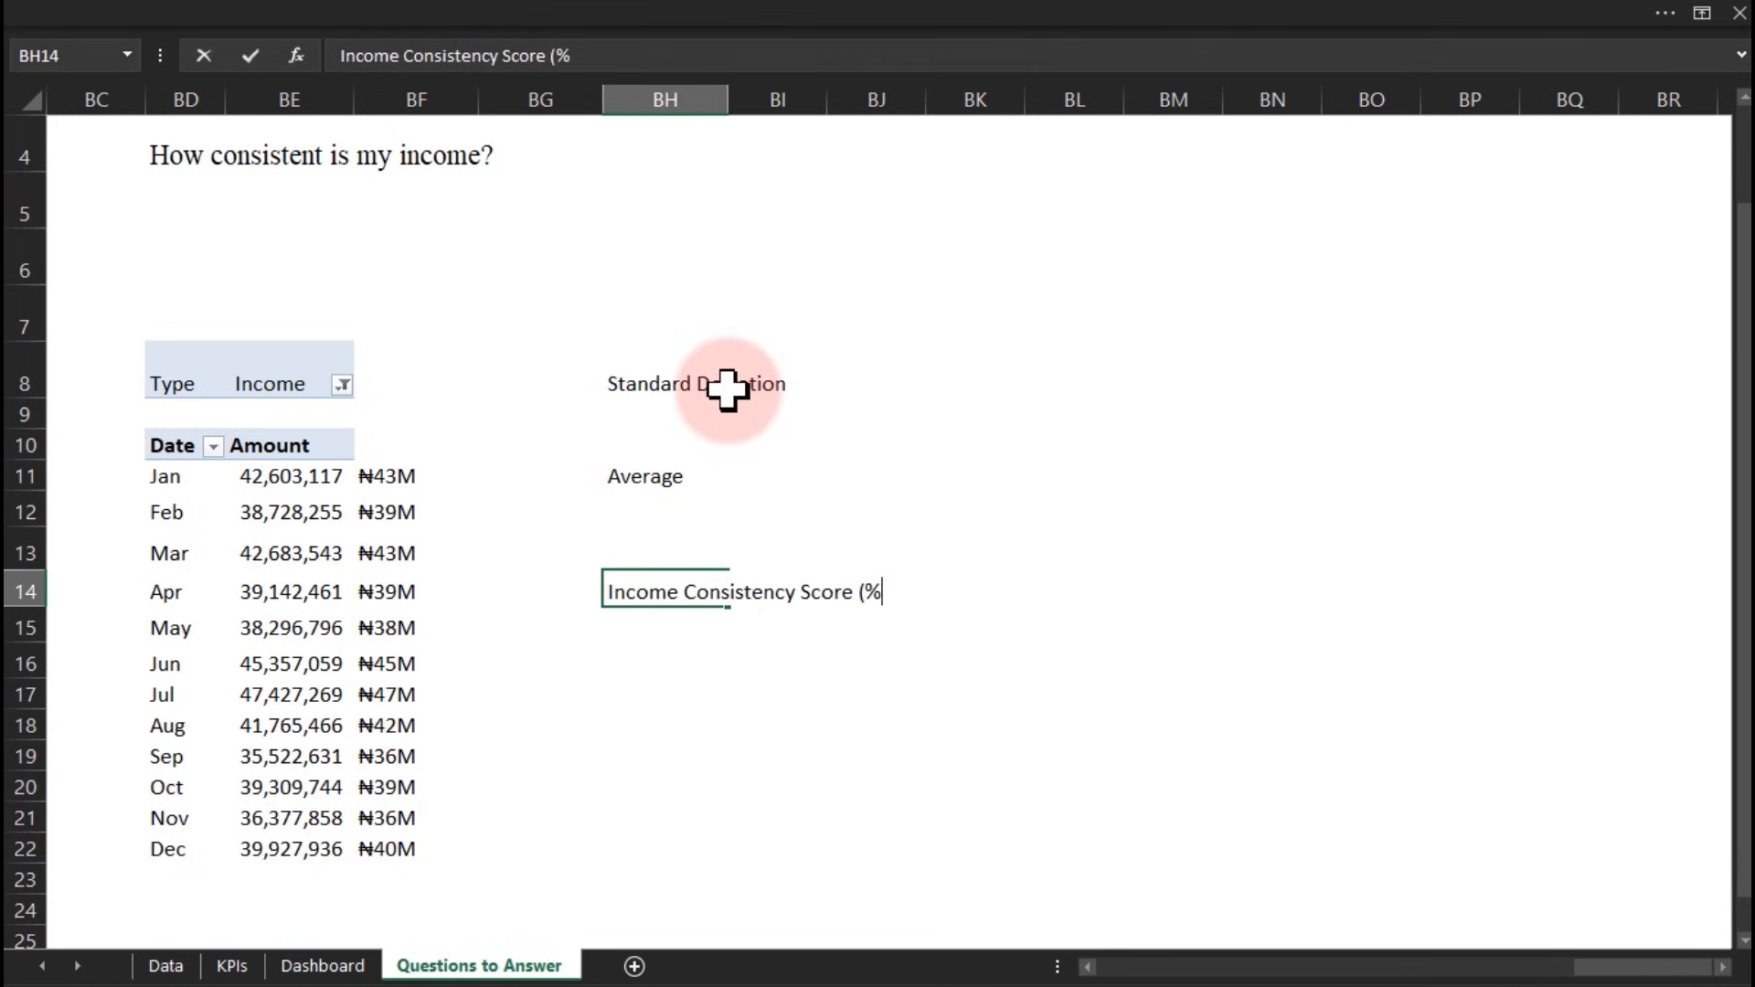
pyautogui.press('Return')
# Calculate the standard deviation of the monthly income amounts BE11:BE22 in BH9 with the STDEV function
pyautogui.click(647, 411)
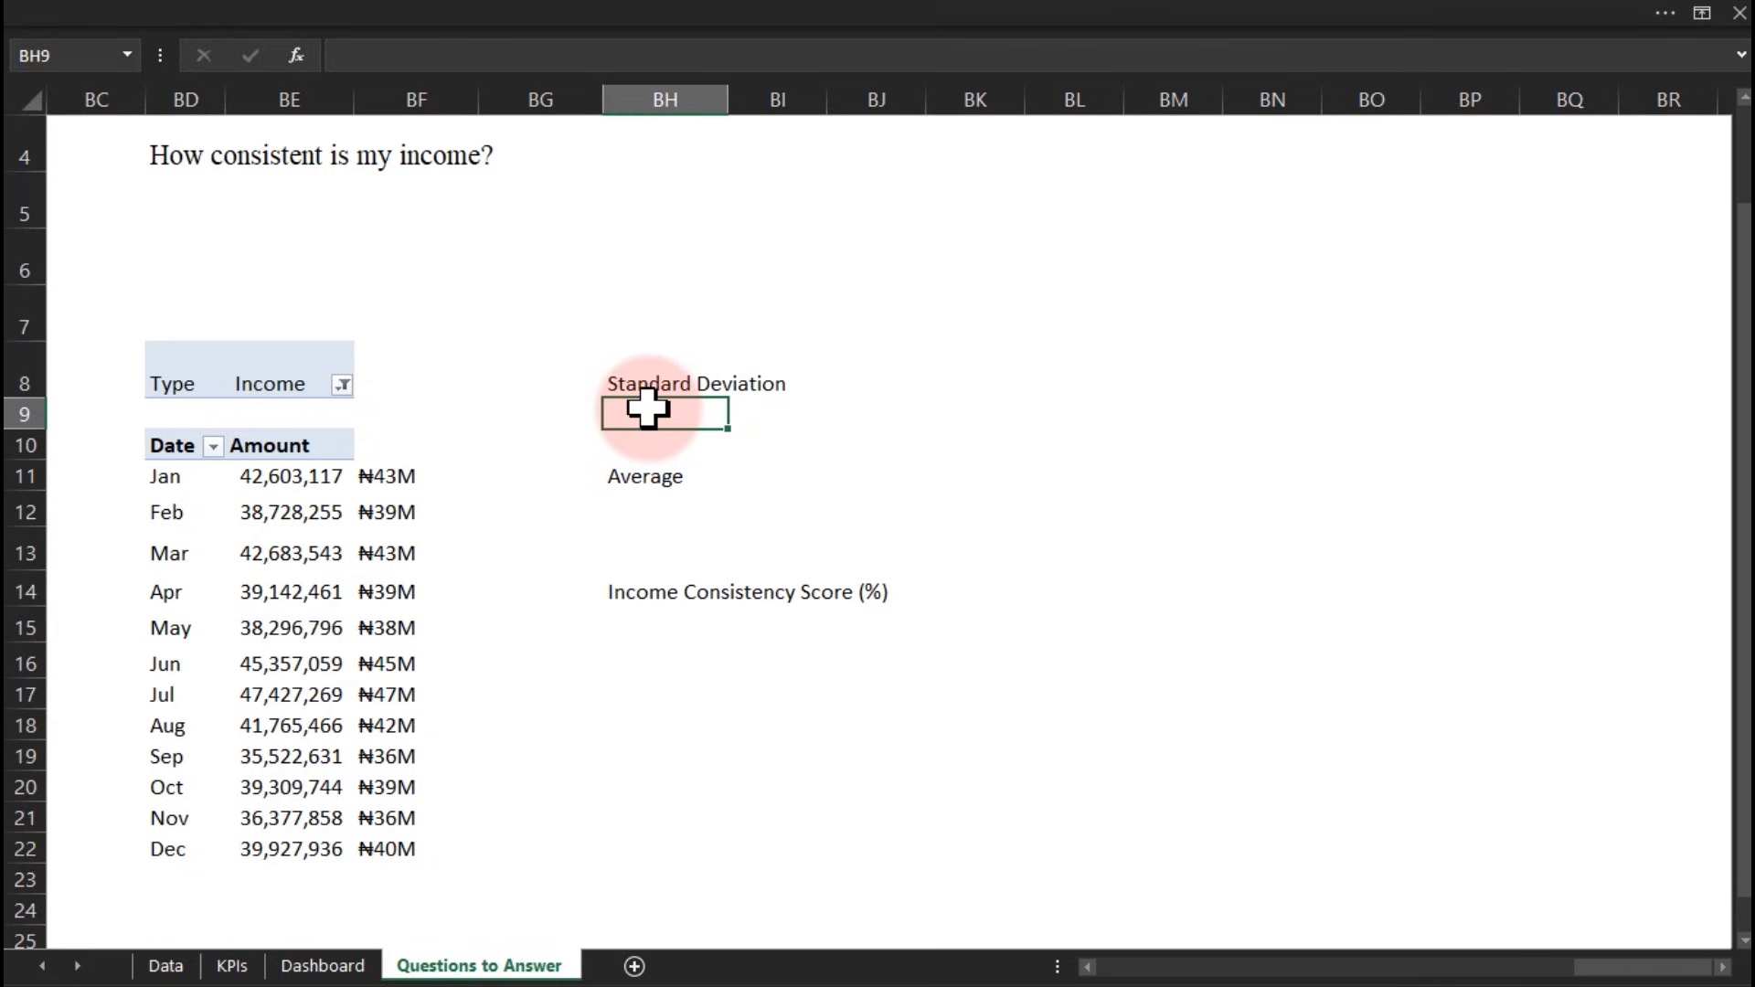
pyautogui.write('=sta')
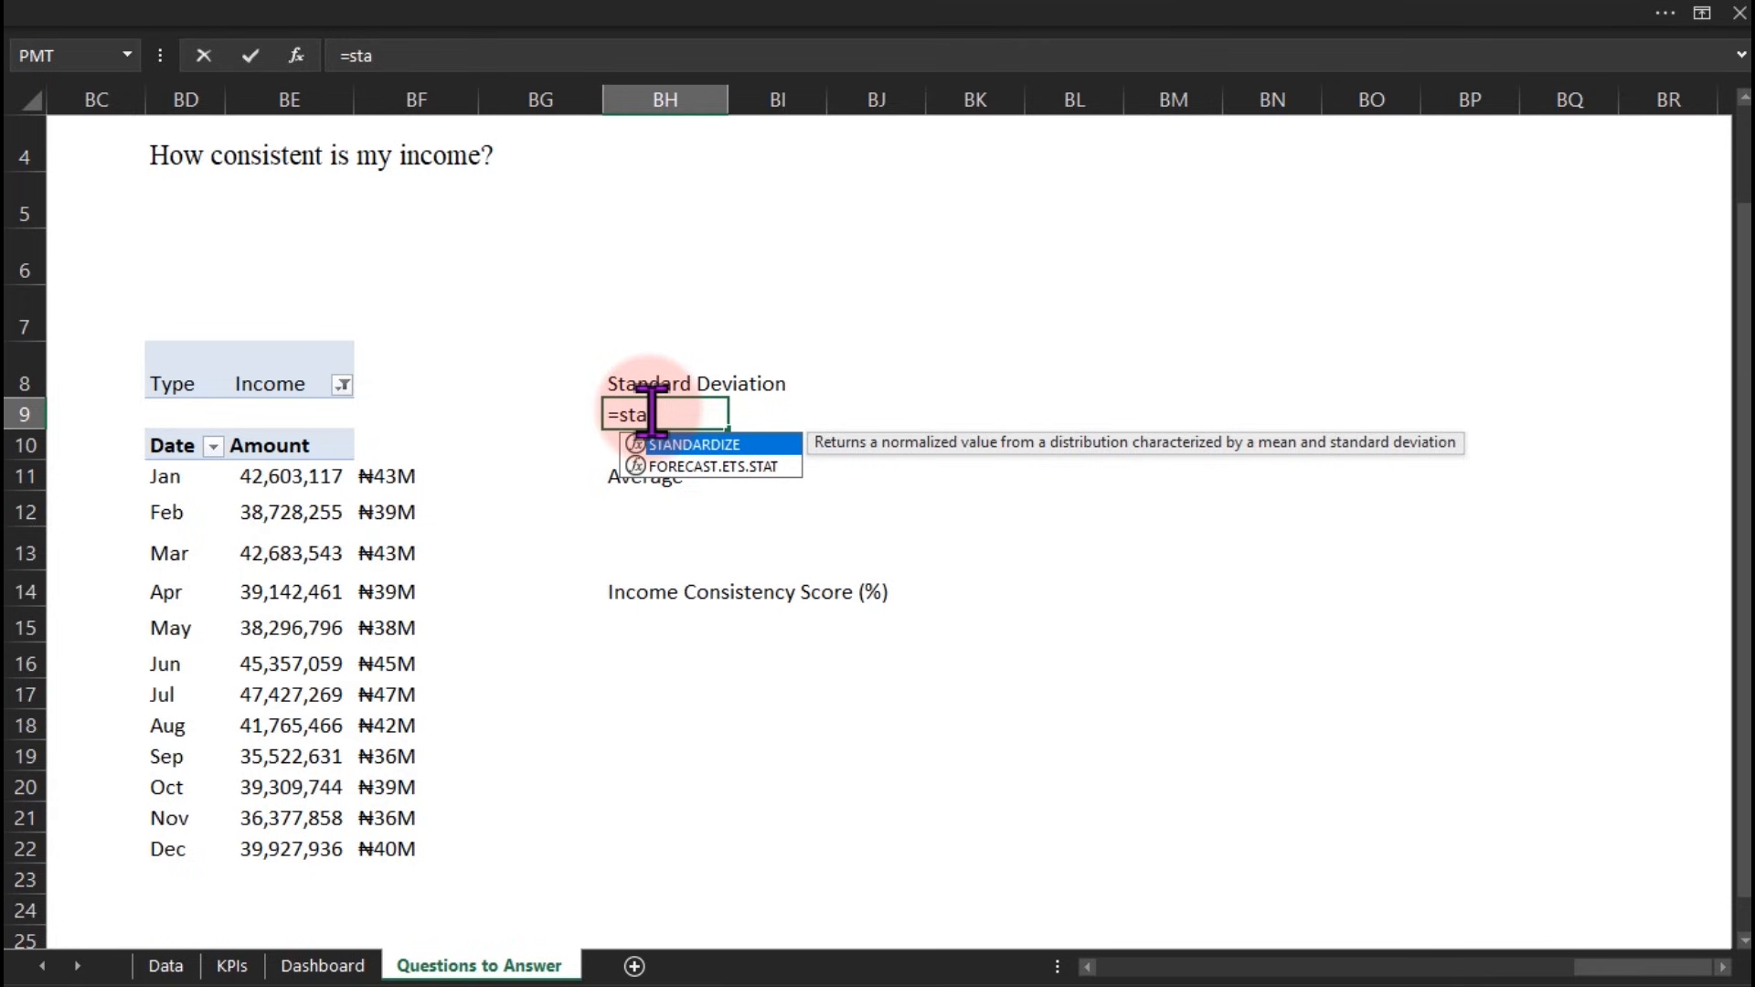
pyautogui.press('BackSpace')
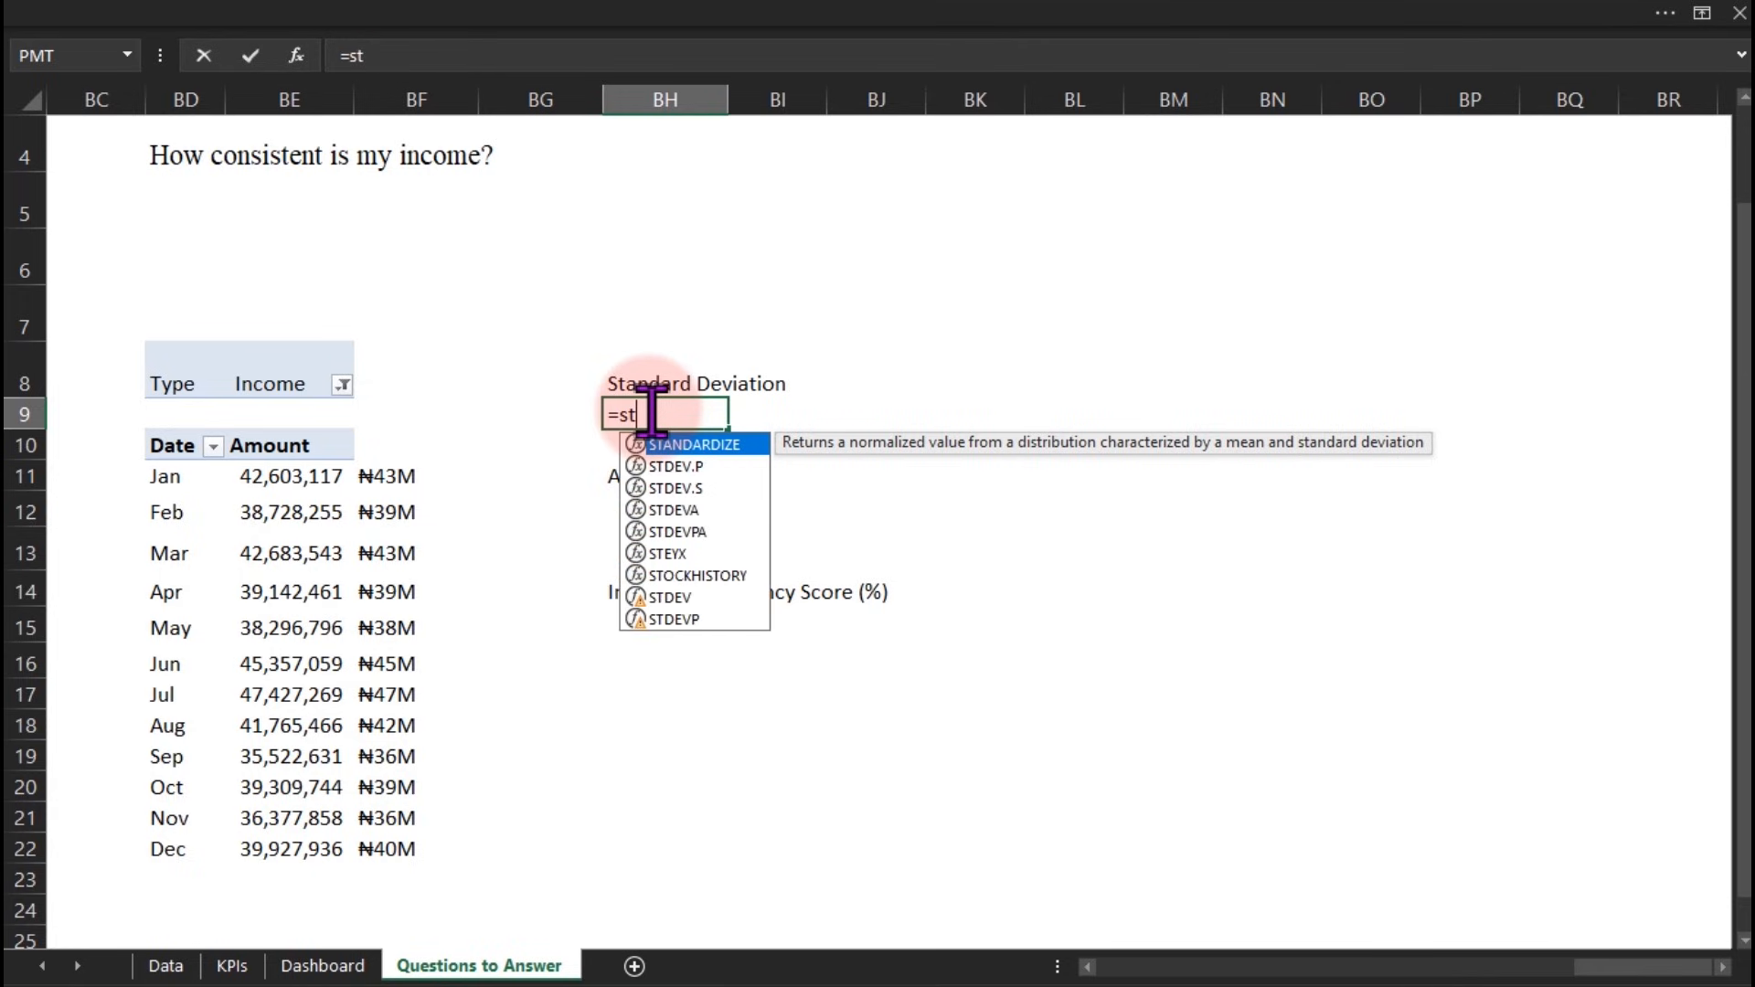
pyautogui.write('d')
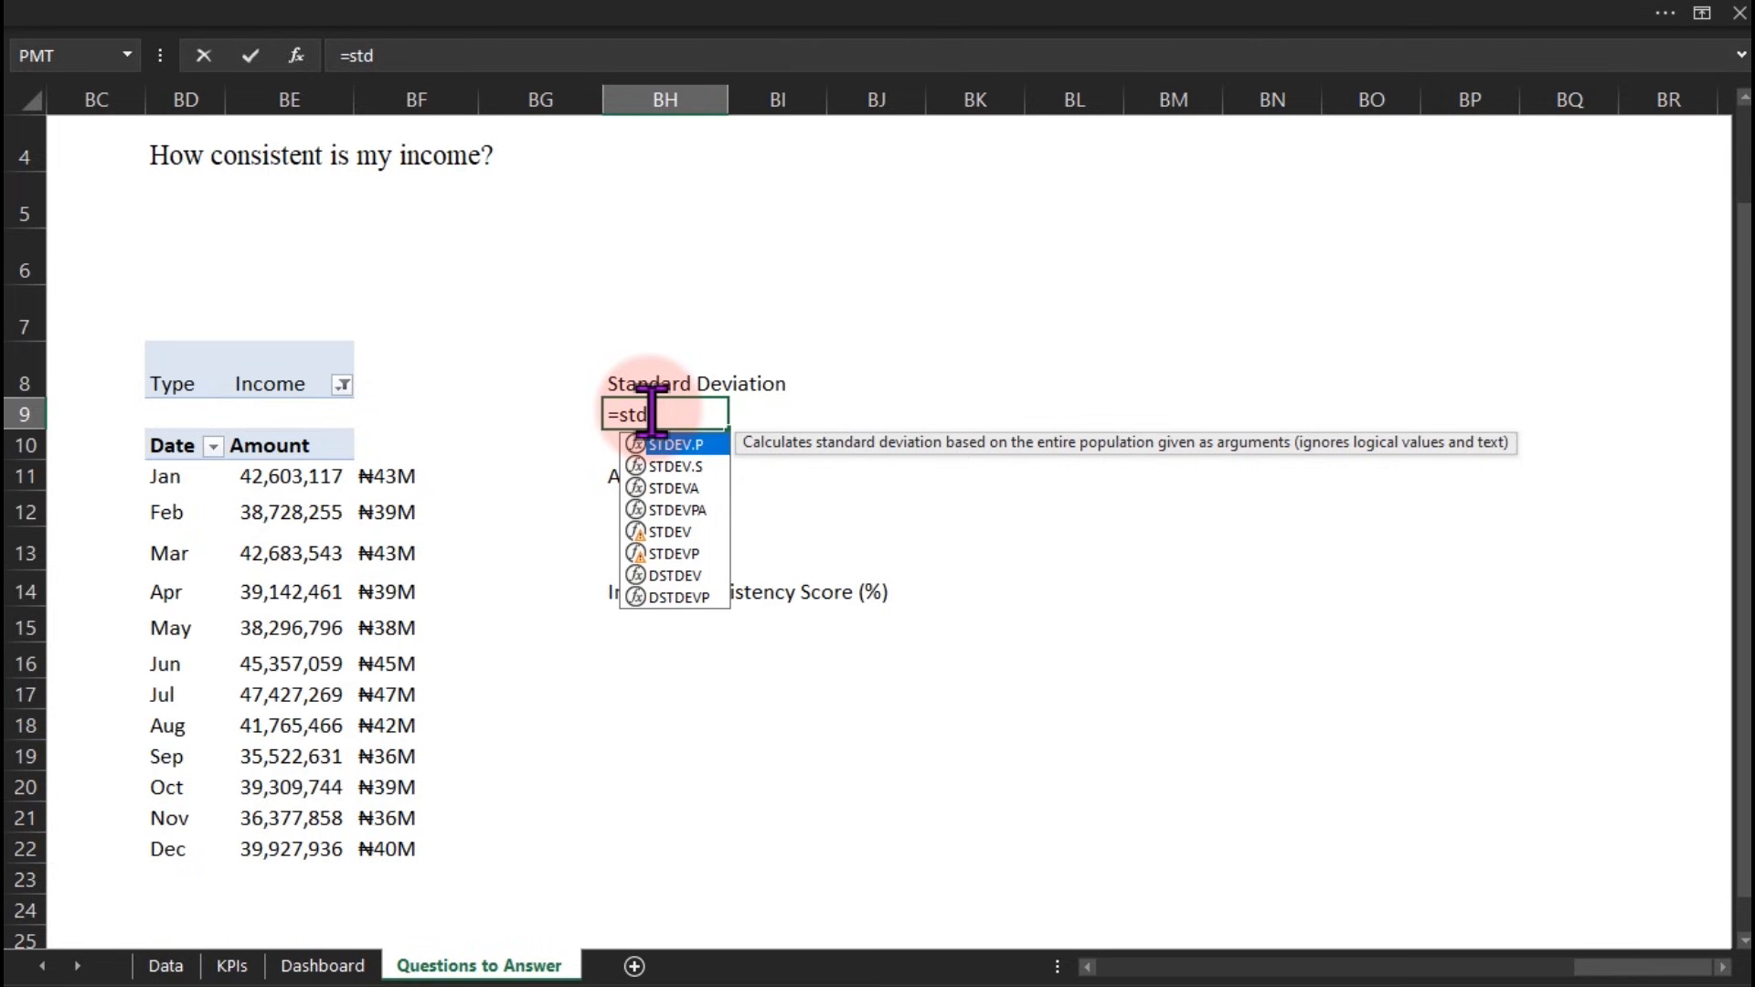
pyautogui.click(673, 533)
pyautogui.doubleClick(672, 533)
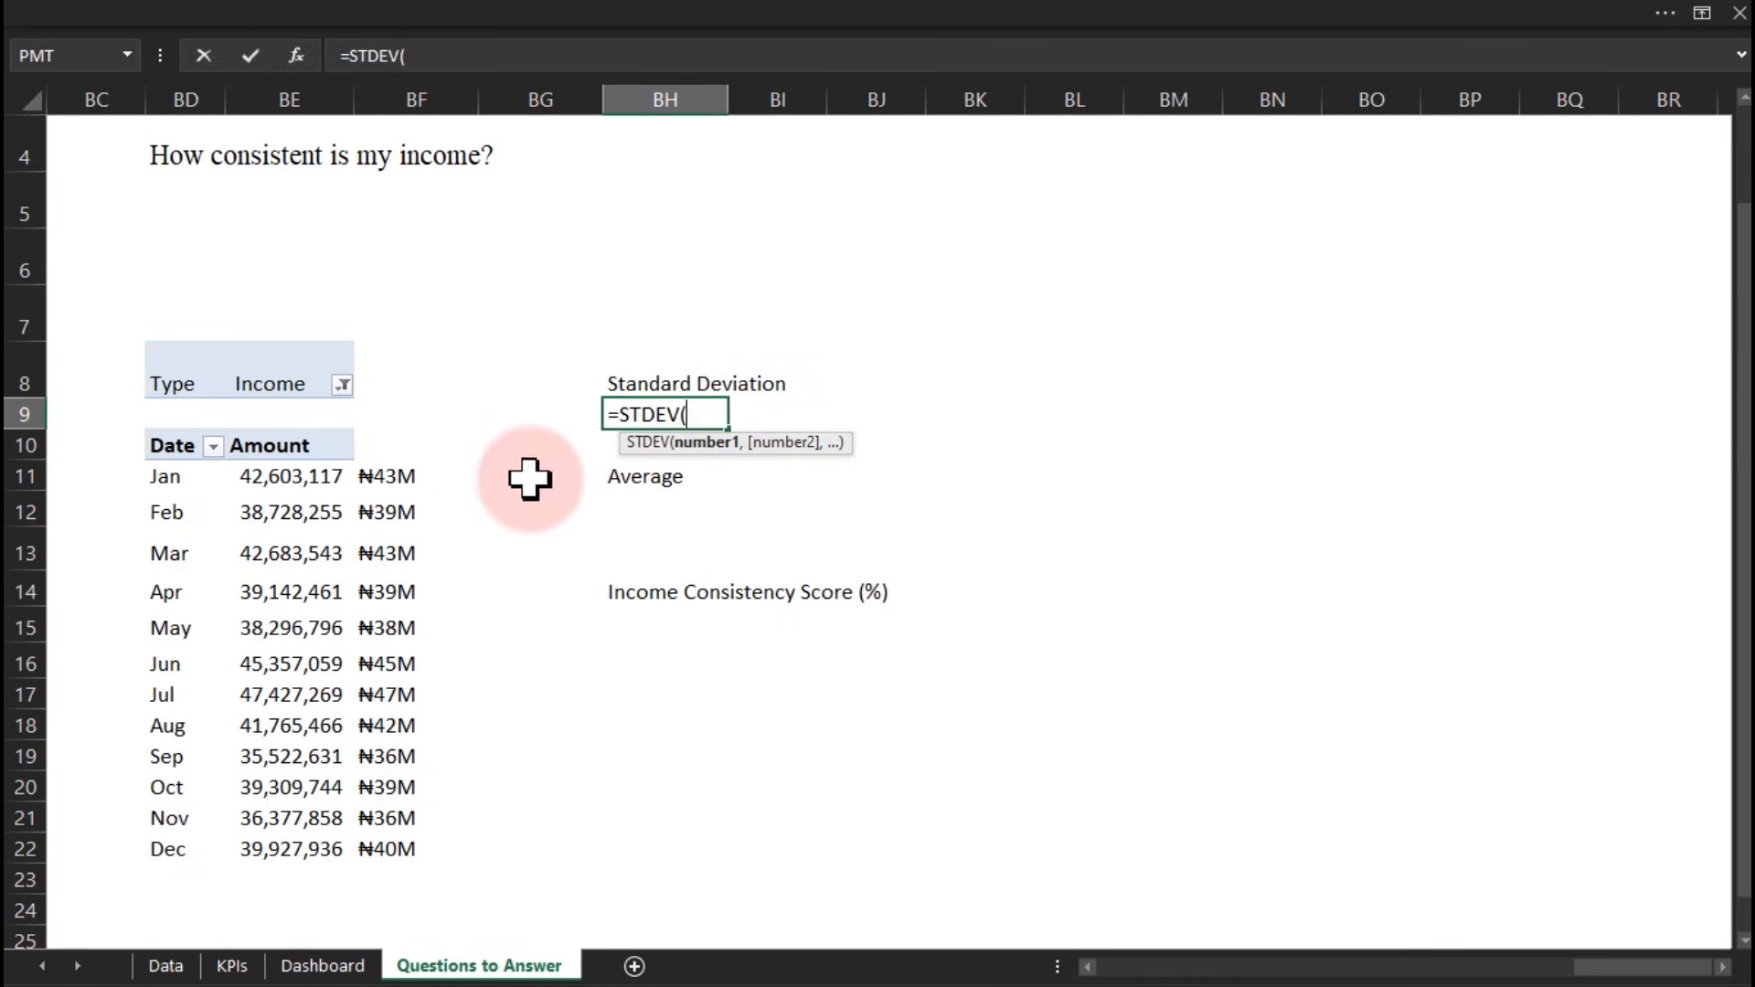
pyautogui.moveTo(288, 477); pyautogui.dragTo(298, 840)
pyautogui.press('Return')
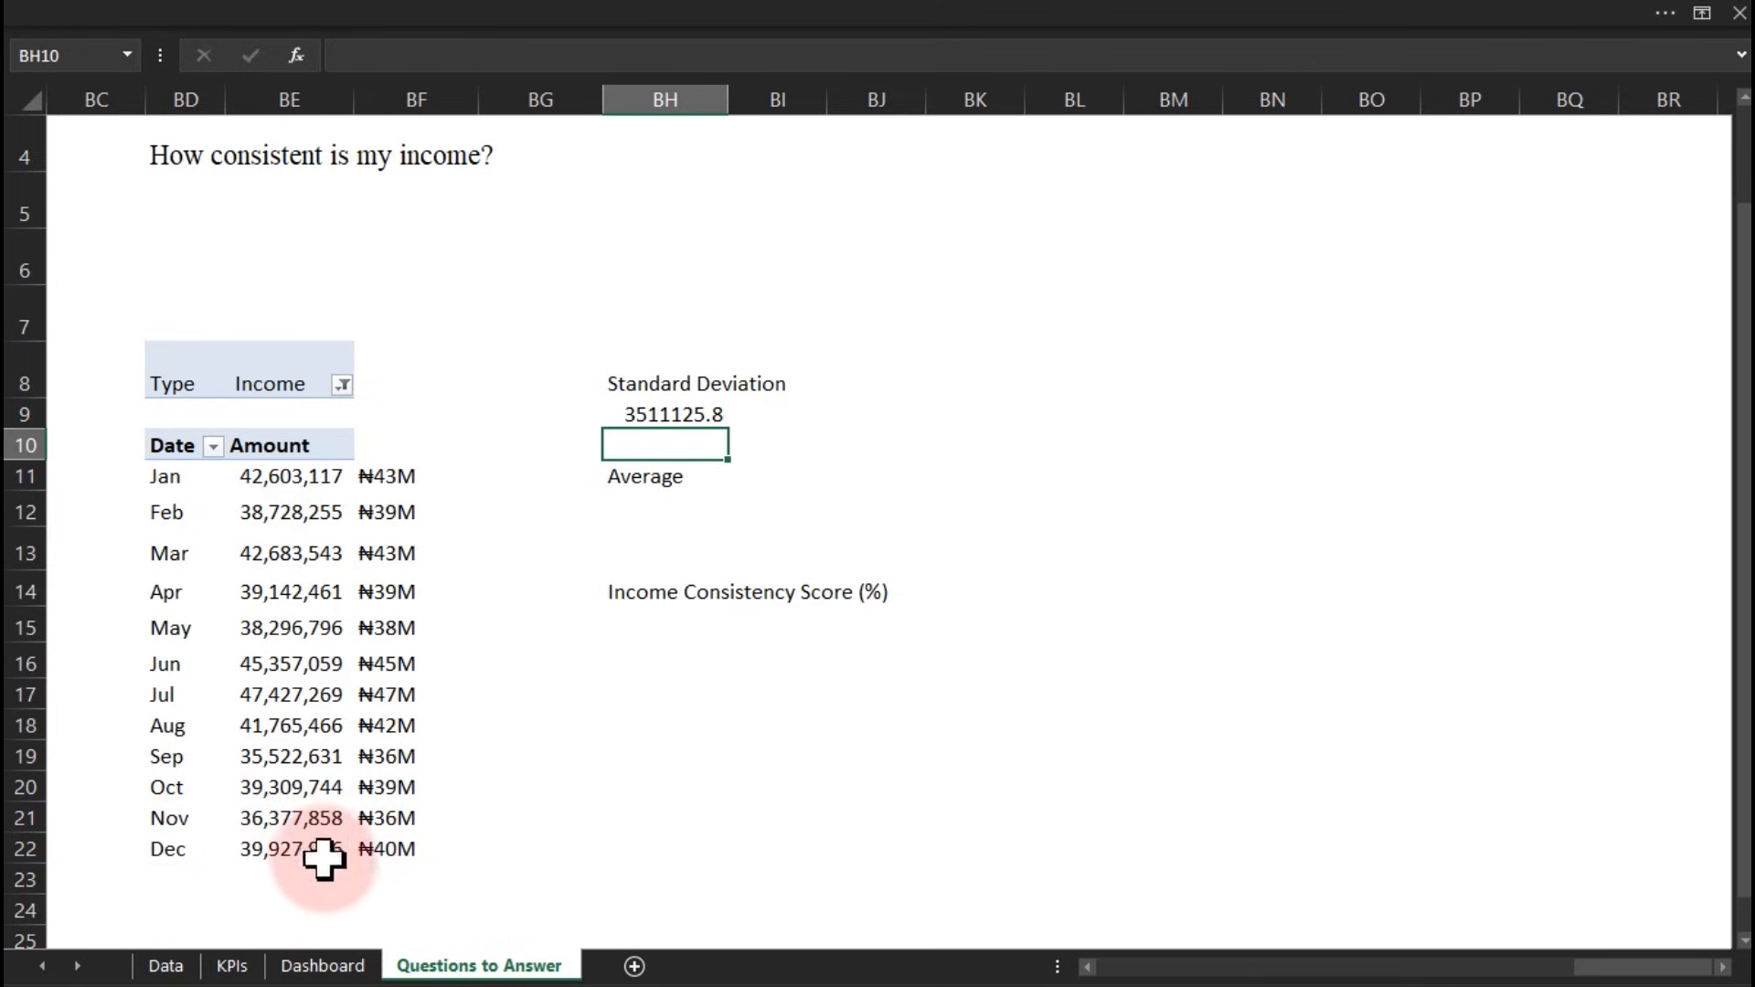
# Calculate the average of the monthly income amounts BE11:BE22 in BH12 with the AVERAGE function
pyautogui.click(612, 498)
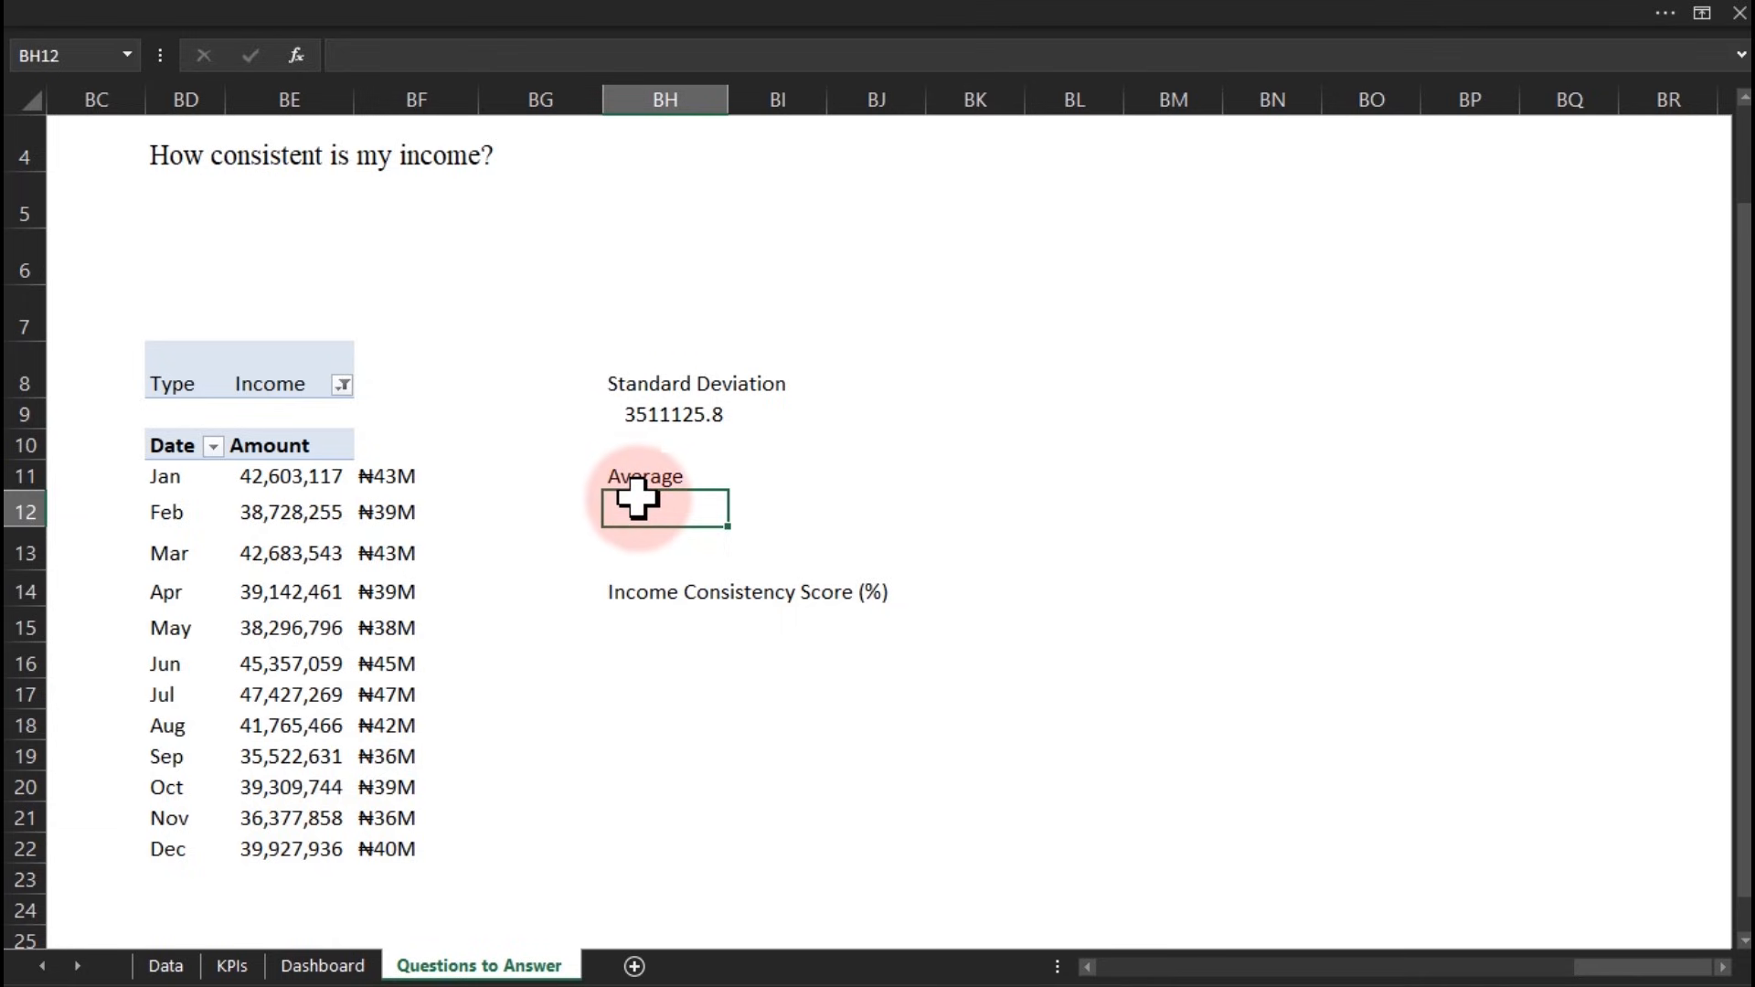
pyautogui.write('=av')
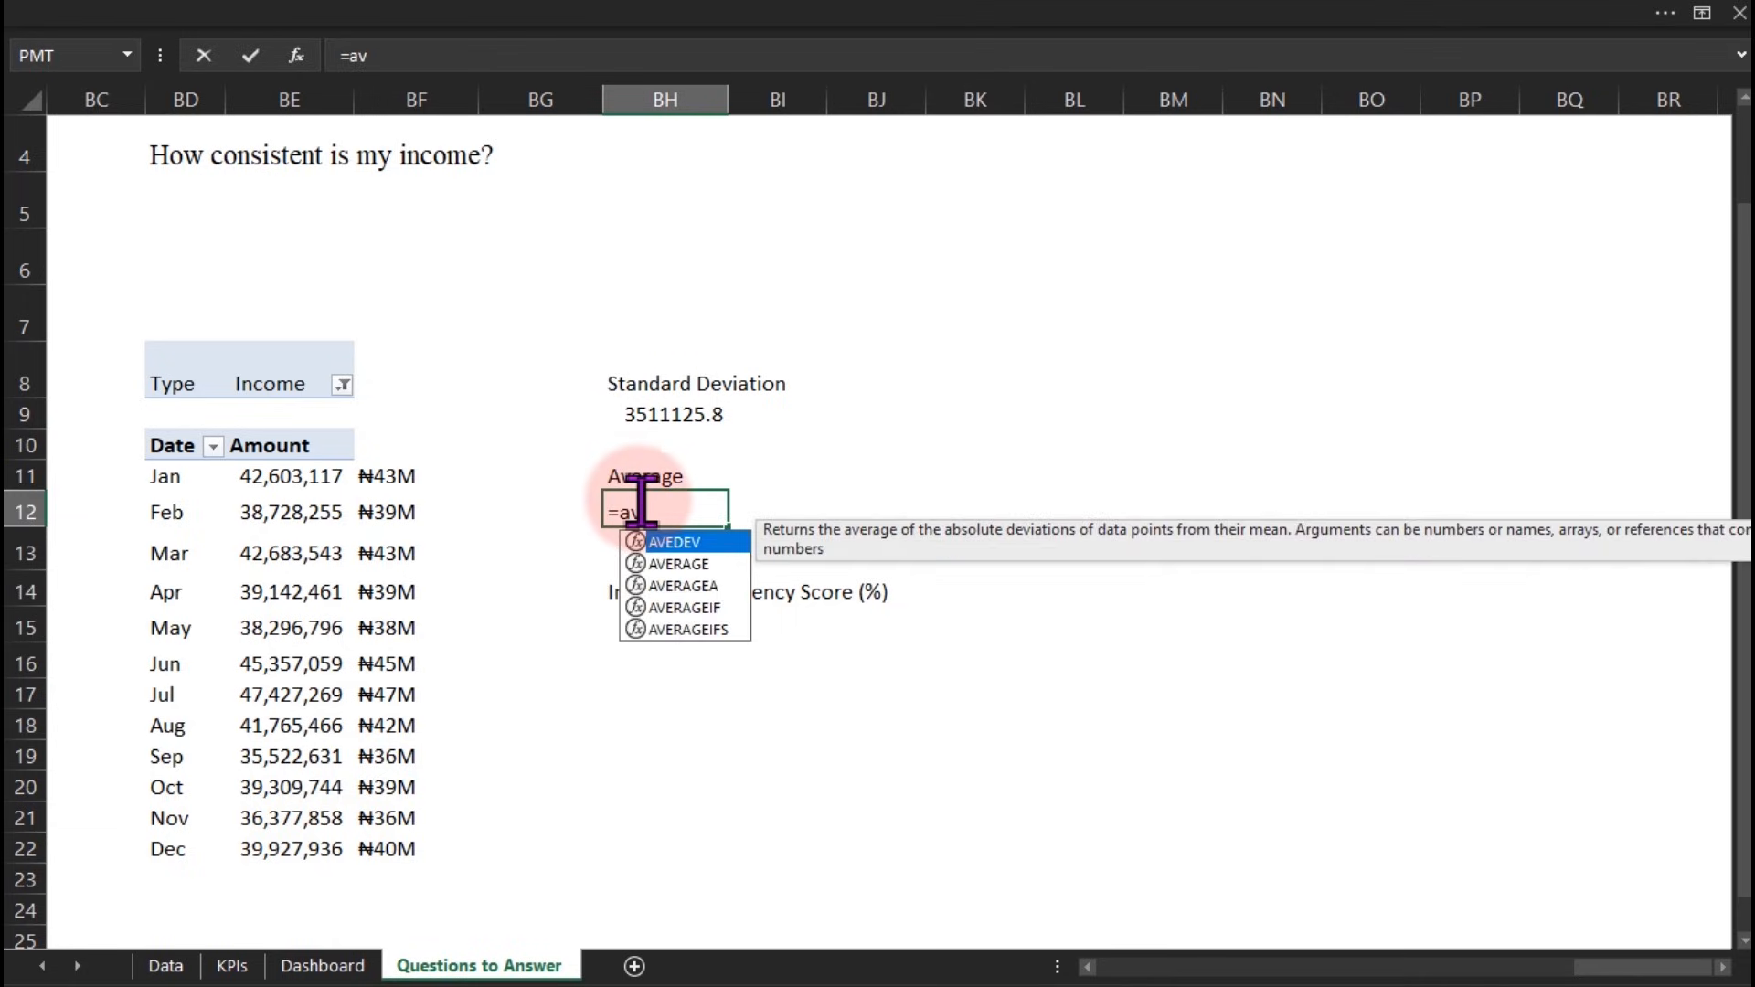
pyautogui.write('er')
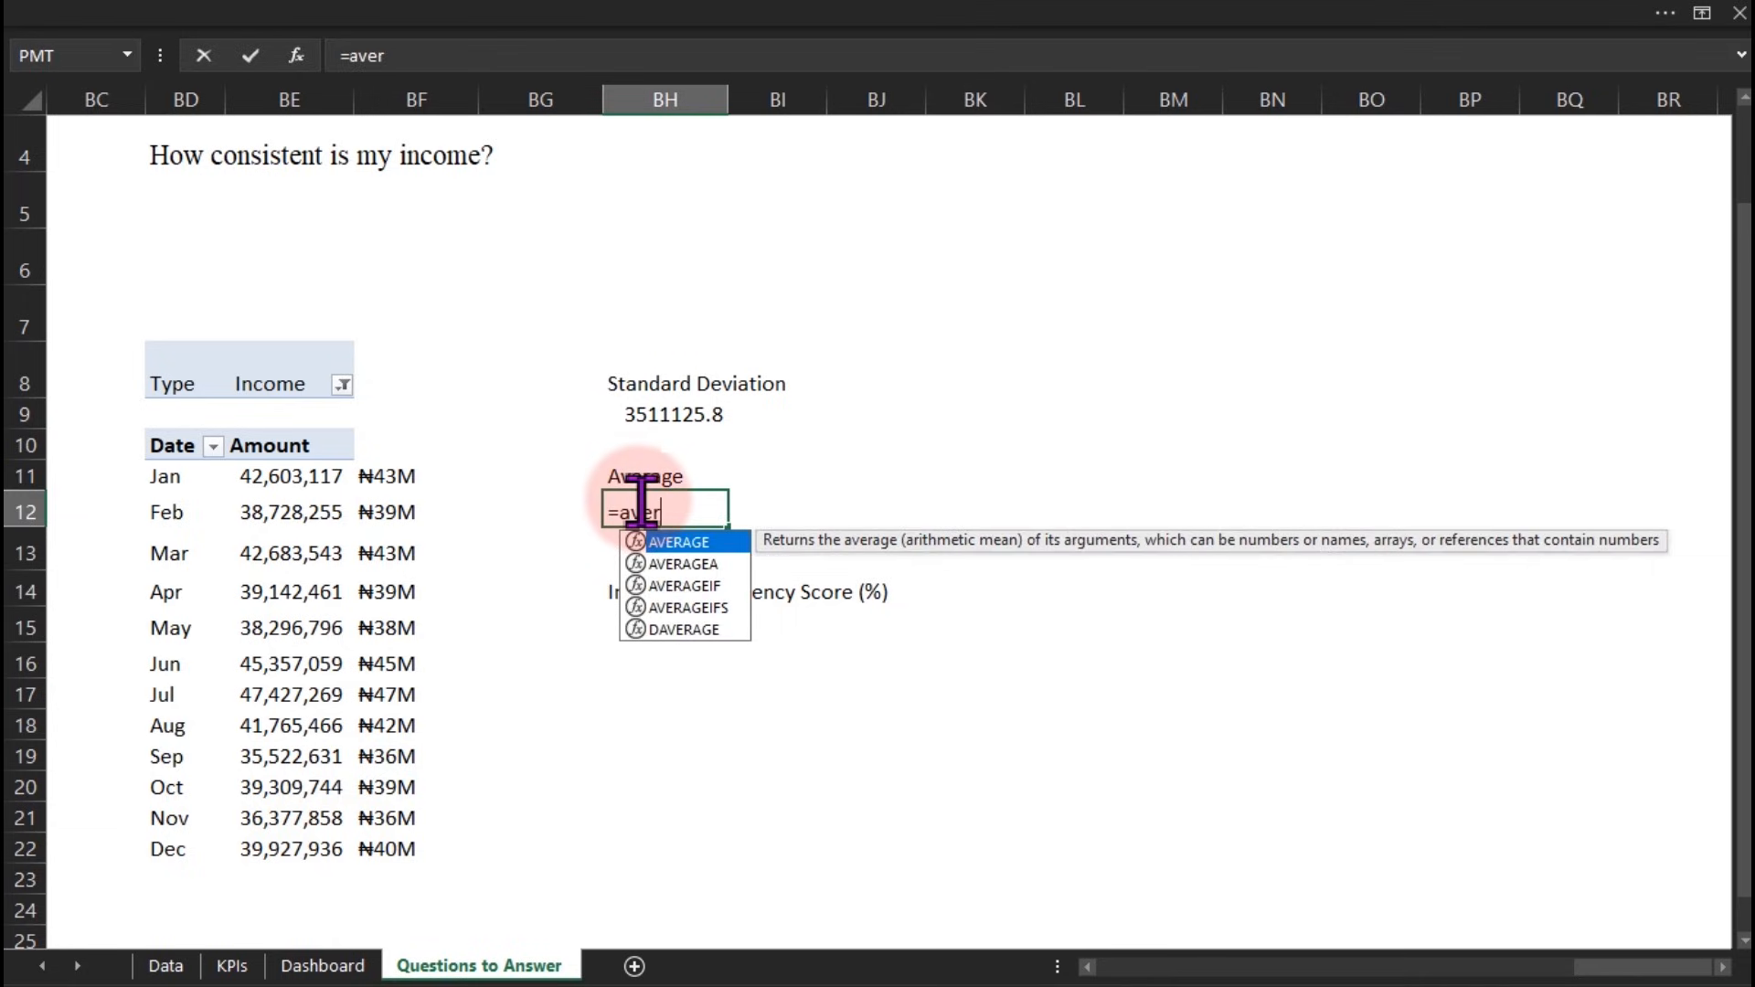
pyautogui.press('Tab')
pyautogui.moveTo(306, 473); pyautogui.dragTo(306, 835)
pyautogui.press('Return')
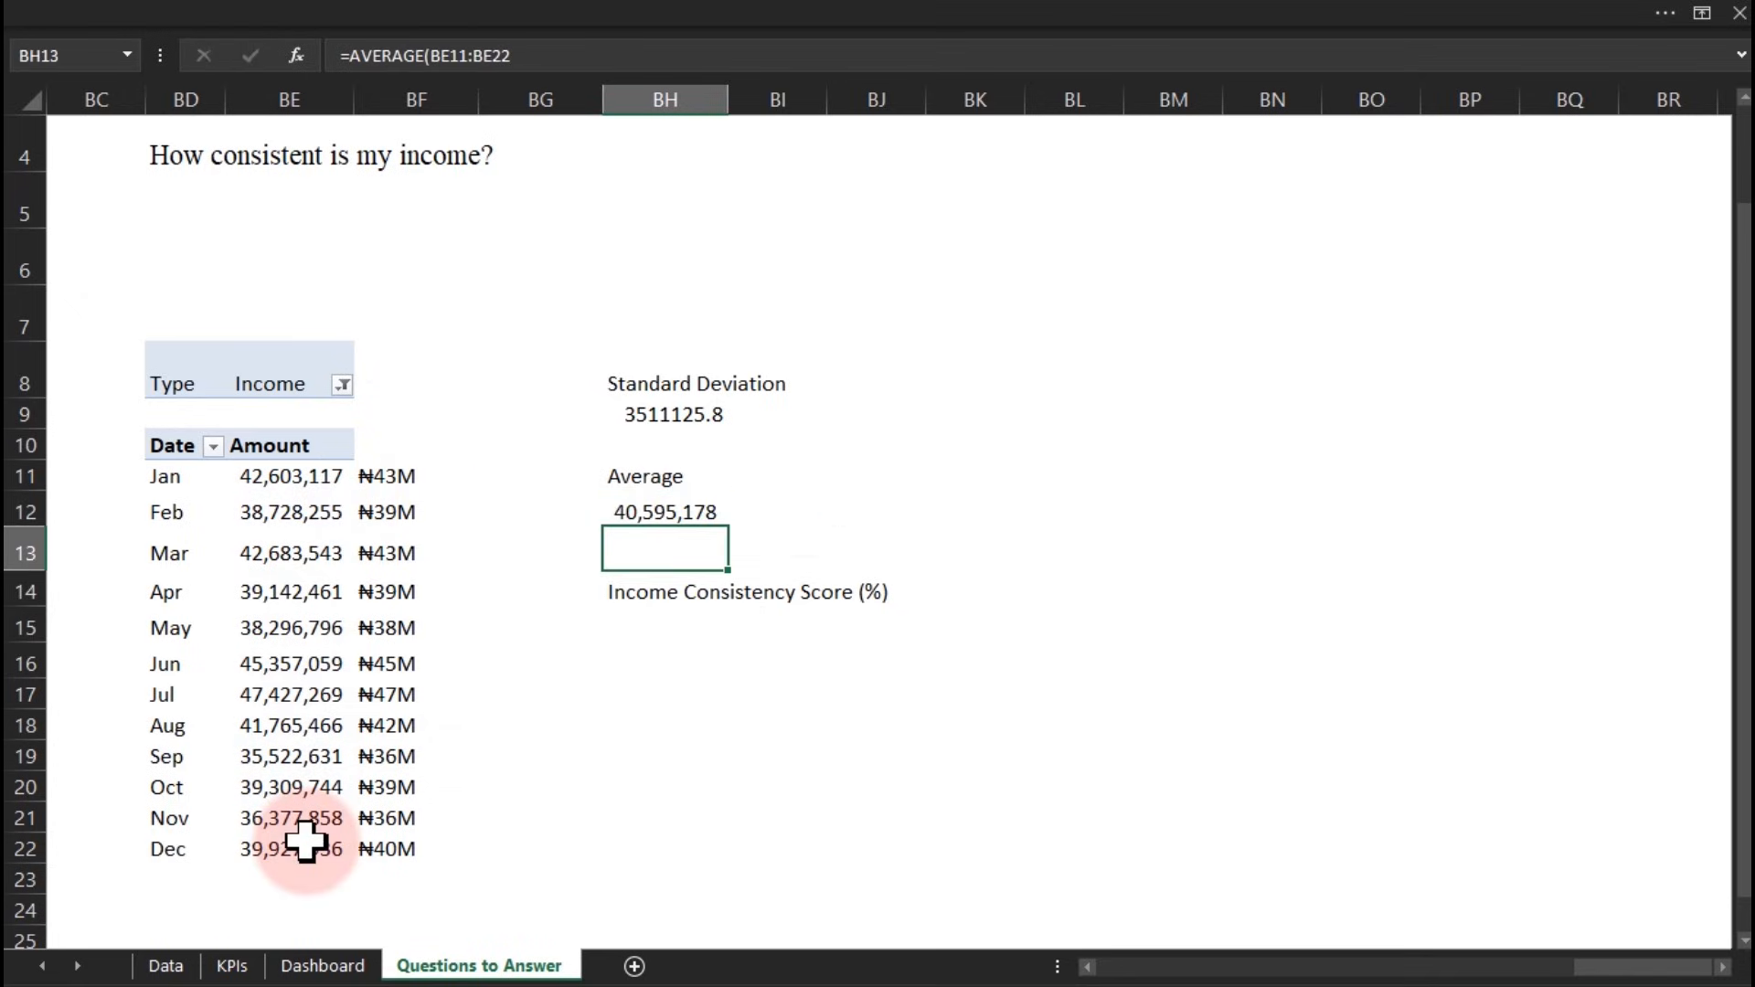
# Calculate the income consistency score in BH15 with the formula =BH9/BH12
pyautogui.click(652, 610)
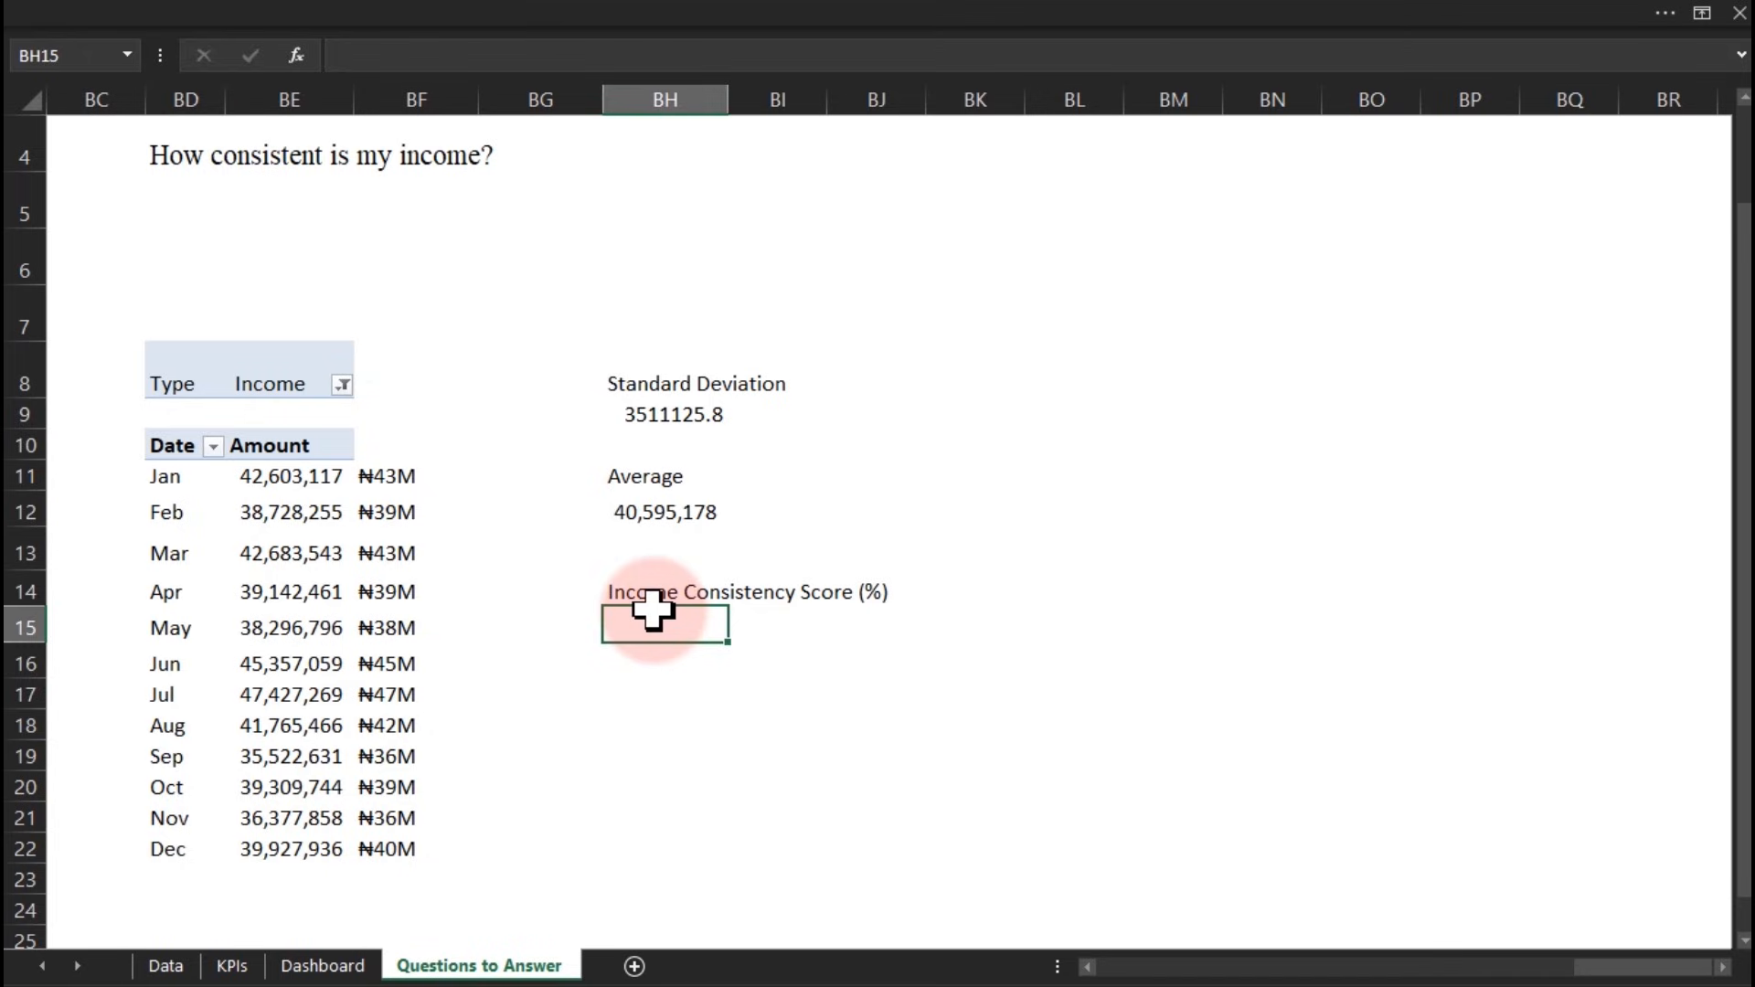
pyautogui.write('=')
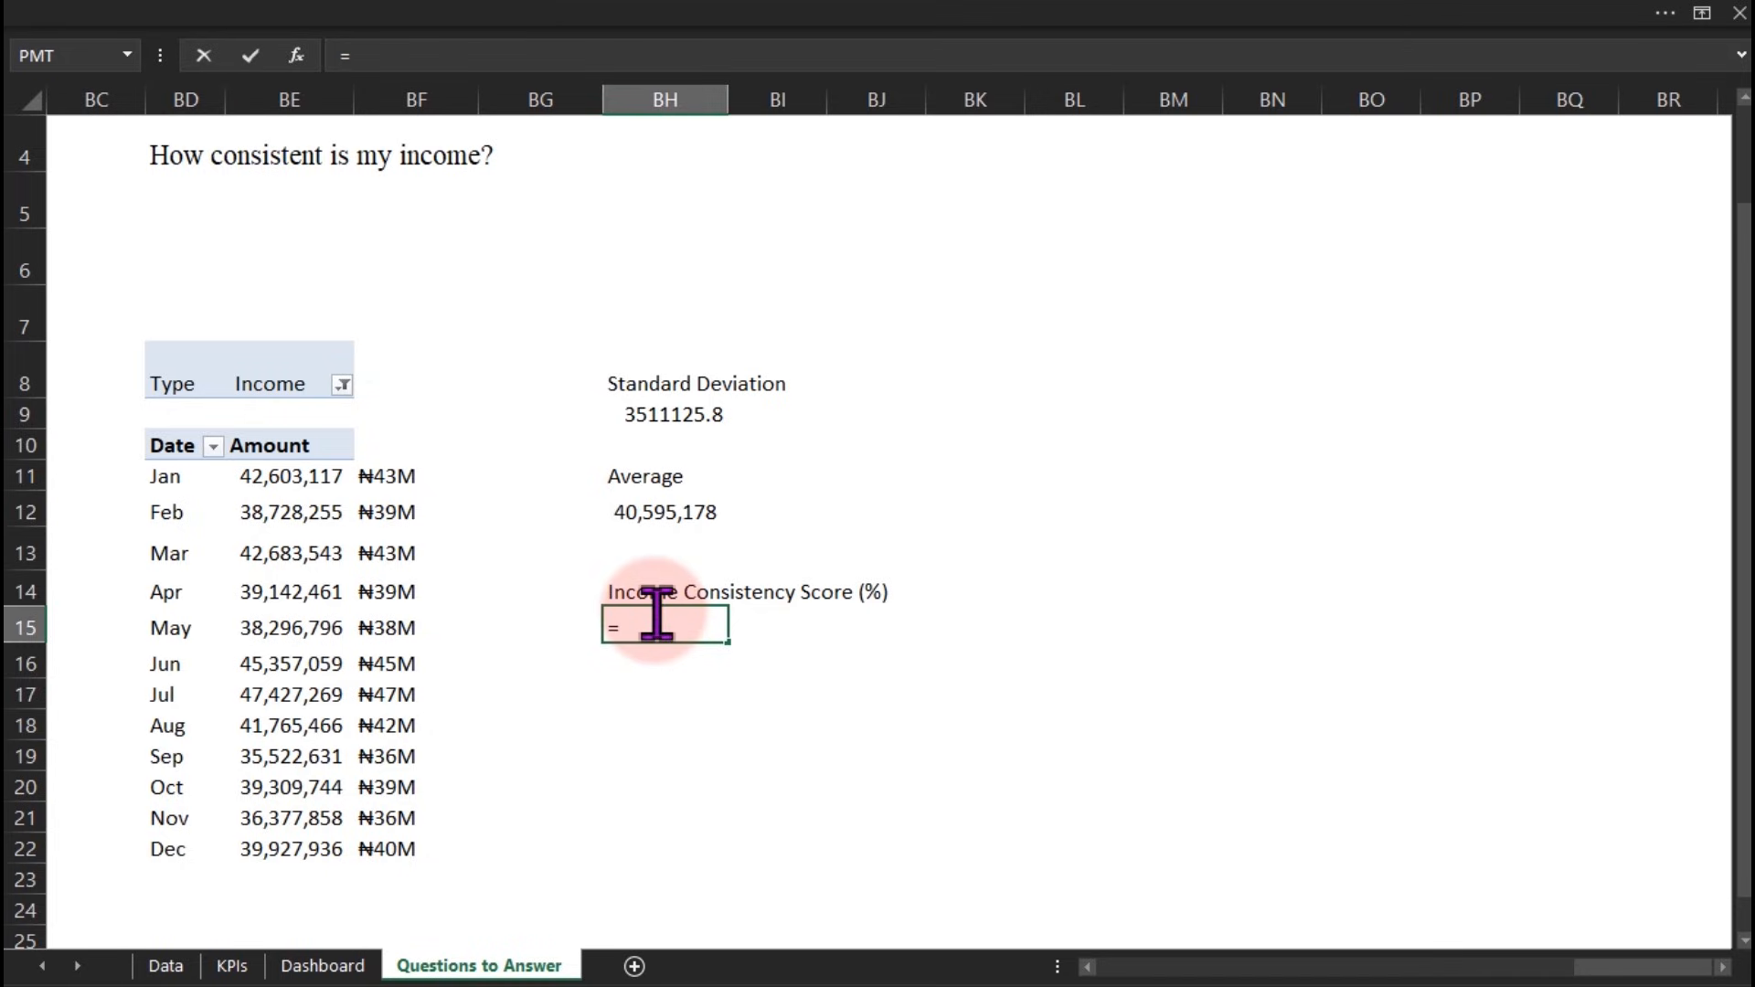
pyautogui.click(671, 416)
pyautogui.write('/')
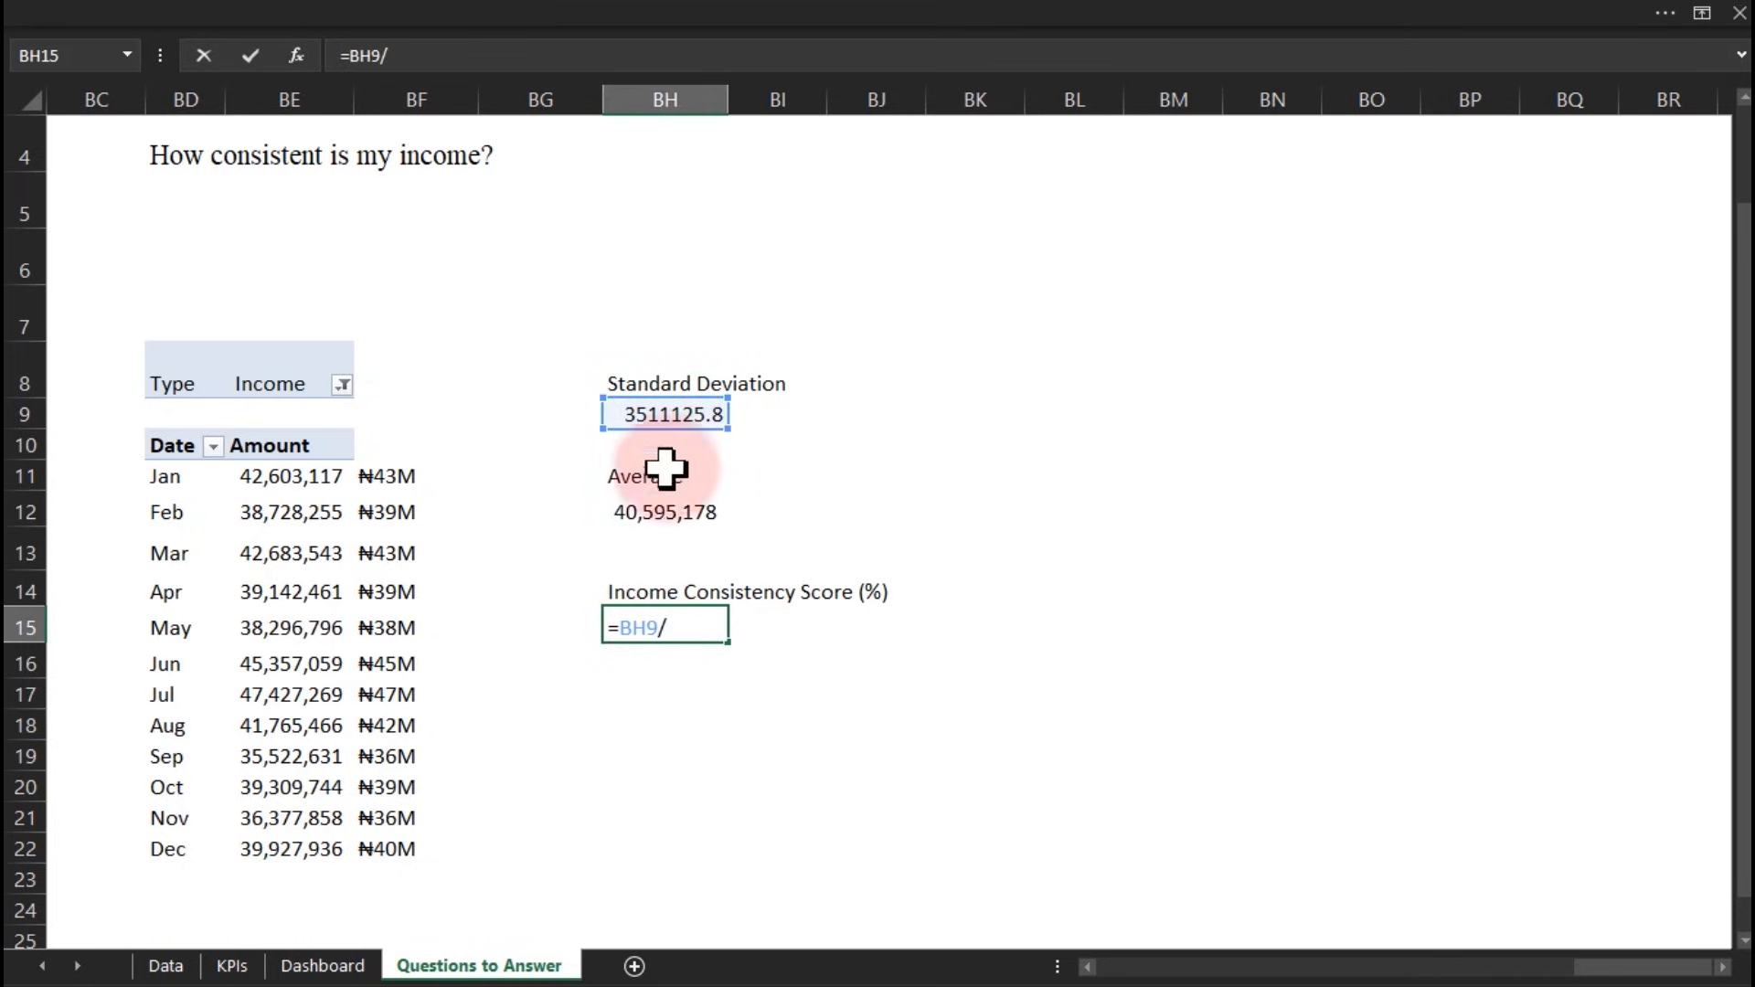
pyautogui.click(653, 510)
pyautogui.press('Return')
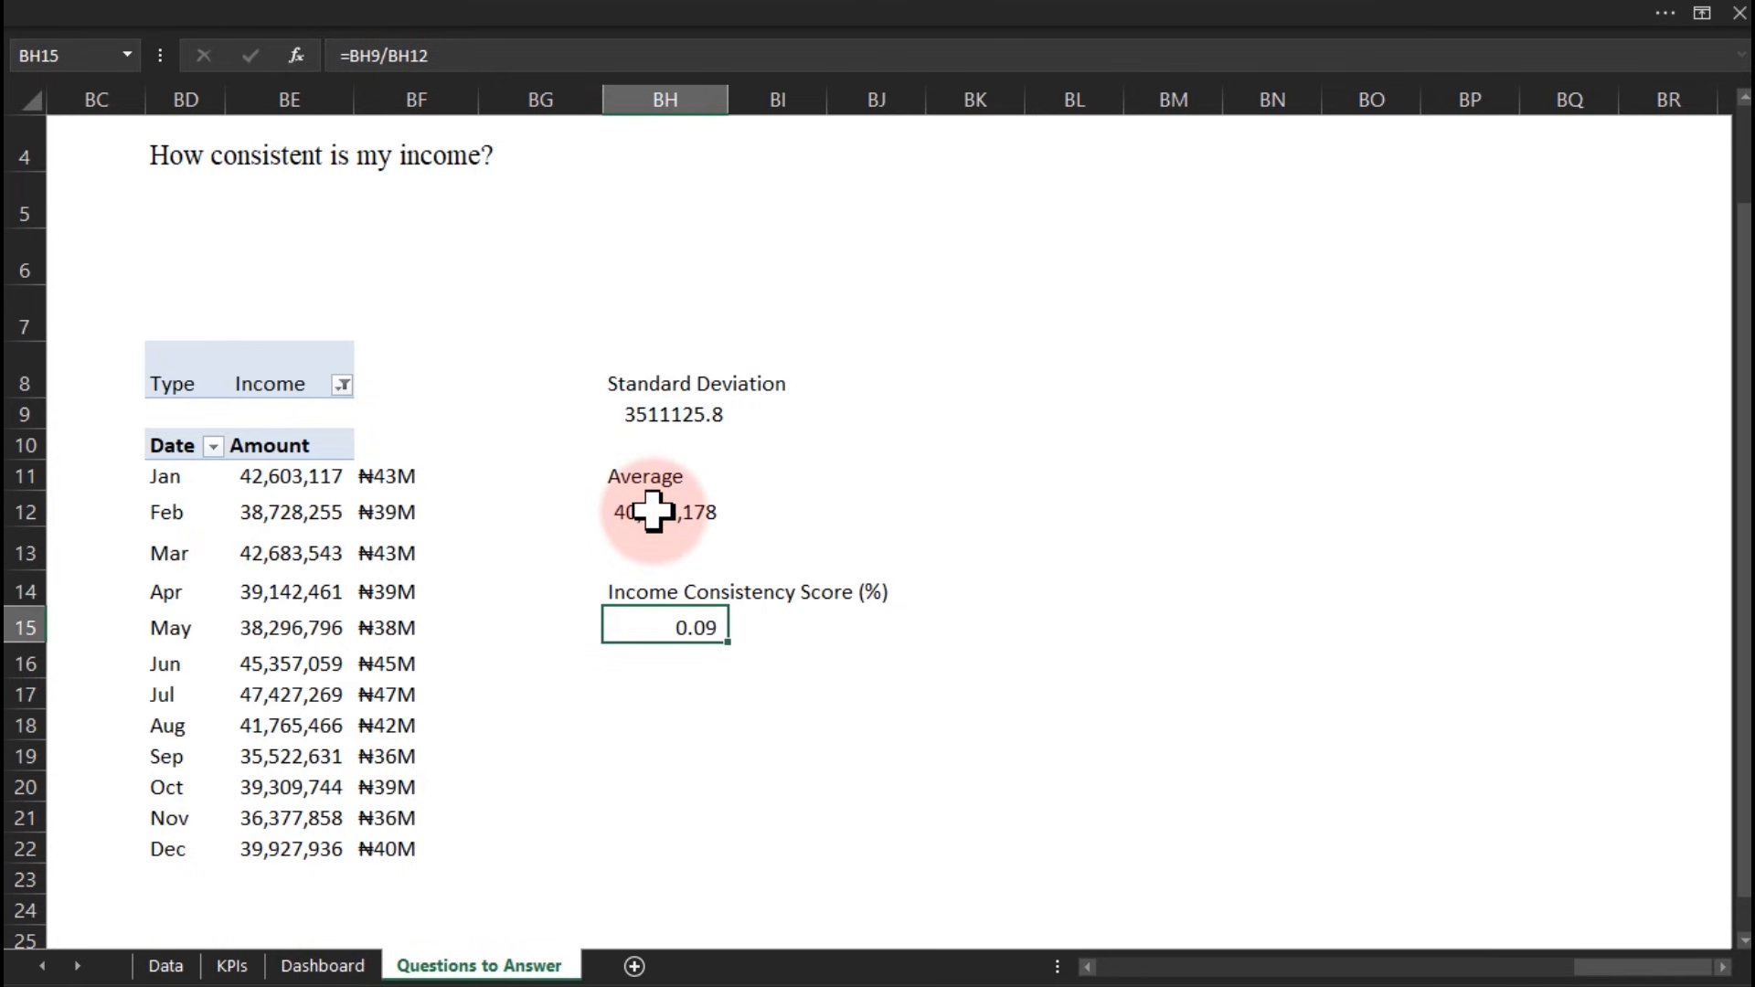
# Format the income consistency score in BH15 as a percentage with 2 decimal places
pyautogui.hotkey('ctrl', '1')
pyautogui.click(859, 548)
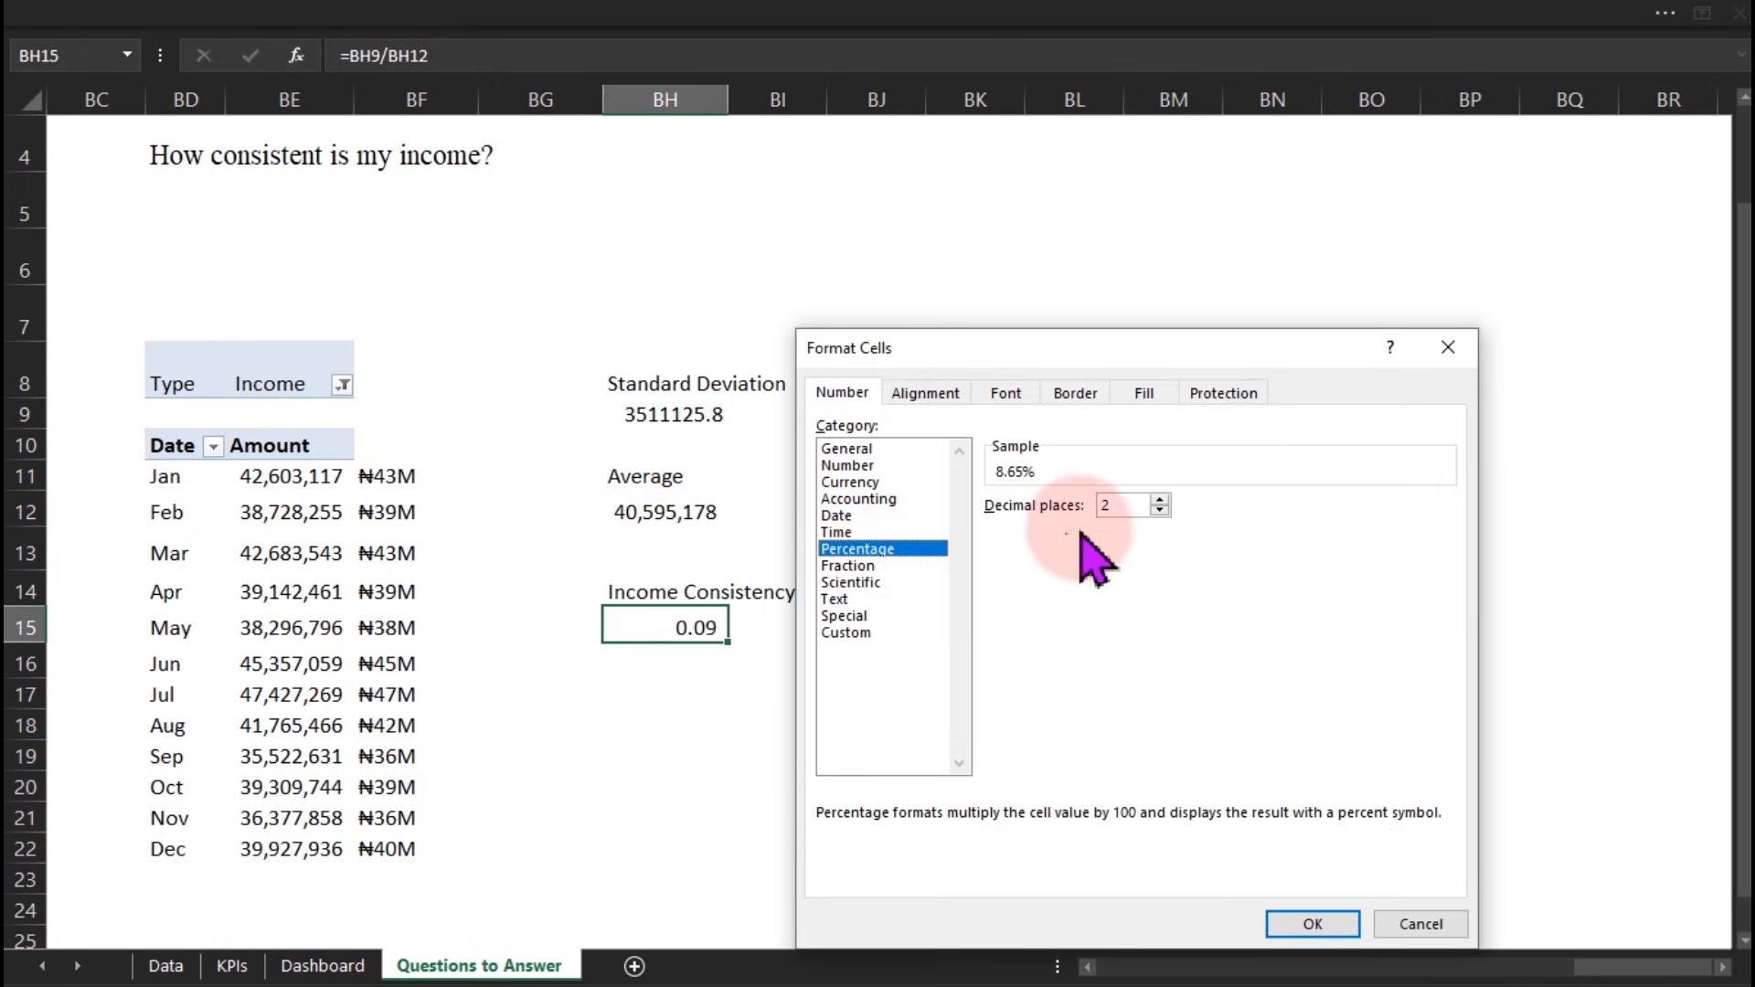
pyautogui.click(1305, 924)
pyautogui.click(850, 690)
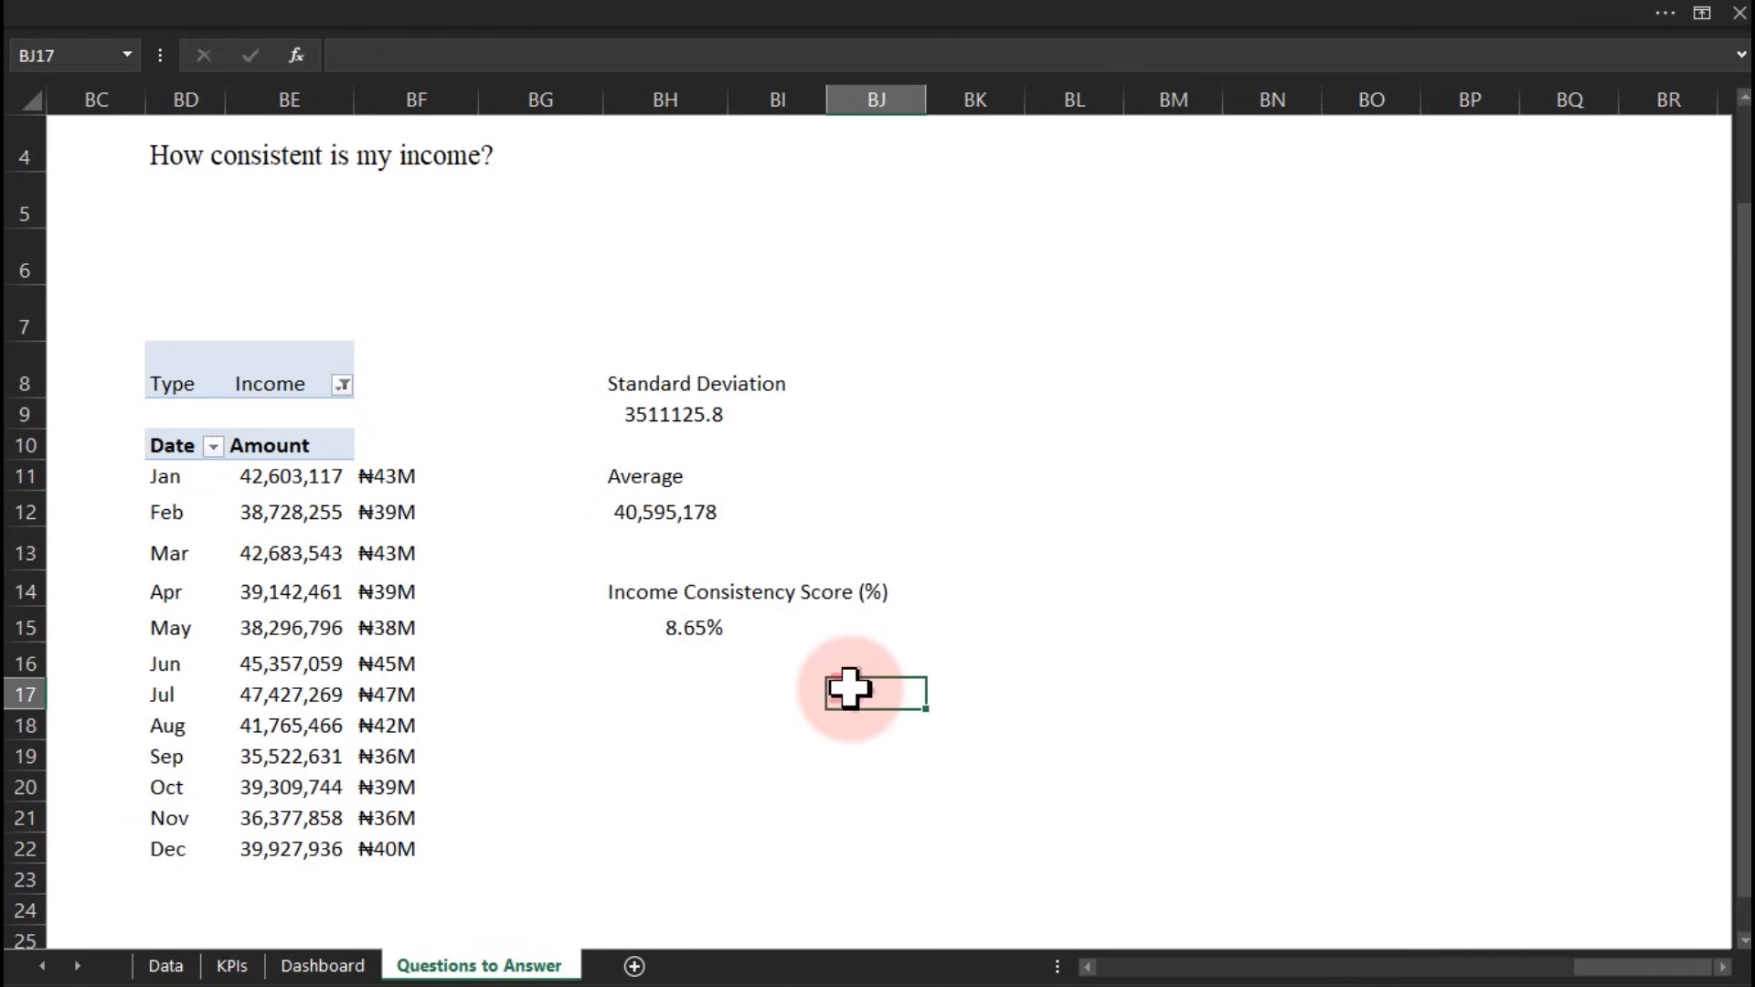
# Insert a line PivotChart from the monthly income pivot table and place it below the CV % Range table, starting at column AY
pyautogui.moveTo(1607, 967); pyautogui.dragTo(1567, 971)
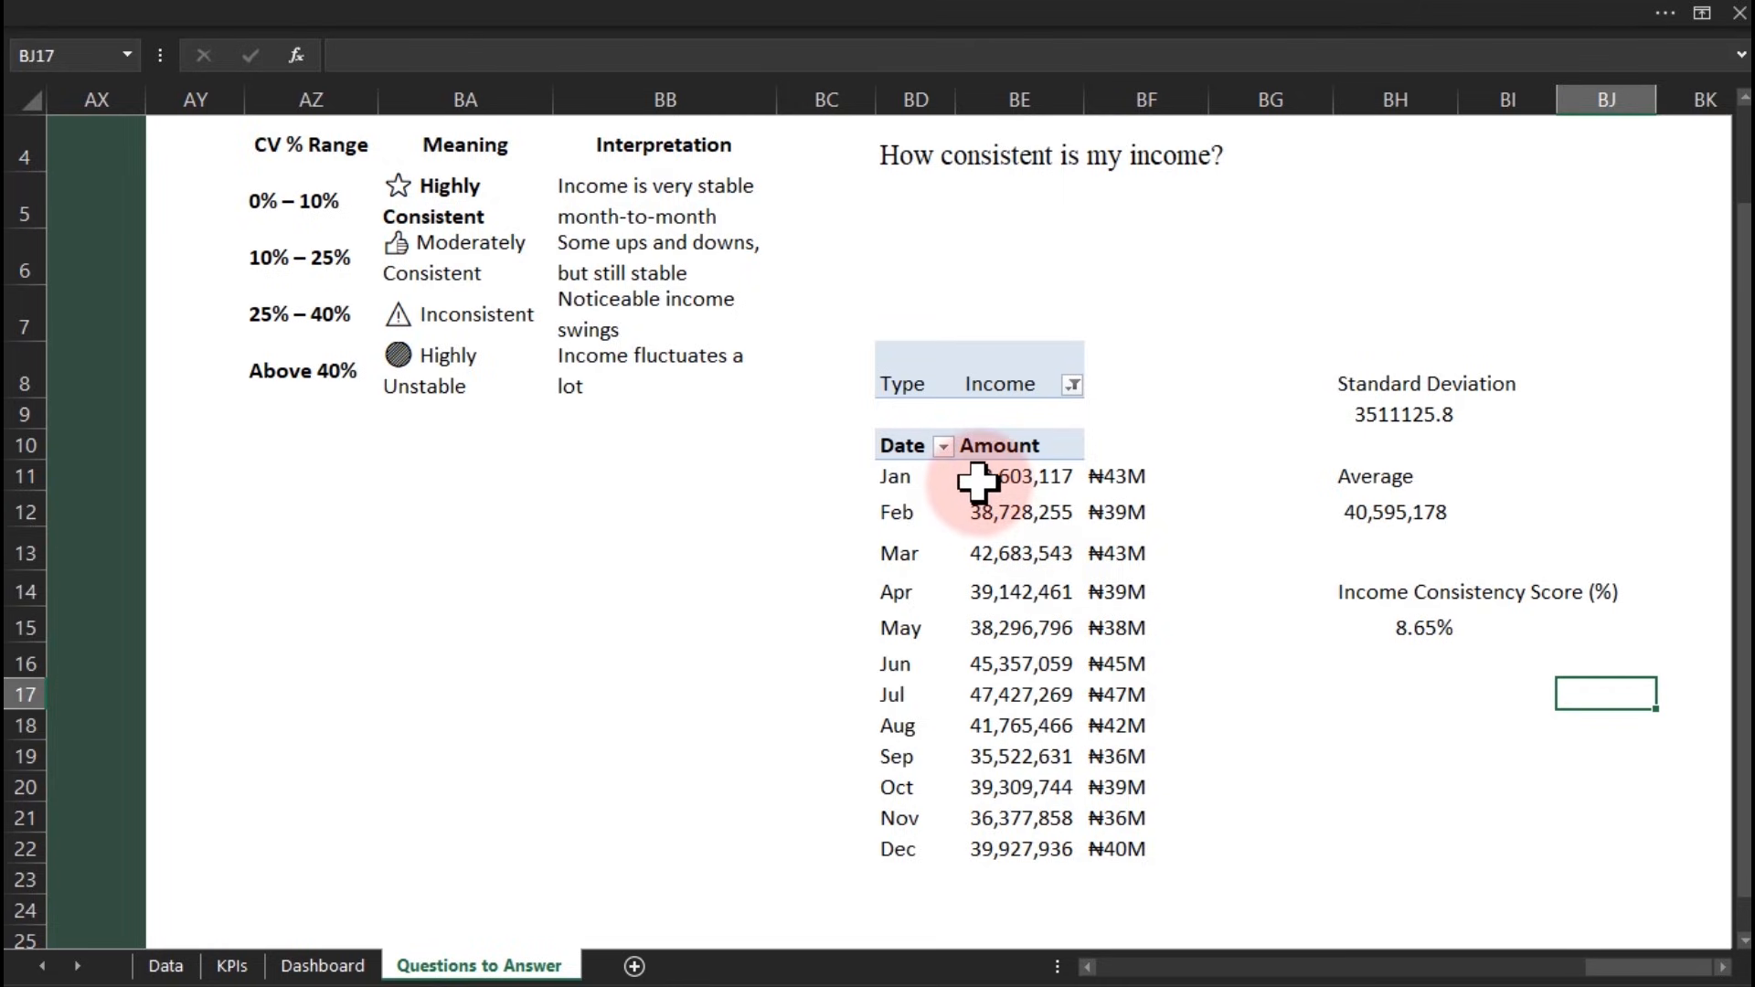
pyautogui.moveTo(1010, 493)
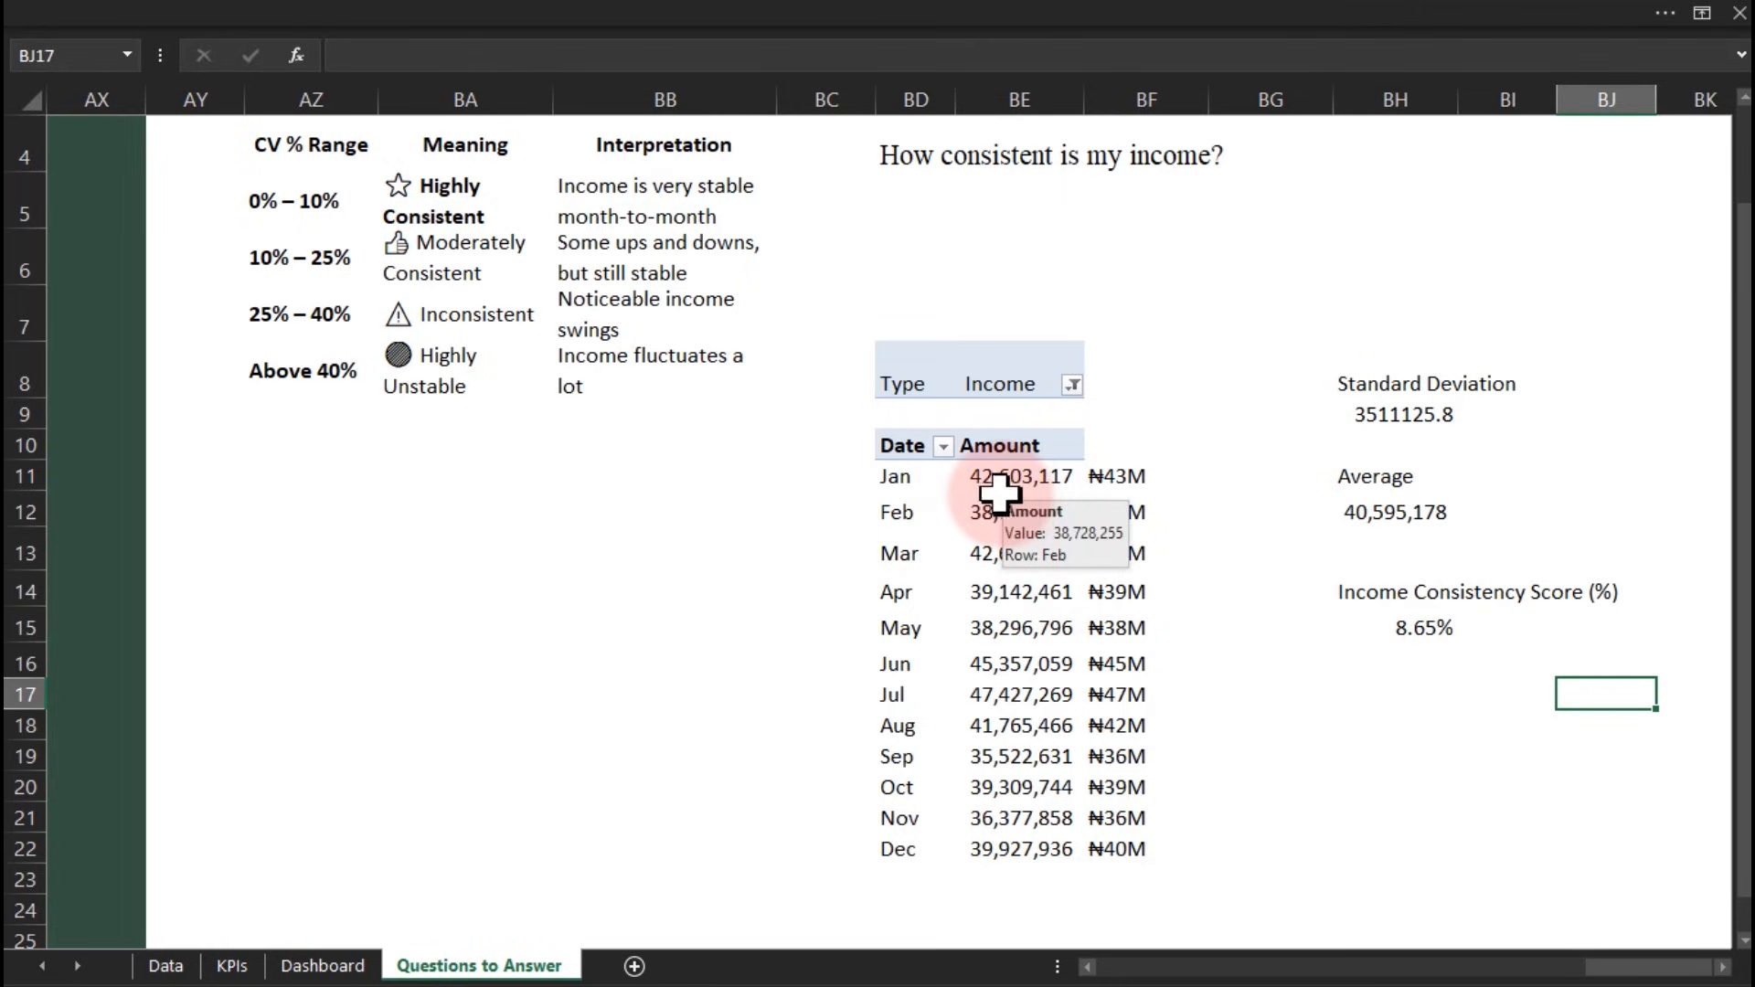
pyautogui.click(999, 478)
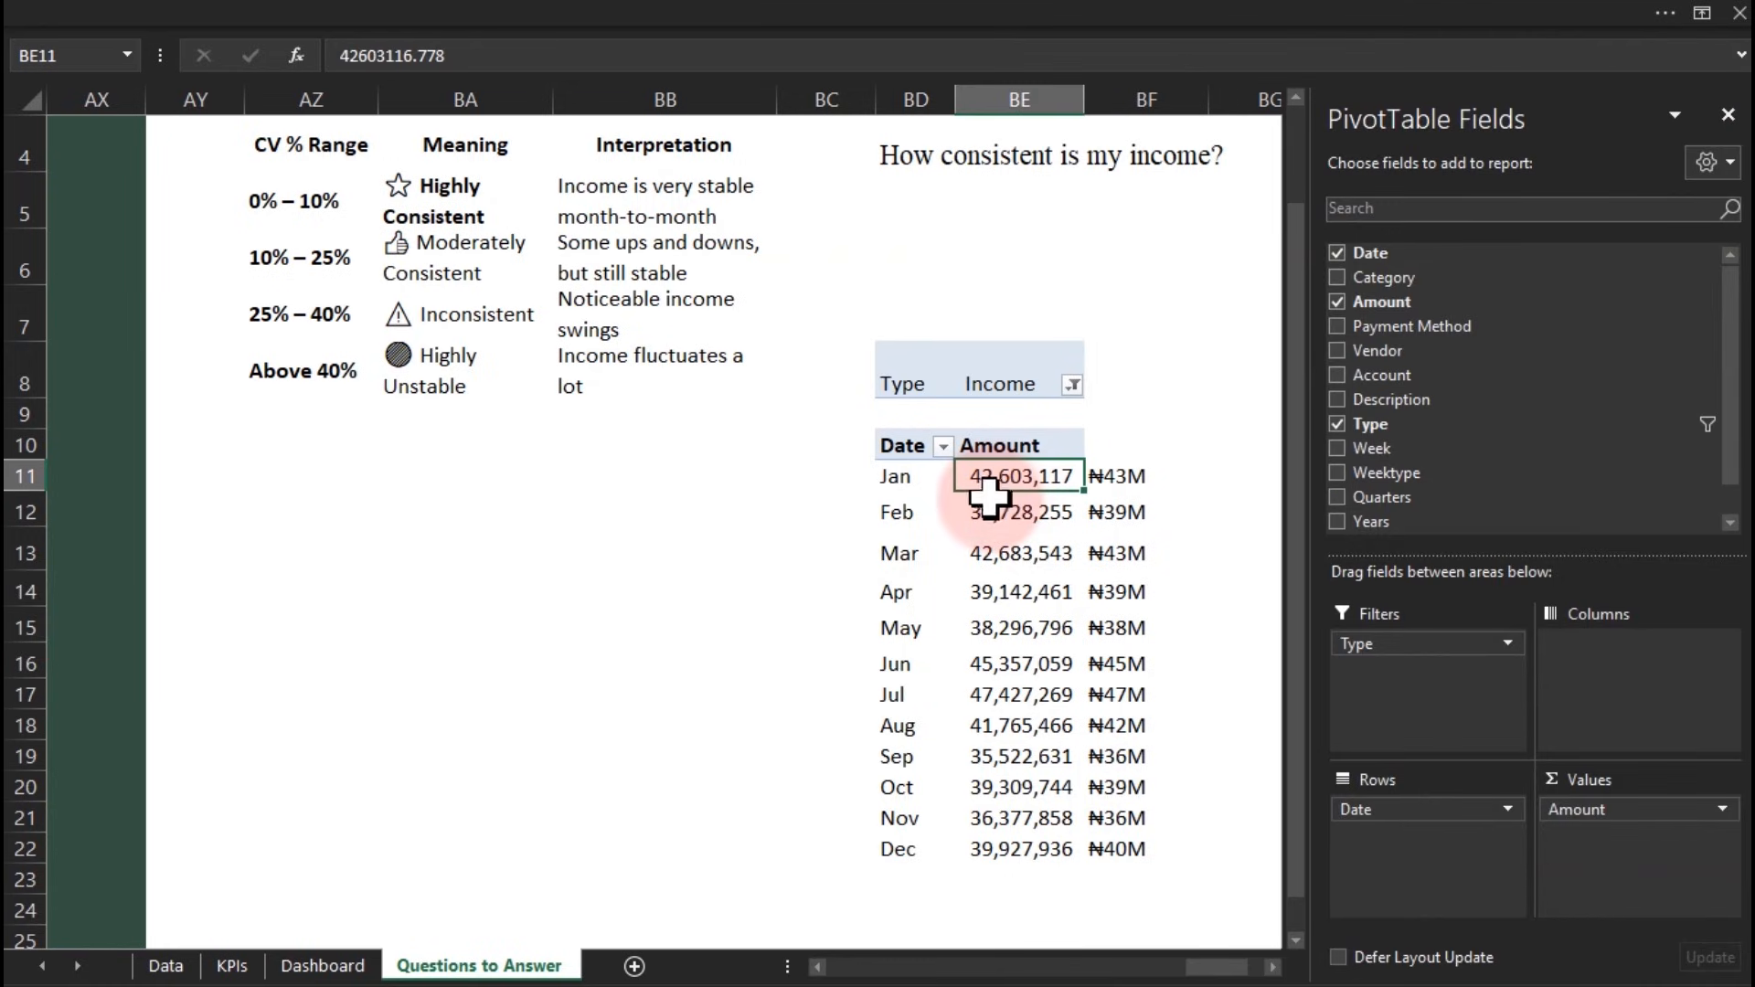
pyautogui.moveTo(708, 27)
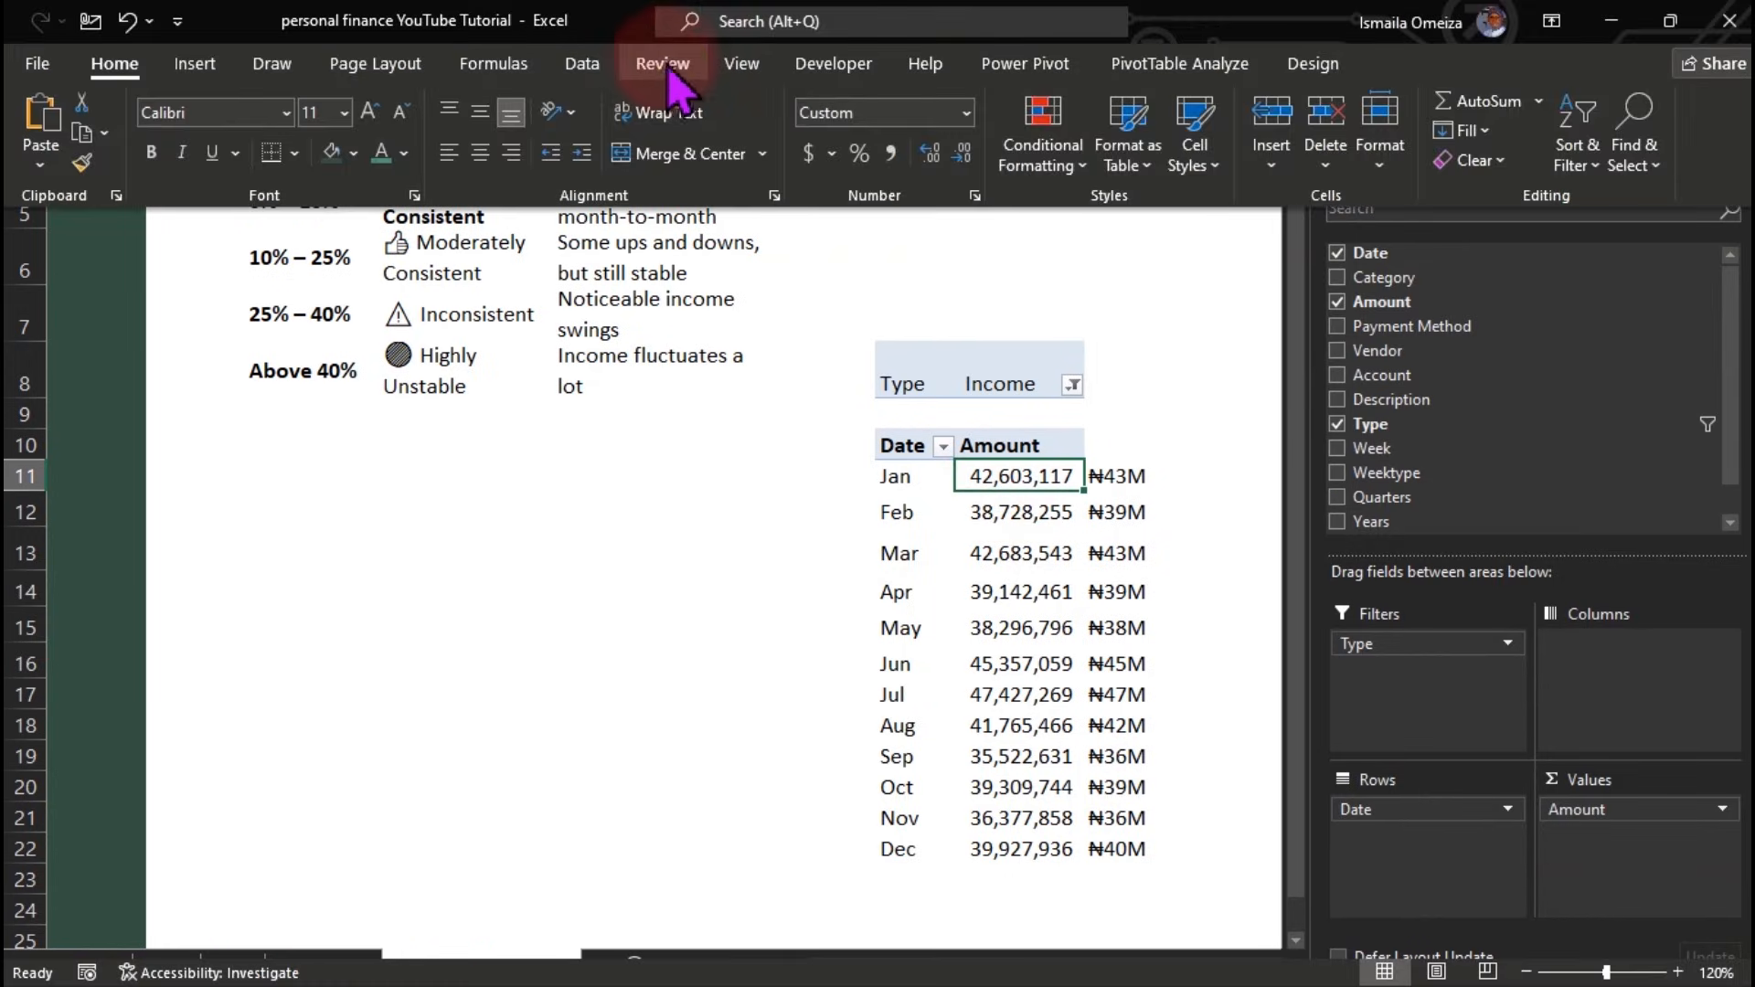
pyautogui.click(194, 63)
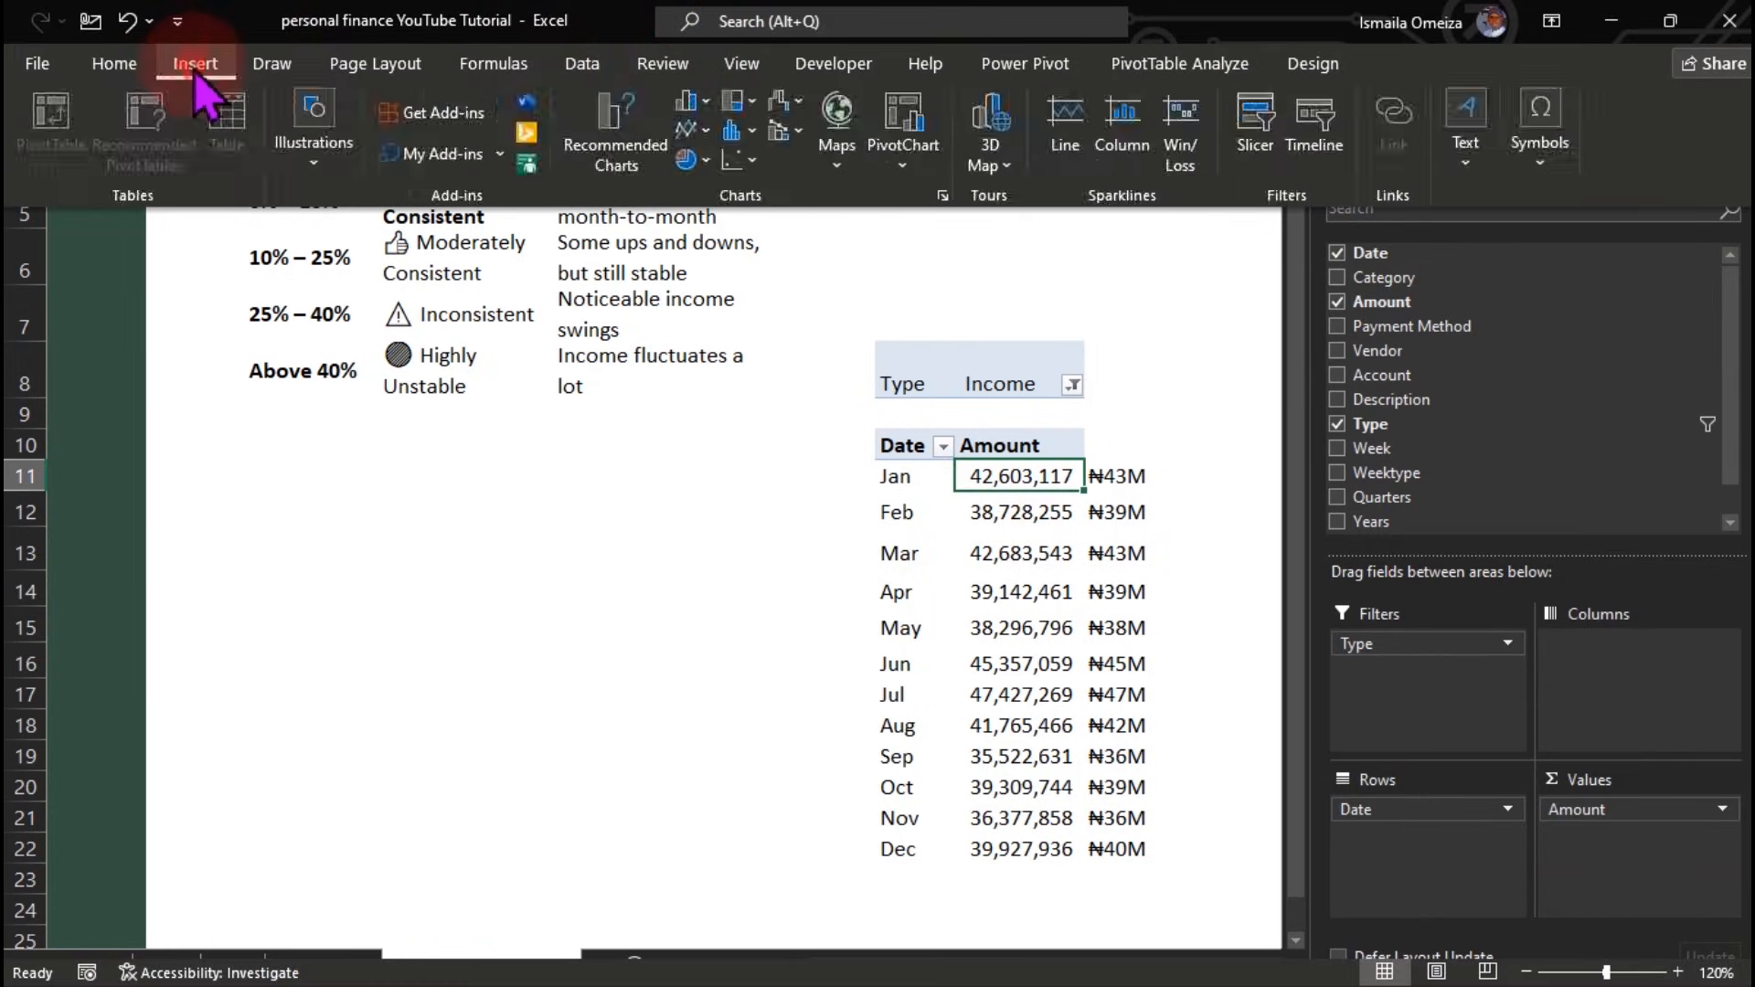
pyautogui.click(706, 130)
pyautogui.click(713, 215)
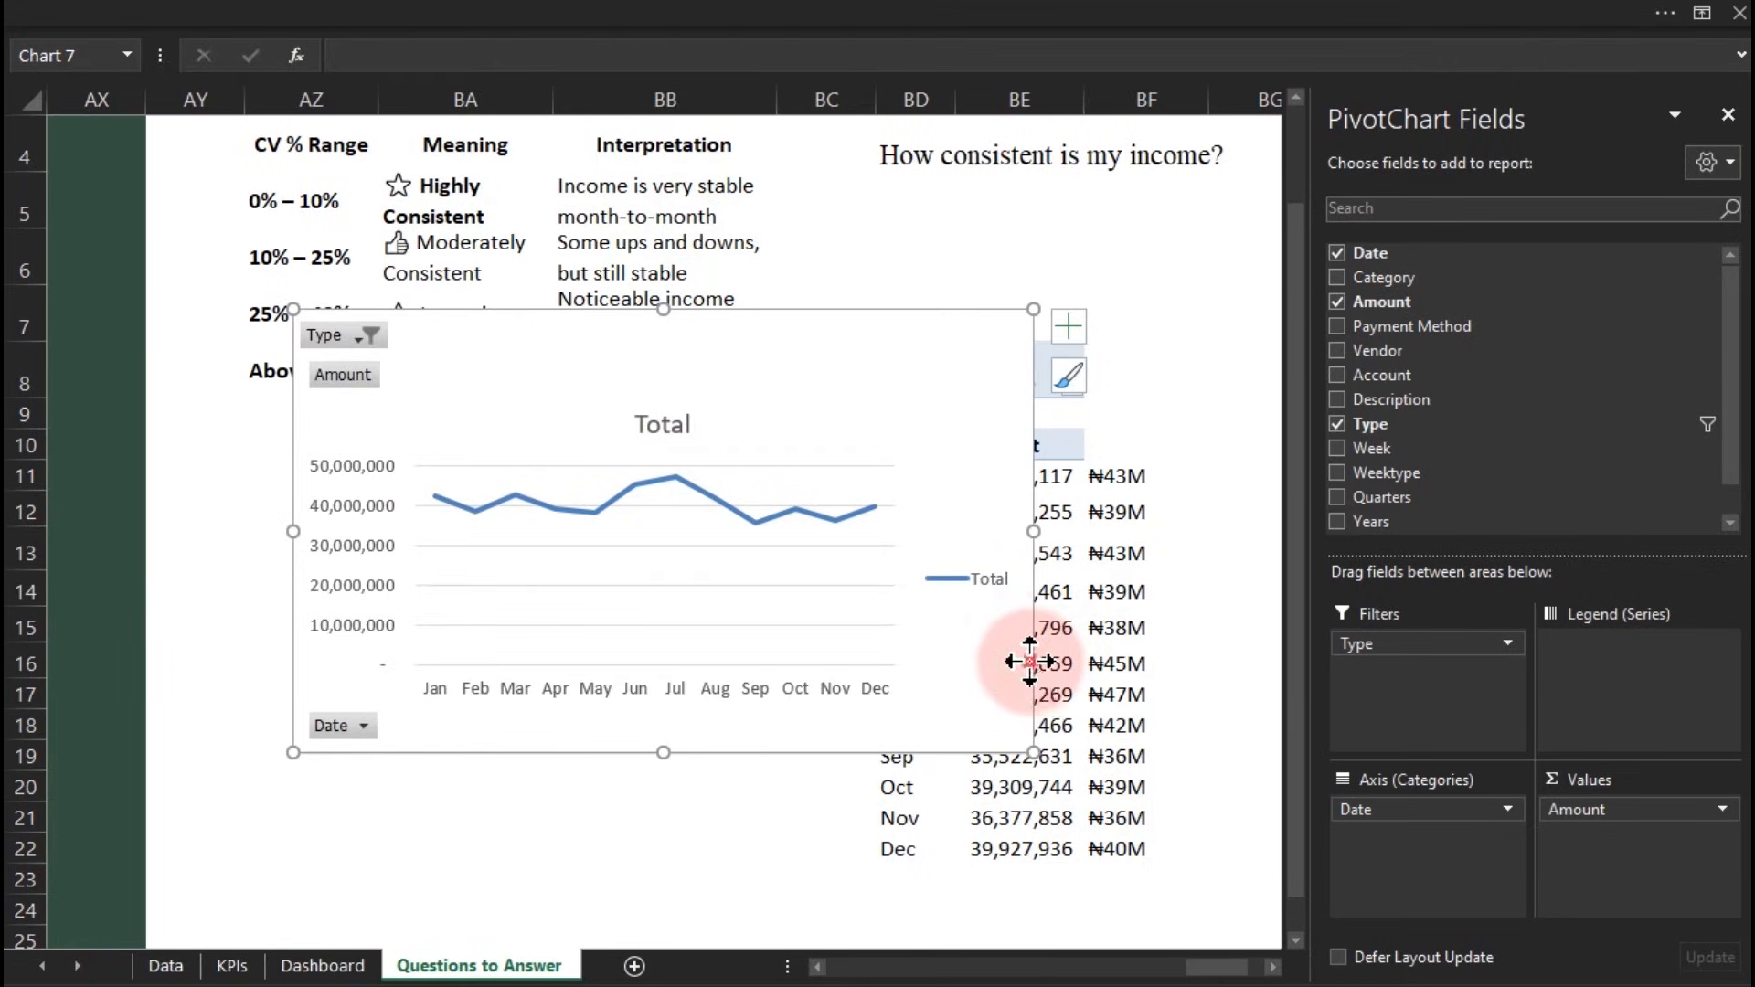
pyautogui.moveTo(1030, 660); pyautogui.dragTo(891, 699)
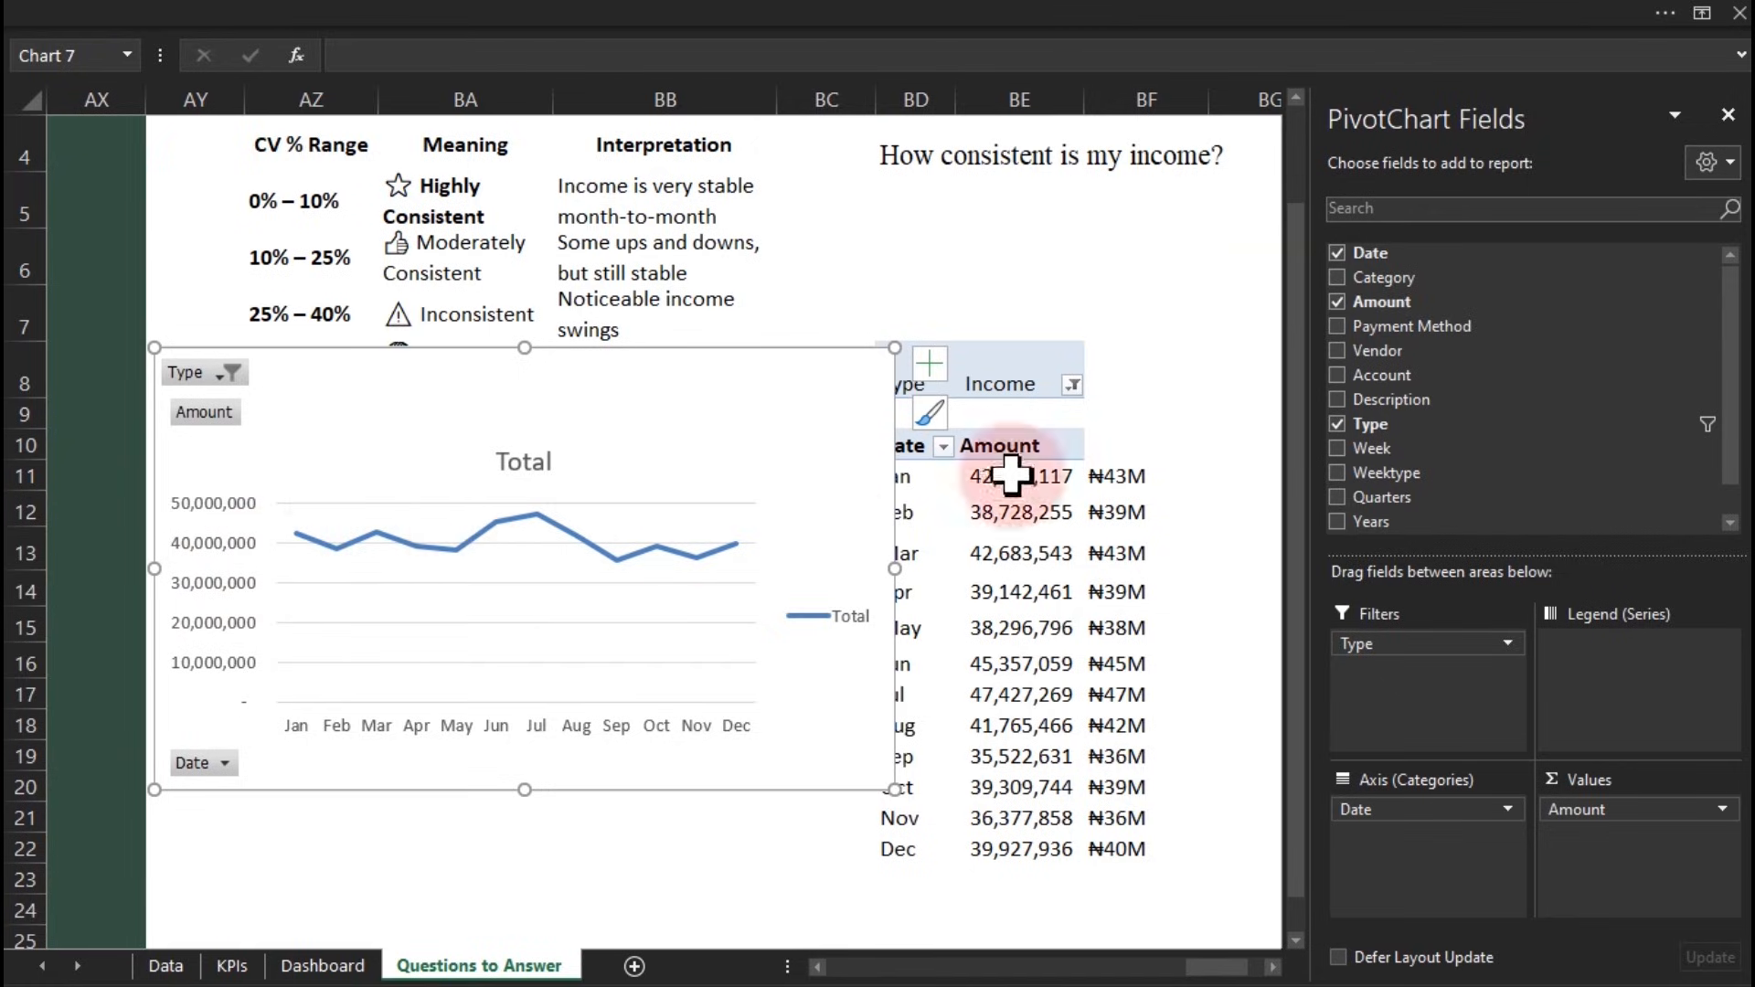
pyautogui.click(1216, 441)
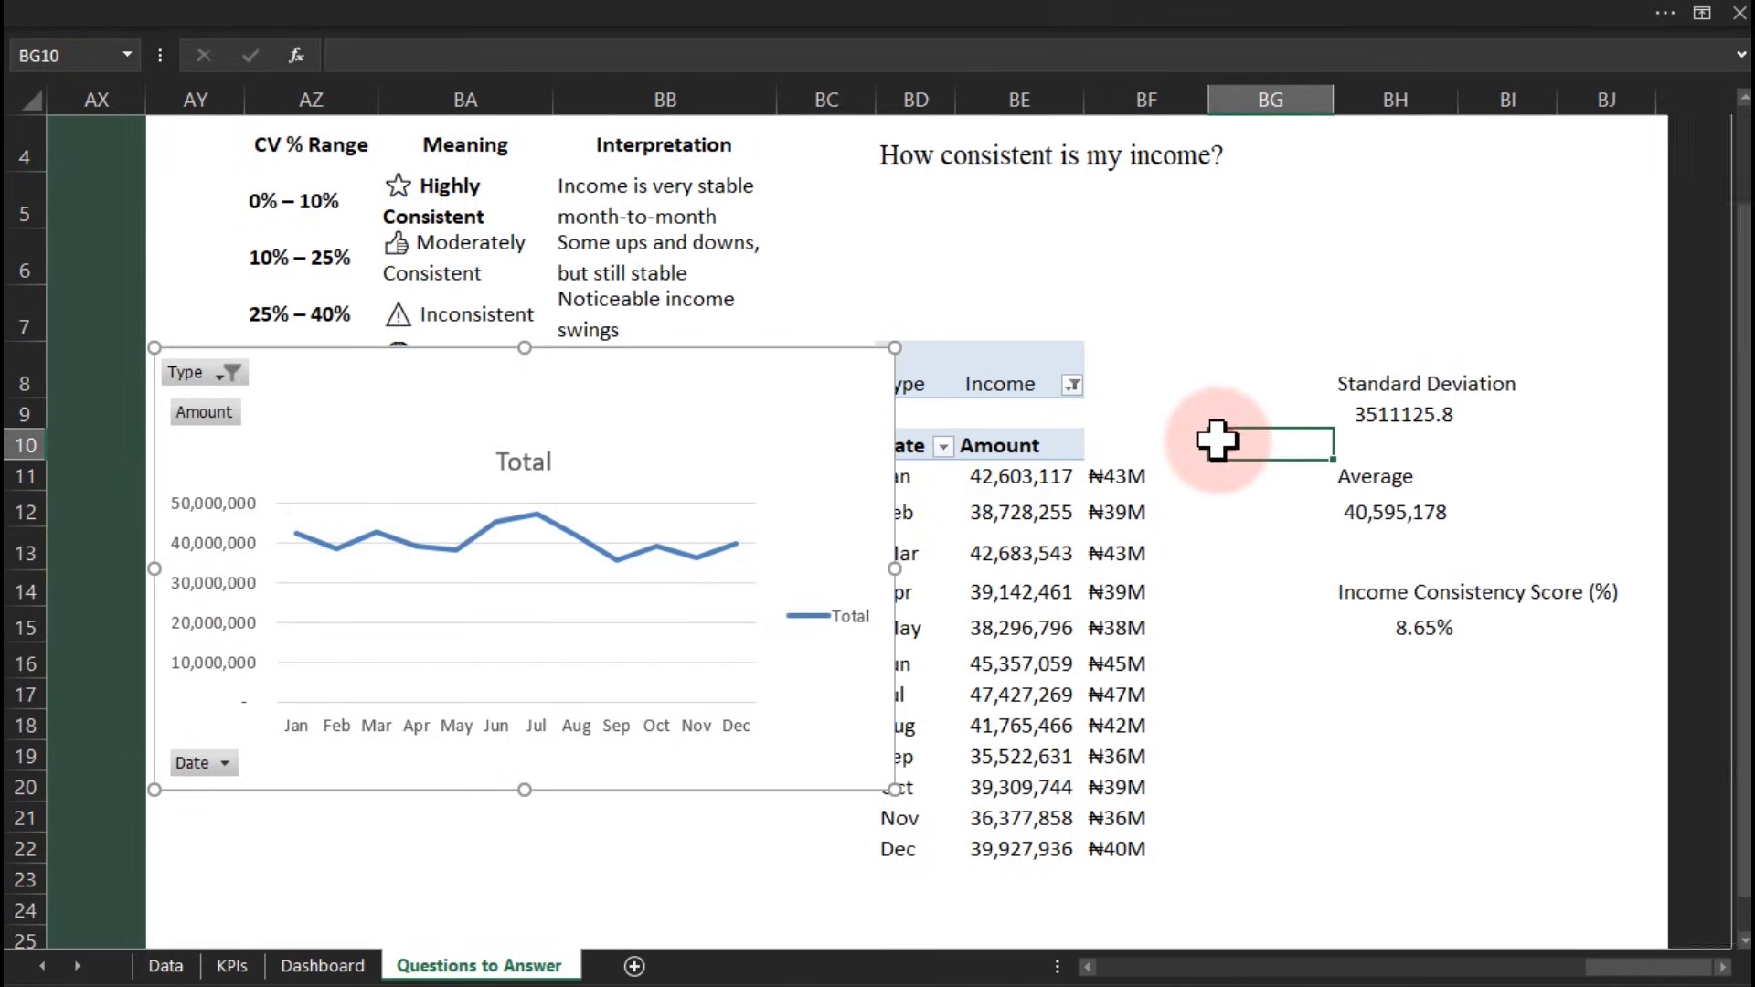
# Enter the heading Insight in BH17, below the income consistency score, and make it bold
pyautogui.click(1369, 694)
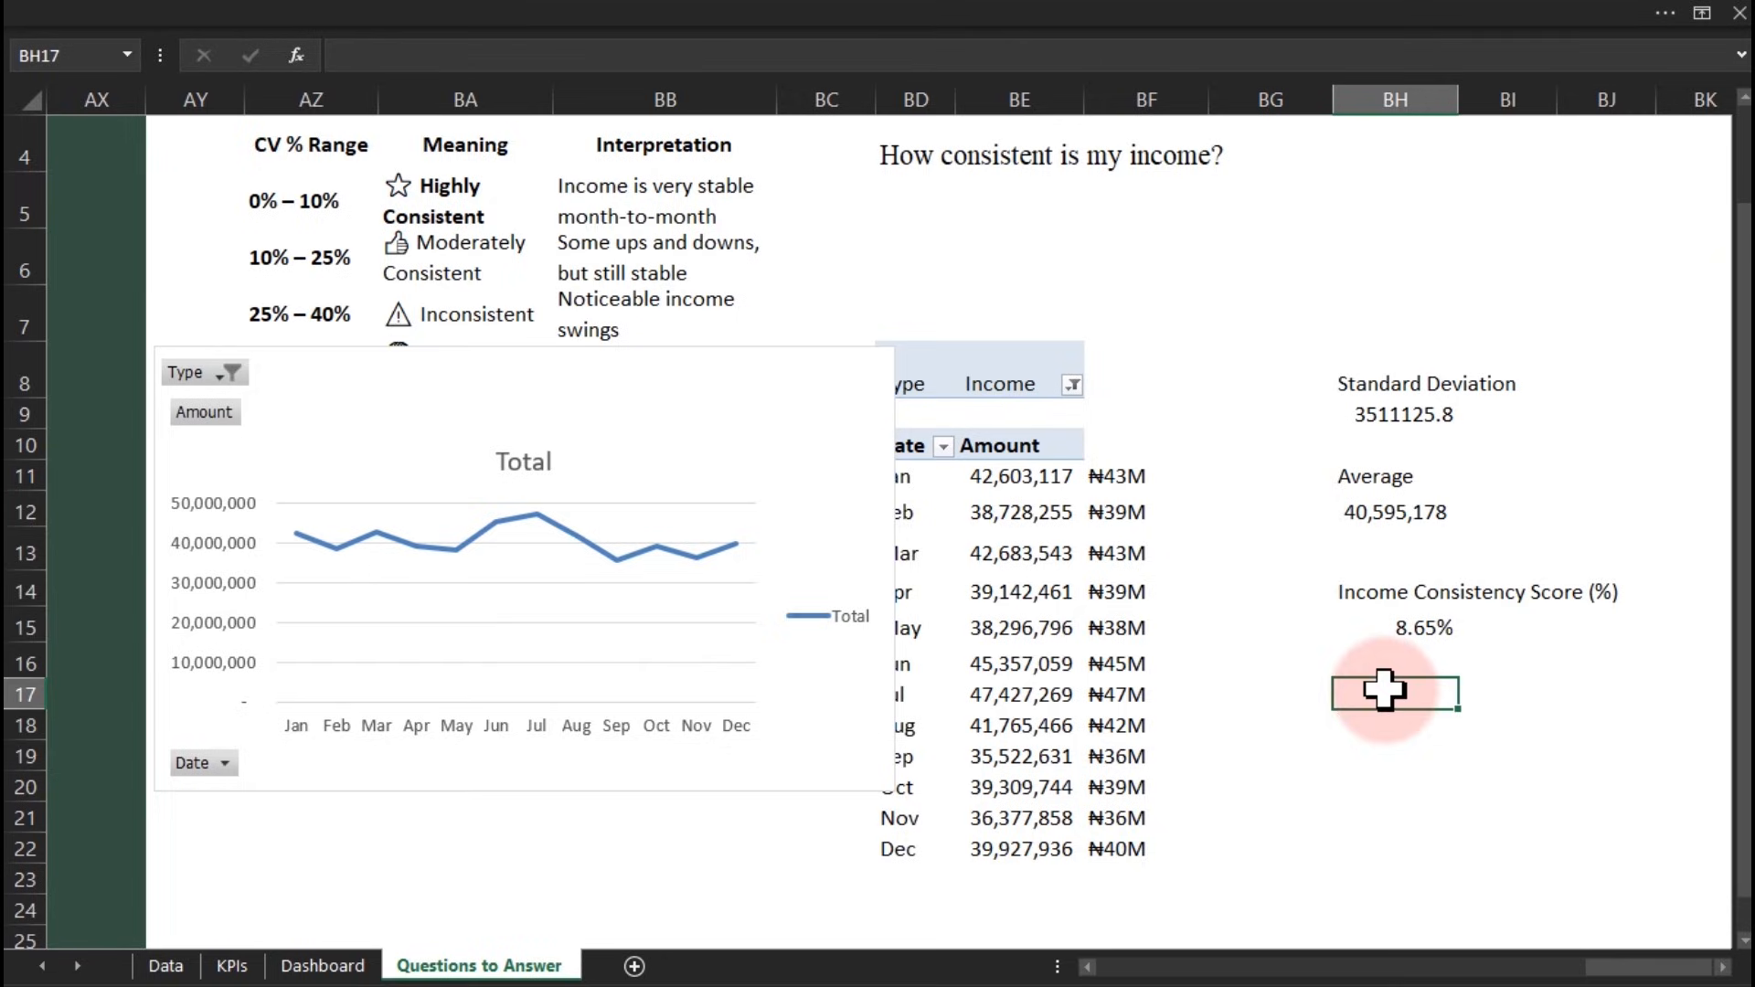
pyautogui.scroll(-1, 1385, 690)
pyautogui.hscroll(2, 1385, 690)
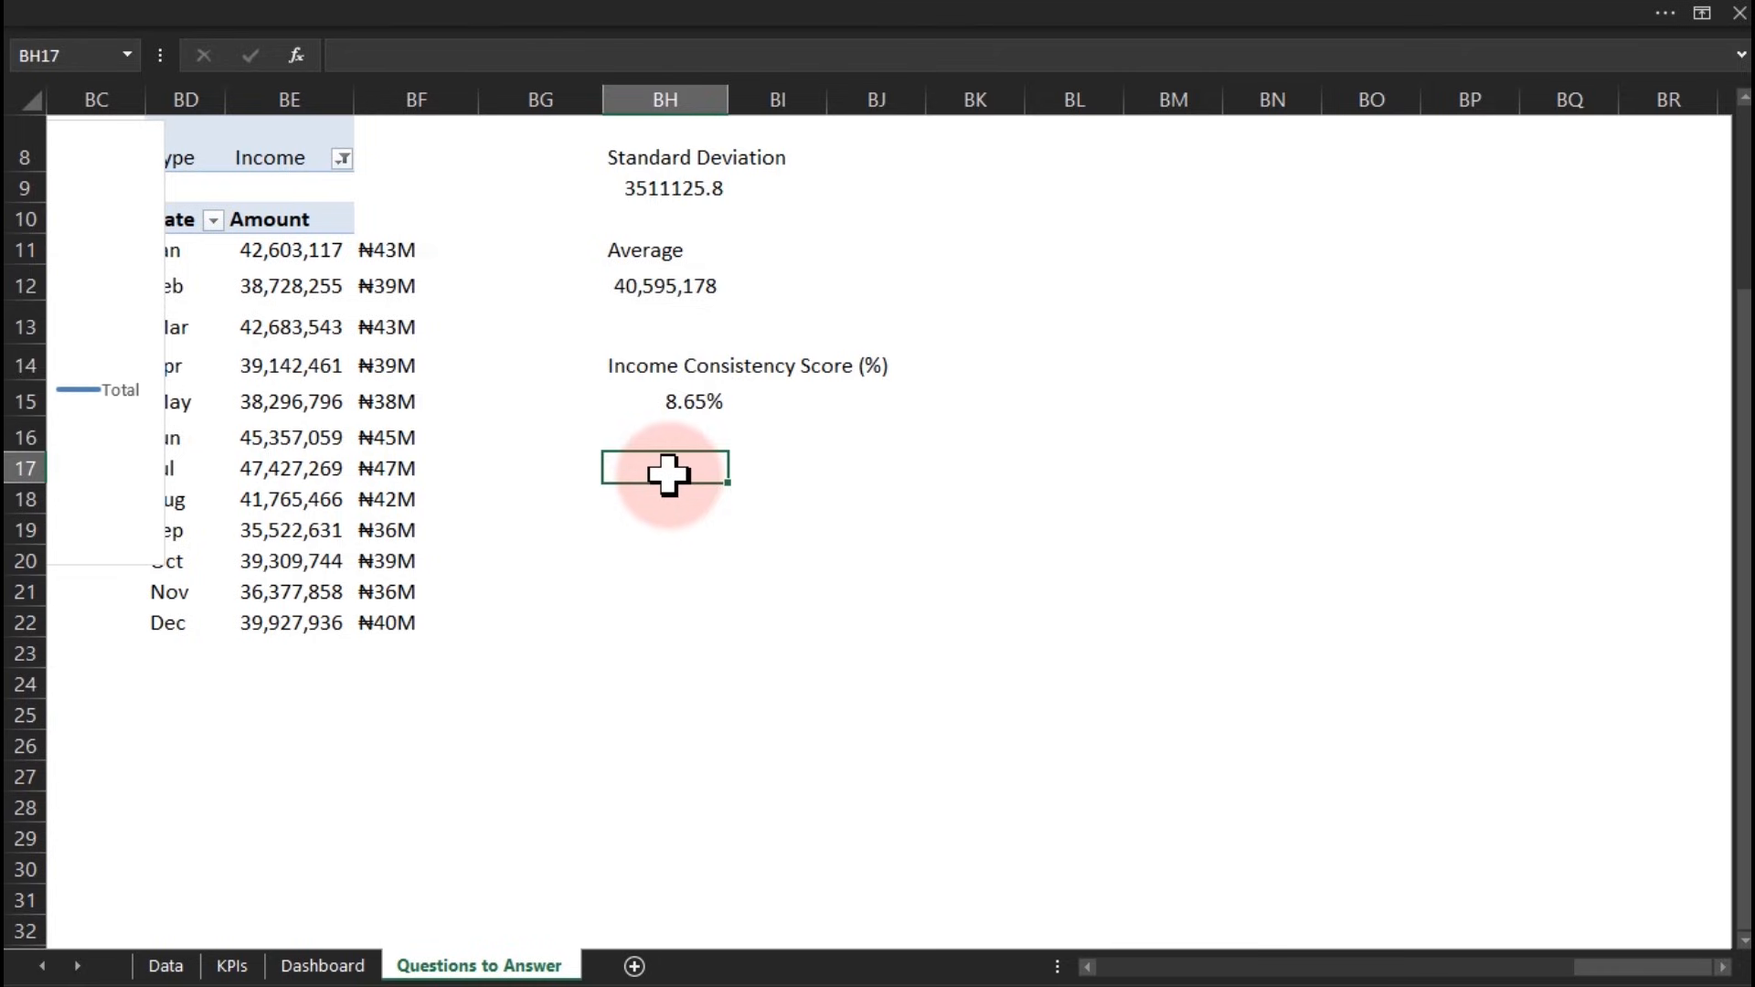
pyautogui.doubleClick(668, 473)
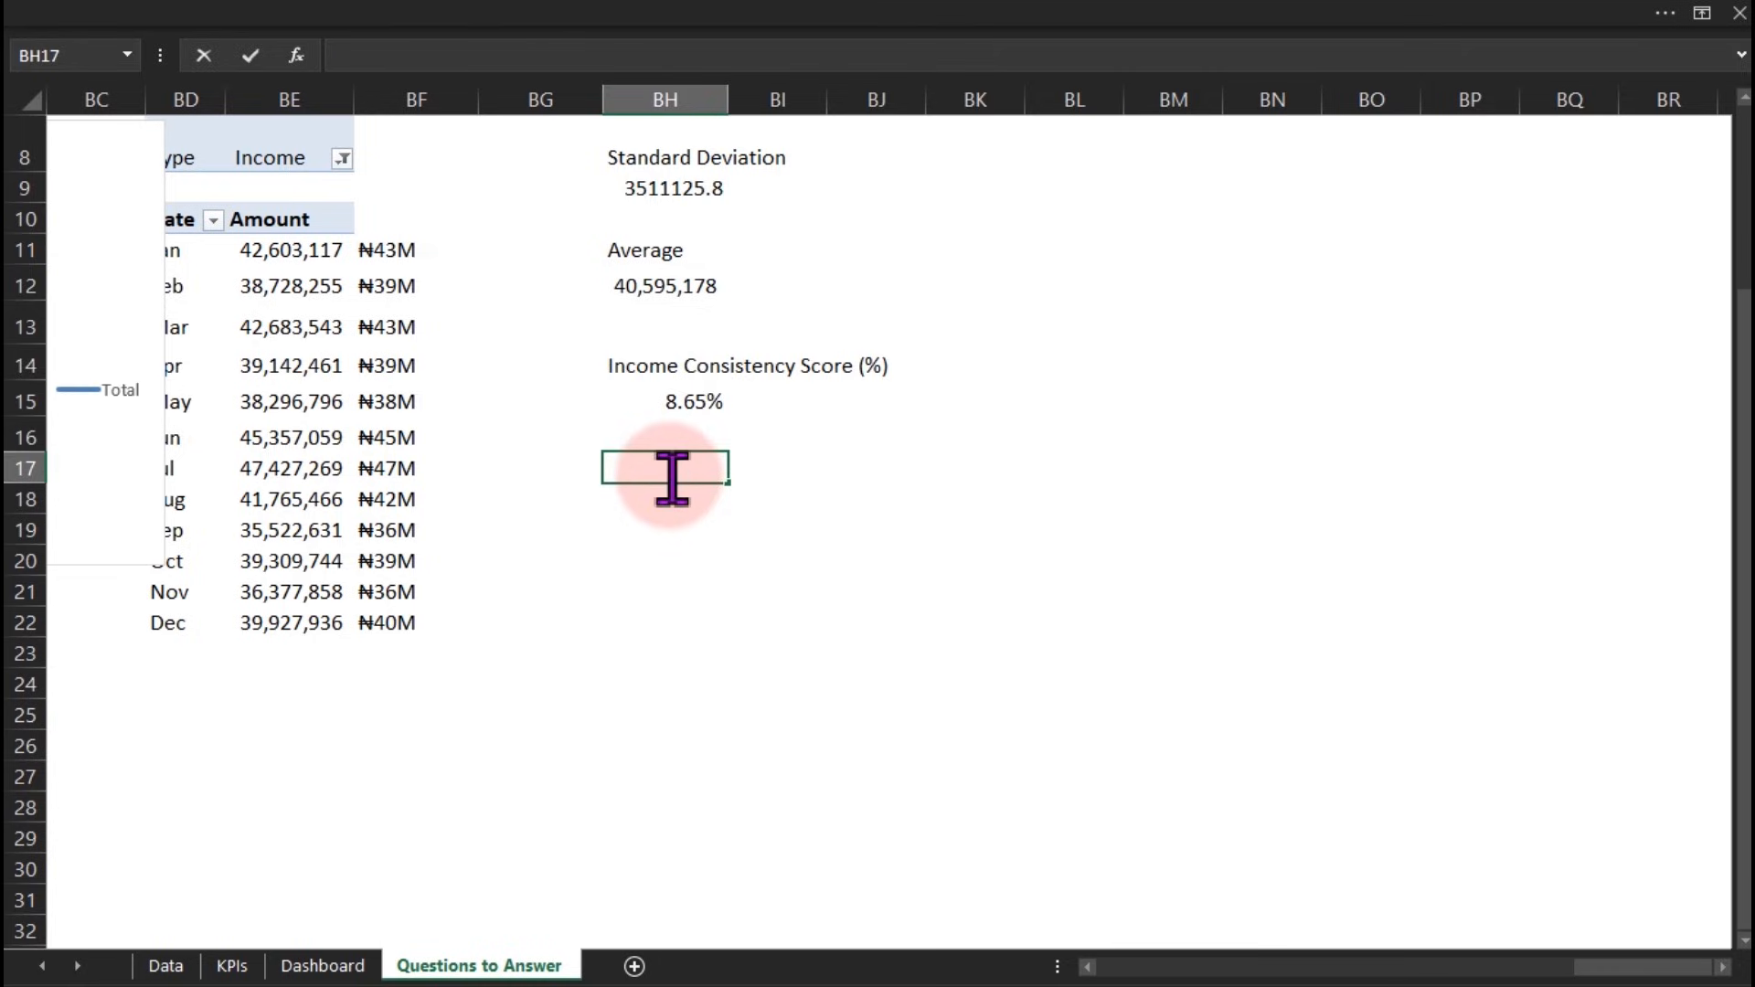
pyautogui.write('Insights')
pyautogui.hotkey('ctrl', 'Return')
pyautogui.hotkey('ctrl', 'b')
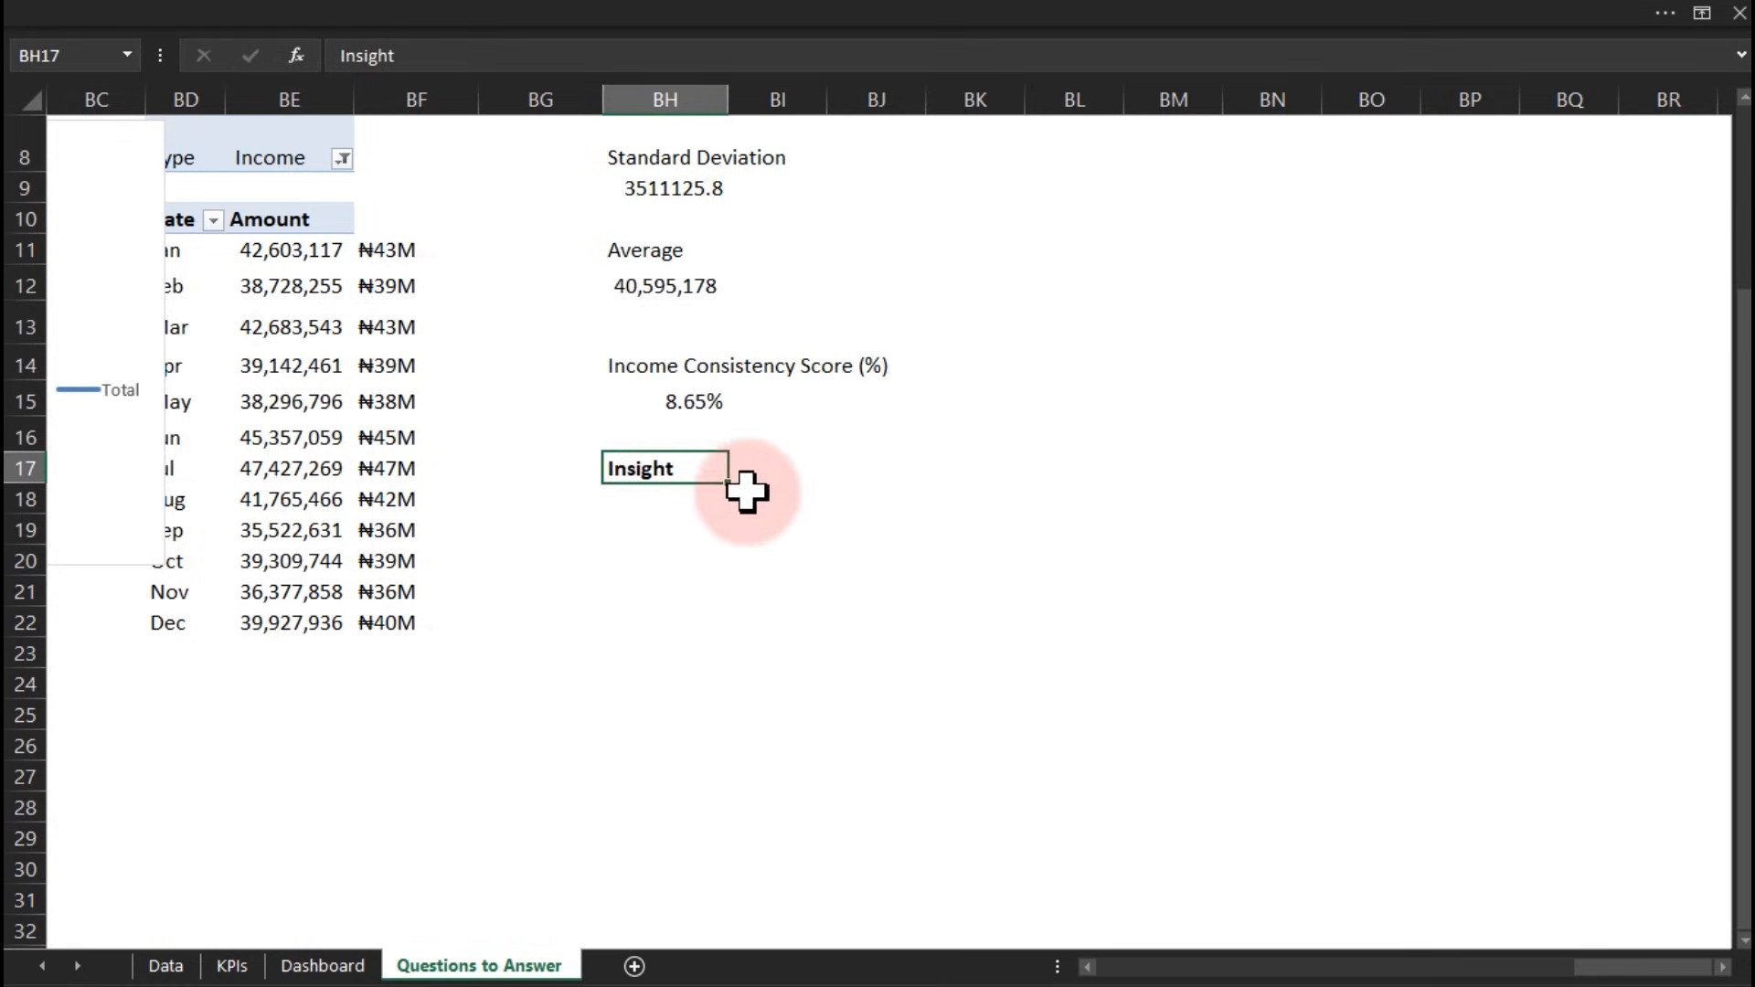
# Start a TEXTJOIN formula in BH18 with a space as delimiter and TRUE to ignore empty cells, then break to a new line
pyautogui.click(690, 501)
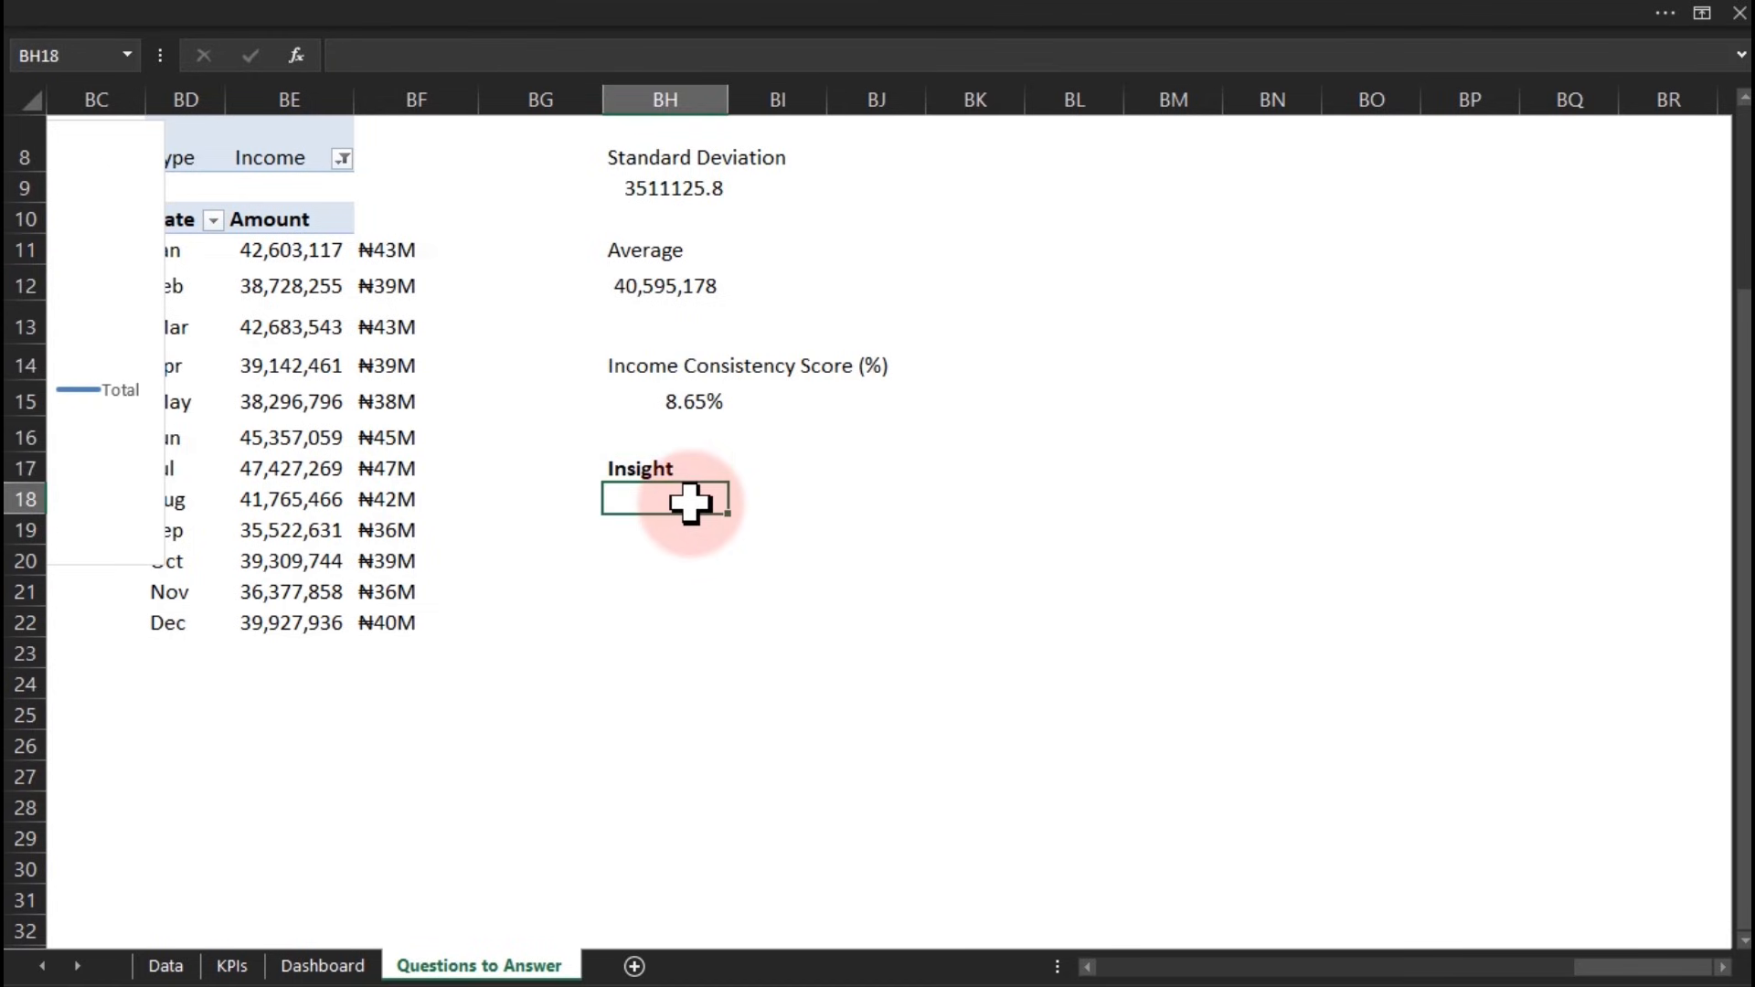
pyautogui.write('=')
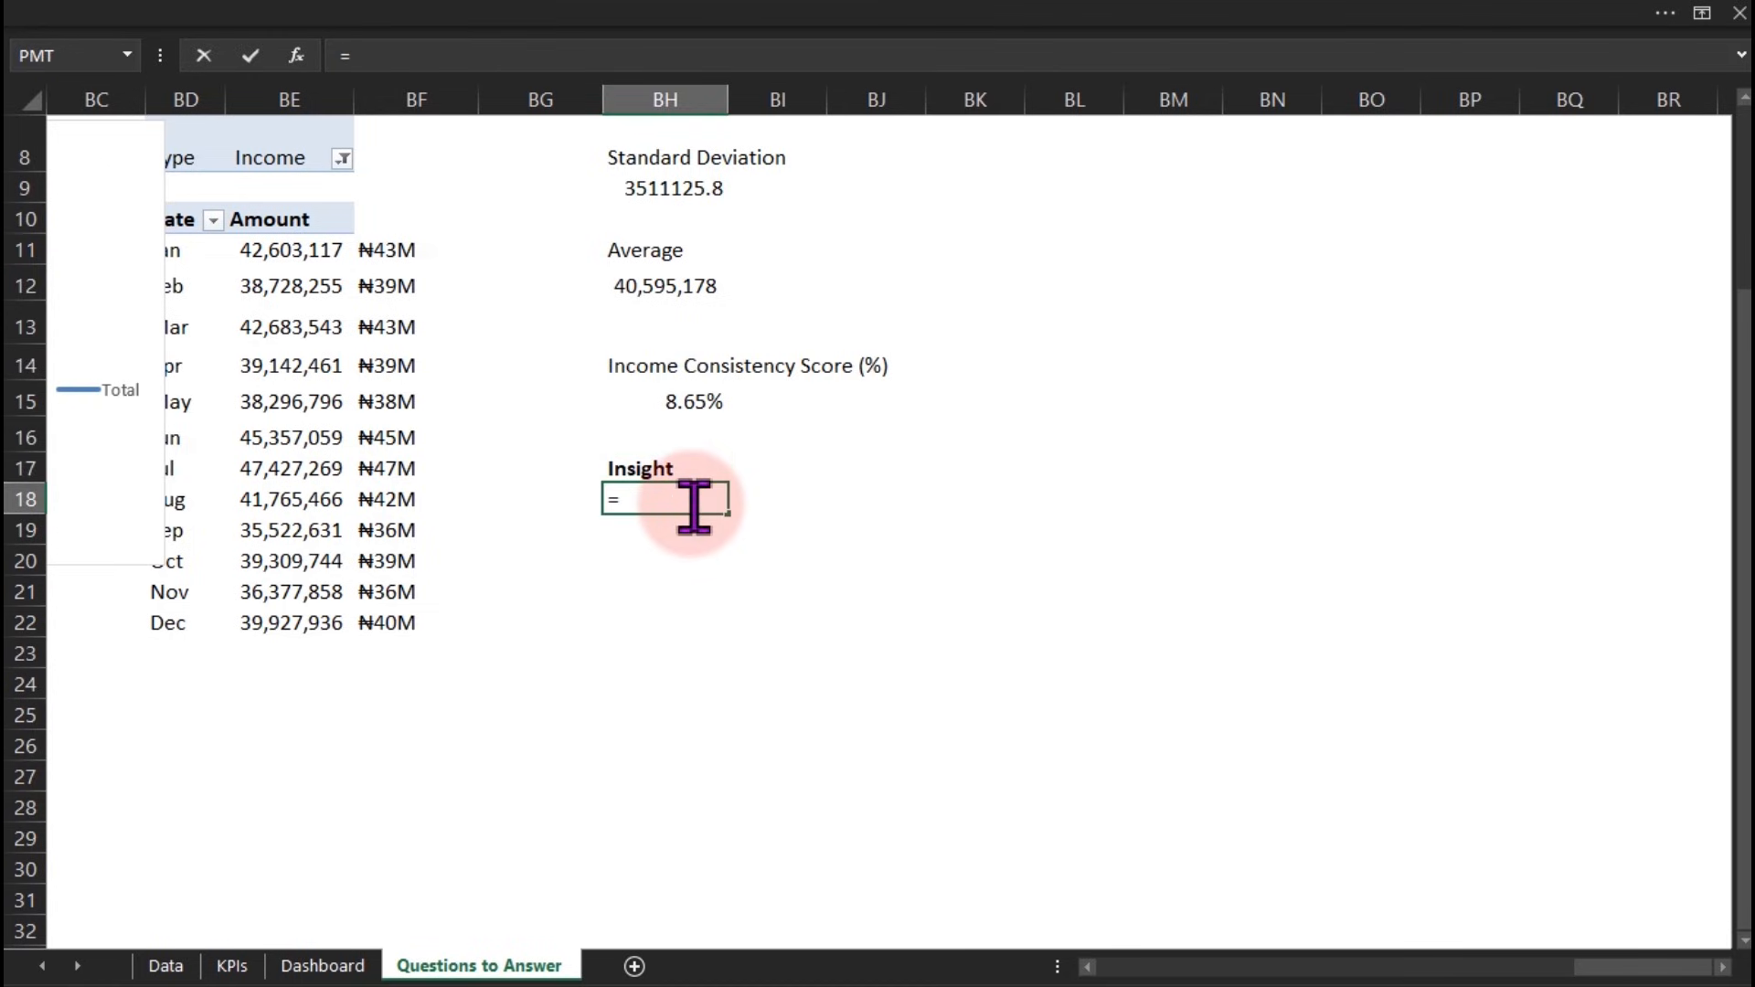
pyautogui.write('tex')
pyautogui.press('Down')
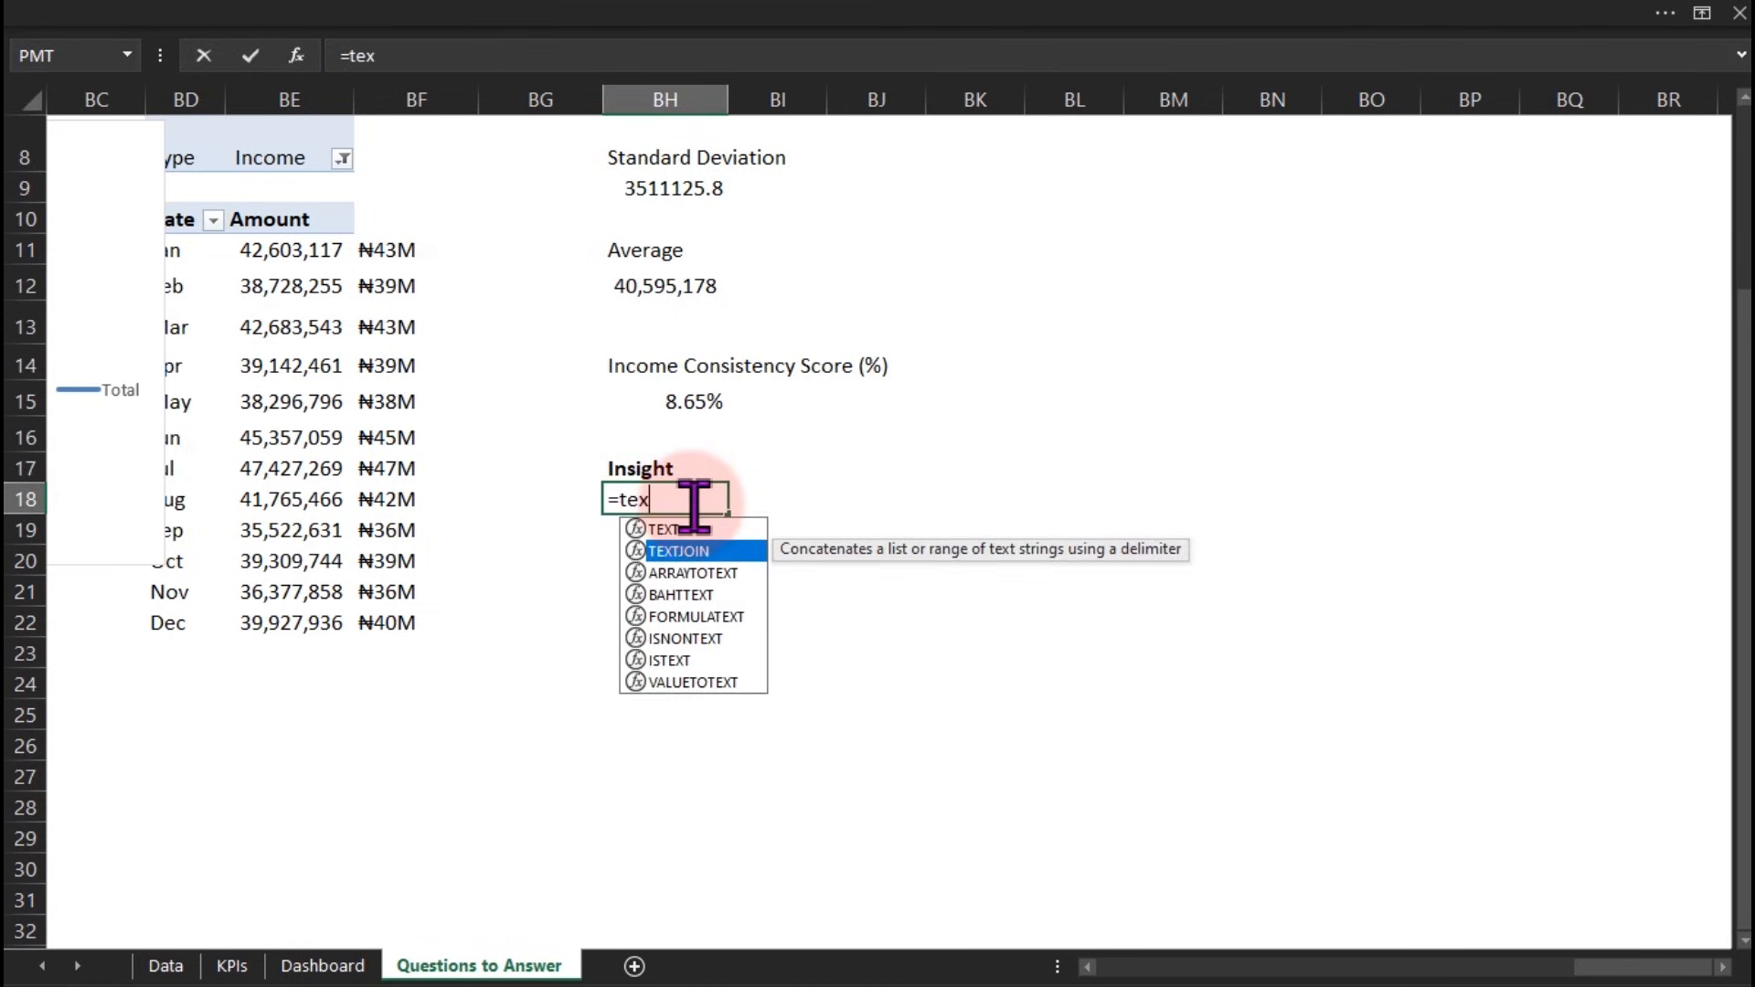
pyautogui.press('Tab')
pyautogui.write('"')
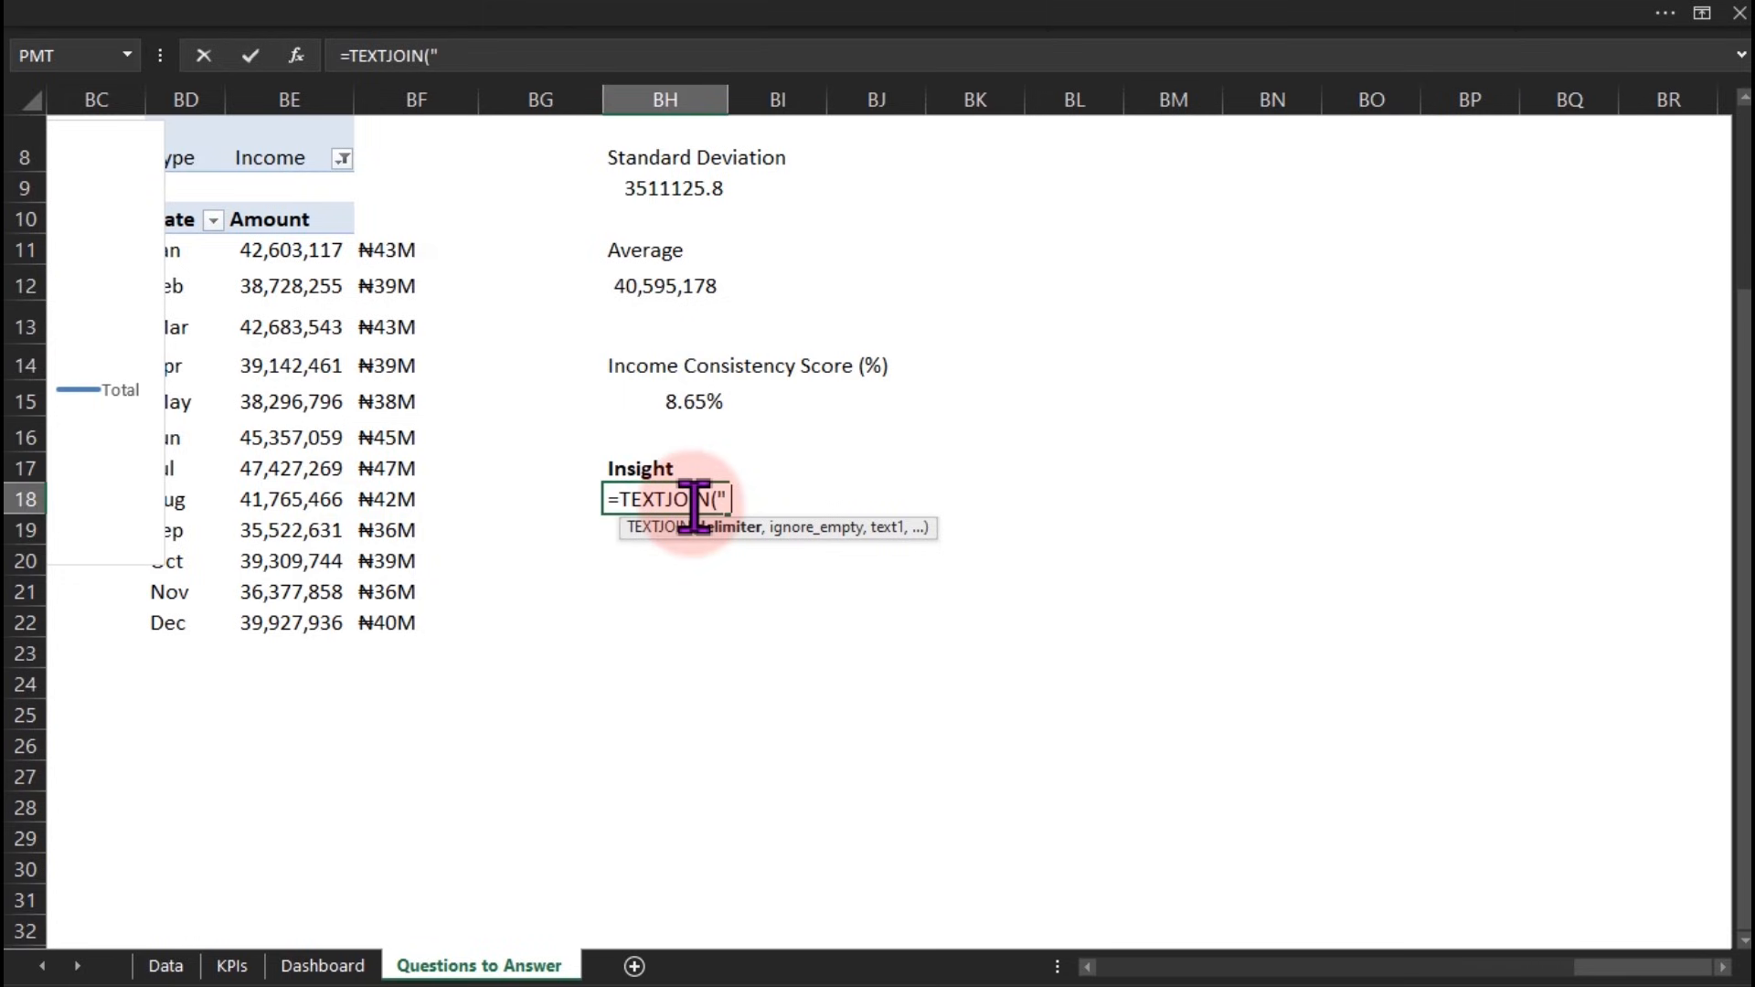
pyautogui.write(' ",')
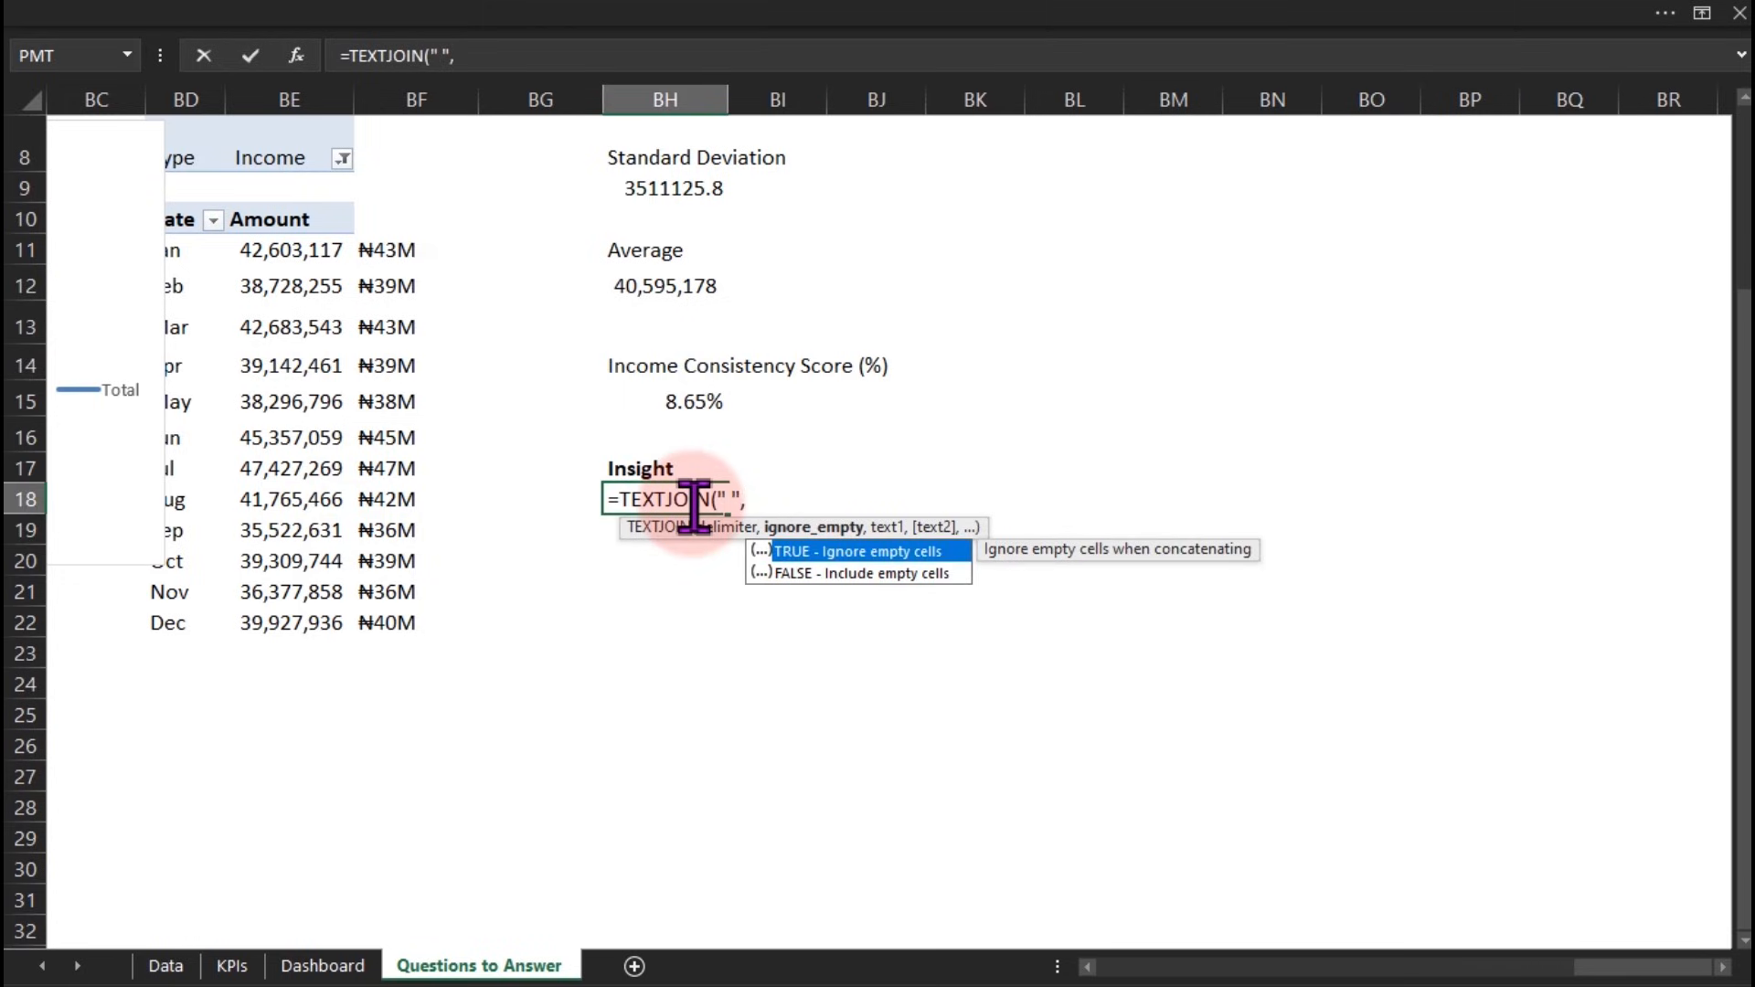
pyautogui.write('tr')
pyautogui.press('Tab')
pyautogui.write(',')
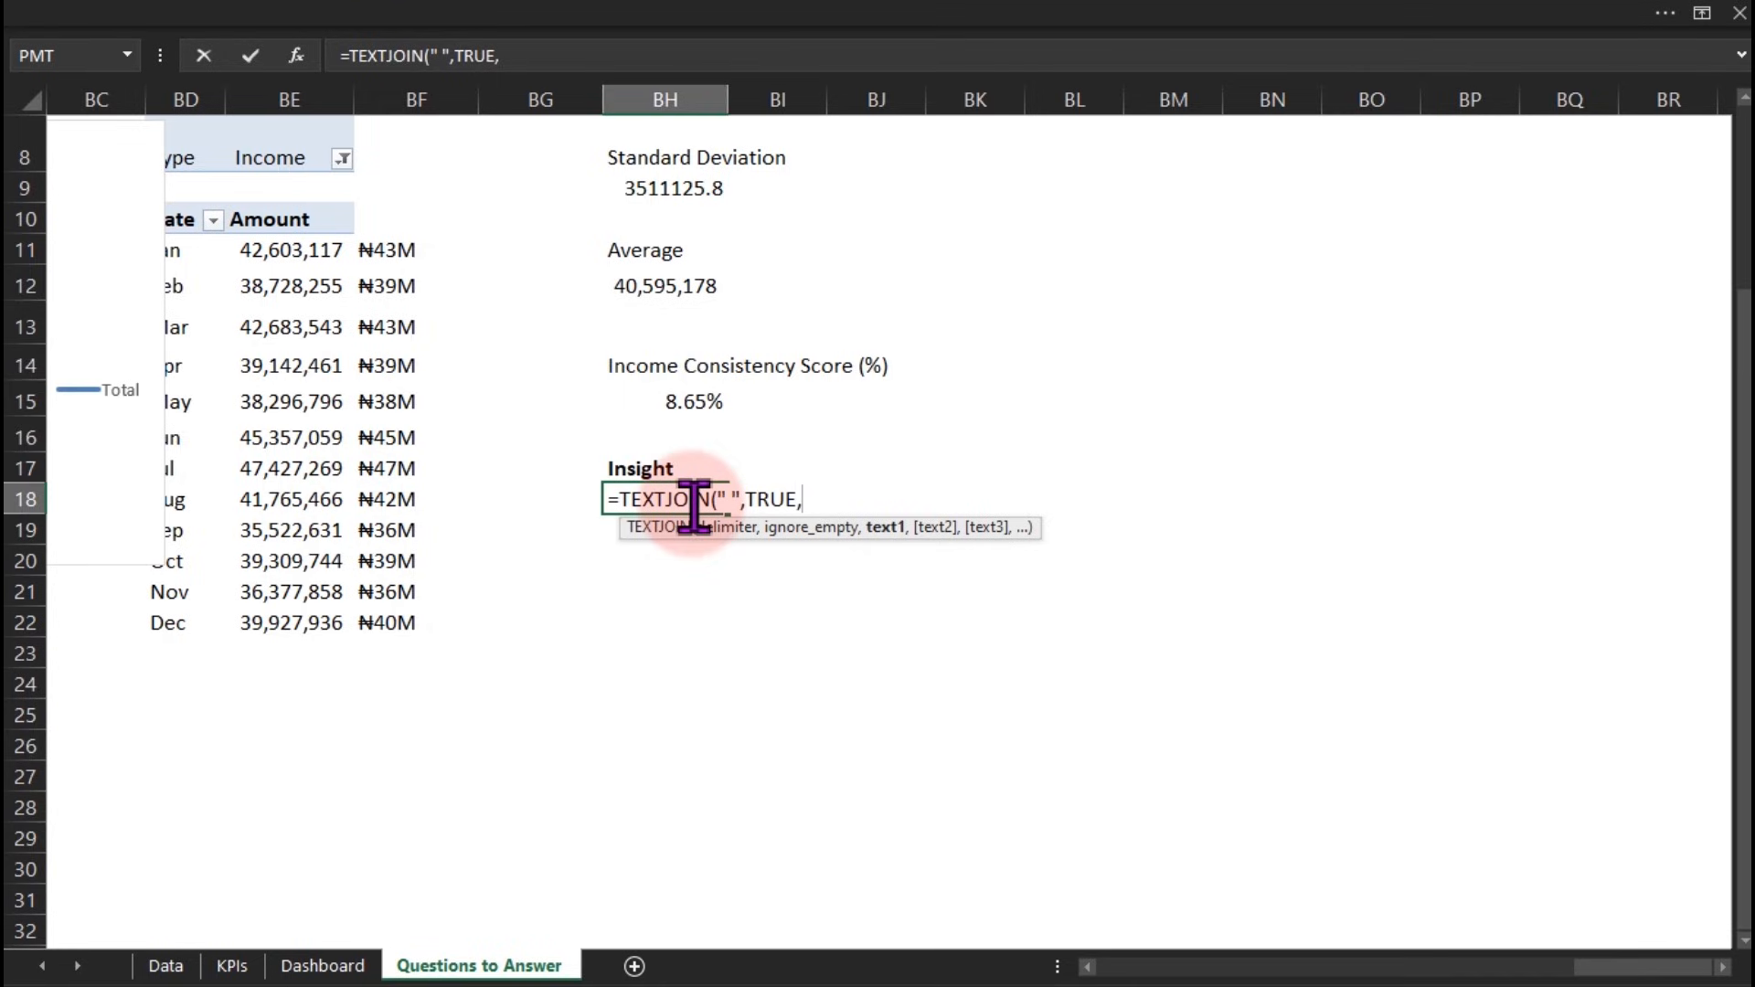
pyautogui.hotkey('alt', 'Return')
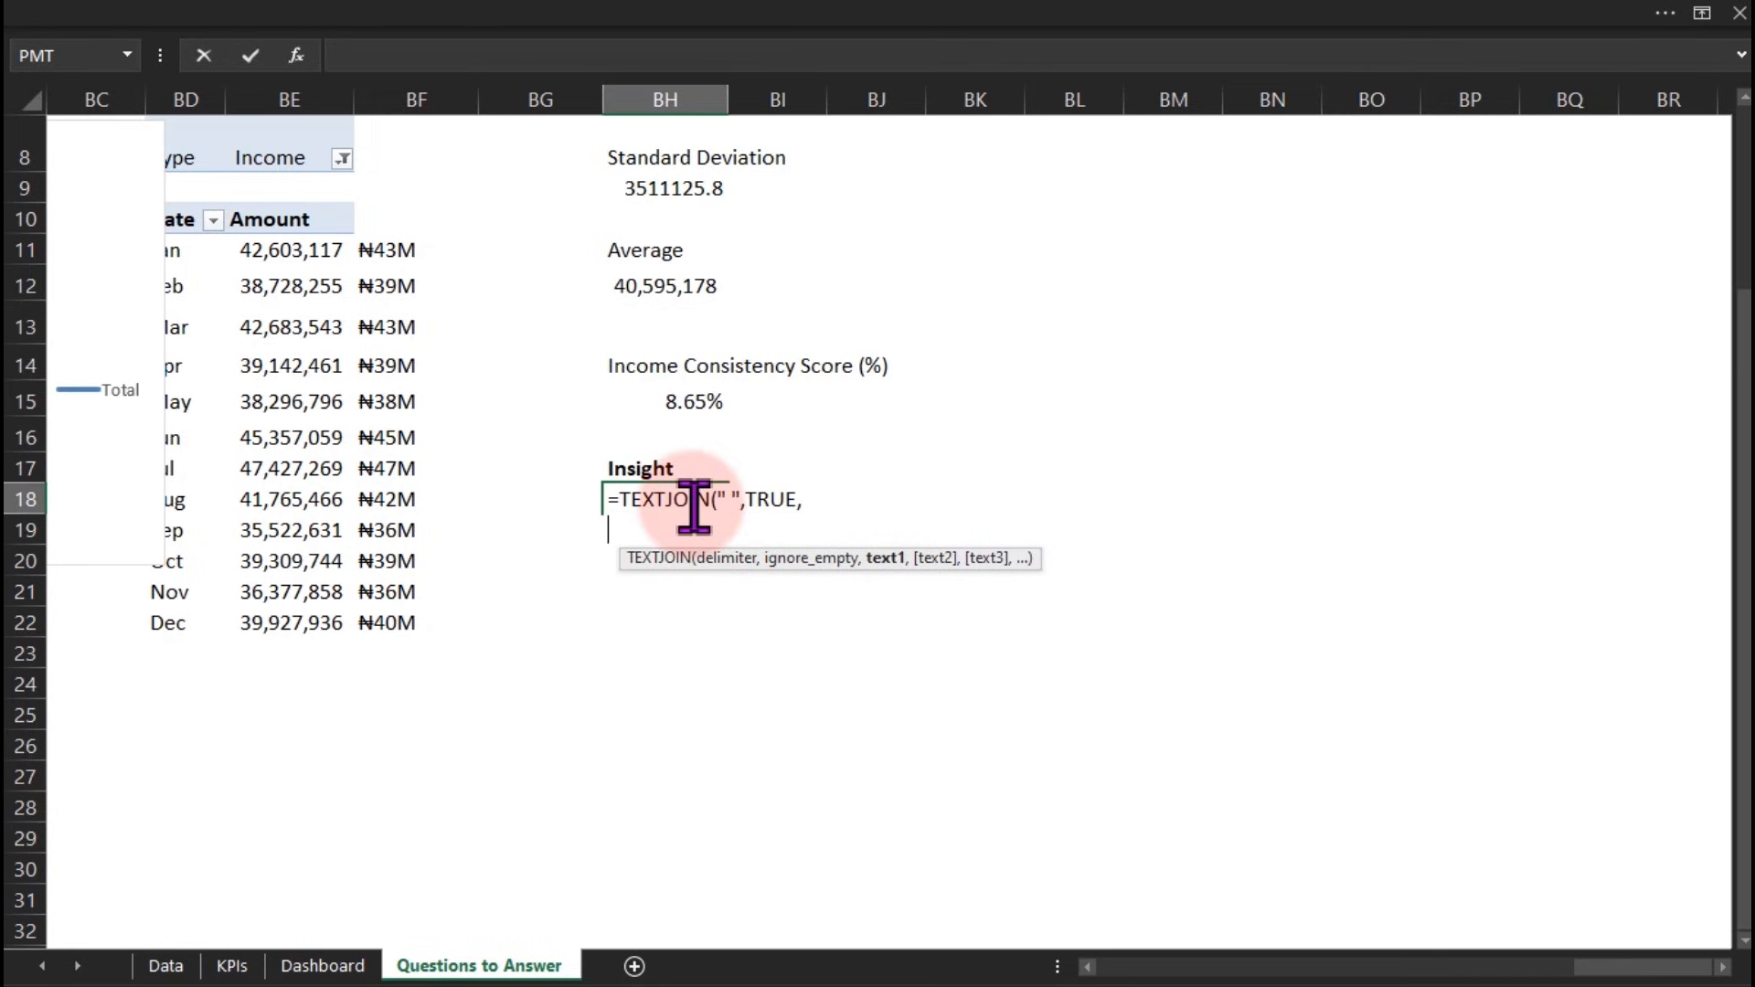
# Add an IF test to the TEXTJOIN formula that begins with STDEV of the monthly income amounts in BE11:BE22
pyautogui.write('if')
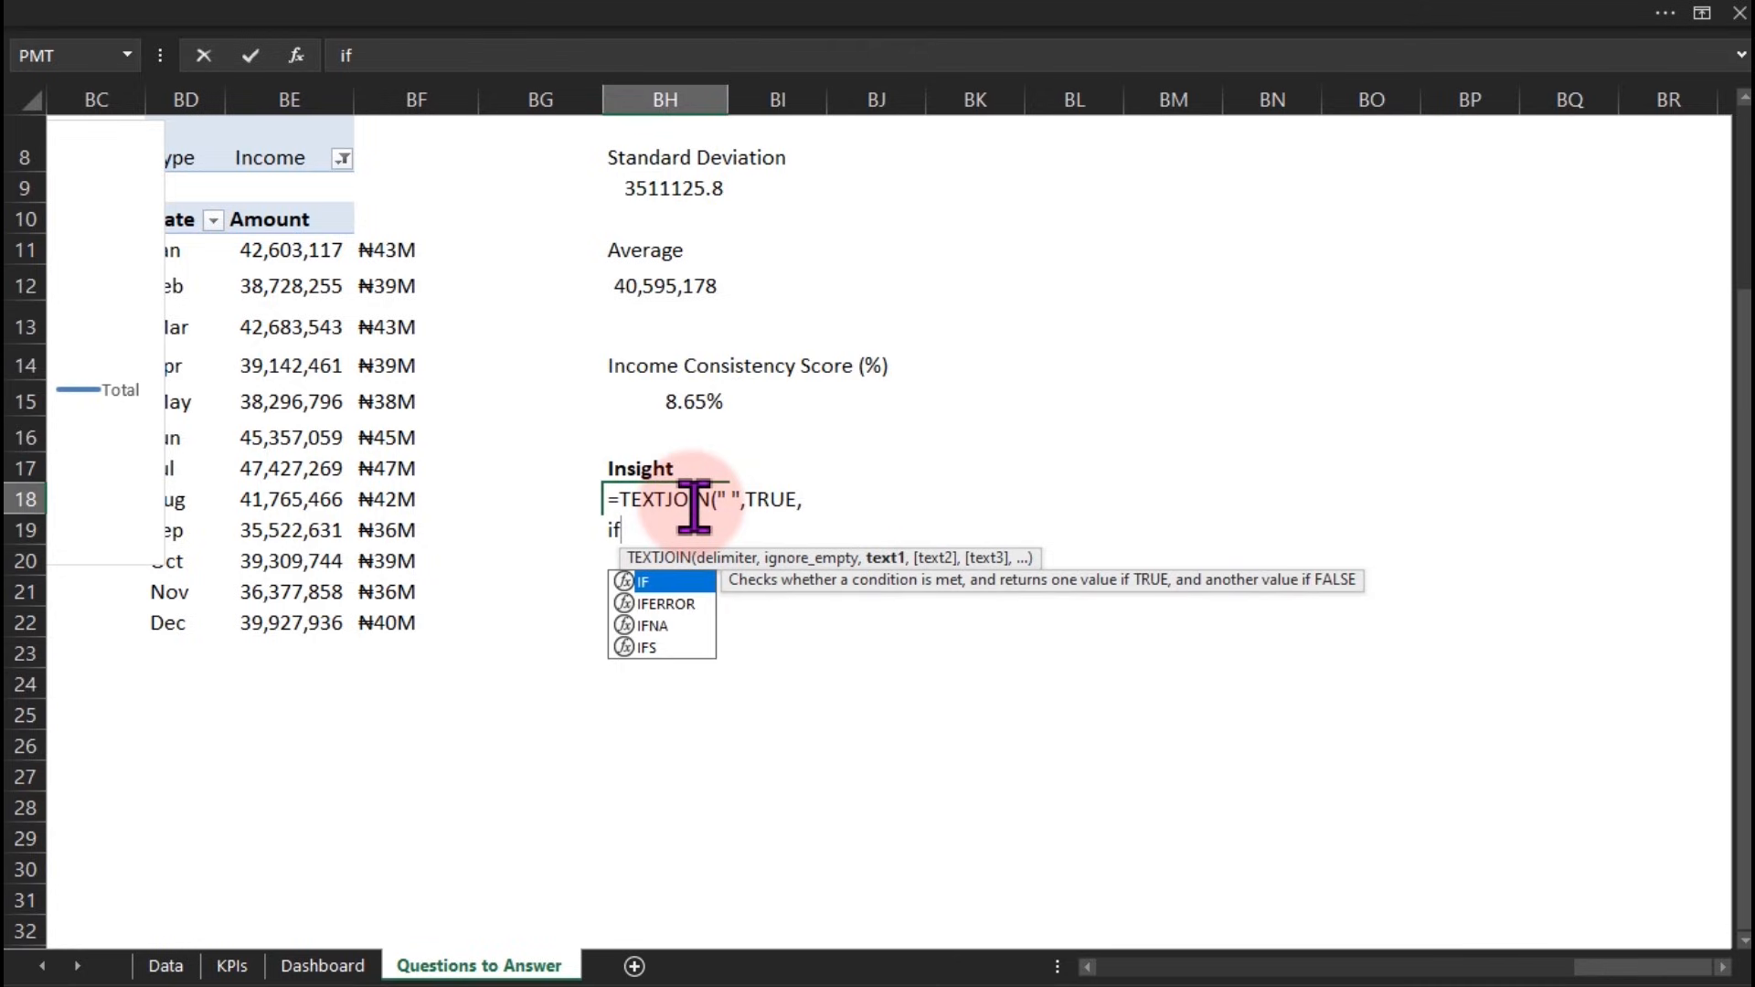
pyautogui.press('Tab')
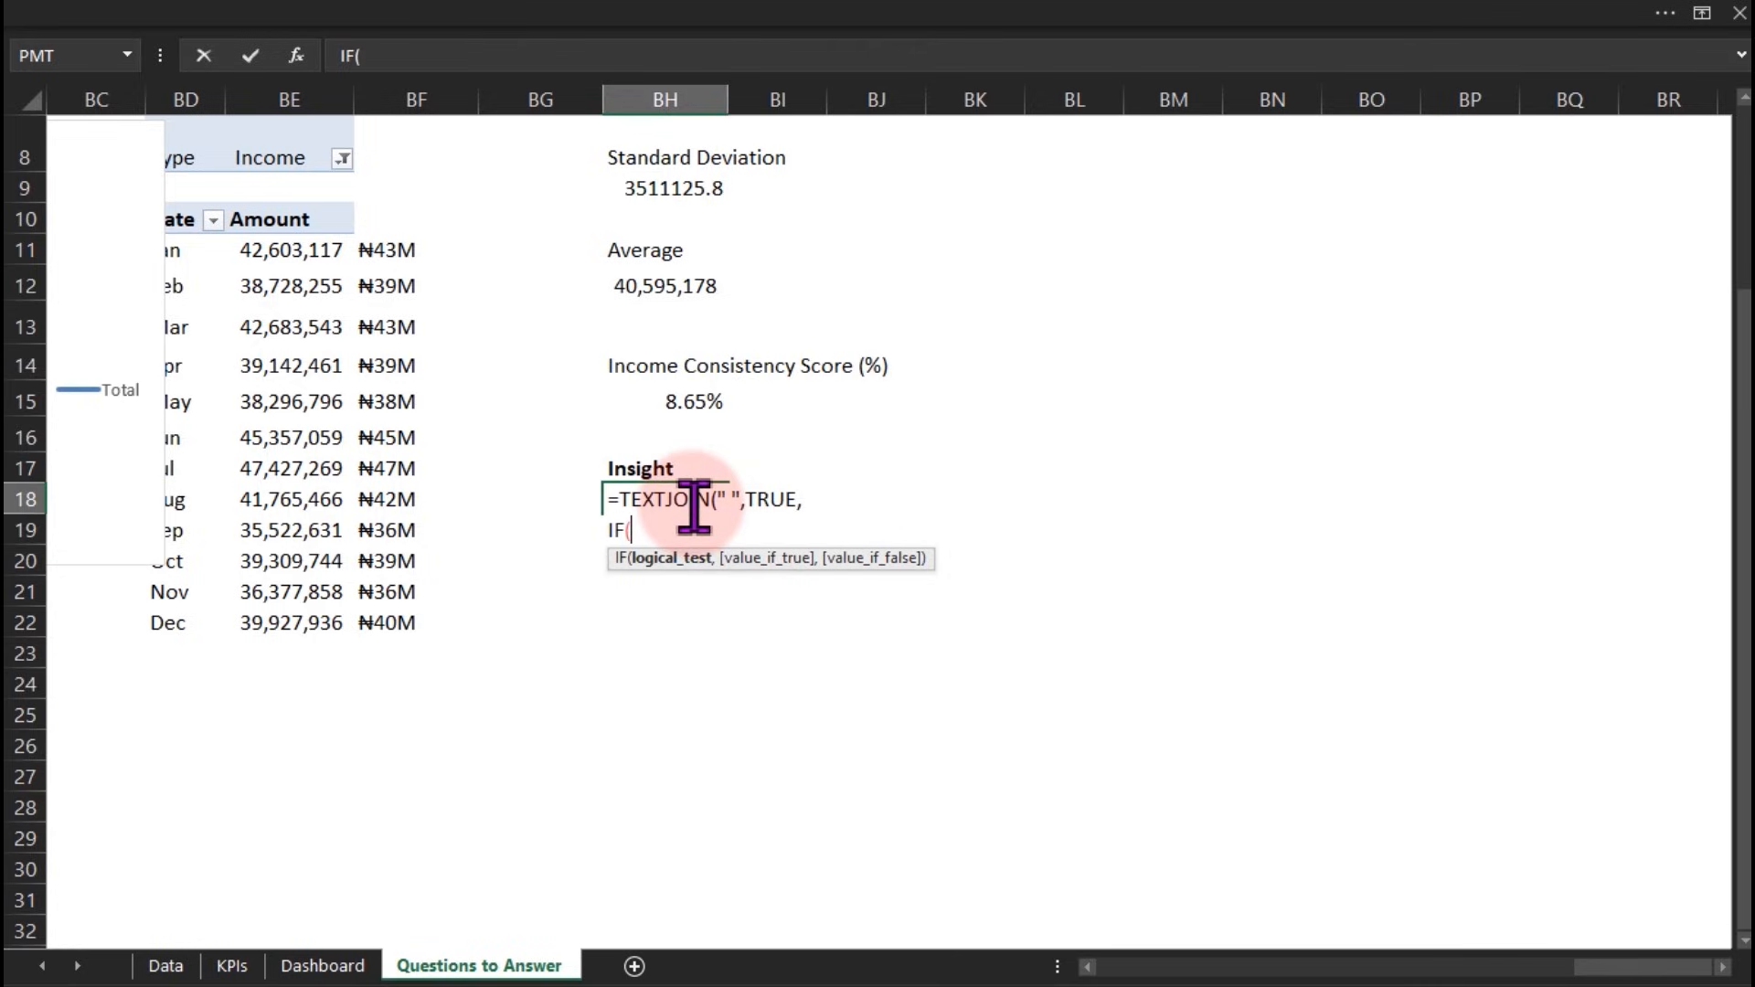
pyautogui.write('sta')
pyautogui.press('BackSpace')
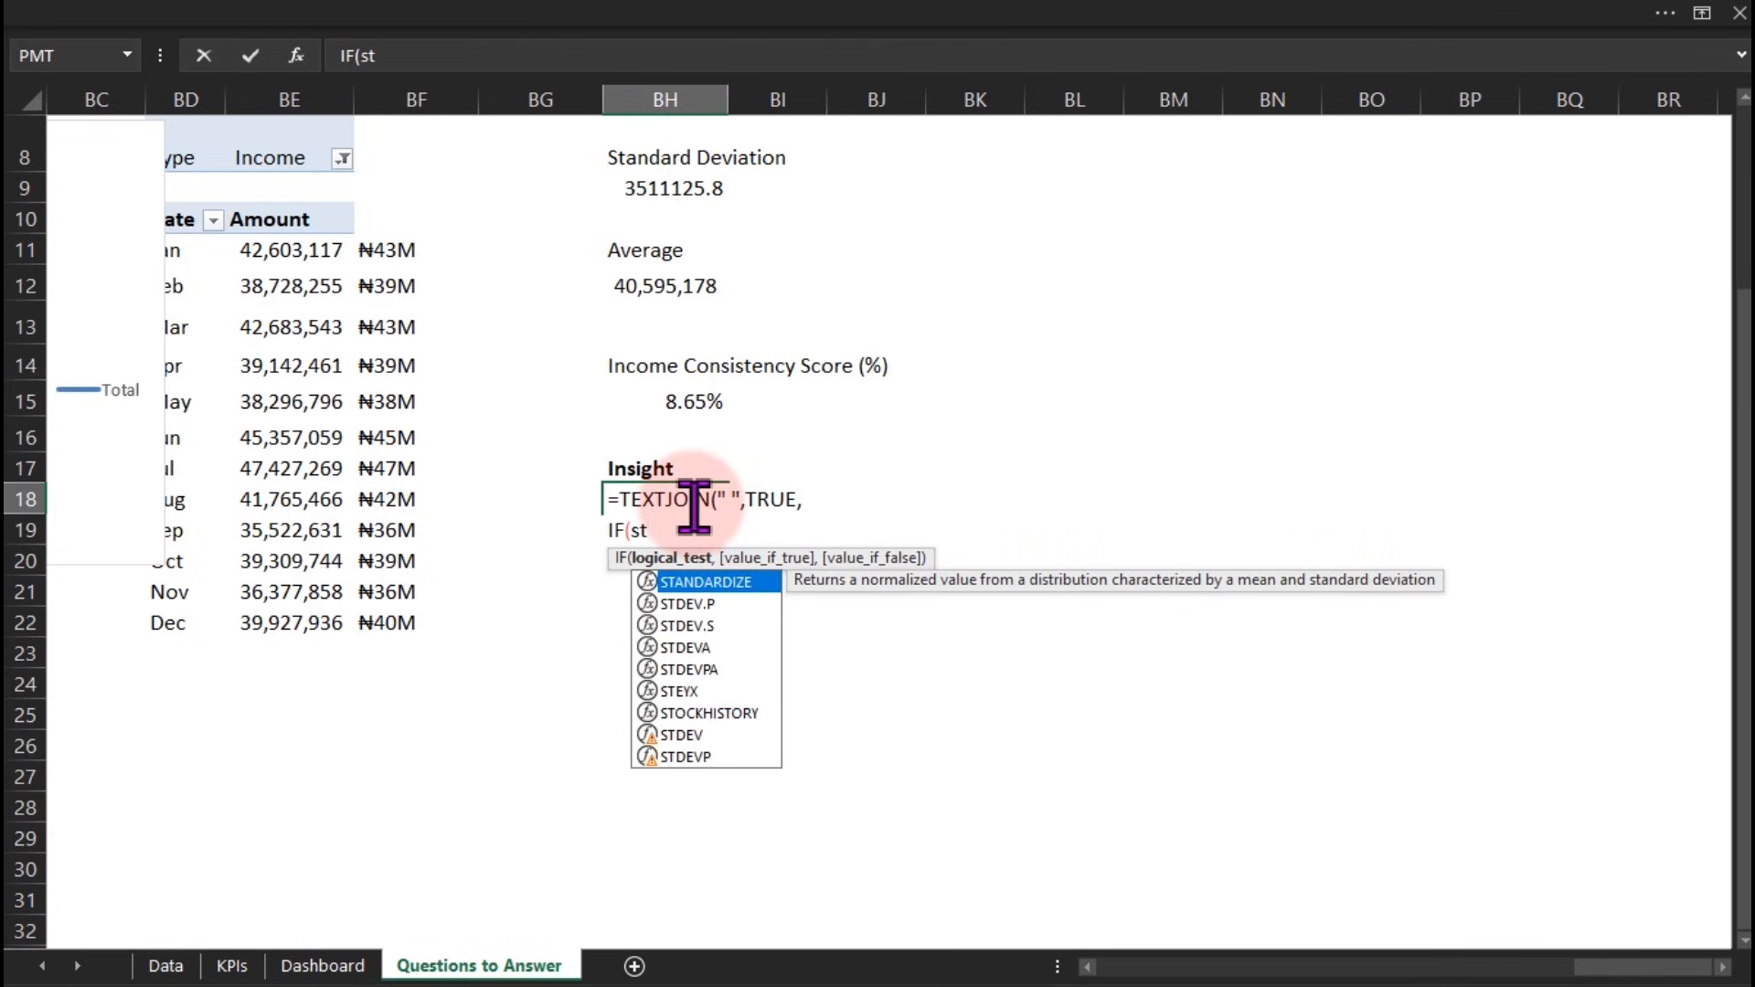
pyautogui.write('d')
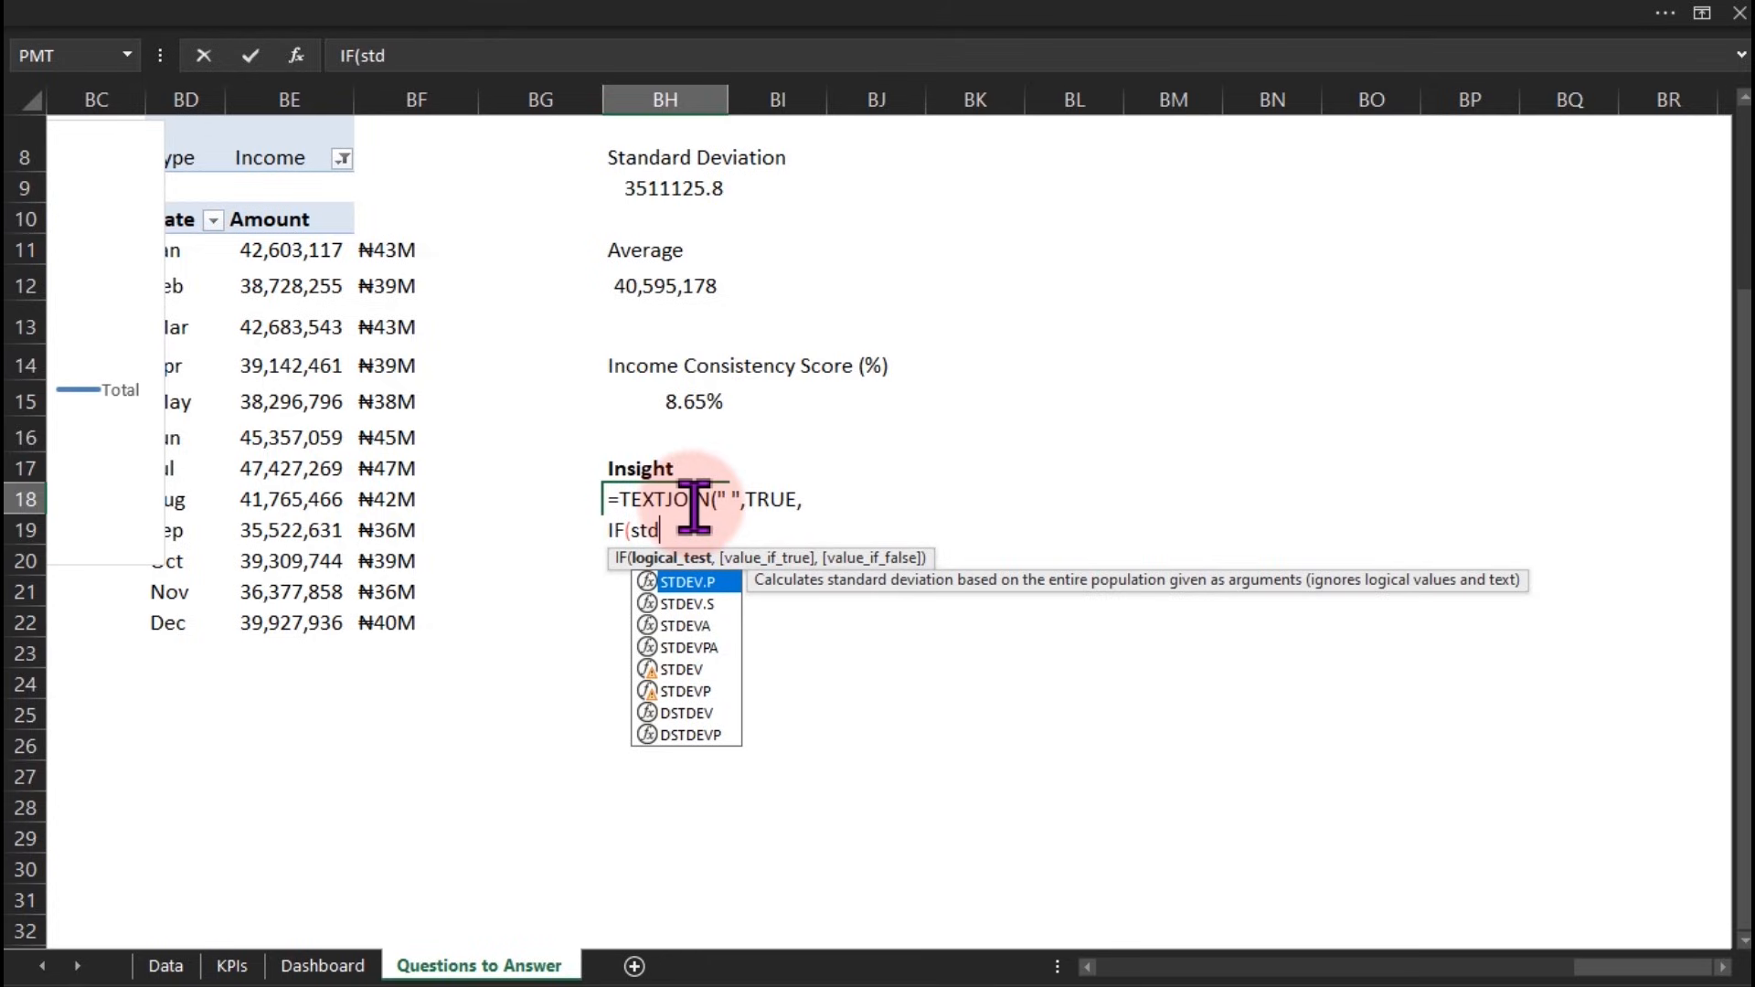
pyautogui.press('Down')
pyautogui.press('Down')
pyautogui.press('Down')
pyautogui.press('Down')
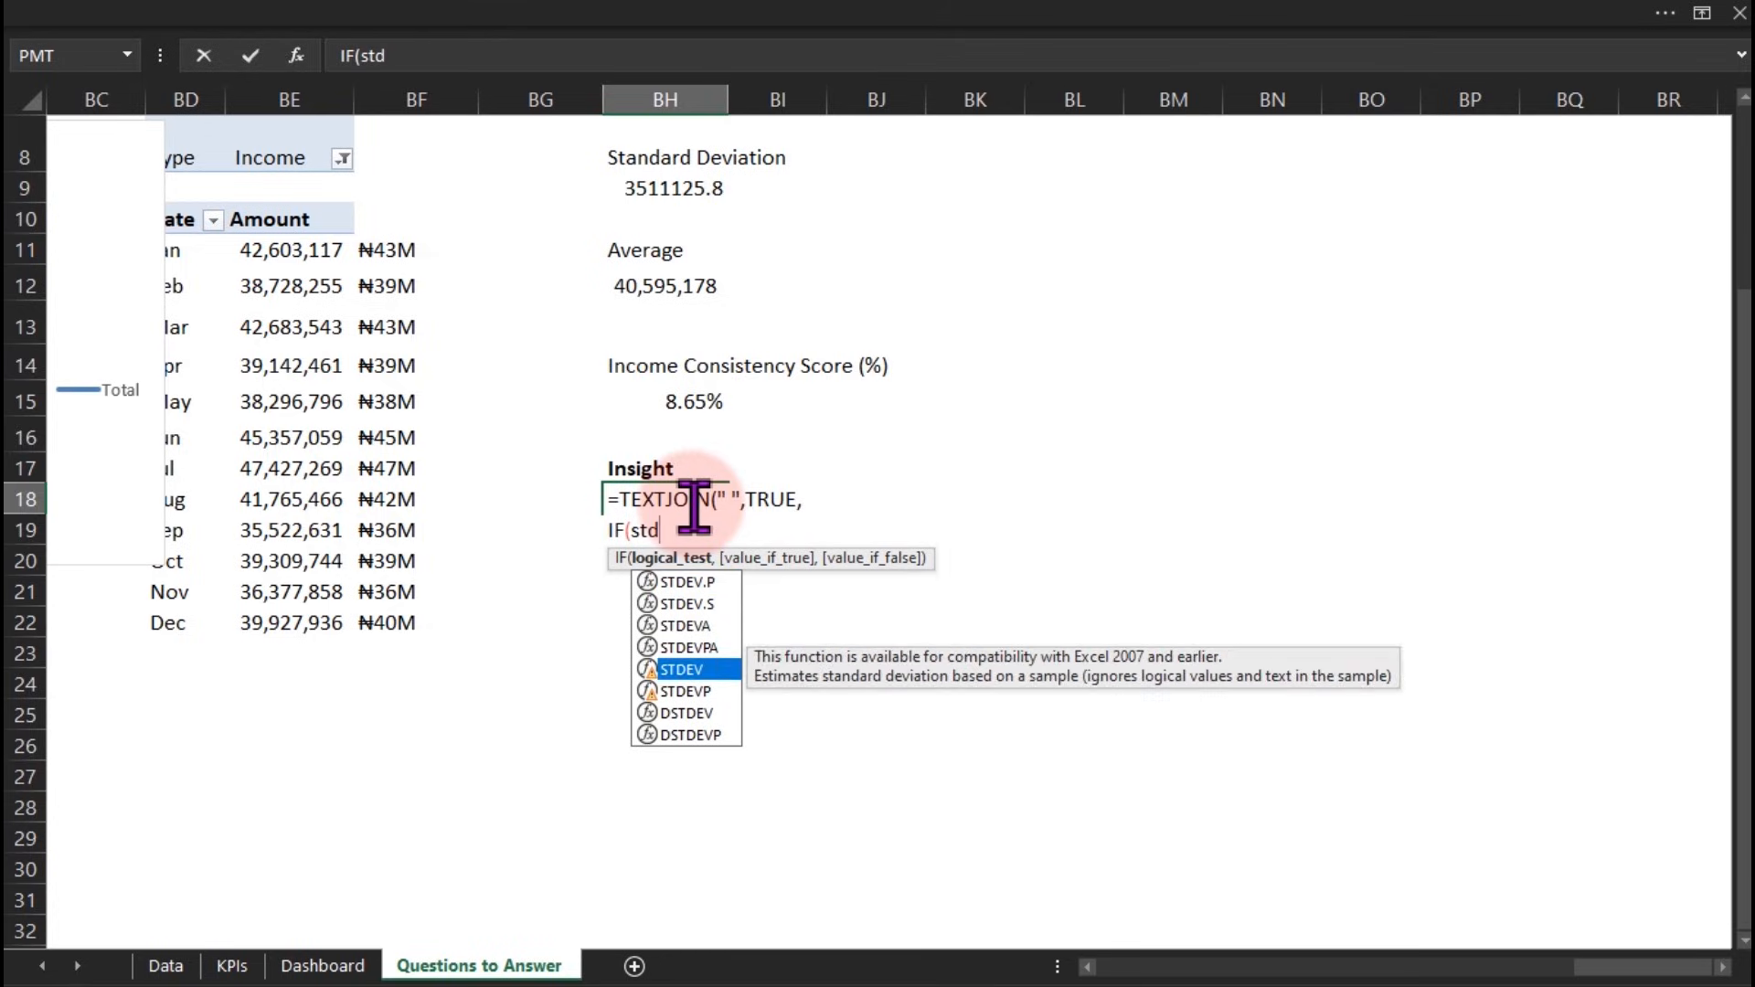
pyautogui.press('Tab')
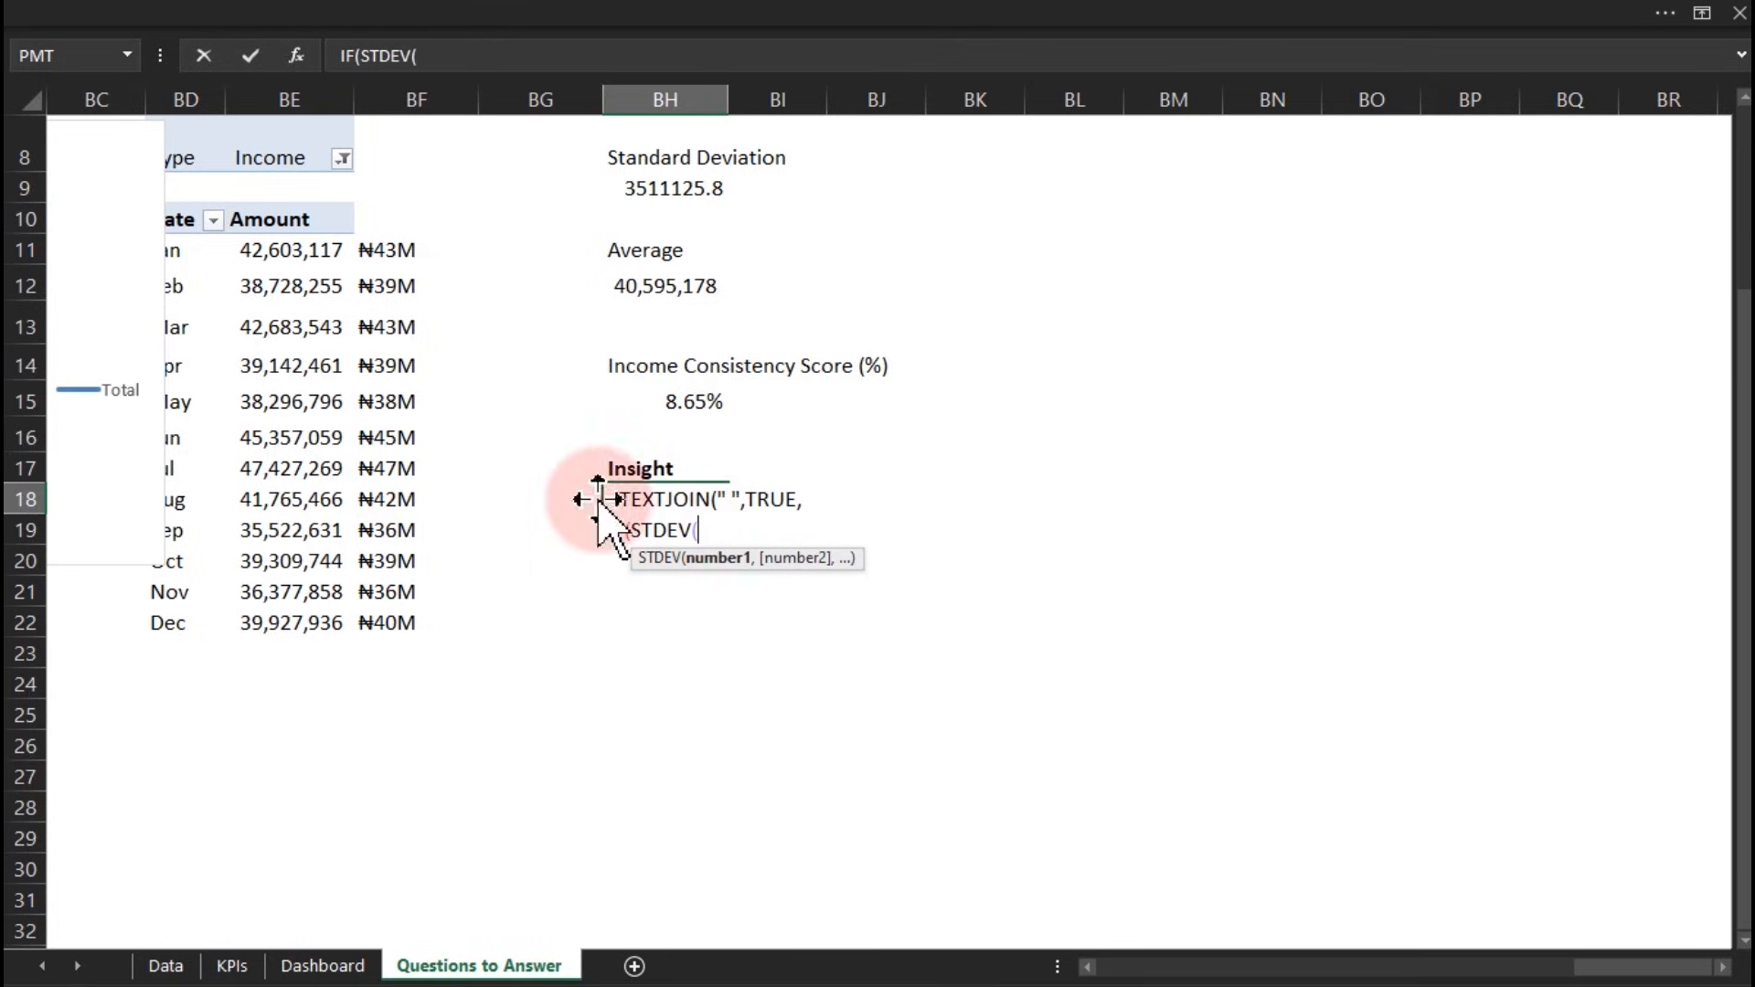
pyautogui.click(285, 253)
pyautogui.moveTo(284, 253); pyautogui.dragTo(302, 613)
# Divide the standard deviation by AVERAGE(BE11:BE22) and complete the IF condition with <0.1
pyautogui.write(')/av')
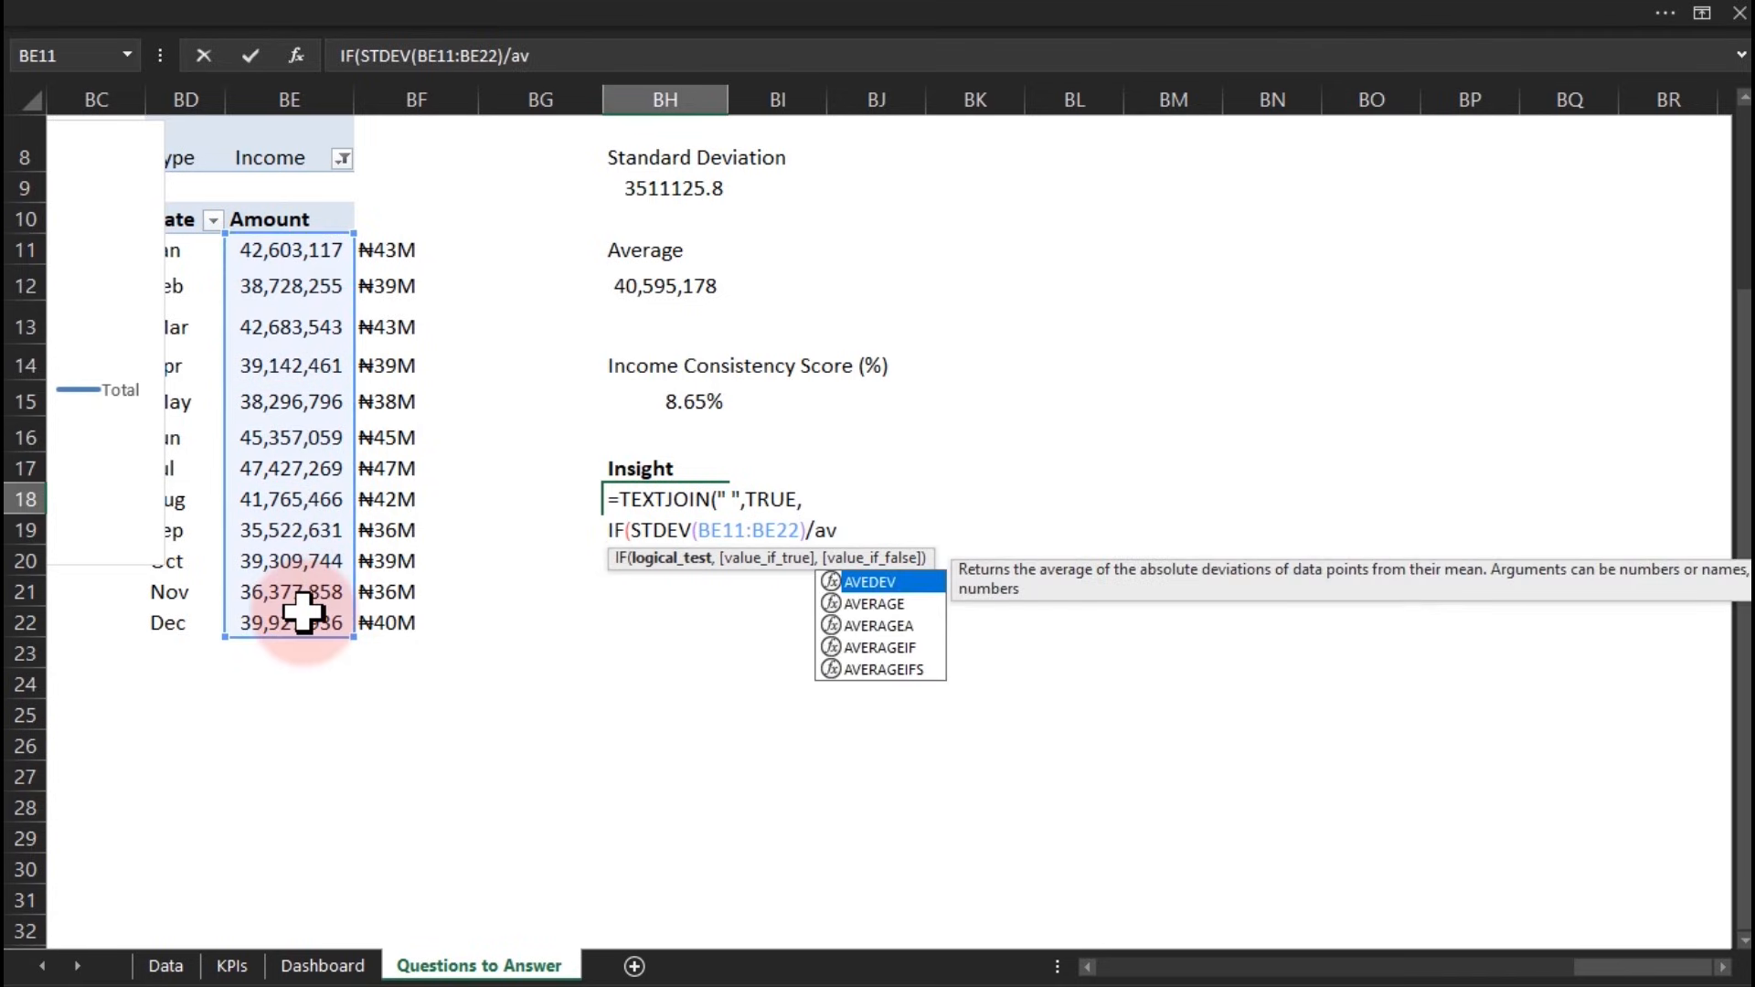
pyautogui.press('Down')
pyautogui.press('Tab')
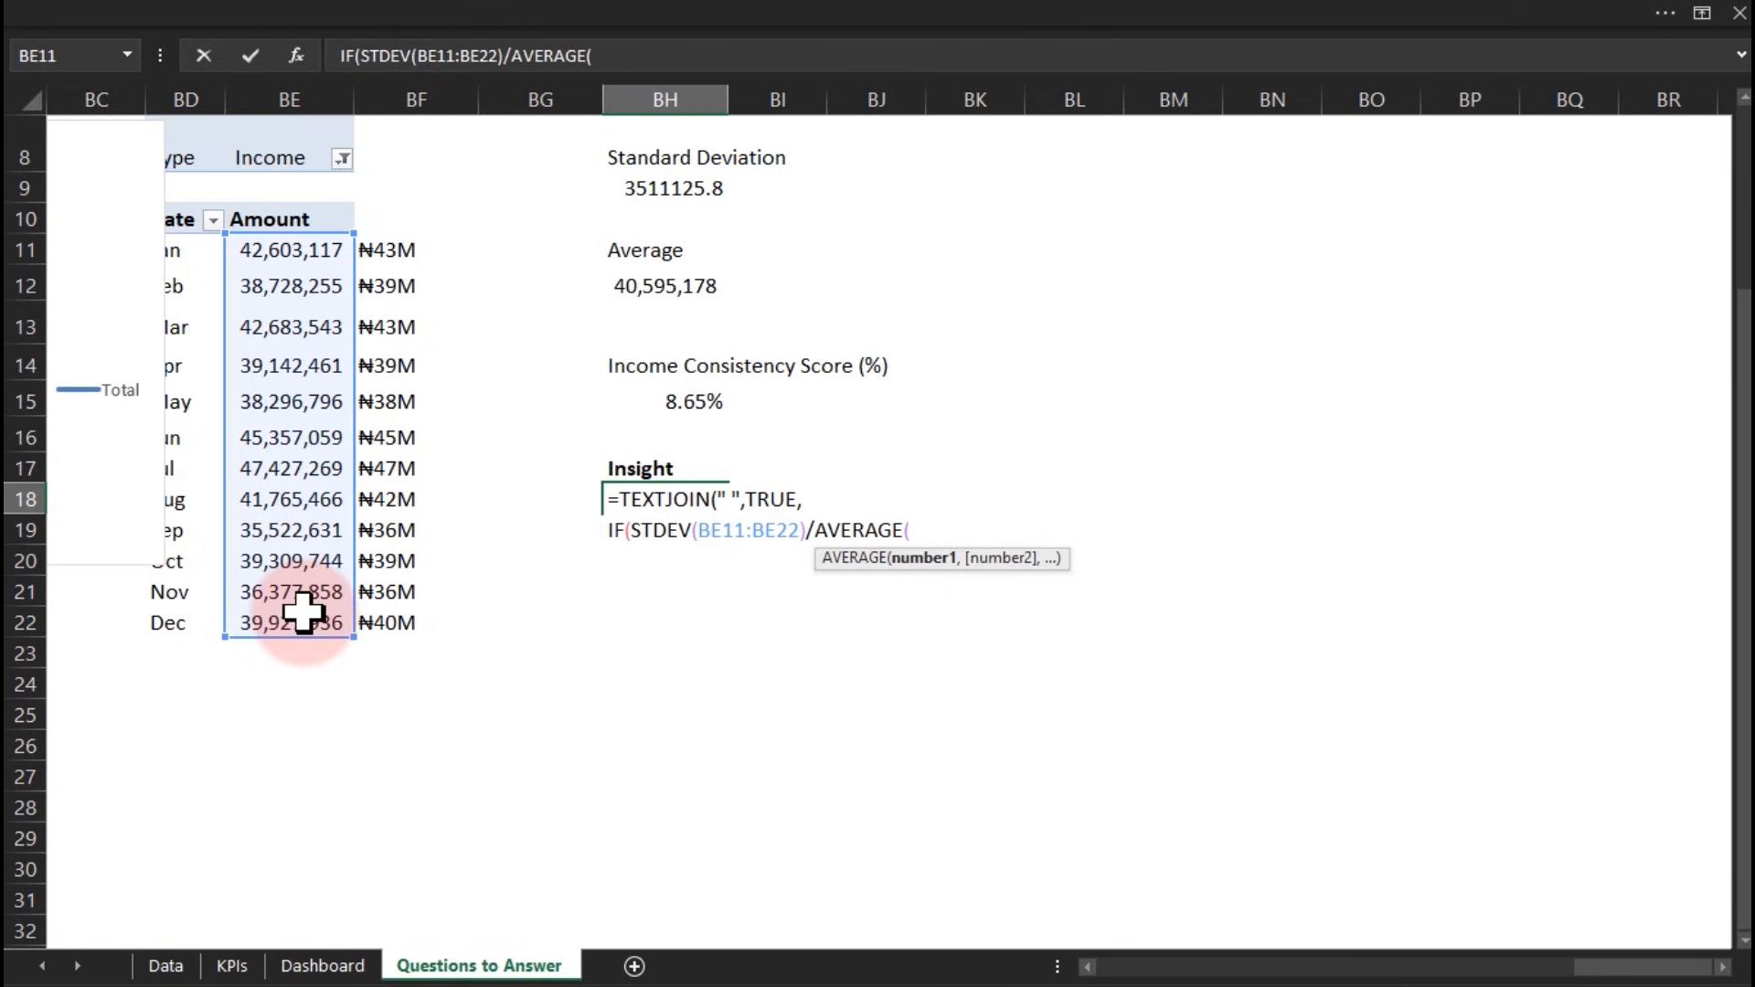
pyautogui.moveTo(293, 249); pyautogui.dragTo(294, 638)
pyautogui.write(')')
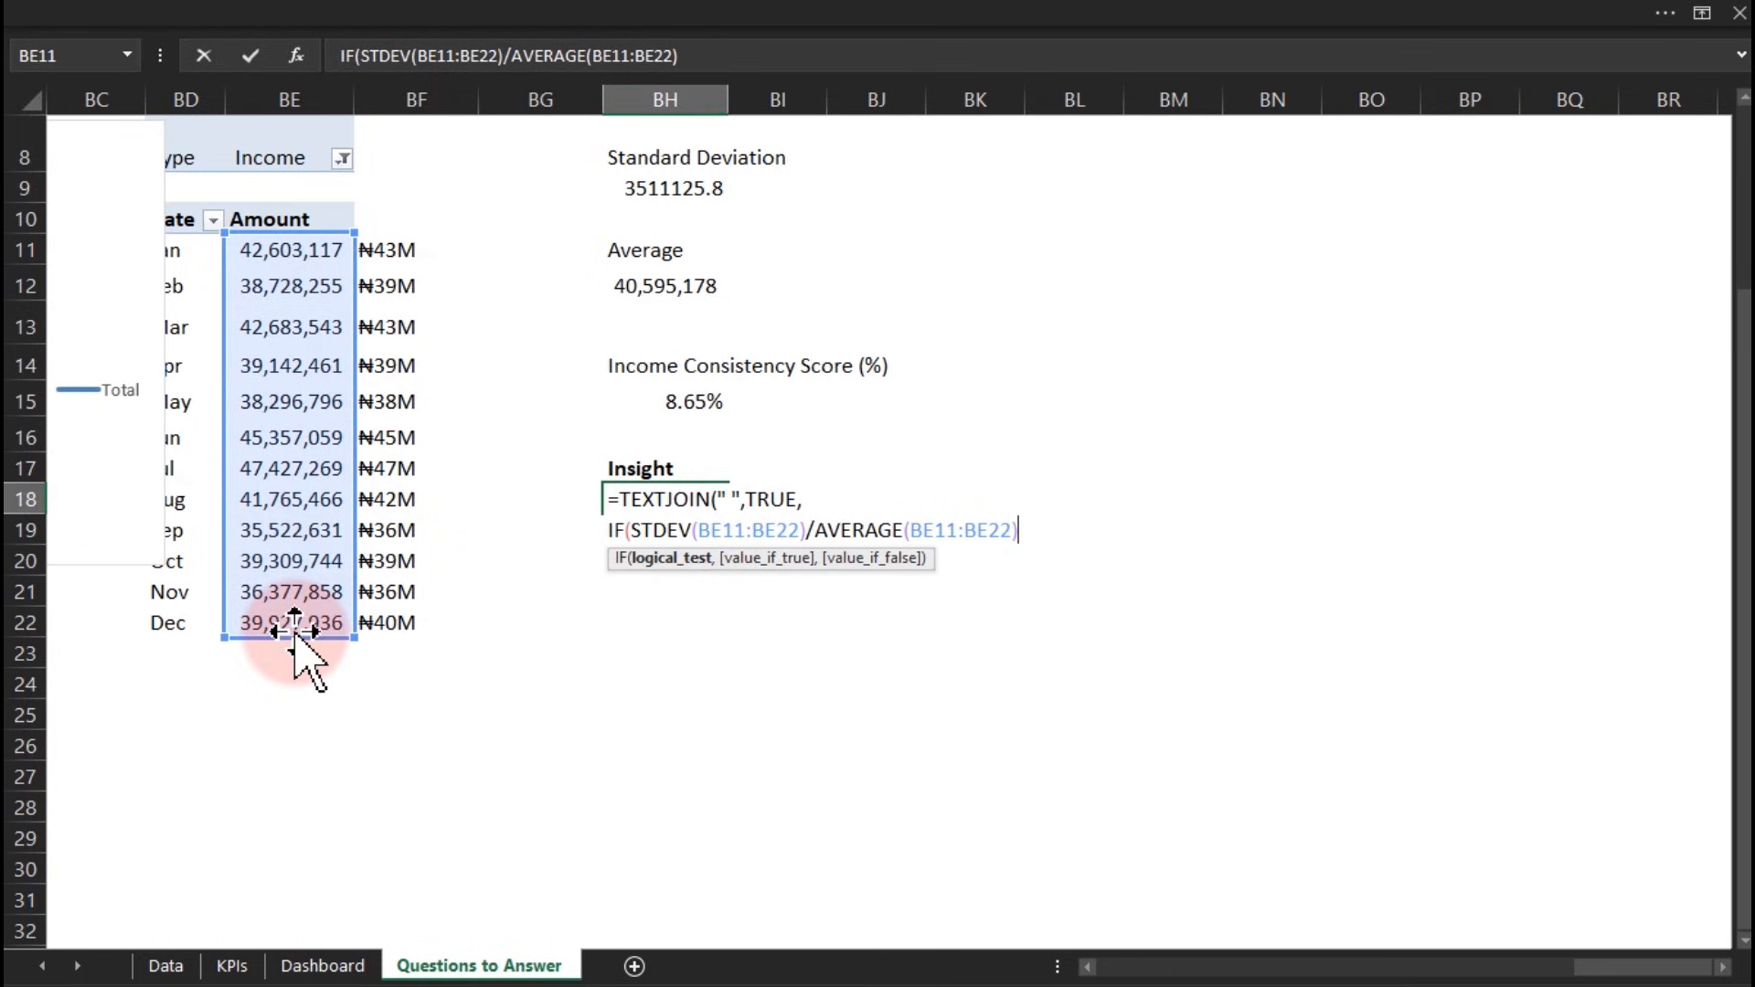
pyautogui.write('<0.1')
pyautogui.write(',')
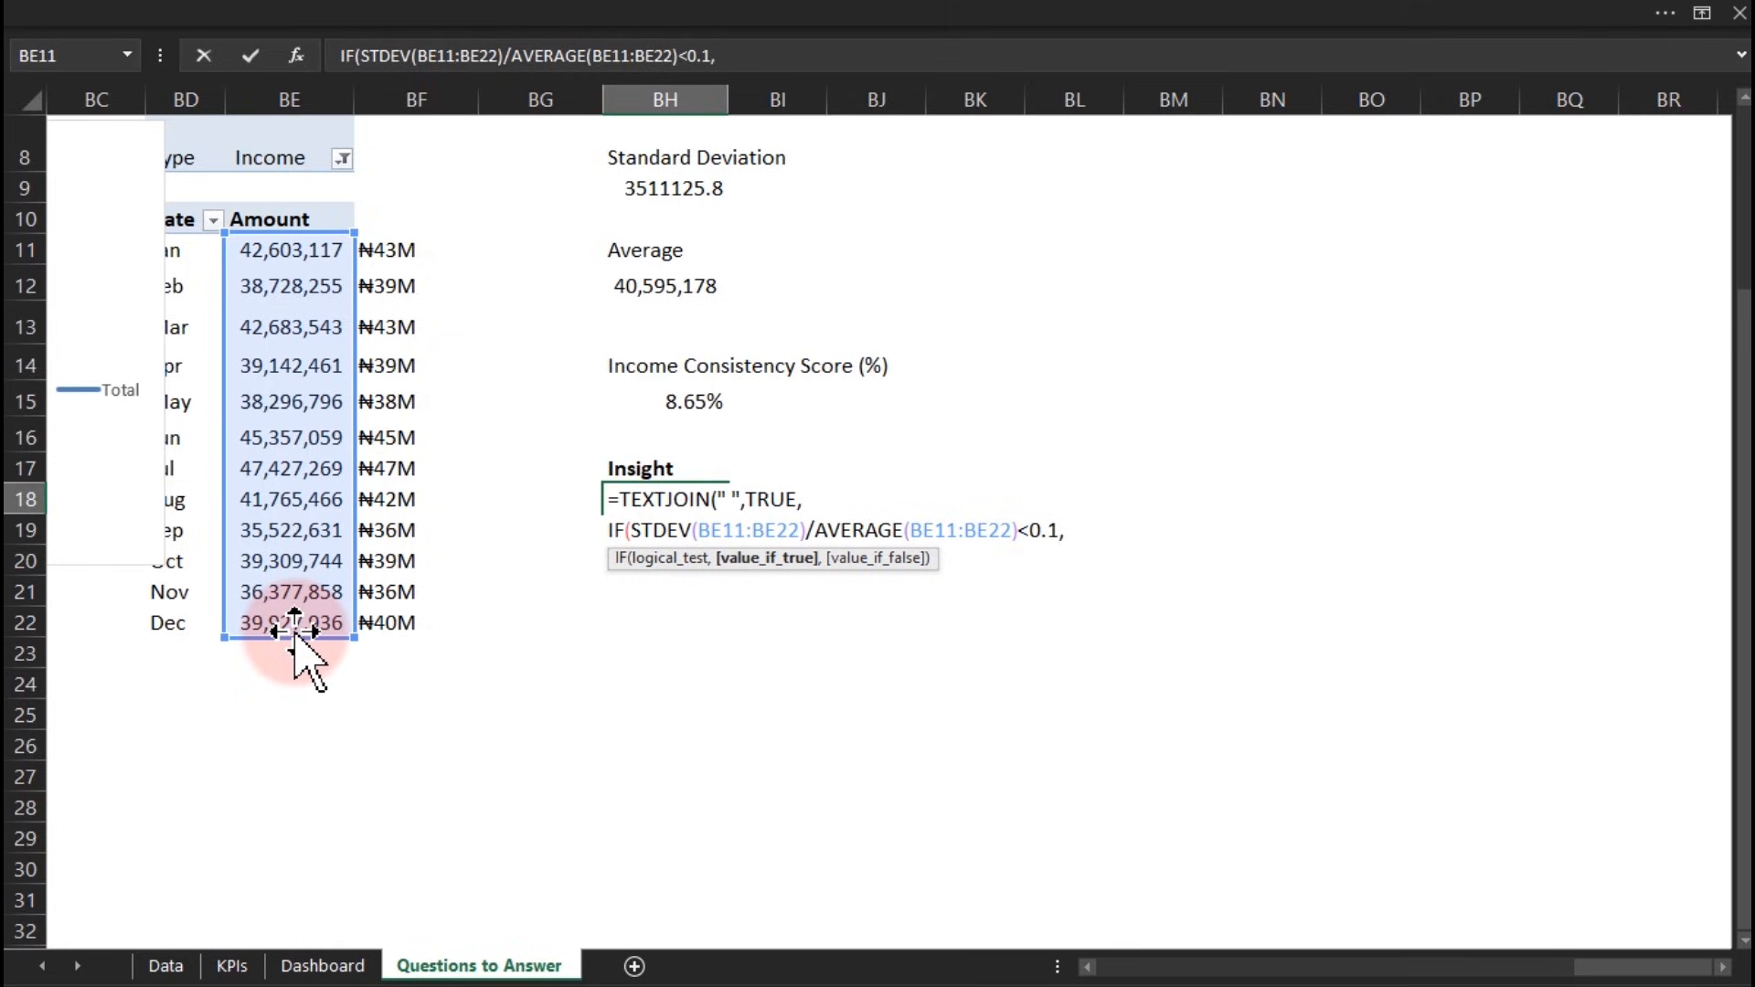
# Enter " high consistency" as the IF's true result and break to a new formula line
pyautogui.write('" high consist')
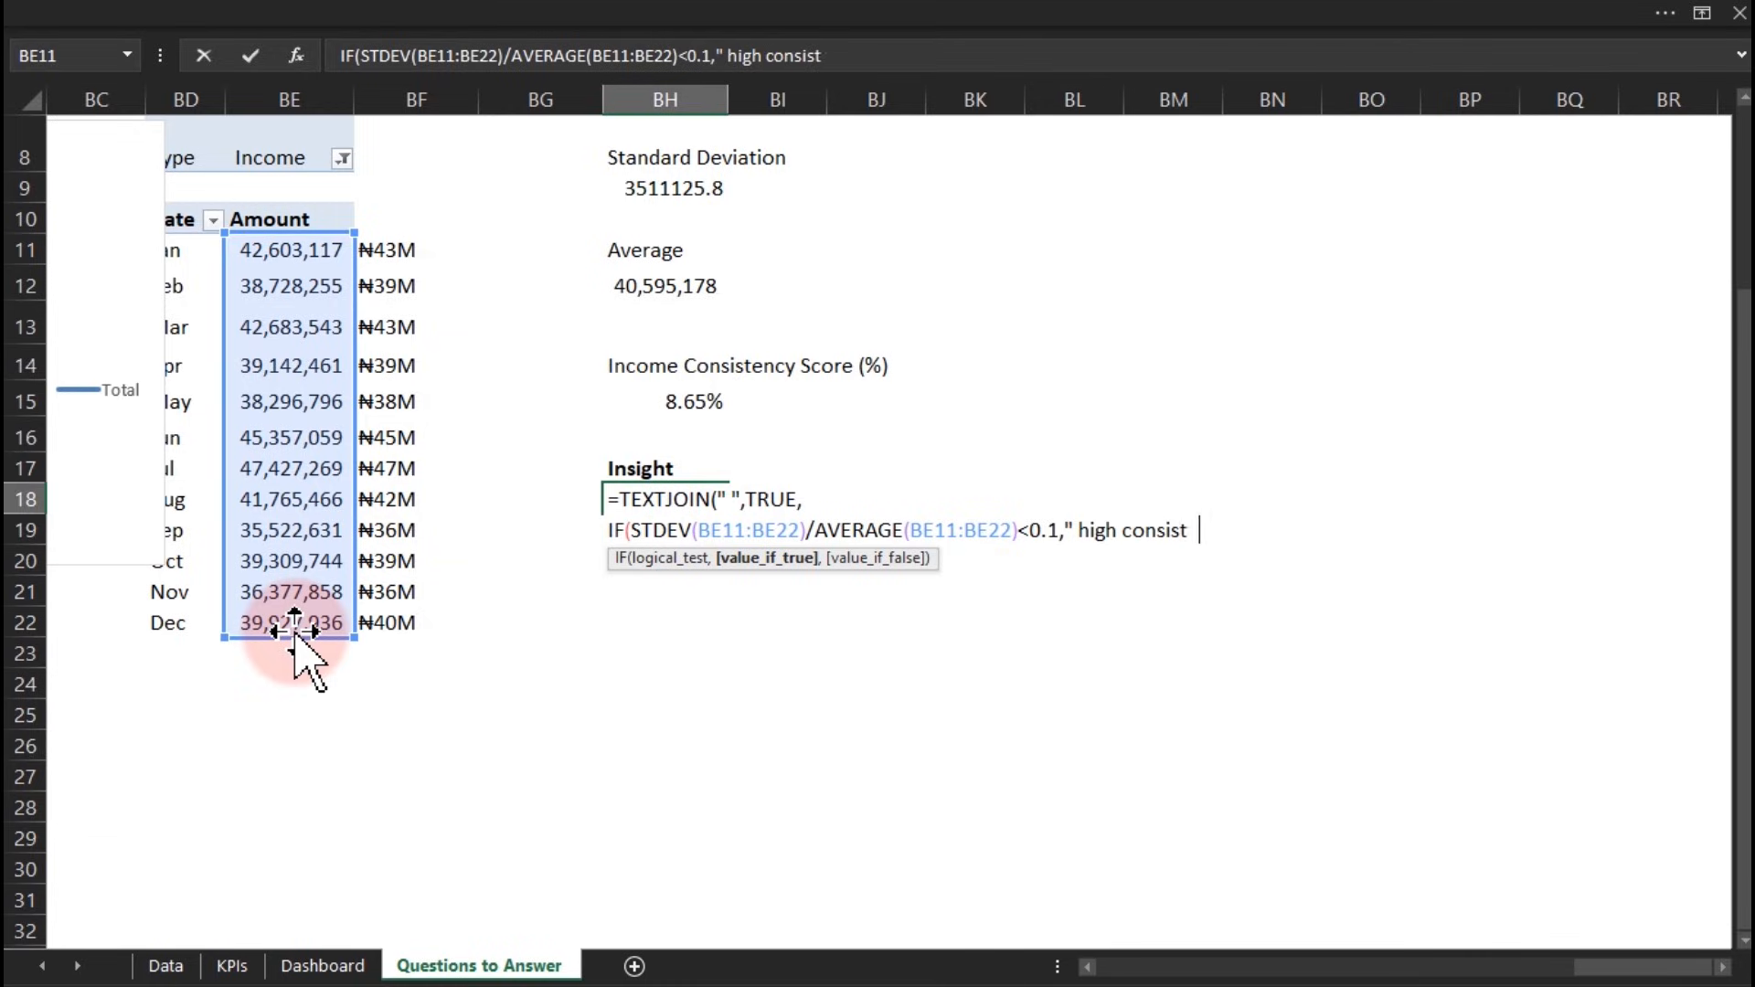
pyautogui.write('ency",')
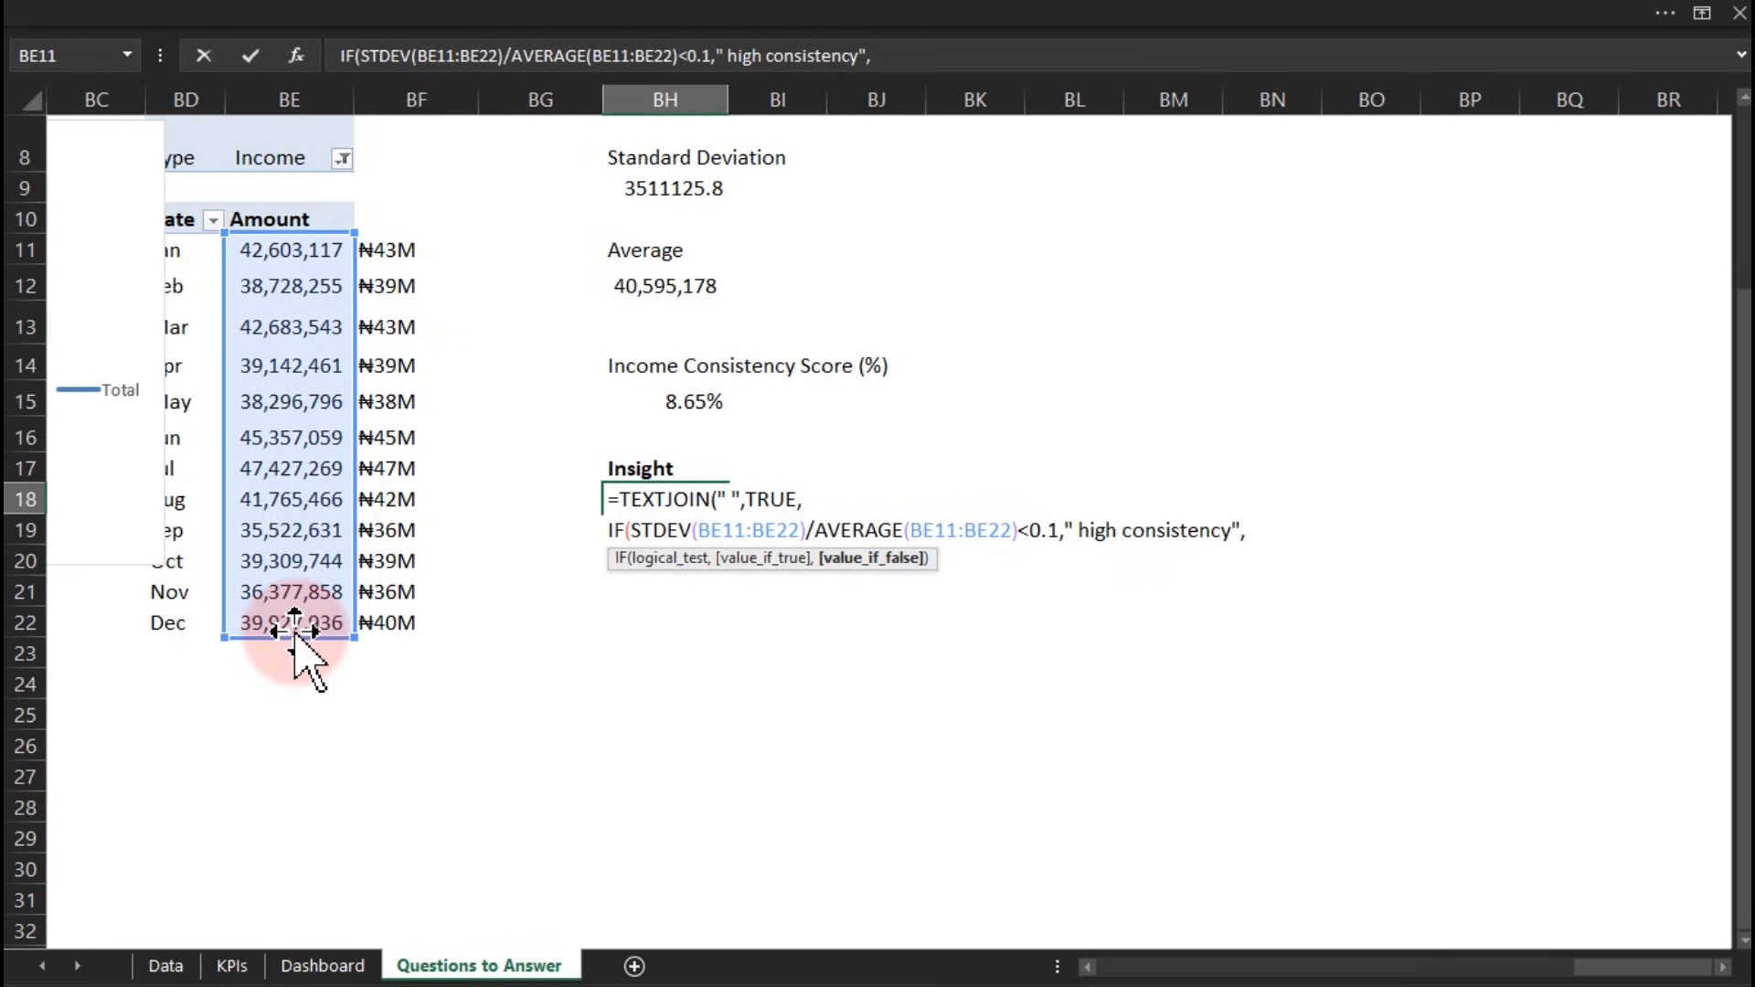
pyautogui.hotkey('alt', 'Return')
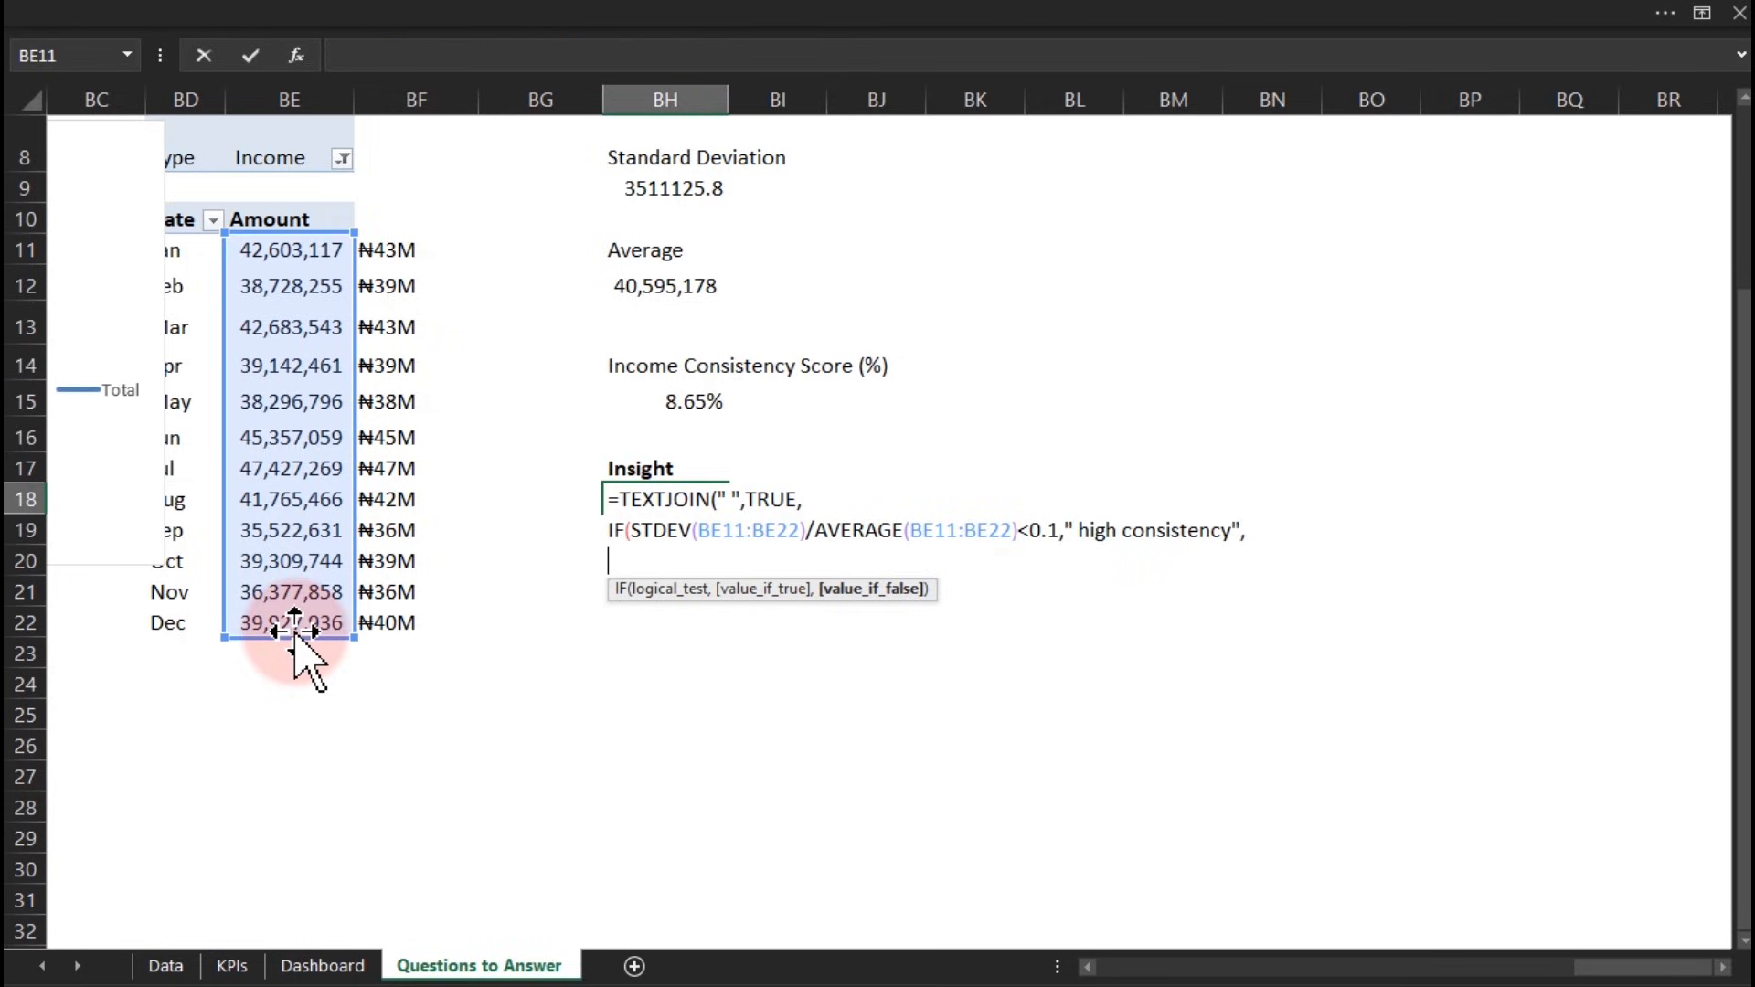
pyautogui.write('IF(')
pyautogui.press('BackSpace')
pyautogui.press('BackSpace')
pyautogui.press('BackSpace')
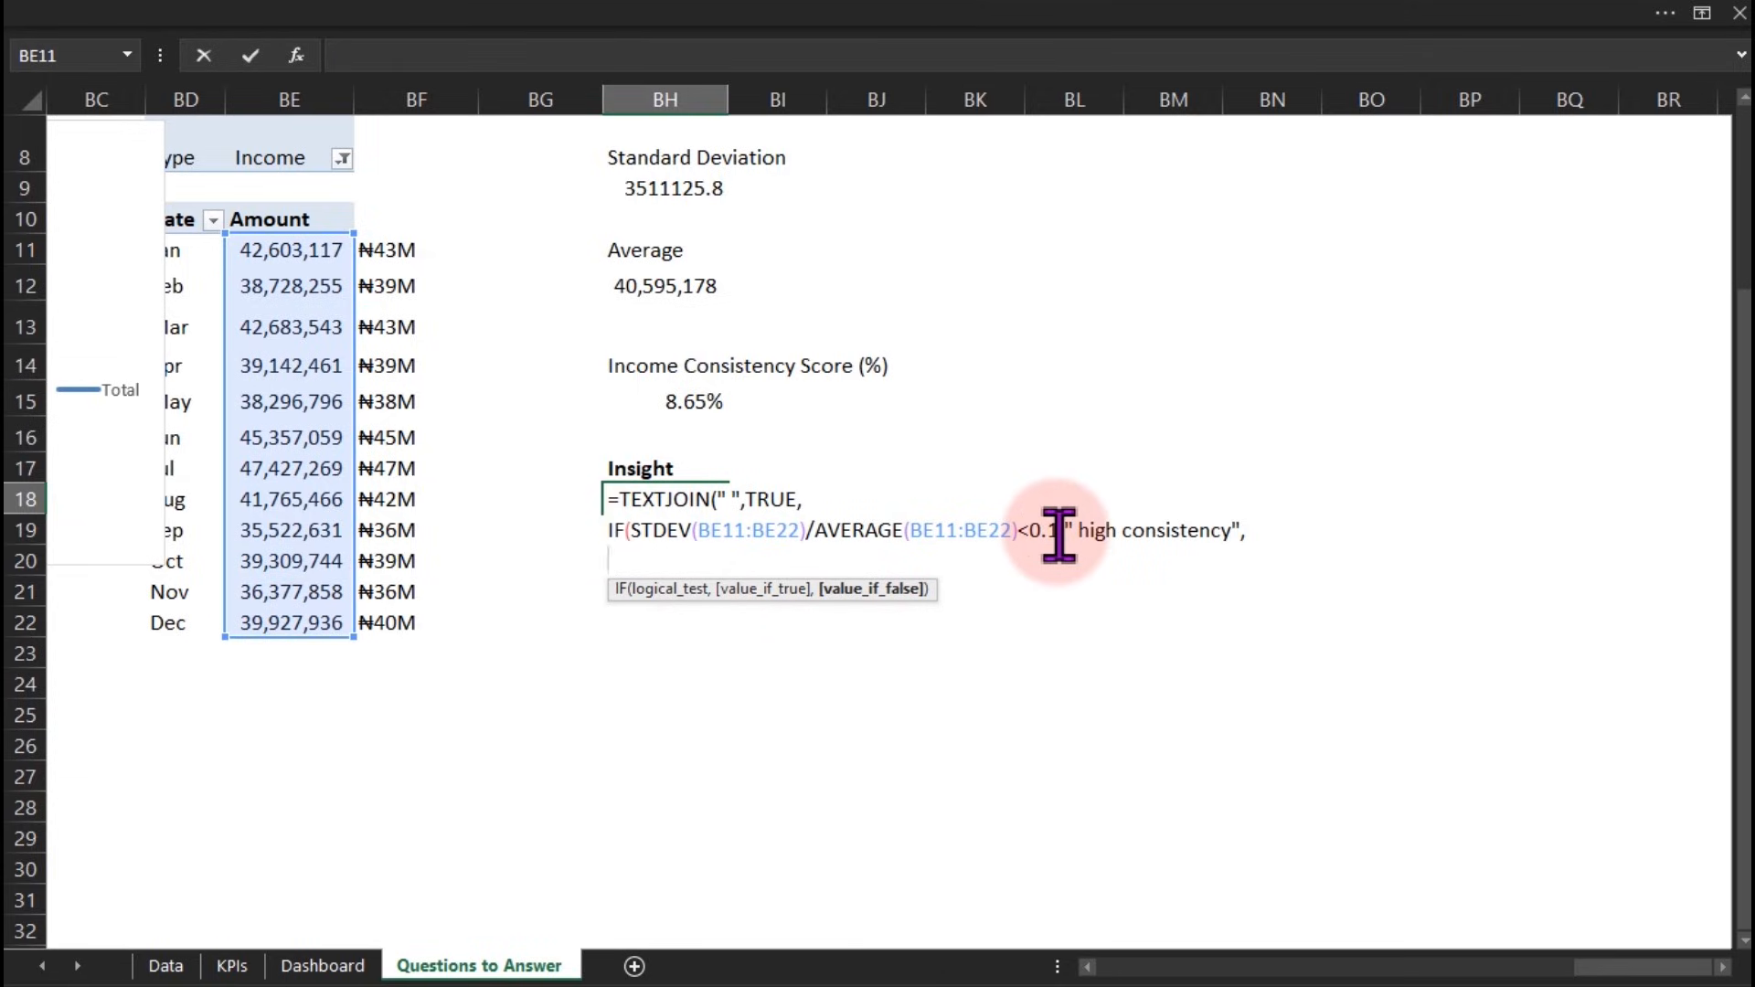
# Duplicate the whole high consistency IF line onto the formula line below it
pyautogui.moveTo(1058, 532); pyautogui.dragTo(610, 538)
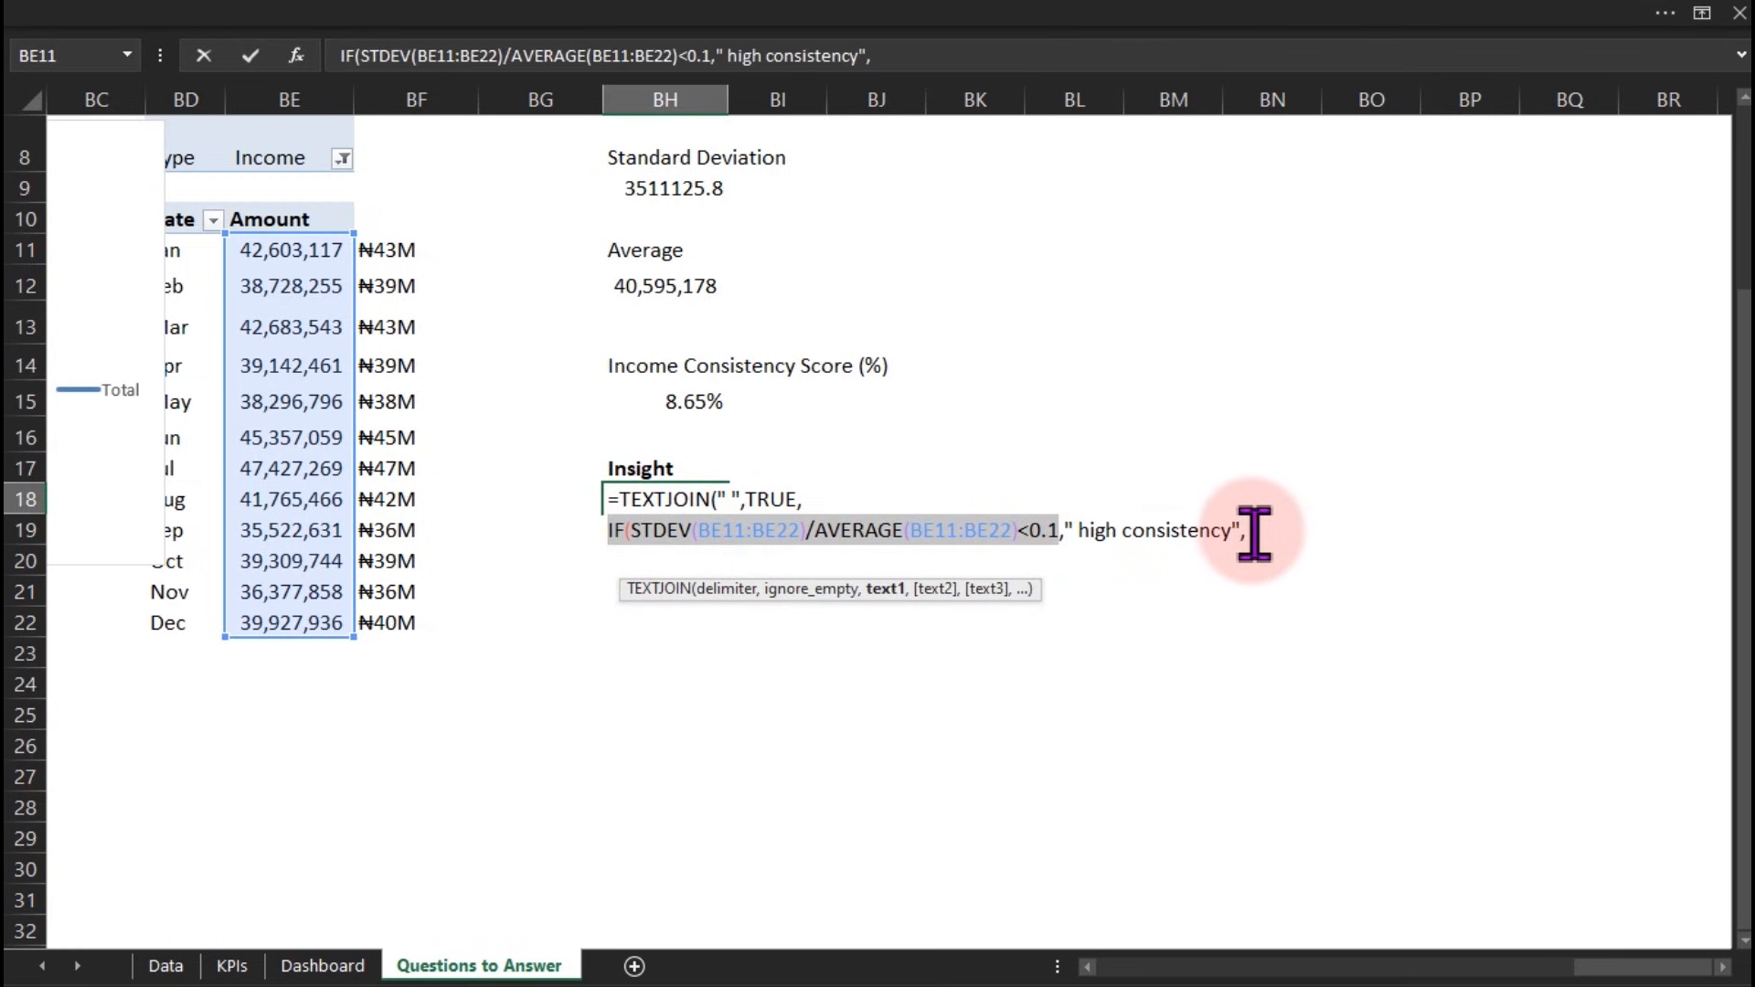
pyautogui.moveTo(1256, 533); pyautogui.dragTo(601, 523)
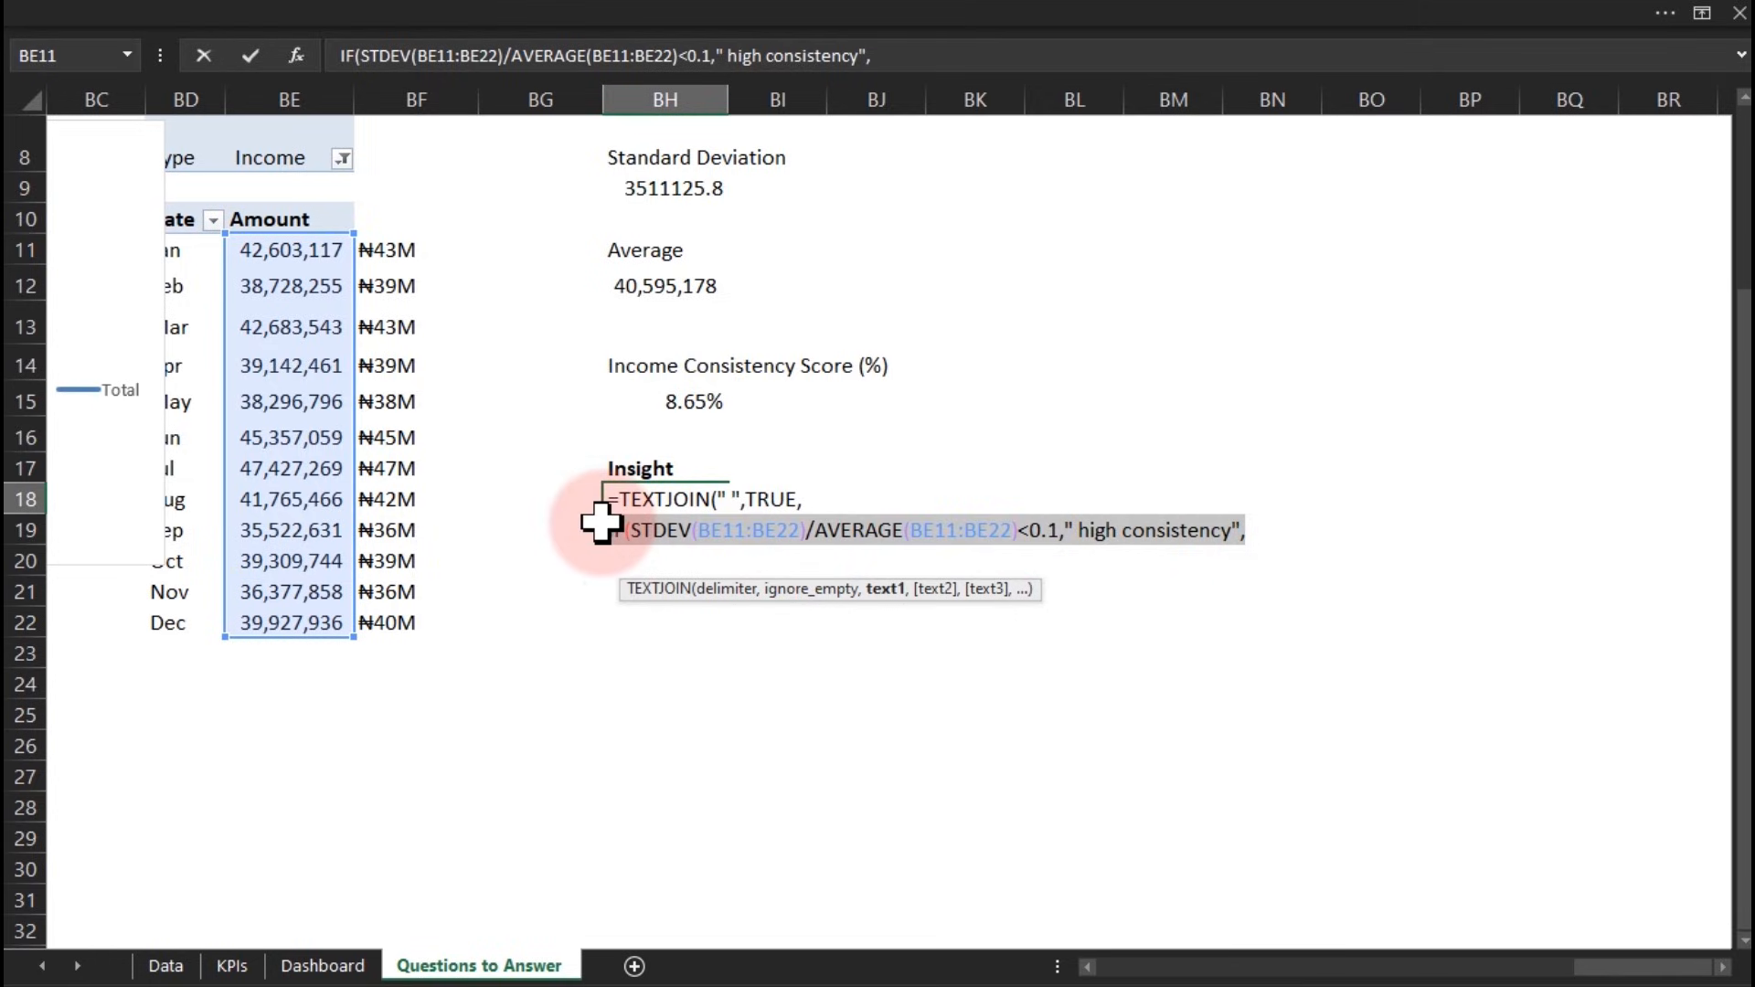
pyautogui.click(1260, 535)
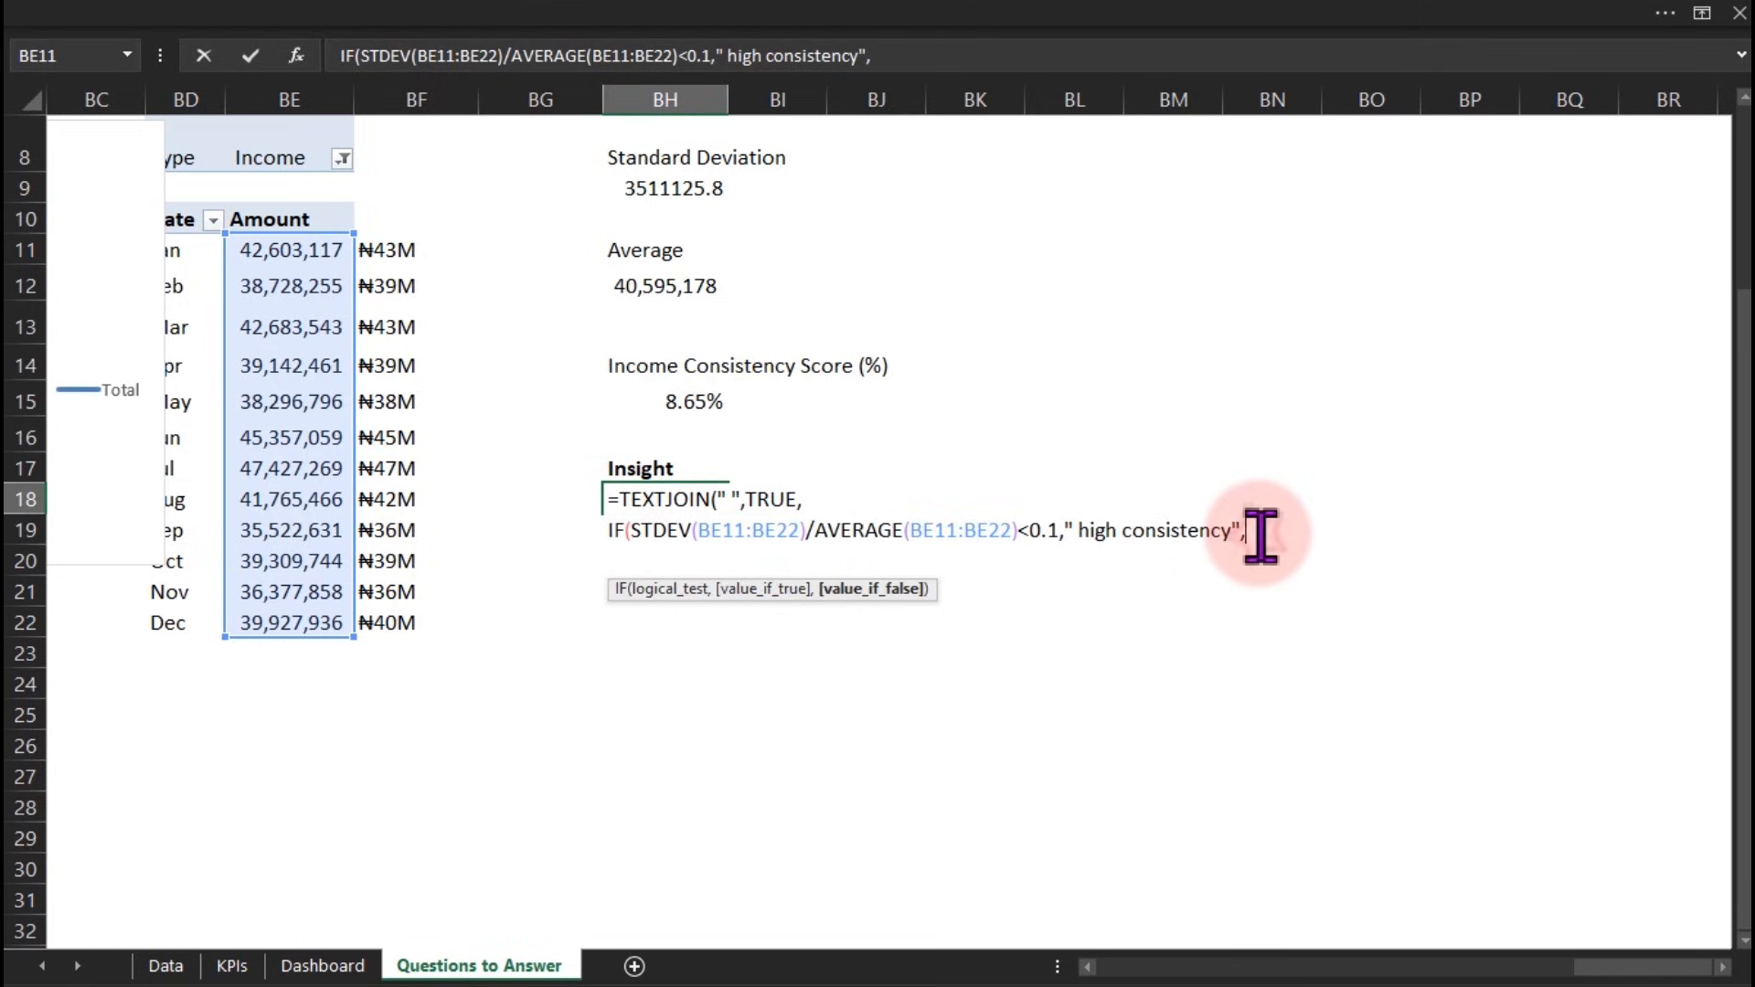
pyautogui.hotkey('alt', 'Return')
pyautogui.hotkey('ctrl', 'v')
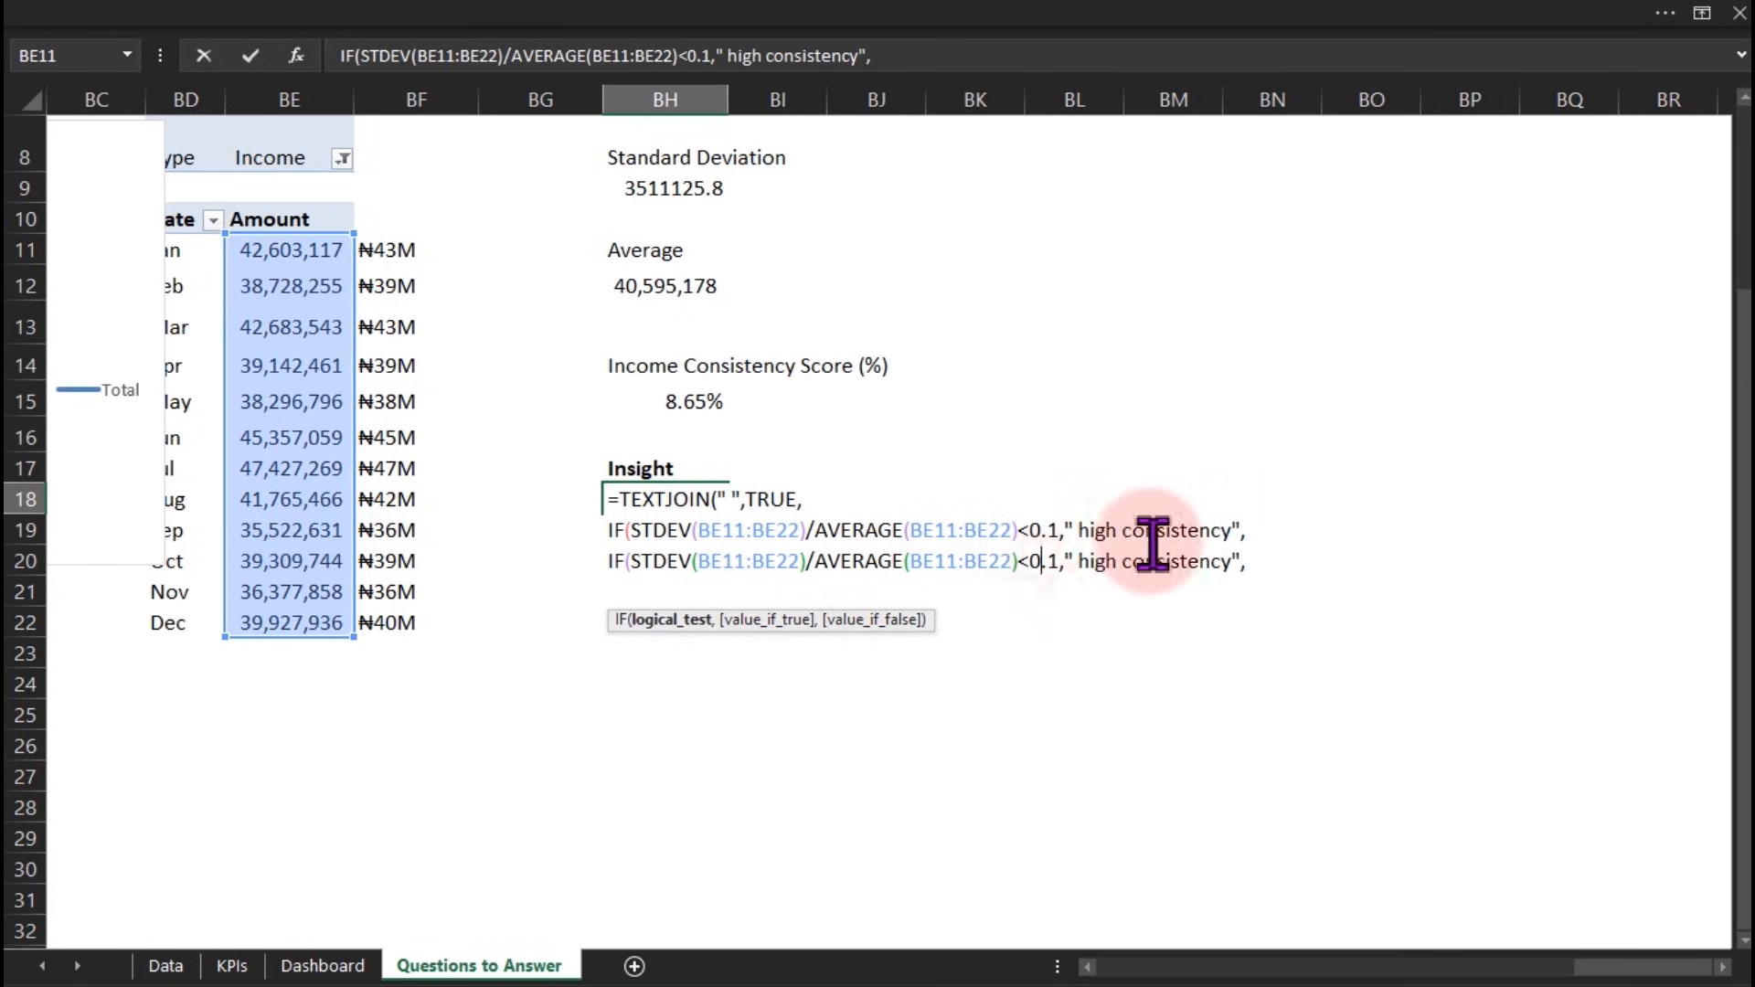
# Change the duplicated IF line's threshold to 0.25 and its result text to " Moderate consistency"
pyautogui.click(1056, 561)
pyautogui.press('BackSpace')
pyautogui.write('25')
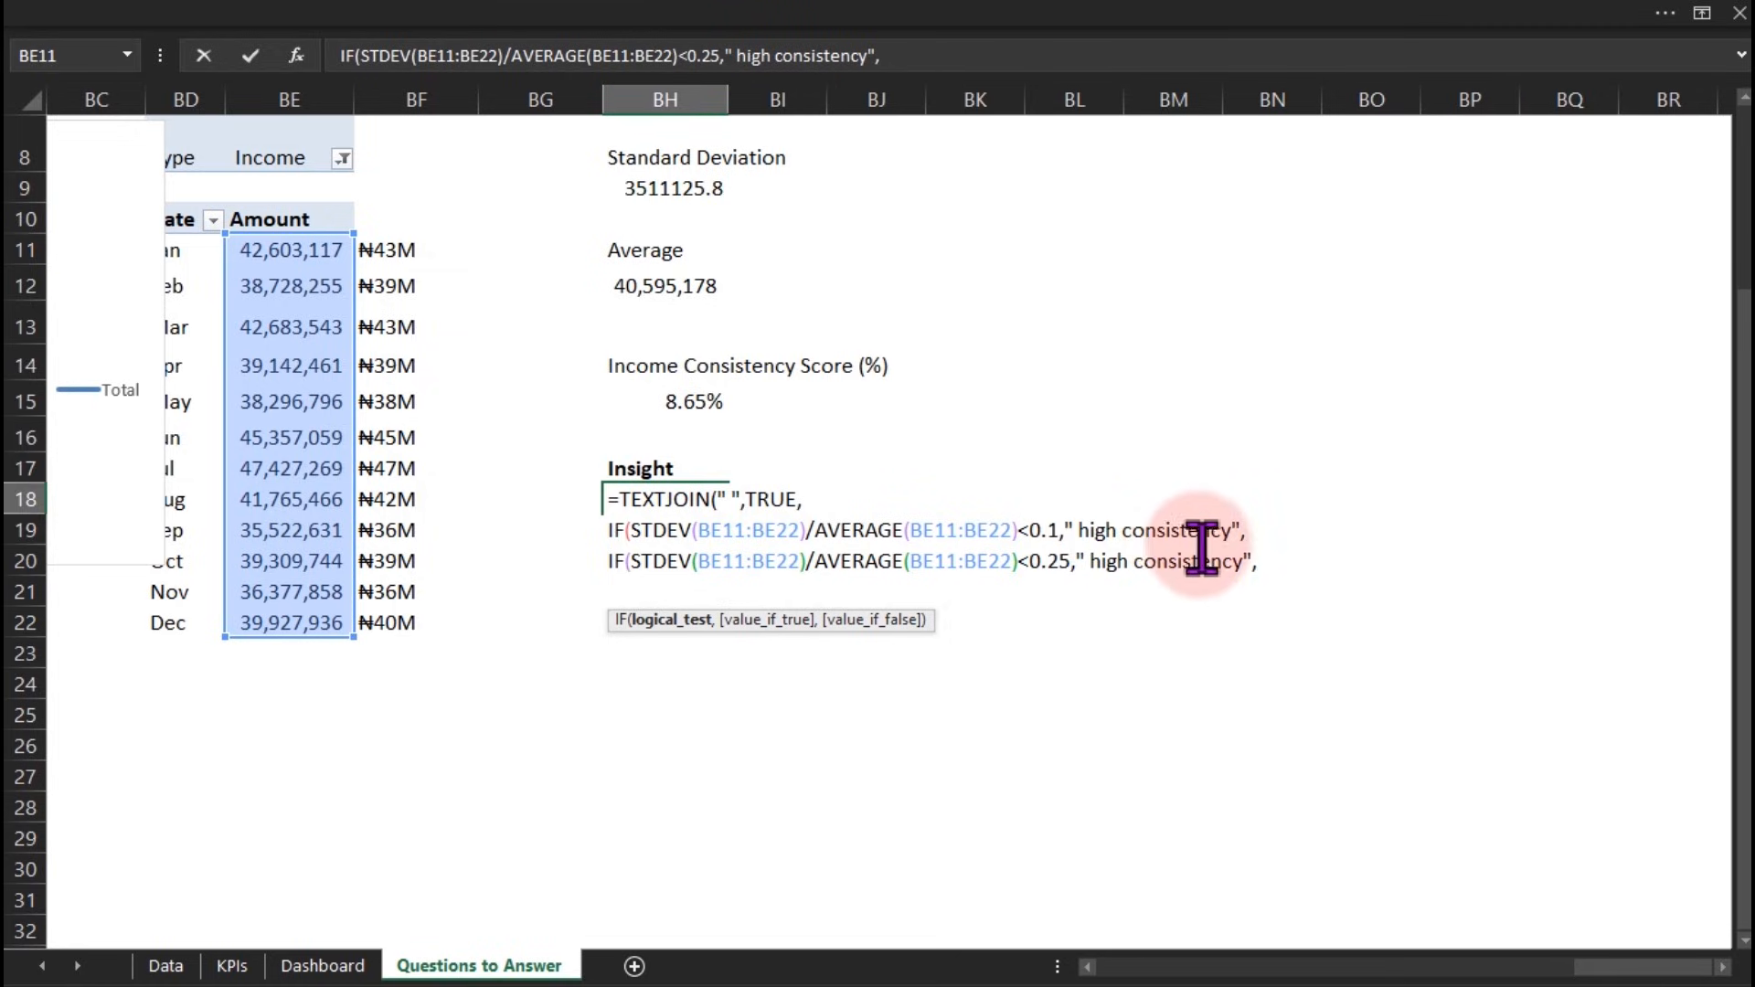
pyautogui.moveTo(1091, 562); pyautogui.dragTo(1116, 561)
pyautogui.write('M')
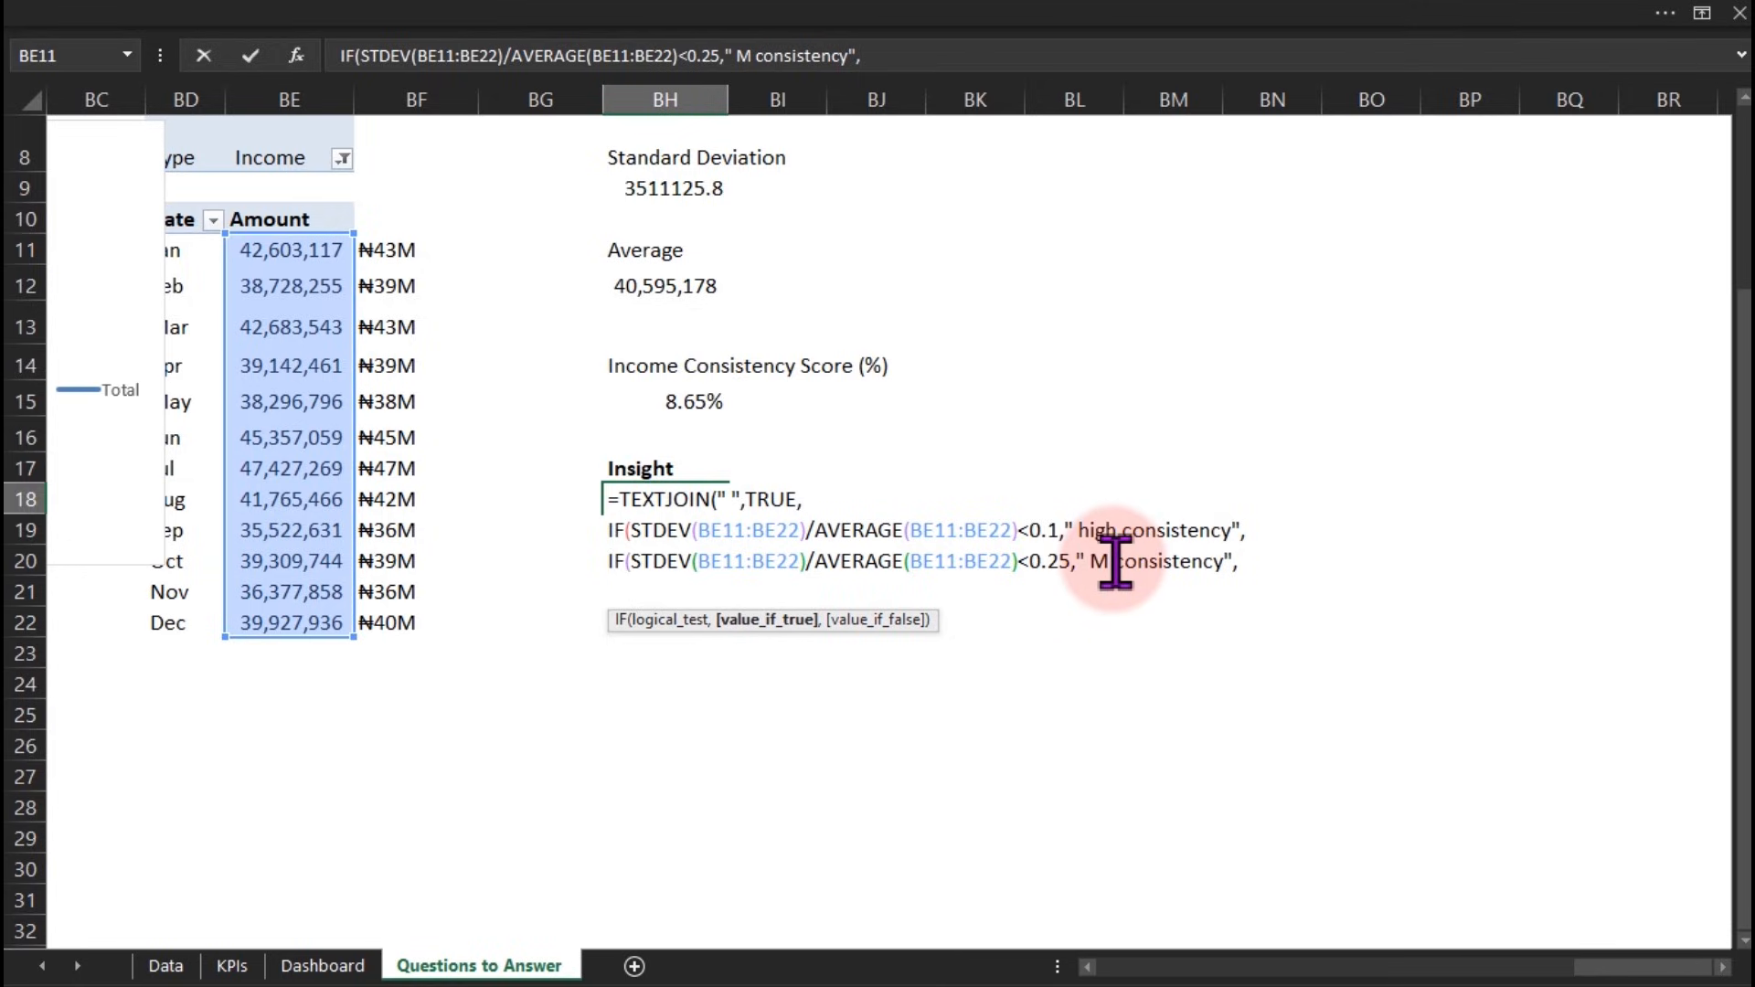
pyautogui.write('od')
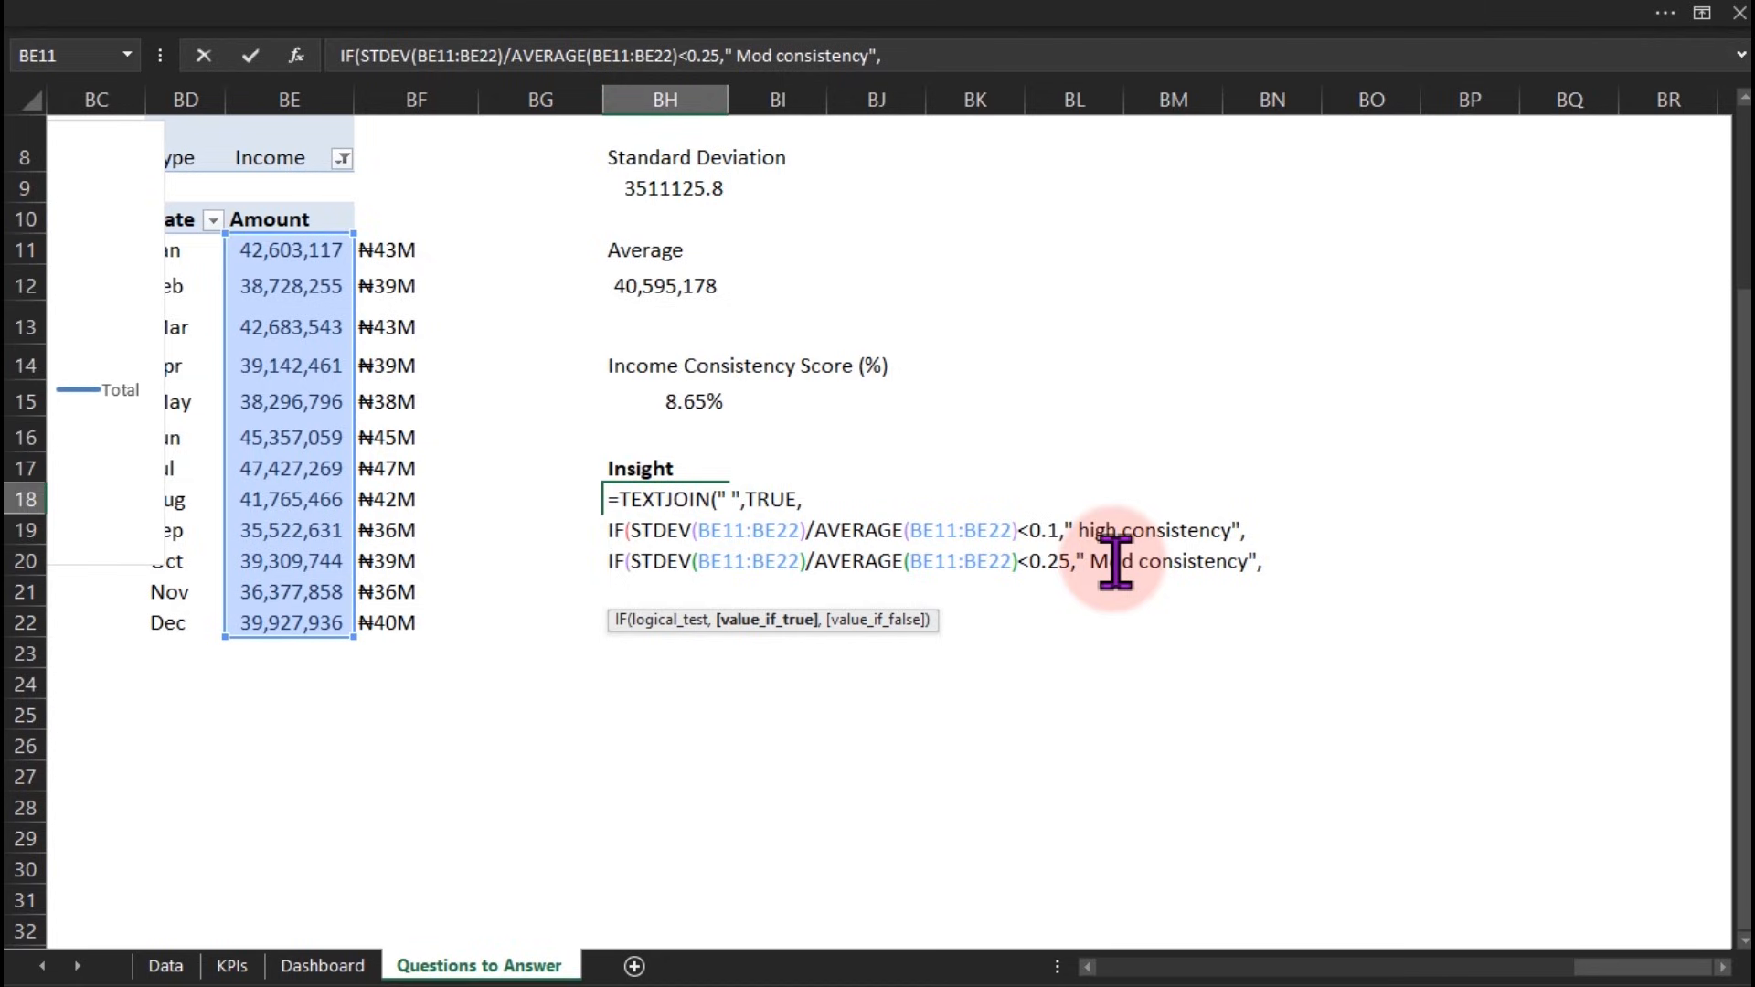
pyautogui.write('erate')
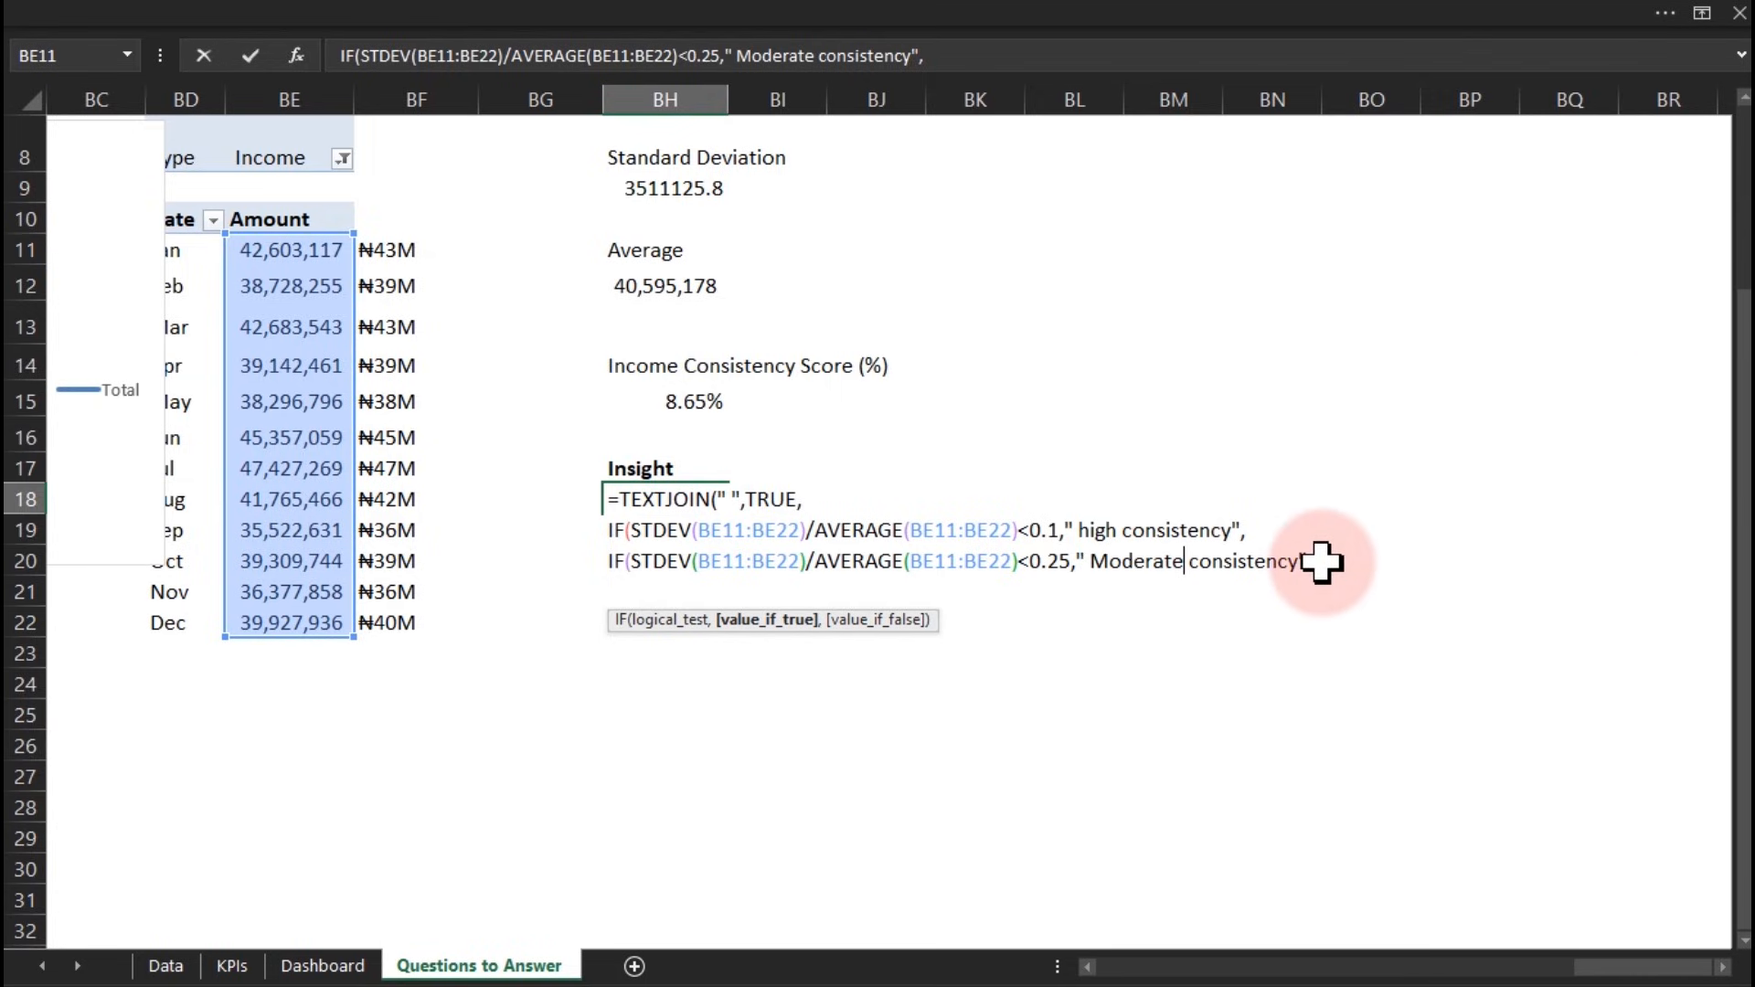
pyautogui.press('Return')
pyautogui.click(941, 633)
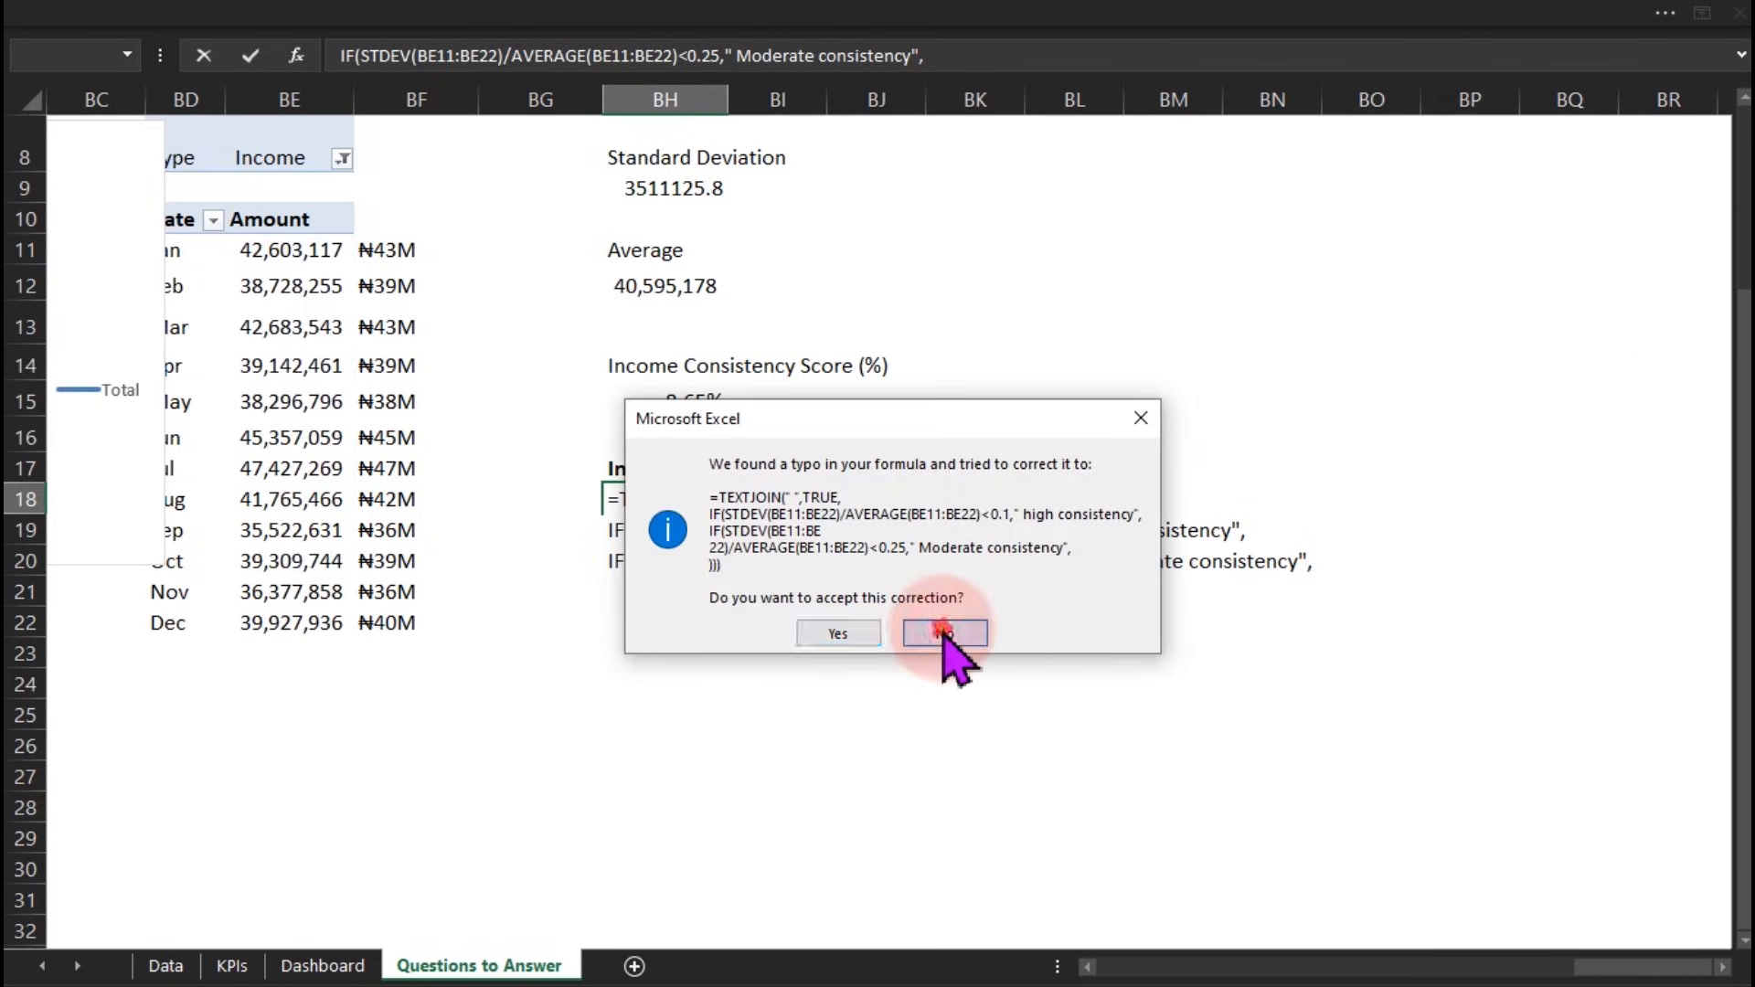
pyautogui.click(918, 583)
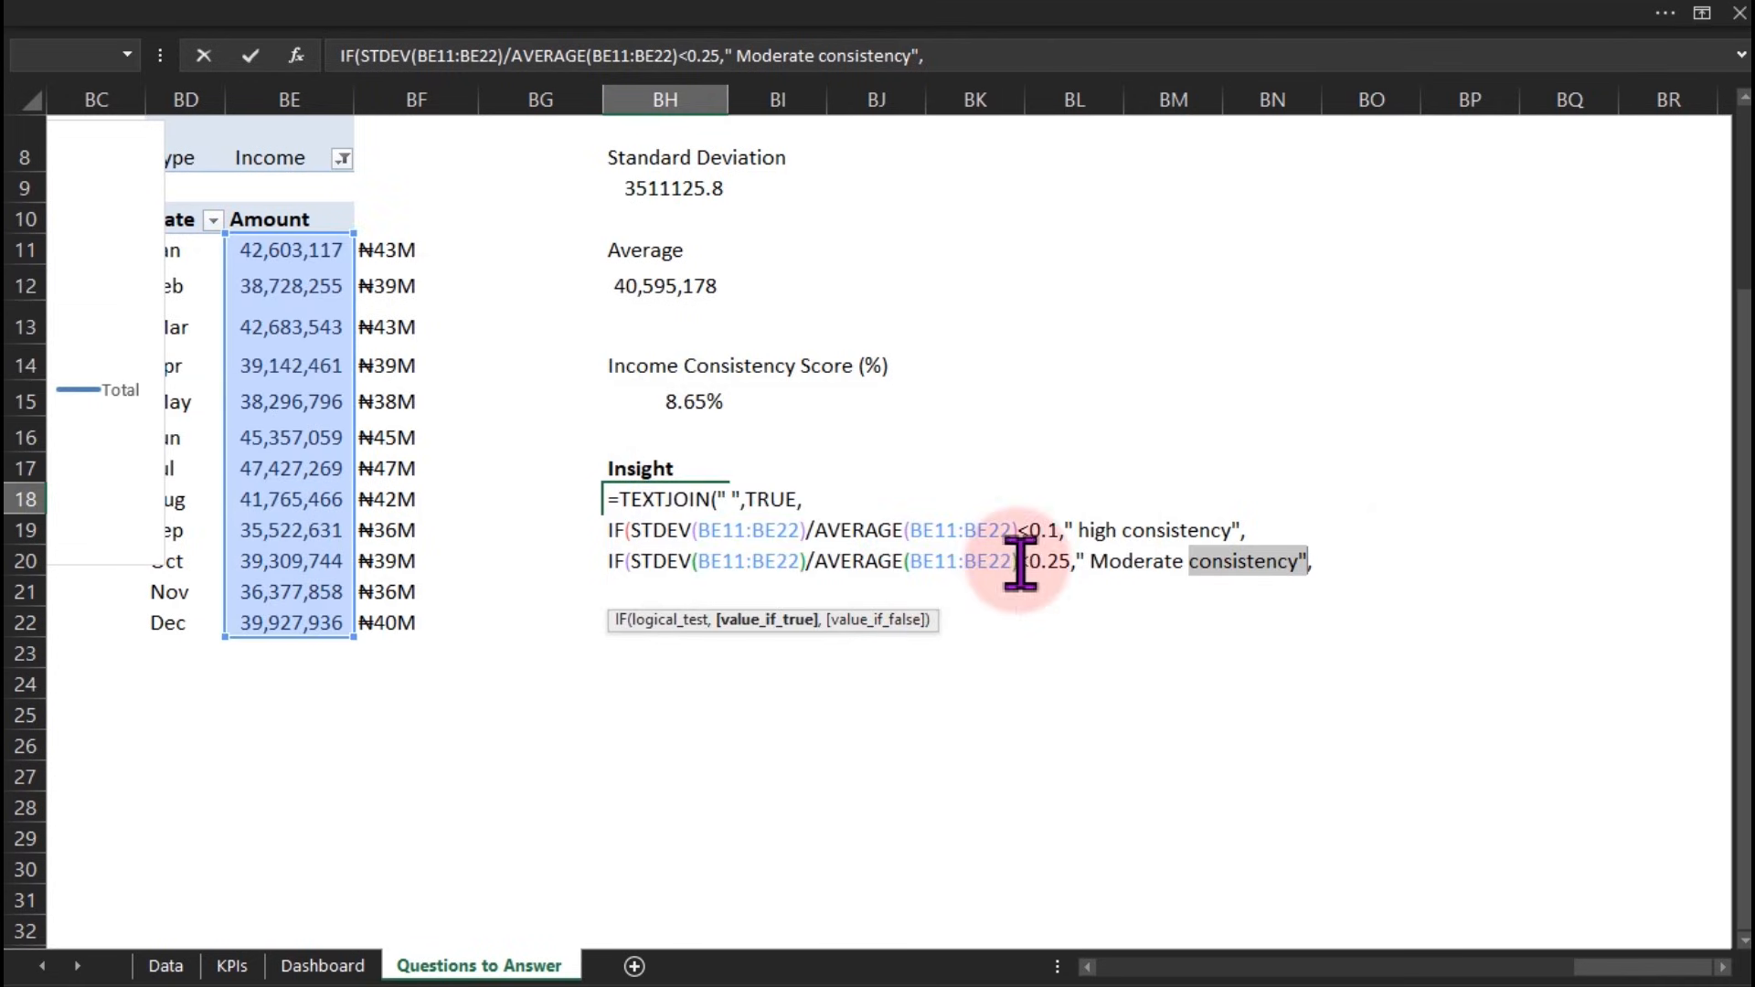
# Add a comma after "Moderate consistency" inside the quoted text and start a new line at the end of the formula
pyautogui.click(1312, 560)
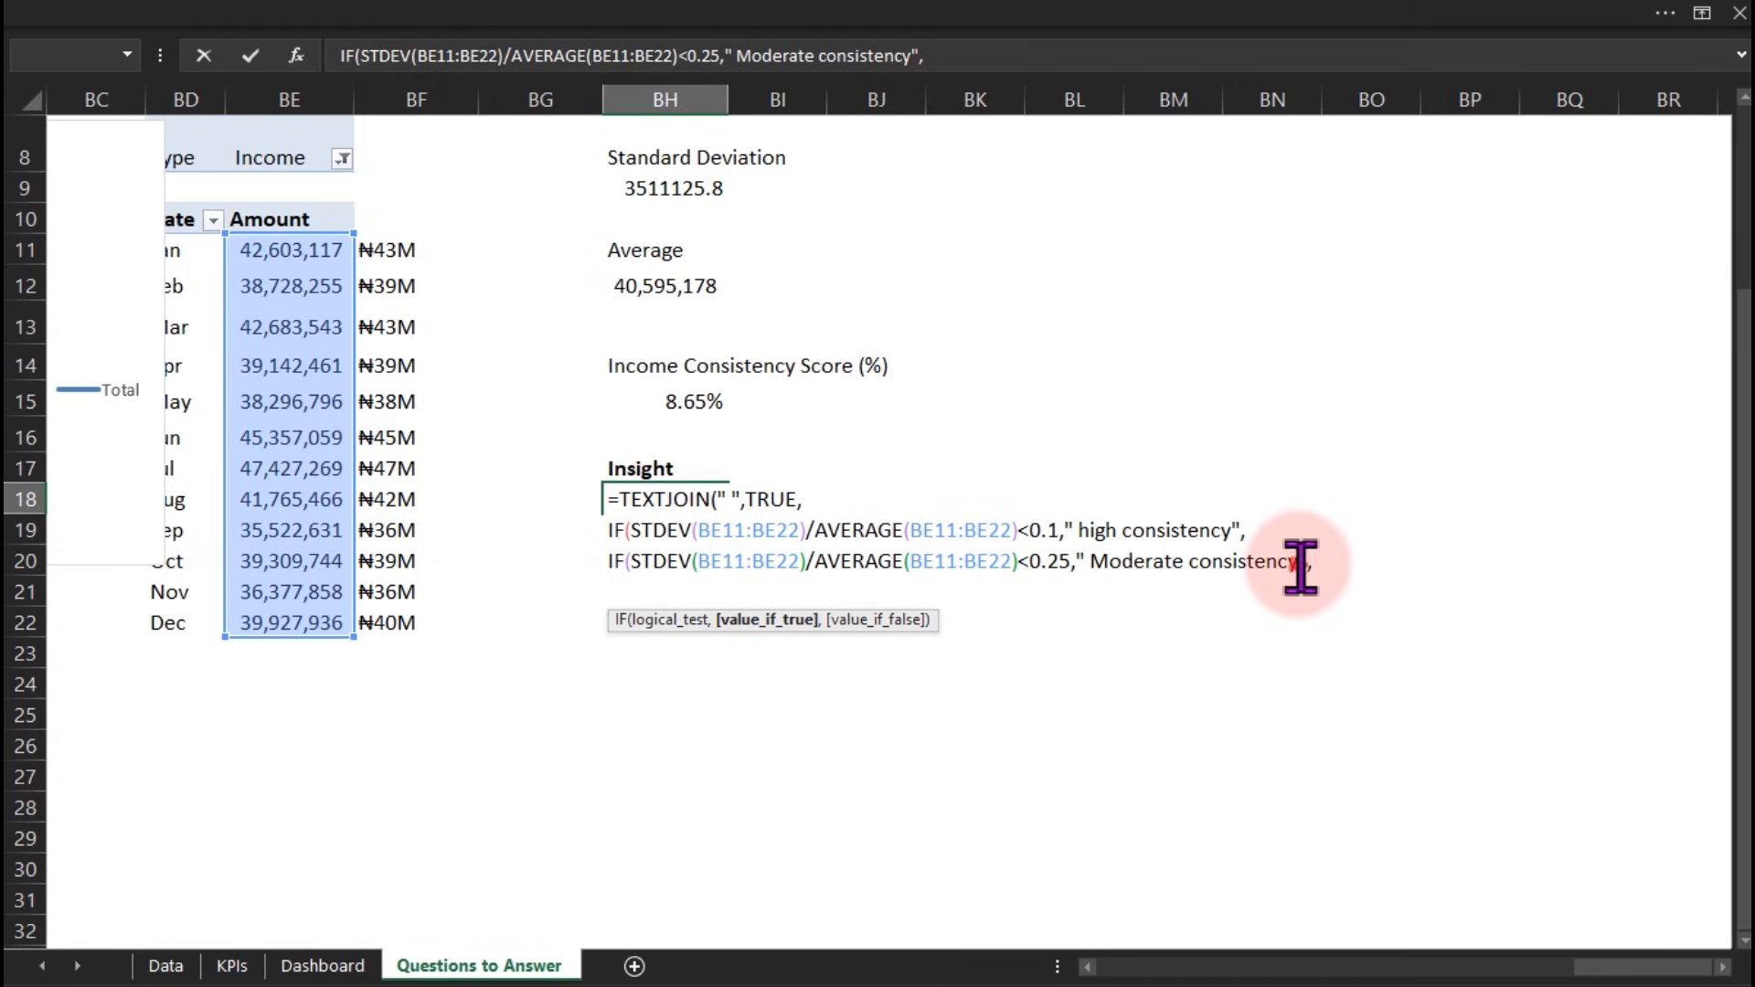
pyautogui.click(1300, 563)
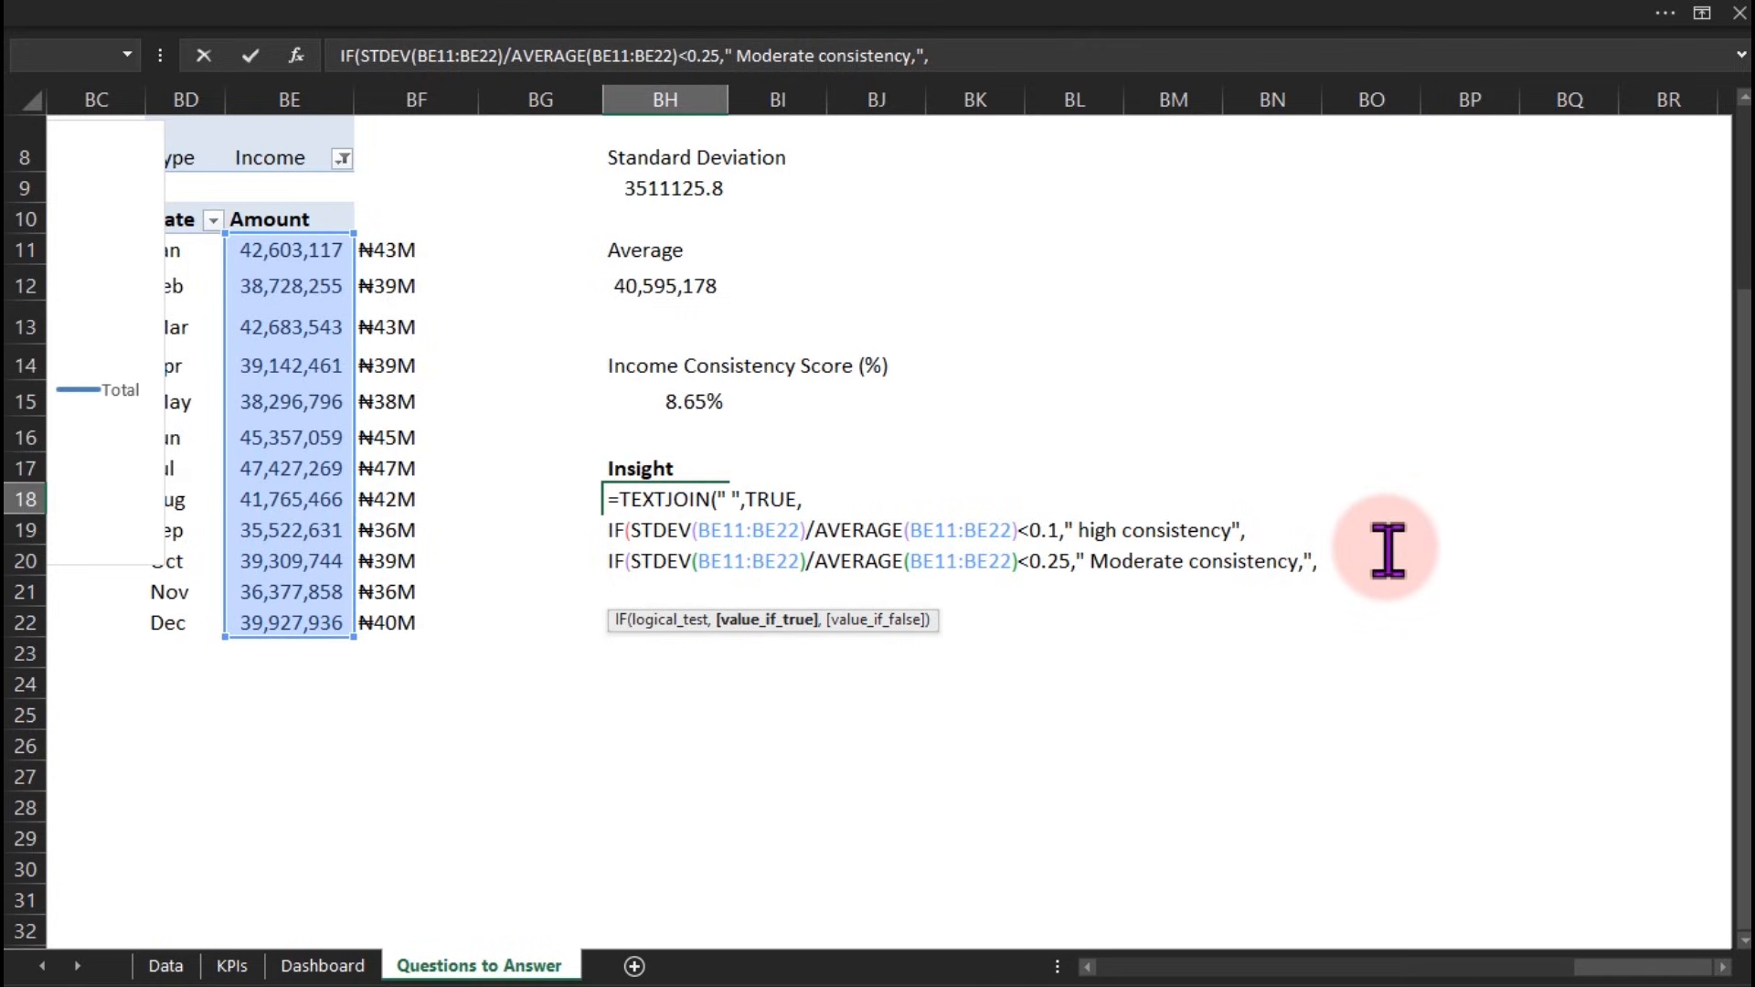
pyautogui.write('",')
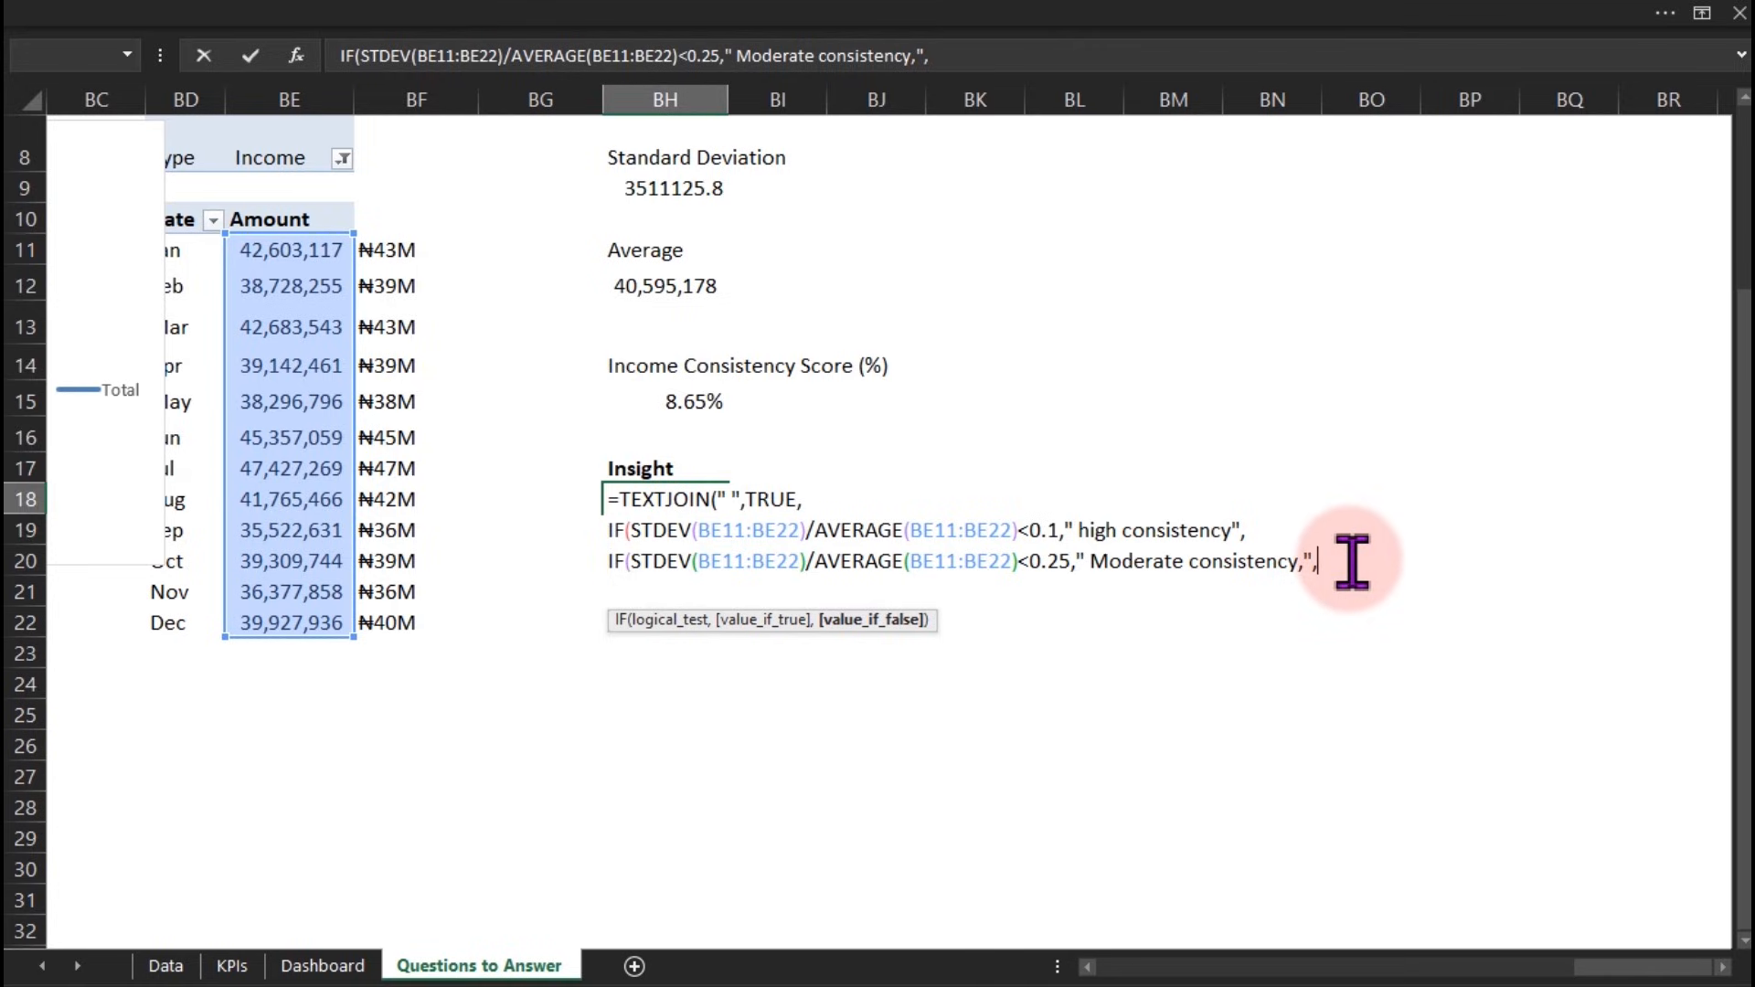
pyautogui.hotkey('alt', 'Return')
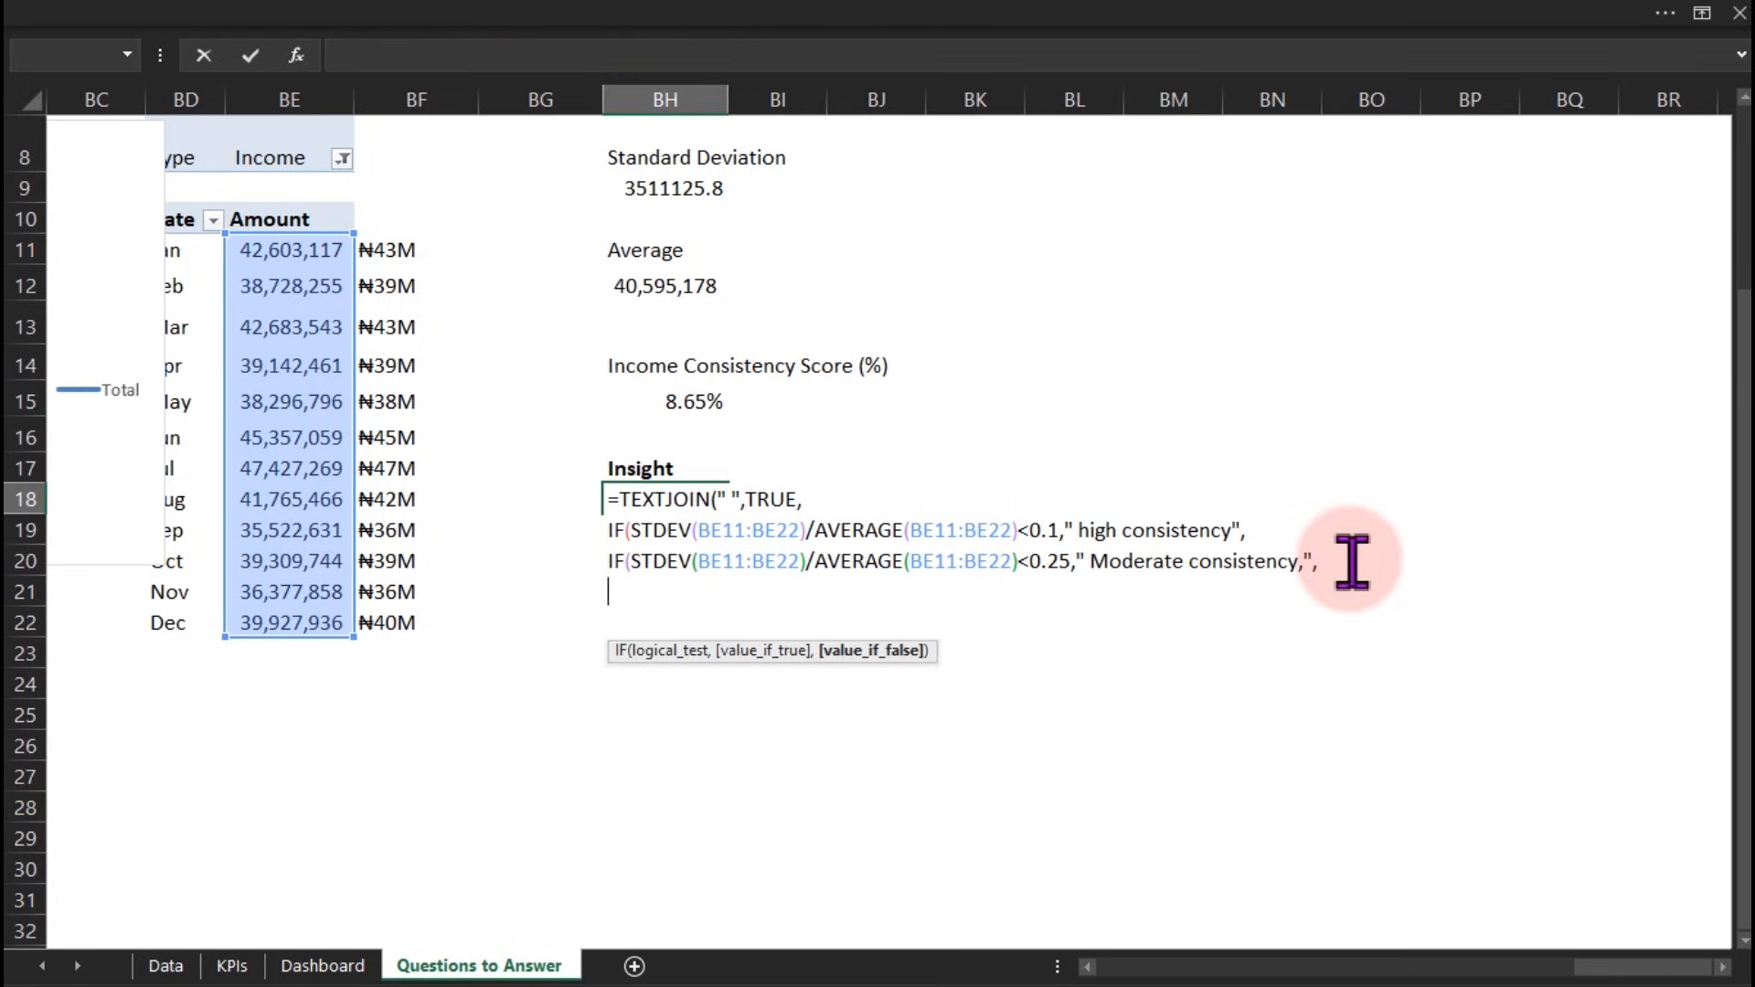
# Enter significate fluctuations,")) on the formula's last line as the result for the remaining case
pyautogui.write('significatn')
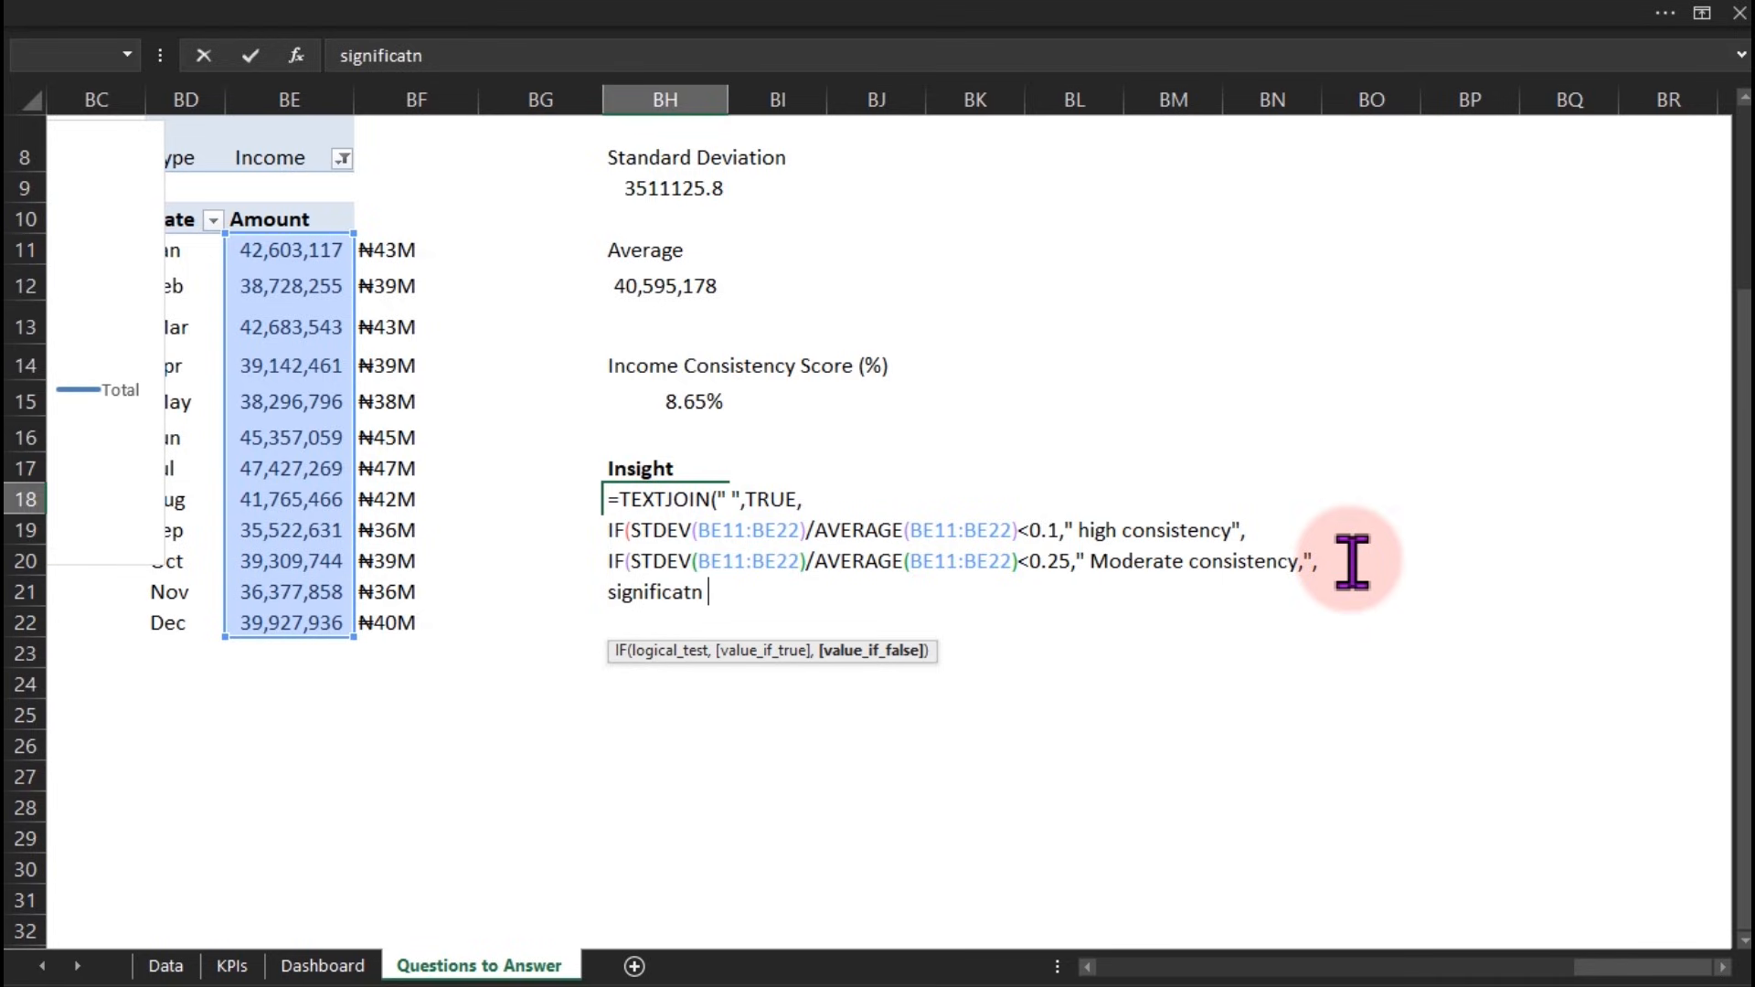
pyautogui.press('BackSpace')
pyautogui.press('BackSpace')
pyautogui.write('te fluctuations')
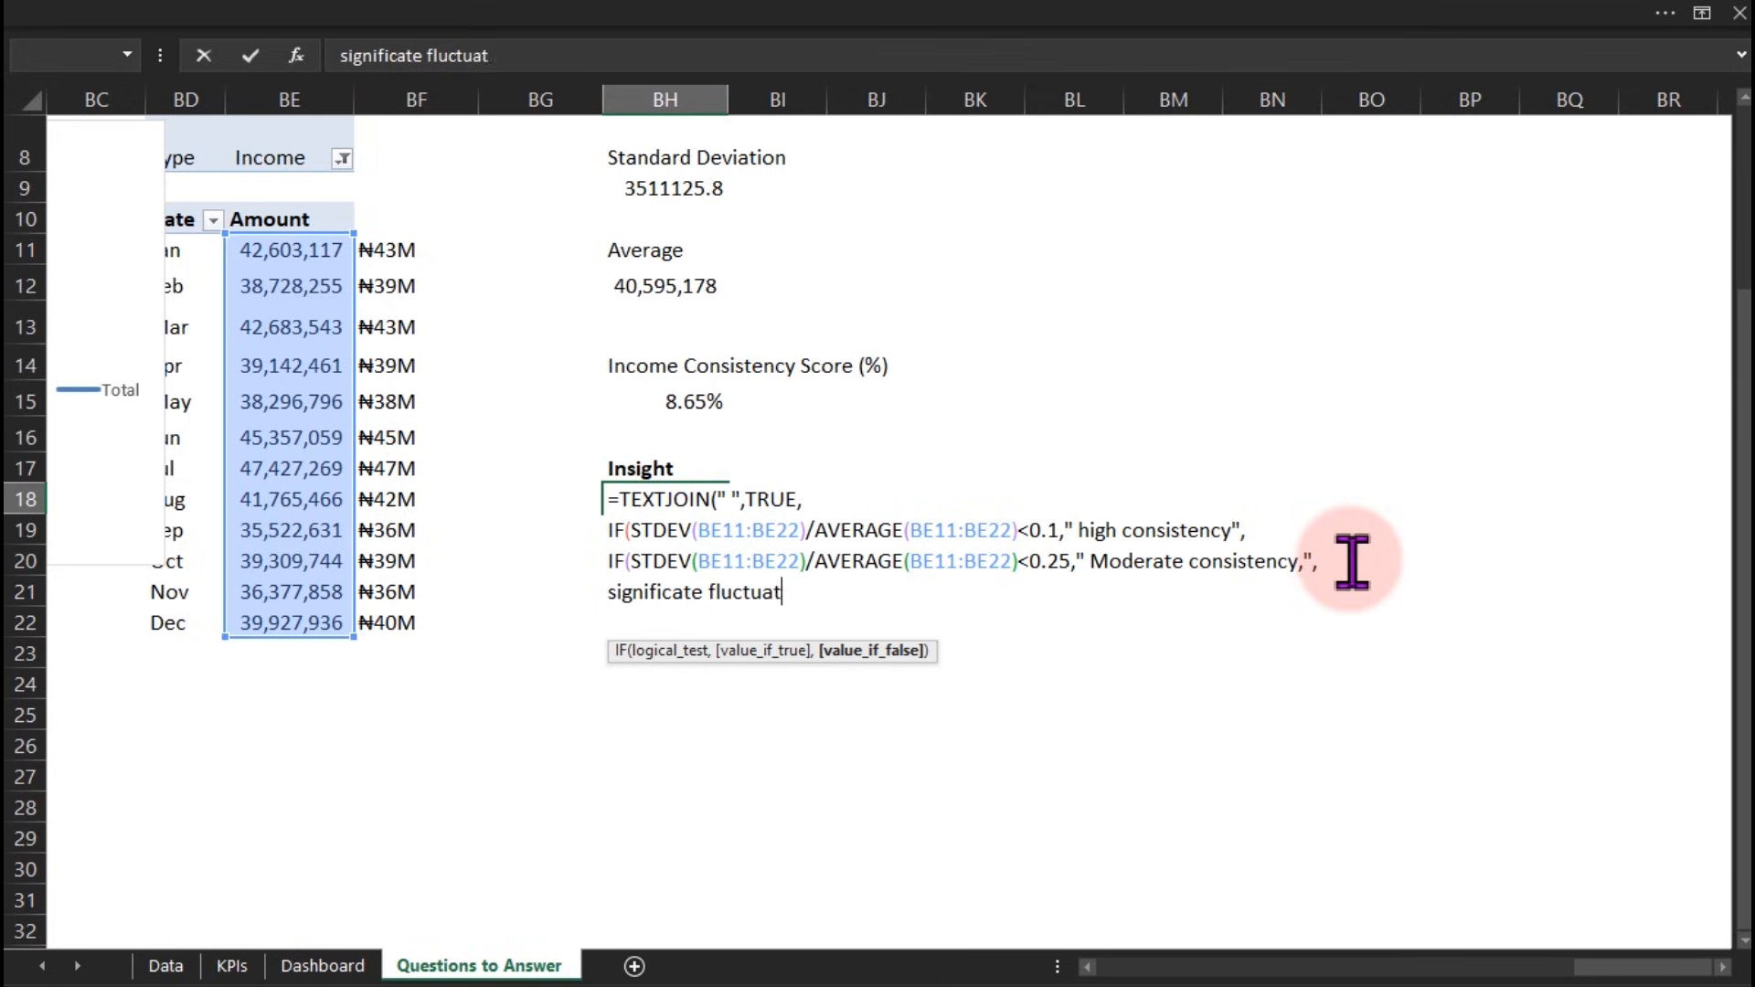
pyautogui.write(',')
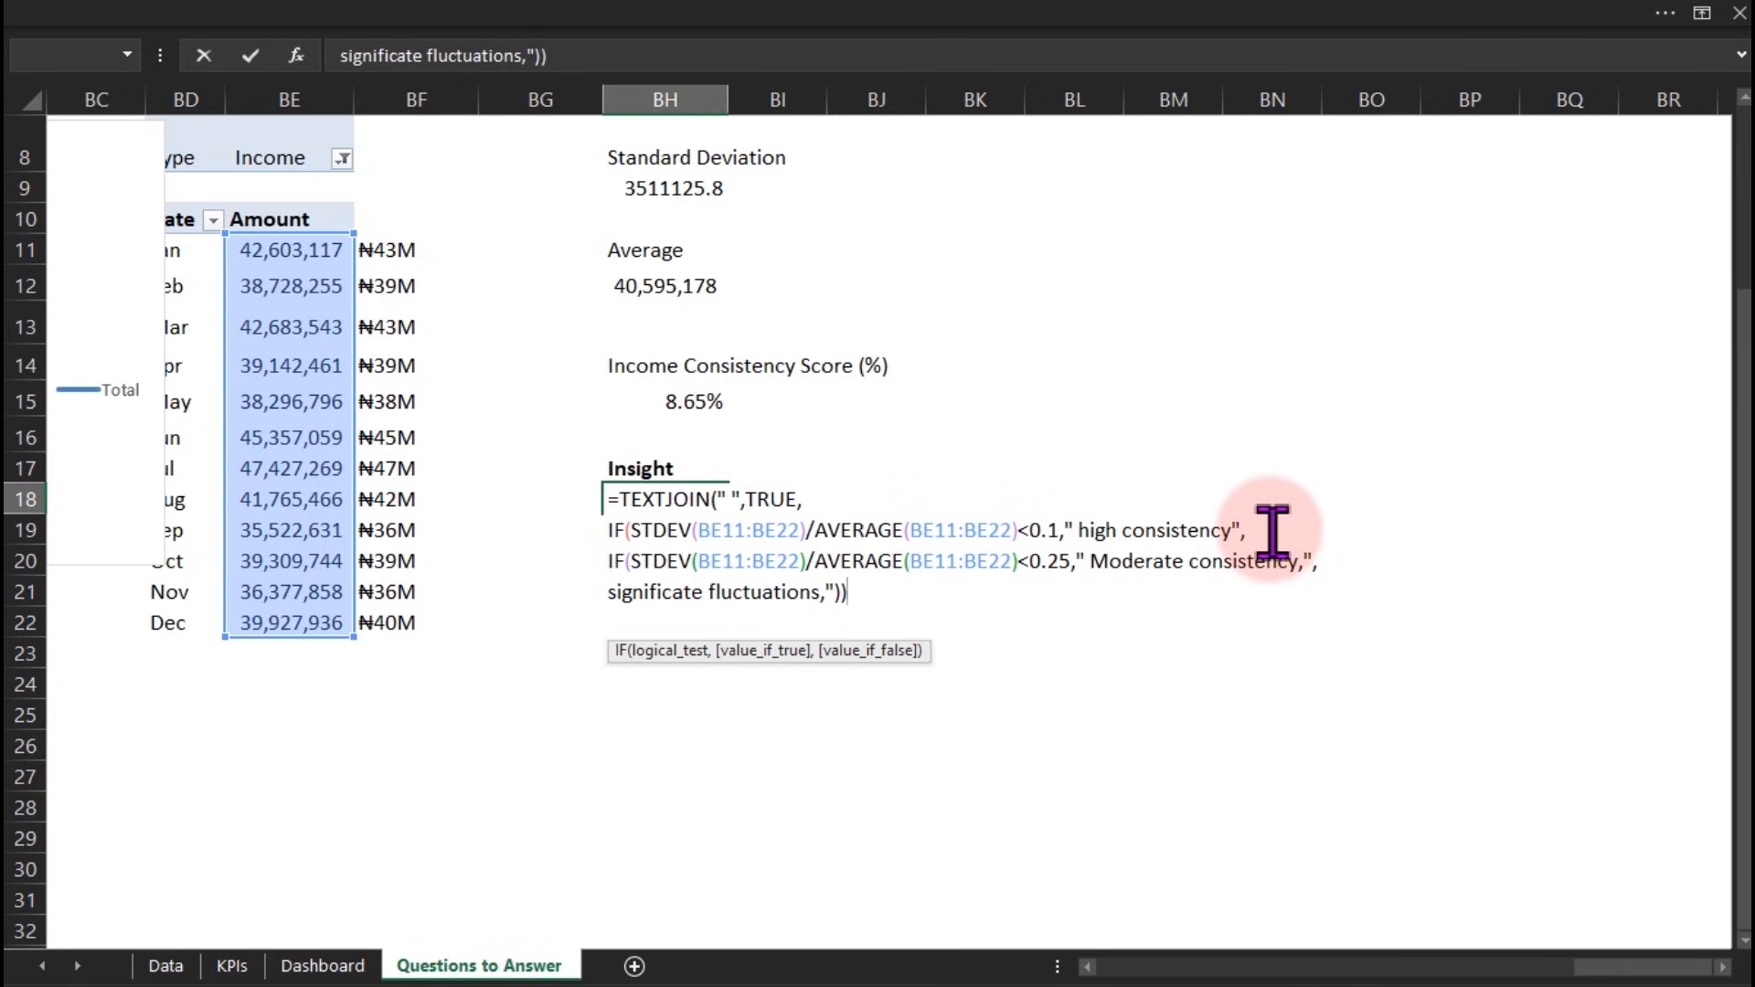
# Add a comma inside the quoted text after " high consistency" in the first IF line
pyautogui.click(1232, 530)
pyautogui.write(',')
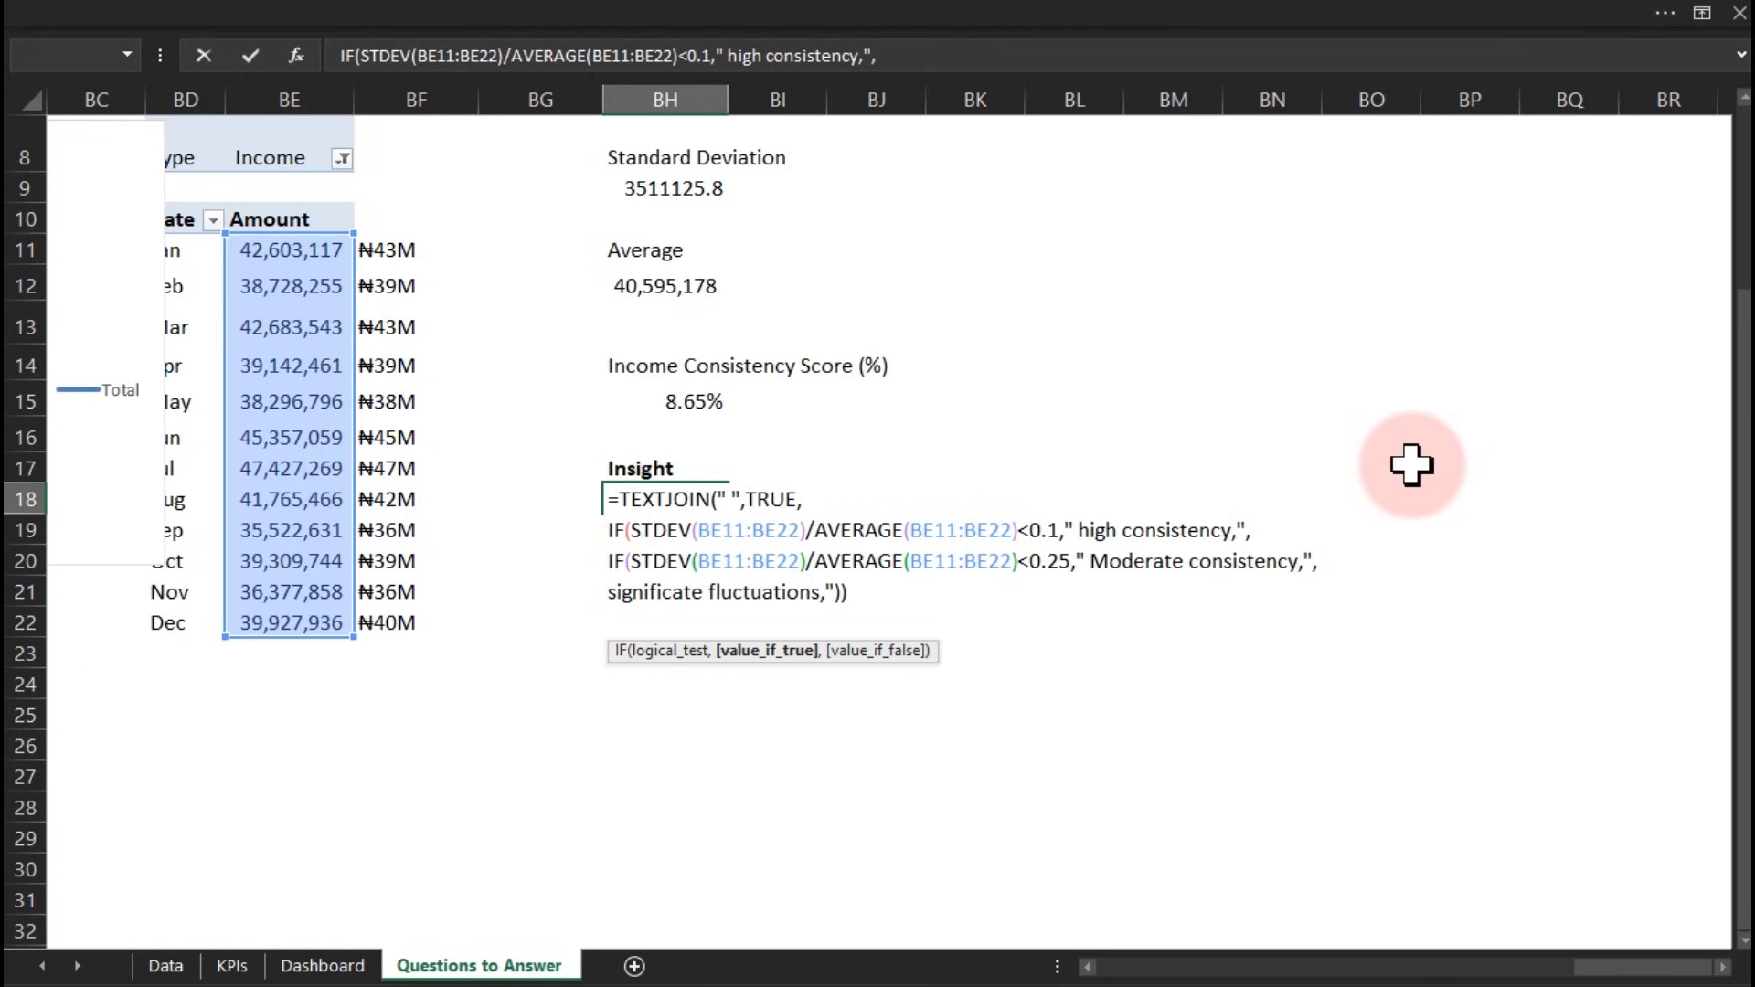
pyautogui.click(1282, 532)
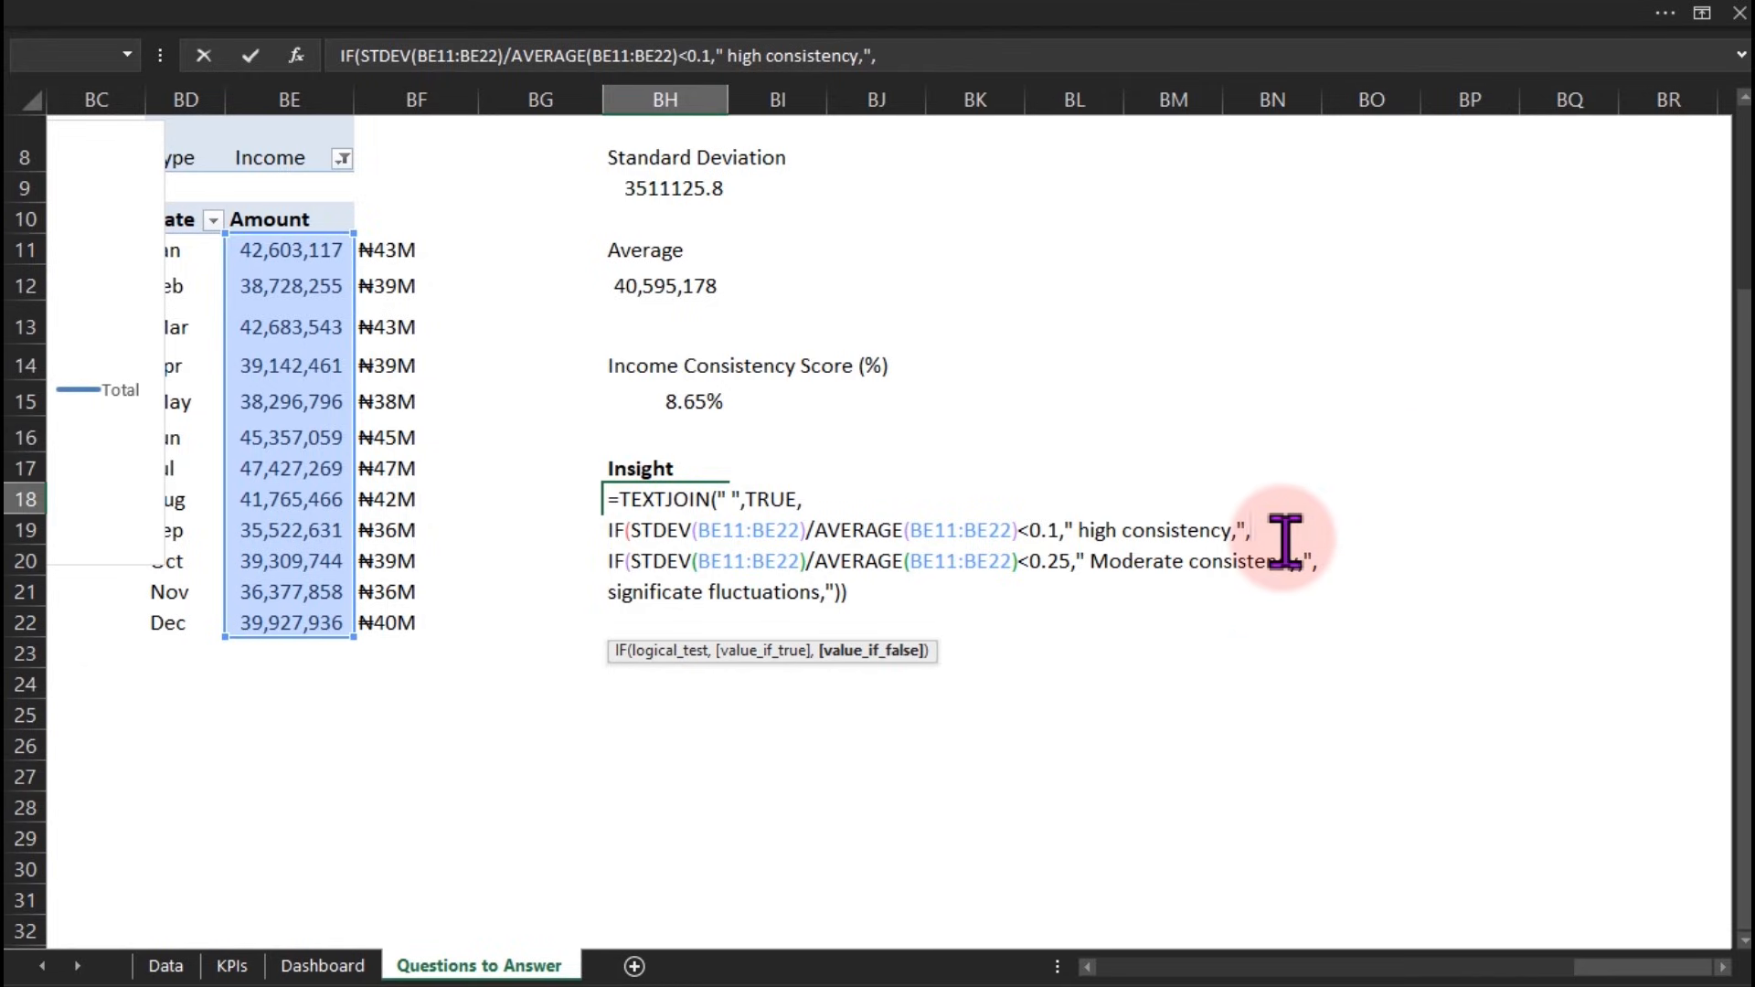
# Check which parts of the nested IFs serve as logical test and result arguments
pyautogui.click(745, 651)
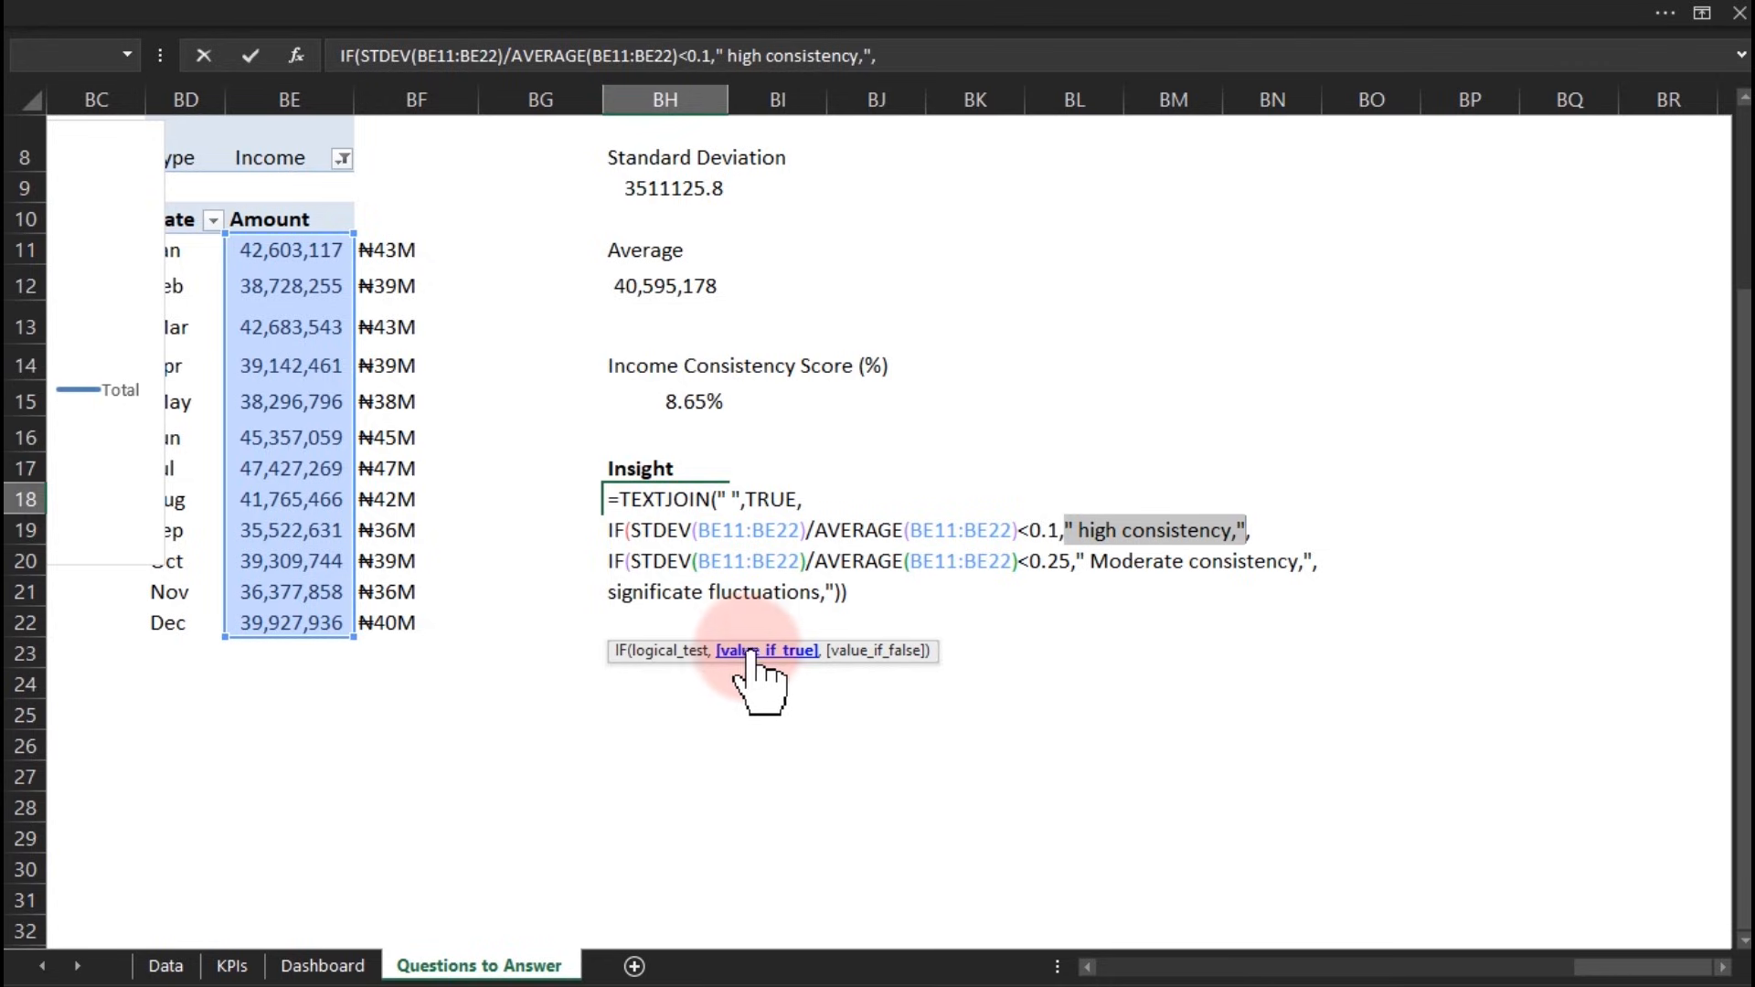
pyautogui.click(839, 651)
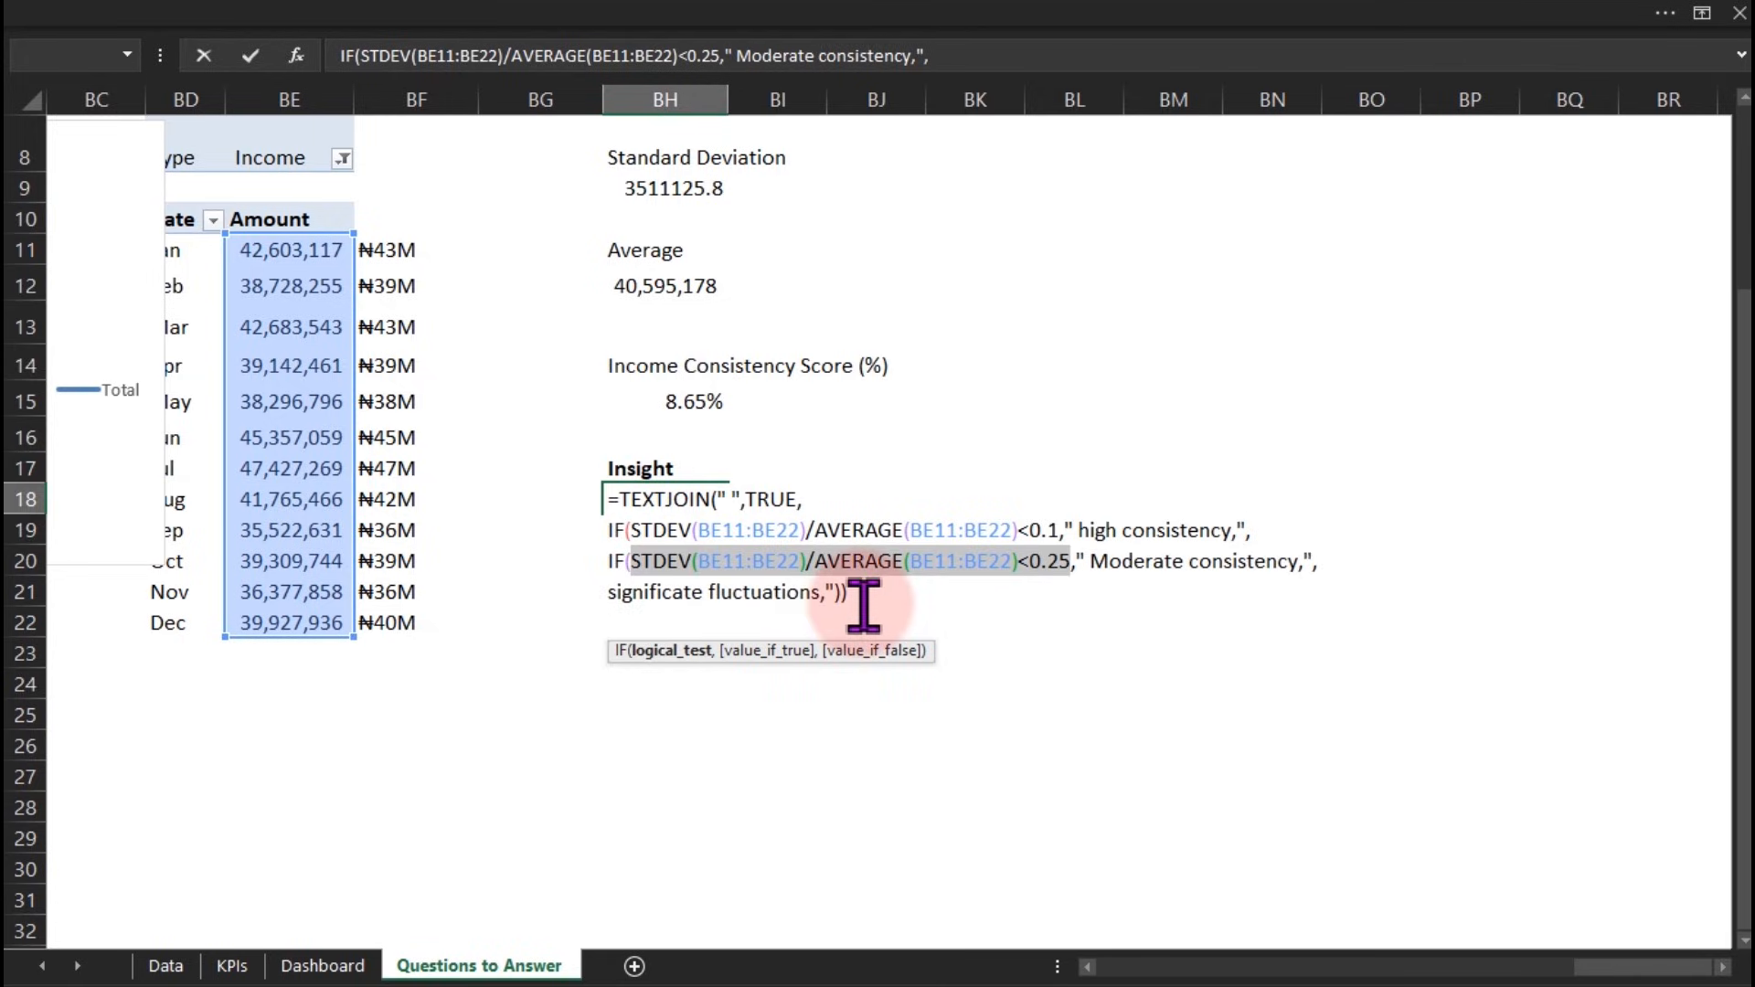
pyautogui.click(863, 605)
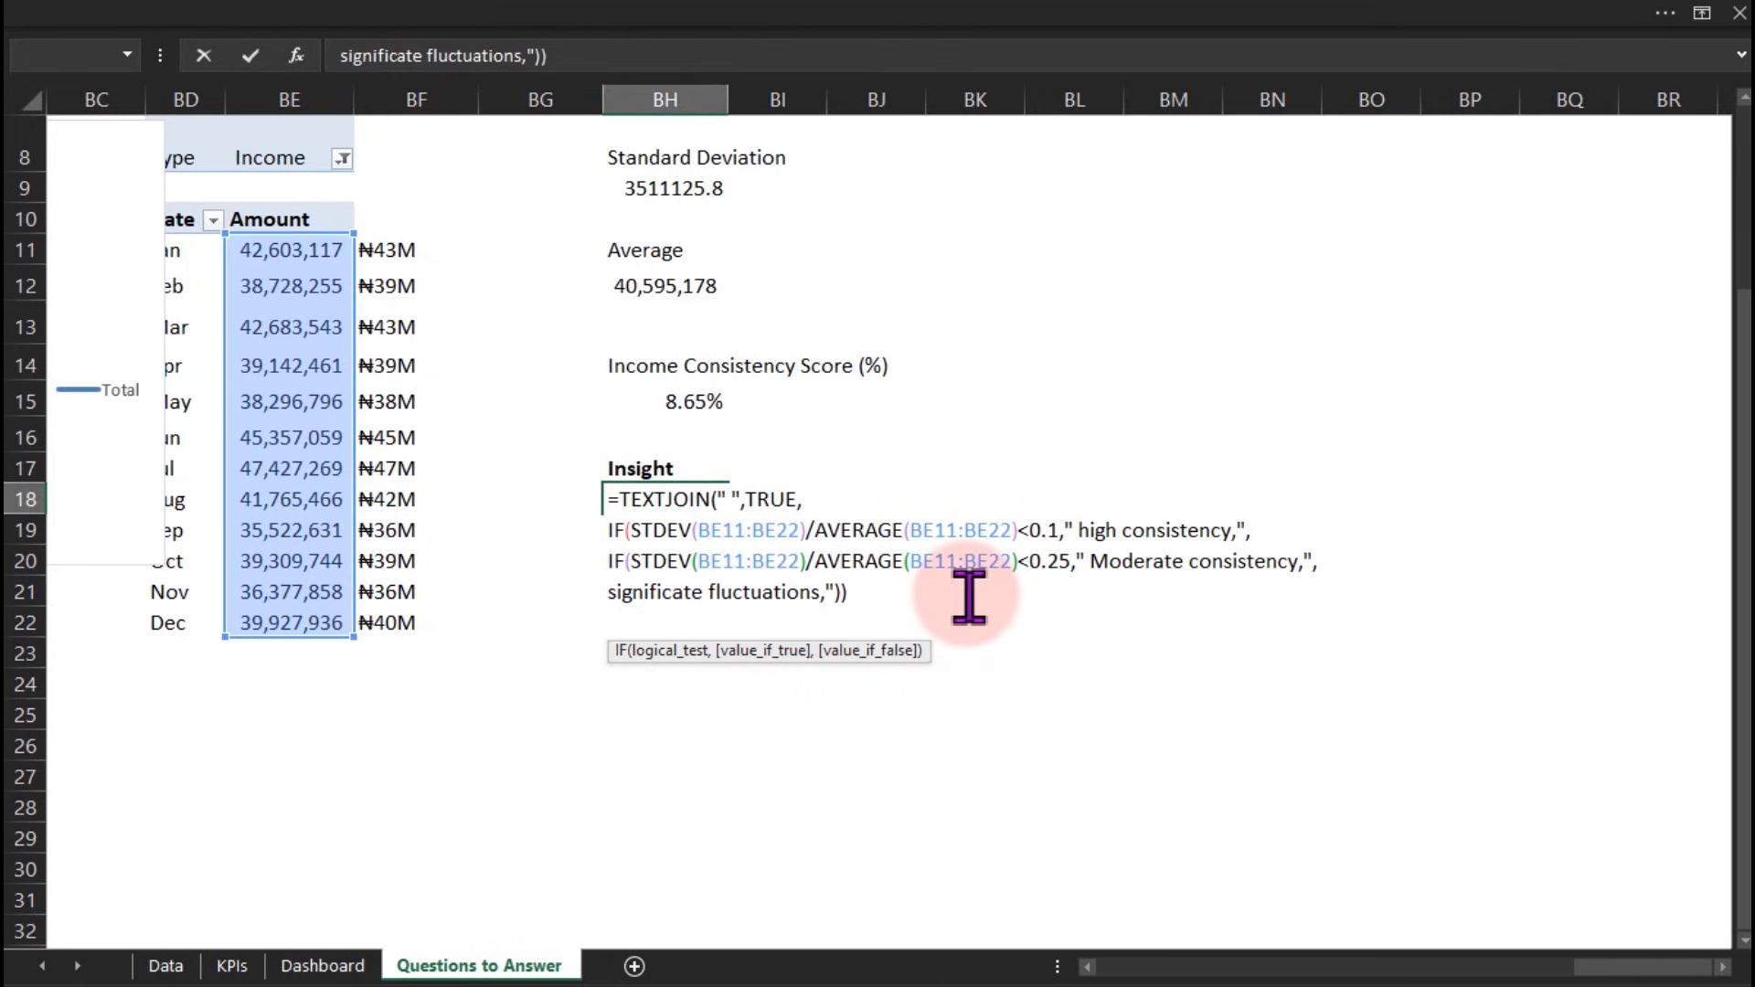
pyautogui.write(',')
pyautogui.press('BackSpace')
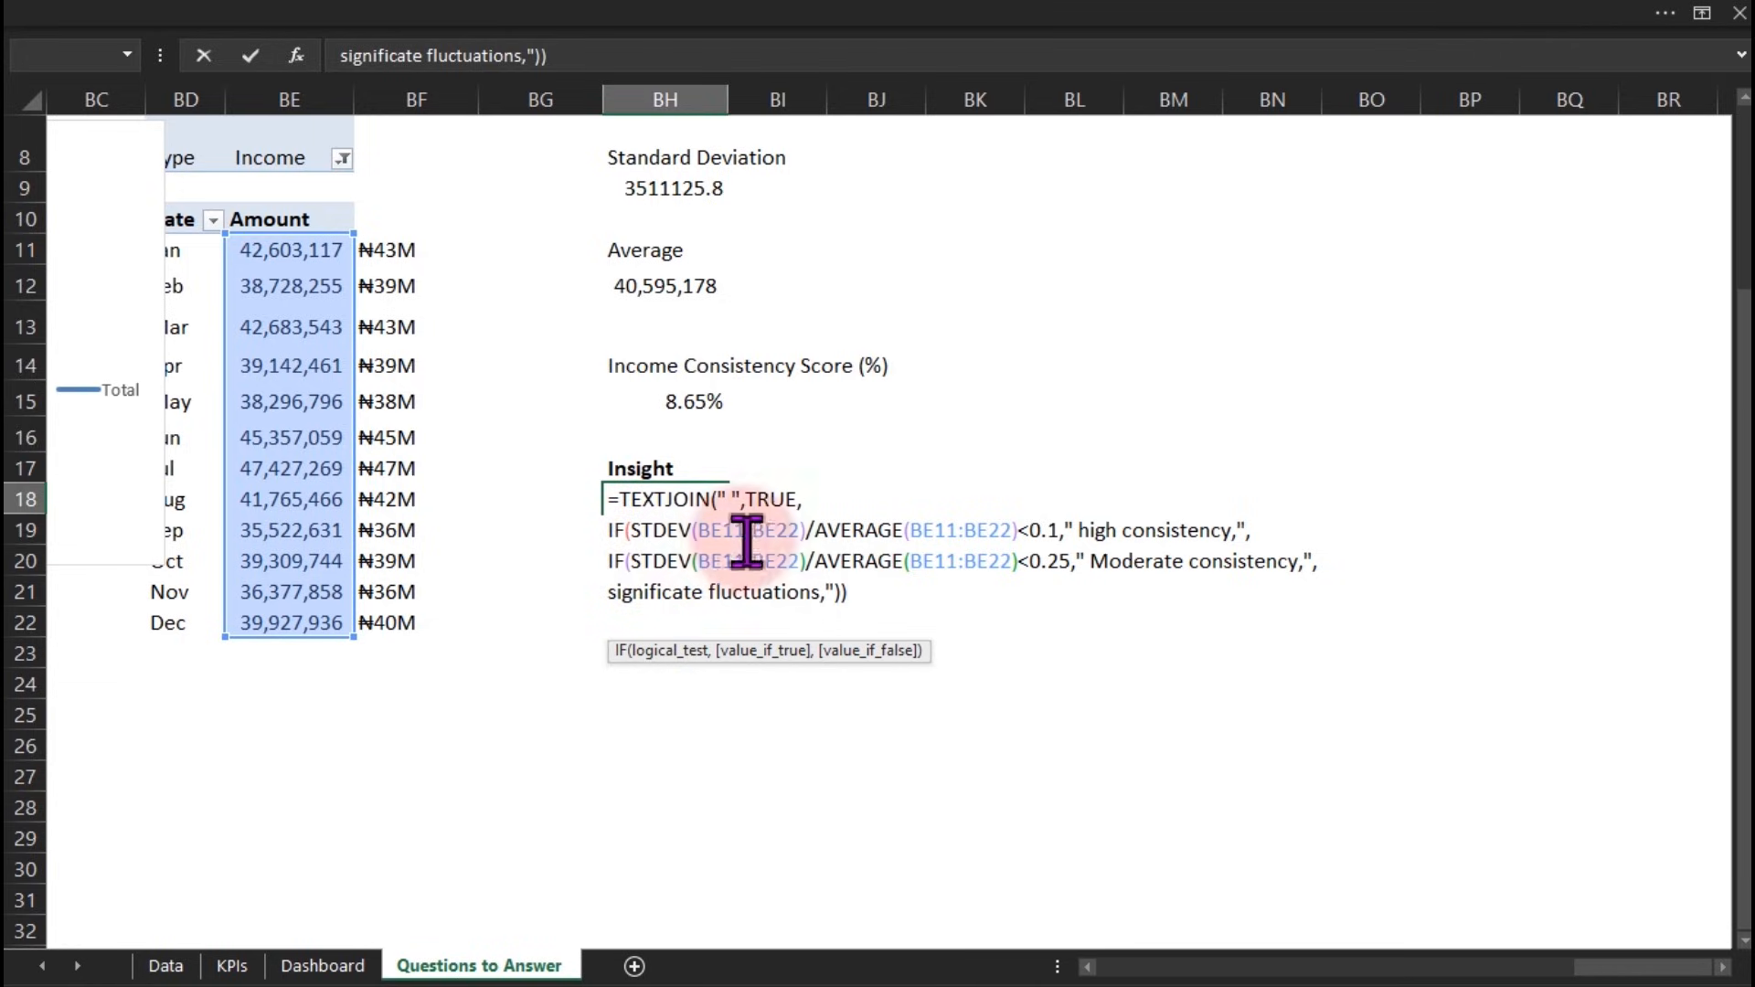
# Insert a formula line after TRUE, containing the TEXTJOIN text "Your monthly income shows", before the first IF
pyautogui.click(822, 498)
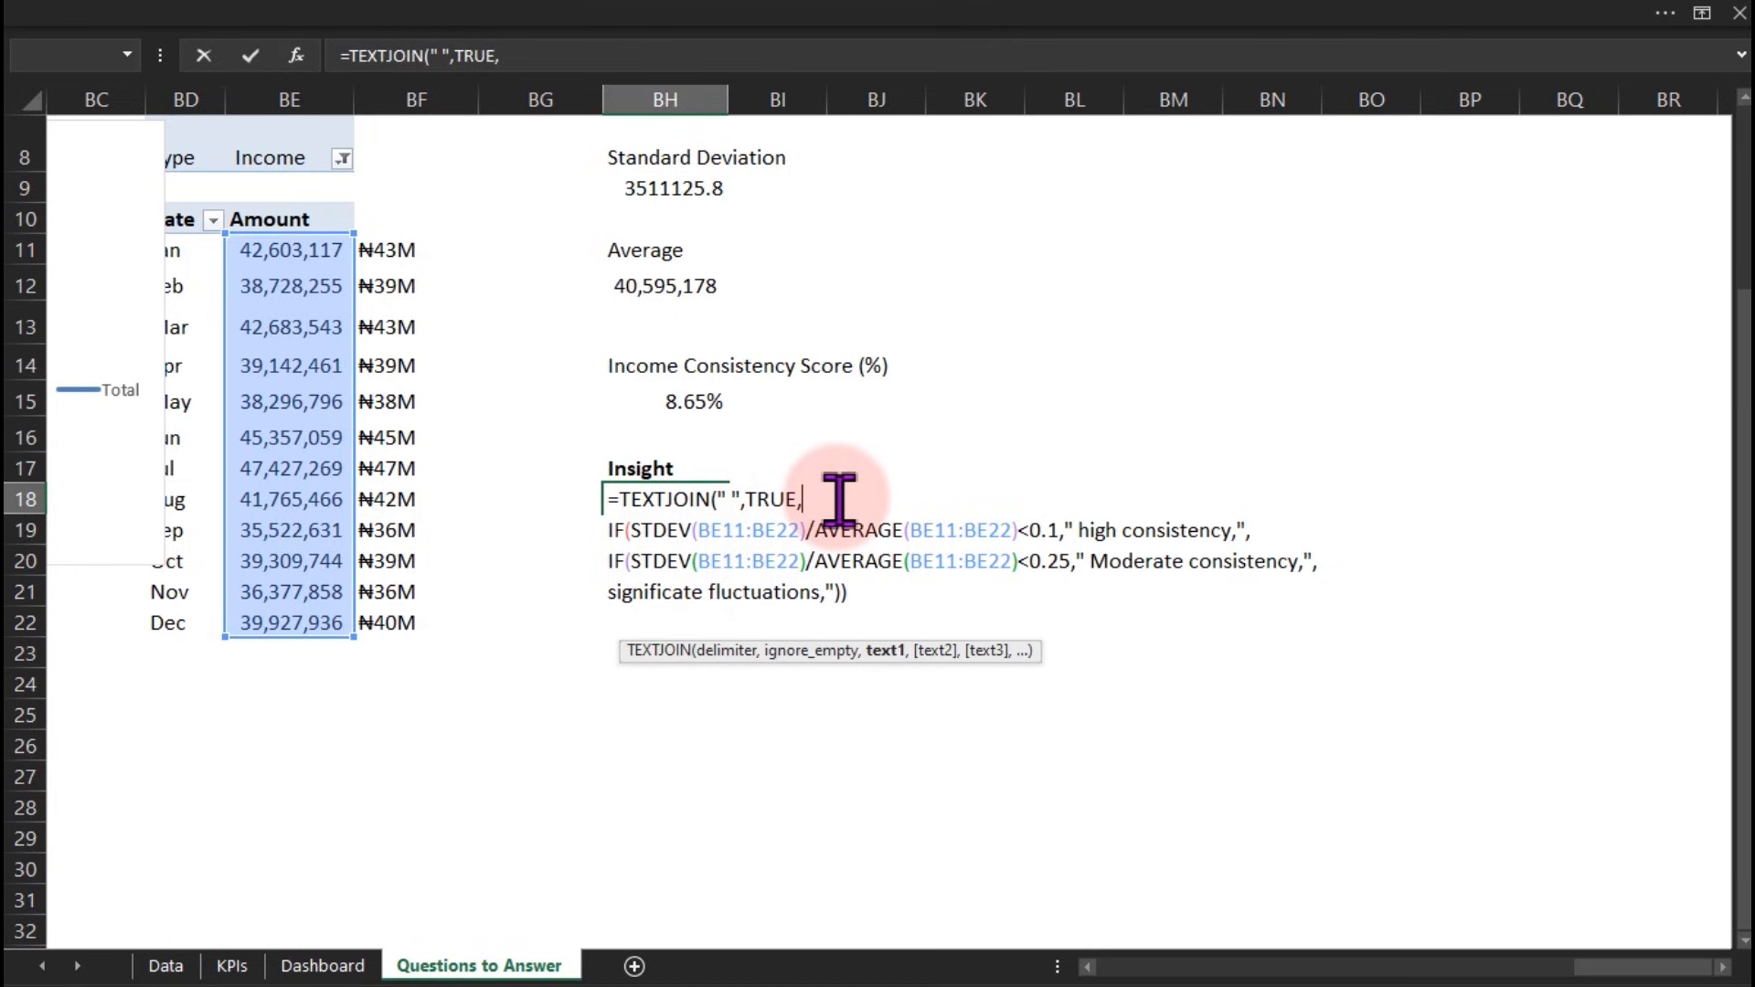
pyautogui.hotkey('alt', 'Return')
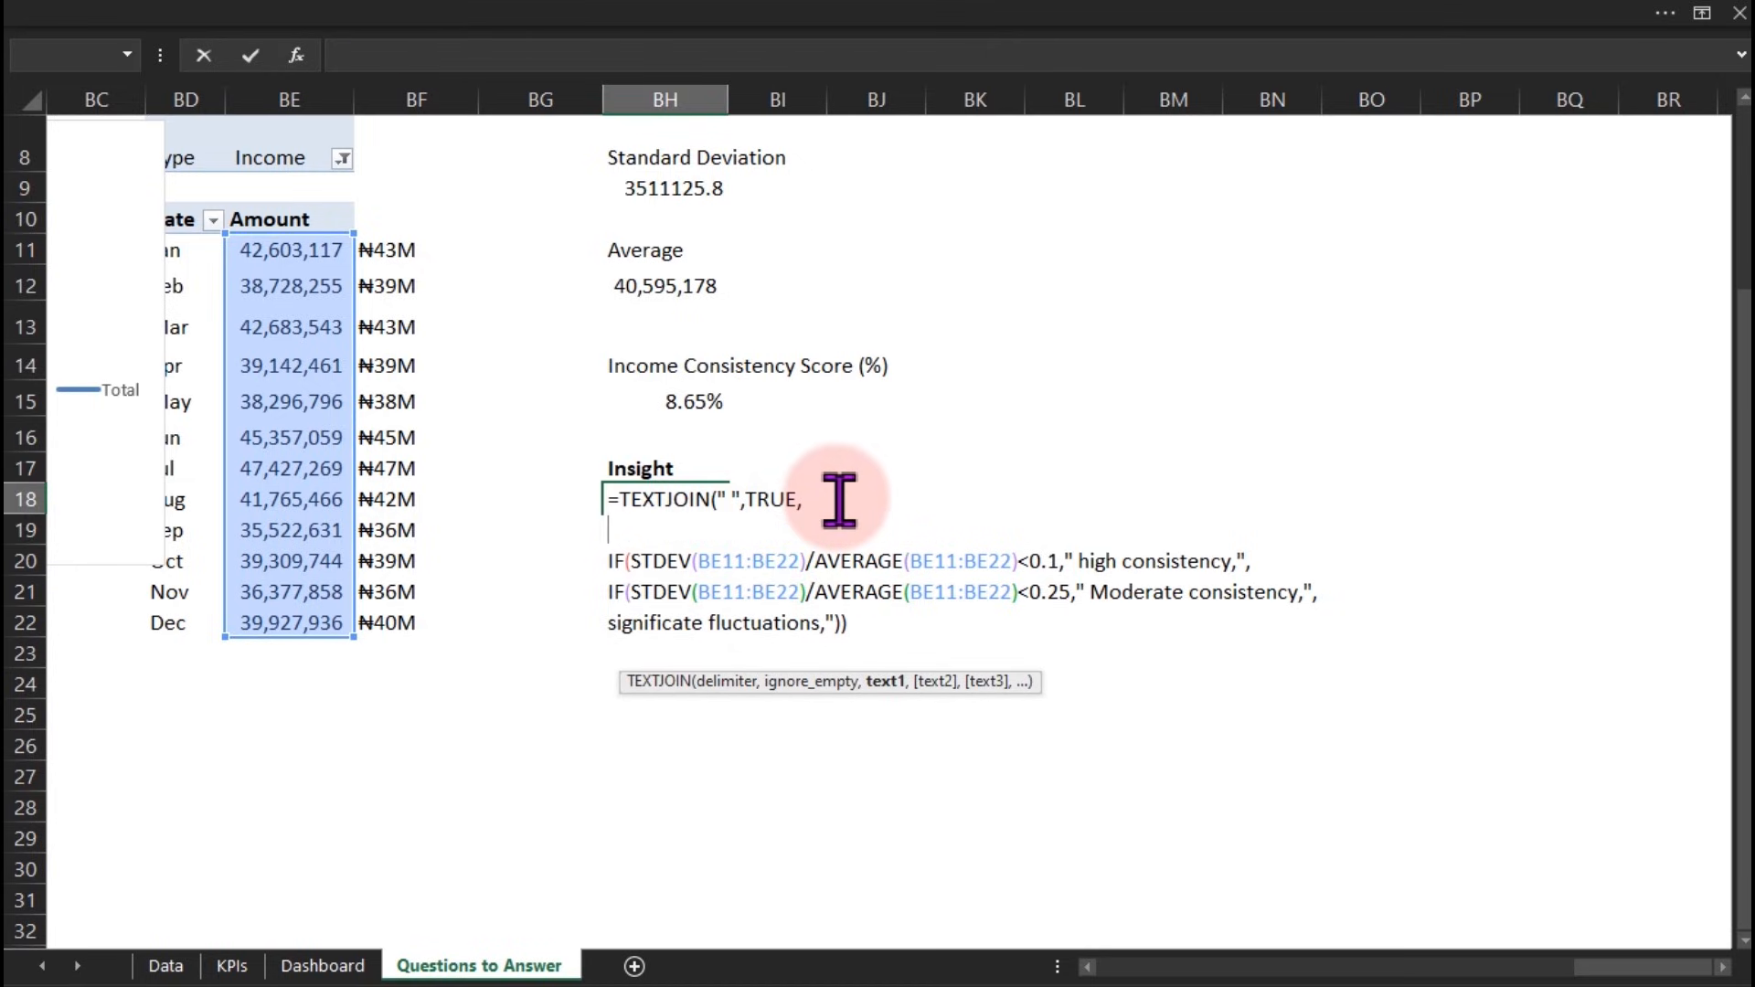
pyautogui.write('"Your mo')
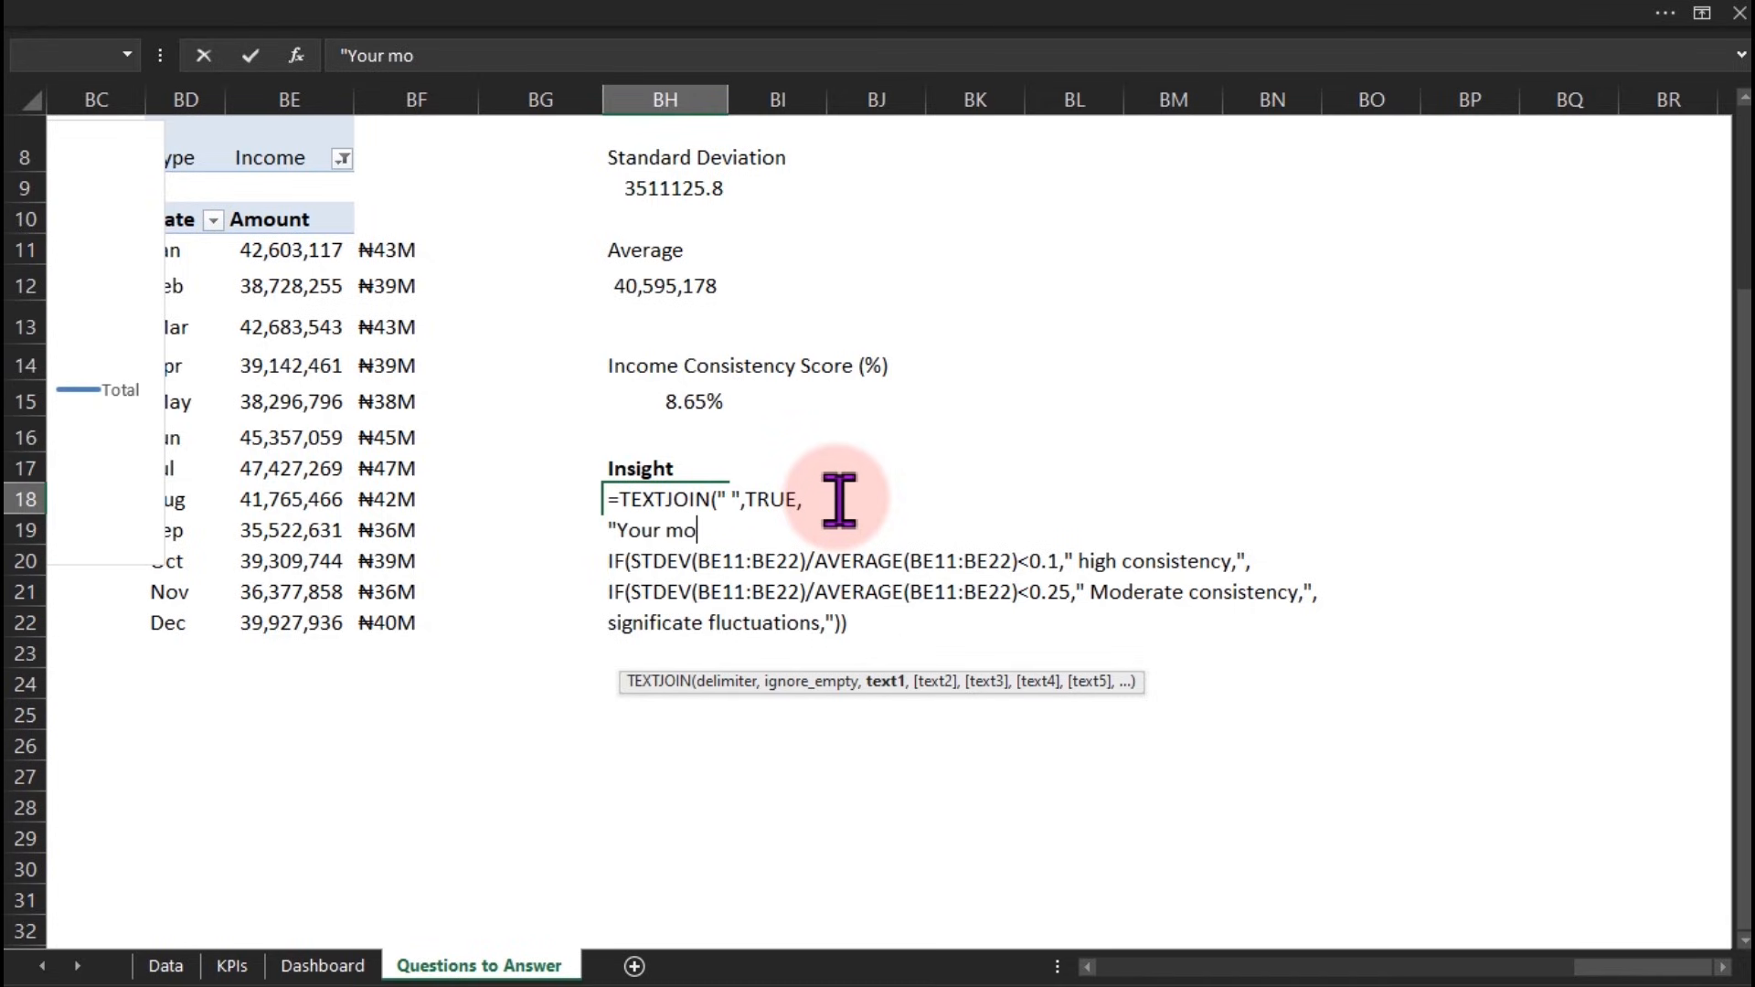
pyautogui.press('BackSpace')
pyautogui.write('nthly income shows')
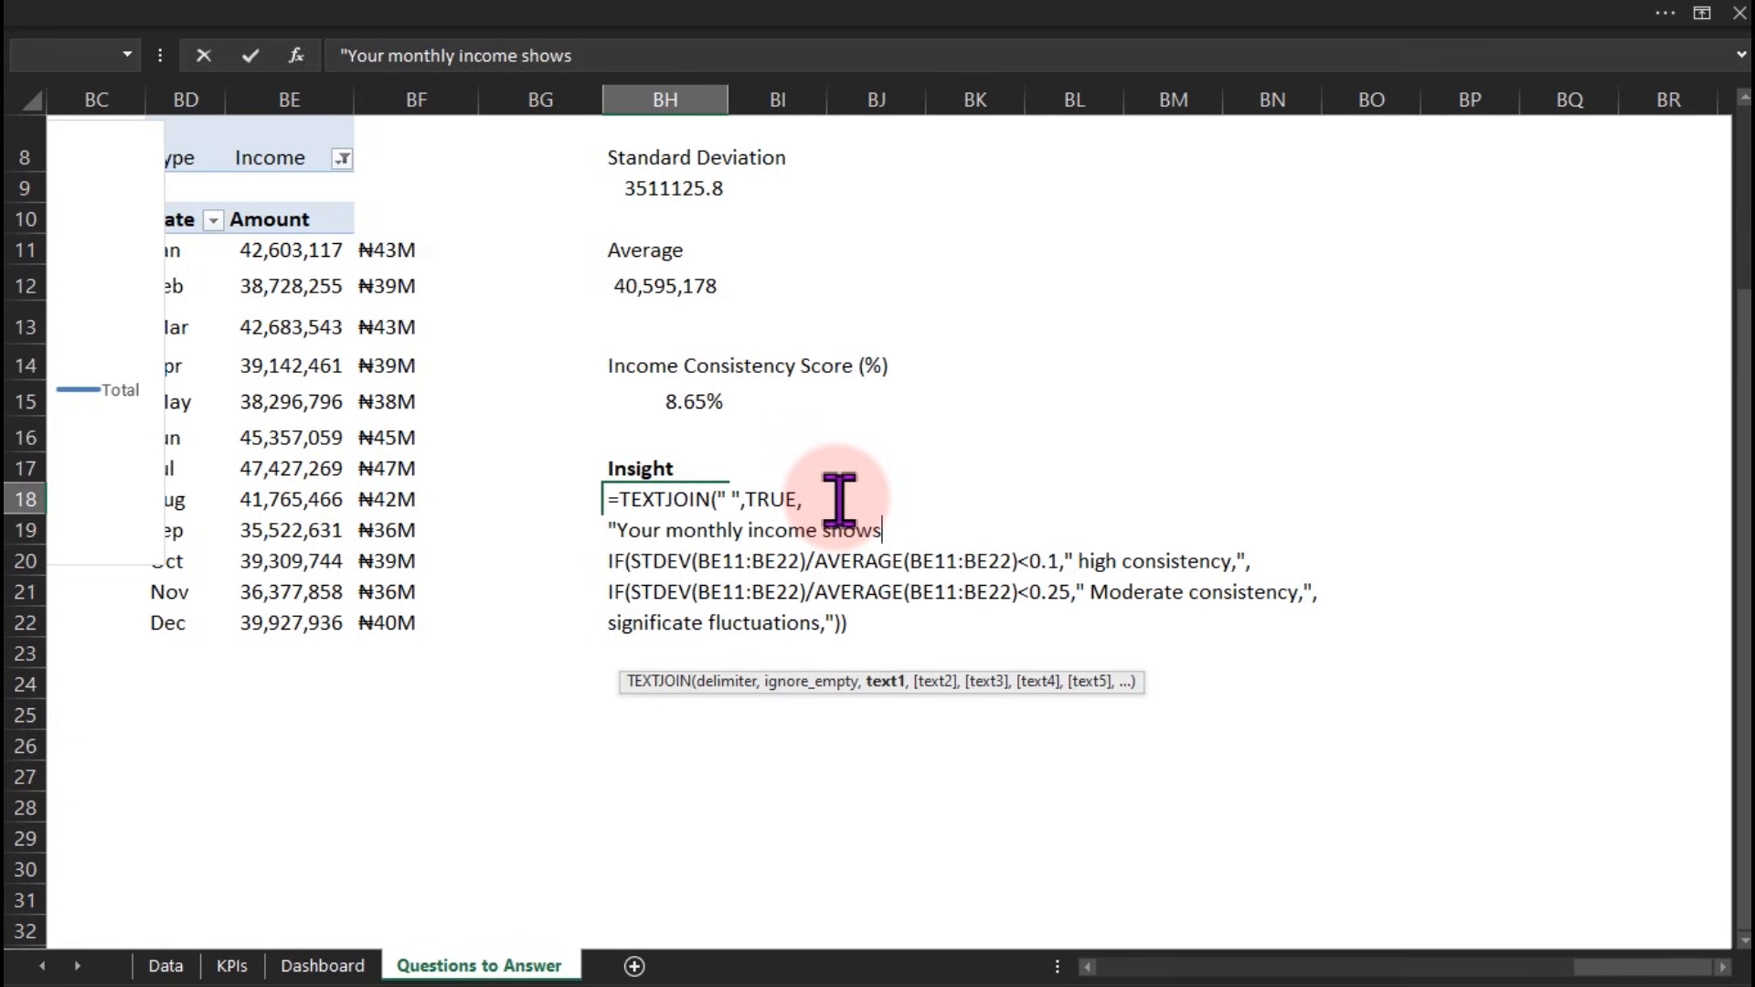
pyautogui.write('",')
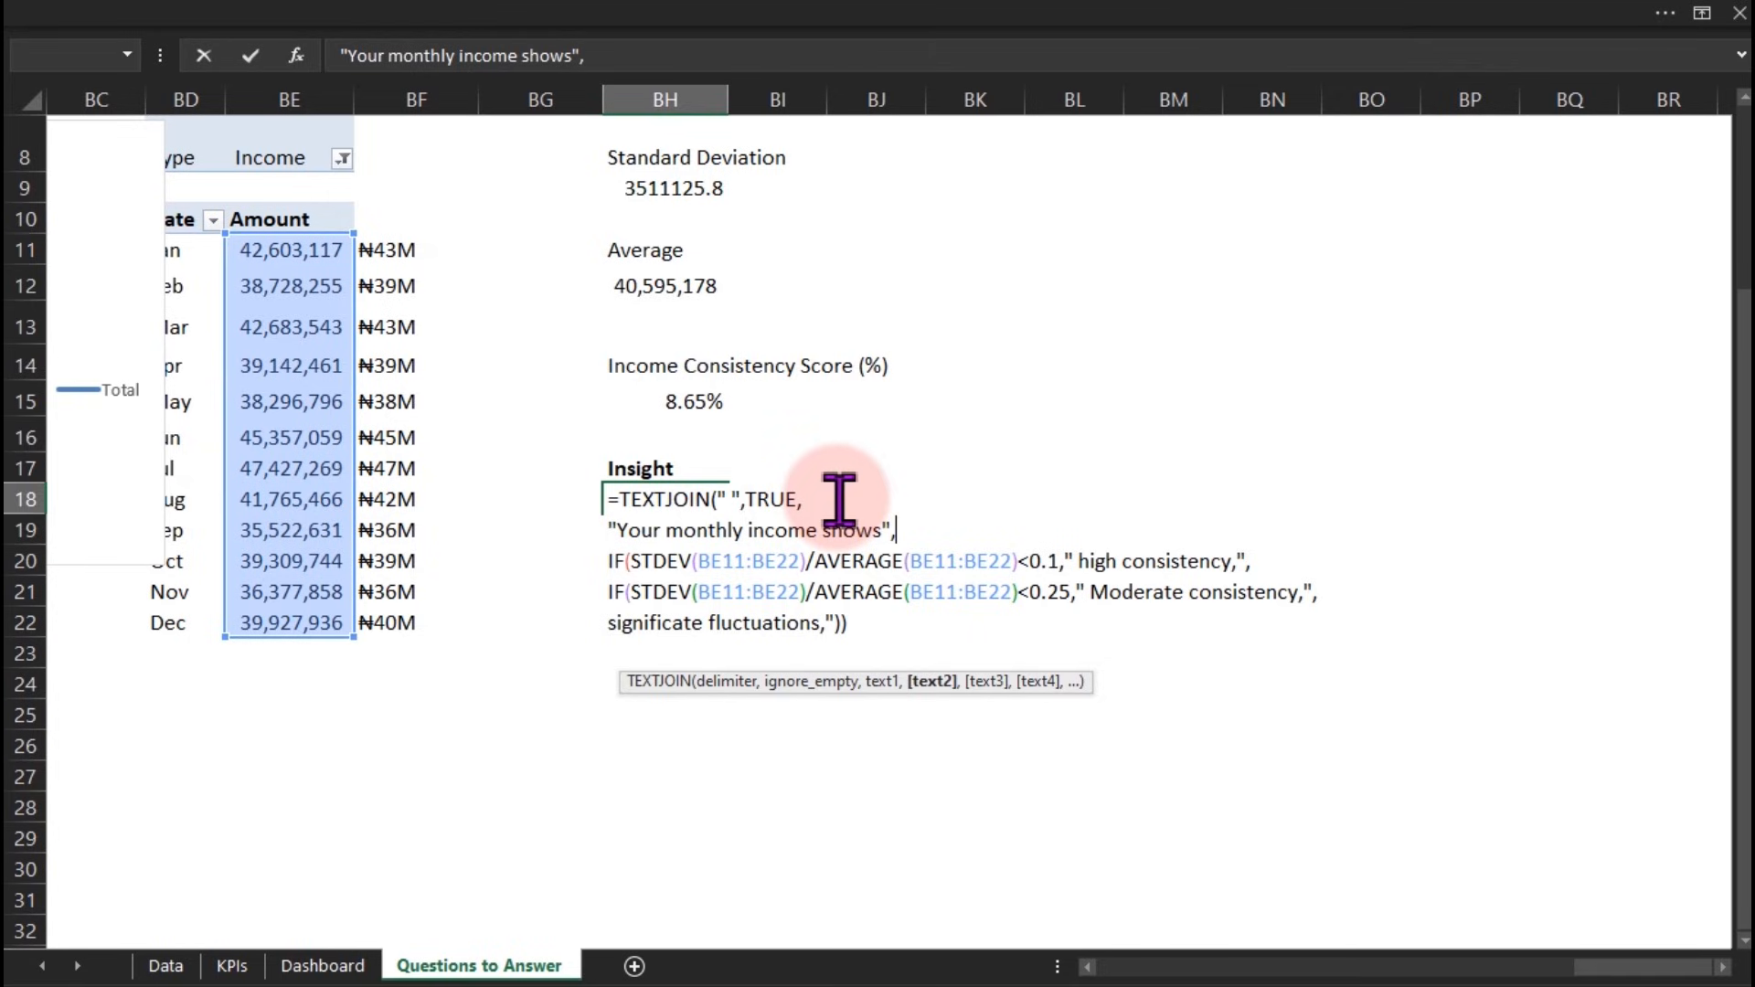
# Add the missing opening quotation mark before significate fluctuations in the formula
pyautogui.click(871, 594)
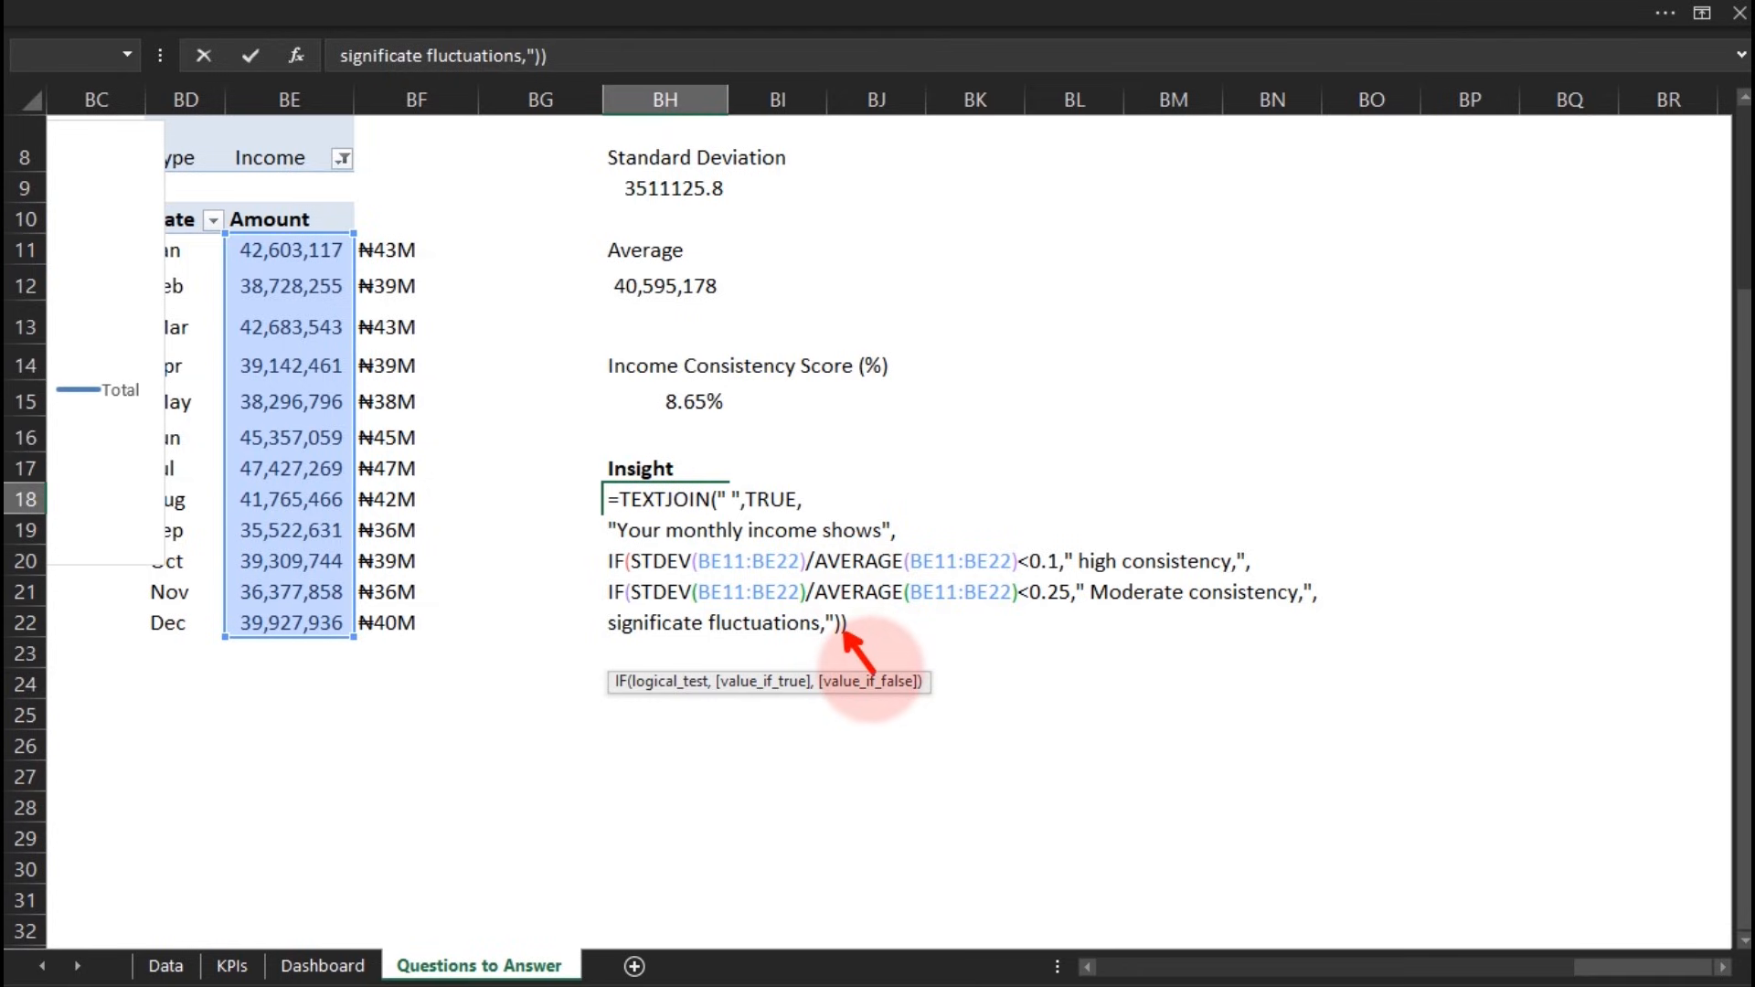
pyautogui.click(841, 625)
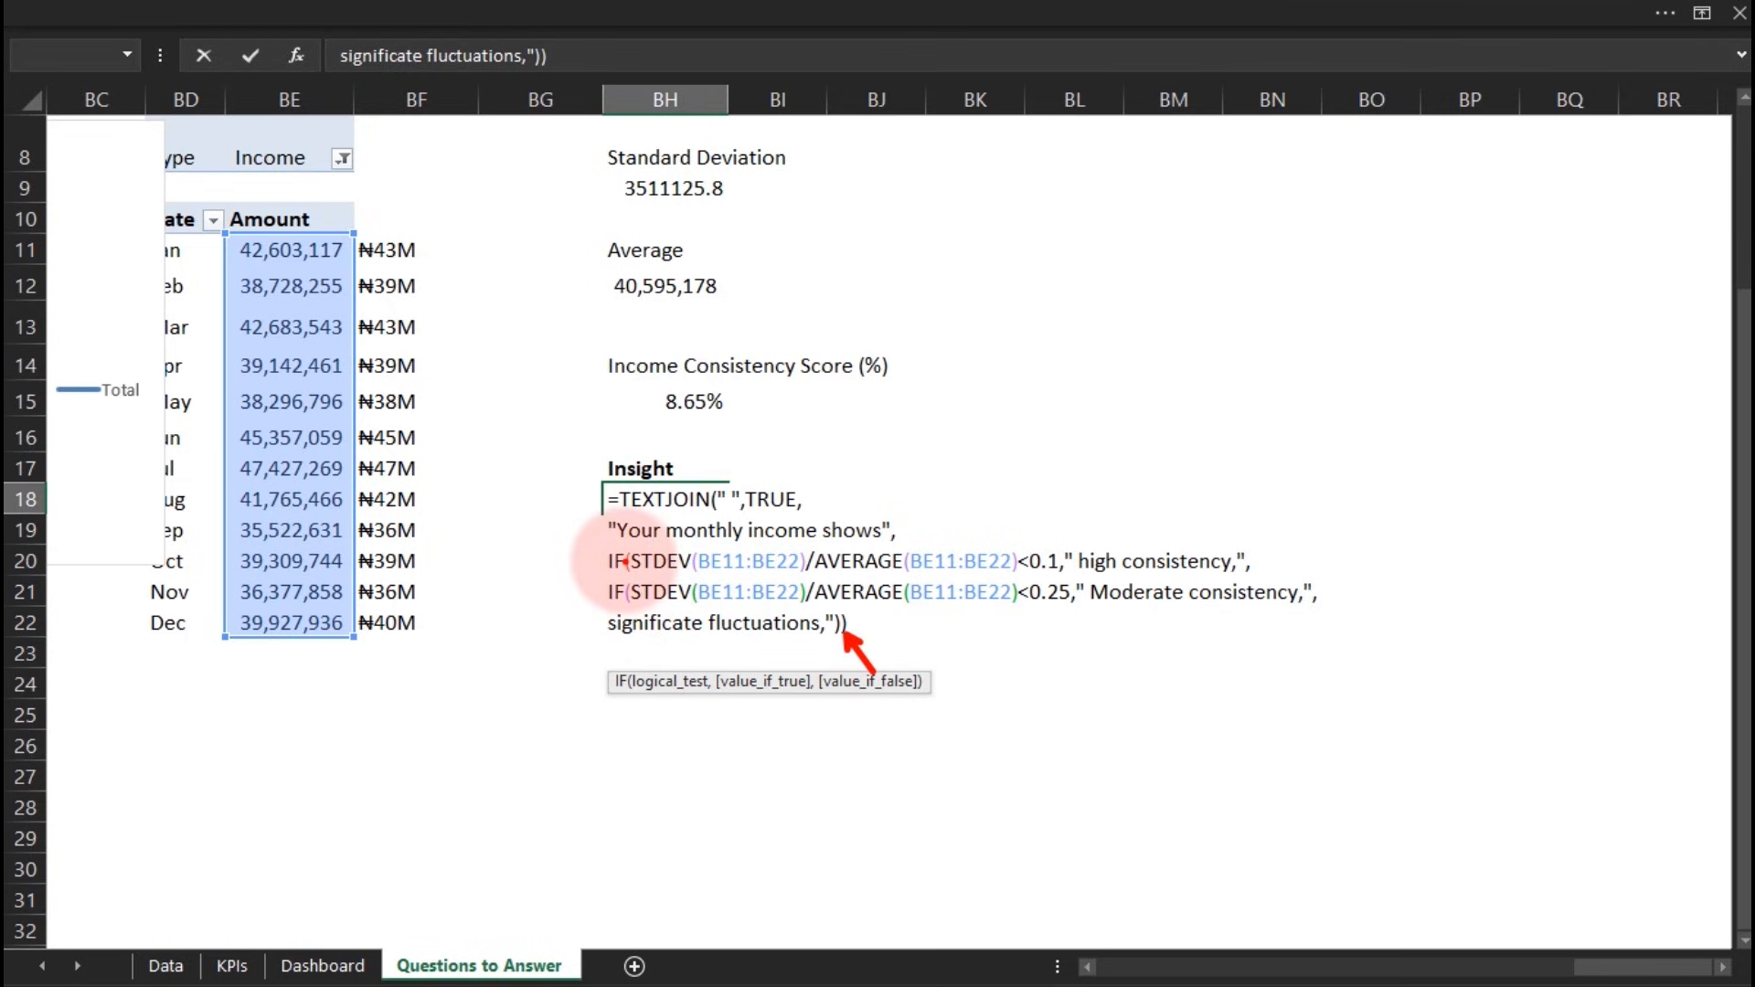
pyautogui.press('Escape')
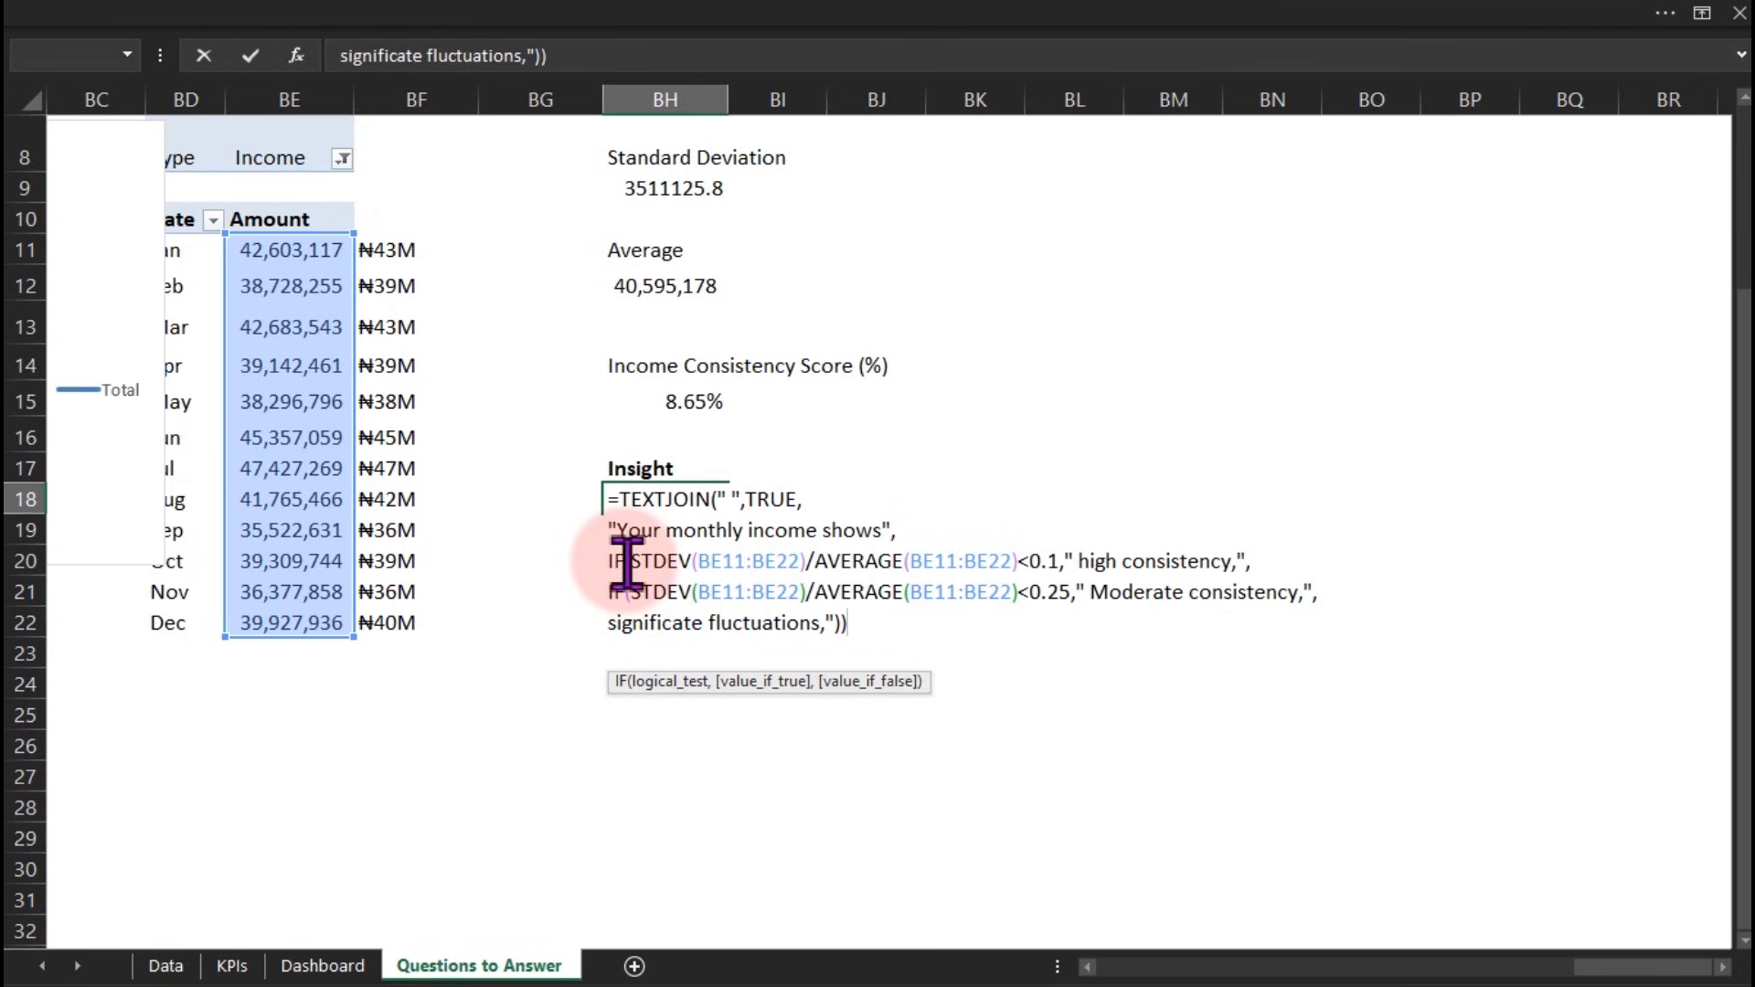
pyautogui.click(670, 624)
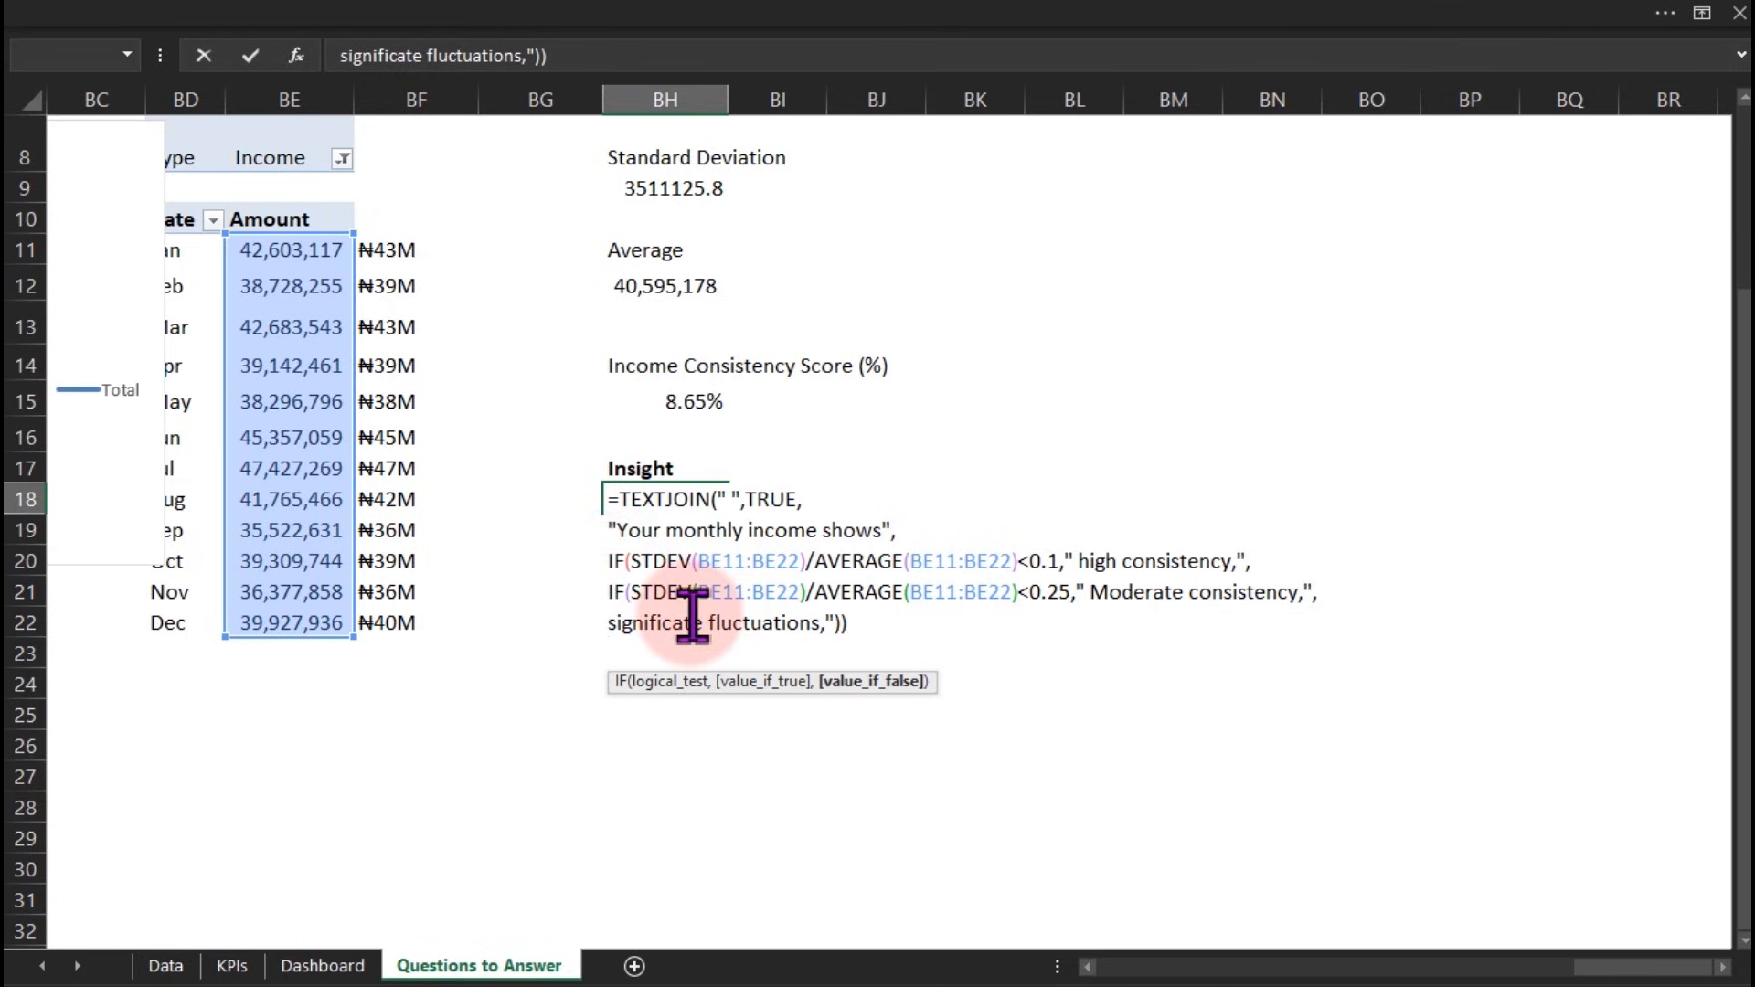
pyautogui.write('"')
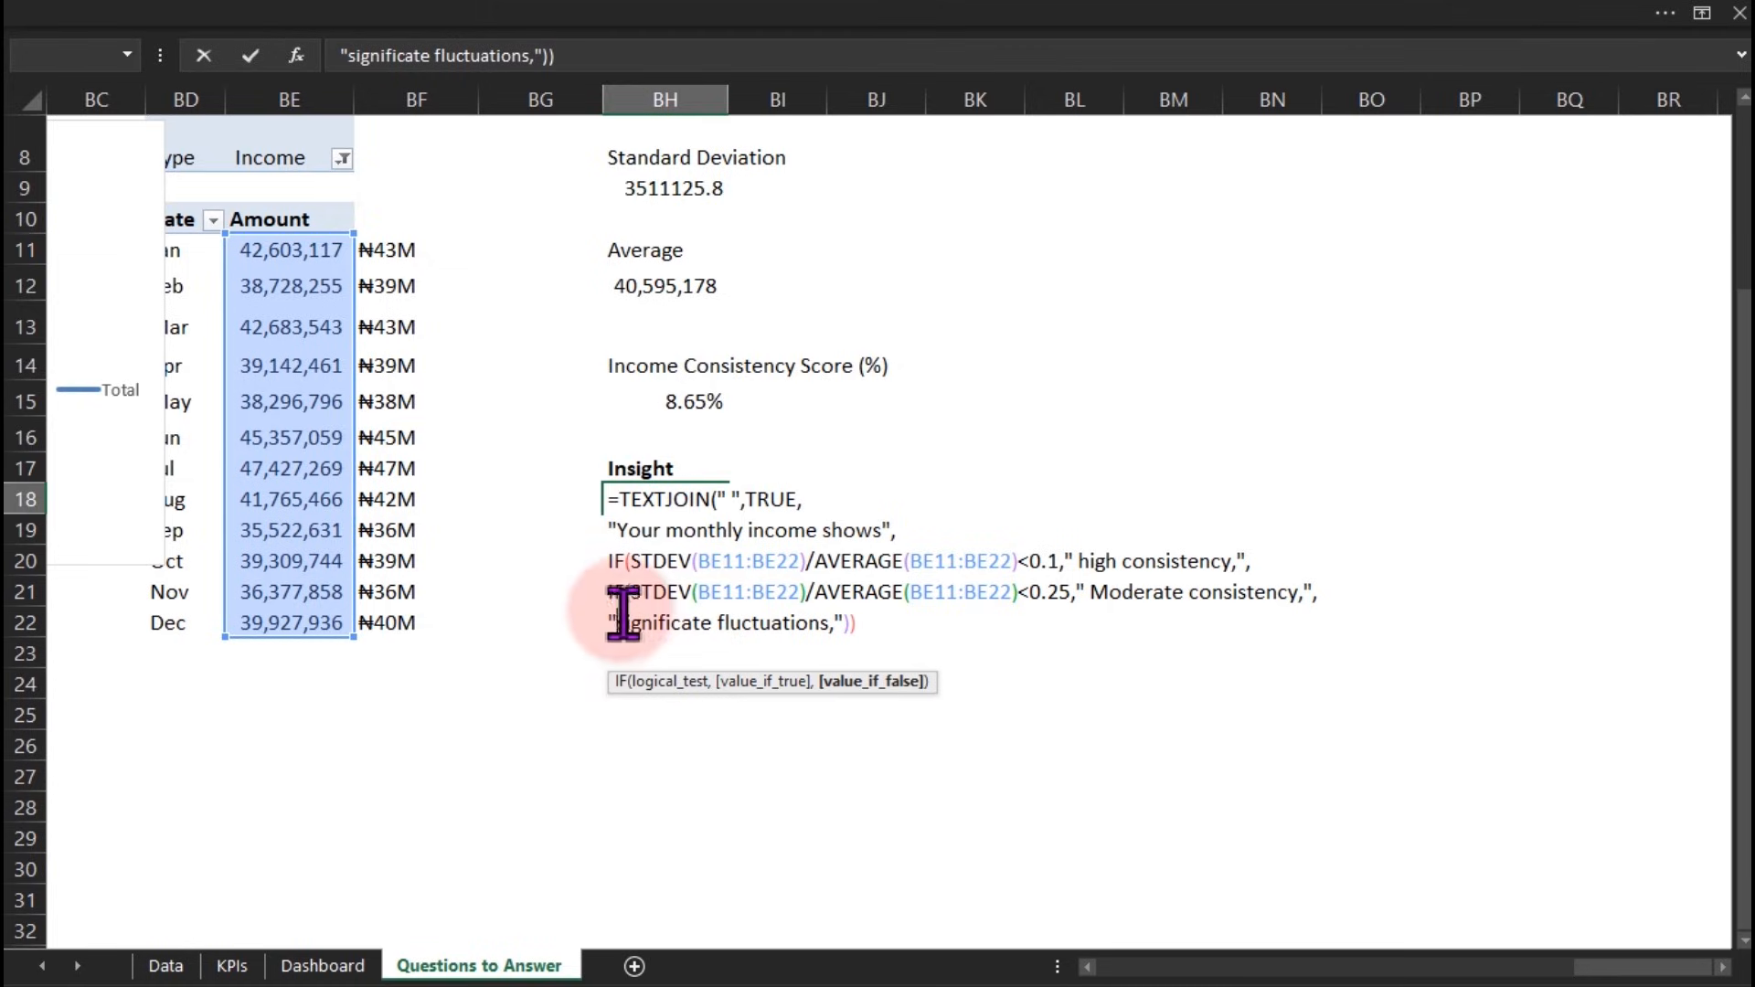
pyautogui.press('BackSpace')
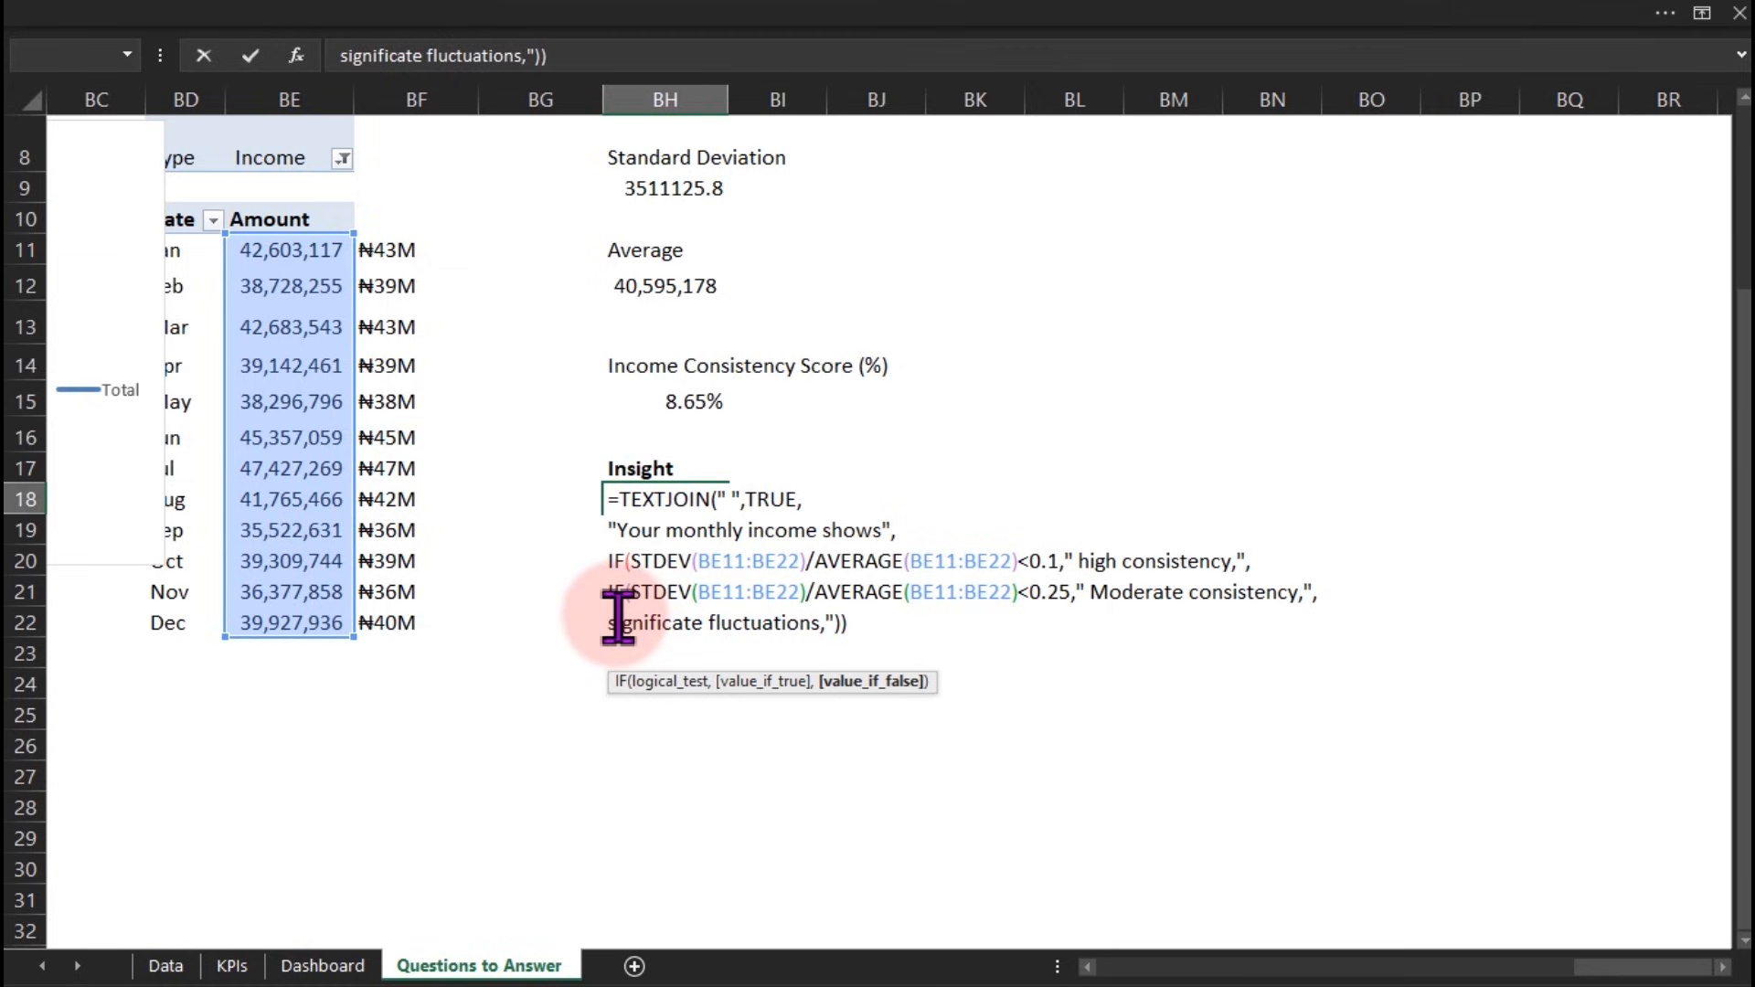
pyautogui.write('"')
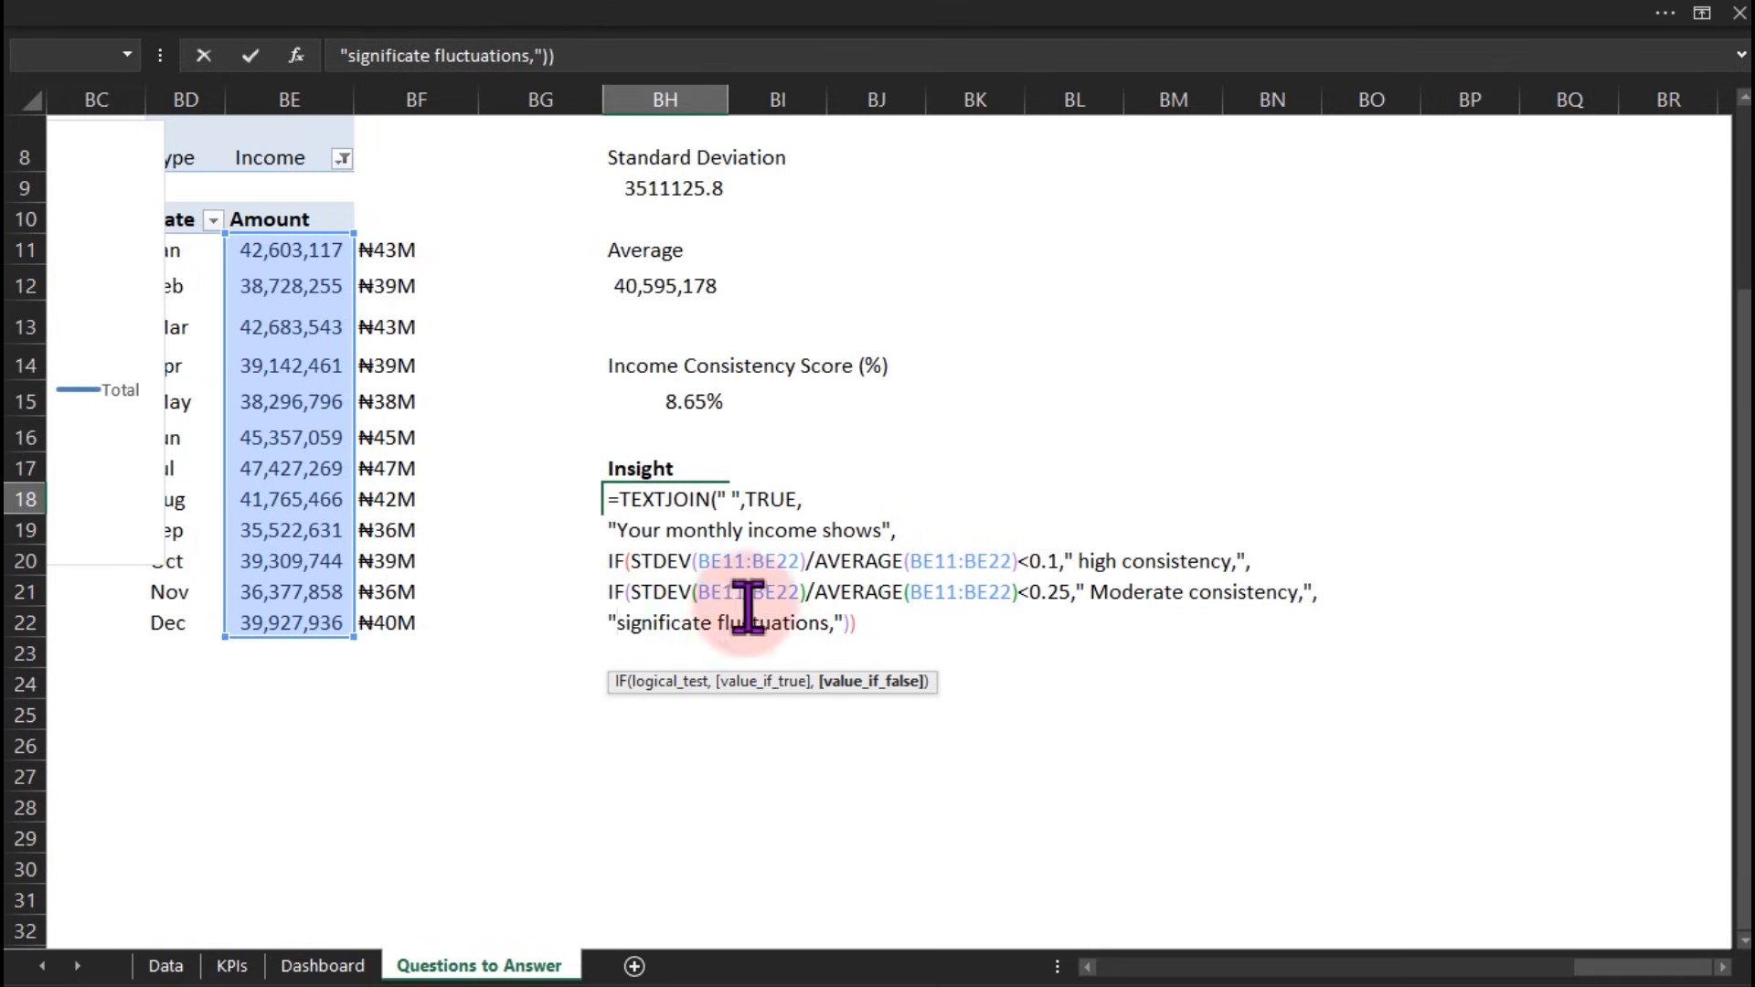
# Add a comma after the nested IFs and enter "with an average monthly income of "& further down in the formula
pyautogui.click(859, 625)
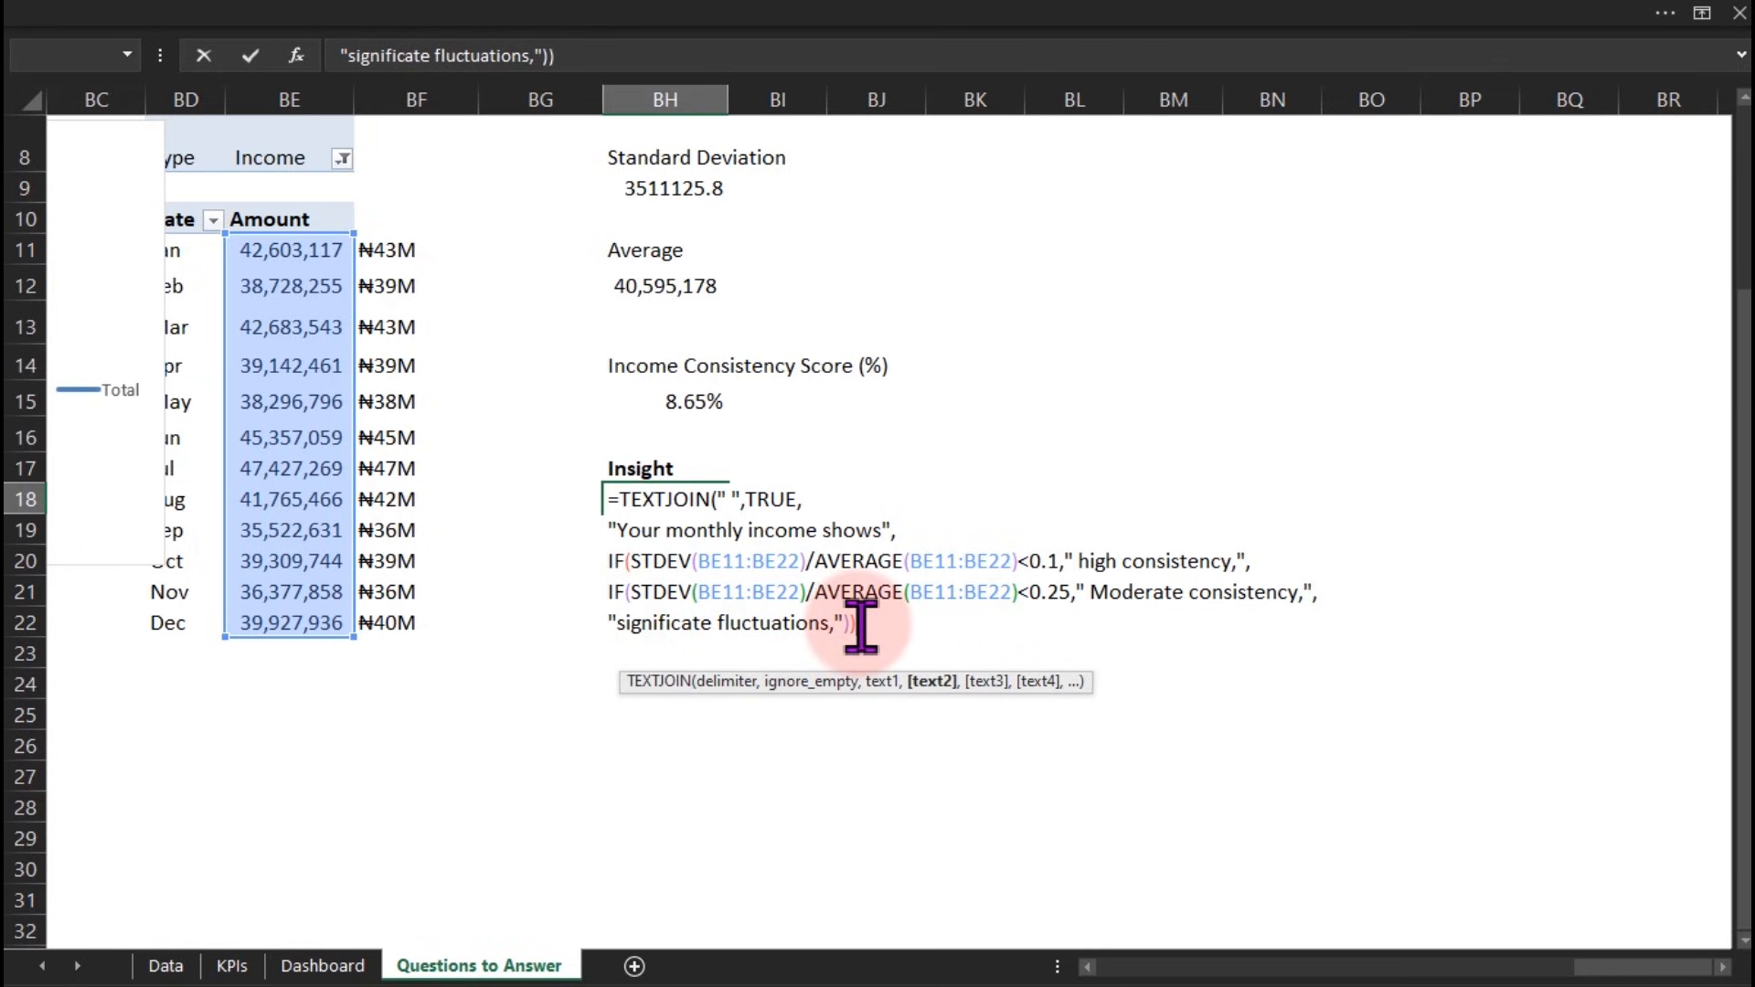
pyautogui.write(',')
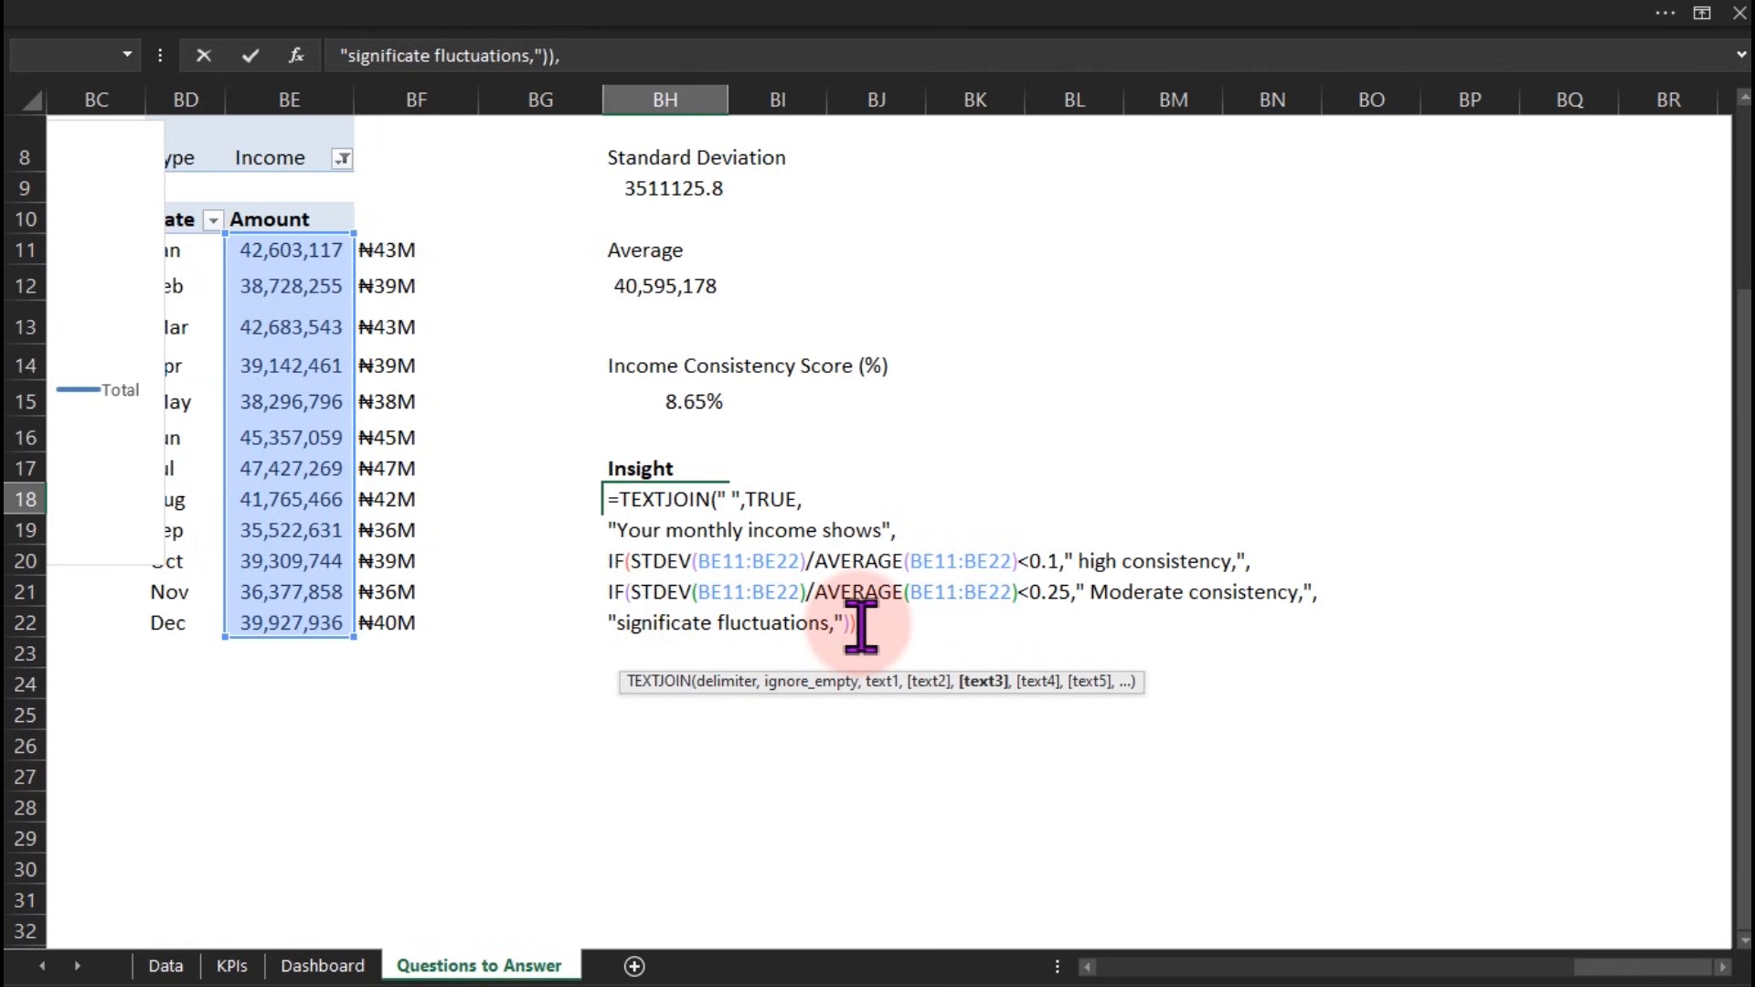
pyautogui.hotkey('alt', 'Return')
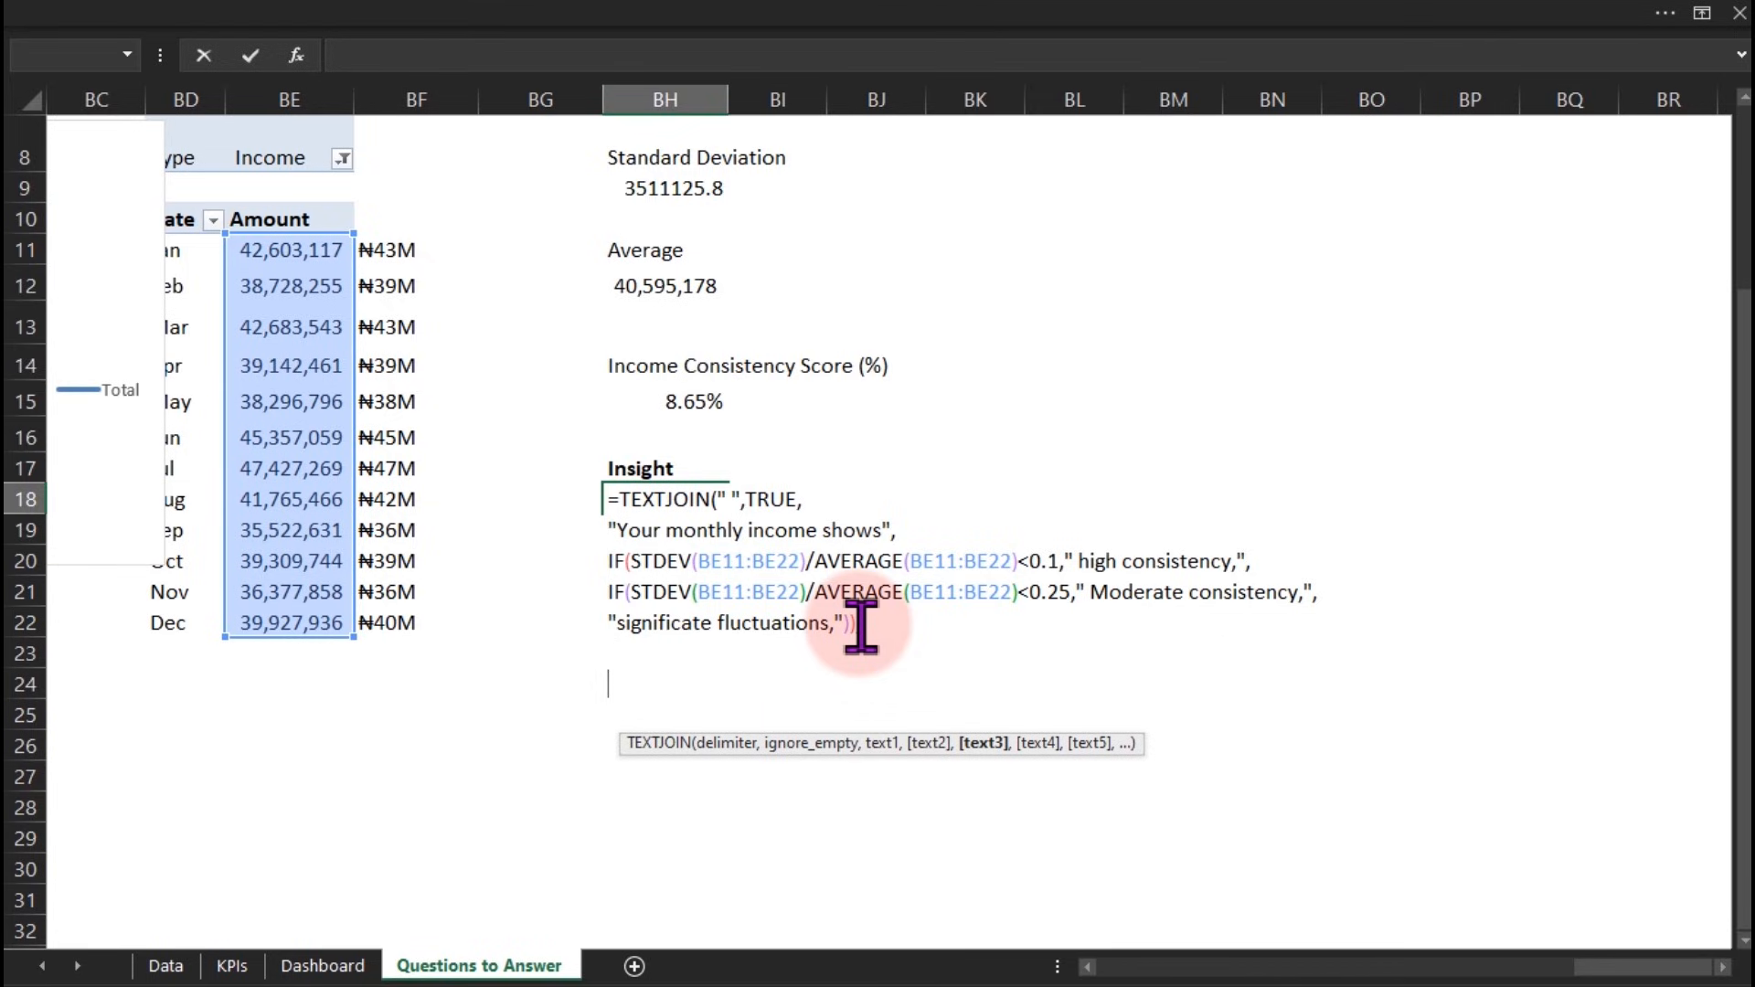
pyautogui.write('"with an average m')
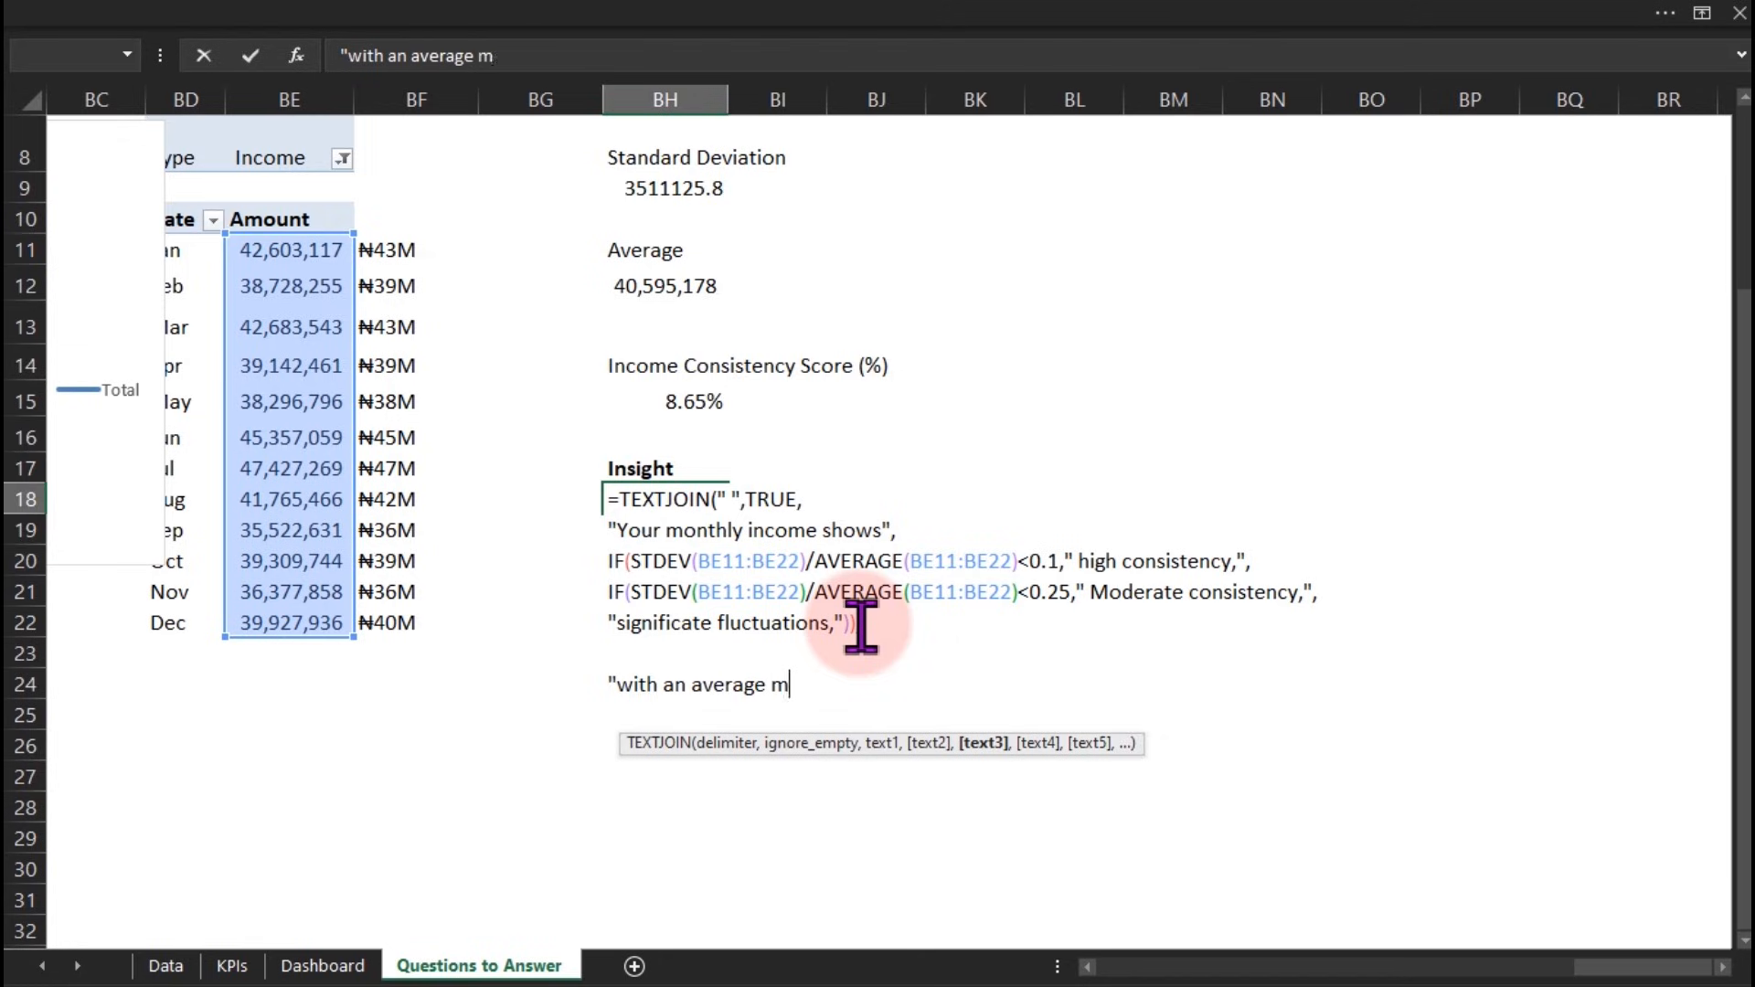
pyautogui.write('onthly income')
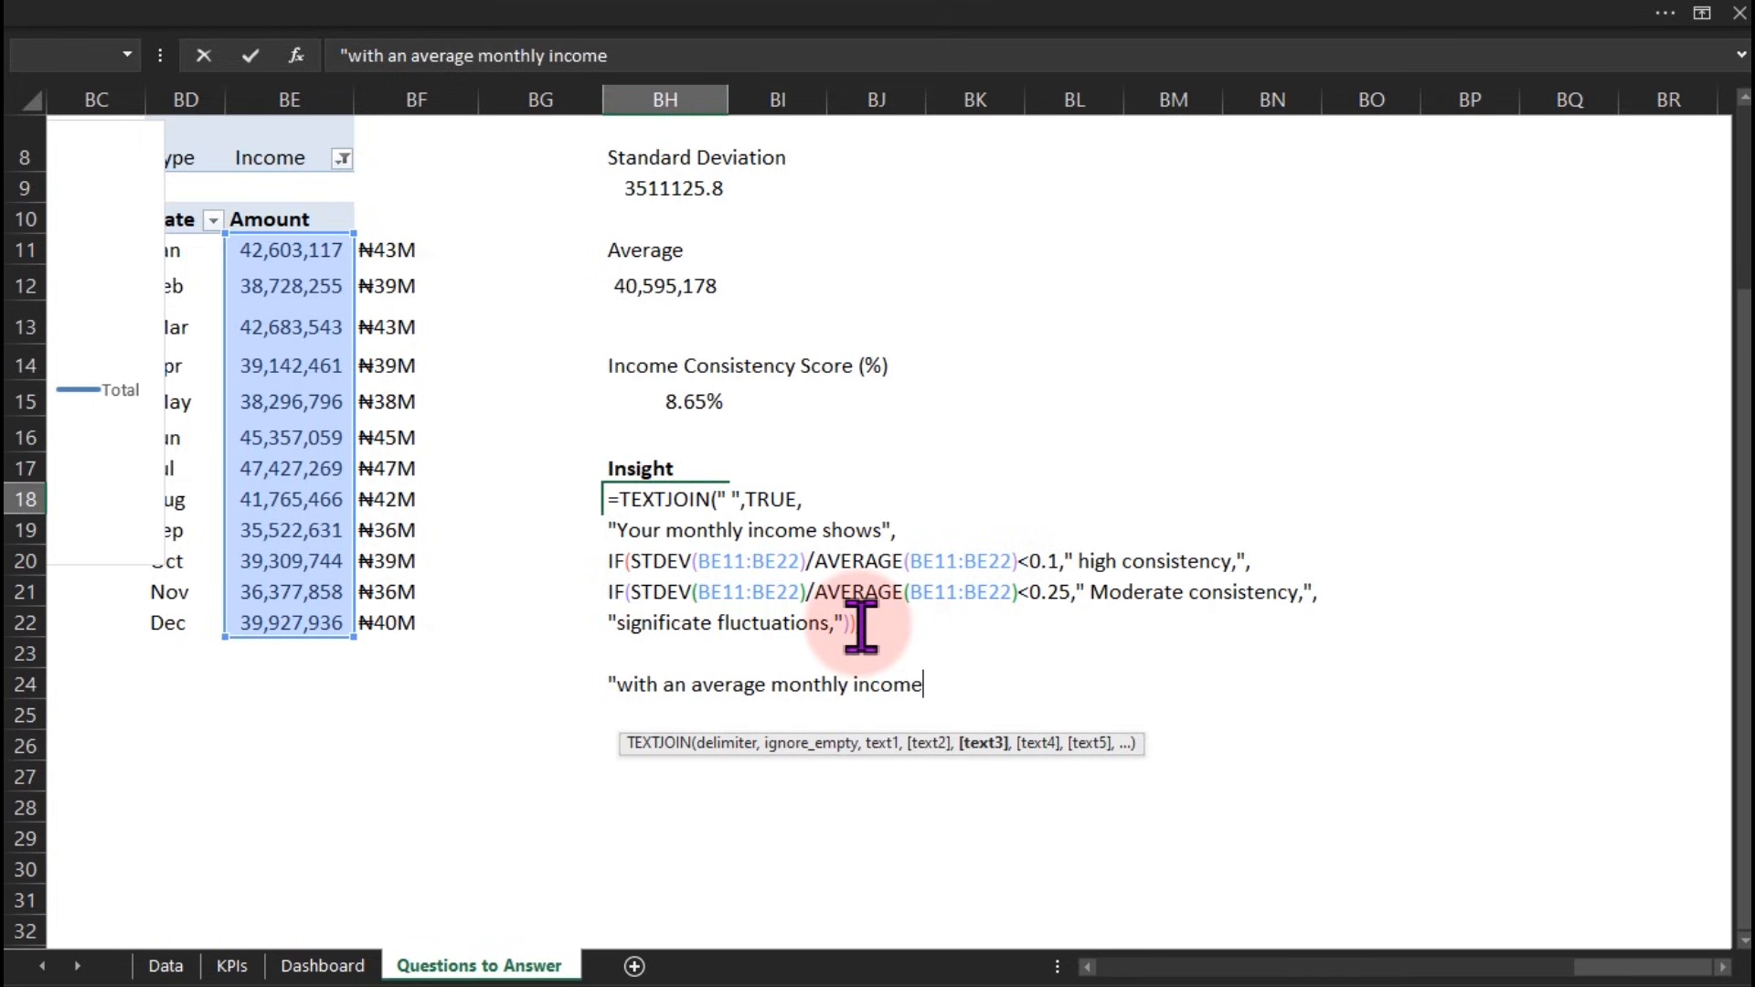
pyautogui.write(' of')
pyautogui.write('"&')
pyautogui.write('text')
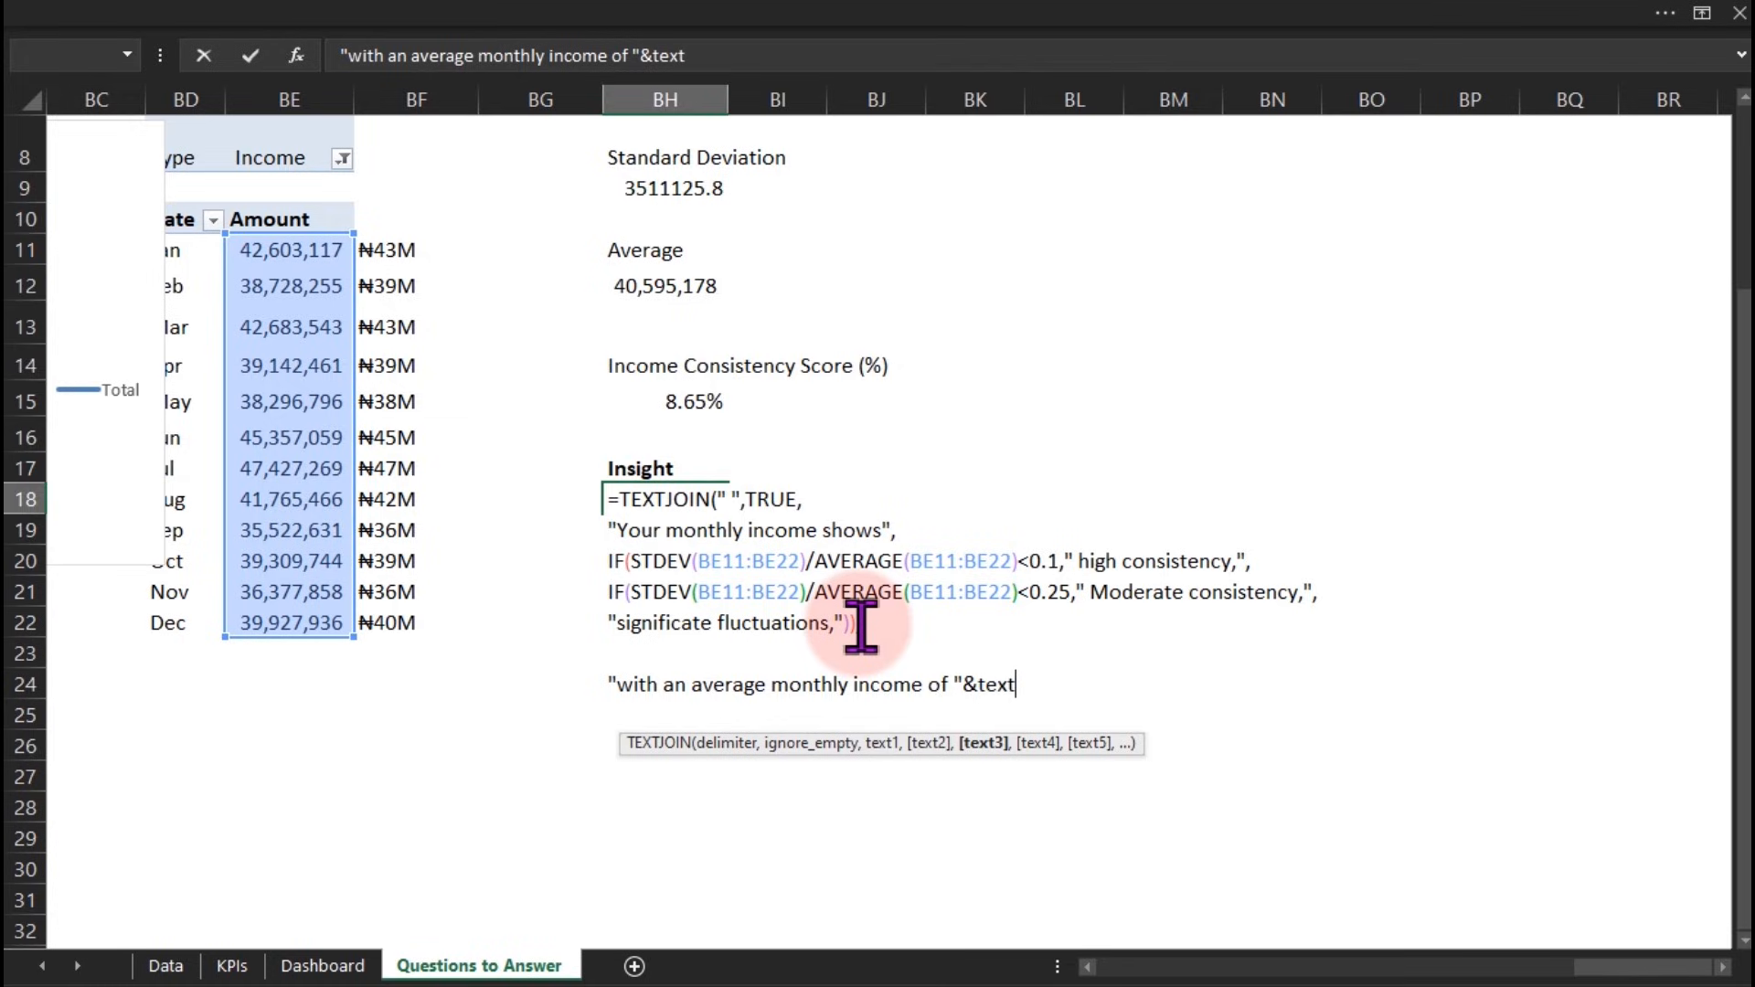
pyautogui.press('Return')
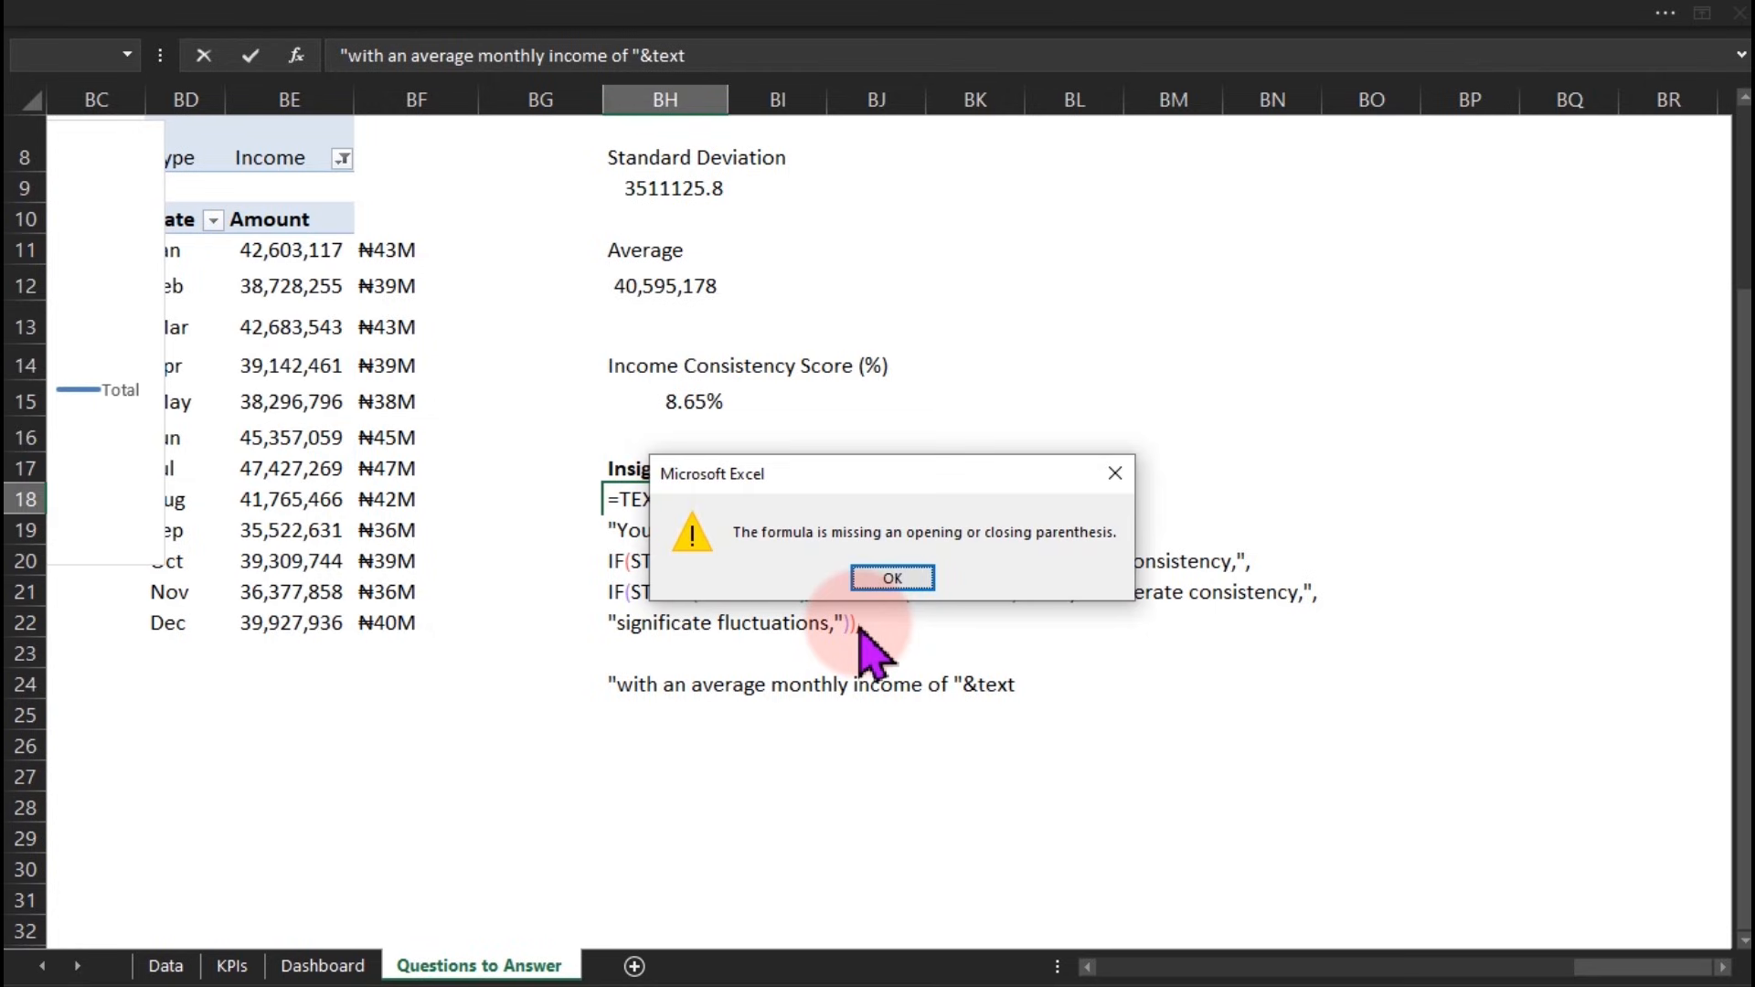
pyautogui.press('Return')
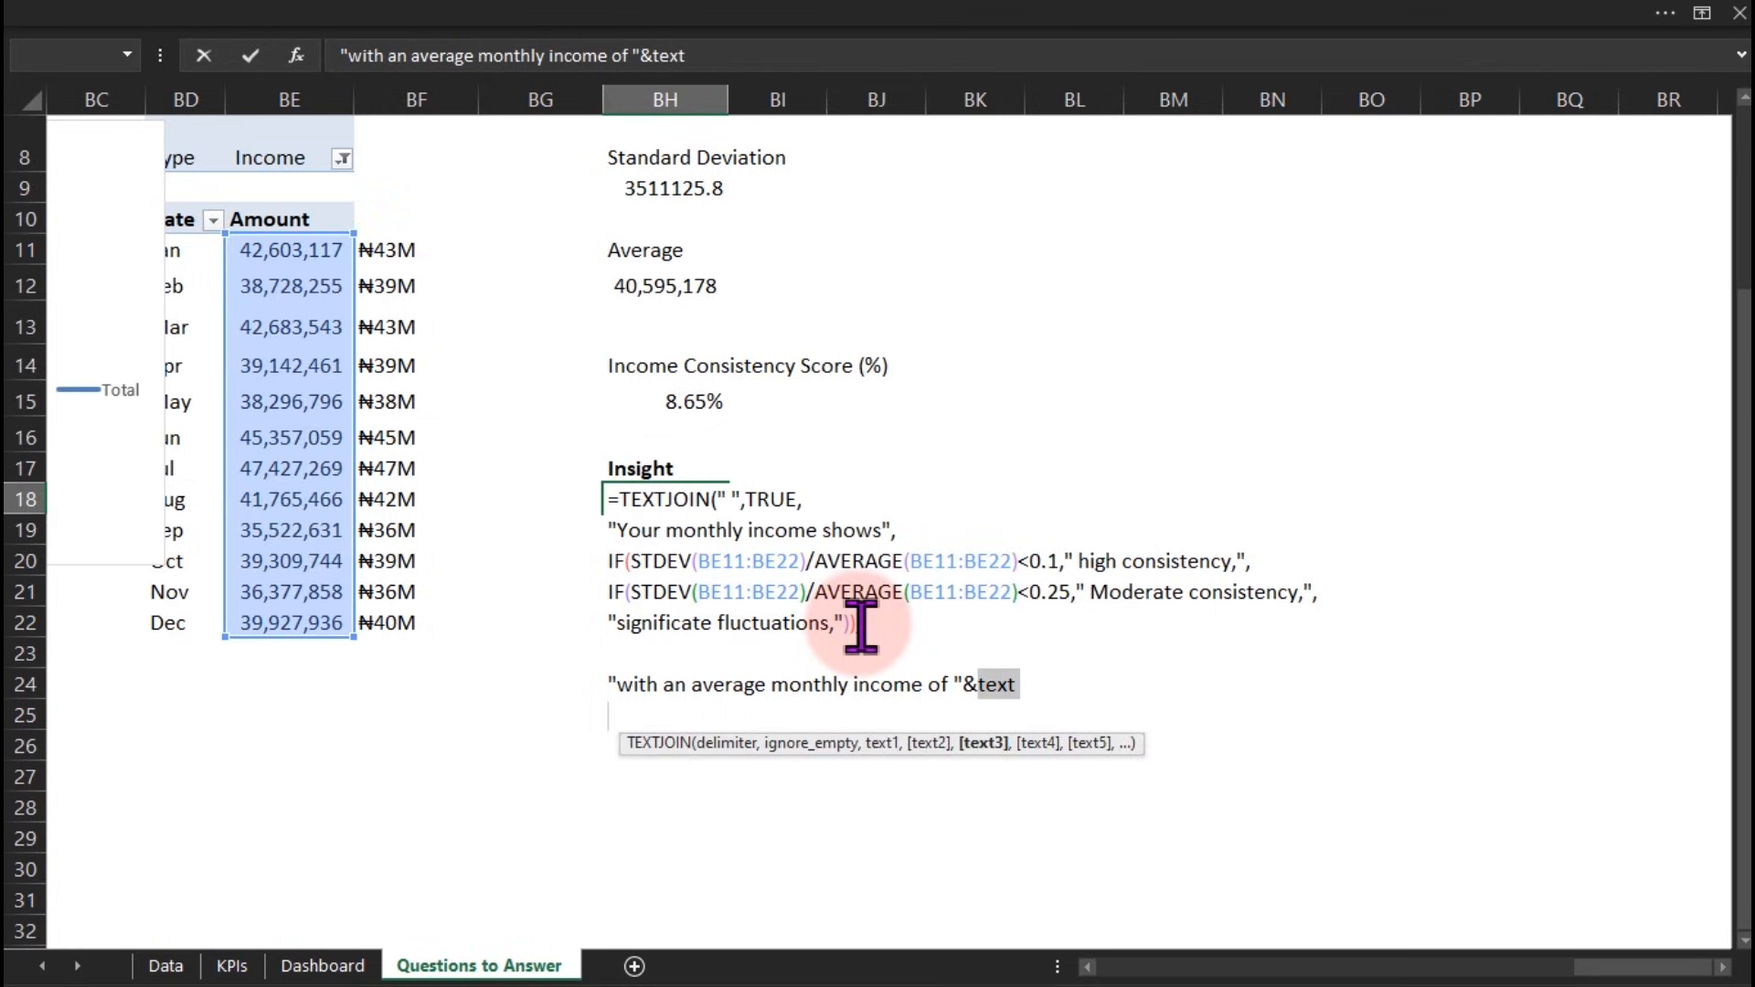
# Remove the blank line above the average monthly income text and delete the word text after its ampersand
pyautogui.click(859, 624)
pyautogui.write(',')
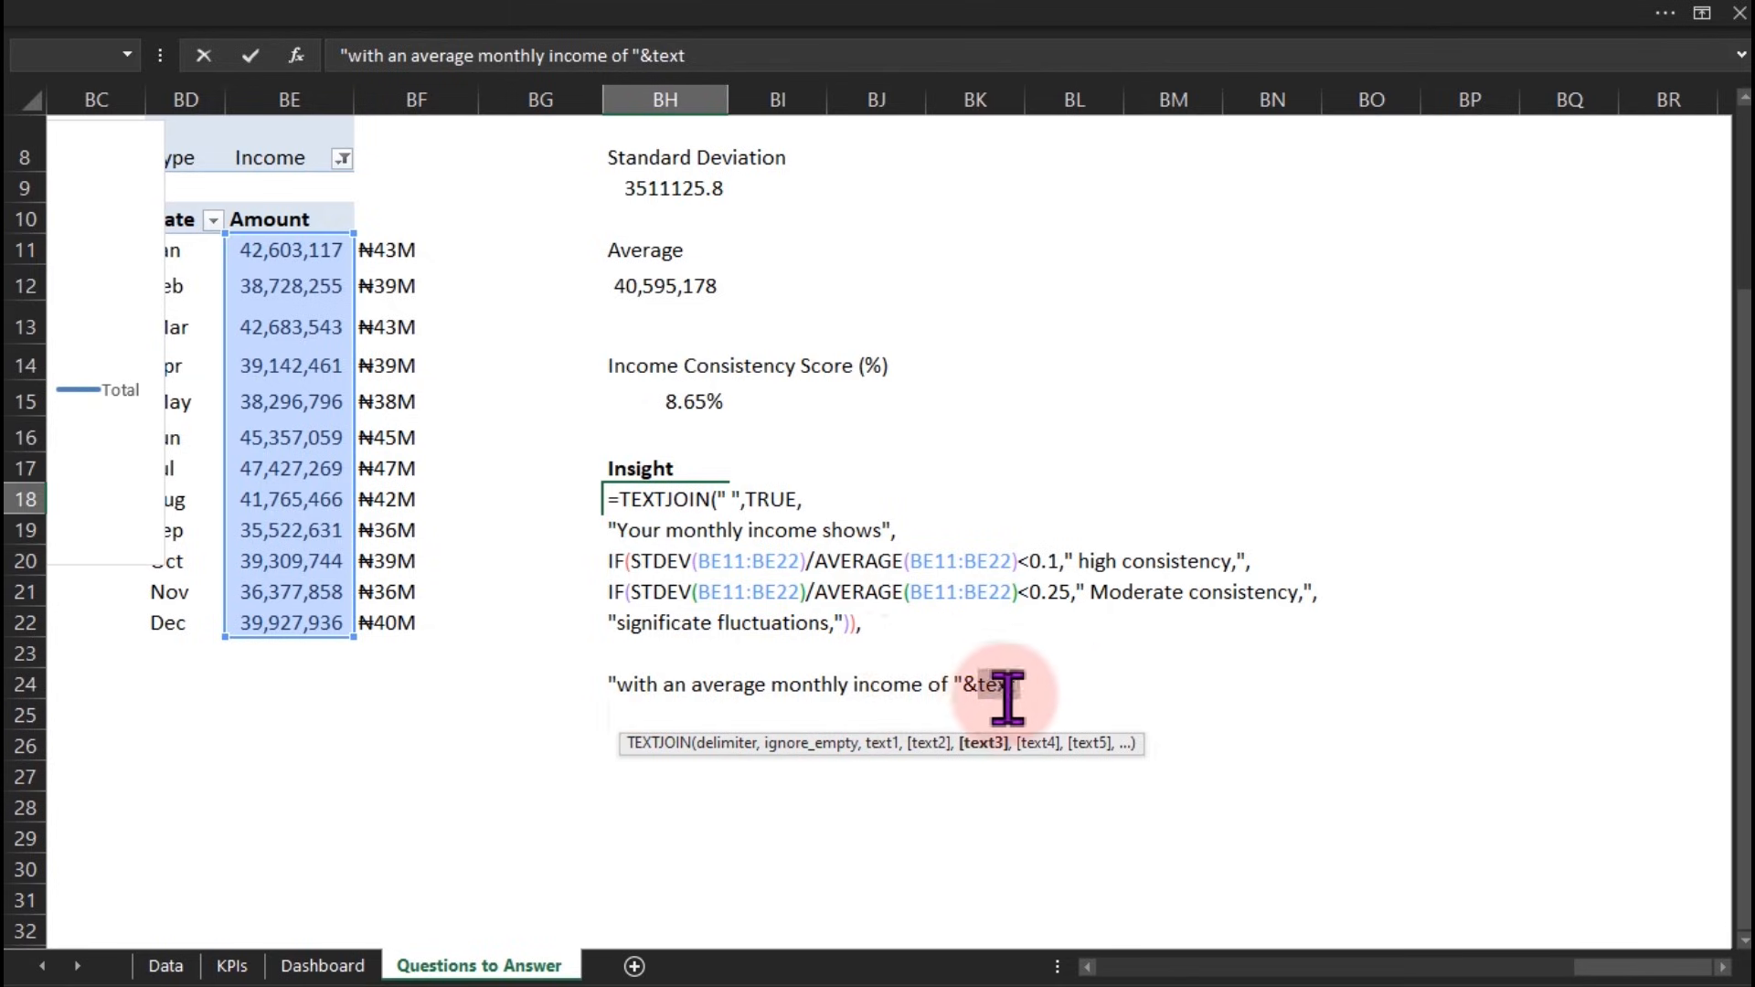
pyautogui.press('BackSpace')
pyautogui.press('BackSpace')
pyautogui.press('BackSpace')
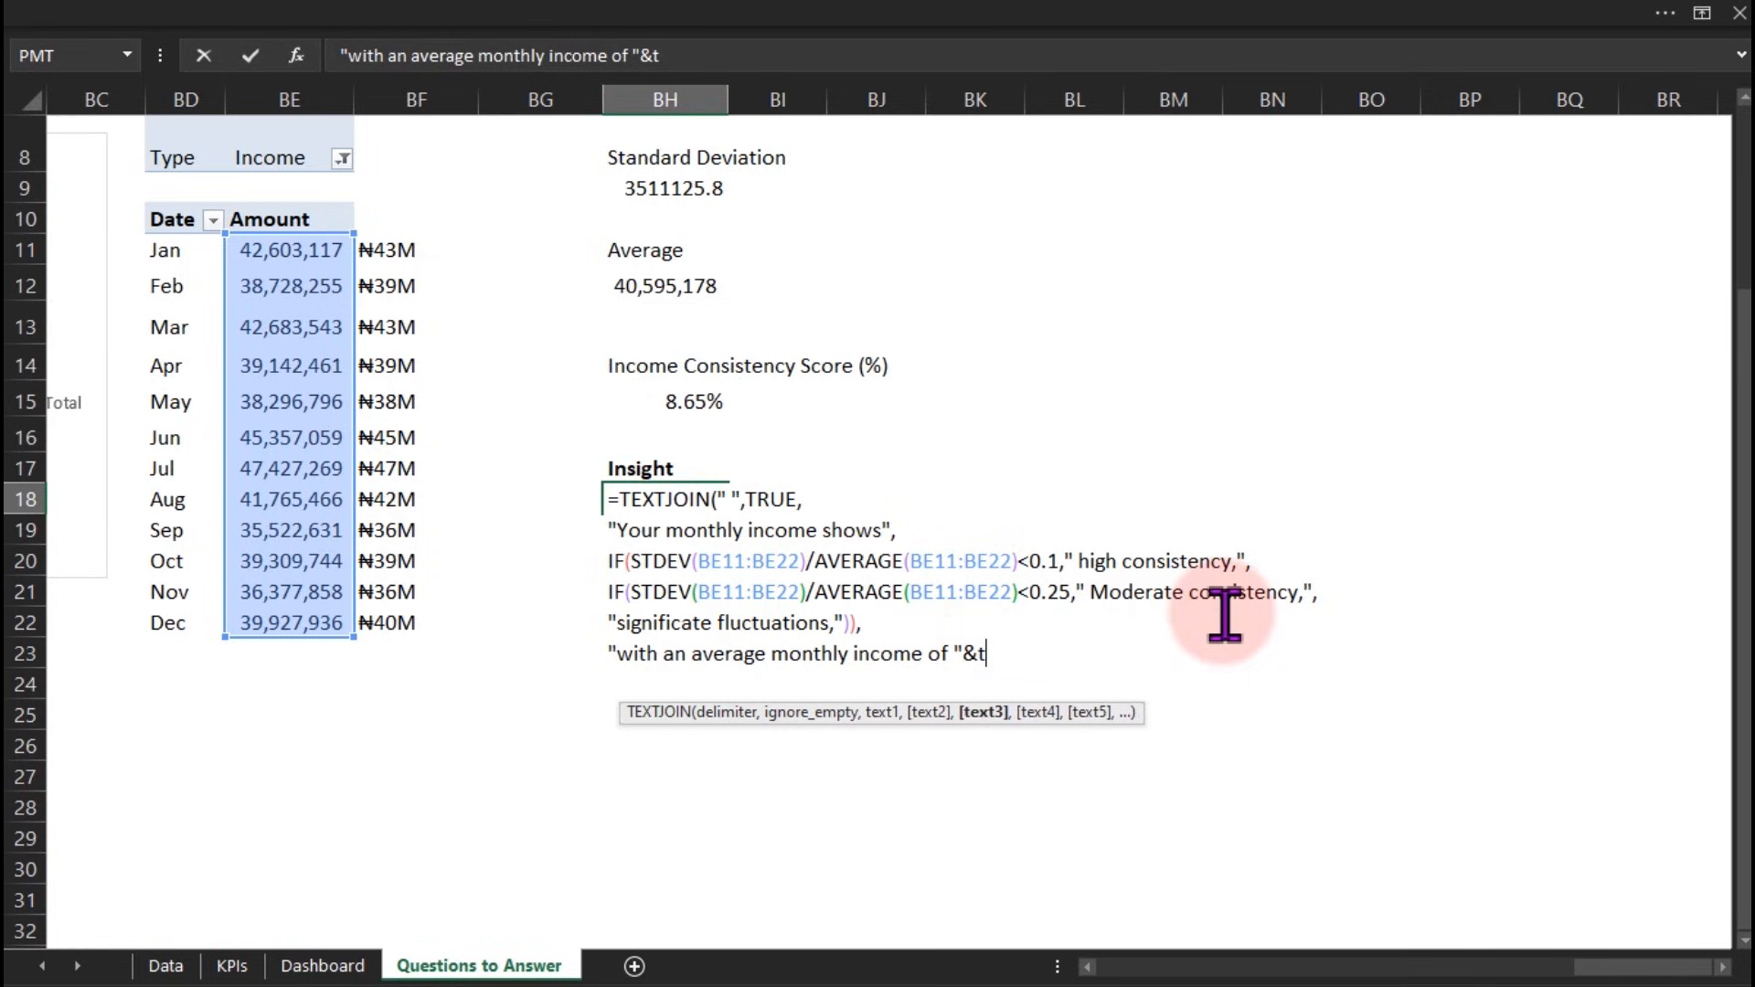
pyautogui.press('BackSpace')
pyautogui.hotkey('alt', 'Return')
pyautogui.write(')')
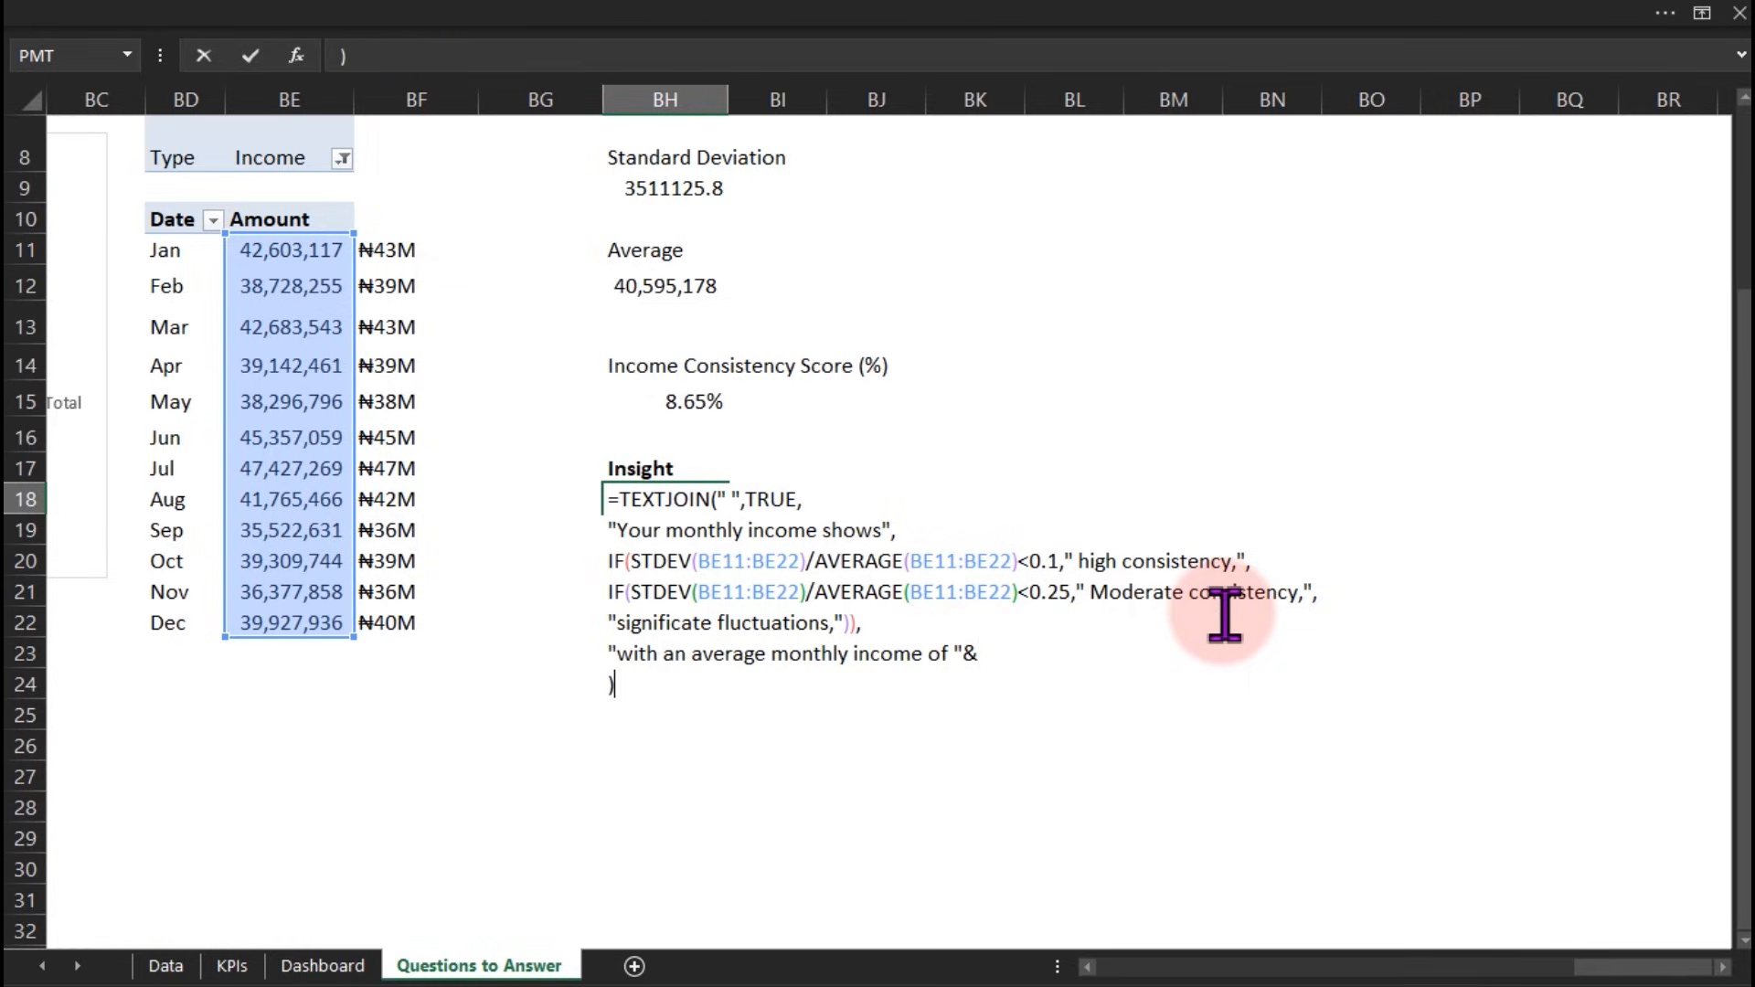
pyautogui.click(998, 656)
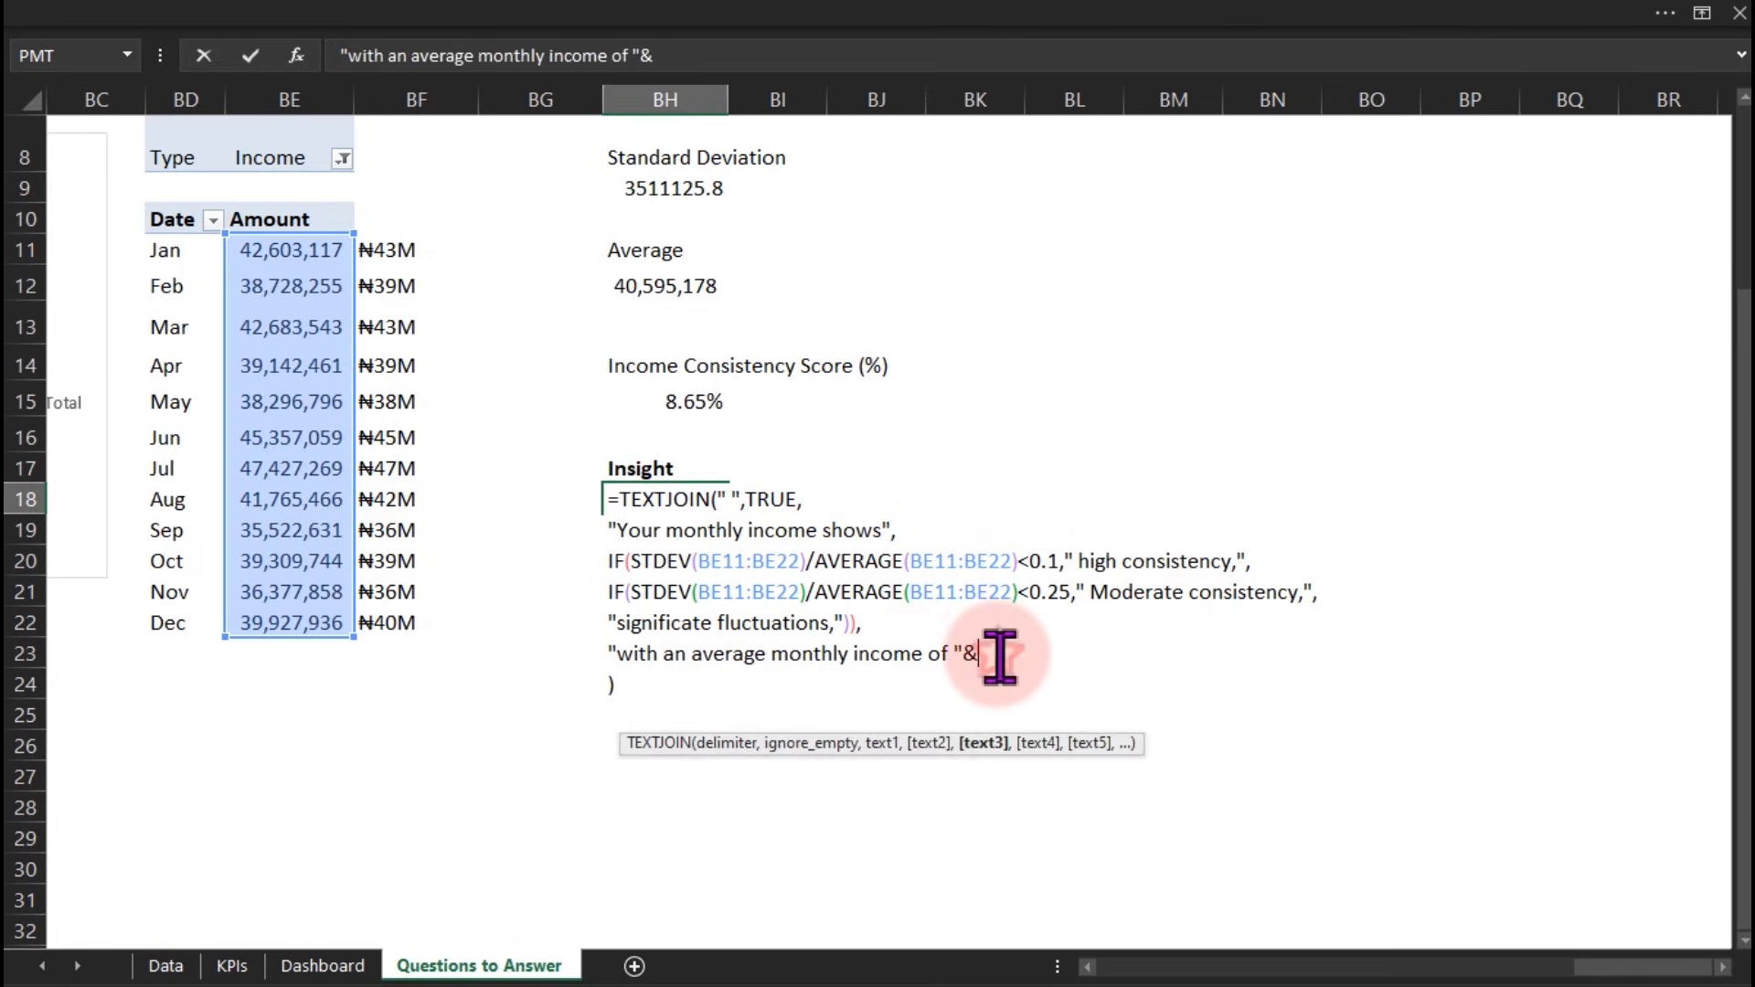
pyautogui.write('text')
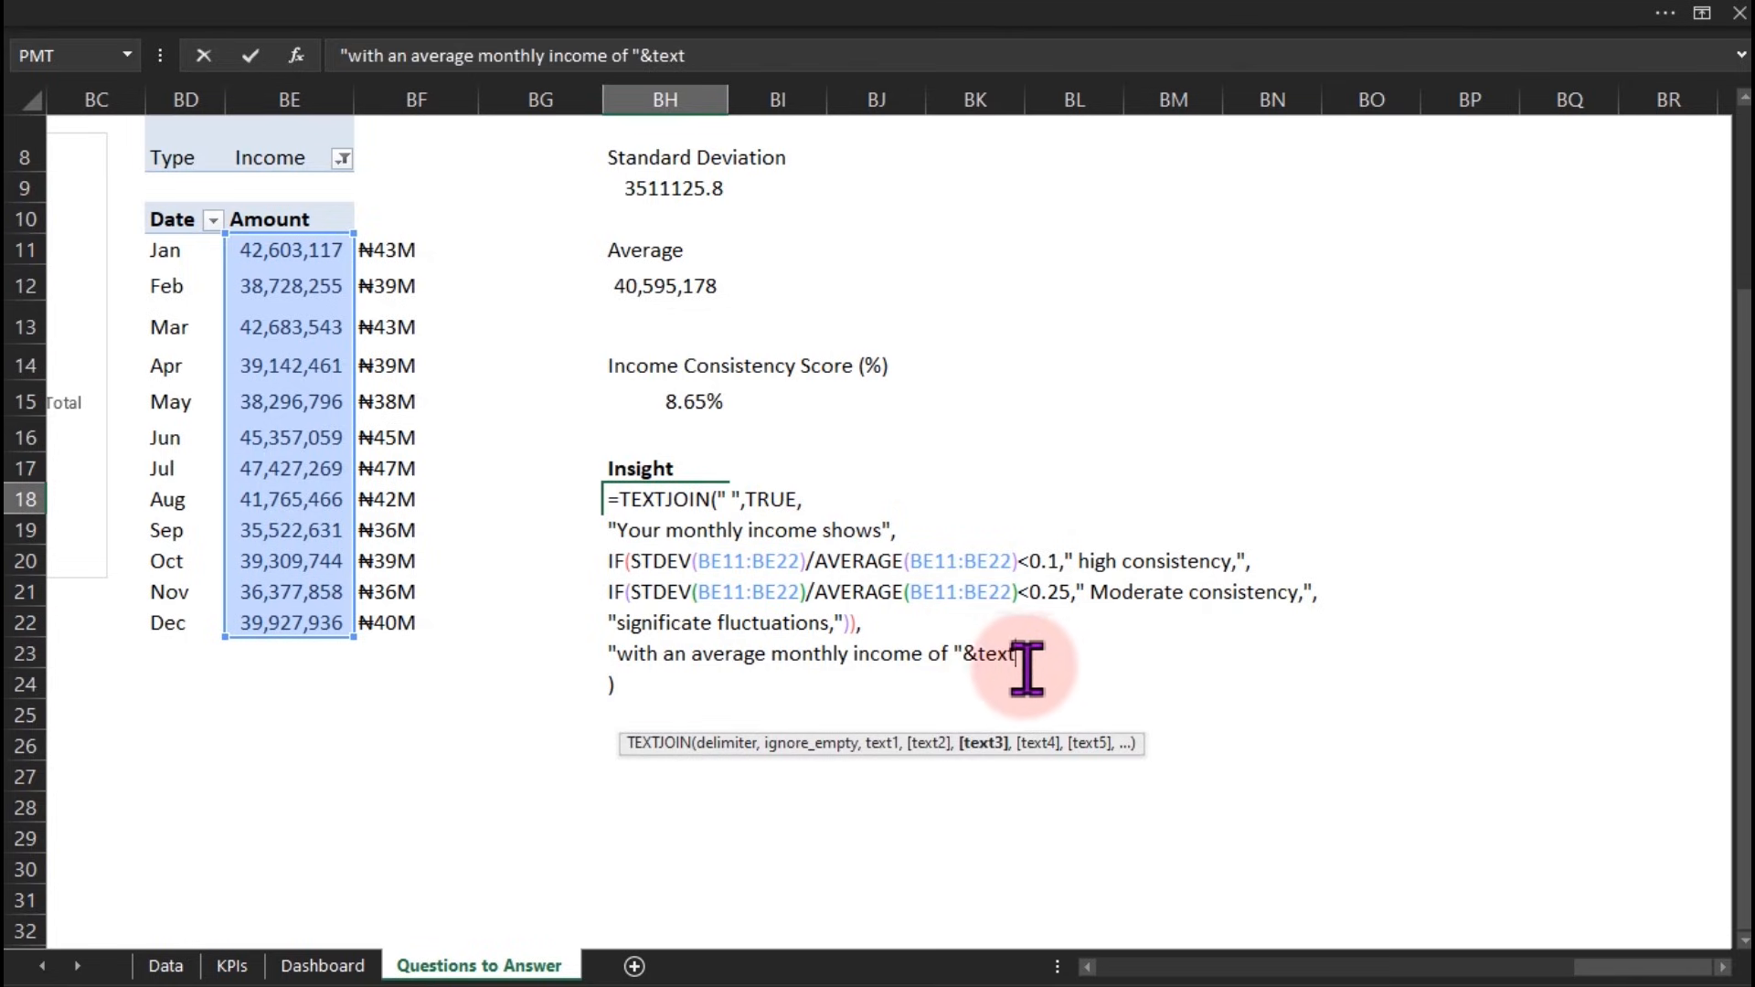
pyautogui.click(637, 687)
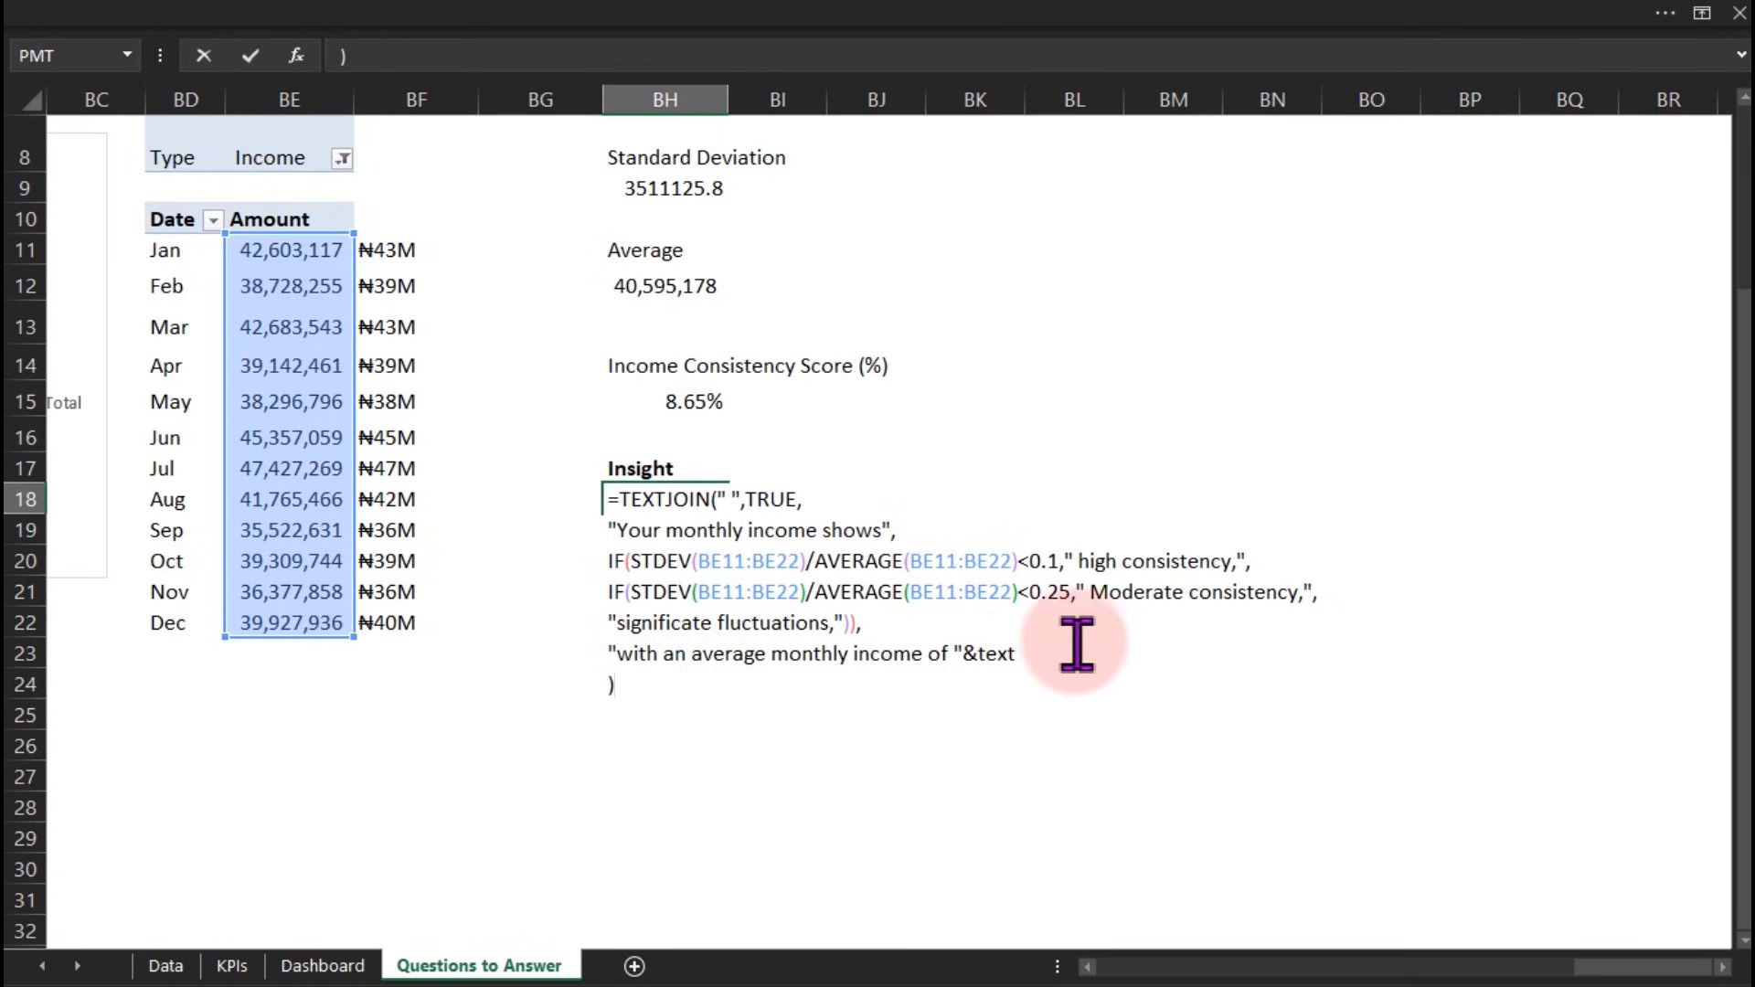
pyautogui.click(1042, 653)
pyautogui.press('BackSpace')
pyautogui.press('BackSpace')
pyautogui.press('BackSpace')
pyautogui.press('BackSpace')
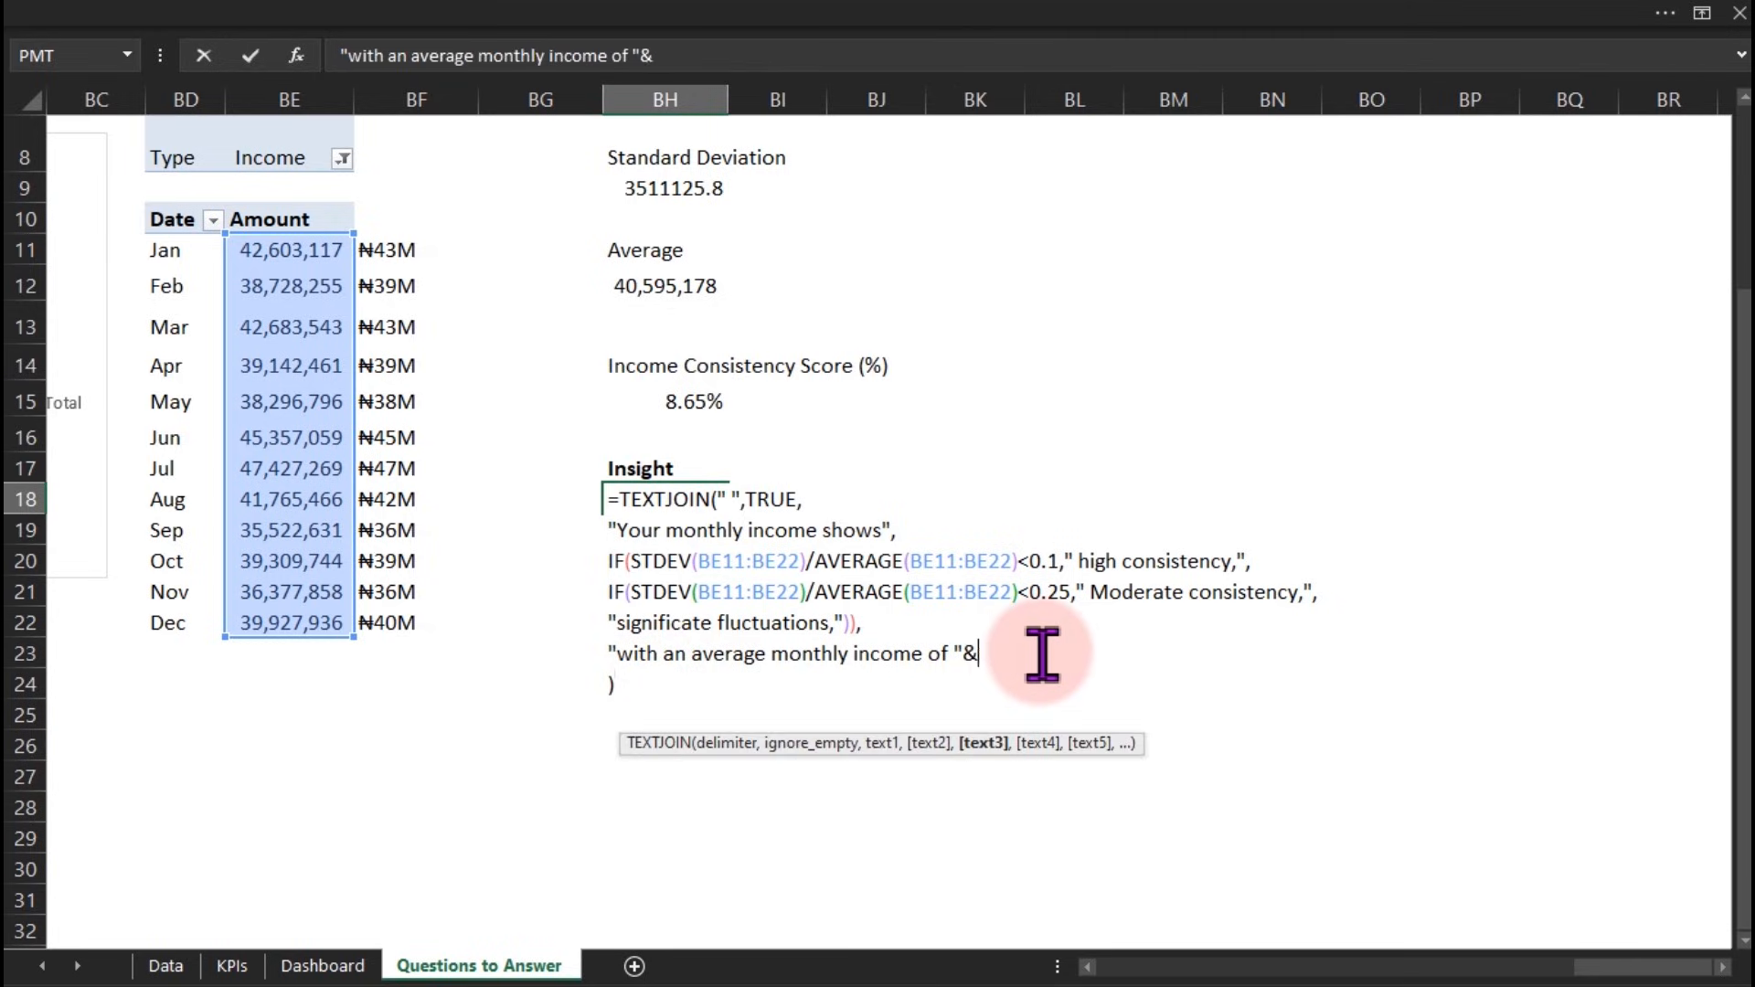
# Delete the average monthly income line, close TEXTJOIN with a parenthesis on the line after the nested IFs, and commit the formula
pyautogui.moveTo(1006, 657); pyautogui.dragTo(558, 648)
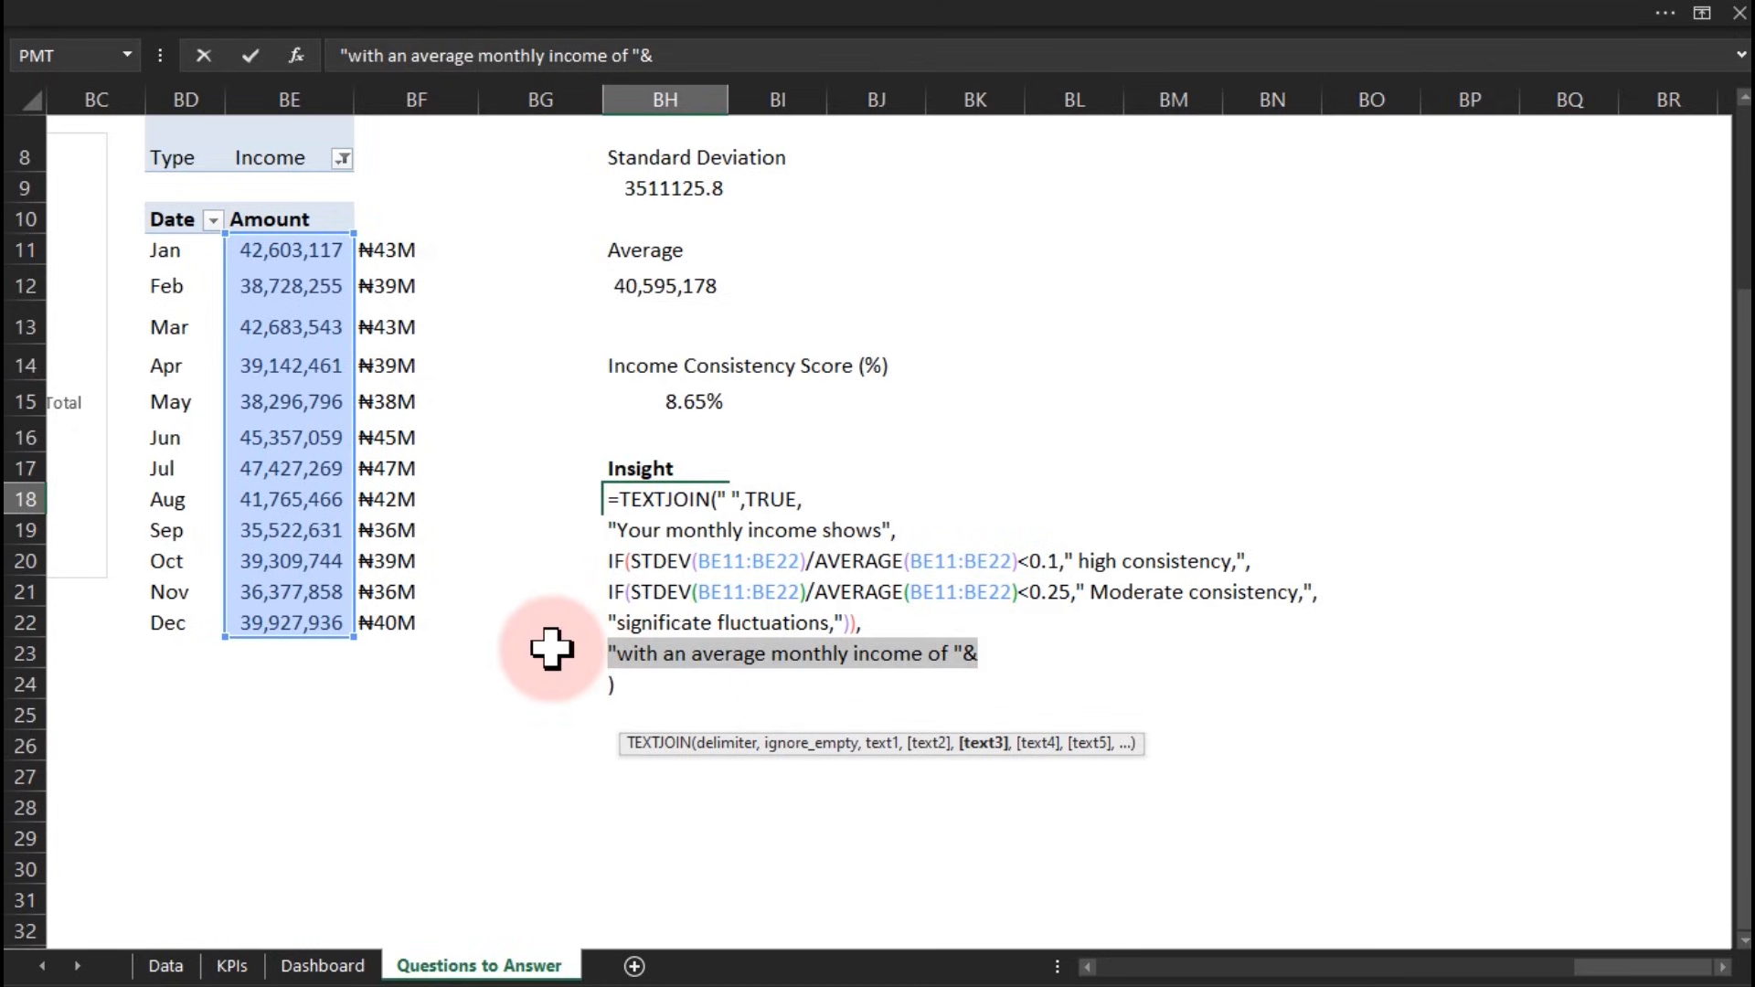
pyautogui.press('BackSpace')
pyautogui.click(639, 697)
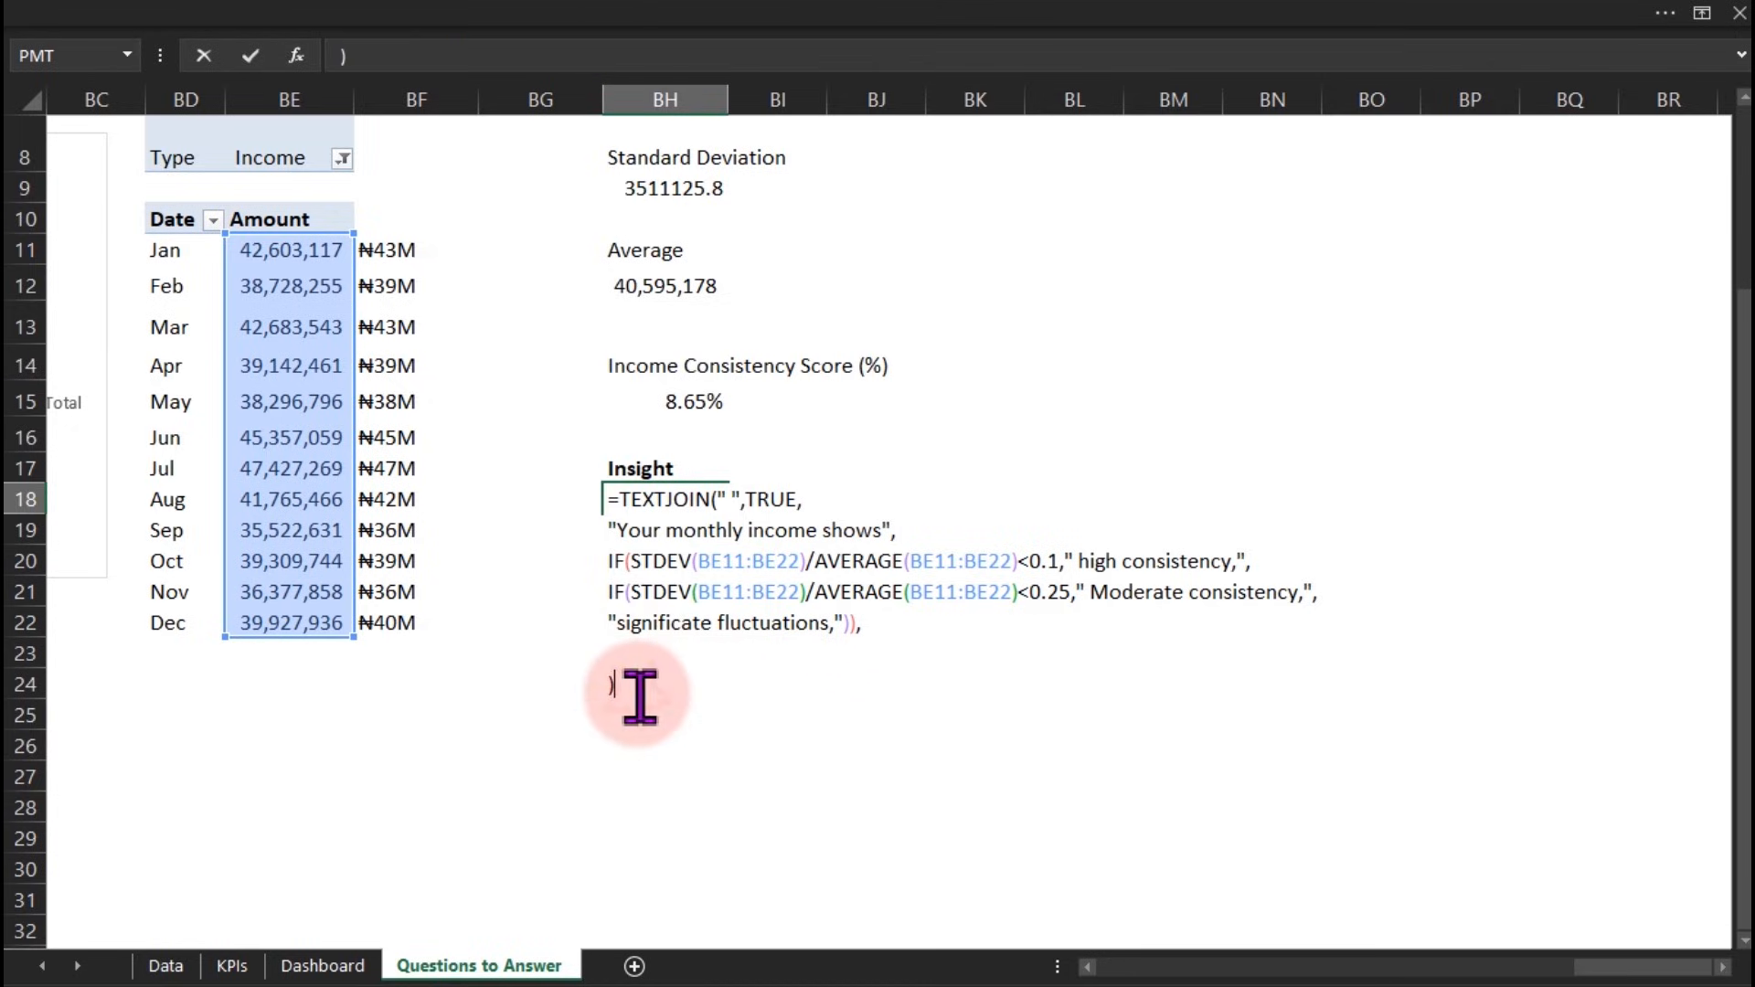
pyautogui.press('BackSpace')
pyautogui.press('BackSpace')
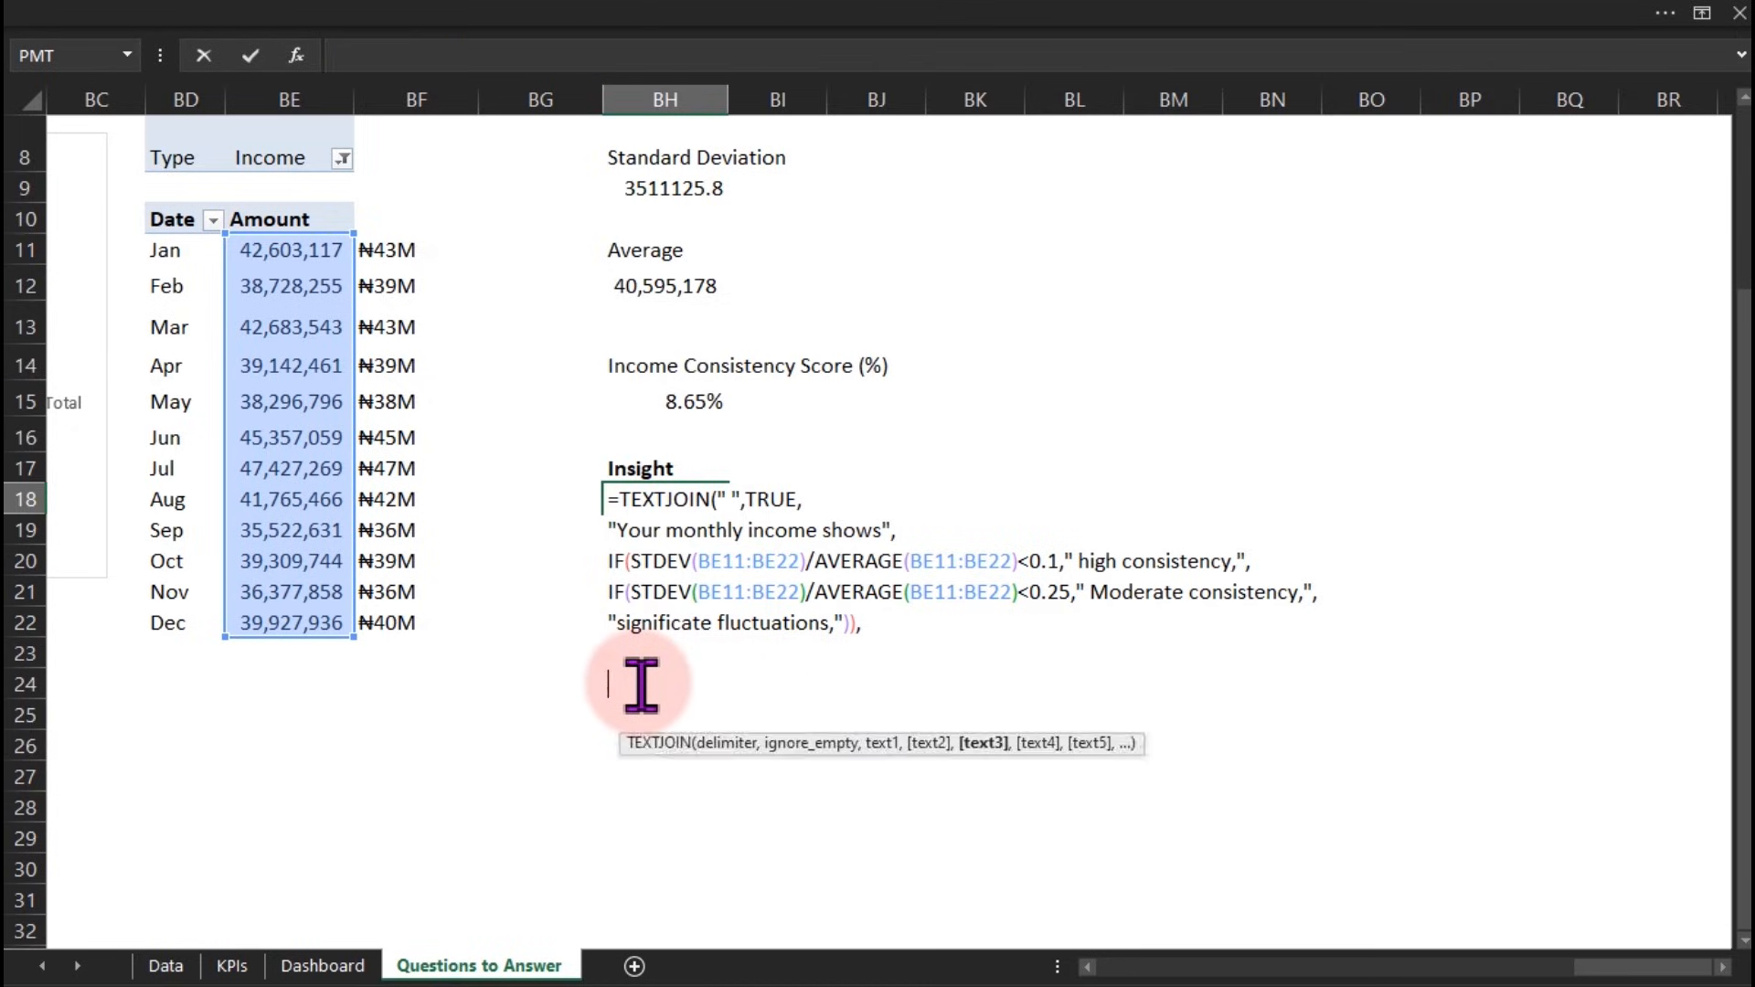
pyautogui.press('BackSpace')
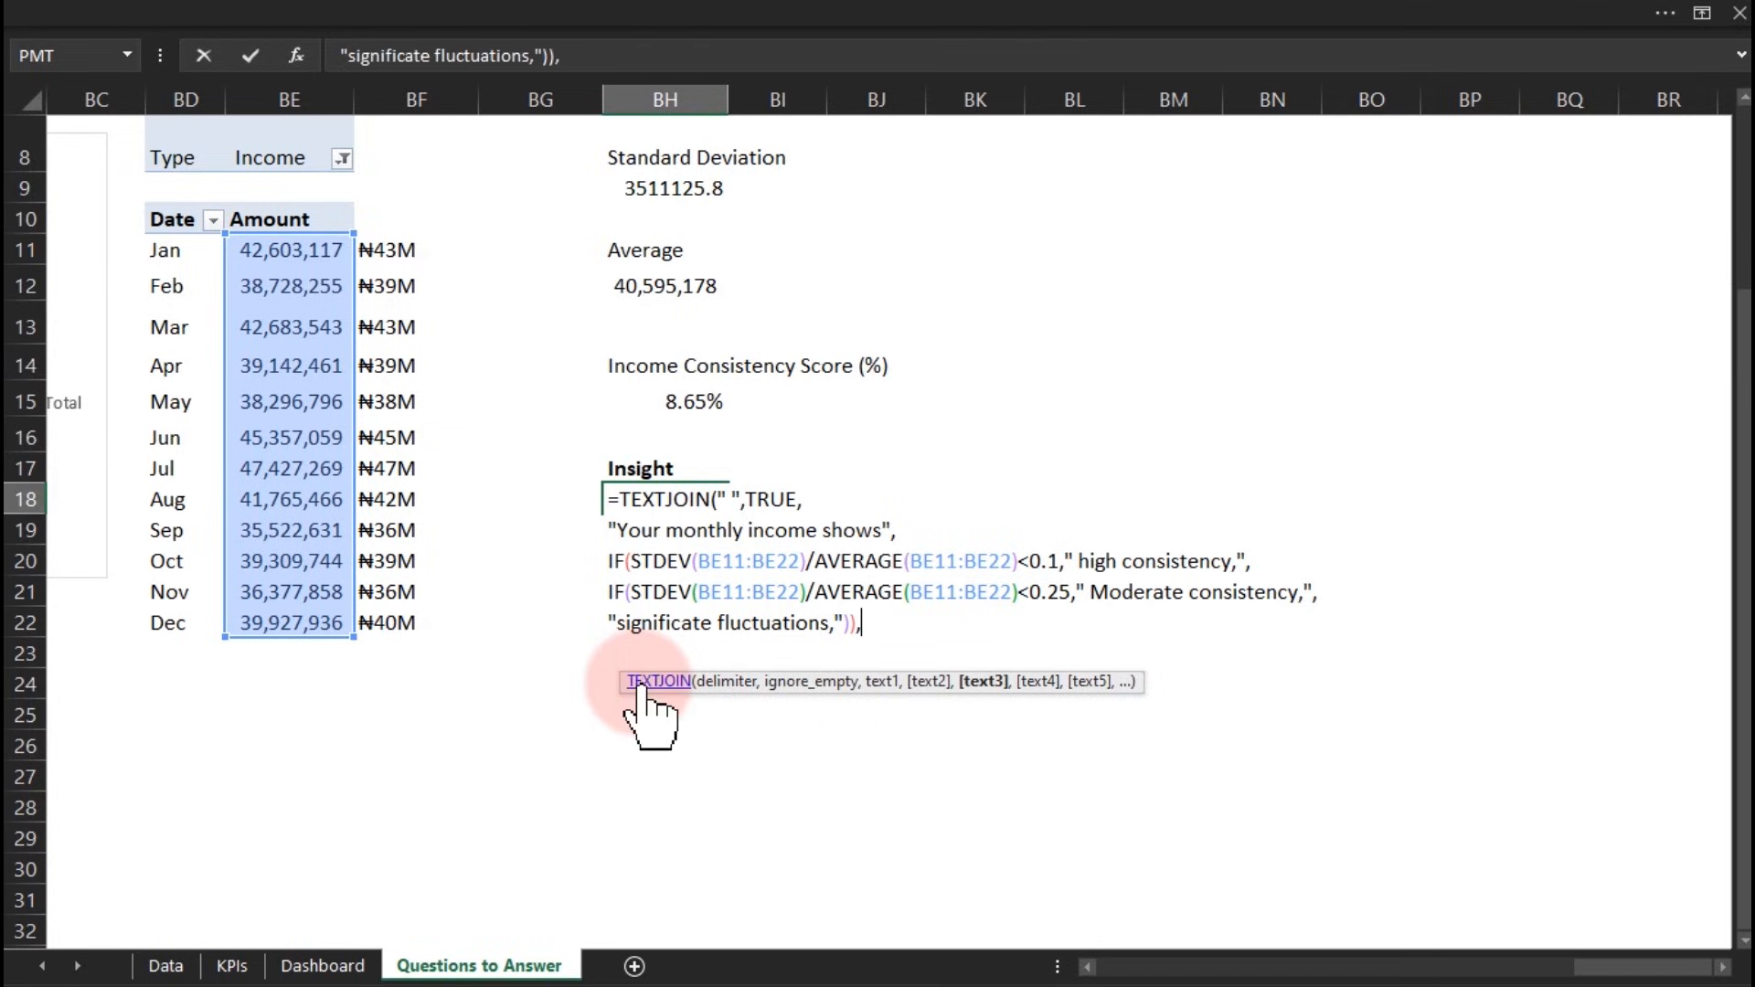
pyautogui.hotkey('alt', 'Return')
pyautogui.write(')')
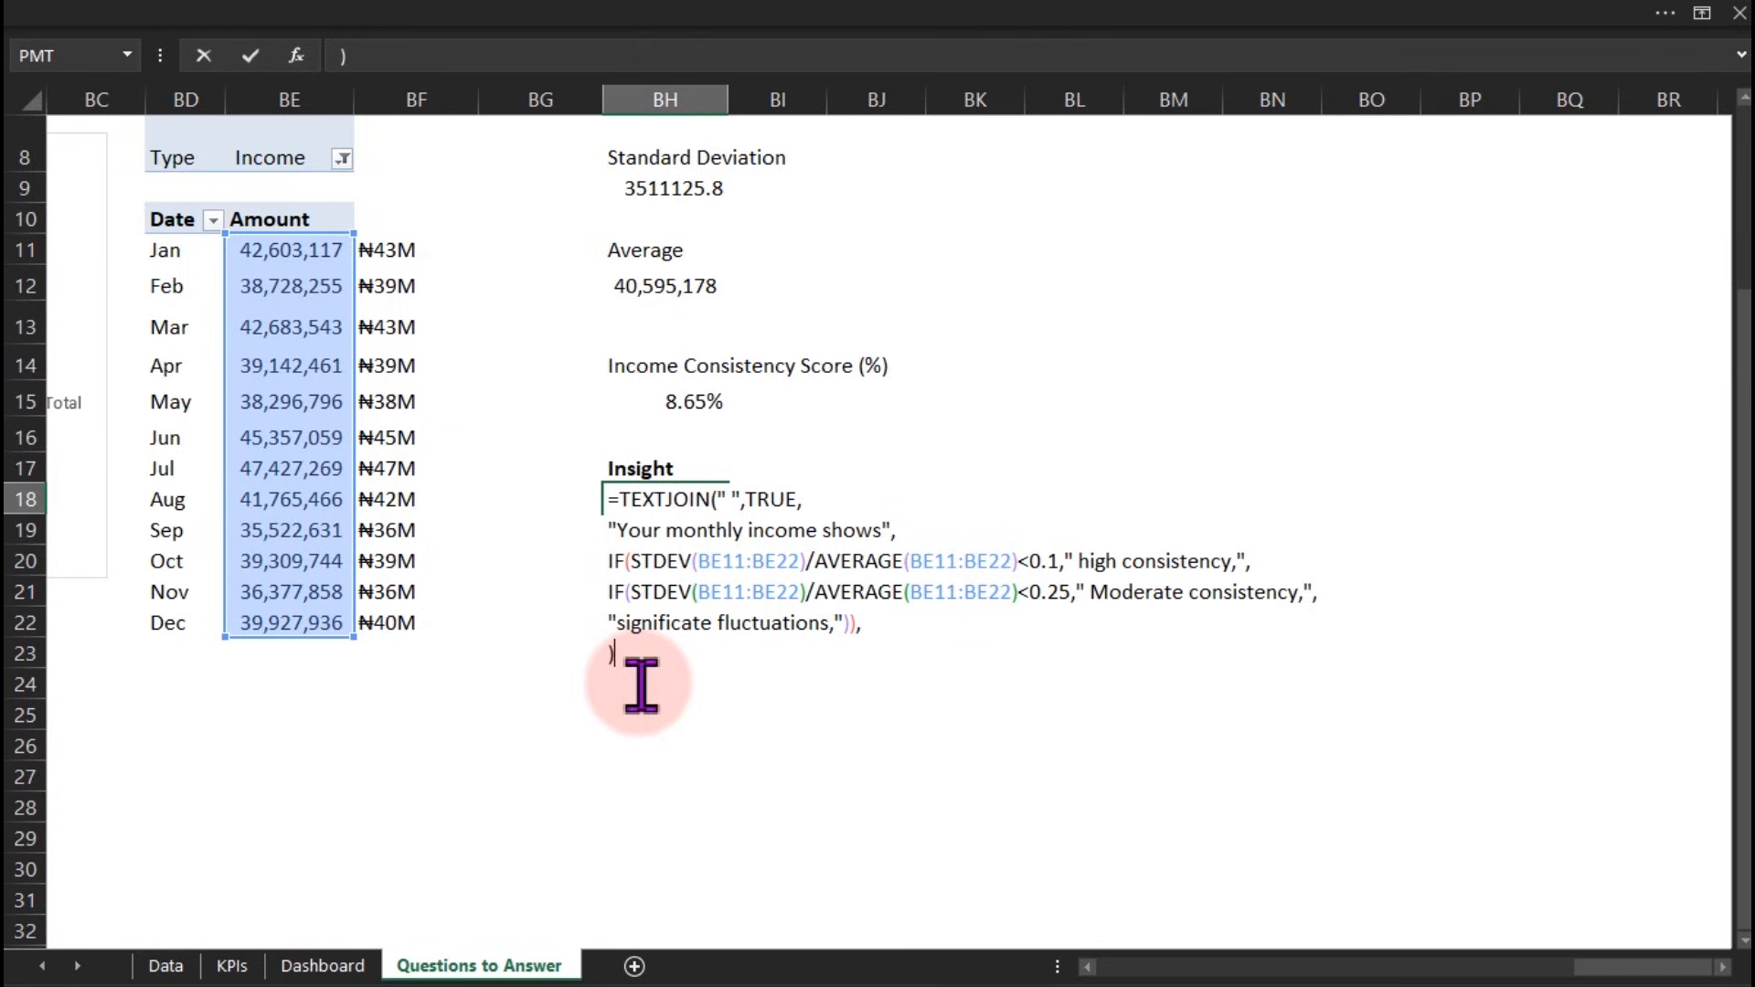
pyautogui.press('Return')
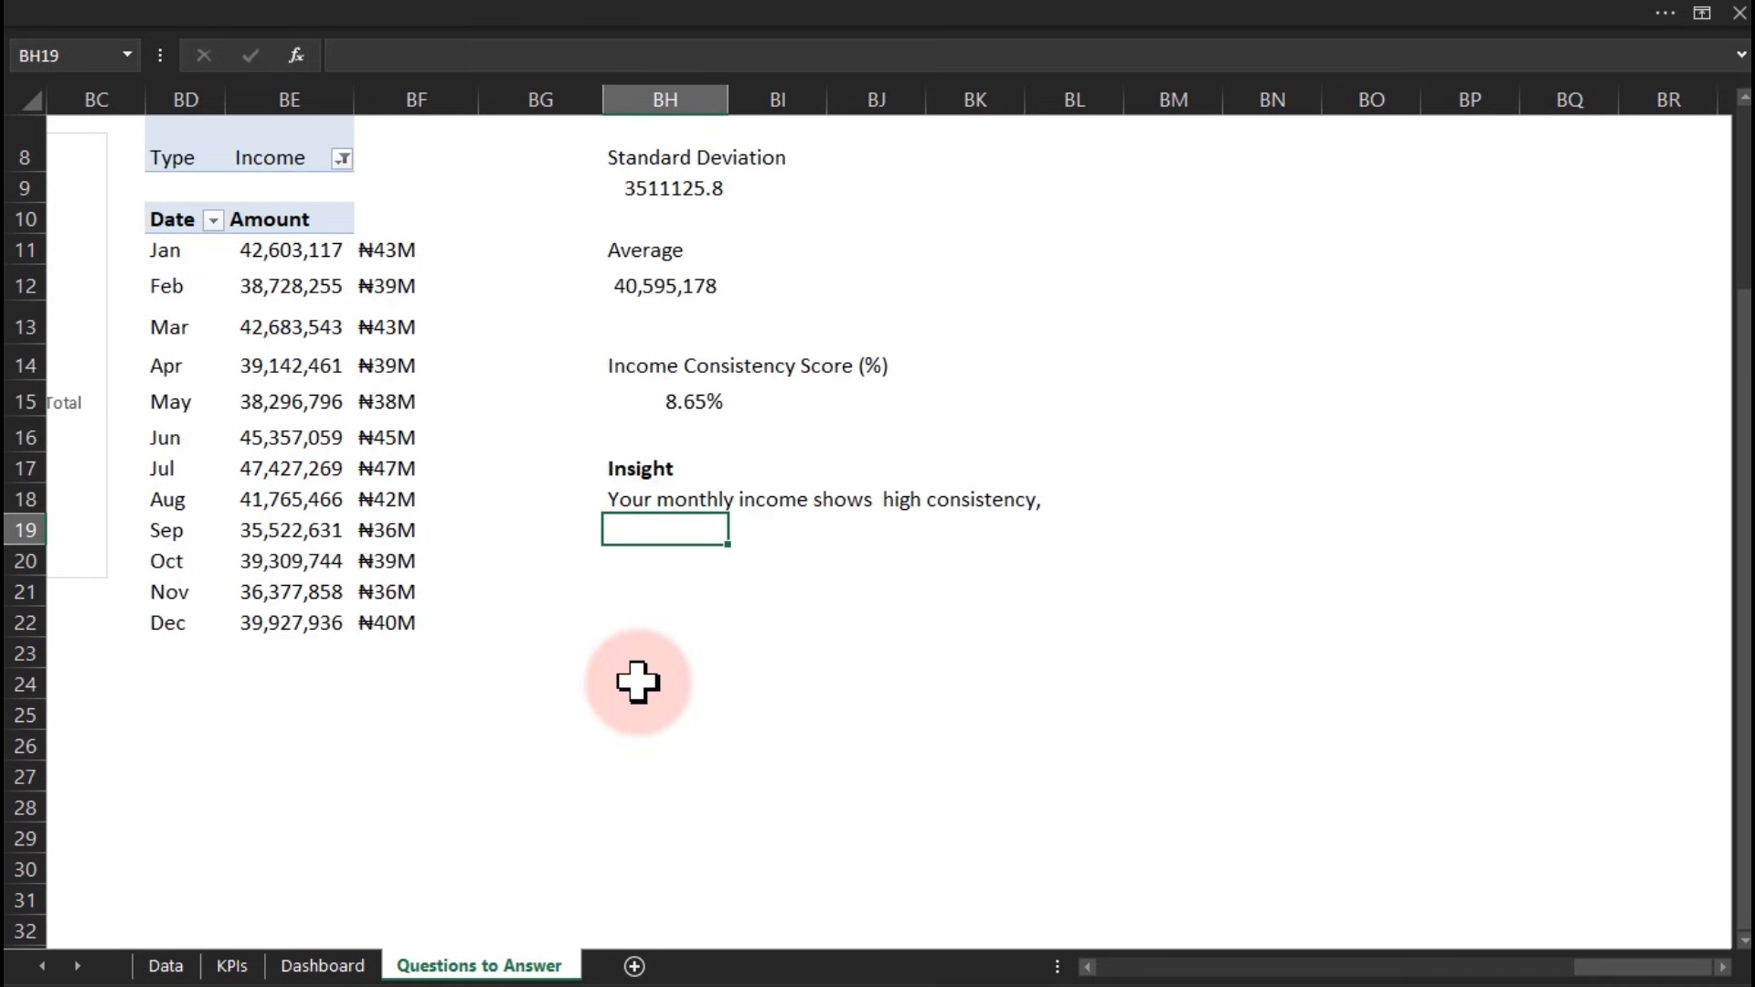
# Reopen the insight formula in BH18 and insert a line after the nested IFs containing "with an average monthly income of "&
pyautogui.doubleClick(666, 499)
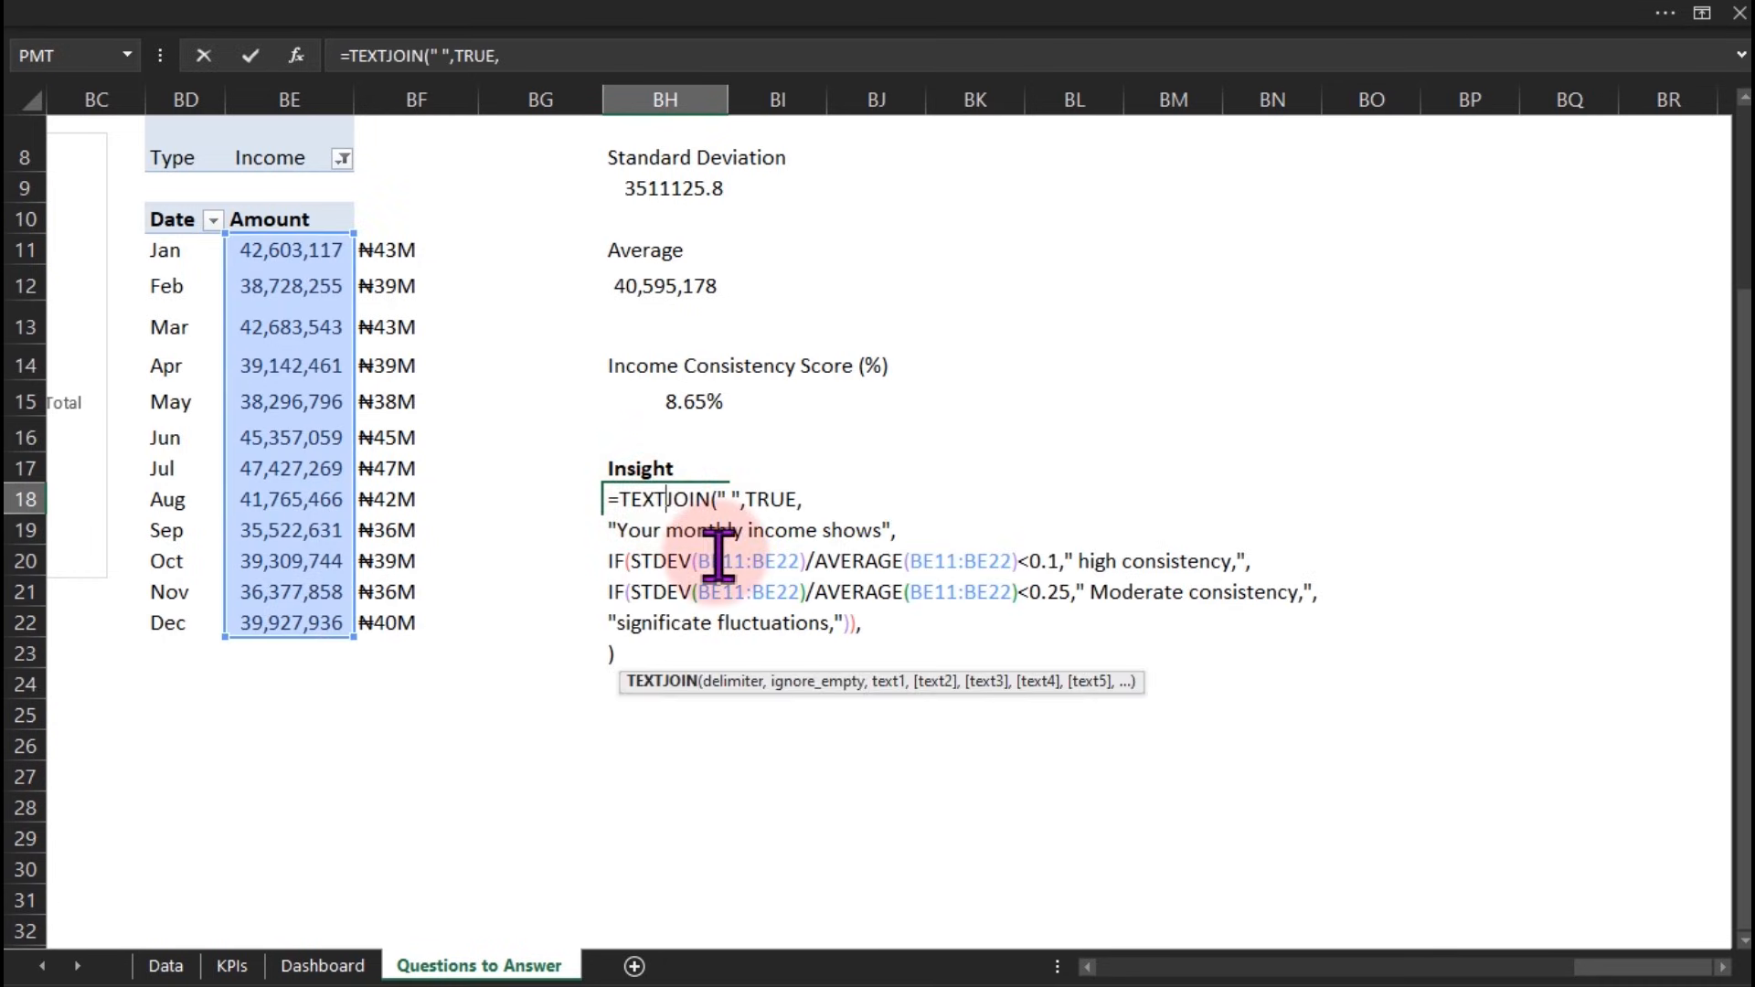
pyautogui.click(880, 627)
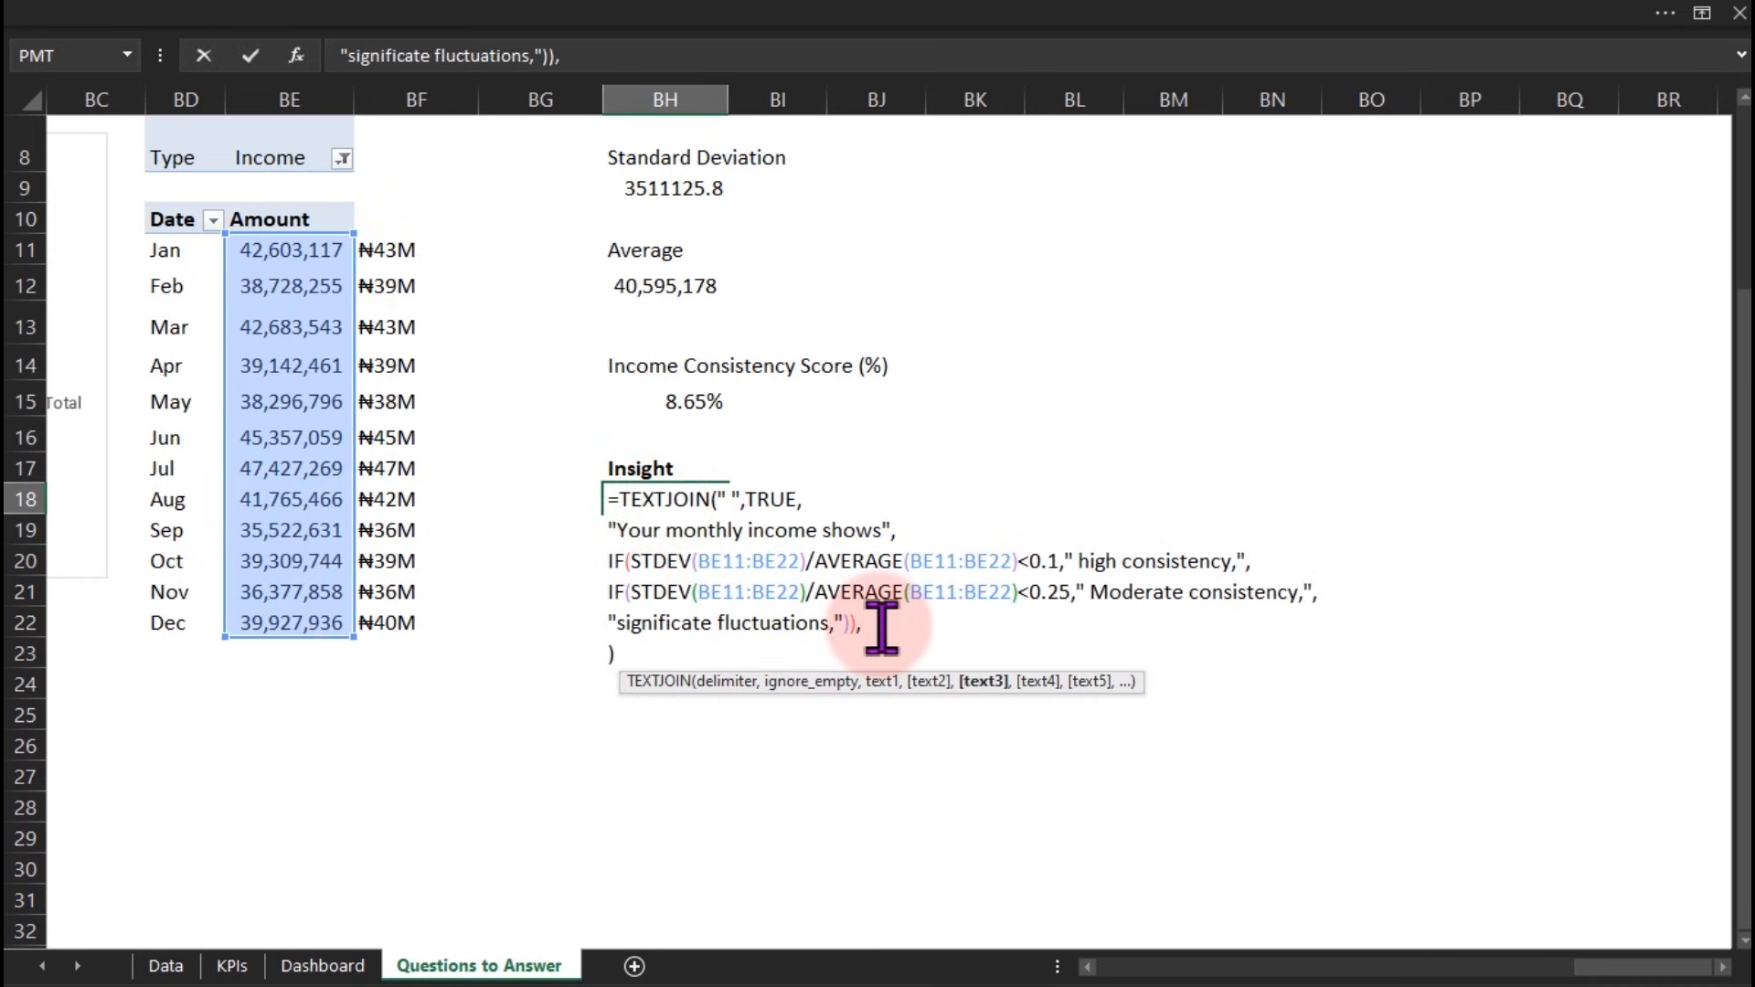
pyautogui.hotkey('alt', 'Return')
pyautogui.write('"with an average monthly income of "&')
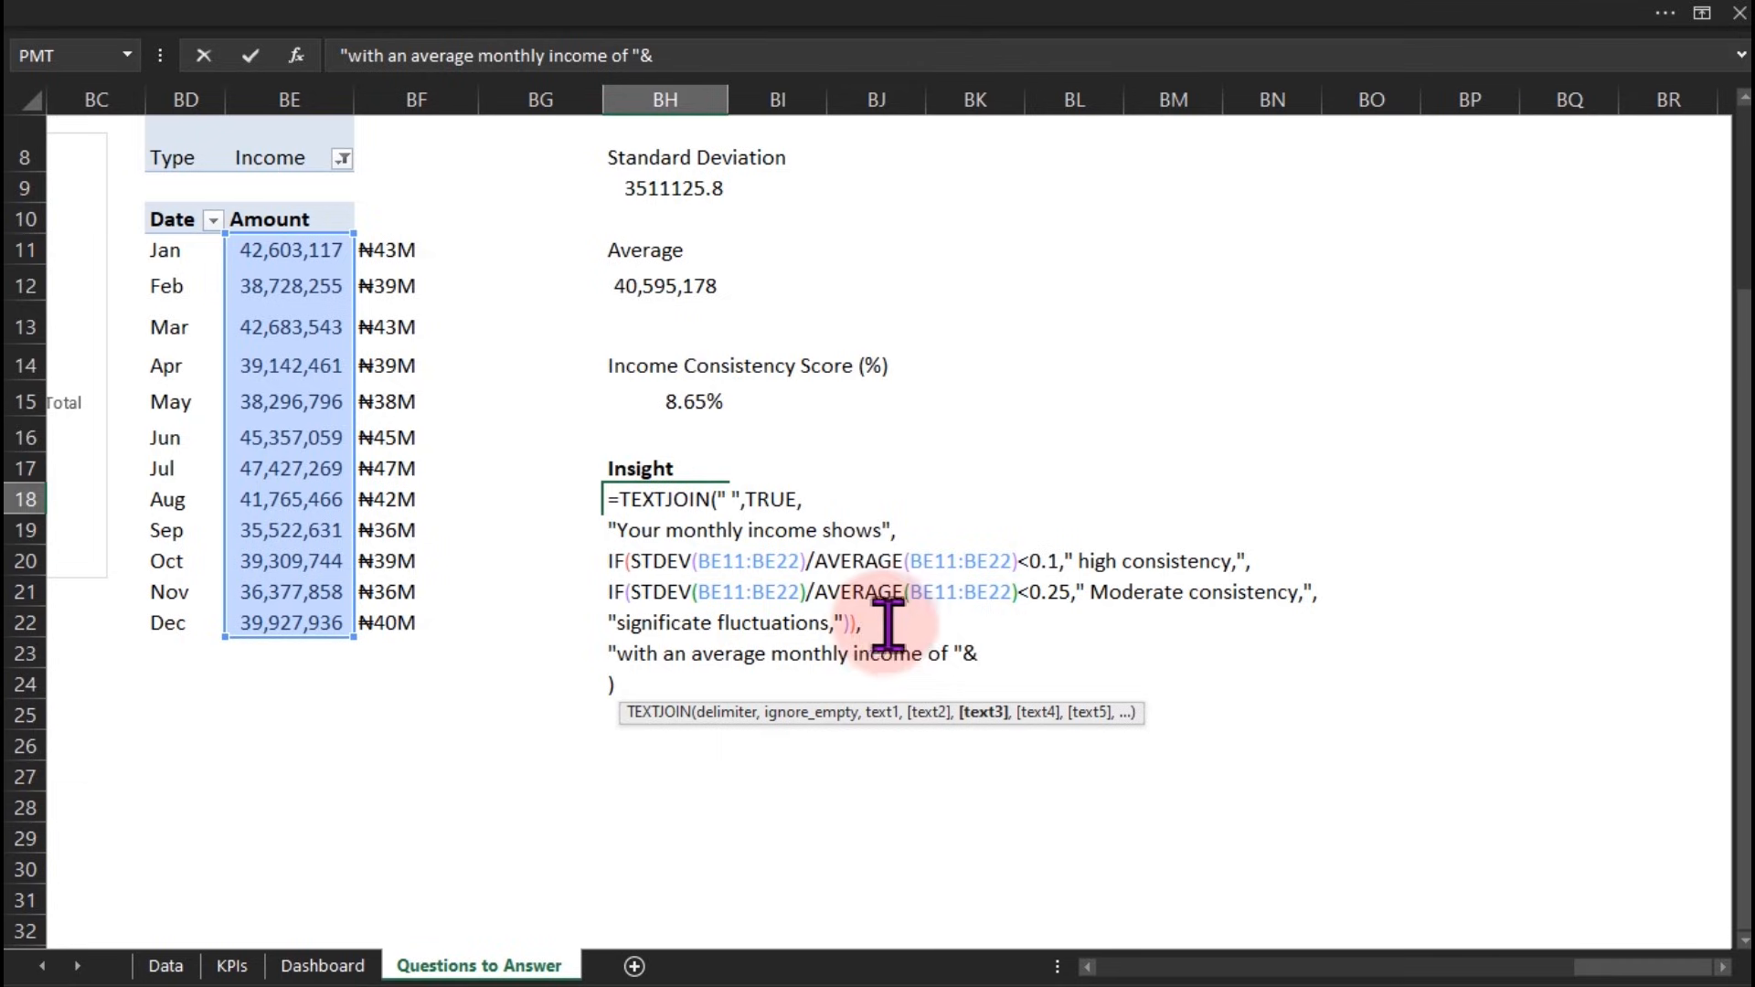
# Append TEXT(AVERAGE(BE11:BE22,"#,##") after the ampersand of the average monthly income text
pyautogui.write('tex')
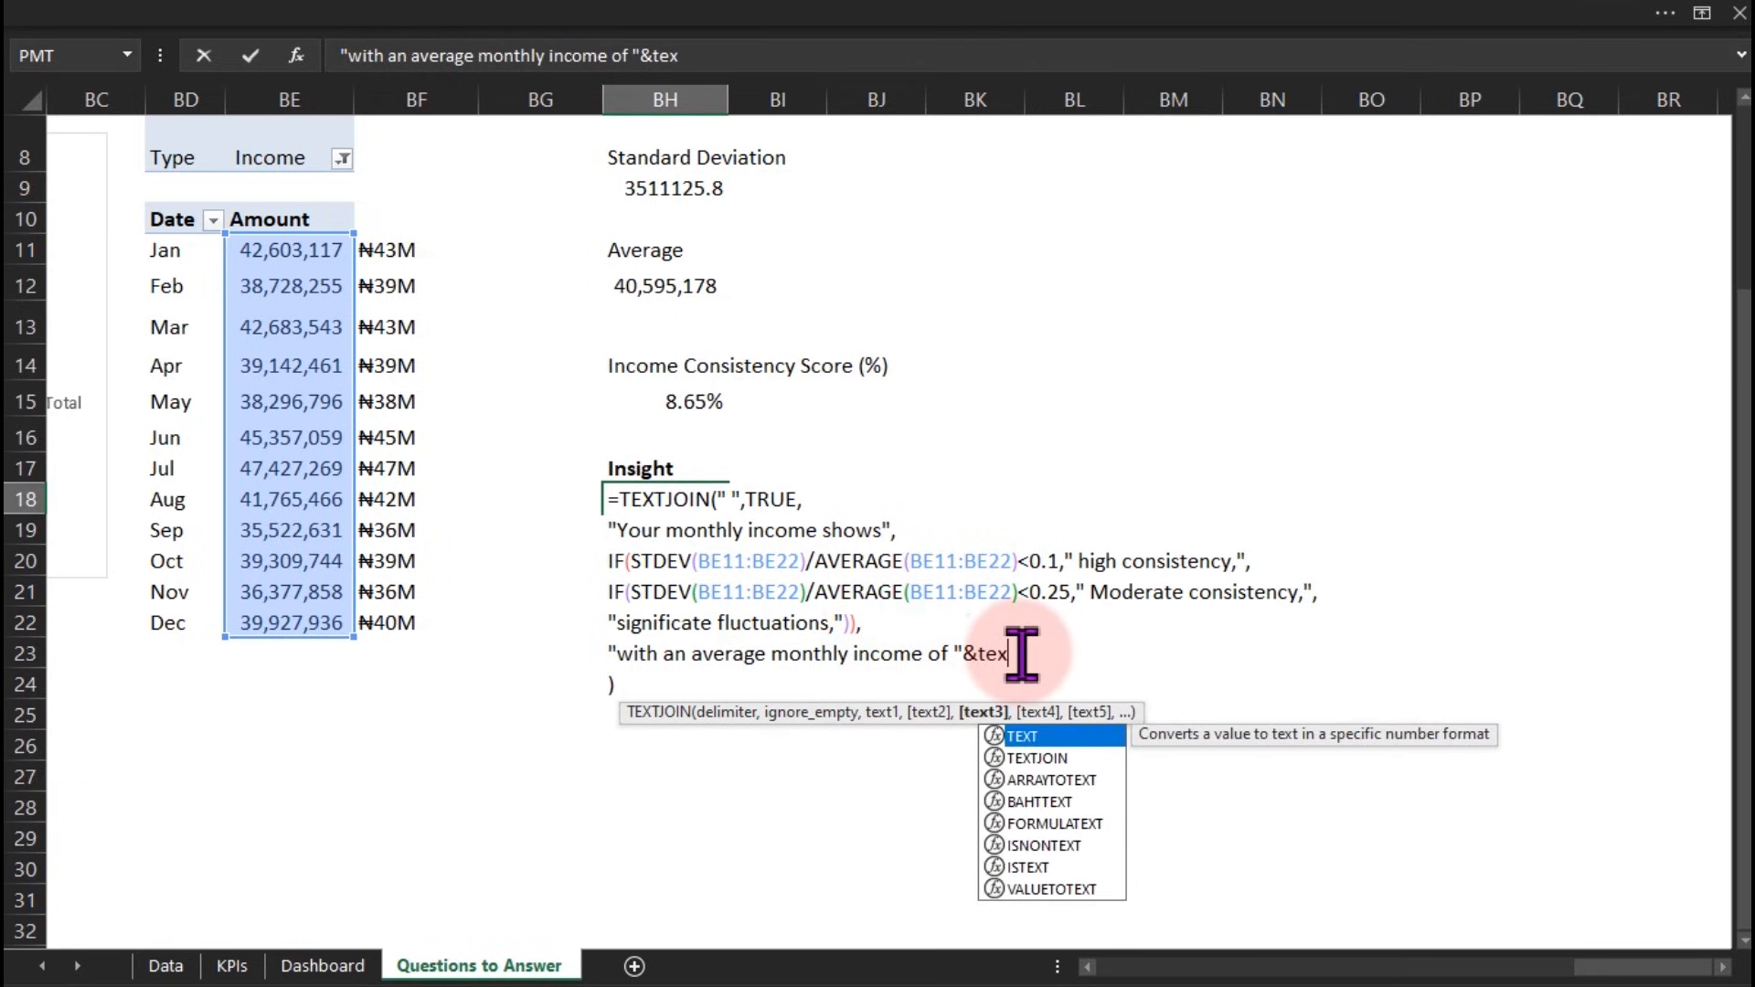
pyautogui.press('Tab')
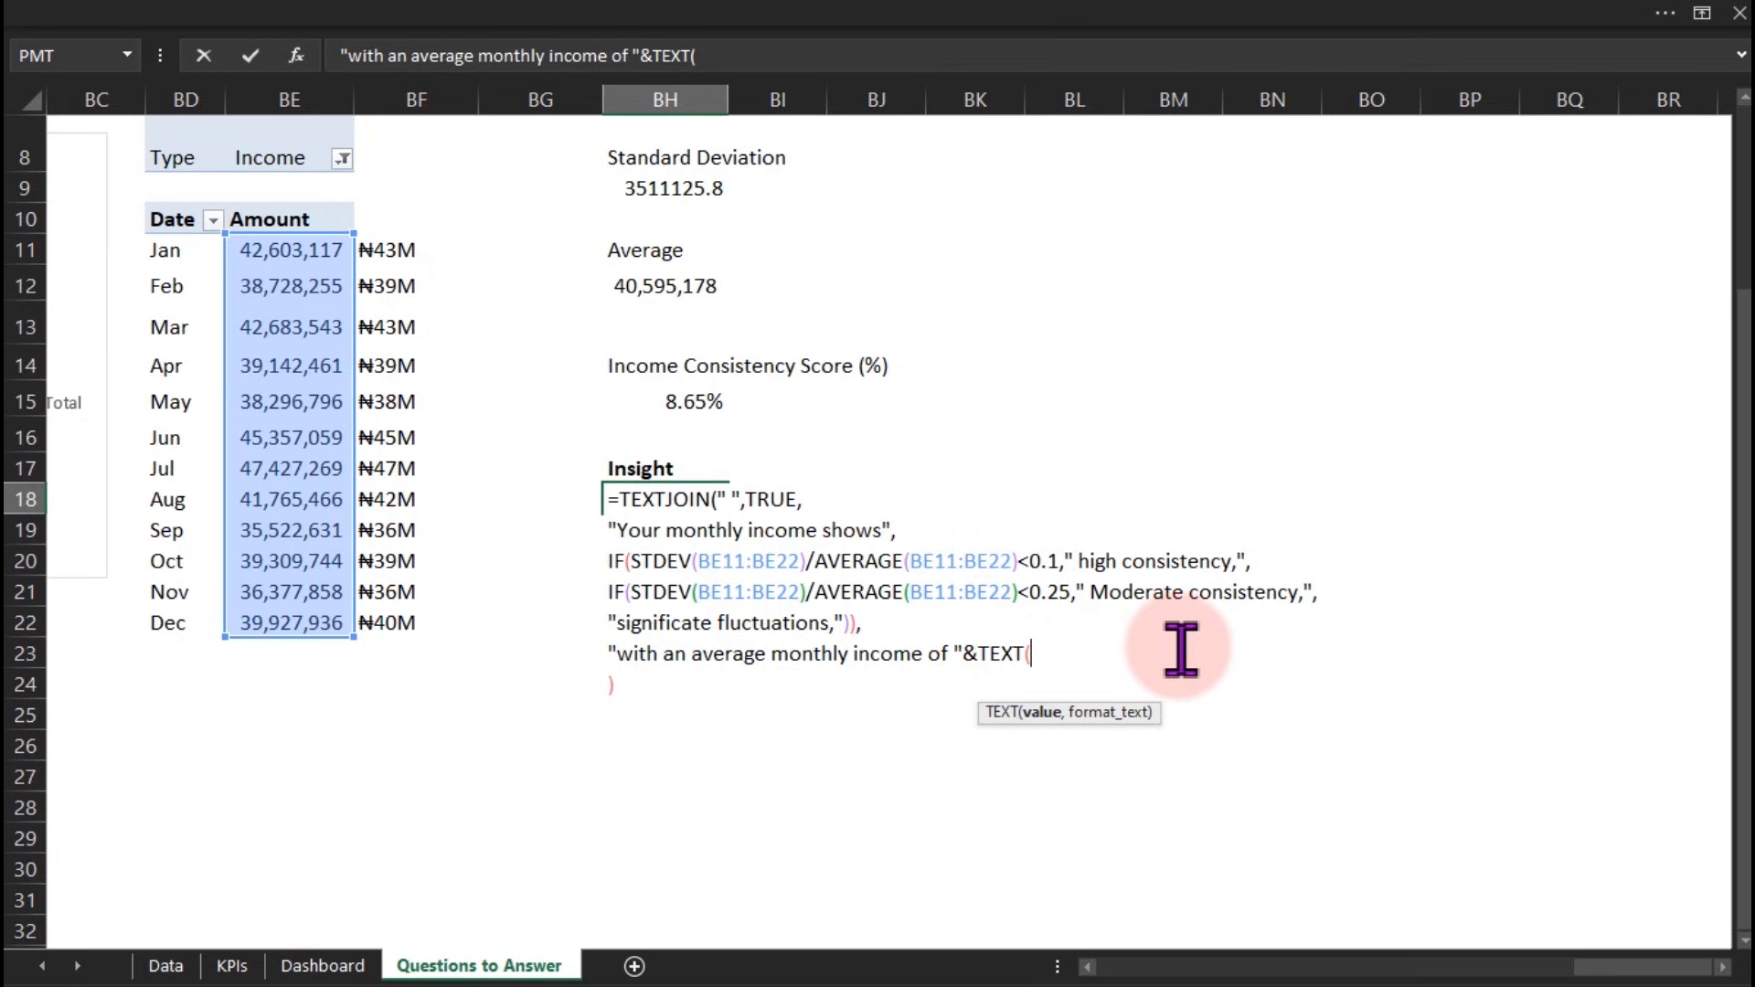
pyautogui.write('av')
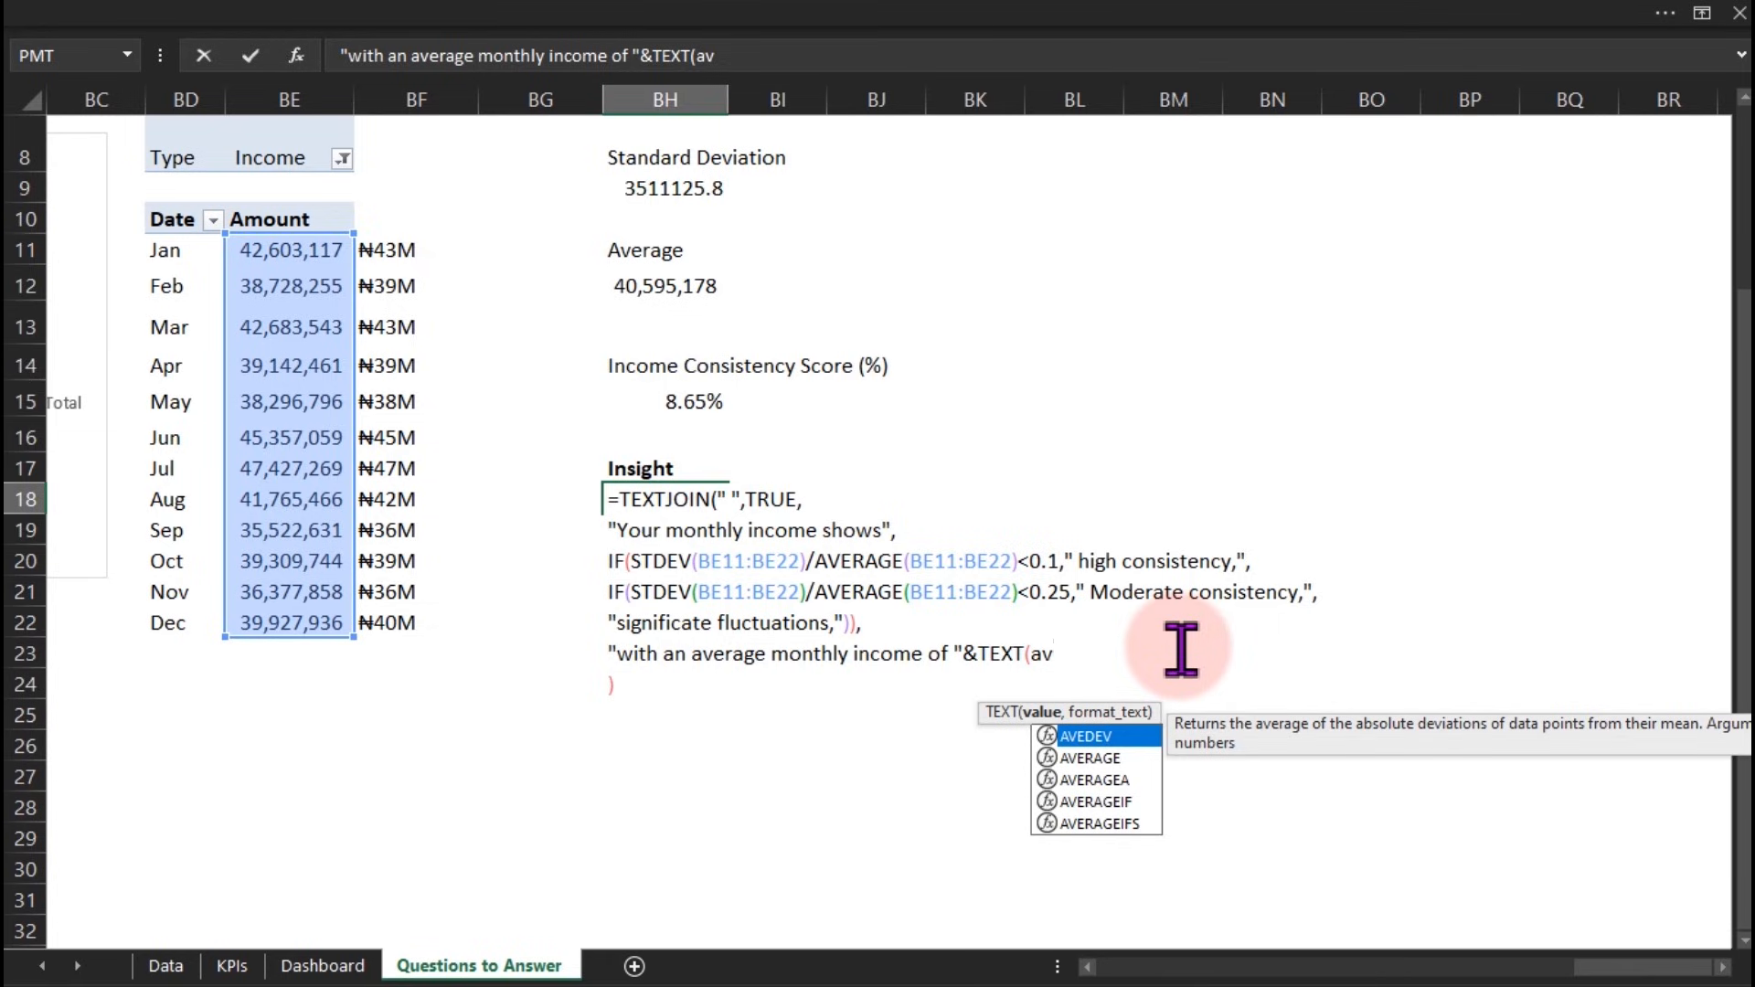
pyautogui.write('er')
pyautogui.press('Tab')
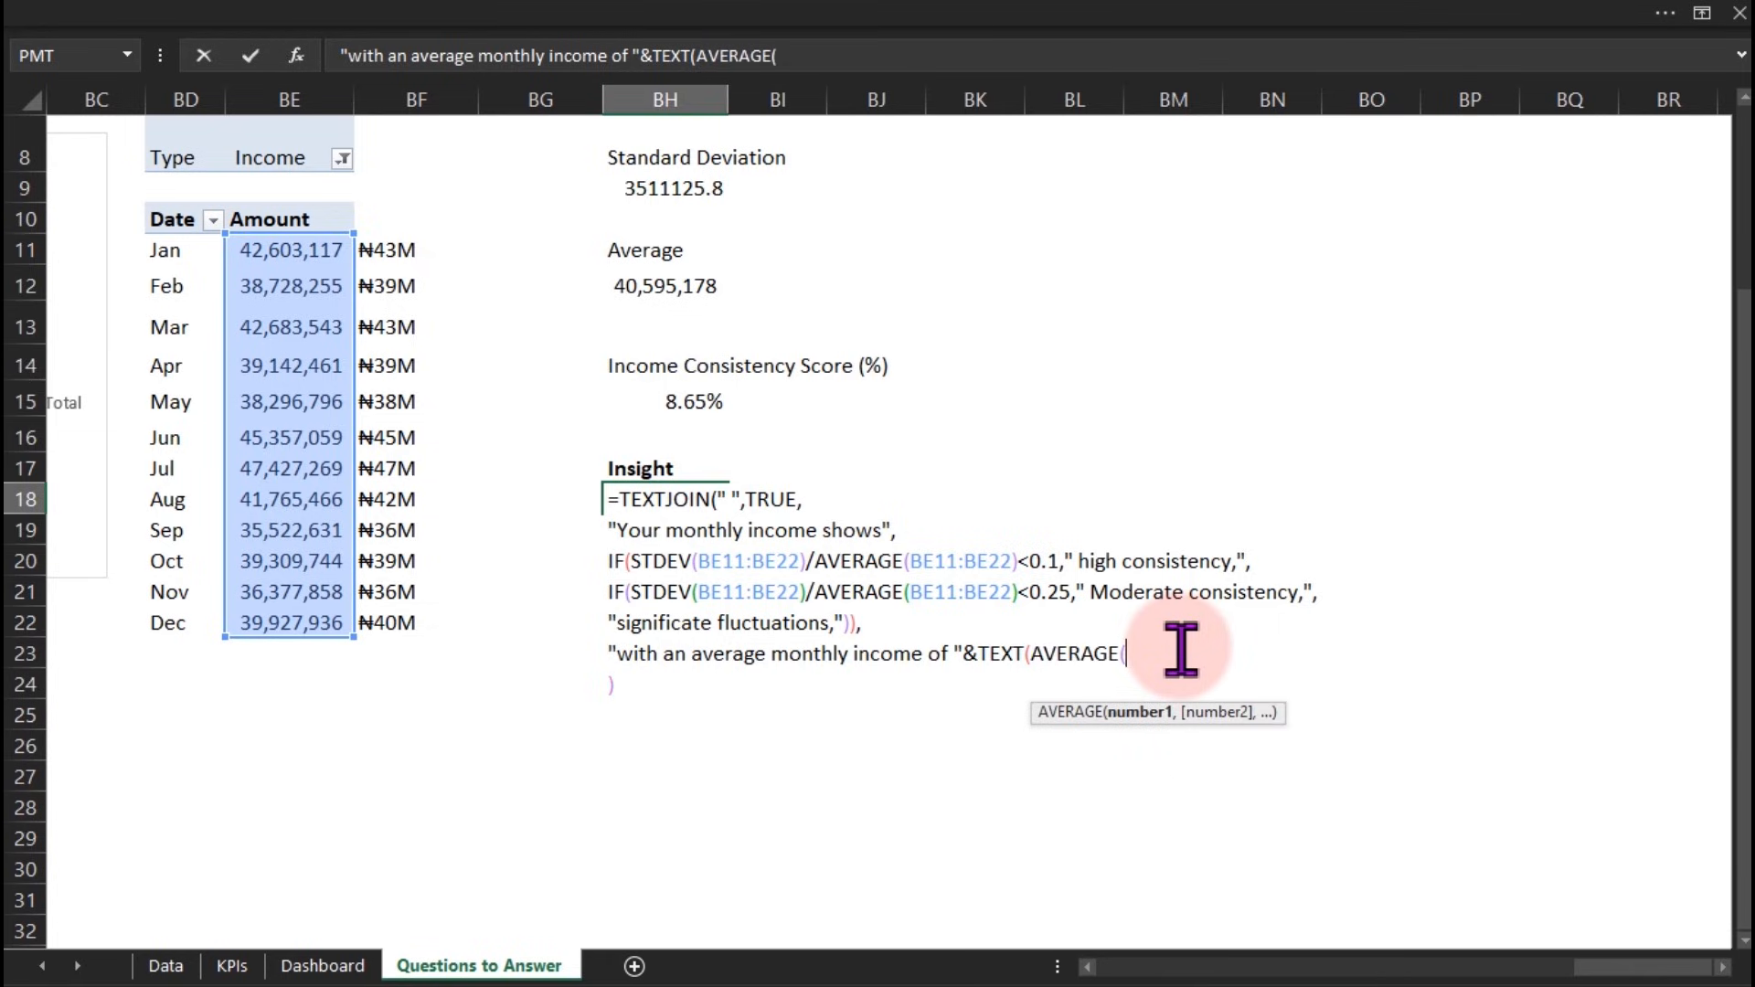
pyautogui.moveTo(301, 251); pyautogui.dragTo(320, 613)
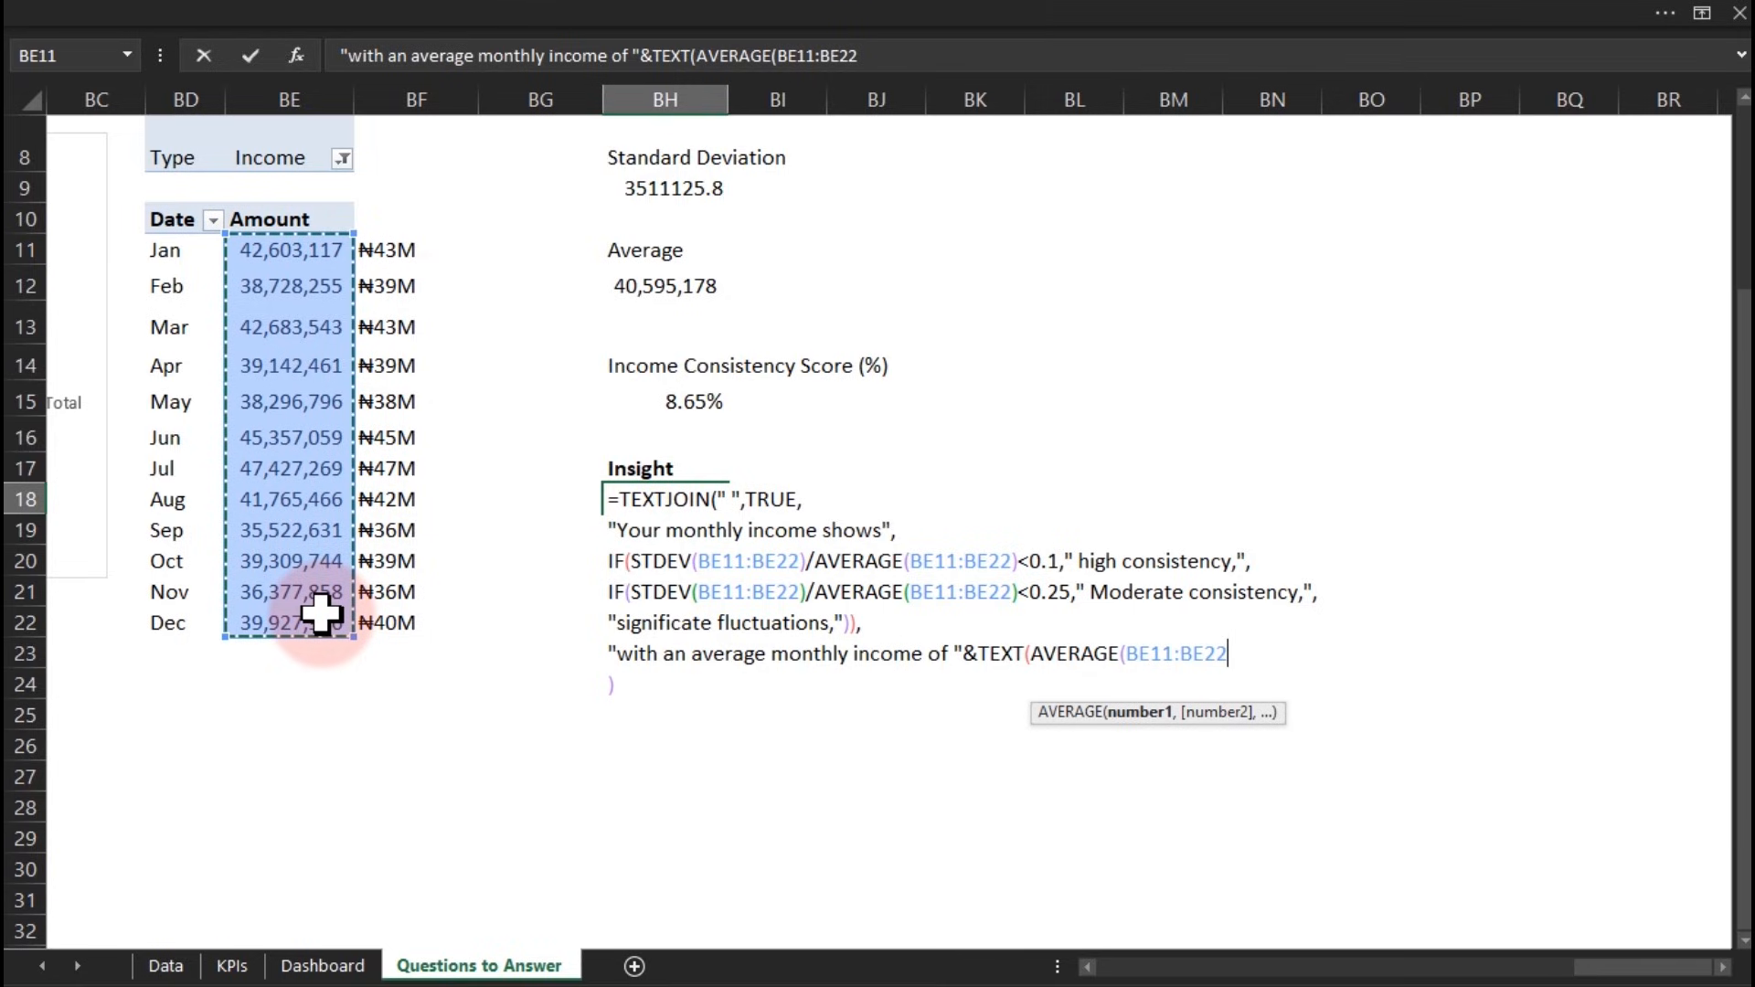
pyautogui.write(',"#')
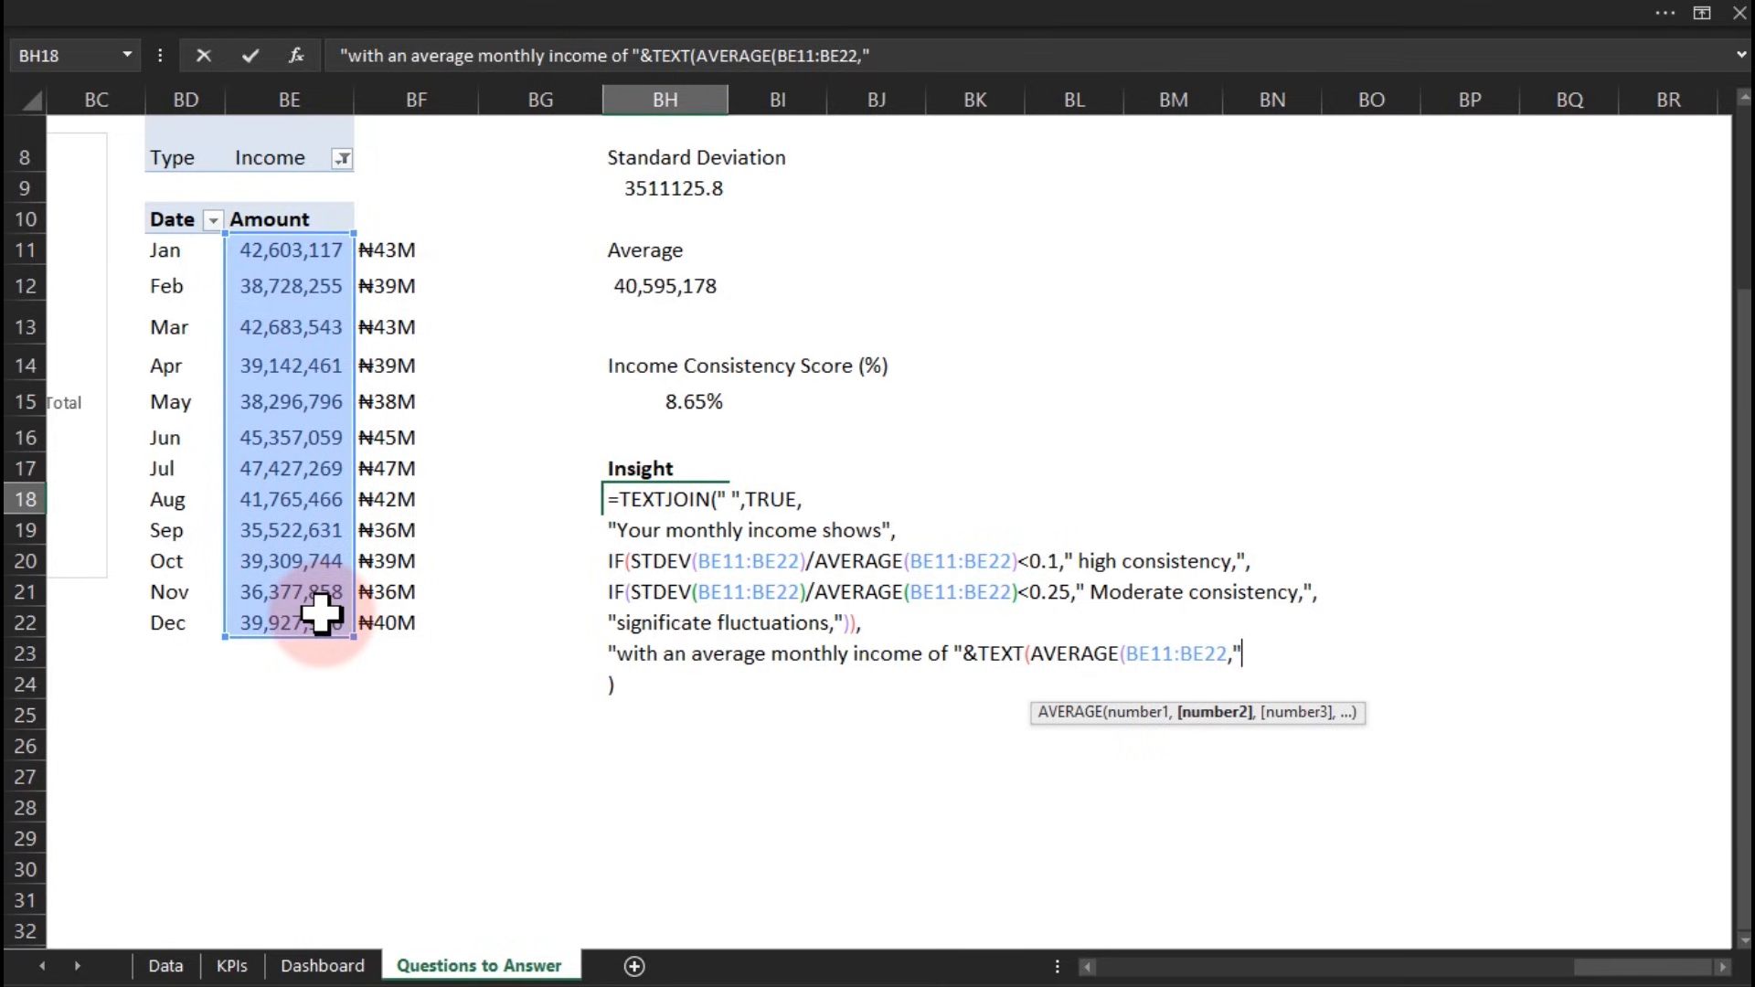
pyautogui.write(',##')
pyautogui.write('")')
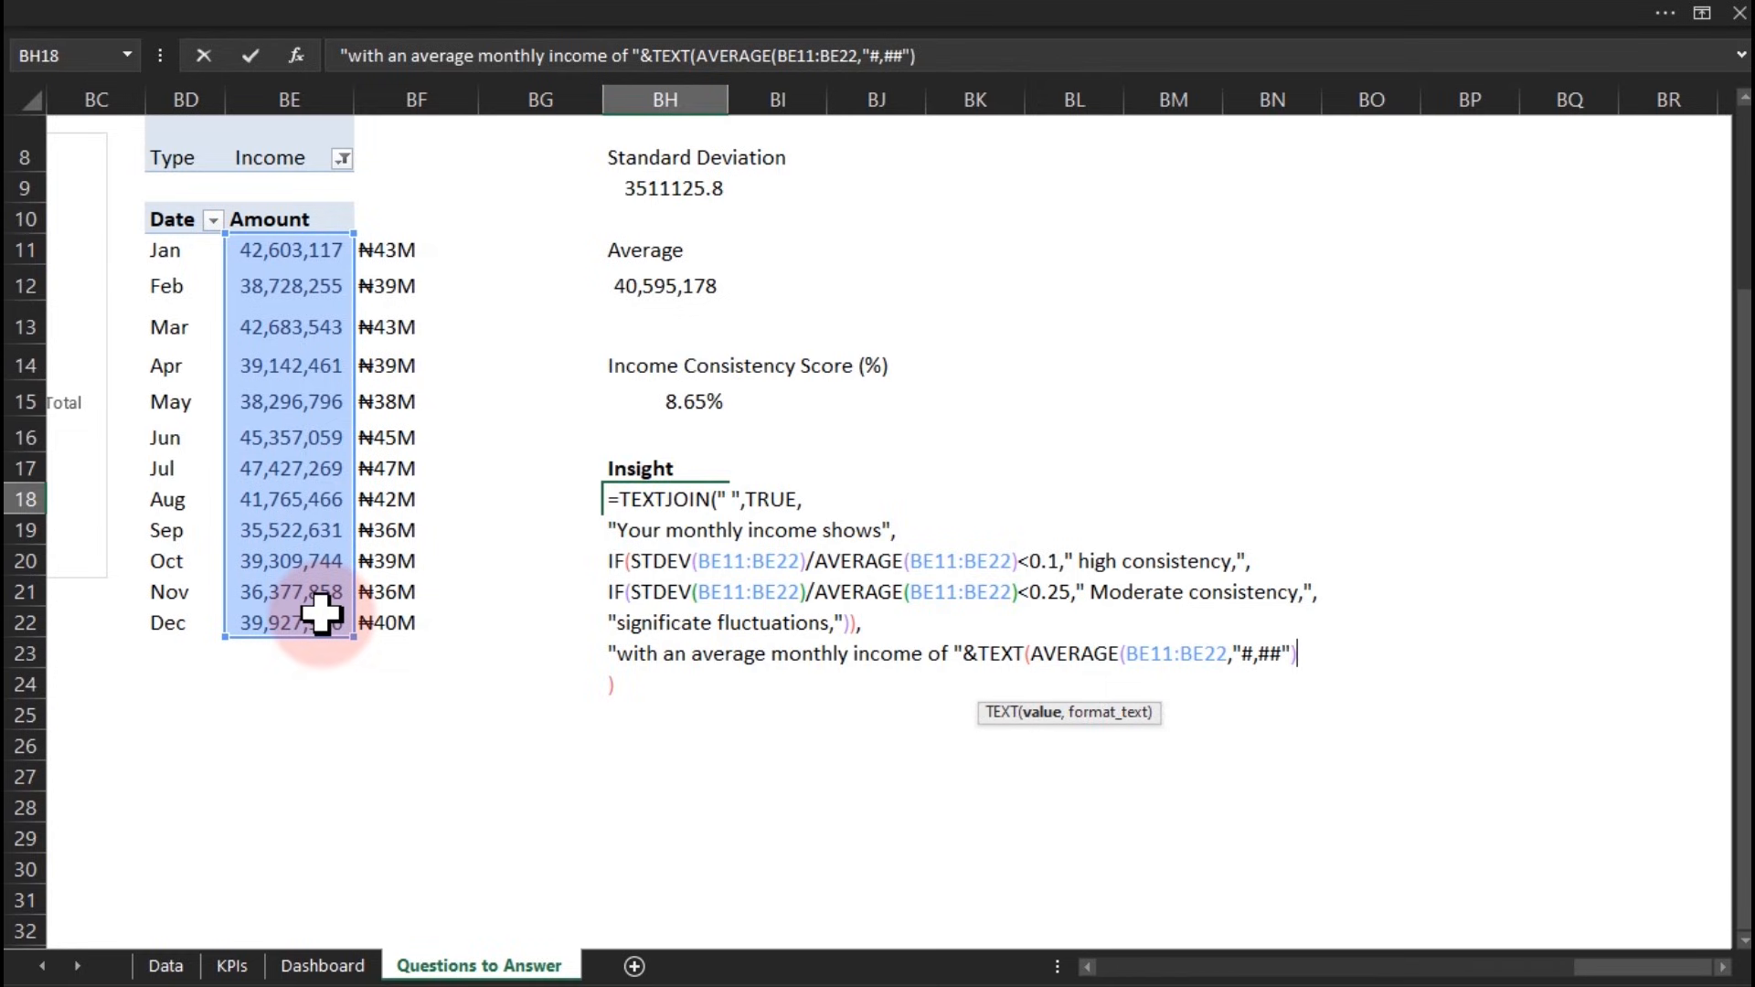
# Append an ampersand after the average expression and enter "and a varition of "& on a new formula line
pyautogui.write(' &')
pyautogui.hotkey('alt', 'Return')
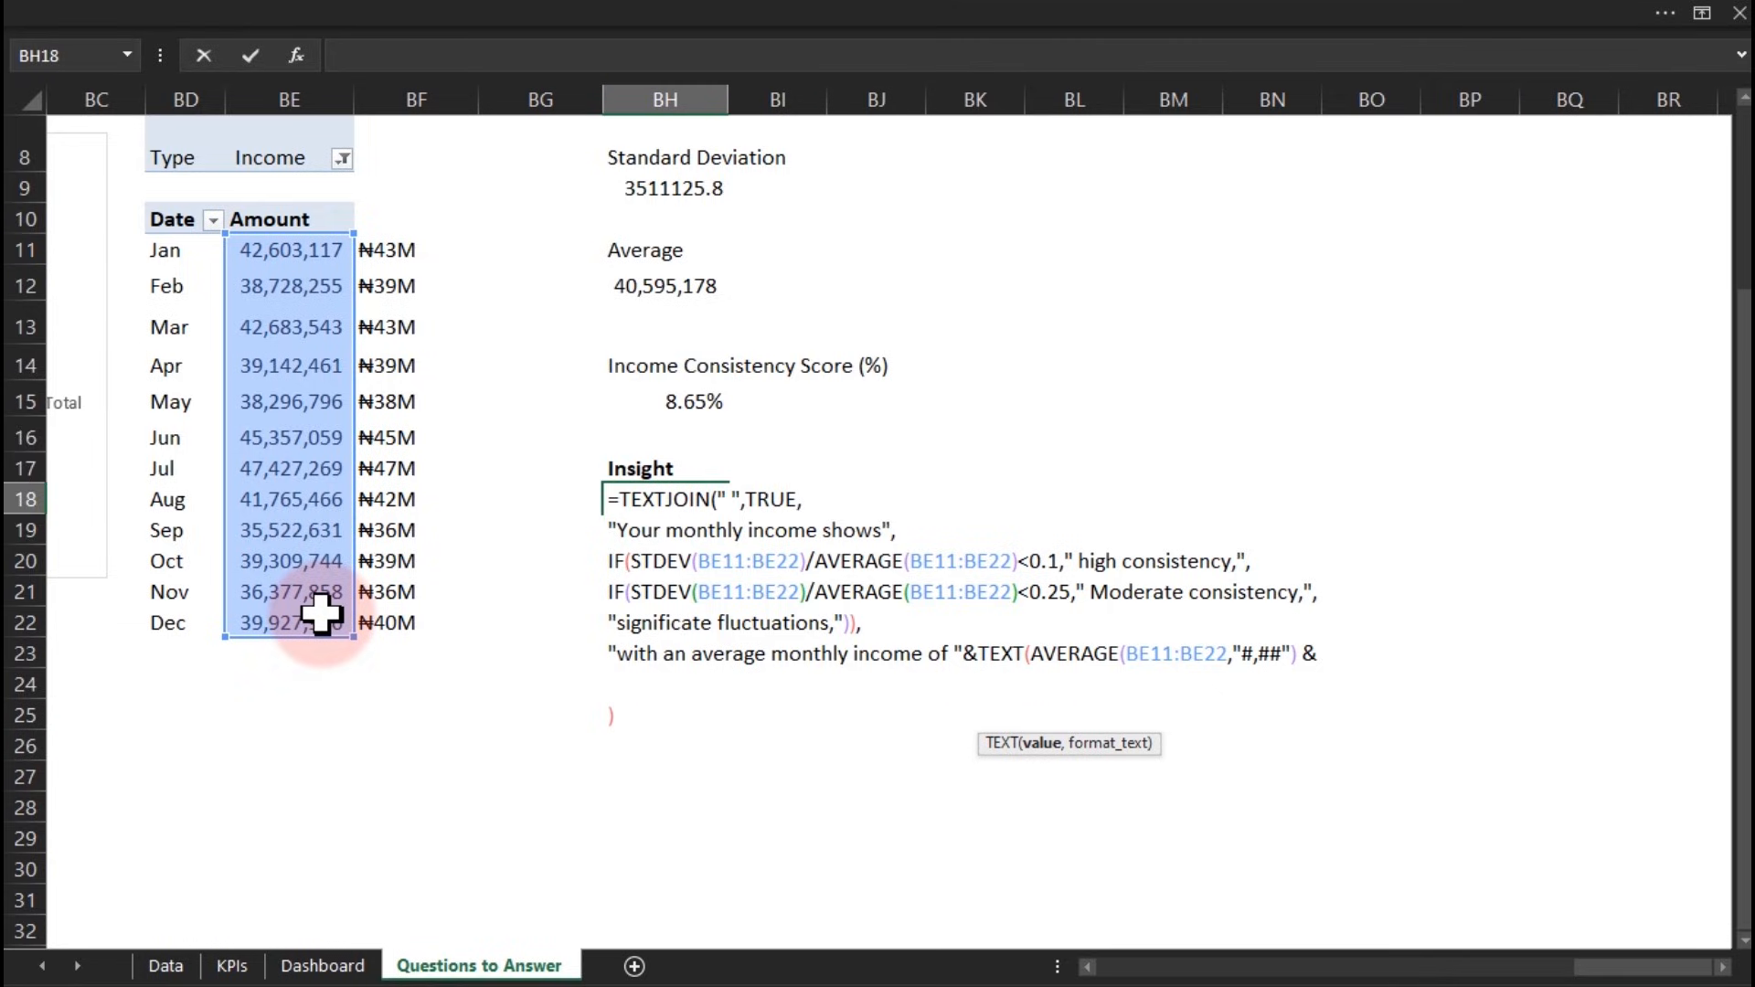
pyautogui.write('"and a var')
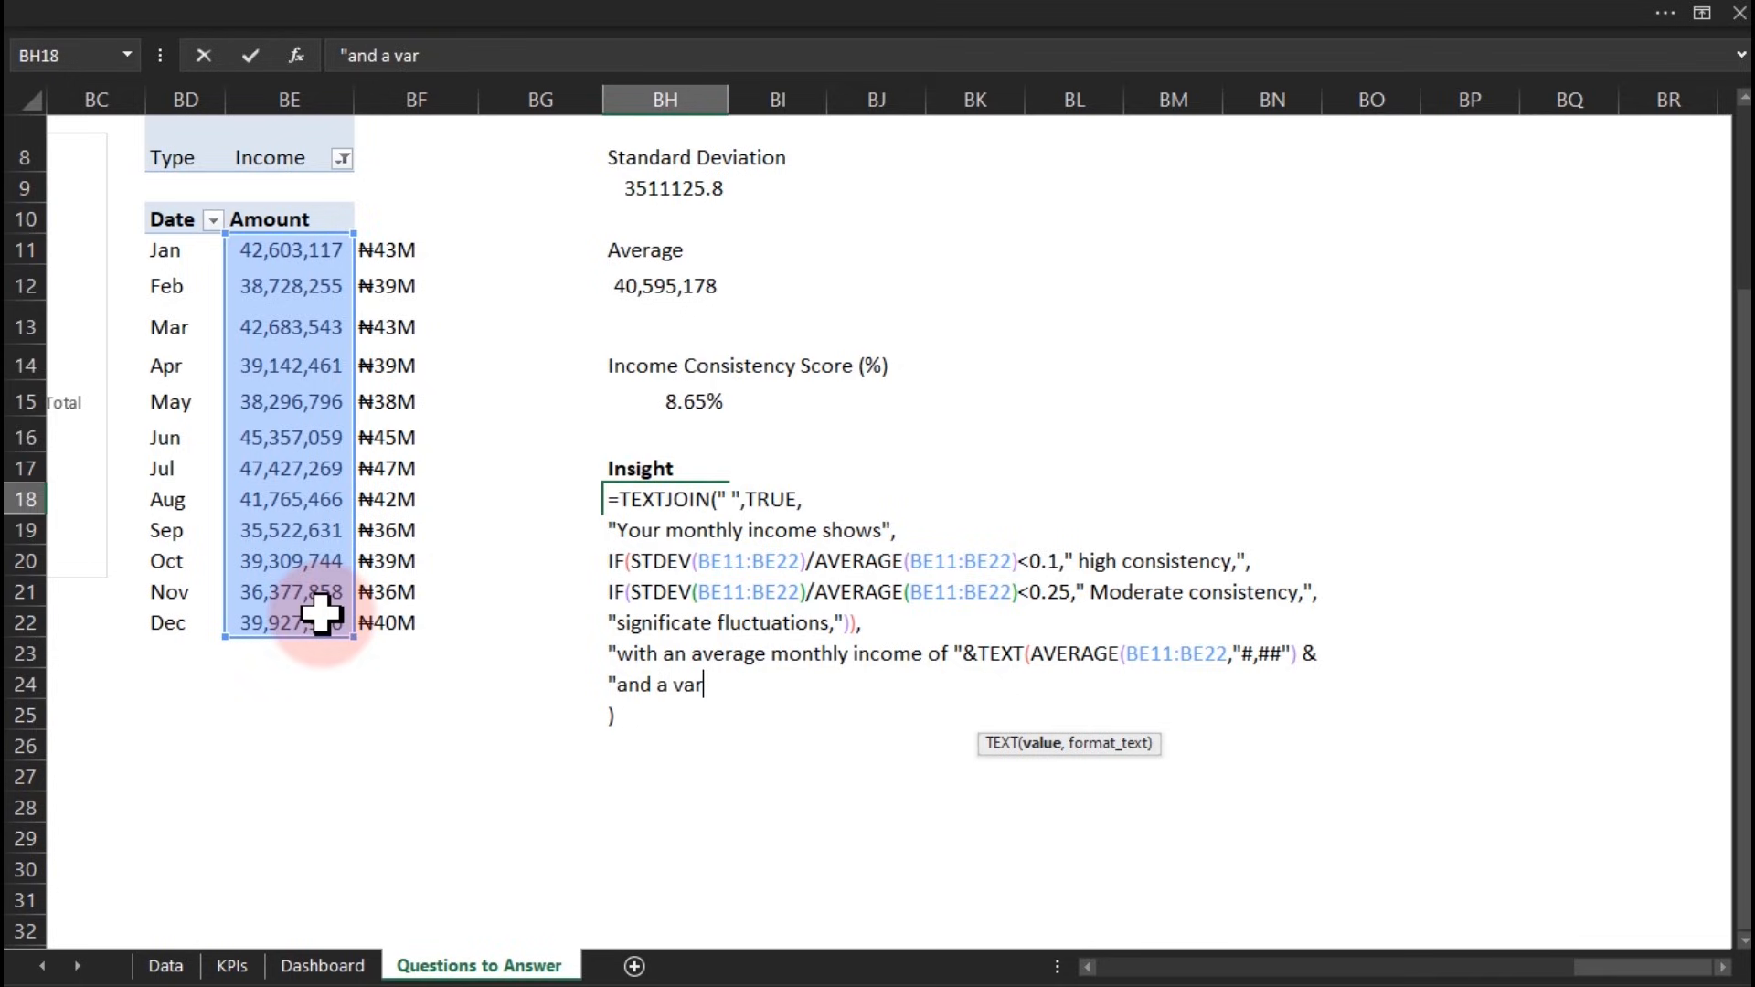
pyautogui.write('ition of "&')
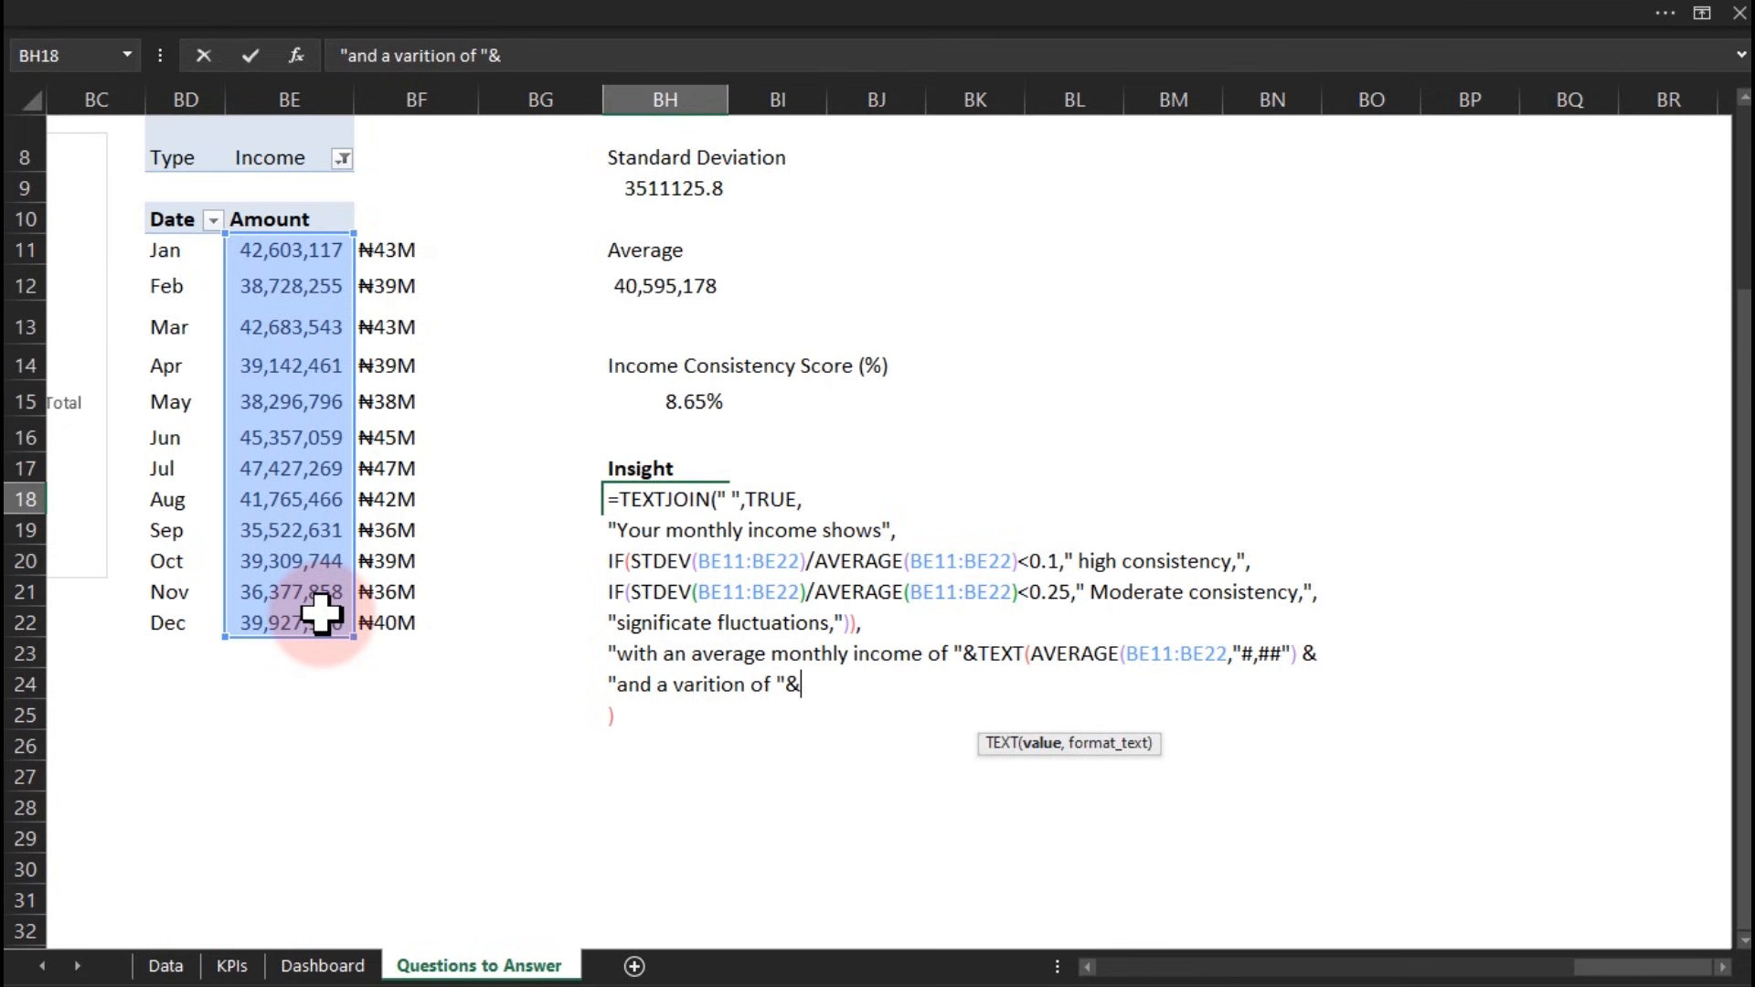
# Begin a TEXT function after the variation text, with STDEV of the monthly income amounts BE11:BE22 as its value
pyautogui.write(' tex')
pyautogui.press('Tab')
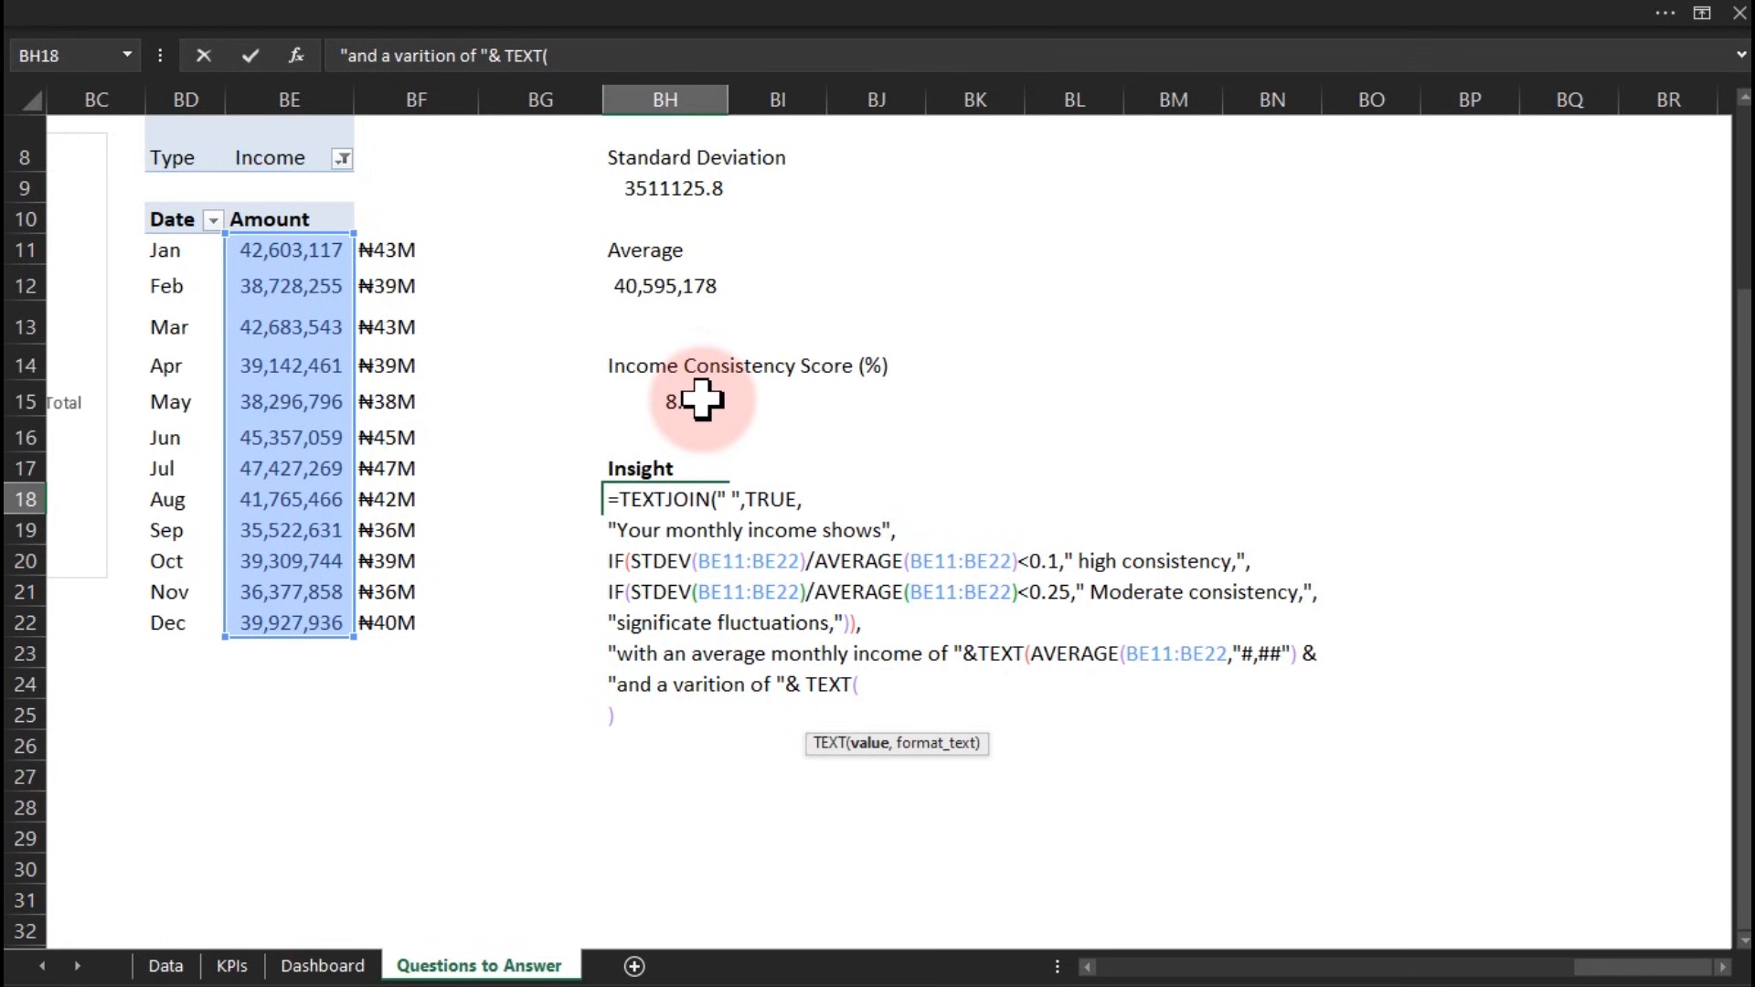
pyautogui.write('sta')
pyautogui.press('BackSpace')
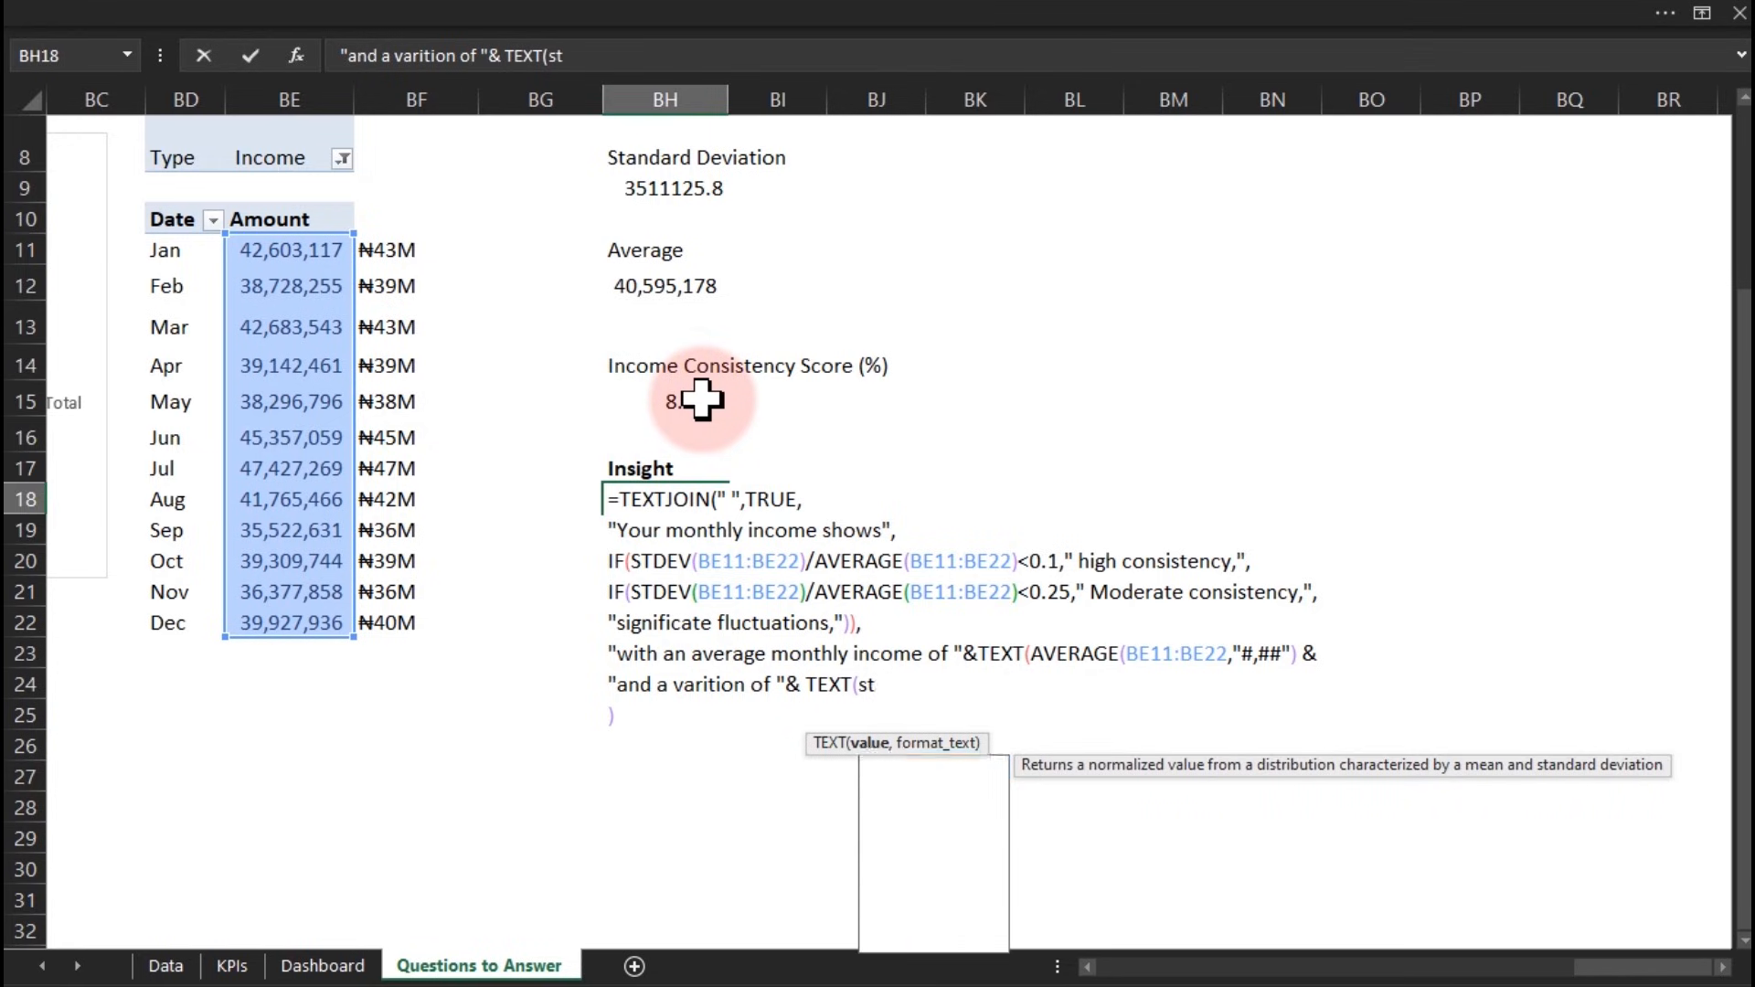
pyautogui.write('d')
pyautogui.press('Down')
pyautogui.press('Down')
pyautogui.press('Down')
pyautogui.press('Down')
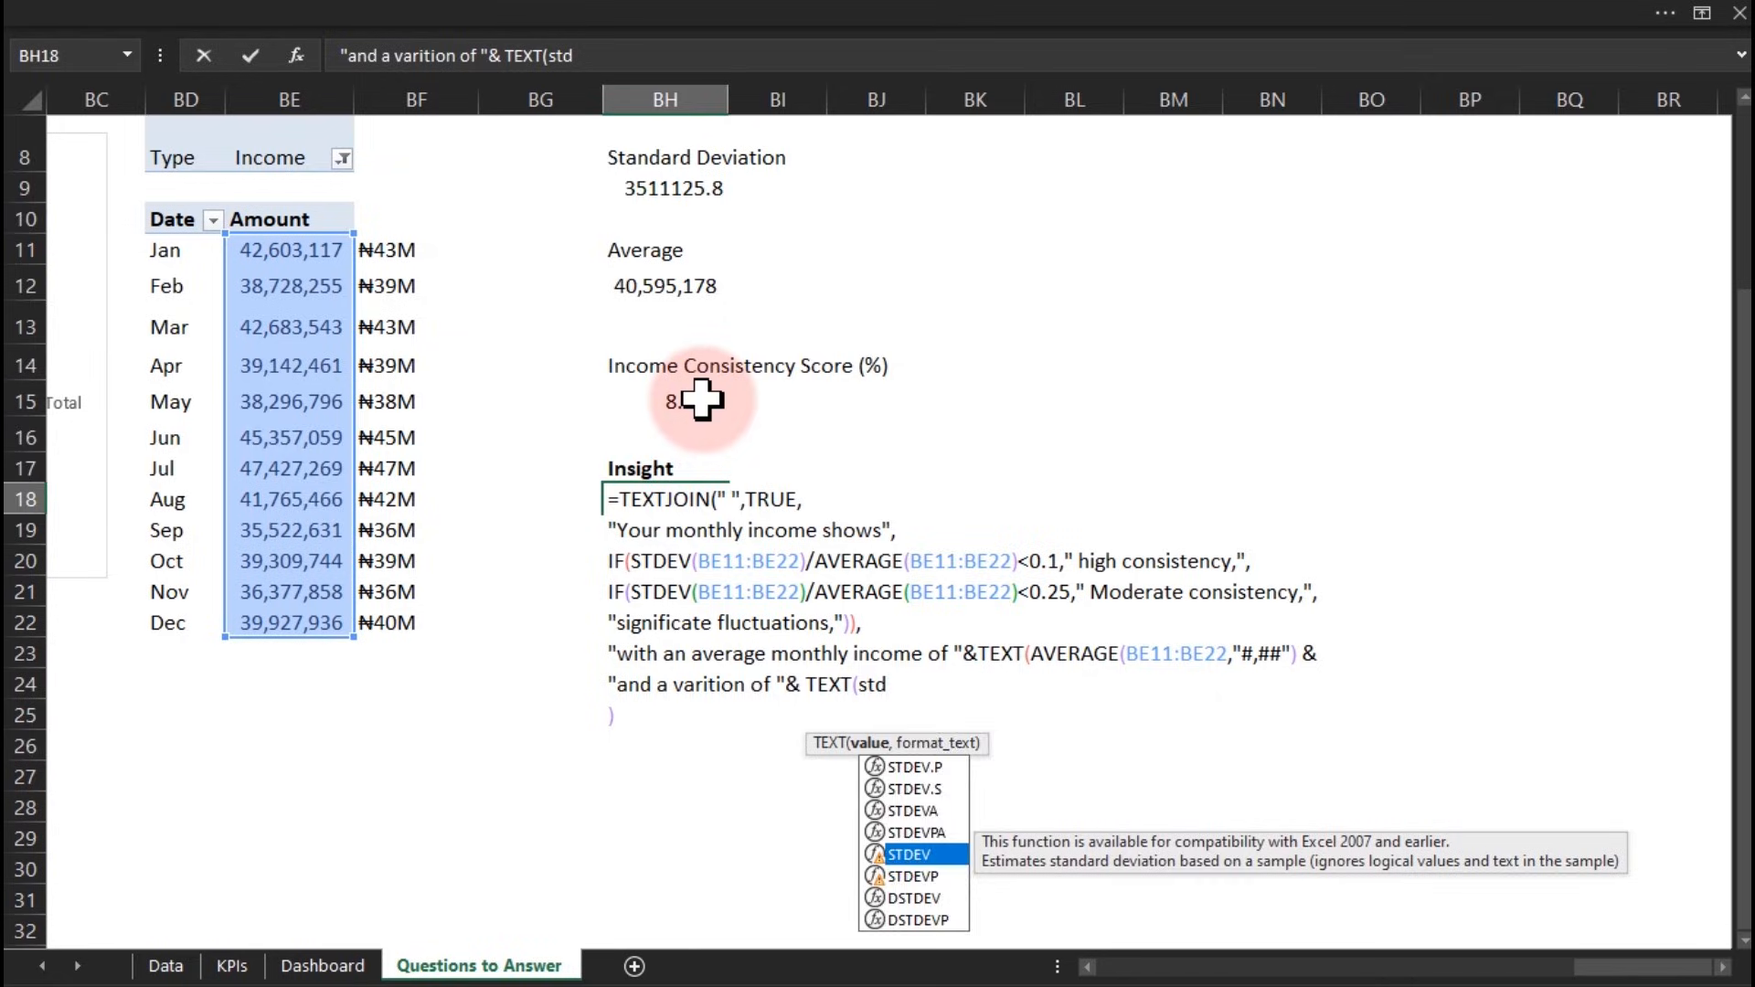
pyautogui.press('Tab')
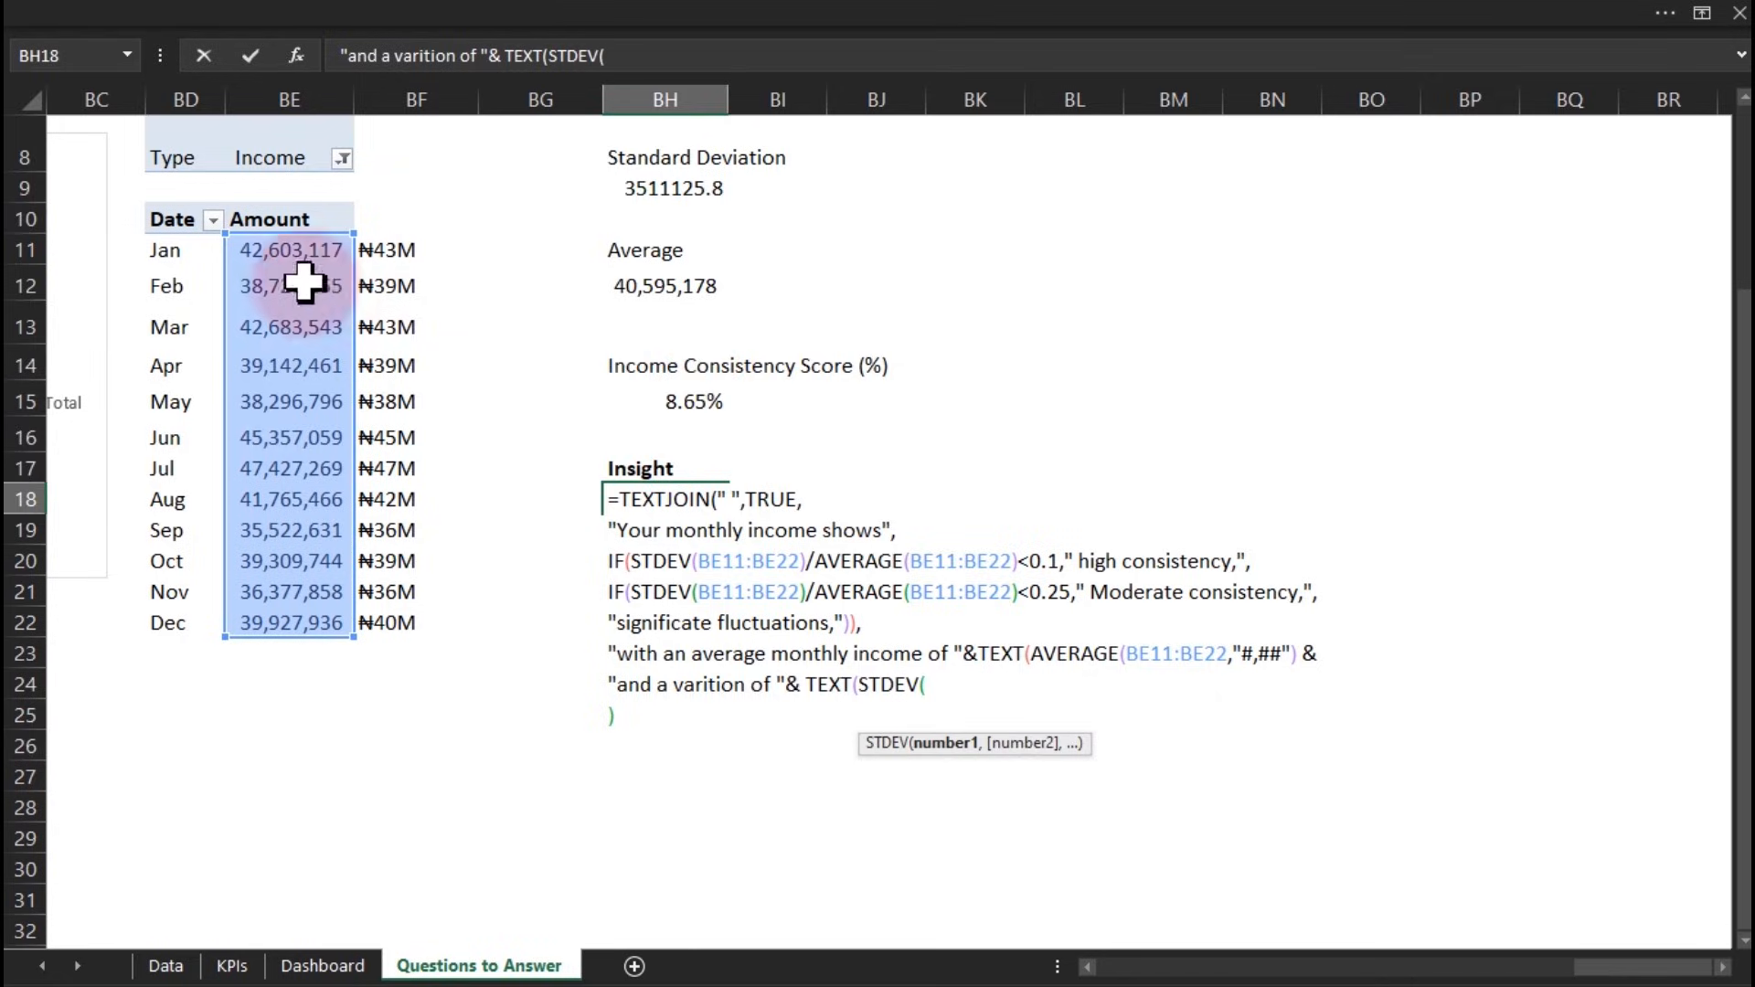
pyautogui.moveTo(283, 247); pyautogui.dragTo(309, 615)
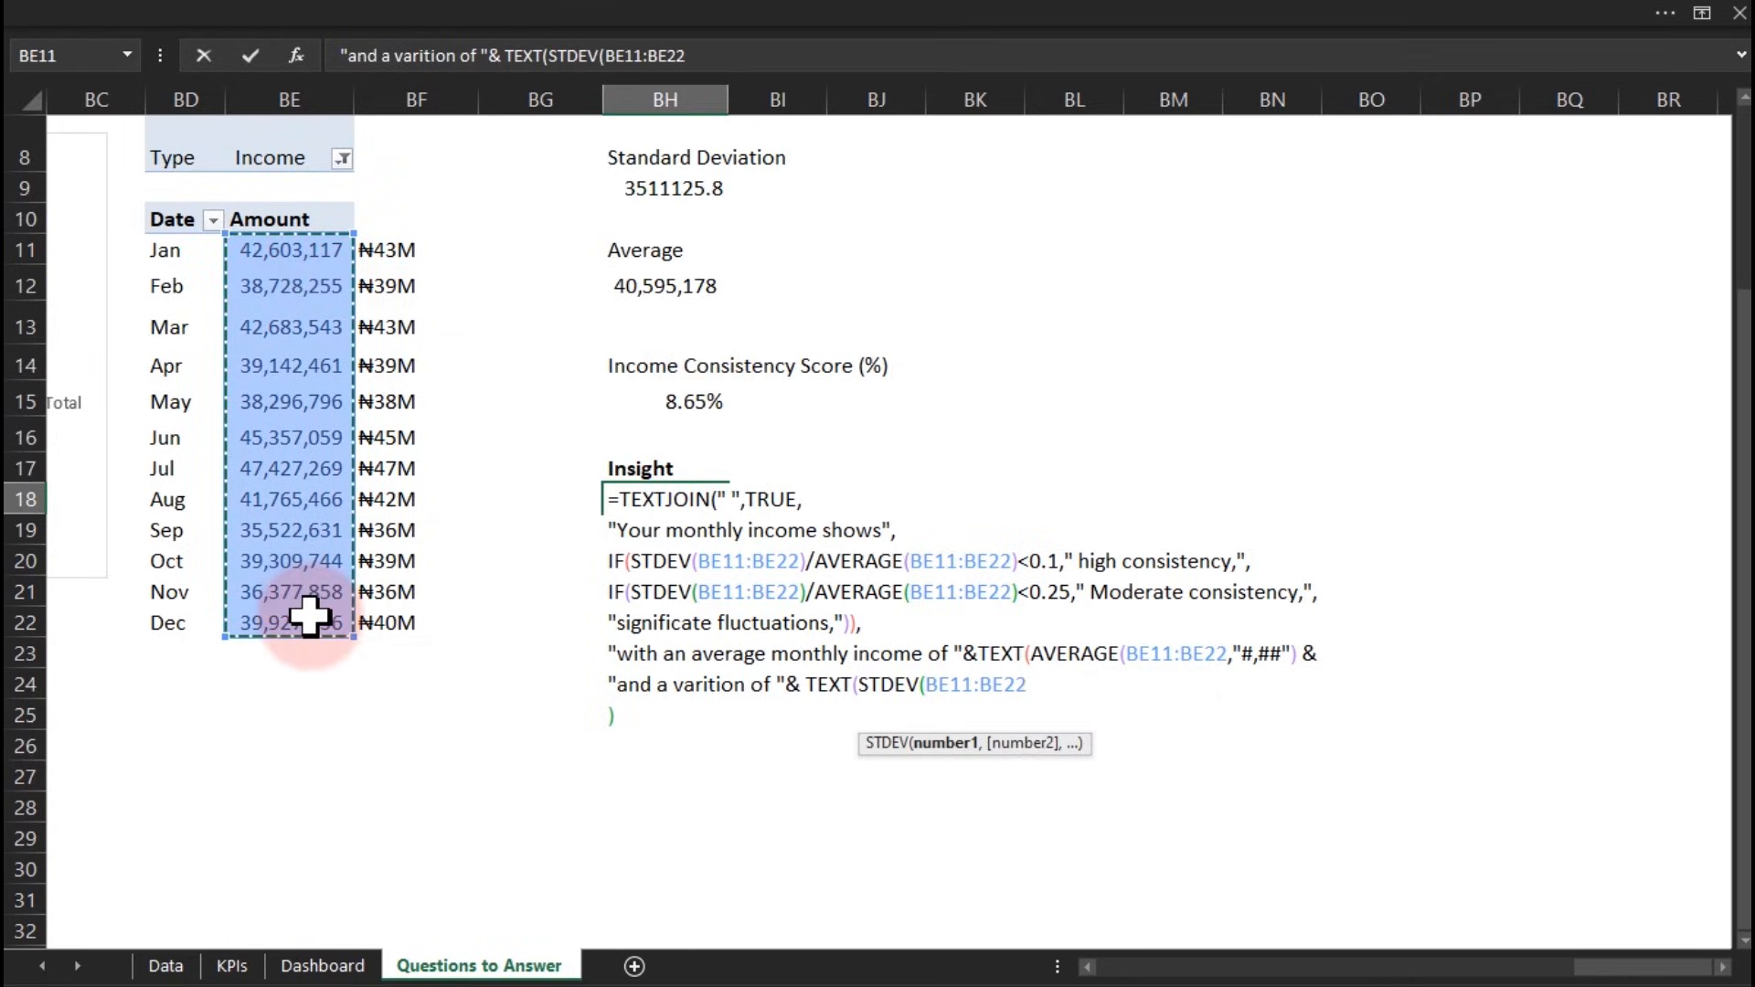
# Close the STDEV function and divide it by AVERAGE(BE11:BE22) inside the TEXT function
pyautogui.write(')/')
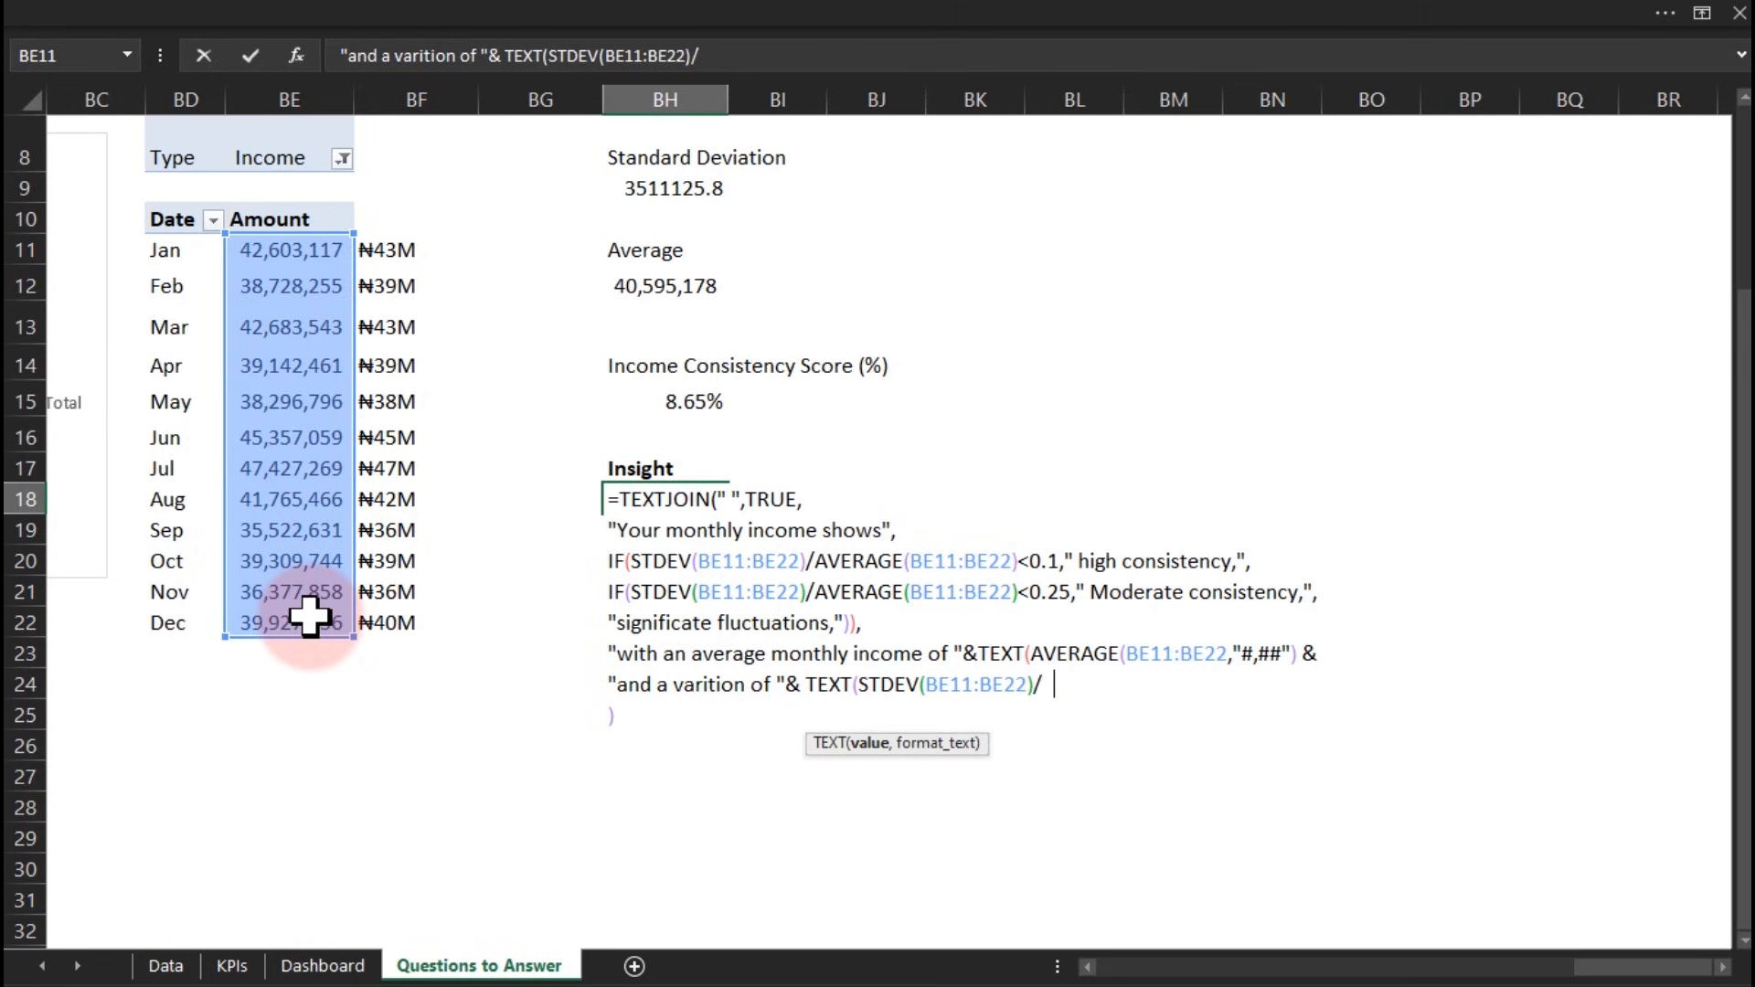
pyautogui.write('aver')
pyautogui.press('Tab')
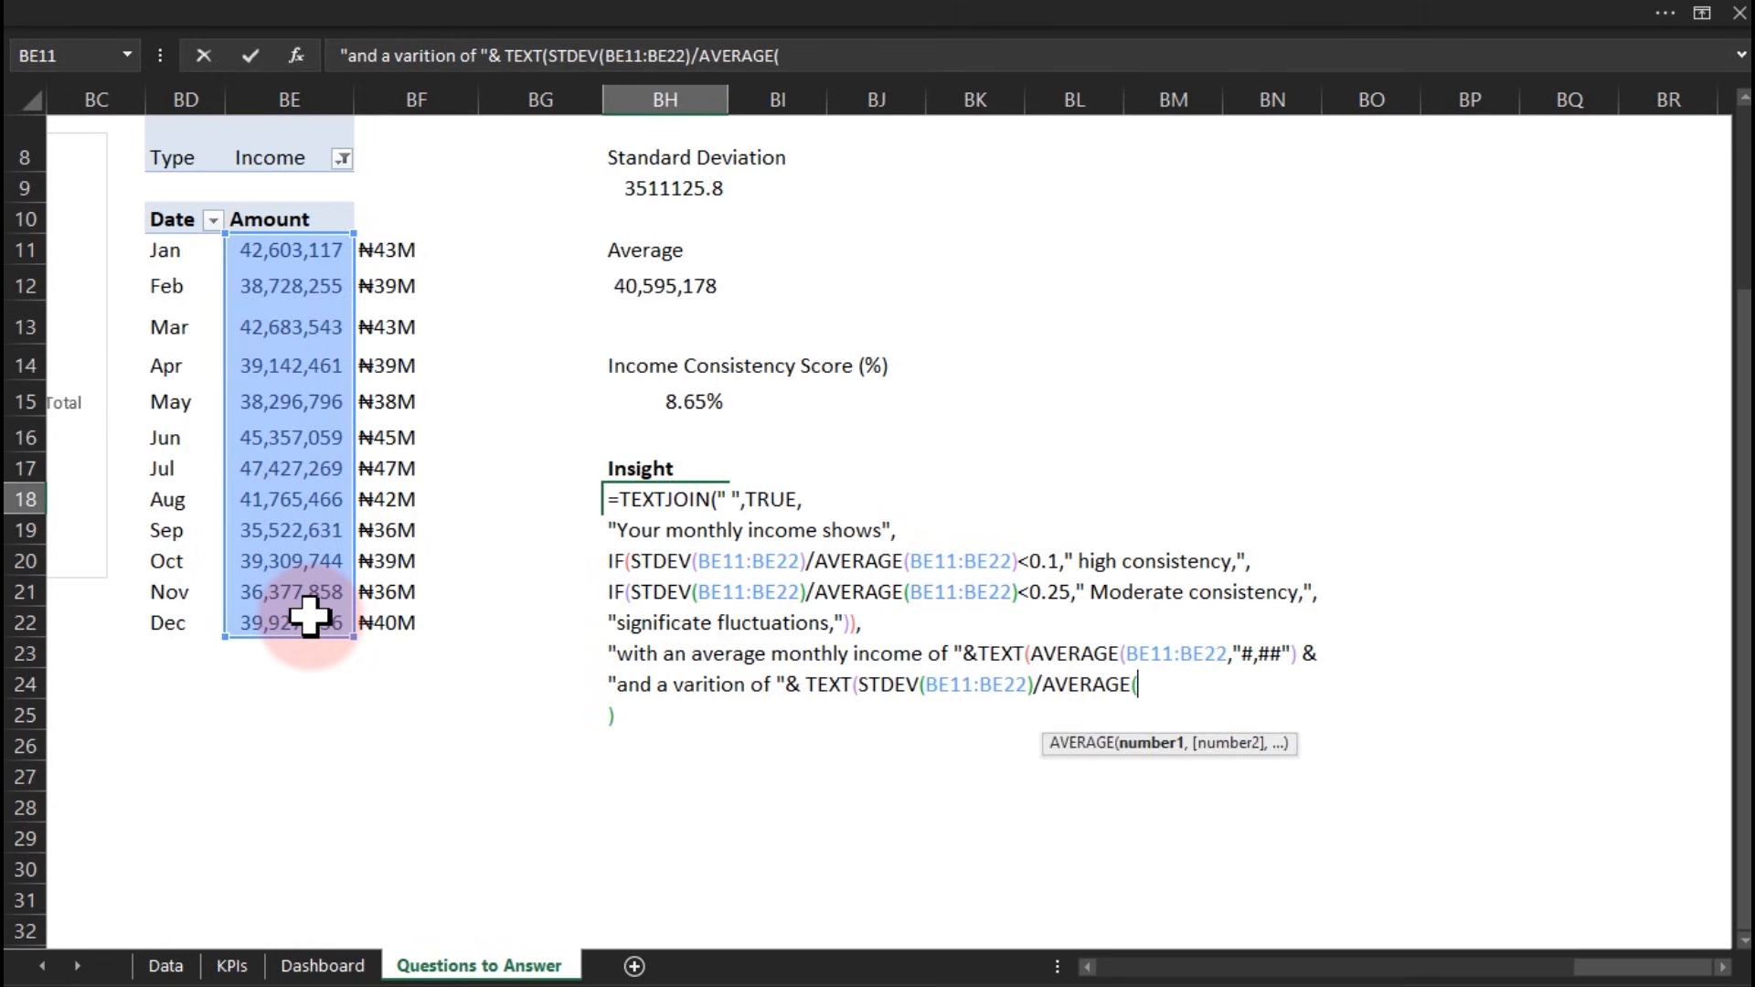
pyautogui.moveTo(302, 242); pyautogui.dragTo(306, 620)
pyautogui.write(')')
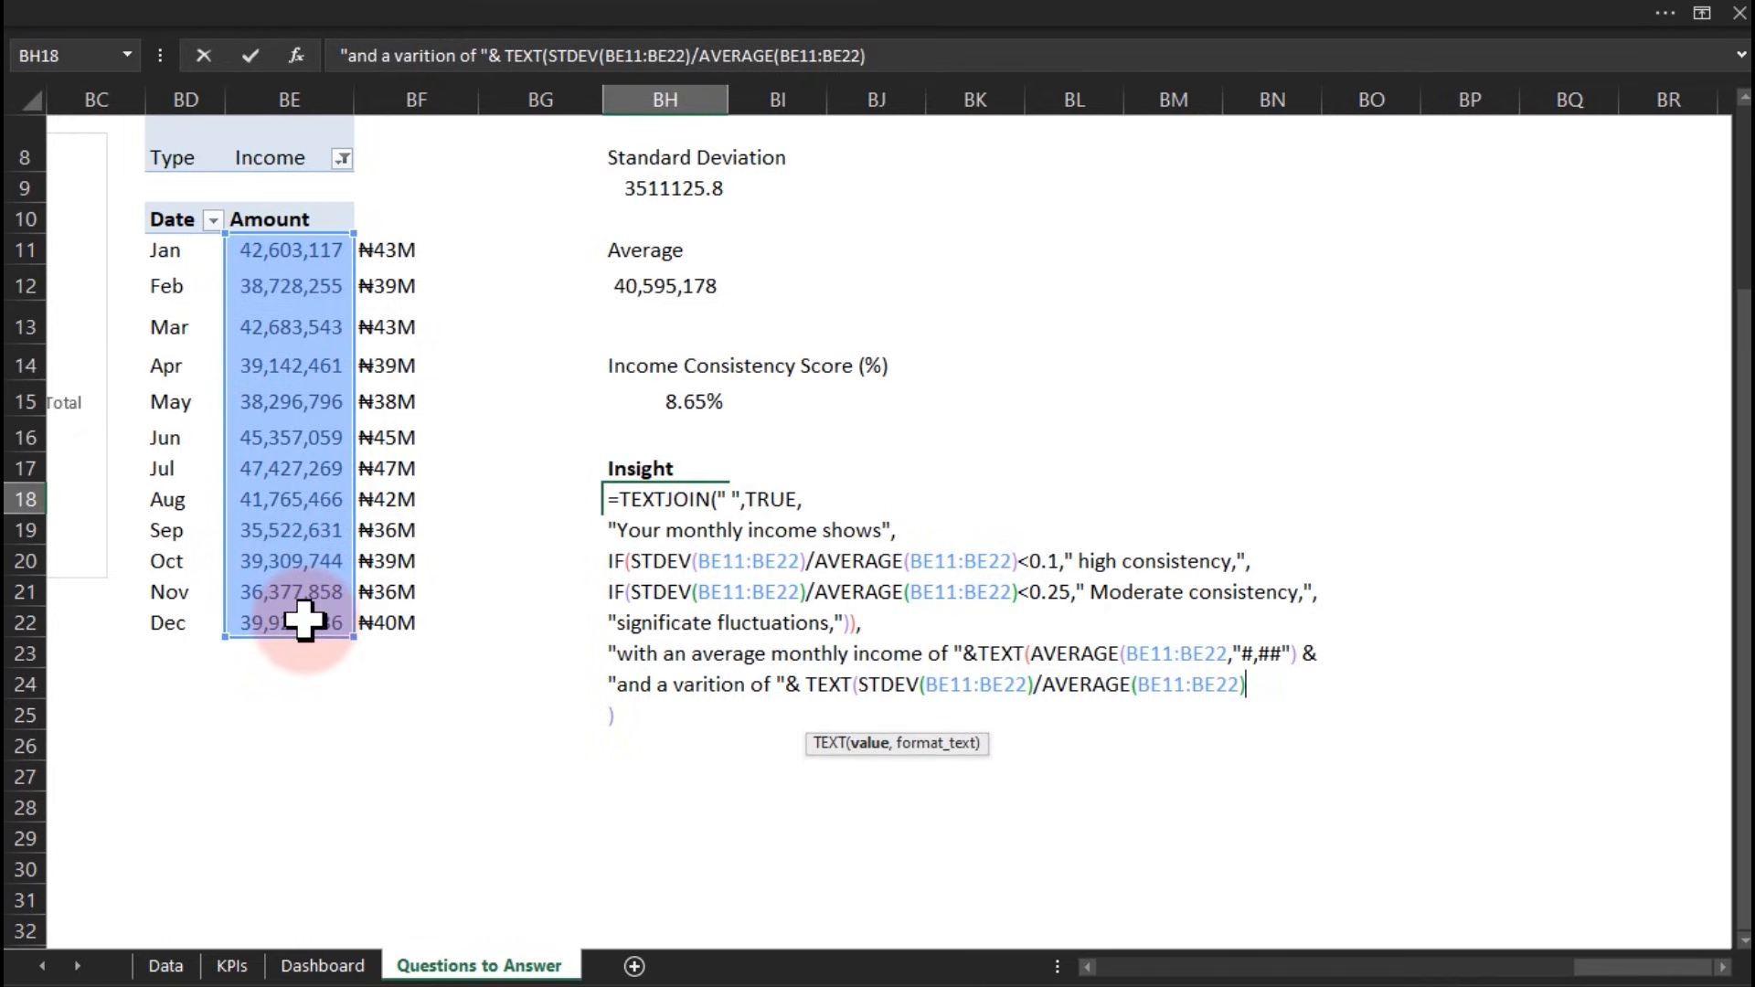
# Give the variation's TEXT function the format "#,##", close it, and append &".", to the line
pyautogui.write(',"')
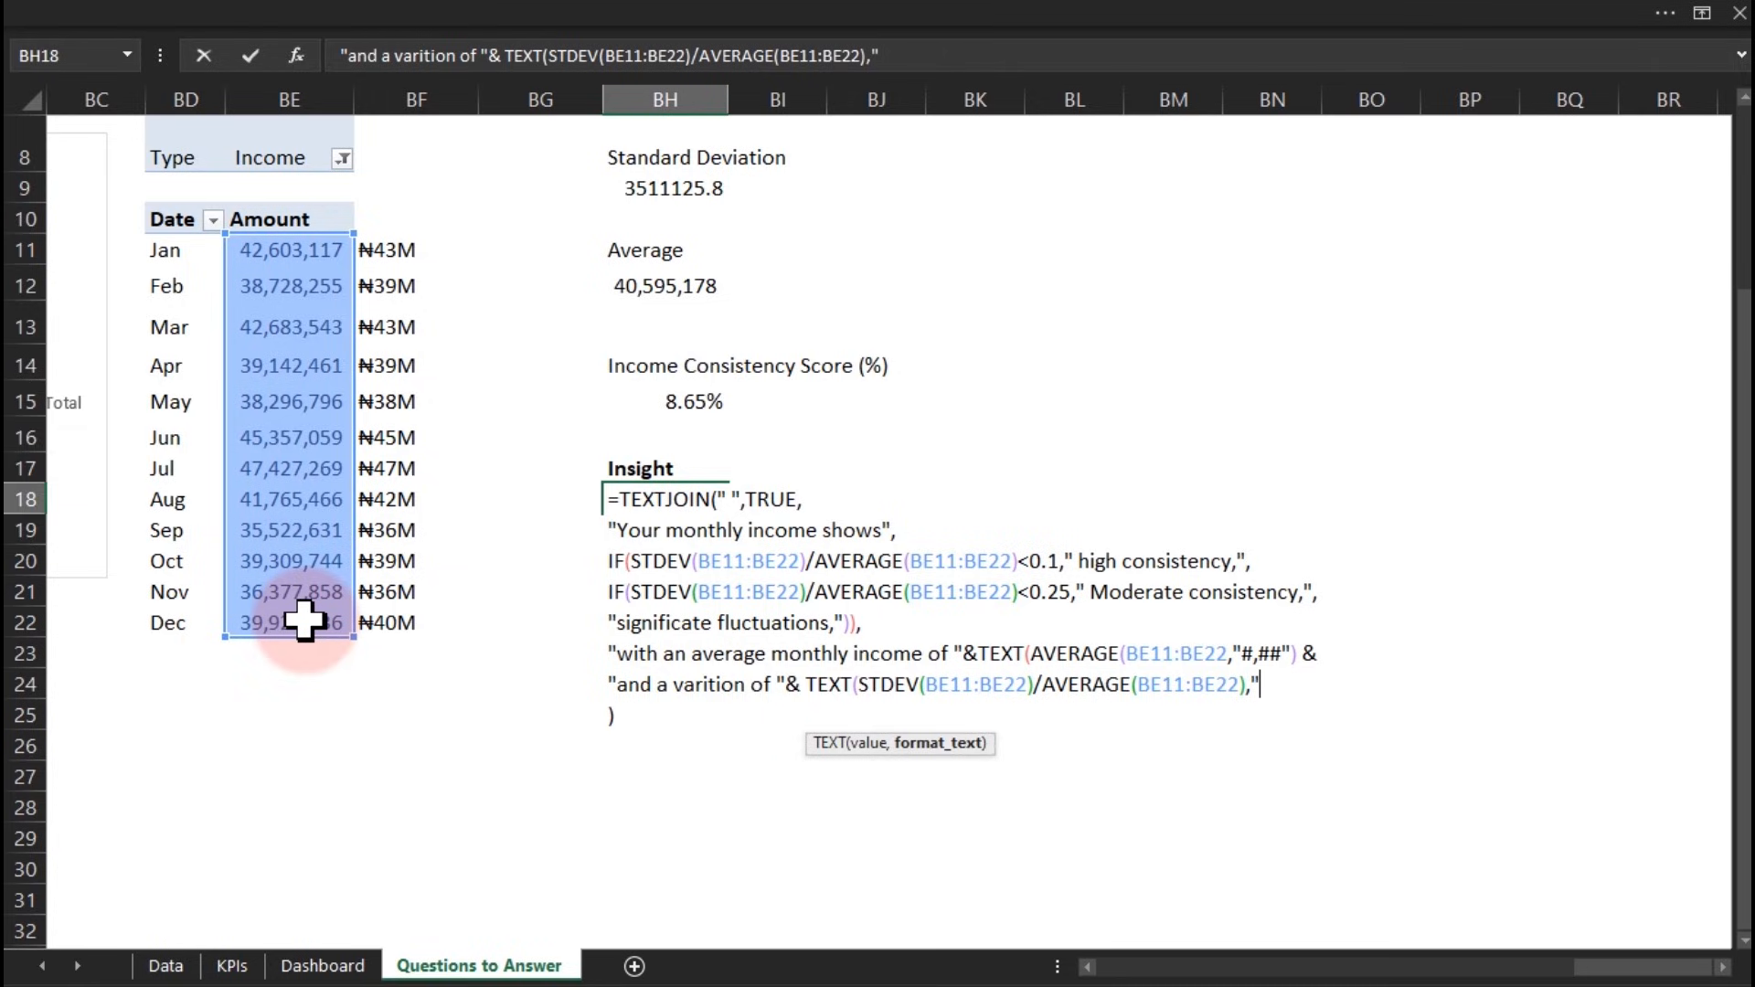
pyautogui.write('#,##")')
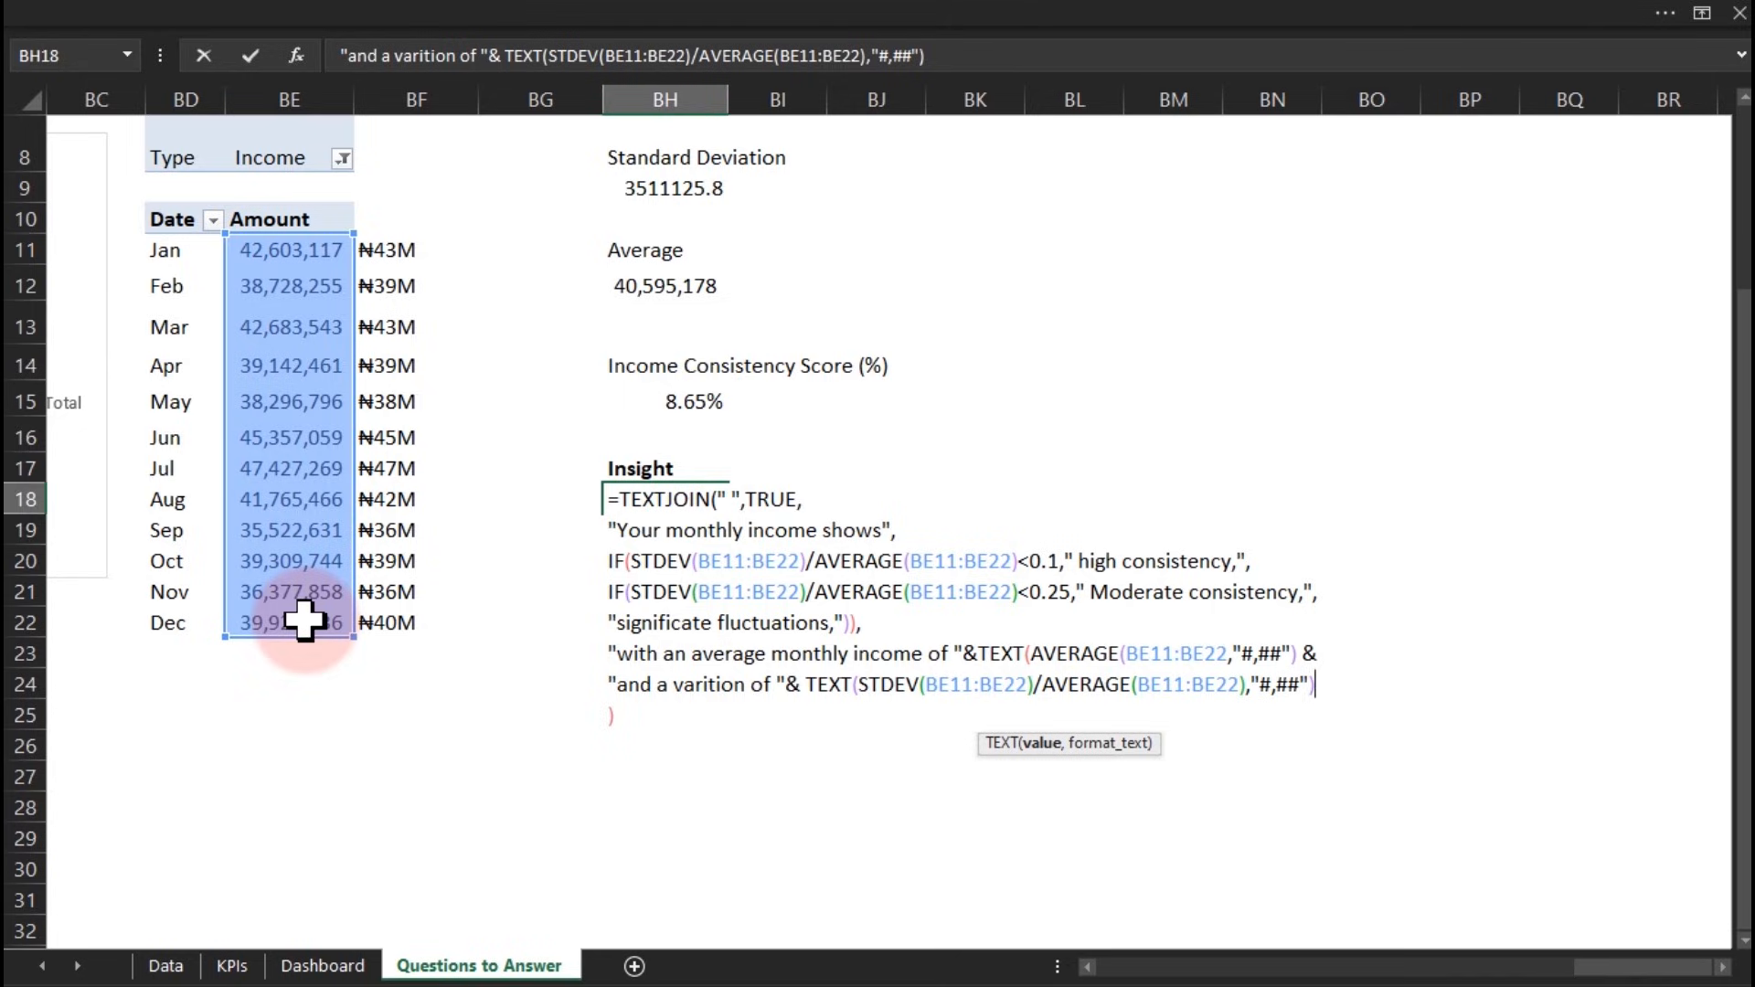
pyautogui.write('&')
pyautogui.write('".",')
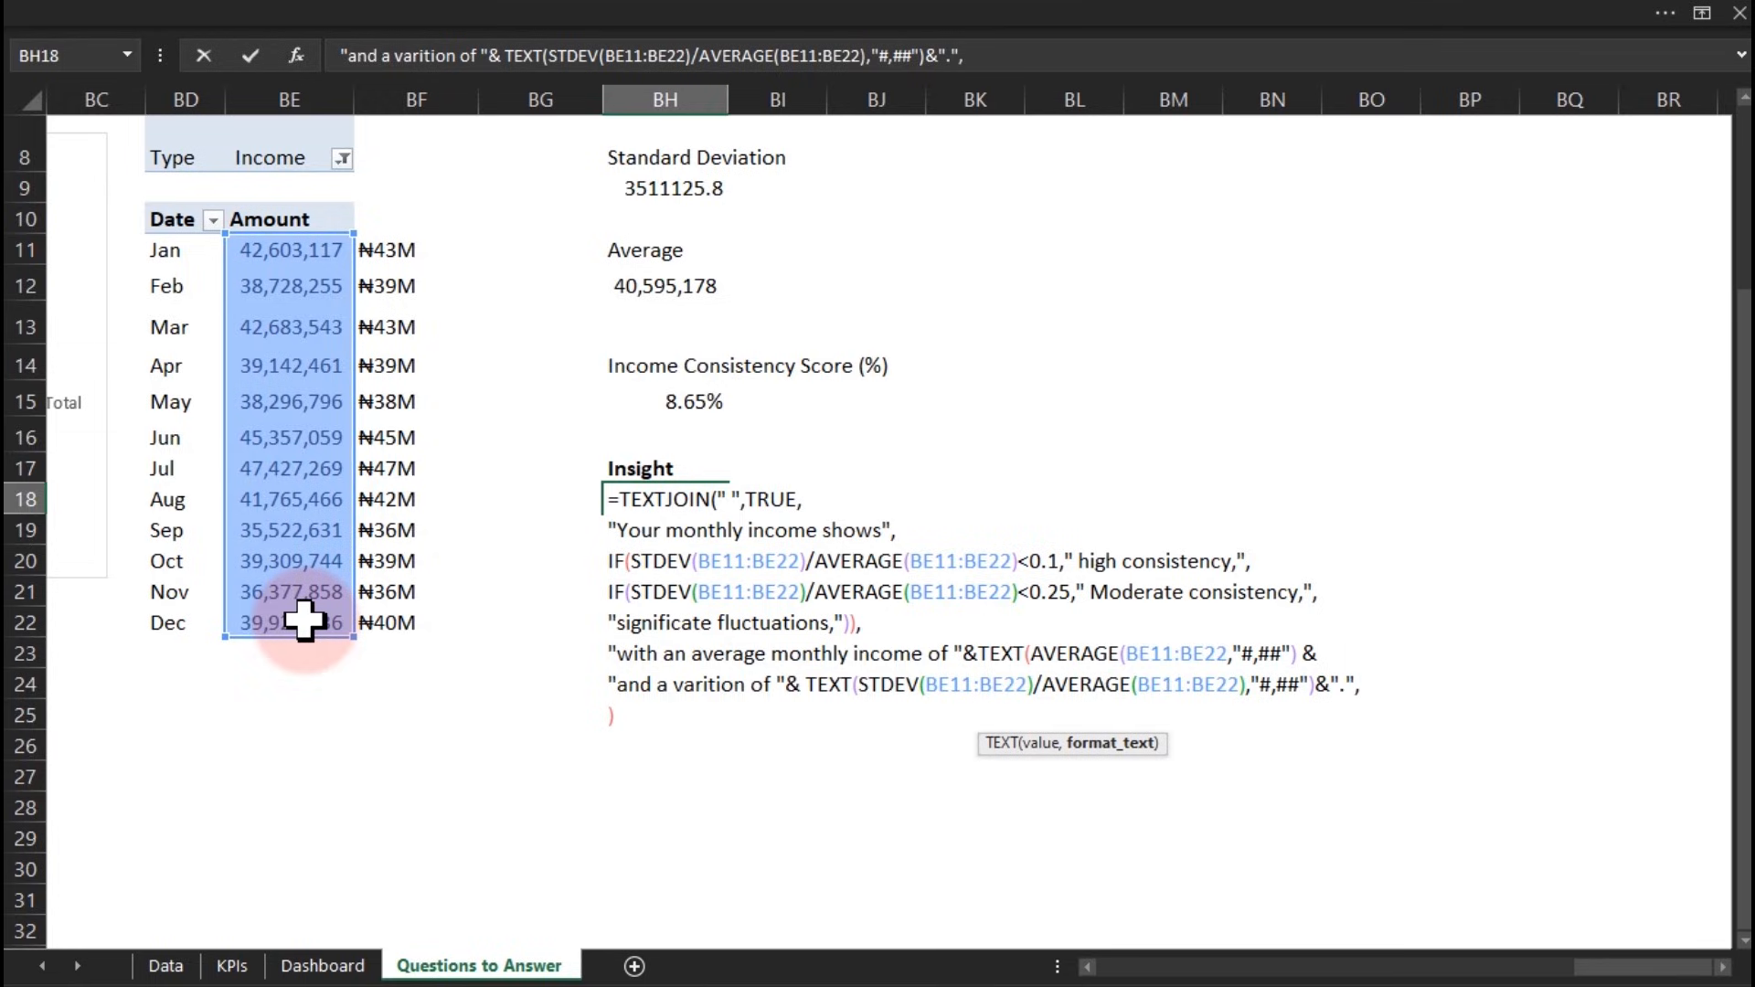
# Enter the text "income tends to be highest in ", on a new line of the insight formula
pyautogui.hotkey('alt', 'Return')
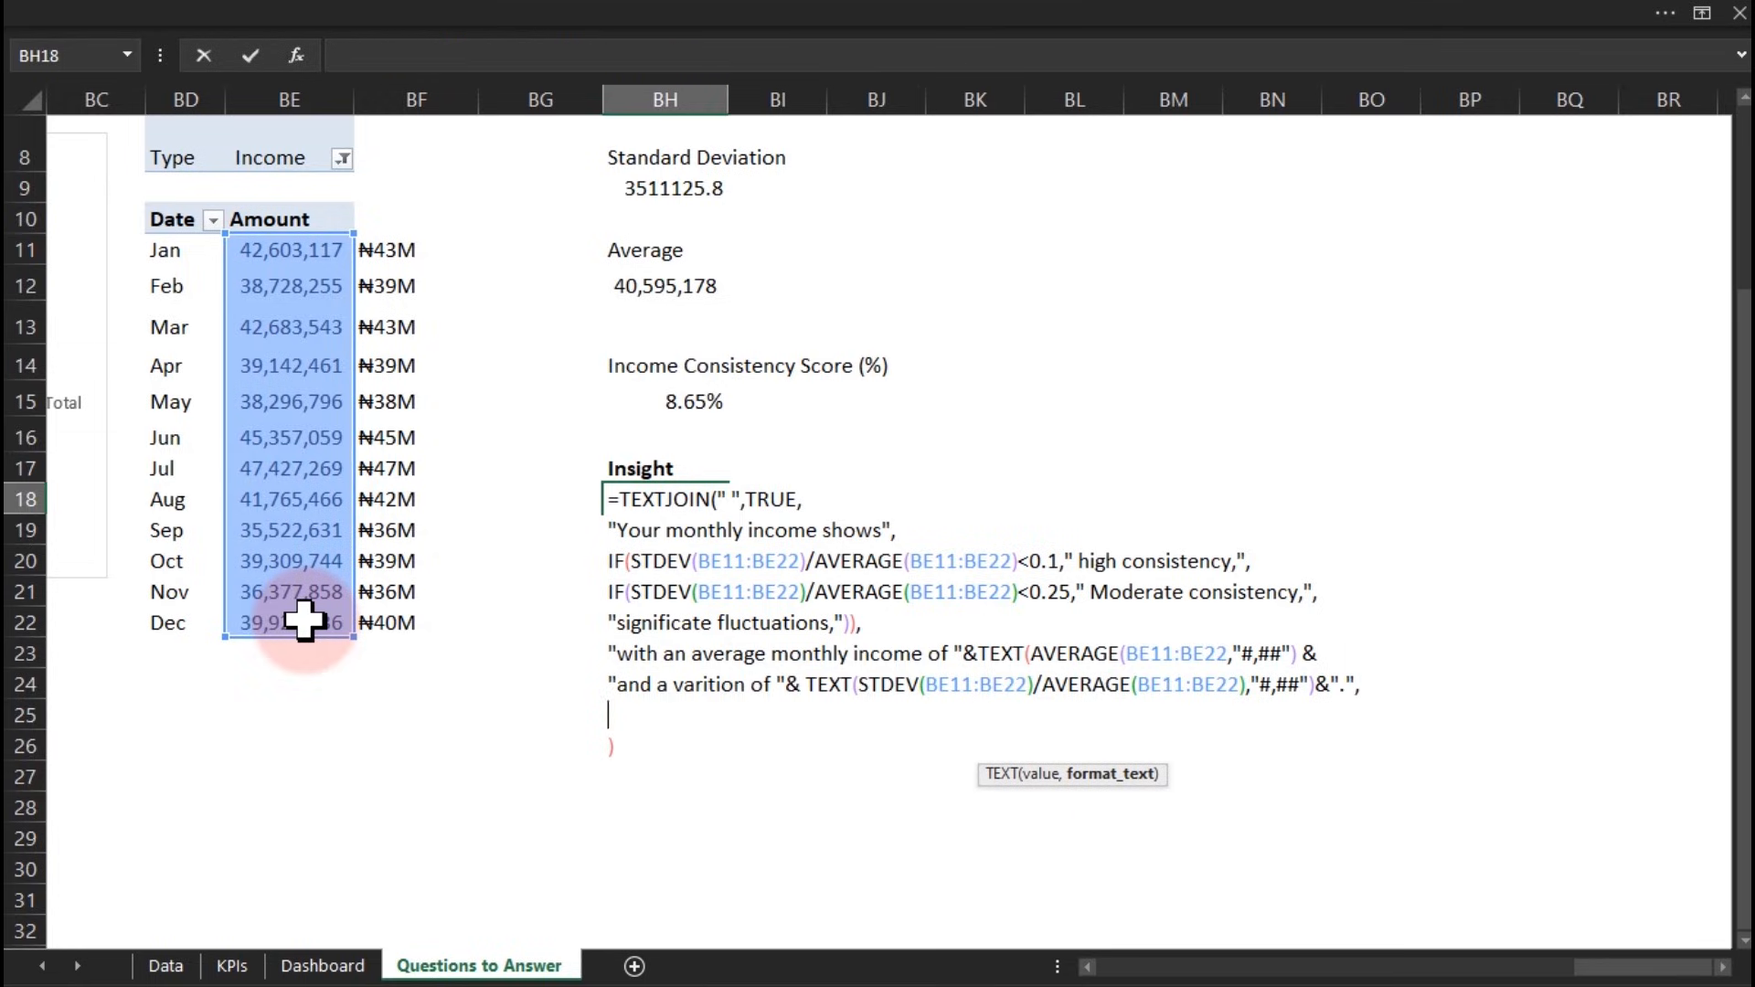
pyautogui.write('"income')
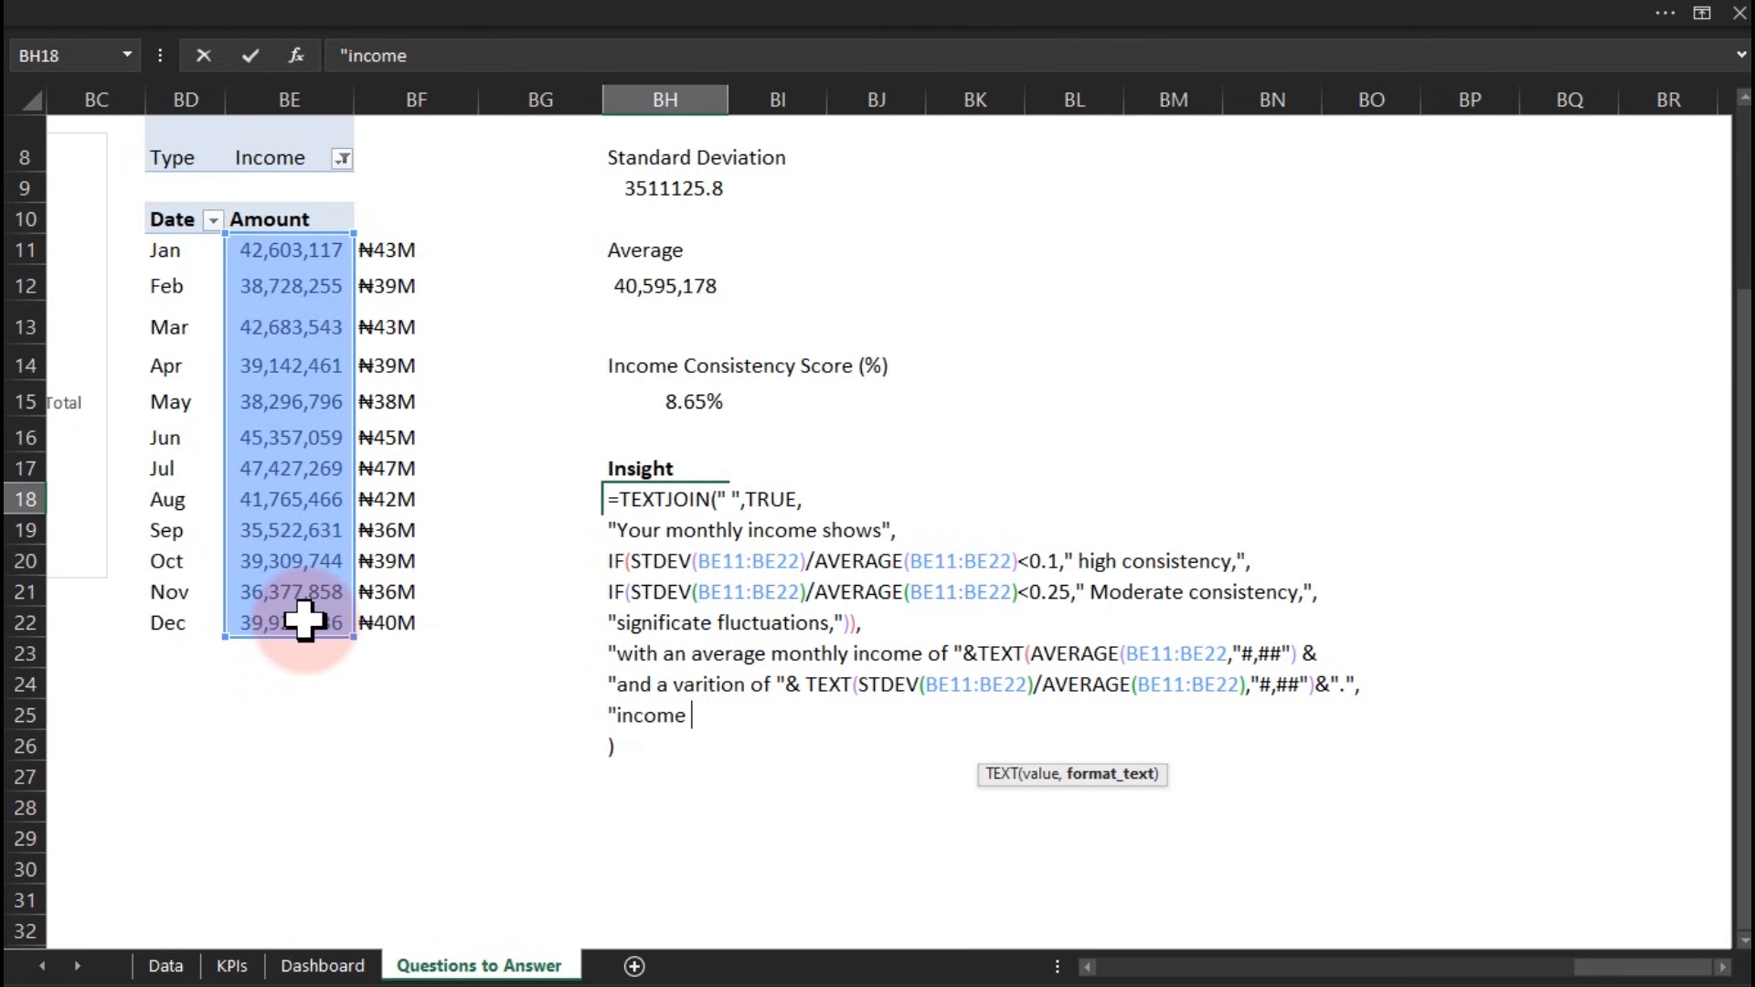
pyautogui.write(' tends to be high')
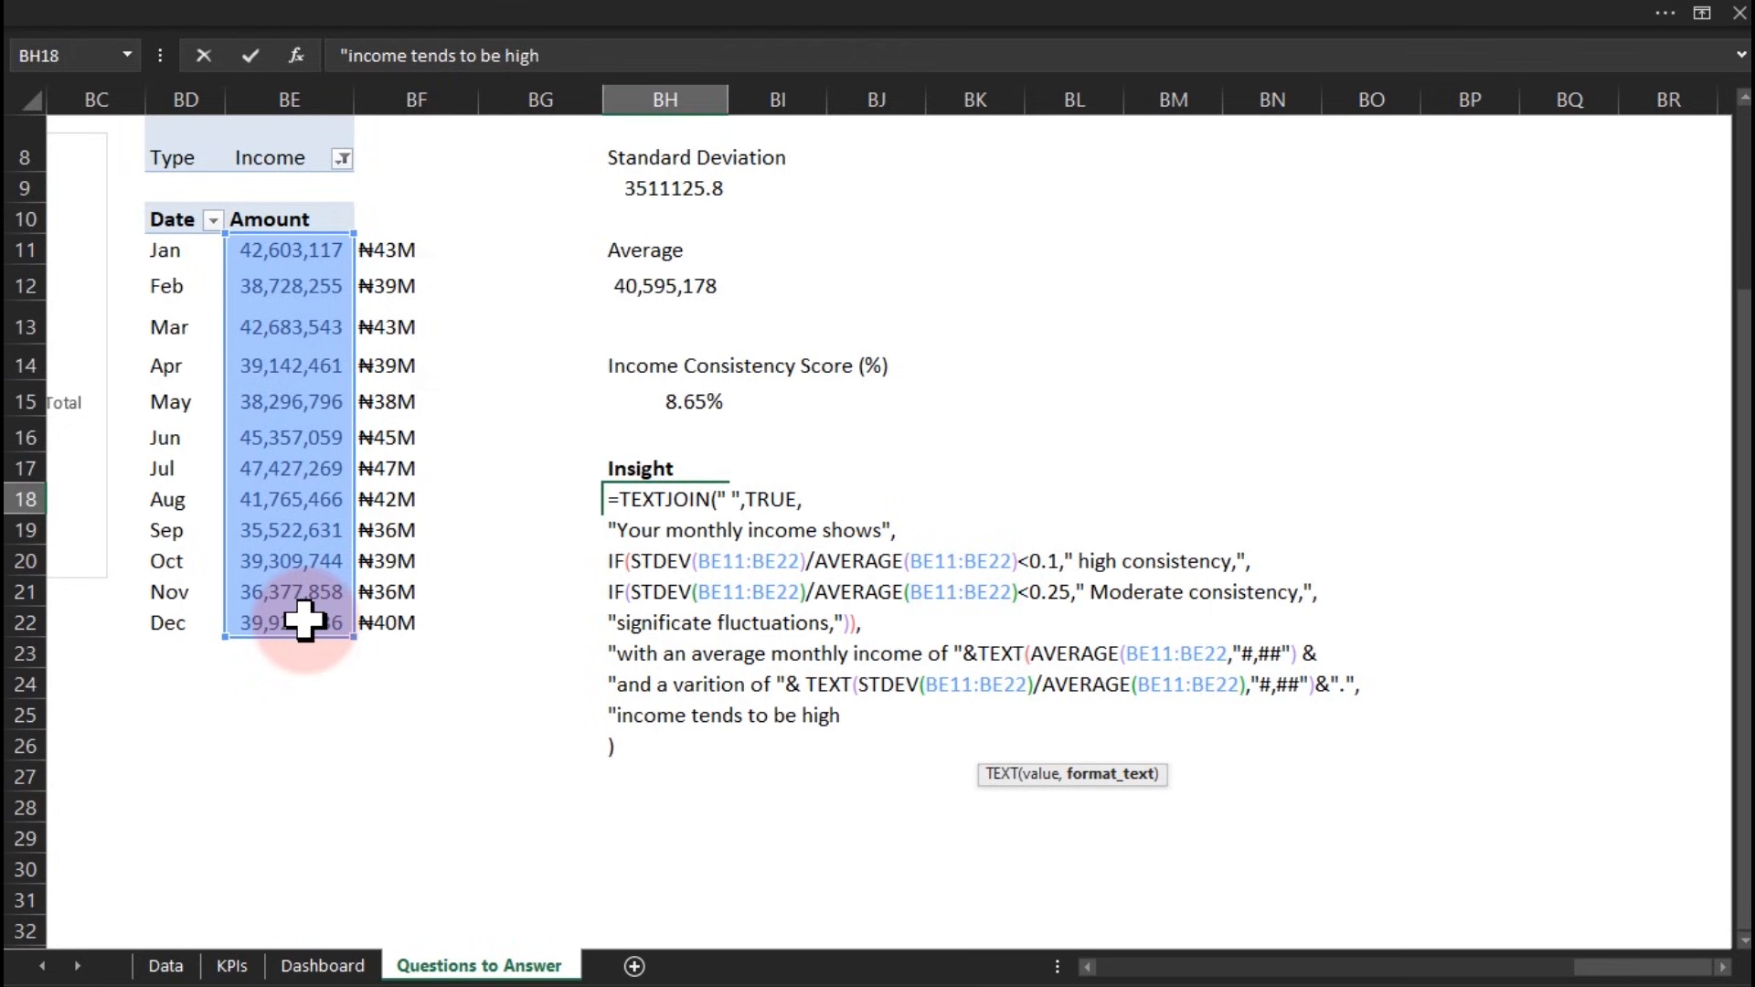
pyautogui.write('est in ",')
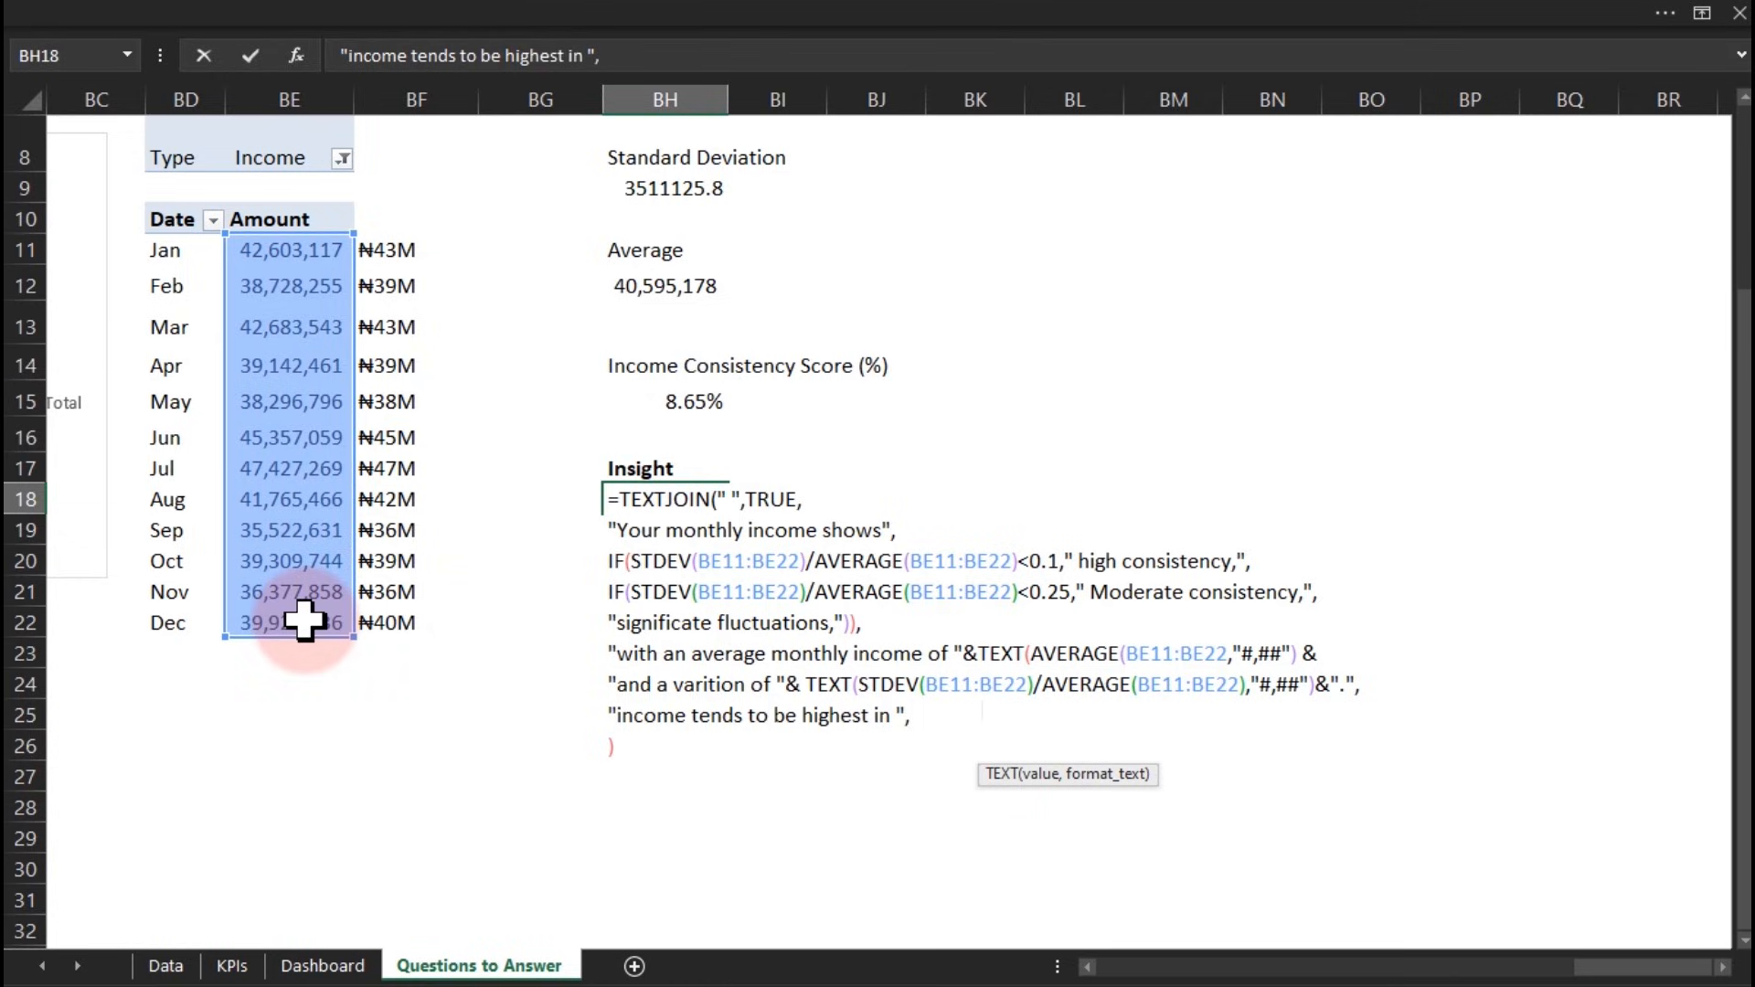
# Begin a nested TEXTJOIN function on a new line below the highest-income text
pyautogui.hotkey('alt', 'Return')
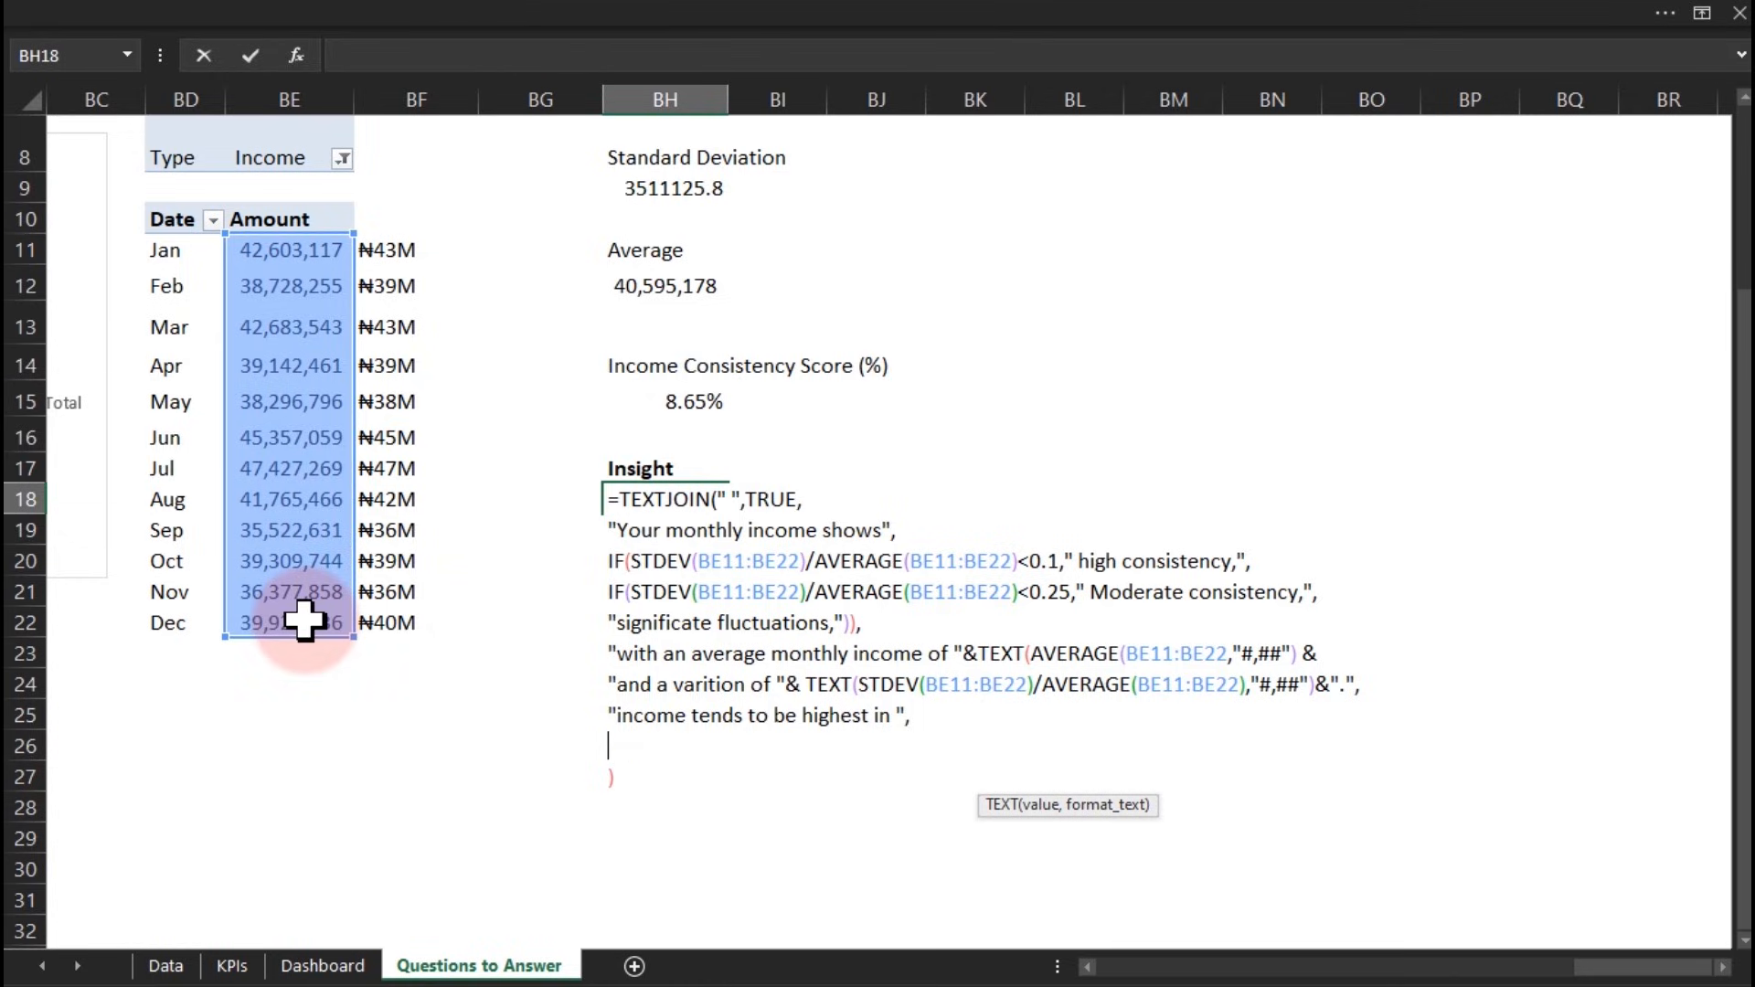
pyautogui.write('tex')
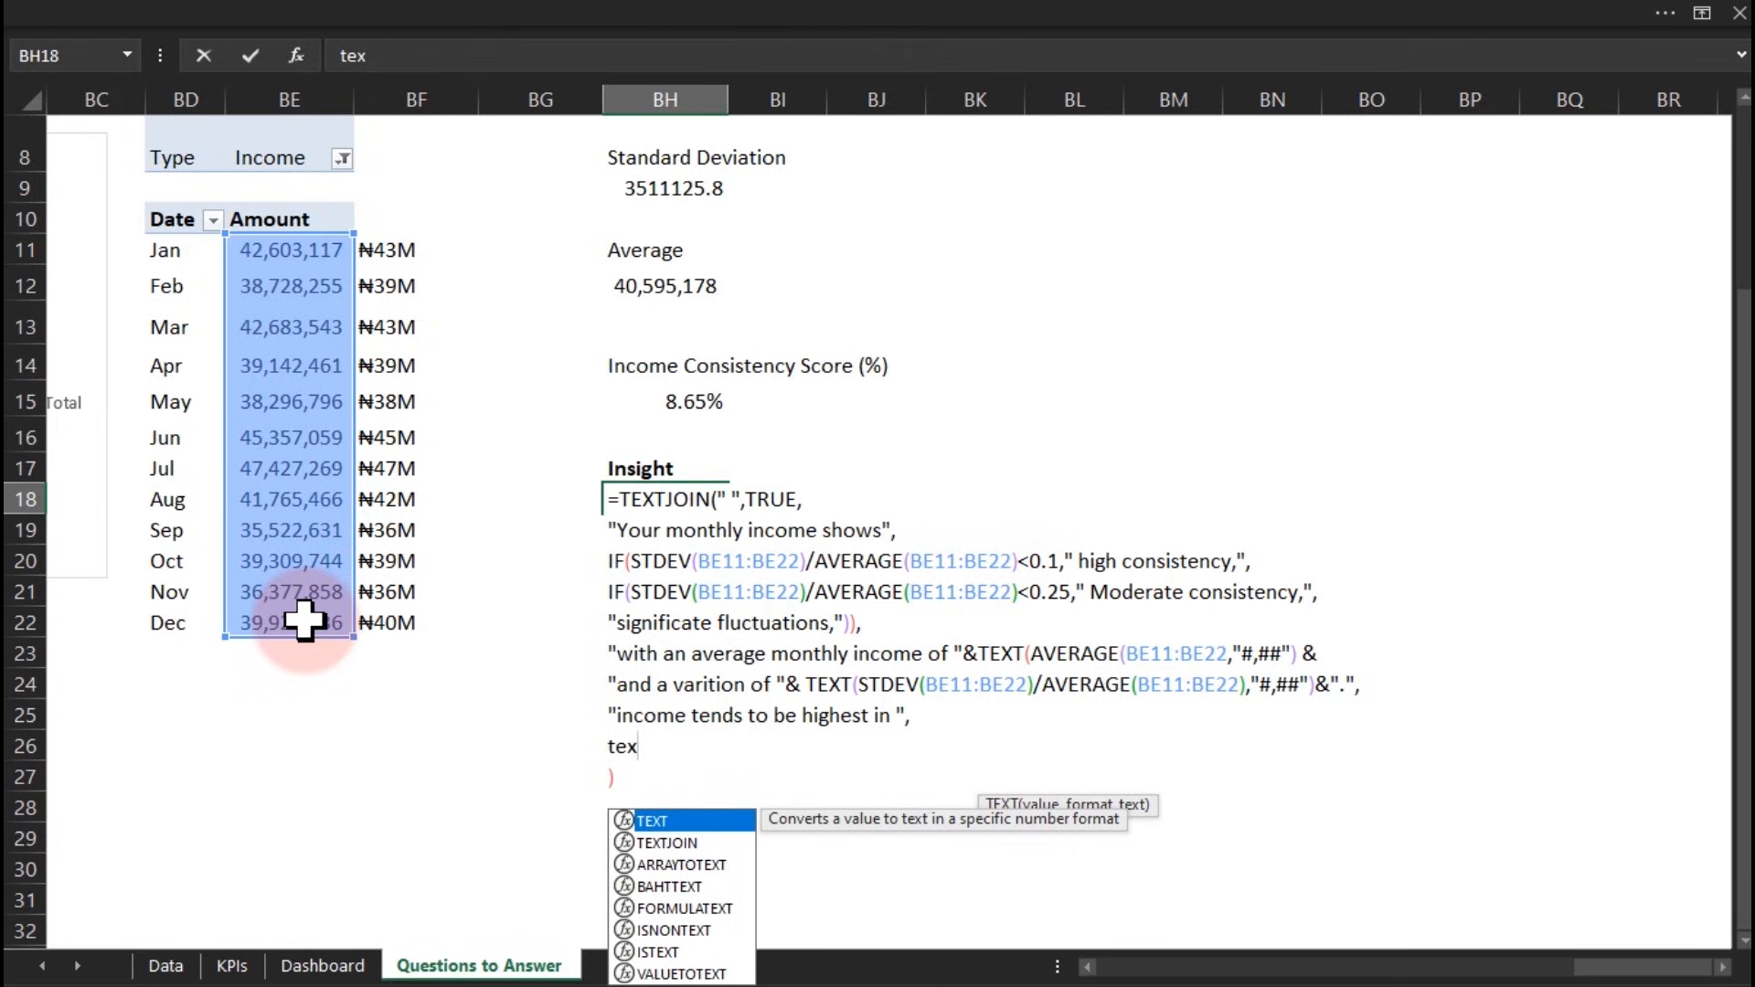
pyautogui.press('Down')
pyautogui.press('Tab')
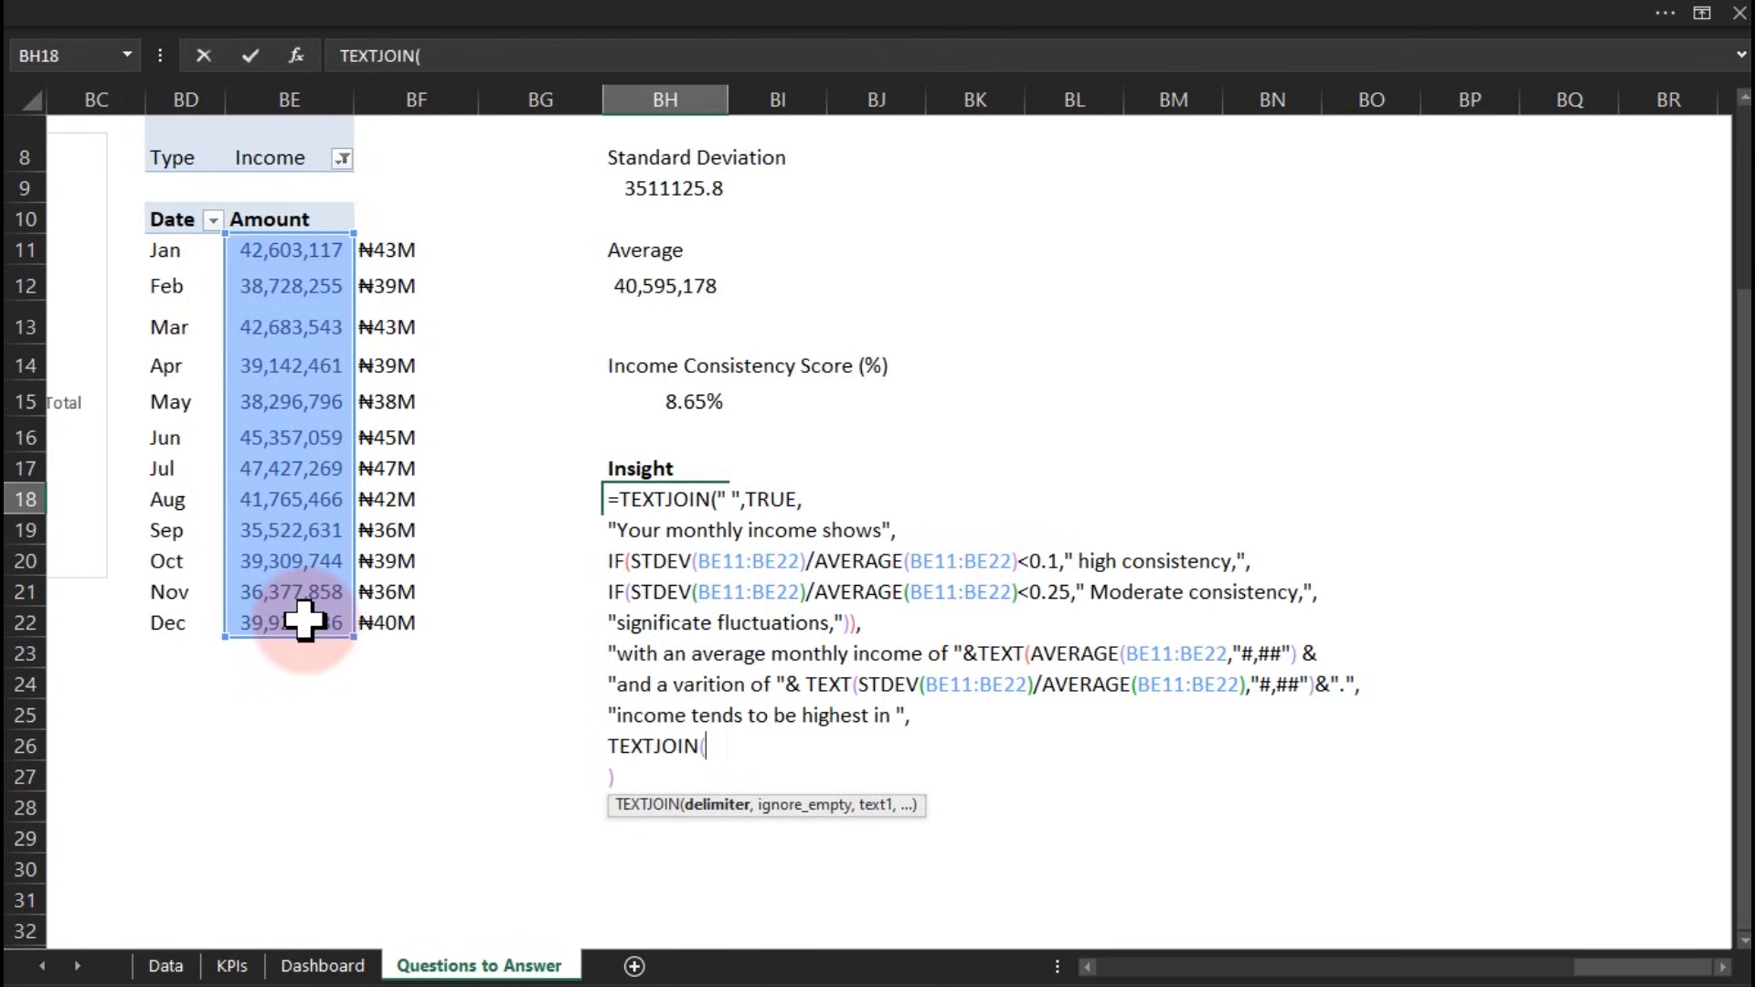
# Give the nested TEXTJOIN the delimiter ", " and set its ignore-empty argument to TRUE
pyautogui.write('"')
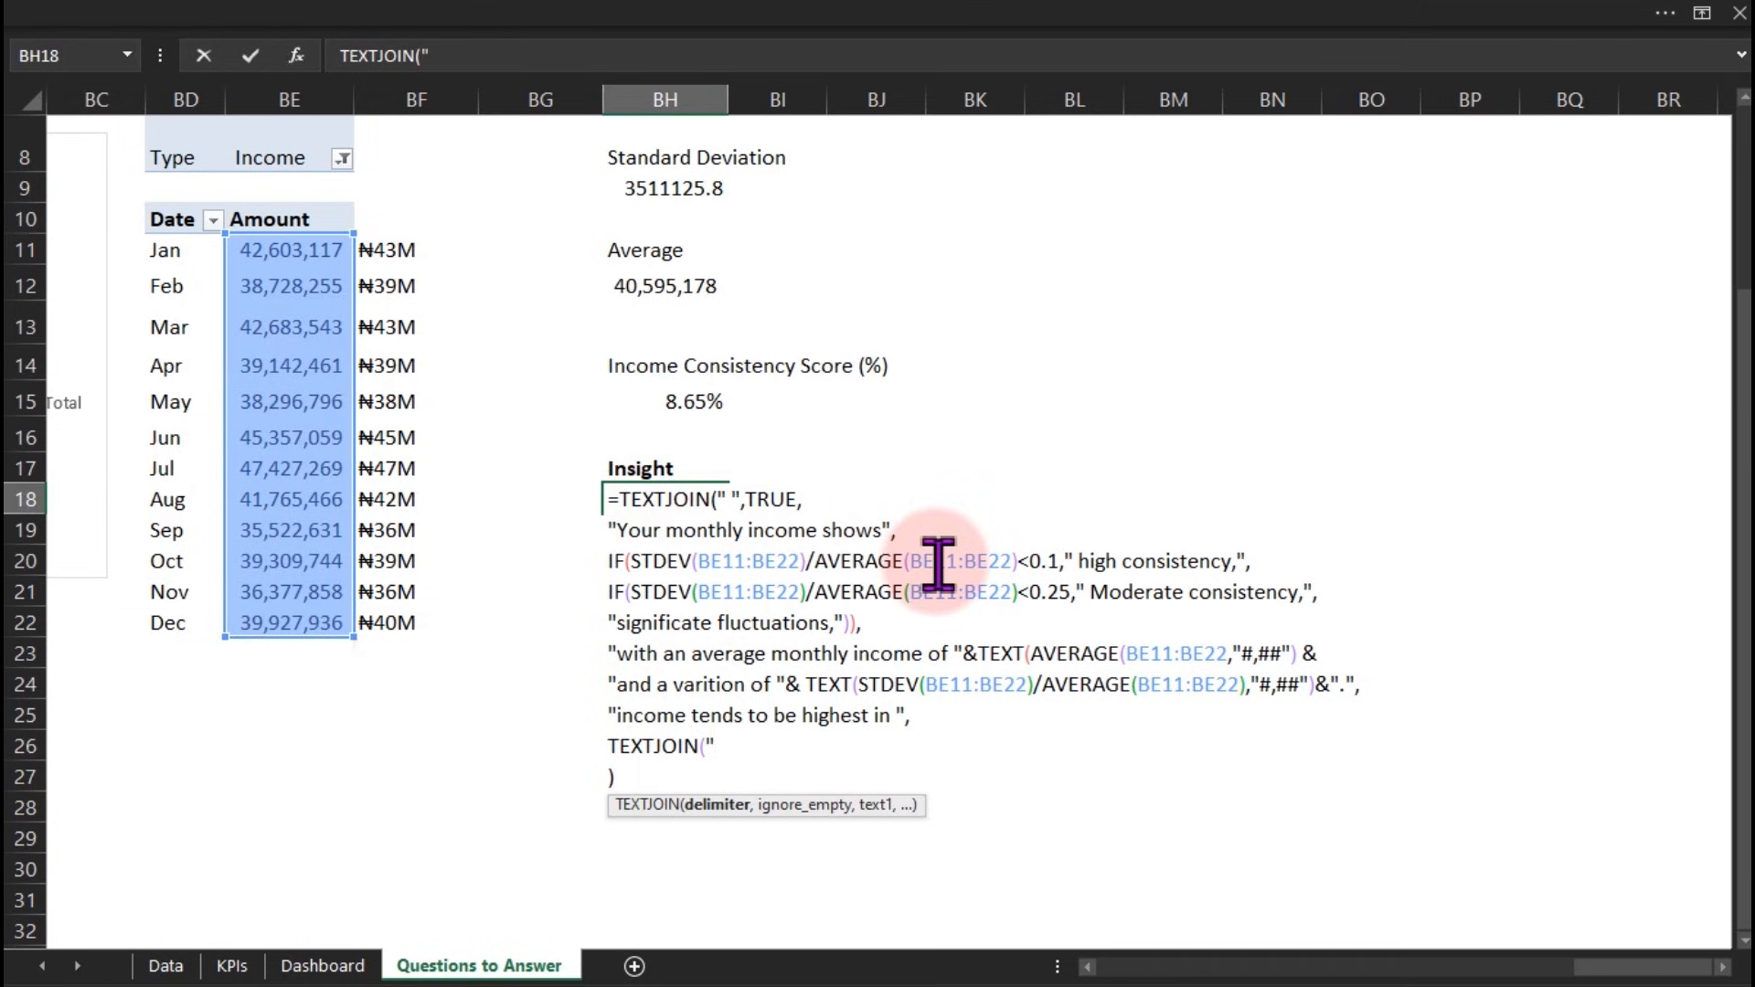
pyautogui.write(',')
pyautogui.hotkey('shift', 'space')
pyautogui.write('"')
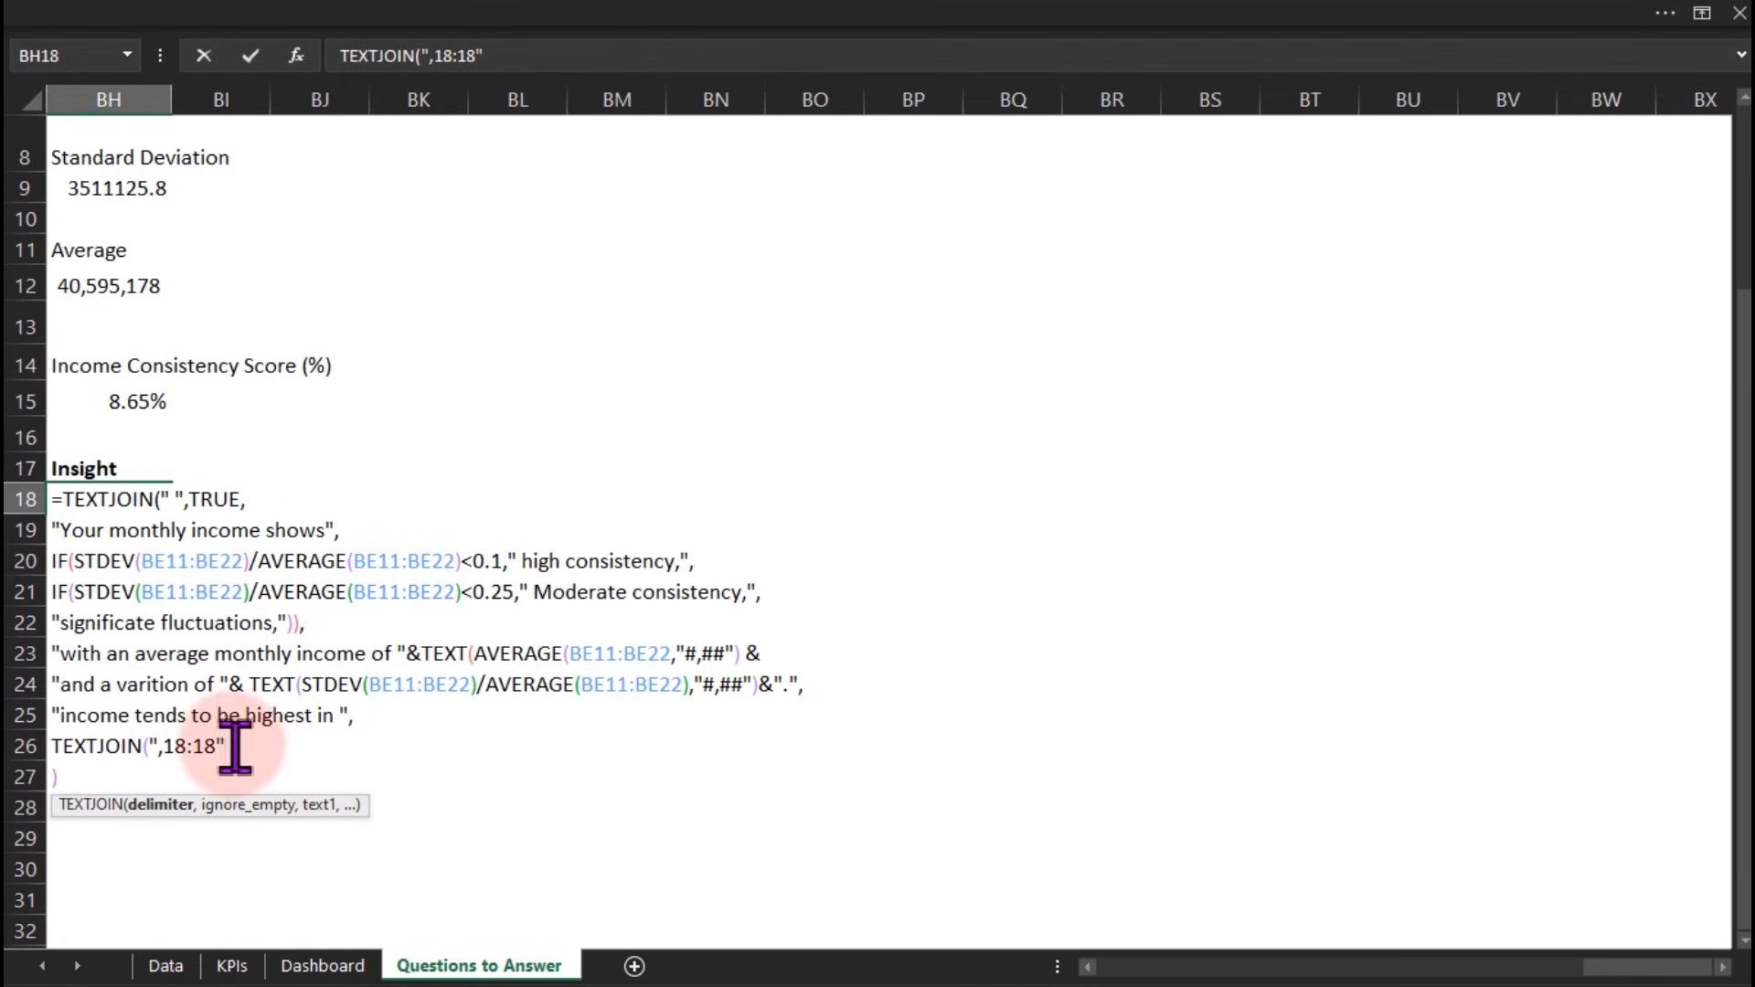
pyautogui.moveTo(1592, 967); pyautogui.dragTo(1544, 968)
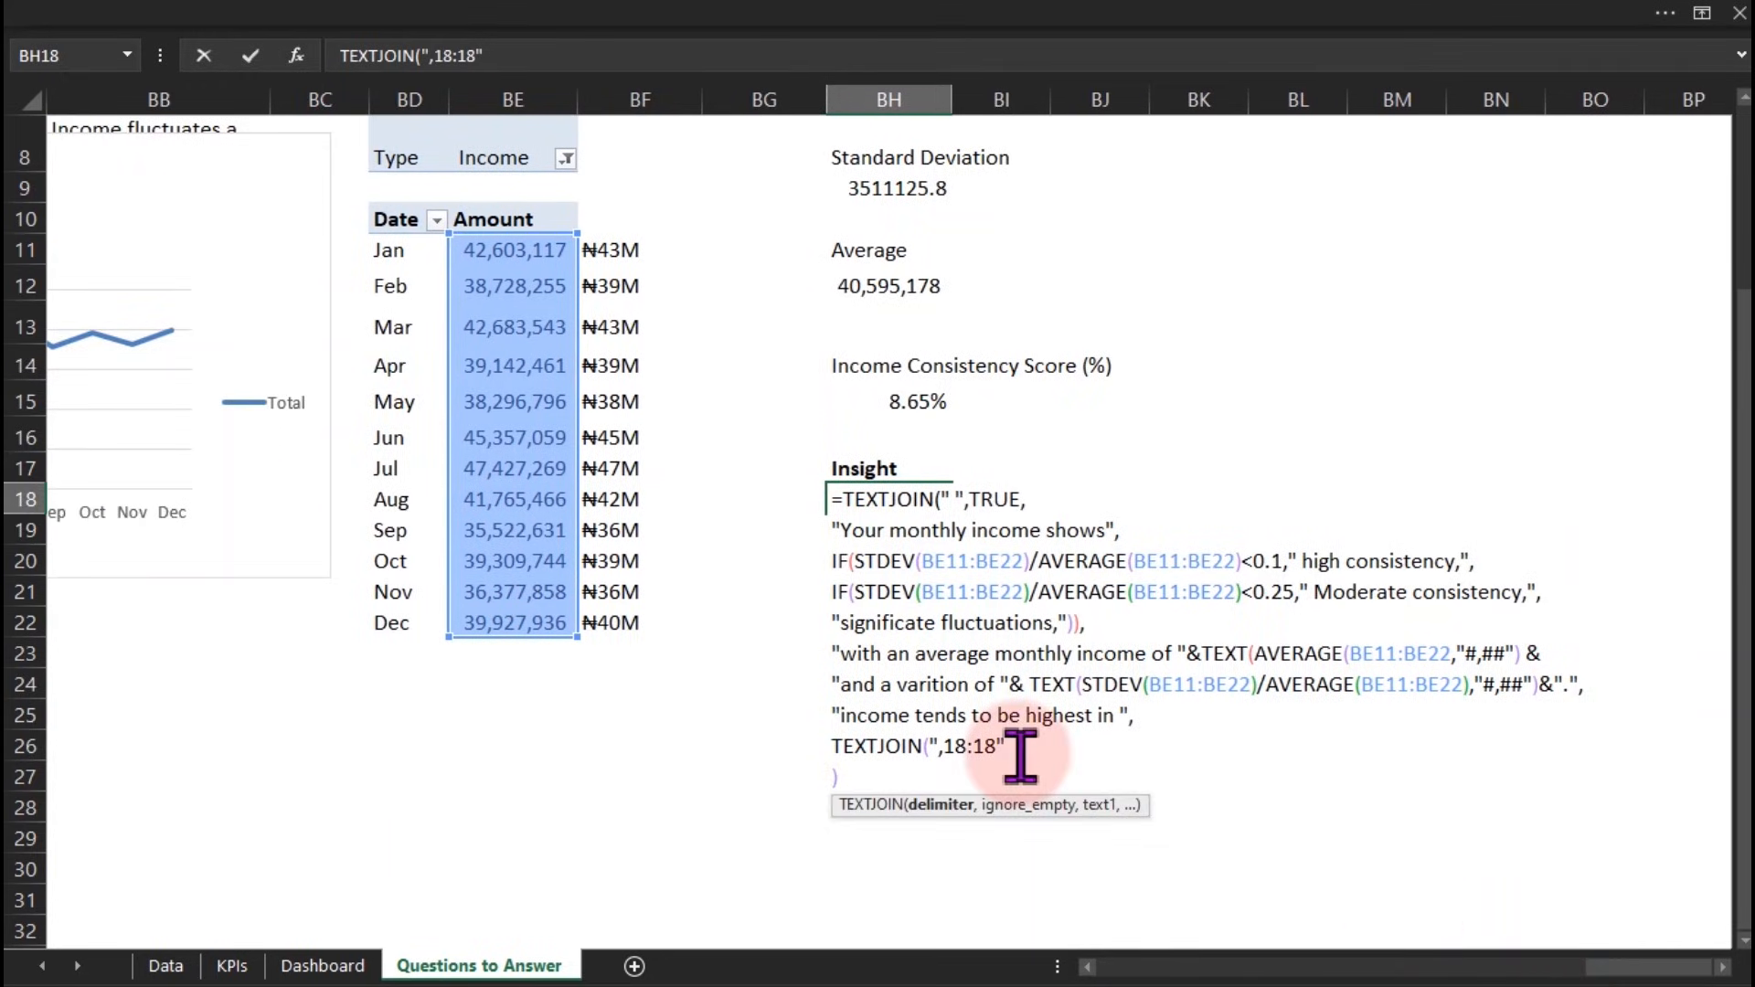
pyautogui.press('BackSpace')
pyautogui.press('BackSpace')
pyautogui.press('BackSpace')
pyautogui.press('BackSpace')
pyautogui.press('BackSpace')
pyautogui.press('BackSpace')
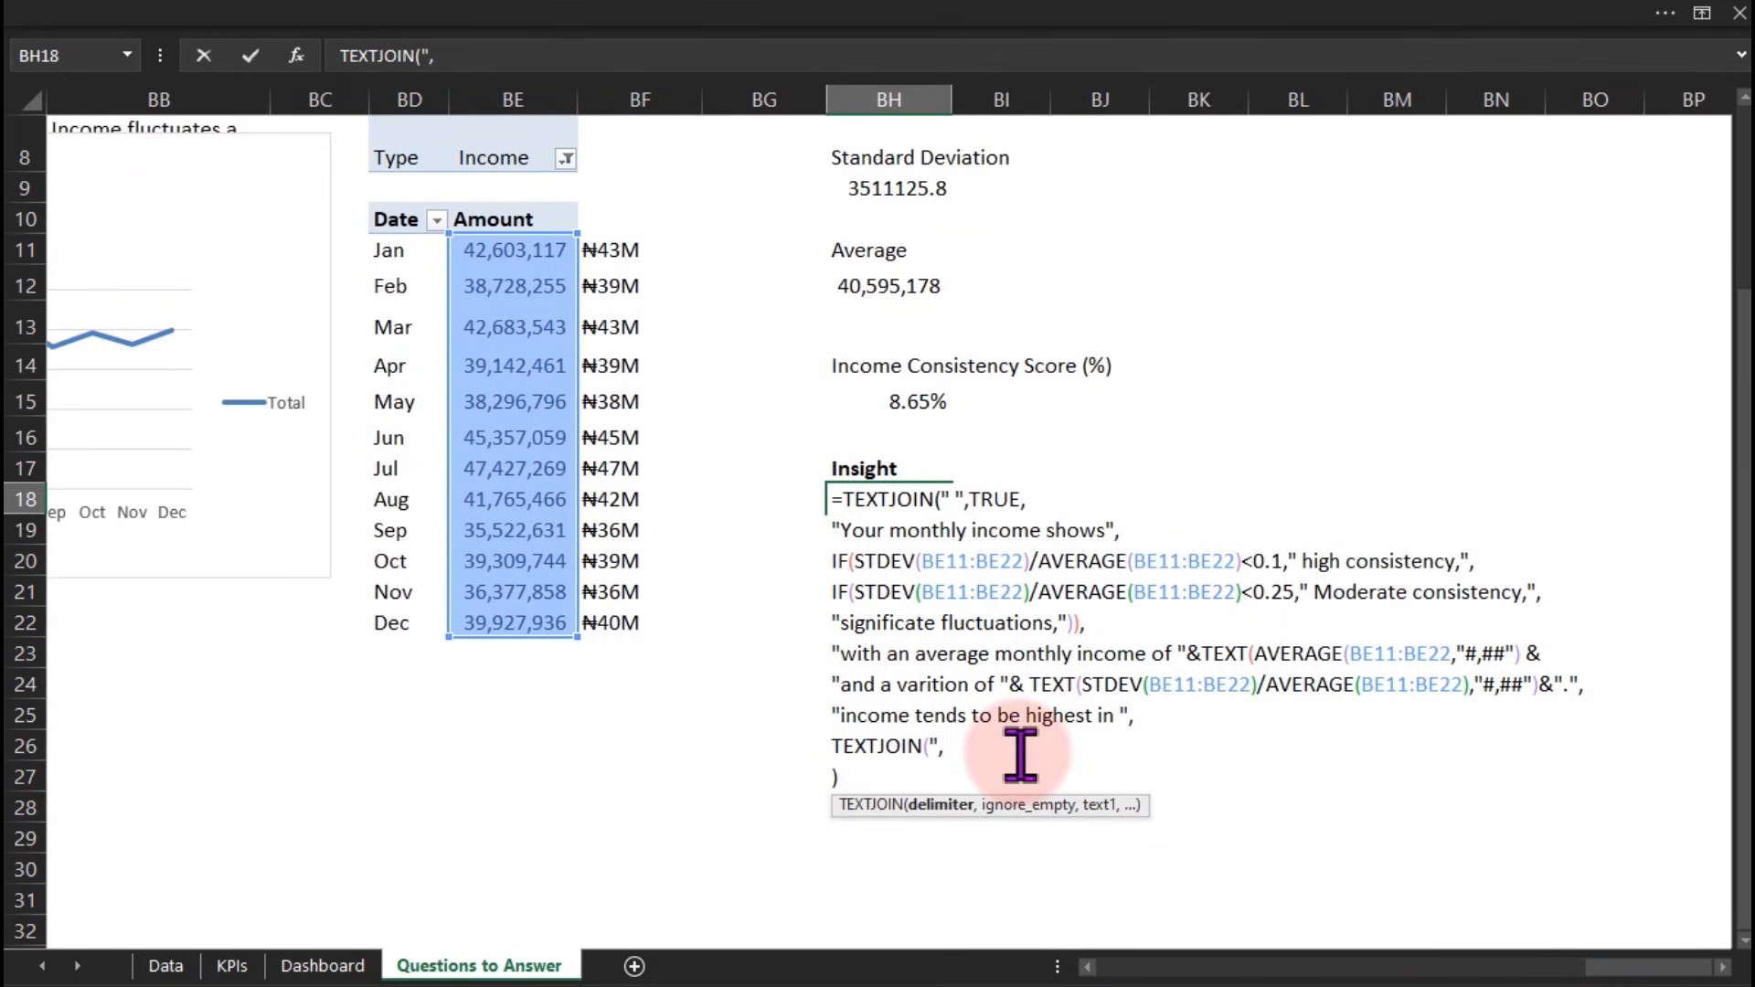
pyautogui.write('"')
pyautogui.write(',t')
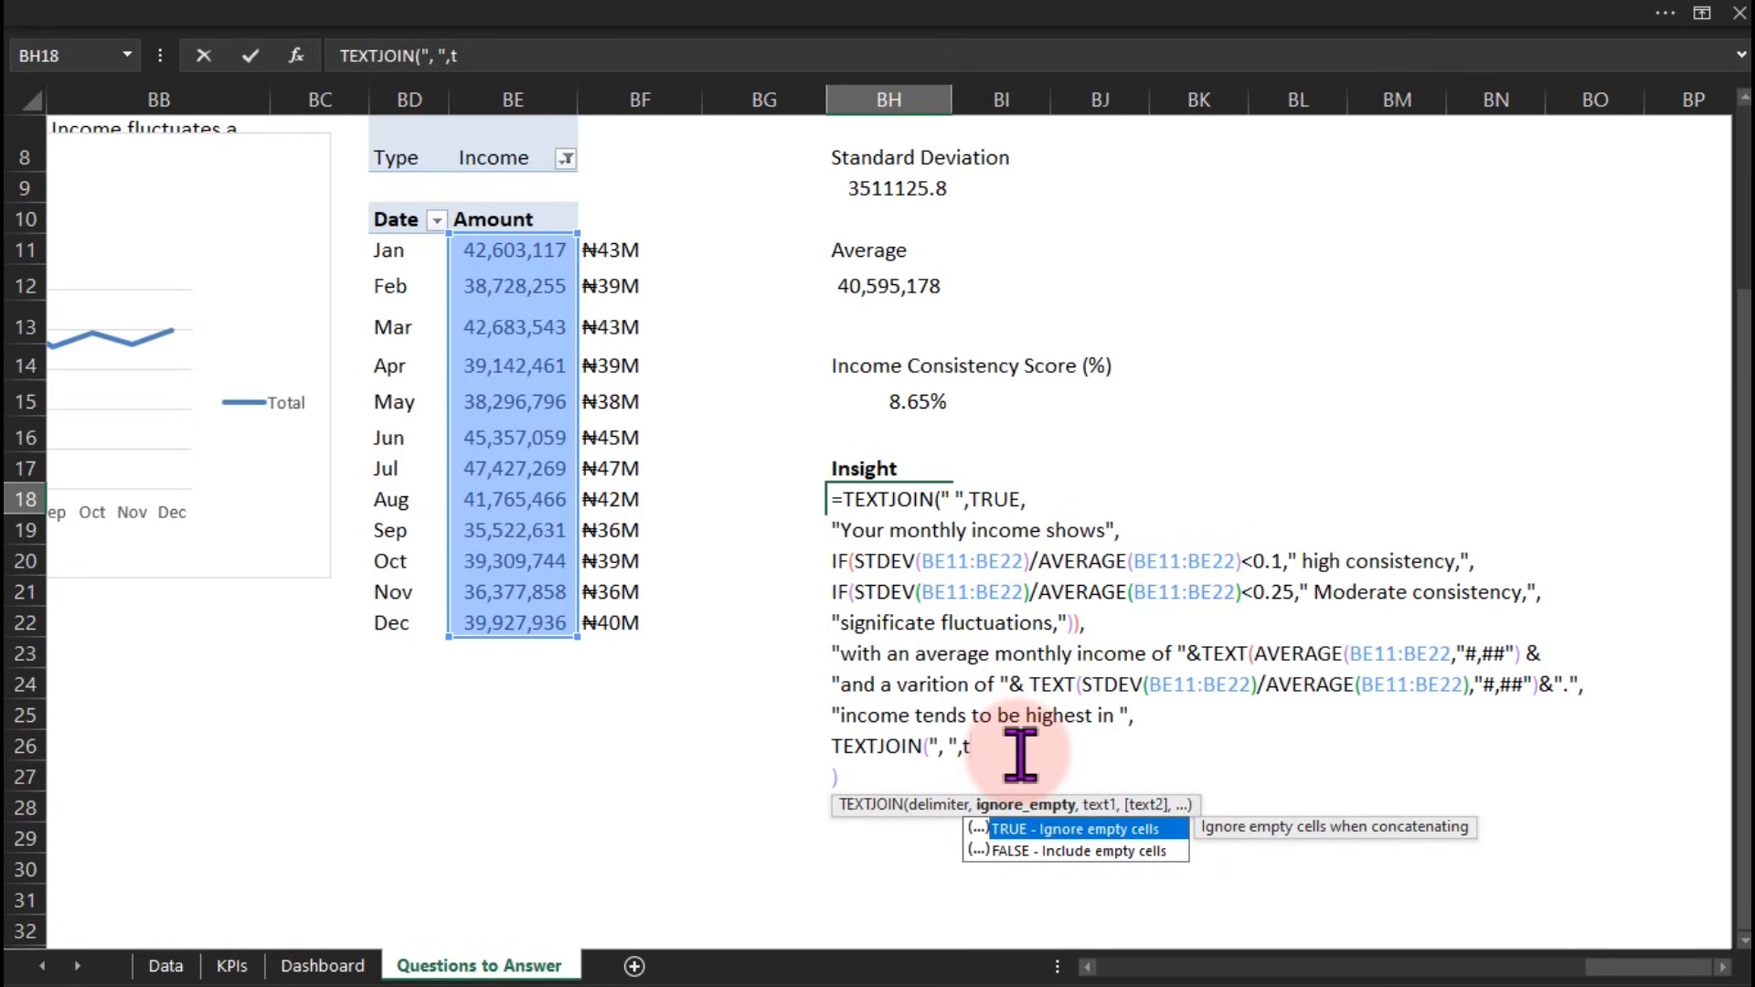
pyautogui.press('Tab')
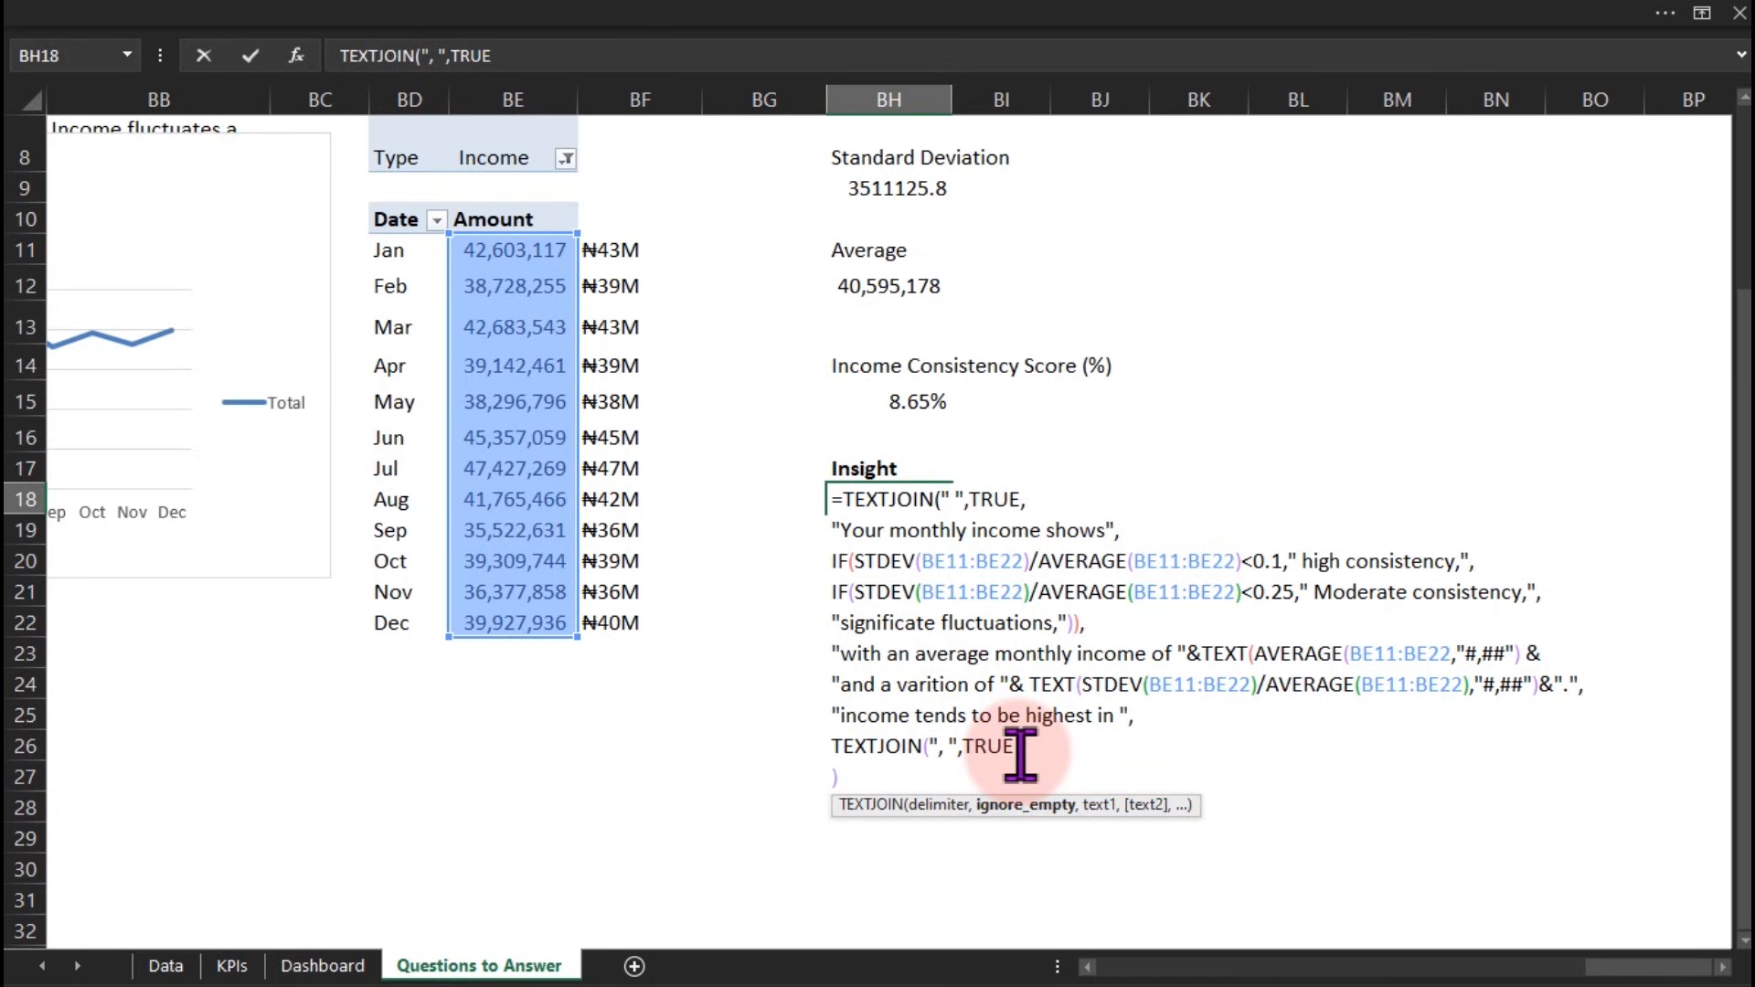
pyautogui.write(',')
# Begin an IF function on a new formula line, with the income amounts BE11:BE22 starting its logical test
pyautogui.hotkey('alt', 'Return')
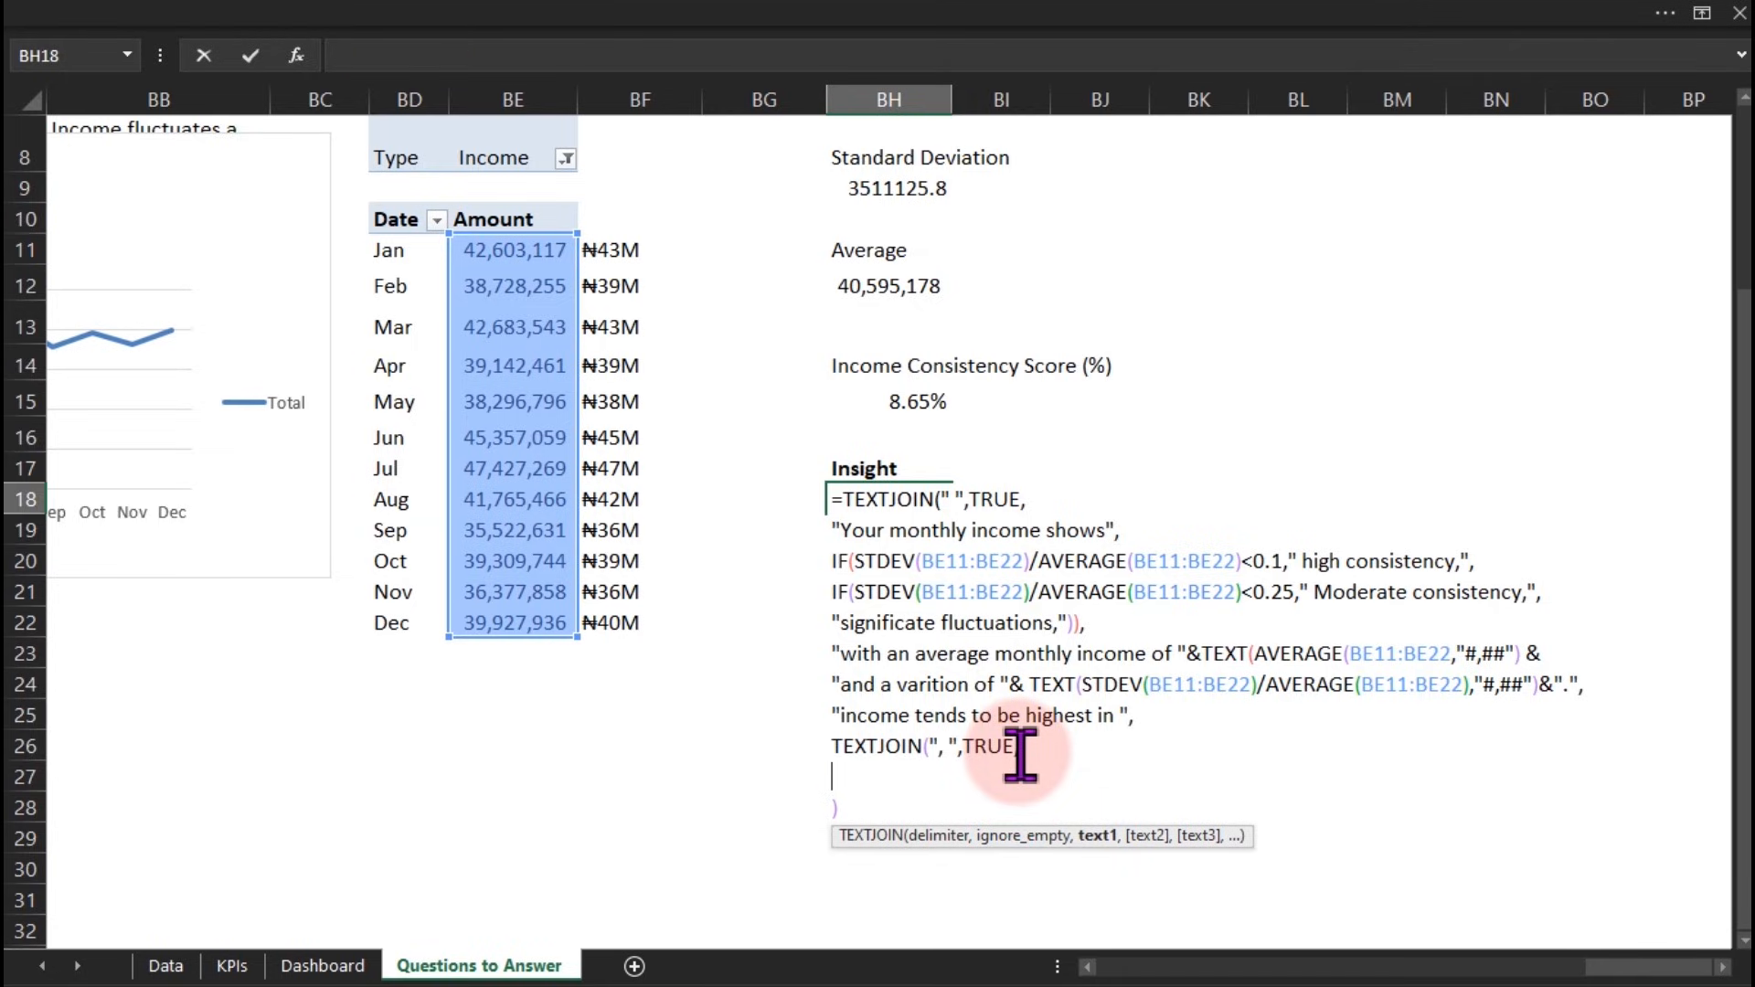
pyautogui.write('og')
pyautogui.press('Left')
pyautogui.press('BackSpace')
pyautogui.press('Delete')
pyautogui.write('if')
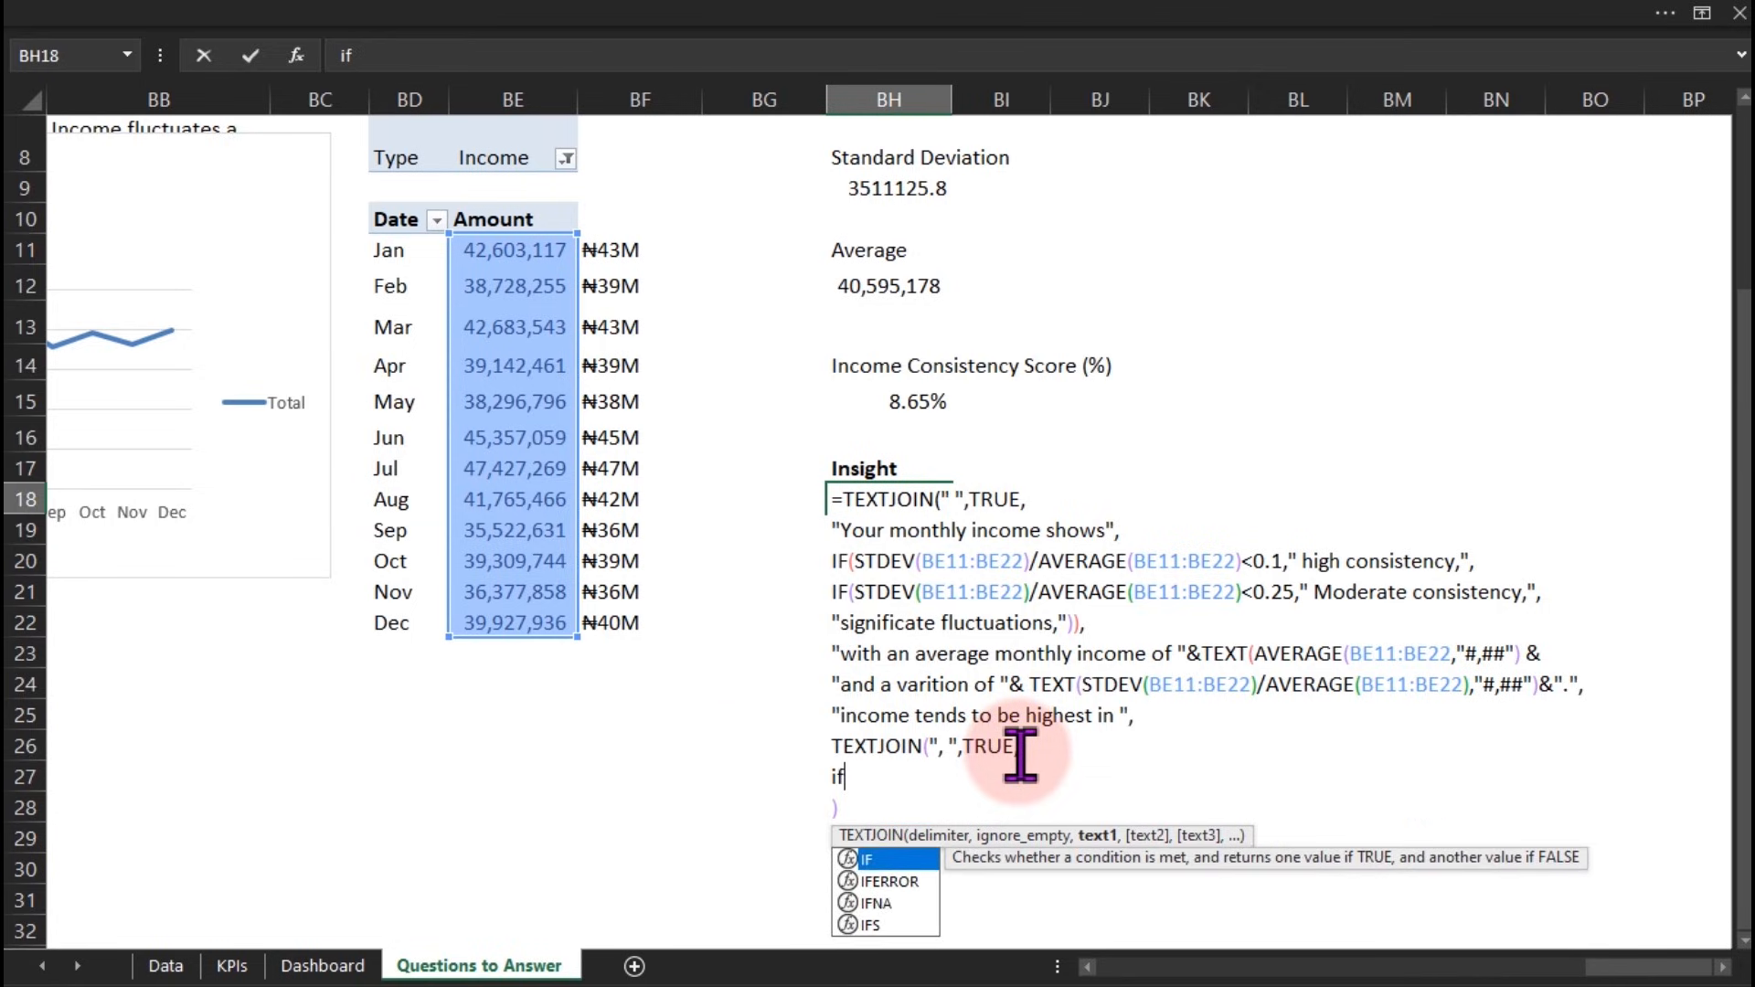
pyautogui.press('Tab')
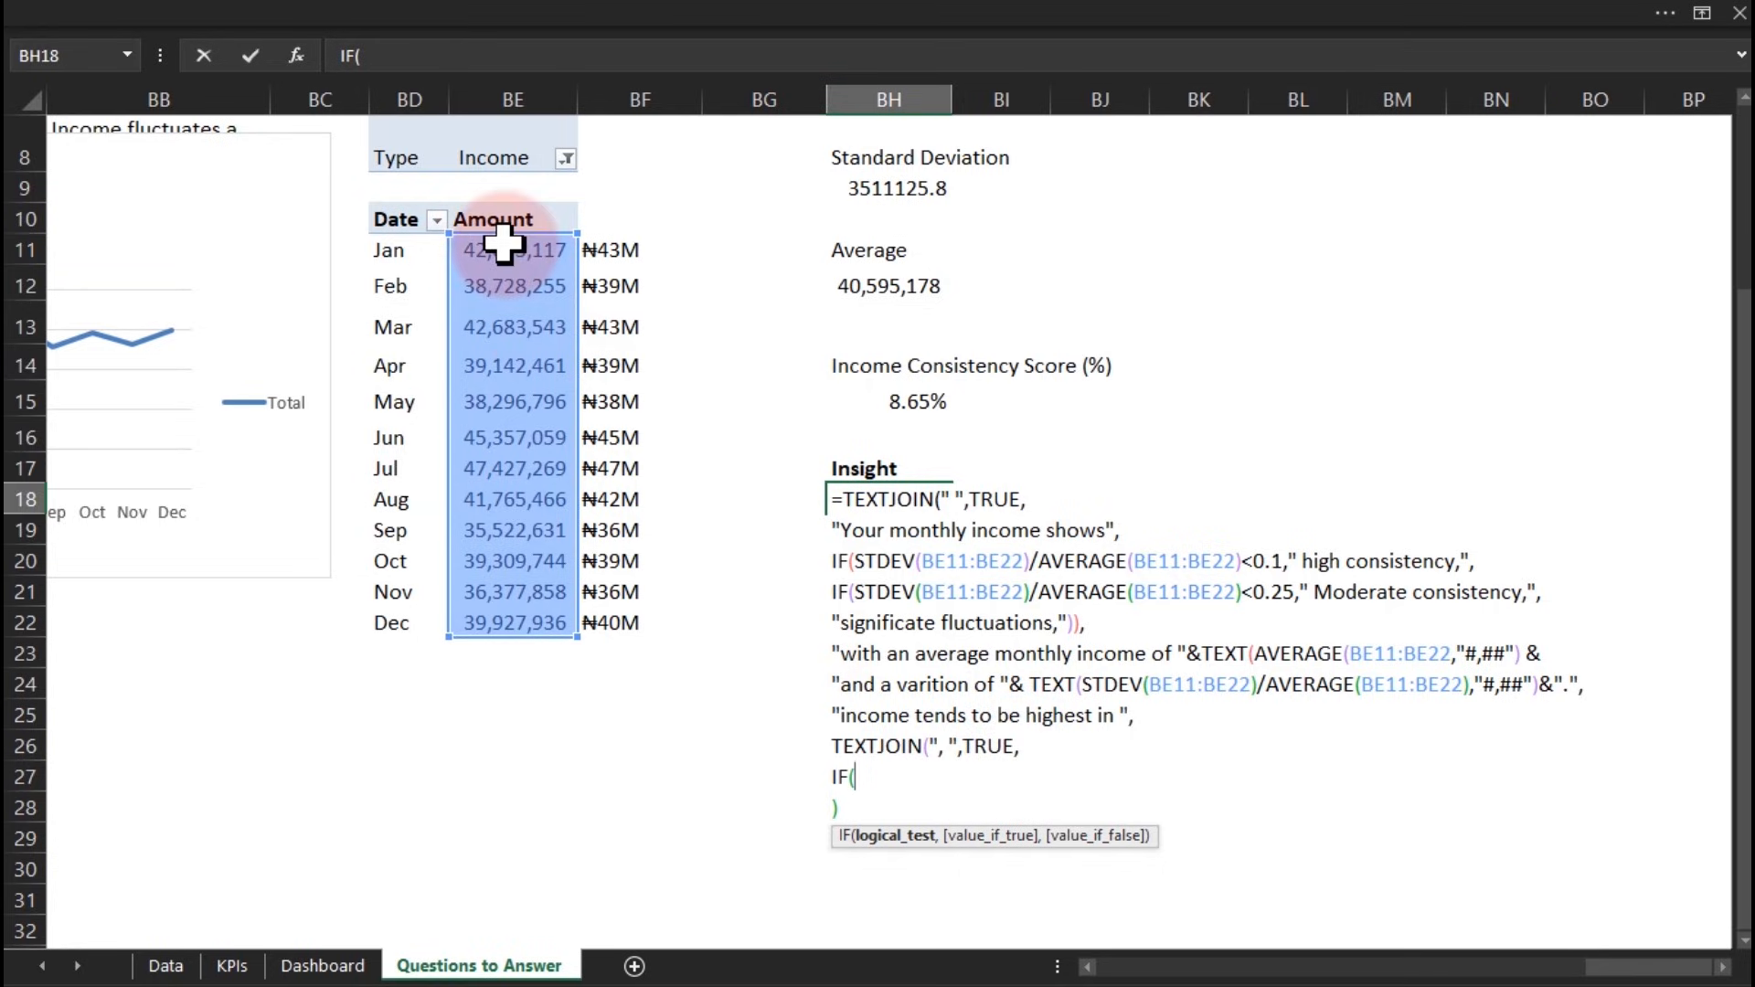
pyautogui.moveTo(503, 243); pyautogui.dragTo(503, 631)
# Complete the IF test by comparing the amounts with MIN(BE11:BE22), followed by a comma
pyautogui.write('=max')
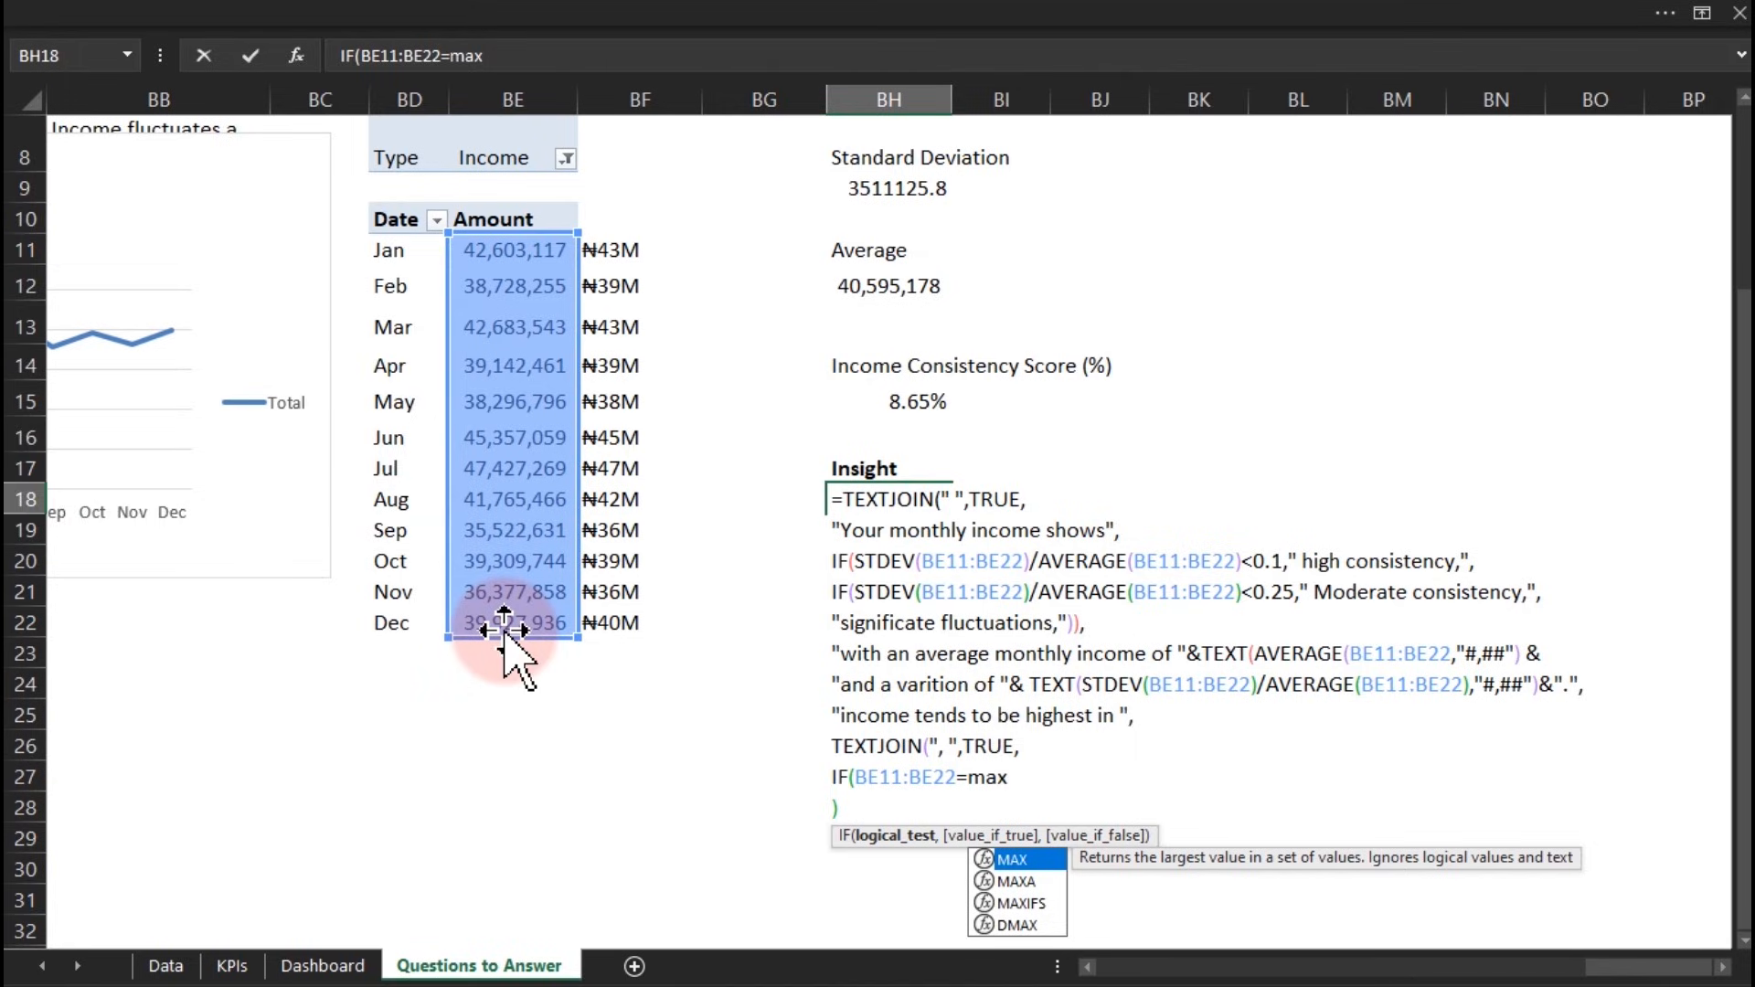
pyautogui.press('BackSpace')
pyautogui.press('BackSpace')
pyautogui.write('in')
pyautogui.press('Tab')
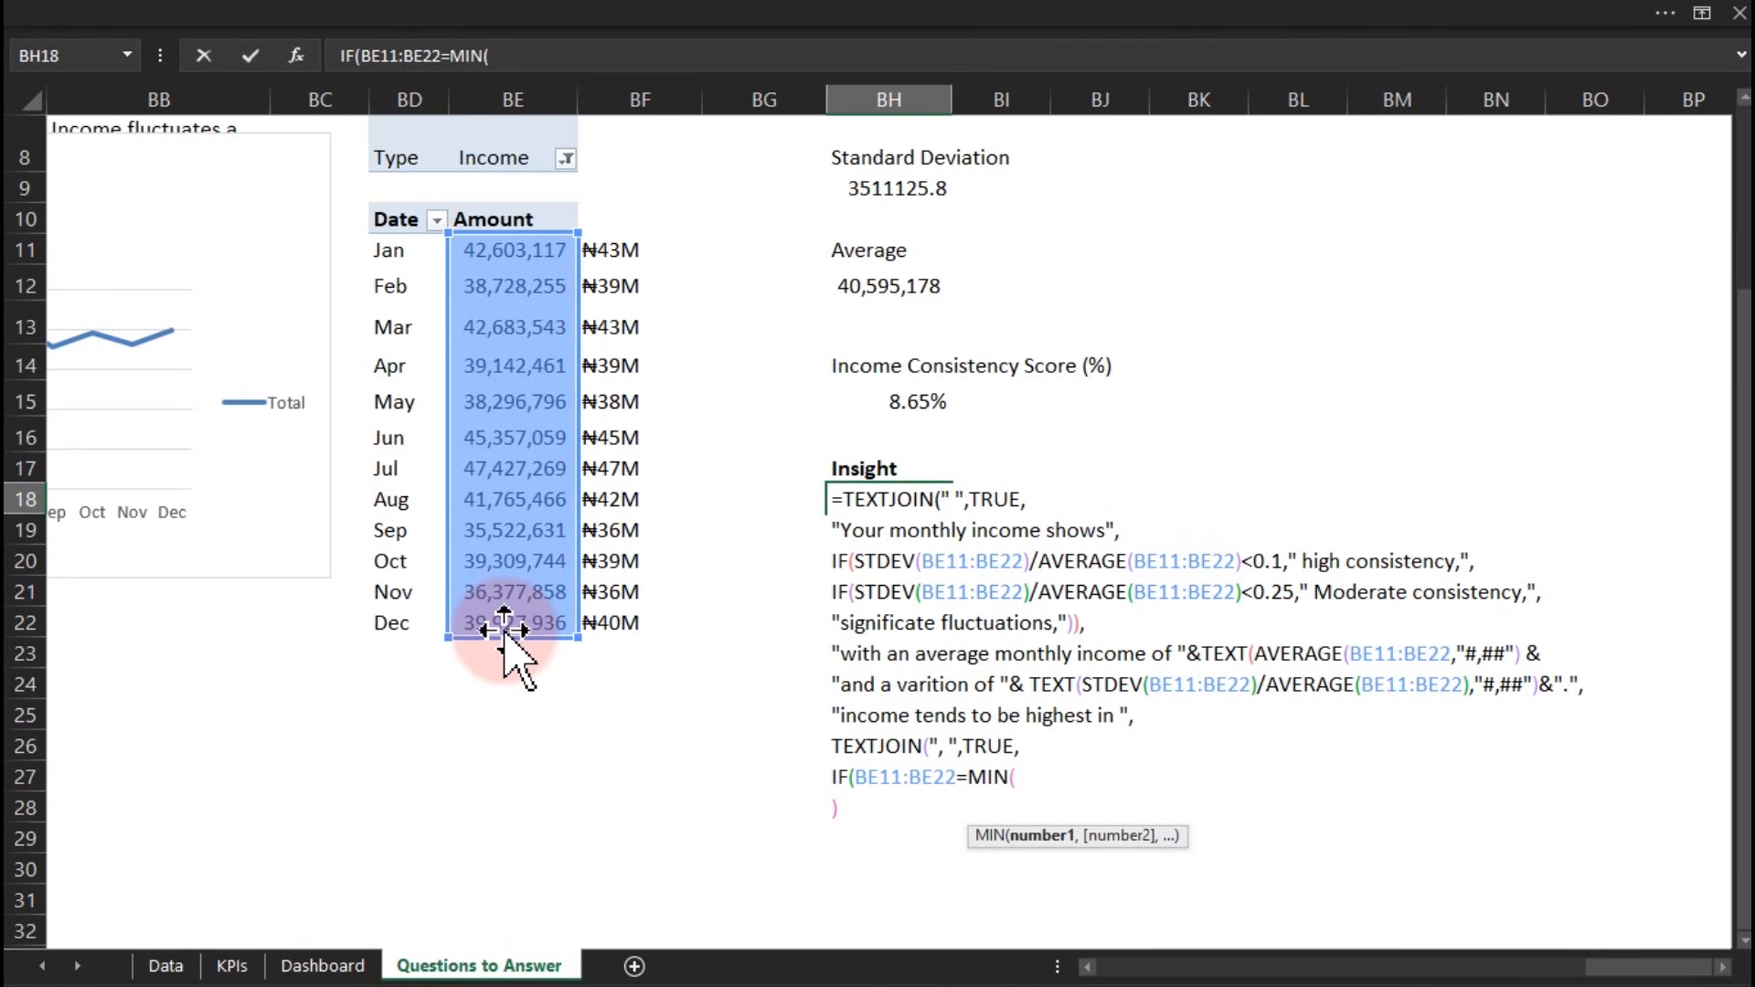
pyautogui.moveTo(502, 248); pyautogui.dragTo(530, 614)
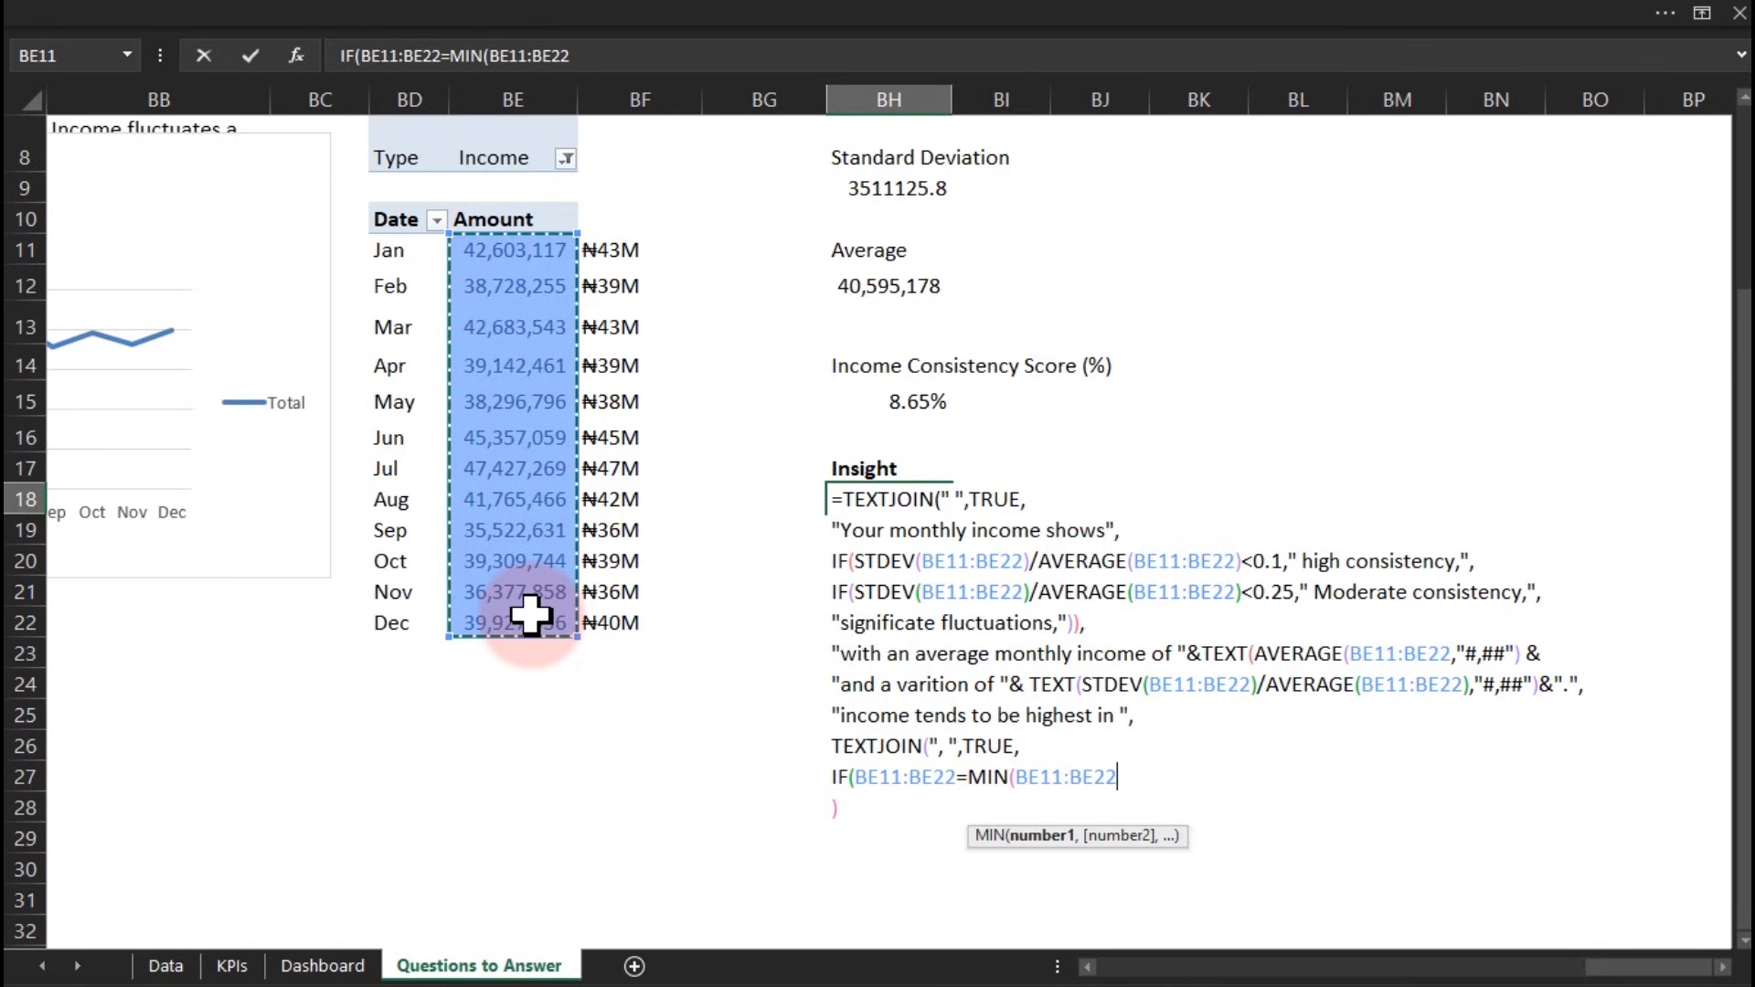
pyautogui.write('),')
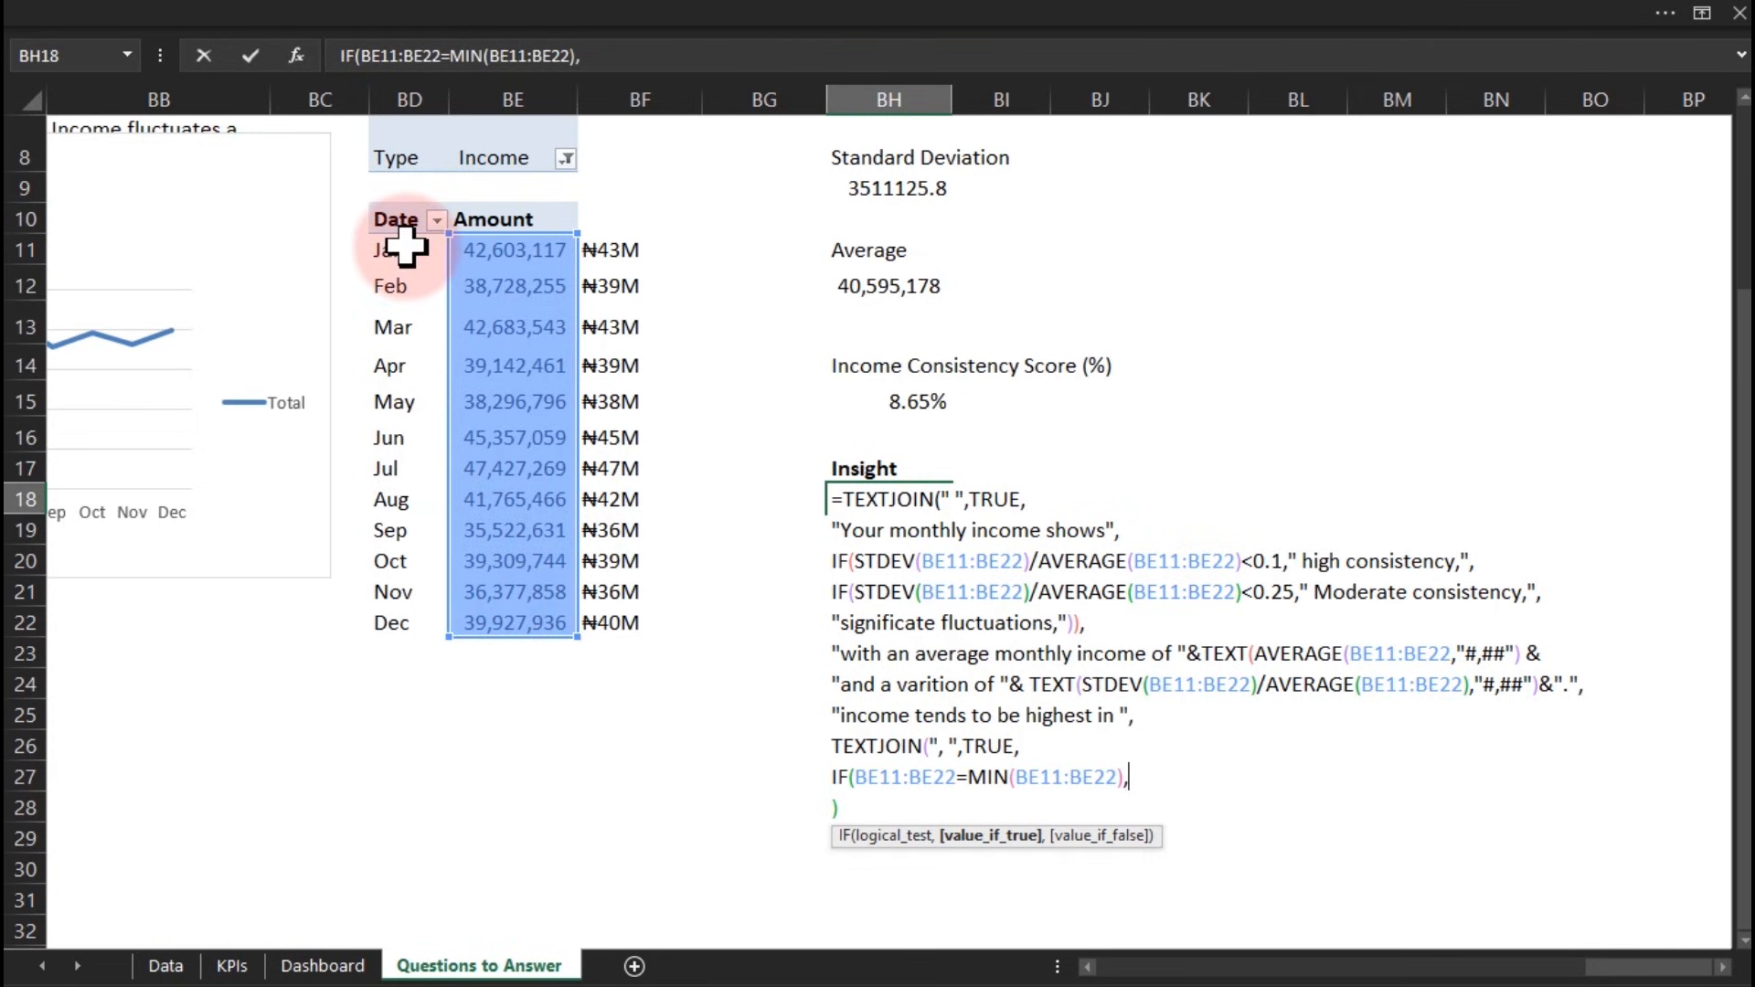
# Use the months BD11:BD22 as the IF function's value if true, and replace MIN with MAX in its test
pyautogui.moveTo(405, 247); pyautogui.dragTo(409, 621)
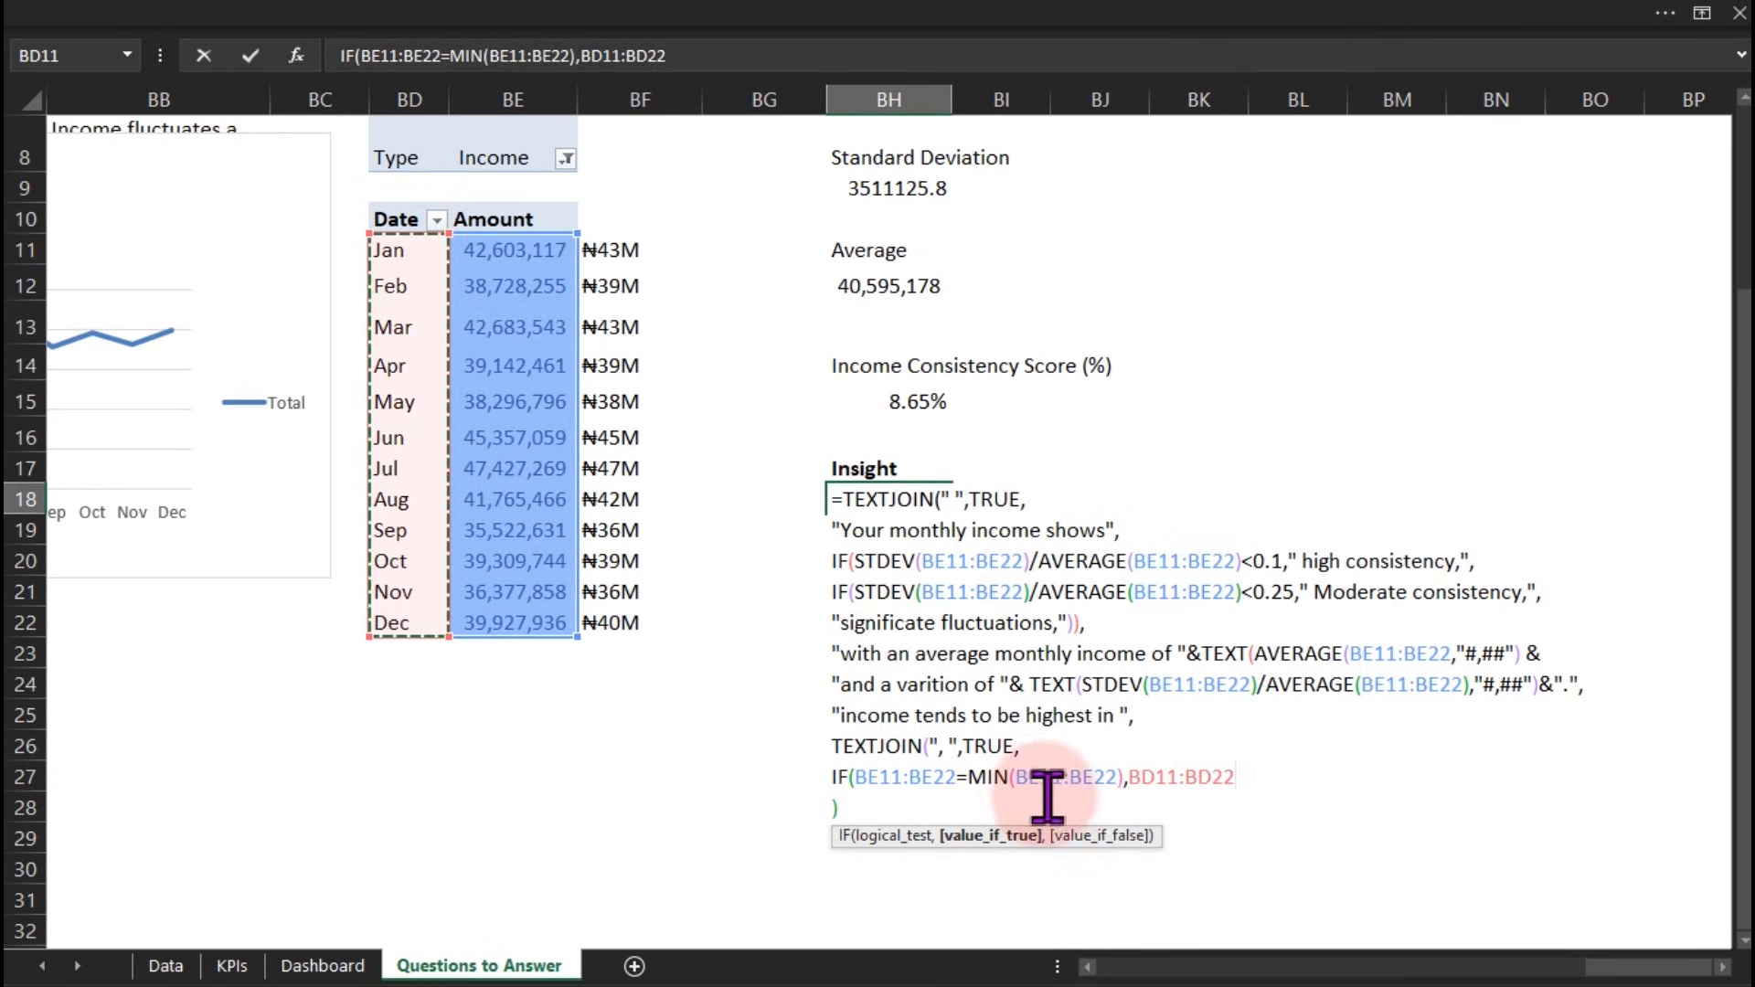
pyautogui.click(1261, 777)
pyautogui.write(')')
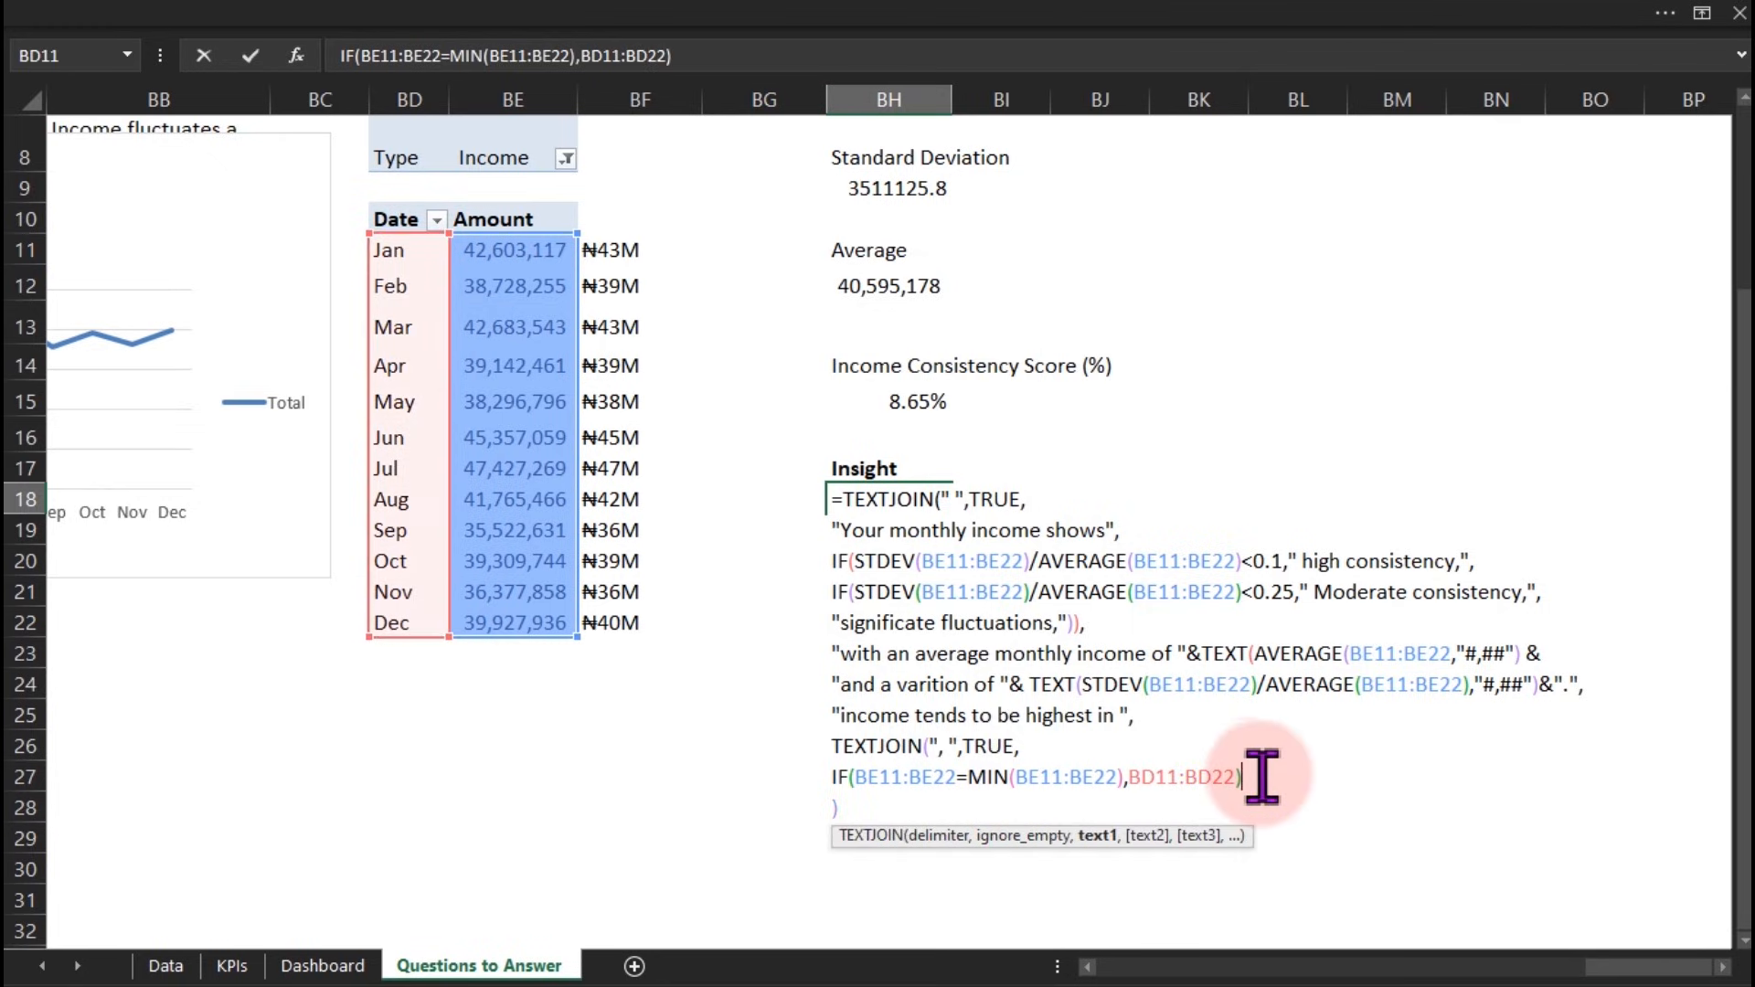
pyautogui.click(1009, 777)
pyautogui.write('AX')
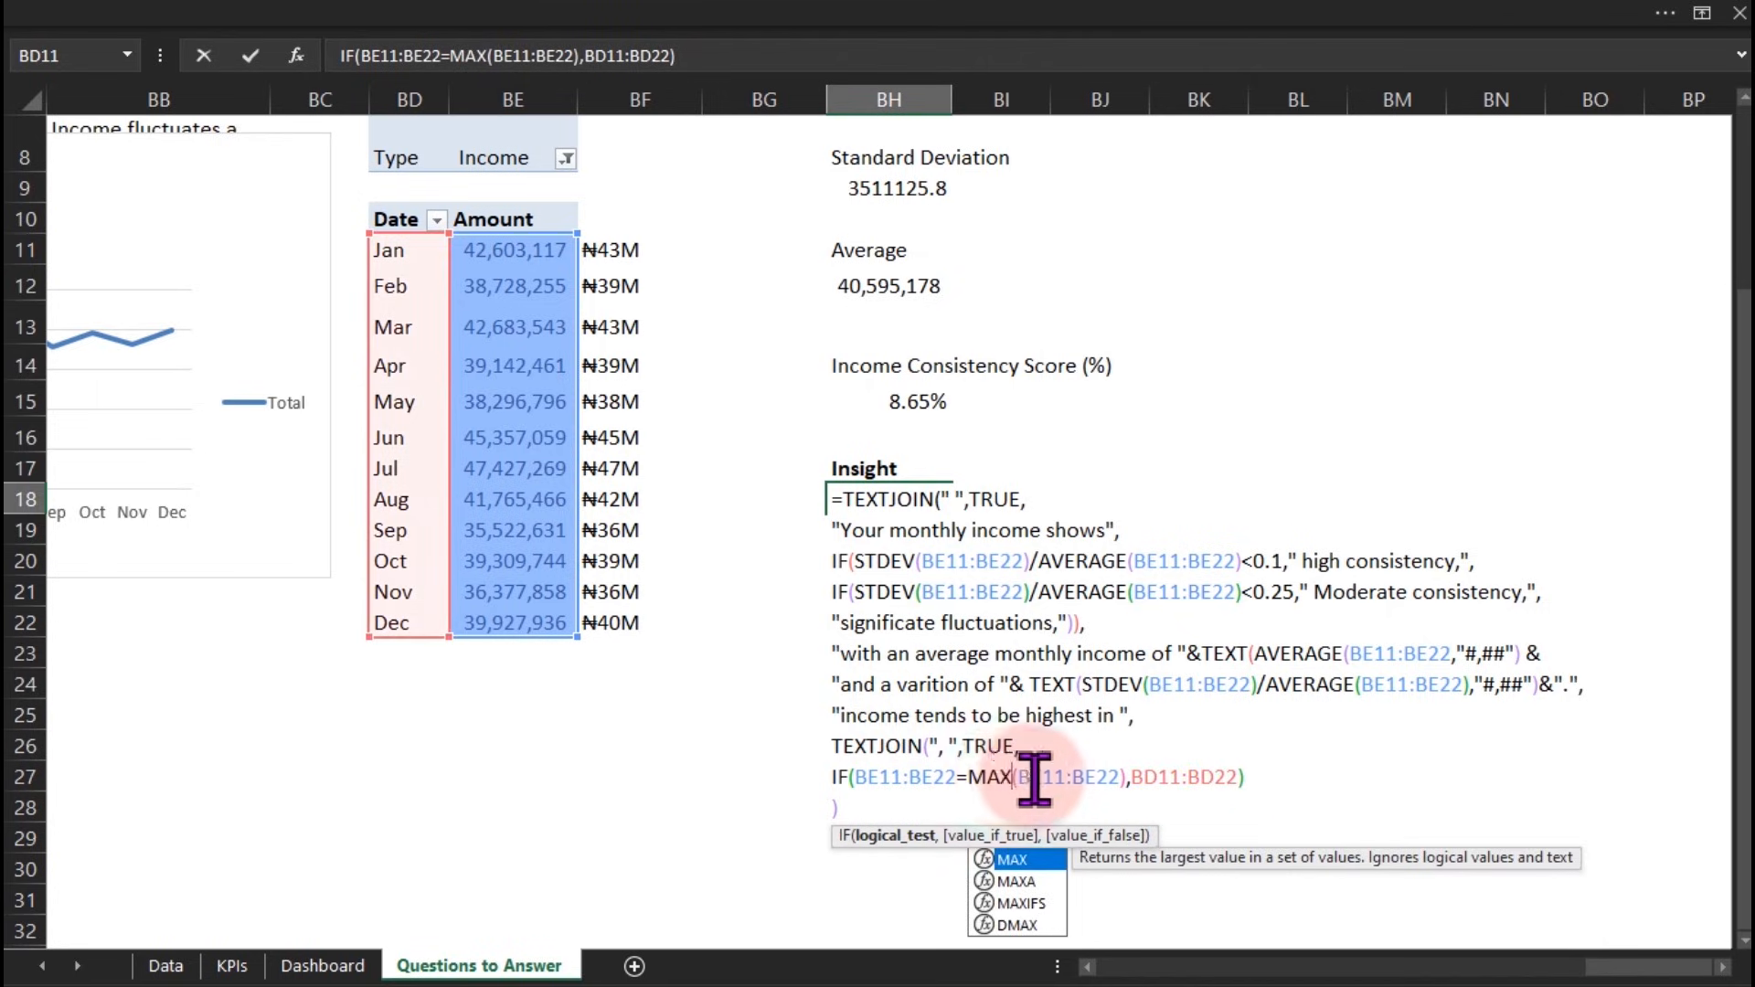
# Add an empty string "" as the IF function's value if false and close both the IF and the nested TEXTJOIN
pyautogui.click(1247, 776)
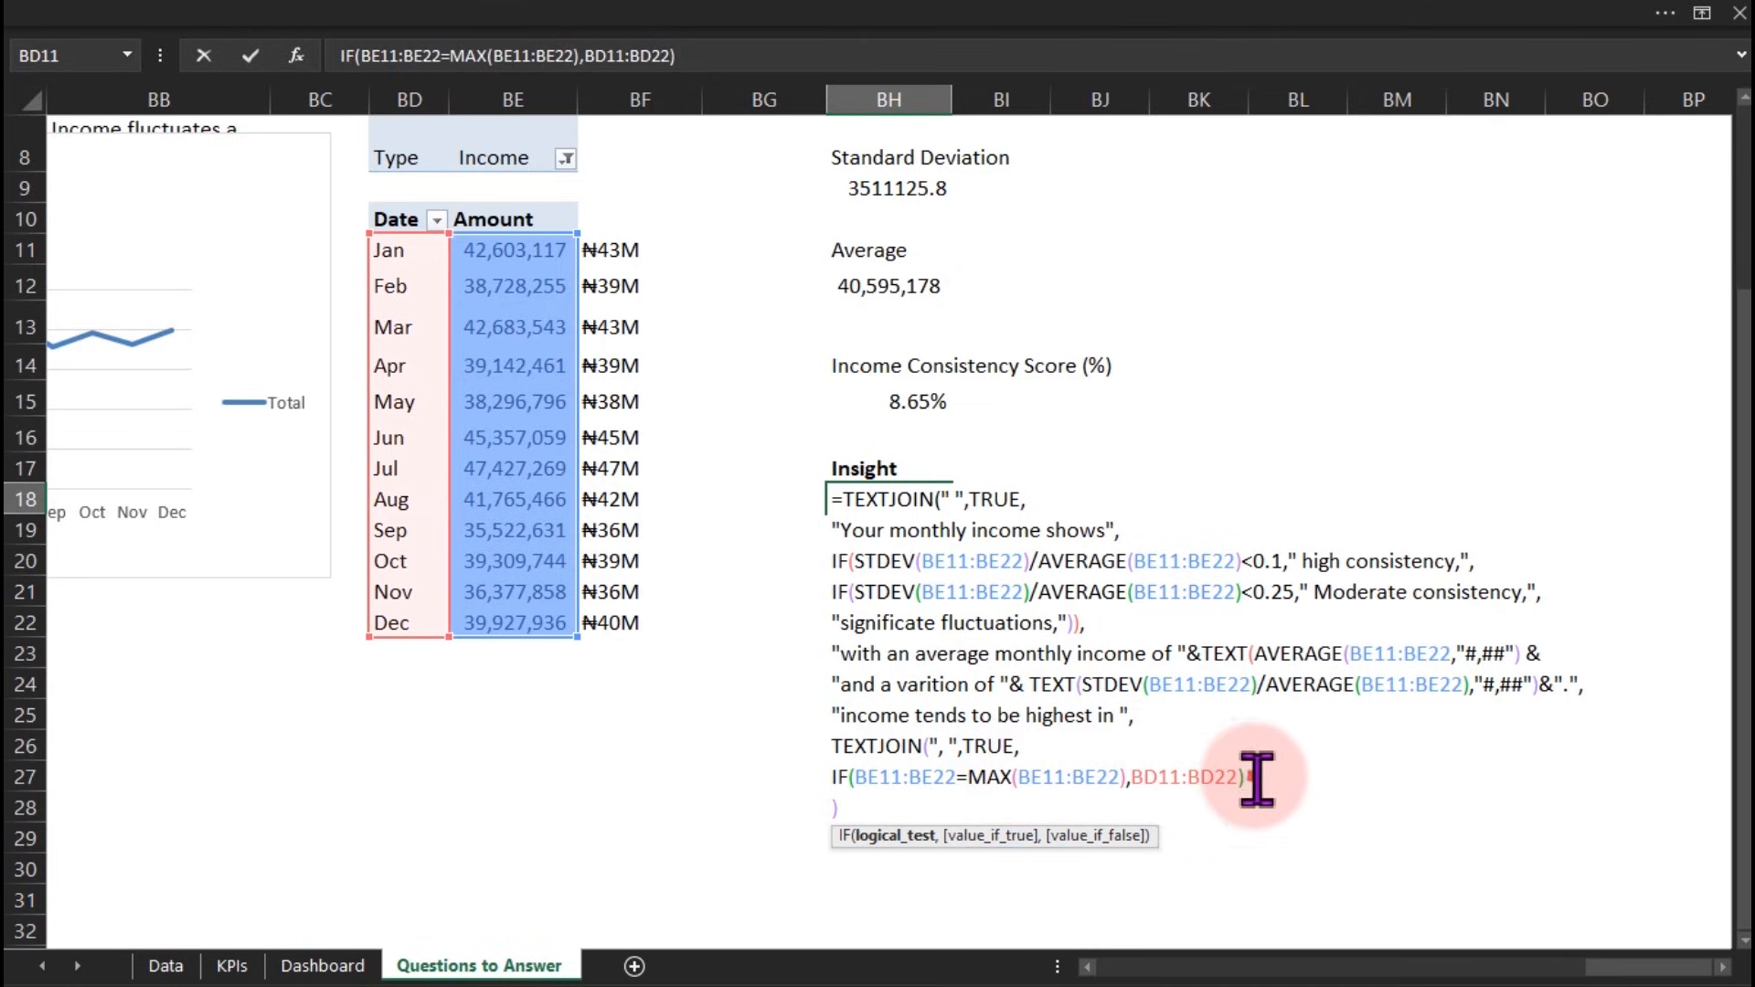
pyautogui.write(')')
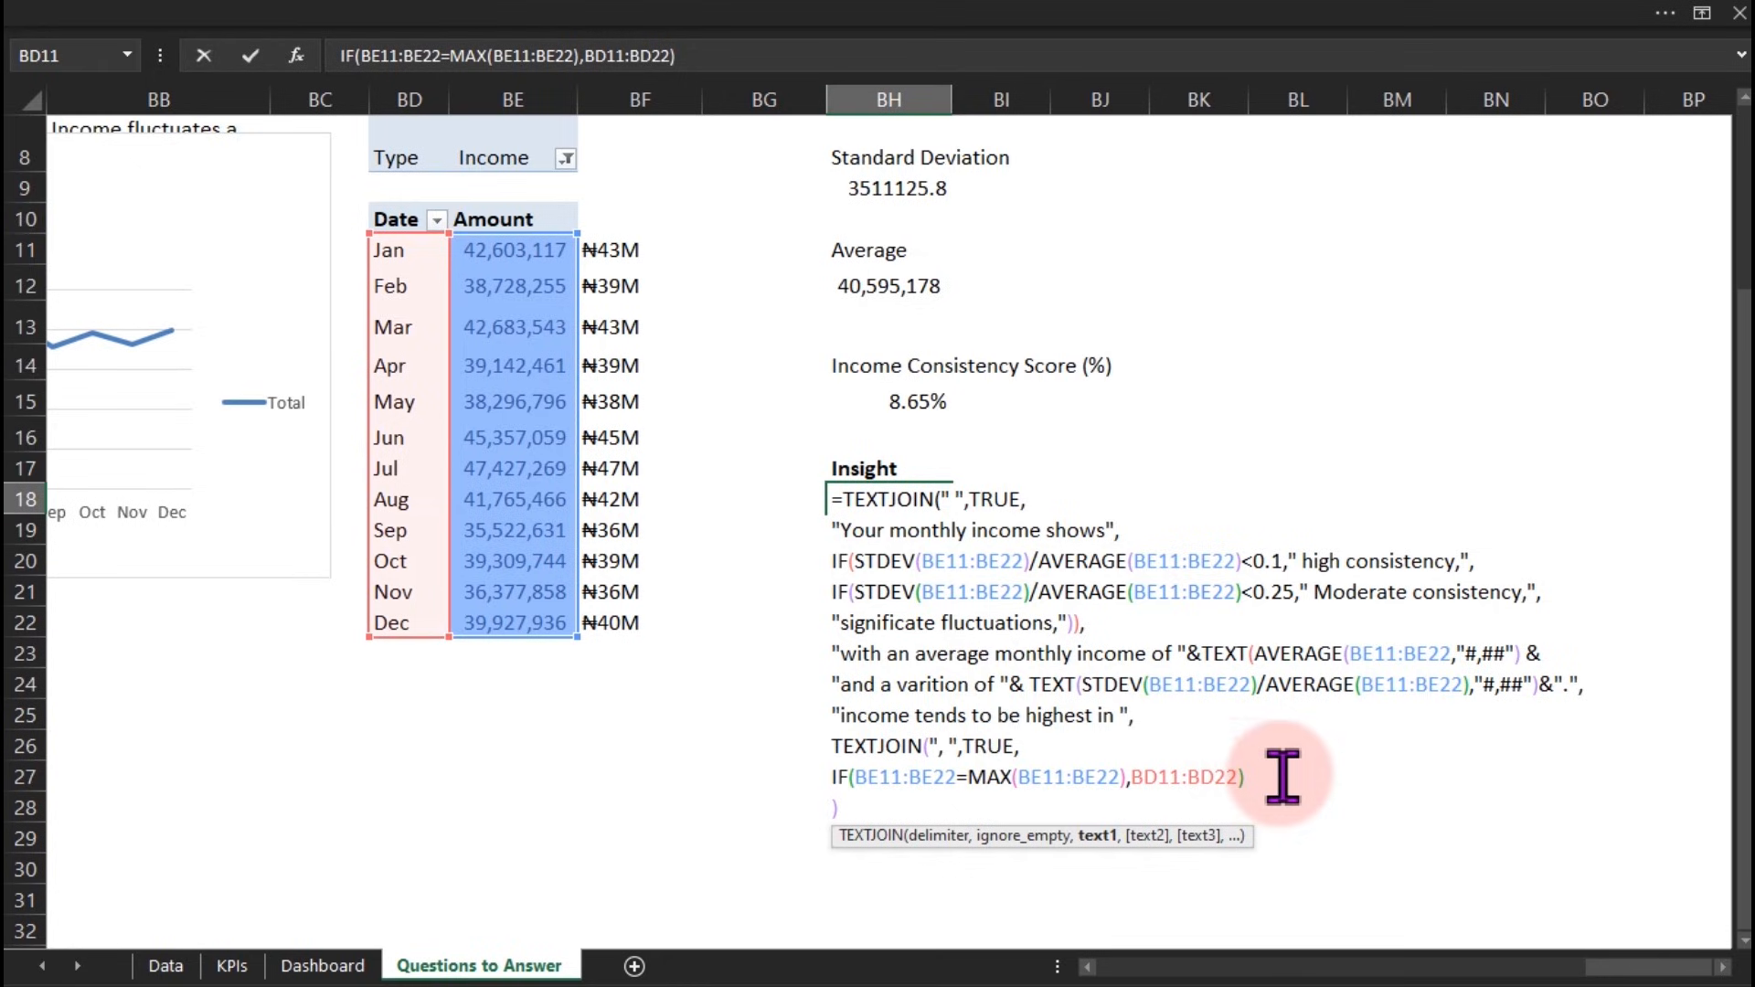
pyautogui.press('BackSpace')
pyautogui.write(',""')
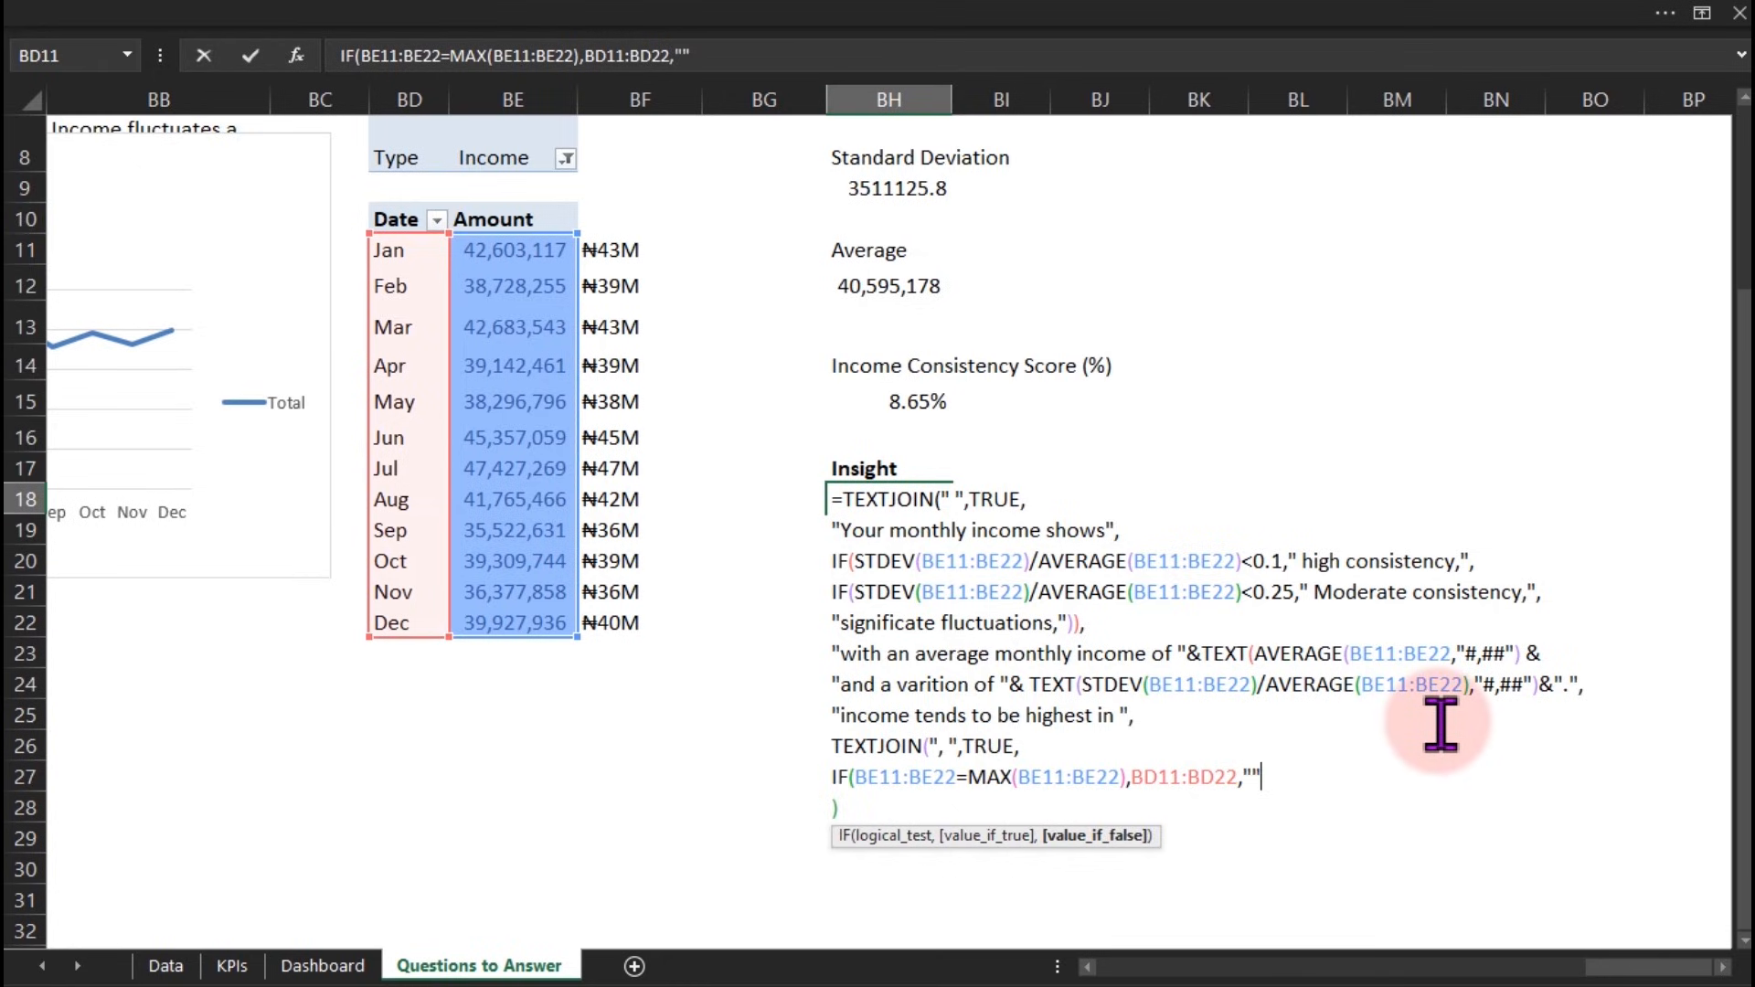
pyautogui.write(')')
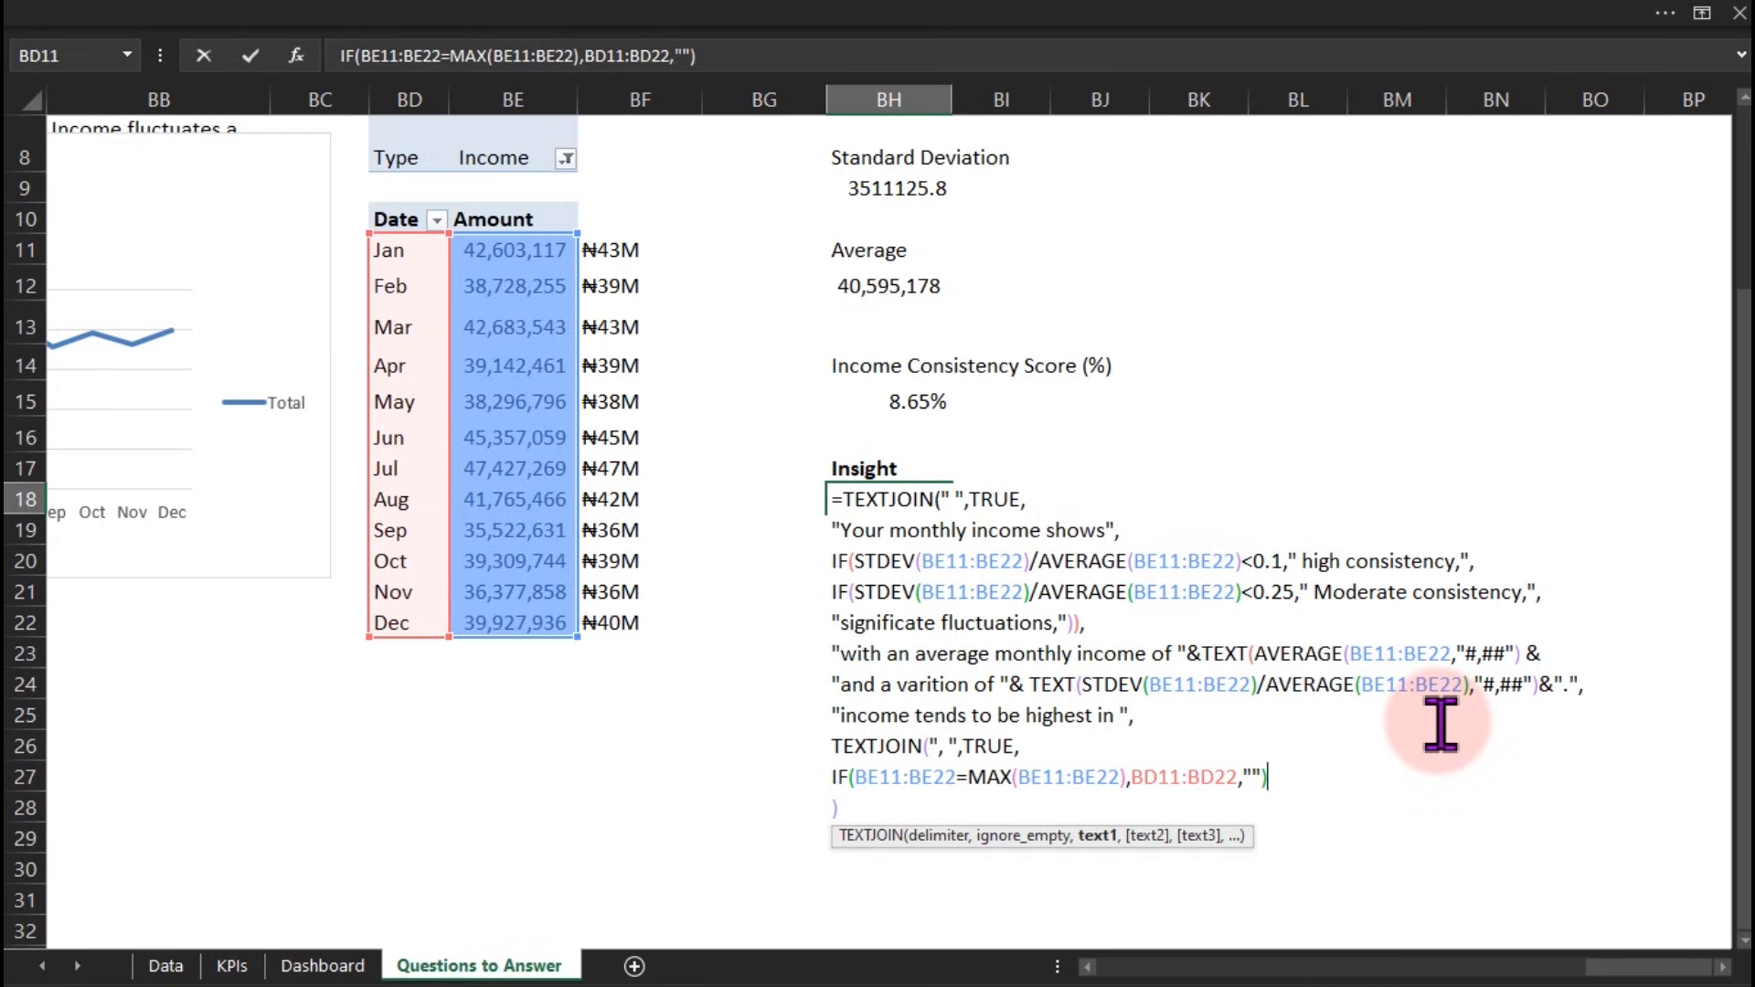
pyautogui.write(')')
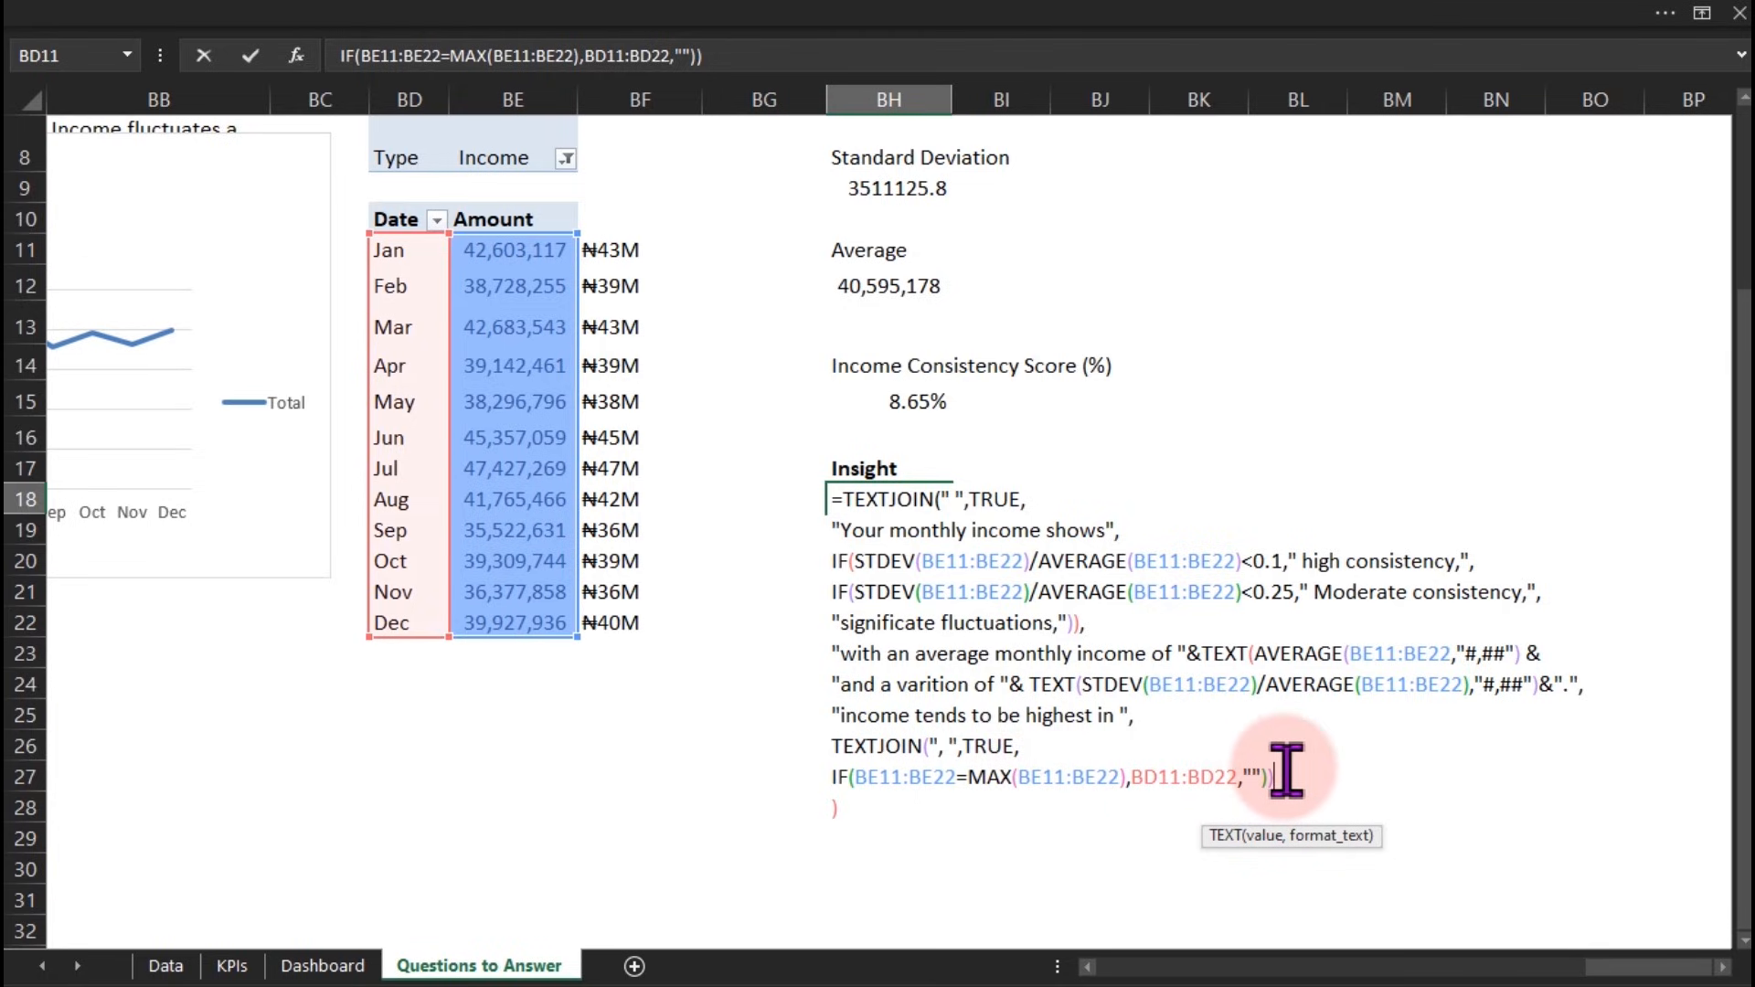
# Append an ampersand after the highest-month expression and enter " and lowest in", on a new formula line
pyautogui.write('&')
pyautogui.hotkey('alt', 'Return')
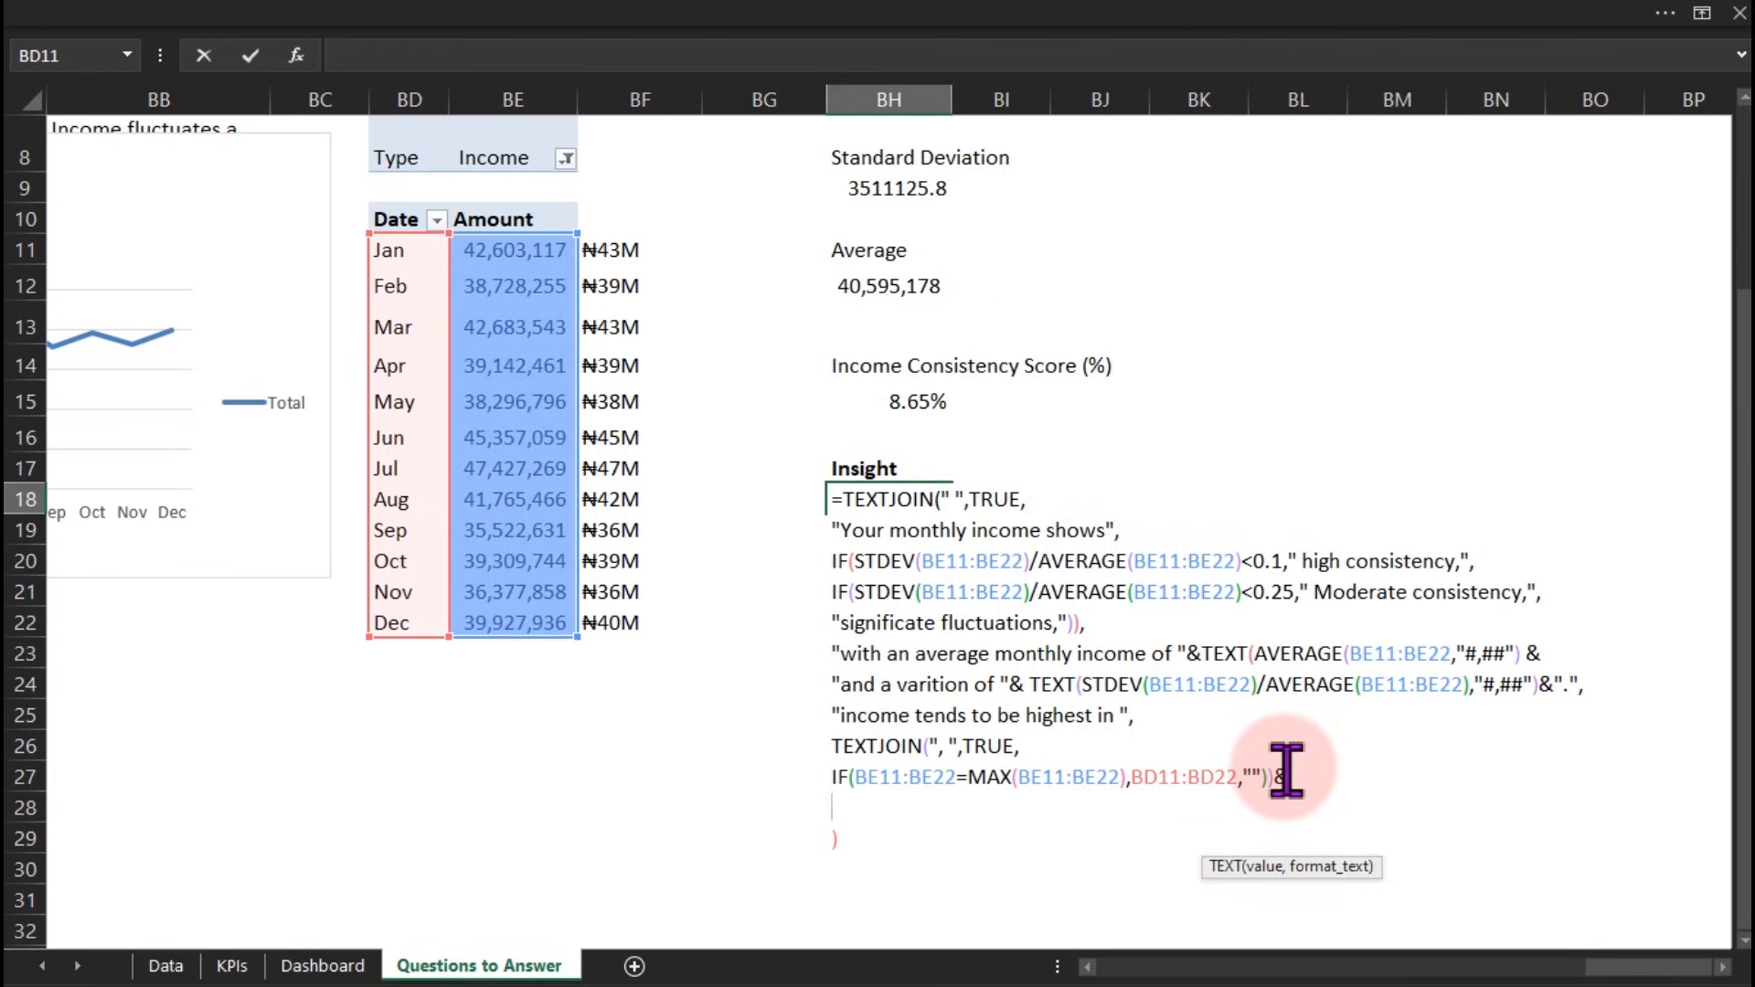
pyautogui.write('" and lowest in"')
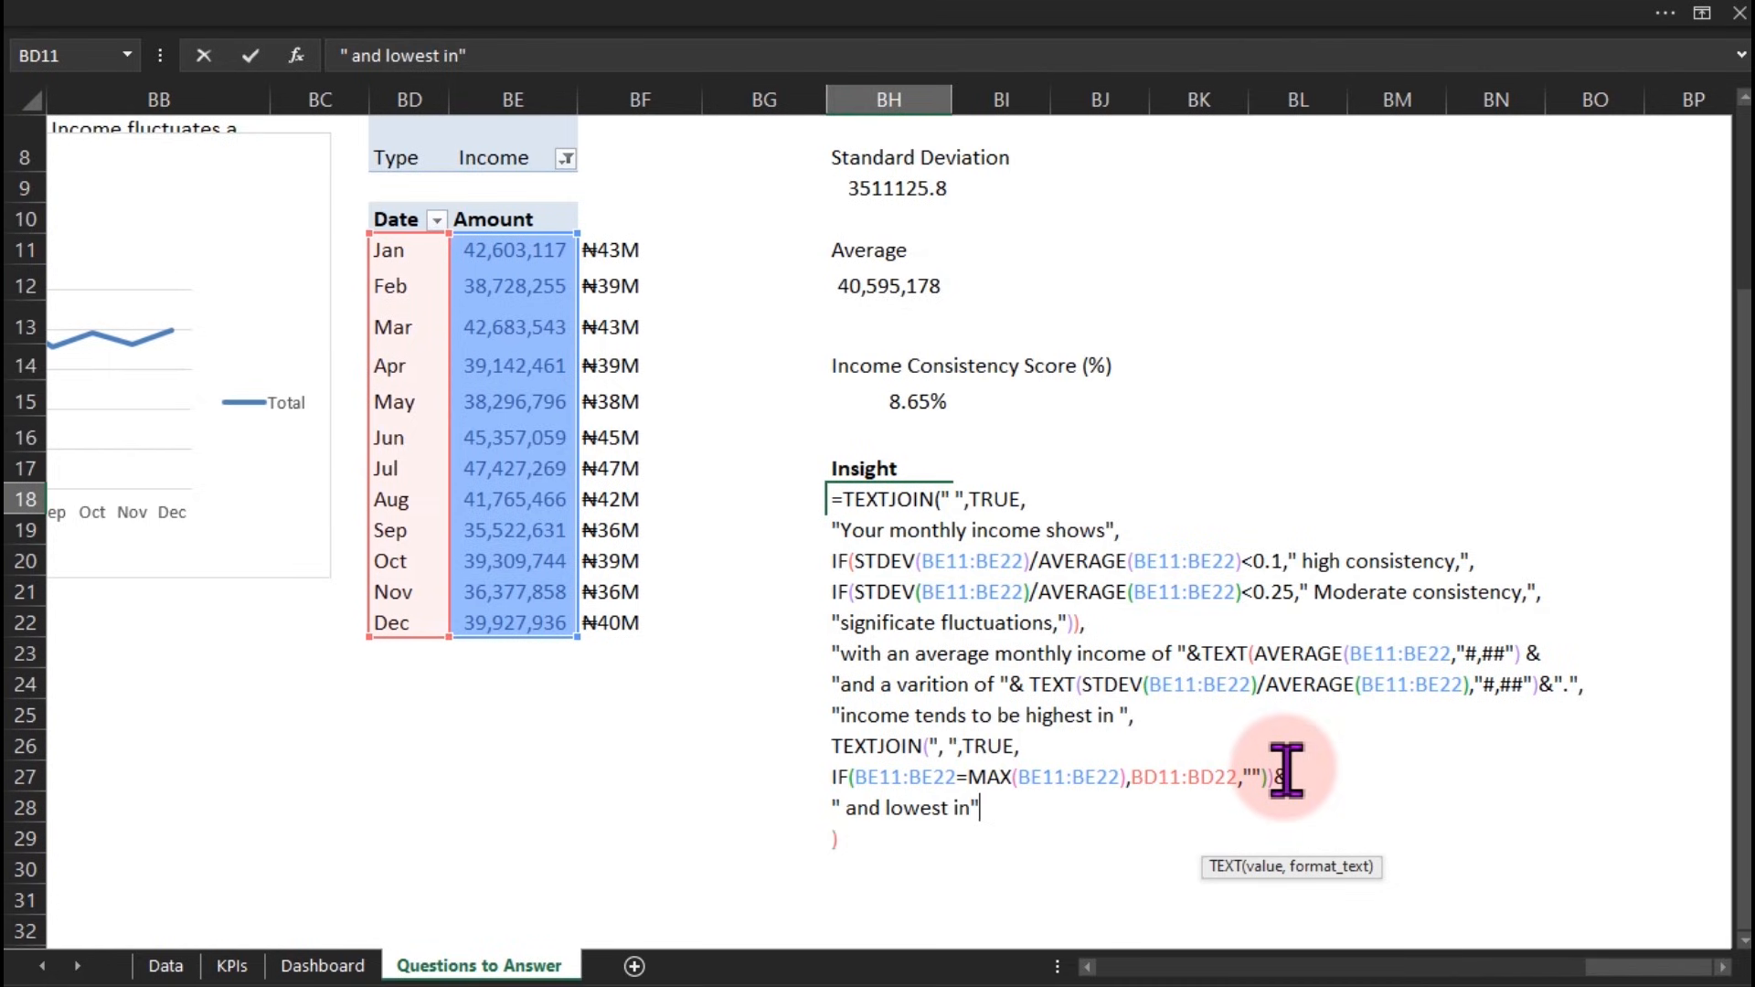
pyautogui.write(',')
# Copy the nested TEXTJOIN and IF lines for the highest month onto a new line below " and lowest in",
pyautogui.moveTo(831, 745); pyautogui.dragTo(1300, 776)
pyautogui.hotkey('ctrl', 'c')
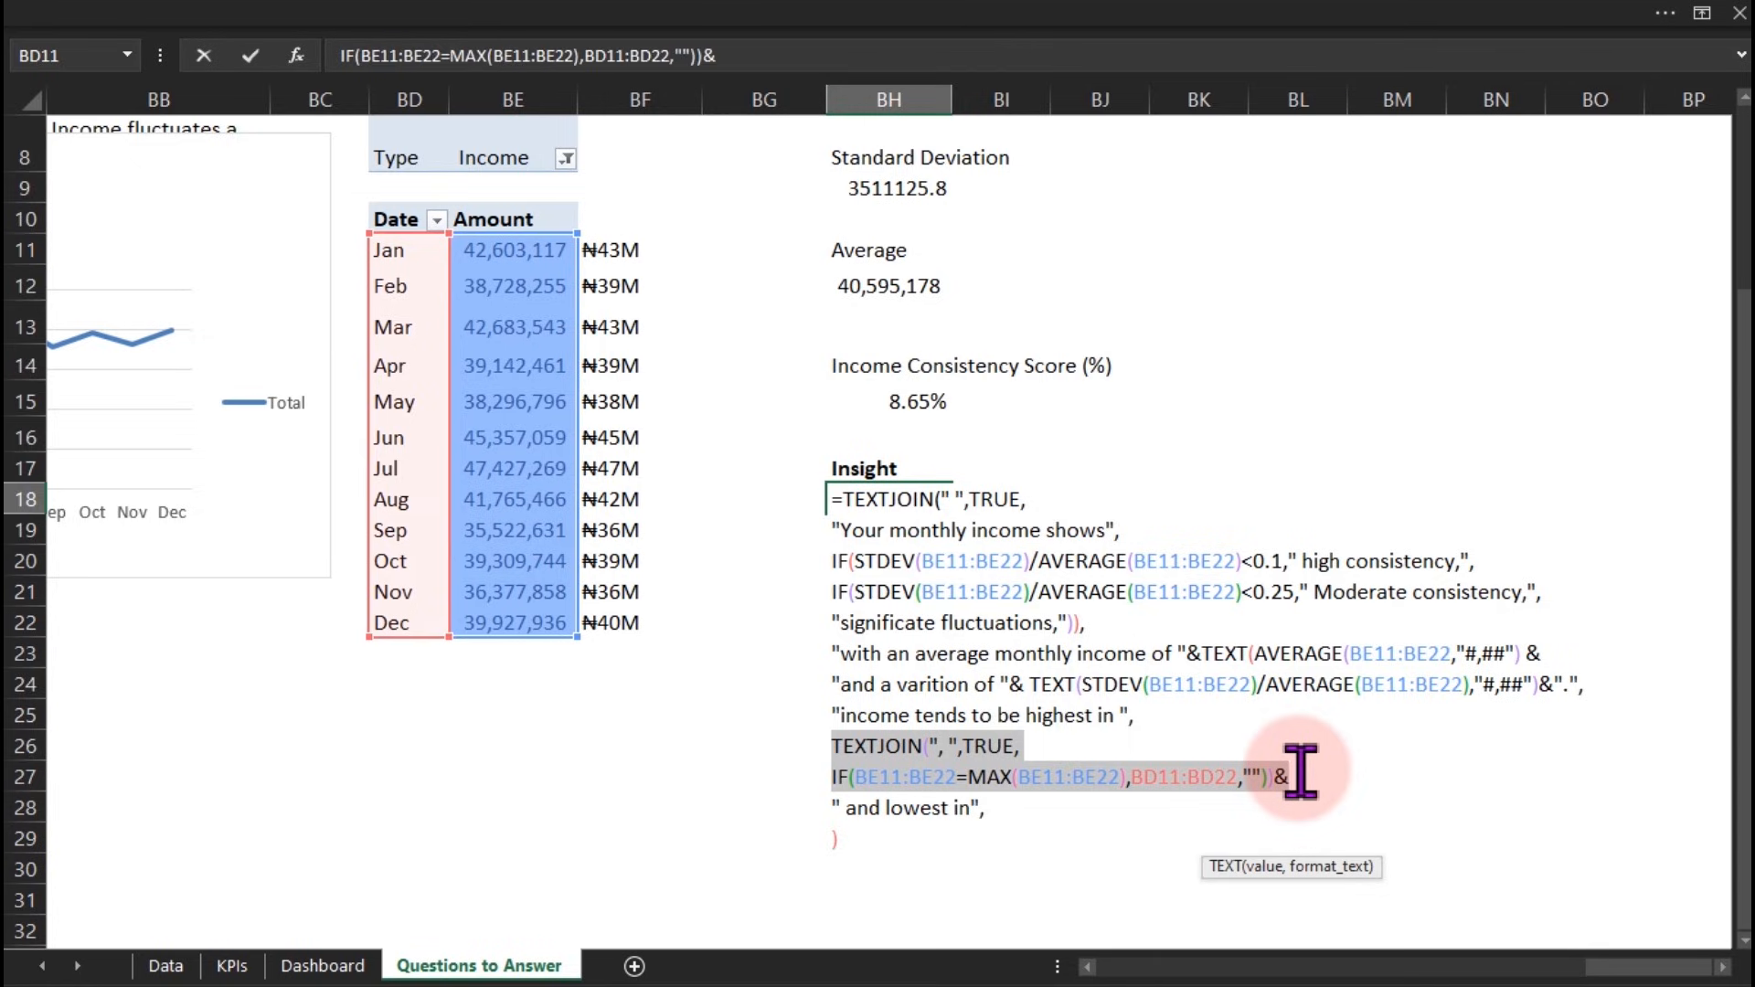
pyautogui.click(1015, 818)
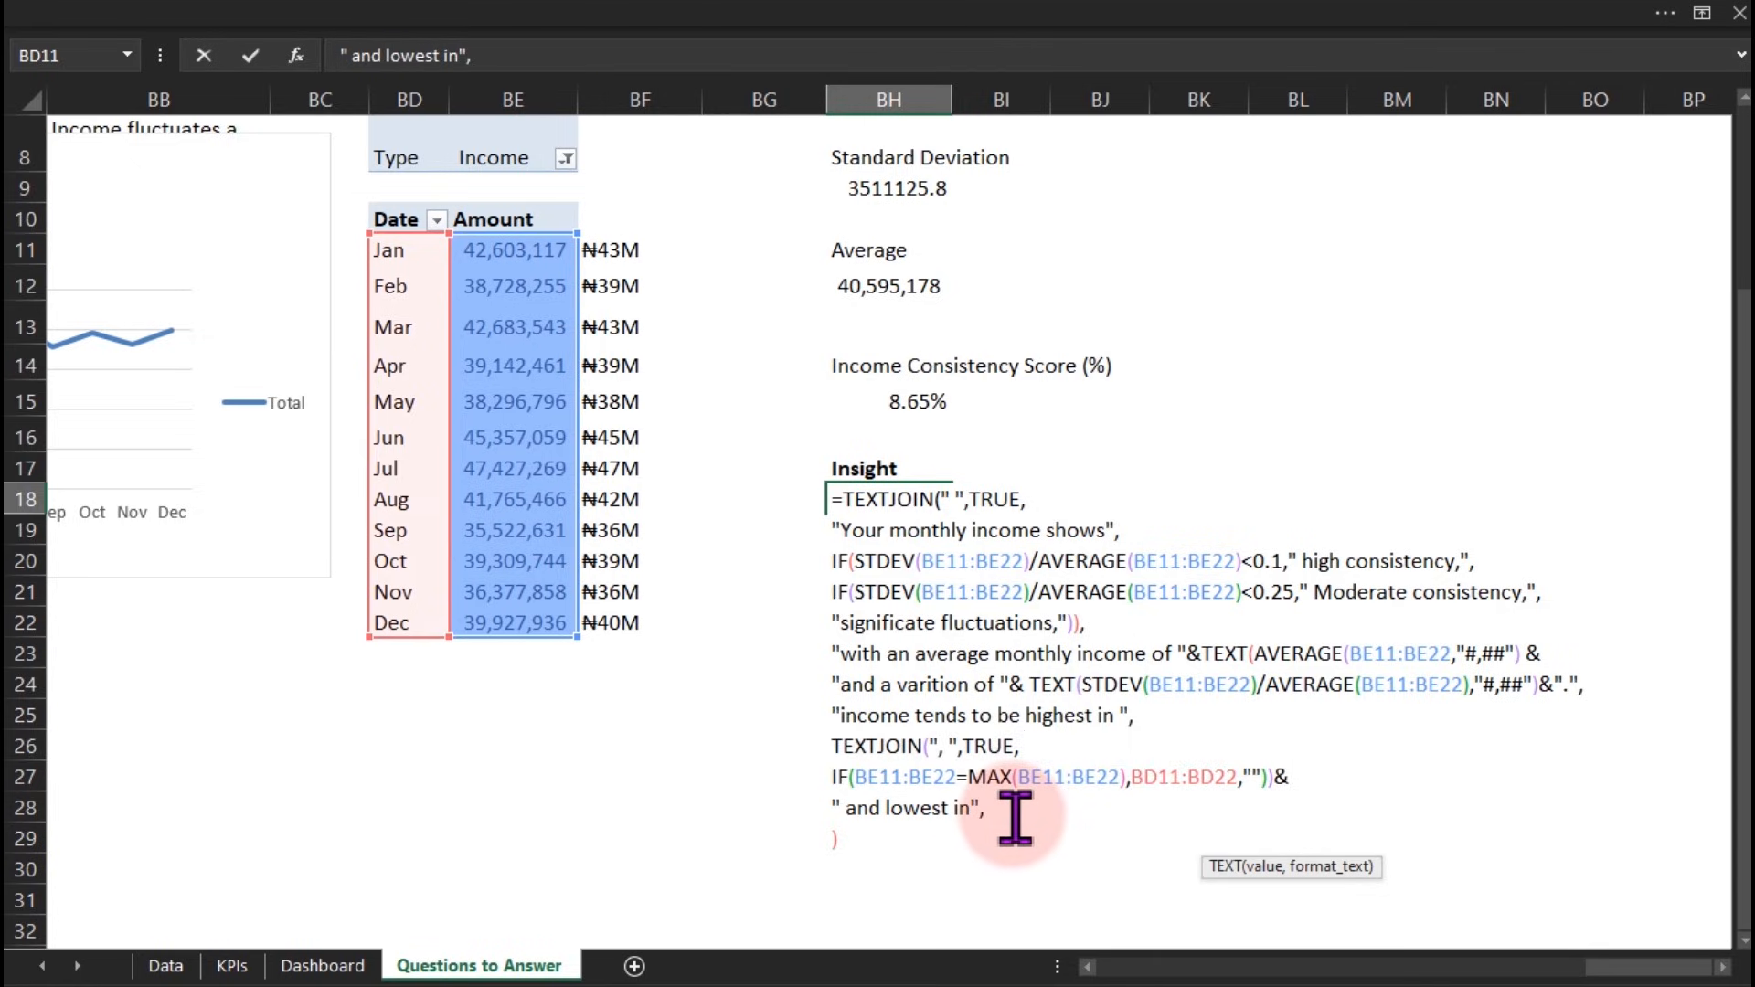
pyautogui.hotkey('alt', 'Return')
pyautogui.hotkey('ctrl', 'v')
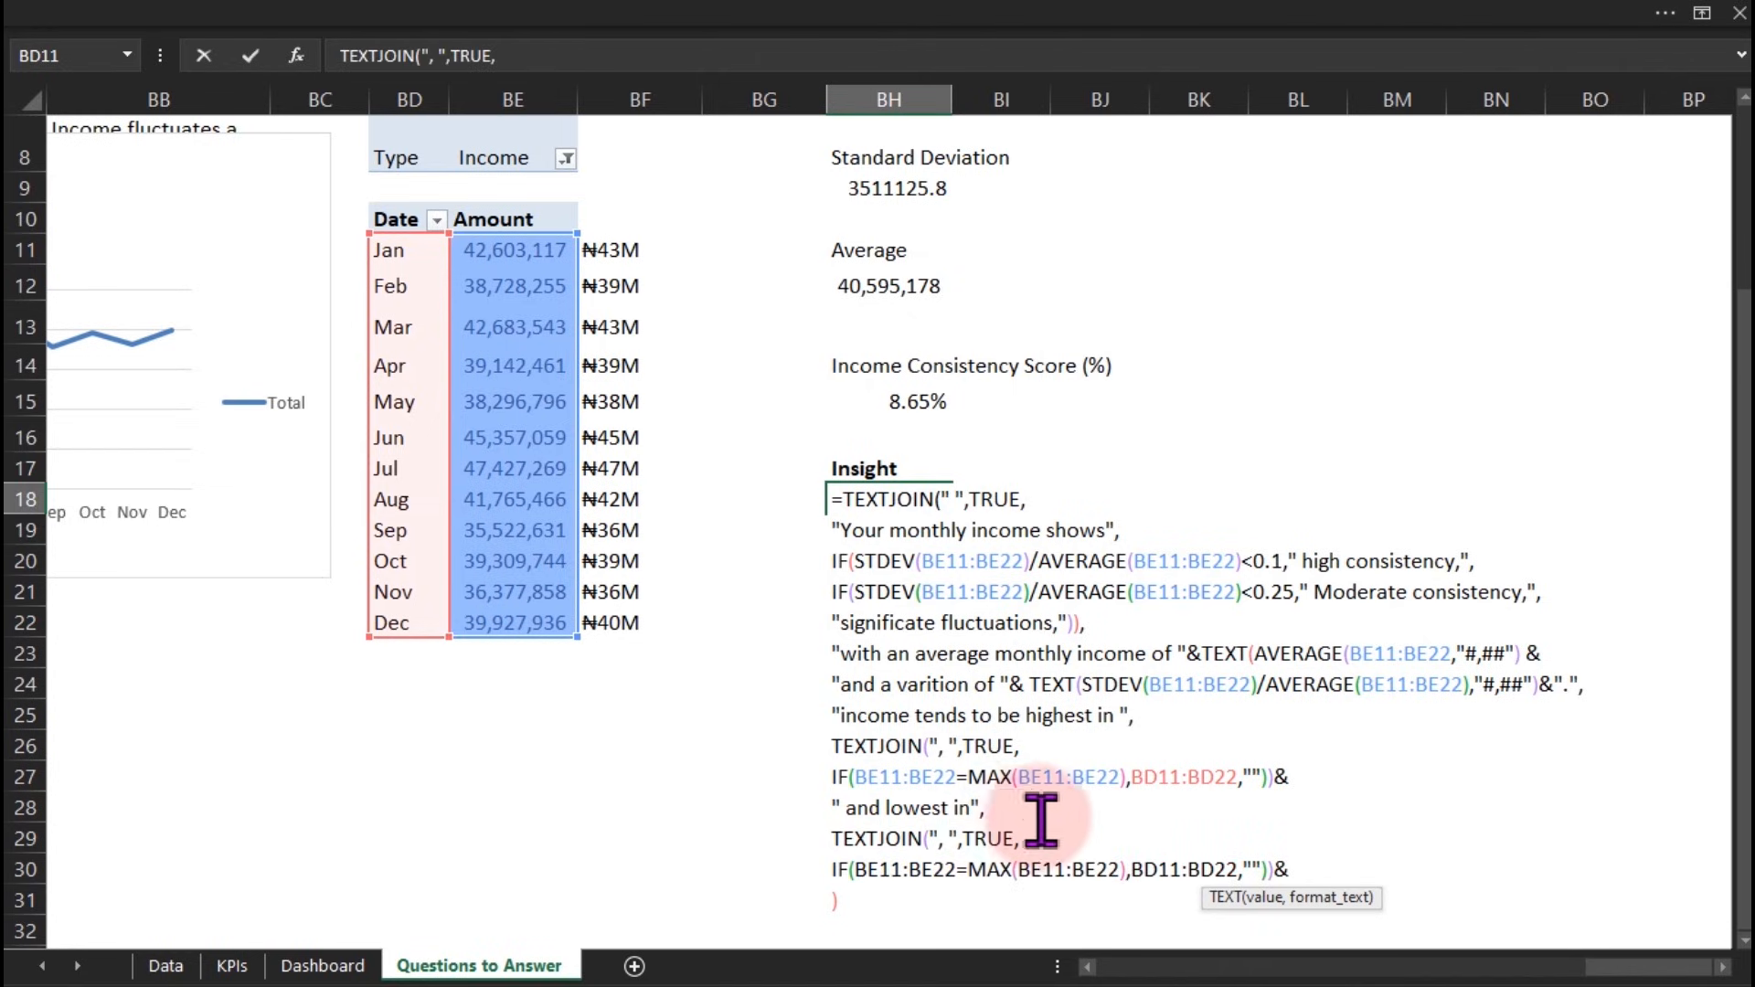
# Replace MAX with Min in the copied IF function under the lowest-month text
pyautogui.click(1009, 869)
pyautogui.press('BackSpace')
pyautogui.press('BackSpace')
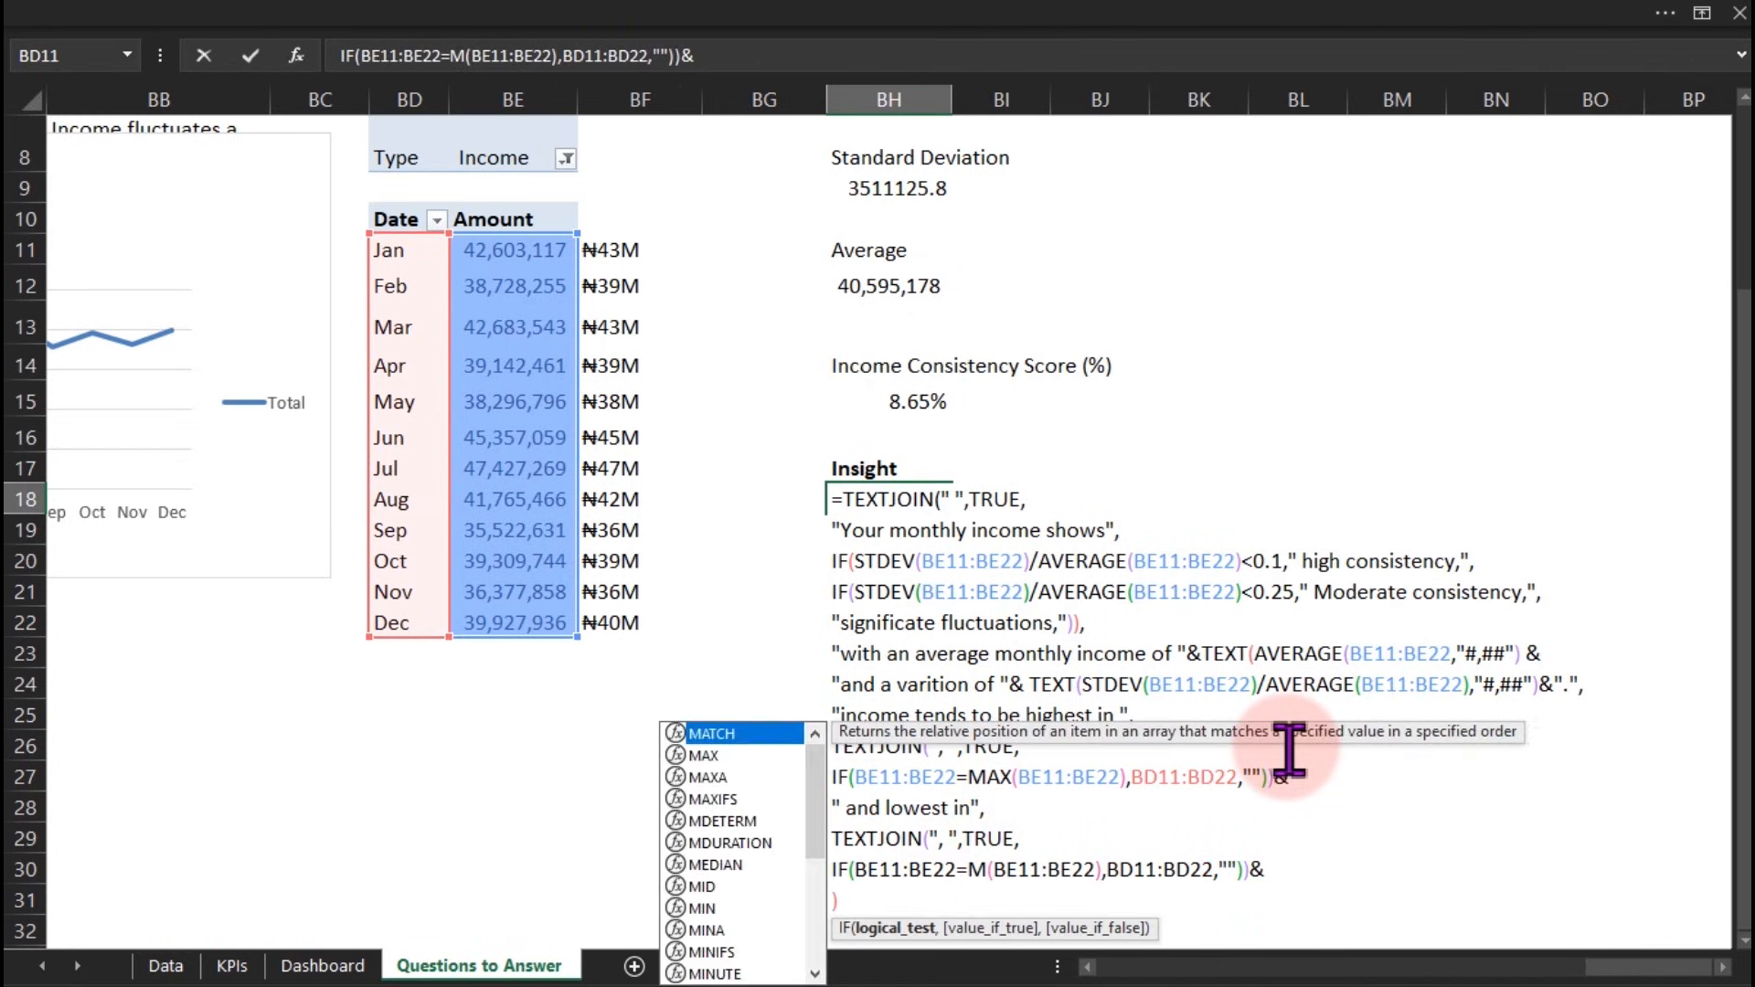
pyautogui.write('in')
pyautogui.press('Escape')
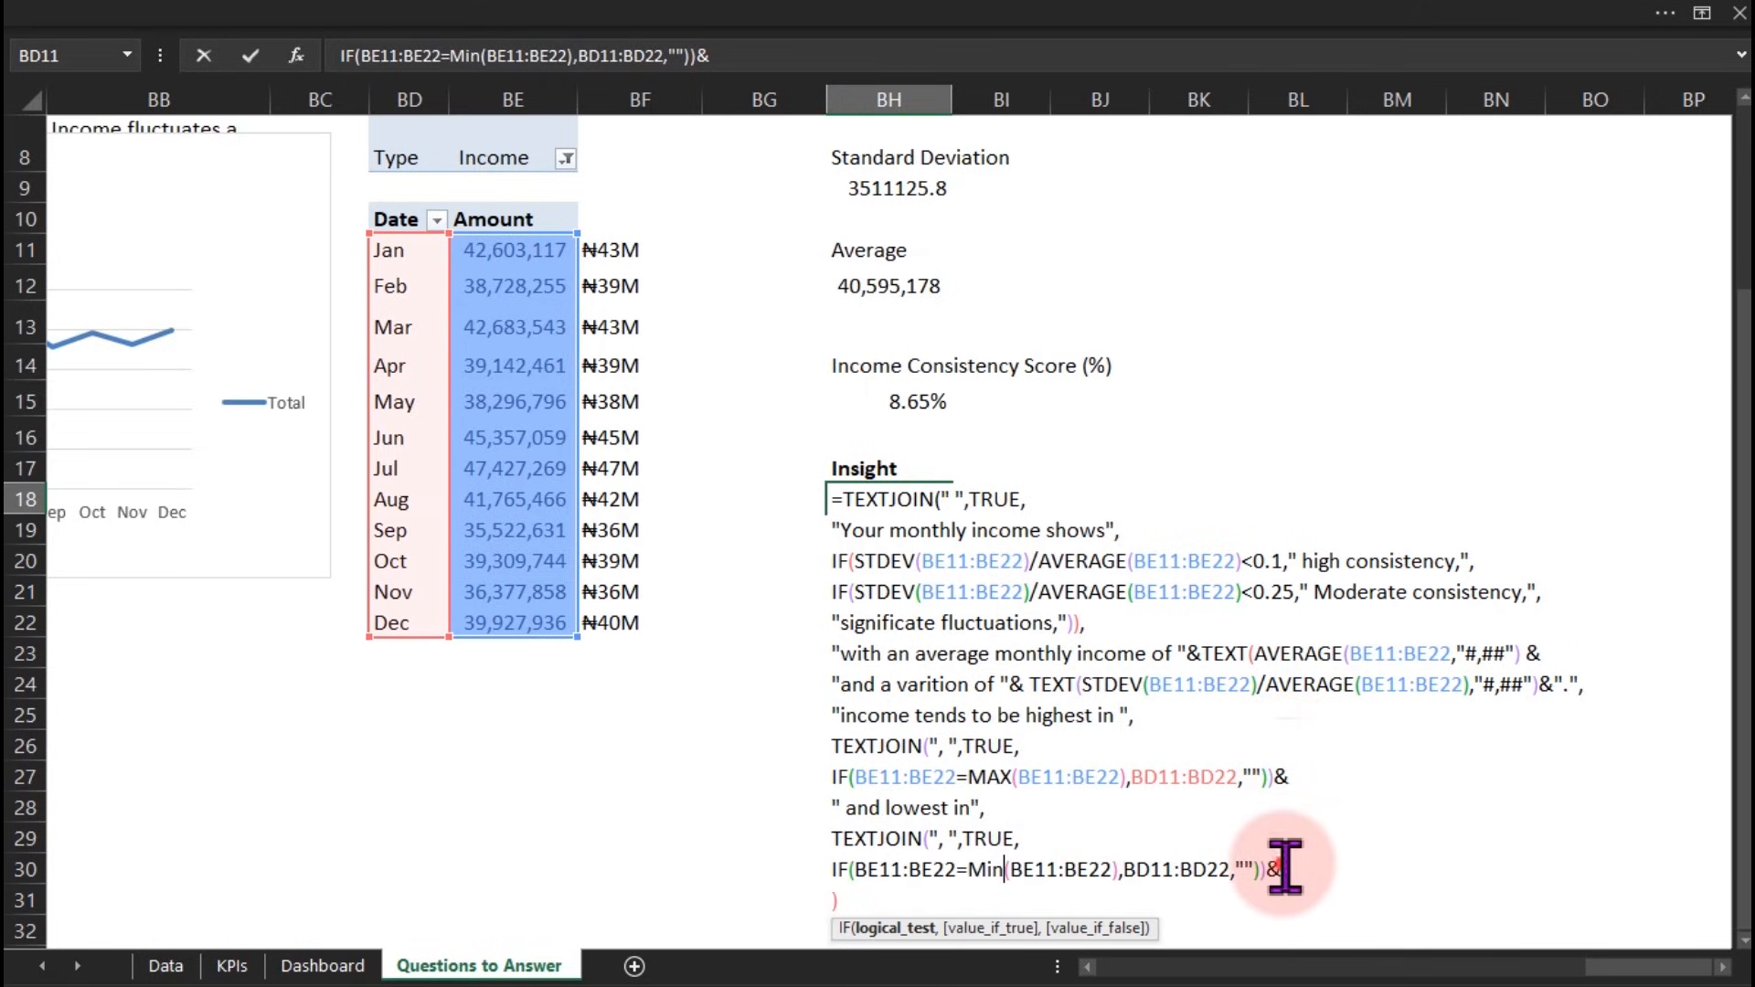
# Append "." after the ampersand on the lowest-month IF line and try to enter the insight formula
pyautogui.click(1285, 869)
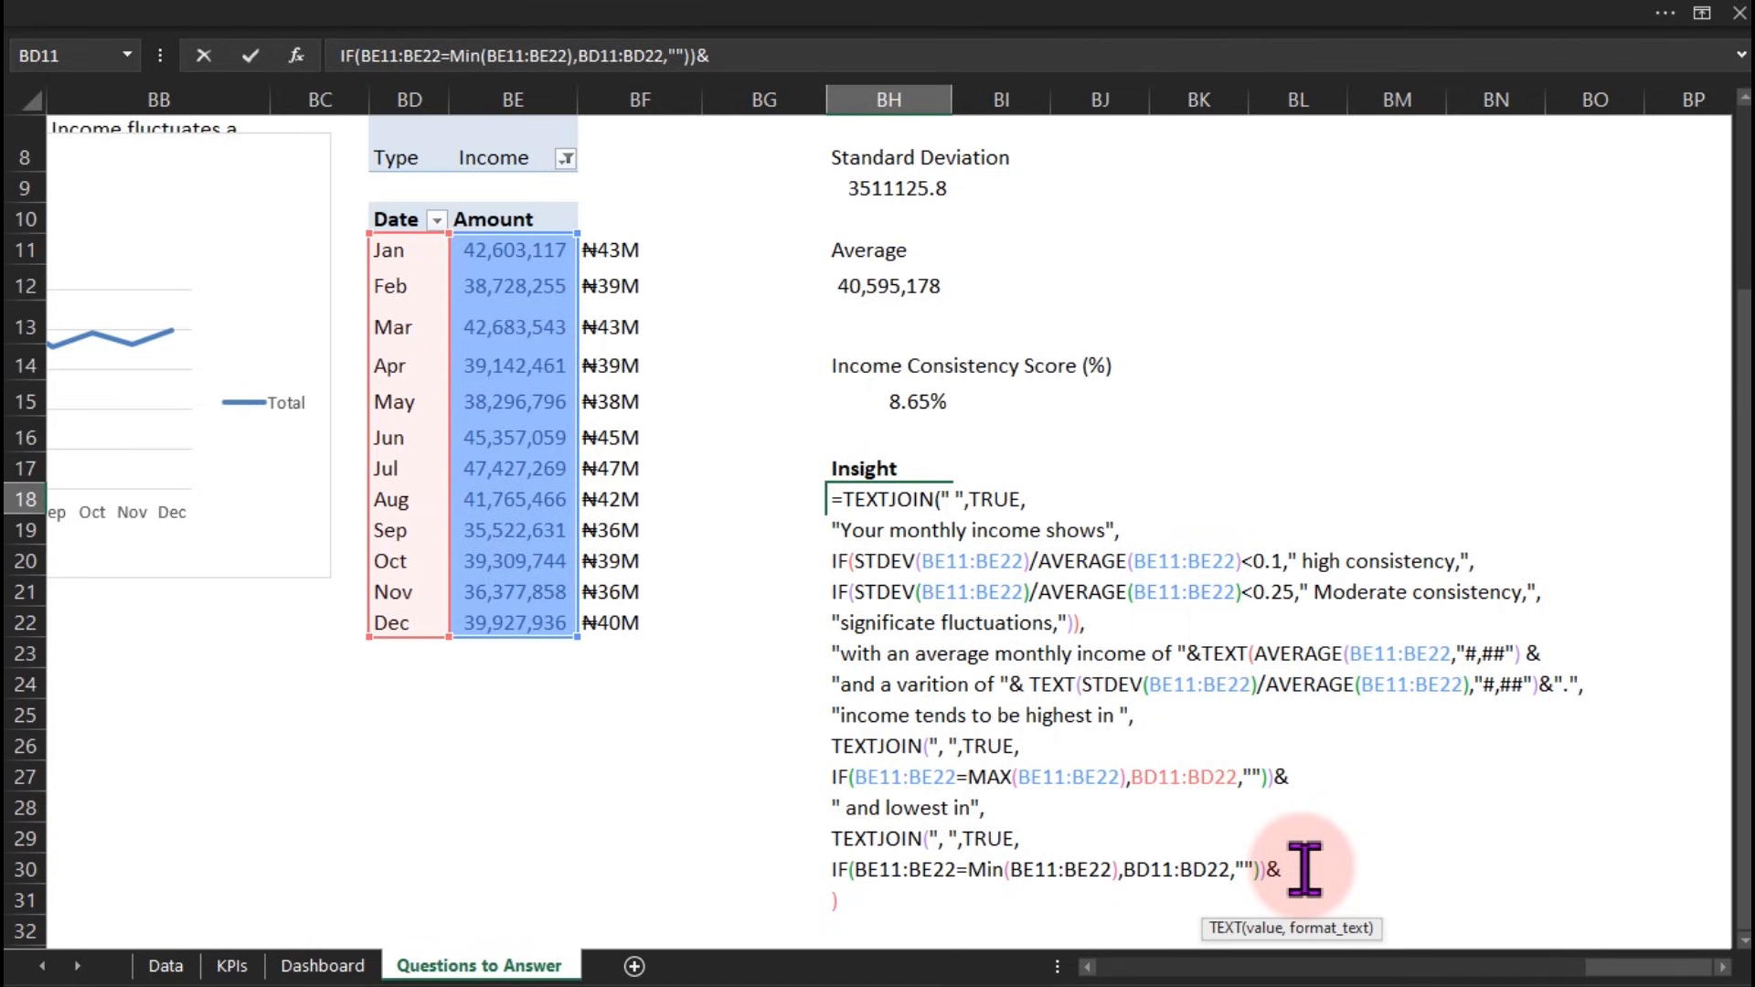
pyautogui.write('".')
pyautogui.press('Return')
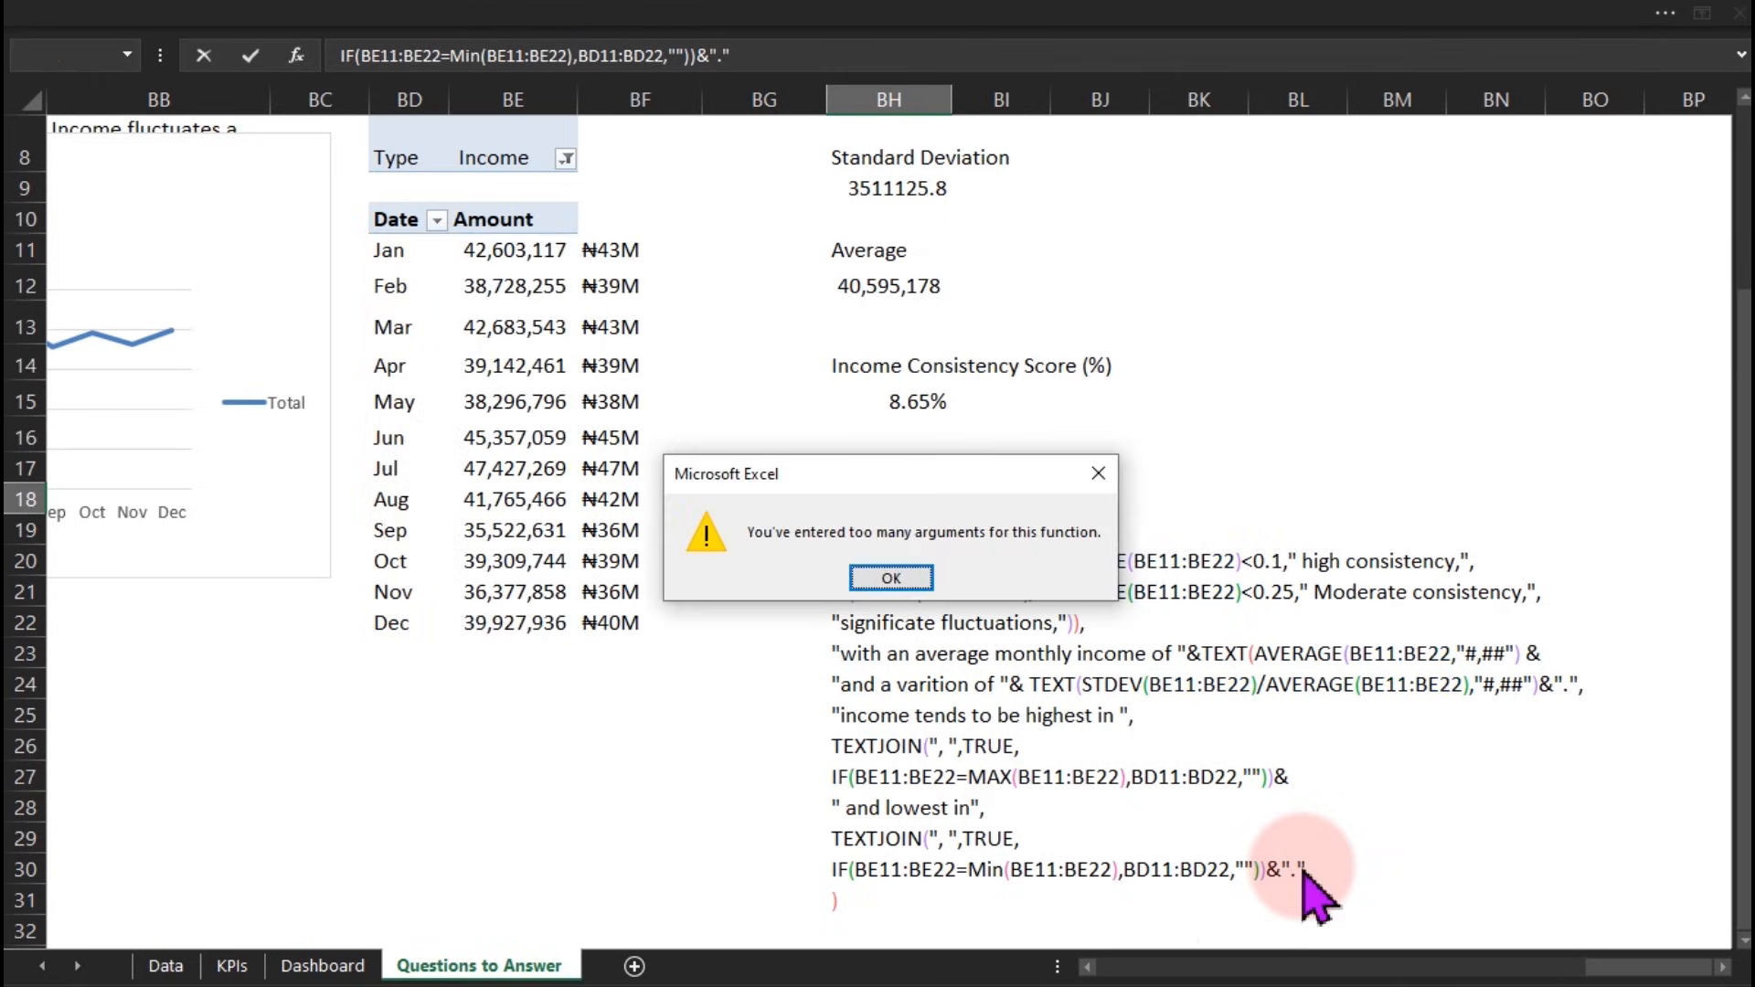
pyautogui.press('Return')
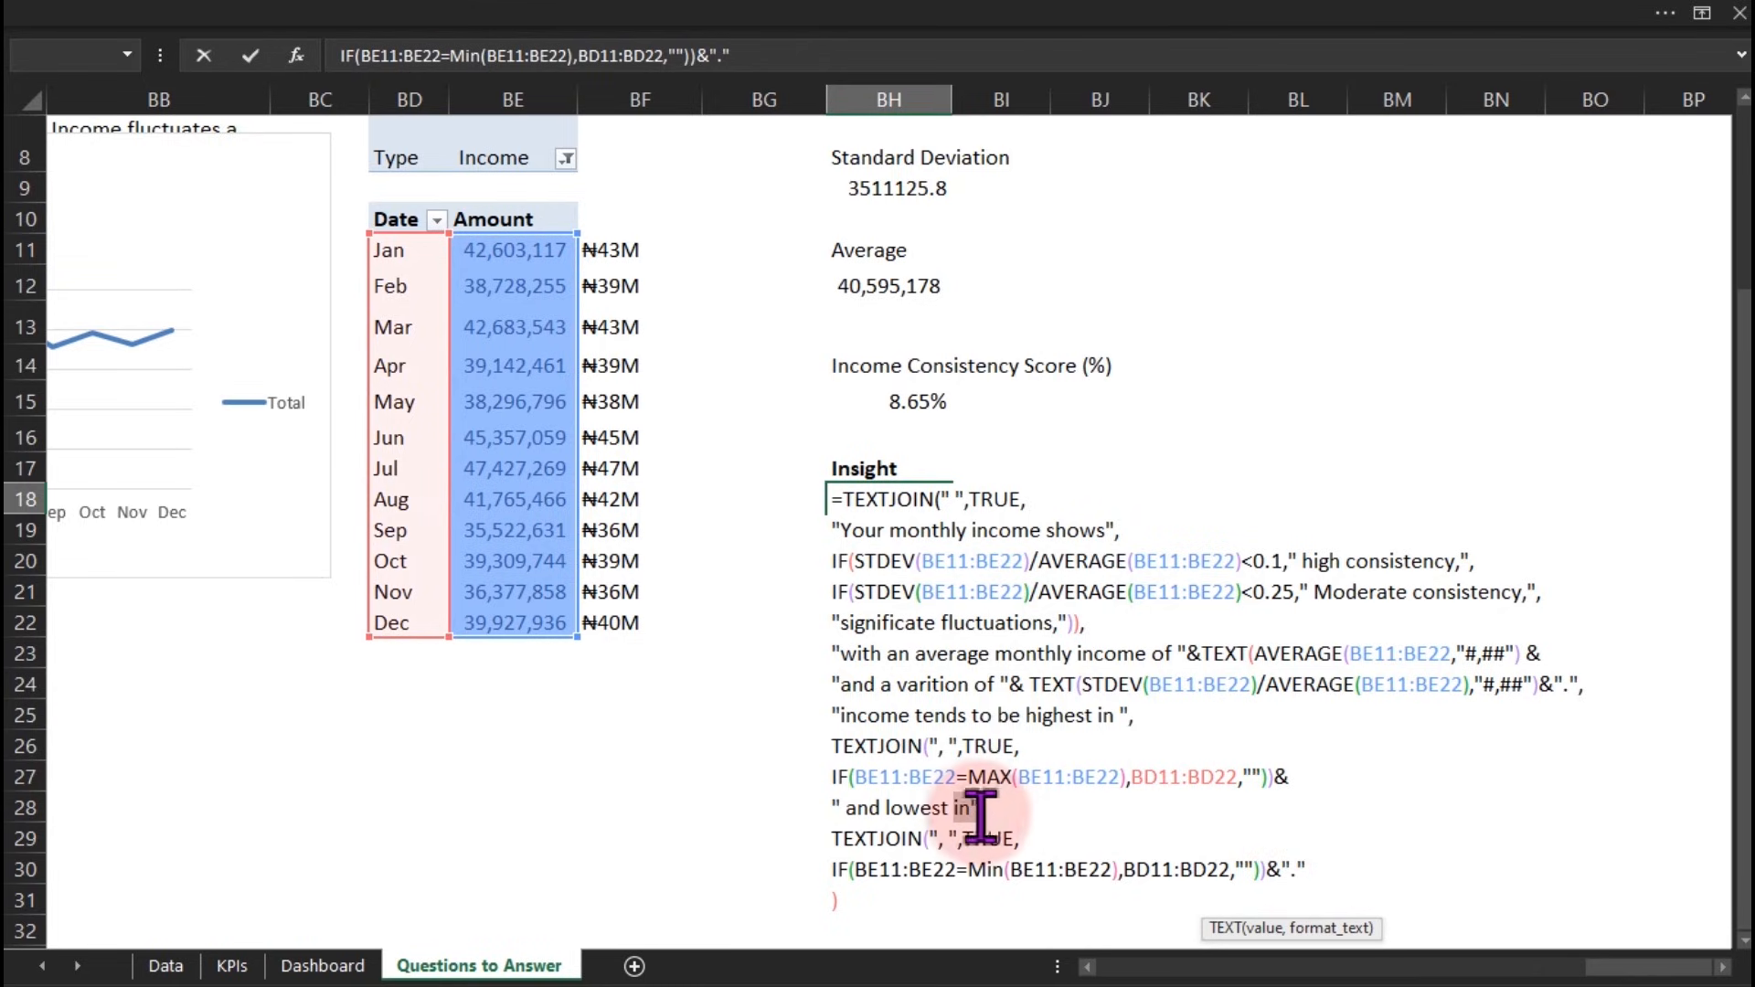
pyautogui.press('Return')
pyautogui.press('Return')
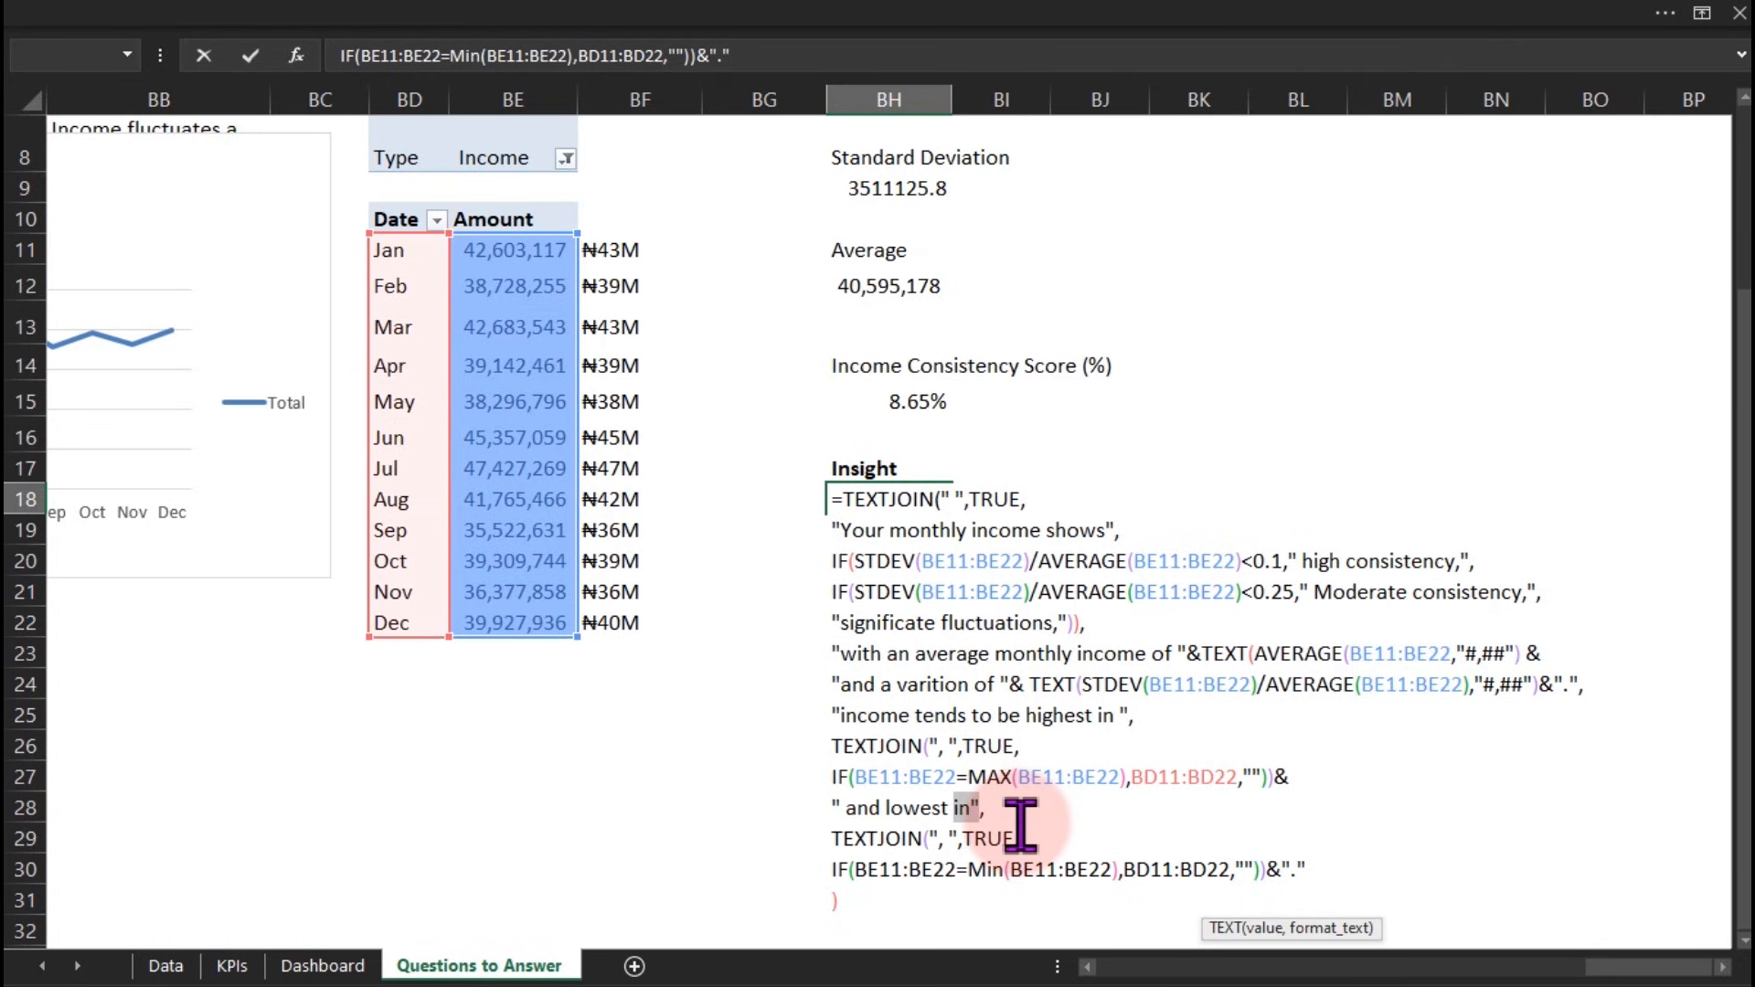
# Check the delimiter, ignore_empty and text1 arguments of the highest-month TEXTJOIN and the arguments of its nested IF
pyautogui.click(849, 777)
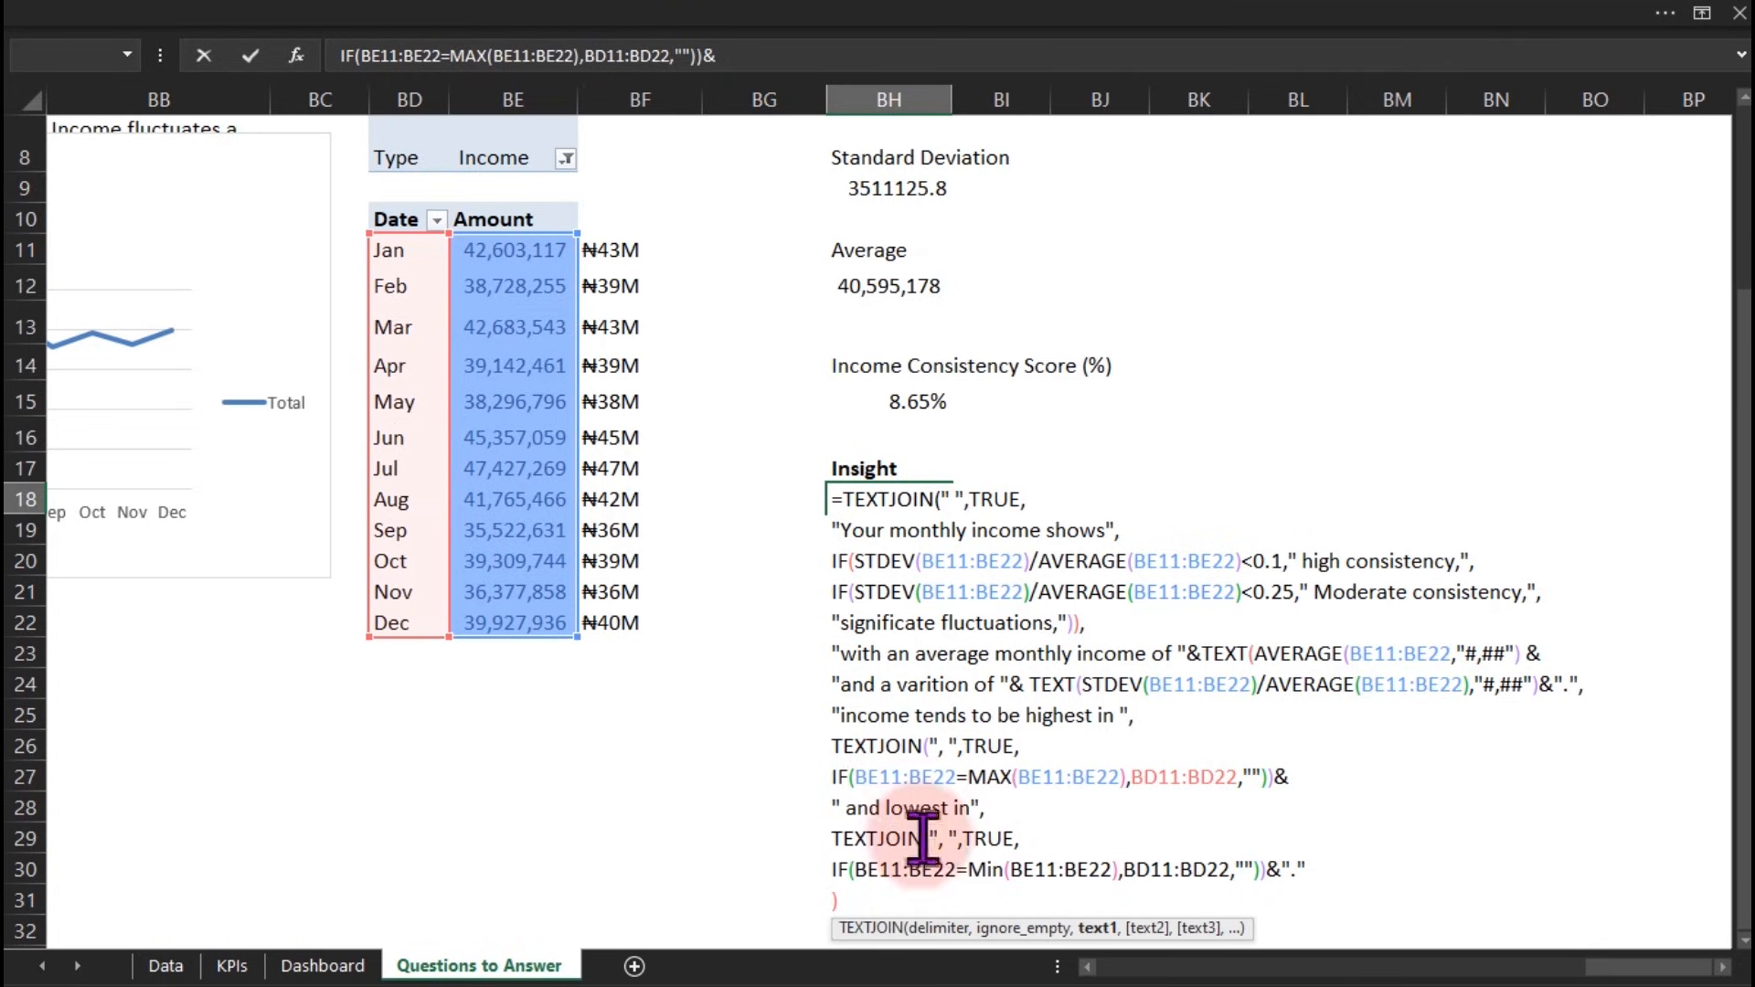
pyautogui.click(925, 928)
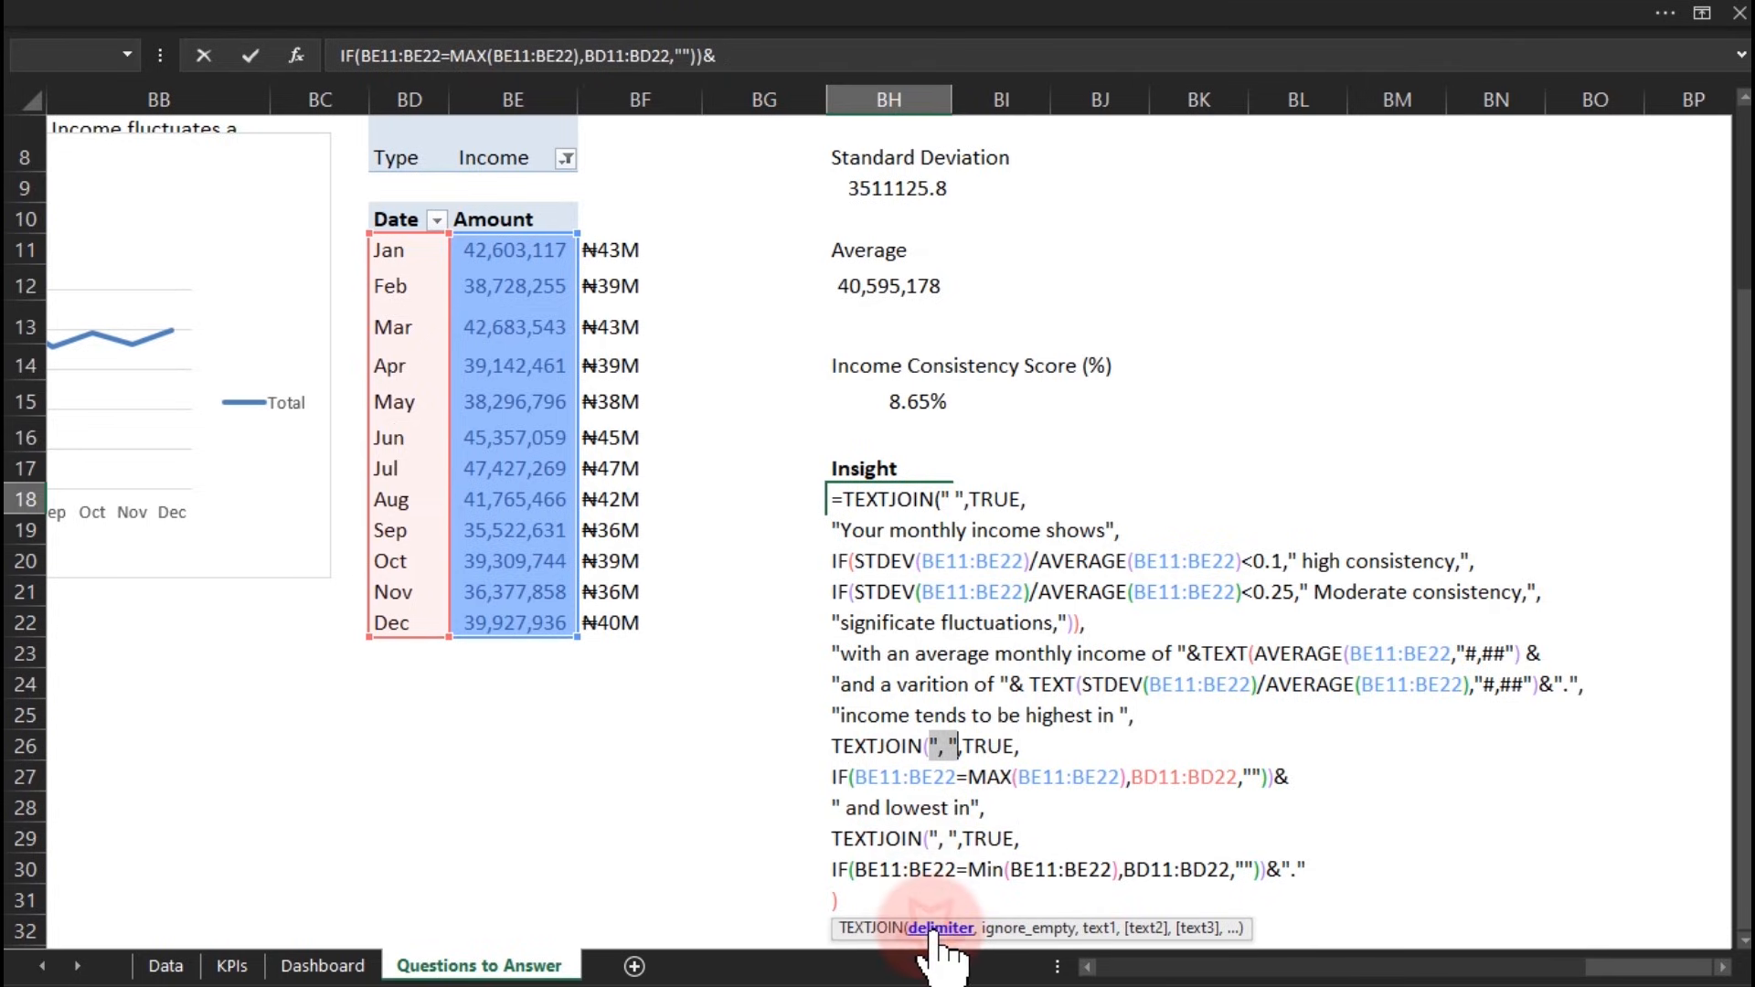
pyautogui.click(1028, 928)
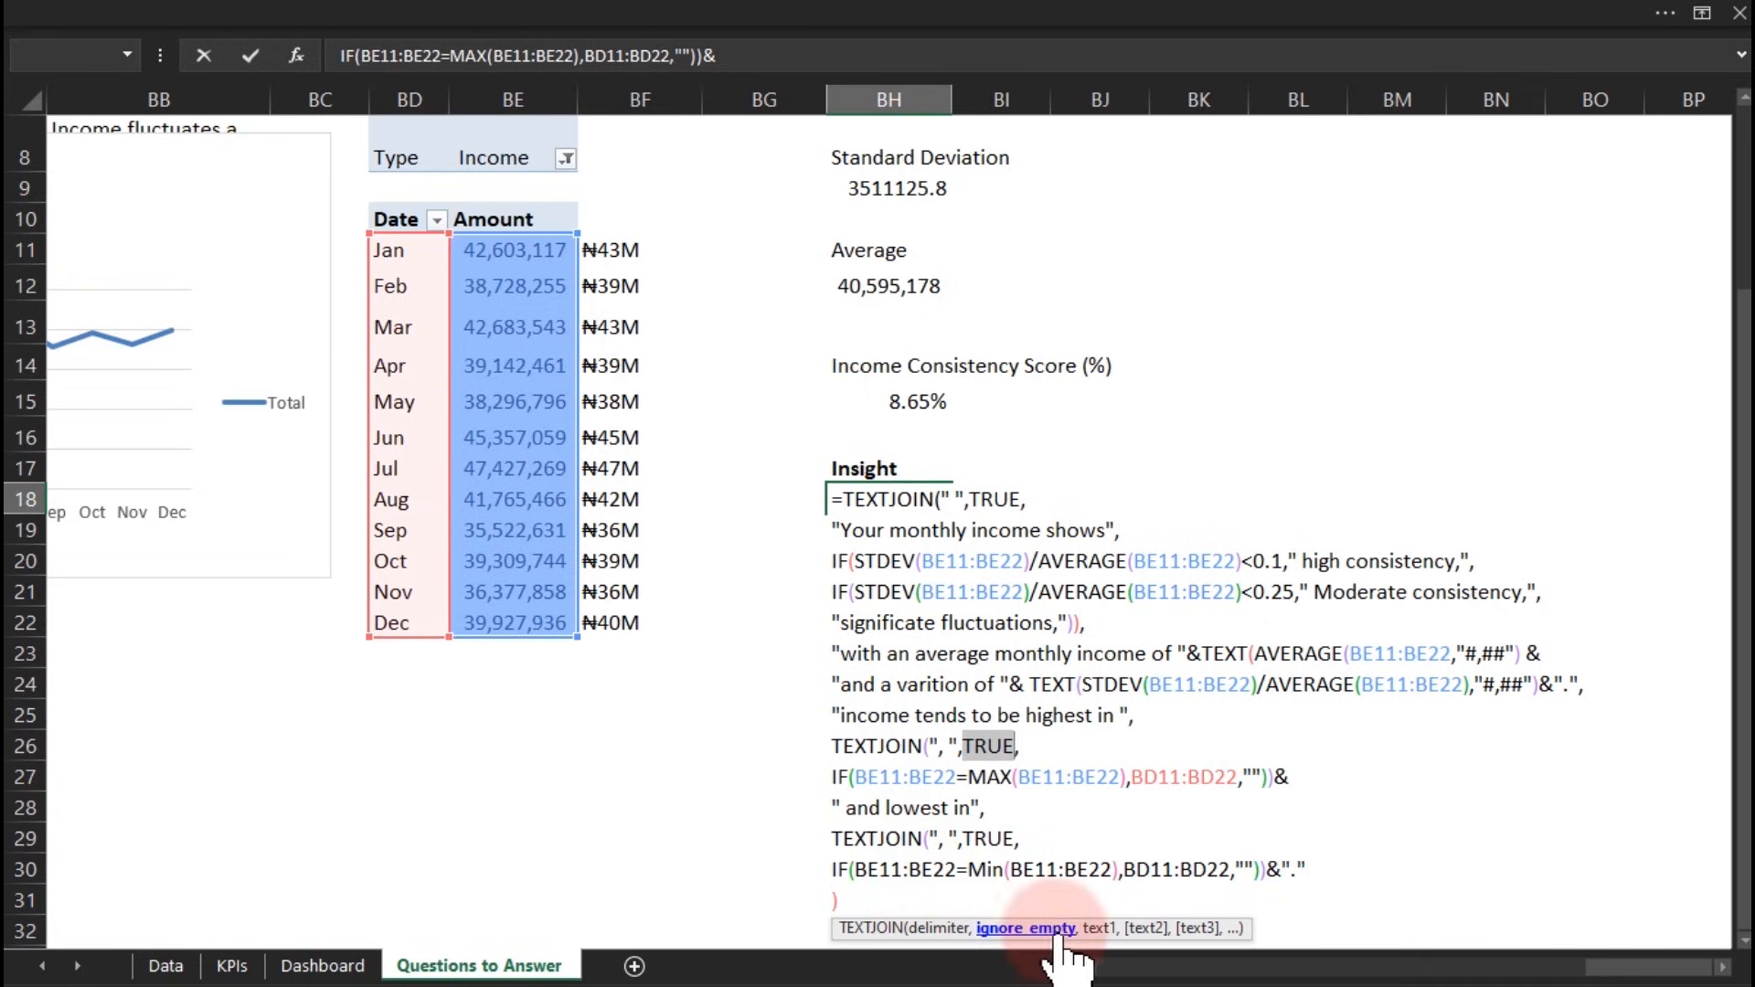
pyautogui.click(1097, 928)
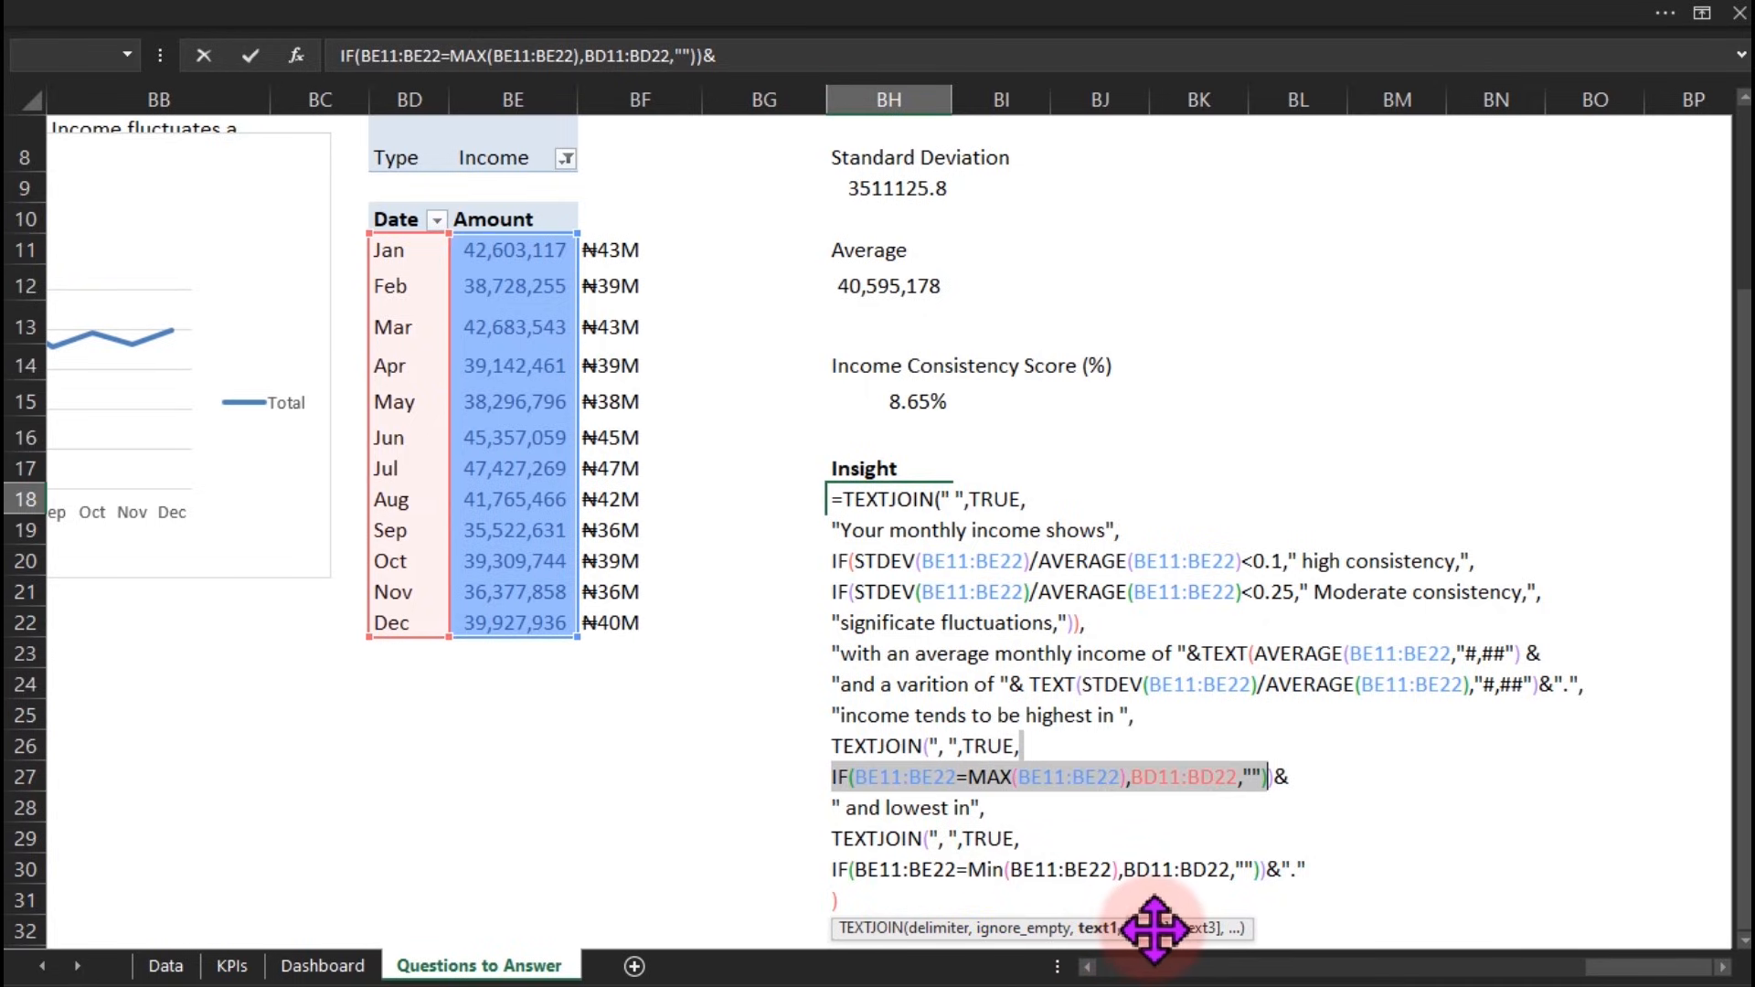
pyautogui.click(945, 778)
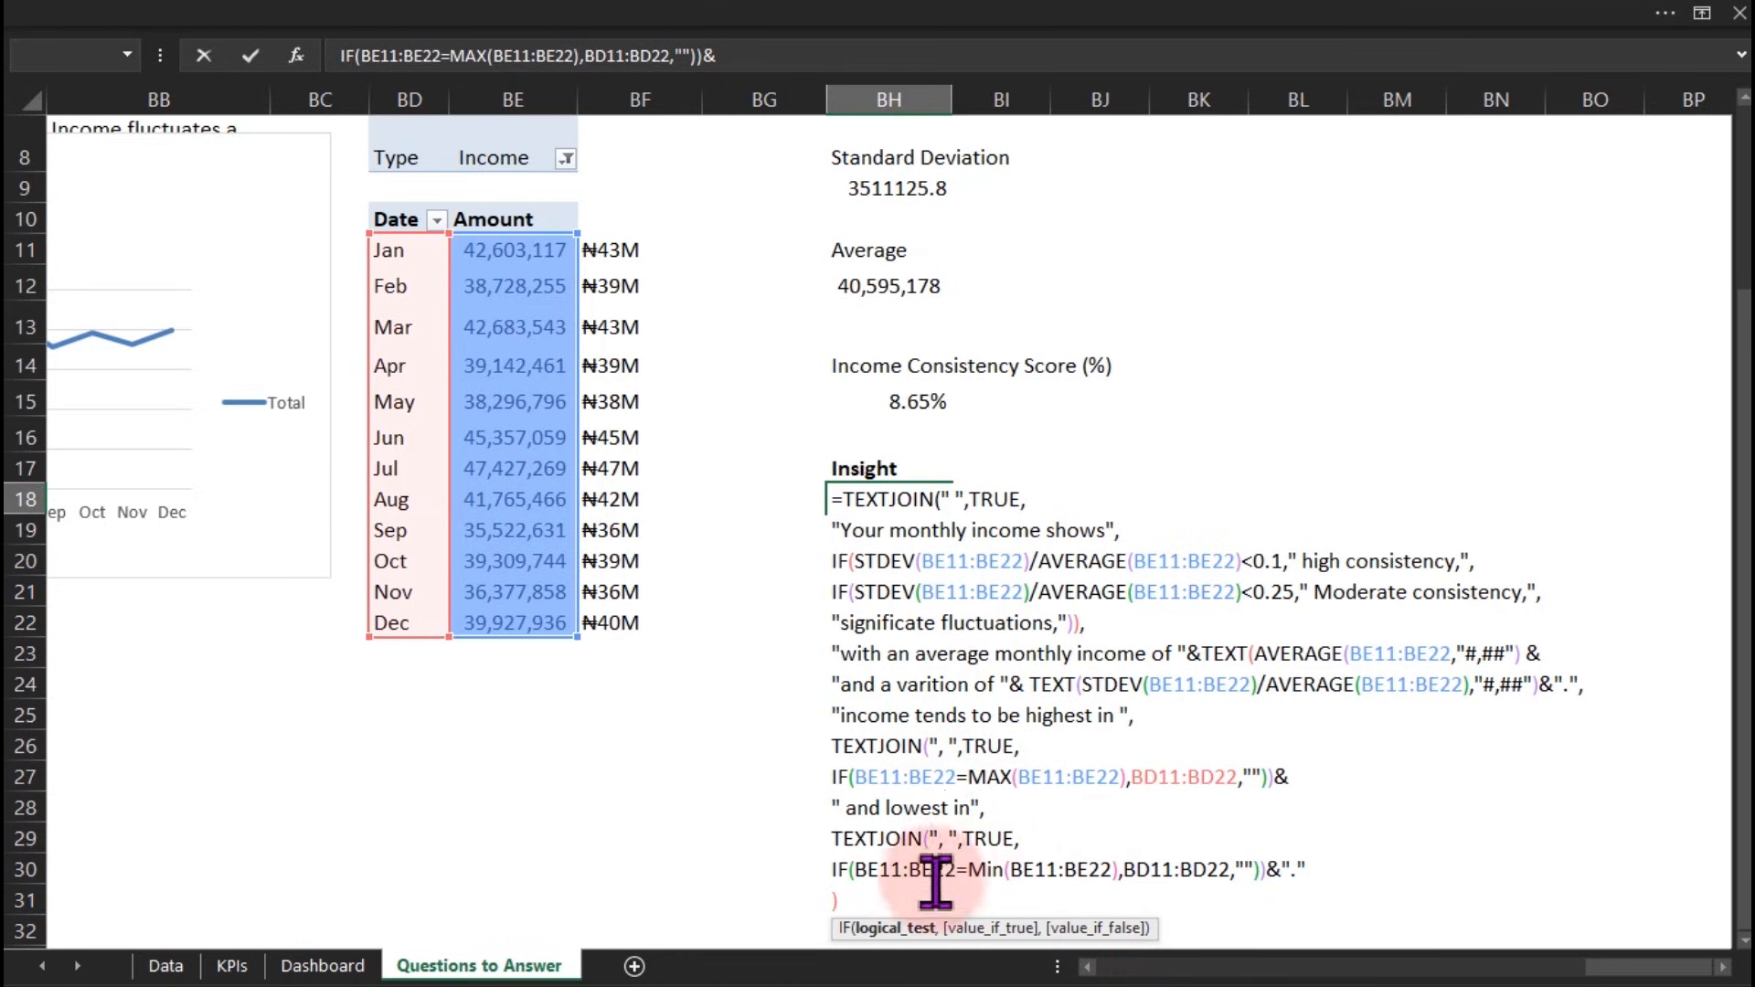
pyautogui.click(923, 929)
pyautogui.click(971, 931)
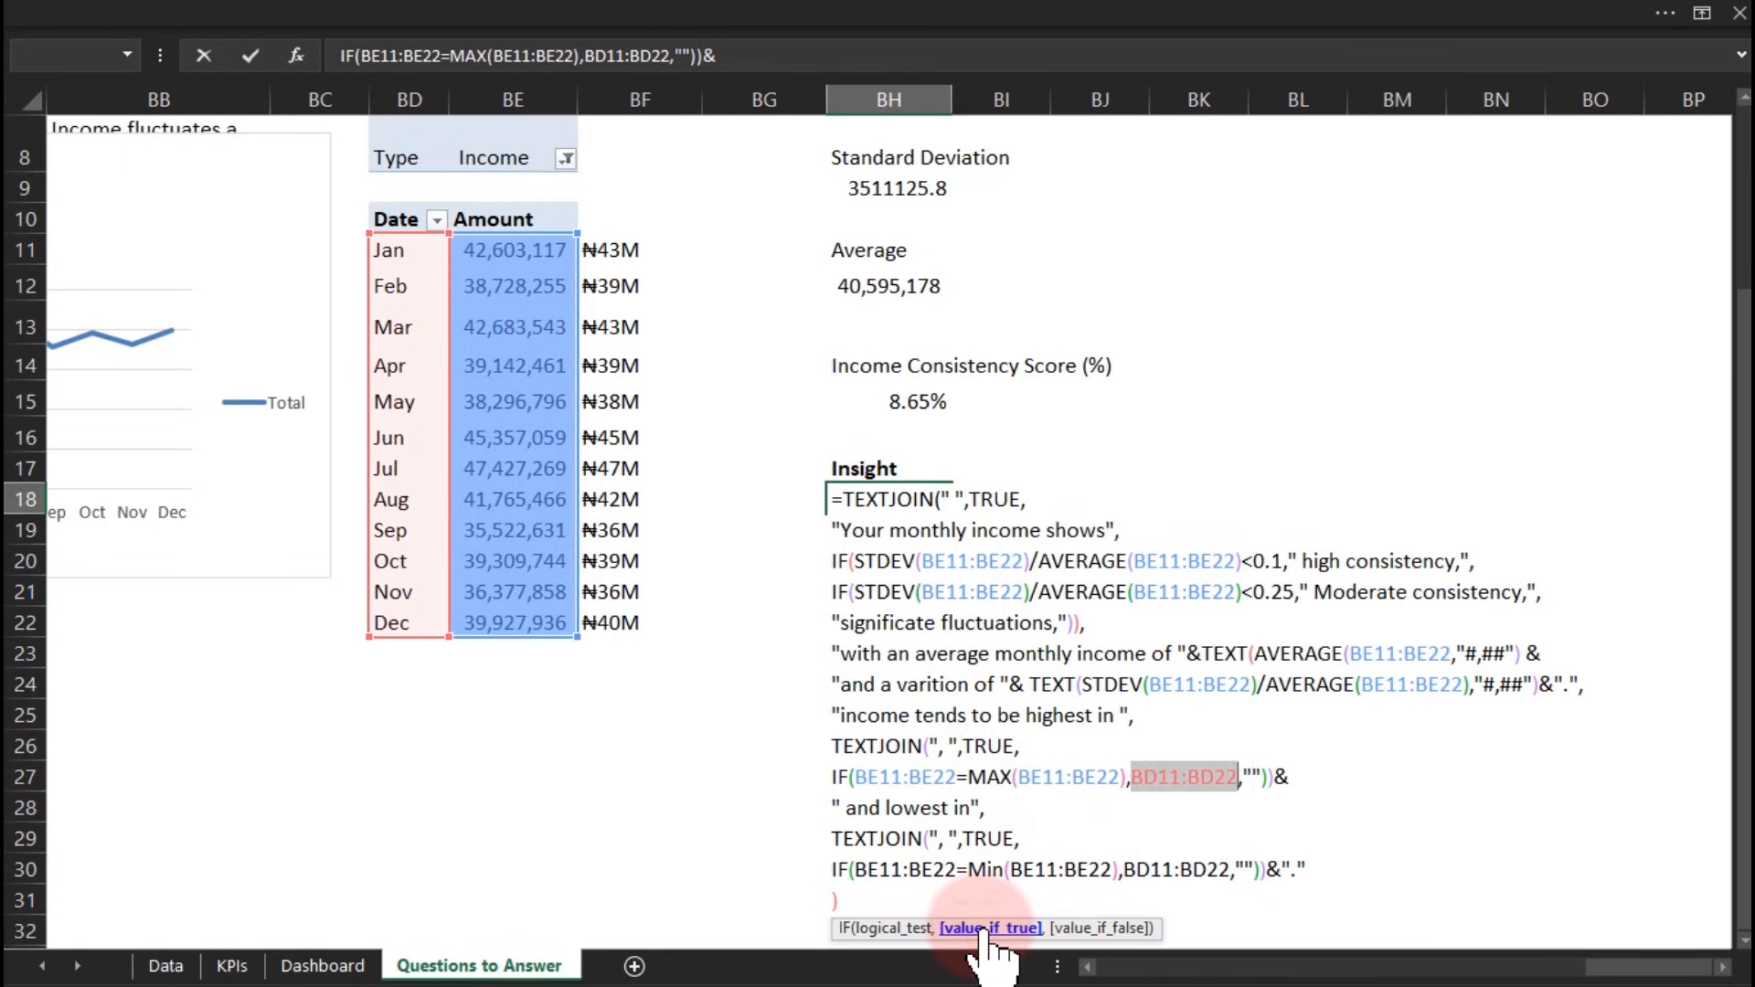
pyautogui.click(1064, 929)
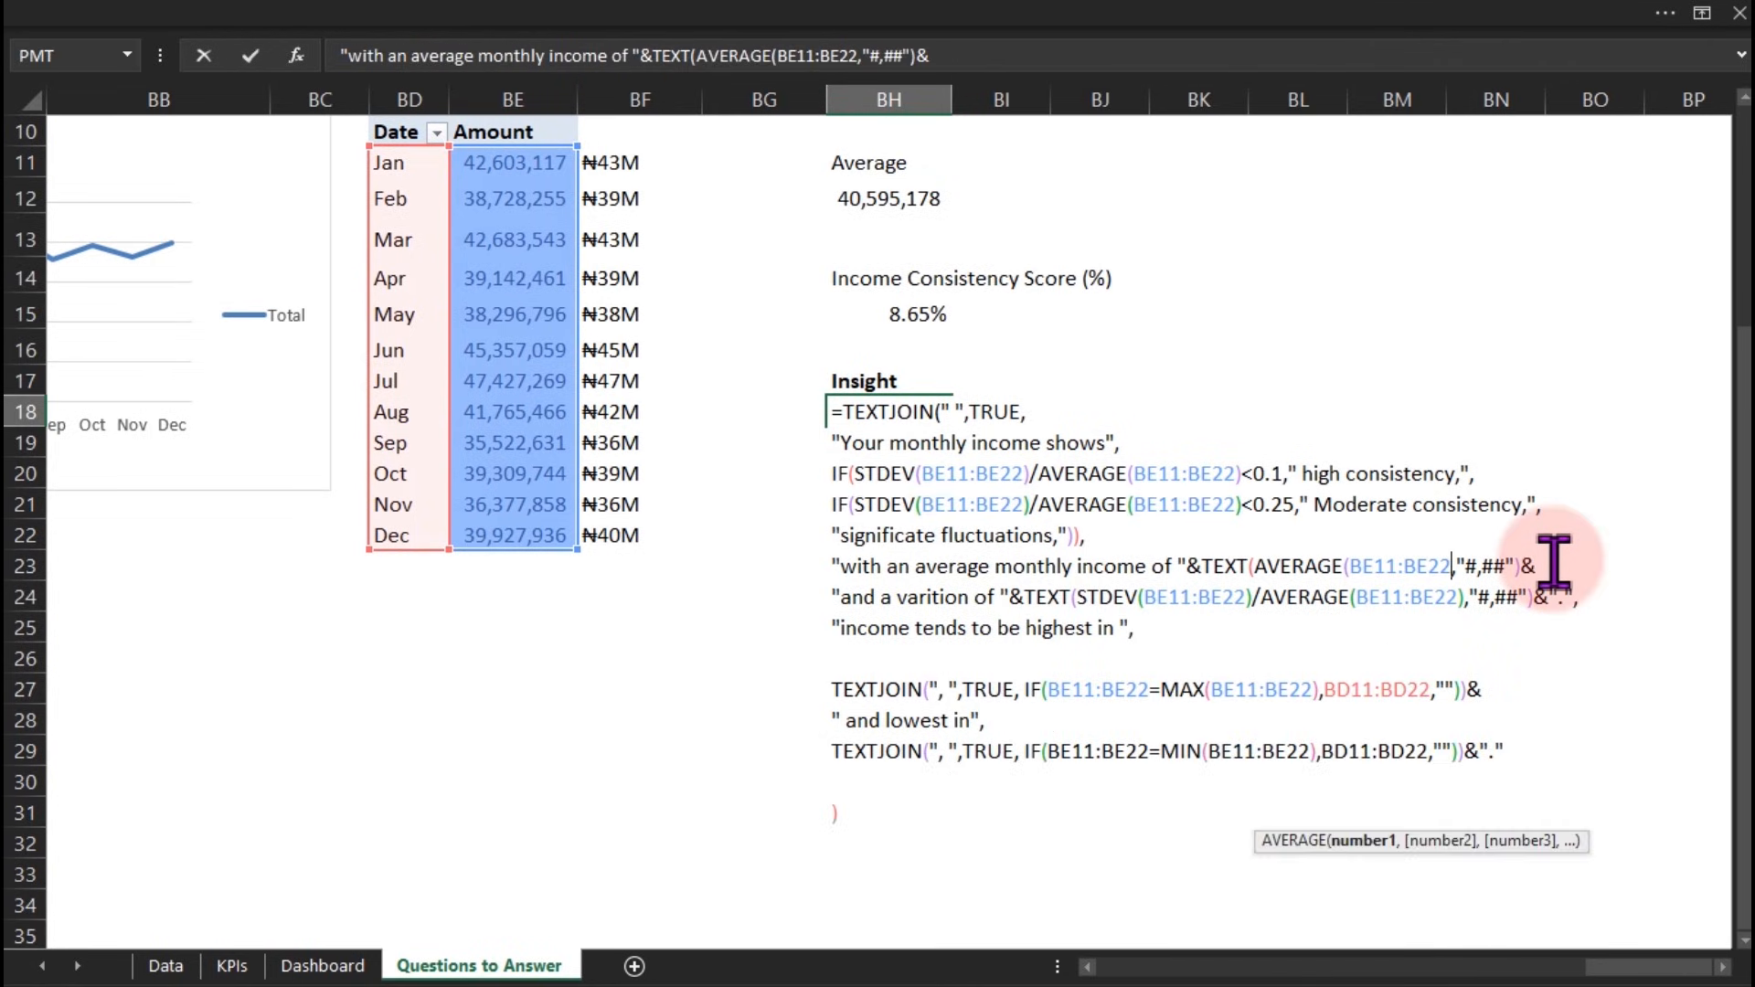
# Try again to enter the insight formula in BH18
pyautogui.press('Return')
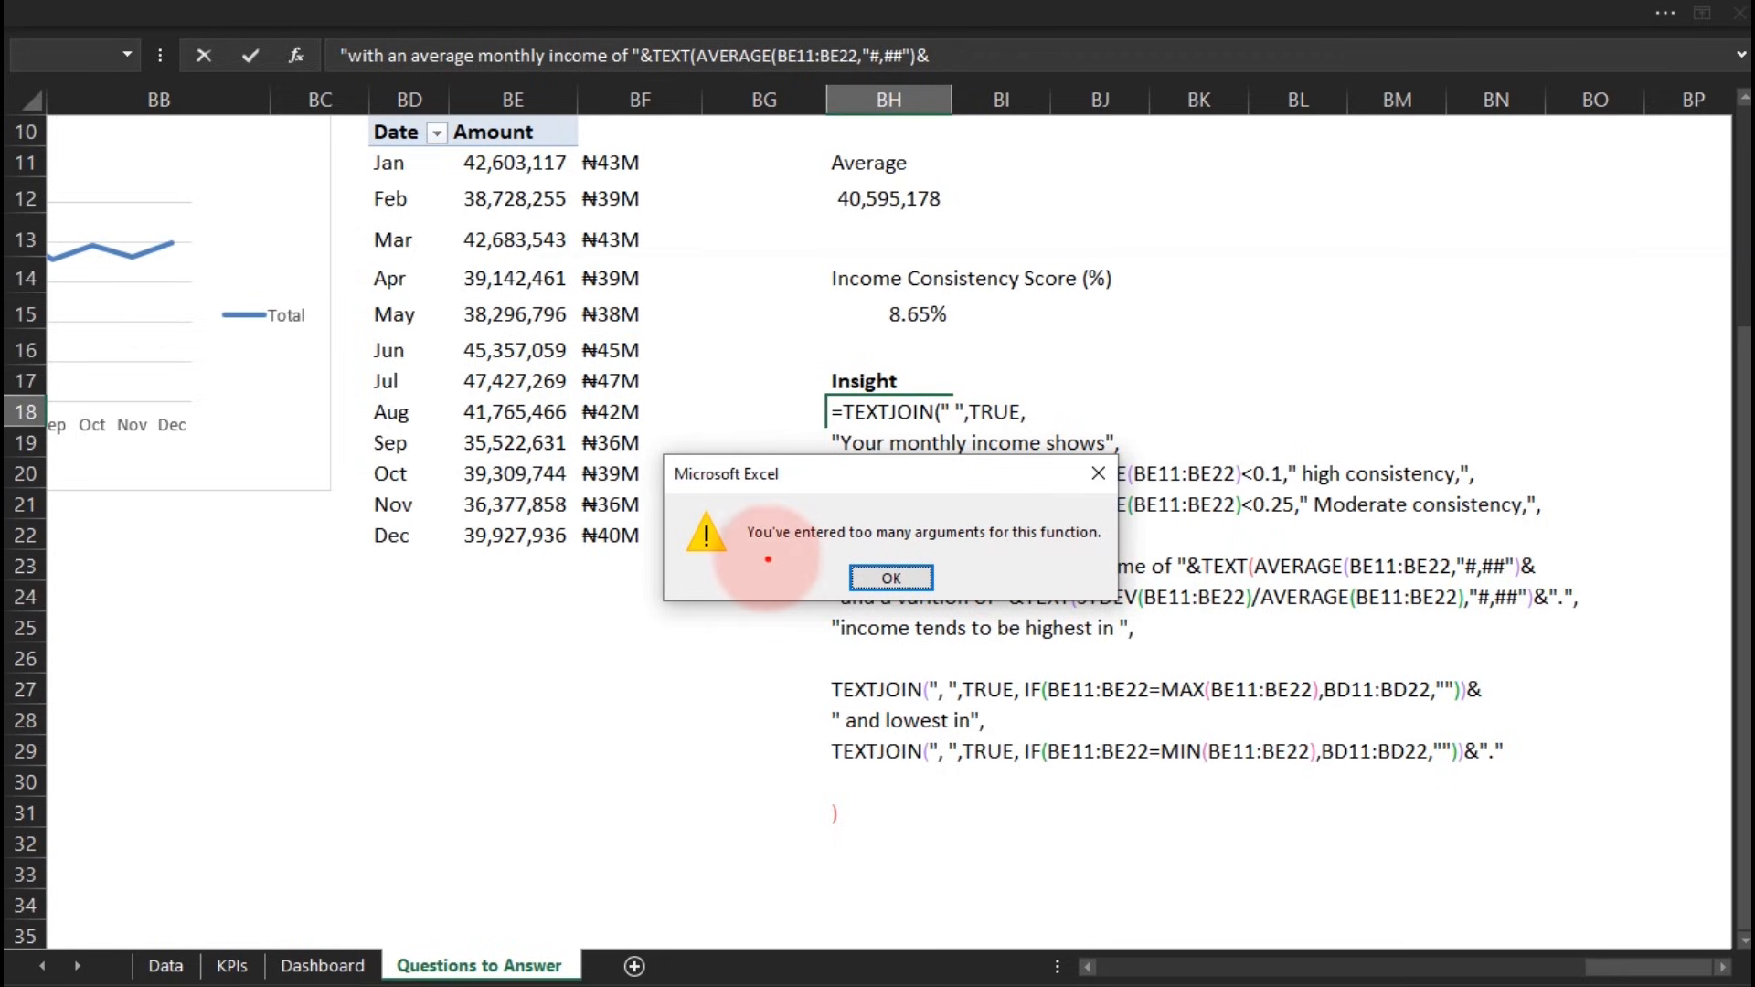
pyautogui.moveTo(758, 554); pyautogui.dragTo(1008, 553)
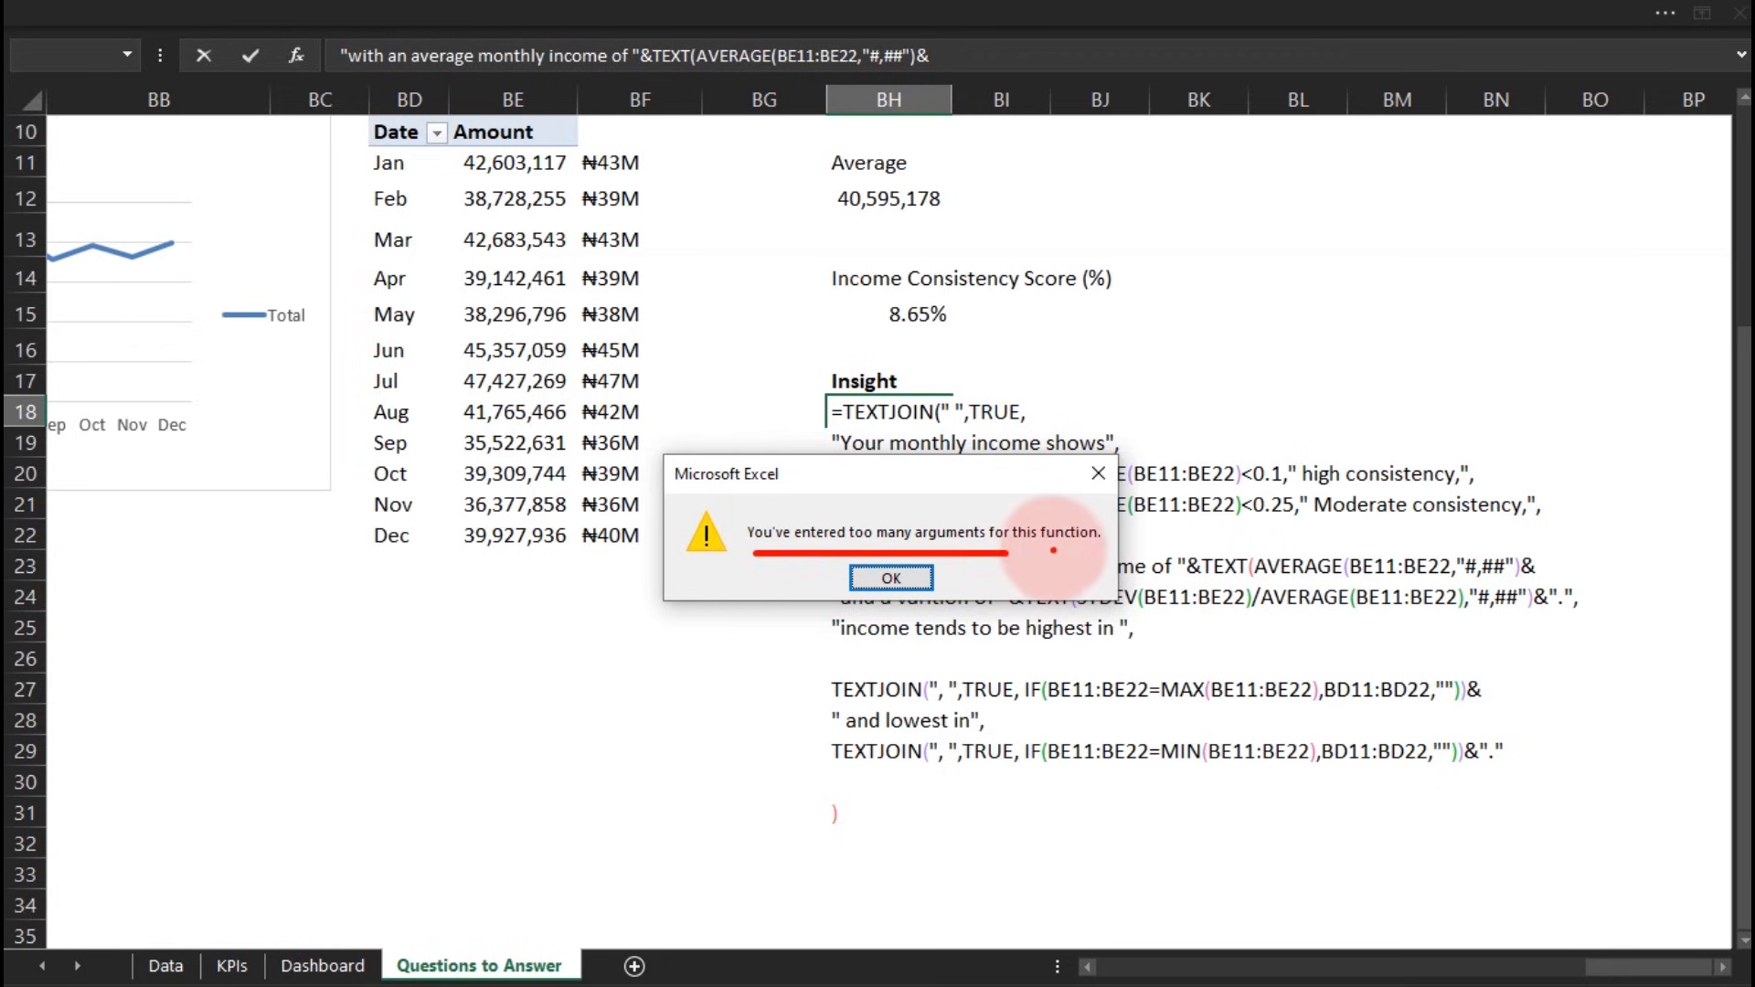
pyautogui.moveTo(1030, 549); pyautogui.dragTo(1101, 548)
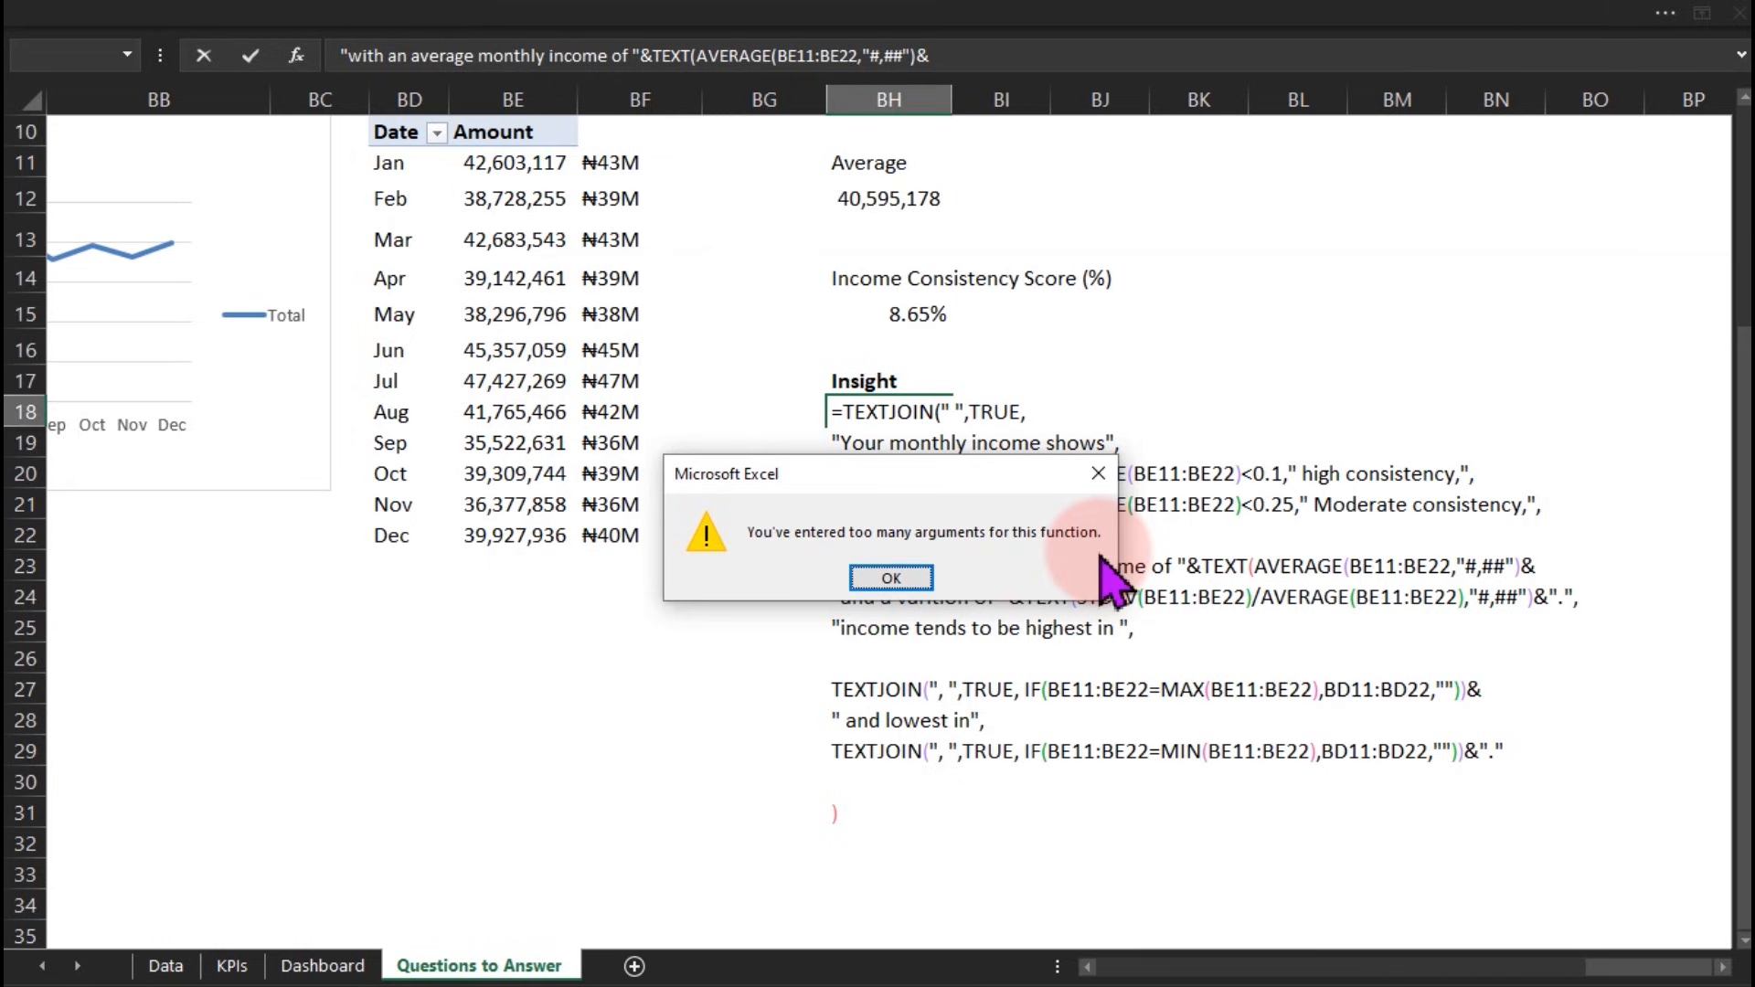
pyautogui.press('Return')
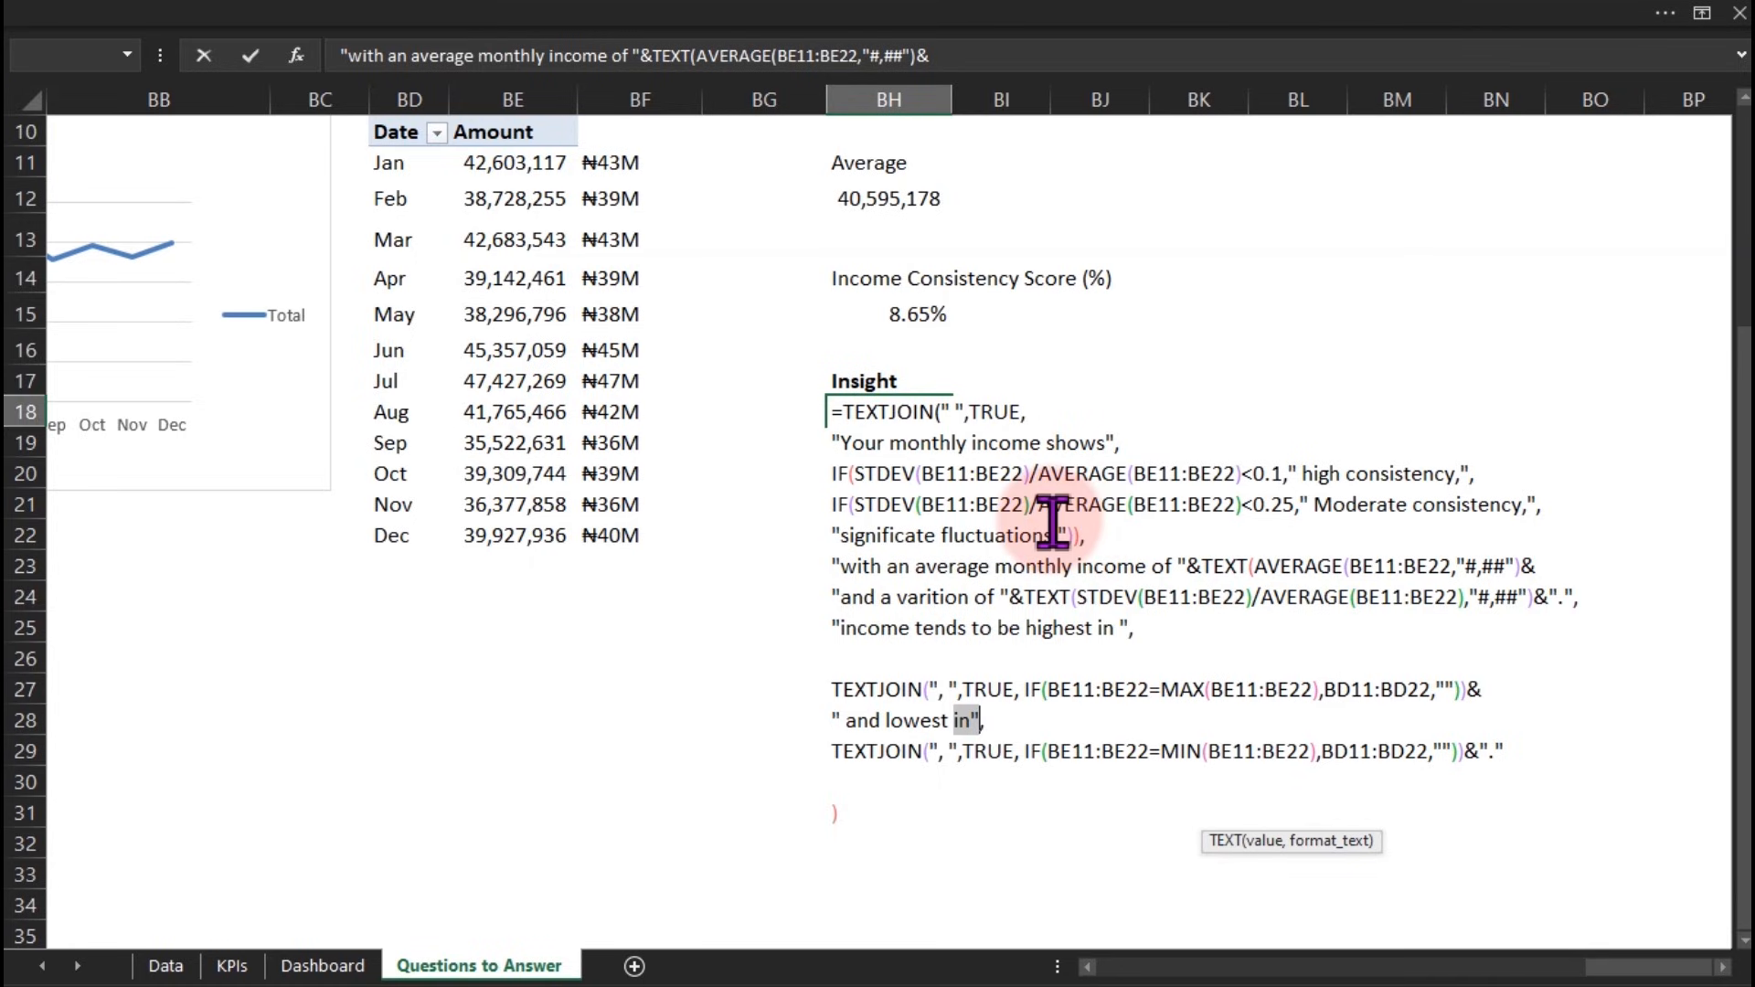
# Check the parentheses and ranges in the high-consistency IF line and the lowest-month IF line
pyautogui.click(873, 474)
pyautogui.click(1031, 485)
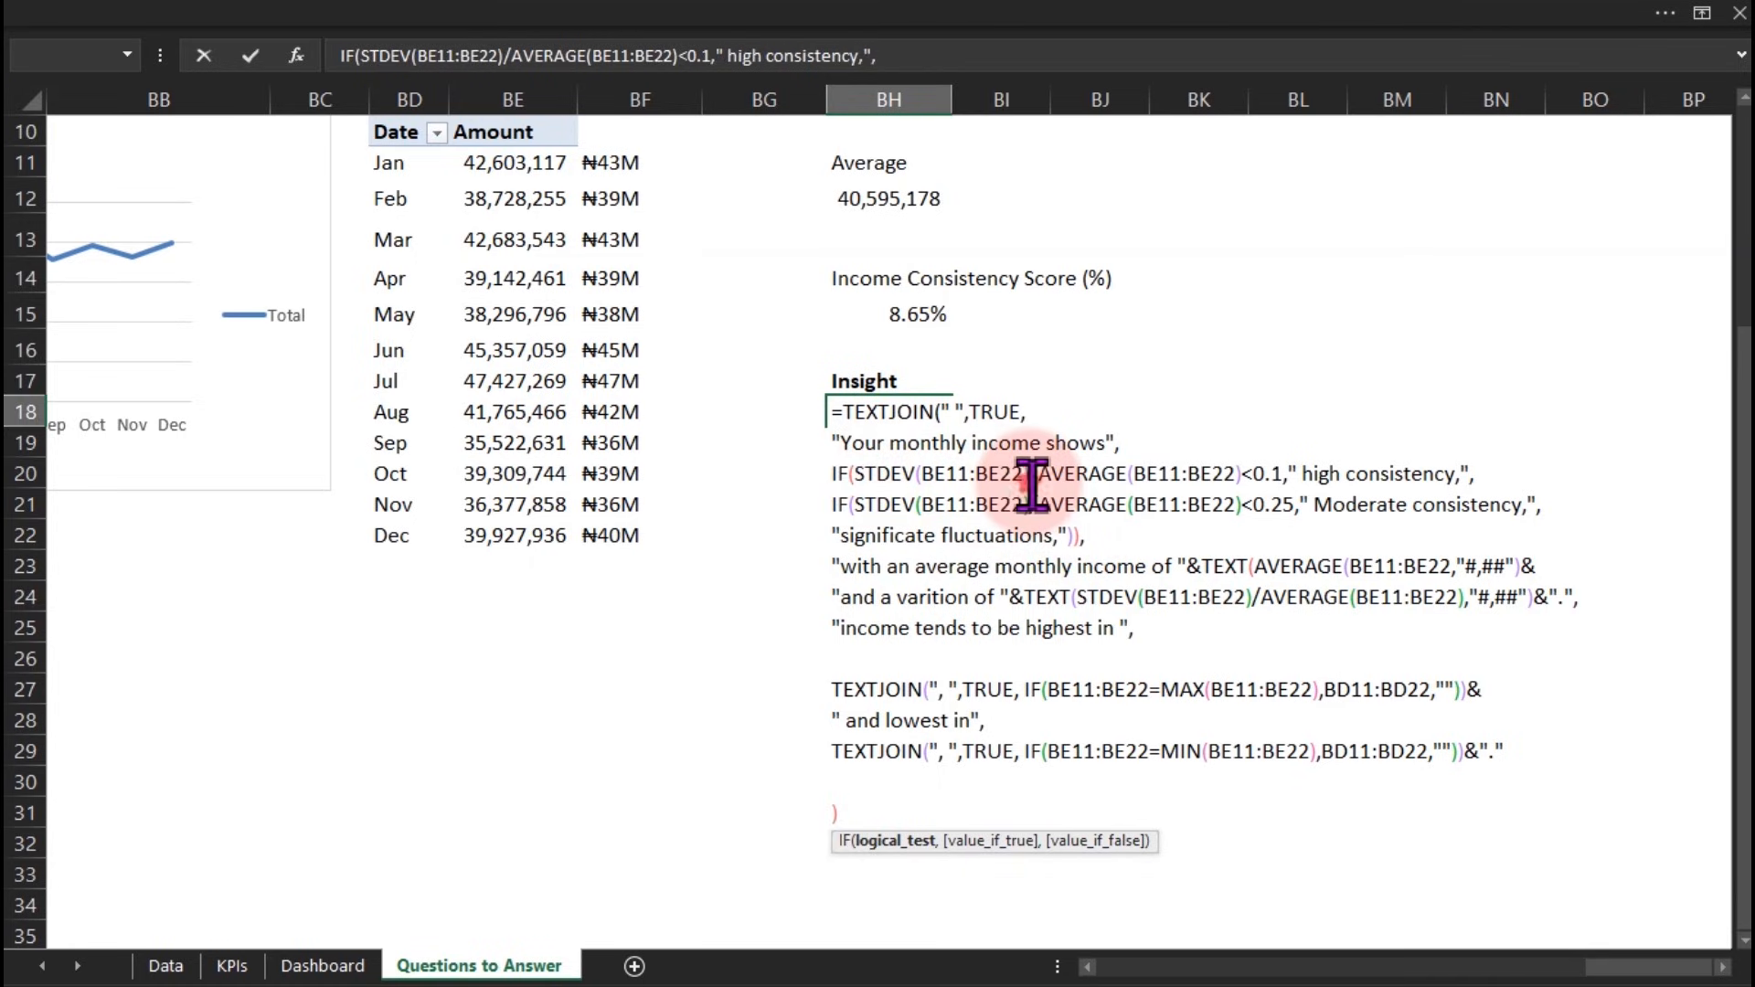
pyautogui.moveTo(1147, 478); pyautogui.dragTo(1202, 485)
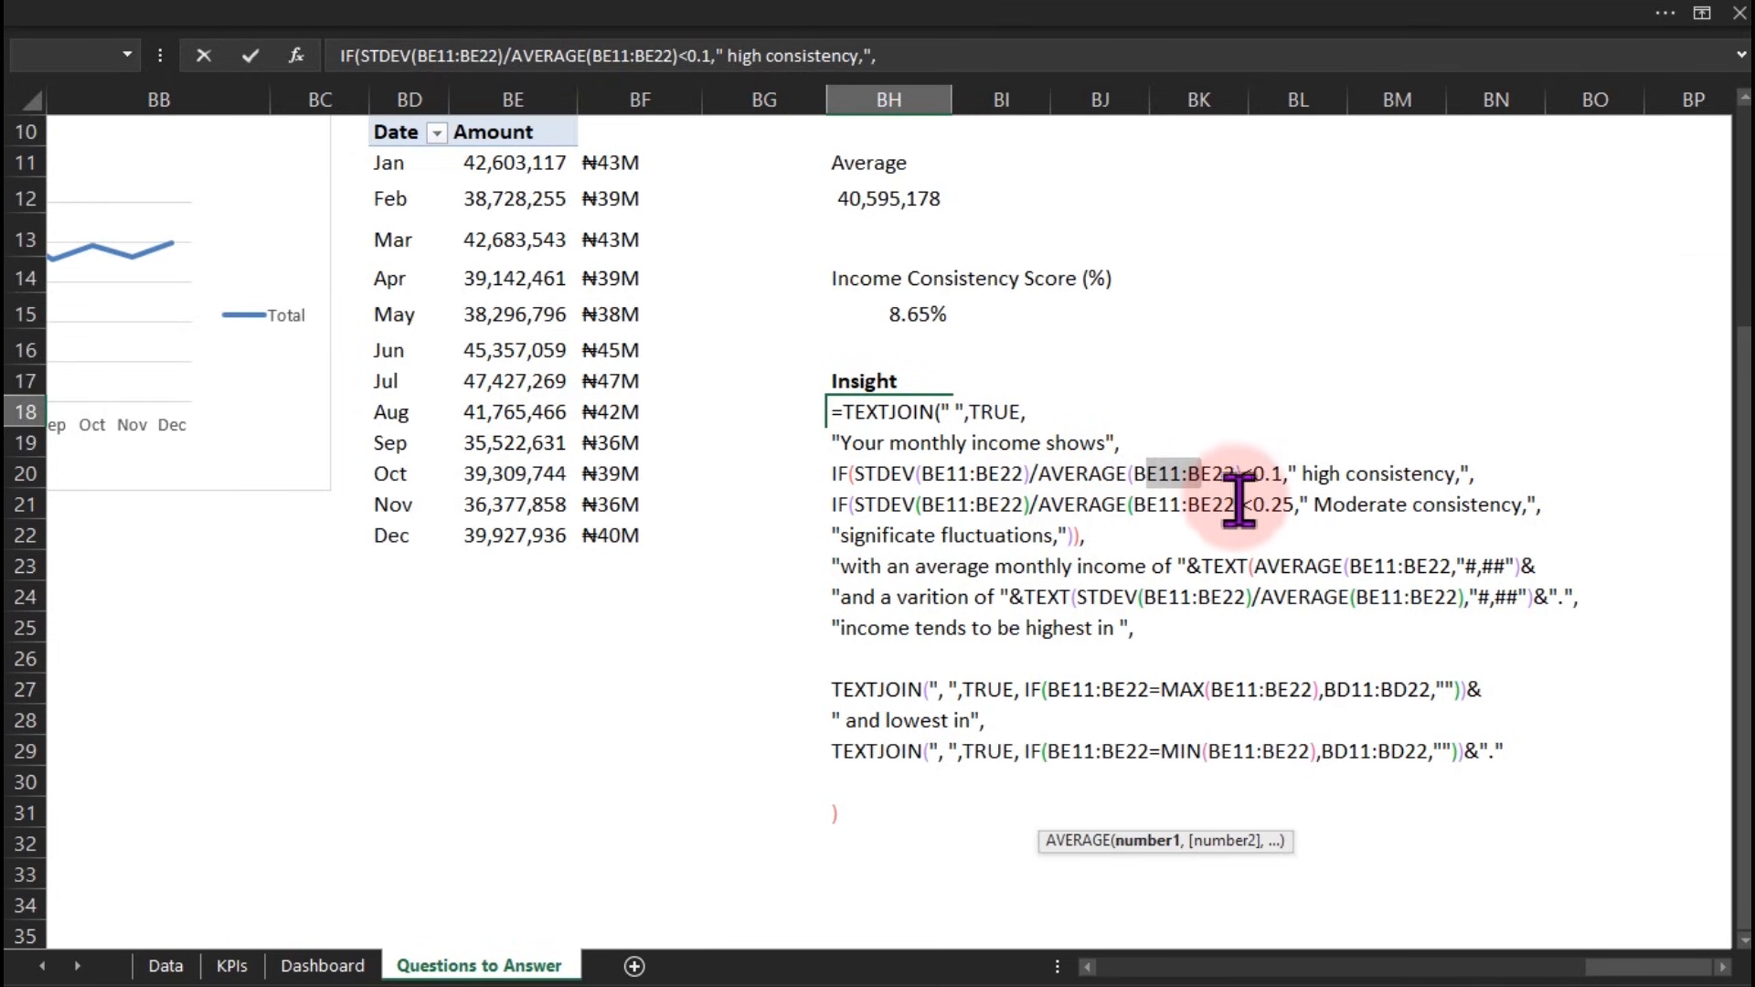
pyautogui.click(1162, 749)
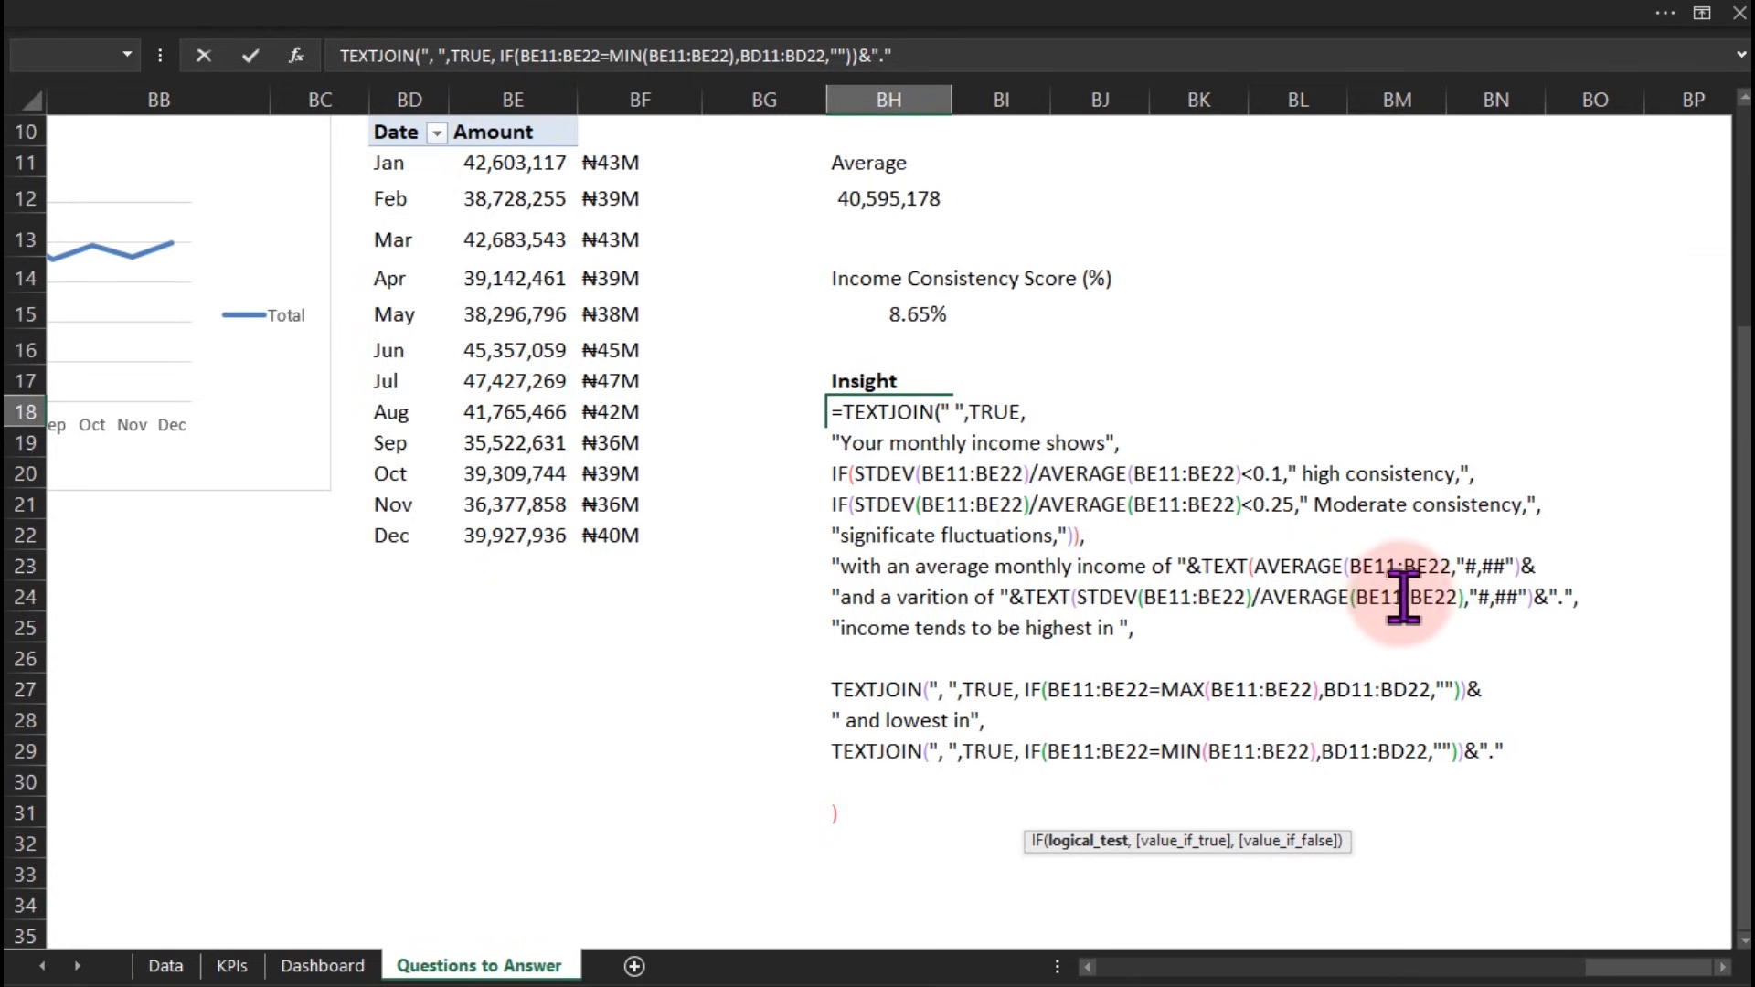
pyautogui.click(1453, 566)
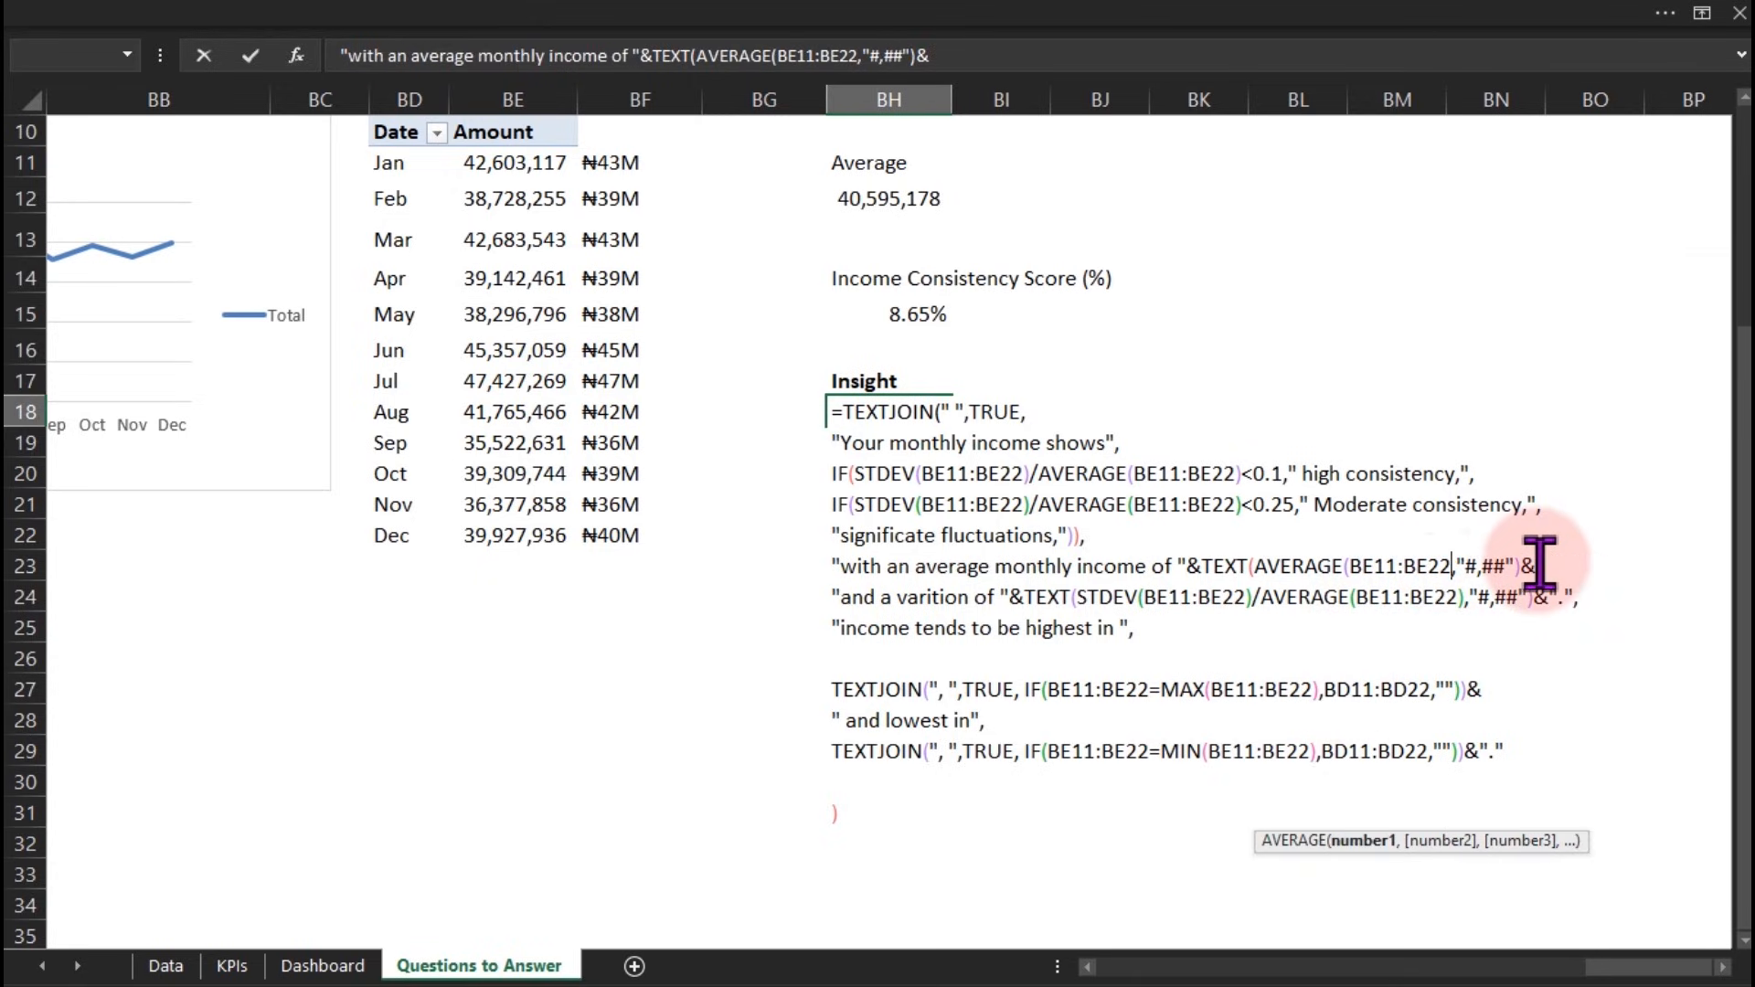
pyautogui.write(')')
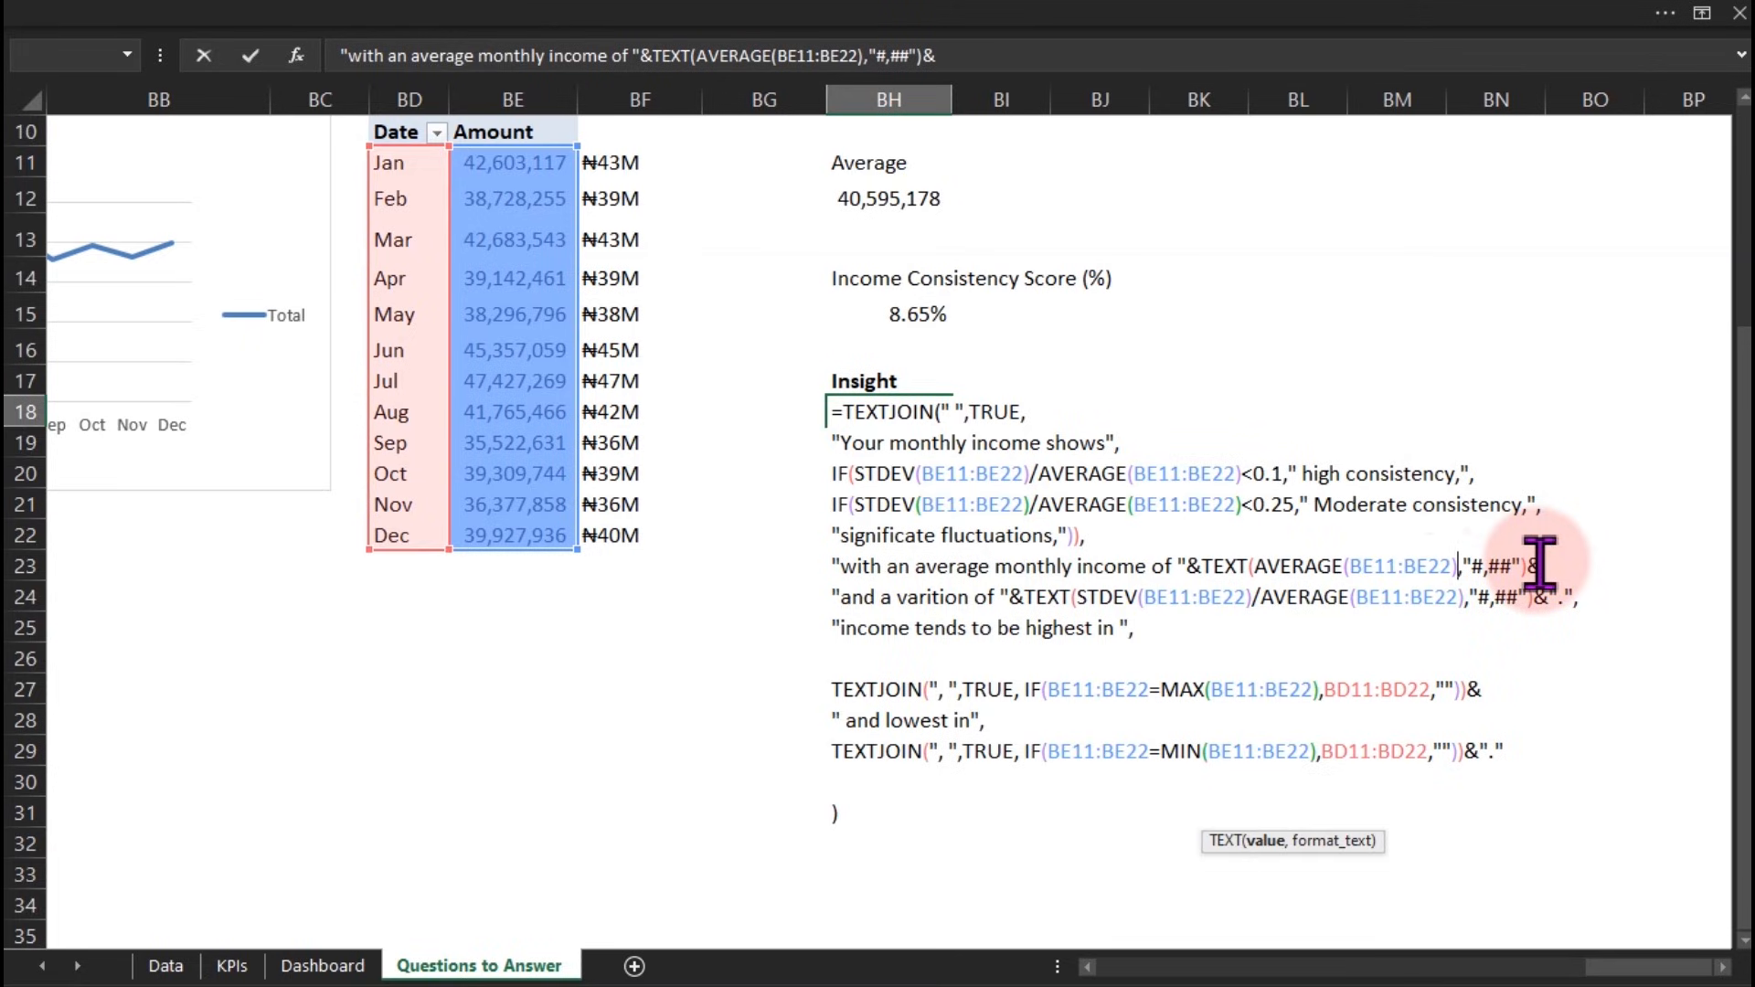
pyautogui.press('BackSpace')
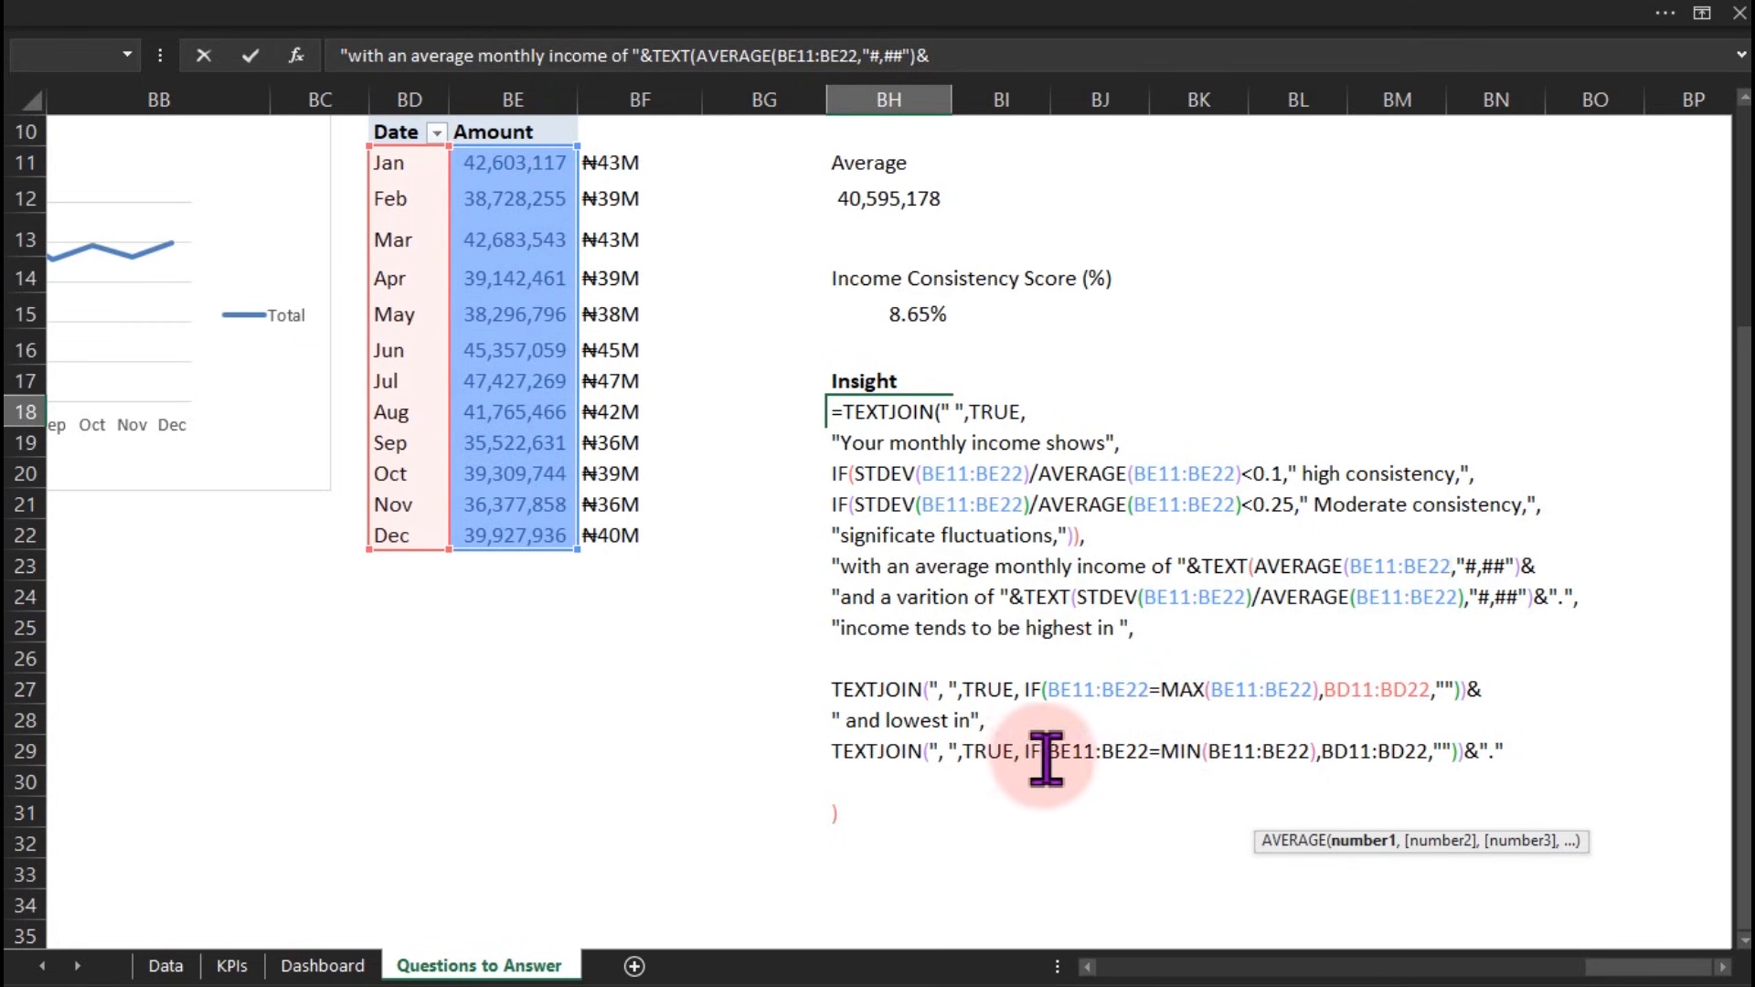
# Examine the nested IF expressions in the lowest-month and highest-month lines of the formula
pyautogui.moveTo(1052, 755); pyautogui.dragTo(1147, 754)
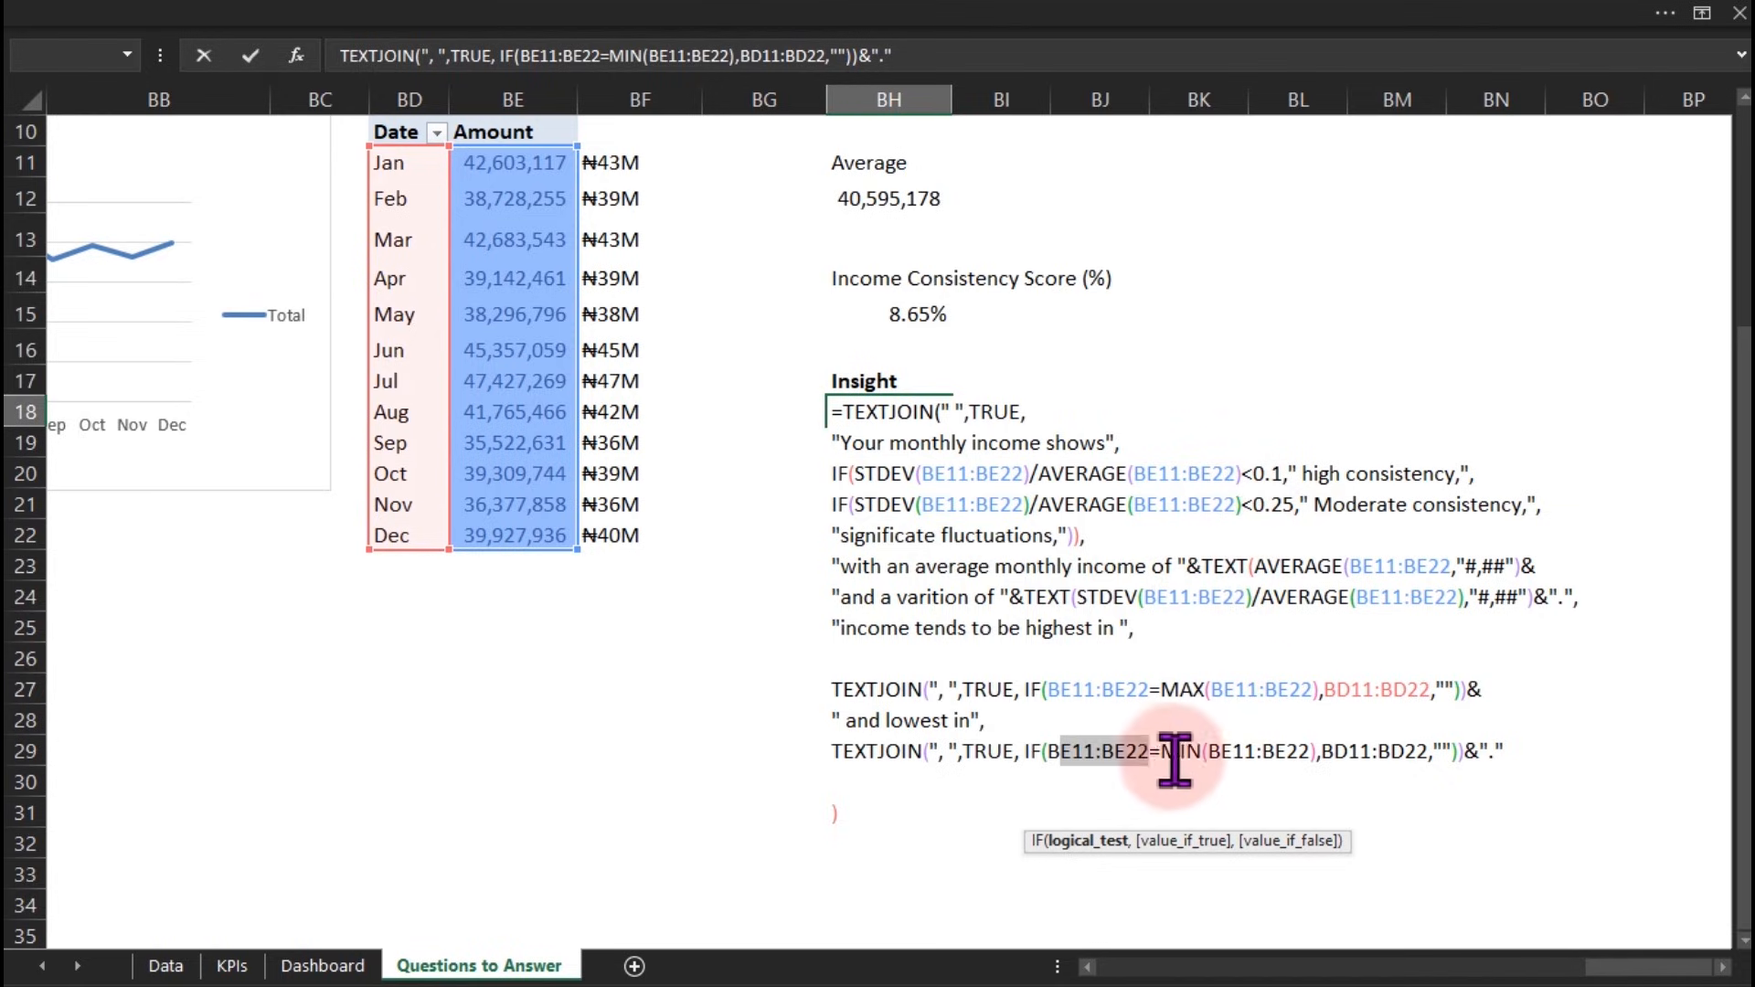
pyautogui.click(1046, 764)
pyautogui.moveTo(1031, 751); pyautogui.dragTo(1472, 751)
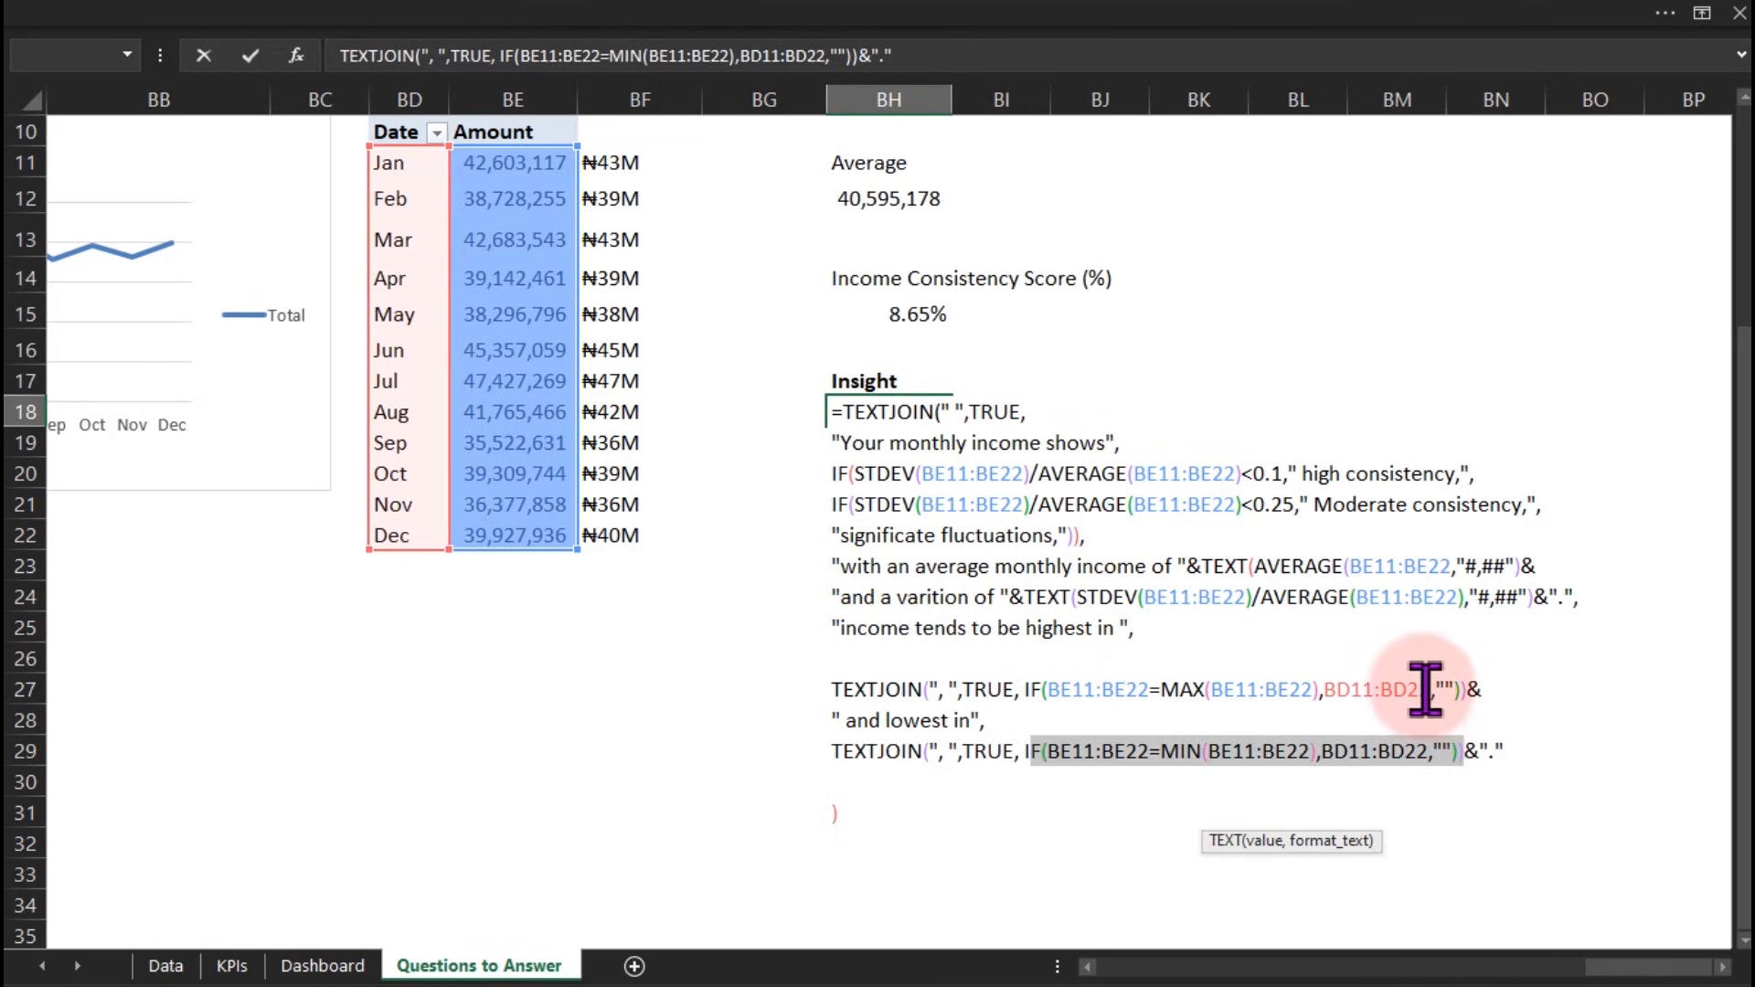
pyautogui.moveTo(1431, 690); pyautogui.dragTo(1019, 717)
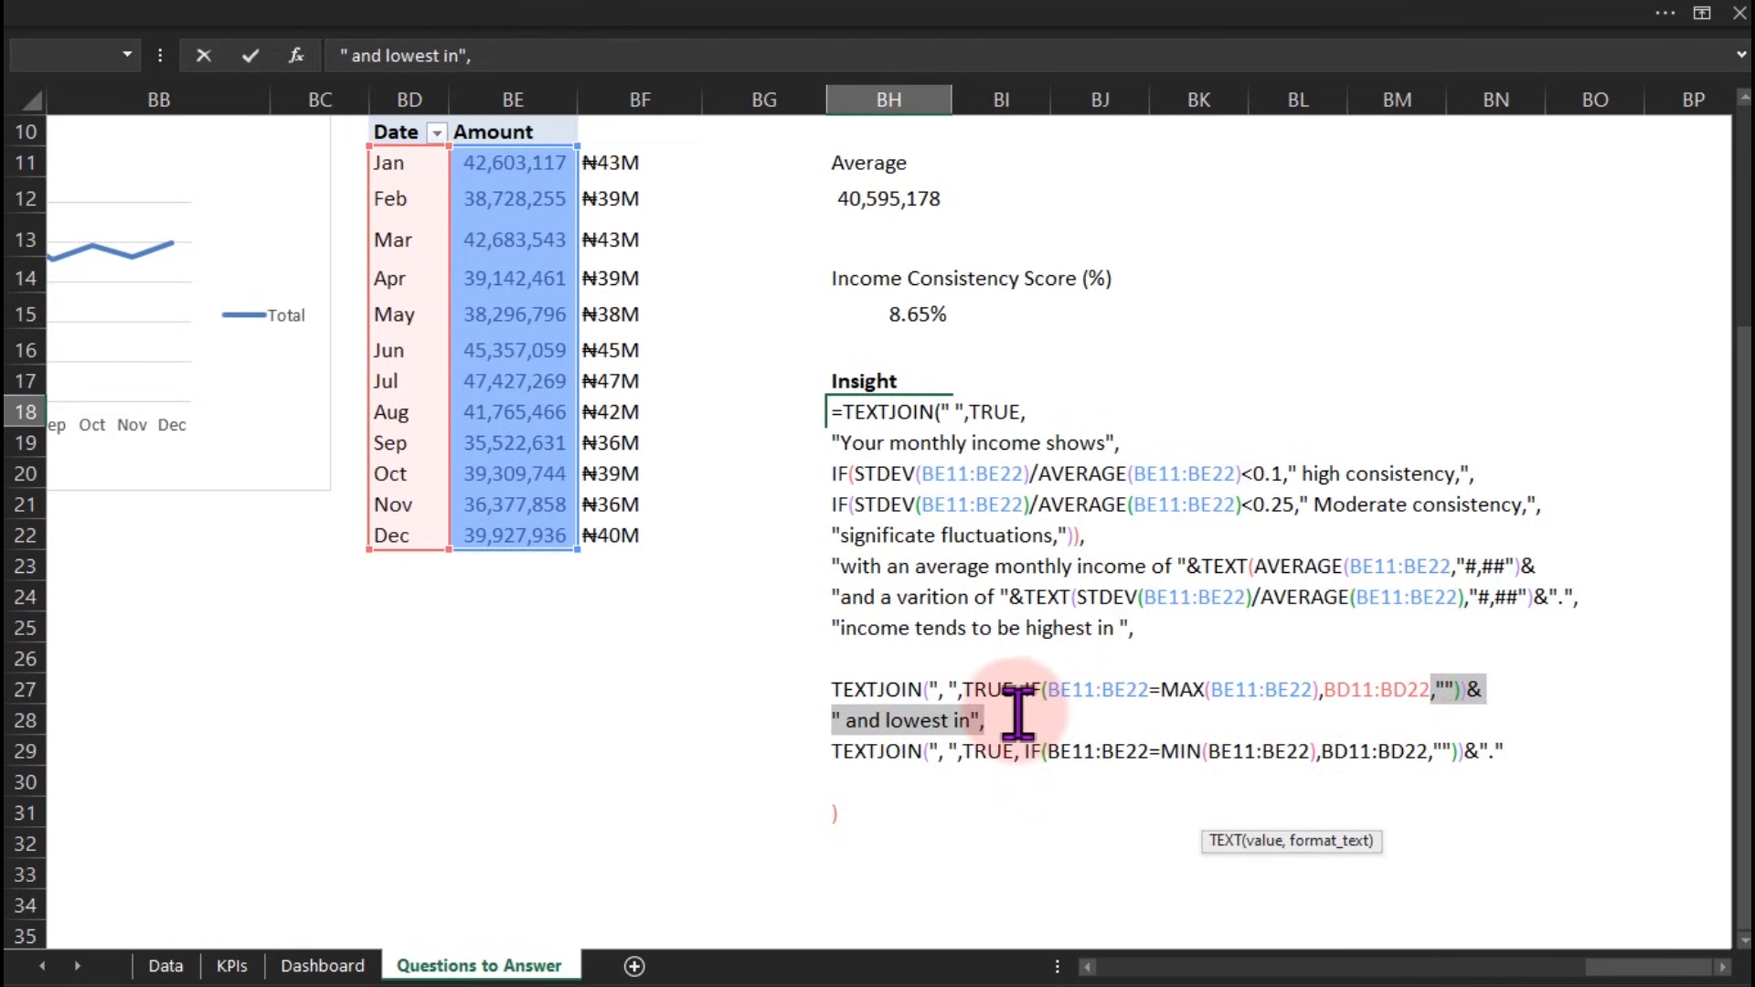
# Close the AVERAGE function after BE11:BE22 in the average monthly income line and enter the insight formula
pyautogui.click(1456, 567)
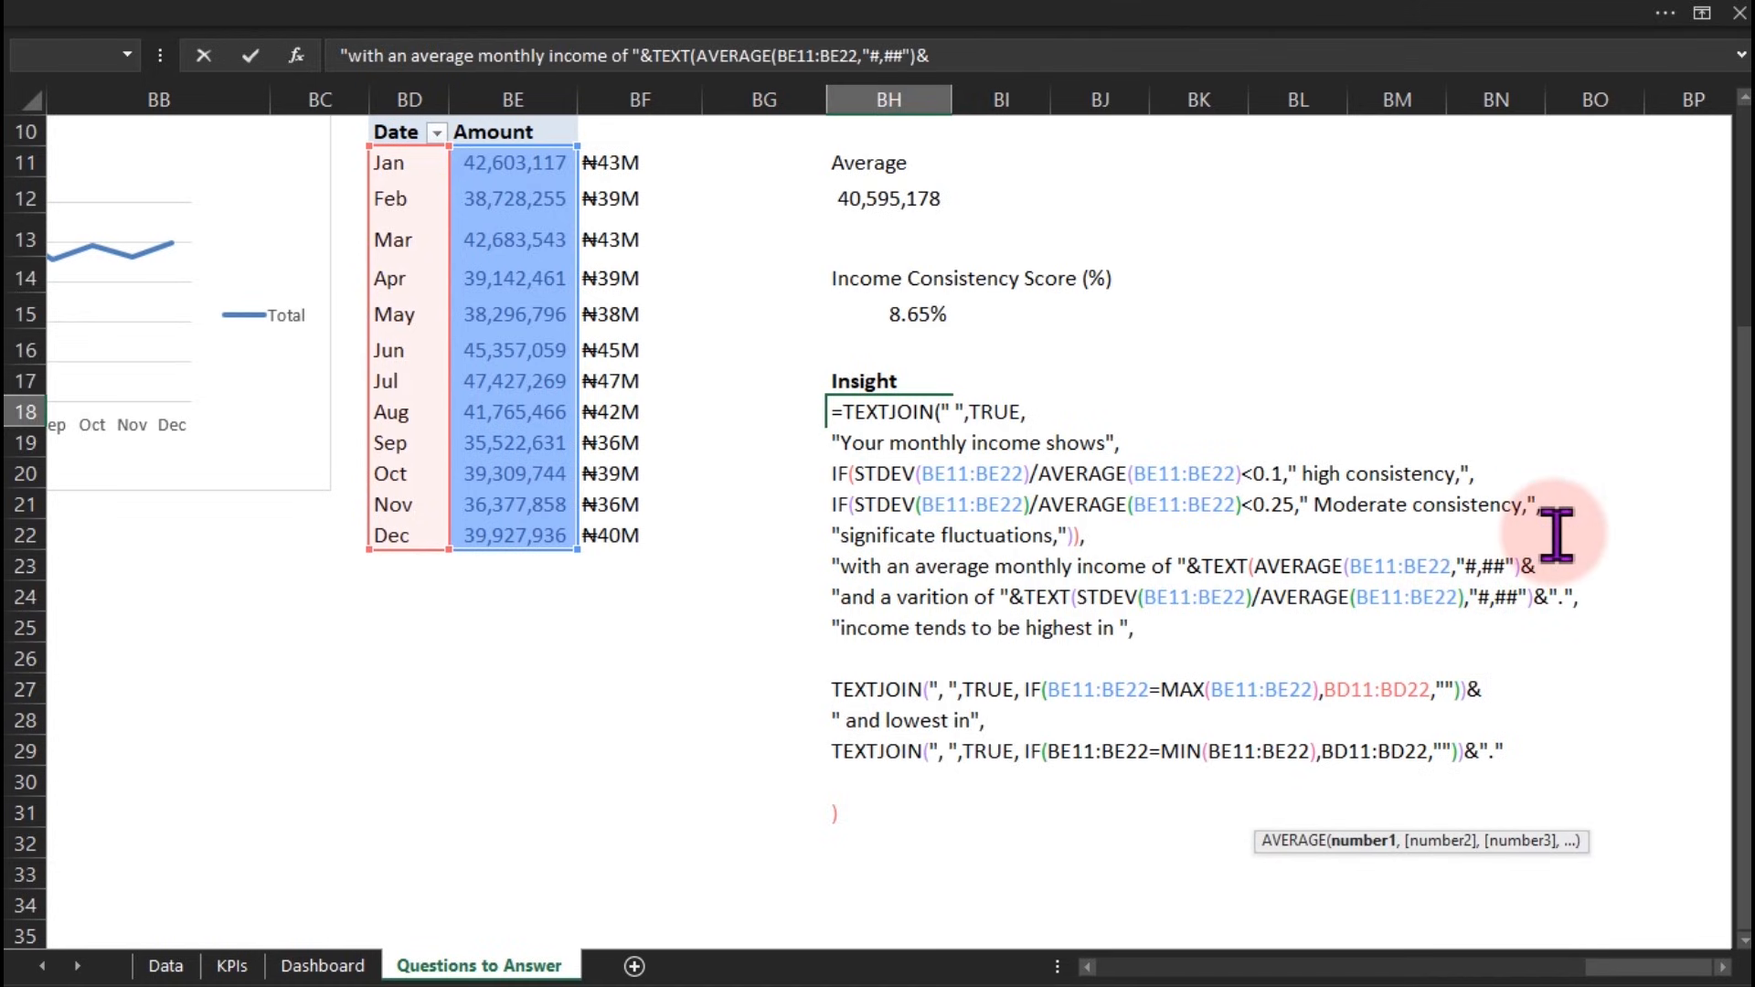
pyautogui.write(')')
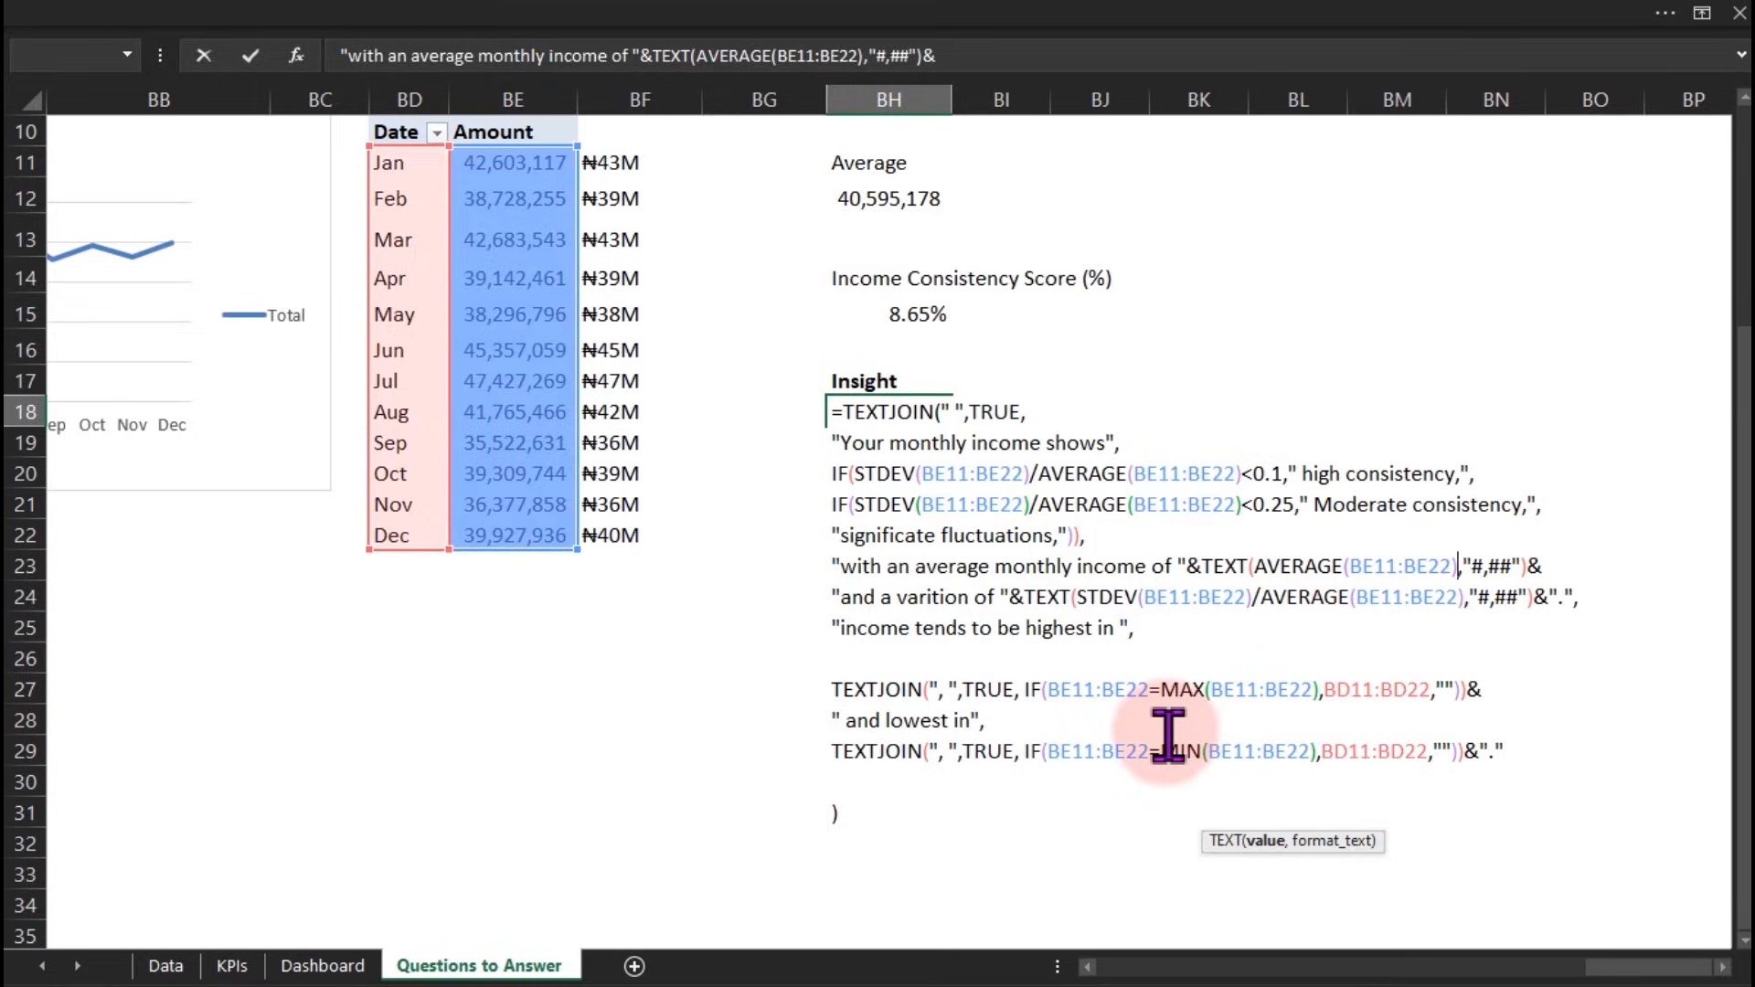
pyautogui.press('Return')
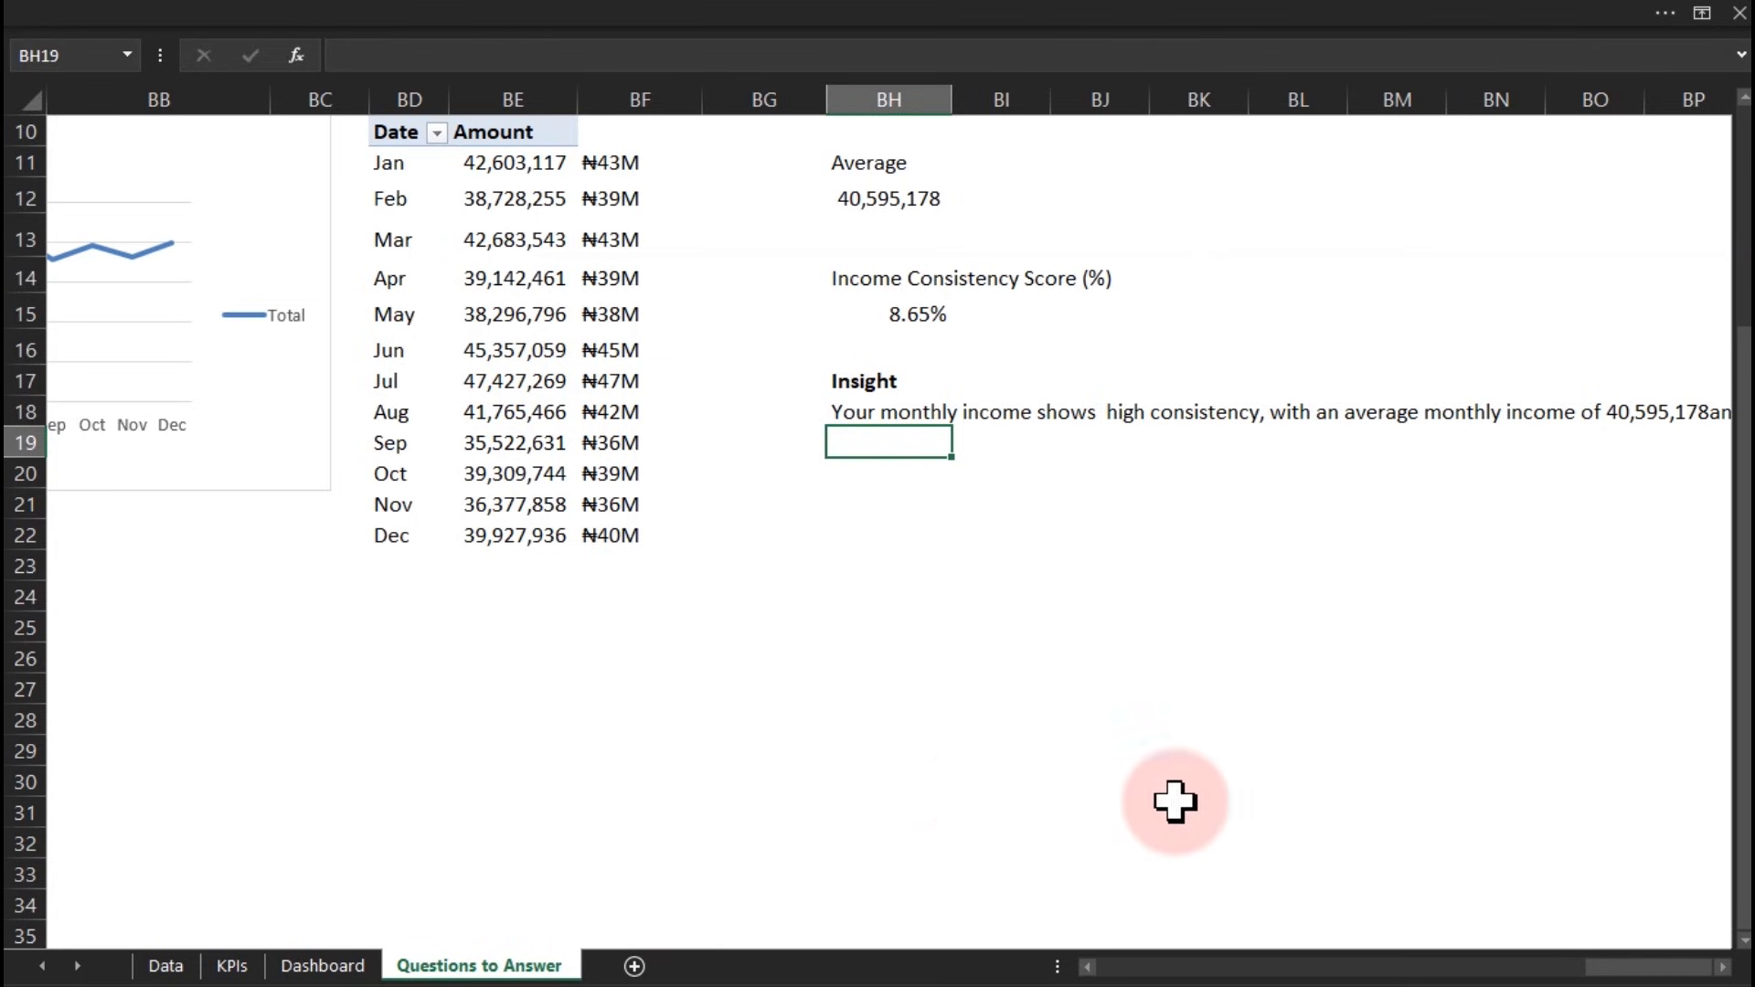
# Read the insight sentence in BH18 through to its end
pyautogui.click(1722, 966)
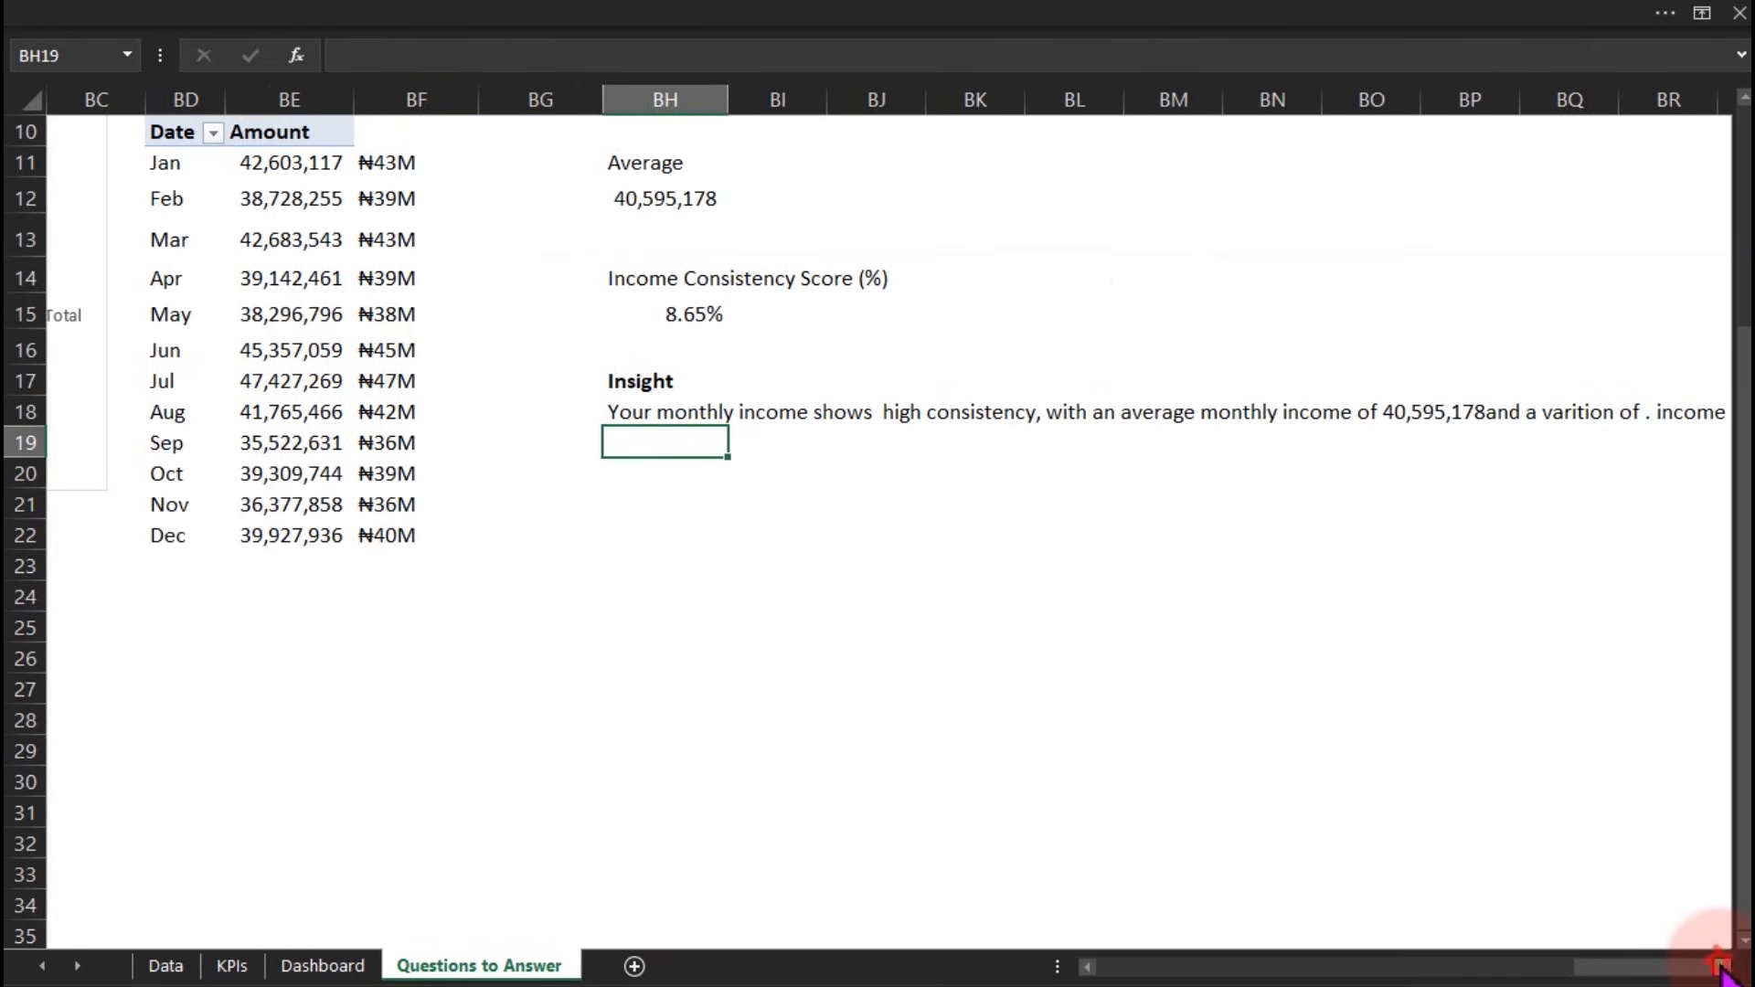
pyautogui.click(1722, 966)
pyautogui.click(1722, 966)
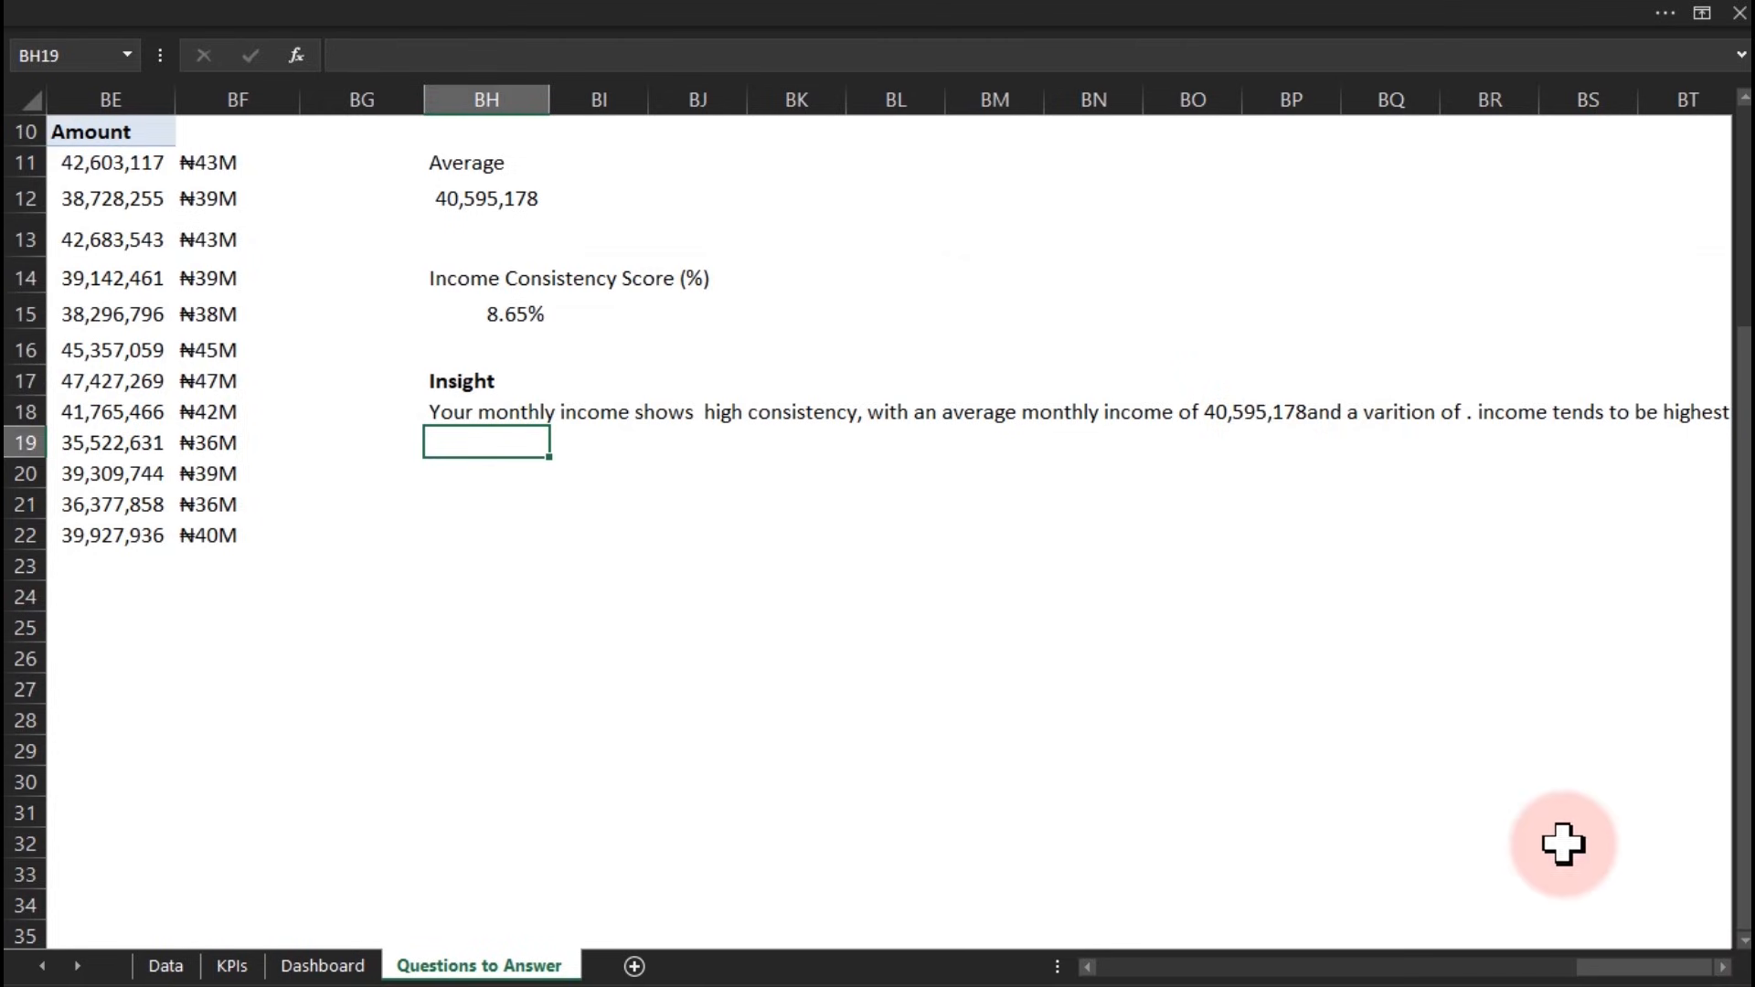
pyautogui.click(1726, 969)
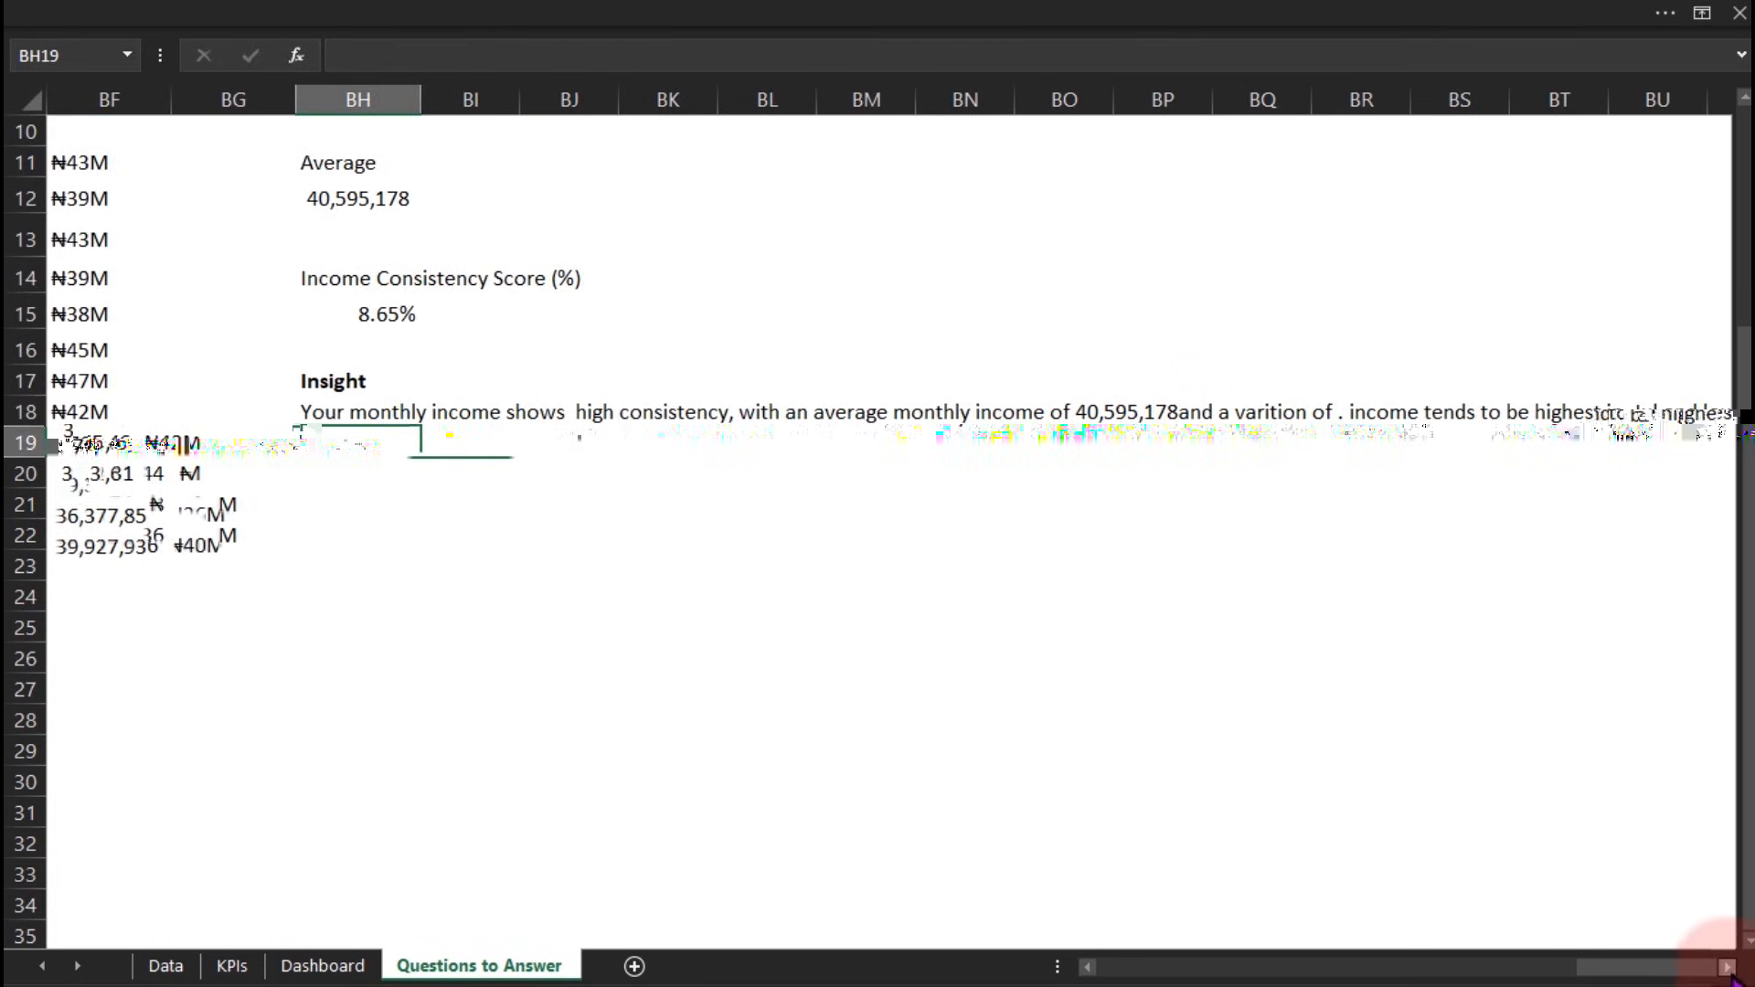